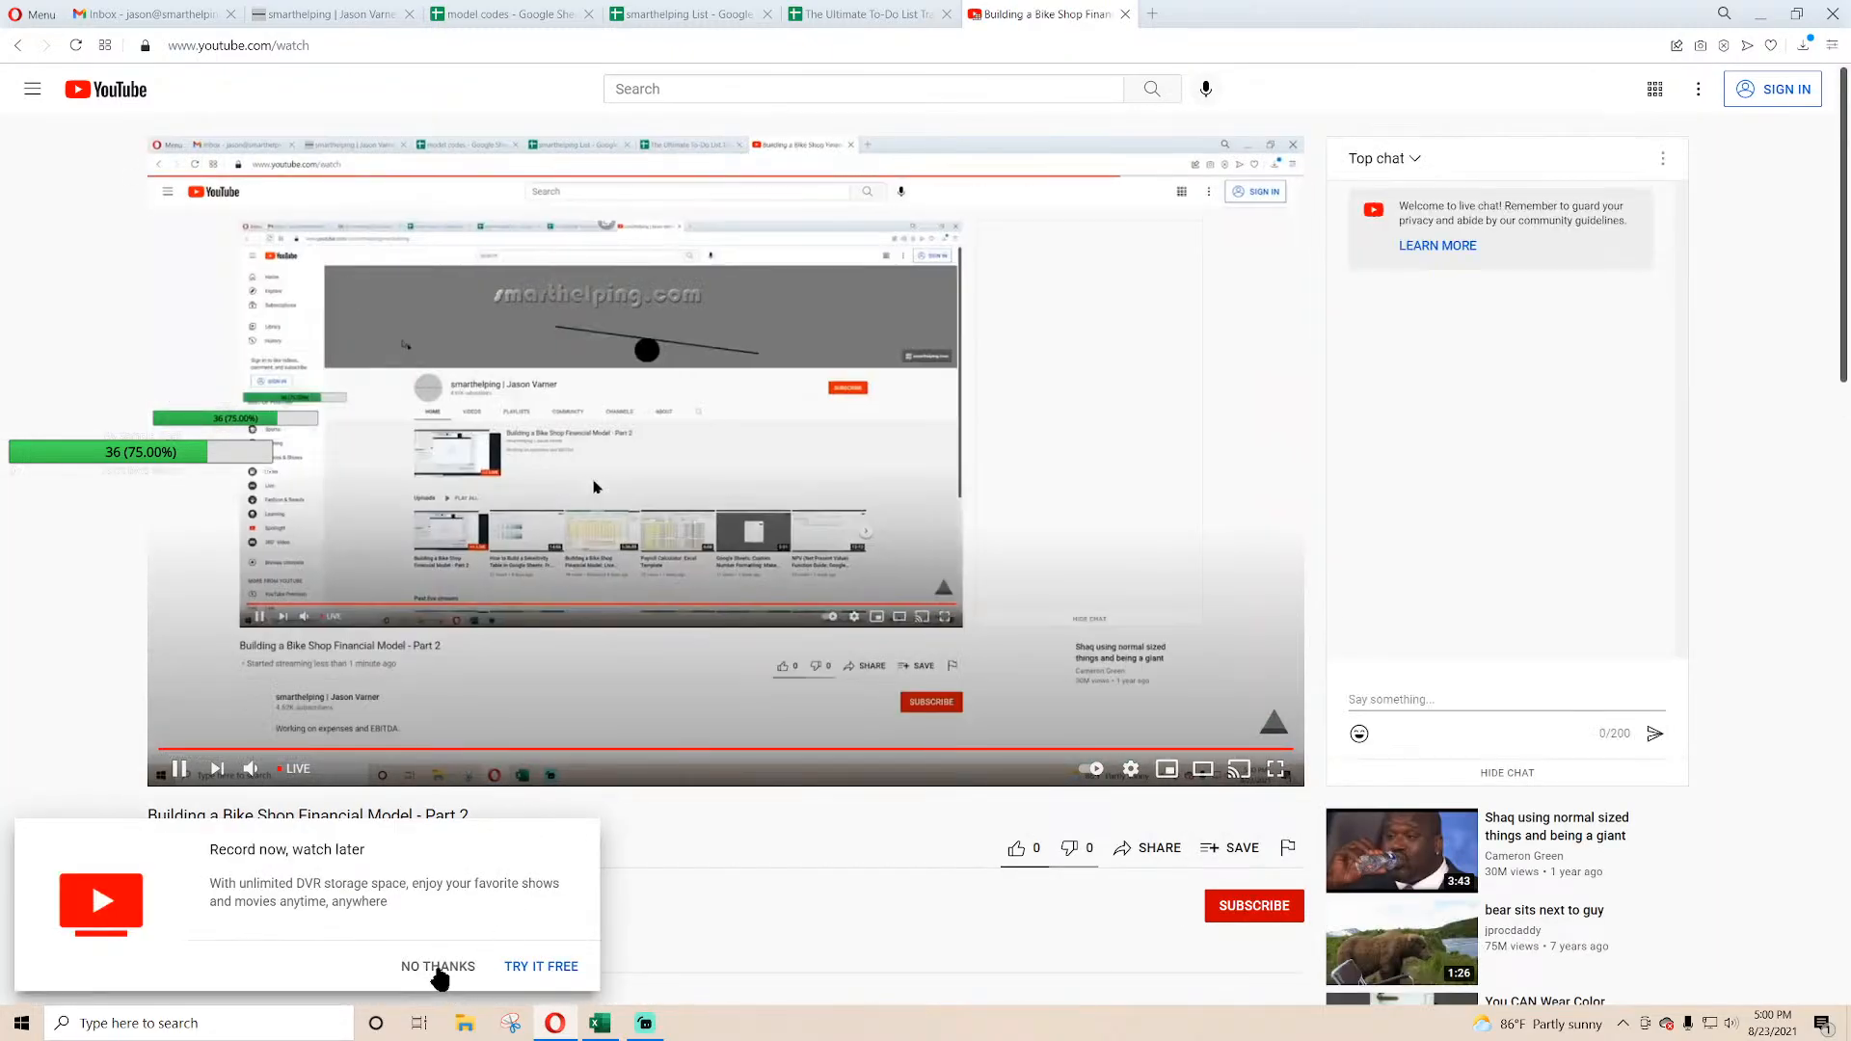
# Step: Dismiss the YouTube recording offer and close the live stream's browser tab
pyautogui.click(433, 968)
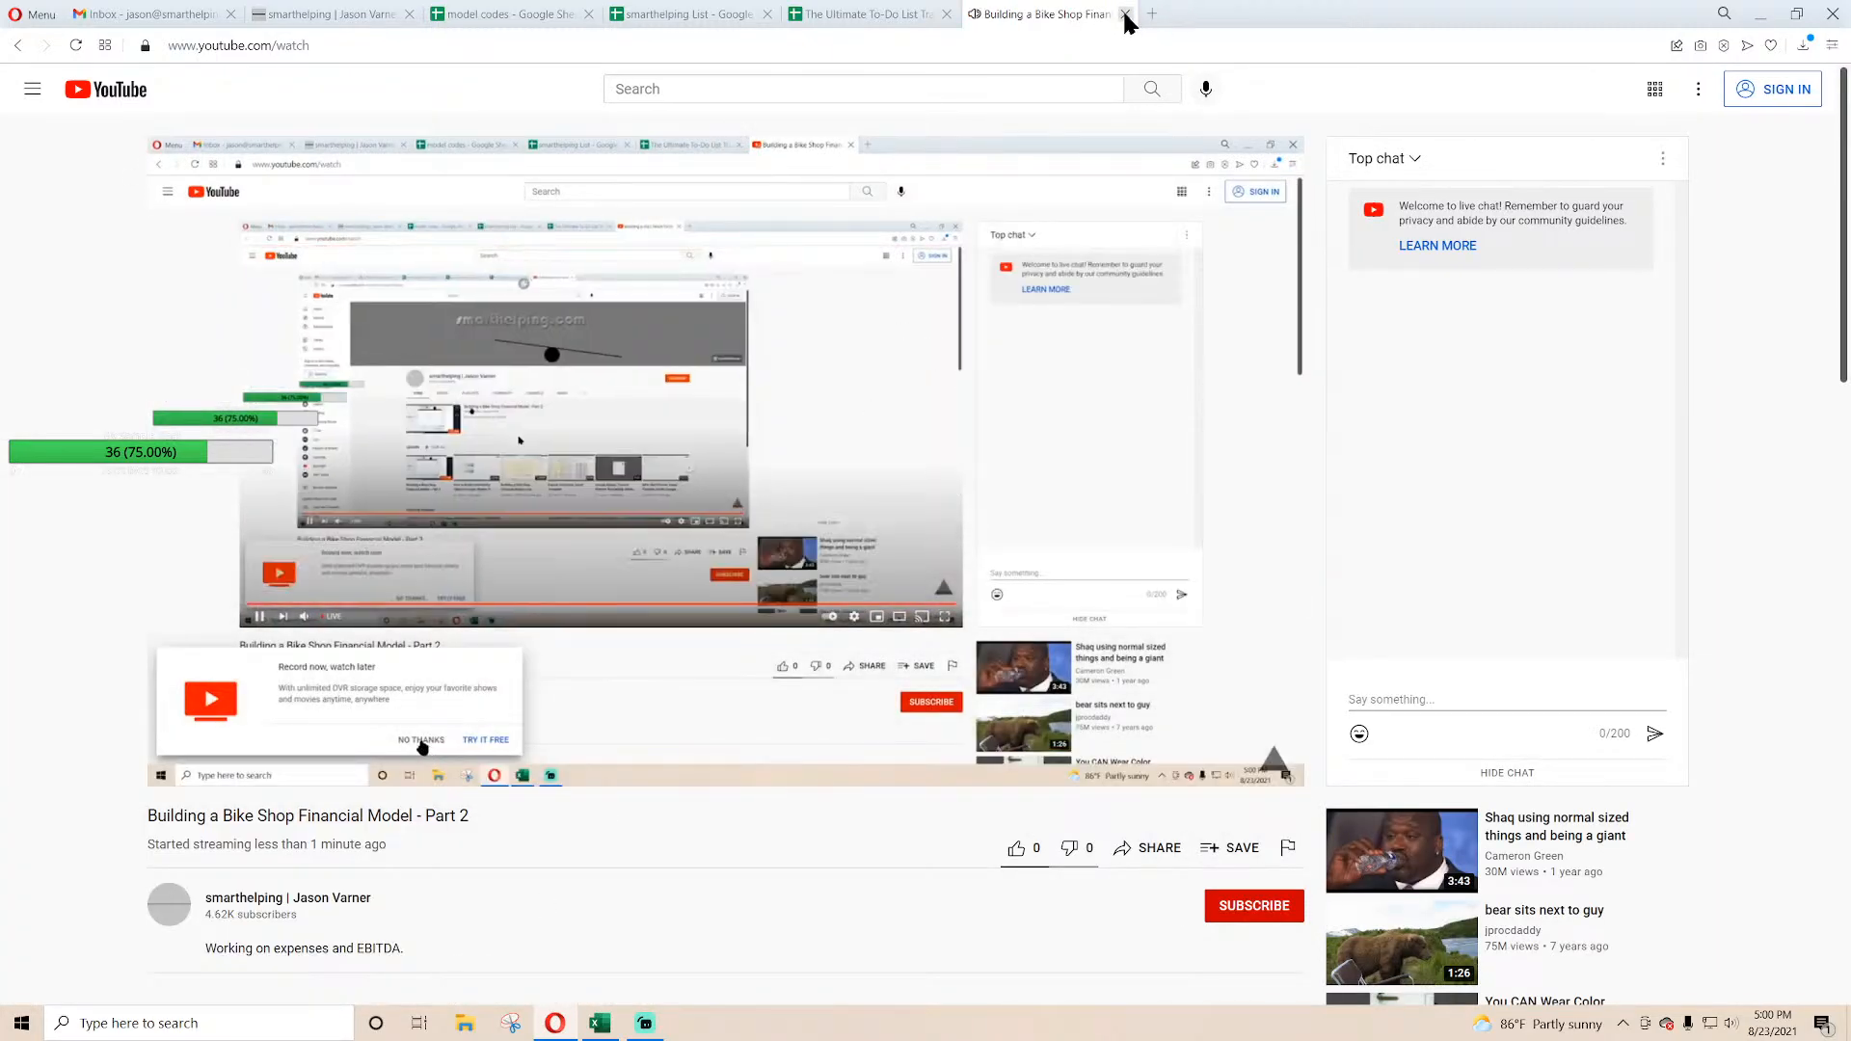
pyautogui.click(1125, 13)
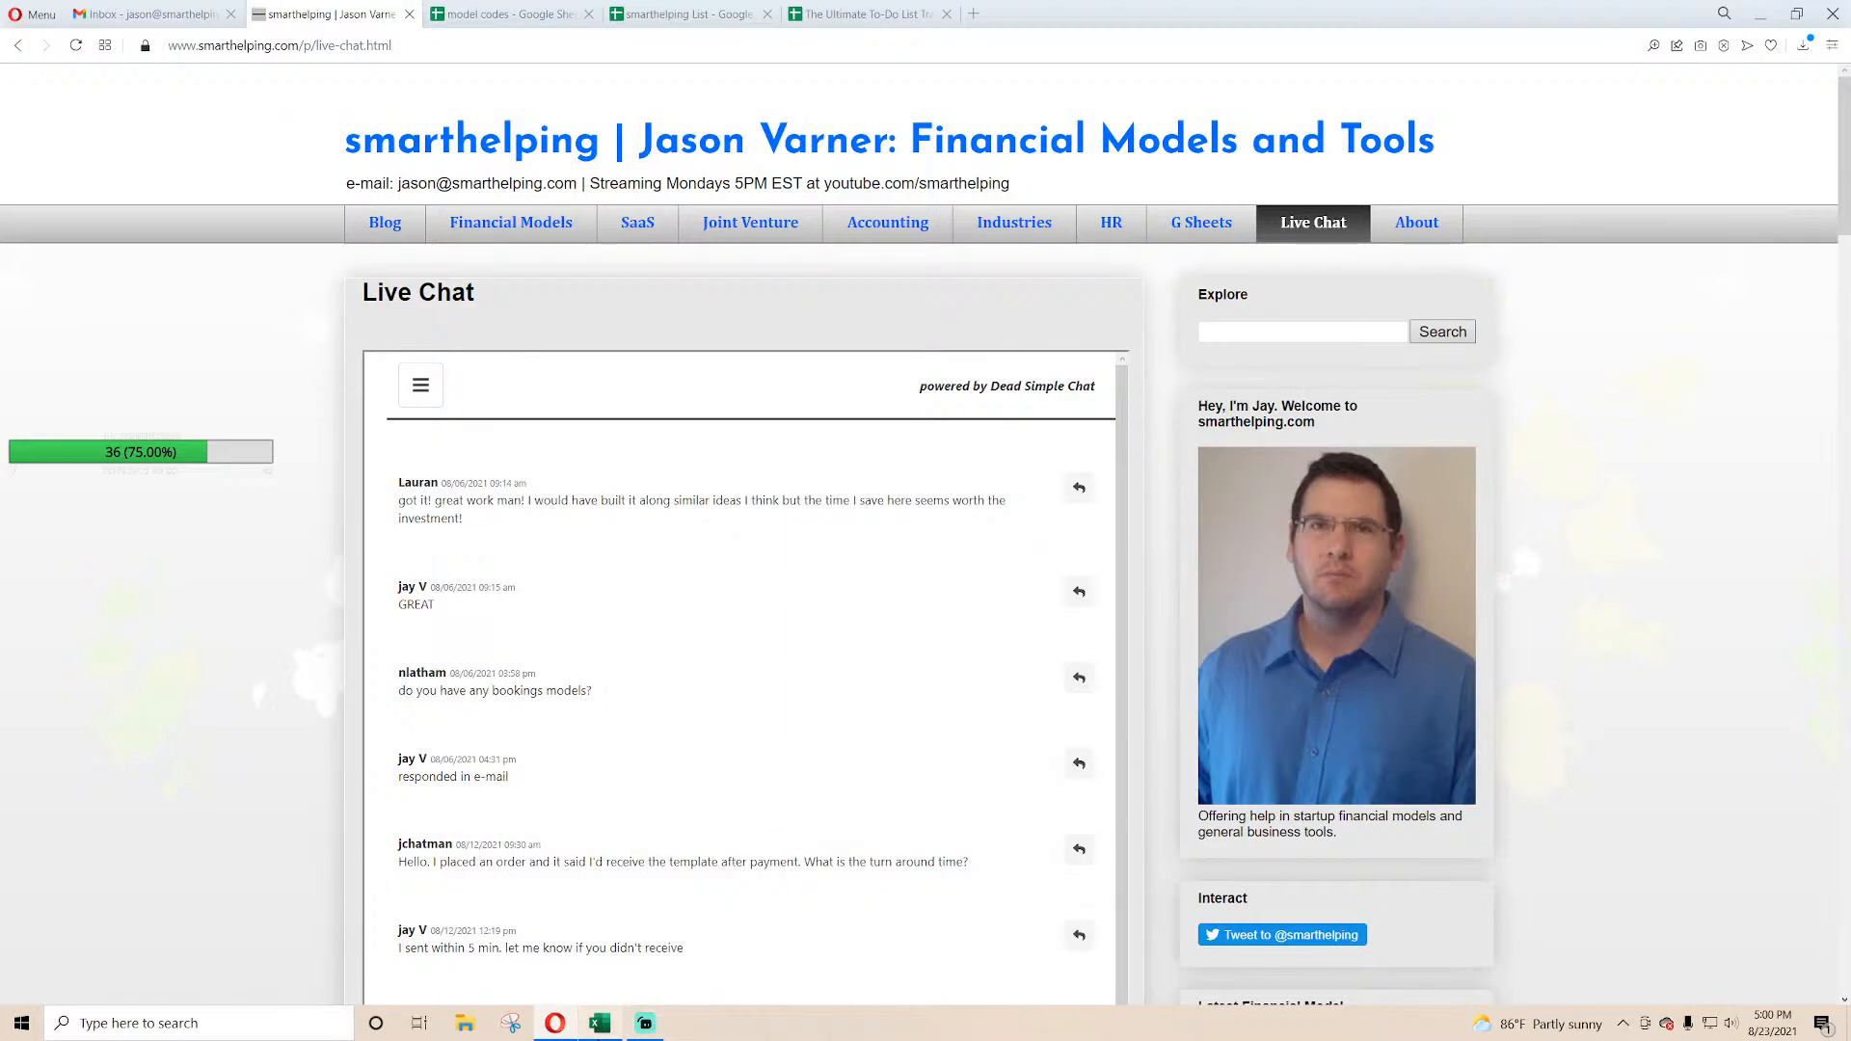
# Step: Switch to the Bike Shop workbook in Excel, restore its window from full screen and reposition it to leave free space beside it
pyautogui.click(596, 1026)
pyautogui.click(1572, 816)
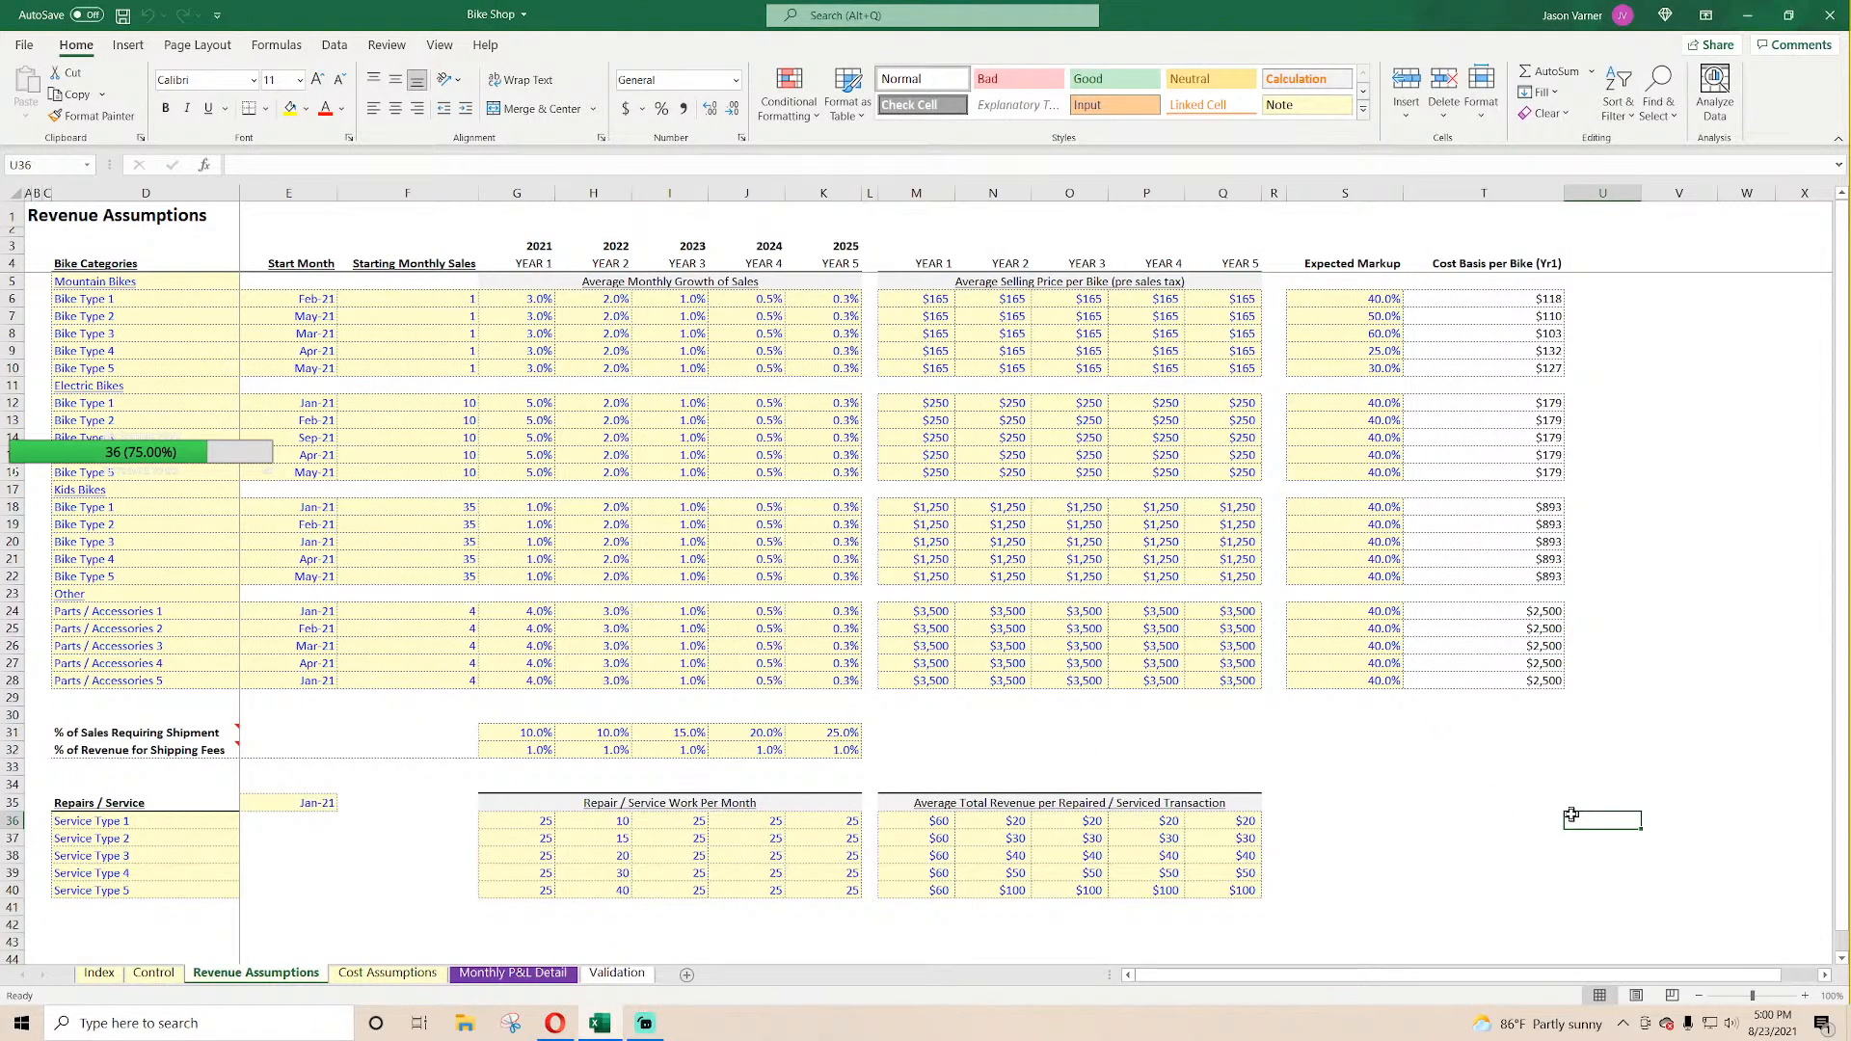
pyautogui.click(1788, 14)
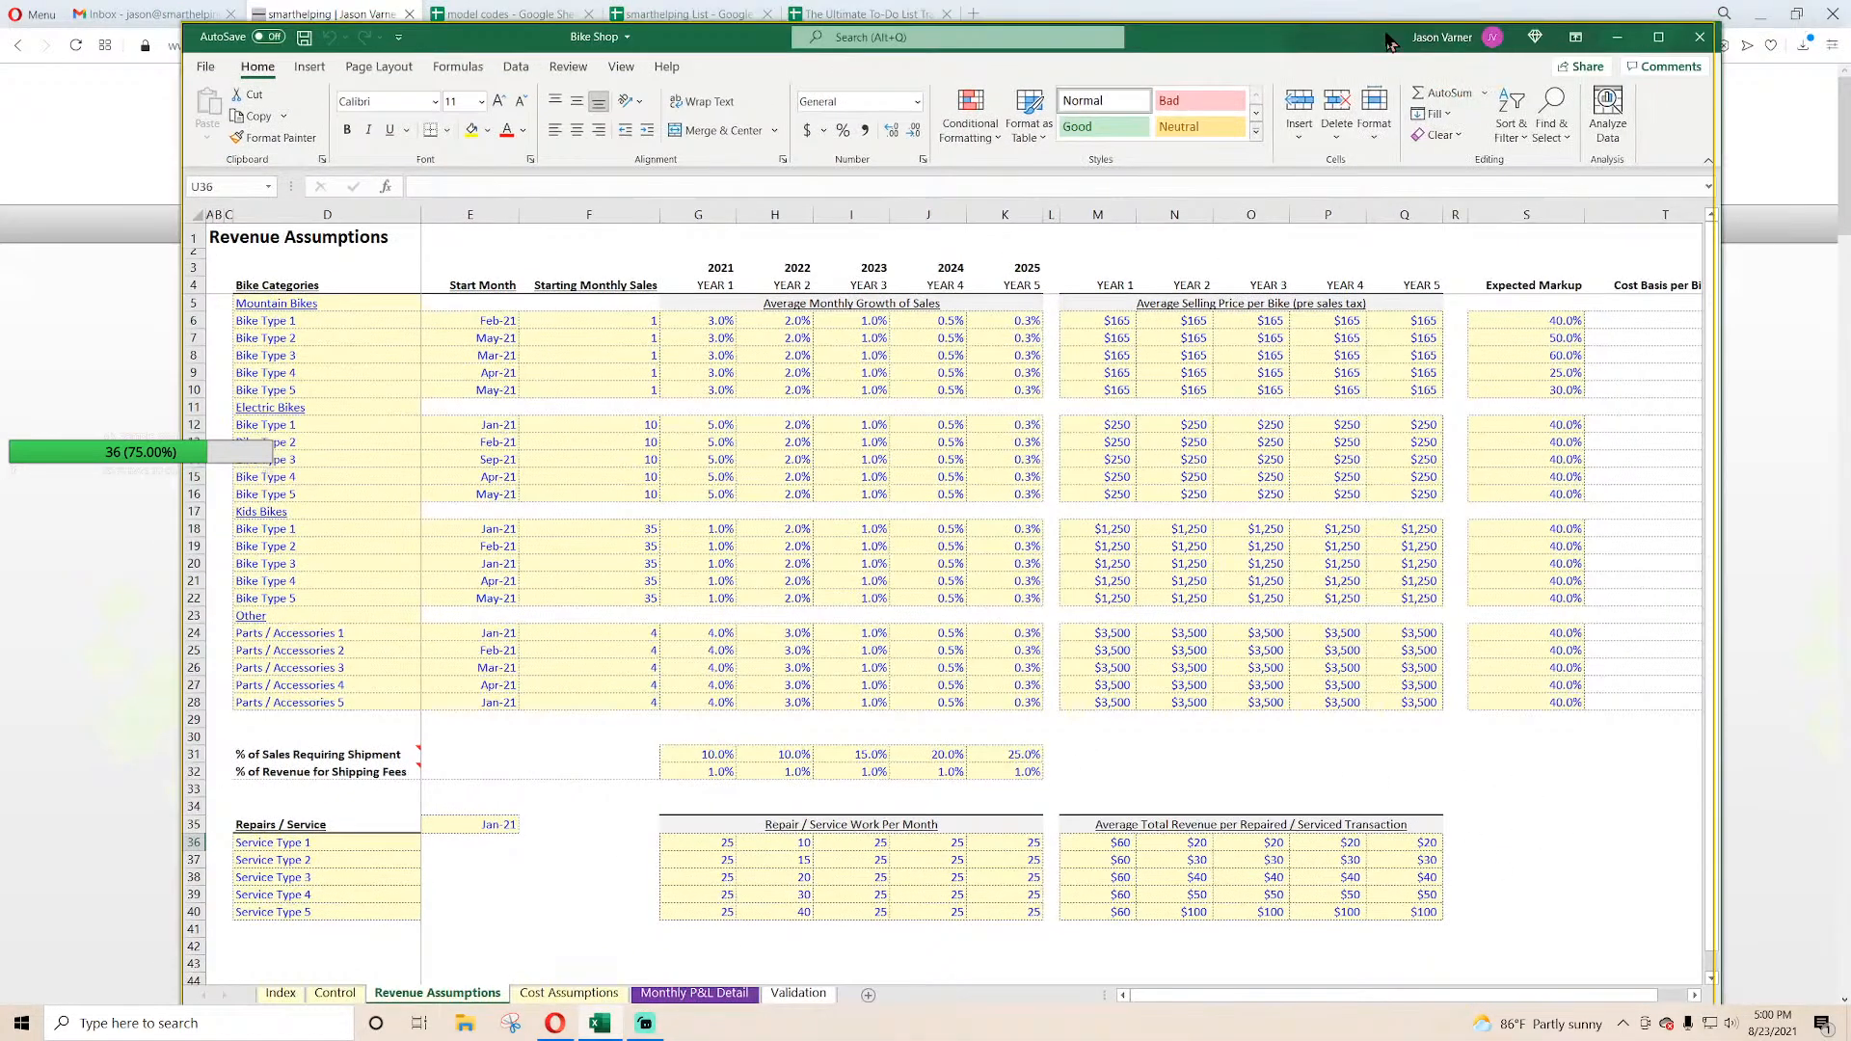
pyautogui.moveTo(1390, 43); pyautogui.dragTo(1138, 31)
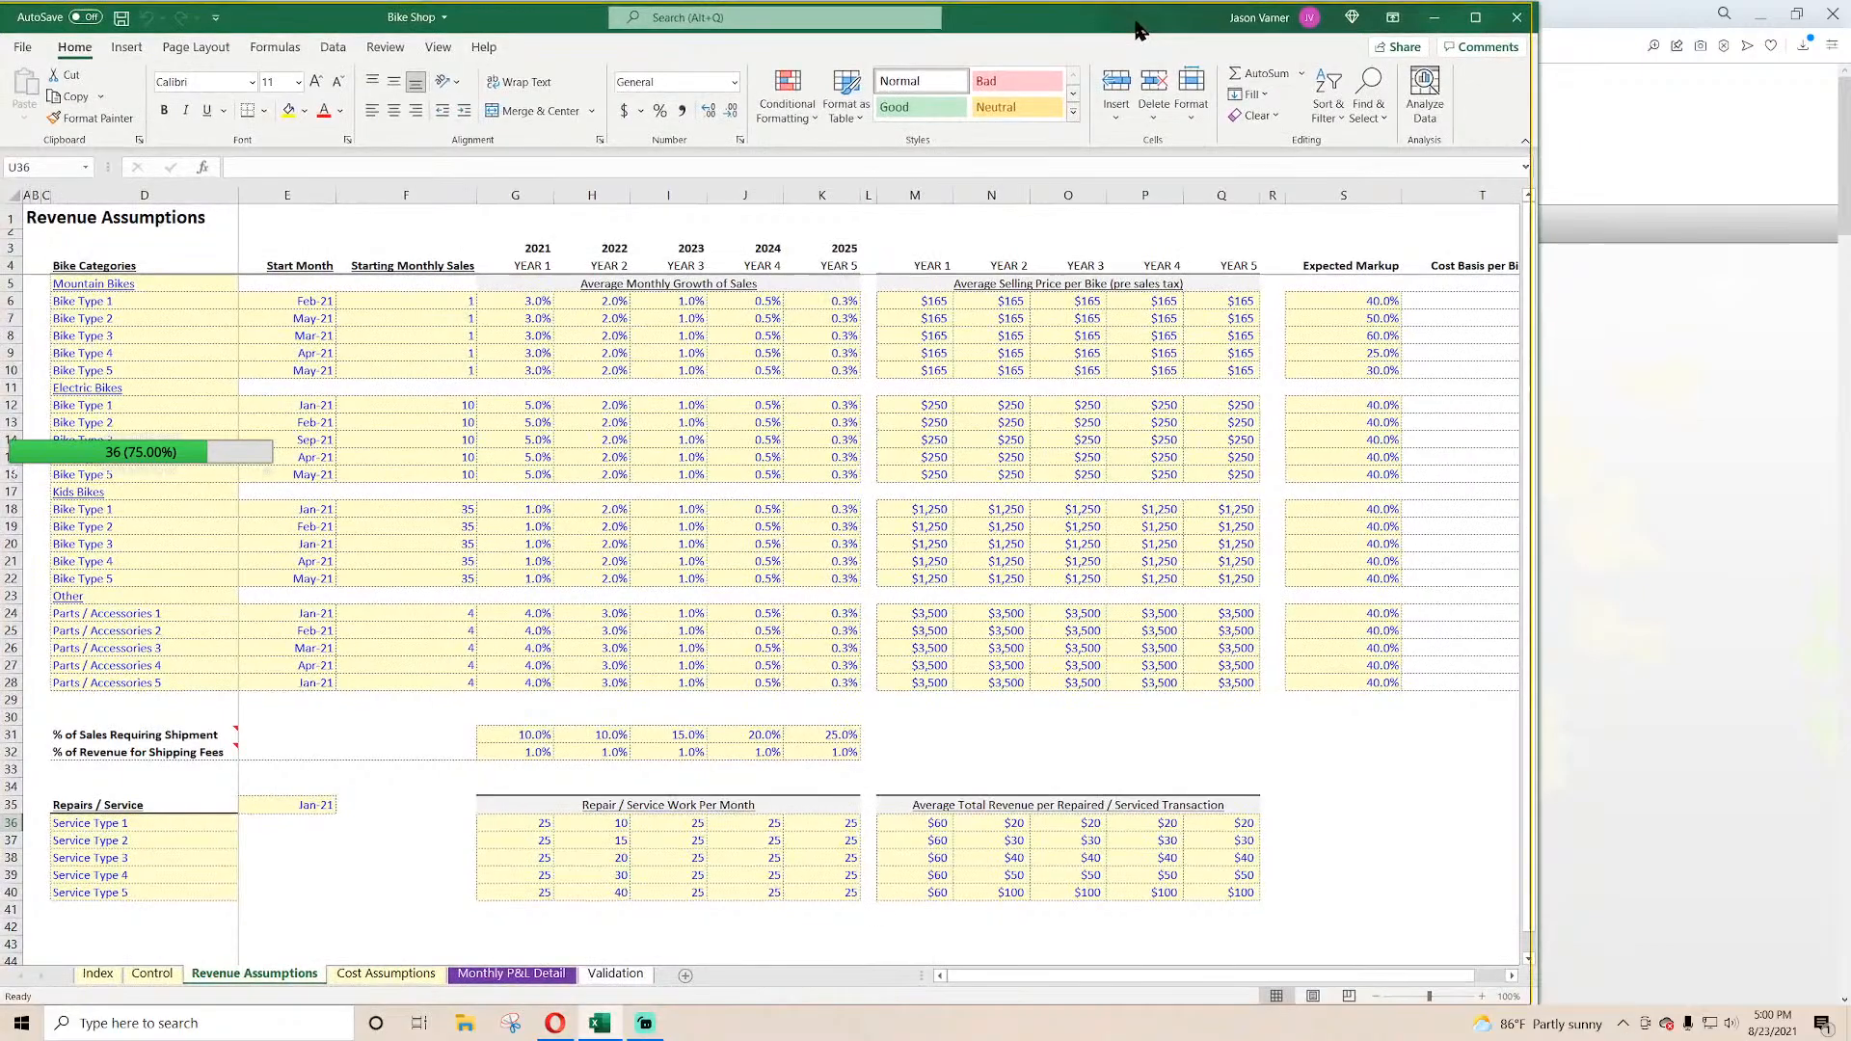
# Step: Switch to Streamlabs OBS, place and heighten its window so the chat sits beside the workbook, and bring the Bike Shop workbook back in front
pyautogui.click(645, 1024)
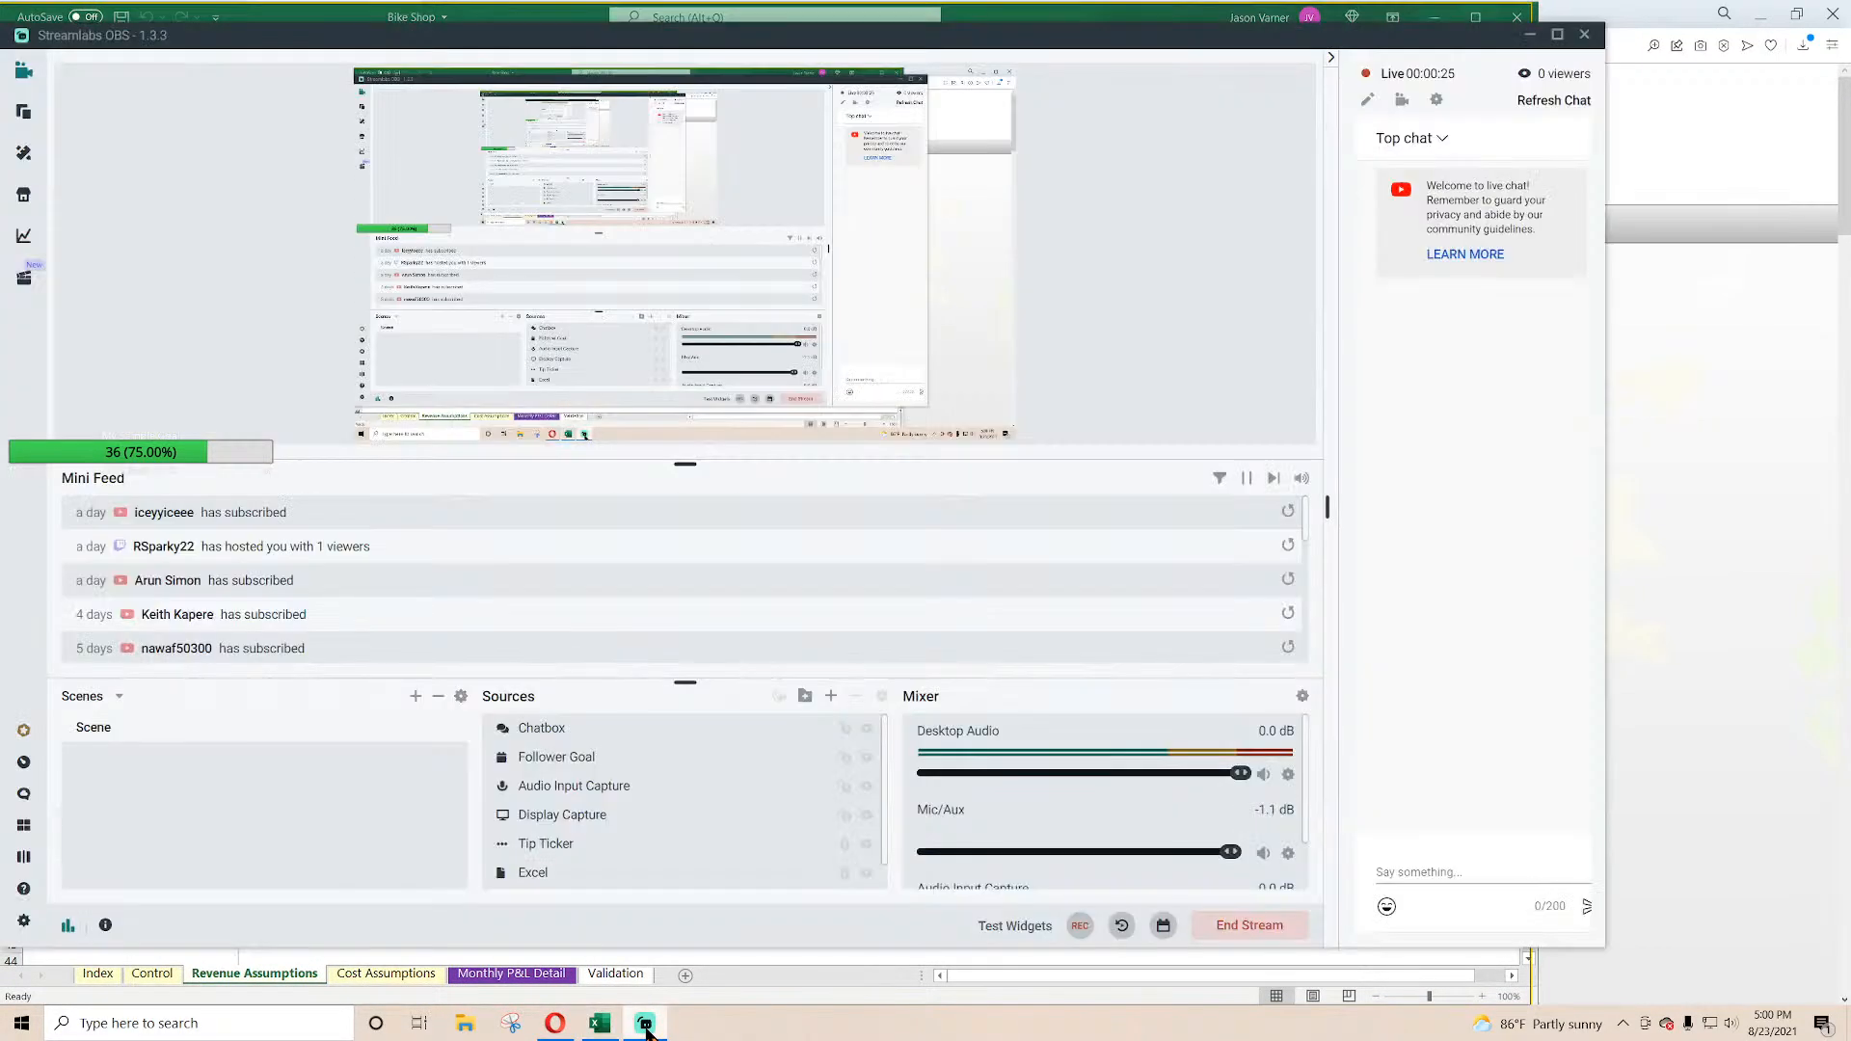
pyautogui.moveTo(1121, 41); pyautogui.dragTo(1342, 21)
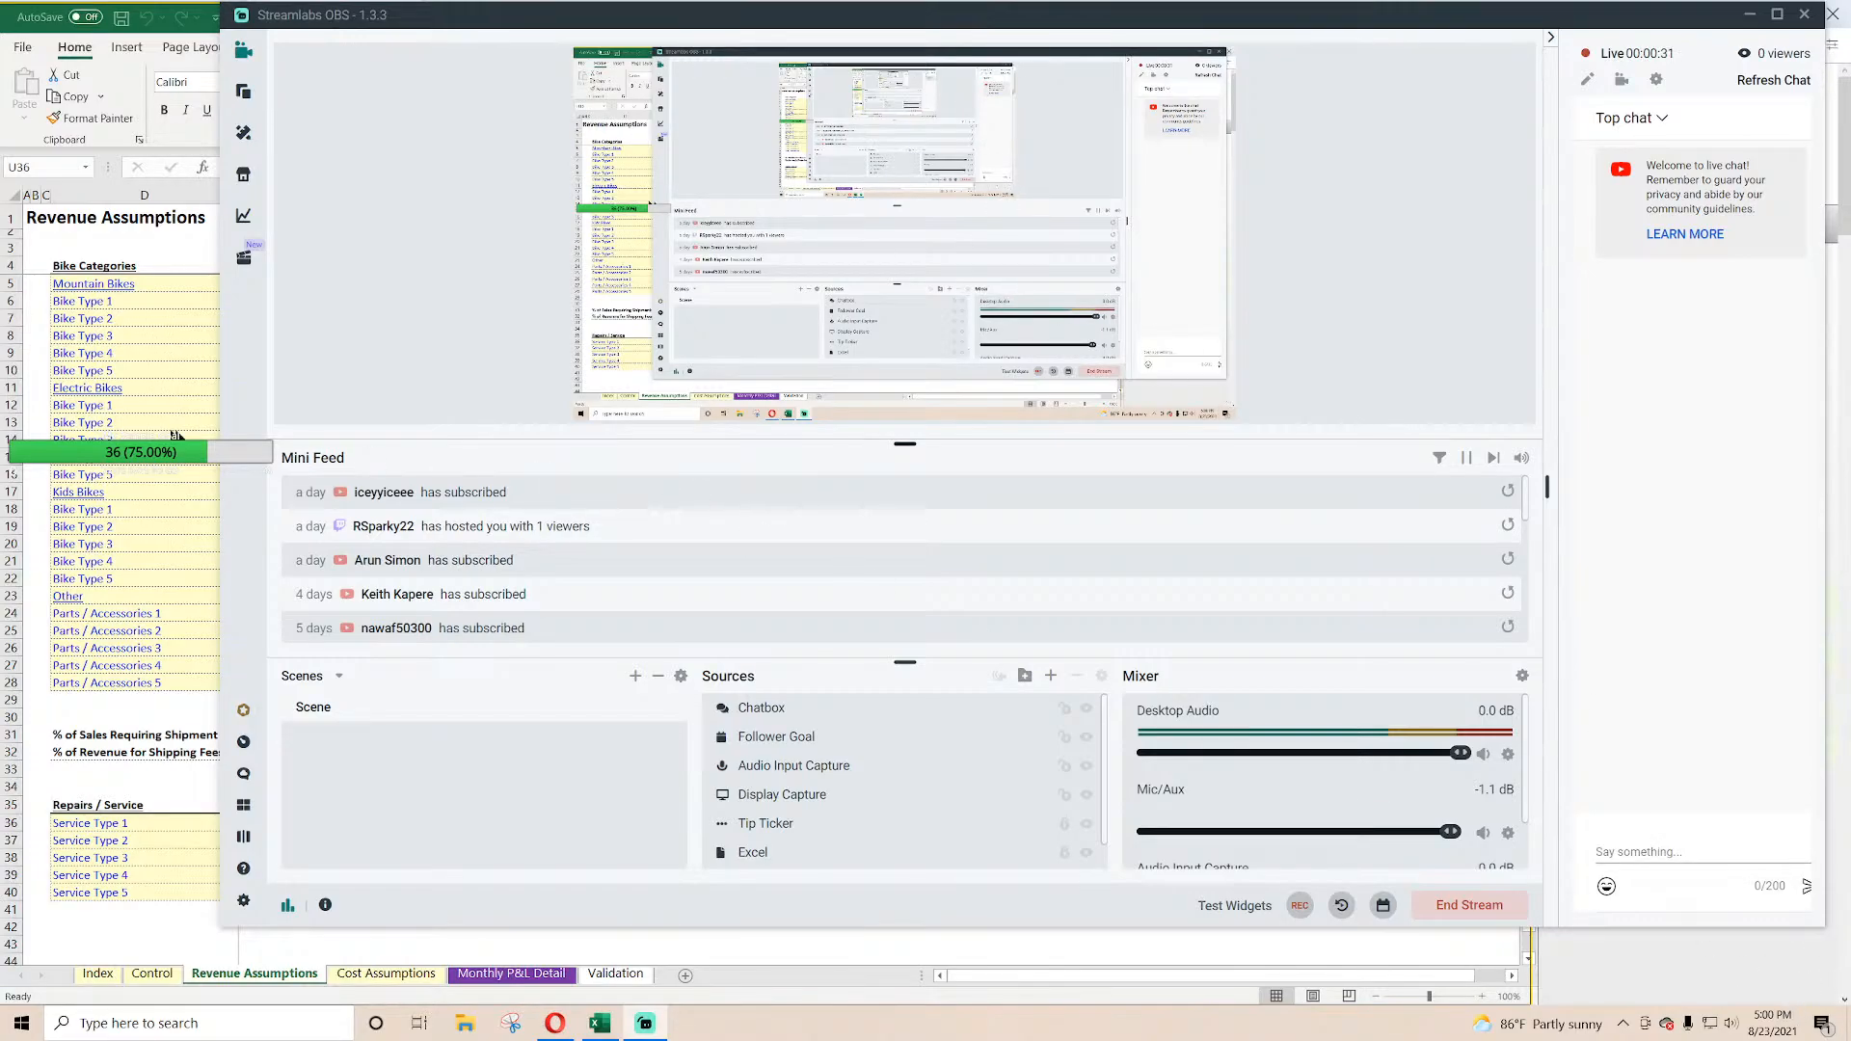
pyautogui.click(114, 431)
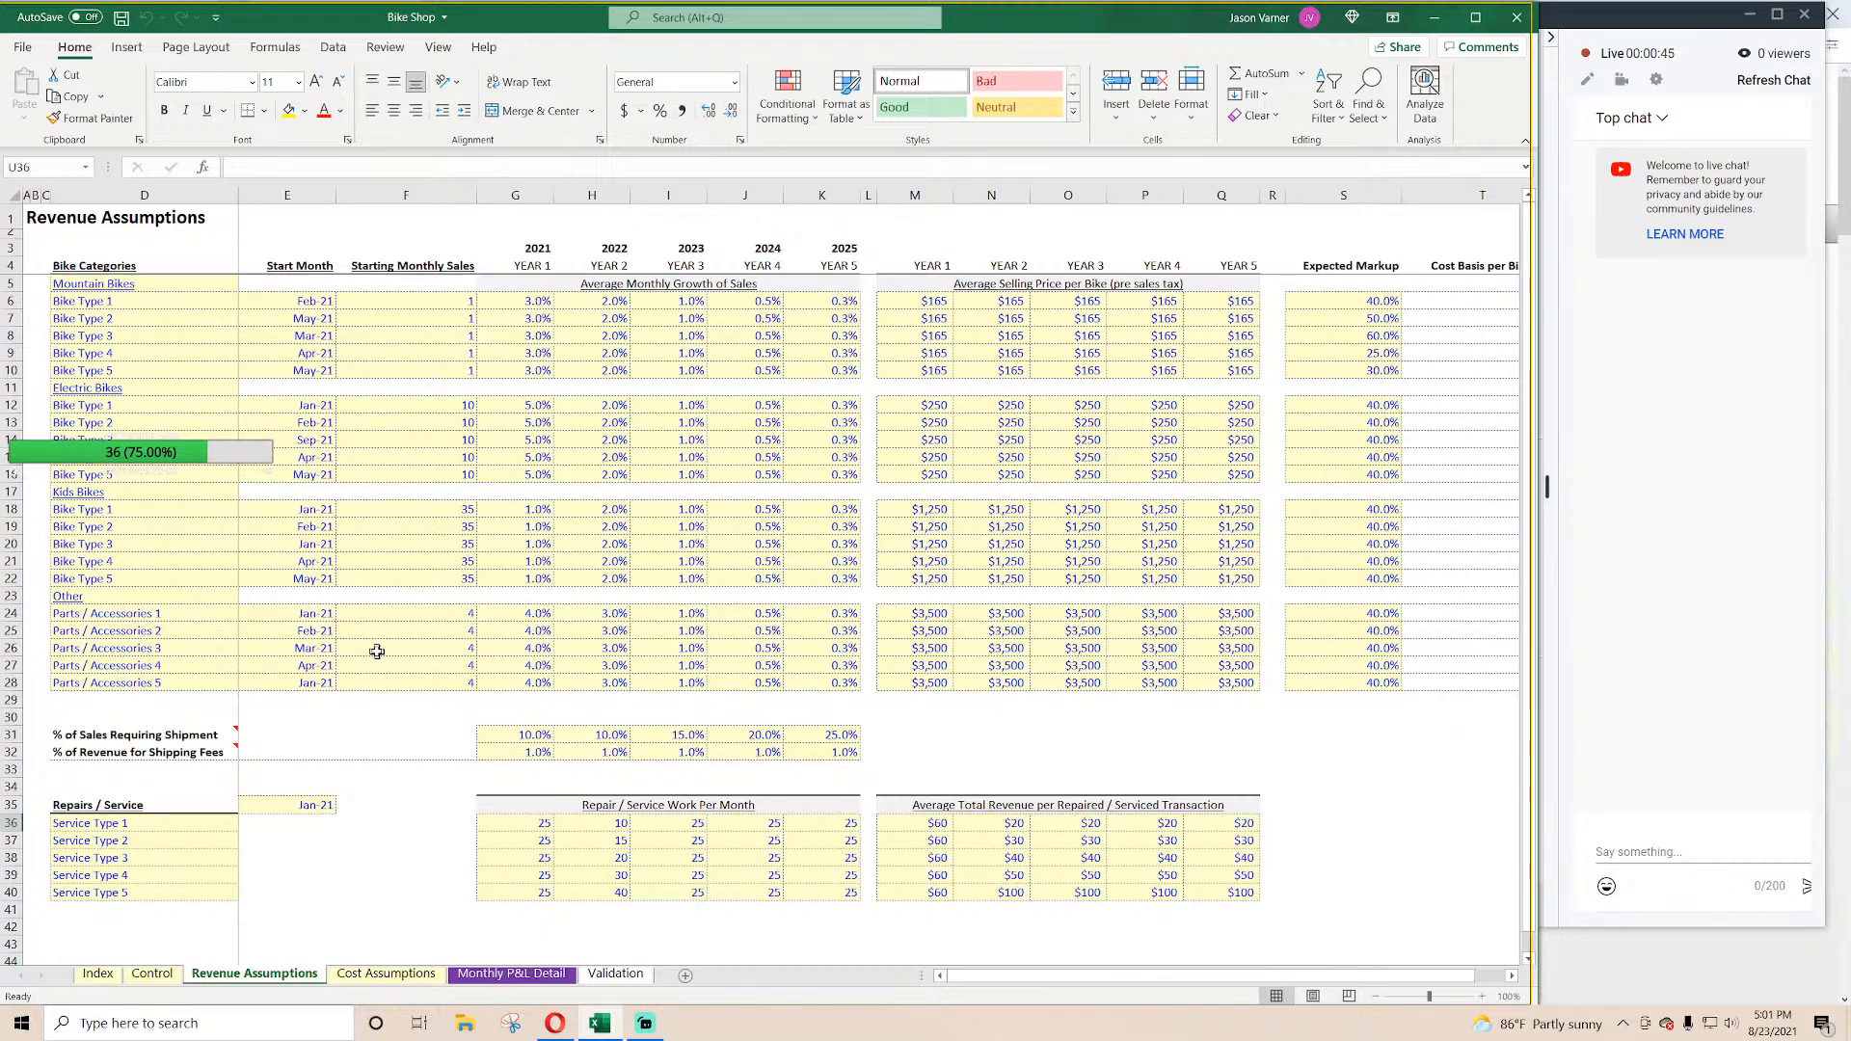
pyautogui.click(1665, 923)
pyautogui.moveTo(1675, 986); pyautogui.dragTo(1674, 993)
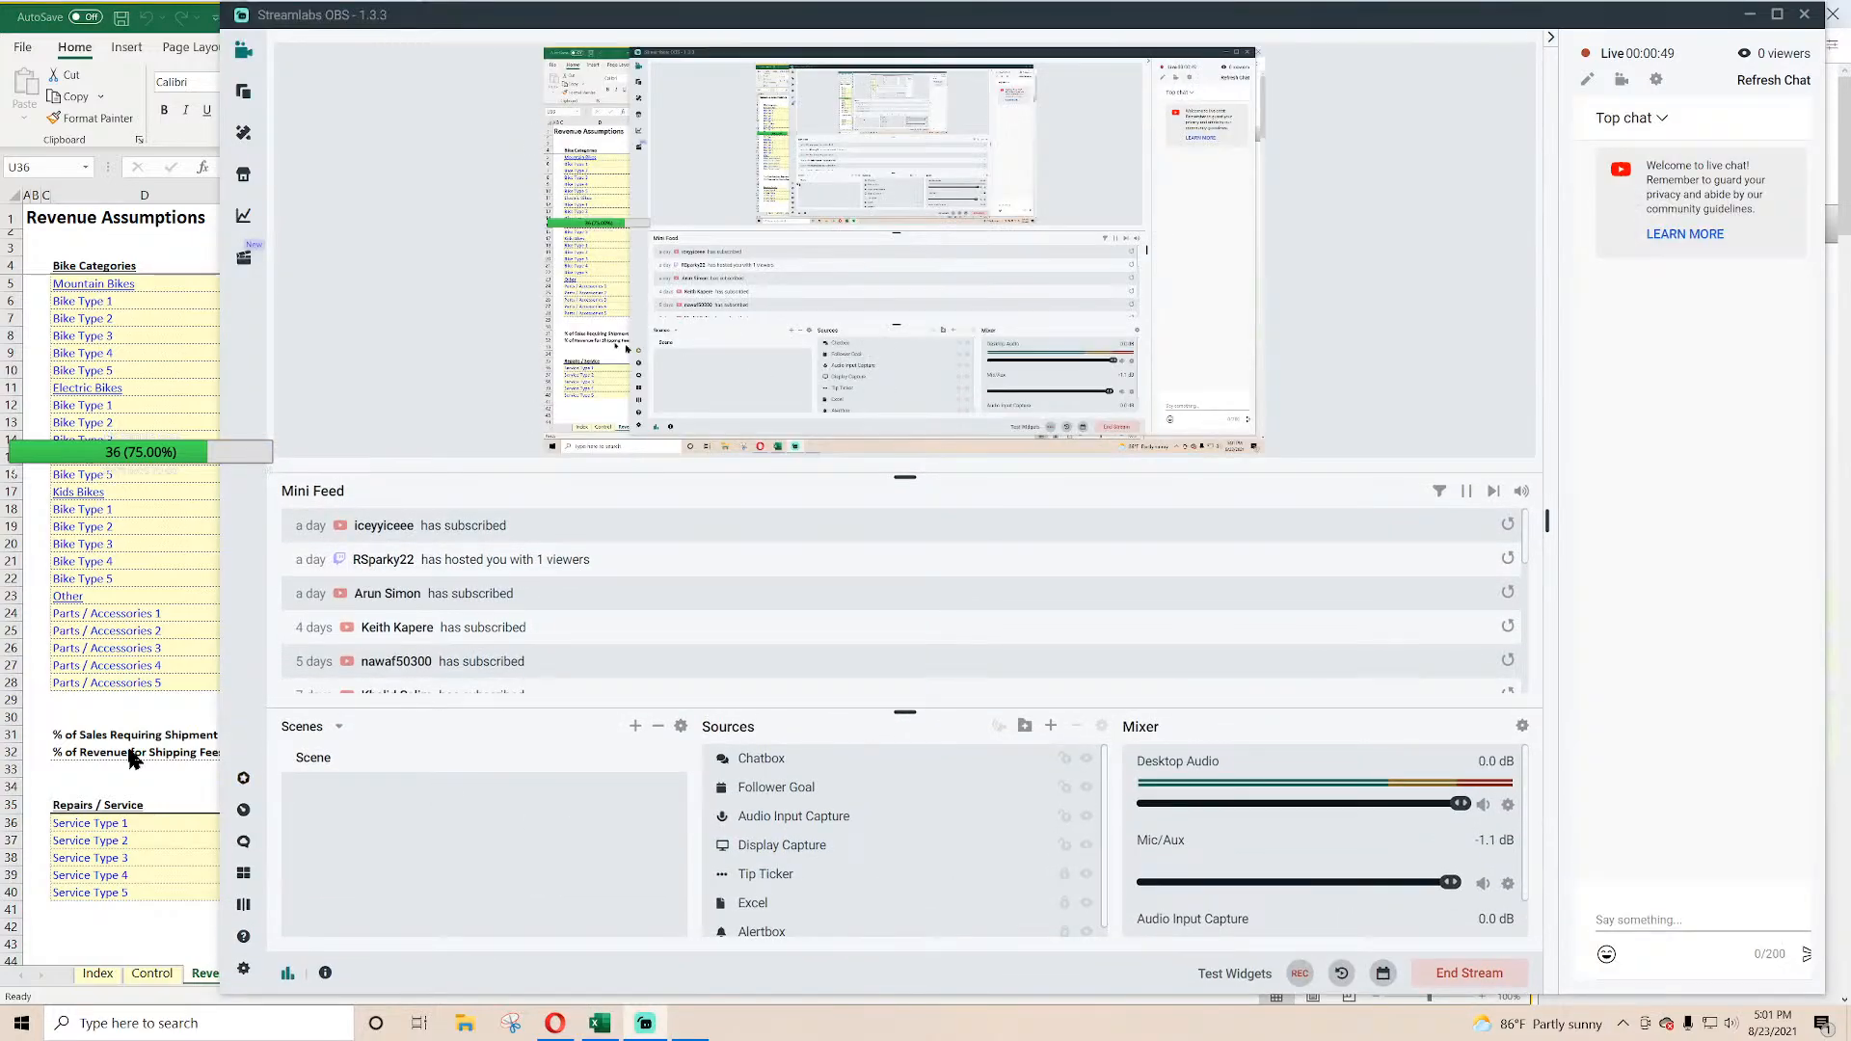
pyautogui.click(118, 581)
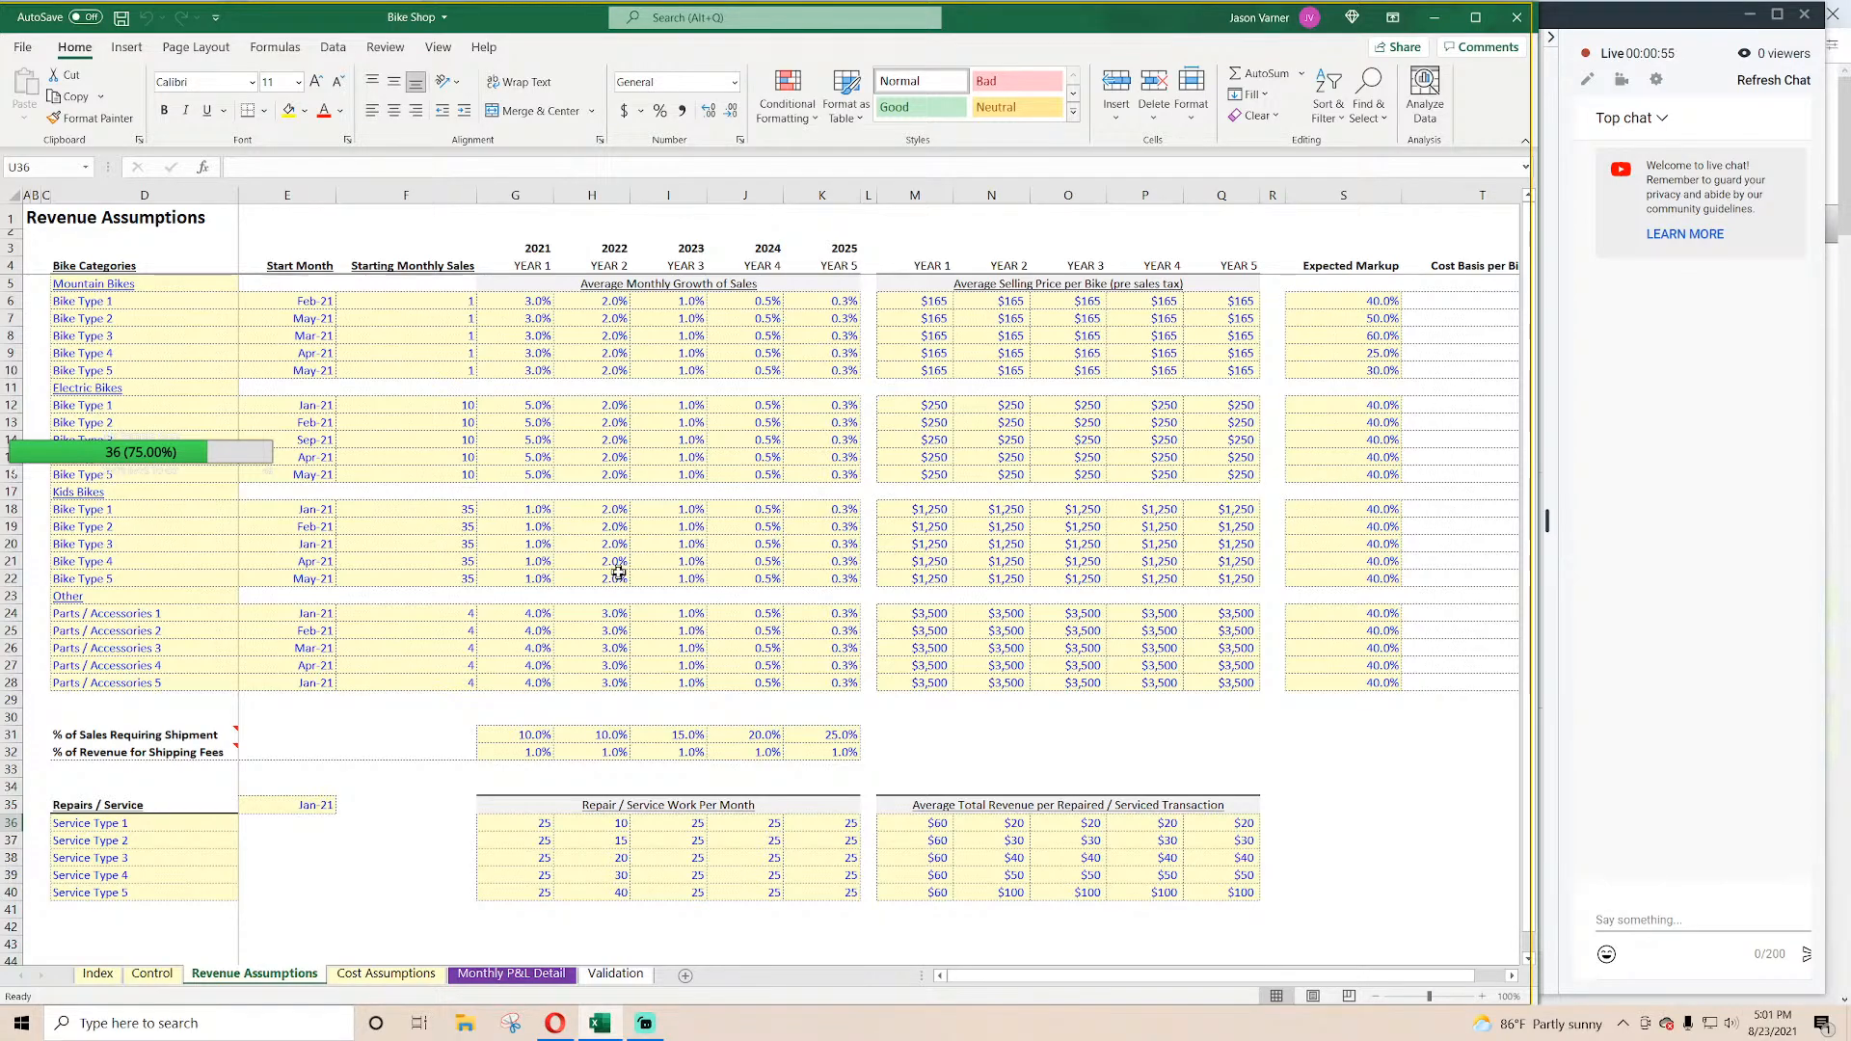
# Step: Switch to the Opera browser and open the smarthelping site's Financial Models page
pyautogui.click(557, 1028)
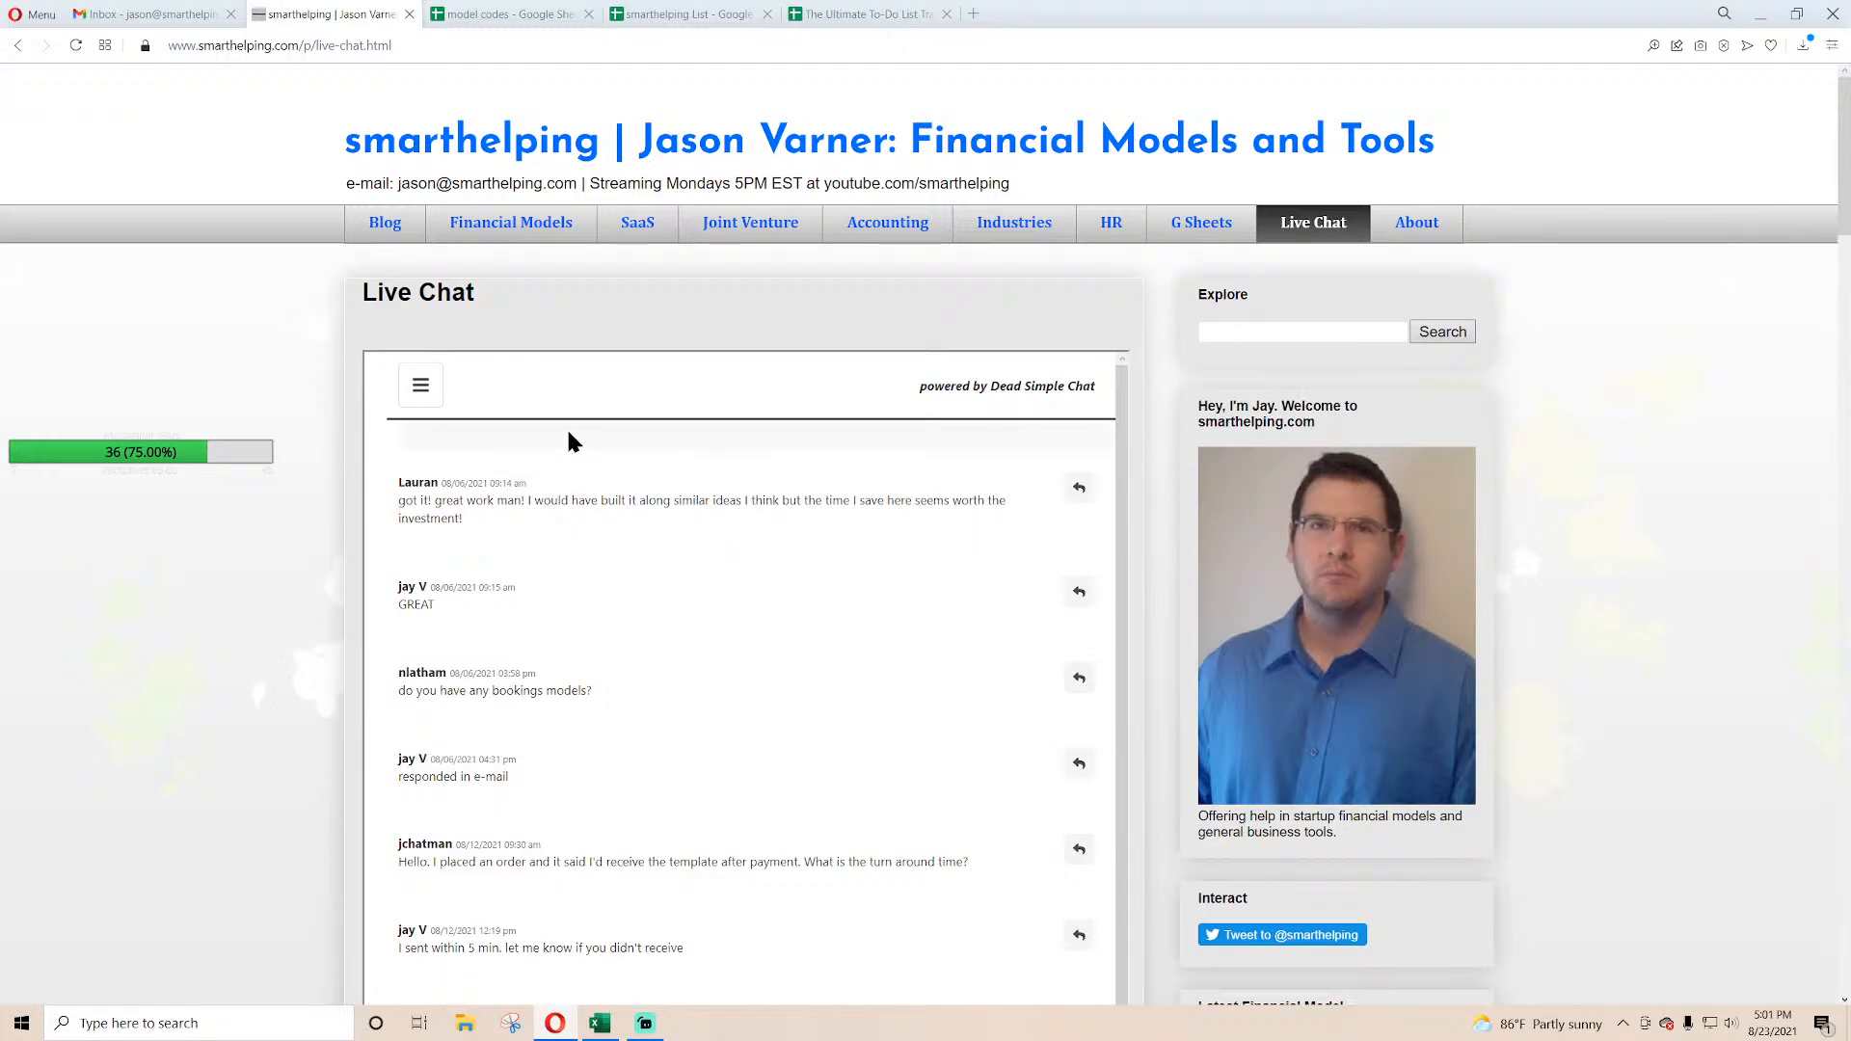
pyautogui.click(541, 236)
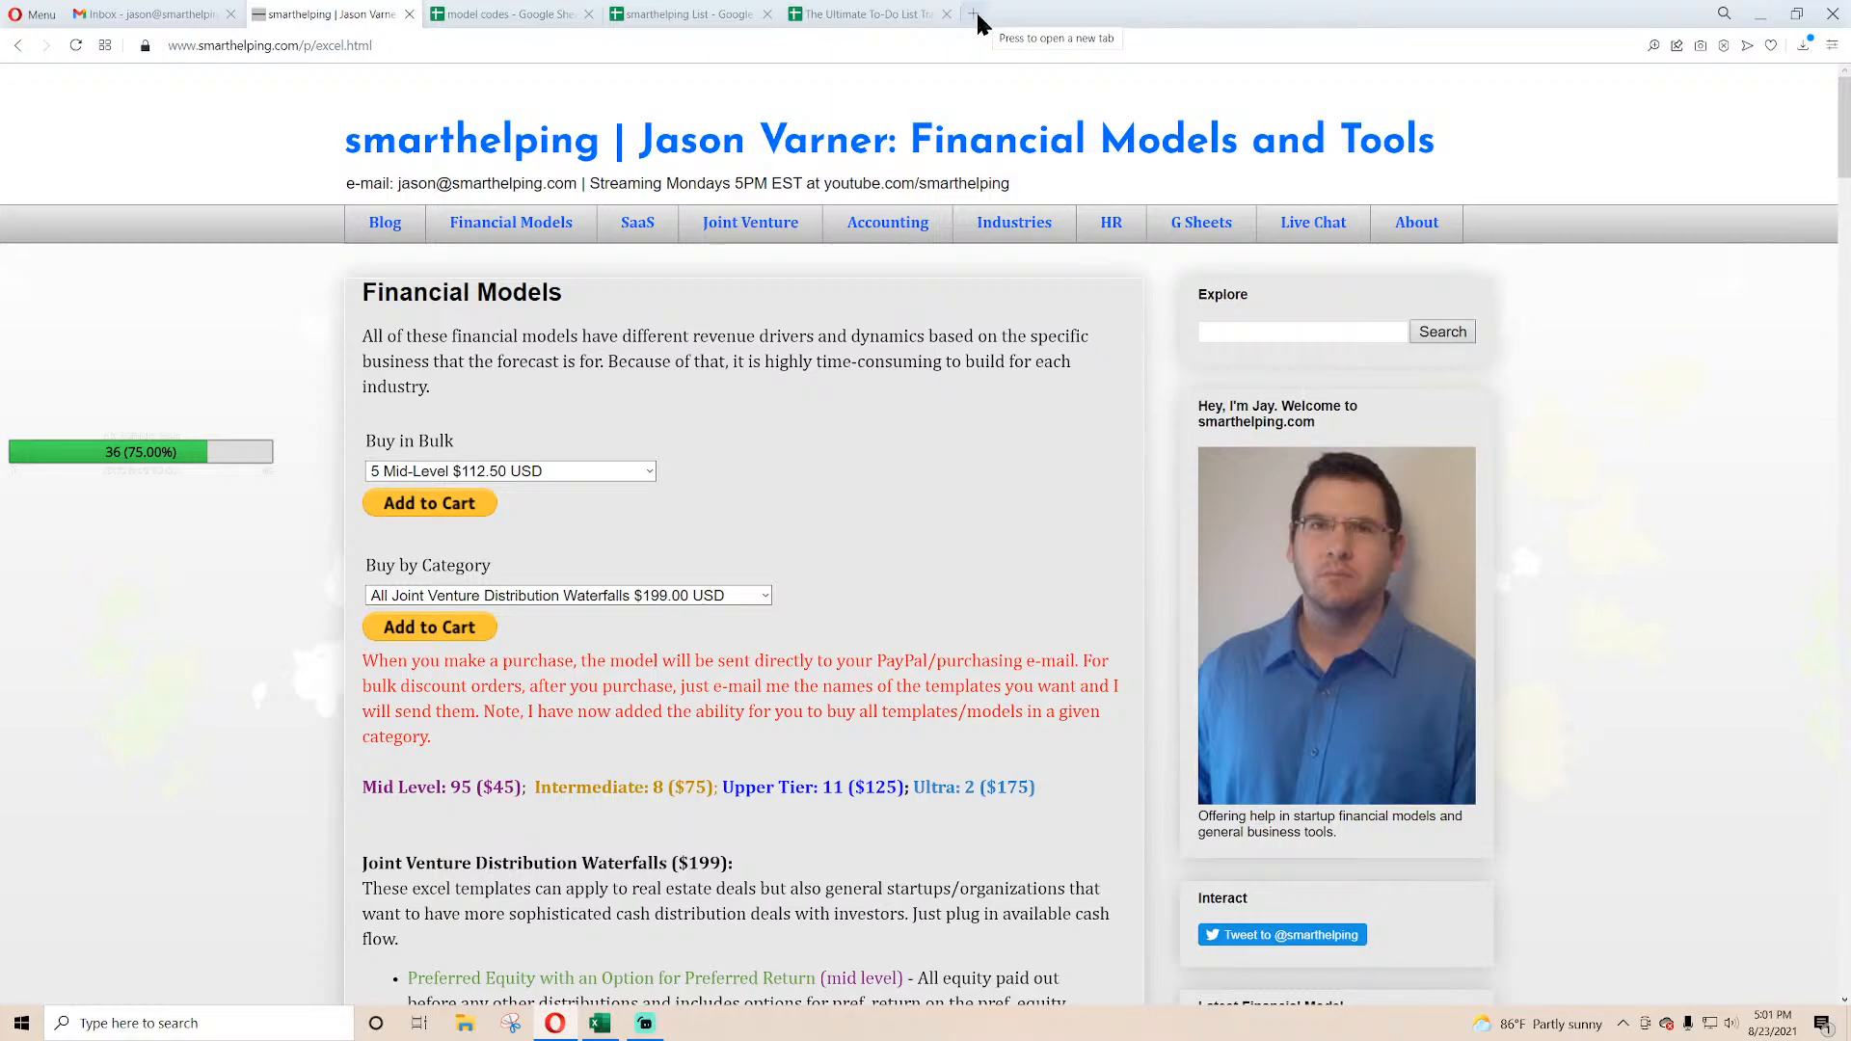
# Step: Open the "random drawing for free template - weekly" Google Sheet in a new browser tab
pyautogui.click(974, 17)
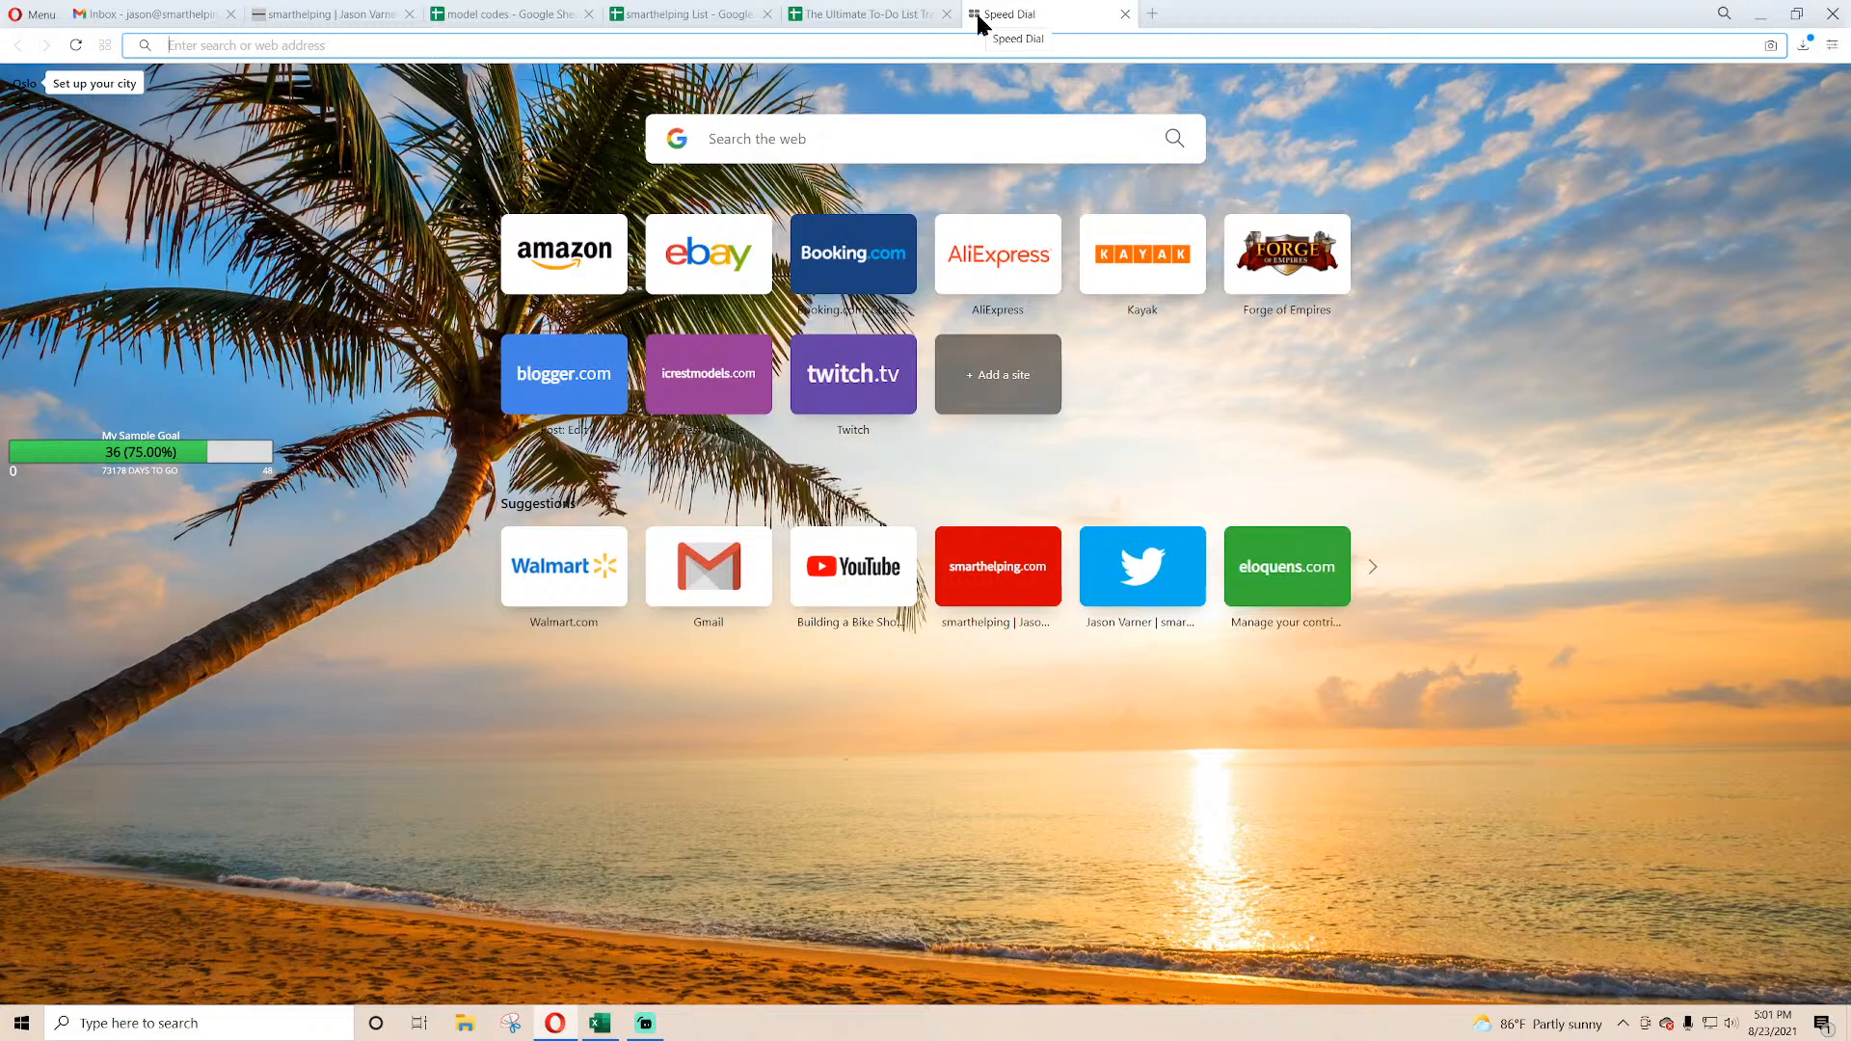
pyautogui.write('free invoice creator')
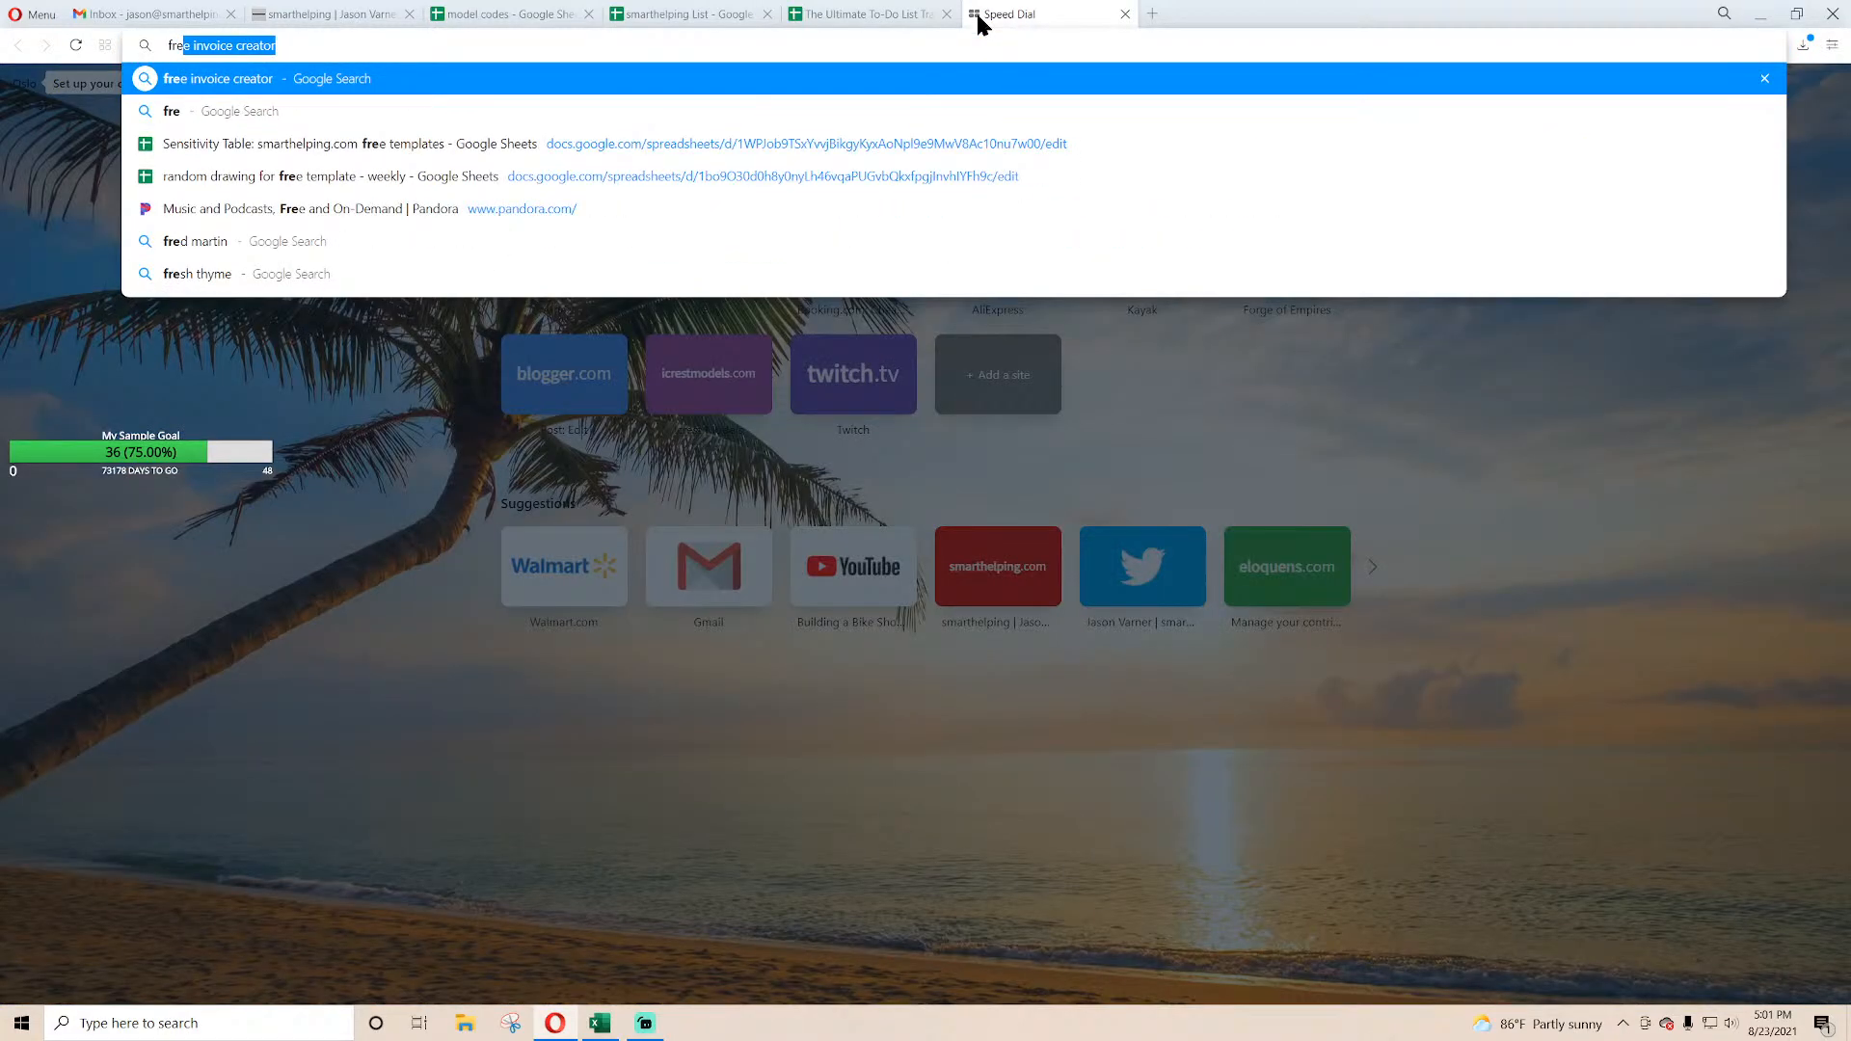
pyautogui.press('Return')
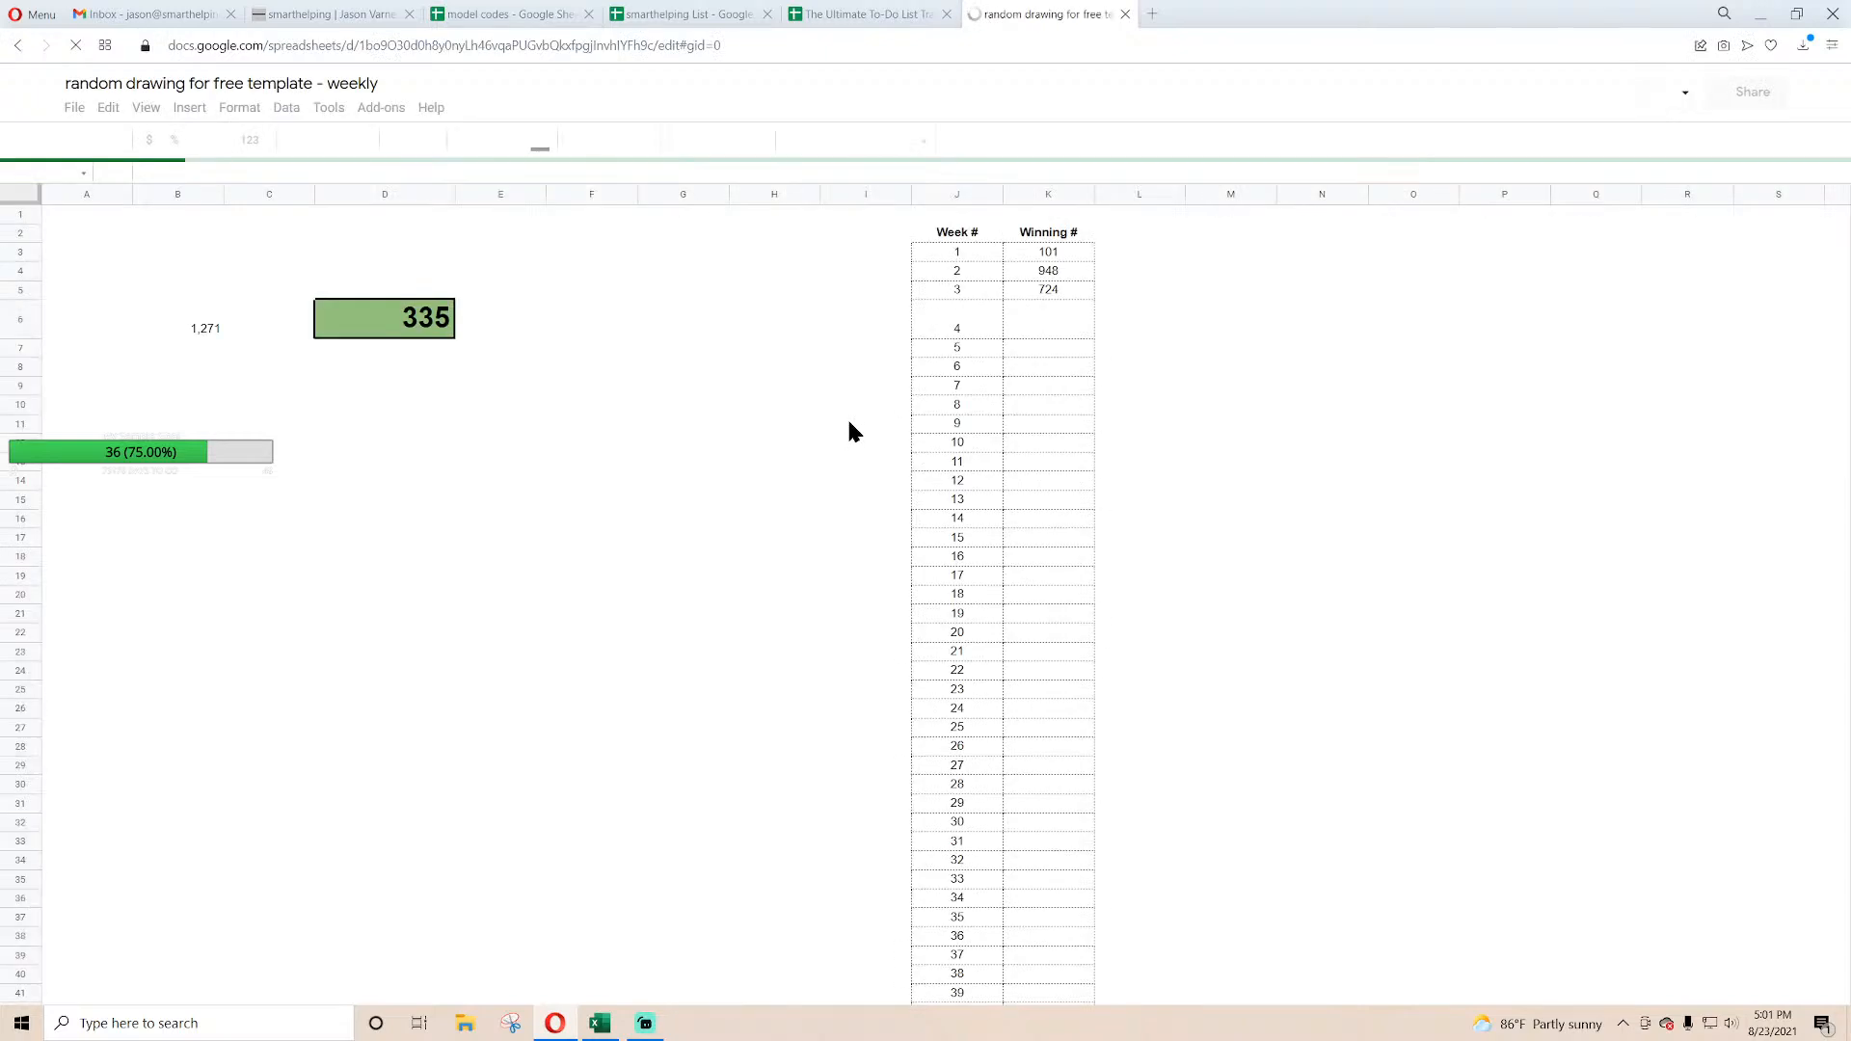
# Step: Review the recorded weekly winning numbers and the empty entries below them in column K
pyautogui.click(1055, 283)
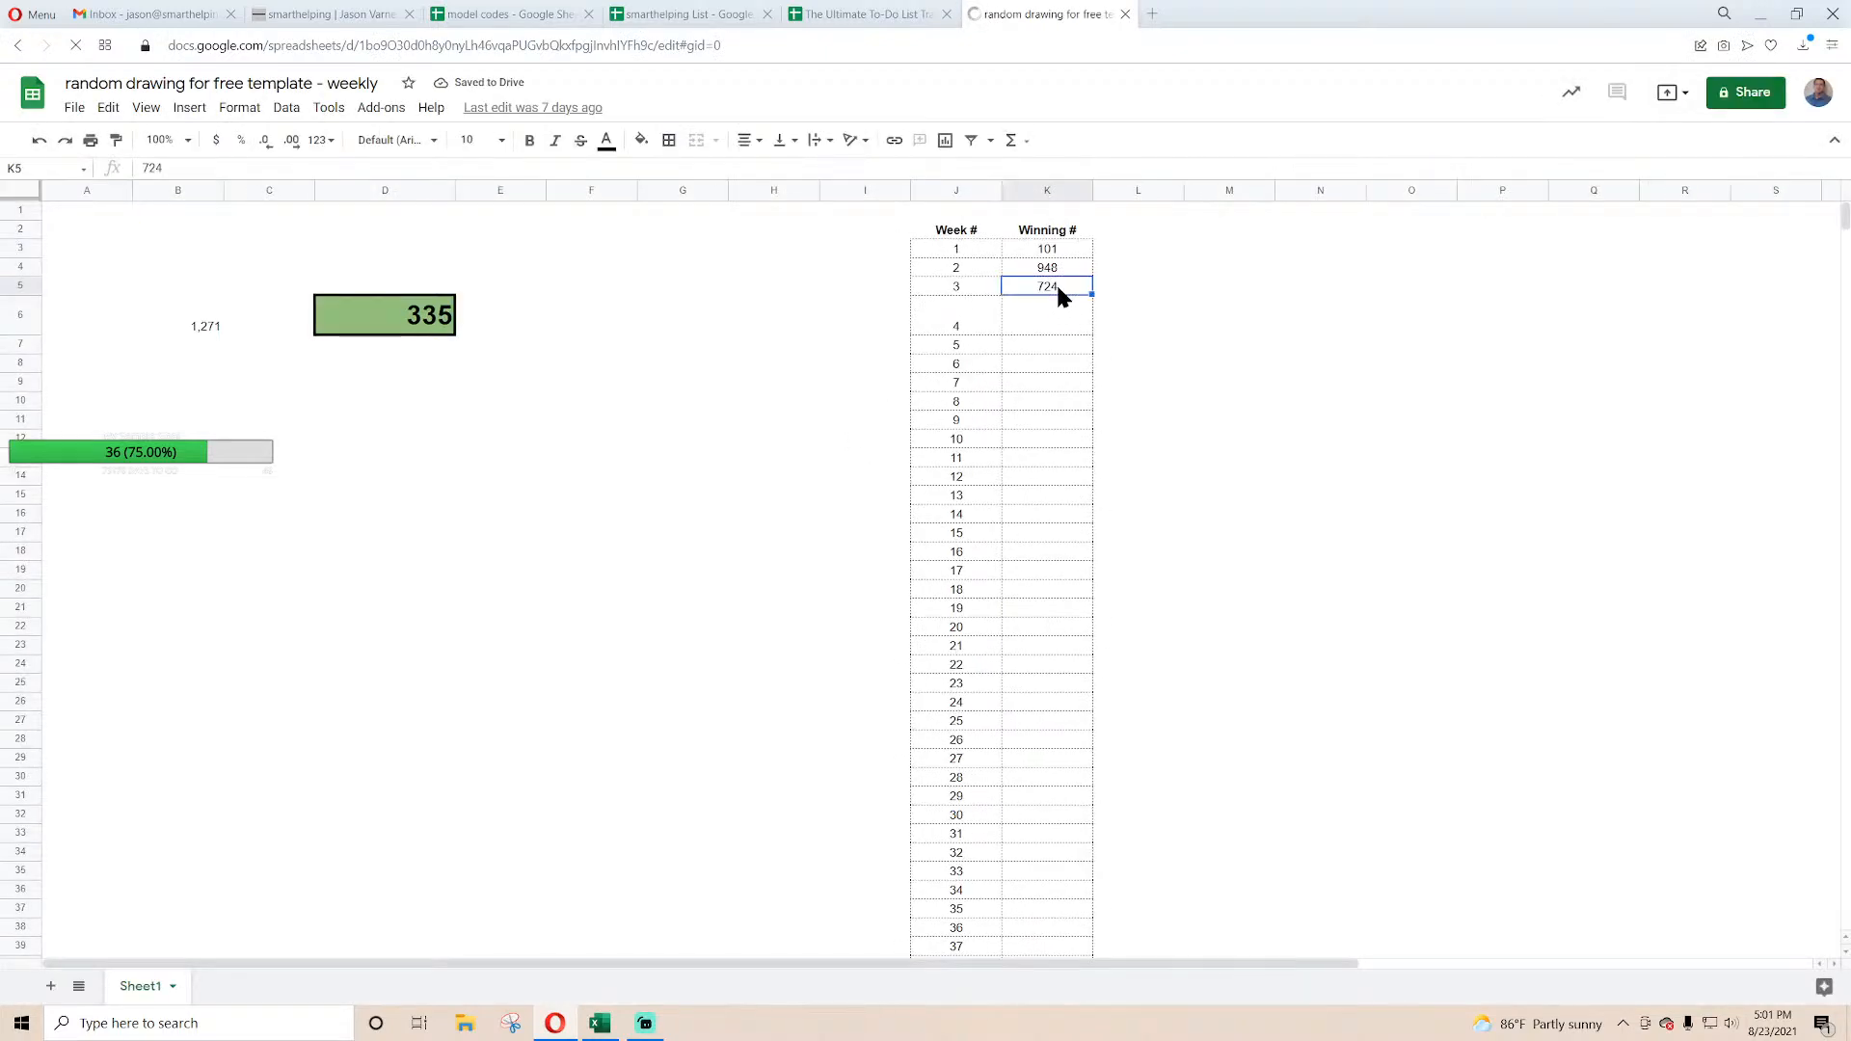
pyautogui.click(1120, 287)
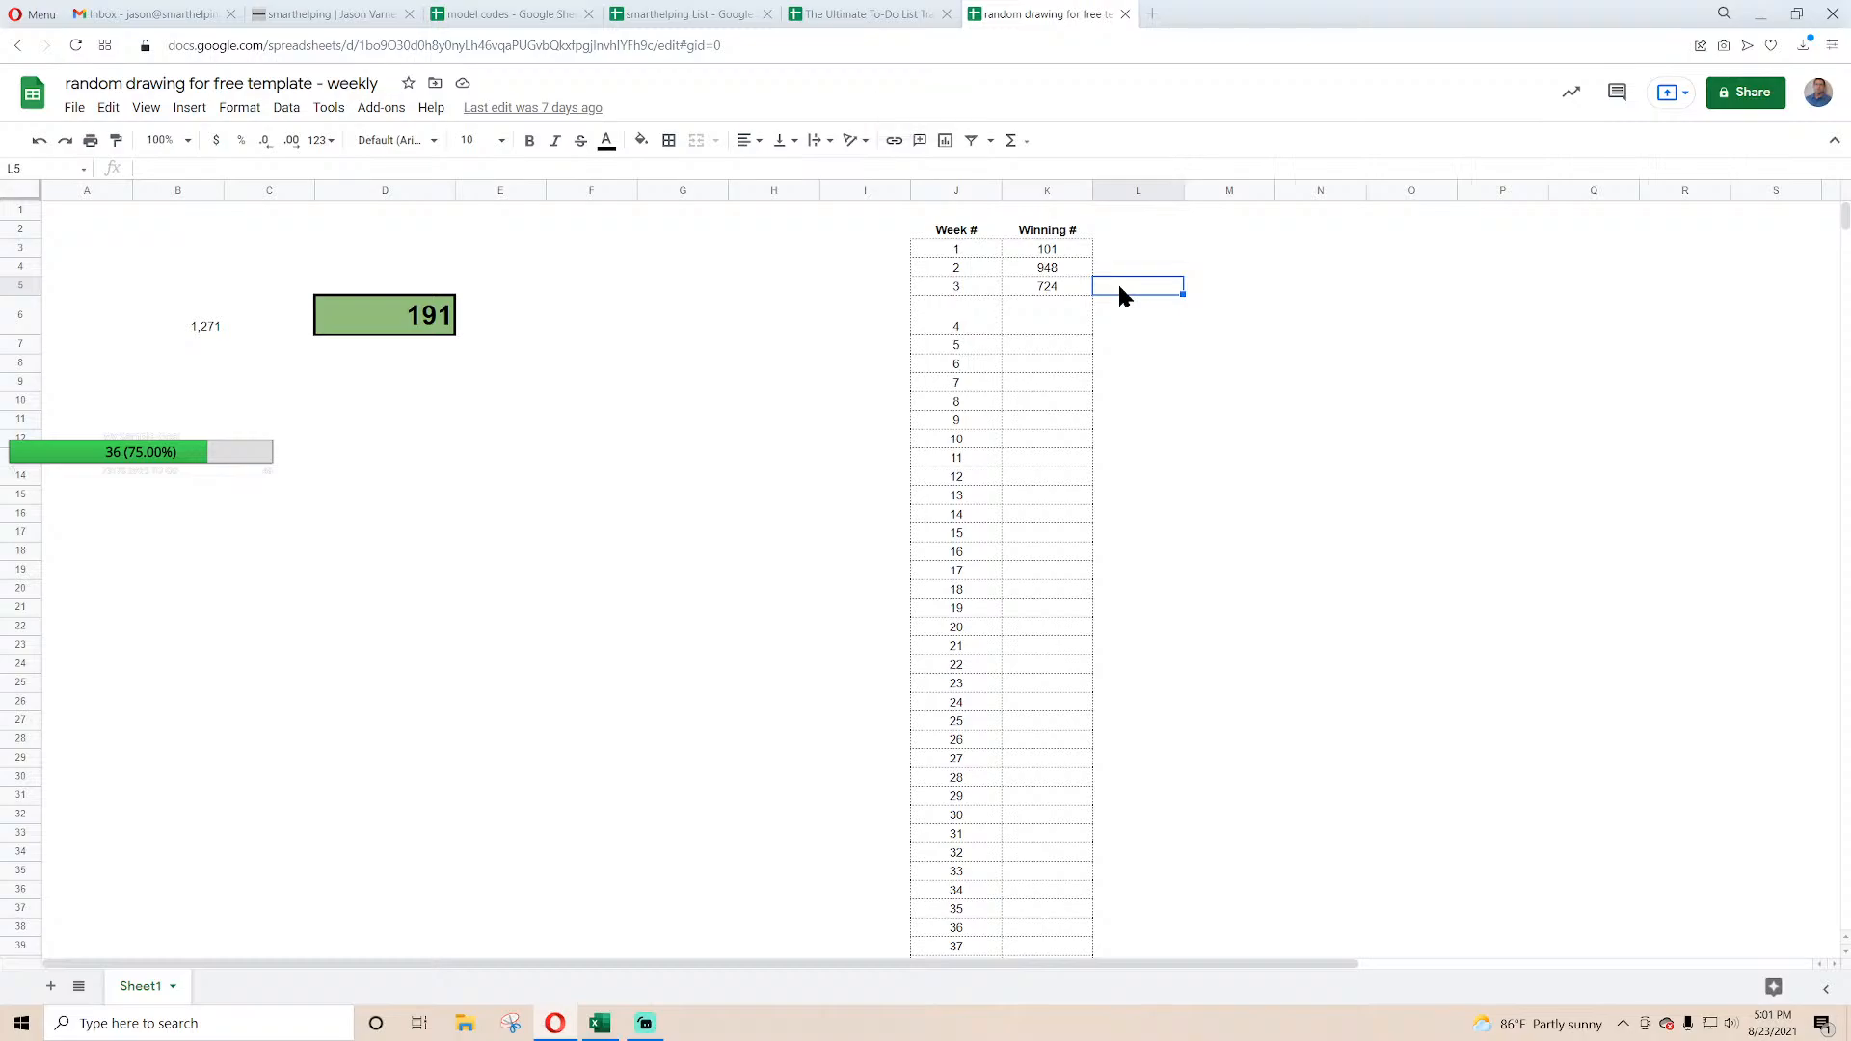
pyautogui.click(1064, 254)
pyautogui.click(1060, 270)
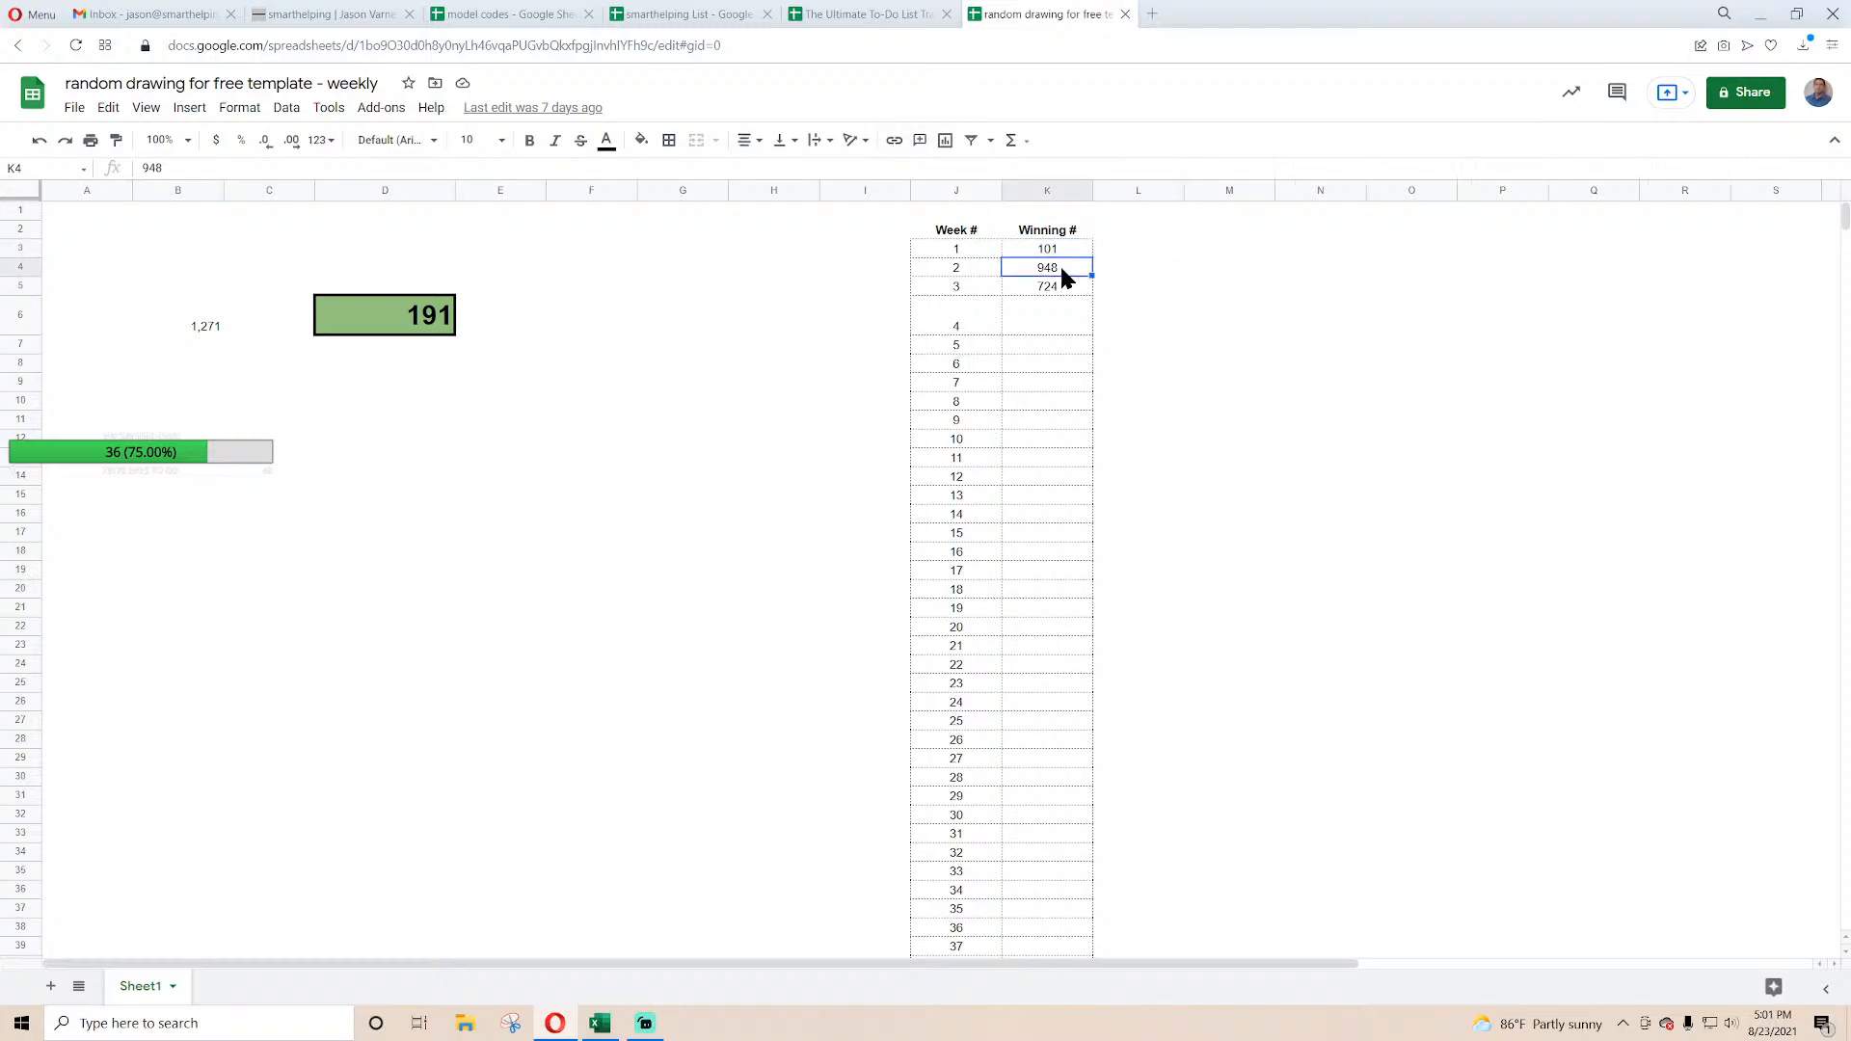
pyautogui.click(1111, 286)
pyautogui.click(1055, 314)
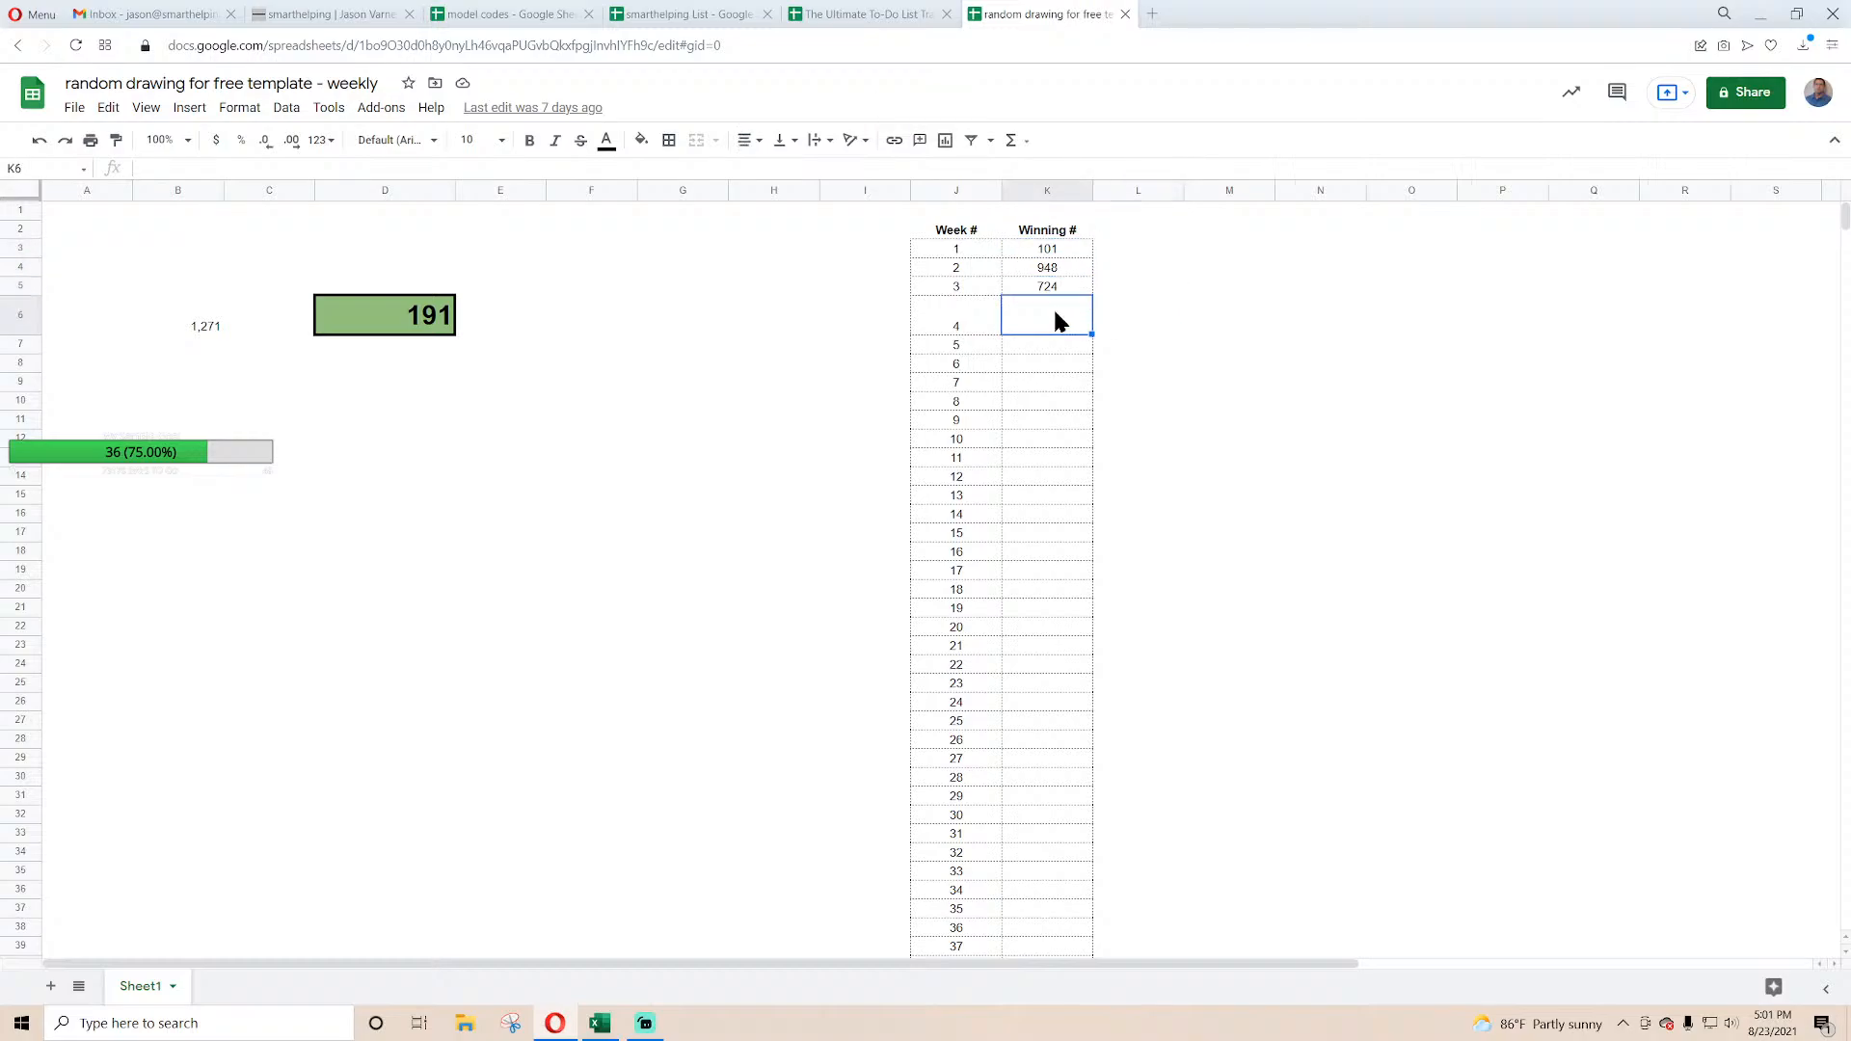
pyautogui.moveTo(1067, 252); pyautogui.dragTo(1041, 438)
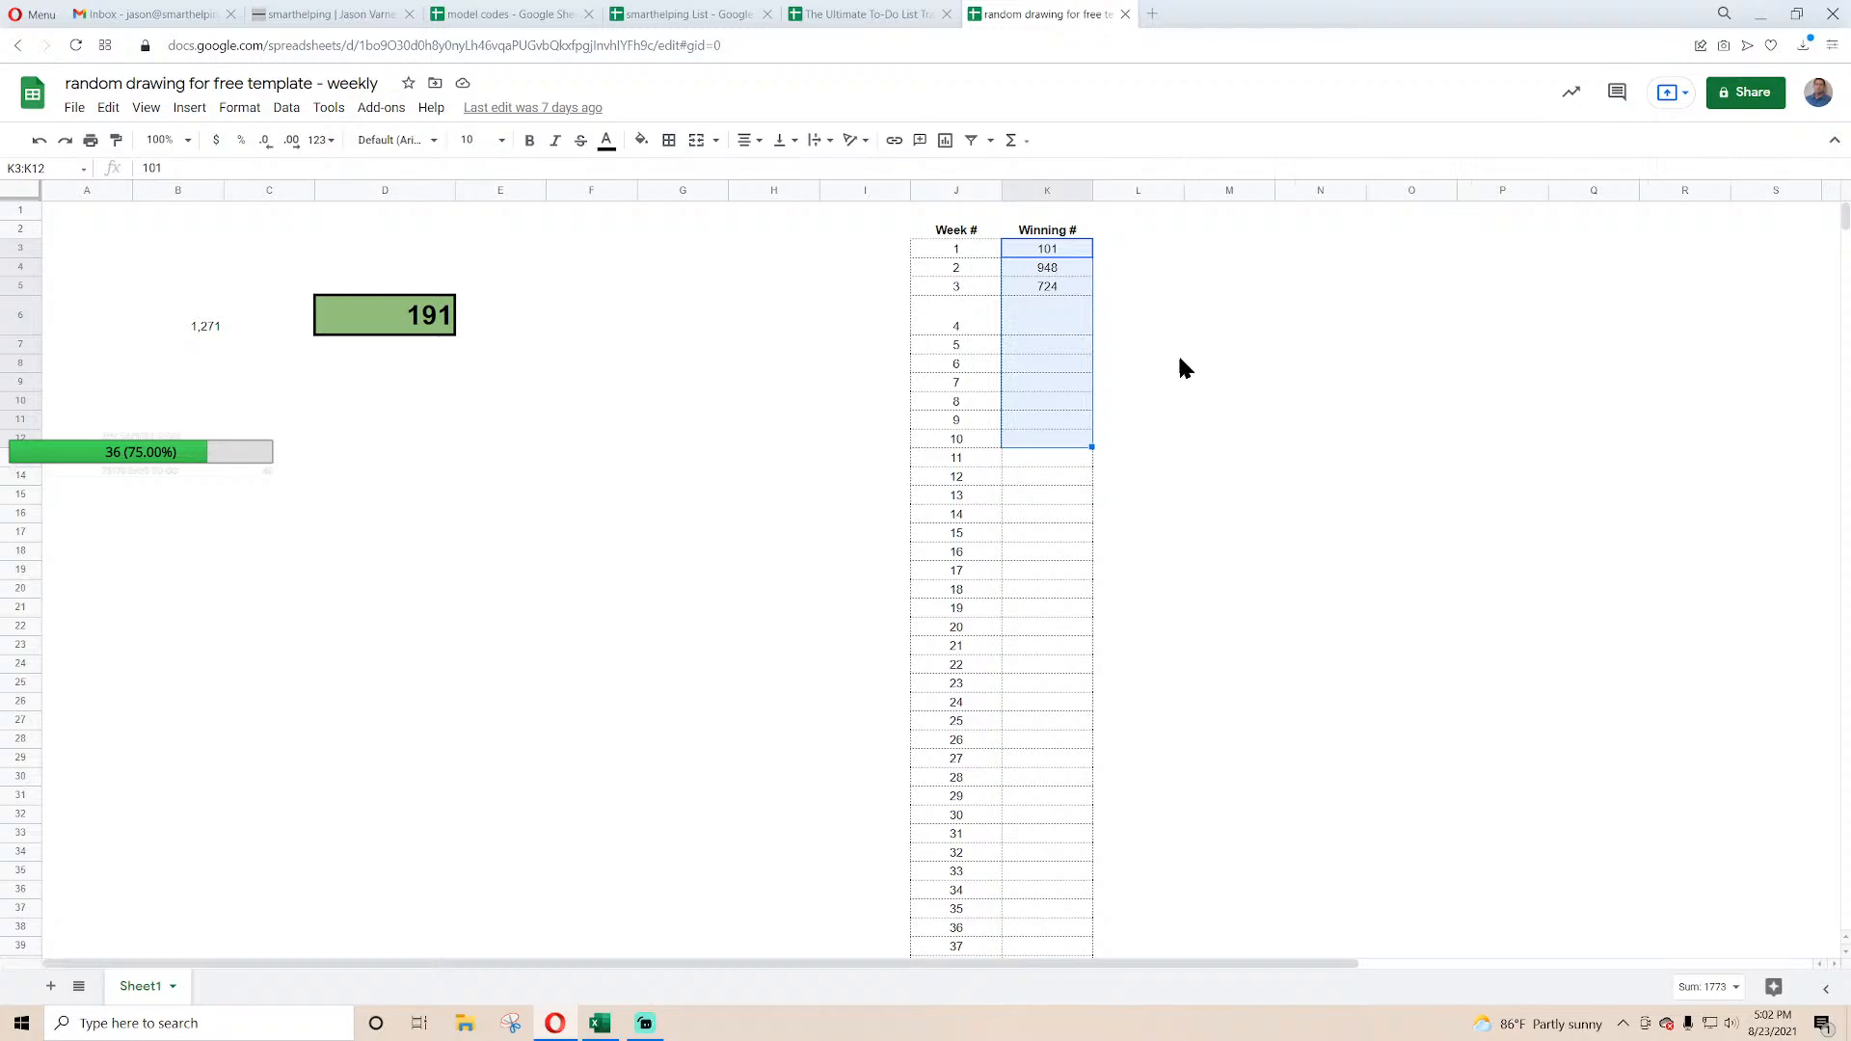
pyautogui.click(1420, 339)
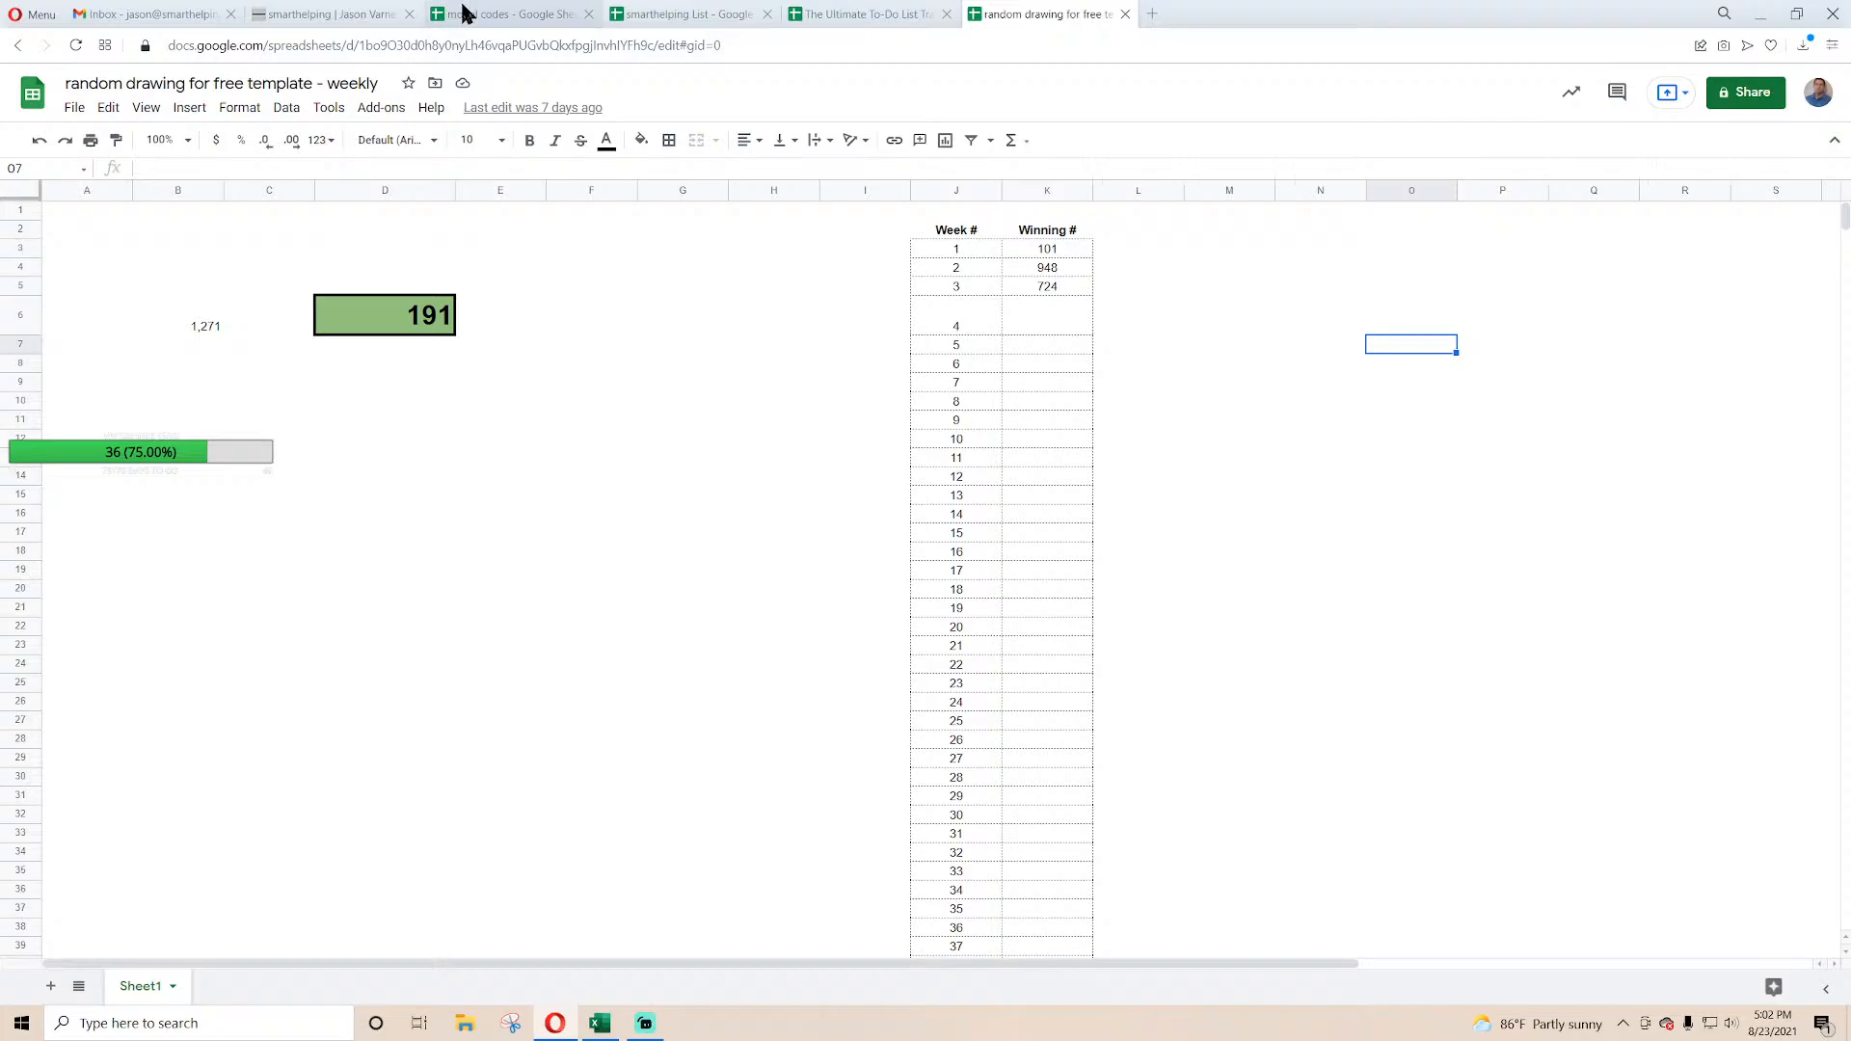
# Step: Examine the price tiers and the list of templates on the smarthelping Financial Models page
pyautogui.click(352, 19)
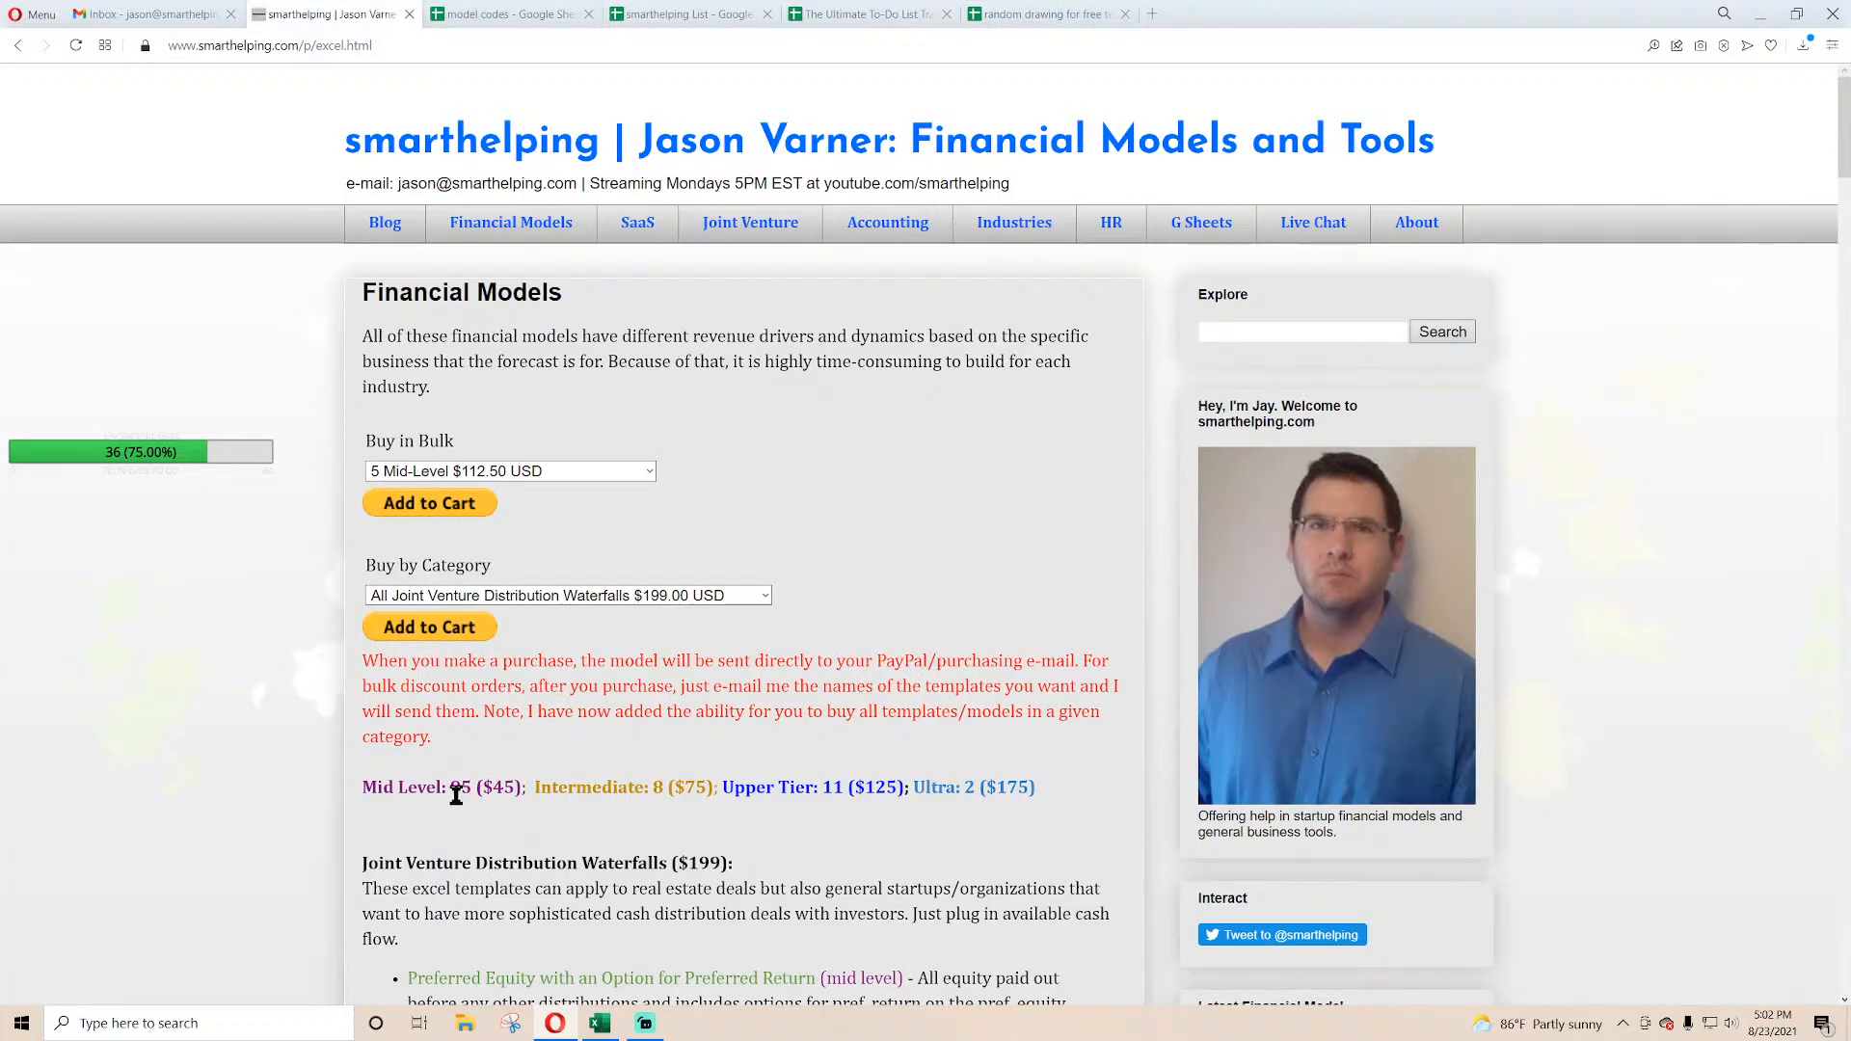
pyautogui.moveTo(477, 790); pyautogui.dragTo(527, 791)
pyautogui.moveTo(674, 789); pyautogui.dragTo(1037, 791)
pyautogui.click(834, 791)
pyautogui.scroll(-5, 671, 721)
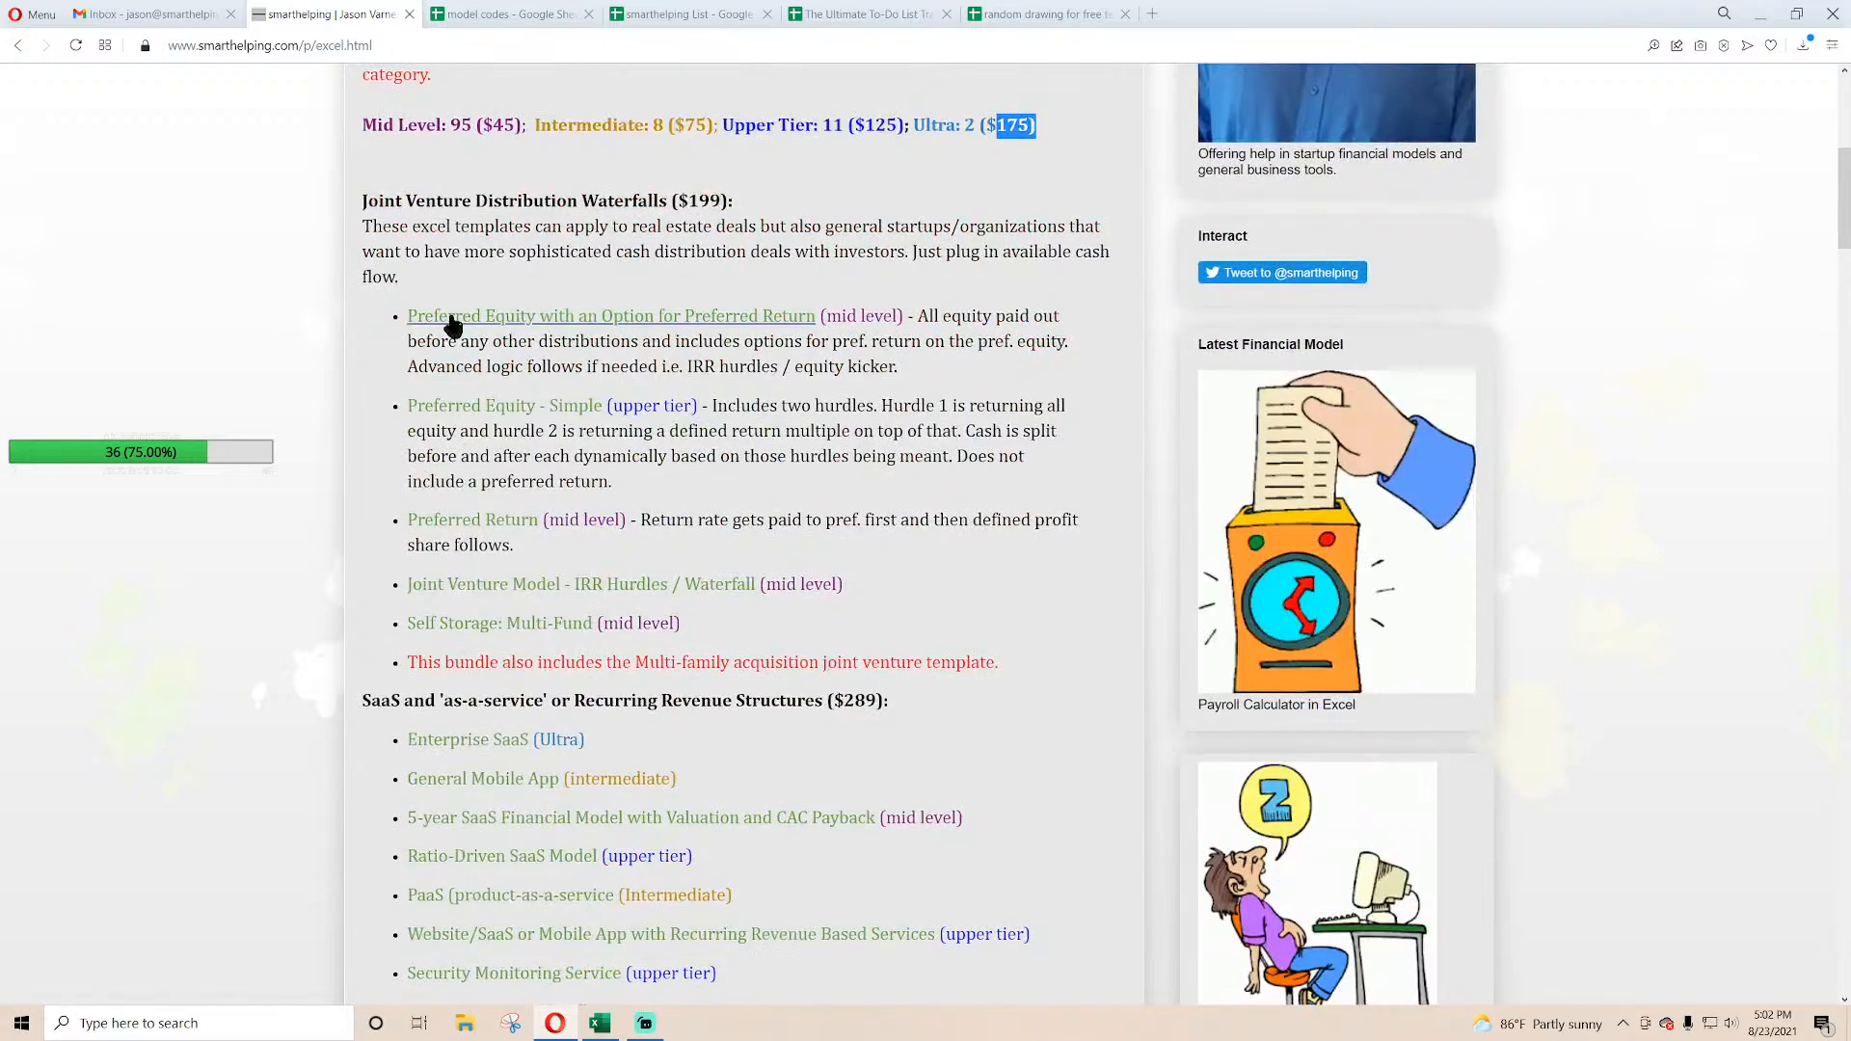
pyautogui.scroll(-20, 530, 709)
pyautogui.scroll(20, 531, 709)
# Step: Return to the random drawing sheet and inspect the random number formula in D6 and the week 4 entry
pyautogui.click(1060, 16)
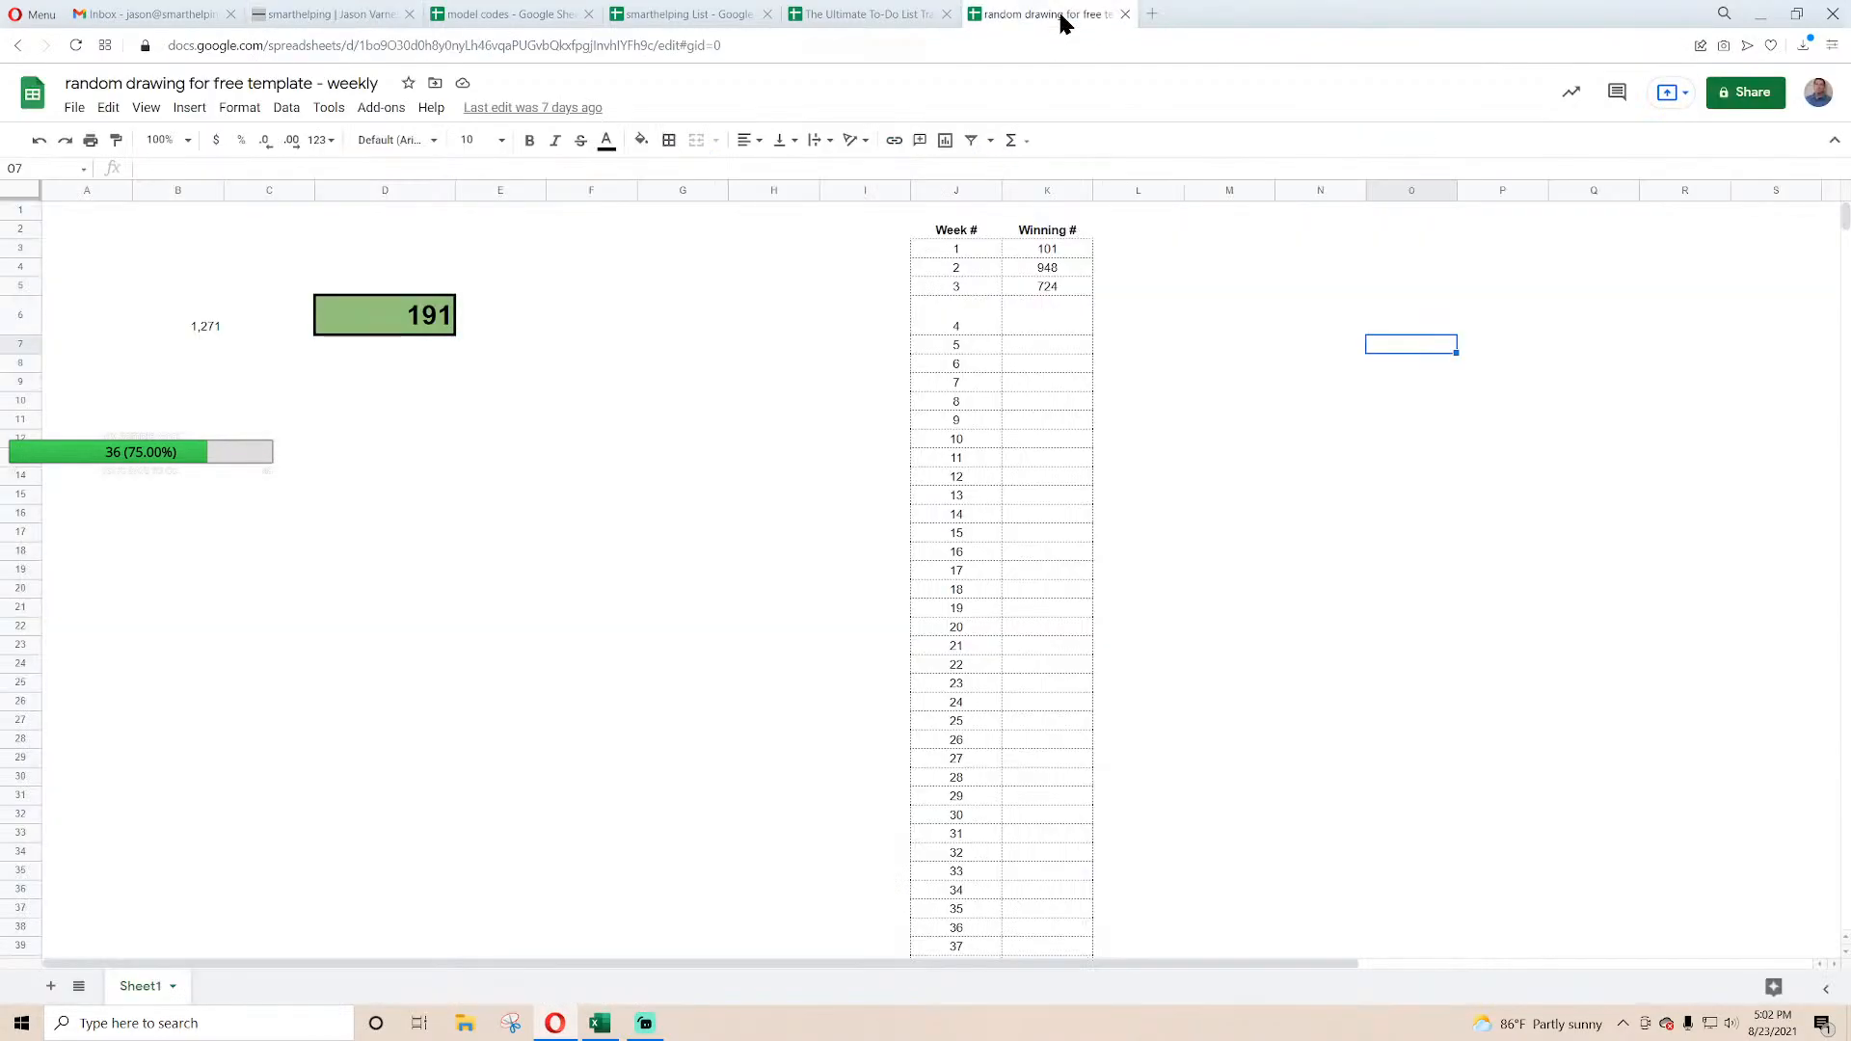
pyautogui.click(376, 331)
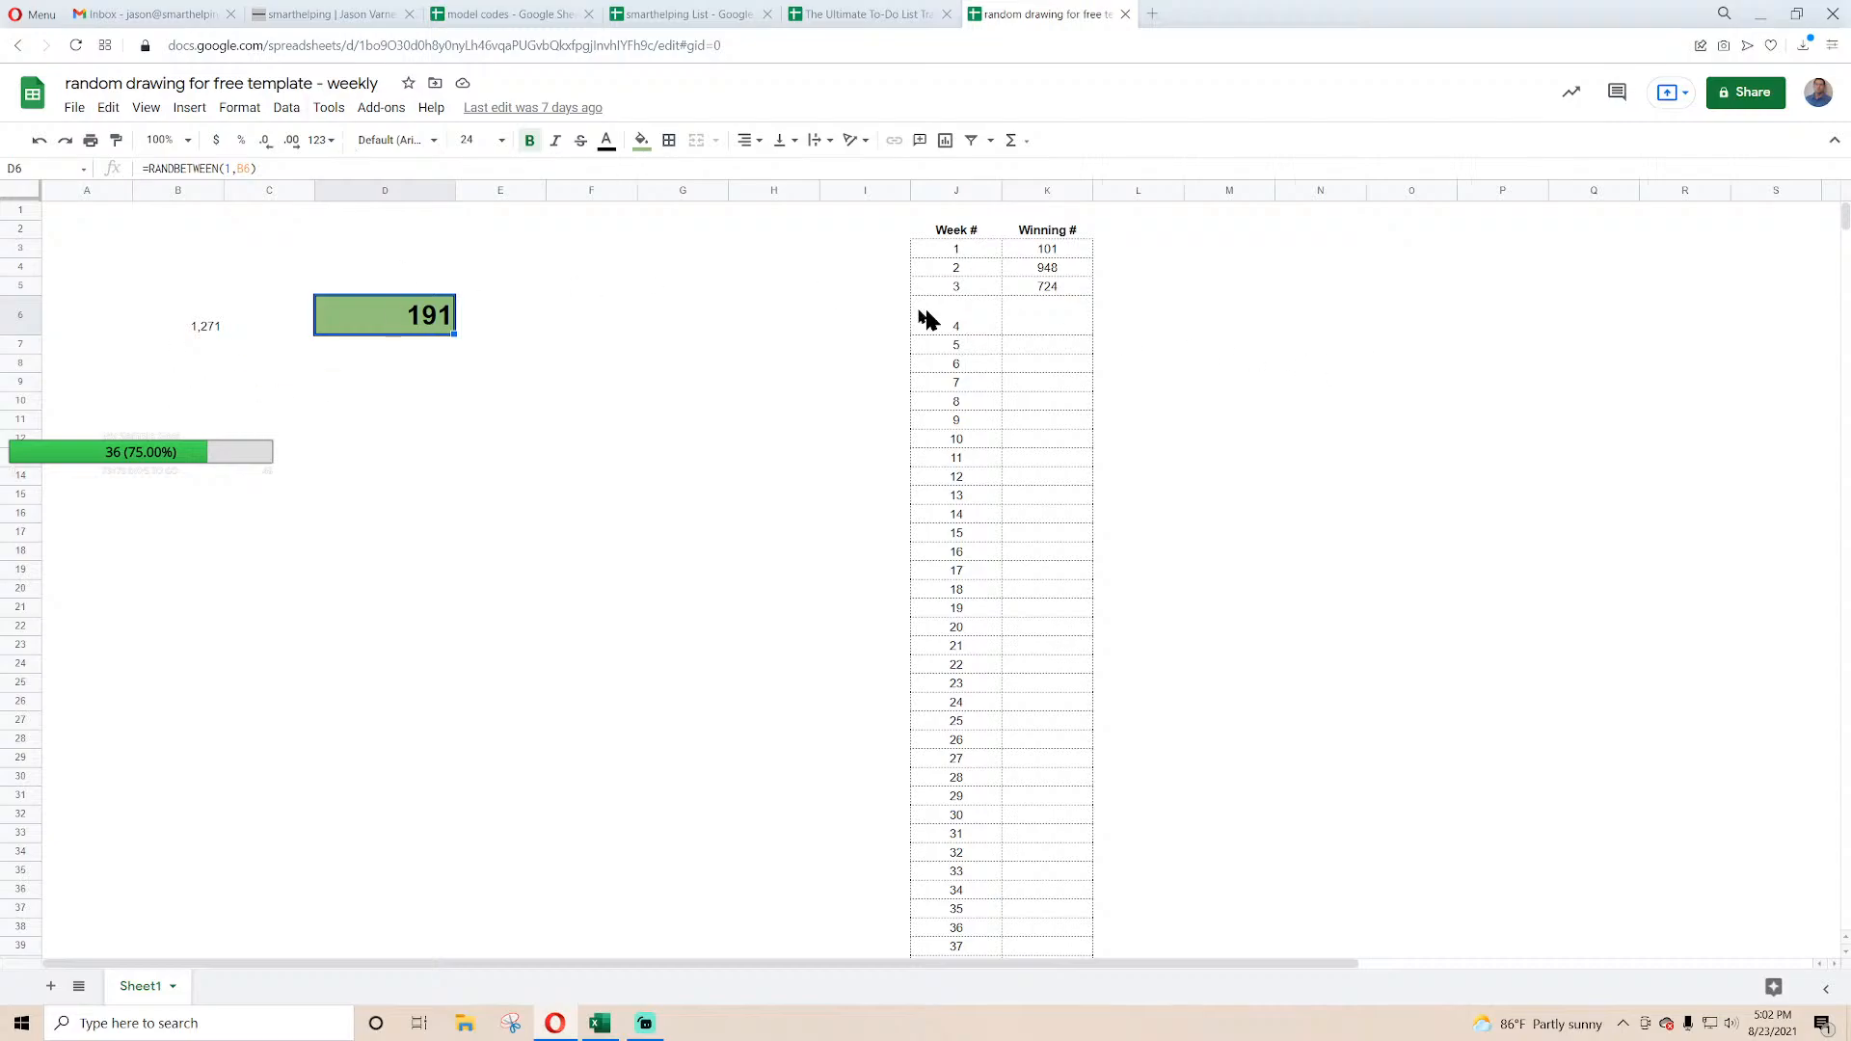
pyautogui.click(1070, 327)
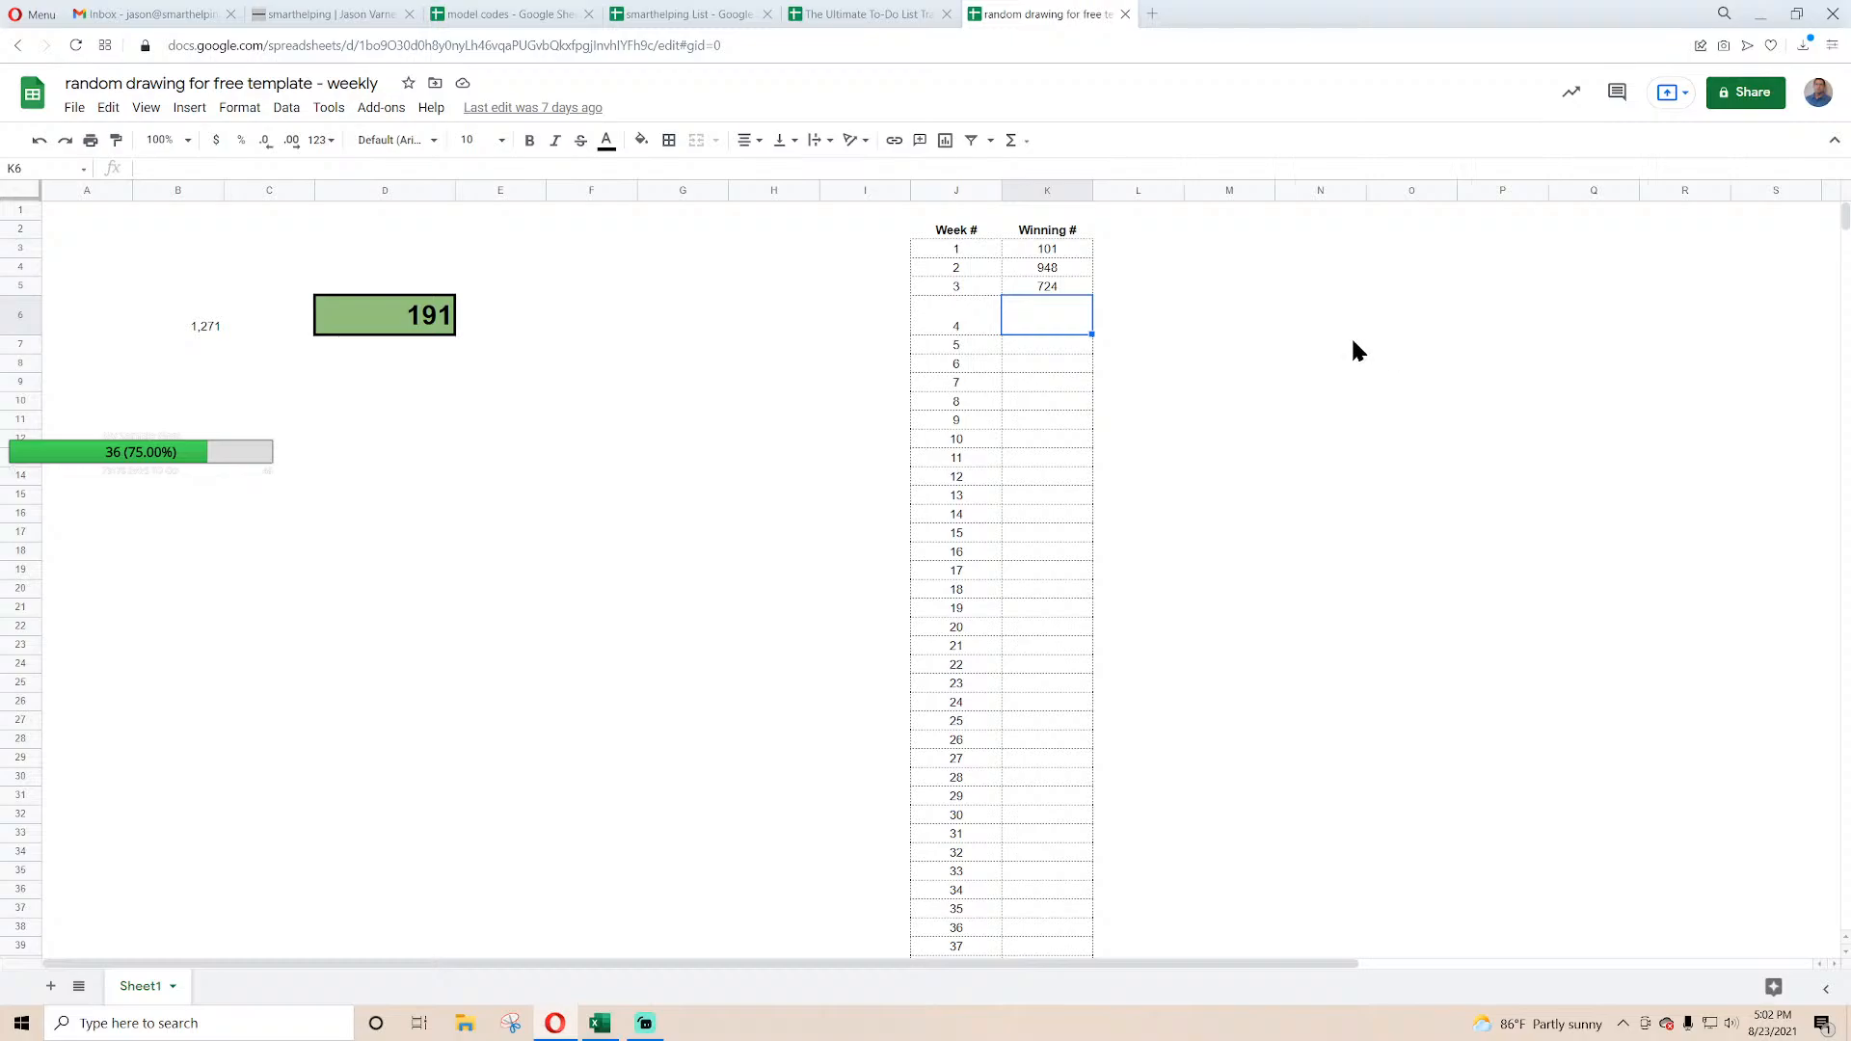
# Step: Set the upper limit of the random drawing in cell B6 to 1285
pyautogui.click(208, 330)
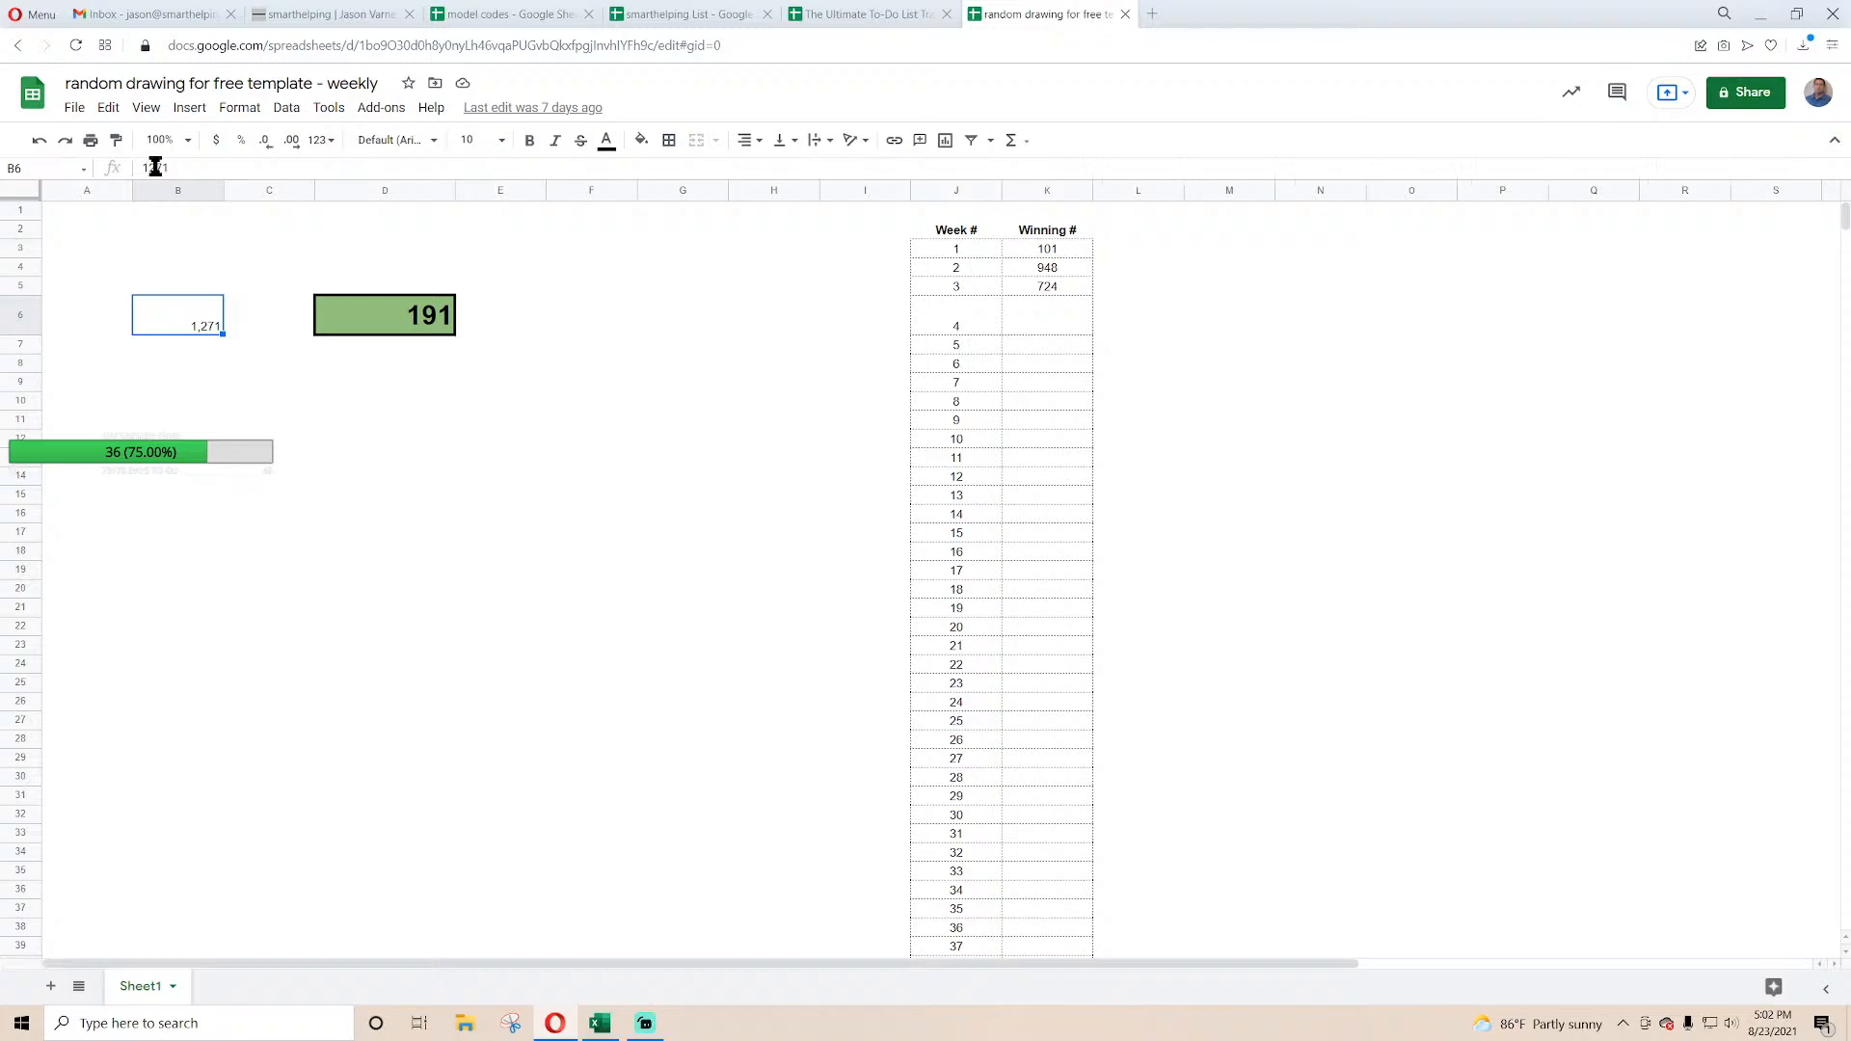
pyautogui.moveTo(156, 167); pyautogui.dragTo(225, 175)
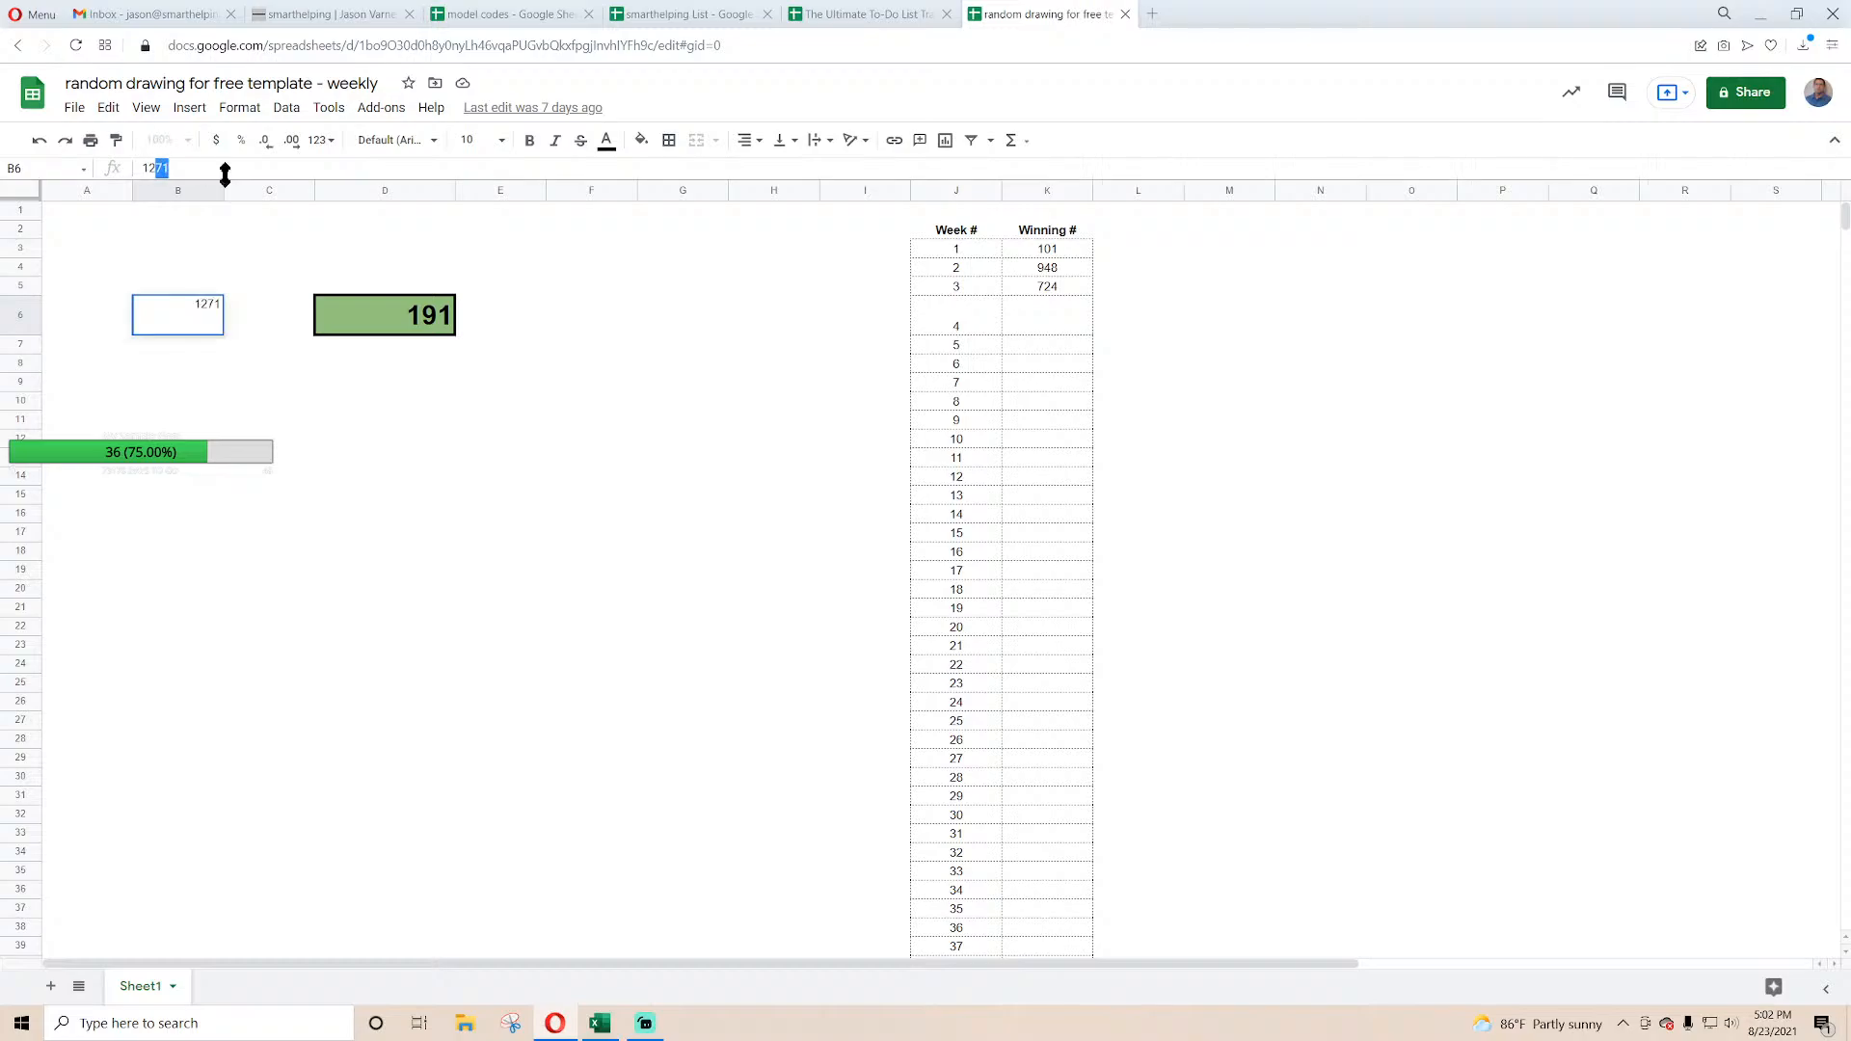
pyautogui.write('85')
pyautogui.press('Return')
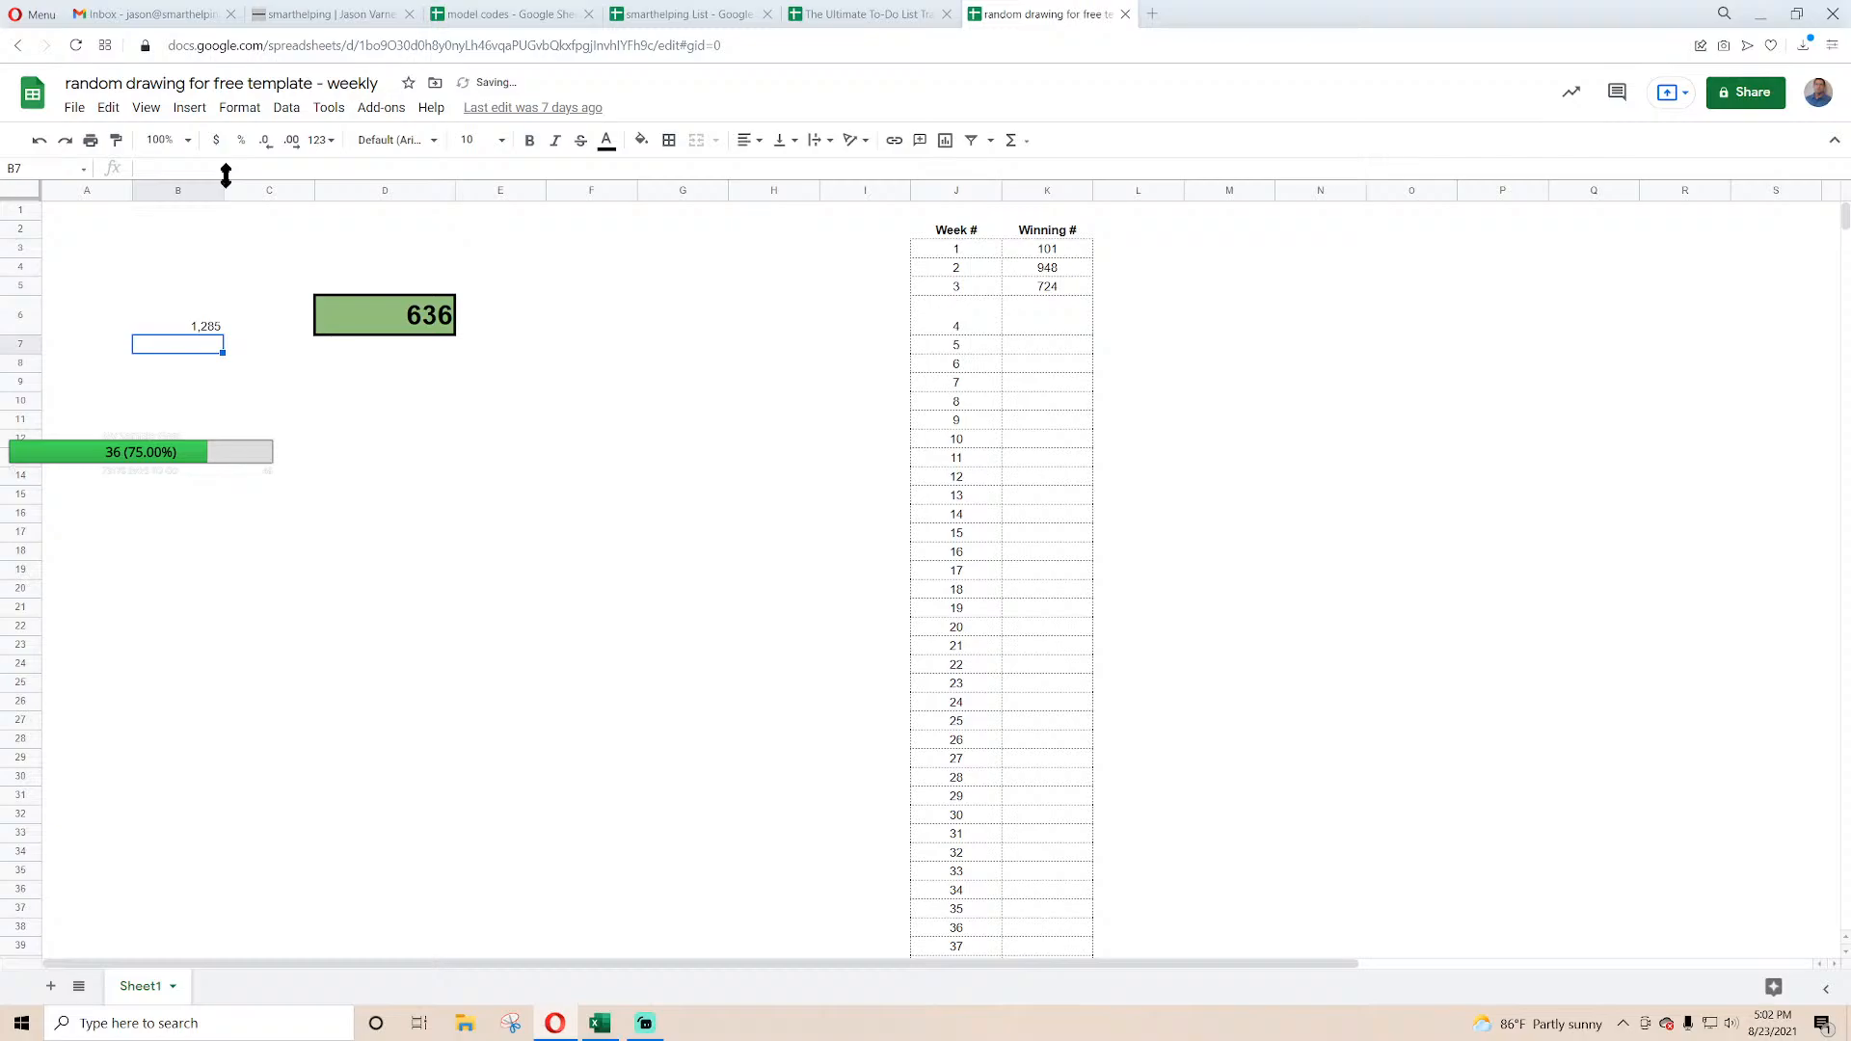
# Step: Enter 1 in the blank cell N5 to recalculate the sheet and draw a new random number
pyautogui.click(1363, 292)
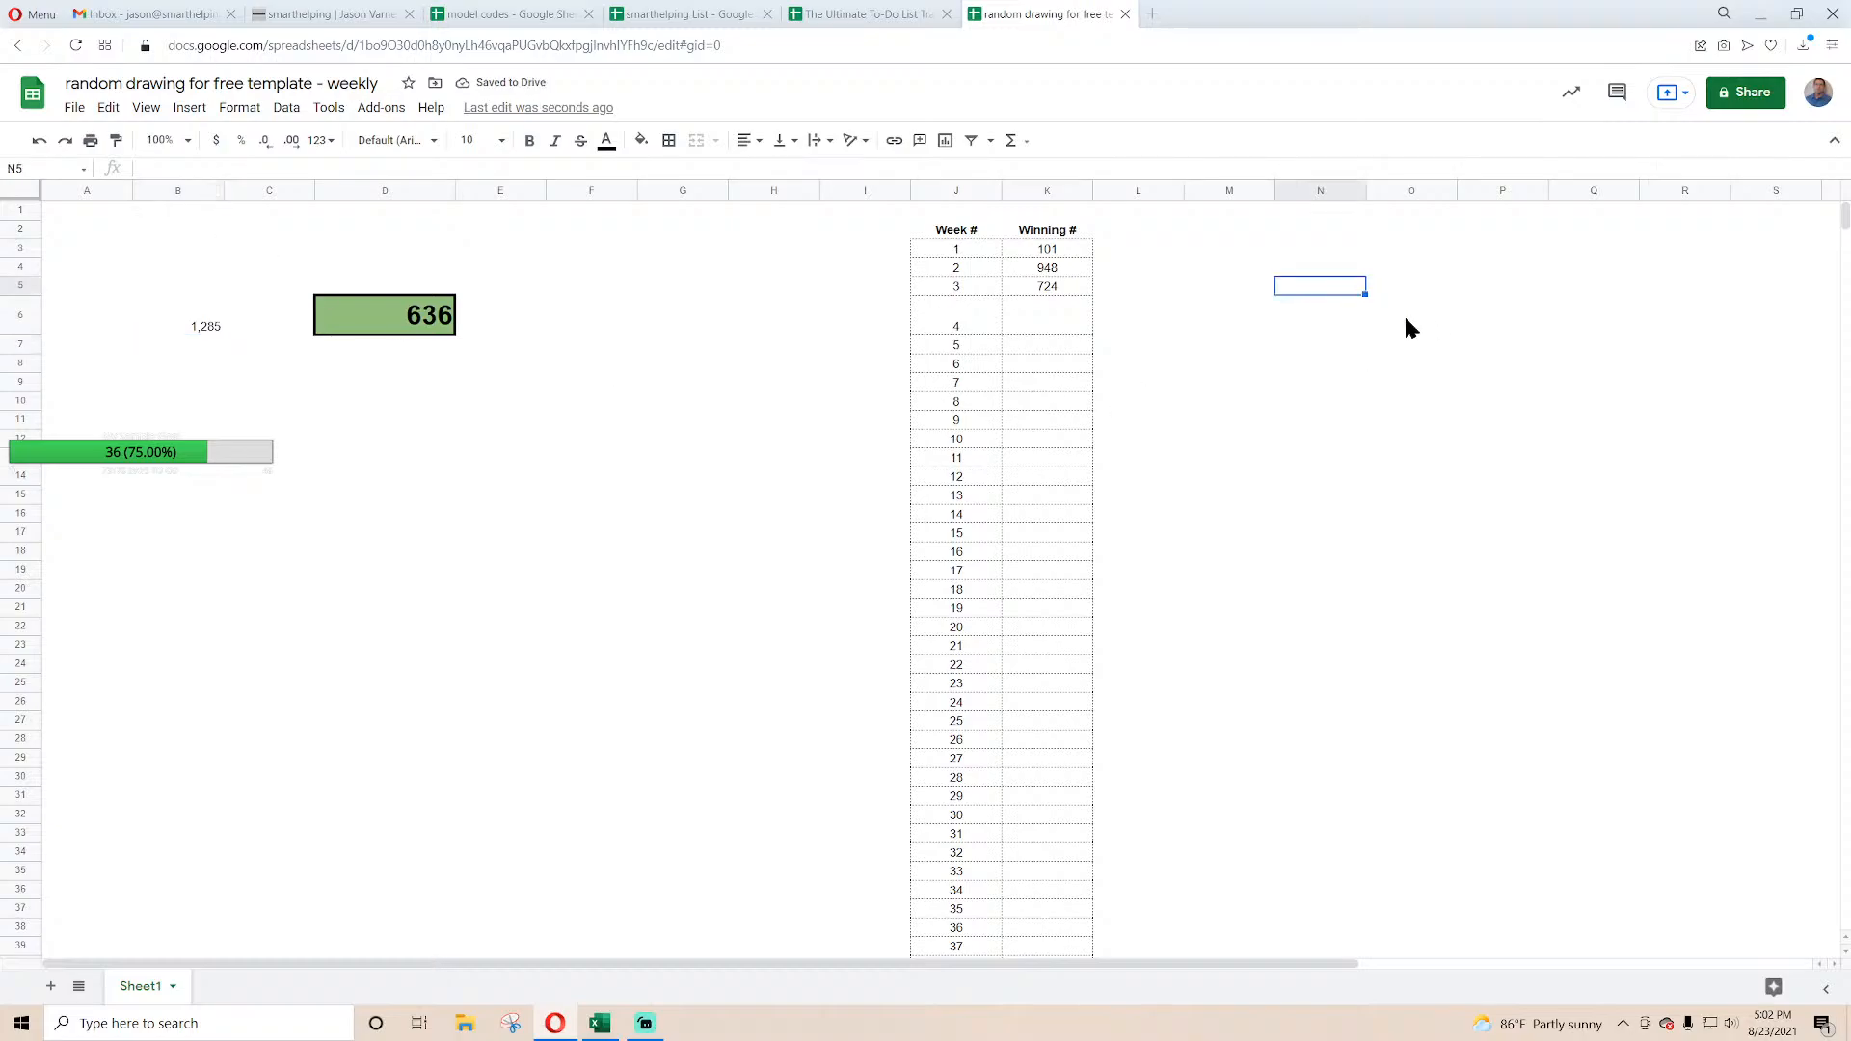
pyautogui.write('1')
pyautogui.press('Return')
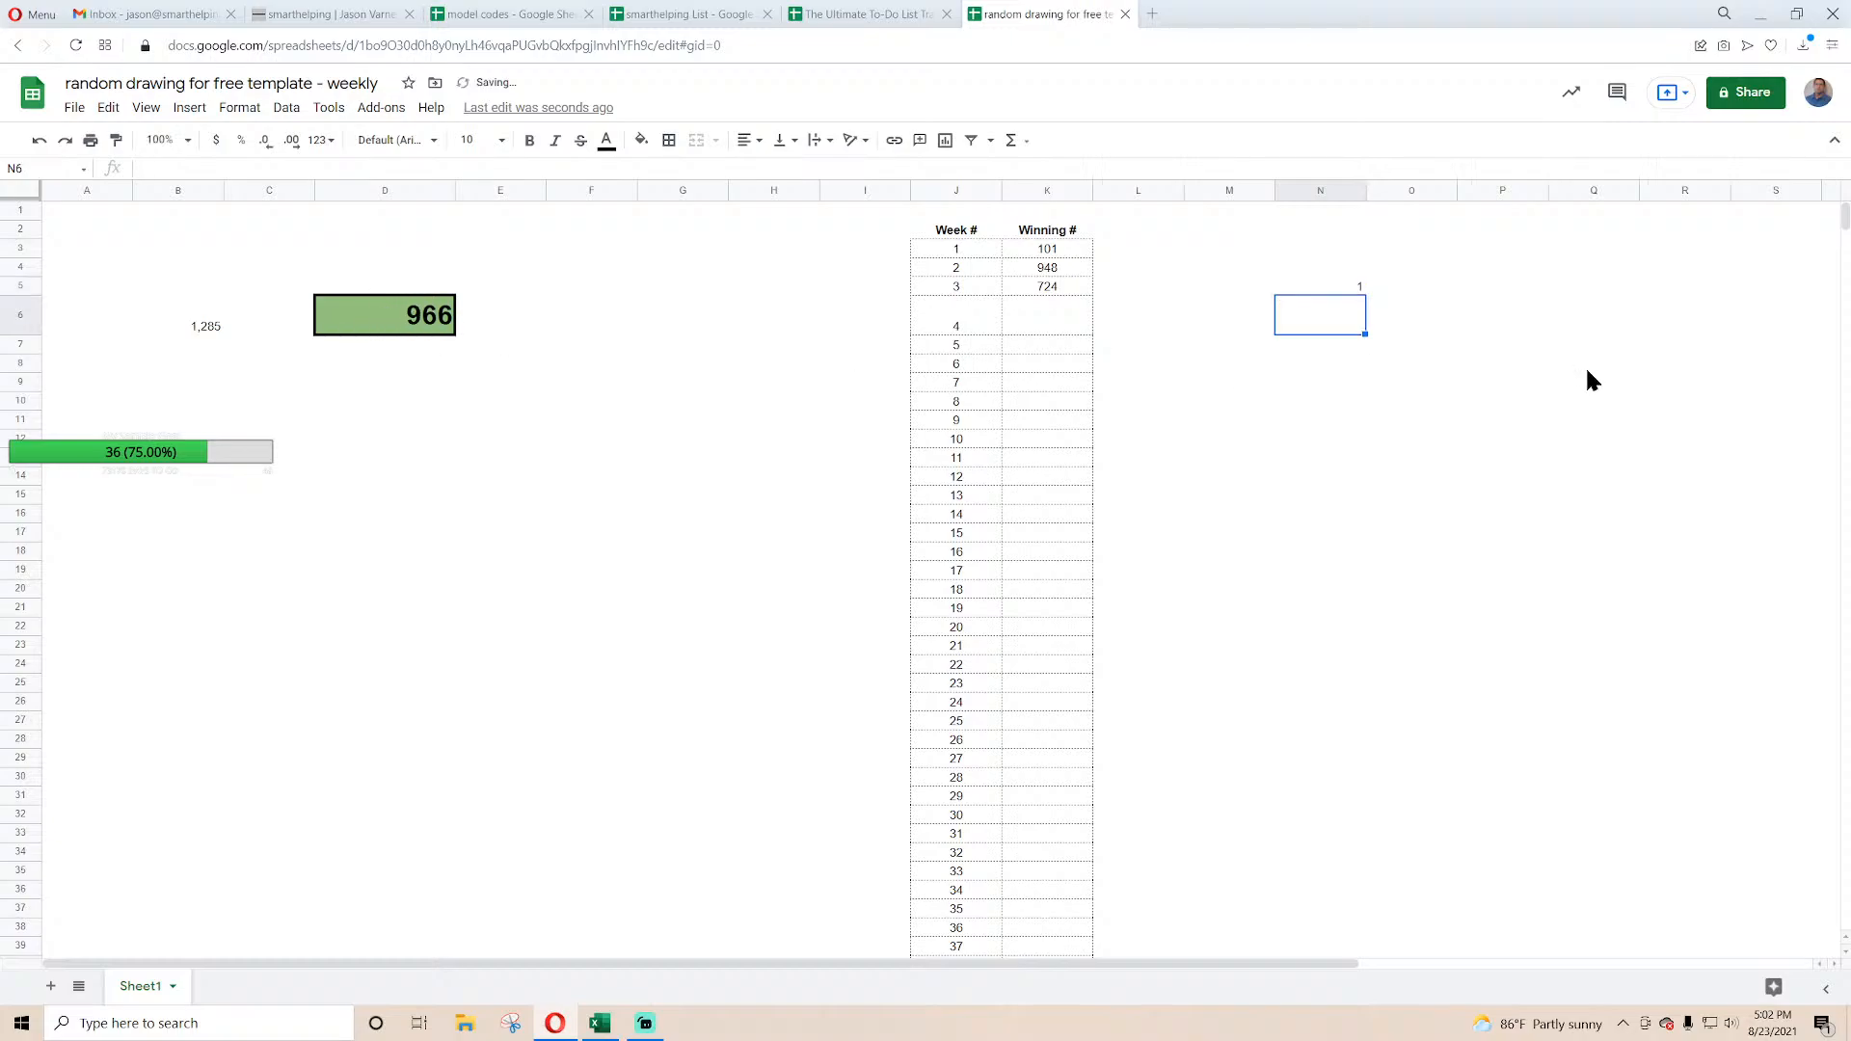
# Step: Record 966 as the week 4 winning number in cell K6
pyautogui.click(1044, 307)
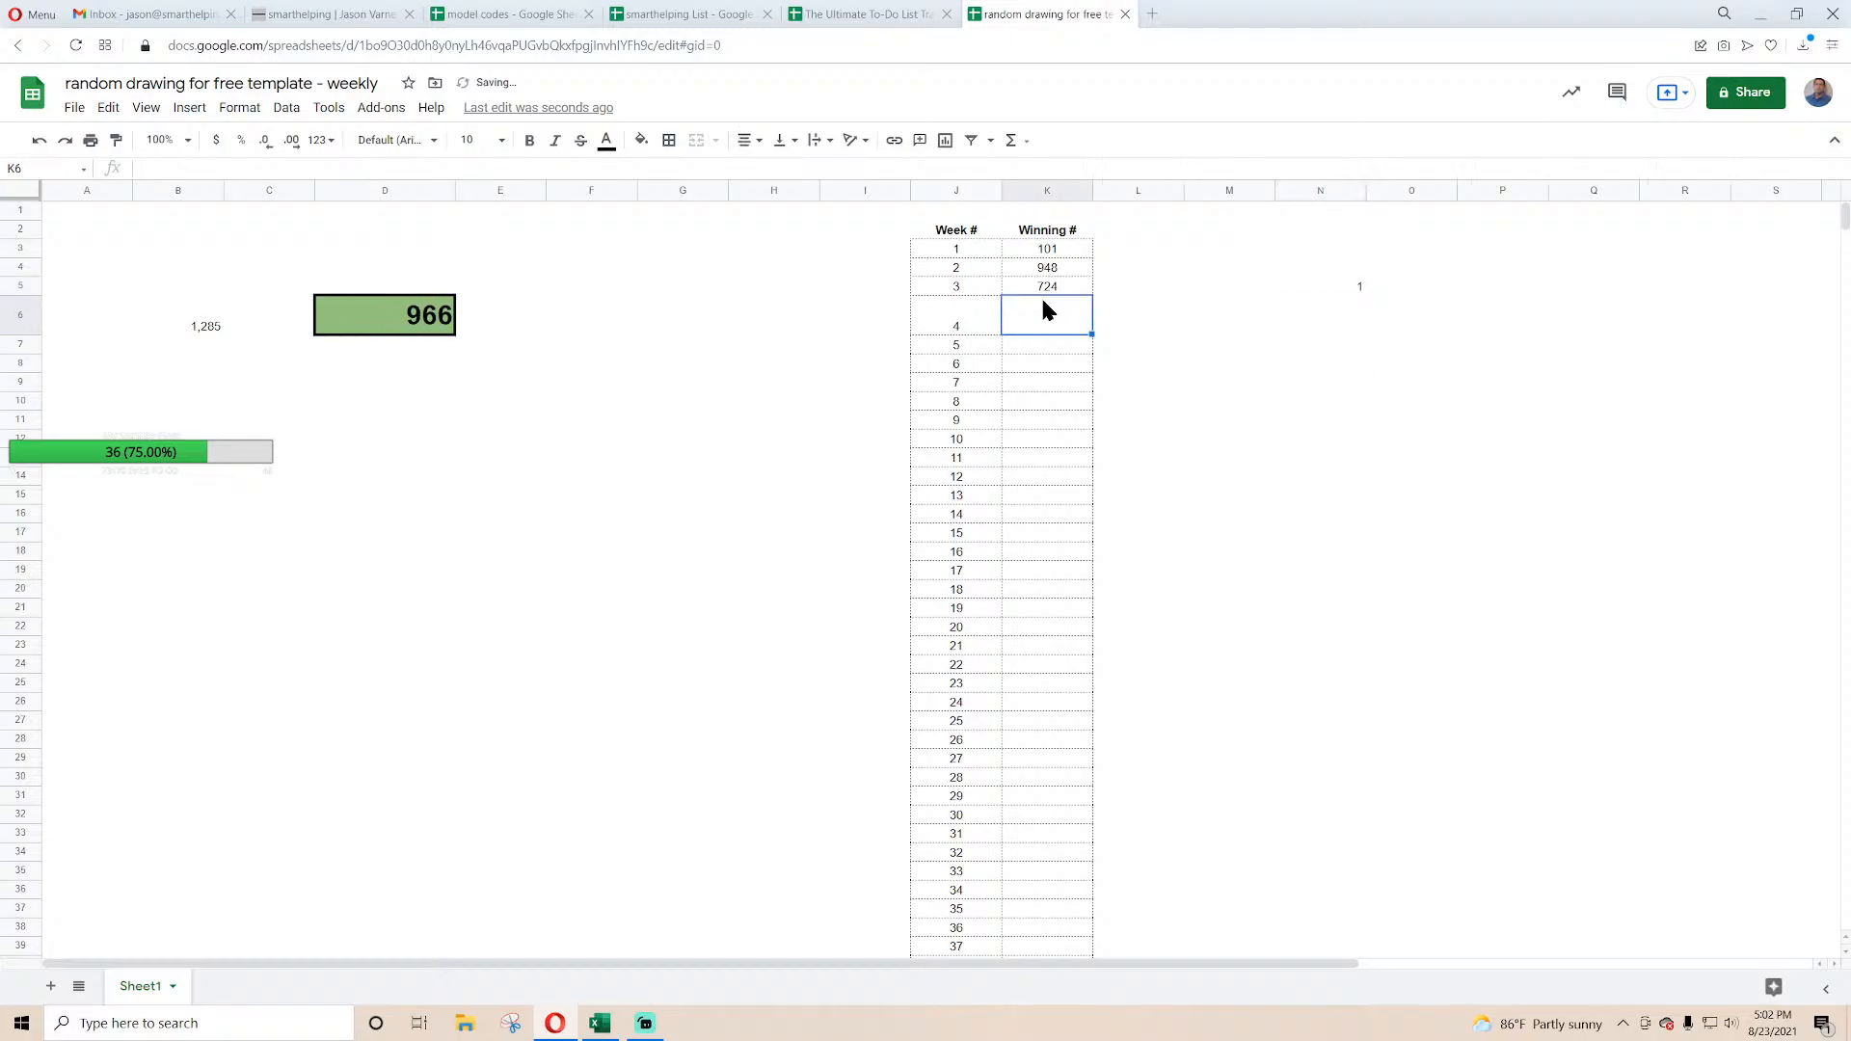
pyautogui.write('966')
pyautogui.press('Return')
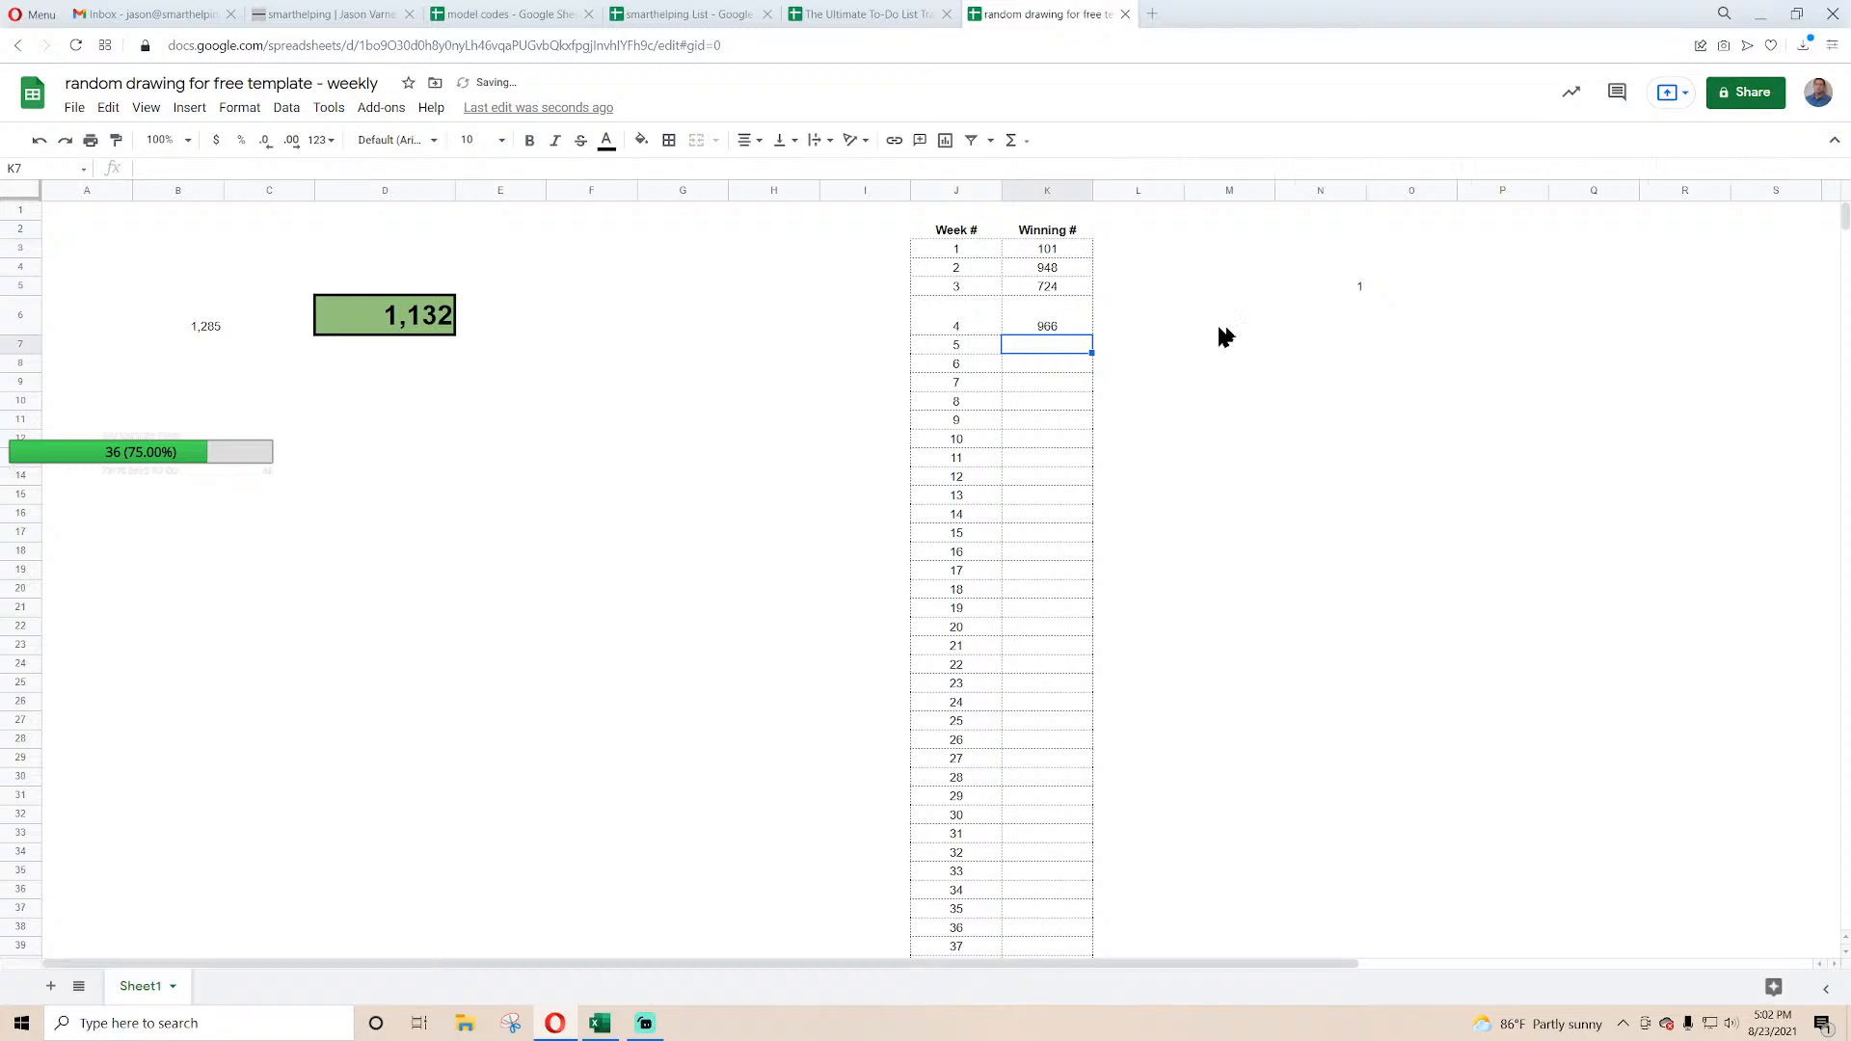
# Step: Clear the helper entry in cell N5 and check the week 4 row of the winning numbers table
pyautogui.click(1353, 289)
pyautogui.press('Delete')
pyautogui.press('Down')
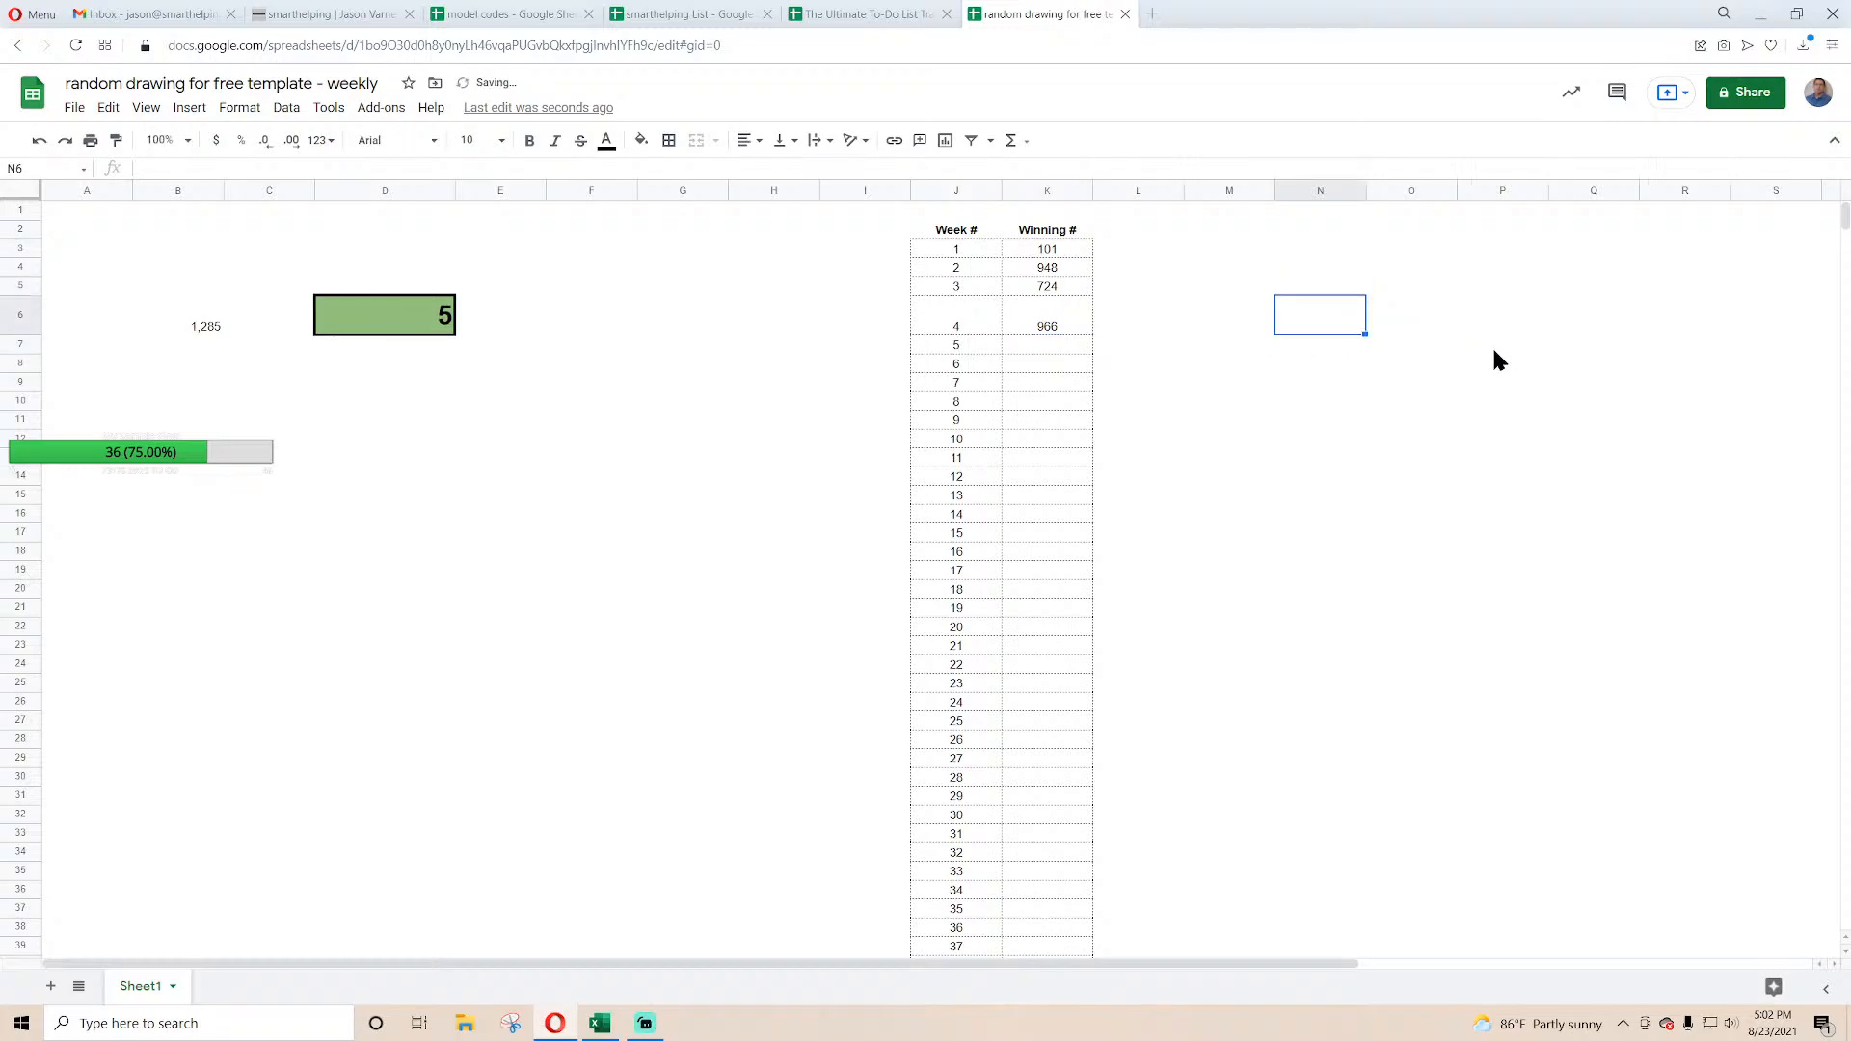
pyautogui.click(1046, 328)
pyautogui.click(943, 332)
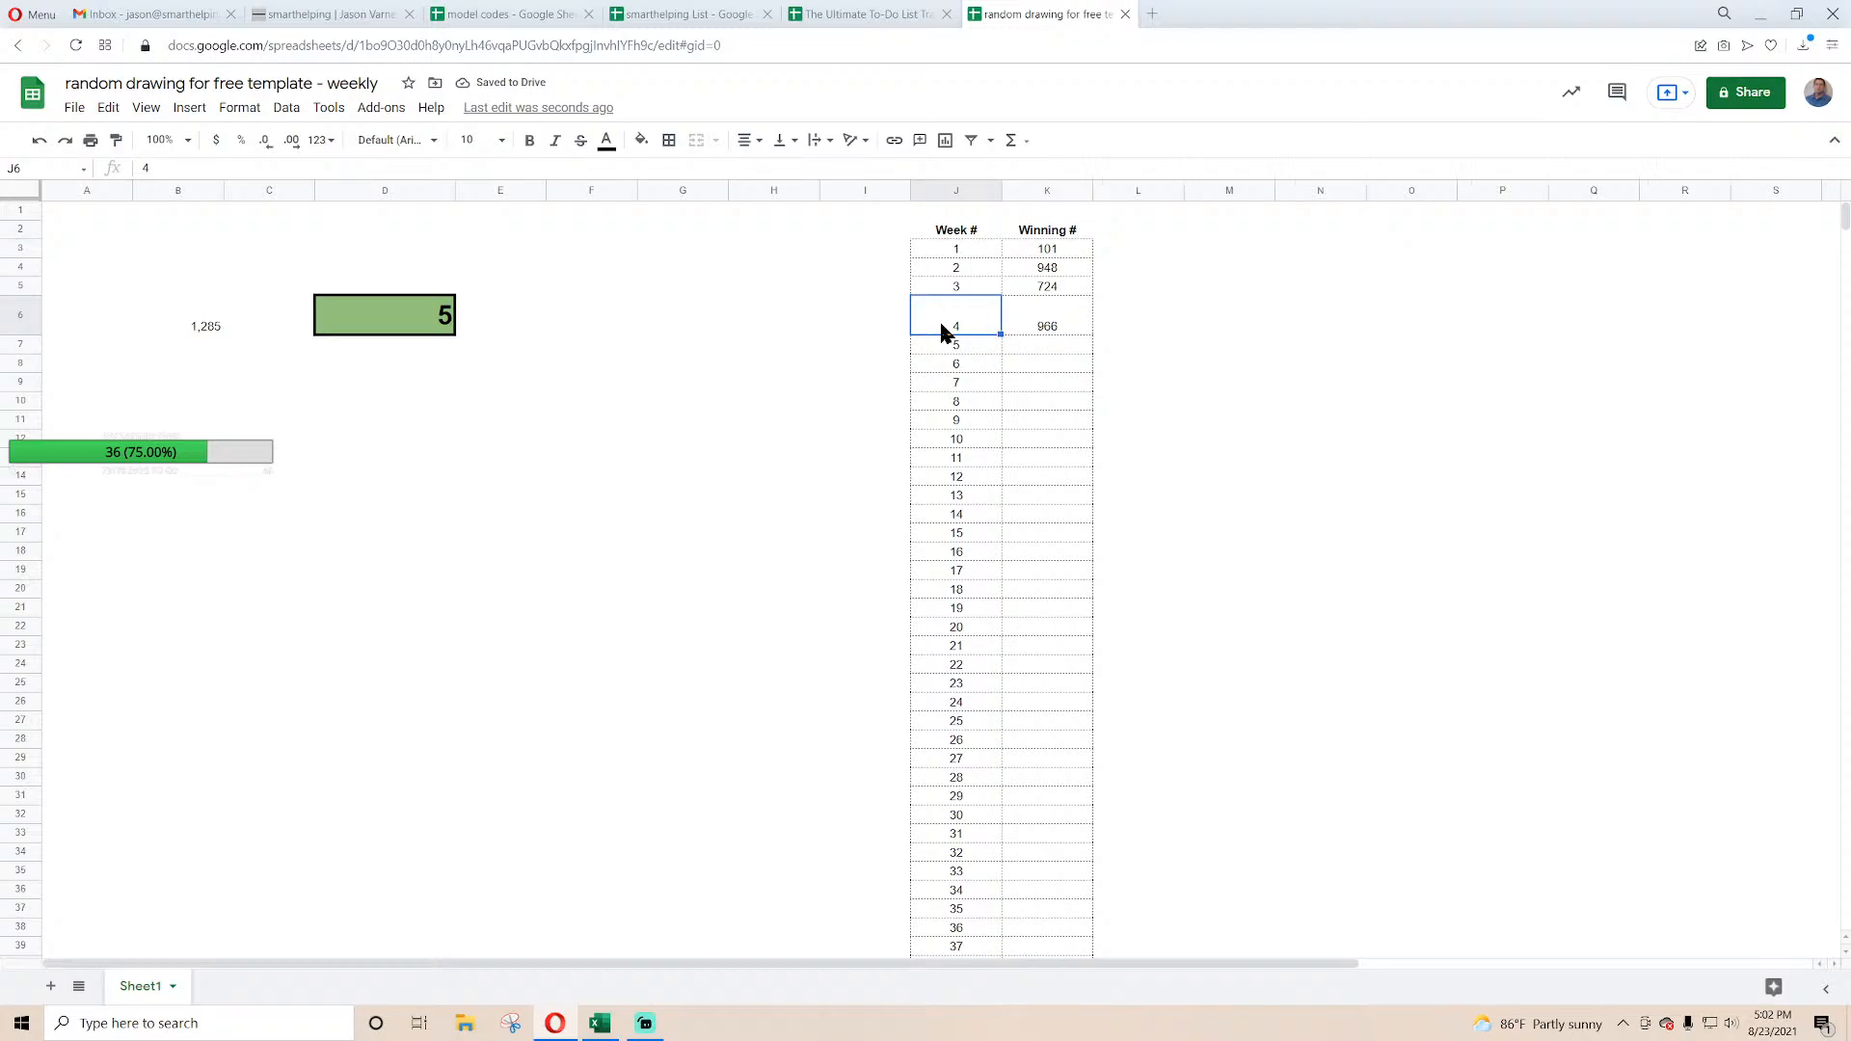
# Step: Review the winning numbers table, from the week 4 entry through the remaining weeks and back to week 1
pyautogui.click(1059, 322)
pyautogui.click(976, 319)
pyautogui.scroll(-17, 960, 619)
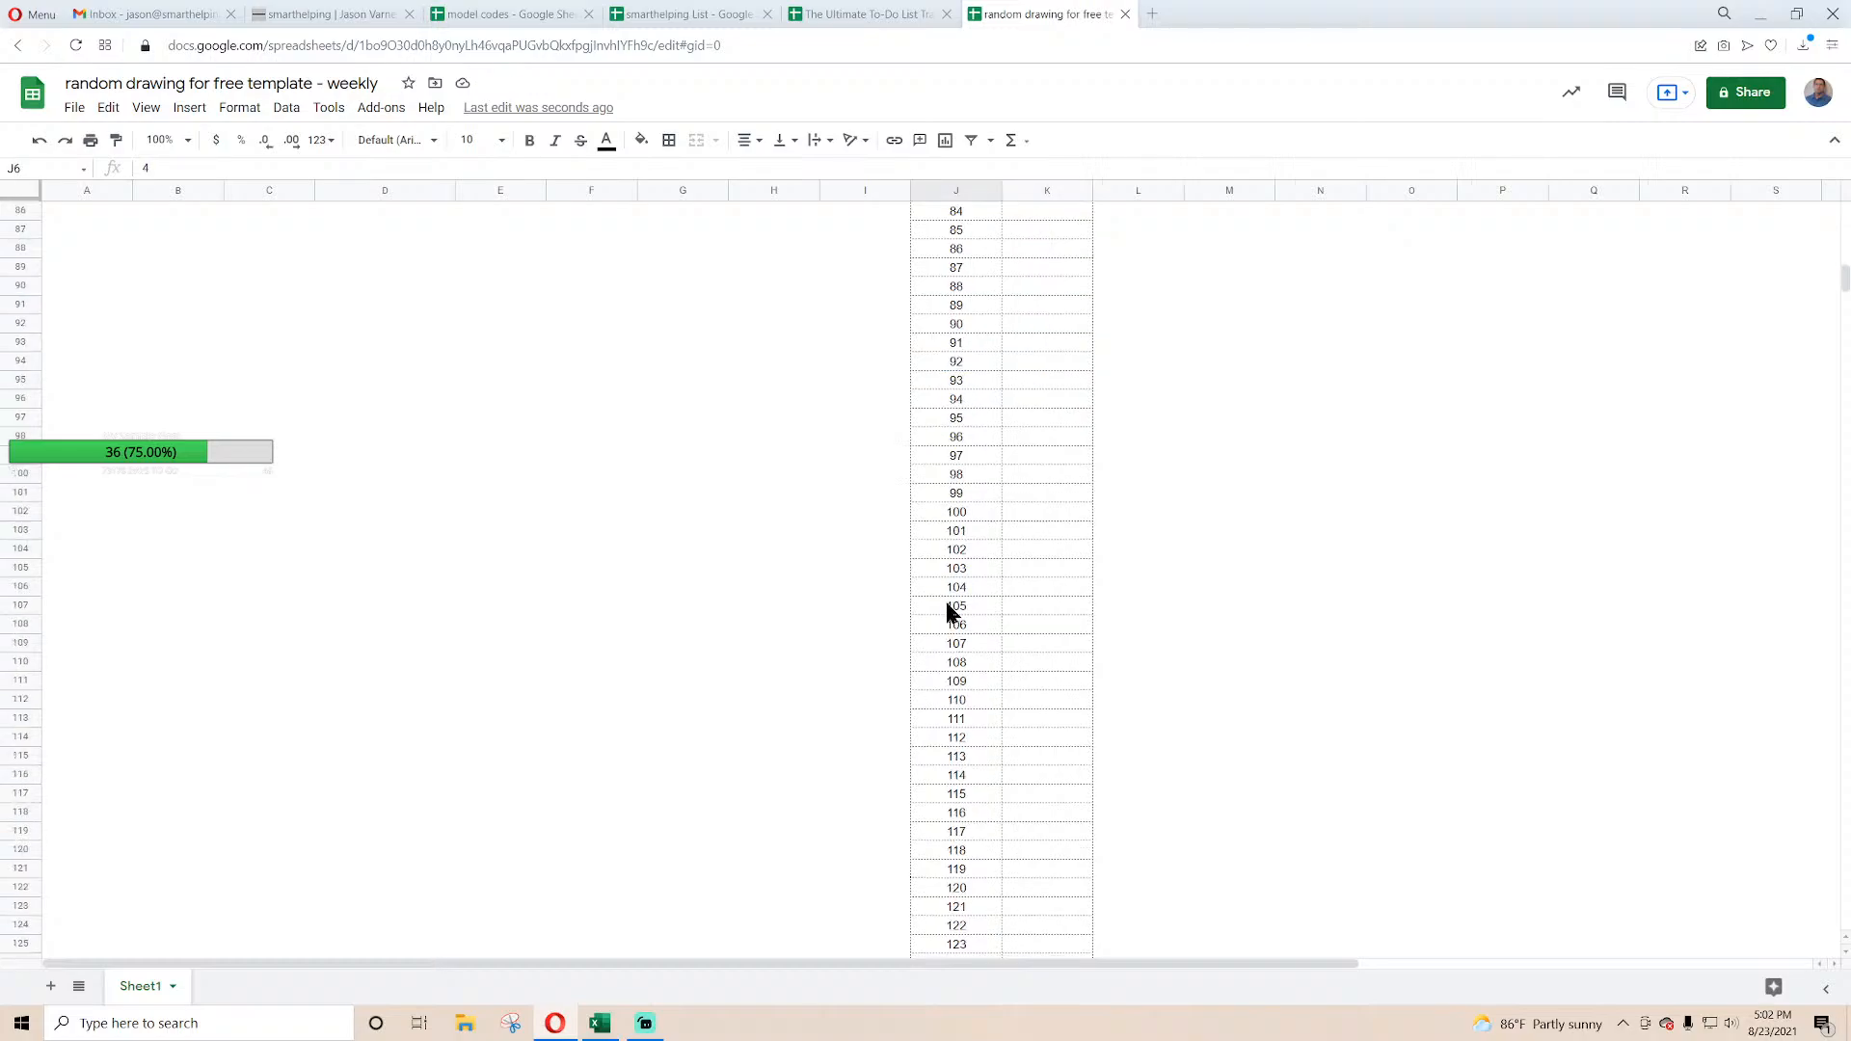
pyautogui.scroll(17, 960, 619)
pyautogui.moveTo(1049, 307); pyautogui.dragTo(975, 315)
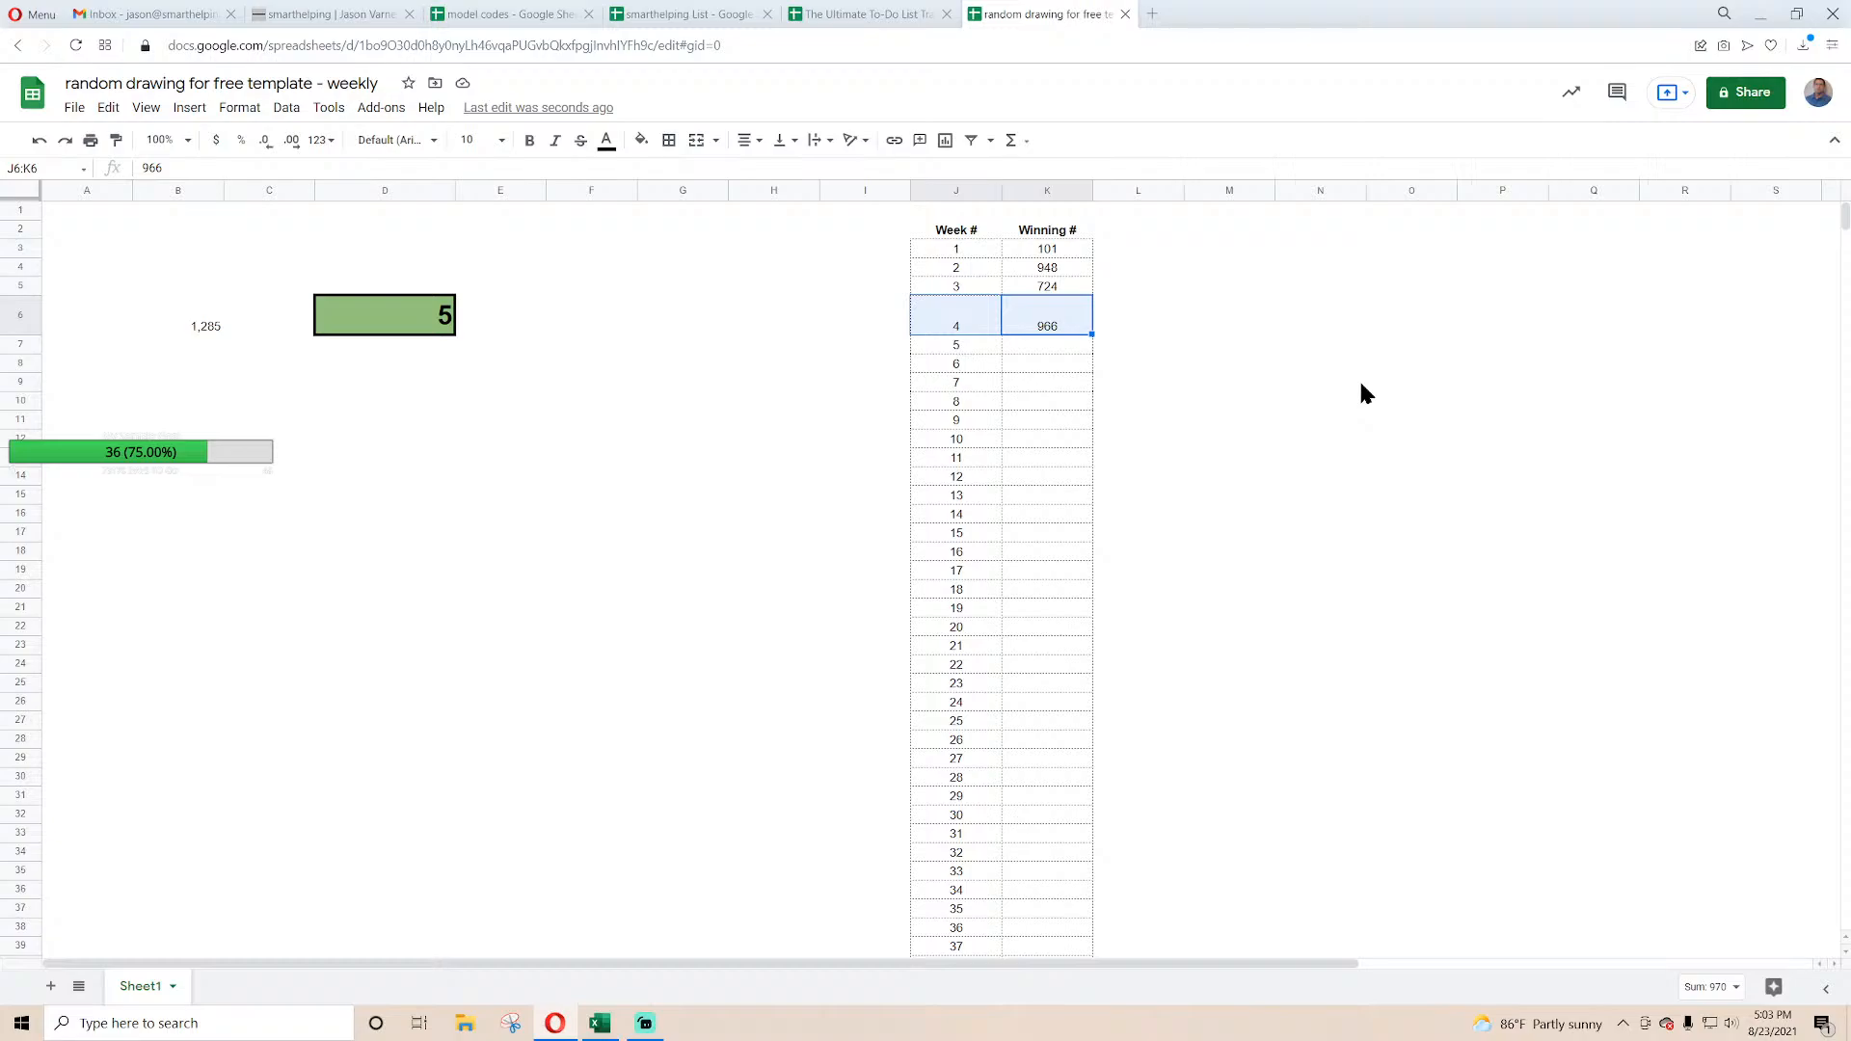
pyautogui.click(1055, 253)
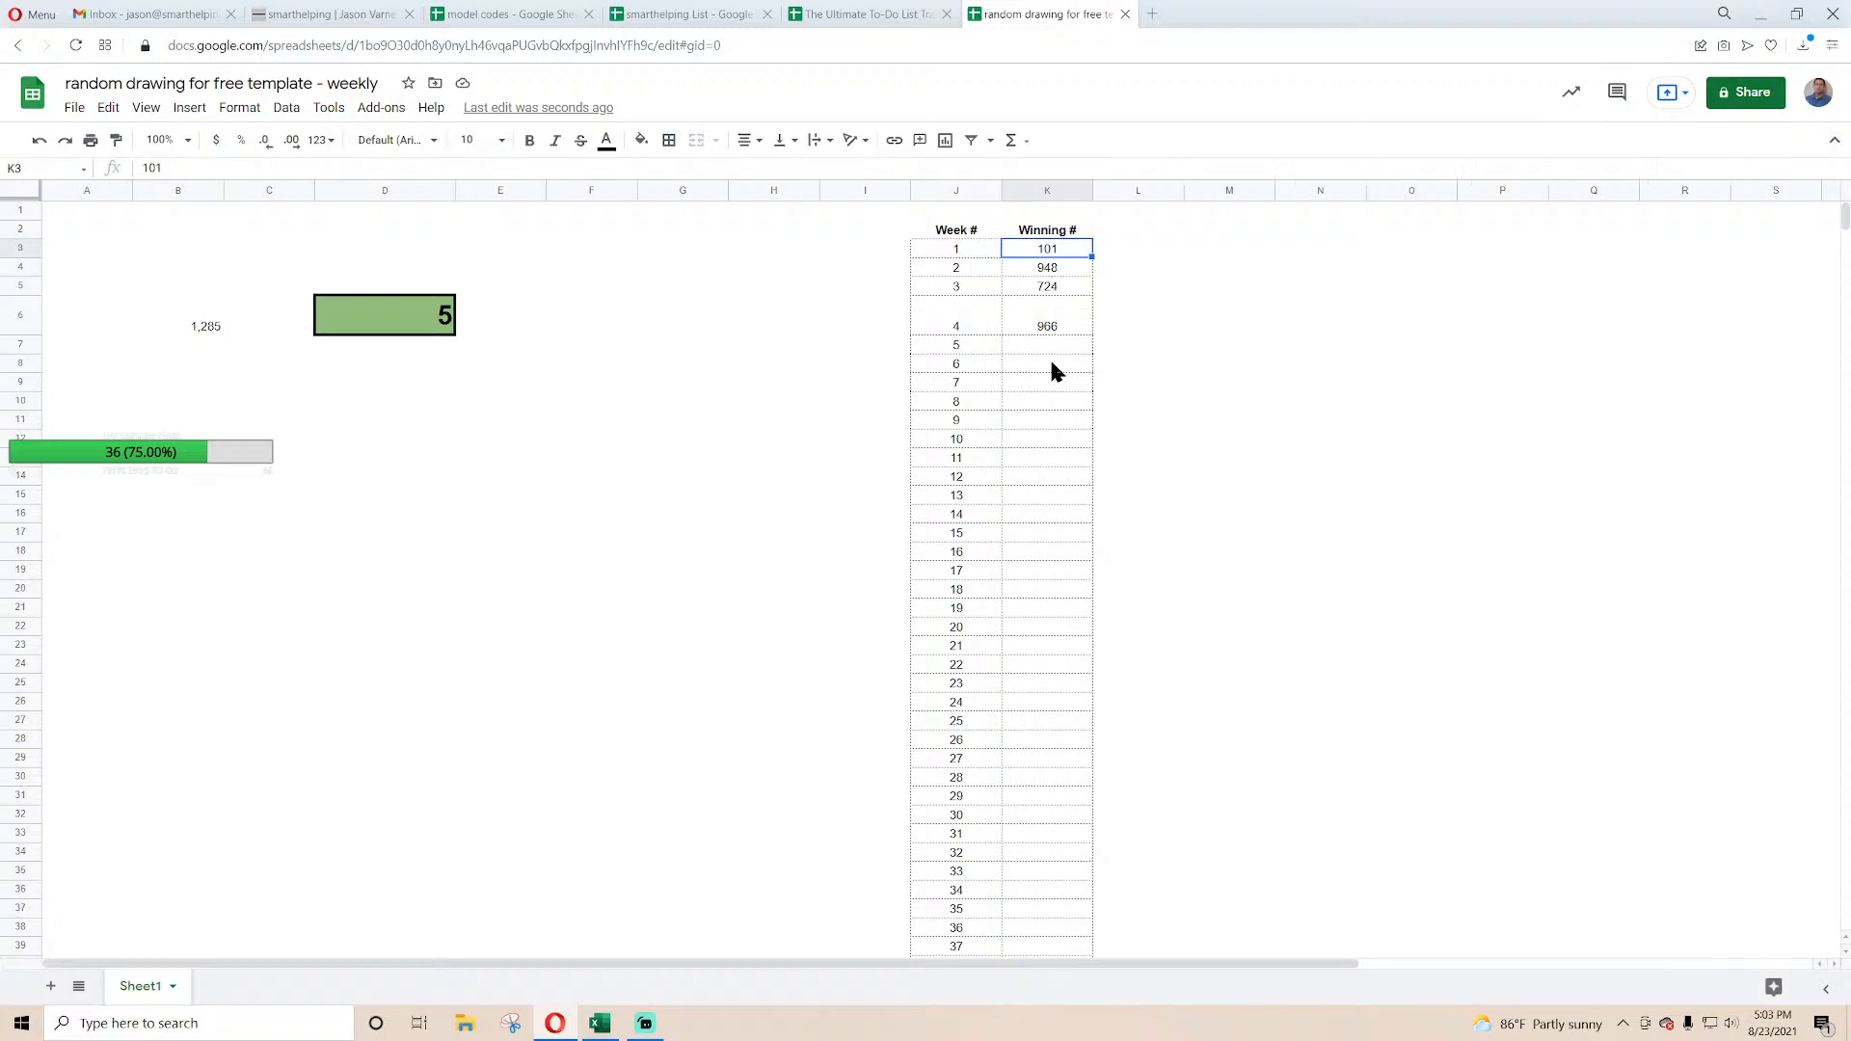
# Step: Switch to the Bike Shop workbook in Excel and bring up the live chat window beside it
pyautogui.click(599, 1023)
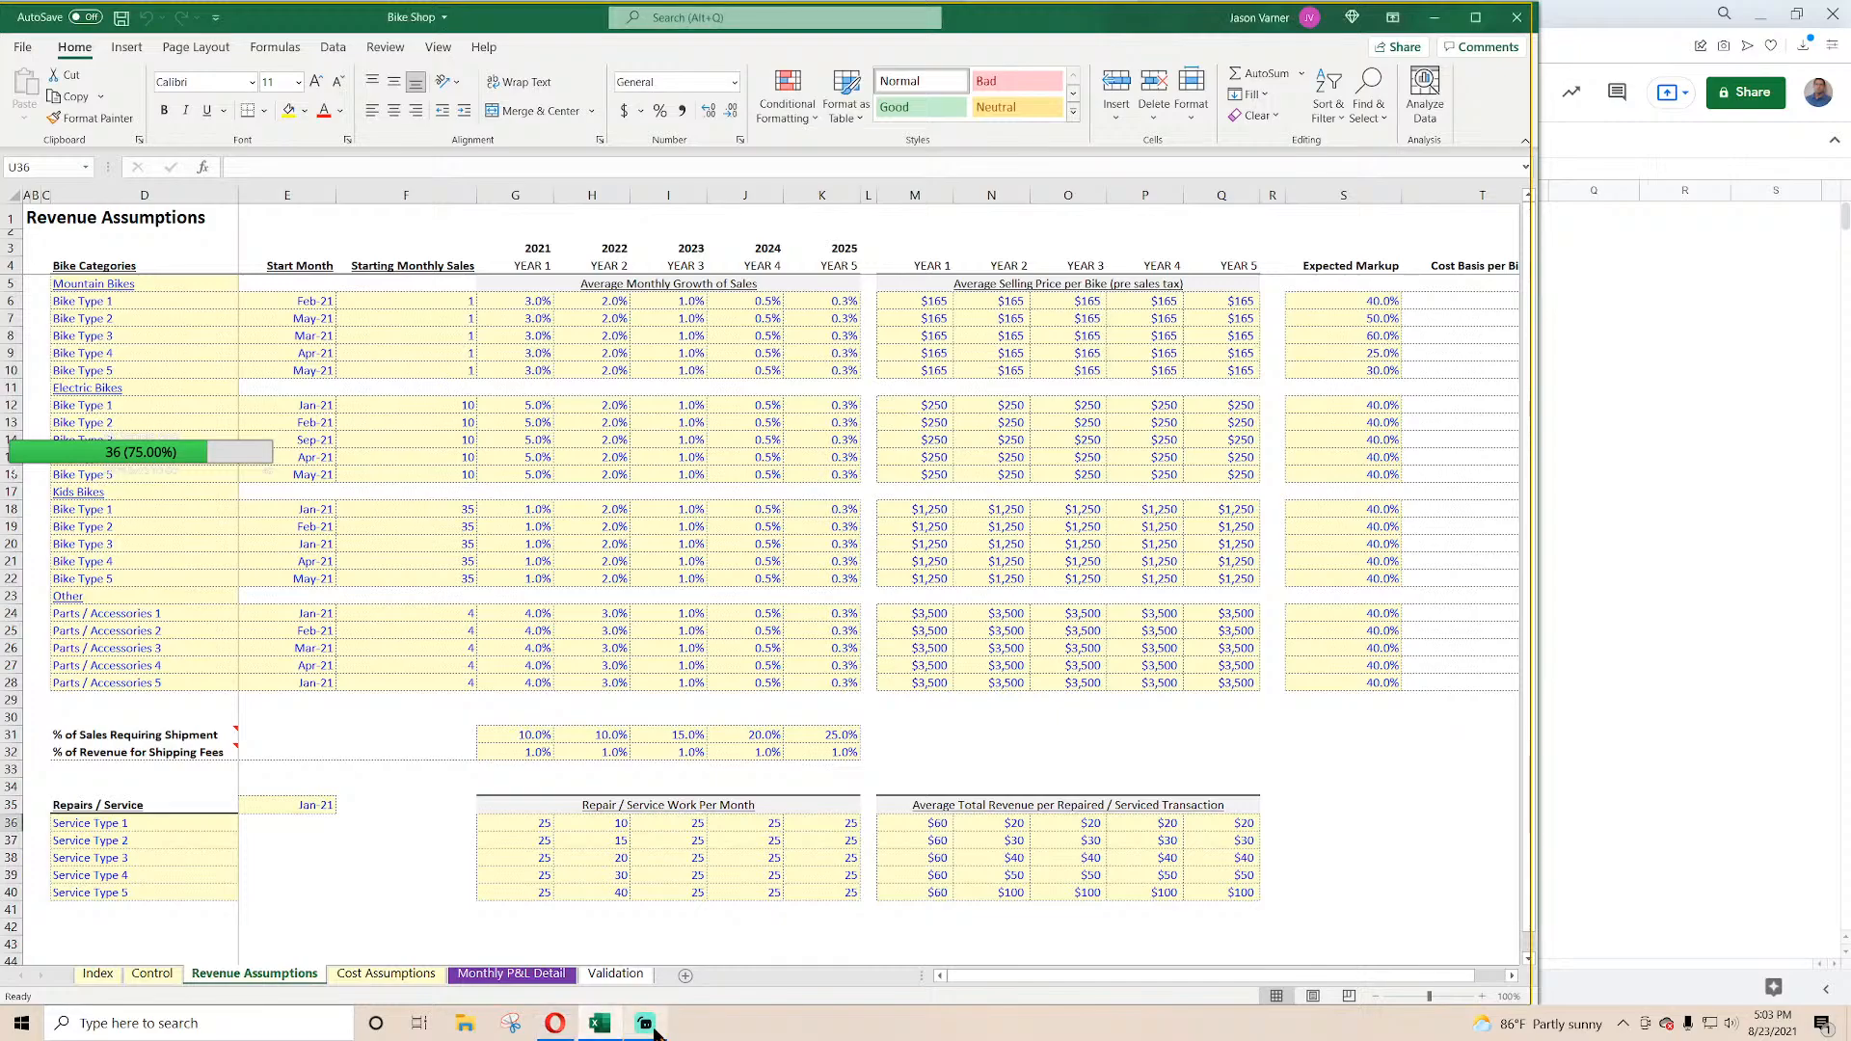
pyautogui.click(645, 1023)
pyautogui.click(598, 1025)
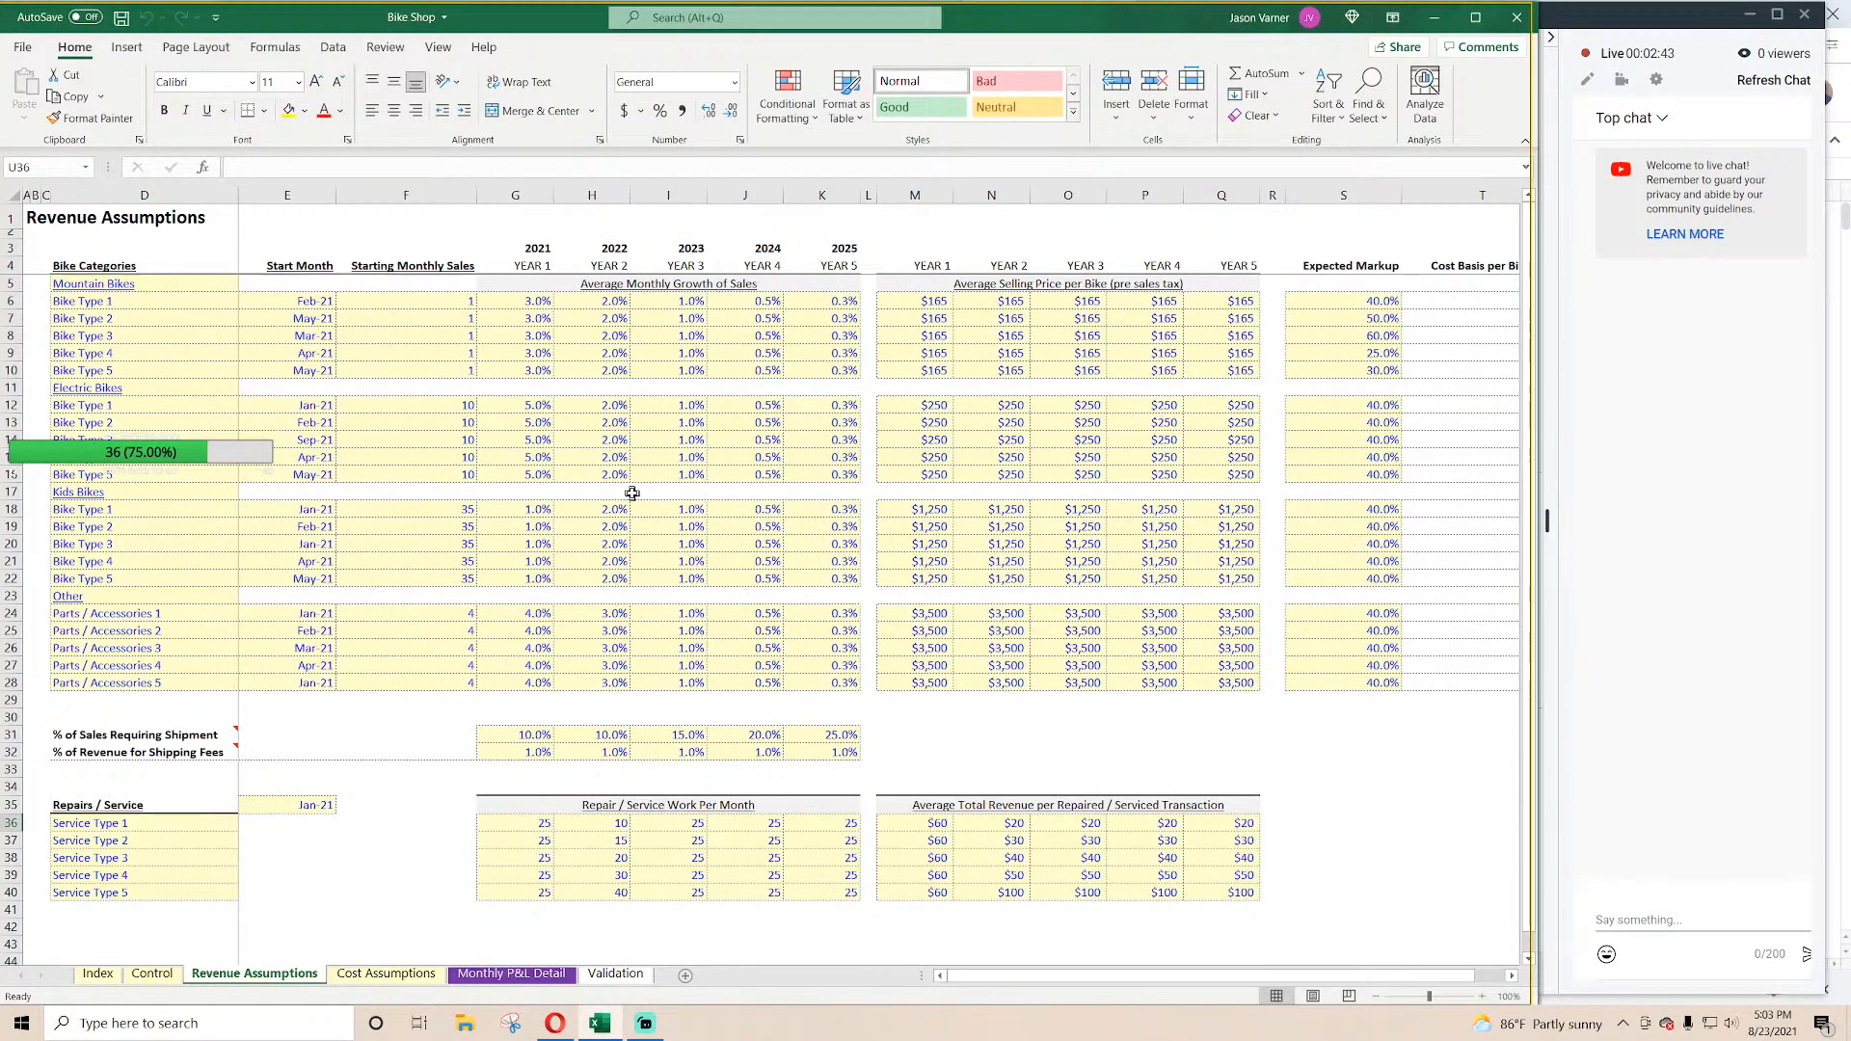
pyautogui.click(645, 521)
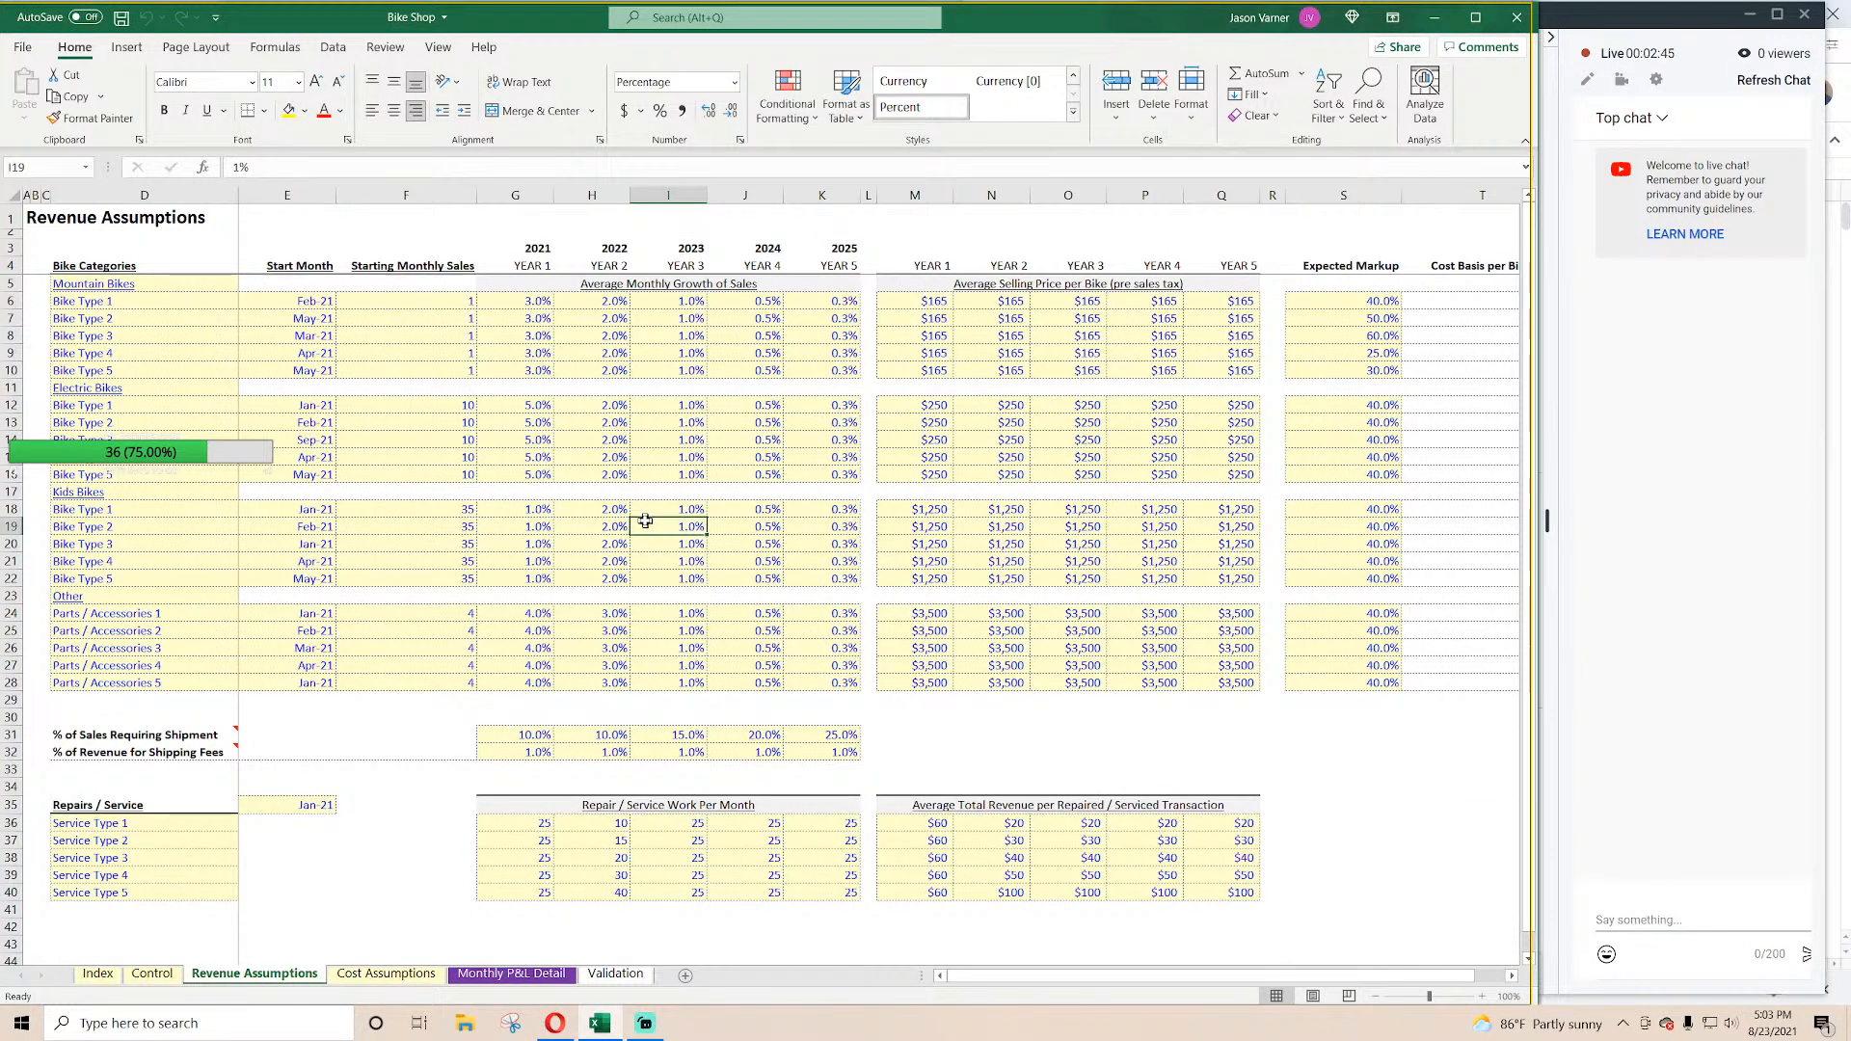
# Step: Look through the Monthly P&L Detail sheet from revenue and COGS down to the Gross Profit row
pyautogui.click(511, 974)
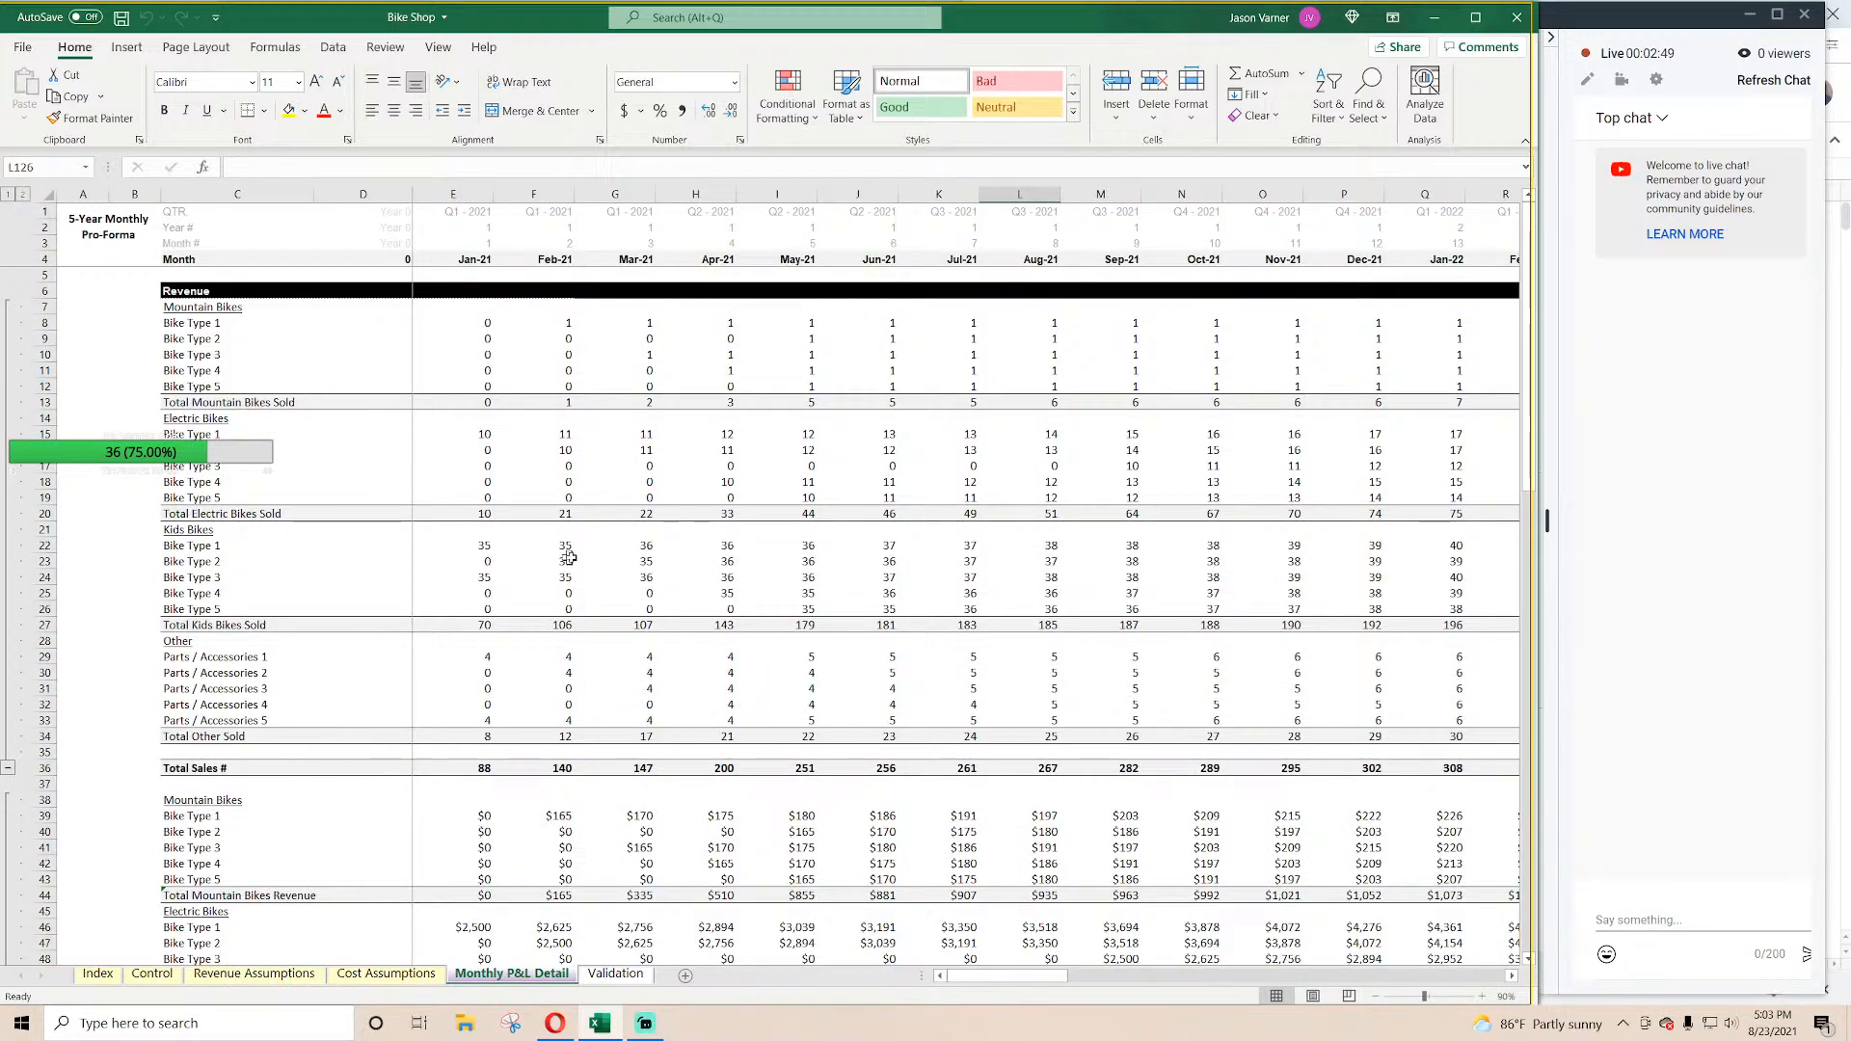
pyautogui.scroll(-4, 597, 561)
pyautogui.scroll(-18, 598, 561)
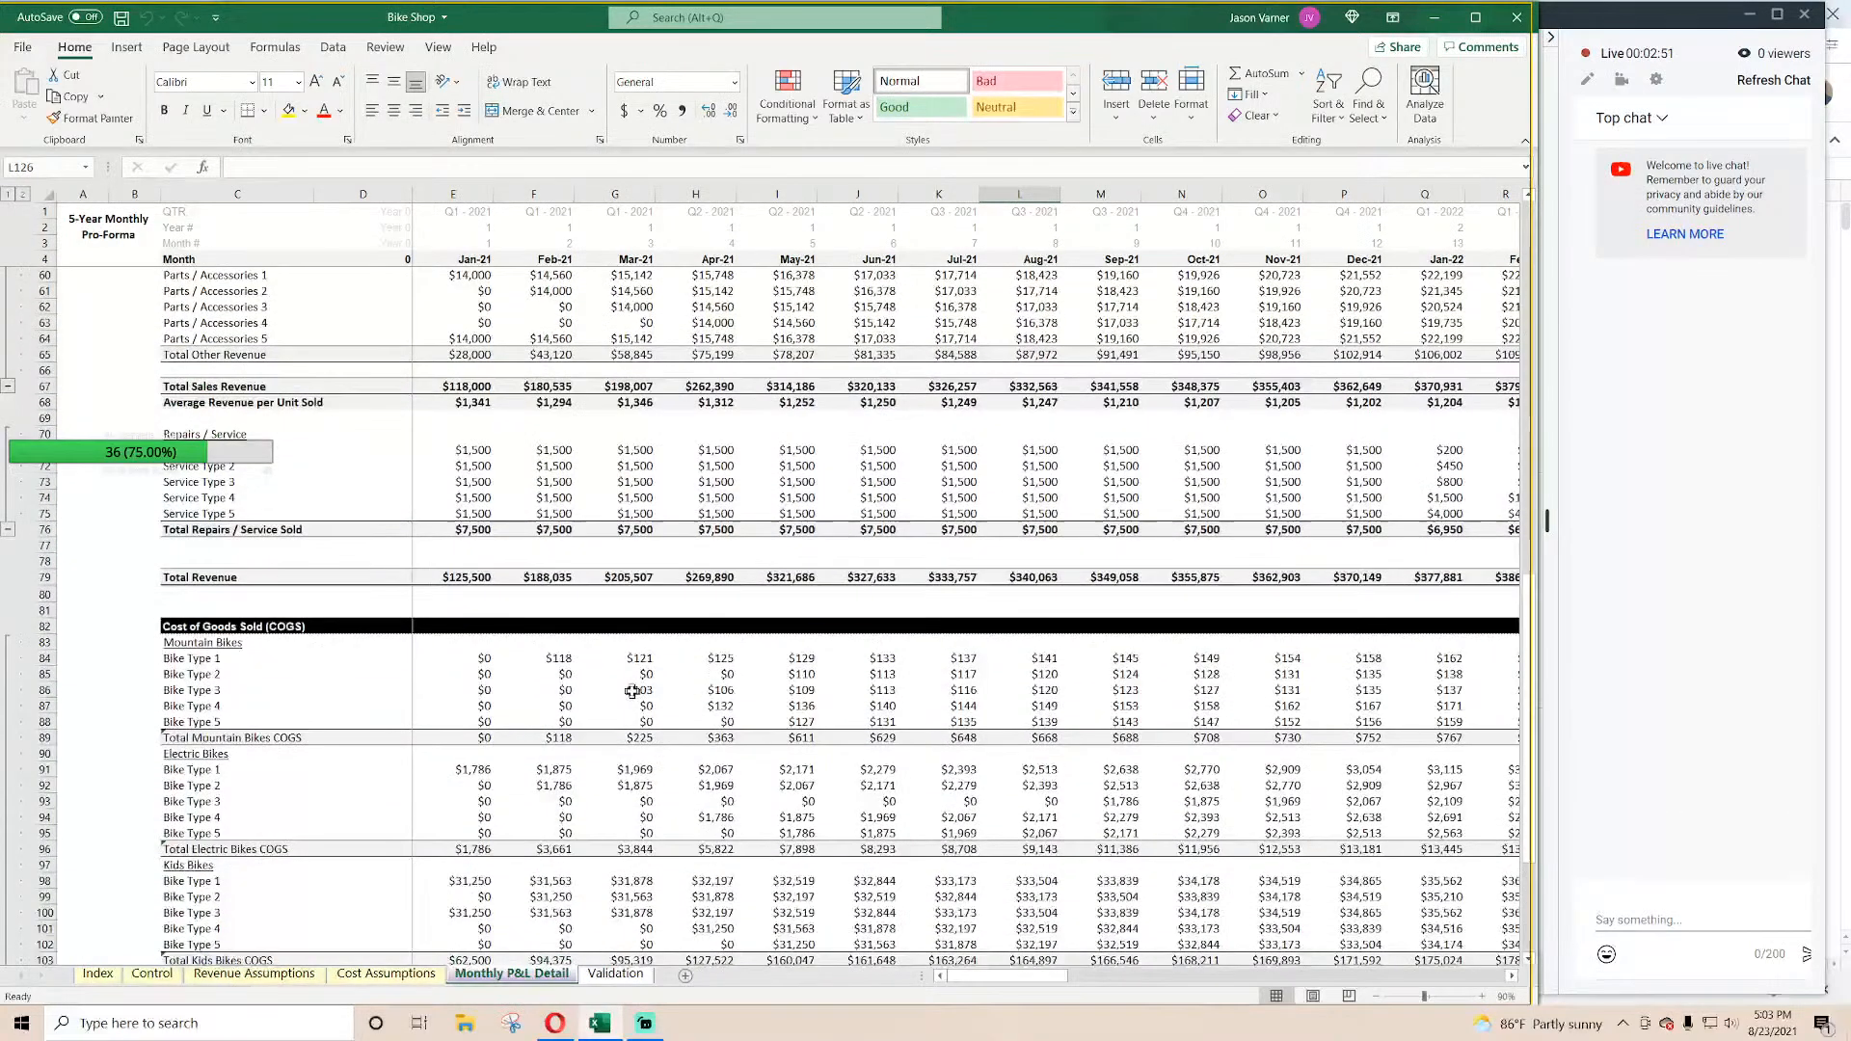
pyautogui.scroll(-4, 598, 578)
pyautogui.scroll(-4, 555, 502)
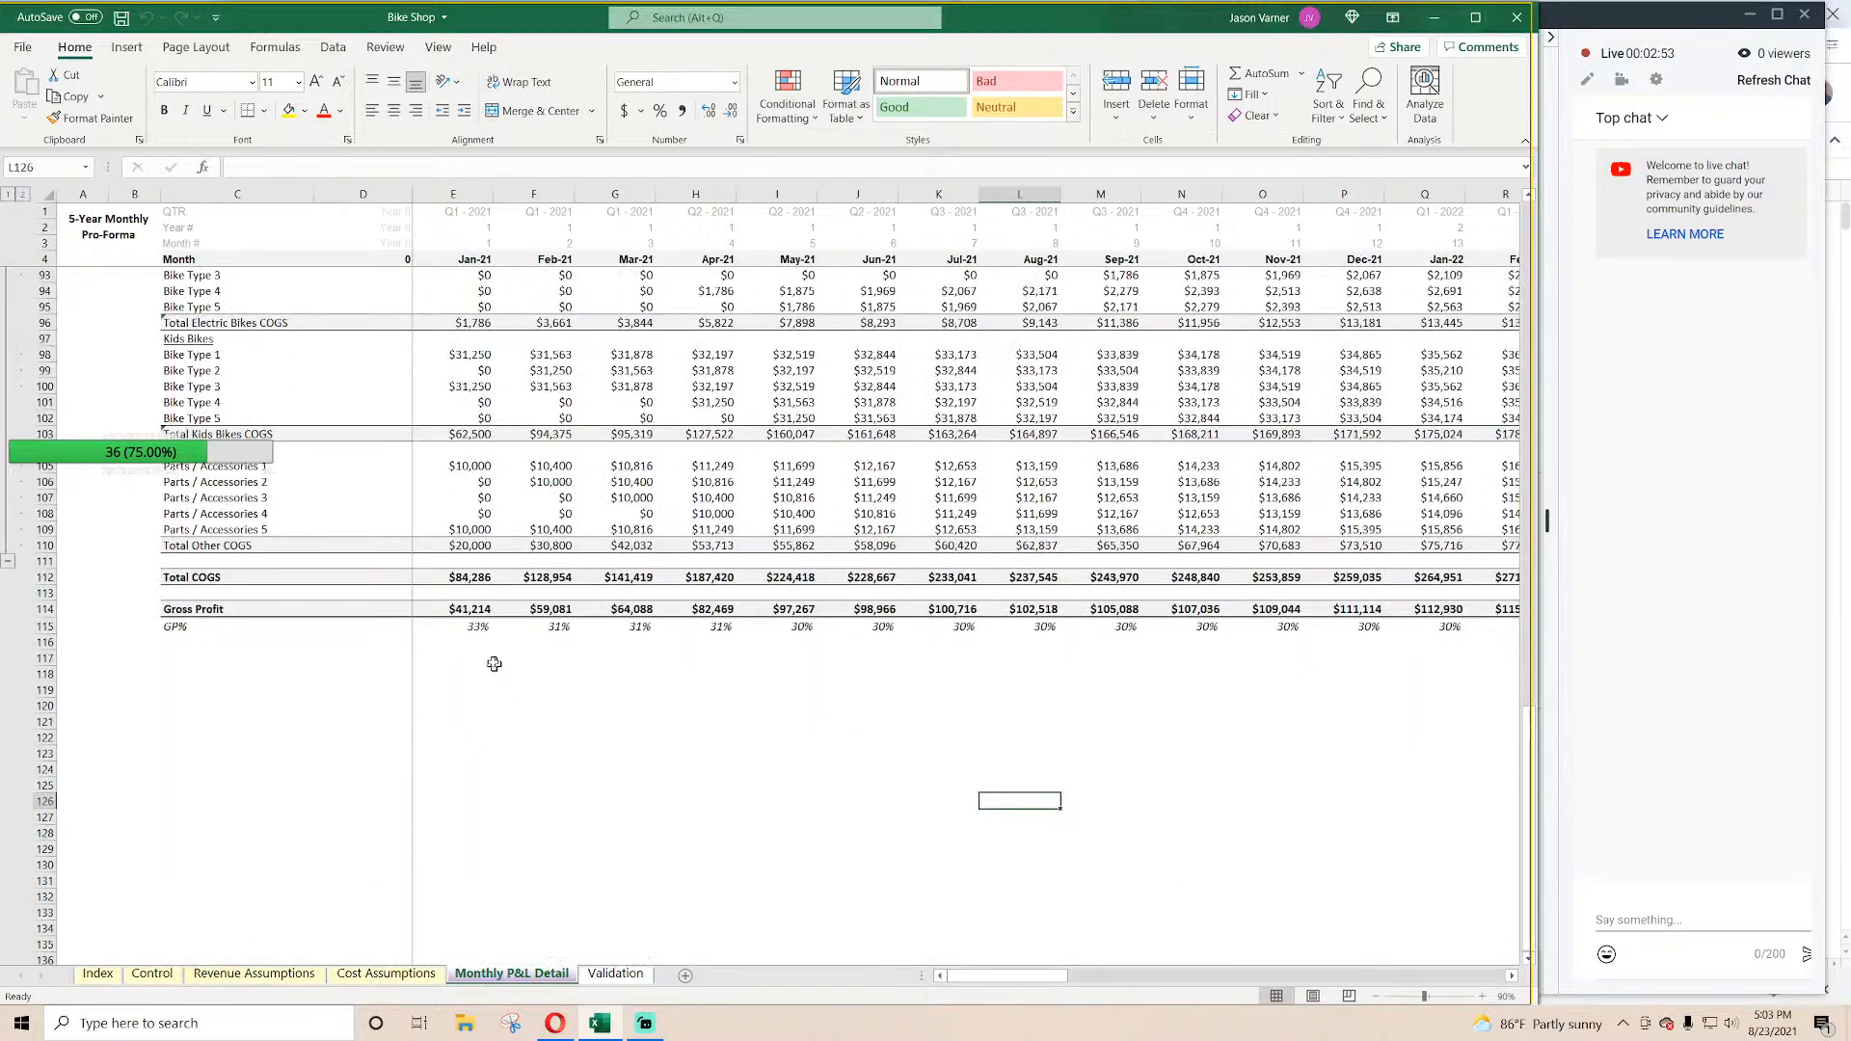
pyautogui.click(475, 608)
# Step: Copy the black Revenue header band C6:G6 on the Monthly P&L Detail sheet to C118, below Gross Profit
pyautogui.scroll(20, 385, 482)
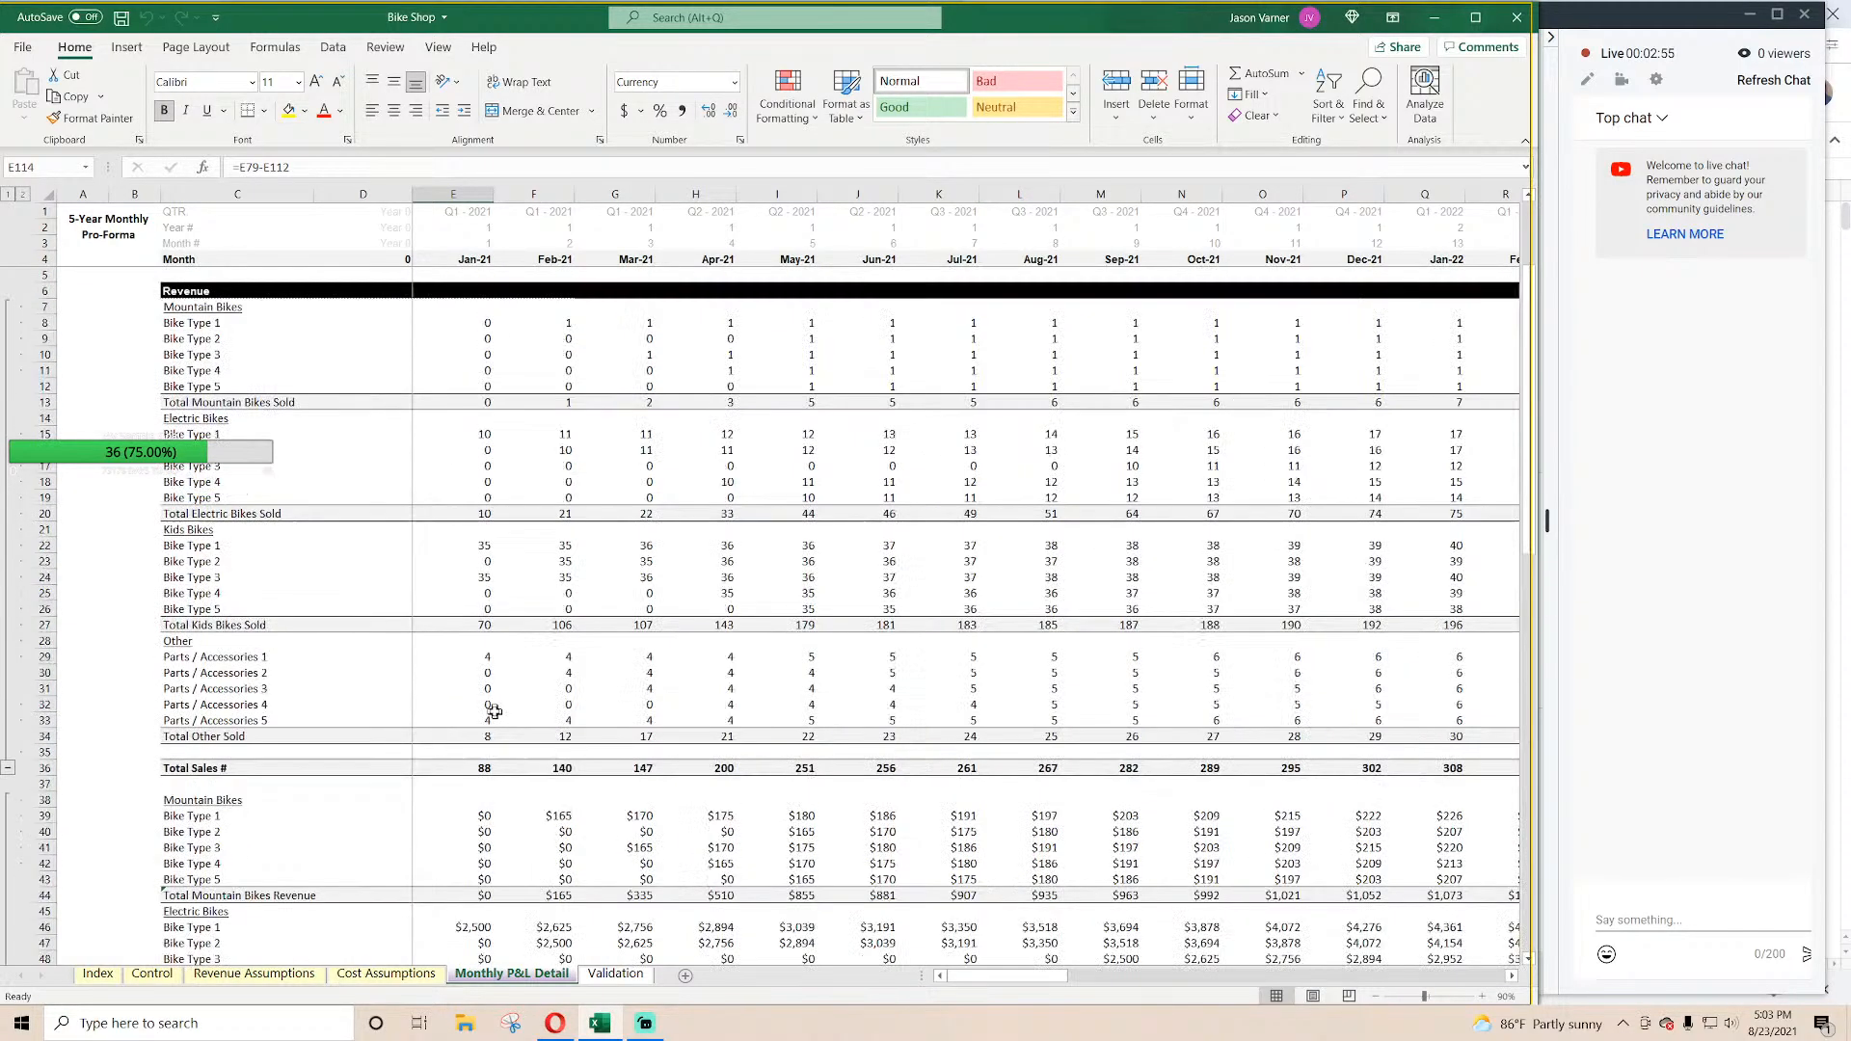
pyautogui.moveTo(182, 287); pyautogui.dragTo(613, 289)
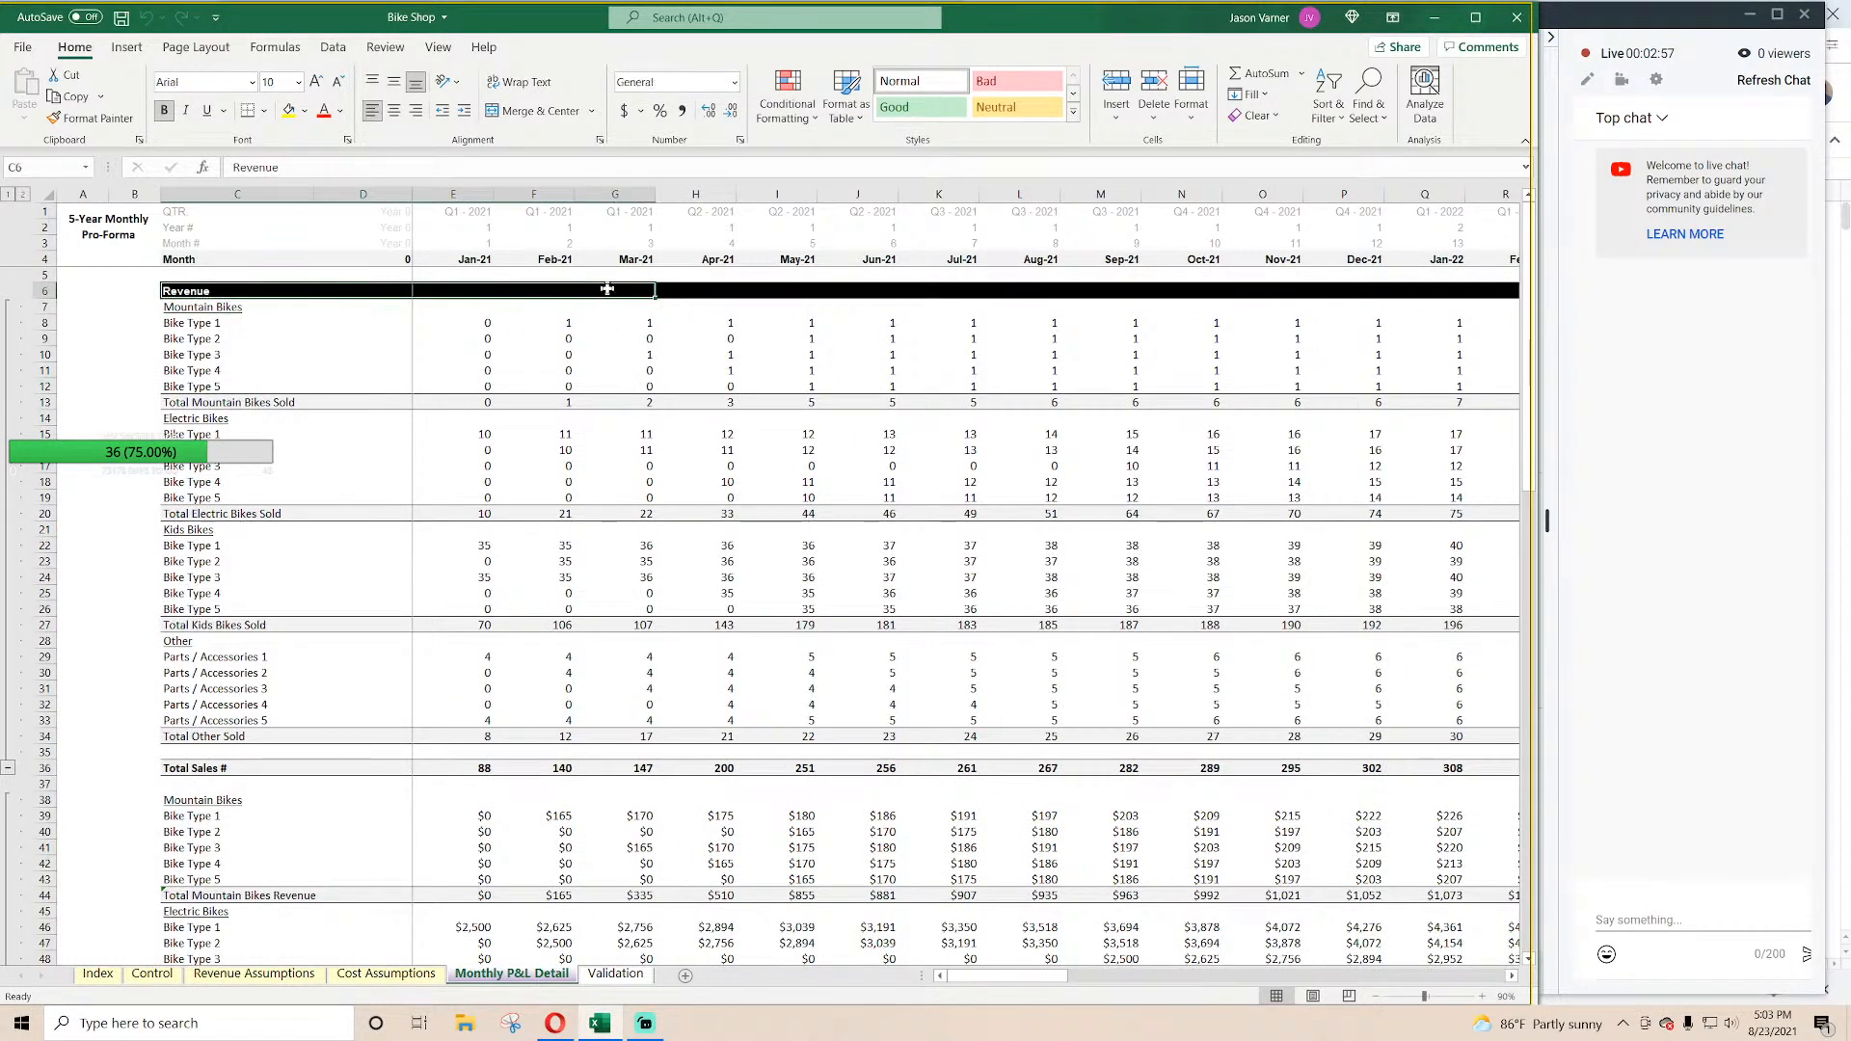
pyautogui.rightClick(612, 289)
pyautogui.click(662, 331)
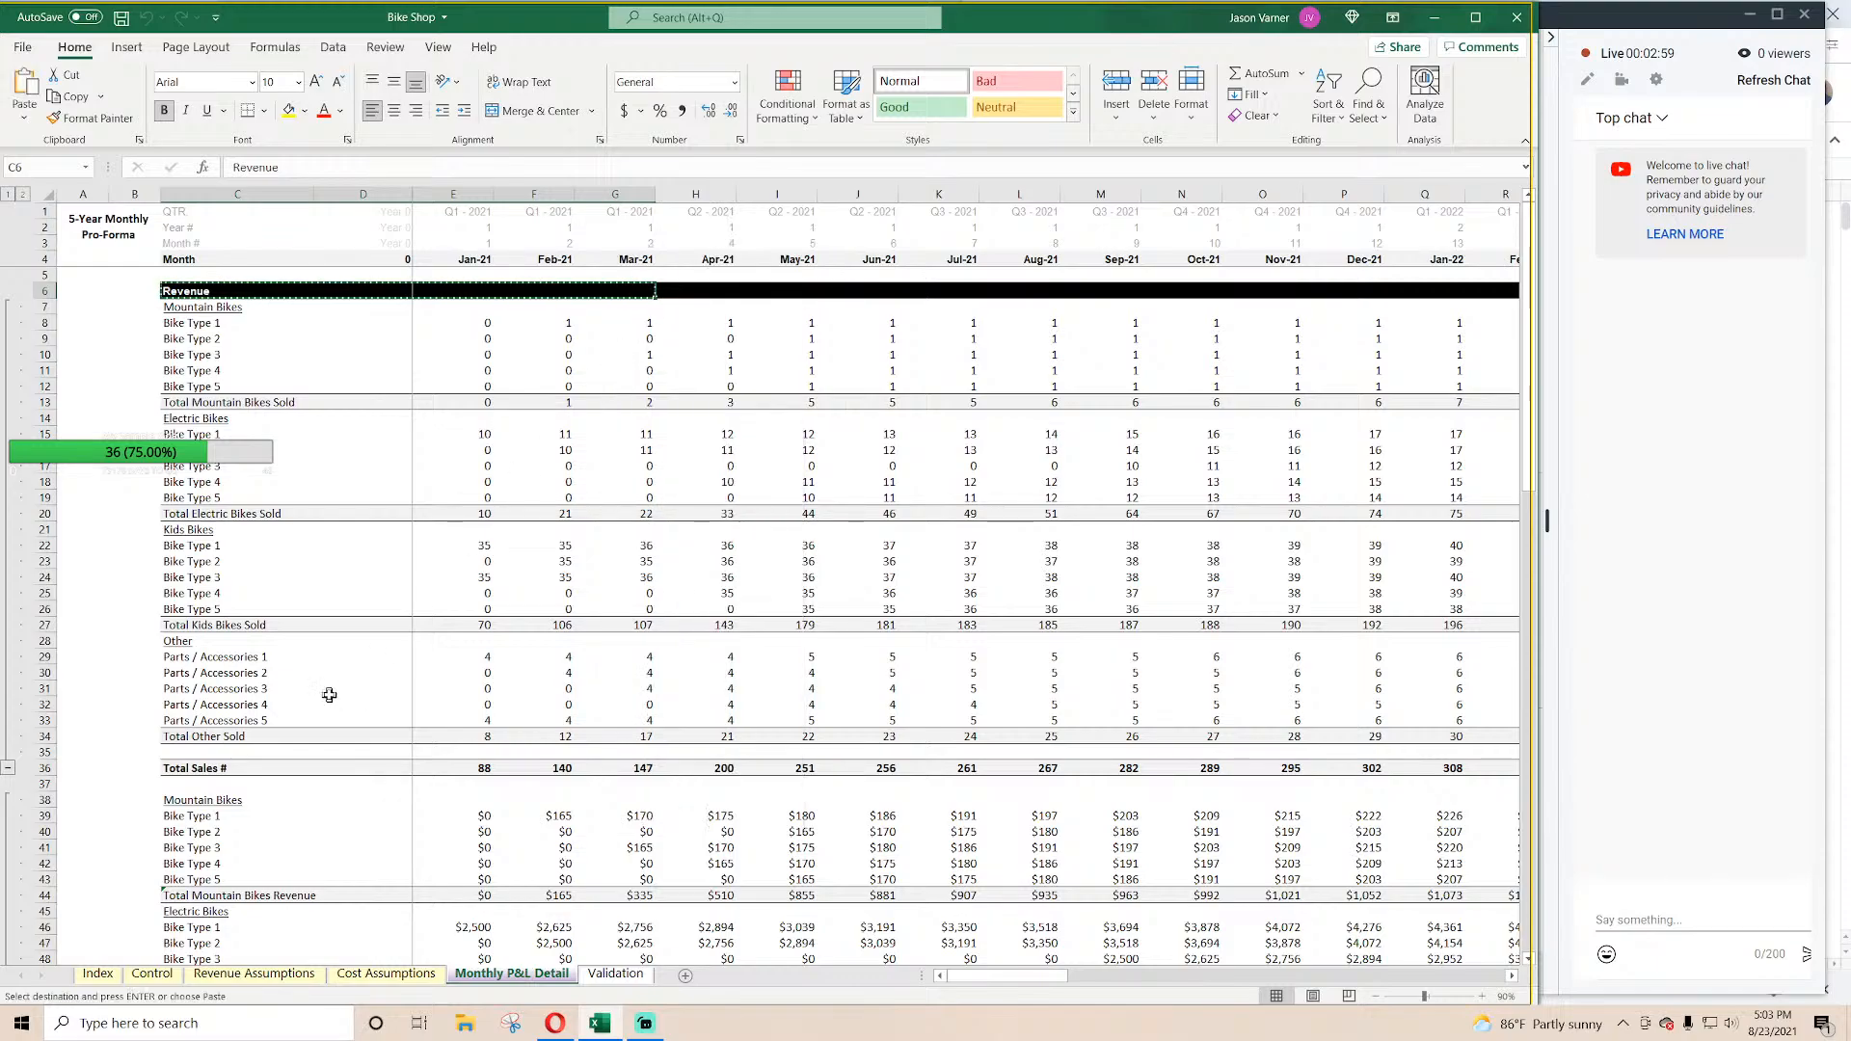
pyautogui.scroll(-11, 329, 694)
pyautogui.scroll(-18, 329, 694)
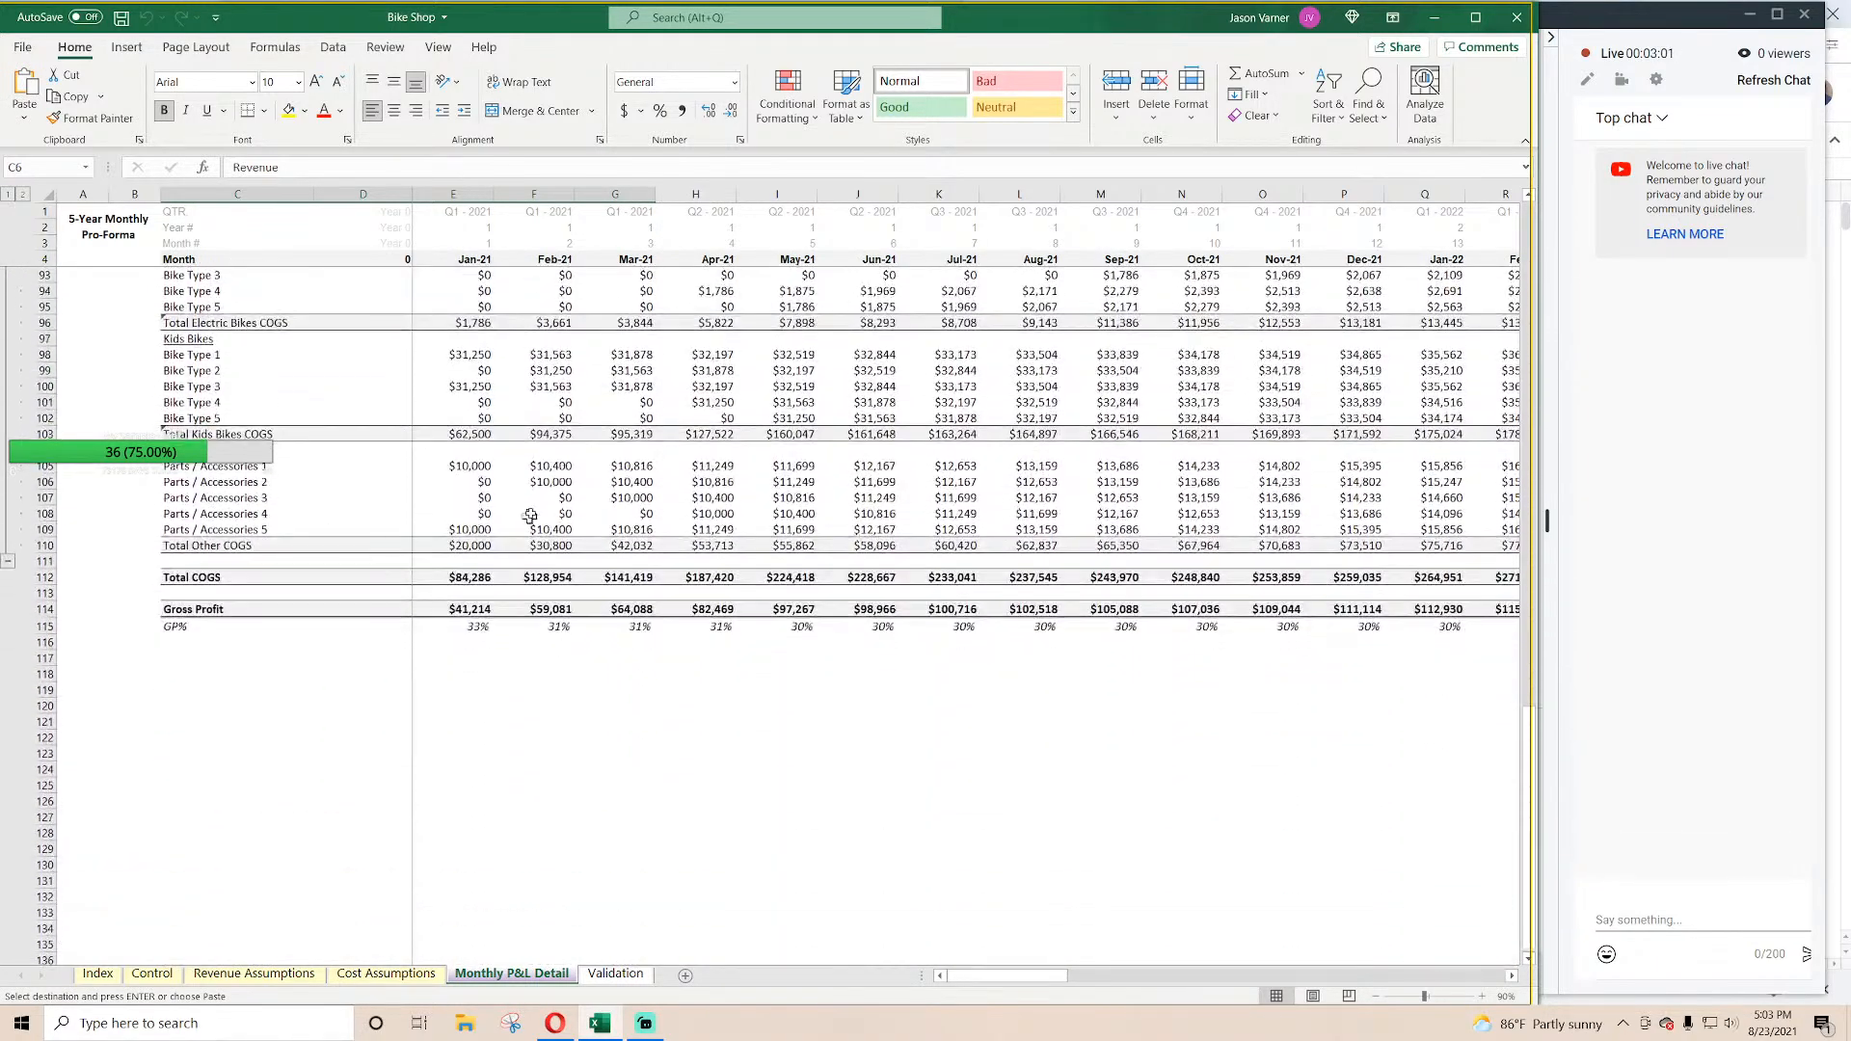
pyautogui.click(183, 640)
pyautogui.click(182, 673)
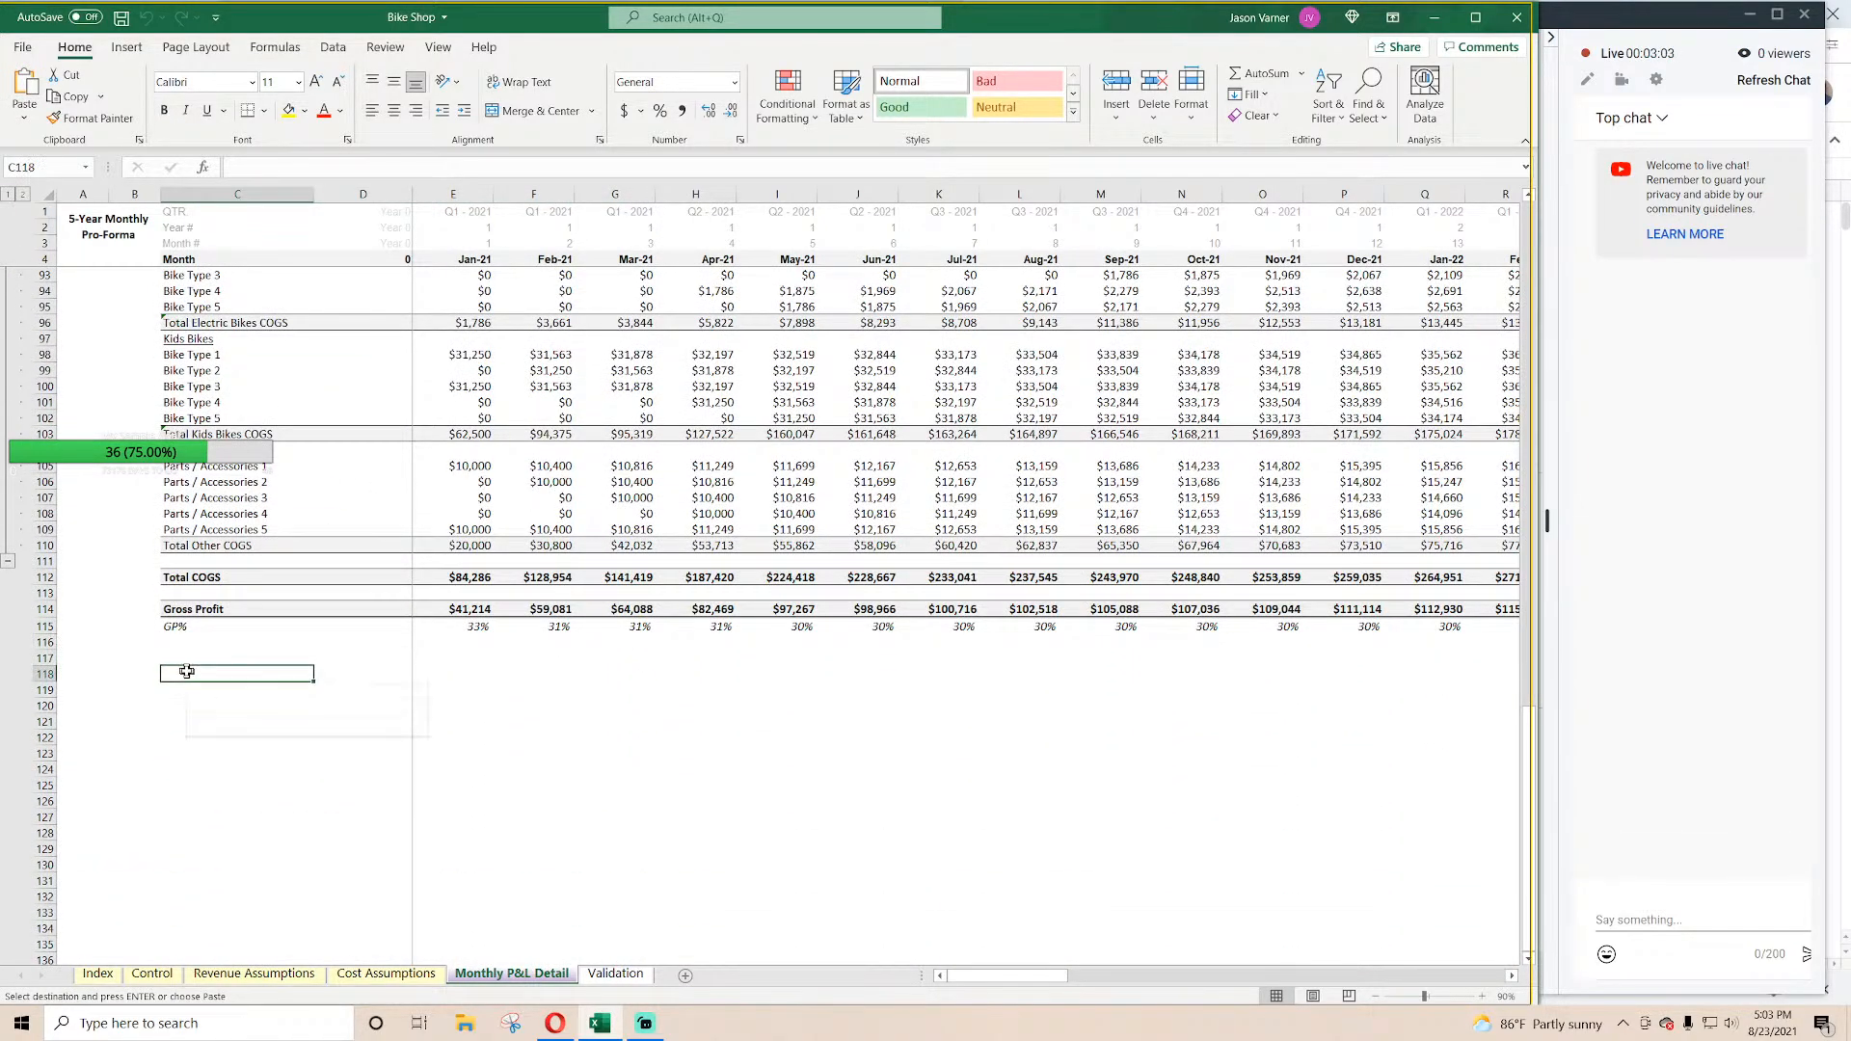
pyautogui.rightClick(188, 674)
pyautogui.click(231, 250)
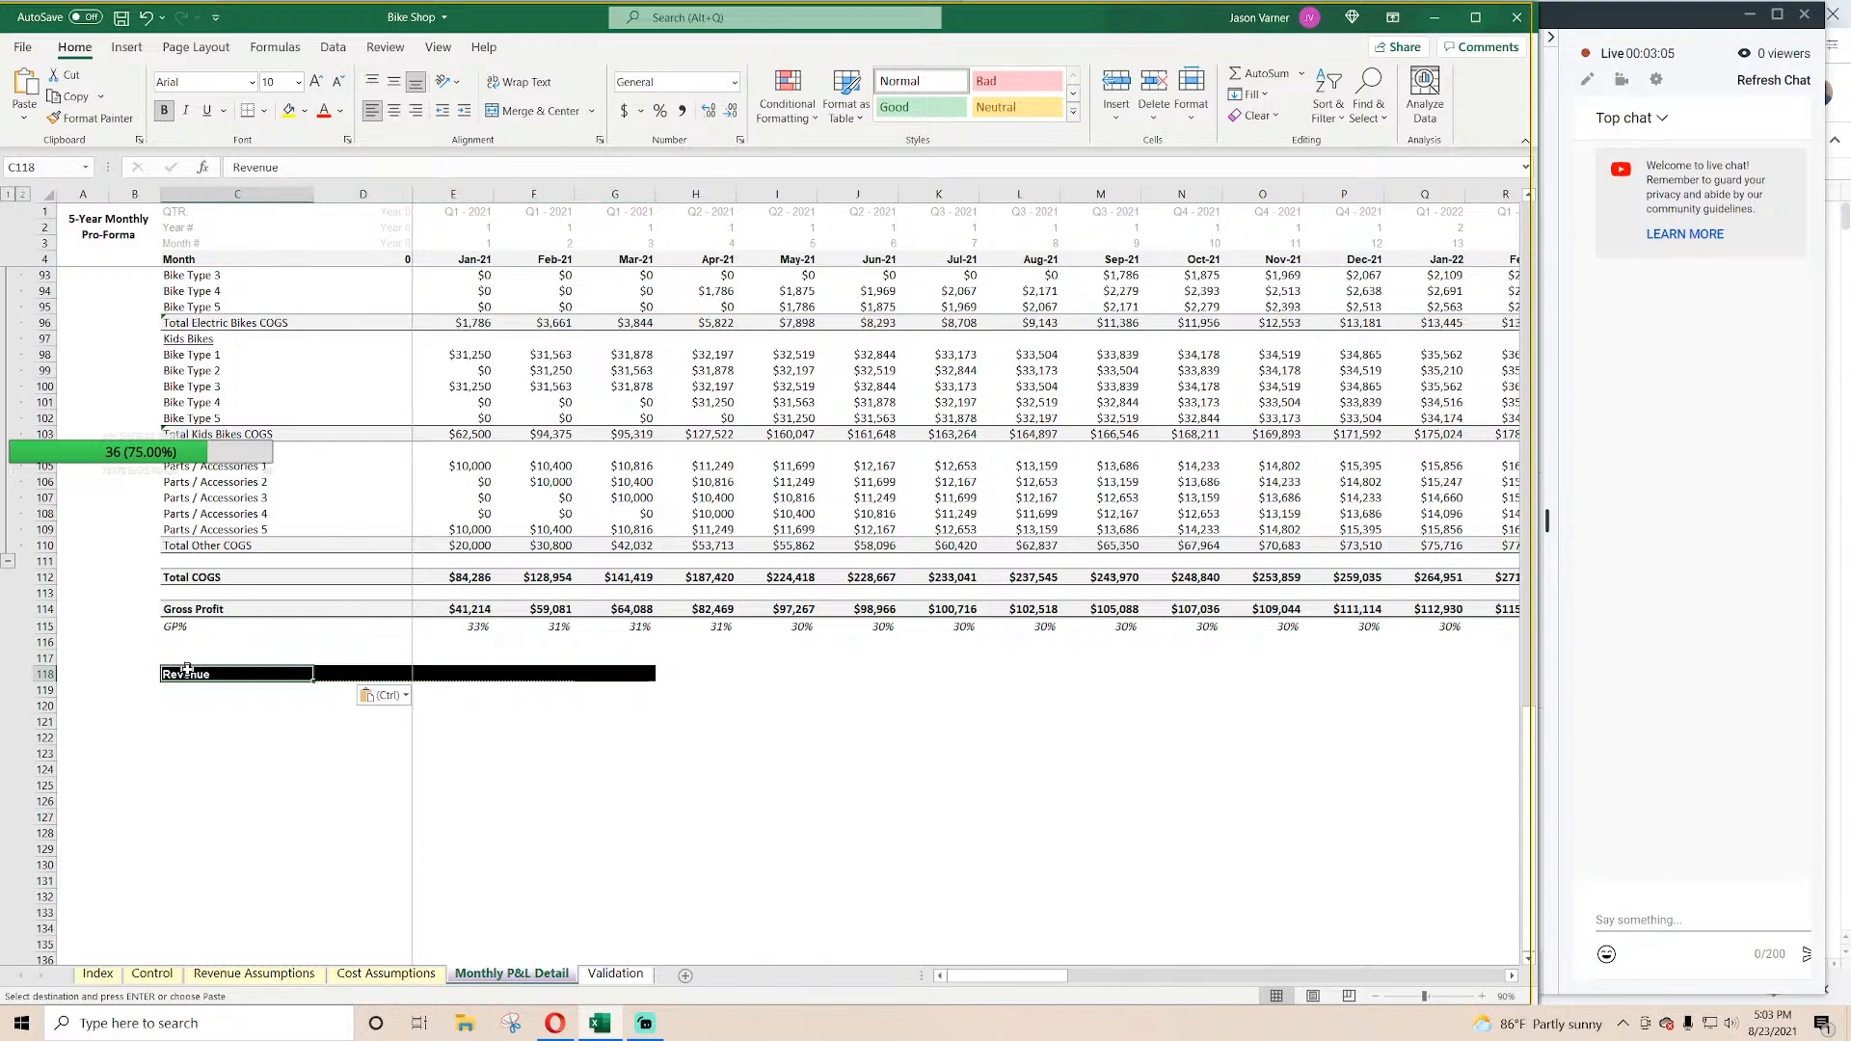
# Step: Title the new header band in C118 "Operating Expenses"
pyautogui.write('Operating')
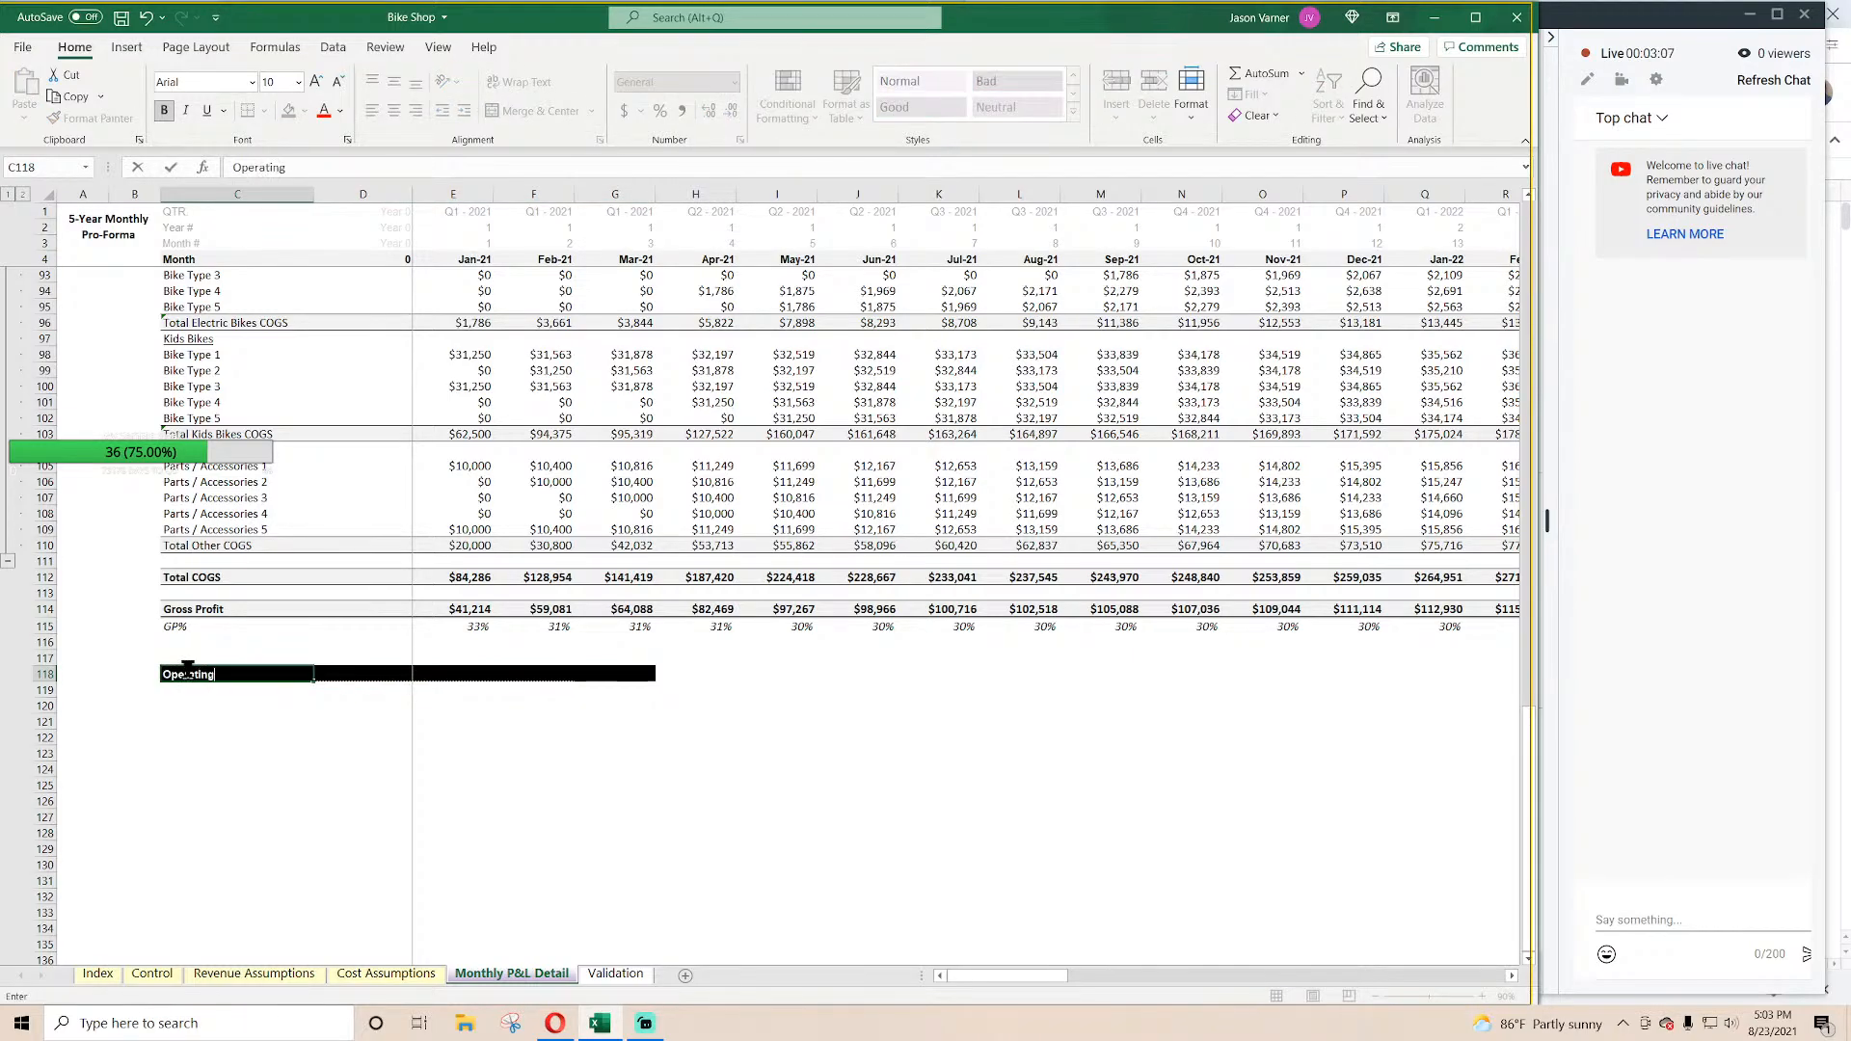
pyautogui.write(' Expenses')
pyautogui.press('Return')
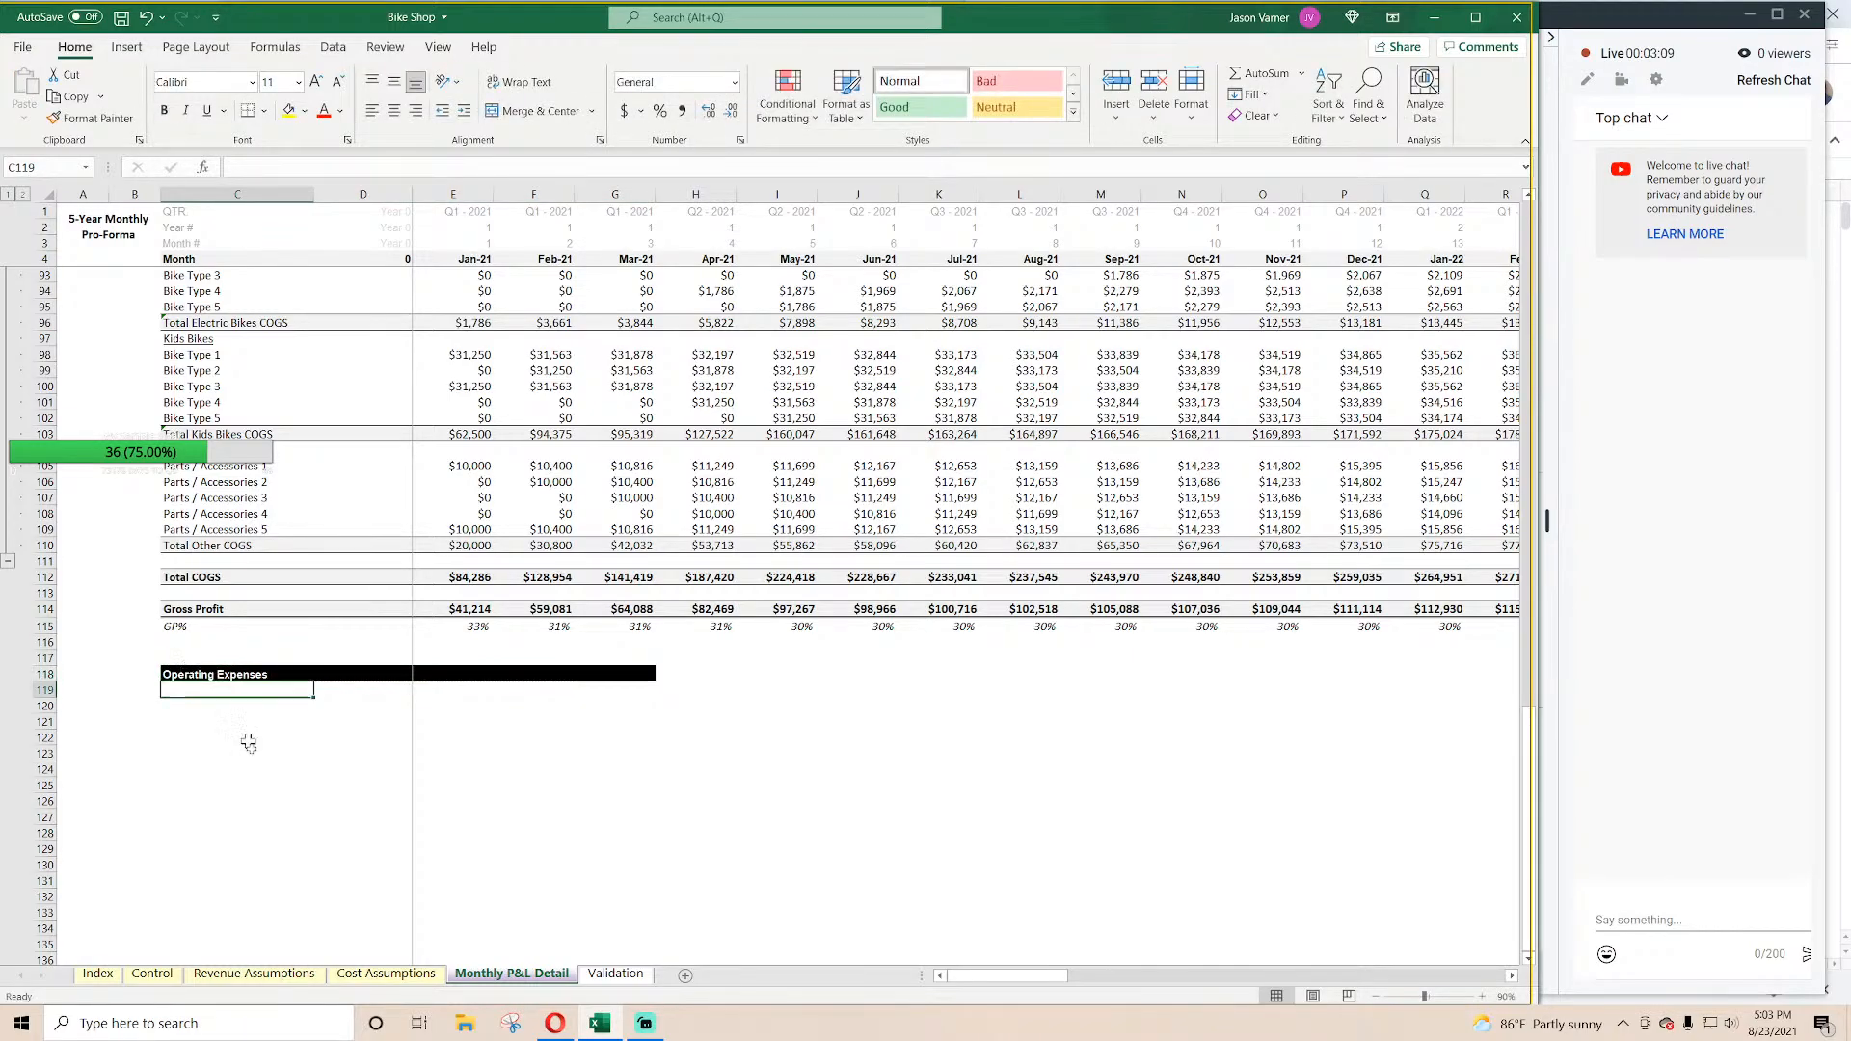
# Step: Review the start months, starting monthly sales and yearly growth rates of the bike categories on the Revenue Assumptions sheet
pyautogui.click(254, 974)
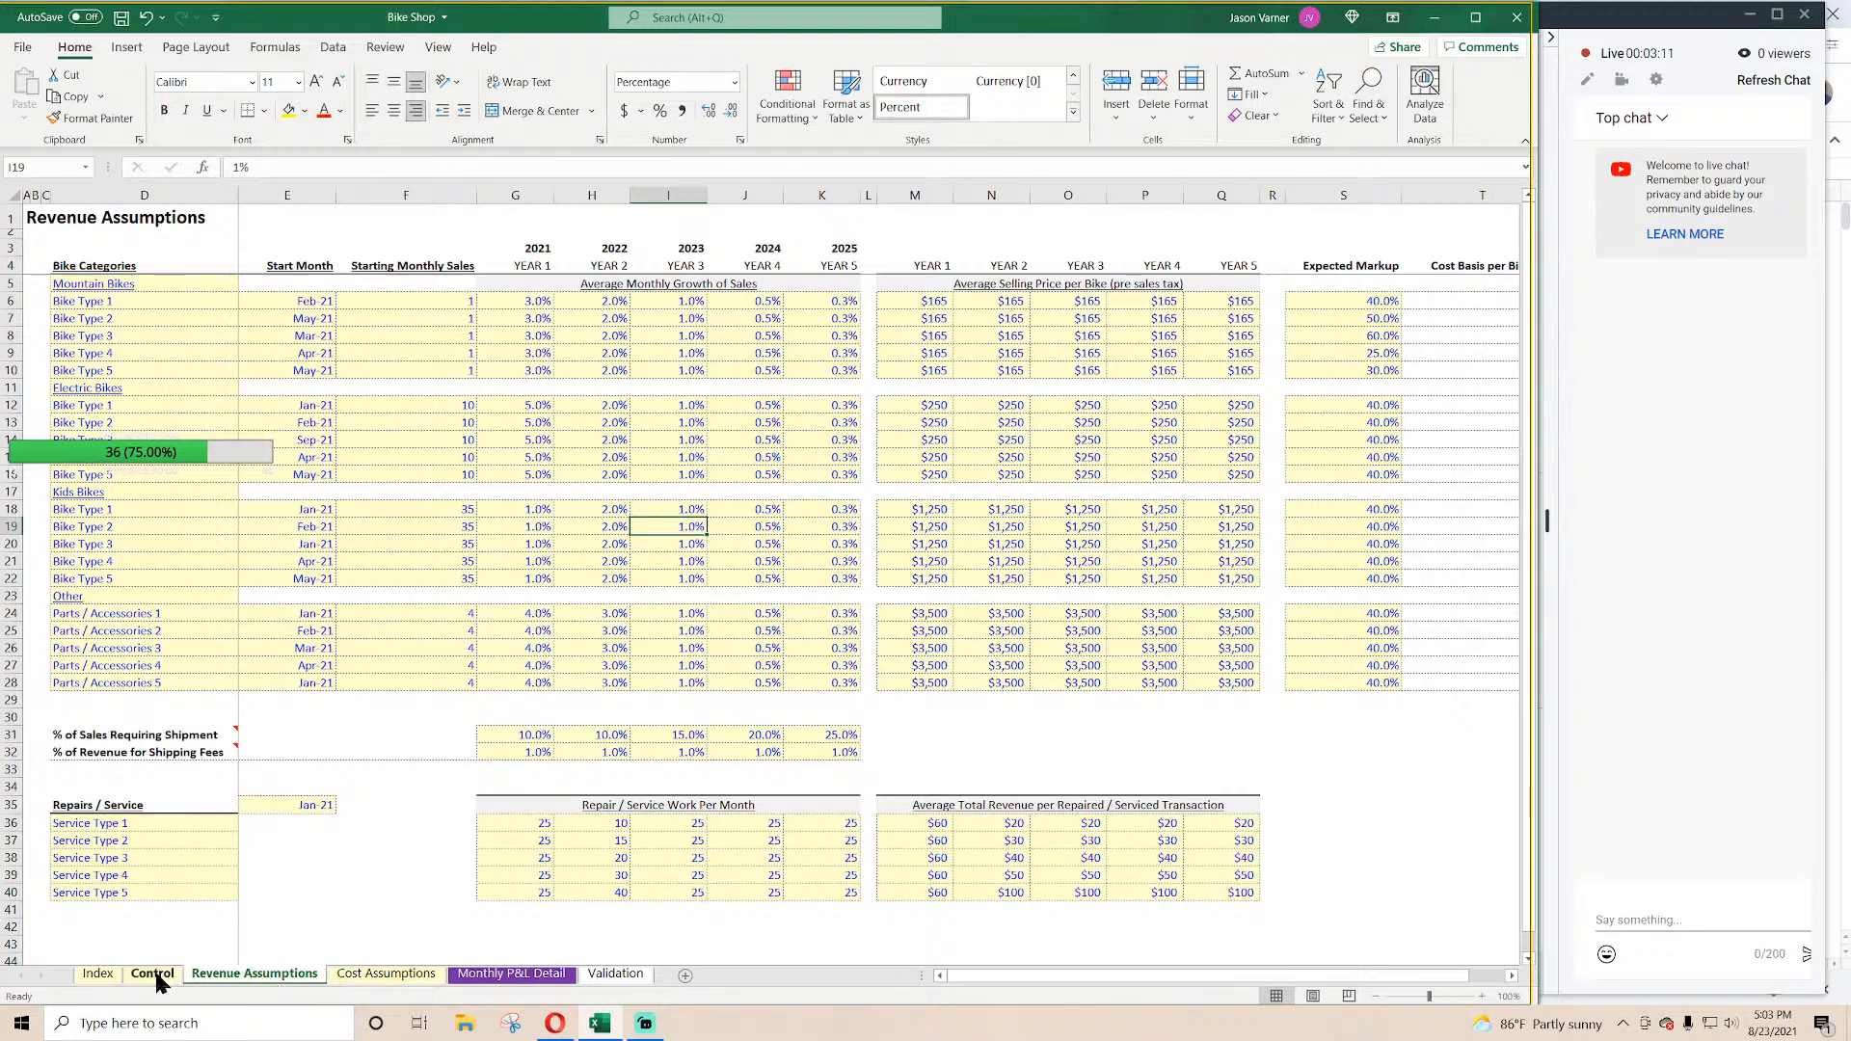
pyautogui.click(154, 976)
pyautogui.click(250, 974)
pyautogui.moveTo(311, 301); pyautogui.dragTo(810, 685)
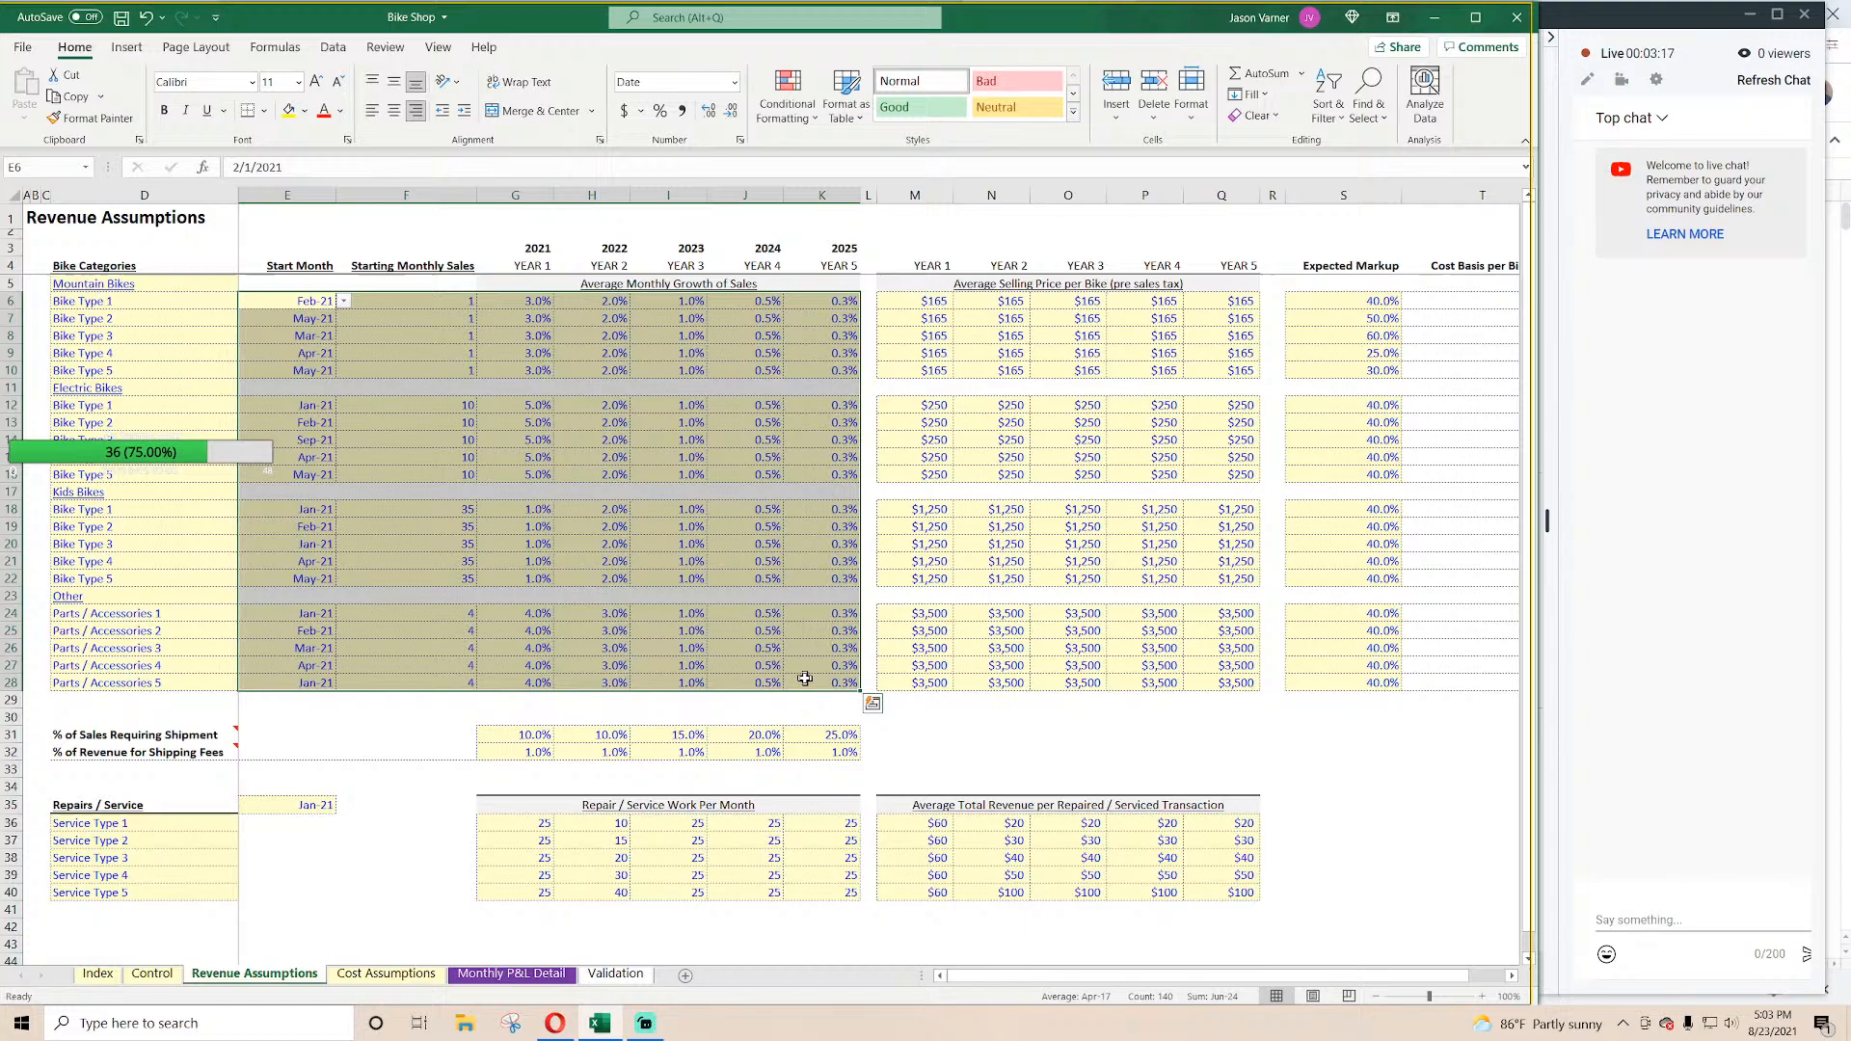
pyautogui.click(413, 301)
pyautogui.click(413, 349)
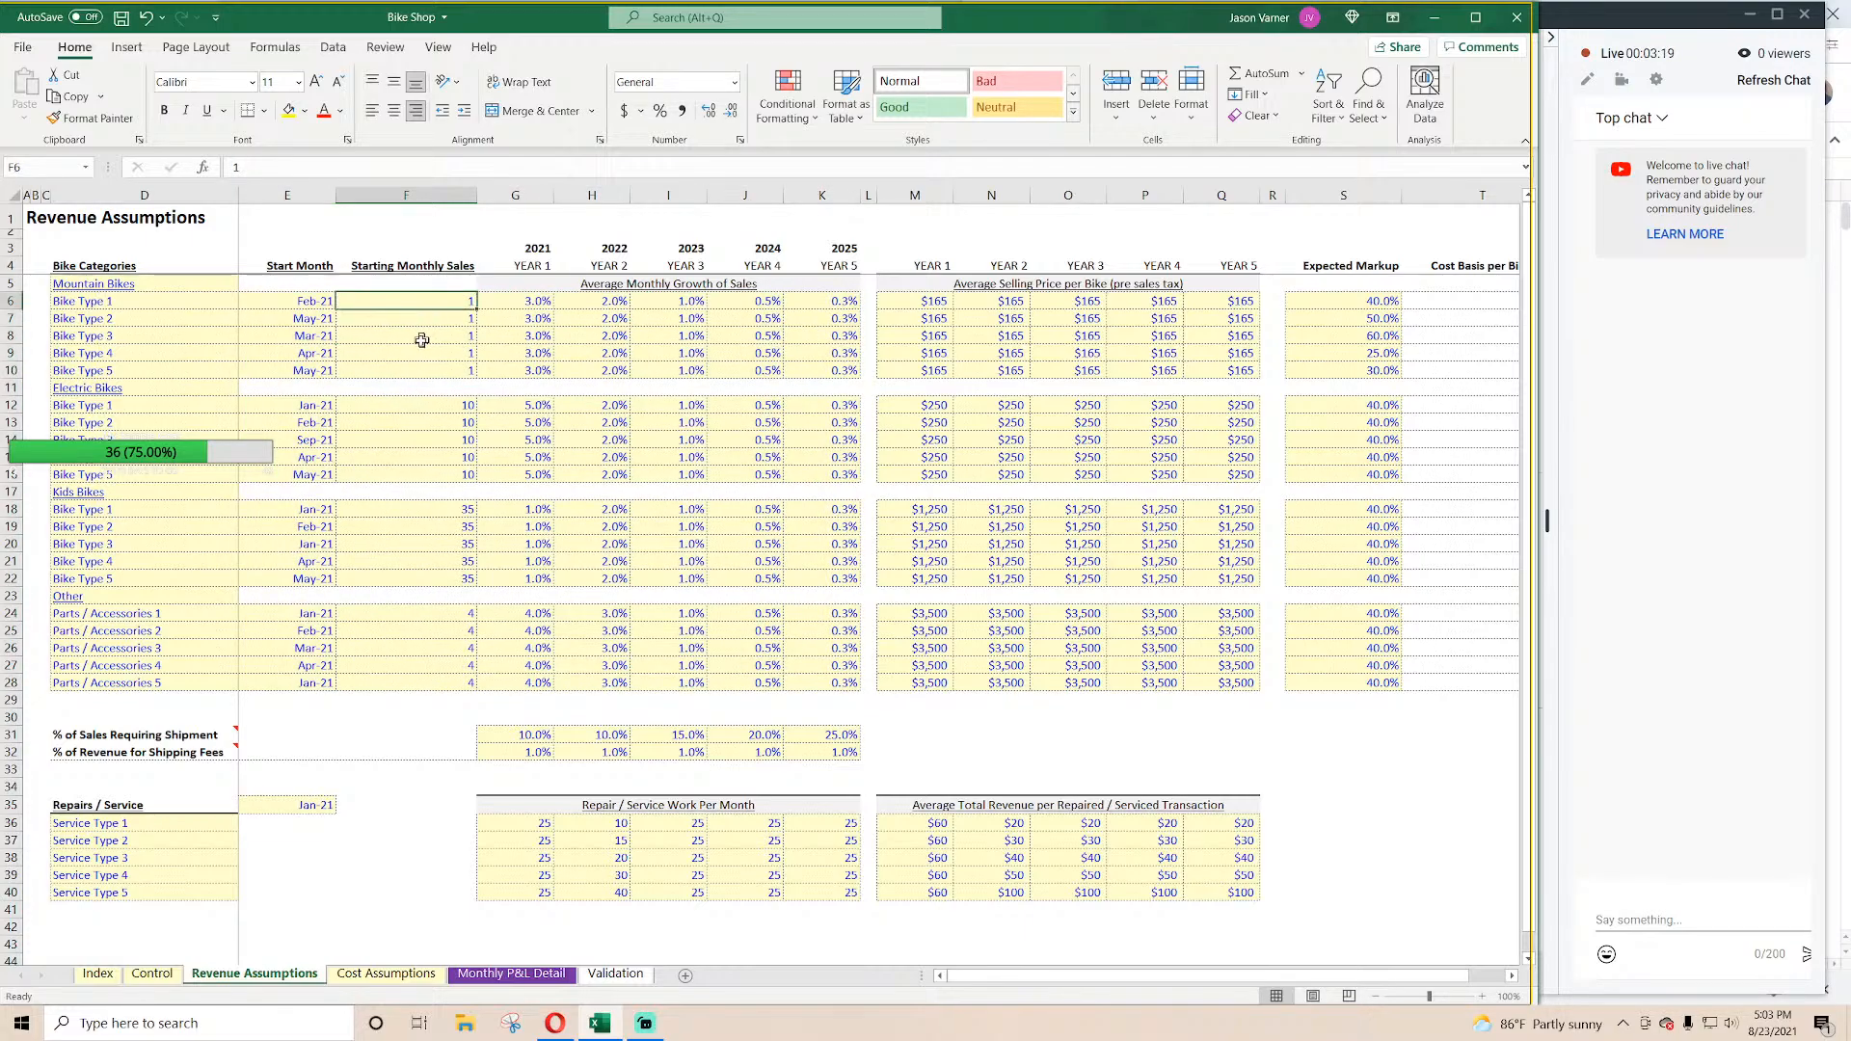
pyautogui.click(414, 337)
pyautogui.click(532, 303)
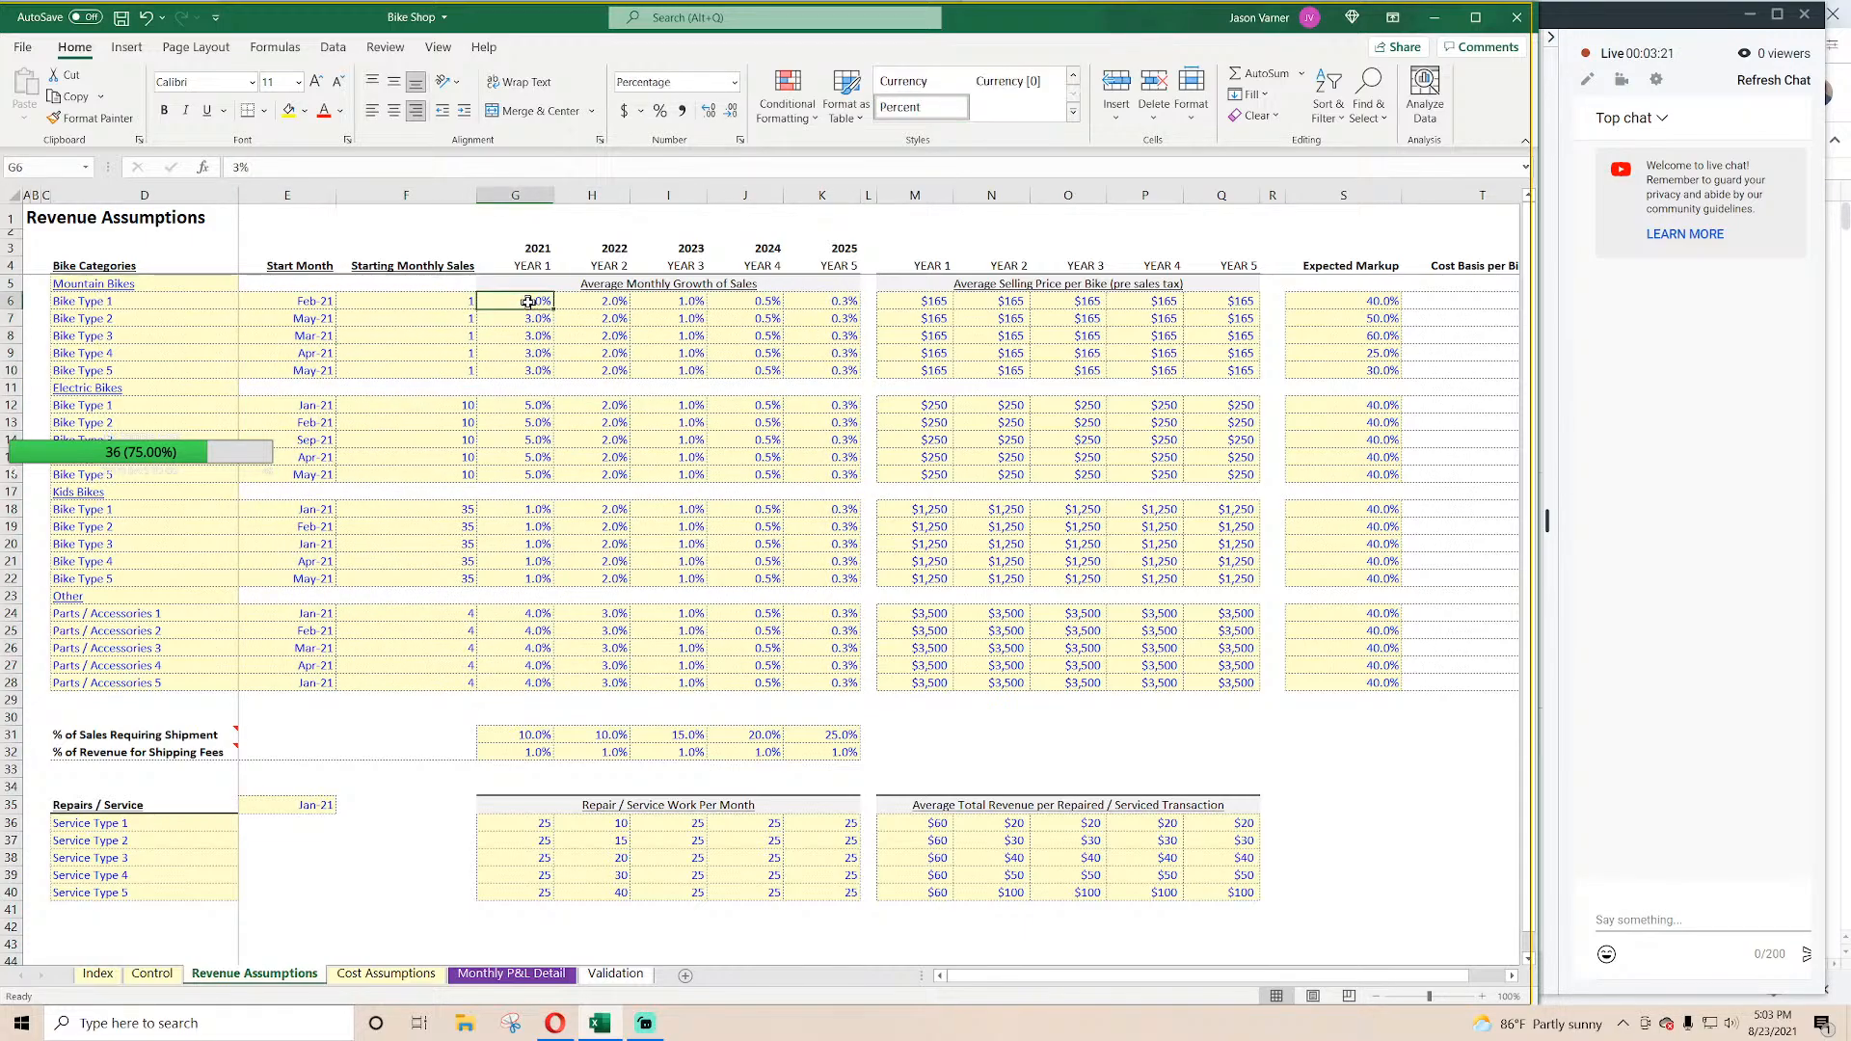
pyautogui.click(520, 318)
pyautogui.click(443, 336)
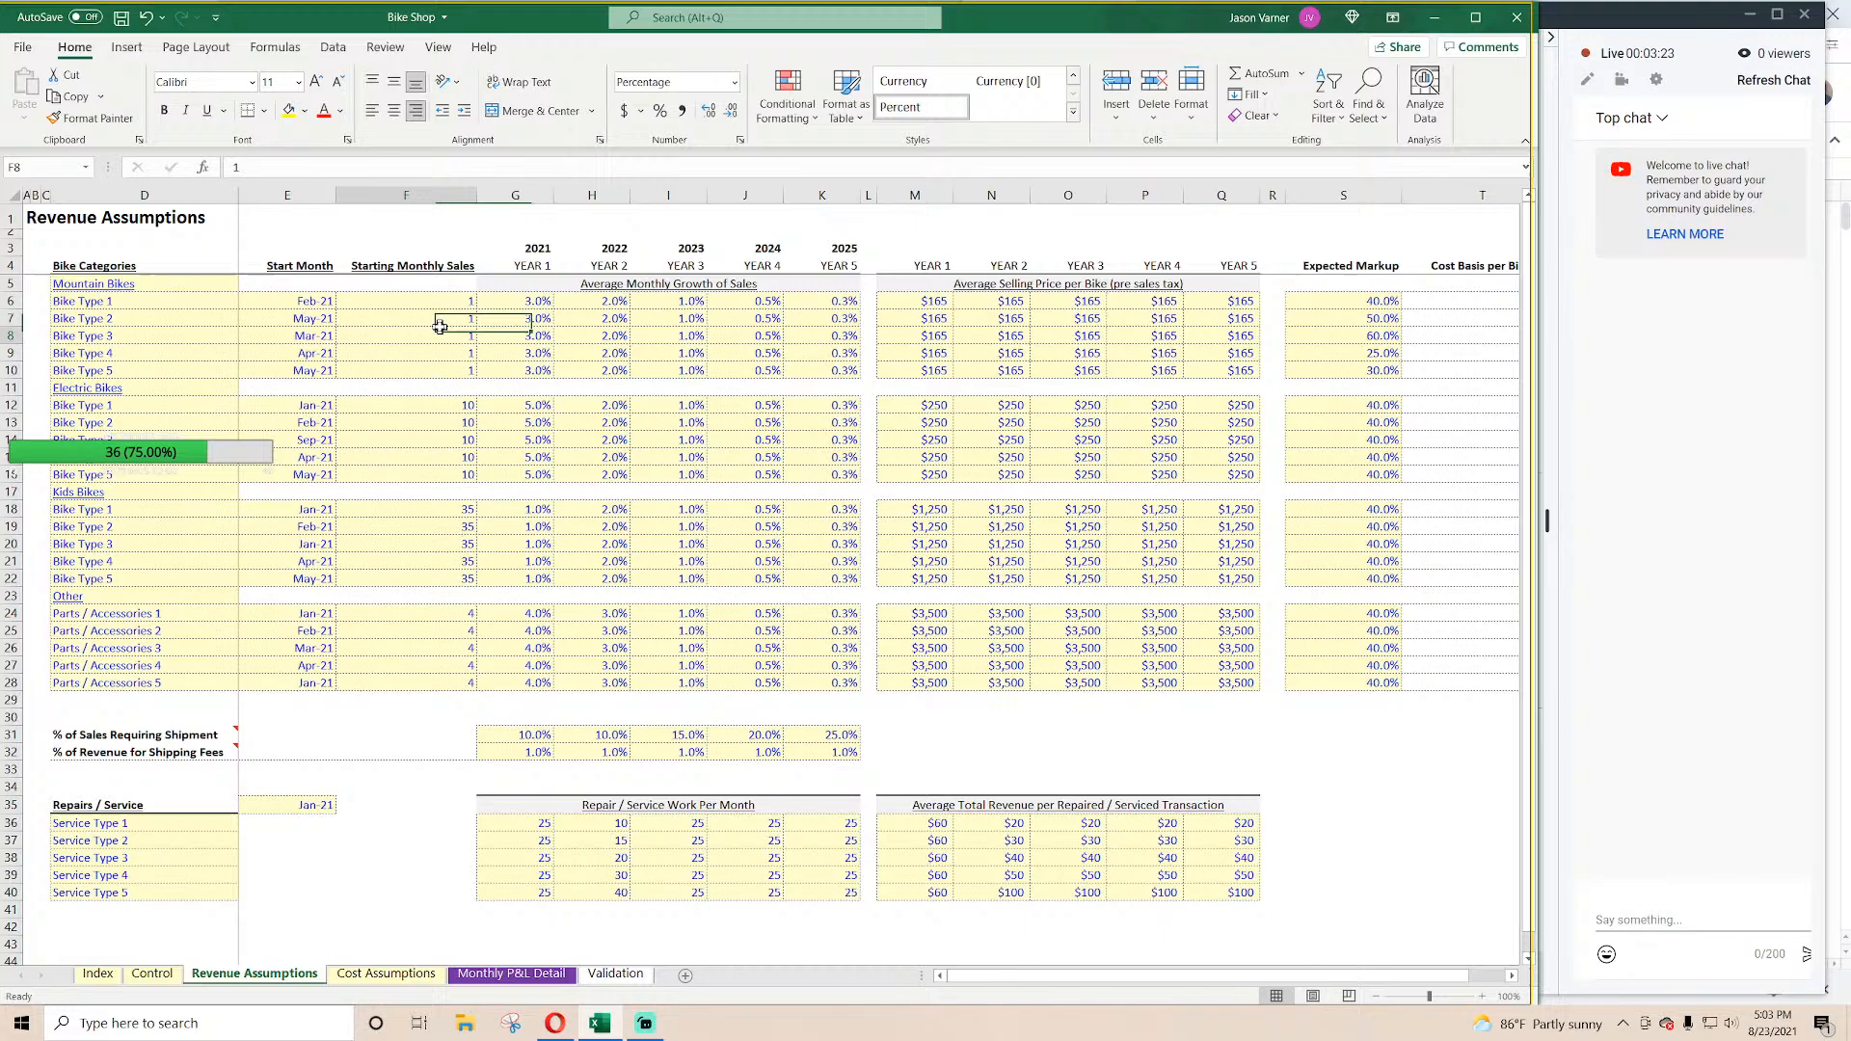
pyautogui.click(518, 338)
pyautogui.click(596, 338)
pyautogui.click(686, 338)
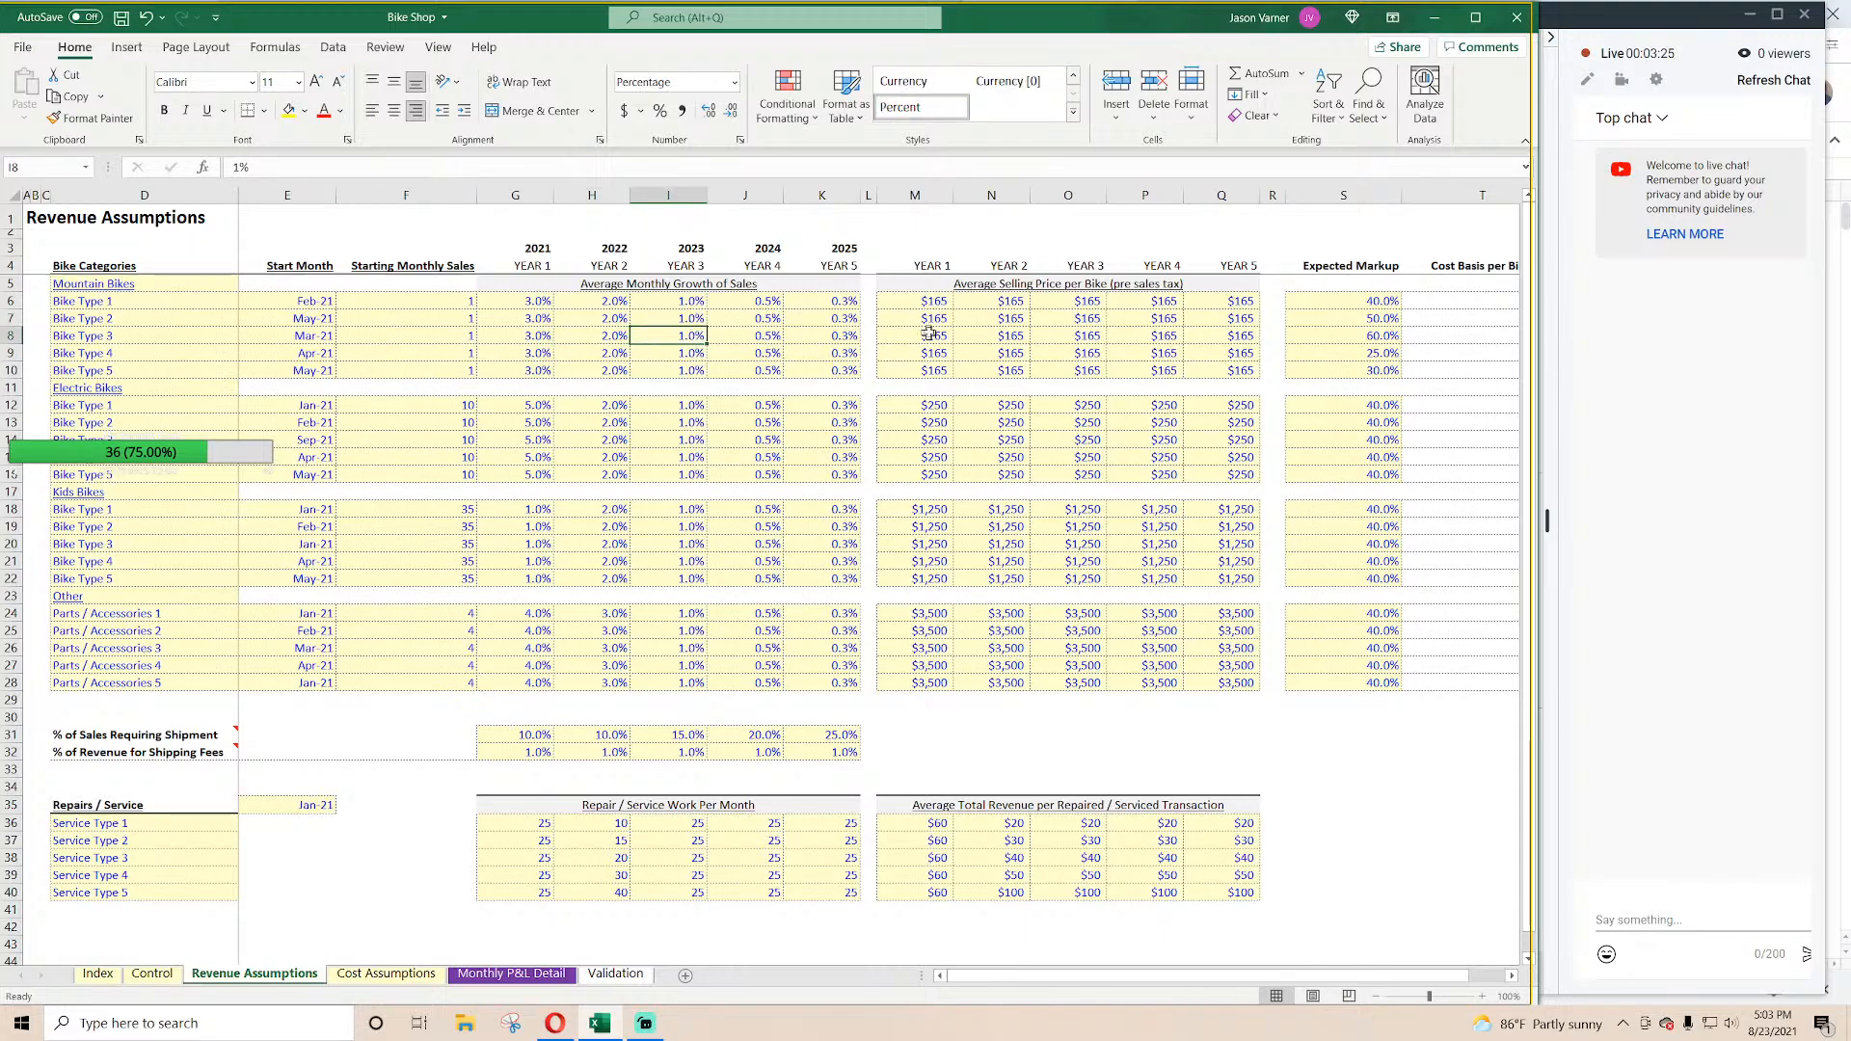
# Step: Examine the mountain bikes' average selling prices, expected markup and the formula for cost basis per bike
pyautogui.click(923, 302)
pyautogui.moveTo(923, 303); pyautogui.dragTo(1239, 371)
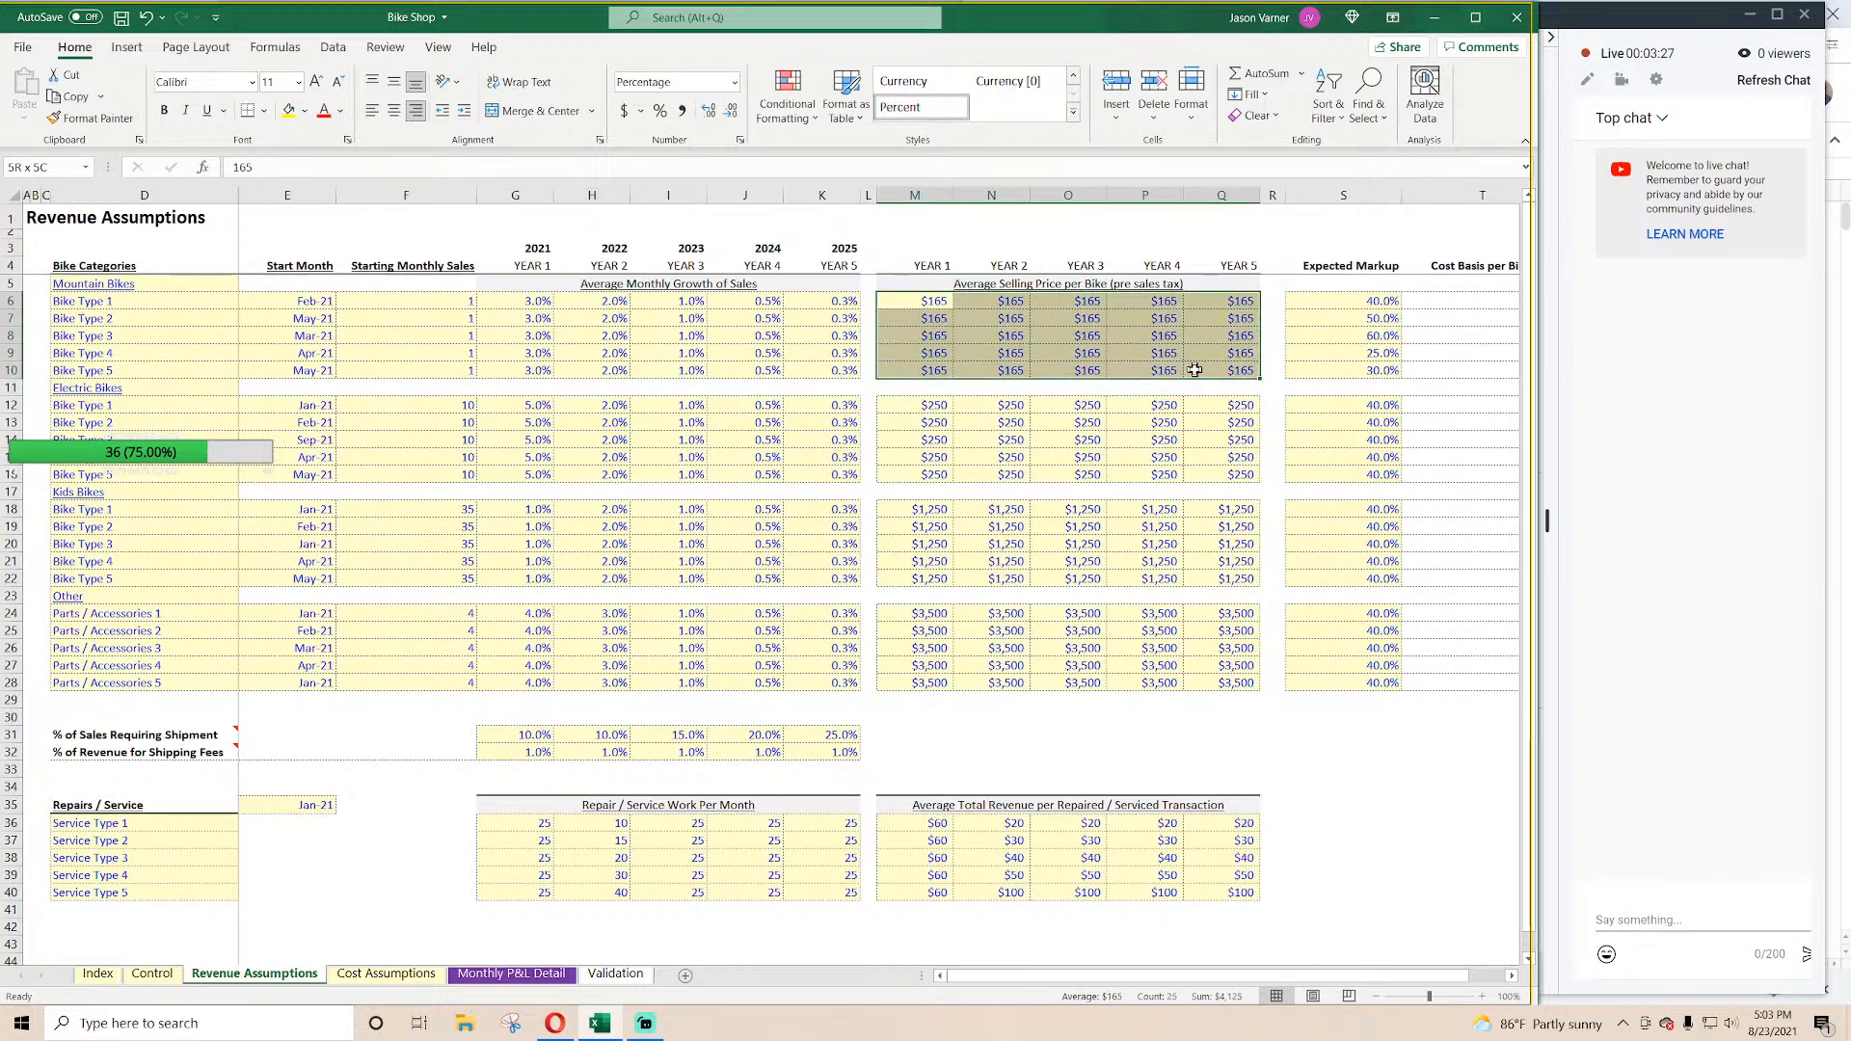
pyautogui.click(1374, 305)
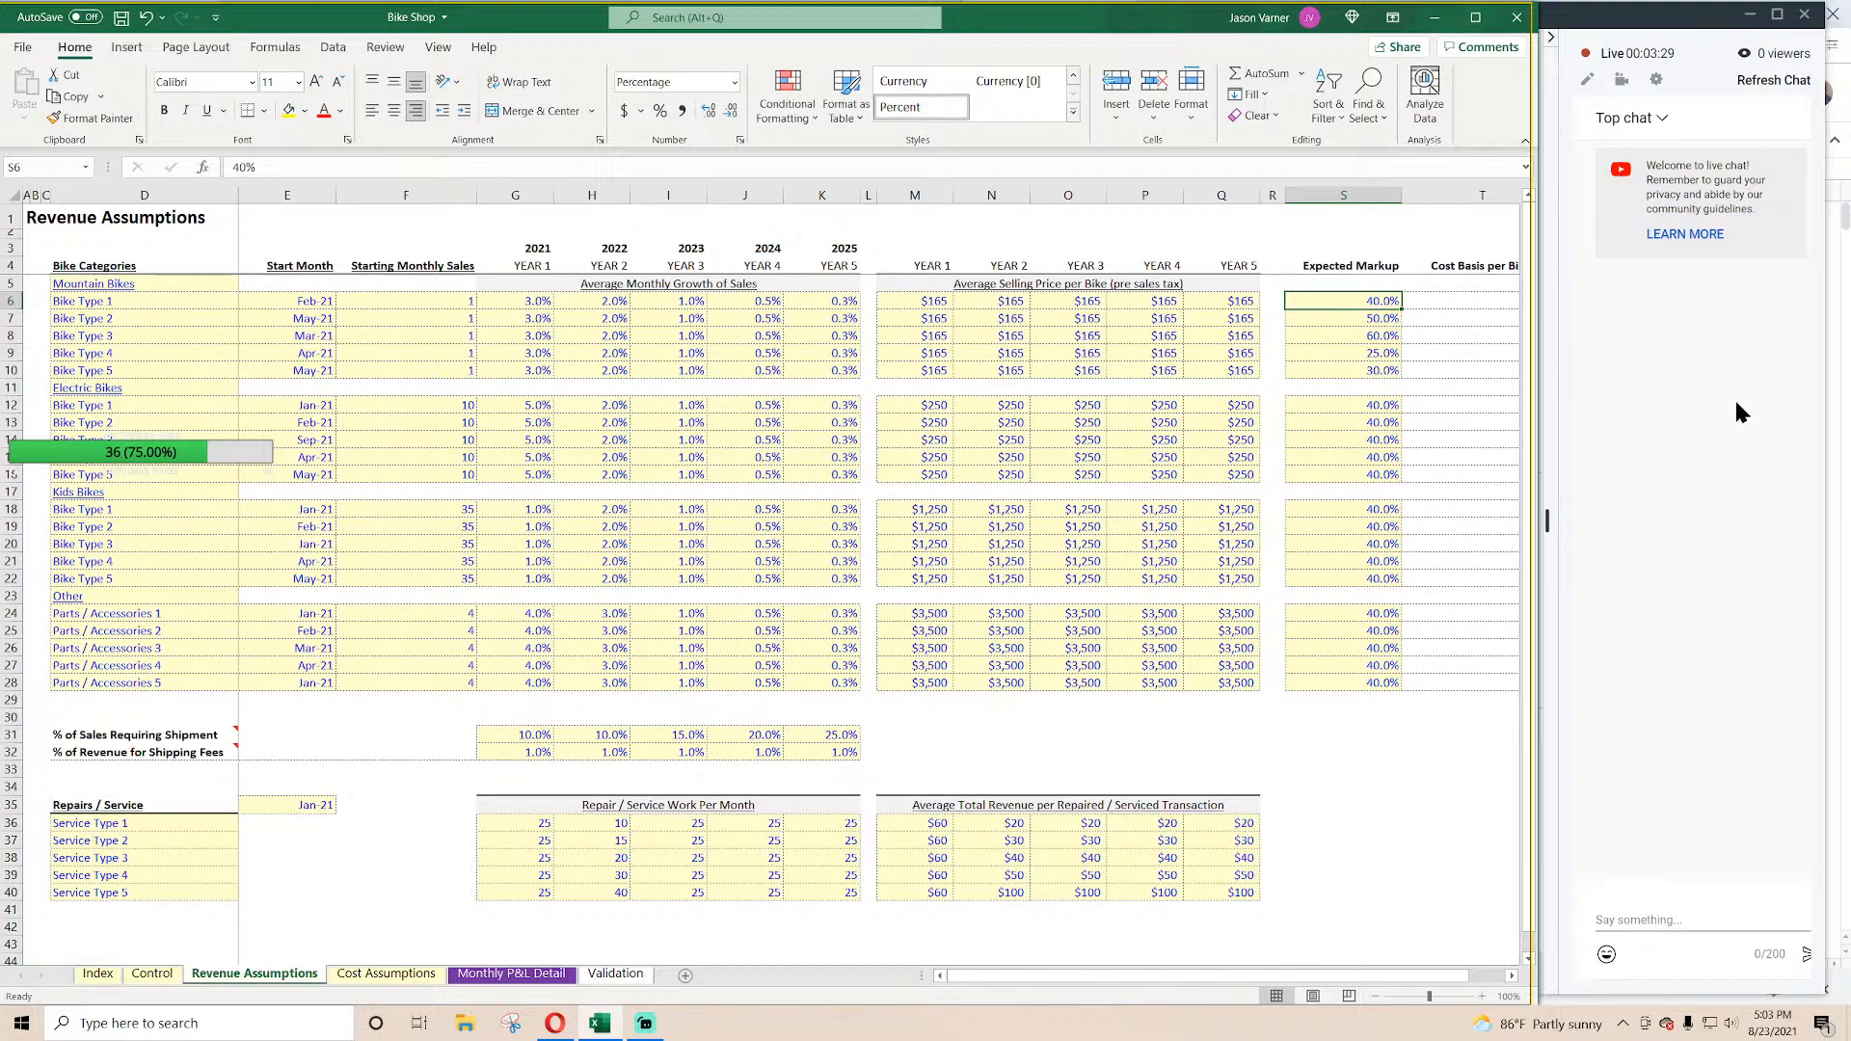
pyautogui.press('Right')
pyautogui.press('Right')
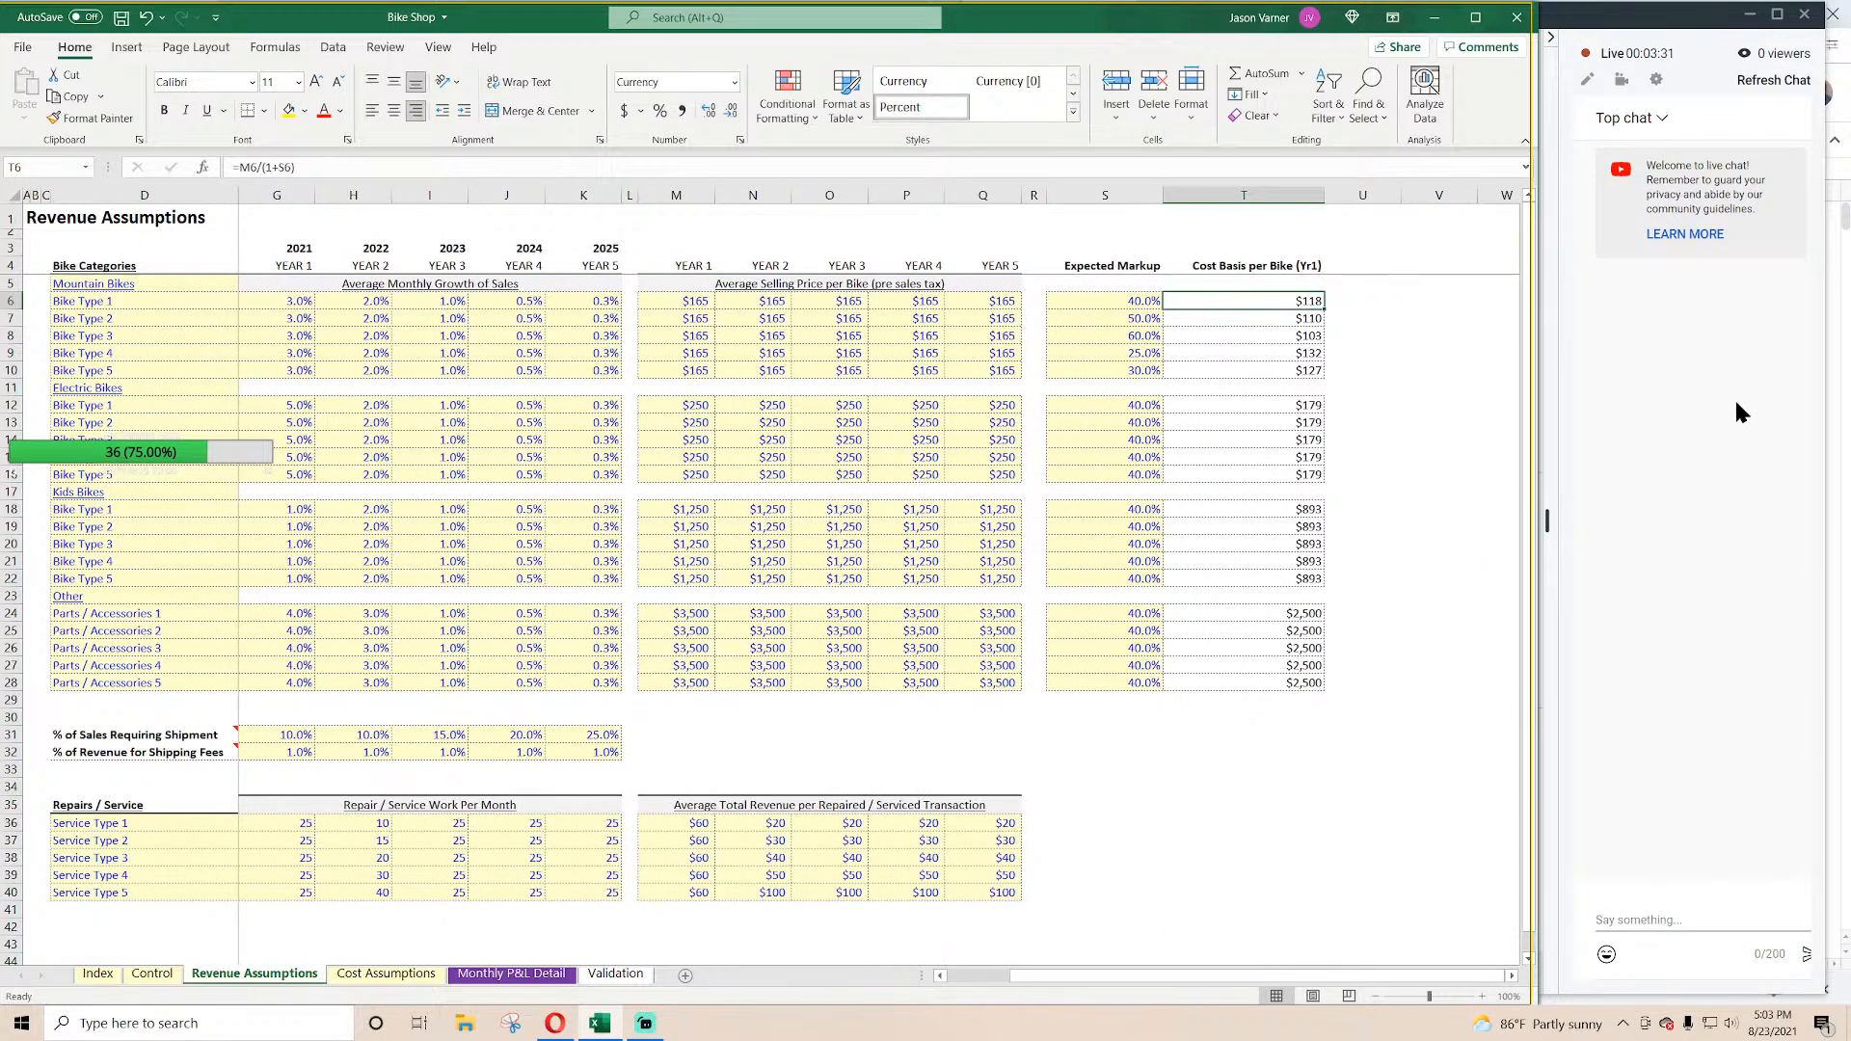
pyautogui.press('Left')
pyautogui.press('Left')
pyautogui.press('Left')
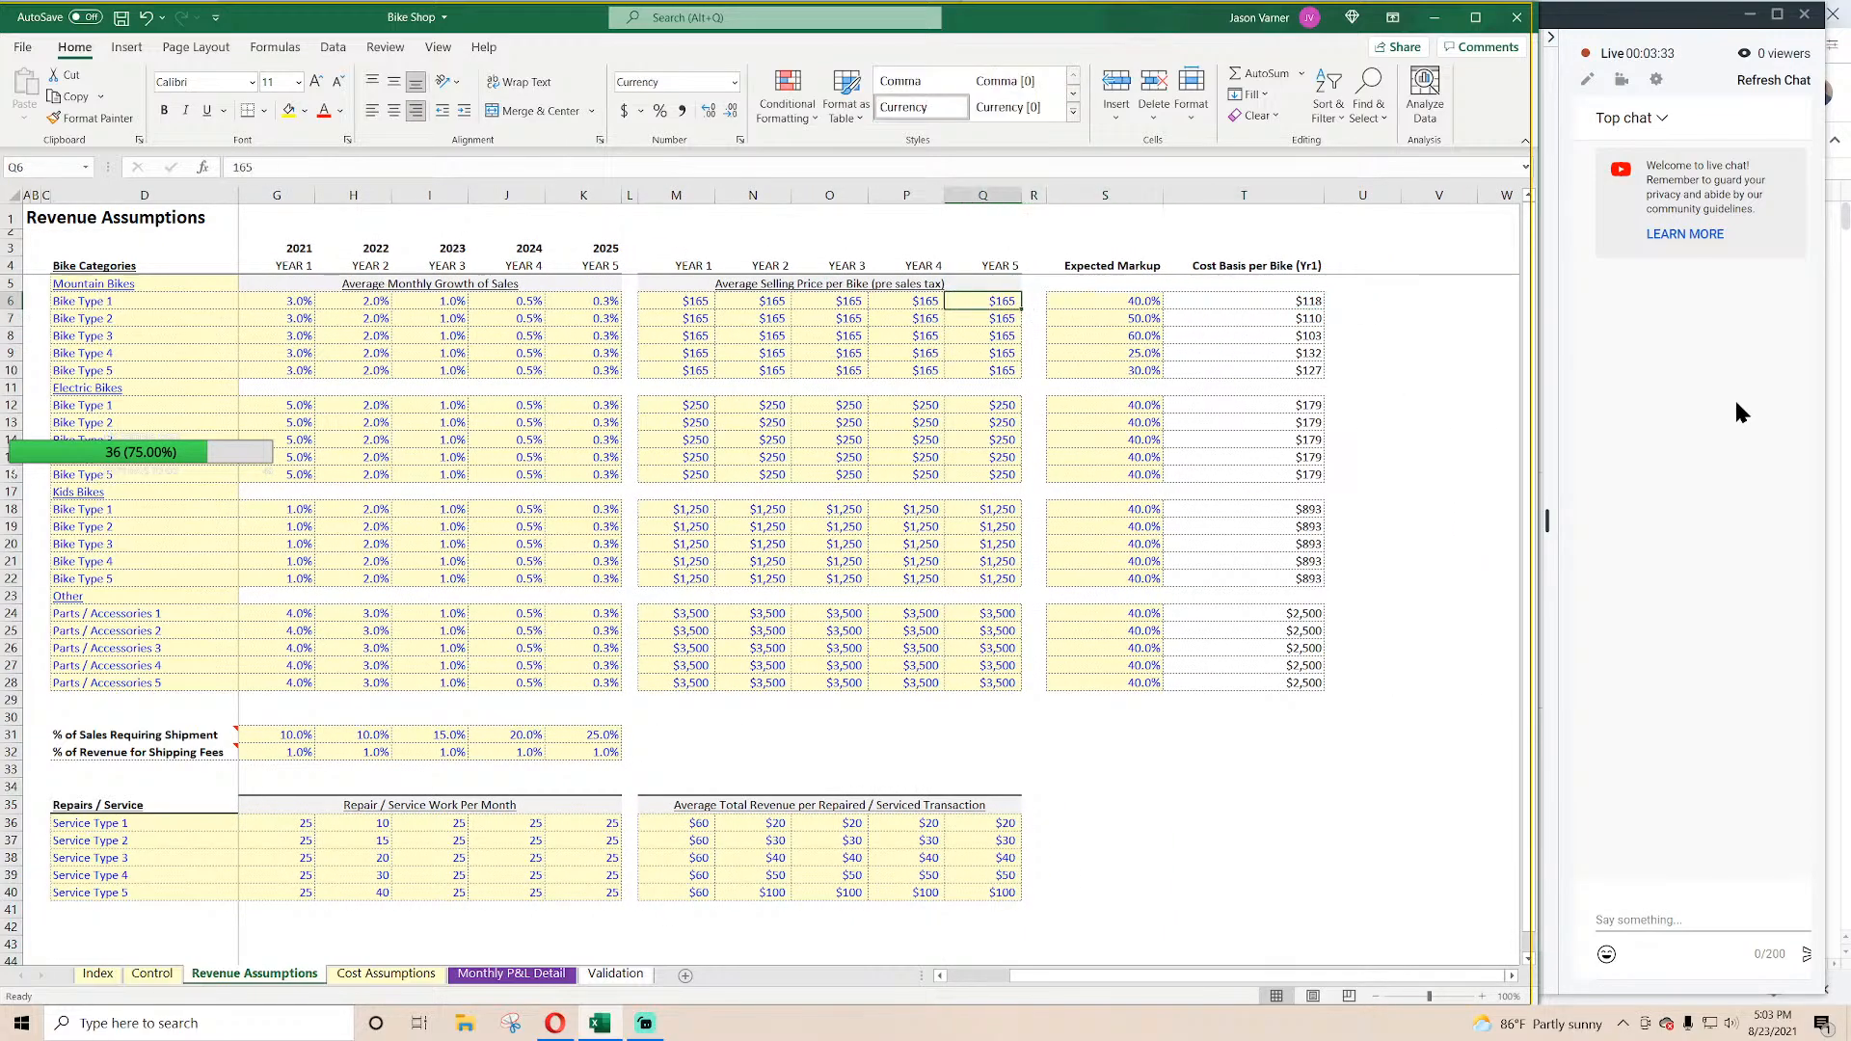
# Step: Review the bike category names in column D and the start month and starting sales of the Parts / Accessories rows
pyautogui.press('Left')
pyautogui.press('Left')
pyautogui.press('Left')
pyautogui.press('Left')
pyautogui.press('Left')
pyautogui.press('Left')
pyautogui.press('Left')
pyautogui.press('Left')
pyautogui.press('Left')
pyautogui.press('Left')
pyautogui.press('Left')
pyautogui.press('Left')
pyautogui.press('Left')
pyautogui.press('Left')
pyautogui.press('Left')
pyautogui.press('Left')
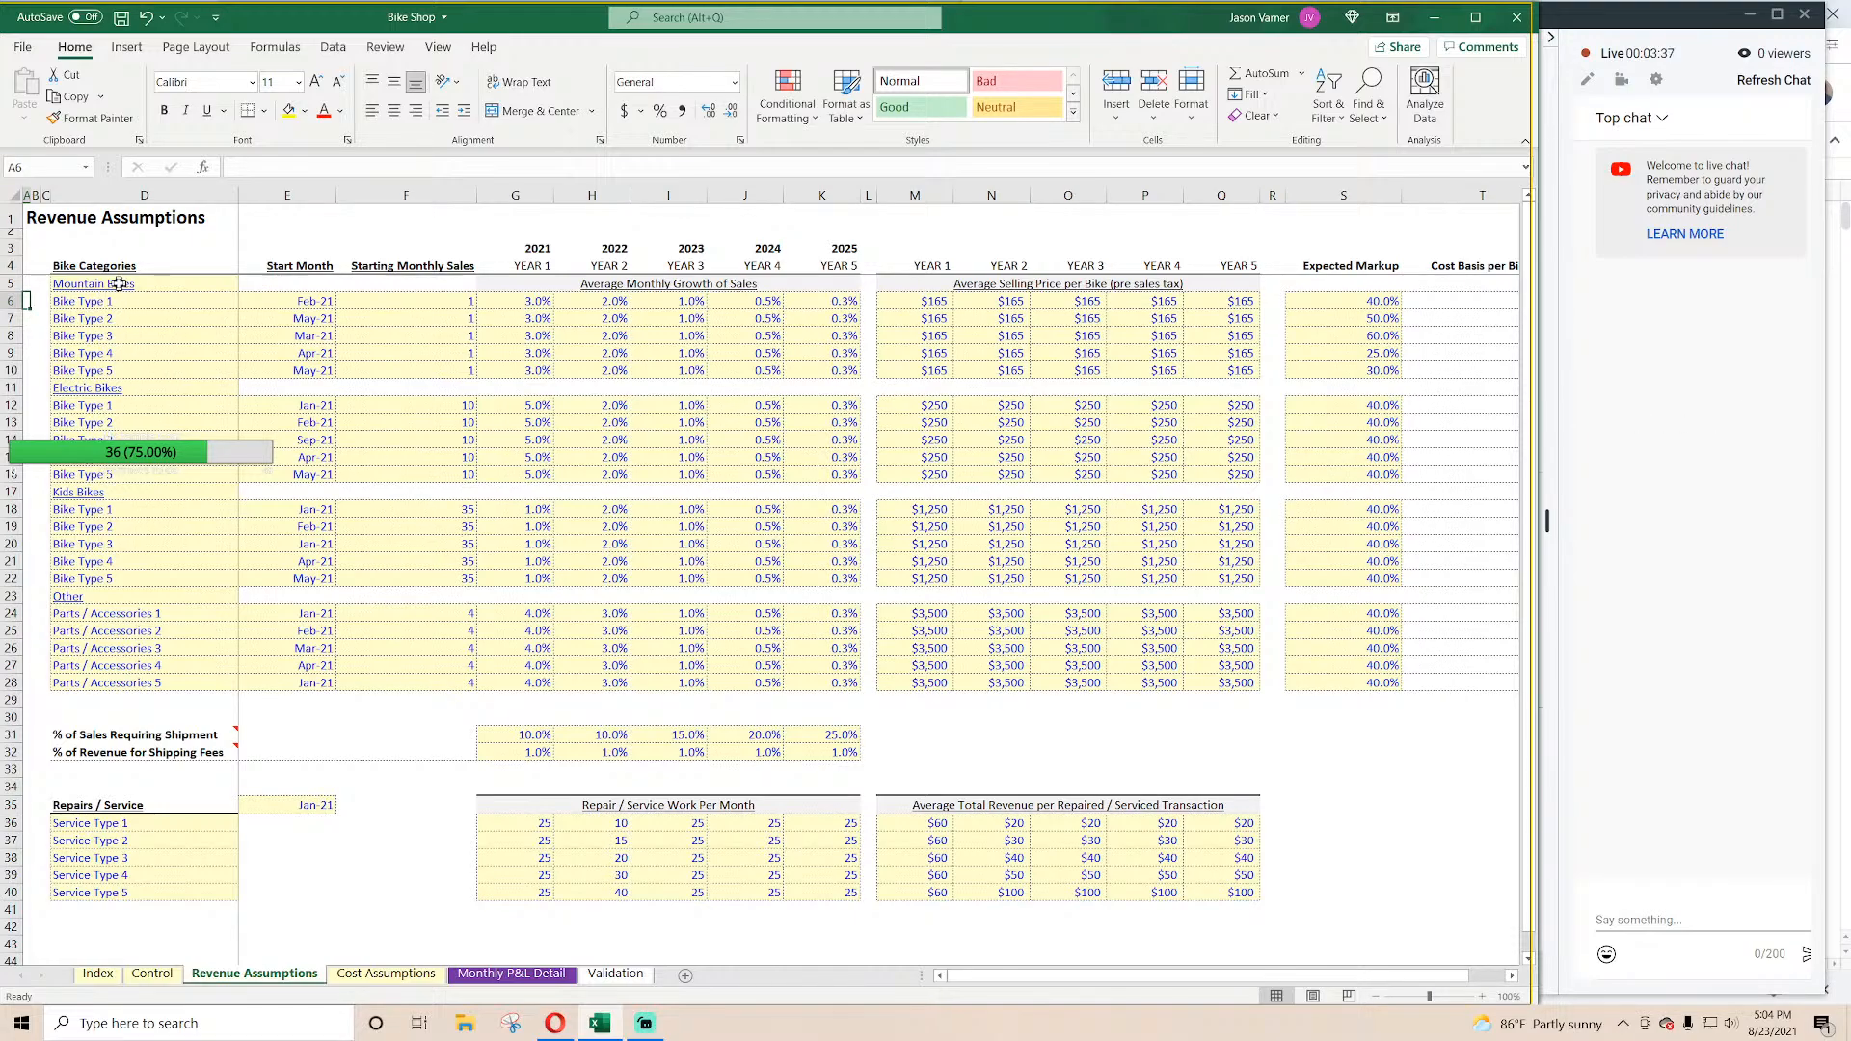
pyautogui.moveTo(118, 283); pyautogui.dragTo(94, 682)
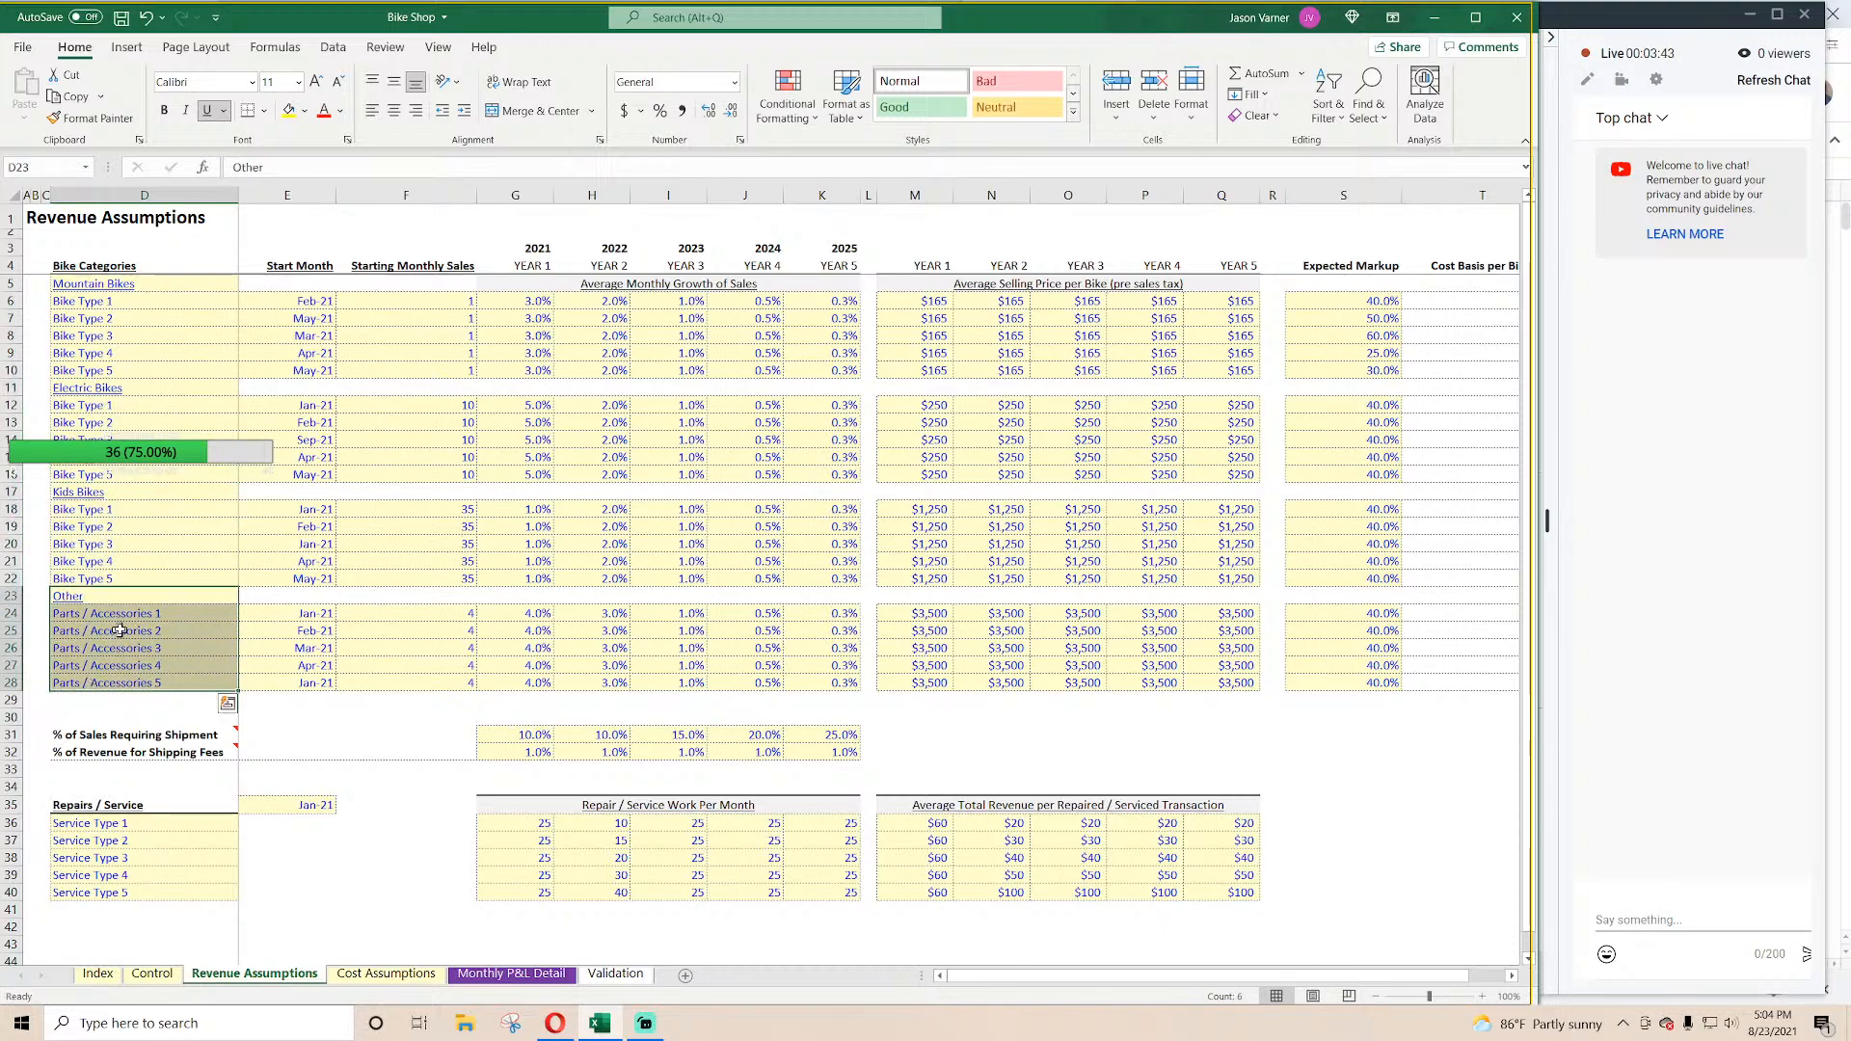
pyautogui.click(126, 618)
pyautogui.click(126, 634)
pyautogui.click(268, 630)
pyautogui.click(413, 646)
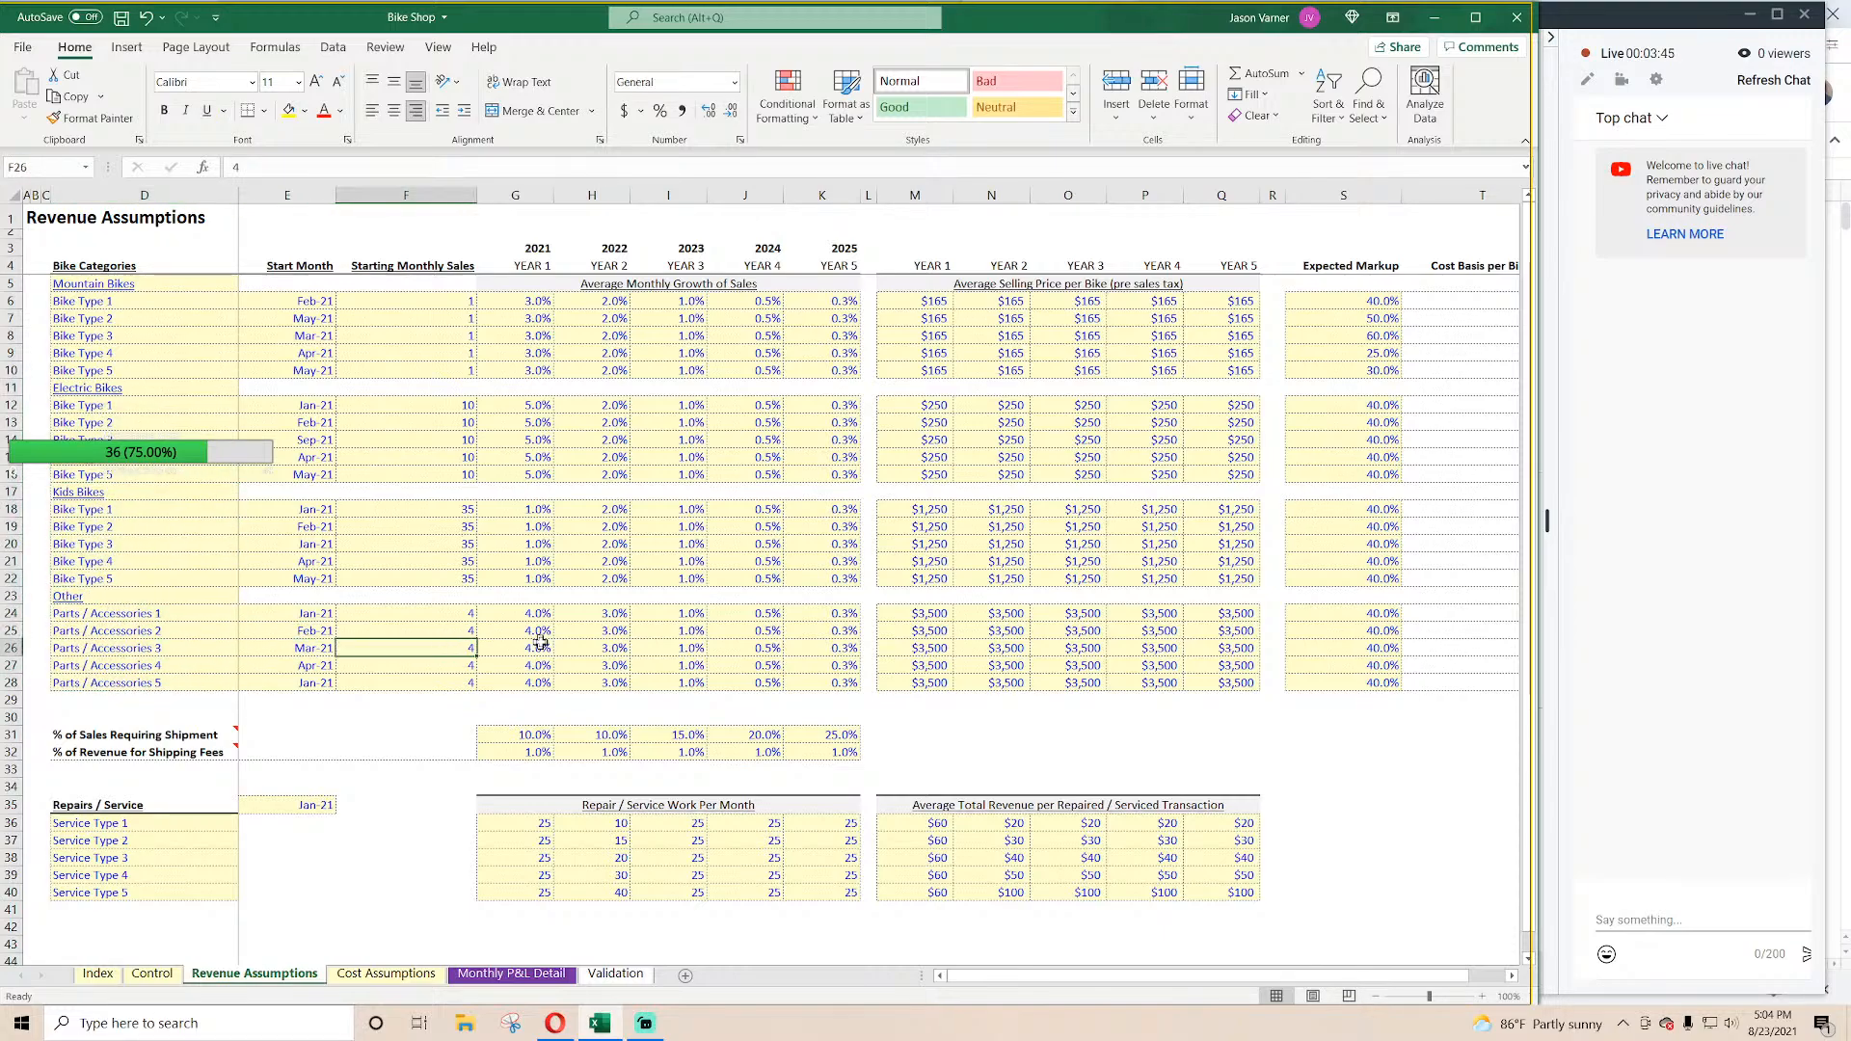
# Step: Examine the % of Sales Requiring Shipment and % of Revenue for Shipping Fees assumptions in rows 31 and 32
pyautogui.scroll(-4, 533, 594)
pyautogui.click(532, 544)
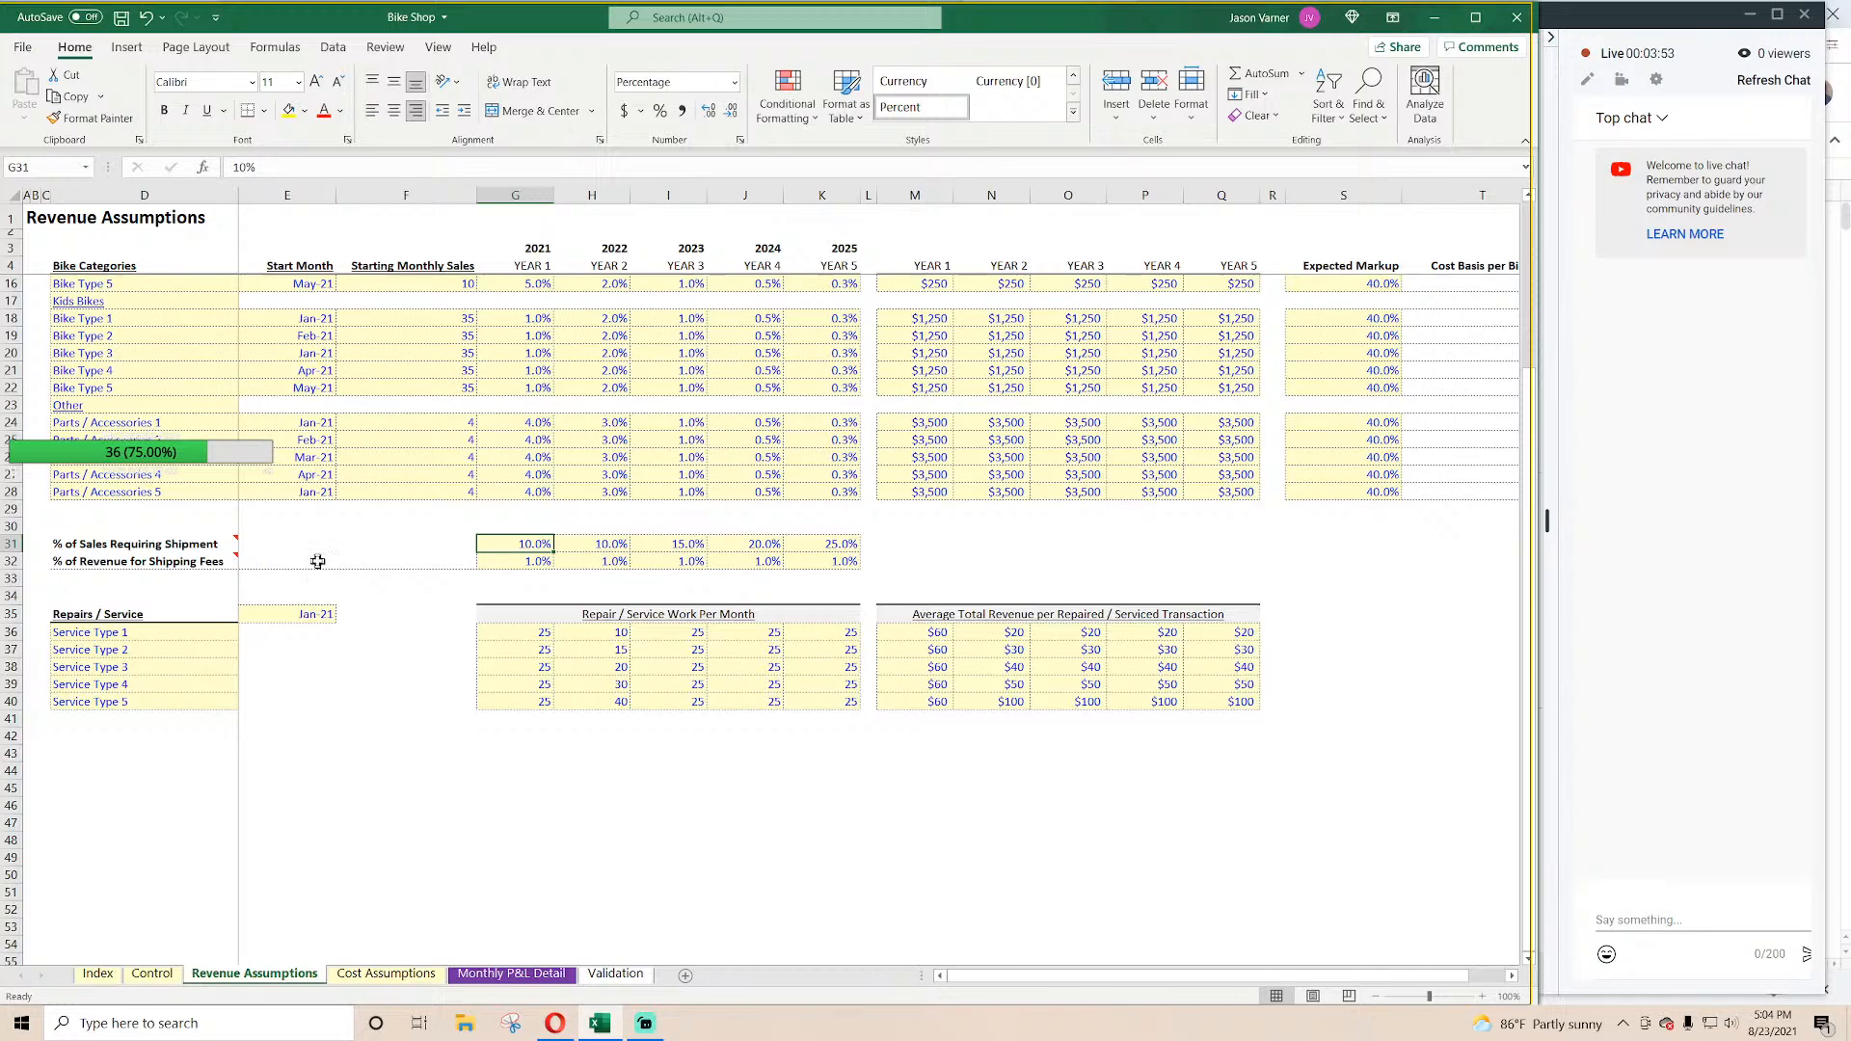
pyautogui.click(168, 565)
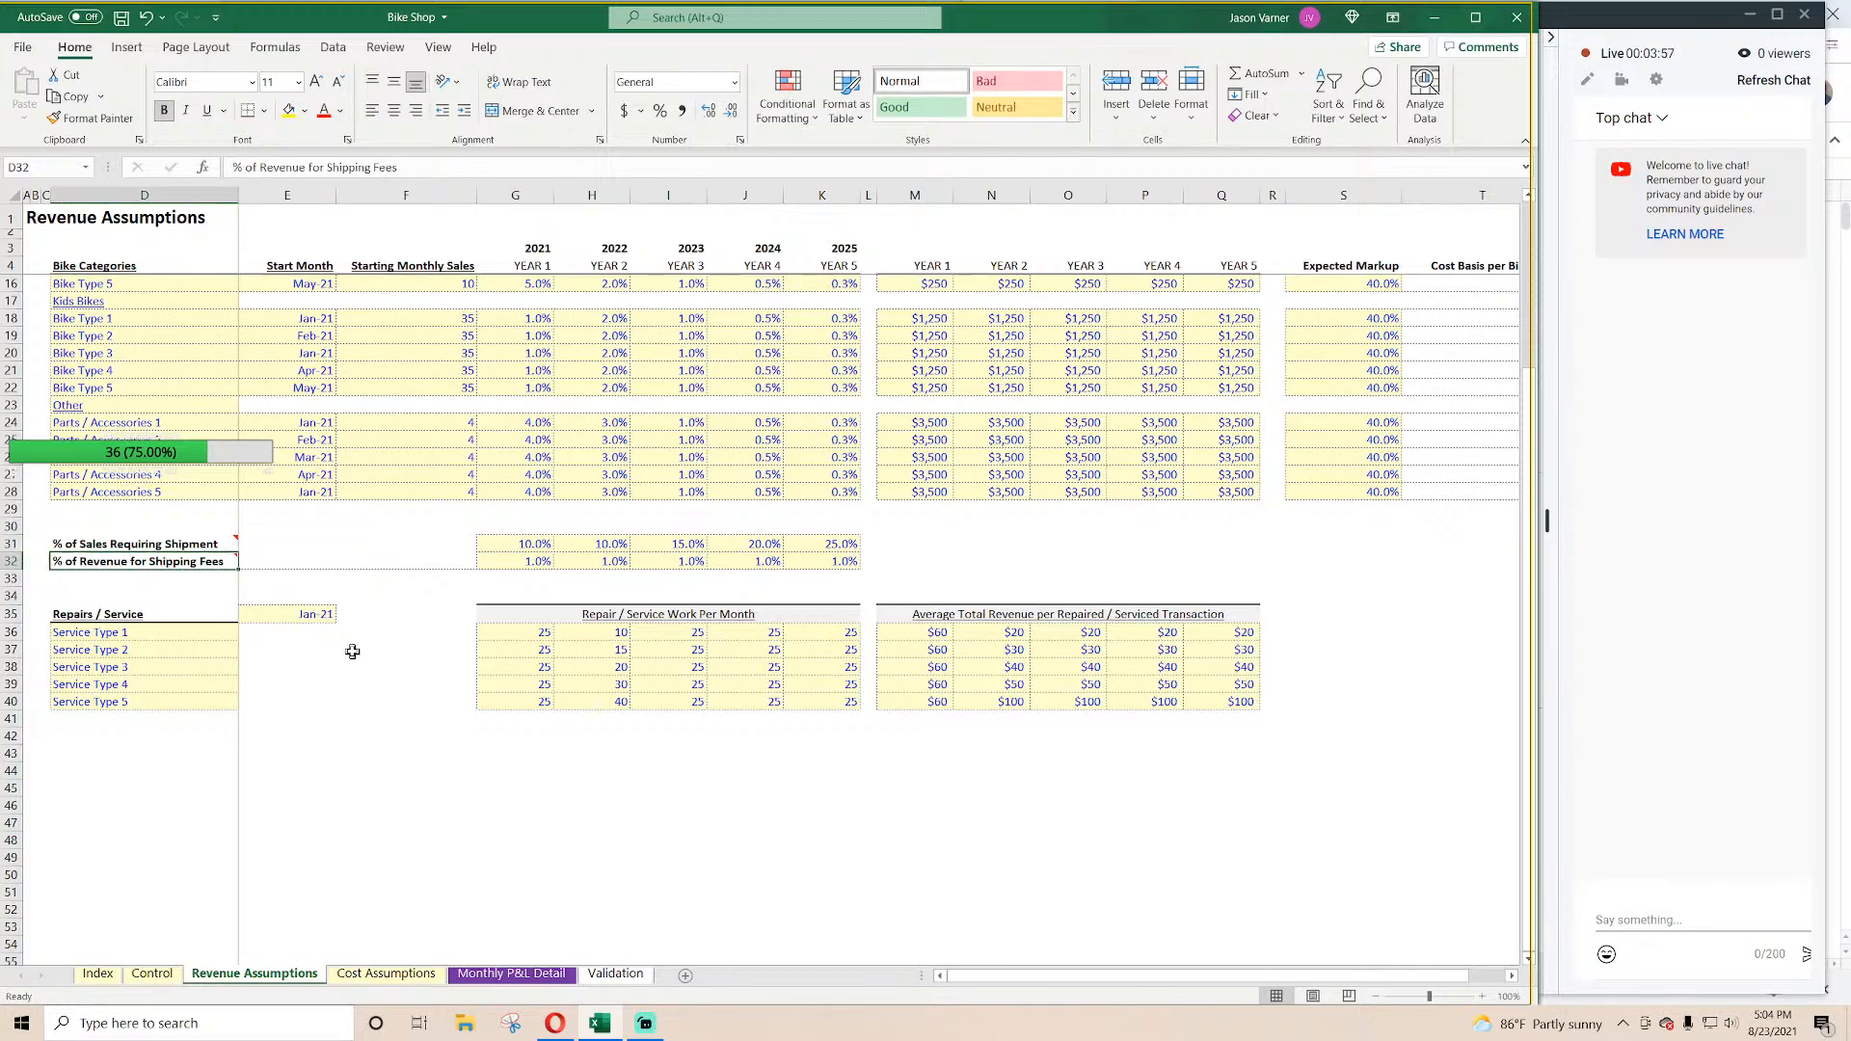
pyautogui.click(512, 559)
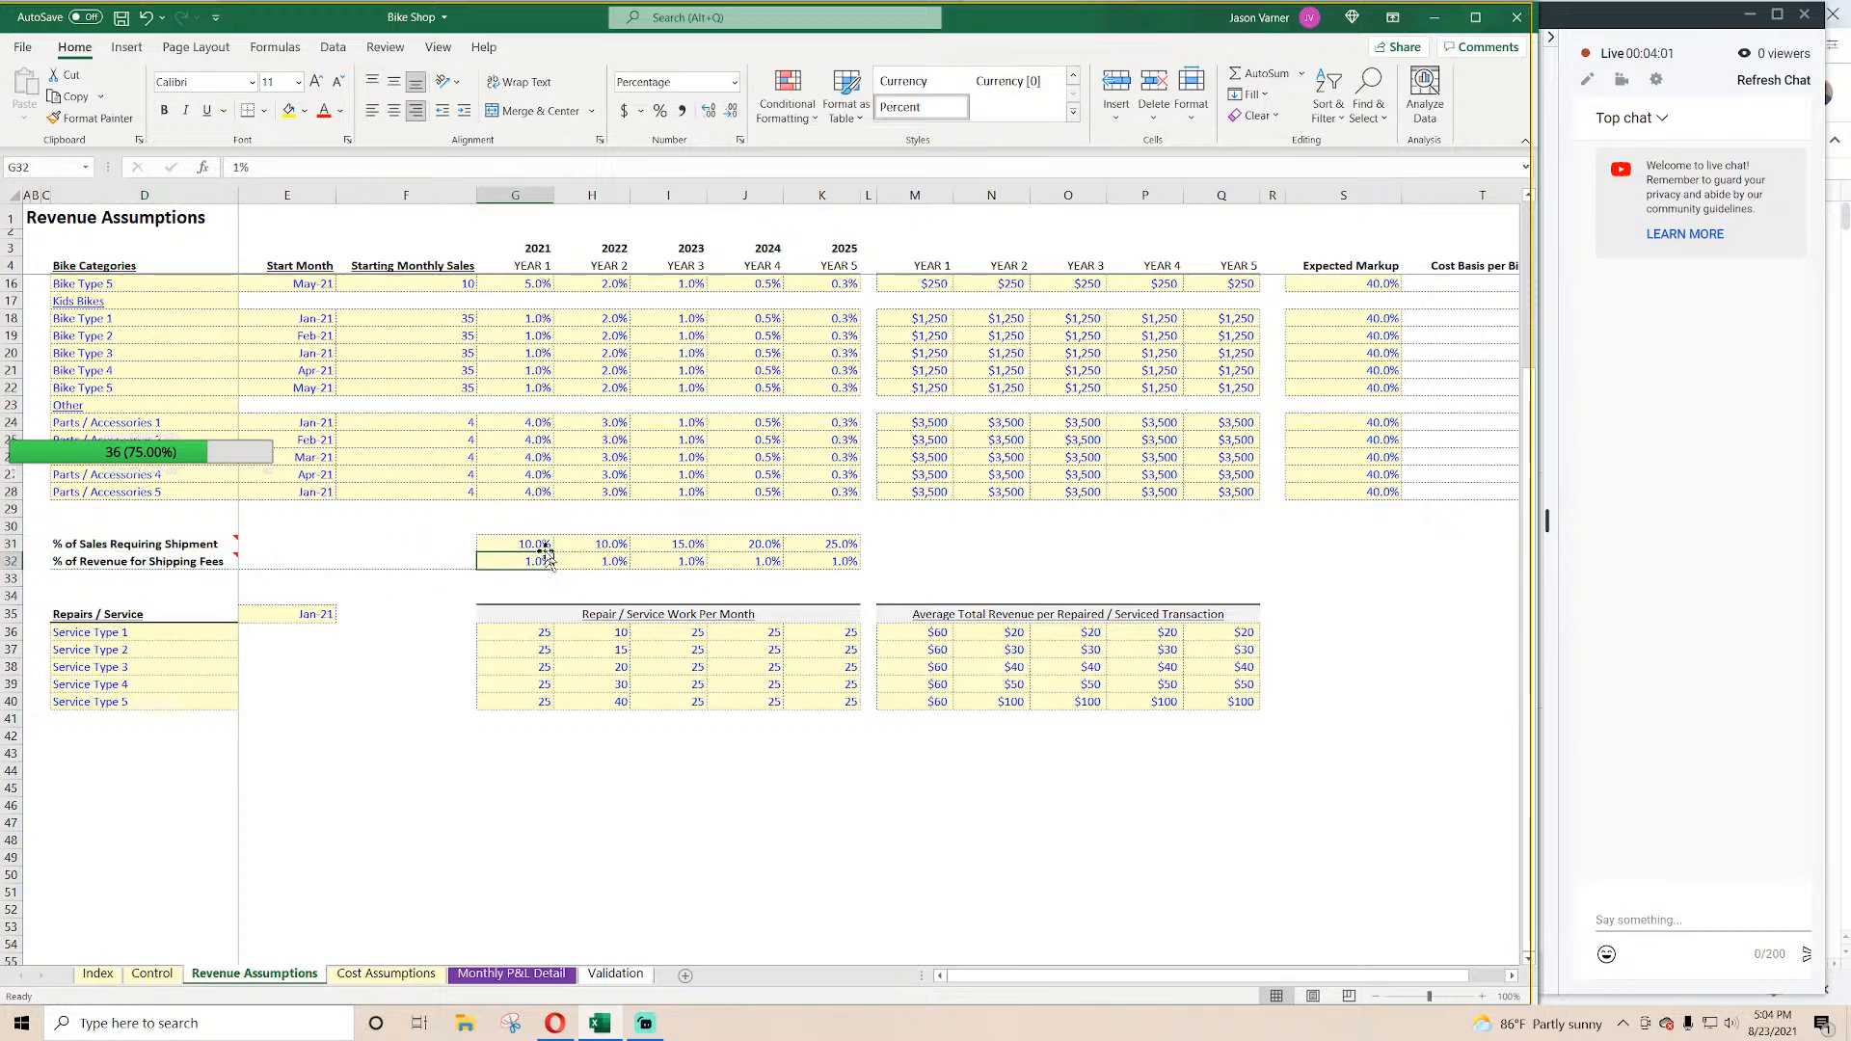
pyautogui.scroll(4, 547, 557)
pyautogui.scroll(-4, 546, 557)
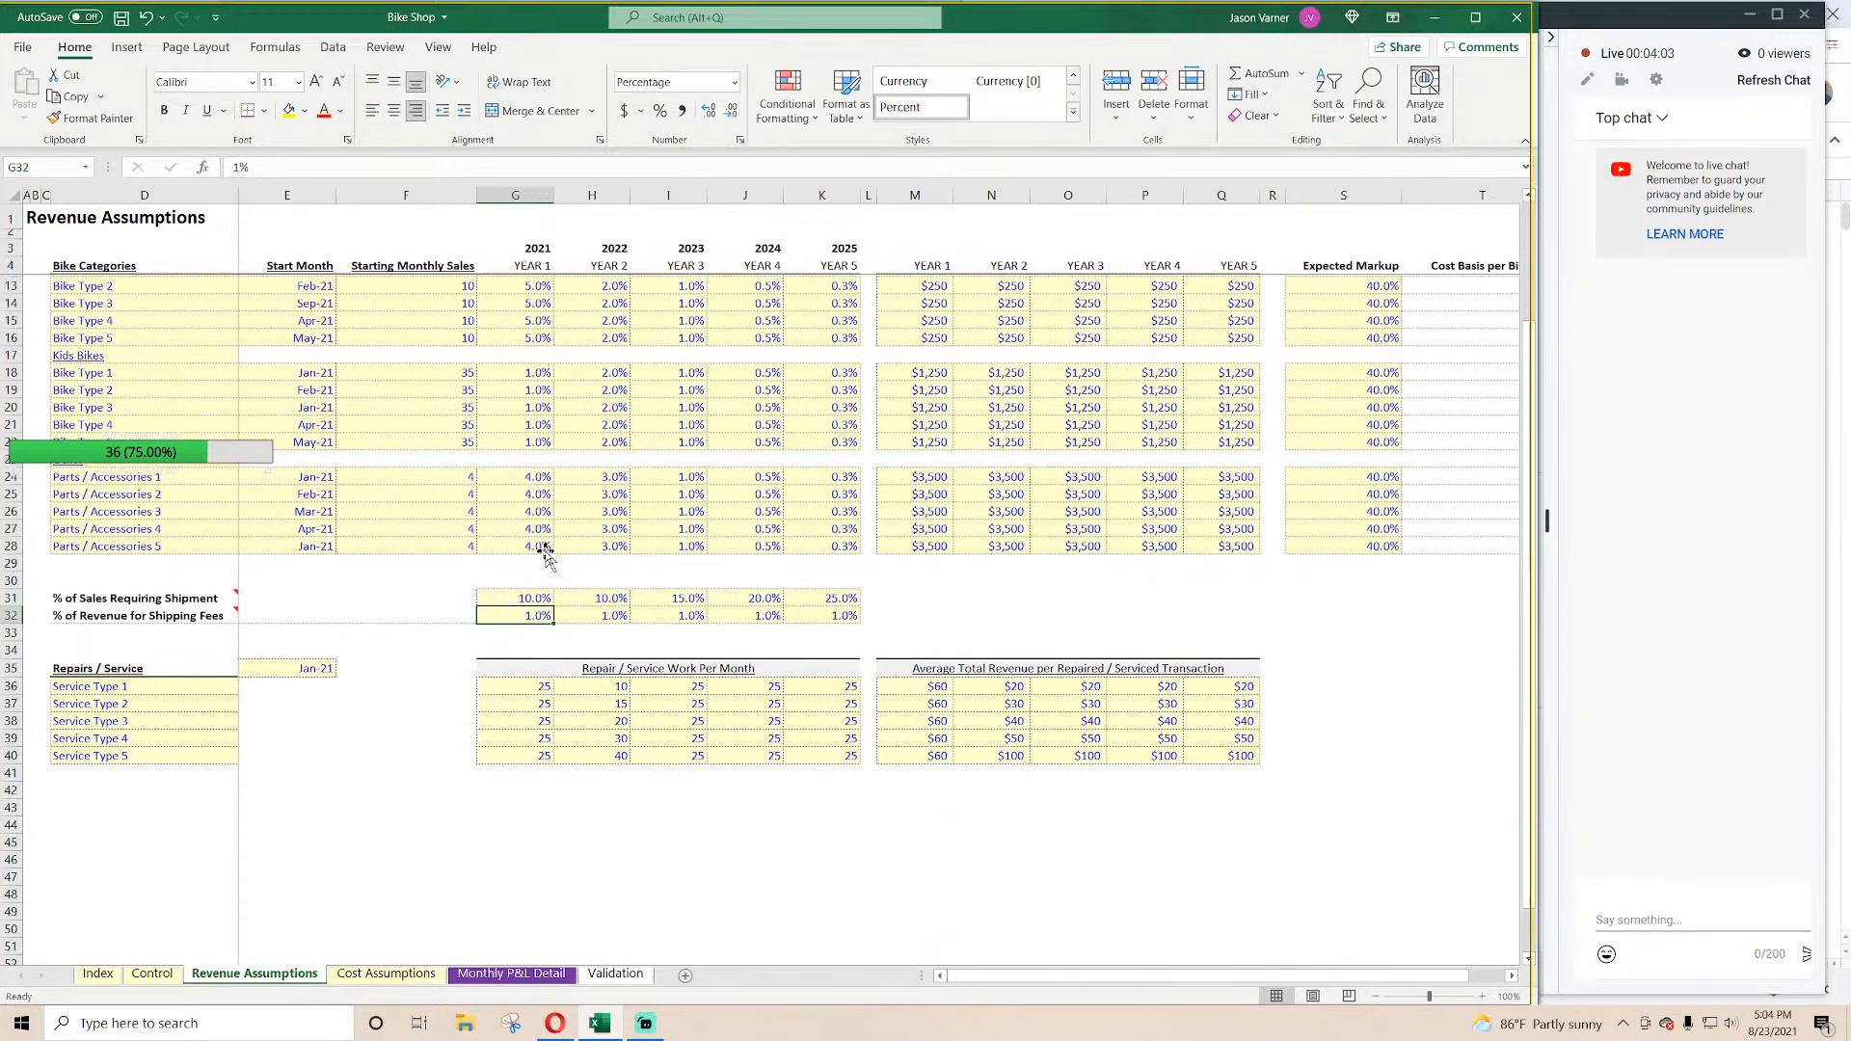
pyautogui.click(529, 544)
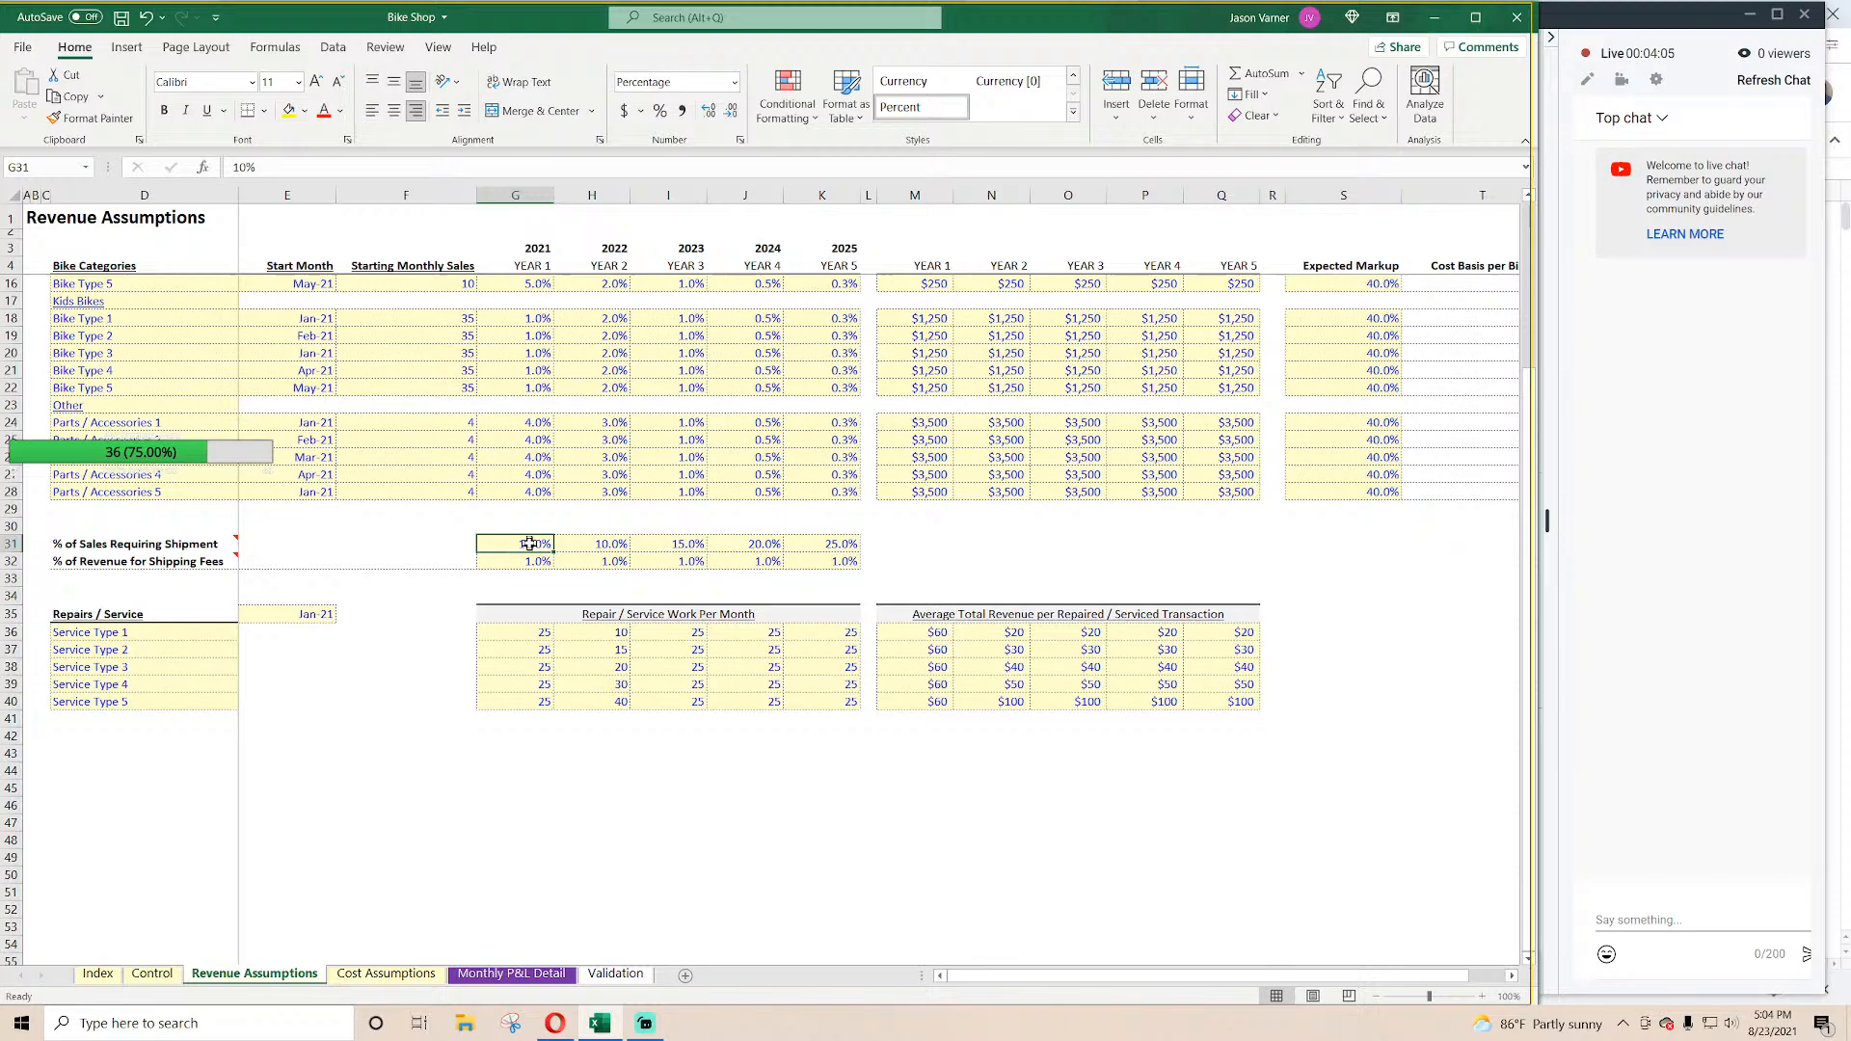
# Step: Examine the year-by-year shipment percentages for Years 2 to 5 in row 31, together with the shipping fee row
pyautogui.click(610, 544)
pyautogui.click(676, 547)
pyautogui.click(754, 542)
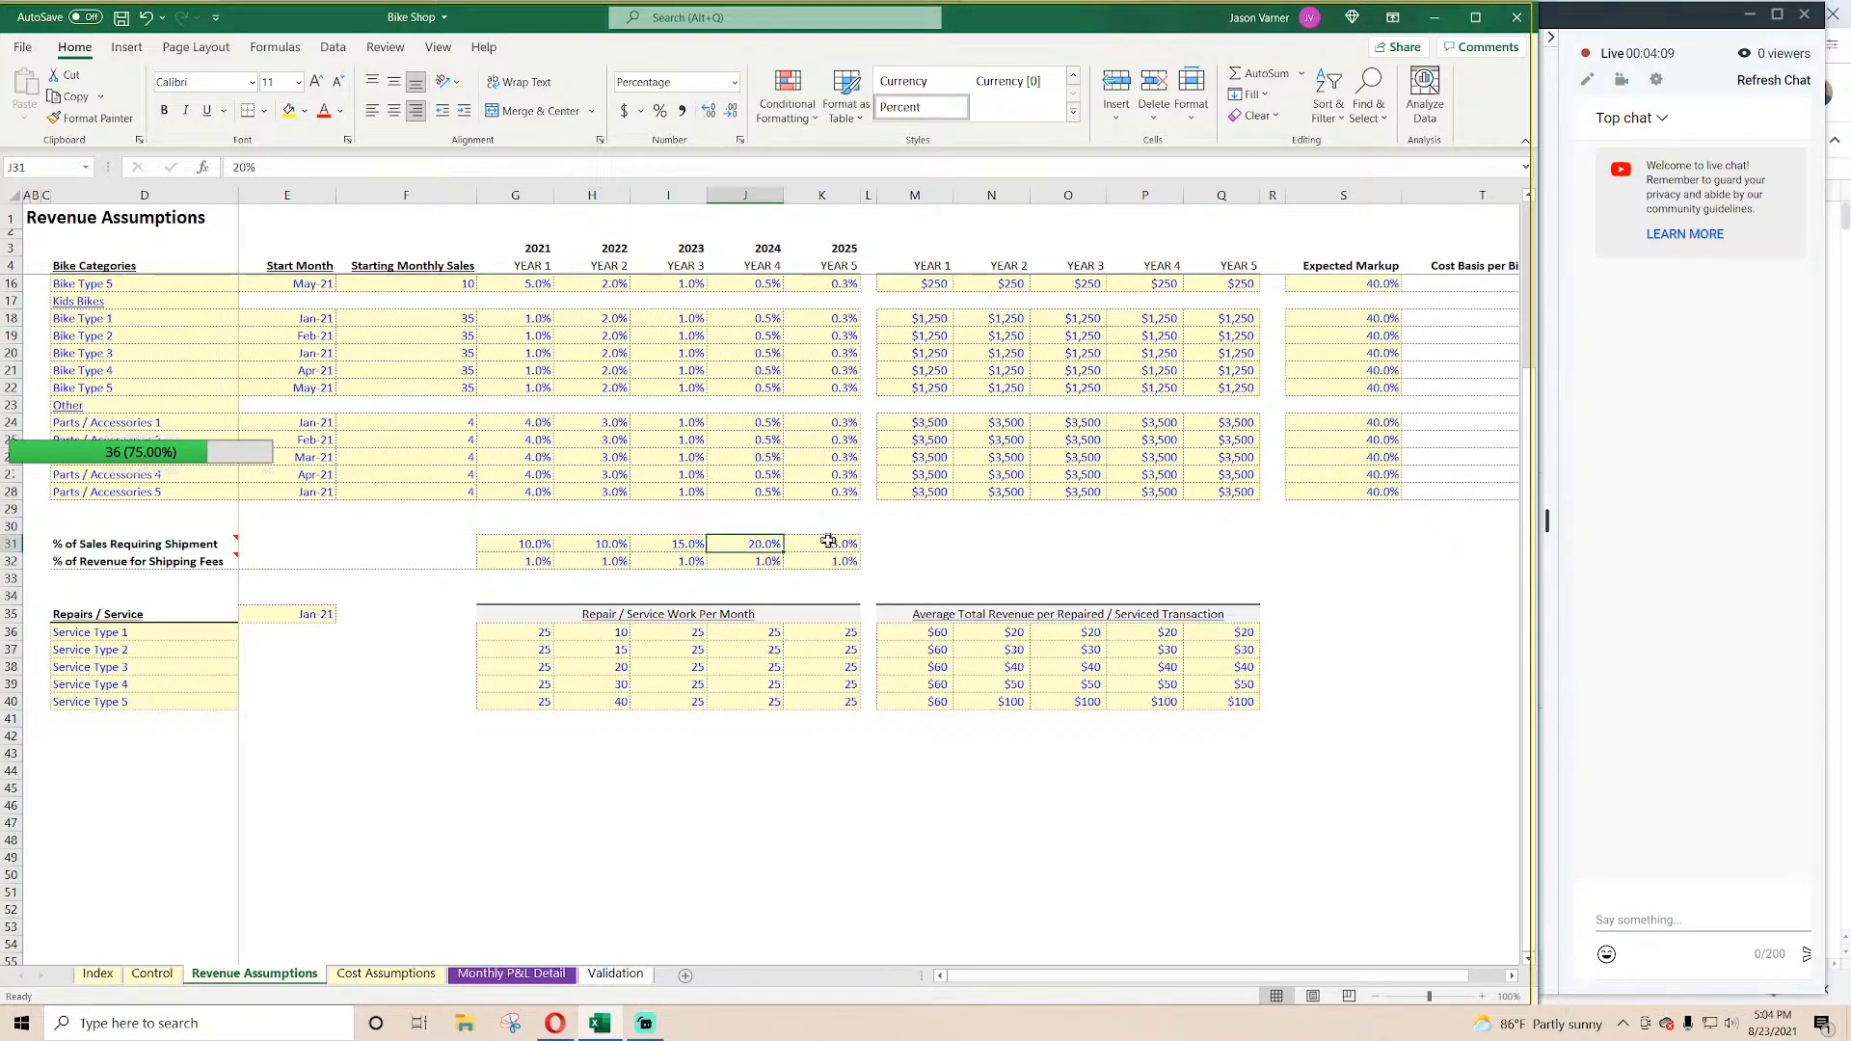
pyautogui.moveTo(829, 542); pyautogui.dragTo(133, 556)
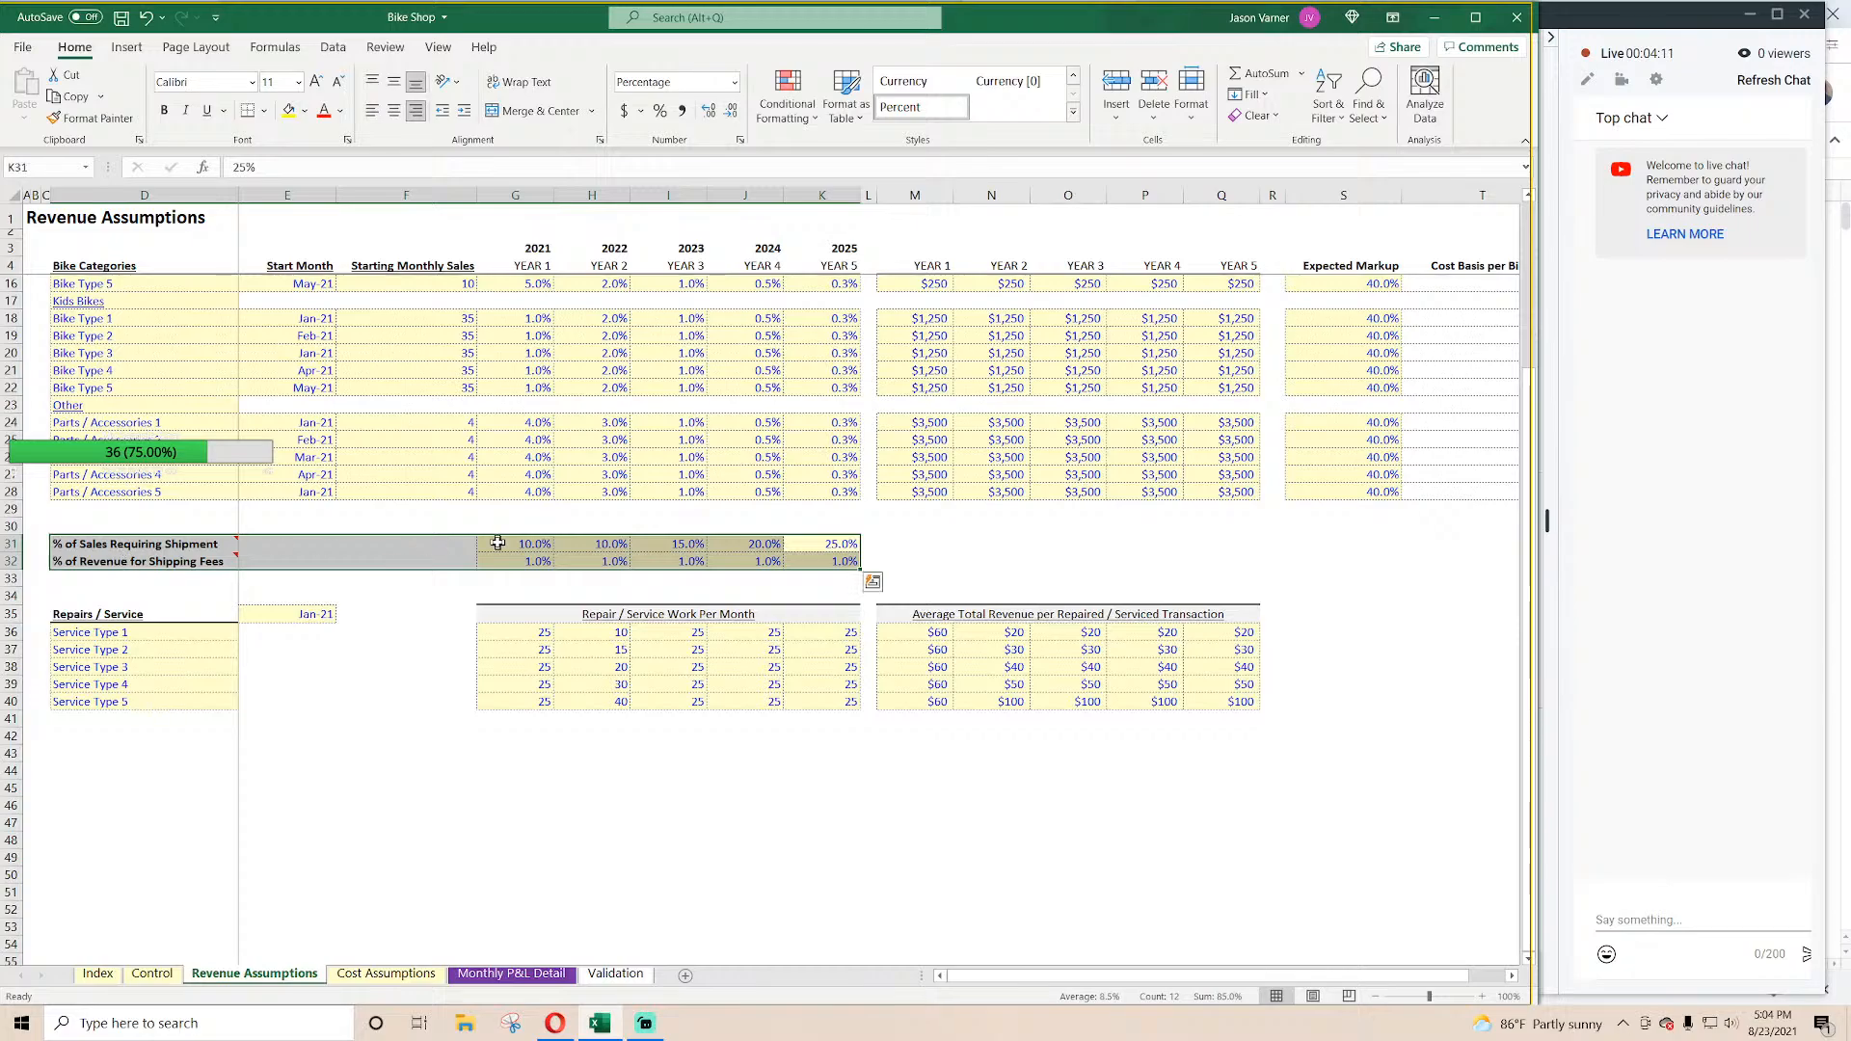
# Step: Review the Repairs / Service types and the start month choices in E35, comparing them with the individual bike start months in column E
pyautogui.click(308, 614)
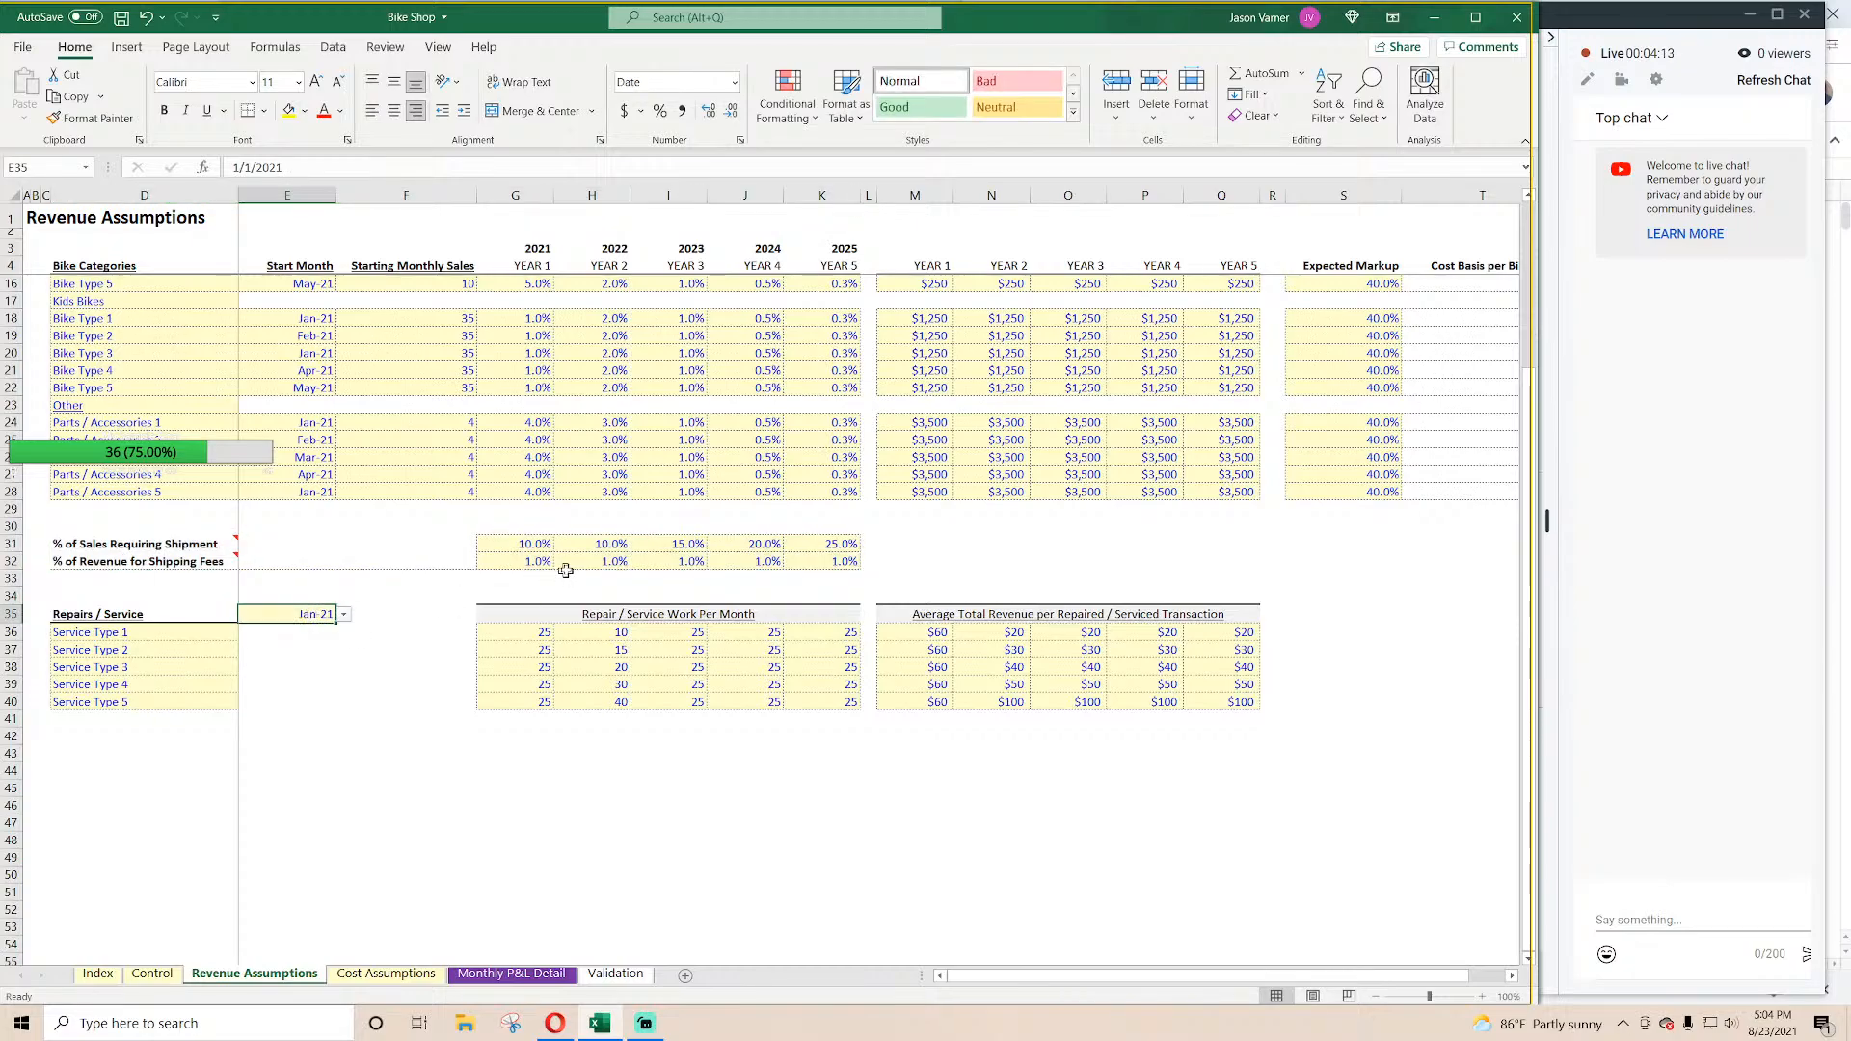
pyautogui.moveTo(143, 632); pyautogui.dragTo(152, 702)
pyautogui.click(330, 613)
pyautogui.click(344, 615)
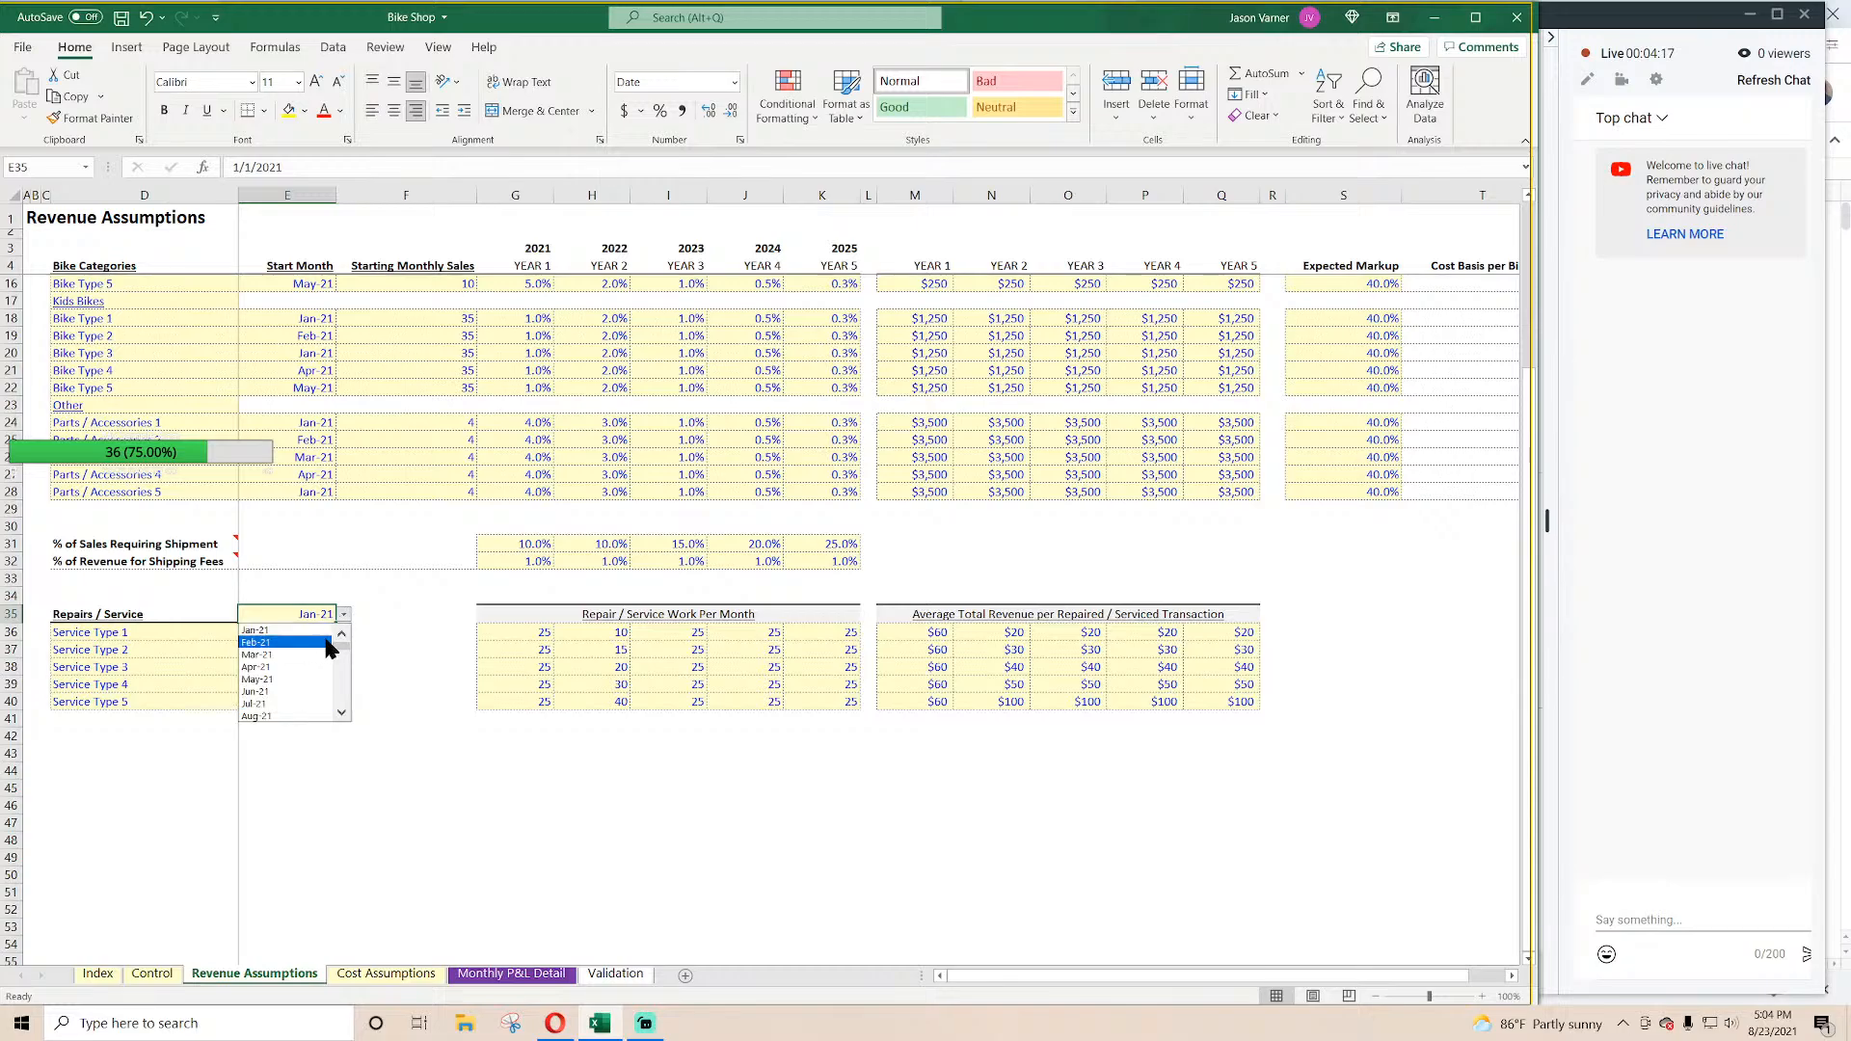
pyautogui.click(390, 681)
pyautogui.moveTo(98, 613); pyautogui.dragTo(96, 720)
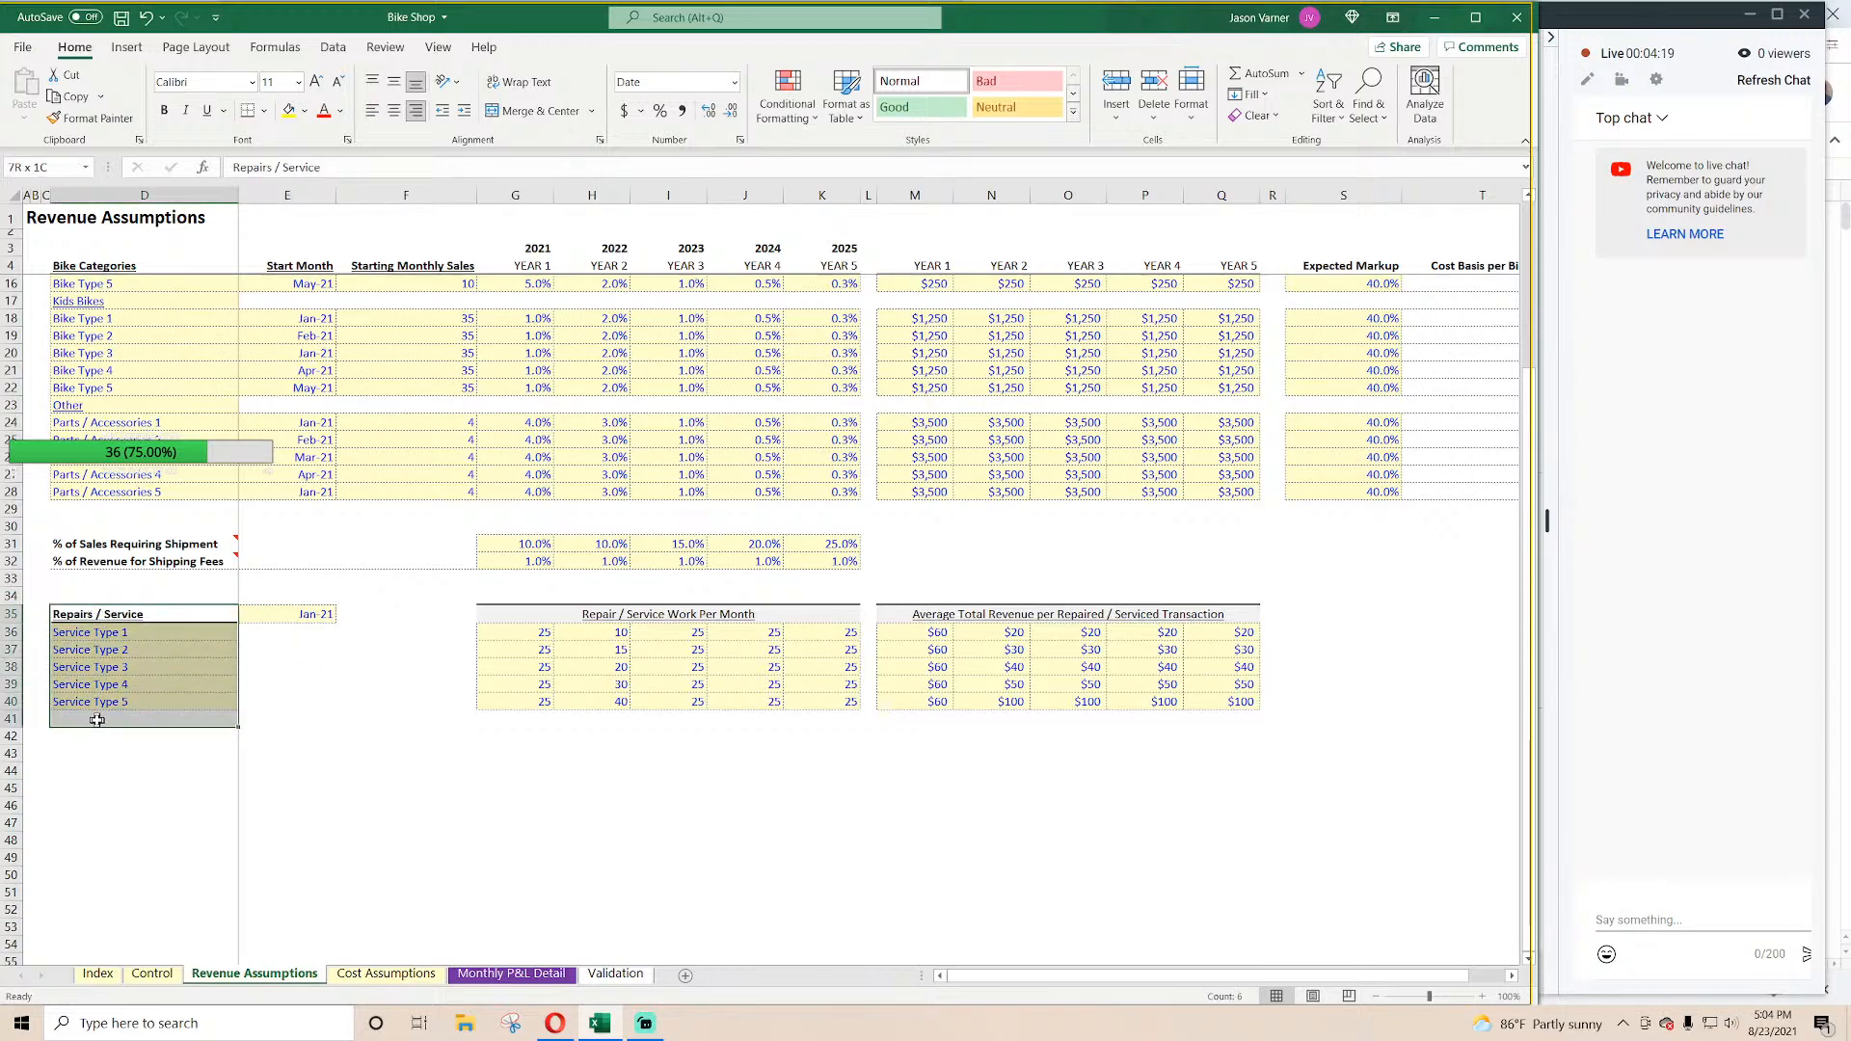
pyautogui.click(322, 617)
pyautogui.scroll(4, 400, 694)
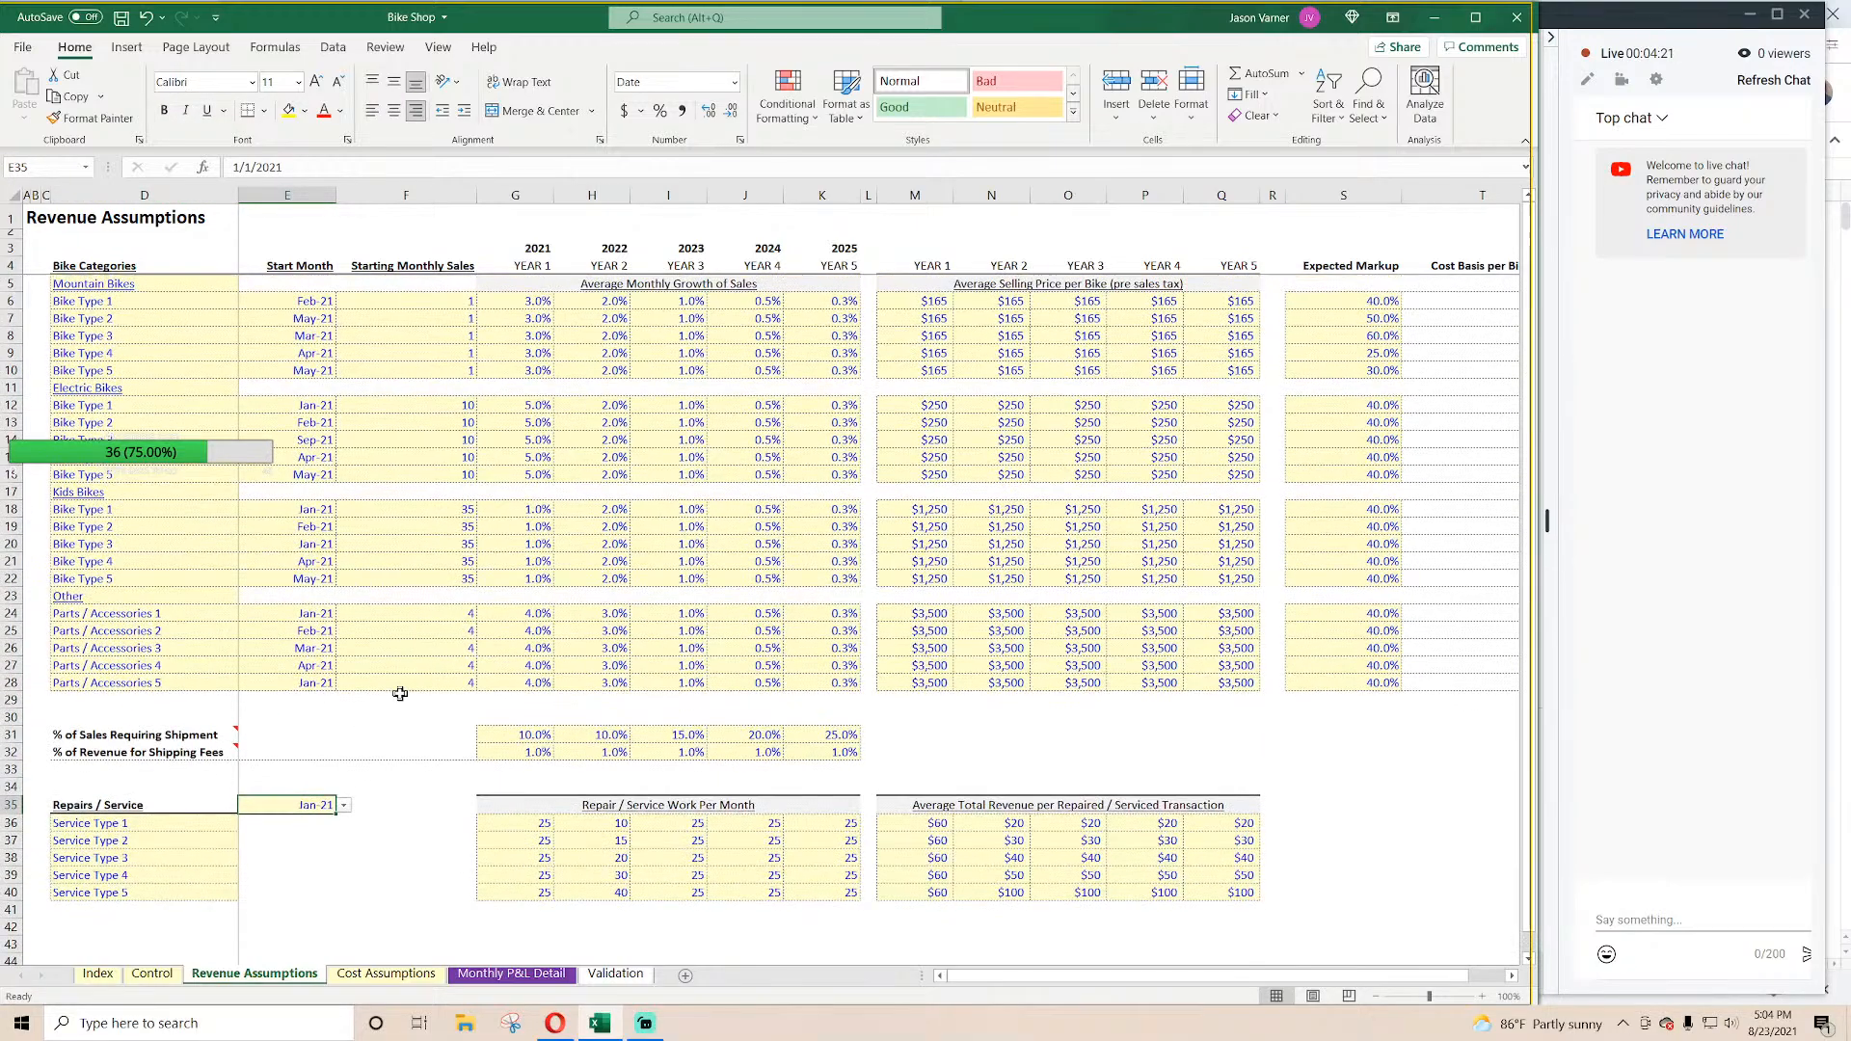
pyautogui.moveTo(315, 305); pyautogui.dragTo(308, 684)
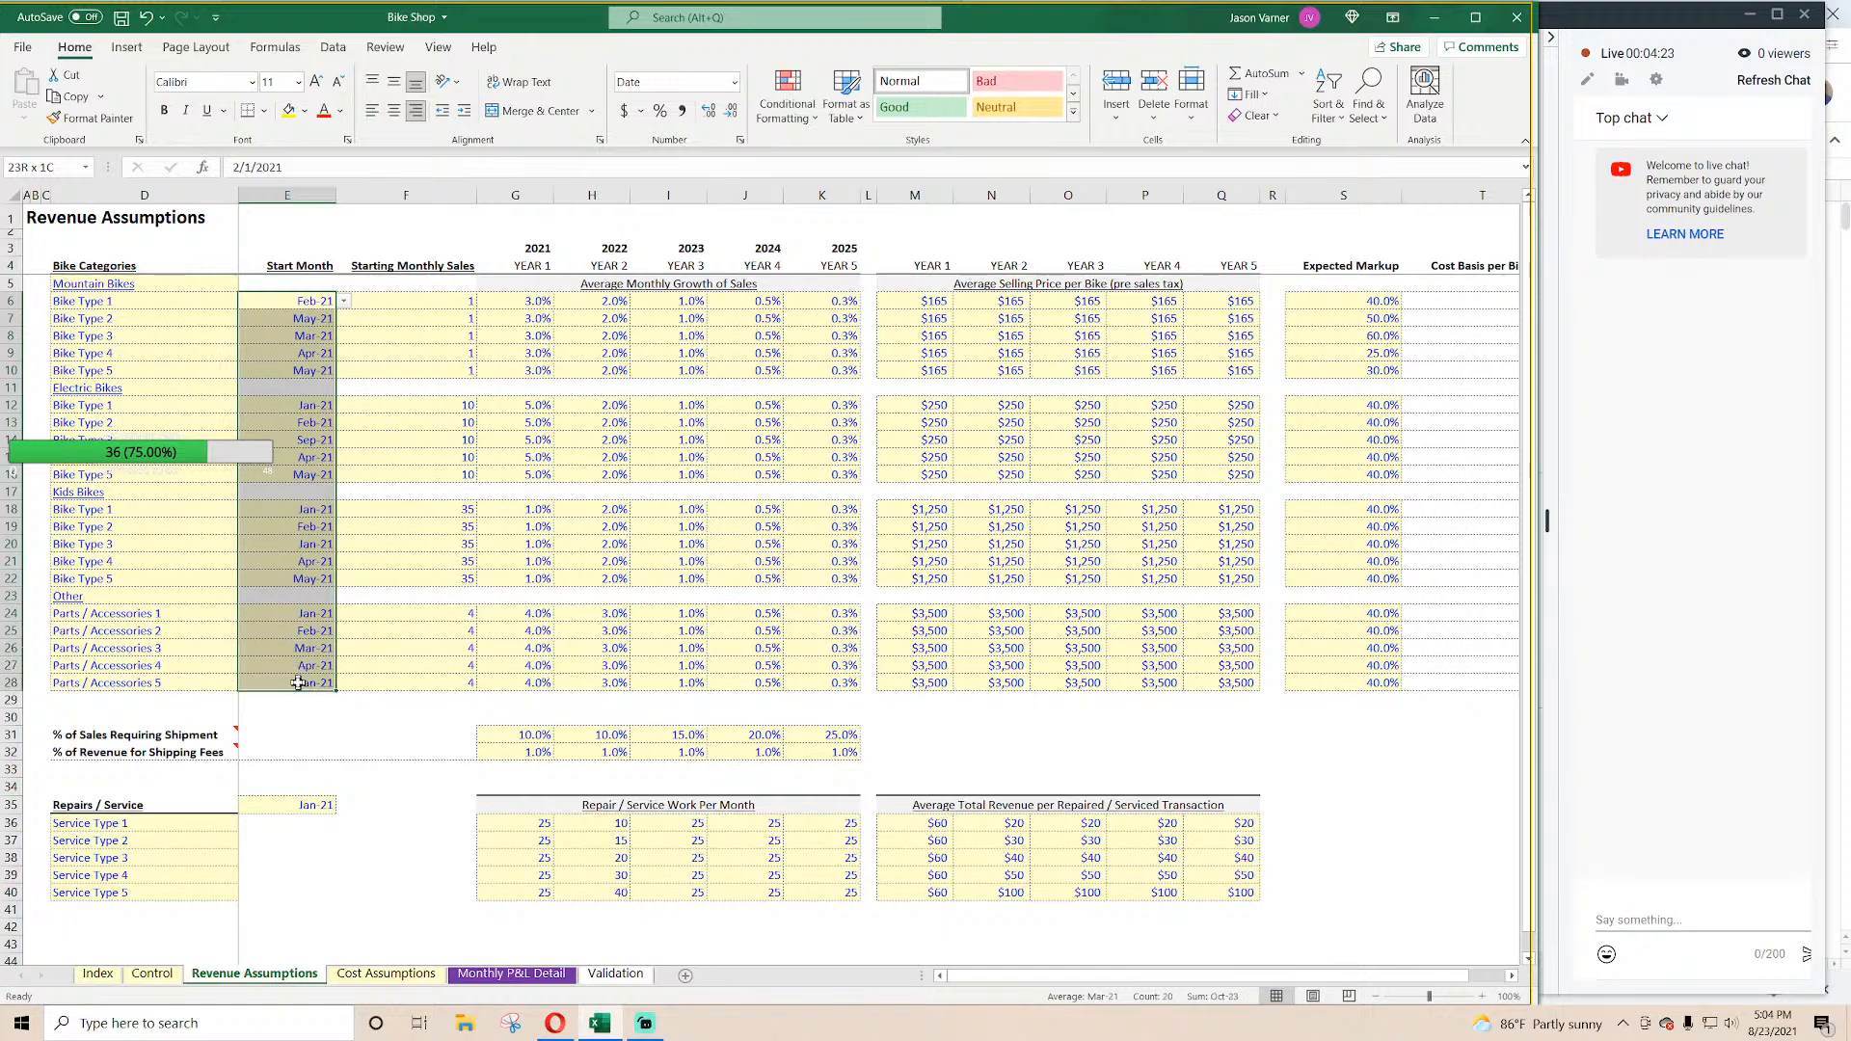
pyautogui.click(394, 801)
pyautogui.scroll(-4, 440, 661)
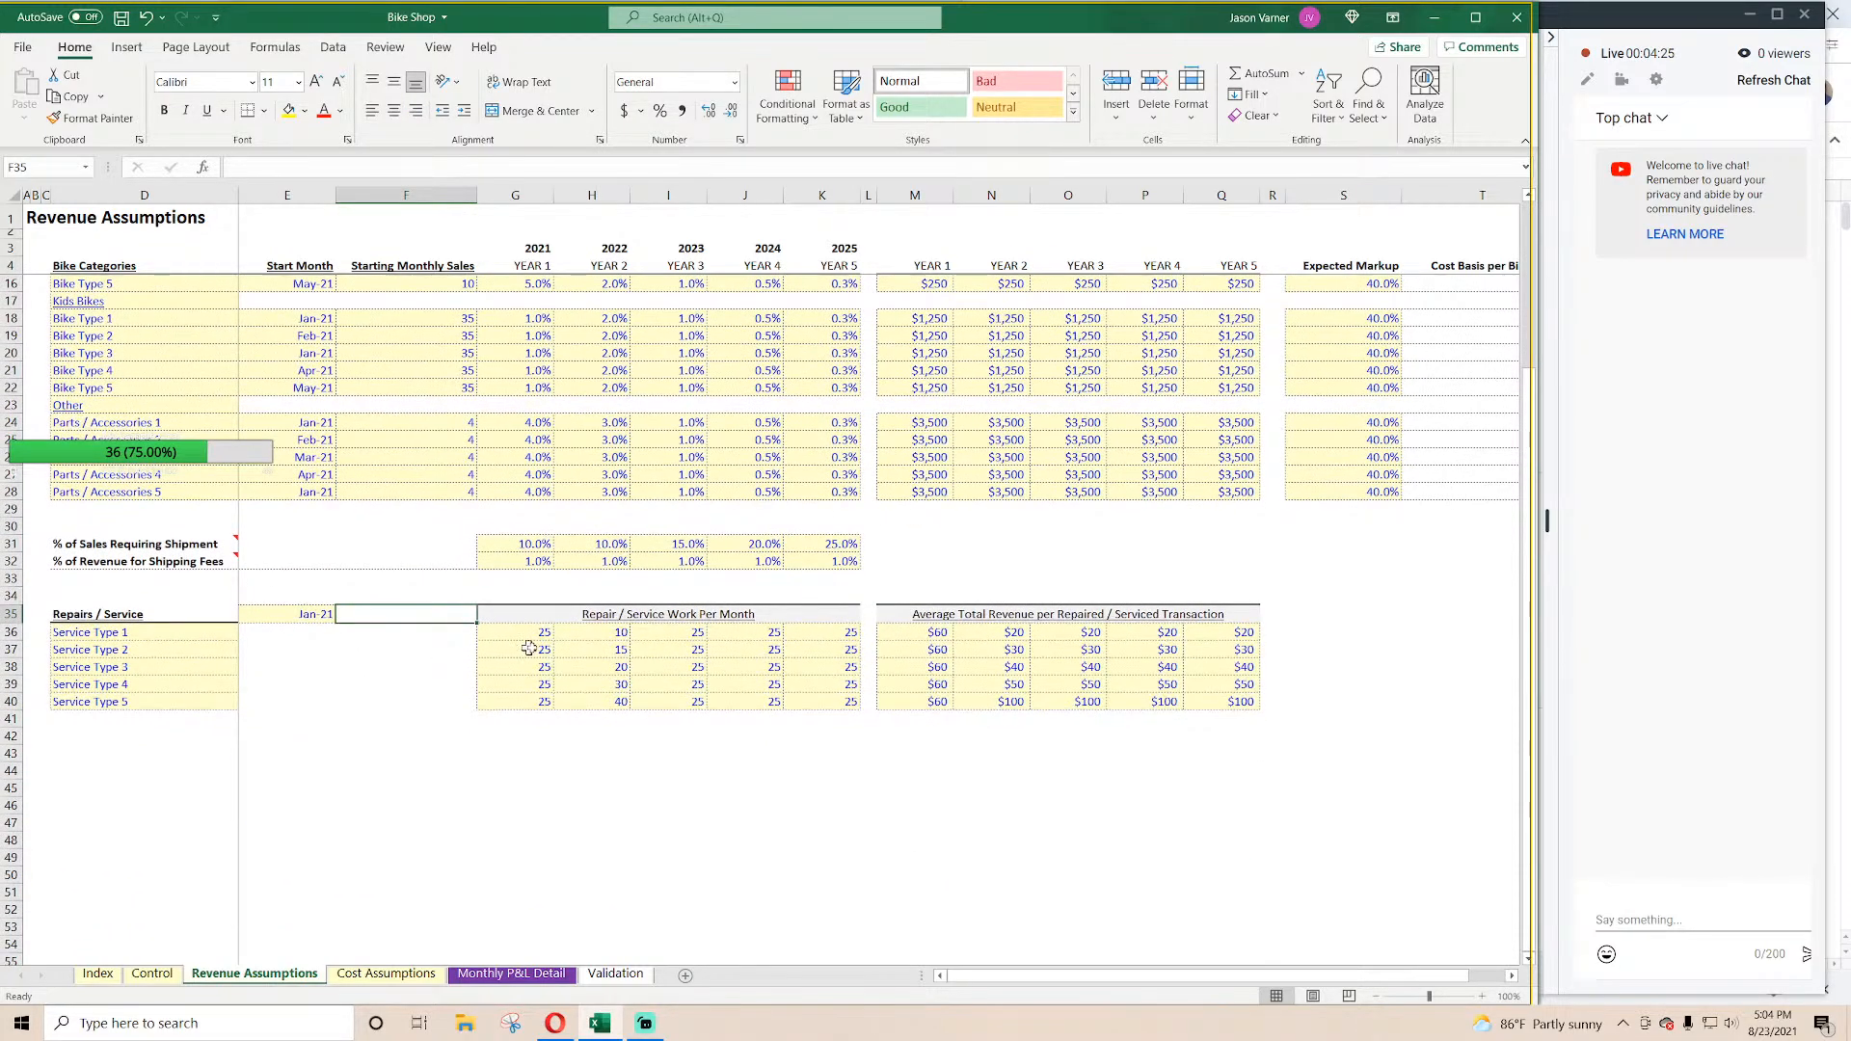
# Step: Examine the Repair / Service Work Per Month figures and the Service Type 1 average revenue per transaction in row 36
pyautogui.click(522, 633)
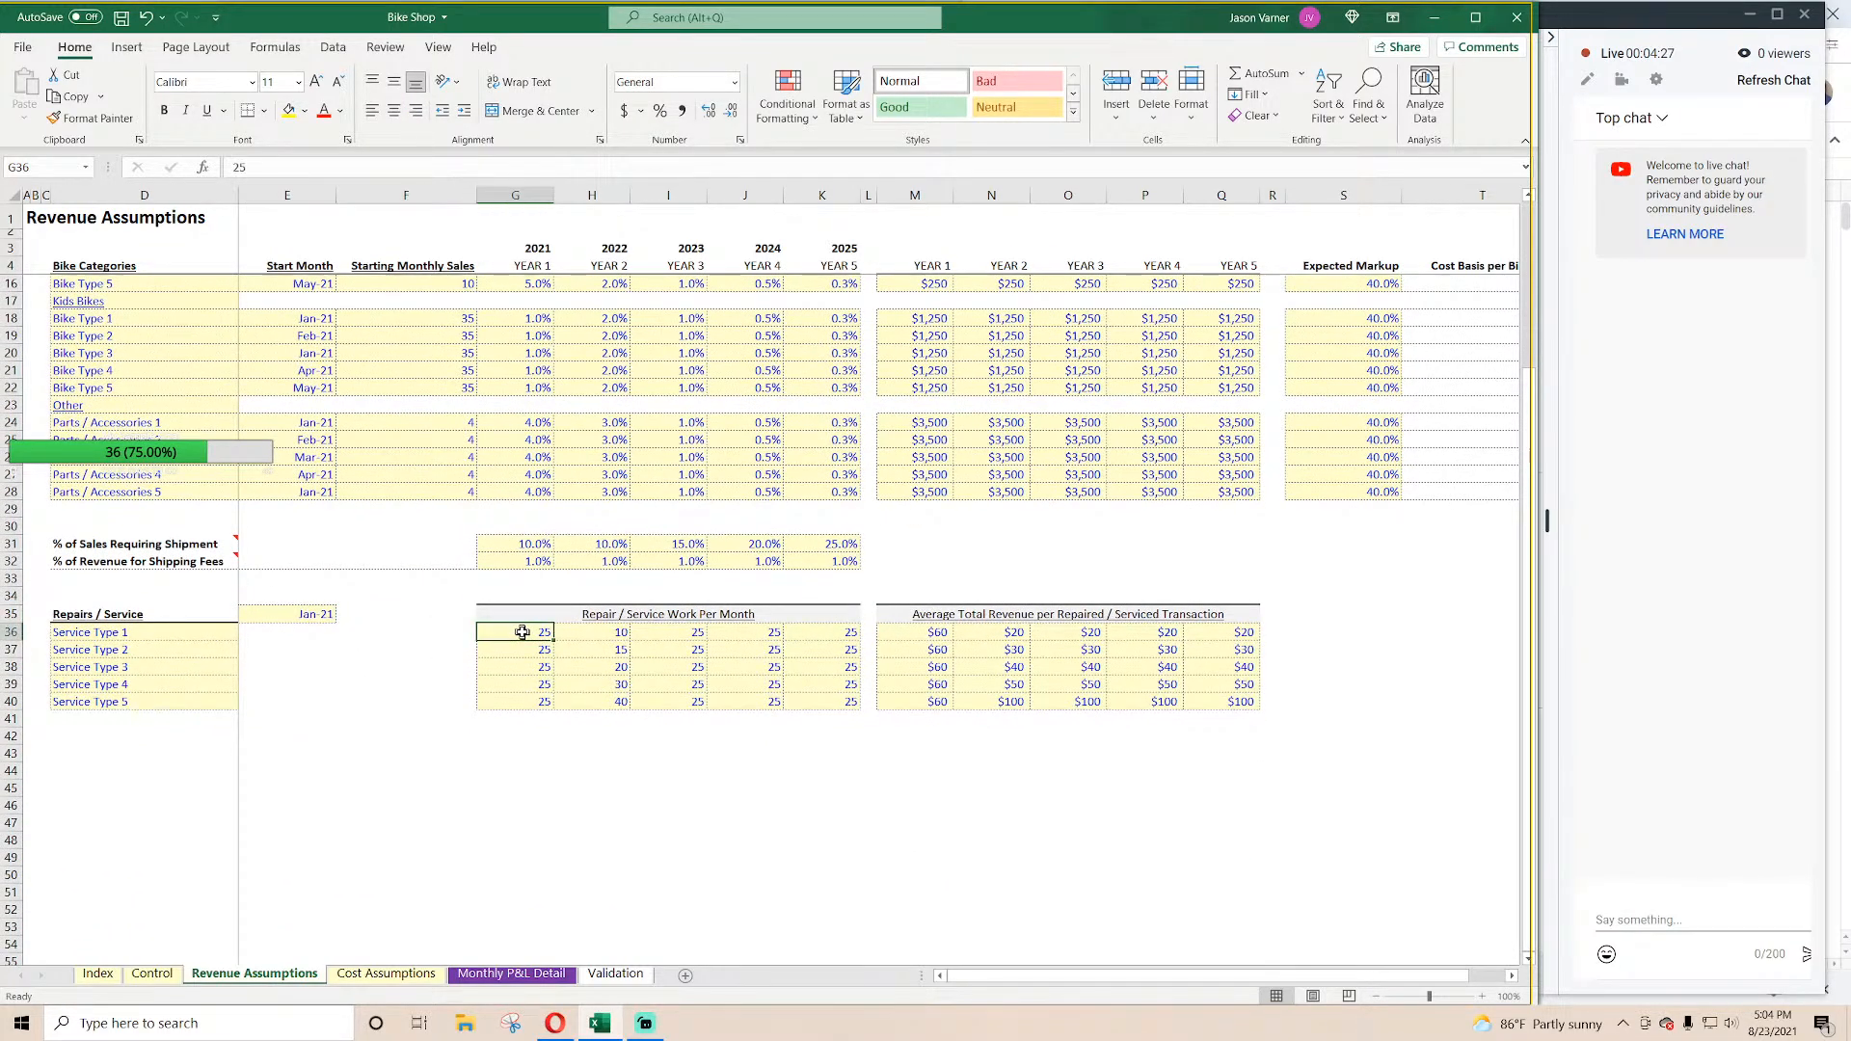
pyautogui.moveTo(522, 633); pyautogui.dragTo(848, 702)
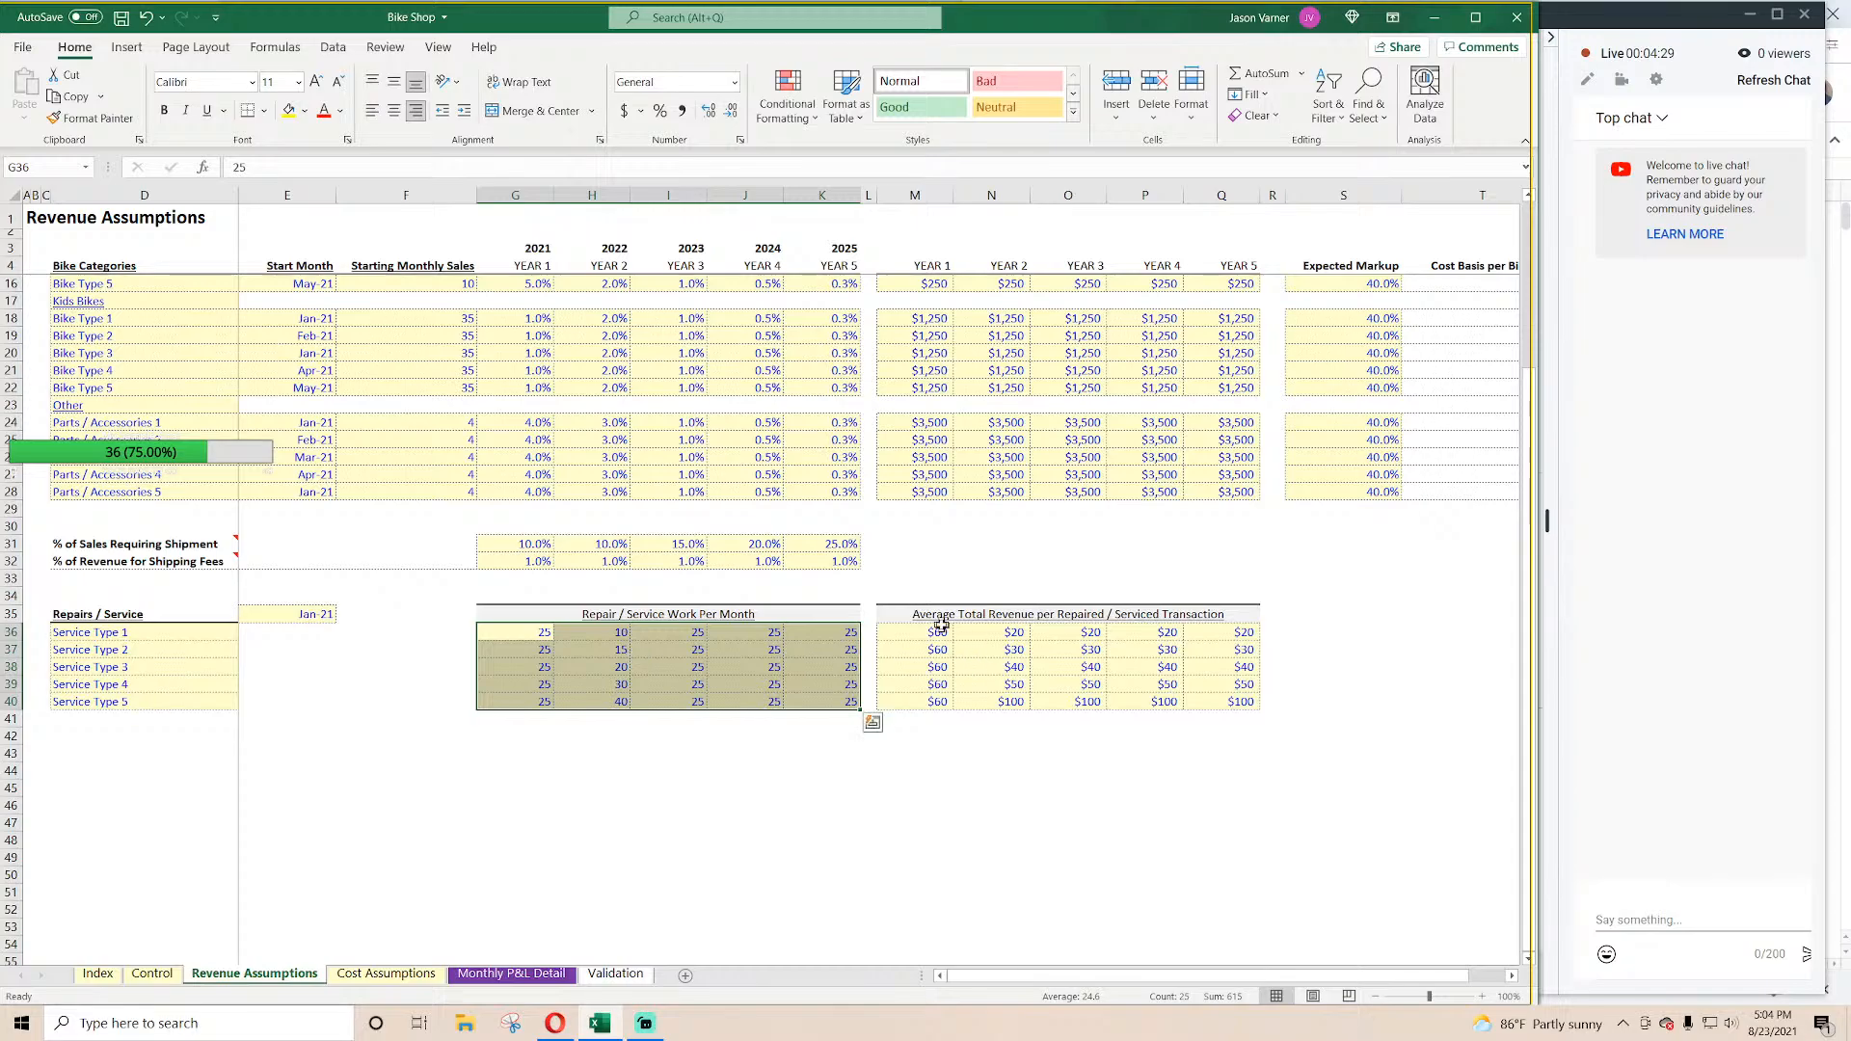
pyautogui.click(940, 629)
pyautogui.click(999, 635)
pyautogui.click(1063, 631)
pyautogui.click(537, 633)
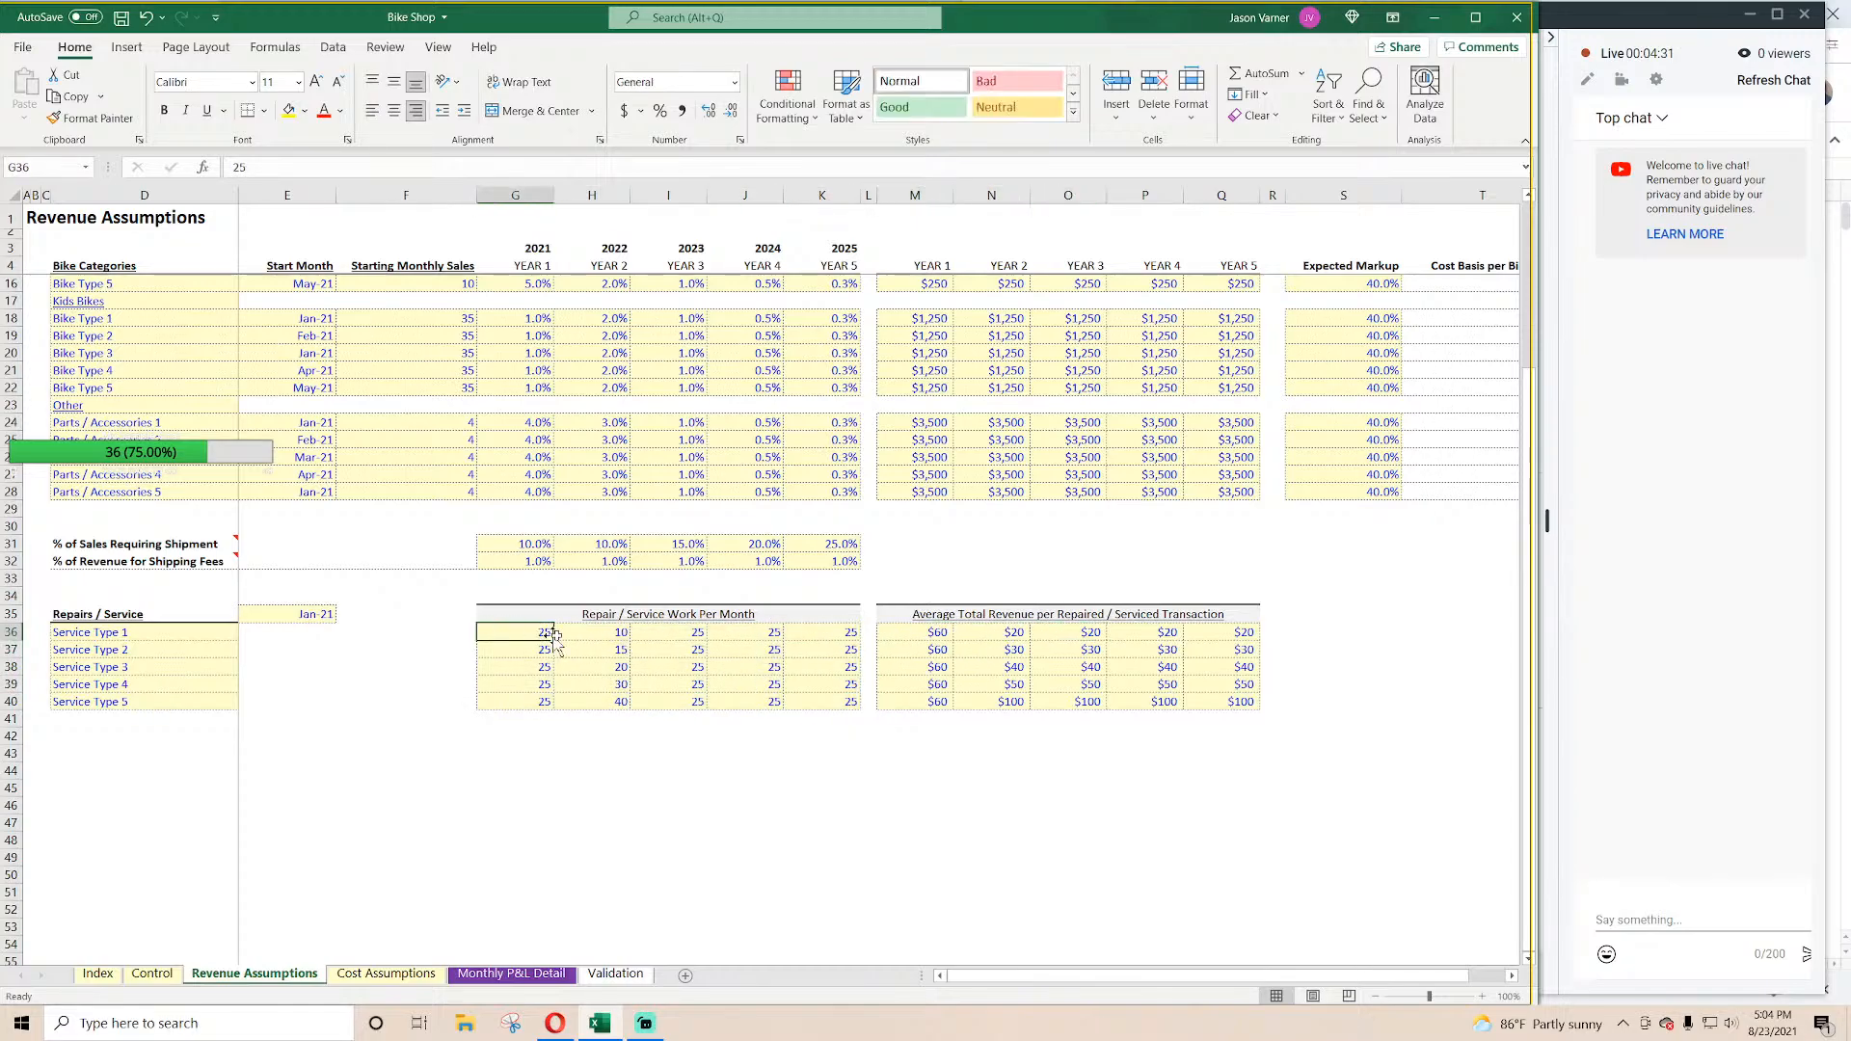
pyautogui.moveTo(812, 633); pyautogui.dragTo(532, 708)
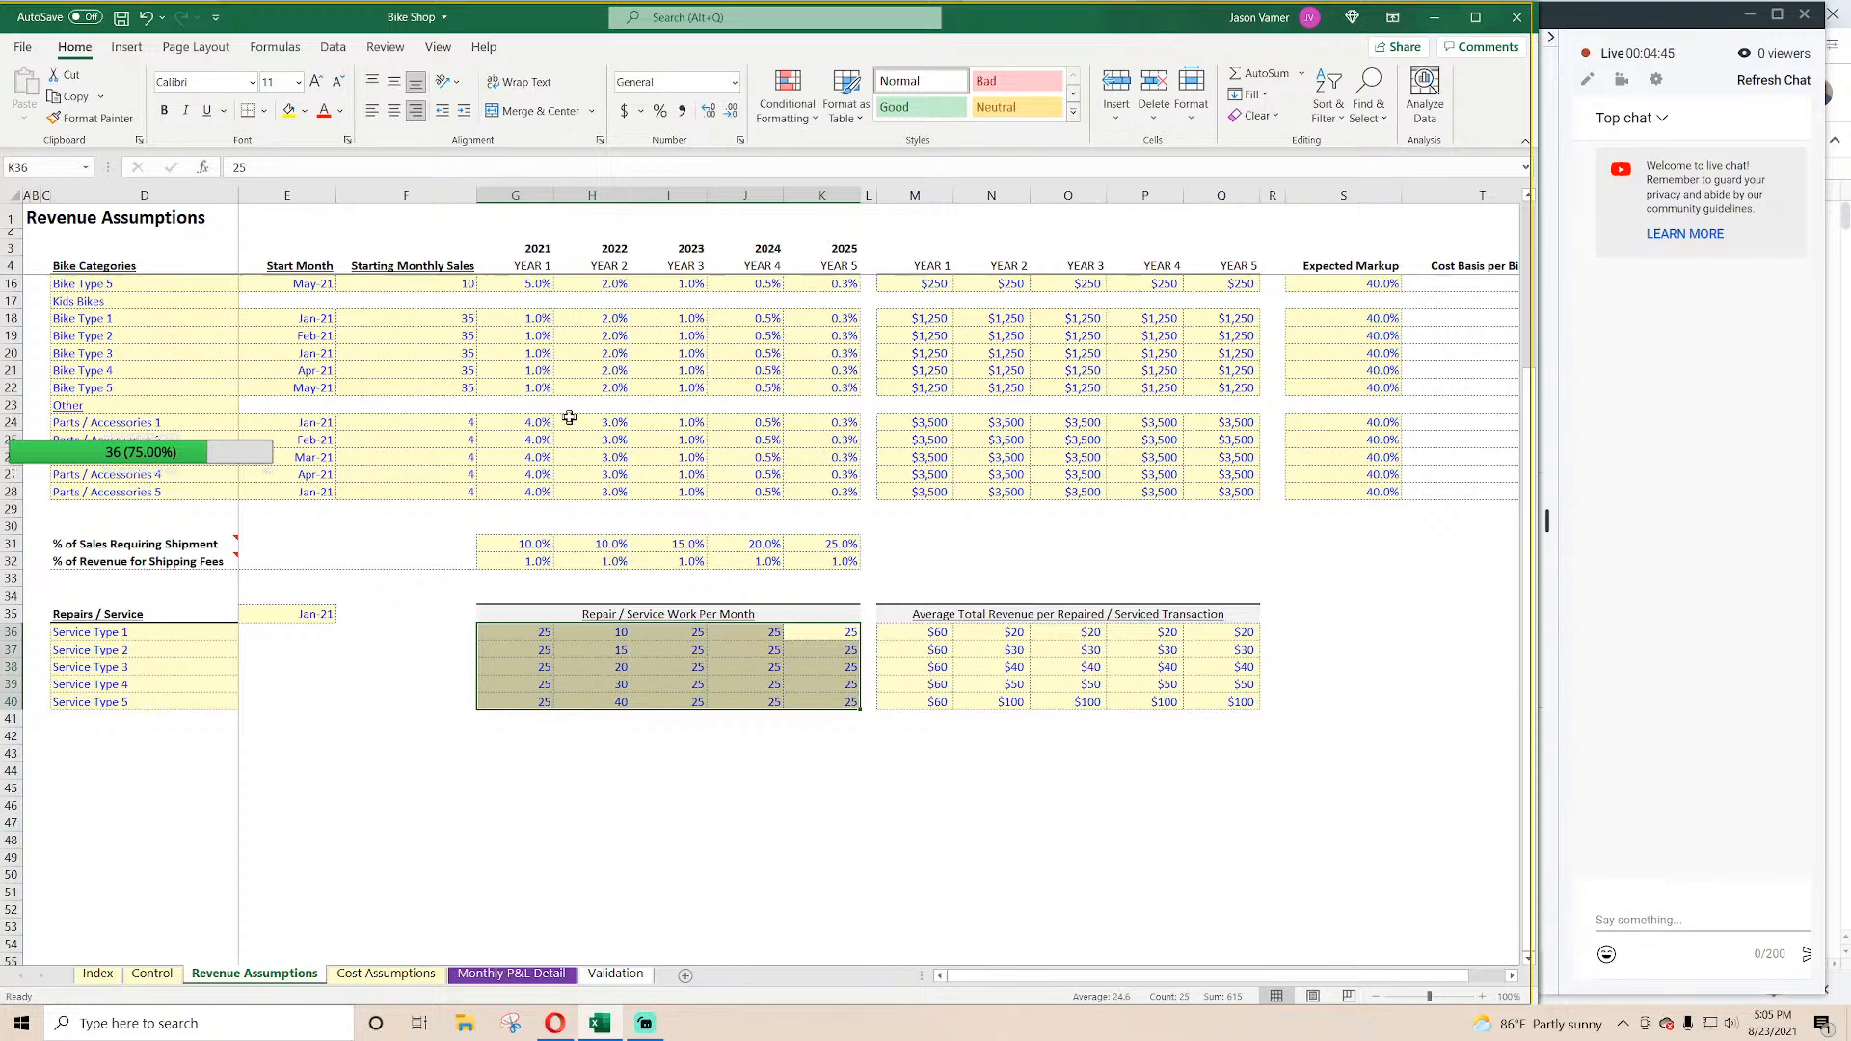
# Step: Compare the monthly repair volumes of the five service types across the years with their average revenue per transaction
pyautogui.click(524, 637)
pyautogui.click(520, 672)
pyautogui.click(598, 672)
pyautogui.click(672, 668)
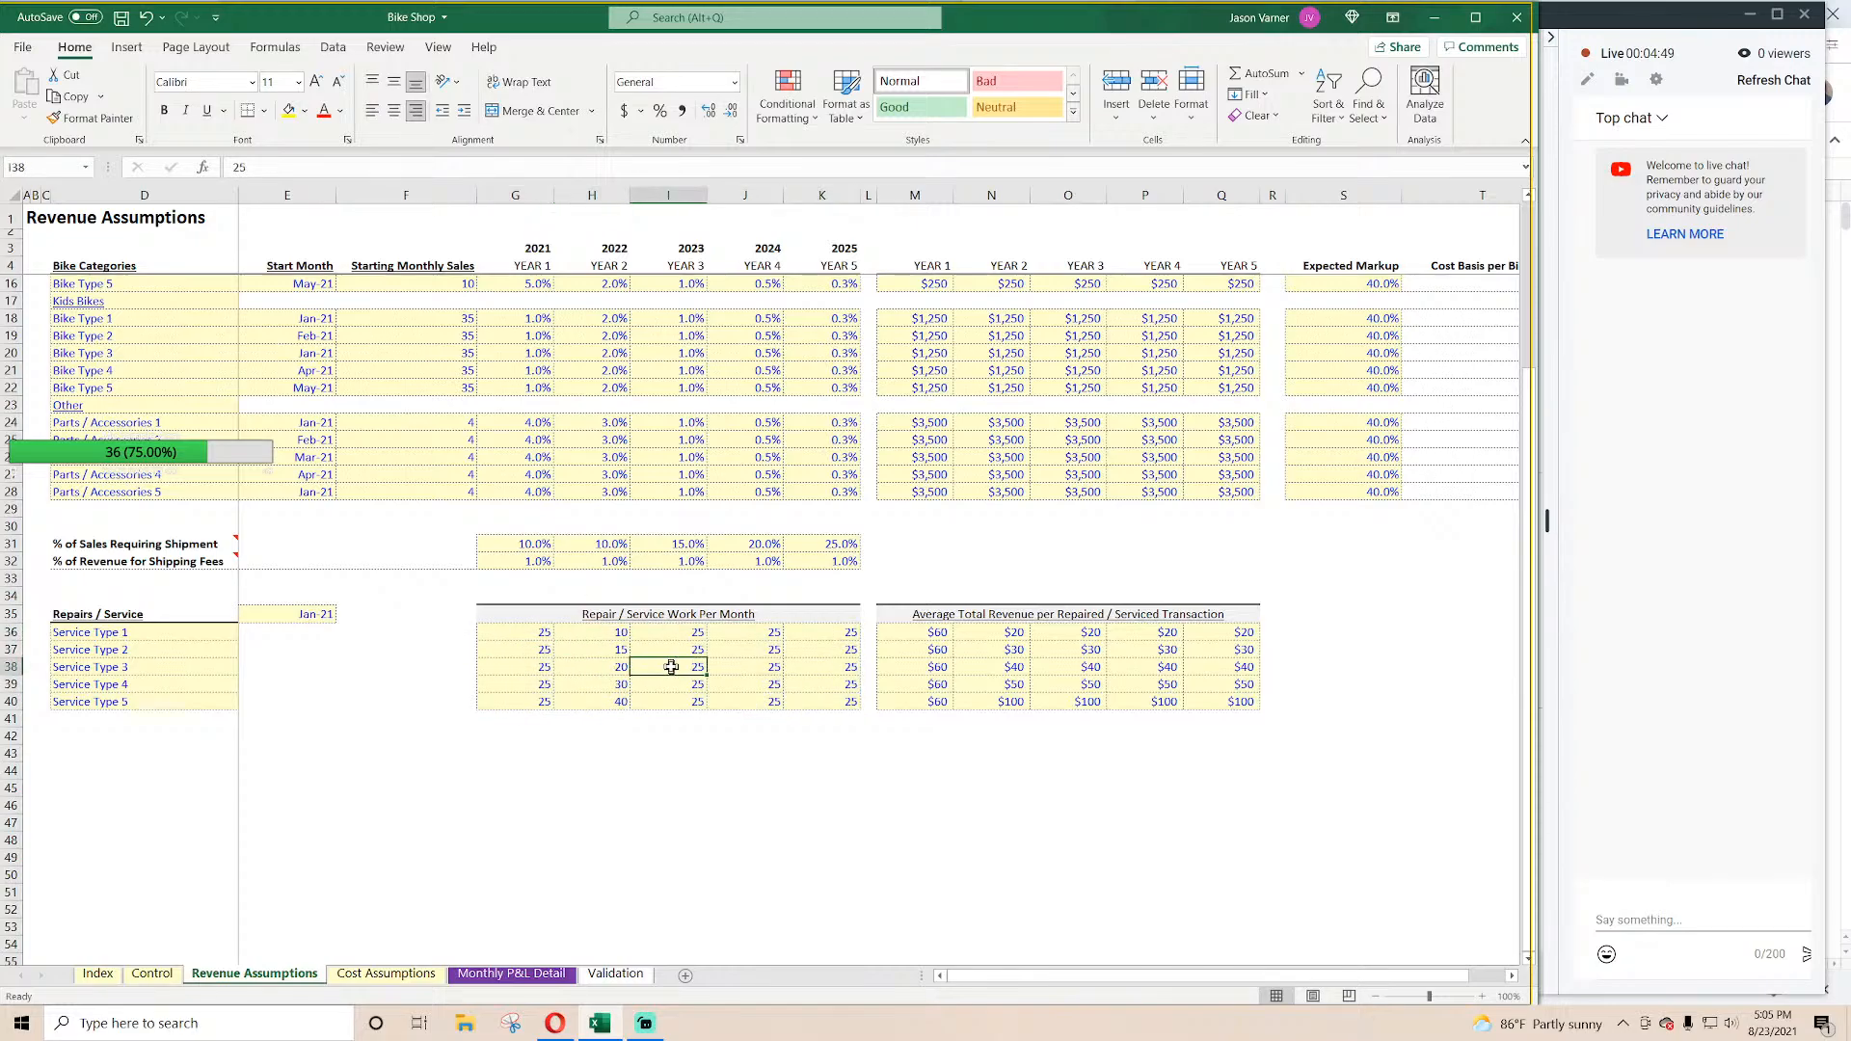
pyautogui.moveTo(525, 633); pyautogui.dragTo(843, 702)
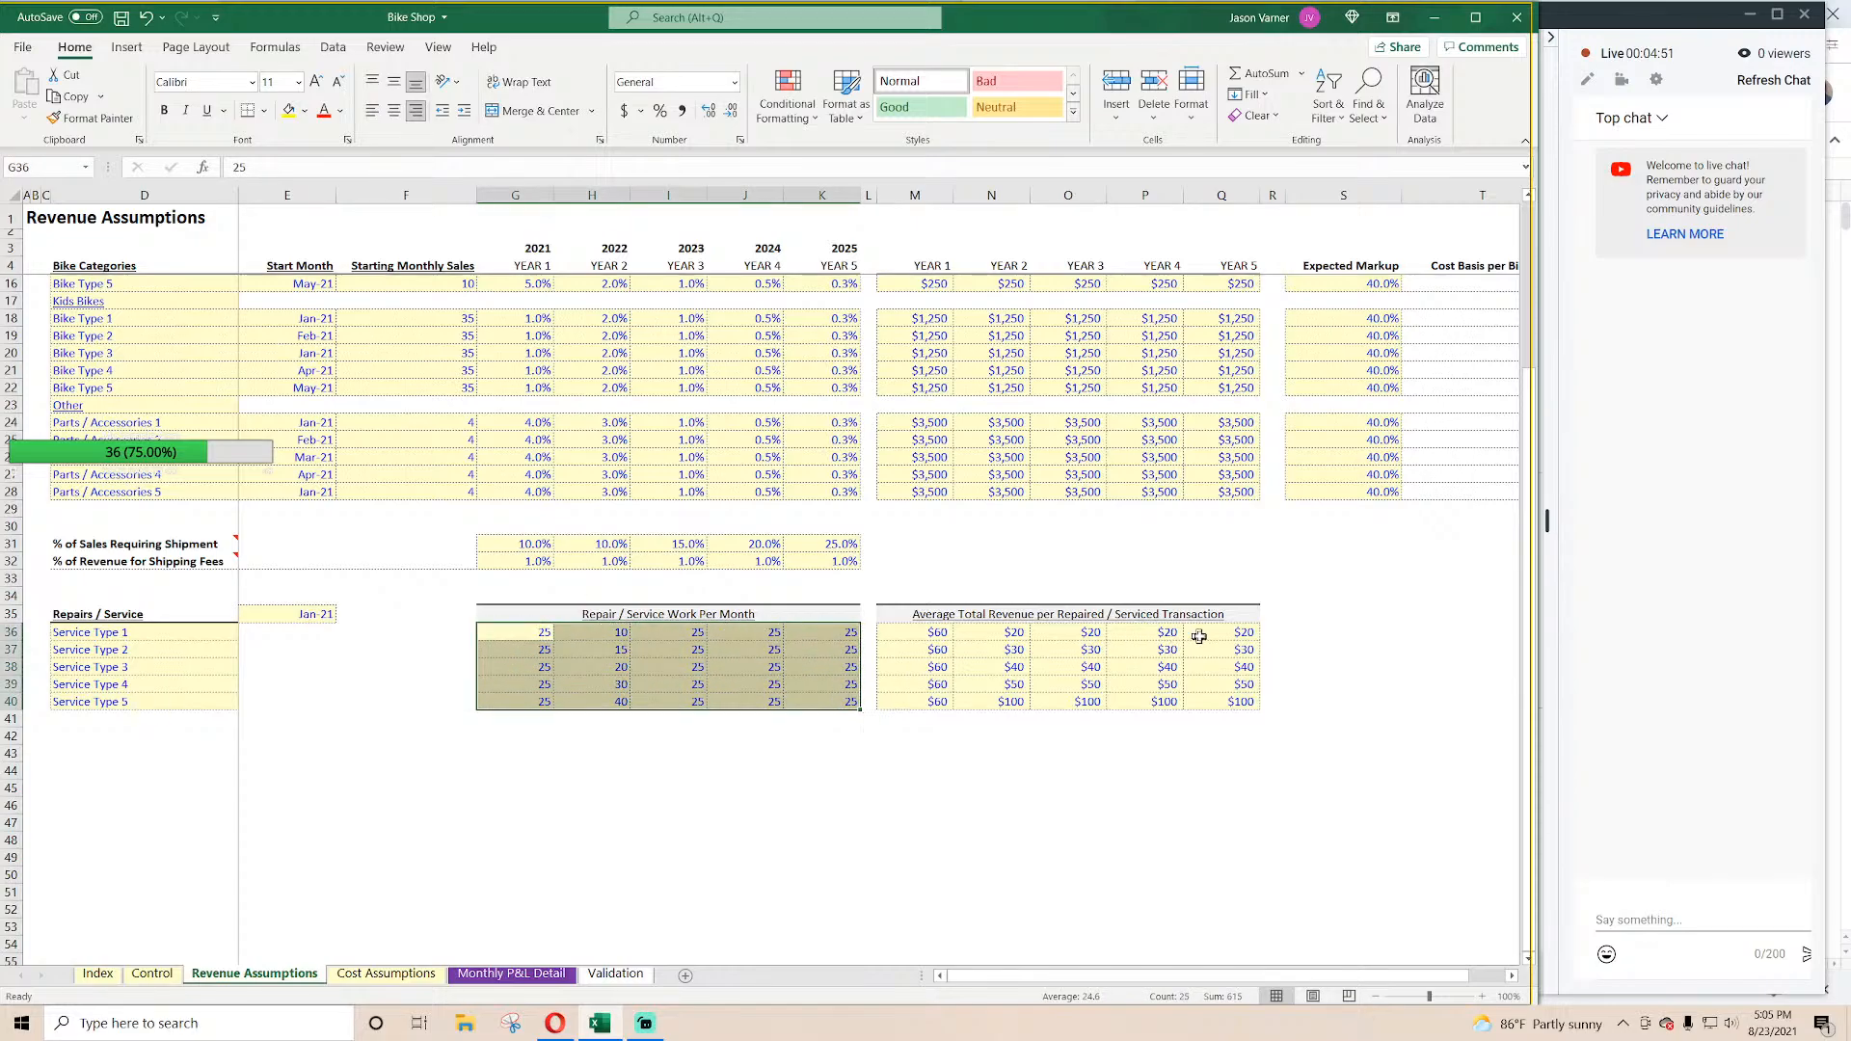
pyautogui.moveTo(1161, 633); pyautogui.dragTo(545, 703)
pyautogui.click(527, 634)
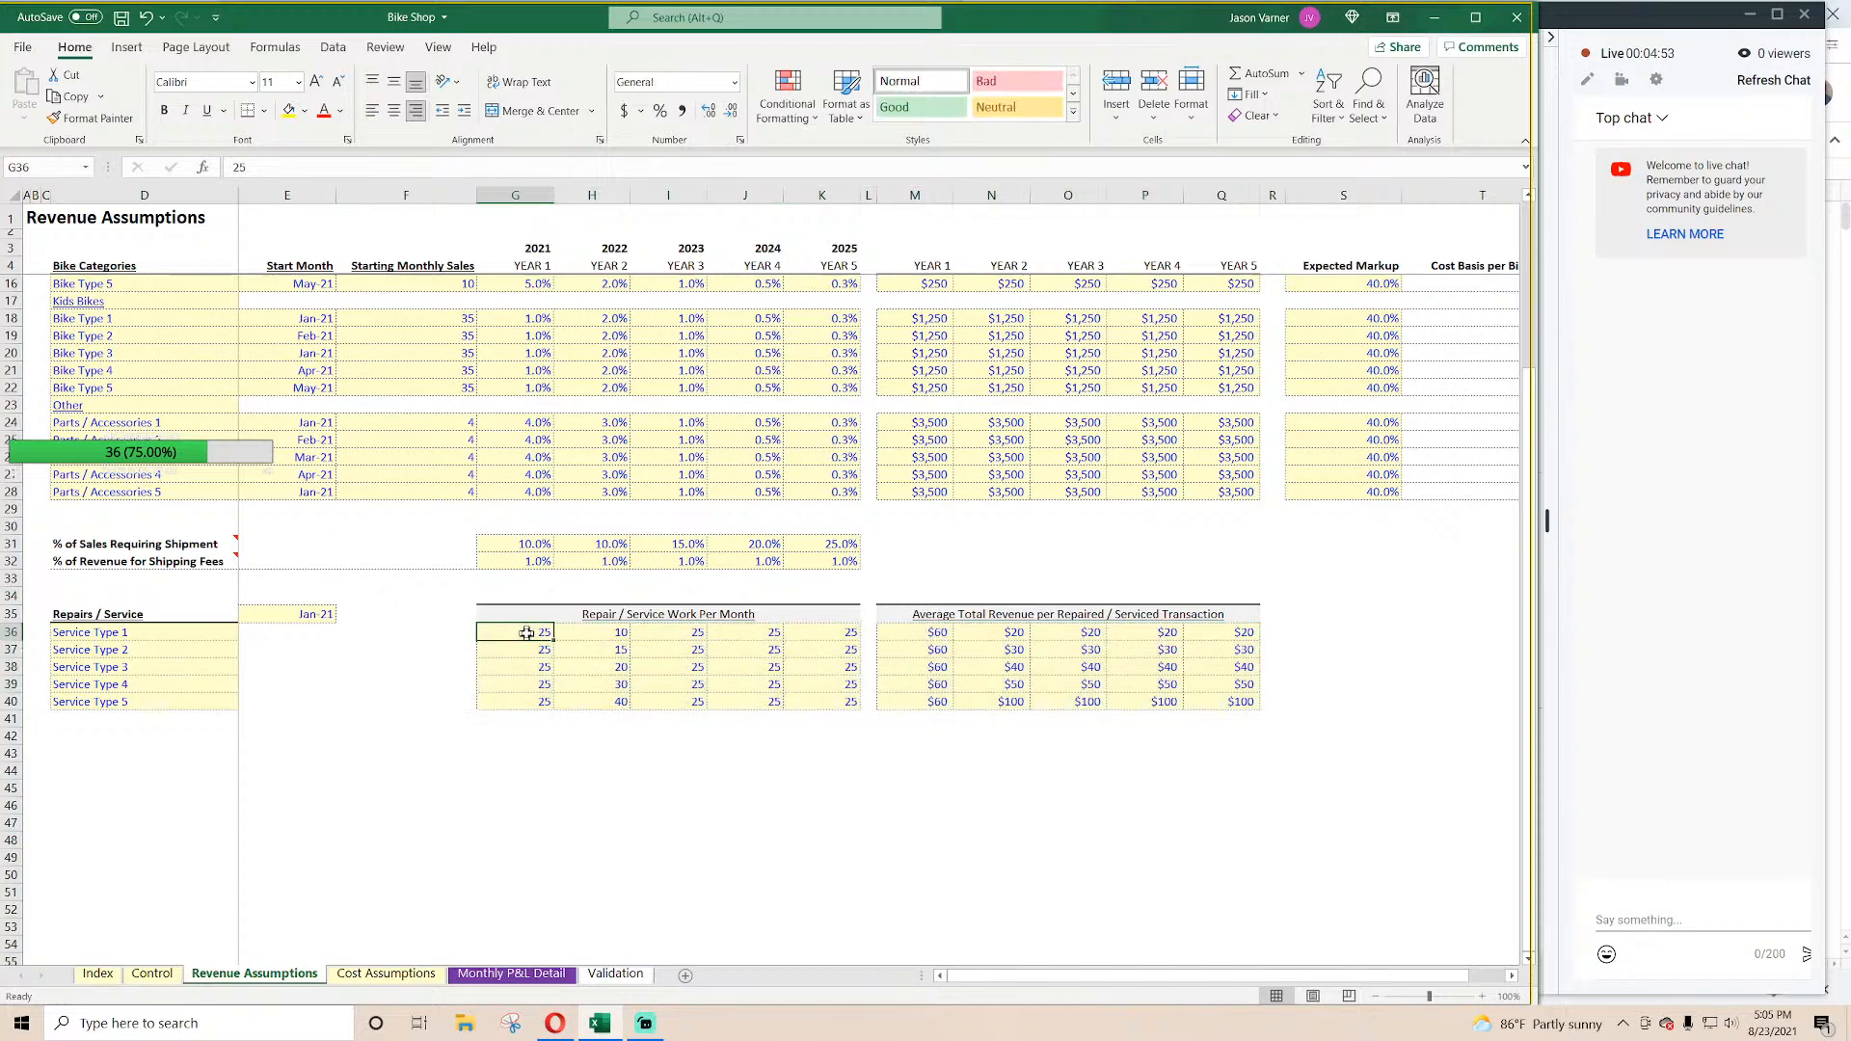
pyautogui.scroll(4, 583, 702)
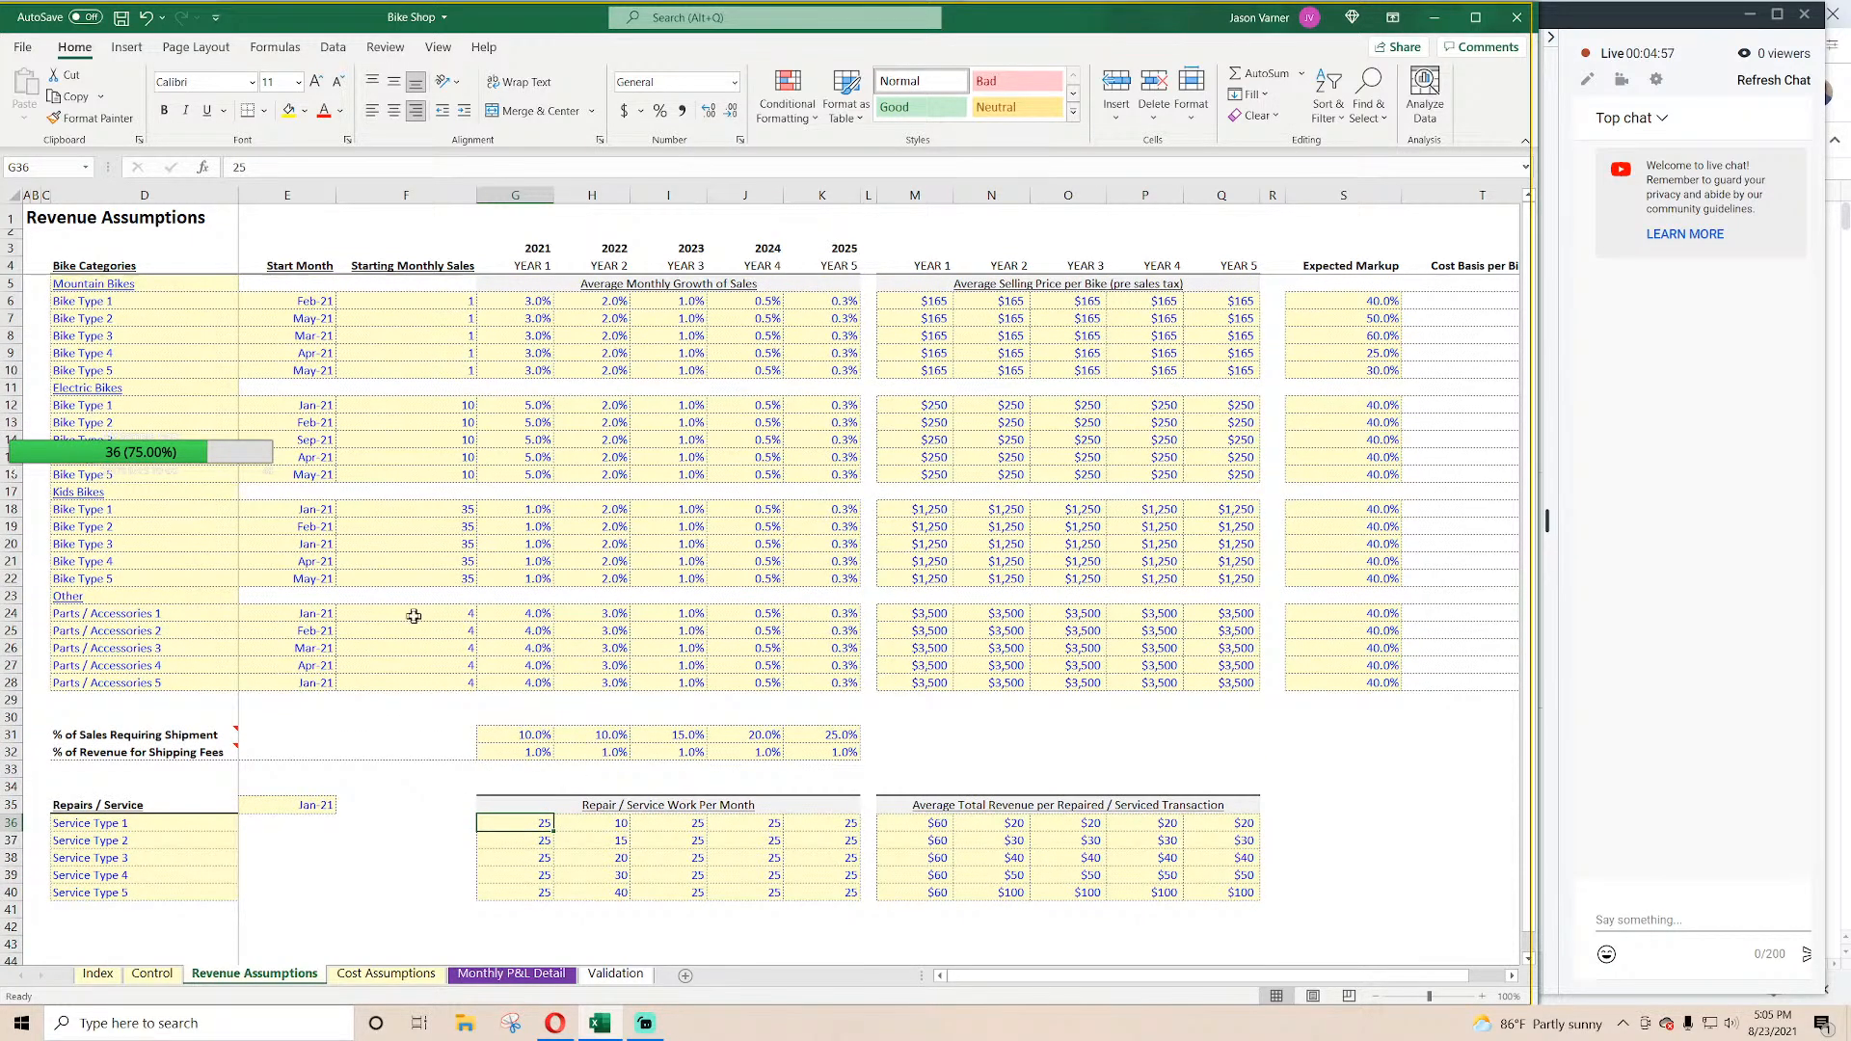
# Step: Show the Bike Shop's Cost Assumptions sheet, then open the Ad Network workbook from the models folder and bring its window fully into view
pyautogui.click(378, 974)
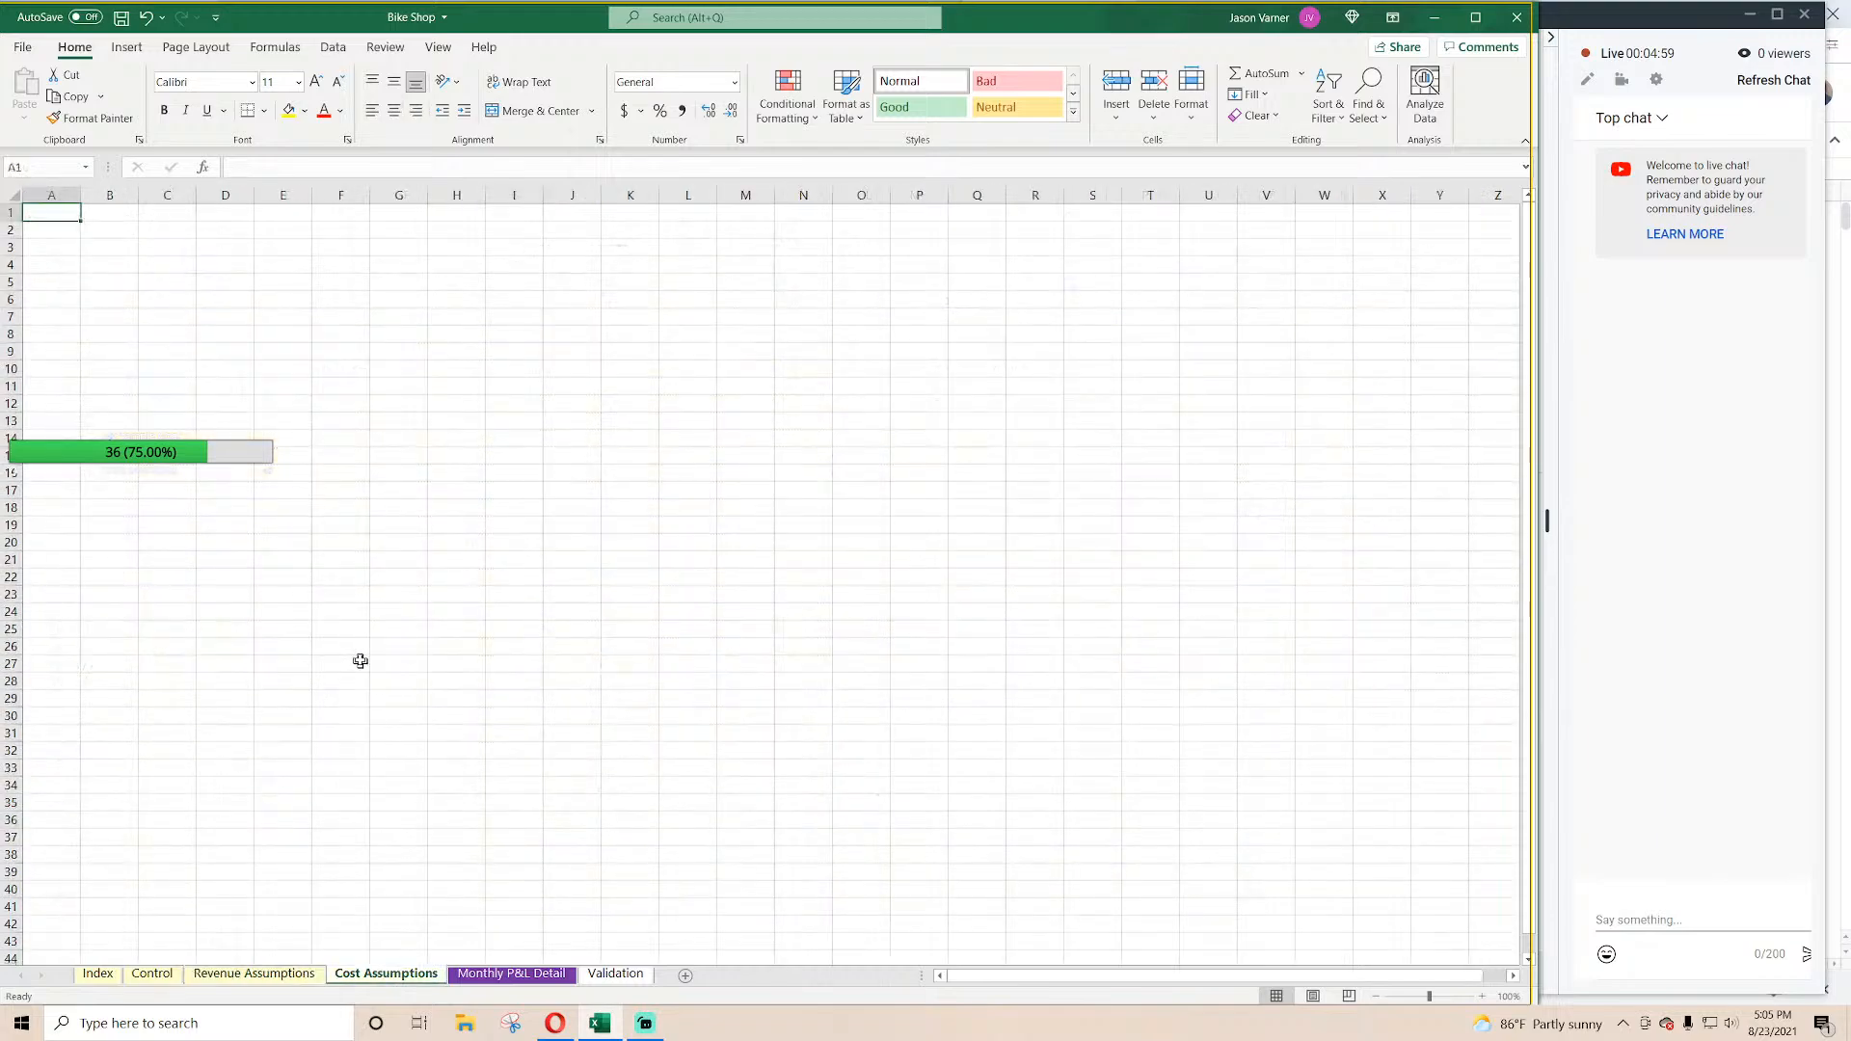
pyautogui.click(466, 1023)
pyautogui.click(931, 466)
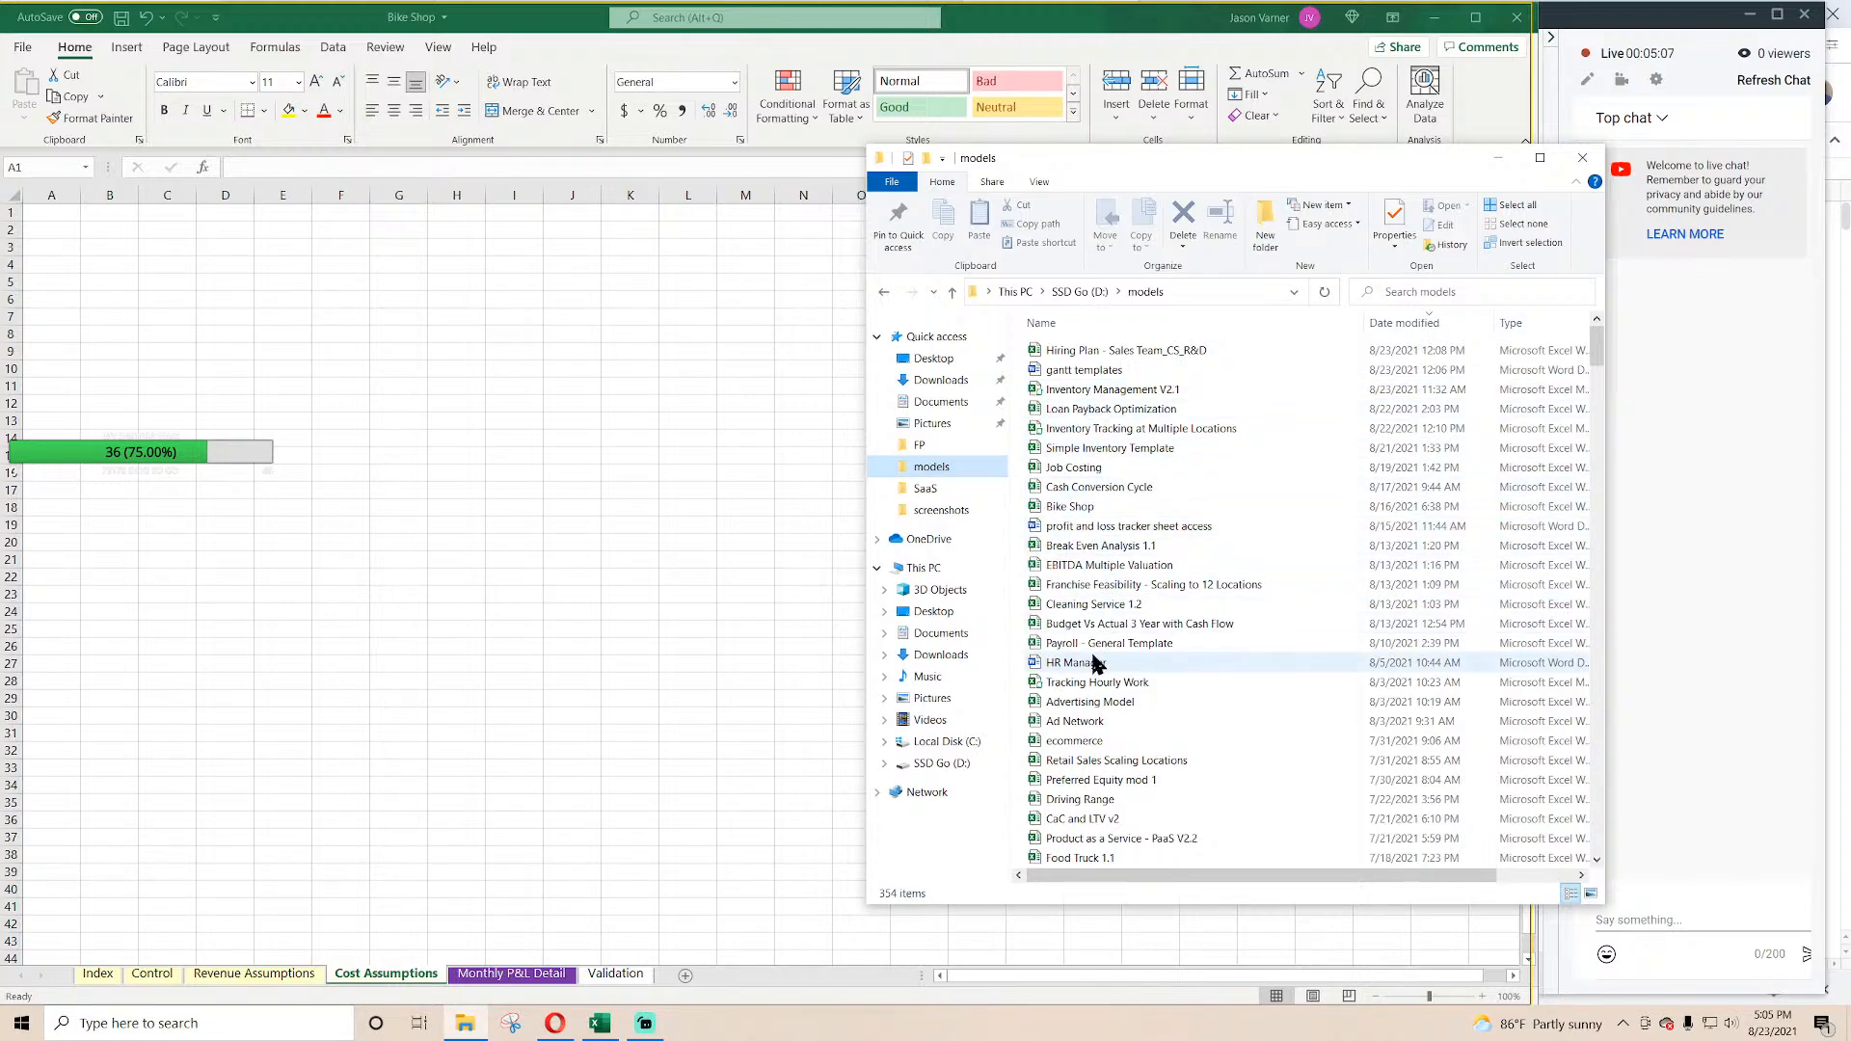
pyautogui.scroll(-4, 1114, 598)
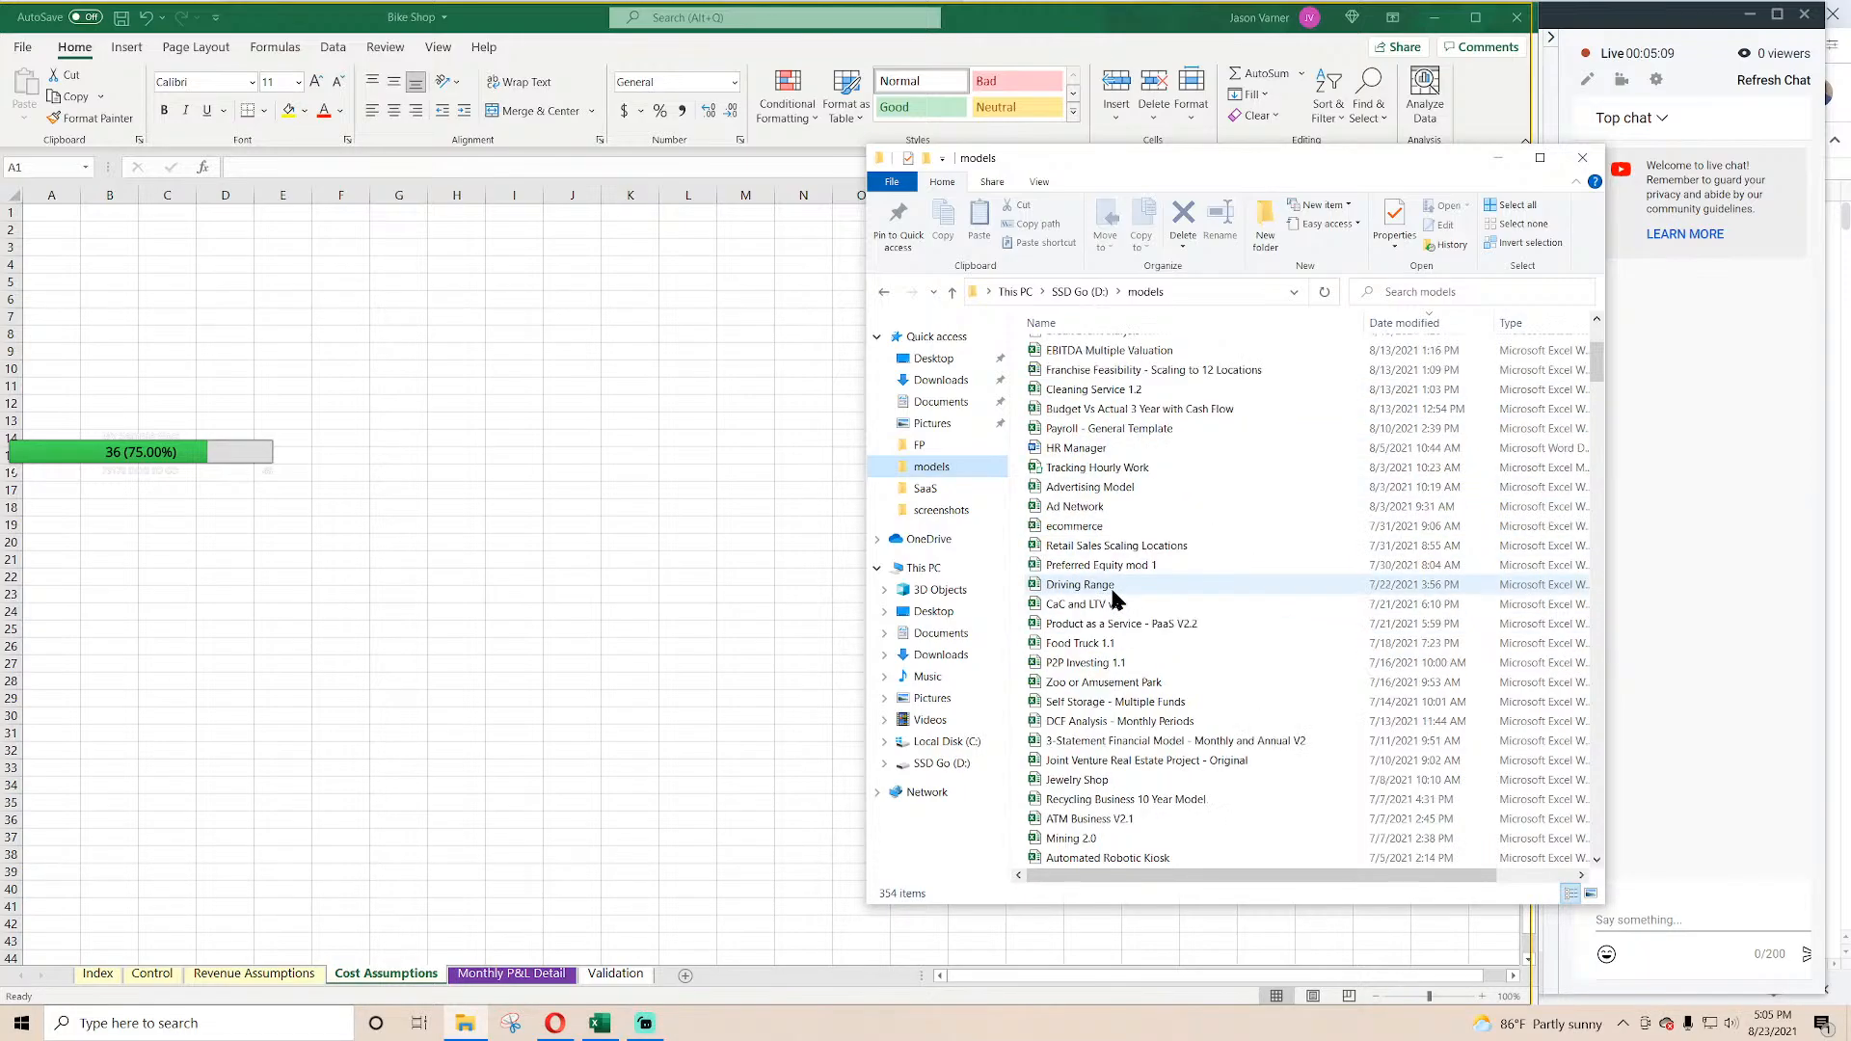
pyautogui.click(1084, 511)
pyautogui.doubleClick(1084, 511)
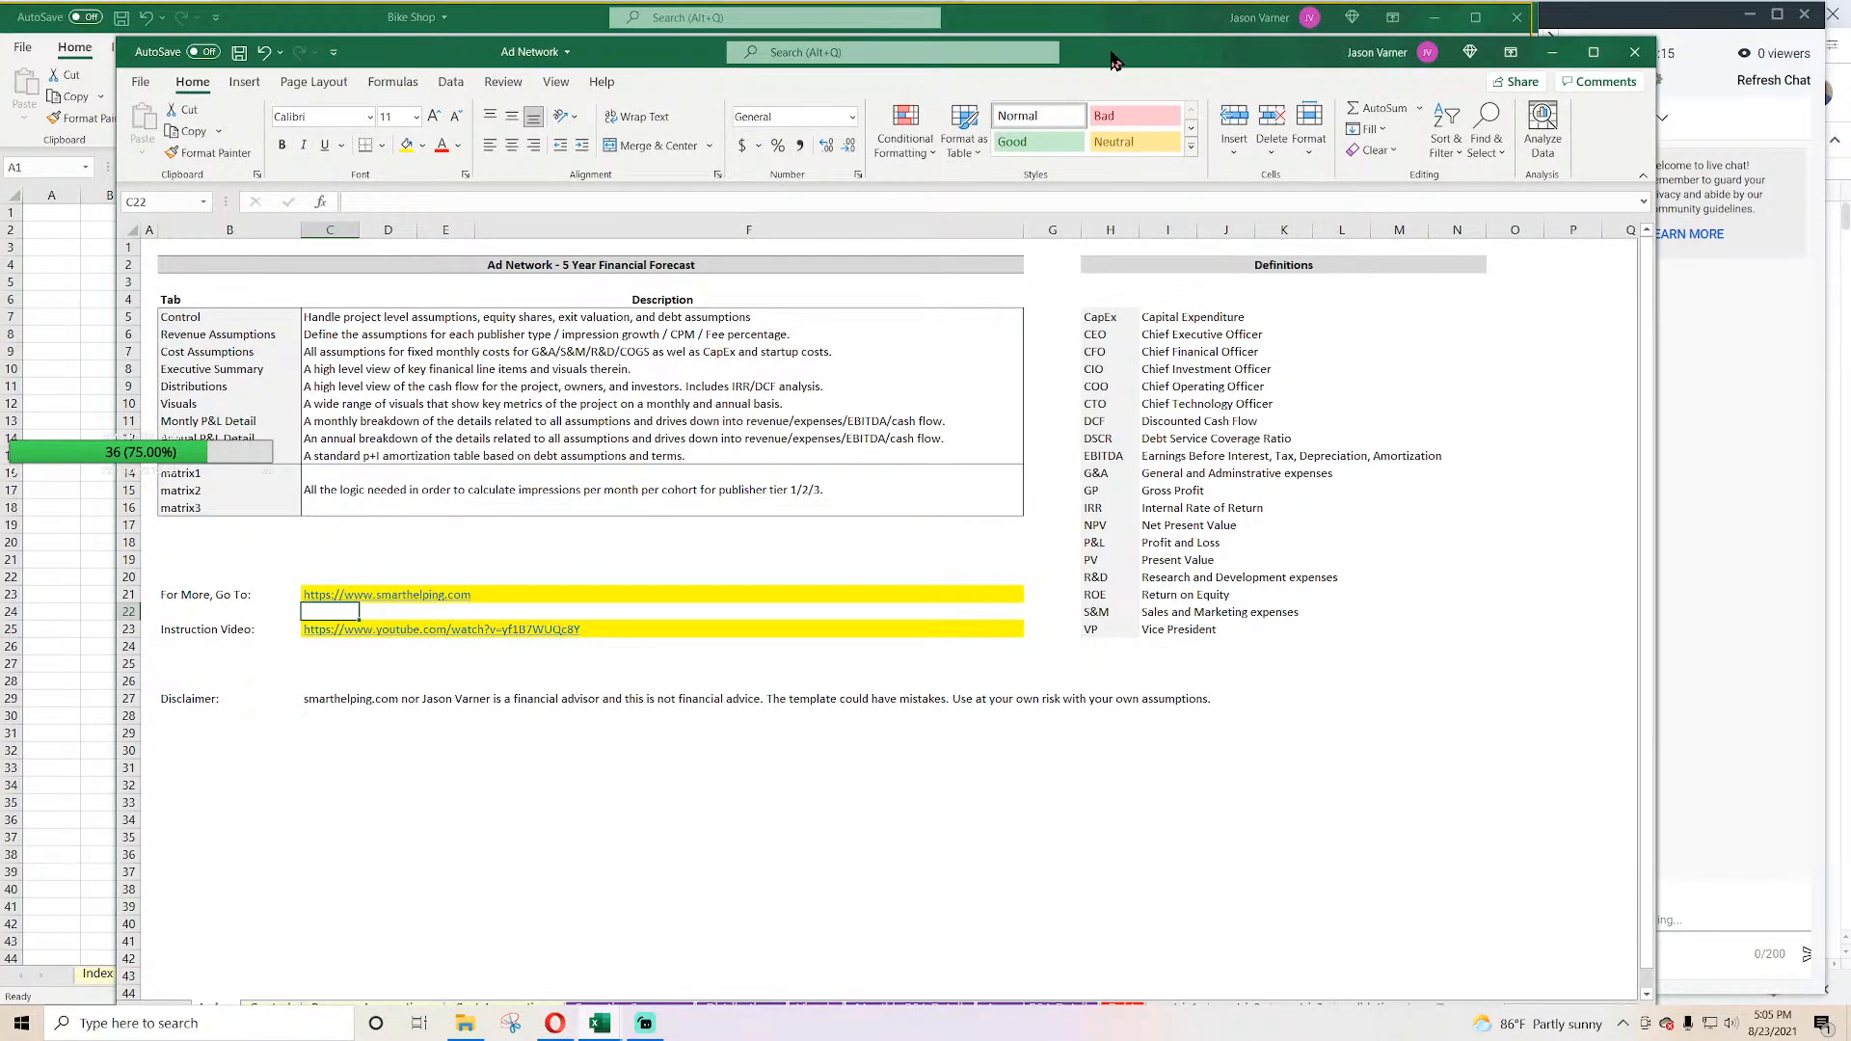
pyautogui.moveTo(1112, 61); pyautogui.dragTo(1025, 24)
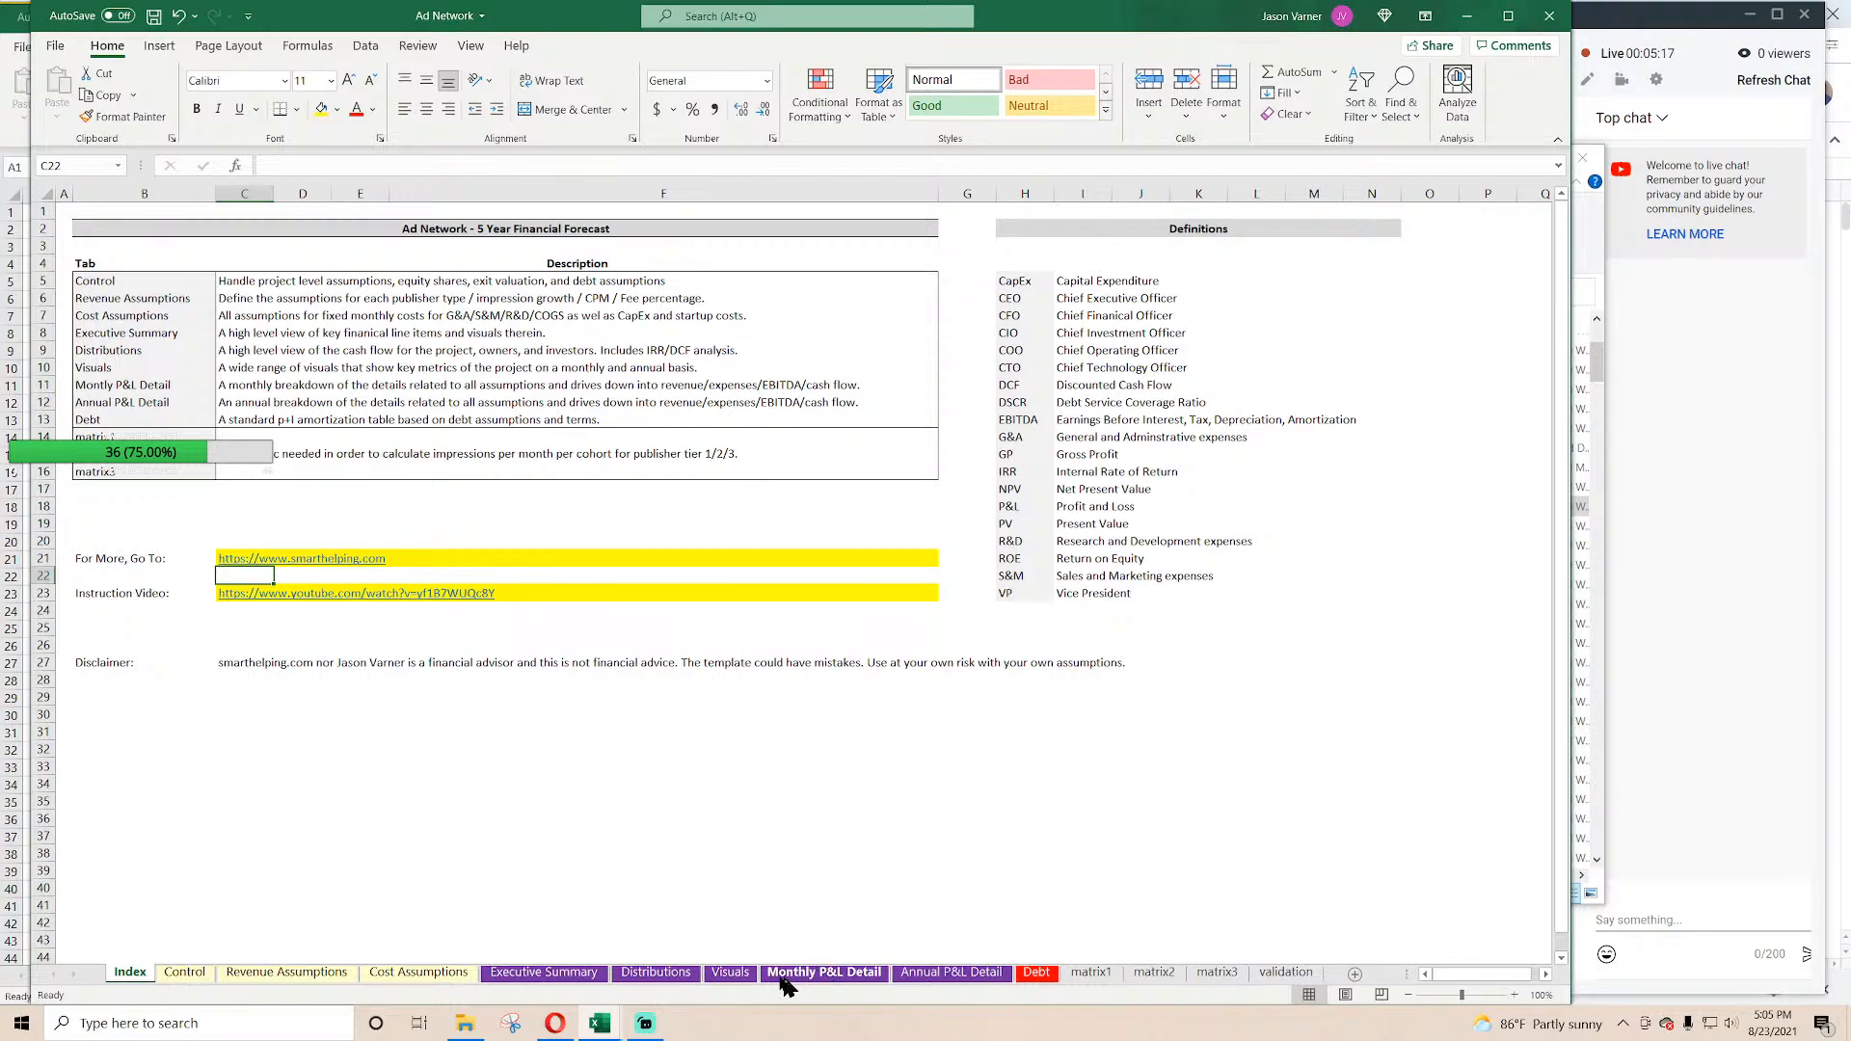
# Step: Copy the whole Cost Assumptions layout of the Ad Network workbook, including the One-Time Startup Costs and CapEx tables
pyautogui.click(419, 973)
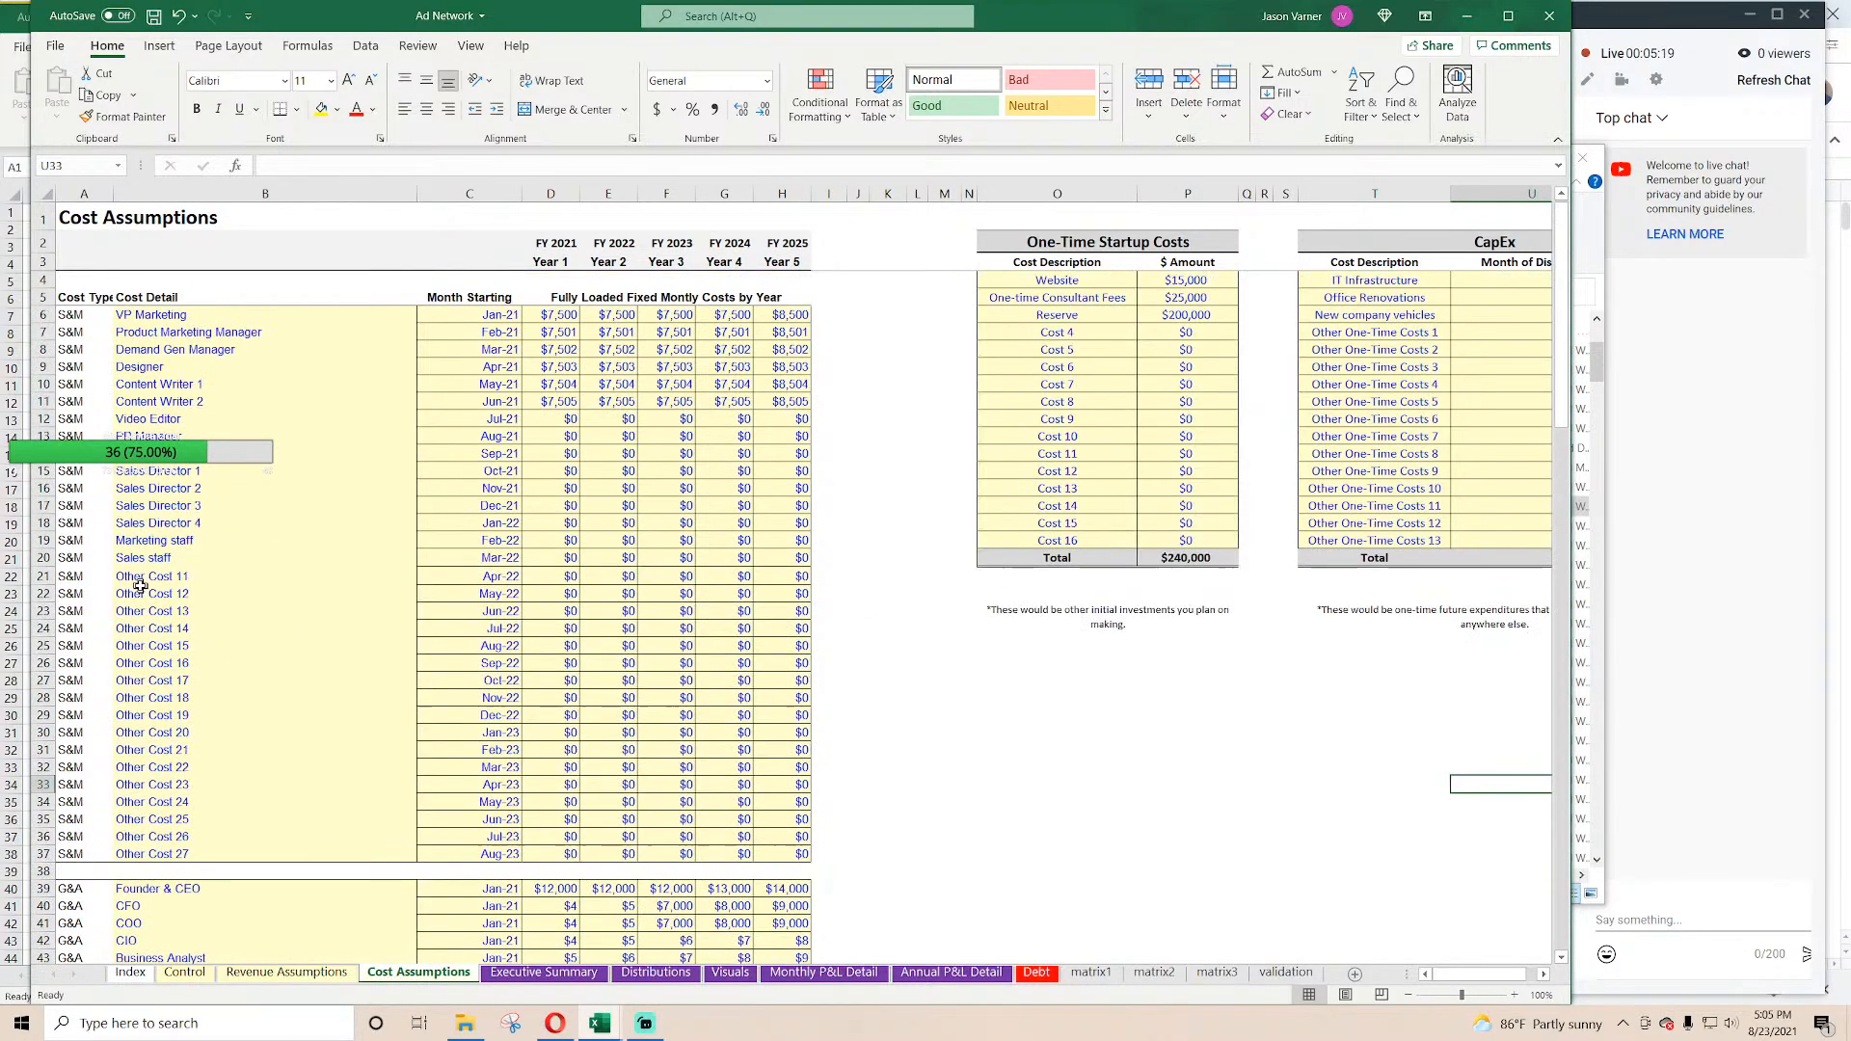
pyautogui.moveTo(64, 217); pyautogui.dragTo(1417, 577)
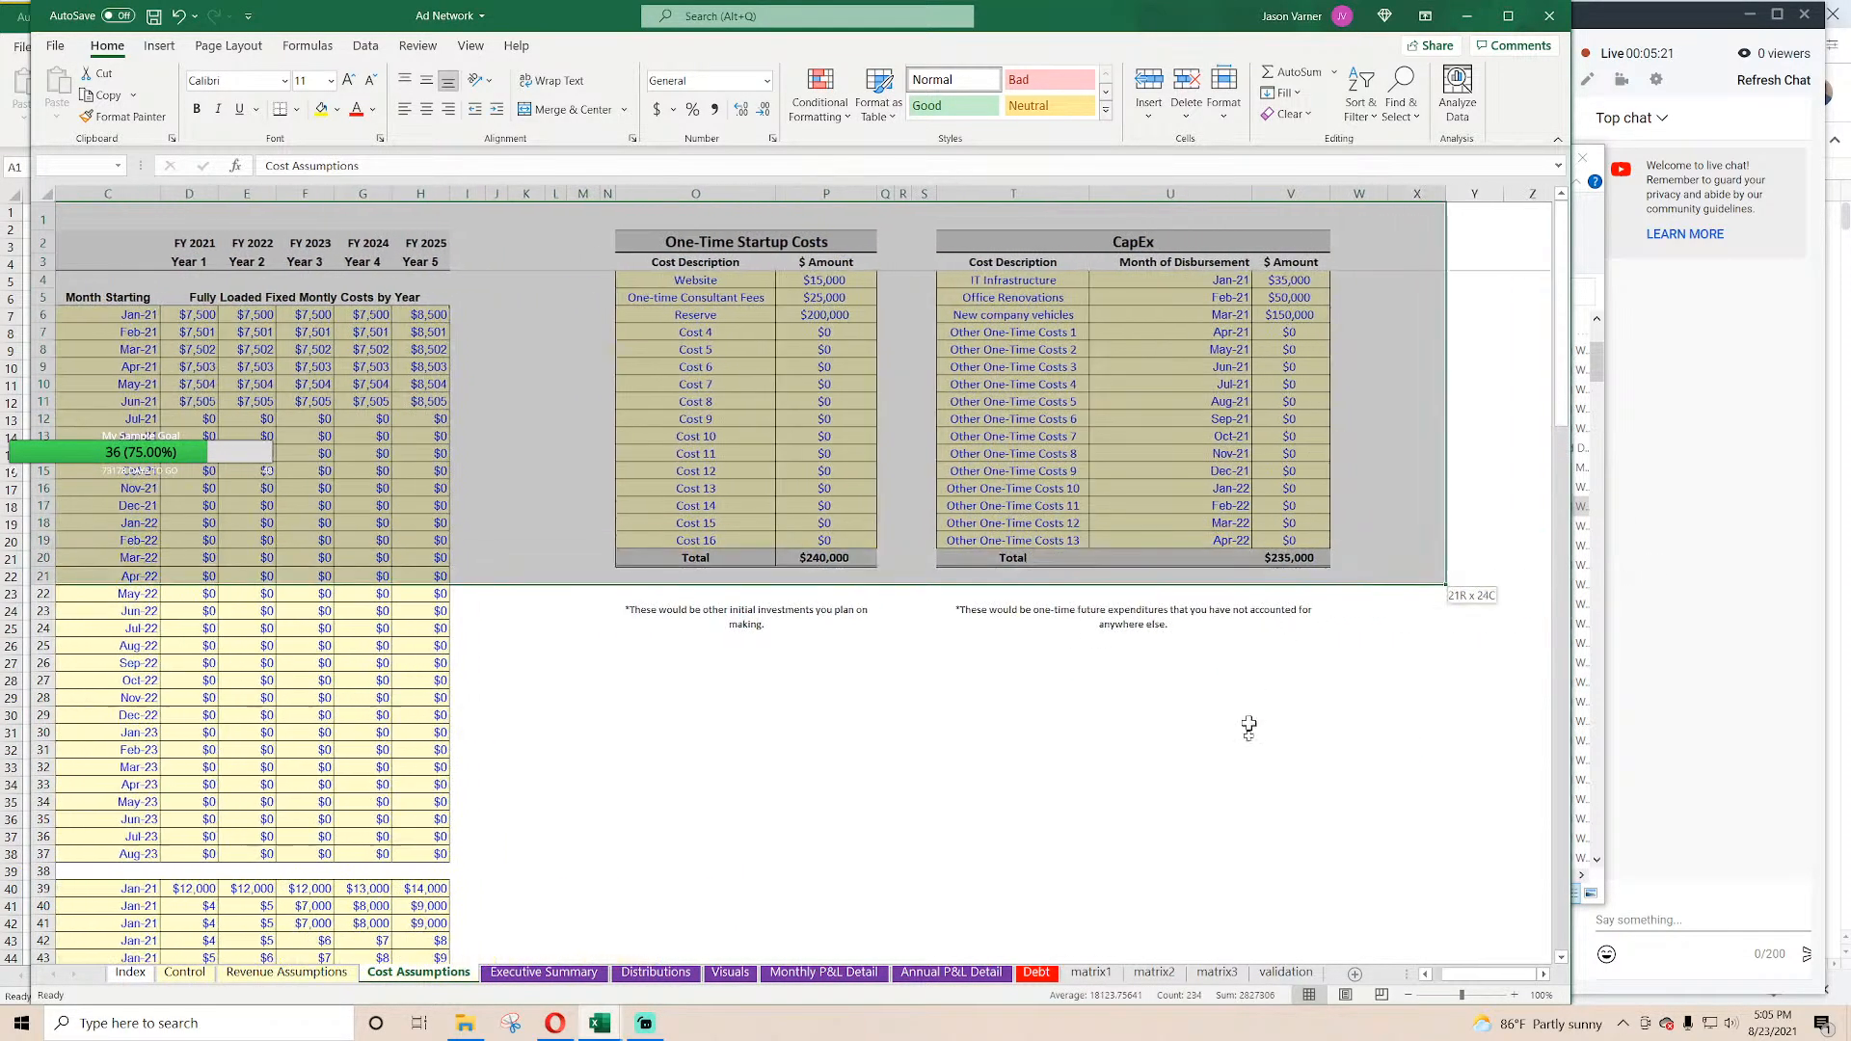
pyautogui.moveTo(1248, 728); pyautogui.dragTo(1367, 926)
pyautogui.moveTo(1456, 979); pyautogui.dragTo(1437, 979)
pyautogui.scroll(20, 537, 685)
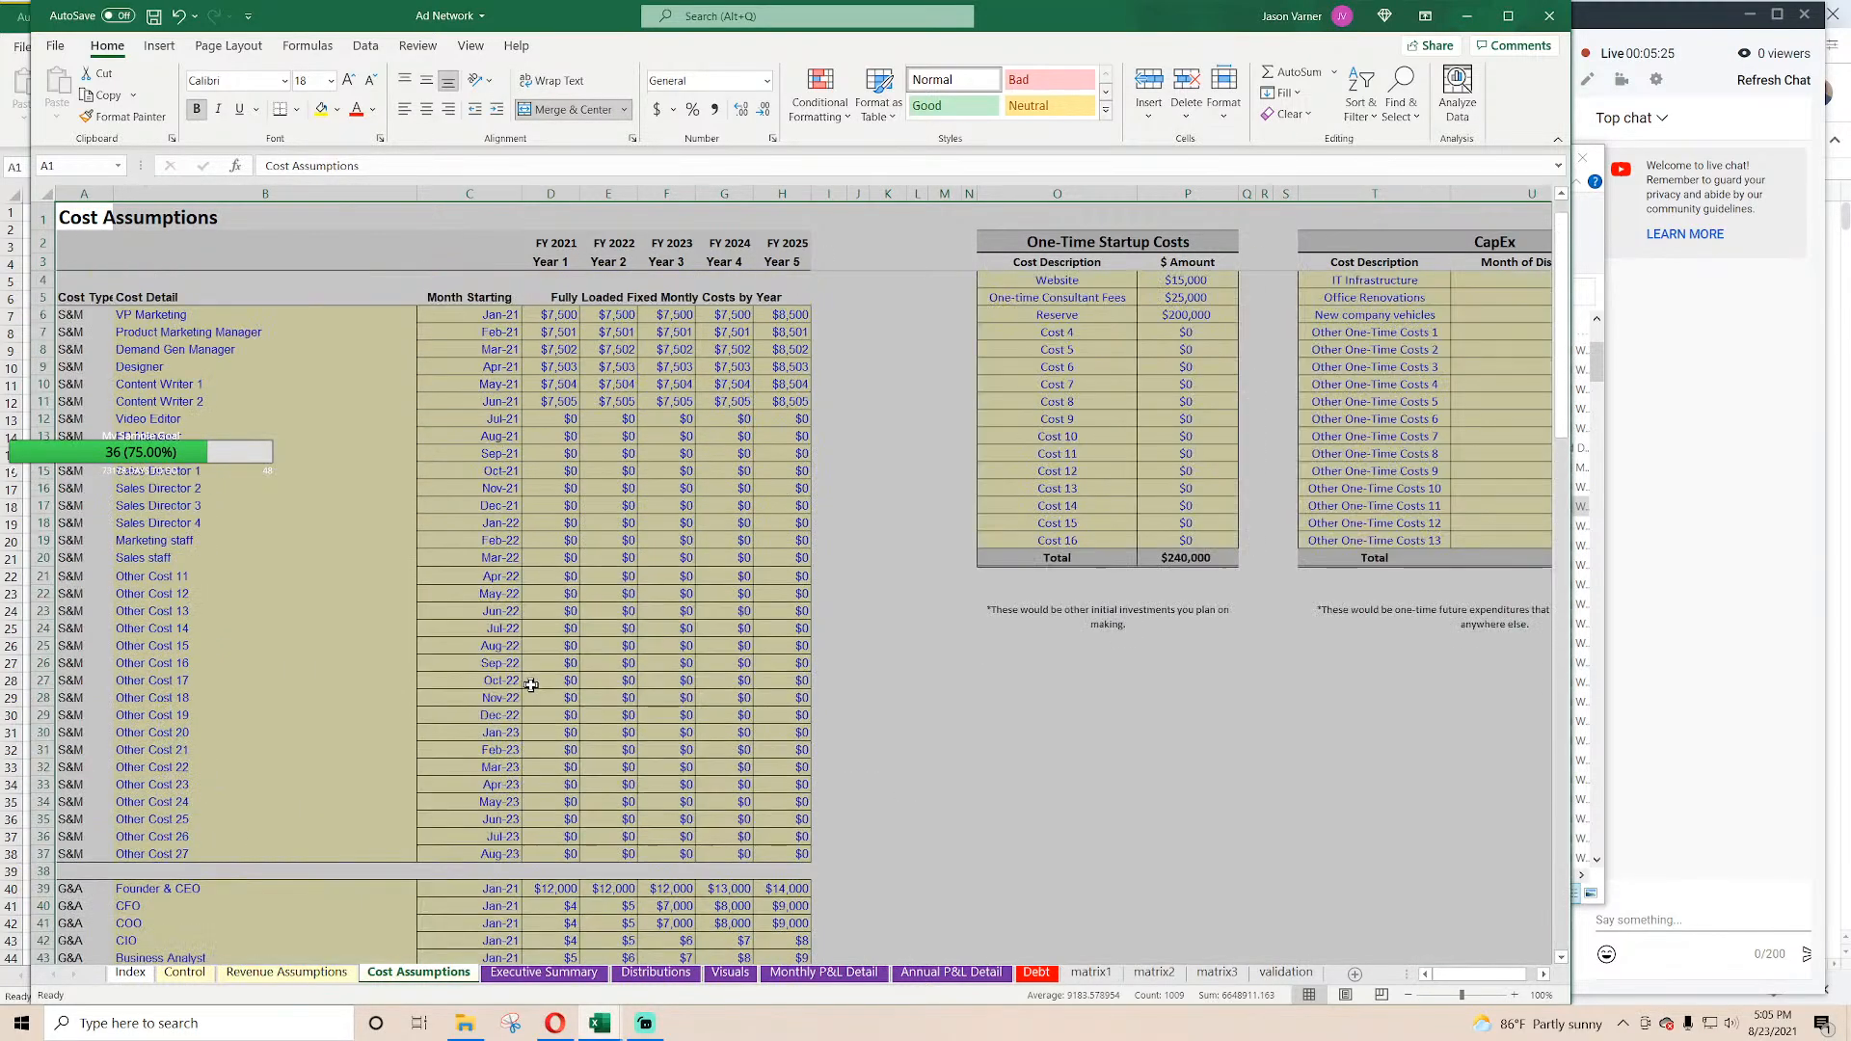
pyautogui.rightClick(296, 412)
pyautogui.click(343, 453)
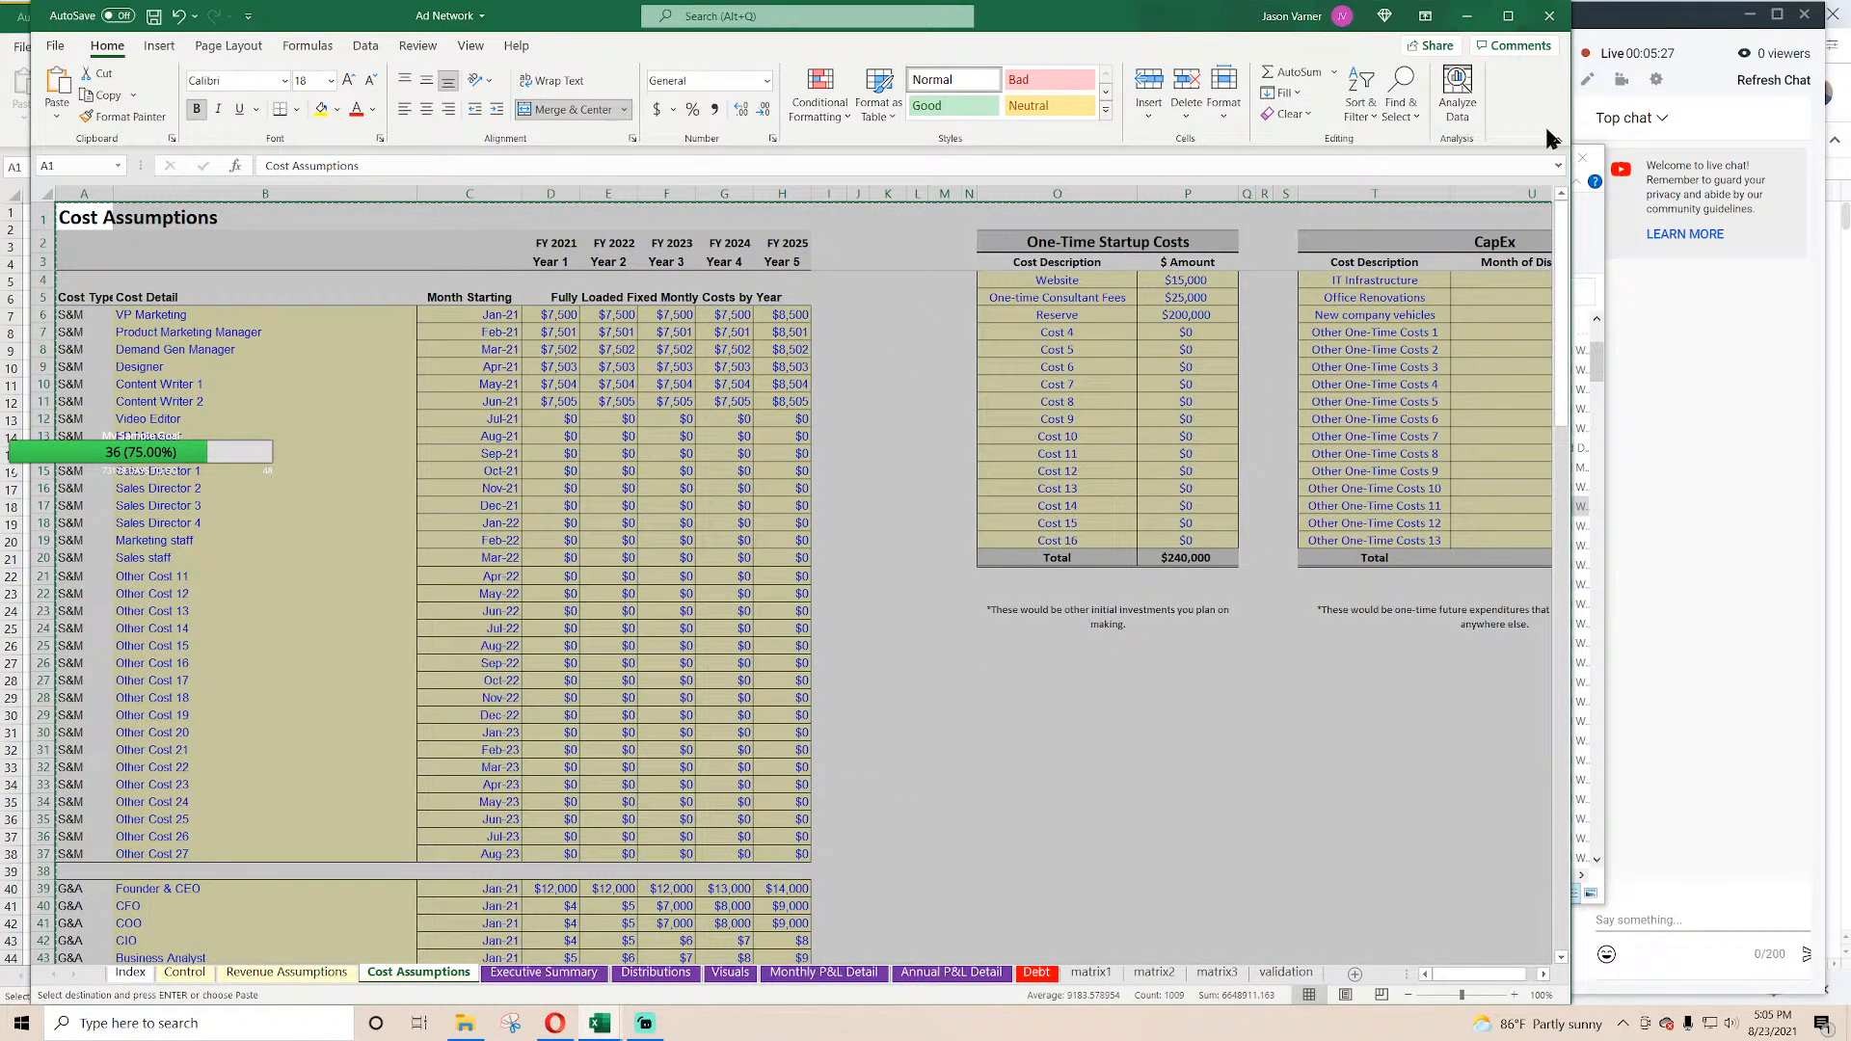
# Step: Switch back to the Bike Shop workbook and paste the copied cost layout into its Cost Assumptions sheet at cell A1
pyautogui.click(1468, 17)
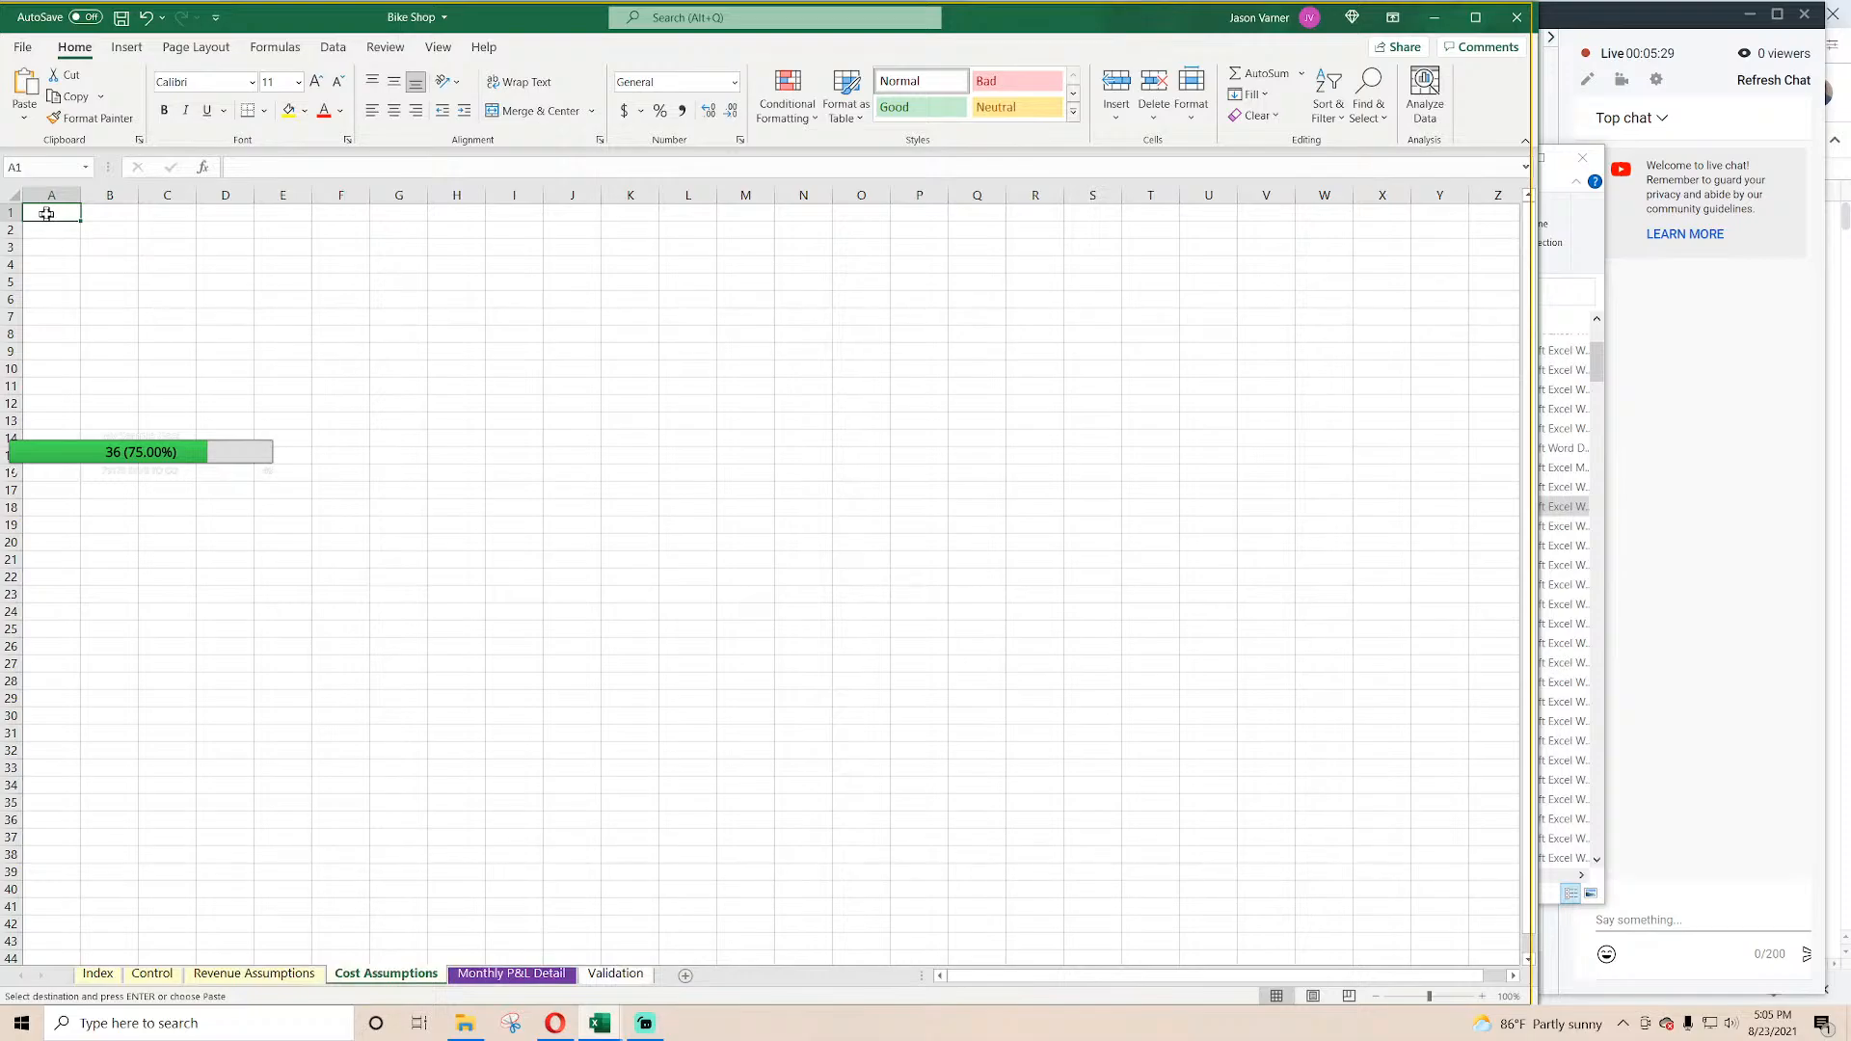
pyautogui.rightClick(50, 214)
pyautogui.click(89, 306)
pyautogui.click(289, 421)
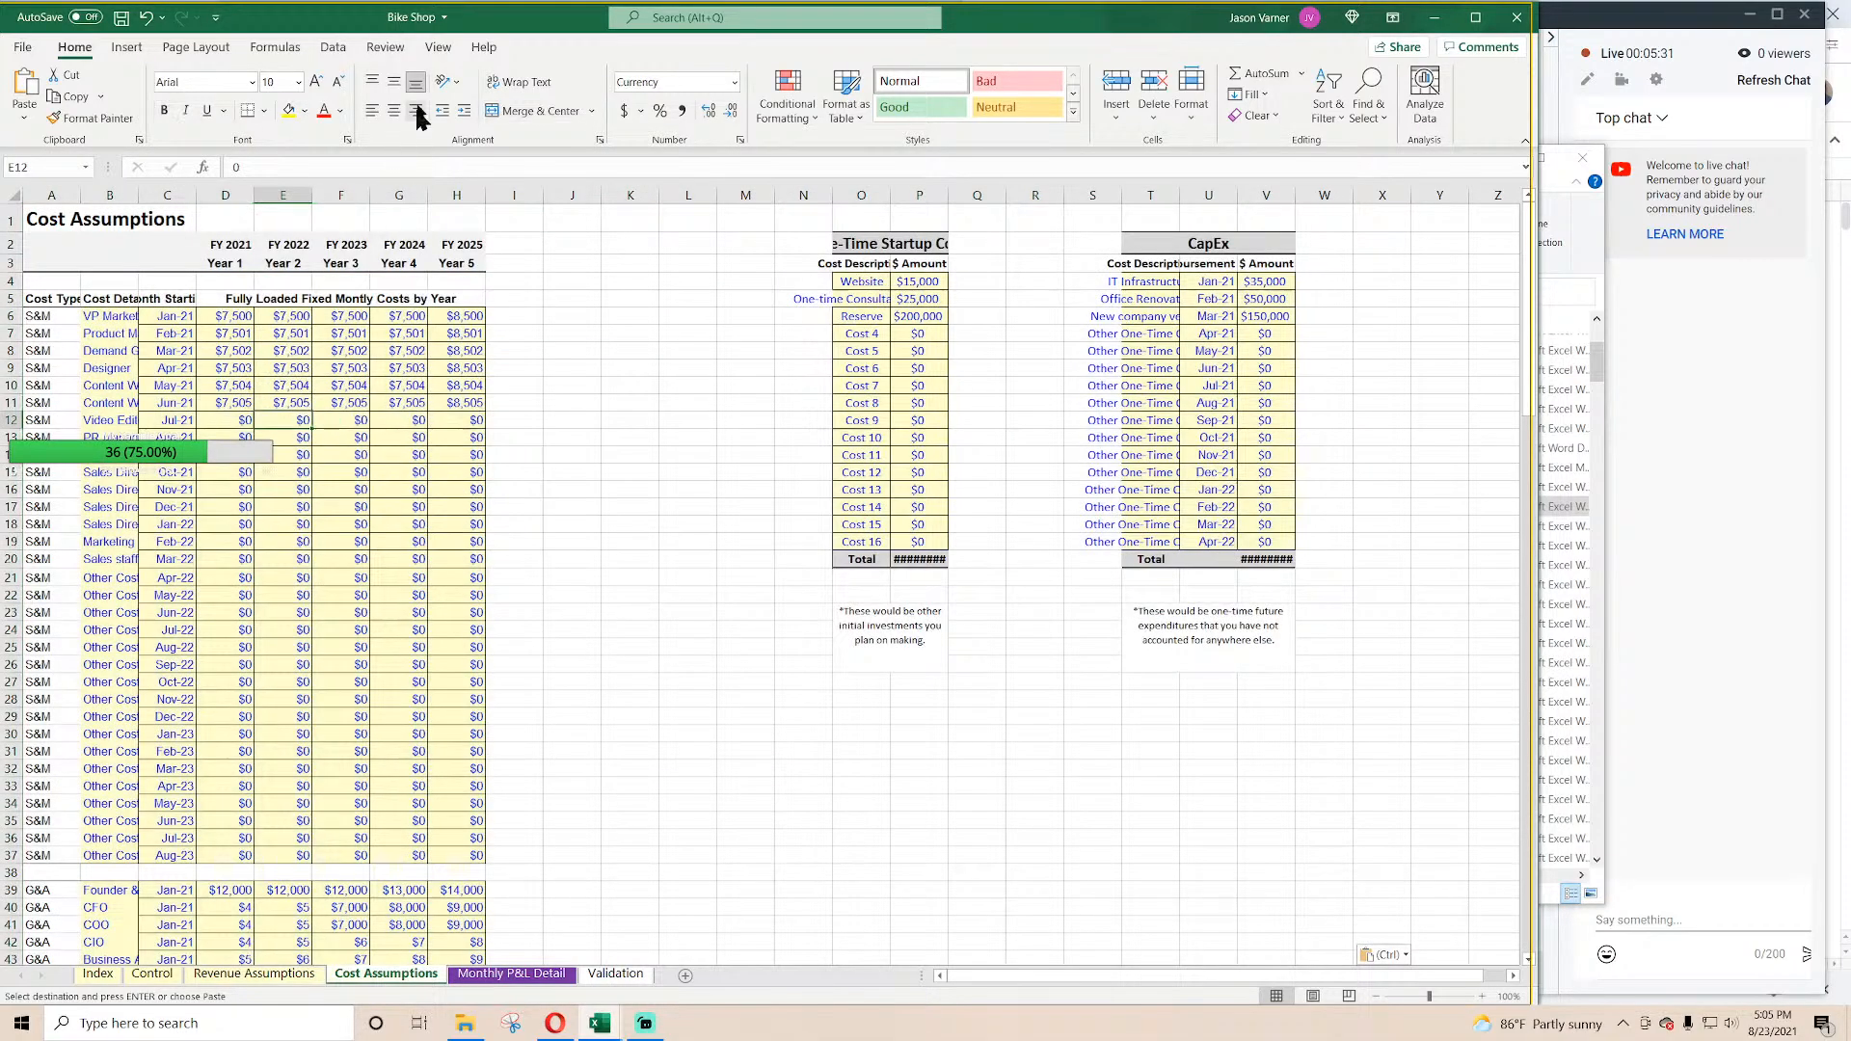
# Step: Hide the gridlines on the Cost Assumptions sheet and fit column B to the width of its cost names
pyautogui.click(439, 48)
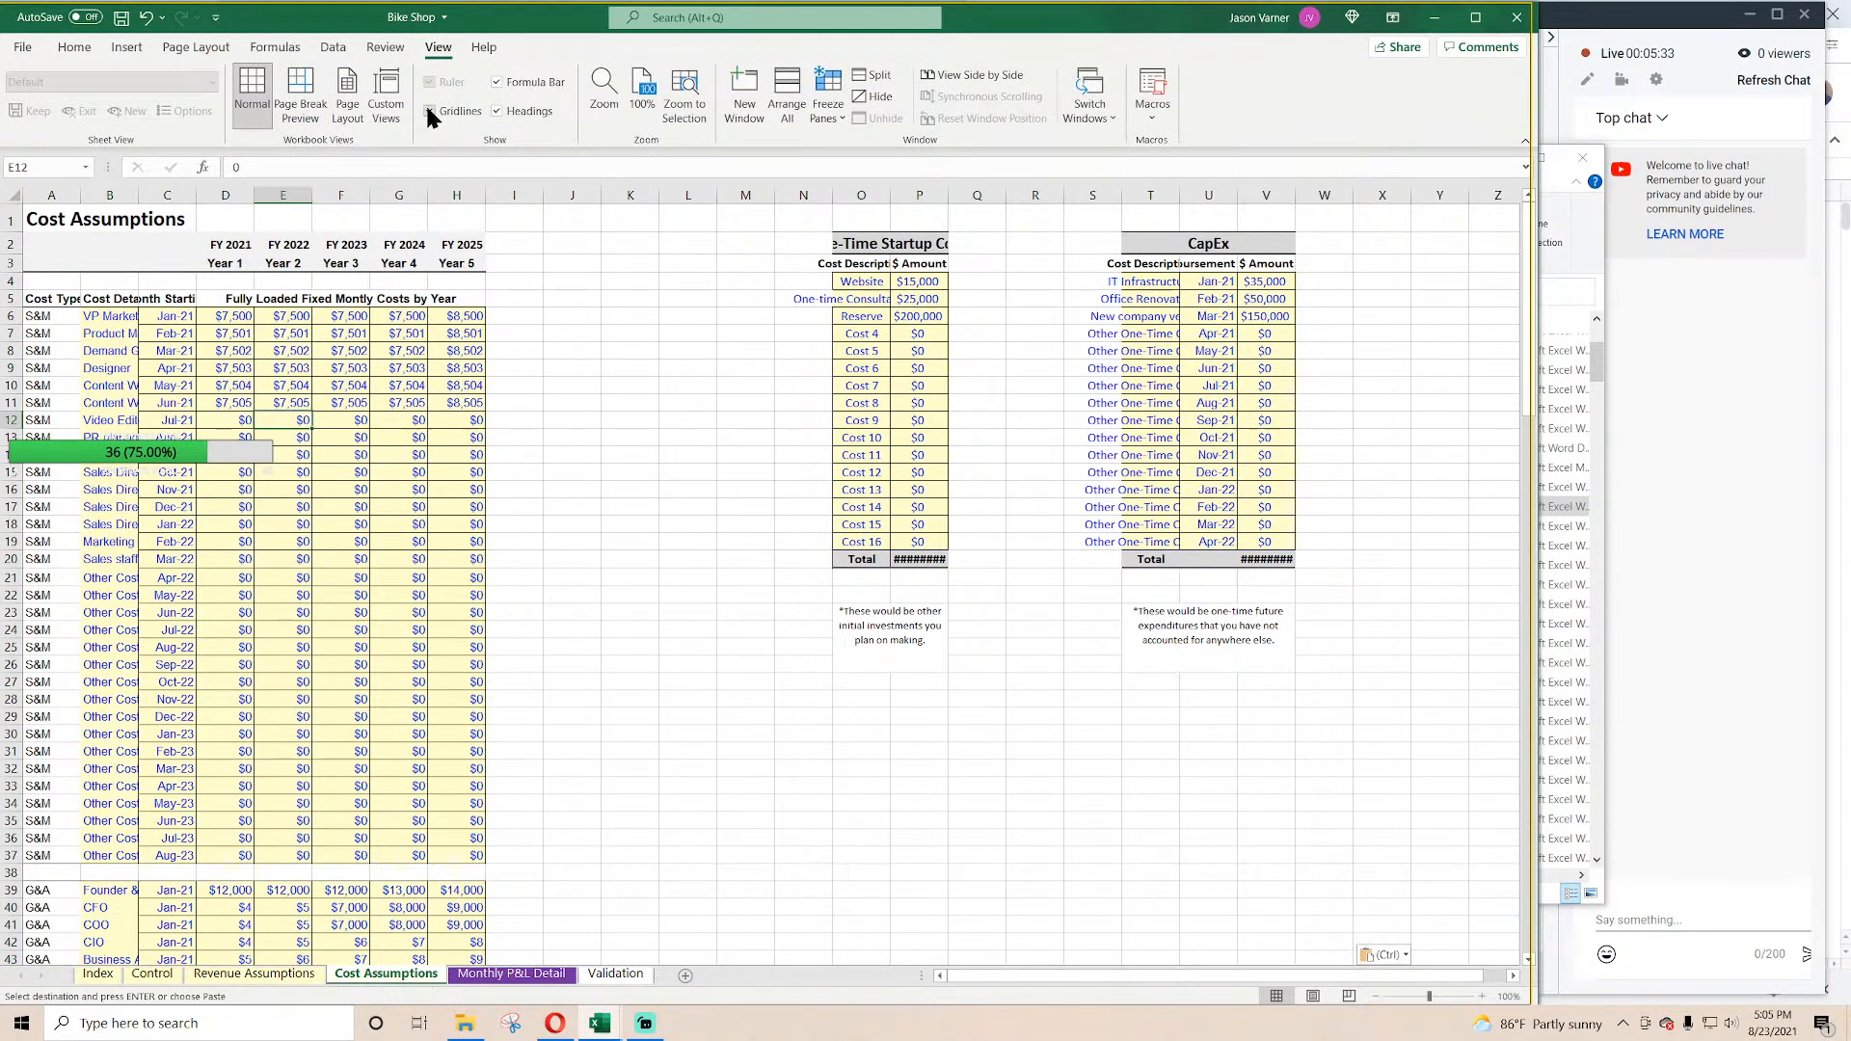
pyautogui.click(430, 111)
pyautogui.click(648, 442)
pyautogui.doubleClick(135, 195)
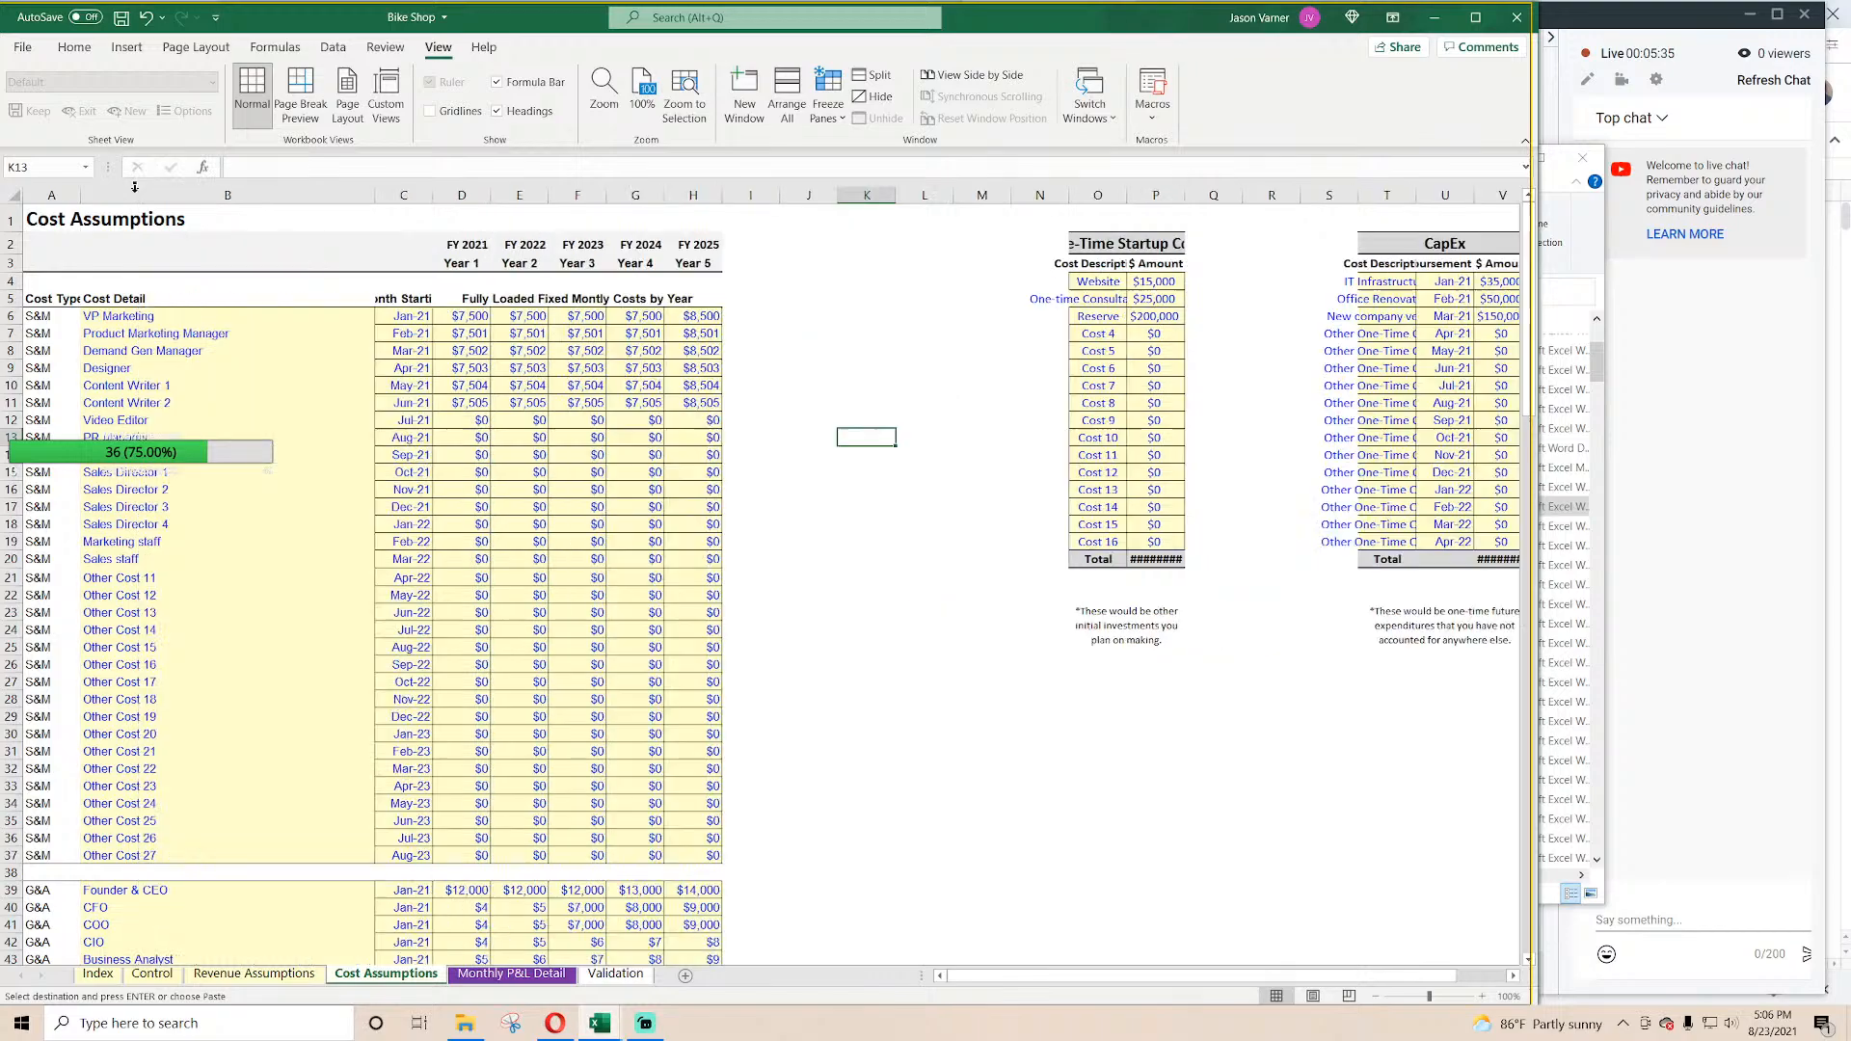
pyautogui.click(498, 475)
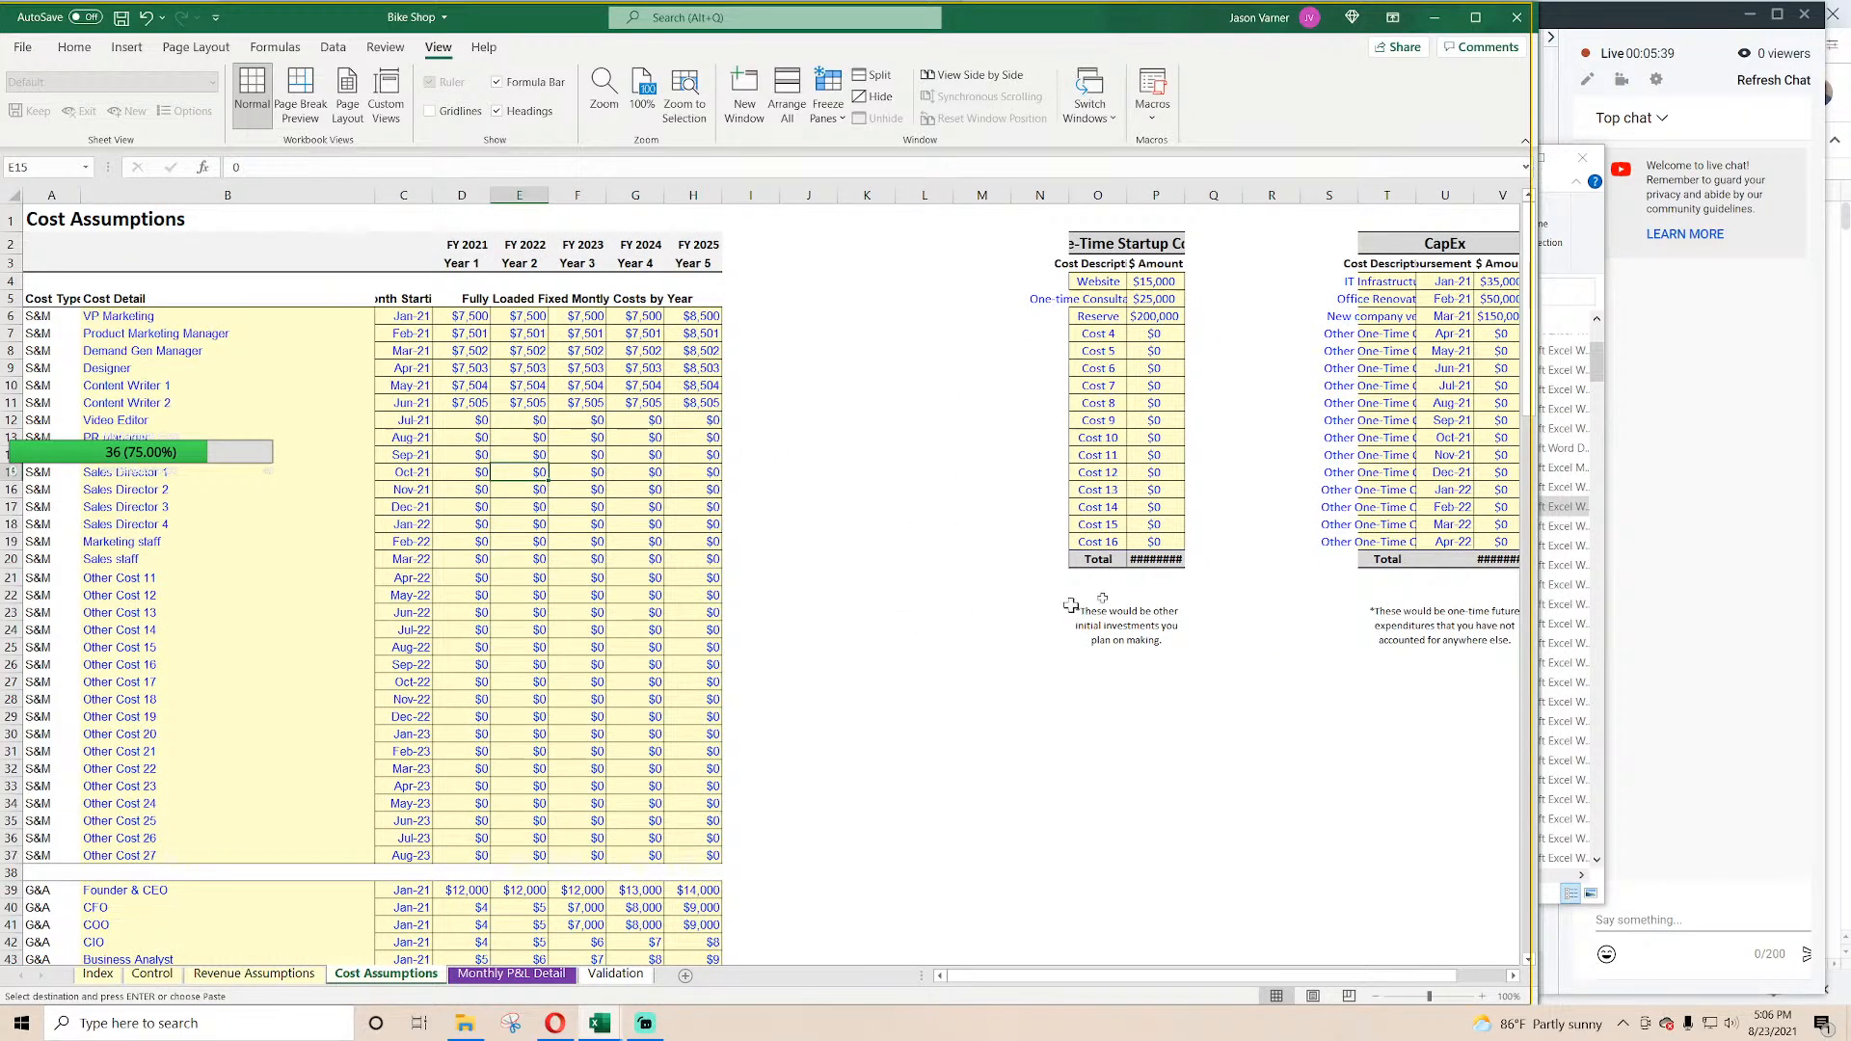
# Step: Close the models folder and the Ad Network workbook without keeping the clipboard contents, and widen the Bike Shop window
pyautogui.click(1584, 161)
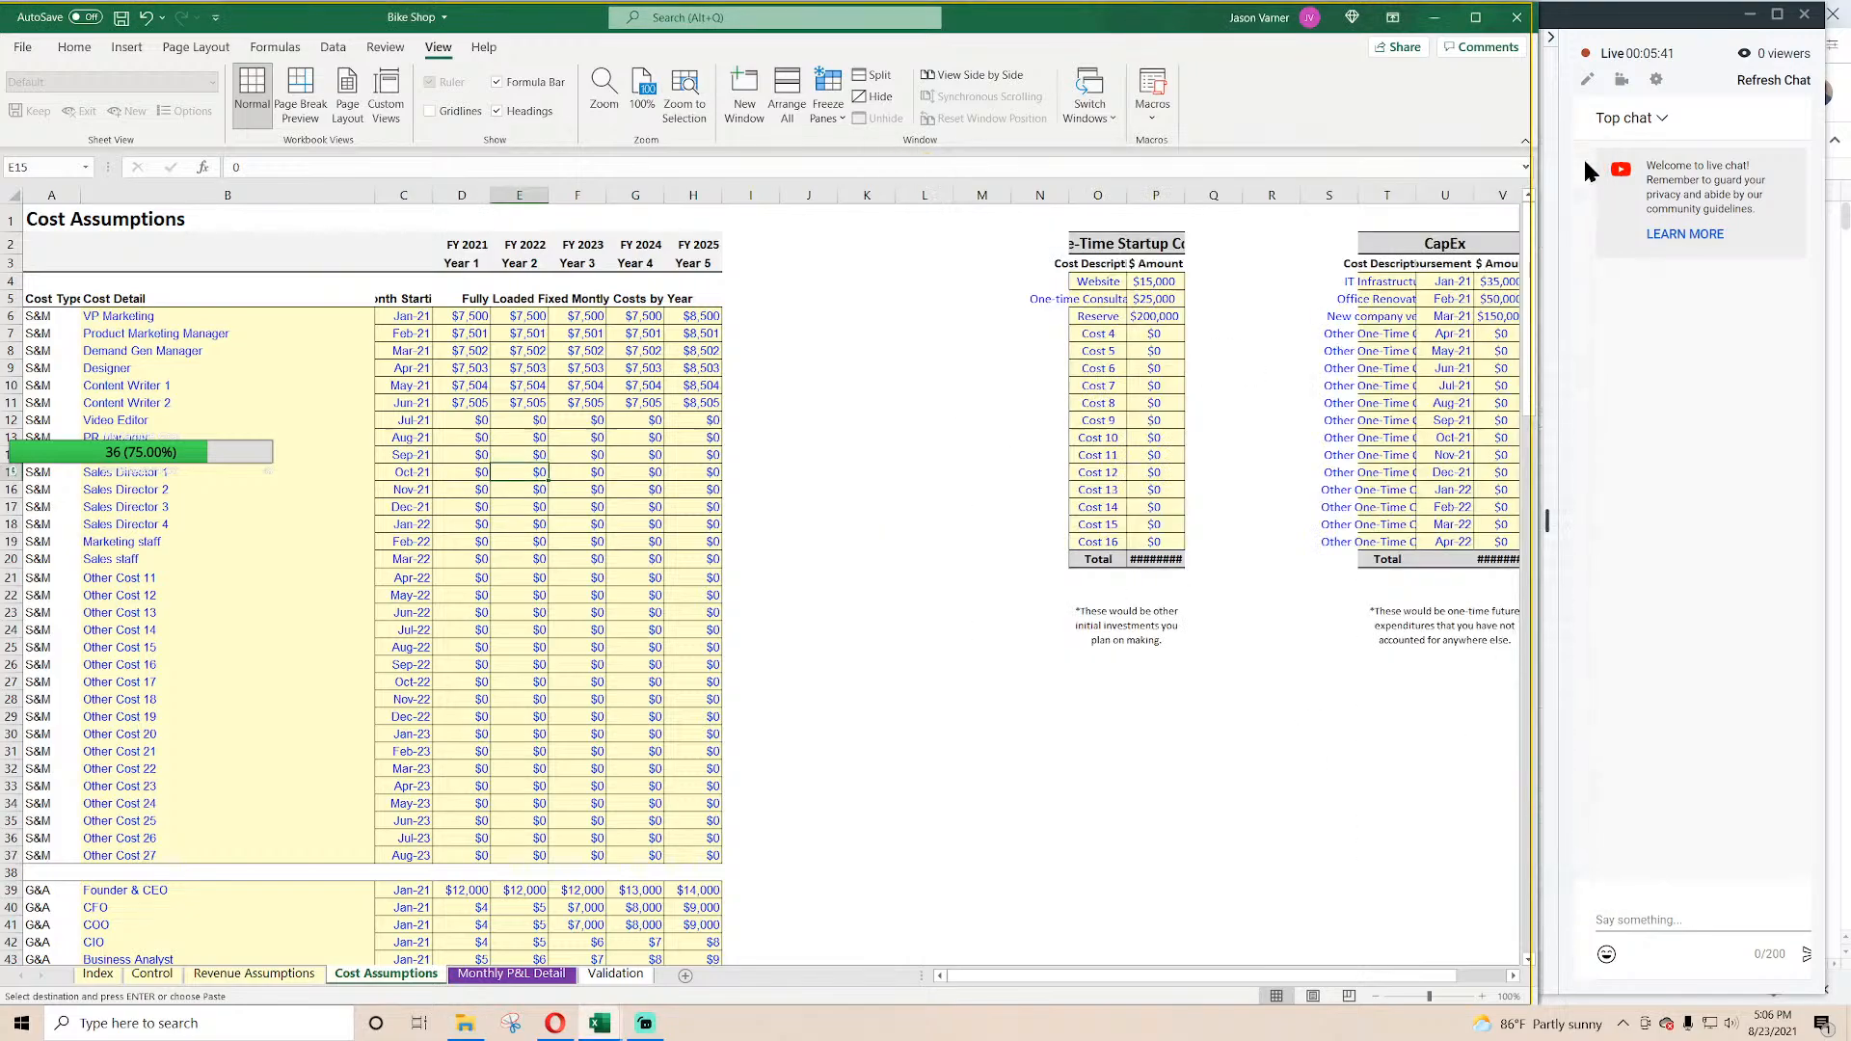
pyautogui.moveTo(614, 1029)
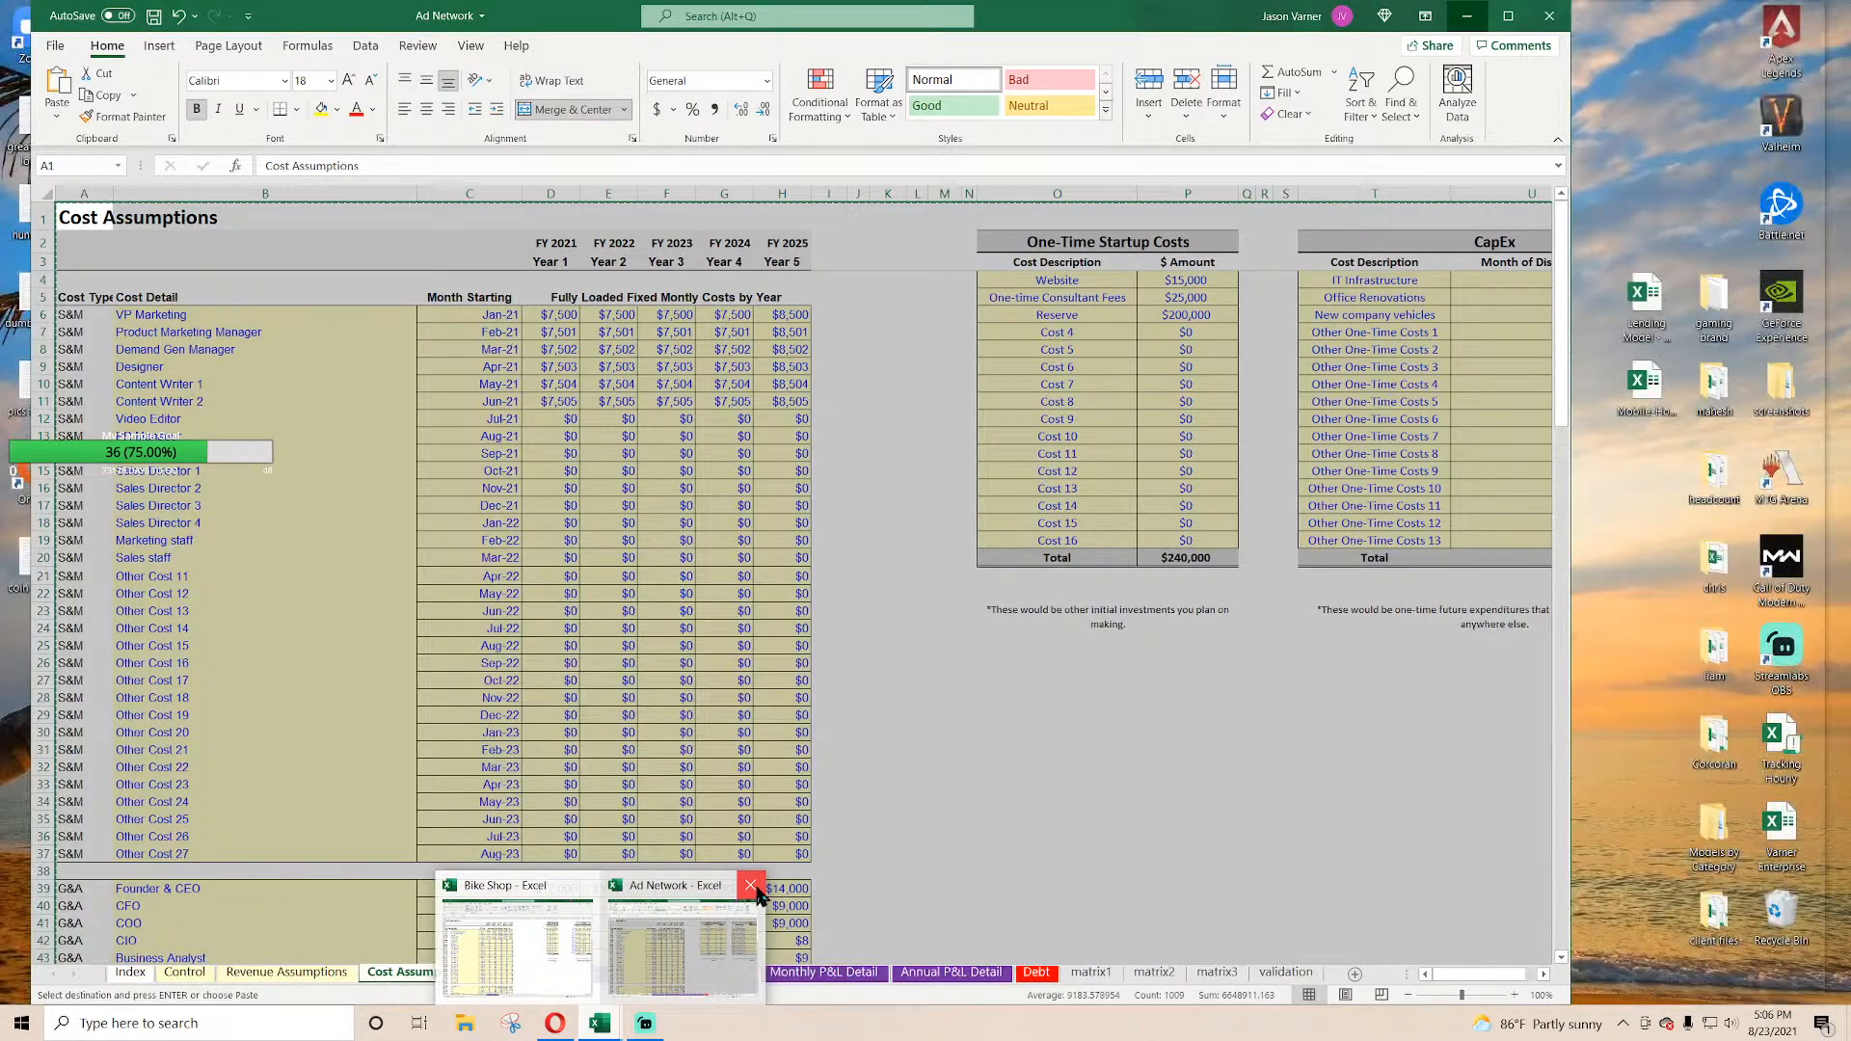
pyautogui.click(757, 894)
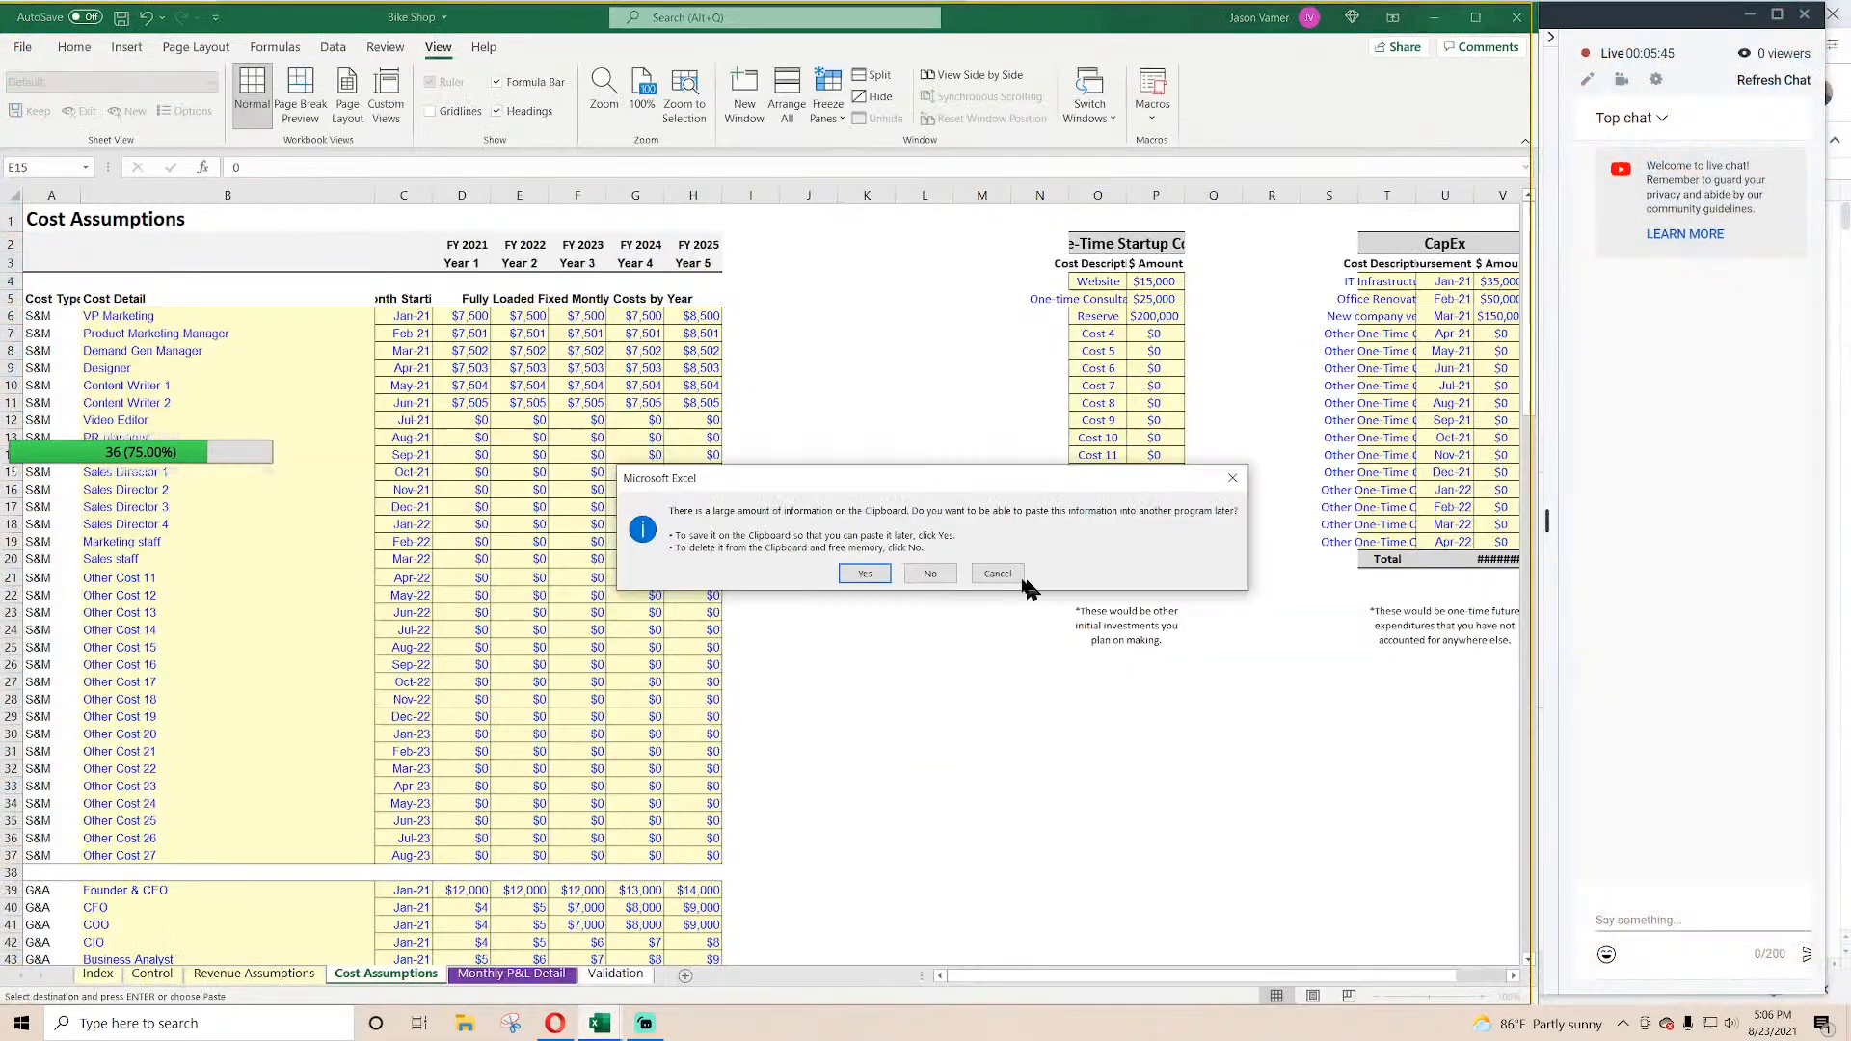
pyautogui.click(926, 581)
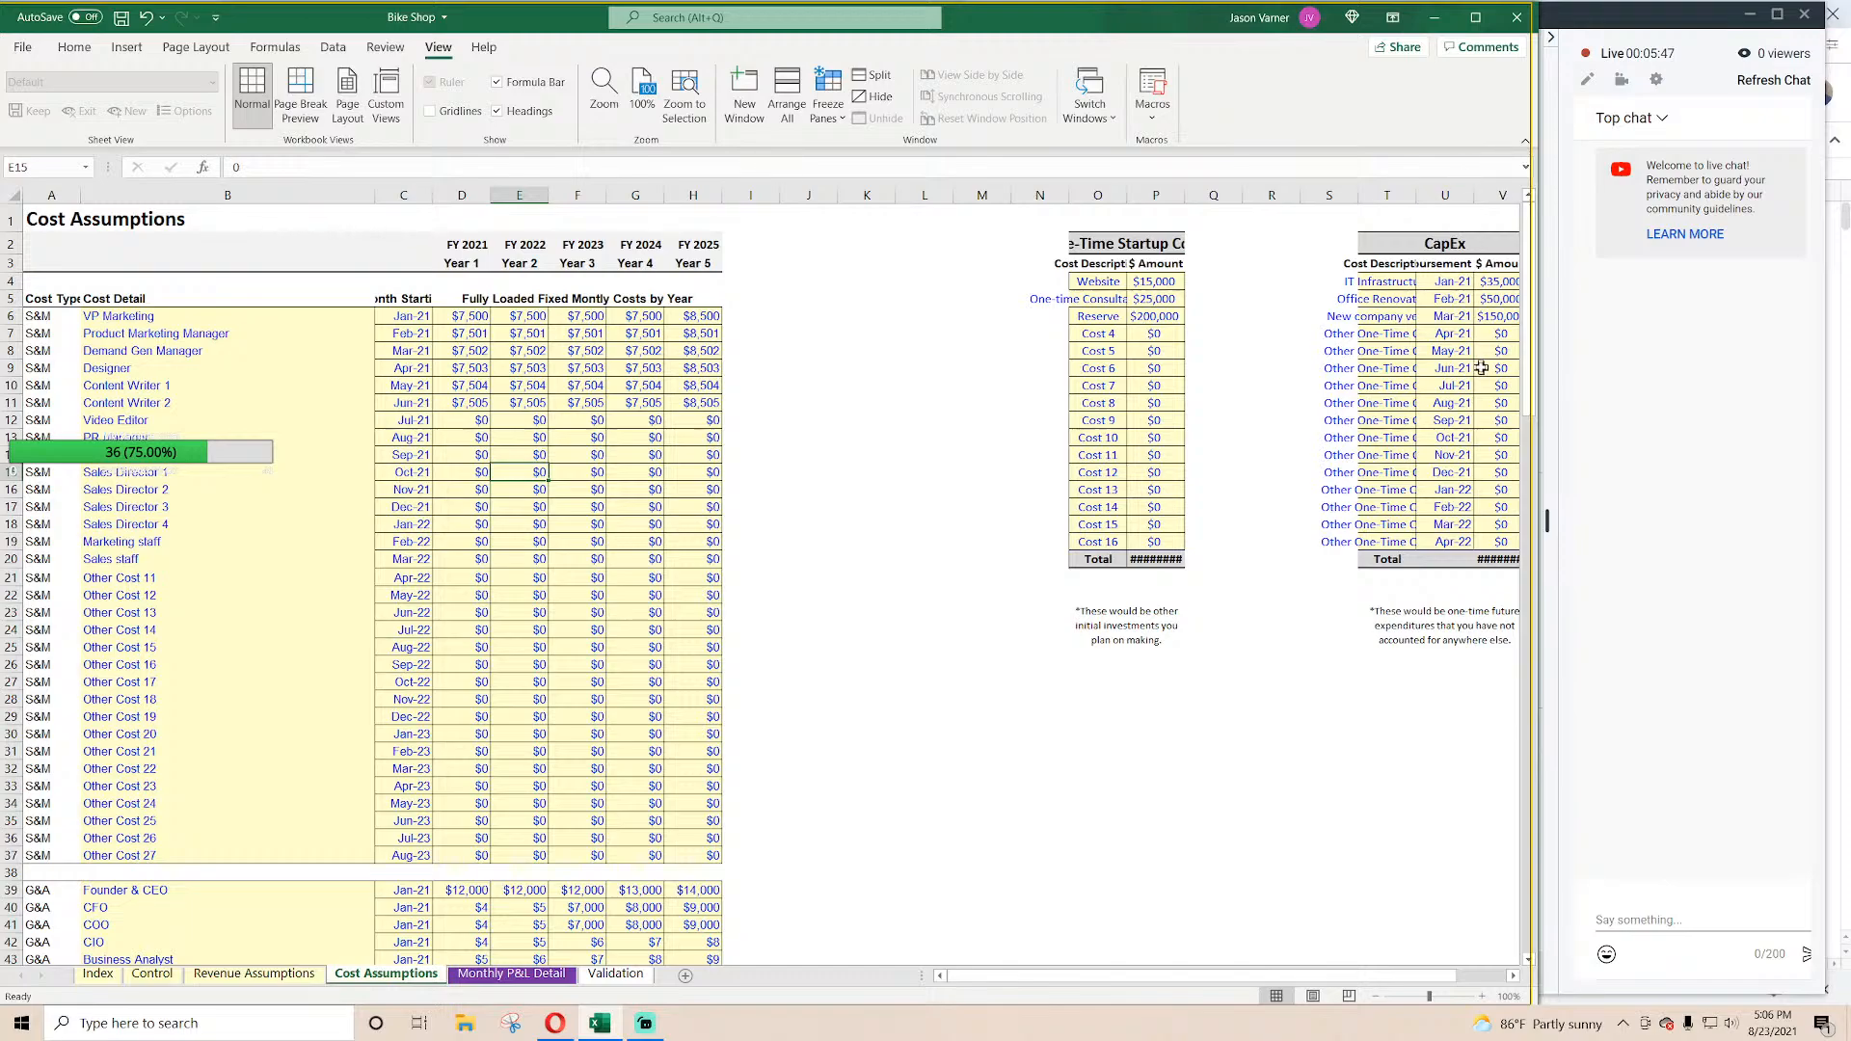
pyautogui.moveTo(1537, 592); pyautogui.dragTo(1582, 591)
pyautogui.click(982, 699)
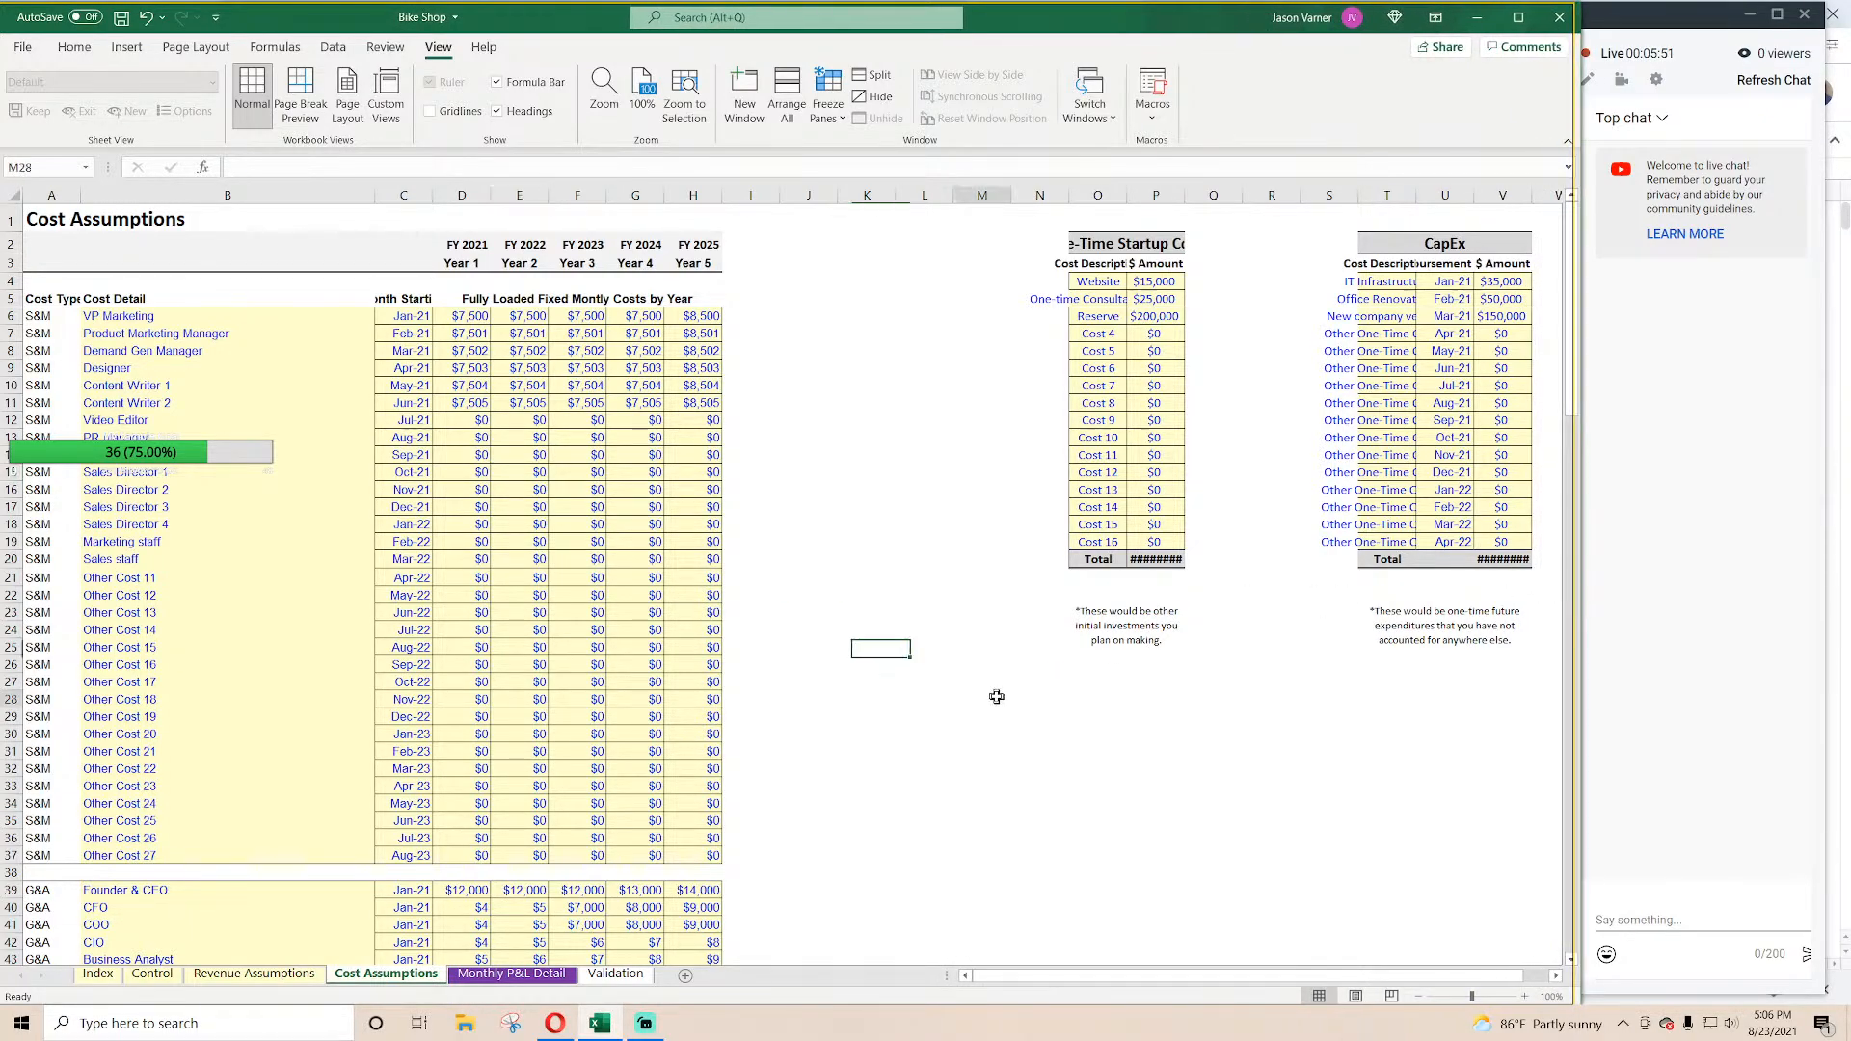
# Step: Widen column C to fit the Month Starting heading and restrict C6 to a list sourced from Validation cells A1:A60
pyautogui.click(409, 317)
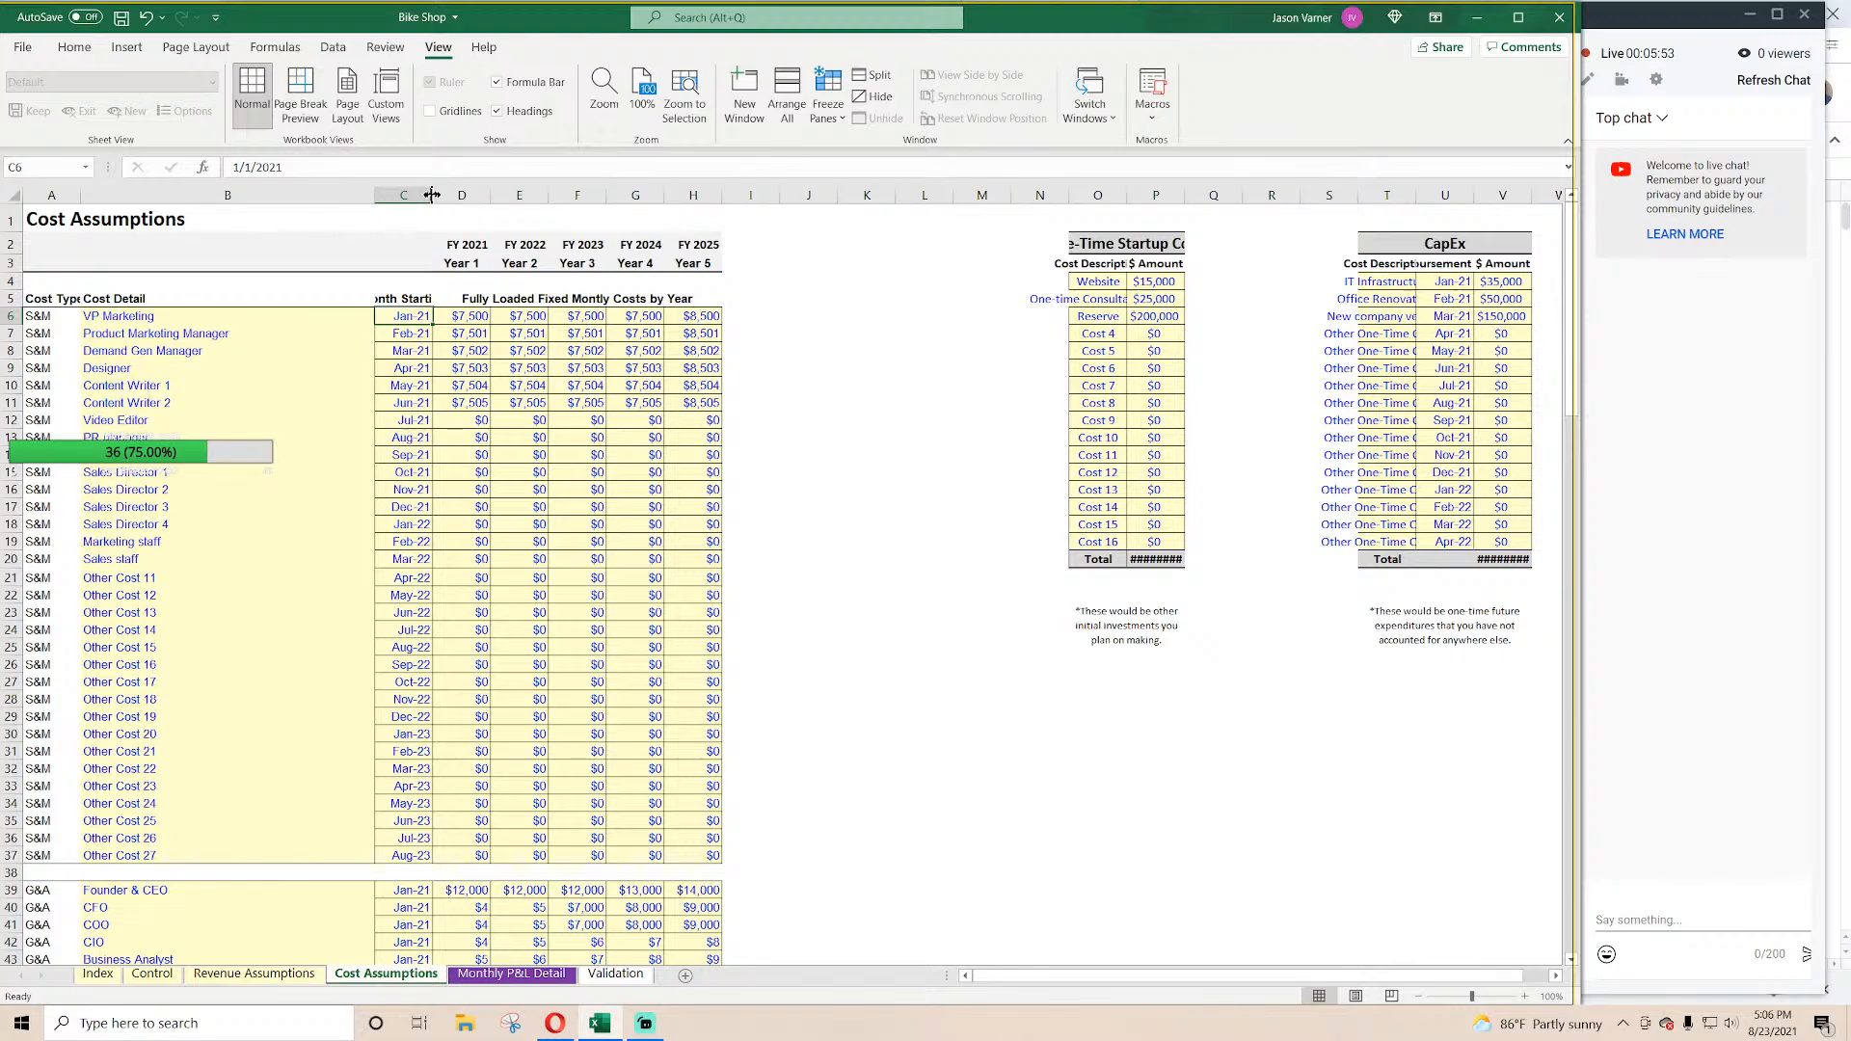
pyautogui.moveTo(432, 194); pyautogui.dragTo(465, 193)
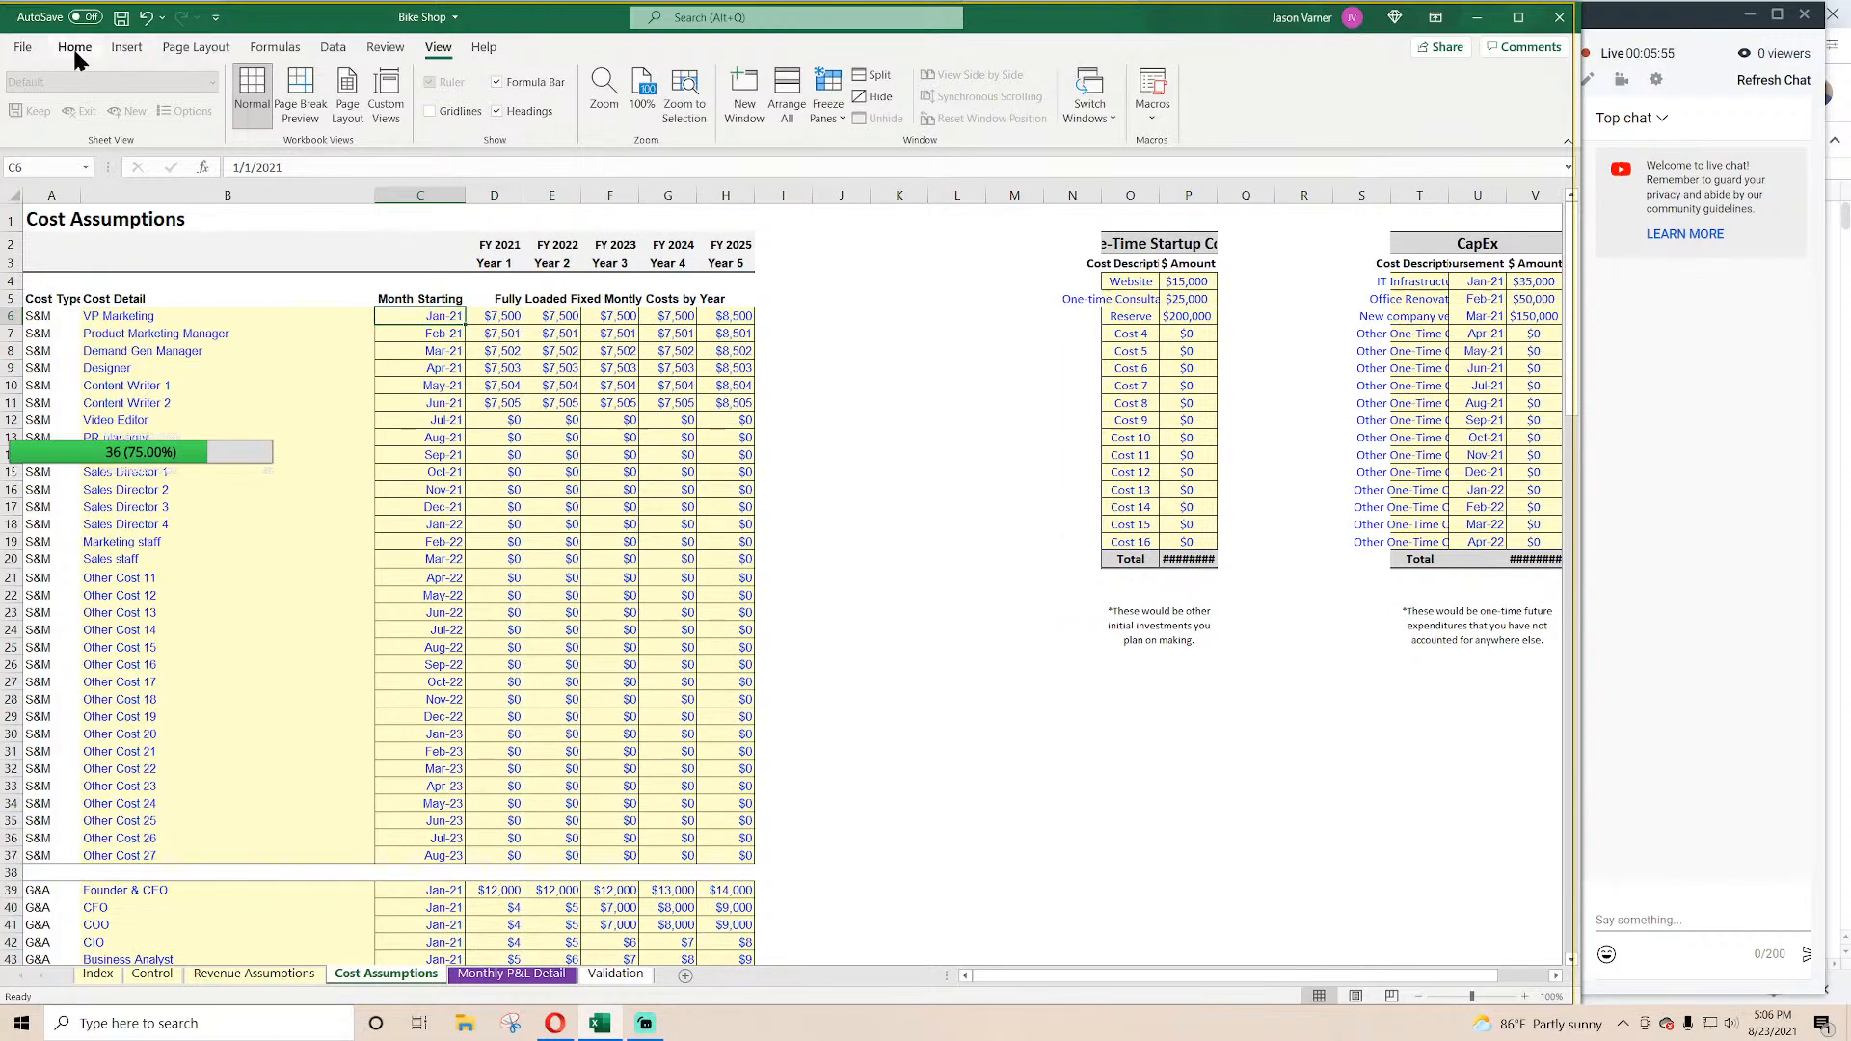
pyautogui.click(333, 48)
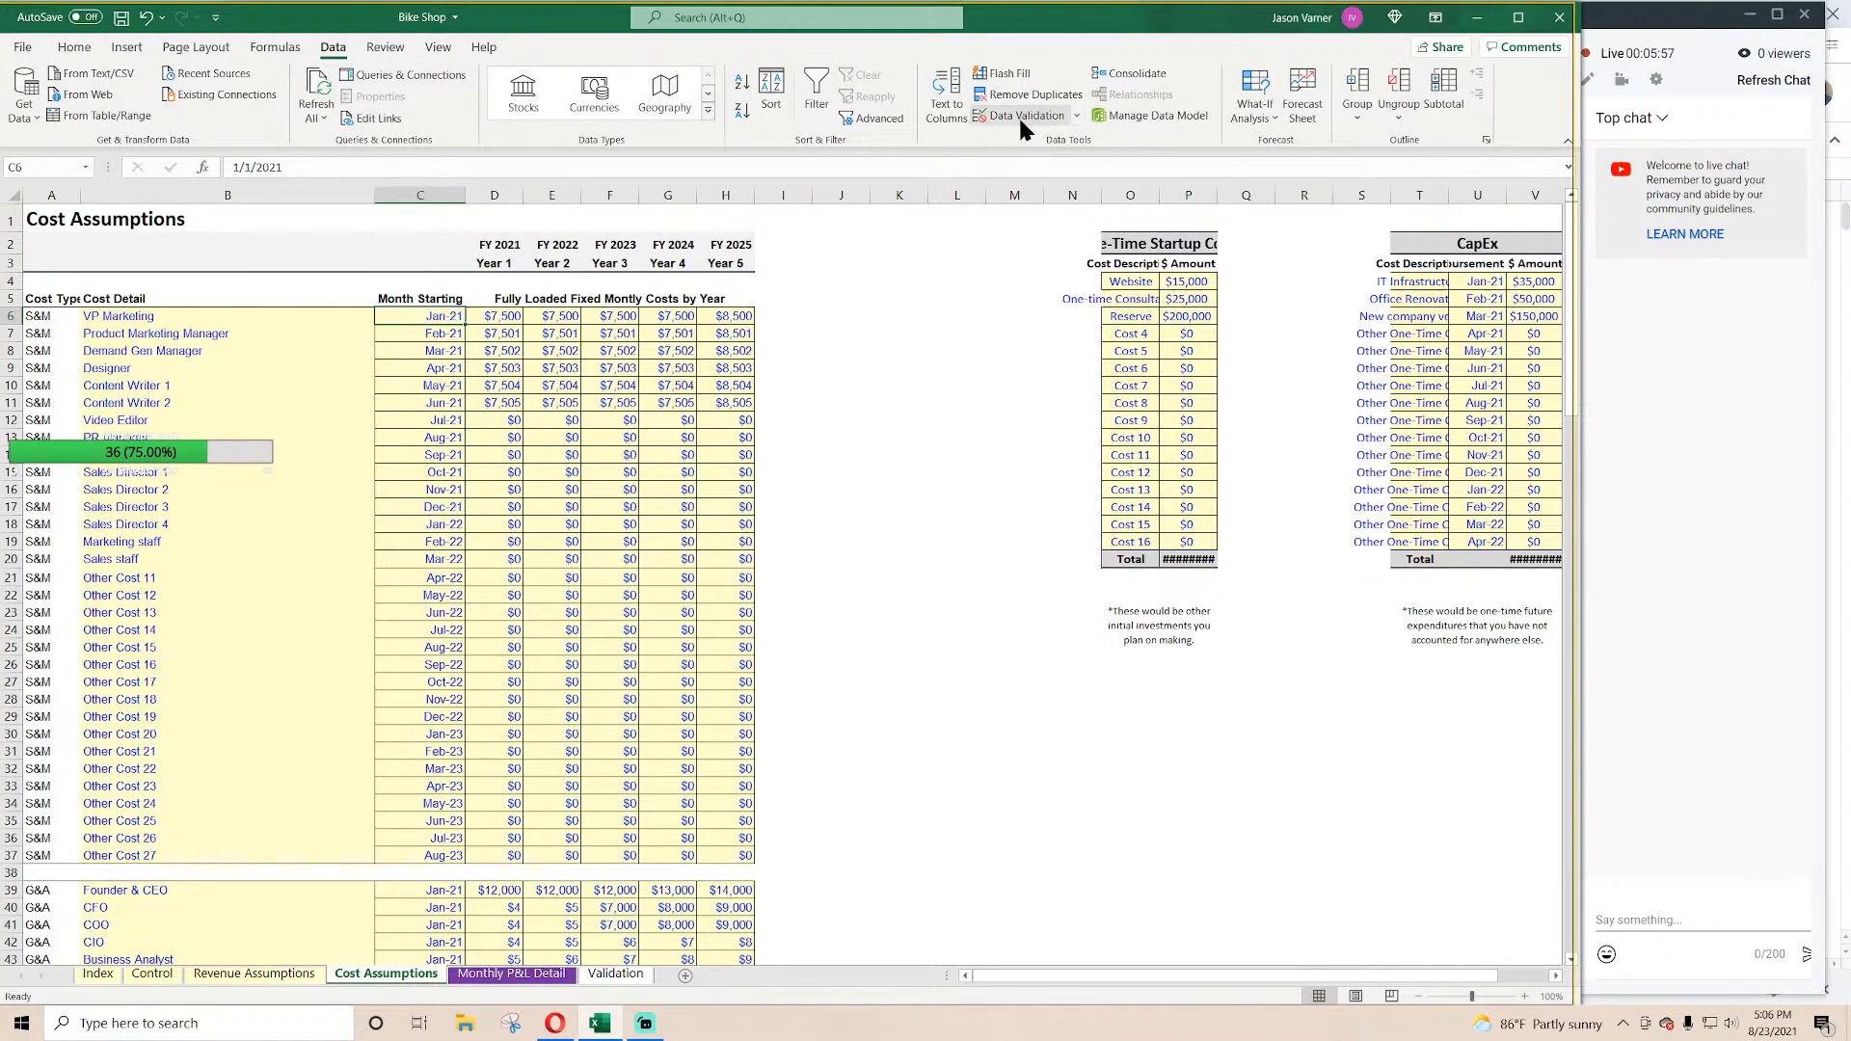
pyautogui.click(1020, 115)
pyautogui.click(786, 628)
pyautogui.click(772, 682)
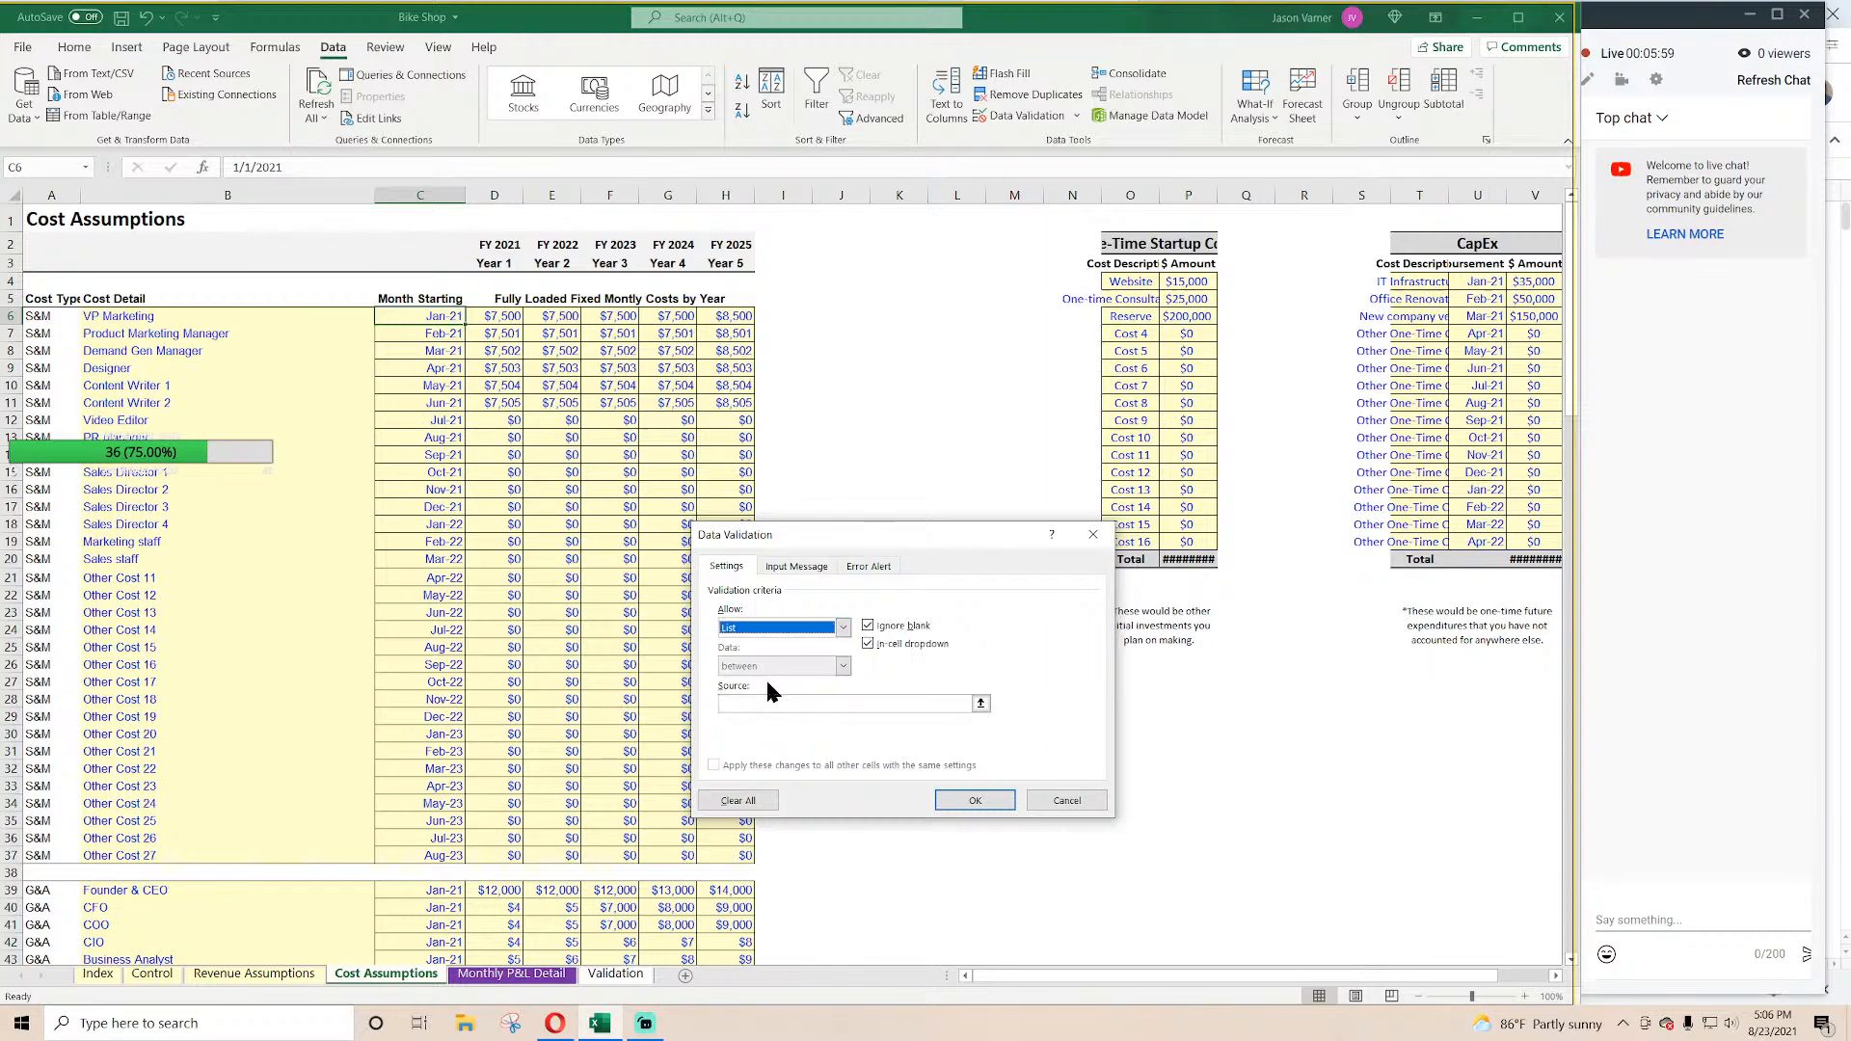
pyautogui.click(979, 696)
pyautogui.click(614, 973)
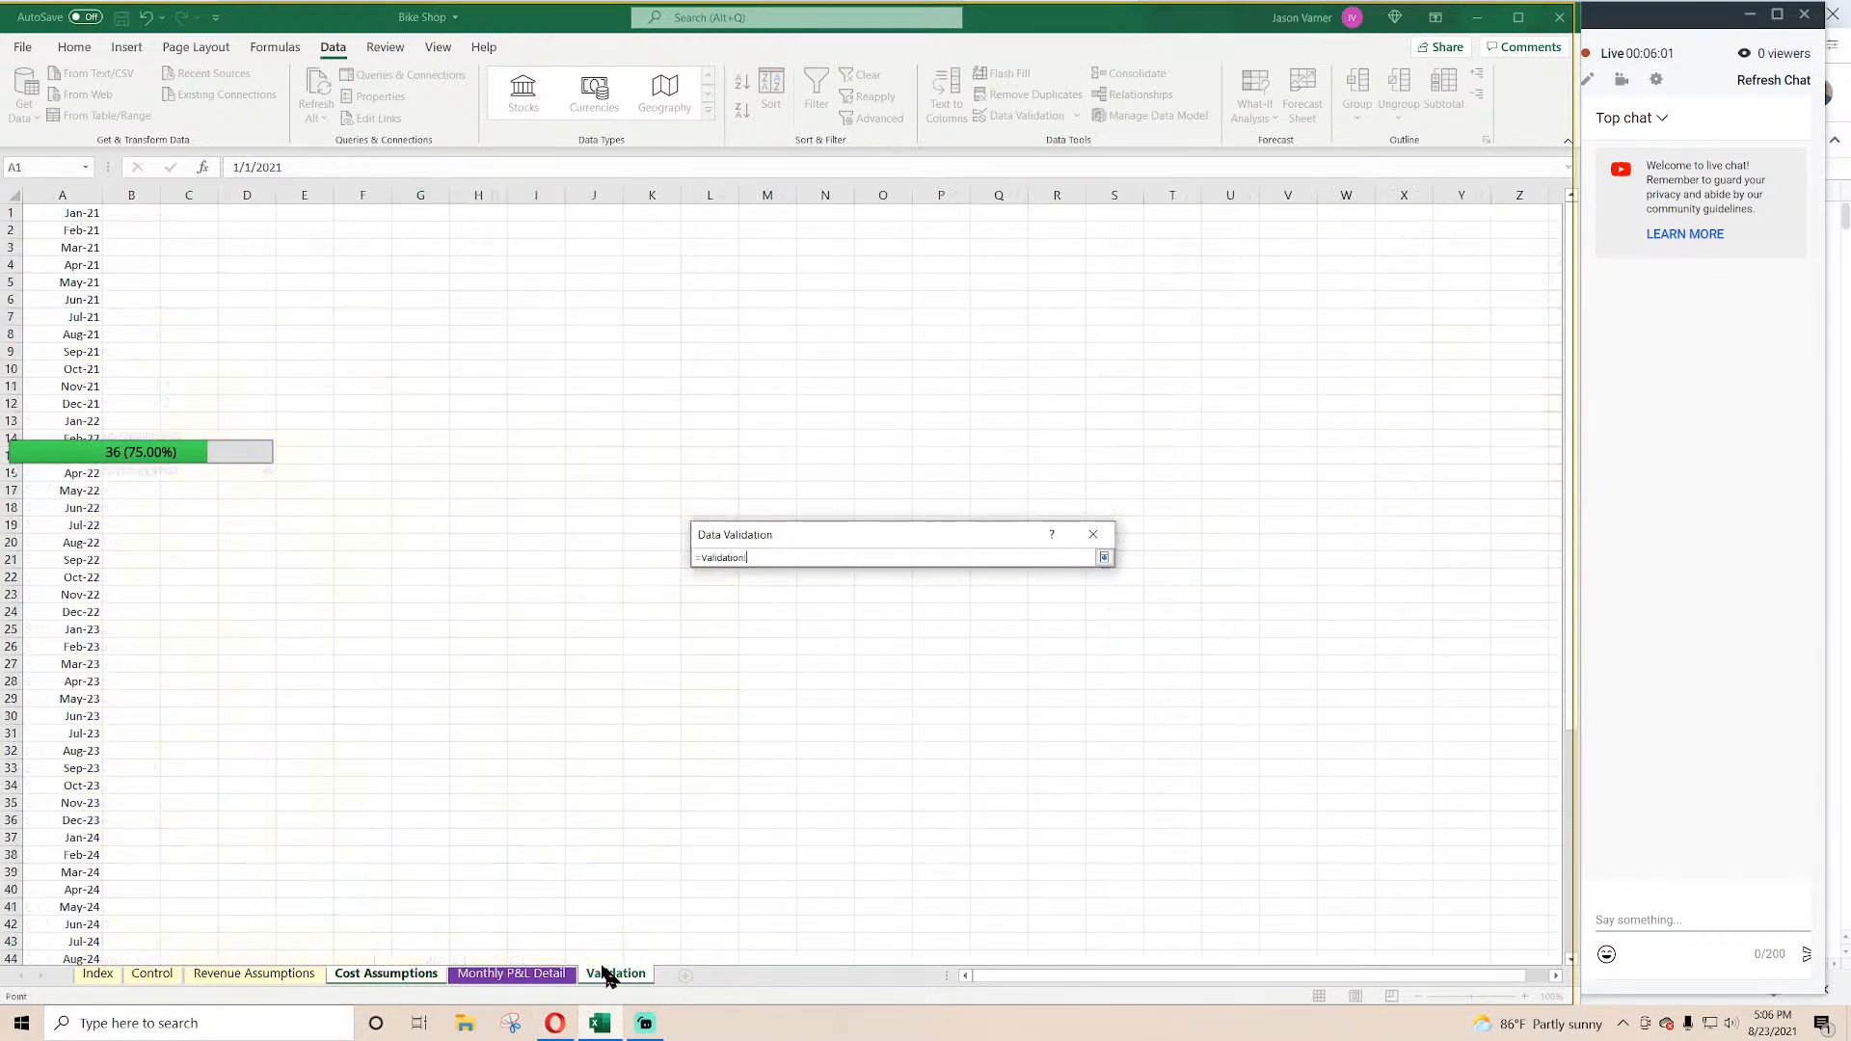
pyautogui.moveTo(63, 213); pyautogui.dragTo(70, 929)
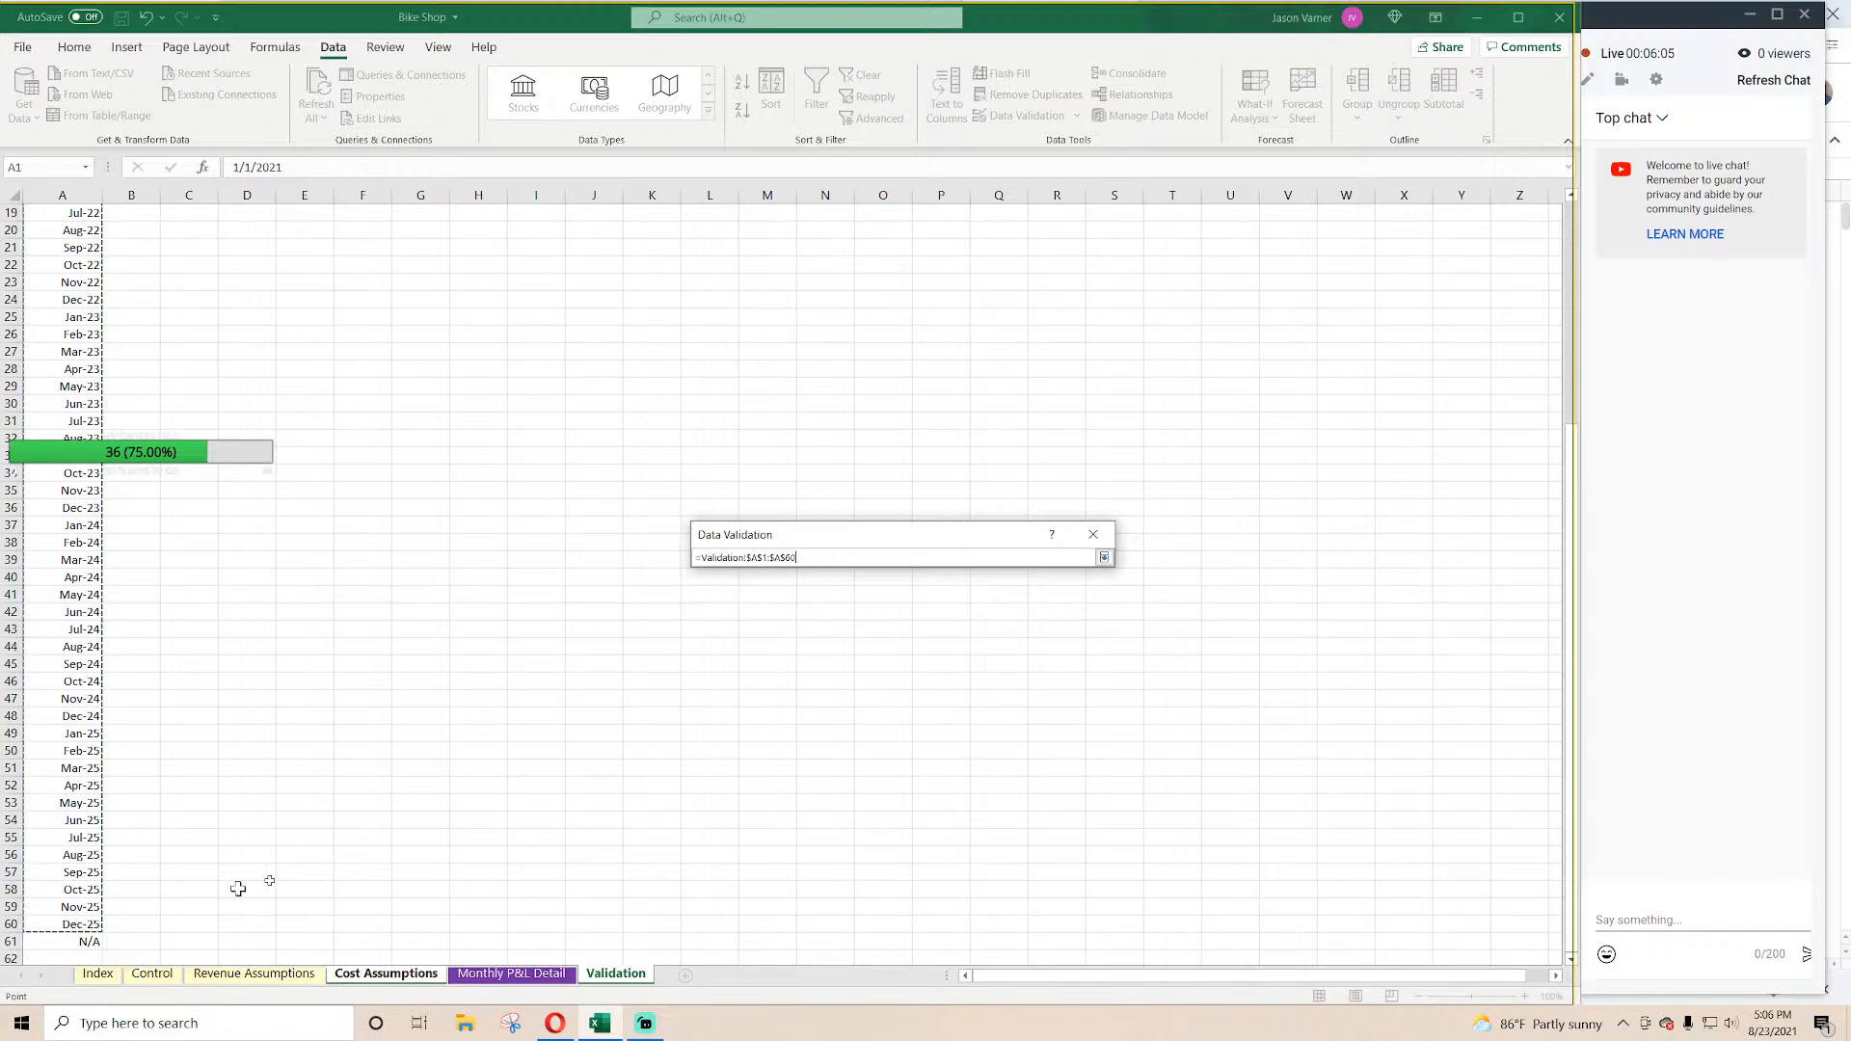
pyautogui.click(1104, 560)
pyautogui.click(974, 805)
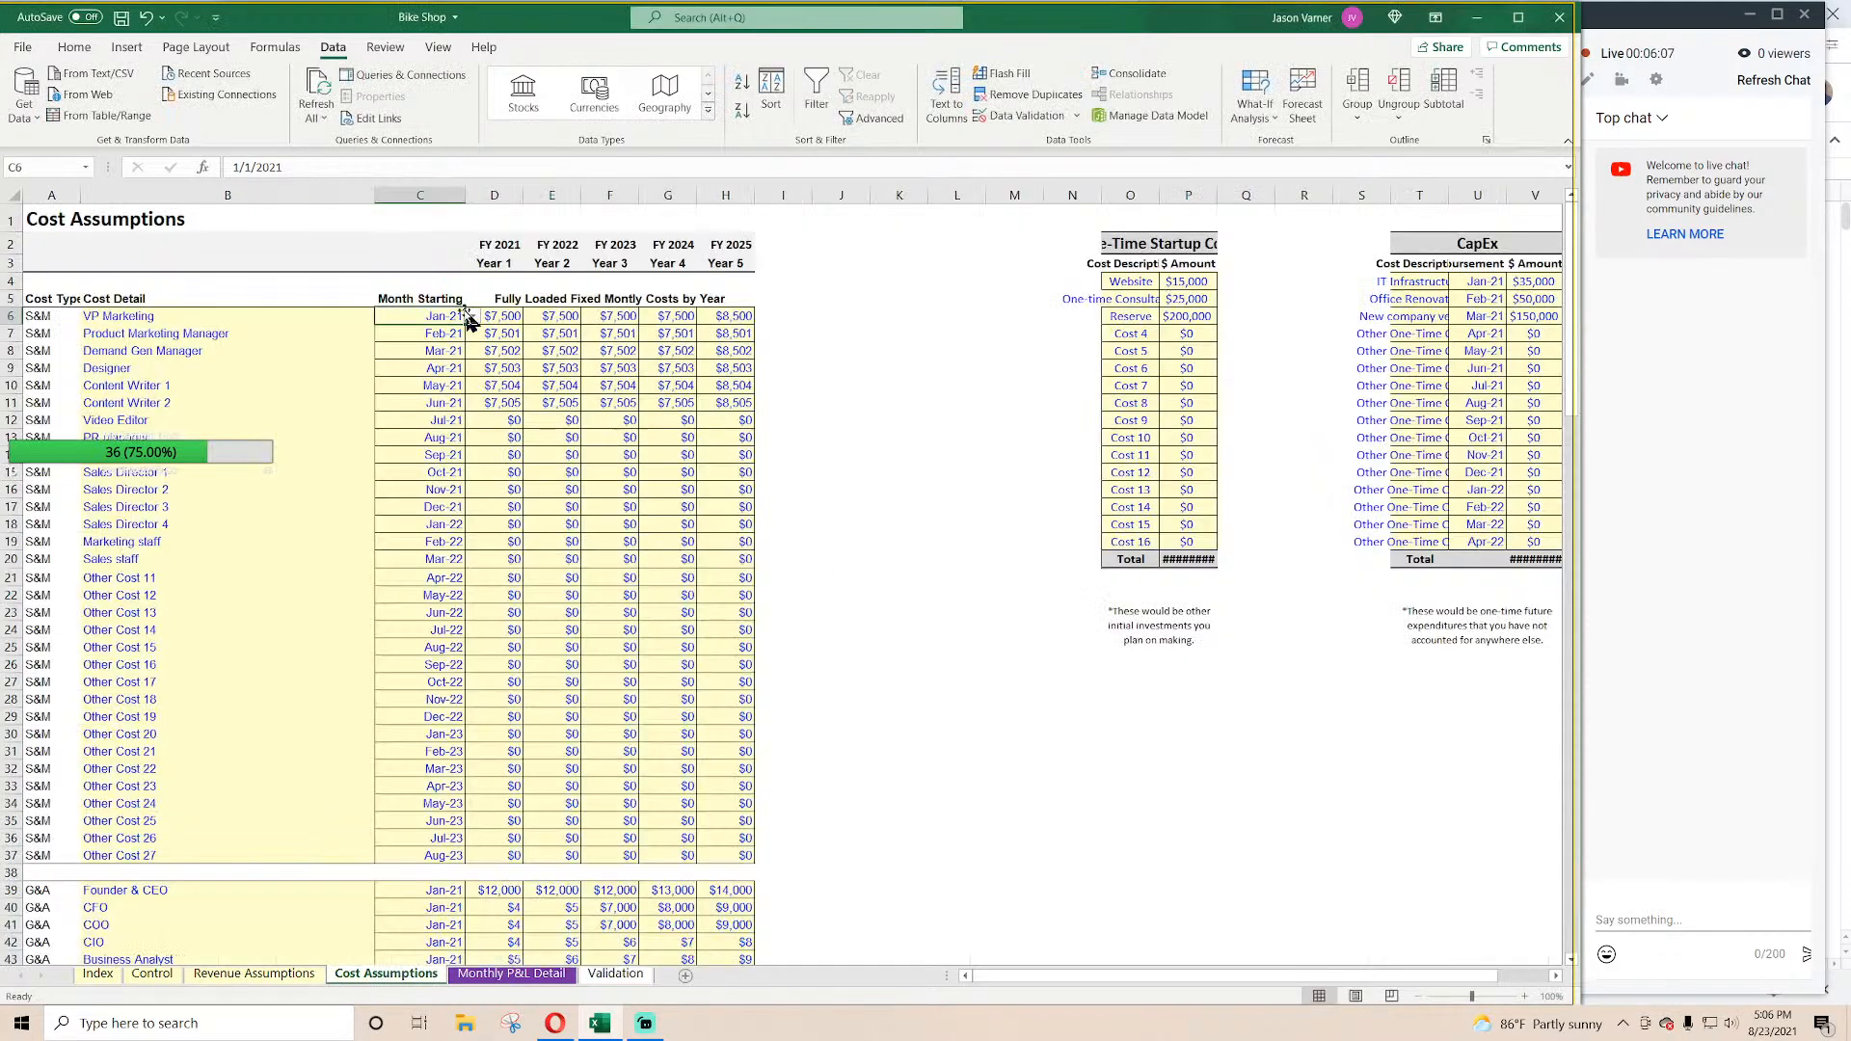
# Step: Extend the month drop-down to C7 with Feb-21 and fill the monthly series down the S&M rows to C37
pyautogui.moveTo(466, 322); pyautogui.dragTo(454, 855)
pyautogui.click(455, 336)
pyautogui.click(472, 335)
pyautogui.click(450, 362)
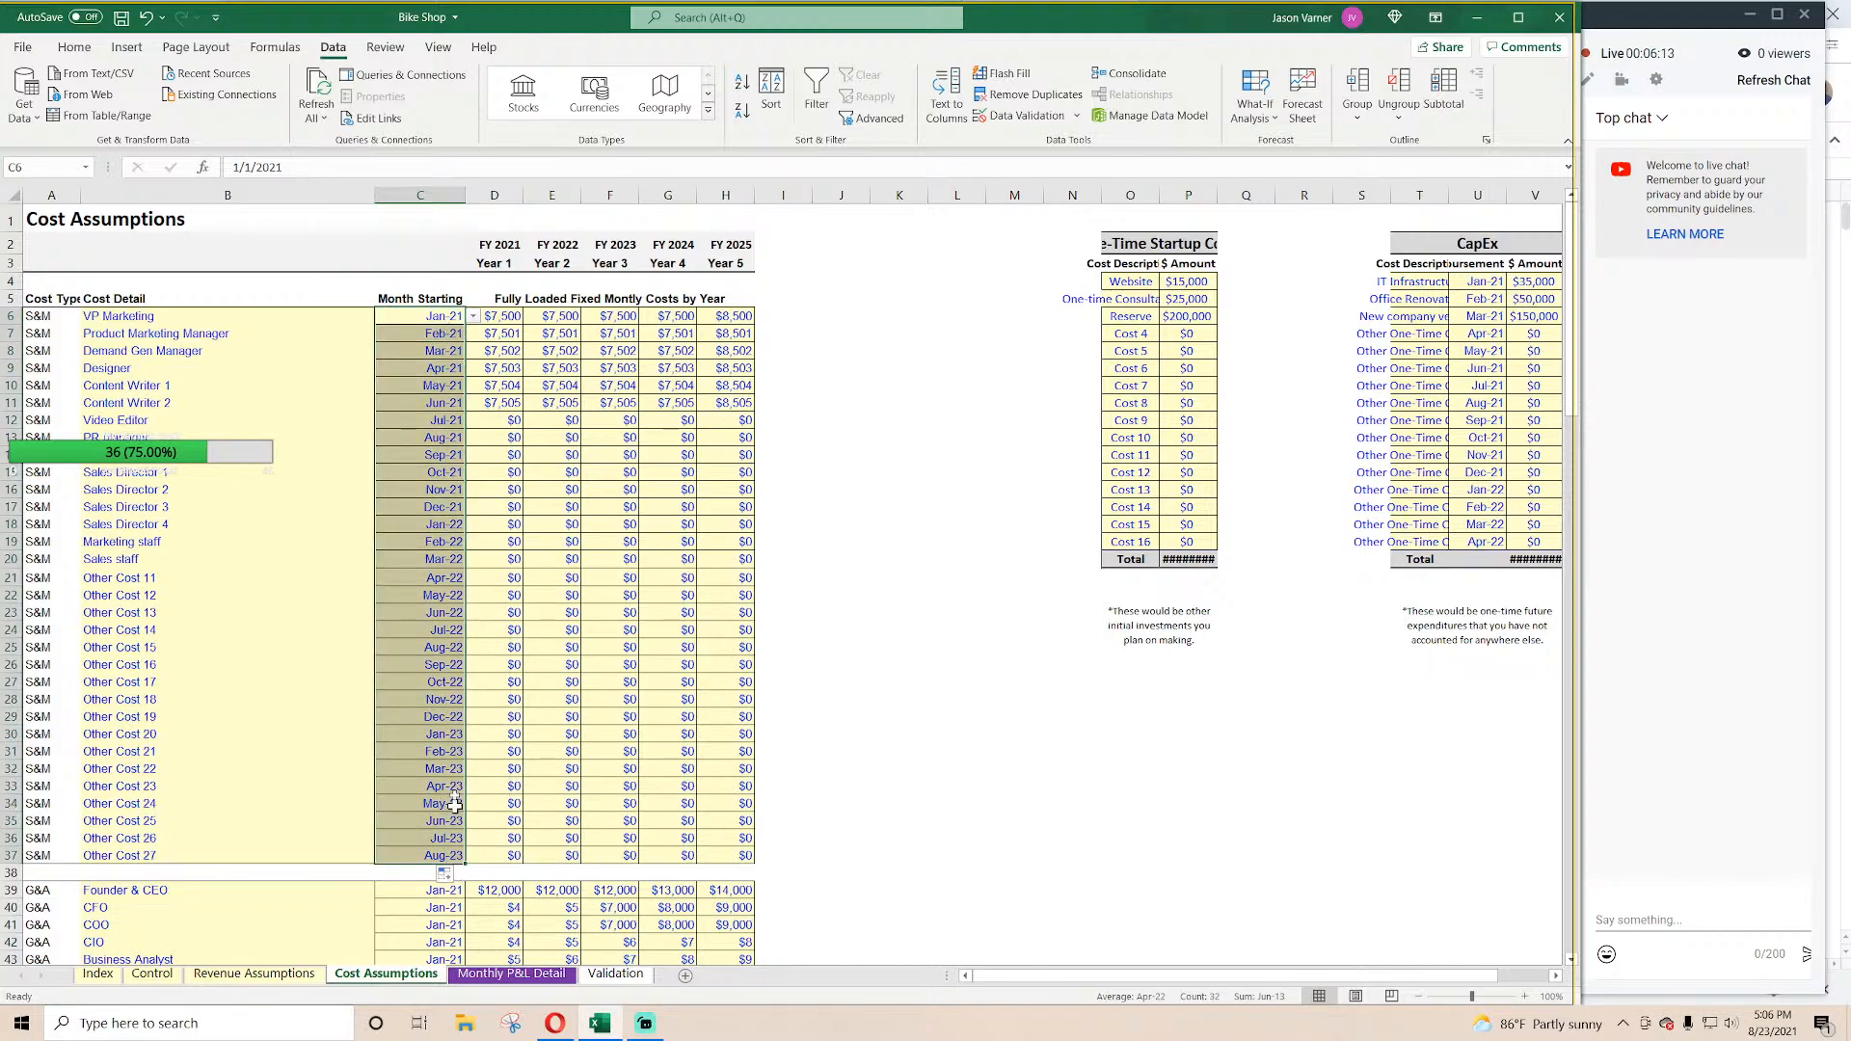
pyautogui.rightClick(422, 351)
pyautogui.click(463, 391)
pyautogui.click(427, 339)
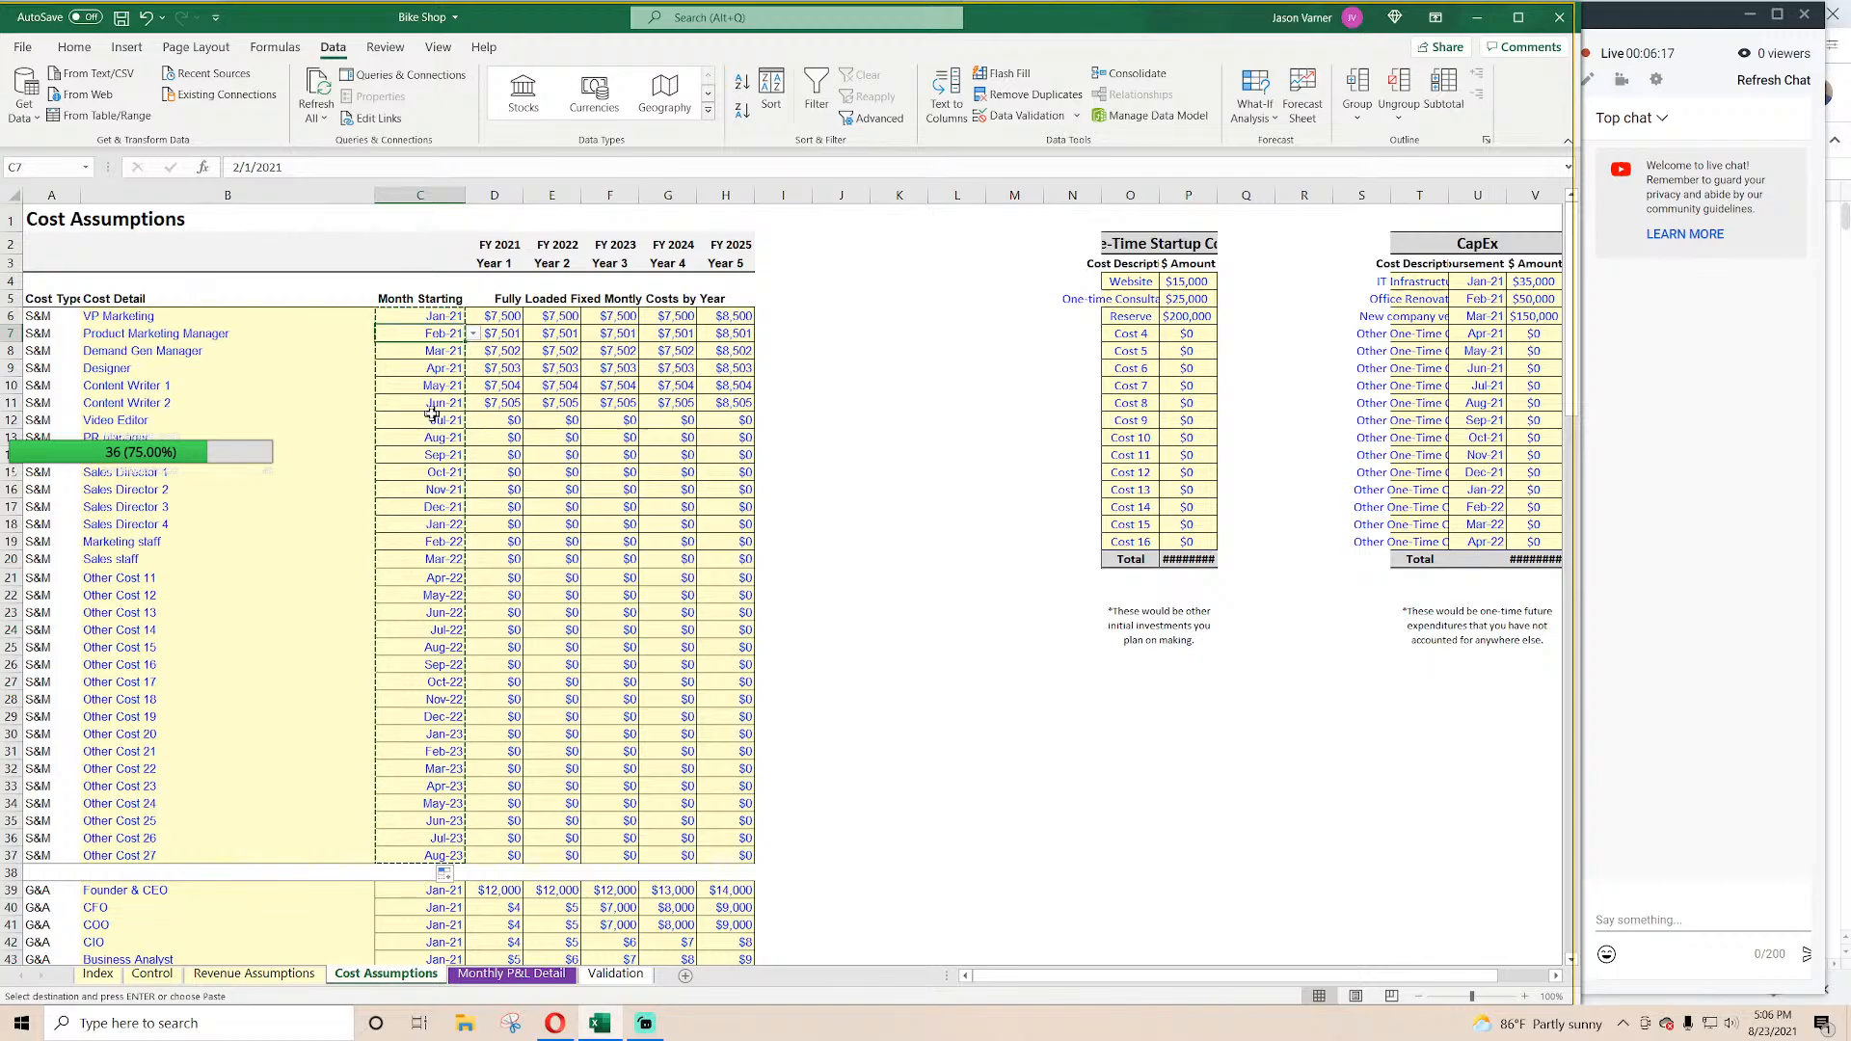
pyautogui.scroll(-6, 442, 537)
pyautogui.scroll(6, 467, 426)
pyautogui.moveTo(43, 319); pyautogui.dragTo(261, 665)
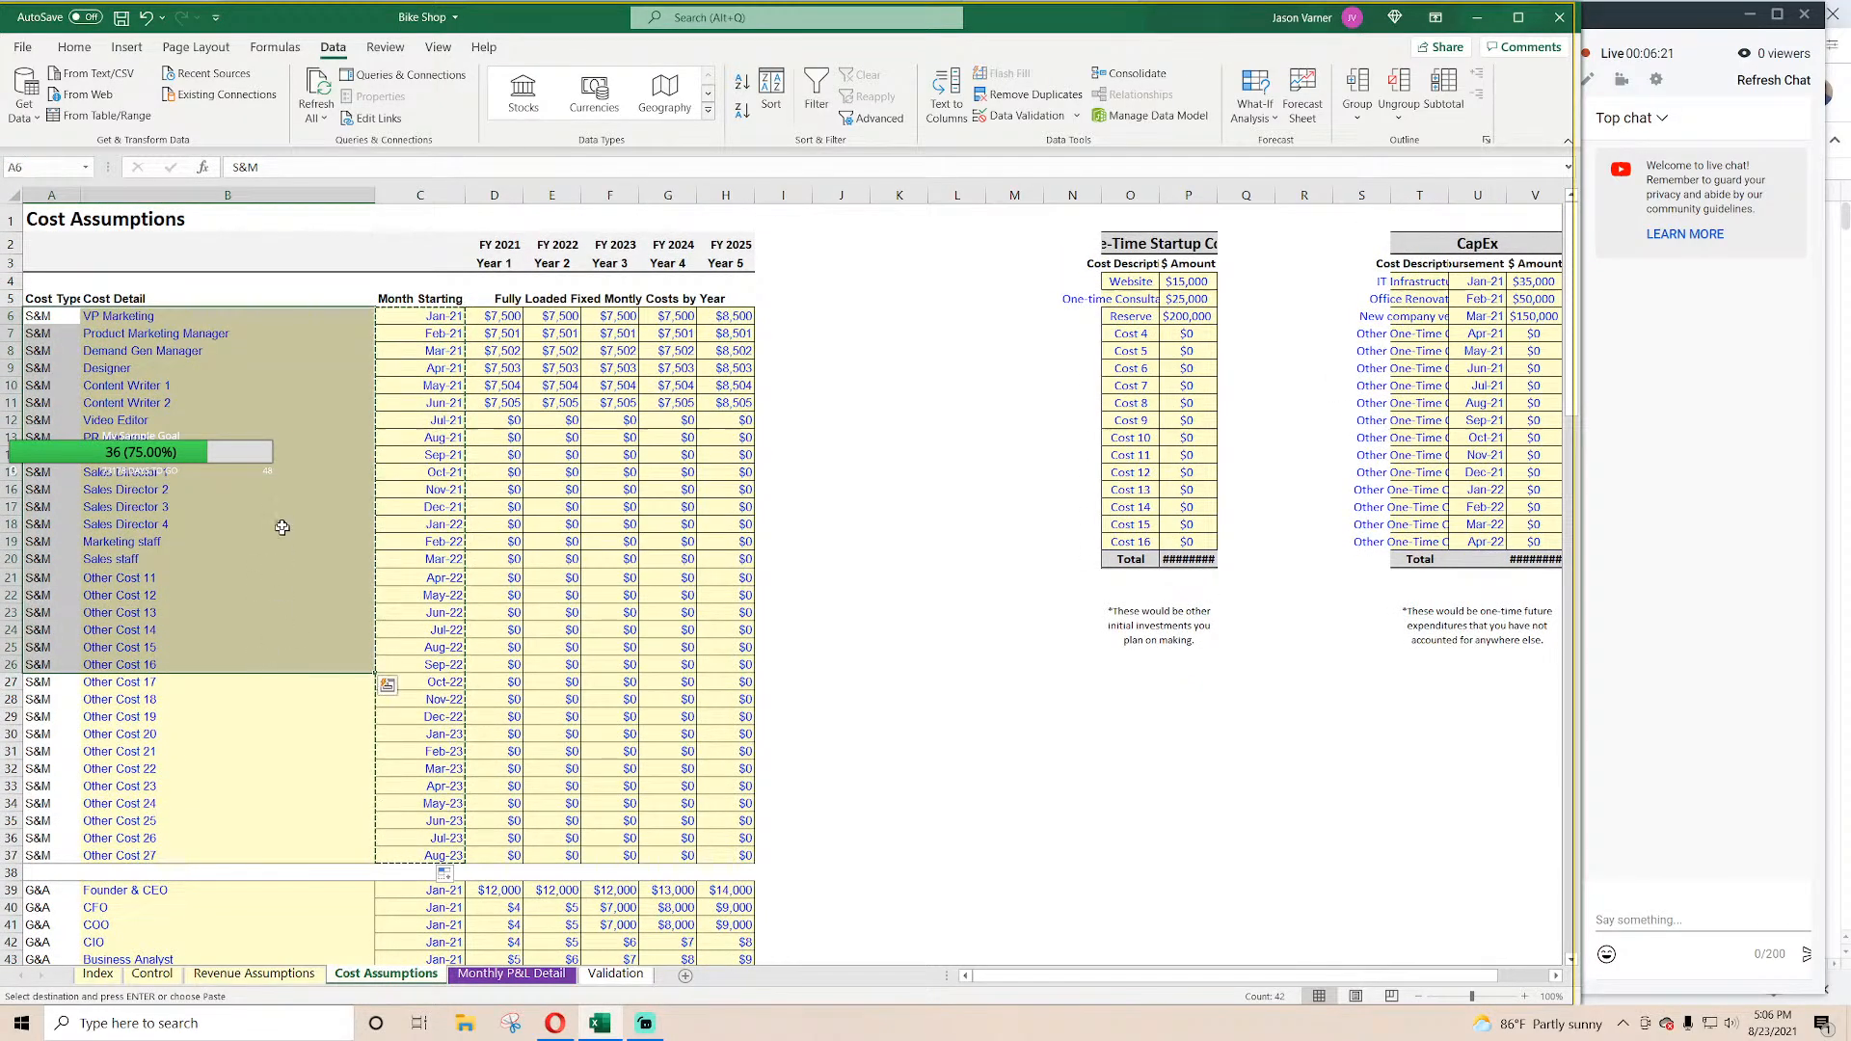
# Step: Copy the drop-down month cell C37 into C39 for the Founder & CEO row and choose Jan-21 as the starting month
pyautogui.scroll(-7, 277, 521)
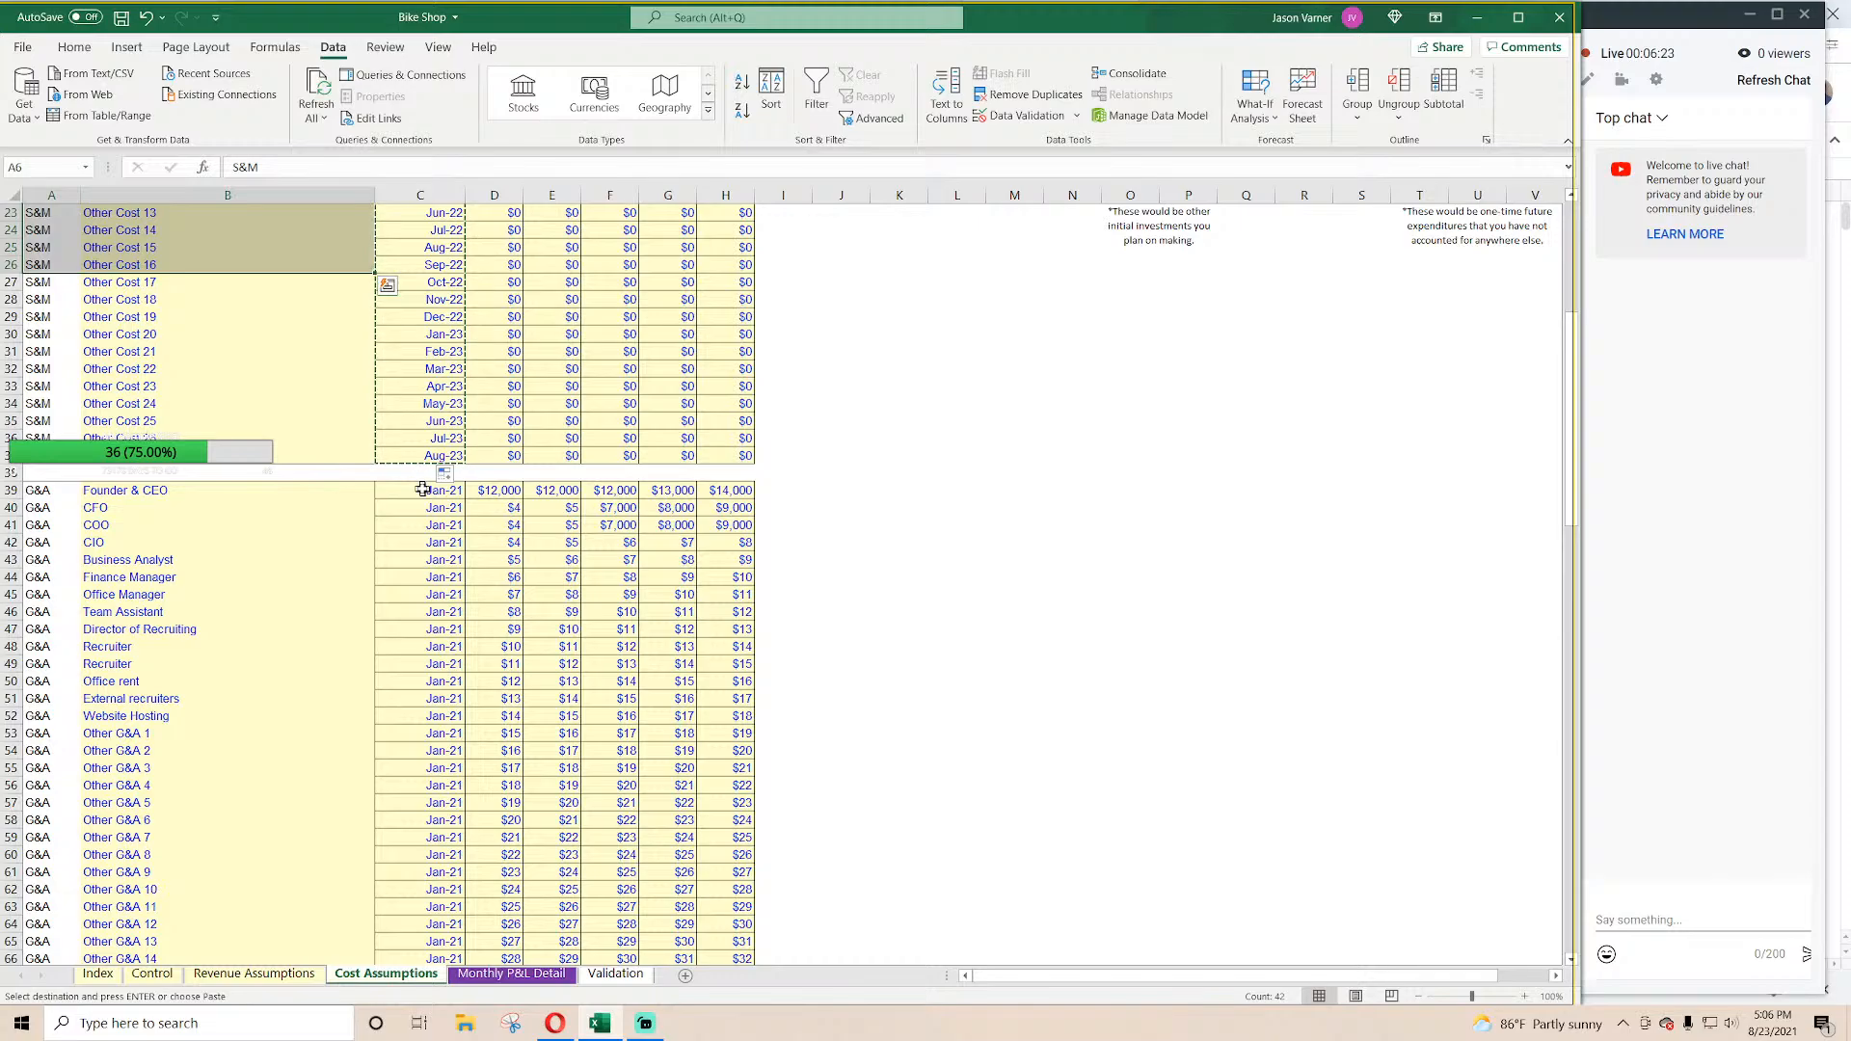
pyautogui.rightClick(428, 456)
pyautogui.click(426, 489)
pyautogui.rightClick(426, 489)
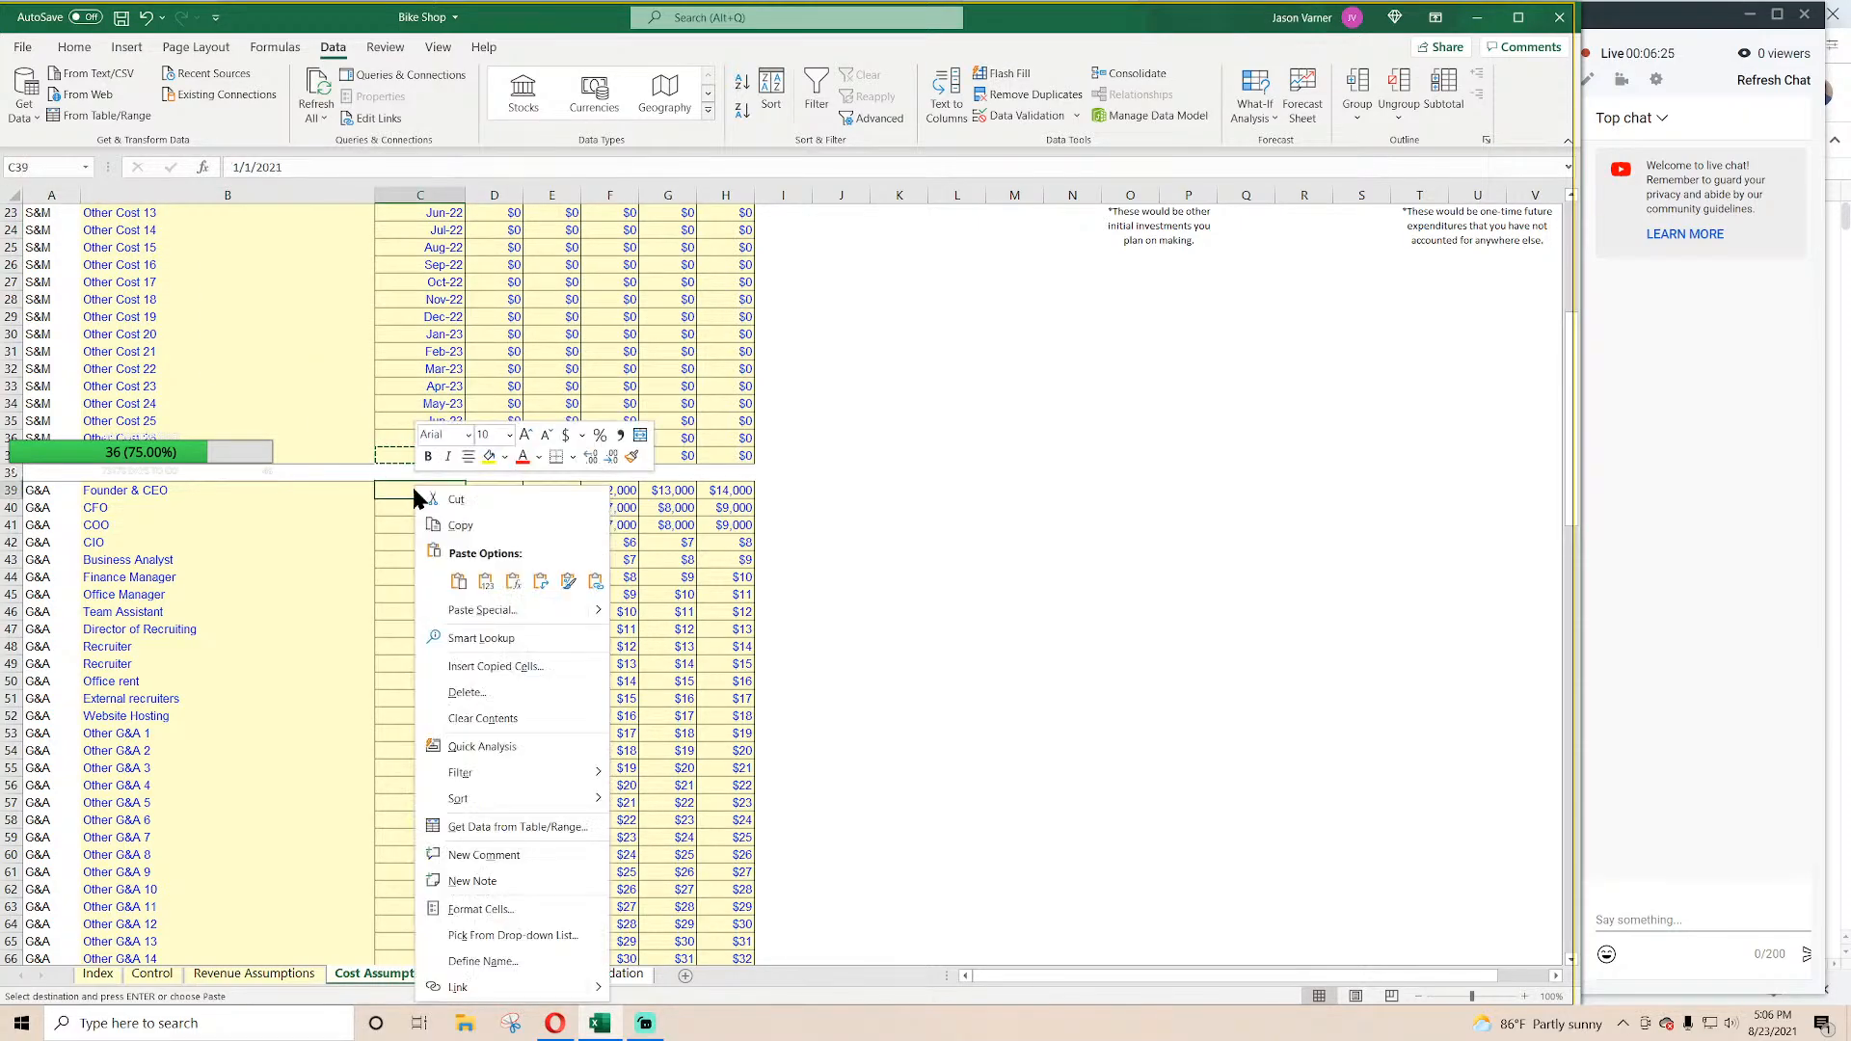
pyautogui.click(459, 581)
pyautogui.click(473, 491)
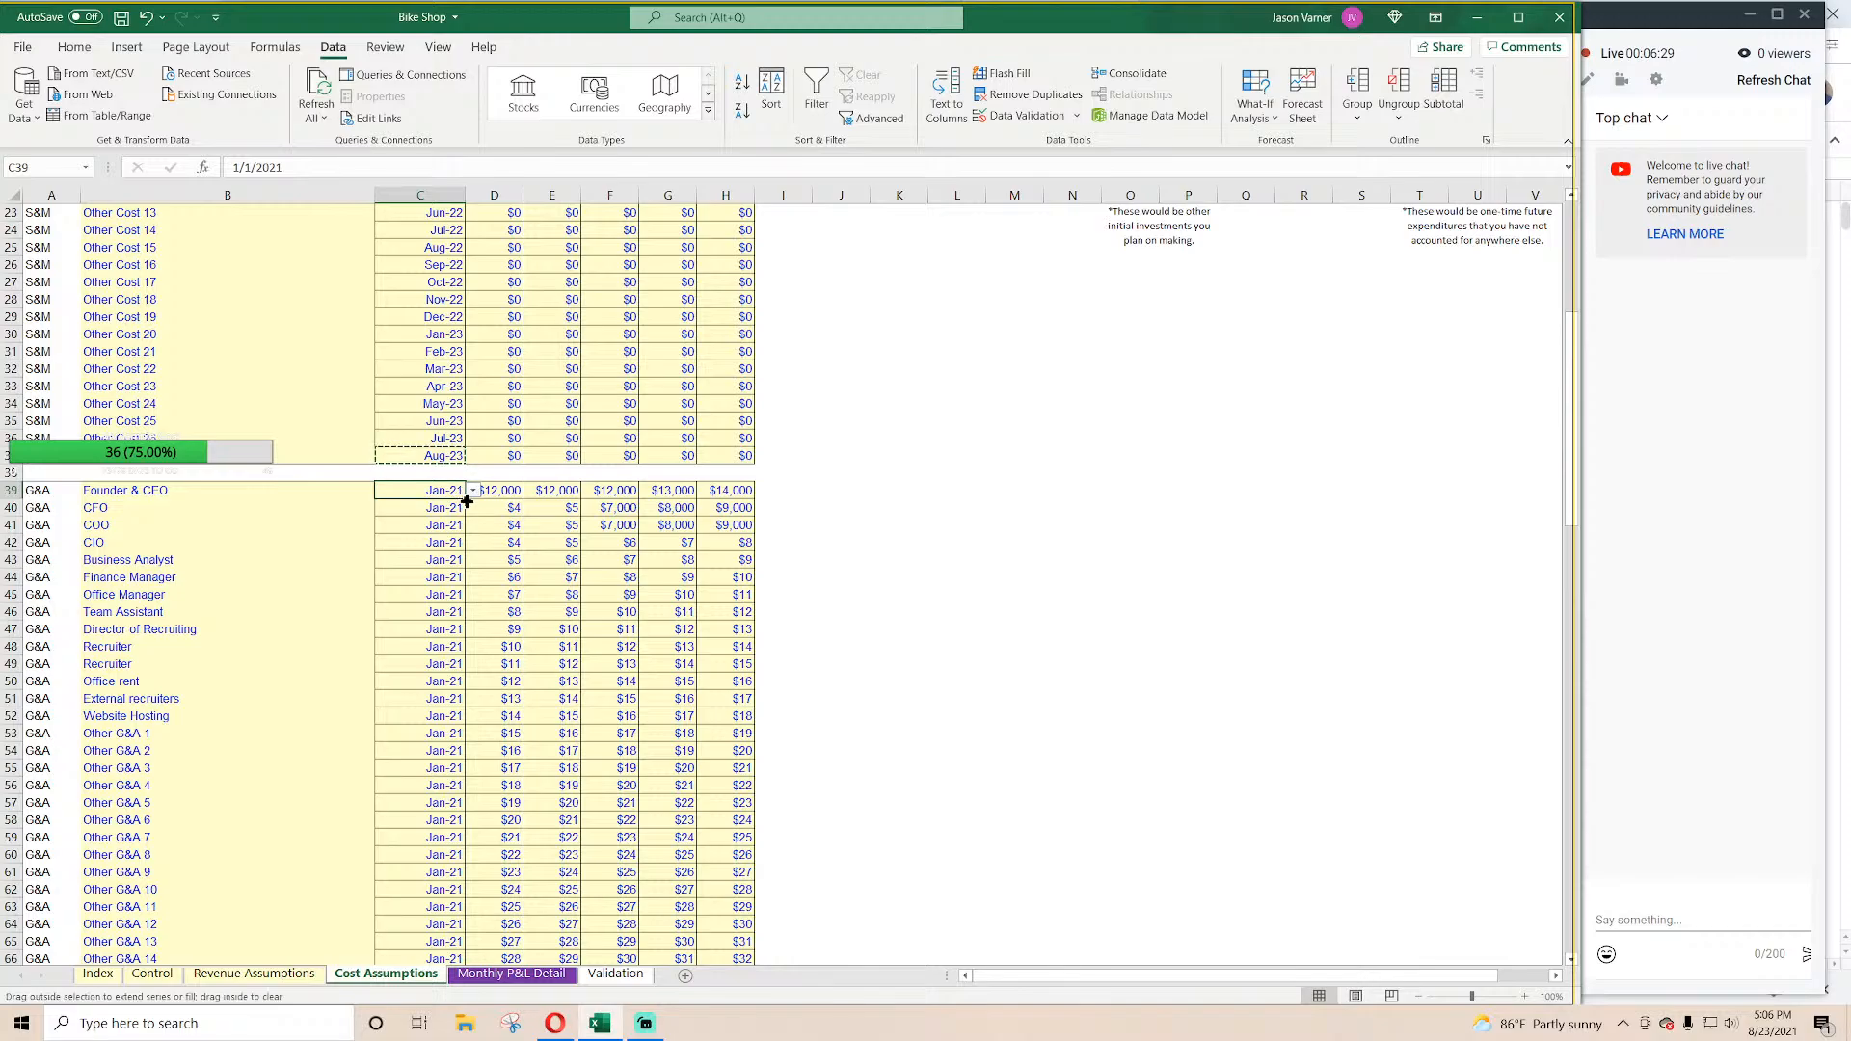
# Step: Set the CFO's starting month in C40 to Feb-21 and fill the monthly series down the G&A rows to C70
pyautogui.click(461, 509)
pyautogui.click(473, 508)
pyautogui.click(449, 537)
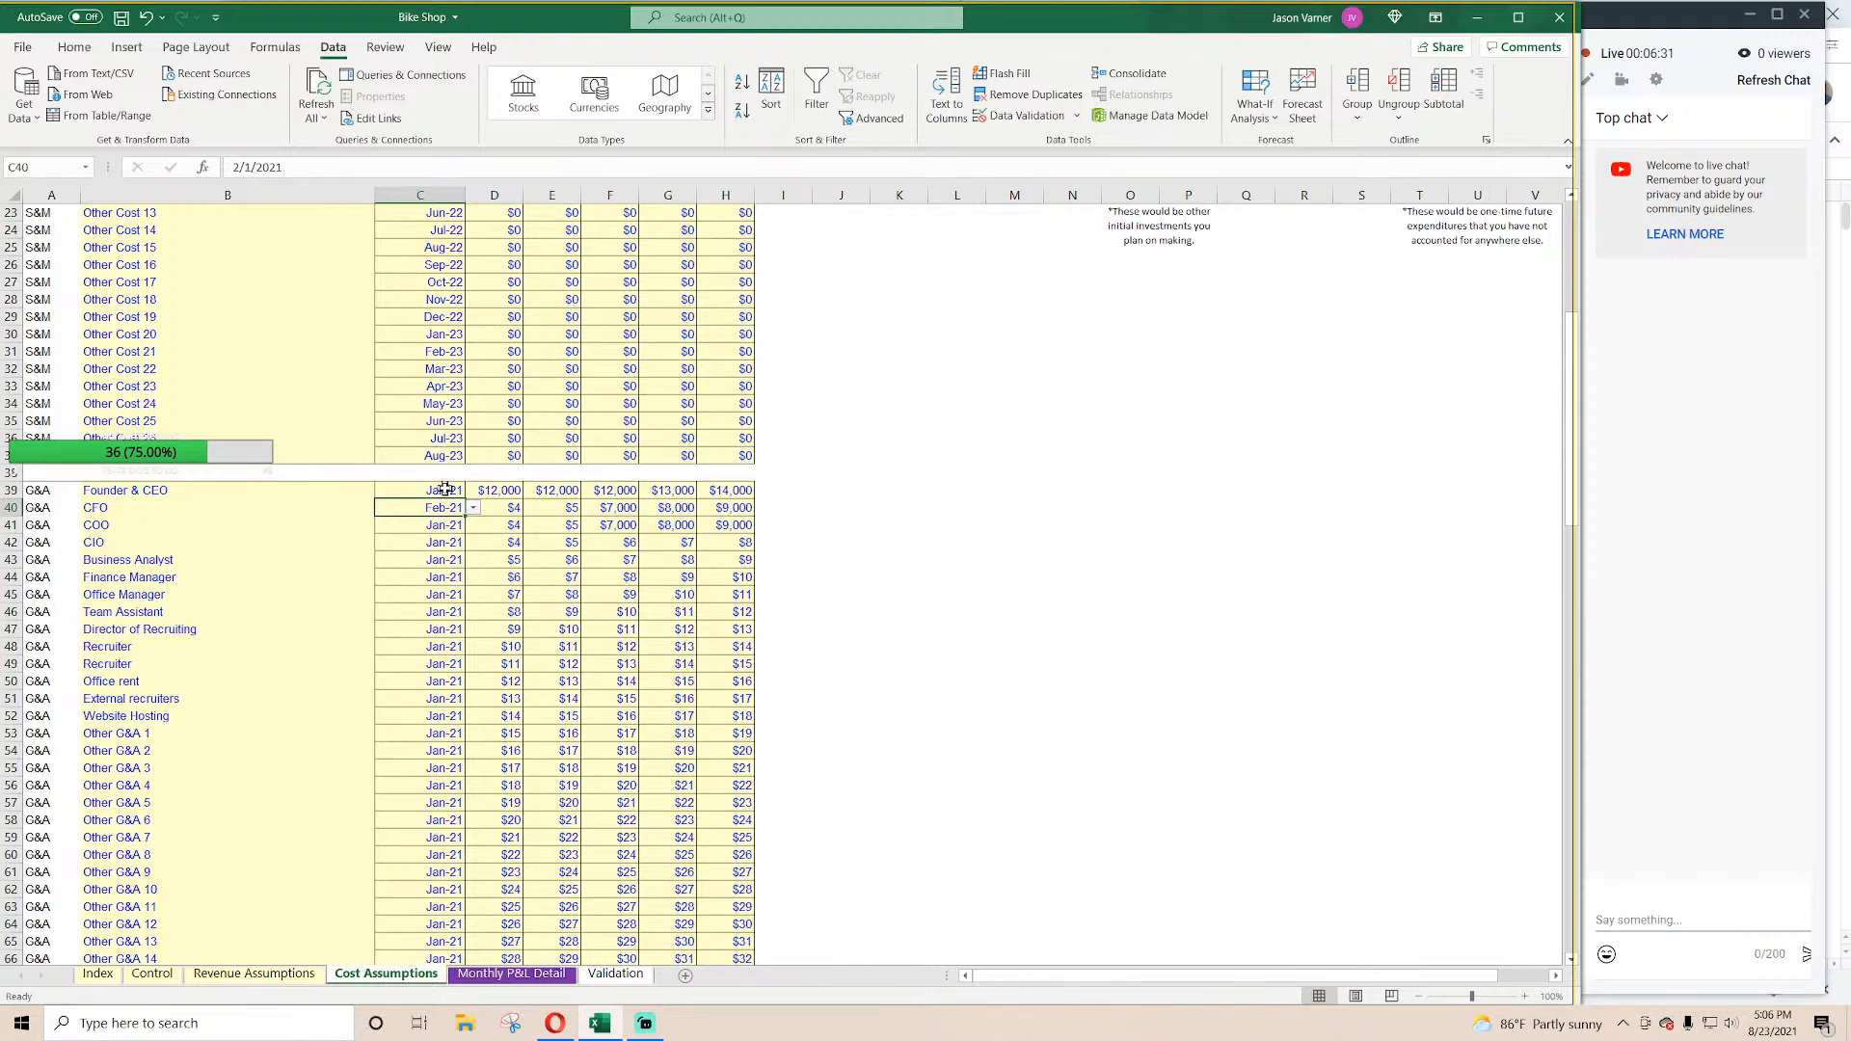
pyautogui.moveTo(444, 496); pyautogui.dragTo(485, 928)
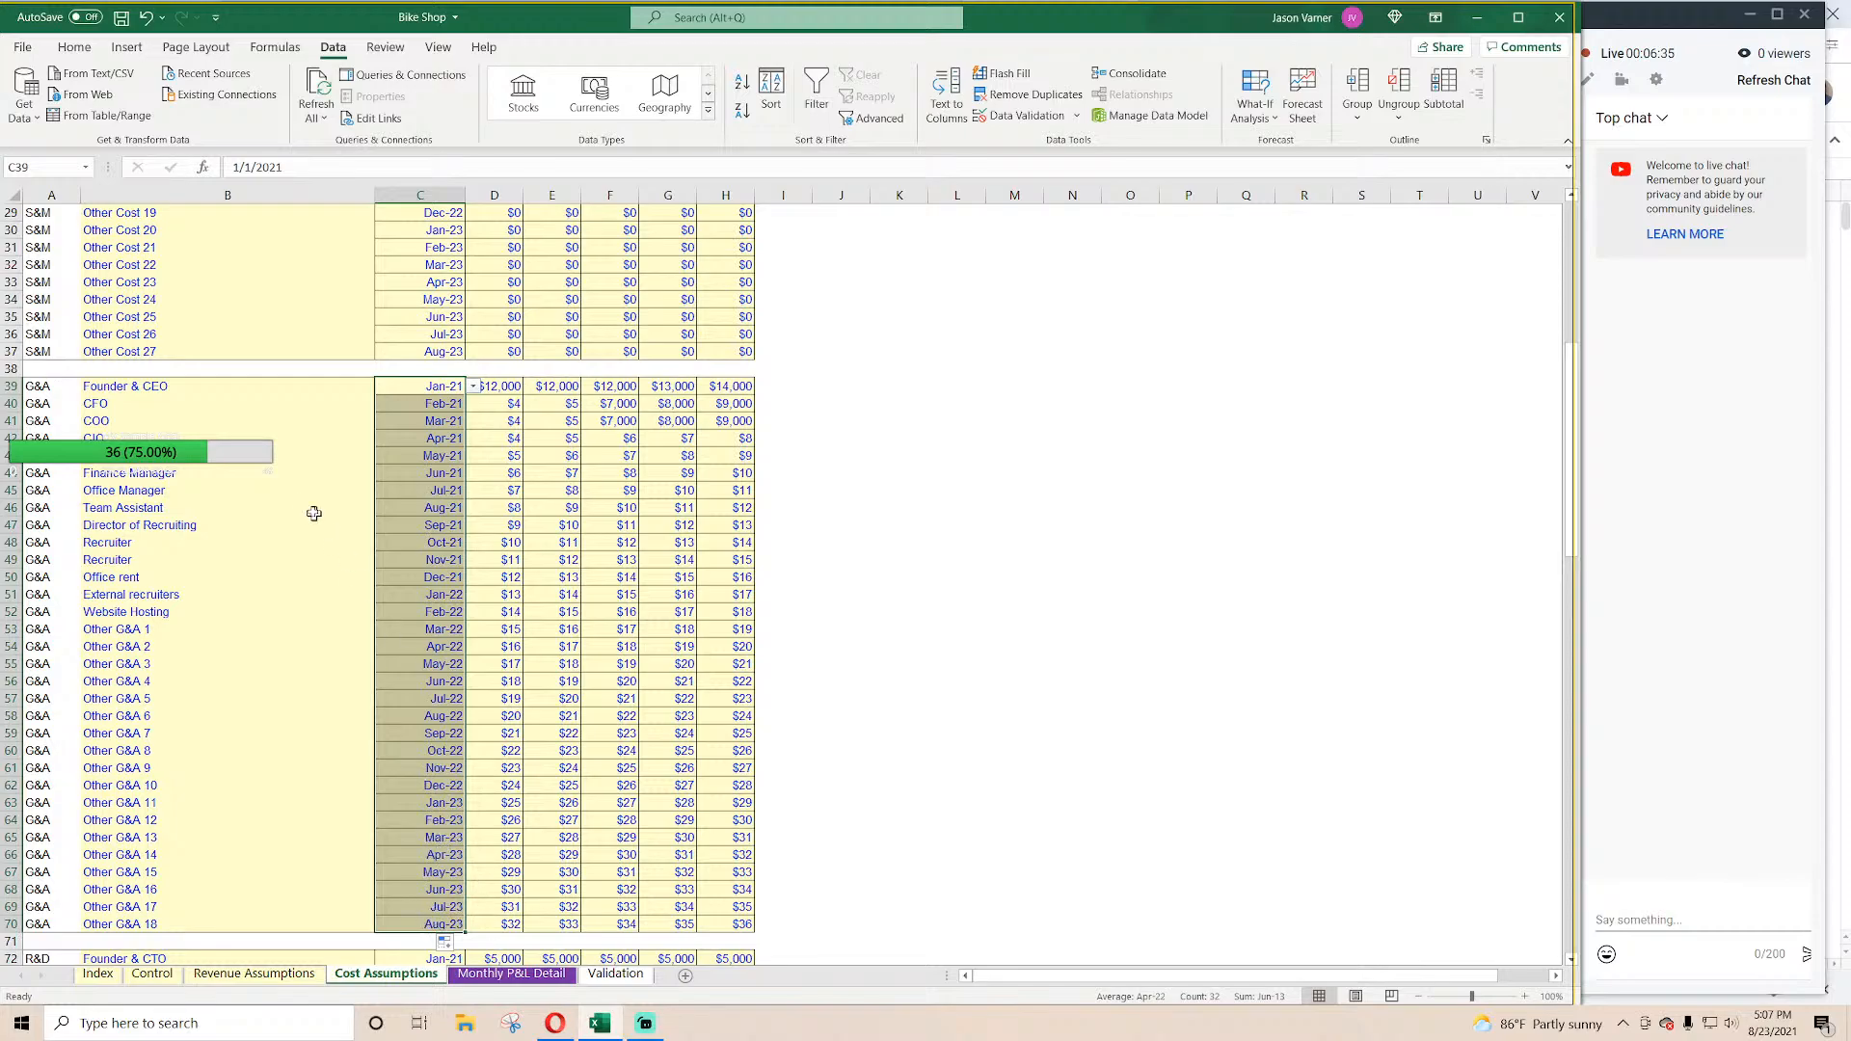
# Step: Review the cost names listed under Cost Detail in the G&A and S&M sections
pyautogui.click(147, 388)
pyautogui.click(145, 420)
pyautogui.click(144, 559)
pyautogui.click(141, 648)
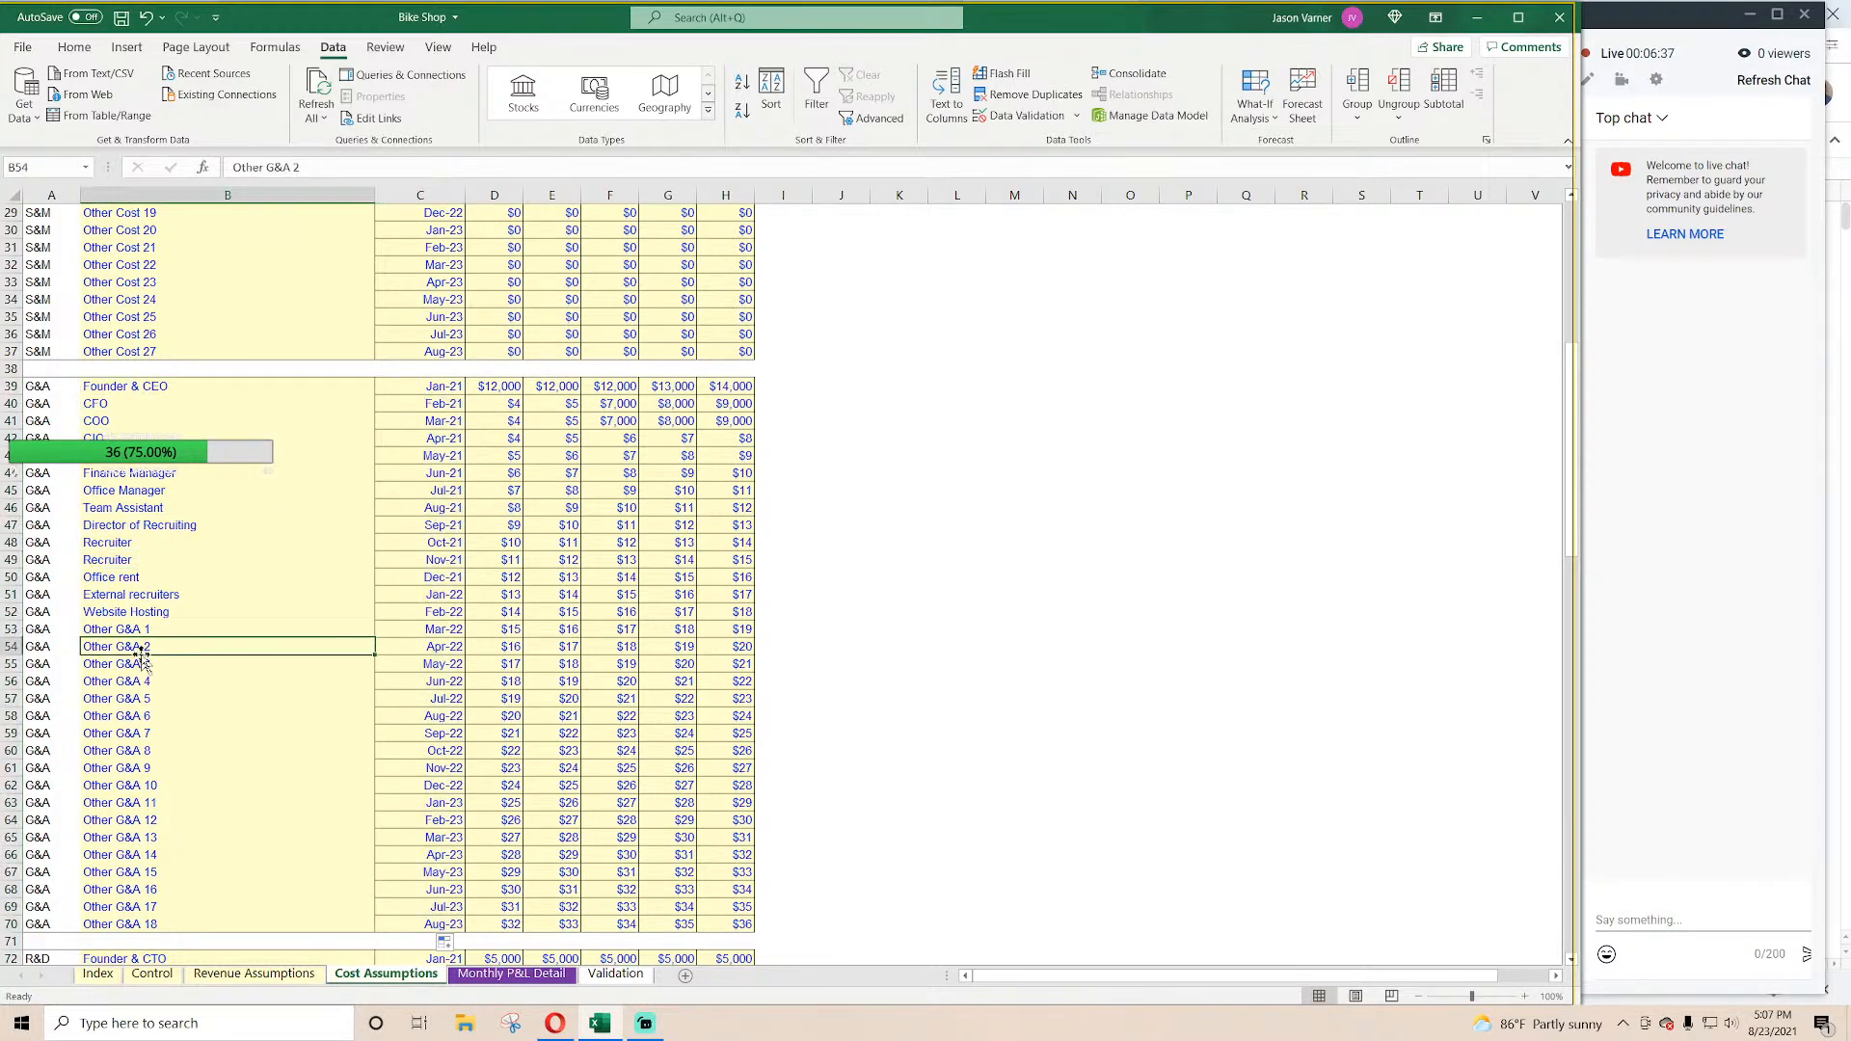
pyautogui.scroll(9, 140, 651)
pyautogui.click(125, 323)
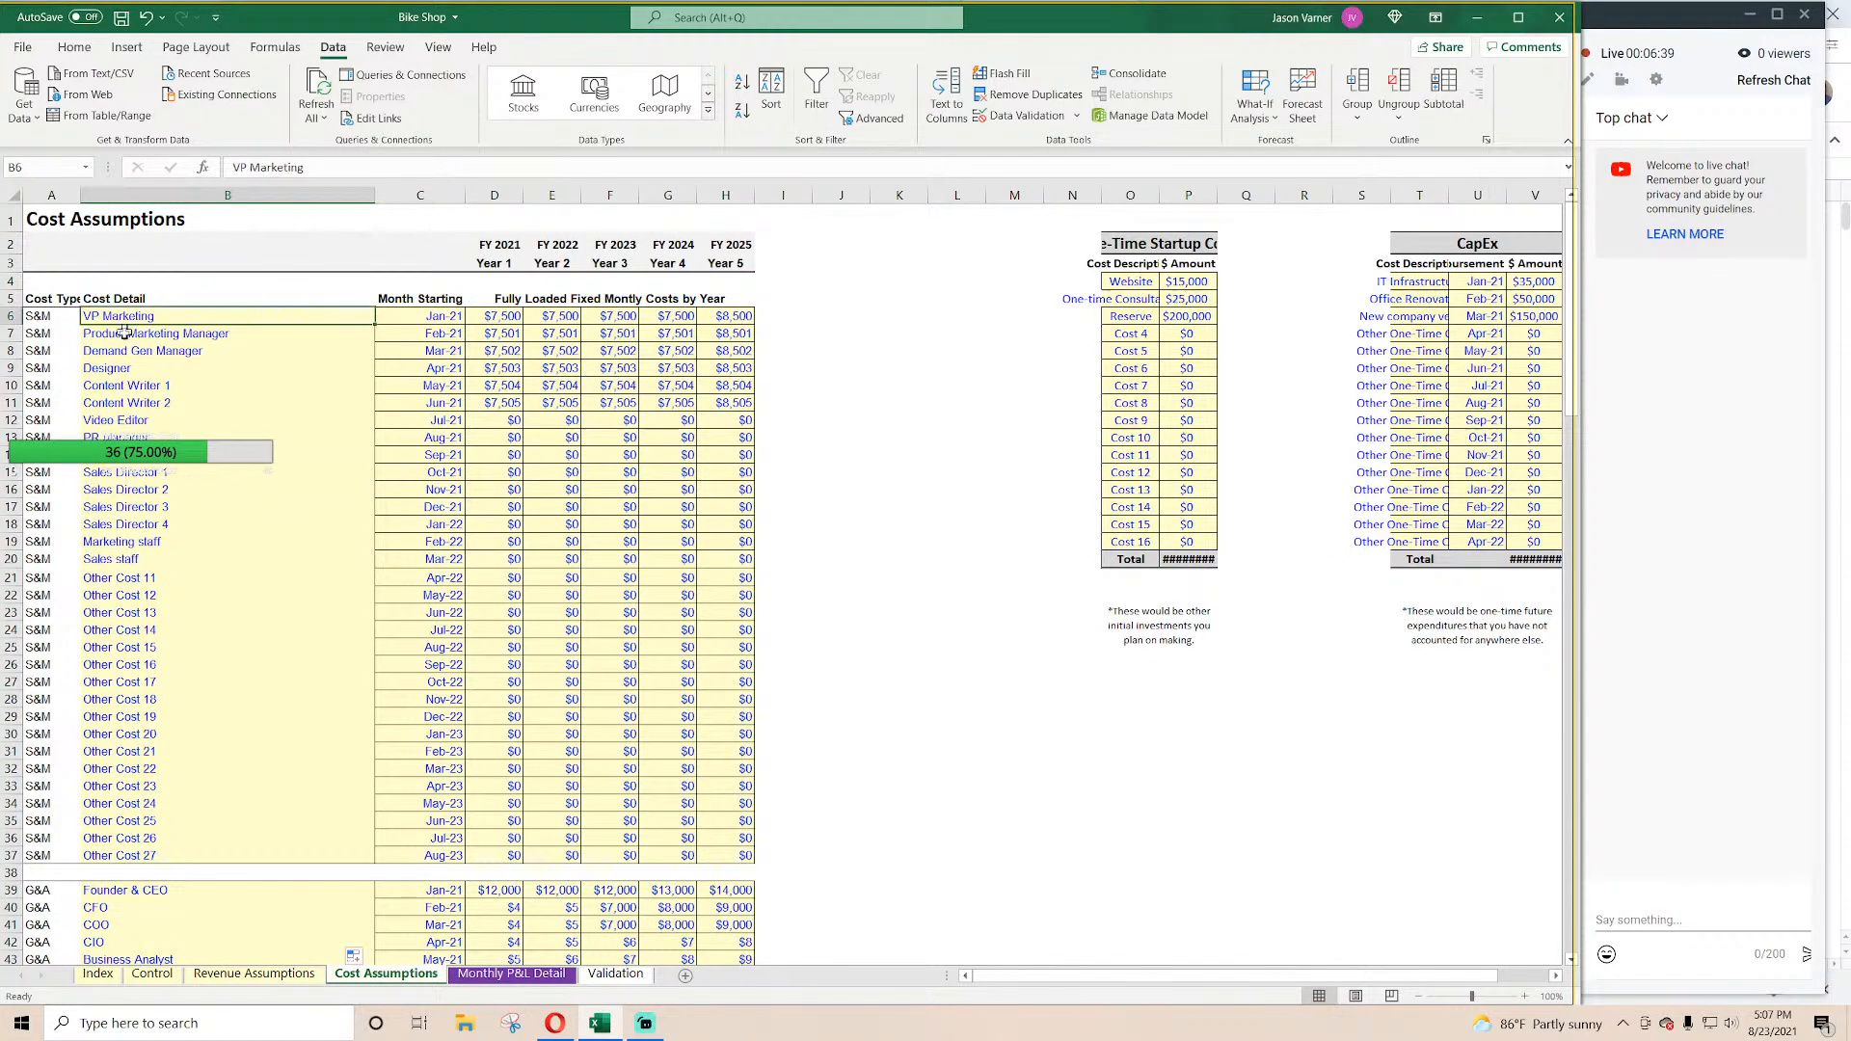
pyautogui.click(122, 337)
pyautogui.click(122, 403)
pyautogui.click(135, 453)
pyautogui.click(133, 471)
pyautogui.press('Down')
pyautogui.press('Down')
pyautogui.press('Down')
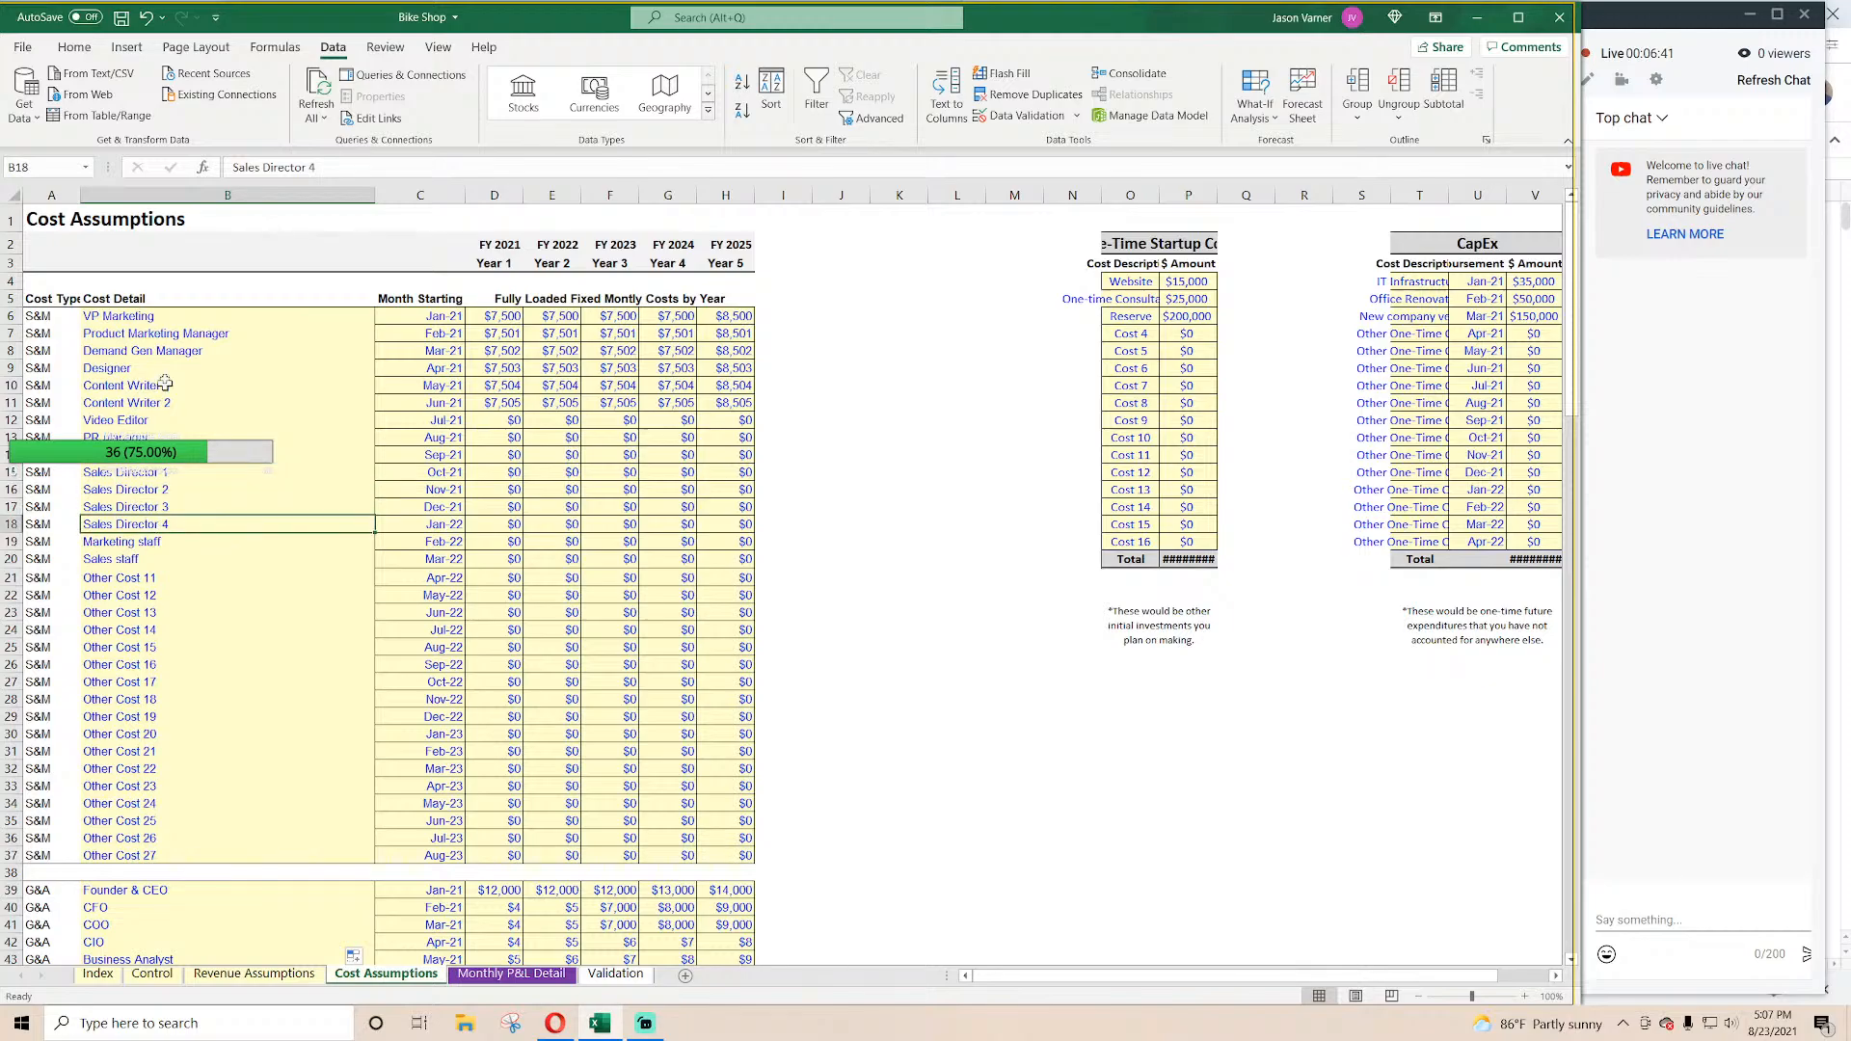
# Step: Copy the first two G&A starting months, C39:C40, to C72 and fill the monthly series down the R&D rows to C103
pyautogui.scroll(-18, 222, 518)
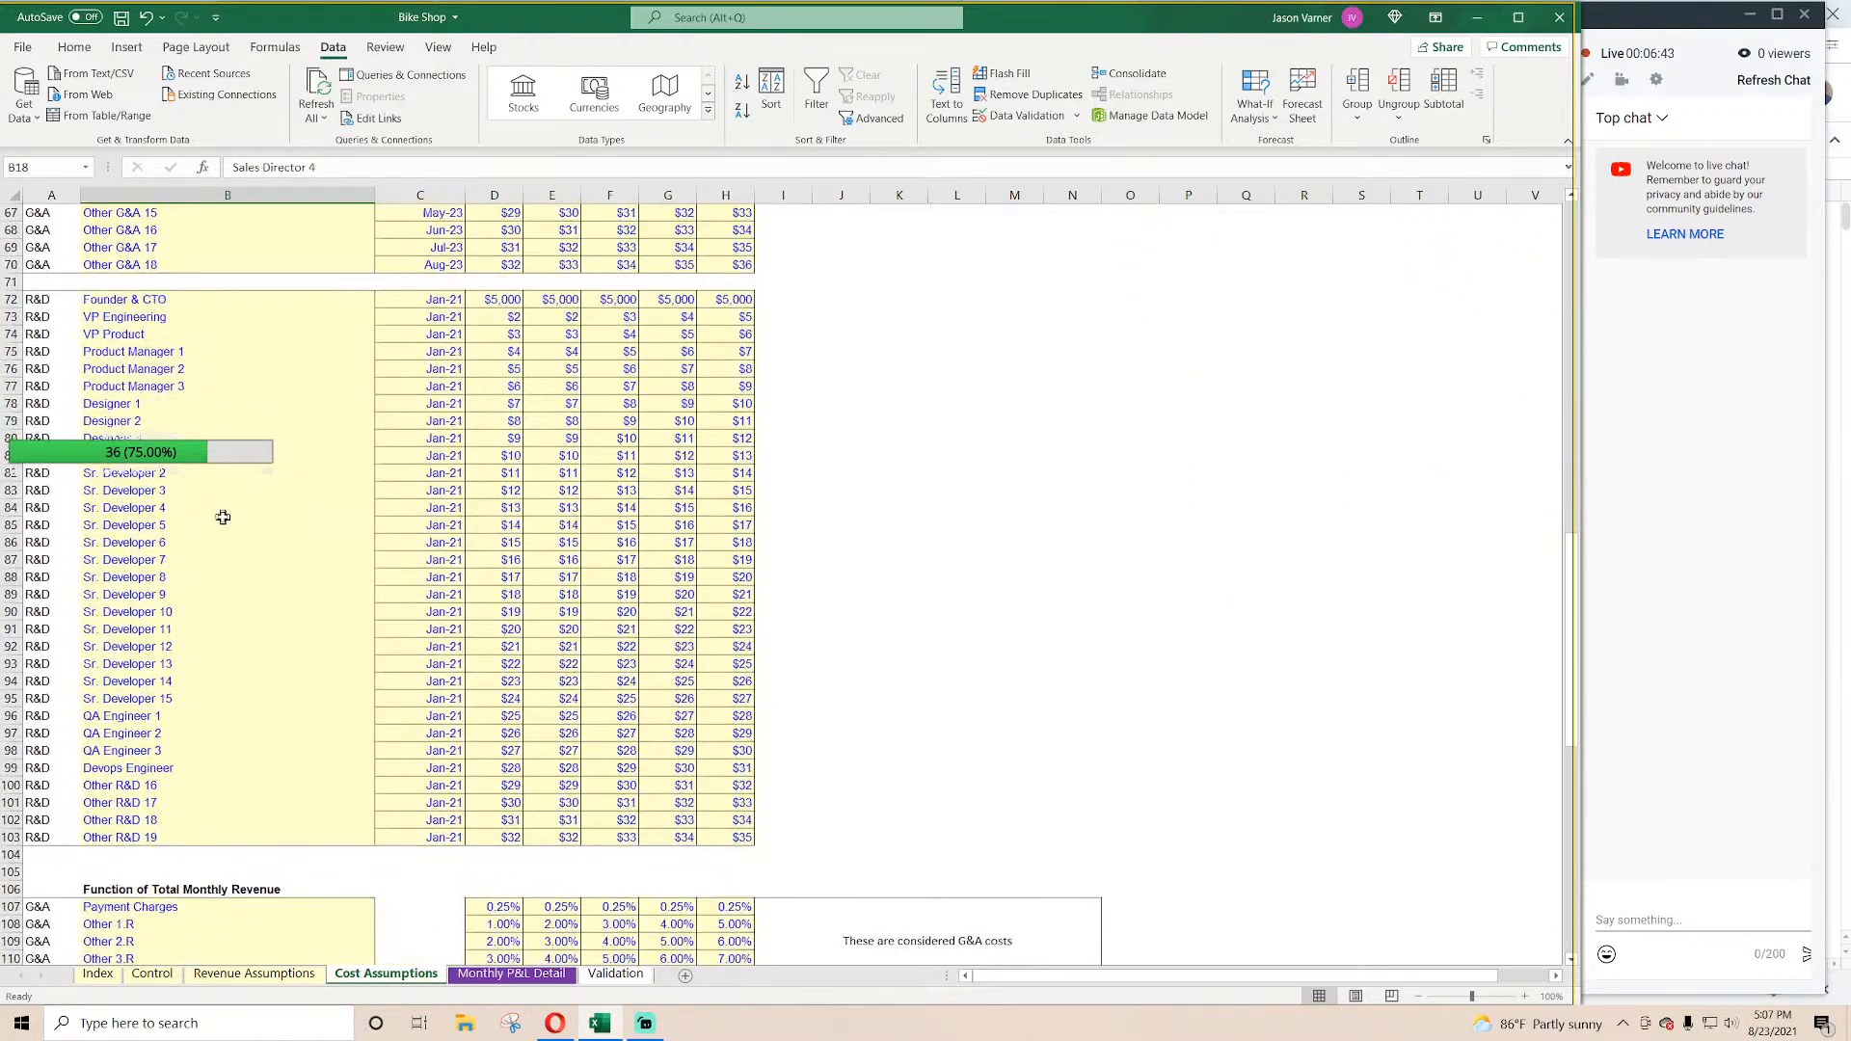
pyautogui.scroll(7, 415, 425)
pyautogui.moveTo(431, 296); pyautogui.dragTo(433, 316)
pyautogui.rightClick(434, 300)
pyautogui.click(525, 364)
pyautogui.scroll(-7, 432, 508)
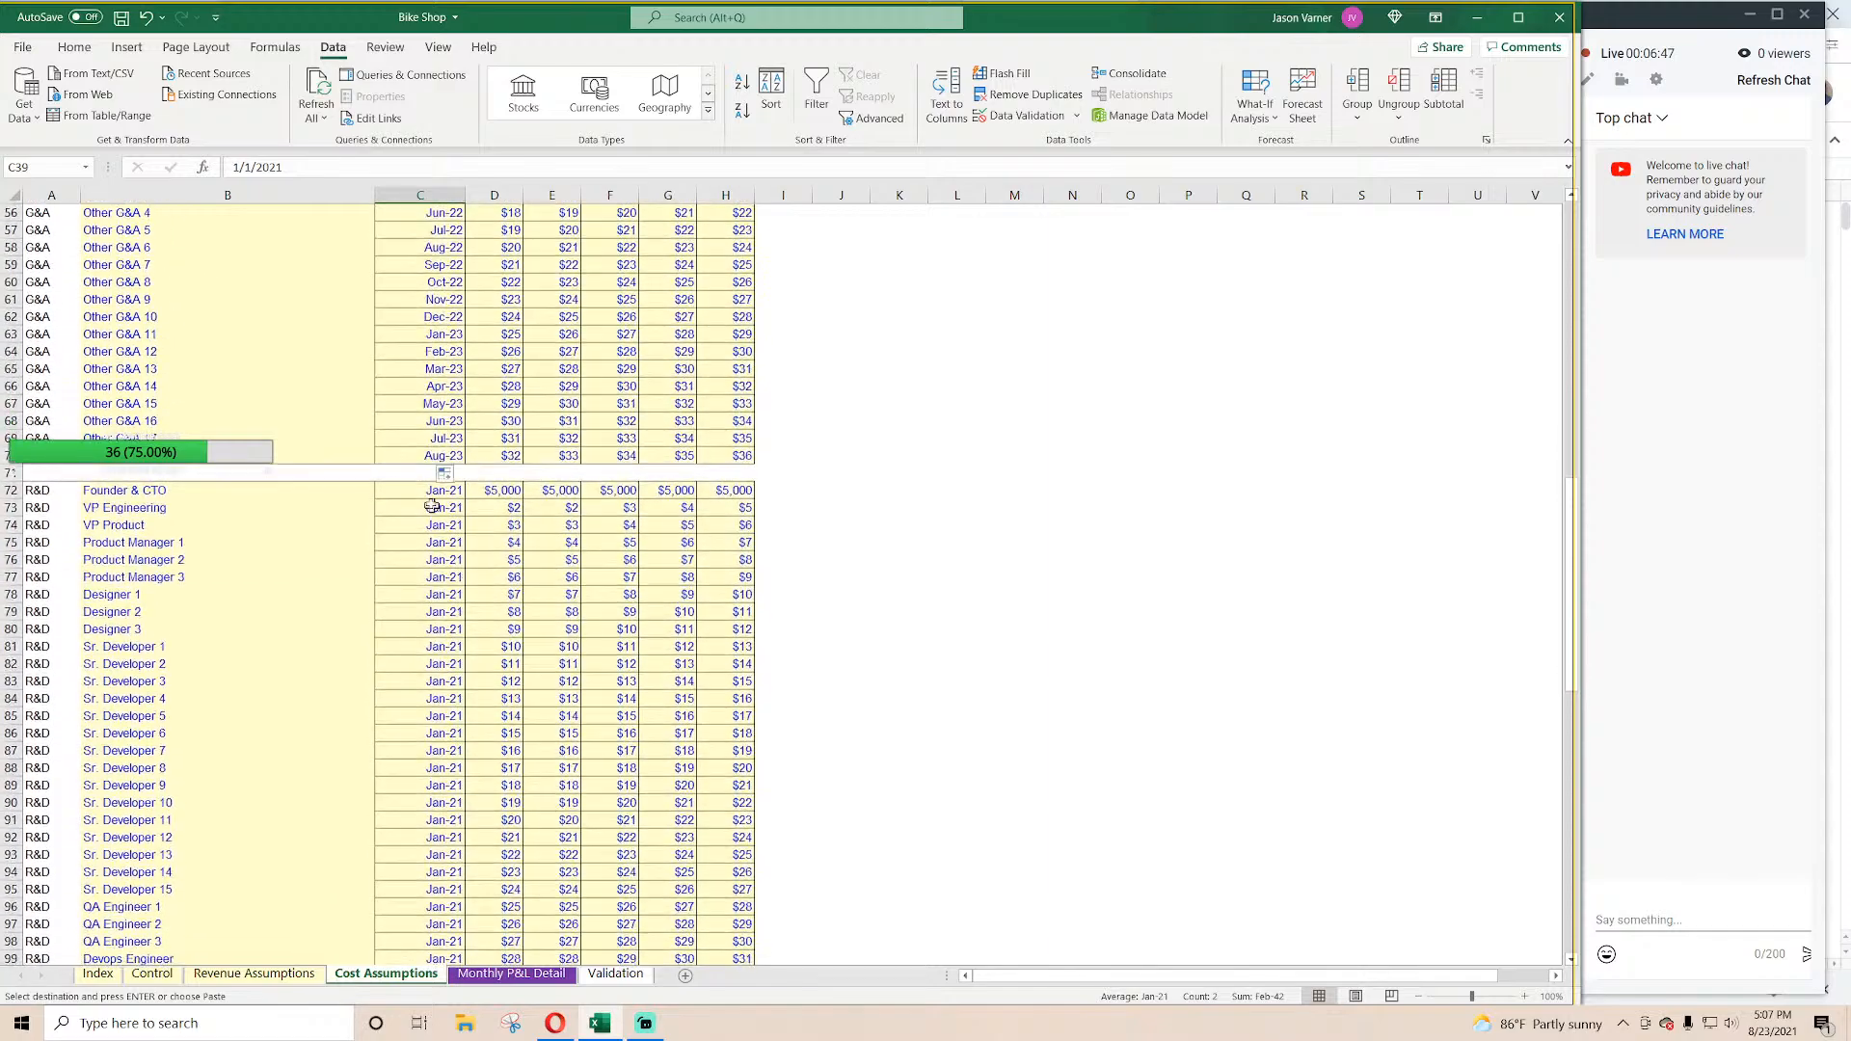
pyautogui.rightClick(417, 490)
pyautogui.click(461, 581)
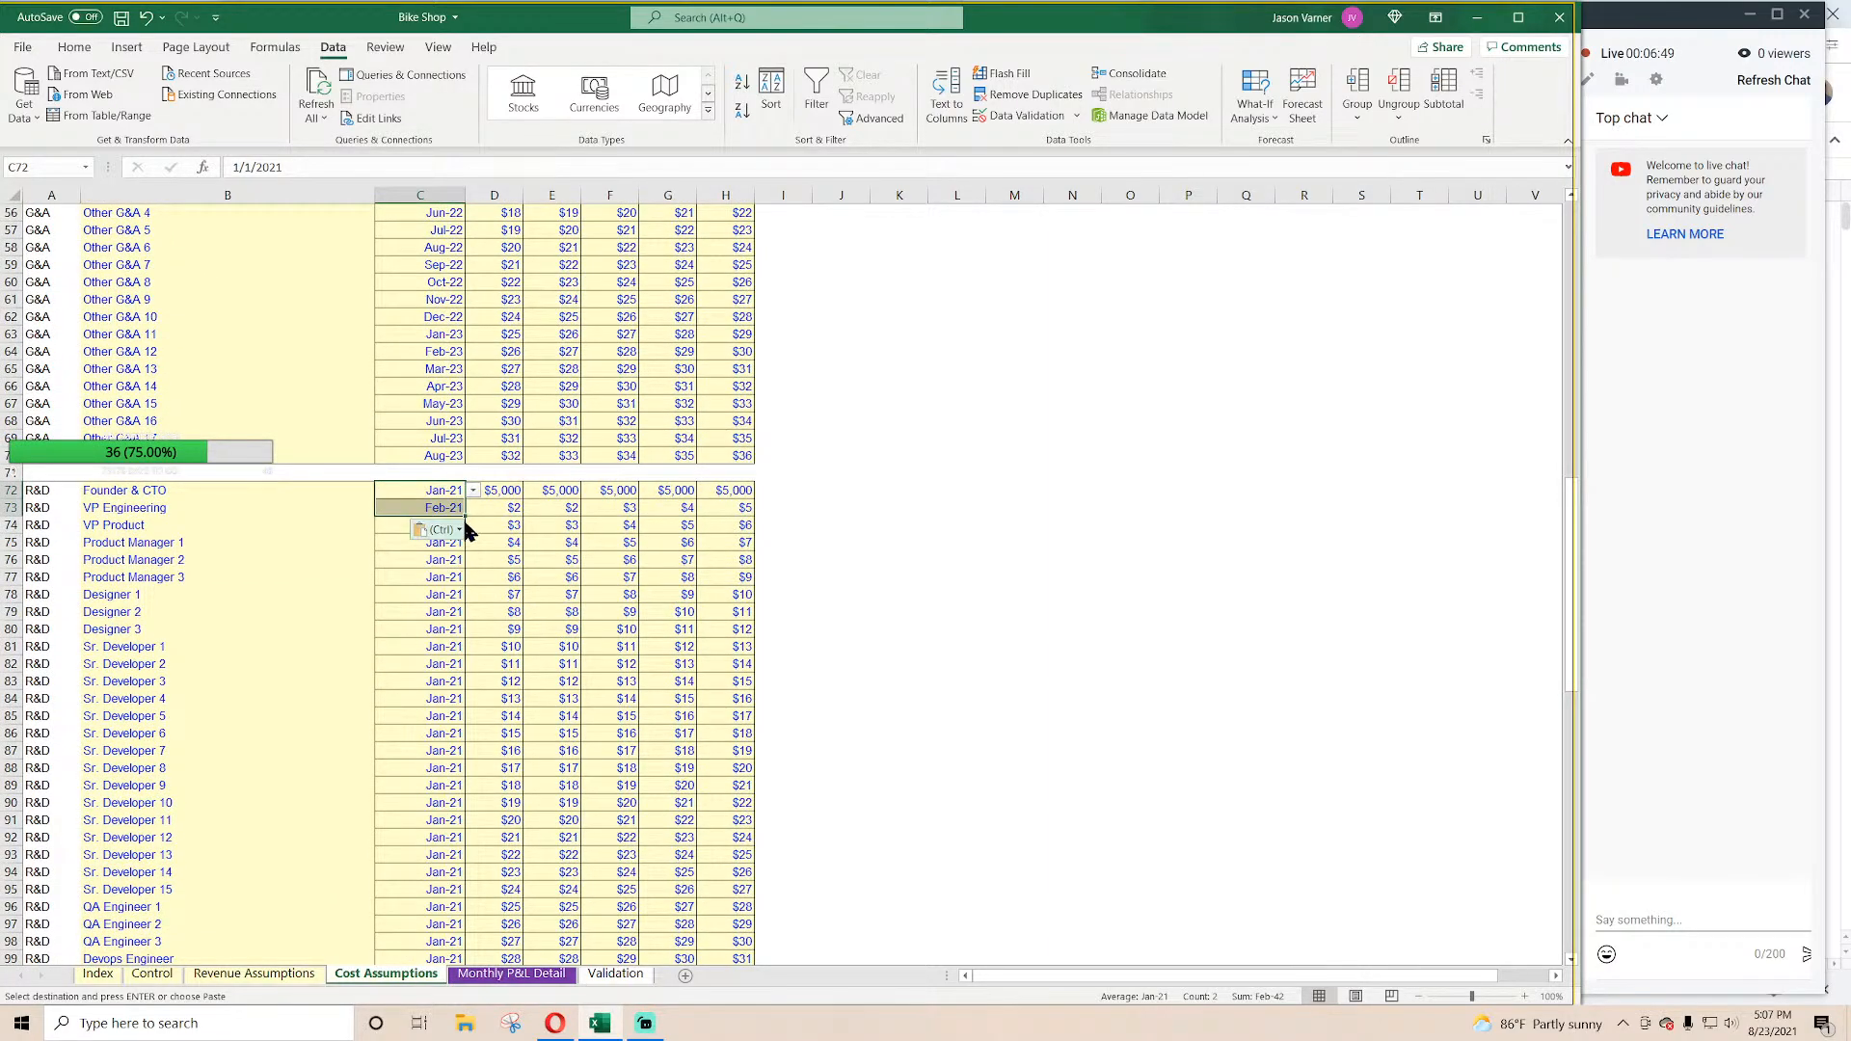
pyautogui.moveTo(466, 863); pyautogui.dragTo(461, 927)
# Step: Check the S&M starting months and the VP Marketing cost for Year 1
pyautogui.click(978, 652)
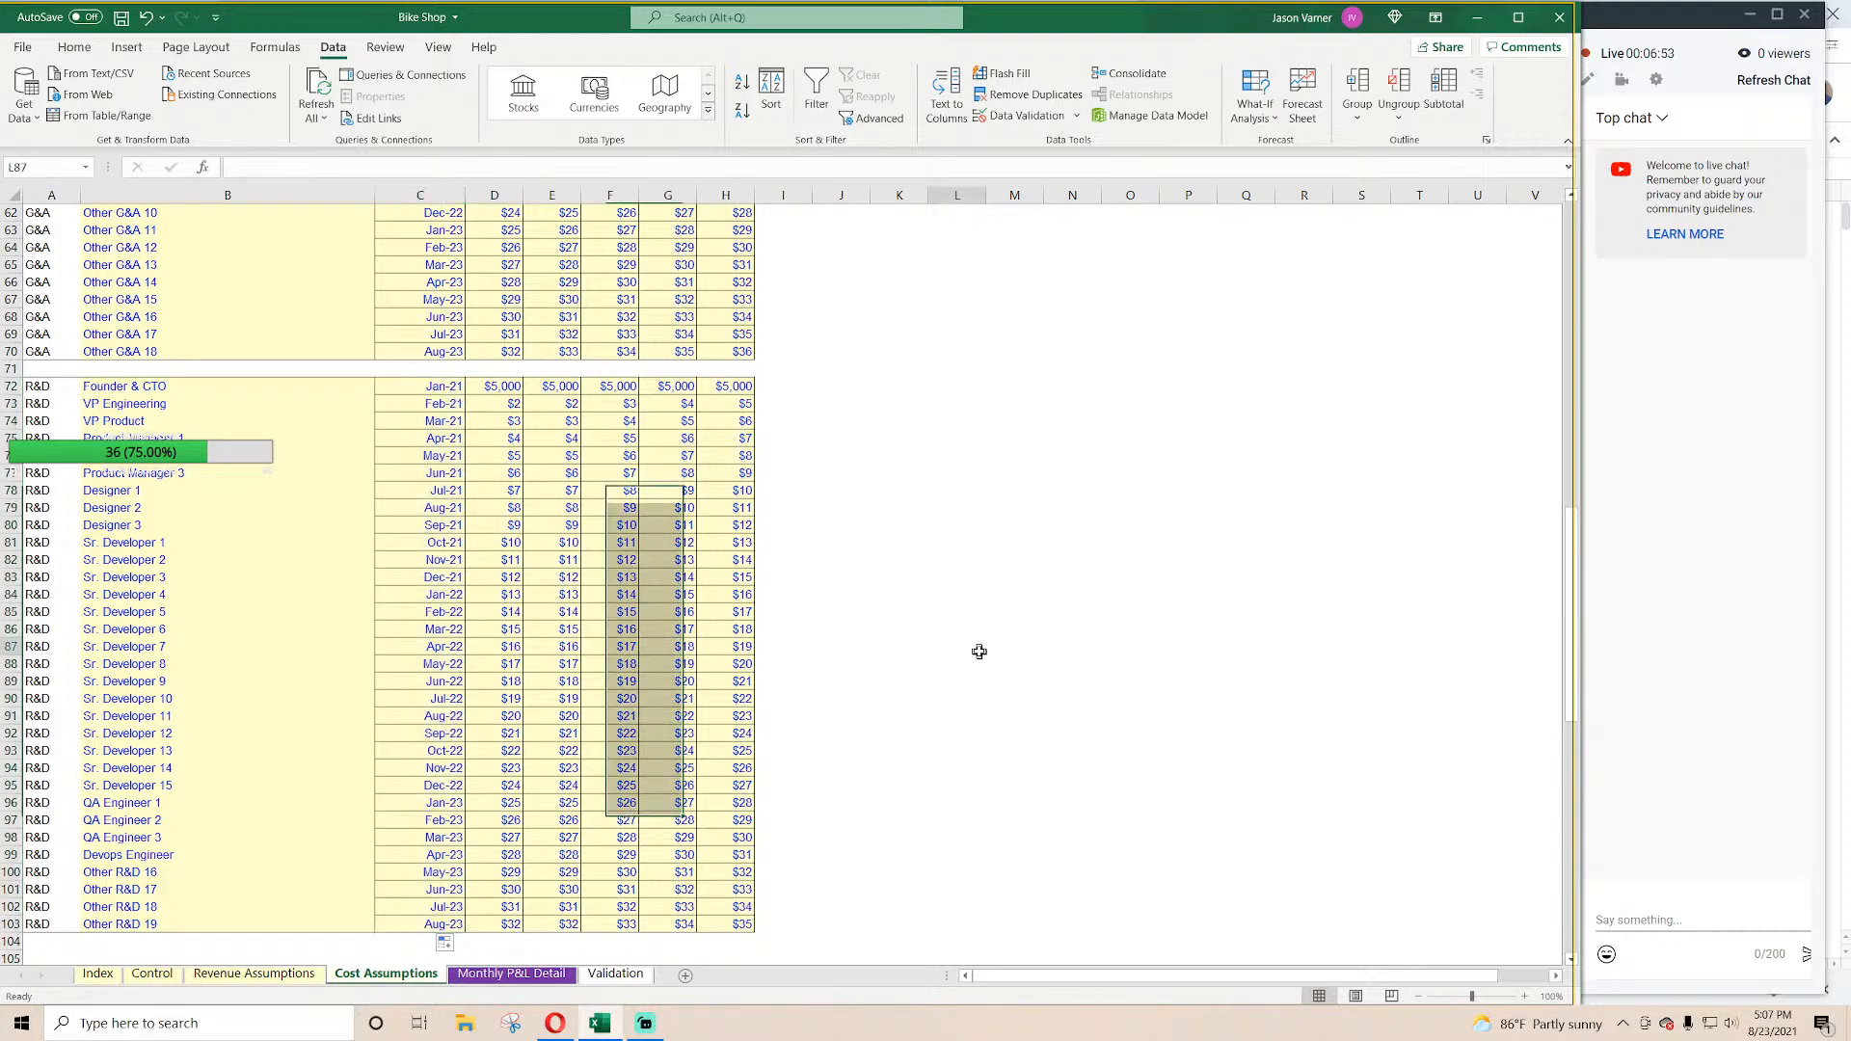
pyautogui.scroll(20, 501, 618)
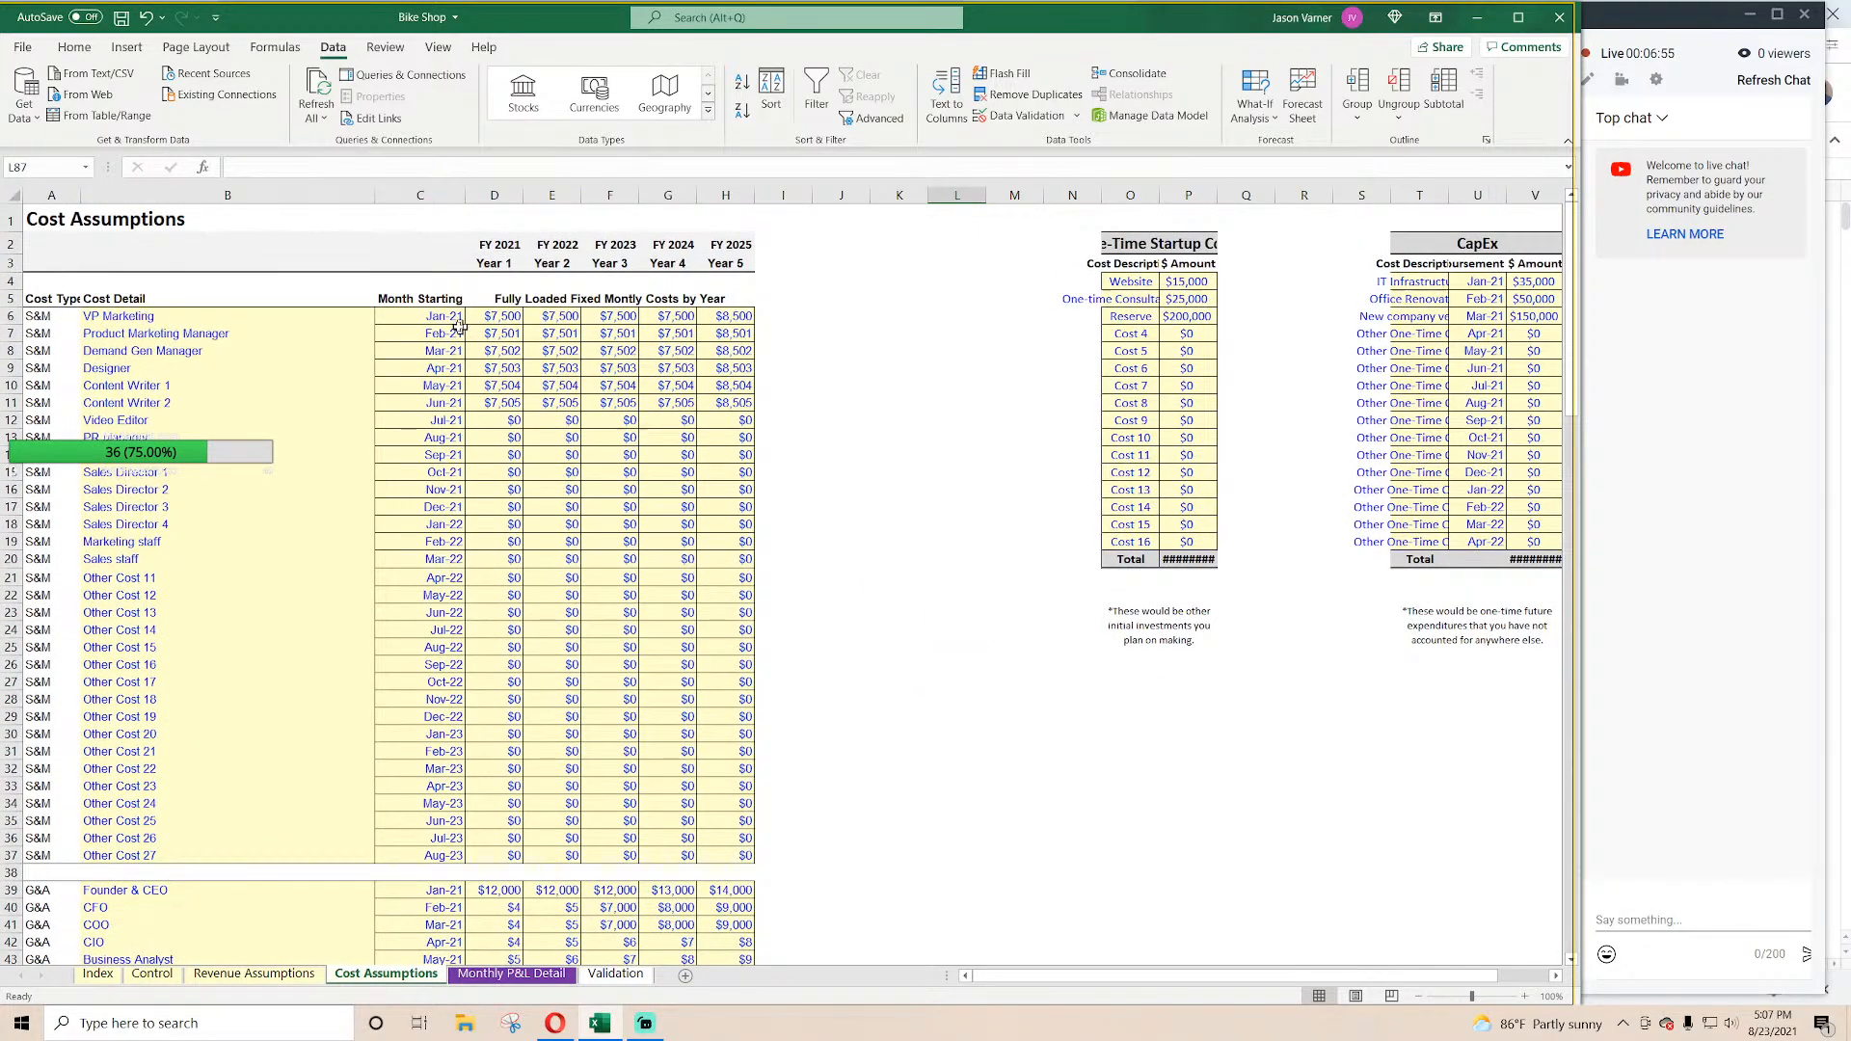
pyautogui.click(458, 320)
pyautogui.click(426, 368)
pyautogui.click(411, 506)
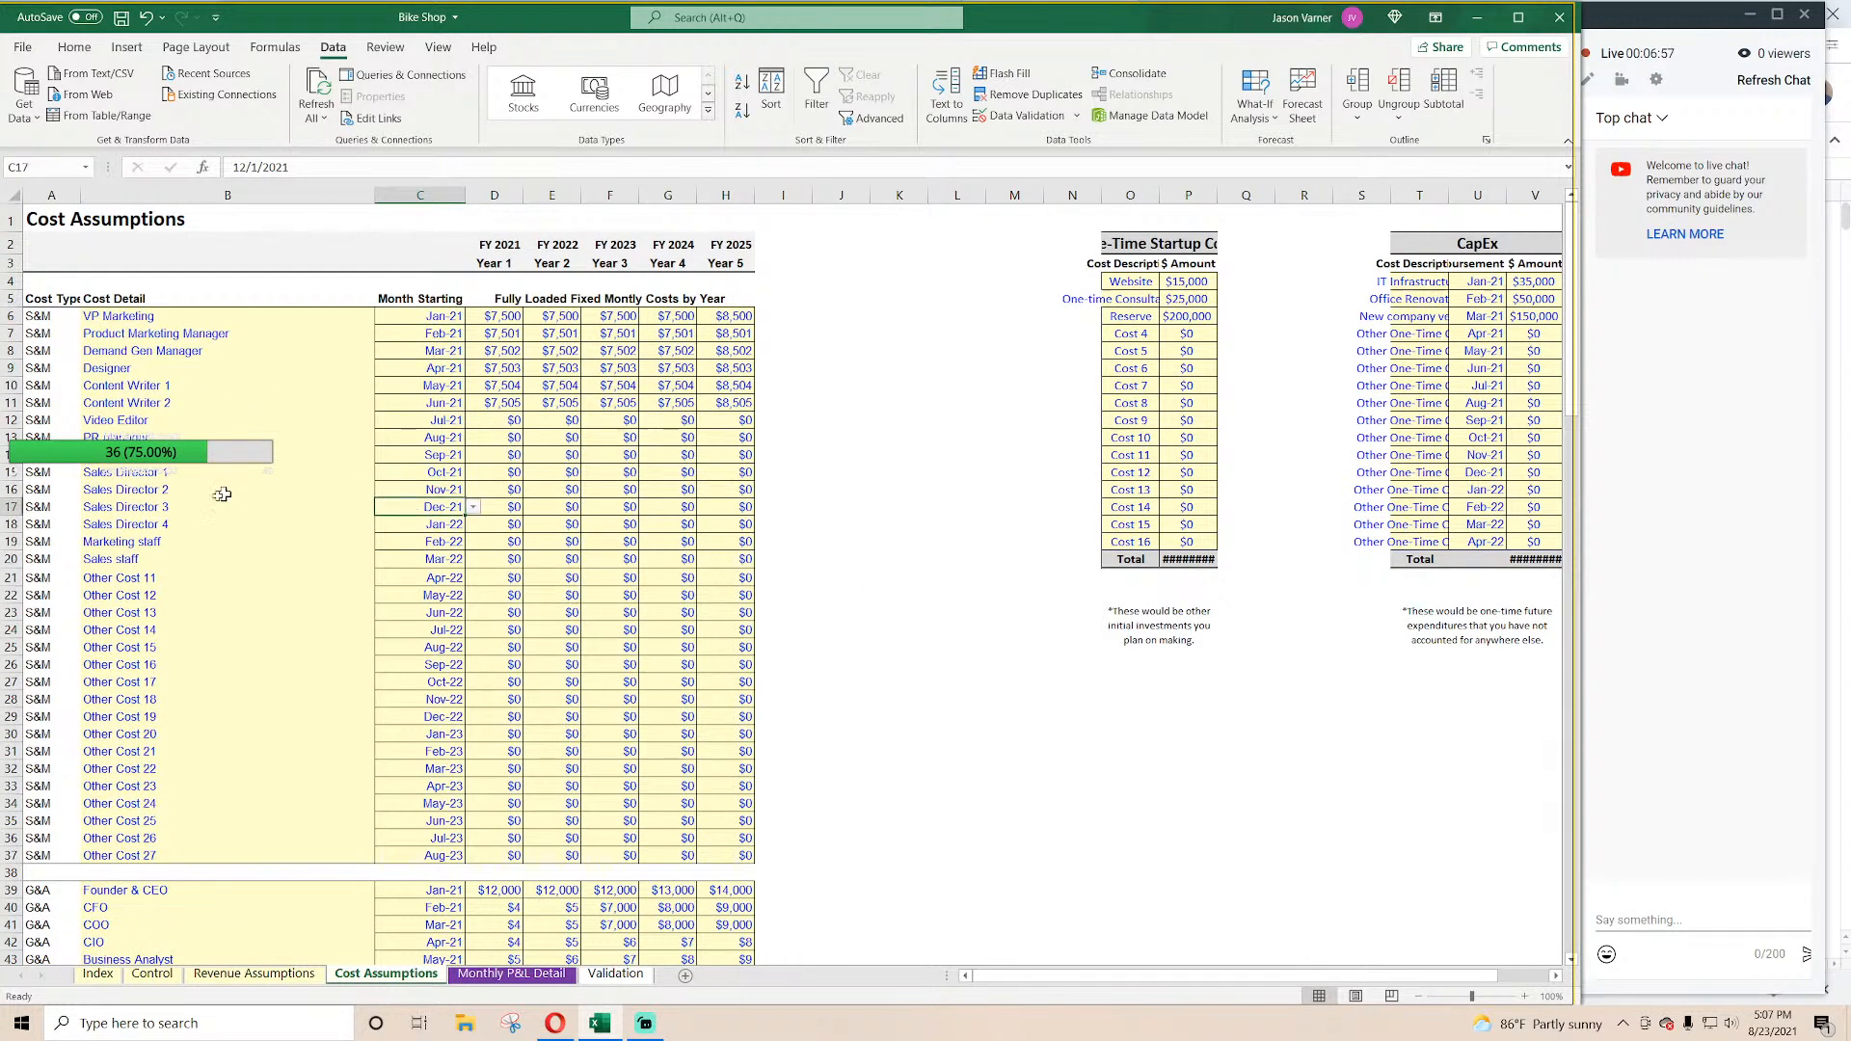
pyautogui.click(508, 316)
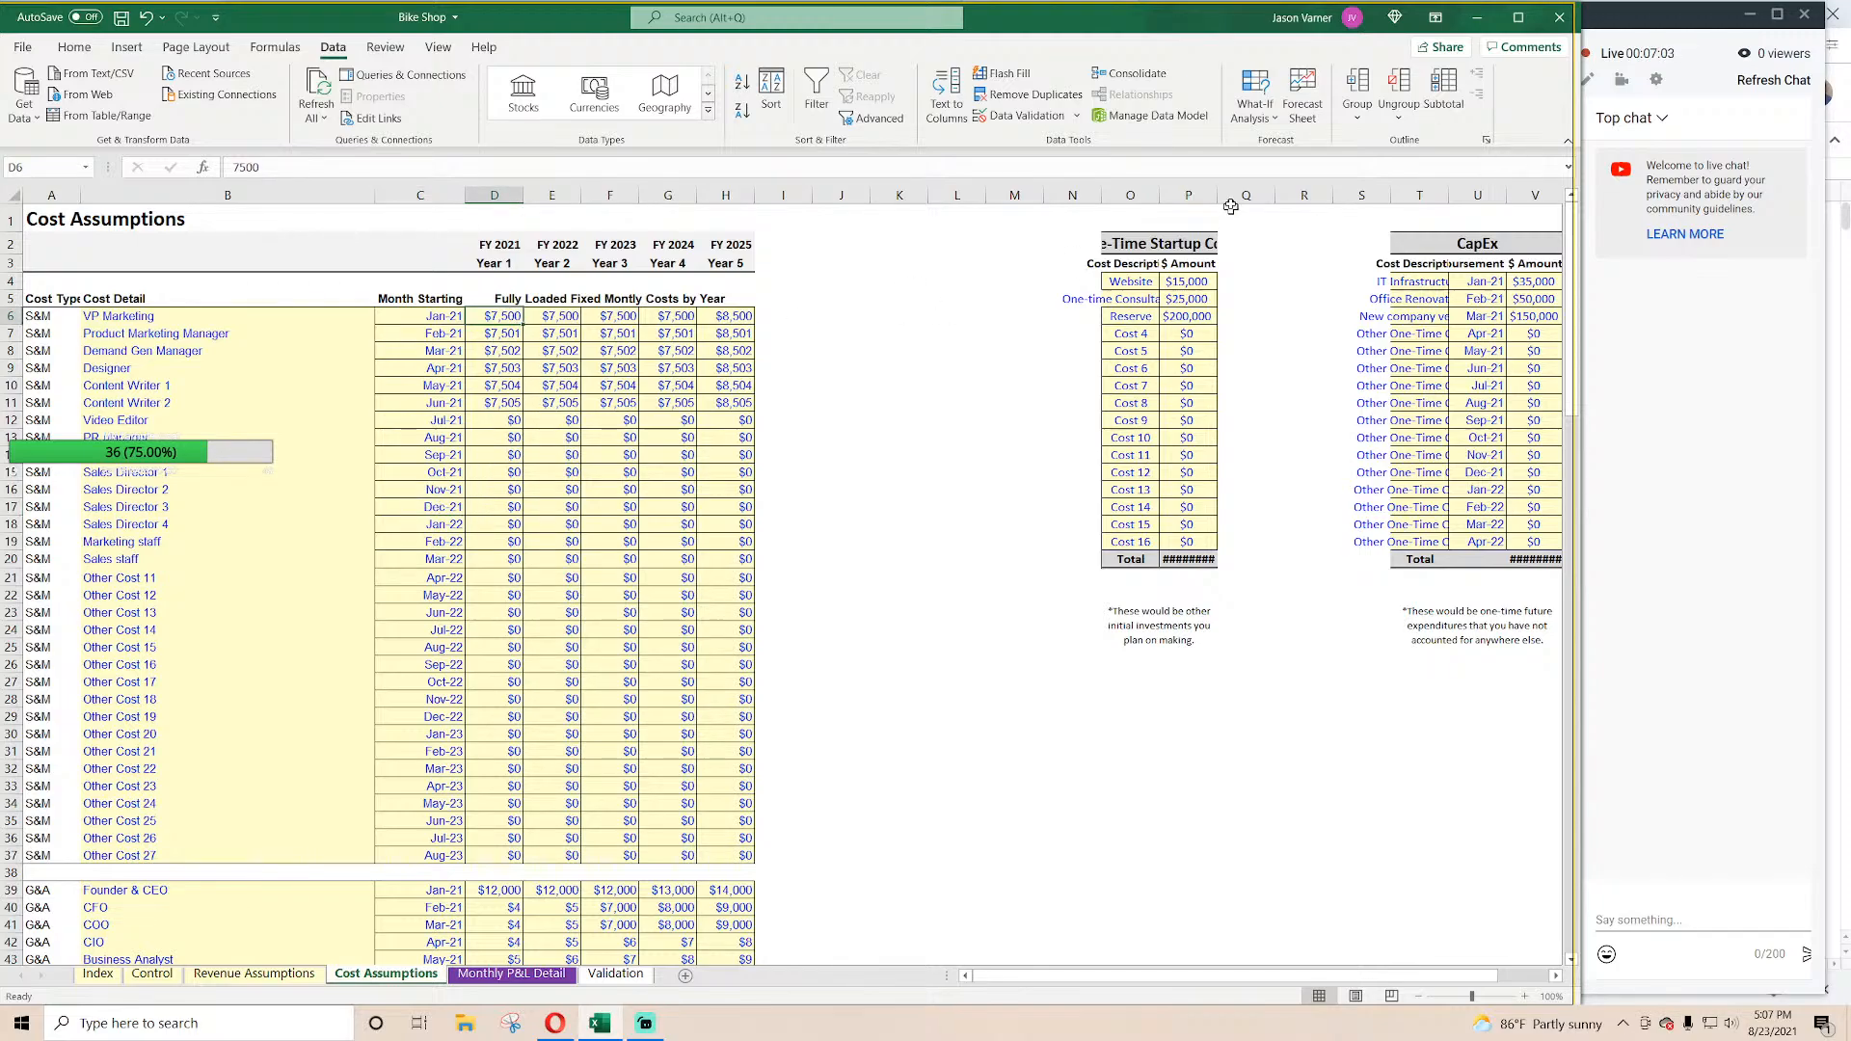
# Step: Widen column O to fit the startup cost descriptions and set the yearly cost columns D to H to a width of 11
pyautogui.moveTo(1158, 191); pyautogui.dragTo(1246, 191)
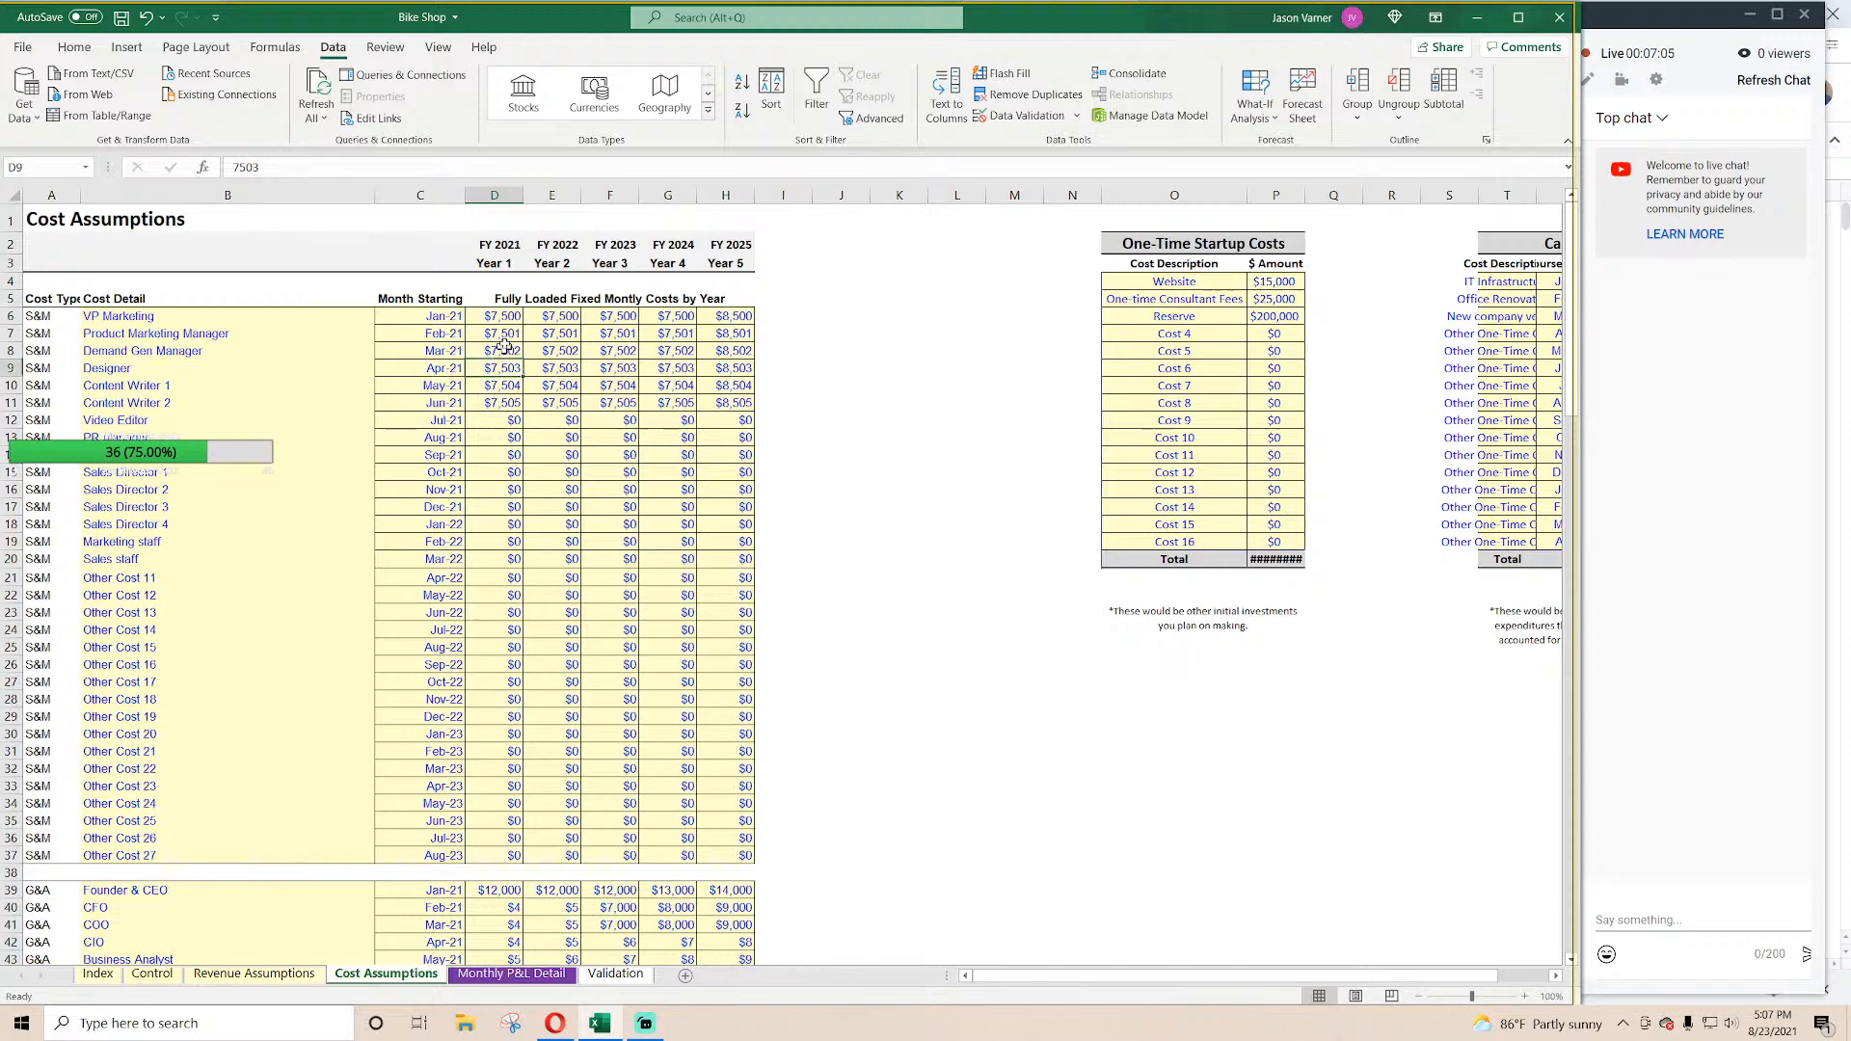
pyautogui.click(547, 316)
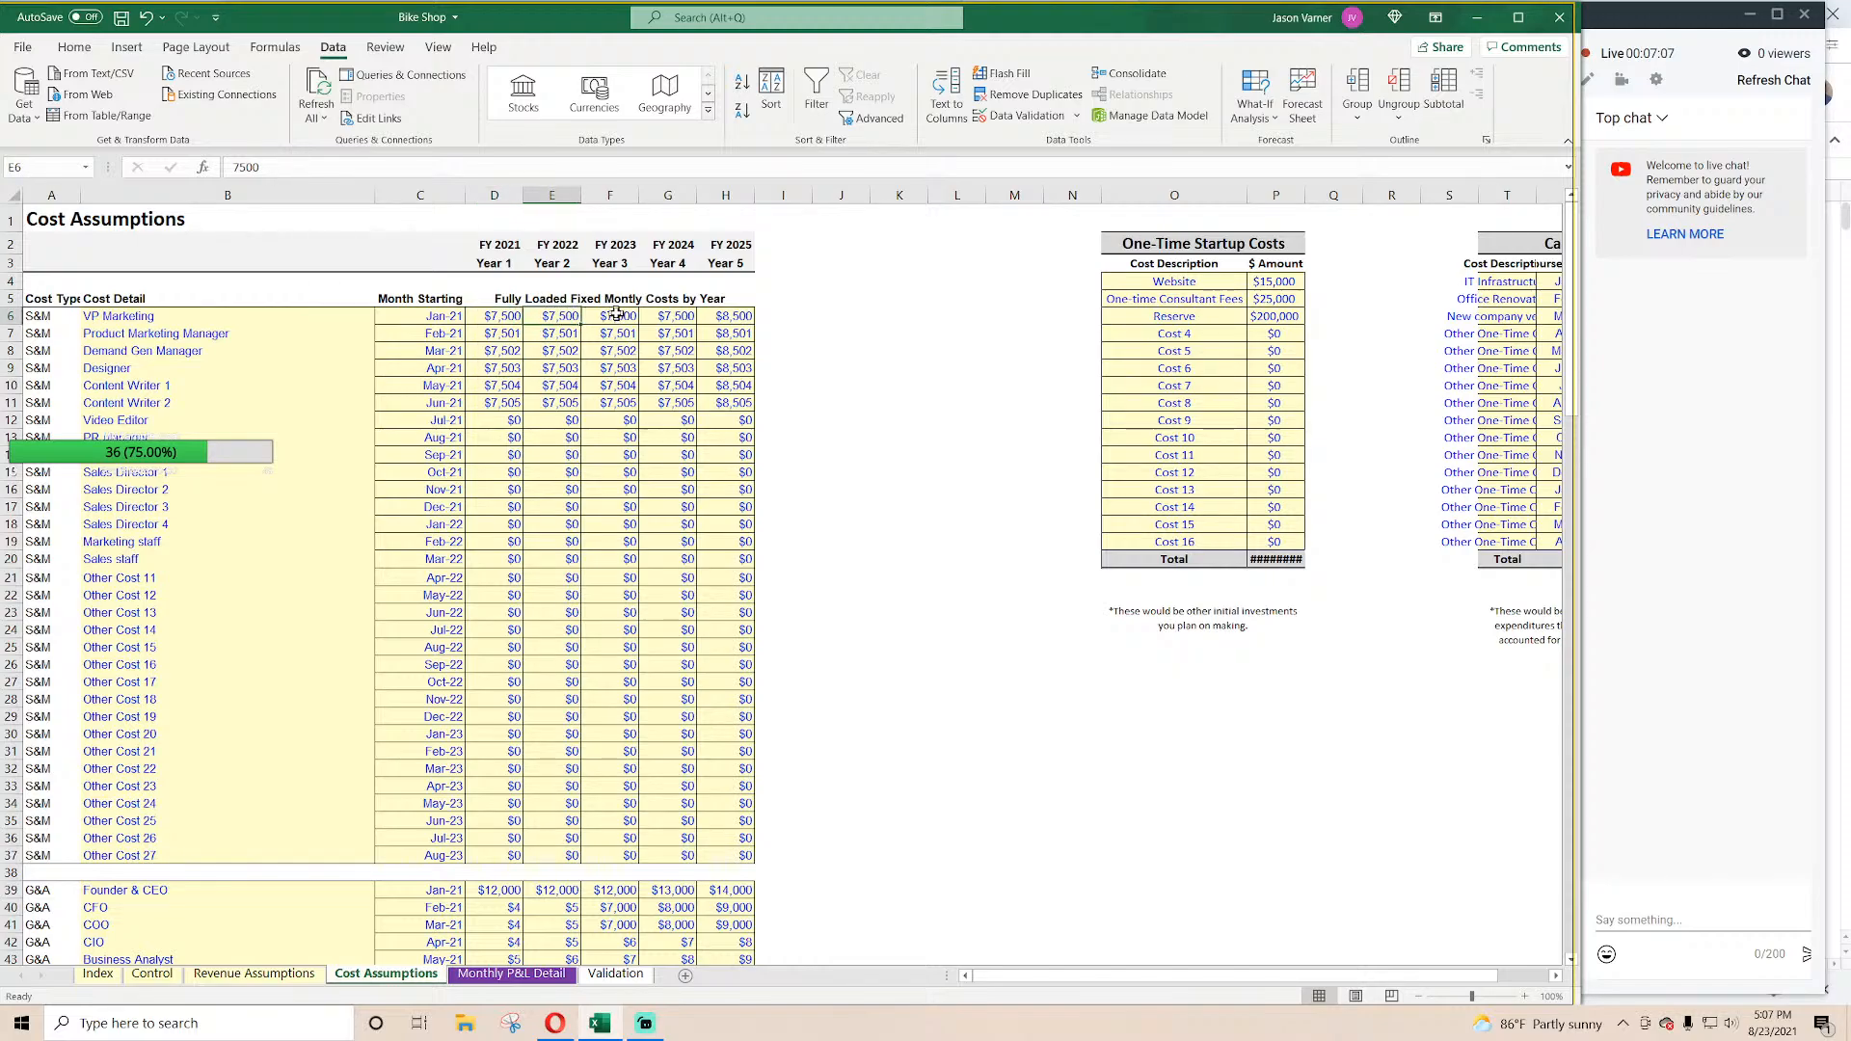
pyautogui.moveTo(726, 195); pyautogui.dragTo(494, 195)
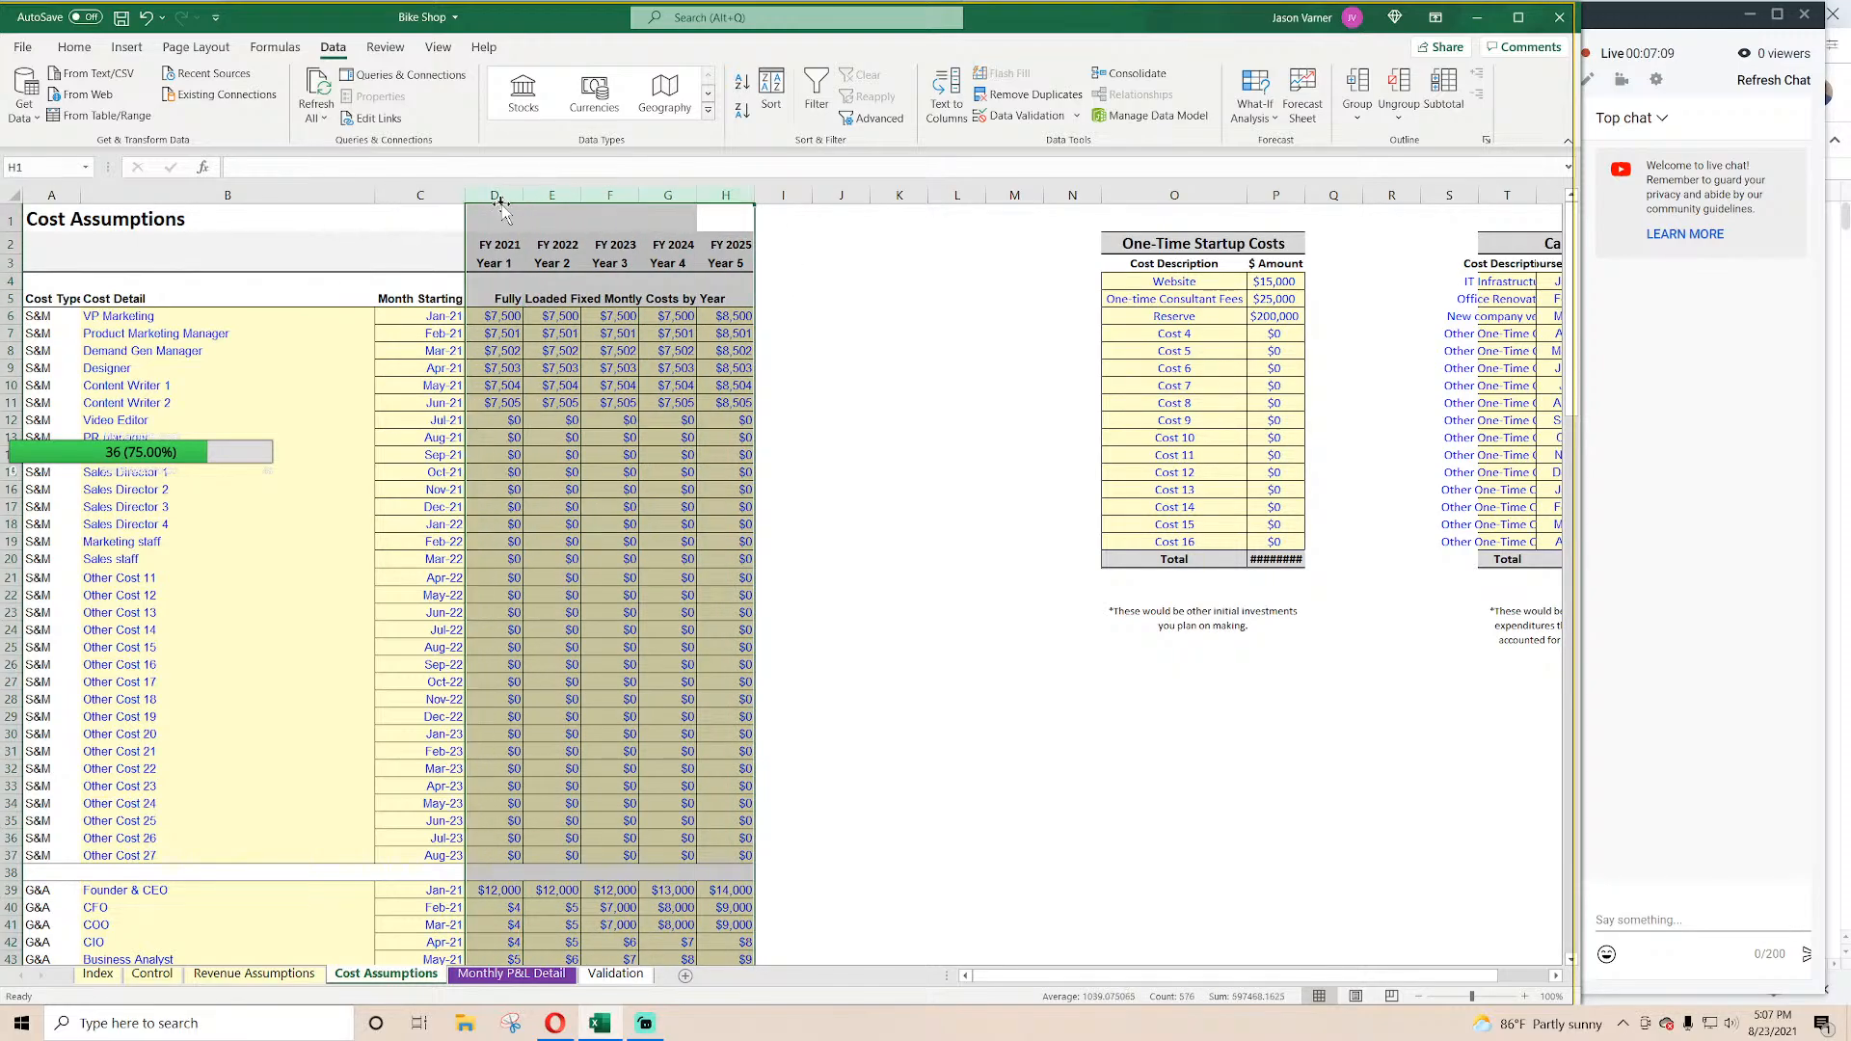
pyautogui.rightClick(500, 198)
pyautogui.click(568, 456)
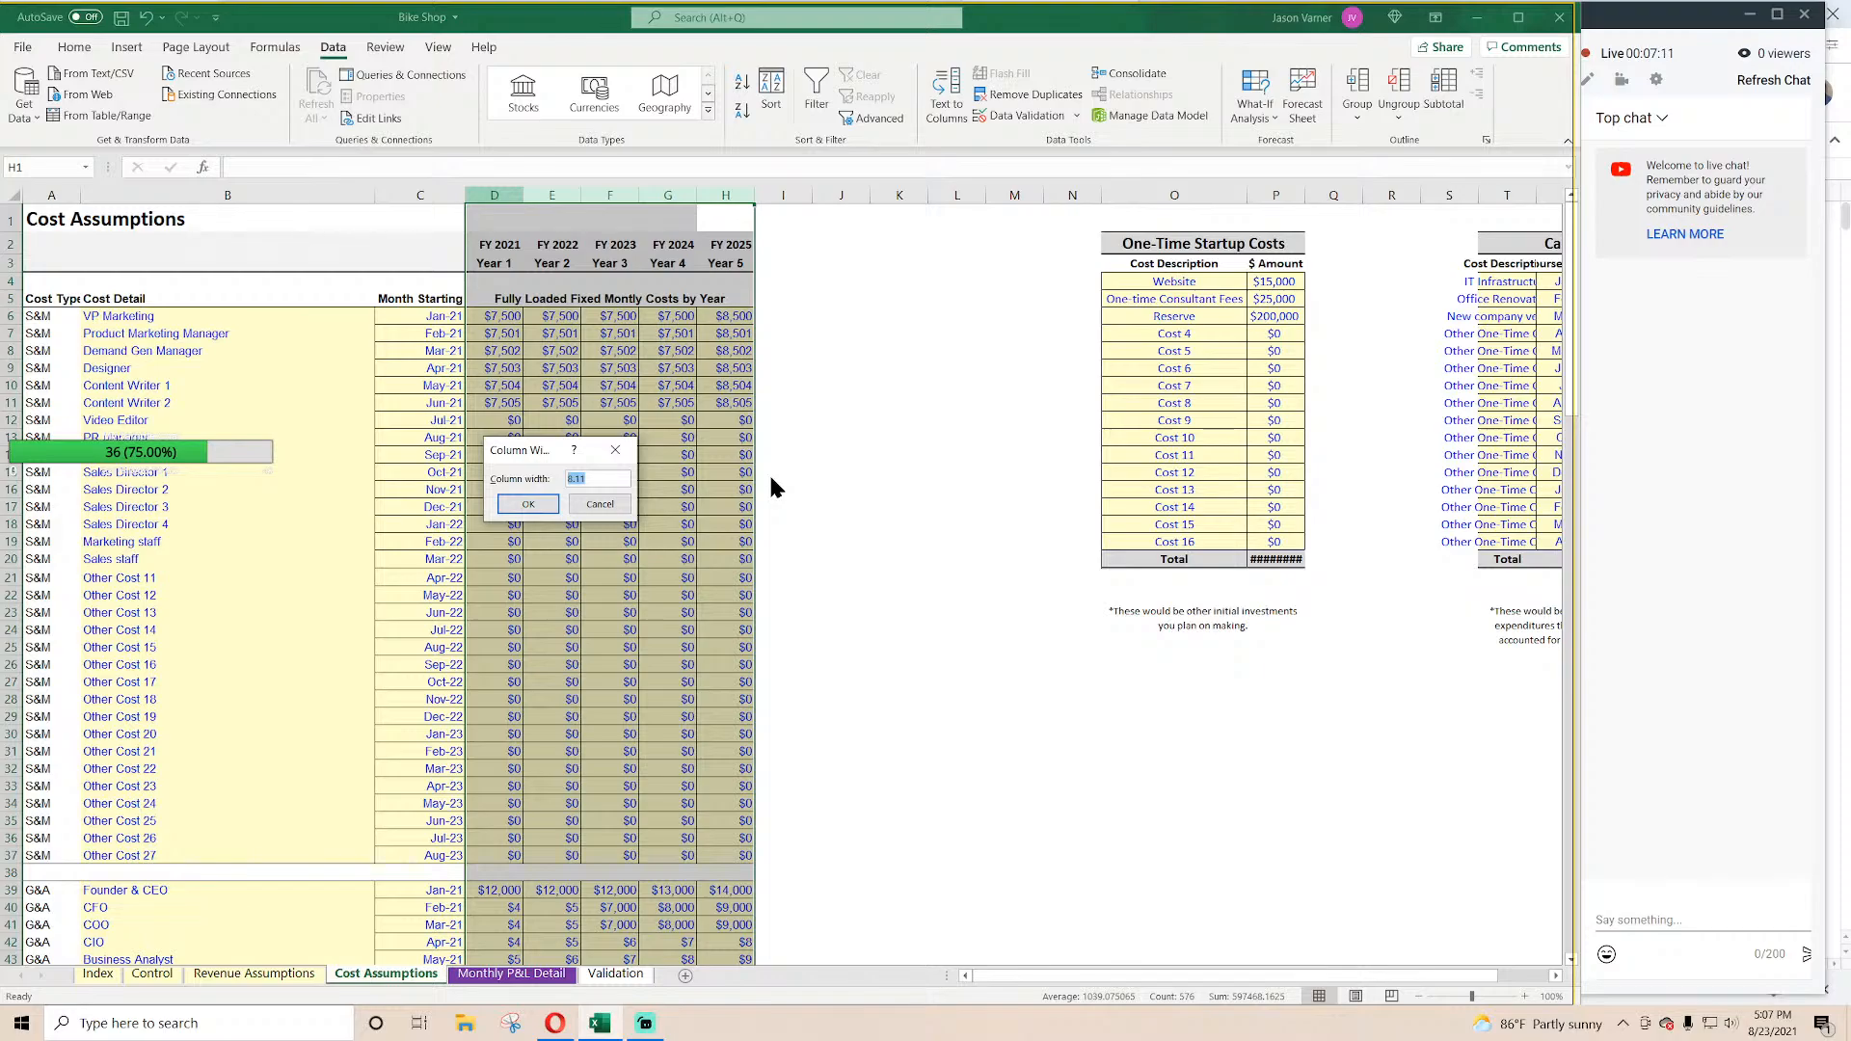
pyautogui.write('11')
pyautogui.press('Return')
# Step: Delete the spare columns L and M, and widen the startup costs' $ Amount column and the CapEx Cost Description column to fit their contents
pyautogui.click(993, 241)
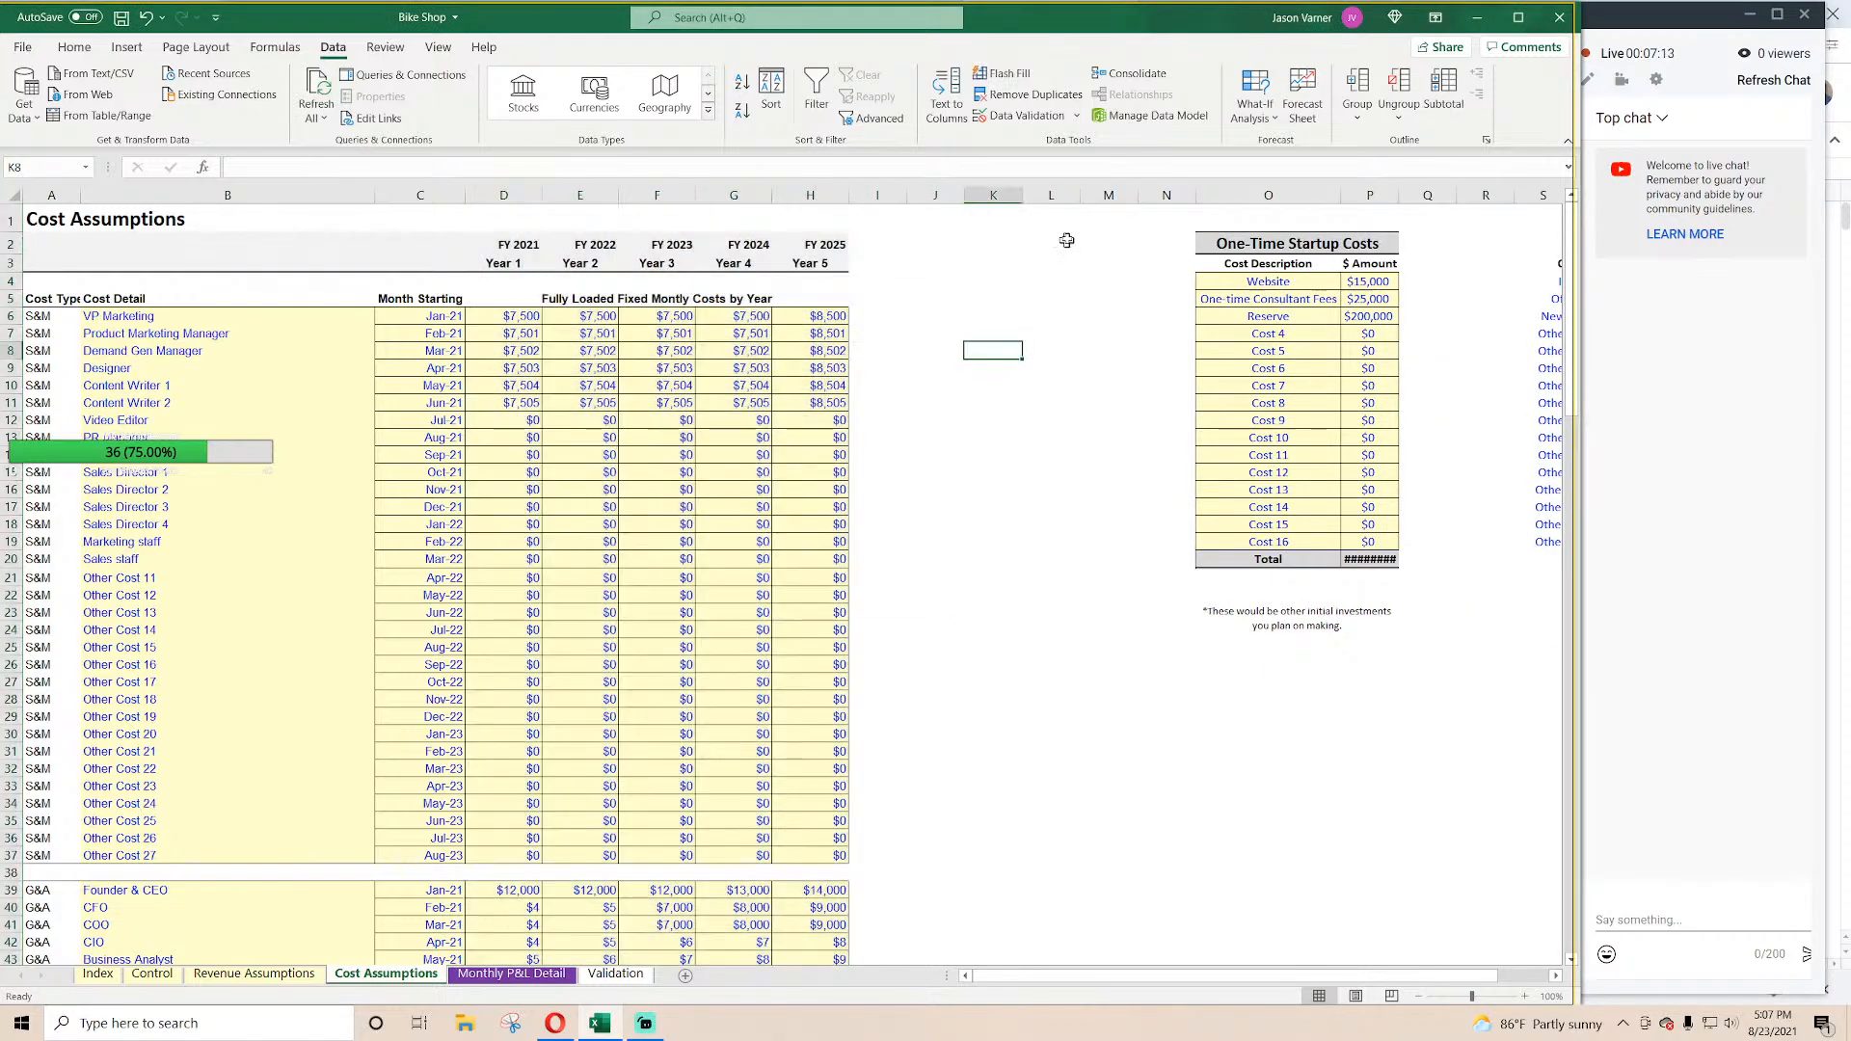
pyautogui.moveTo(1109, 195); pyautogui.dragTo(1051, 195)
pyautogui.rightClick(1049, 196)
pyautogui.click(1104, 374)
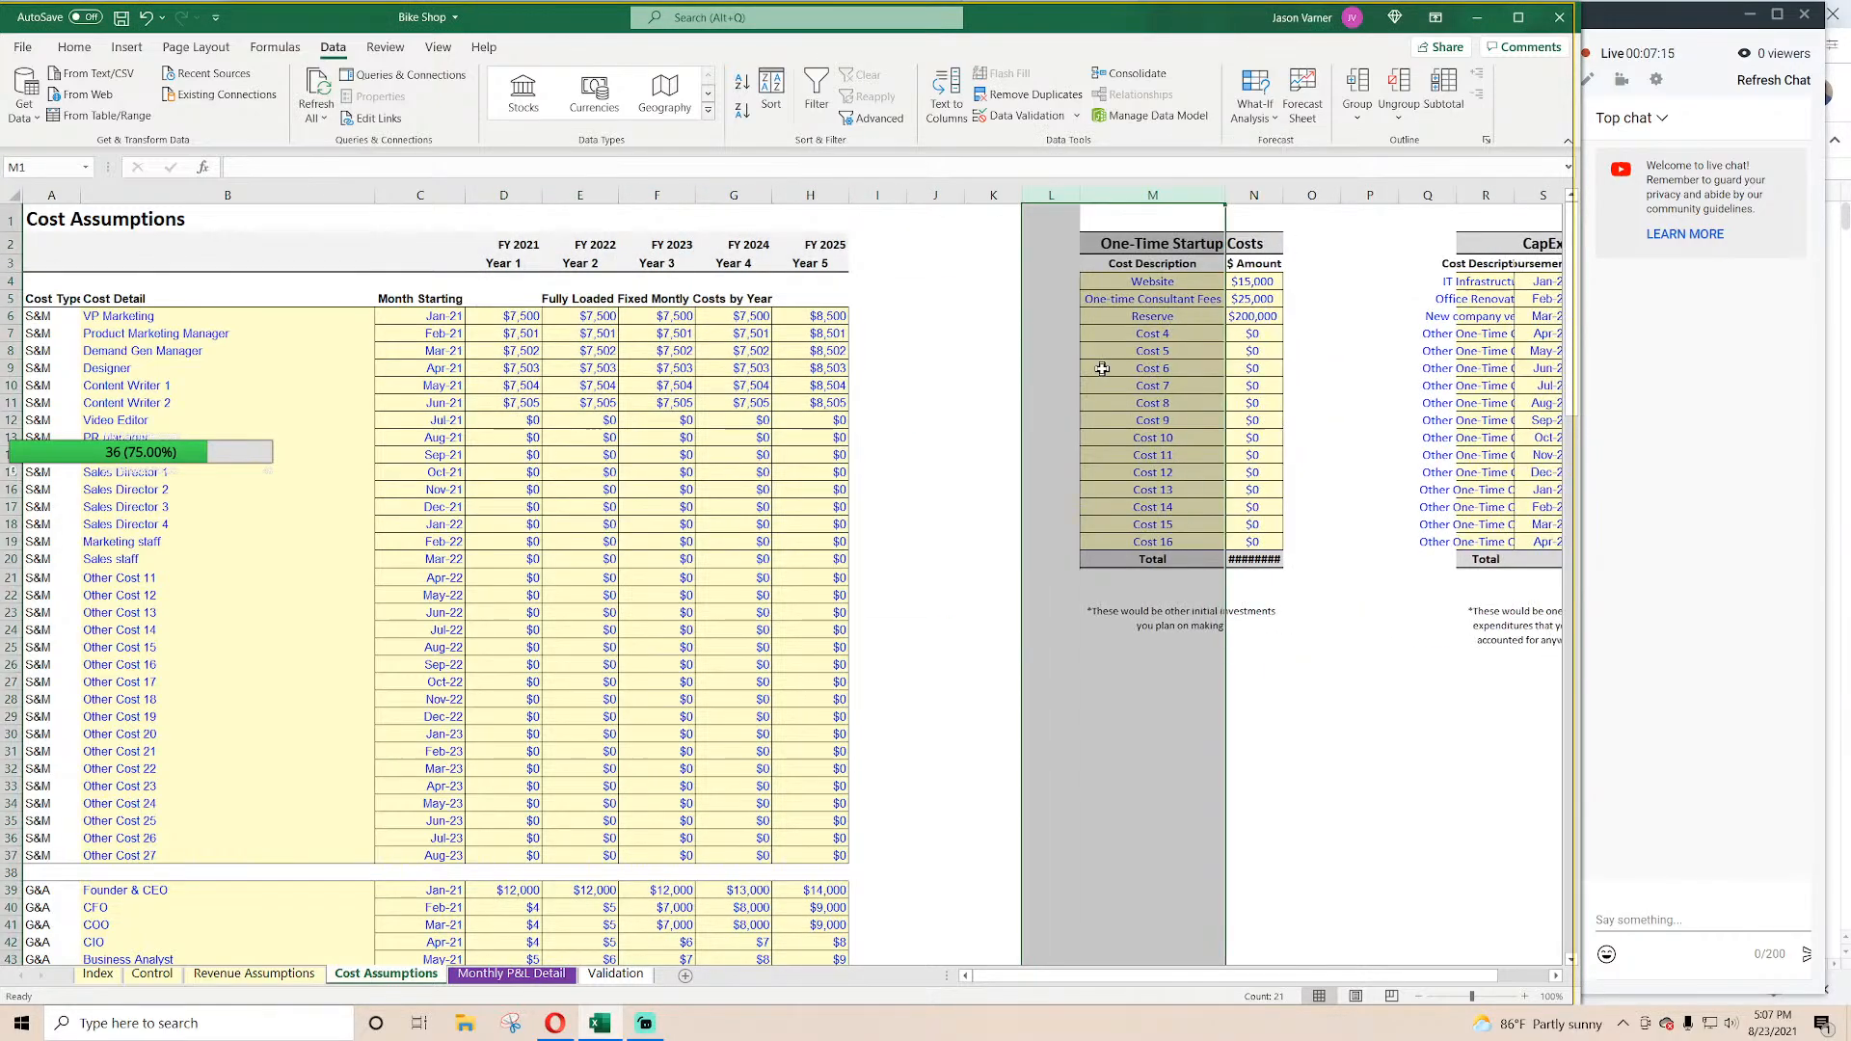
pyautogui.click(1152, 369)
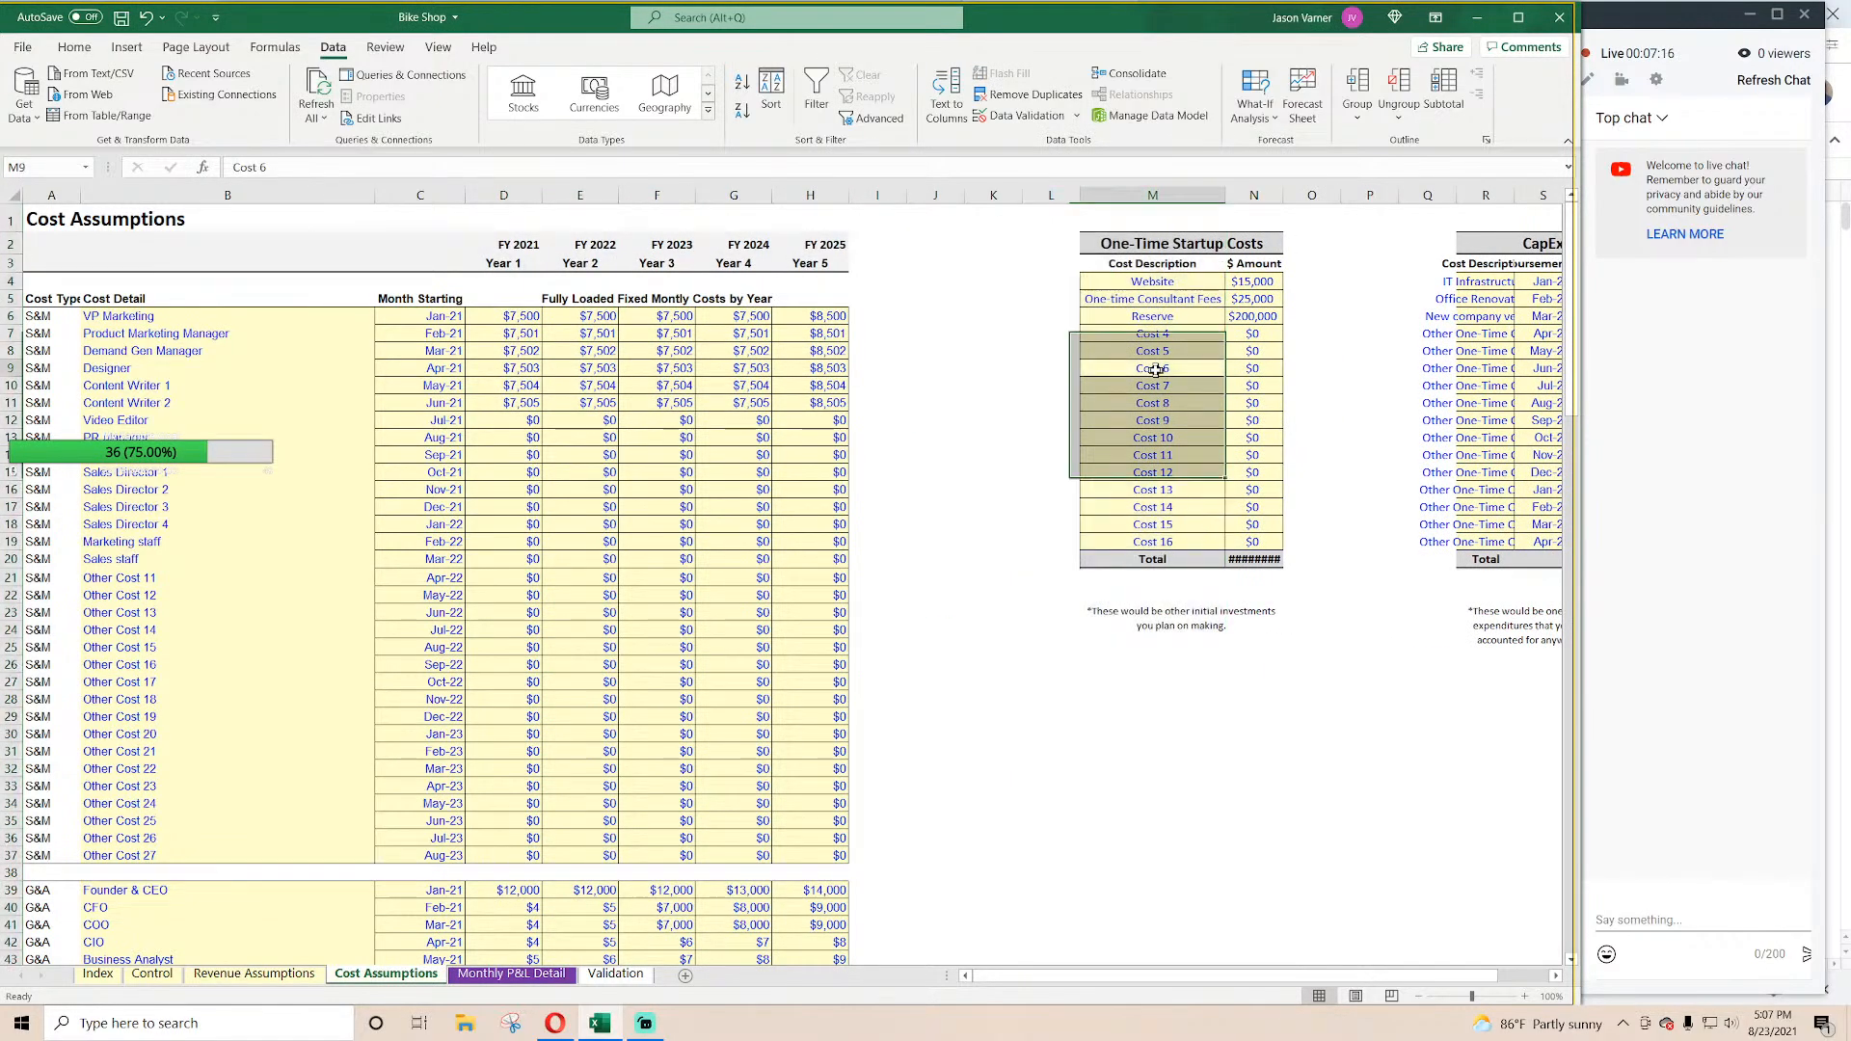
pyautogui.doubleClick(1515, 196)
pyautogui.moveTo(1283, 195); pyautogui.dragTo(1310, 195)
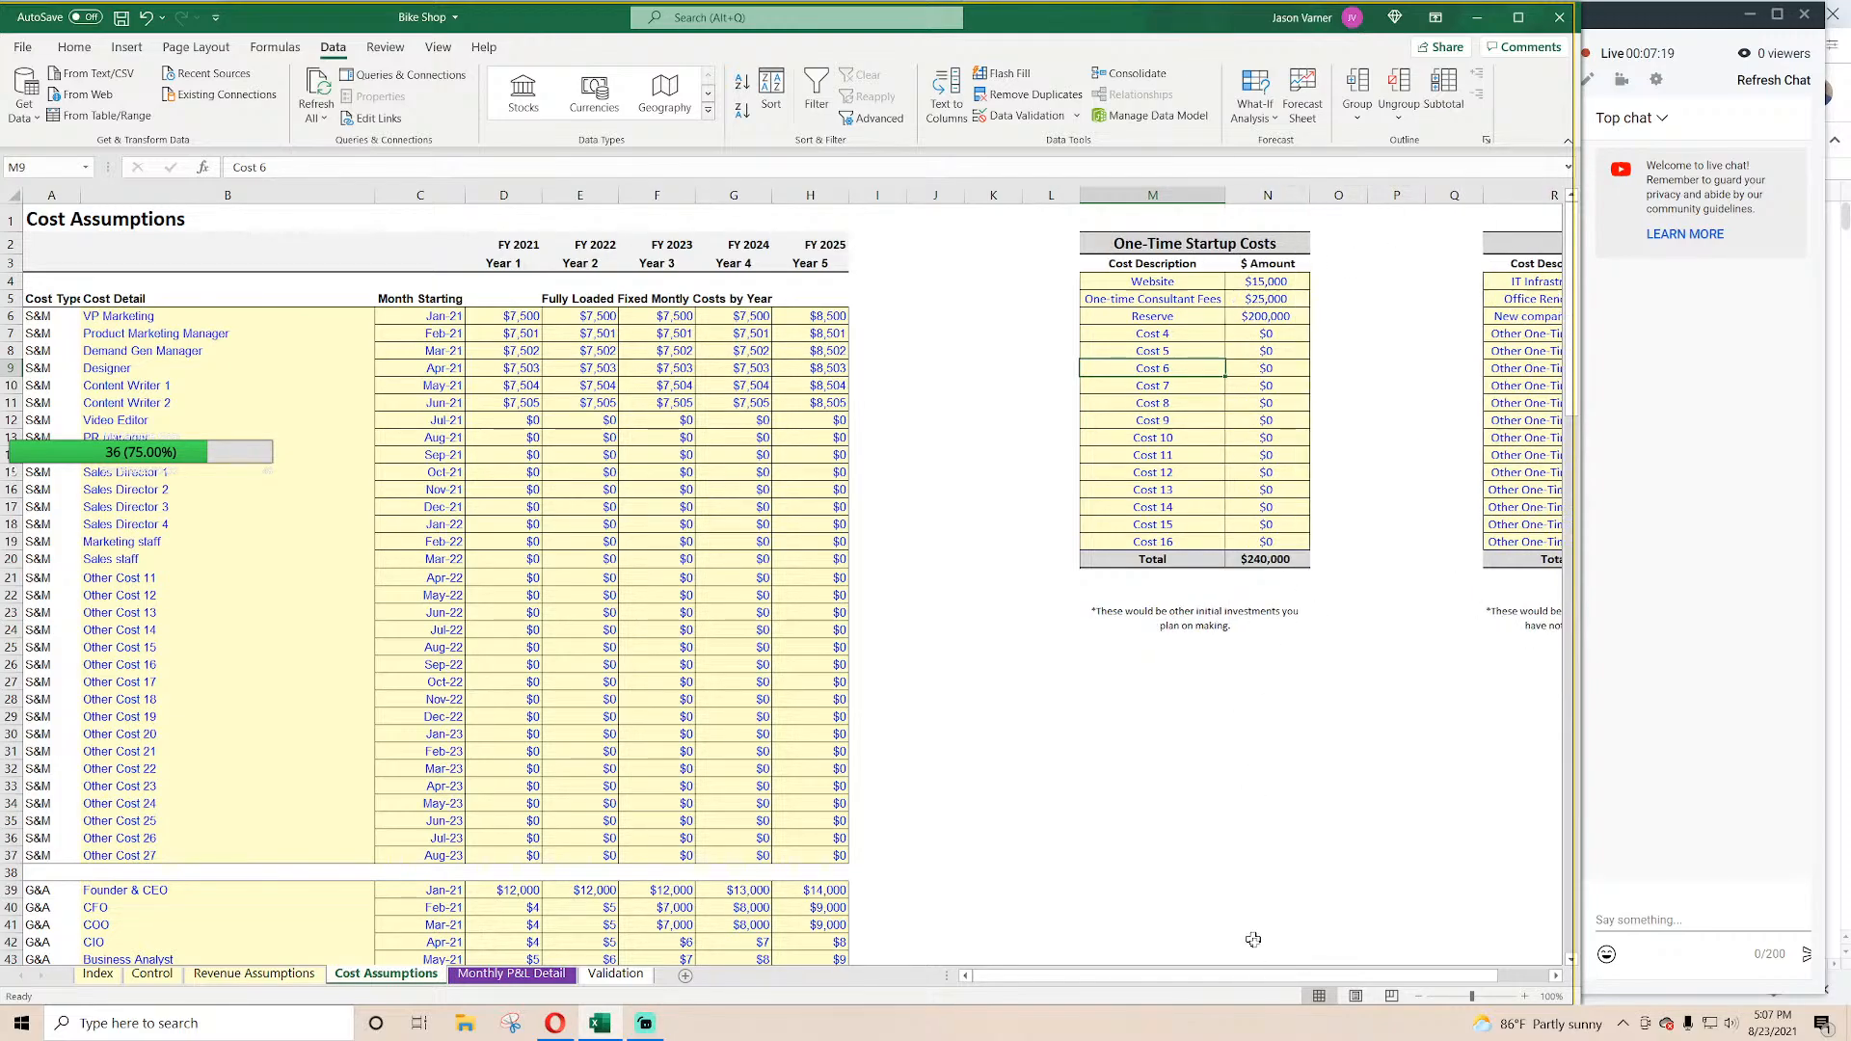
# Step: Copy the first two S&M starting months, C6:C7, with their drop-downs to the first two CapEx disbursement months at S4
pyautogui.moveTo(1308, 977); pyautogui.dragTo(1433, 970)
pyautogui.click(1304, 822)
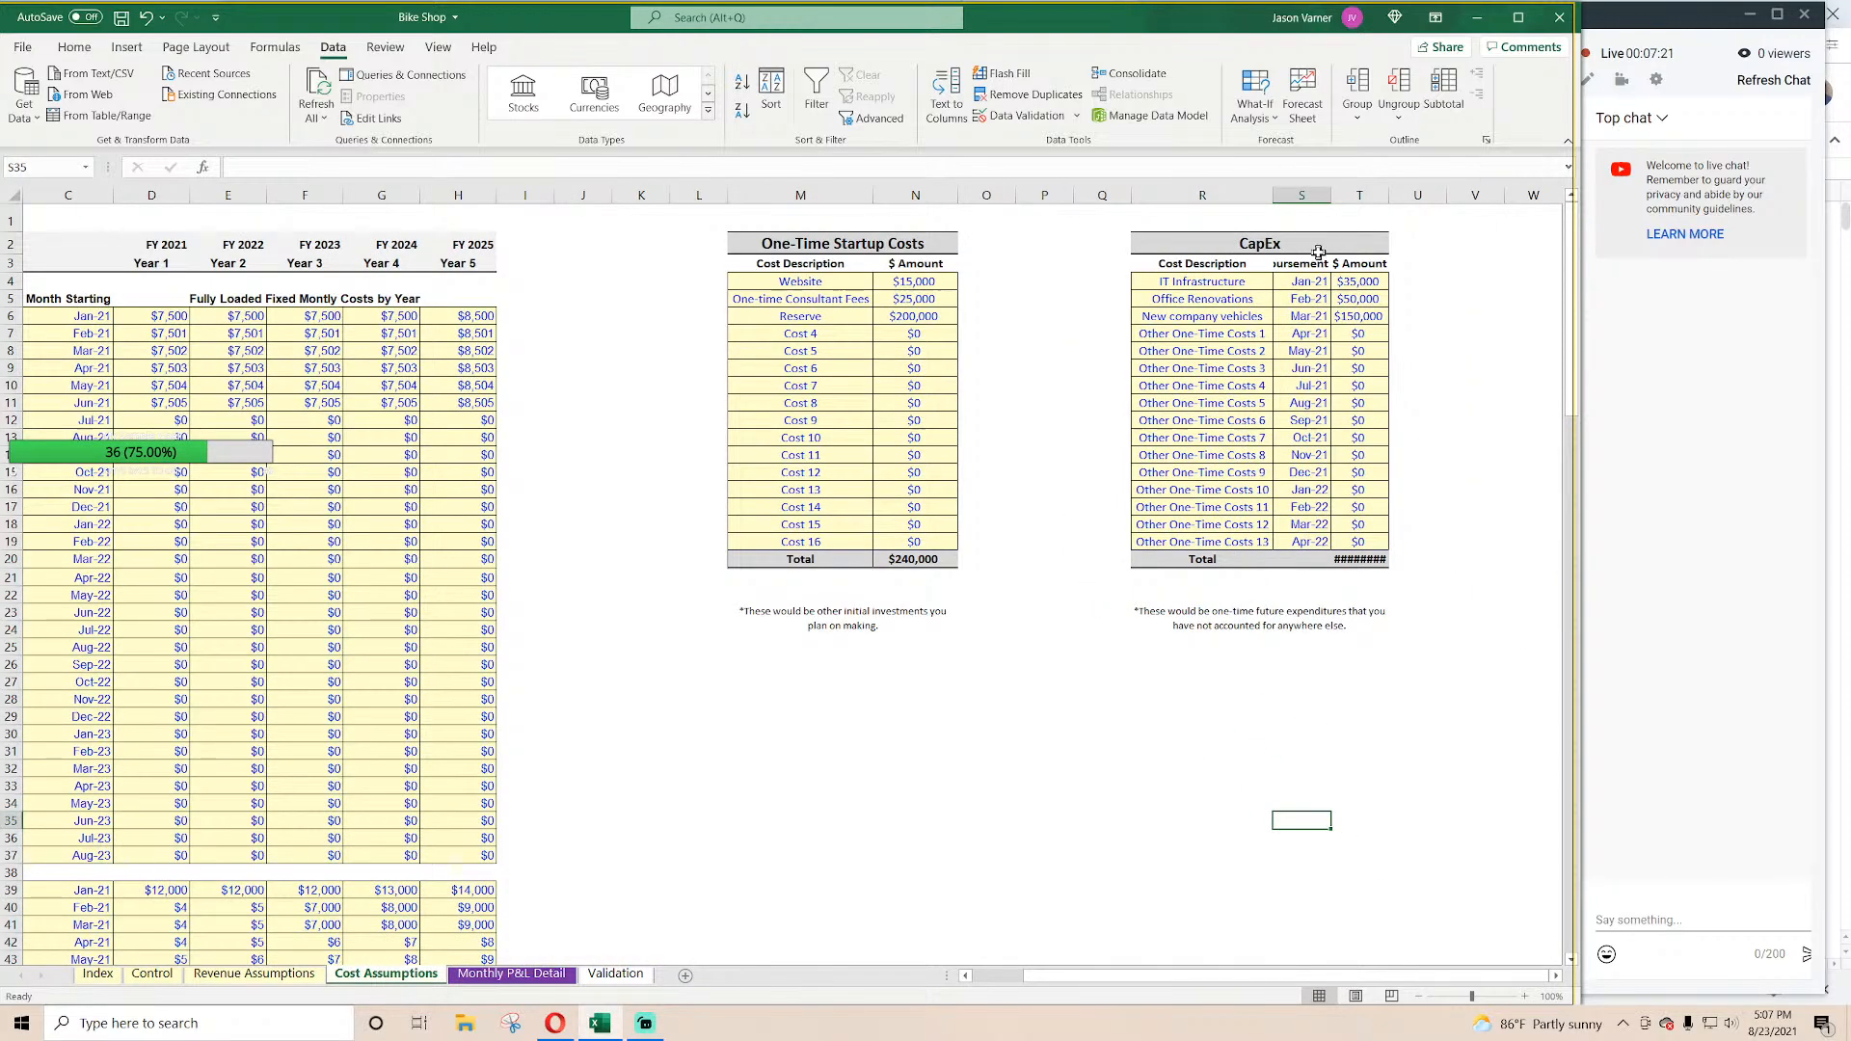
pyautogui.click(1308, 279)
pyautogui.rightClick(72, 317)
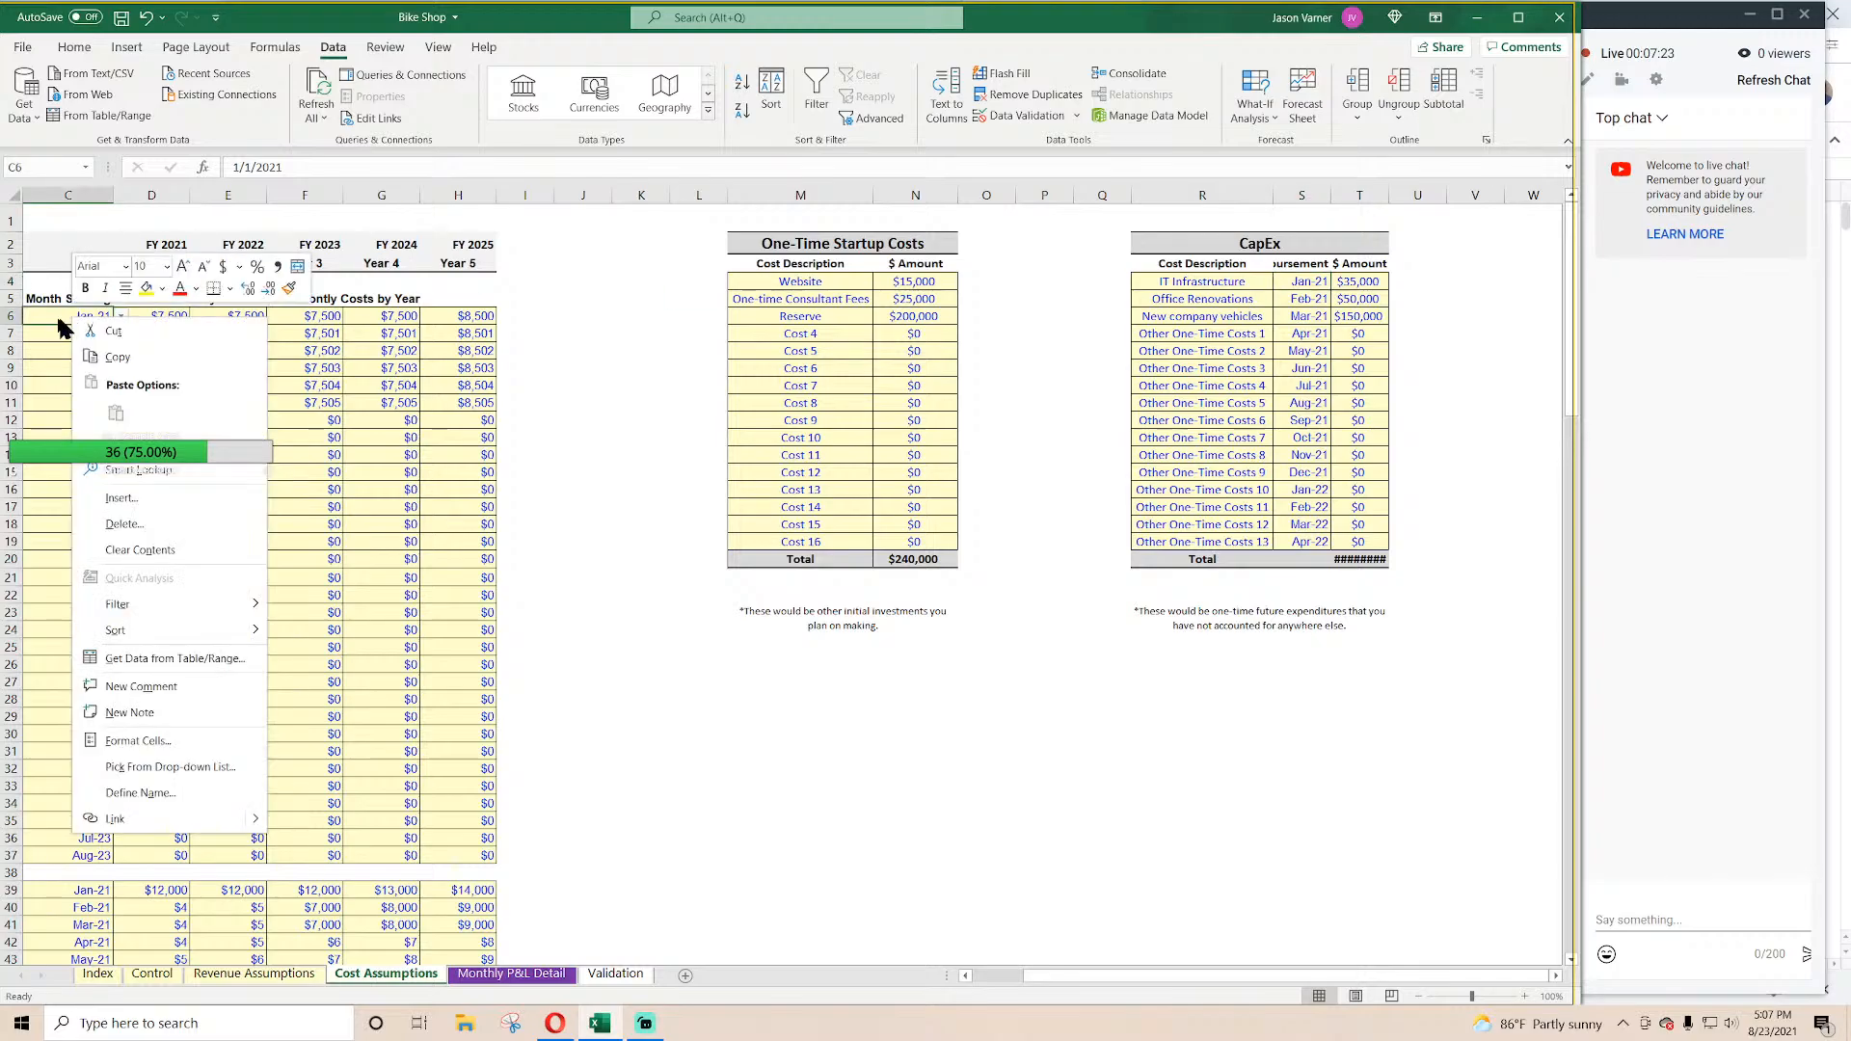
pyautogui.click(63, 321)
pyautogui.moveTo(79, 317); pyautogui.dragTo(80, 331)
pyautogui.rightClick(77, 317)
pyautogui.click(126, 354)
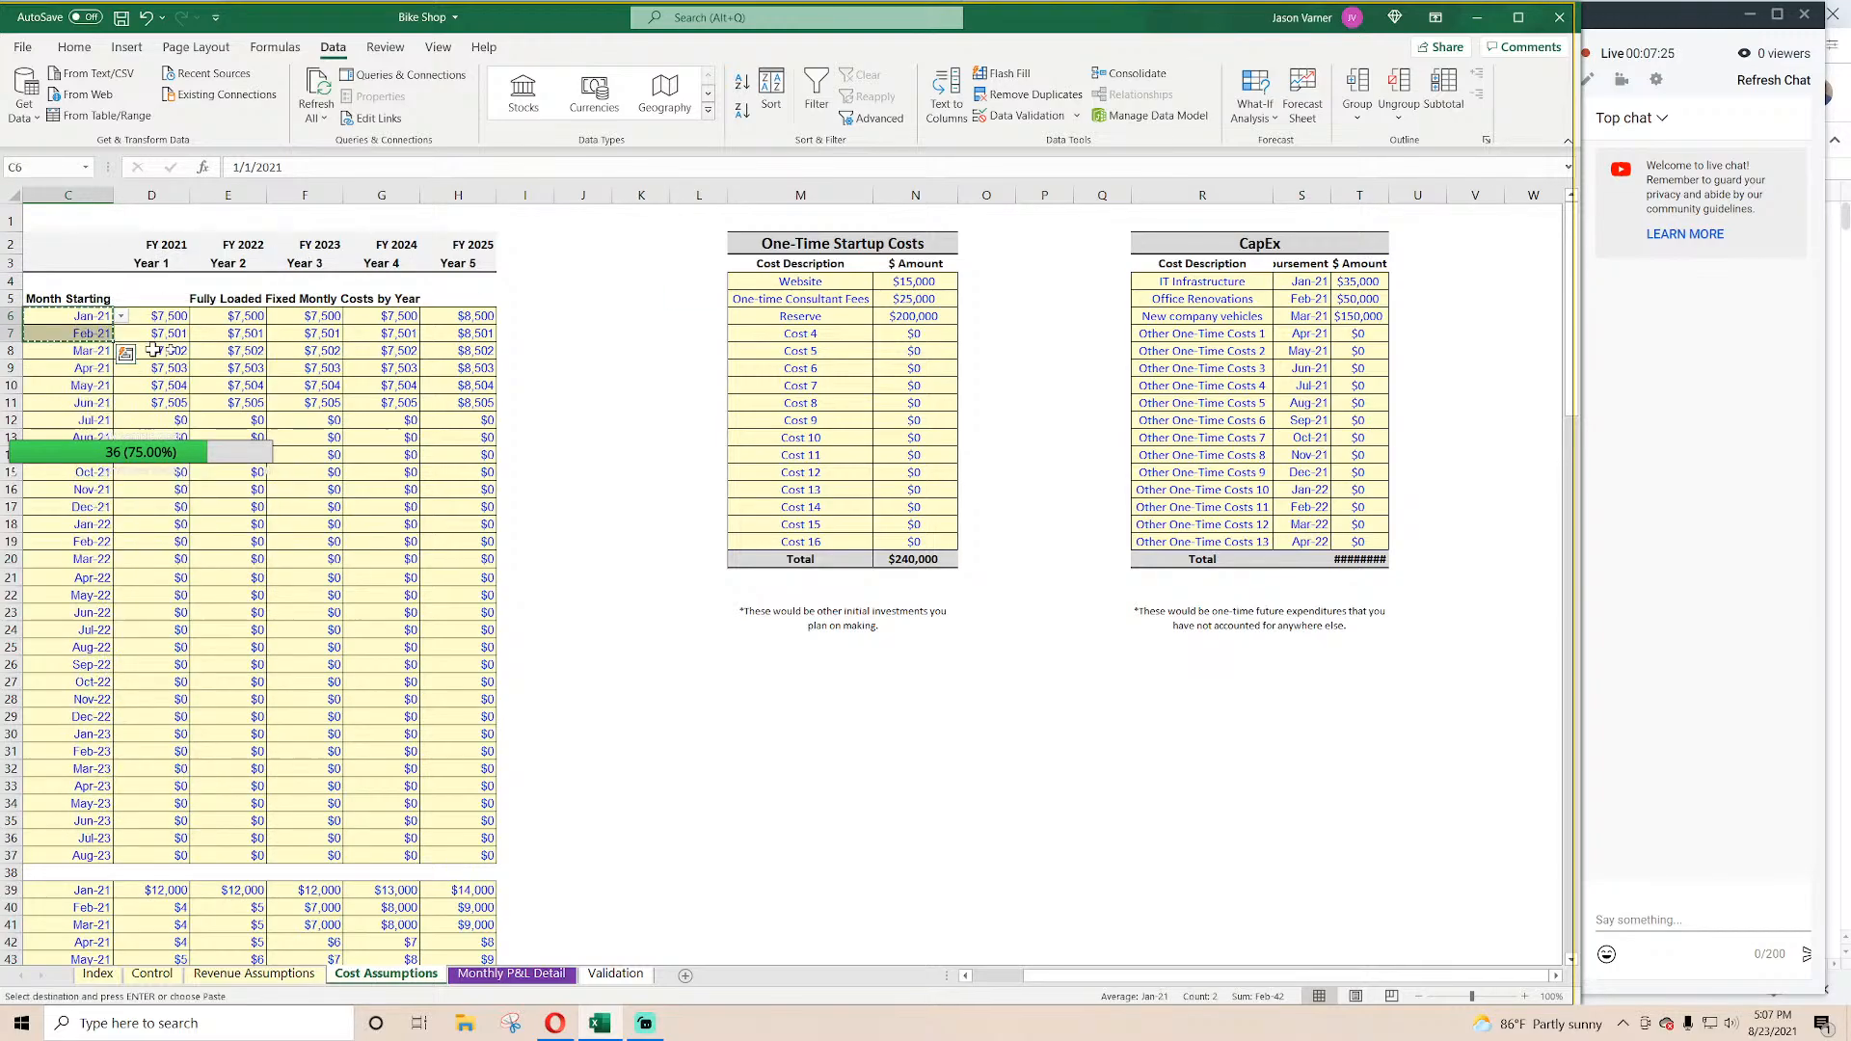
pyautogui.rightClick(1282, 281)
pyautogui.click(1336, 361)
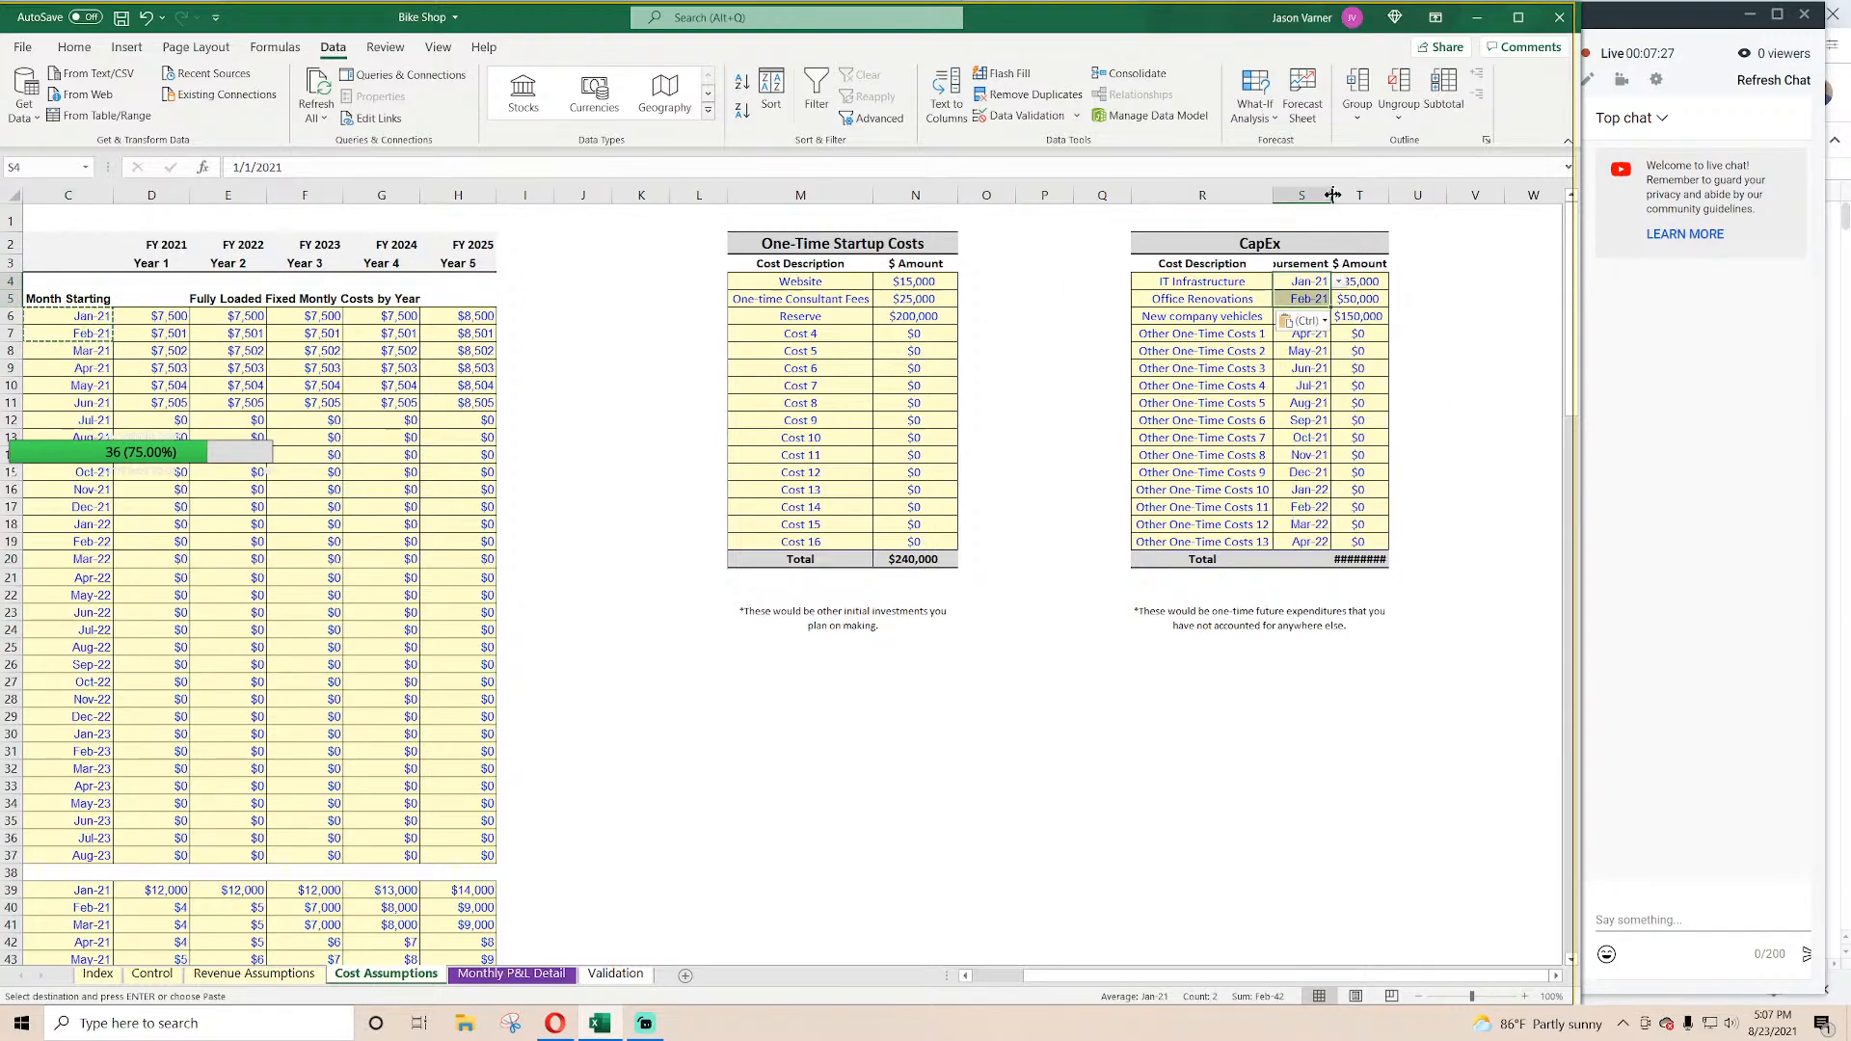
# Step: Fill the monthly series down the CapEx disbursement months to S19 and widen columns S and T to fit their contents
pyautogui.moveTo(1331, 197); pyautogui.dragTo(1358, 197)
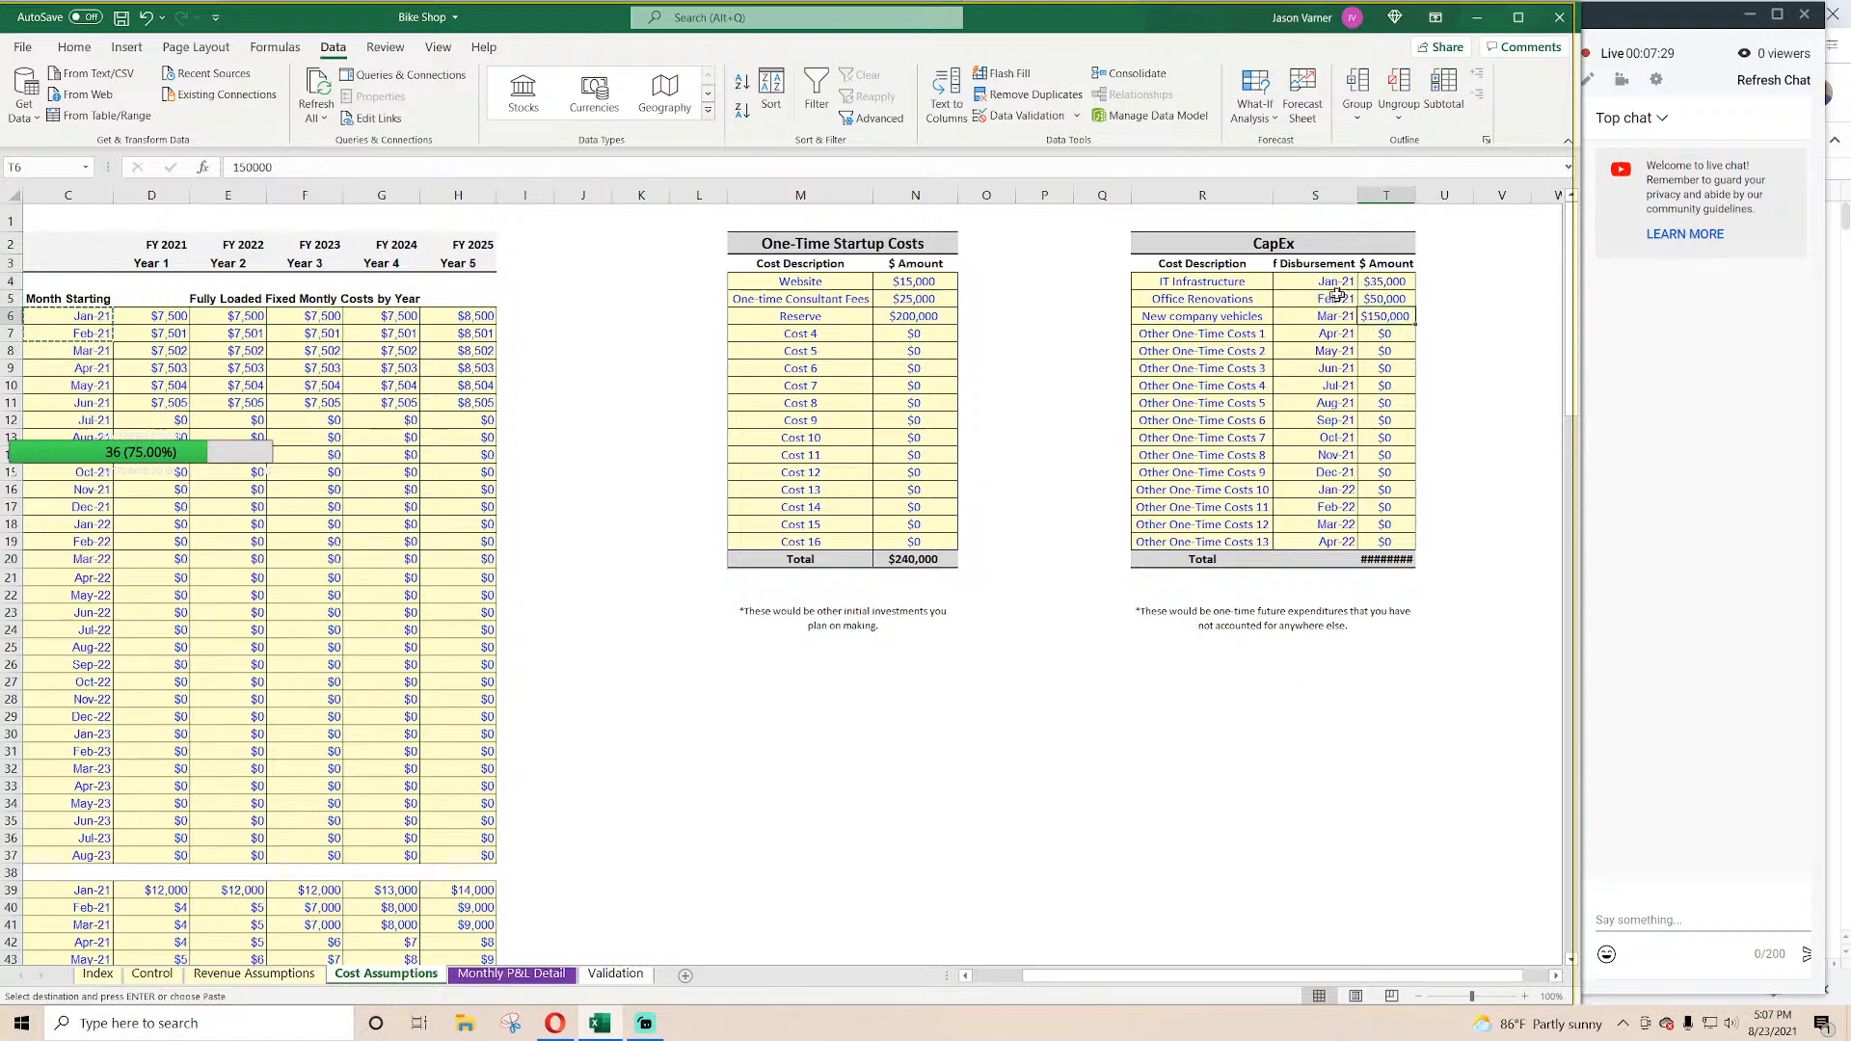
pyautogui.moveTo(1359, 308); pyautogui.dragTo(1348, 543)
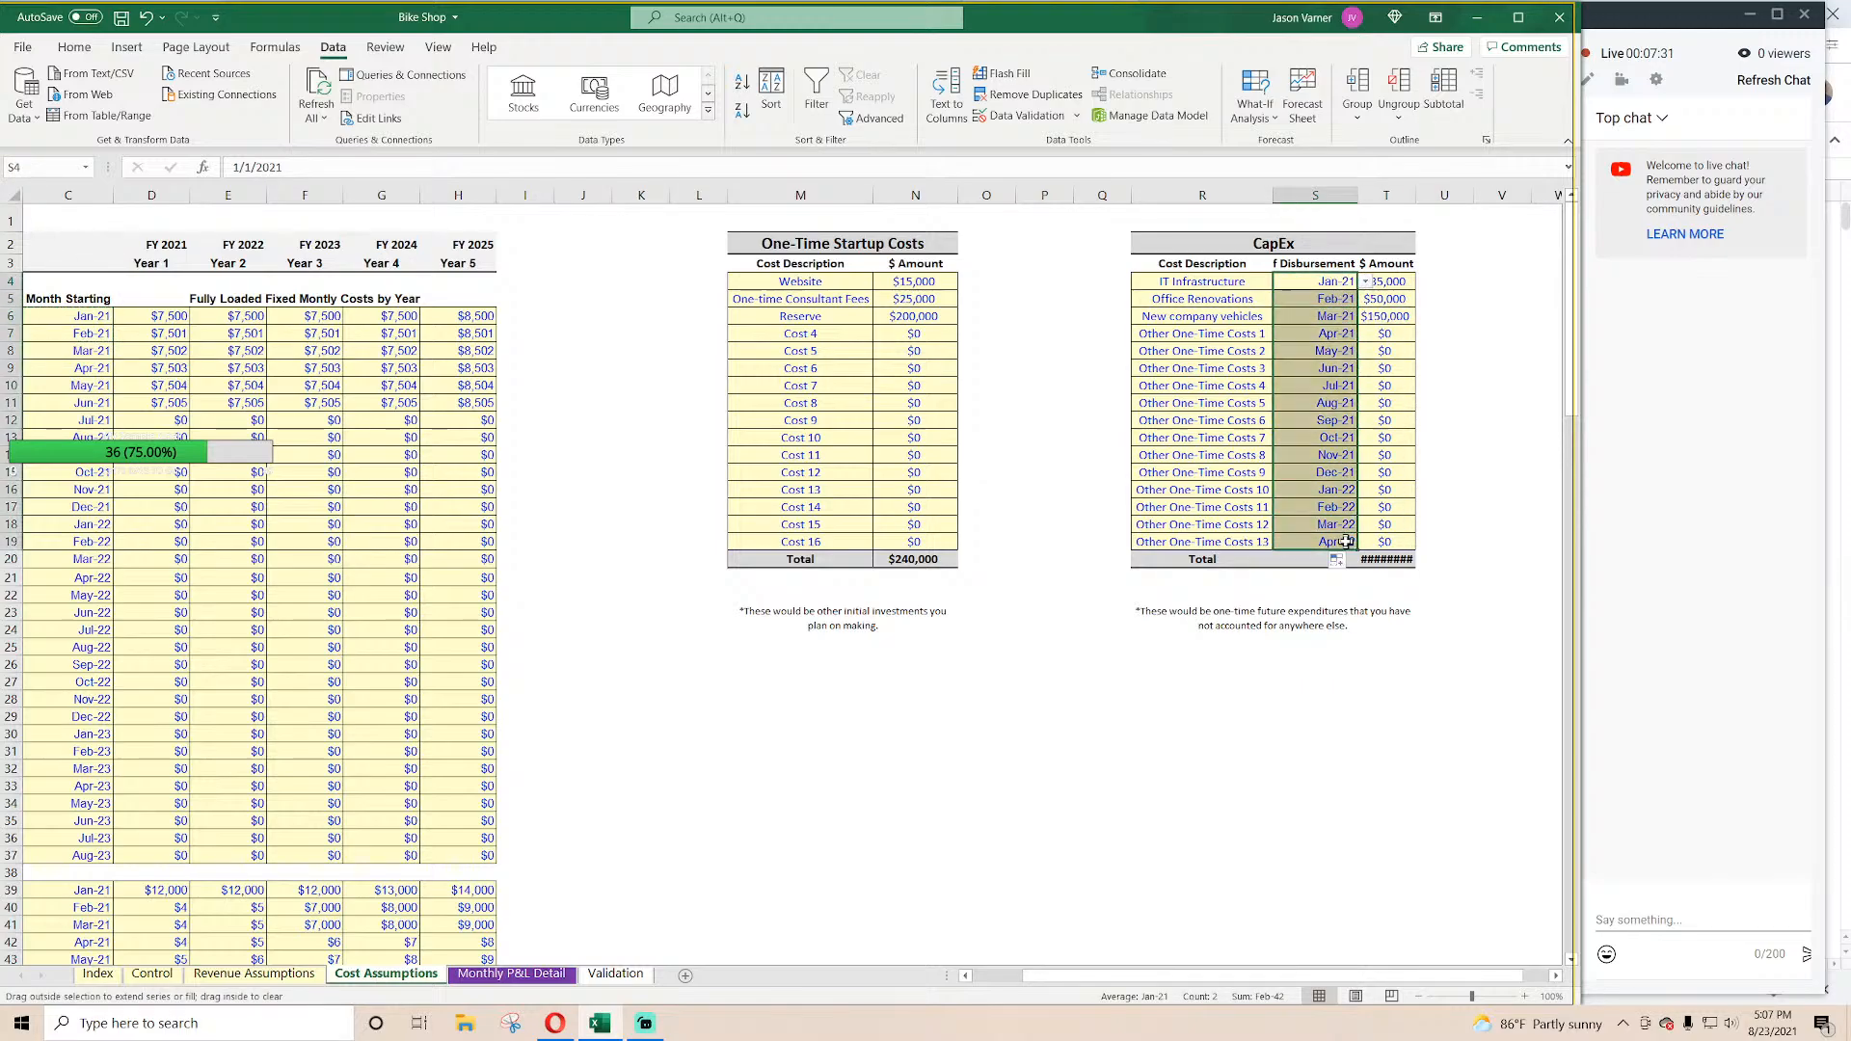
pyautogui.moveTo(1418, 194)
pyautogui.mouseDown()
pyautogui.moveTo(1438, 195)
pyautogui.moveTo(1369, 195)
pyautogui.moveTo(1426, 192)
pyautogui.mouseUp()
pyautogui.click(1317, 643)
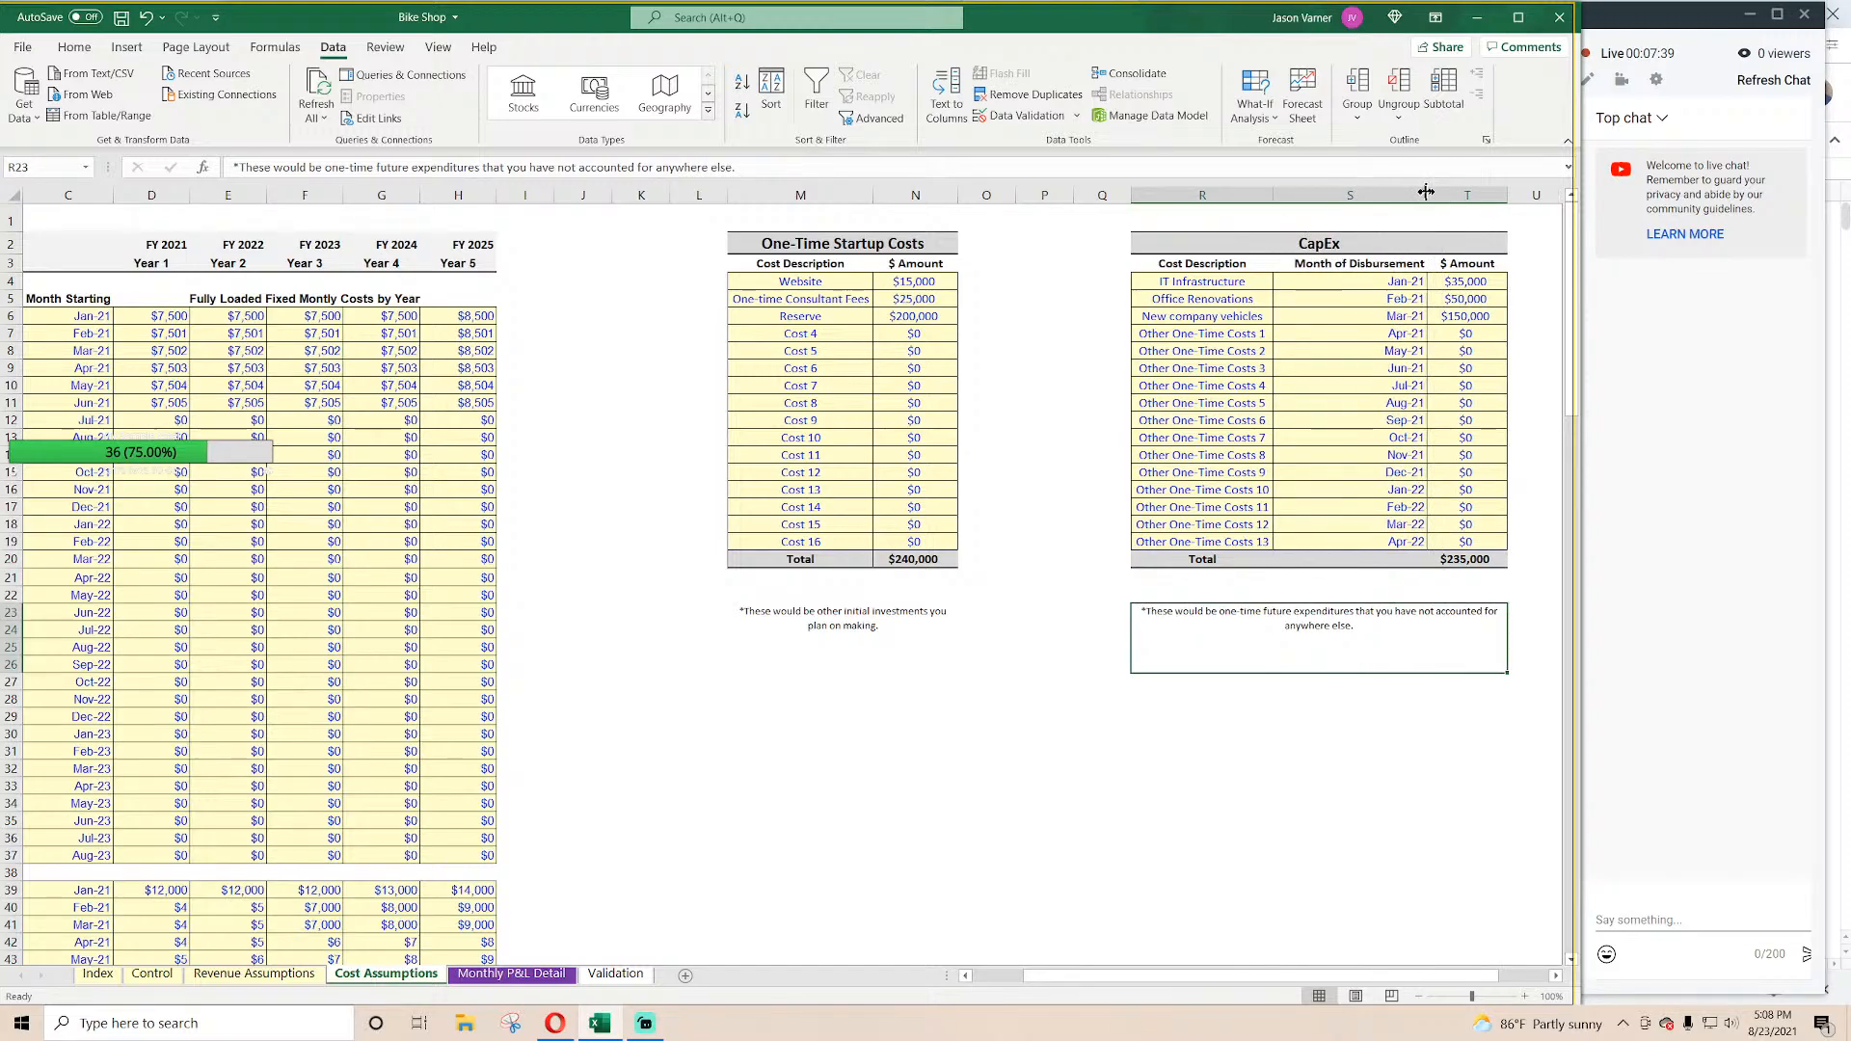
# Step: Left-align the CapEx cost descriptions in R4:R19 and save the workbook
pyautogui.click(1209, 439)
pyautogui.moveTo(1209, 281); pyautogui.dragTo(1210, 541)
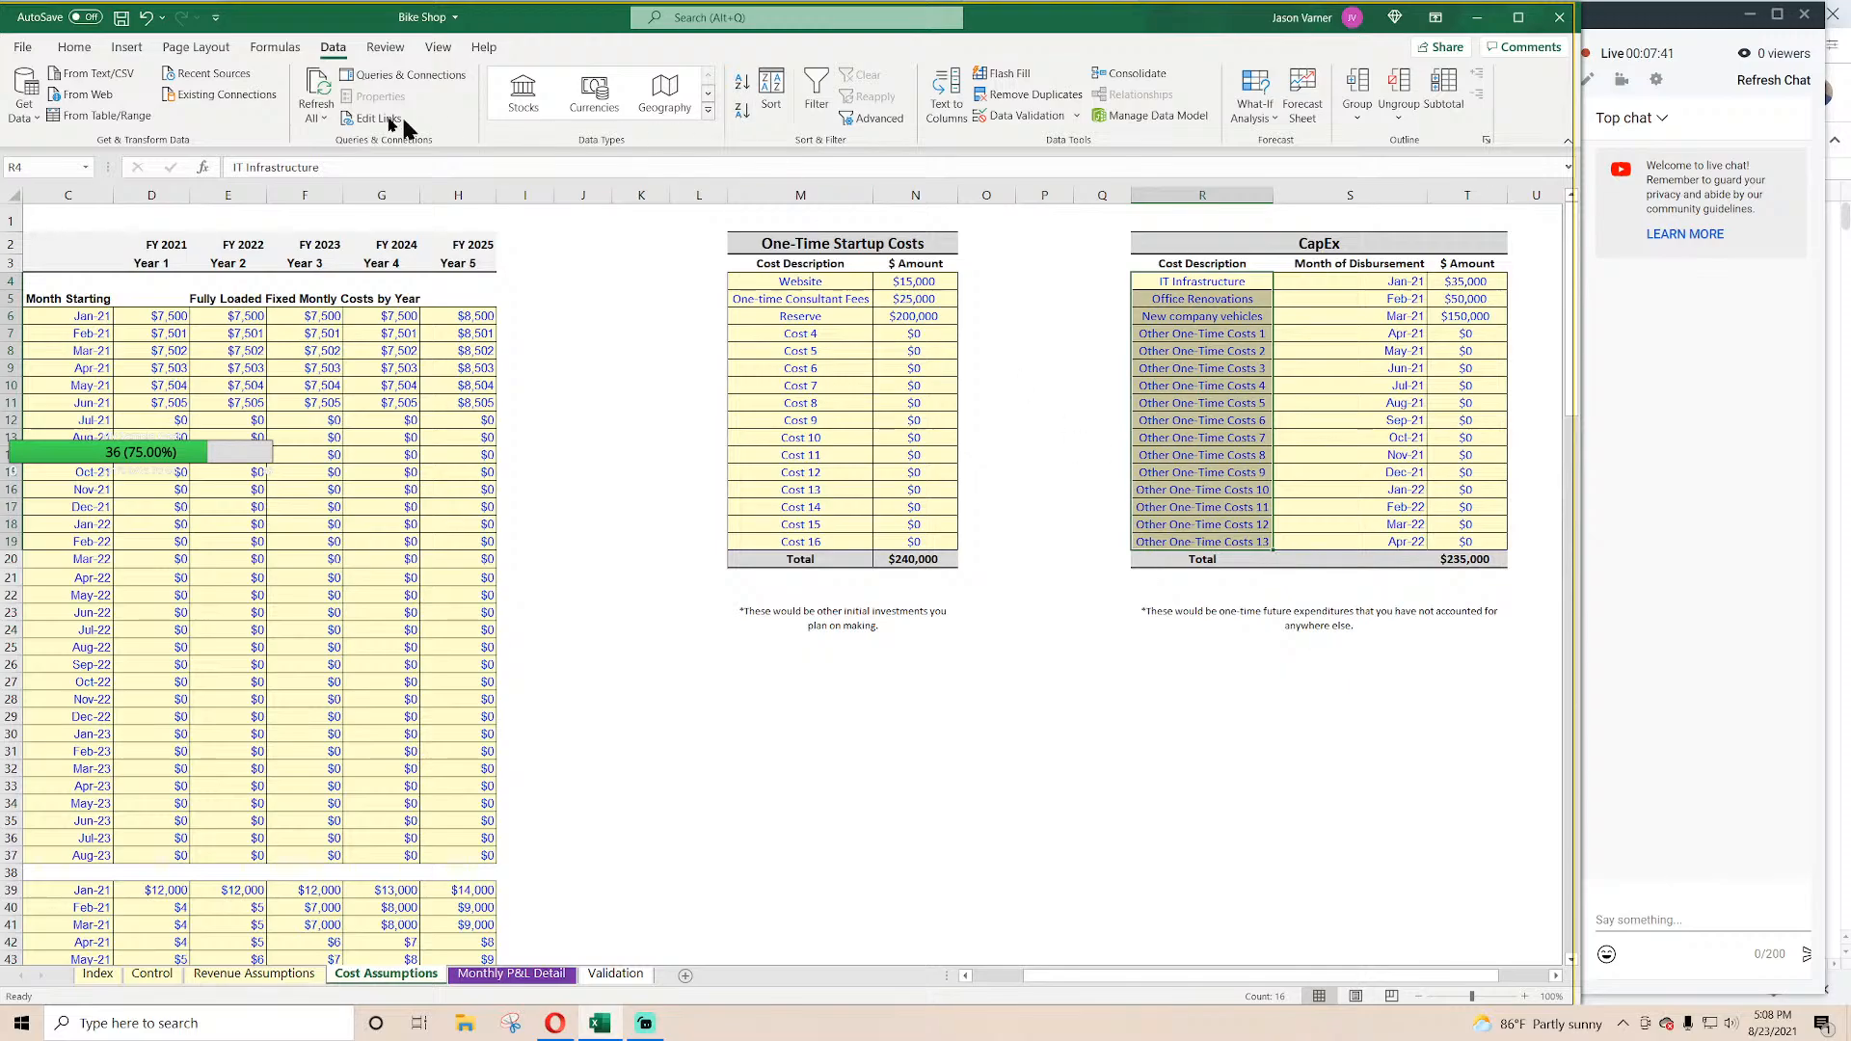
pyautogui.click(74, 48)
pyautogui.click(372, 111)
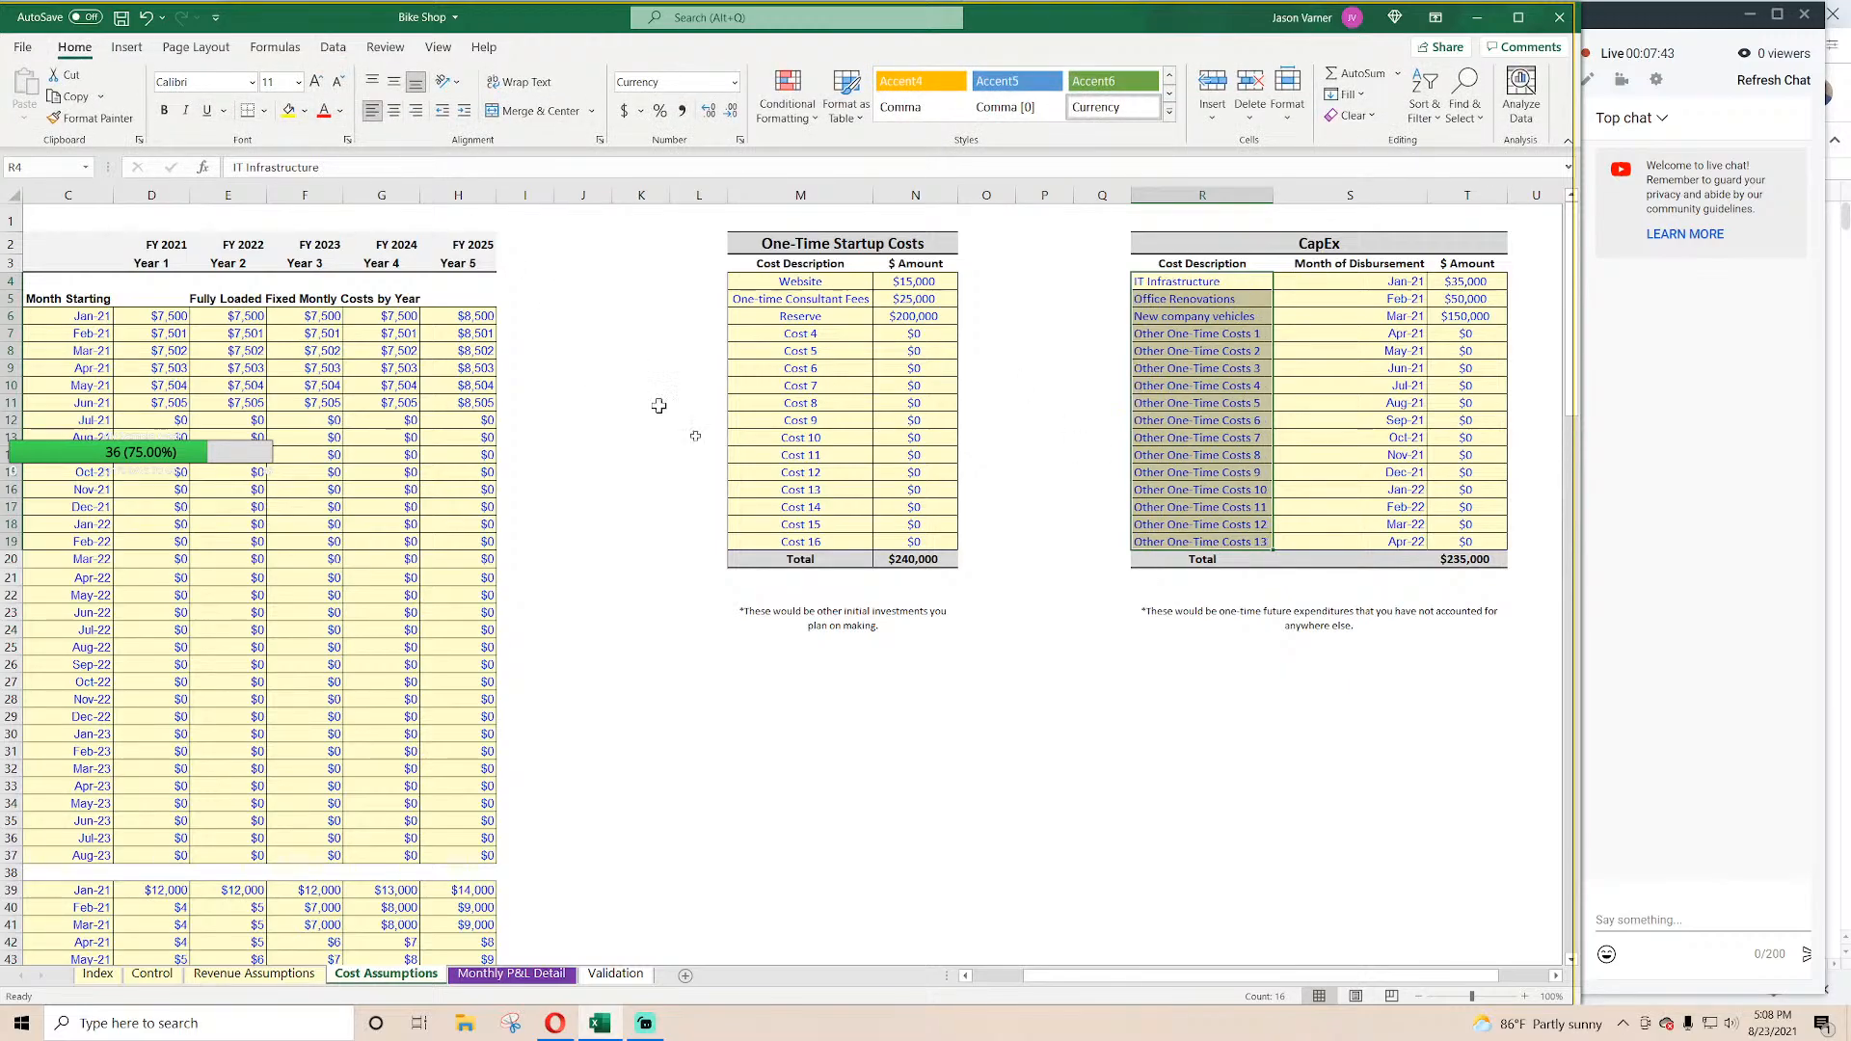
pyautogui.click(1054, 684)
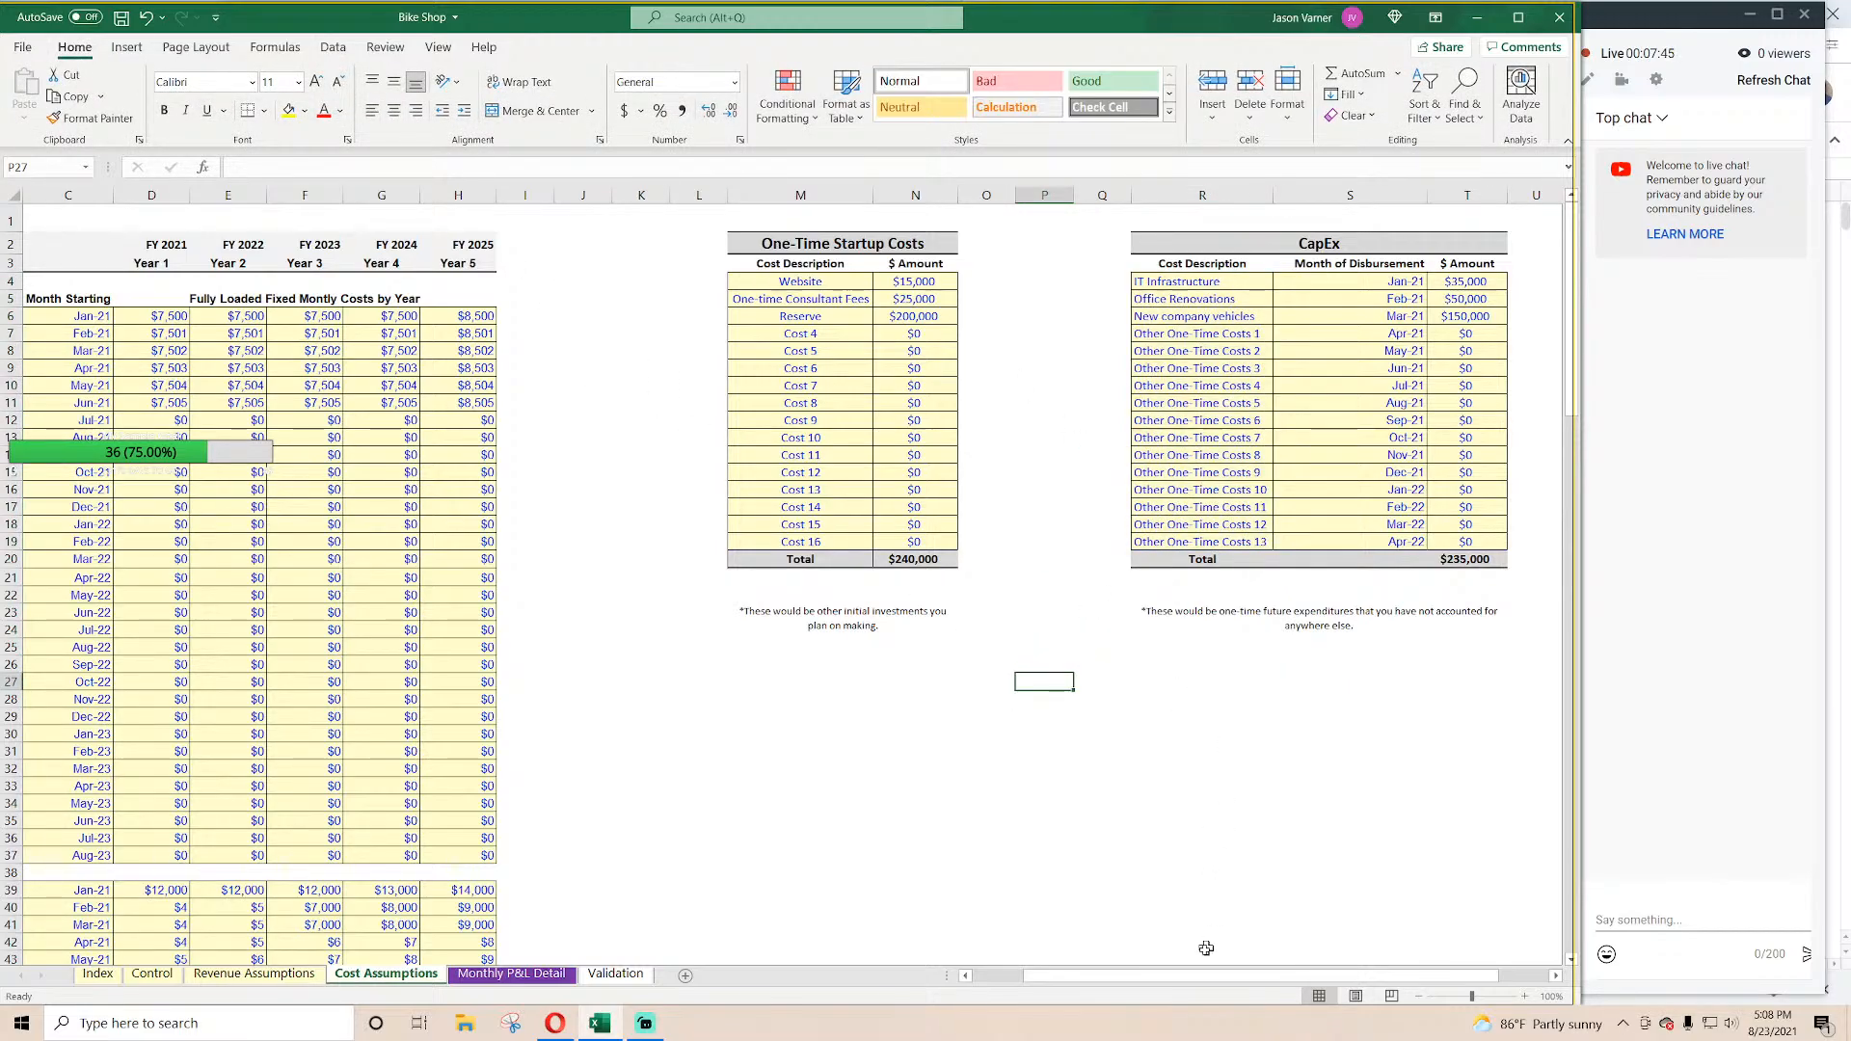
pyautogui.moveTo(1190, 976); pyautogui.dragTo(1054, 978)
pyautogui.click(1027, 835)
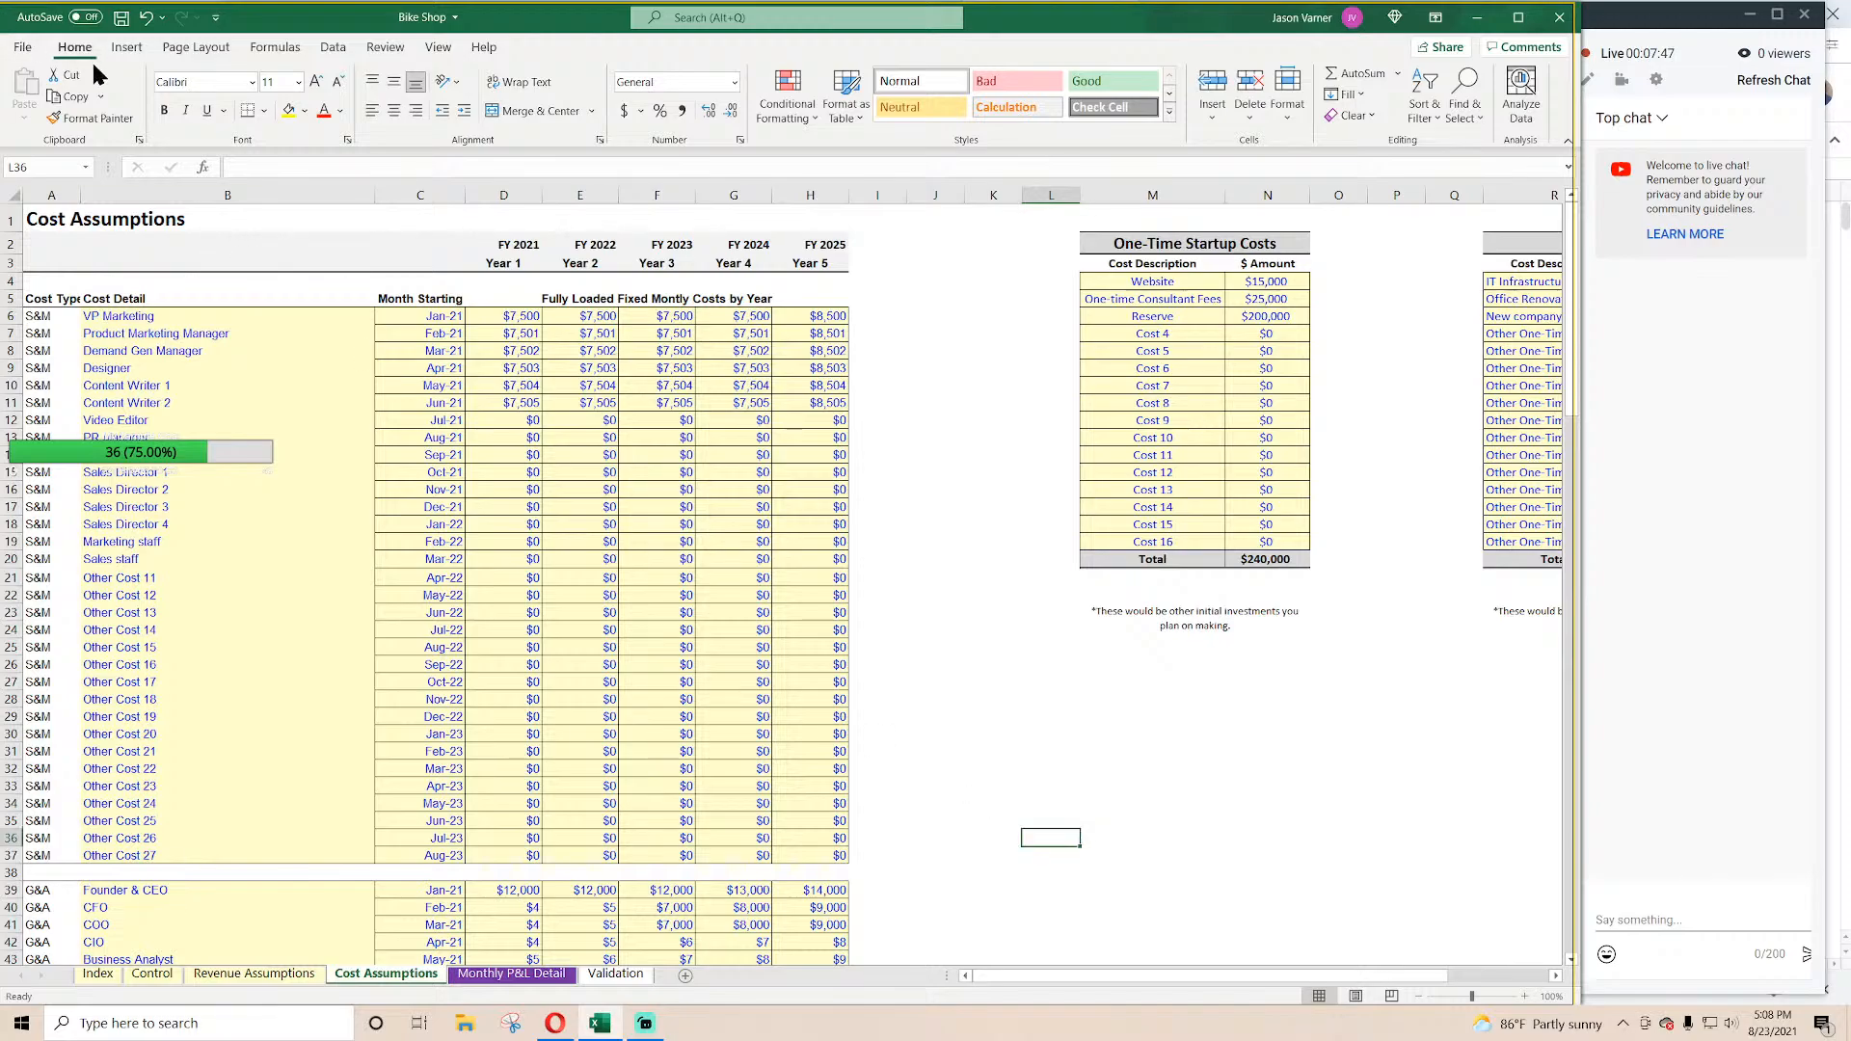
pyautogui.click(122, 19)
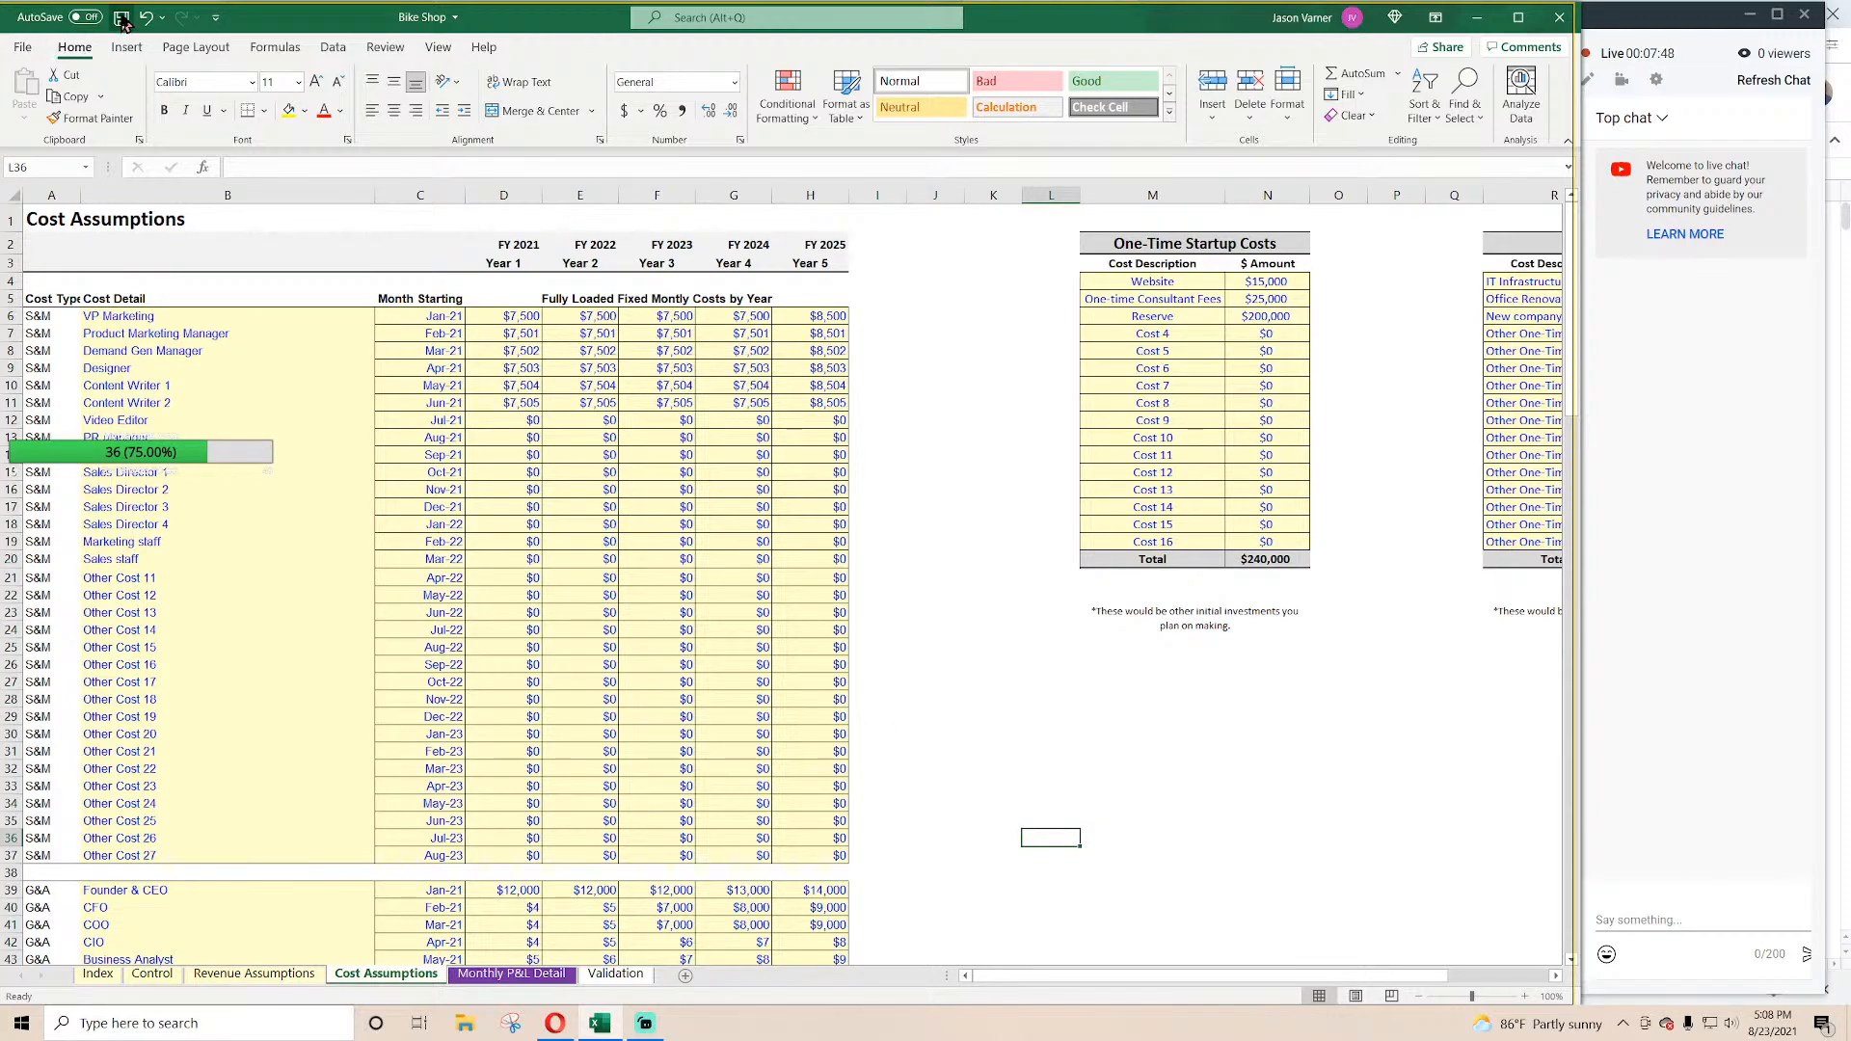
# Step: Link the fiscal year headings D2:H2 to the years on Revenue Assumptions, starting with ='Revenue Assumptions'!G3, and centre them
pyautogui.click(516, 246)
pyautogui.click(644, 295)
pyautogui.write('=')
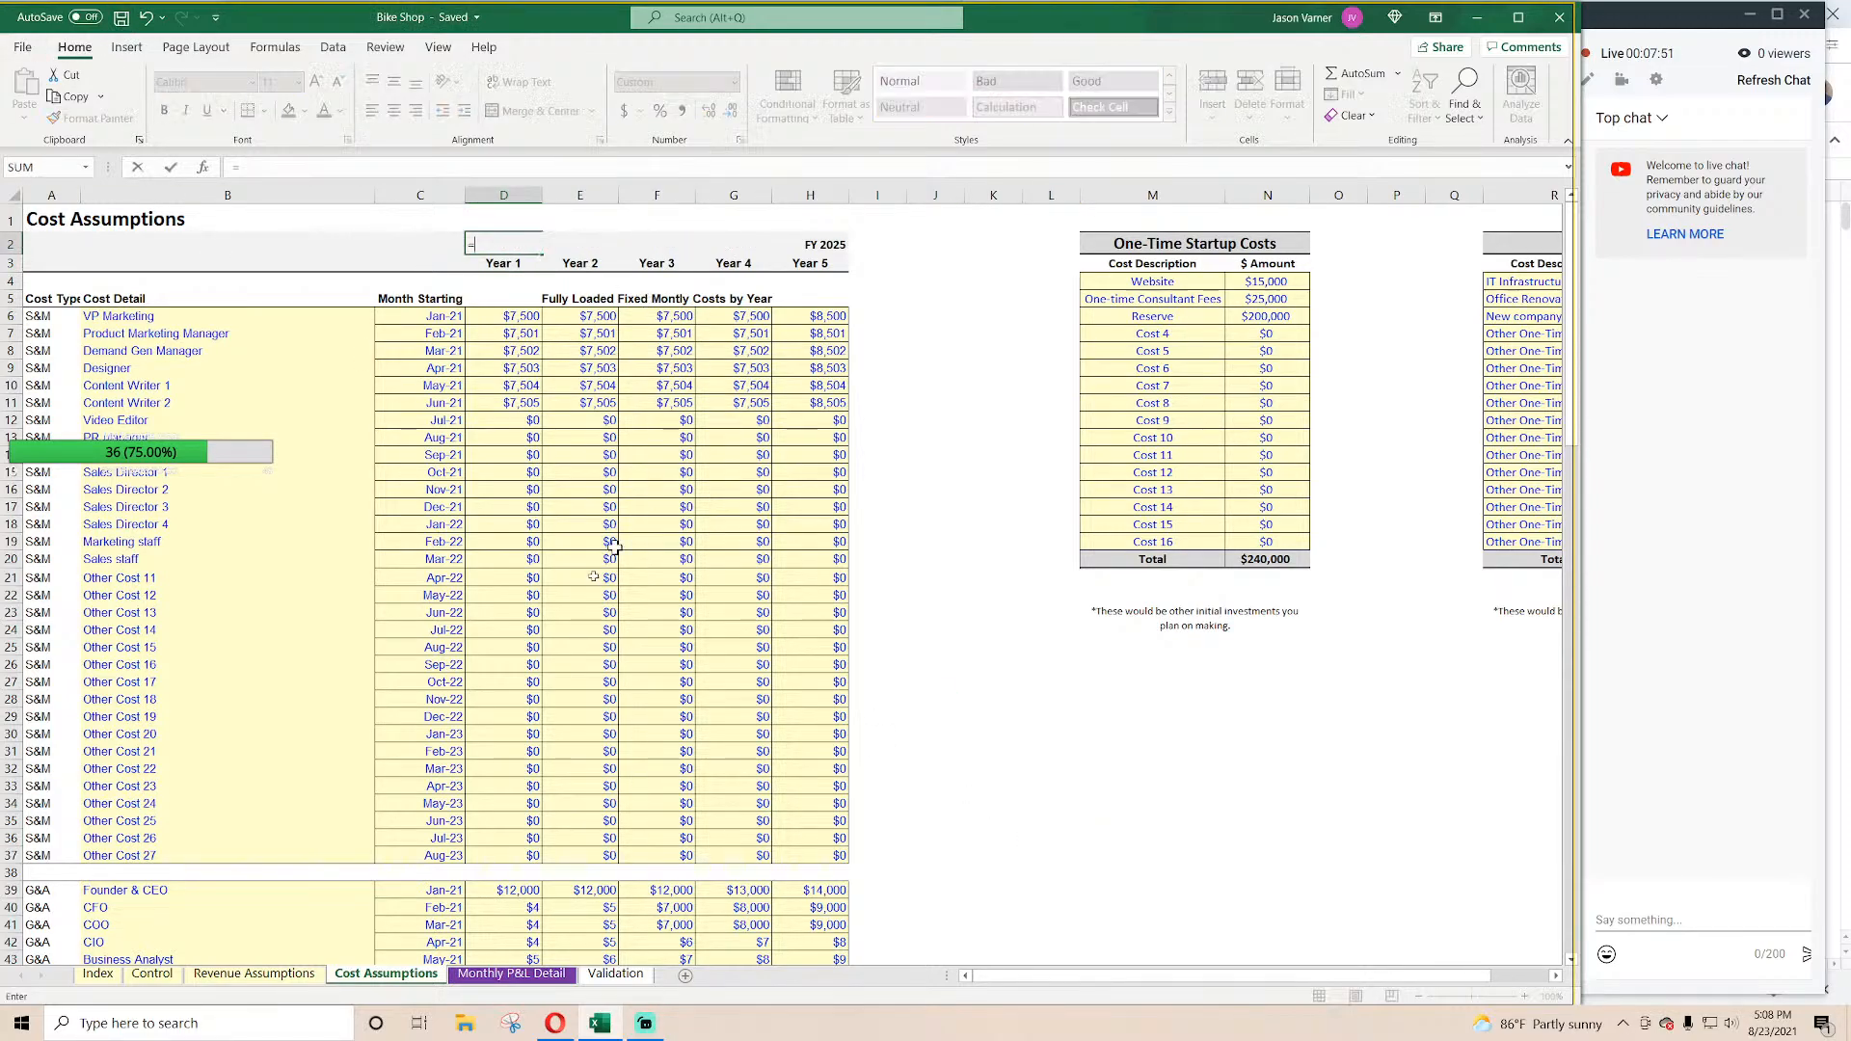
pyautogui.click(254, 974)
pyautogui.click(529, 253)
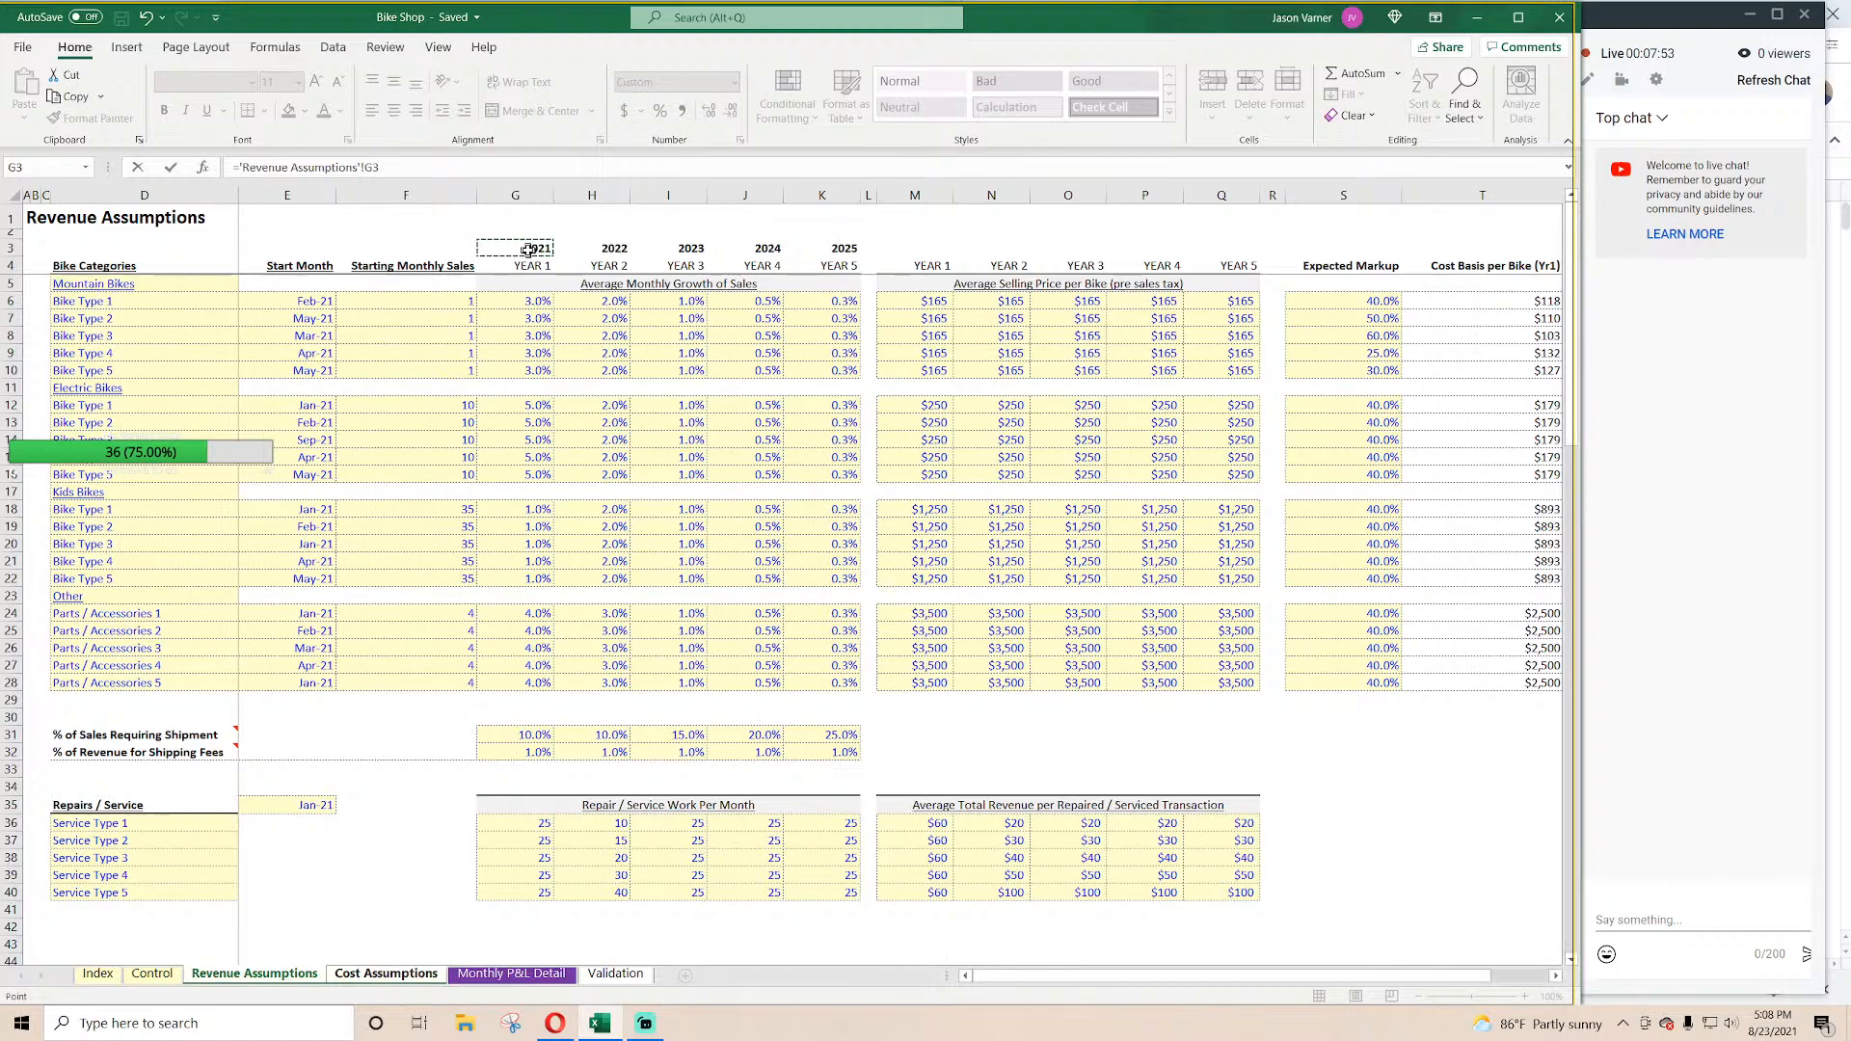
pyautogui.press('Return')
pyautogui.click(530, 249)
pyautogui.moveTo(540, 253); pyautogui.dragTo(820, 248)
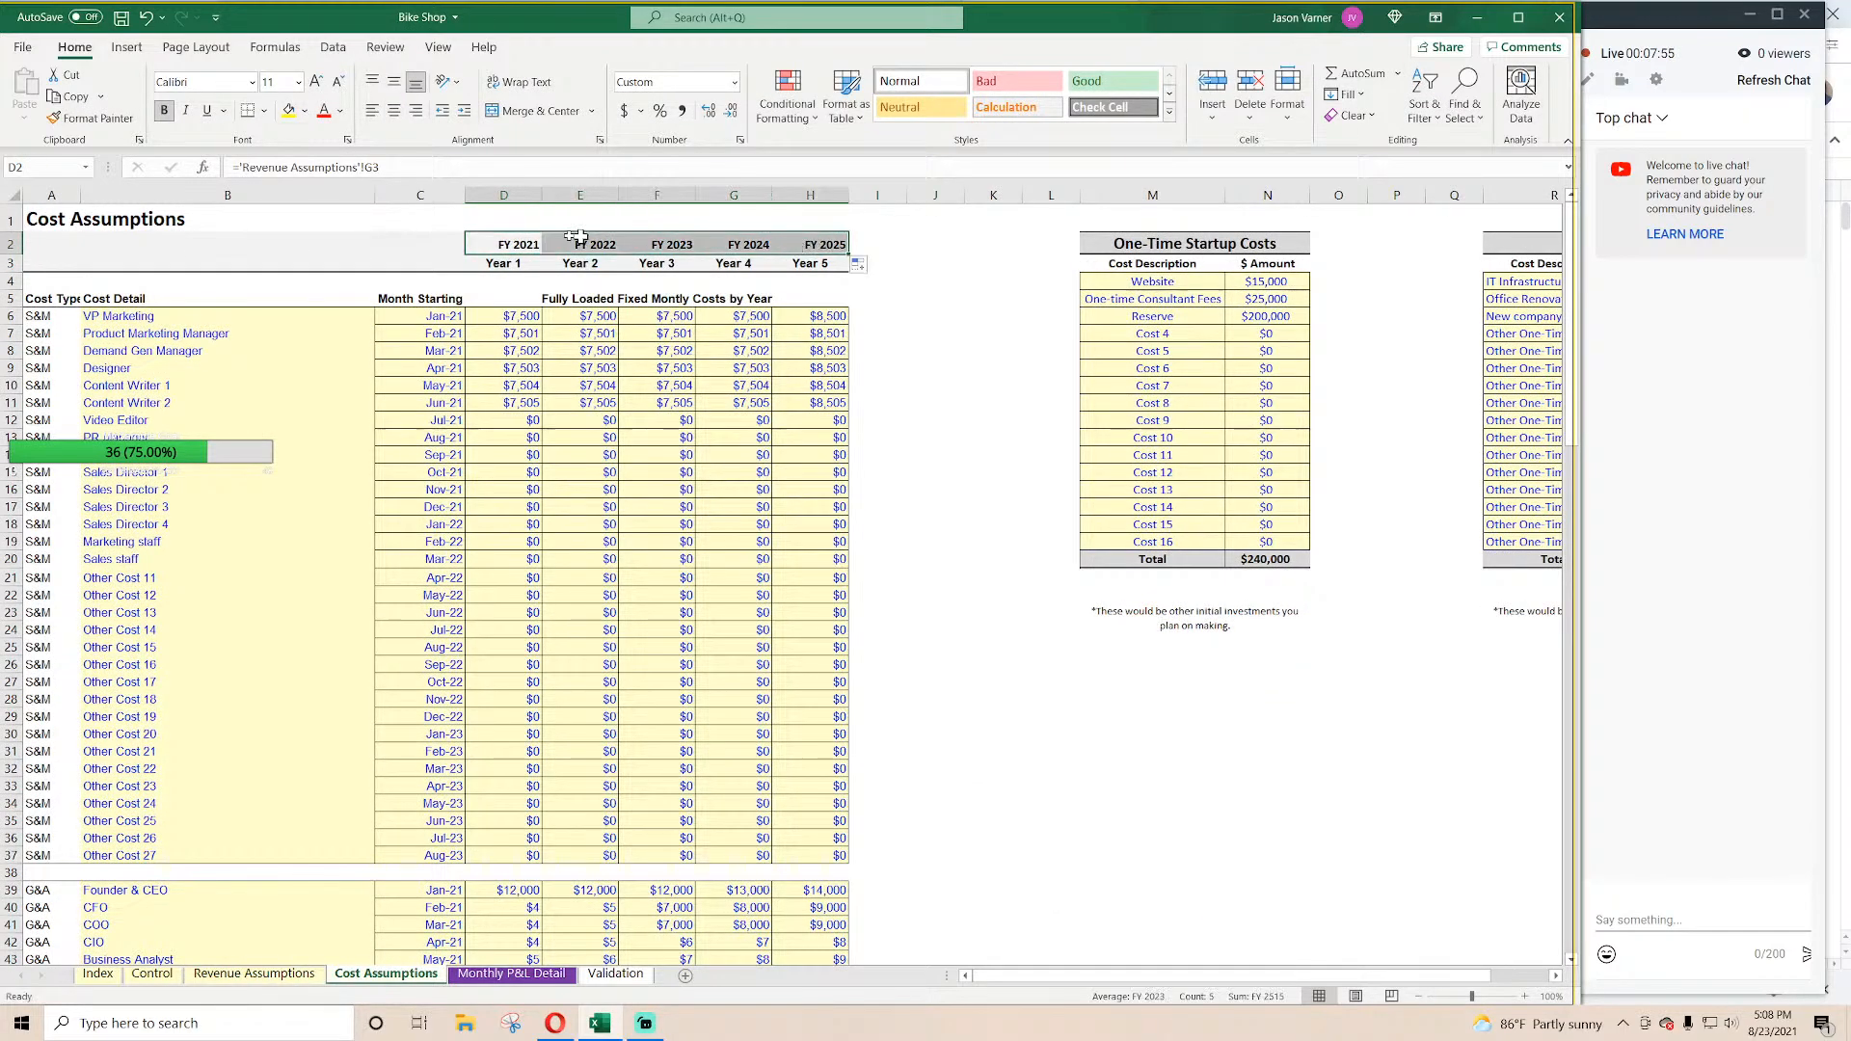
pyautogui.click(394, 110)
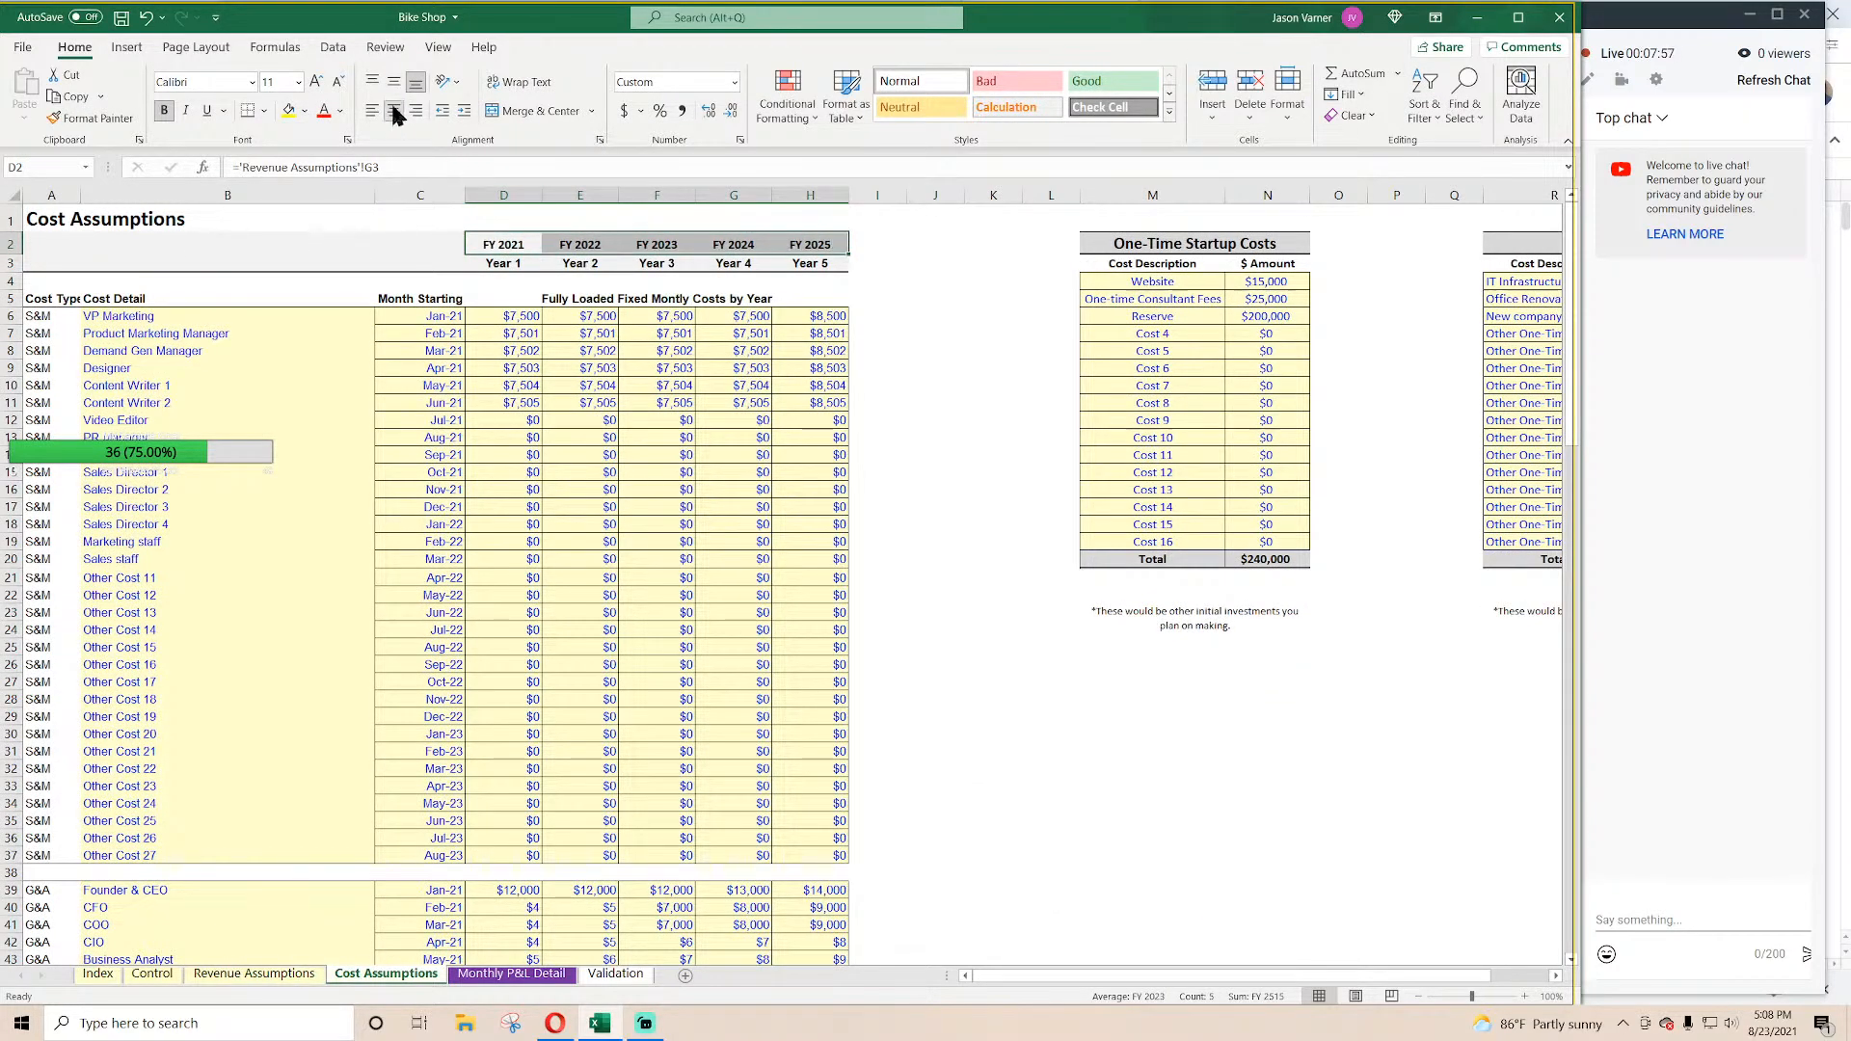
# Step: Review the Year 1 to Year 5 headings and the S&M fixed monthly cost values beneath them
pyautogui.click(518, 260)
pyautogui.click(580, 263)
pyautogui.click(639, 263)
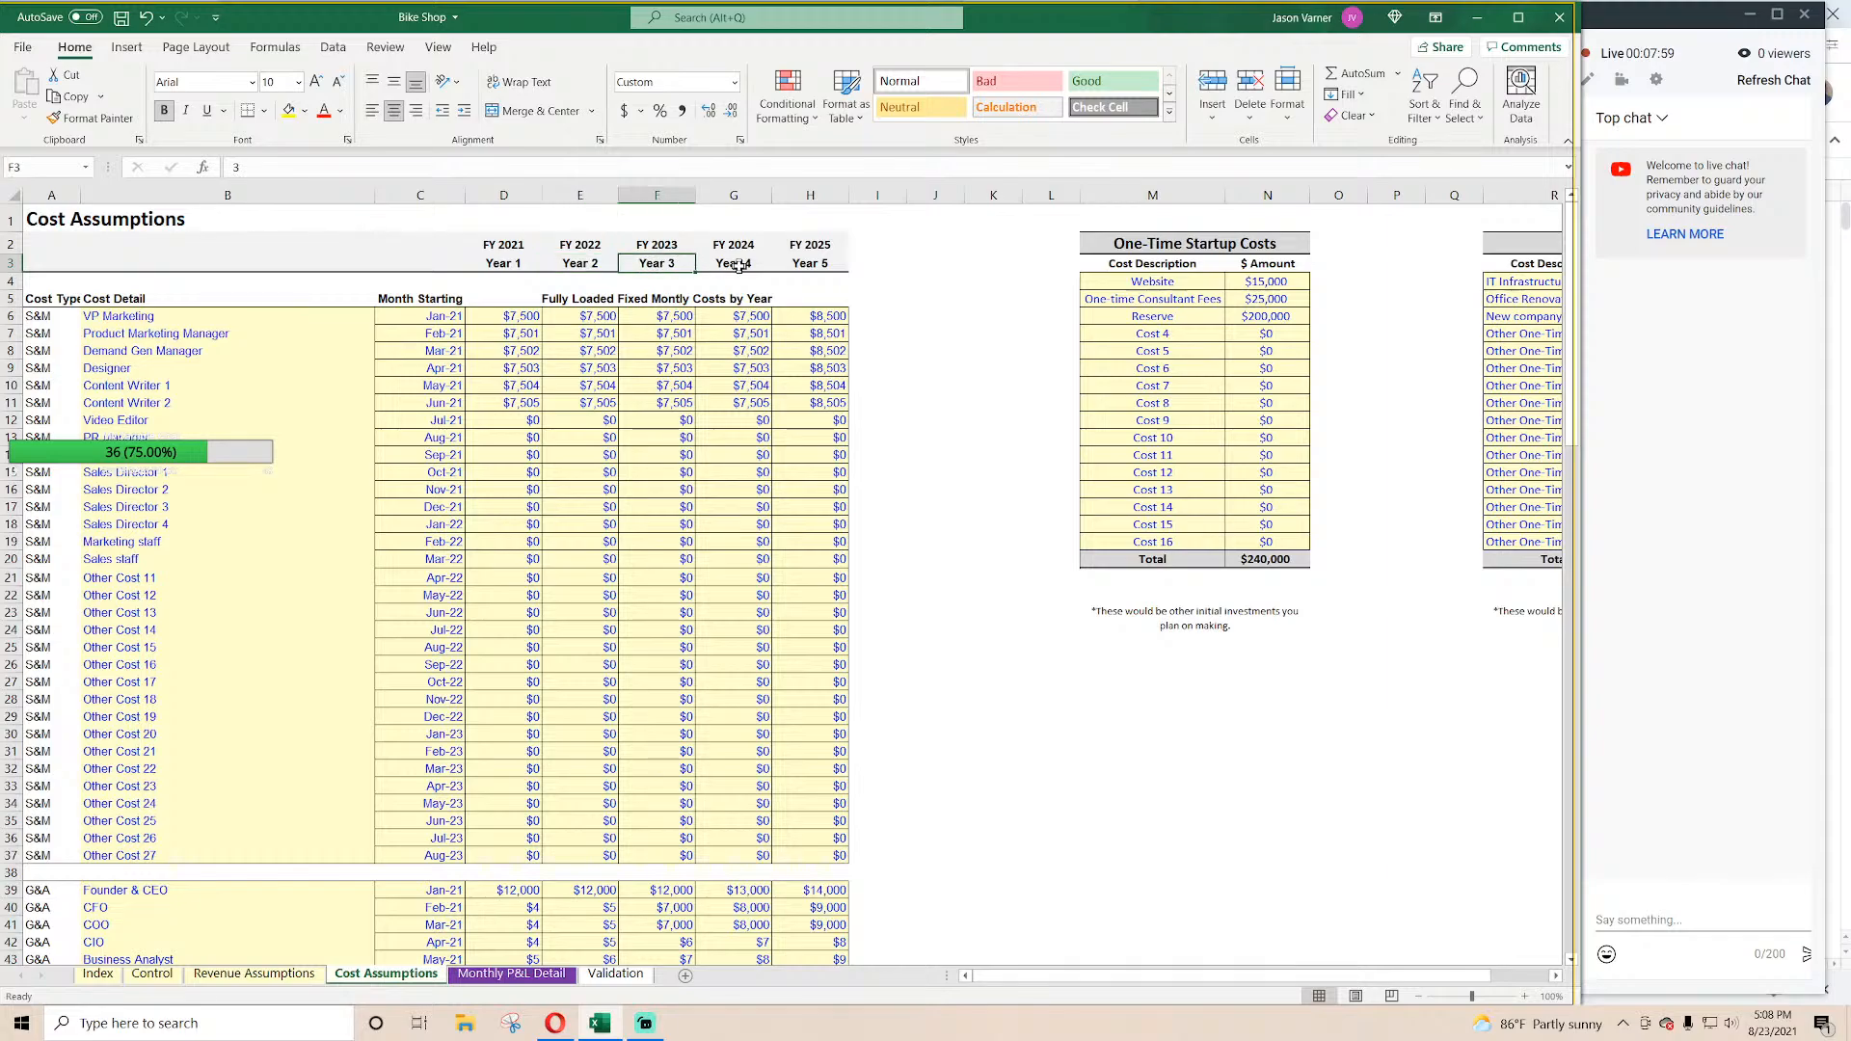
pyautogui.click(686, 263)
pyautogui.click(814, 264)
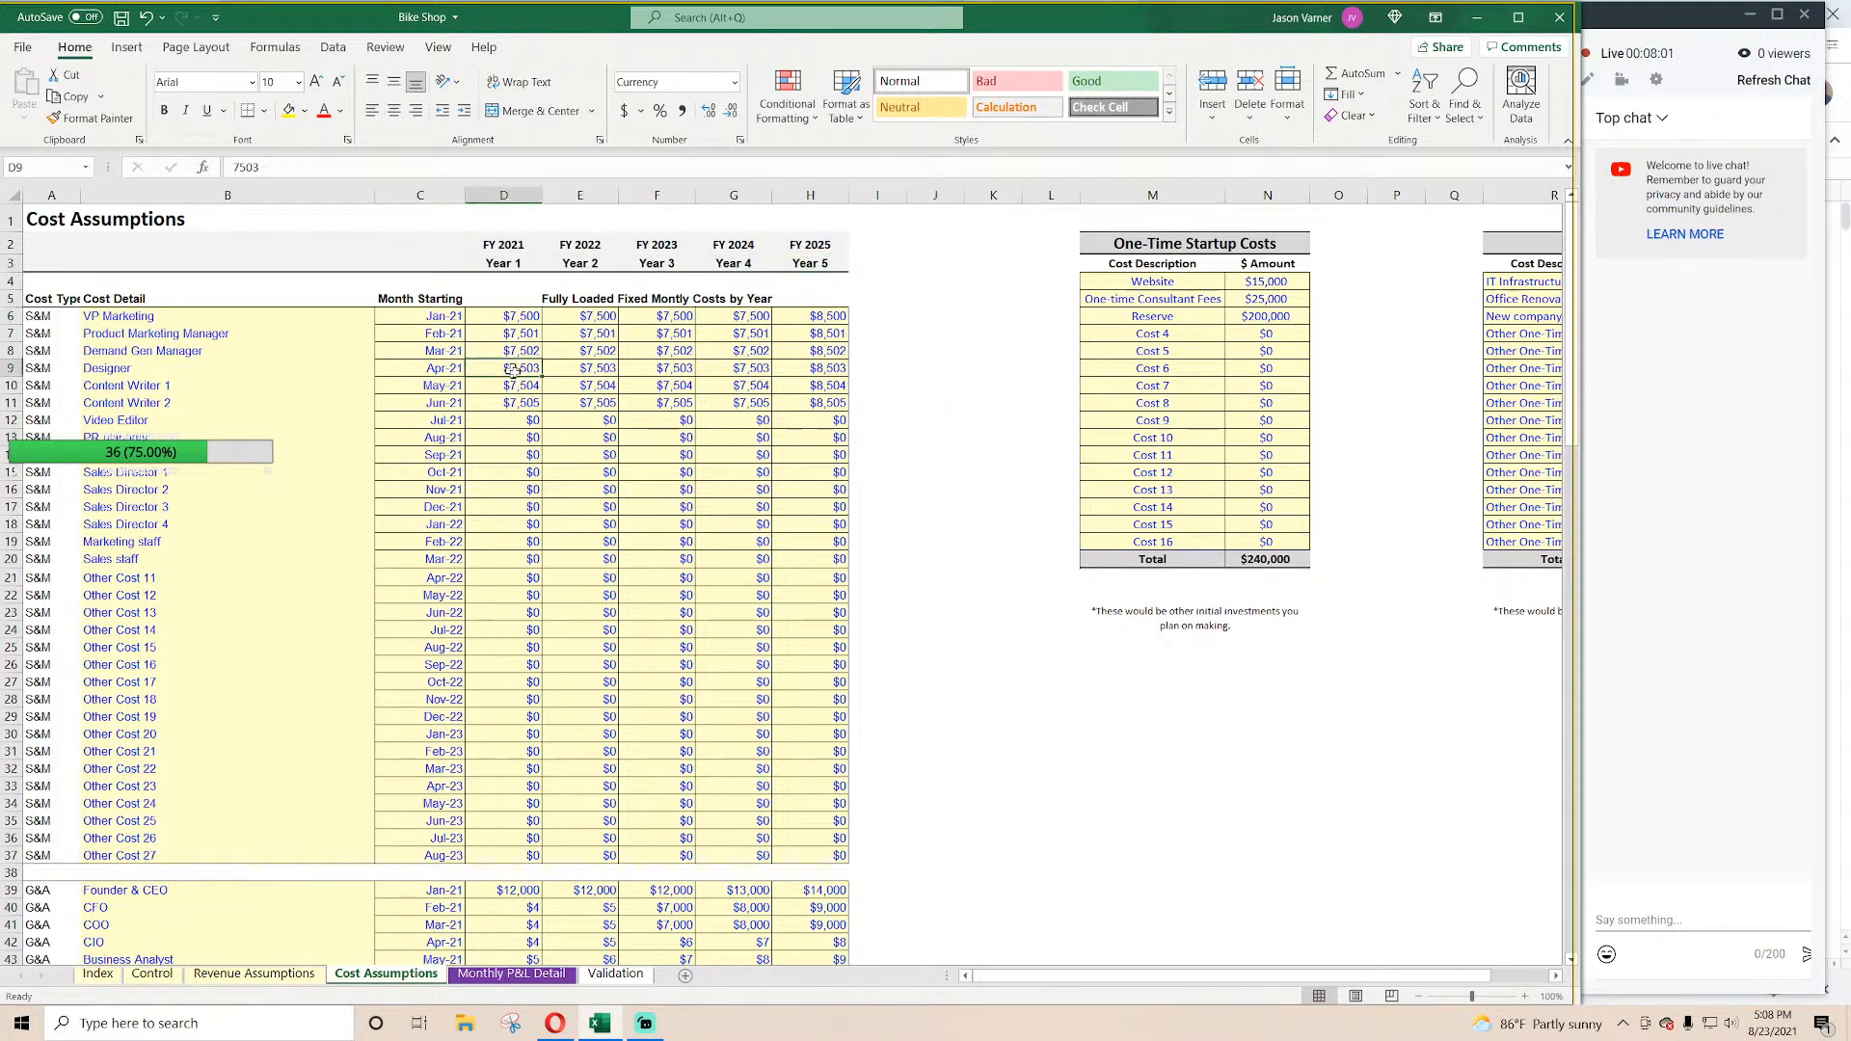
pyautogui.click(598, 403)
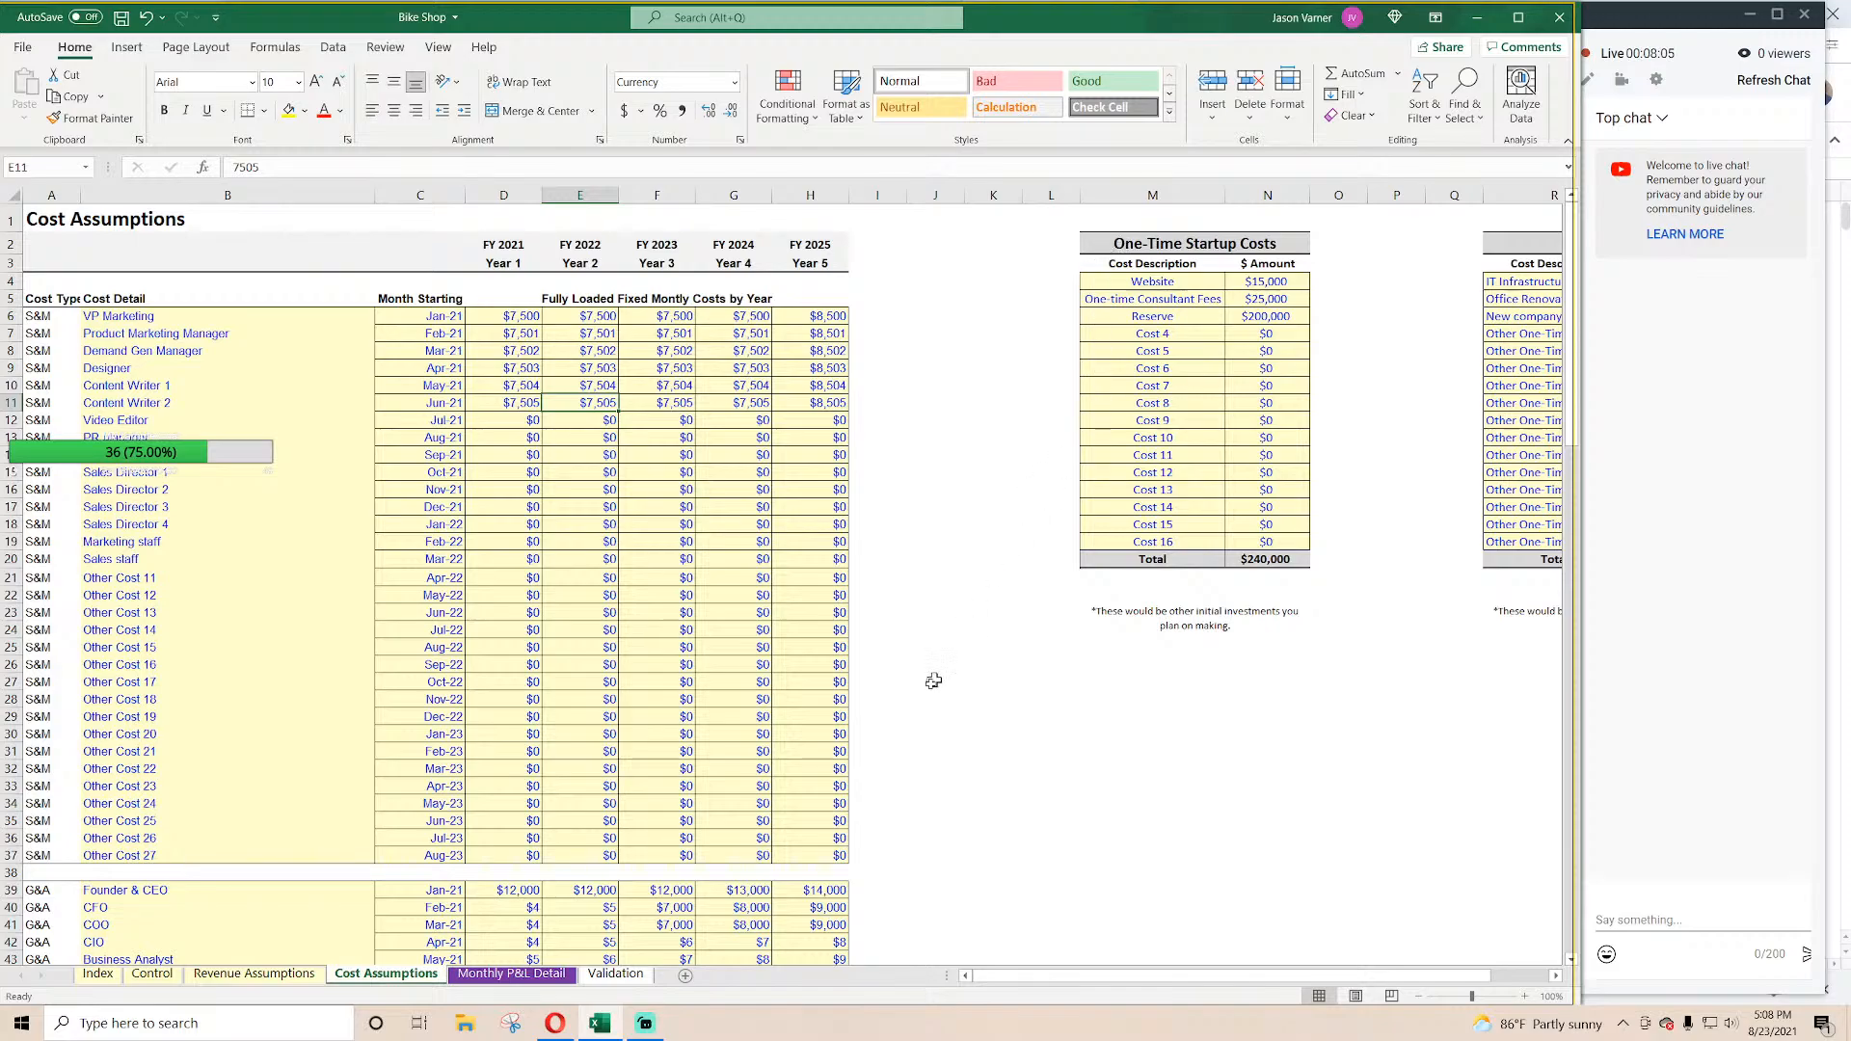
pyautogui.click(508, 629)
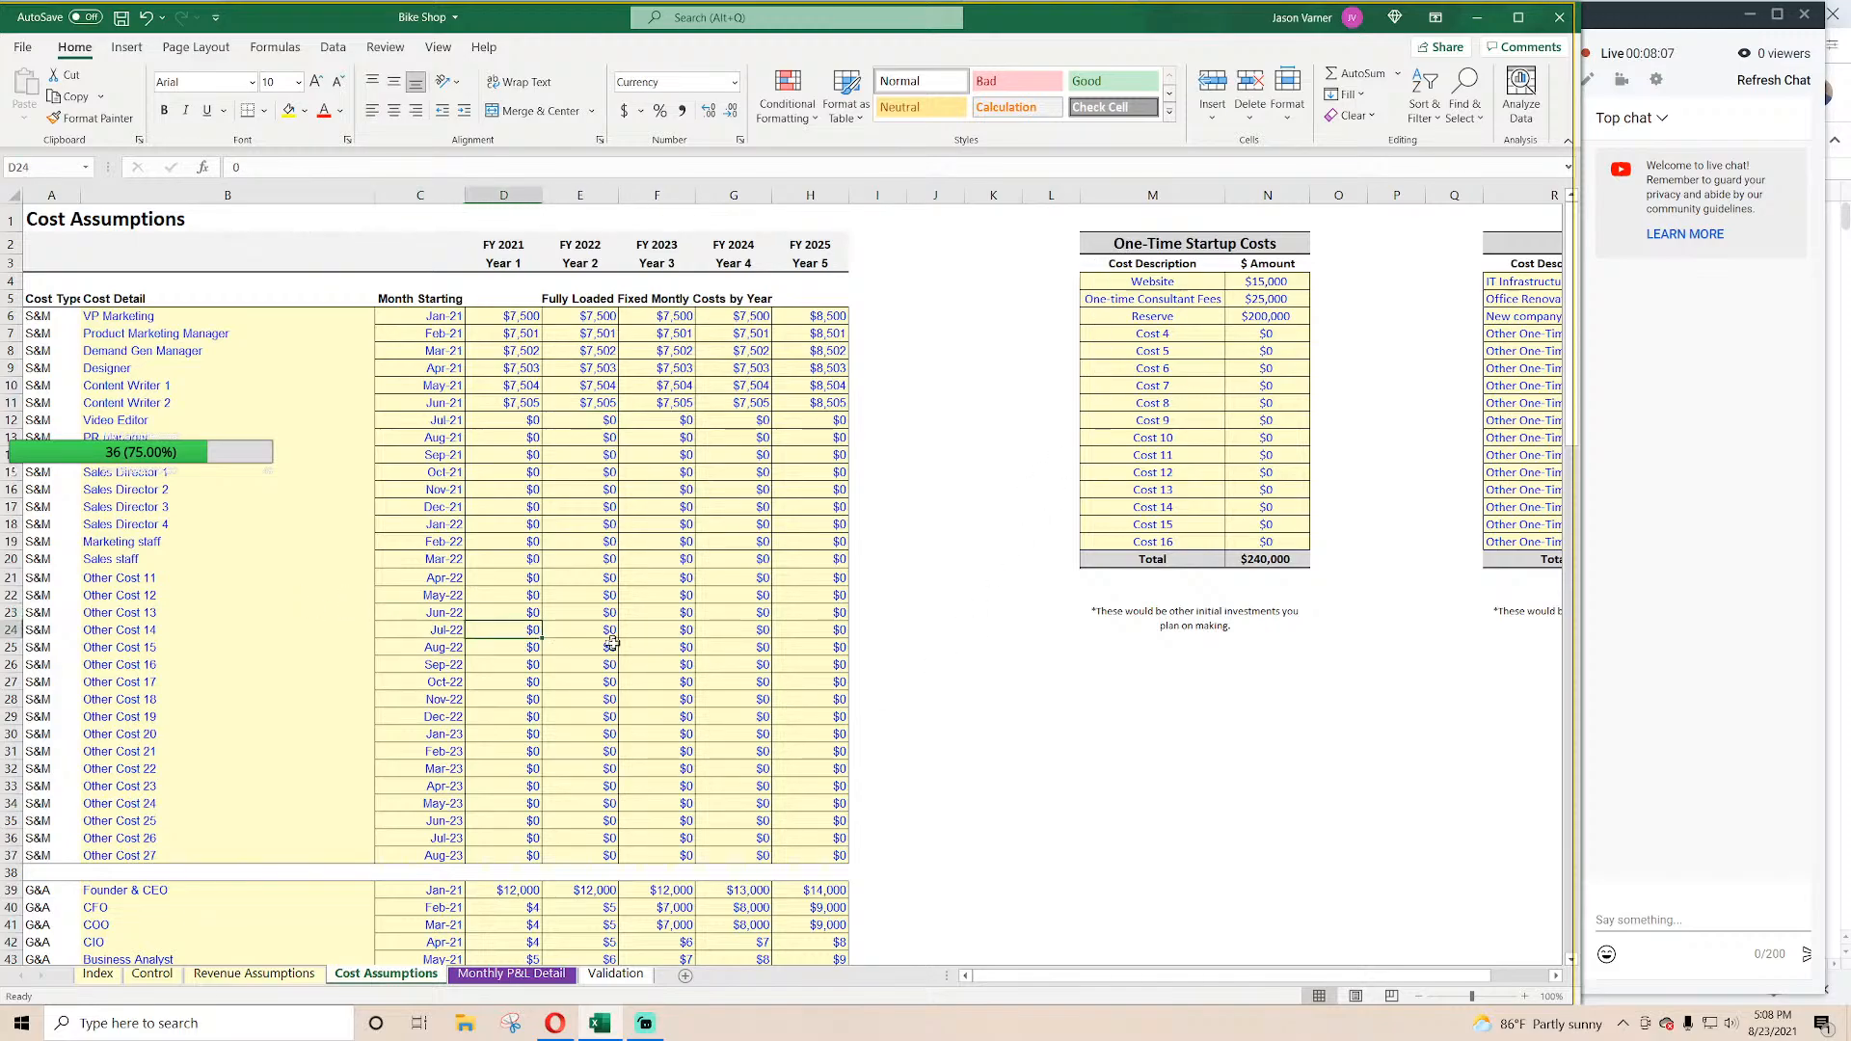
# Step: Examine the Function of Total Monthly Revenue section, including its cost items, yearly percentages and G&A note
pyautogui.scroll(-20, 208, 600)
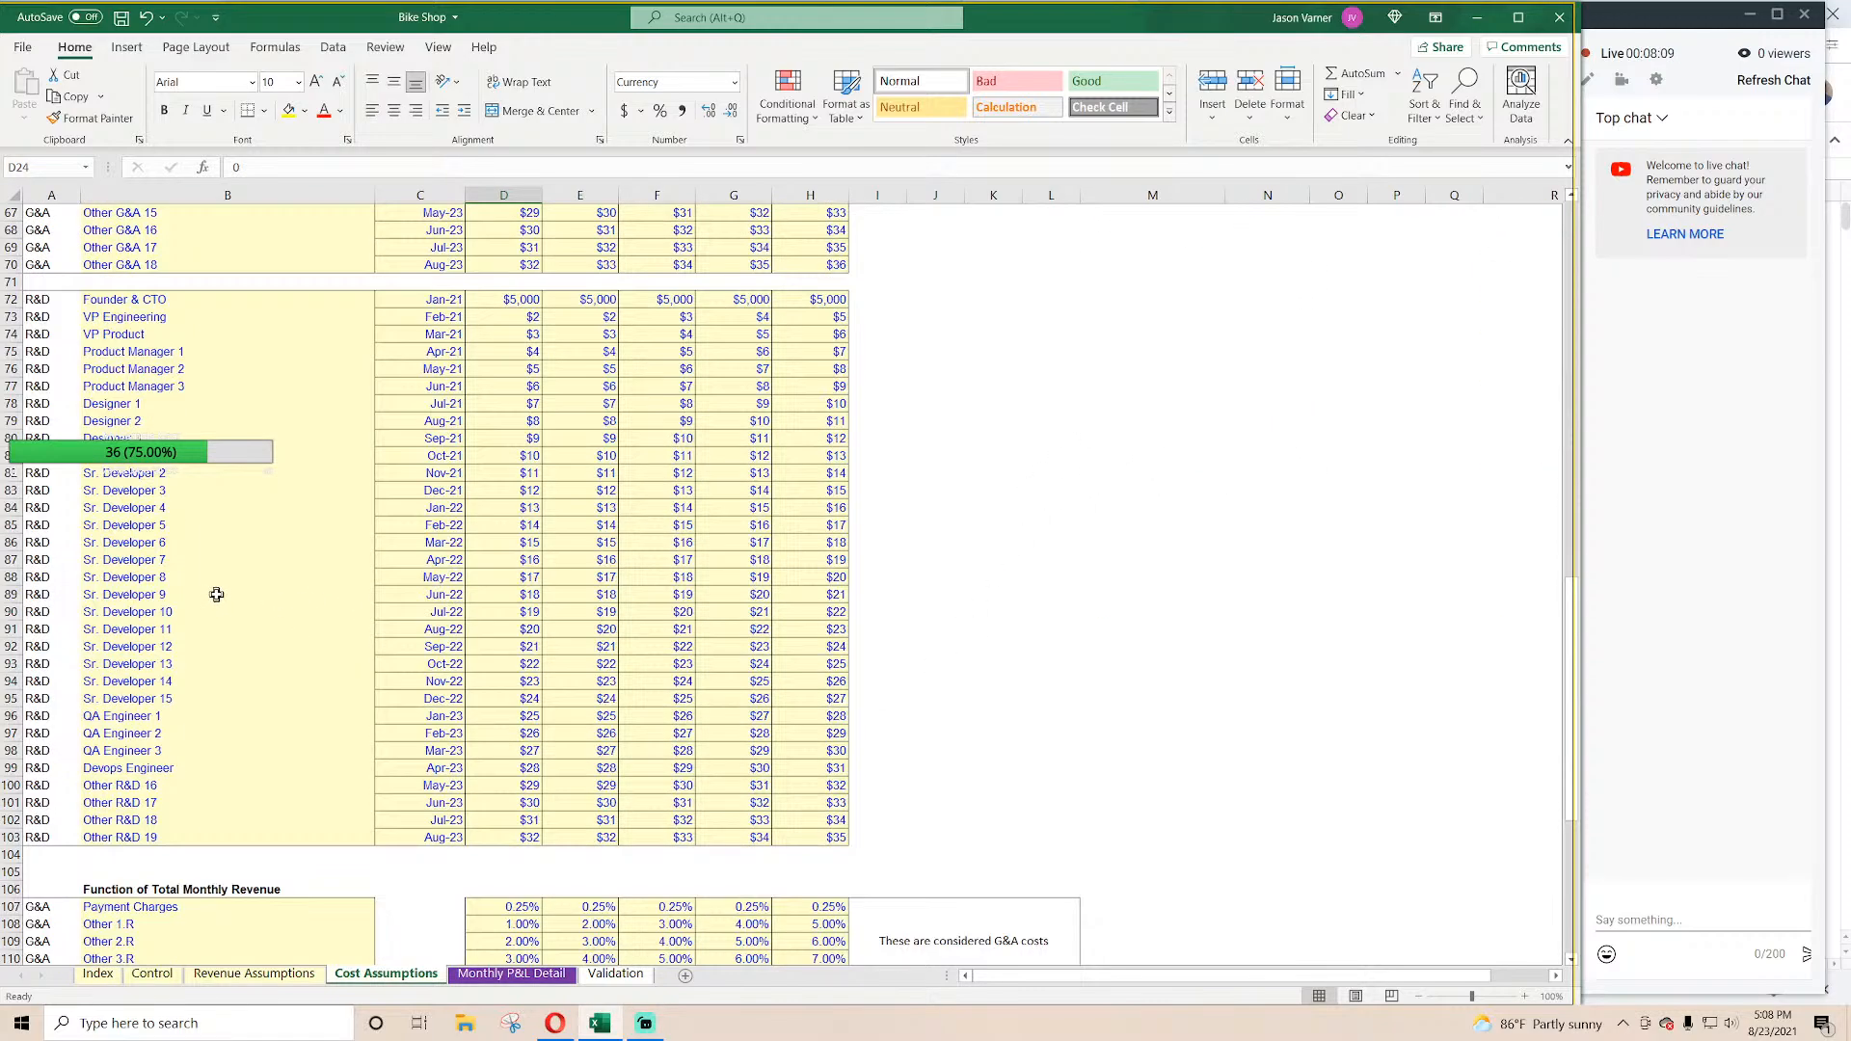
pyautogui.scroll(-3, 216, 595)
pyautogui.click(171, 511)
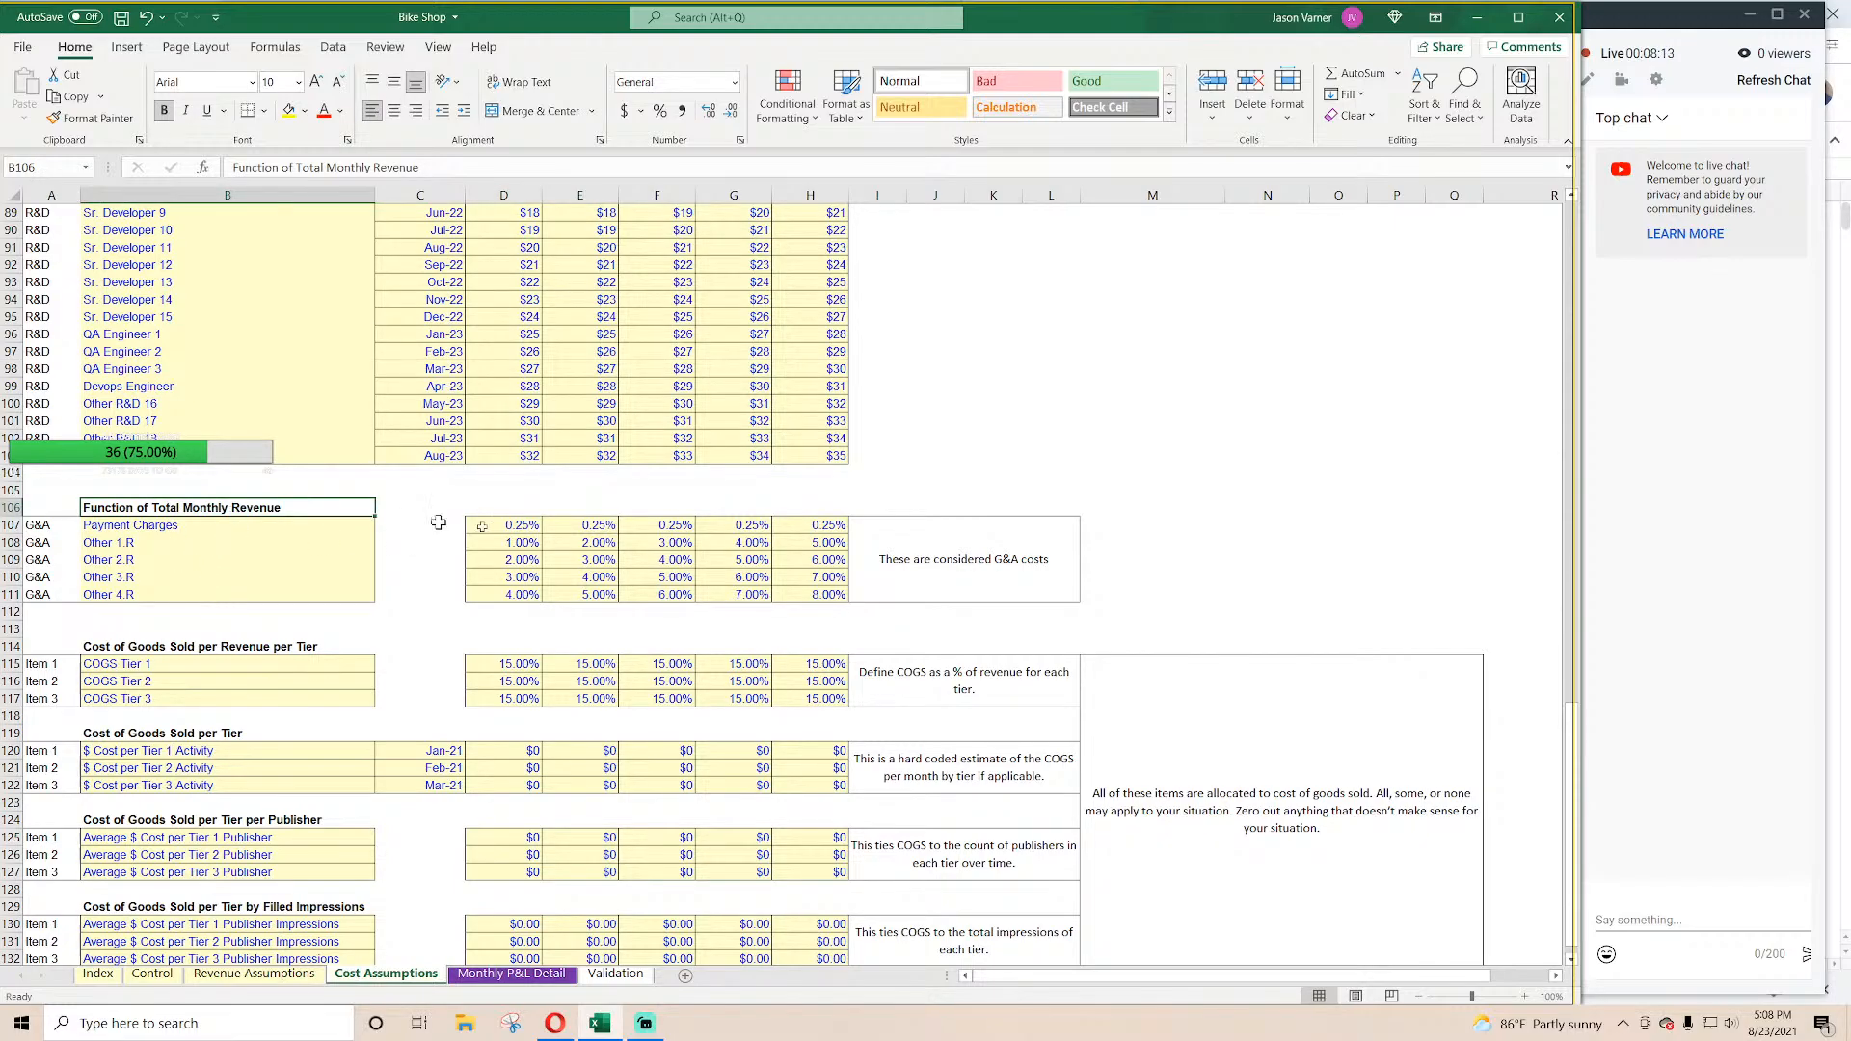
pyautogui.click(521, 526)
pyautogui.click(521, 556)
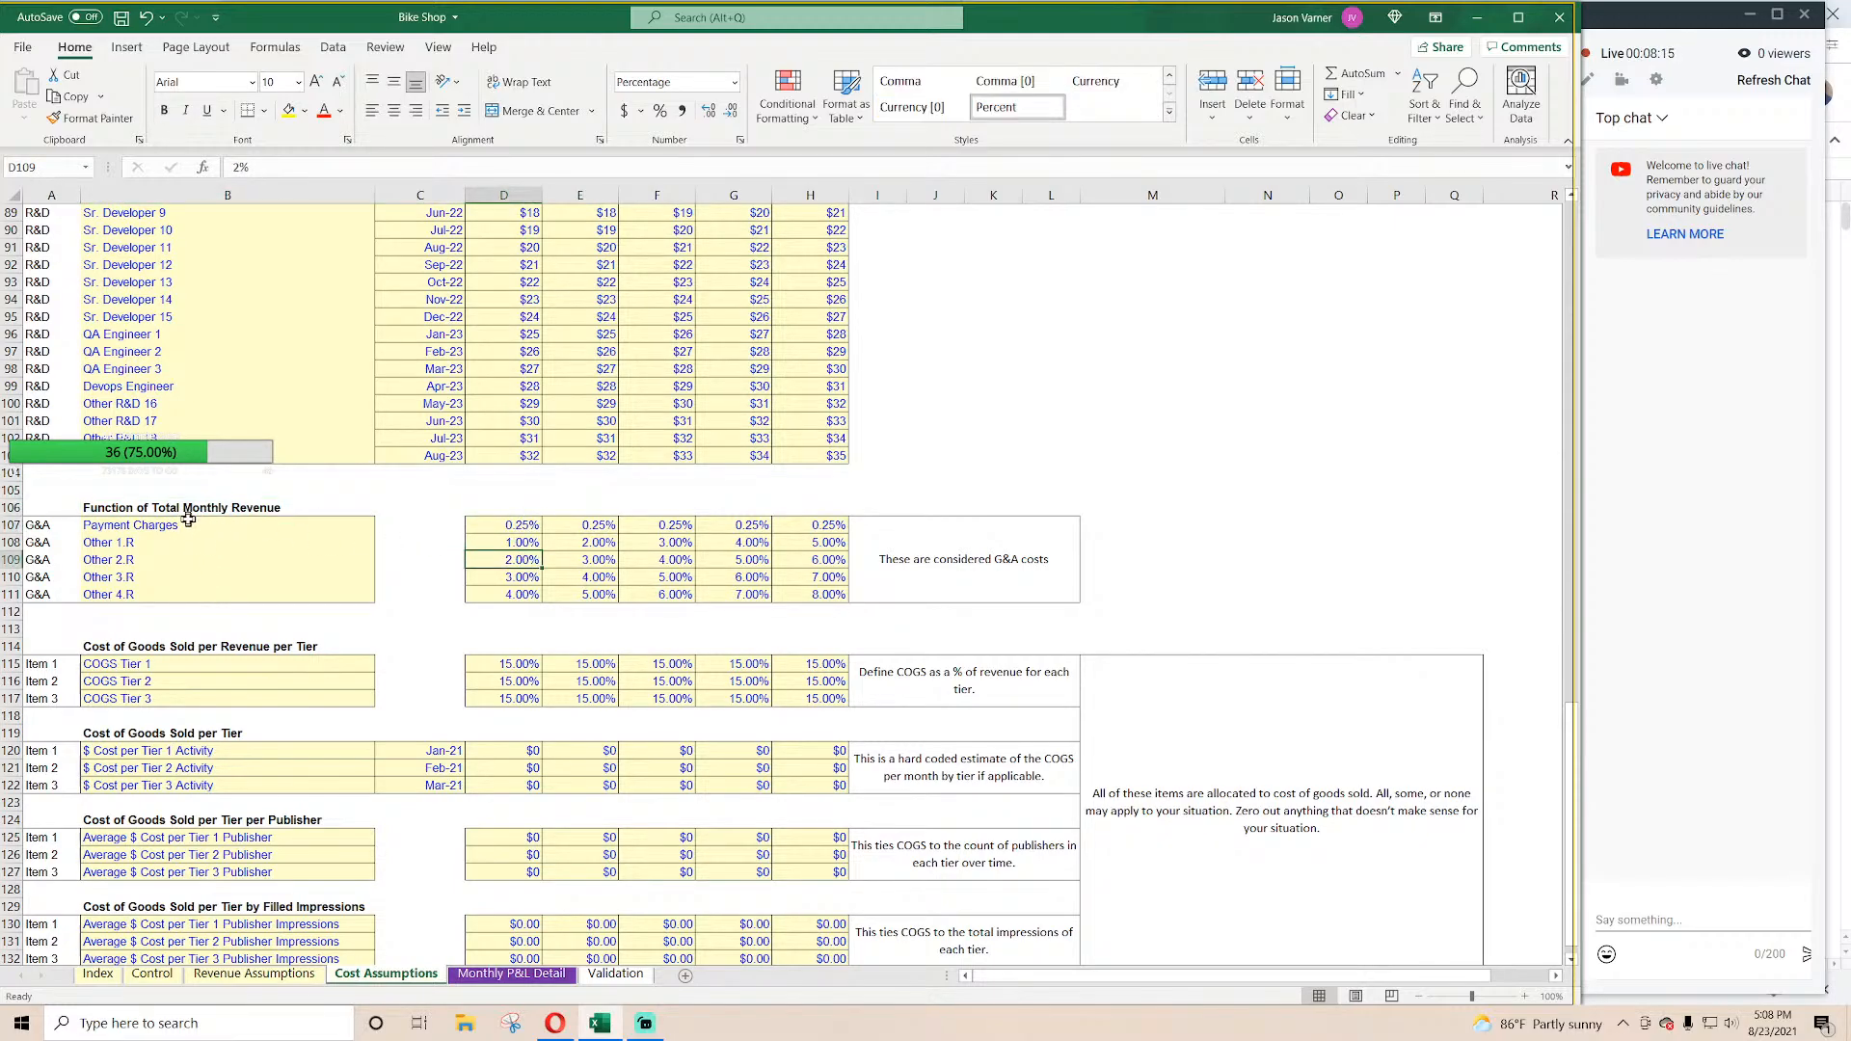
pyautogui.click(900, 570)
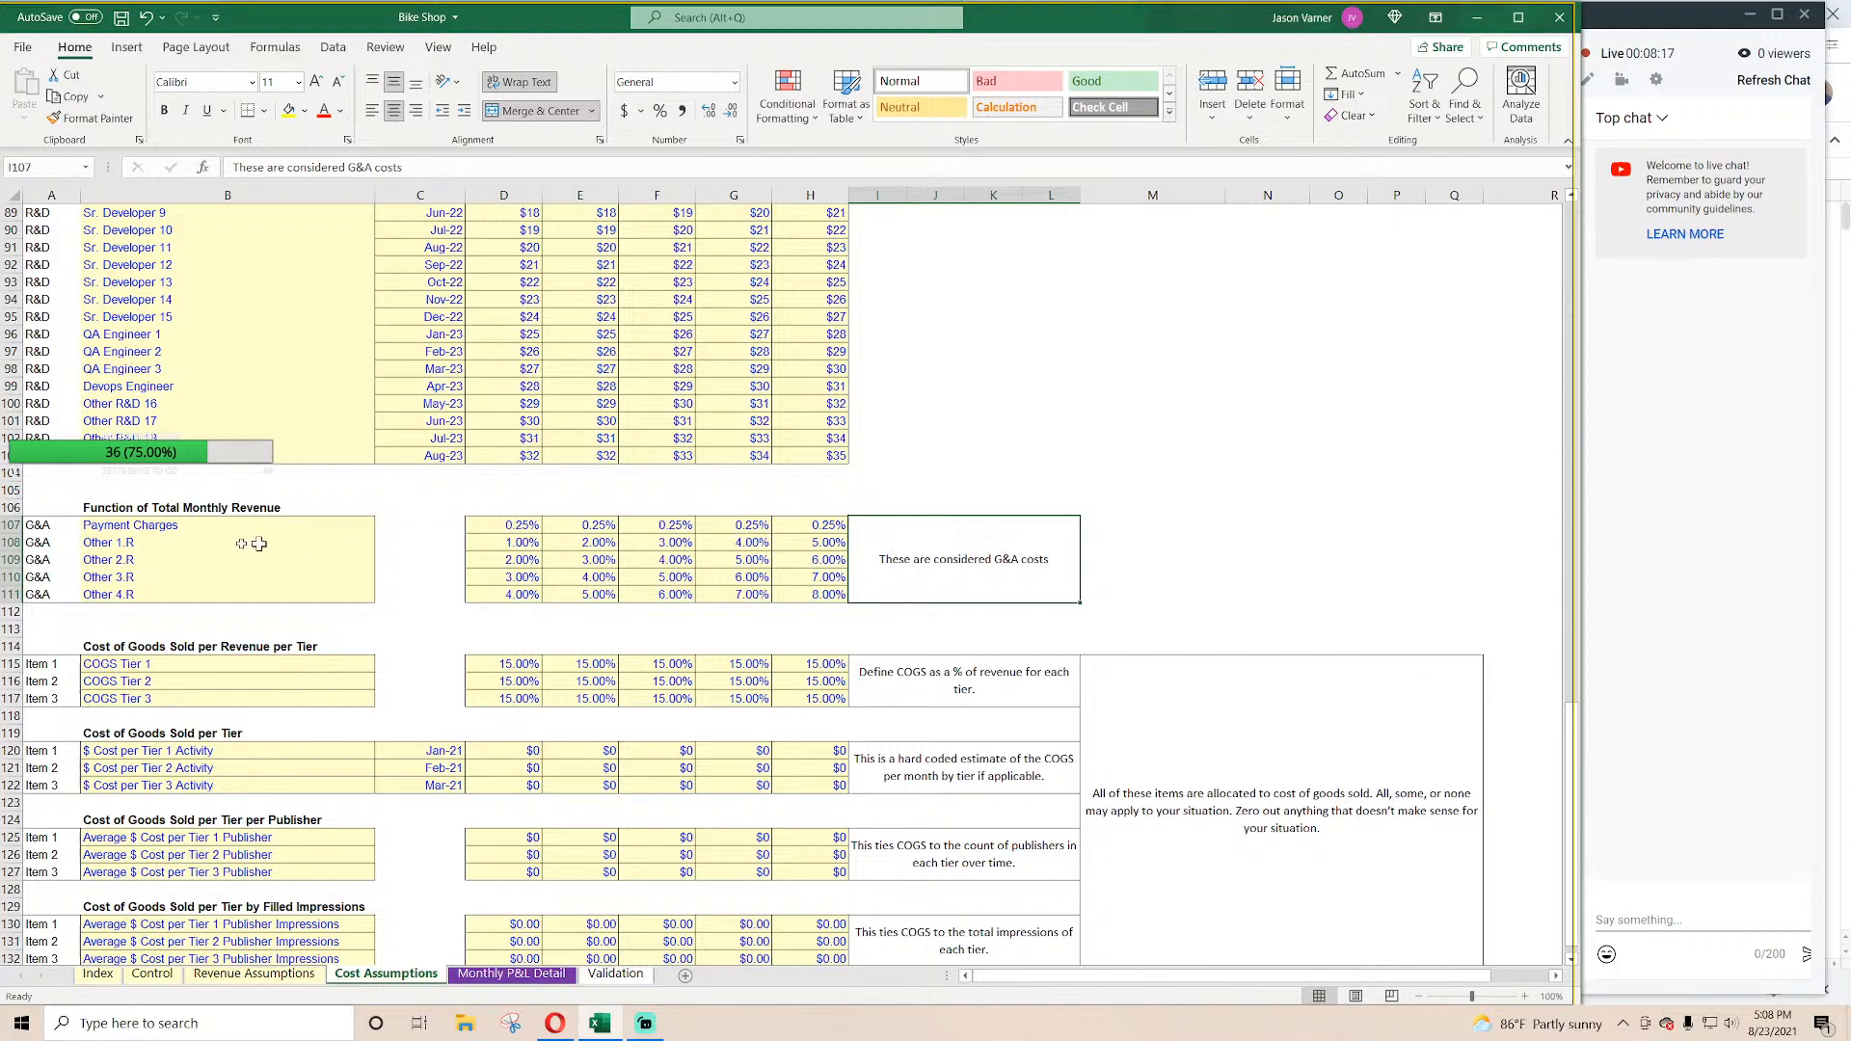
pyautogui.scroll(-4, 164, 559)
pyautogui.click(525, 352)
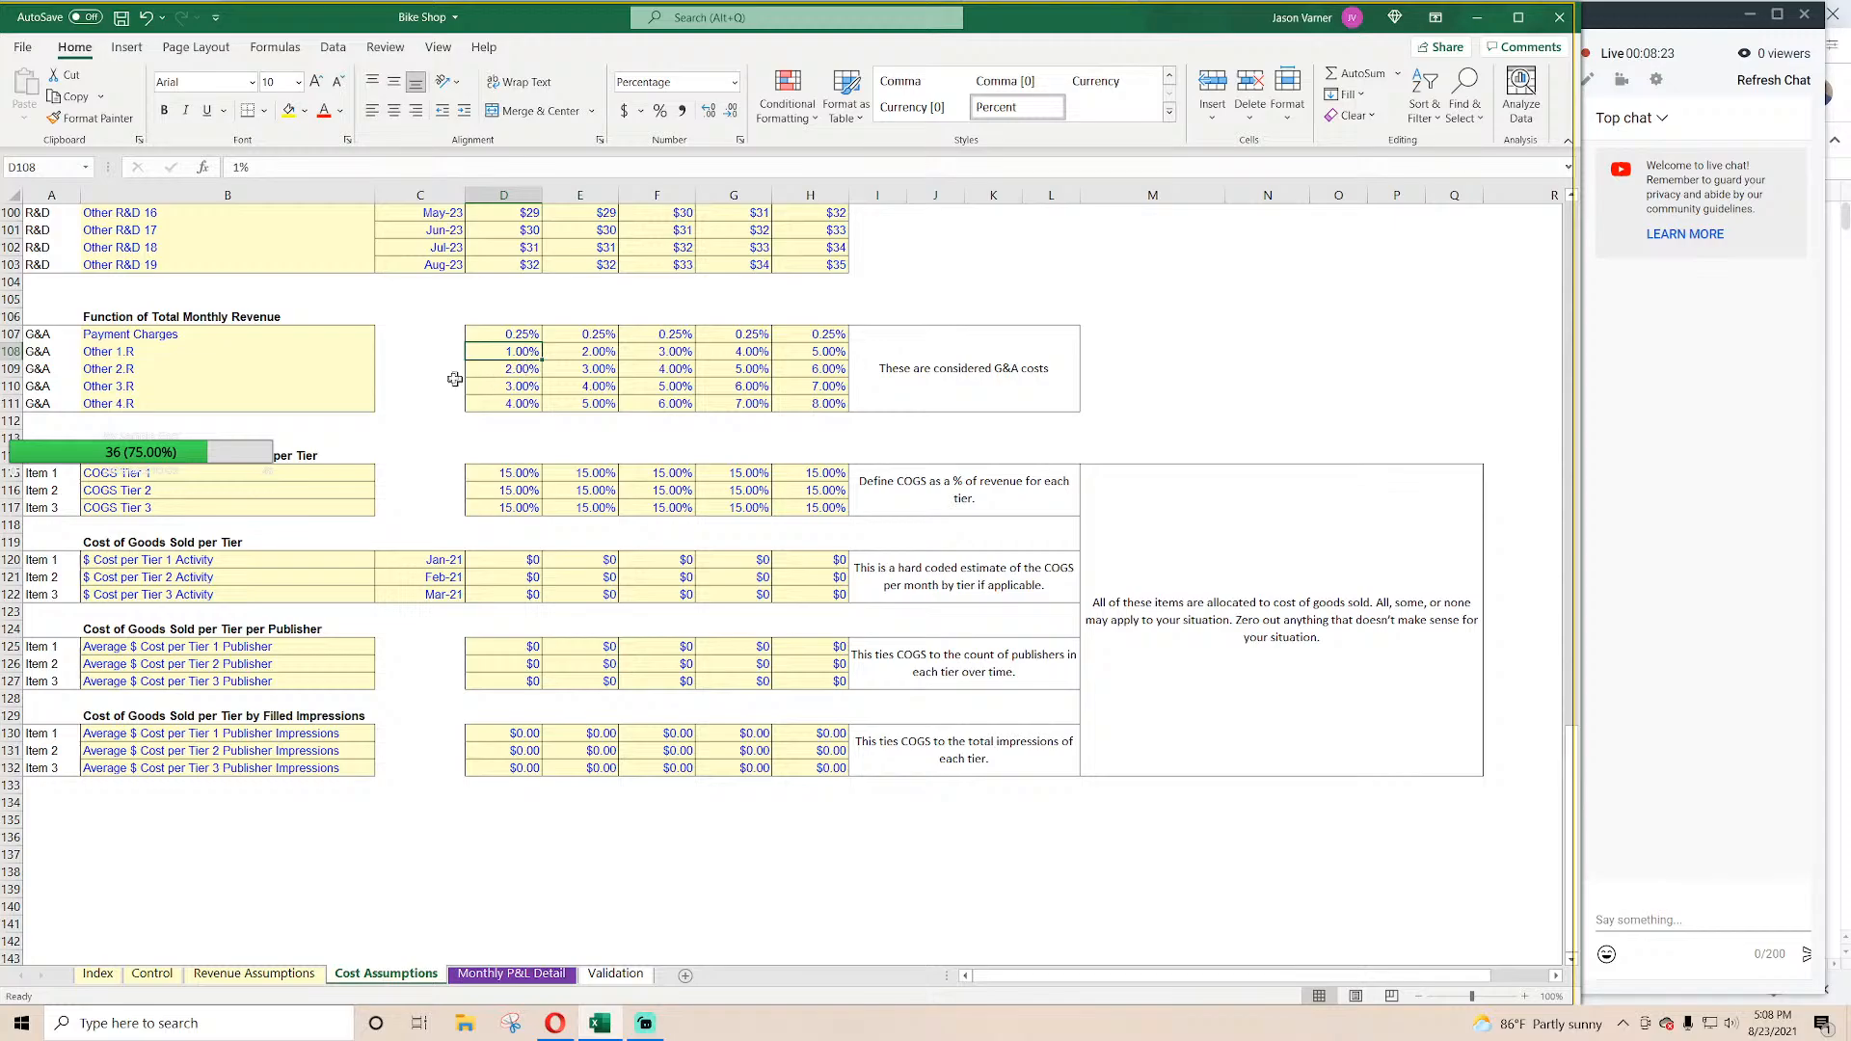
pyautogui.click(283, 353)
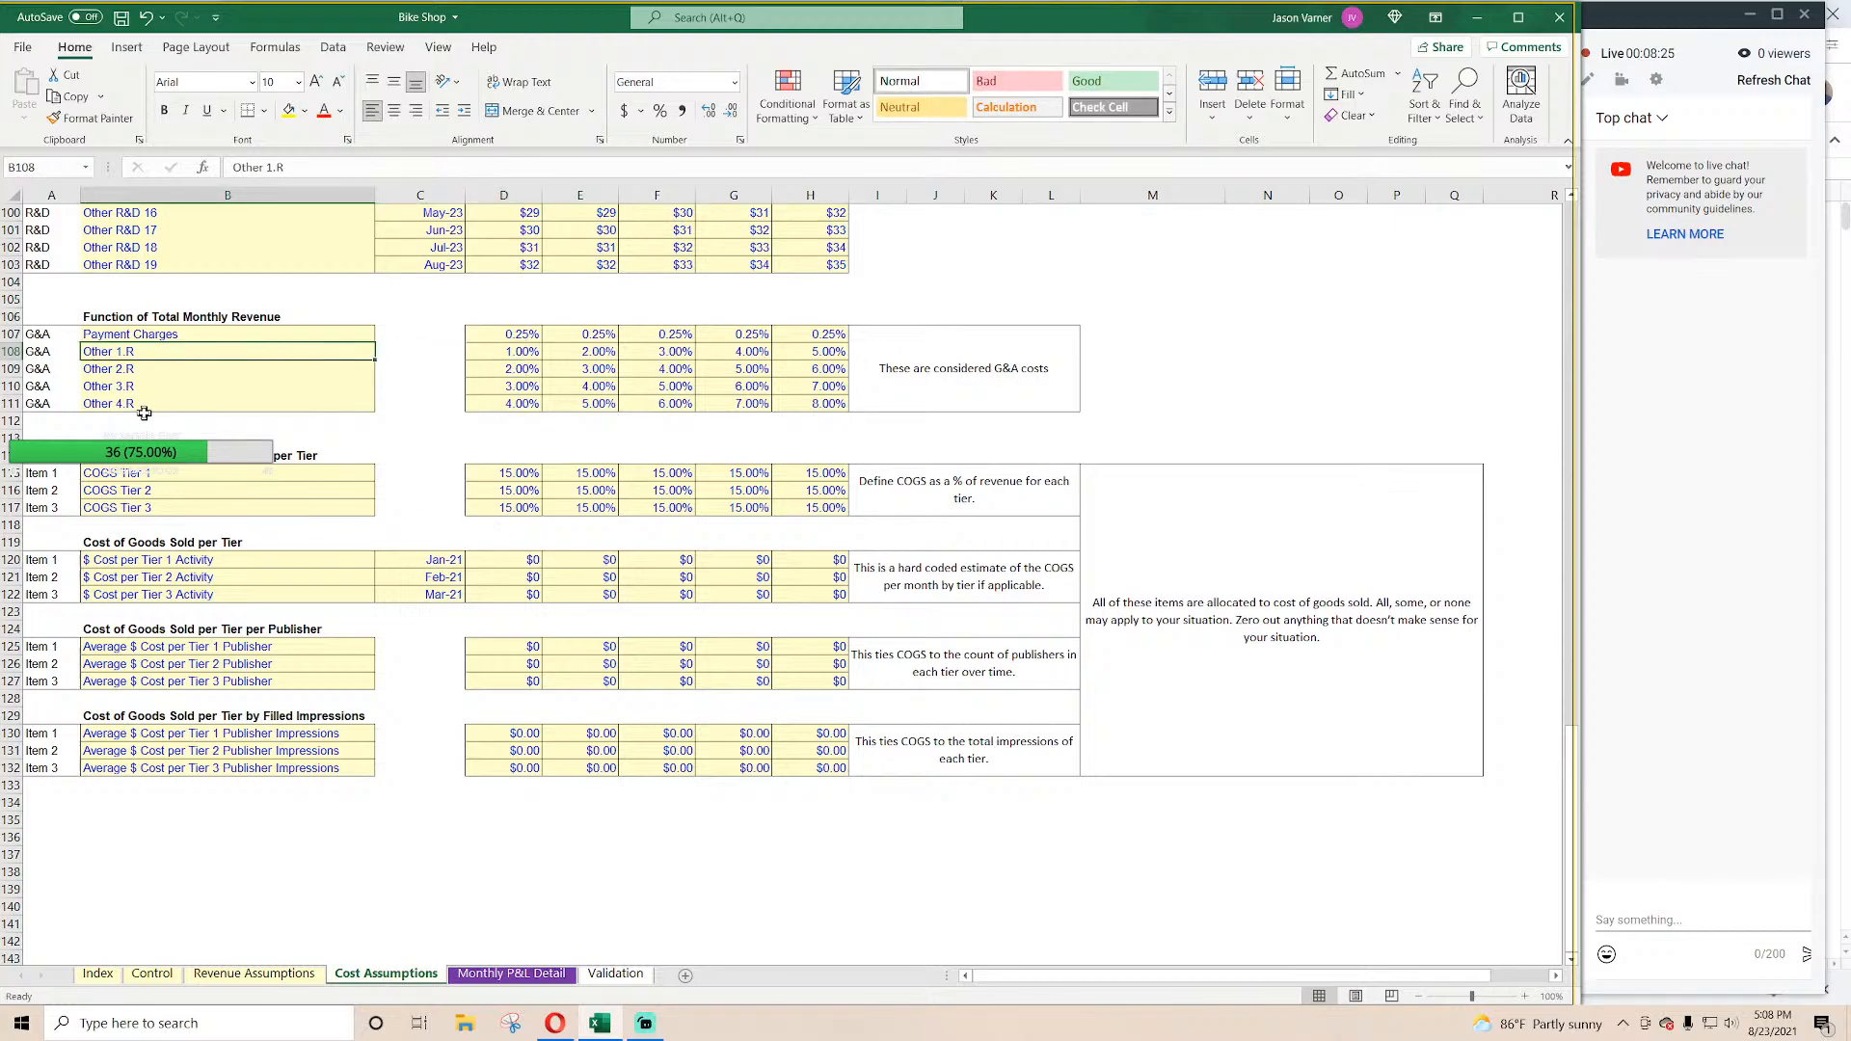
# Step: Check the Cost Basis per Bike (Yr1) column on the Revenue Assumptions sheet and return to Cost Assumptions
pyautogui.click(258, 975)
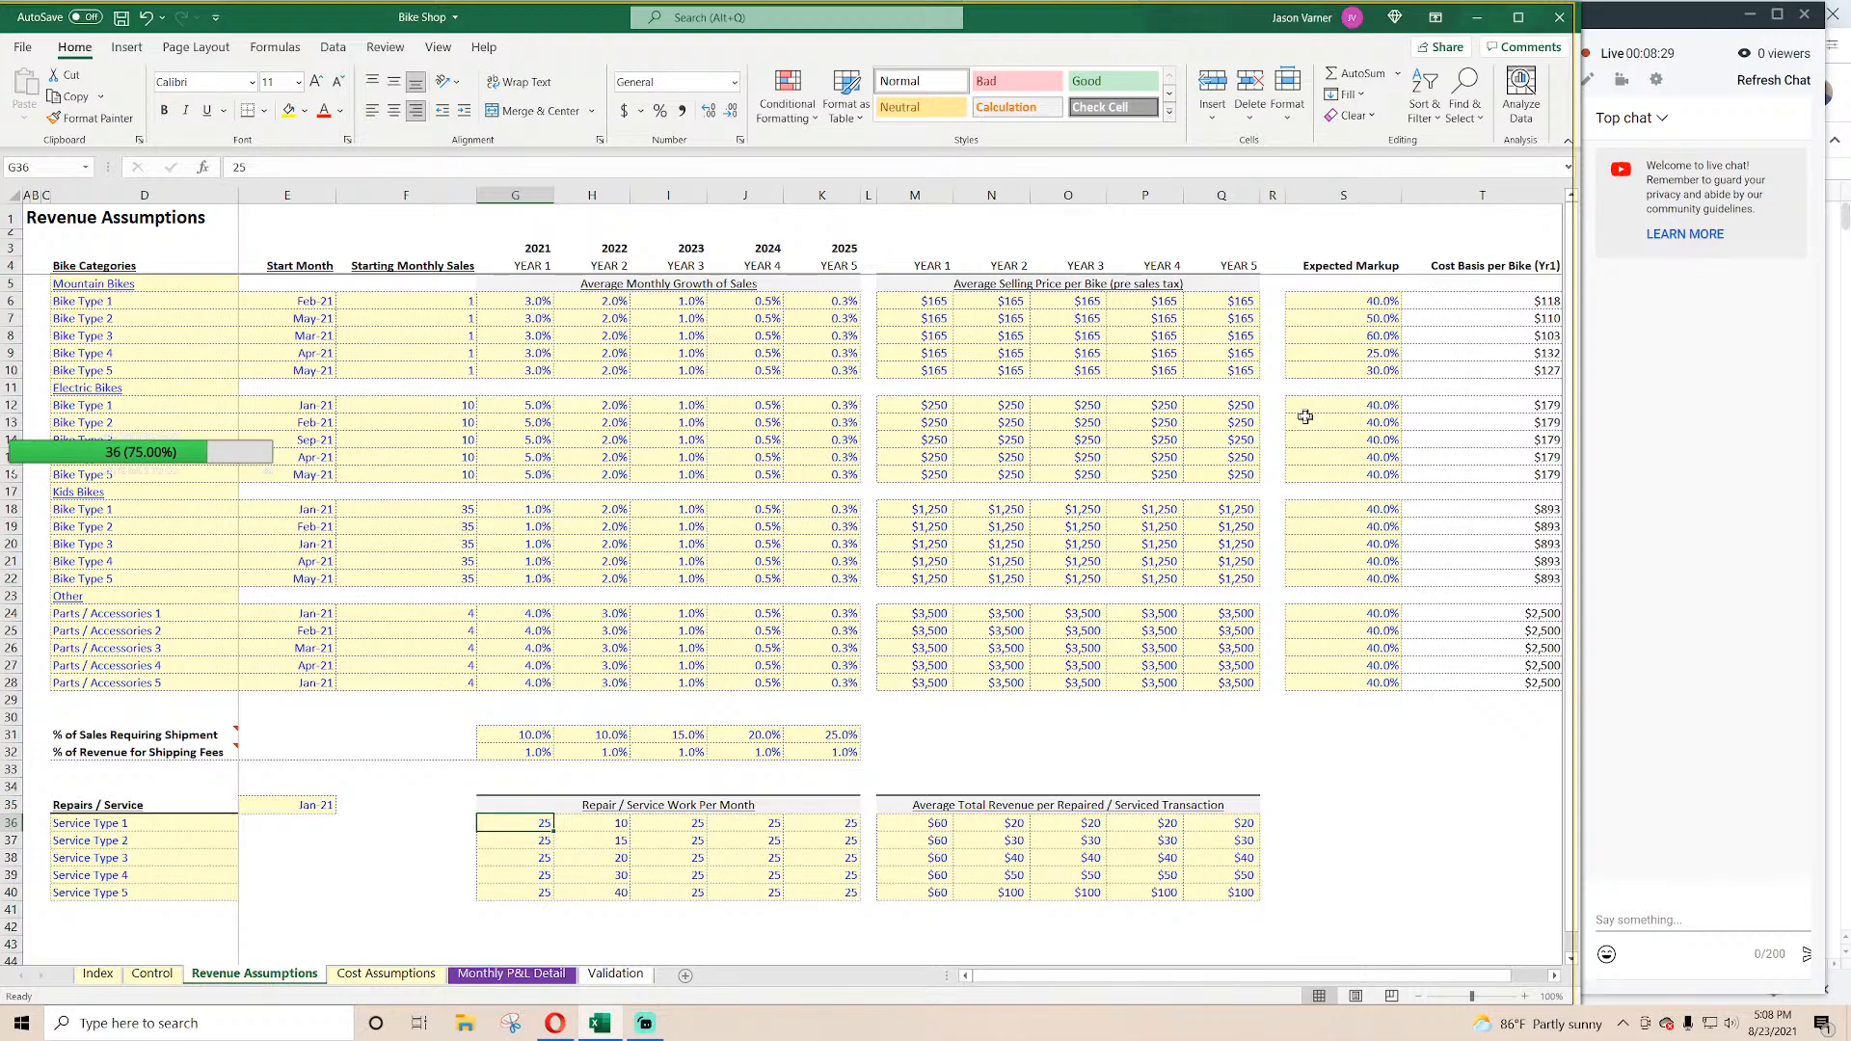
pyautogui.moveTo(1499, 302); pyautogui.dragTo(1484, 682)
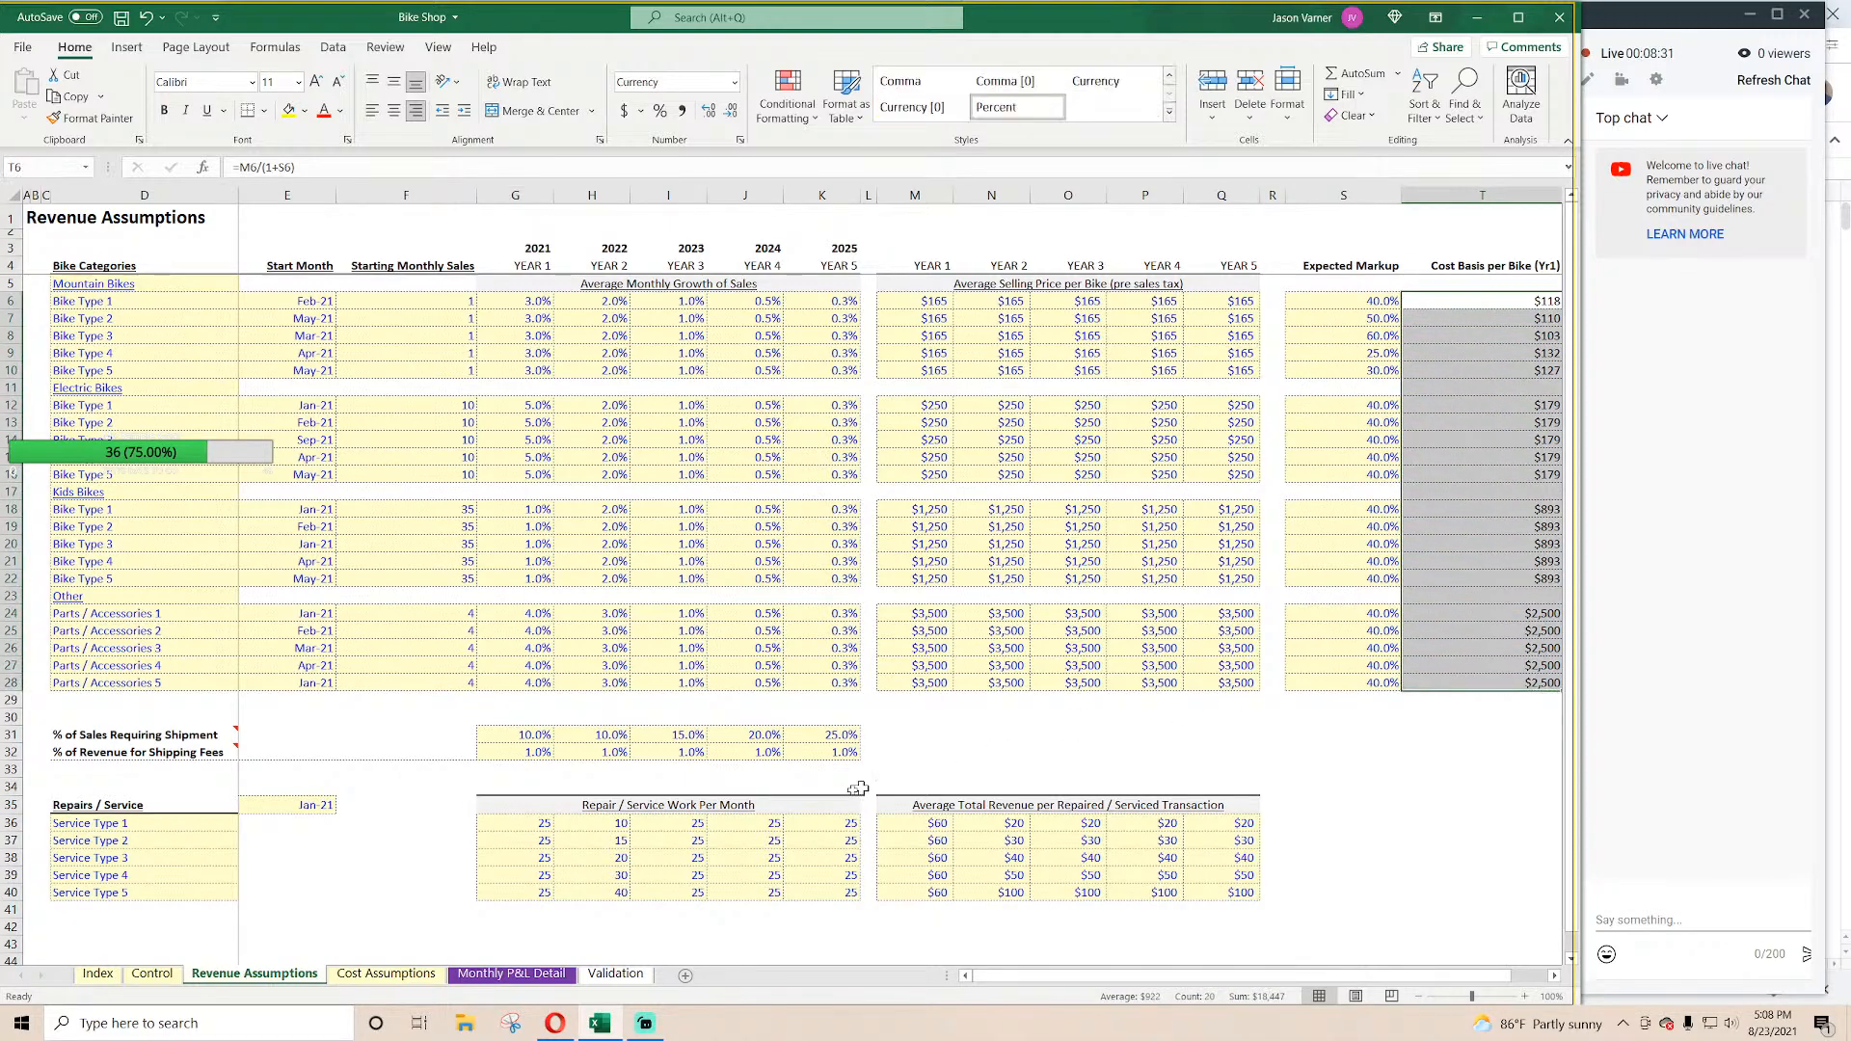
pyautogui.click(394, 975)
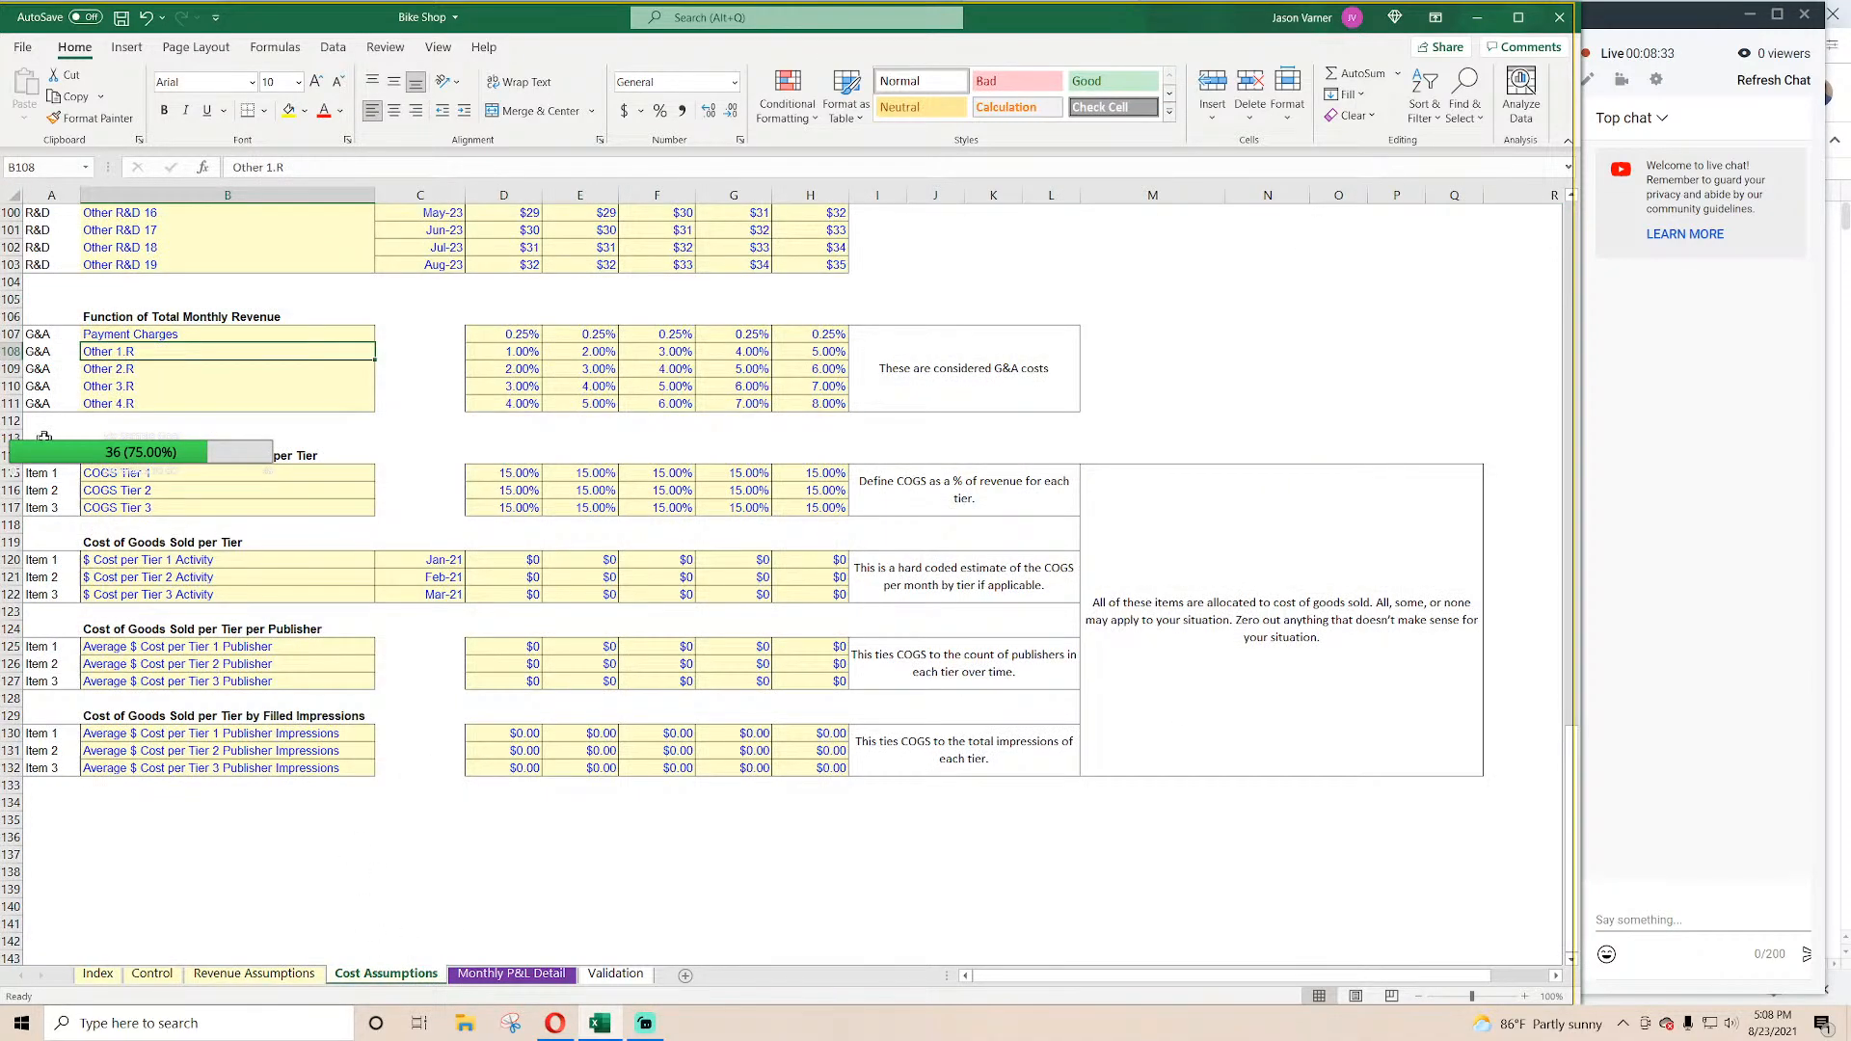
# Step: Clear all contents and formatting of the cost of goods sold sections from A113 across to column Q, down to row 136
pyautogui.moveTo(45, 438); pyautogui.dragTo(1066, 829)
pyautogui.click(917, 446)
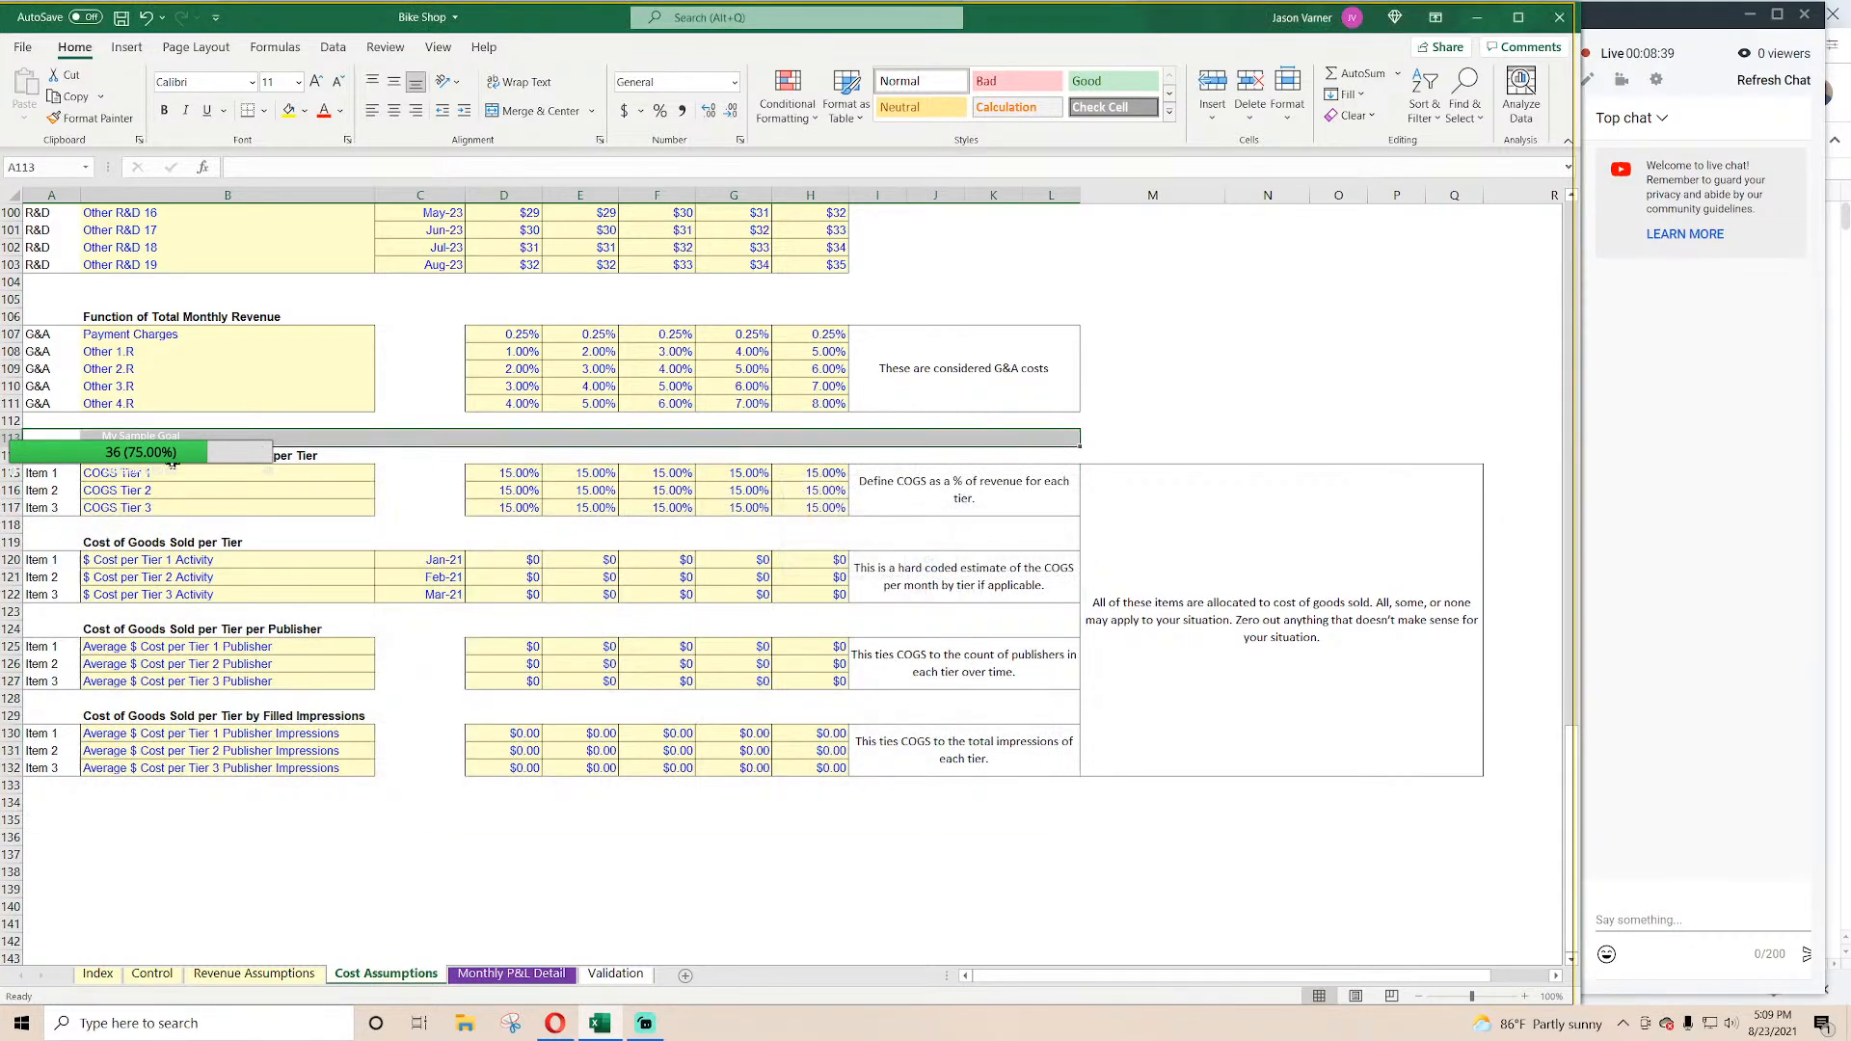
pyautogui.moveTo(50, 437); pyautogui.dragTo(1285, 833)
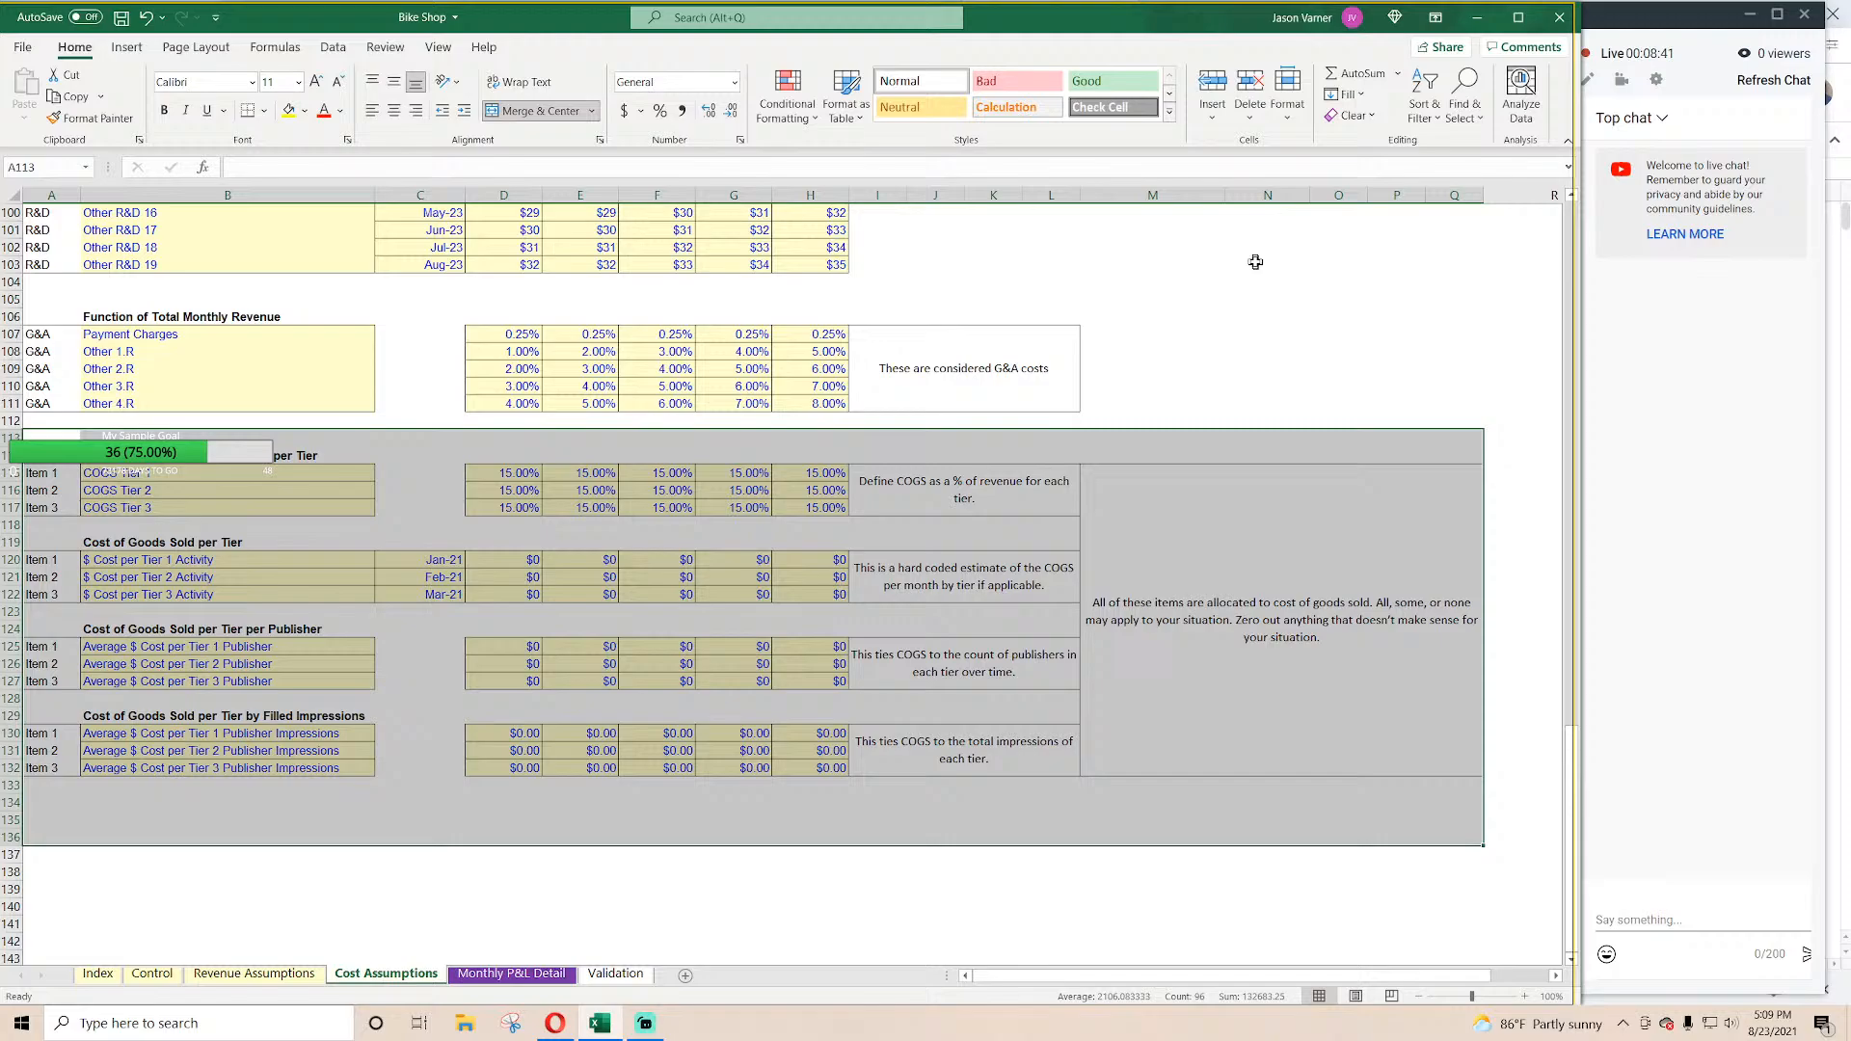
pyautogui.click(1353, 116)
pyautogui.click(1350, 150)
pyautogui.click(778, 663)
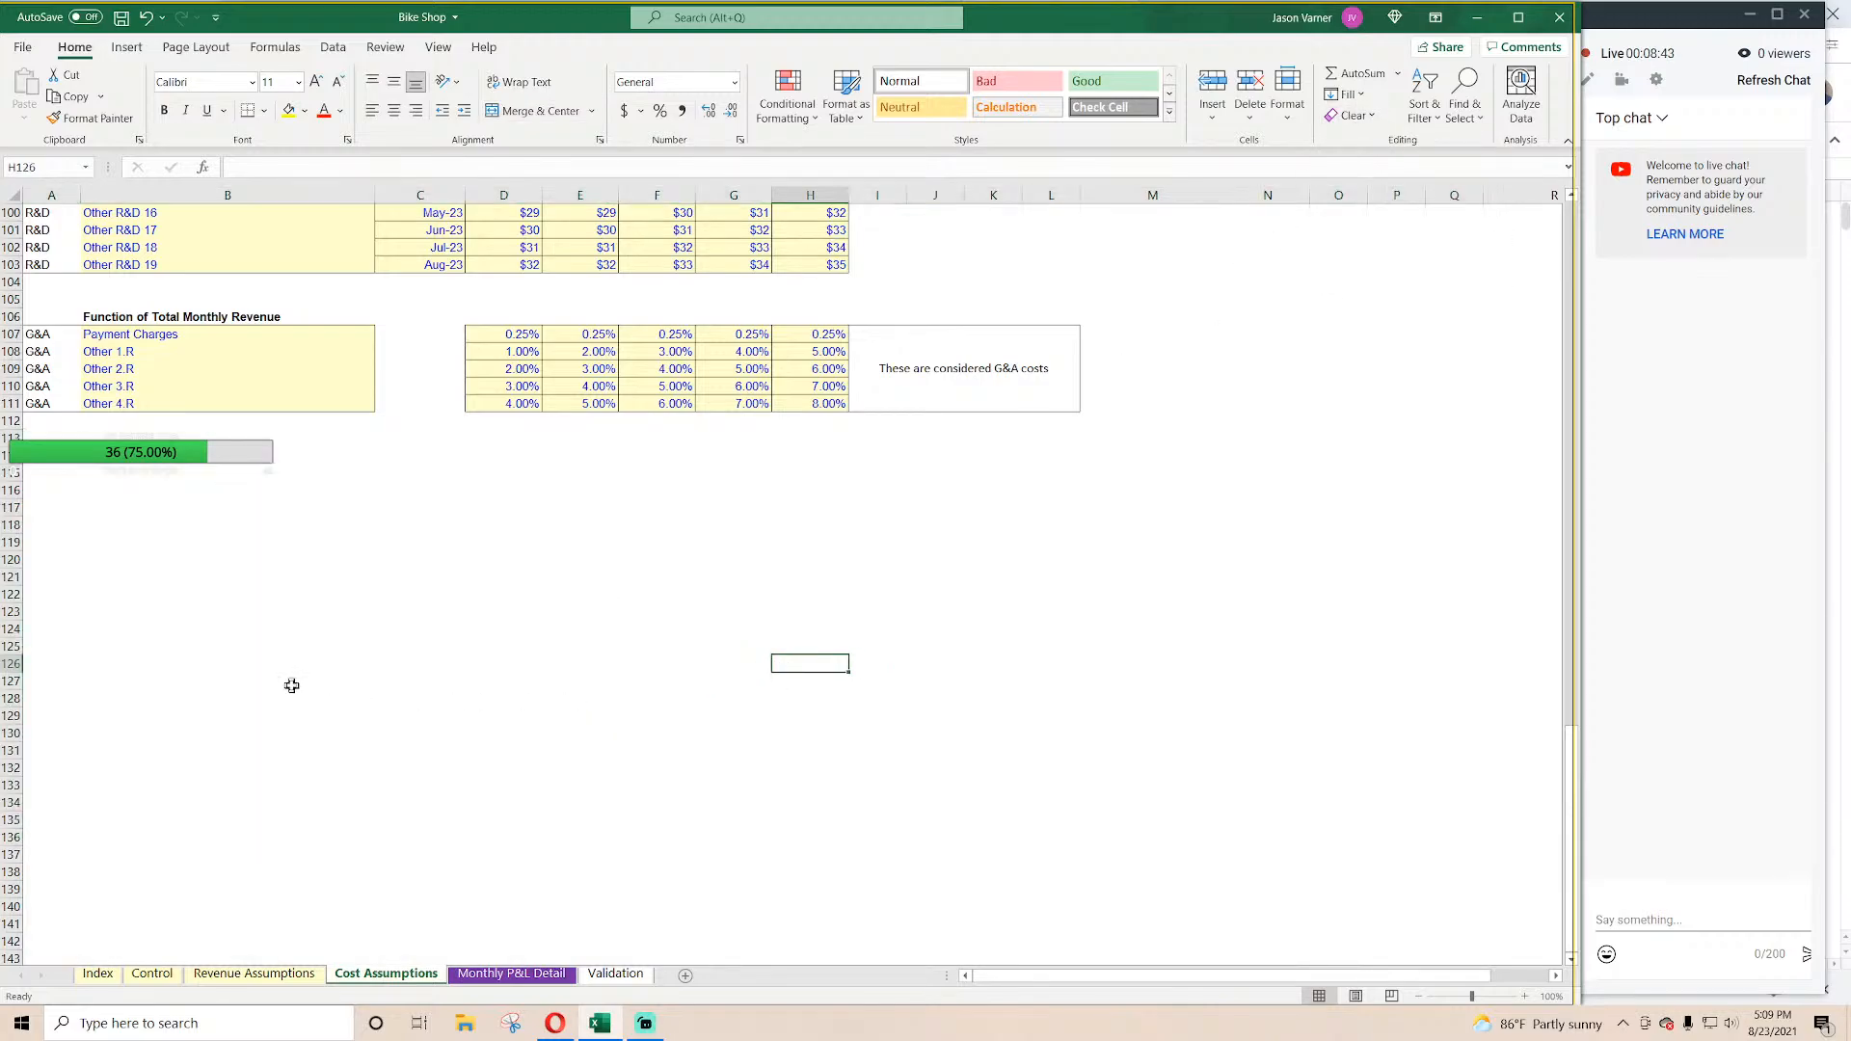
# Step: Review the S&M cost detail names from VP Marketing down to Other Cost 15
pyautogui.scroll(8, 292, 686)
pyautogui.click(202, 732)
pyautogui.scroll(20, 208, 716)
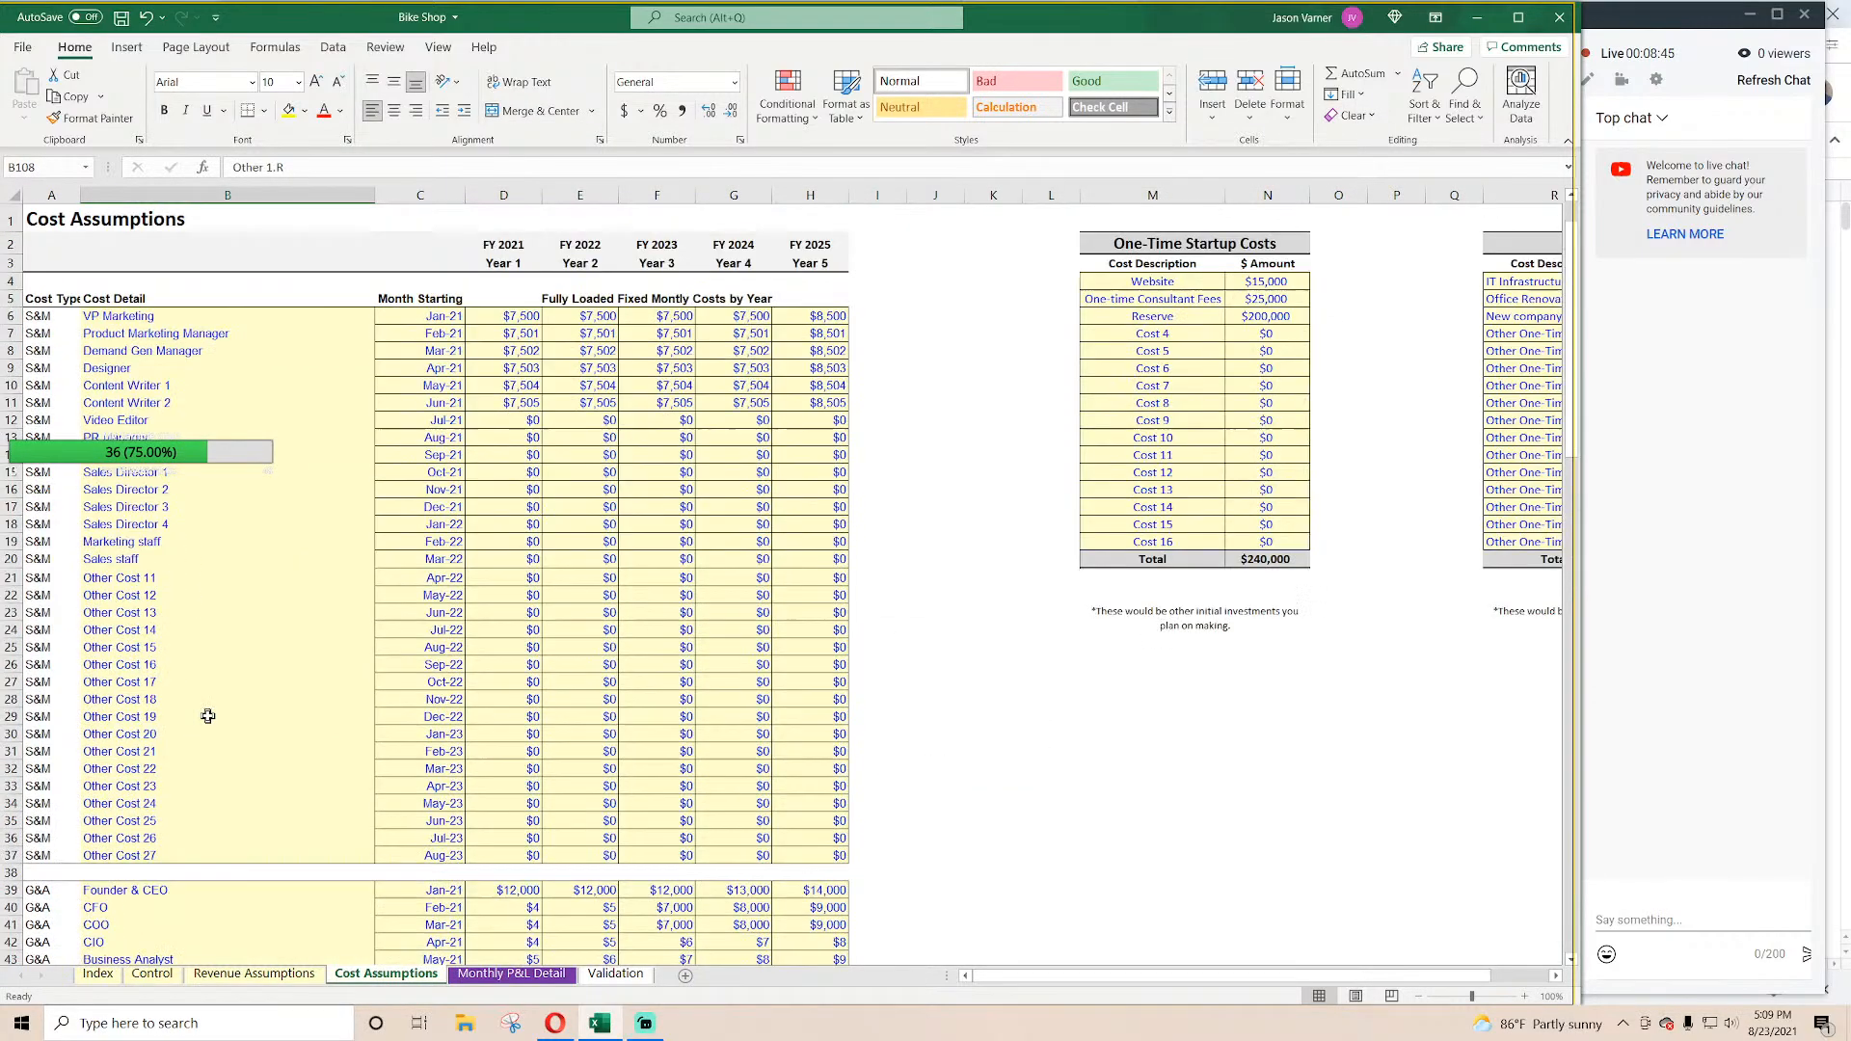
pyautogui.click(104, 319)
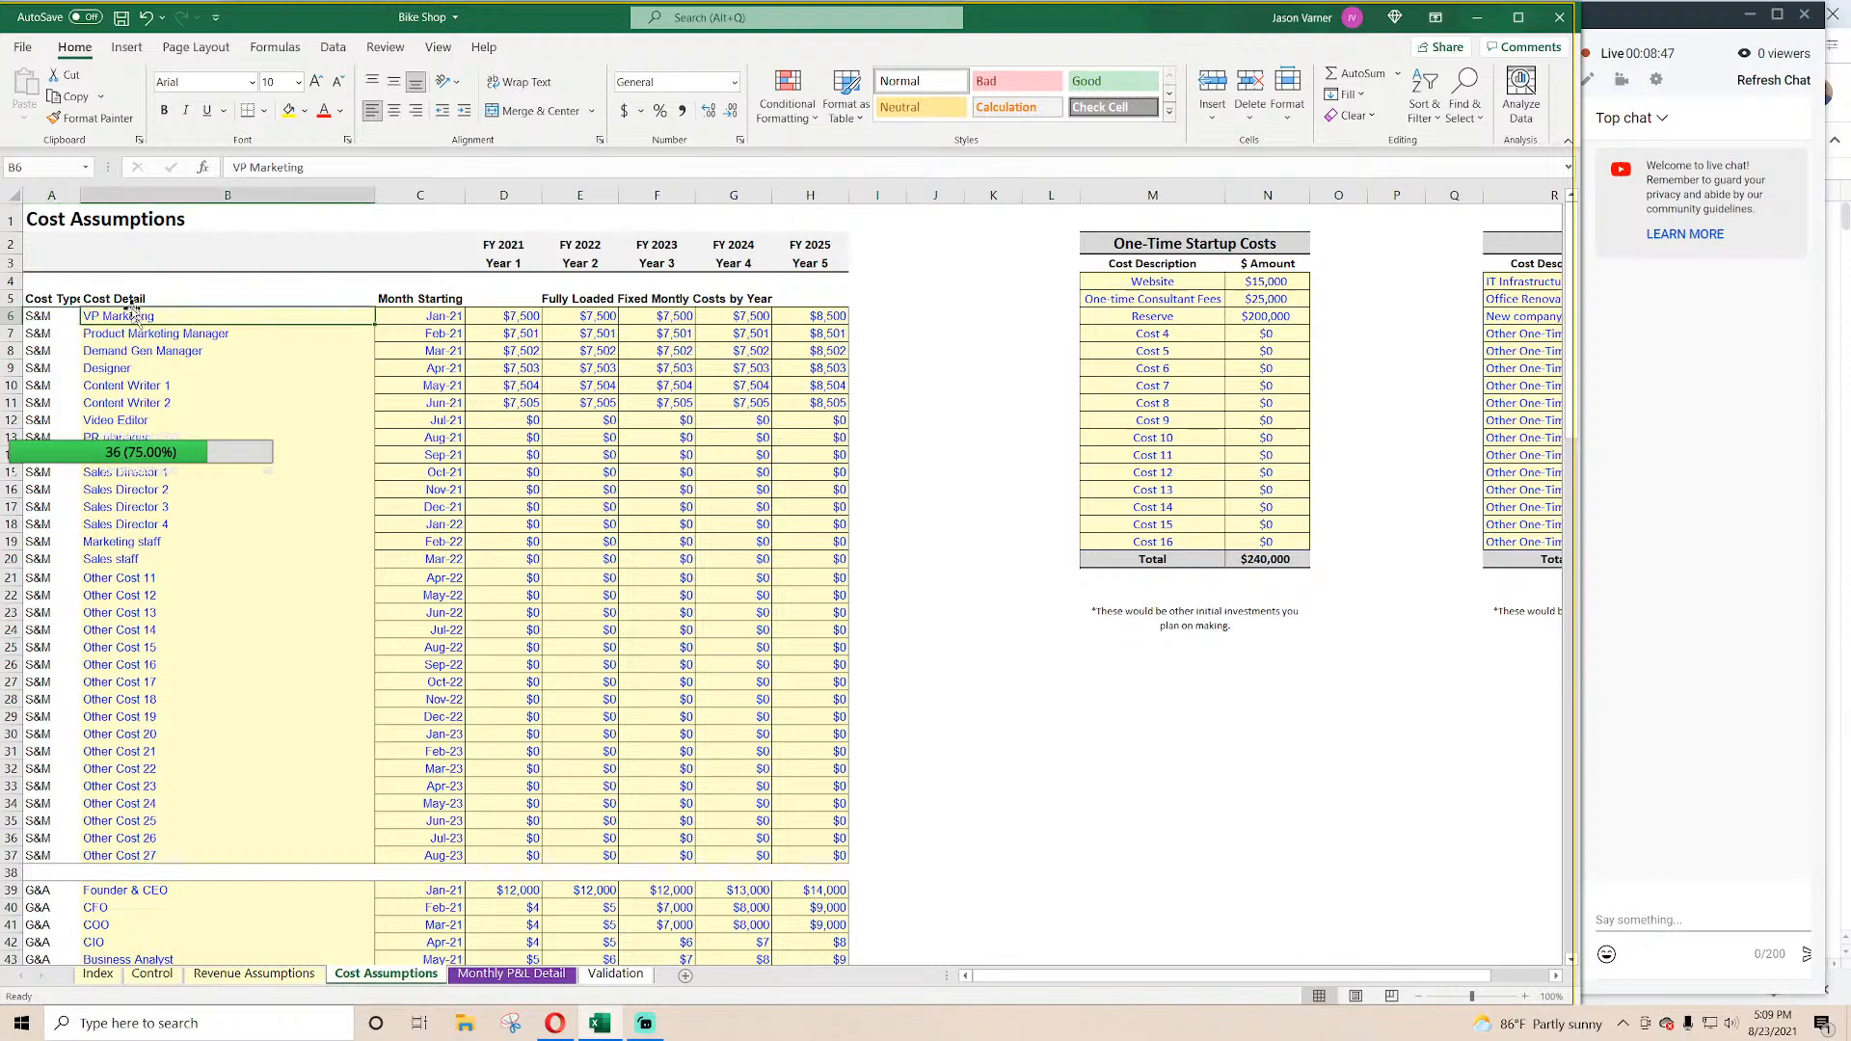
pyautogui.click(156, 399)
pyautogui.click(148, 505)
pyautogui.moveTo(147, 318); pyautogui.dragTo(124, 648)
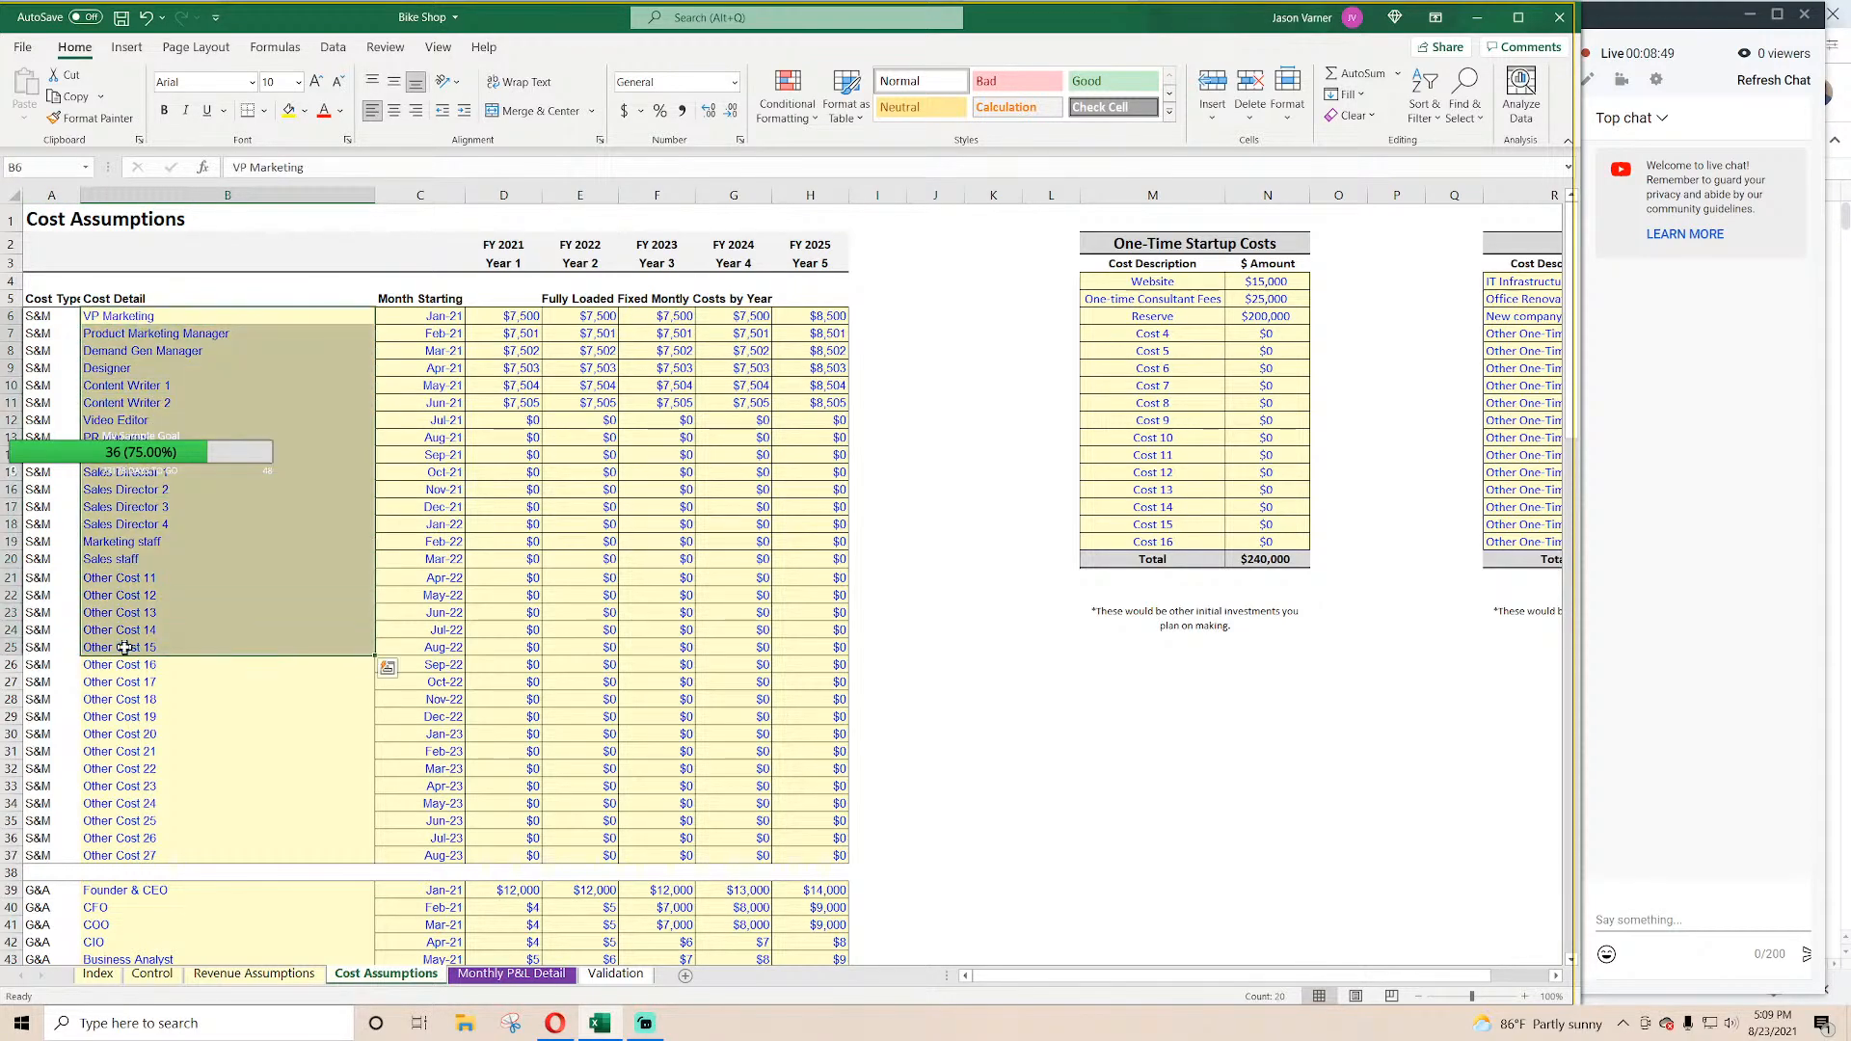
# Step: Link C119 under Operating Expenses on Monthly P&L Detail to 'Cost Assumptions'!B6 and fill the link down column C to row 258
pyautogui.click(511, 974)
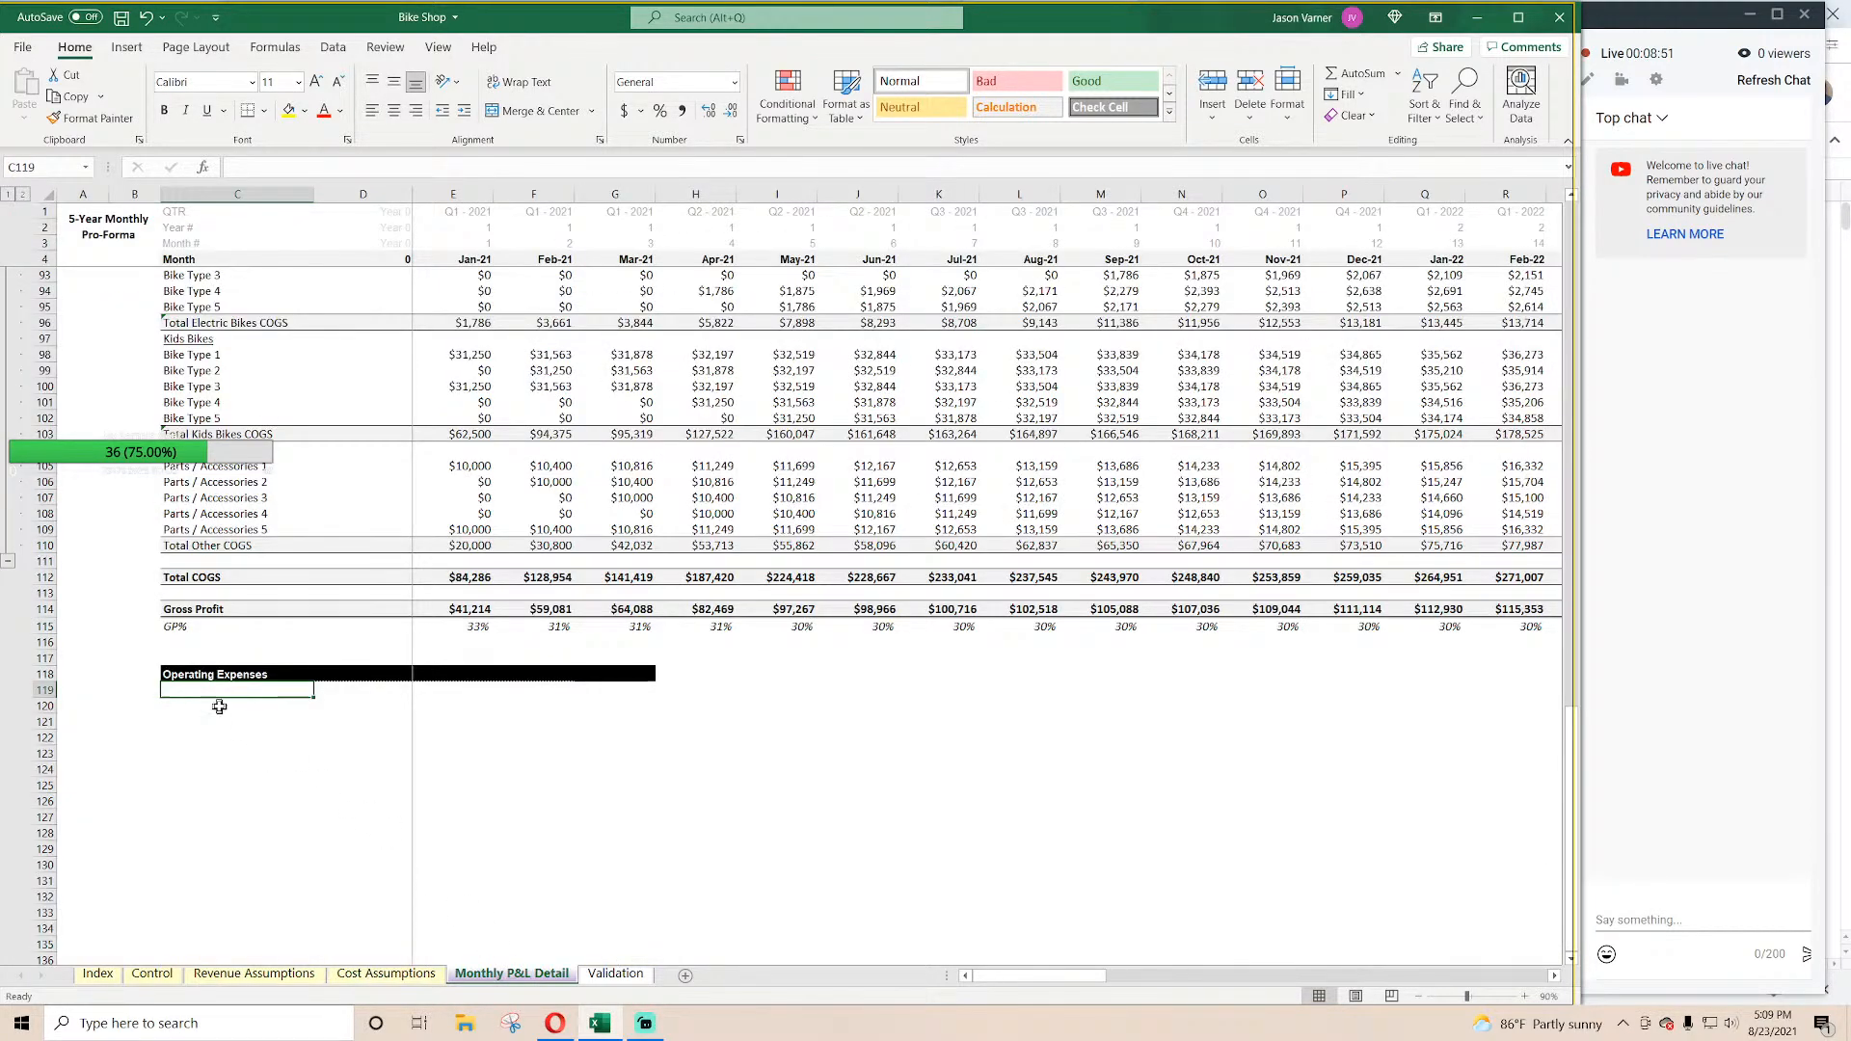
pyautogui.write('=')
pyautogui.click(386, 973)
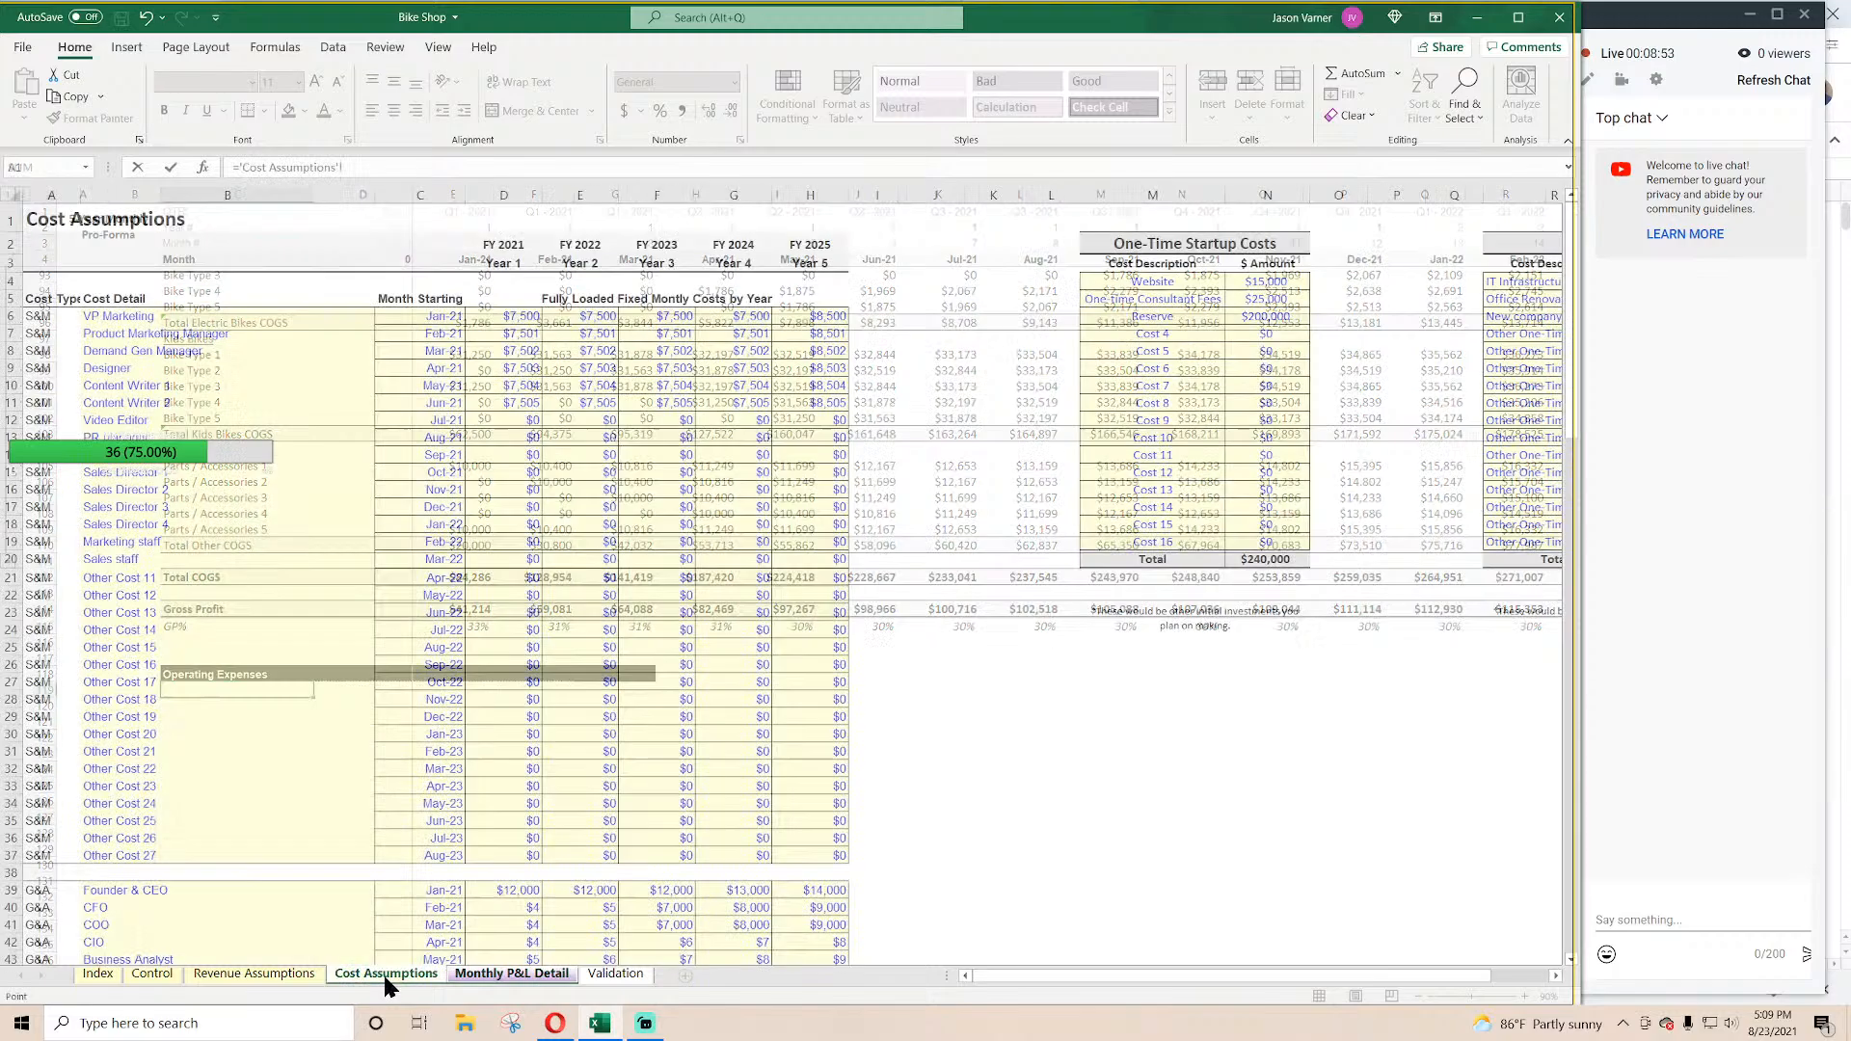
pyautogui.click(121, 317)
pyautogui.press('Return')
pyautogui.click(243, 691)
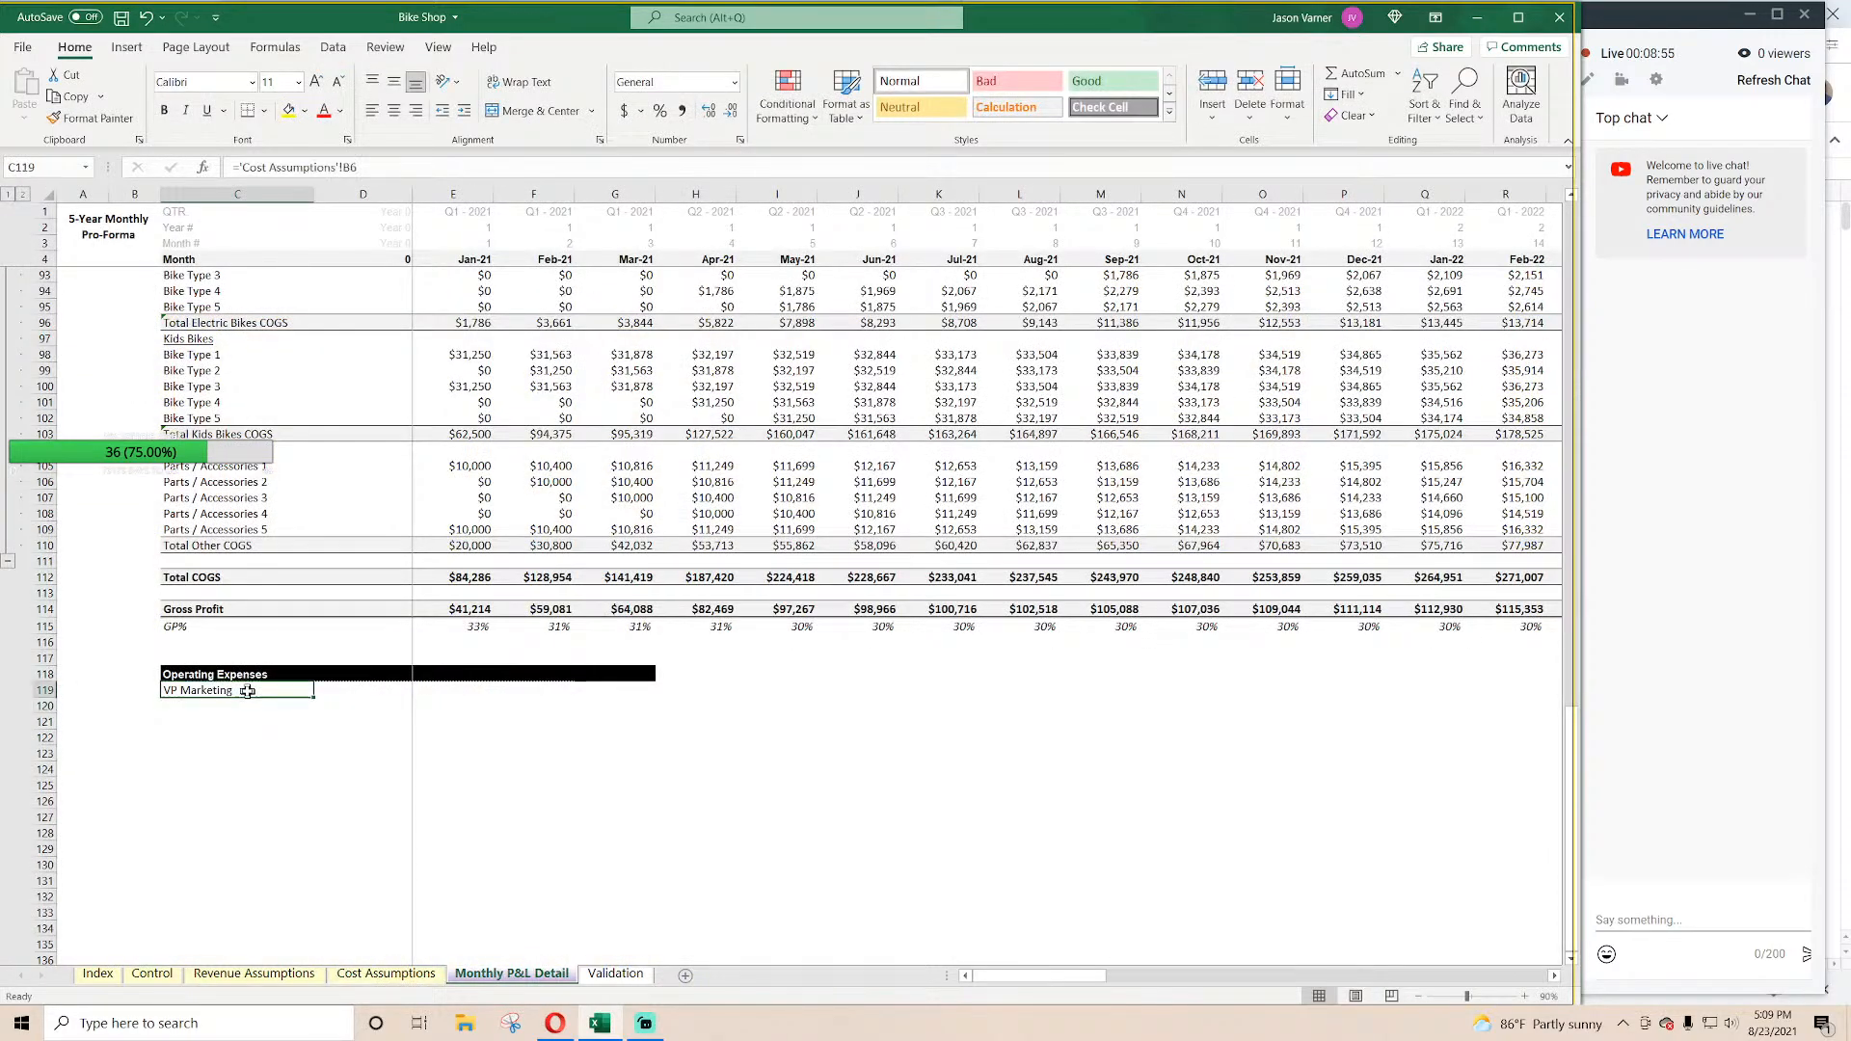
pyautogui.moveTo(317, 698); pyautogui.dragTo(309, 503)
# Step: Check where the cost list ends on Cost Assumptions, and clear the surplus linked rows C225:C258 on Monthly P&L Detail
pyautogui.click(416, 974)
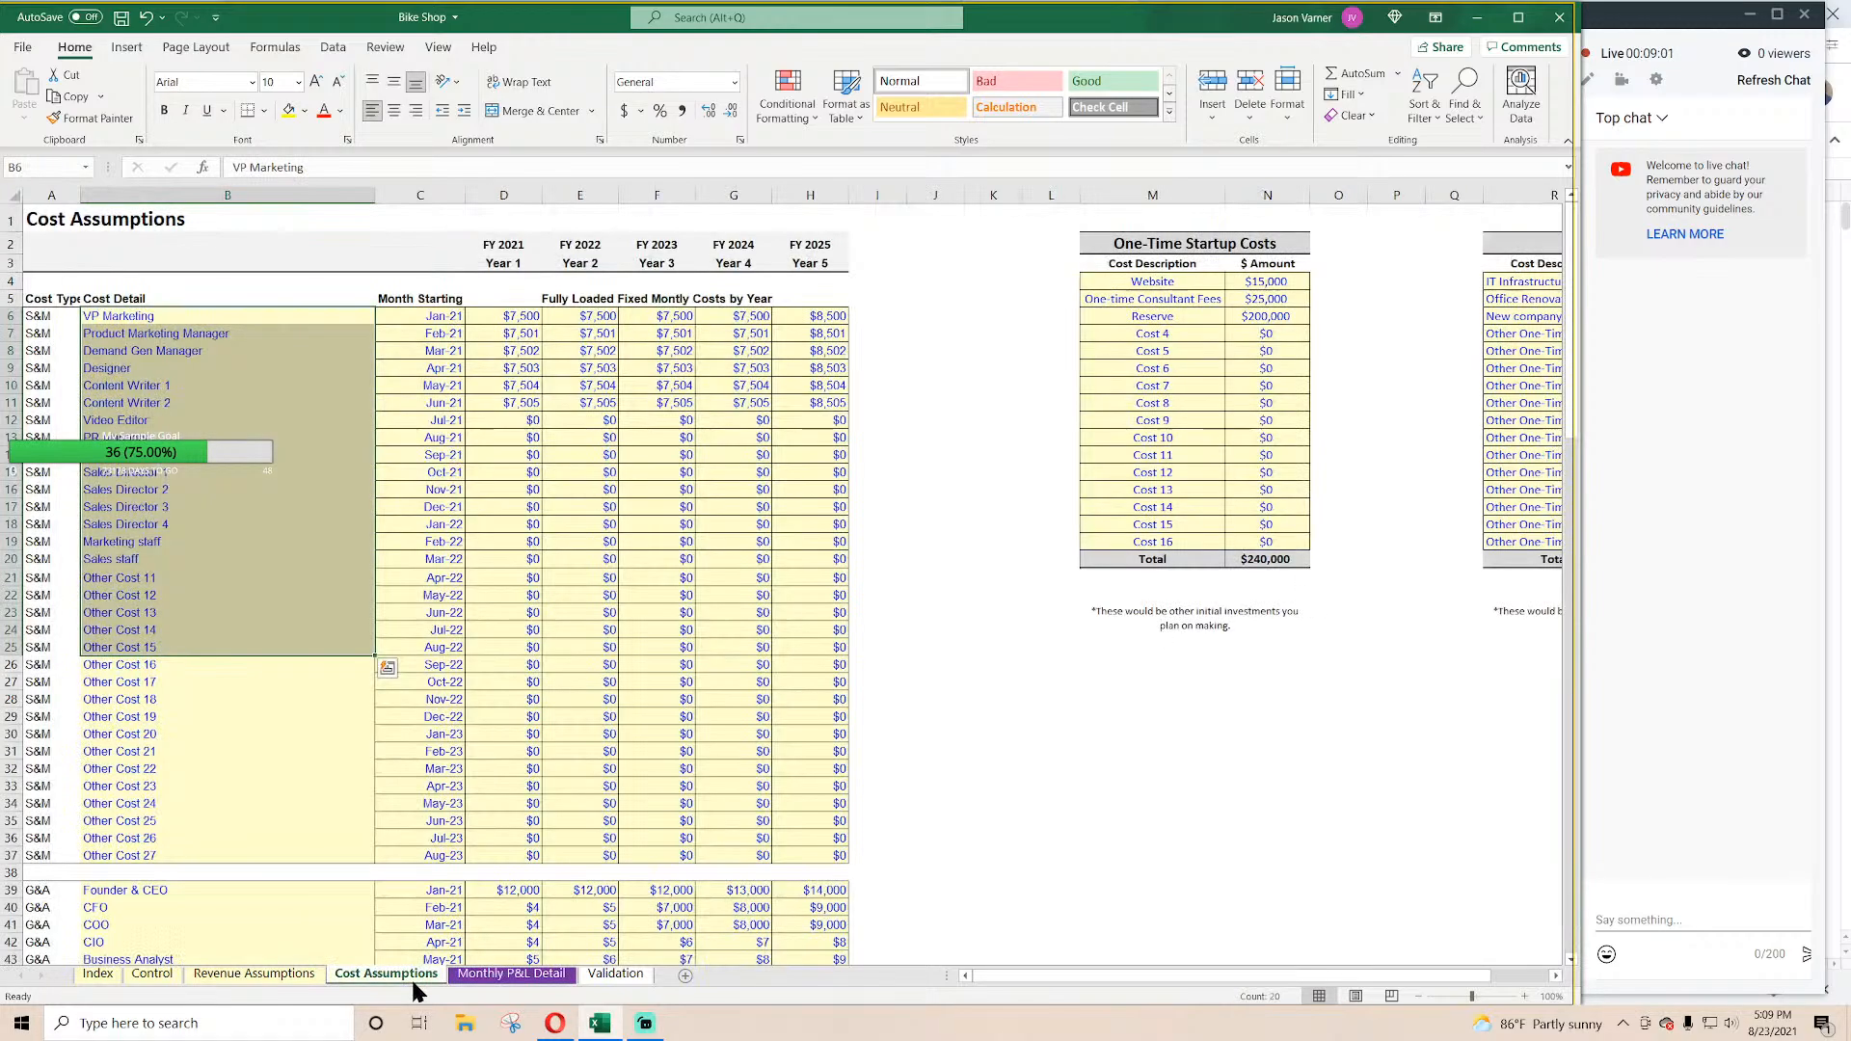
pyautogui.scroll(-20, 351, 806)
pyautogui.scroll(20, 351, 806)
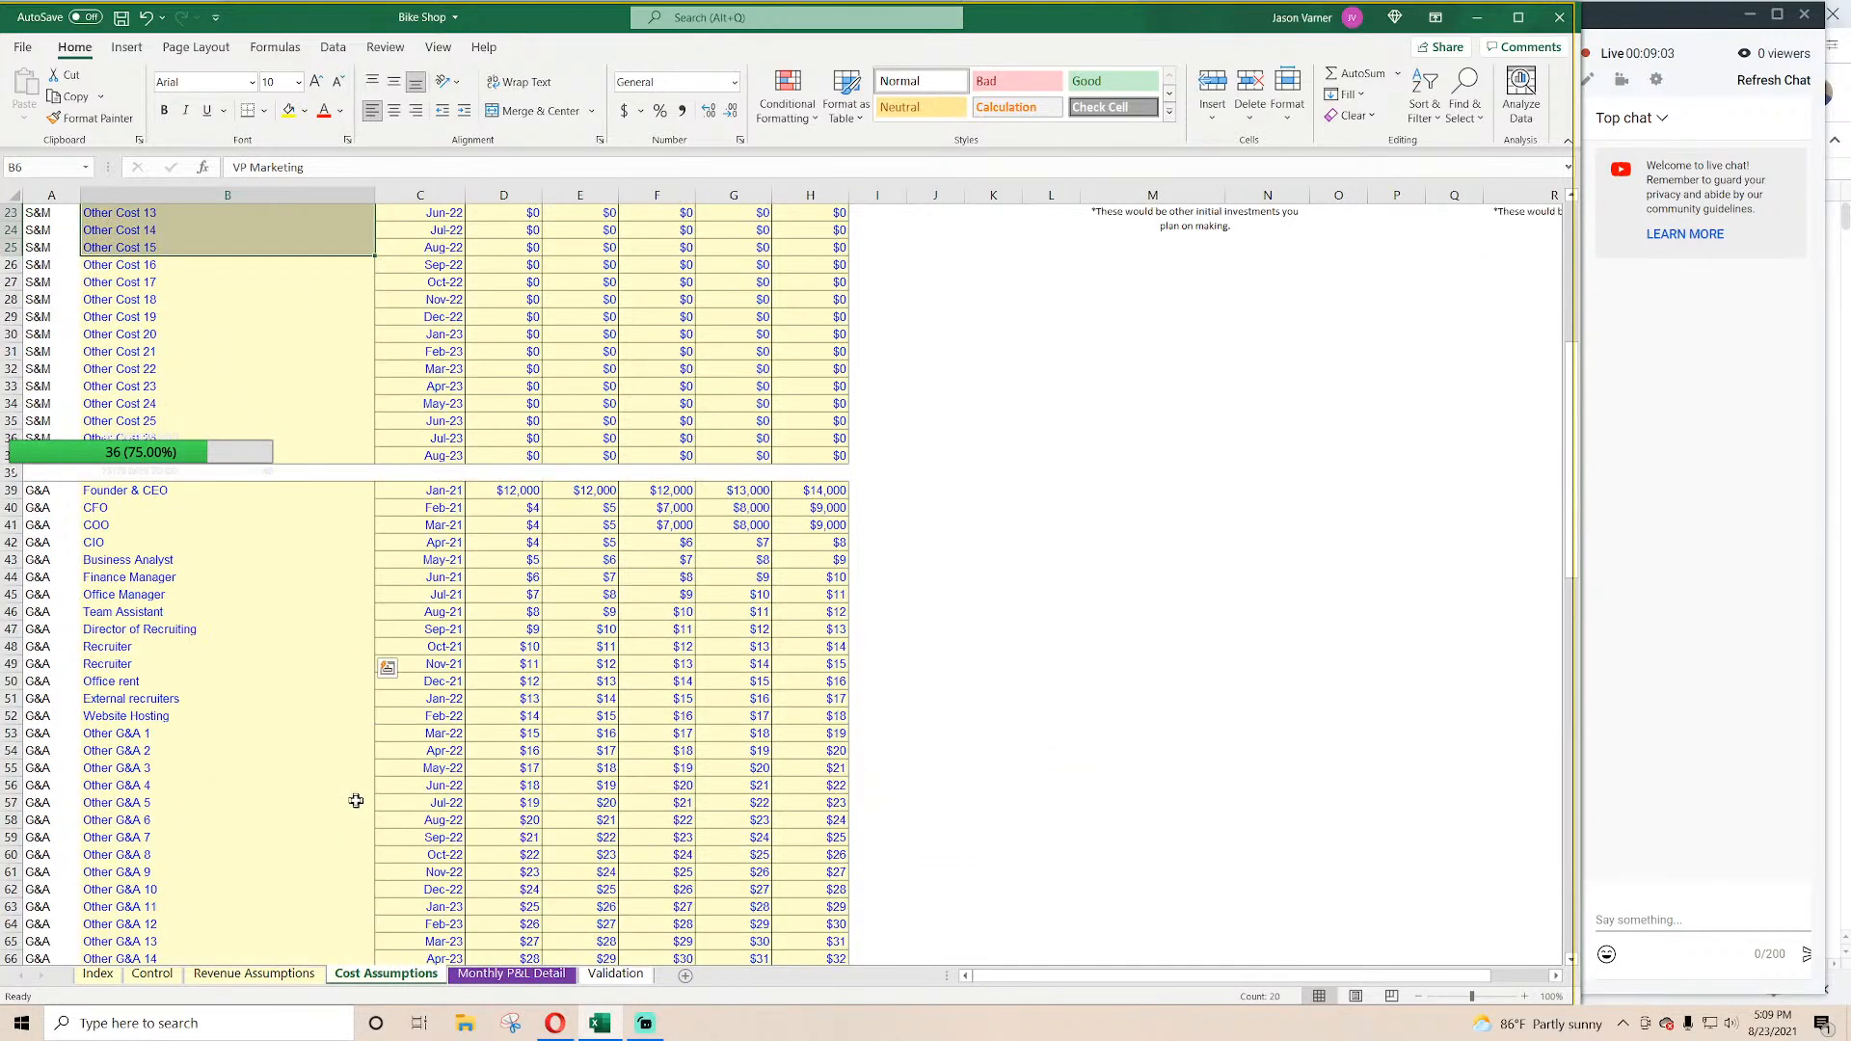
pyautogui.click(512, 974)
pyautogui.scroll(7, 258, 534)
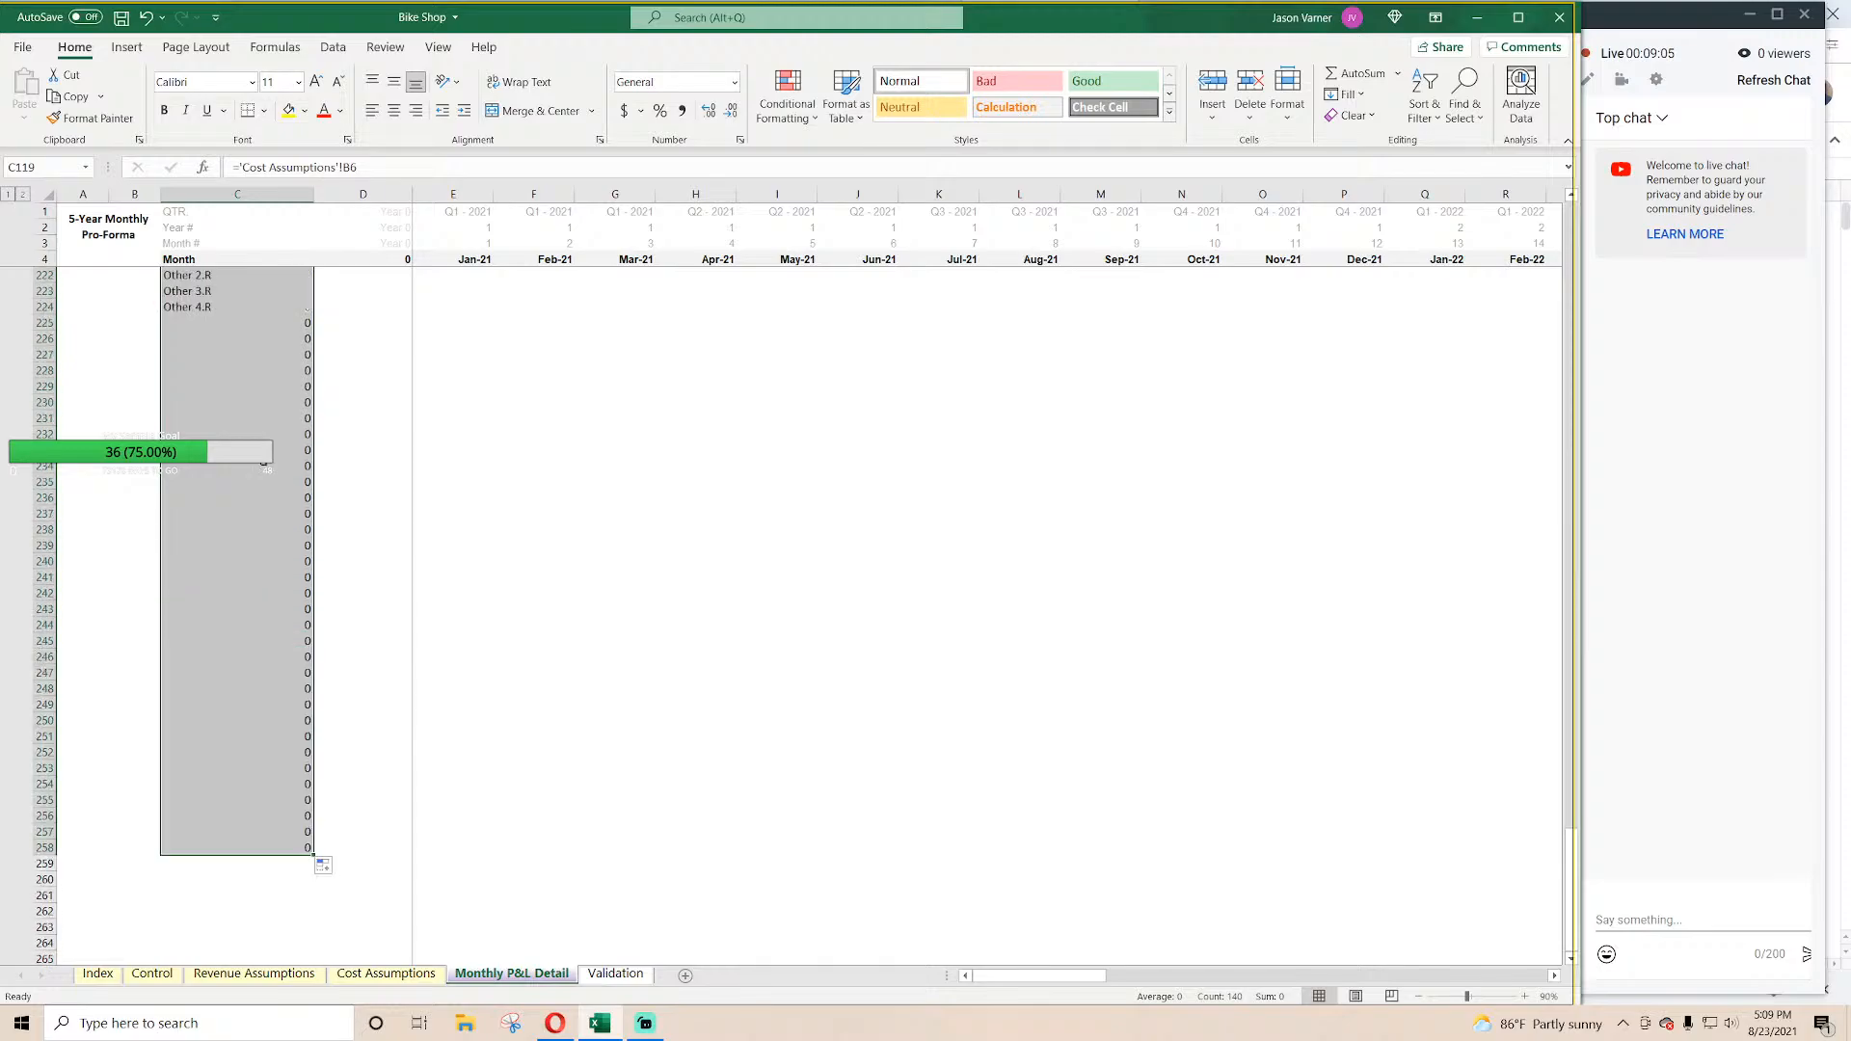
pyautogui.moveTo(200, 323); pyautogui.dragTo(236, 847)
pyautogui.rightClick(236, 654)
pyautogui.click(310, 308)
# Step: Extend the black Operating Expenses header band in row 118 across to column O
pyautogui.scroll(20, 301, 645)
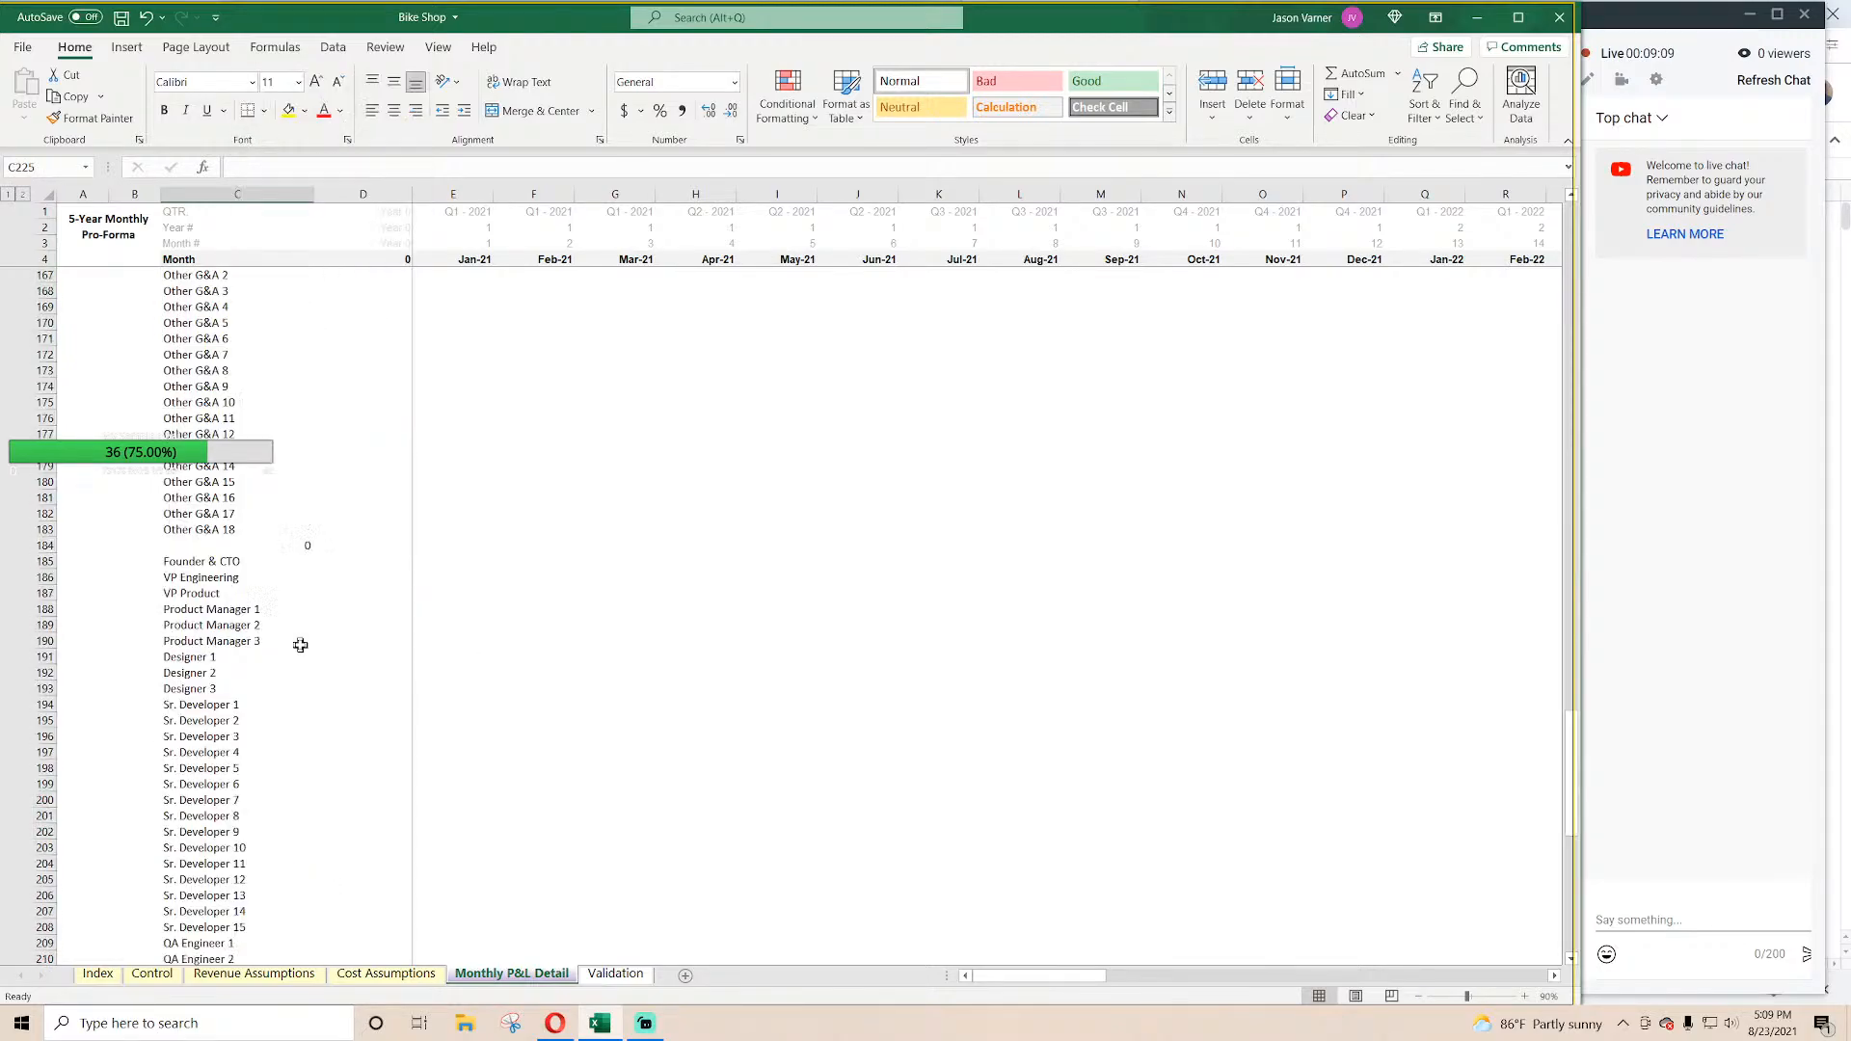
pyautogui.scroll(7, 301, 645)
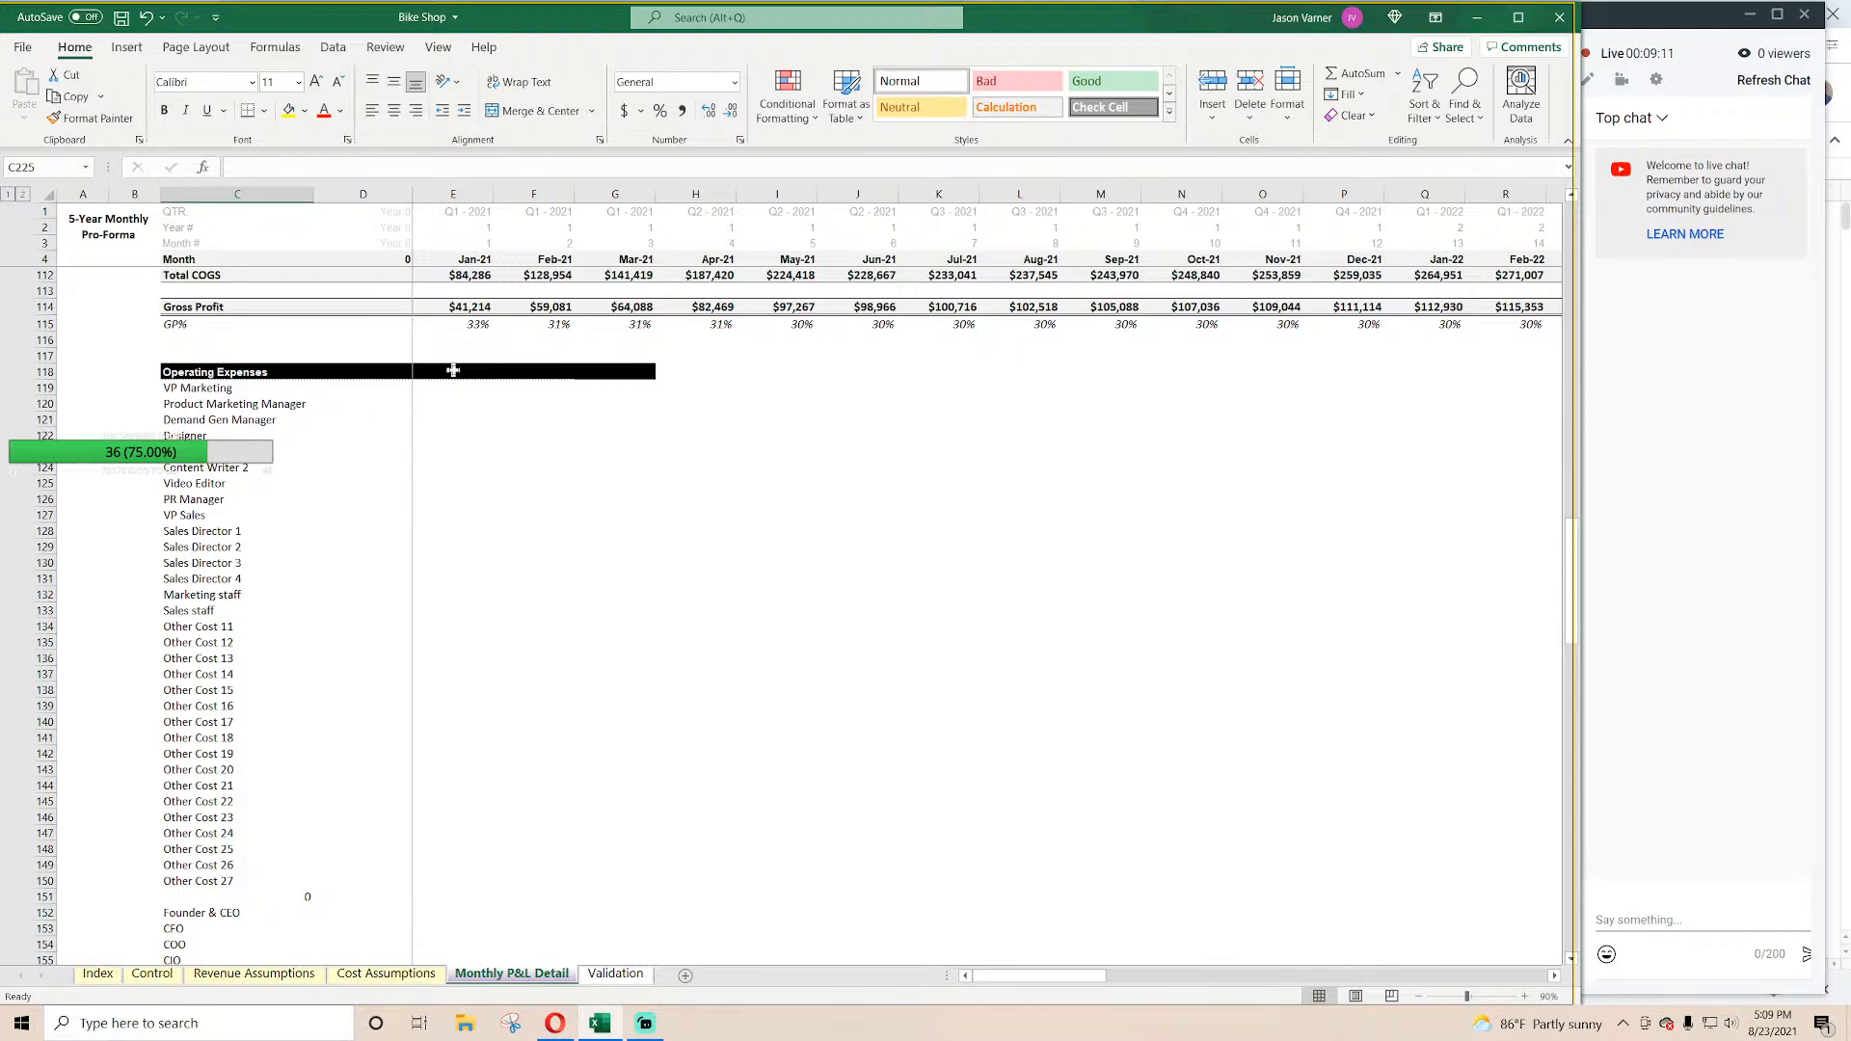
pyautogui.moveTo(645, 376); pyautogui.dragTo(1304, 378)
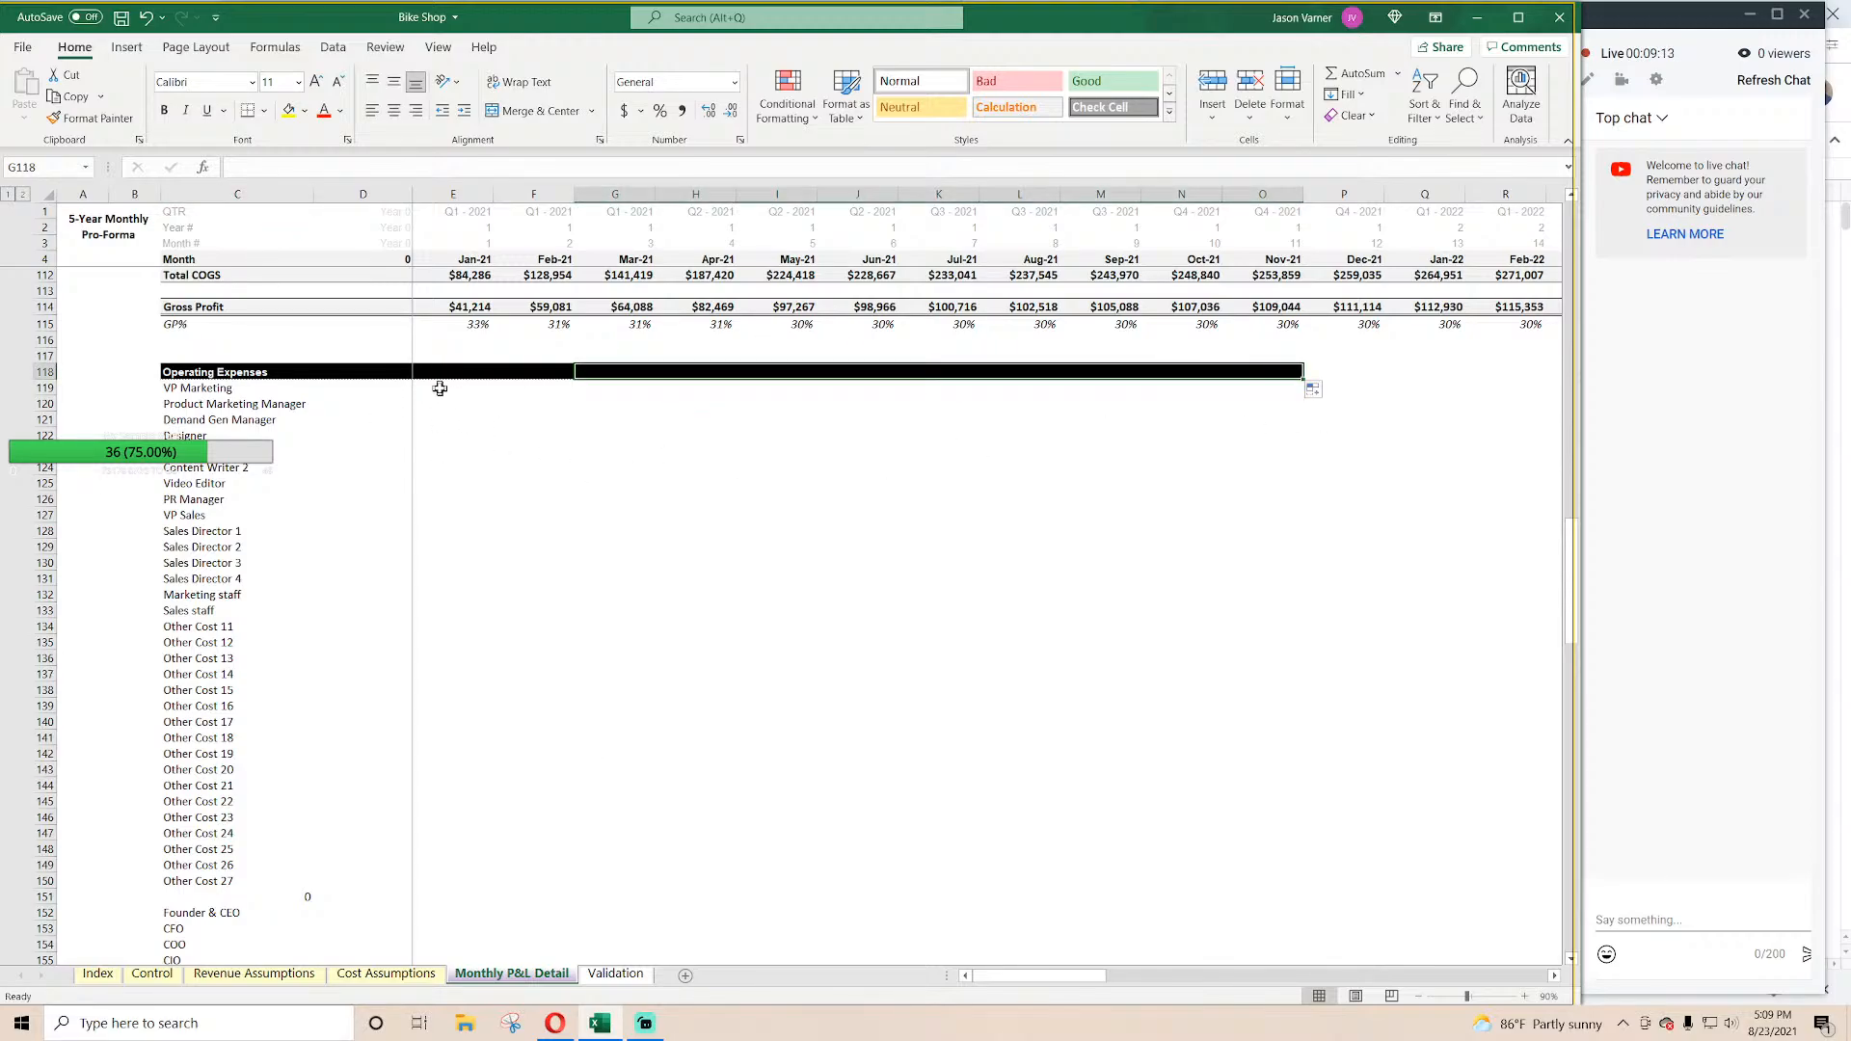
# Step: Start an IF formula in E119 testing whether month E4 is earlier than VP Marketing's starting month in 'Cost Assumptions'!C6
pyautogui.click(439, 387)
pyautogui.click(200, 389)
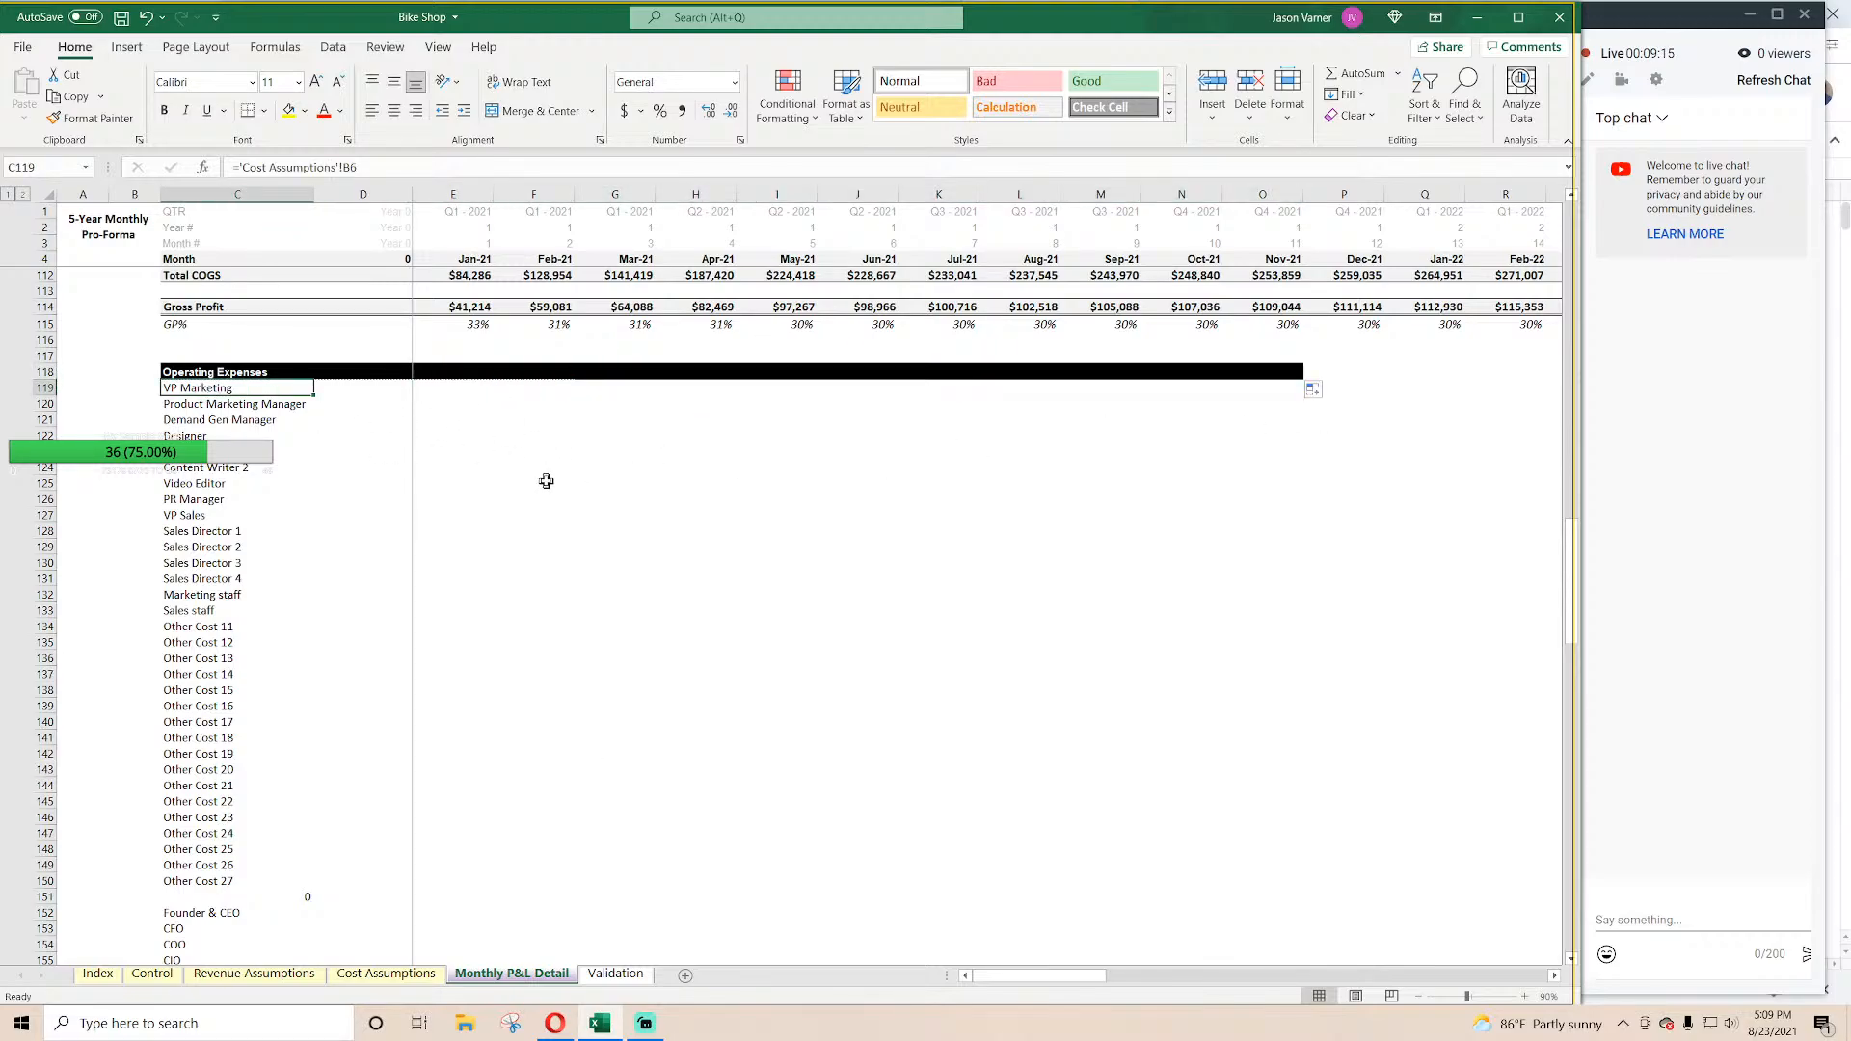
pyautogui.press('Right')
pyautogui.press('Right')
pyautogui.write('=')
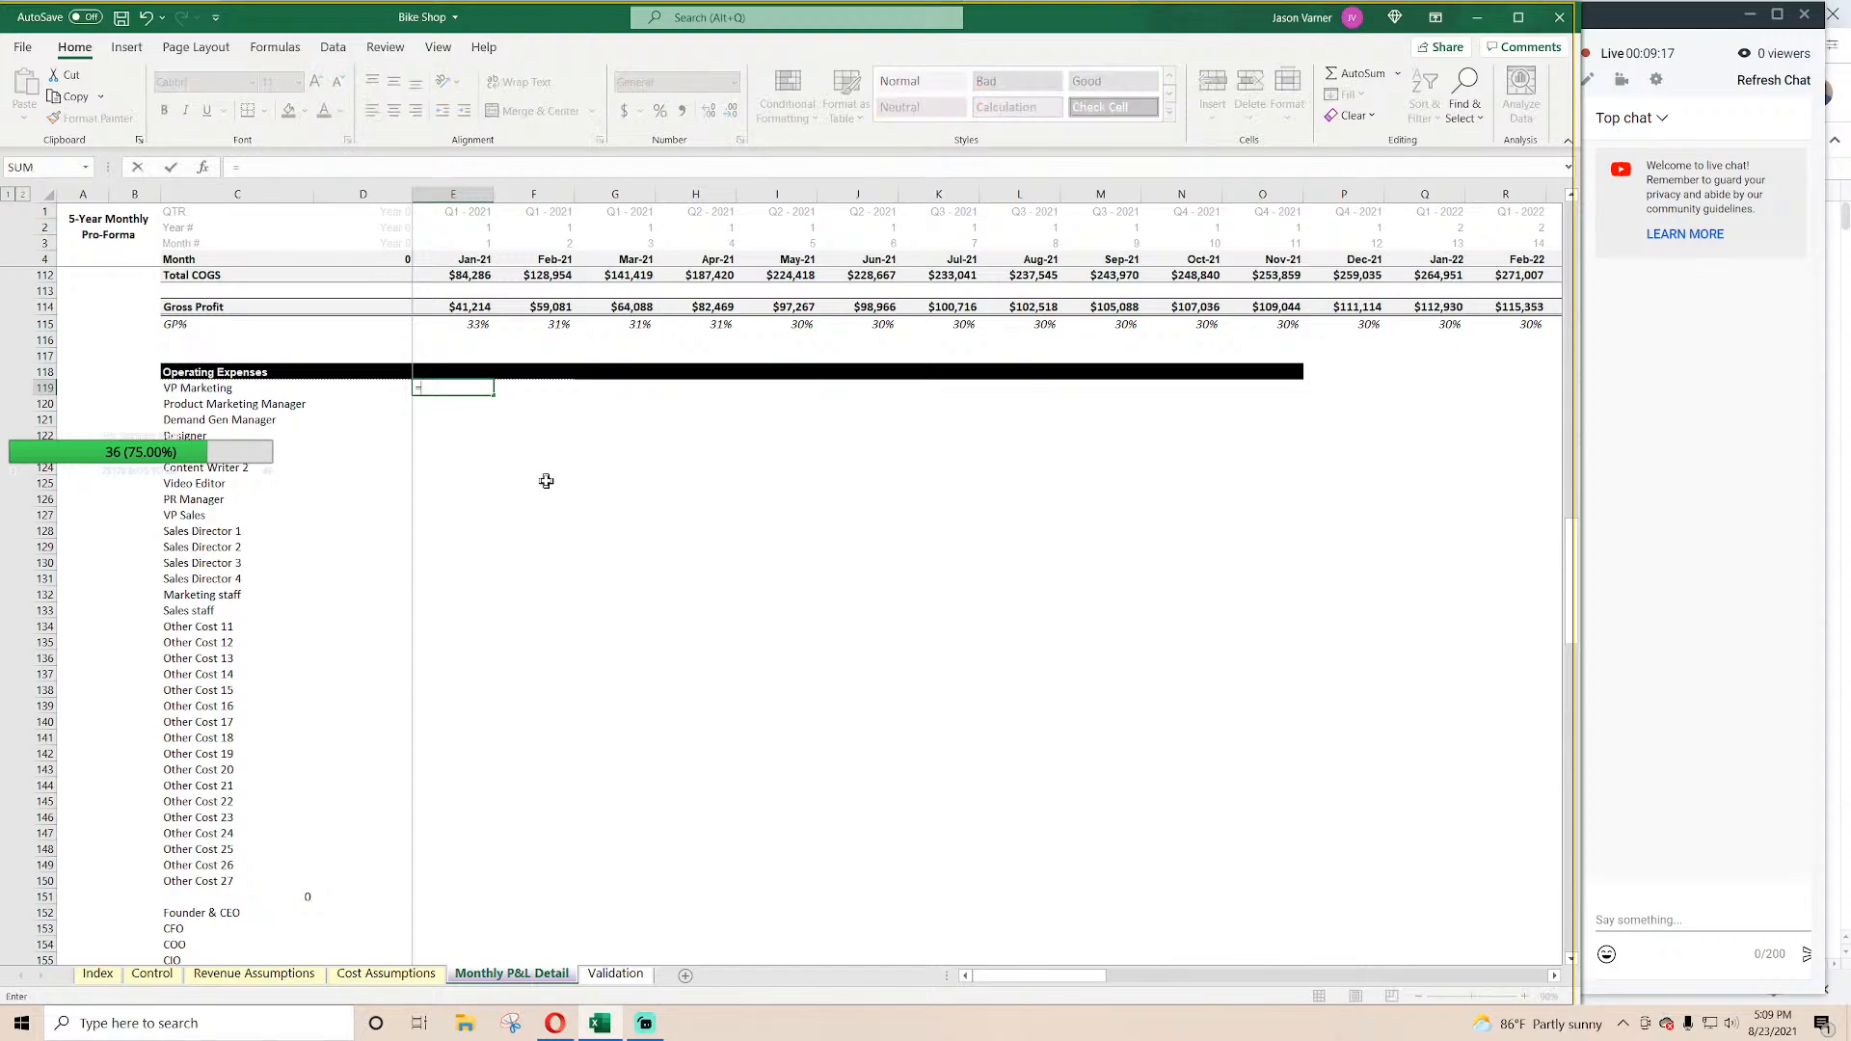
pyautogui.write('if(')
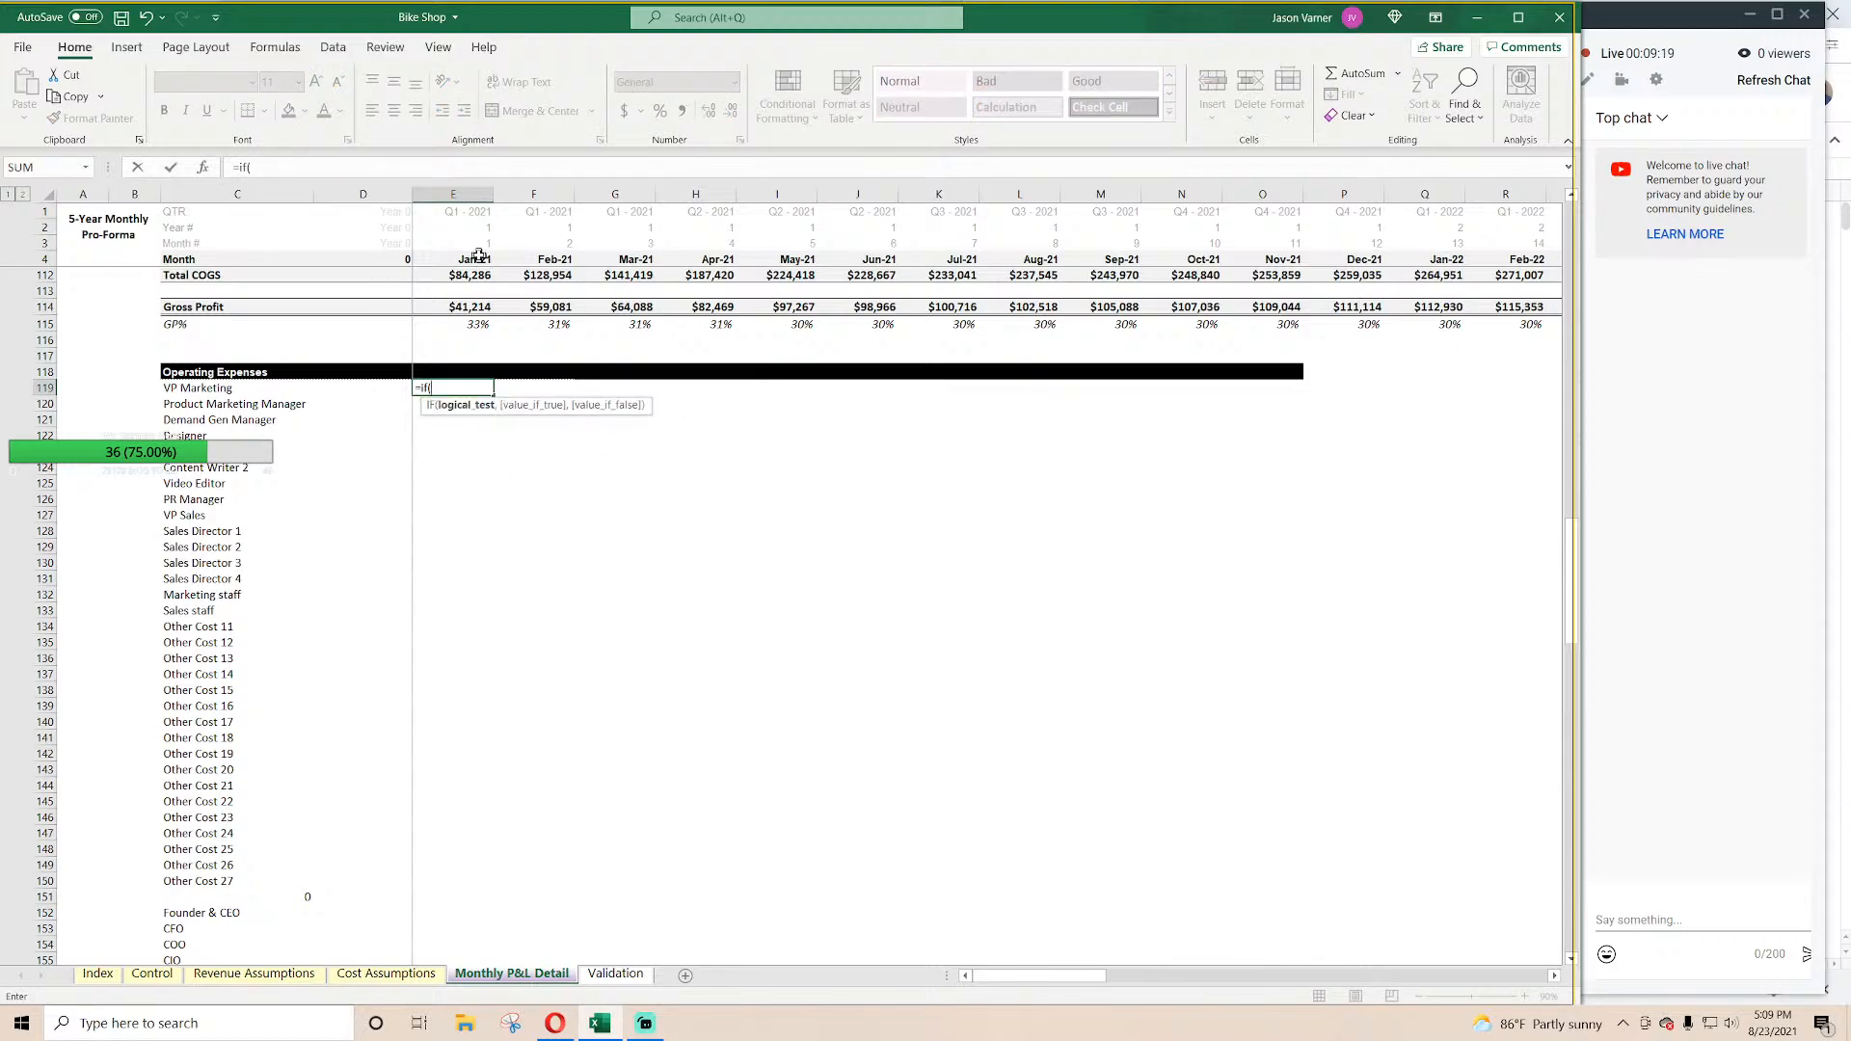
pyautogui.click(478, 255)
pyautogui.write('>')
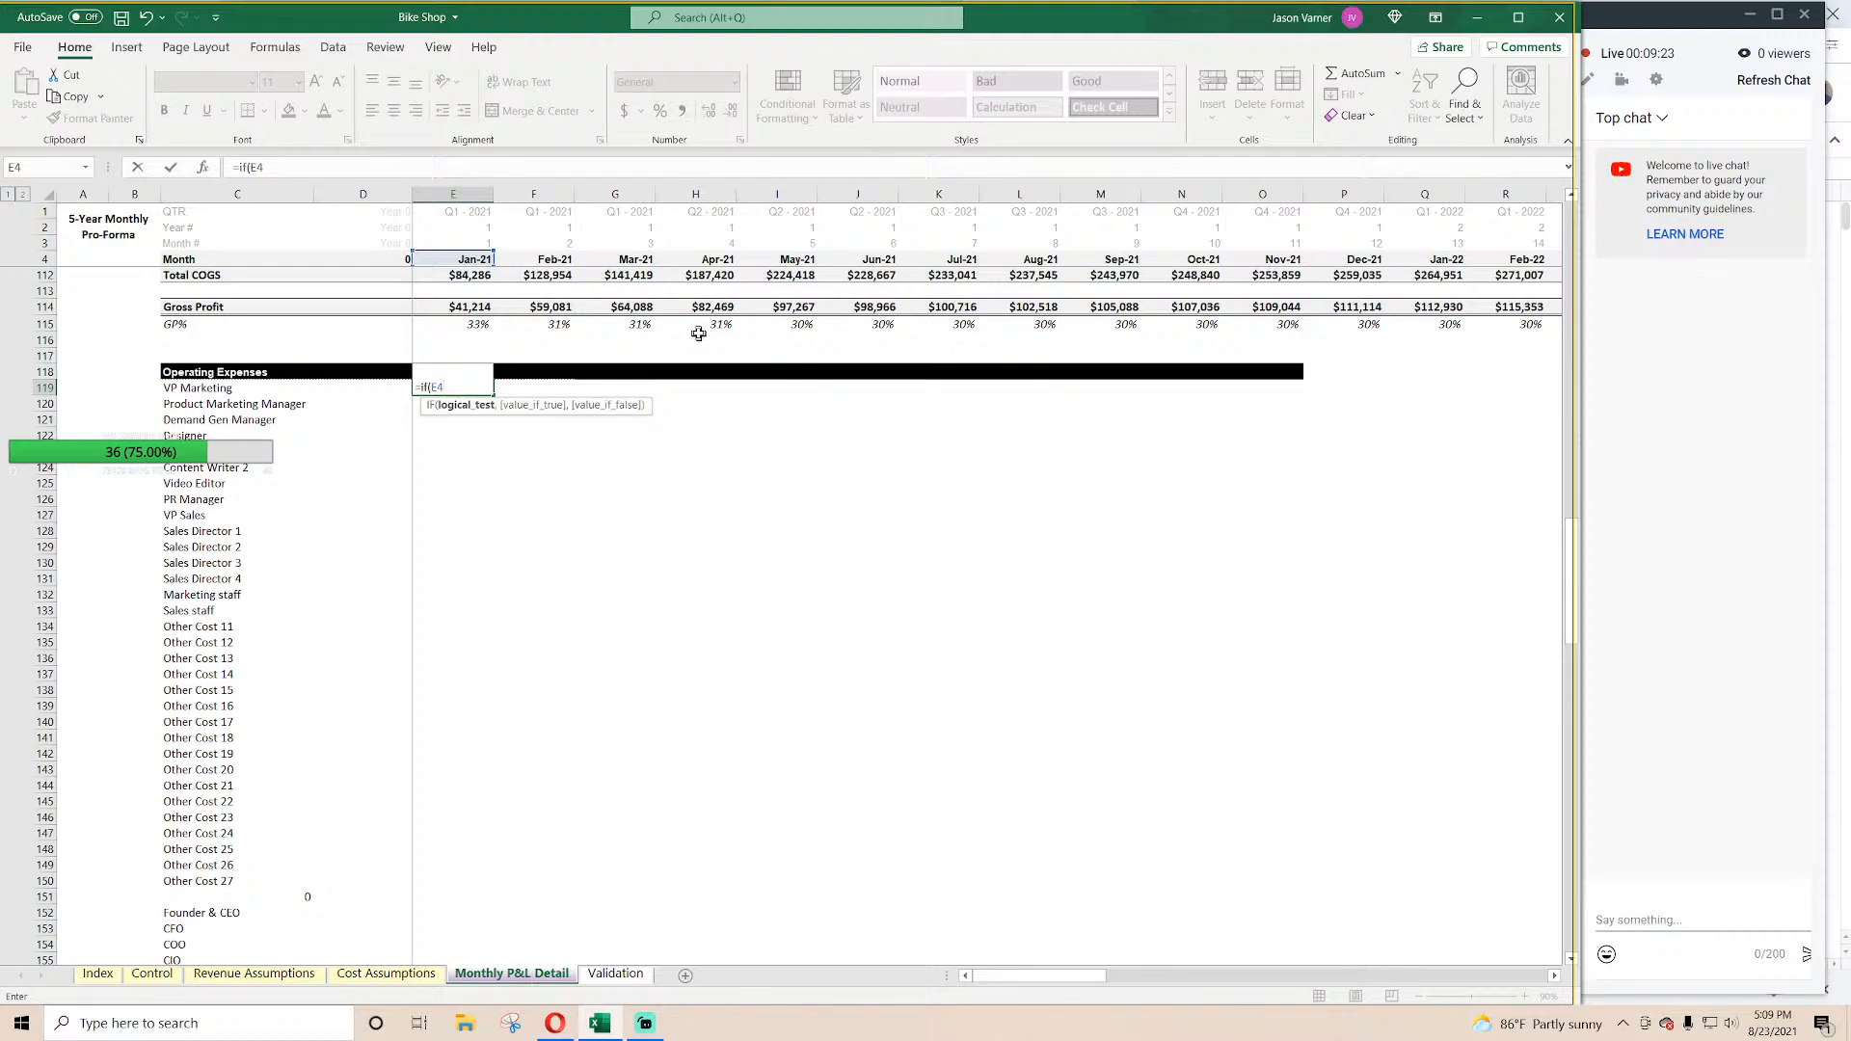
pyautogui.click(372, 975)
pyautogui.click(433, 315)
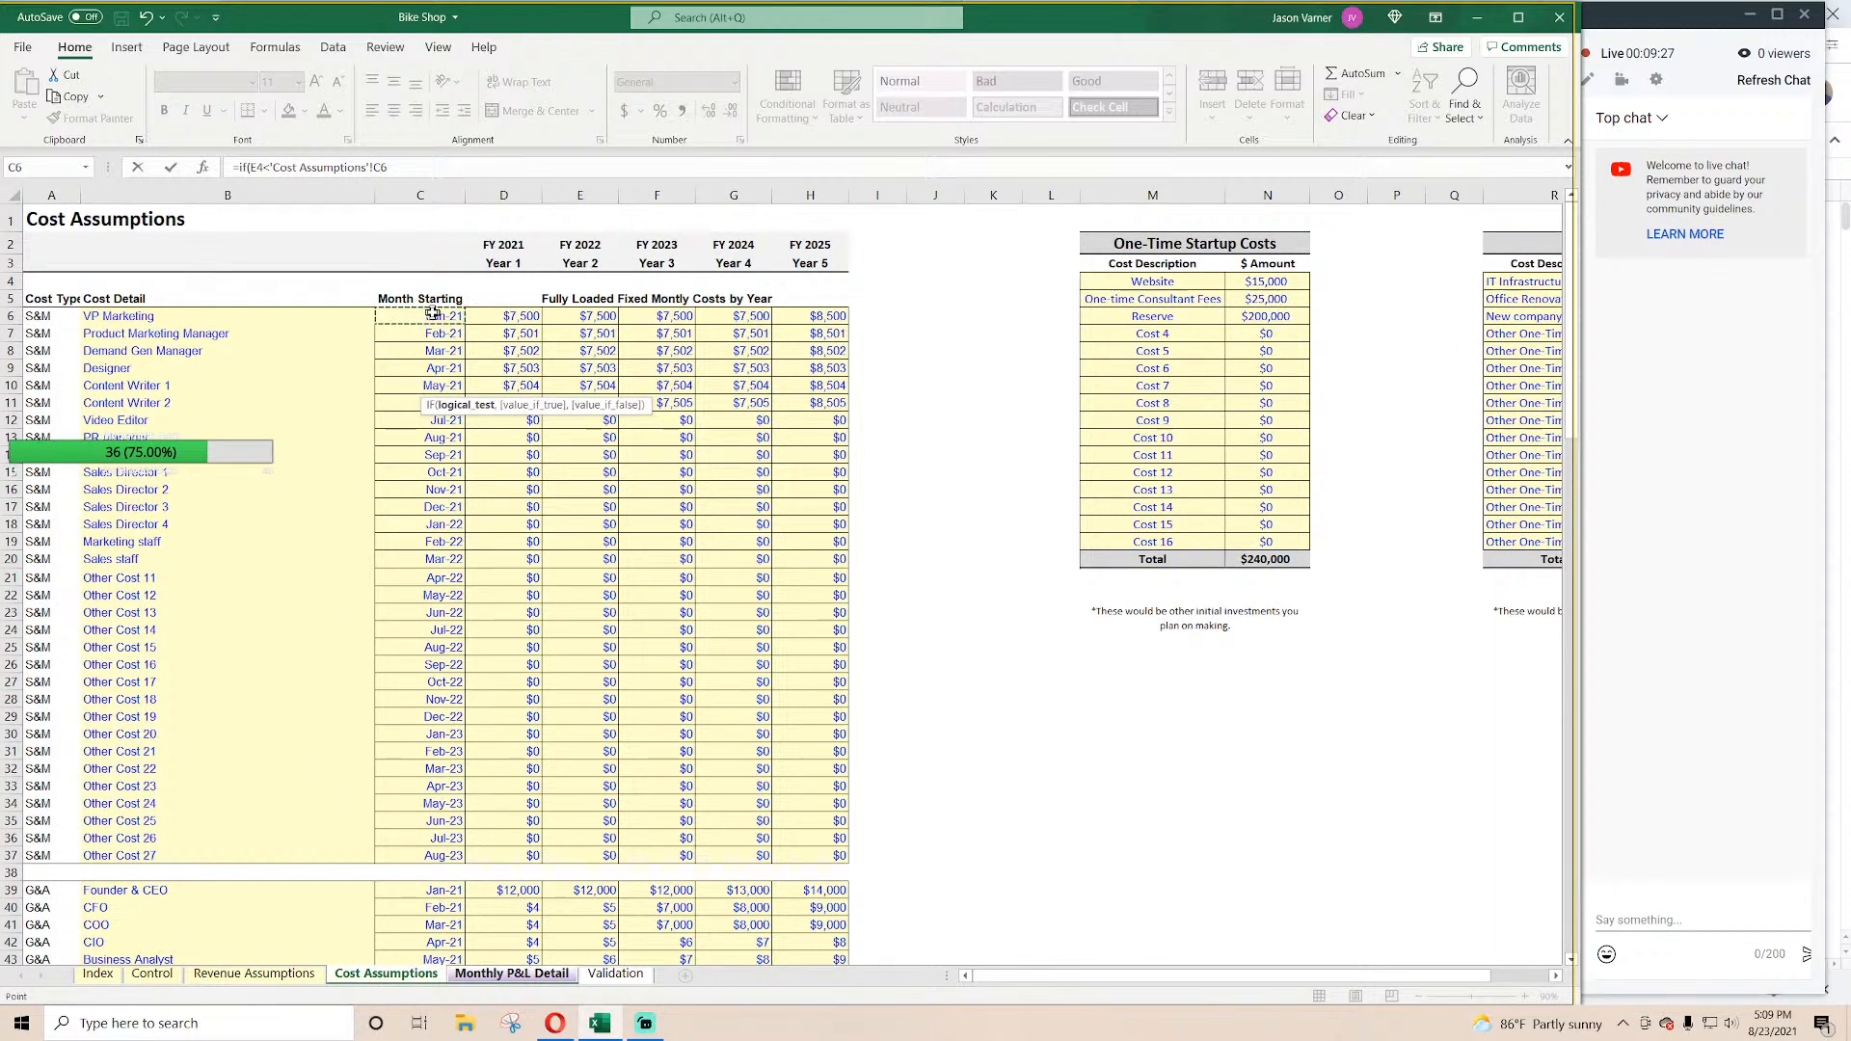
# Step: Complete the formula to return 0, otherwise INDEX 'Cost Assumptions'!D6:H6 by an exact MATCH of year E2 in D3:H3
pyautogui.write(',0,index(')
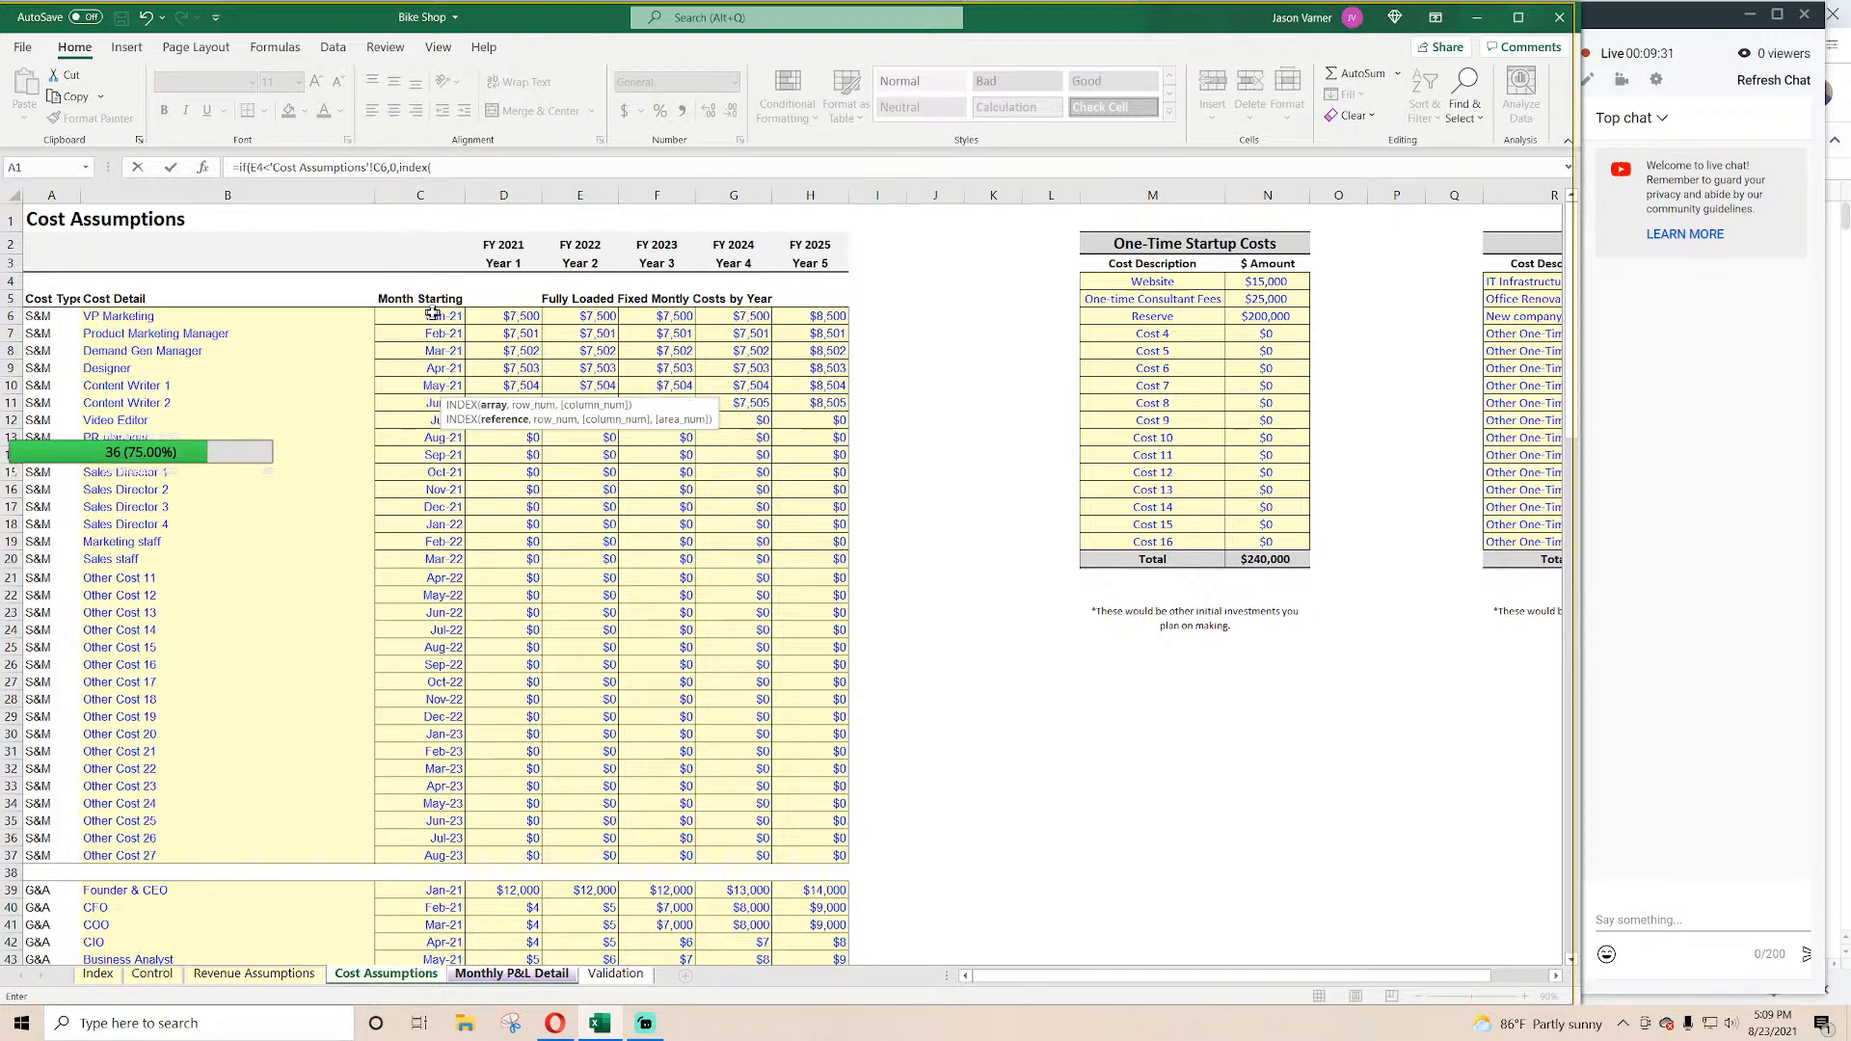
pyautogui.moveTo(495, 318); pyautogui.dragTo(805, 319)
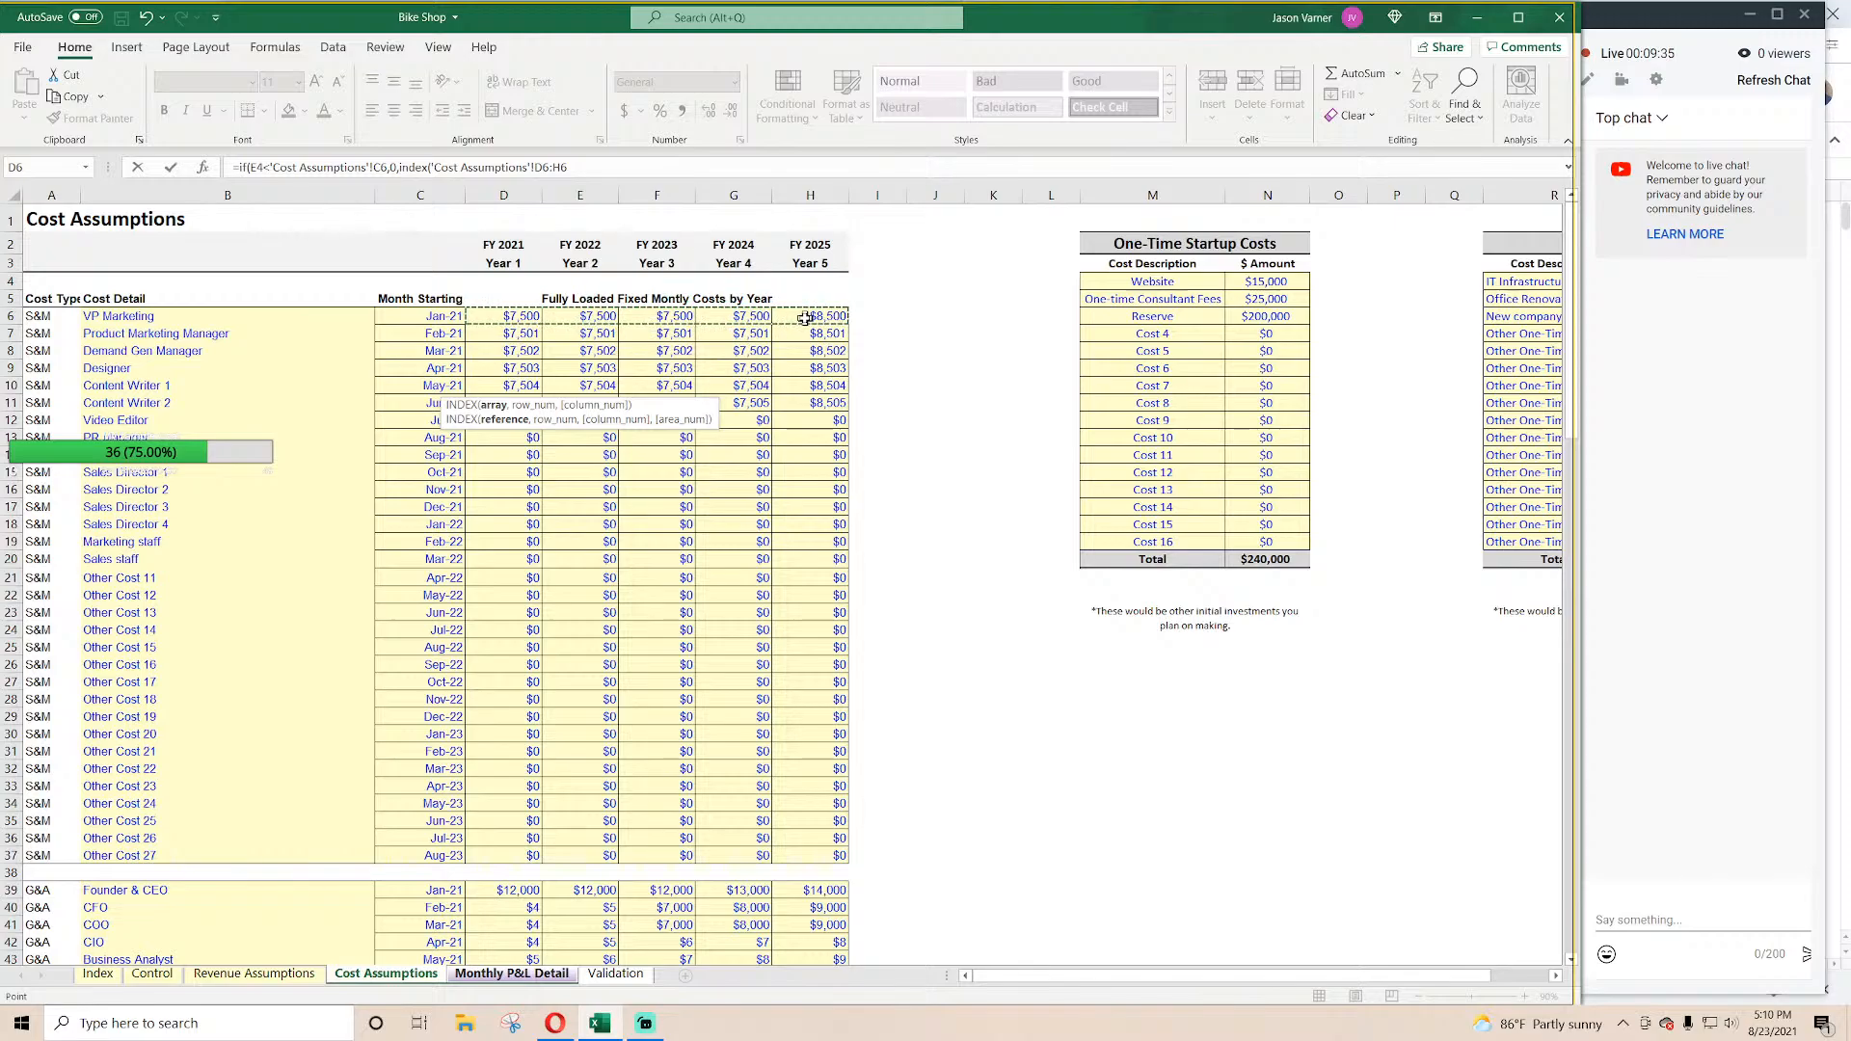
pyautogui.write(',,match(e2,')
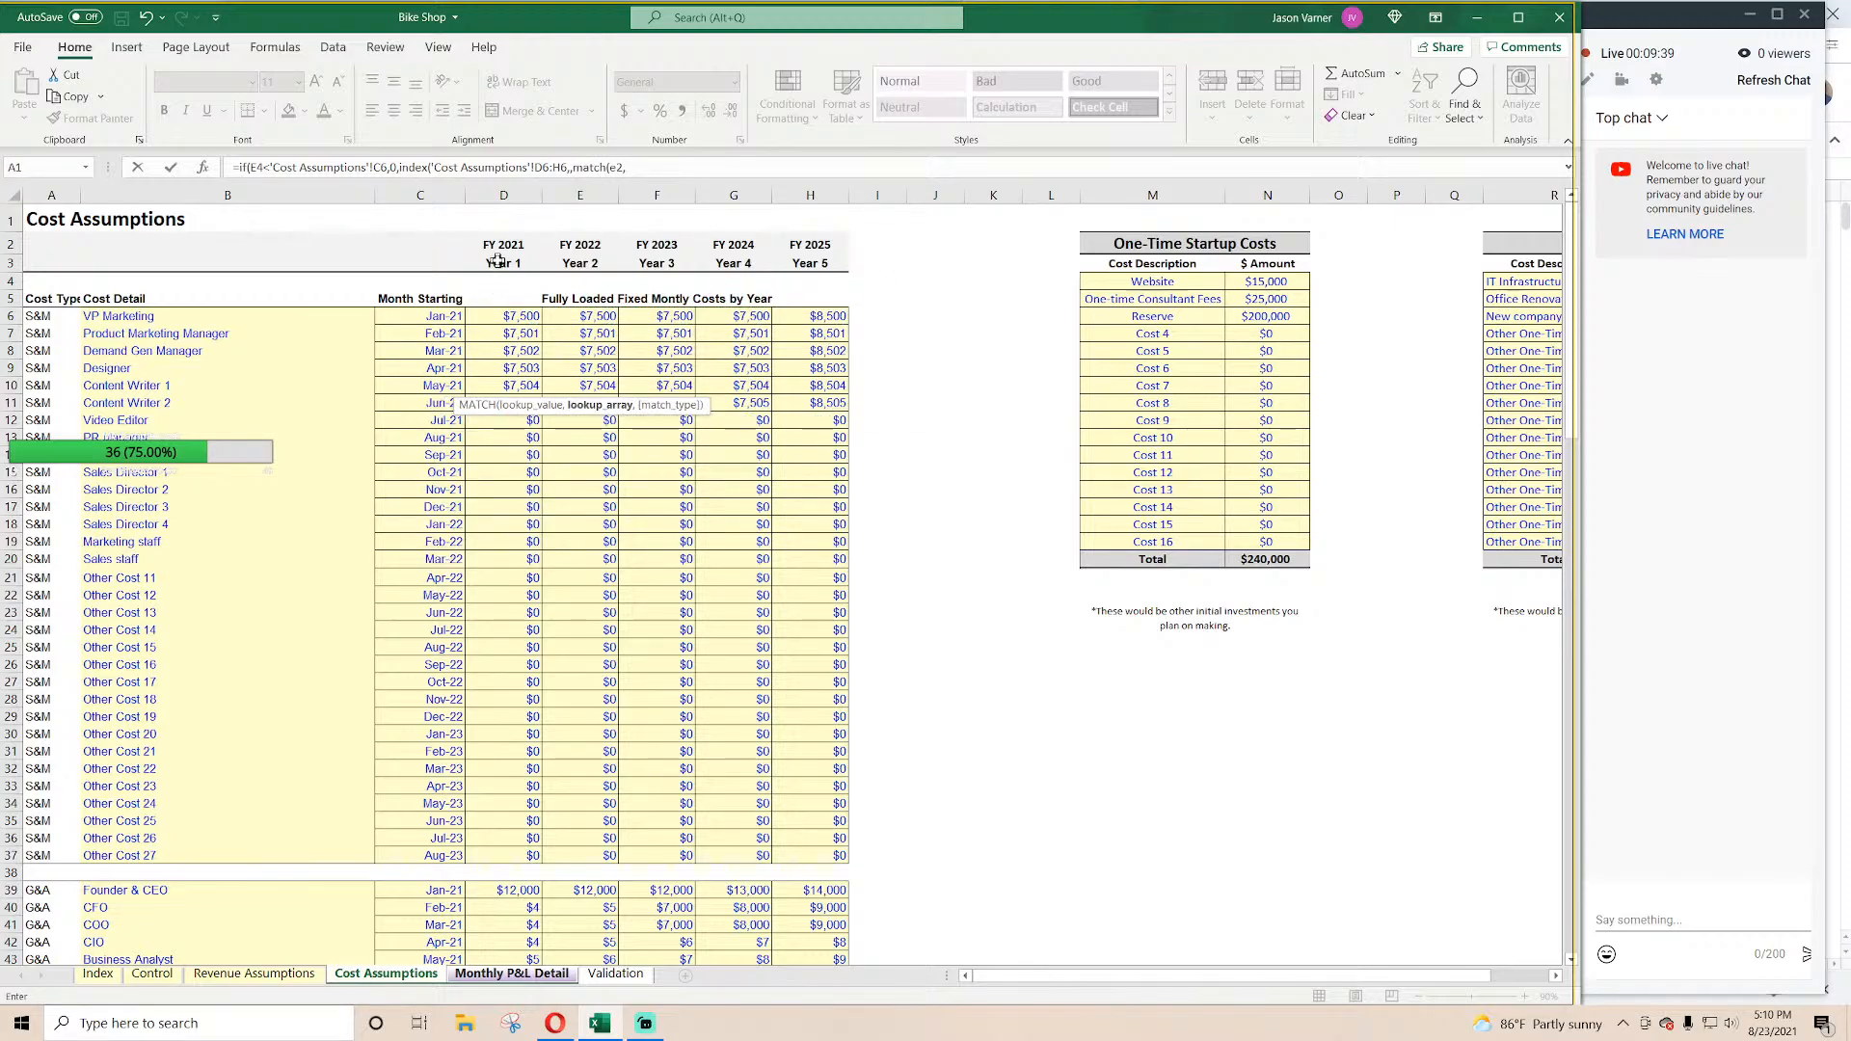
pyautogui.moveTo(497, 261); pyautogui.dragTo(800, 268)
pyautogui.write(',0')
pyautogui.press('Return')
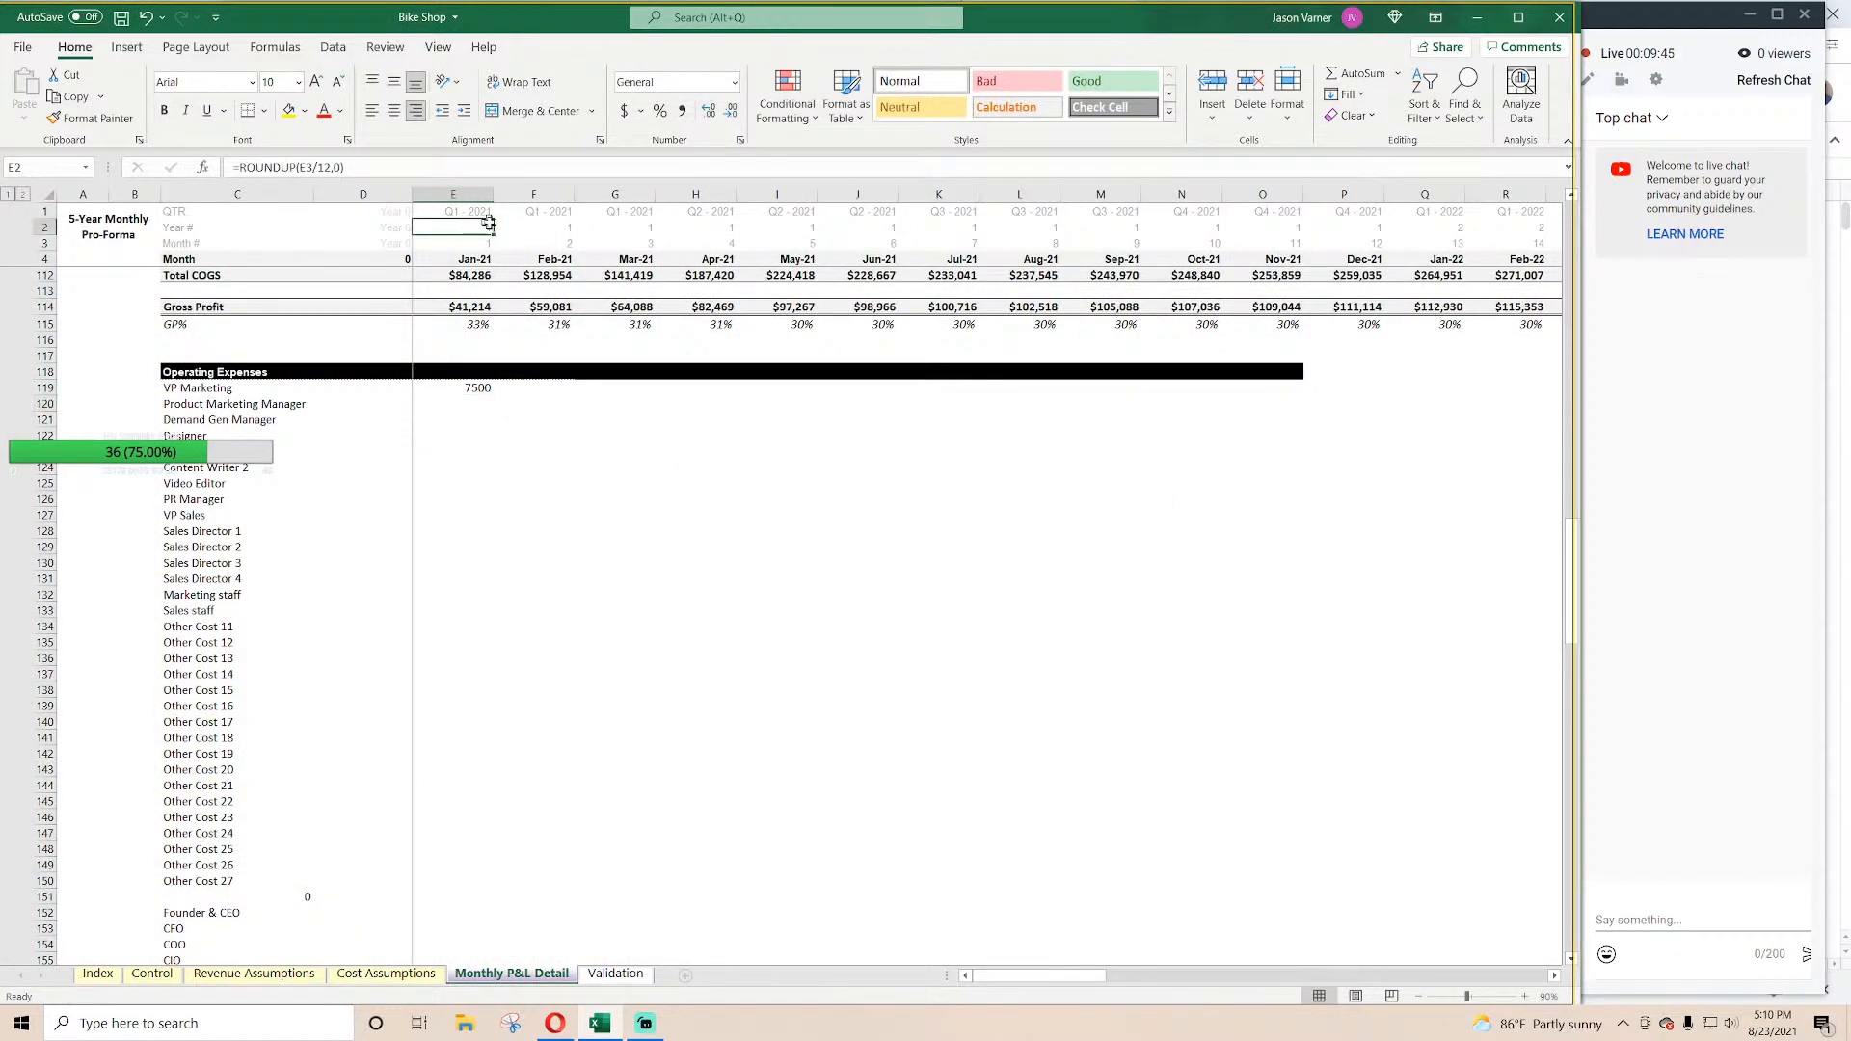
# Step: In E119's formula, anchor the month as E$4, the starting month as $C6 and the cost range as $D6:$H6
pyautogui.click(530, 224)
pyautogui.click(477, 255)
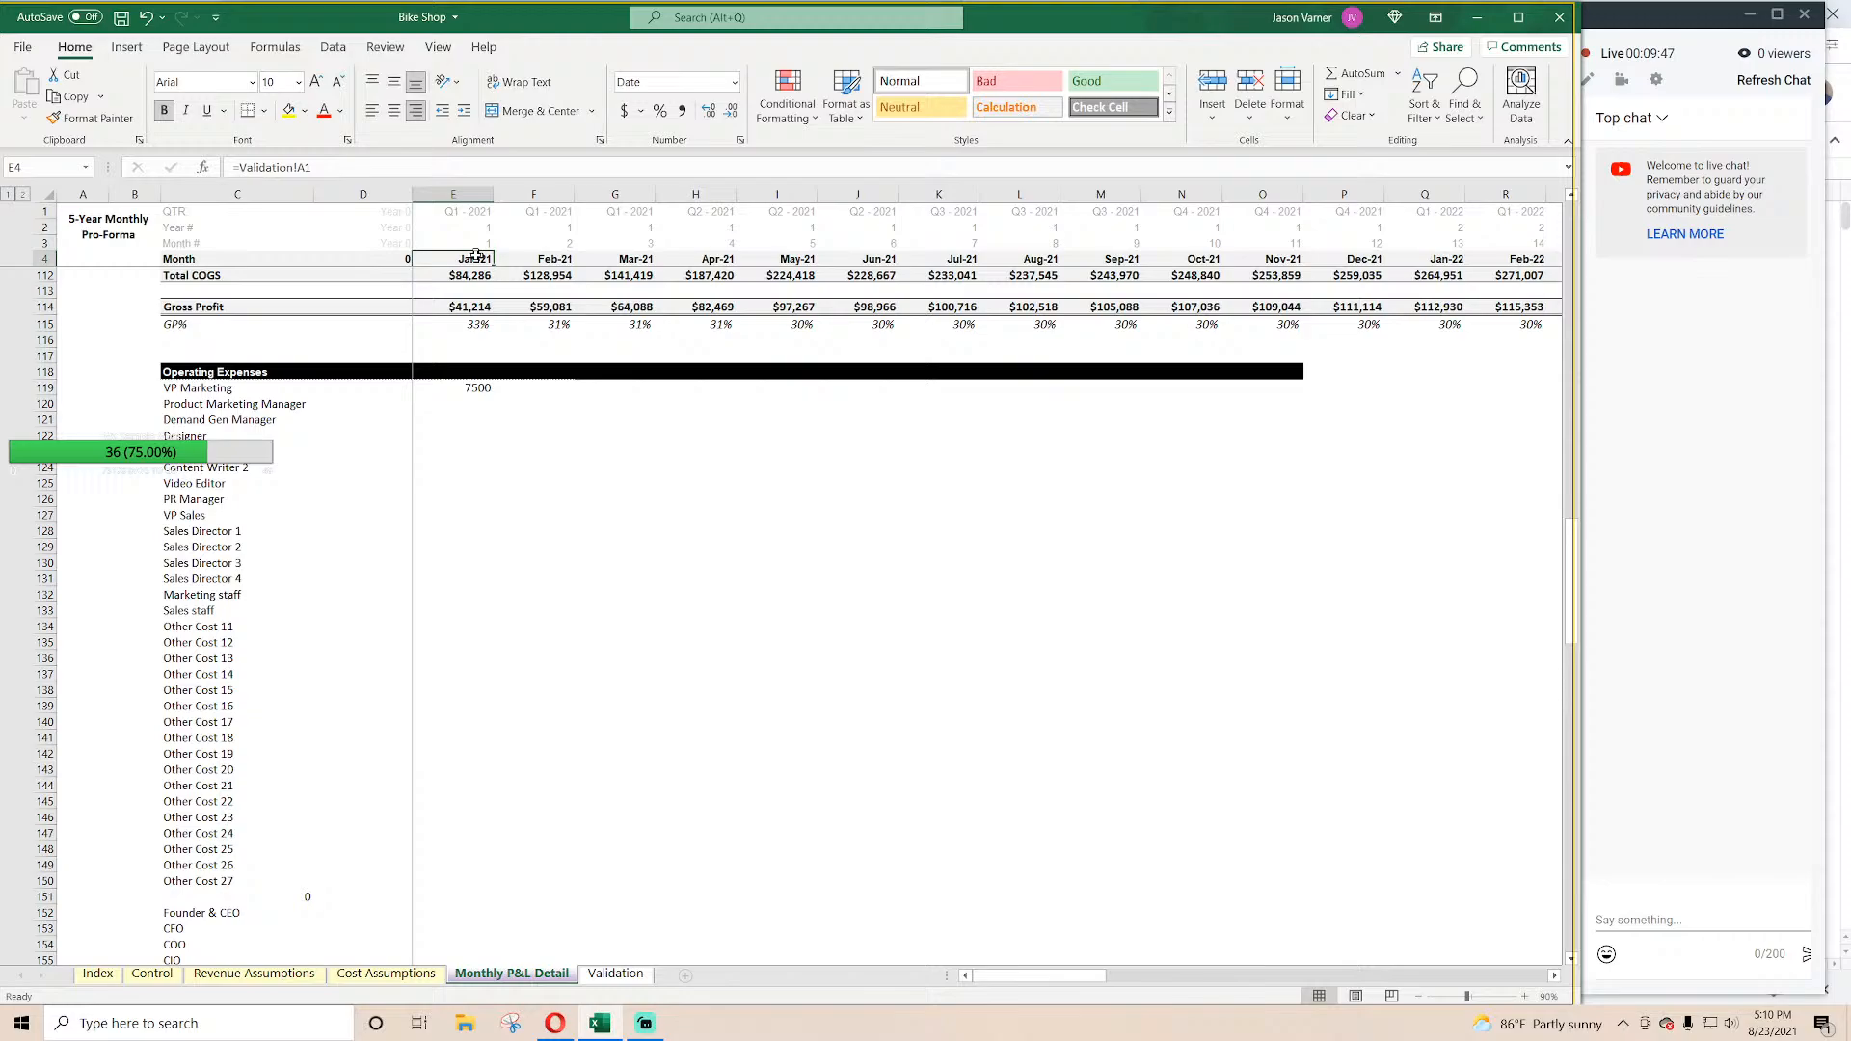
pyautogui.click(485, 381)
pyautogui.click(260, 169)
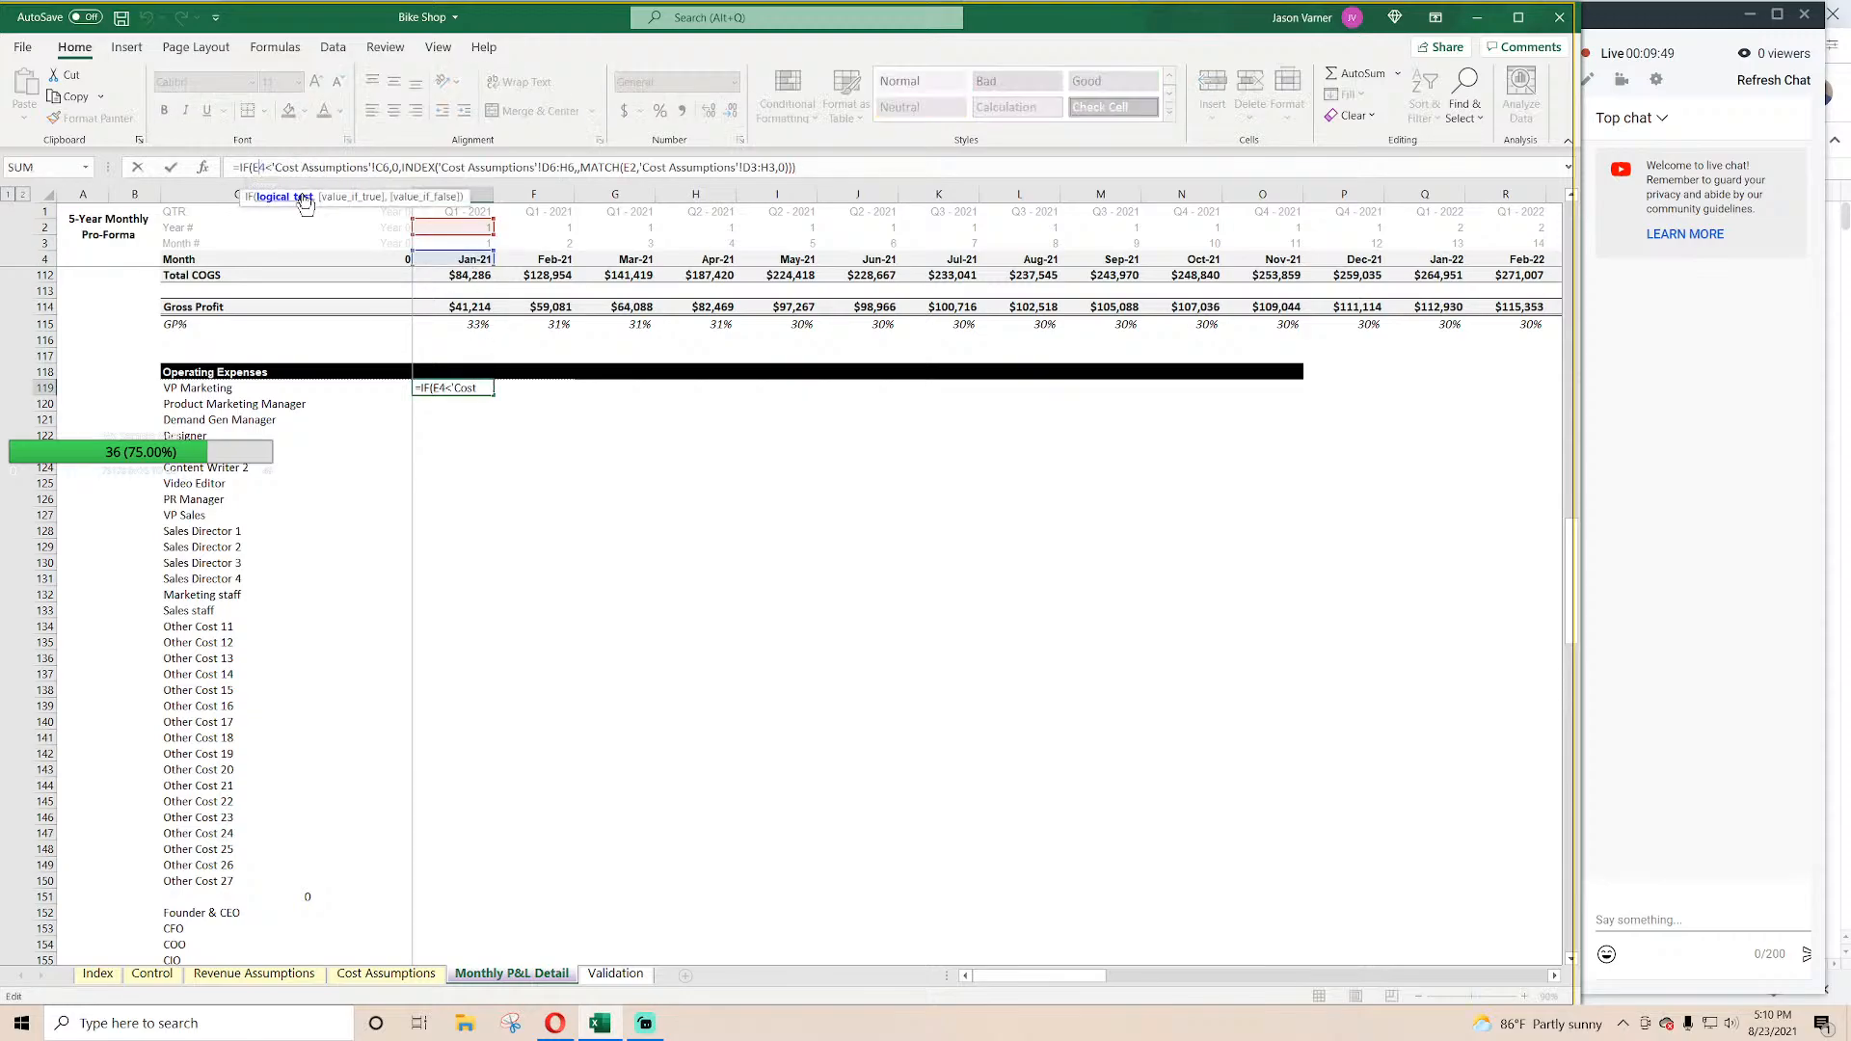
pyautogui.write('$')
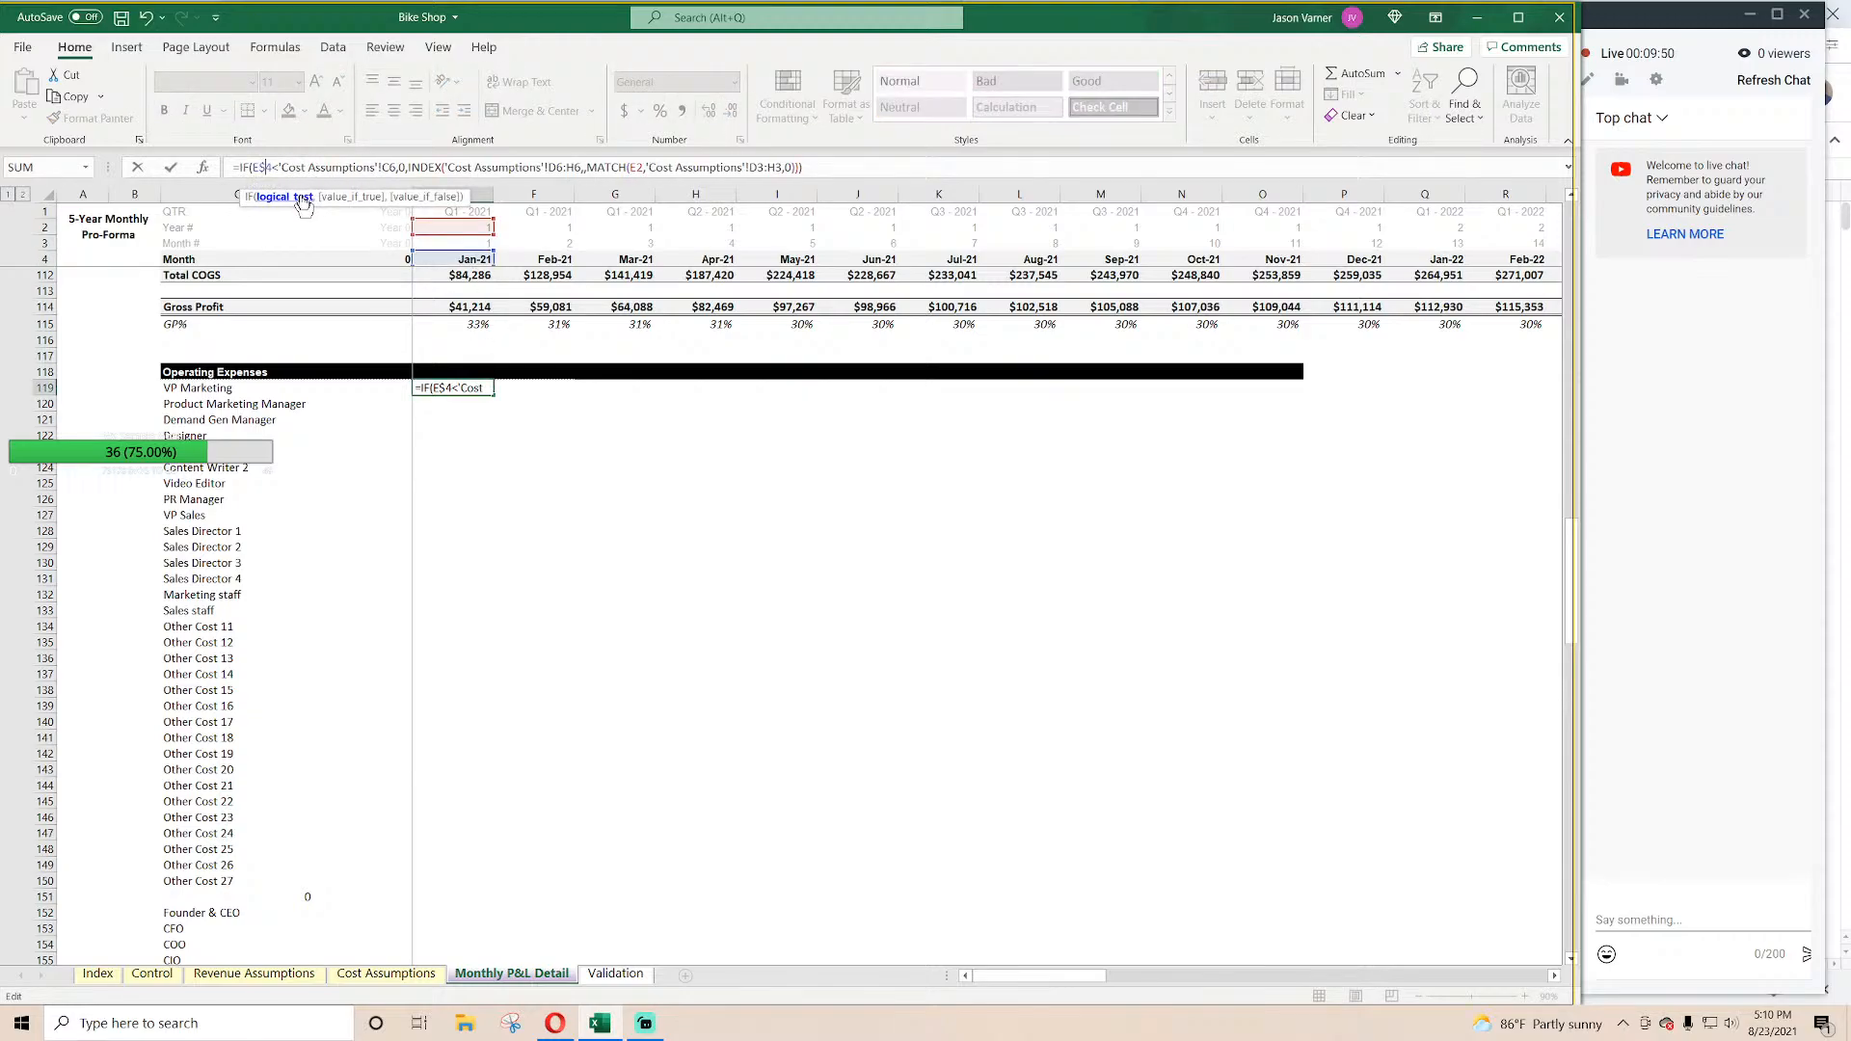
pyautogui.click(385, 168)
pyautogui.write('$')
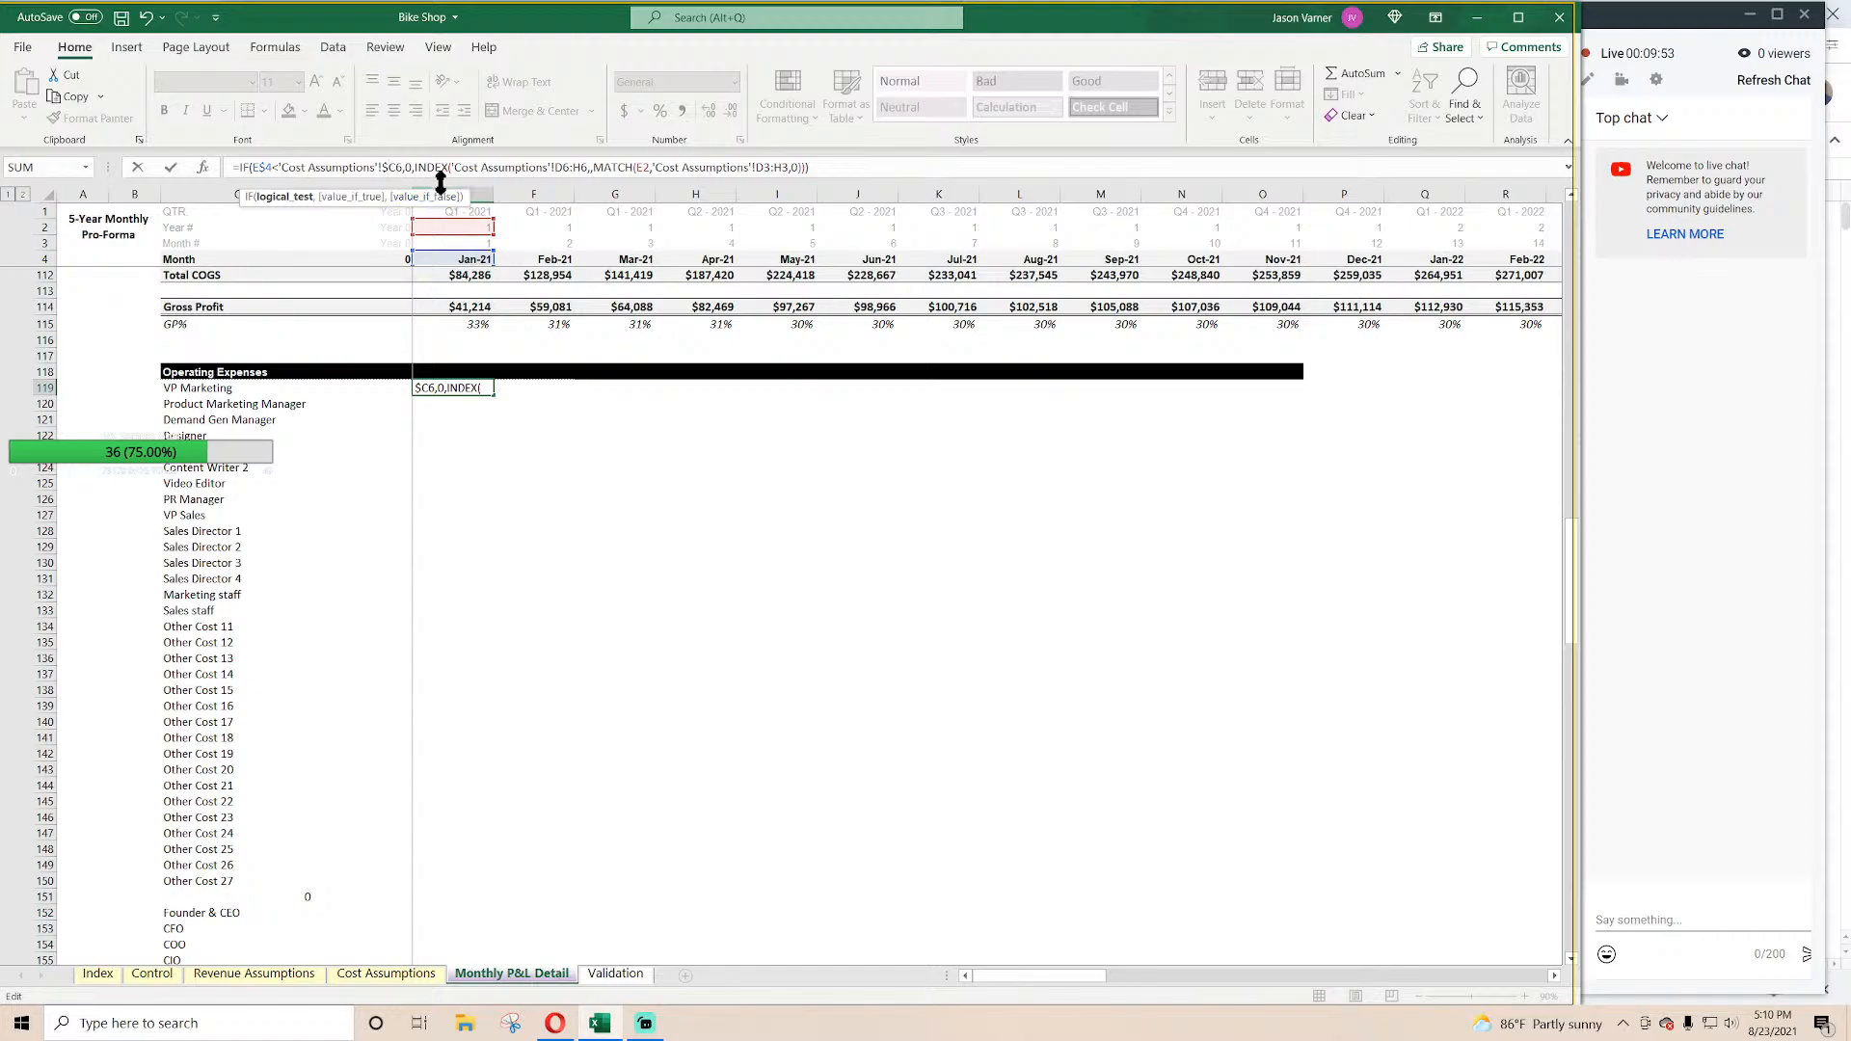
pyautogui.click(557, 168)
pyautogui.write('$')
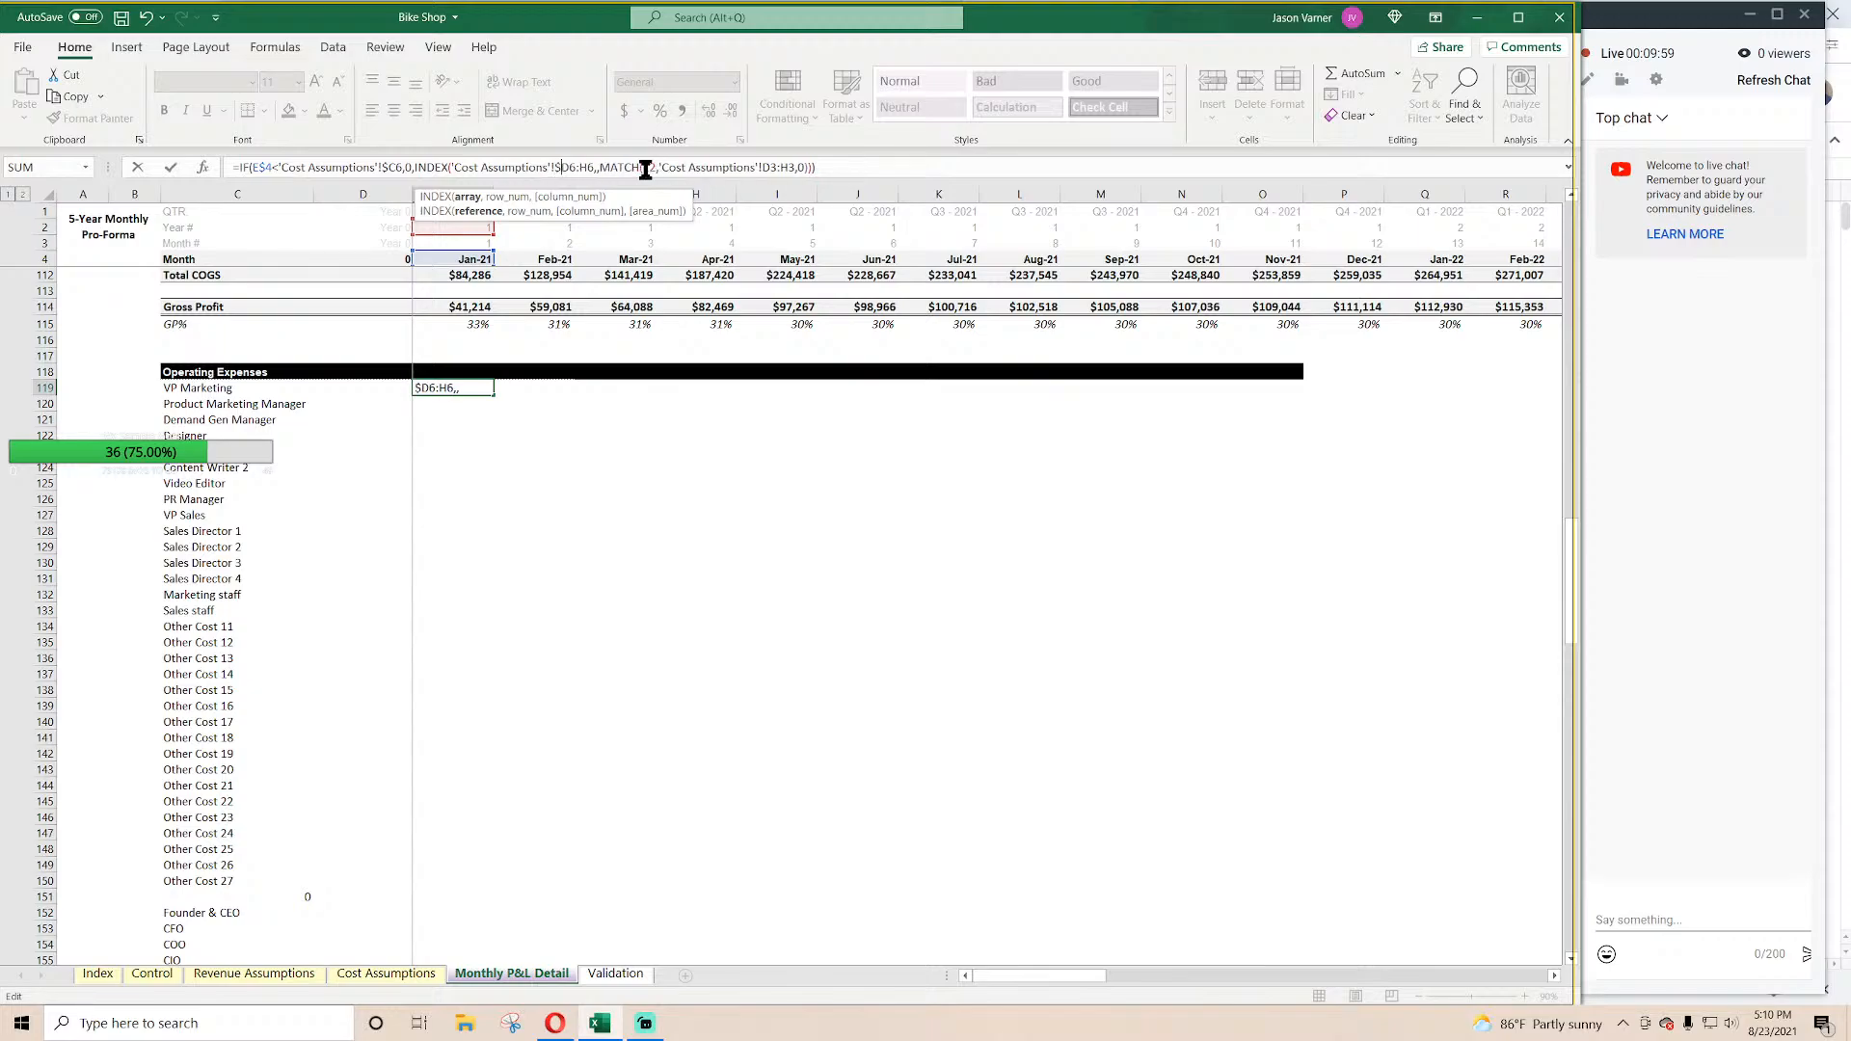
pyautogui.press('Right')
pyautogui.press('Right')
pyautogui.press('Right')
pyautogui.write('$')
pyautogui.press('Right')
pyautogui.press('Right')
pyautogui.press('Right')
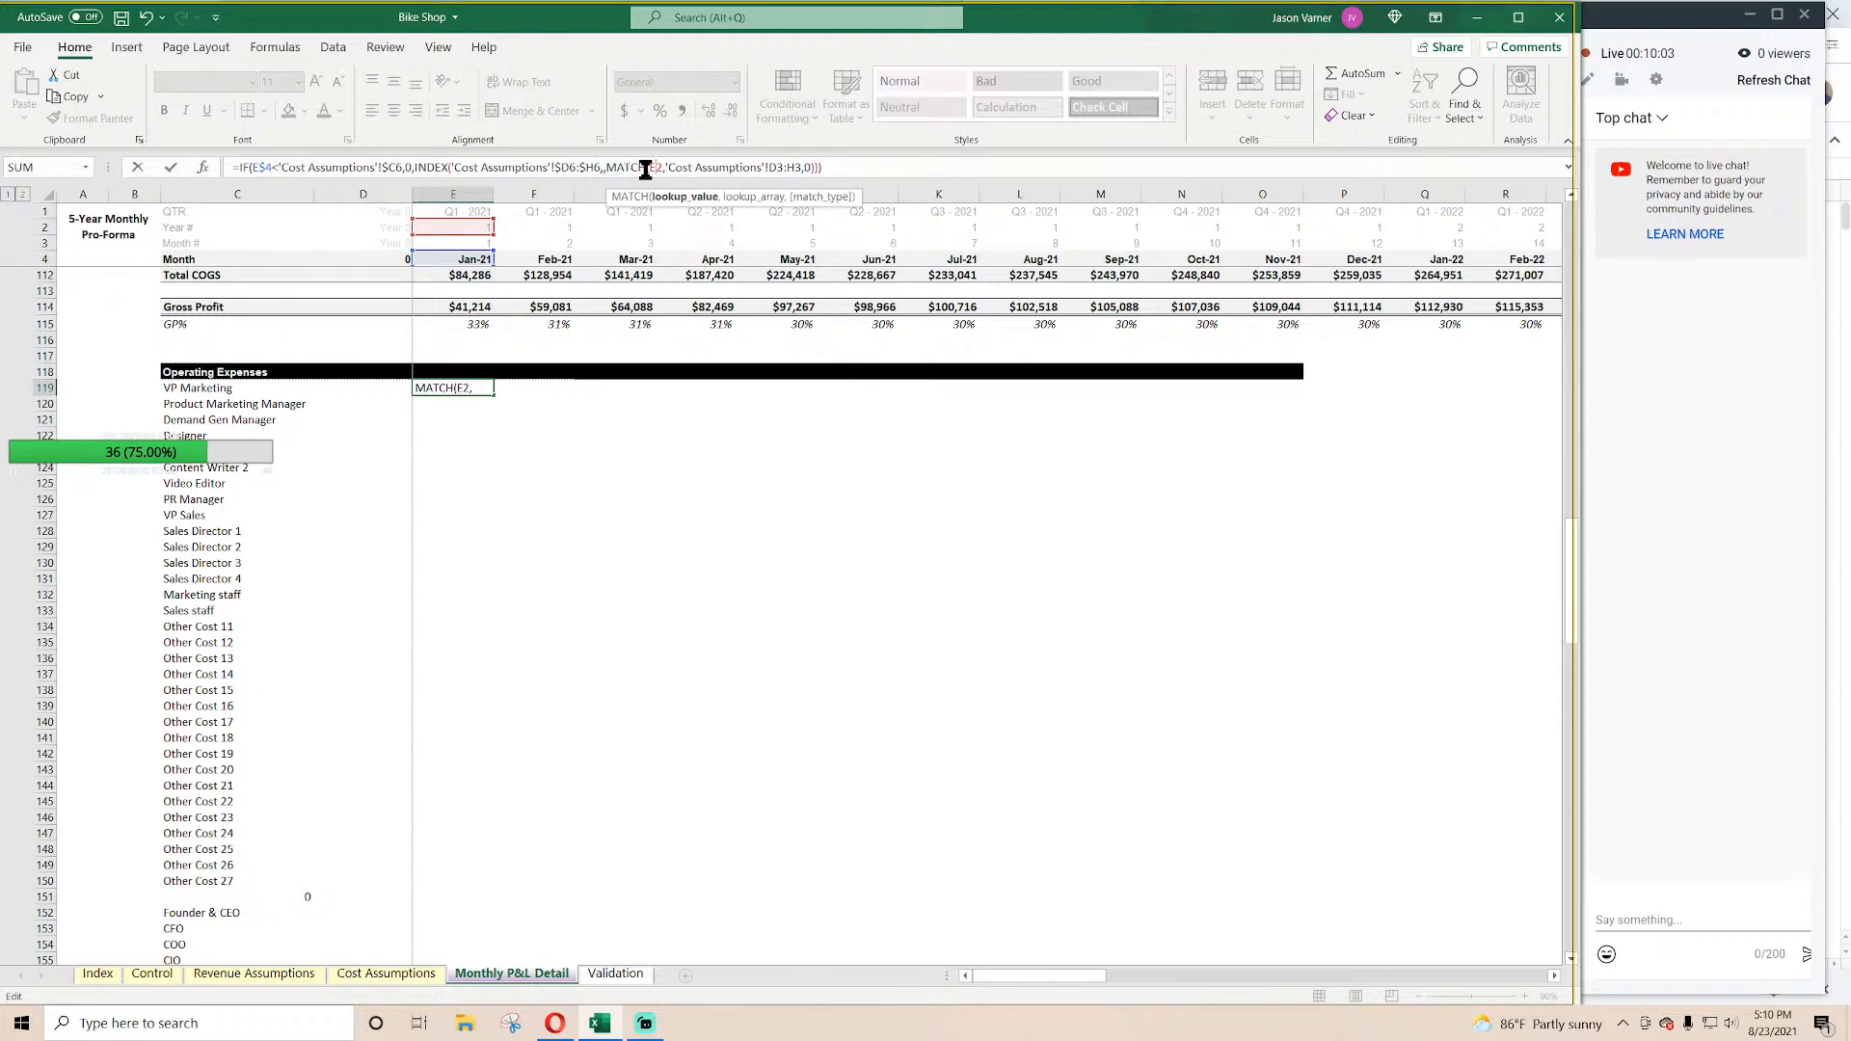
# Step: Anchor the MATCH references in E119's formula as E$2 for the year and $D$3:$H$3 for the year headers
pyautogui.write('$')
pyautogui.press('Right')
pyautogui.press('Right')
pyautogui.press('Right')
pyautogui.press('Right')
pyautogui.press('Right')
pyautogui.press('Right')
pyautogui.press('Right')
pyautogui.press('Right')
pyautogui.press('Right')
pyautogui.press('Right')
pyautogui.press('Right')
pyautogui.press('Right')
pyautogui.press('Right')
pyautogui.press('Right')
pyautogui.press('Right')
pyautogui.press('Right')
pyautogui.press('Right')
pyautogui.press('Right')
pyautogui.press('Right')
pyautogui.press('Right')
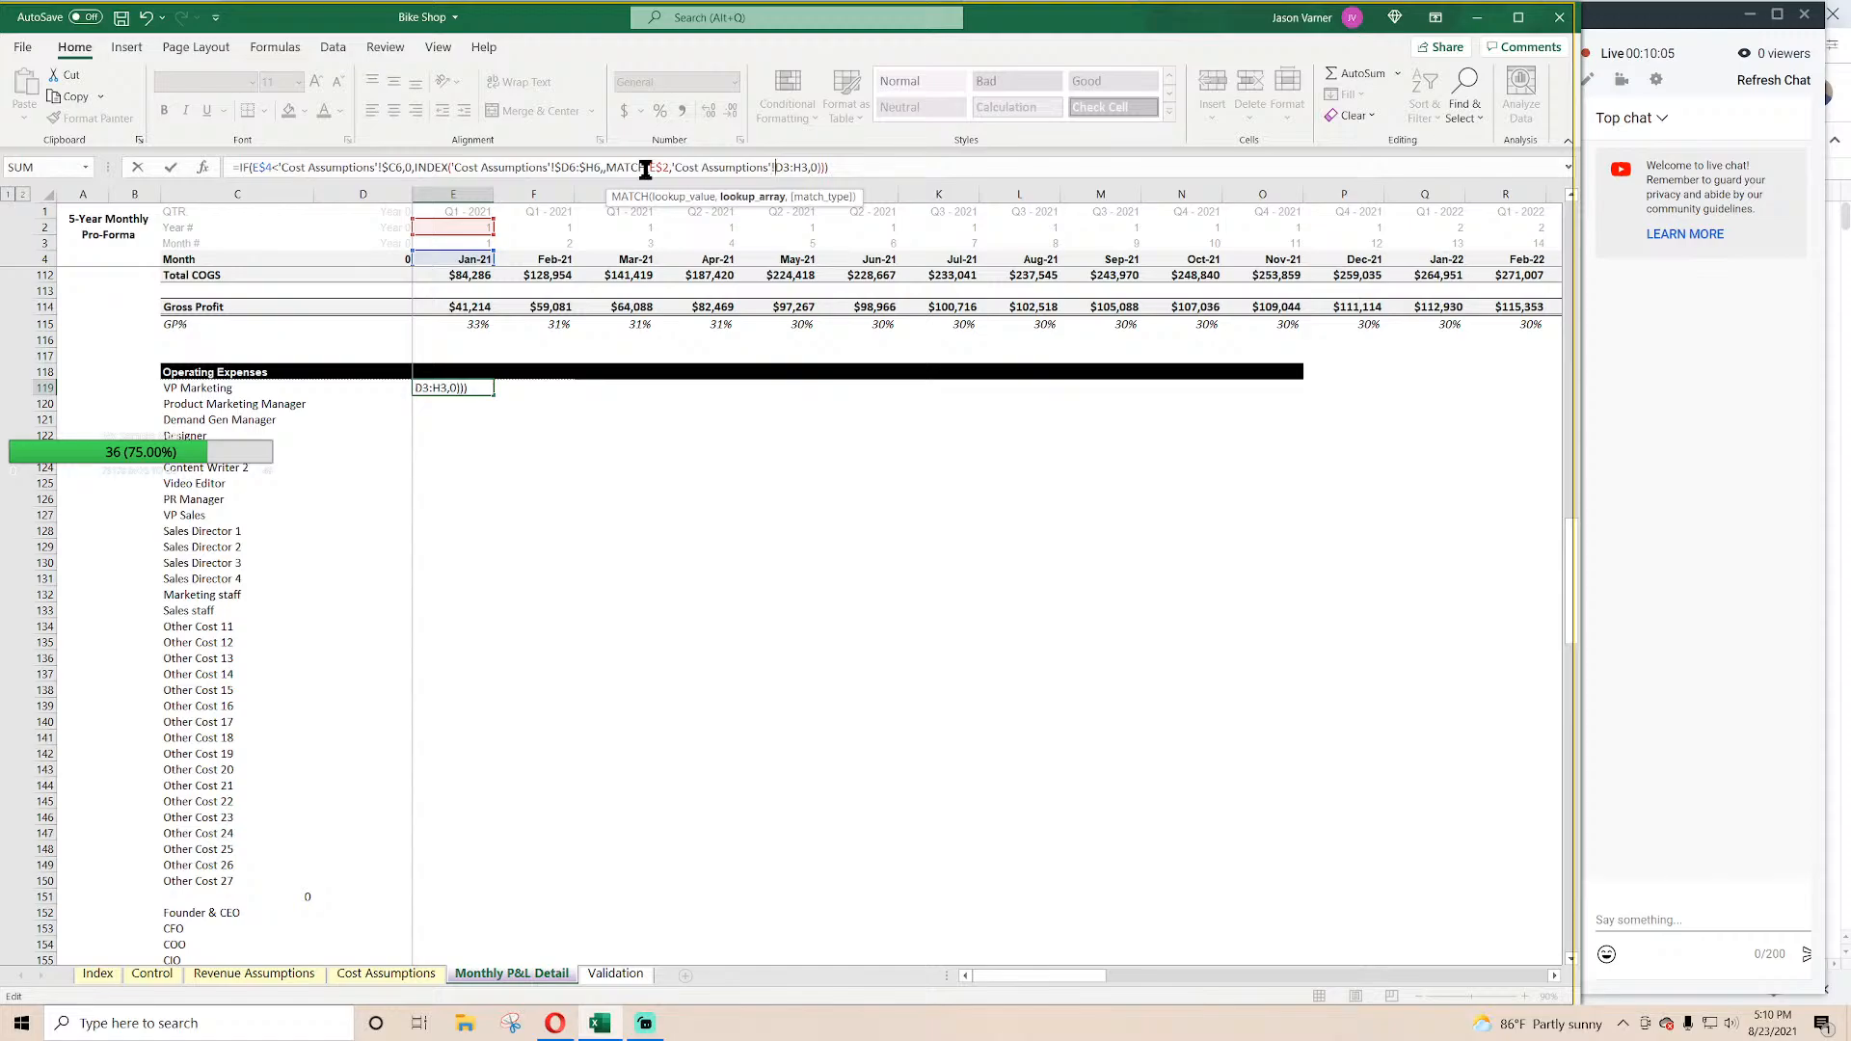
pyautogui.write('$')
pyautogui.press('Right')
pyautogui.write('$')
pyautogui.press('Right')
pyautogui.press('Right')
pyautogui.press('Right')
pyautogui.write('$')
pyautogui.press('Right')
pyautogui.write('$')
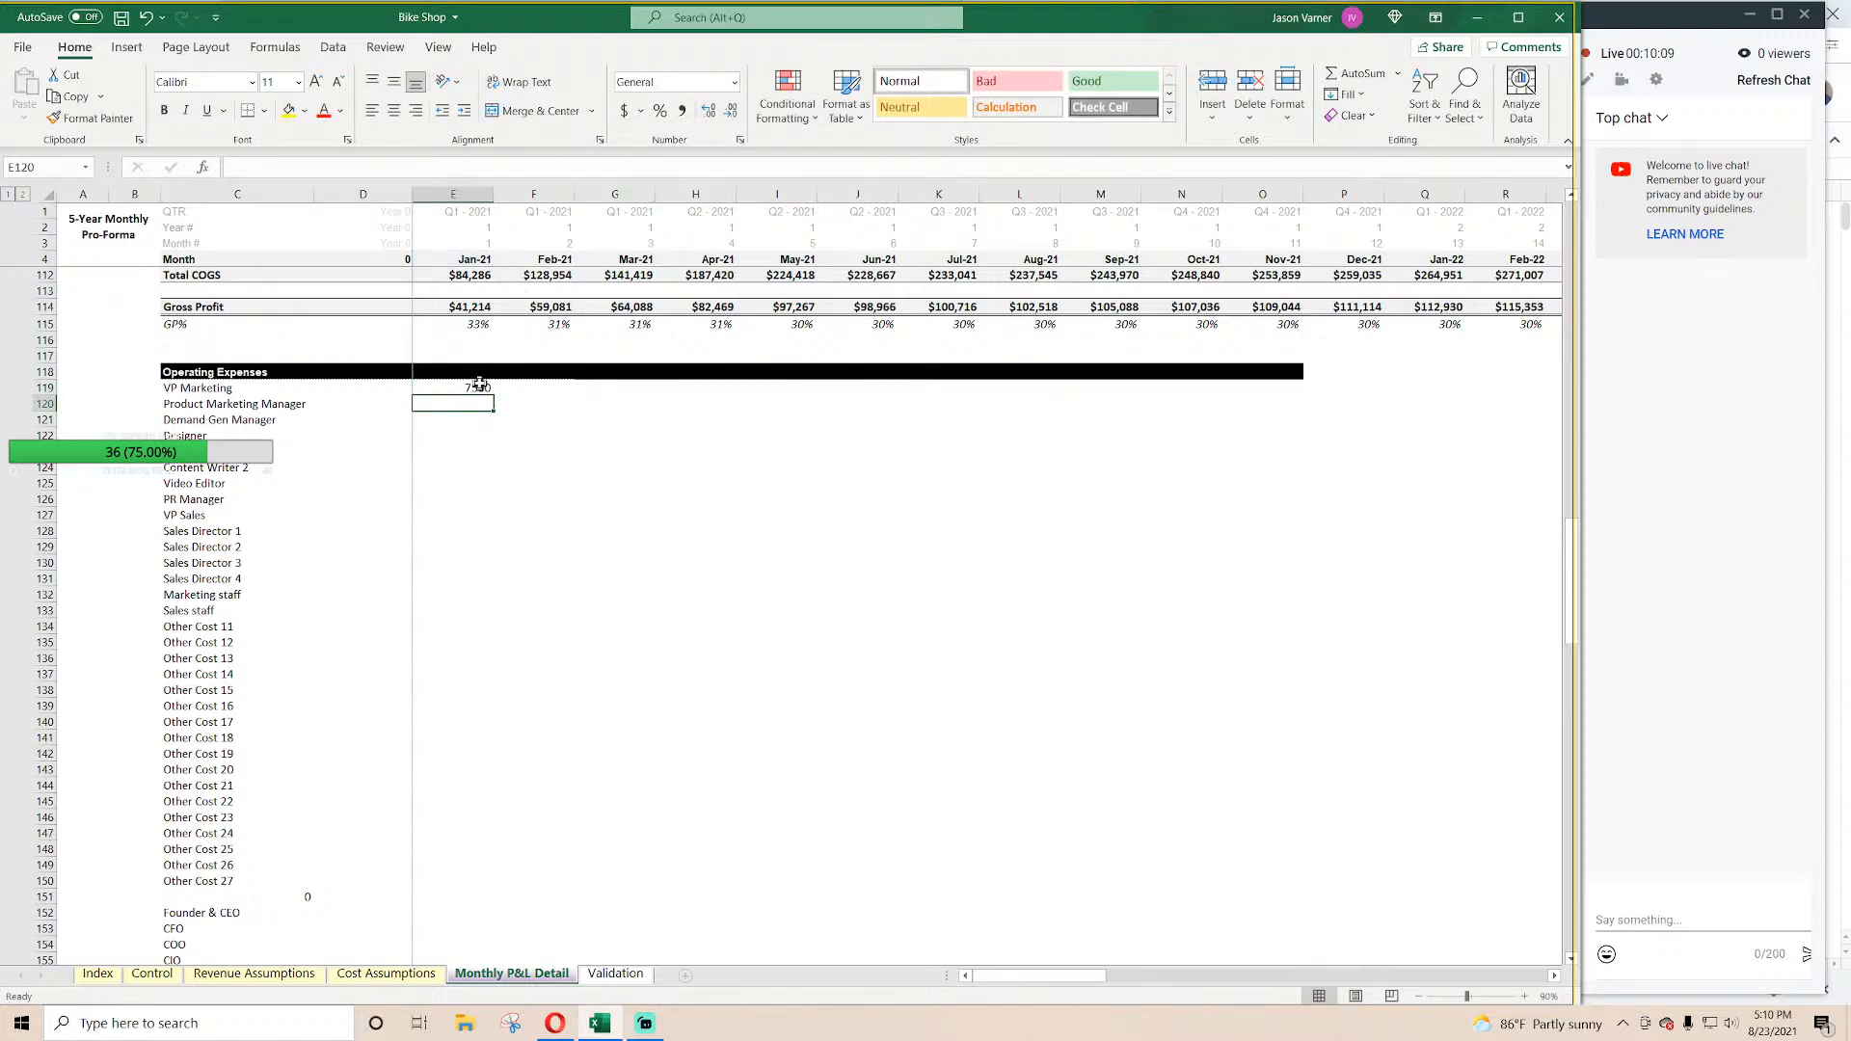
pyautogui.hotkey('ctrl', 'Return')
# Step: Format E119 as Currency with 0 decimal places and the $ symbol
pyautogui.click(741, 140)
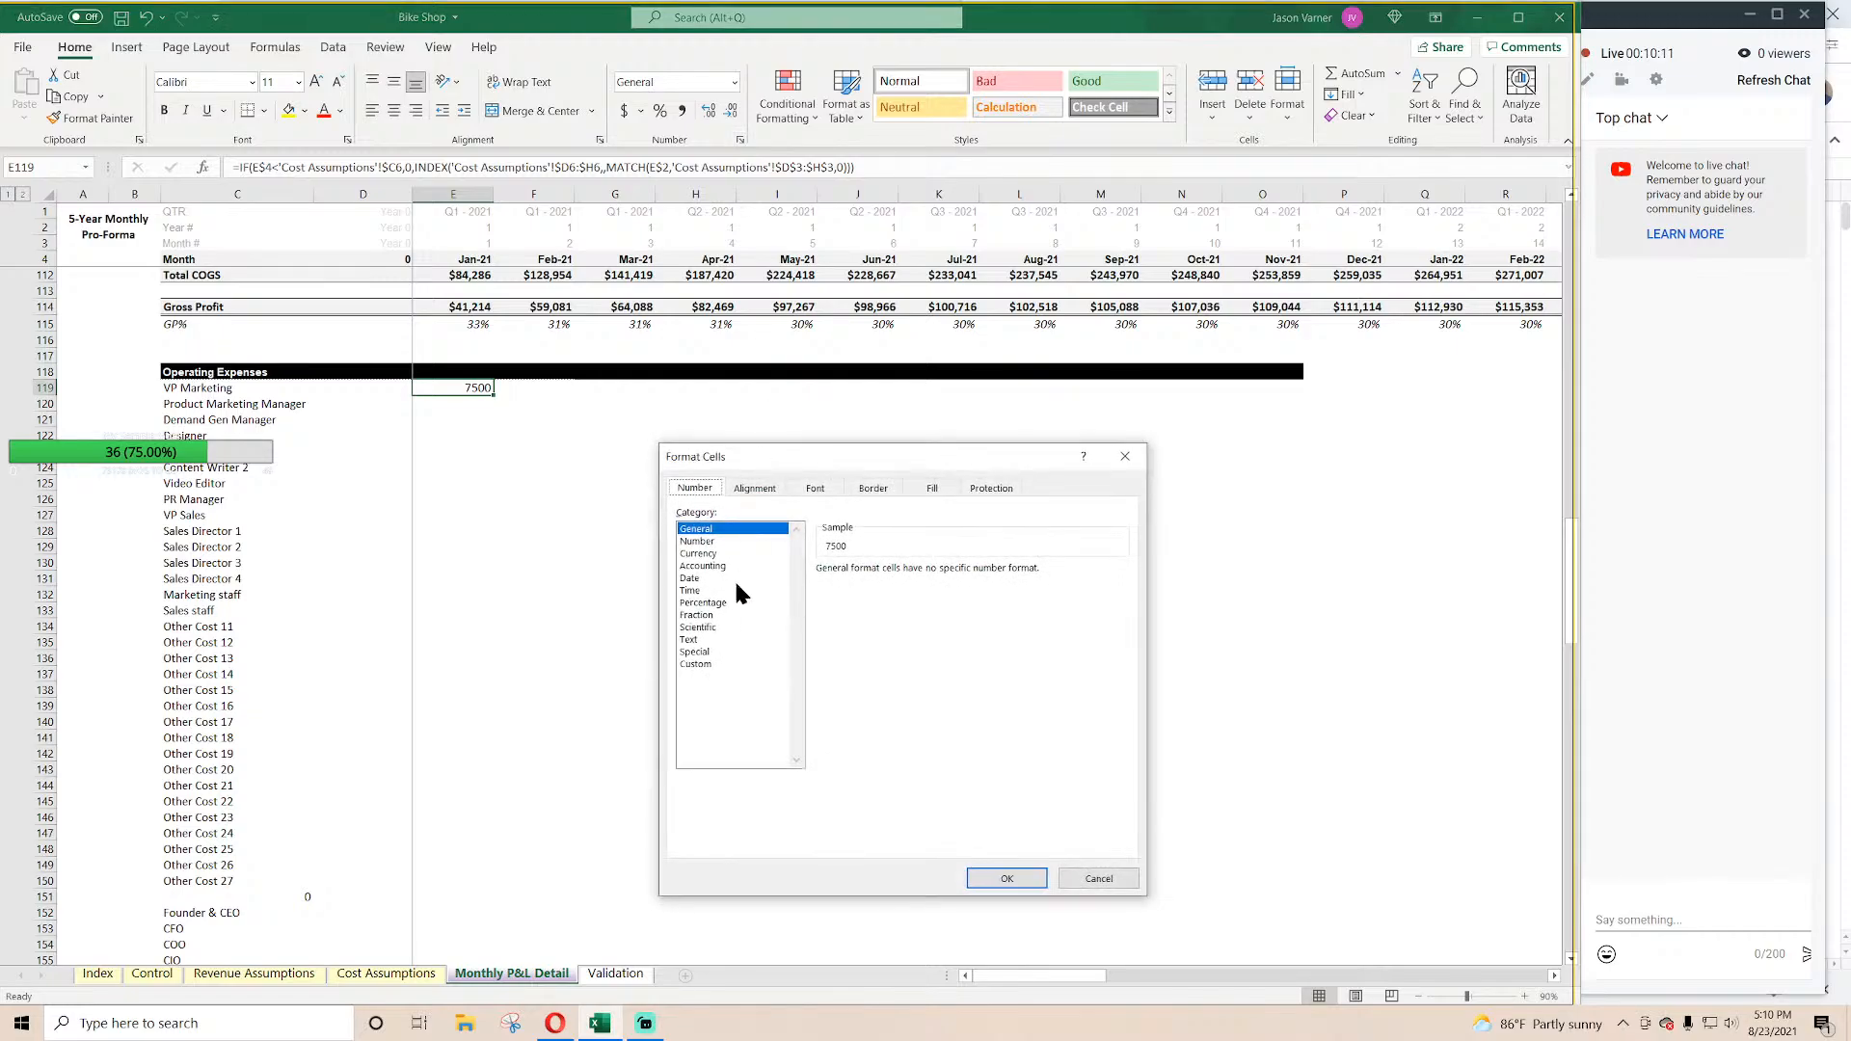
pyautogui.click(700, 554)
pyautogui.click(943, 575)
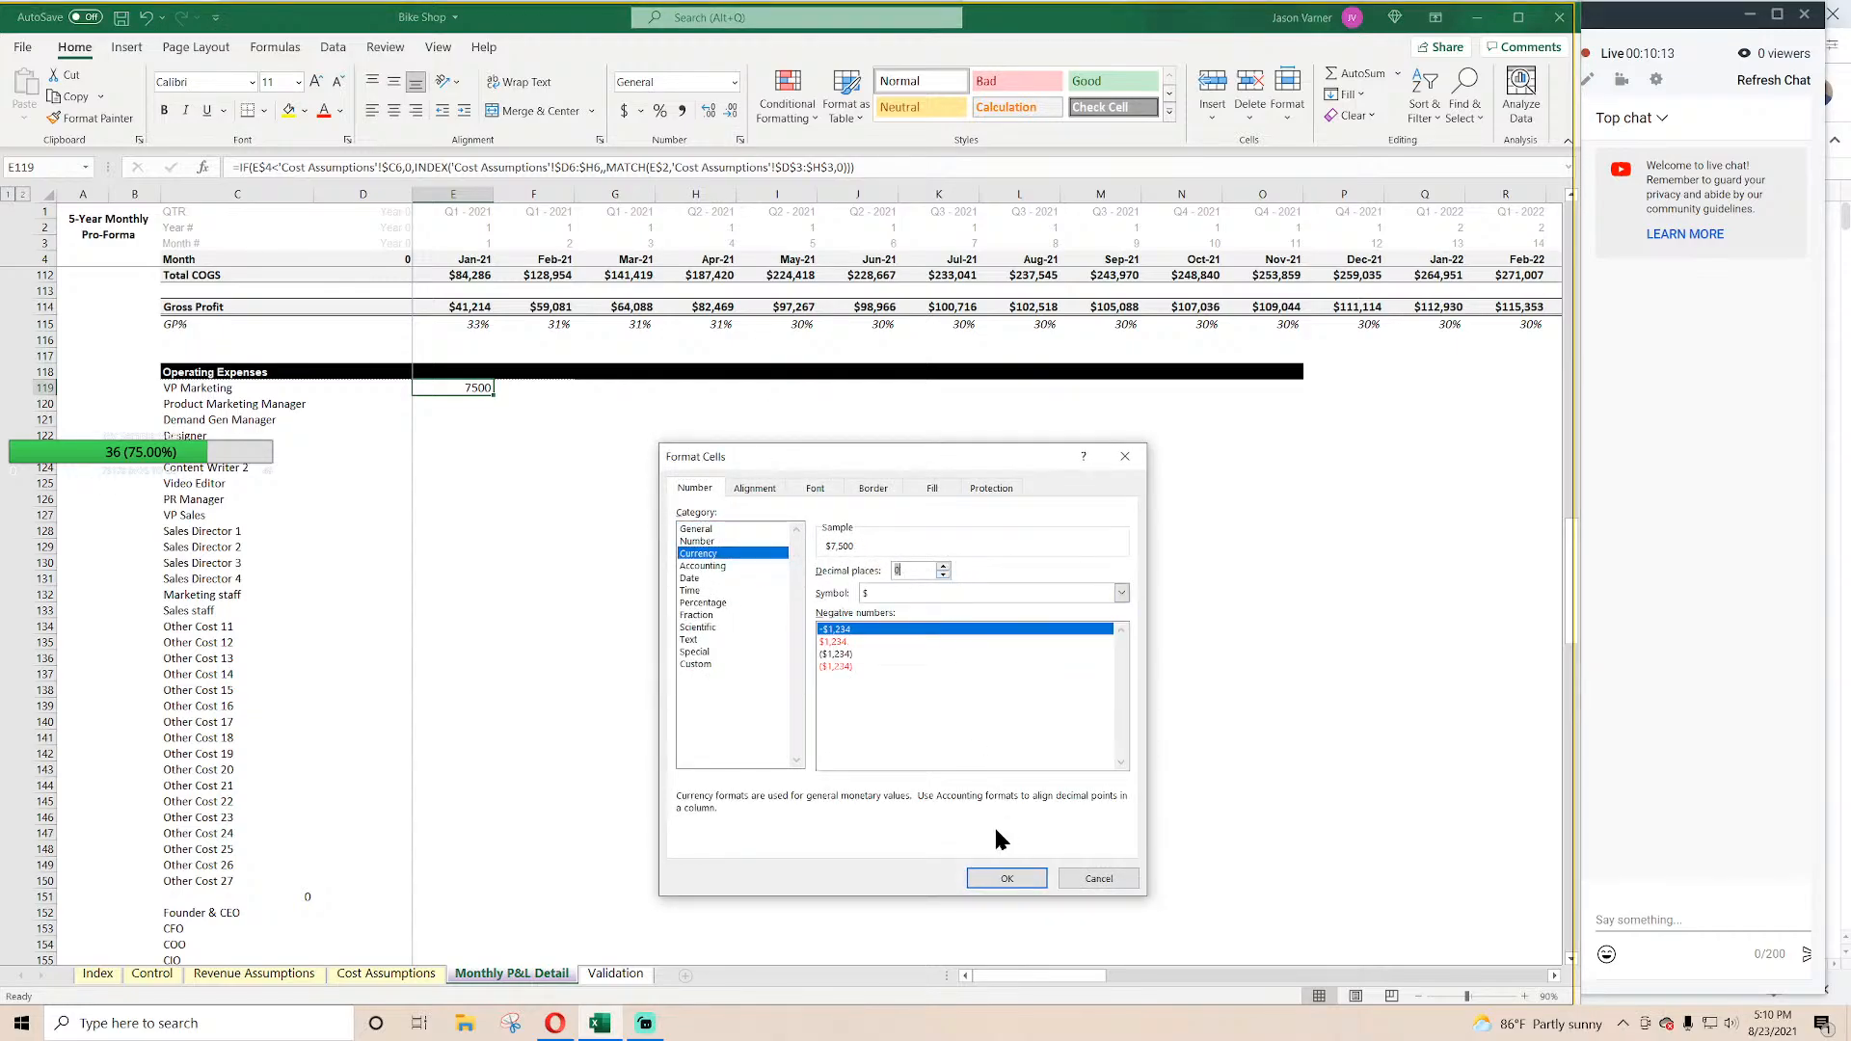
pyautogui.click(1004, 879)
# Step: Fill the E119 formula across to column O and down to row 225
pyautogui.click(498, 397)
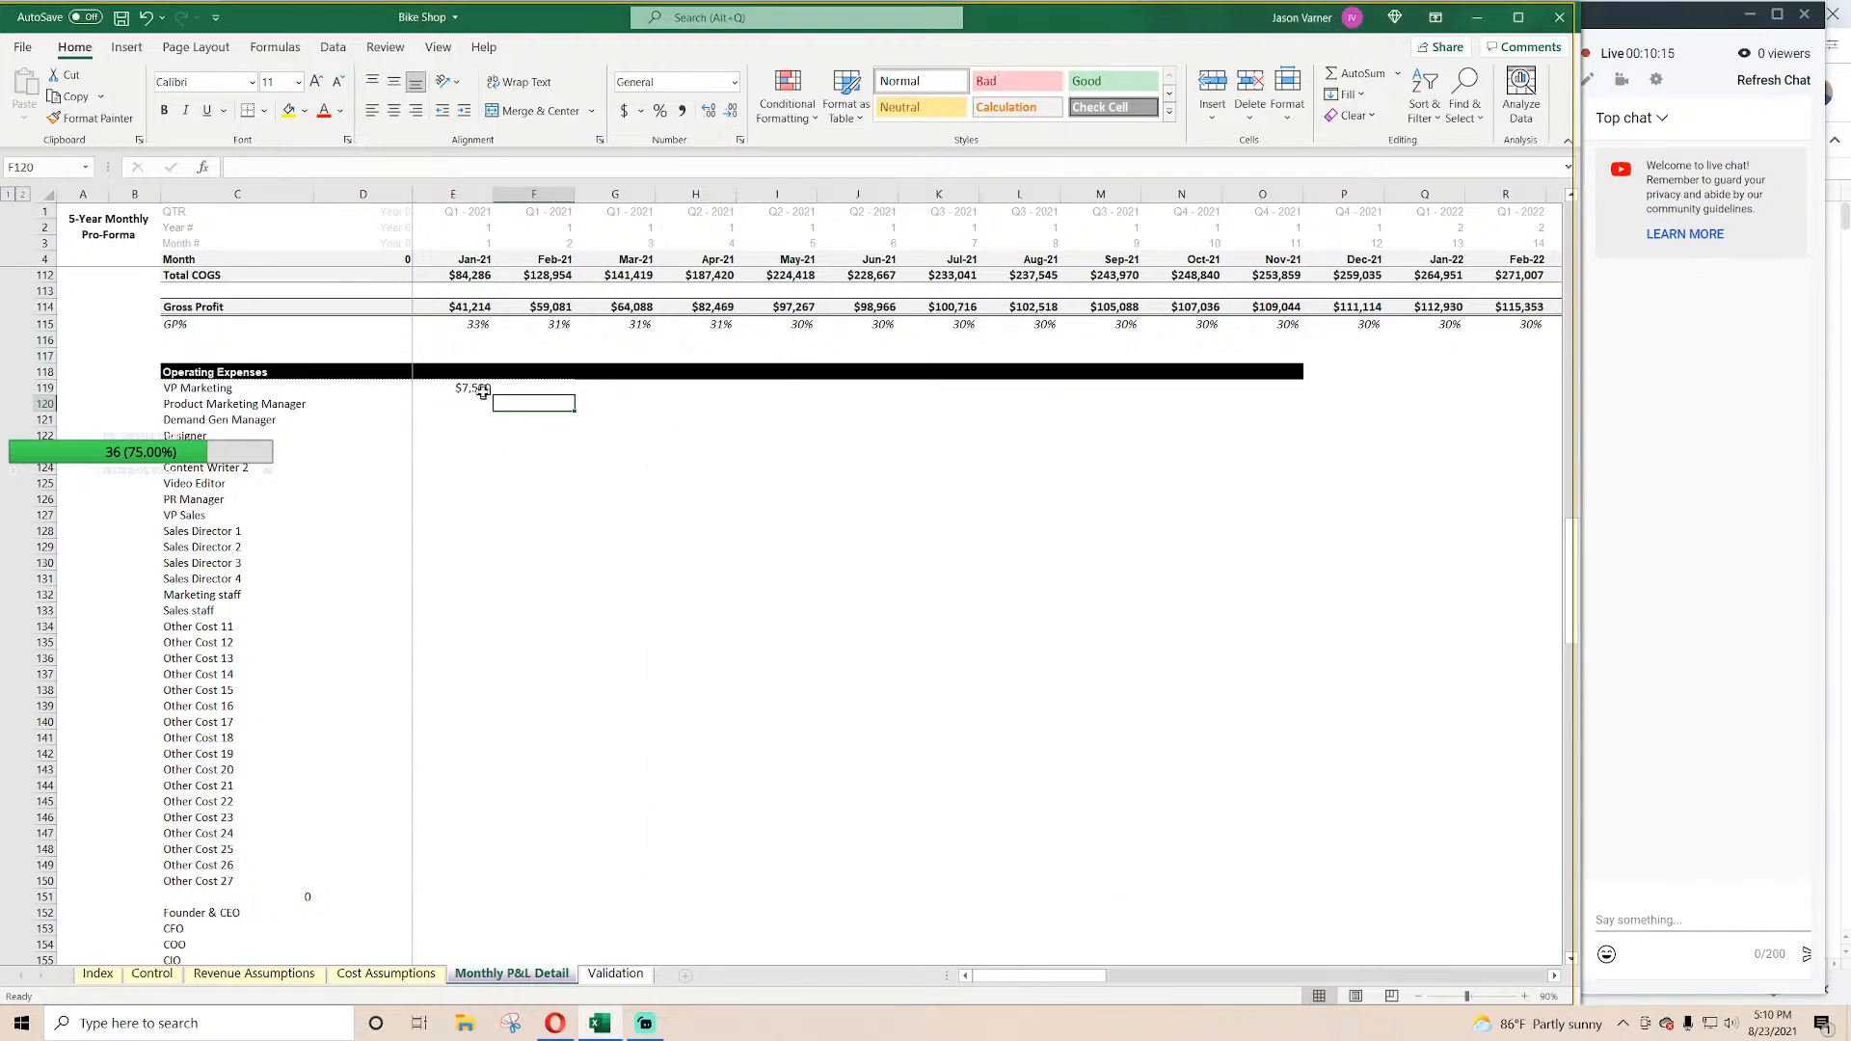
pyautogui.click(483, 391)
pyautogui.moveTo(492, 395); pyautogui.dragTo(1256, 531)
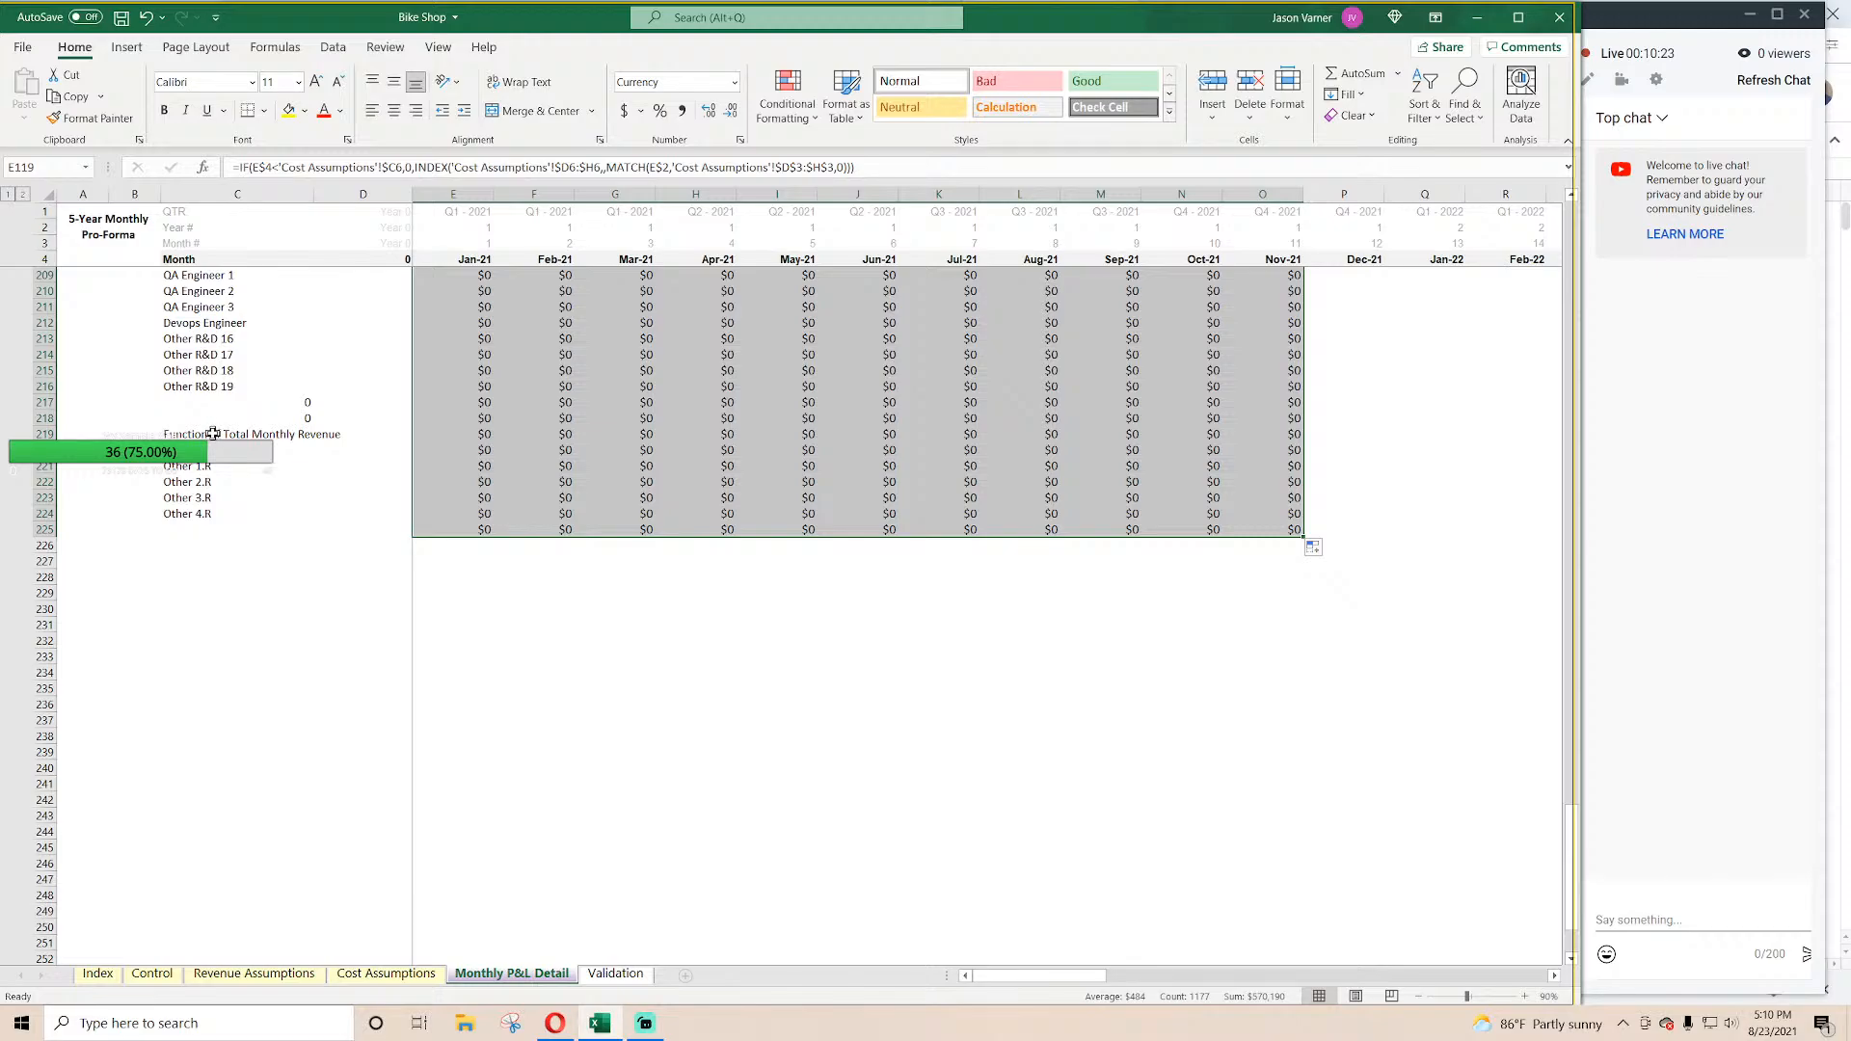
# Step: Multiply the Payment Charges formula in E220 by January's Total Revenue, referenced as E$79
pyautogui.click(276, 448)
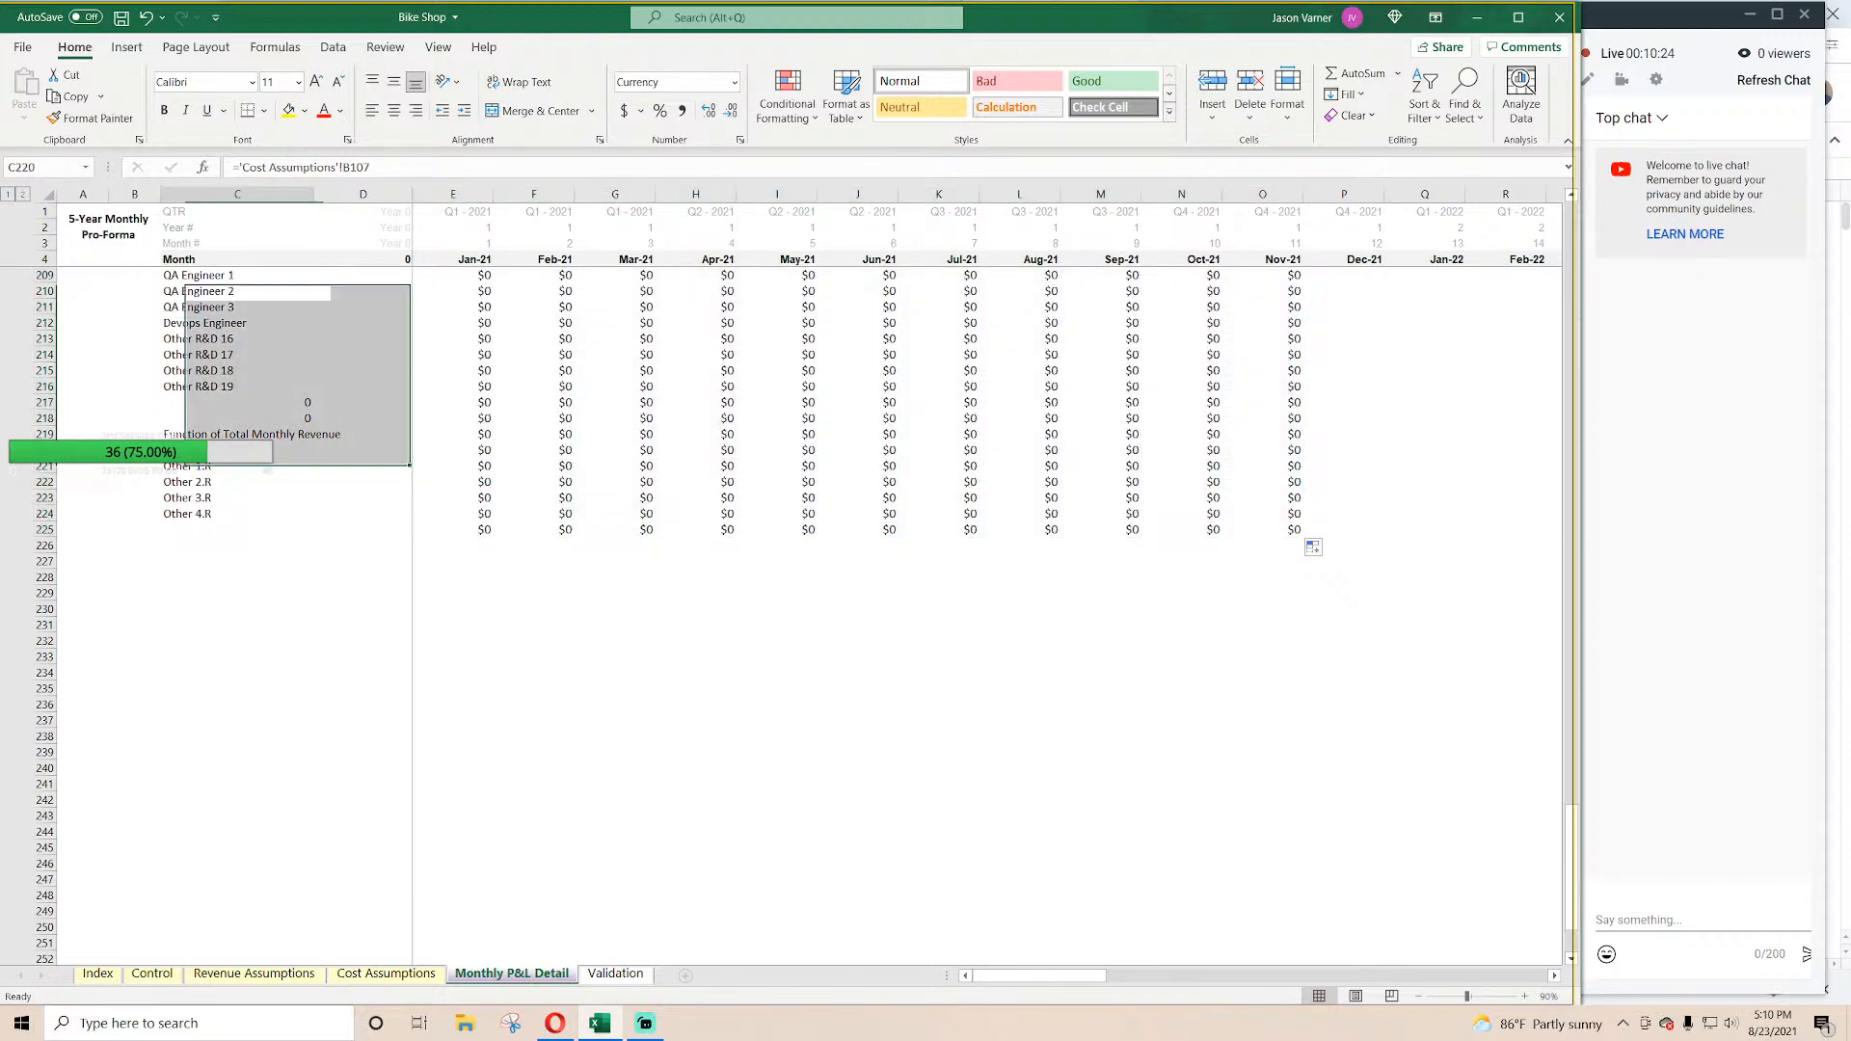
pyautogui.doubleClick(469, 448)
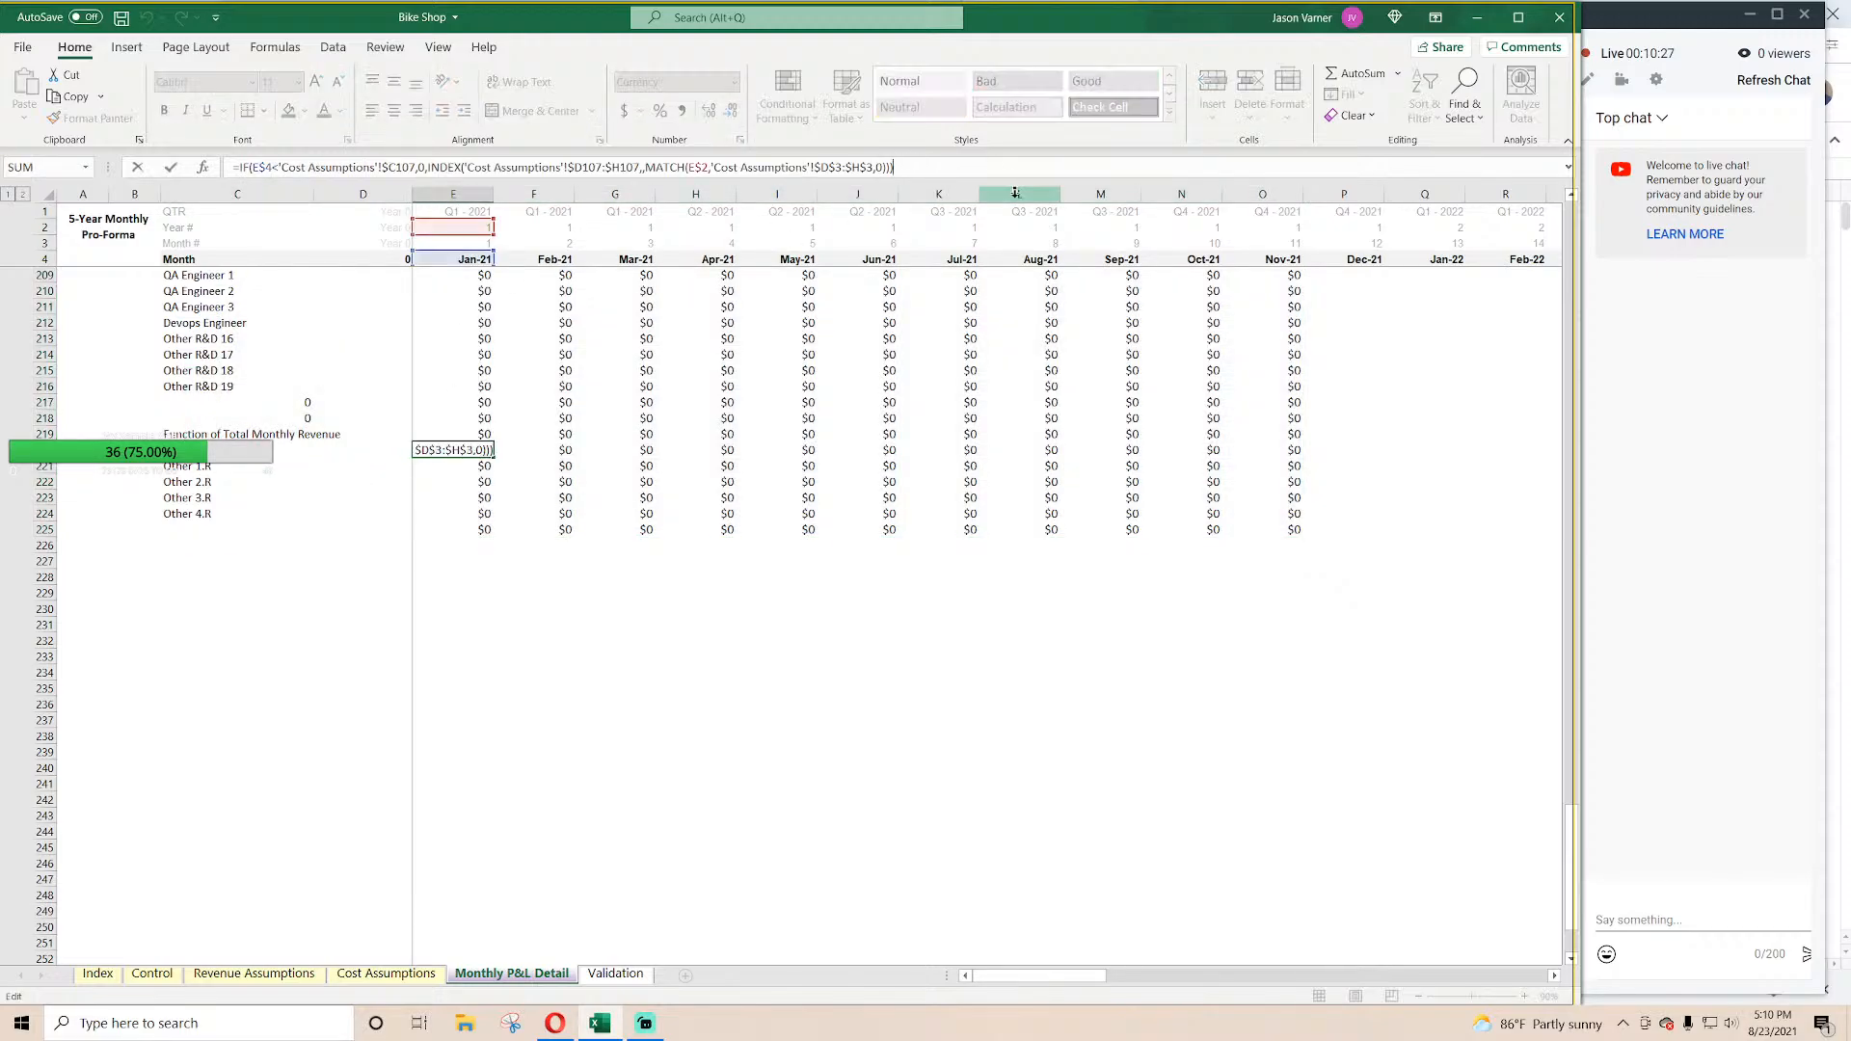
pyautogui.press('BackSpace')
pyautogui.press('BackSpace')
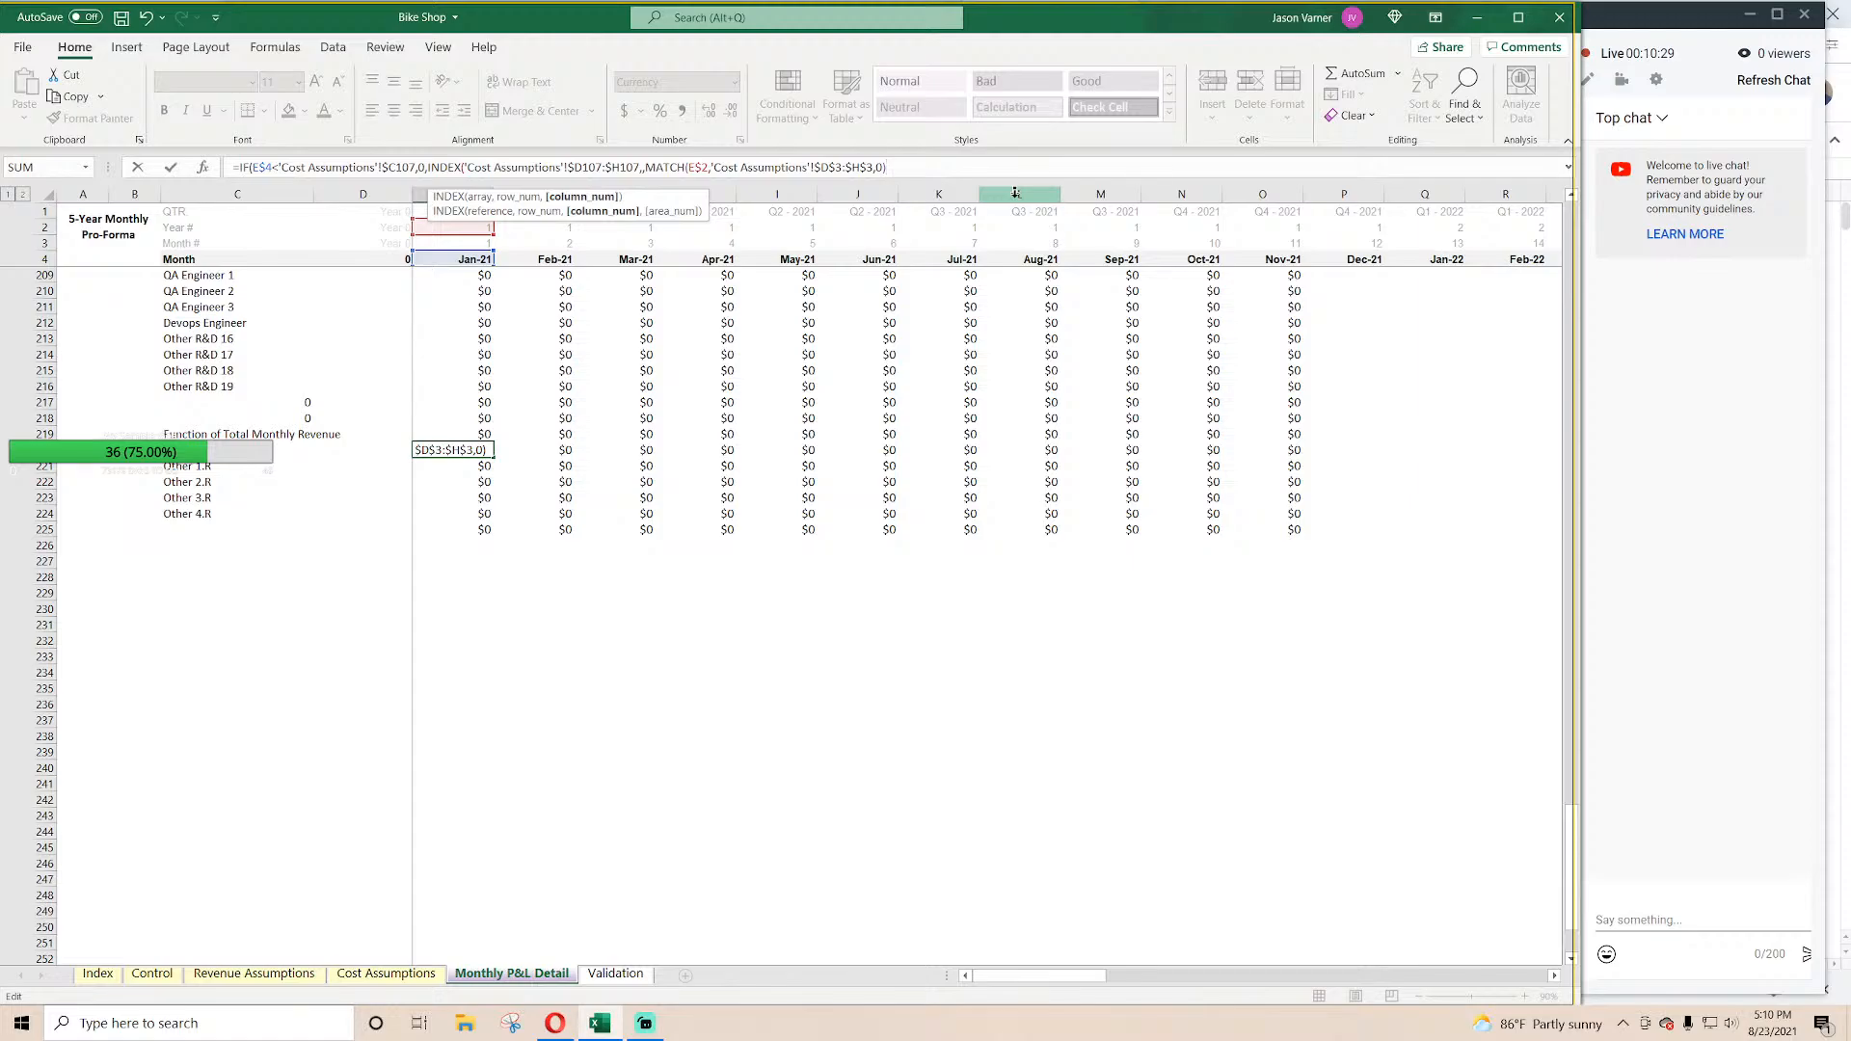
pyautogui.write(')')
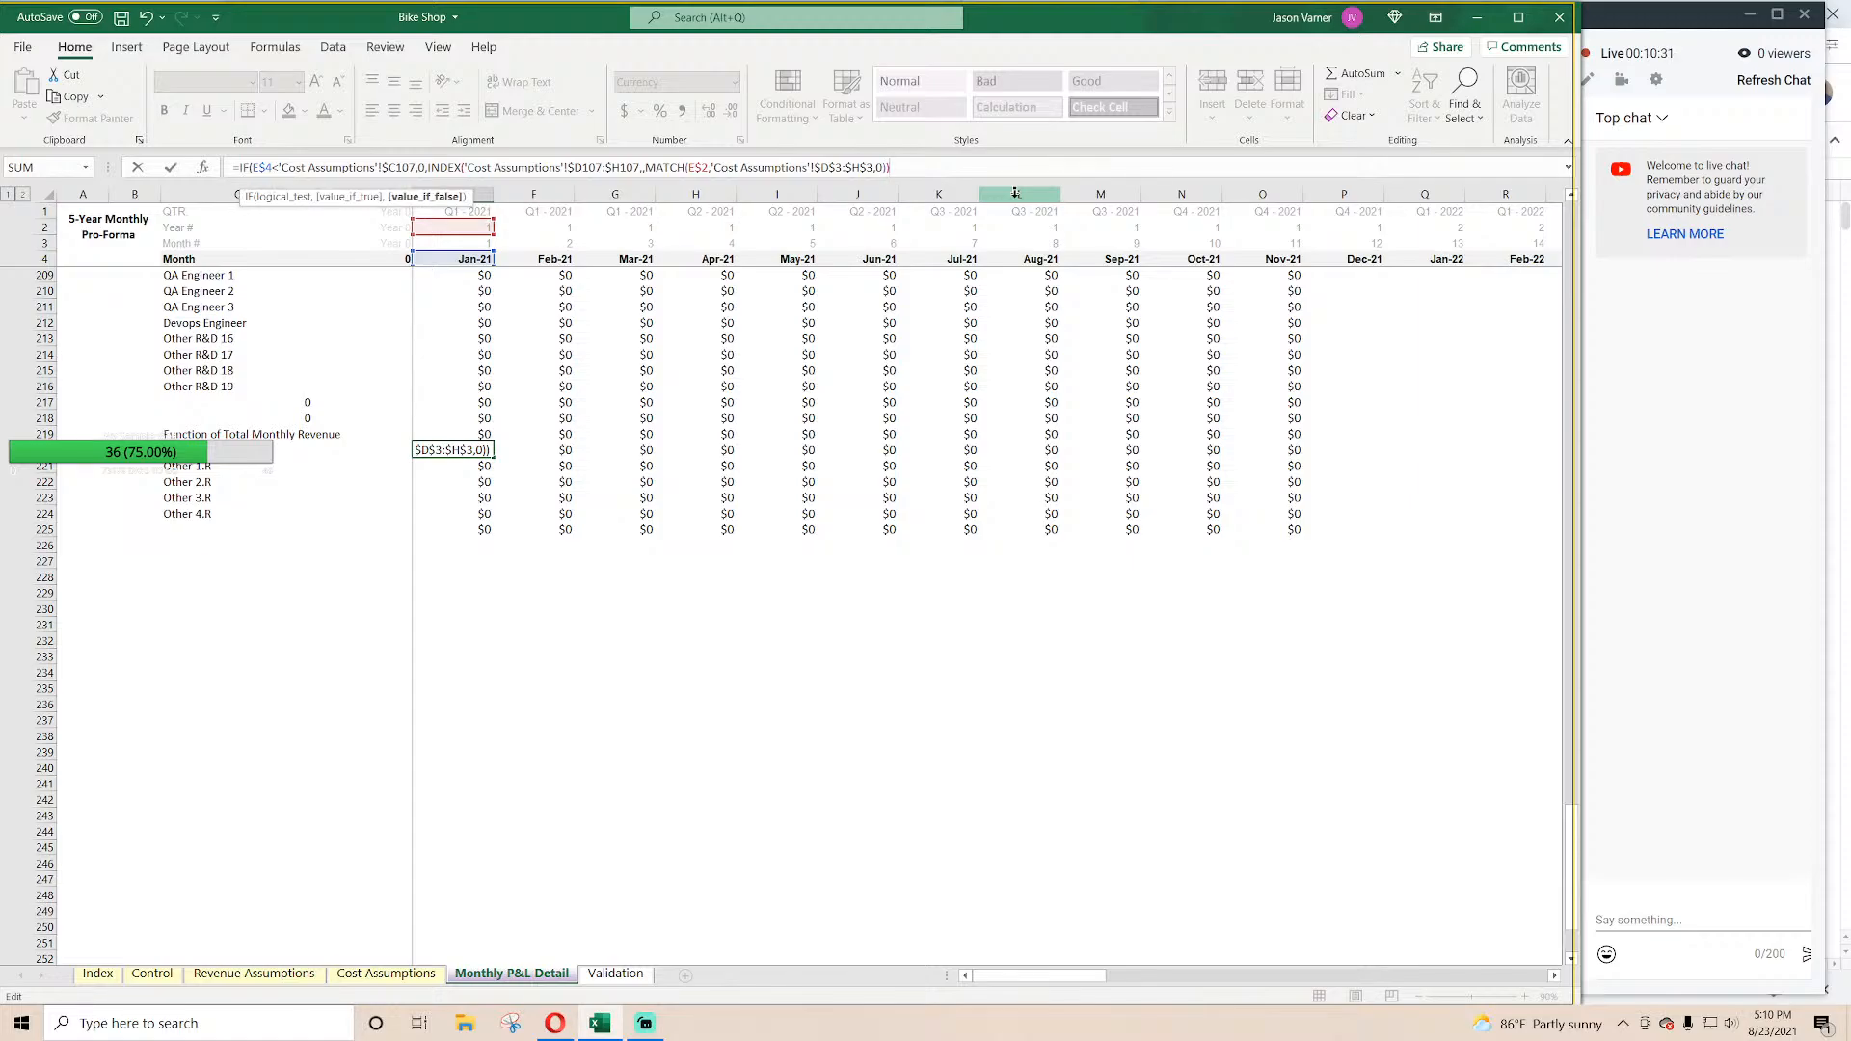
pyautogui.write(')')
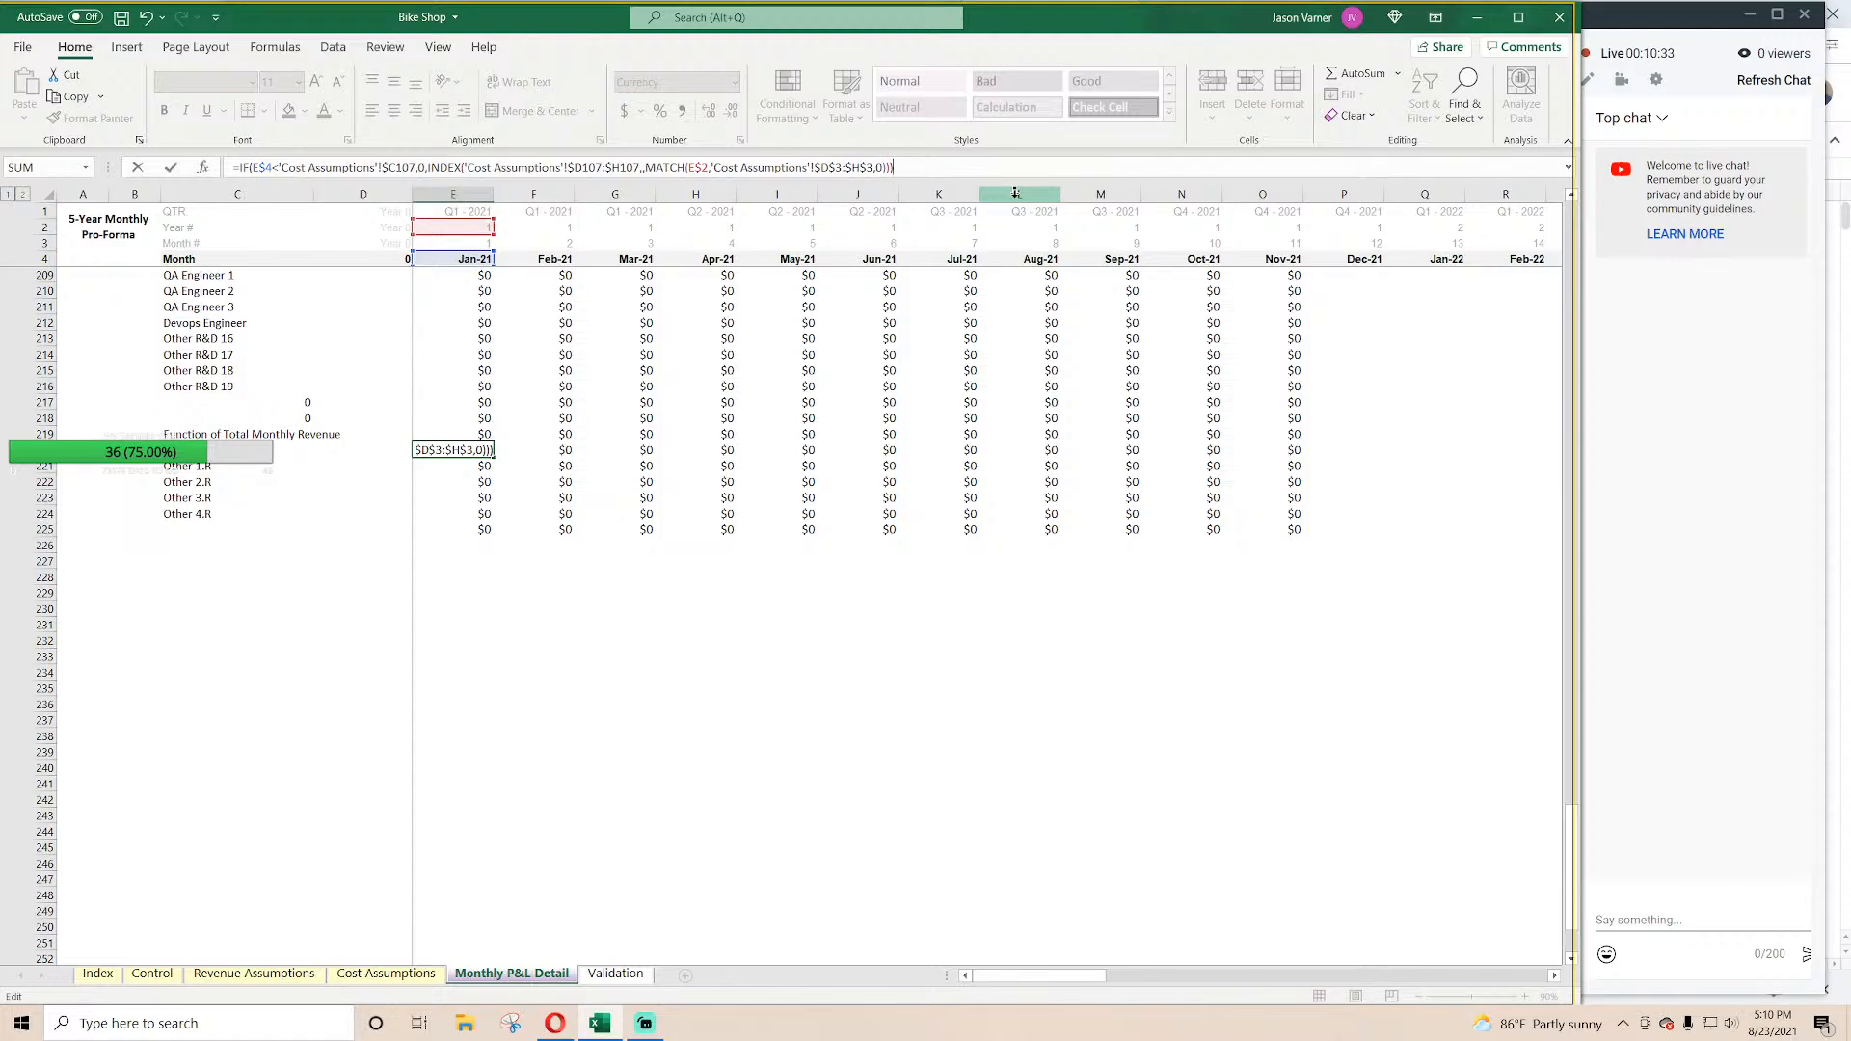
pyautogui.write('*')
pyautogui.scroll(20, 626, 522)
pyautogui.scroll(15, 625, 521)
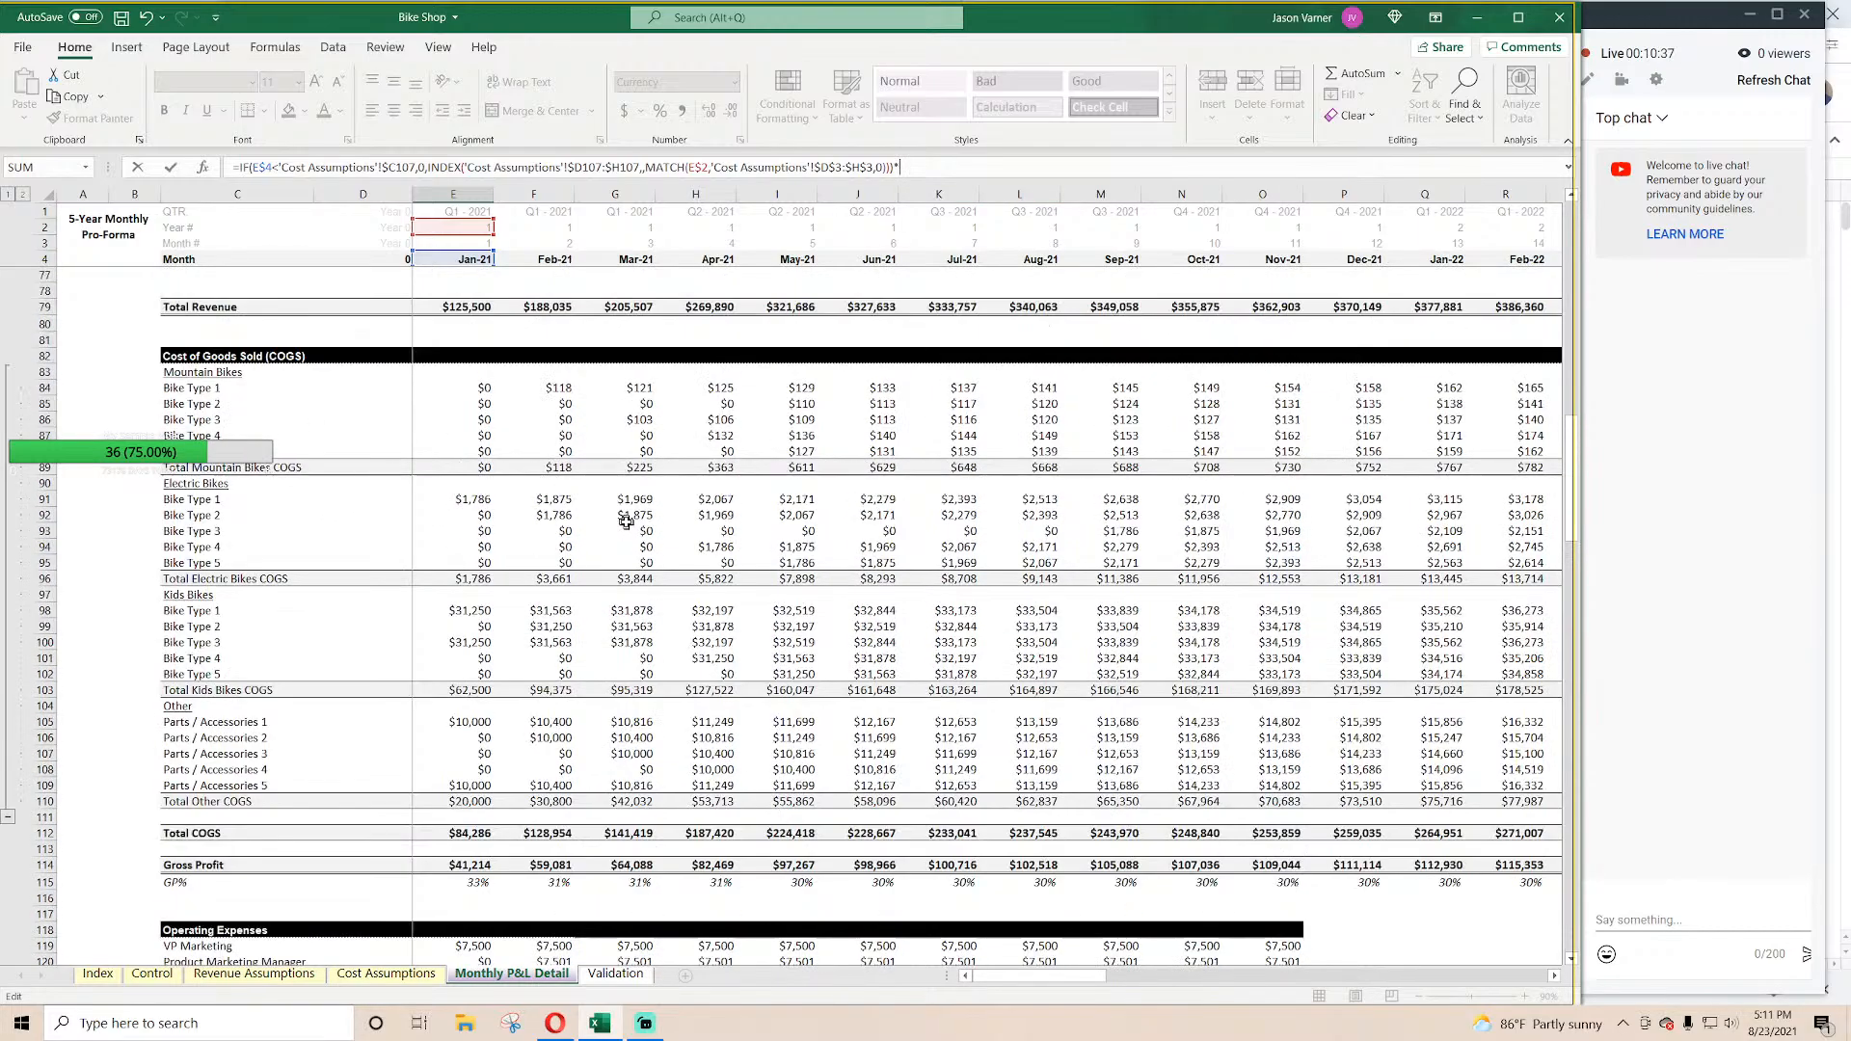
pyautogui.click(481, 309)
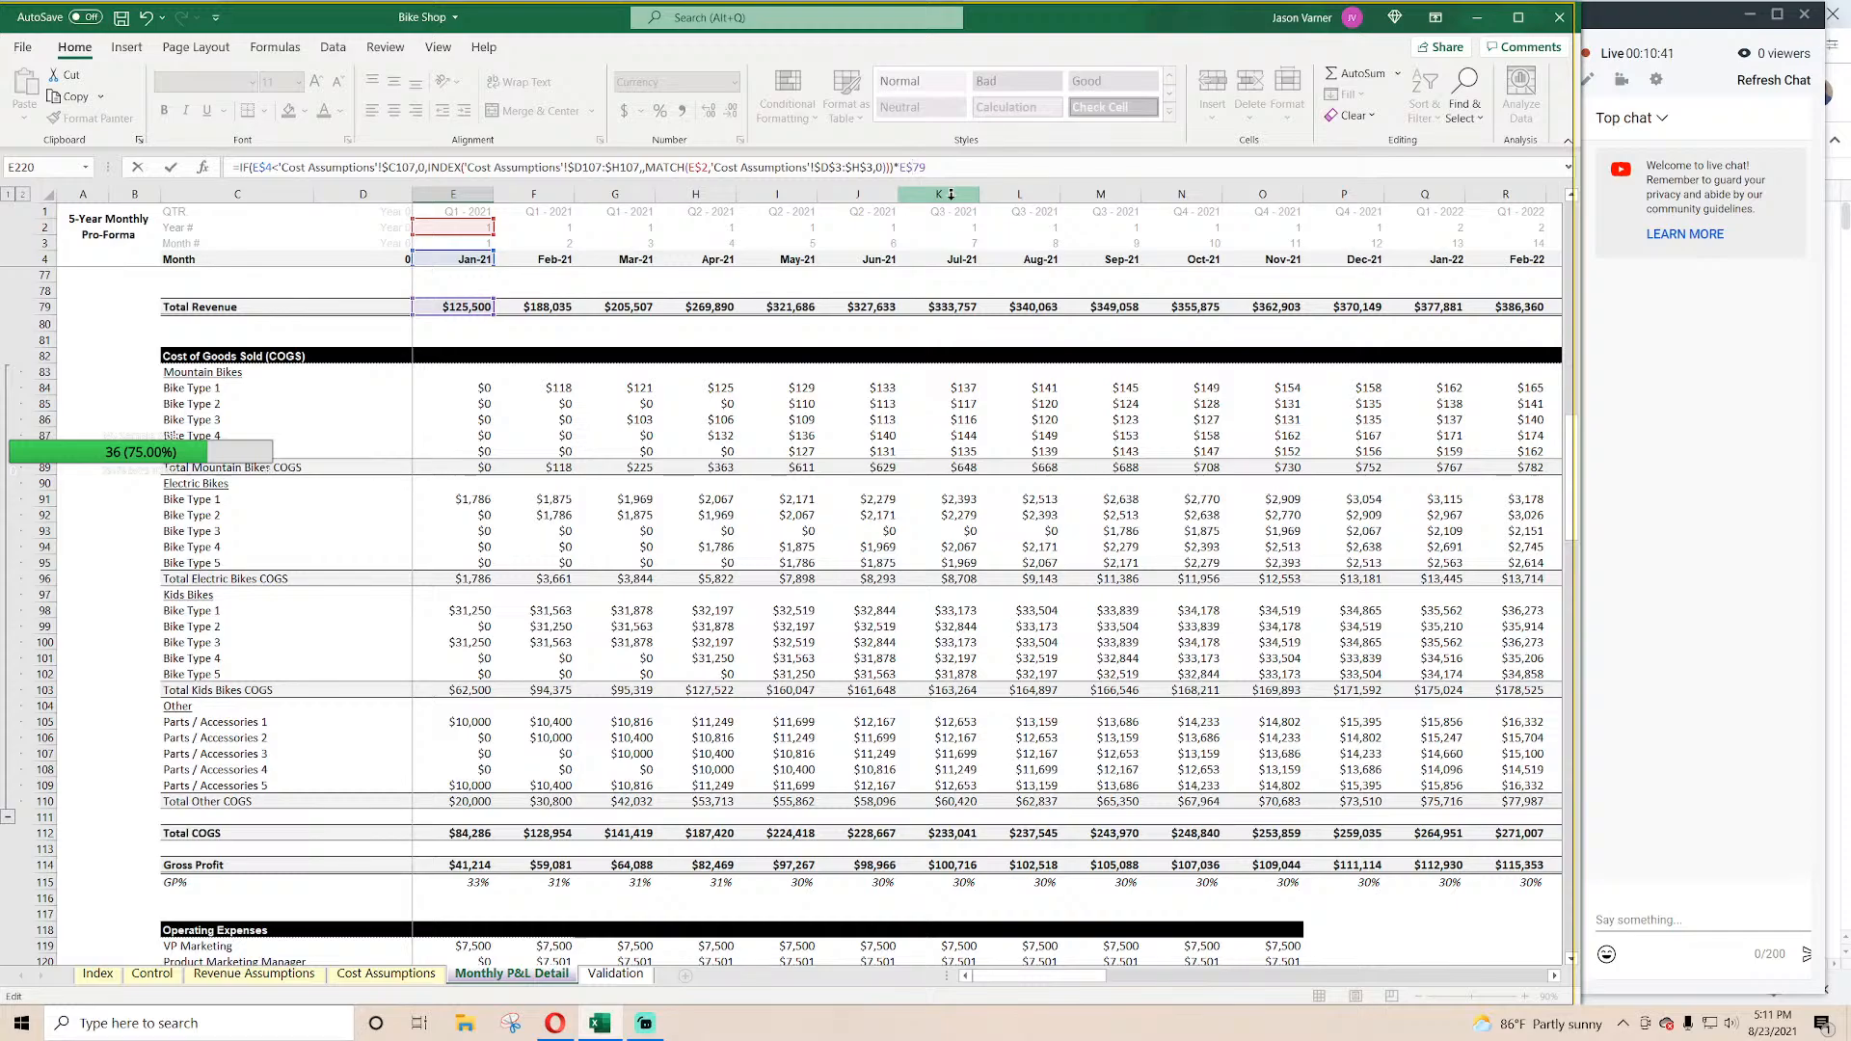
pyautogui.press('Return')
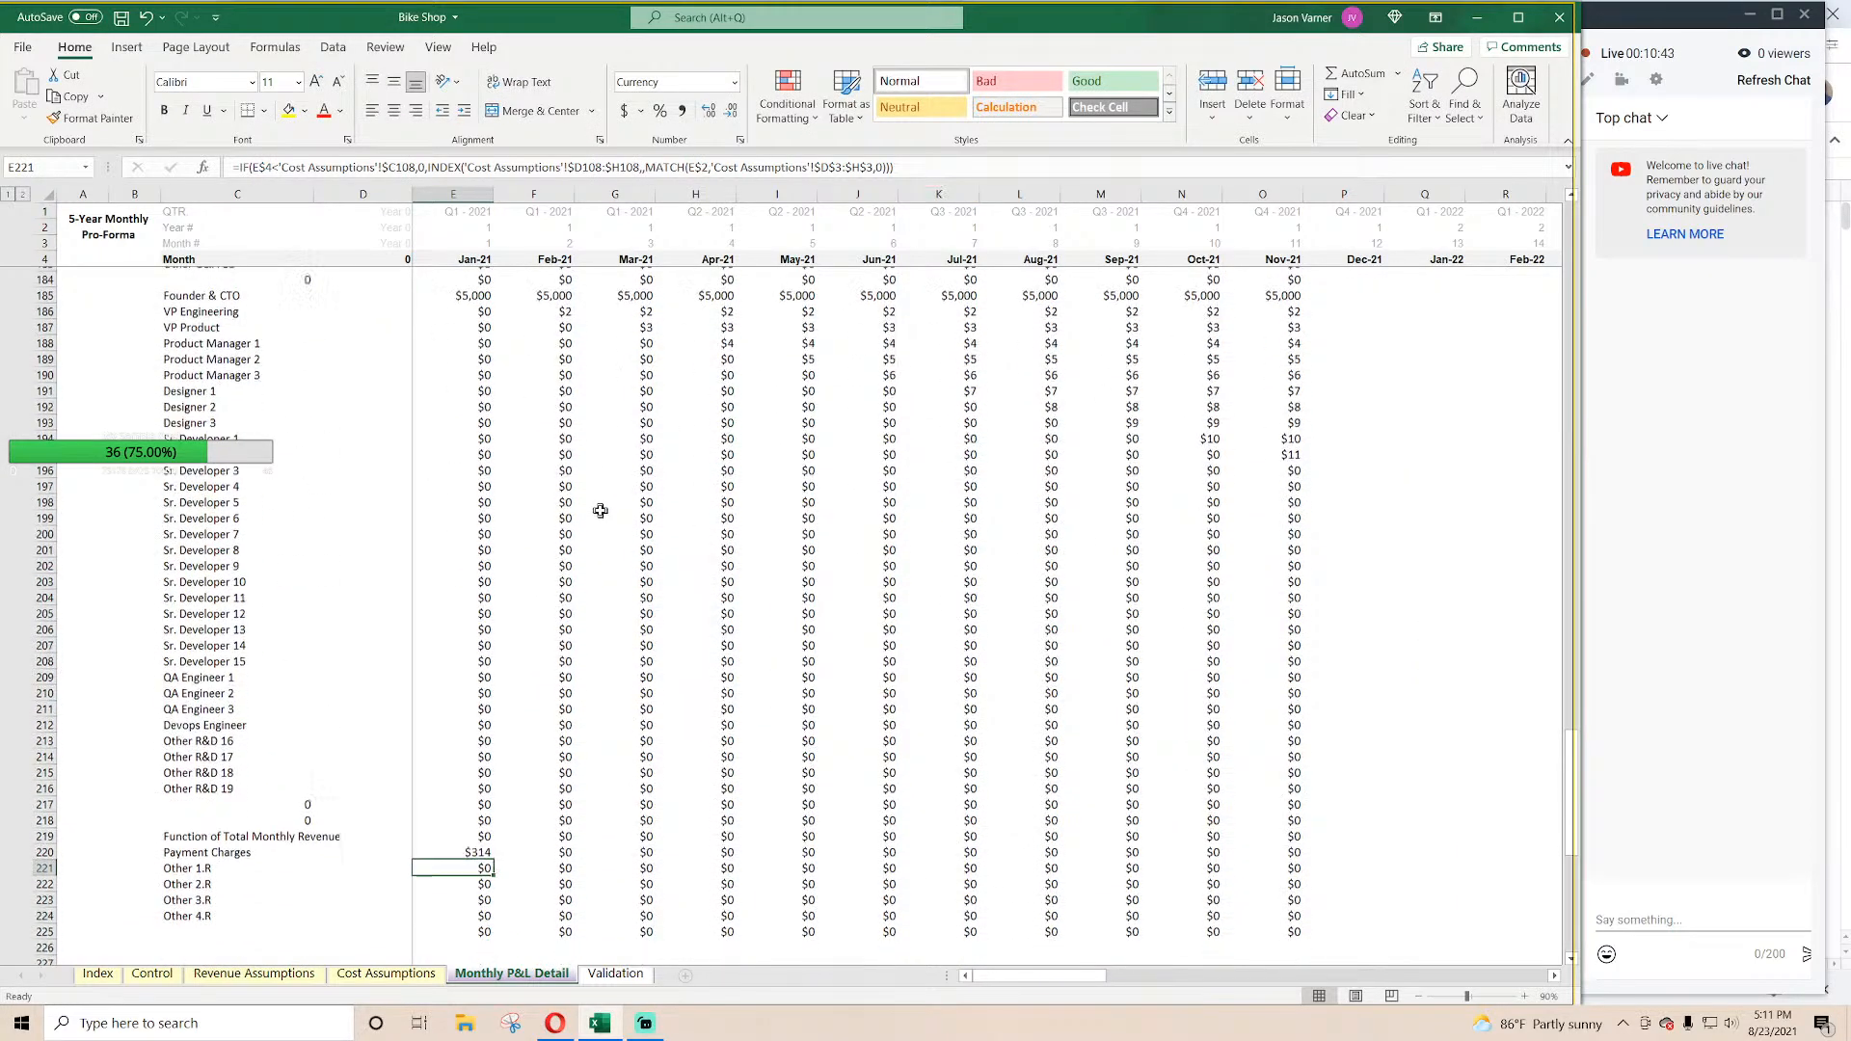
# Step: Fill the E220 formula across to column O and down to row 225, and check the revenue percentages in D107:H111 on Cost Assumptions
pyautogui.scroll(-6, 600, 511)
pyautogui.click(476, 580)
pyautogui.moveTo(494, 583); pyautogui.dragTo(1328, 647)
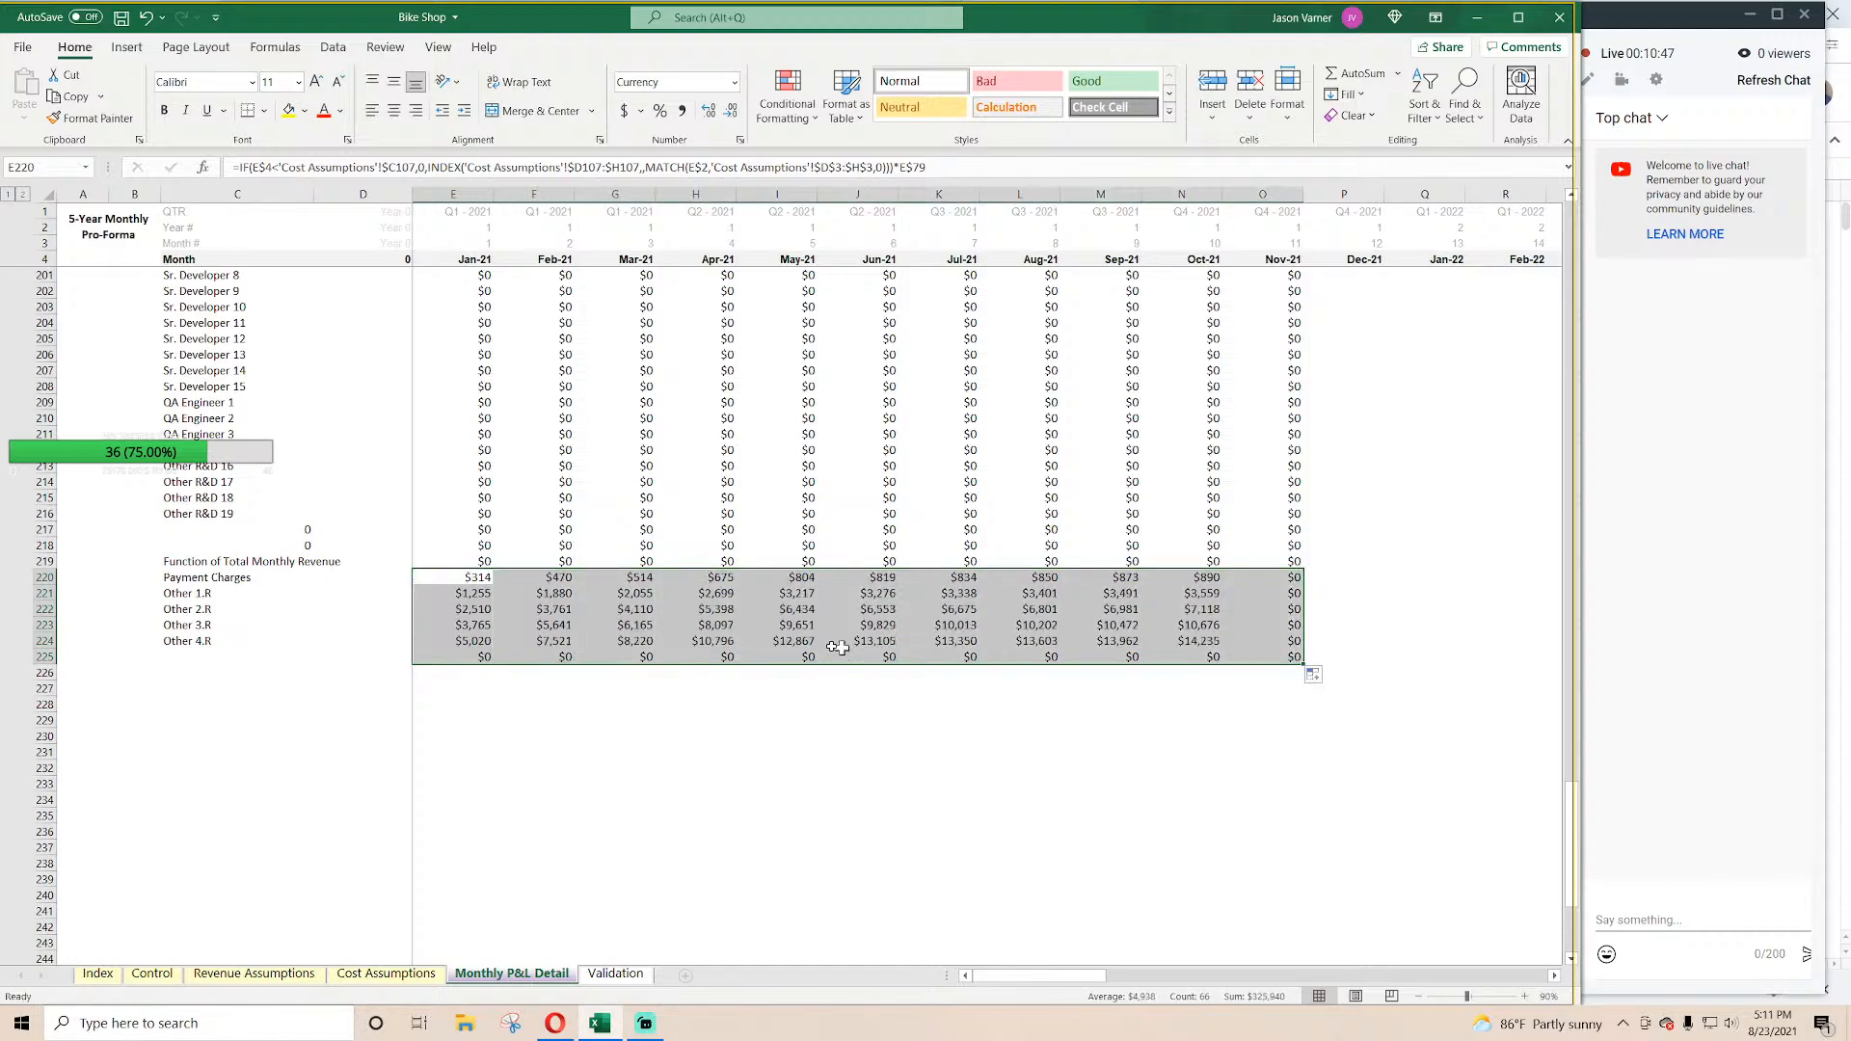
pyautogui.click(400, 975)
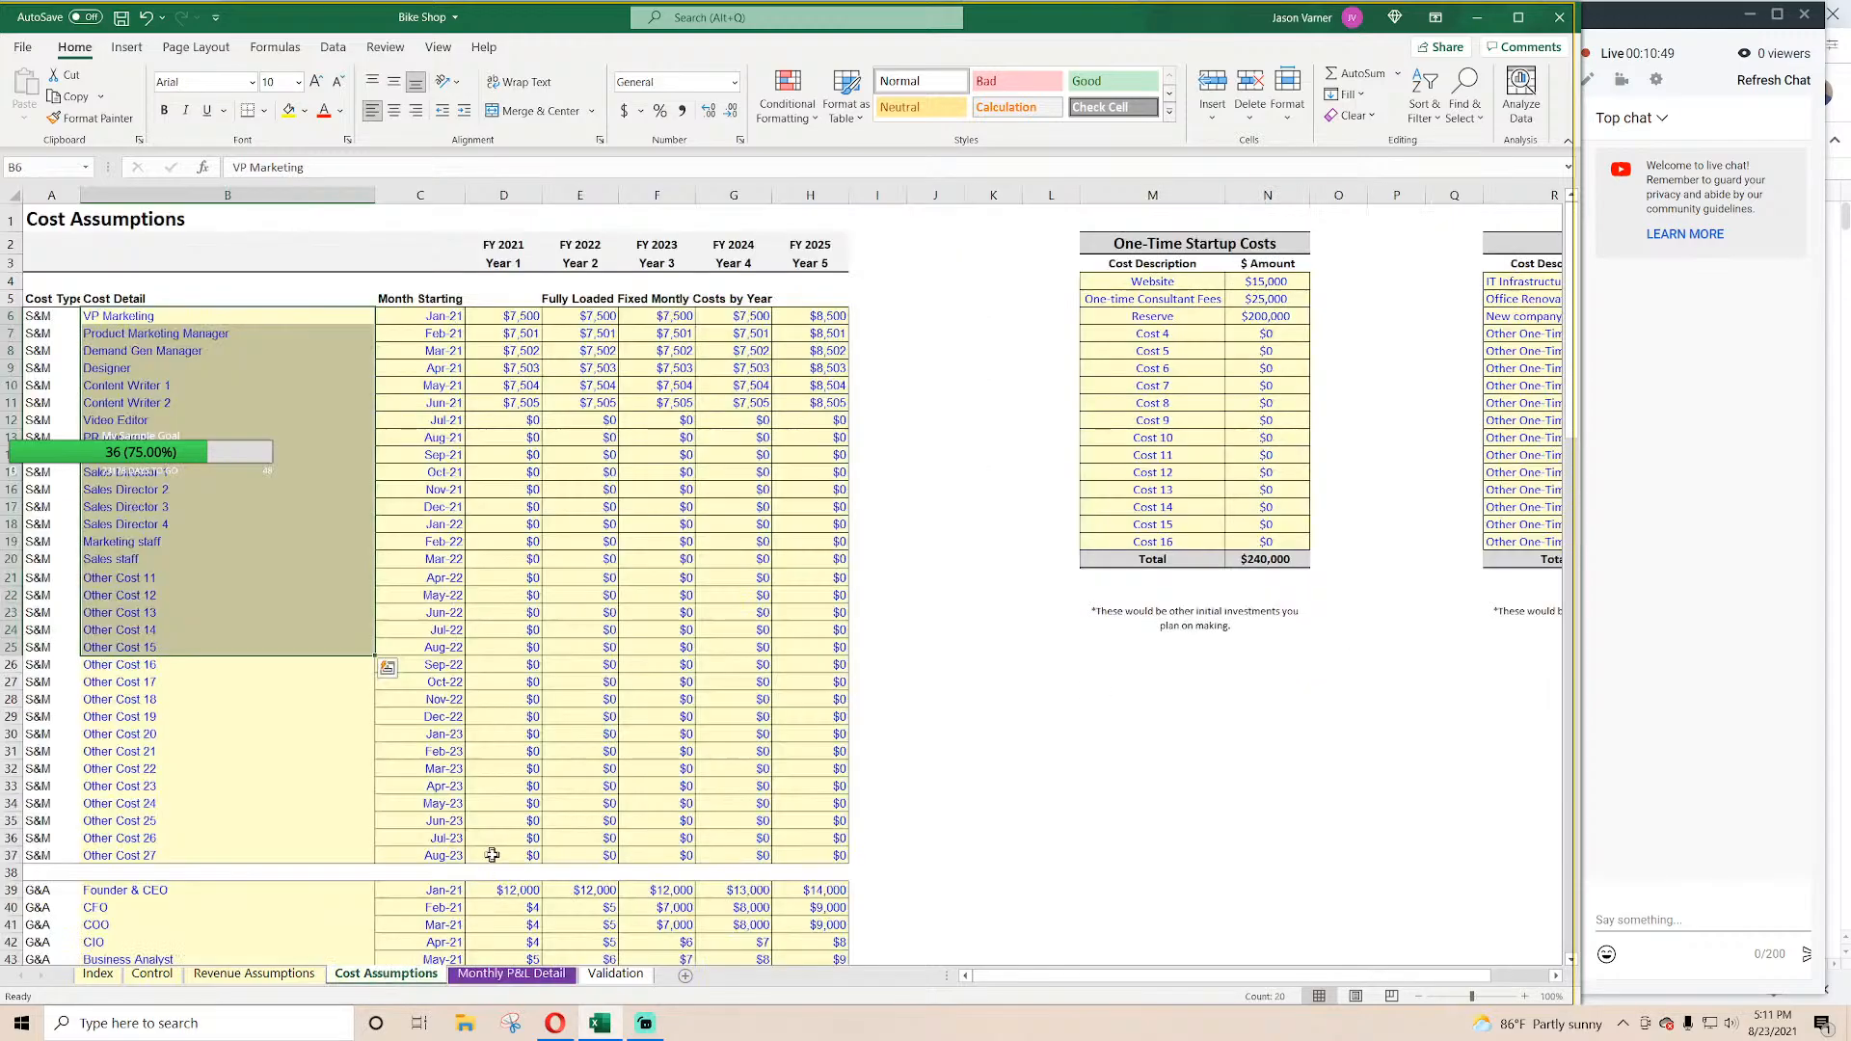
pyautogui.scroll(-20, 495, 844)
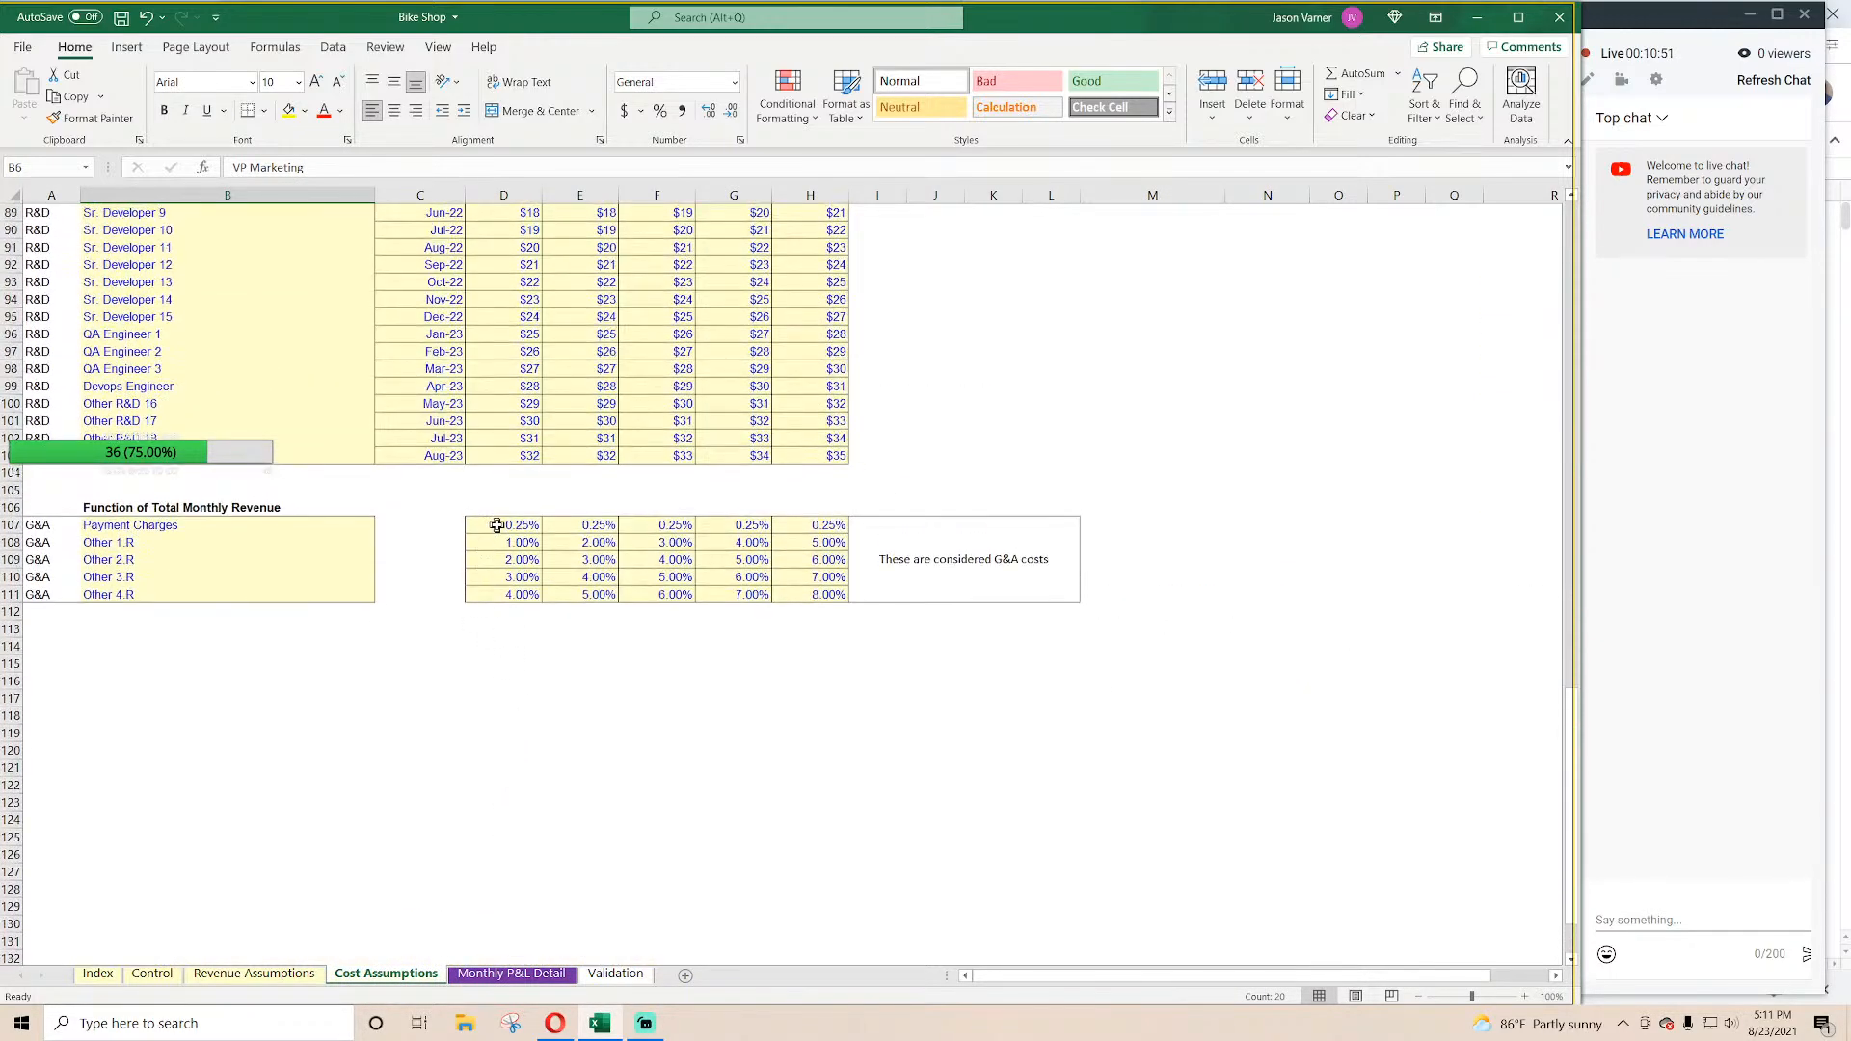
pyautogui.moveTo(503, 526); pyautogui.dragTo(801, 593)
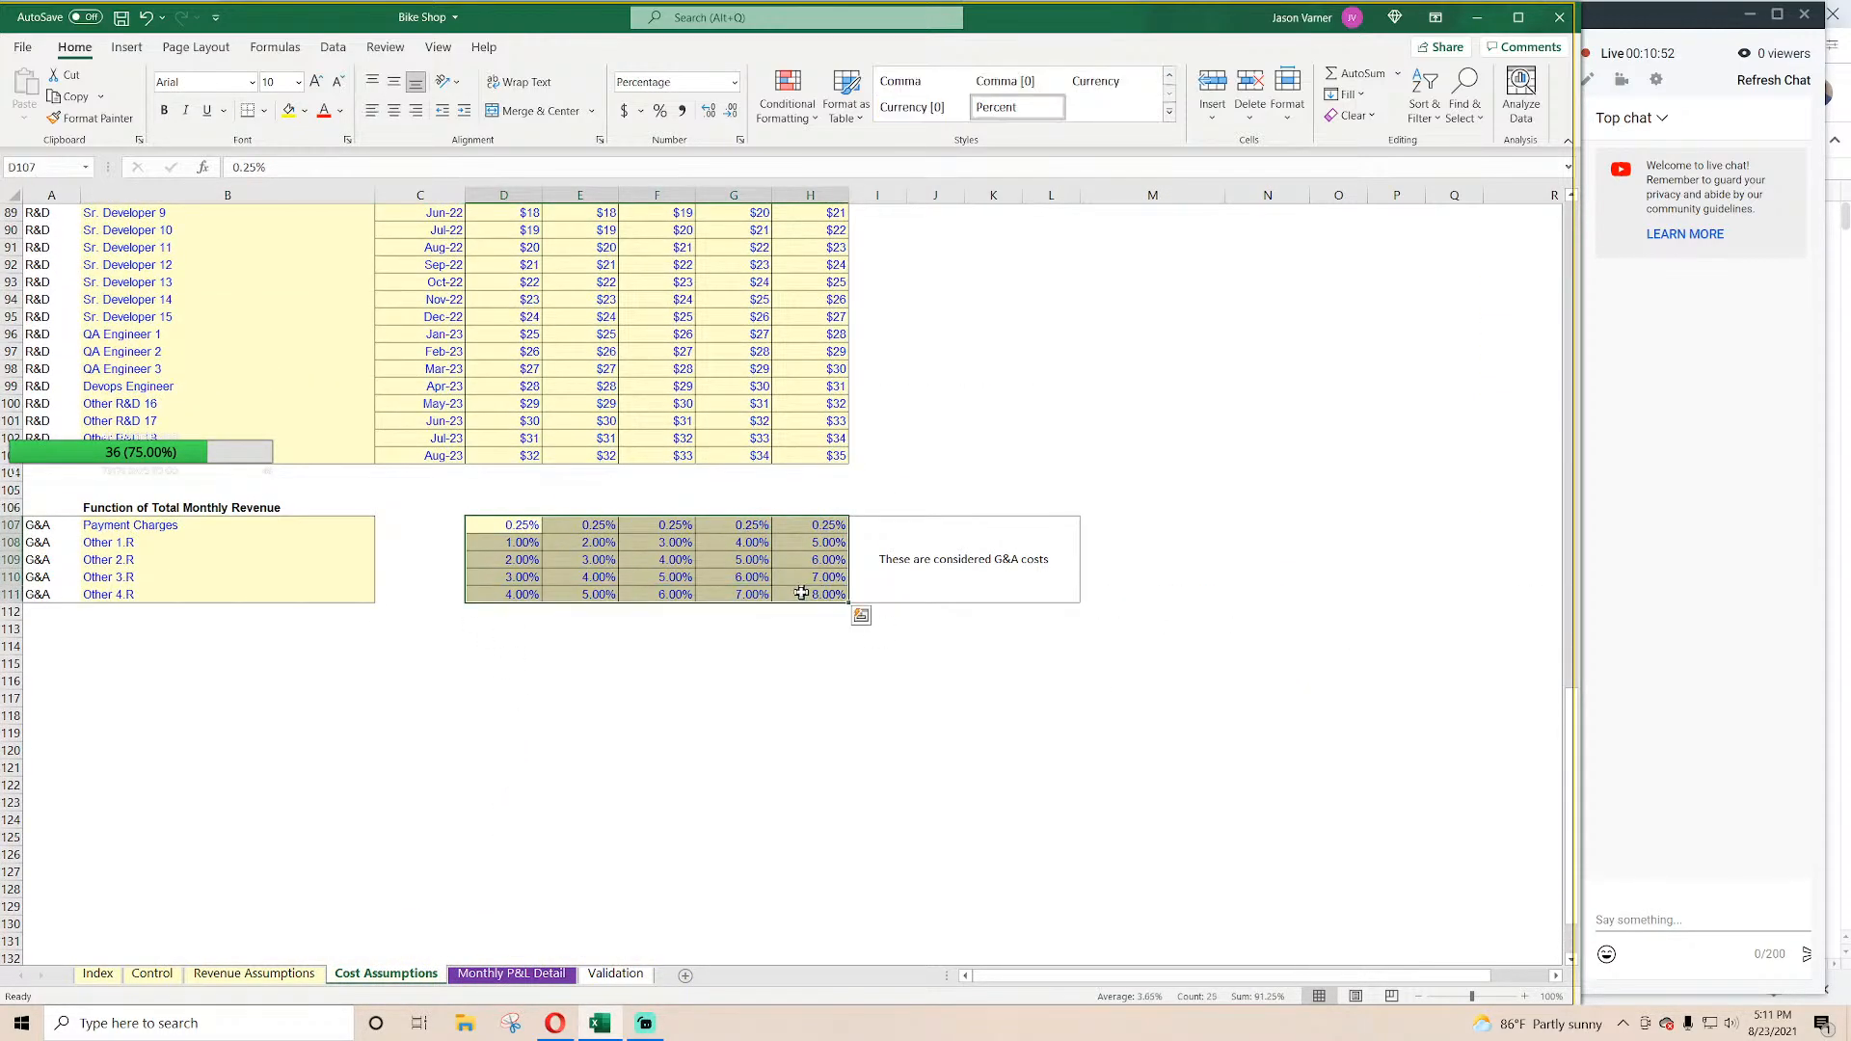
pyautogui.click(565, 976)
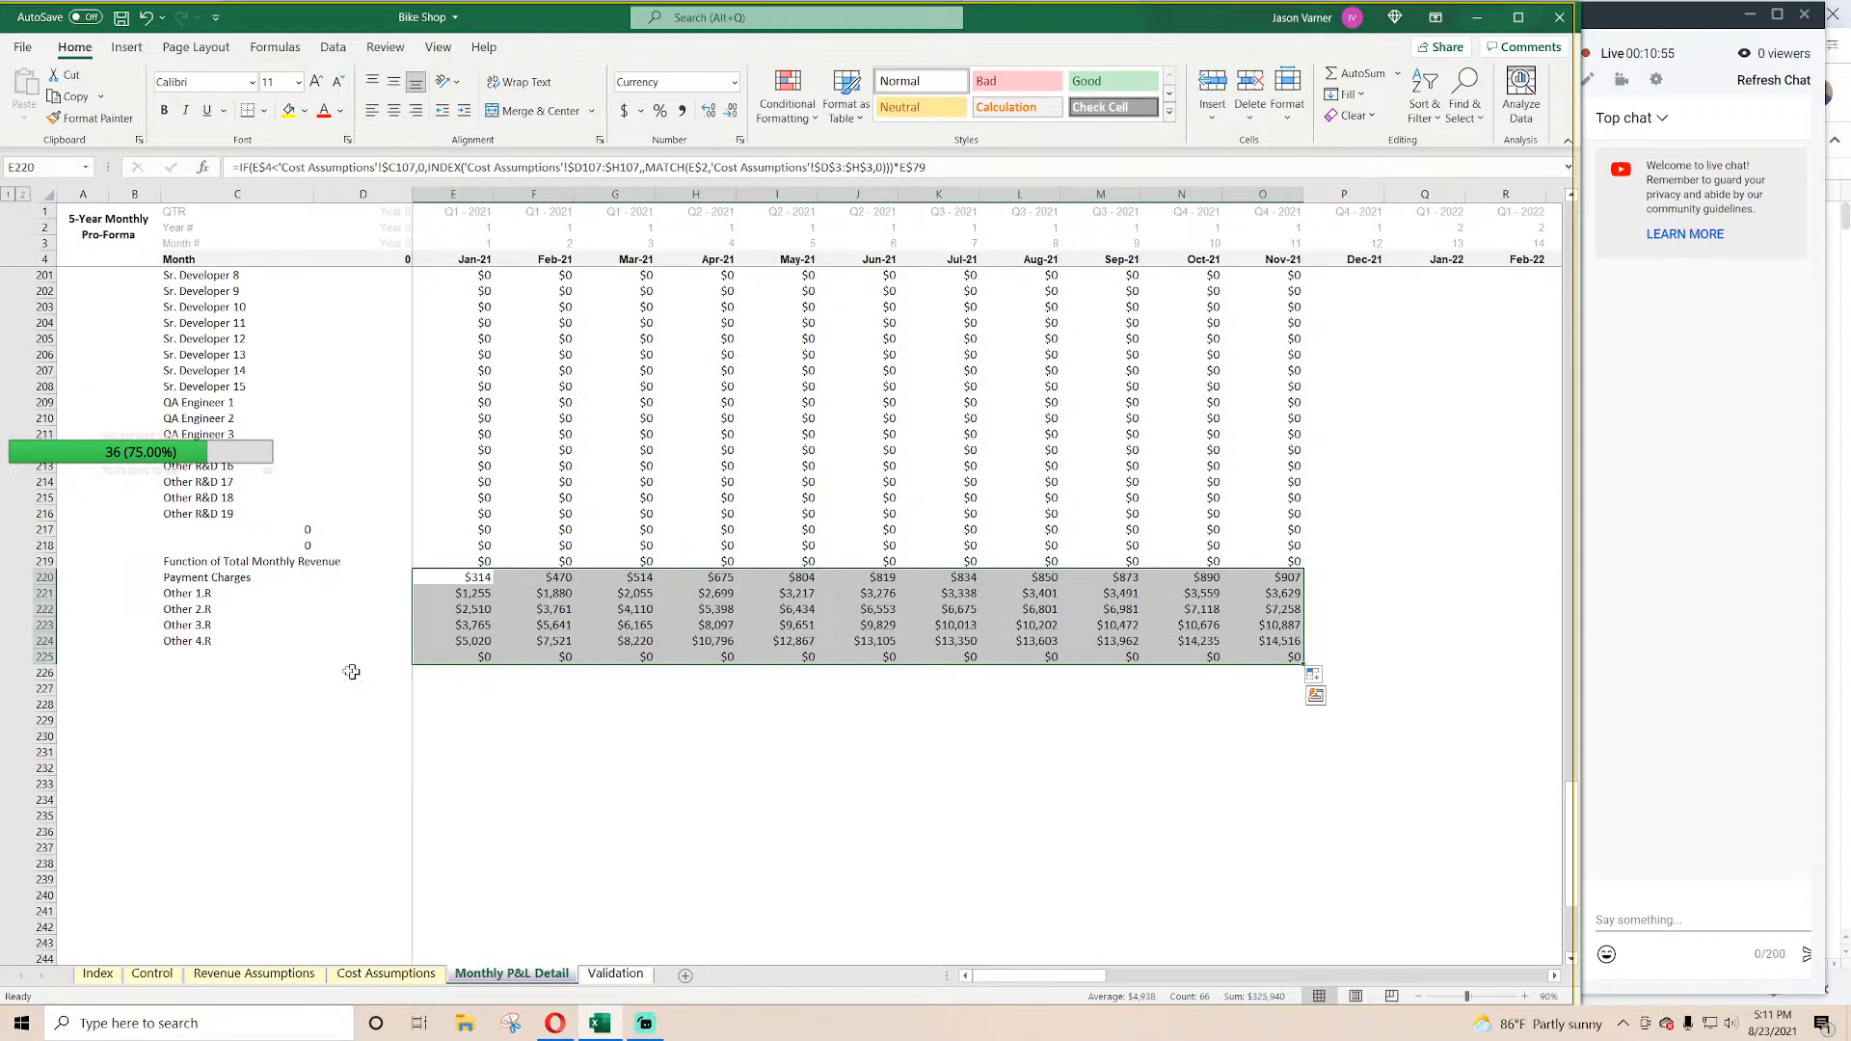
# Step: Clear the contents of row 225 below Other 4.R
pyautogui.rightClick(36, 658)
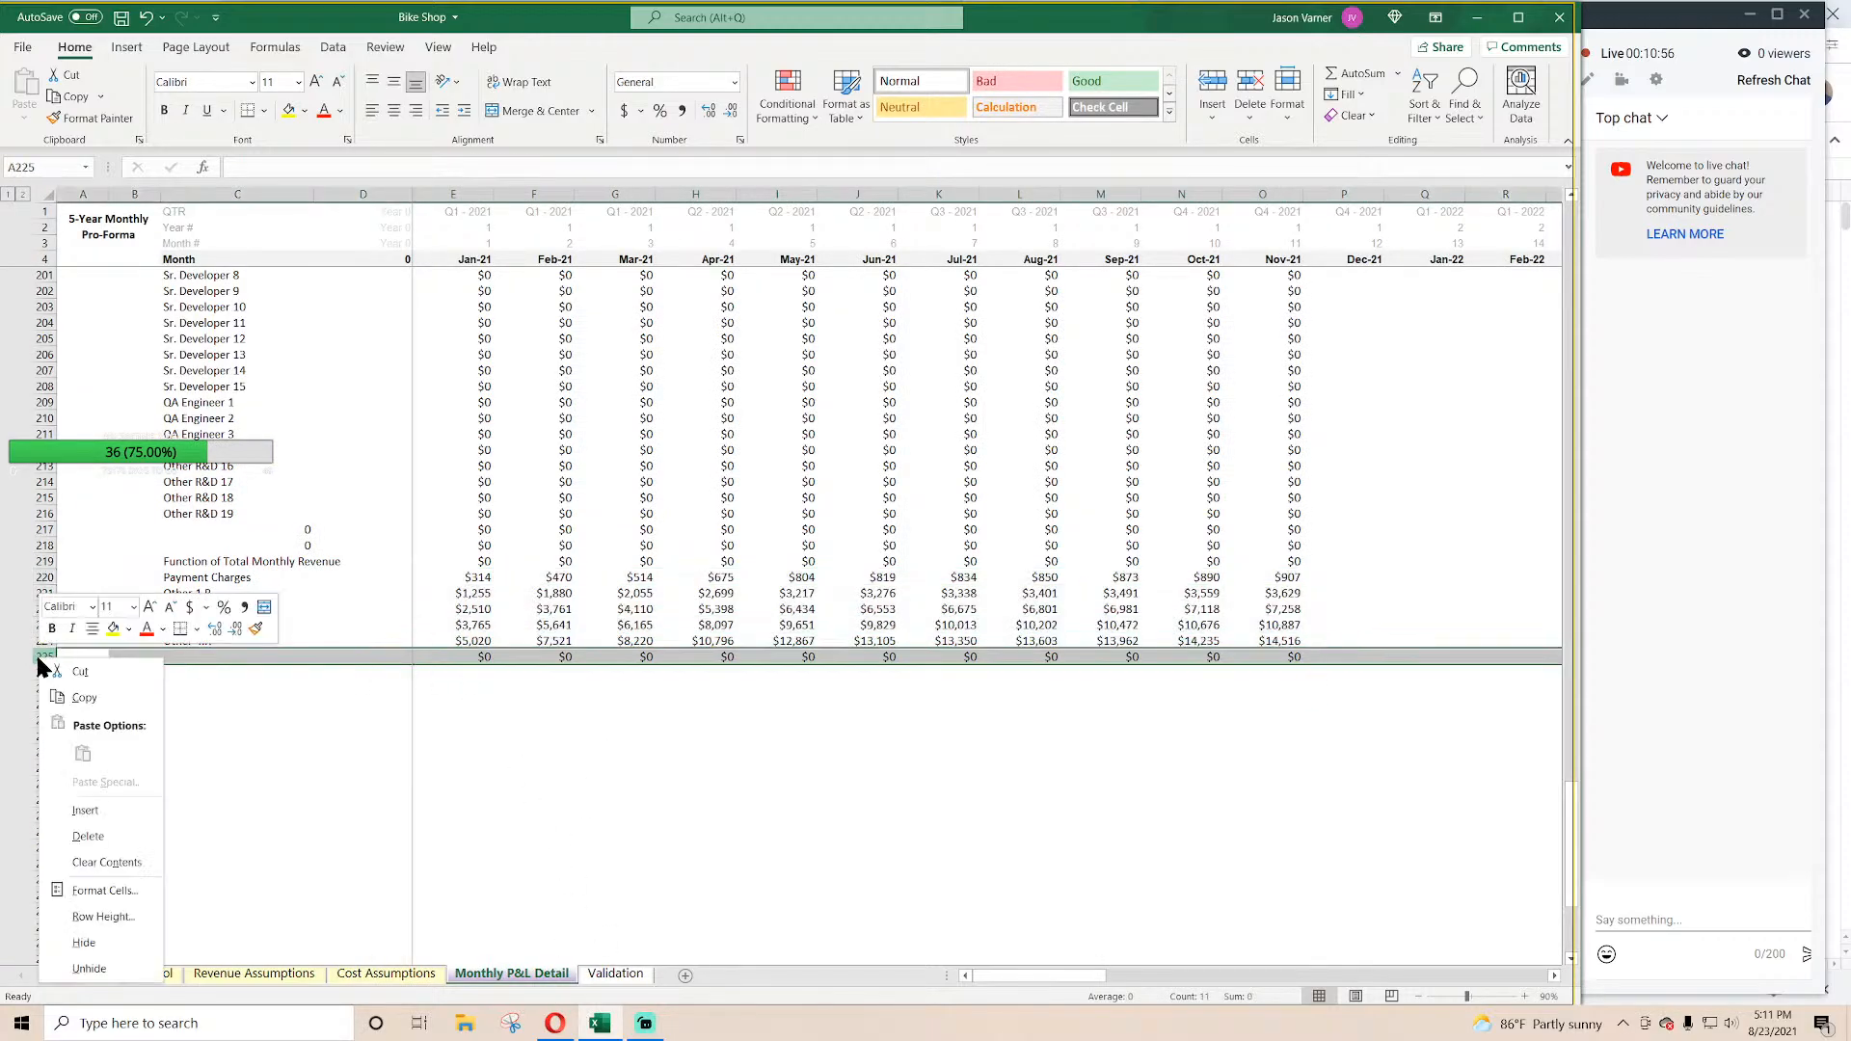
pyautogui.click(126, 863)
pyautogui.click(653, 796)
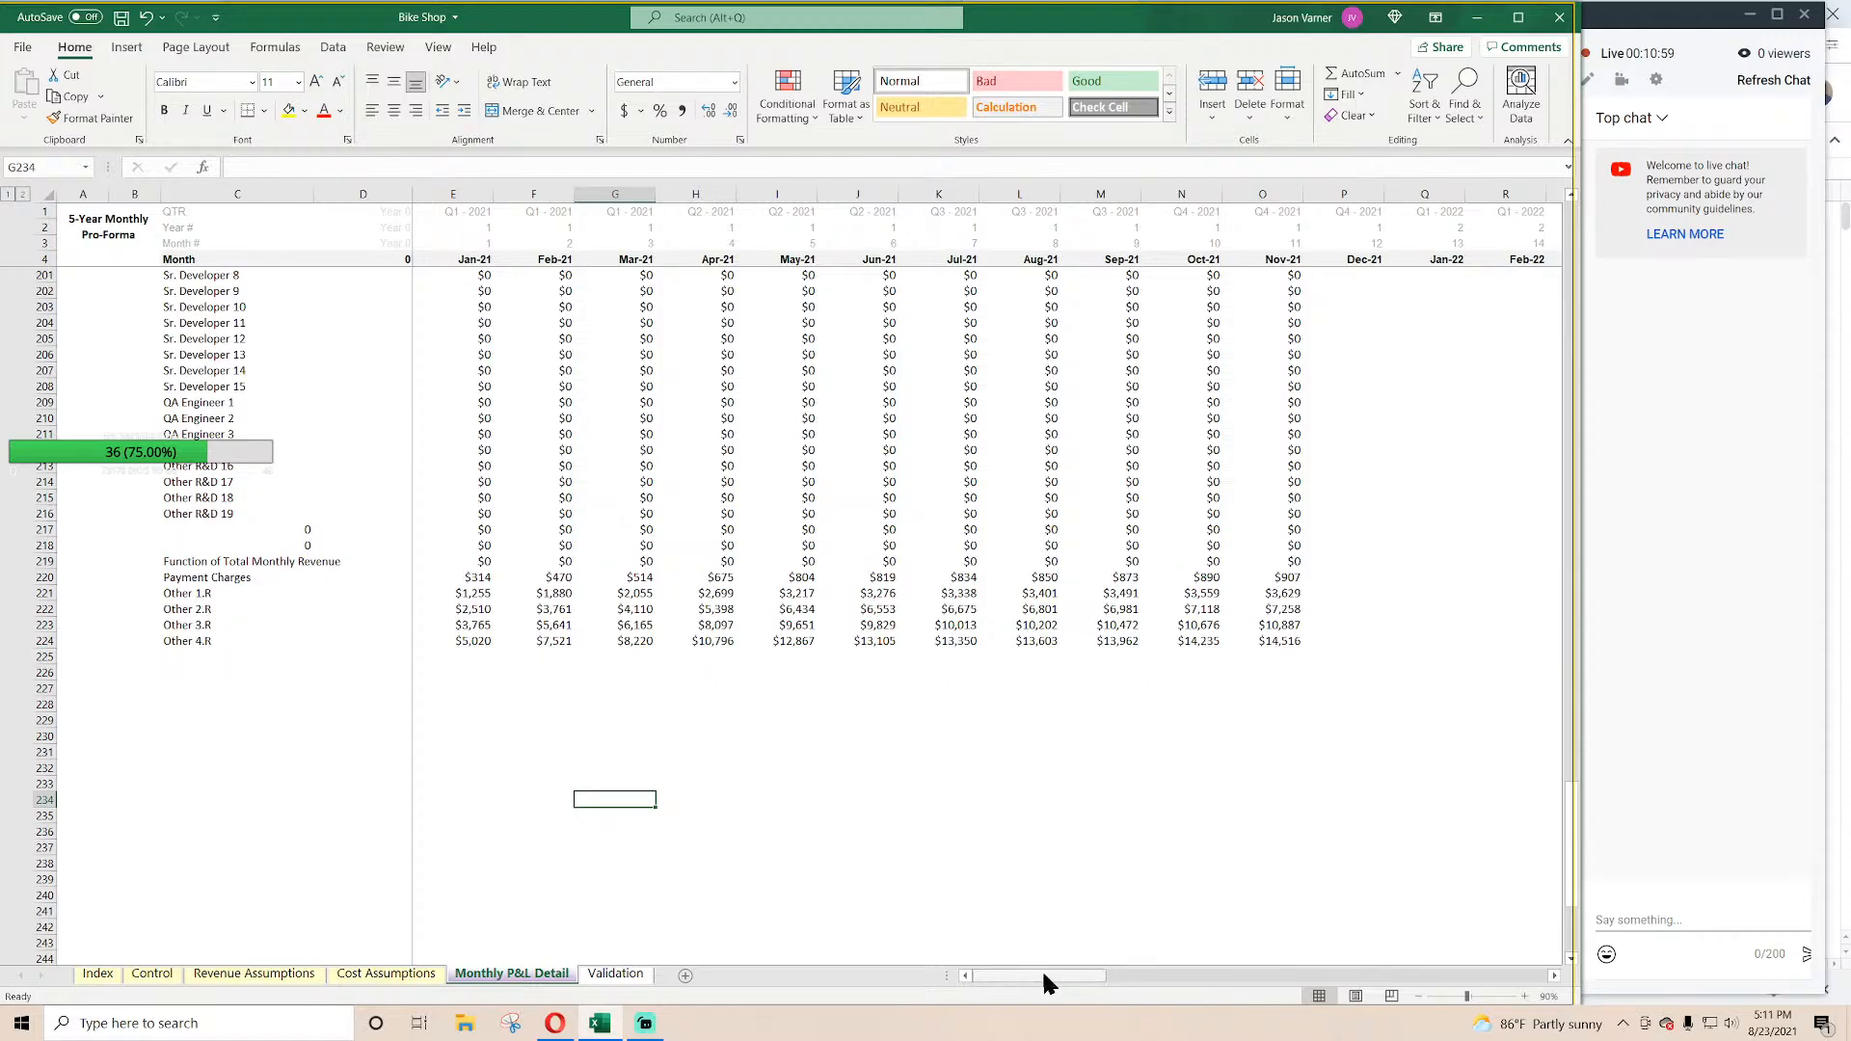
# Step: Extend the Operating Expenses block in rows 118 to 224 from column O through column R
pyautogui.scroll(20, 593, 755)
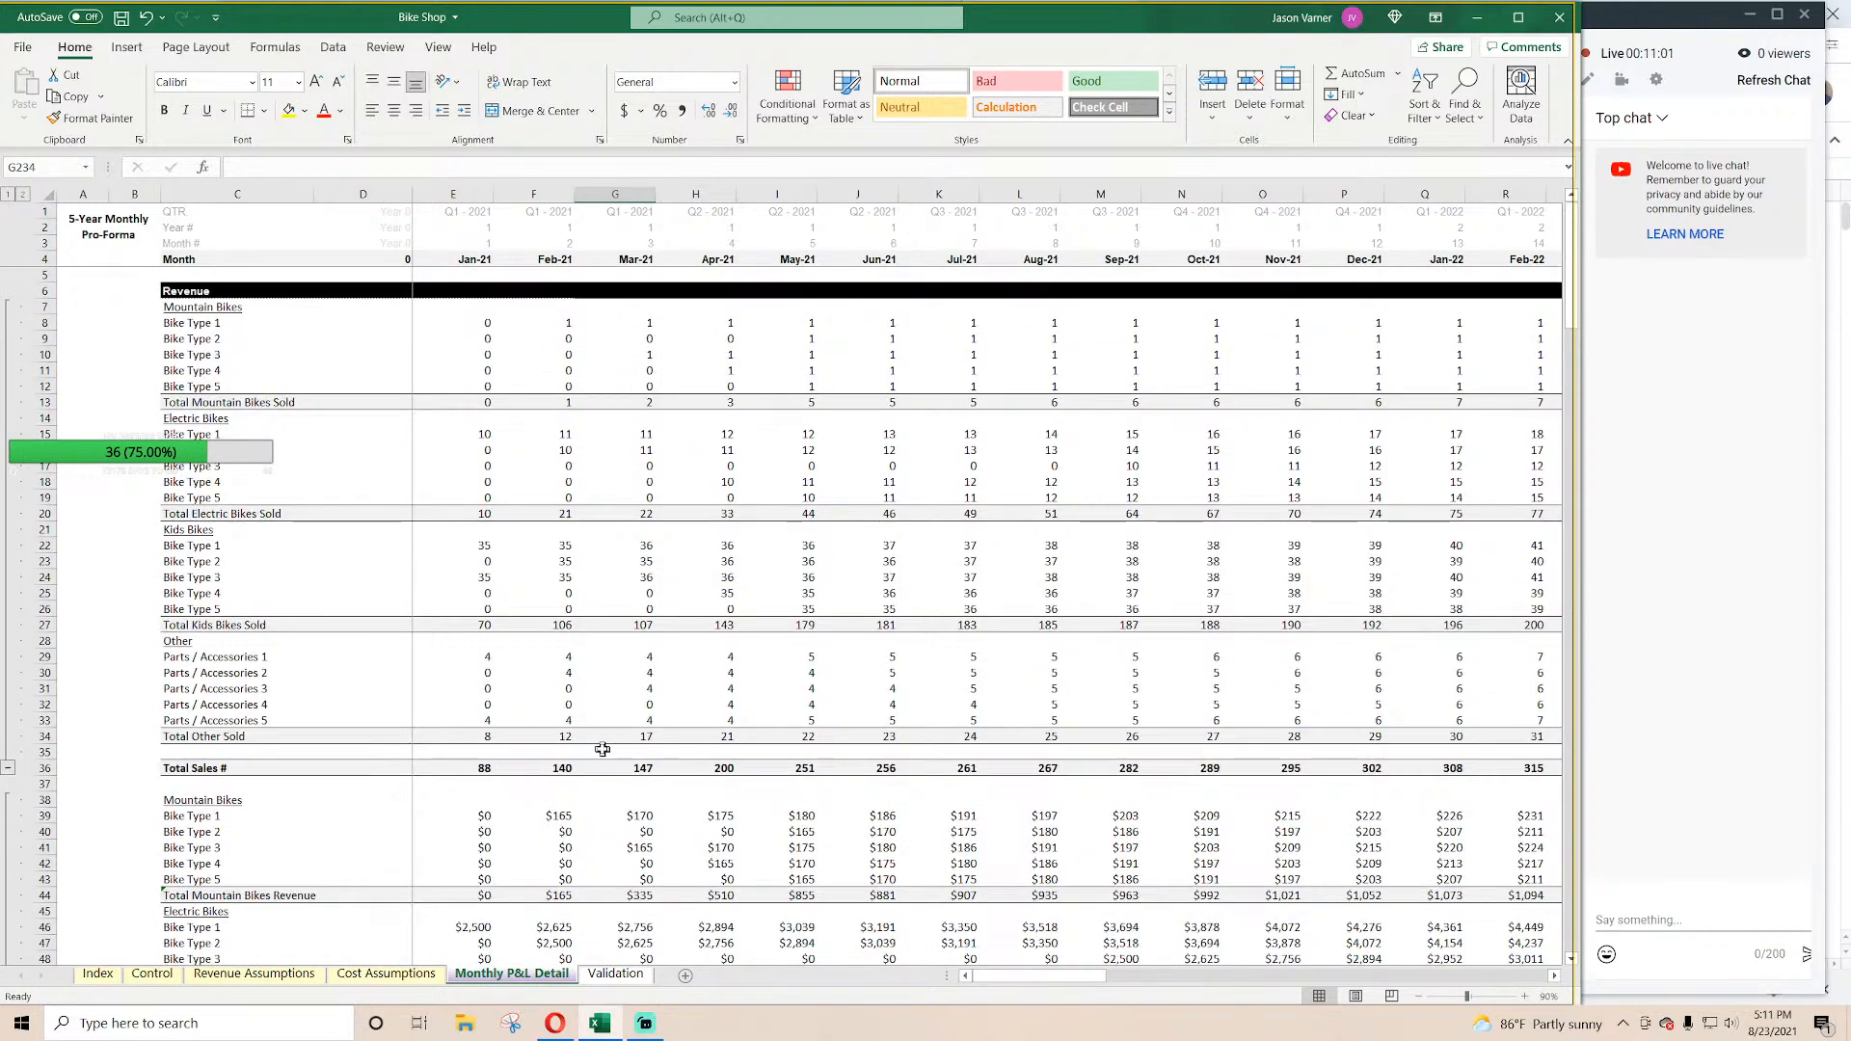
pyautogui.scroll(-17, 603, 749)
pyautogui.scroll(9, 604, 749)
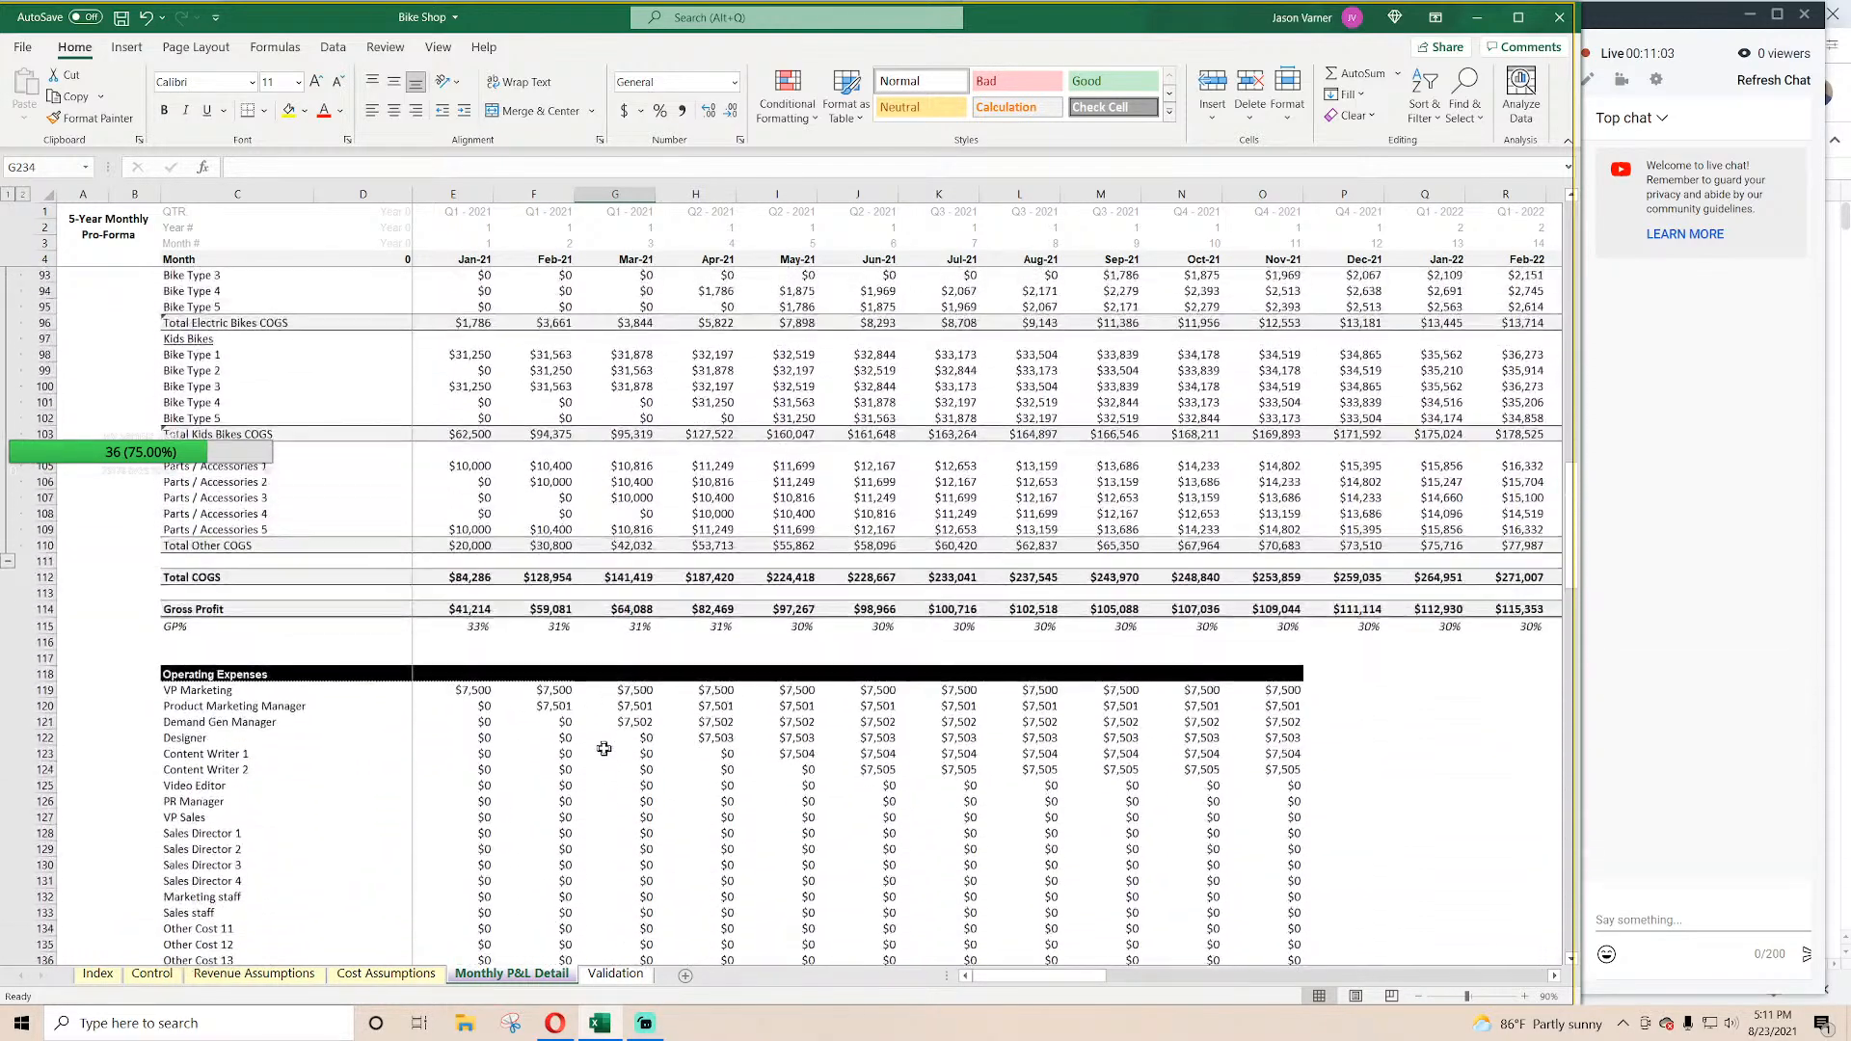
pyautogui.scroll(-11, 604, 748)
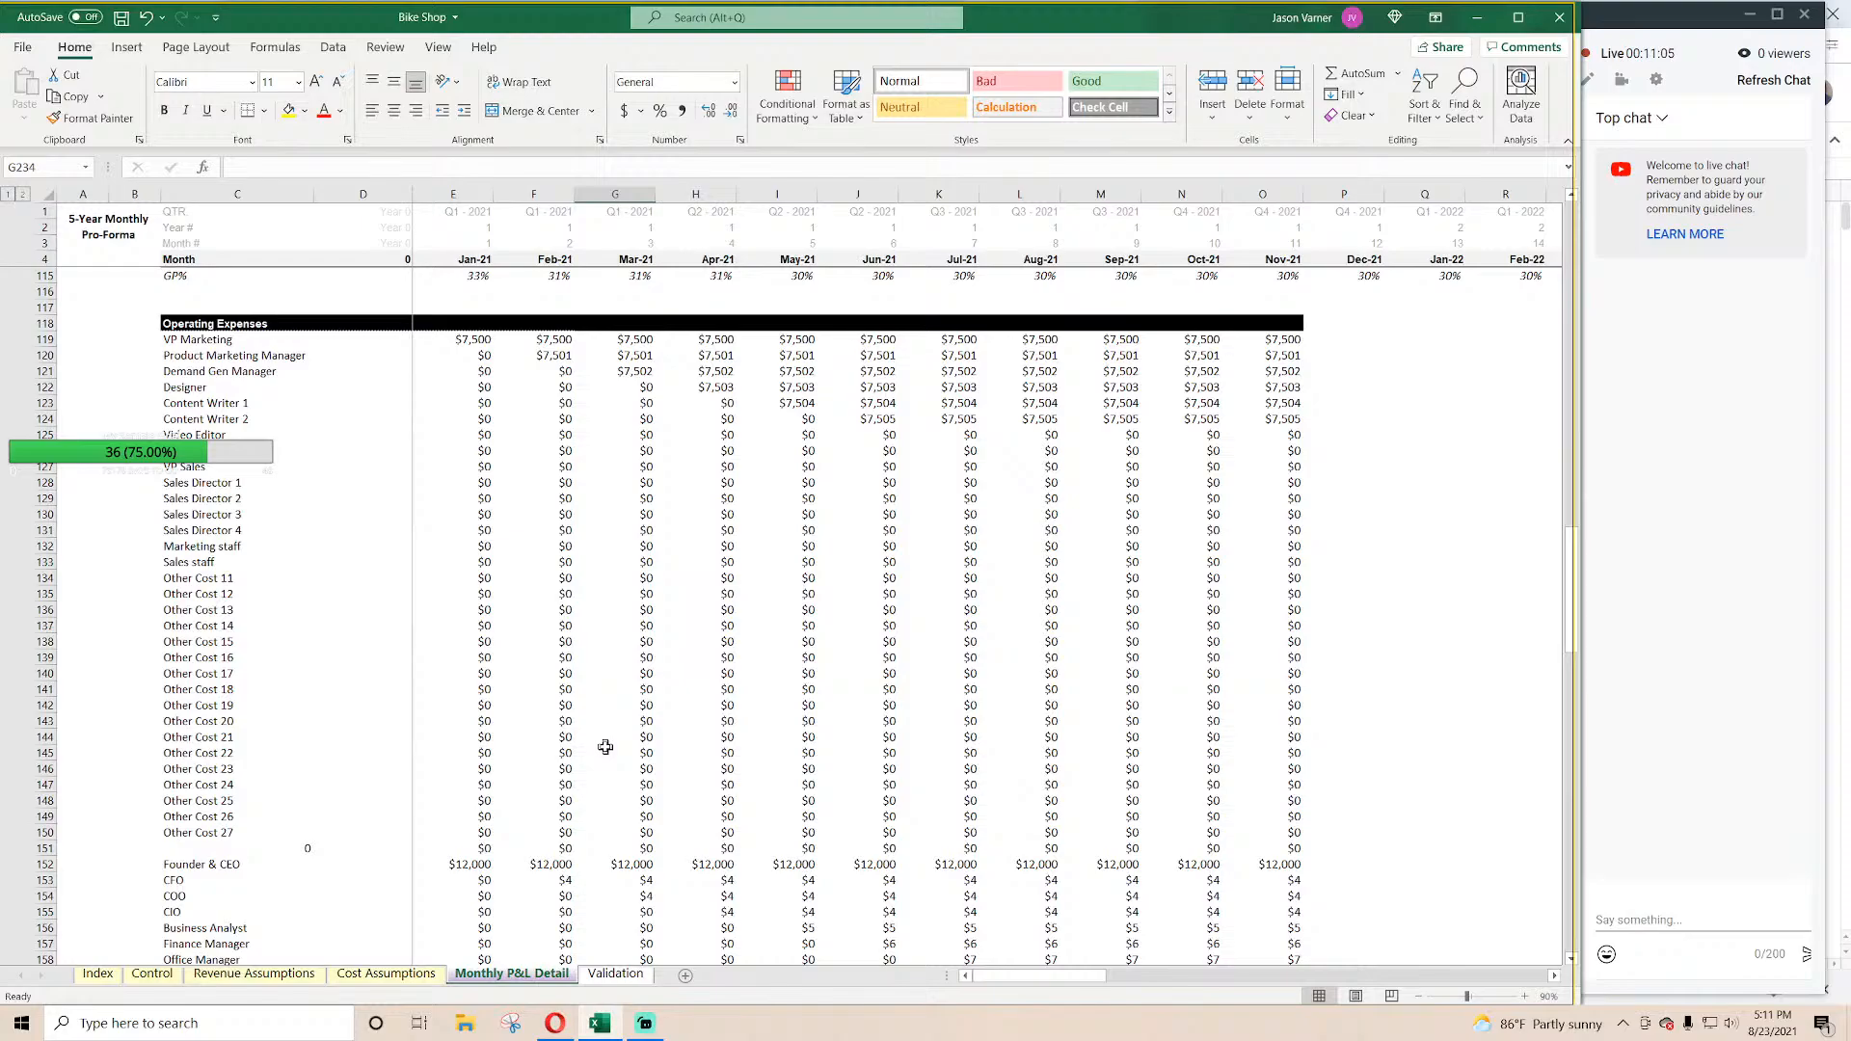
pyautogui.moveTo(1285, 327); pyautogui.dragTo(1528, 934)
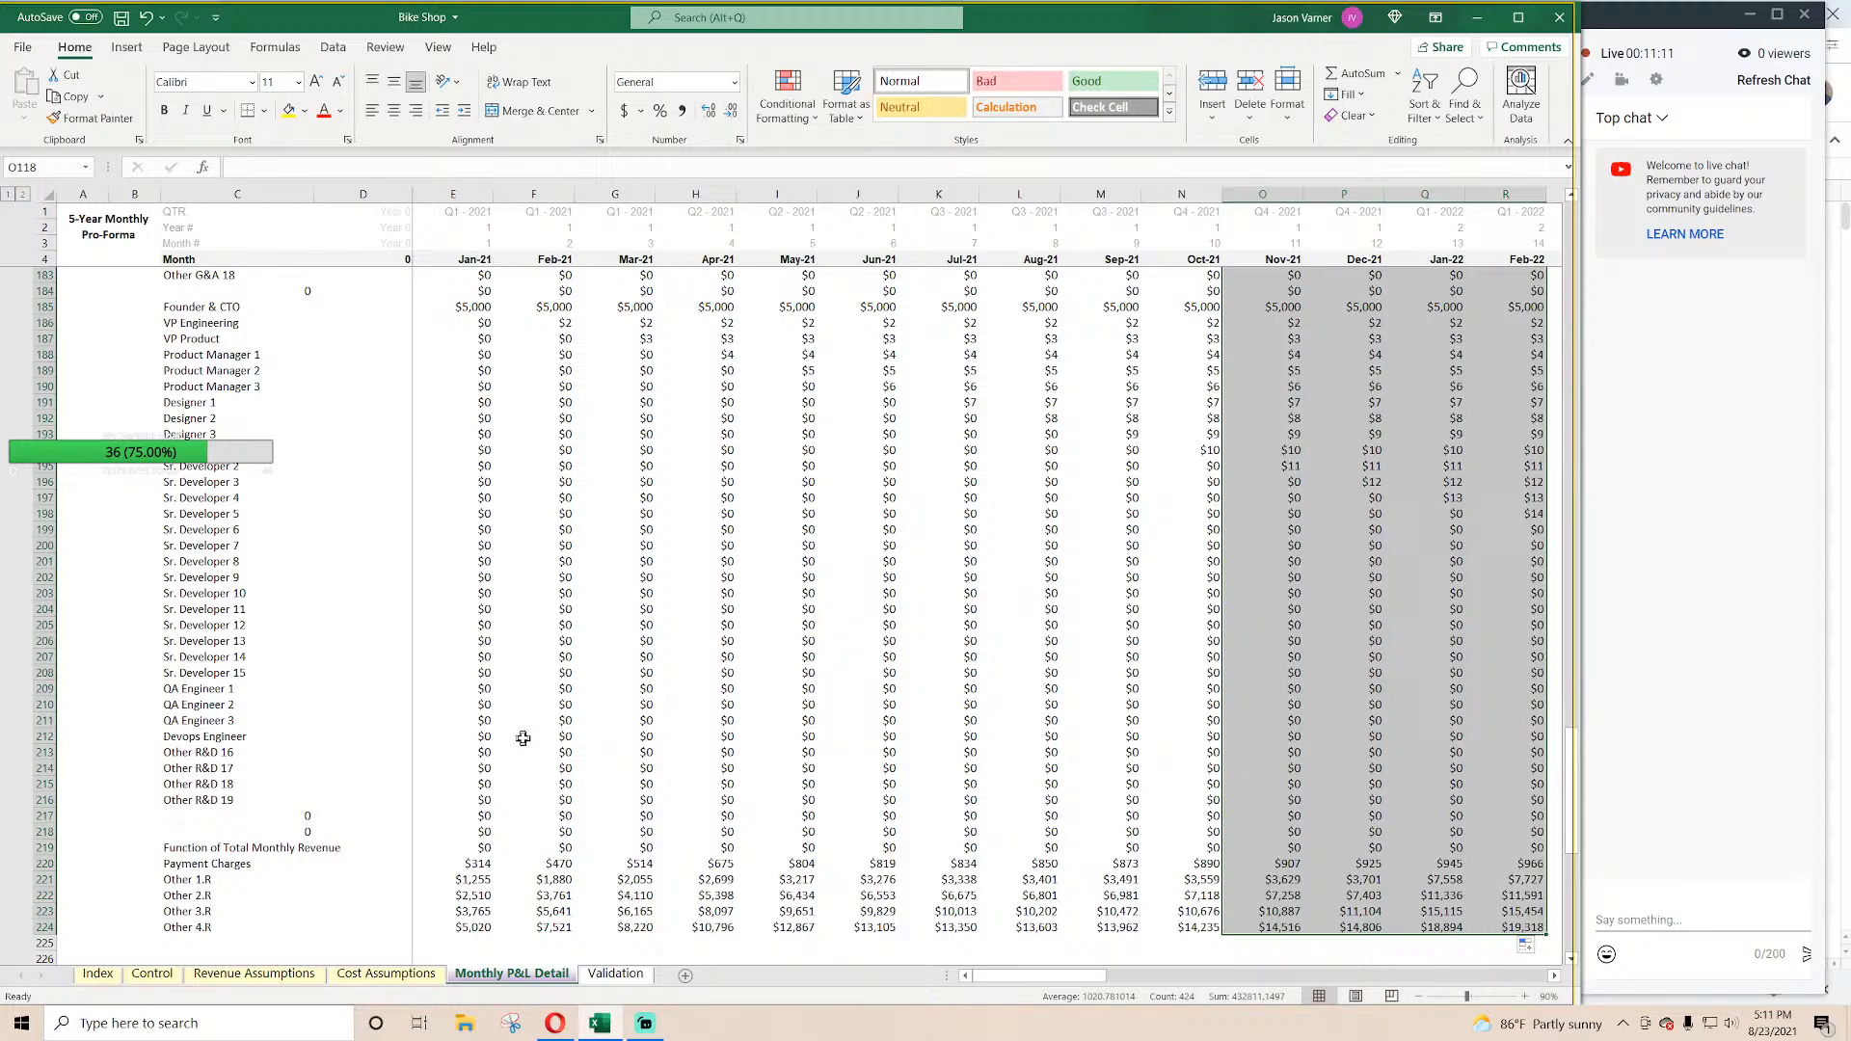
# Step: Check the month each cost starts in the sales and marketing, G&A and R&D groups, and review the revenue-based costs
pyautogui.scroll(20, 523, 738)
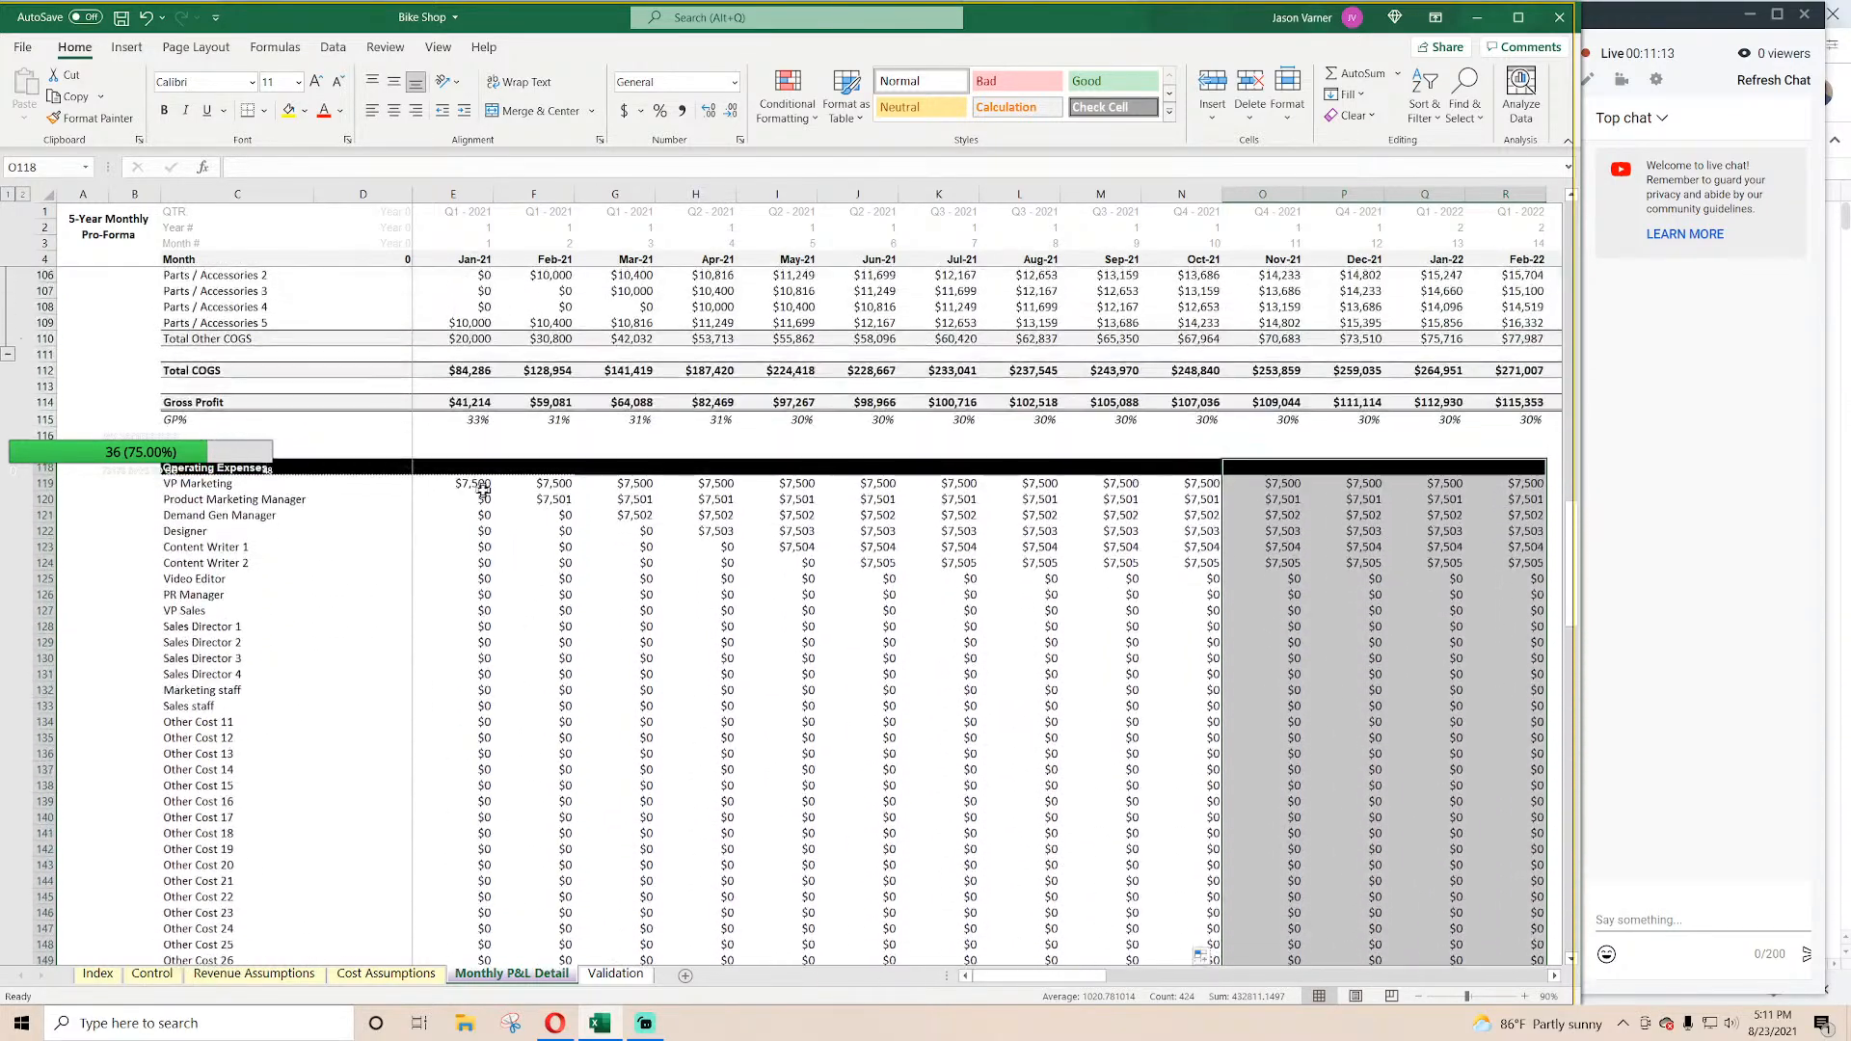
pyautogui.click(483, 487)
pyautogui.click(550, 499)
pyautogui.click(625, 515)
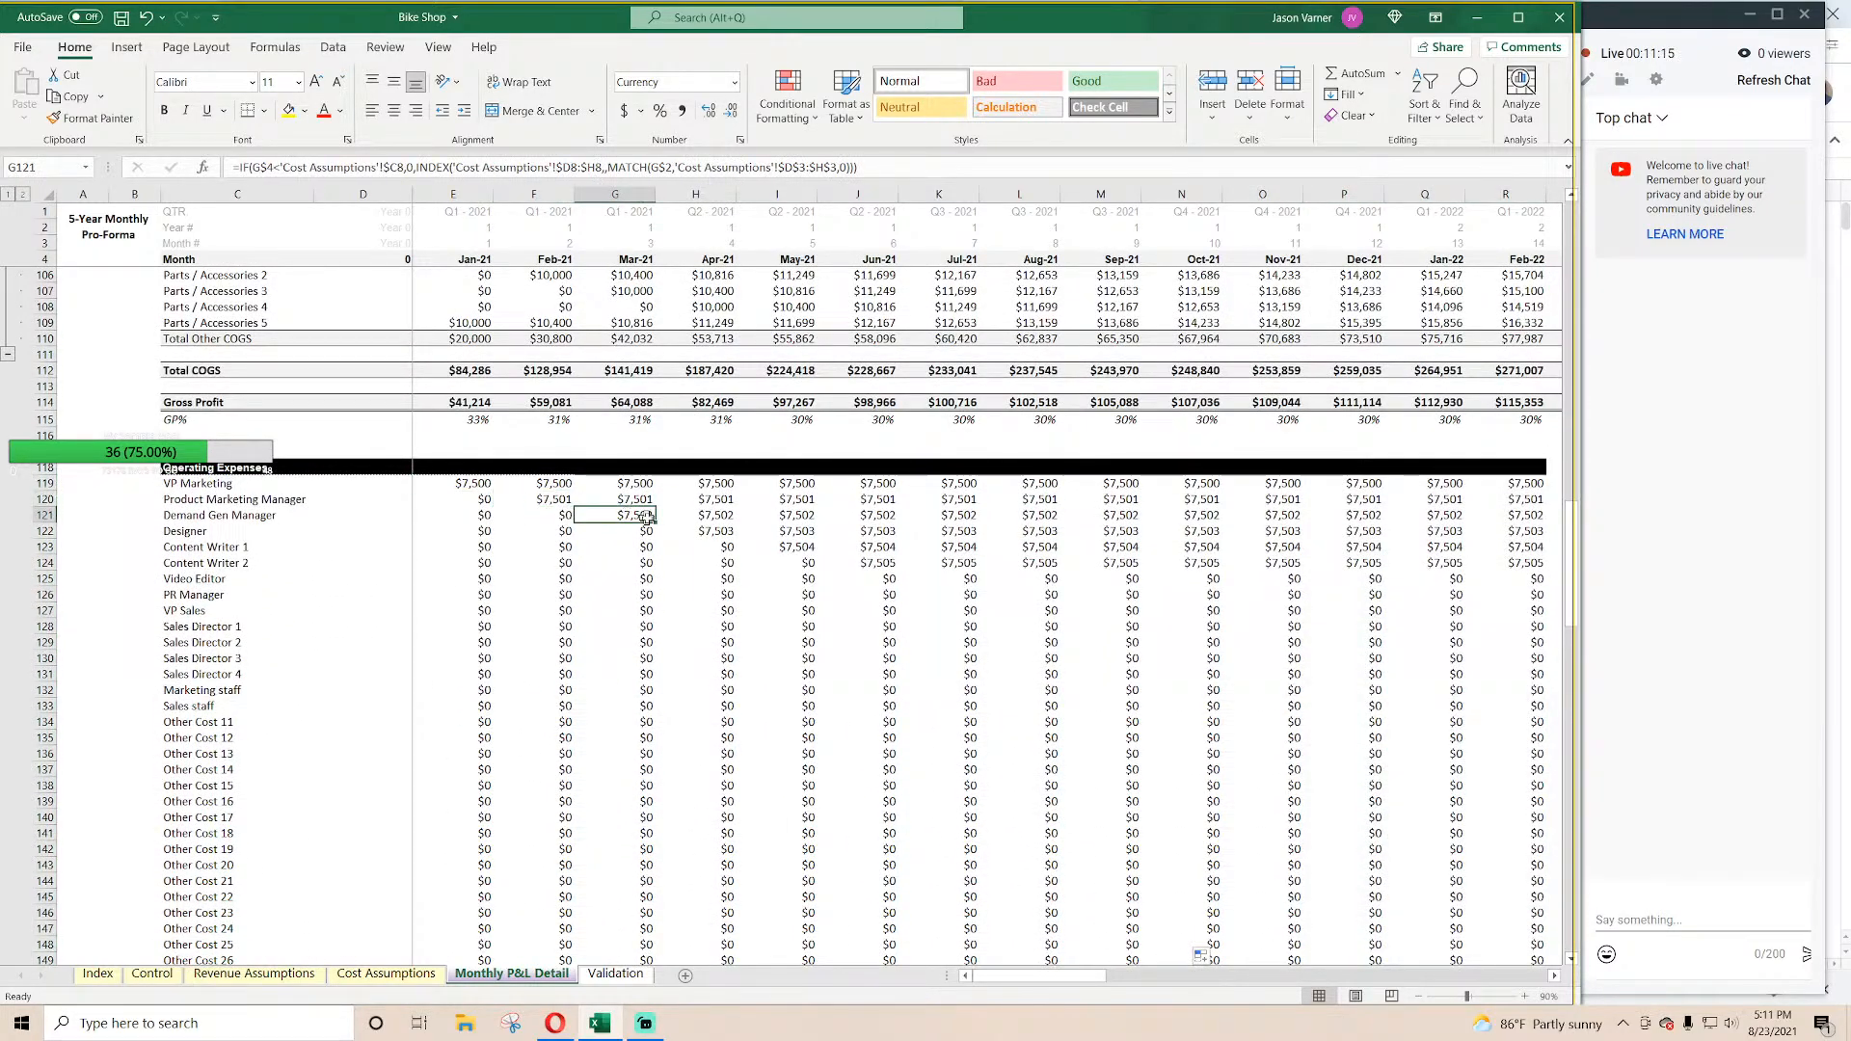
pyautogui.click(721, 532)
pyautogui.click(788, 549)
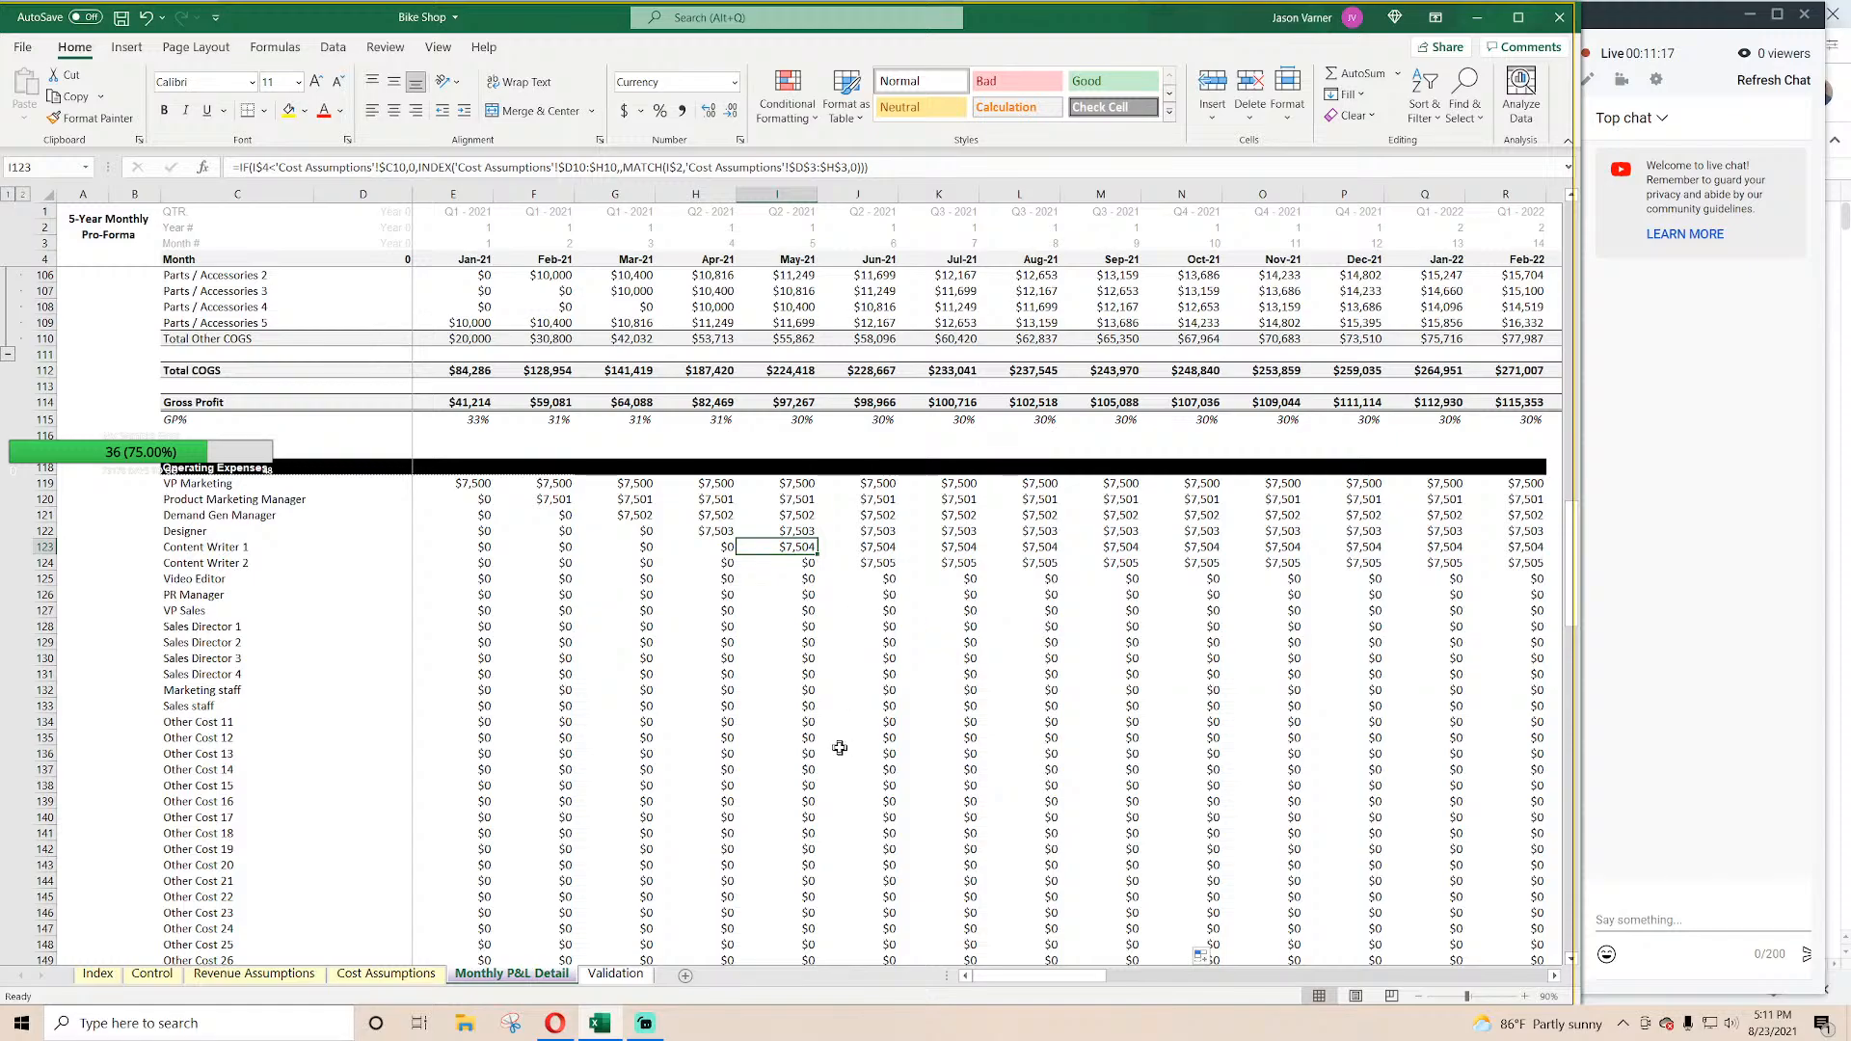
pyautogui.scroll(-7, 840, 748)
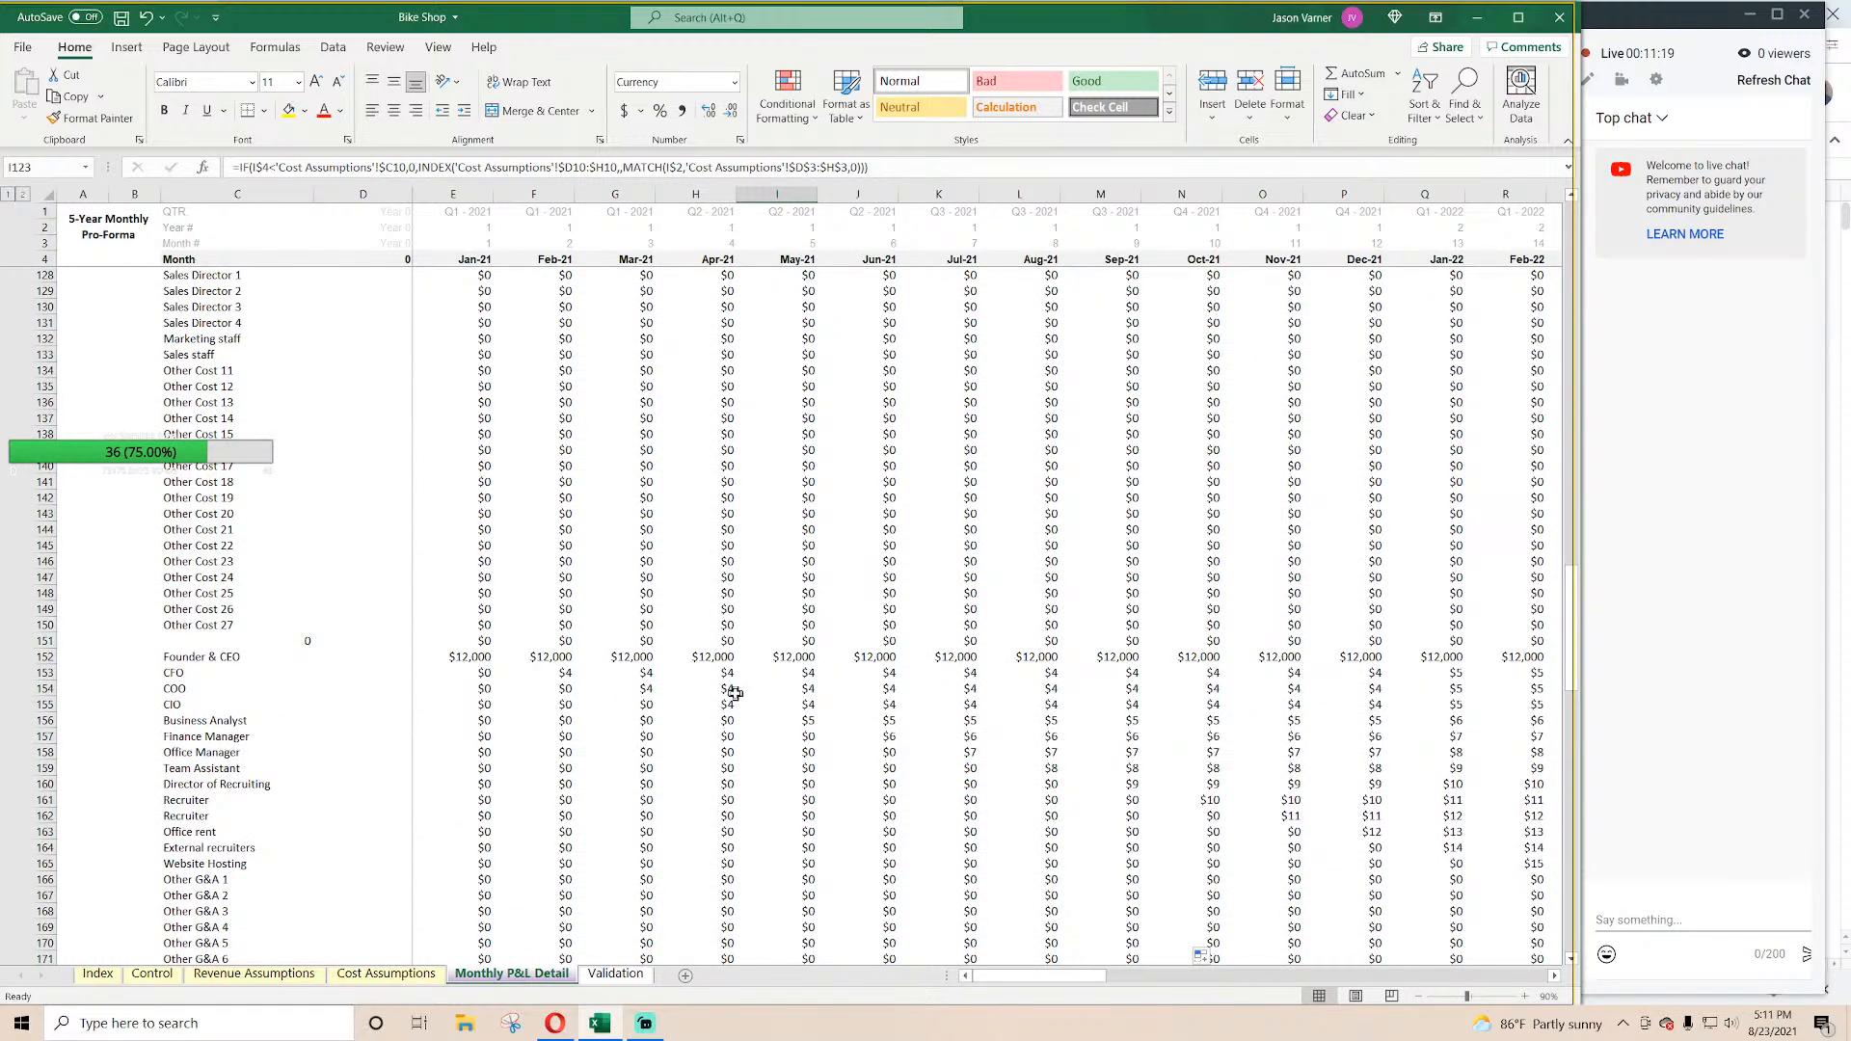
pyautogui.click(565, 672)
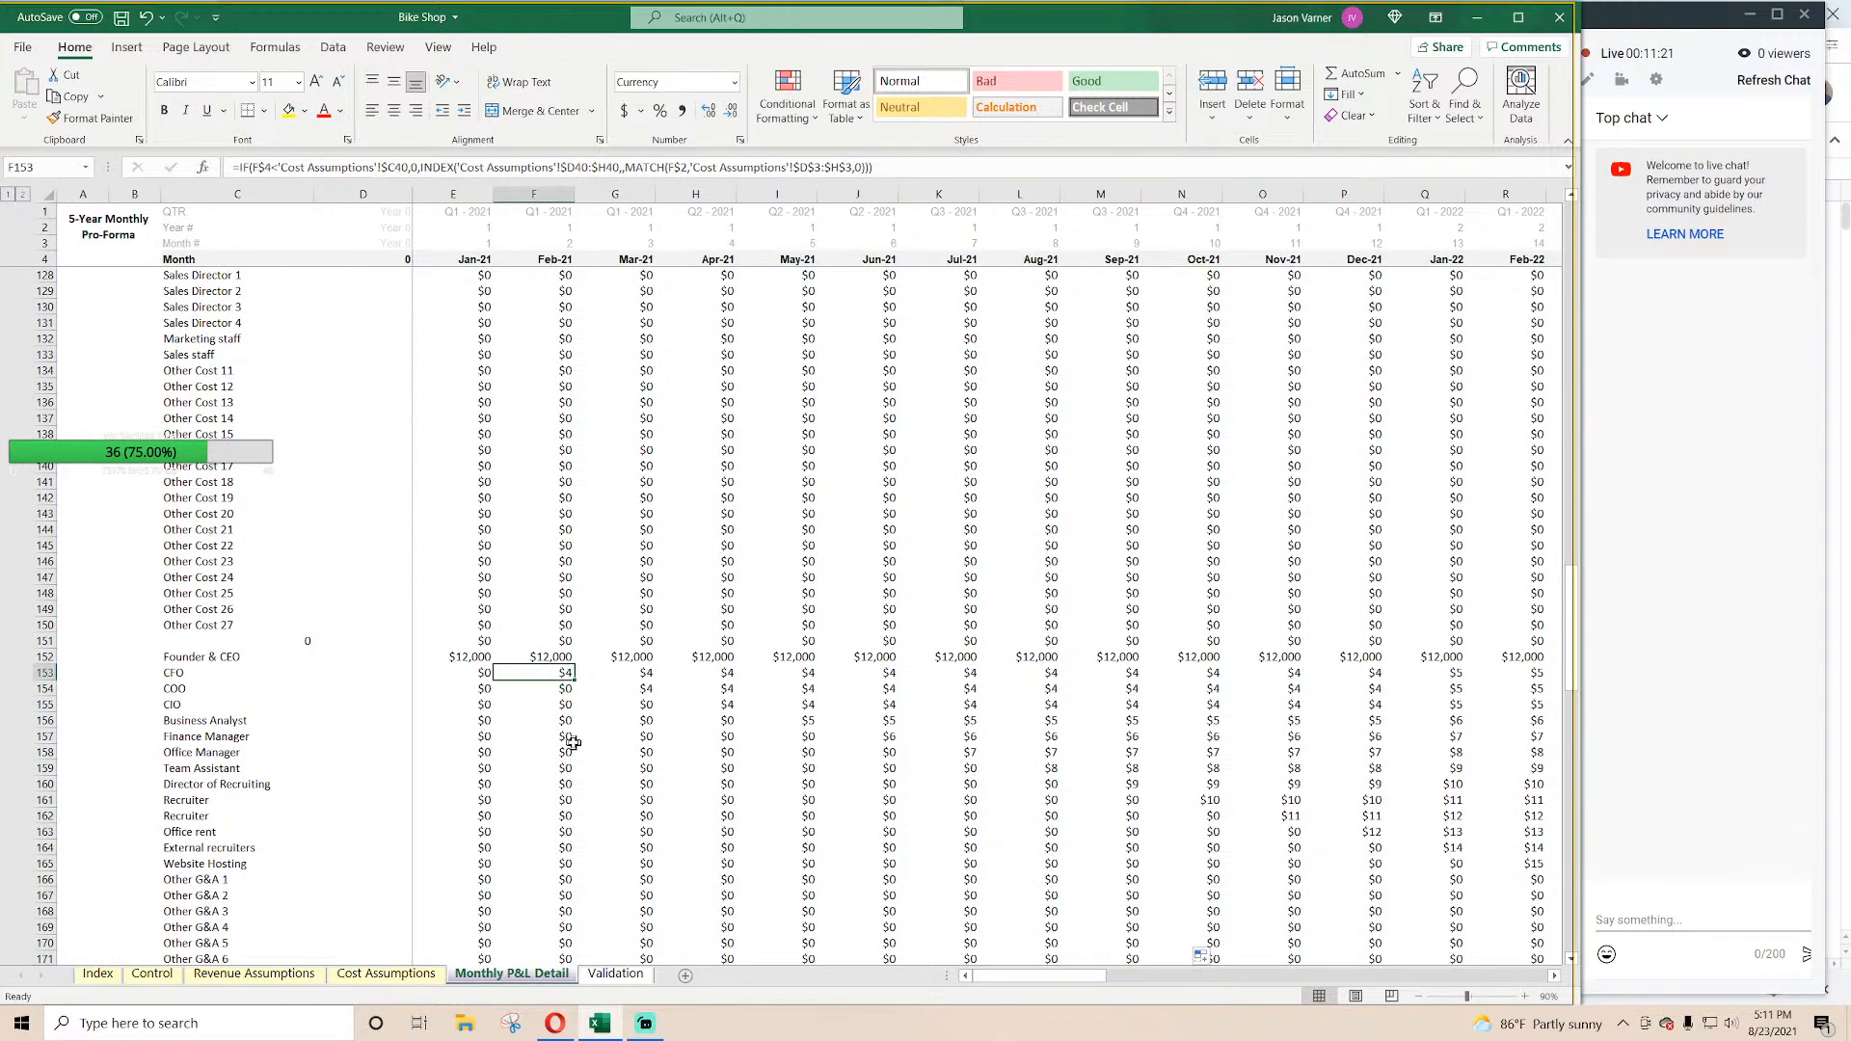
pyautogui.scroll(-11, 579, 740)
pyautogui.click(472, 661)
pyautogui.click(572, 674)
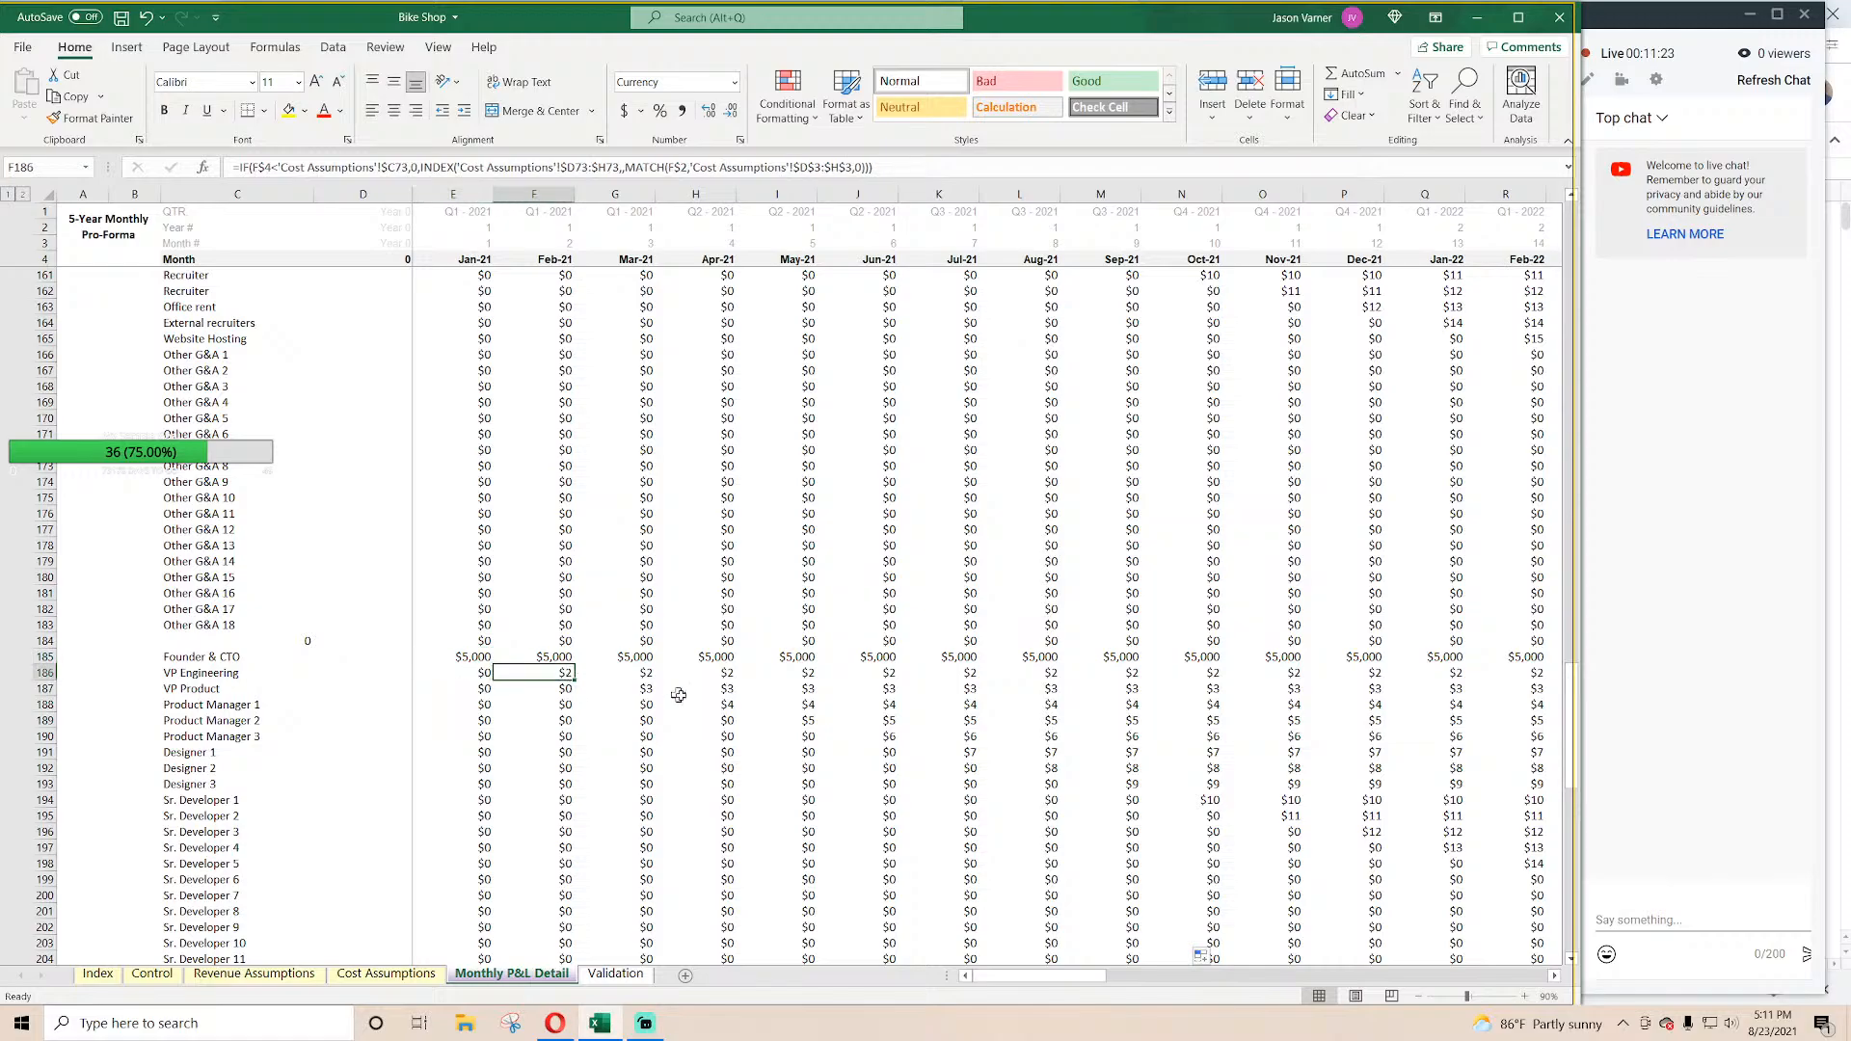
pyautogui.click(766, 724)
pyautogui.scroll(-7, 757, 788)
pyautogui.scroll(-10, 758, 788)
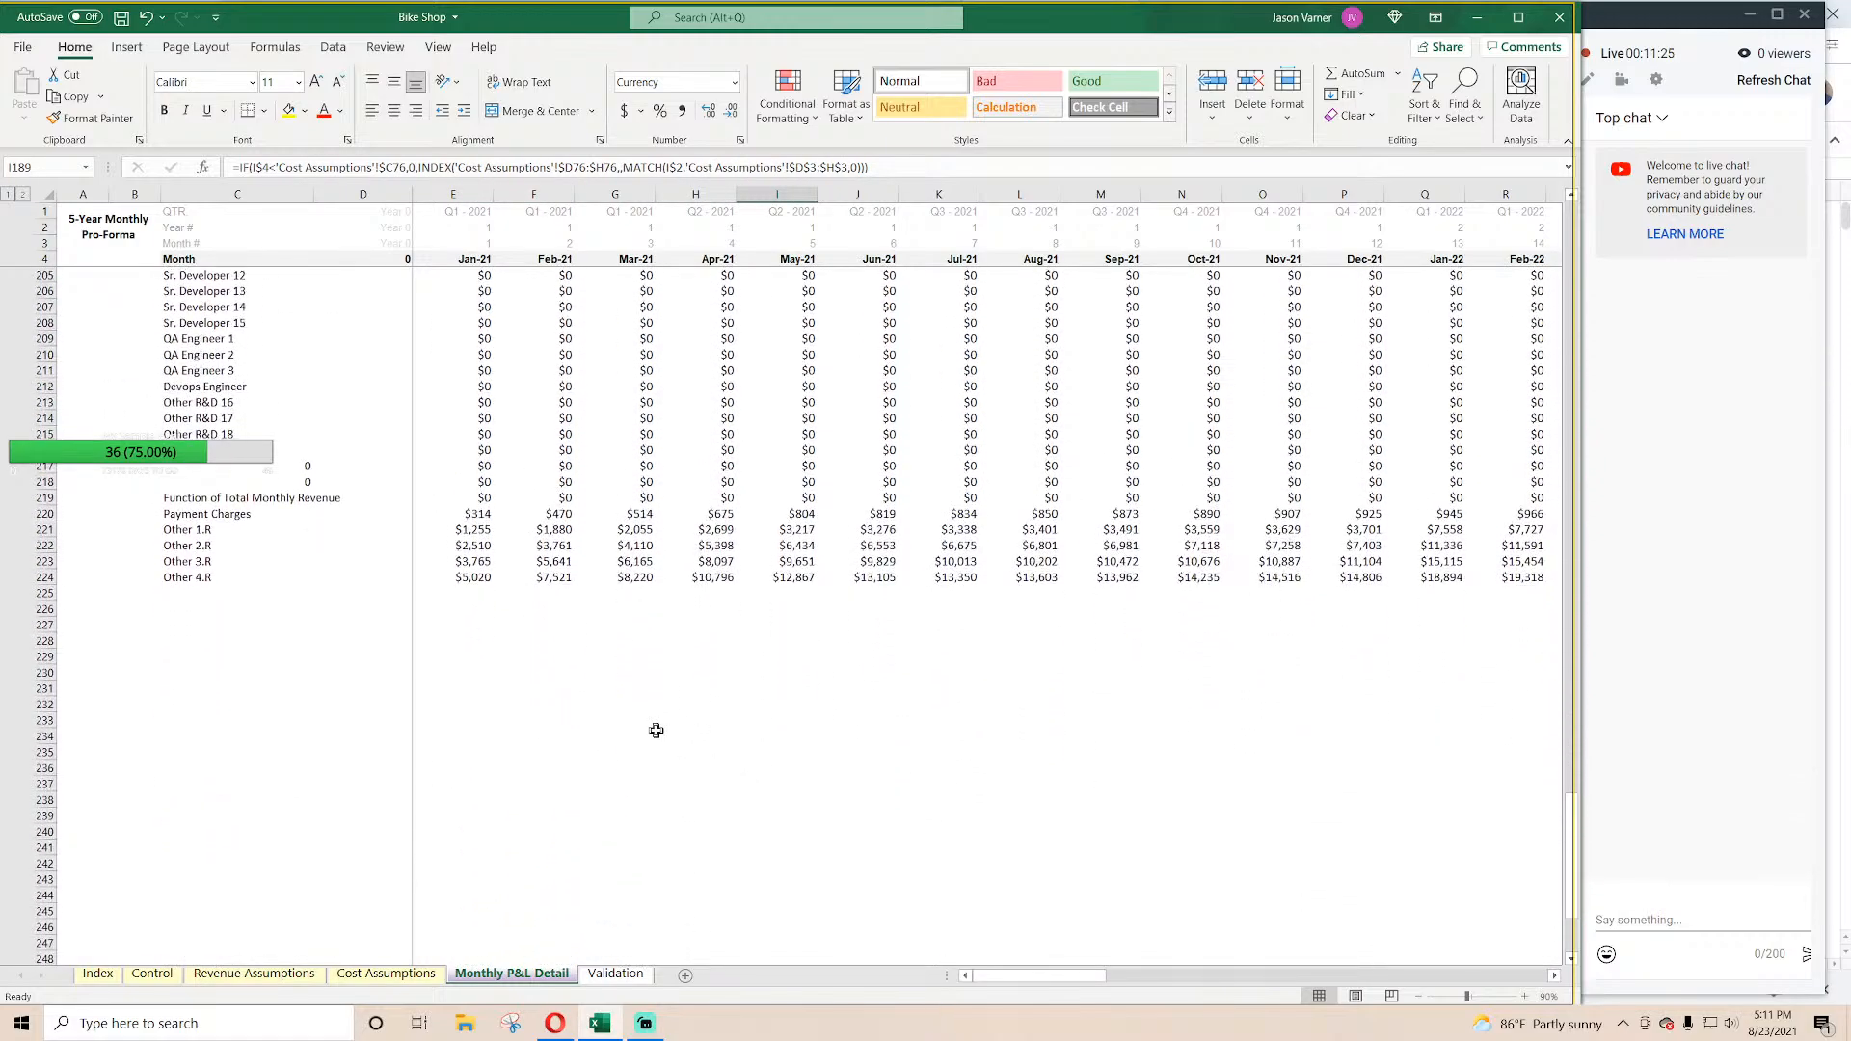
pyautogui.scroll(6, 656, 839)
pyautogui.scroll(20, 314, 672)
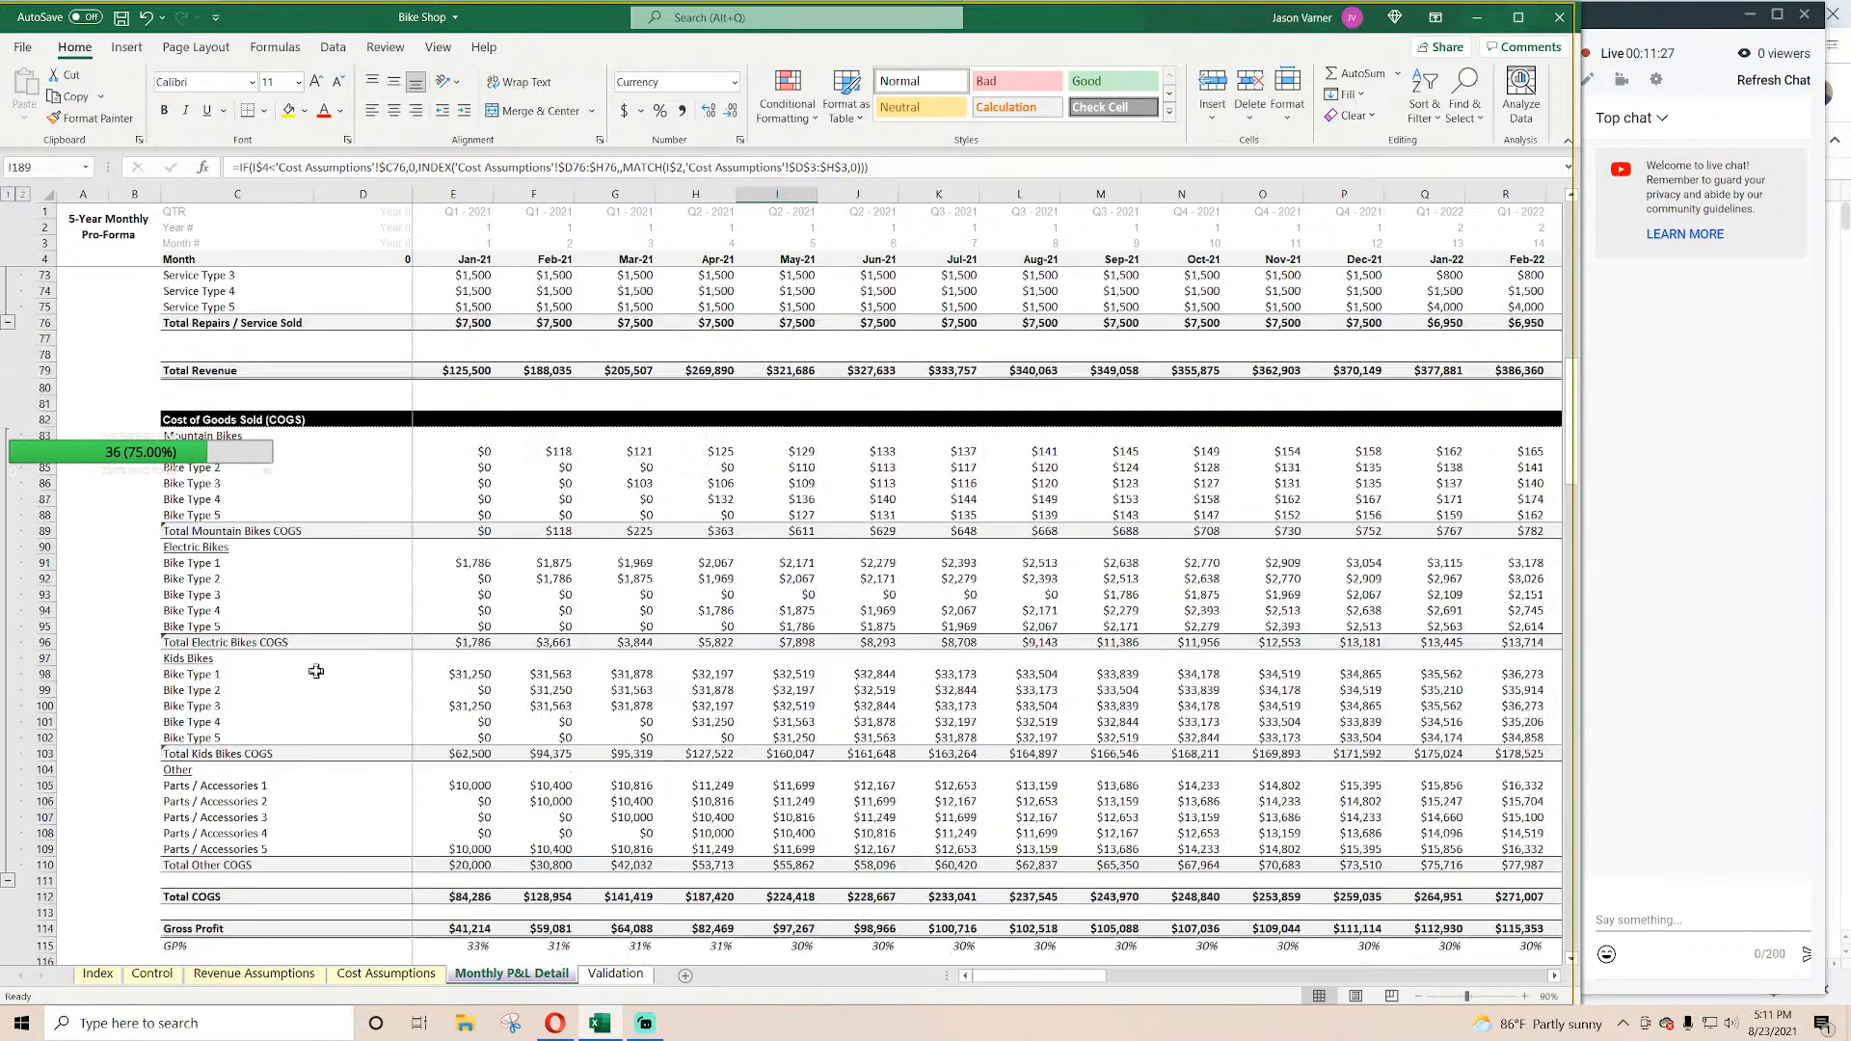
# Step: Label C151, below Other Cost 27, as "Total Sales and Marketing Expense"
pyautogui.scroll(-16, 317, 671)
pyautogui.scroll(-4, 316, 671)
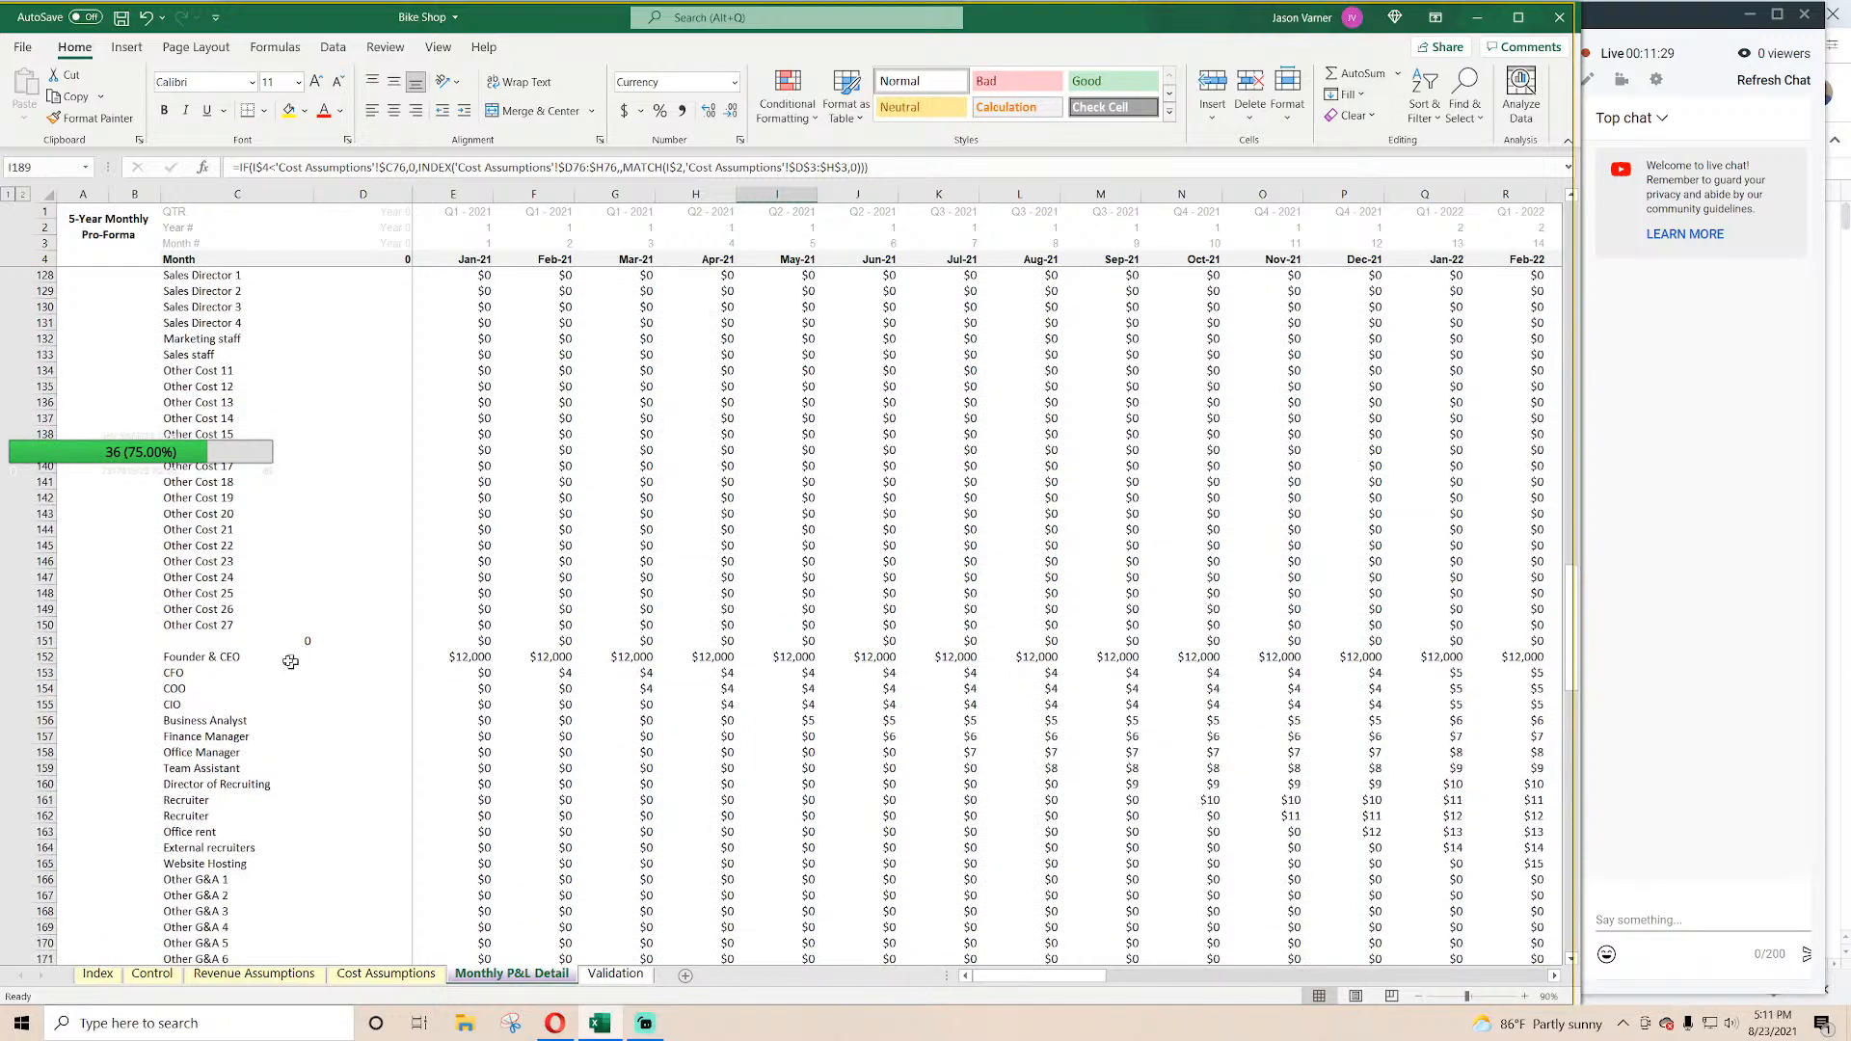
pyautogui.scroll(4, 171, 642)
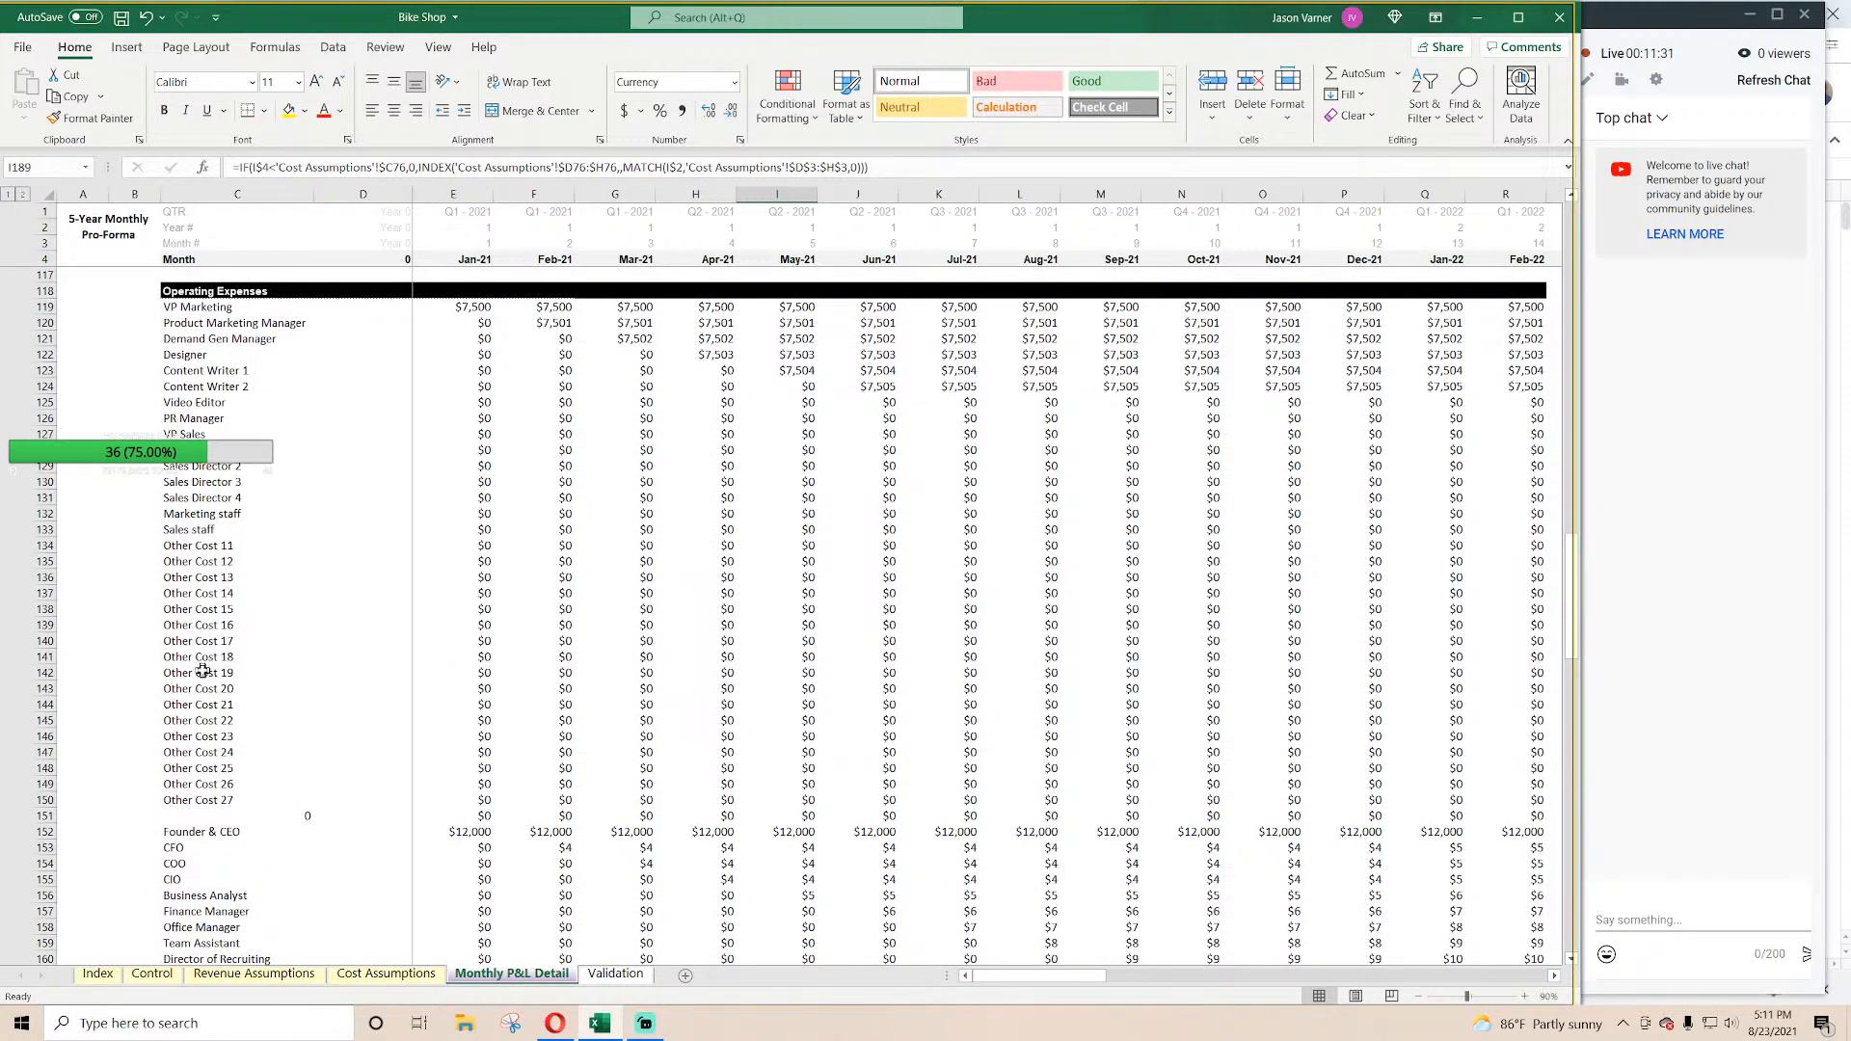
pyautogui.scroll(-4, 204, 672)
pyautogui.click(277, 640)
pyautogui.write('Total Sales and Marketing Expens')
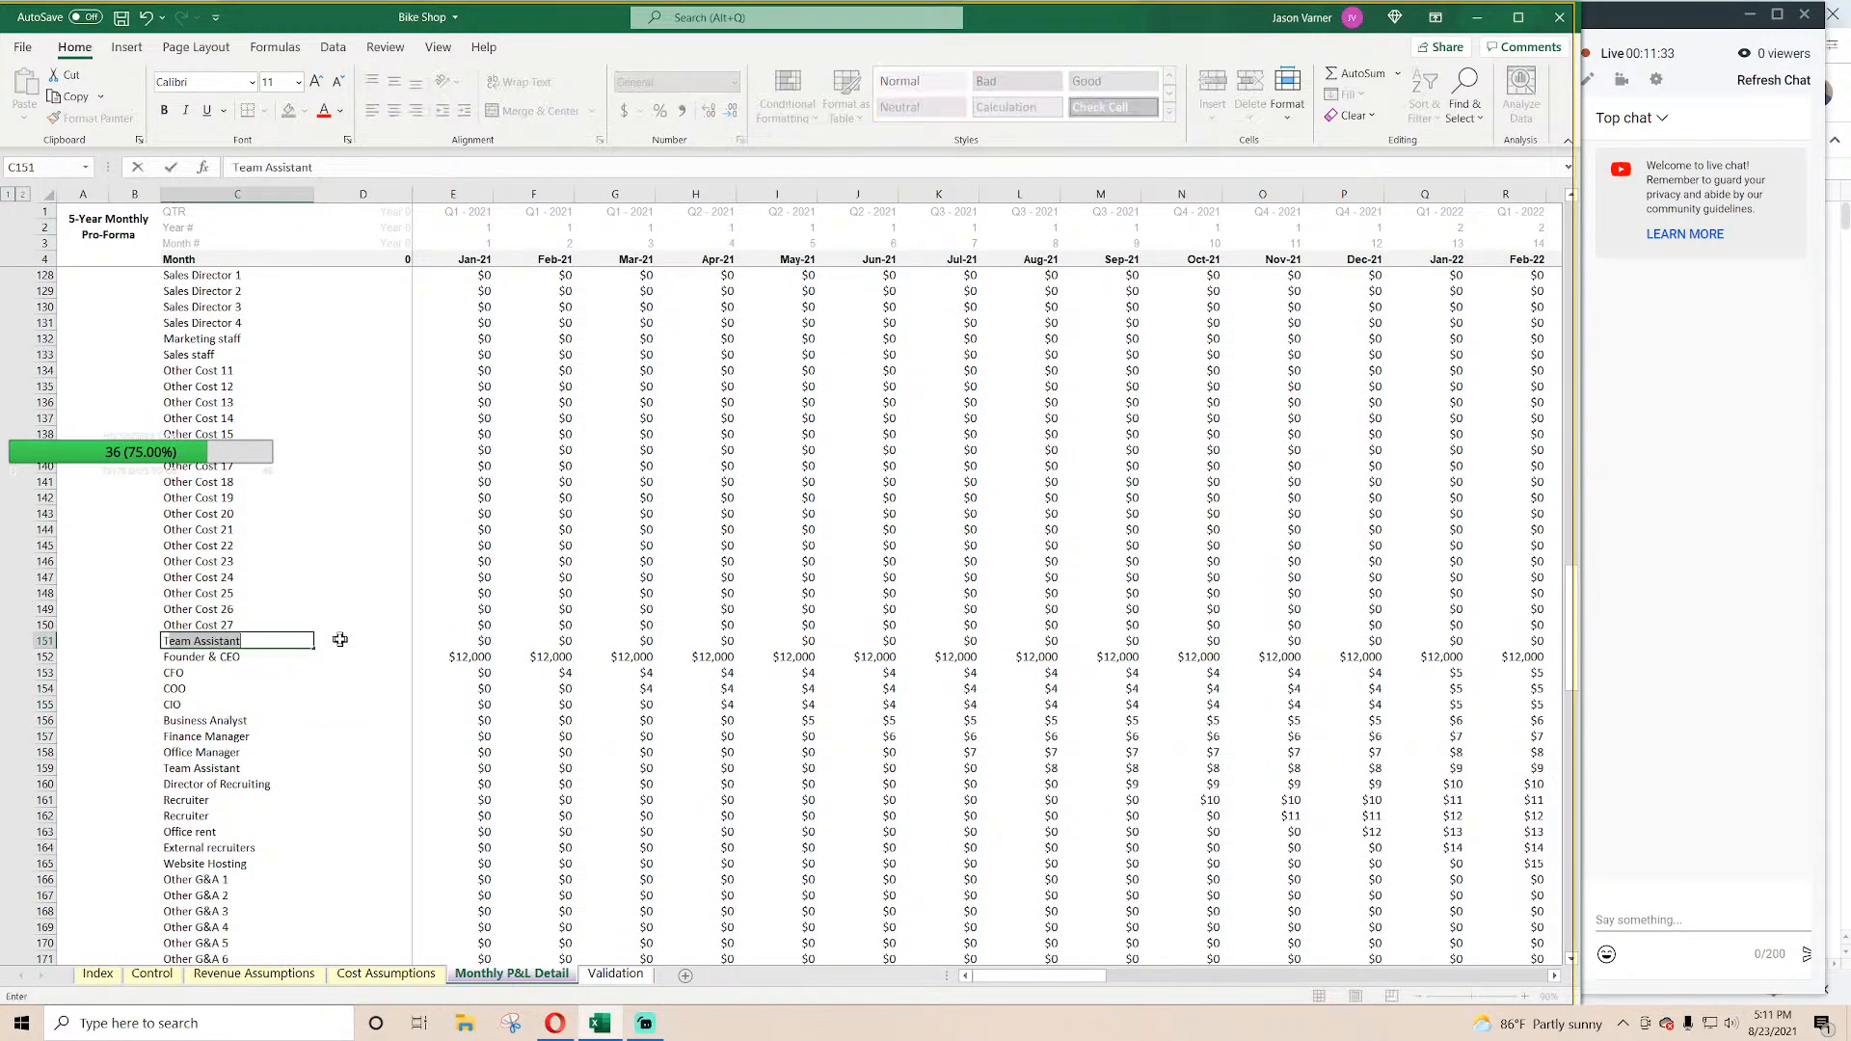
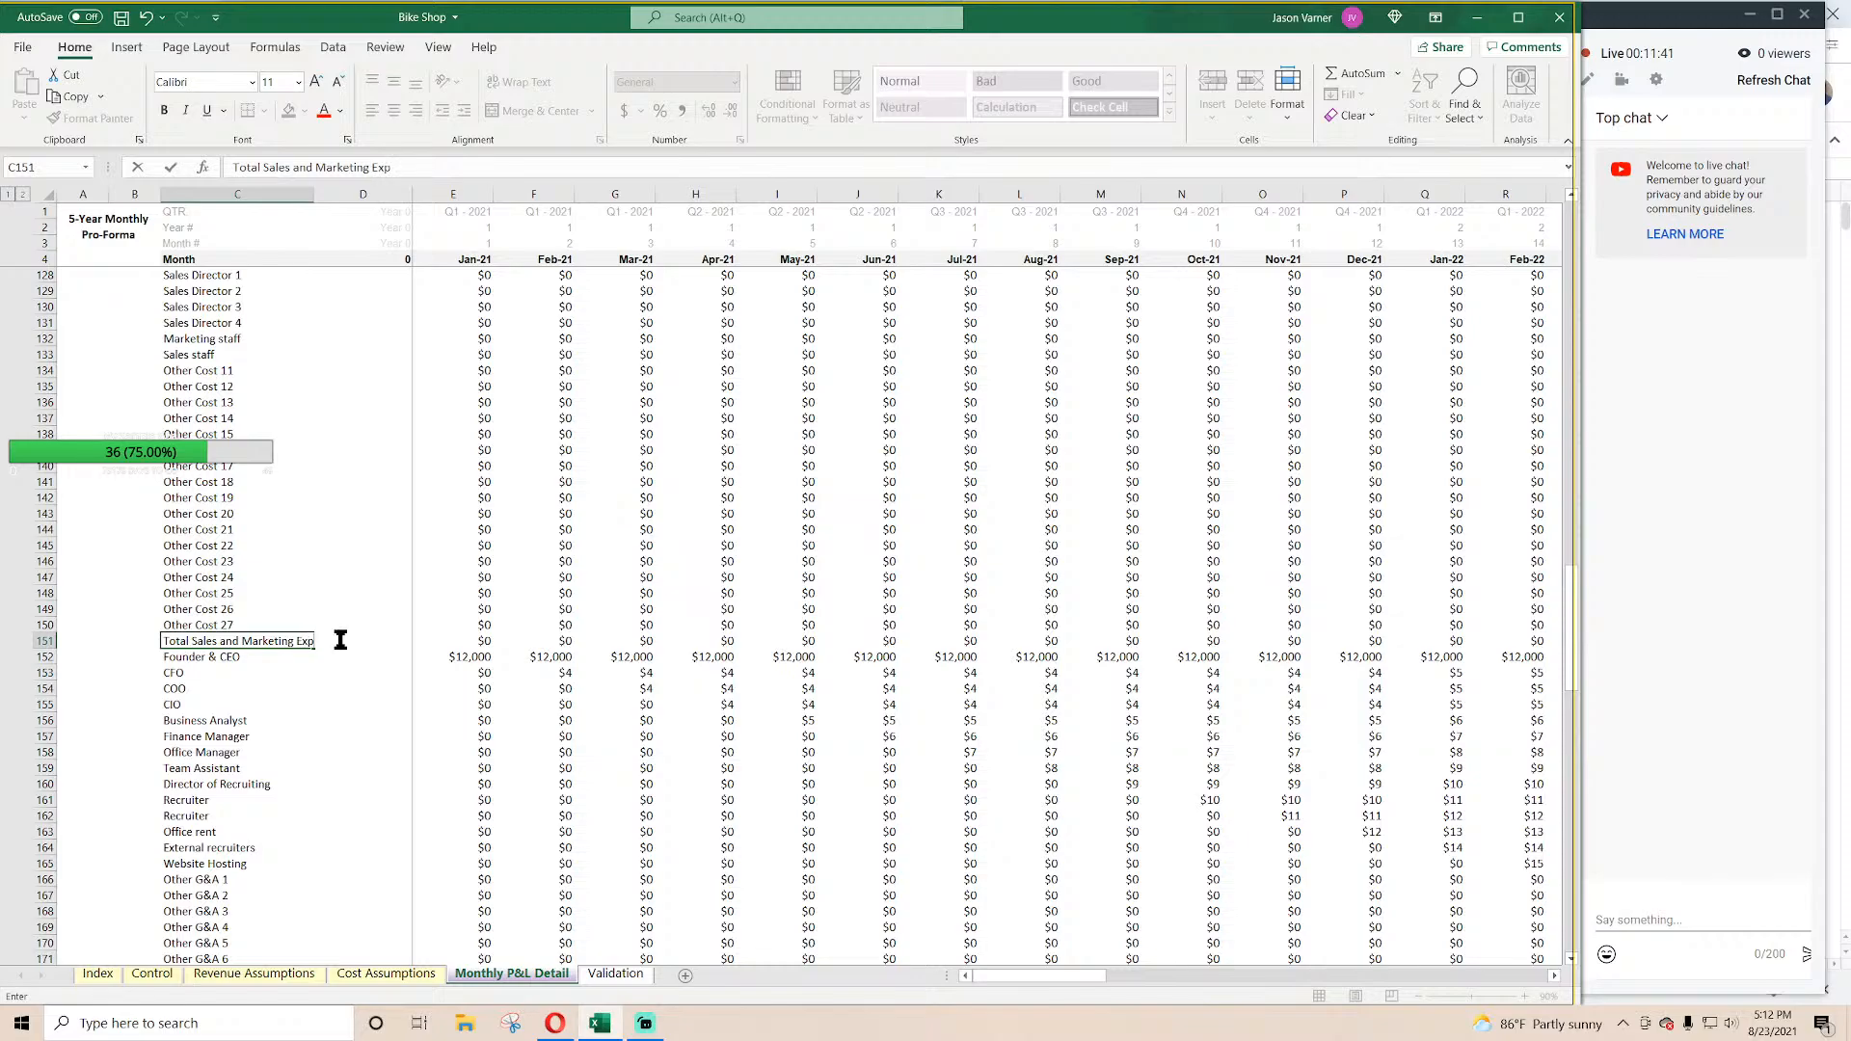
pyautogui.press('Tab')
pyautogui.press('Tab')
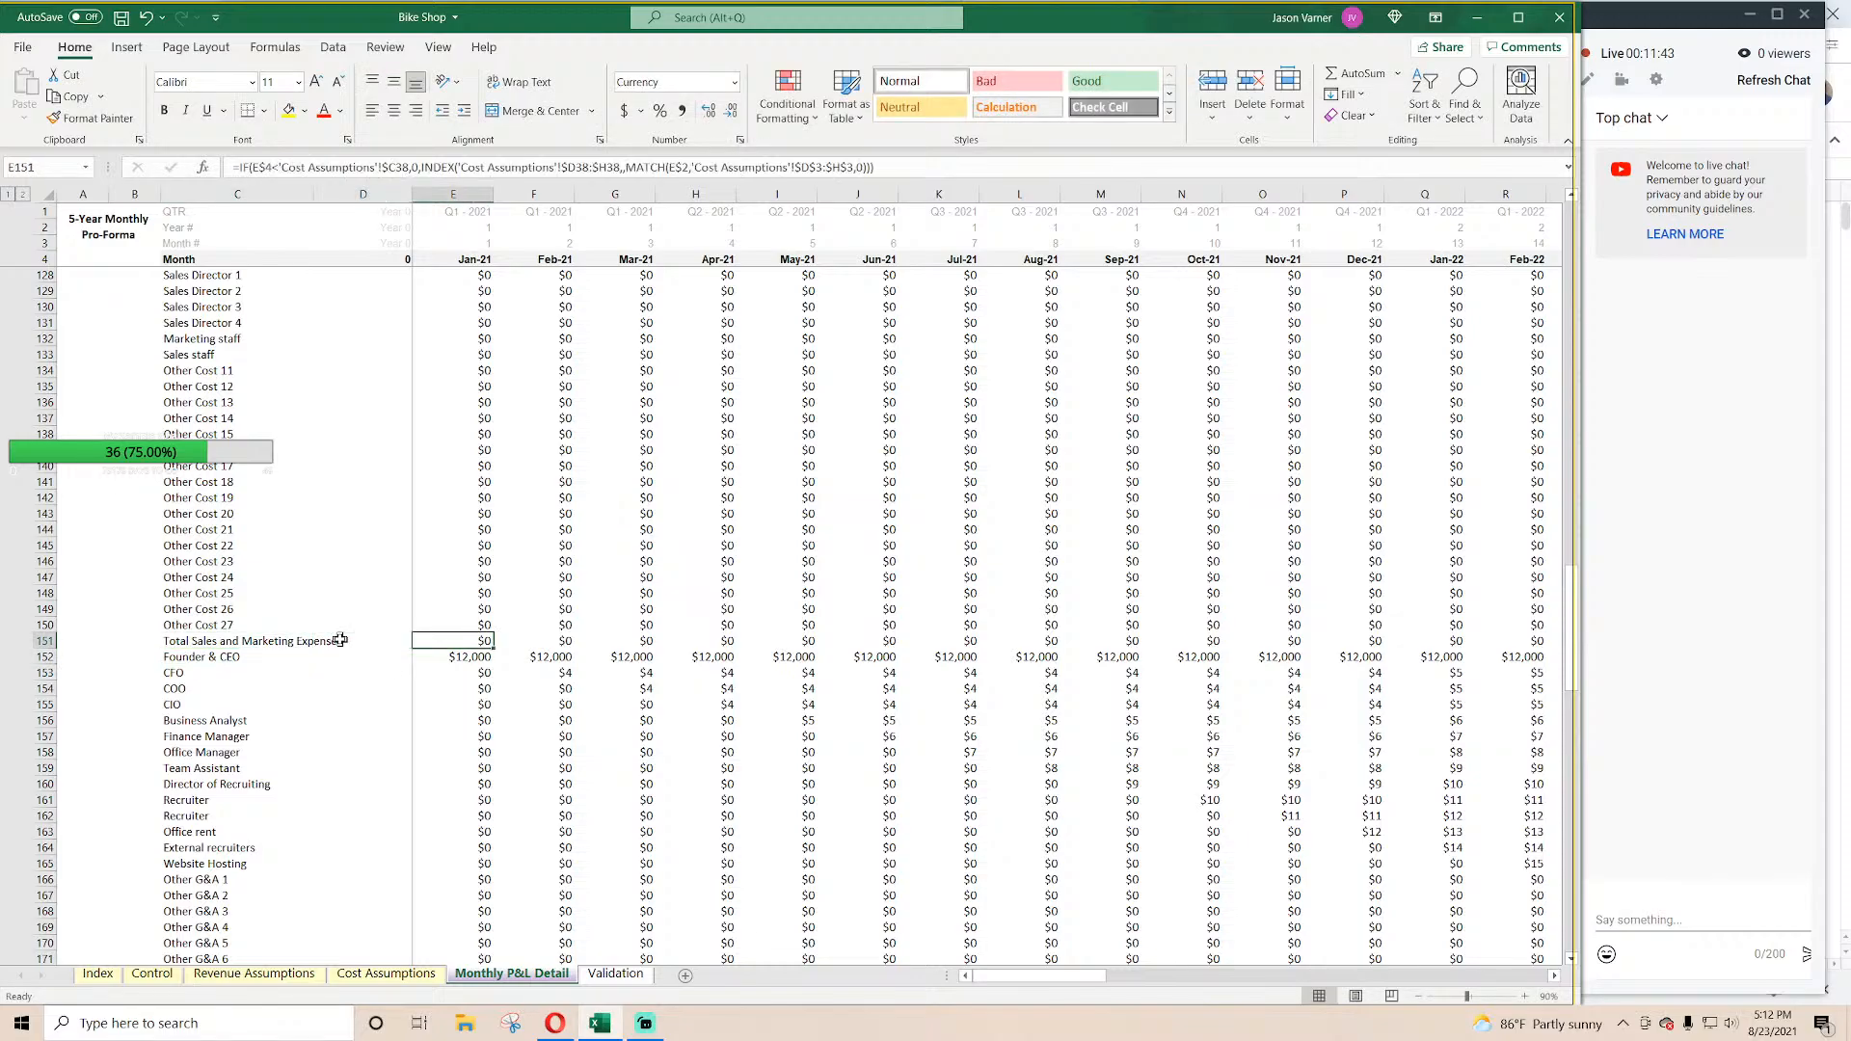
# Step: Total the January sales and marketing costs E119:E150 in E151 with a SUM formula
pyautogui.click(1345, 73)
pyautogui.scroll(7, 728, 478)
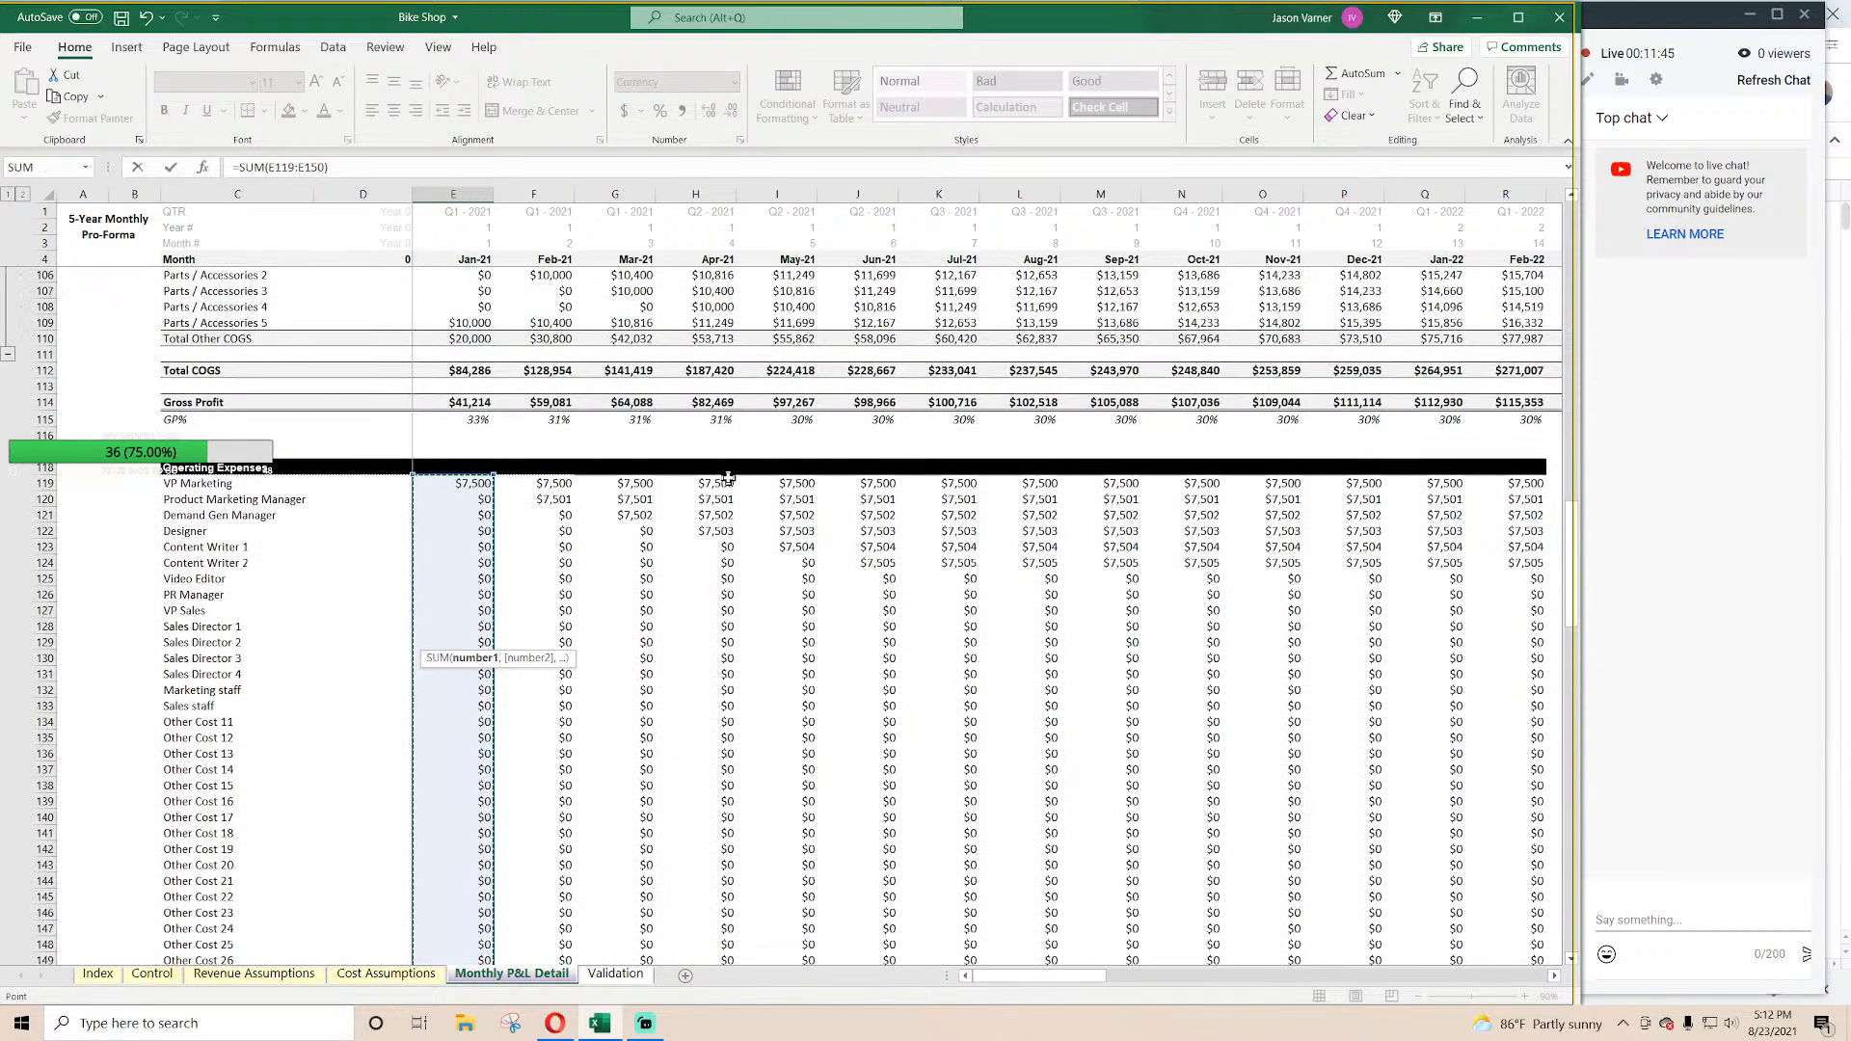
pyautogui.press('Return')
# Step: Format the Total Sales and Marketing Expense row C151:I151 with a top and double bottom border, light grey fill and bold text
pyautogui.scroll(-5, 466, 675)
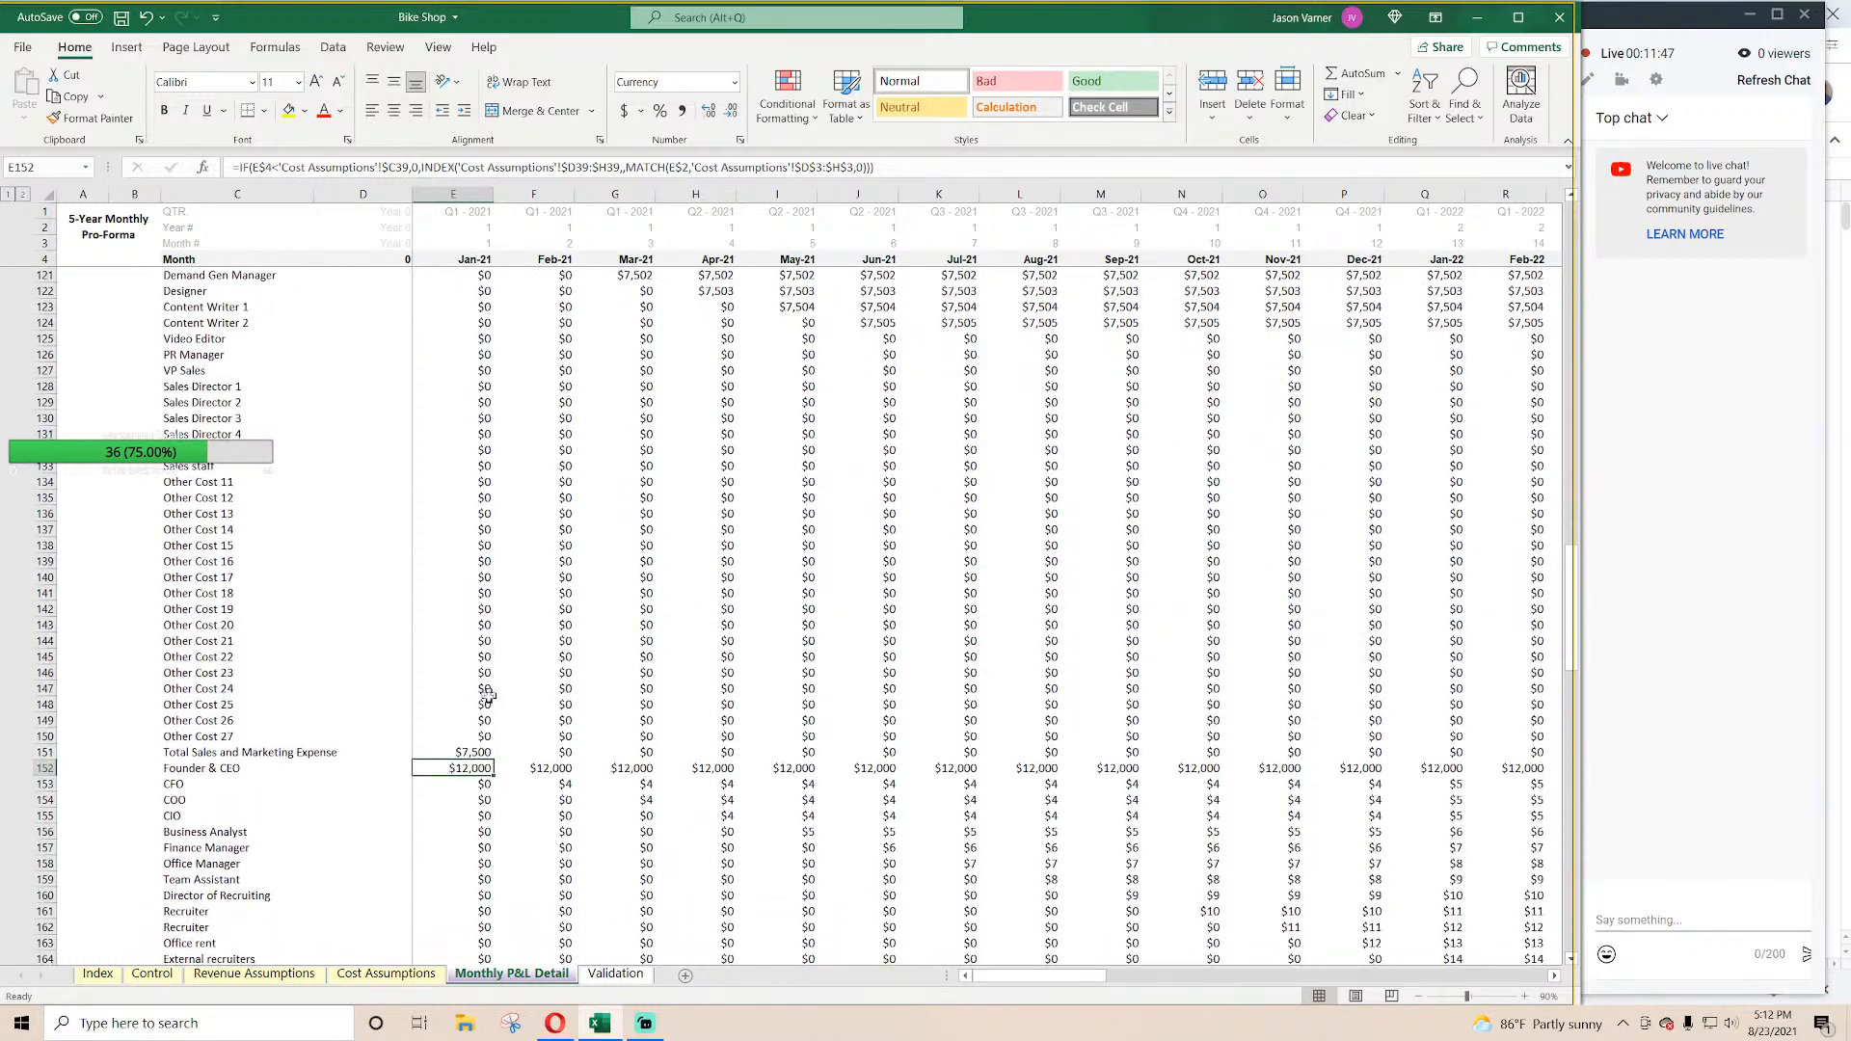
pyautogui.click(466, 752)
pyautogui.moveTo(248, 753); pyautogui.dragTo(810, 753)
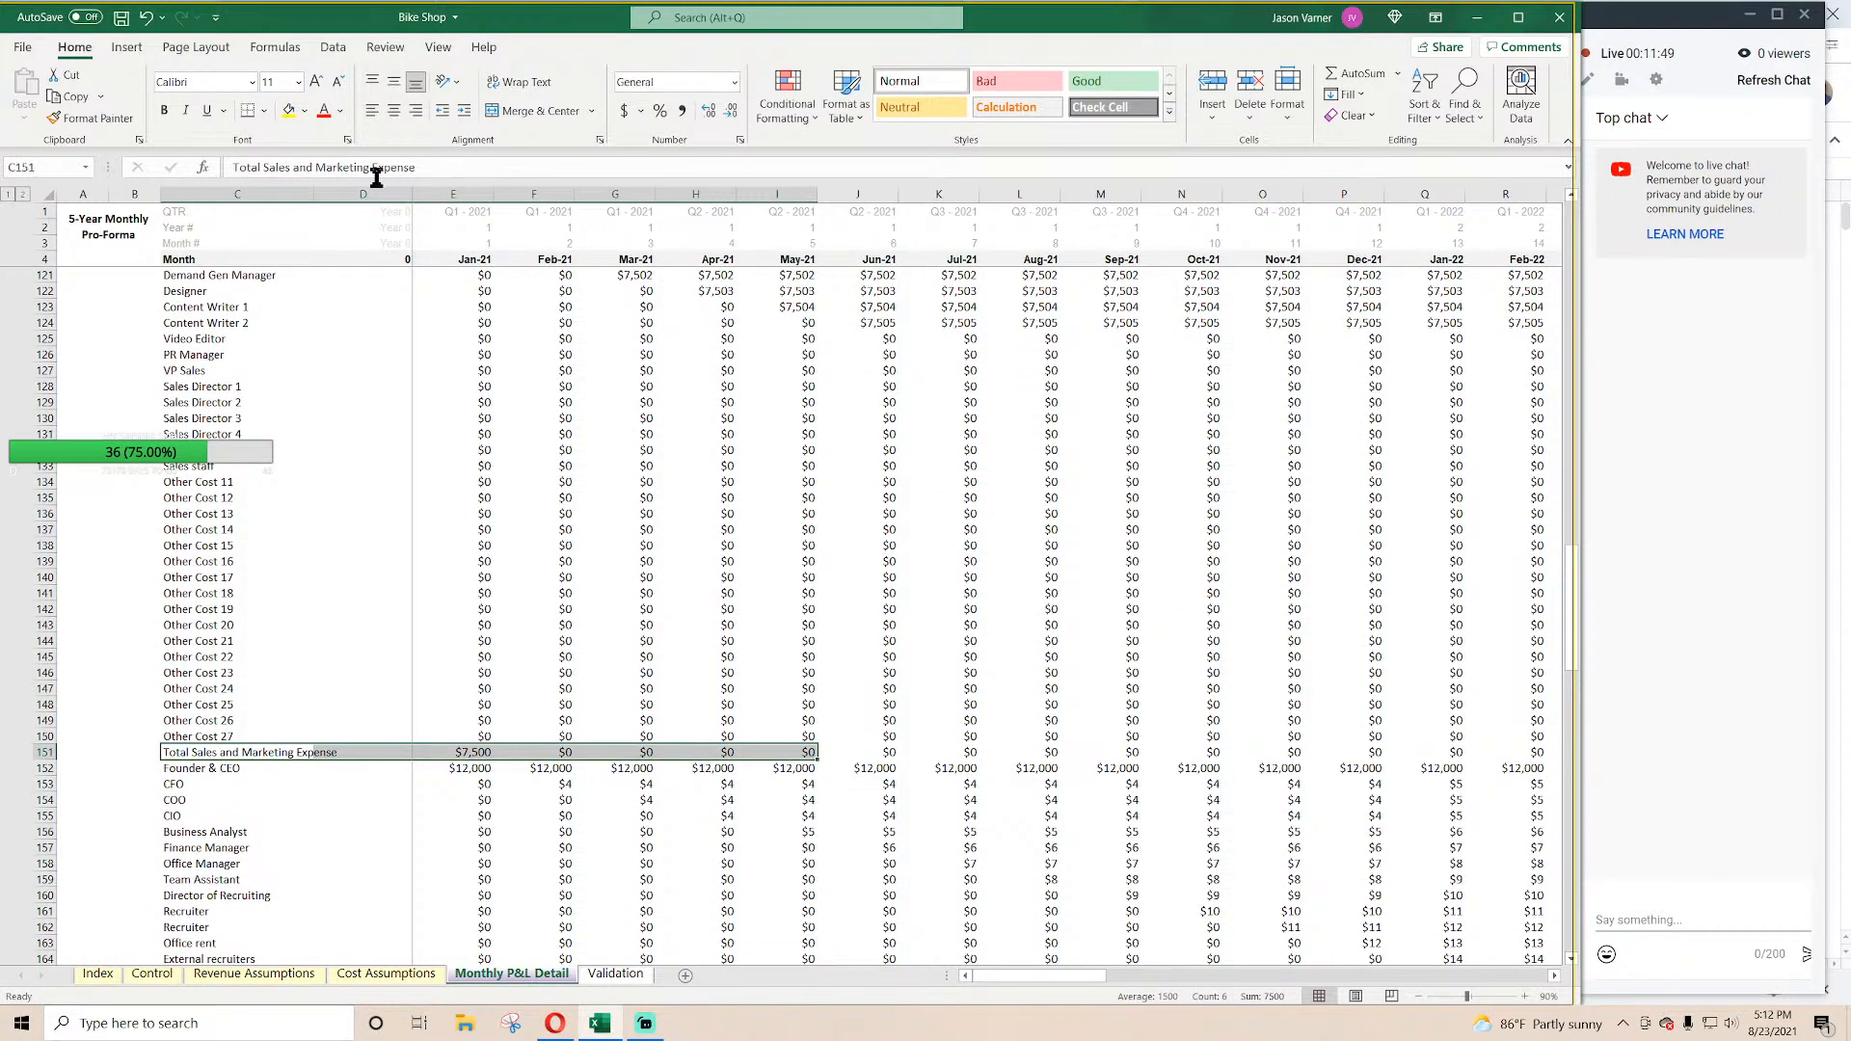
pyautogui.click(255, 106)
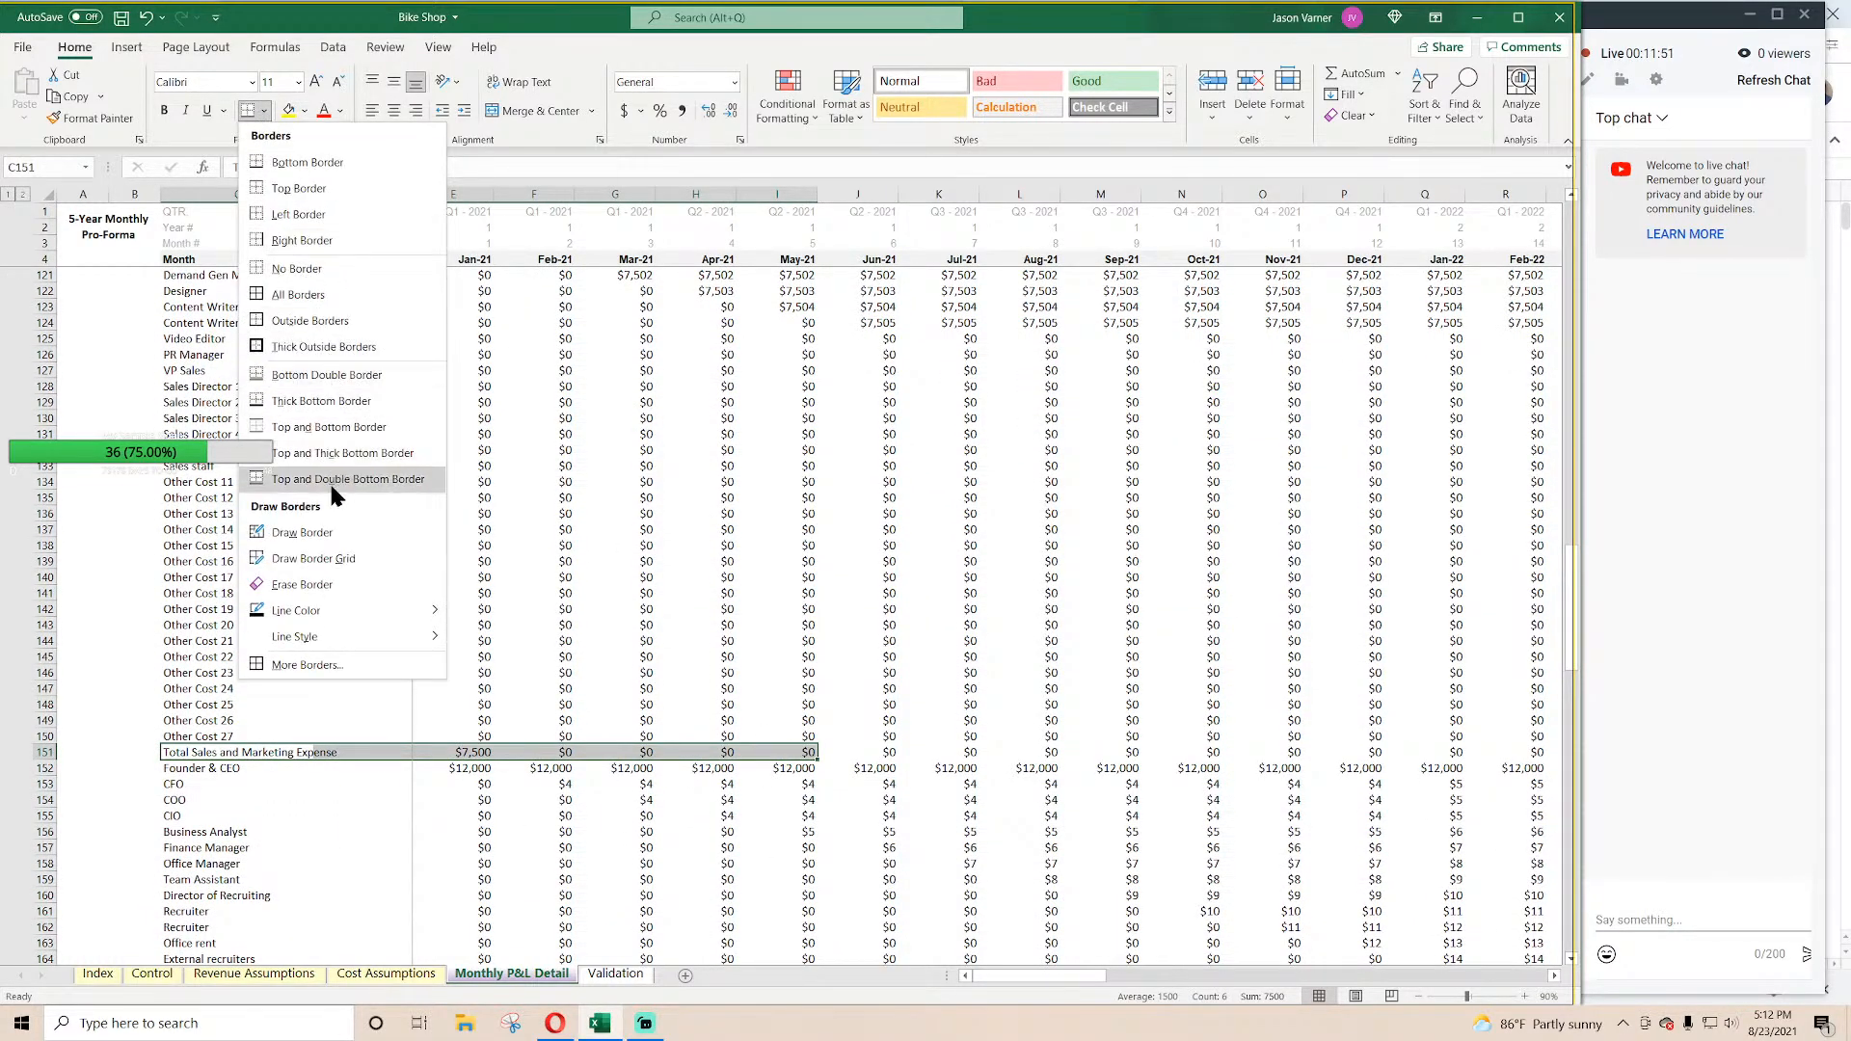
pyautogui.click(328, 487)
pyautogui.click(305, 111)
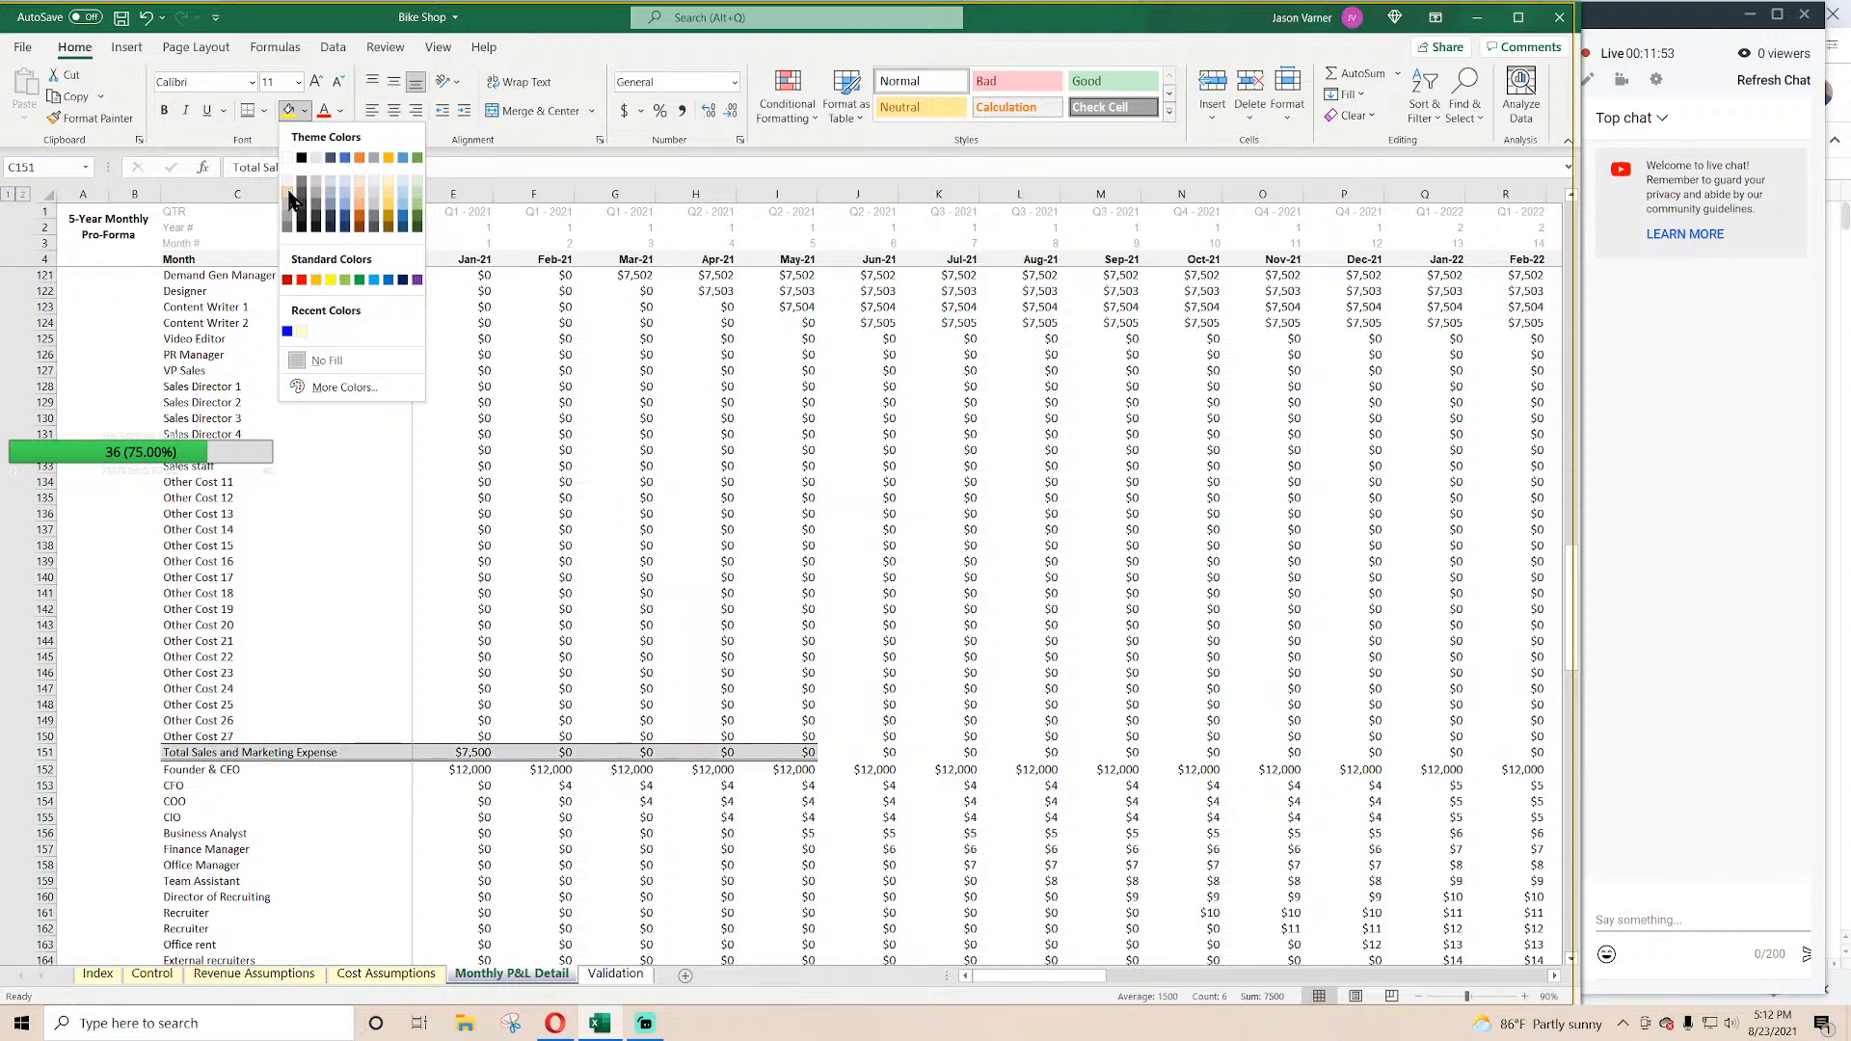
pyautogui.click(288, 181)
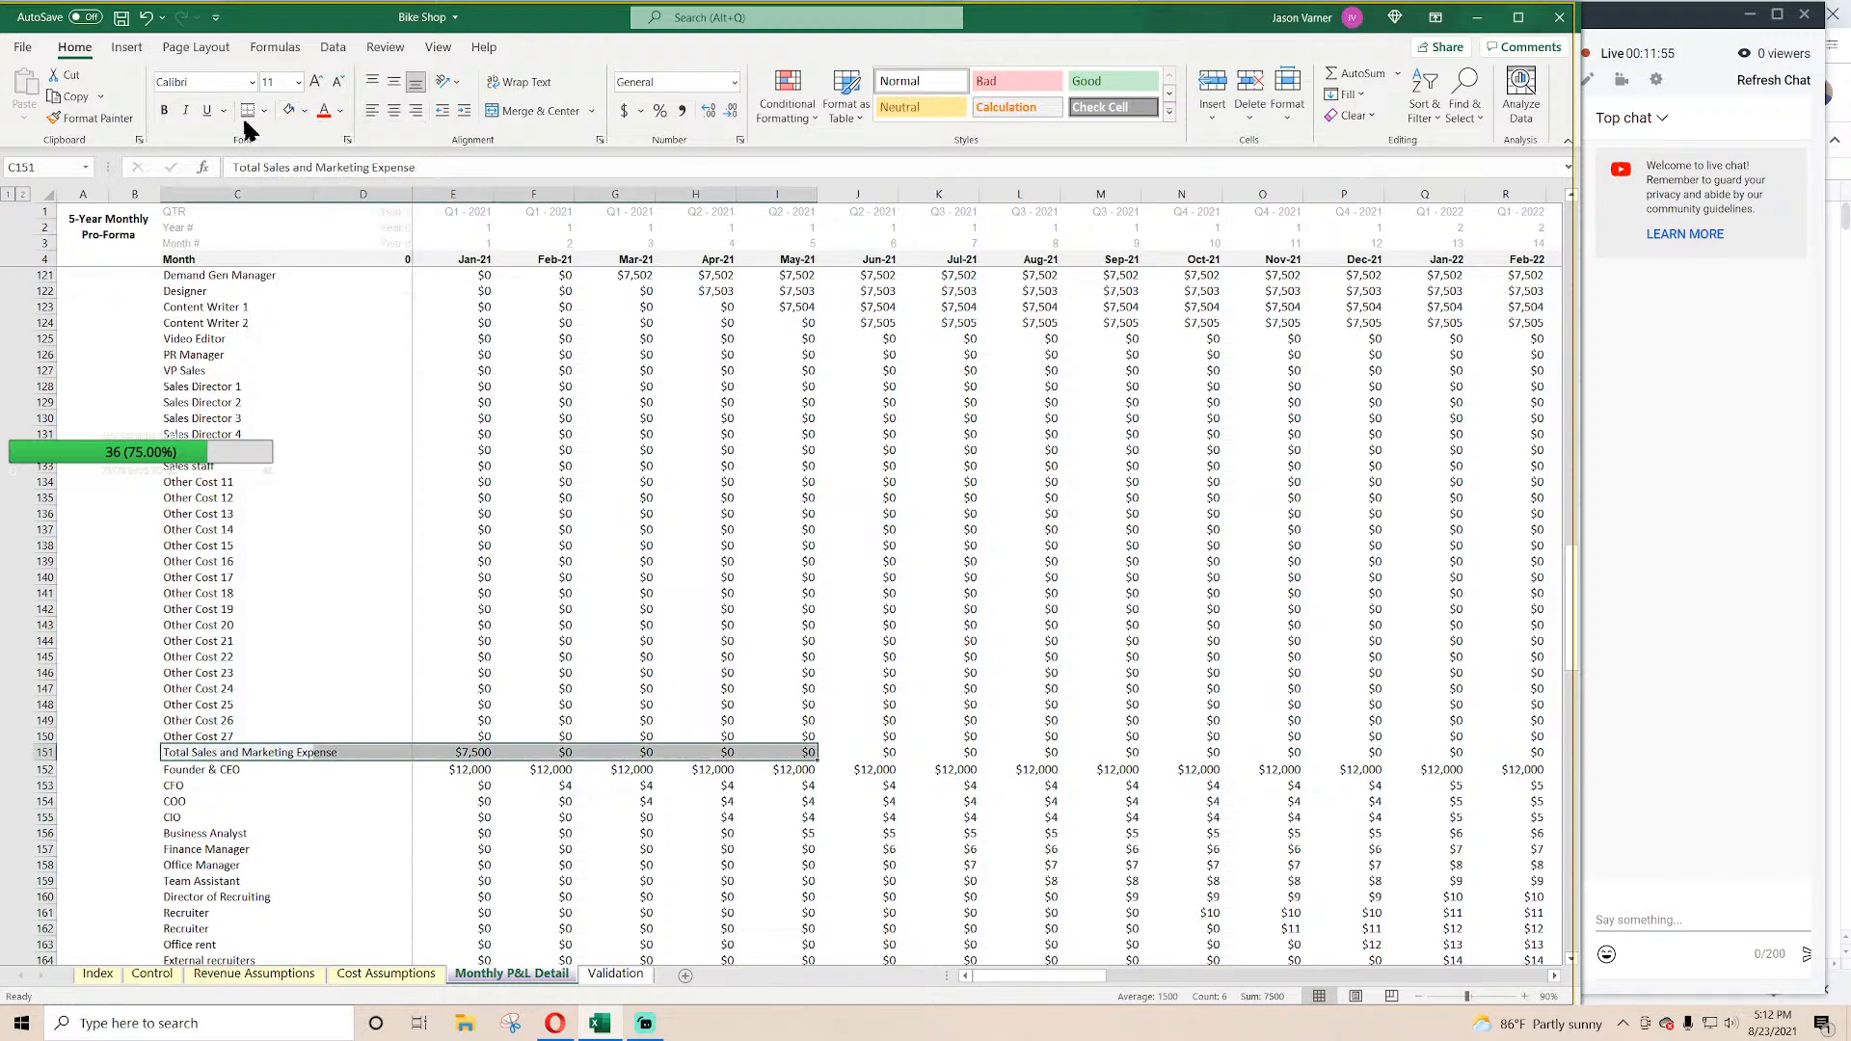
pyautogui.click(166, 108)
pyautogui.click(628, 561)
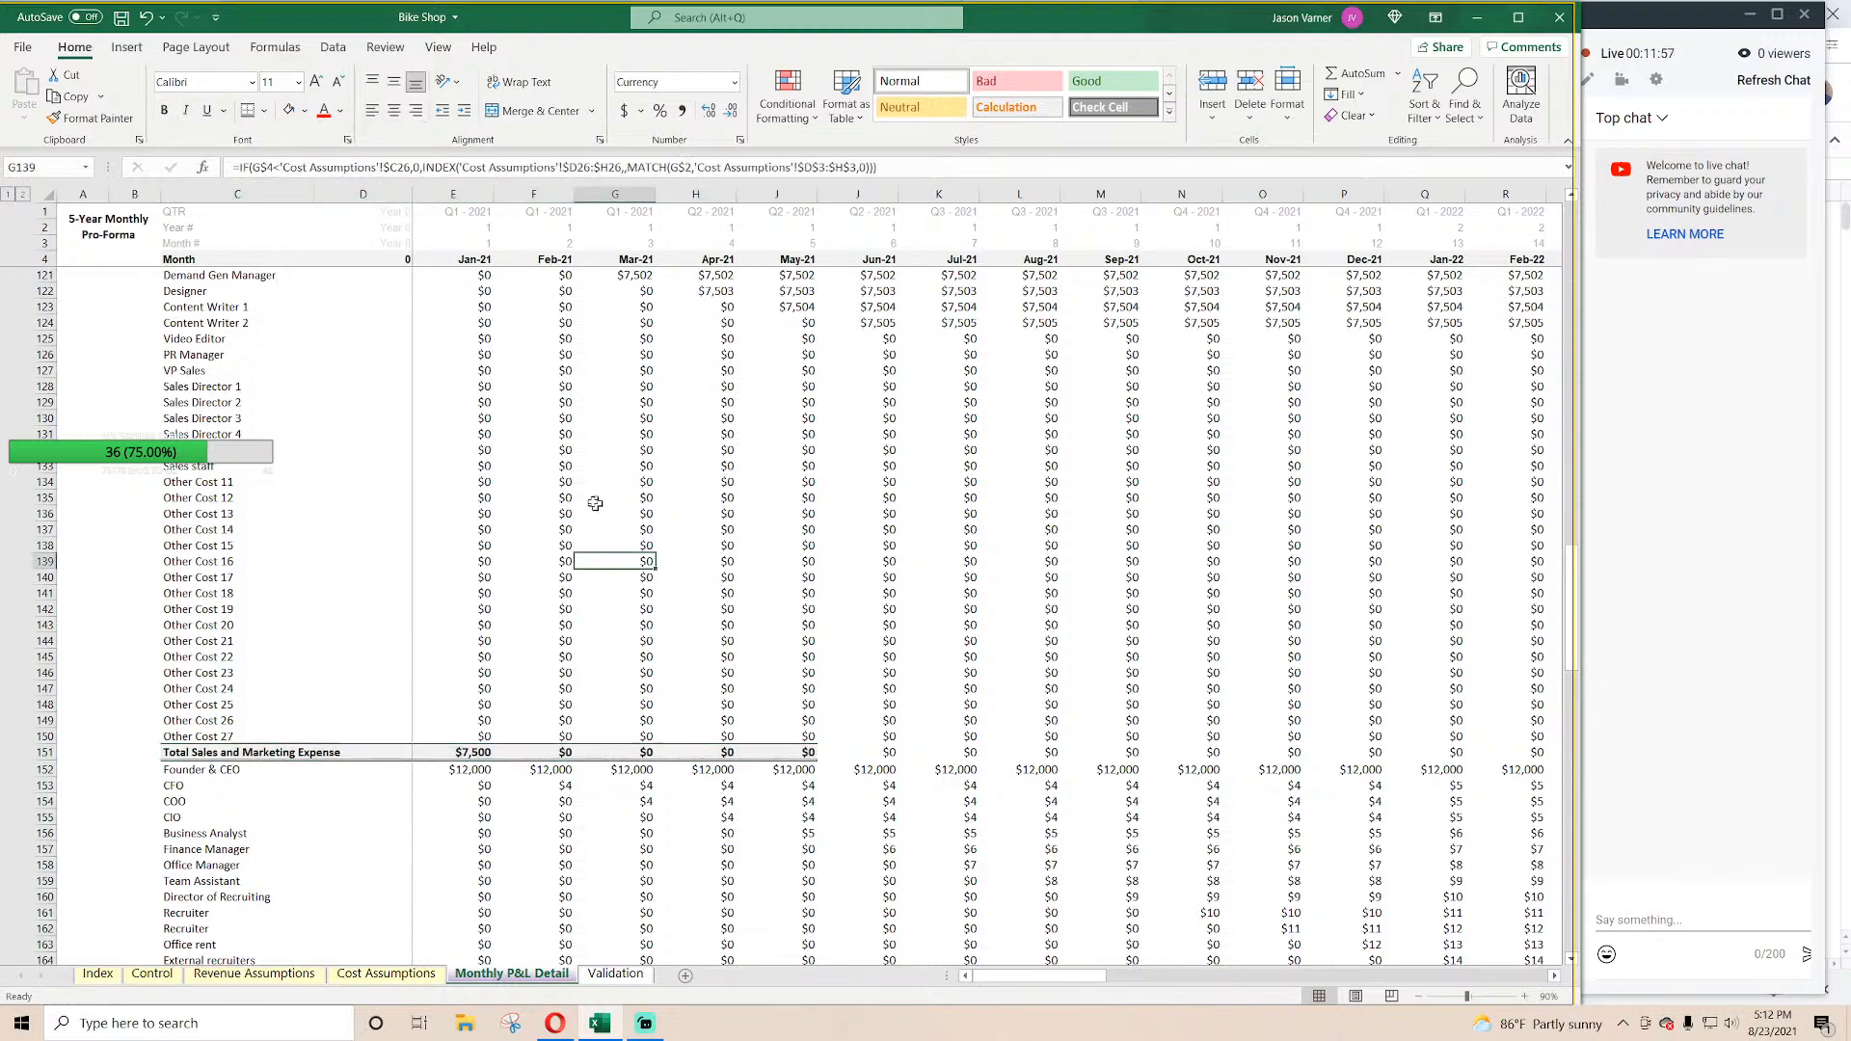
# Step: Insert a blank row above Founder & CEO as row 152 and set it to No Fill
pyautogui.scroll(-7, 598, 467)
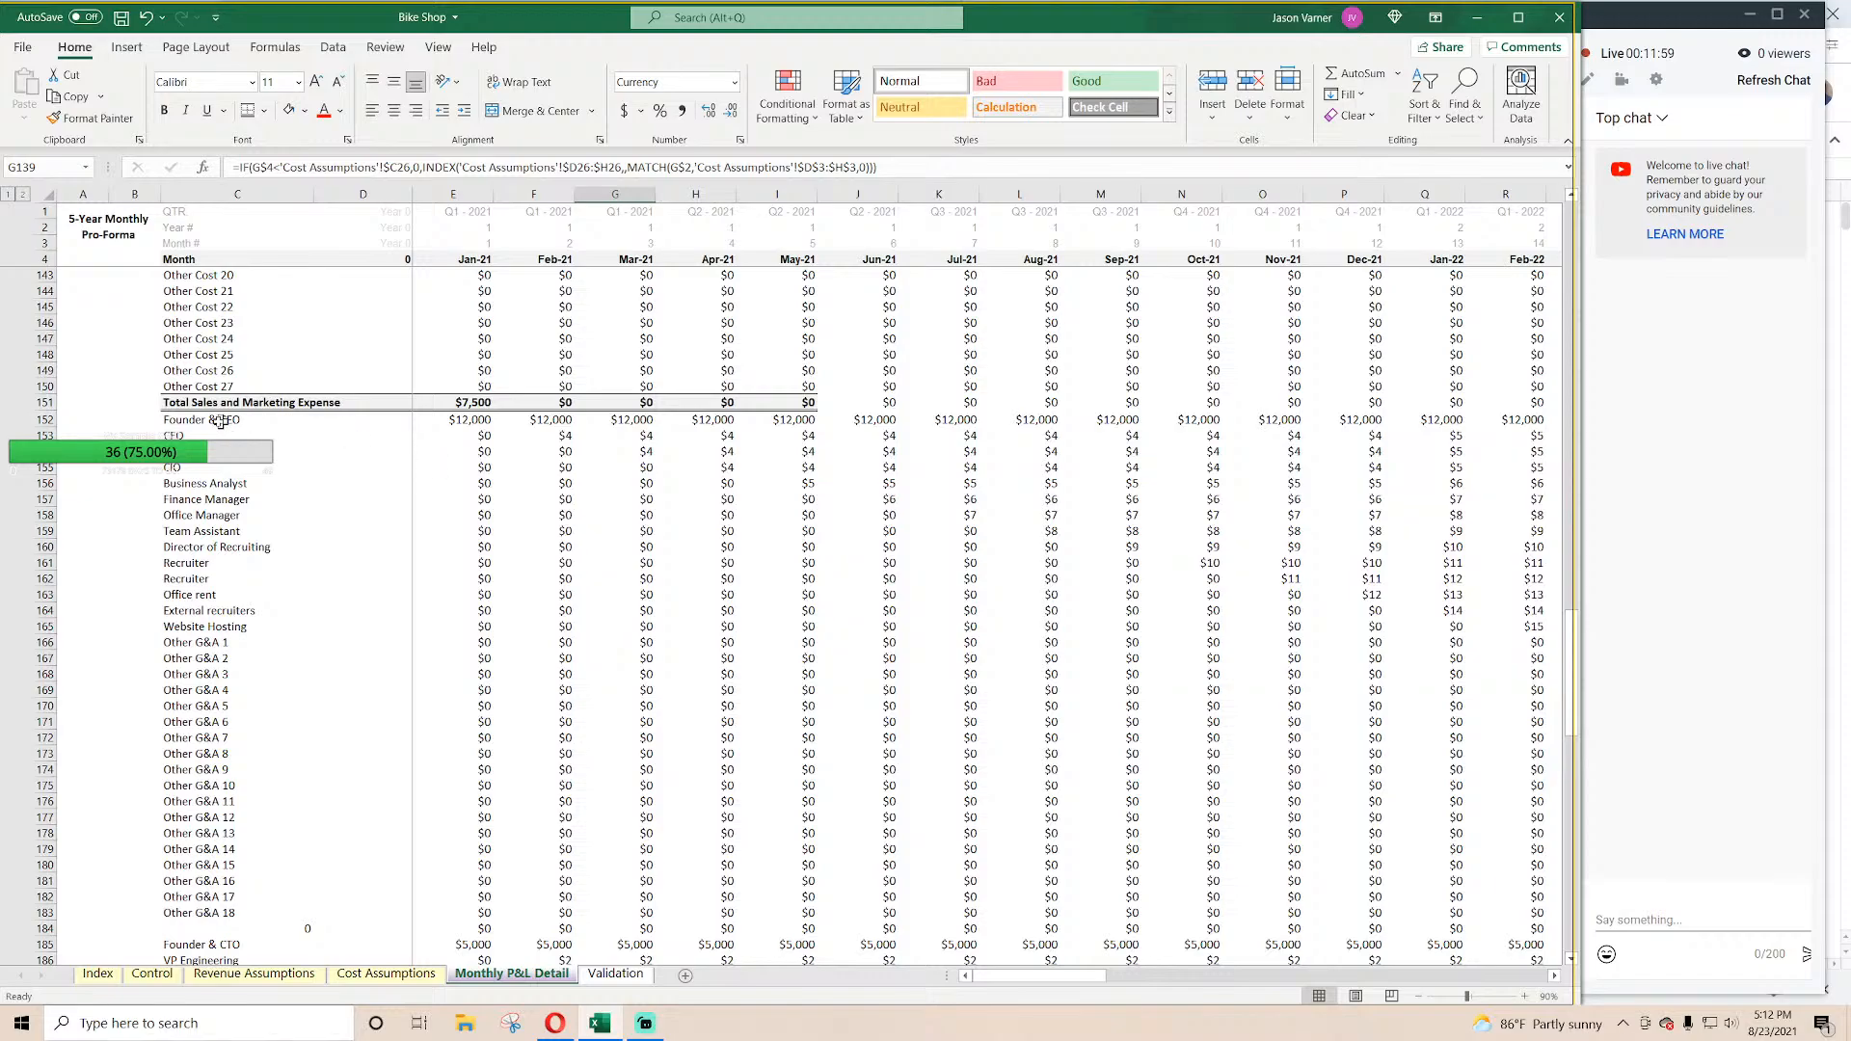
pyautogui.click(46, 419)
pyautogui.rightClick(46, 419)
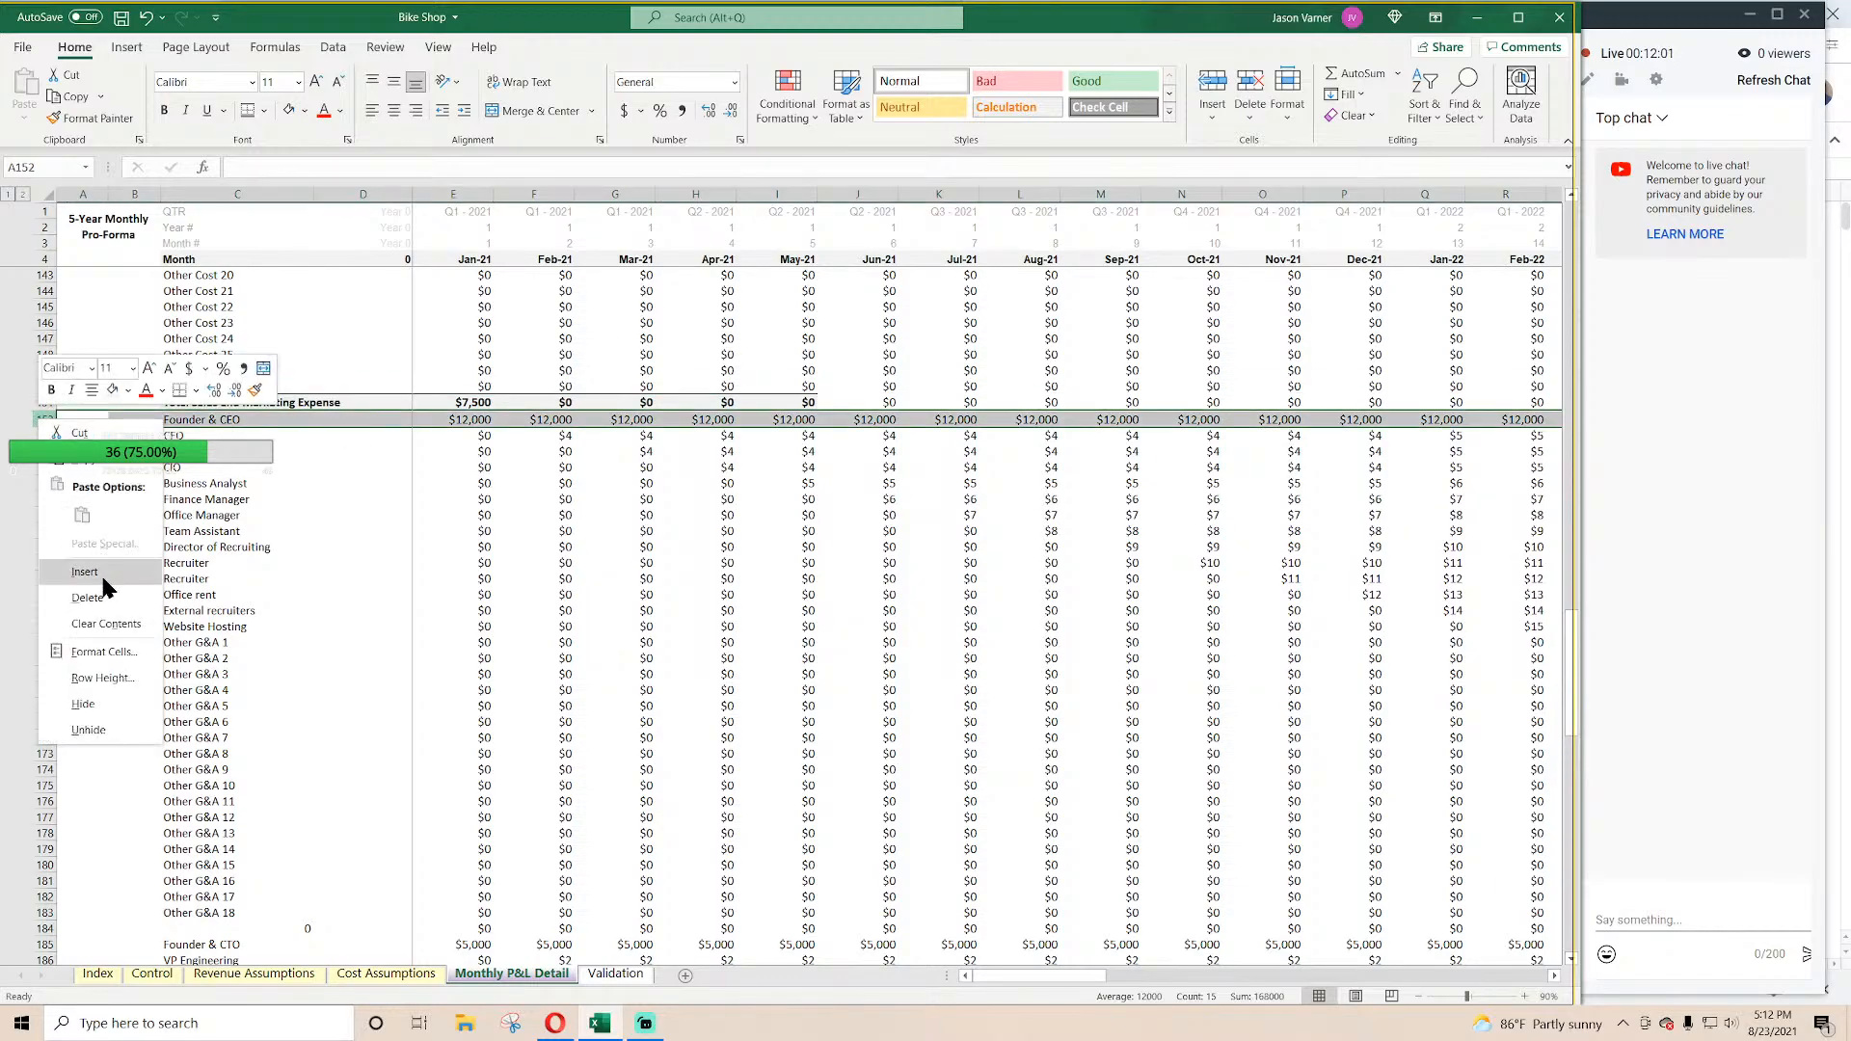
pyautogui.click(100, 583)
pyautogui.click(83, 499)
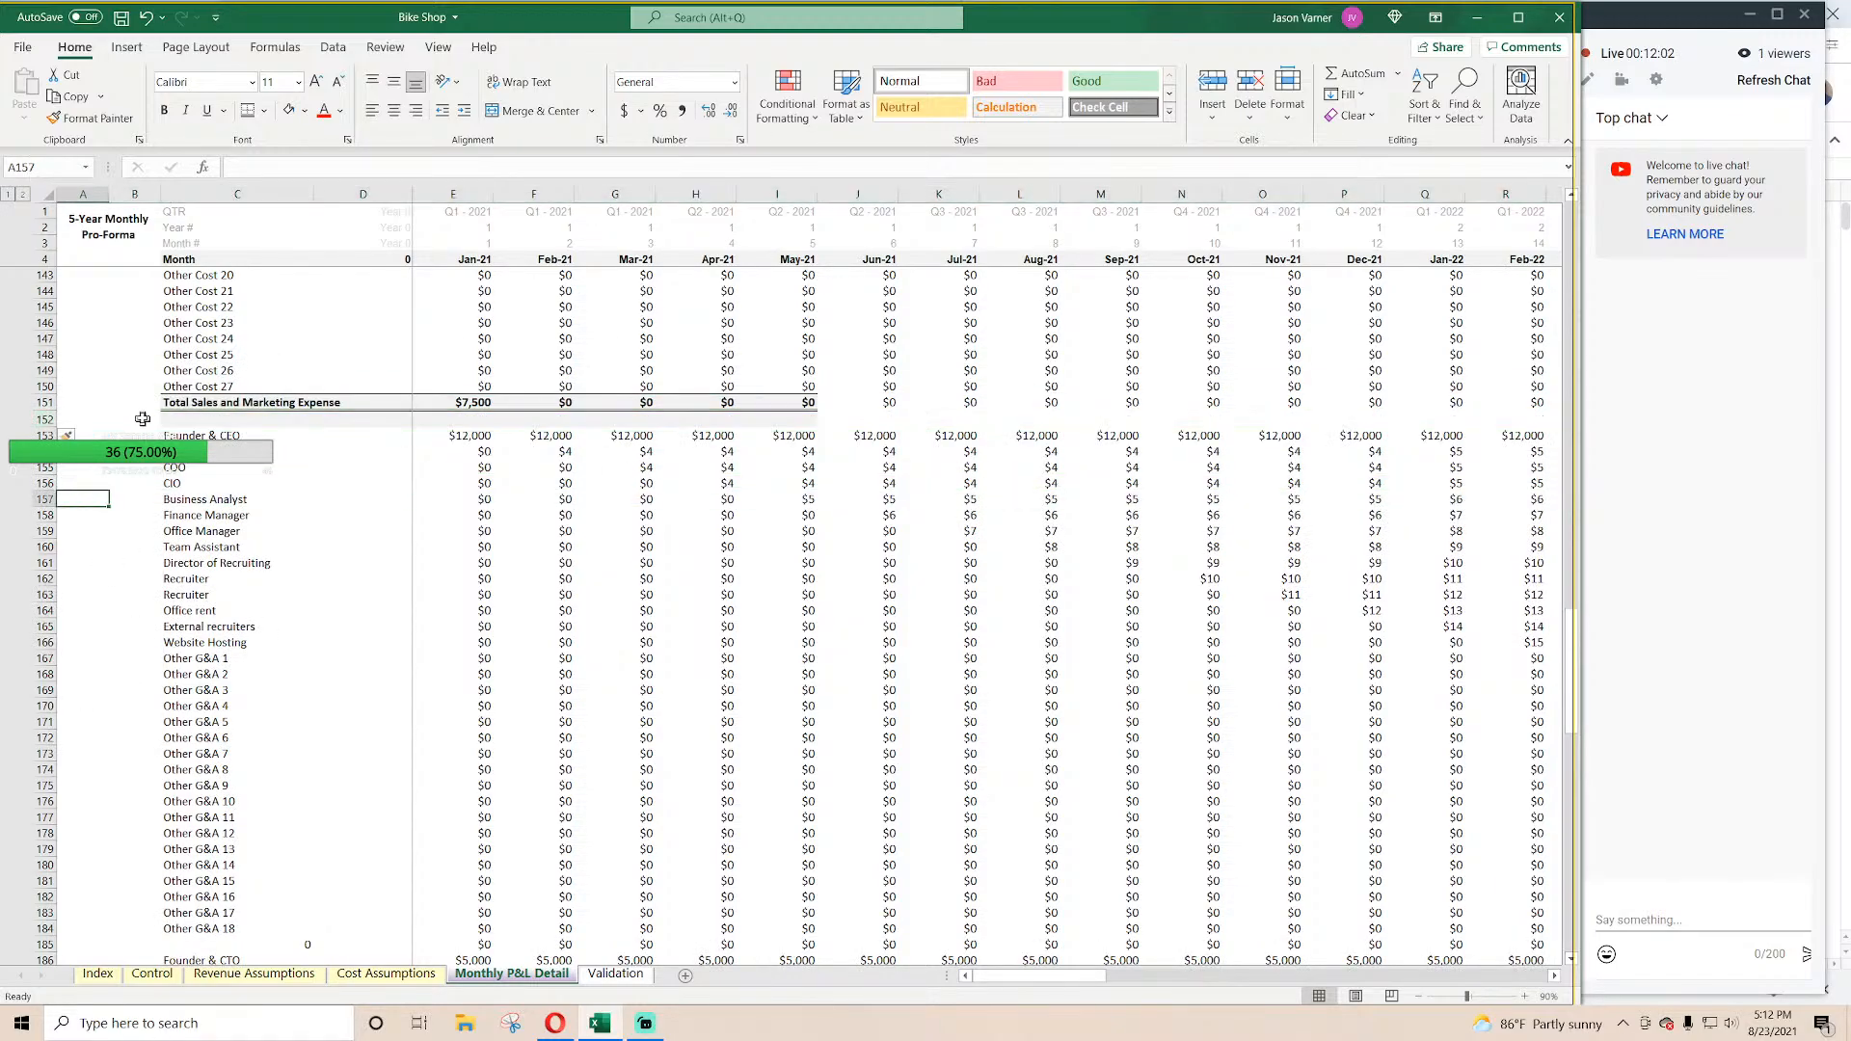
pyautogui.click(34, 421)
pyautogui.click(1355, 117)
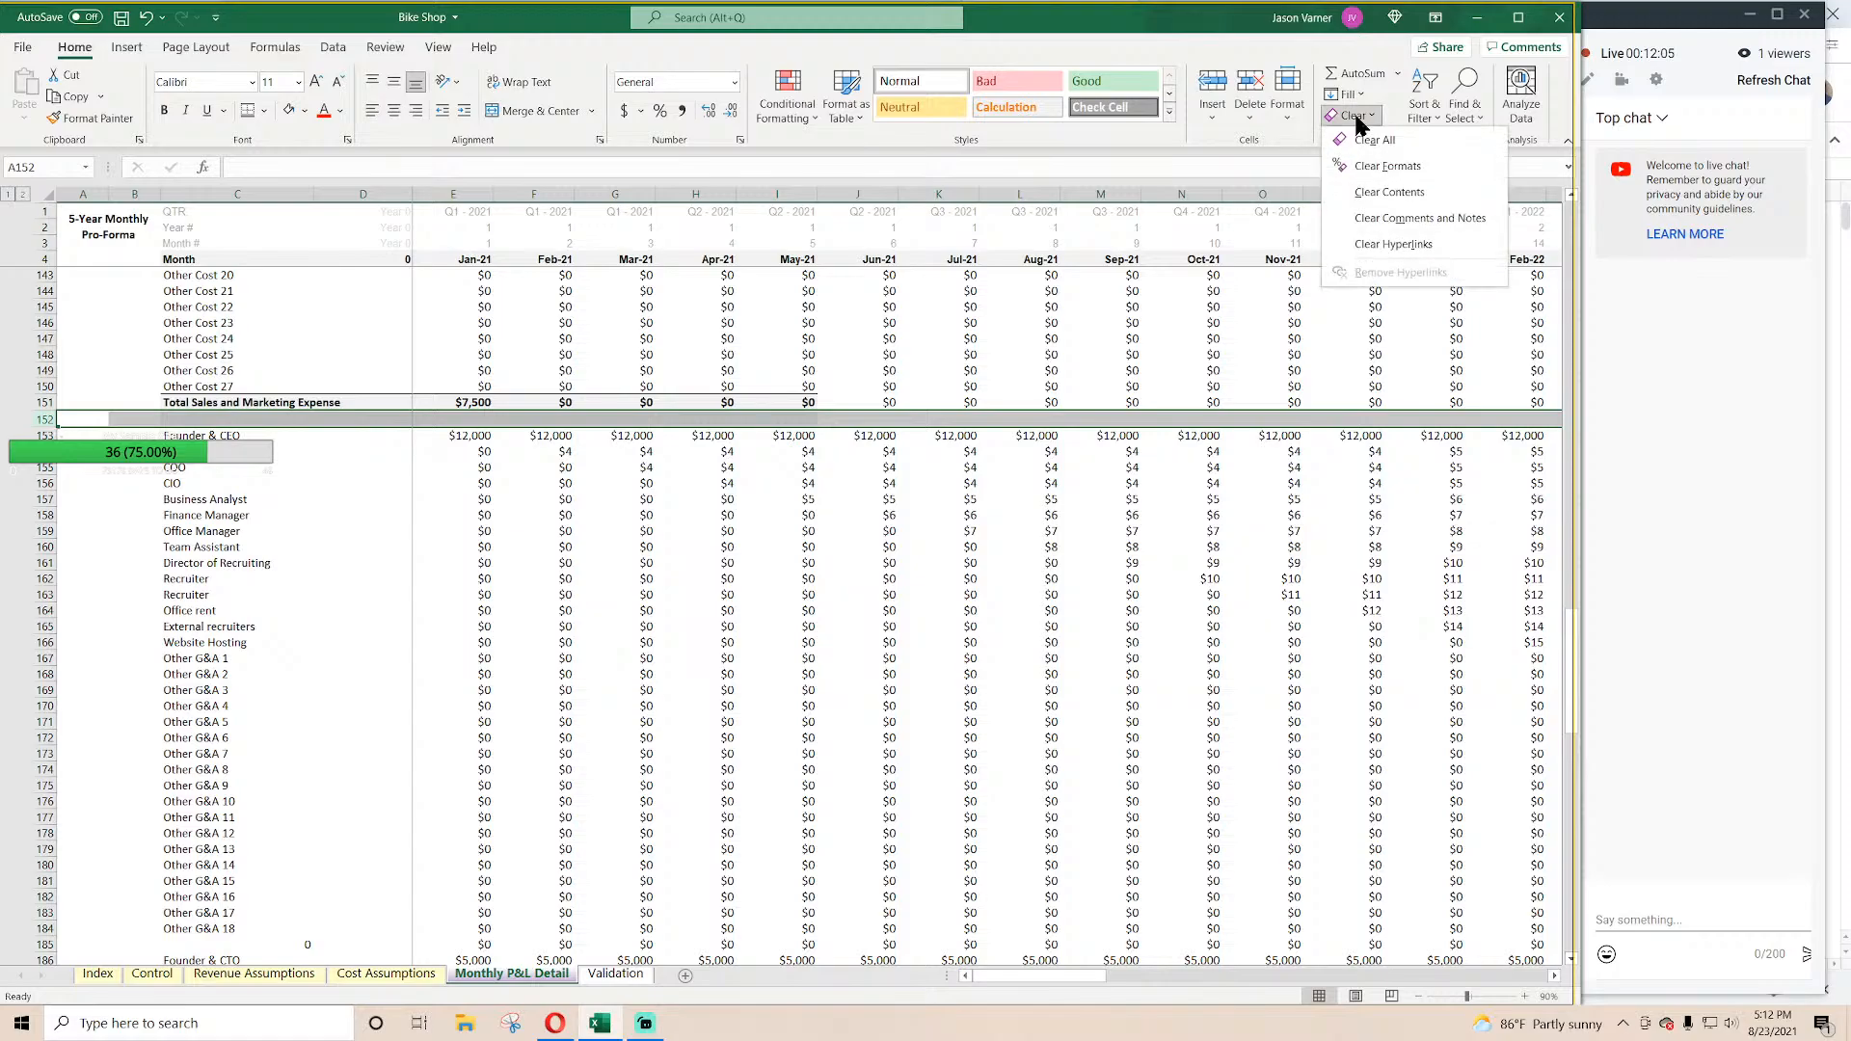
pyautogui.click(304, 110)
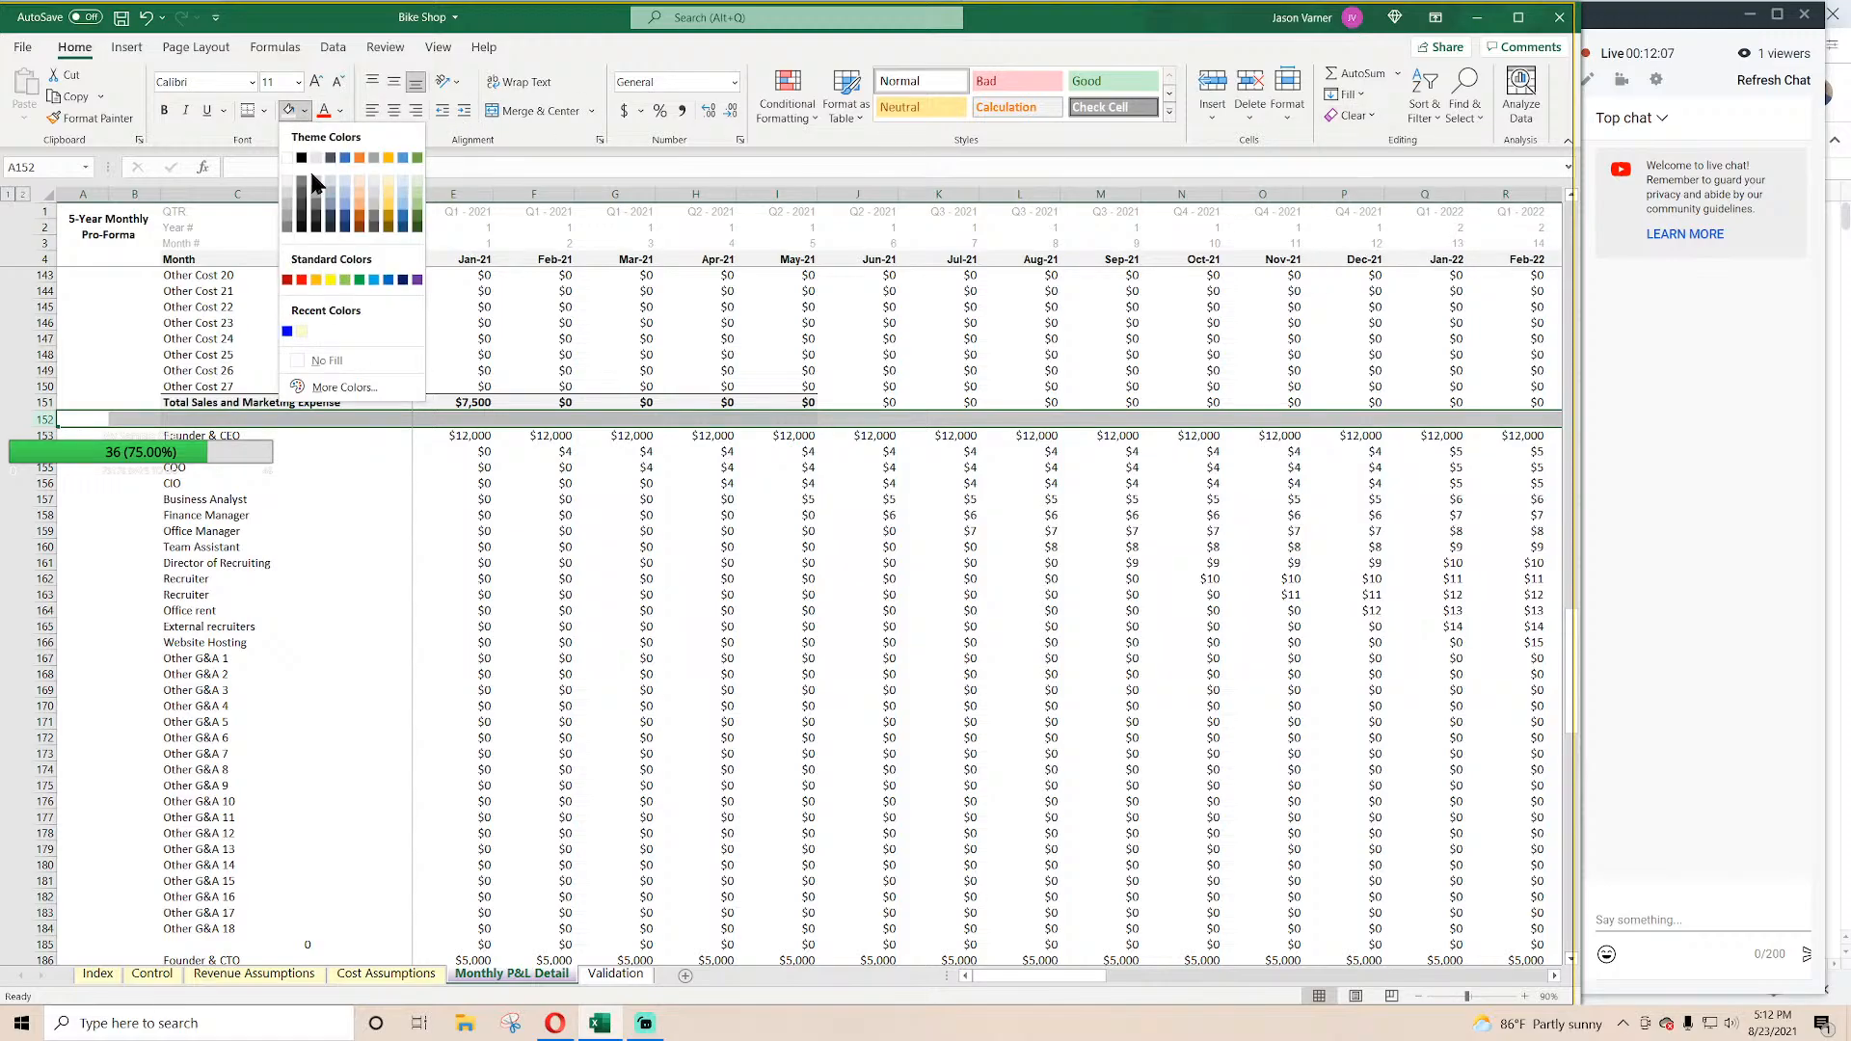
pyautogui.click(310, 347)
pyautogui.click(217, 354)
# Step: Copy the sales and marketing total C151:F151 into row 185, directly below Other G&A 18
pyautogui.moveTo(193, 402); pyautogui.dragTo(536, 402)
pyautogui.rightClick(536, 402)
pyautogui.click(564, 441)
pyautogui.scroll(-11, 312, 543)
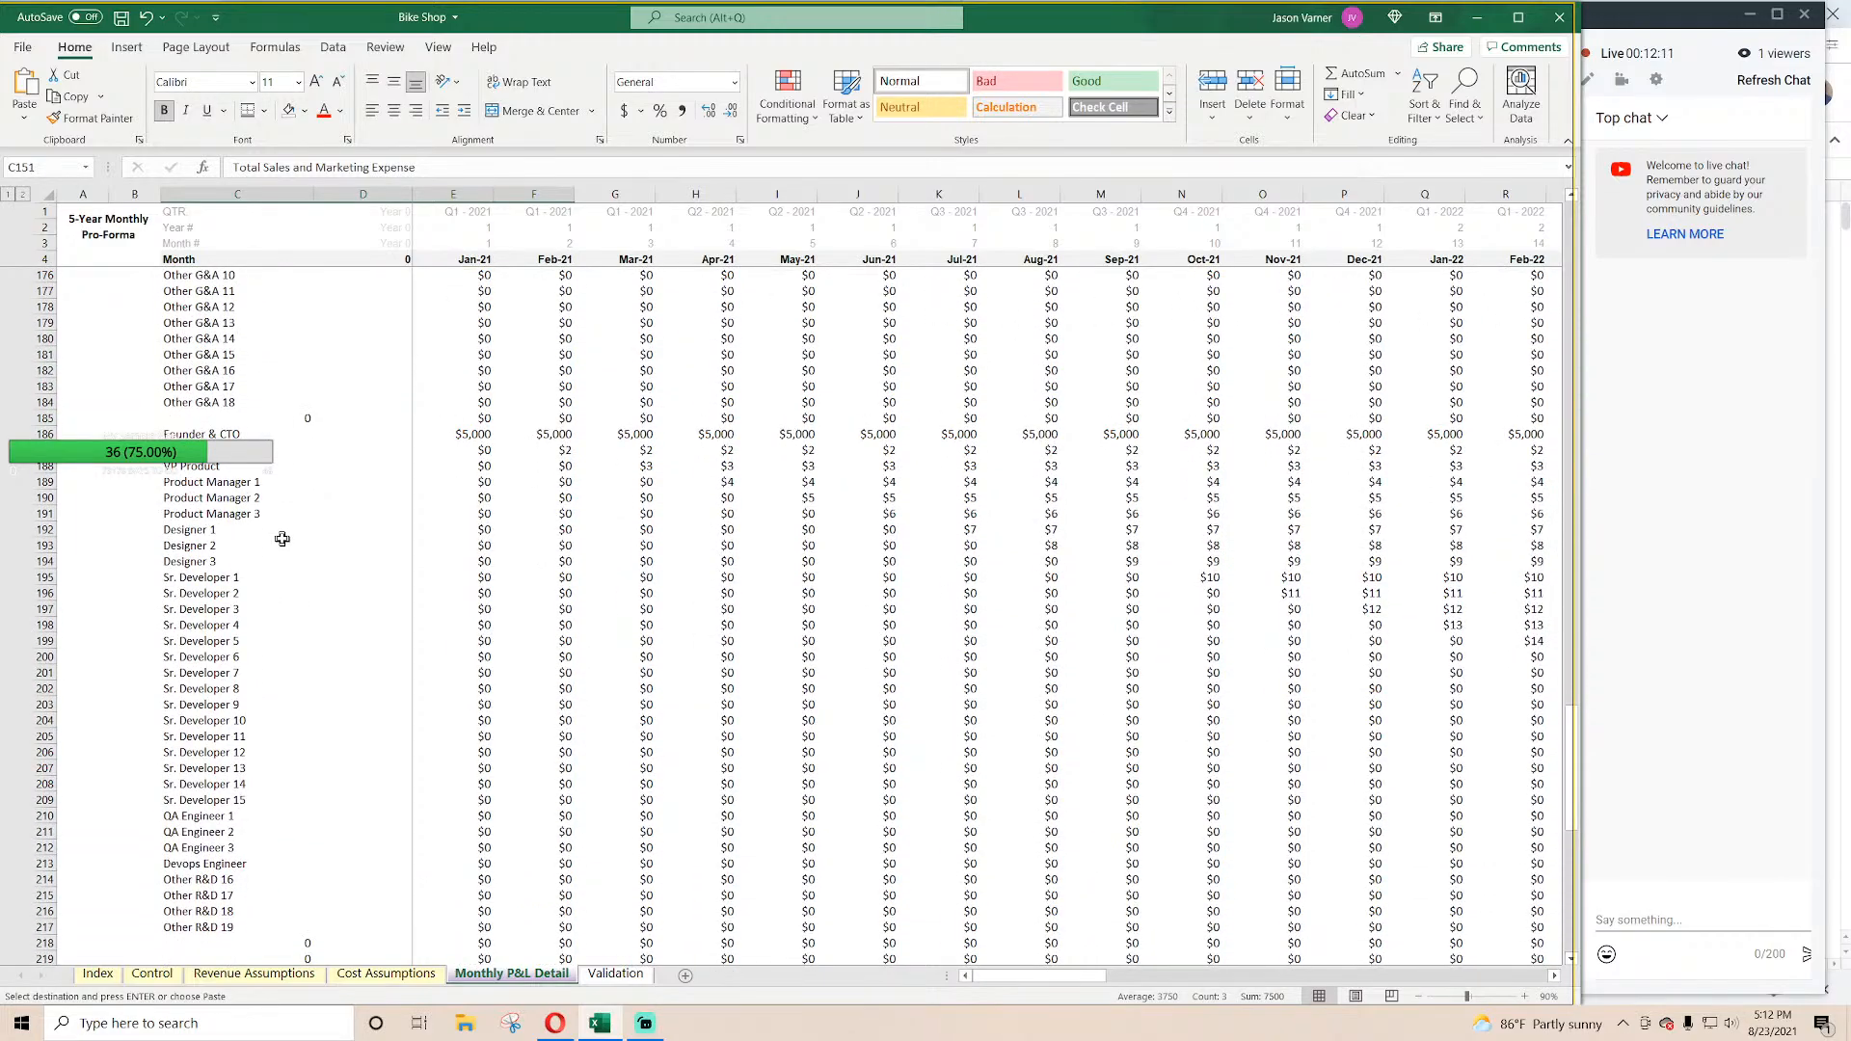
pyautogui.rightClick(197, 424)
pyautogui.click(236, 504)
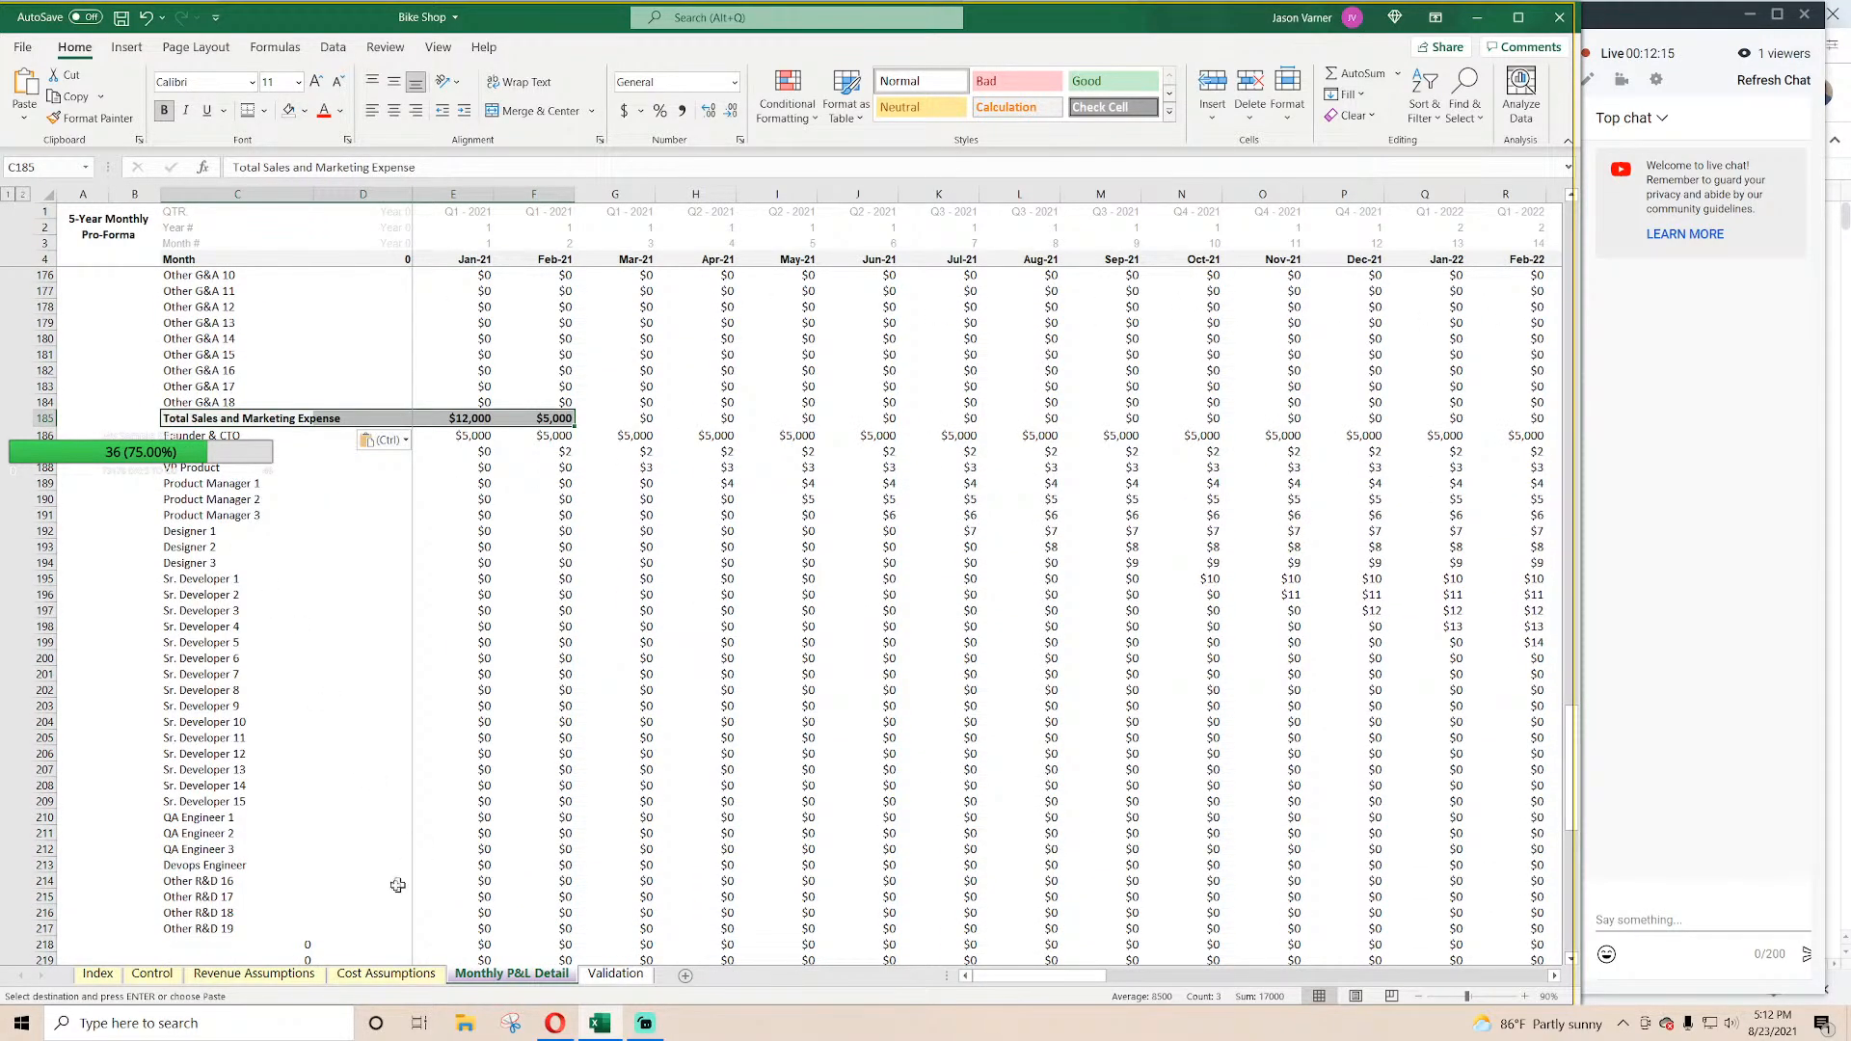
# Step: Check the revenue-based G&A costs on Cost Assumptions, and insert four blank rows above the copied total in row 185 of Monthly P&L Detail
pyautogui.click(370, 976)
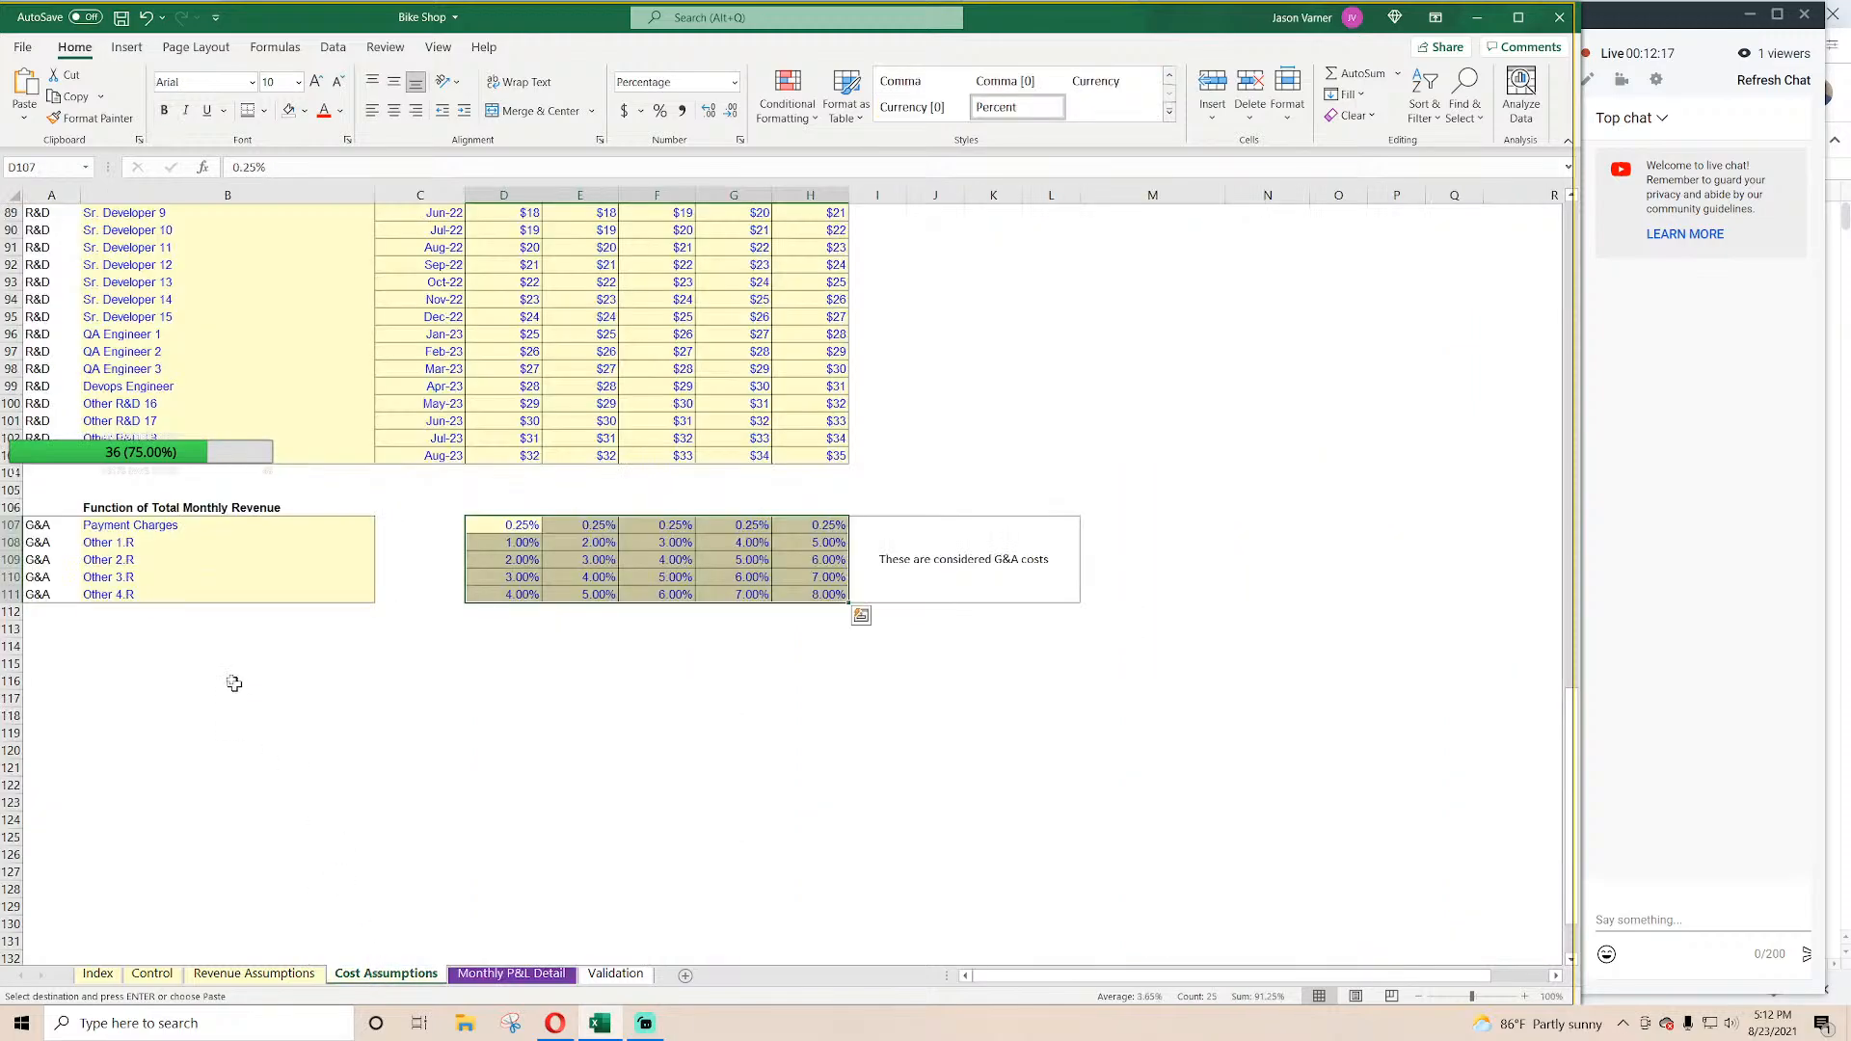
pyautogui.click(159, 549)
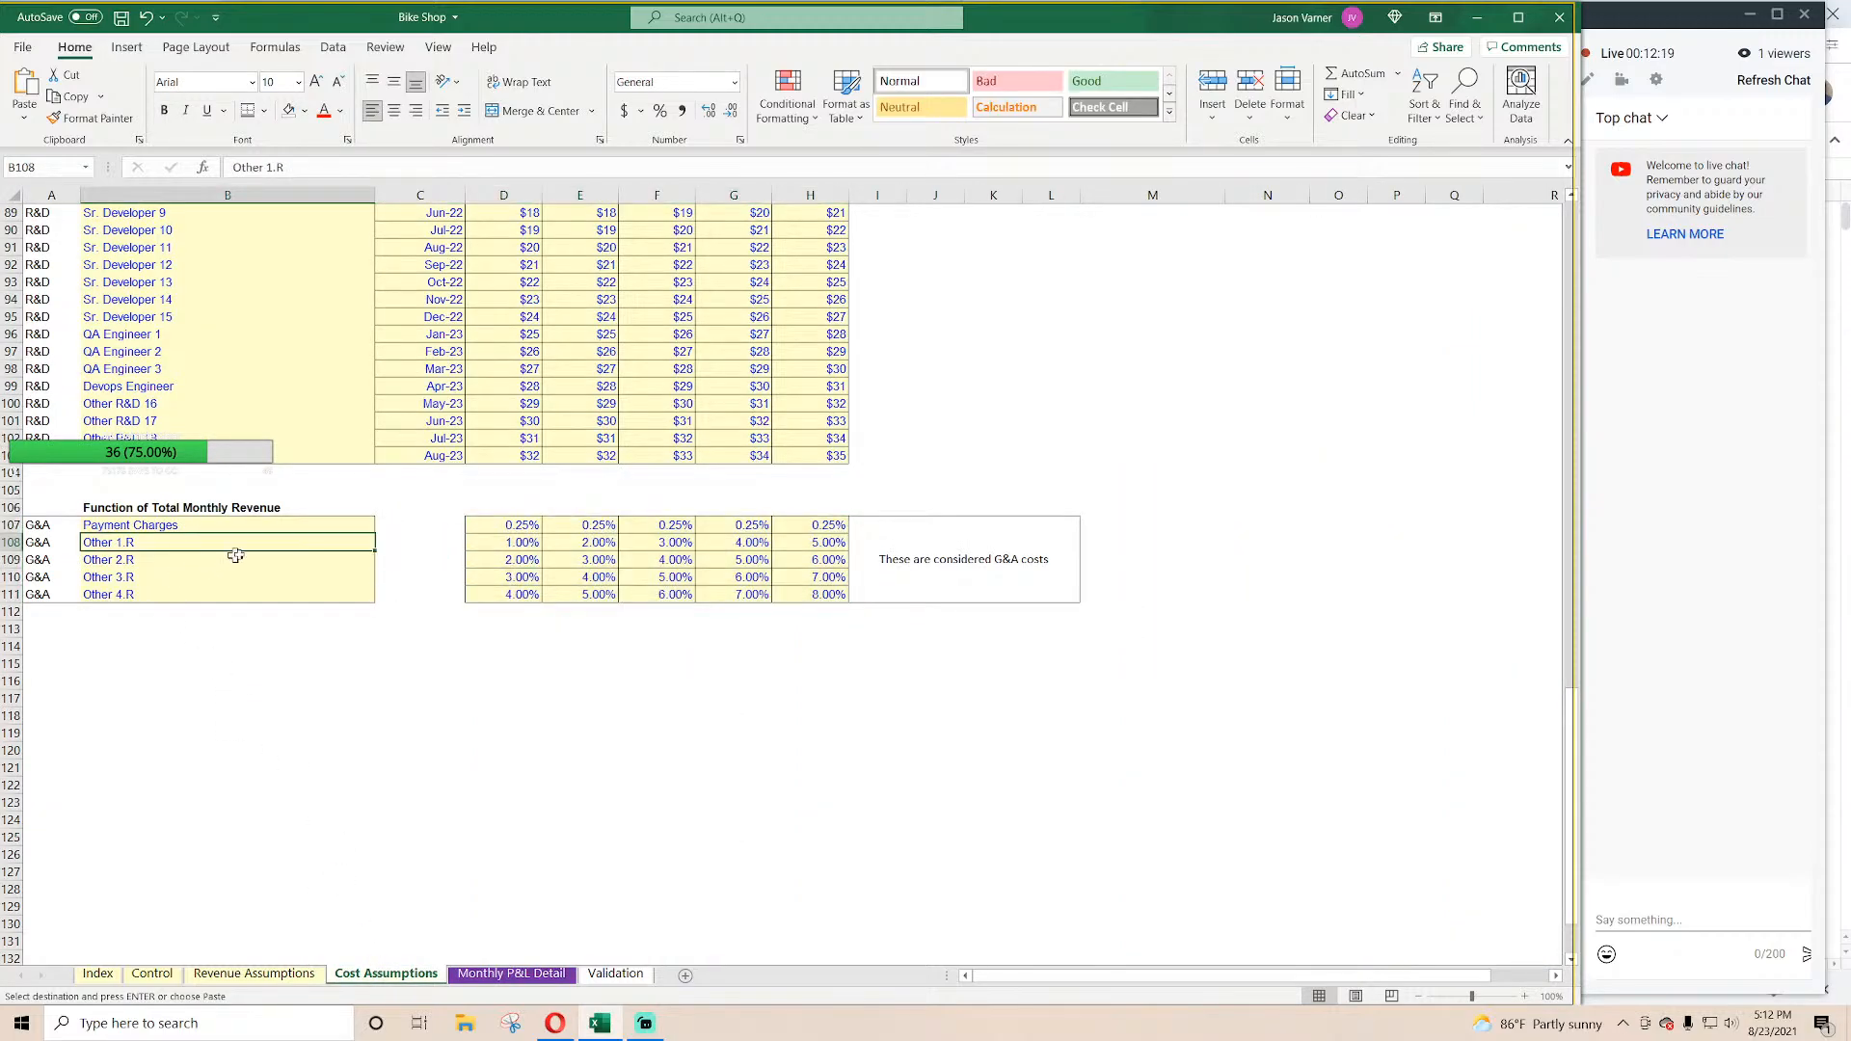
pyautogui.moveTo(511, 542); pyautogui.dragTo(511, 594)
pyautogui.click(511, 974)
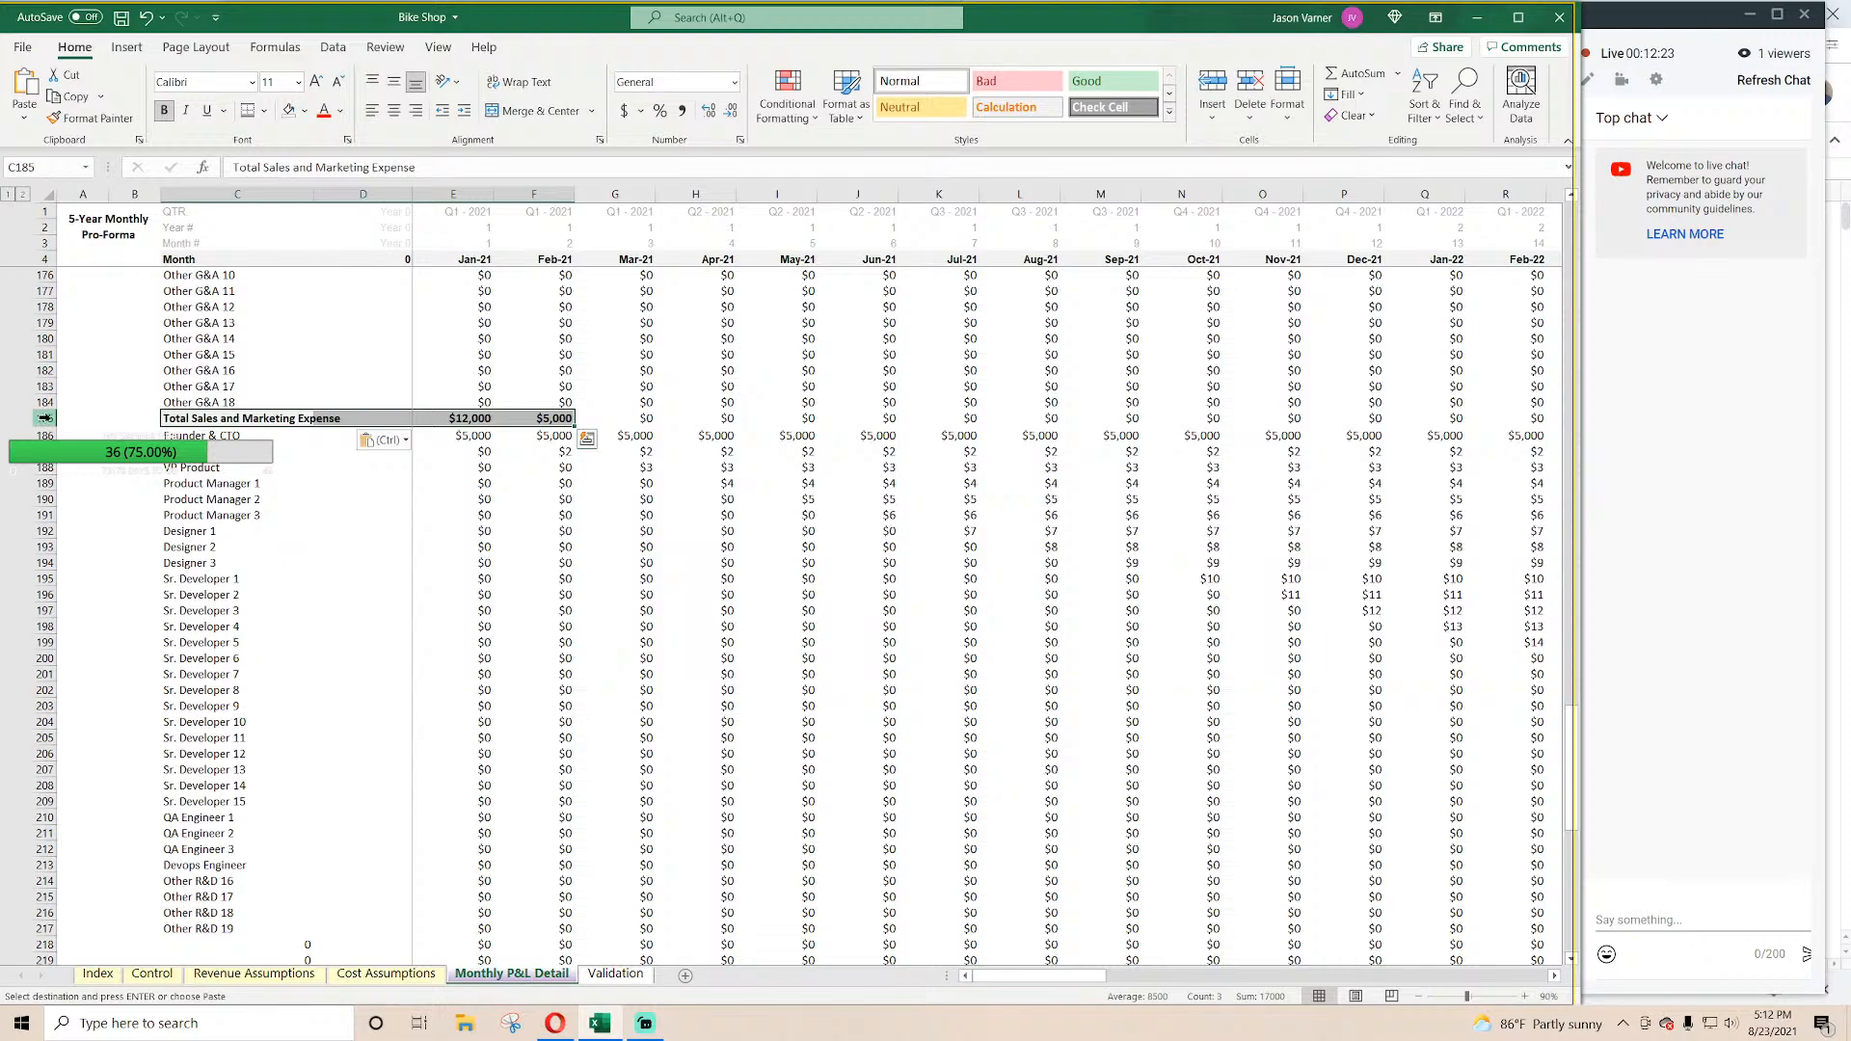
pyautogui.moveTo(61, 416); pyautogui.dragTo(36, 467)
pyautogui.rightClick(37, 467)
pyautogui.click(101, 602)
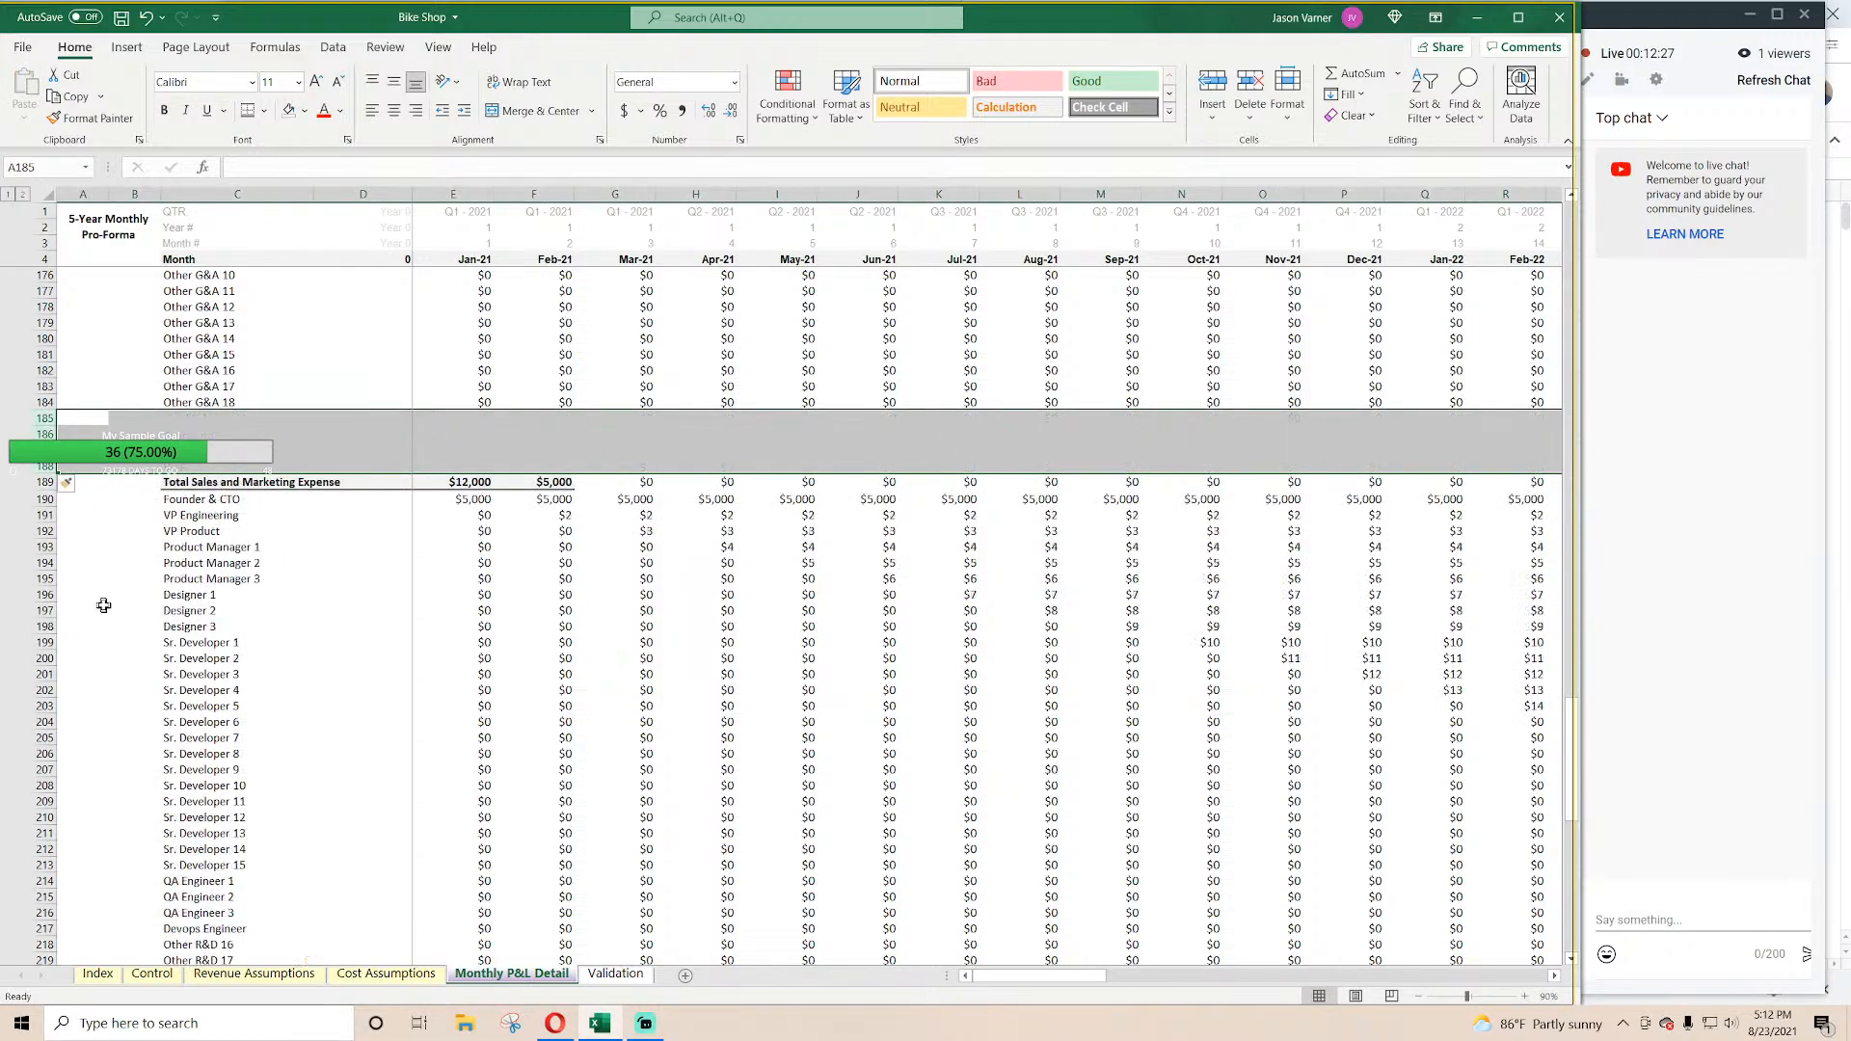
# Step: Check the size of the block from Payment Charges to Other 4.R and insert one more blank row at row 186
pyautogui.scroll(-11, 261, 594)
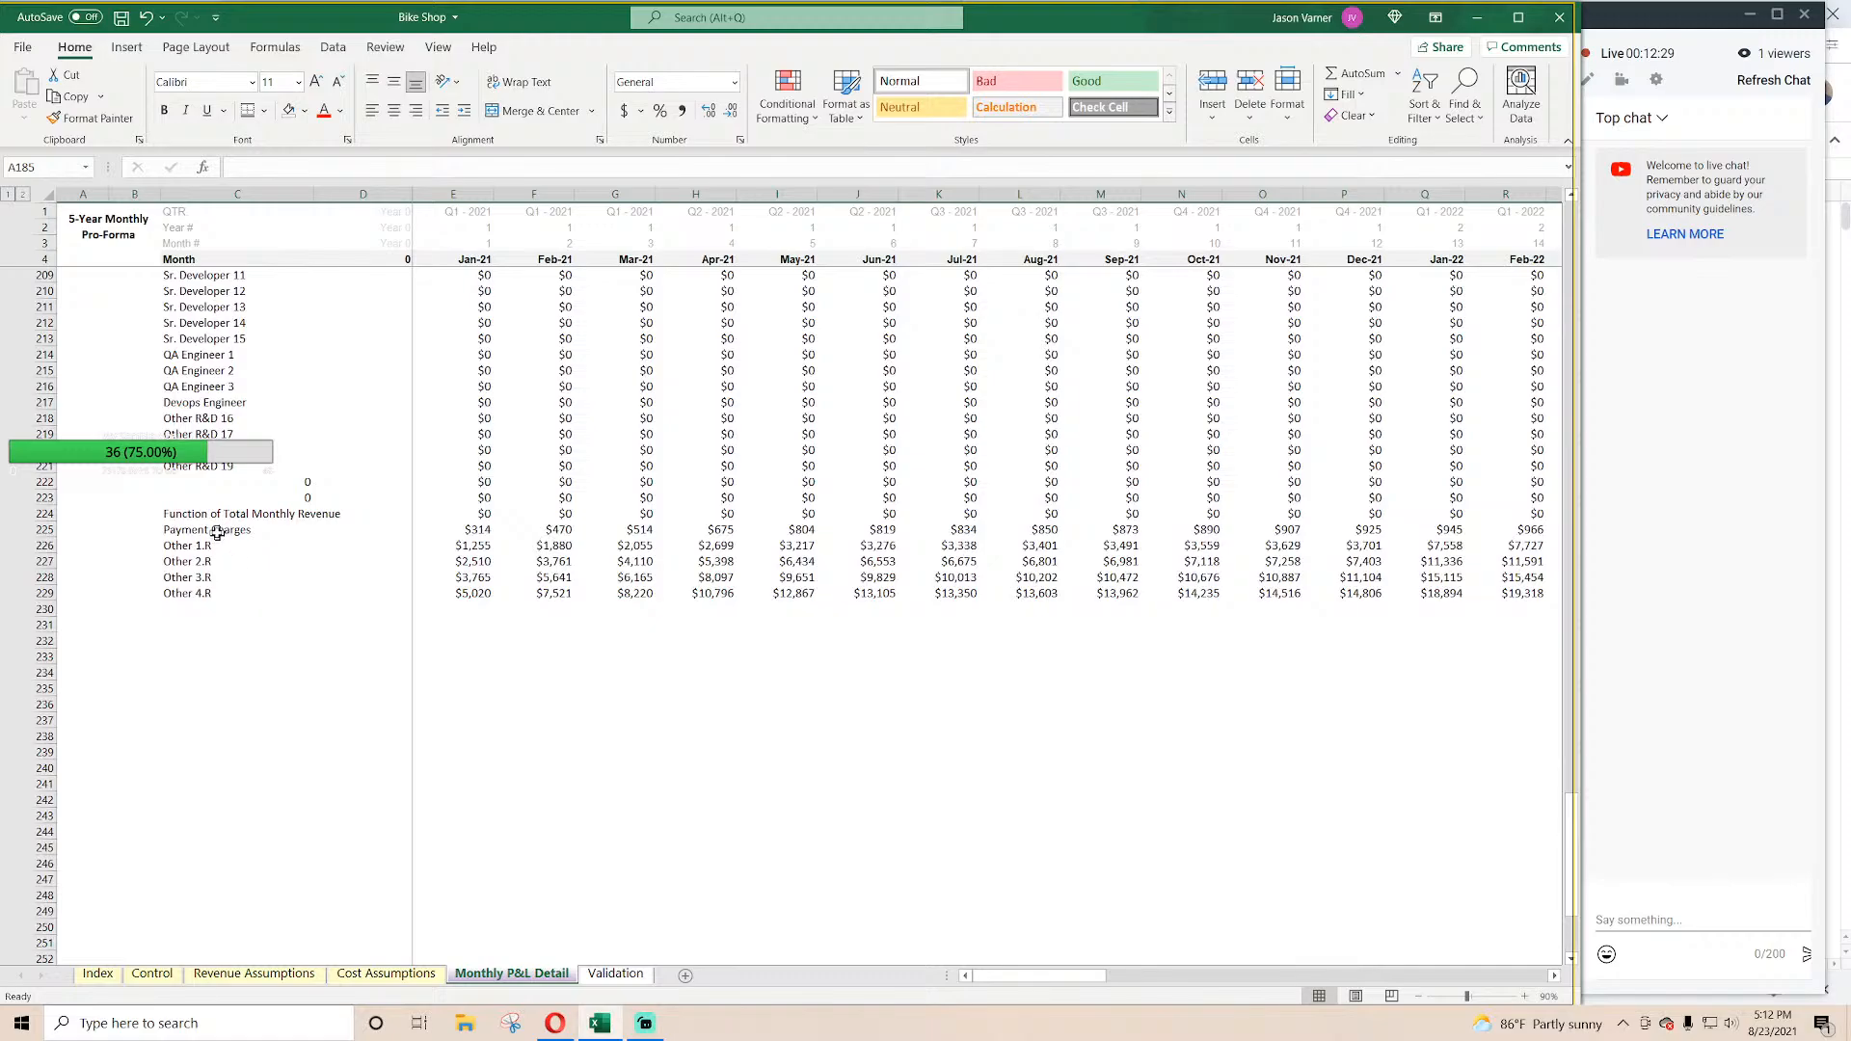
pyautogui.moveTo(217, 534); pyautogui.dragTo(477, 590)
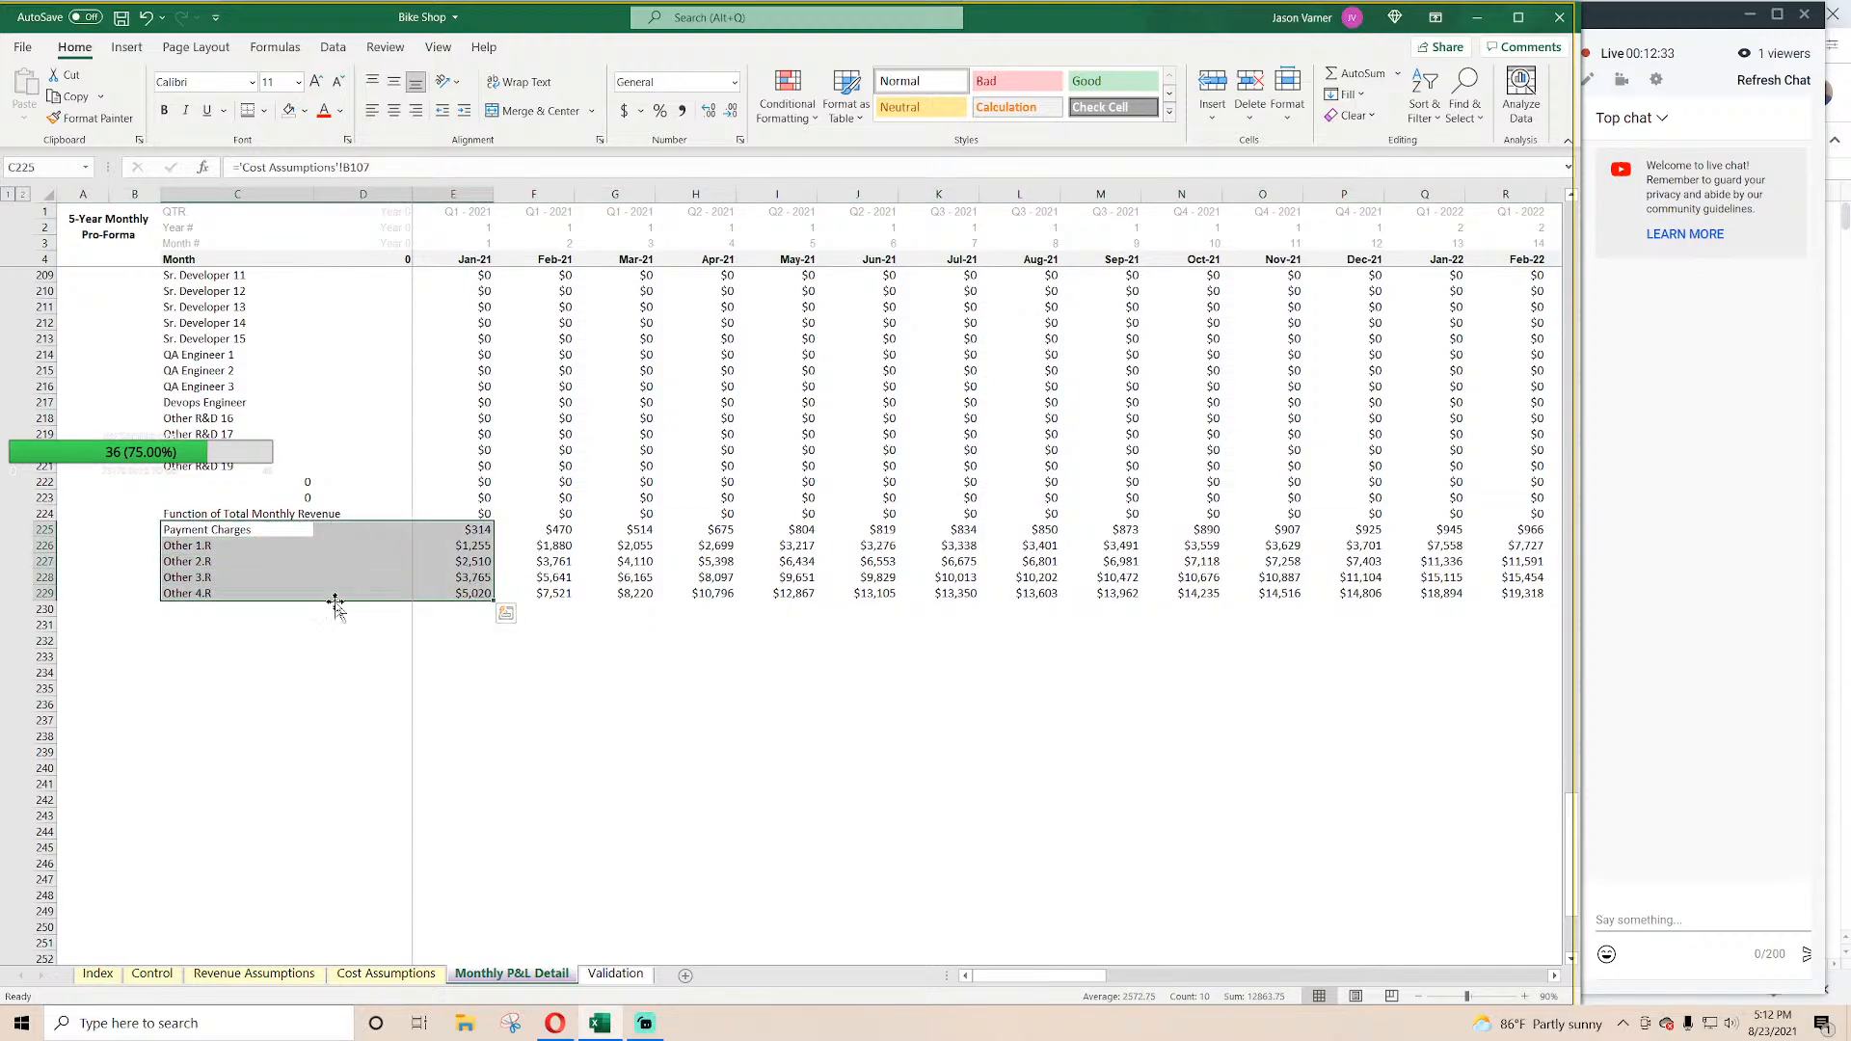
pyautogui.scroll(4, 376, 675)
pyautogui.scroll(11, 331, 647)
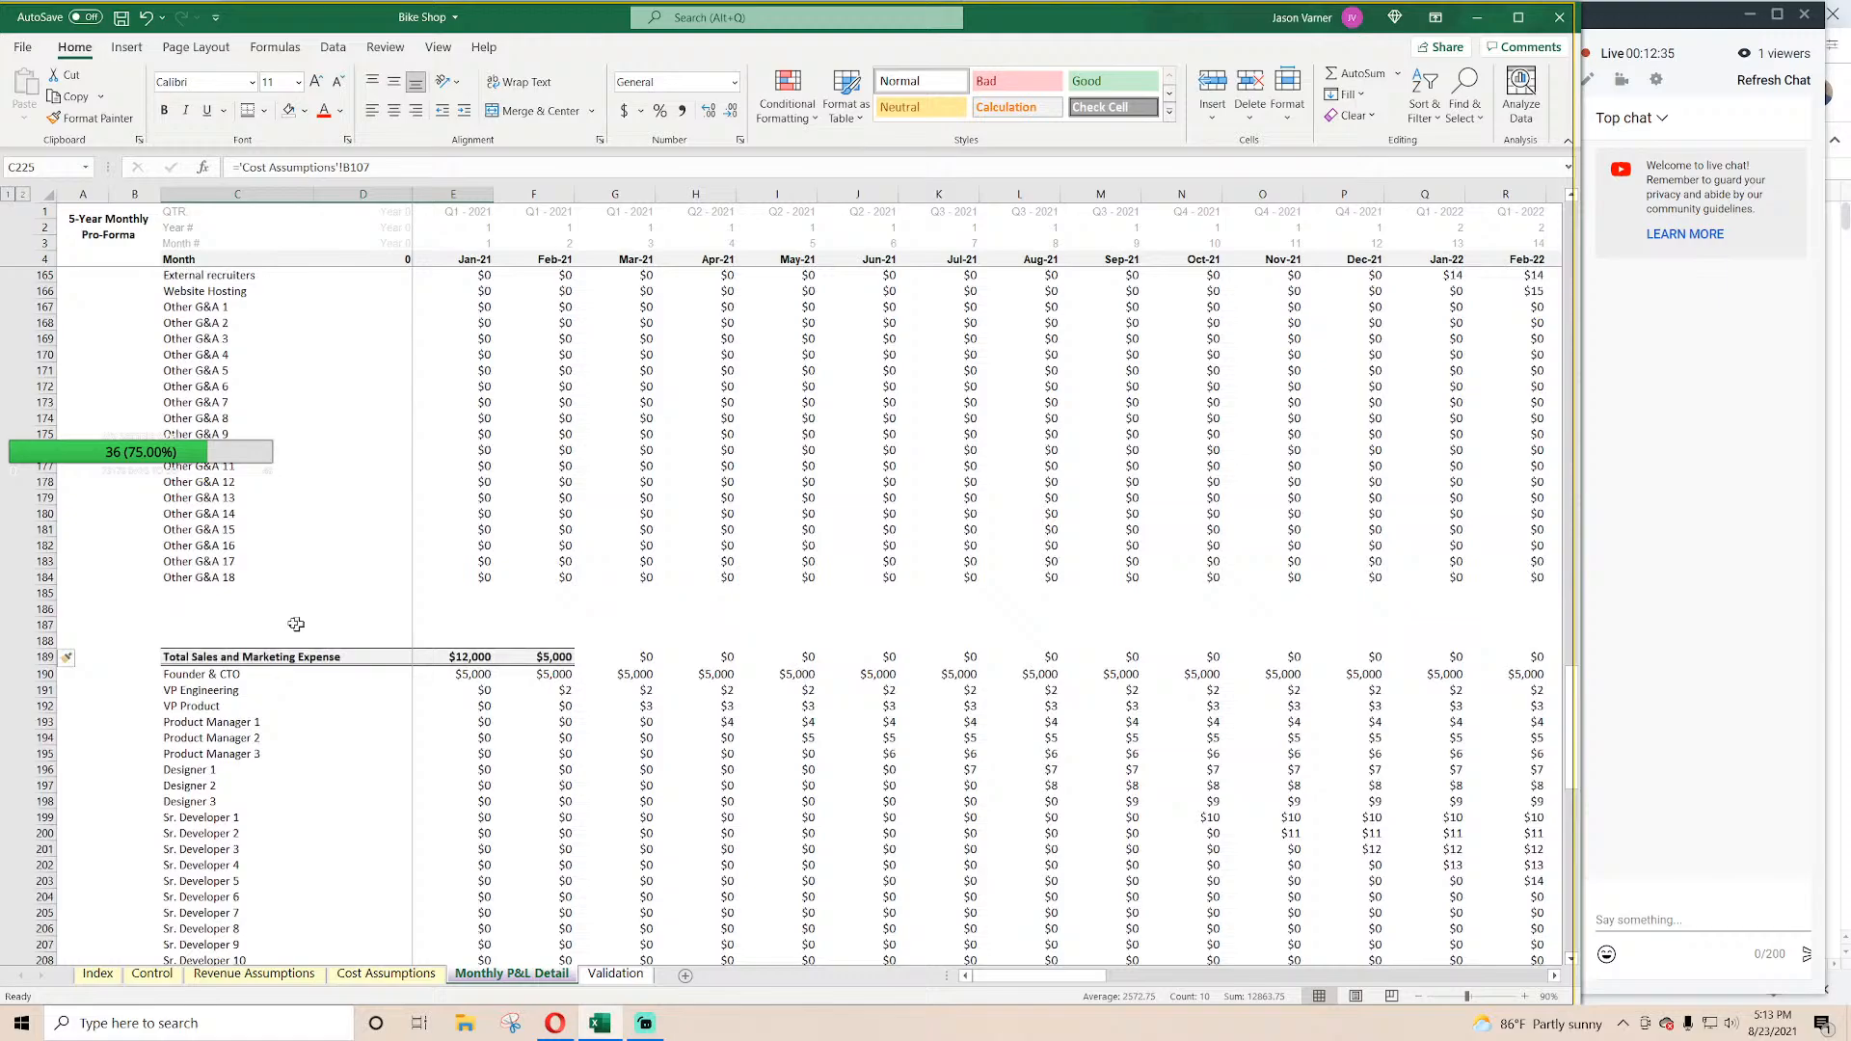
pyautogui.rightClick(32, 611)
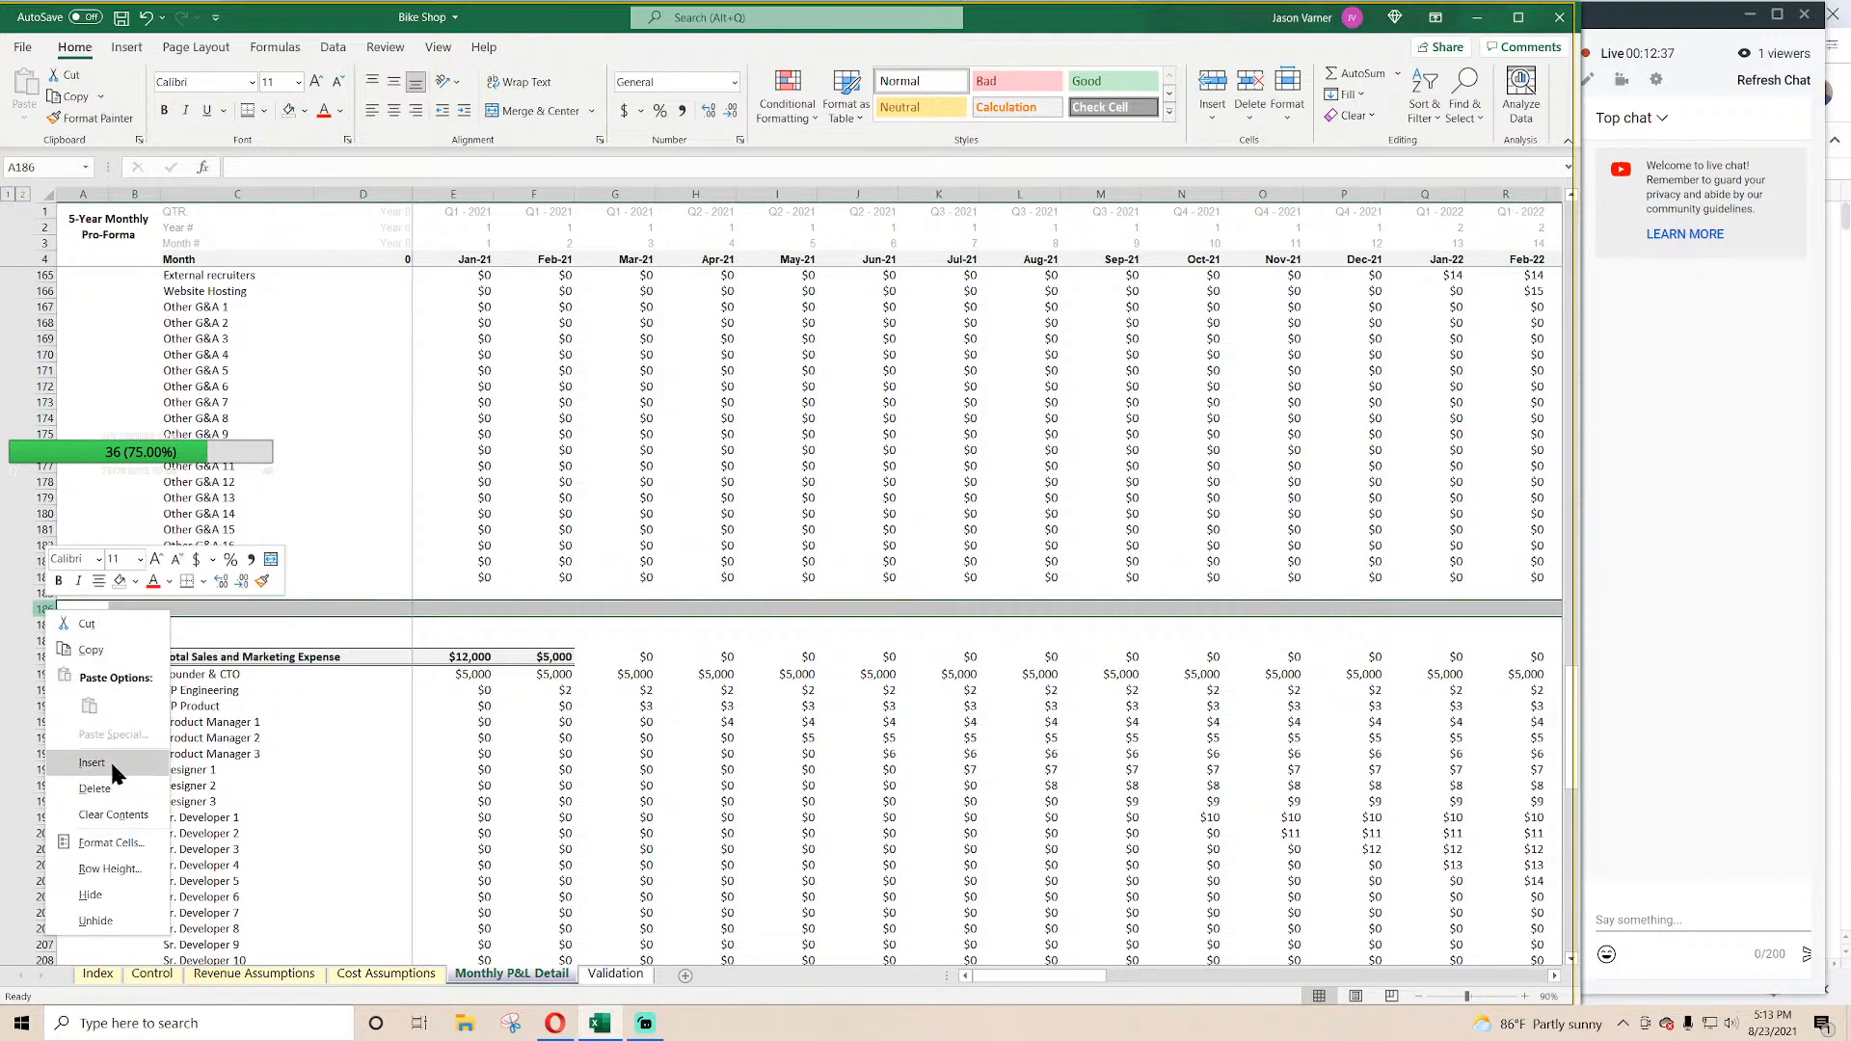
pyautogui.click(110, 762)
# Step: Move the revenue-based costs C226:F230, Payment Charges to Other 4.R, into C185:F189 below Other G&A 18
pyautogui.scroll(-15, 299, 637)
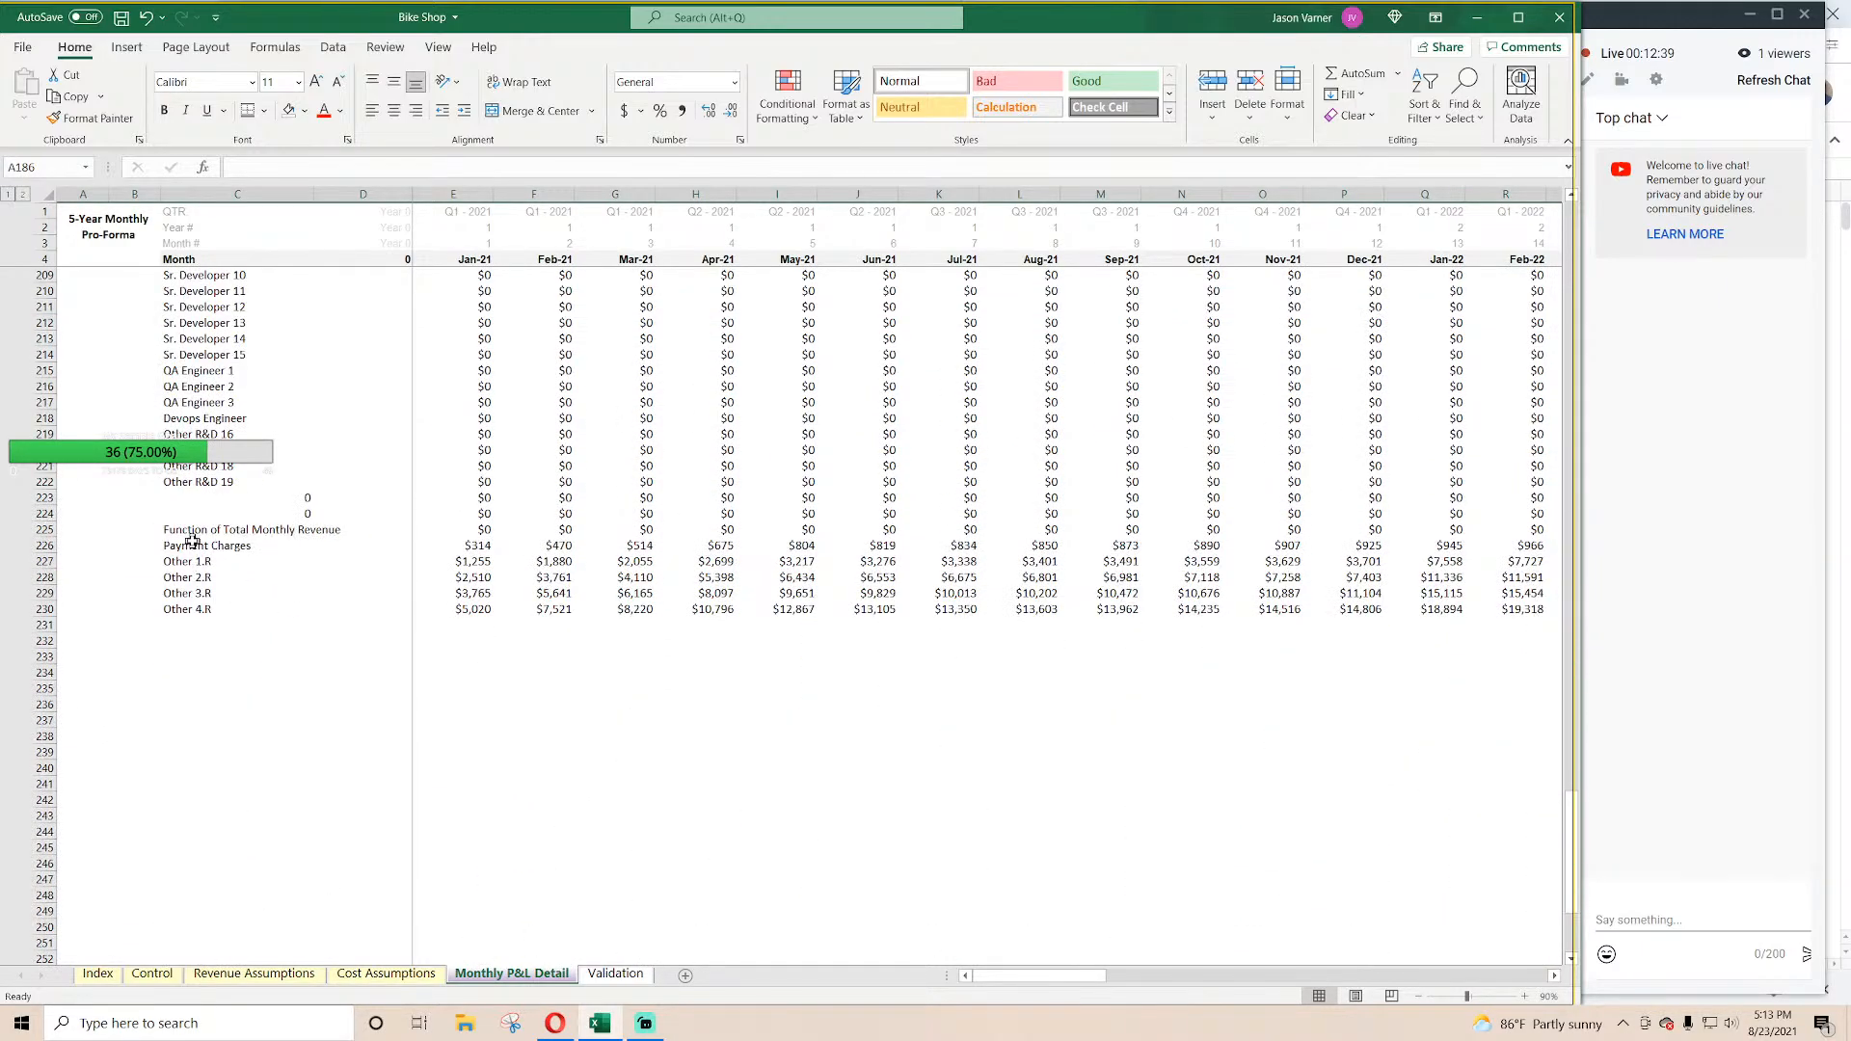
pyautogui.moveTo(192, 545); pyautogui.dragTo(576, 609)
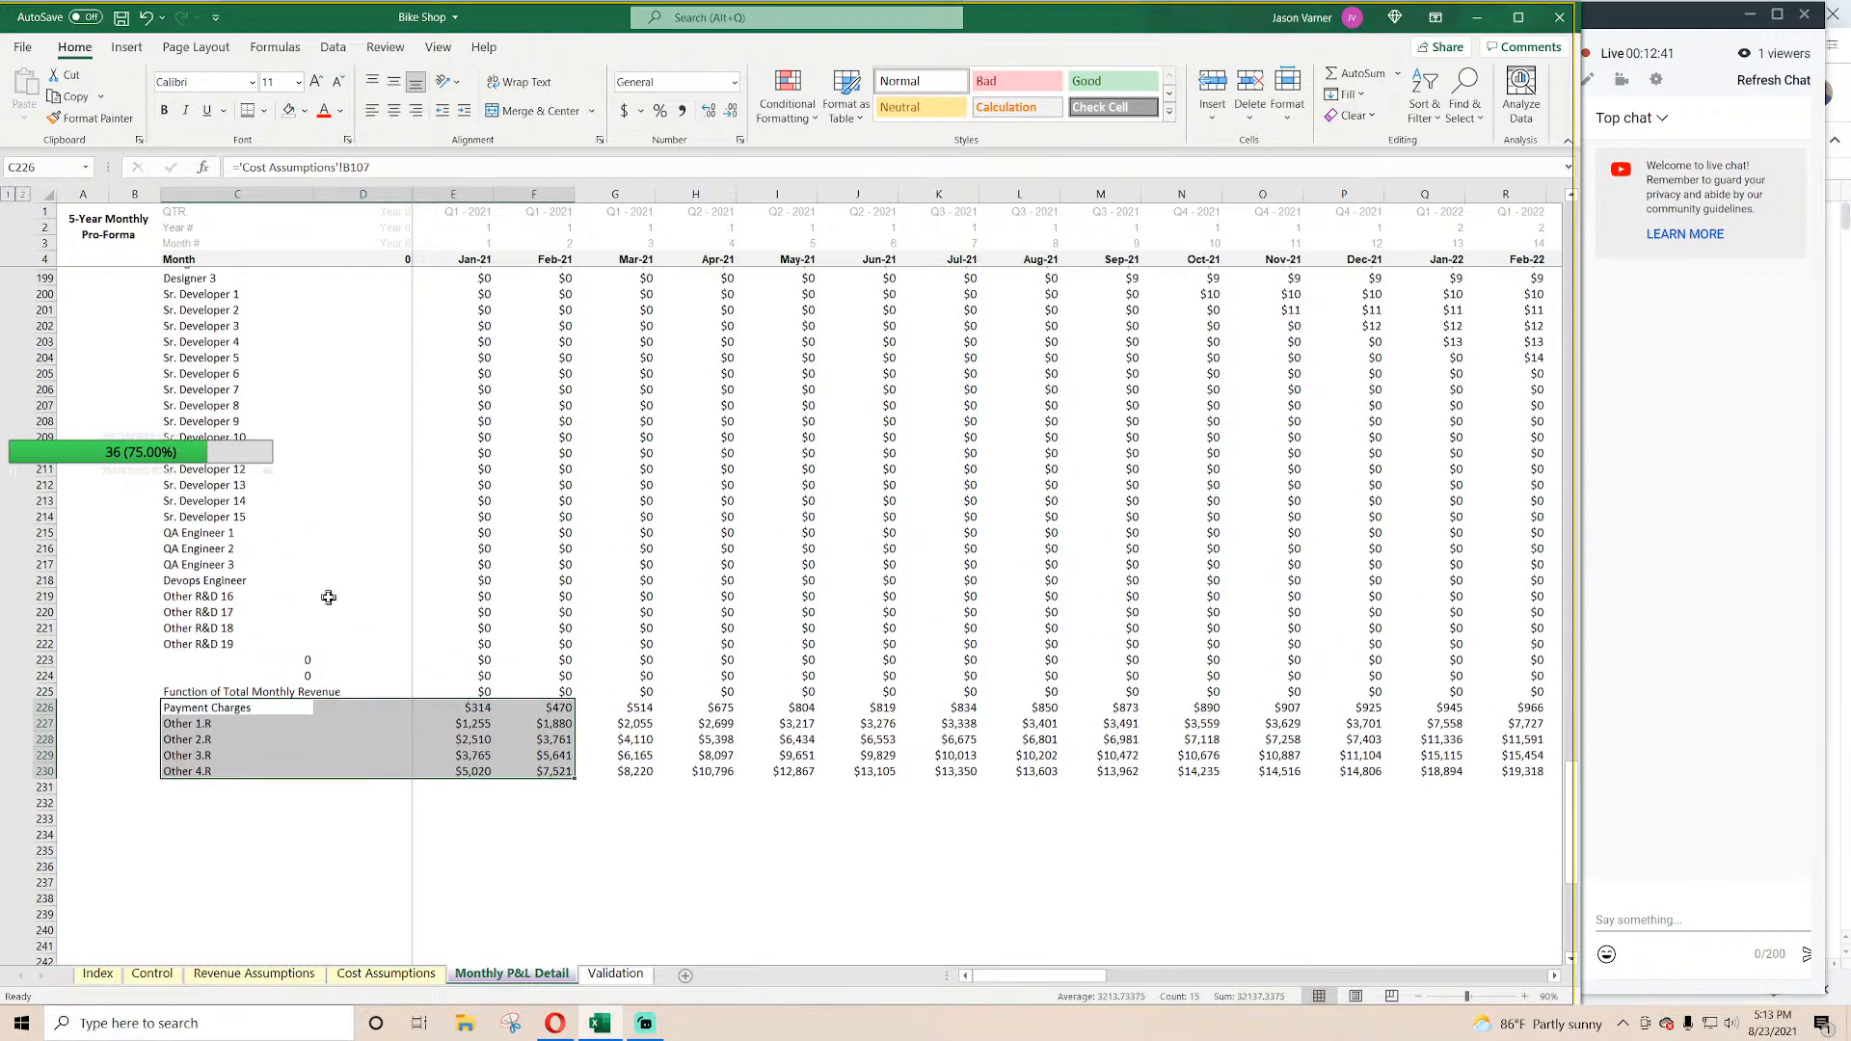
pyautogui.scroll(4, 431, 601)
pyautogui.moveTo(347, 719); pyautogui.dragTo(327, 806)
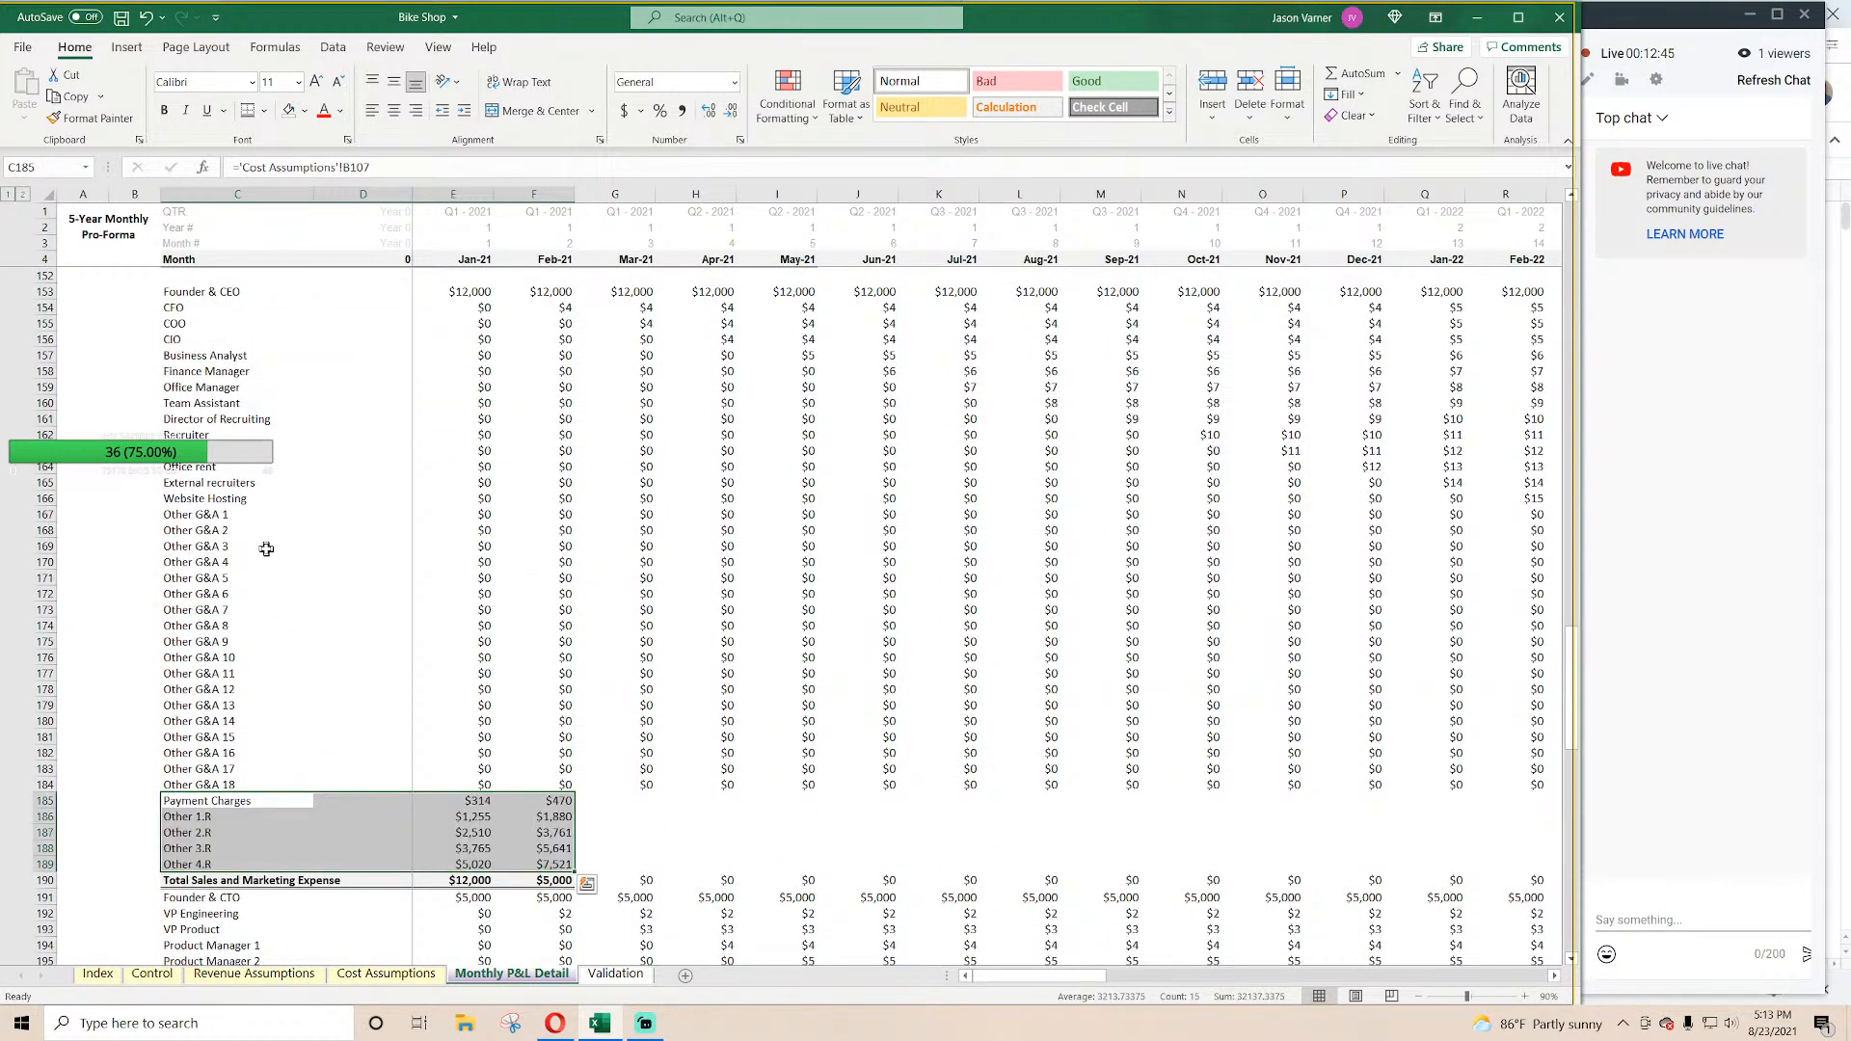
pyautogui.scroll(-4, 256, 617)
pyautogui.doubleClick(246, 711)
pyautogui.scroll(15, 246, 626)
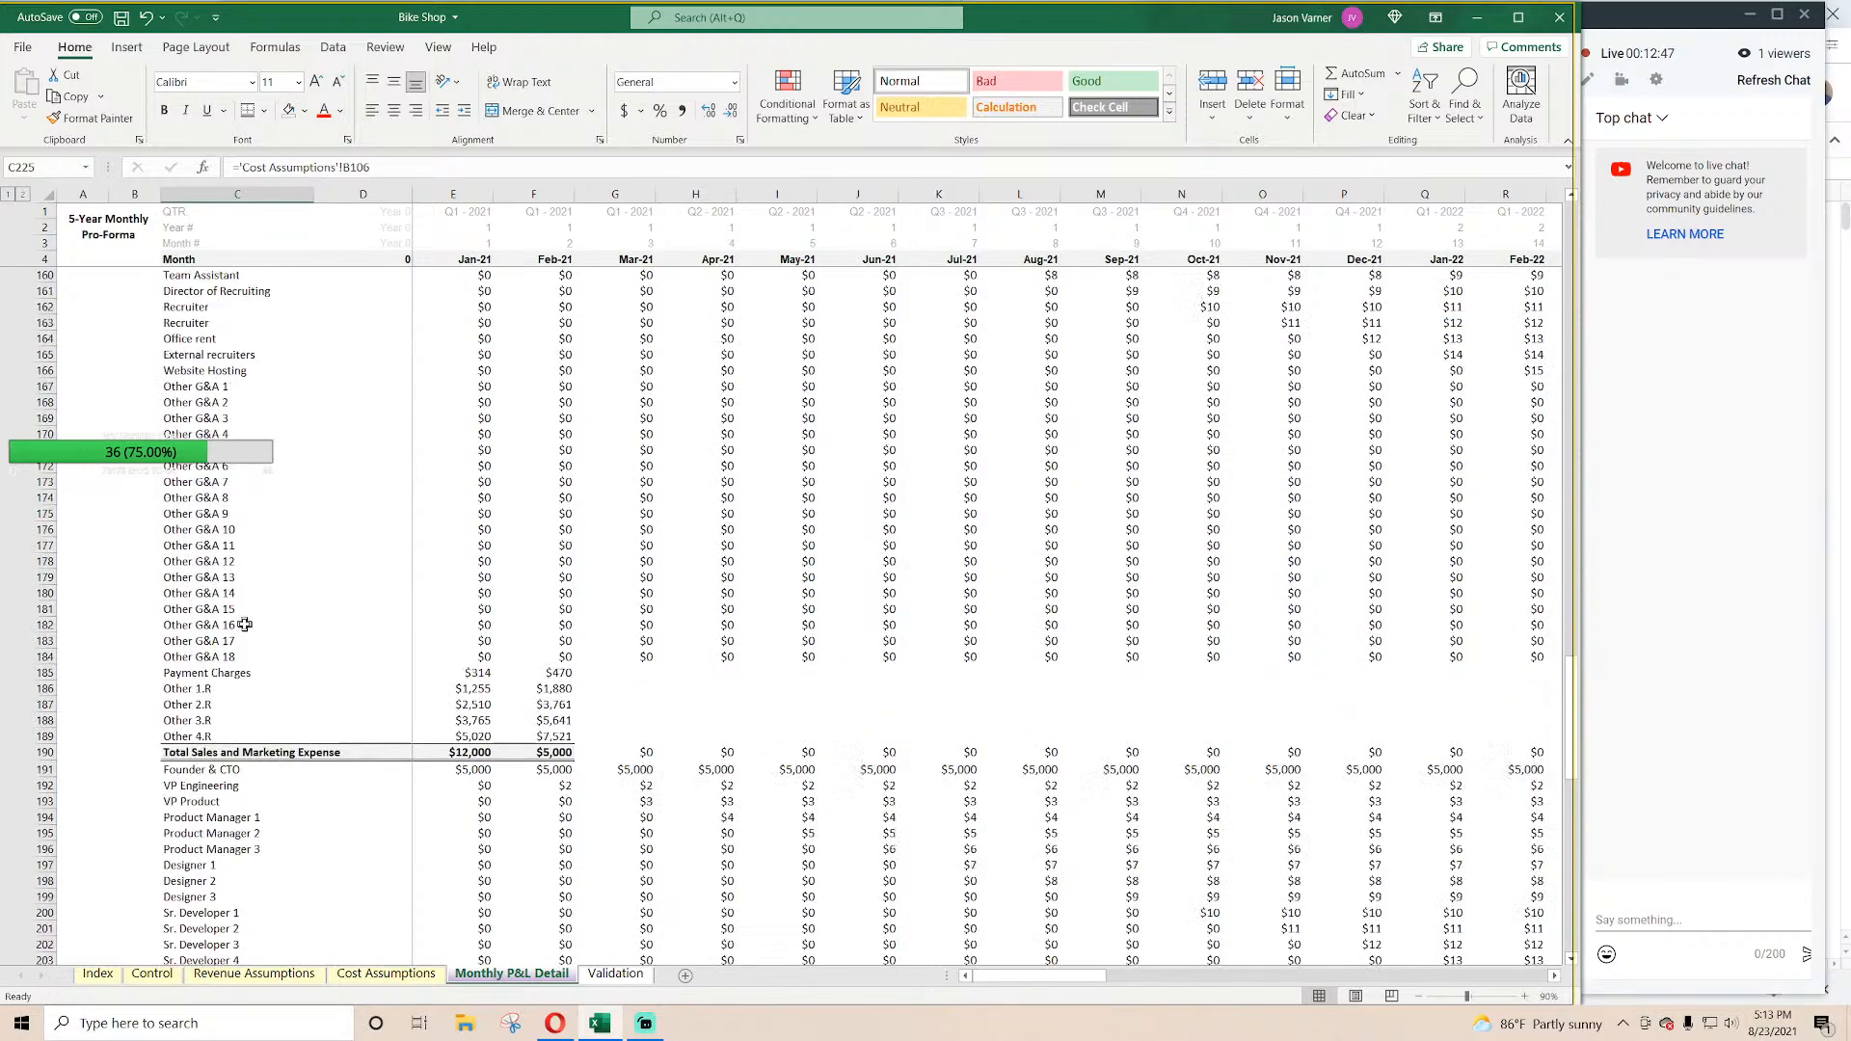
# Step: Change the copied total label in C190 to "Total General and Adminstrative Expense"
pyautogui.doubleClick(238, 750)
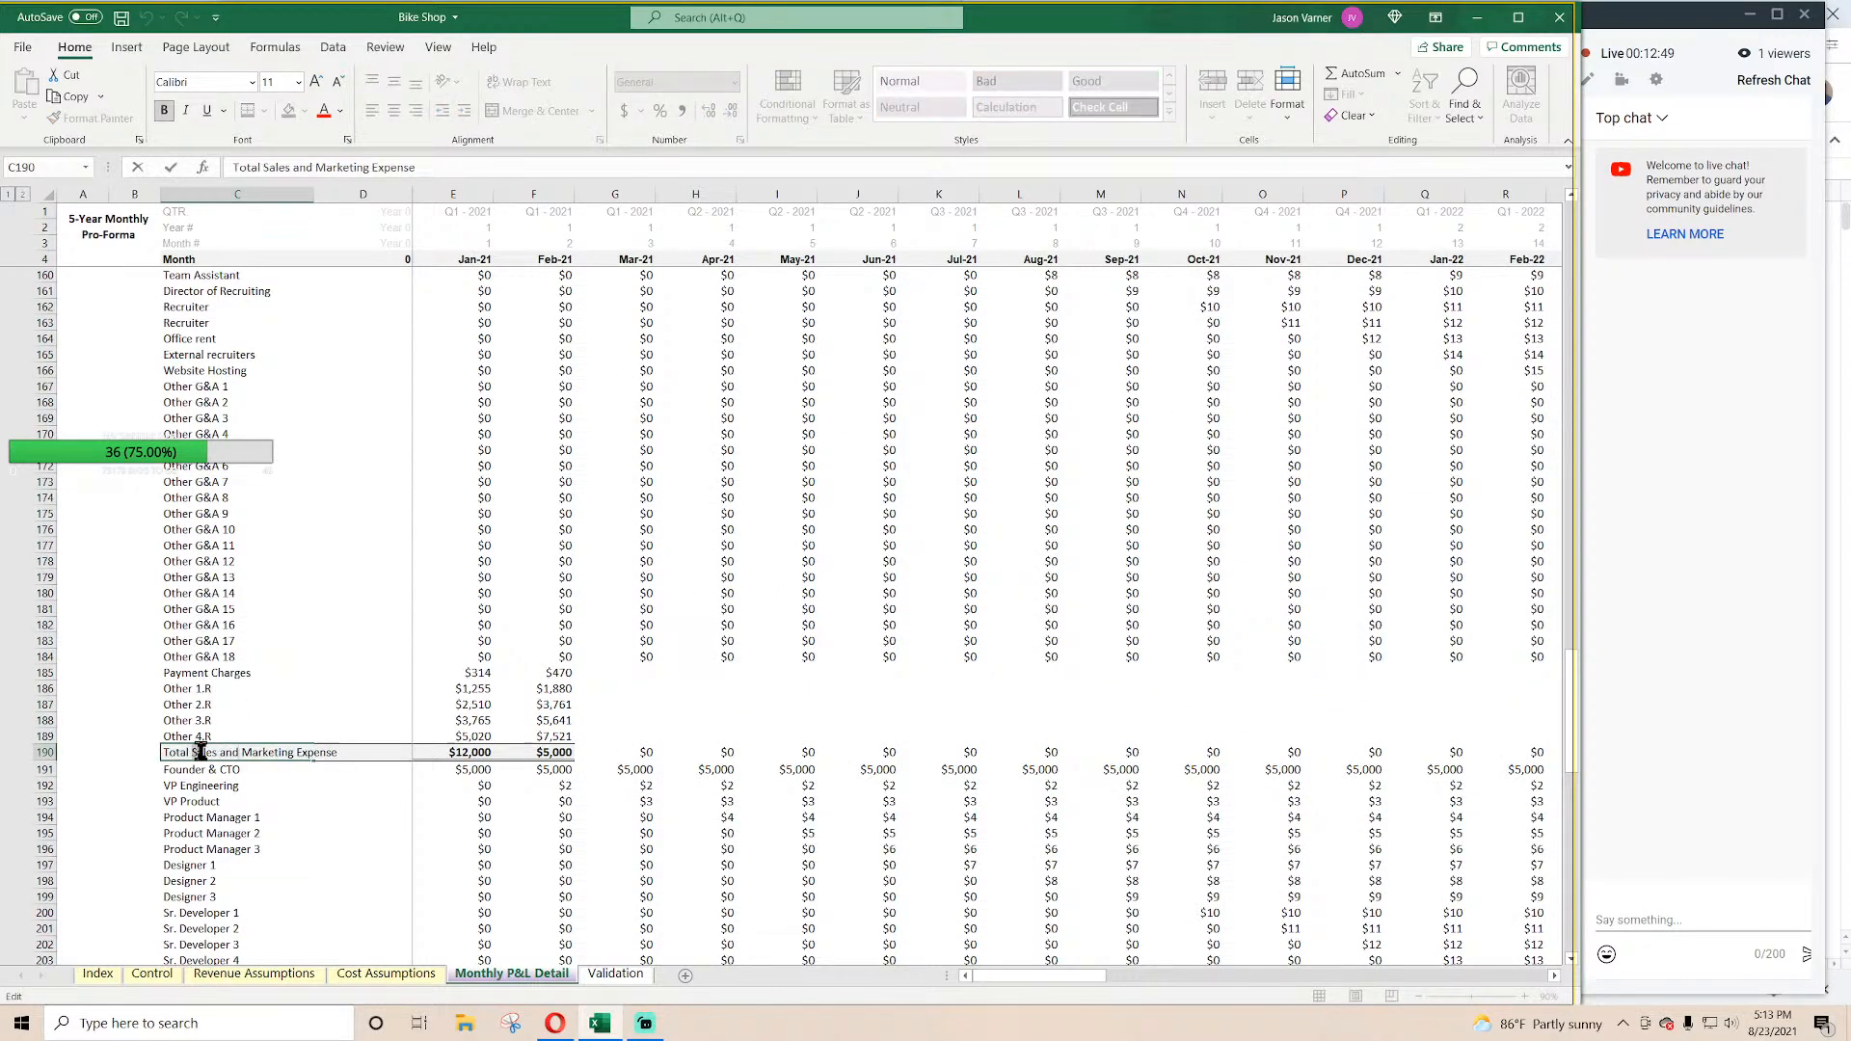
pyautogui.moveTo(201, 752); pyautogui.dragTo(293, 750)
pyautogui.write('General and A')
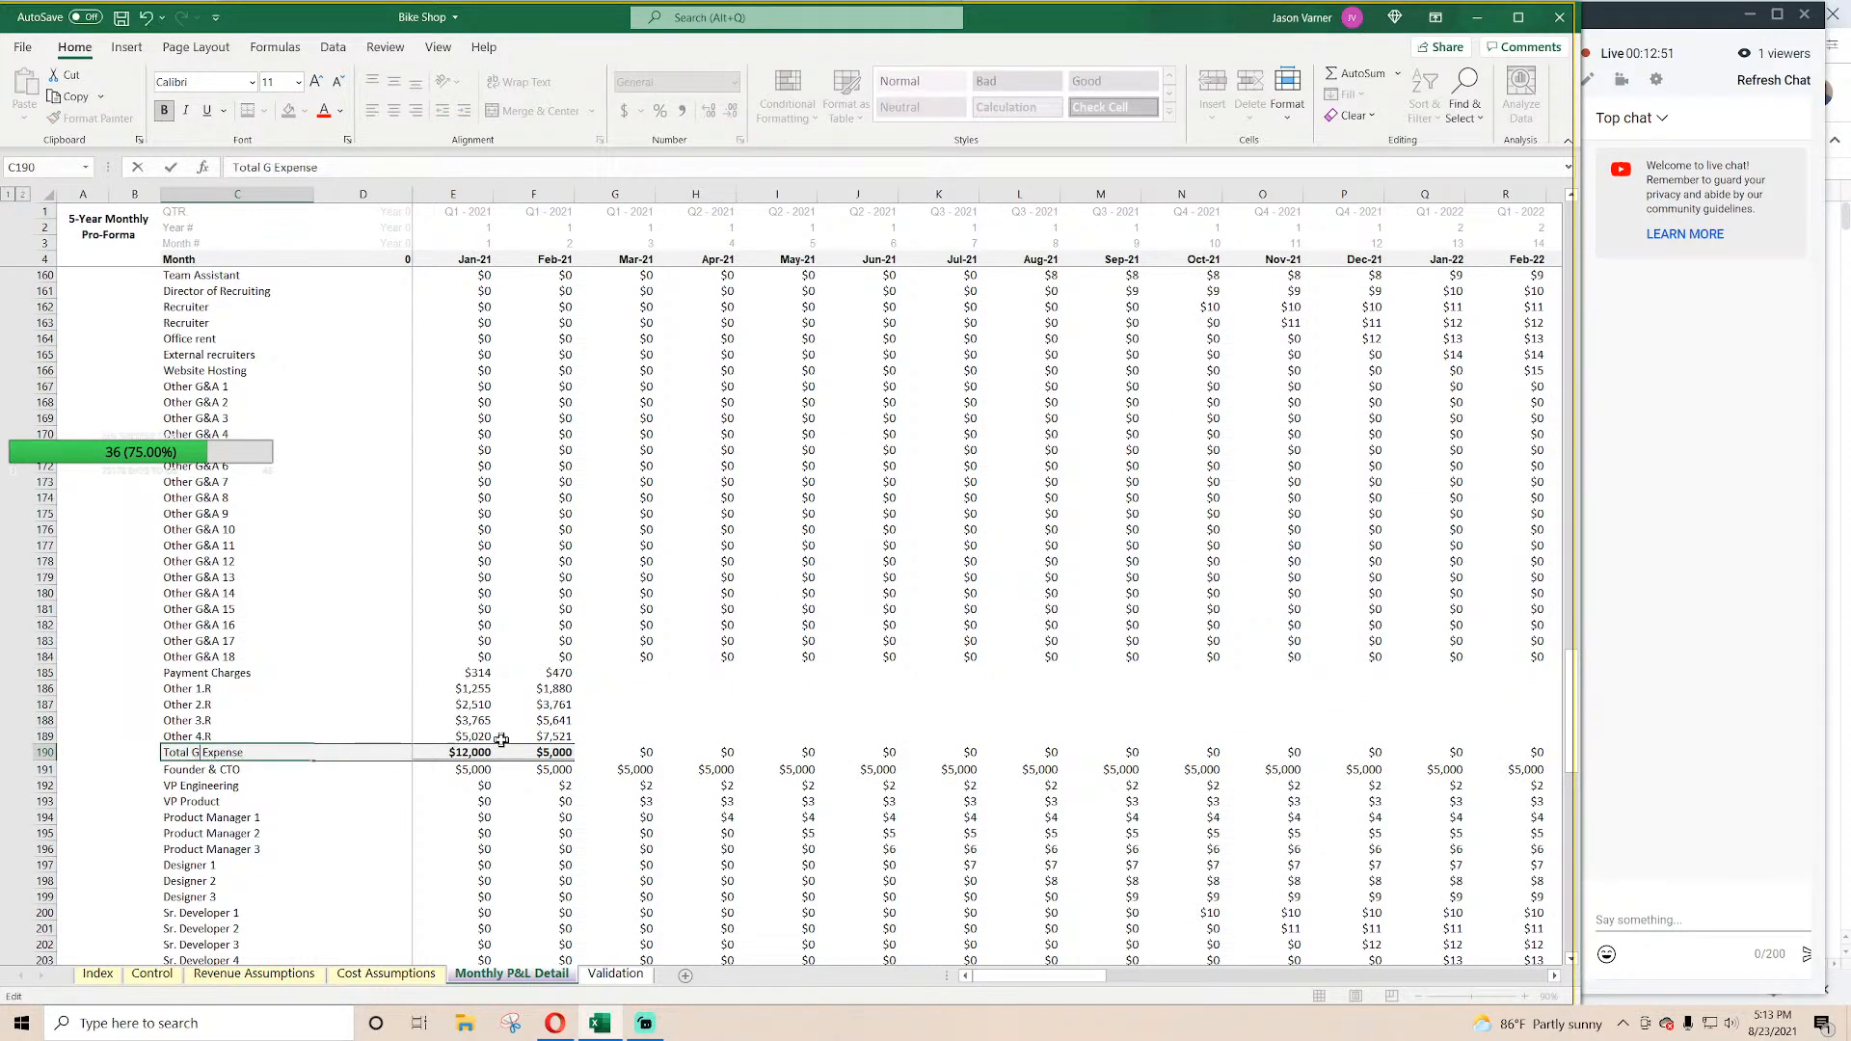
pyautogui.write('dmin')
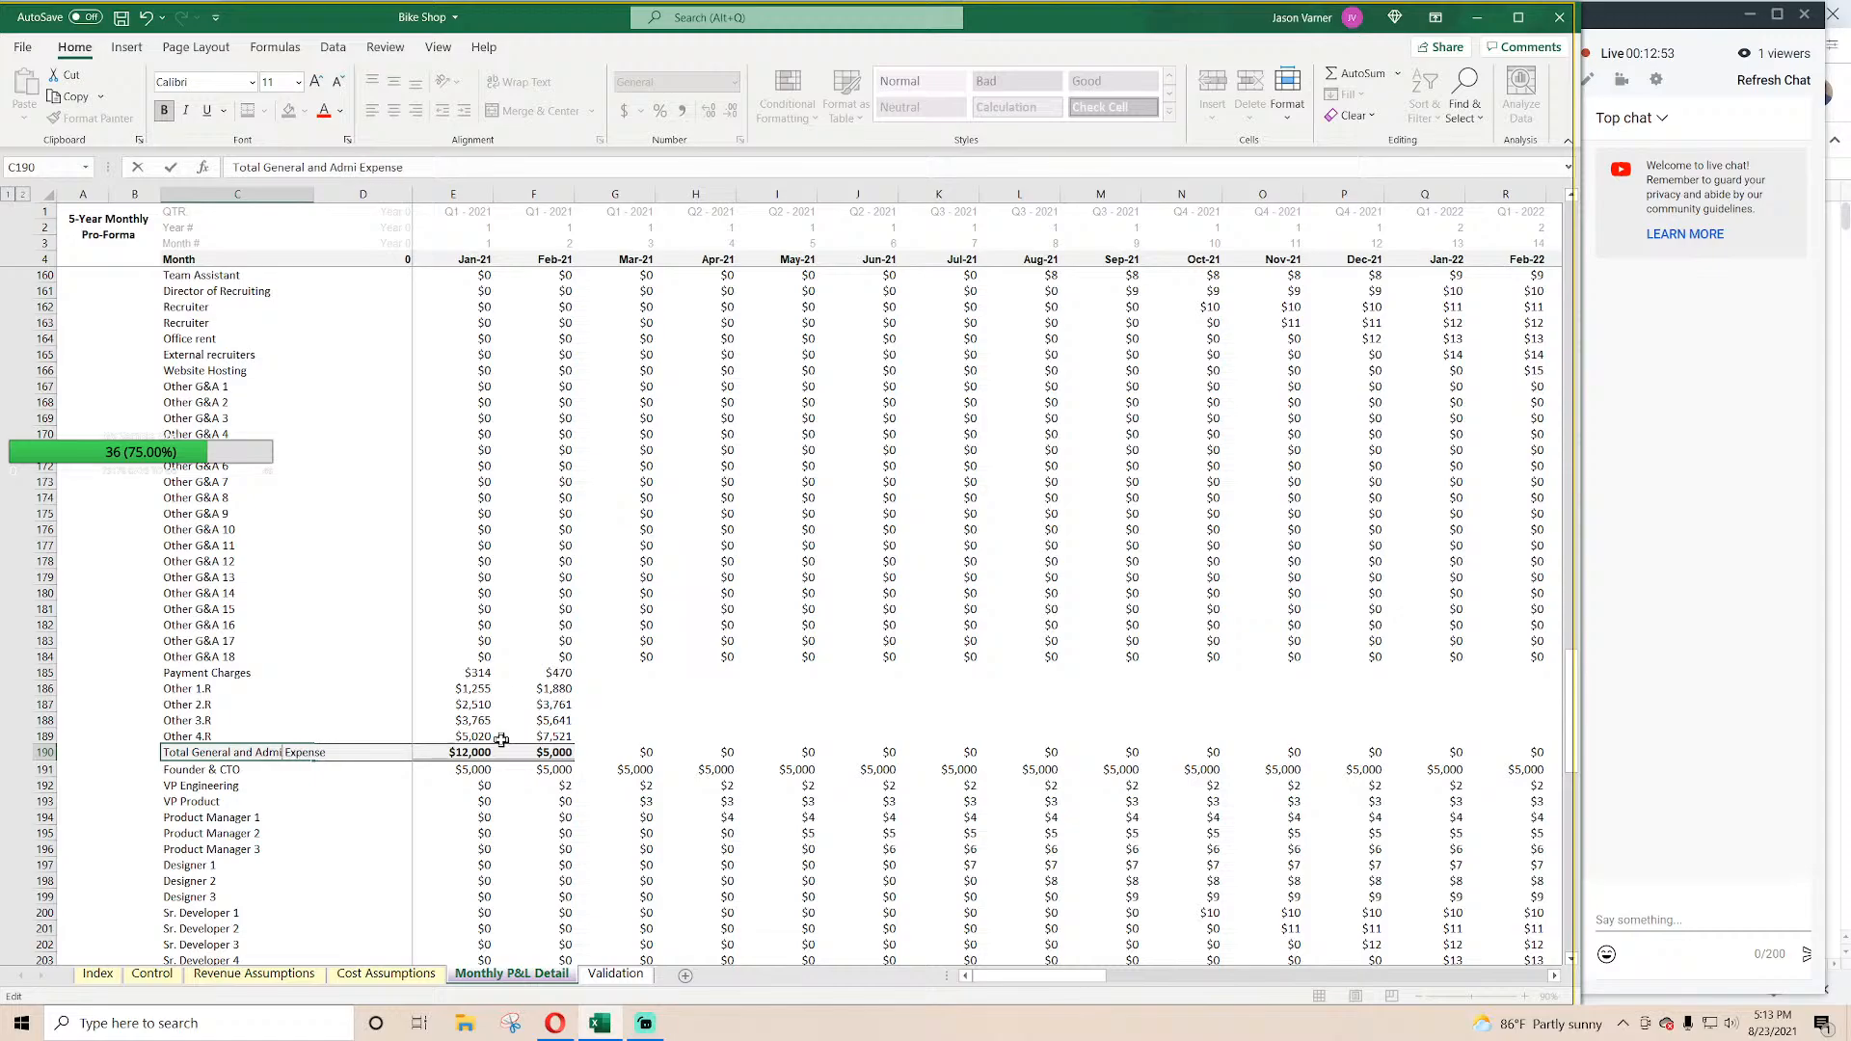
pyautogui.write('strative')
pyautogui.press('Return')
# Step: Total the January G&A costs E153:E189 in E190 with a SUM formula and fill it across through M190
pyautogui.click(462, 753)
pyautogui.hotkey('alt', '=')
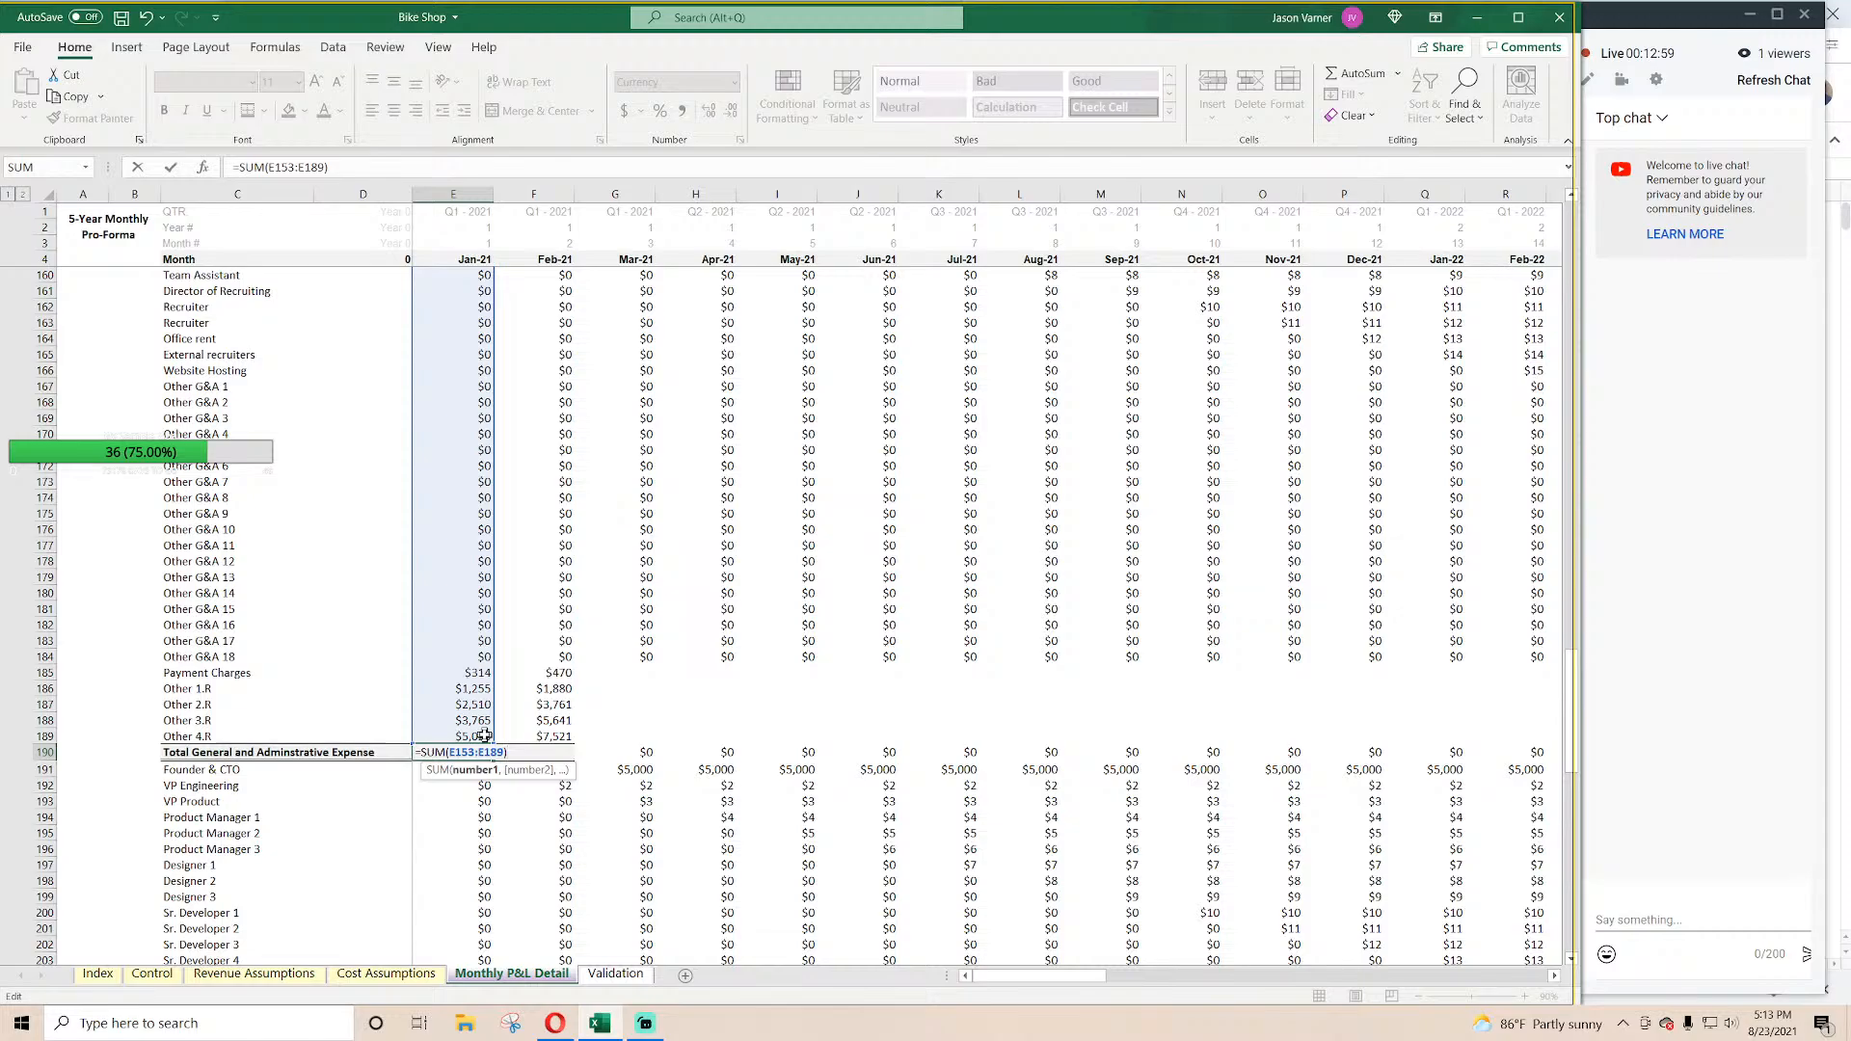
pyautogui.press('Return')
pyautogui.click(479, 747)
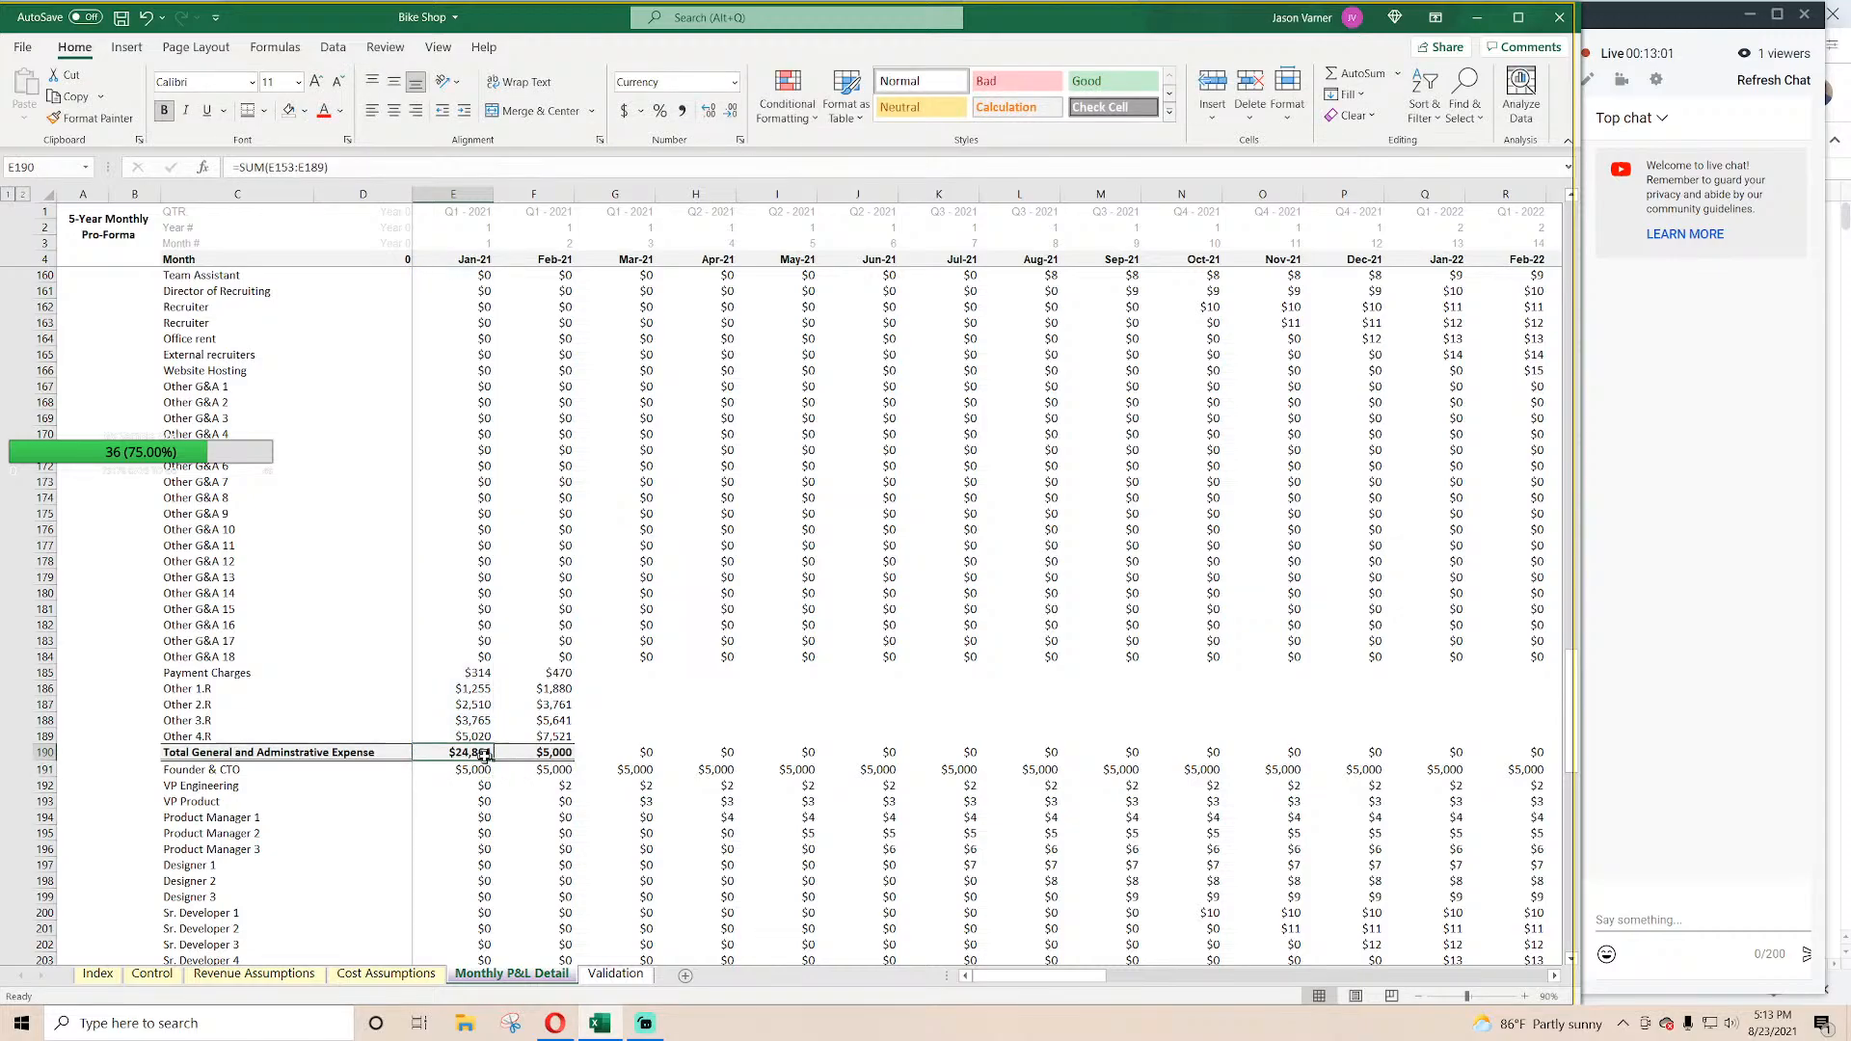
pyautogui.moveTo(494, 760); pyautogui.dragTo(1168, 745)
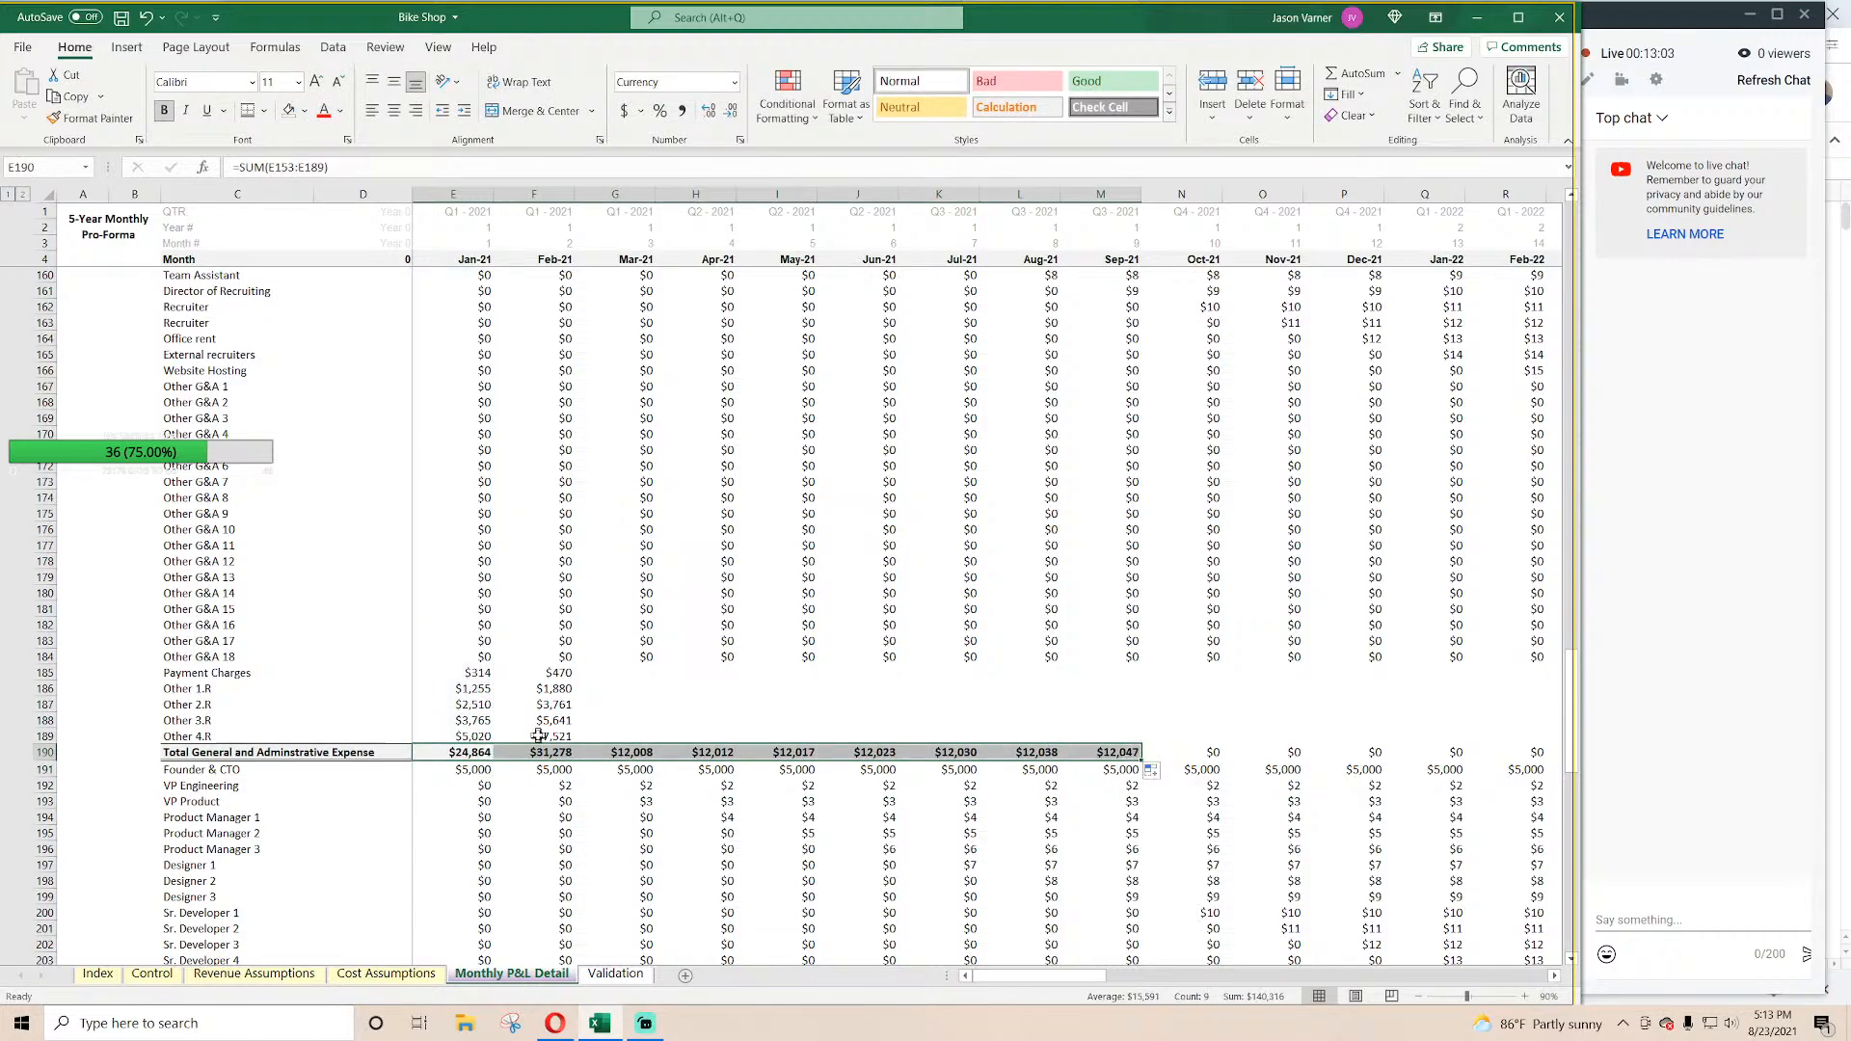
# Step: Test the label link by renaming Payment Charges in B107 of Cost Assumptions as "test1" and checking the moved row on Monthly P&L Detail
pyautogui.click(231, 704)
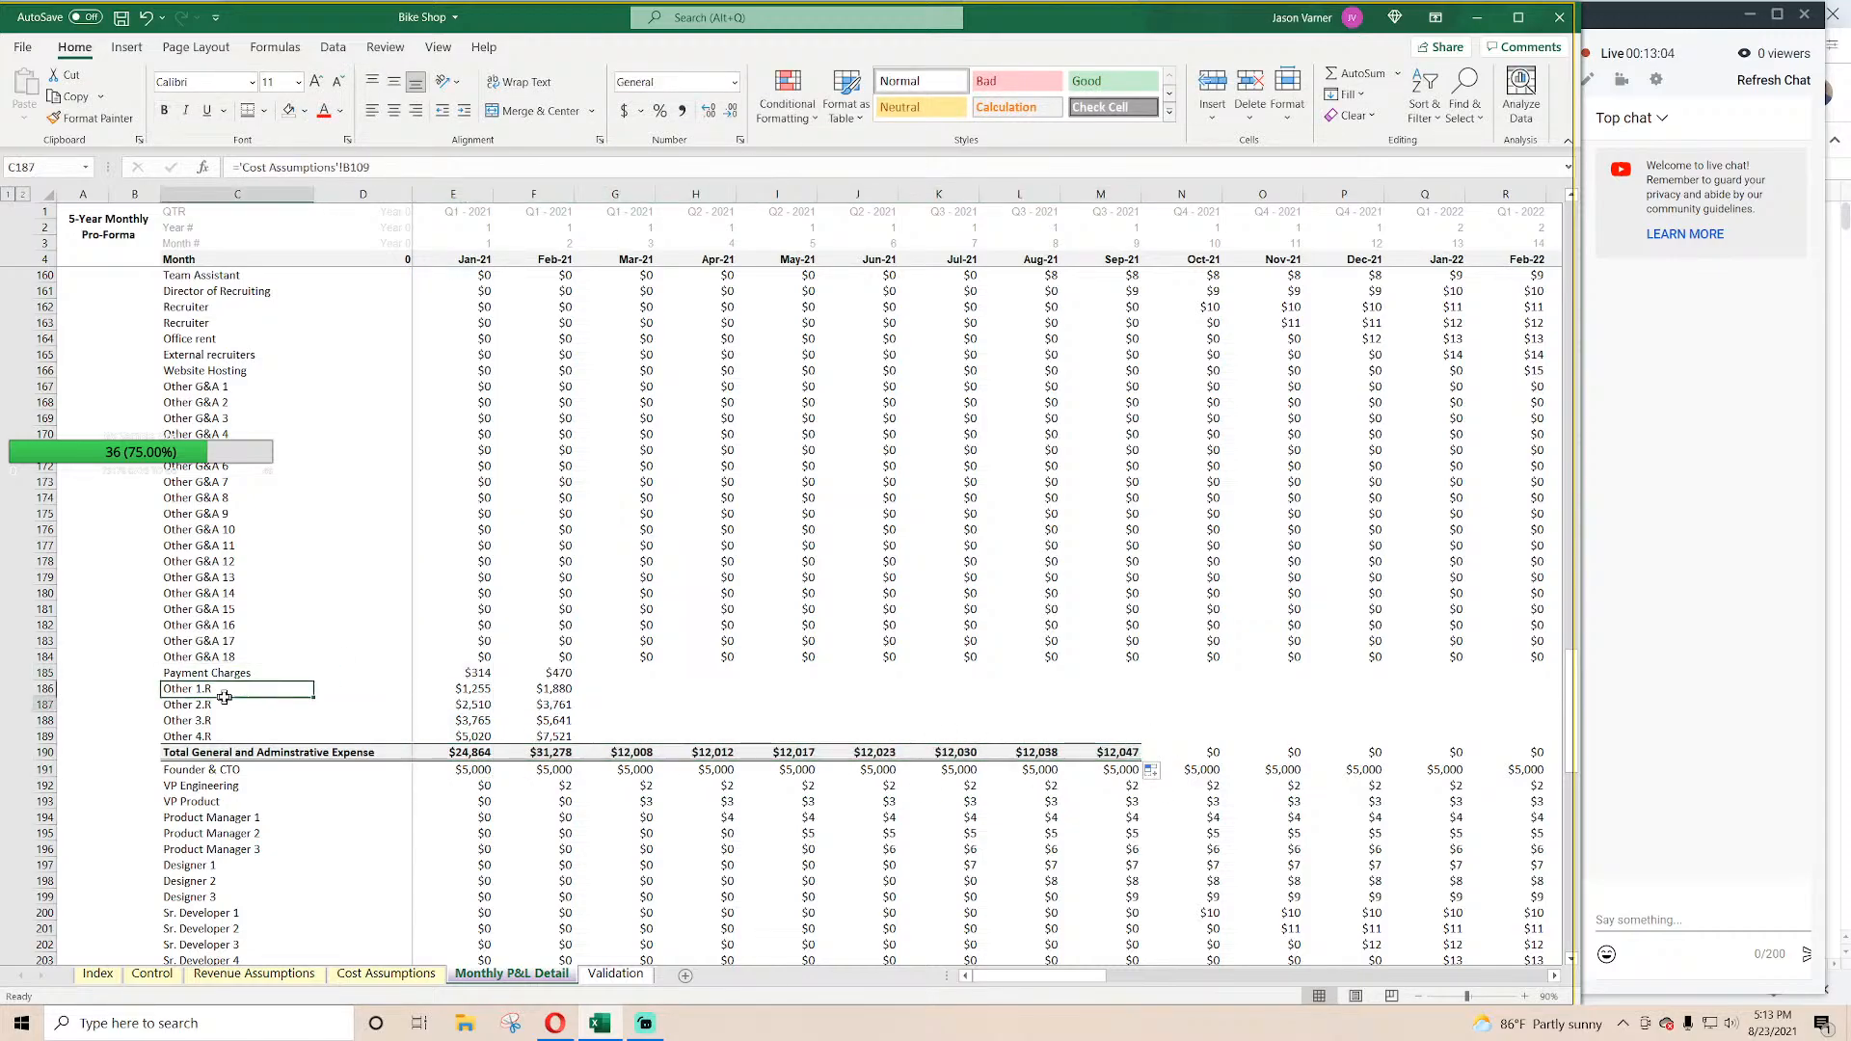
pyautogui.click(350, 980)
pyautogui.click(148, 528)
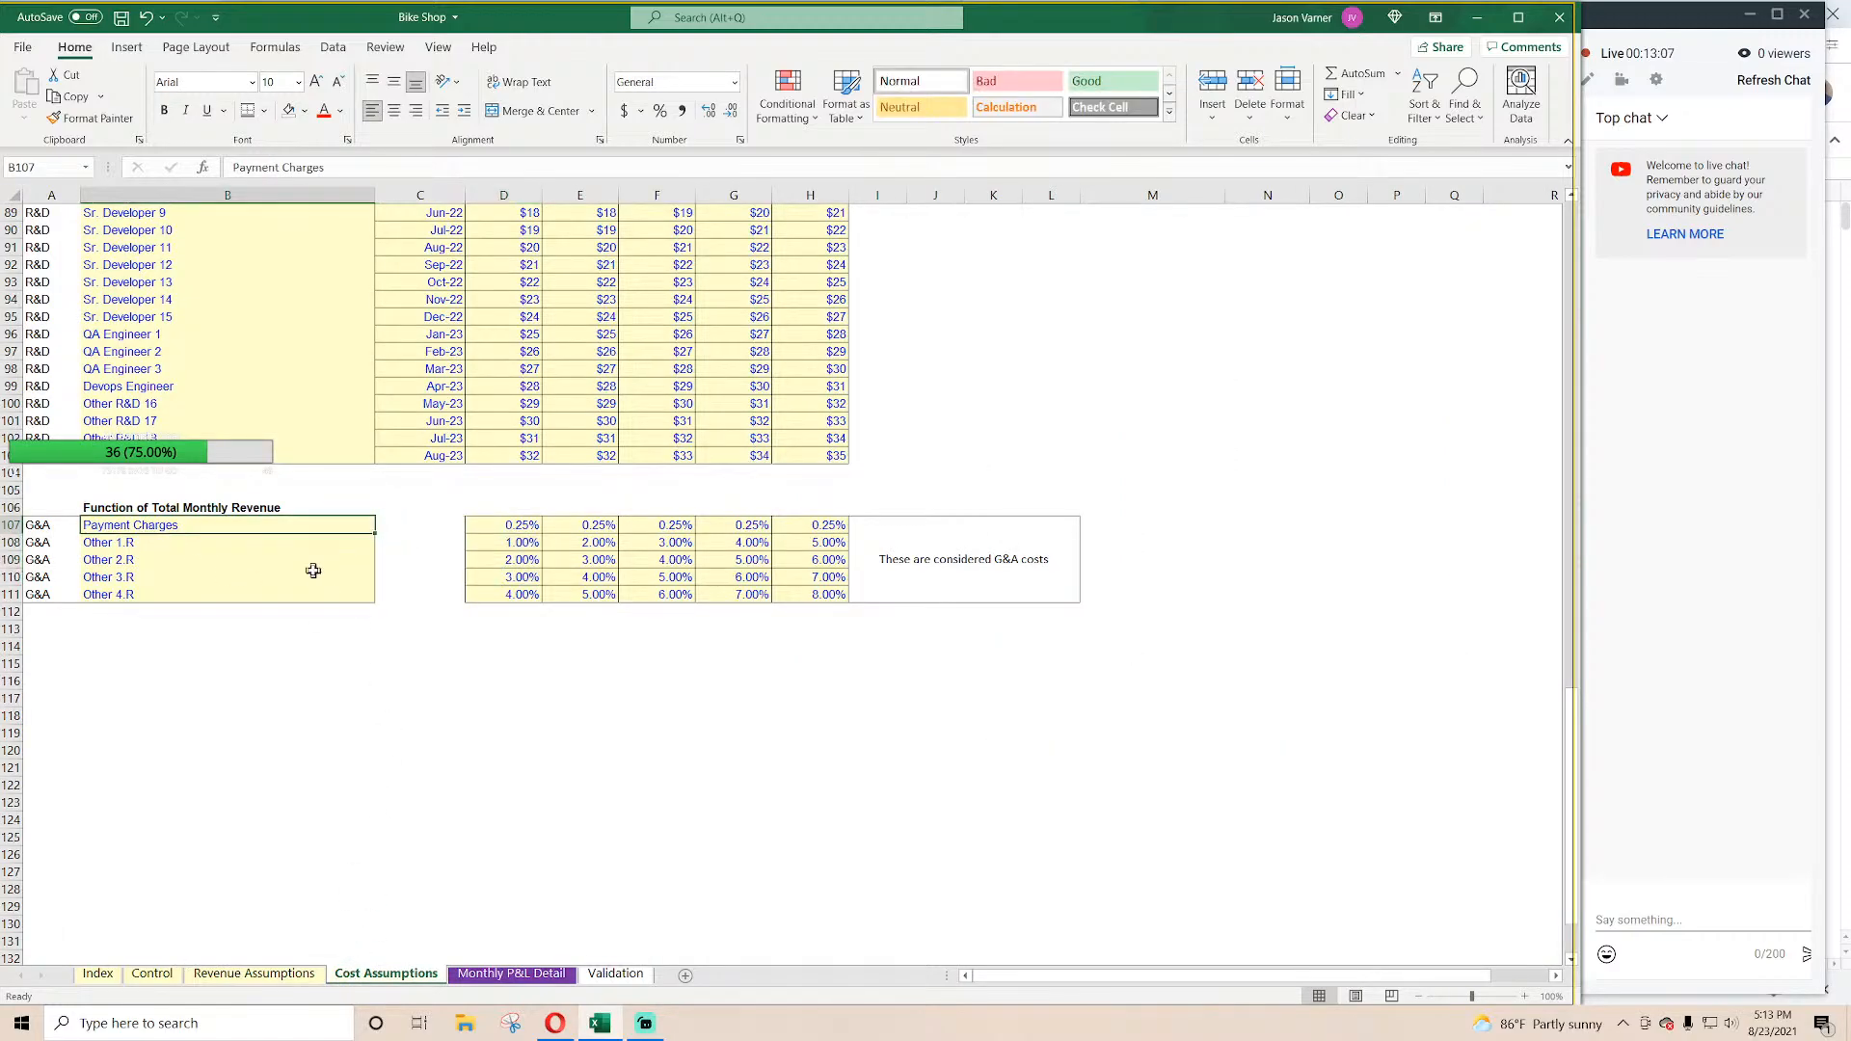
pyautogui.write('test1')
pyautogui.press('Return')
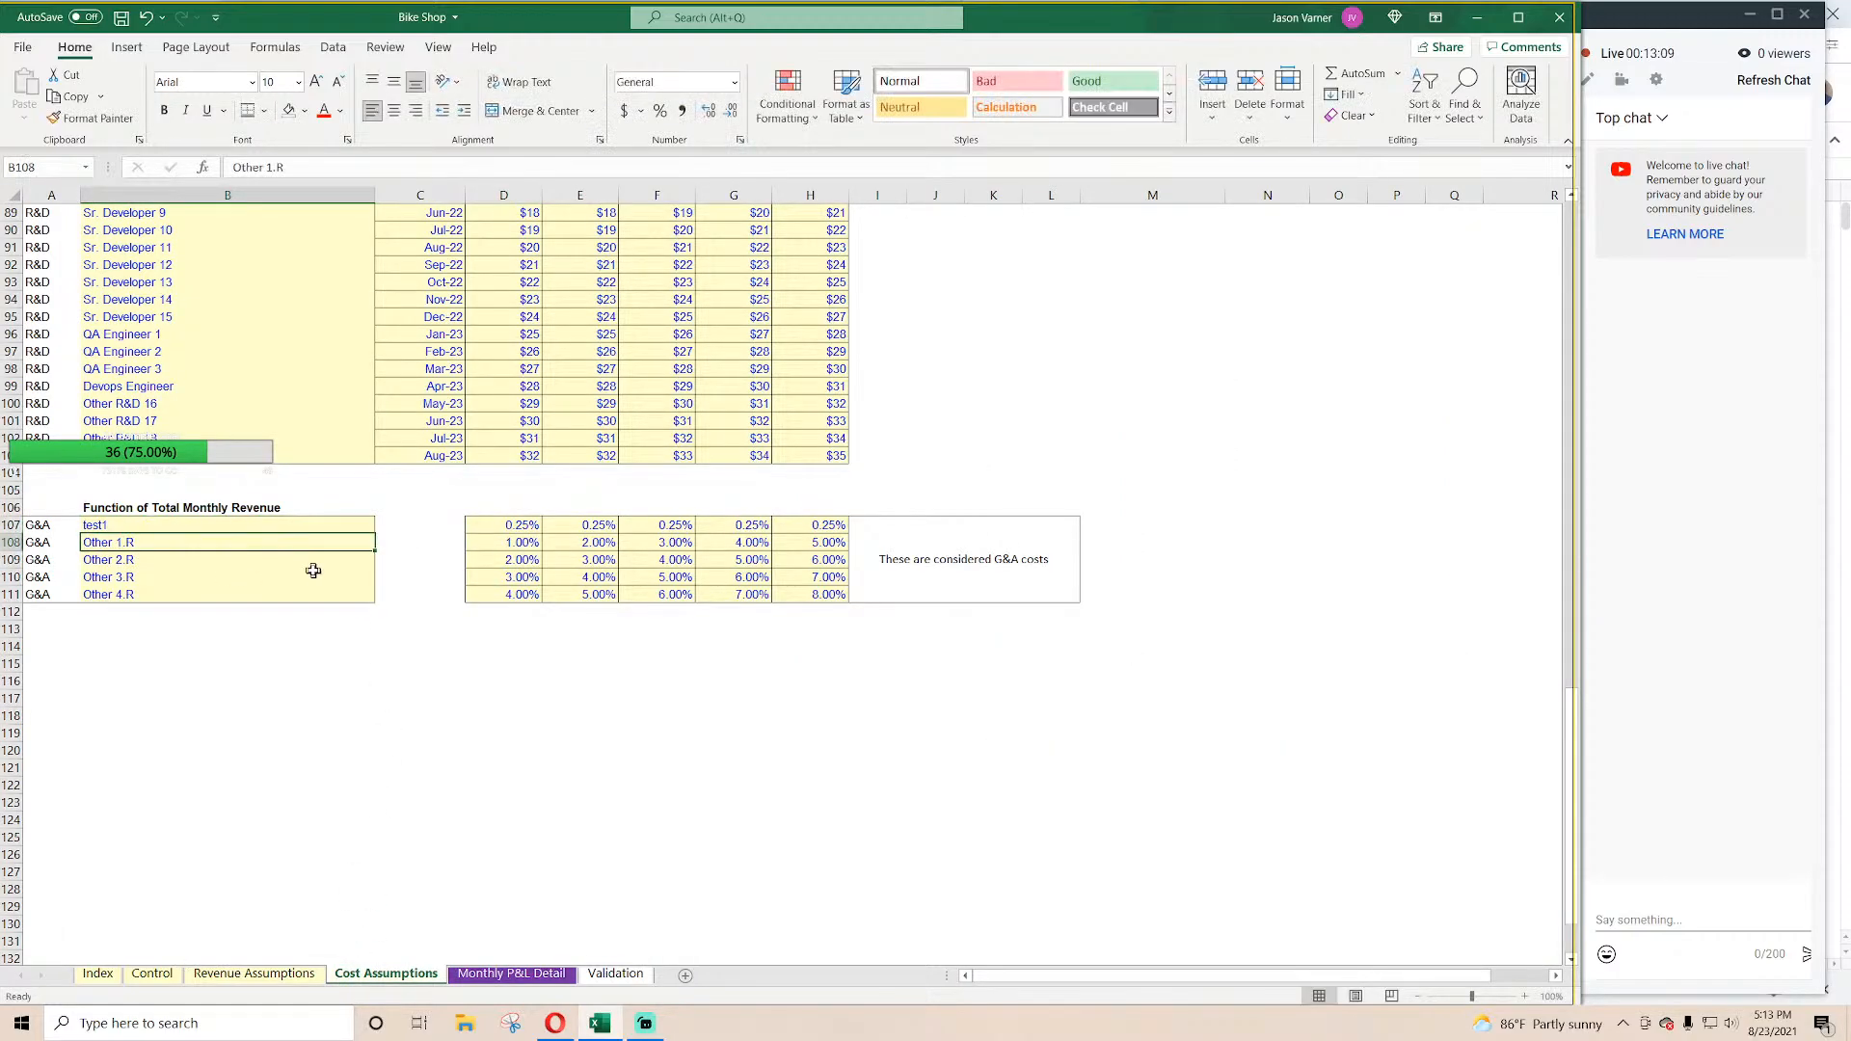
pyautogui.click(511, 974)
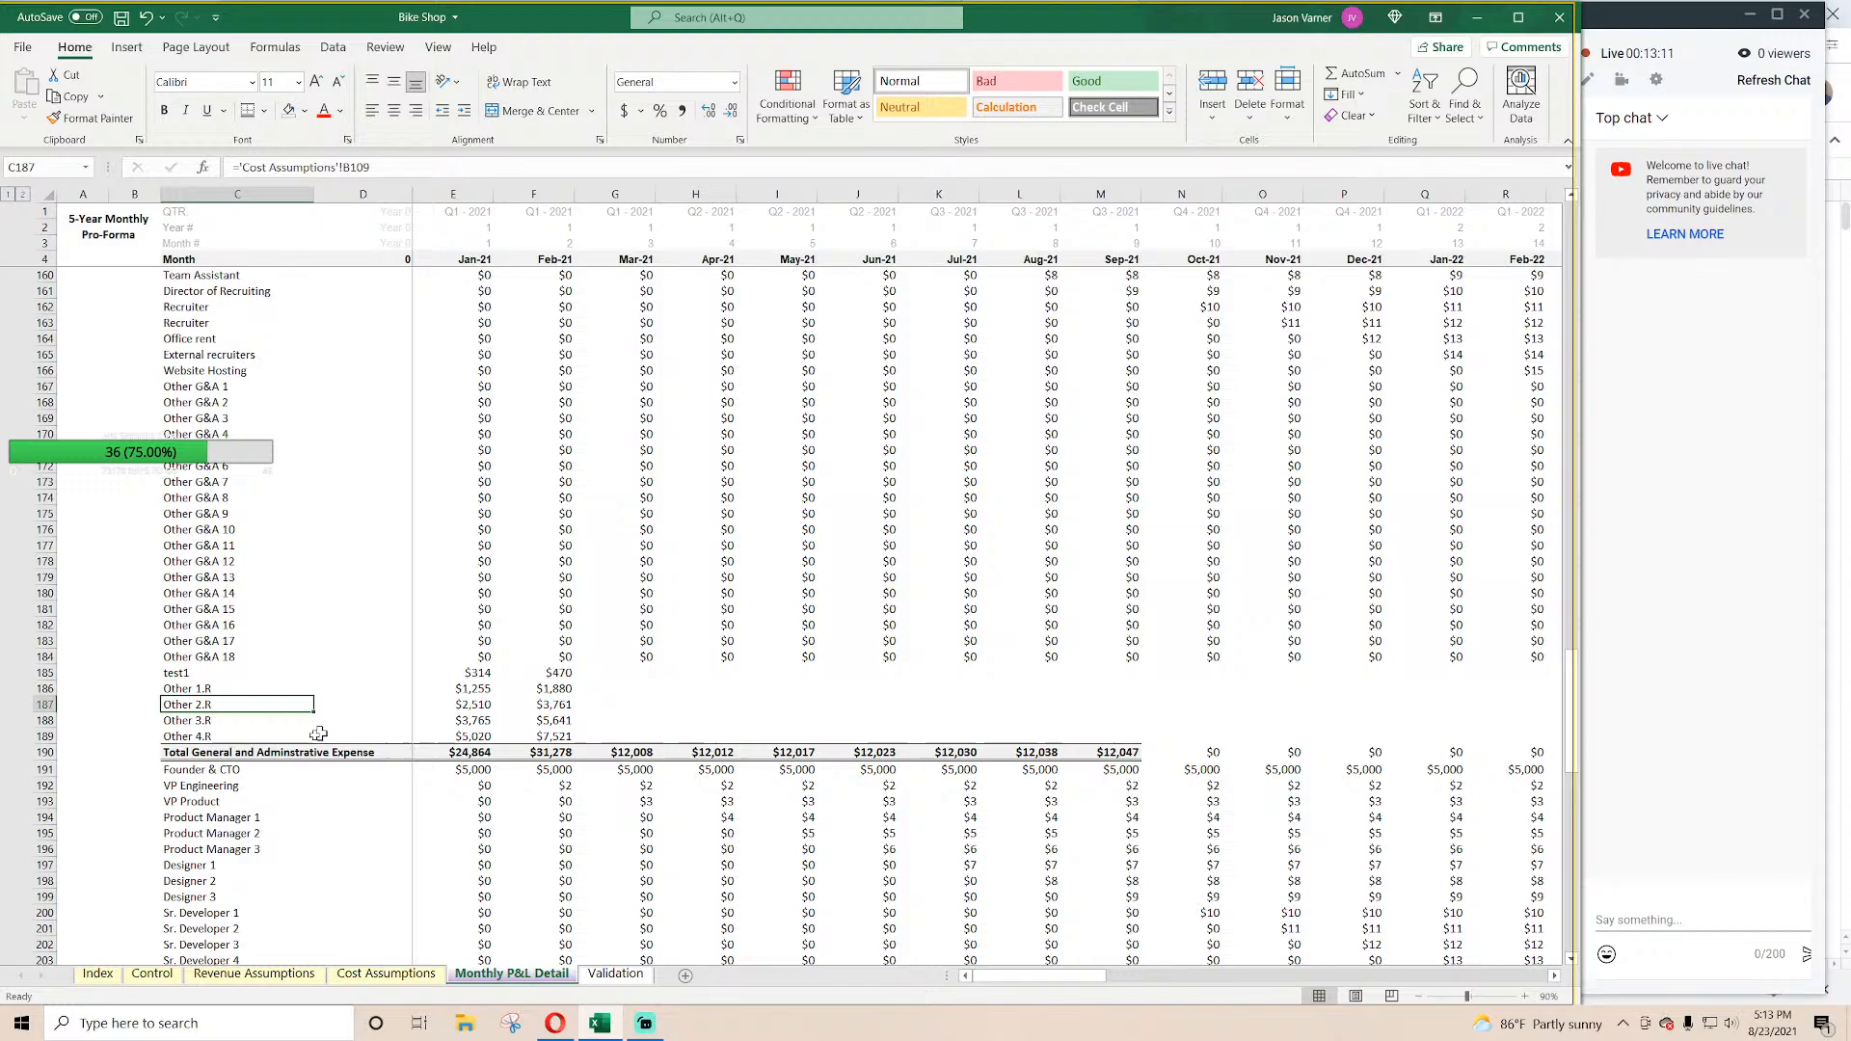
# Step: Fill the revenue-based cost formulas F185:F189 and the Sales and Marketing total E151 across through column Q, Jan-22
pyautogui.click(201, 672)
pyautogui.moveTo(545, 672); pyautogui.dragTo(1456, 766)
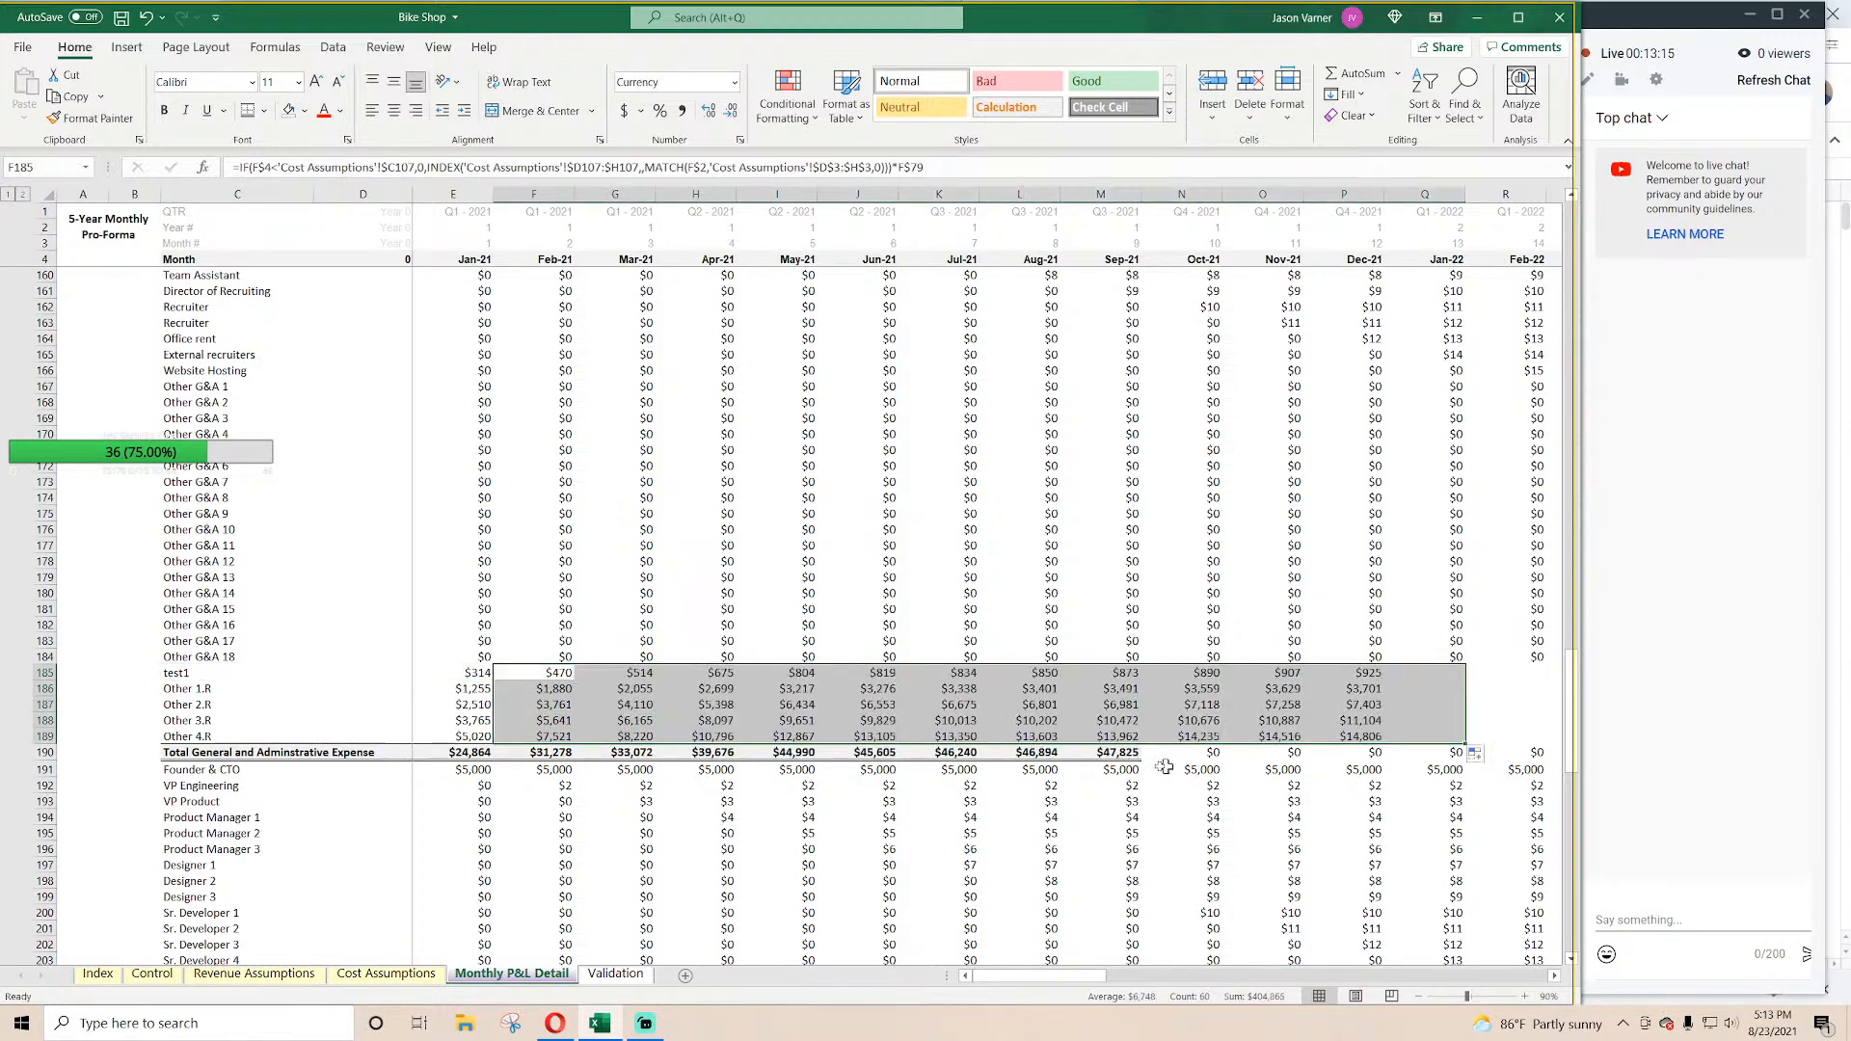
pyautogui.scroll(18, 597, 672)
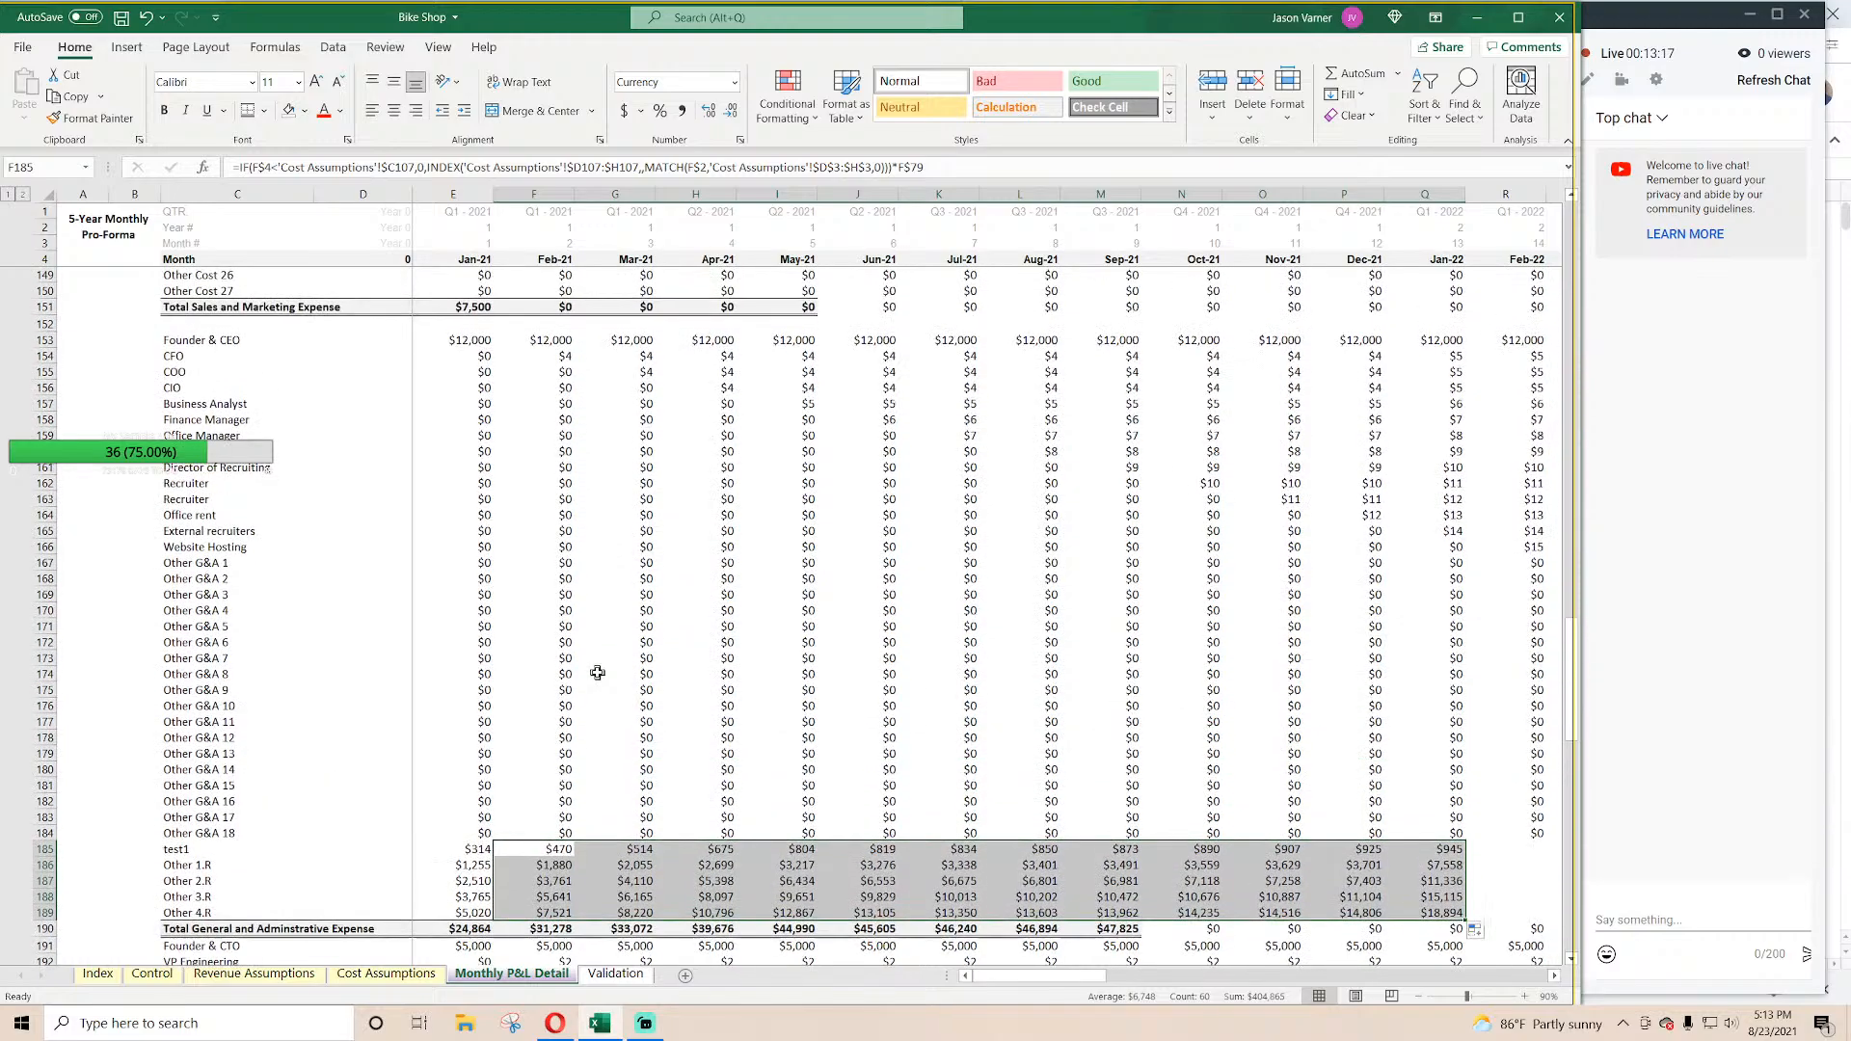
pyautogui.scroll(-11, 529, 672)
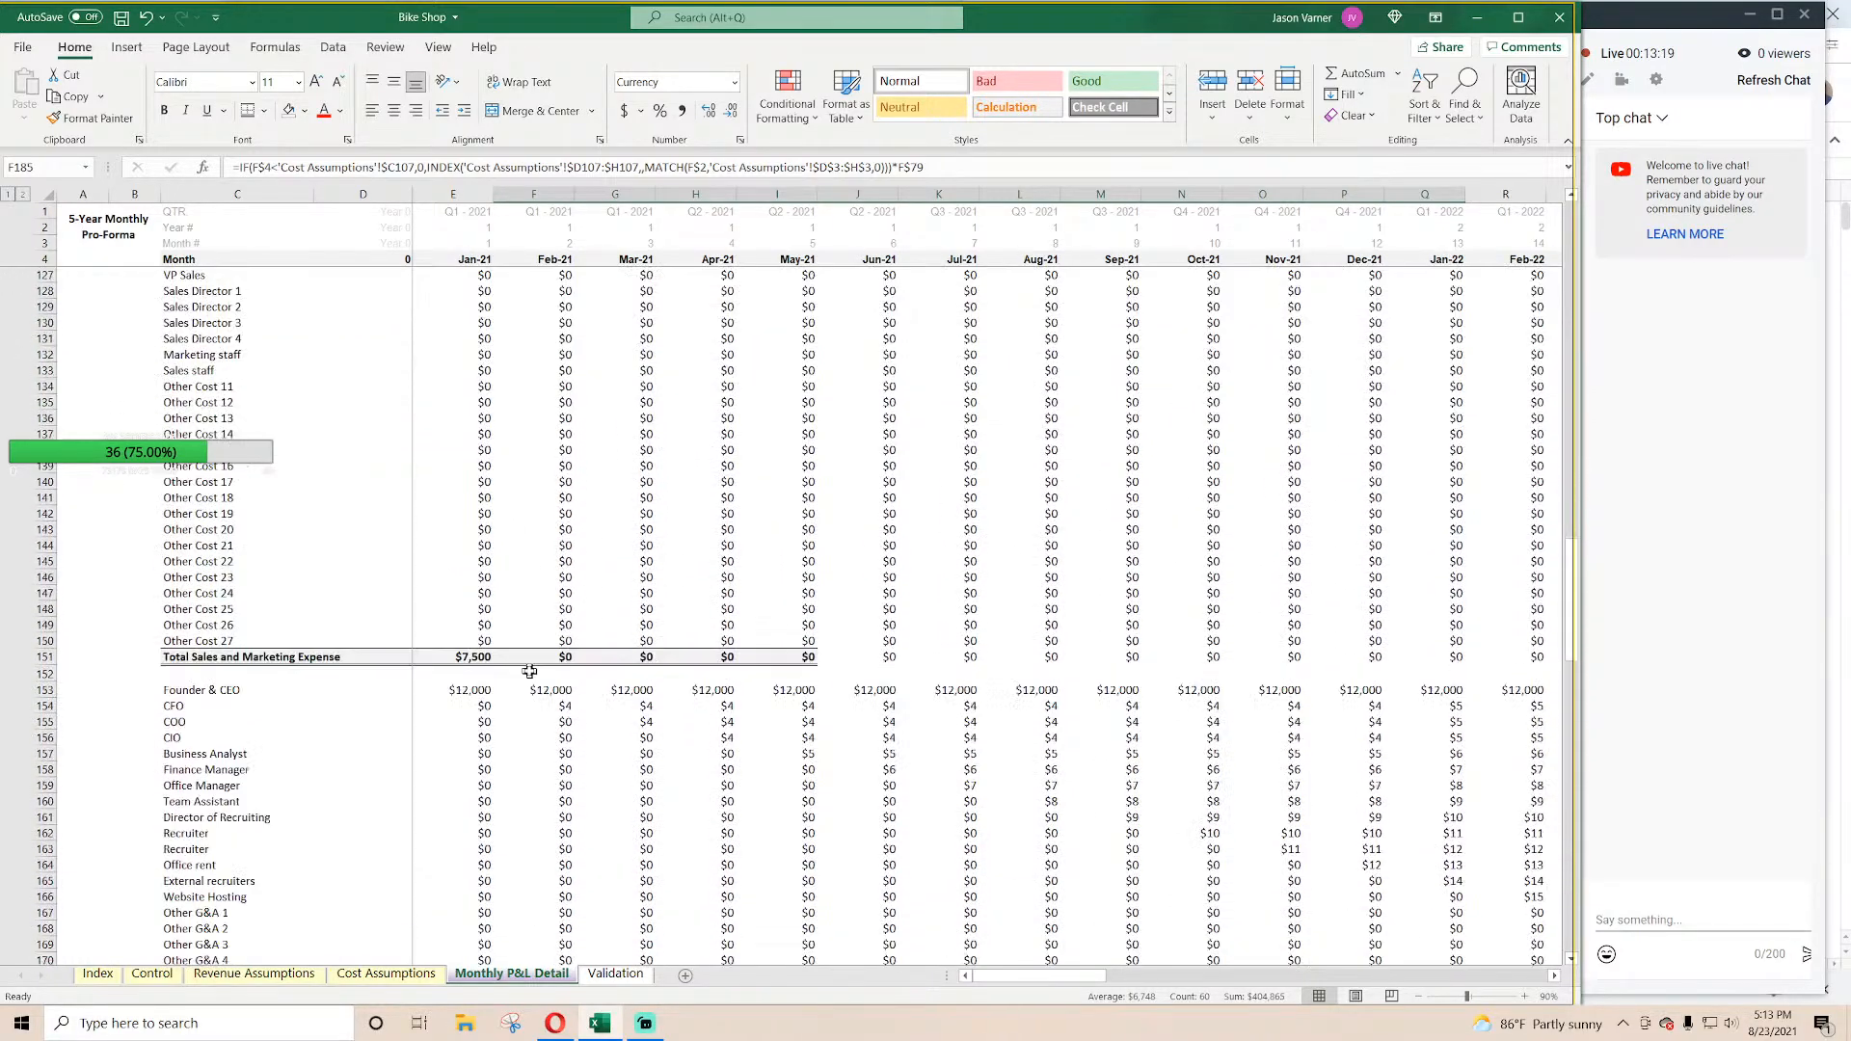
pyautogui.click(463, 476)
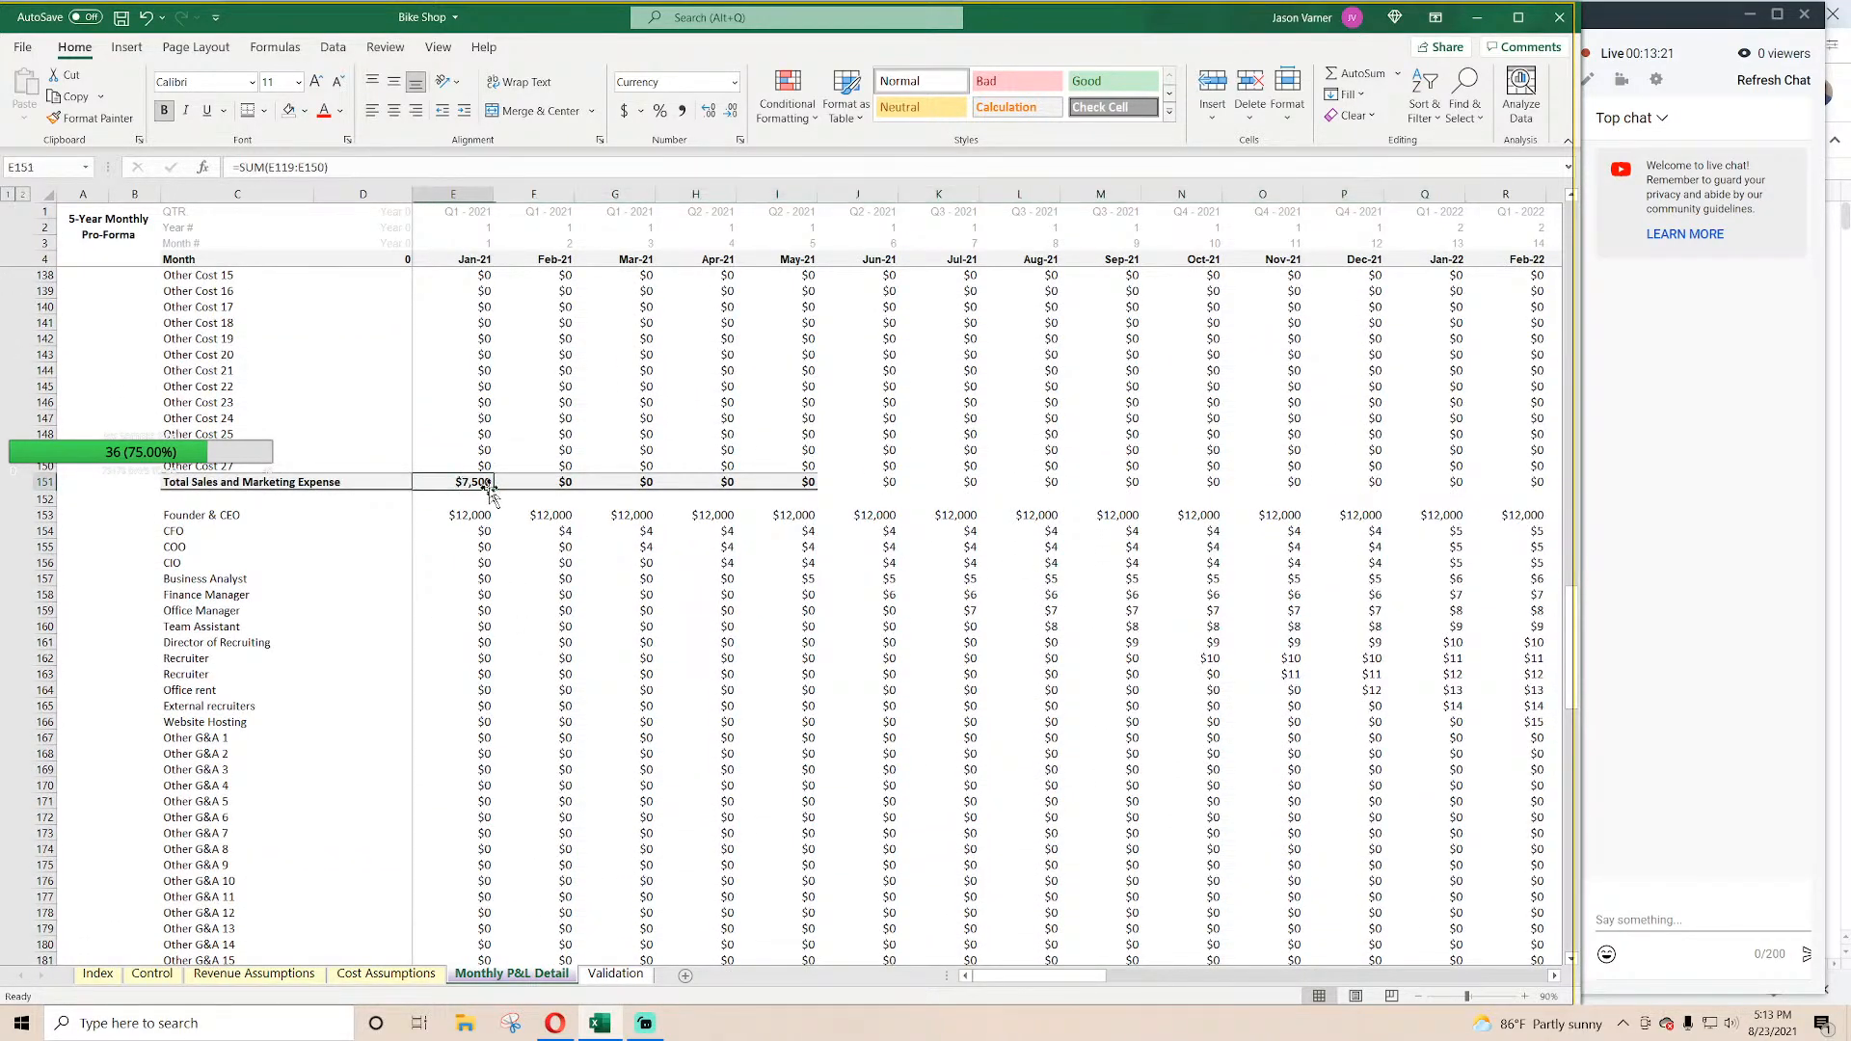
pyautogui.moveTo(492, 489); pyautogui.dragTo(1454, 487)
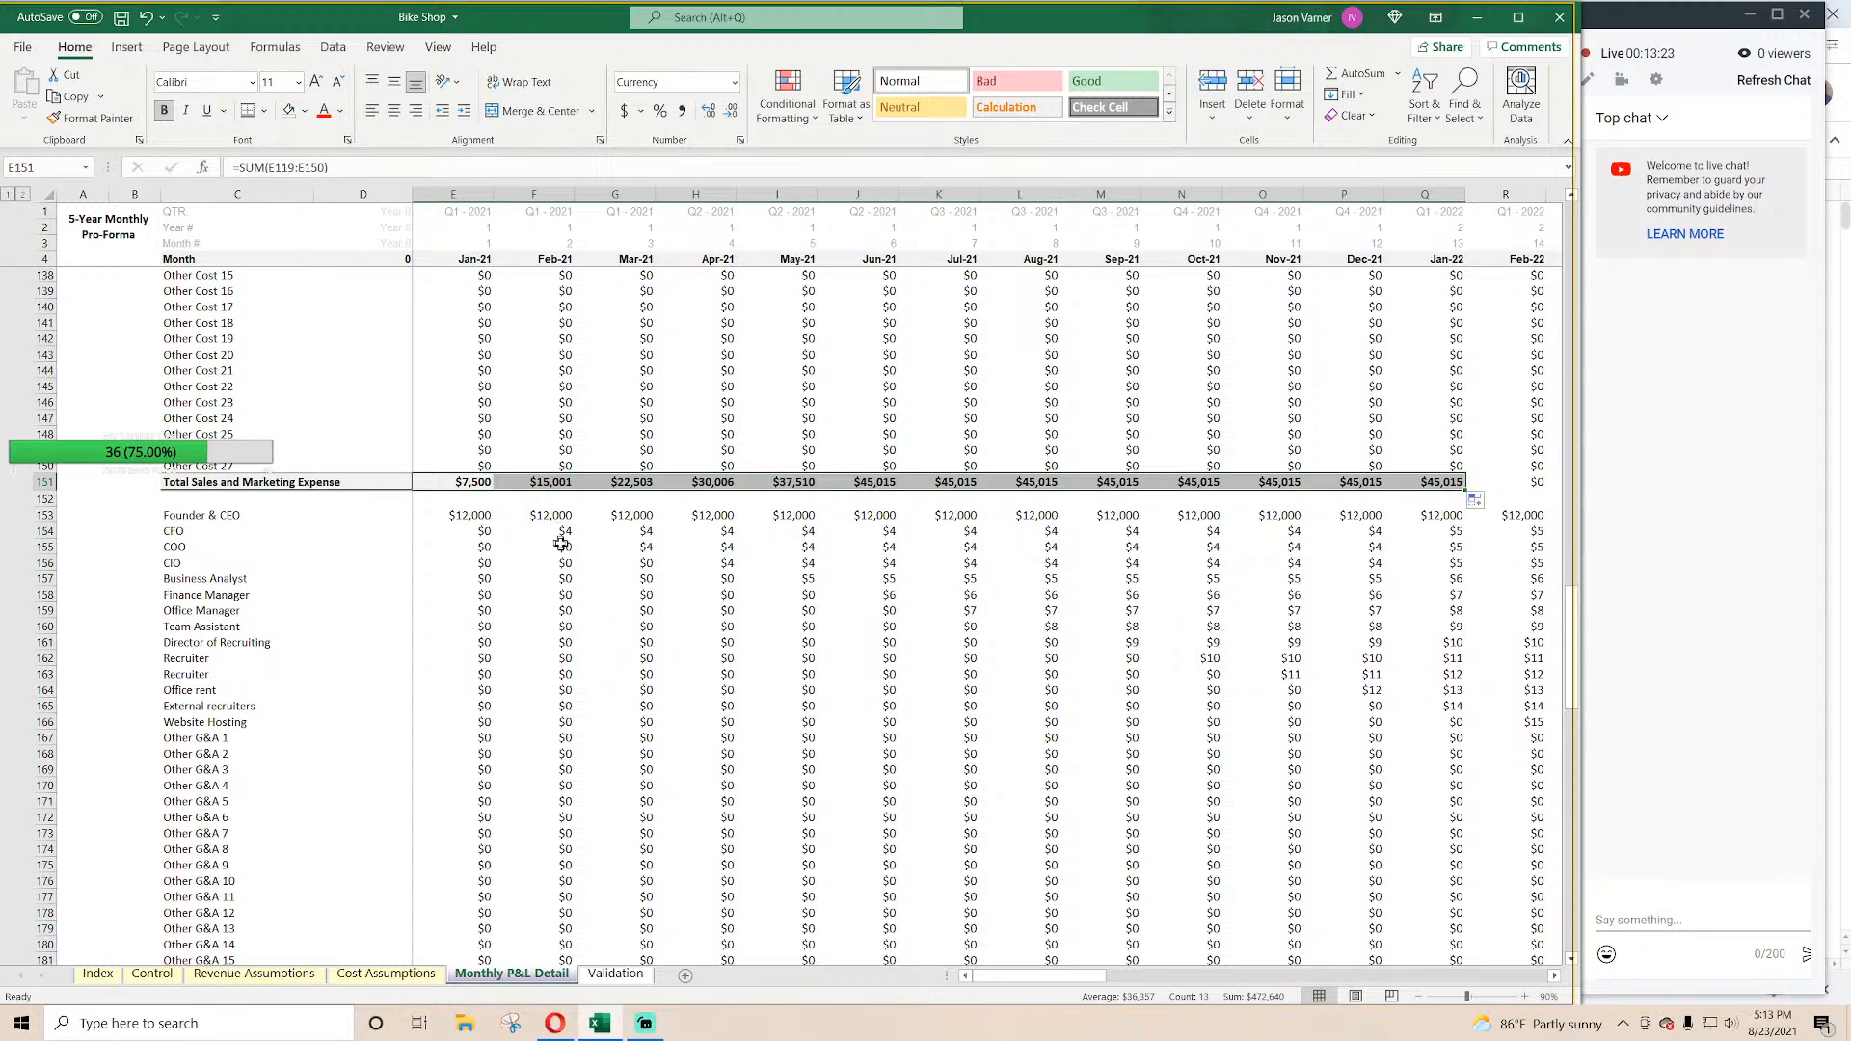
# Step: Insert a blank row 191 between Total General and Adminstrative Expense and Founder & CTO
pyautogui.scroll(10, 561, 545)
pyautogui.scroll(-10, 554, 539)
pyautogui.scroll(-7, 235, 550)
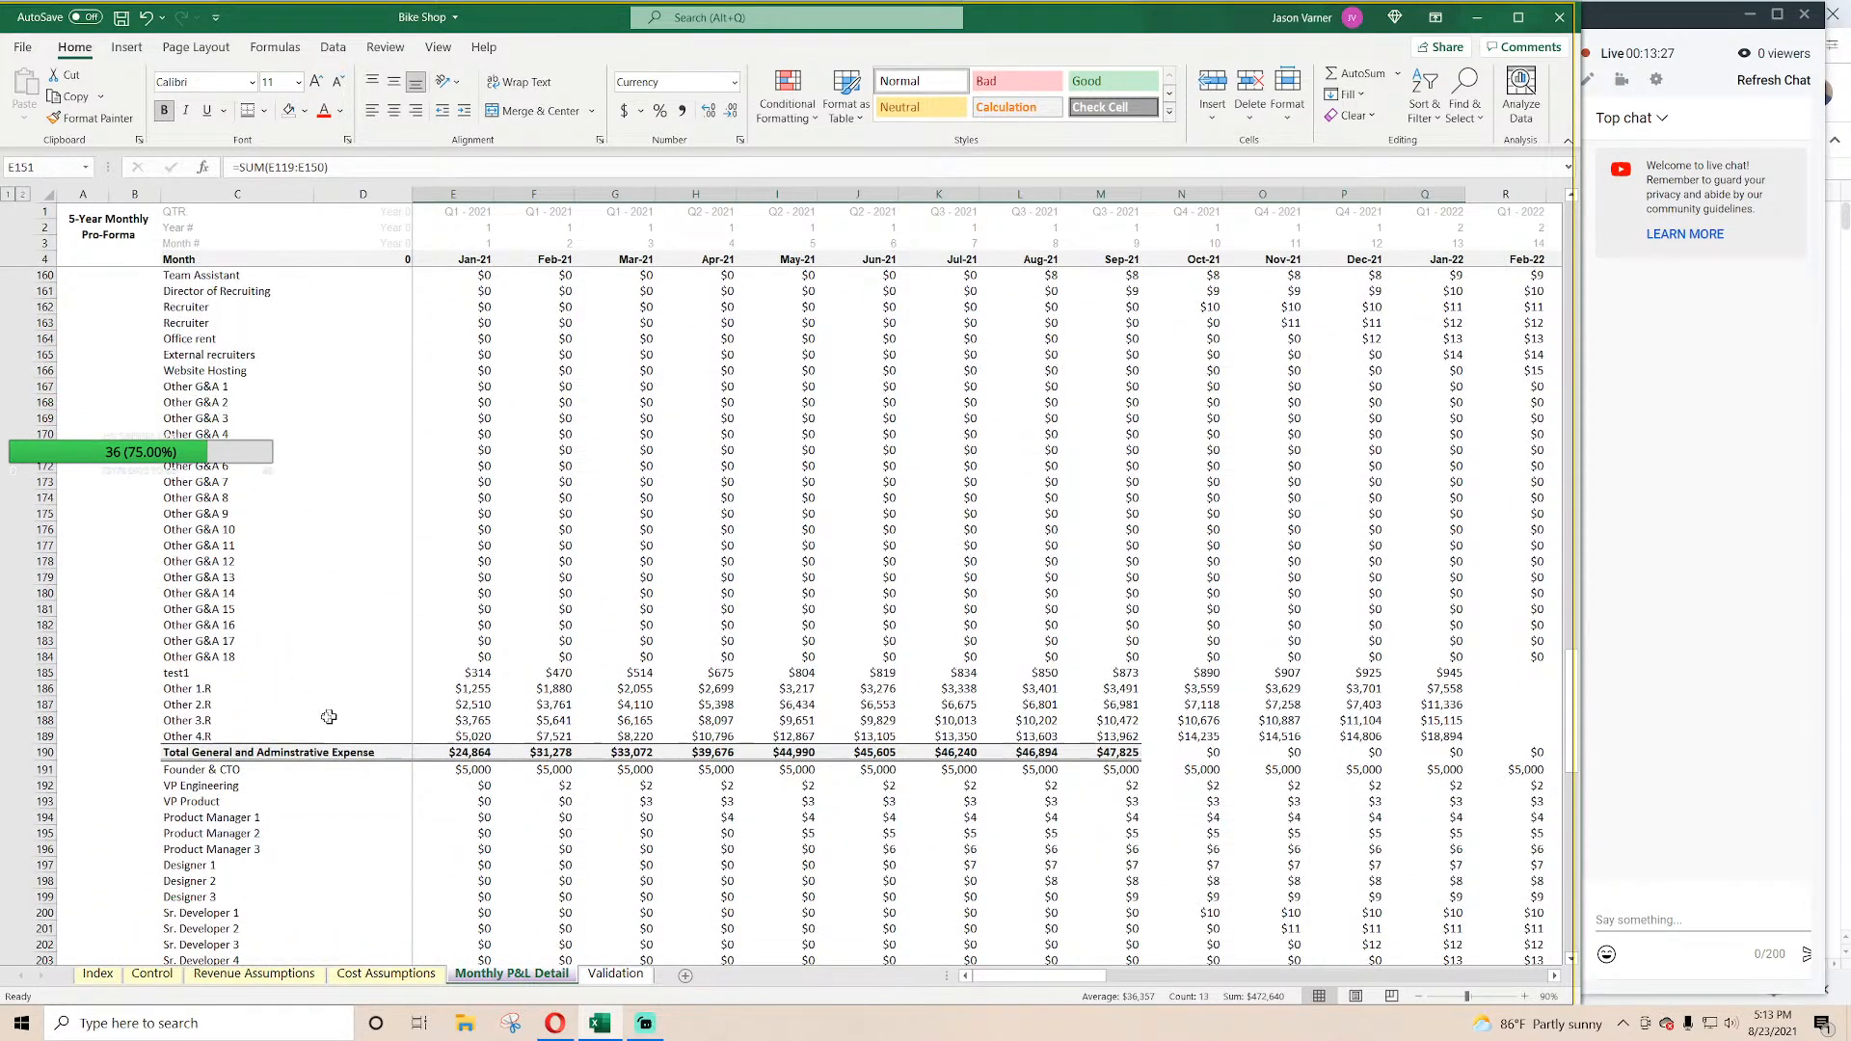
pyautogui.scroll(-4, 257, 738)
pyautogui.rightClick(32, 603)
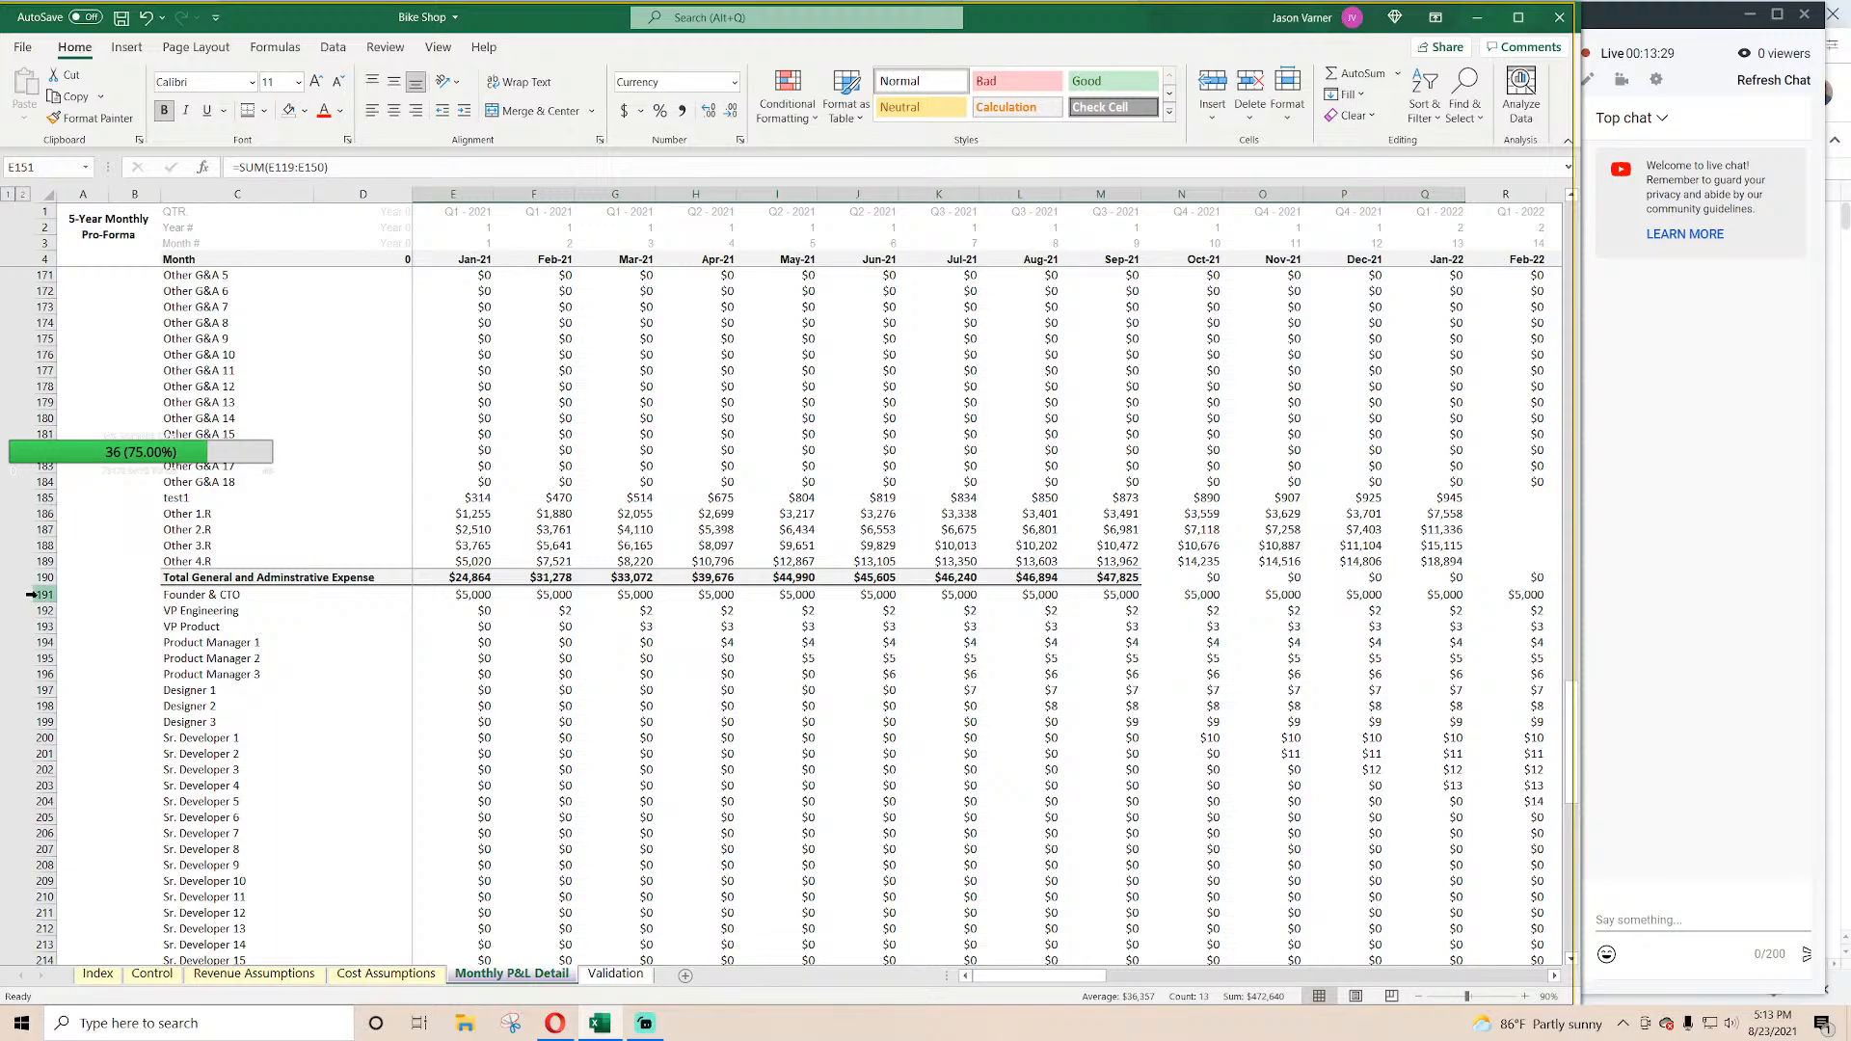
pyautogui.click(98, 738)
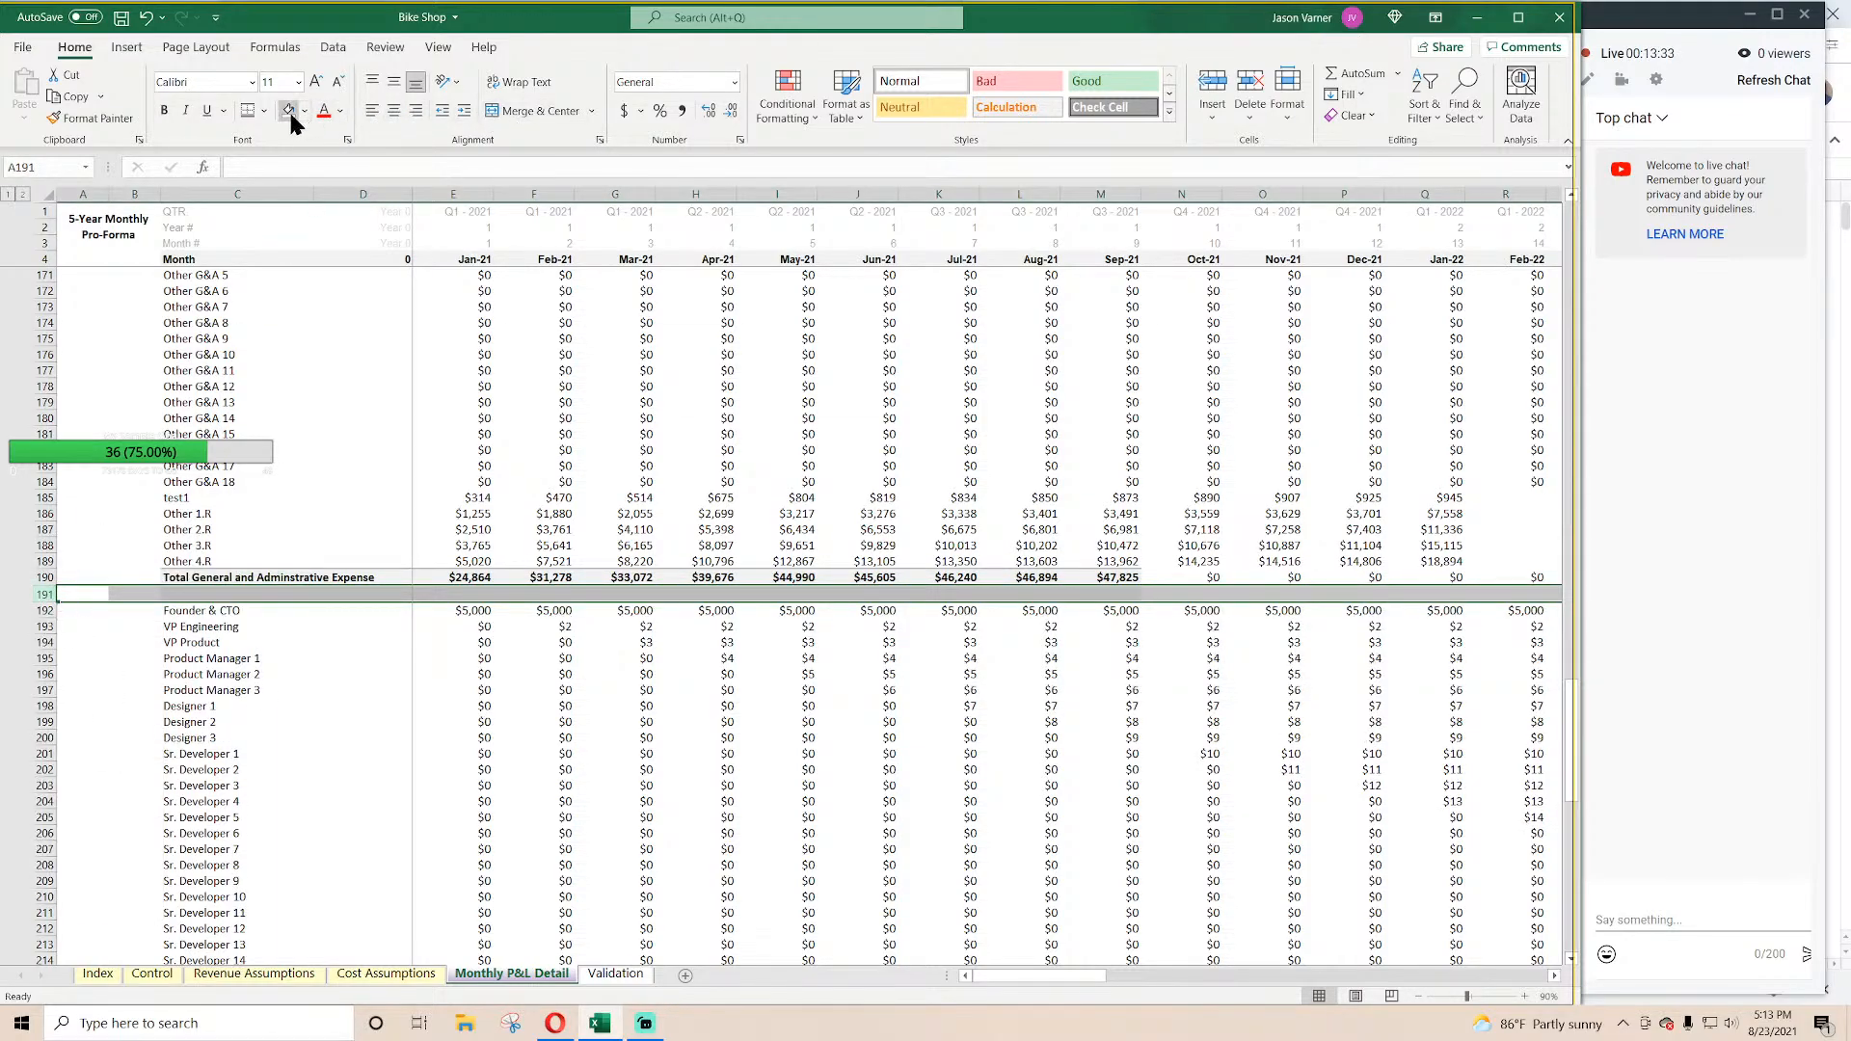
pyautogui.click(266, 658)
# Step: Clear the leftover entries in rows 224 to 231 below Other R&D 19
pyautogui.scroll(-7, 267, 656)
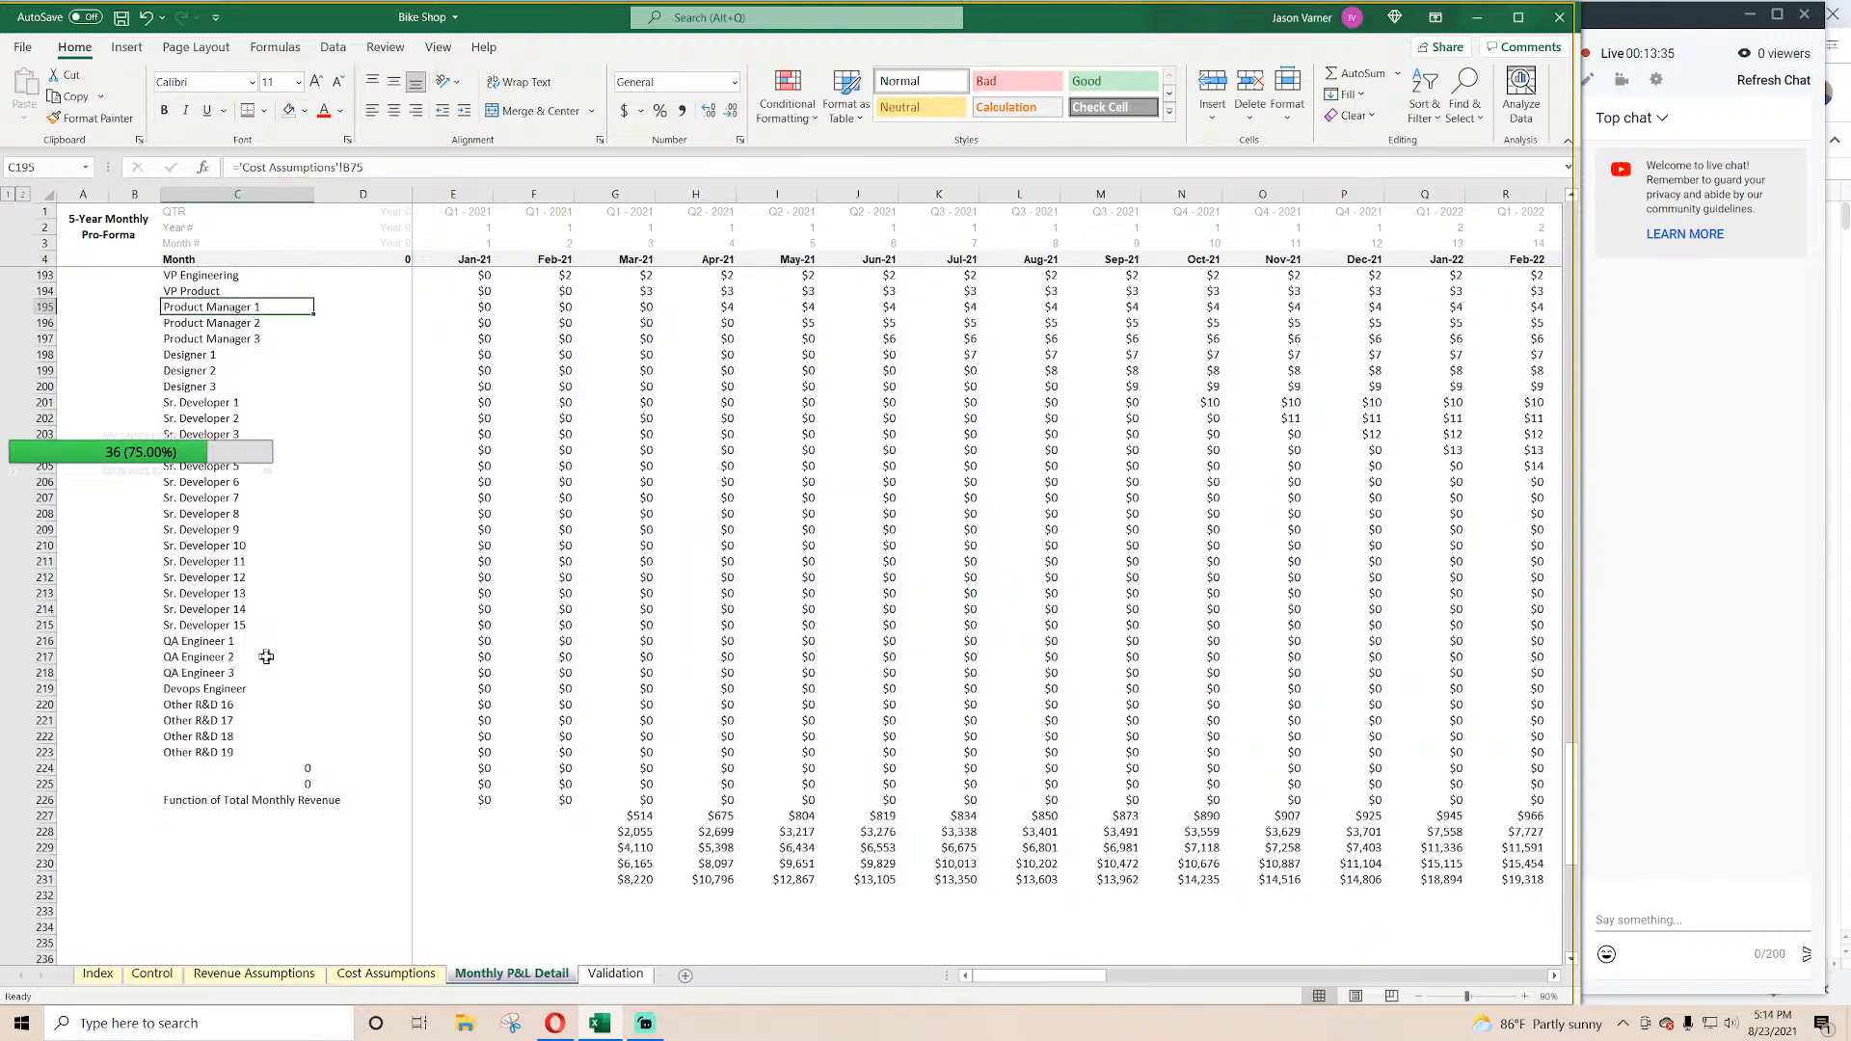
pyautogui.click(232, 768)
pyautogui.moveTo(38, 768); pyautogui.dragTo(74, 865)
pyautogui.click(1353, 115)
pyautogui.click(1379, 178)
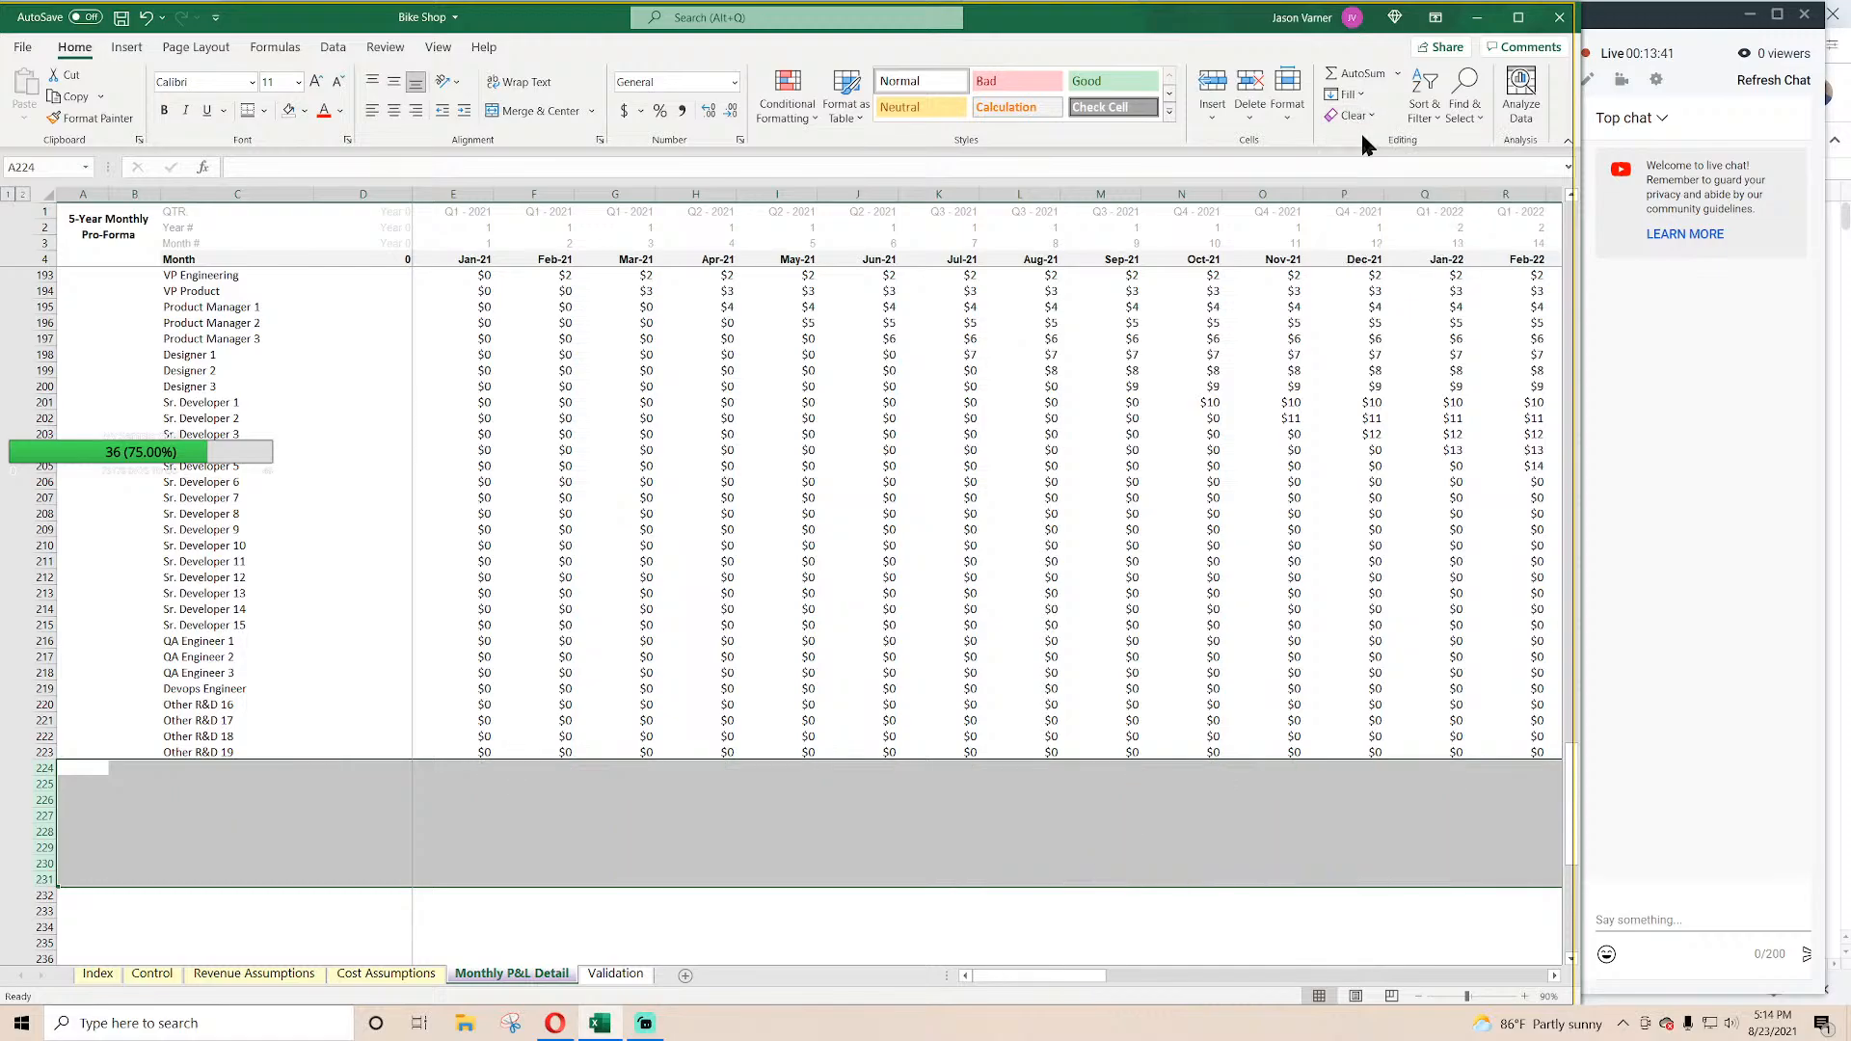
# Step: Copy the G&A total cells C190:F190 into C224, directly below Other R&D 19
pyautogui.scroll(7, 207, 769)
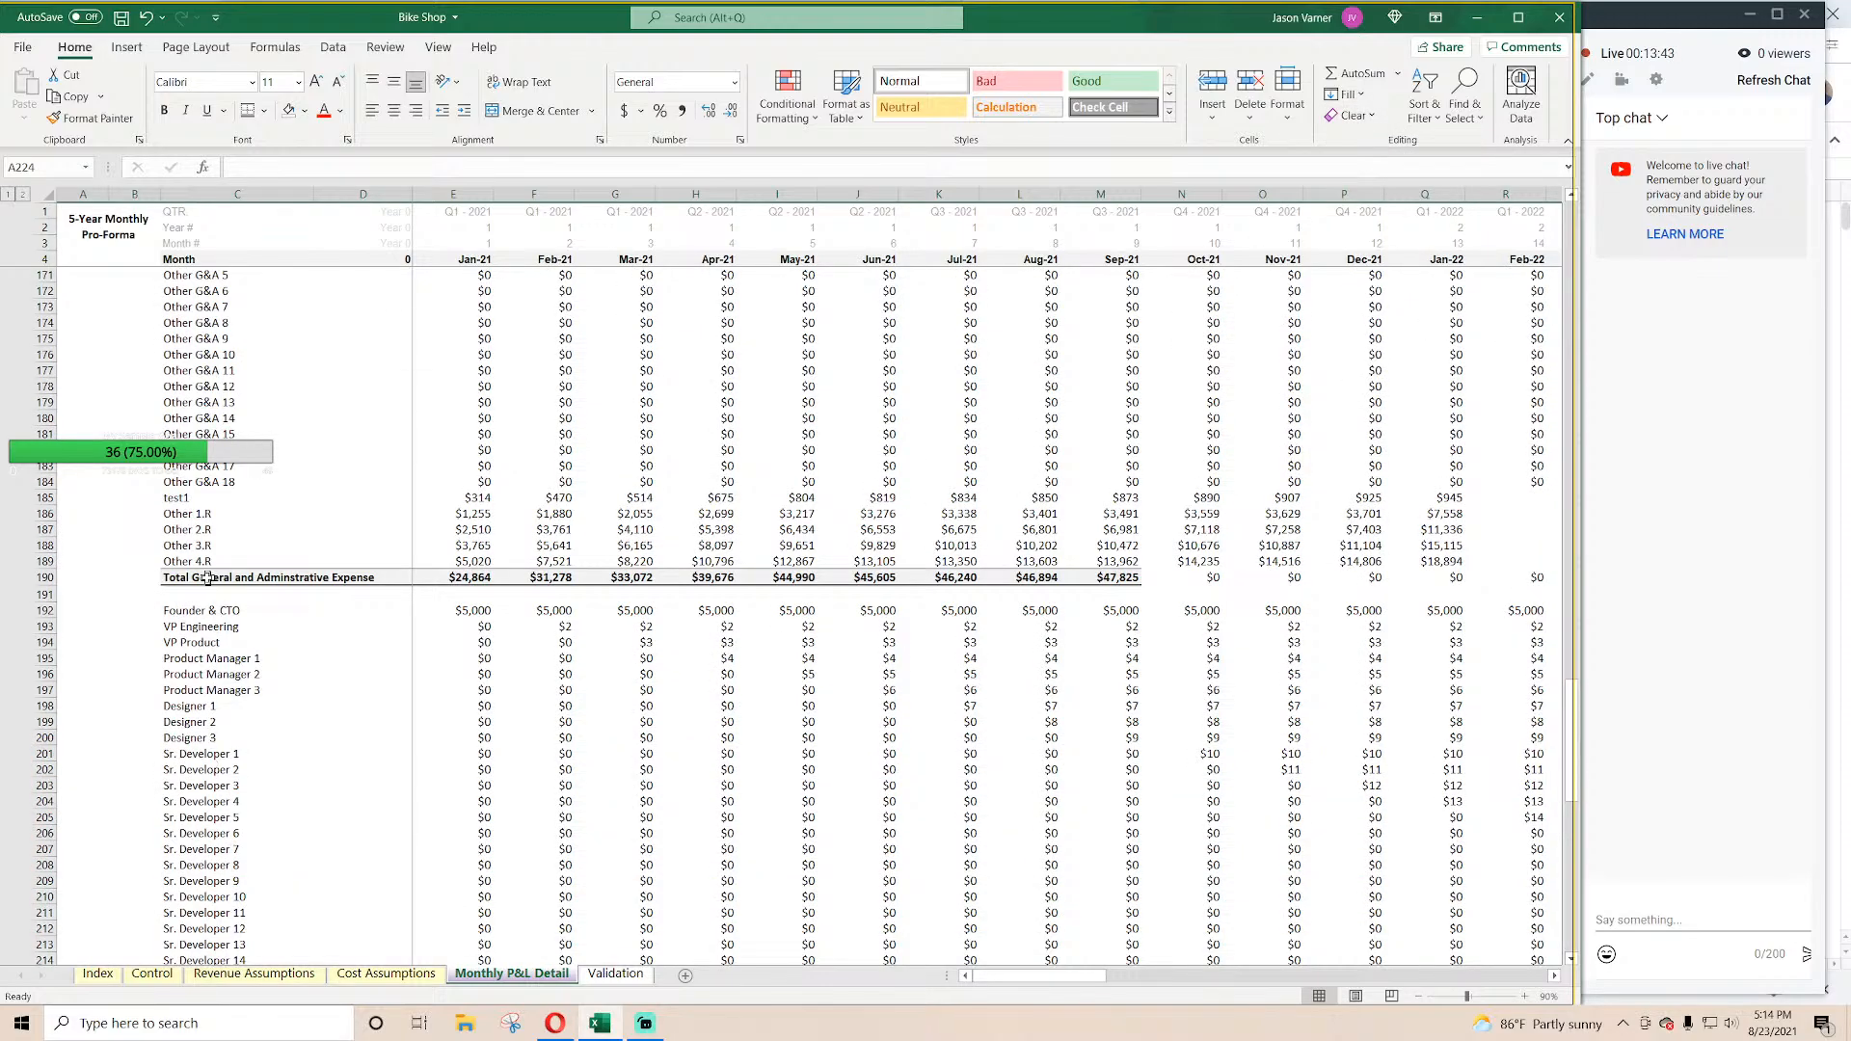
pyautogui.moveTo(207, 576); pyautogui.dragTo(554, 579)
pyautogui.rightClick(555, 579)
pyautogui.click(598, 78)
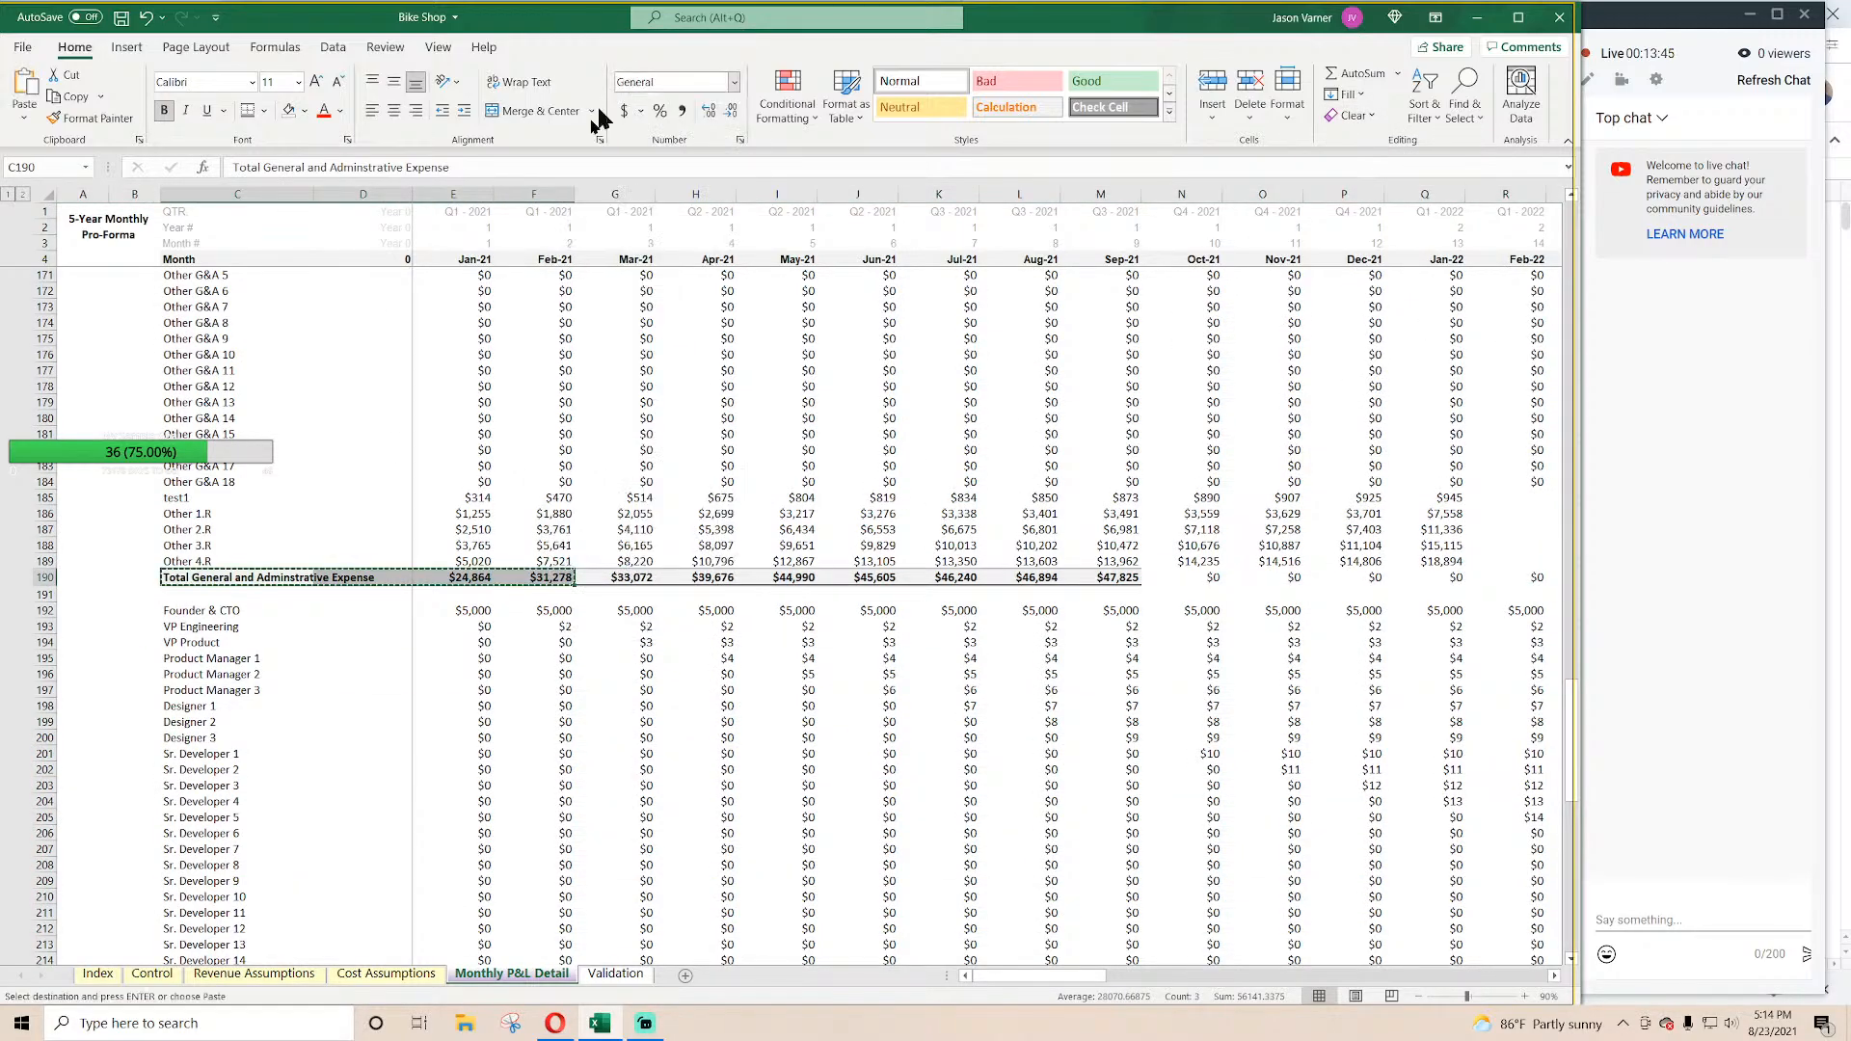
pyautogui.scroll(-7, 243, 665)
pyautogui.rightClick(169, 768)
pyautogui.click(206, 360)
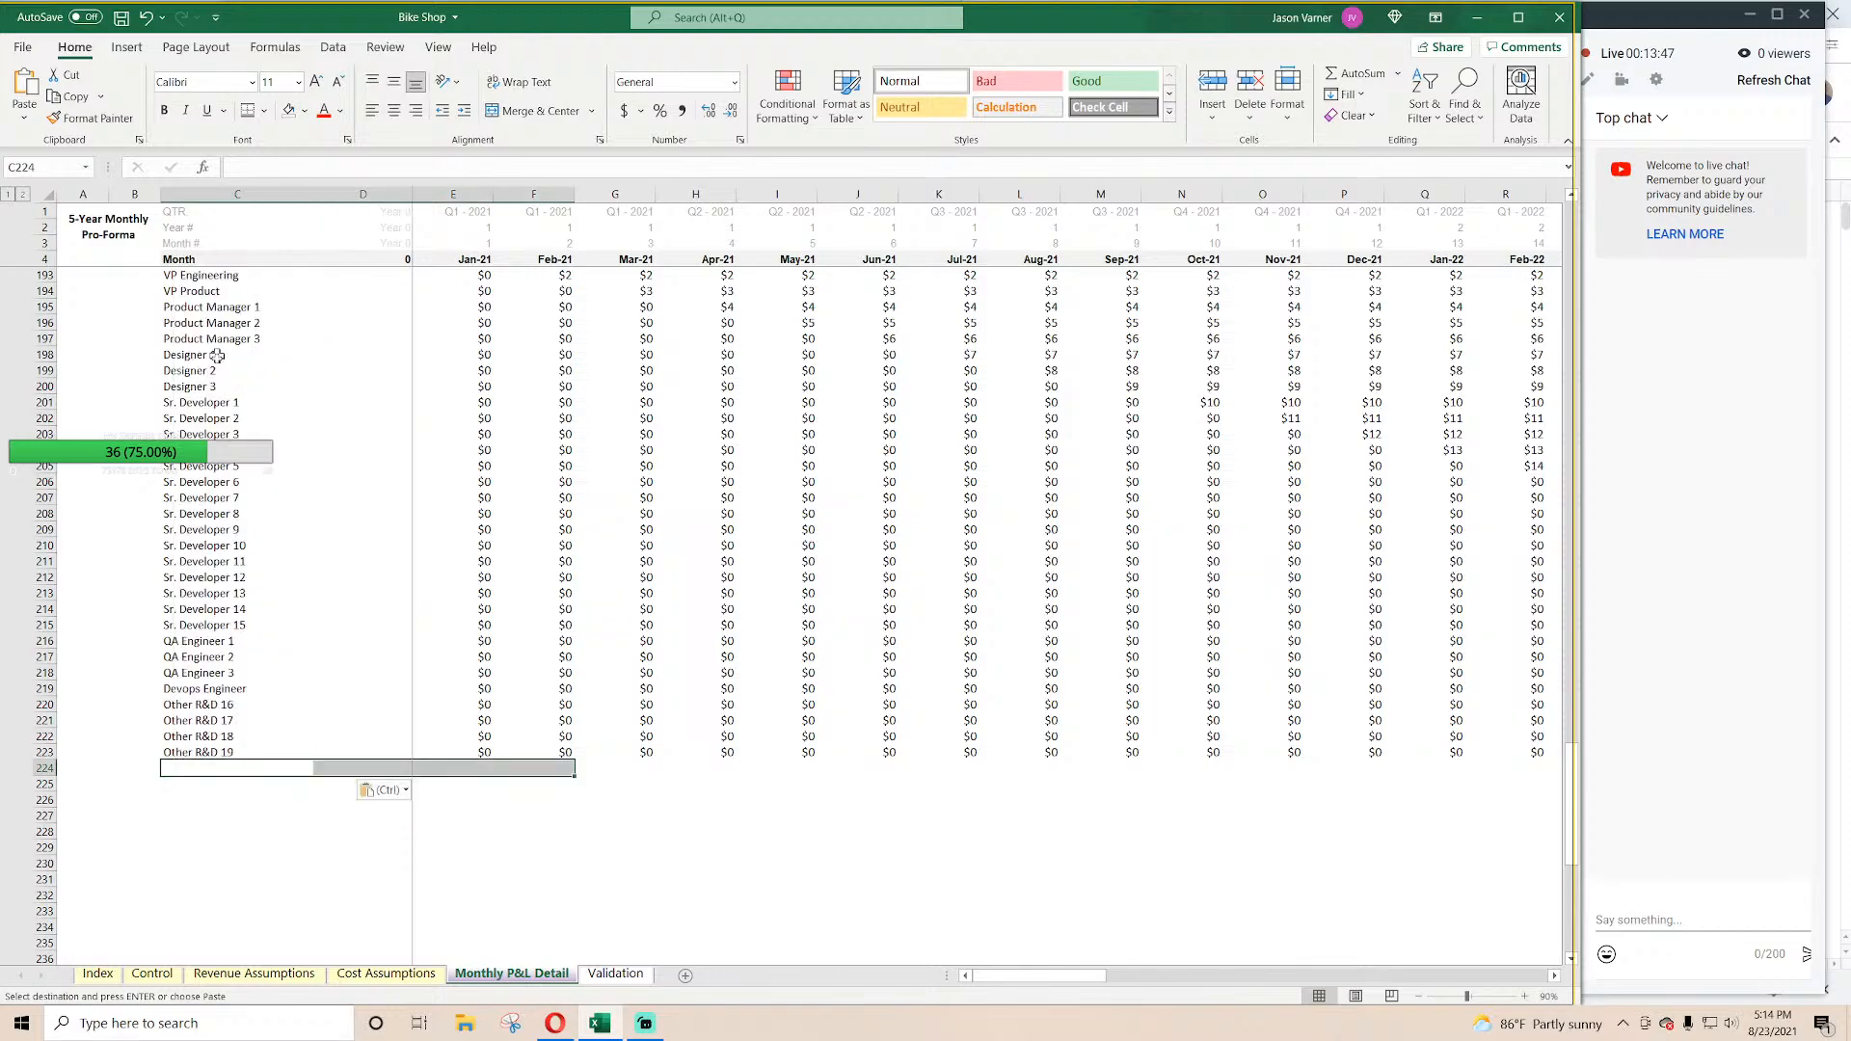
# Step: Change the copied total label in C224 to "Total Research and Development Expense"
pyautogui.doubleClick(201, 769)
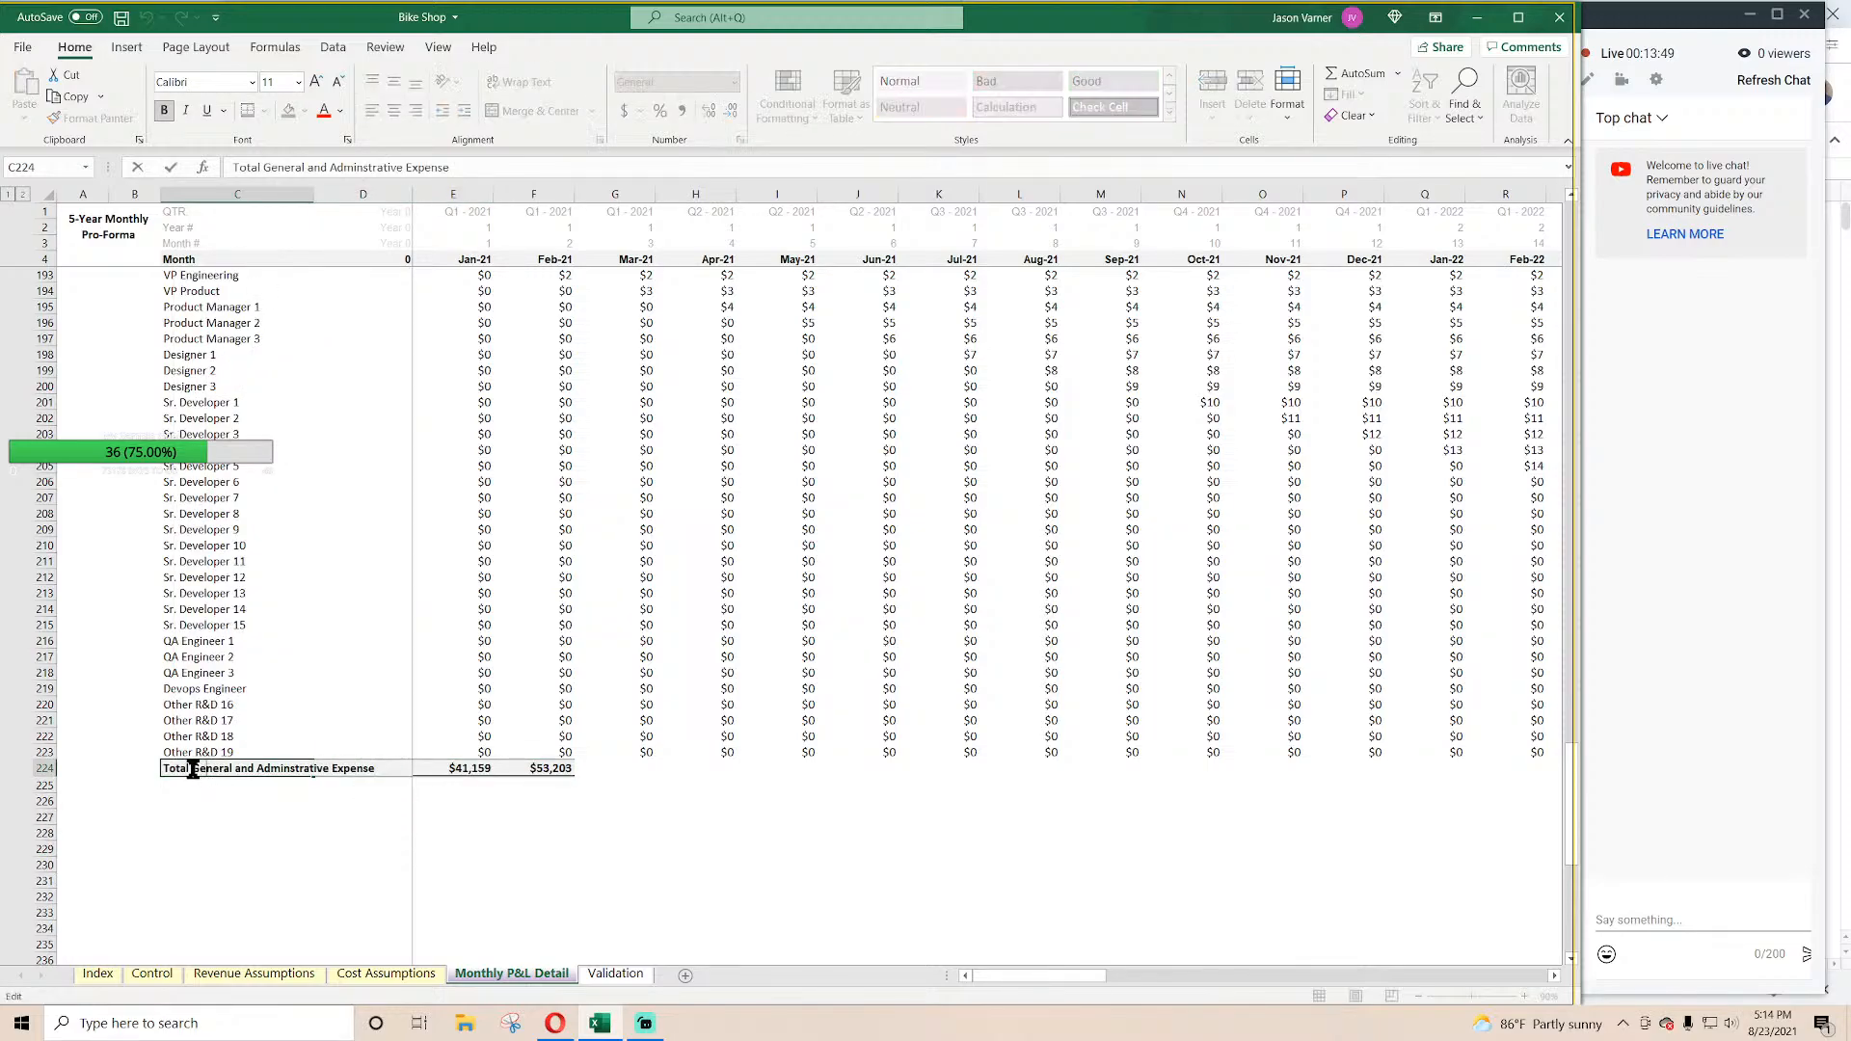
pyautogui.moveTo(323, 768); pyautogui.dragTo(329, 768)
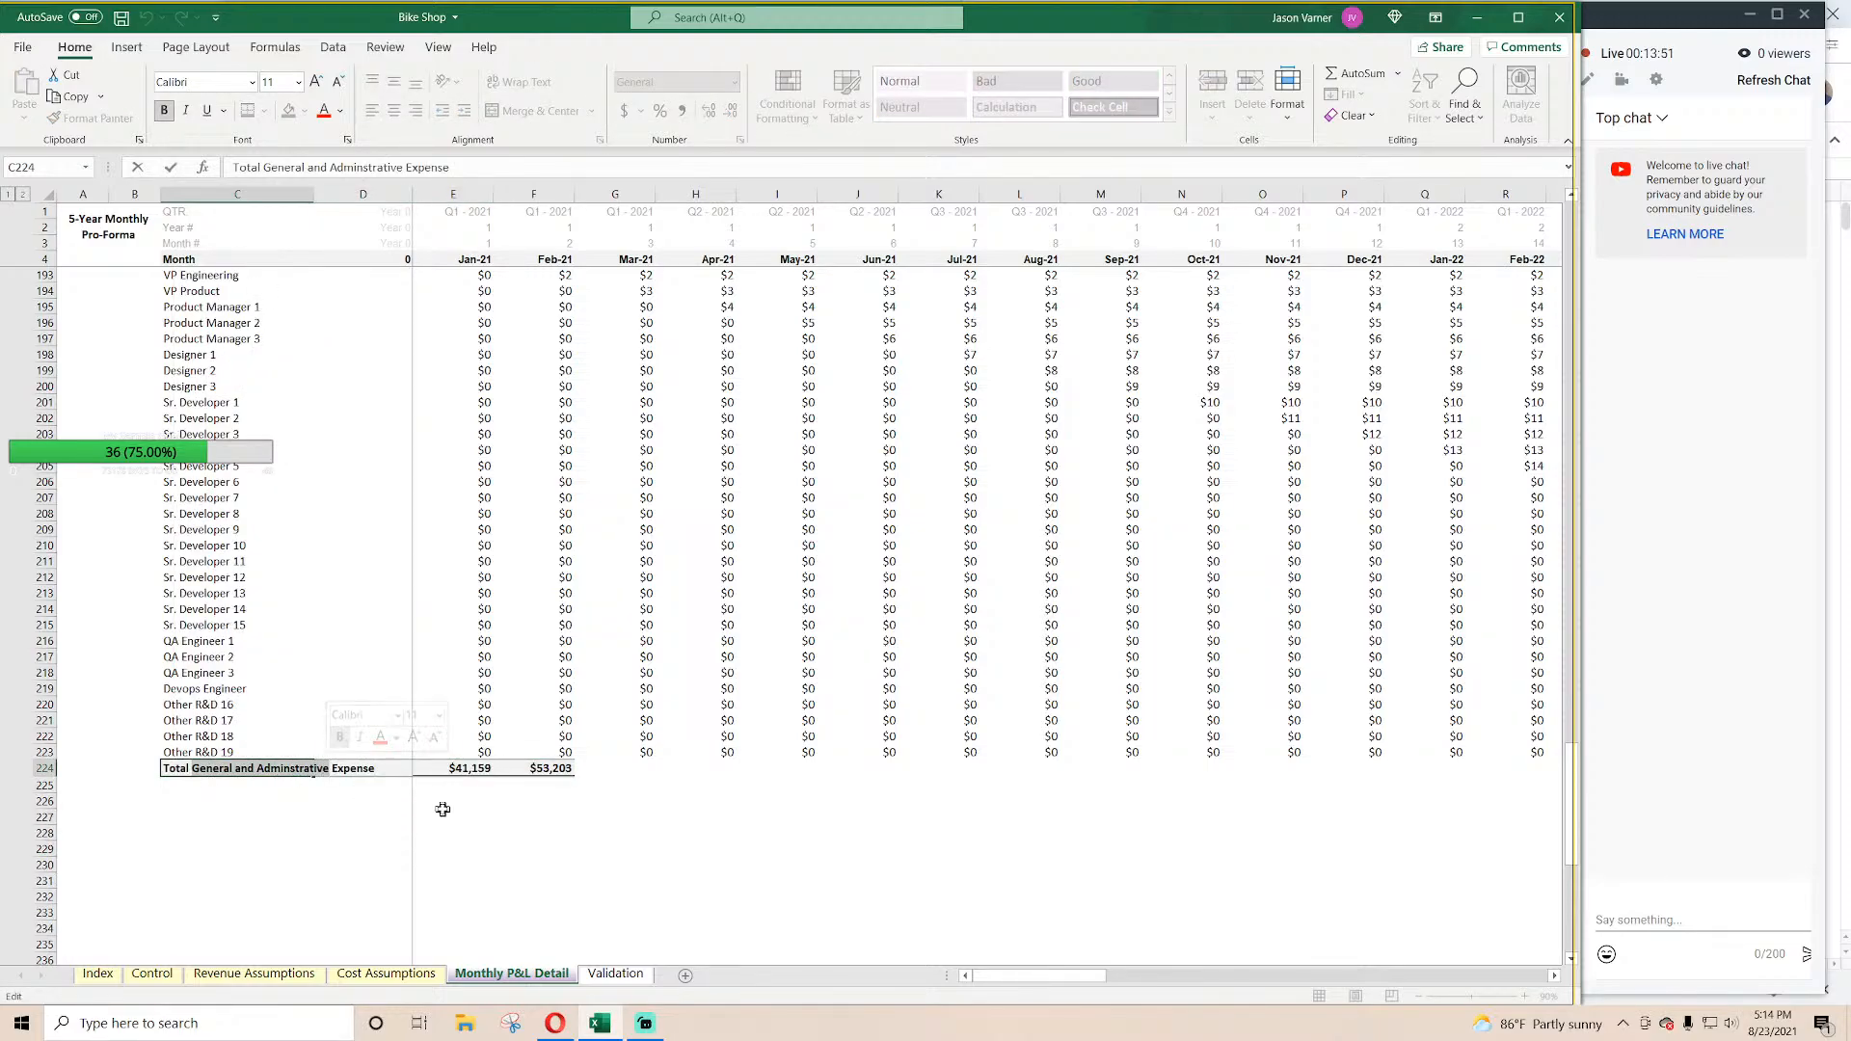
pyautogui.write('Research')
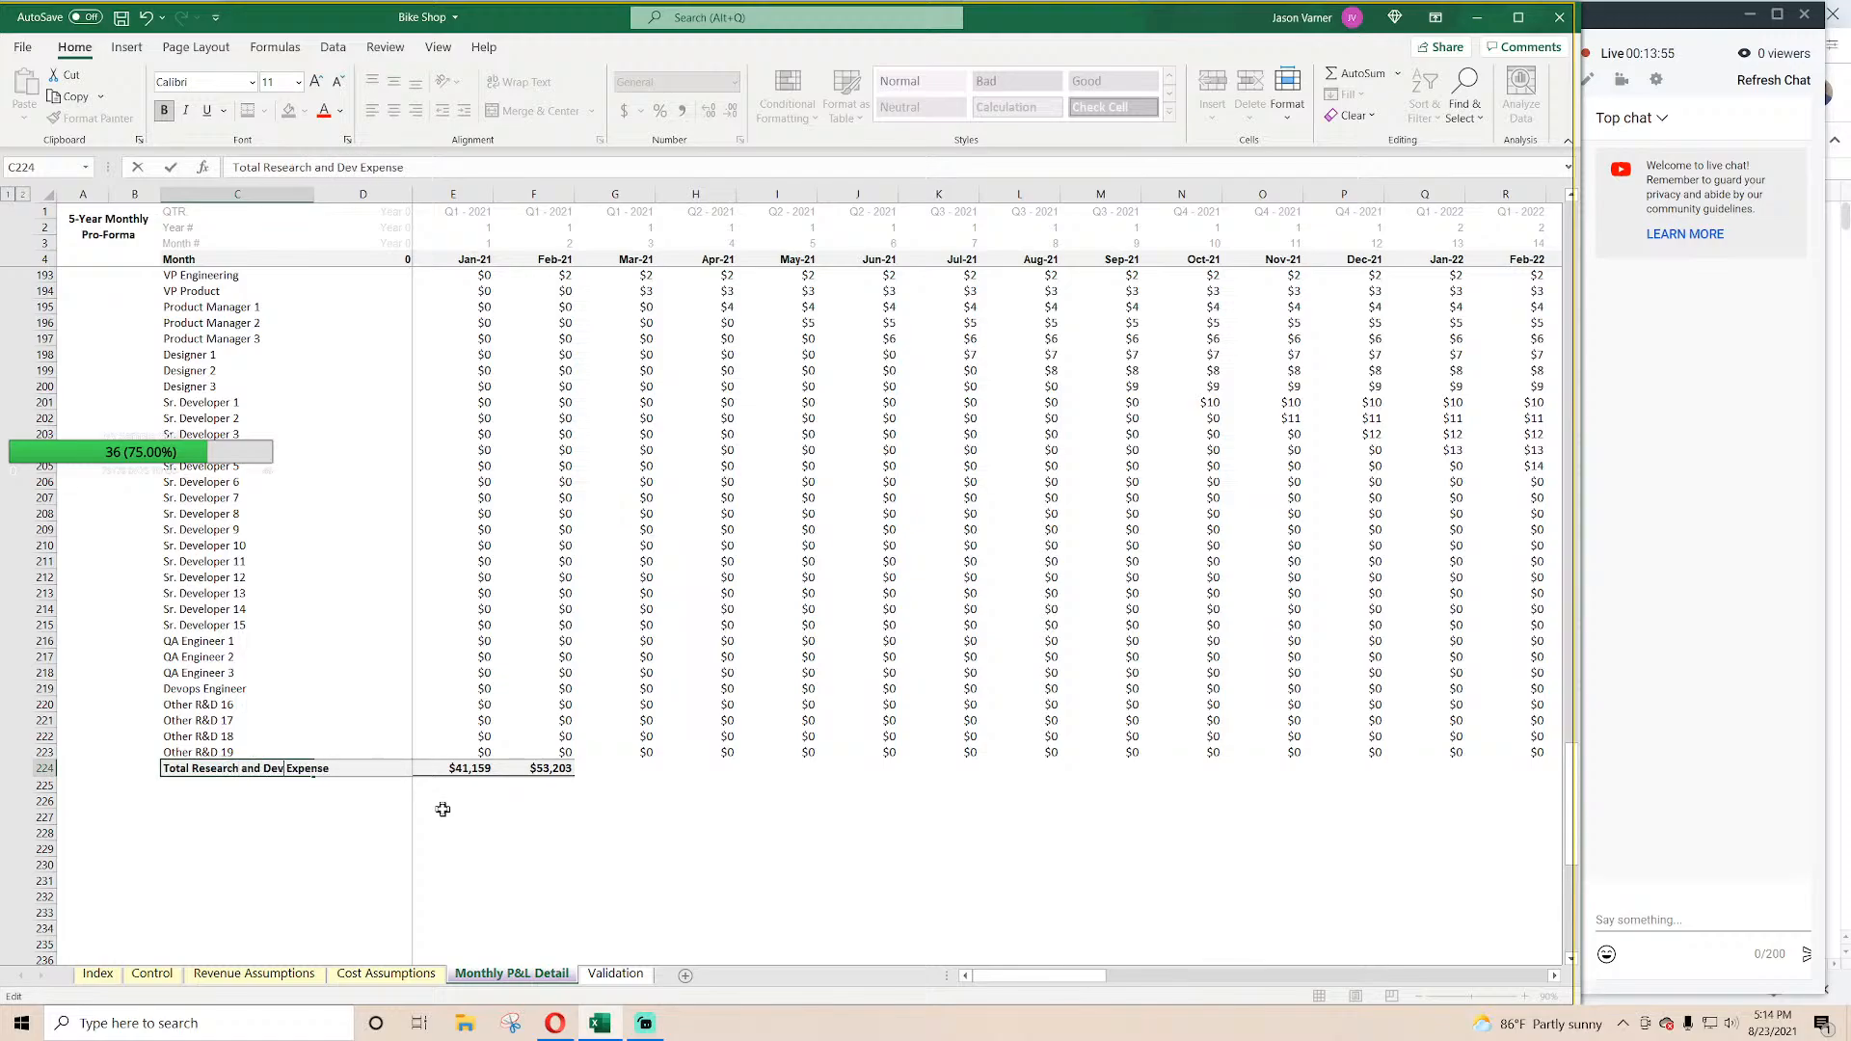
pyautogui.write(' and Development')
pyautogui.press('Return')
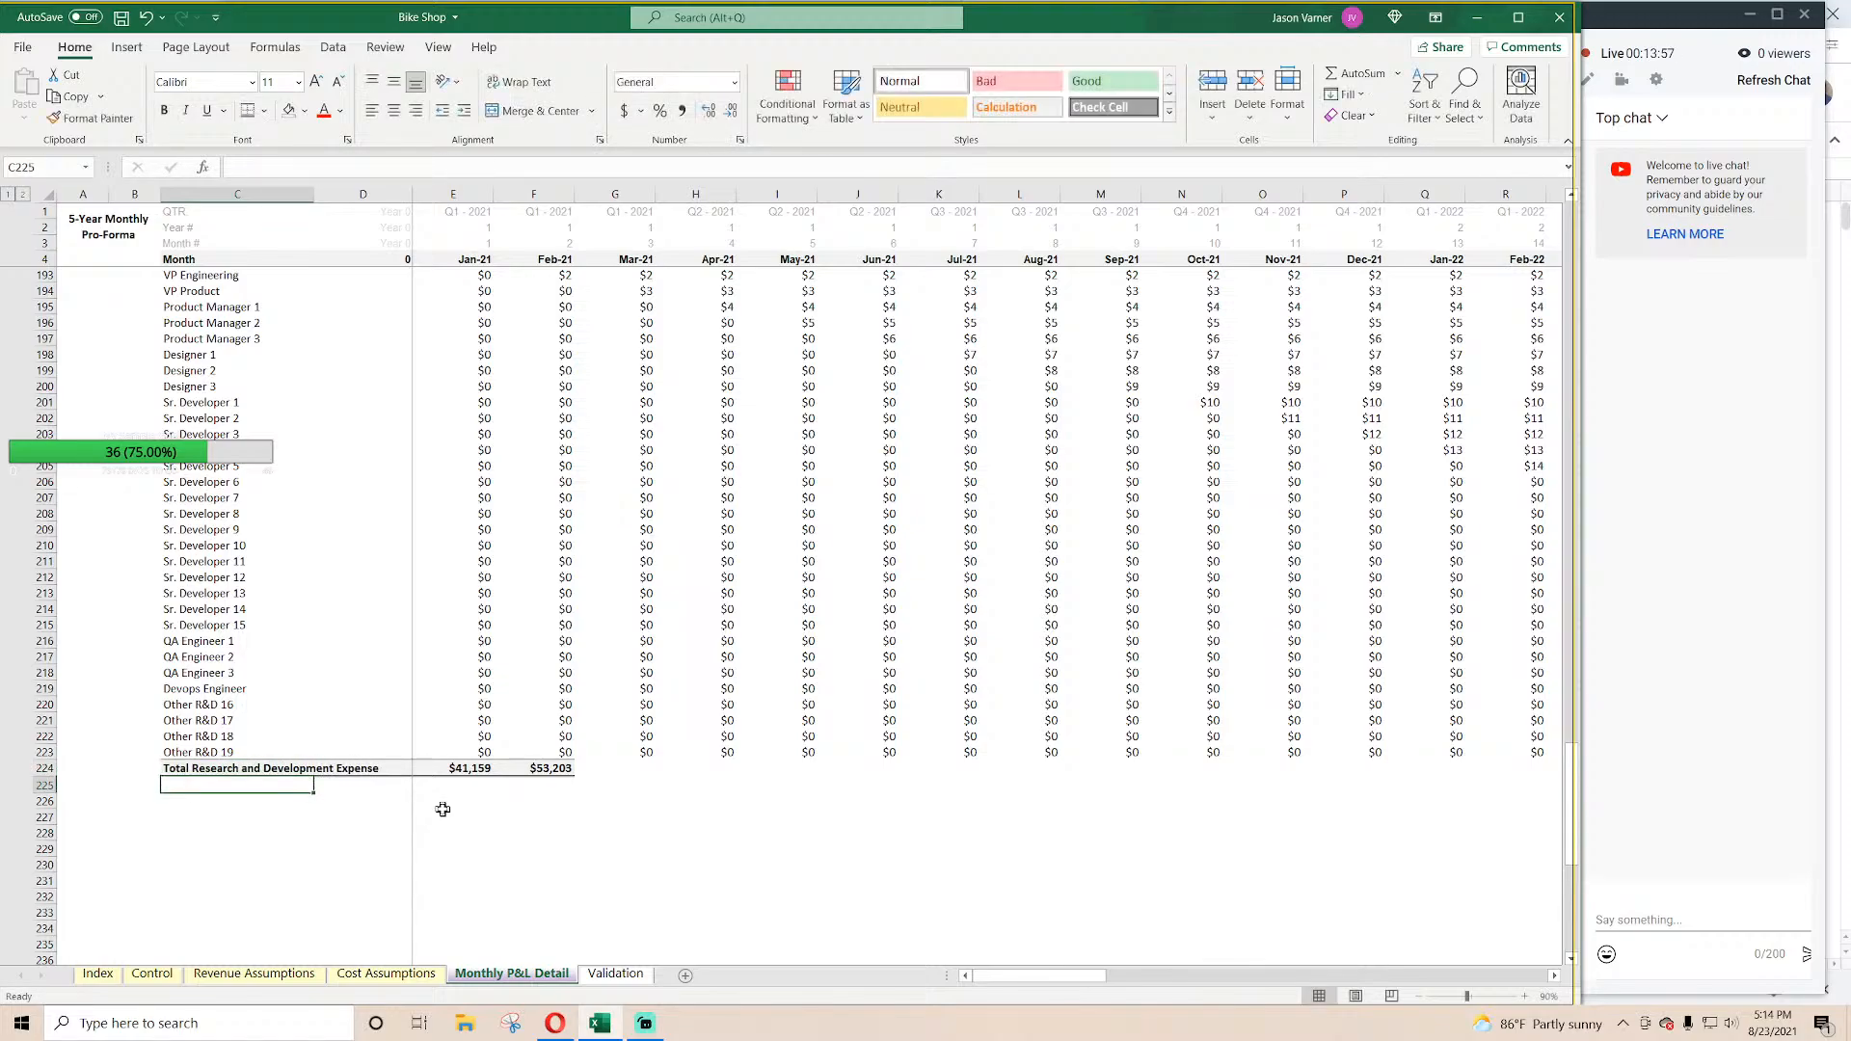
# Step: Correct the SUM range in E224 to E192:E223 and fill the R&D total across the following months
pyautogui.doubleClick(477, 769)
pyautogui.scroll(4, 610, 879)
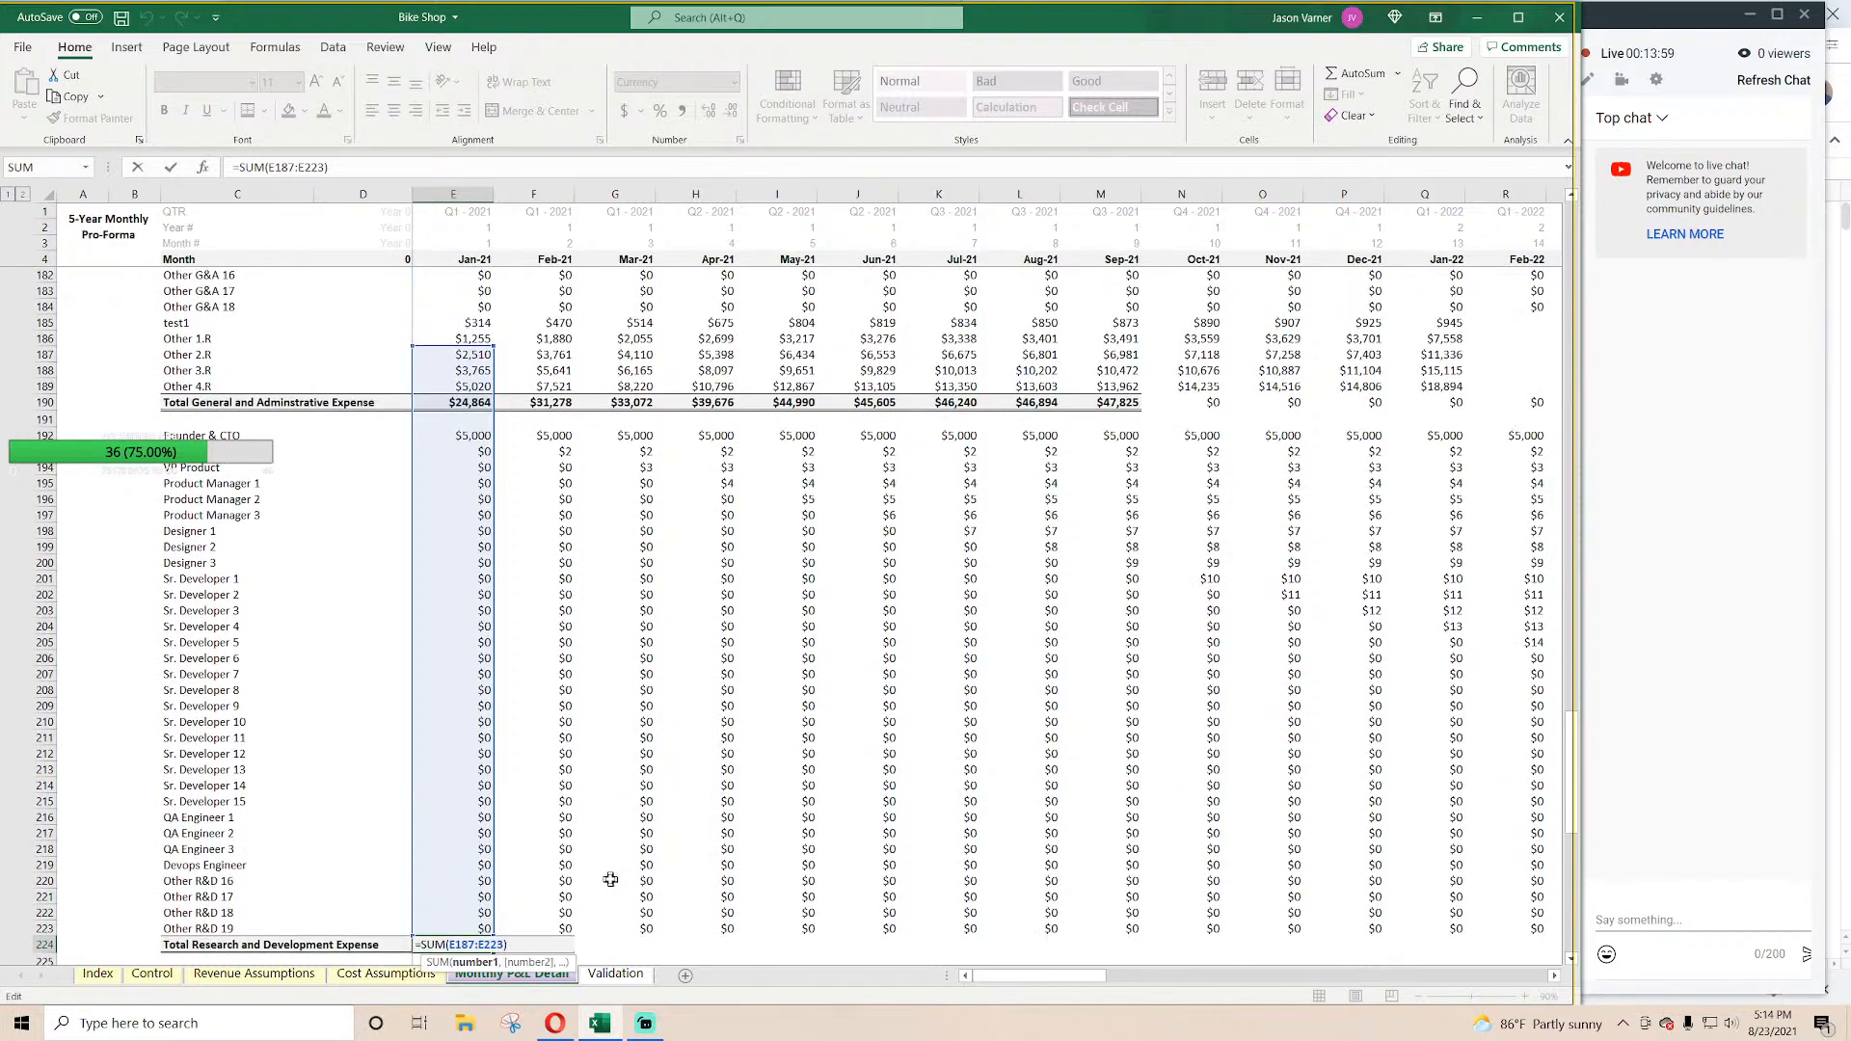
pyautogui.moveTo(491, 346); pyautogui.dragTo(481, 421)
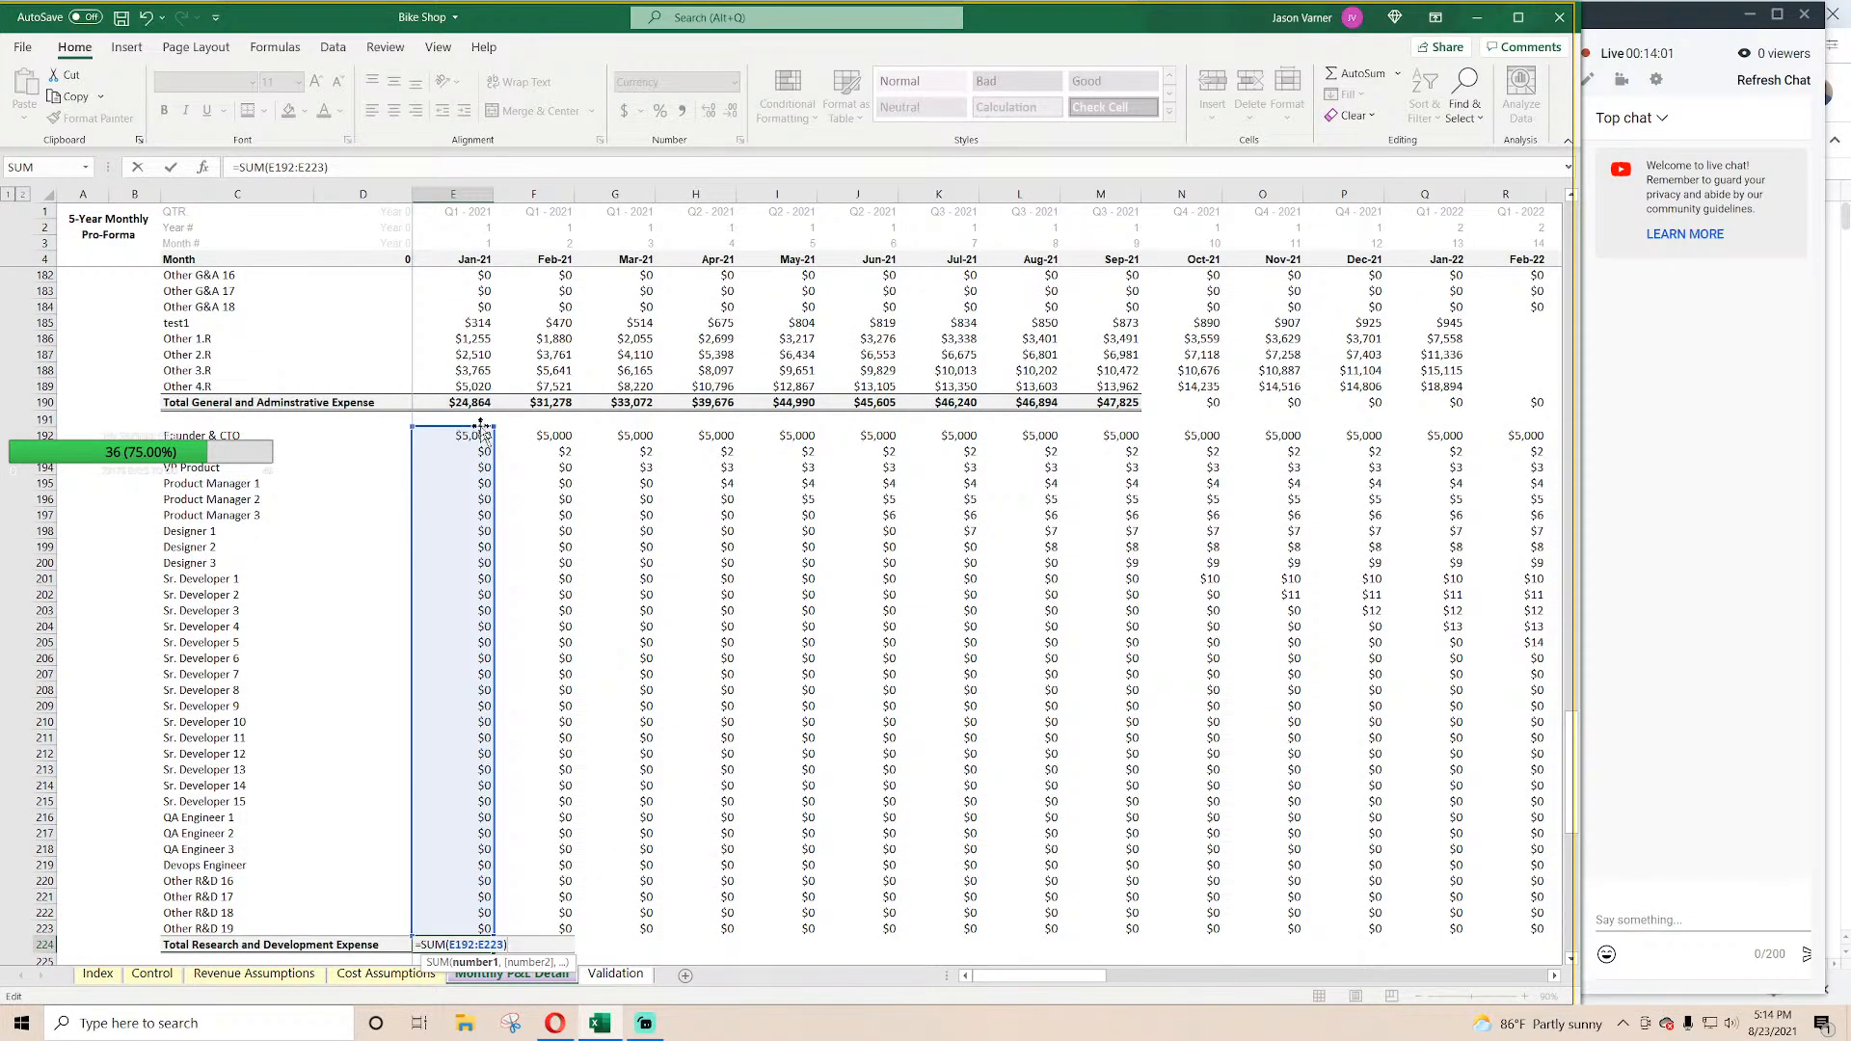
pyautogui.press('Return')
pyautogui.click(477, 928)
pyautogui.moveTo(494, 935); pyautogui.dragTo(1345, 930)
# Step: Check the SUM ranges behind the January G&A total in E190 and the Sales and Marketing total in E151
pyautogui.scroll(4, 590, 656)
pyautogui.doubleClick(478, 560)
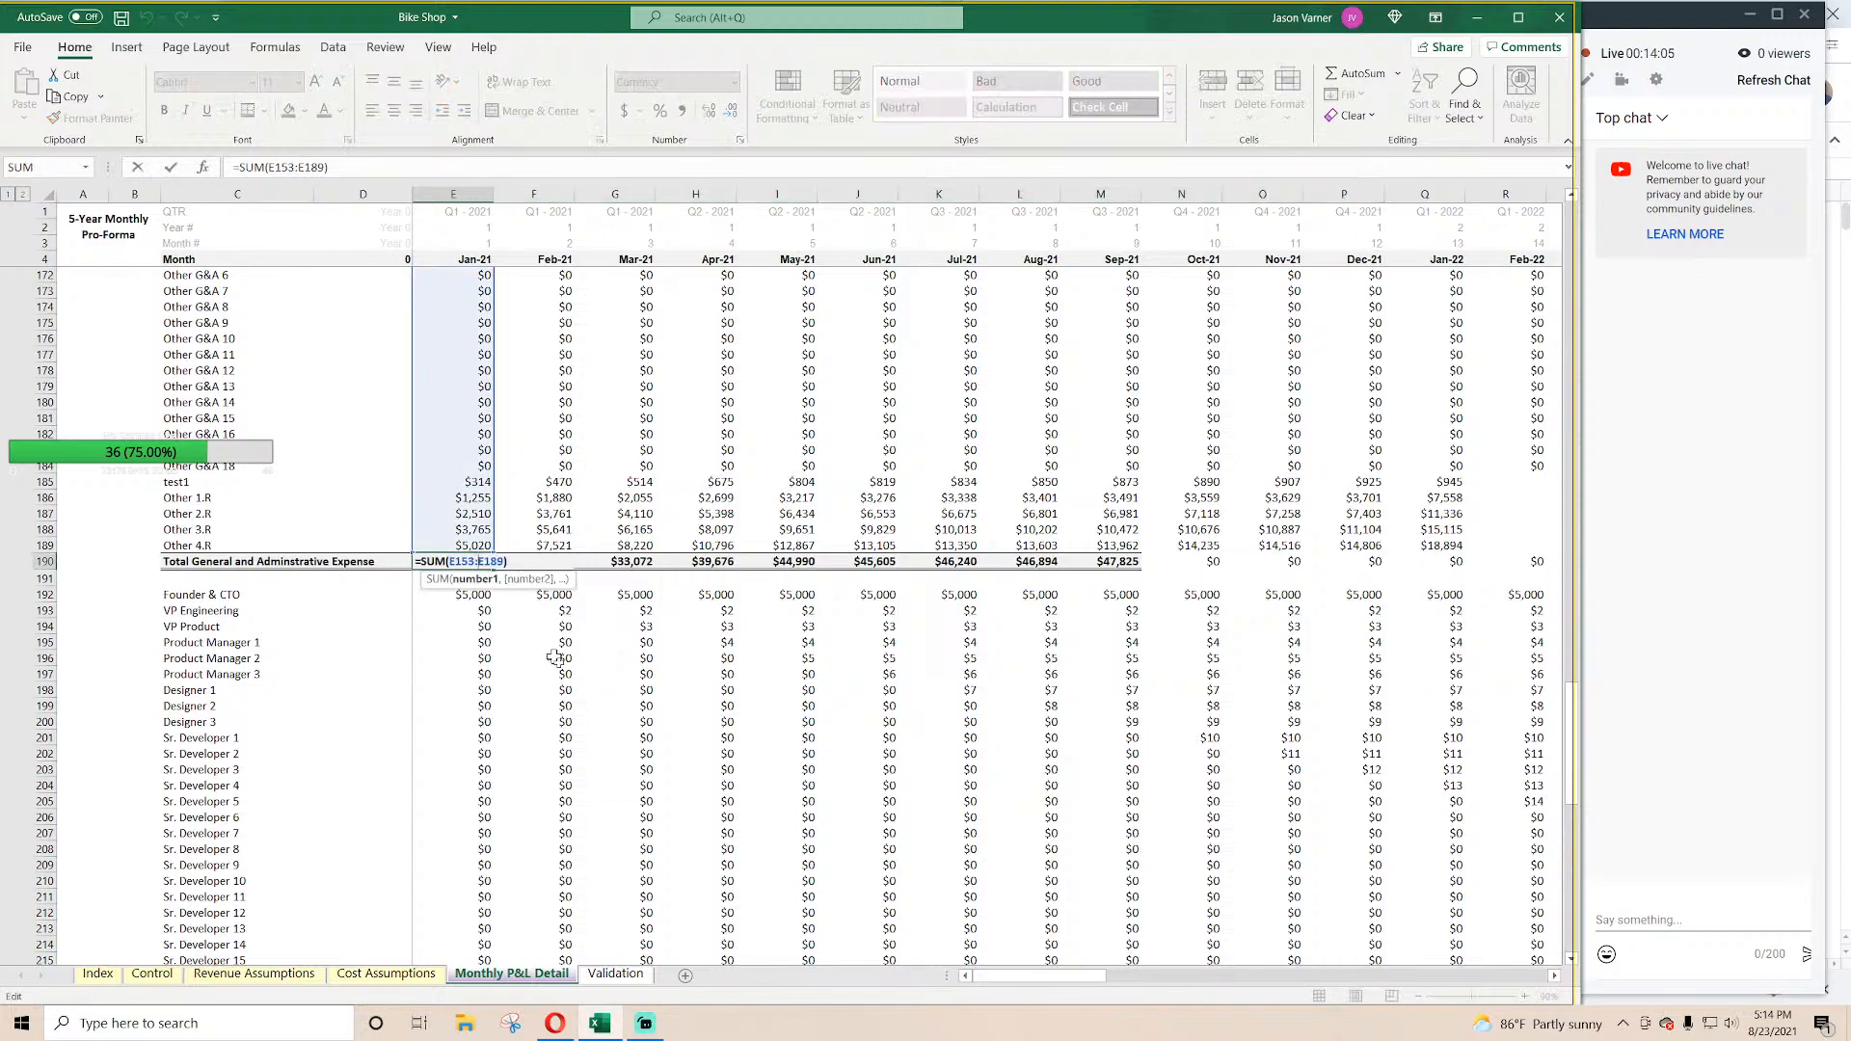
pyautogui.scroll(7, 579, 694)
pyautogui.press('Return')
pyautogui.scroll(7, 595, 721)
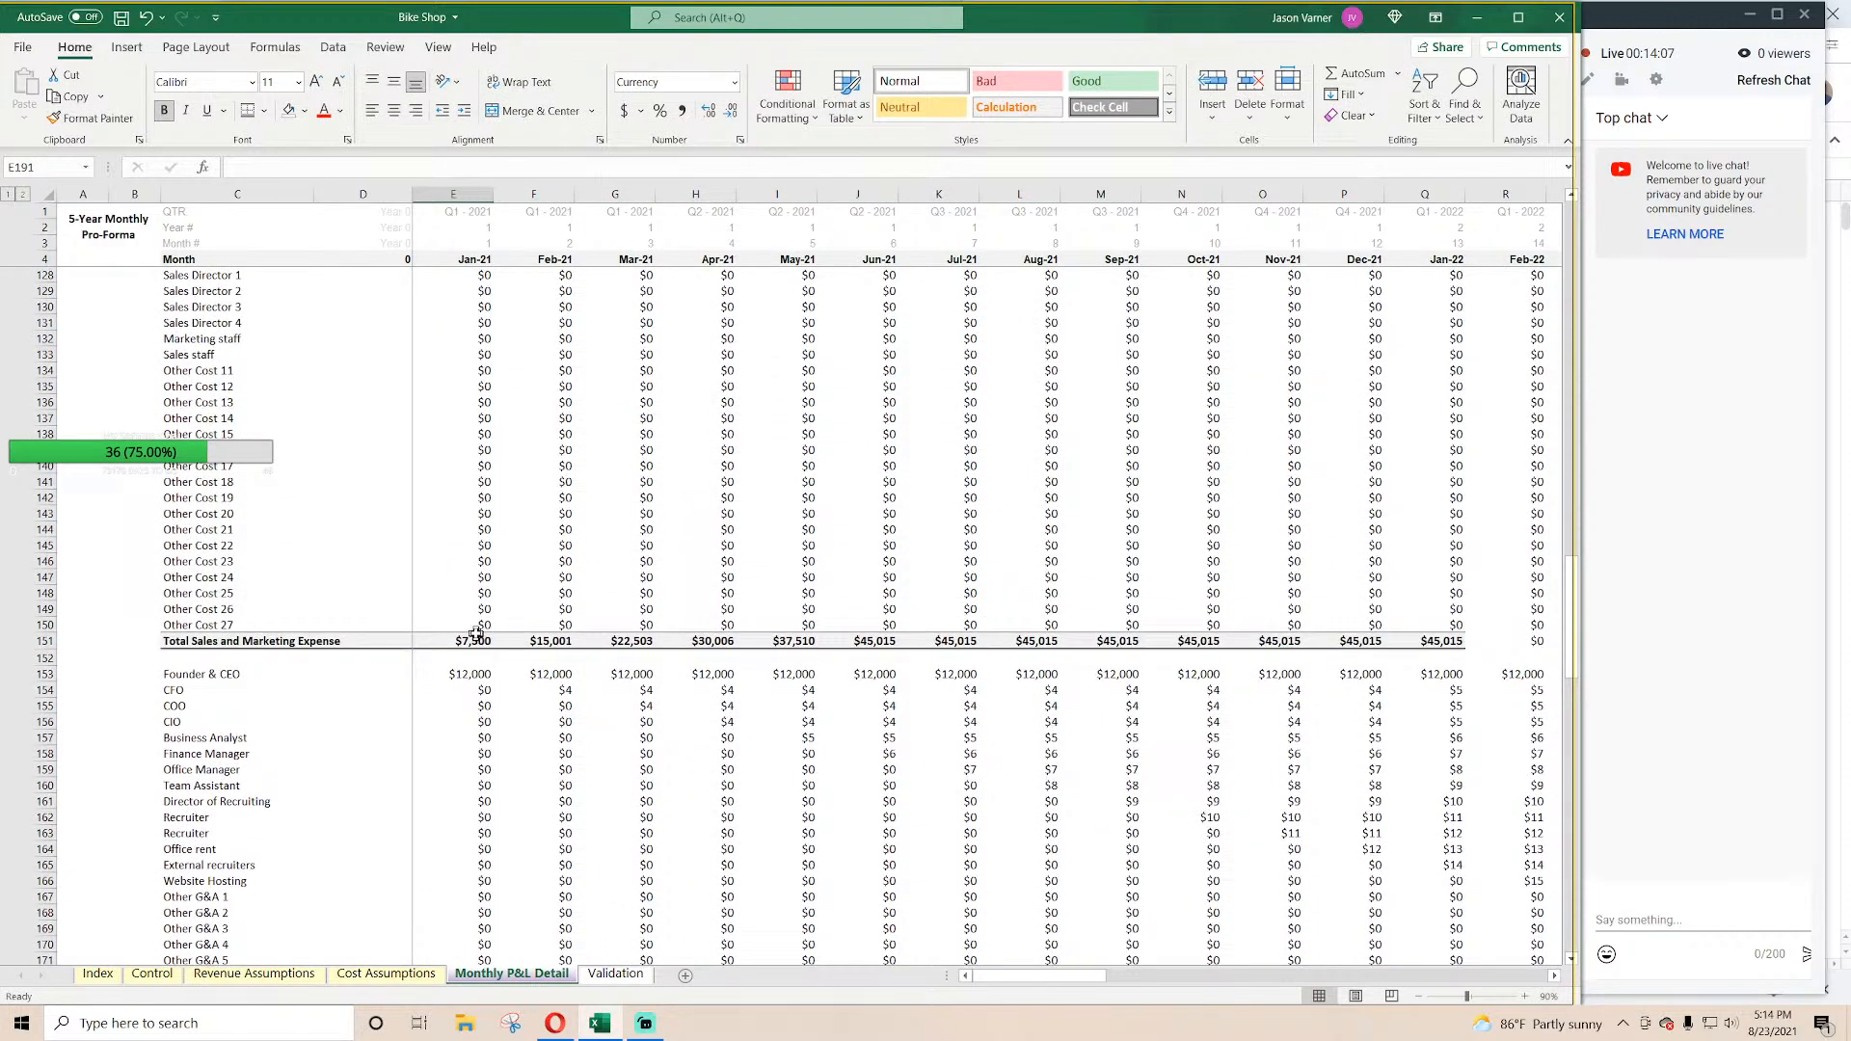
pyautogui.doubleClick(476, 641)
pyautogui.scroll(6, 476, 579)
pyautogui.press('Return')
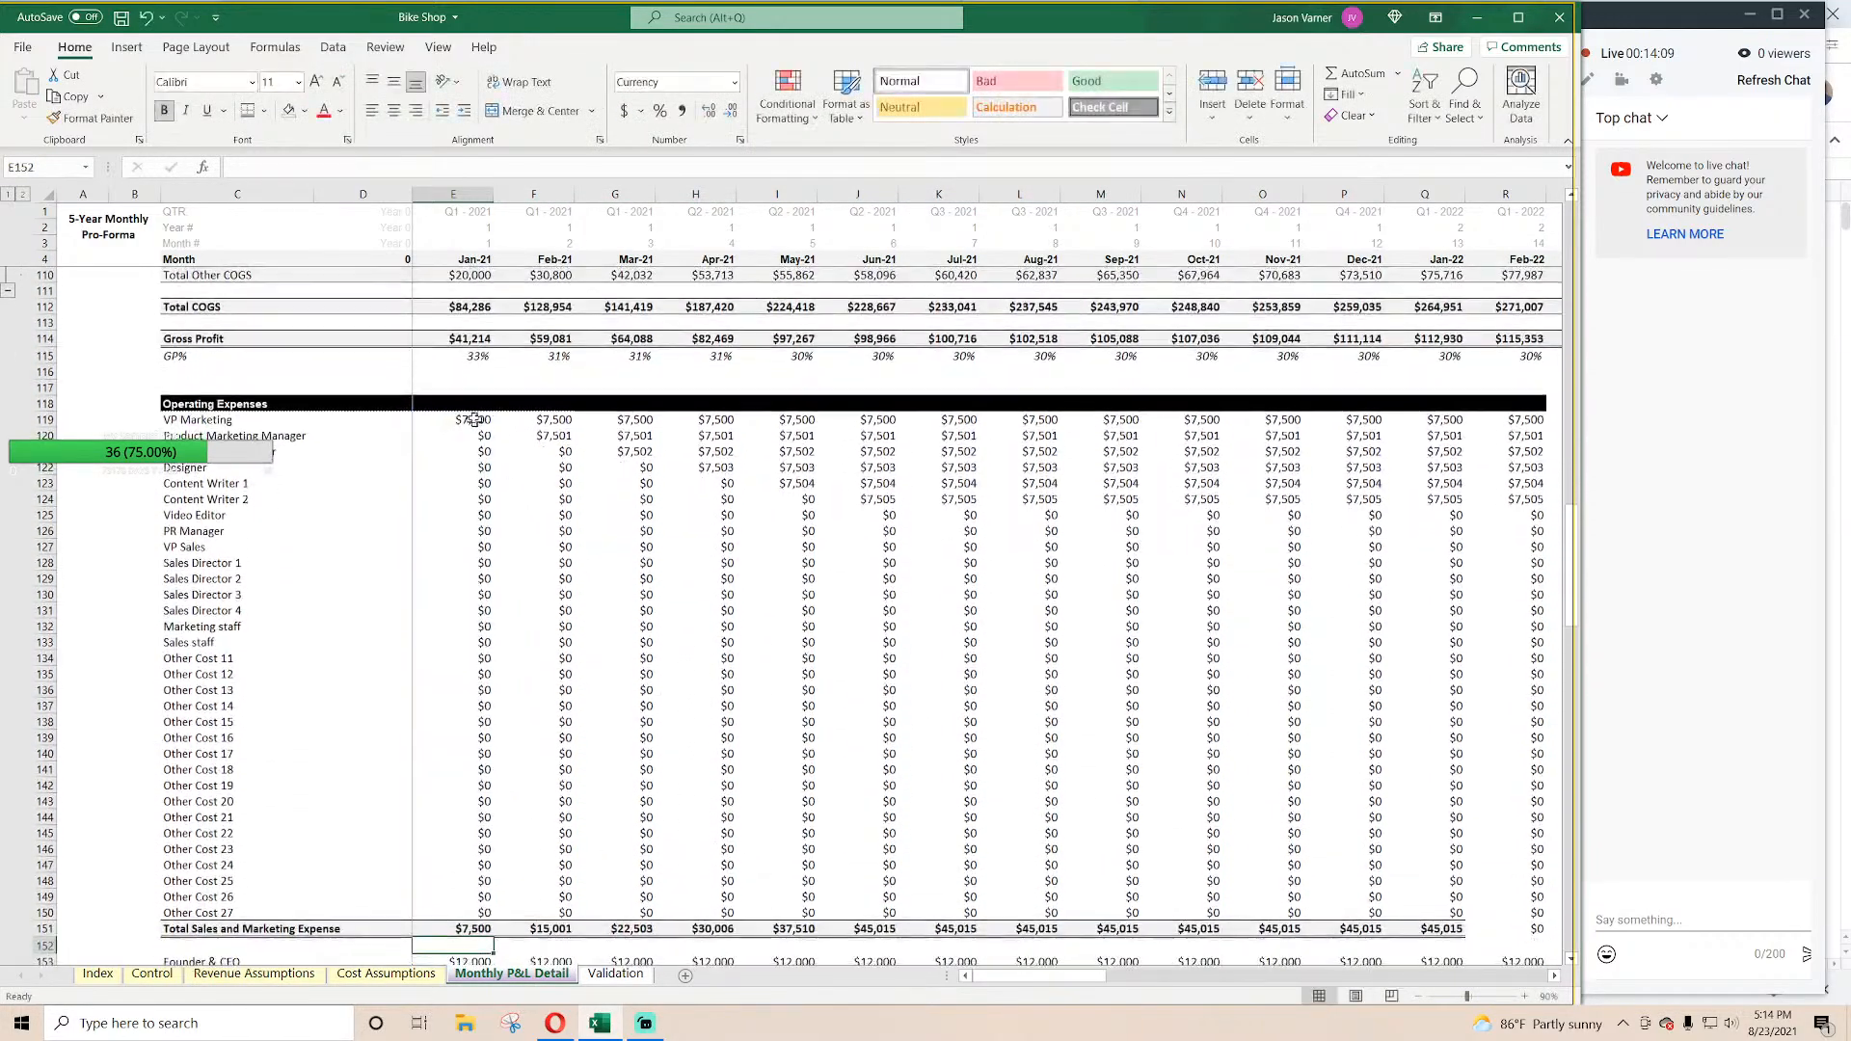
# Step: Fill the January Operating Expenses column E118:E224 across through Dec-25 in column BL
pyautogui.moveTo(475, 420); pyautogui.dragTo(1375, 360)
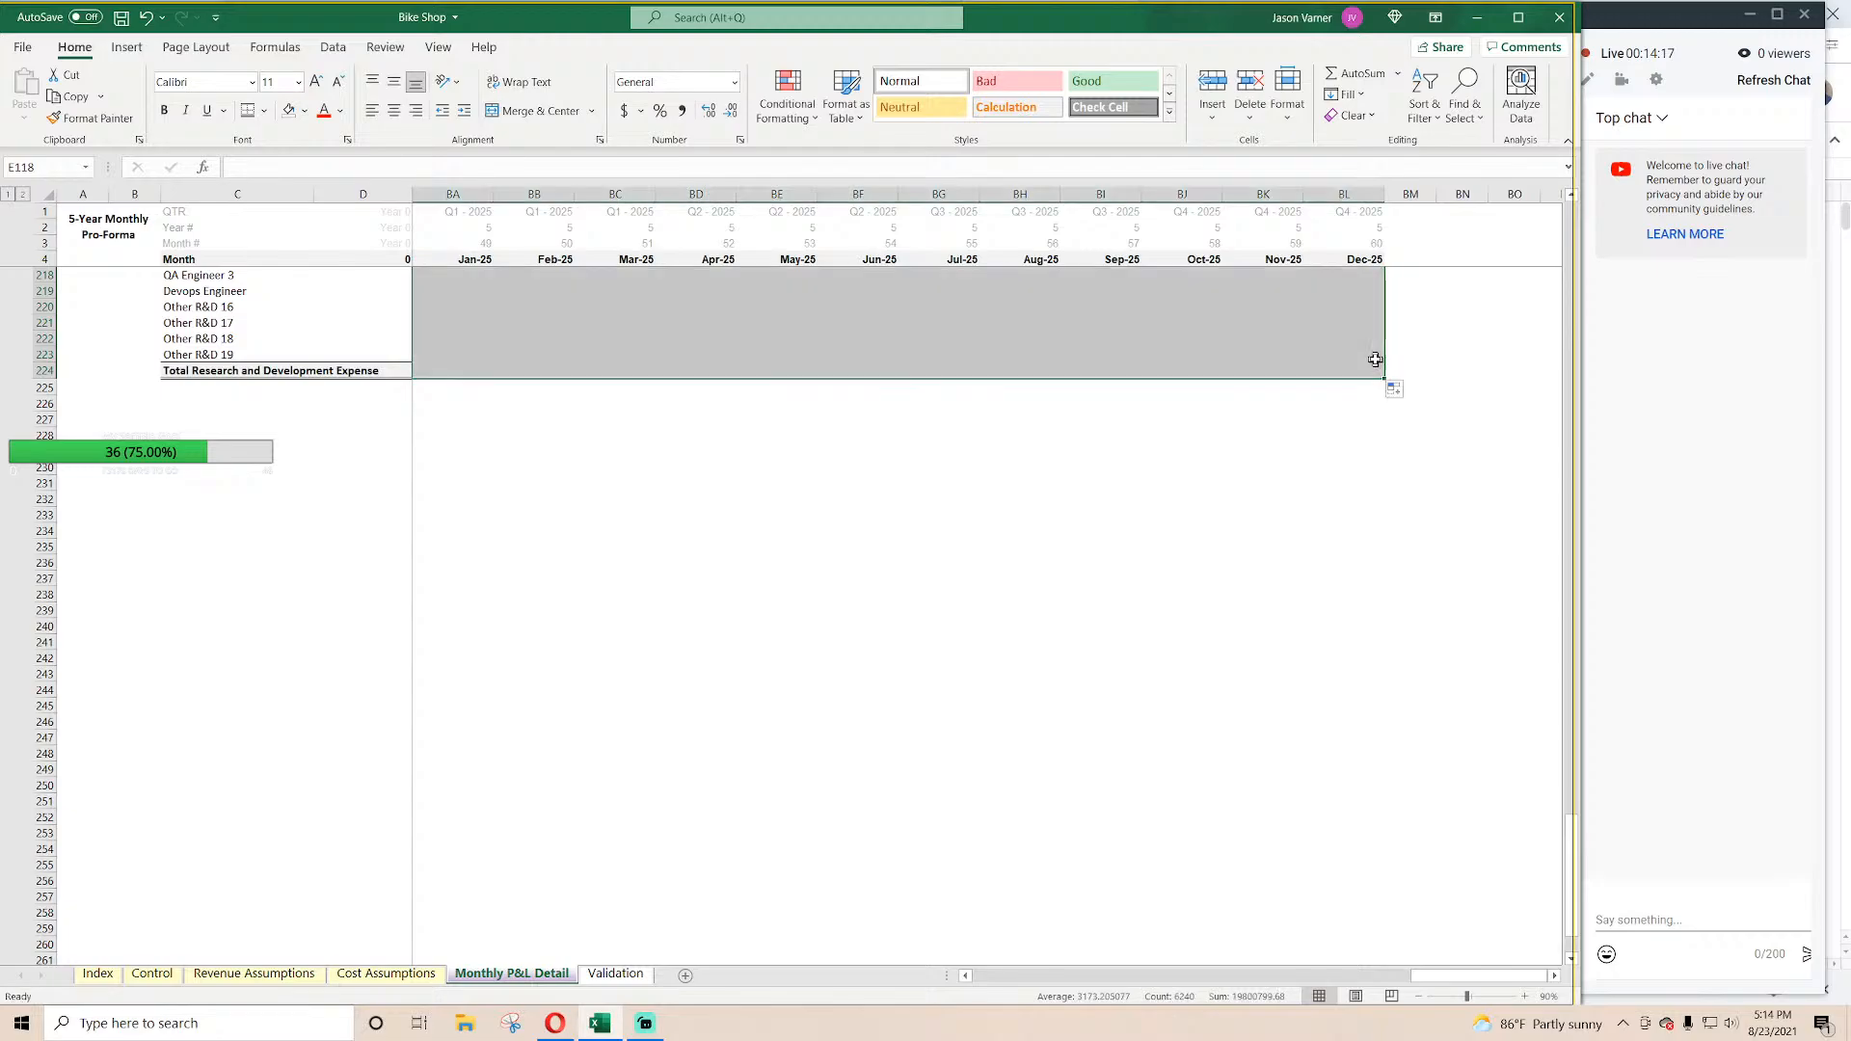
pyautogui.click(1229, 545)
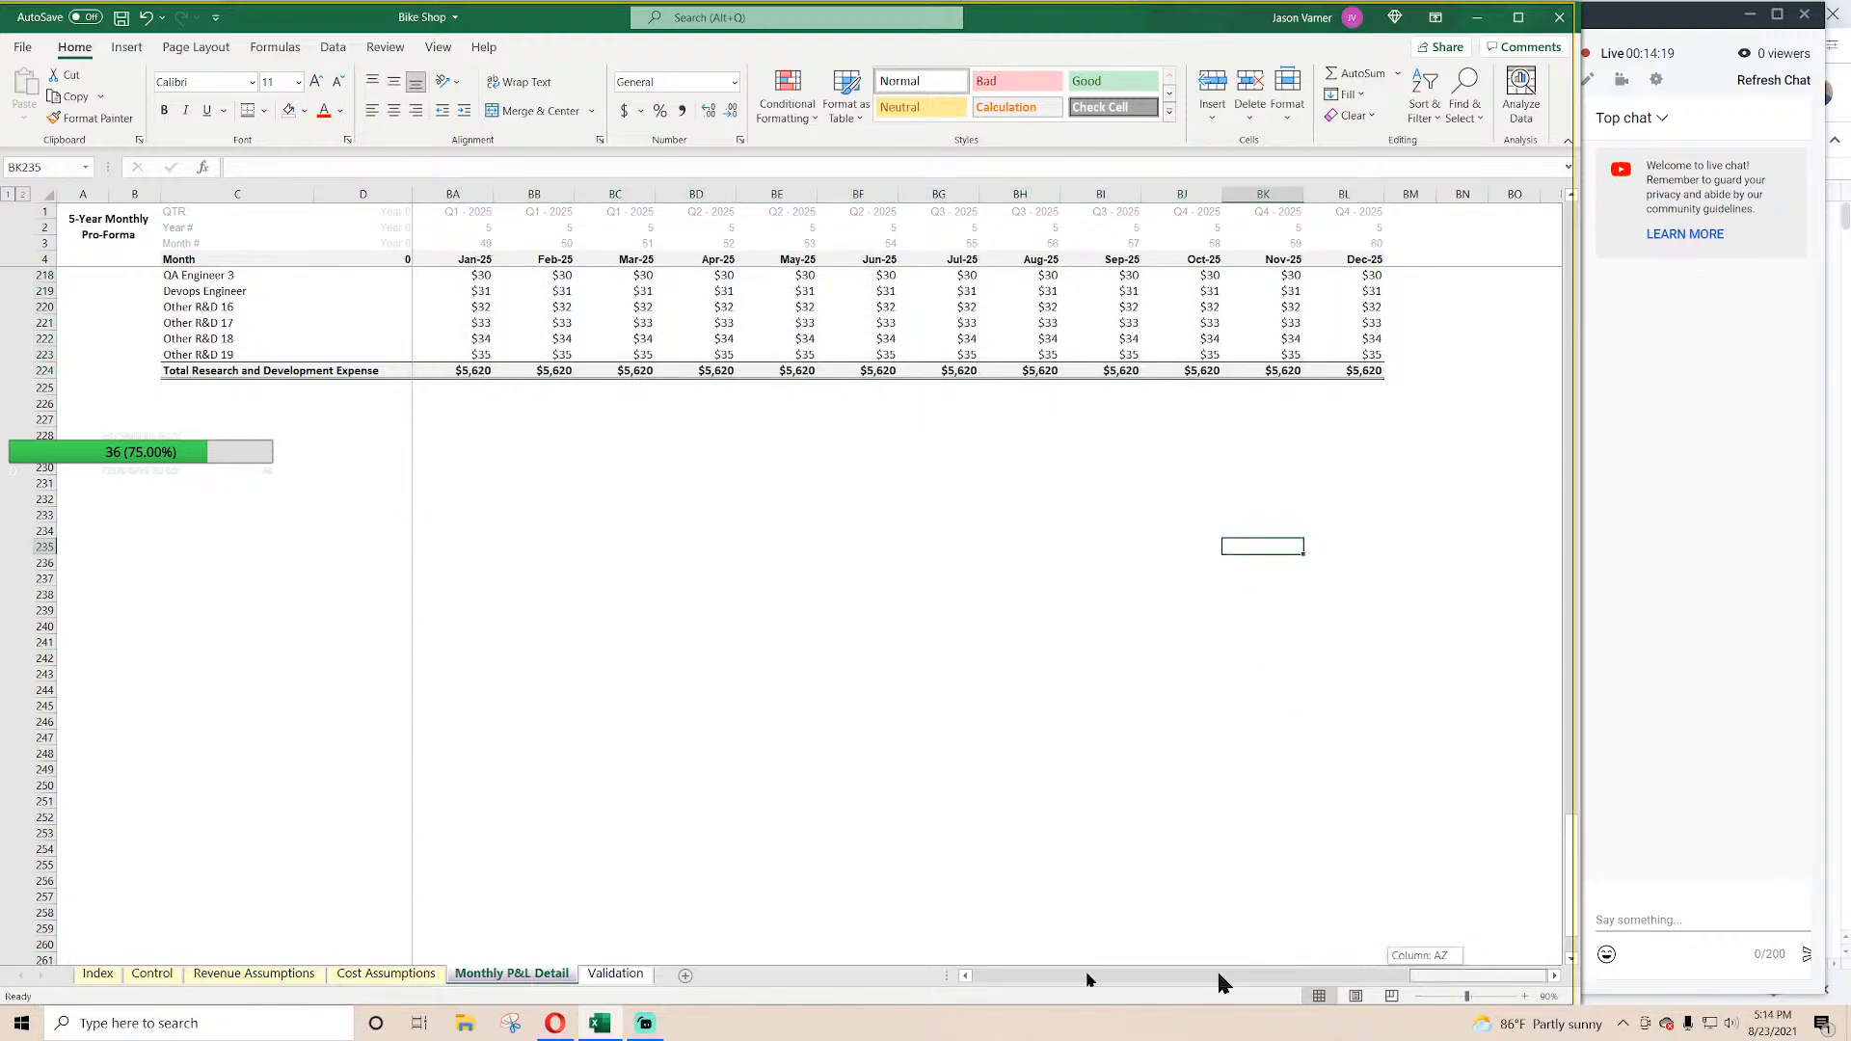
pyautogui.moveTo(1219, 976); pyautogui.dragTo(968, 975)
pyautogui.click(615, 801)
# Step: Group the research and development cost rows 192 to 223, Founder & CTO to Other R&D 19
pyautogui.scroll(15, 357, 724)
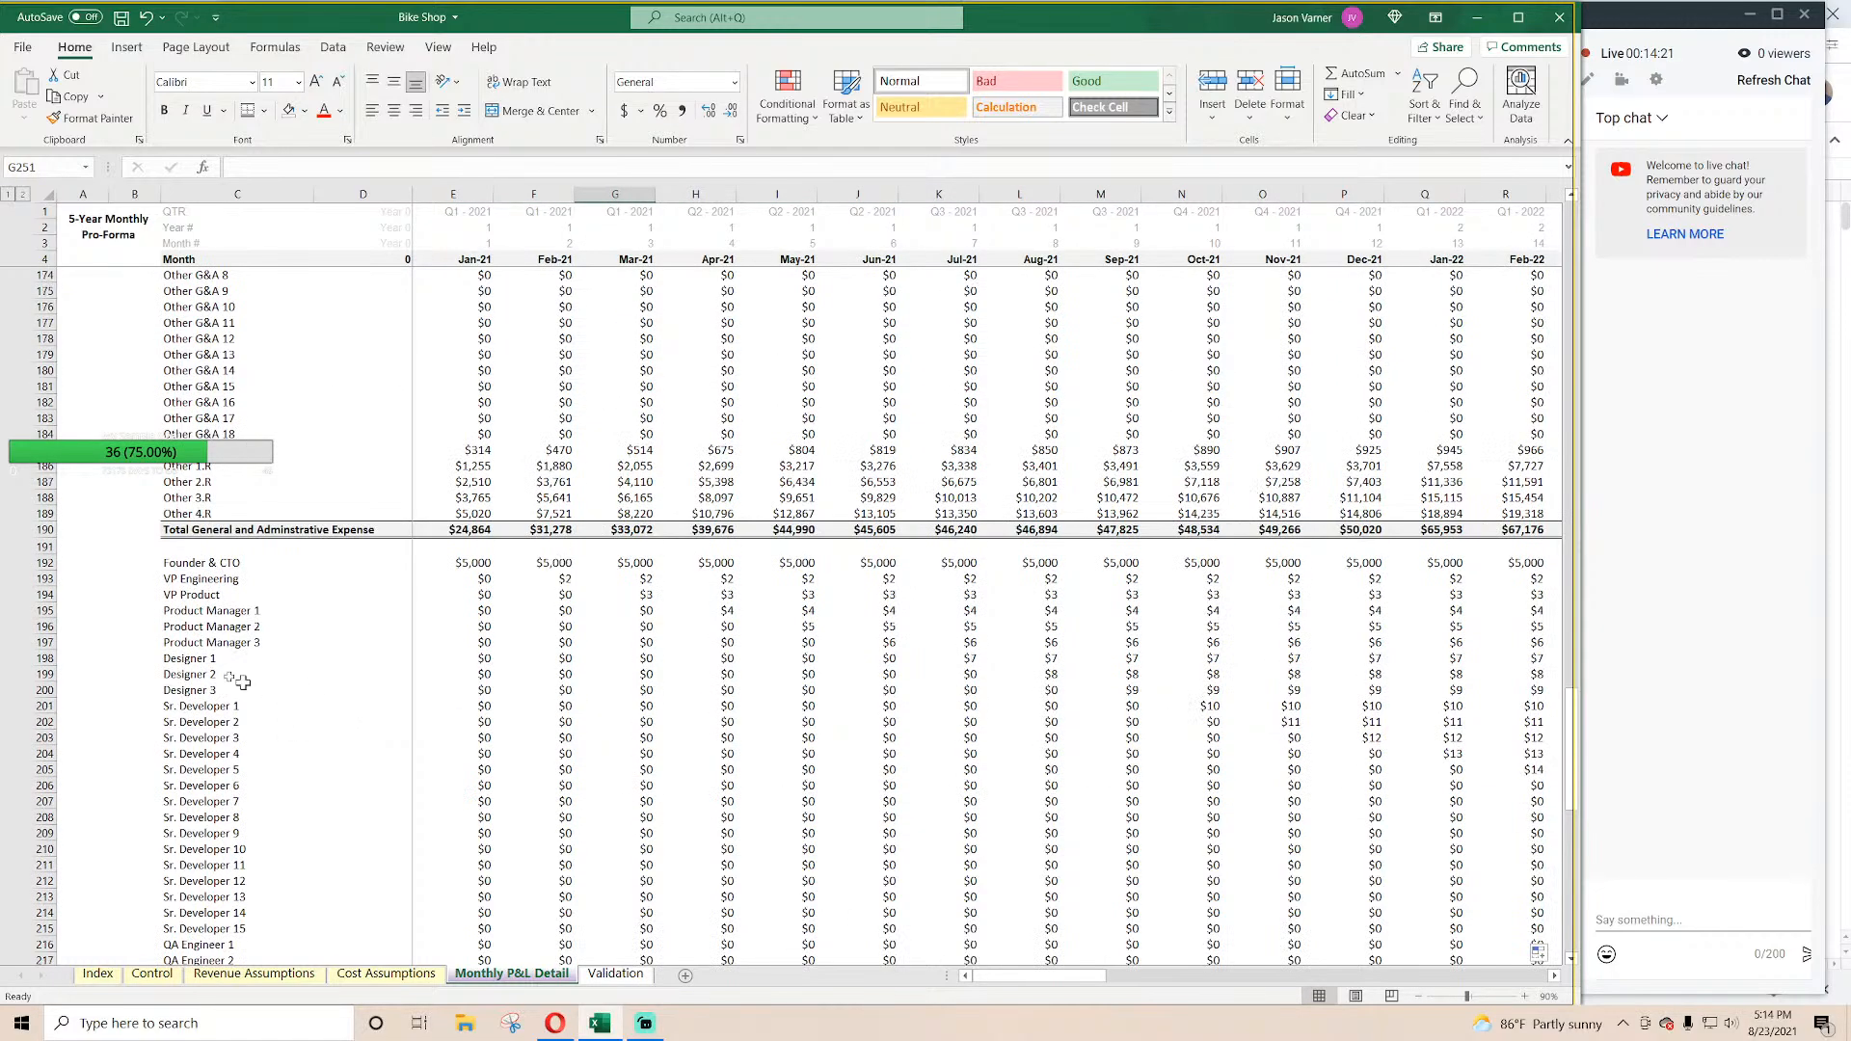
pyautogui.moveTo(26, 563); pyautogui.dragTo(55, 389)
pyautogui.click(346, 48)
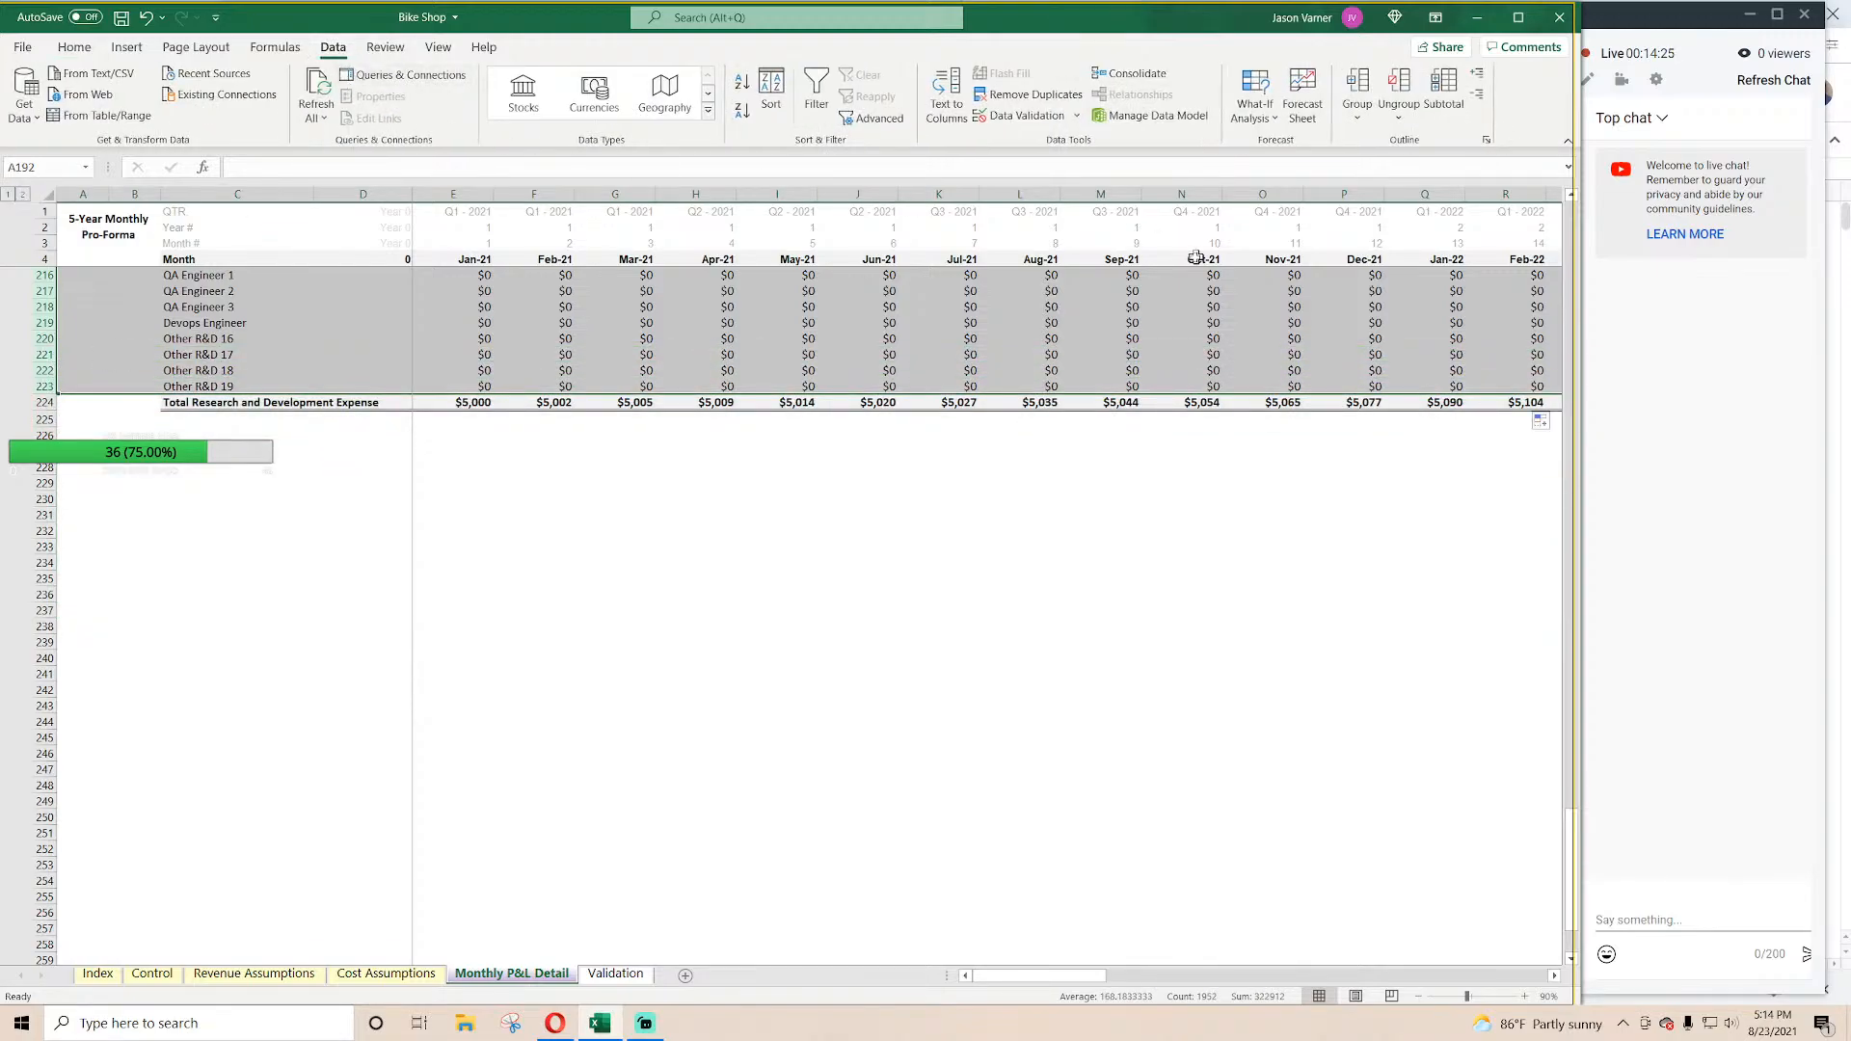
pyautogui.click(1357, 117)
pyautogui.click(1379, 138)
pyautogui.click(533, 690)
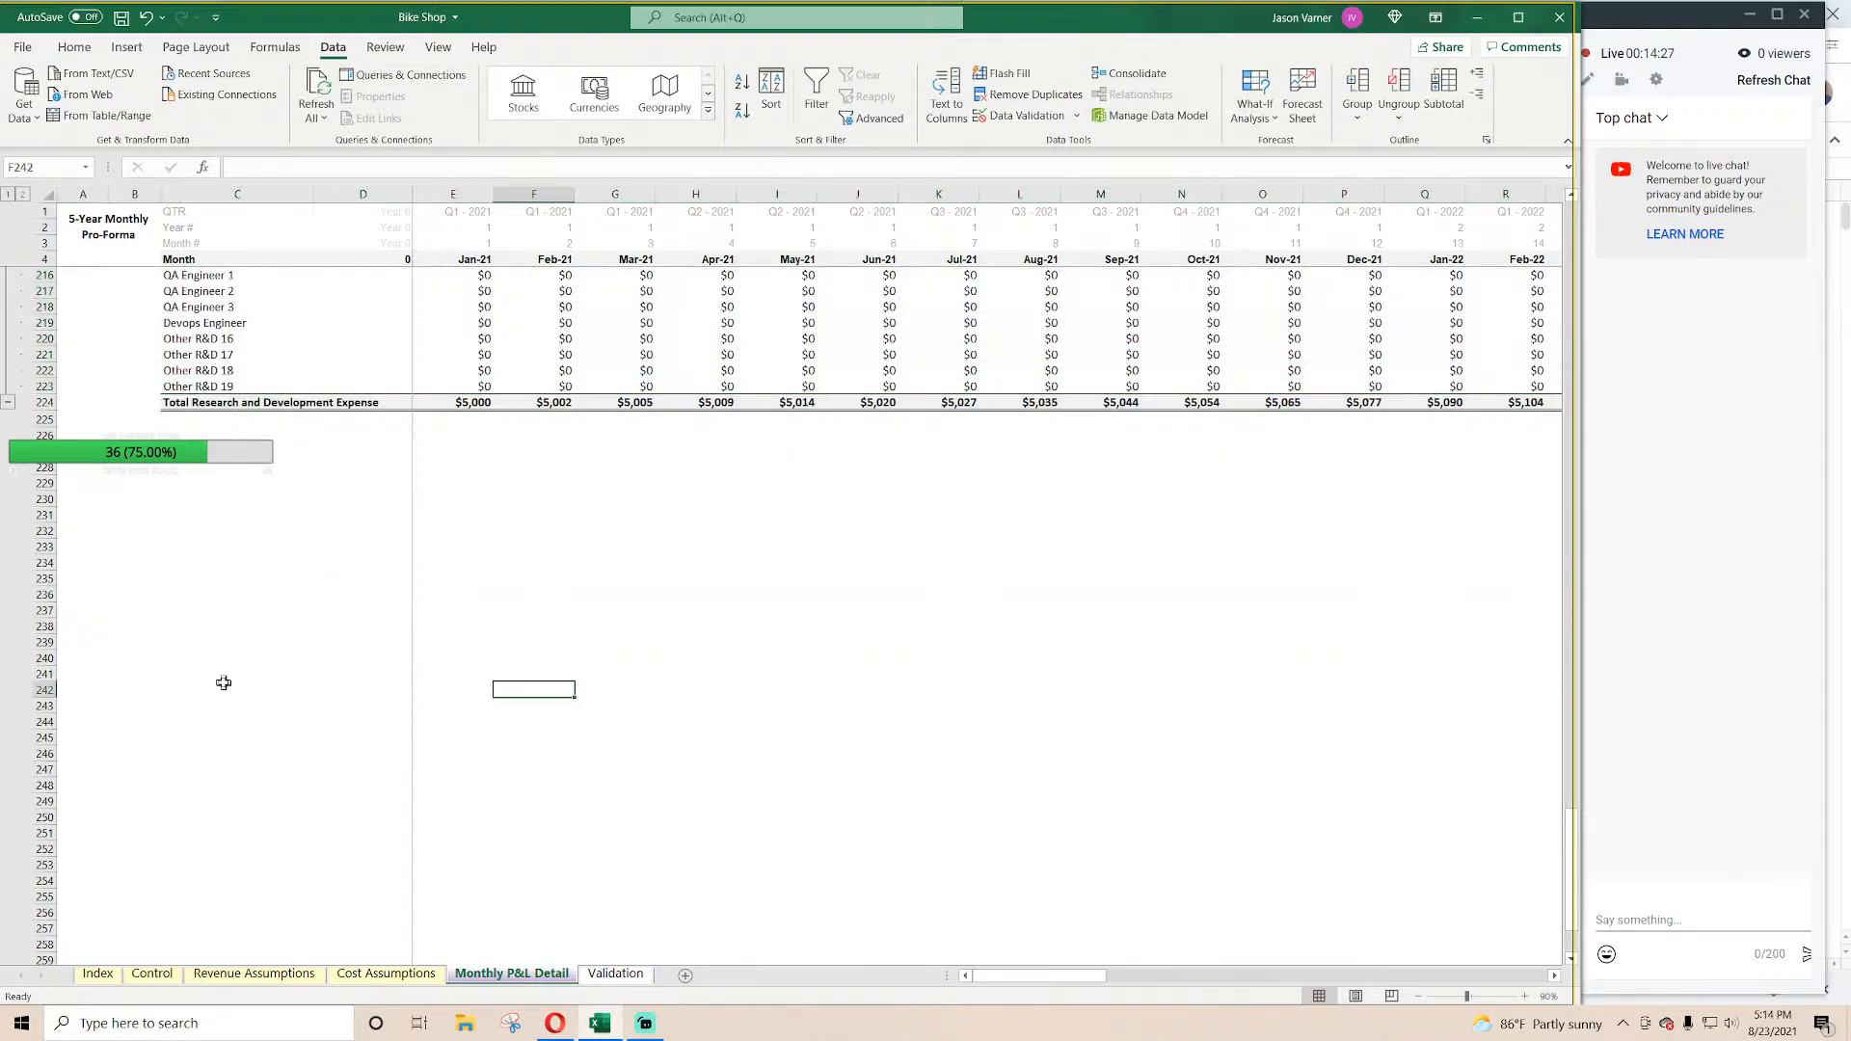
# Step: Group the G&A cost rows 153 to 189, Founder & CEO to Other 4.R
pyautogui.scroll(18, 224, 682)
pyautogui.scroll(4, 224, 682)
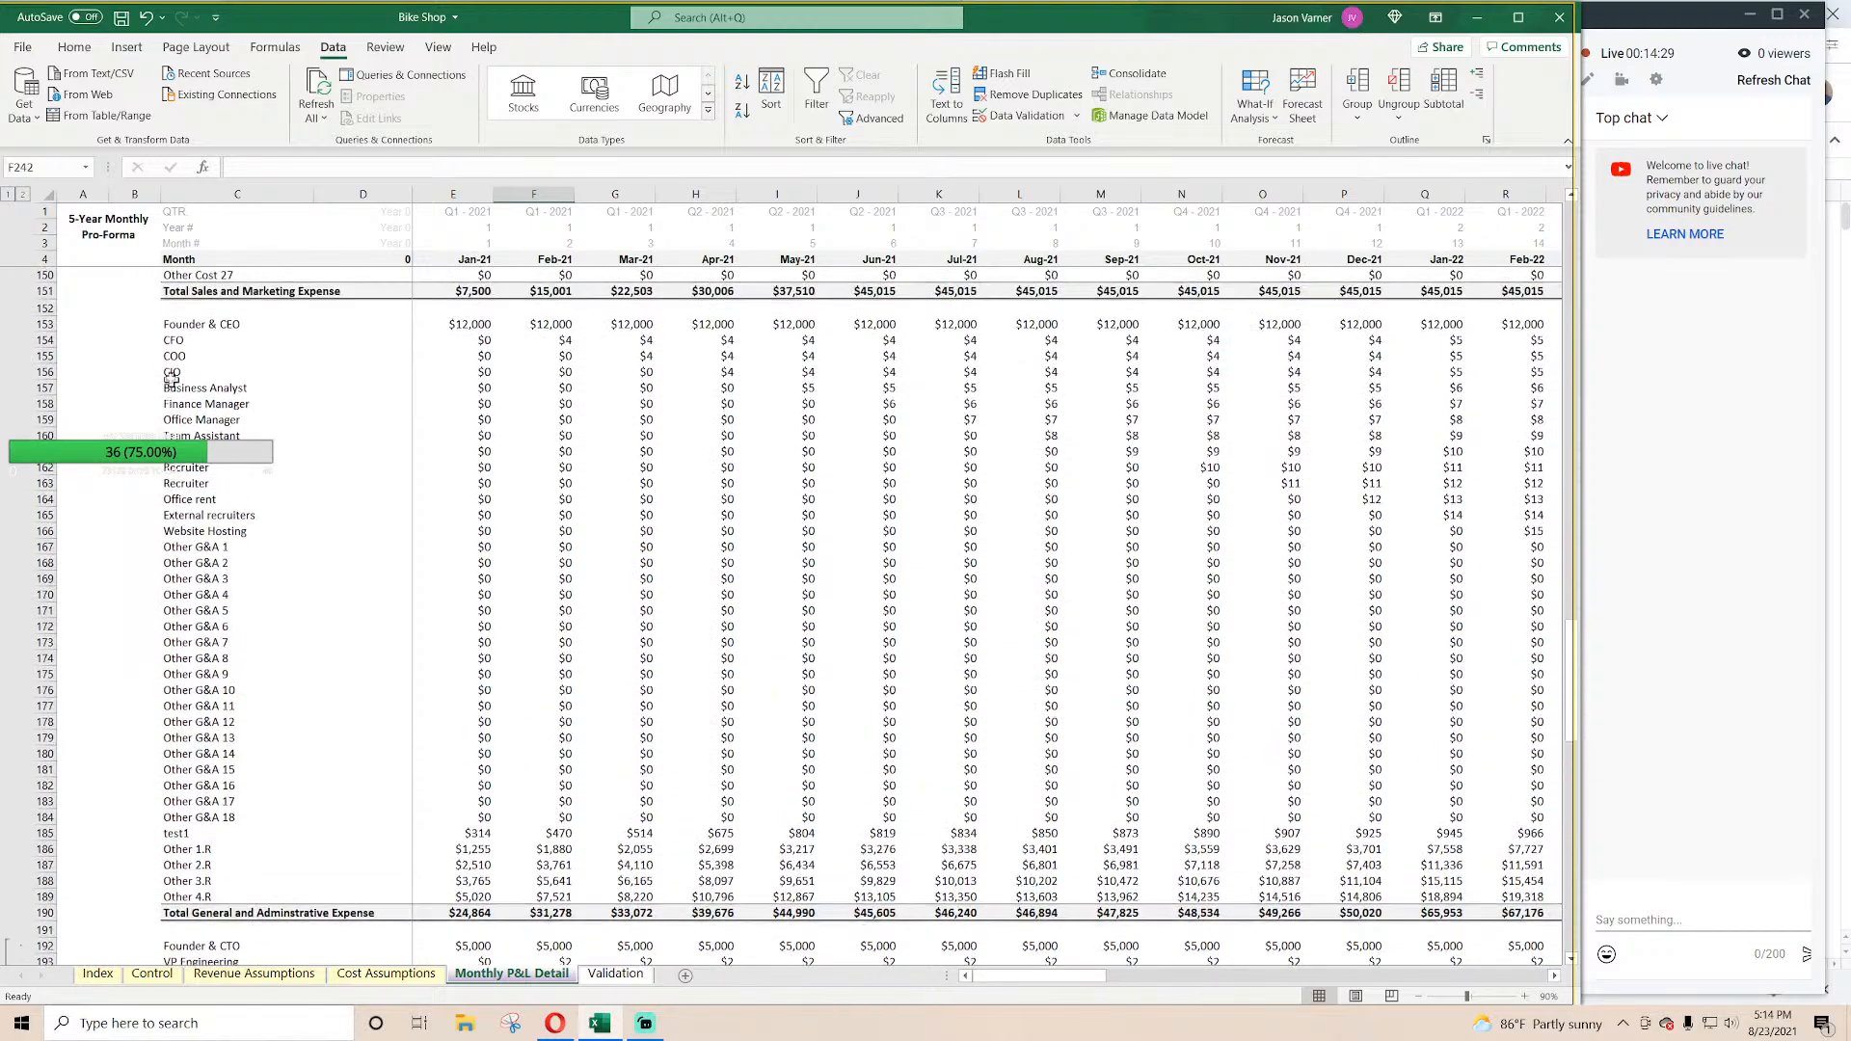
pyautogui.moveTo(43, 324); pyautogui.dragTo(41, 897)
pyautogui.click(1358, 116)
pyautogui.click(1386, 143)
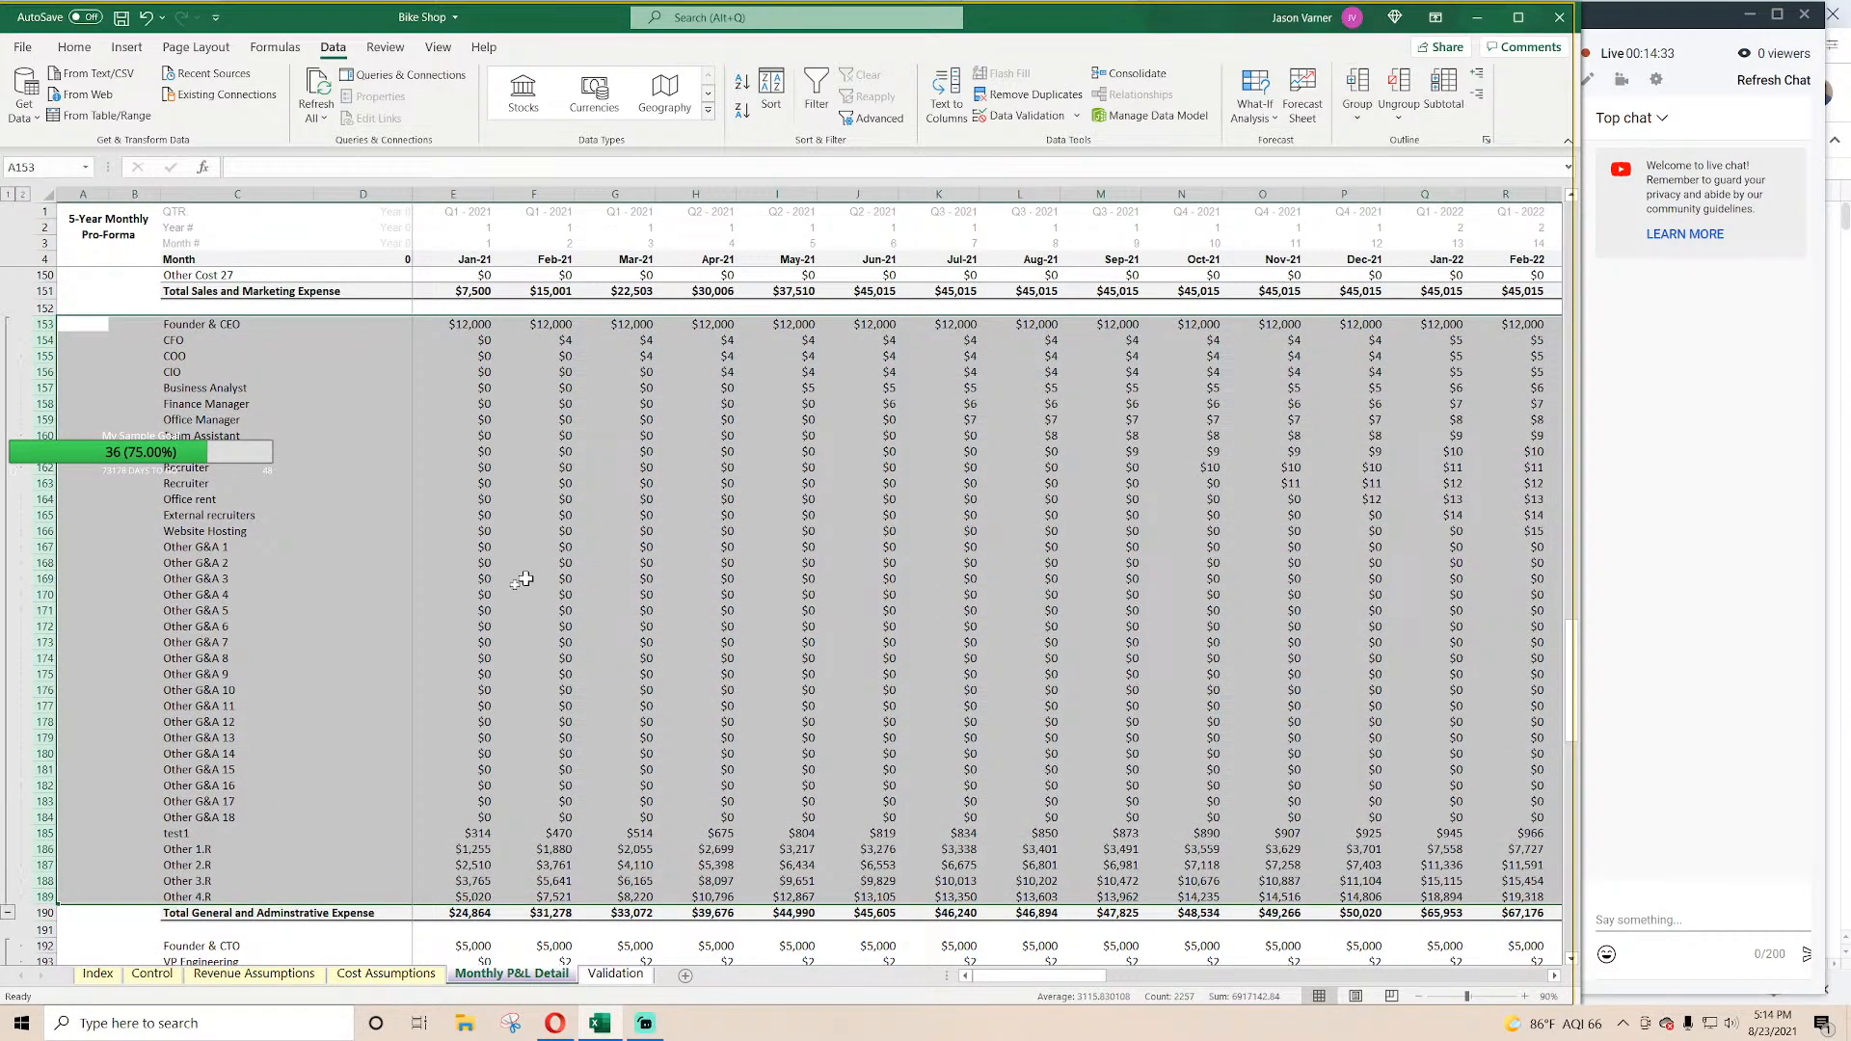
# Step: Group the sales and marketing cost rows 119 to 150, VP Marketing to Other Cost 27
pyautogui.scroll(11, 385, 648)
pyautogui.moveTo(34, 310); pyautogui.dragTo(41, 800)
pyautogui.click(1357, 116)
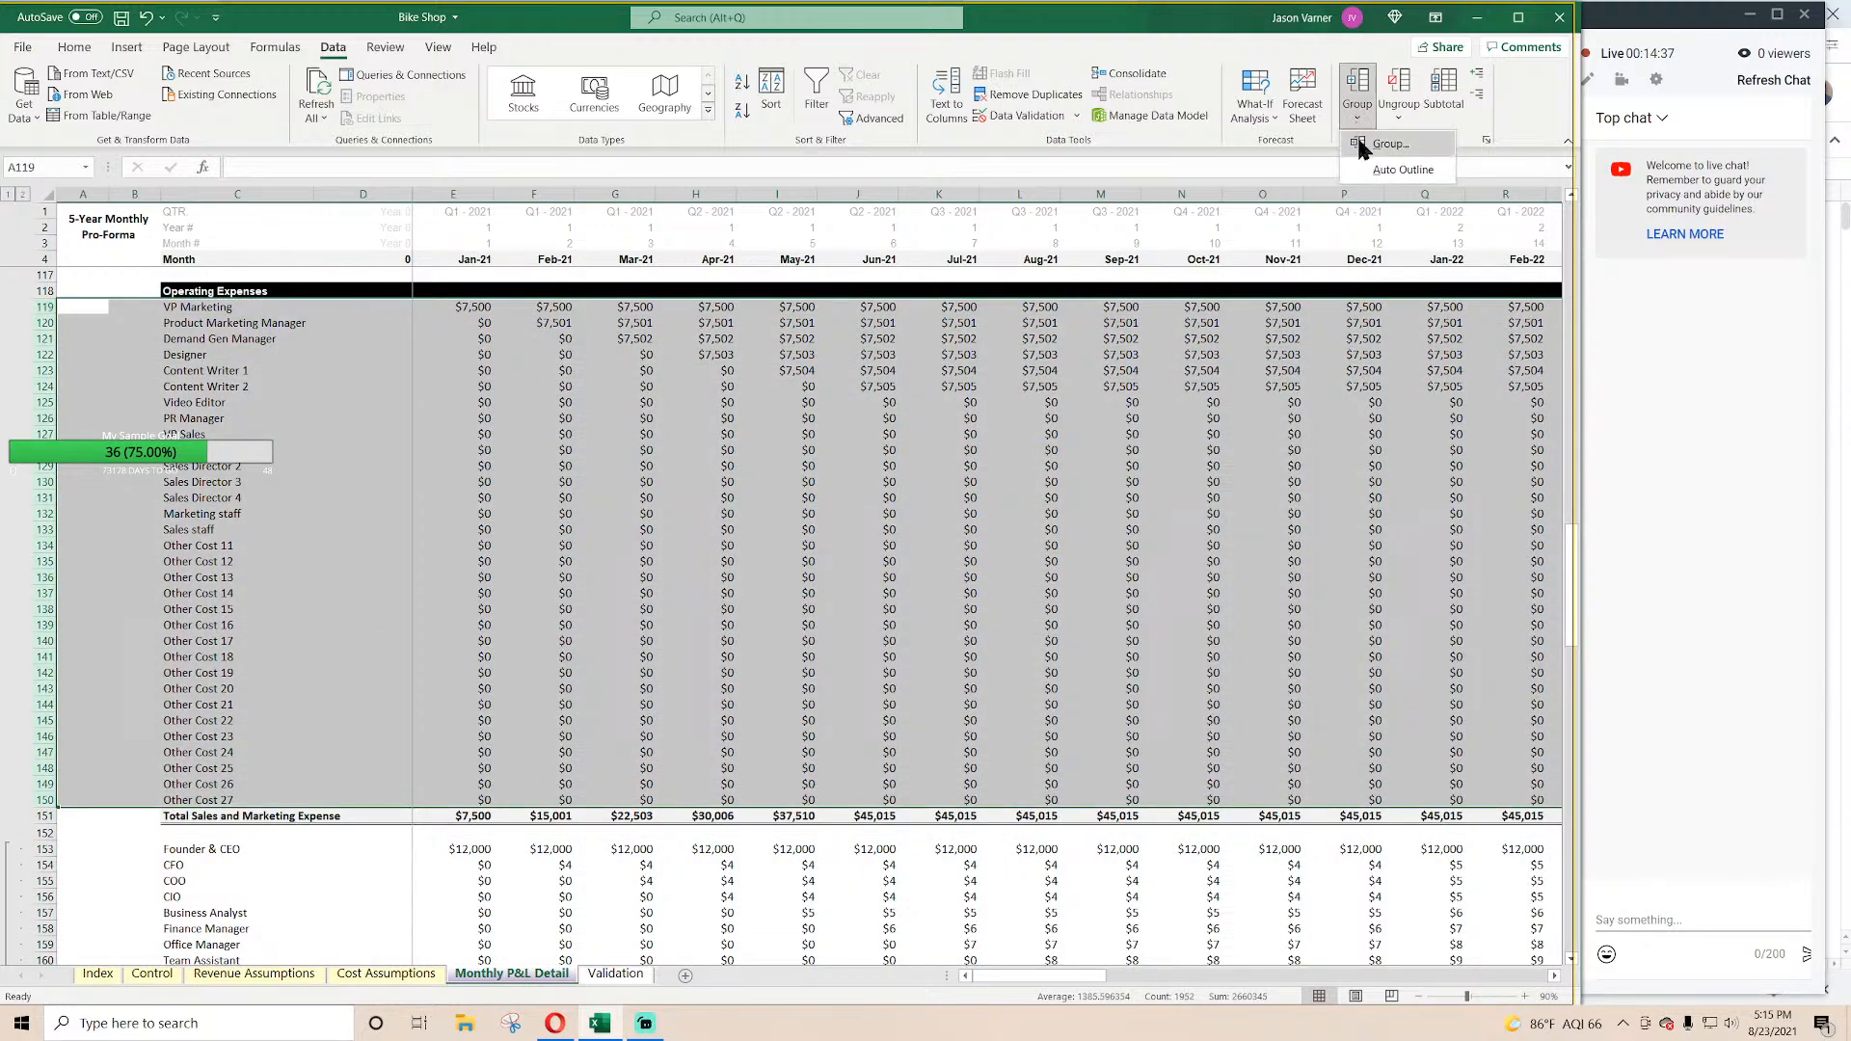
pyautogui.click(1387, 144)
pyautogui.click(696, 624)
# Step: Collapse all row groups to outline level 1 and review the summary from Revenue to Total Research and Development Expense
pyautogui.scroll(14, 281, 636)
pyautogui.scroll(11, 281, 636)
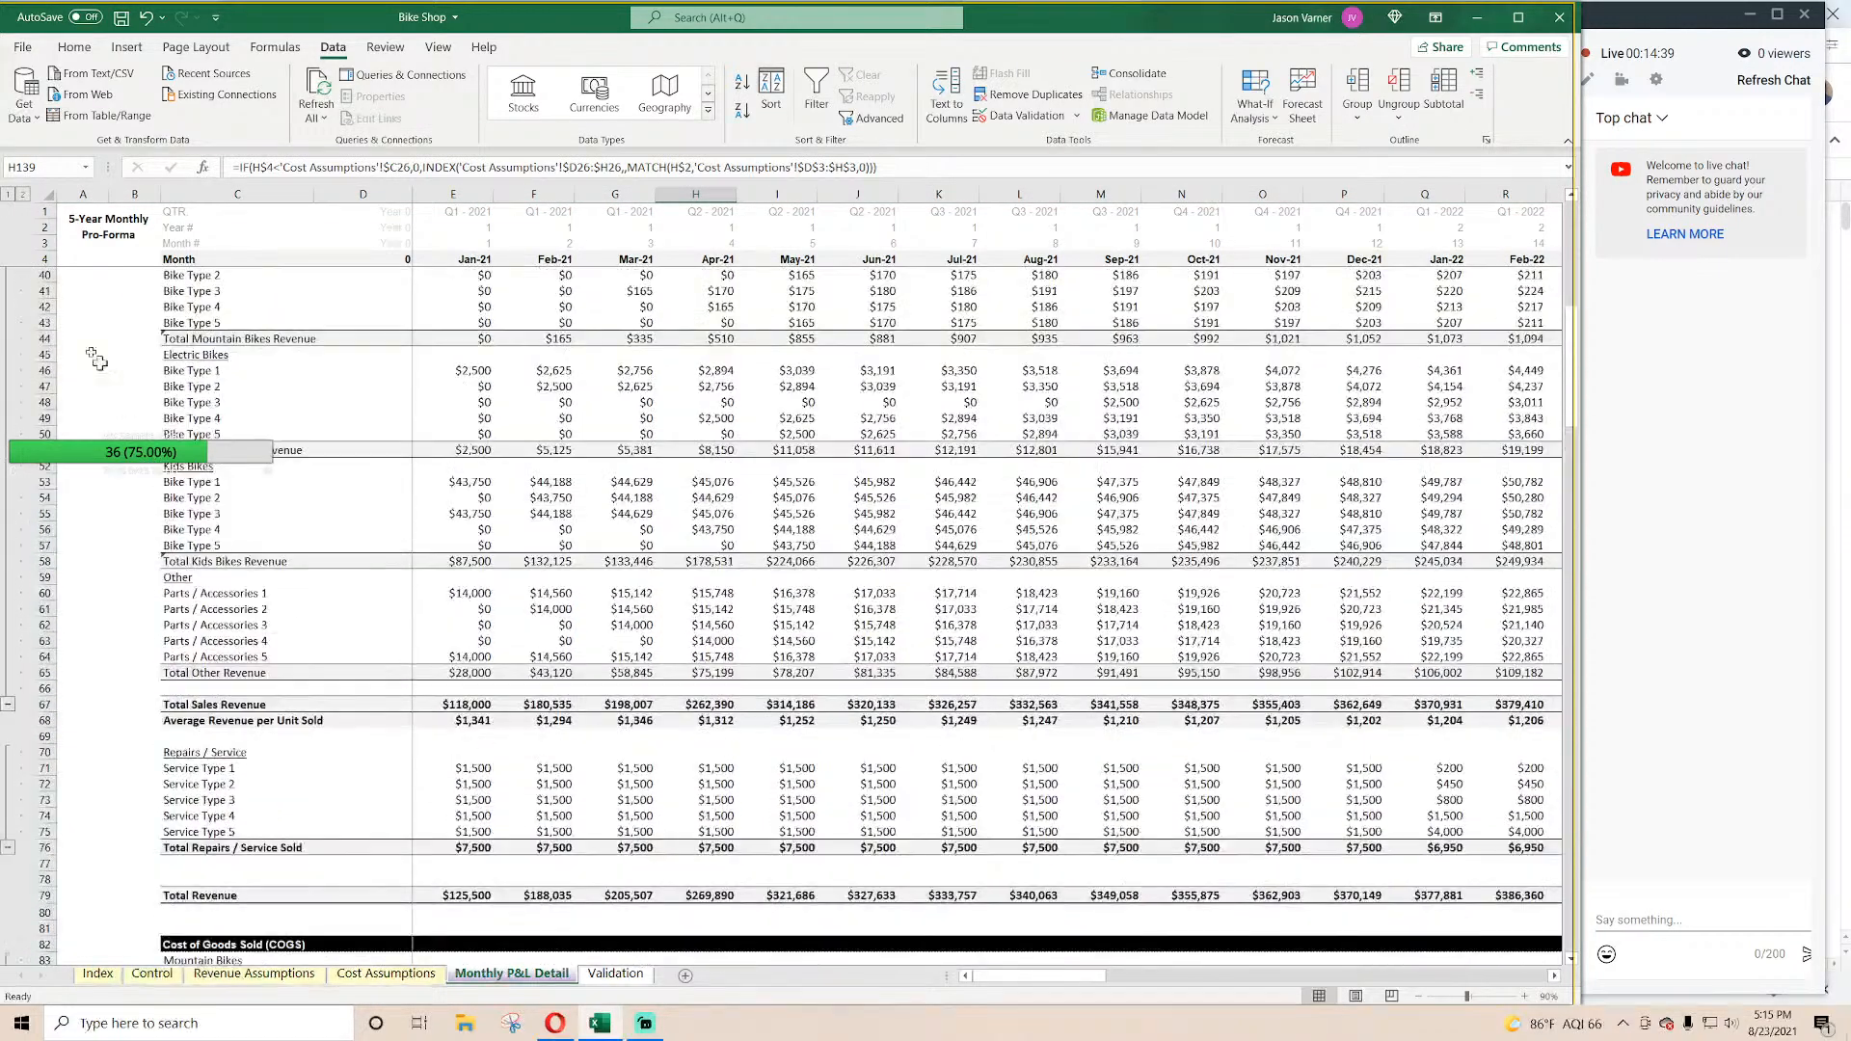
pyautogui.click(8, 195)
pyautogui.scroll(2, 133, 517)
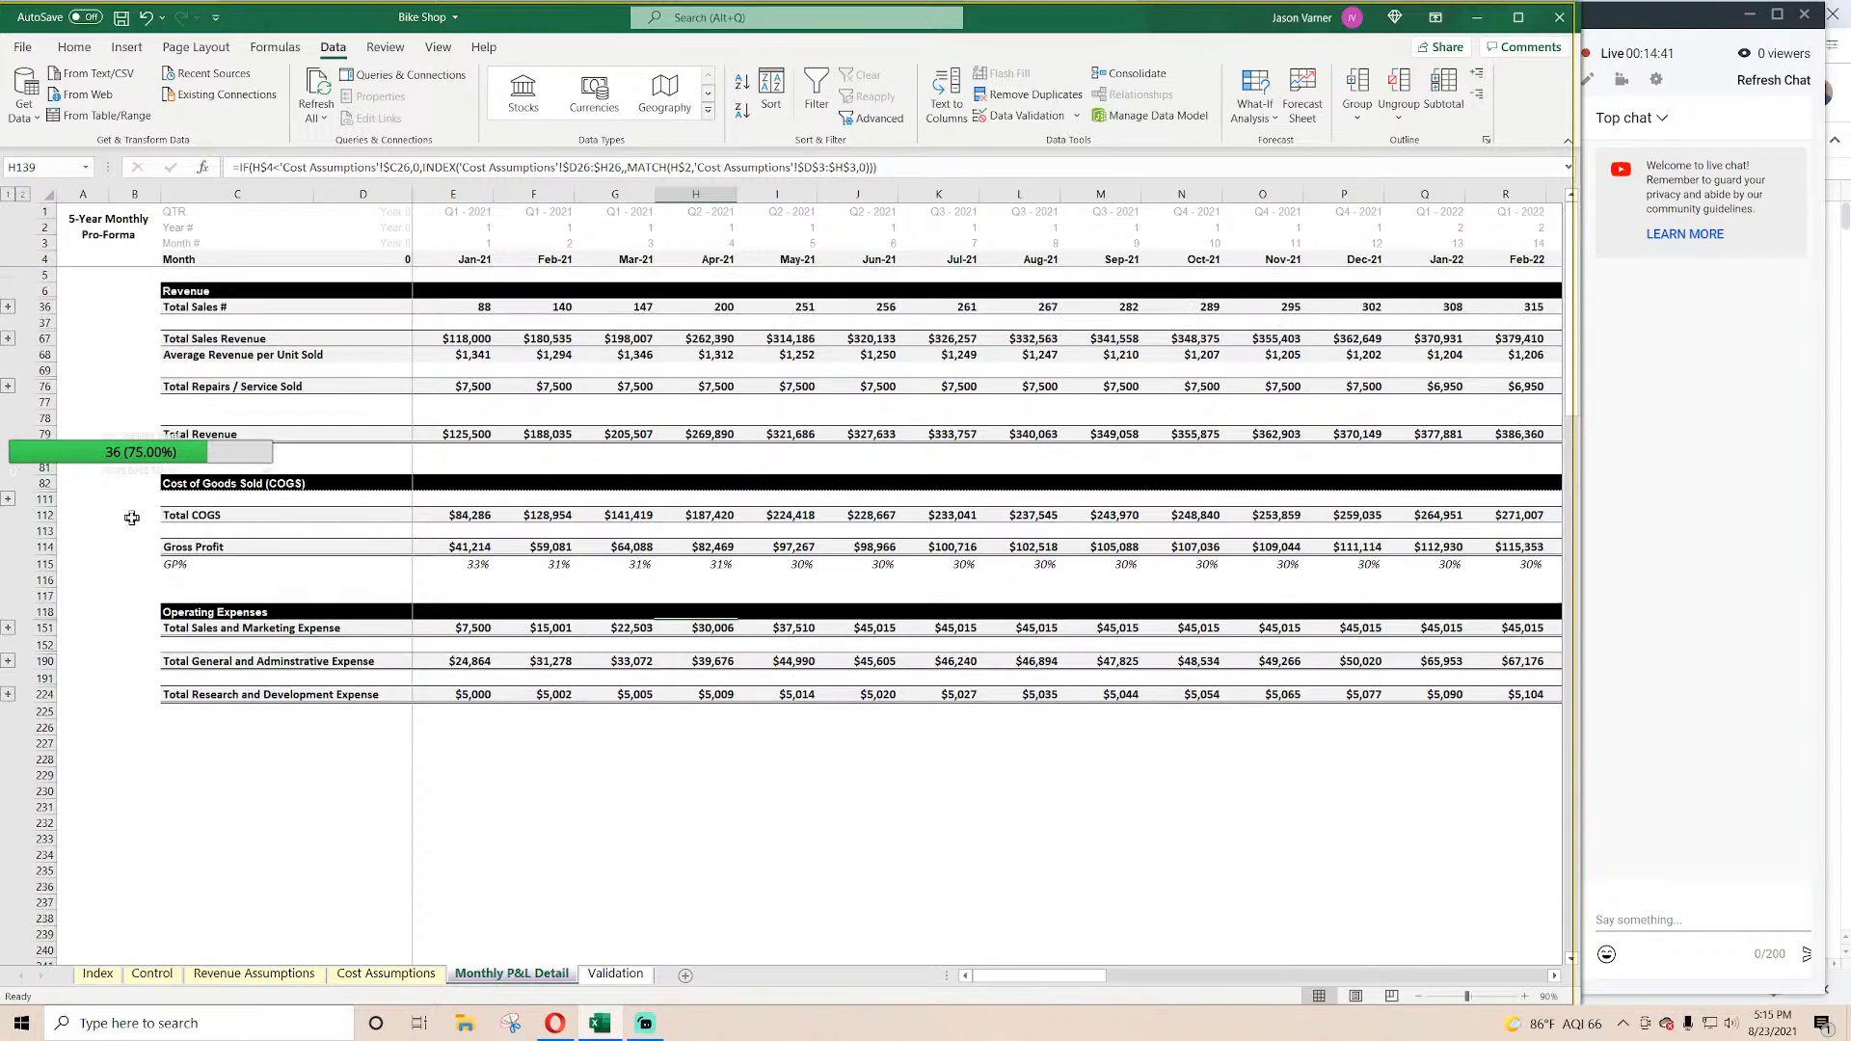
pyautogui.click(623, 835)
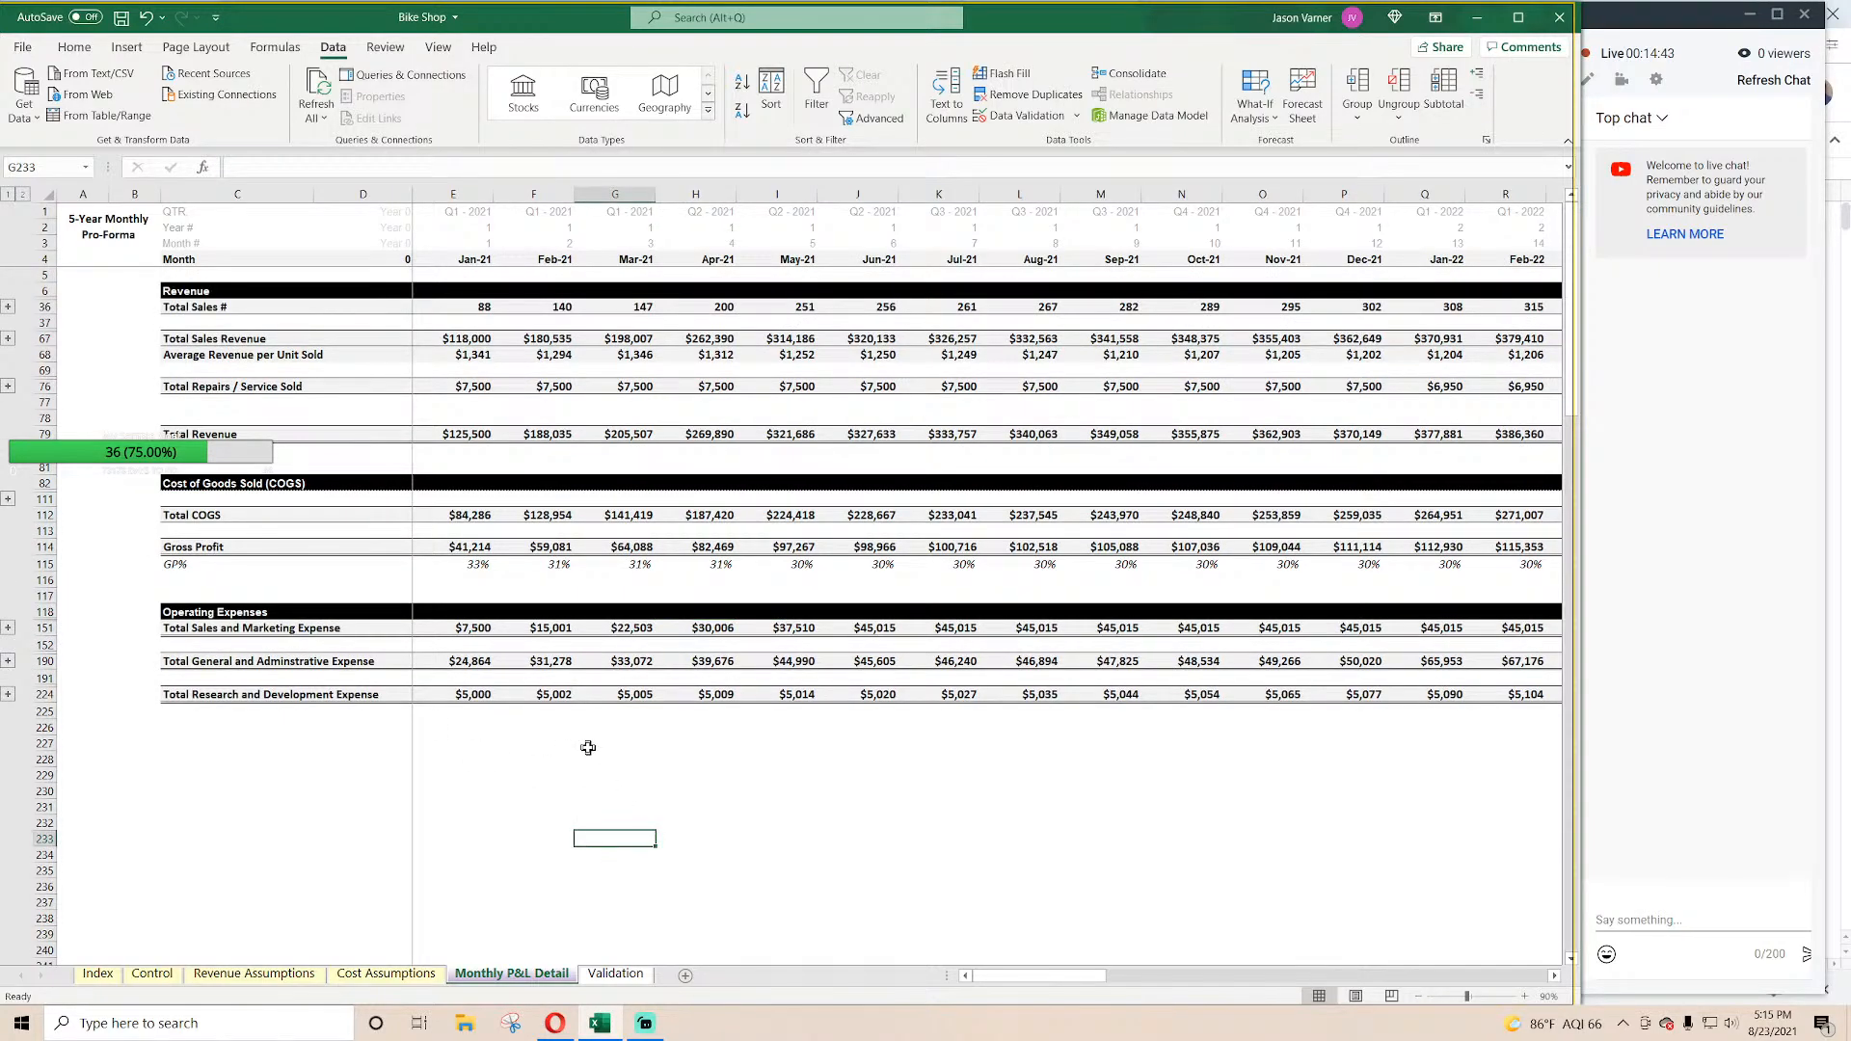
pyautogui.click(218, 291)
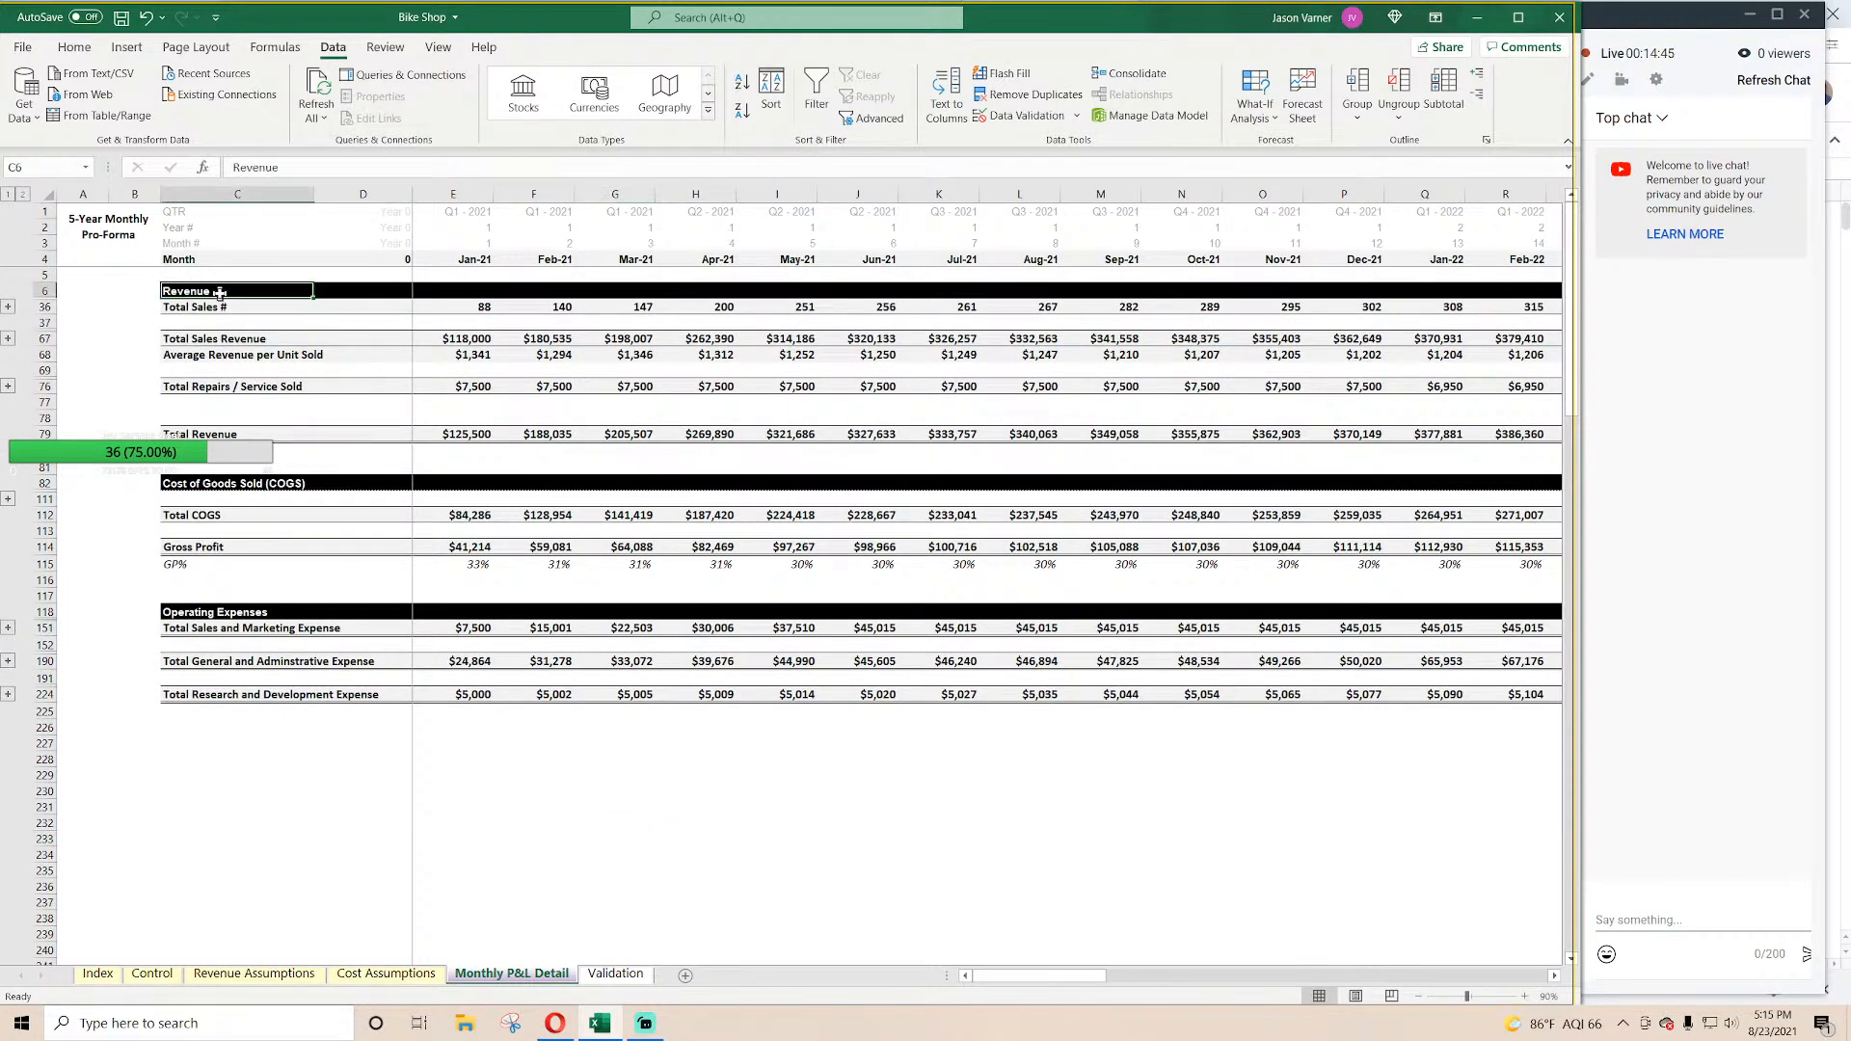
pyautogui.click(284, 694)
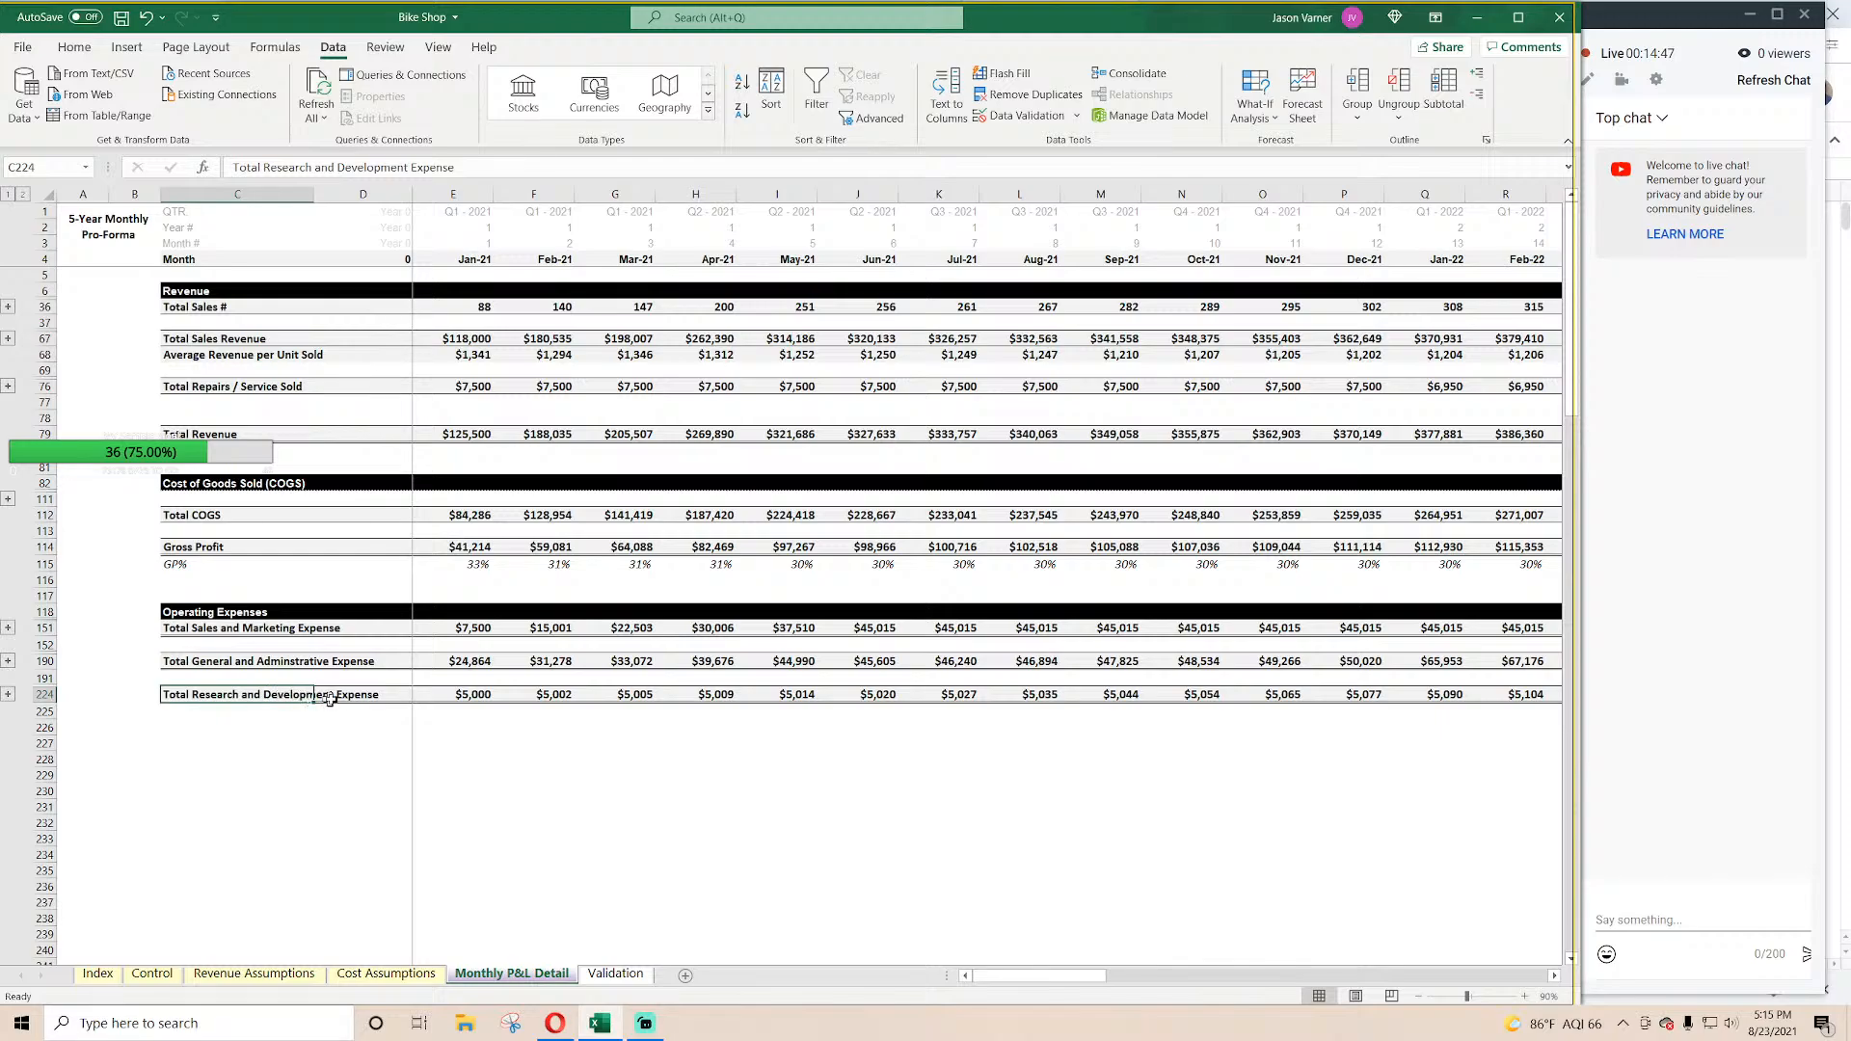
# Step: Expand all row groups and enter the label Total Operating Expenses in C226 below the research and development total
pyautogui.click(476, 696)
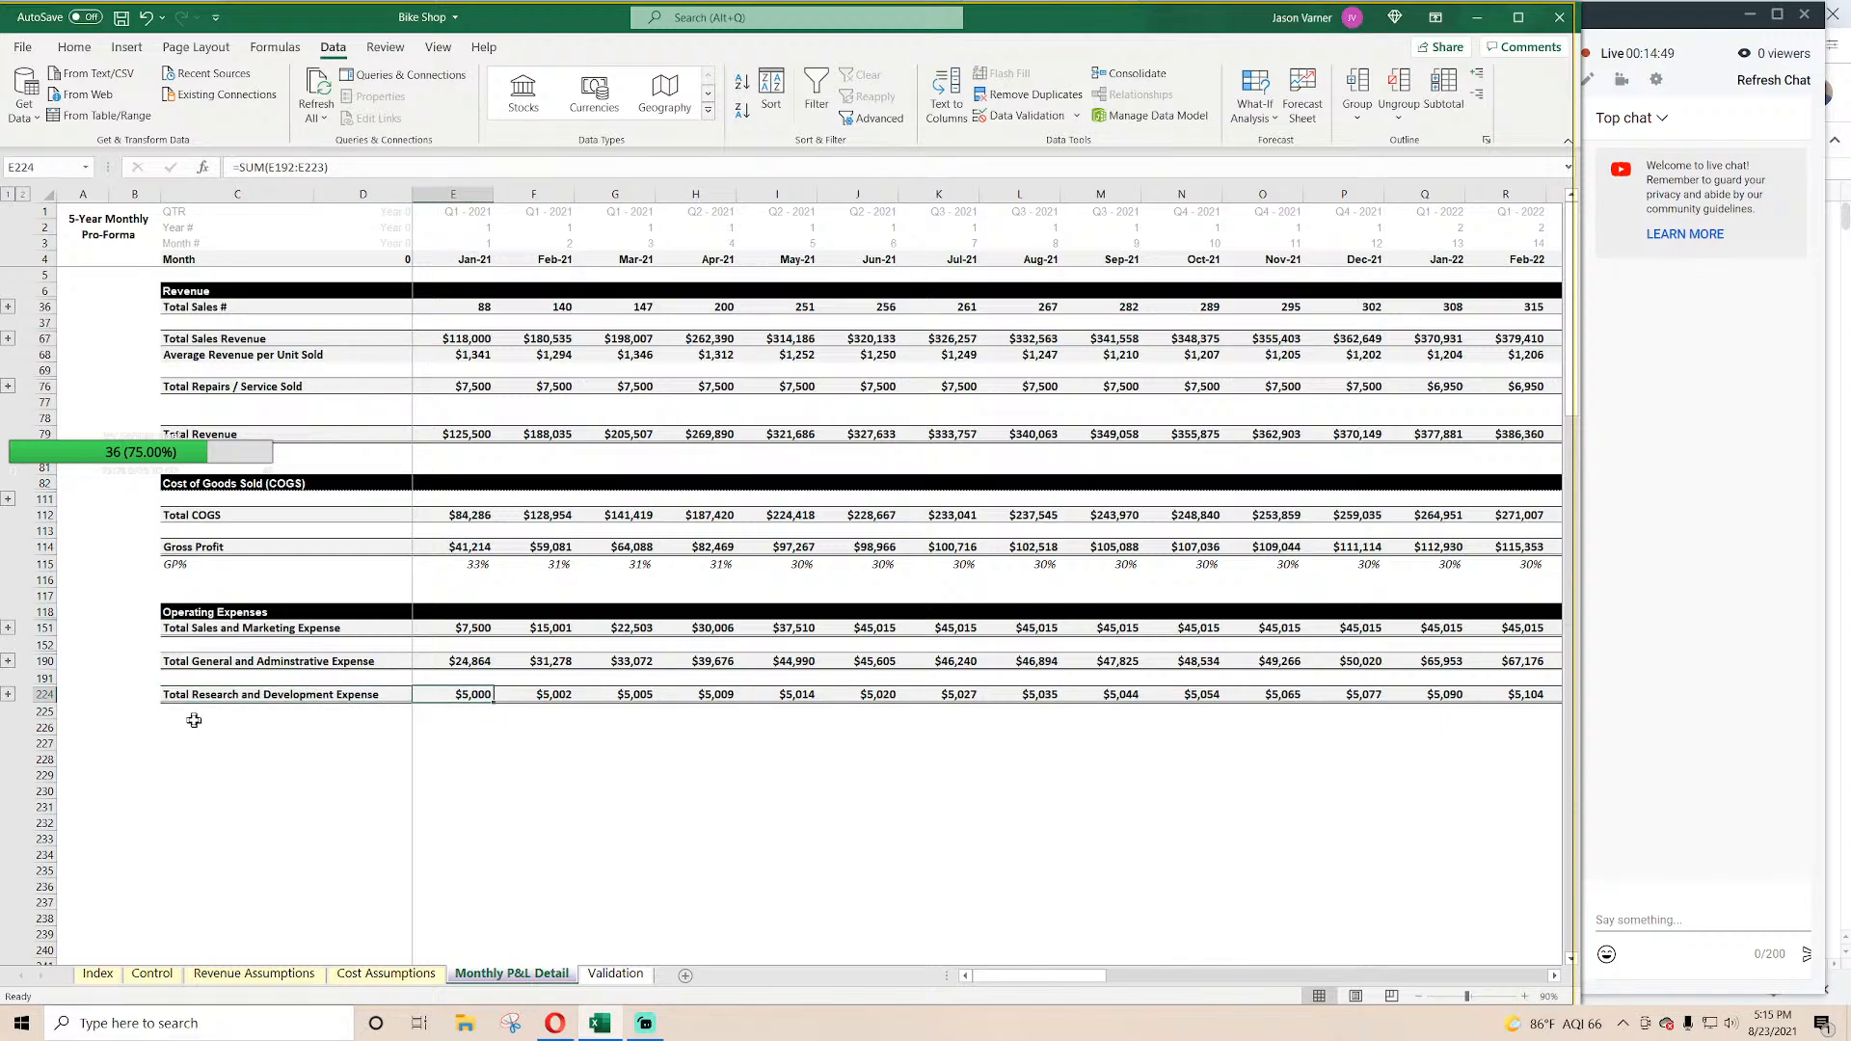
pyautogui.click(24, 195)
pyautogui.scroll(-20, 326, 562)
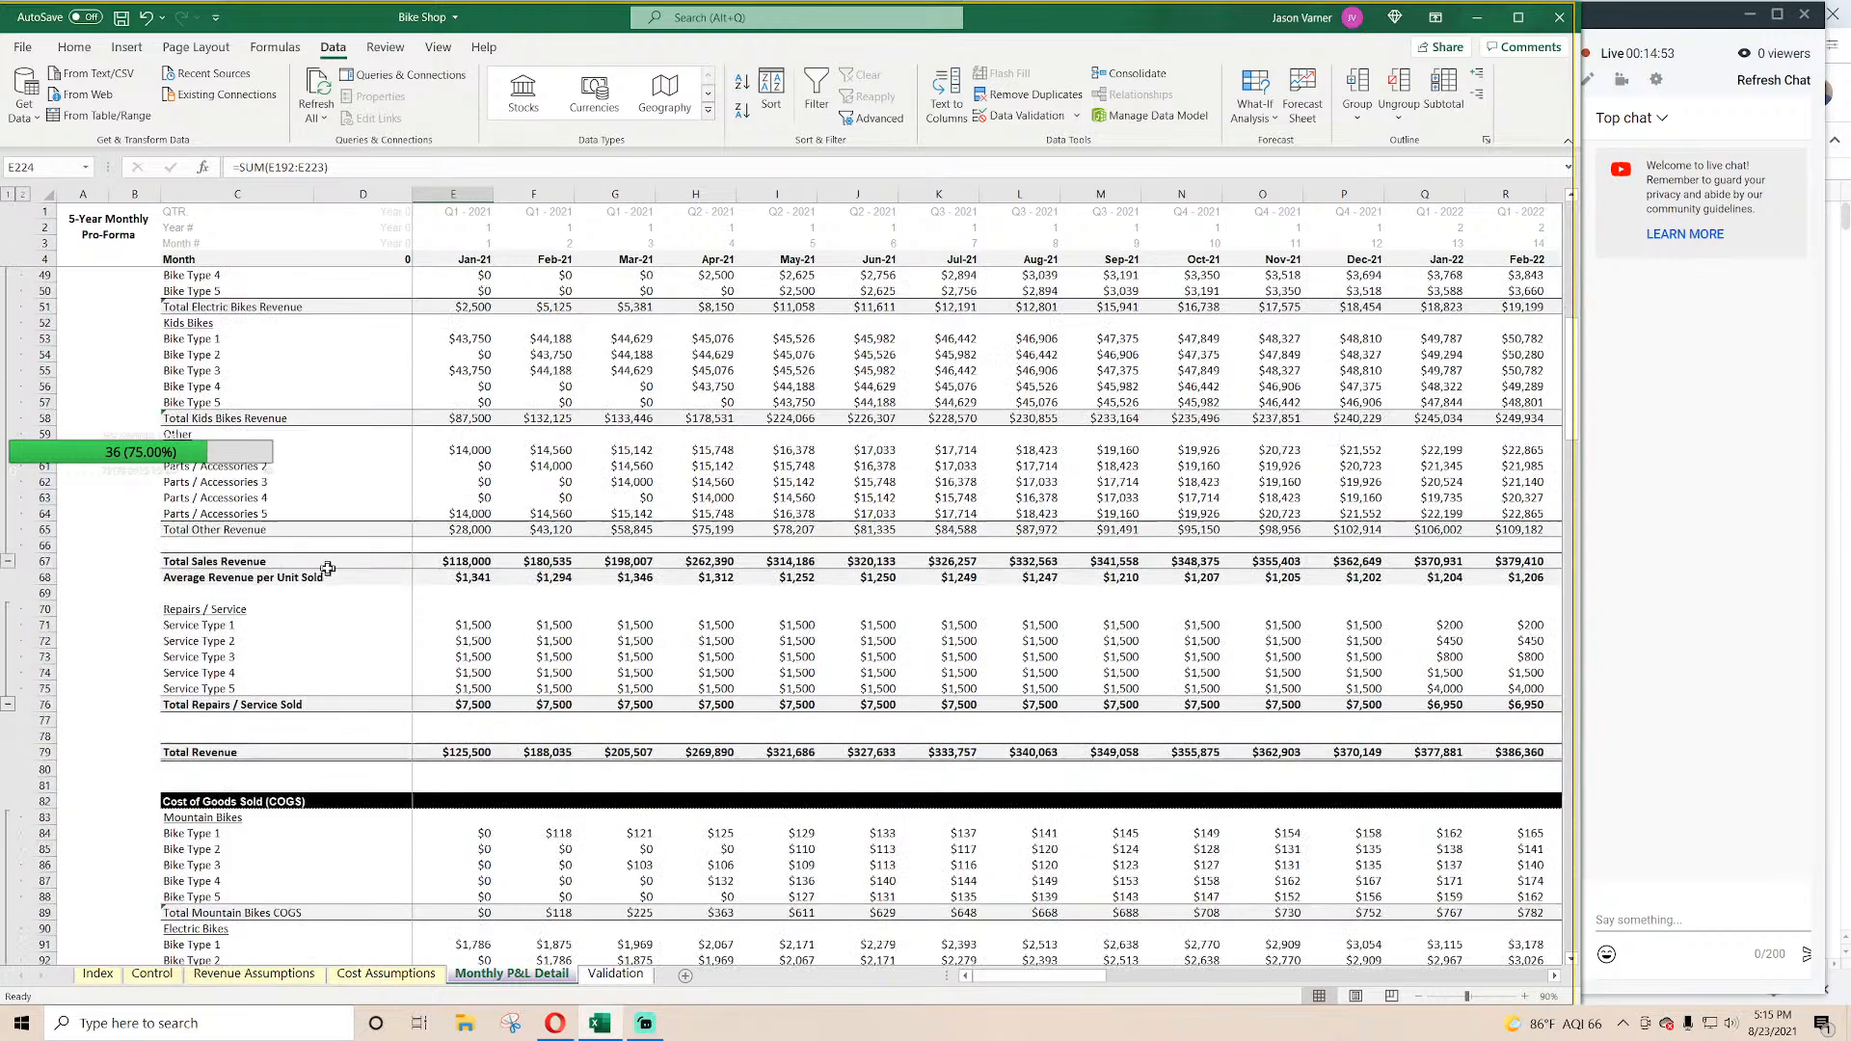
pyautogui.scroll(-20, 450, 494)
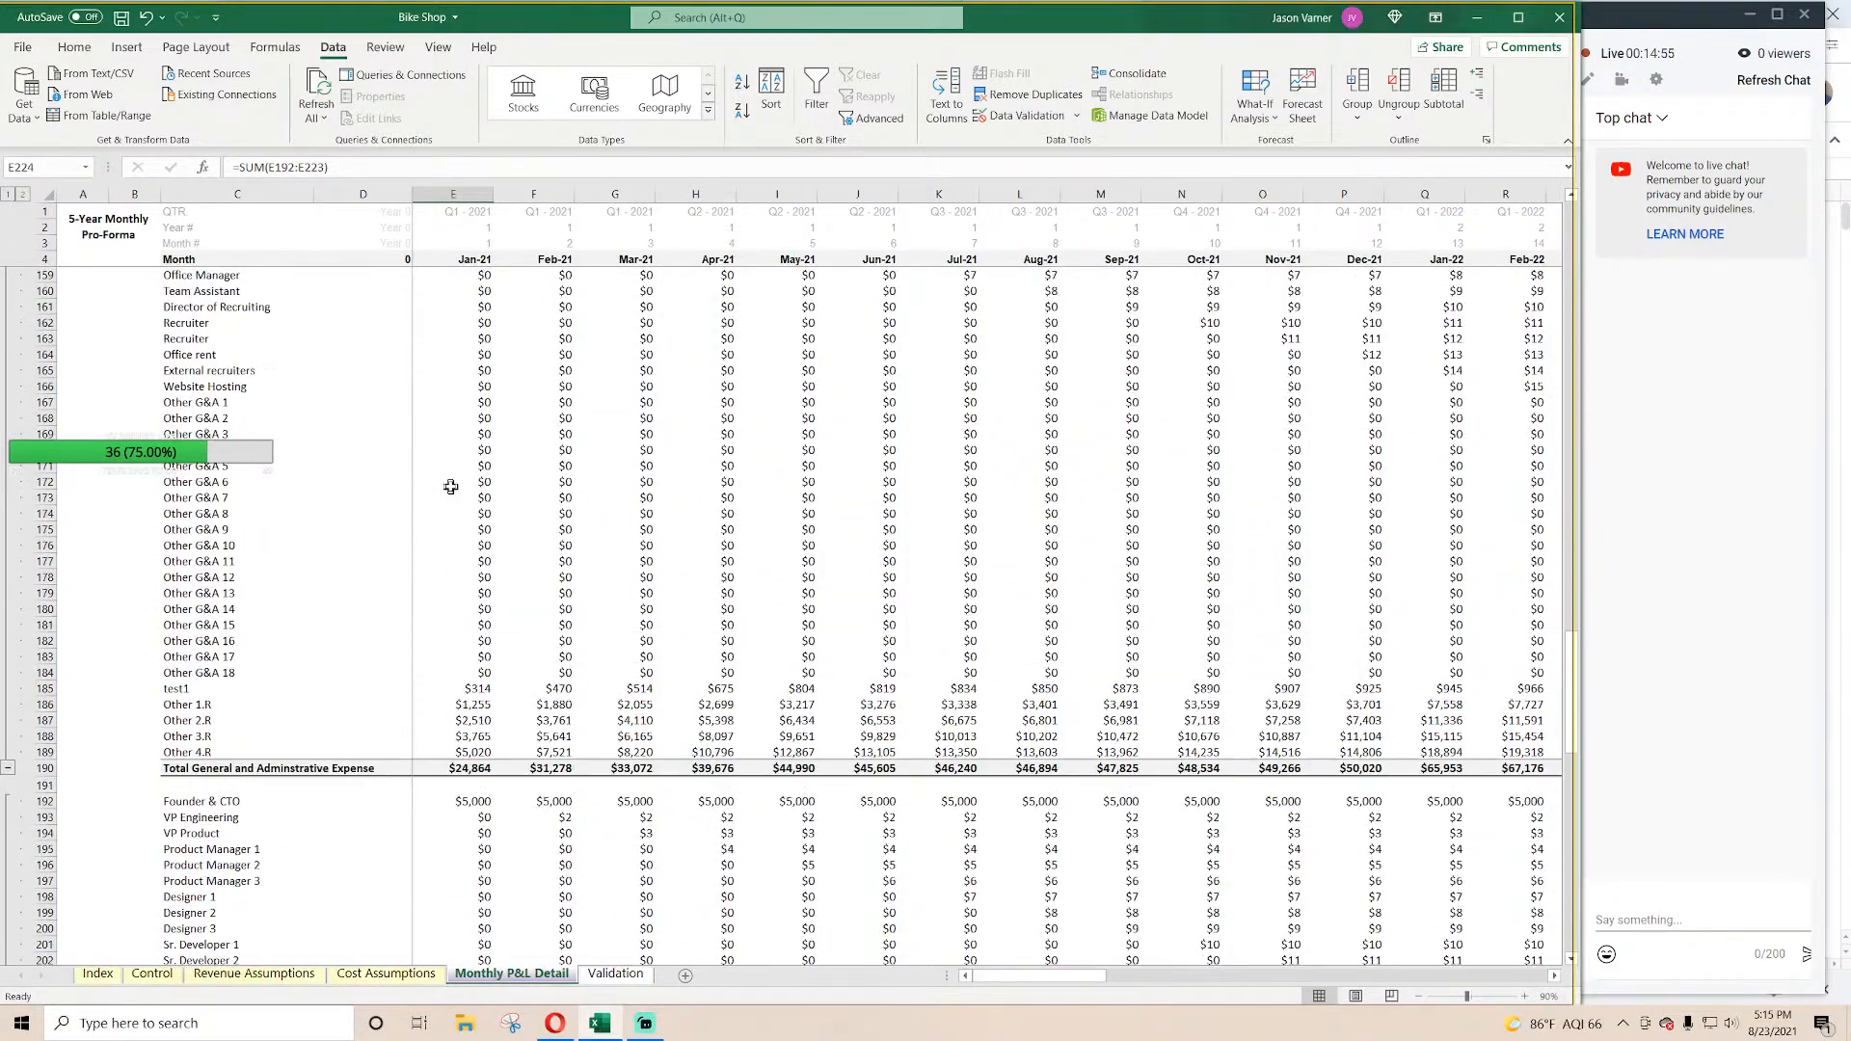
pyautogui.click(182, 642)
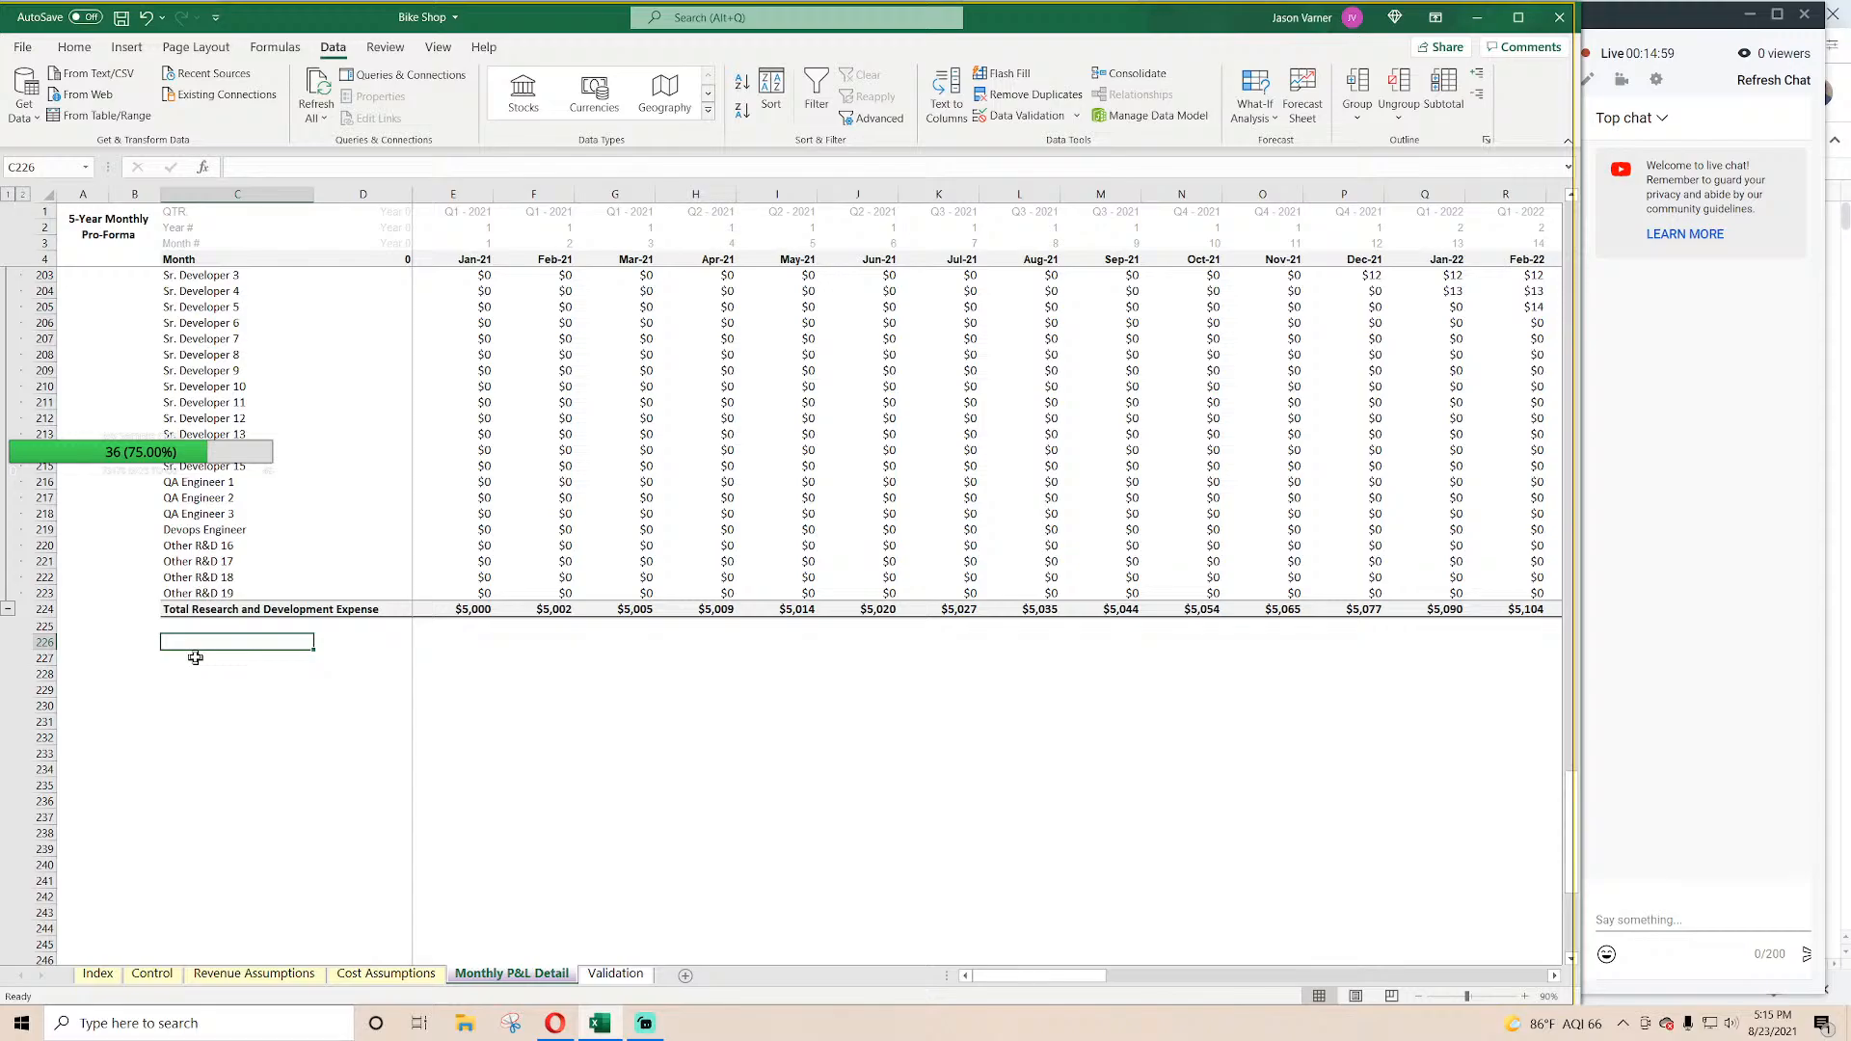
pyautogui.write('Total Operatin')
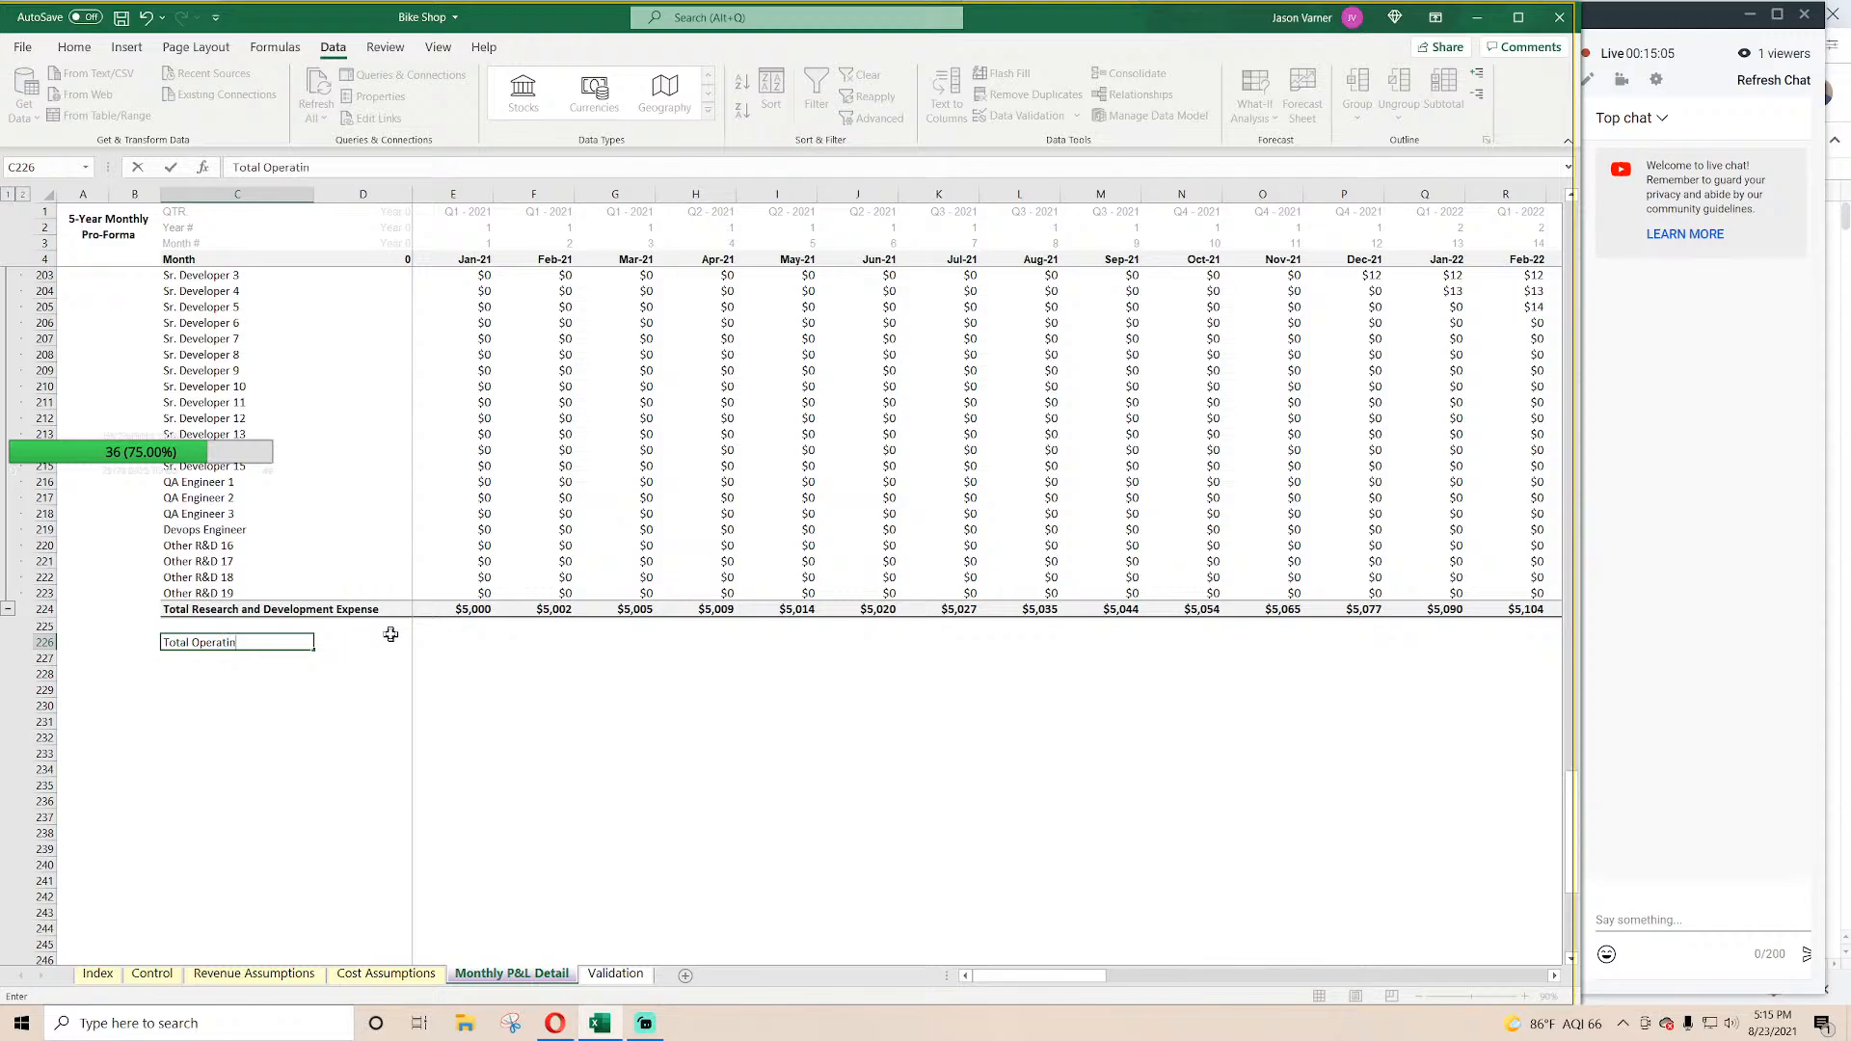
pyautogui.write('g Expenses')
pyautogui.press('Return')
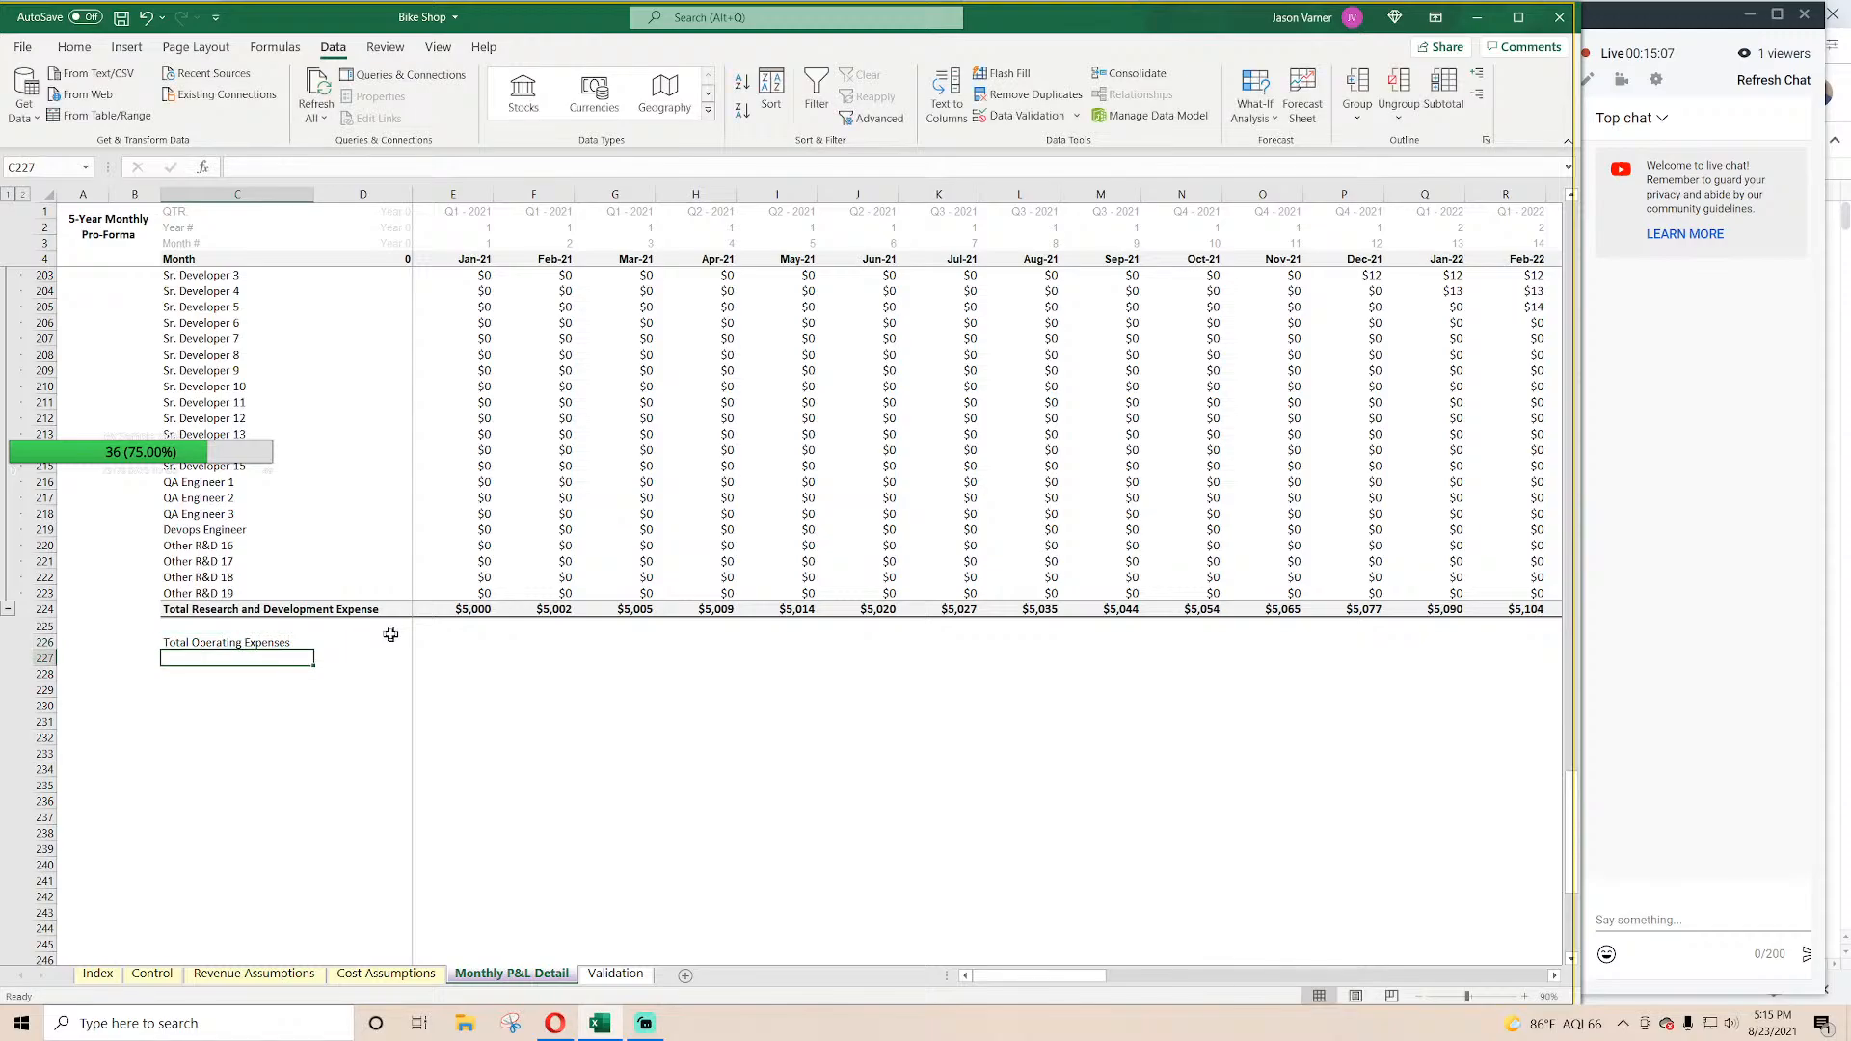
# Step: Enter the Jan-21 total operating expenses formula =E224+E190+E151 in E226
pyautogui.click(448, 645)
pyautogui.write('=')
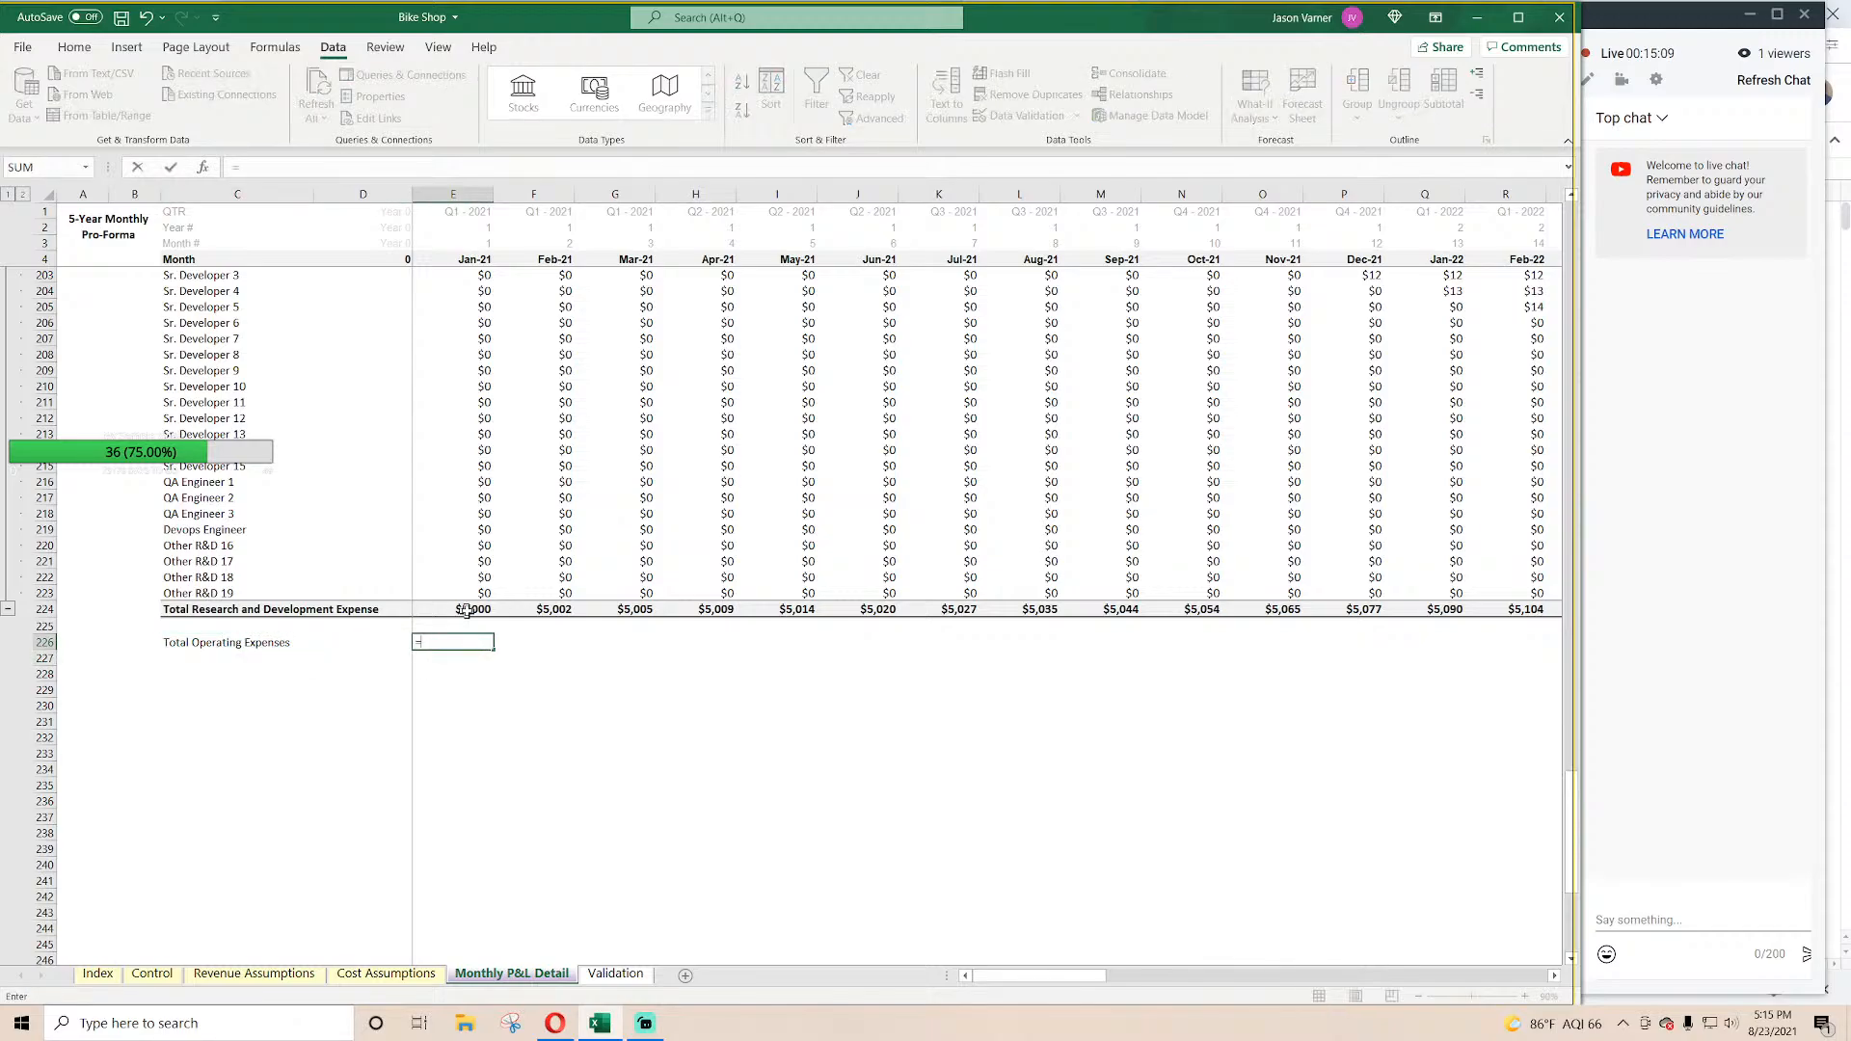
pyautogui.click(467, 606)
pyautogui.scroll(7, 567, 527)
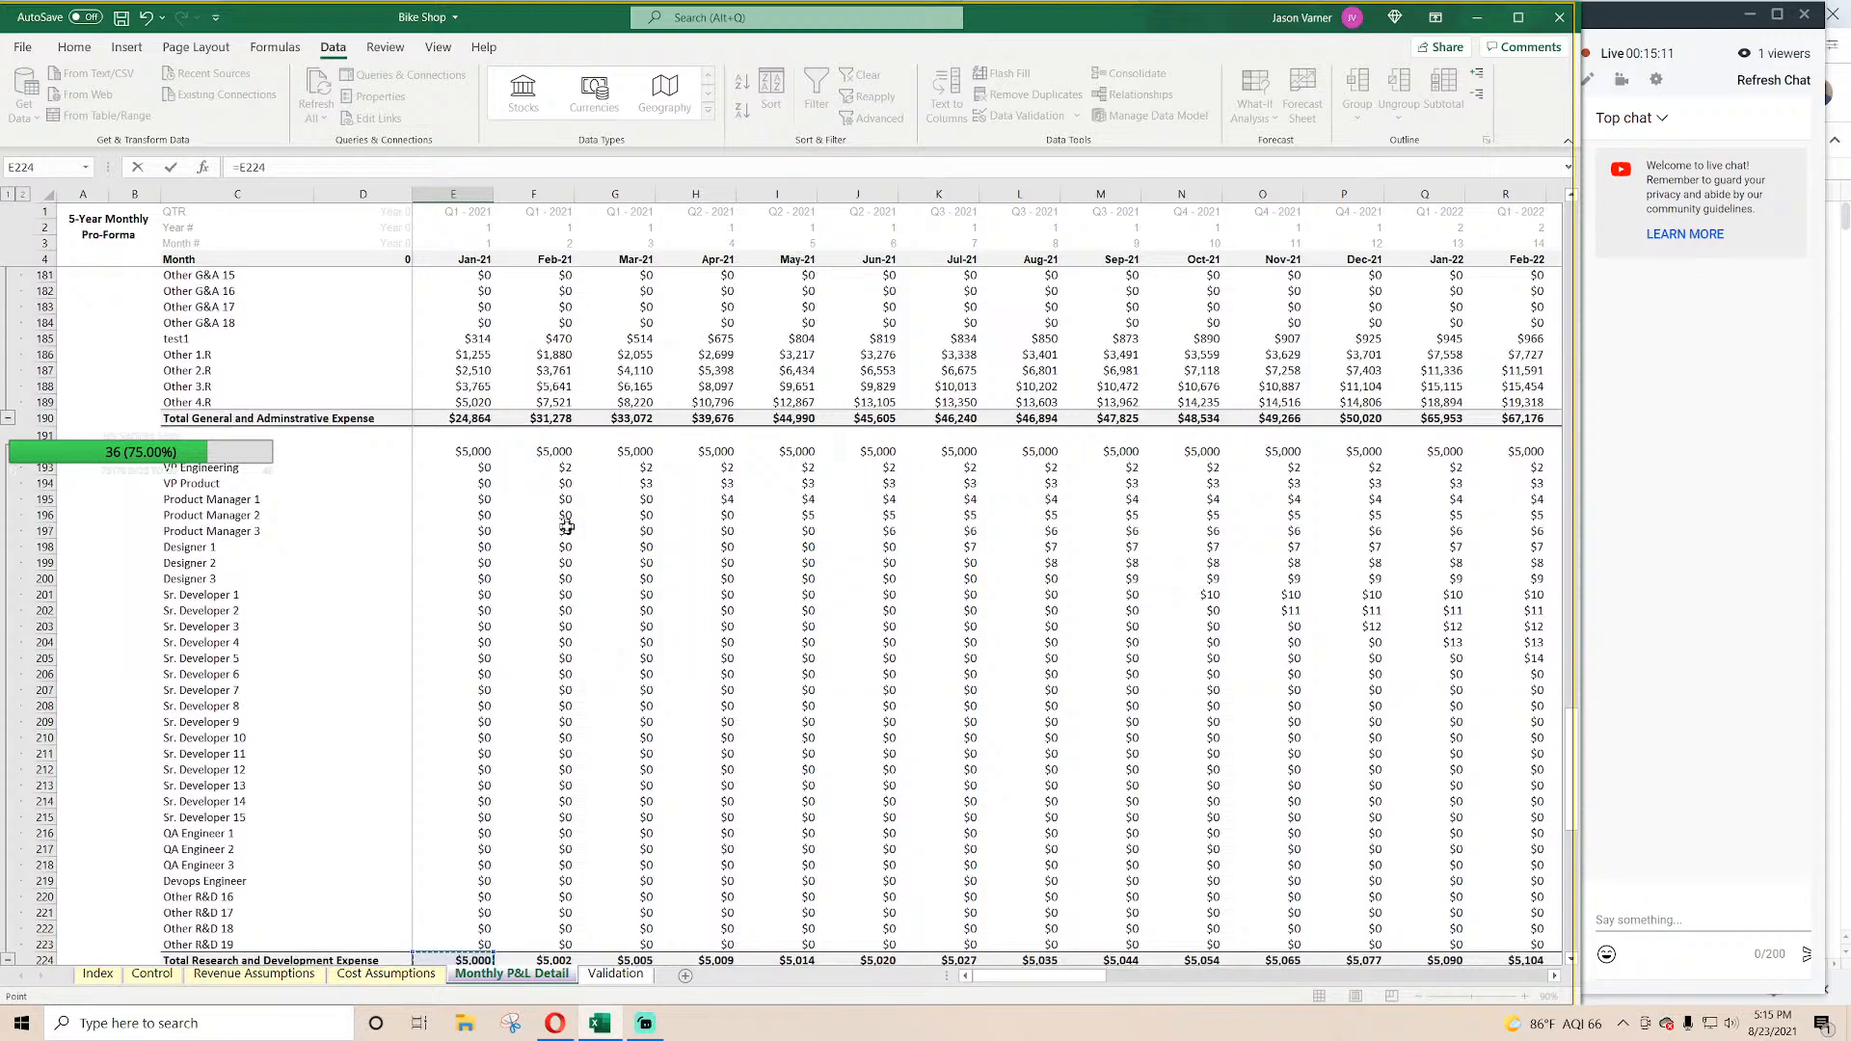
pyautogui.write('+')
pyautogui.click(472, 418)
pyautogui.write('+')
pyautogui.scroll(11, 608, 607)
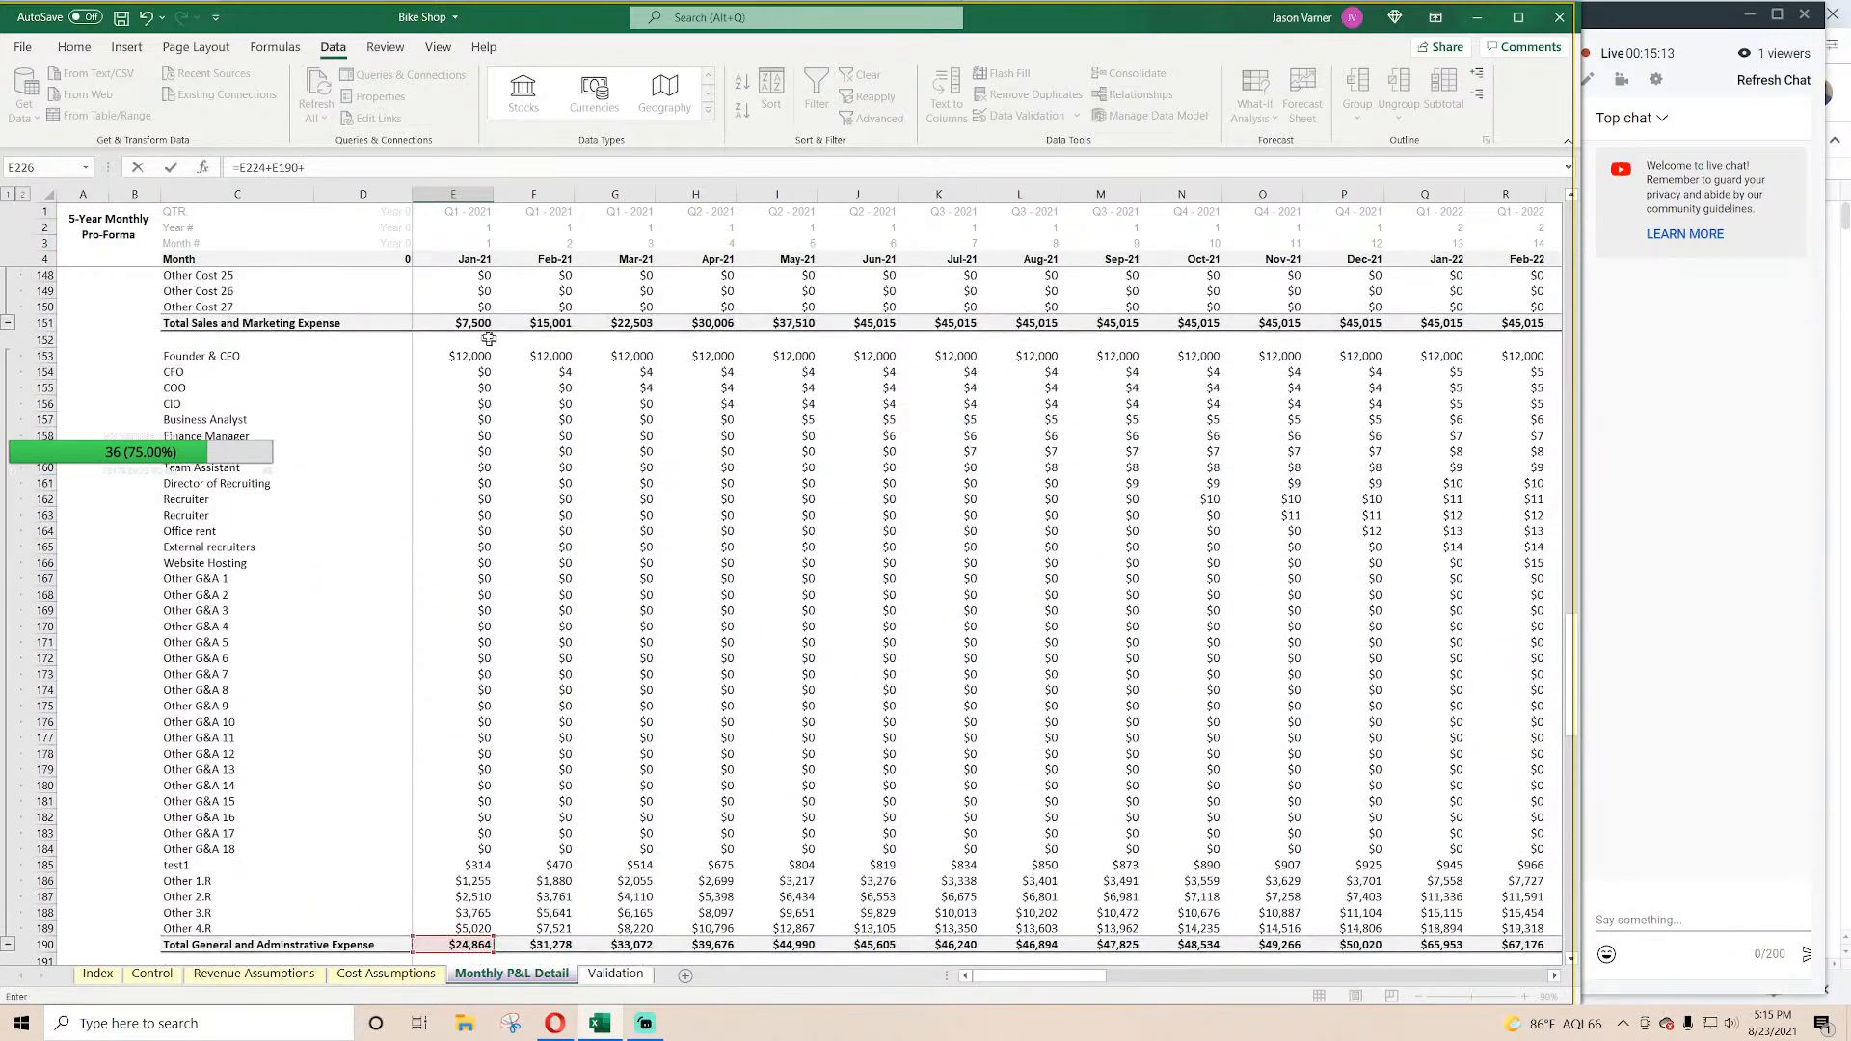
pyautogui.click(468, 323)
pyautogui.scroll(15, 579, 516)
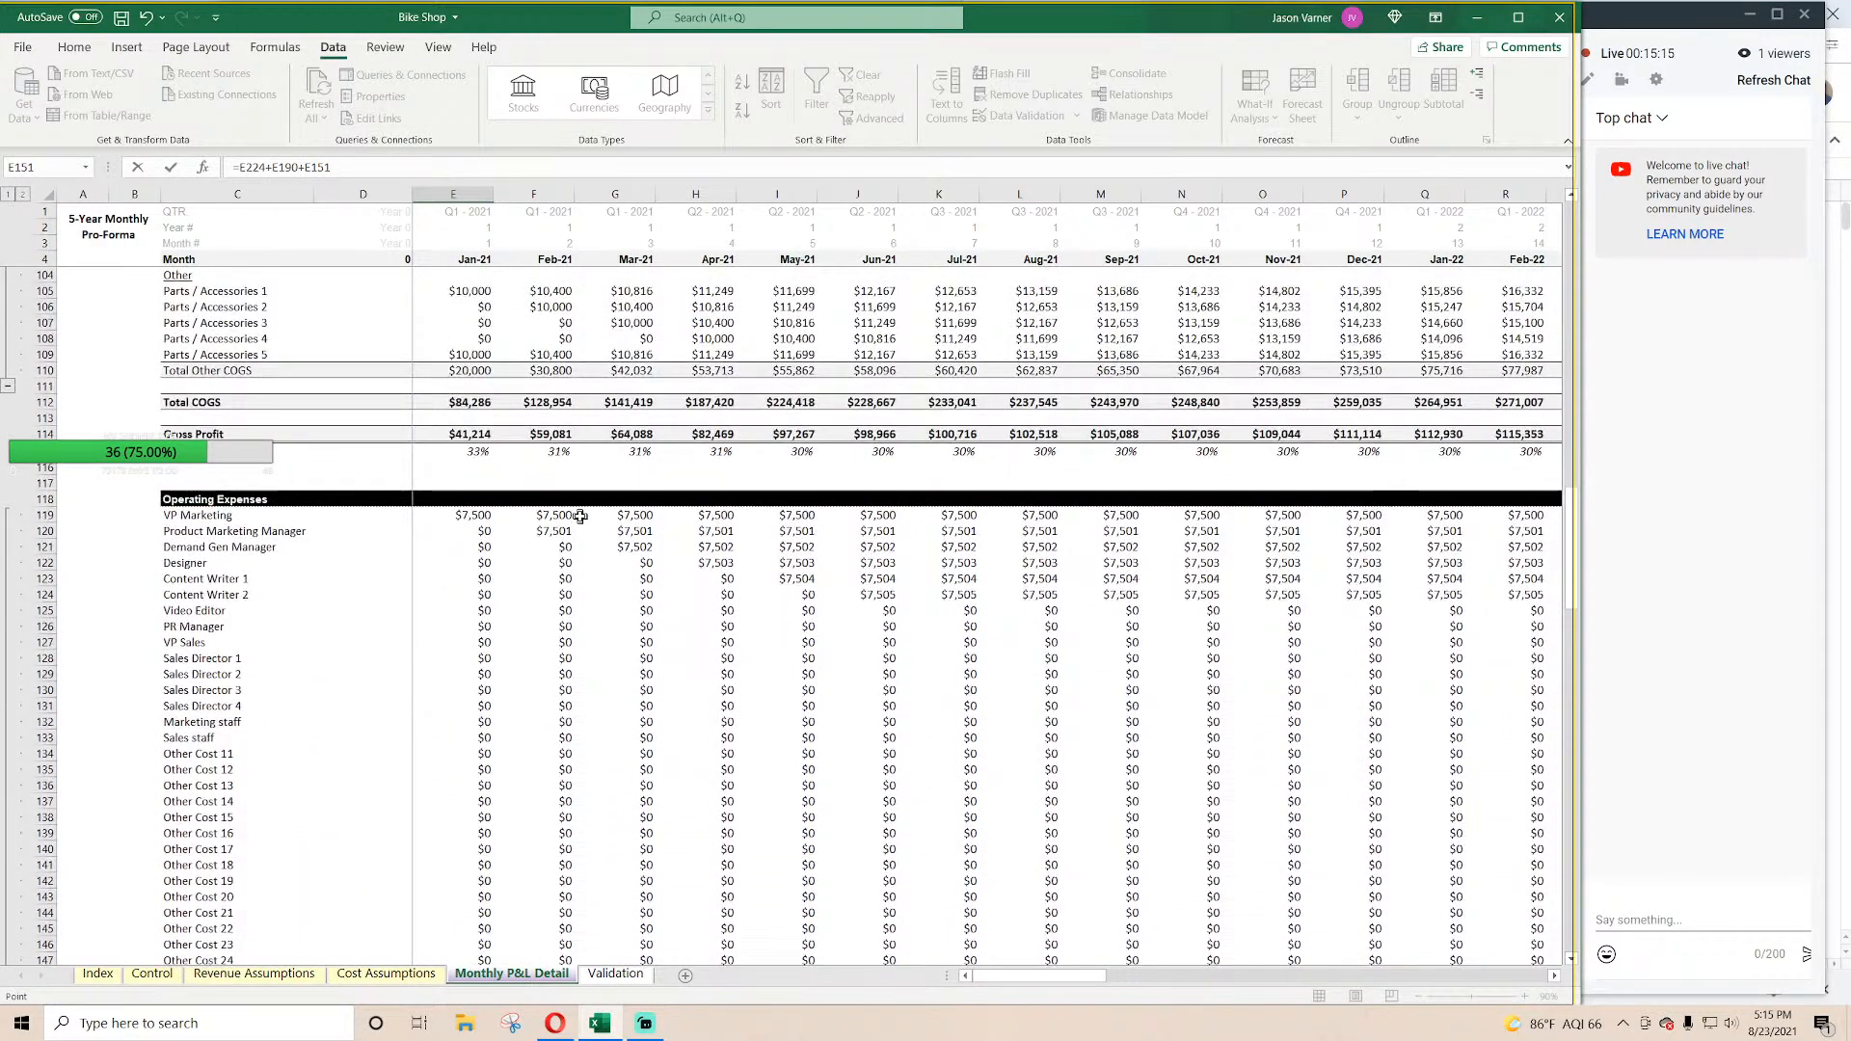
pyautogui.press('Return')
# Step: Format C226:F226 with a top and double bottom border, bold text and a light grey fill
pyautogui.scroll(-1, 439, 640)
pyautogui.moveTo(237, 756); pyautogui.dragTo(573, 762)
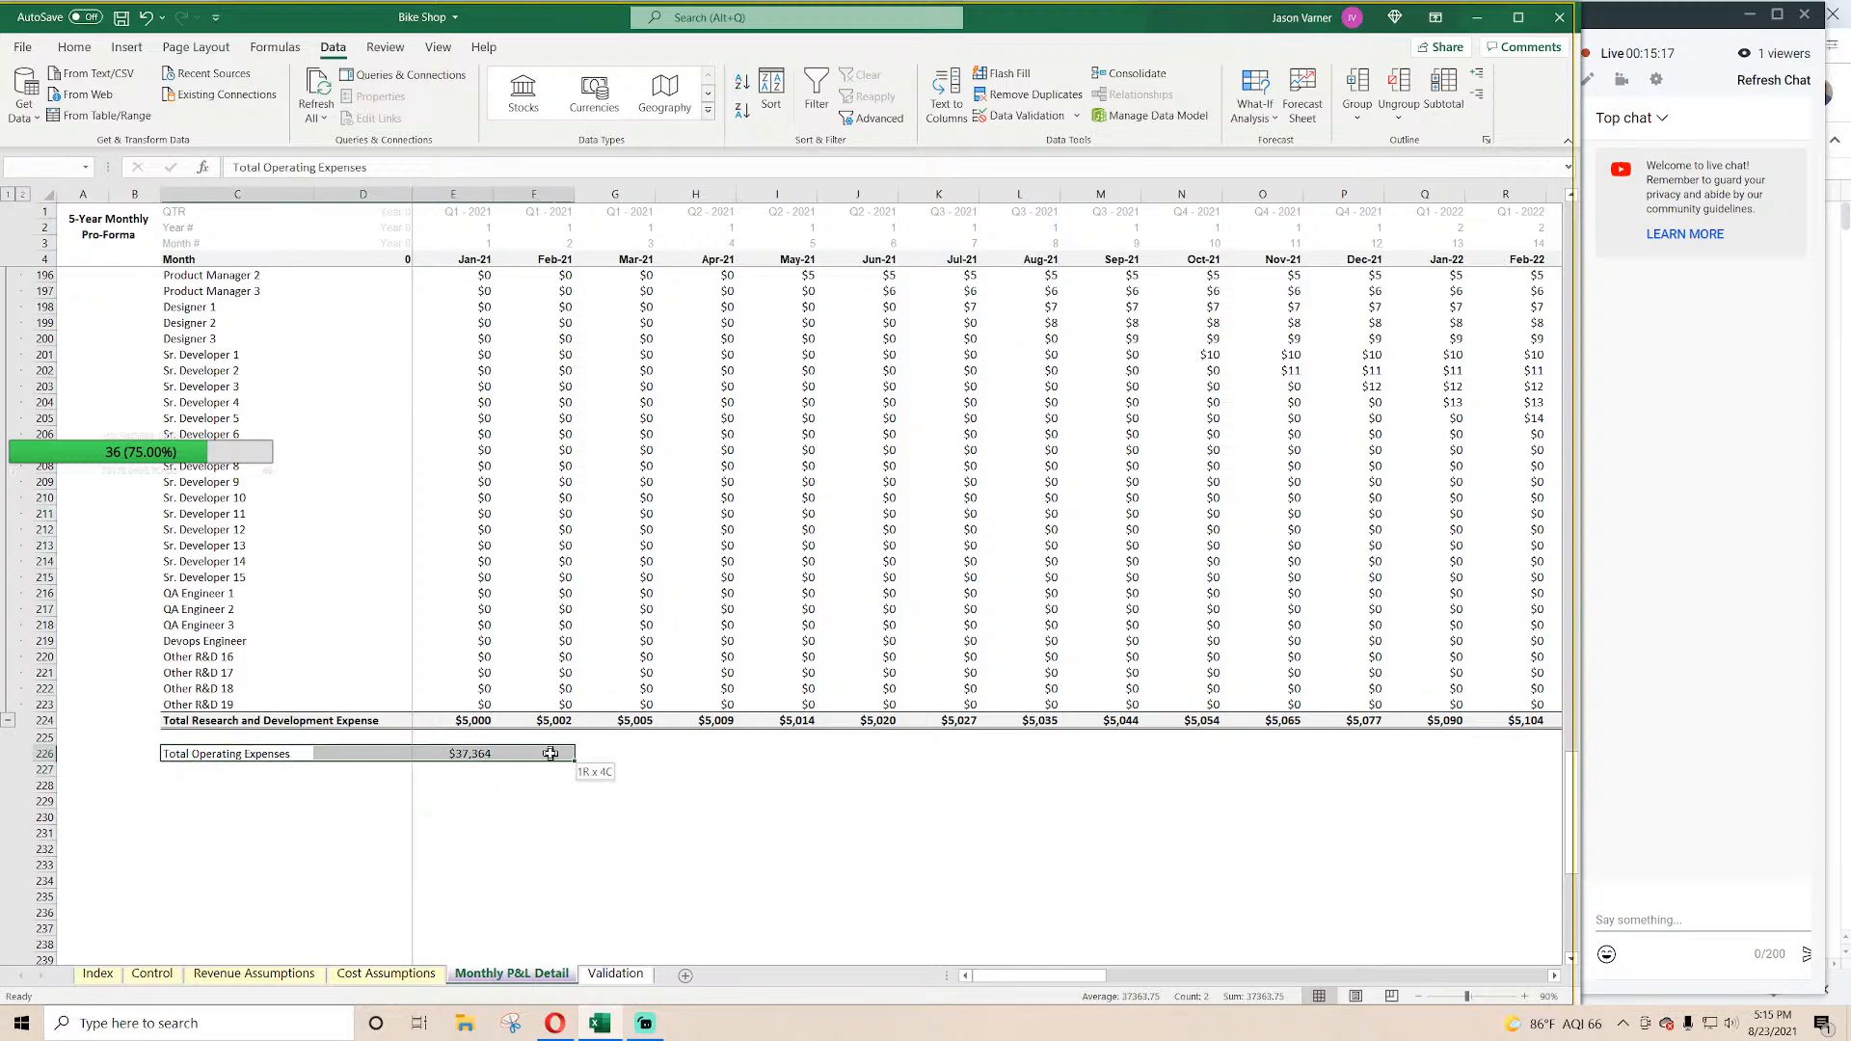
pyautogui.click(74, 46)
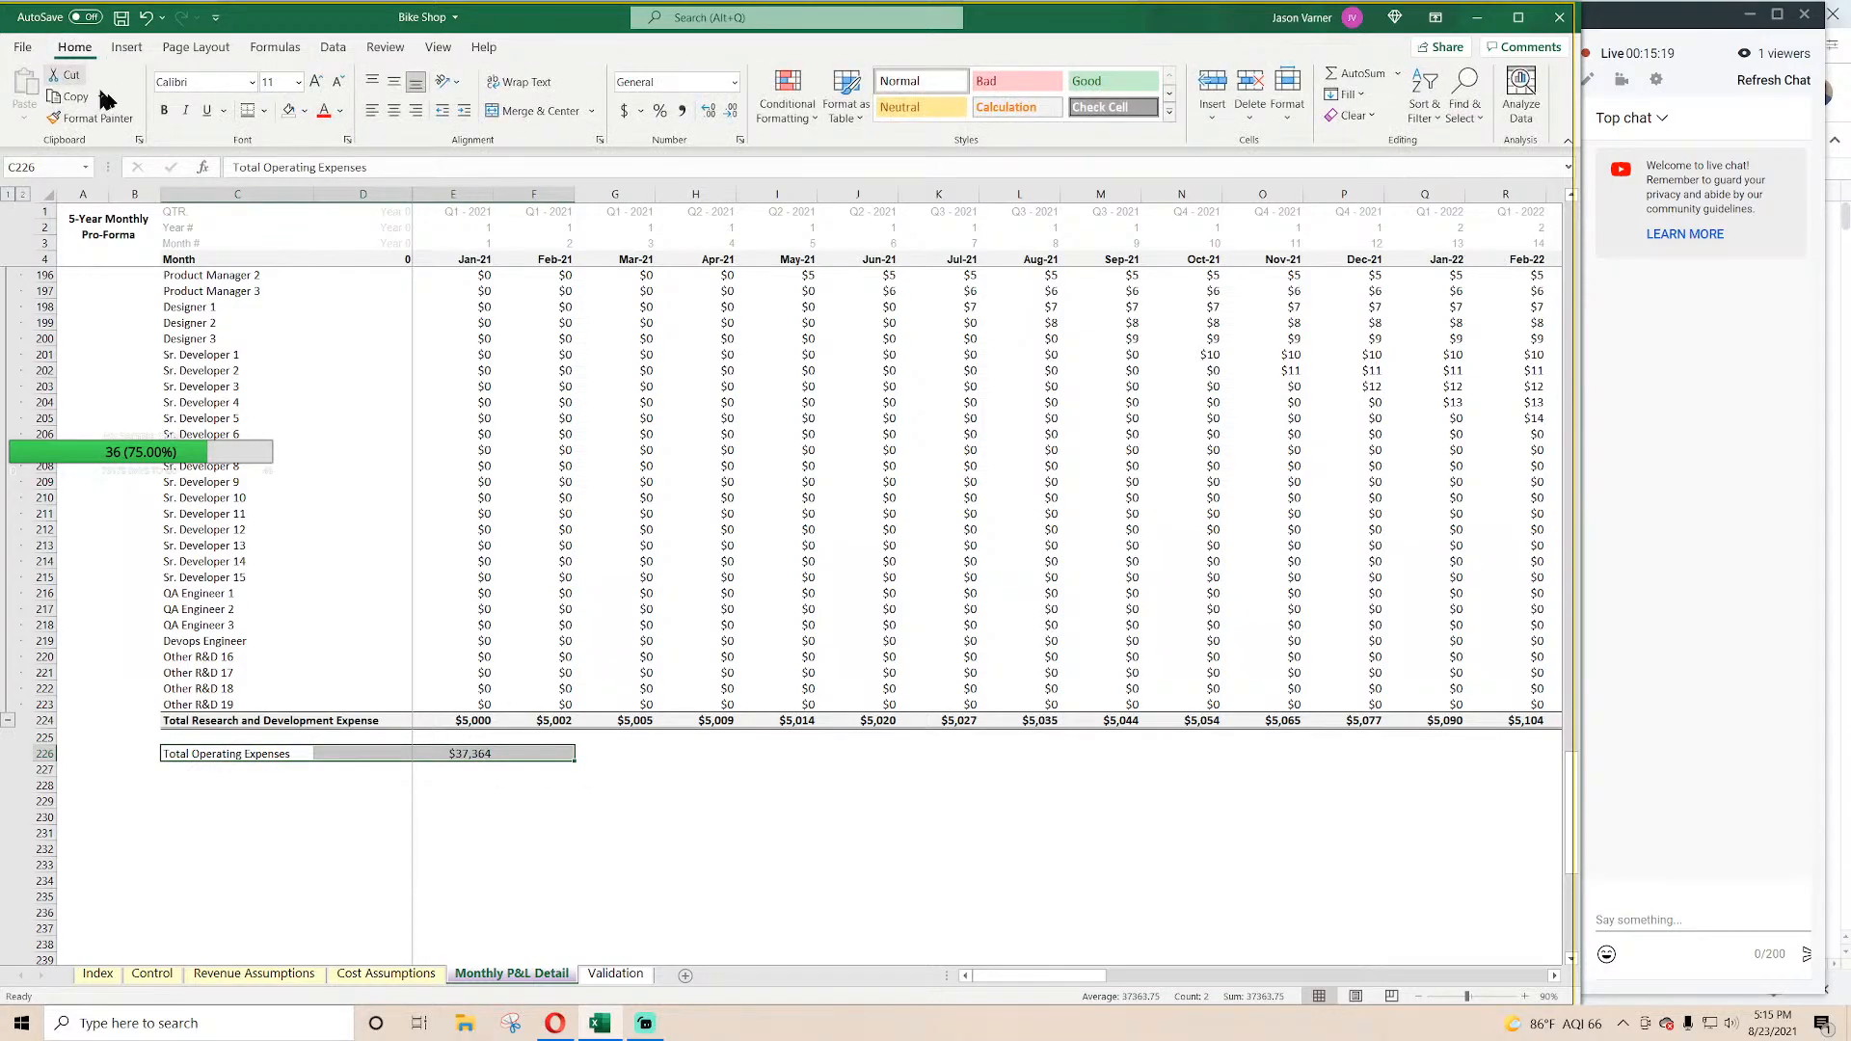
pyautogui.click(263, 111)
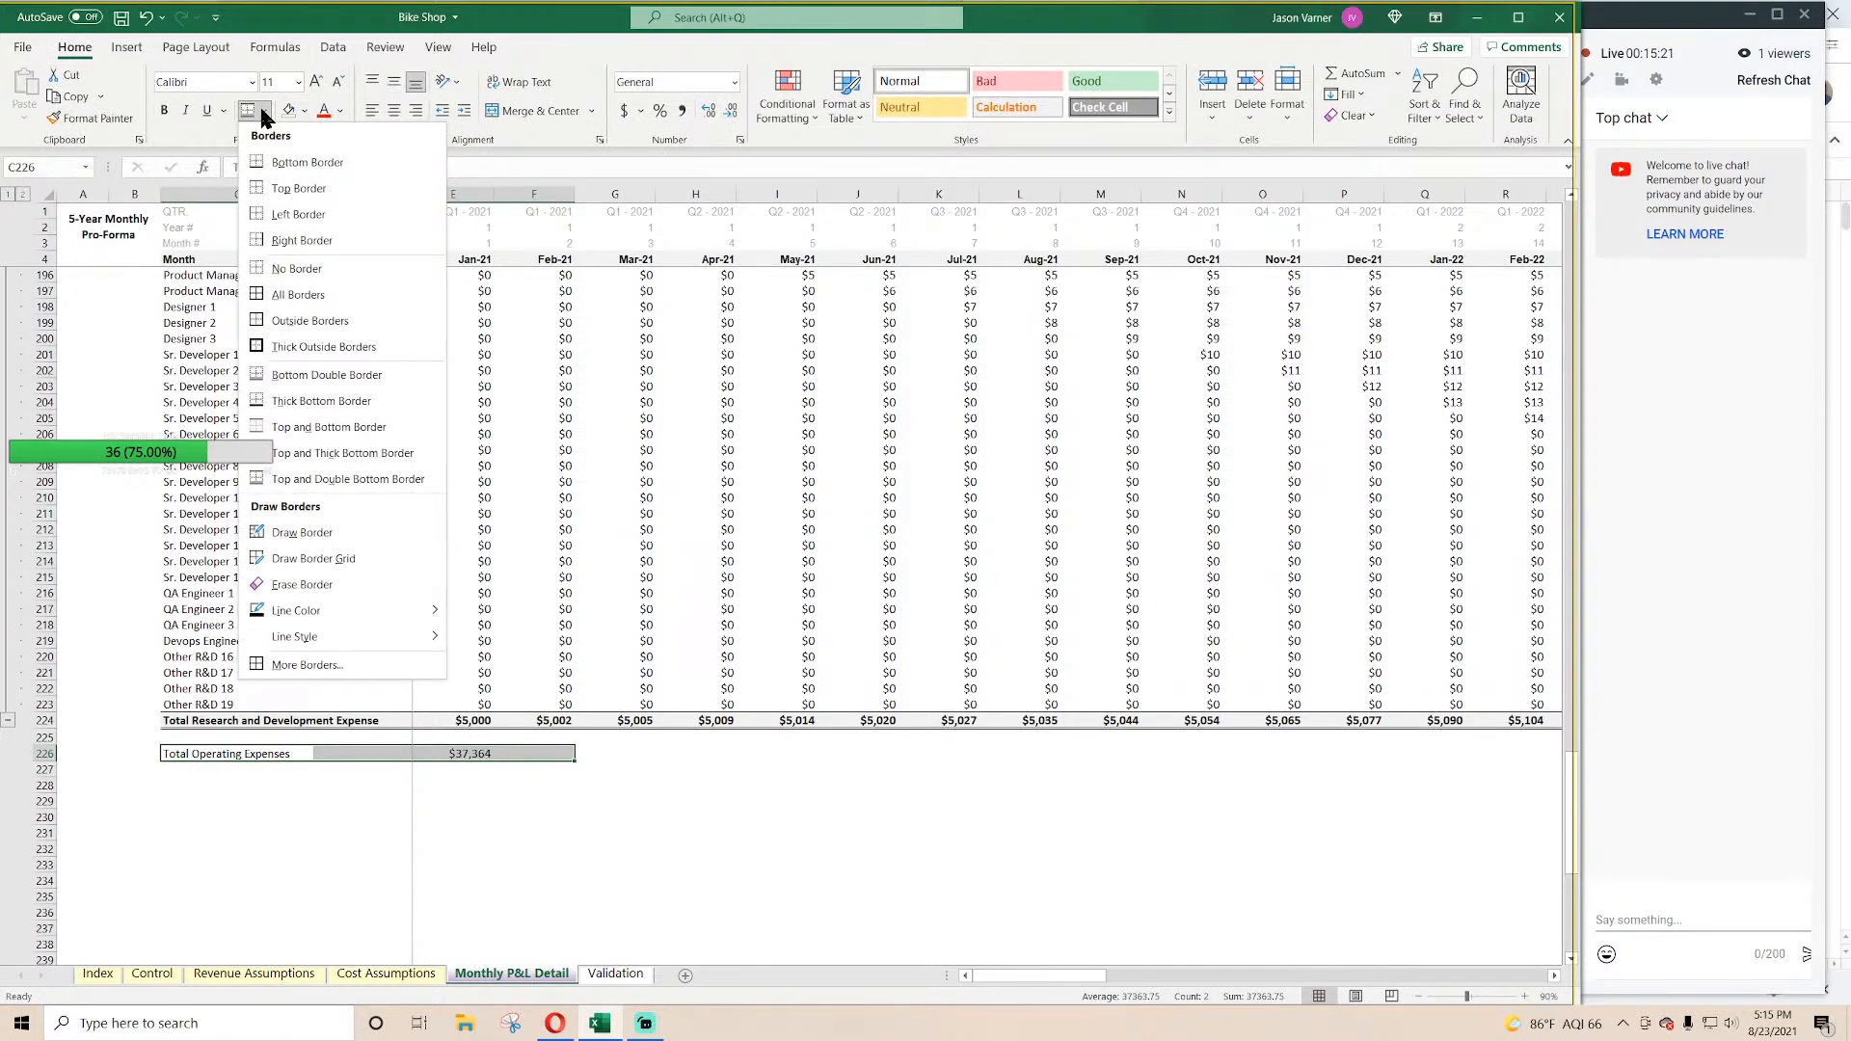
pyautogui.click(328, 479)
pyautogui.click(163, 110)
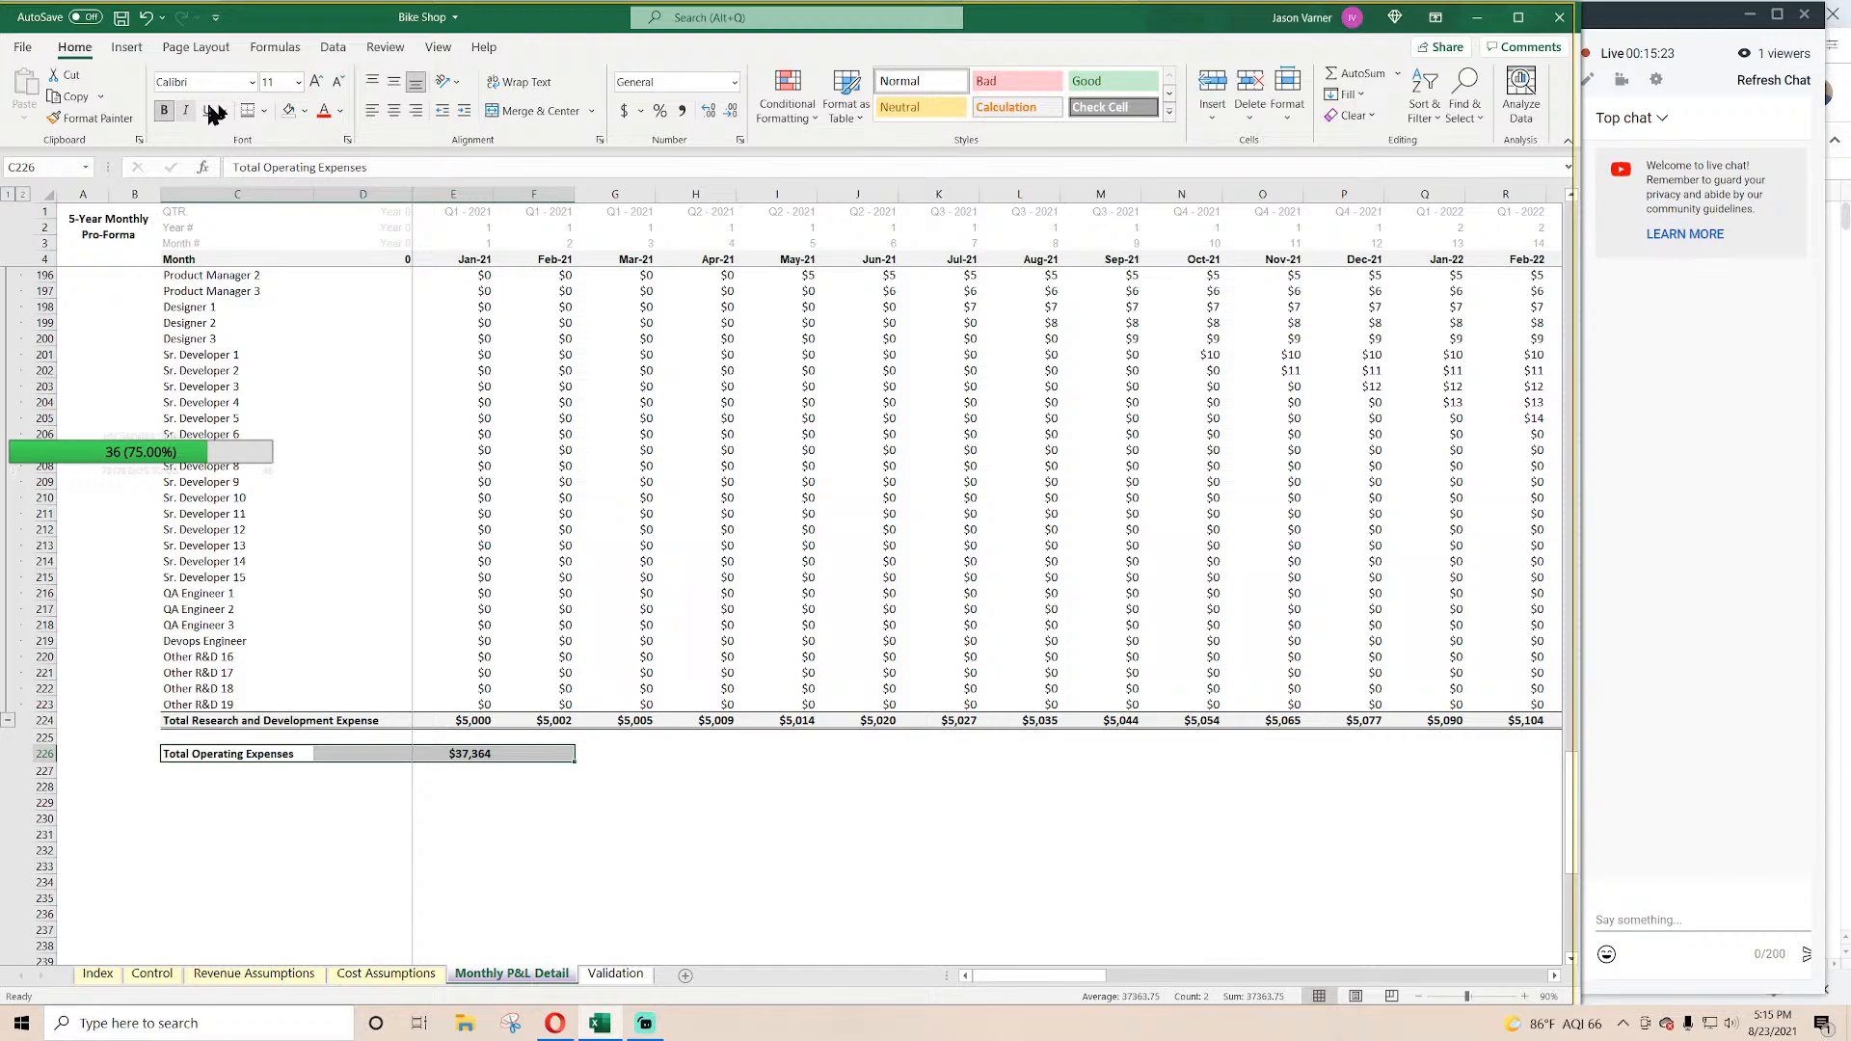
pyautogui.click(305, 111)
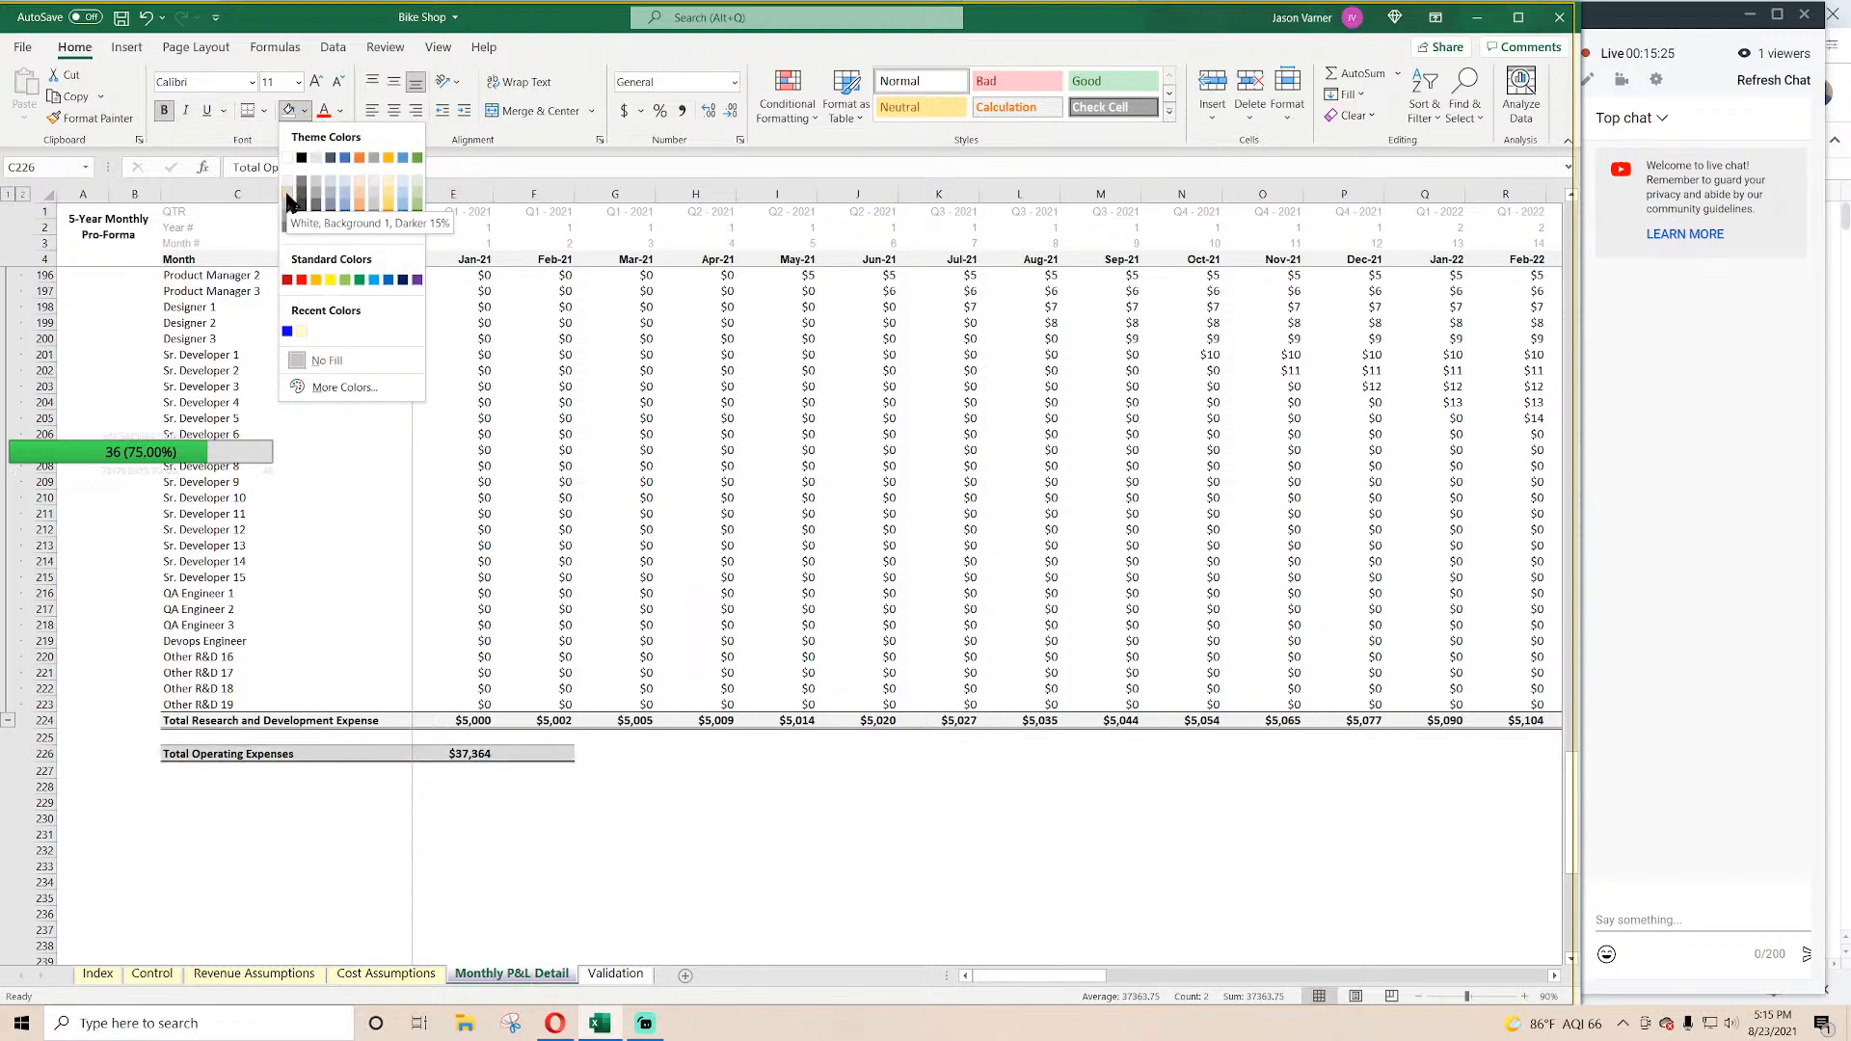
pyautogui.click(287, 199)
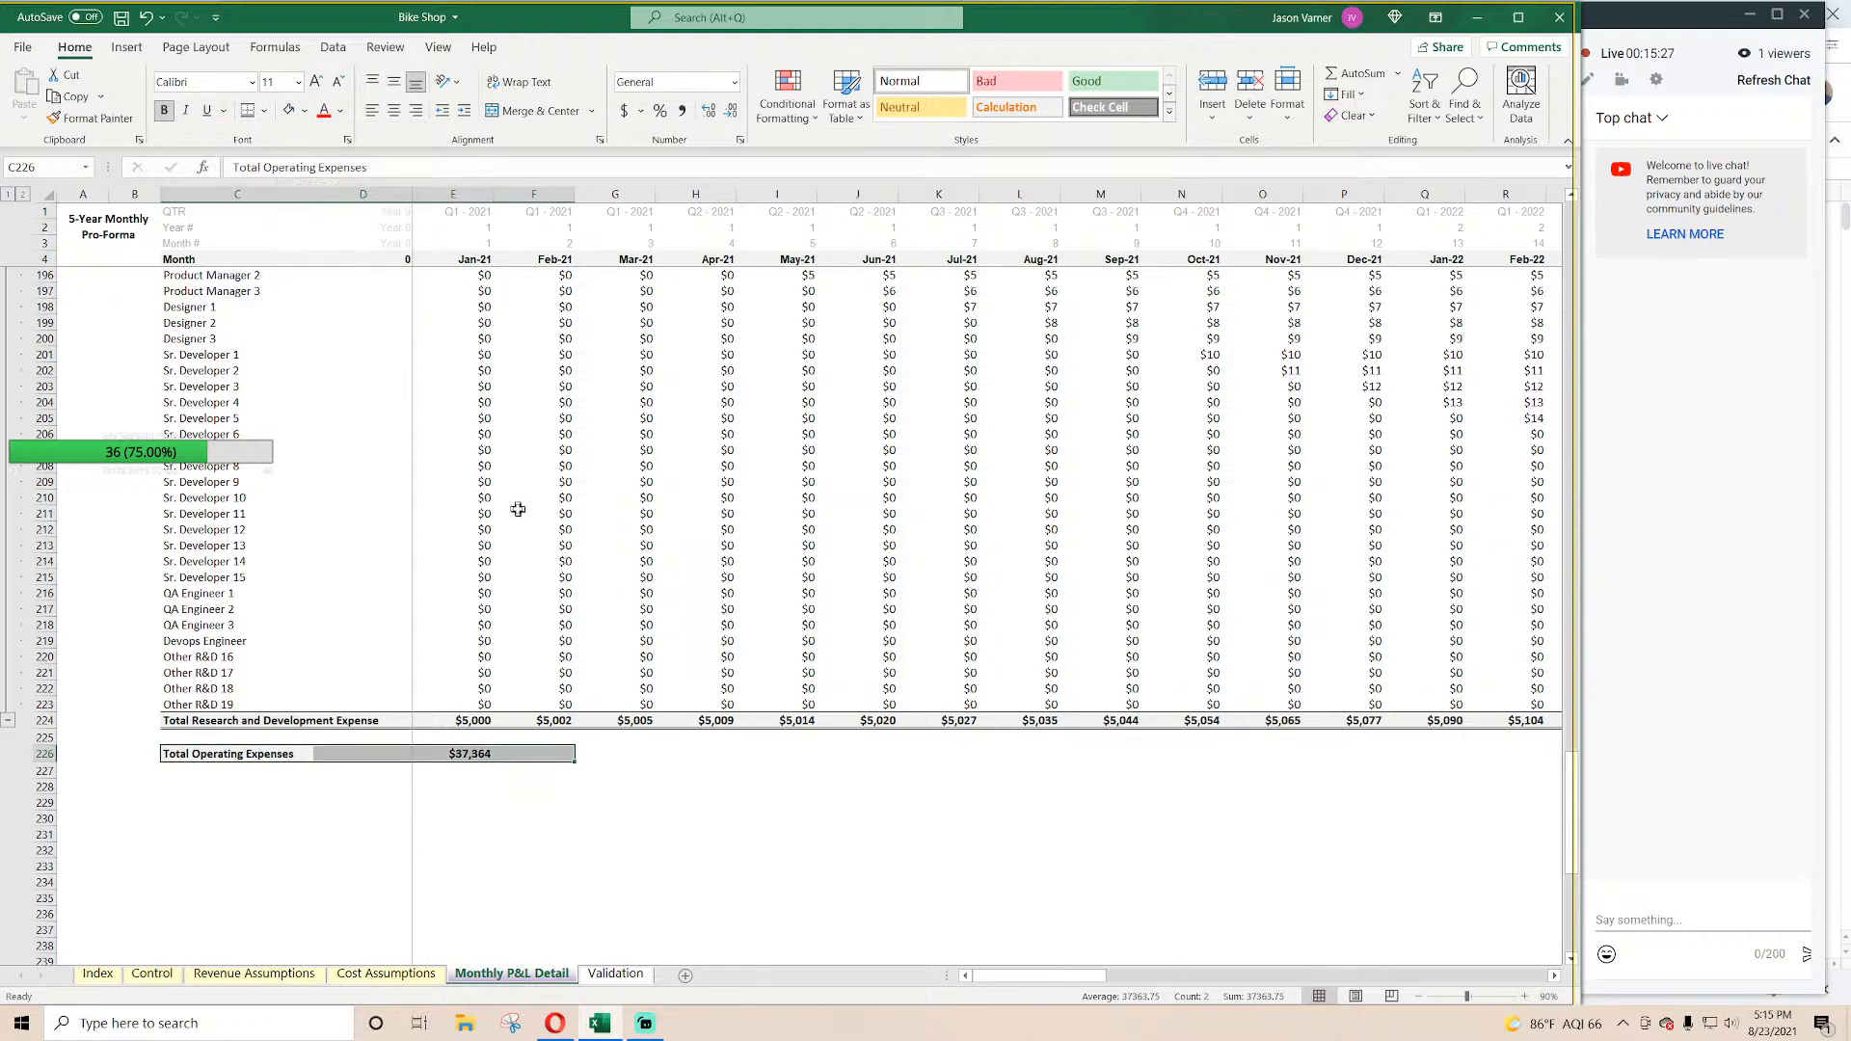
# Step: Fill the Total Operating Expenses formula and formatting from E226 across the row through Dec-25
pyautogui.scroll(20, 518, 509)
pyautogui.scroll(20, 518, 510)
pyautogui.scroll(-20, 518, 509)
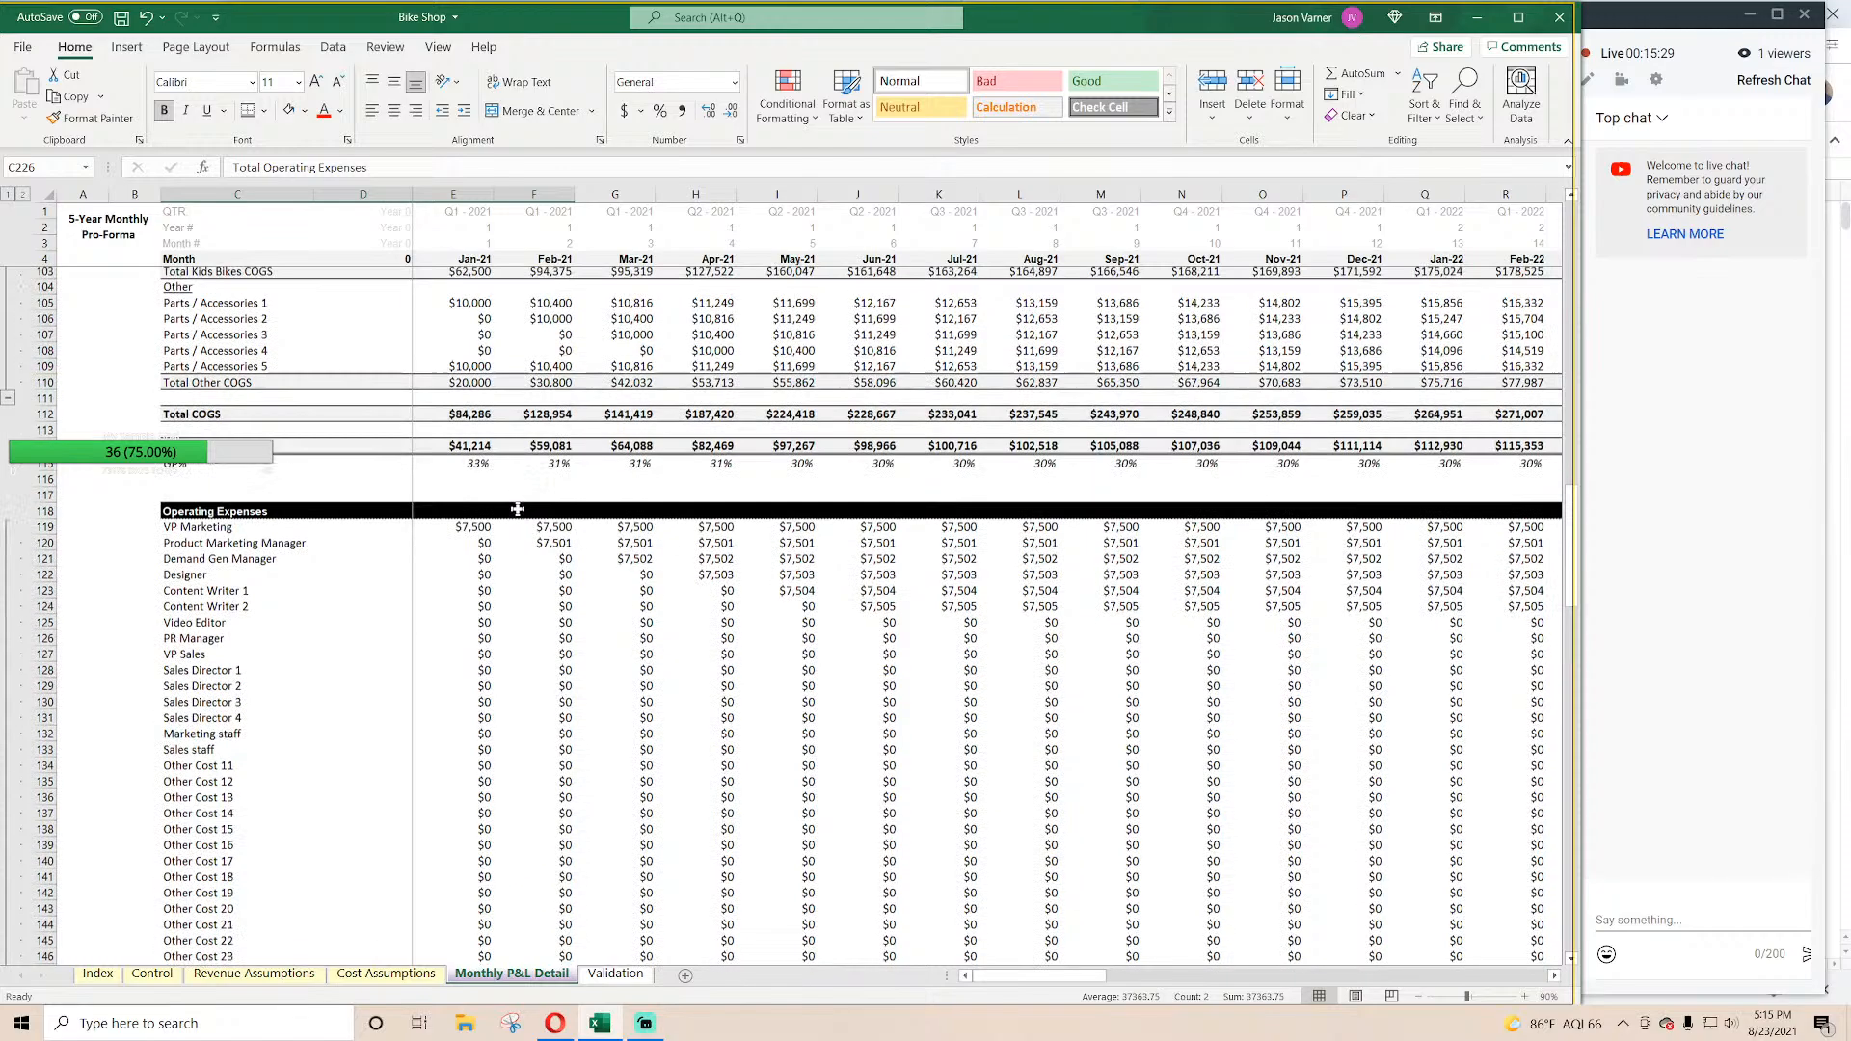
pyautogui.scroll(-15, 519, 505)
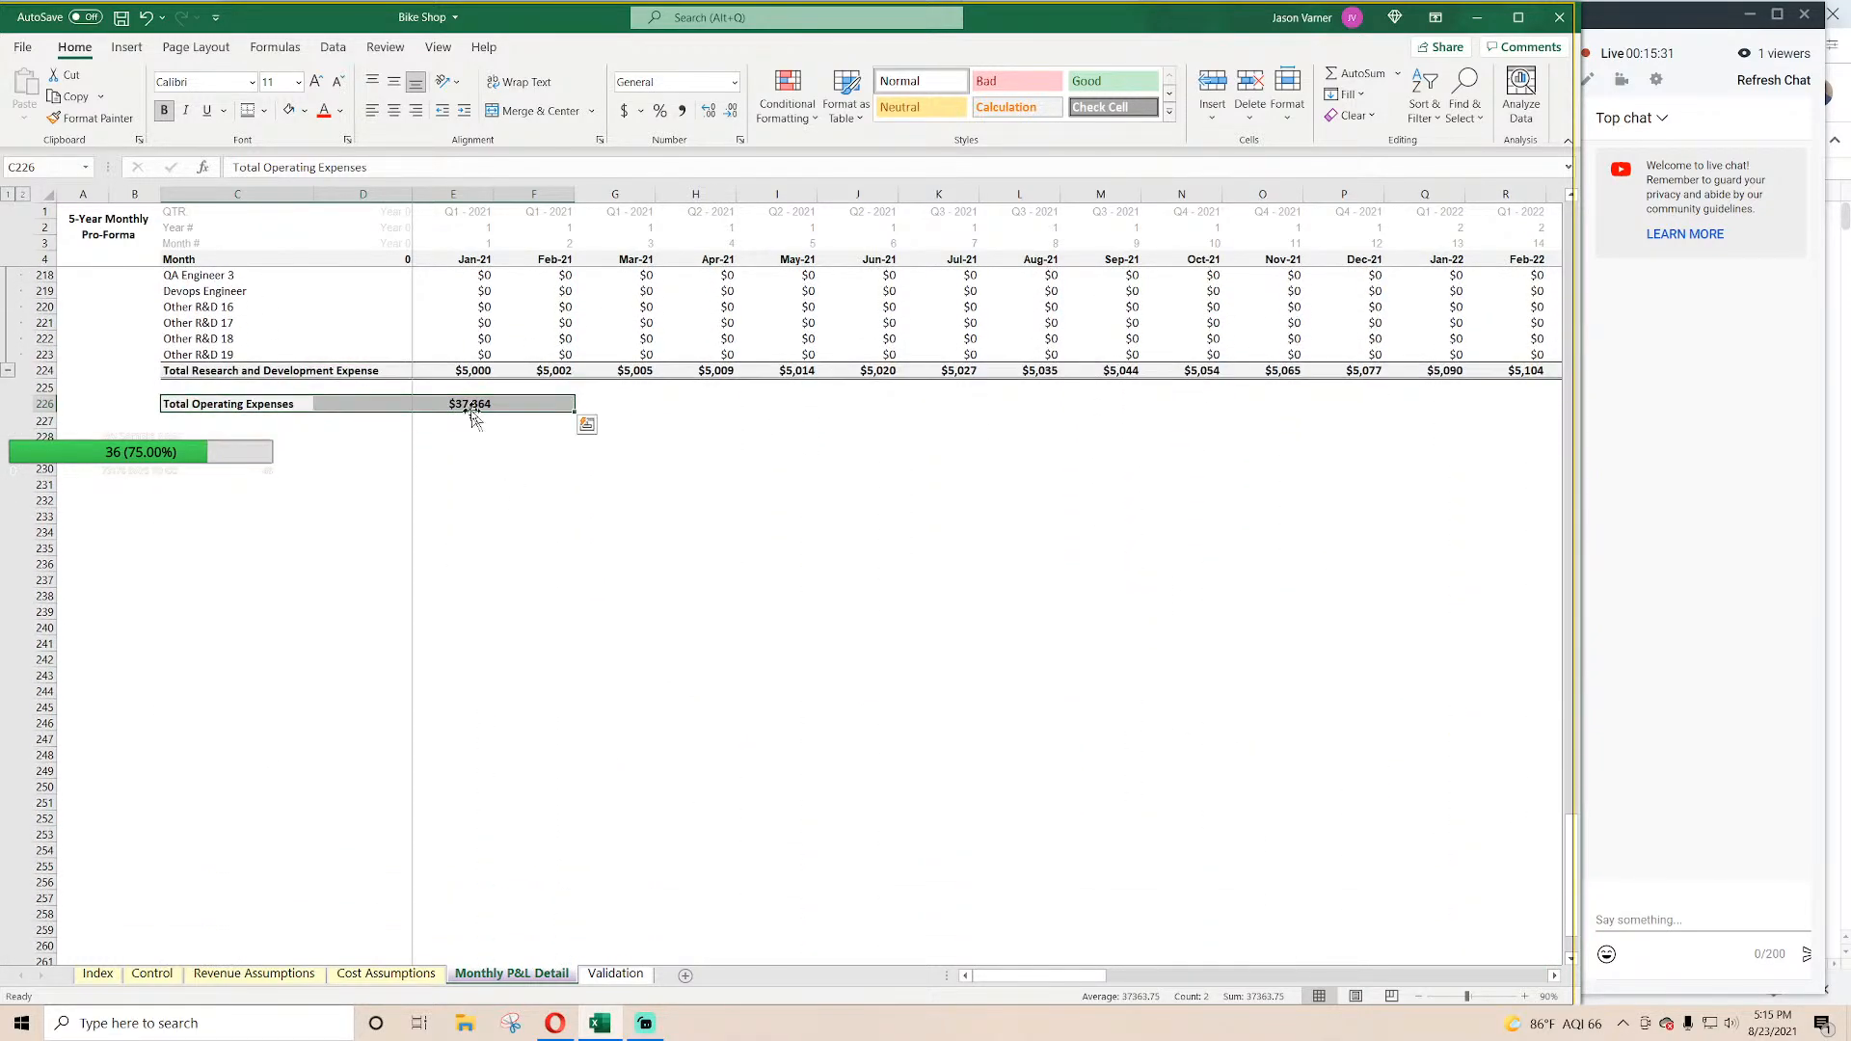
pyautogui.click(473, 409)
pyautogui.moveTo(494, 412); pyautogui.dragTo(178, 372)
# Step: Apply a top and bottom border to the Total Research and Development Expense row 224 through Dec-25
pyautogui.click(1128, 595)
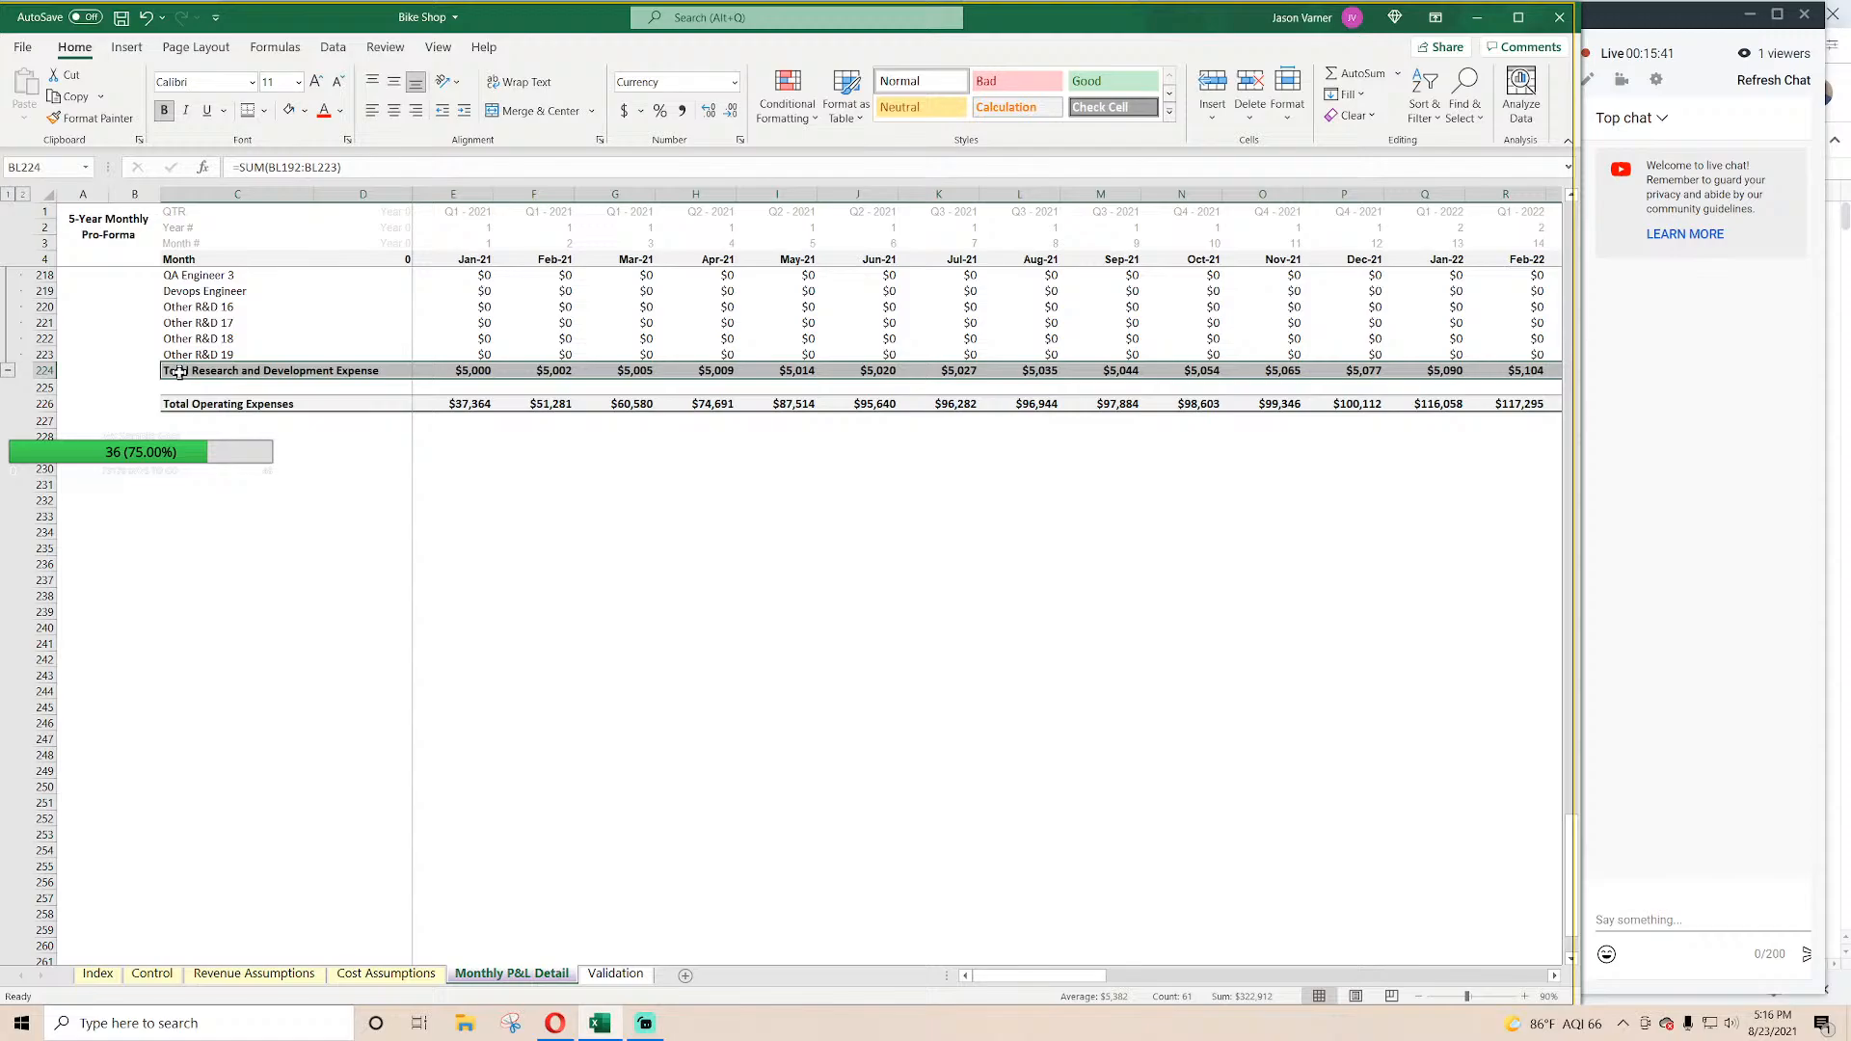
pyautogui.click(265, 110)
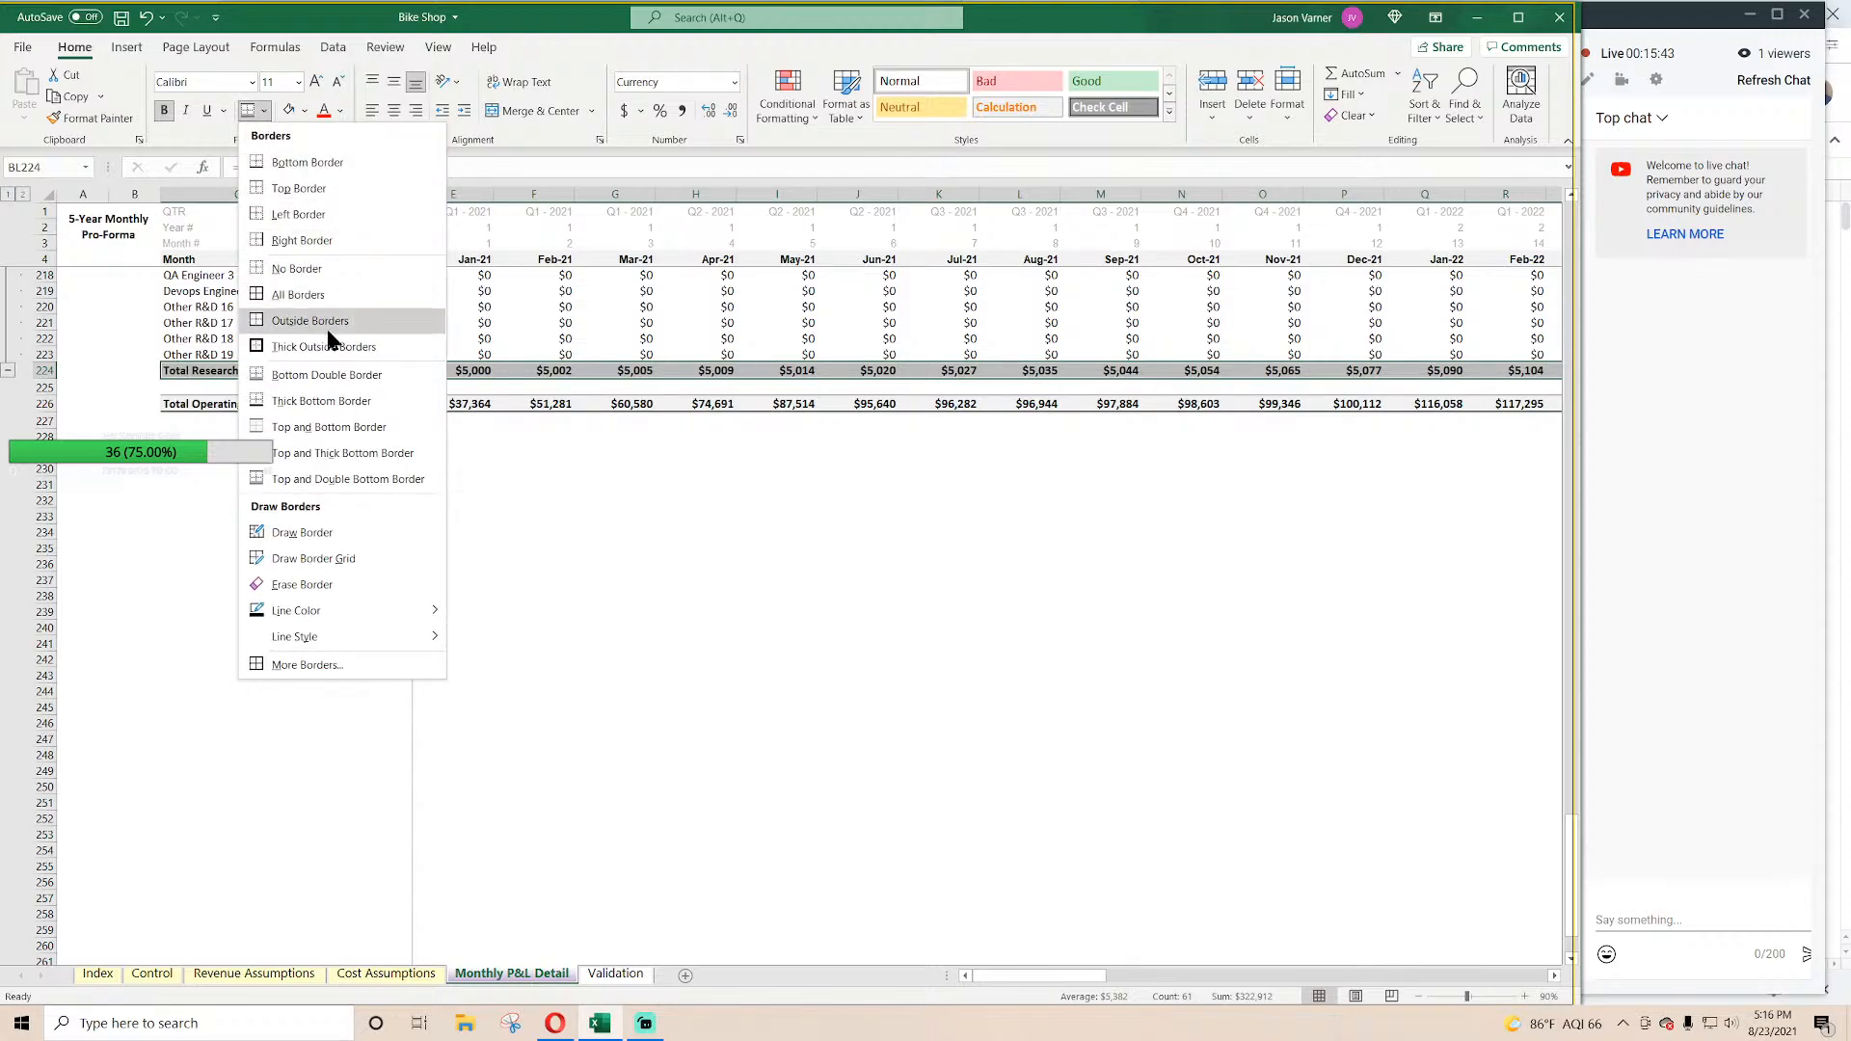
pyautogui.click(332, 427)
# Step: Apply a top and bottom border to the total G&A expense row, C190 to BL190
pyautogui.scroll(11, 273, 607)
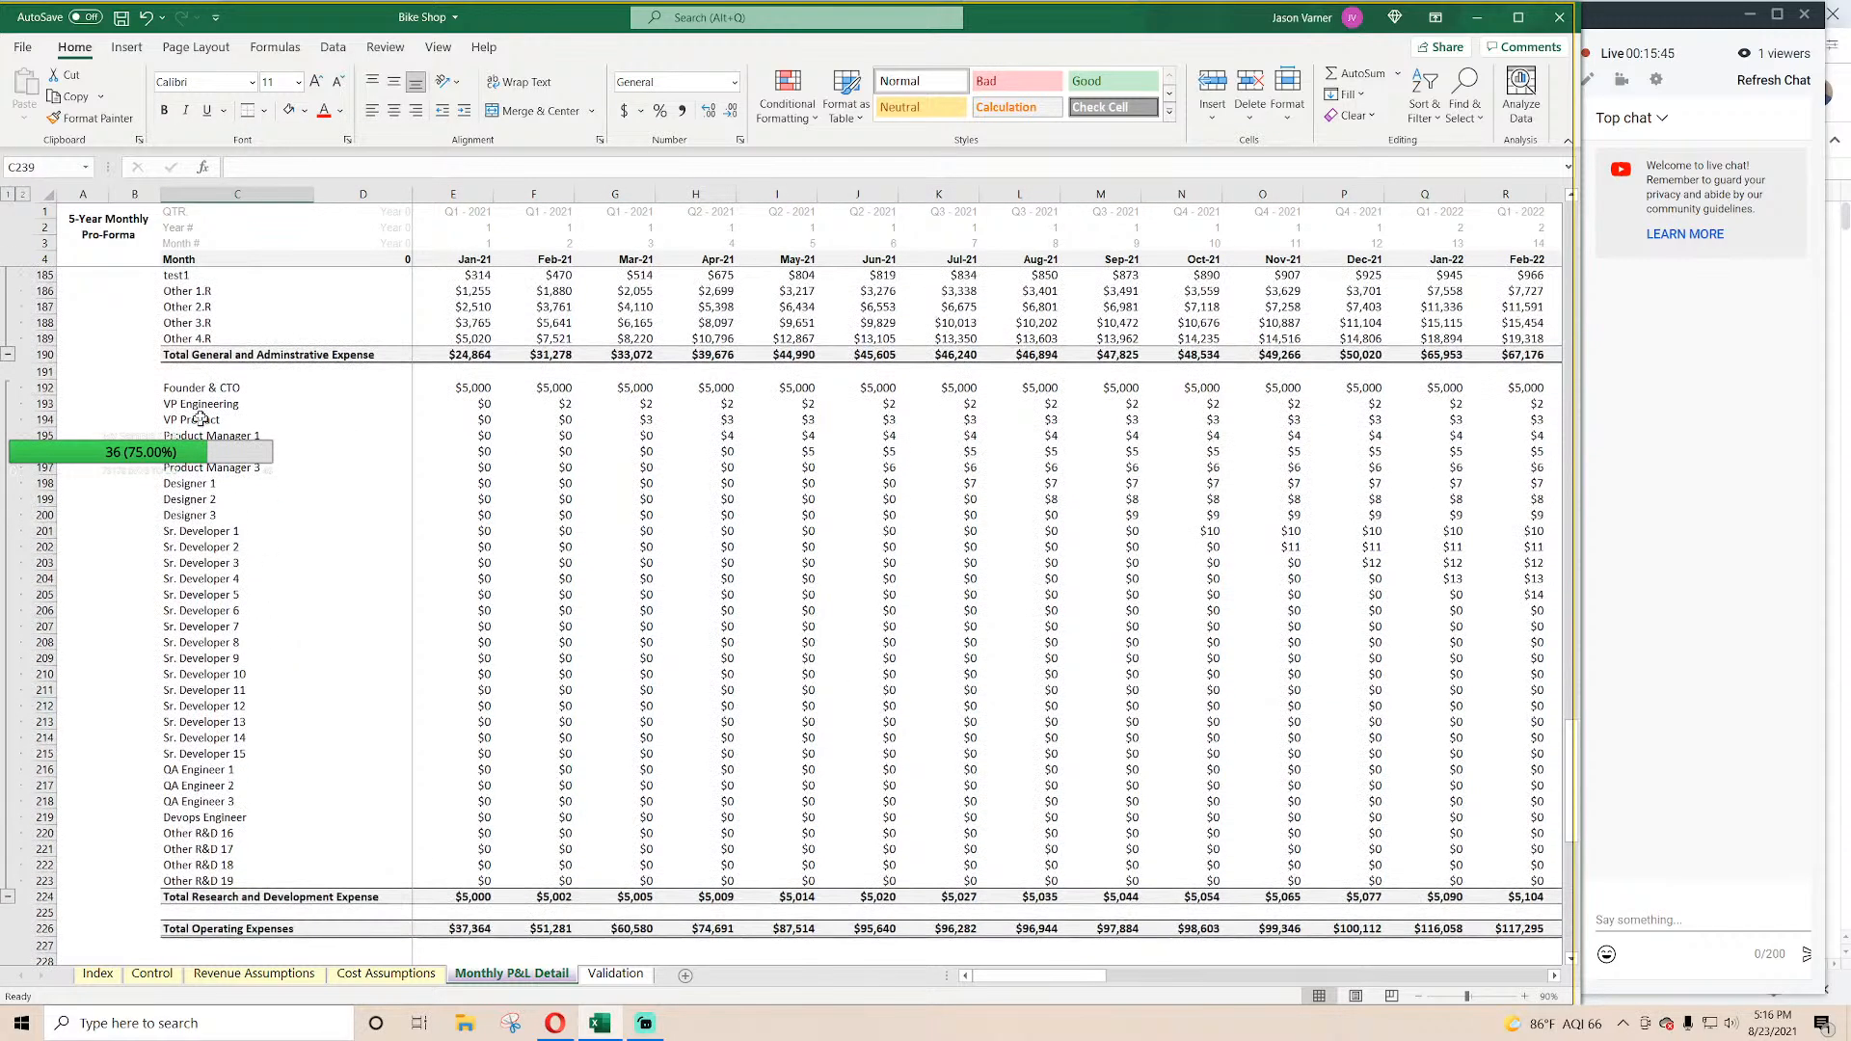
pyautogui.click(184, 357)
pyautogui.moveTo(183, 357); pyautogui.dragTo(1432, 356)
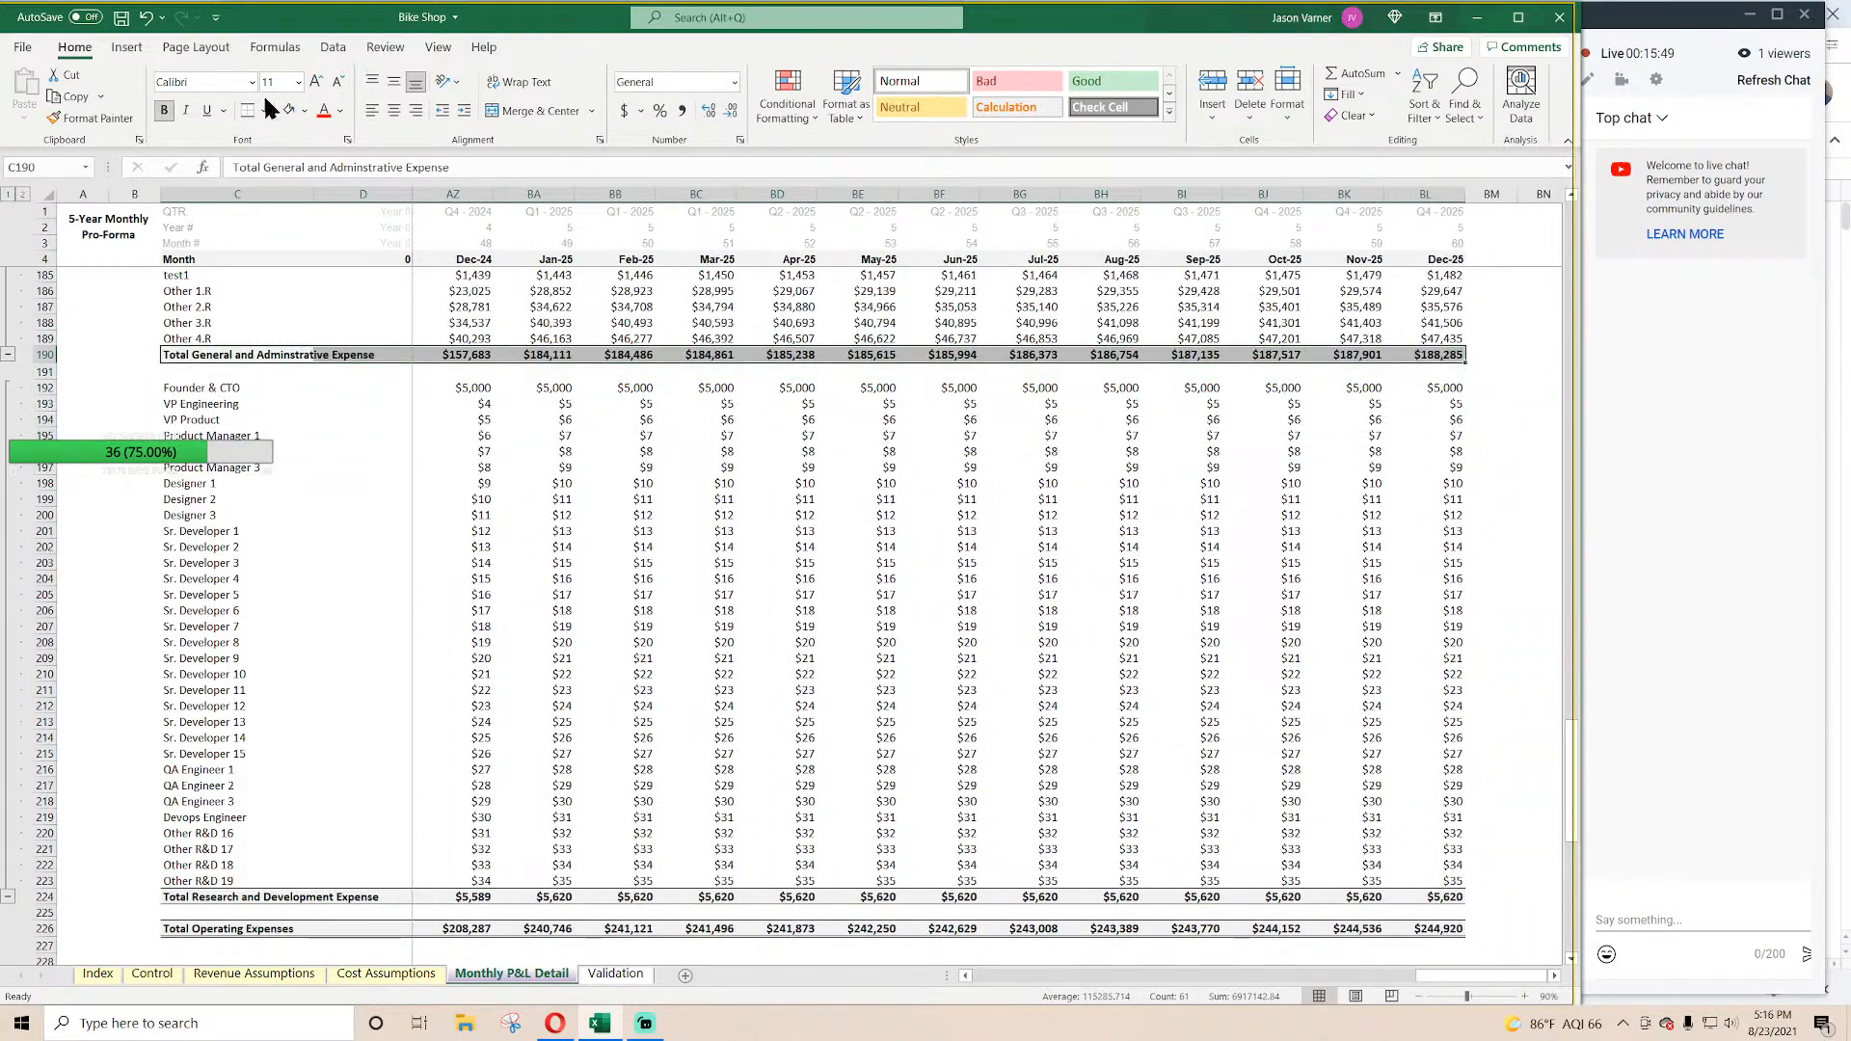
pyautogui.click(866, 578)
# Step: Apply a top and bottom border to the Total Sales and Marketing Expense row 151 through Dec-25
pyautogui.scroll(15, 866, 571)
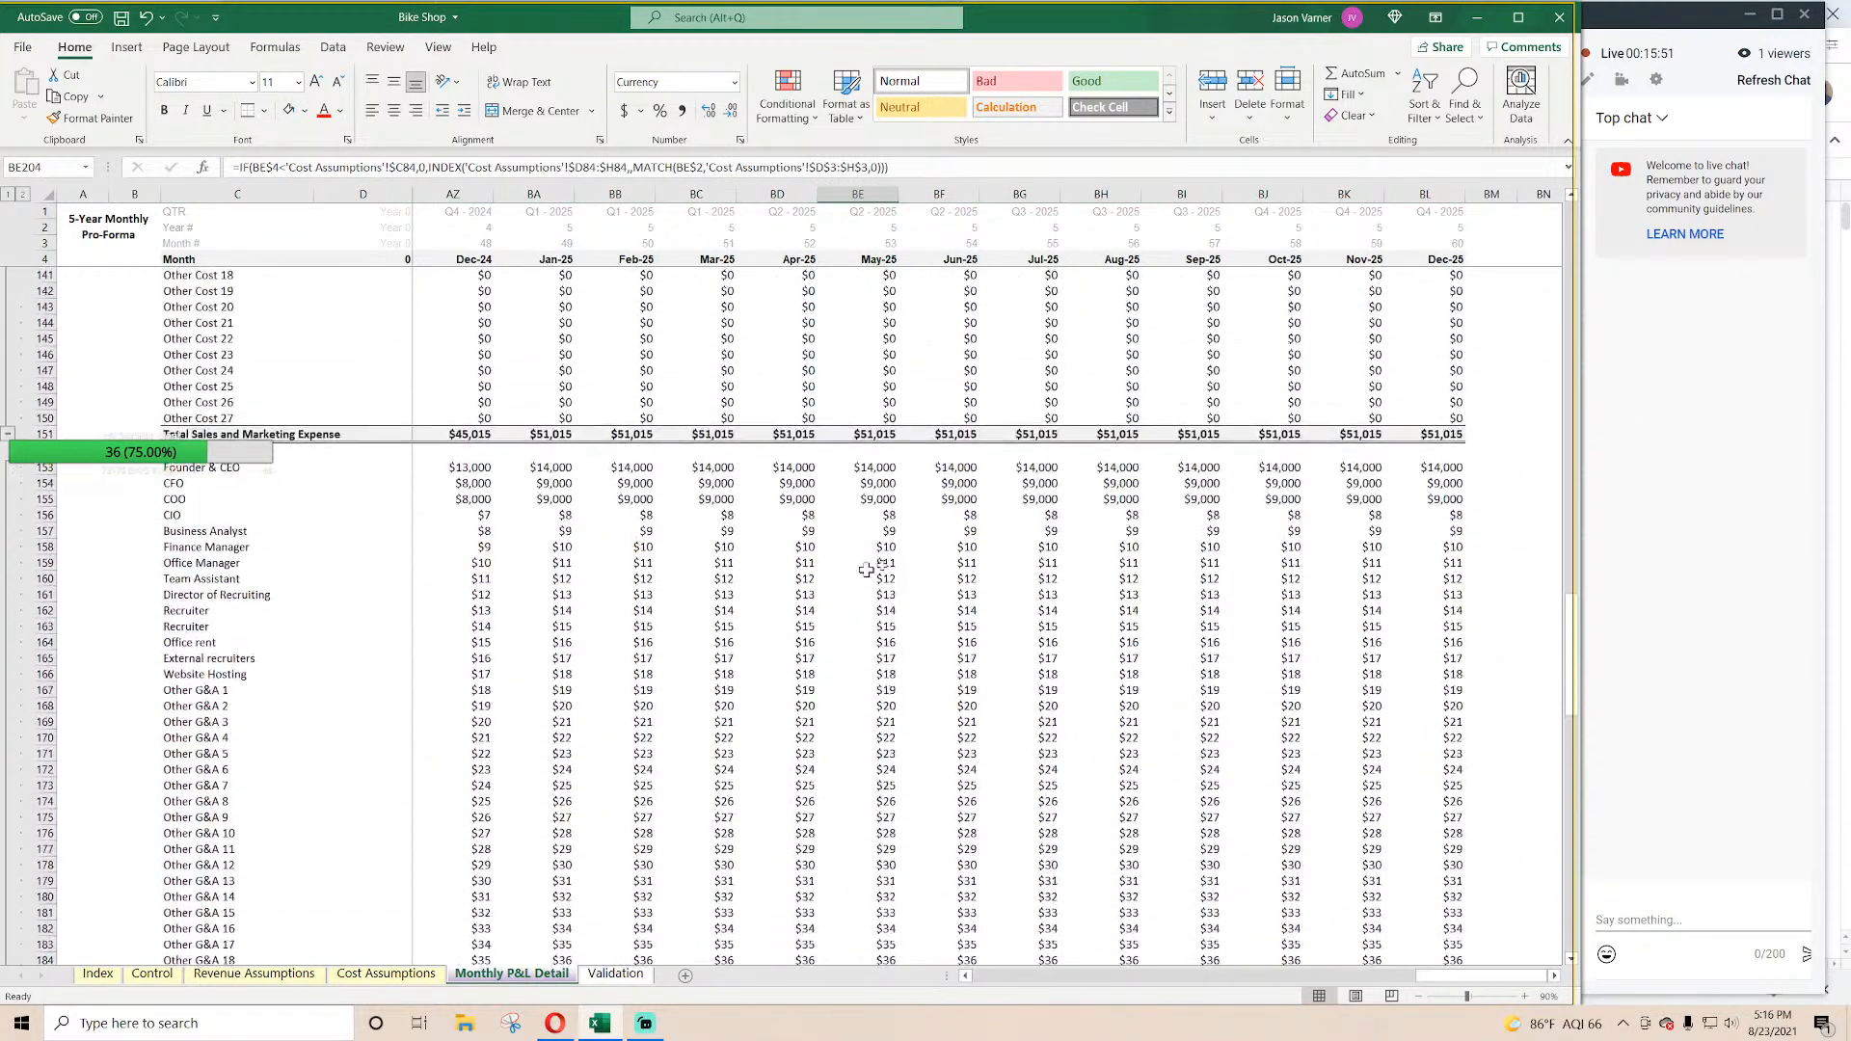
pyautogui.moveTo(1433, 431); pyautogui.dragTo(183, 433)
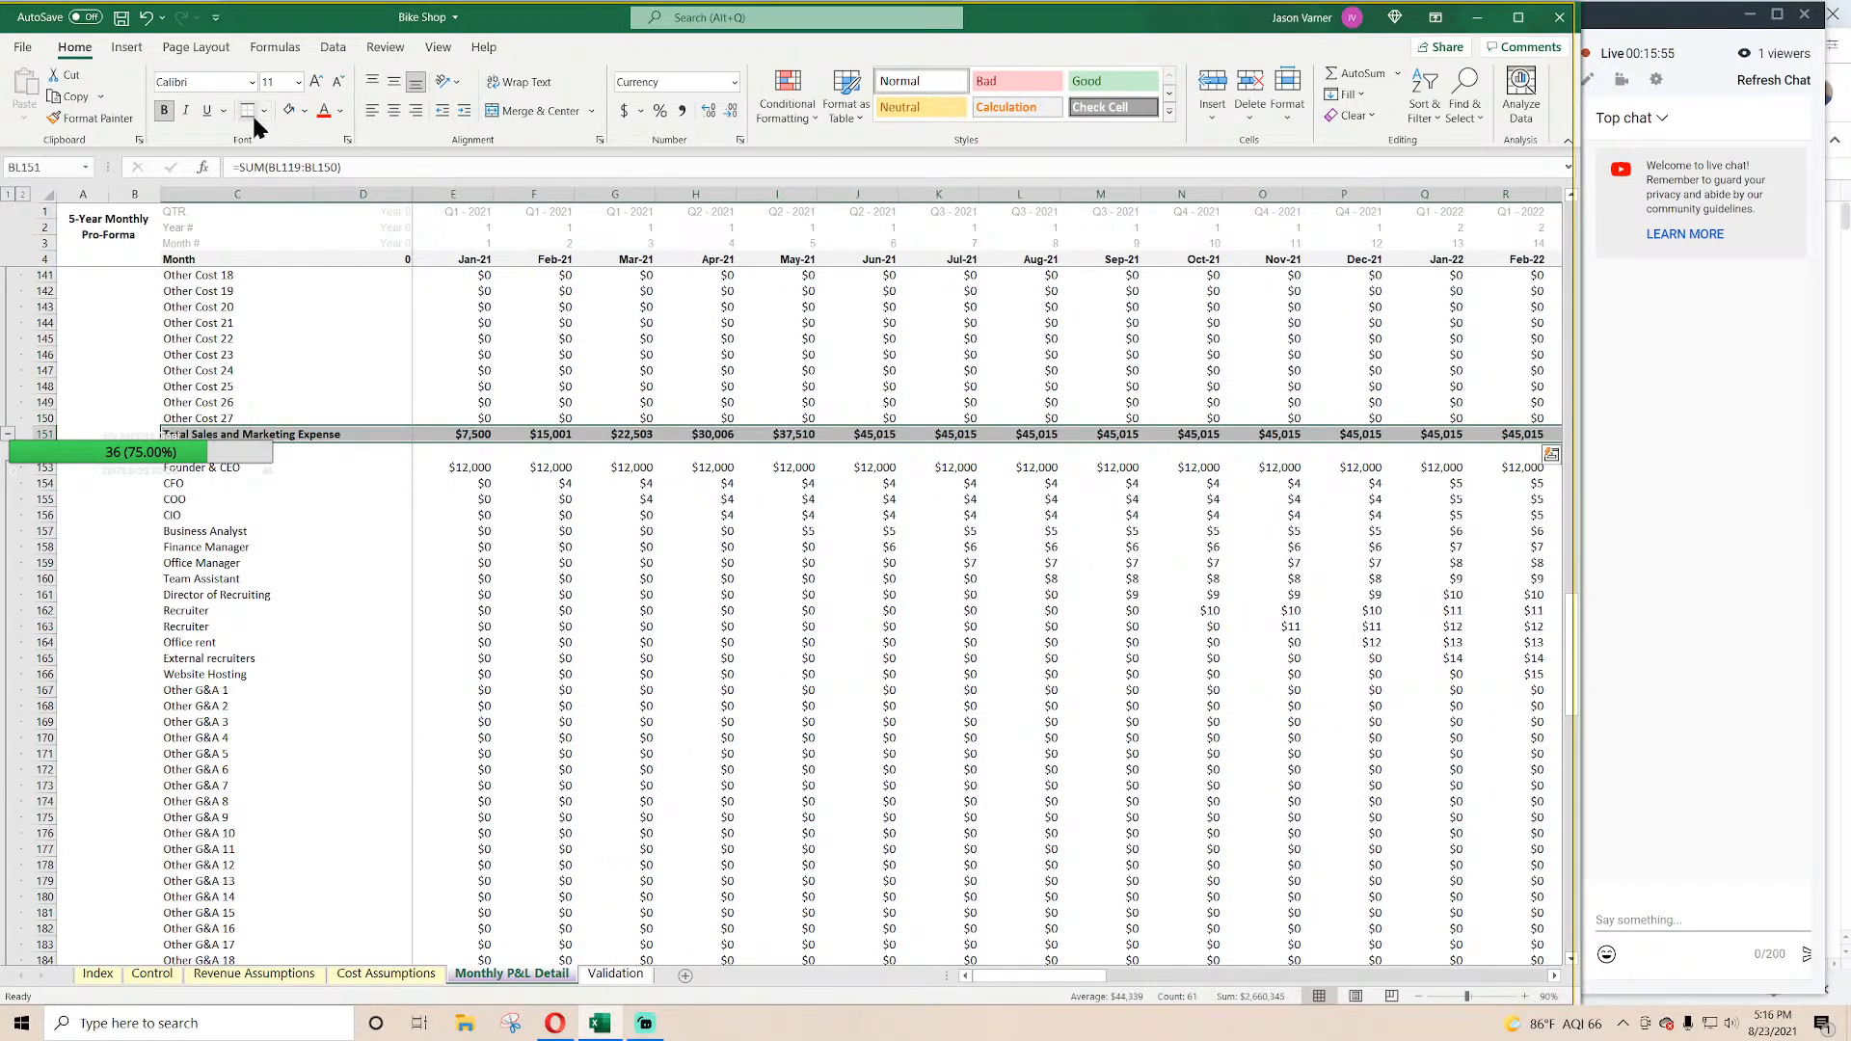
pyautogui.click(248, 112)
pyautogui.click(222, 624)
# Step: Review the subtotal and total rows of the COGS, gross profit, revenue and units sold sections
pyautogui.scroll(15, 383, 674)
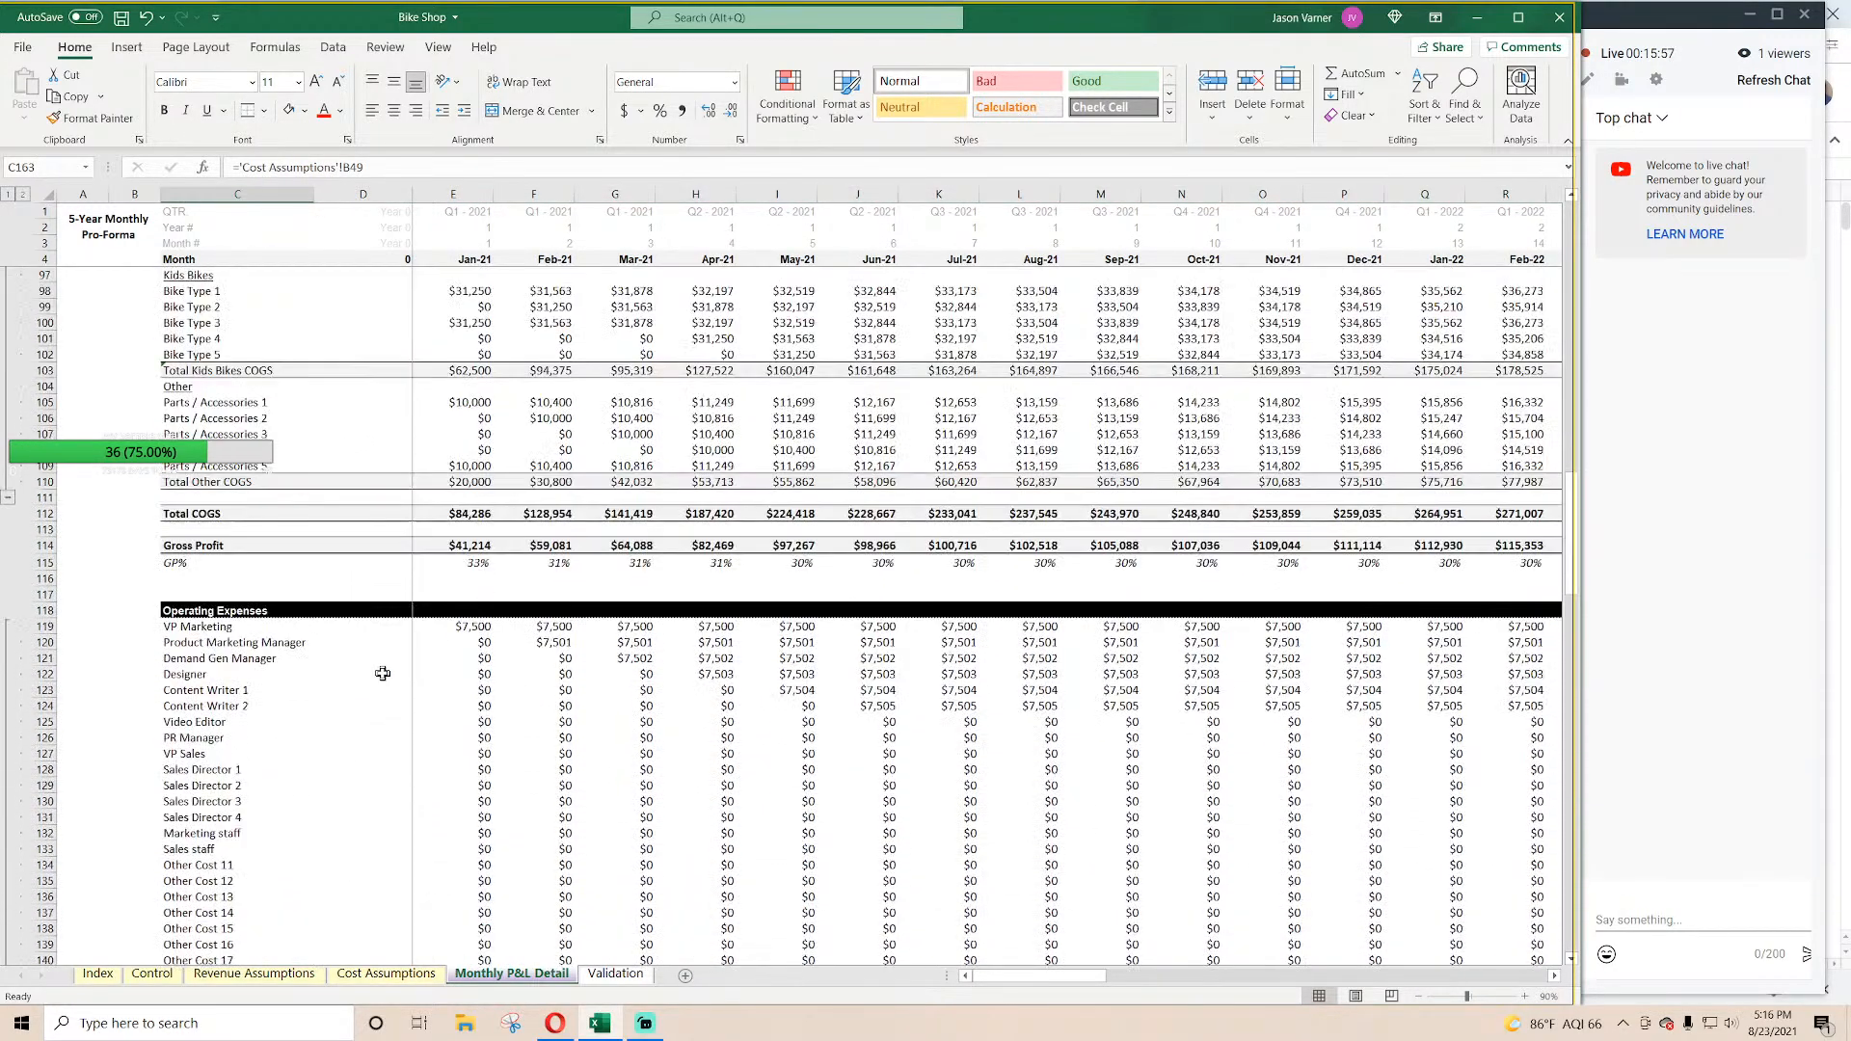
pyautogui.click(236, 482)
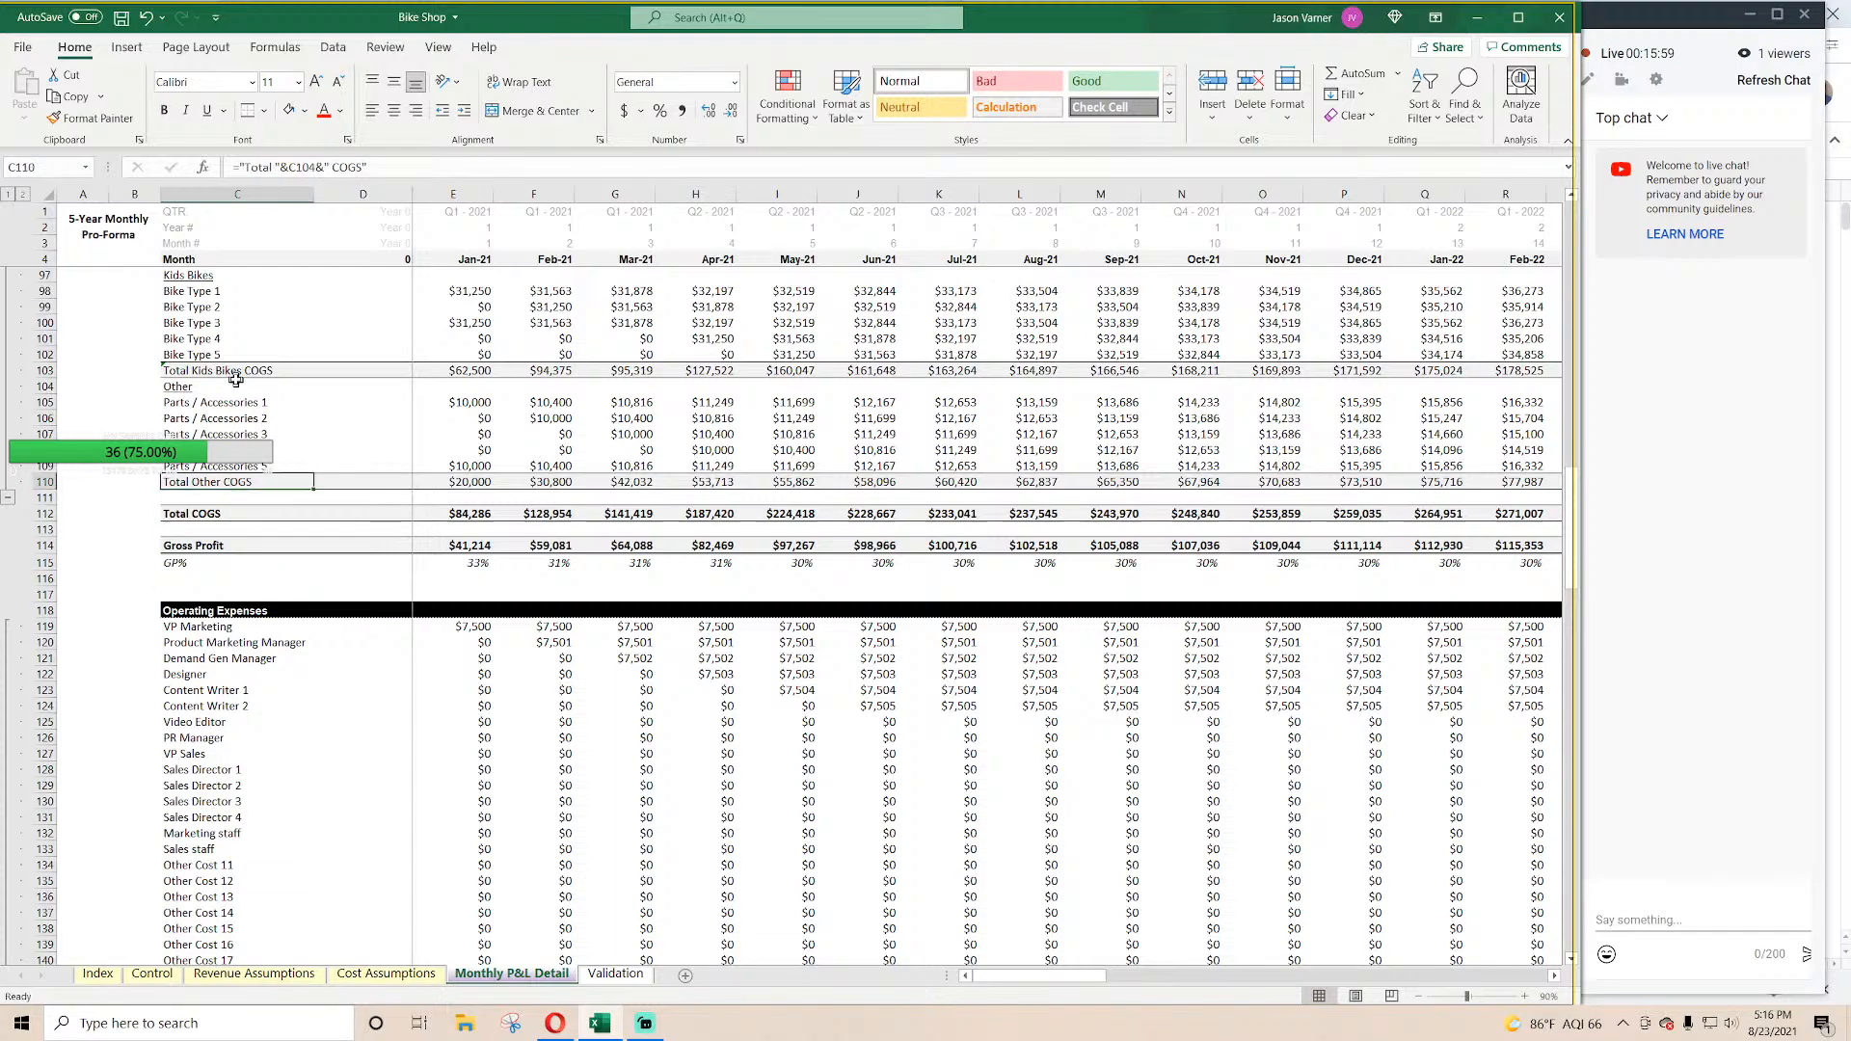
pyautogui.click(237, 373)
pyautogui.scroll(7, 286, 444)
pyautogui.scroll(-4, 285, 444)
pyautogui.click(237, 720)
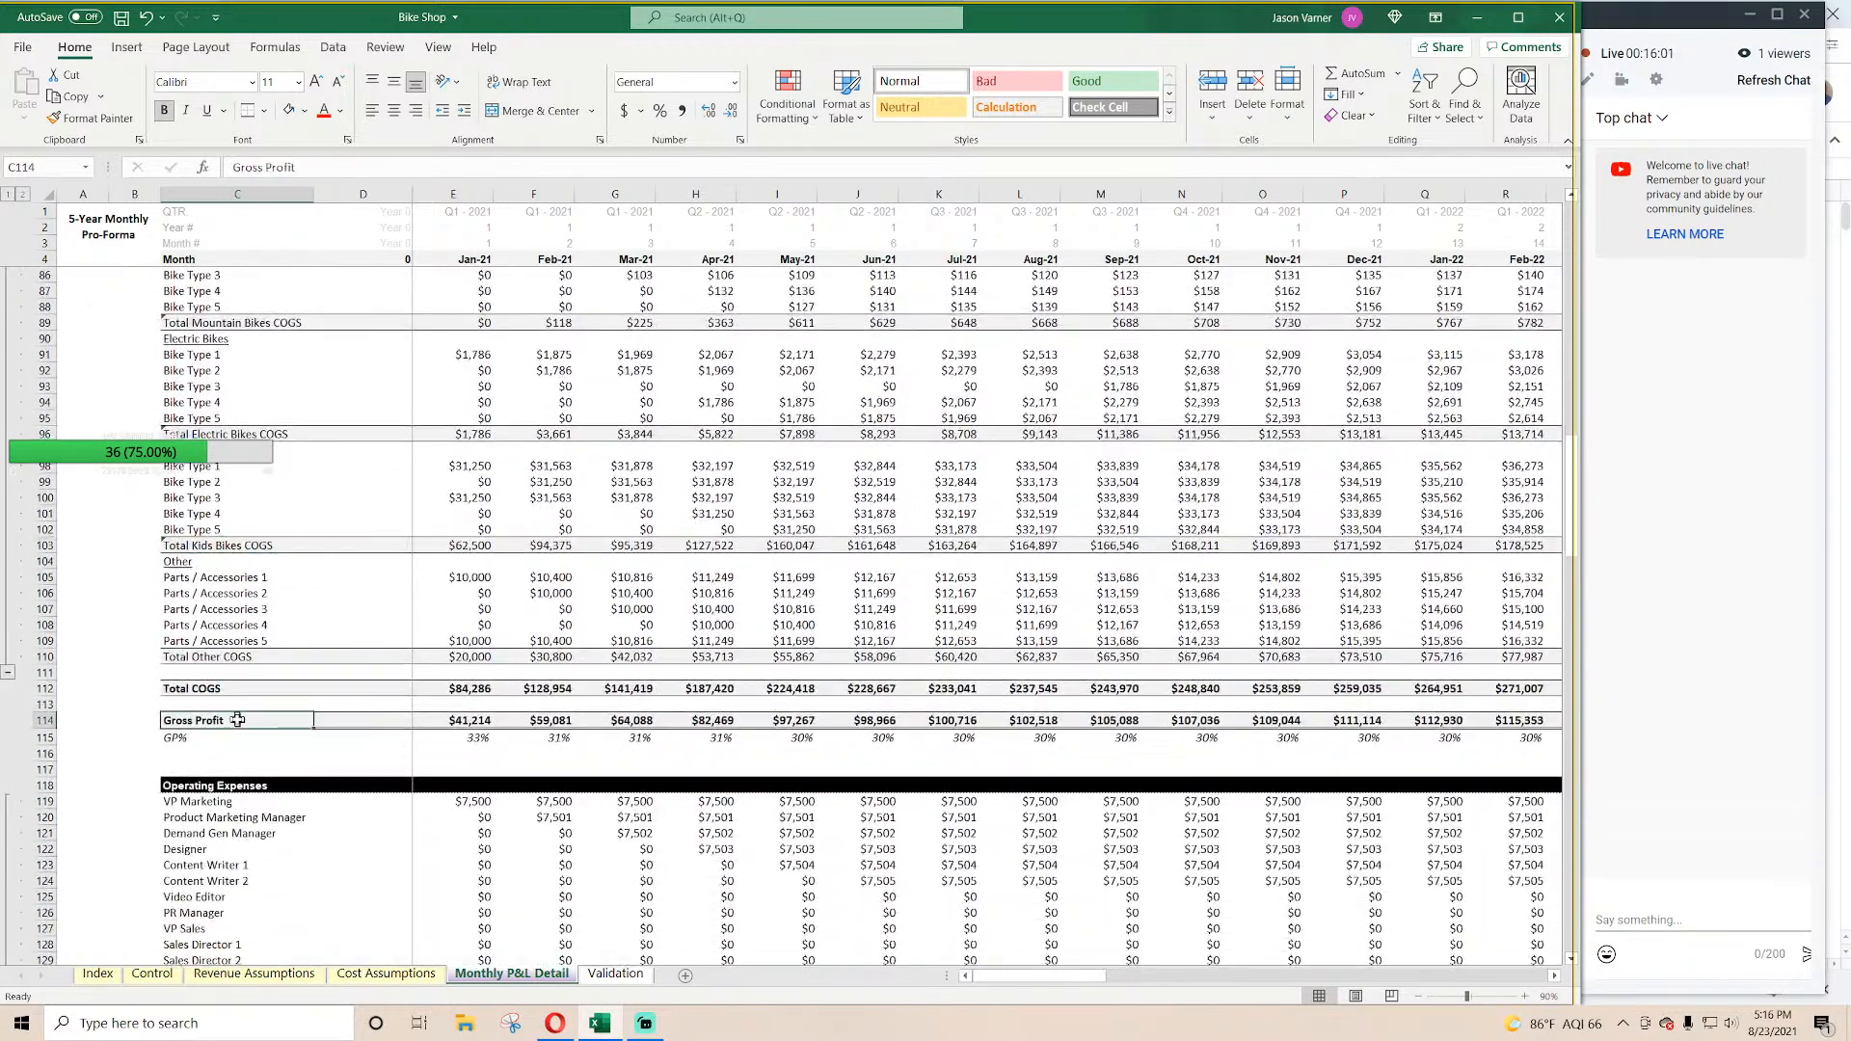
pyautogui.scroll(7, 302, 606)
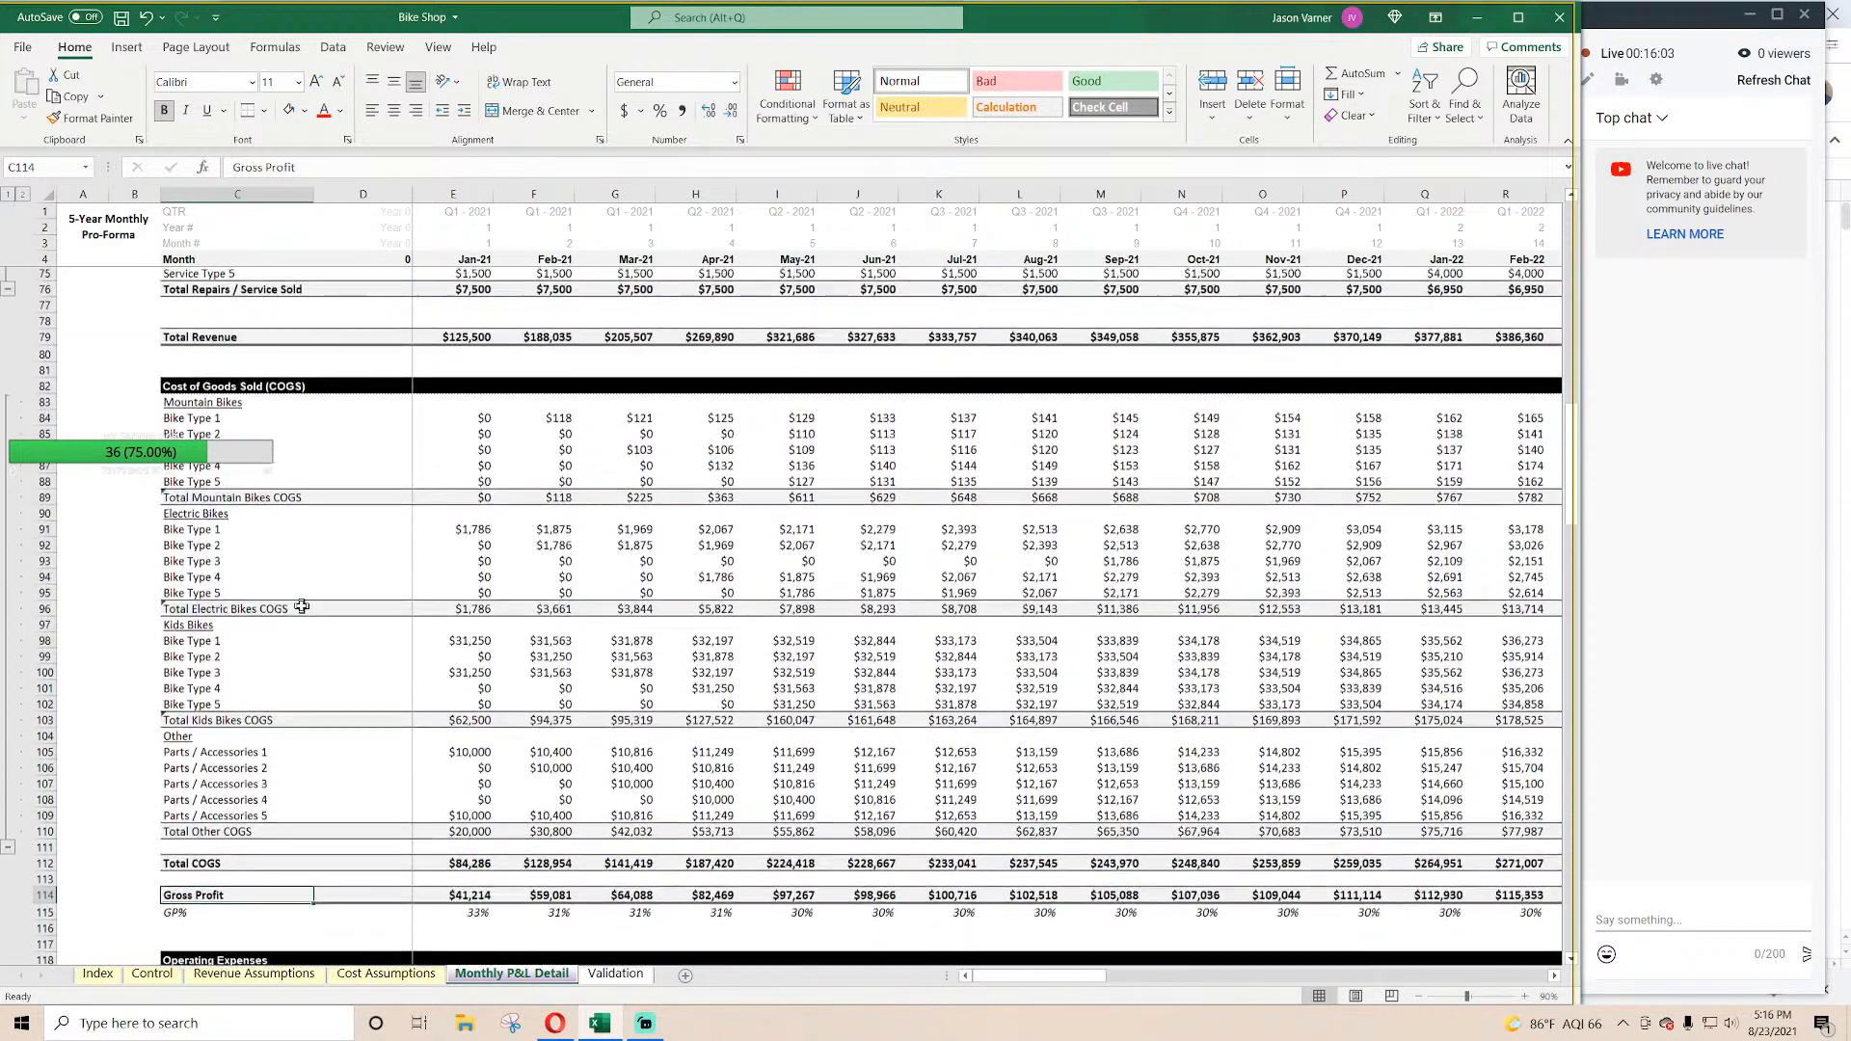
pyautogui.click(217, 514)
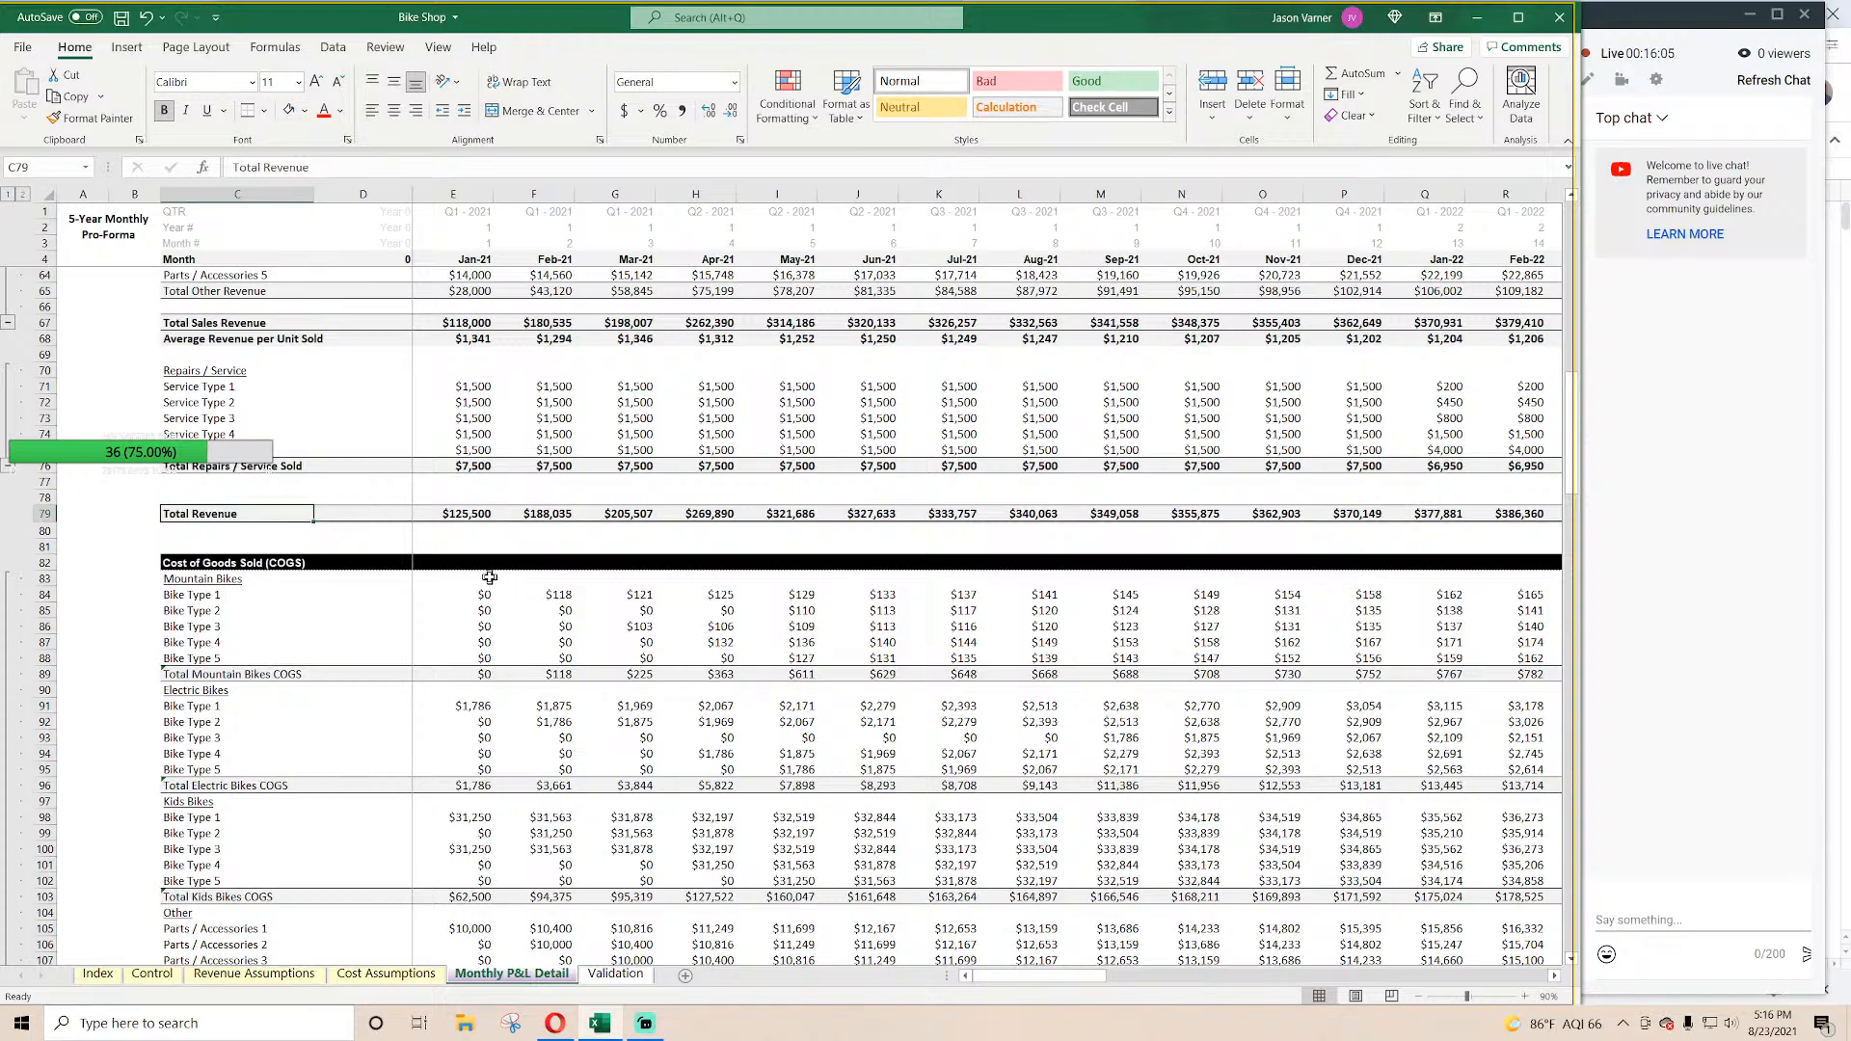
pyautogui.scroll(19, 490, 576)
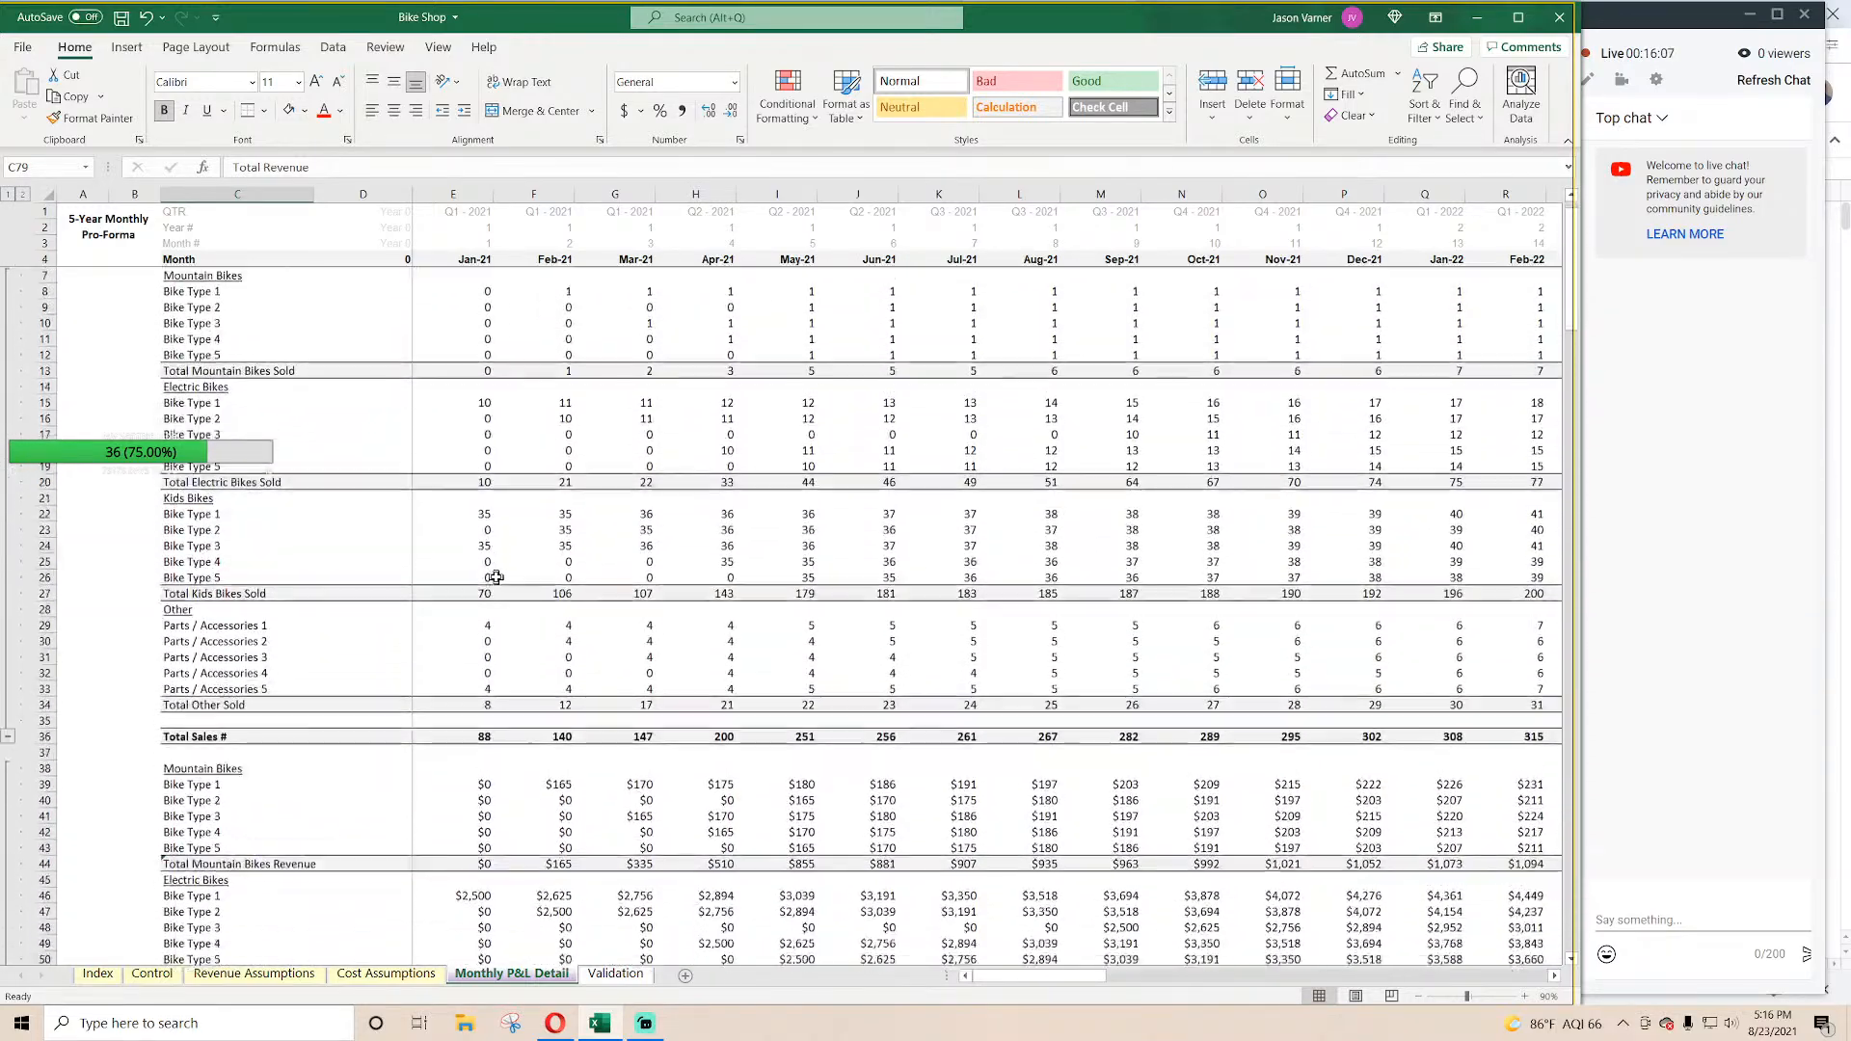
pyautogui.scroll(-20, 495, 576)
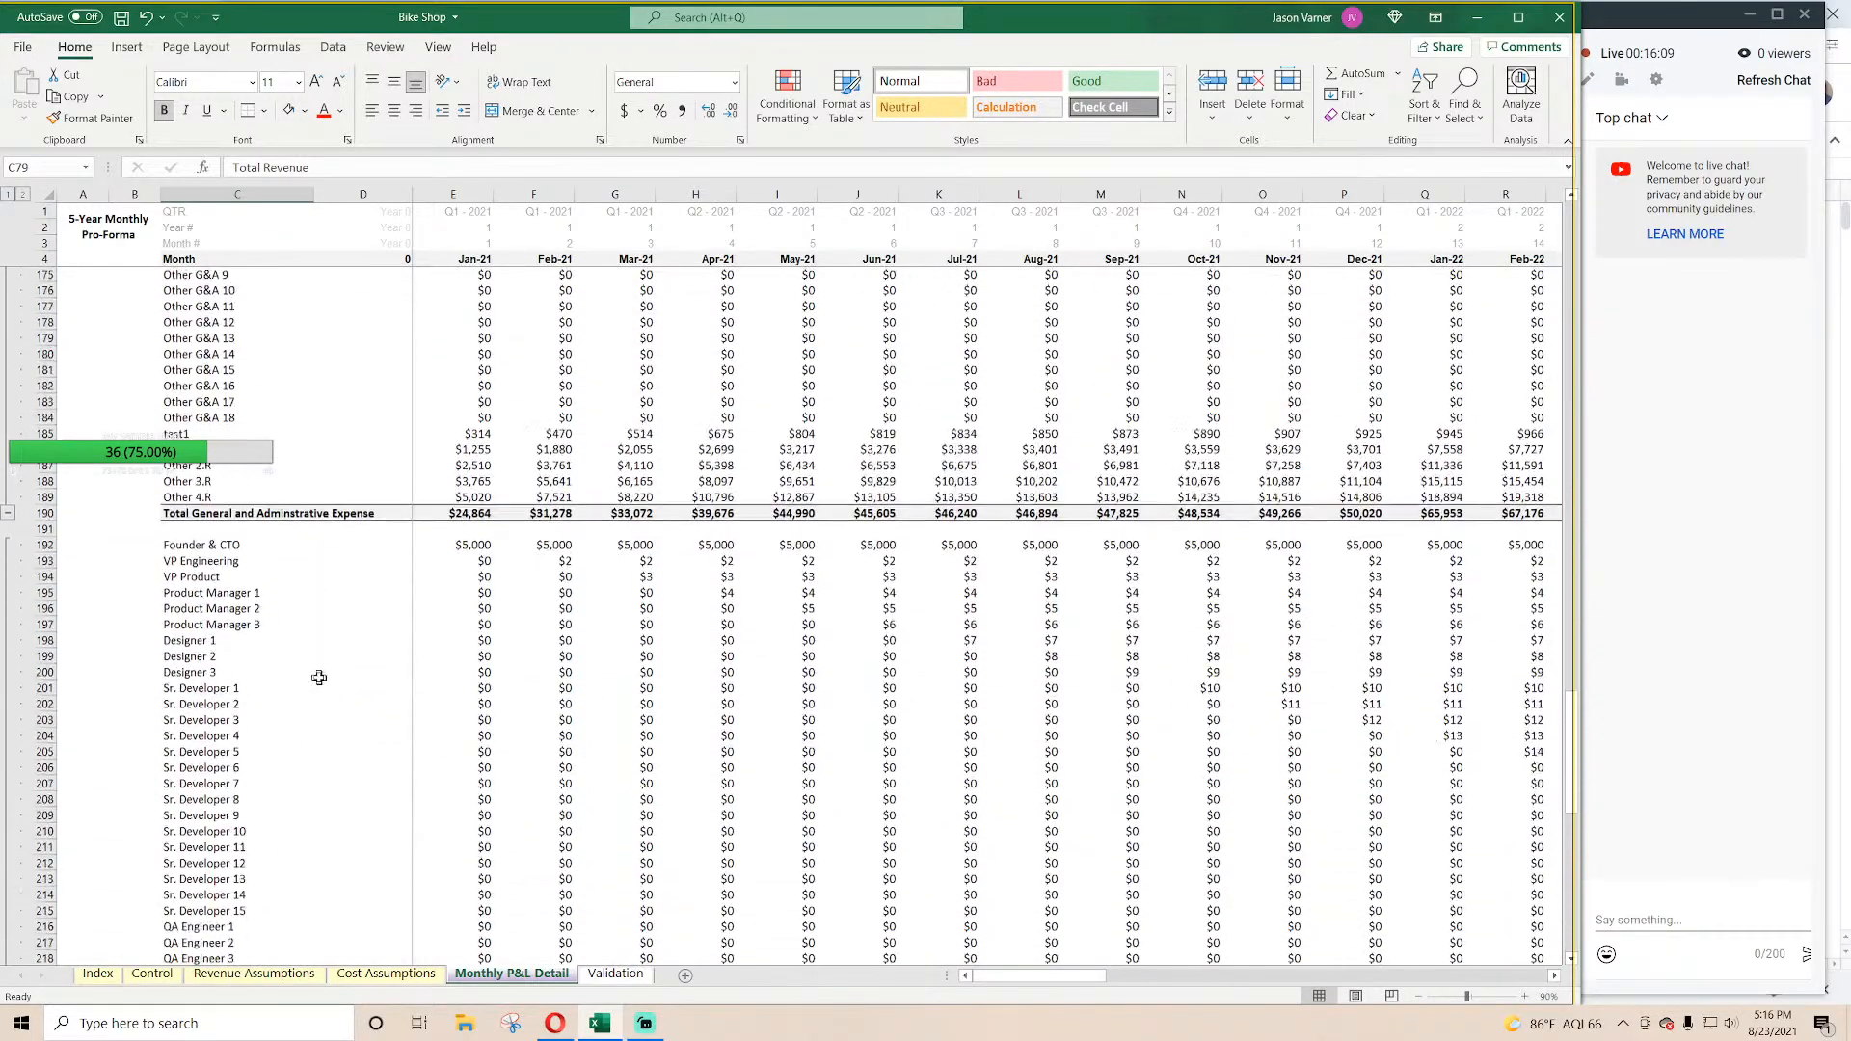
# Step: Enter the label EBITDA in C229 below Total Operating Expenses
pyautogui.scroll(-9, 321, 676)
pyautogui.click(224, 646)
pyautogui.press('Down')
pyautogui.press('Down')
pyautogui.press('Down')
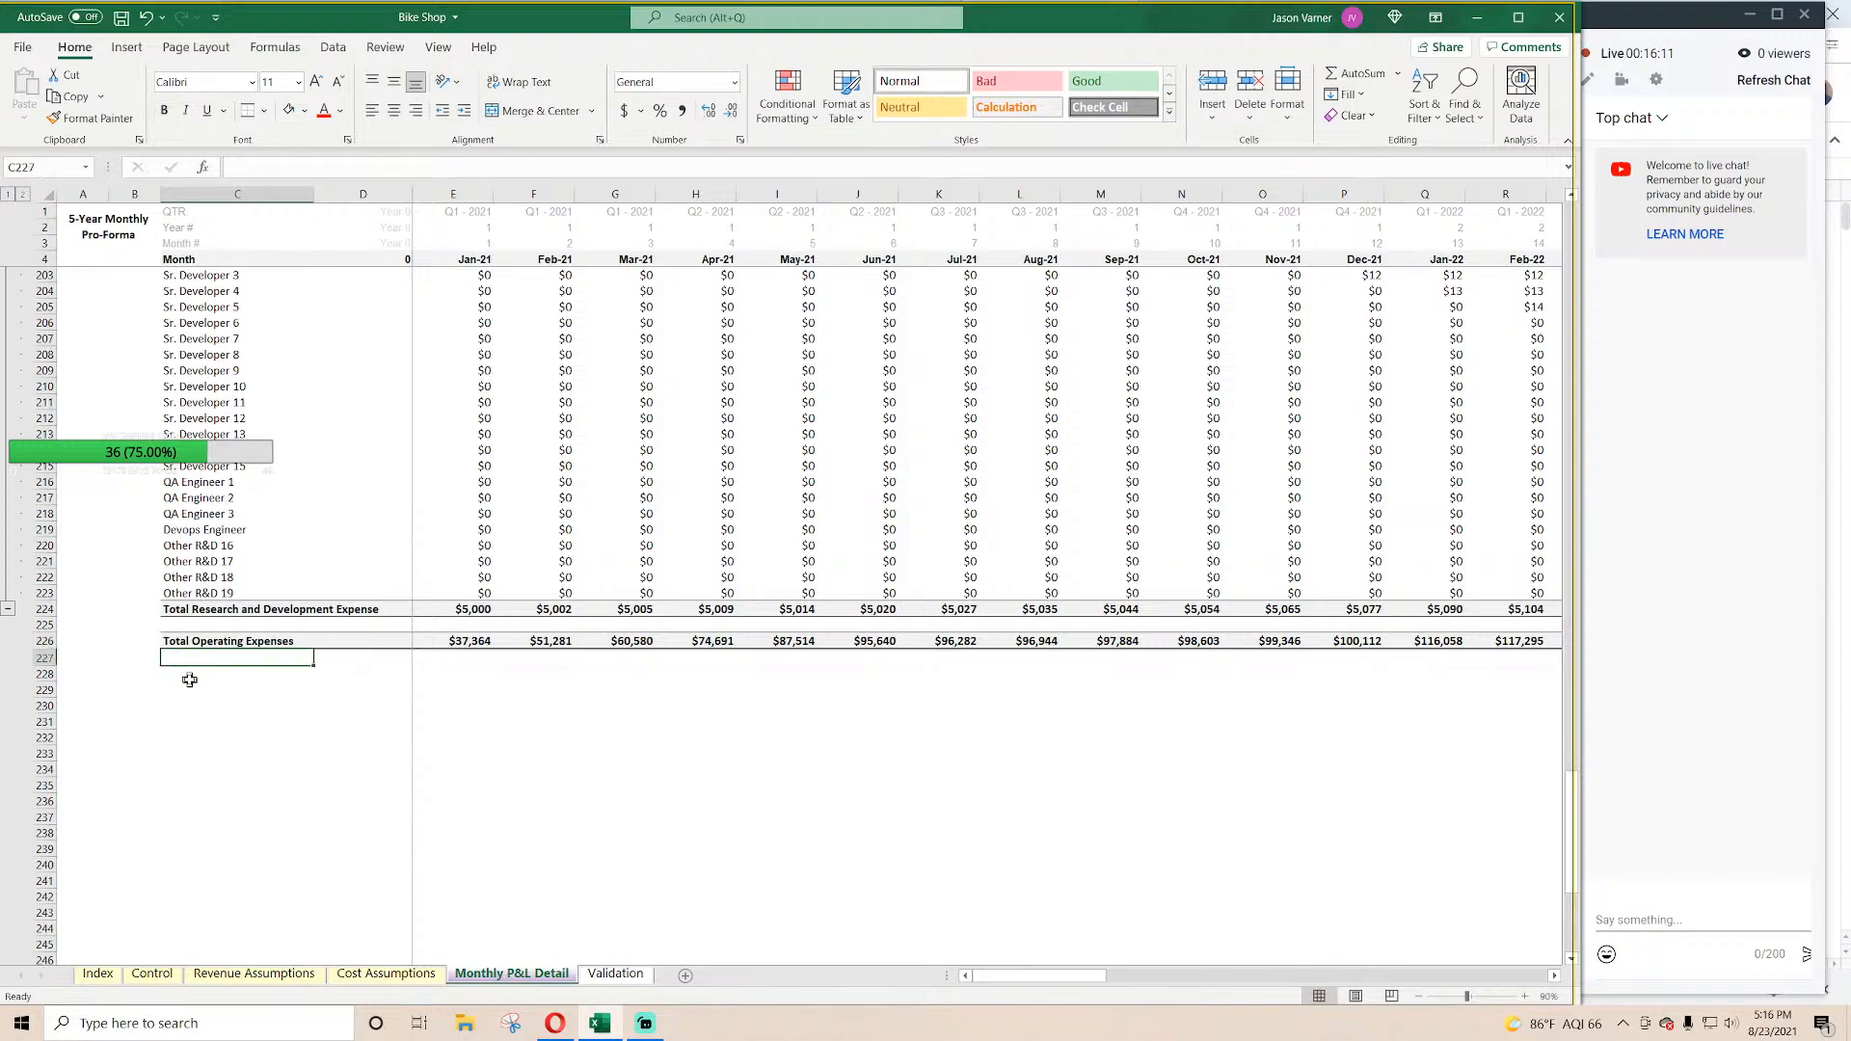
pyautogui.write('EBI')
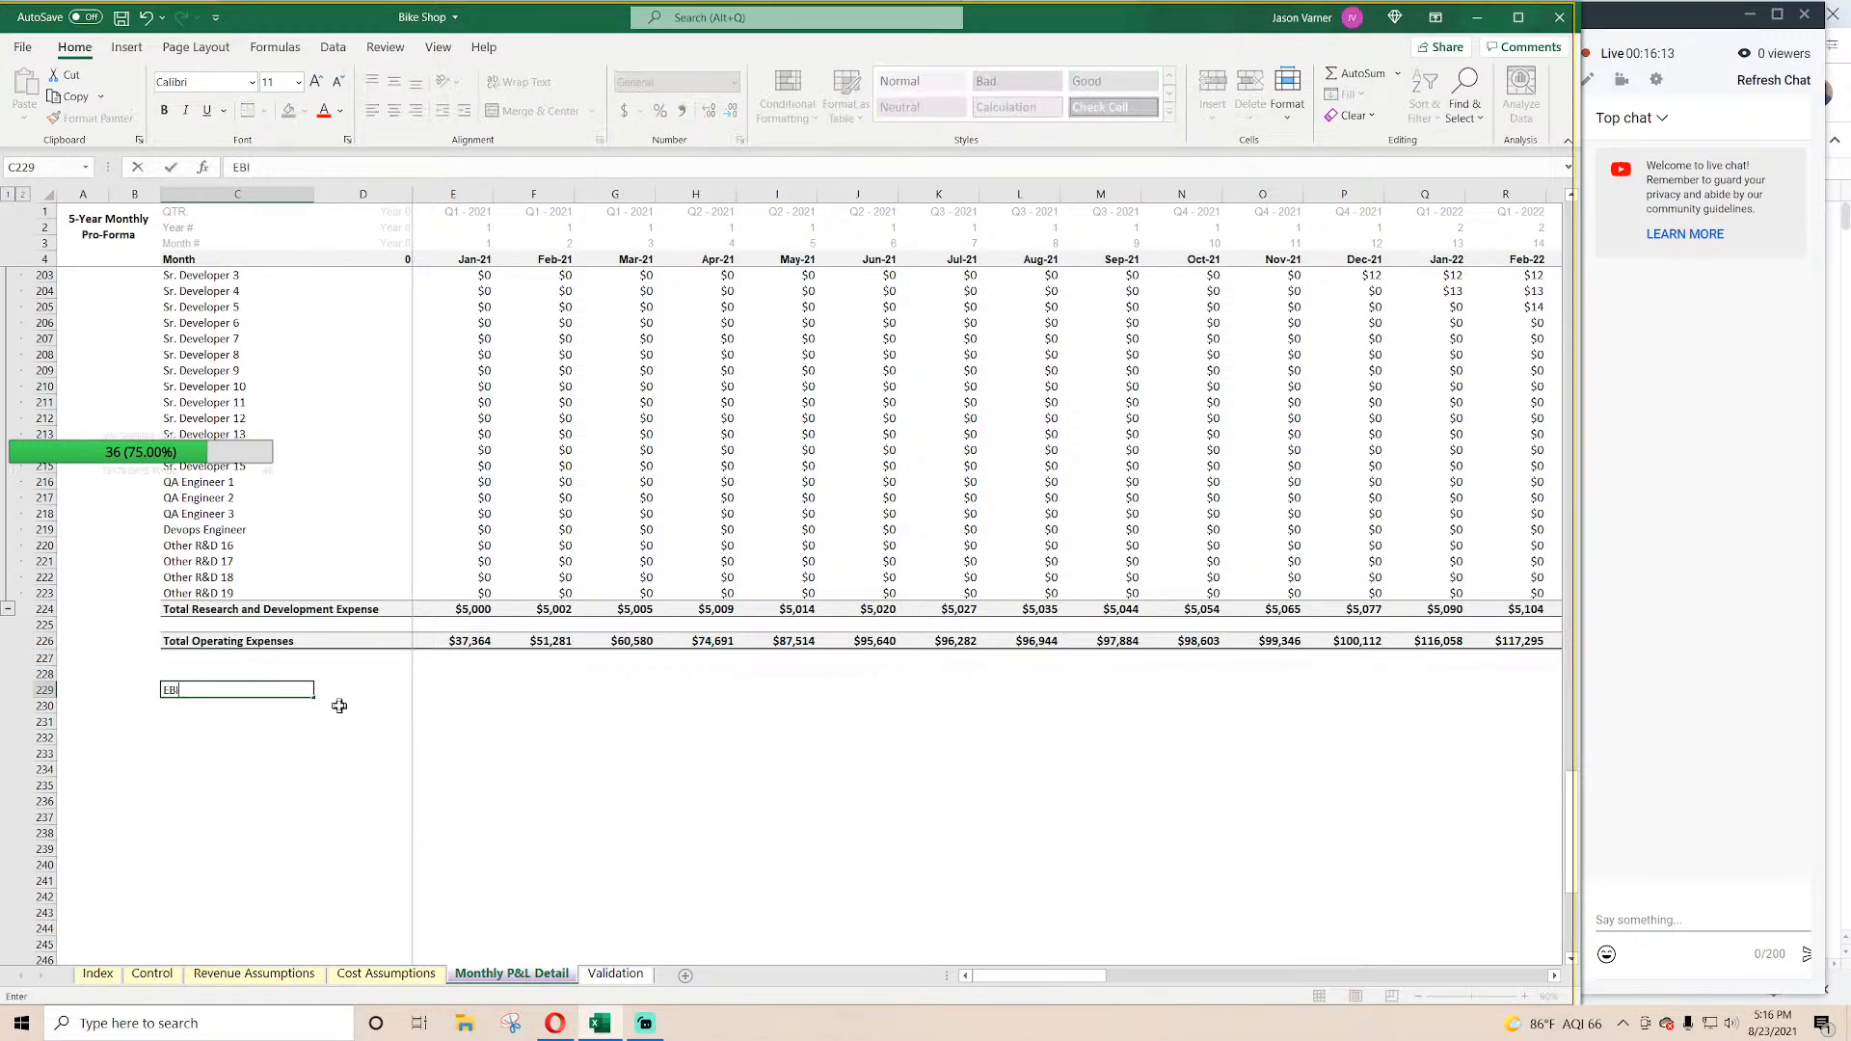
pyautogui.write('TDA')
pyautogui.press('Tab')
# Step: Calculate Jan-21 EBITDA in E229 as gross profit minus total operating expenses with the formula =E114-E226
pyautogui.press('Tab')
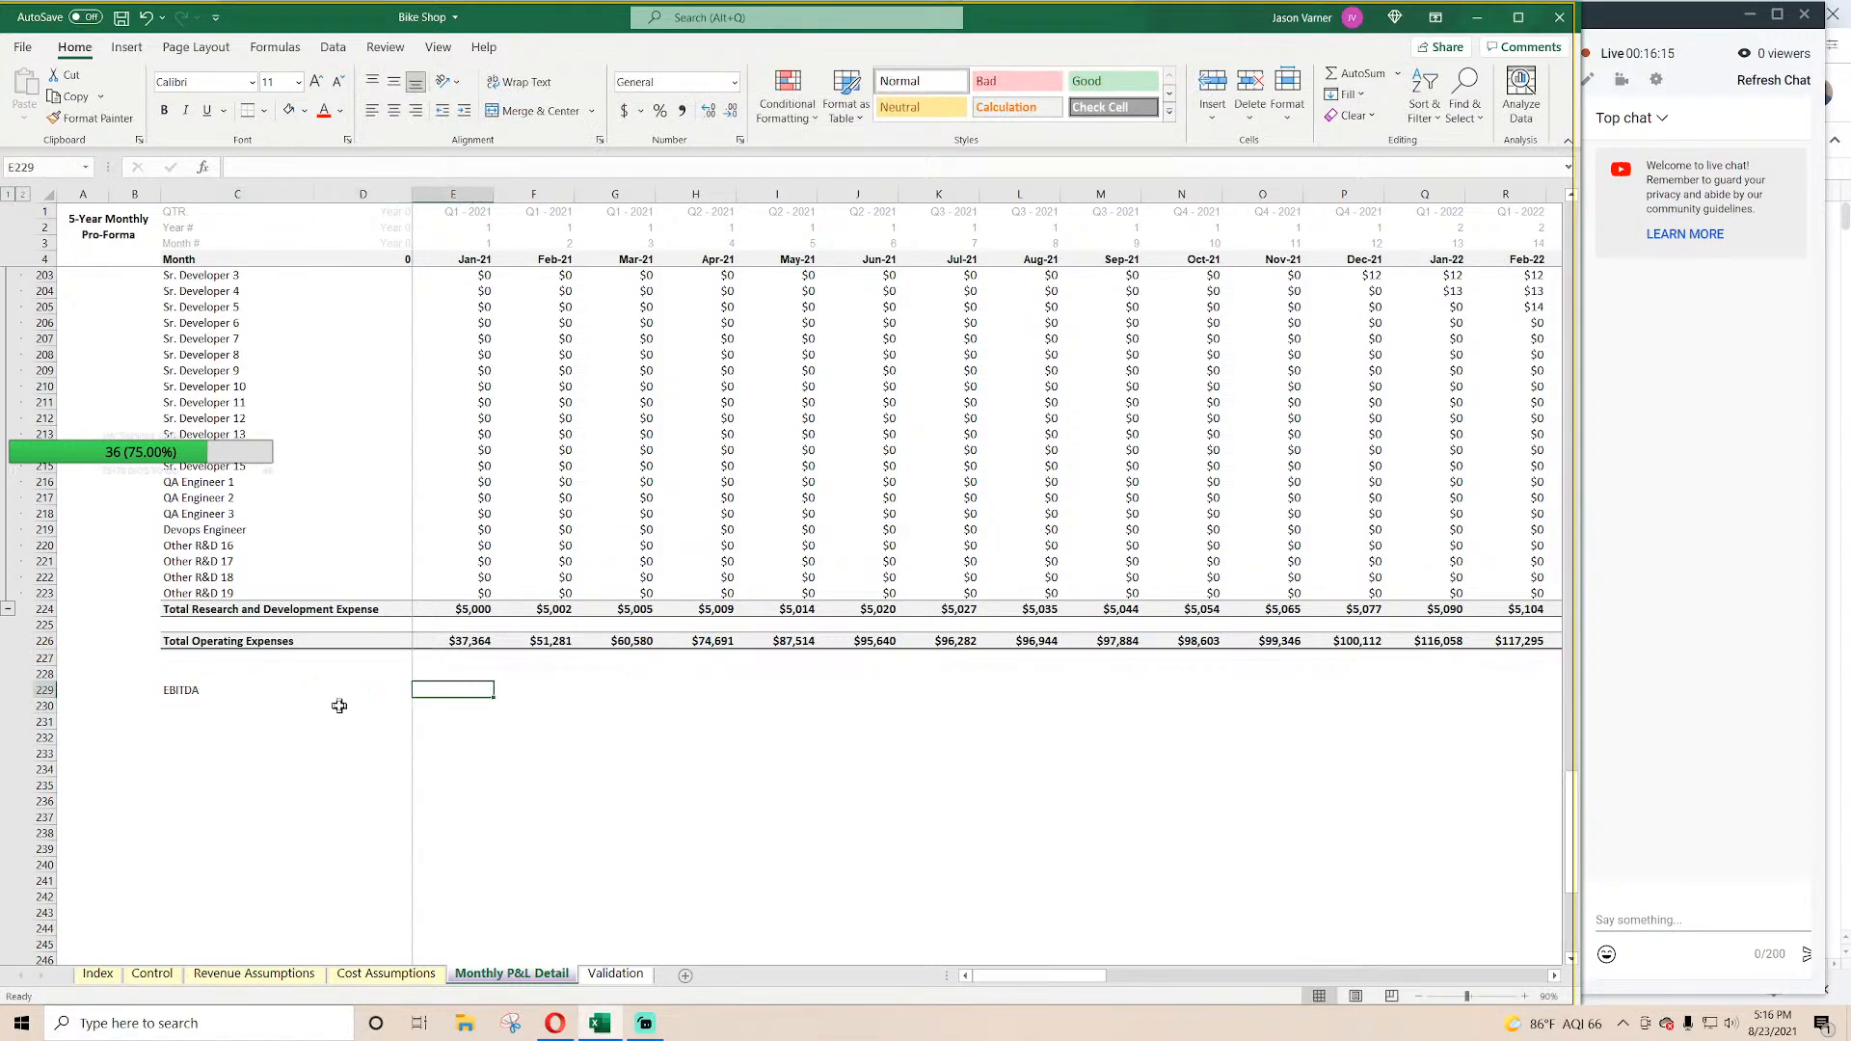
pyautogui.write('=')
pyautogui.scroll(20, 617, 752)
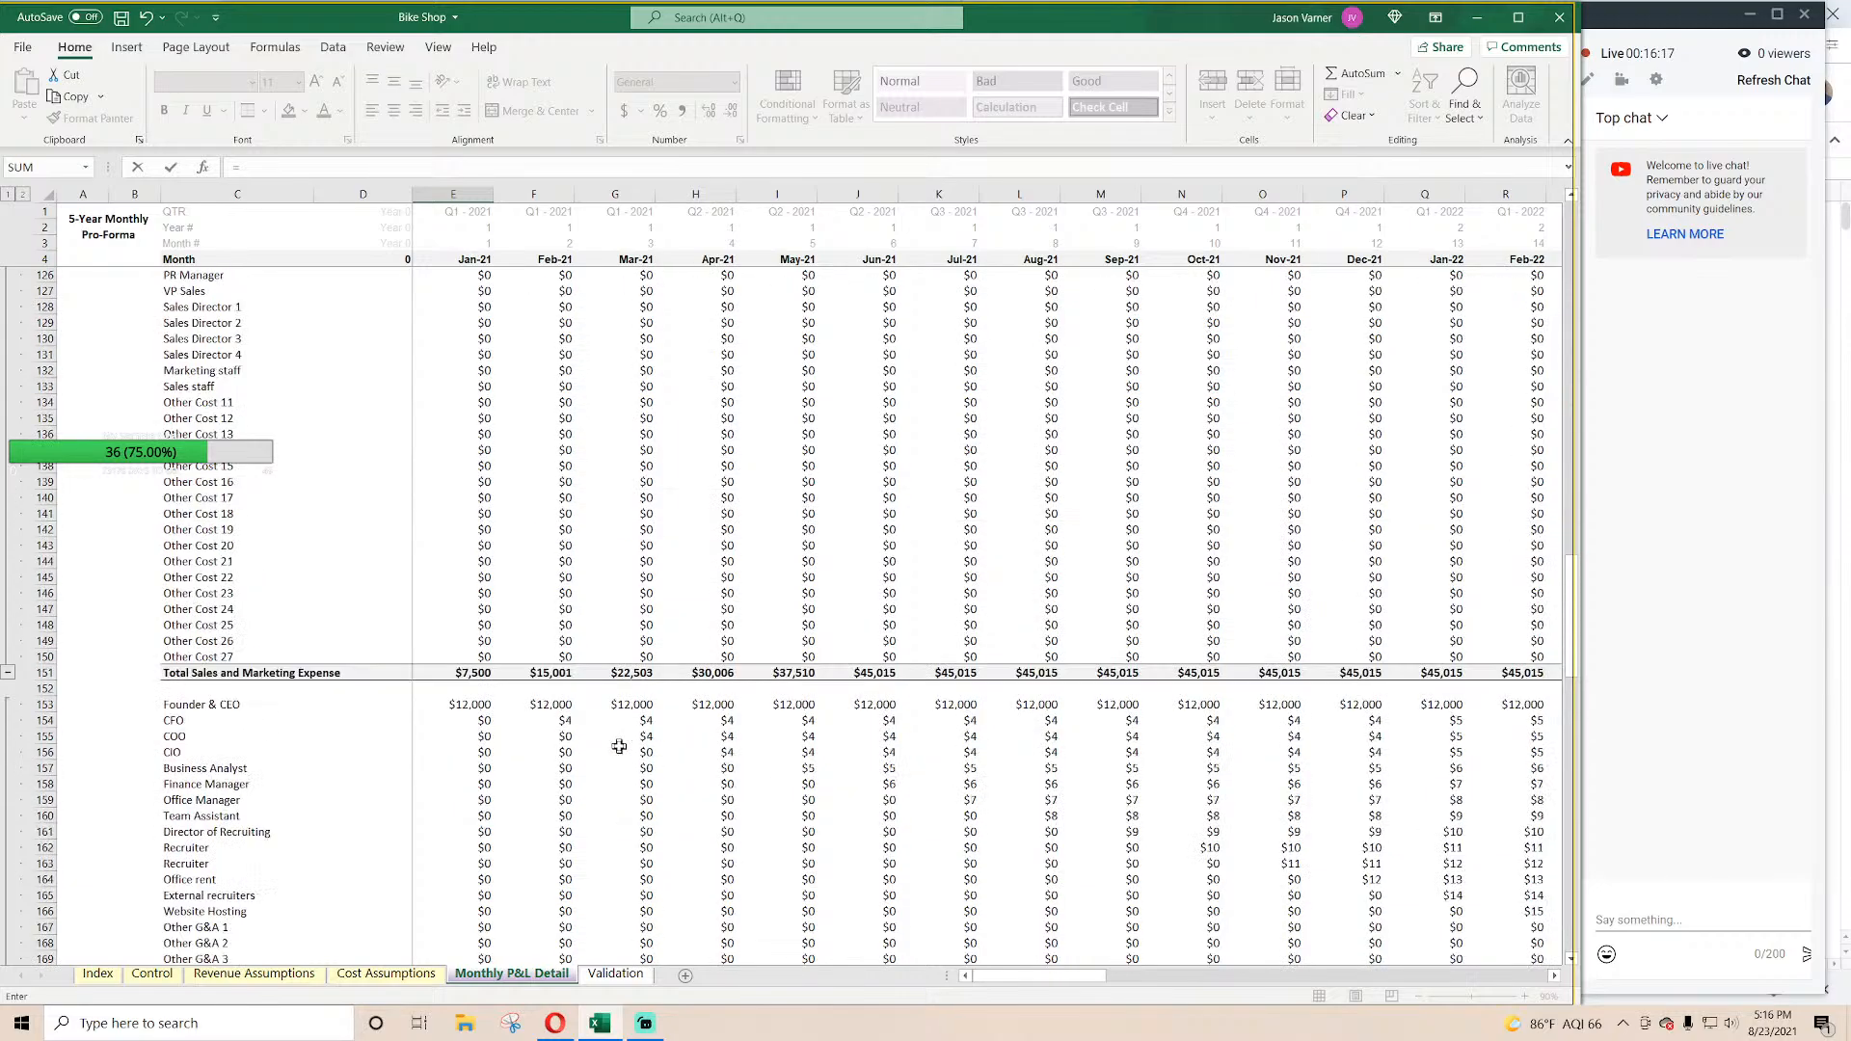
pyautogui.click(470, 434)
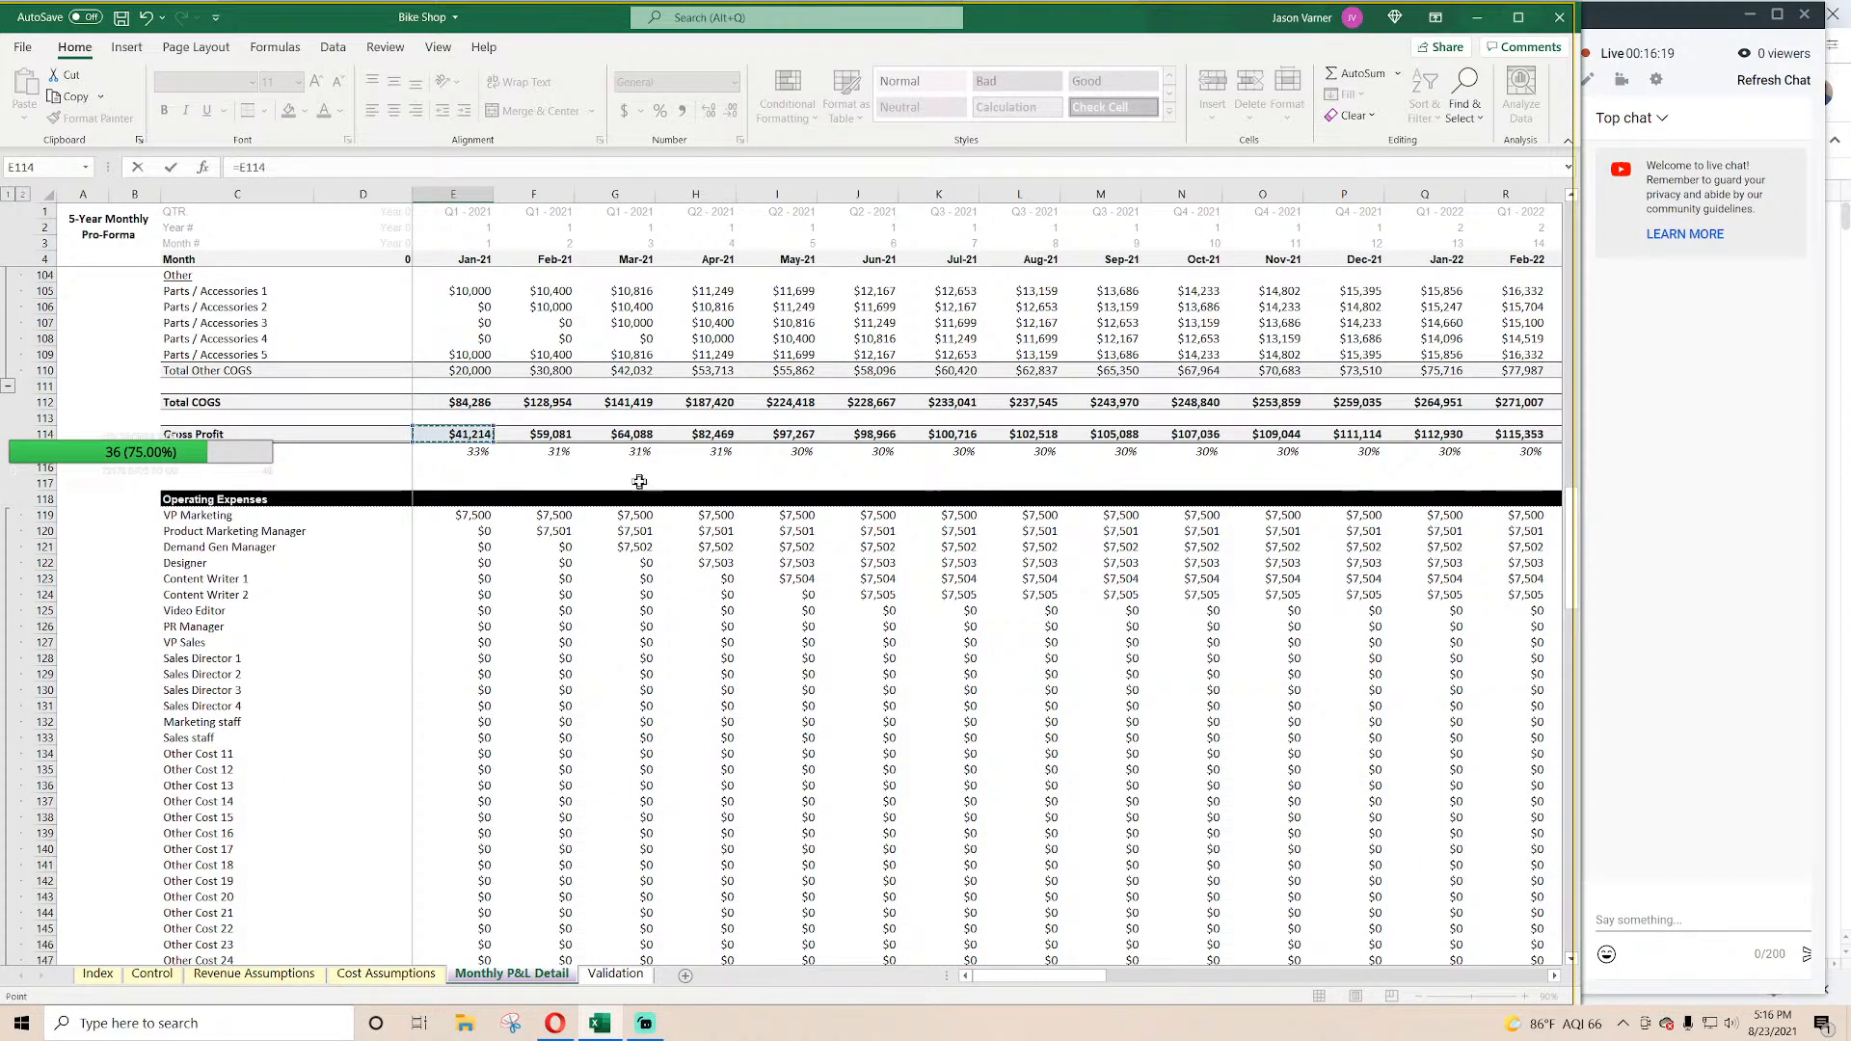
pyautogui.write('-')
pyautogui.scroll(-20, 579, 795)
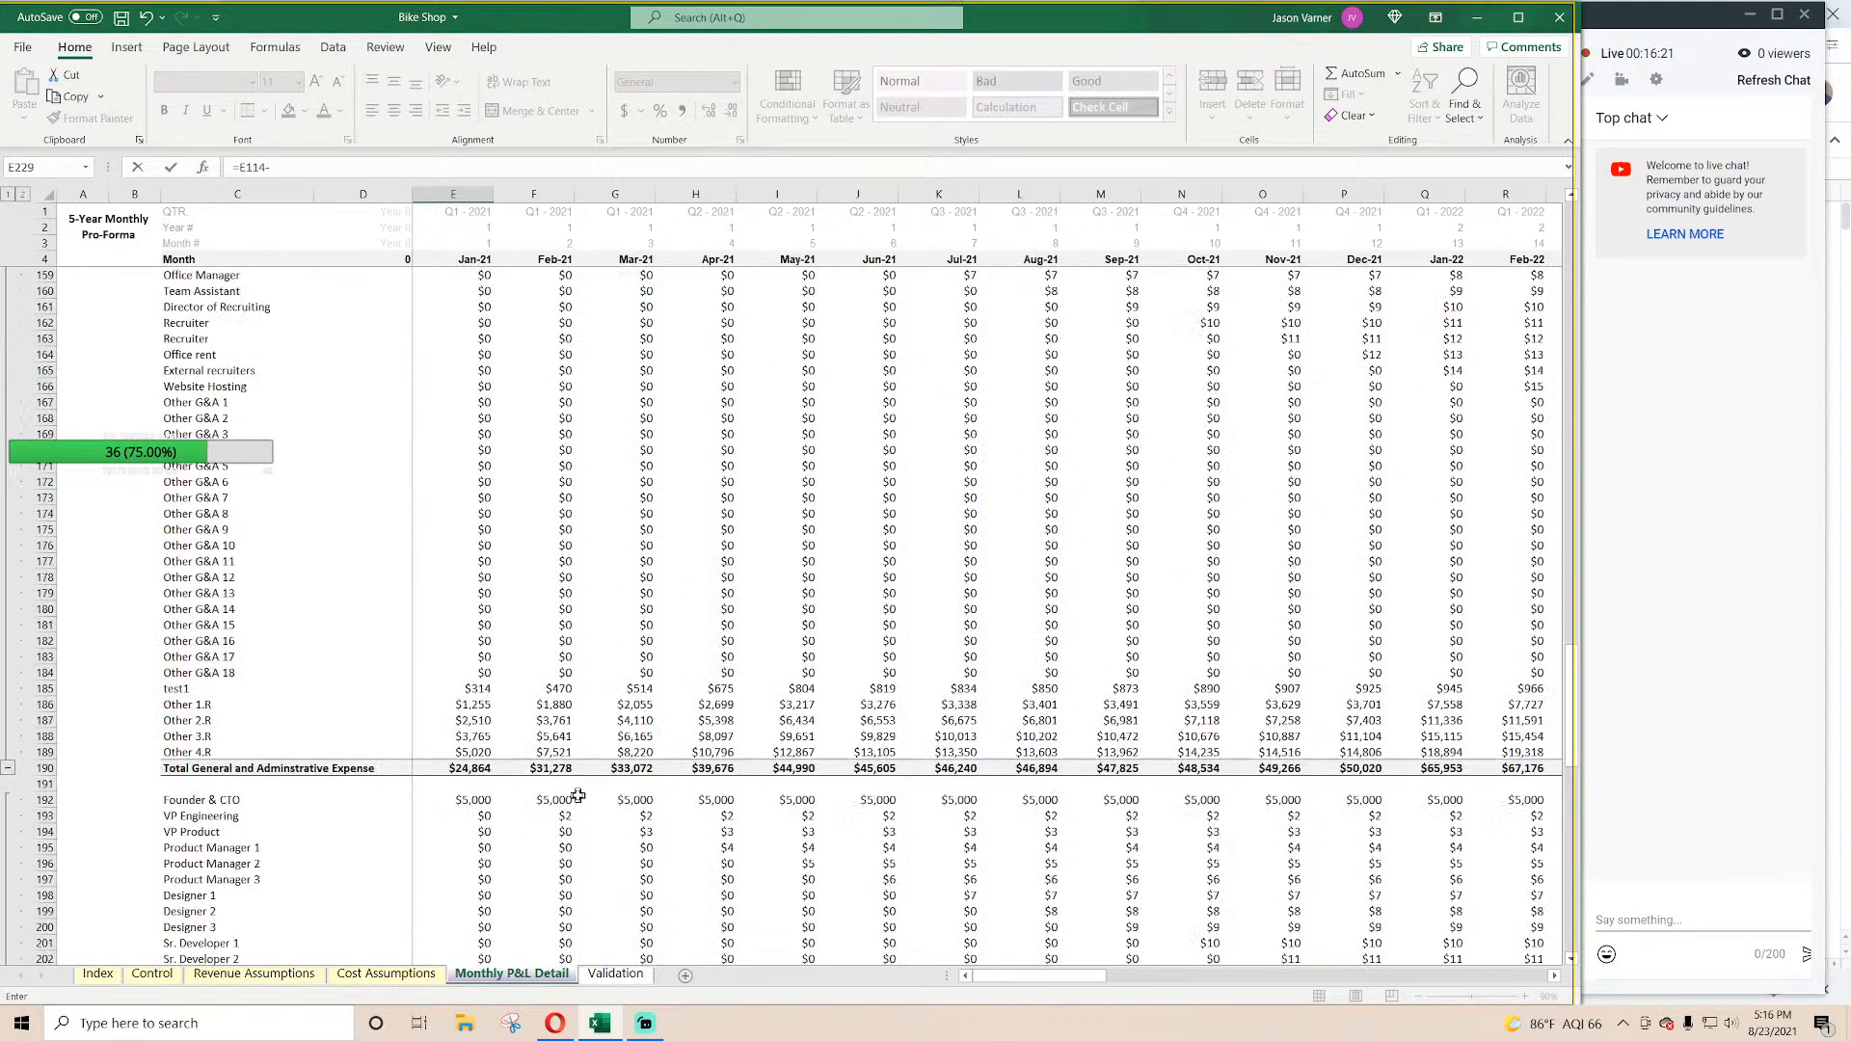
pyautogui.click(469, 816)
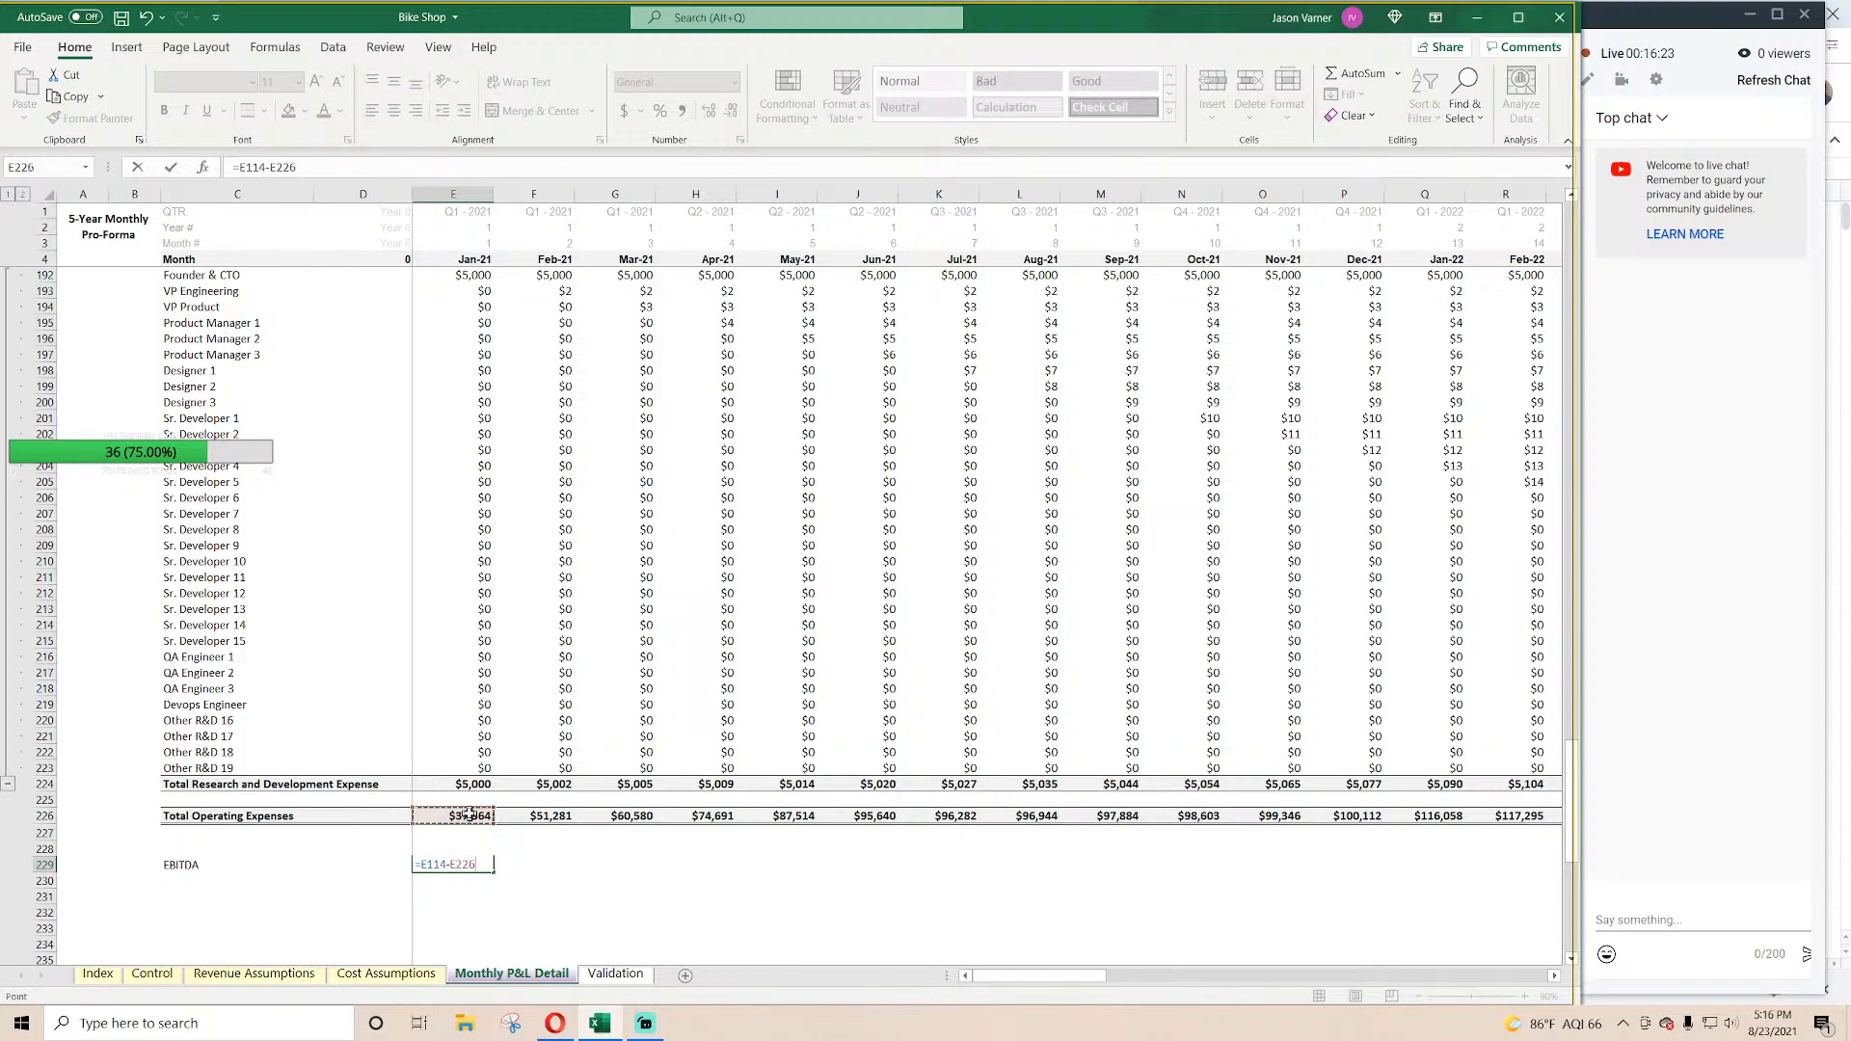
pyautogui.press('Return')
pyautogui.click(471, 866)
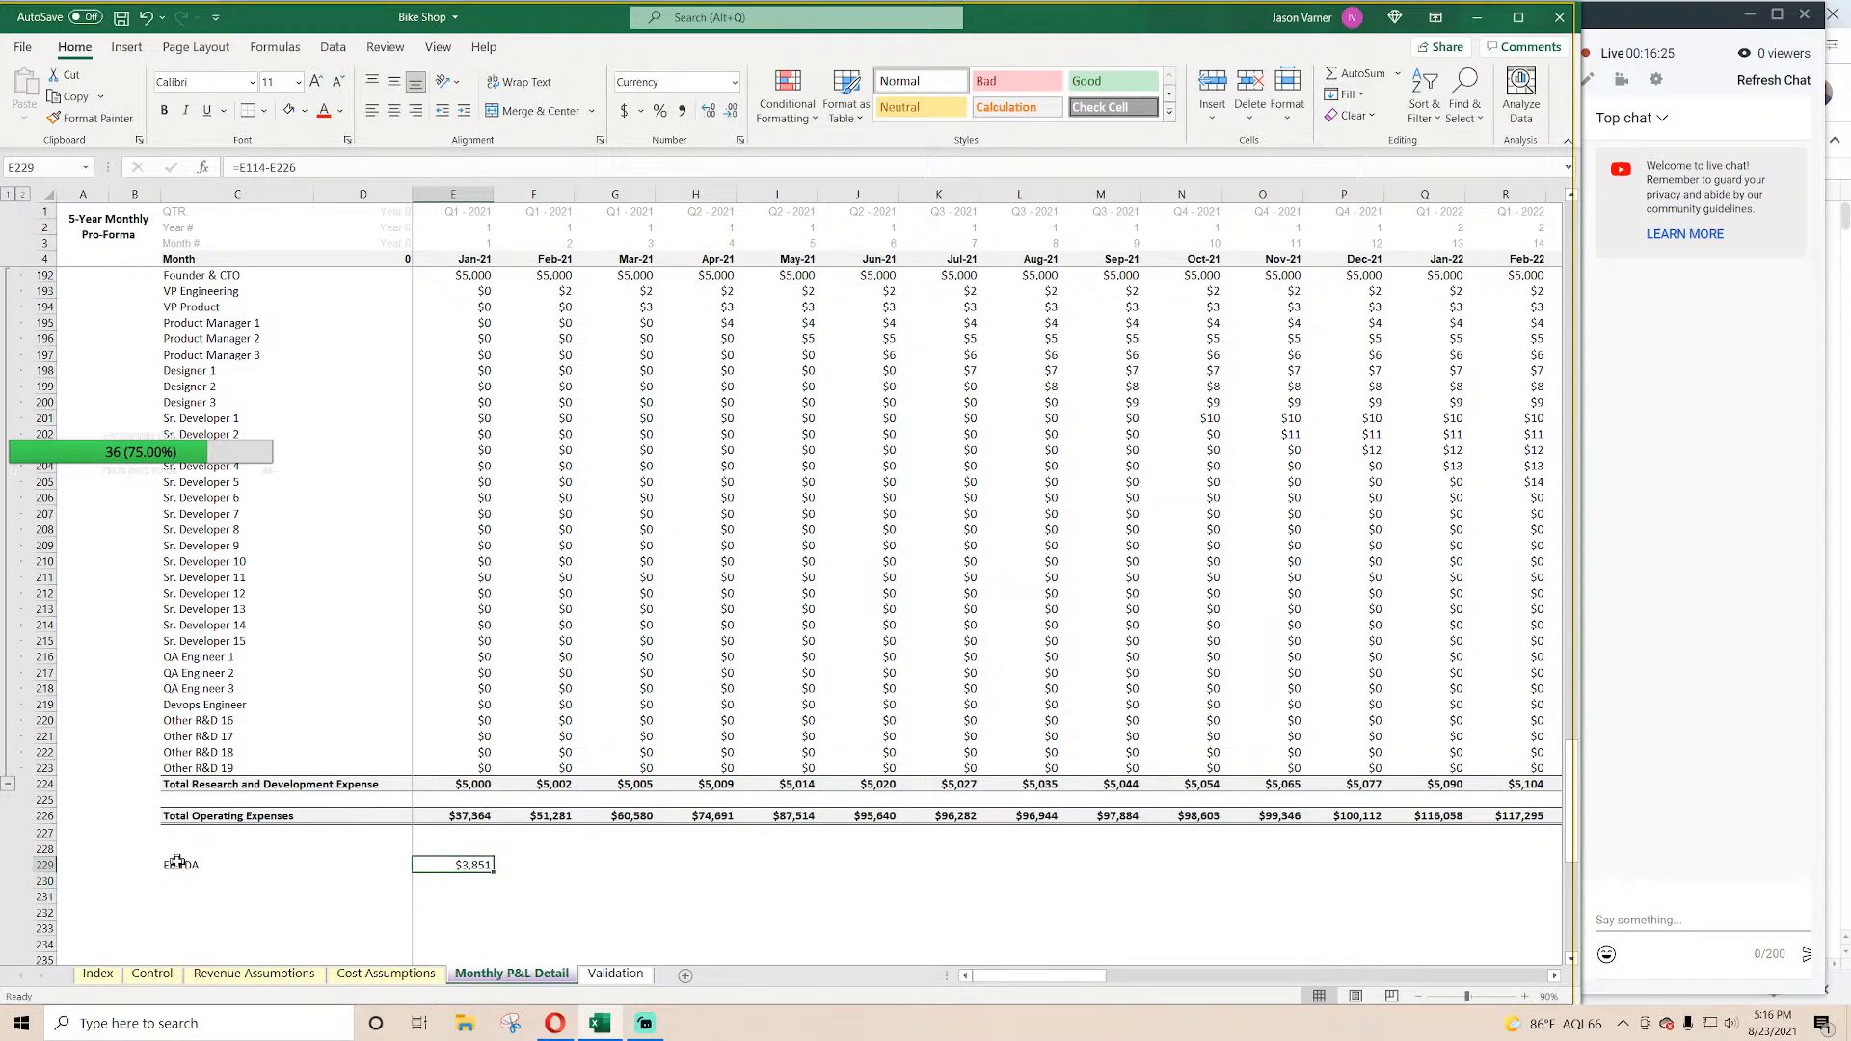
# Step: Format the EBITDA cells C229 to H229 in bold with a gray fill and a top and thick bottom border
pyautogui.moveTo(178, 862); pyautogui.dragTo(695, 866)
pyautogui.click(265, 112)
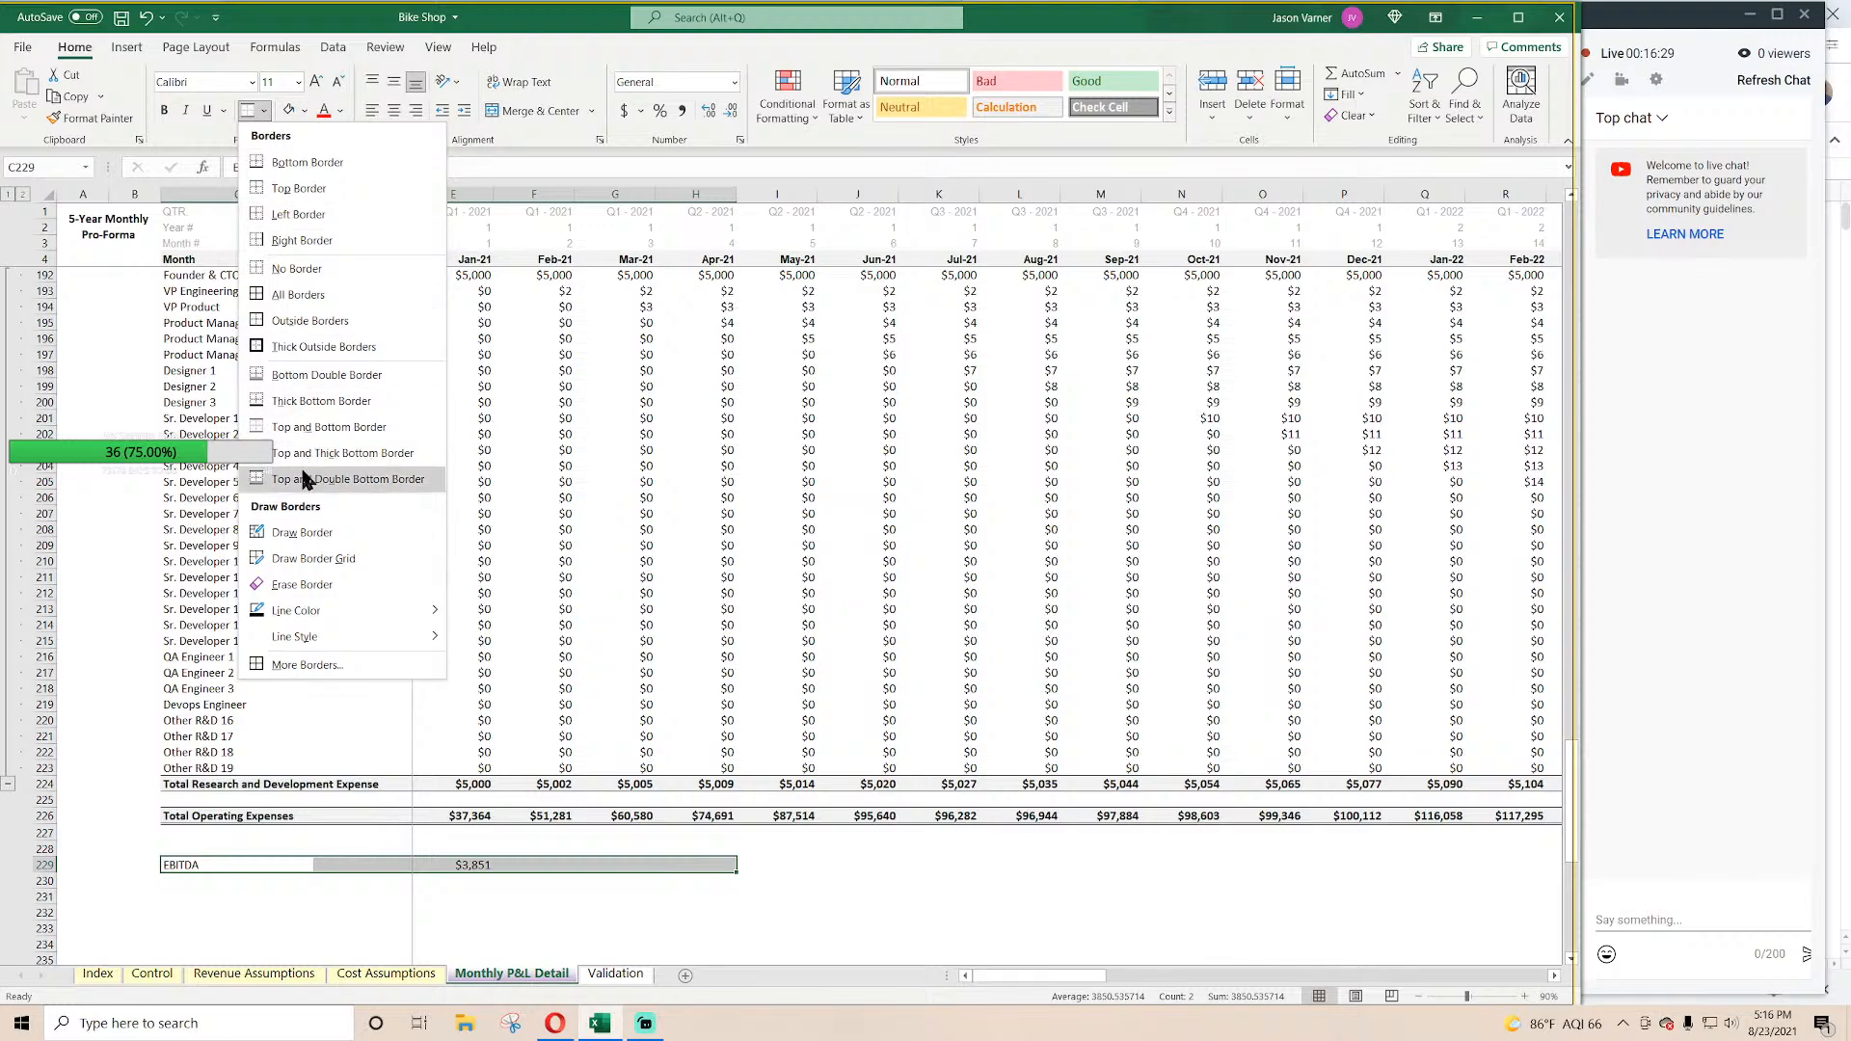
pyautogui.click(322, 471)
pyautogui.click(305, 111)
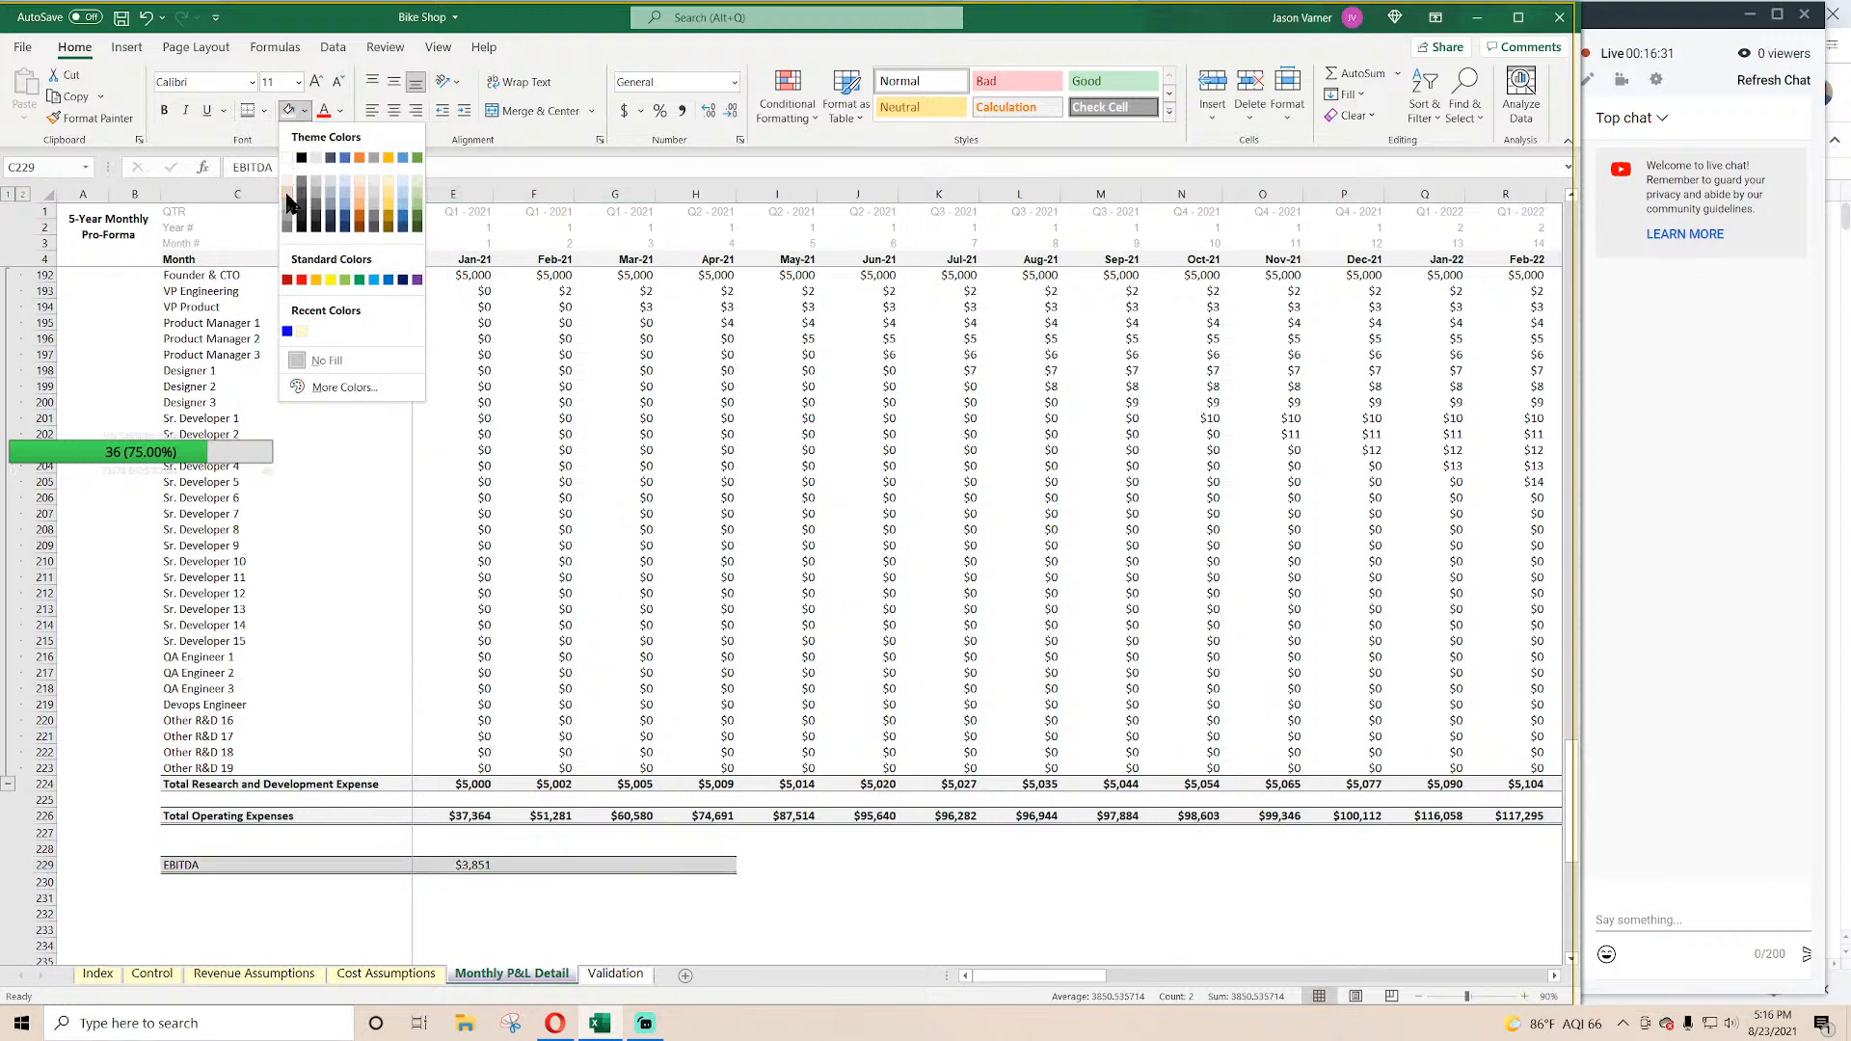
pyautogui.click(287, 203)
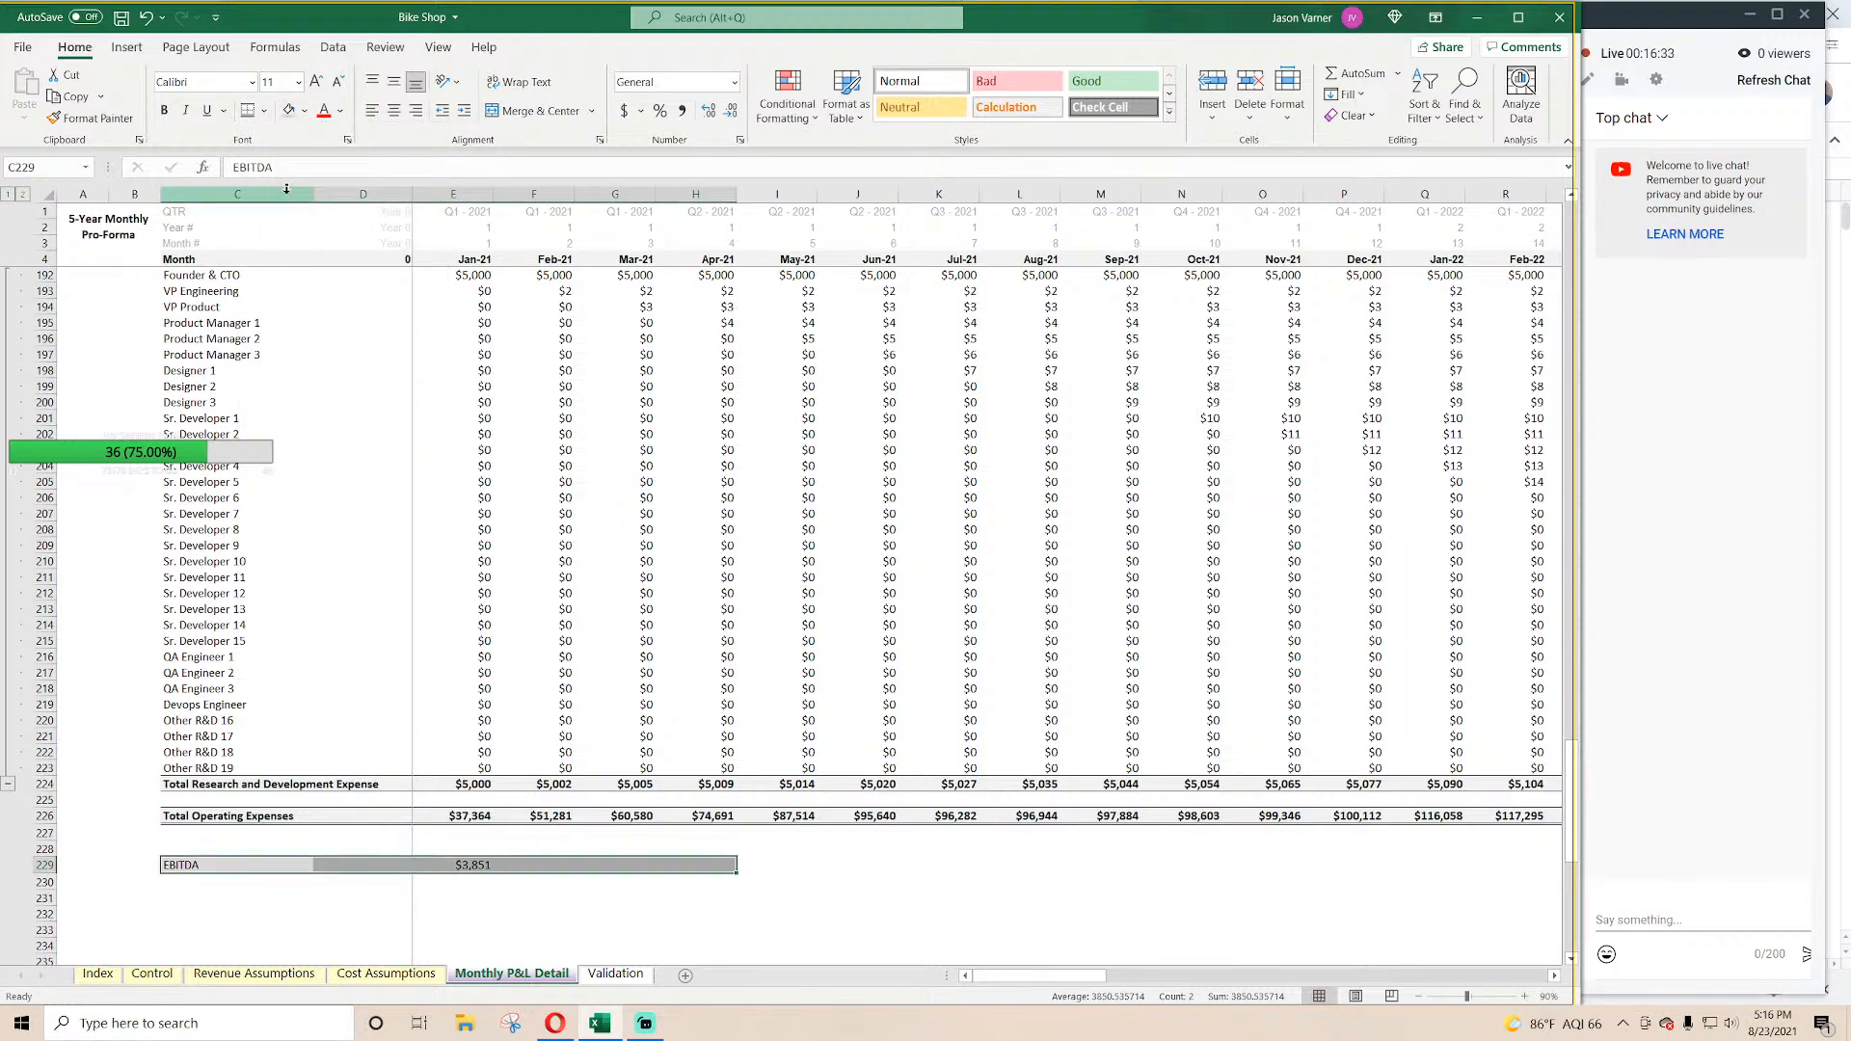
pyautogui.click(265, 111)
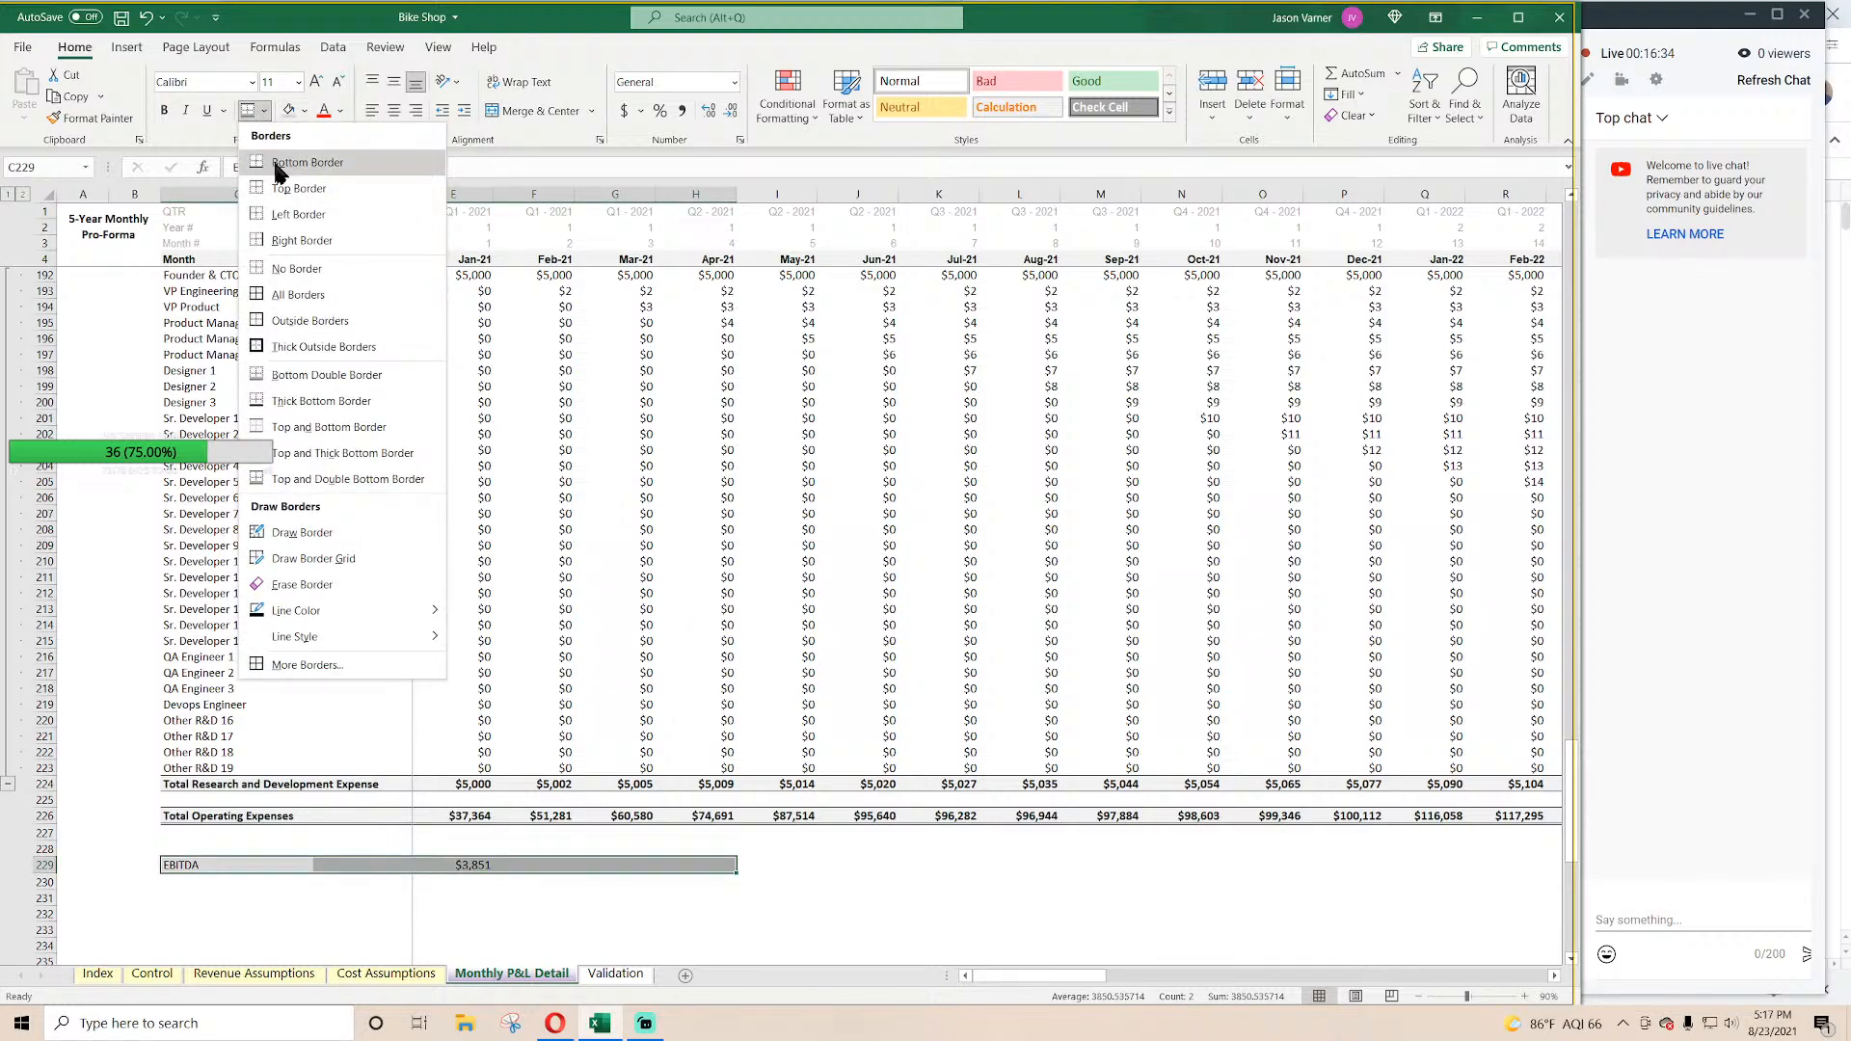
pyautogui.click(373, 457)
pyautogui.click(164, 111)
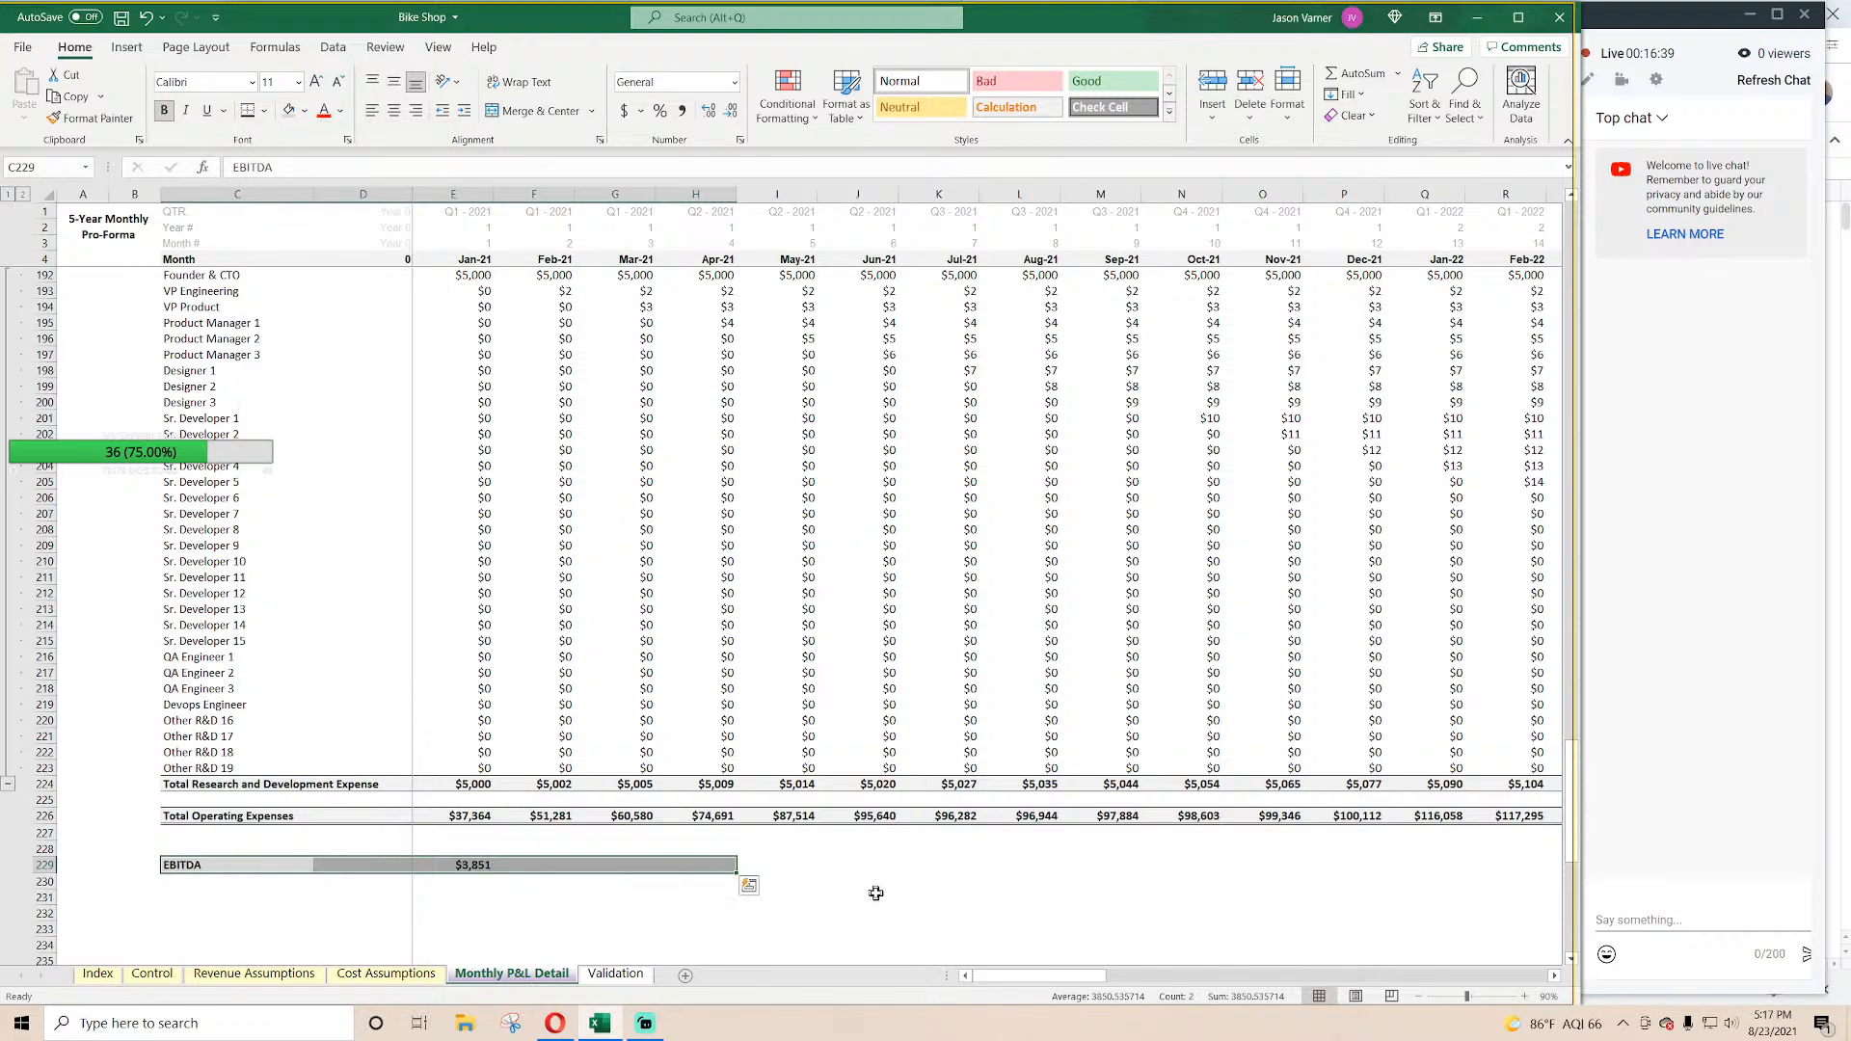
# Step: Fill the EBITDA formula from E229 across the row through Nov-21 in O229
pyautogui.click(848, 881)
pyautogui.click(497, 866)
pyautogui.moveTo(497, 873); pyautogui.dragTo(1297, 865)
# Step: Examine the Total COGS formulas in row 112 for the first months and compare them across the columns
pyautogui.scroll(20, 405, 692)
pyautogui.scroll(7, 419, 679)
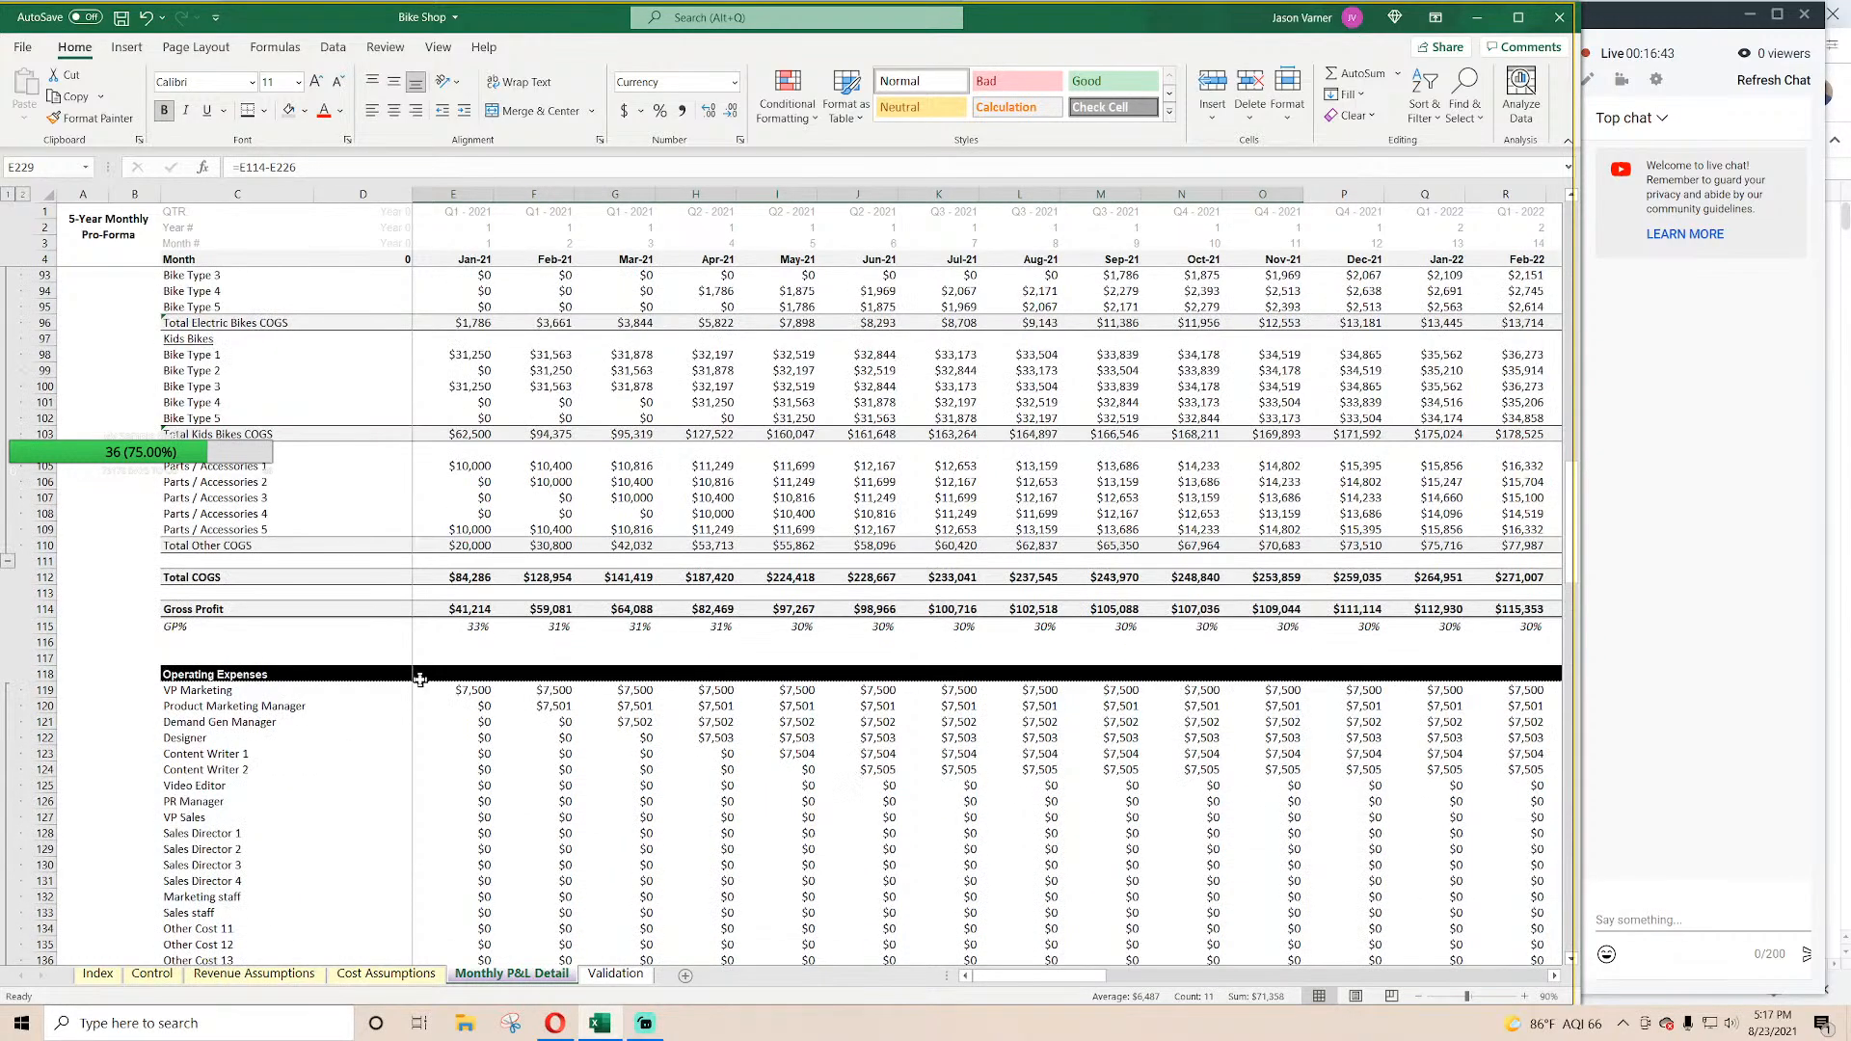
pyautogui.scroll(4, 424, 680)
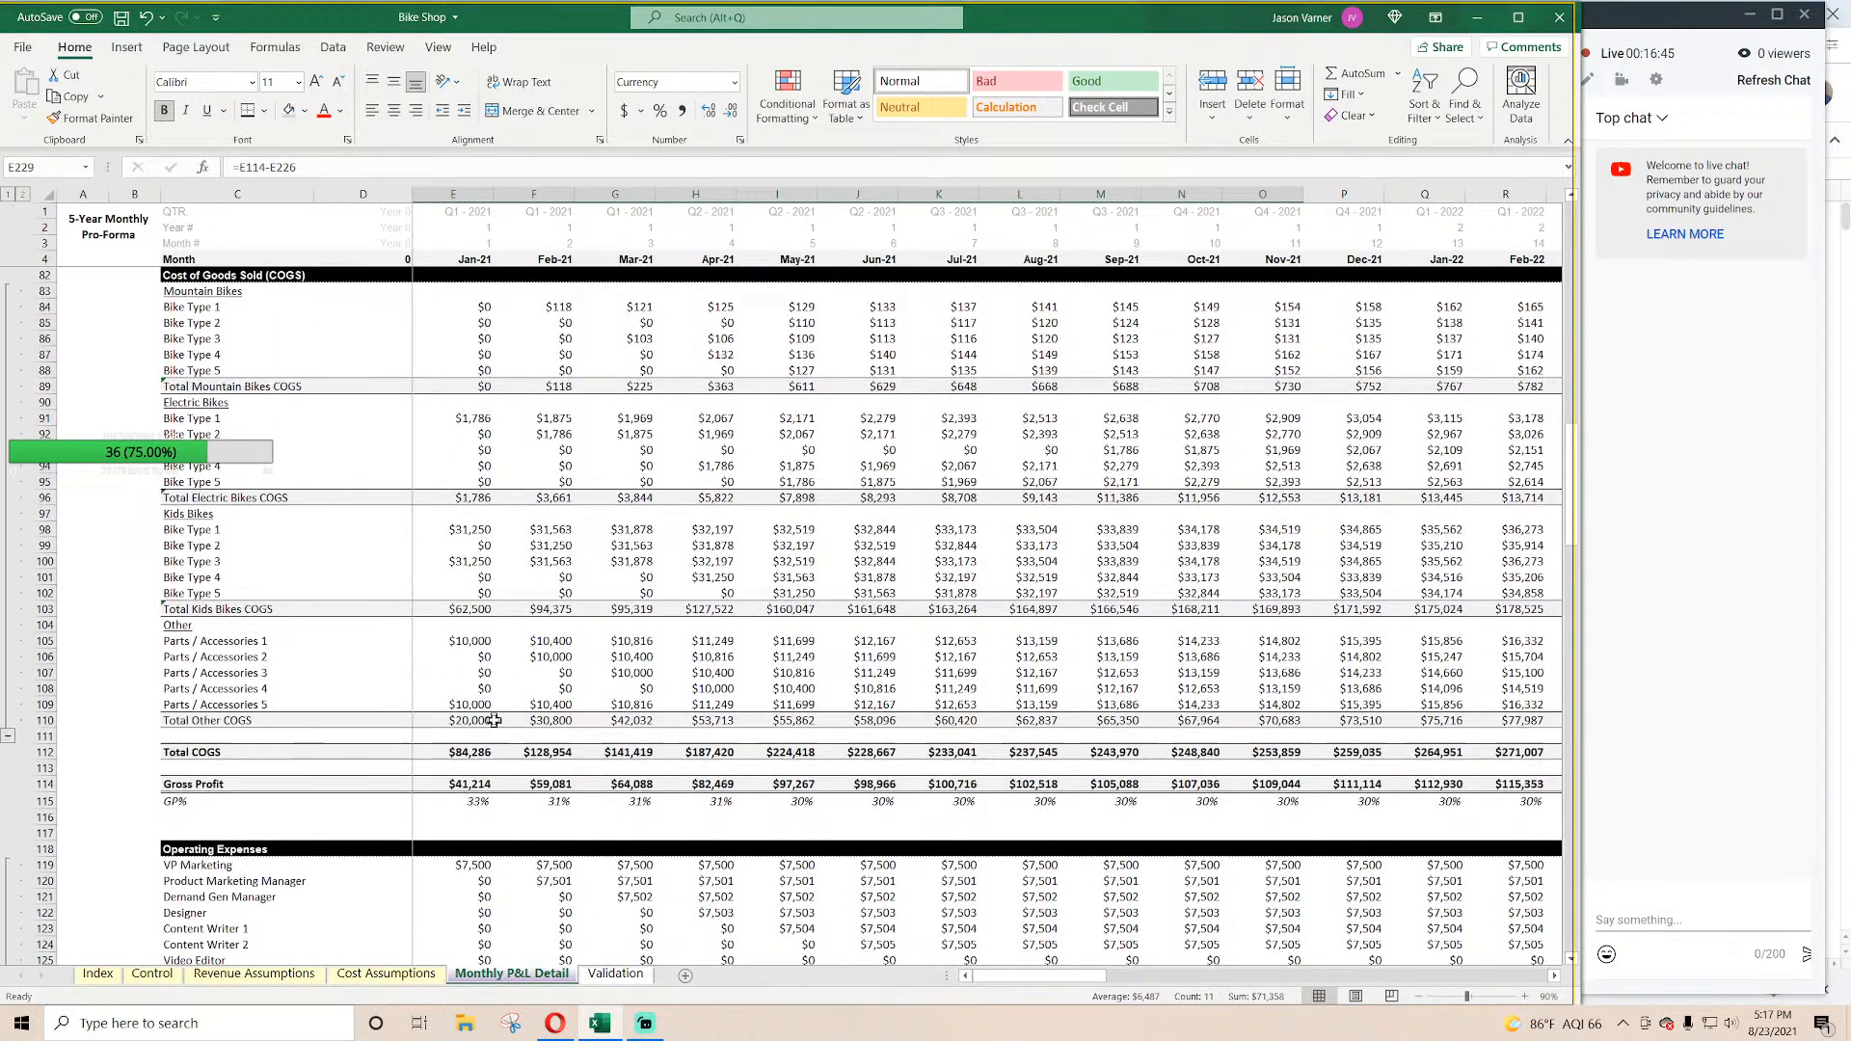
pyautogui.click(469, 753)
pyautogui.press('Right')
pyautogui.press('Right')
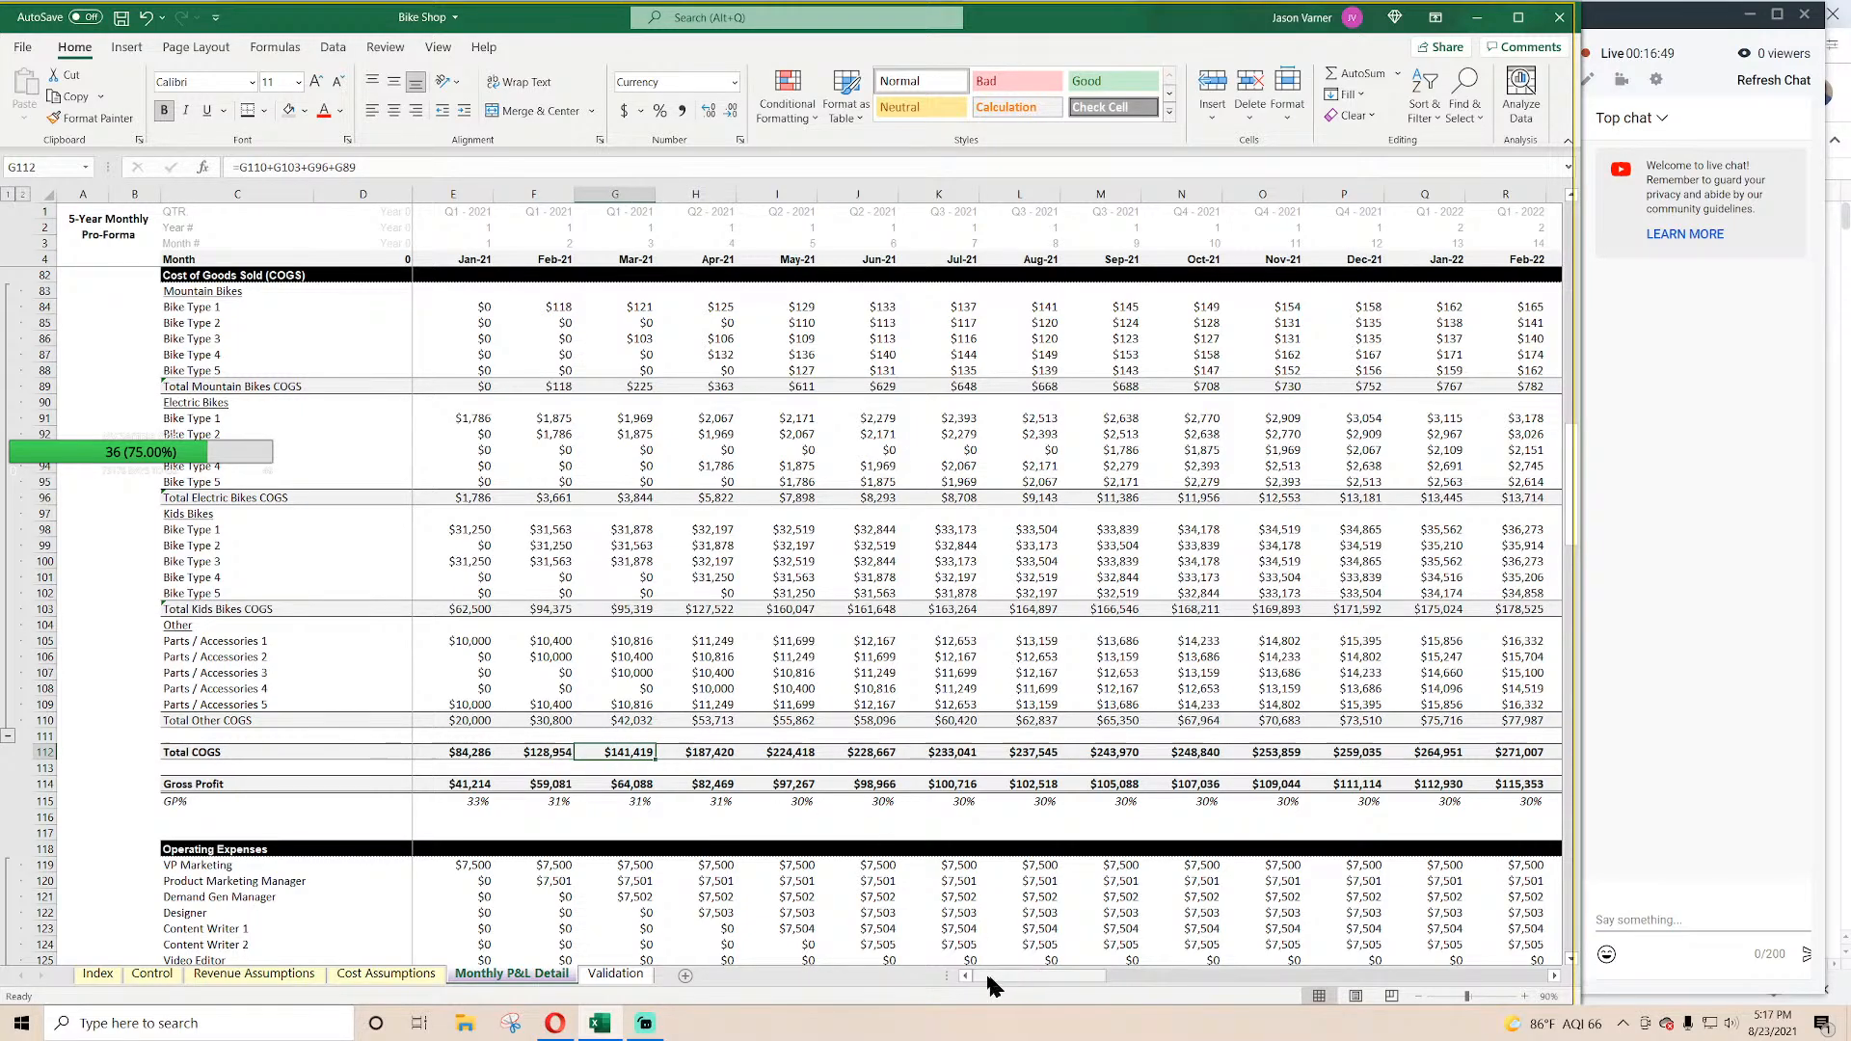
pyautogui.click(472, 753)
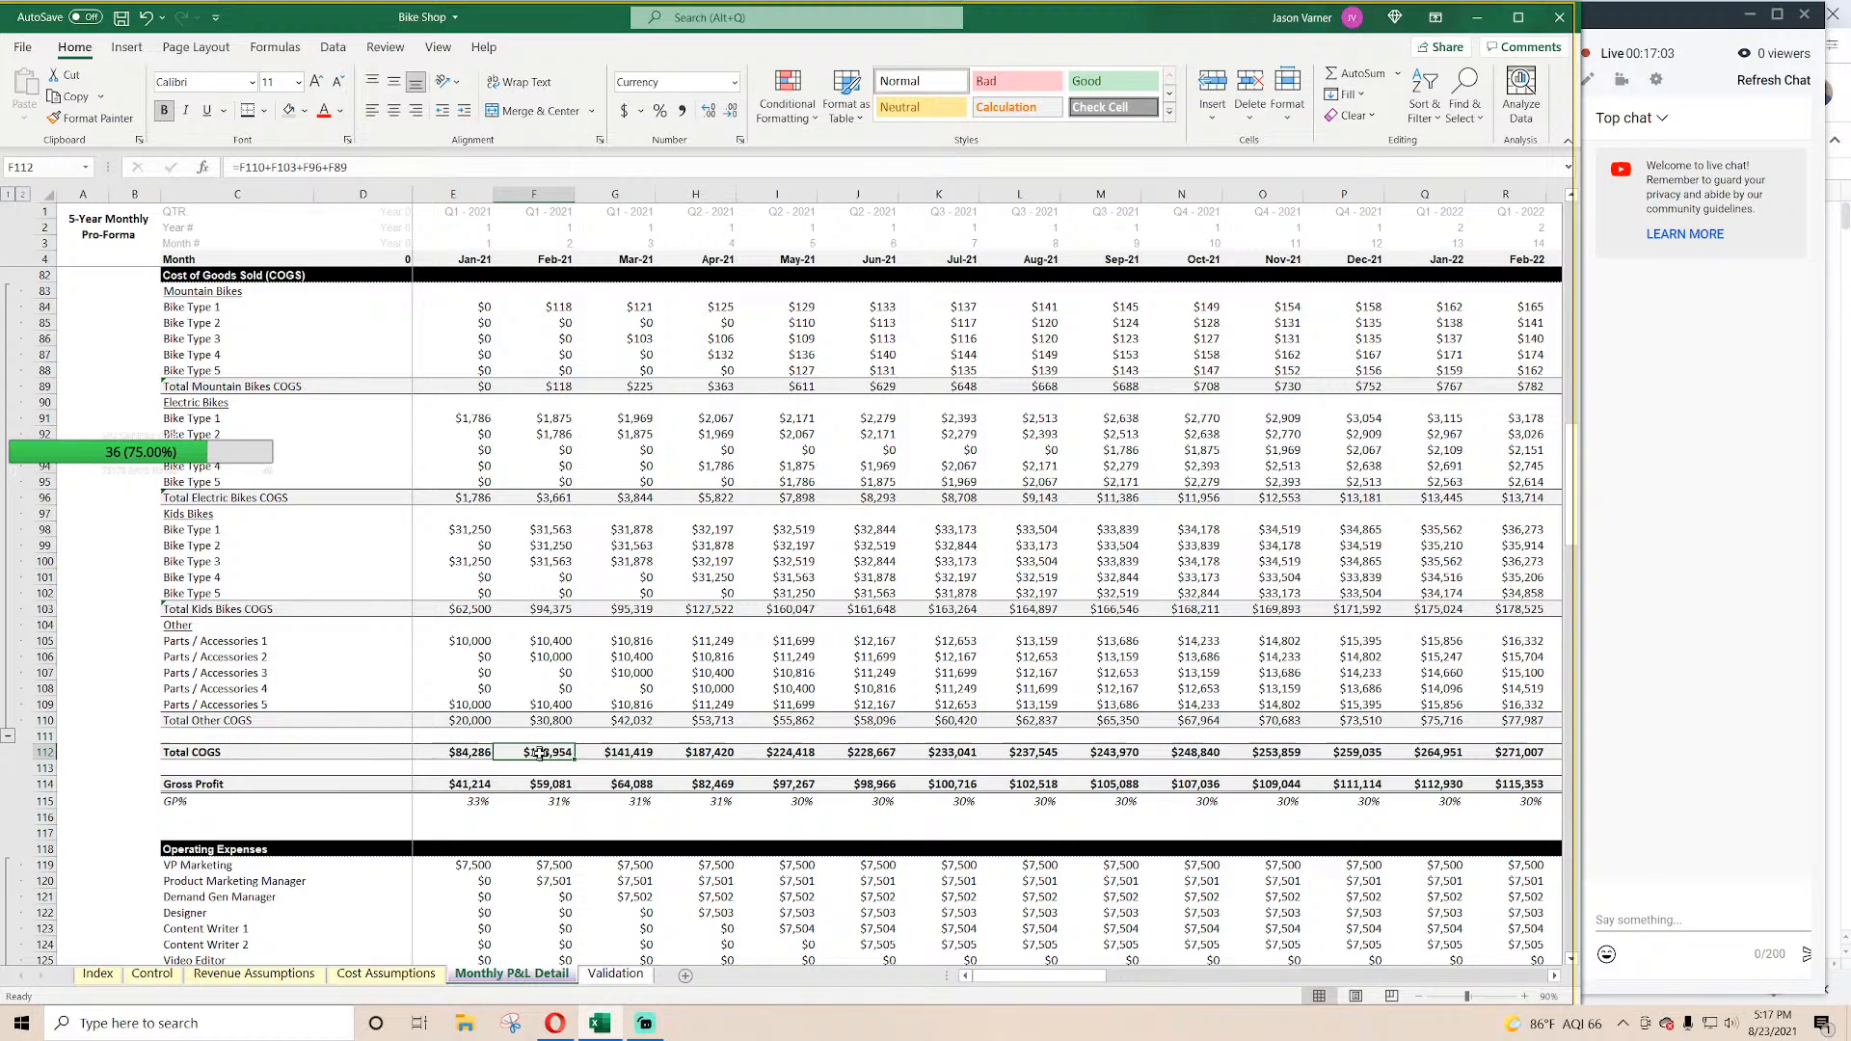
pyautogui.click(481, 754)
pyautogui.click(566, 753)
pyautogui.click(477, 755)
pyautogui.click(537, 751)
pyautogui.click(472, 751)
pyautogui.scroll(-20, 458, 715)
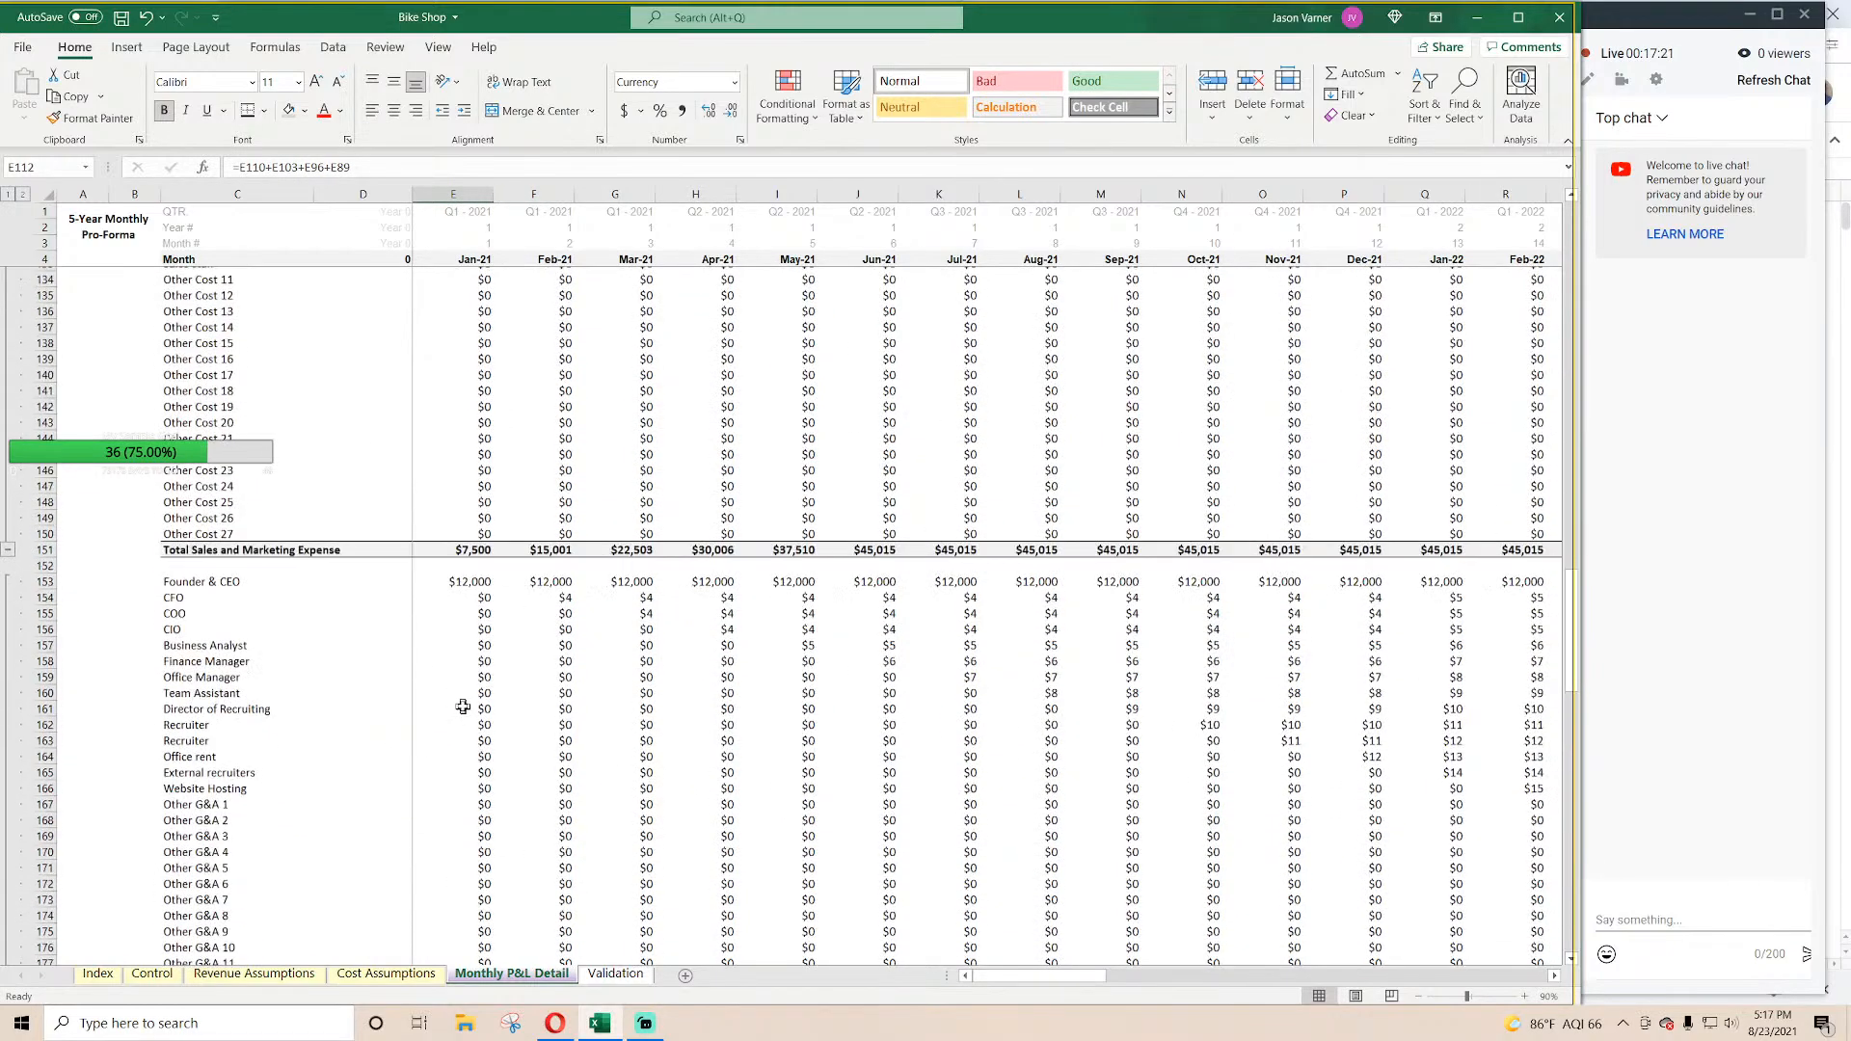
pyautogui.scroll(20, 462, 704)
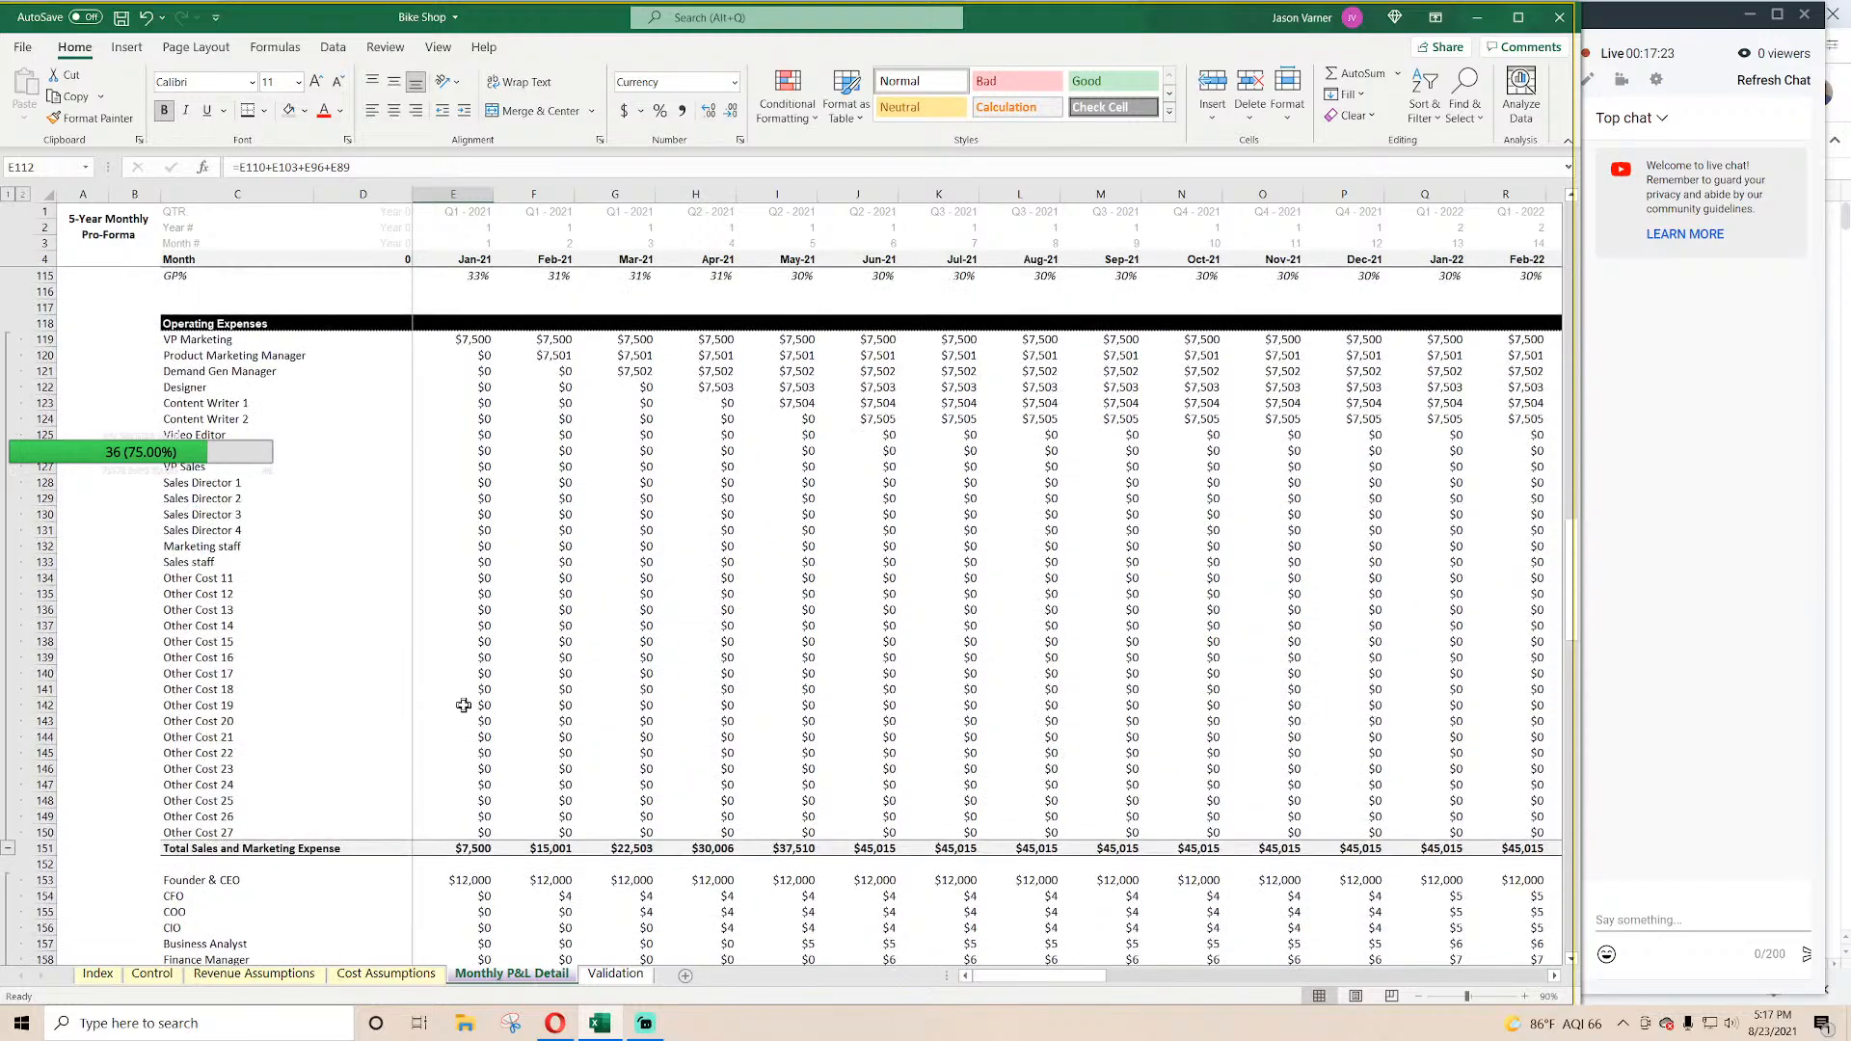
pyautogui.click(544, 577)
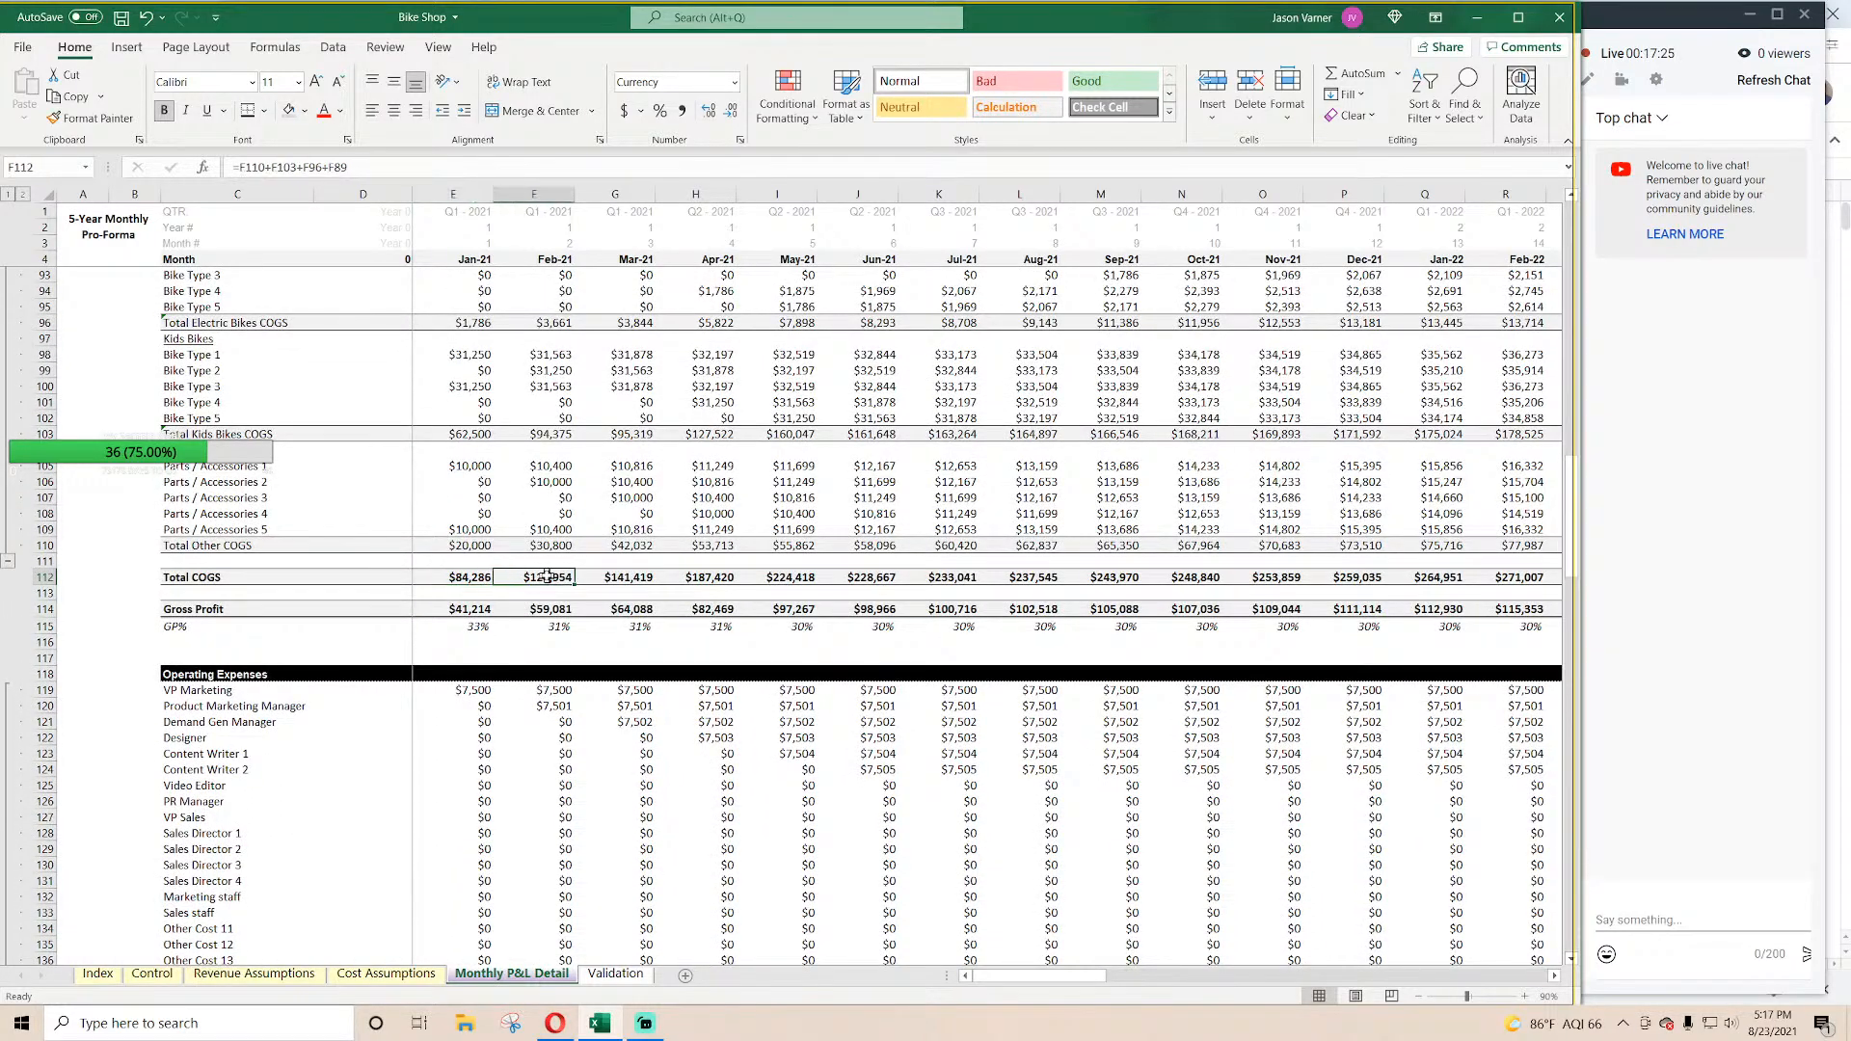
pyautogui.click(620, 577)
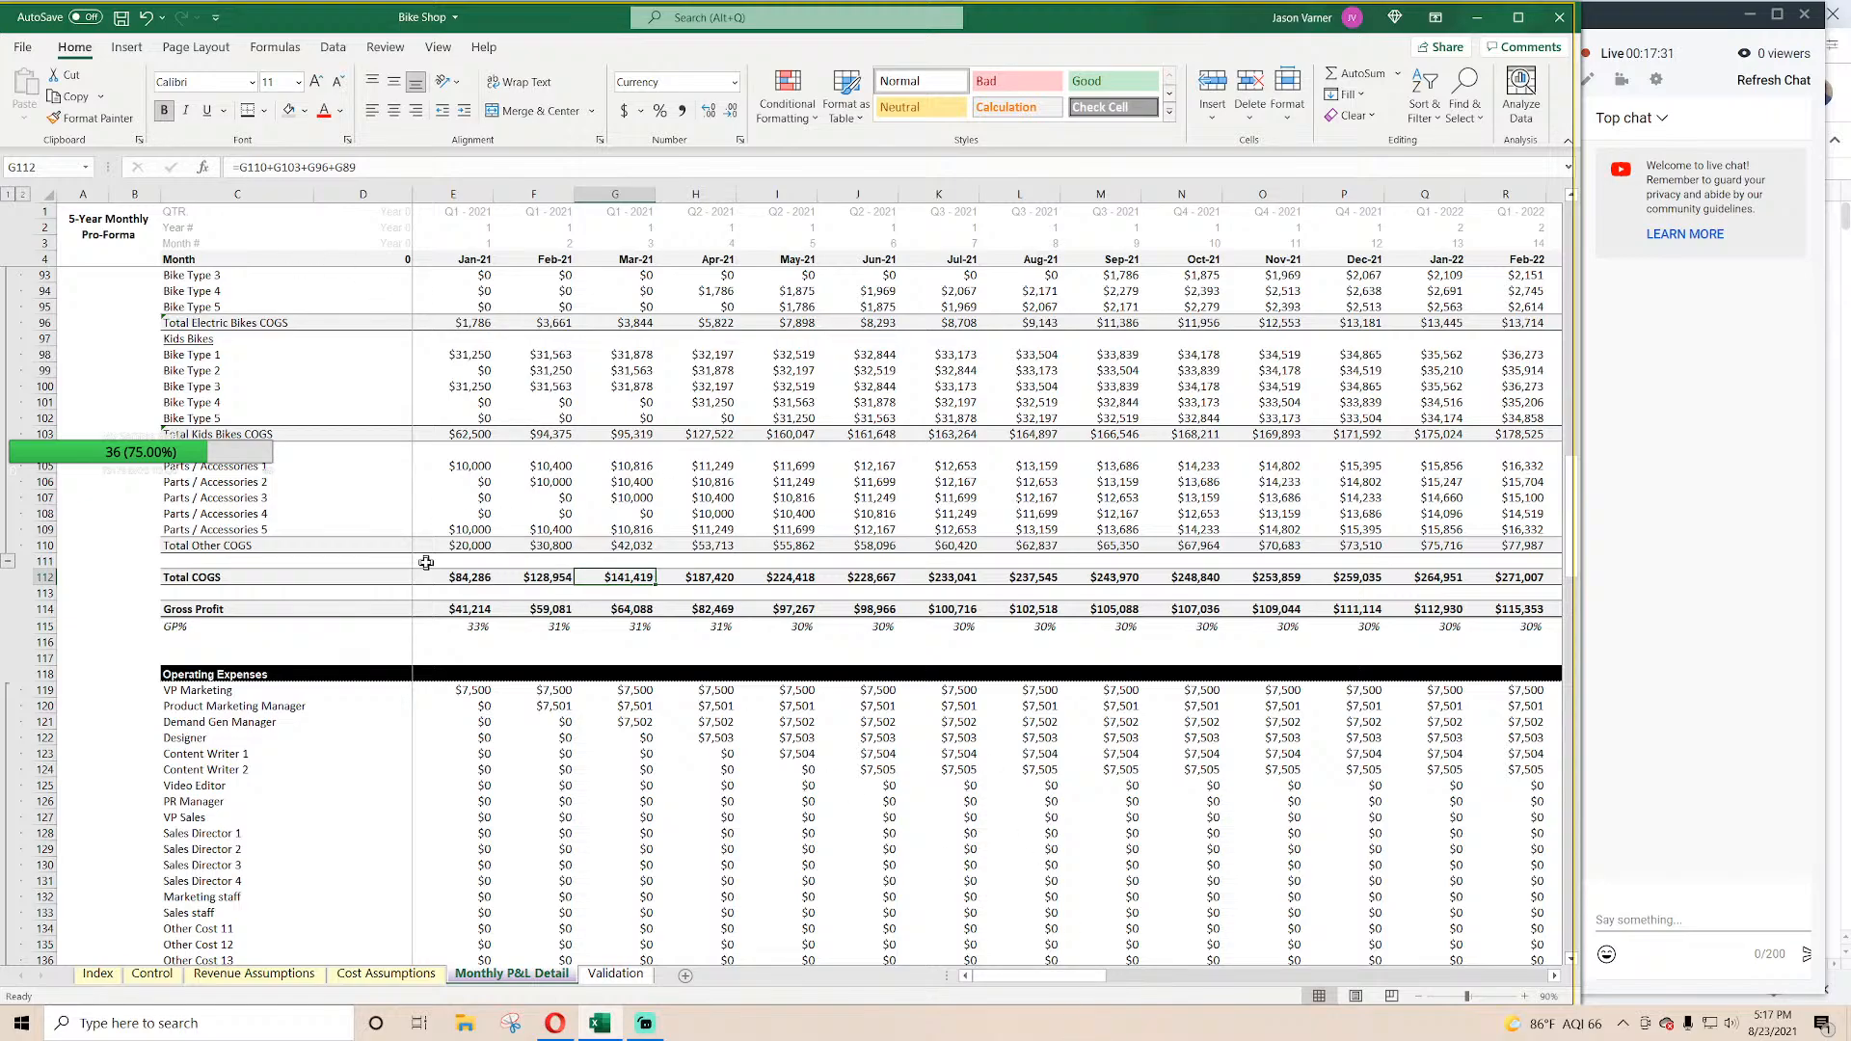
pyautogui.scroll(-18, 501, 745)
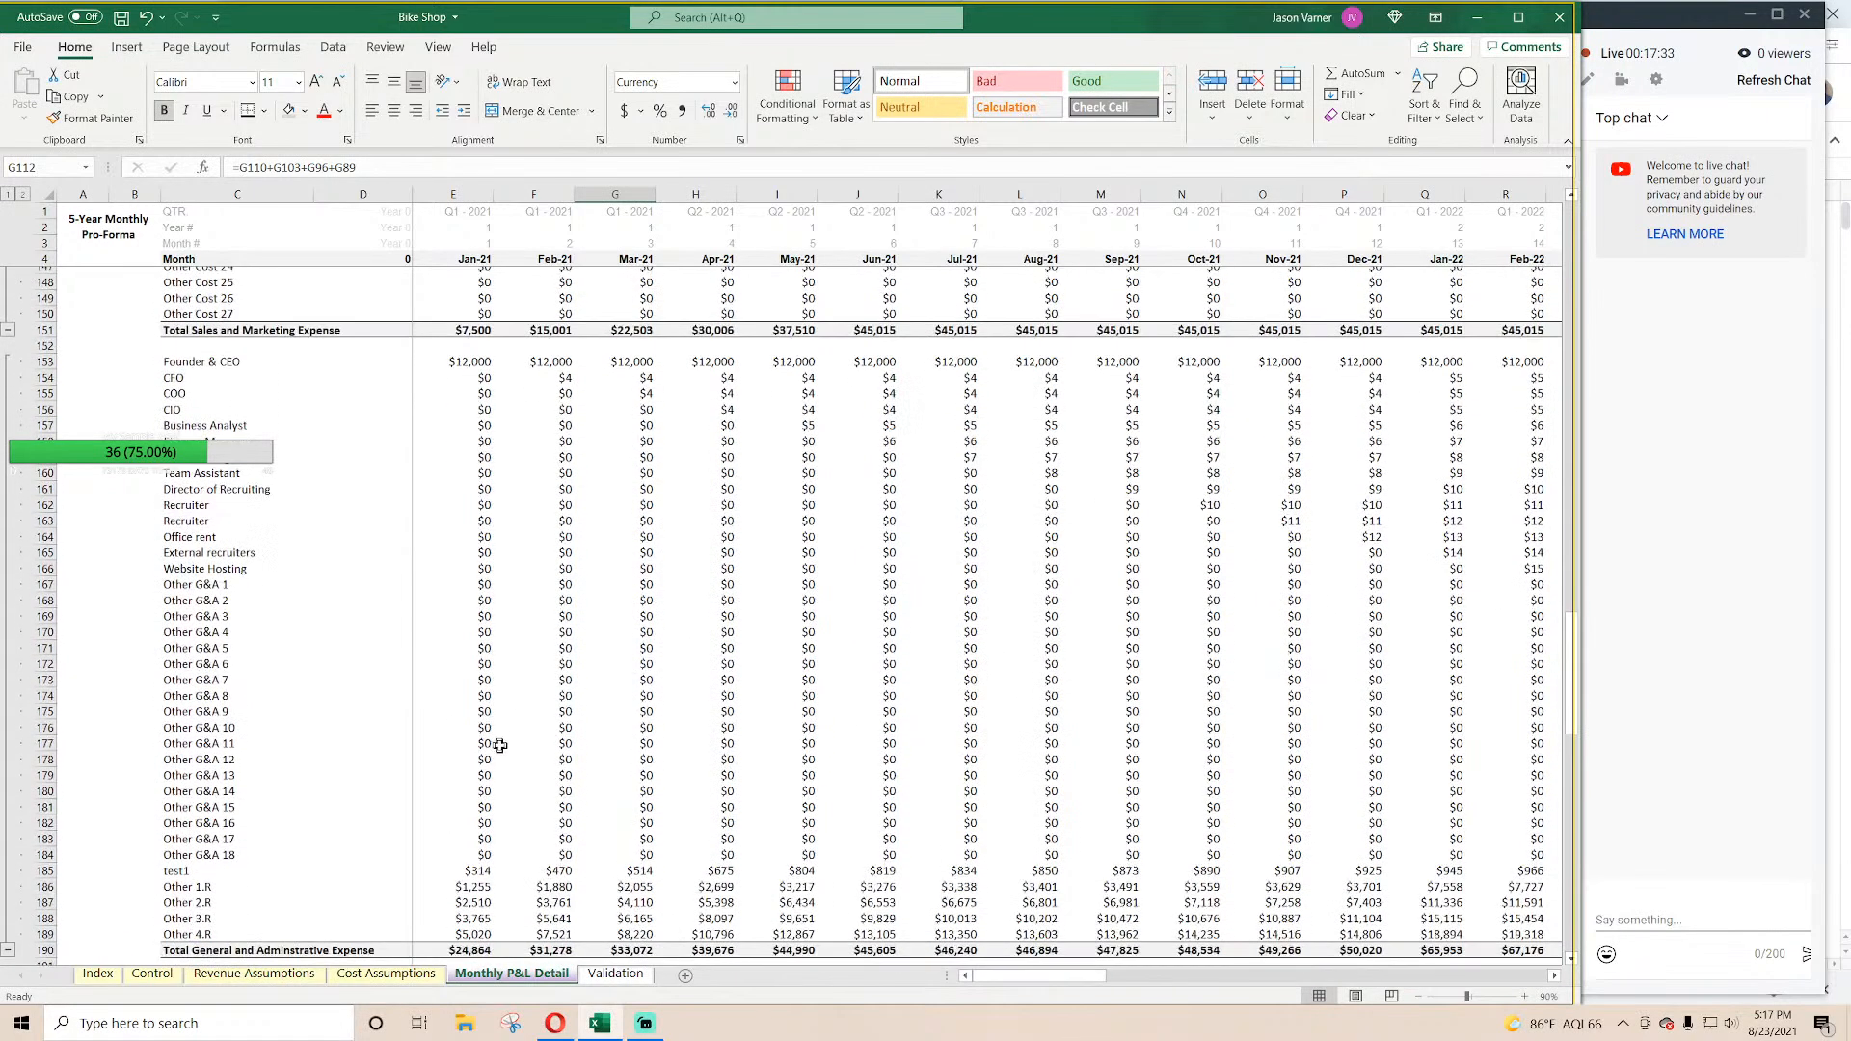
pyautogui.scroll(-18, 501, 746)
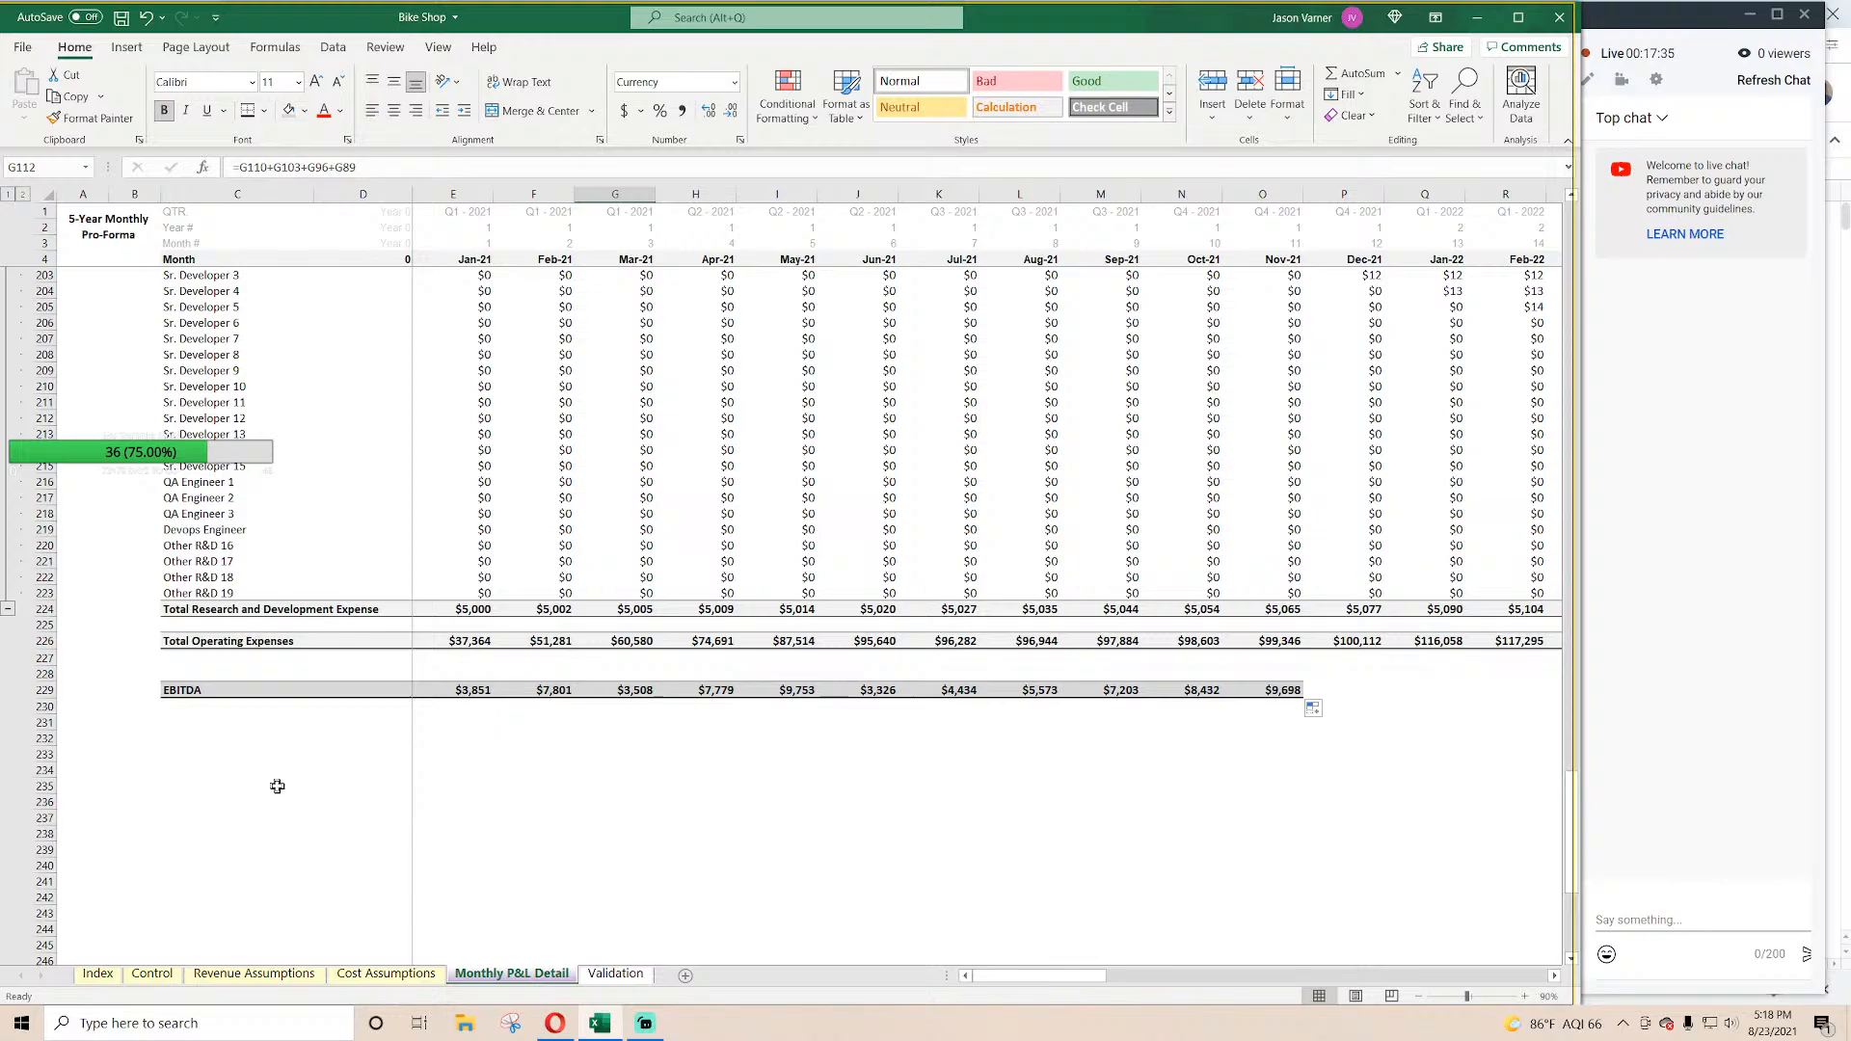
pyautogui.click(276, 787)
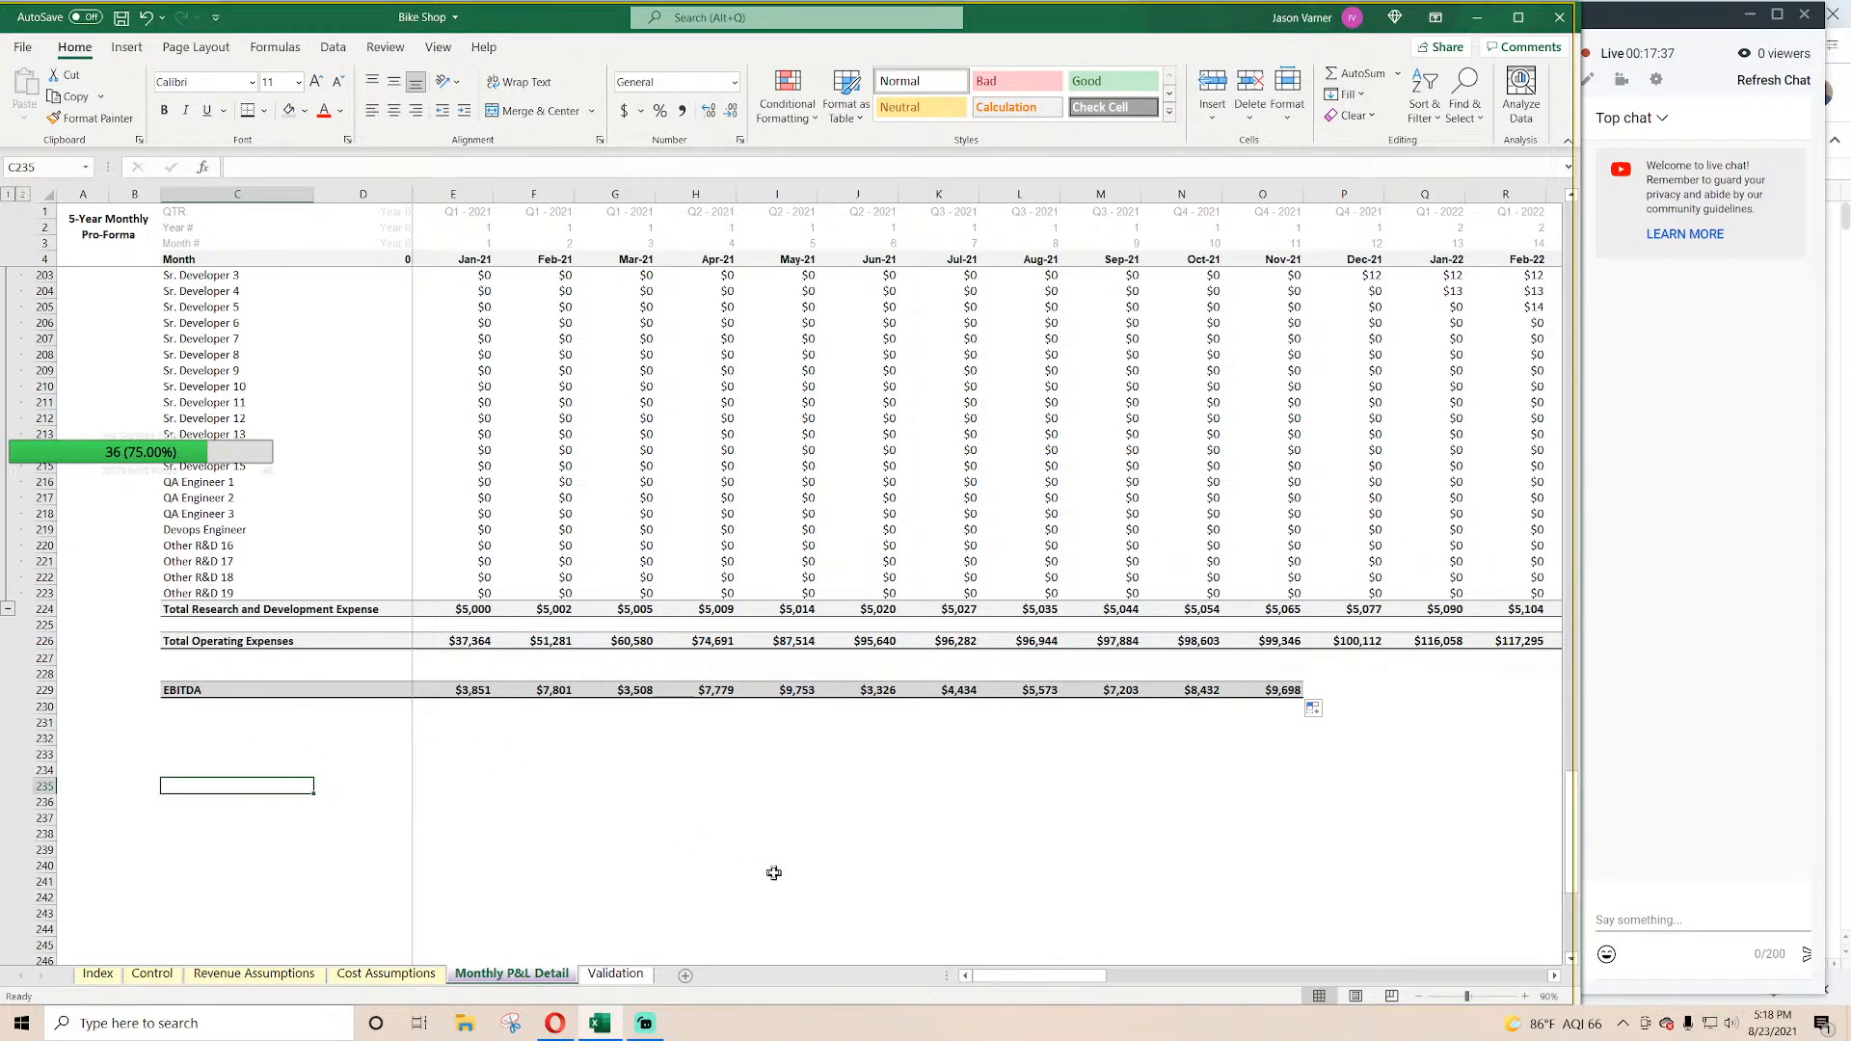
pyautogui.click(466, 755)
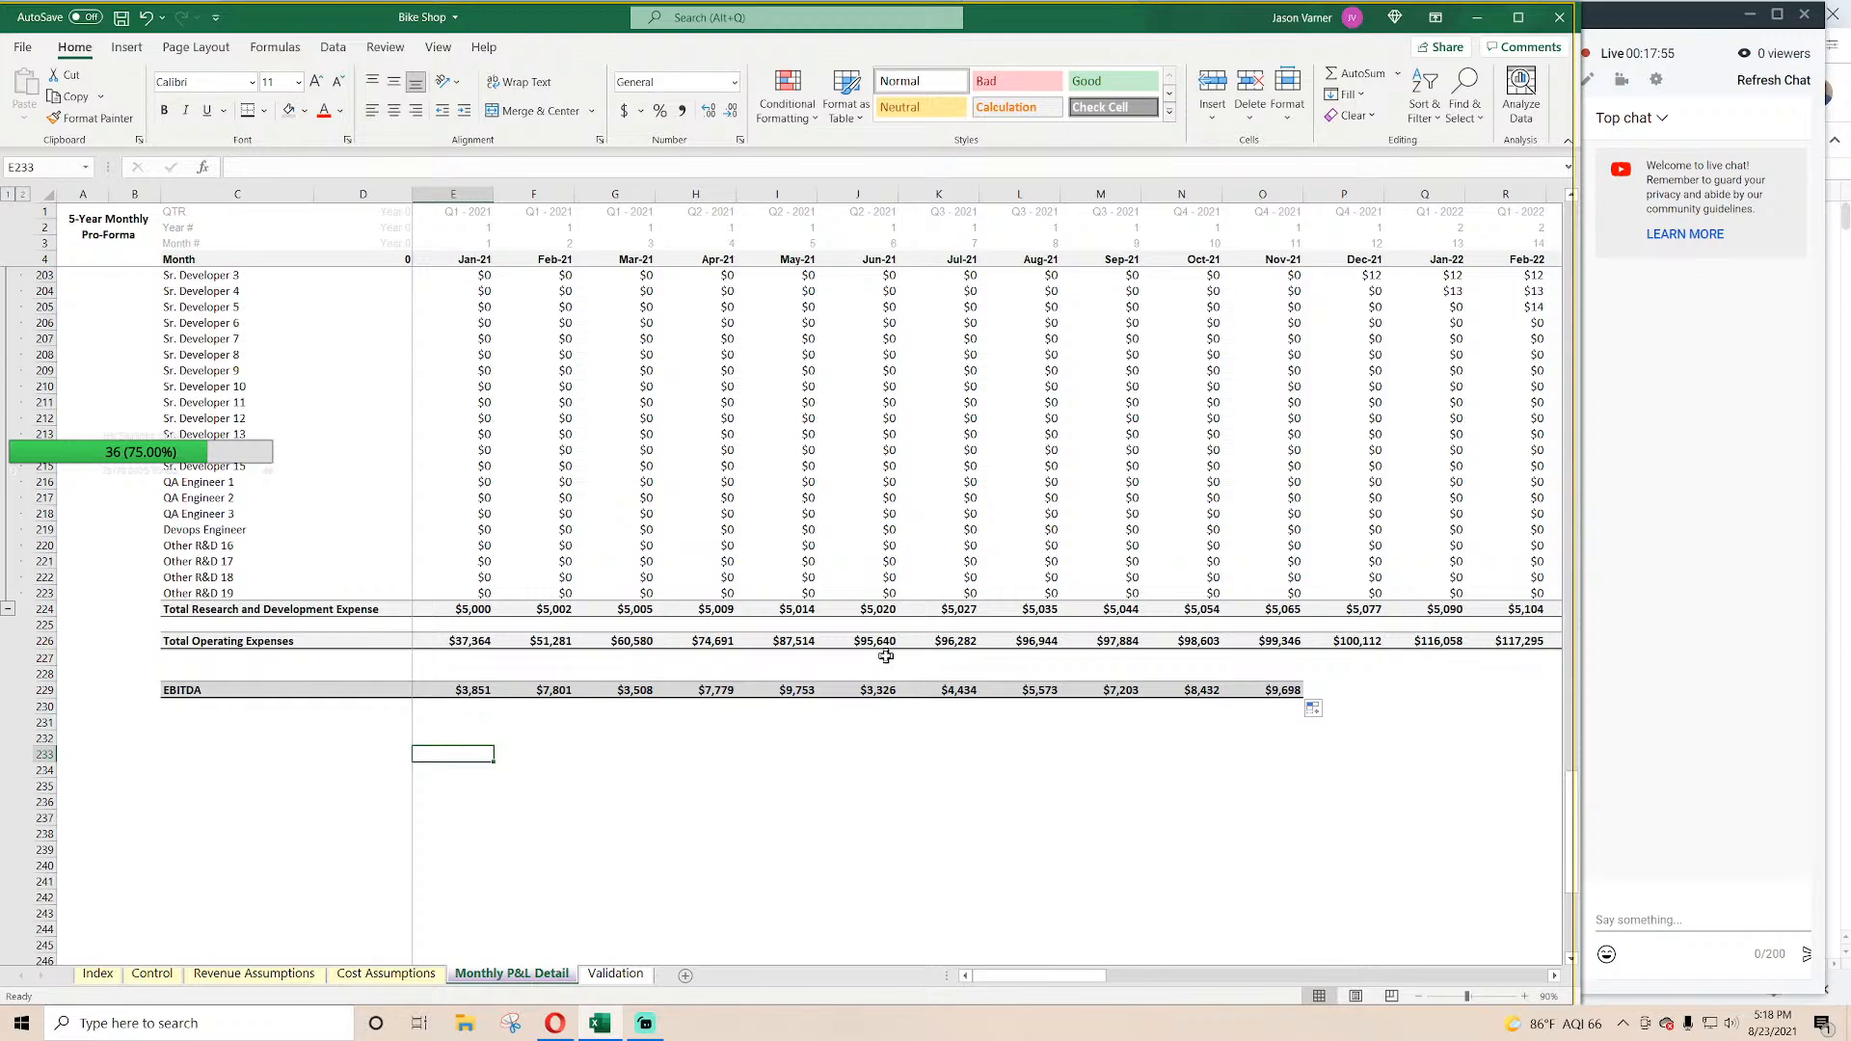
# Step: Extend the EBITDA formula and formatting along row 229 through Dec-25 in BL229, and save the workbook
pyautogui.moveTo(1047, 981); pyautogui.dragTo(1557, 979)
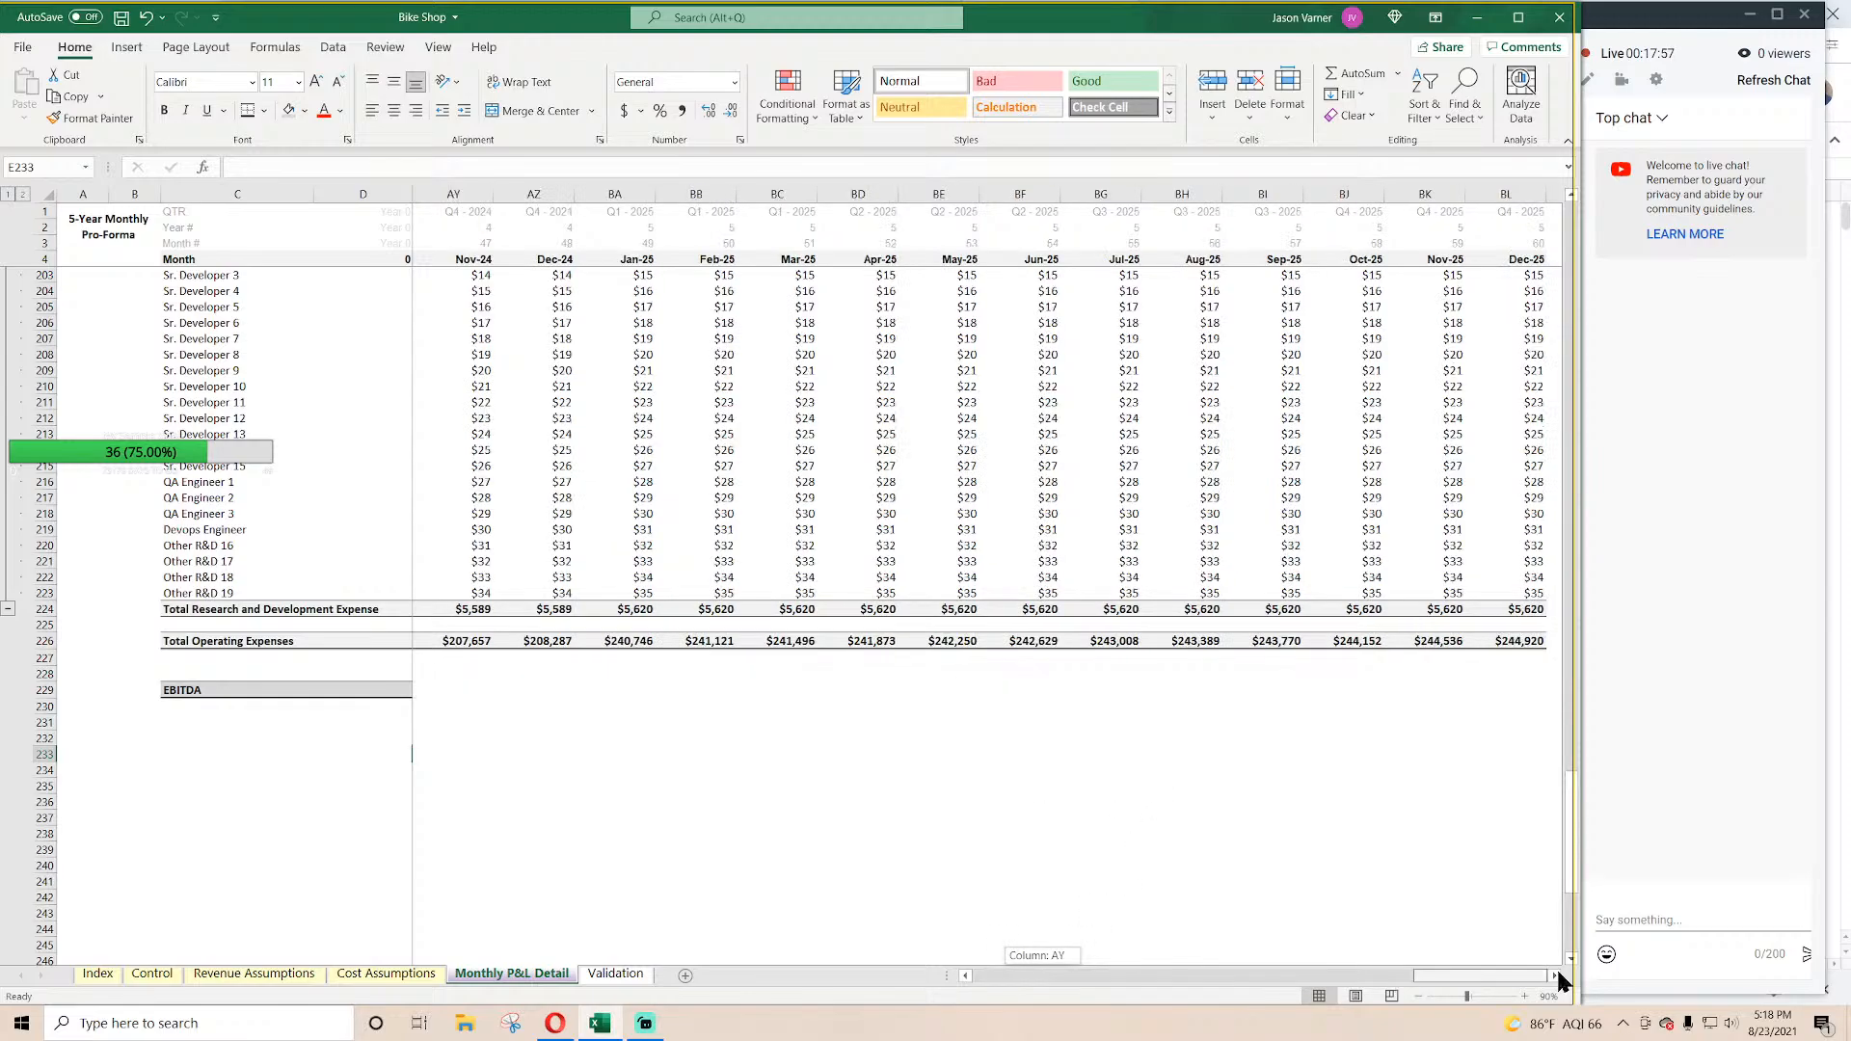
pyautogui.scroll(7, 1317, 808)
pyautogui.scroll(15, 1316, 808)
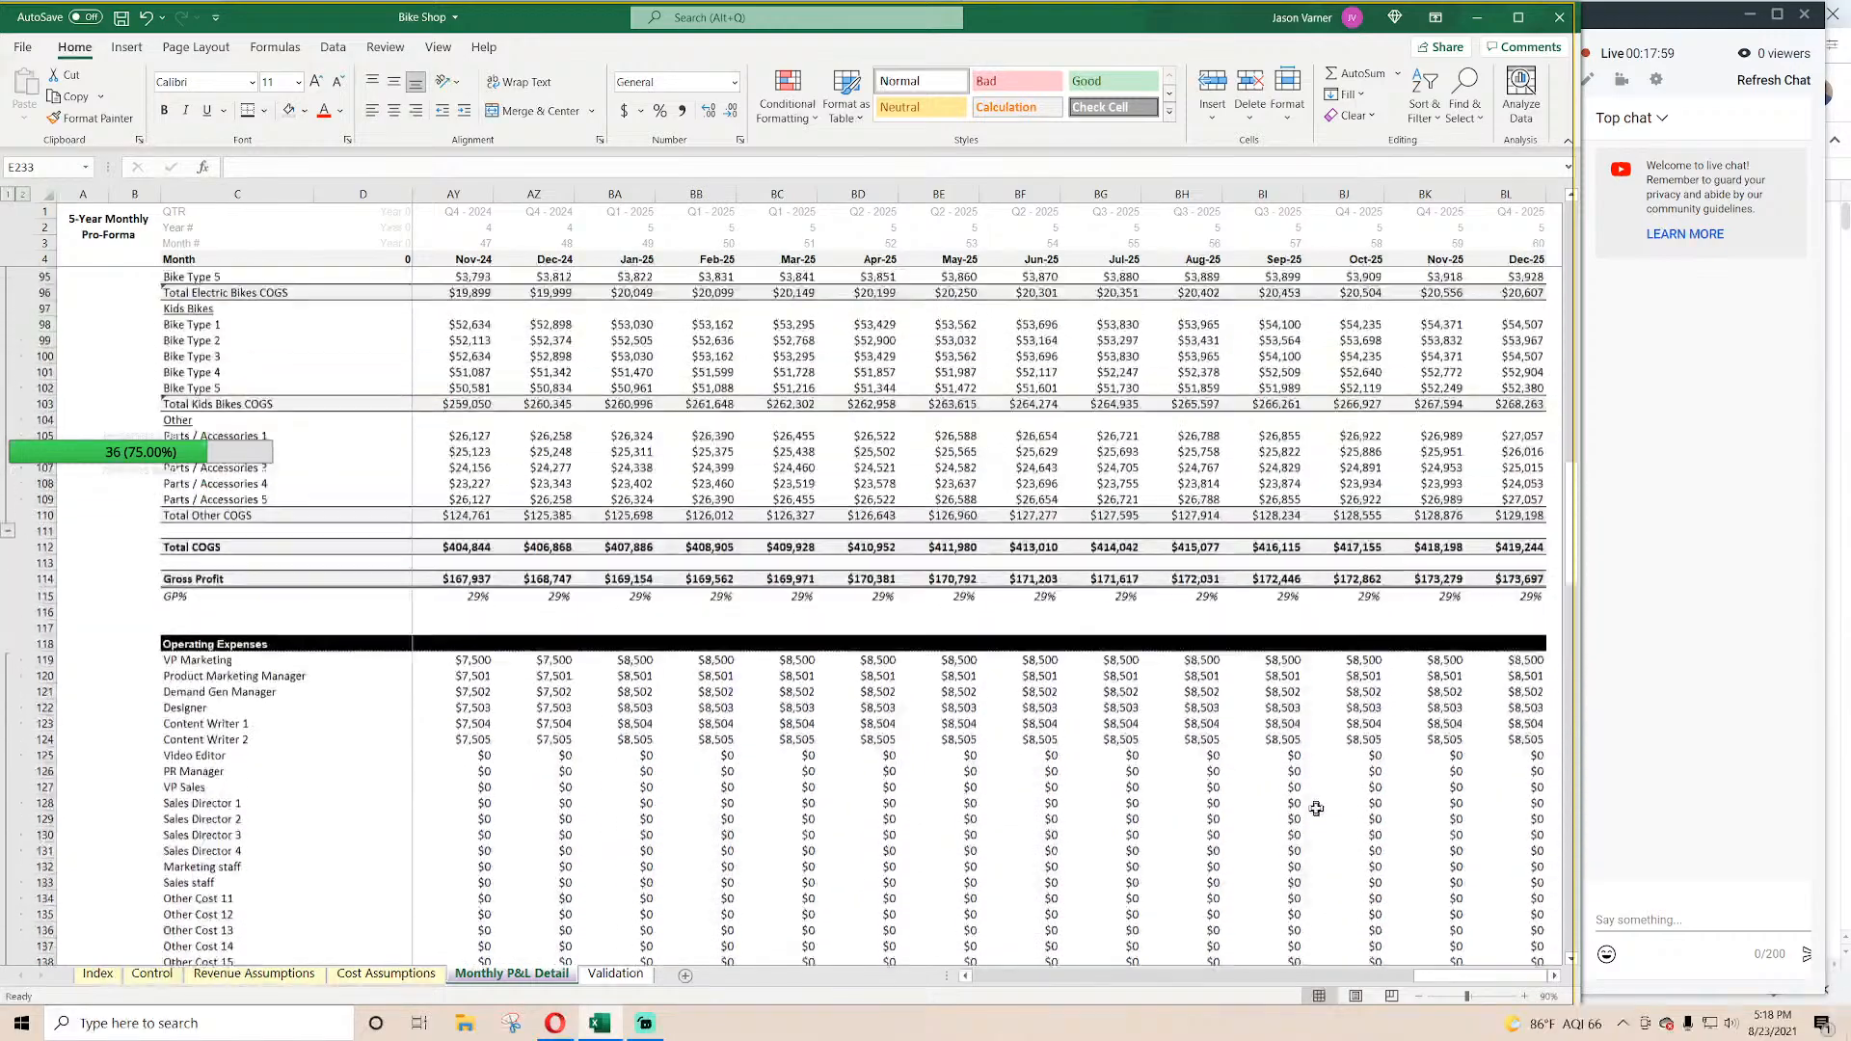
pyautogui.scroll(-20, 1317, 810)
pyautogui.scroll(1, 1316, 813)
pyautogui.moveTo(1456, 968); pyautogui.dragTo(1003, 972)
pyautogui.click(958, 692)
pyautogui.moveTo(957, 691); pyautogui.dragTo(1466, 696)
pyautogui.moveTo(1442, 977); pyautogui.dragTo(988, 972)
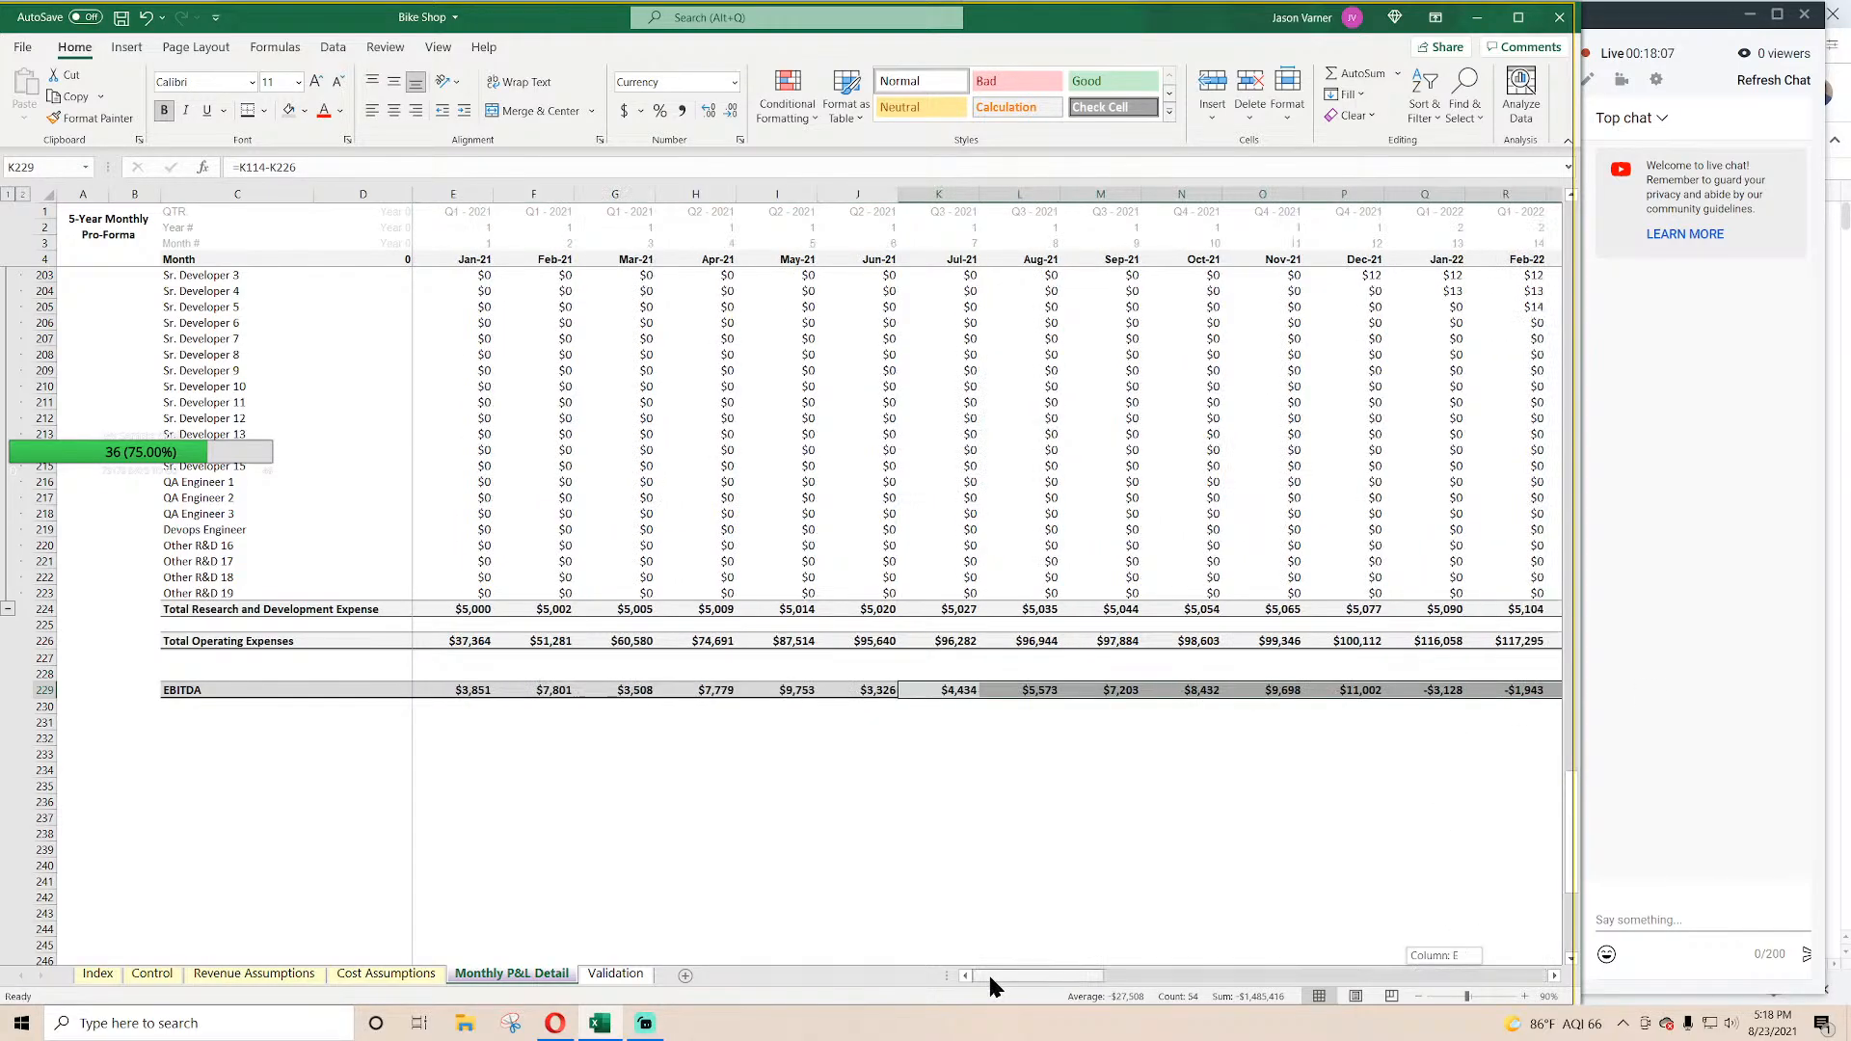
pyautogui.click(776, 834)
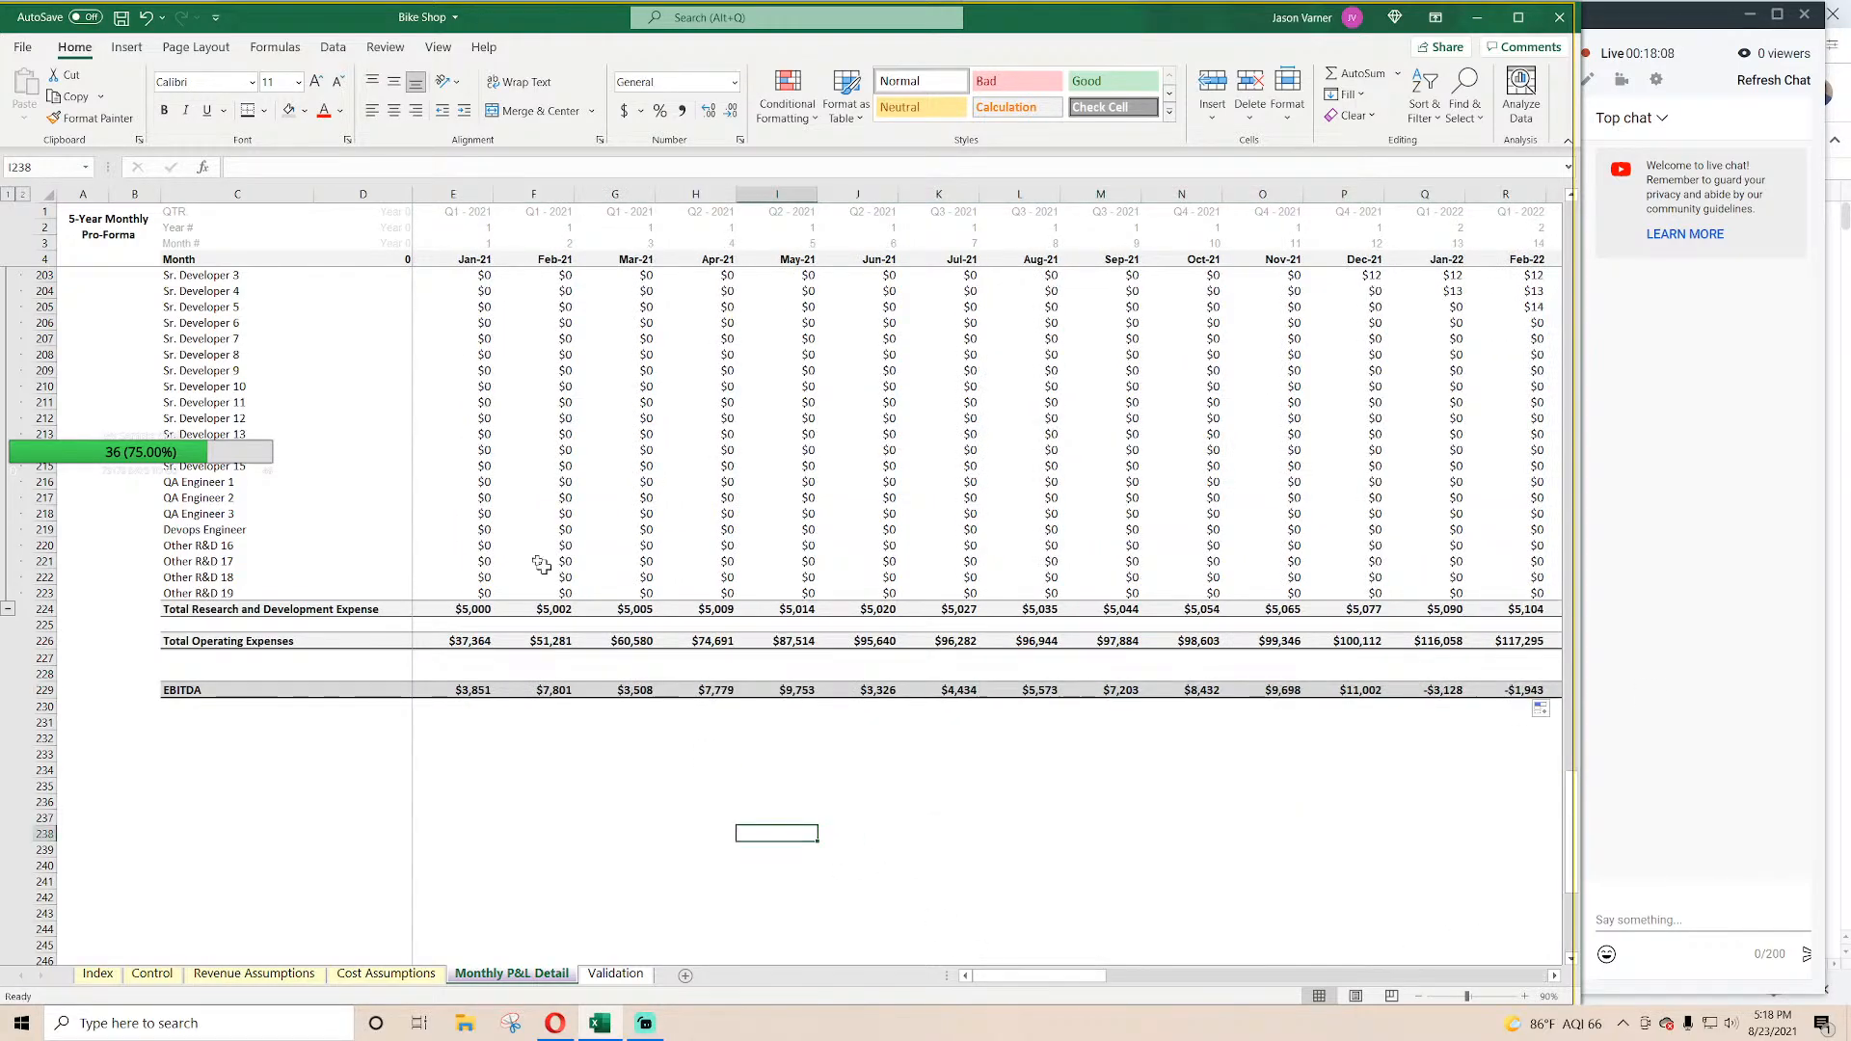
pyautogui.click(121, 17)
# Step: On the Revenue Assumptions sheet, set the Repairs / Service start month in E35 to Mar-21
pyautogui.click(197, 729)
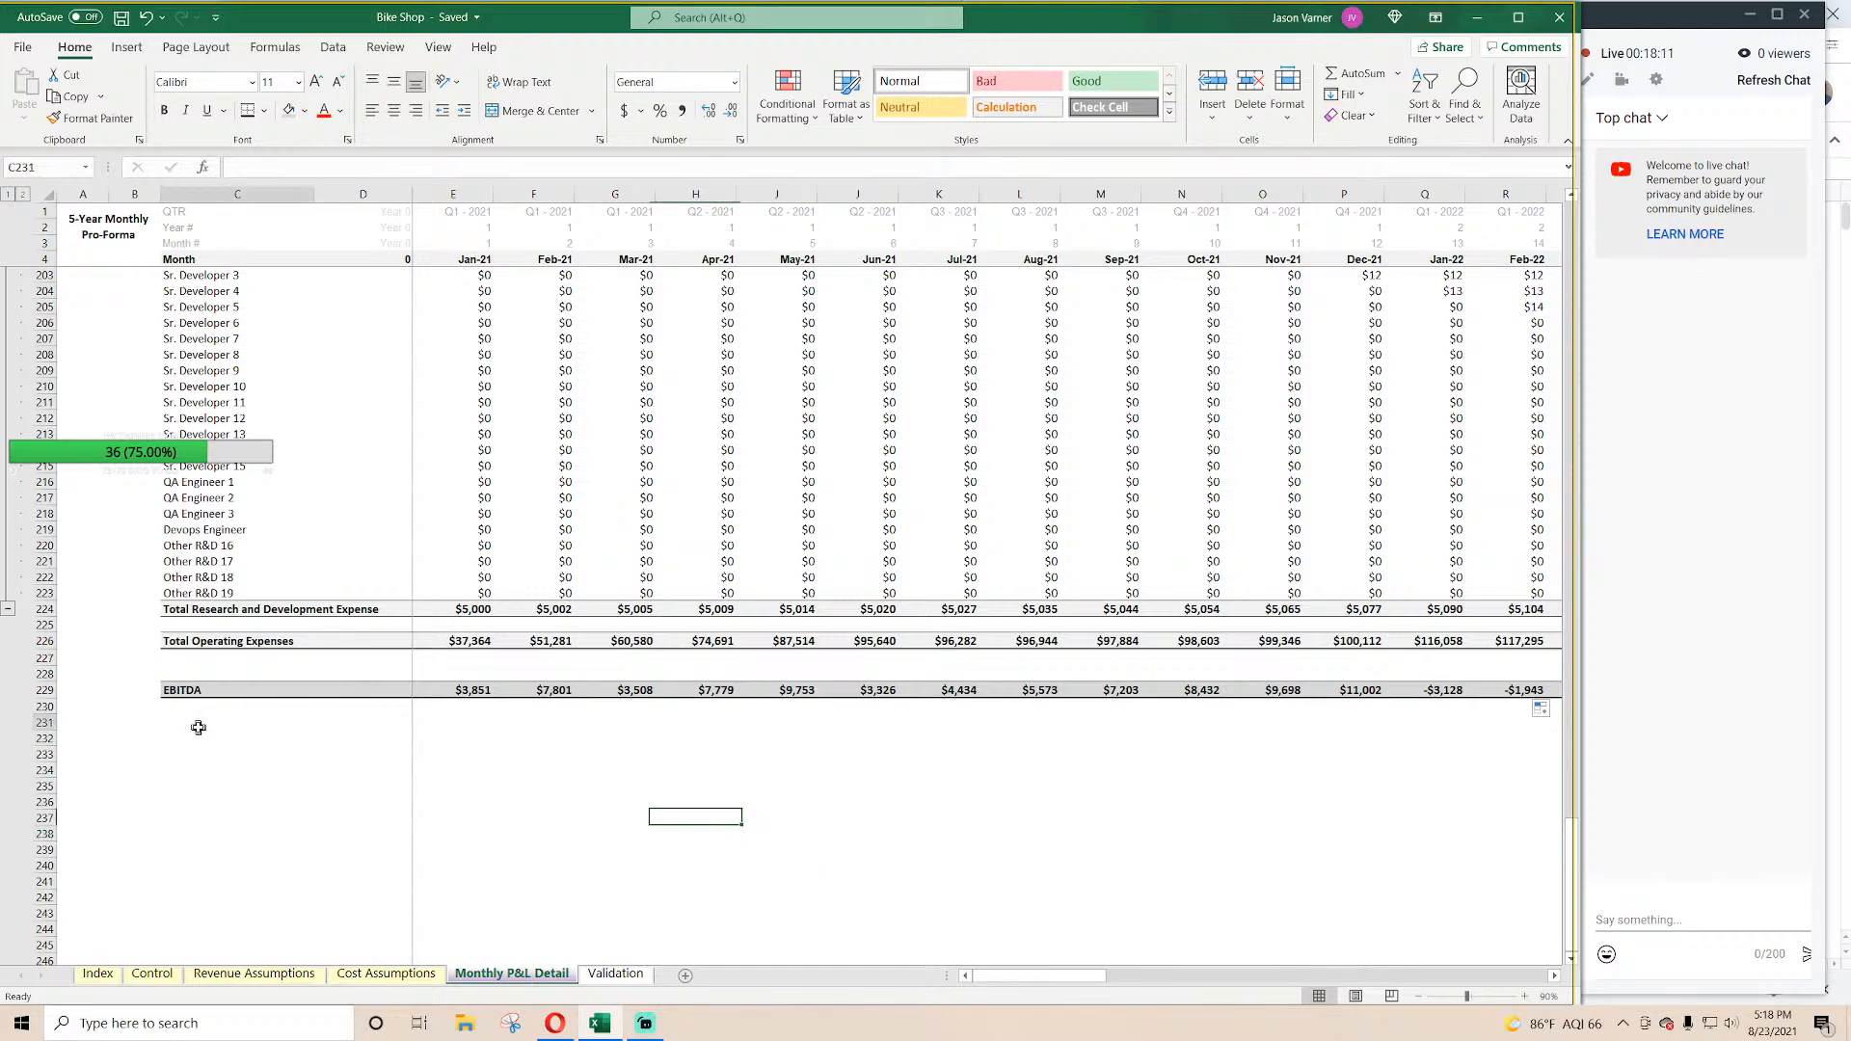
pyautogui.scroll(20, 604, 807)
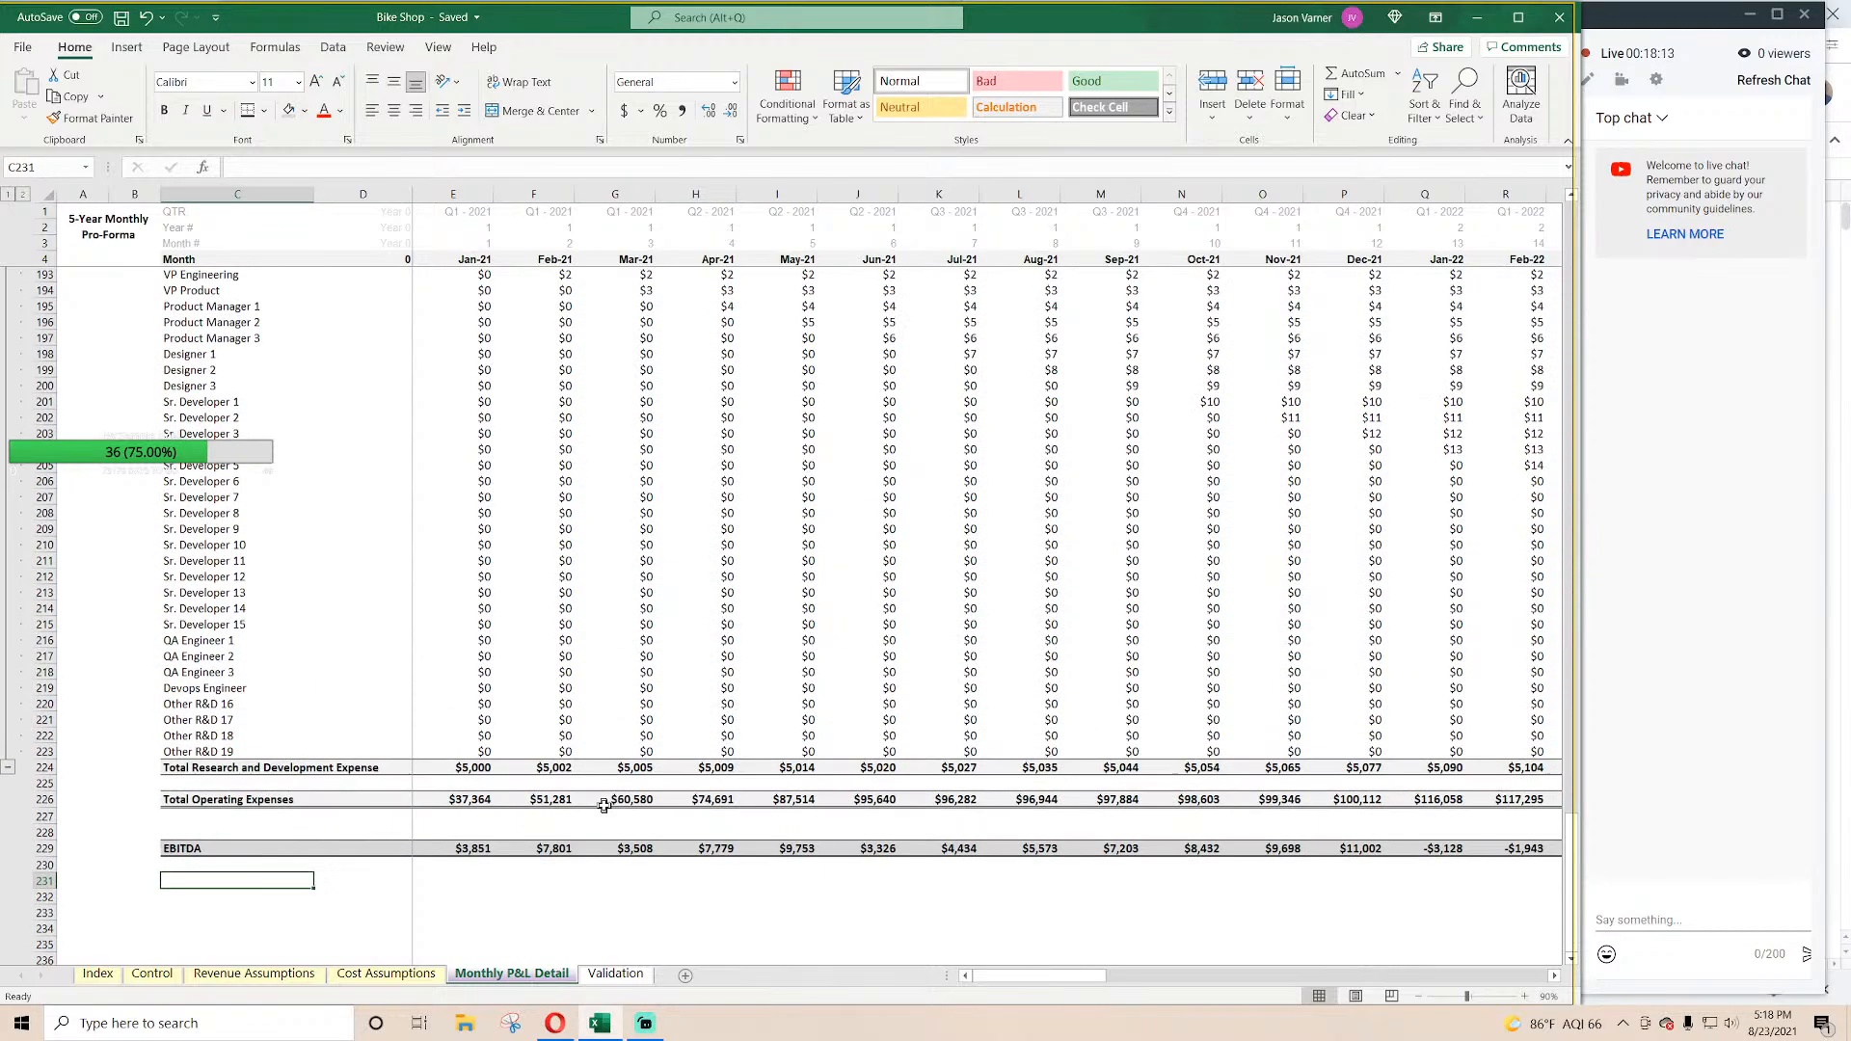
pyautogui.scroll(5, 605, 806)
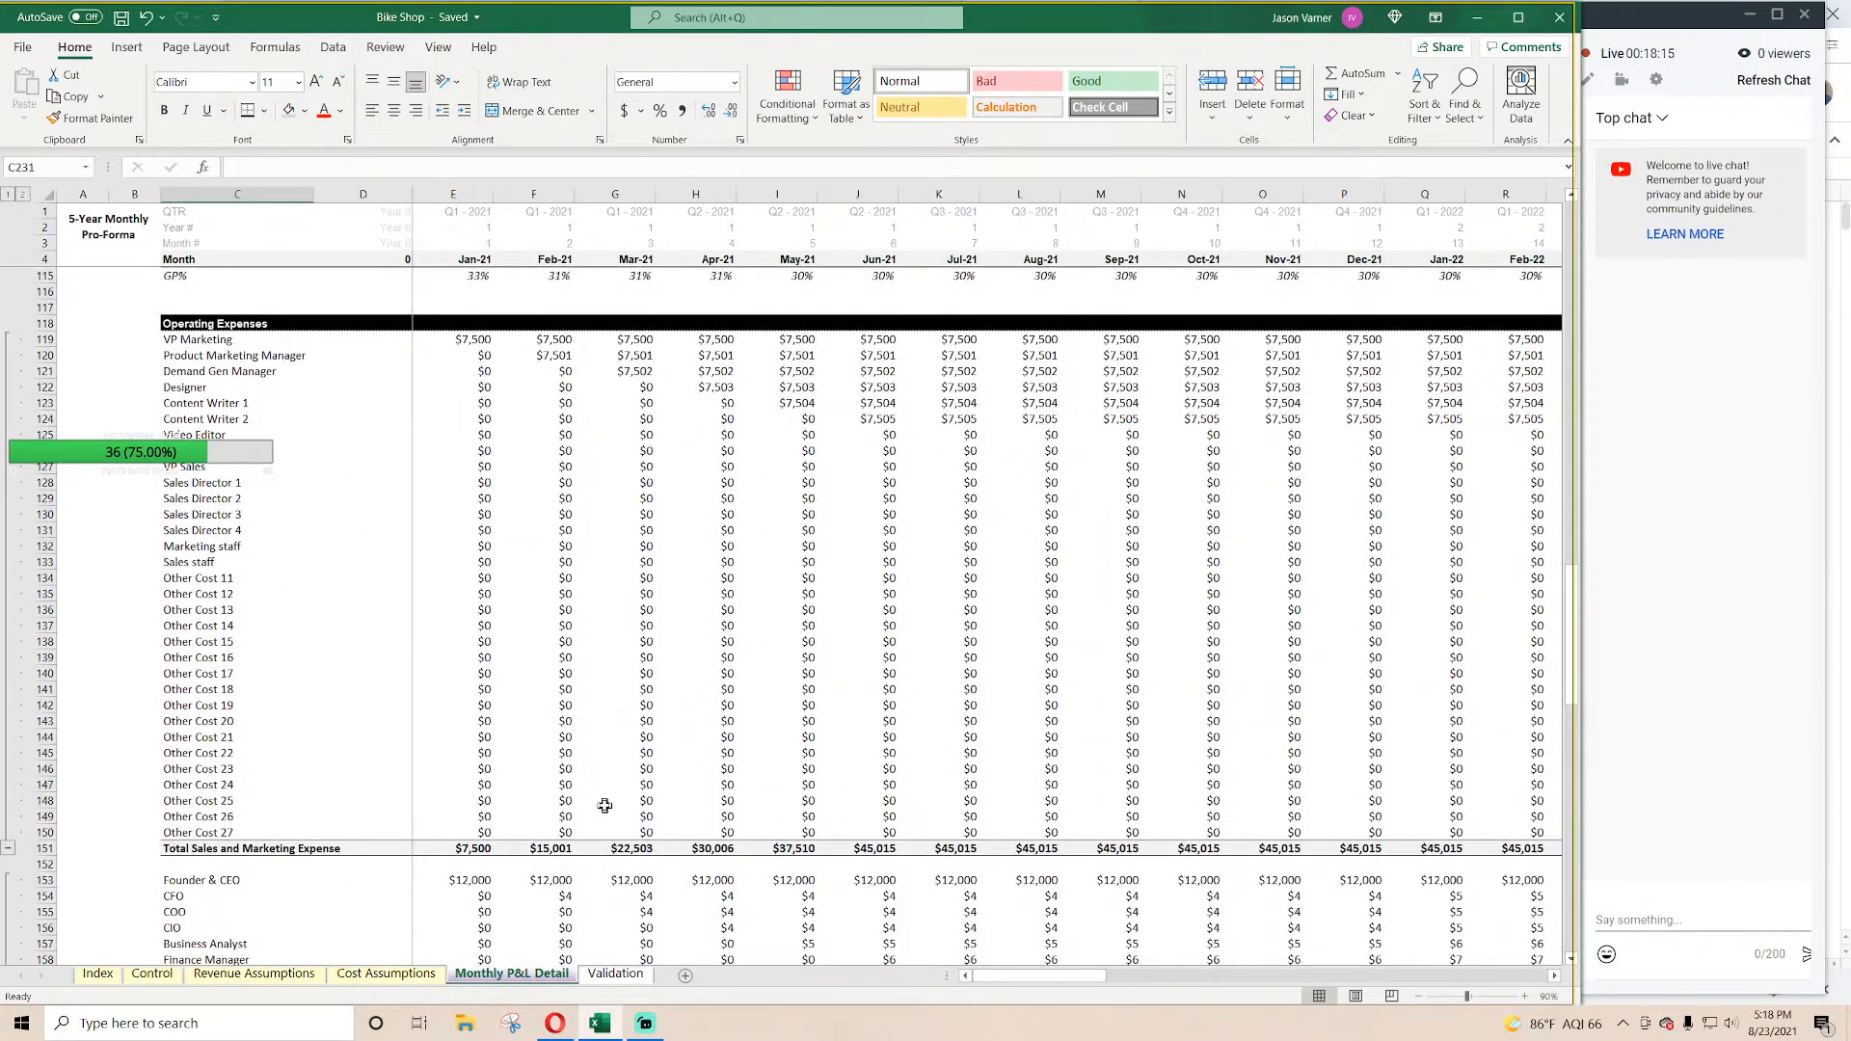
pyautogui.scroll(11, 605, 806)
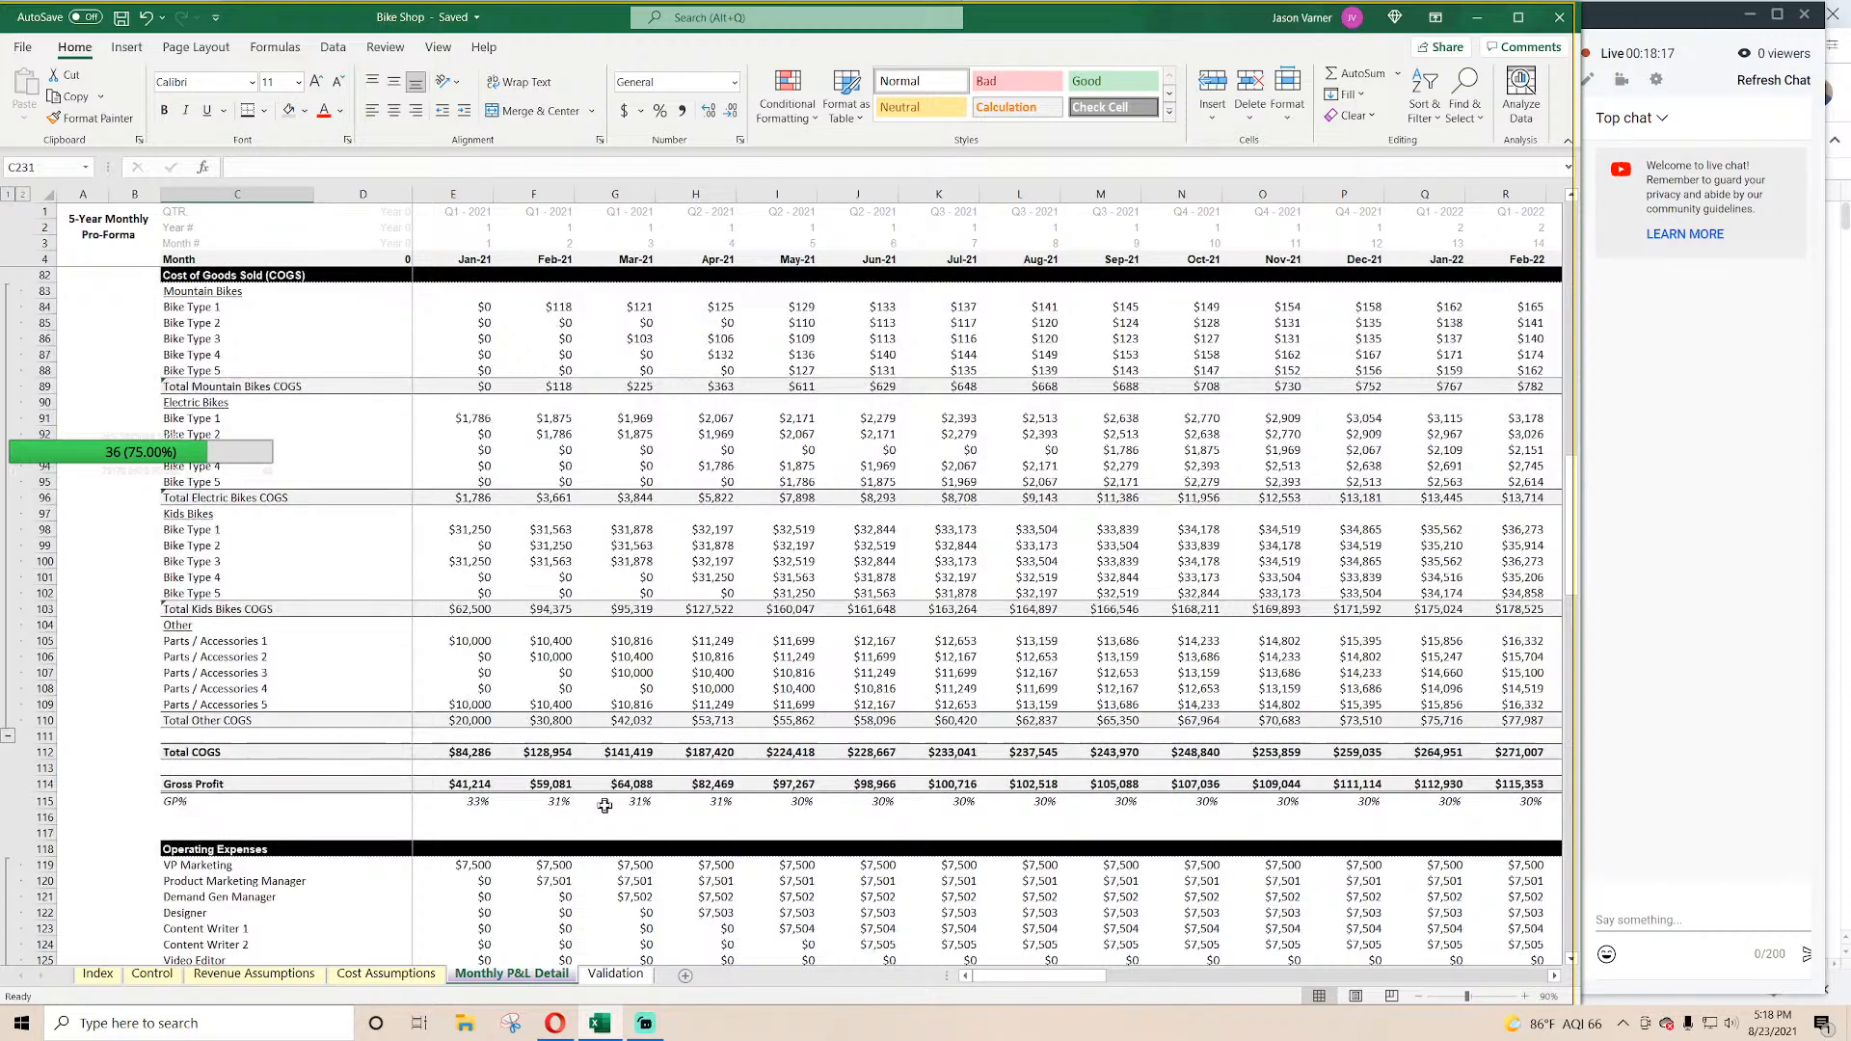
pyautogui.scroll(4, 604, 806)
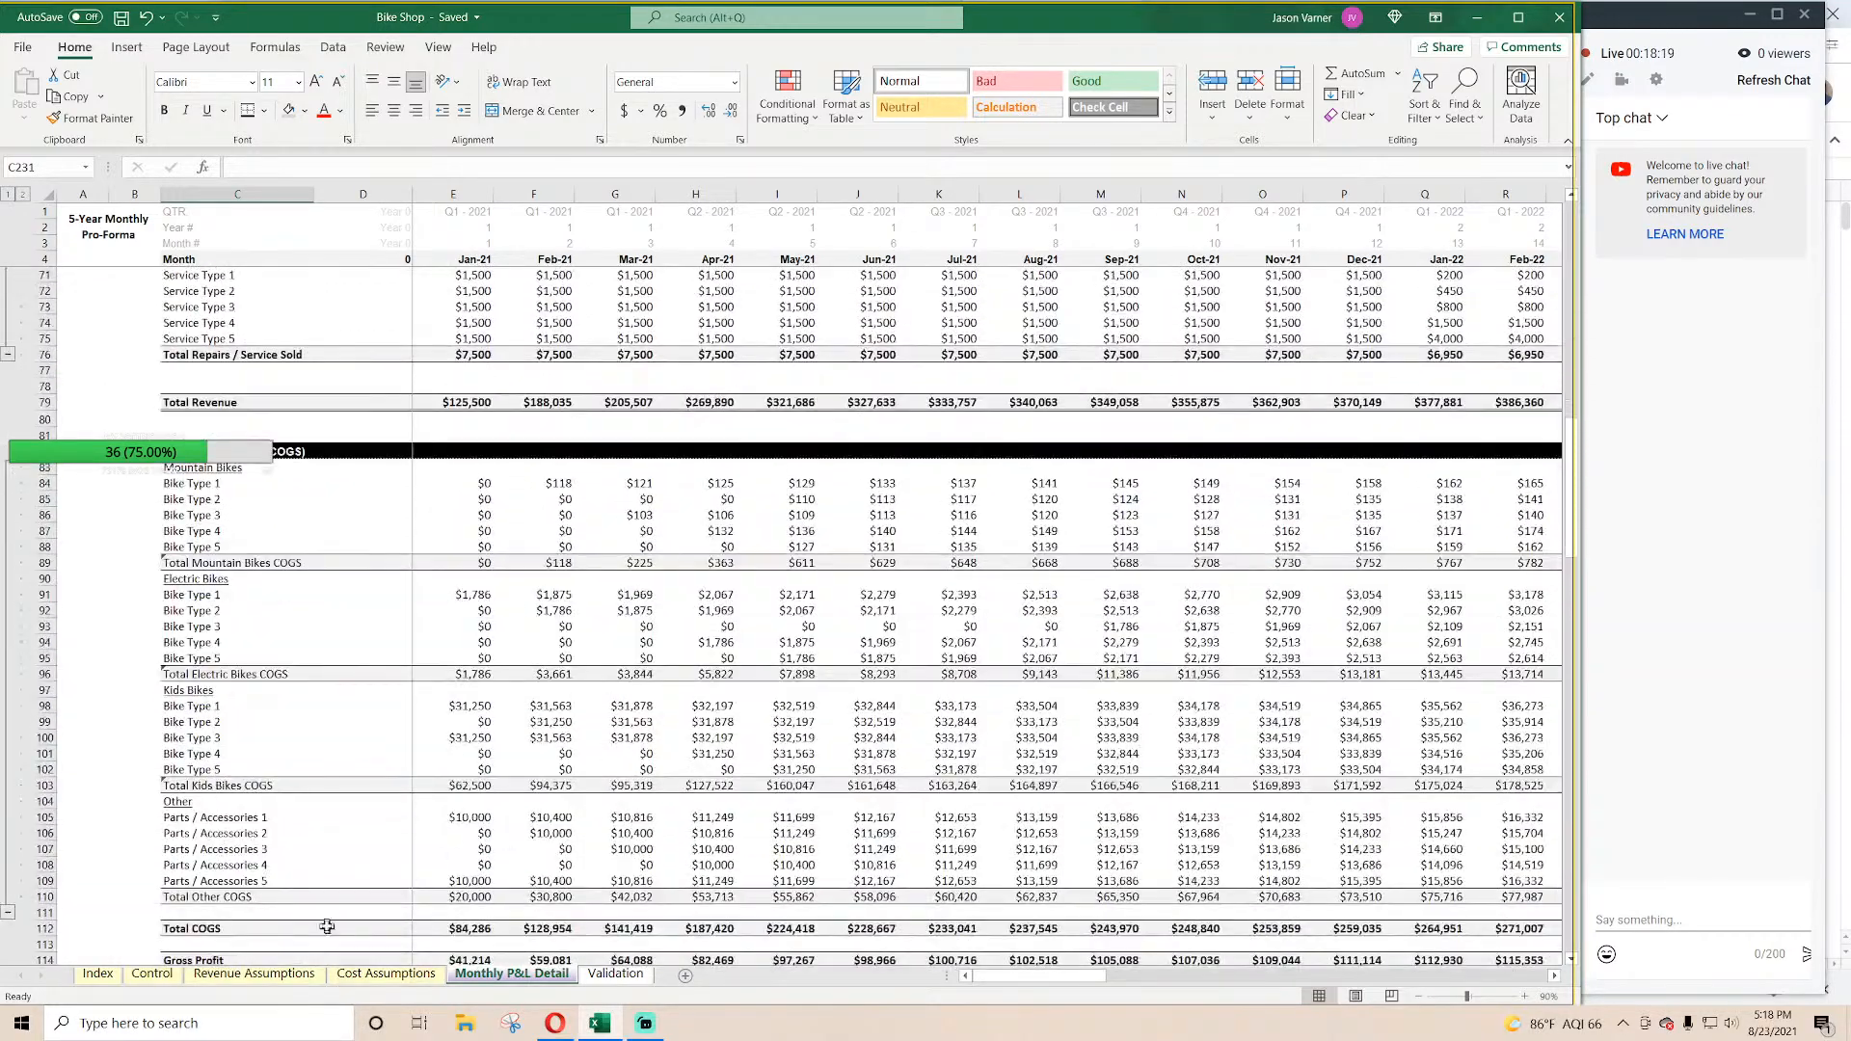
pyautogui.click(254, 974)
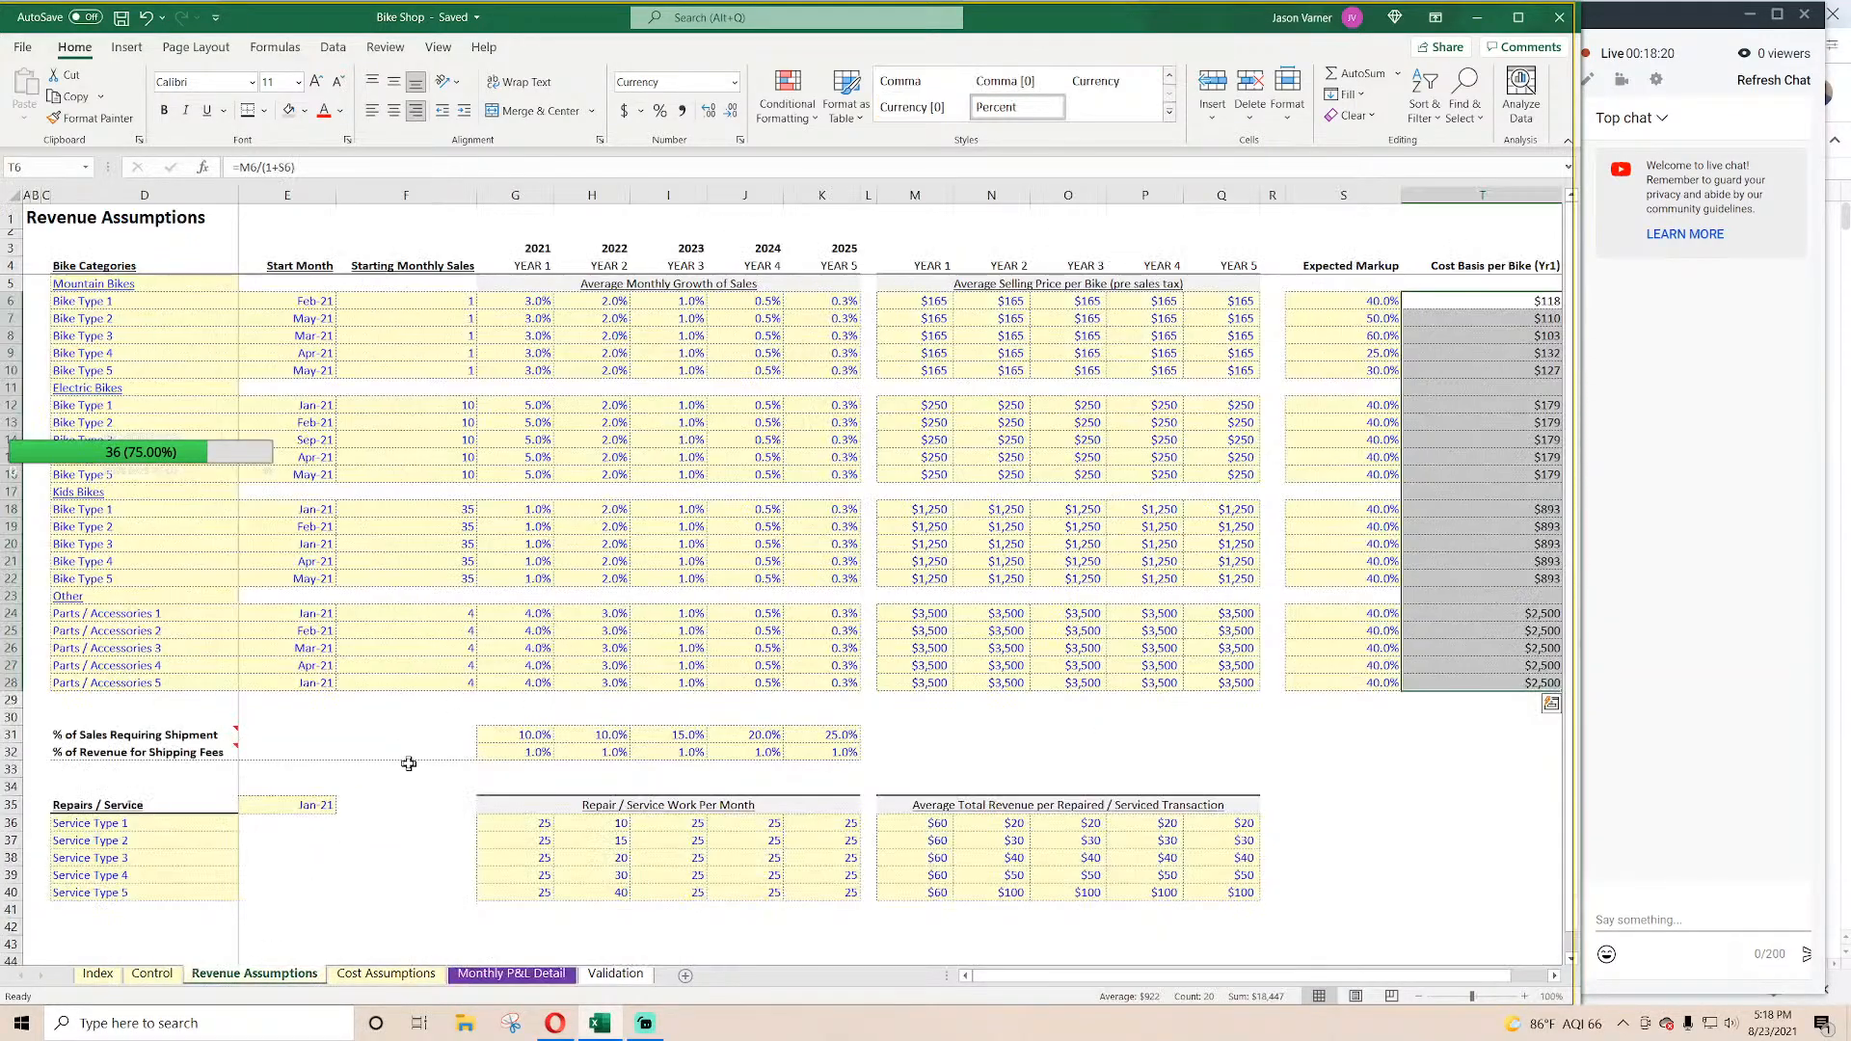
pyautogui.click(1335, 492)
pyautogui.scroll(-3, 120, 749)
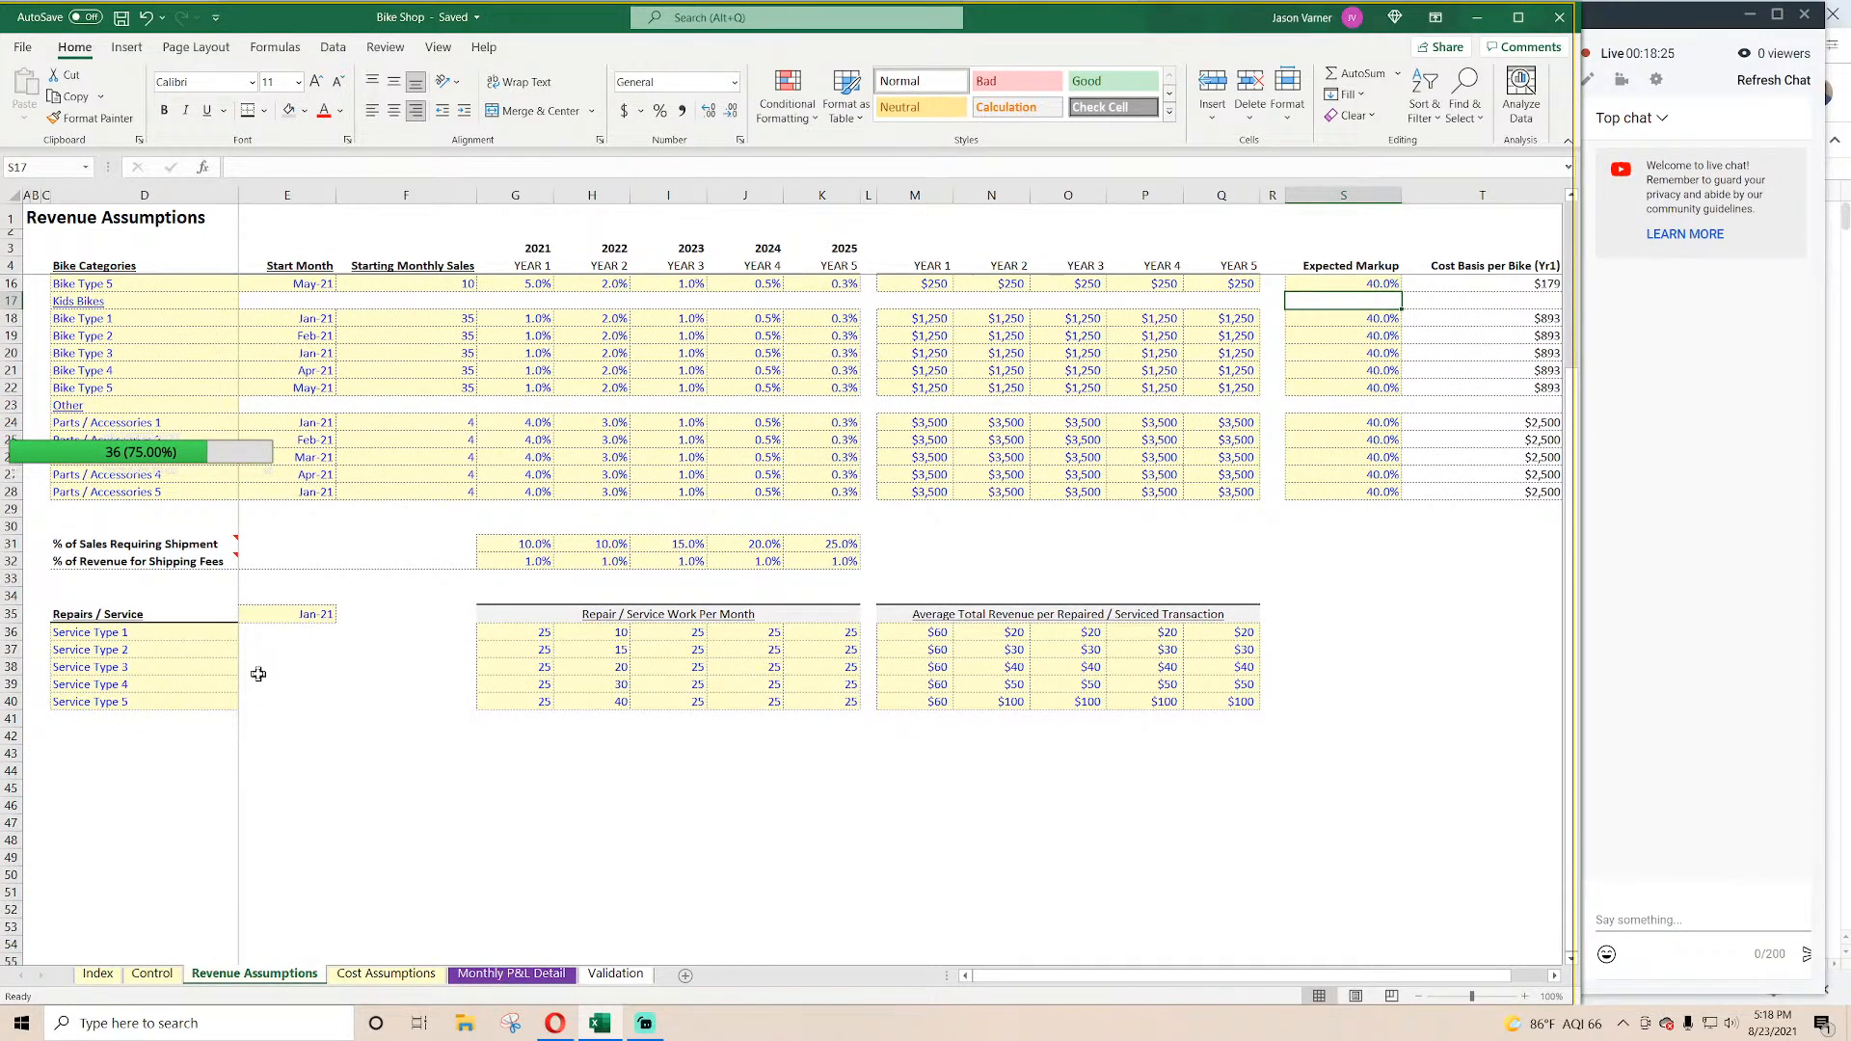
pyautogui.click(295, 614)
pyautogui.click(344, 615)
pyautogui.click(289, 656)
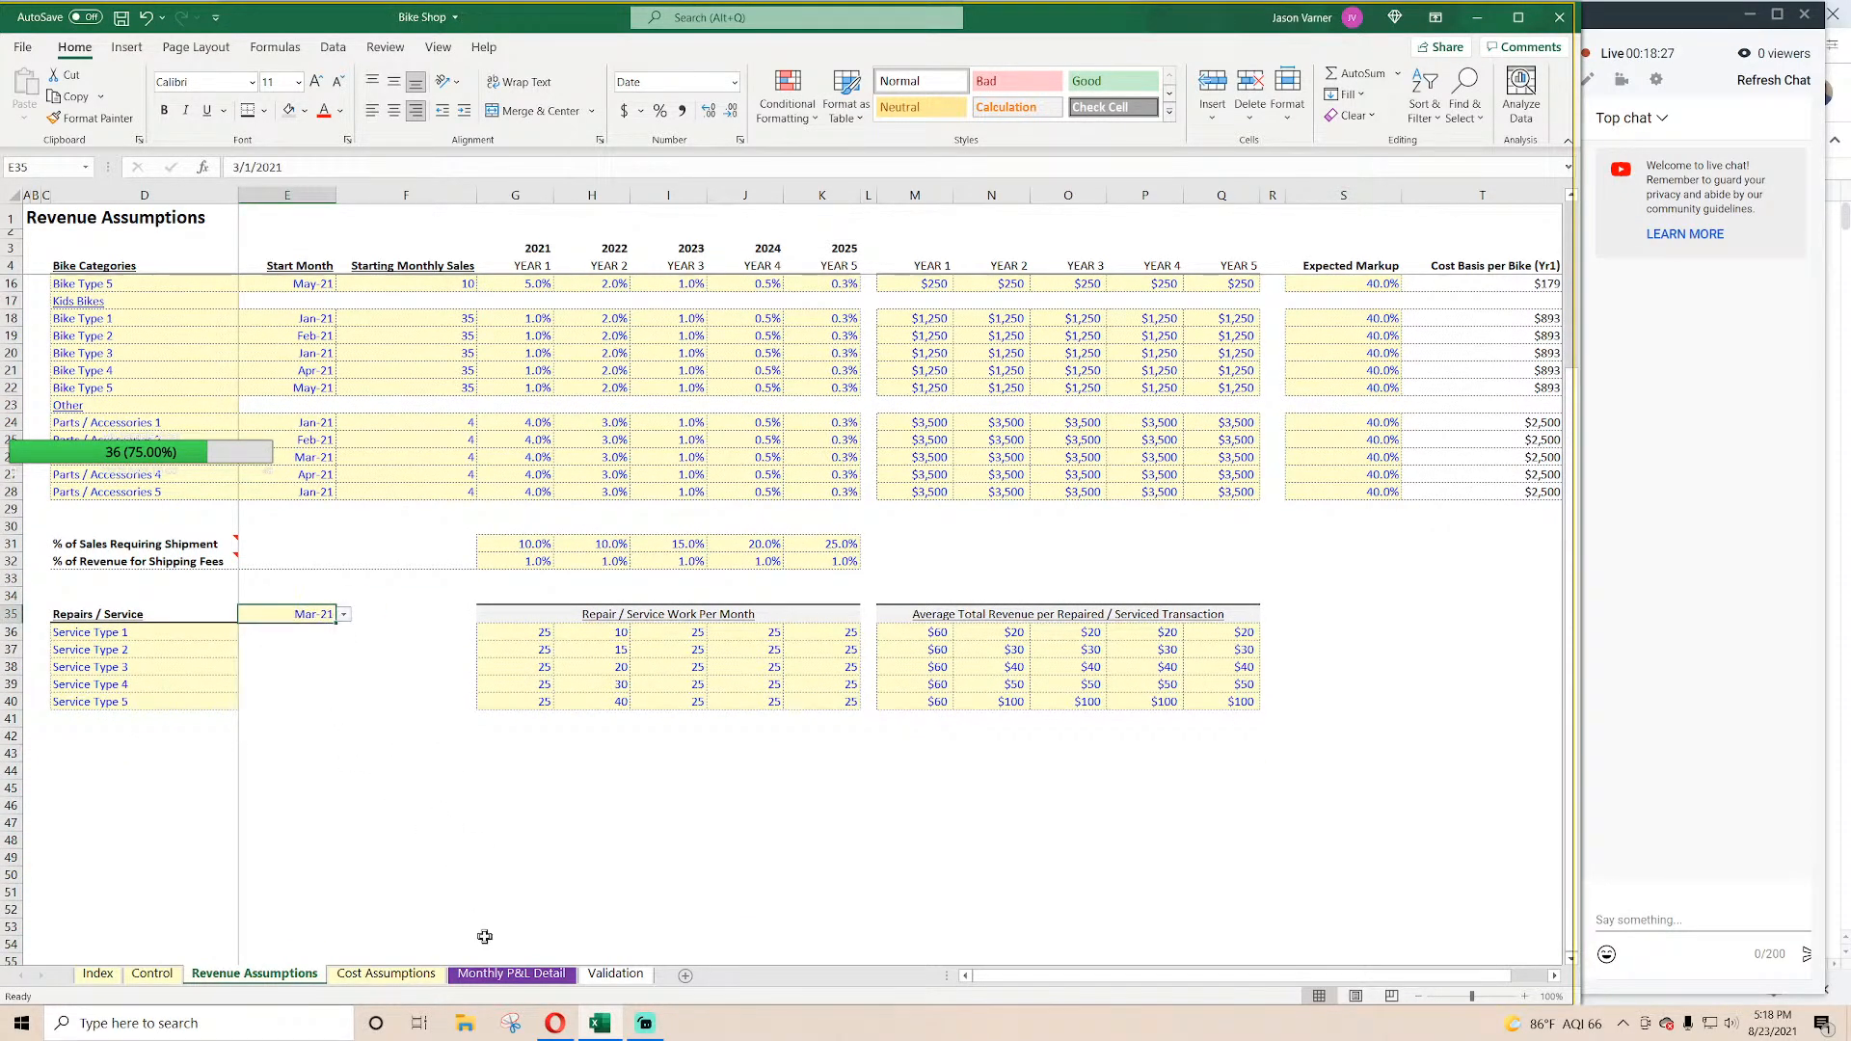
# Step: On the Monthly P&L Detail sheet, examine the Repairs / Service revenue rows and the Mar-21 formula for Service Type 3, along with the expense sections
pyautogui.click(511, 974)
pyautogui.scroll(-10, 302, 832)
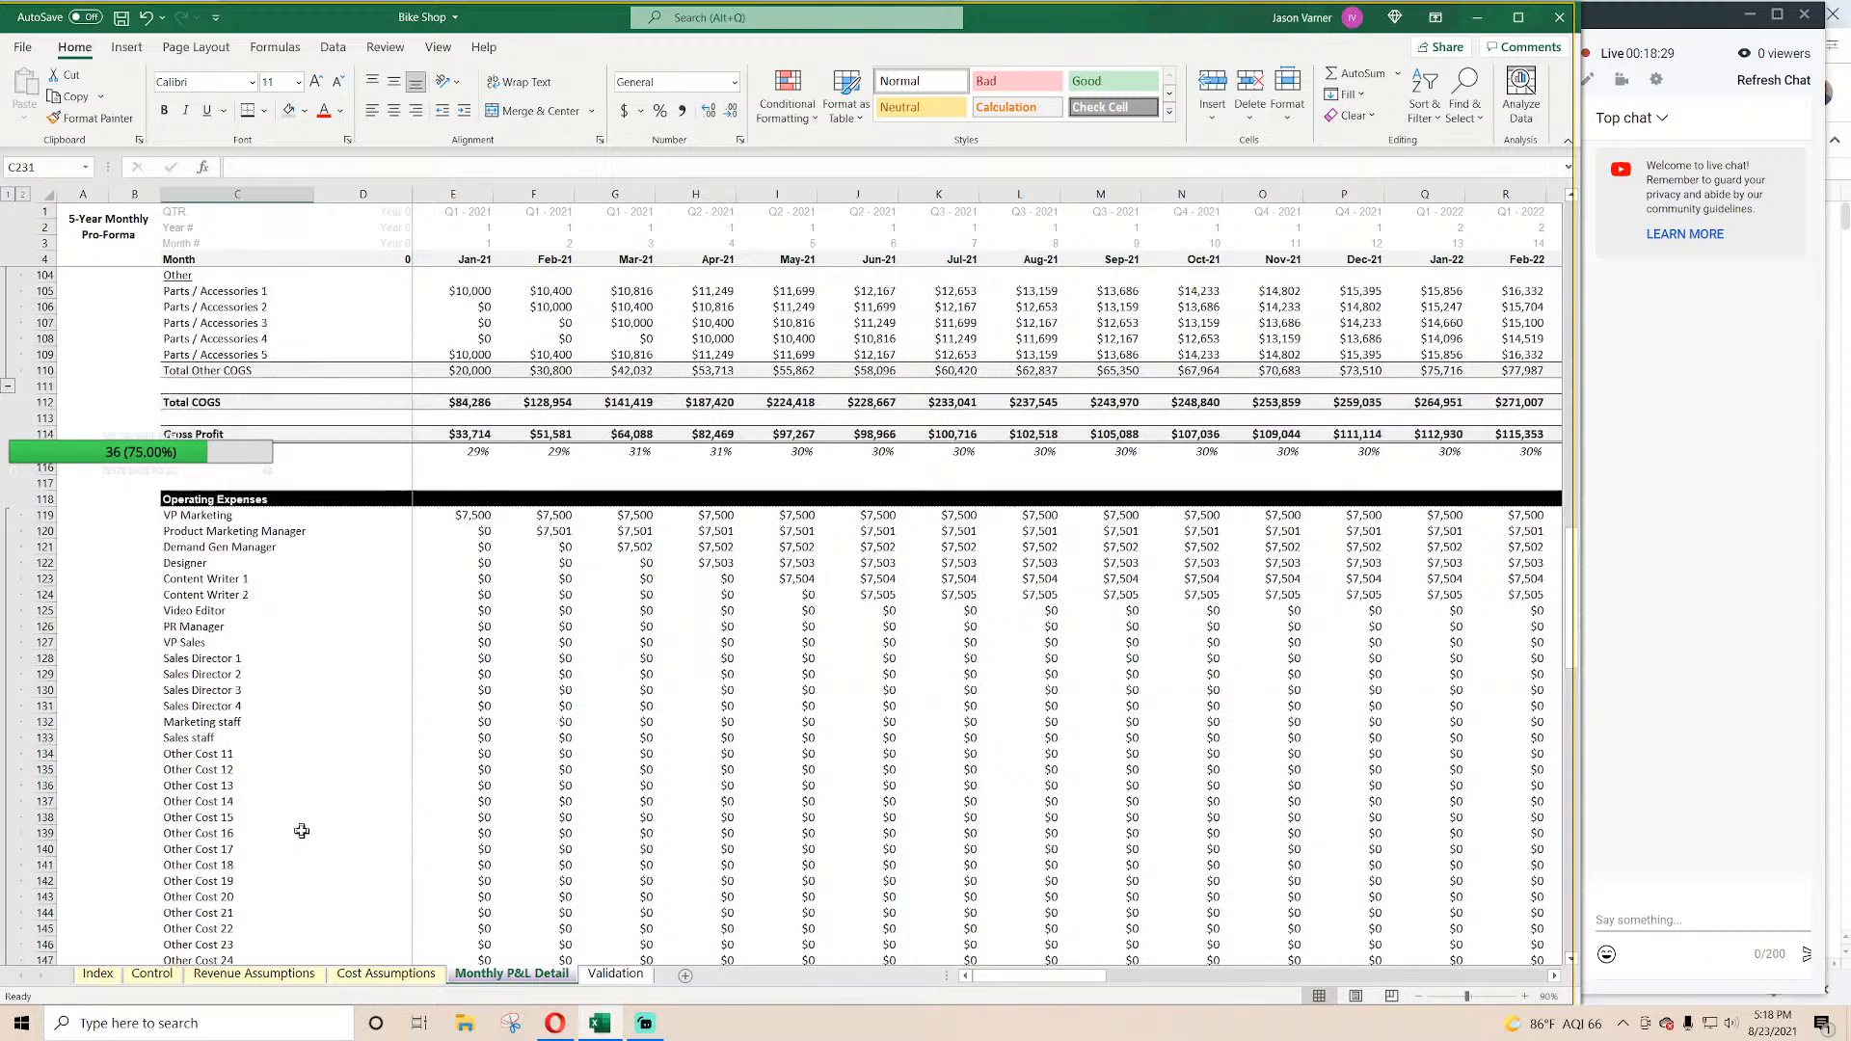
pyautogui.scroll(-18, 301, 831)
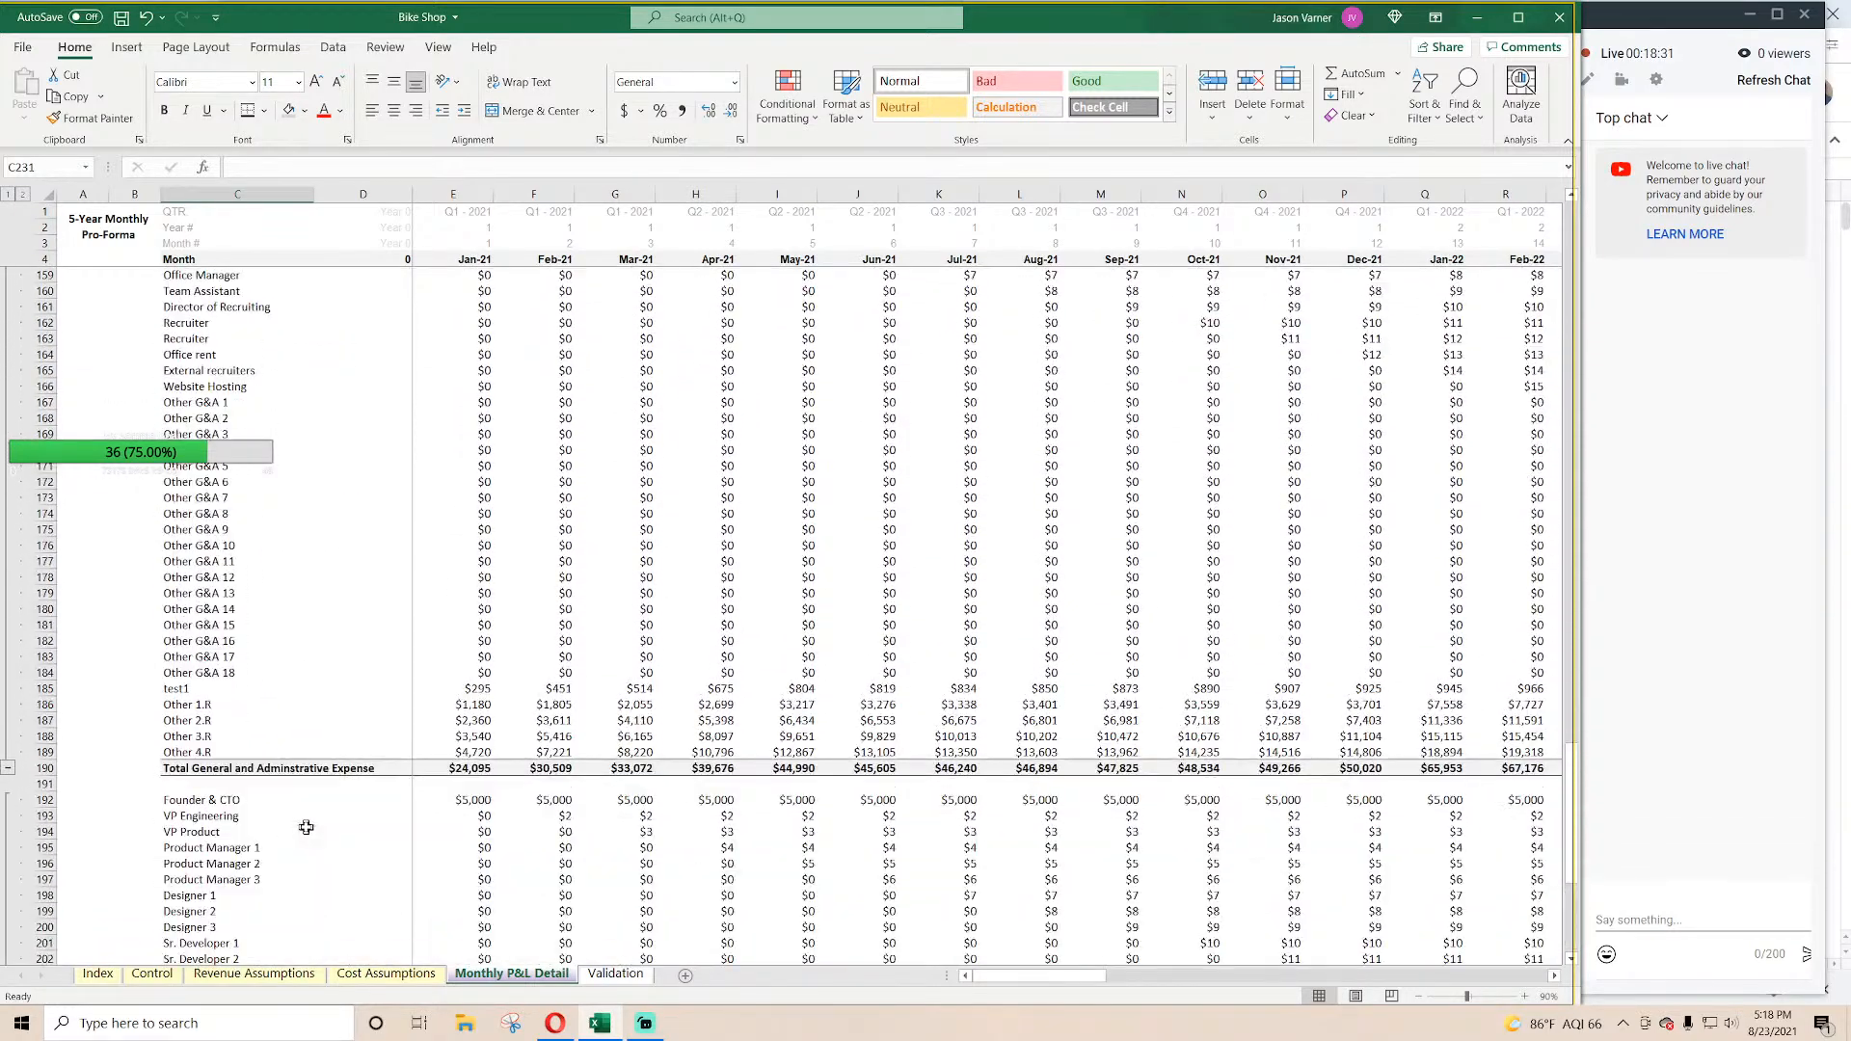
pyautogui.scroll(20, 306, 827)
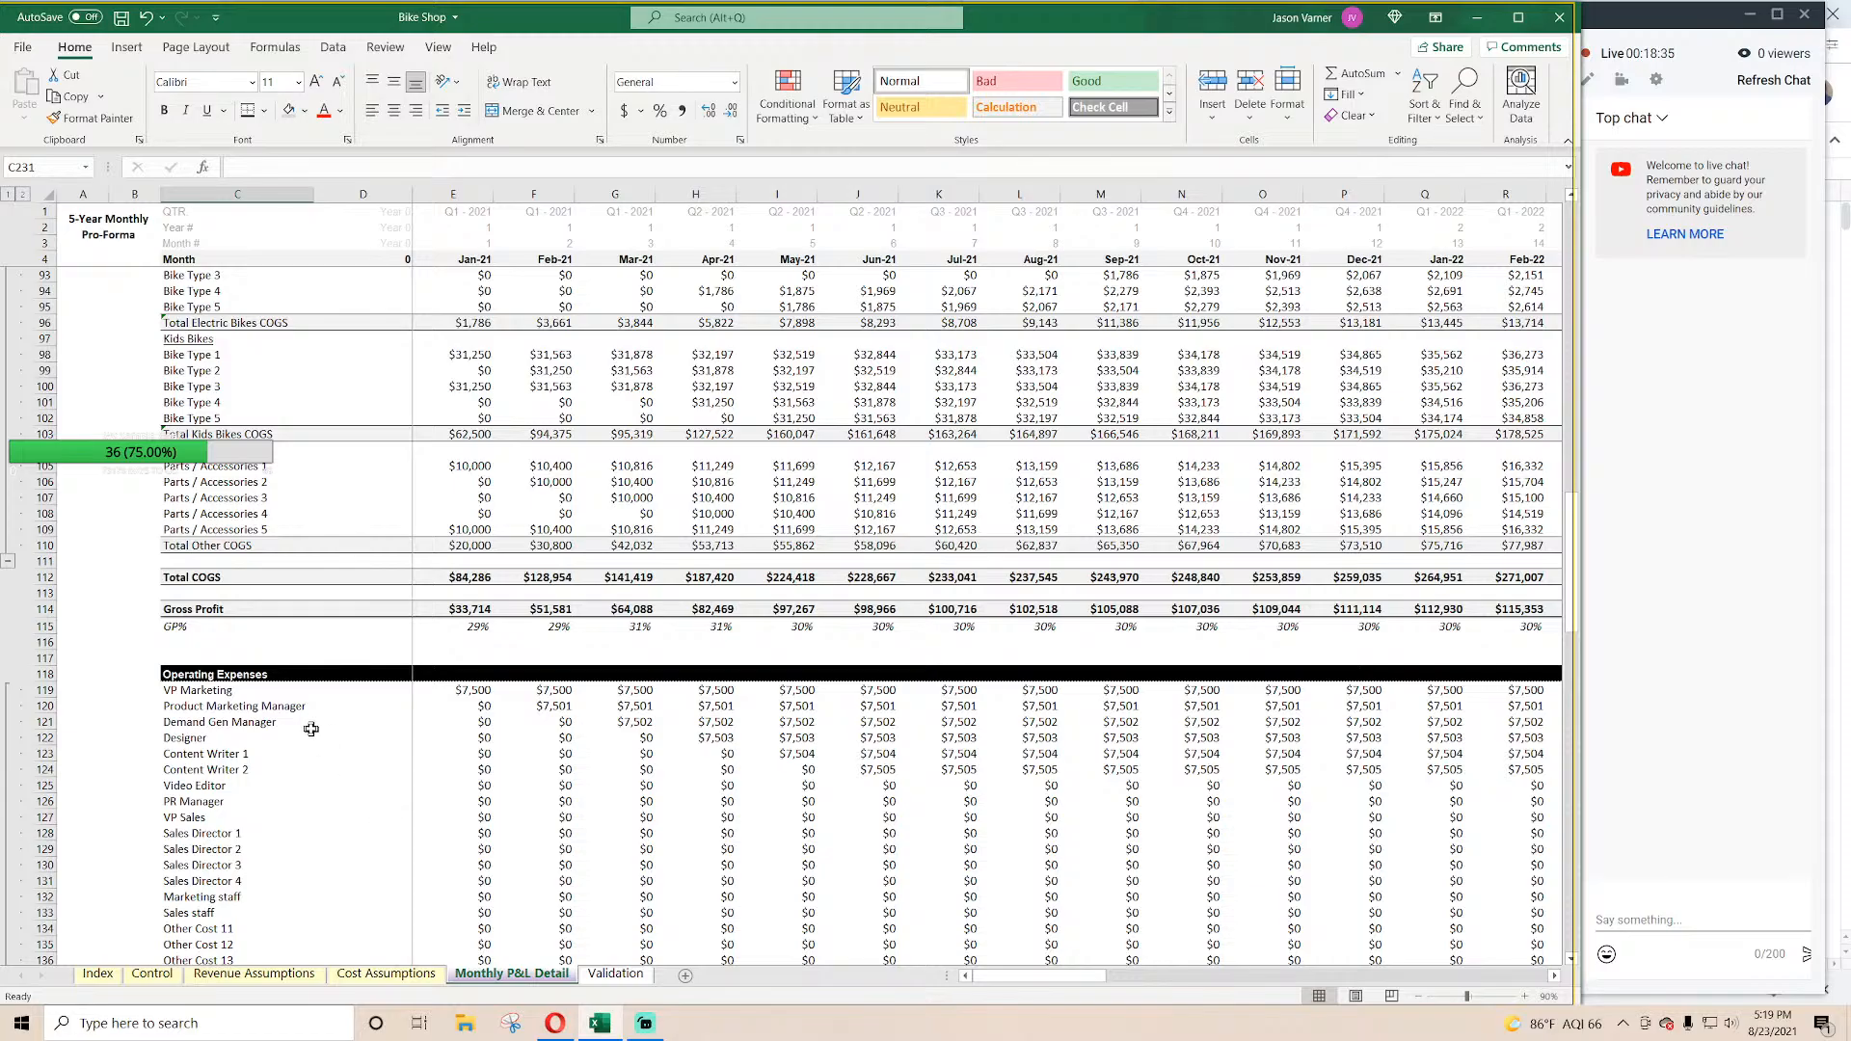
pyautogui.scroll(15, 310, 729)
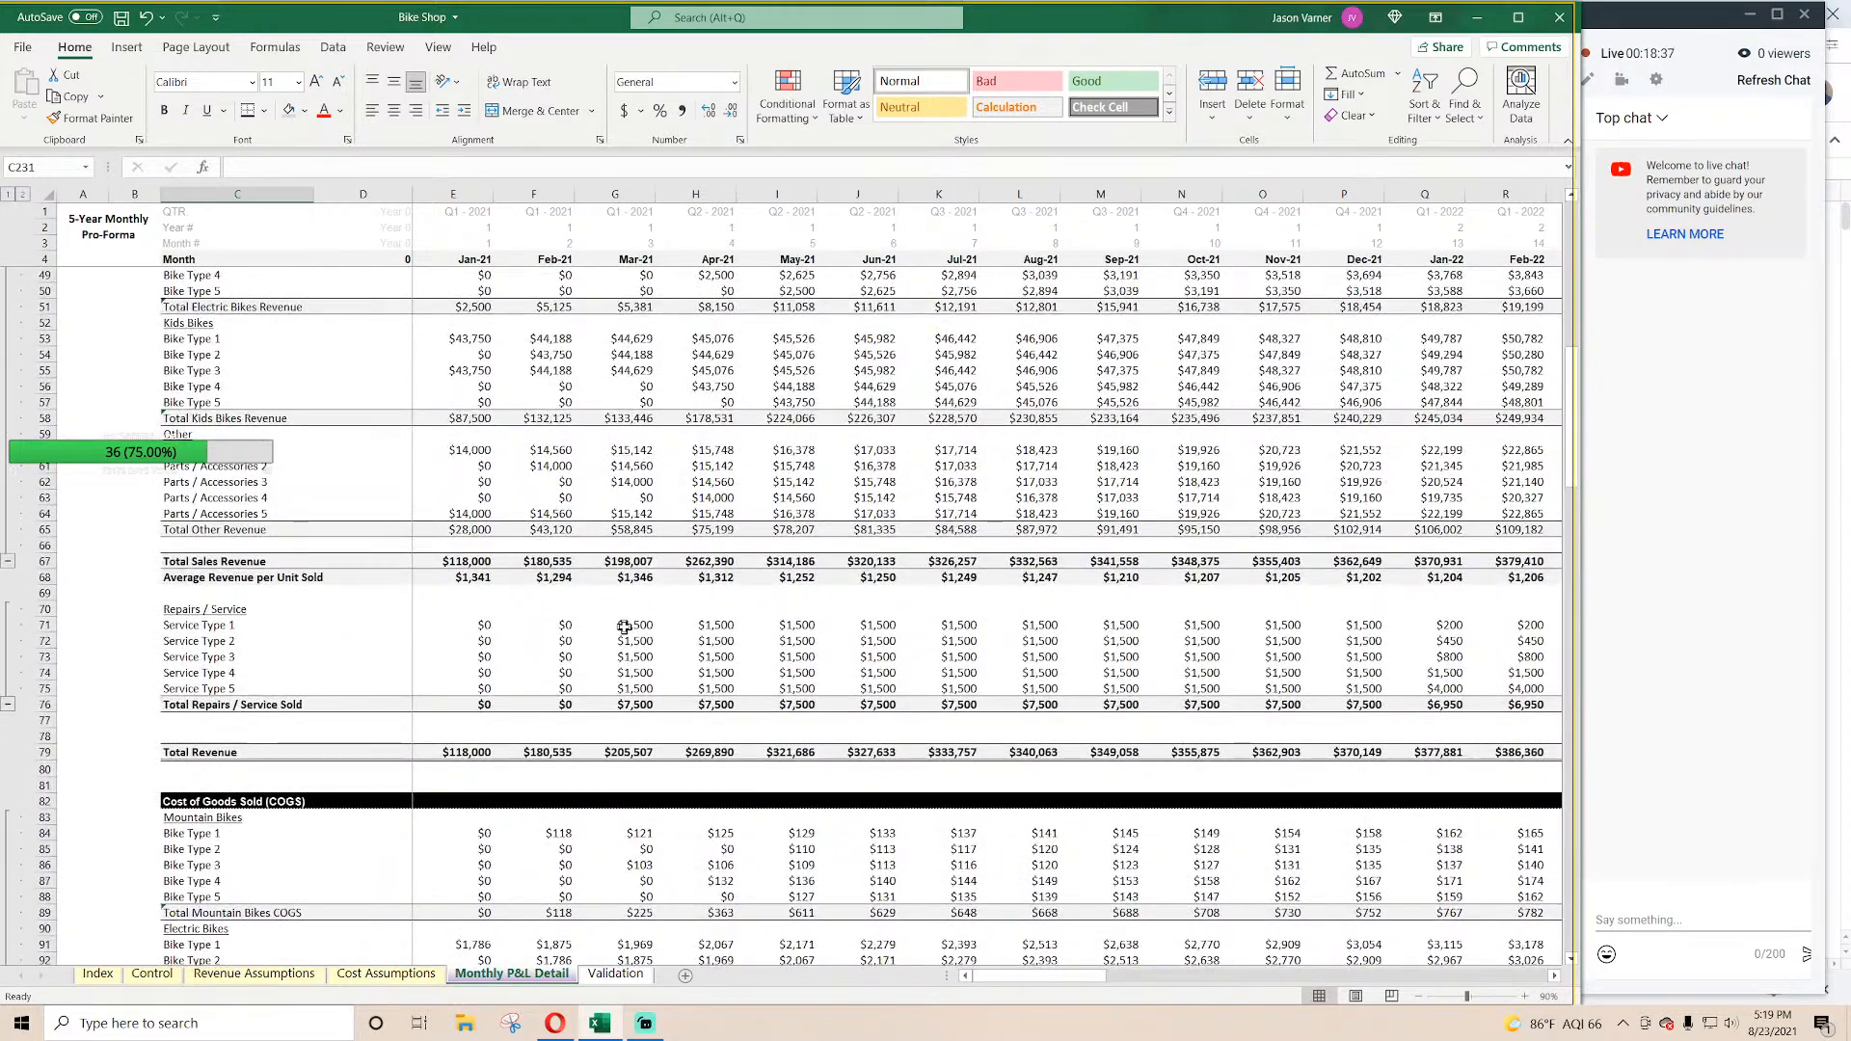
pyautogui.click(625, 627)
pyautogui.click(629, 654)
pyautogui.scroll(-6, 379, 672)
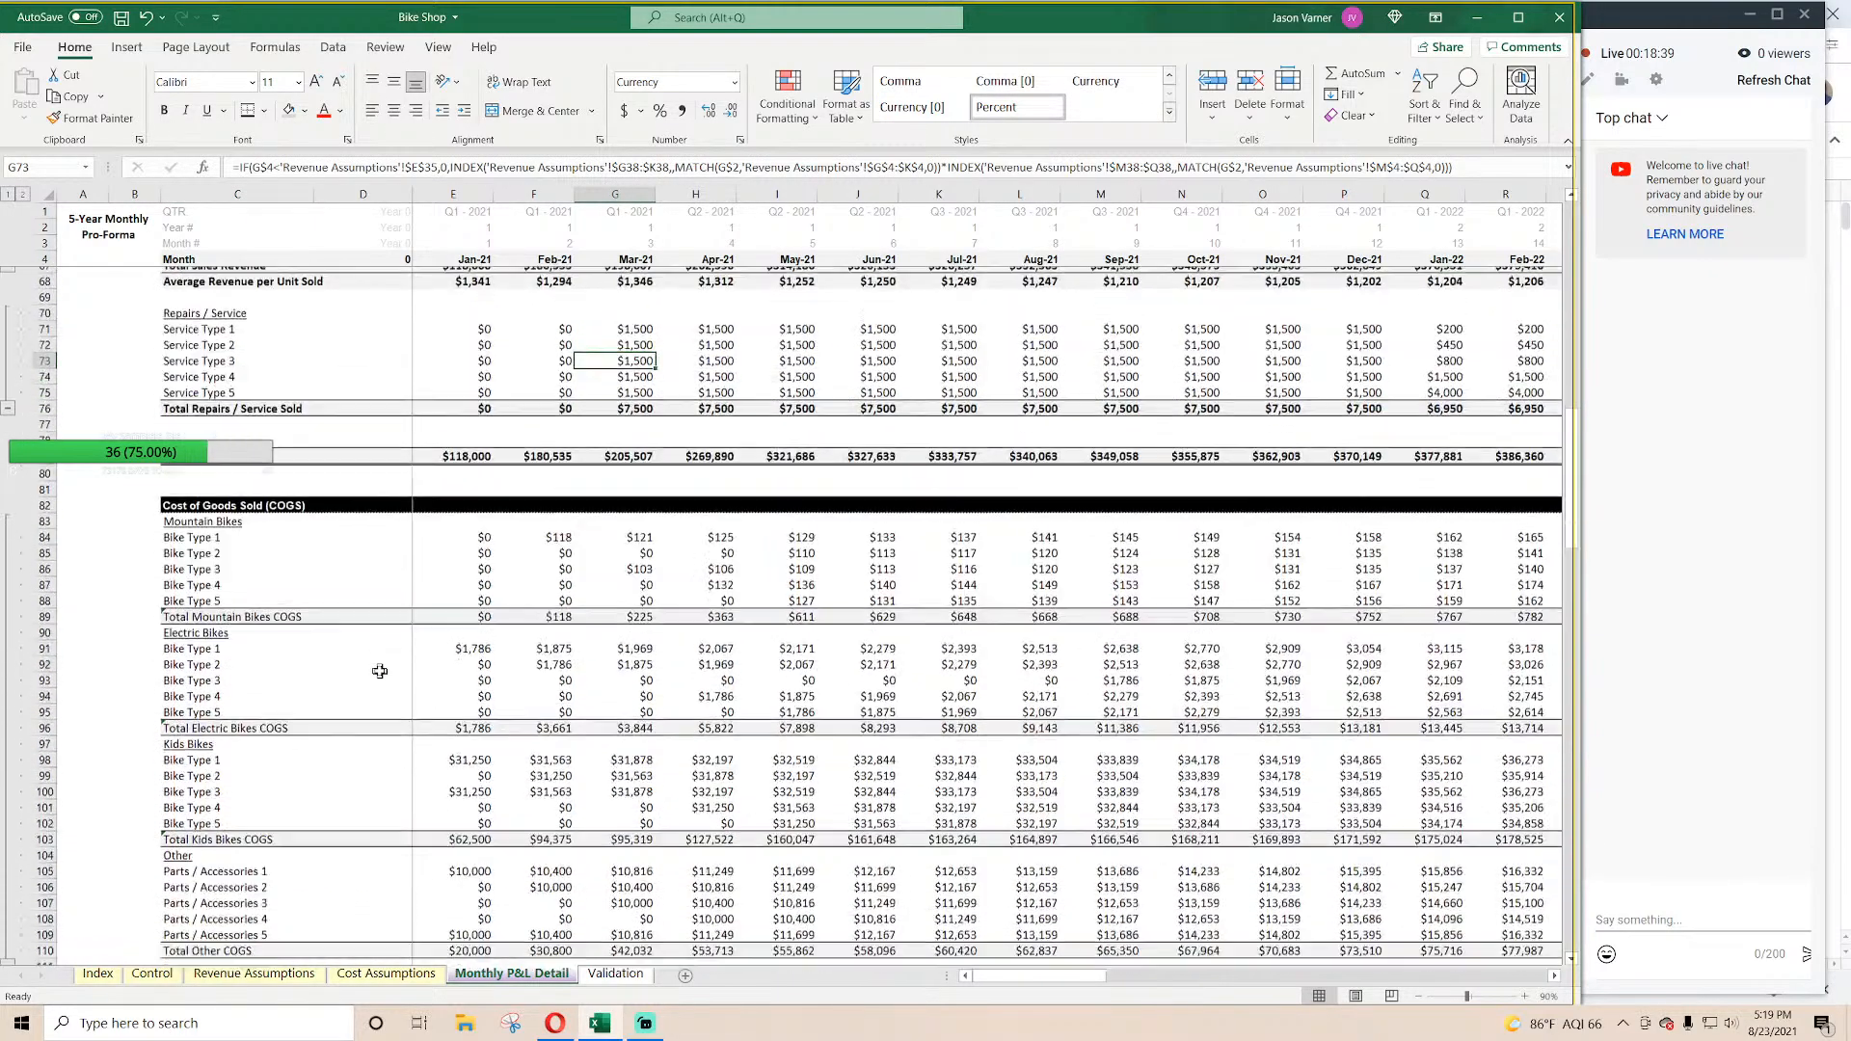
pyautogui.scroll(-20, 379, 672)
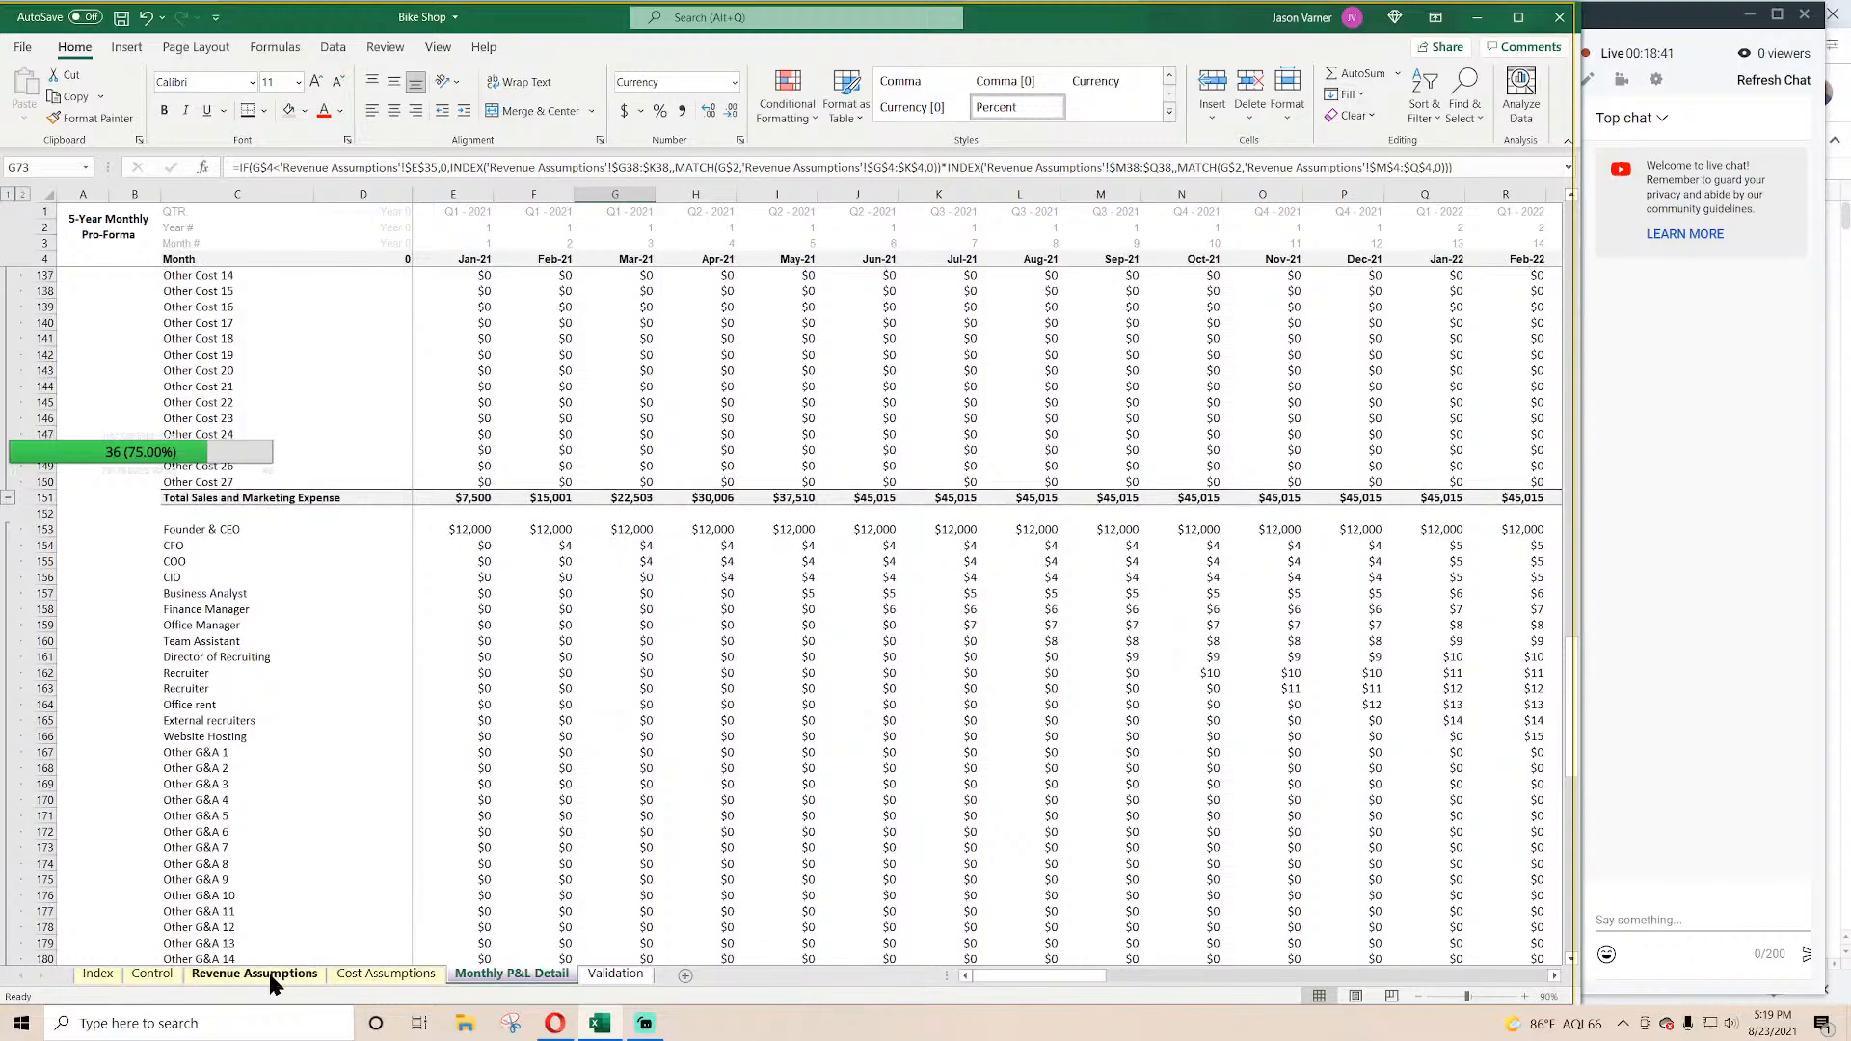
# Step: Review the bike and repair inputs on Revenue Assumptions, and compare them with the operating expenses and EBITDA on Monthly P&L Detail
pyautogui.click(255, 974)
pyautogui.click(774, 855)
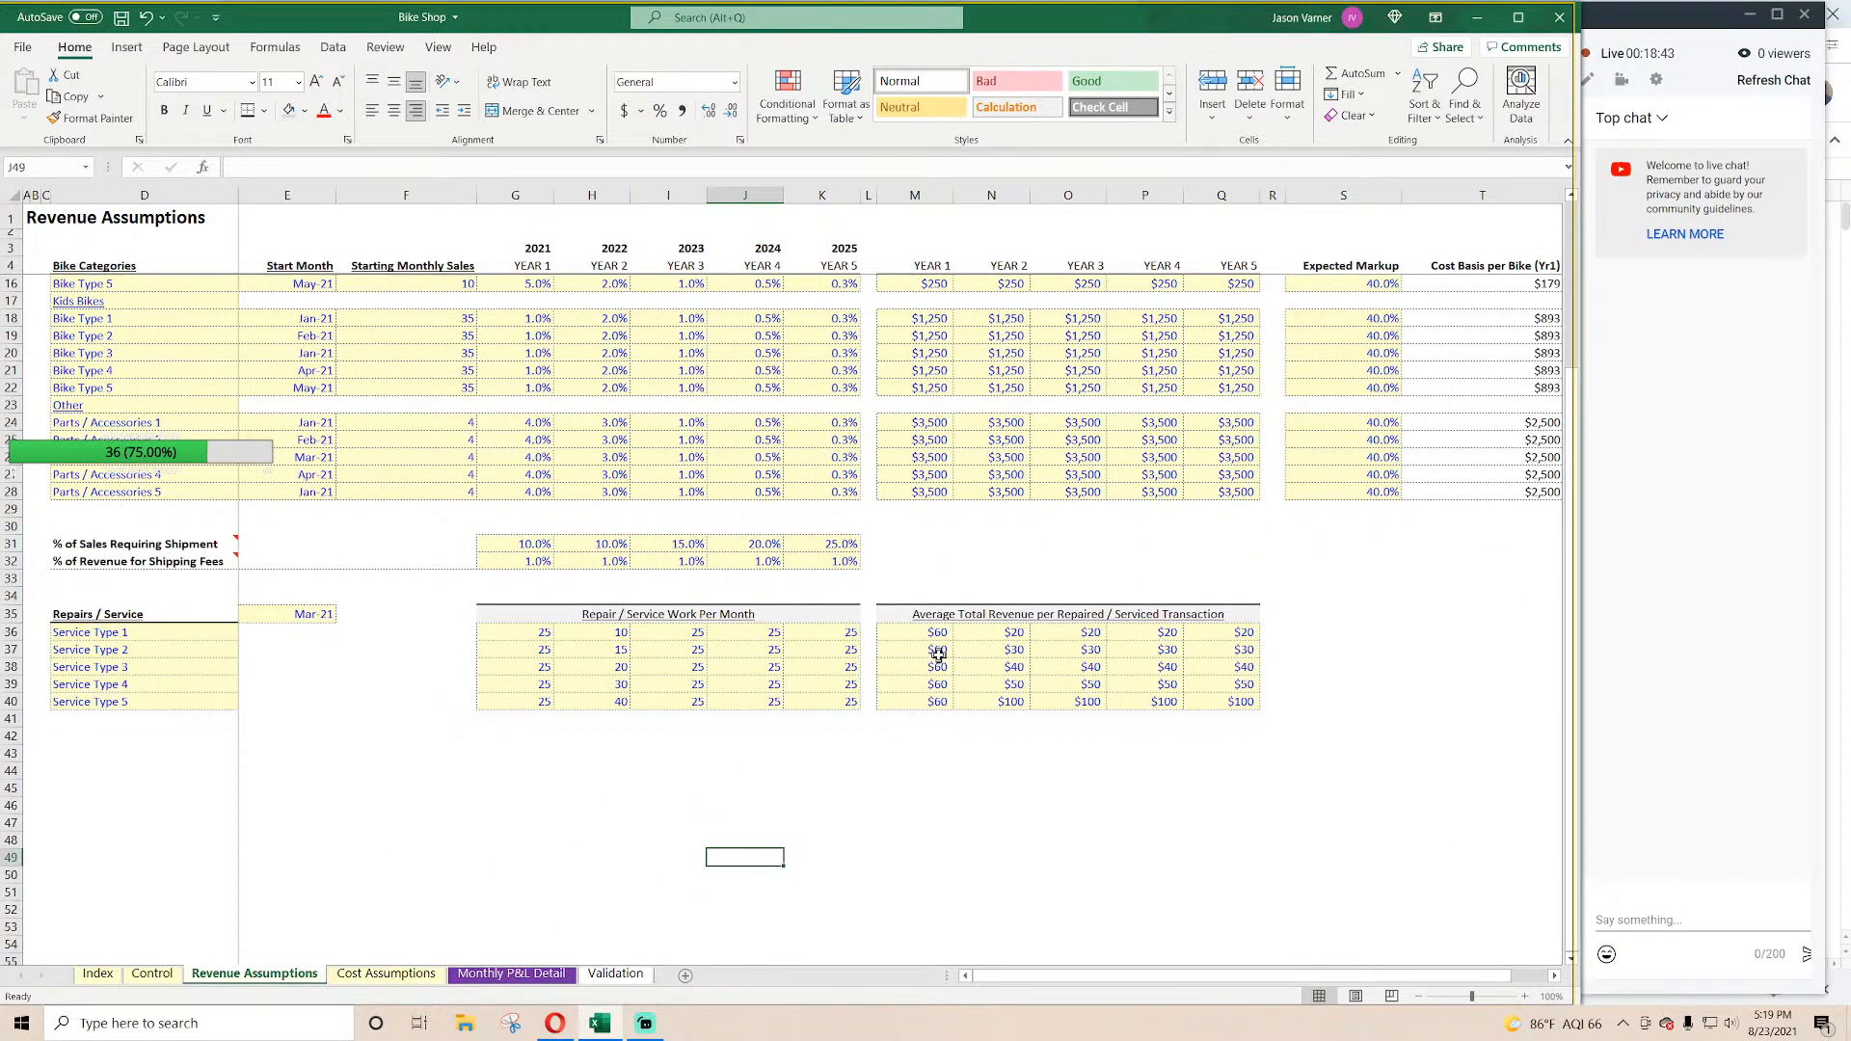
pyautogui.click(386, 788)
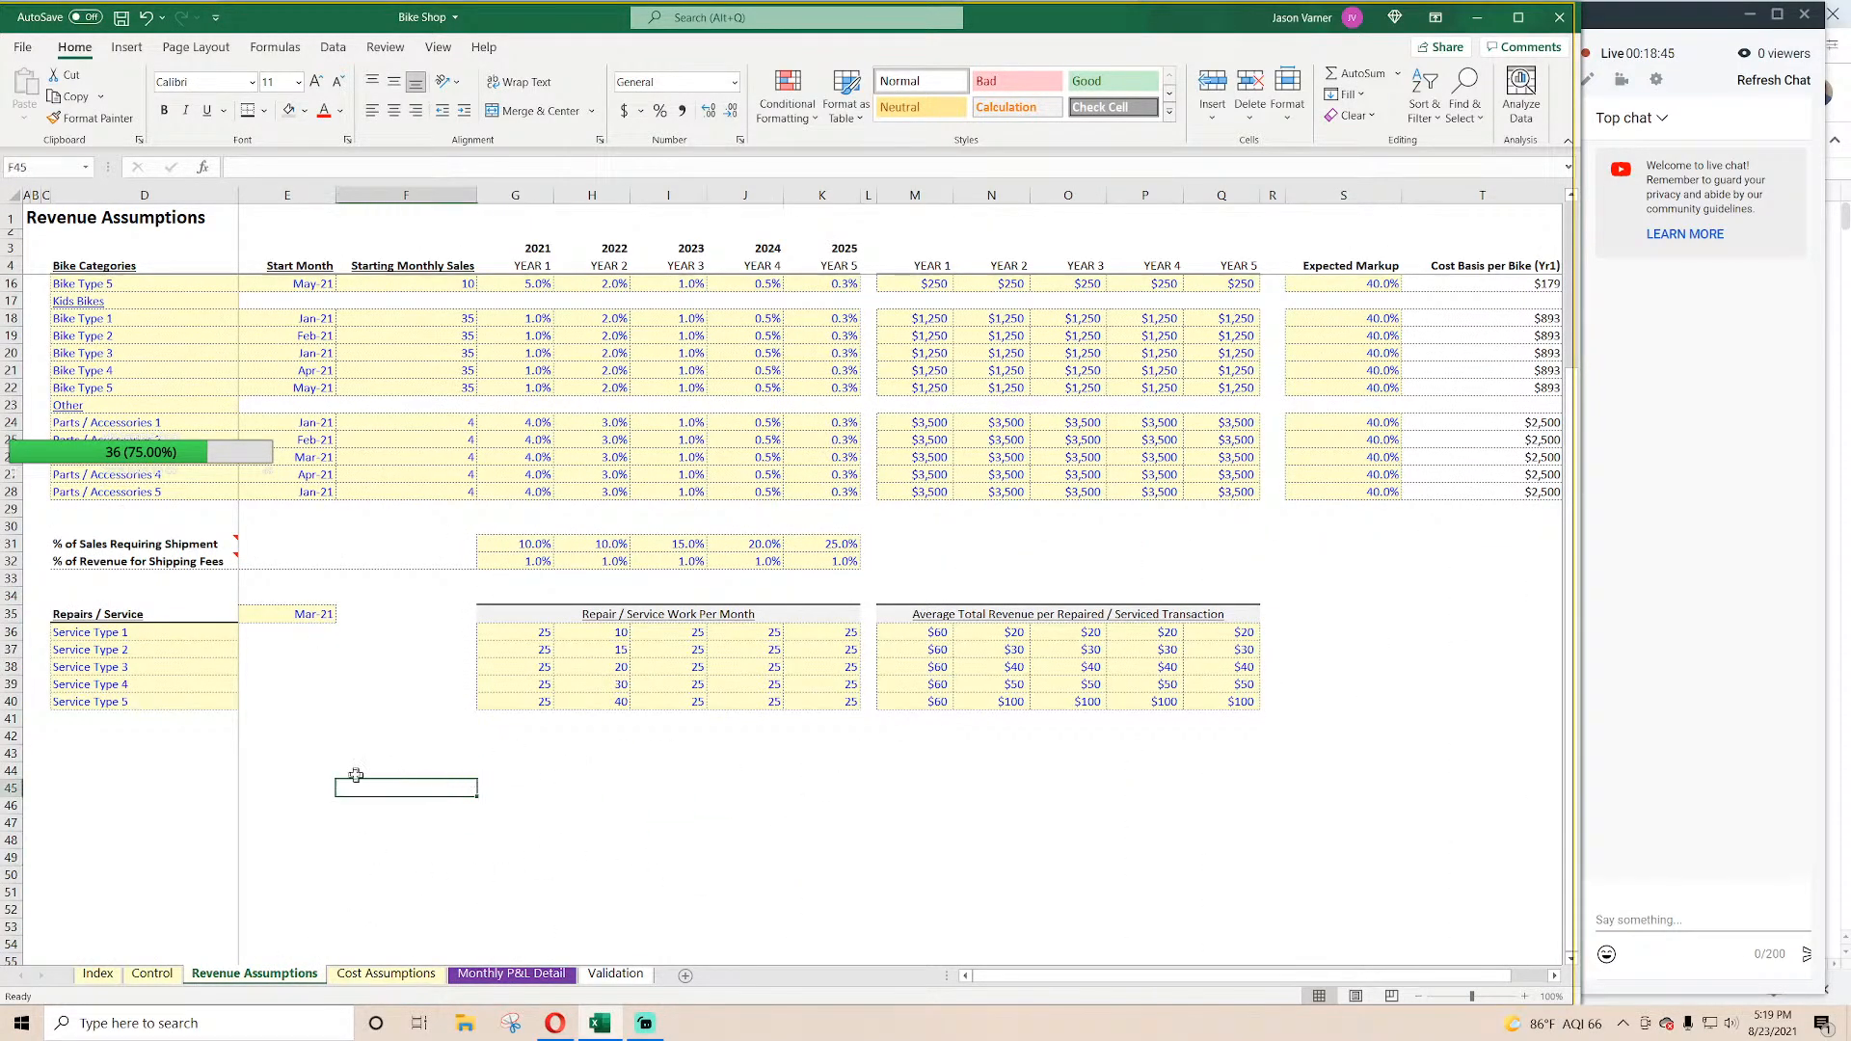
pyautogui.scroll(4, 315, 764)
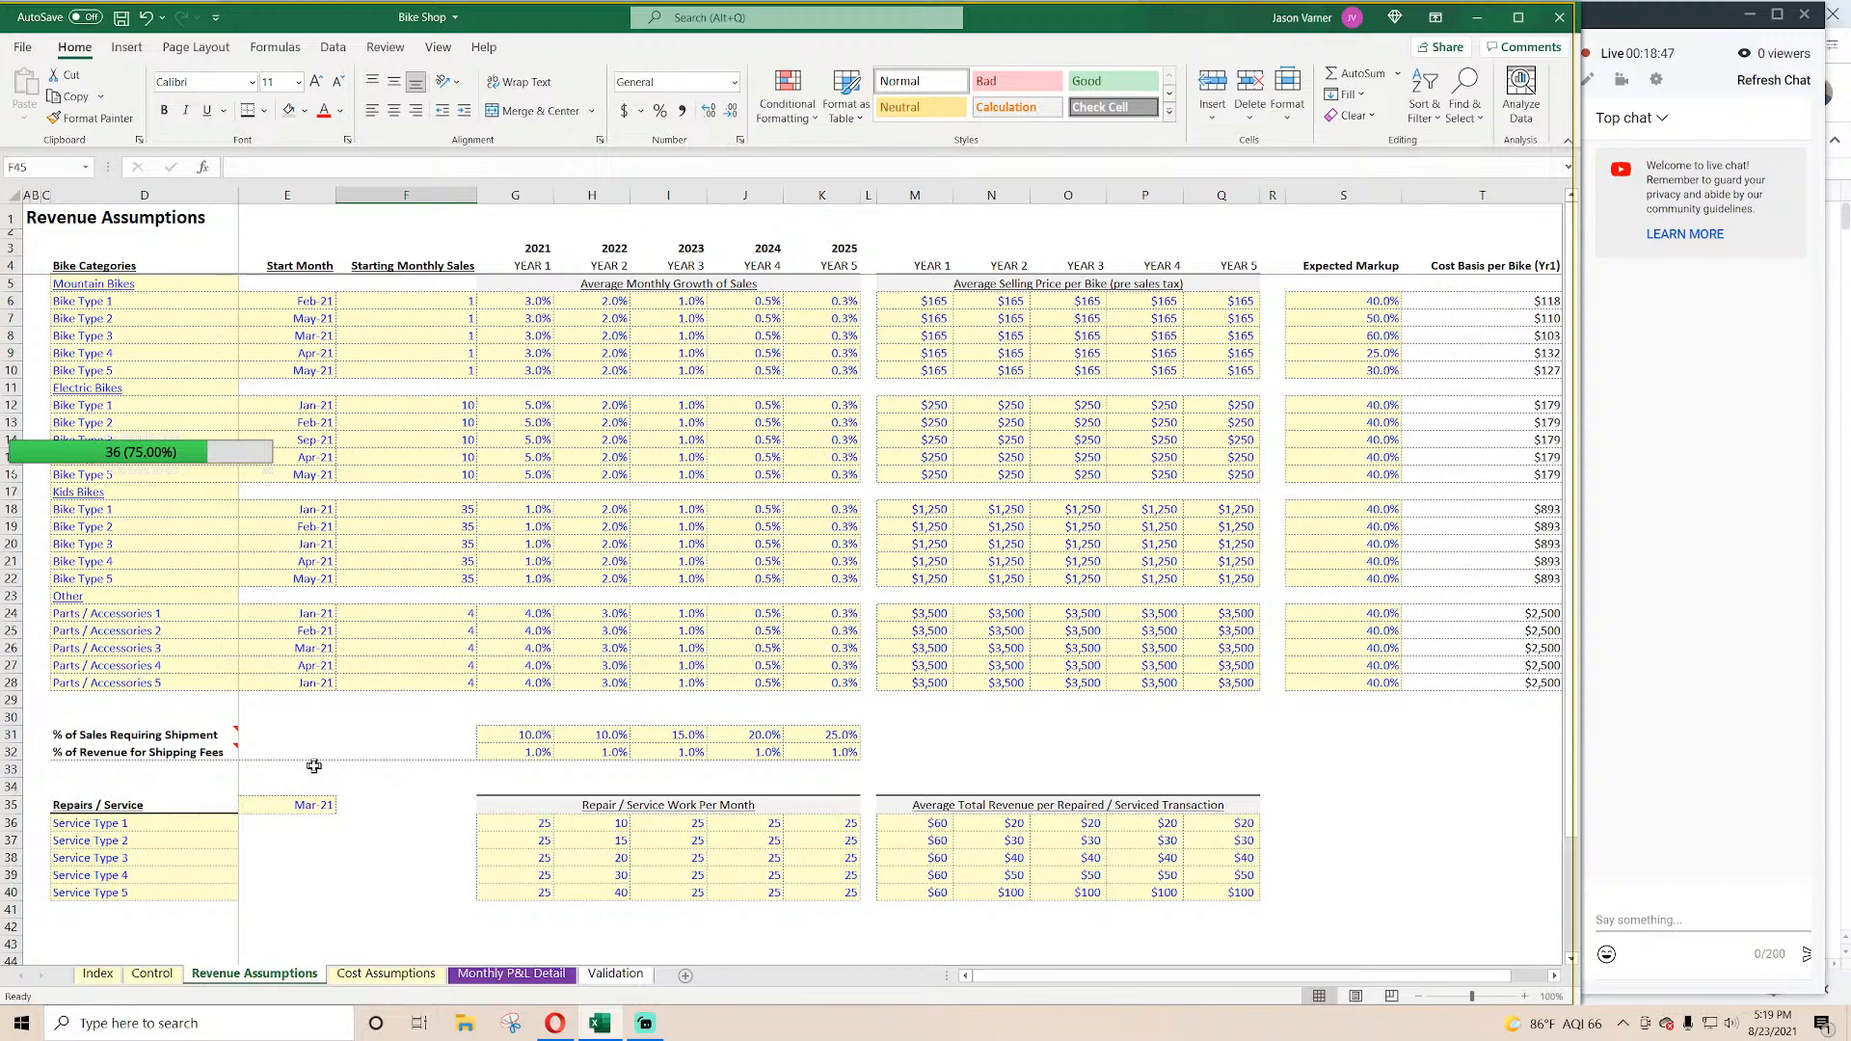
pyautogui.scroll(-4, 314, 767)
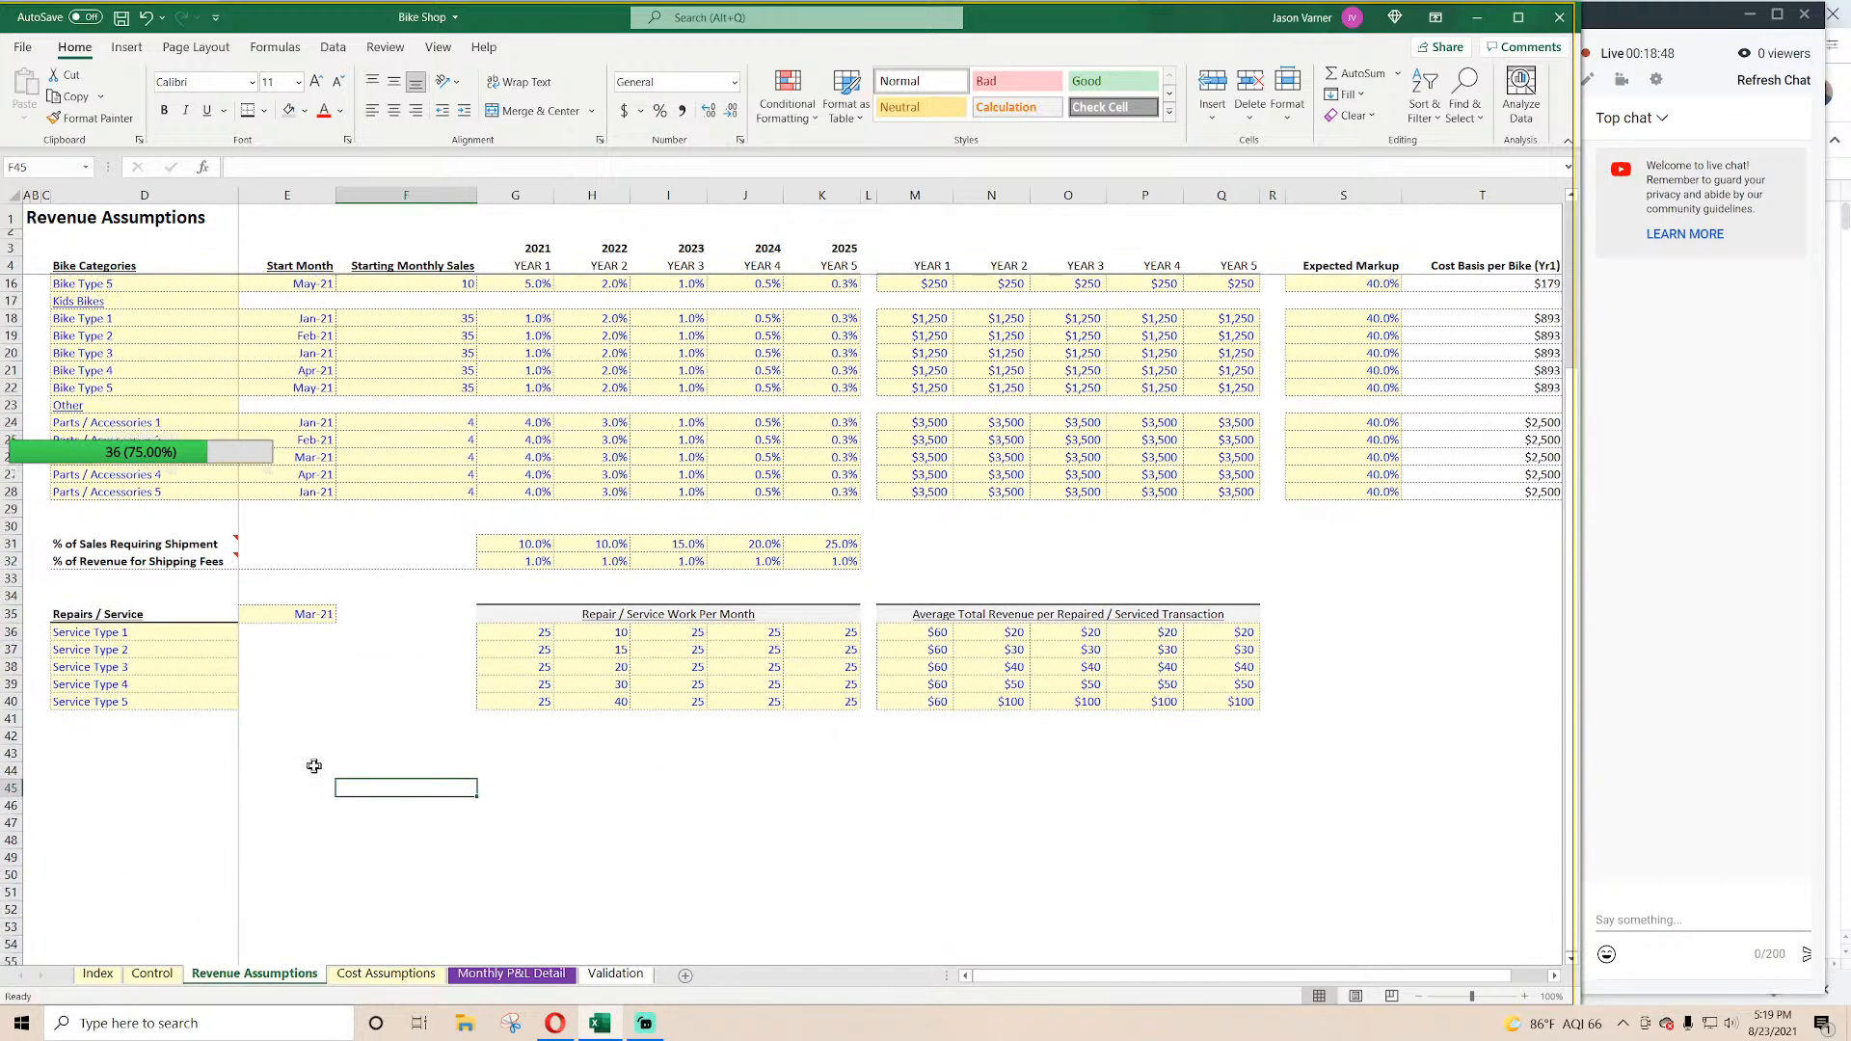
pyautogui.click(511, 975)
pyautogui.scroll(-20, 447, 791)
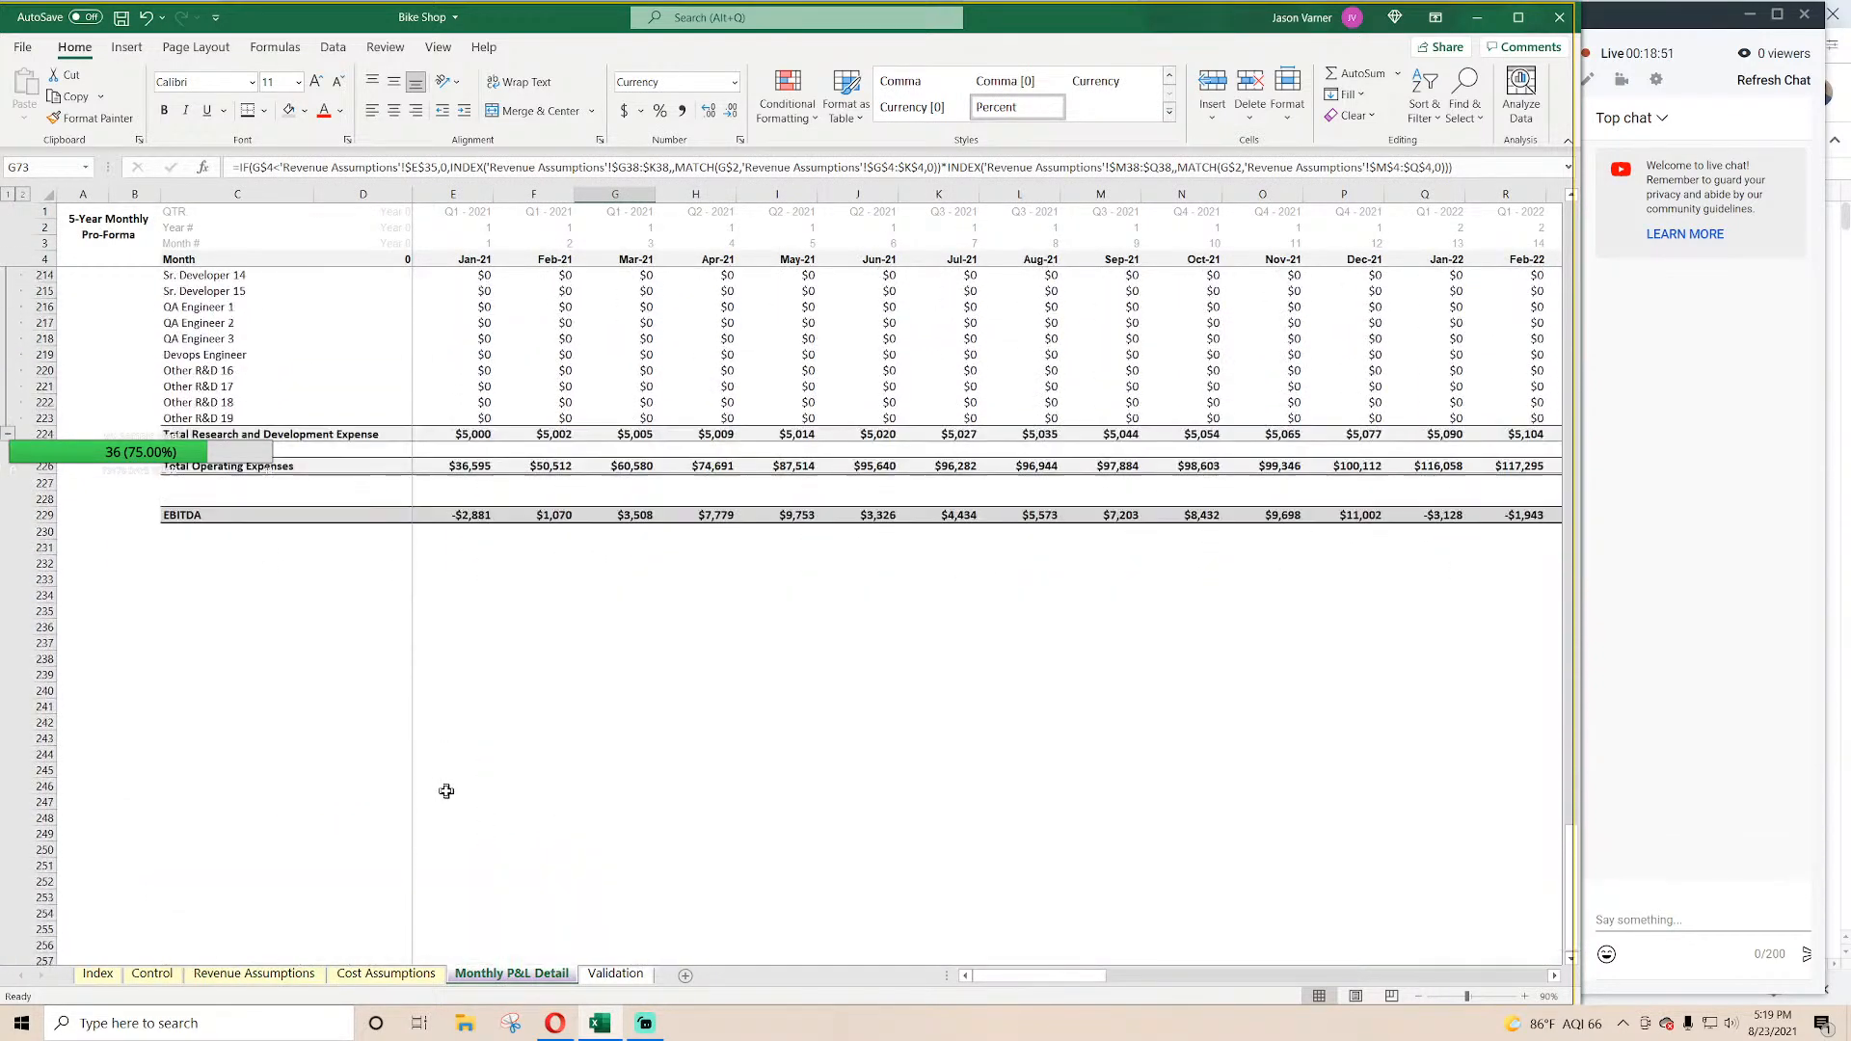
pyautogui.scroll(11, 210, 730)
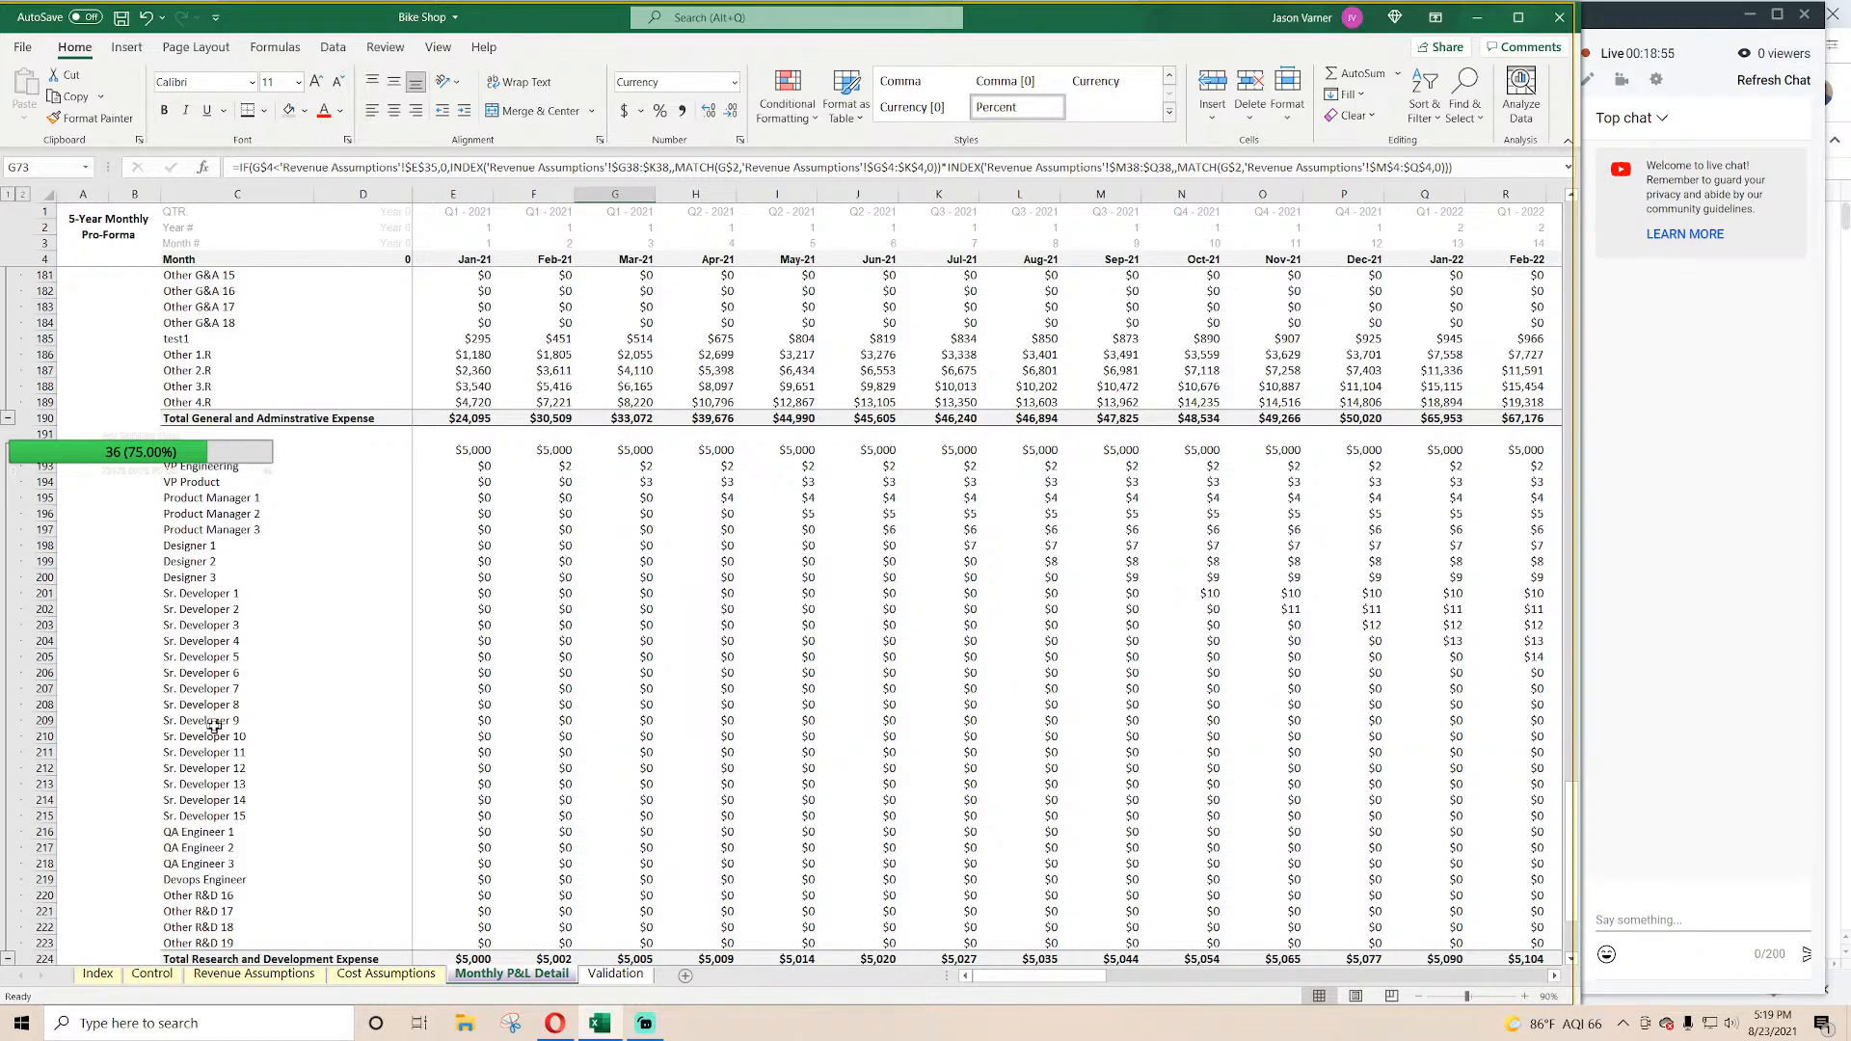
pyautogui.scroll(-8, 337, 839)
# Step: Check the revenue-based G&A costs on Cost Assumptions and the shipment and shipping fee percentages in rows 31 and 32 of Revenue Assumptions
pyautogui.click(254, 974)
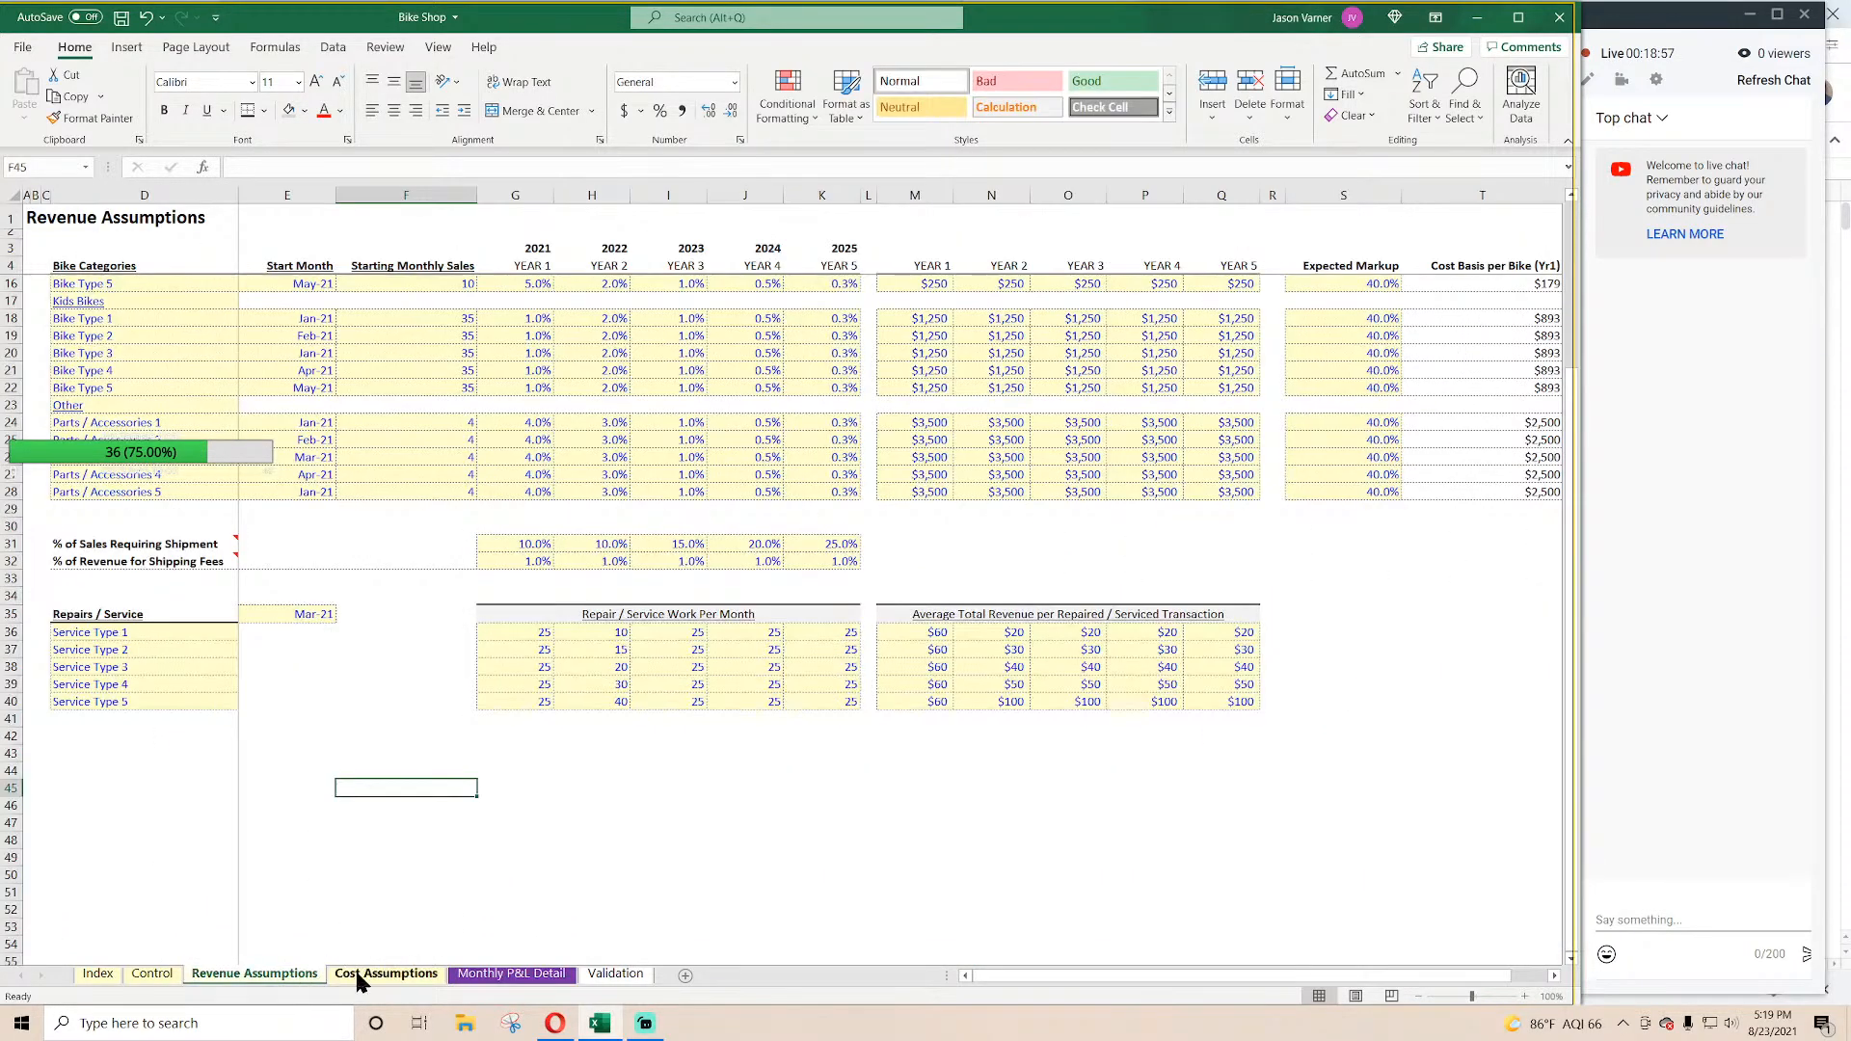
pyautogui.click(385, 974)
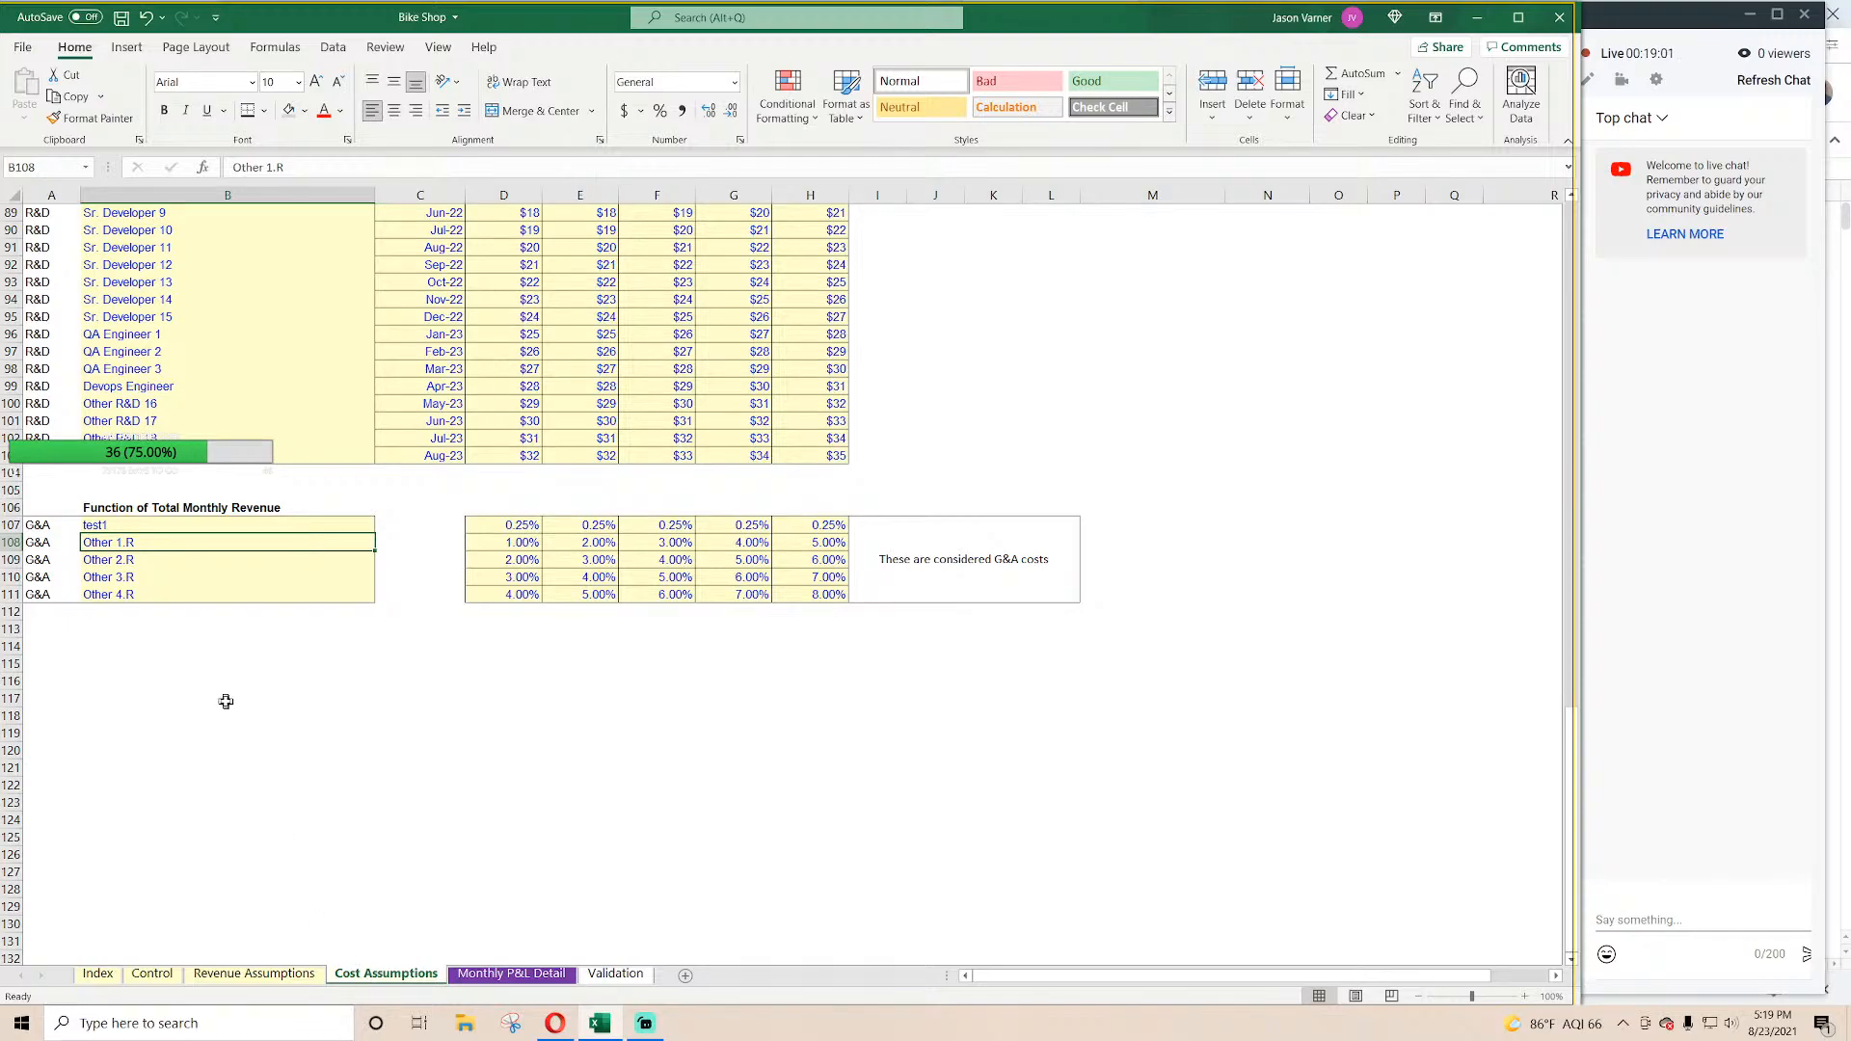
pyautogui.scroll(8, 226, 701)
pyautogui.scroll(-4, 221, 675)
pyautogui.click(254, 974)
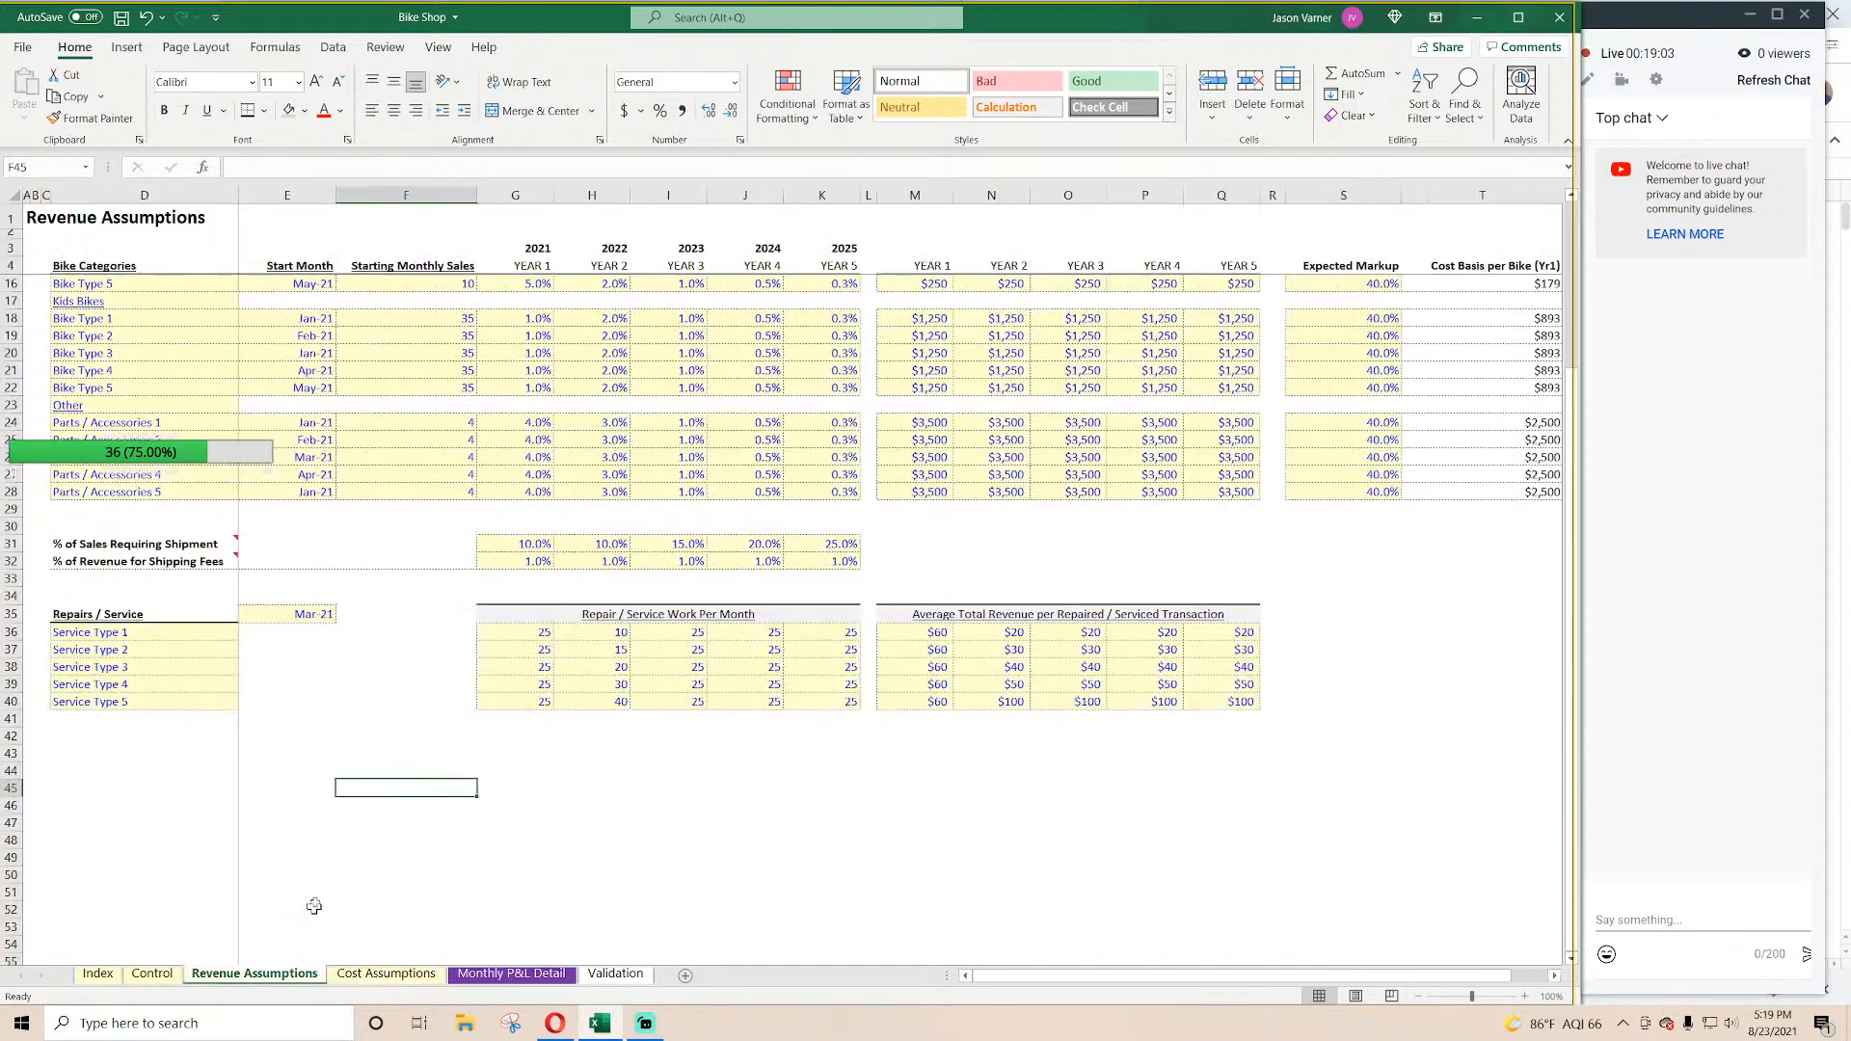
pyautogui.scroll(4, 337, 765)
pyautogui.moveTo(142, 737); pyautogui.dragTo(804, 756)
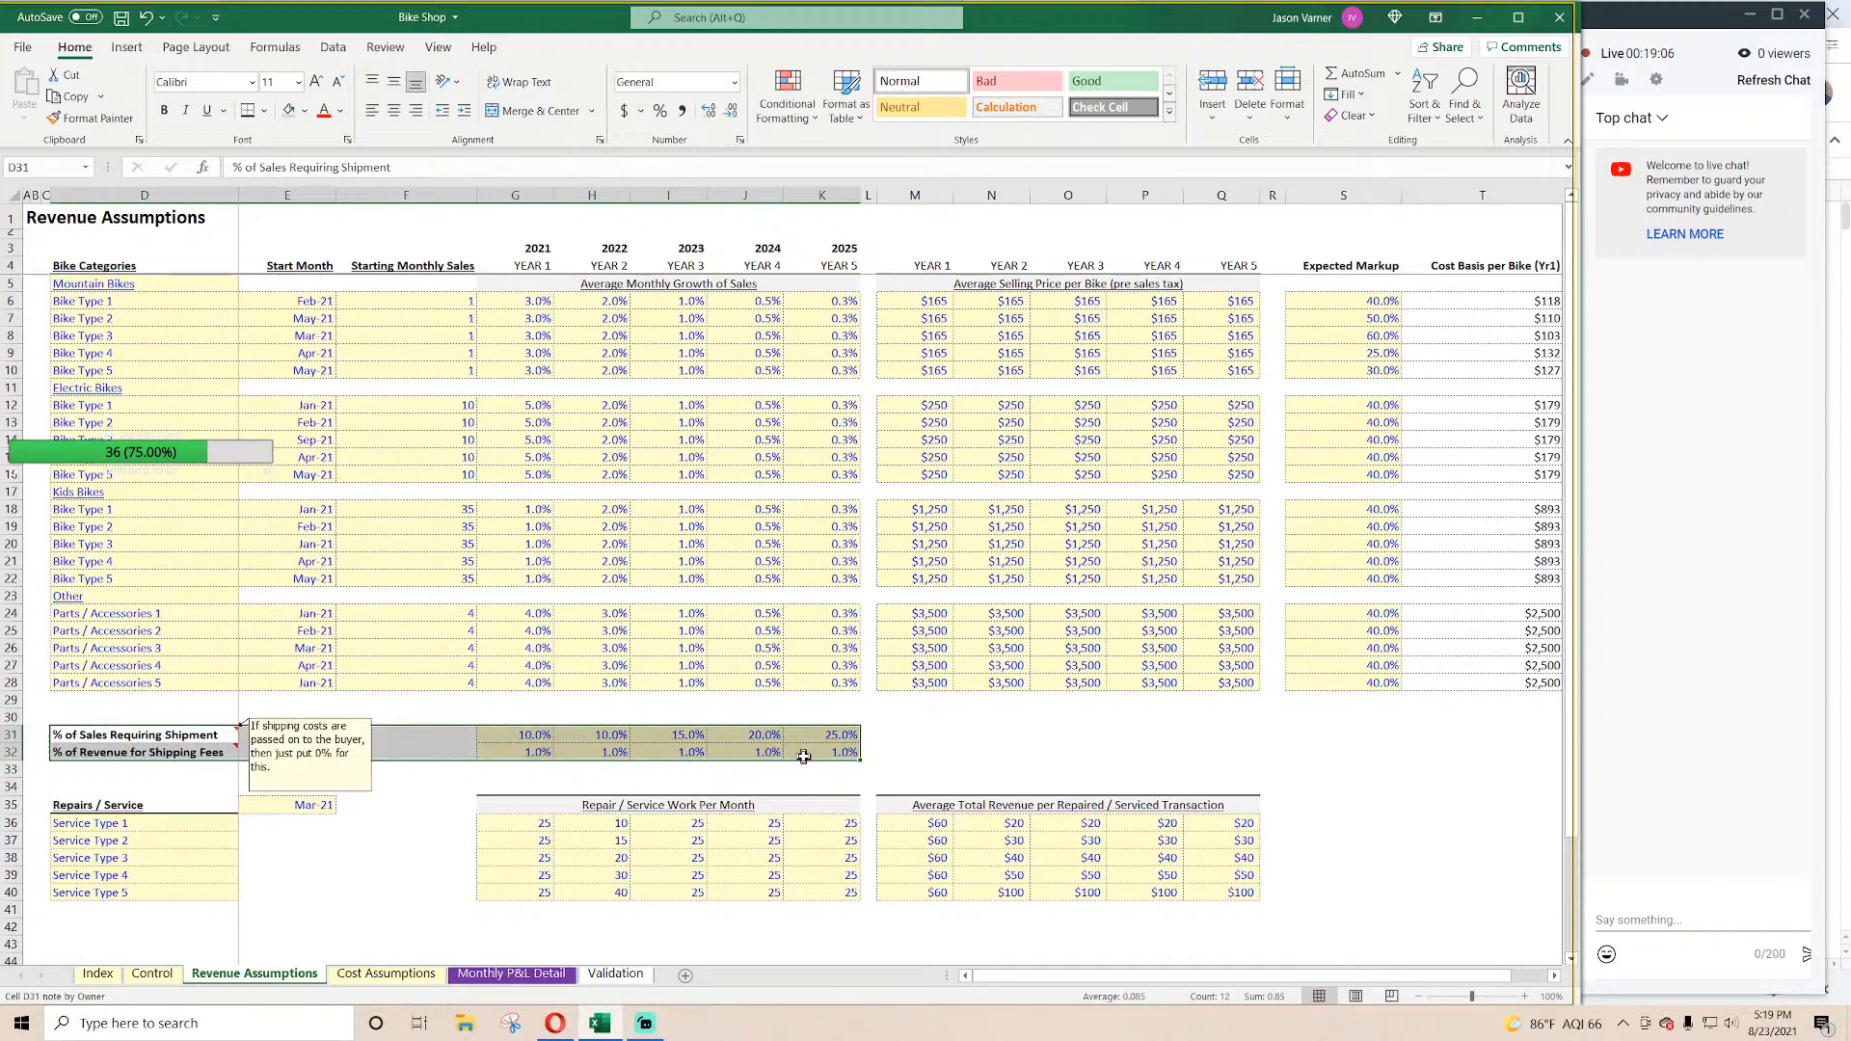
# Step: Switch to the Opera browser and search the web in a new tab for "is freight and shipping considered a cost of goods sold"
pyautogui.click(563, 1028)
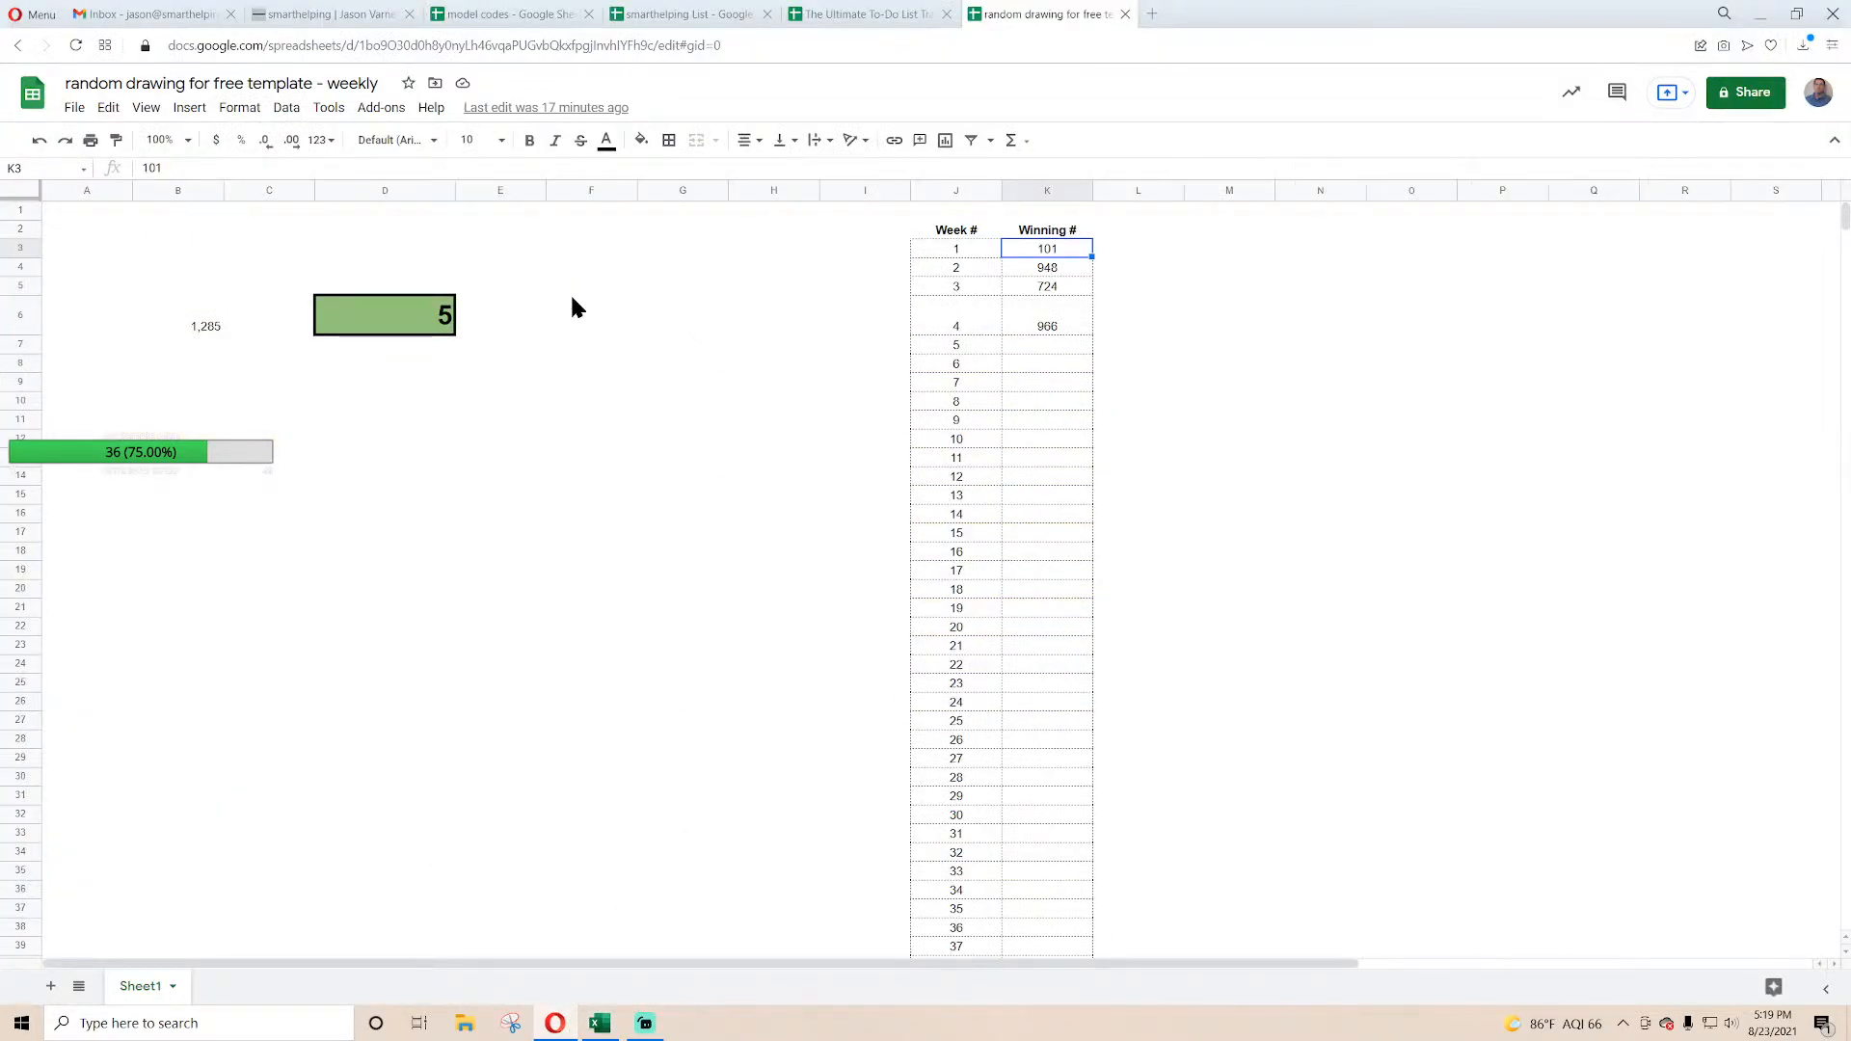
pyautogui.click(1156, 15)
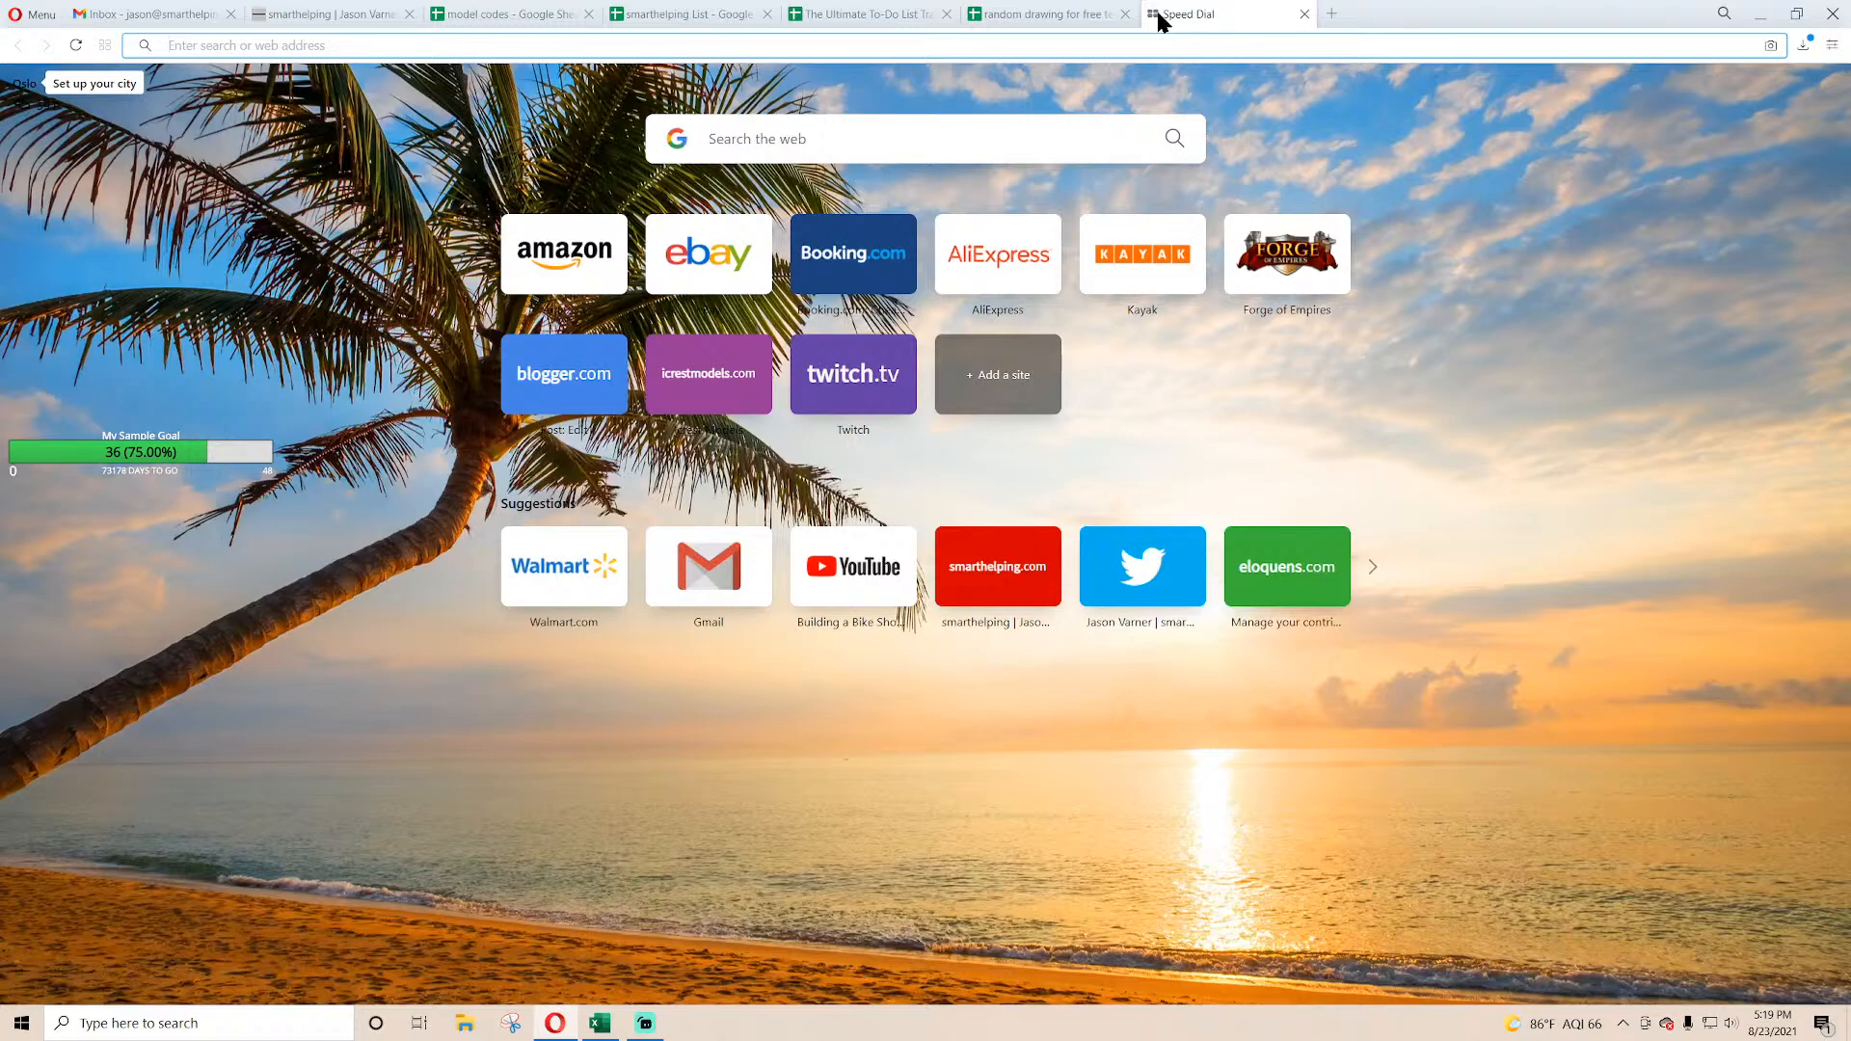
pyautogui.write('is freight')
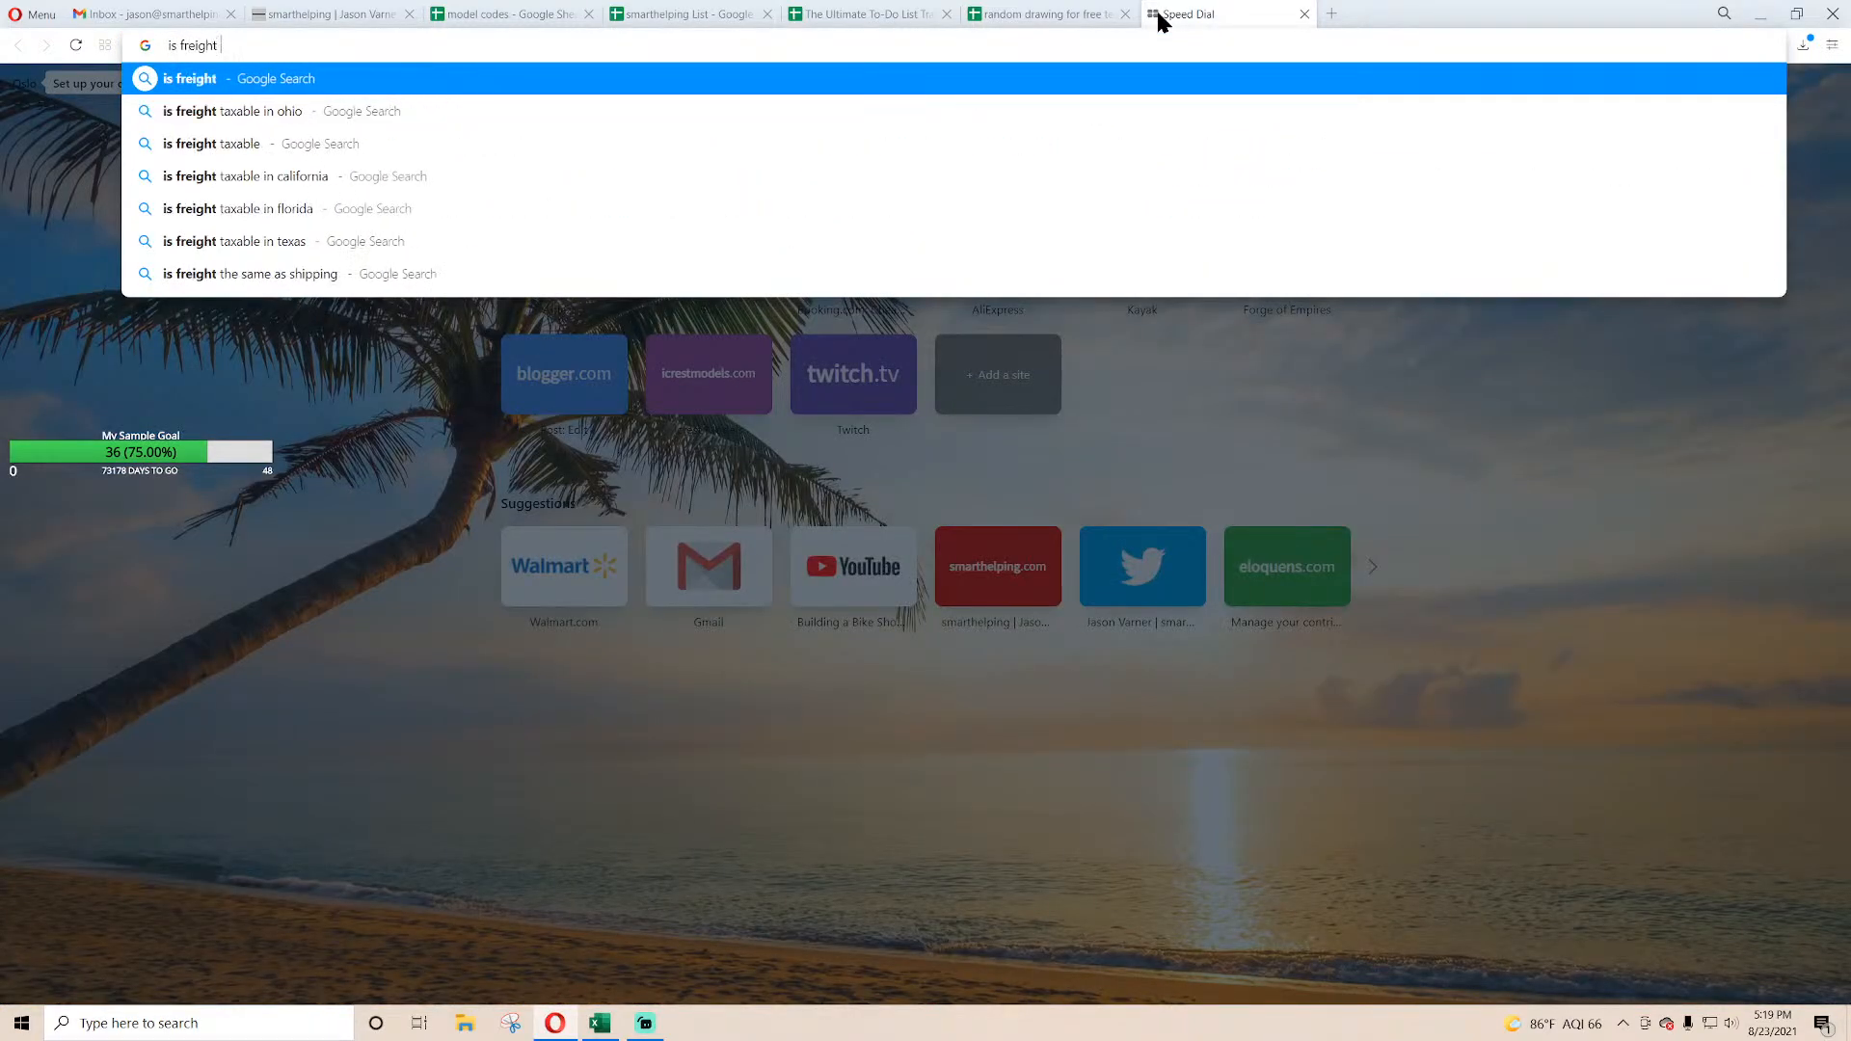
pyautogui.write(' and shipping con')
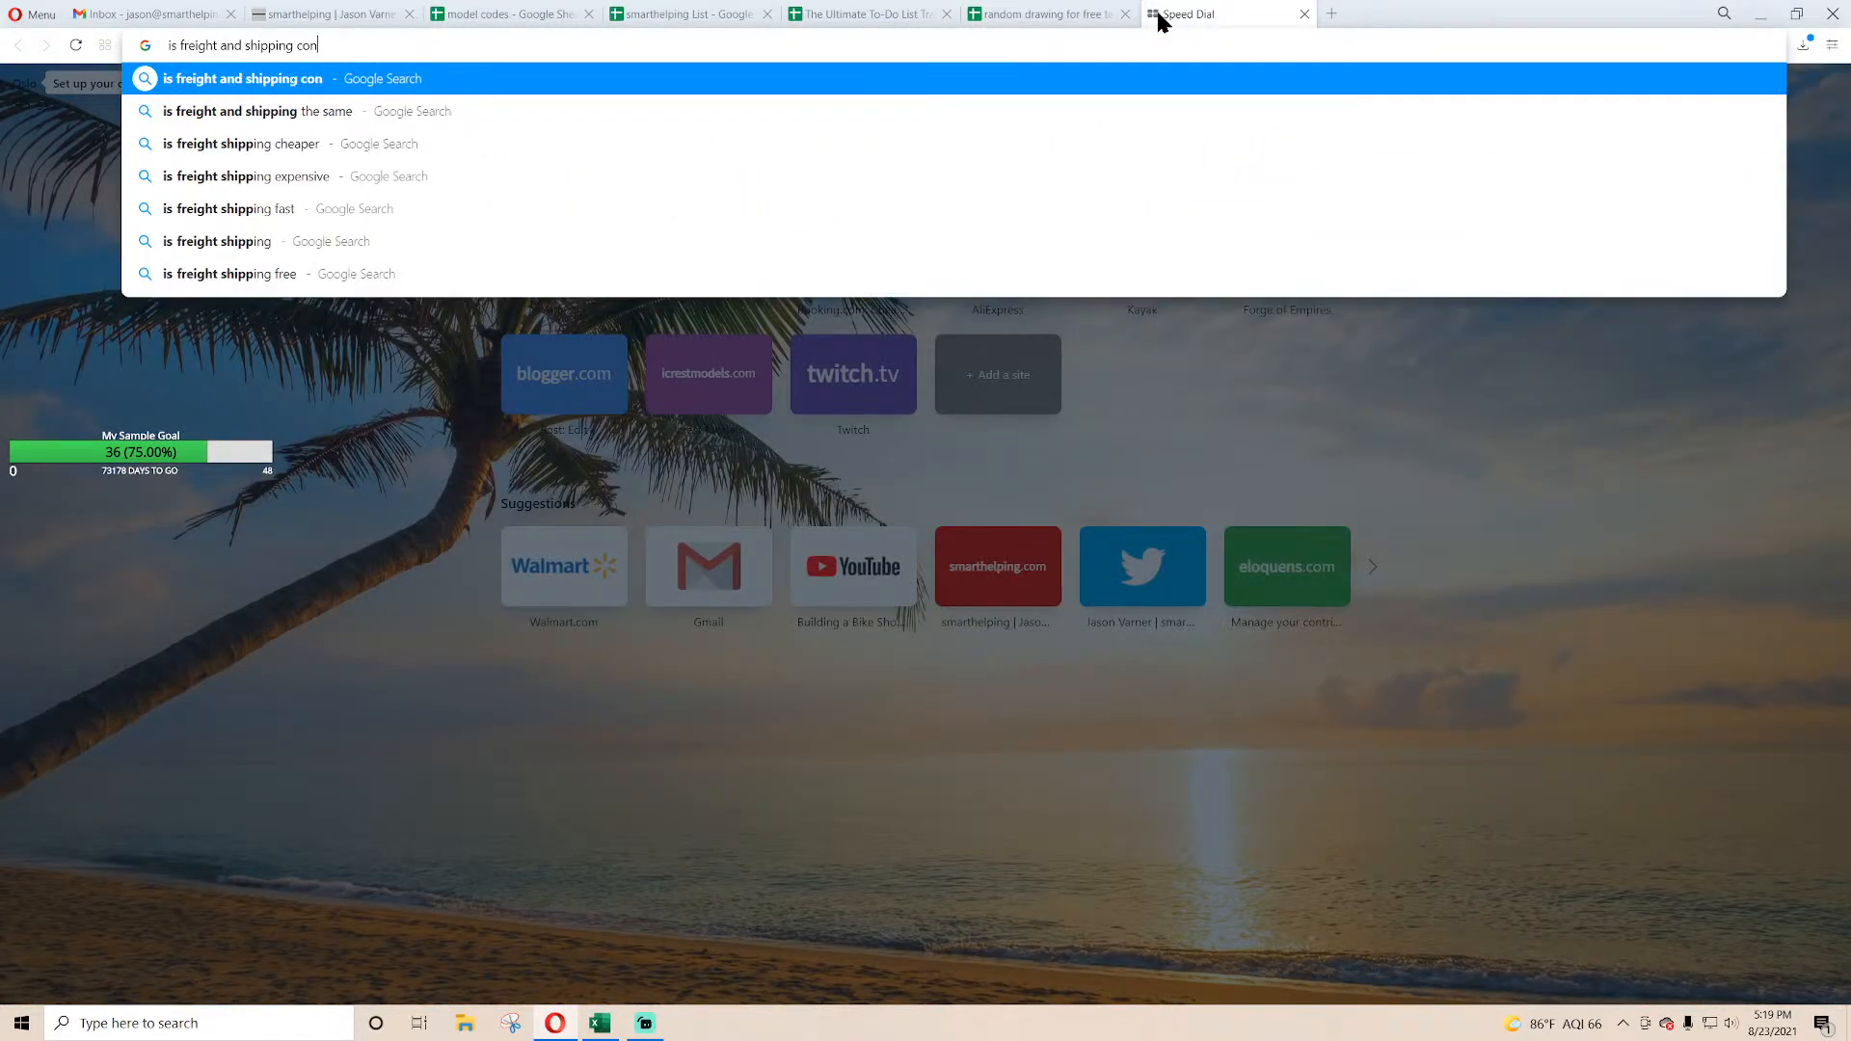
pyautogui.write('sidere')
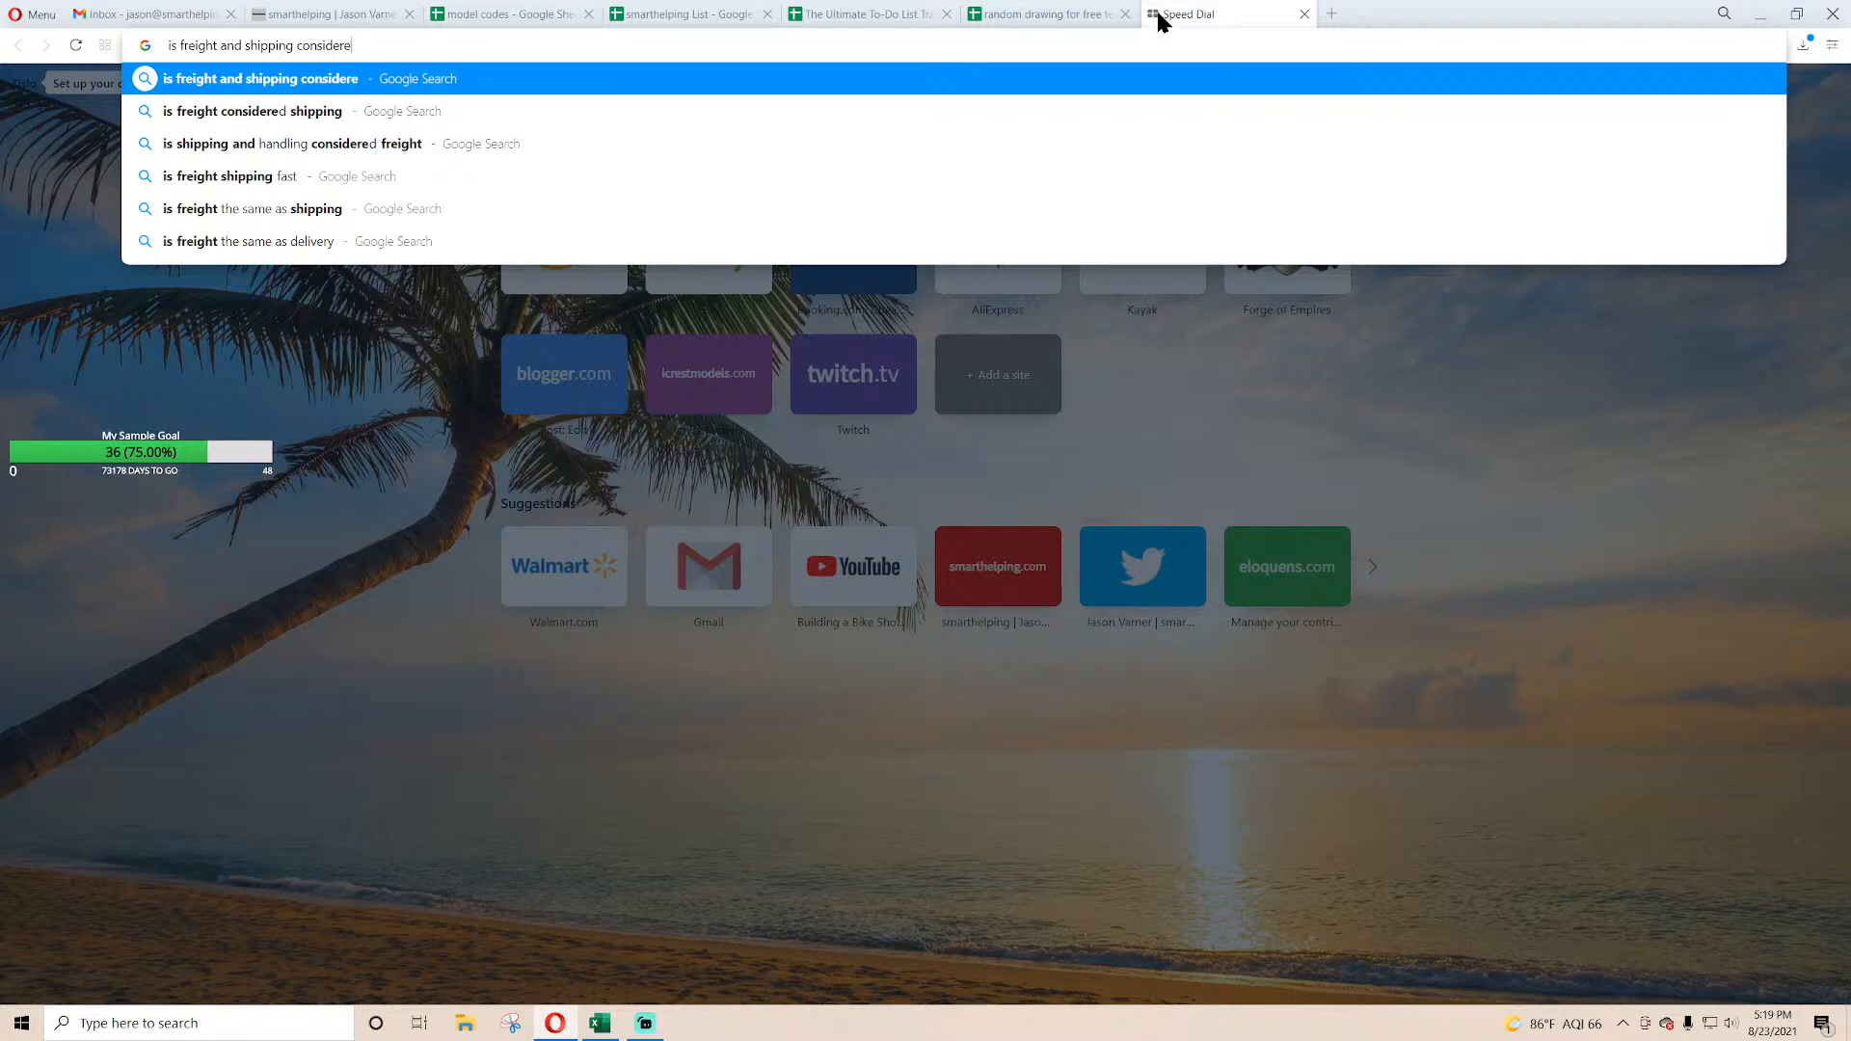
pyautogui.write('d a cost fog')
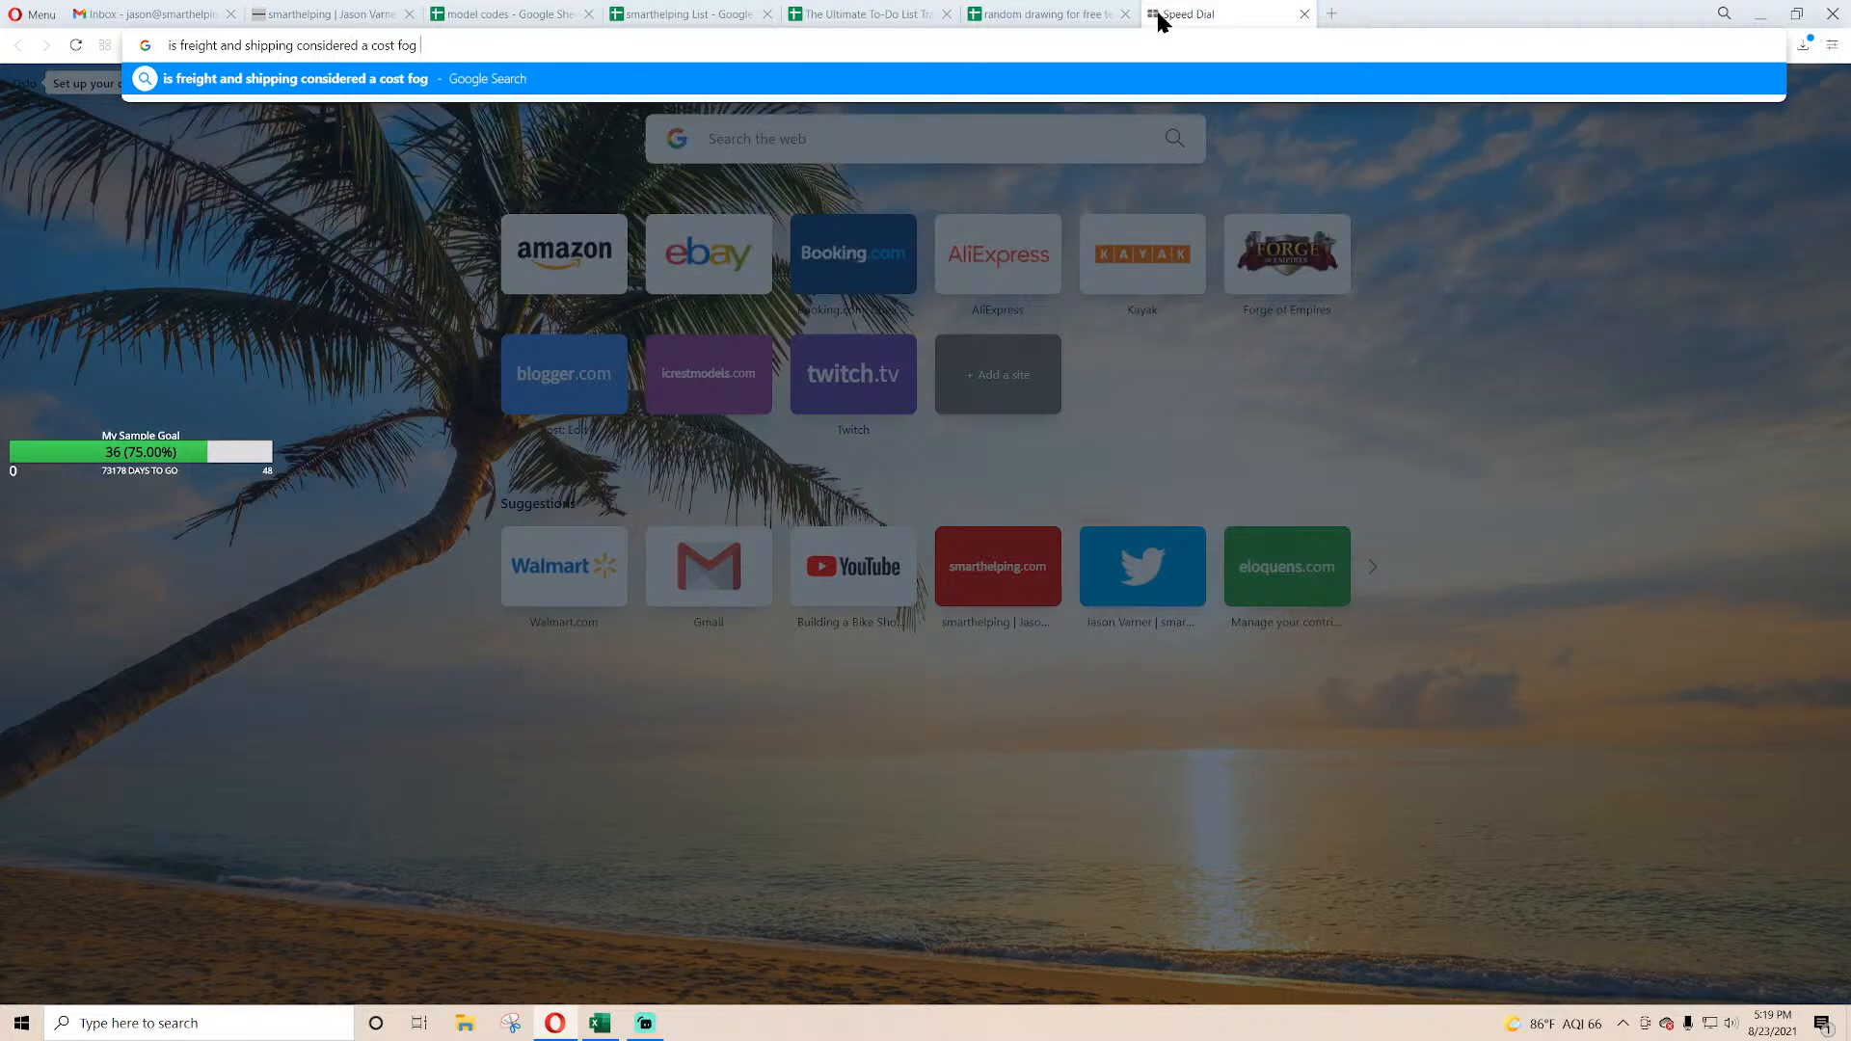
pyautogui.press('BackSpace')
pyautogui.press('BackSpace')
pyautogui.press('BackSpace')
pyautogui.press('BackSpace')
pyautogui.write('of goods so')
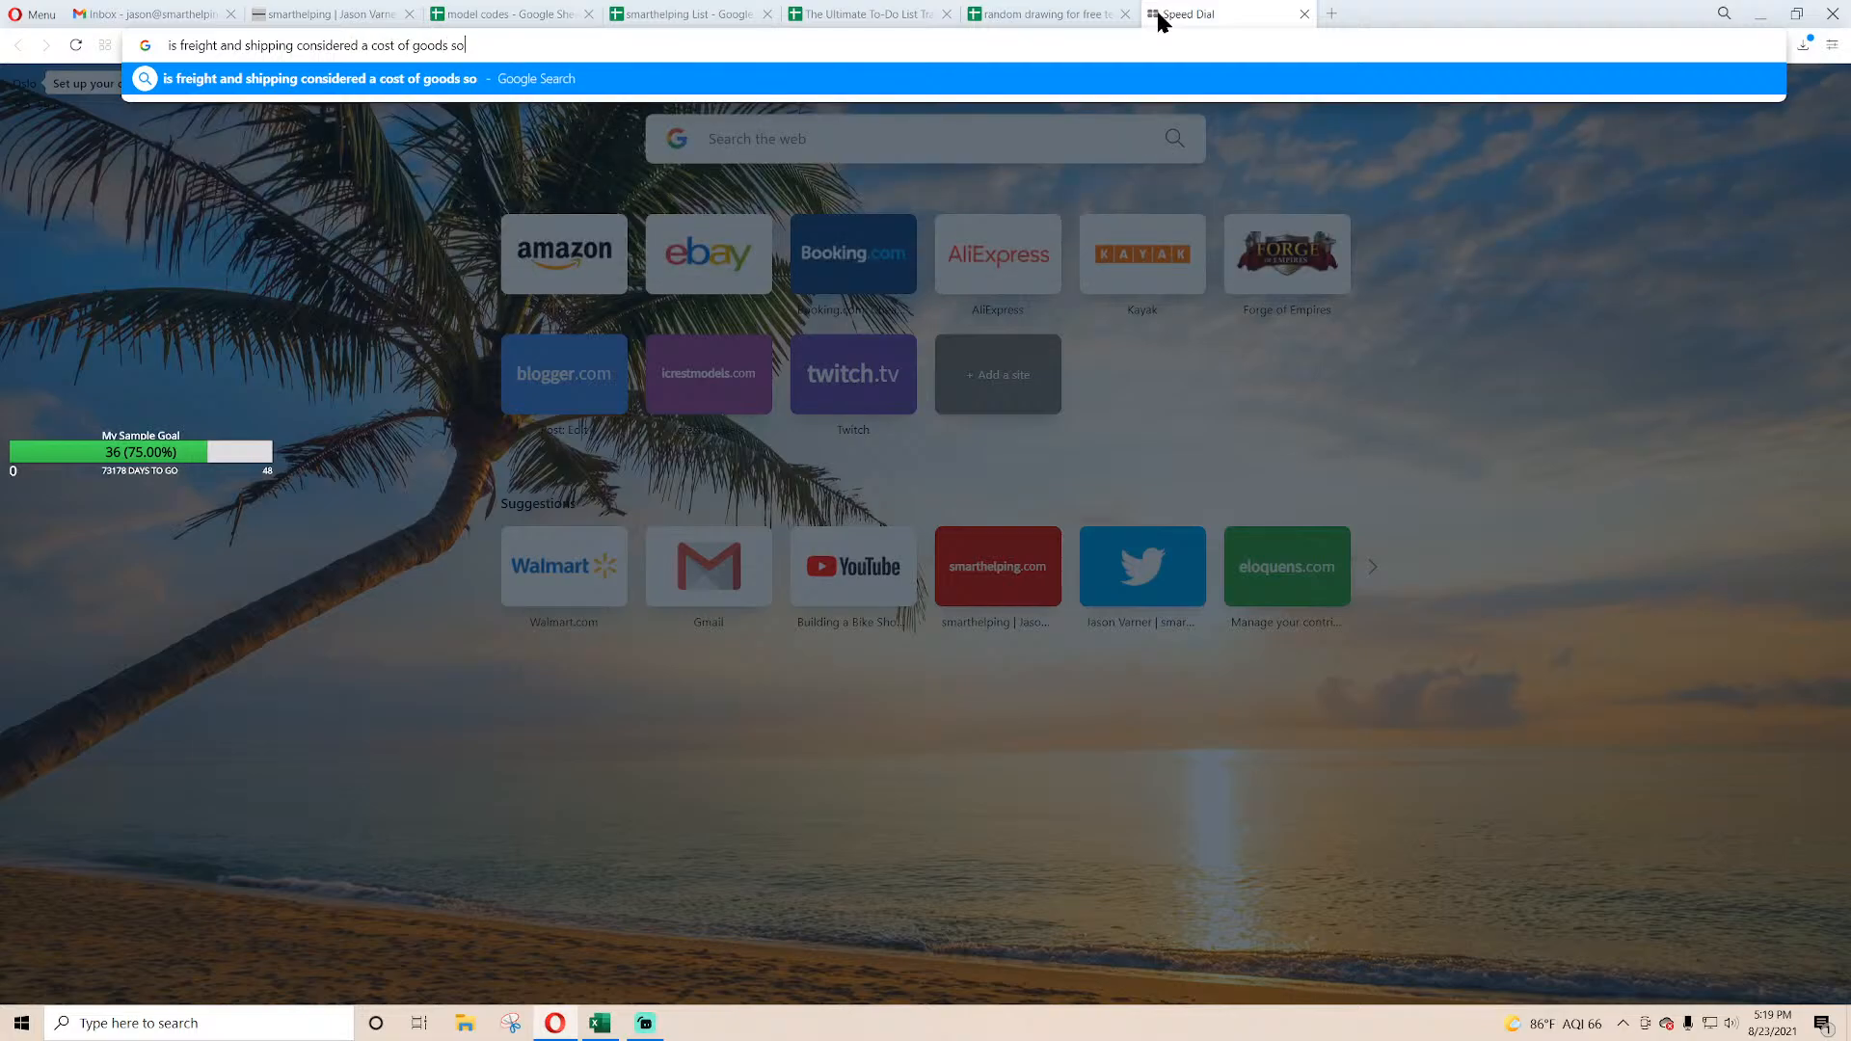
pyautogui.write('ld')
pyautogui.press('Return')
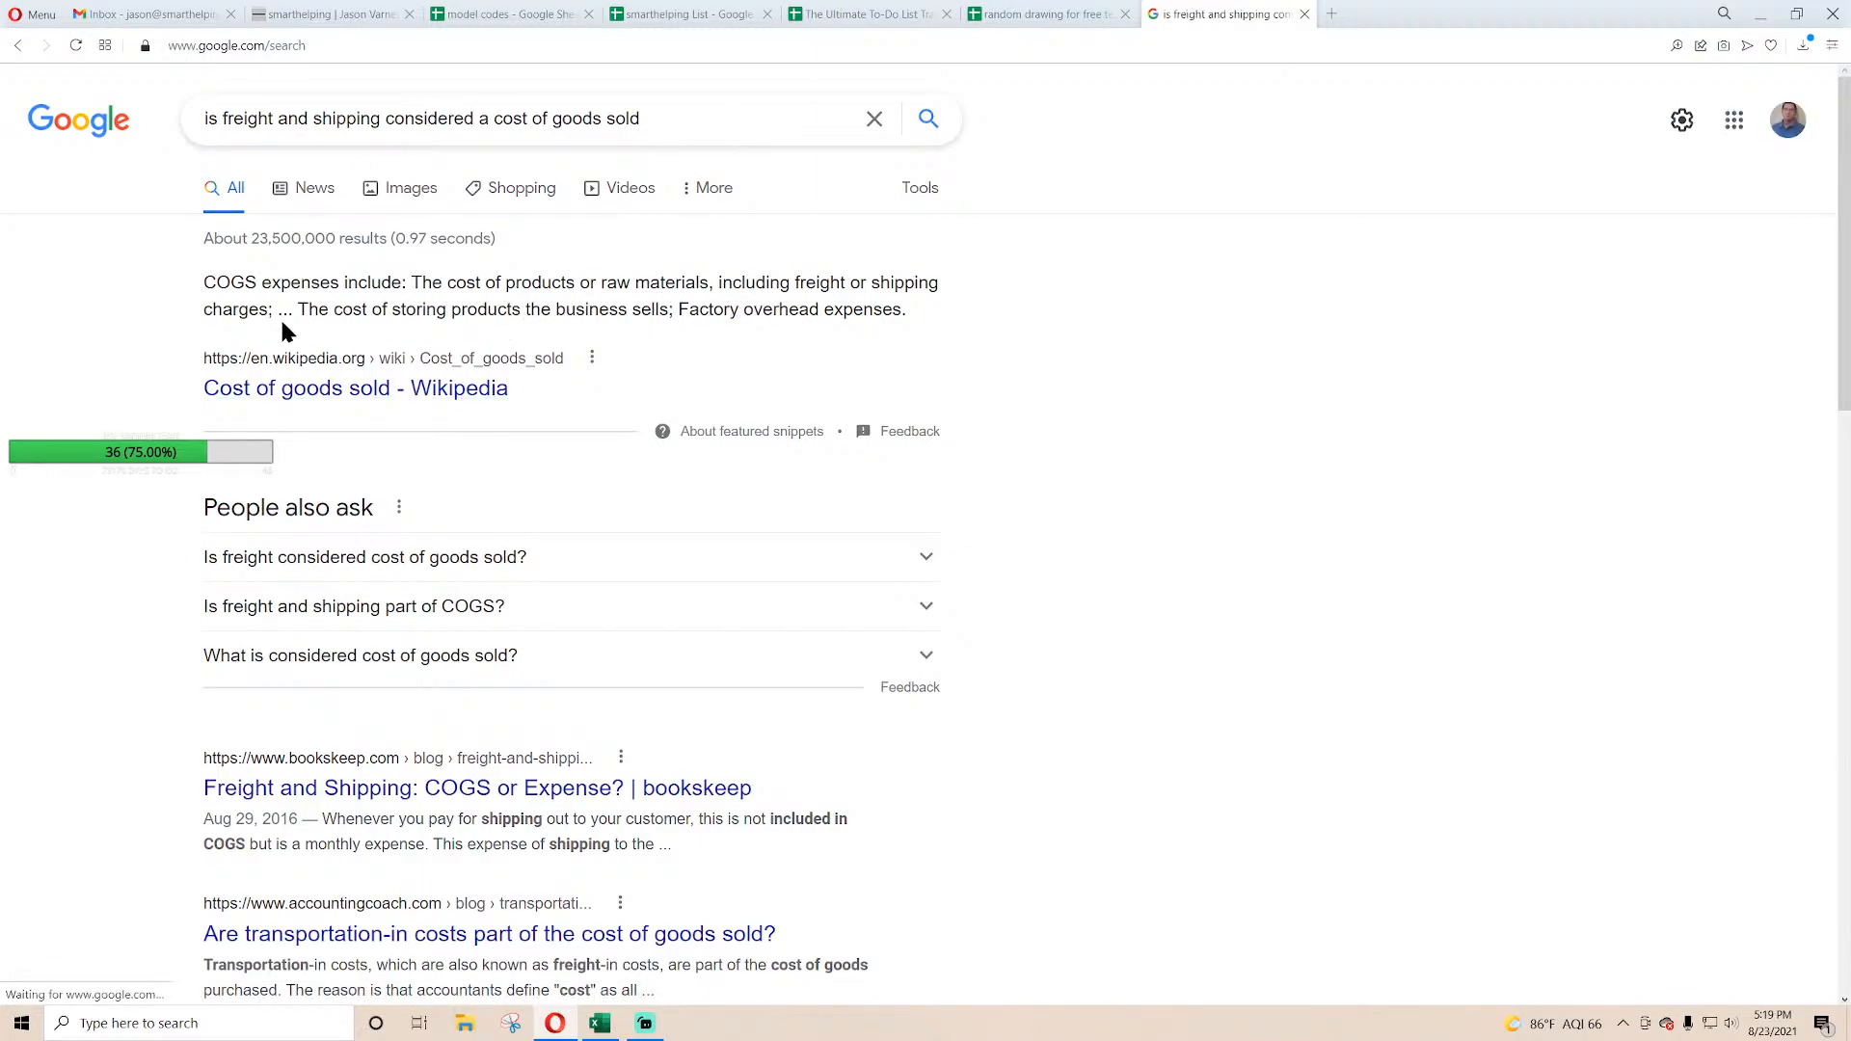
# Step: Close the freight and shipping search results and switch to the Bike Shop workbook's Monthly P&L Detail sheet in Excel
pyautogui.click(1307, 15)
pyautogui.click(555, 1026)
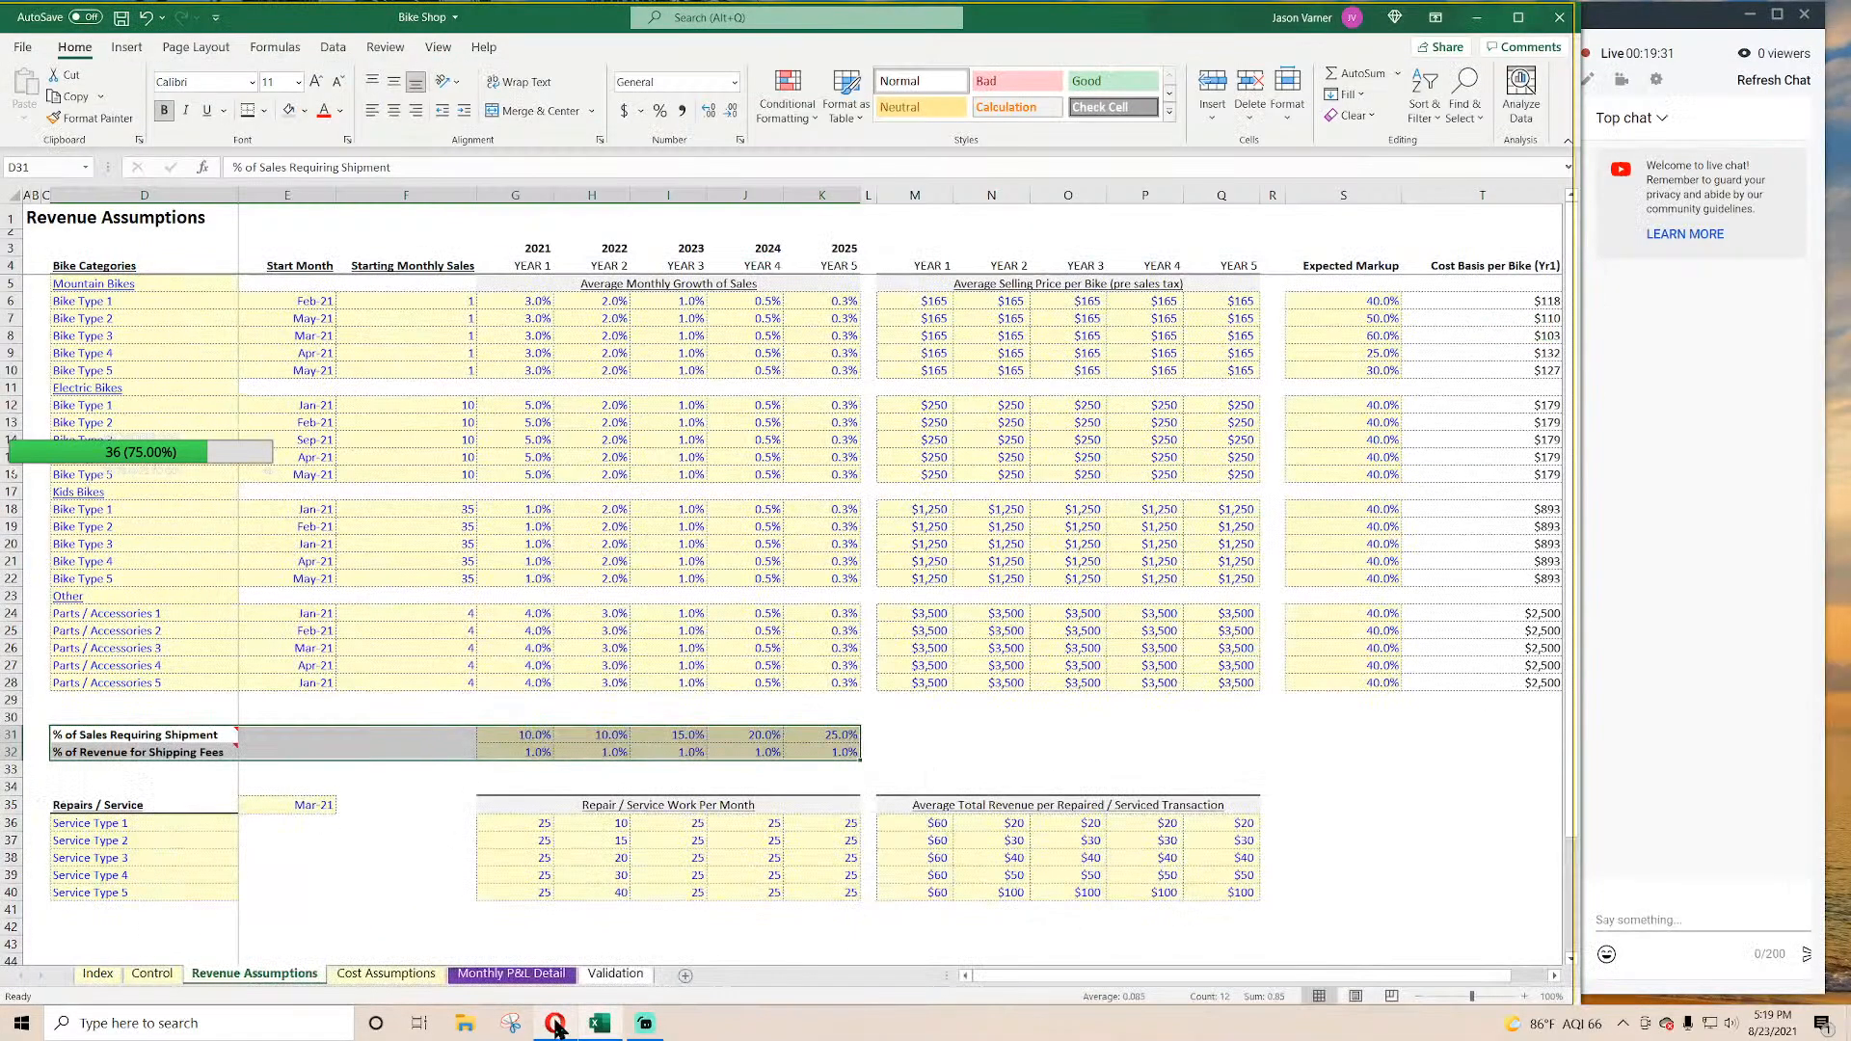
pyautogui.click(511, 974)
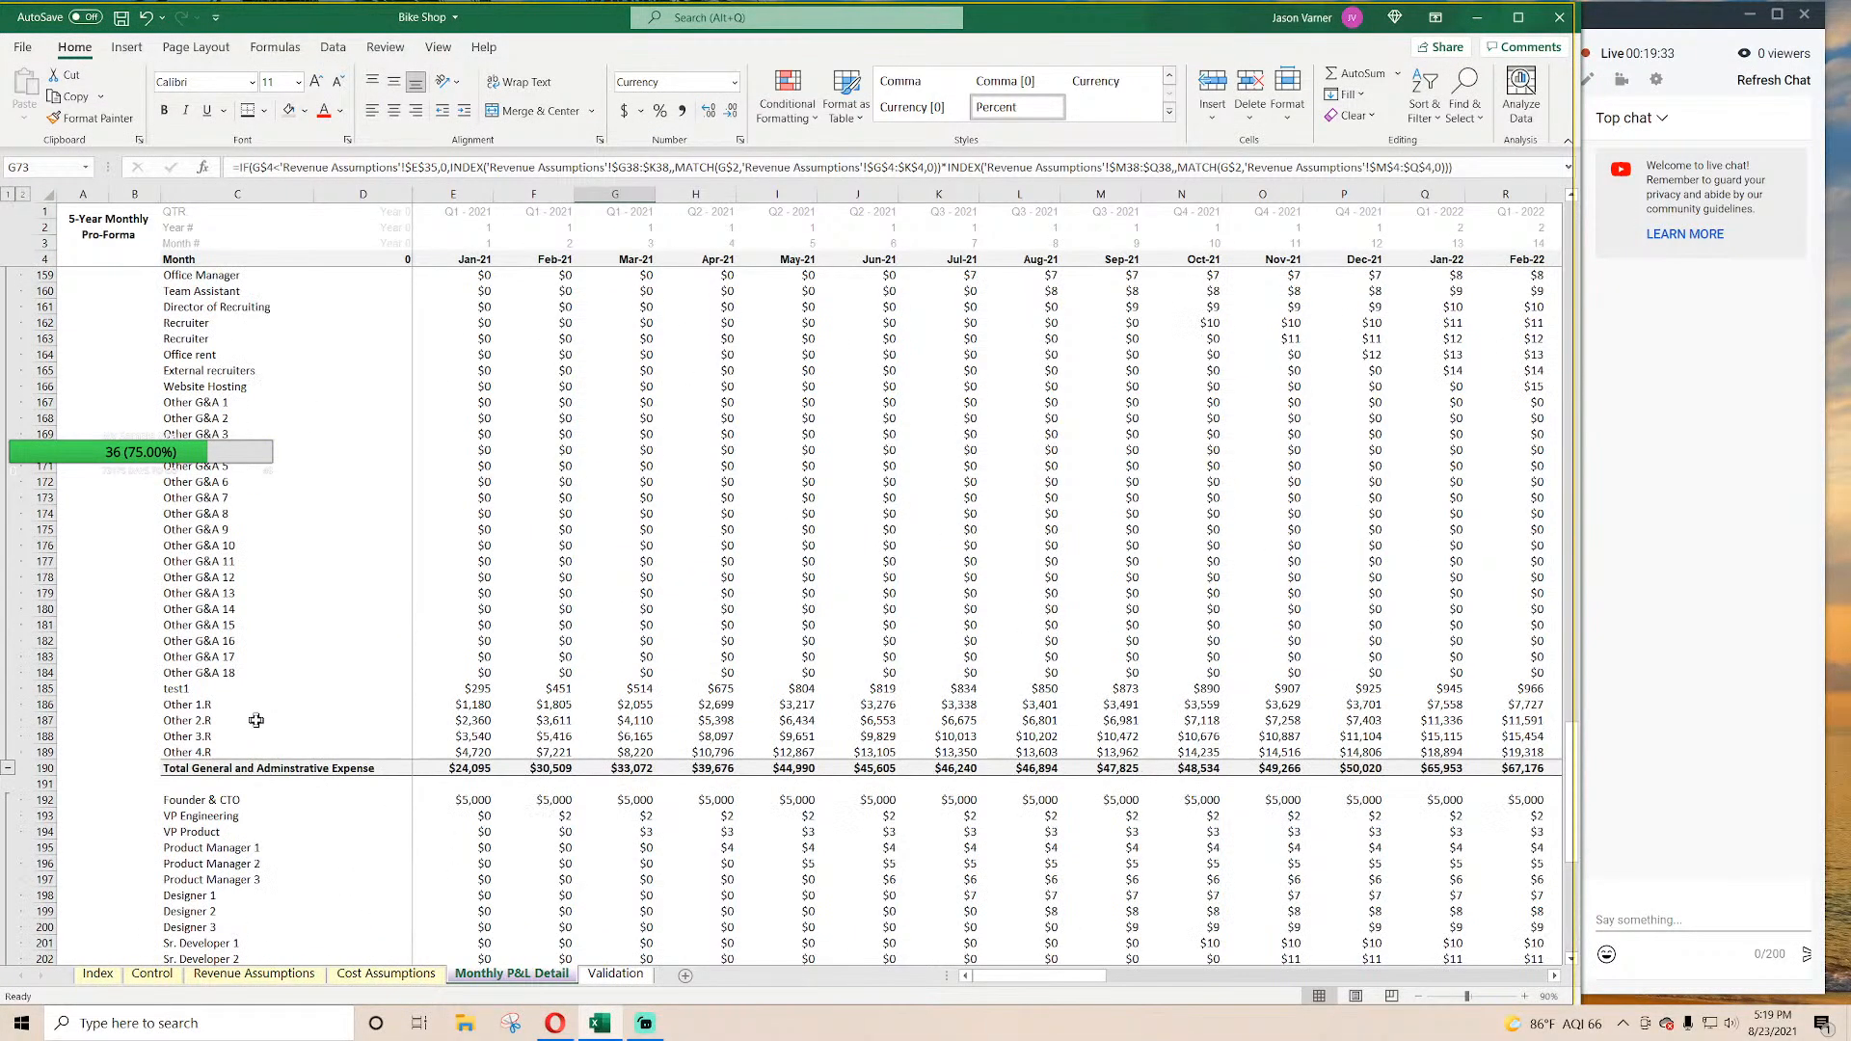
# Step: Insert three blank rows between Total Other COGS and Total COGS, starting at row 111
pyautogui.scroll(20, 256, 721)
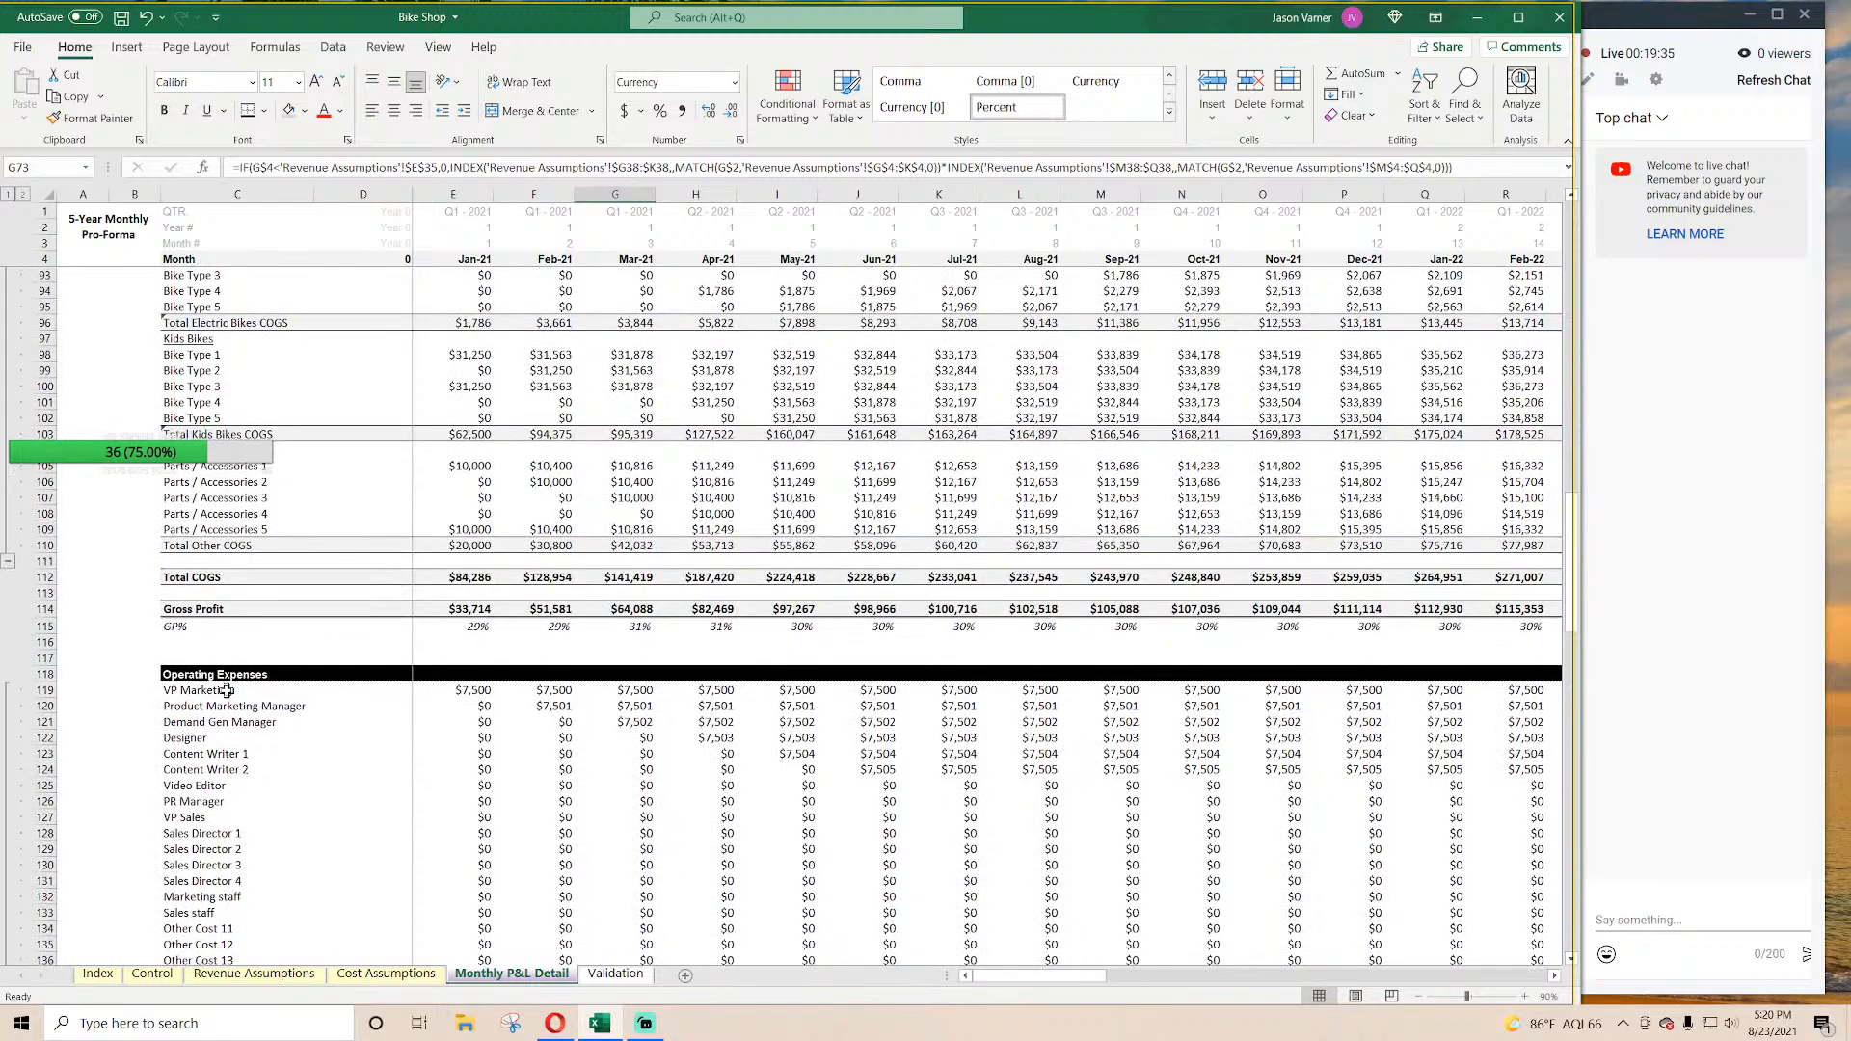
pyautogui.click(166, 564)
pyautogui.moveTo(40, 568); pyautogui.dragTo(44, 590)
pyautogui.rightClick(44, 571)
pyautogui.click(105, 733)
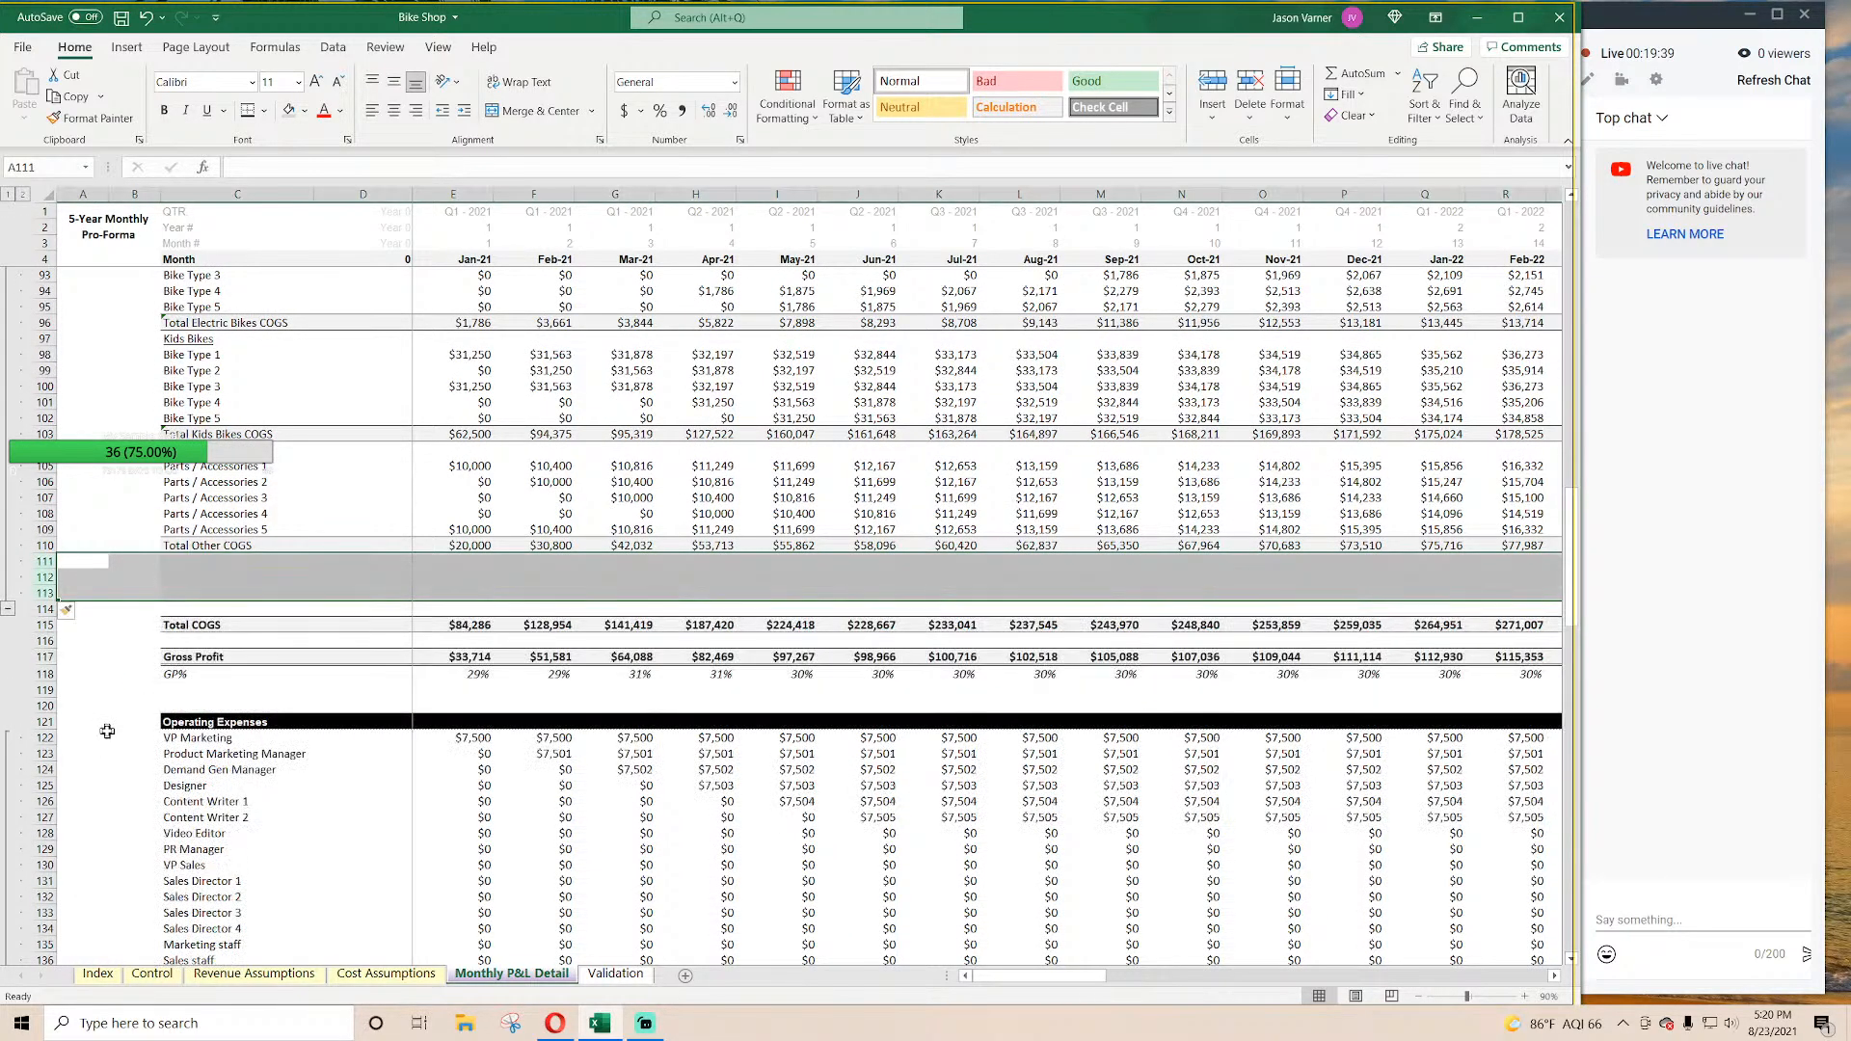
# Step: Label the new line in cell C112 as "Freight / Shipping"
pyautogui.click(193, 577)
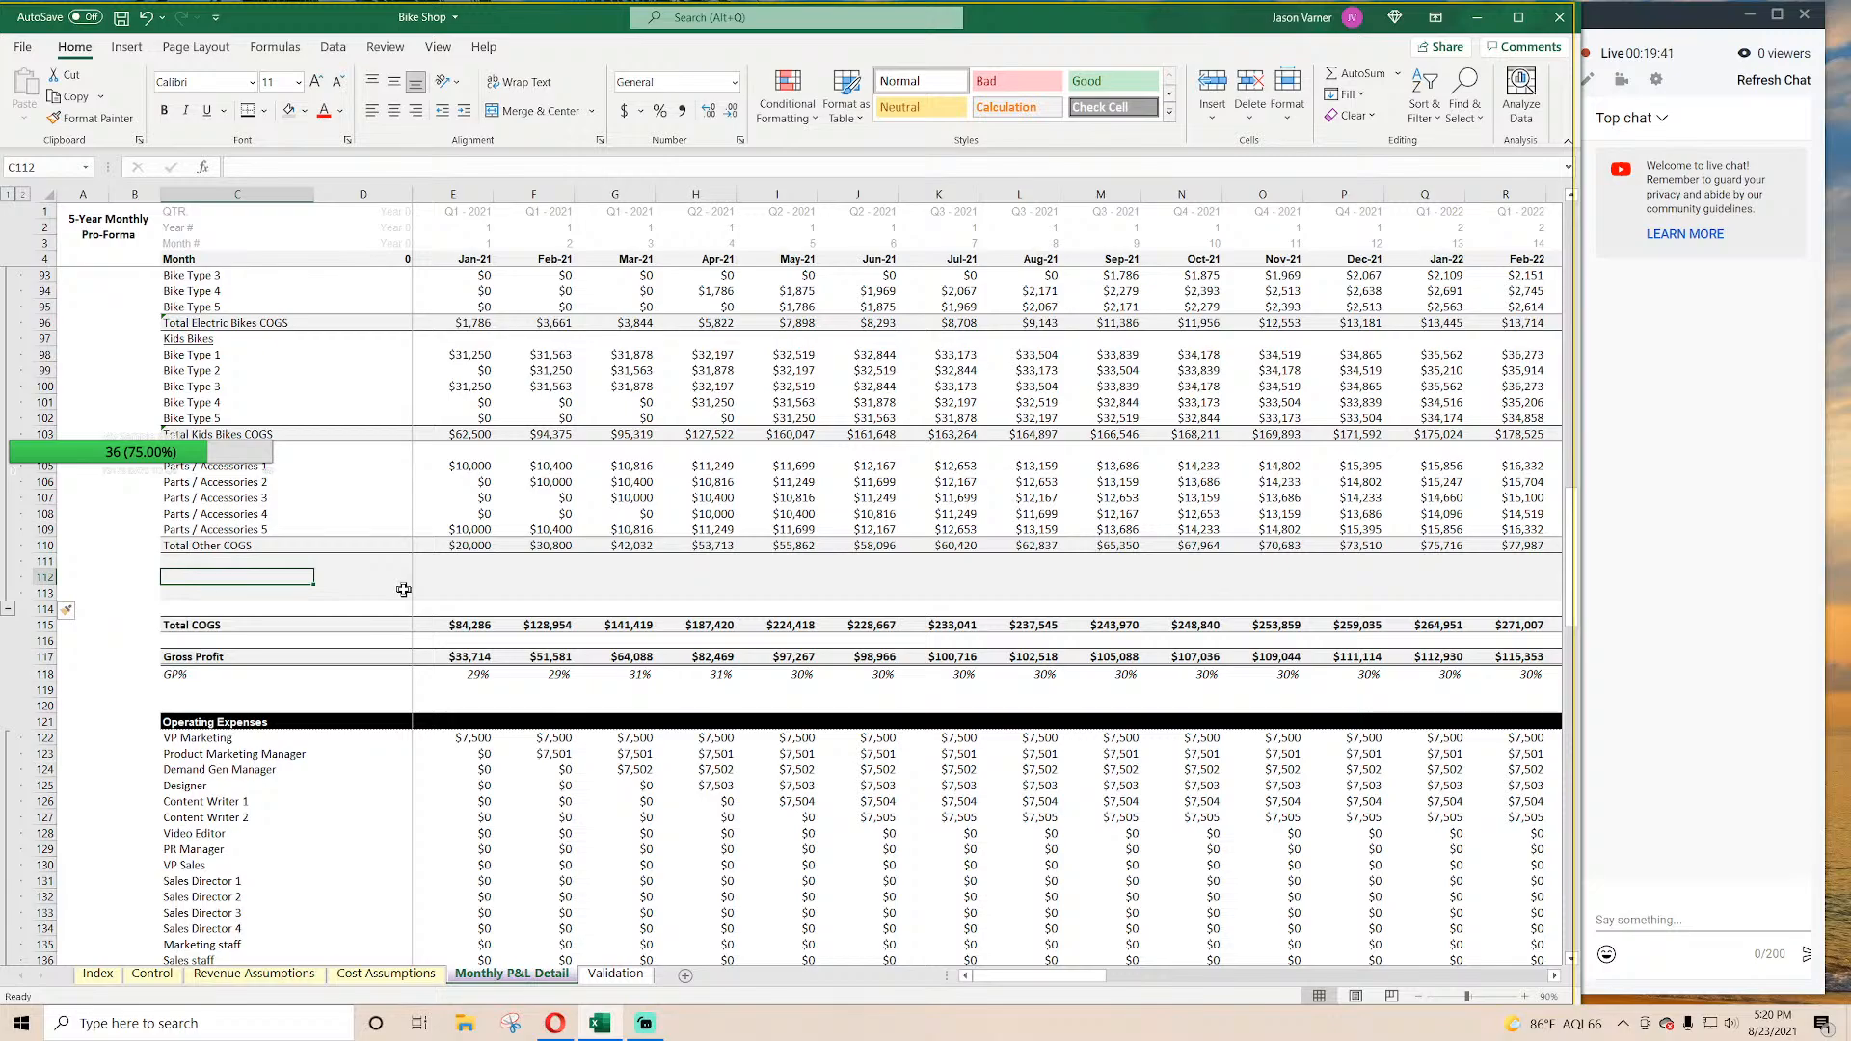
pyautogui.write('Freight / Shipping')
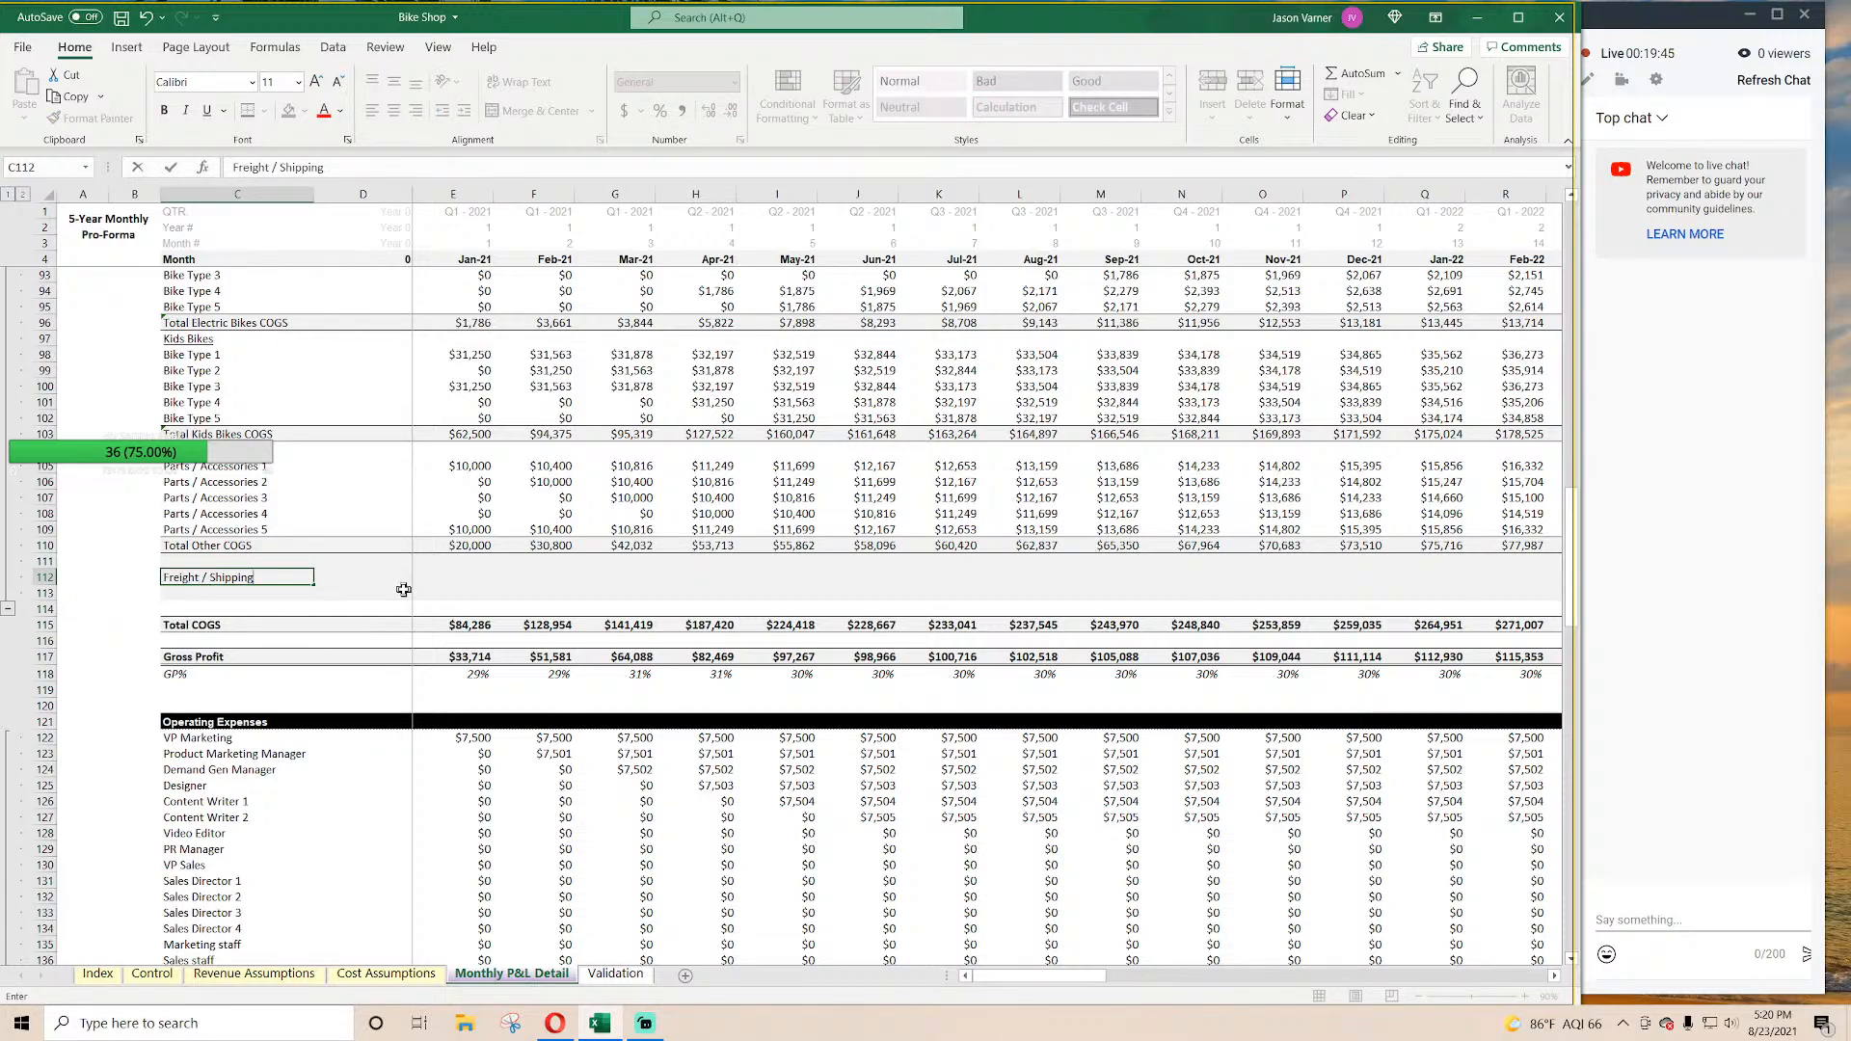
pyautogui.press('Return')
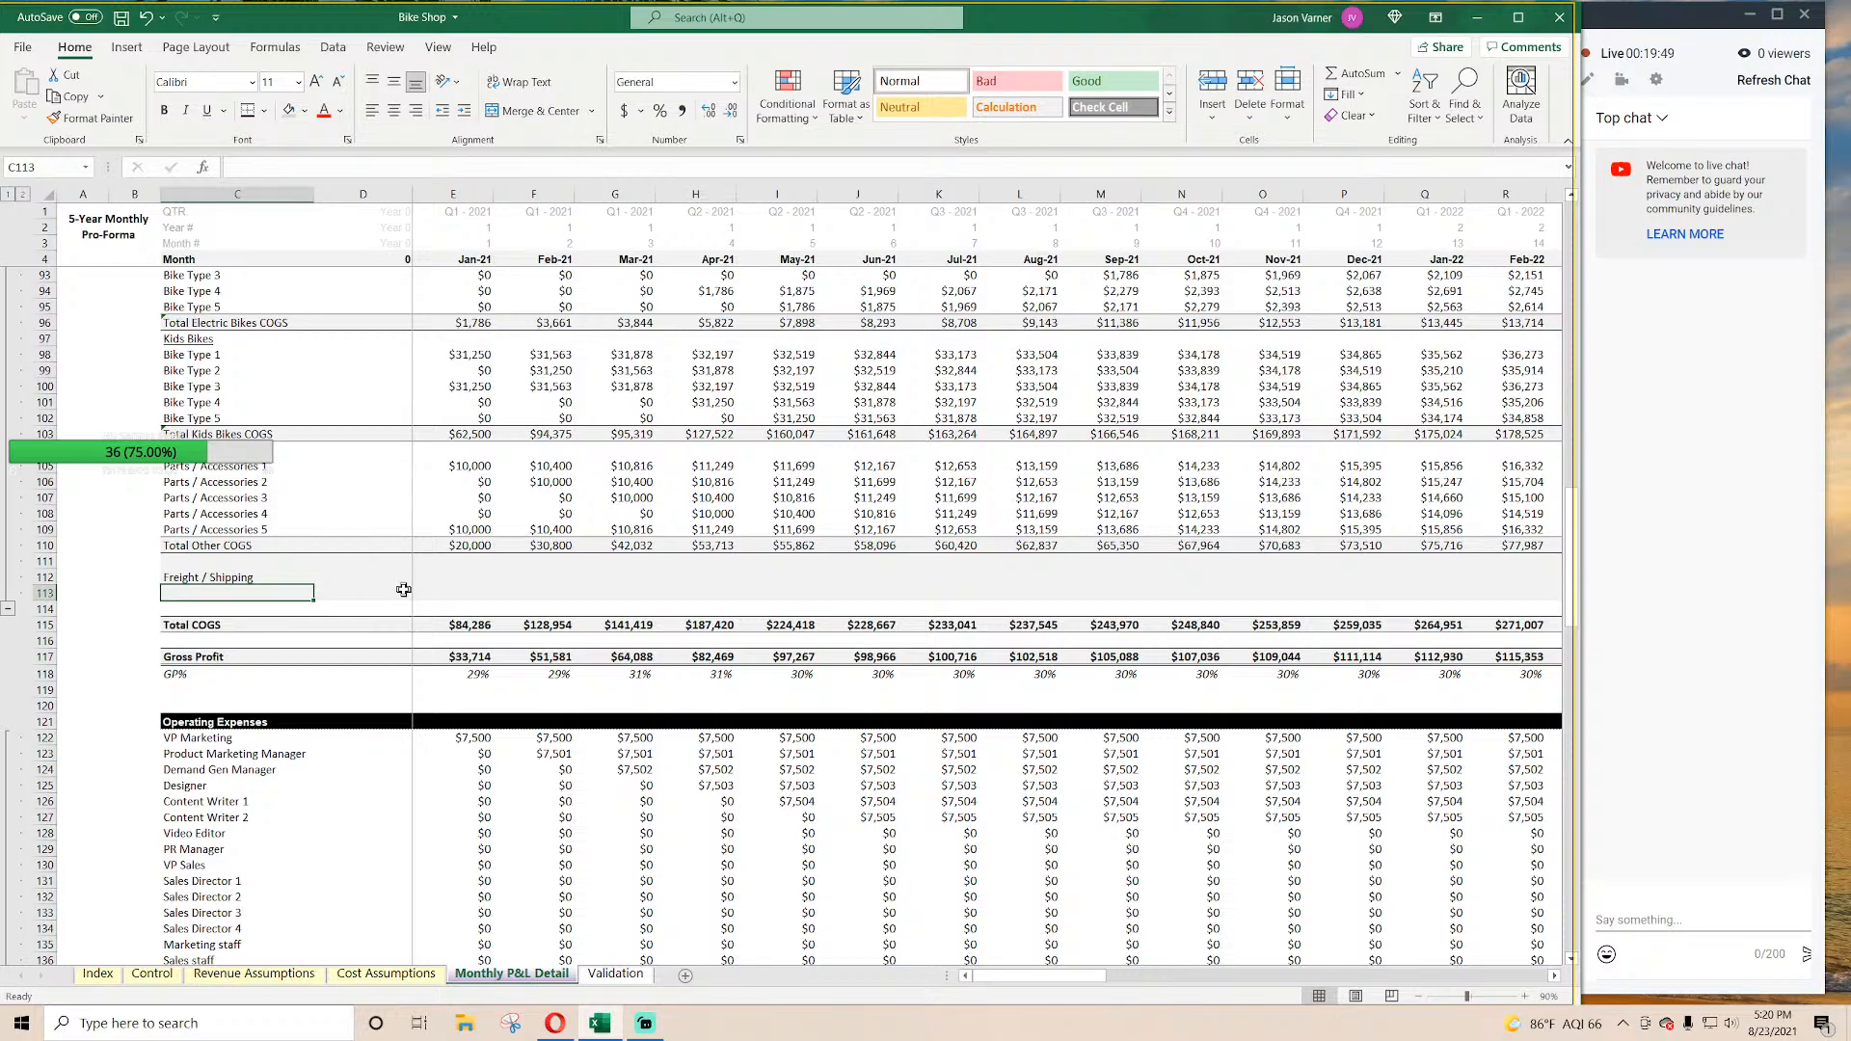
pyautogui.press('Up')
pyautogui.press('Right')
pyautogui.press('Right')
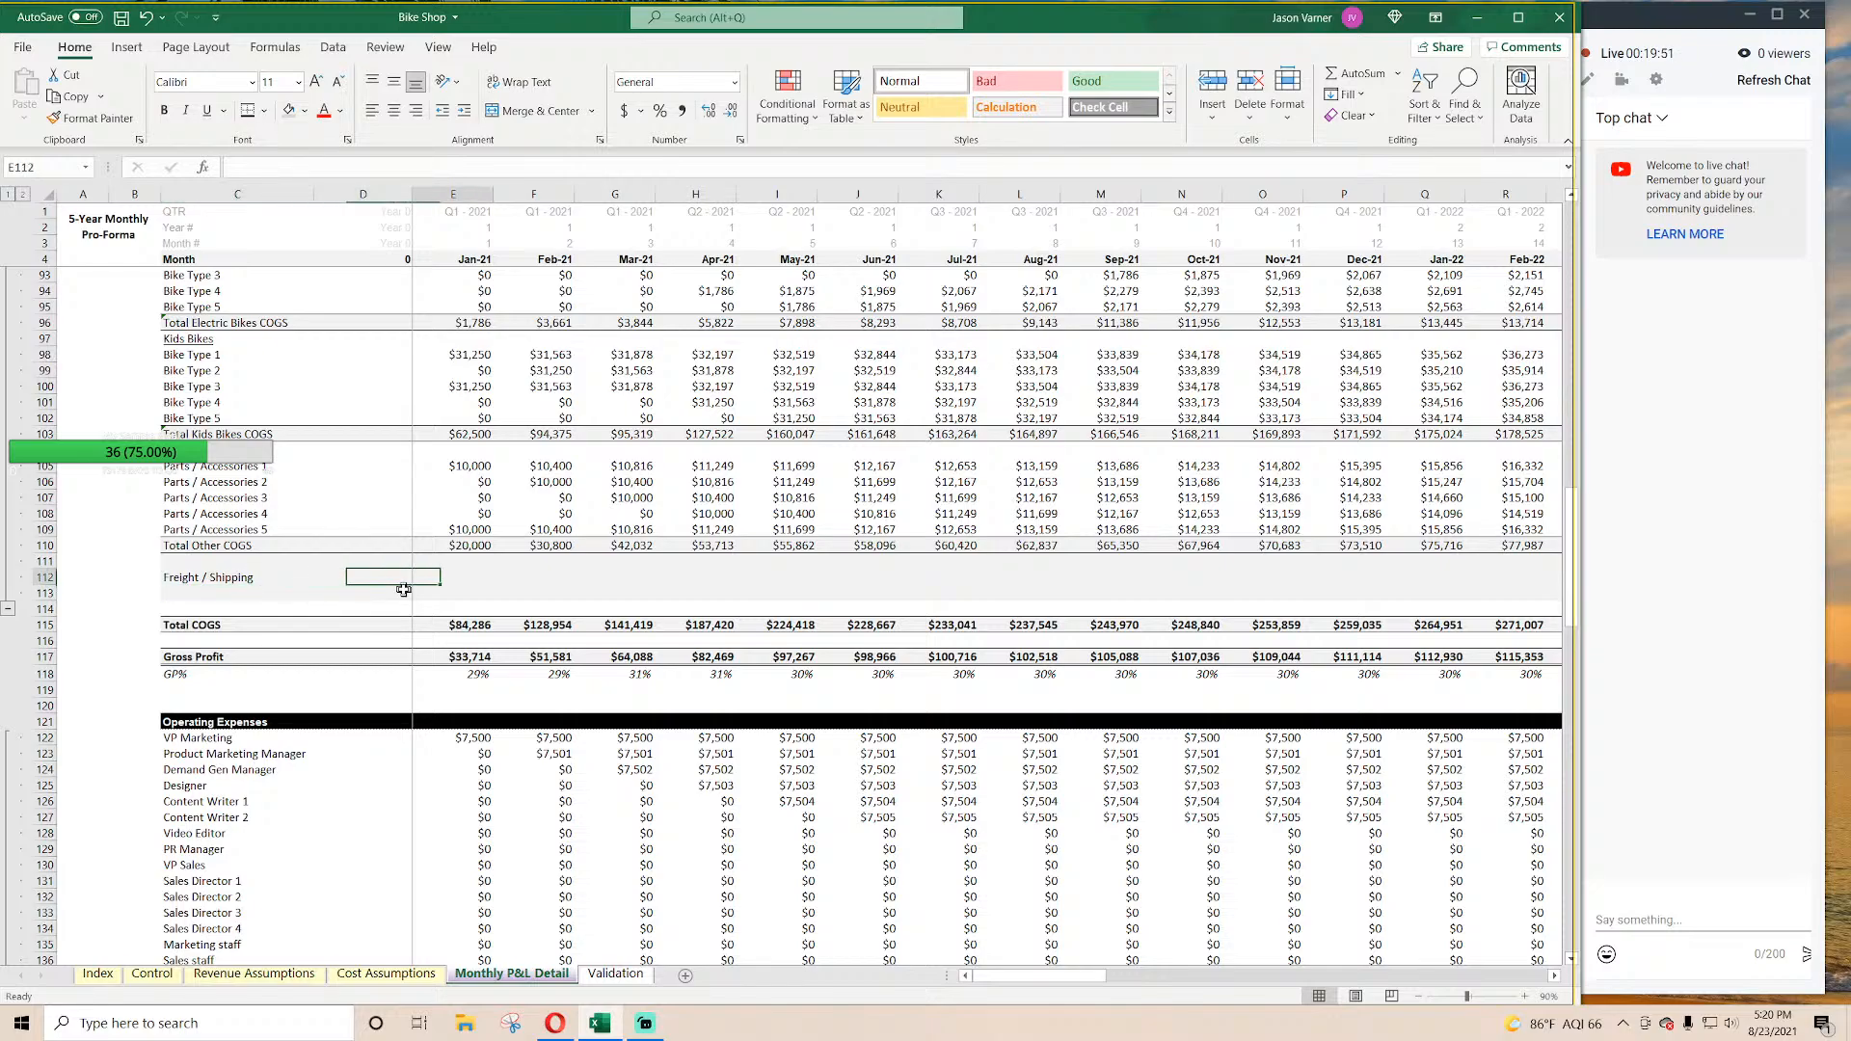
pyautogui.press('Right')
pyautogui.press('Right')
pyautogui.press('Right')
pyautogui.press('Right')
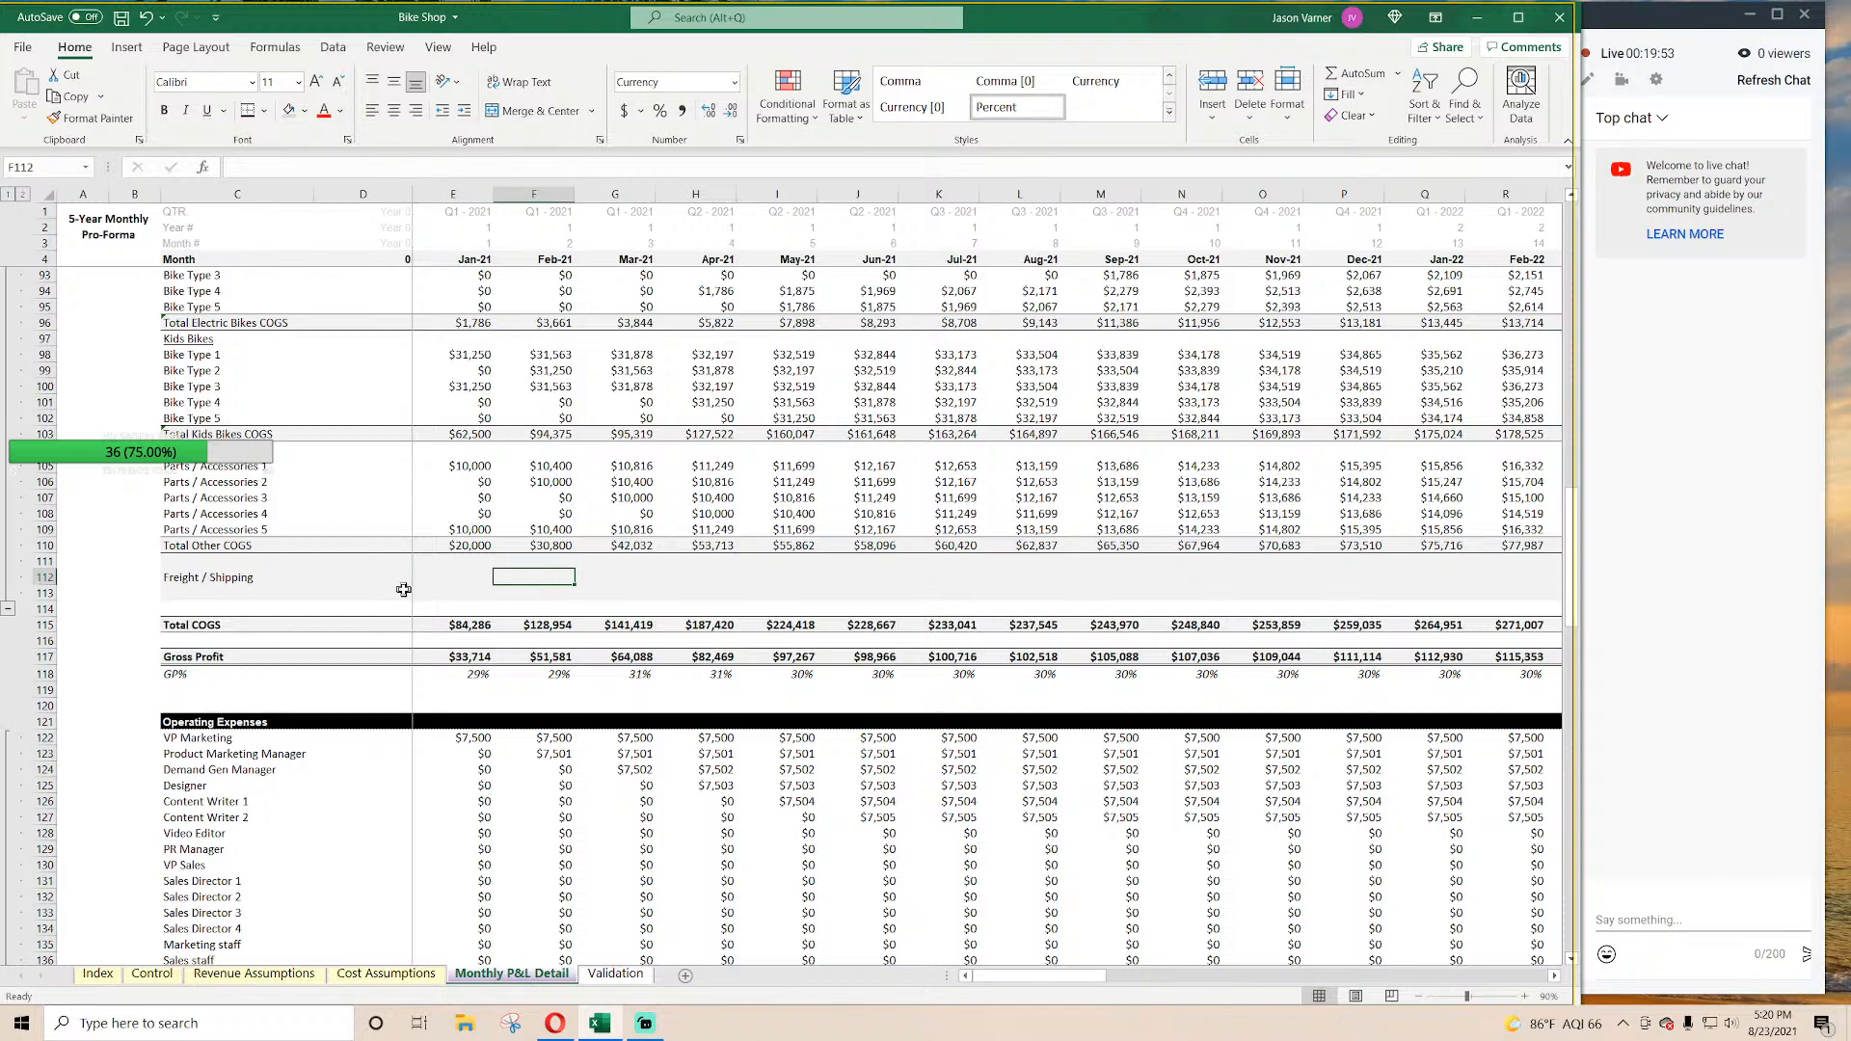
pyautogui.press('Left')
pyautogui.press('Left')
pyautogui.press('Left')
pyautogui.press('Left')
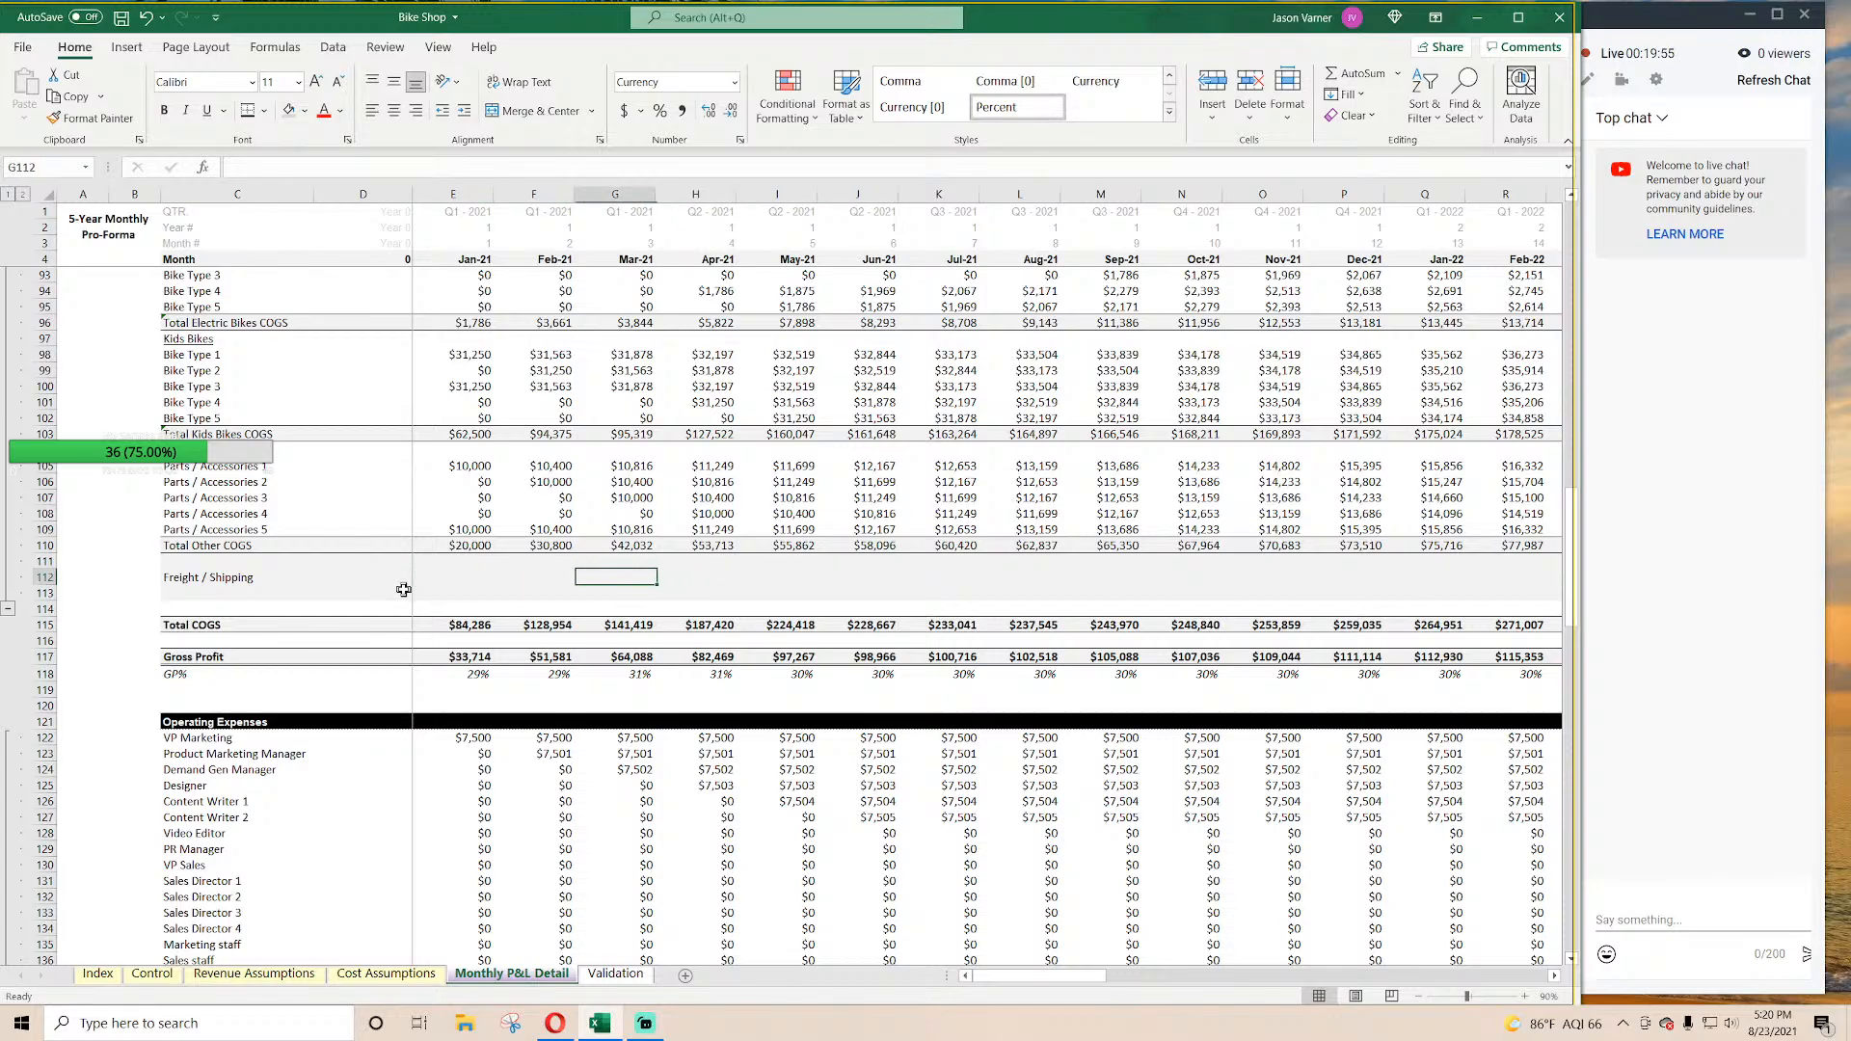
pyautogui.press('Down')
pyautogui.press('Down')
pyautogui.press('Down')
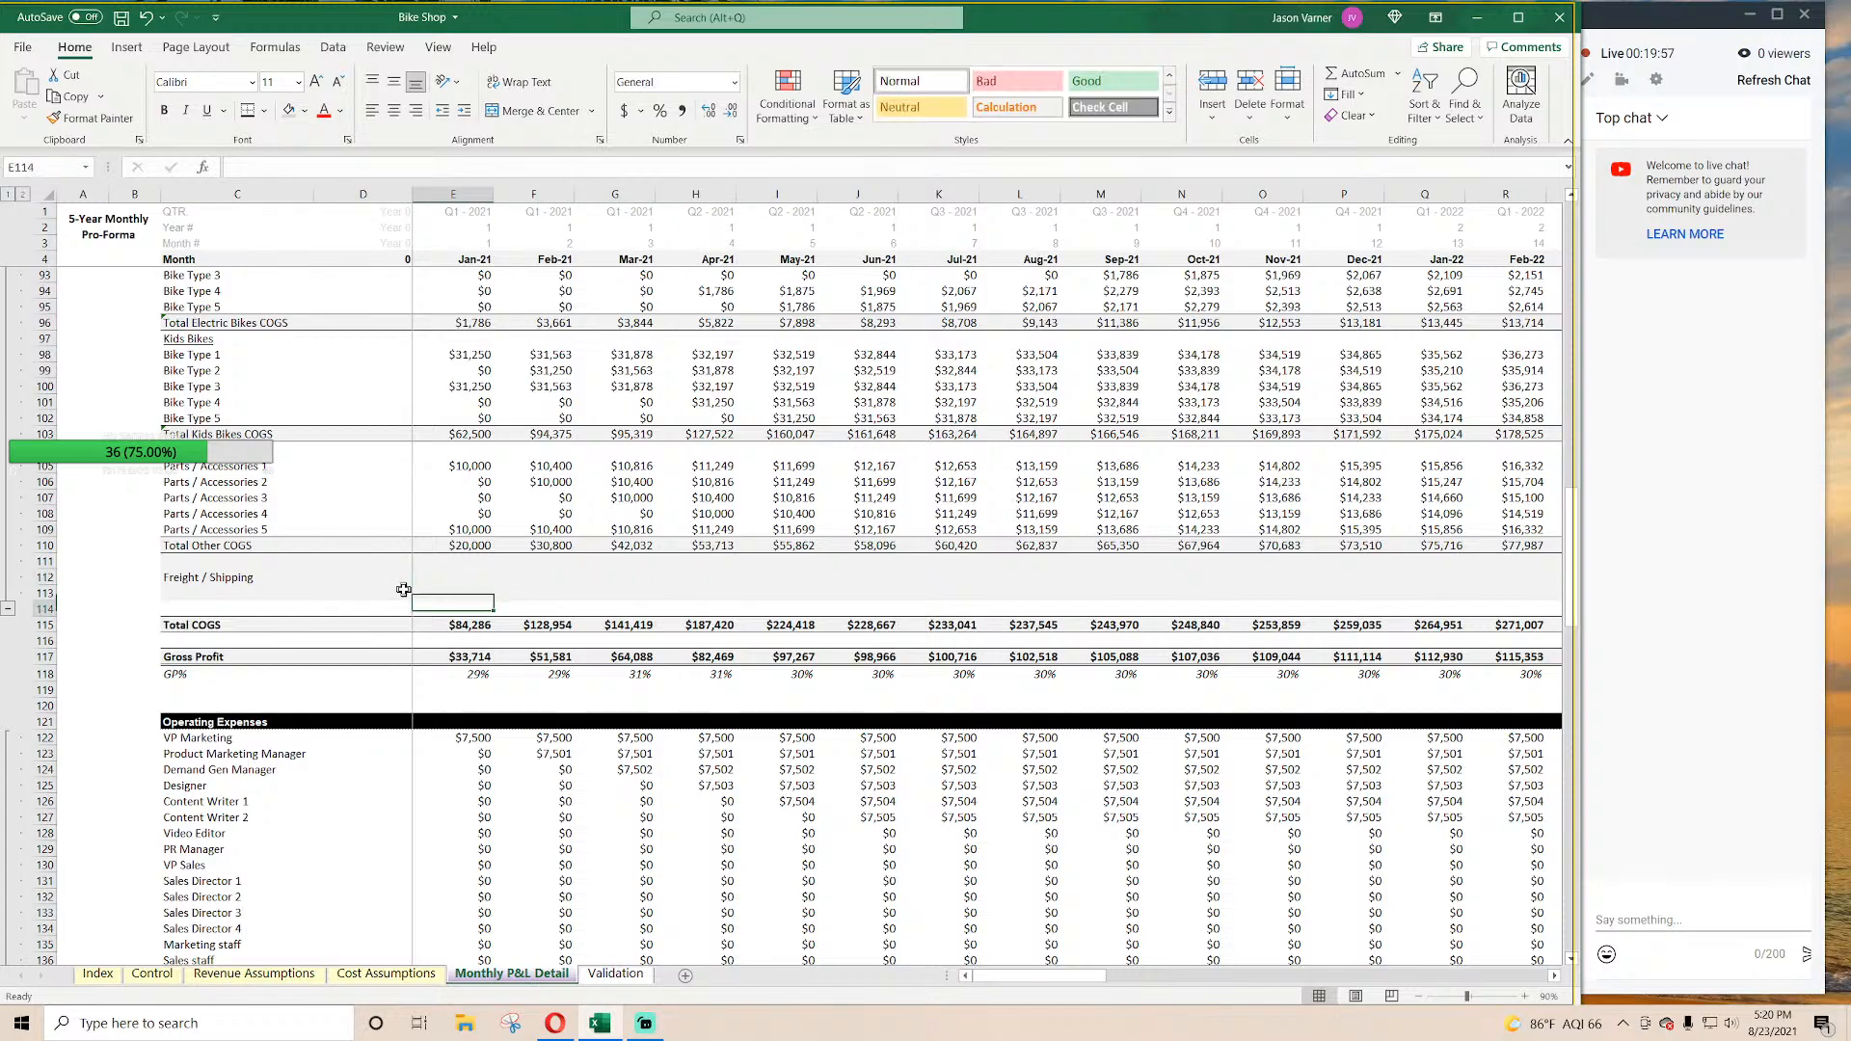
pyautogui.press('Up')
pyautogui.press('Up')
pyautogui.press('Up')
pyautogui.press('Left')
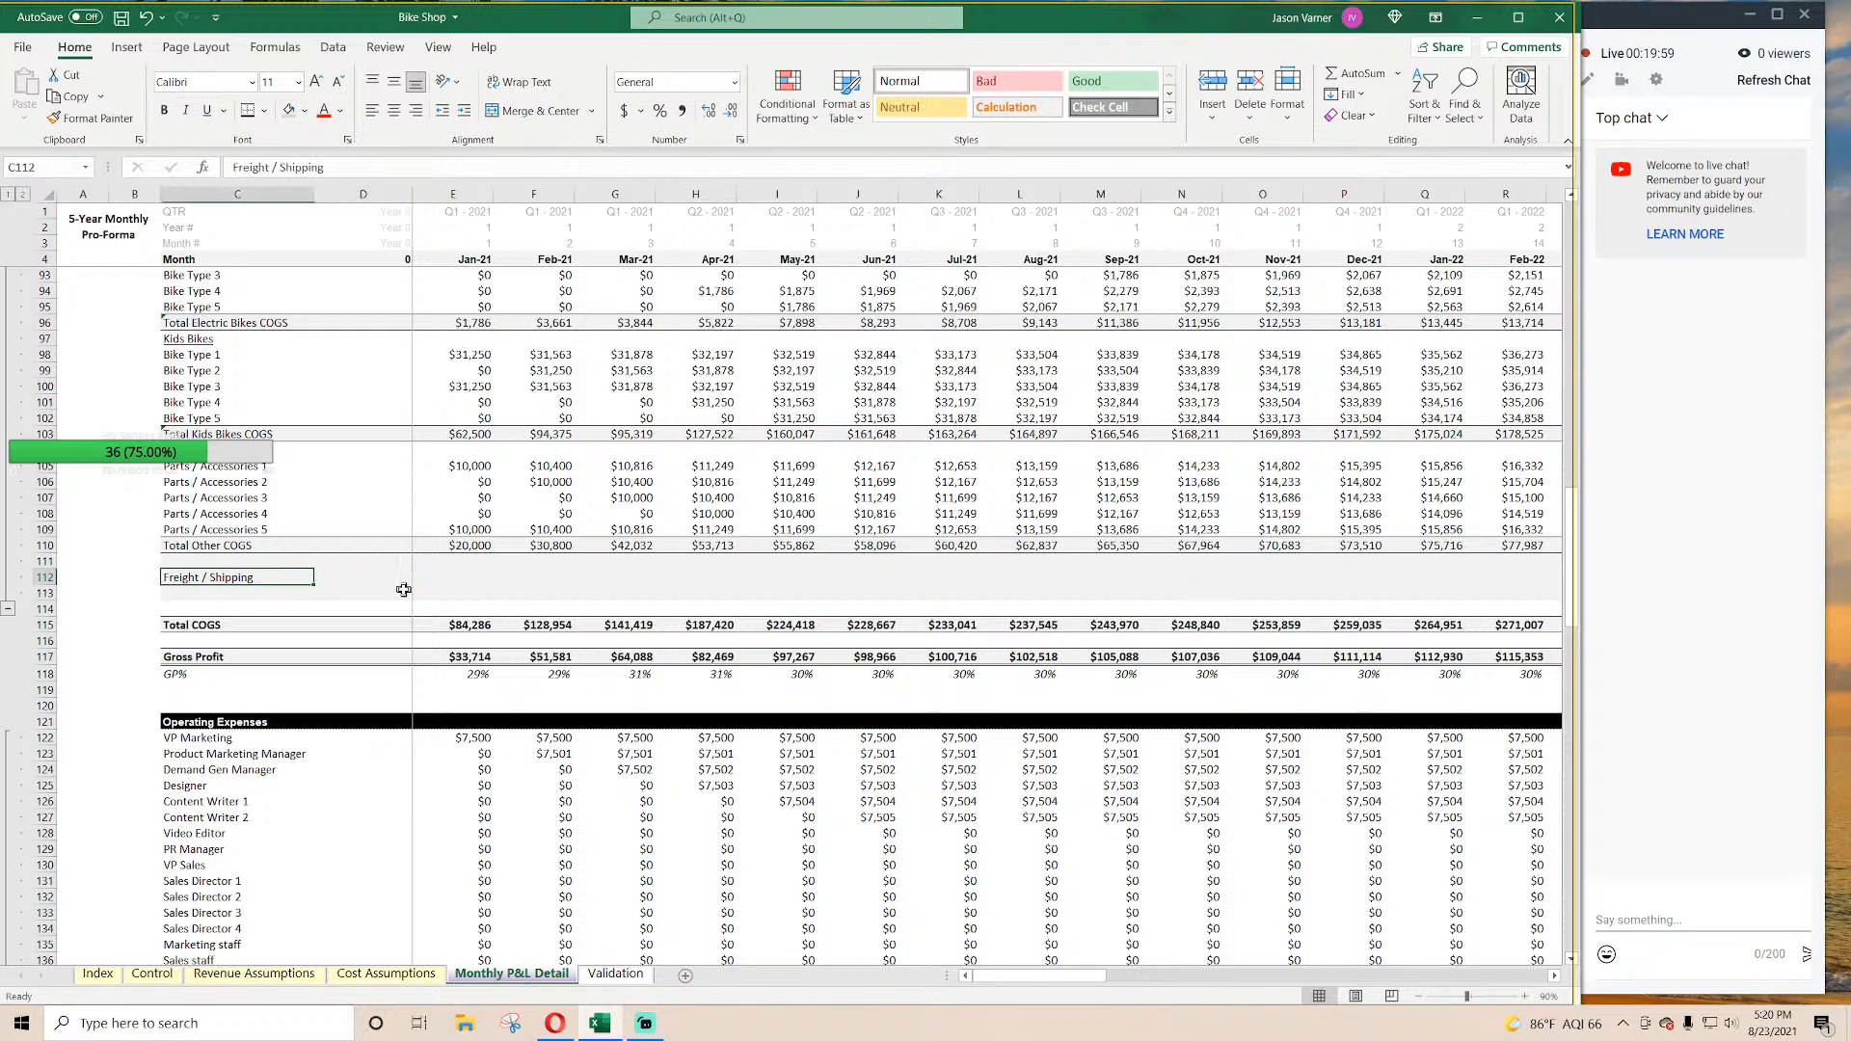
# Step: Examine the Jan-21 Total COGS formula below the Freight / Shipping line and return to that line's Jan-21 cell
pyautogui.press('Down')
pyautogui.press('Down')
pyautogui.press('Down')
pyautogui.press('Right')
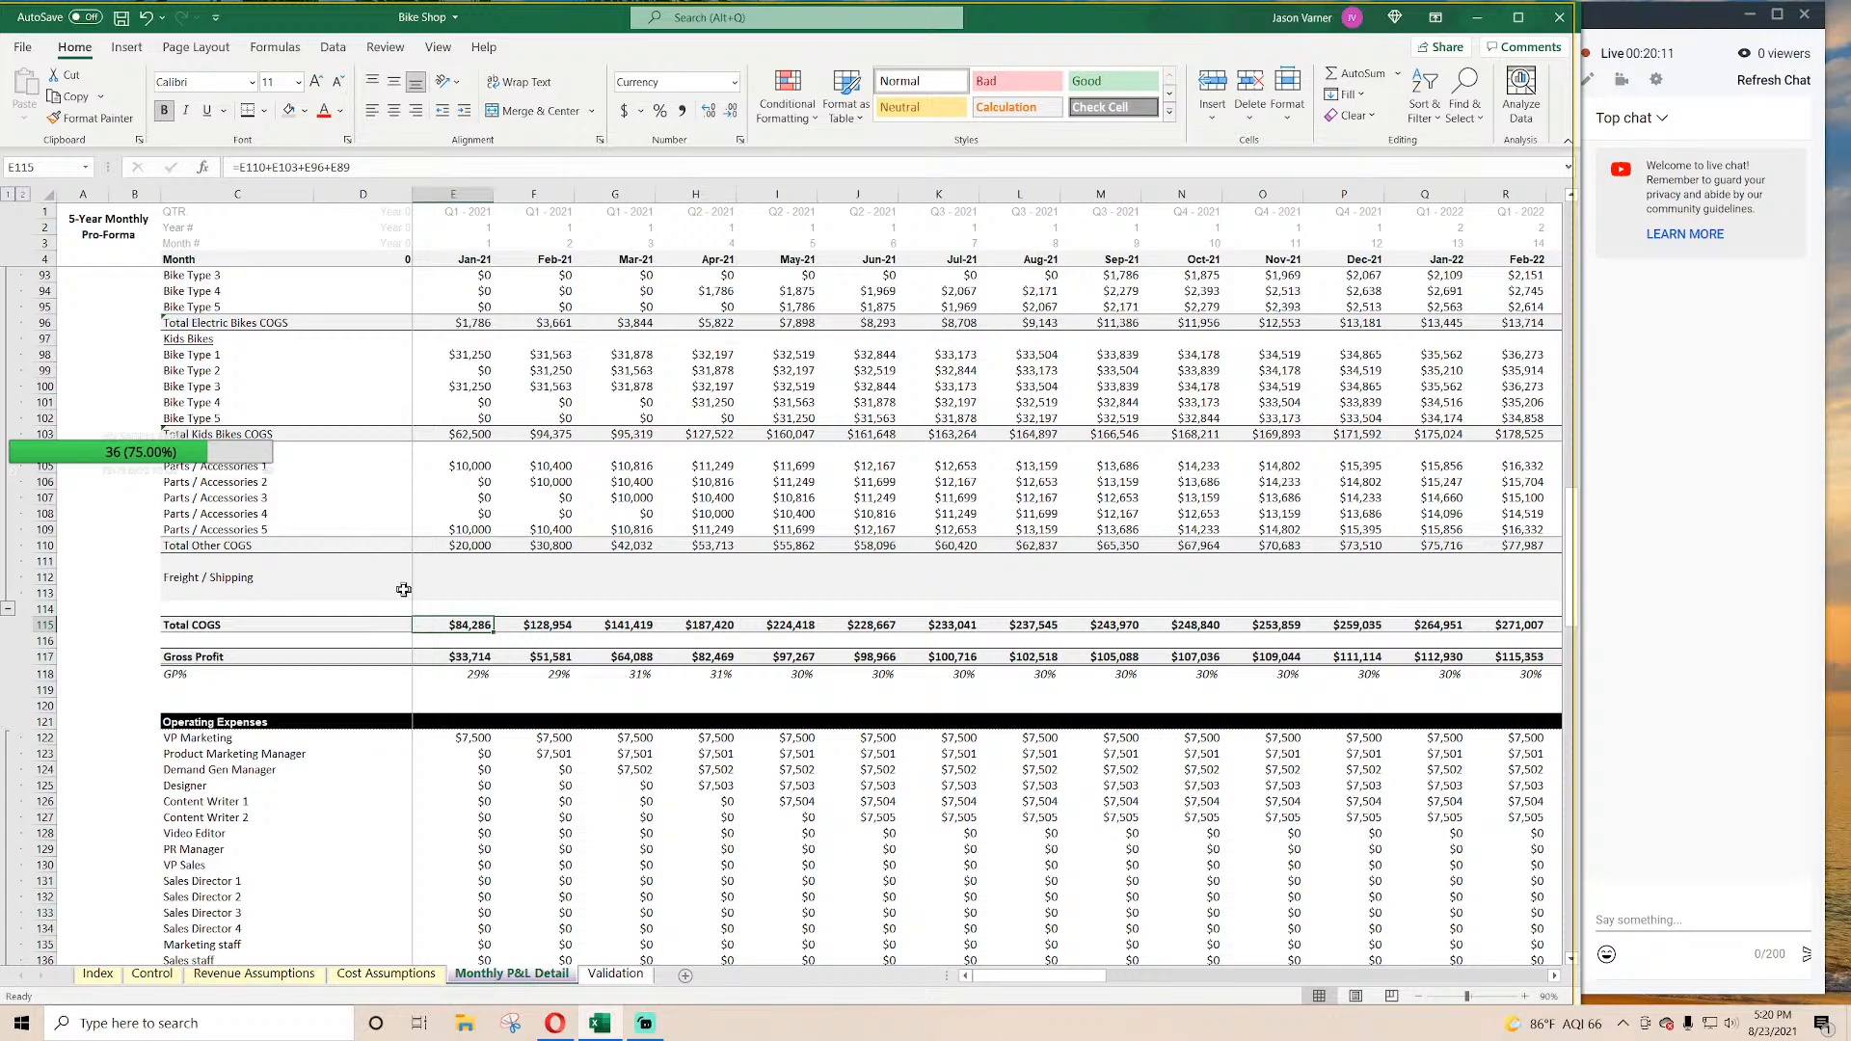
pyautogui.press('Up')
pyautogui.press('Up')
pyautogui.press('Up')
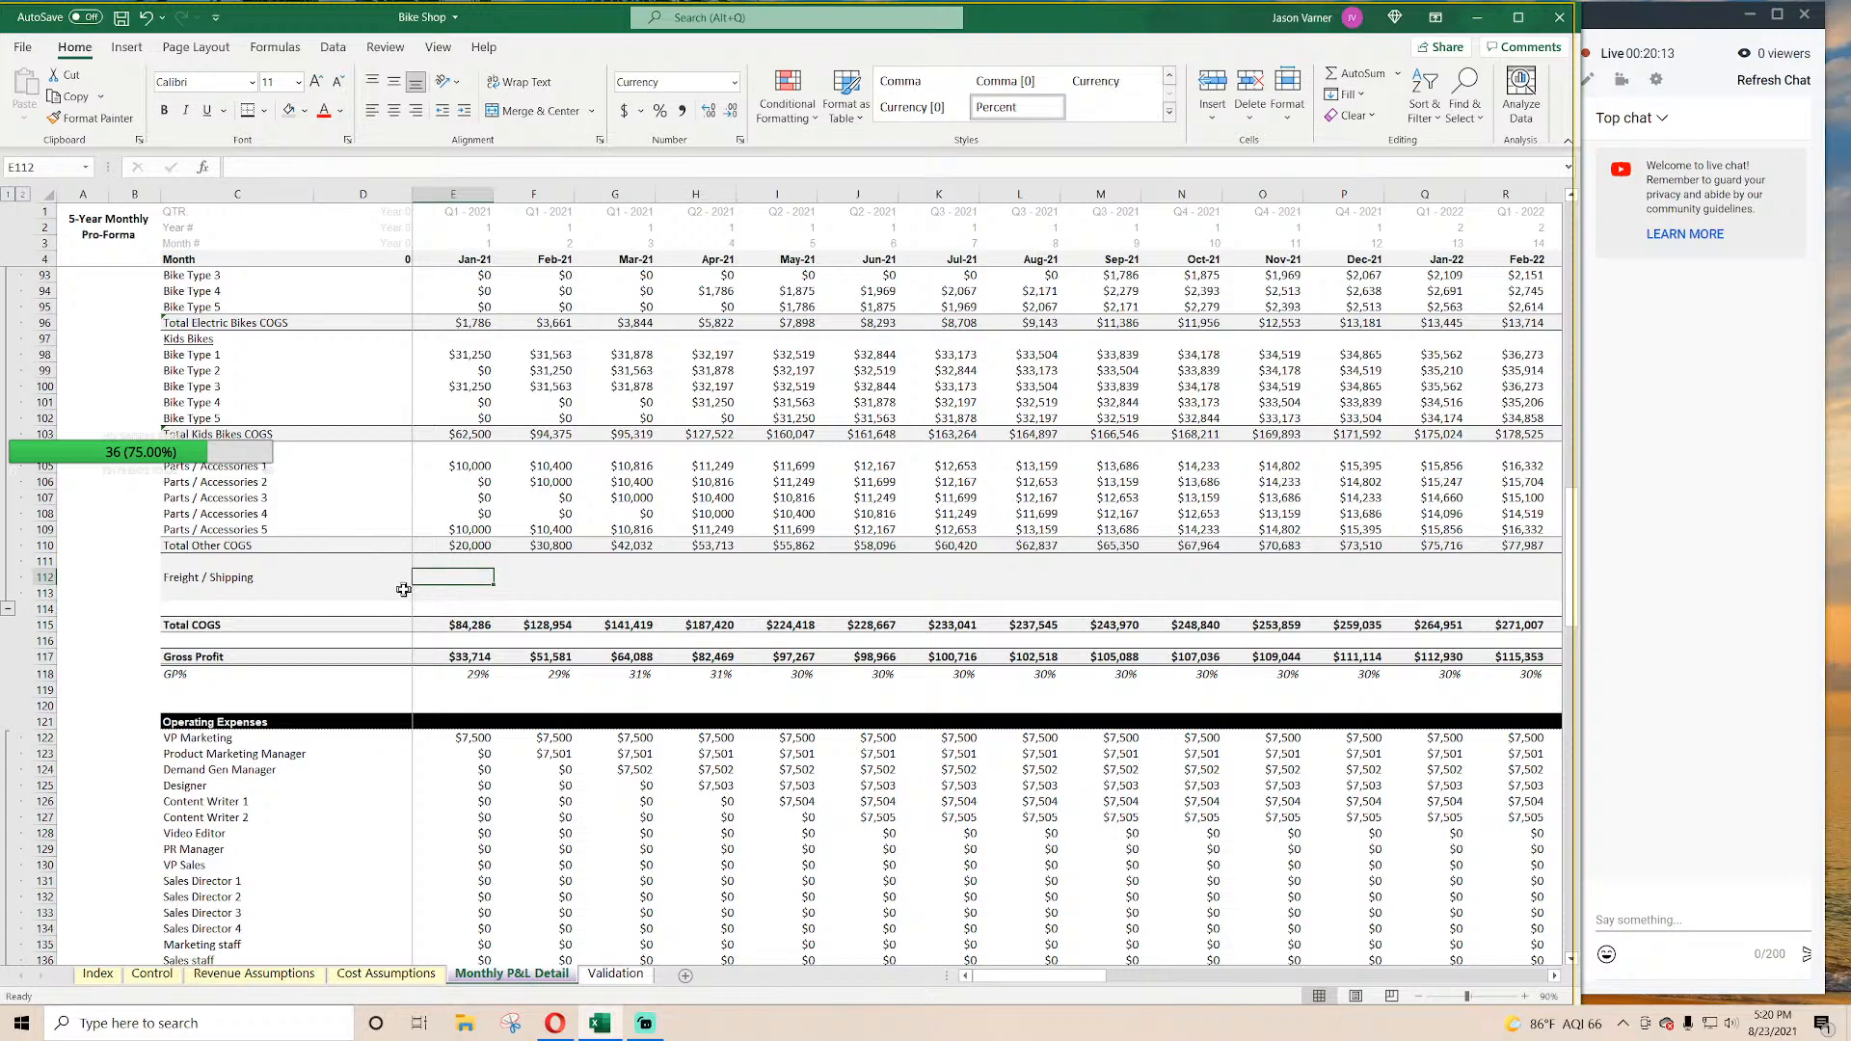
pyautogui.press('Left')
pyautogui.press('Right')
pyautogui.press('Left')
pyautogui.press('Left')
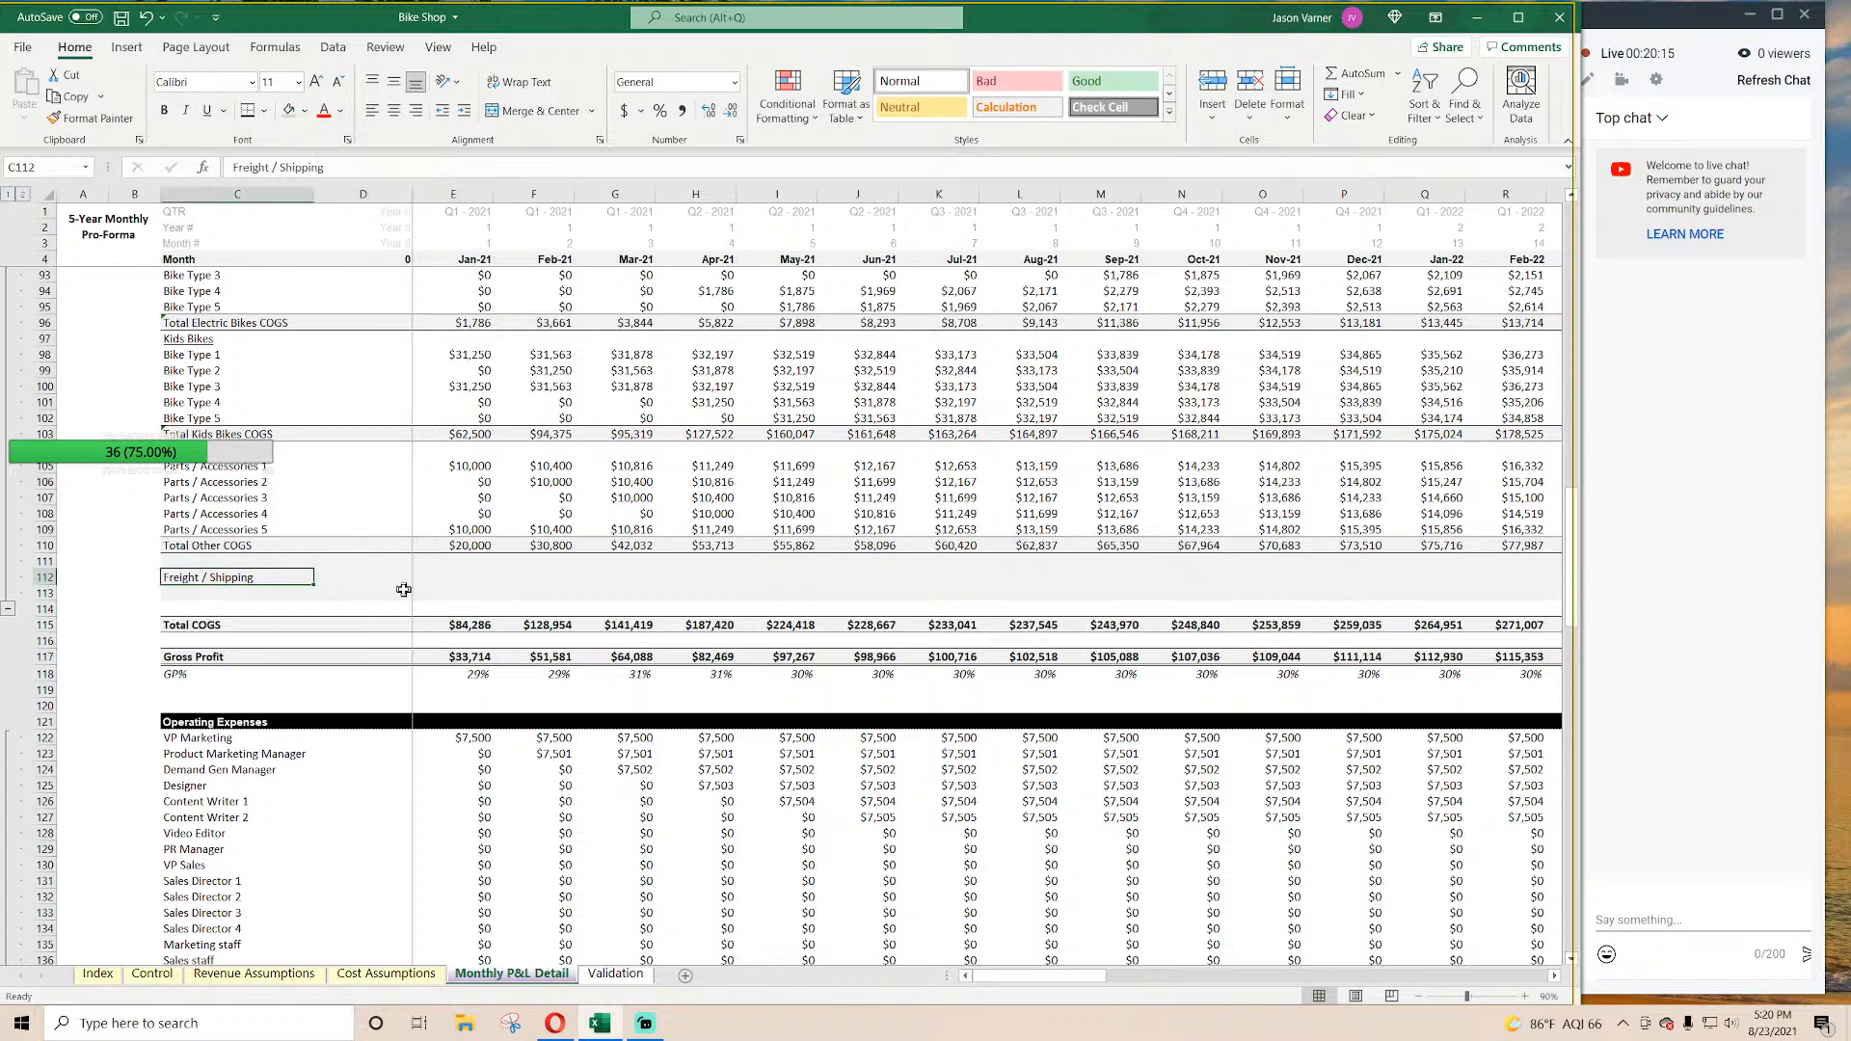
pyautogui.press('Right')
pyautogui.press('Right')
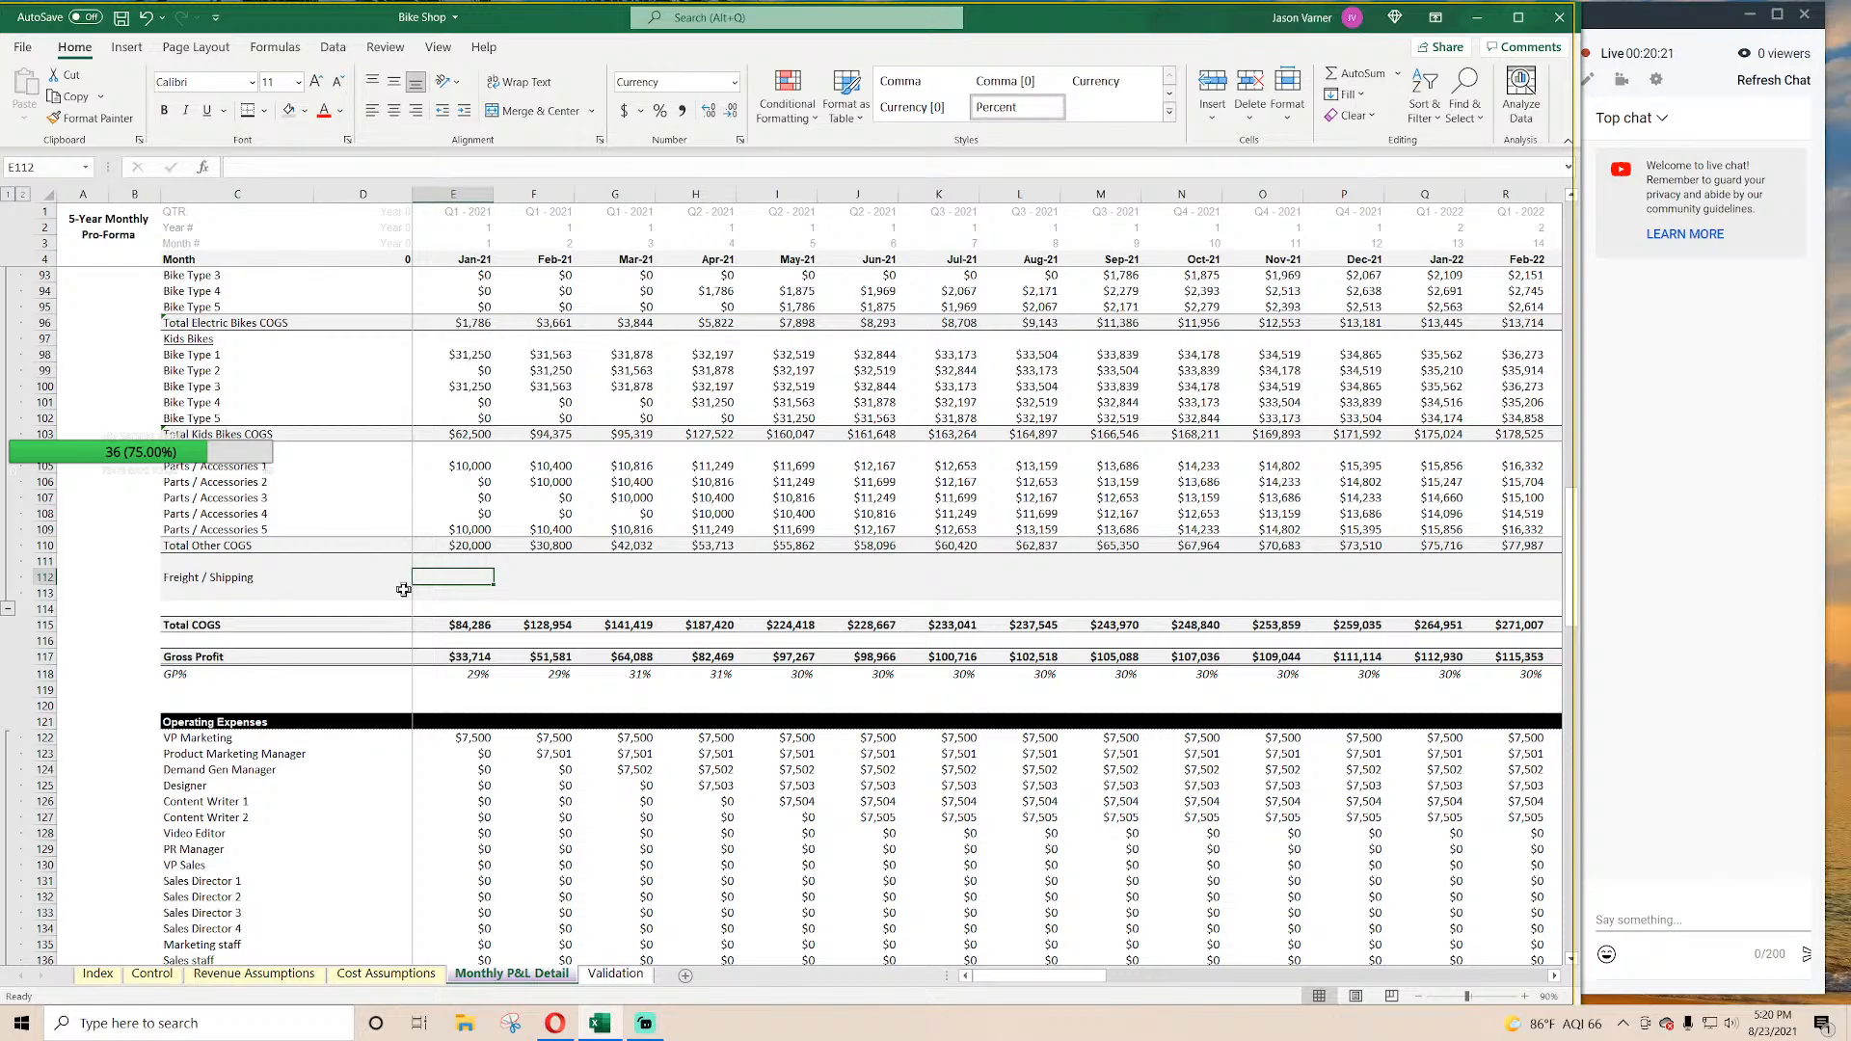
# Step: On the Revenue Assumptions sheet, examine the % of Sales Requiring Shipment row and the Mountain Bikes markup and cost basis formulas
pyautogui.click(263, 975)
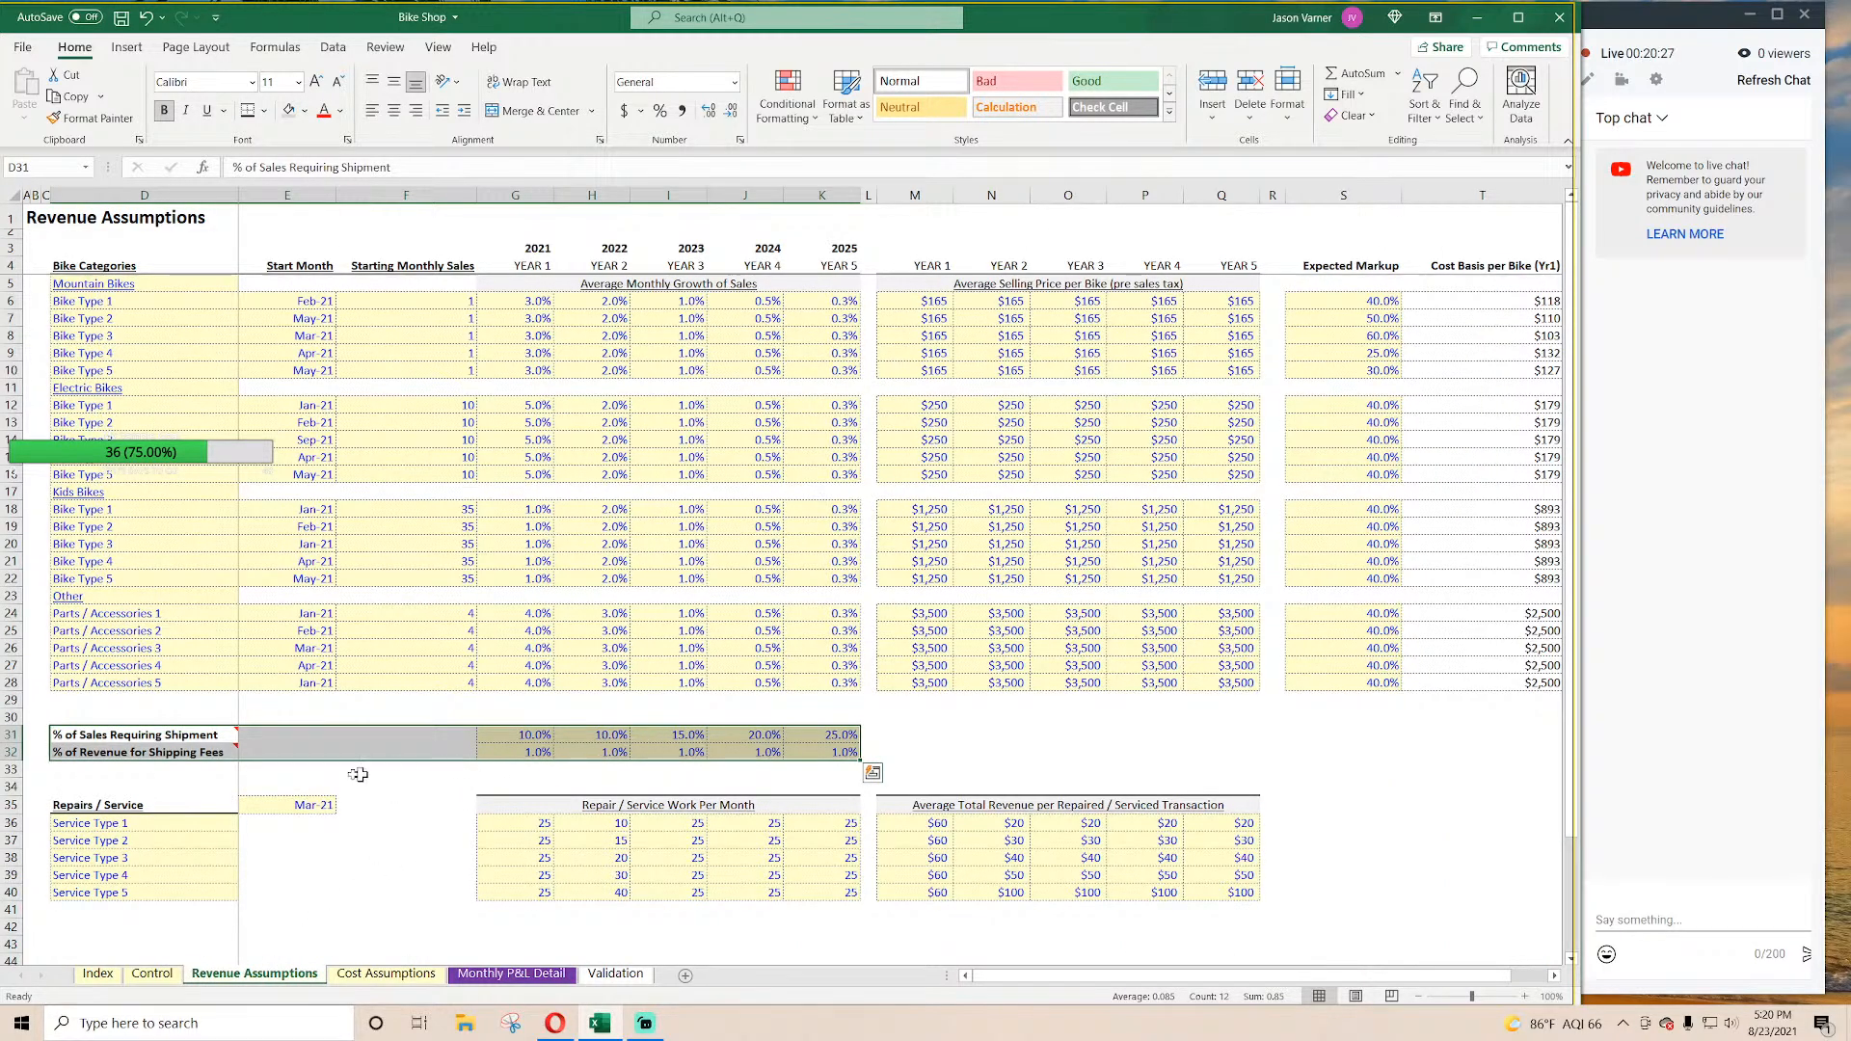
pyautogui.click(124, 738)
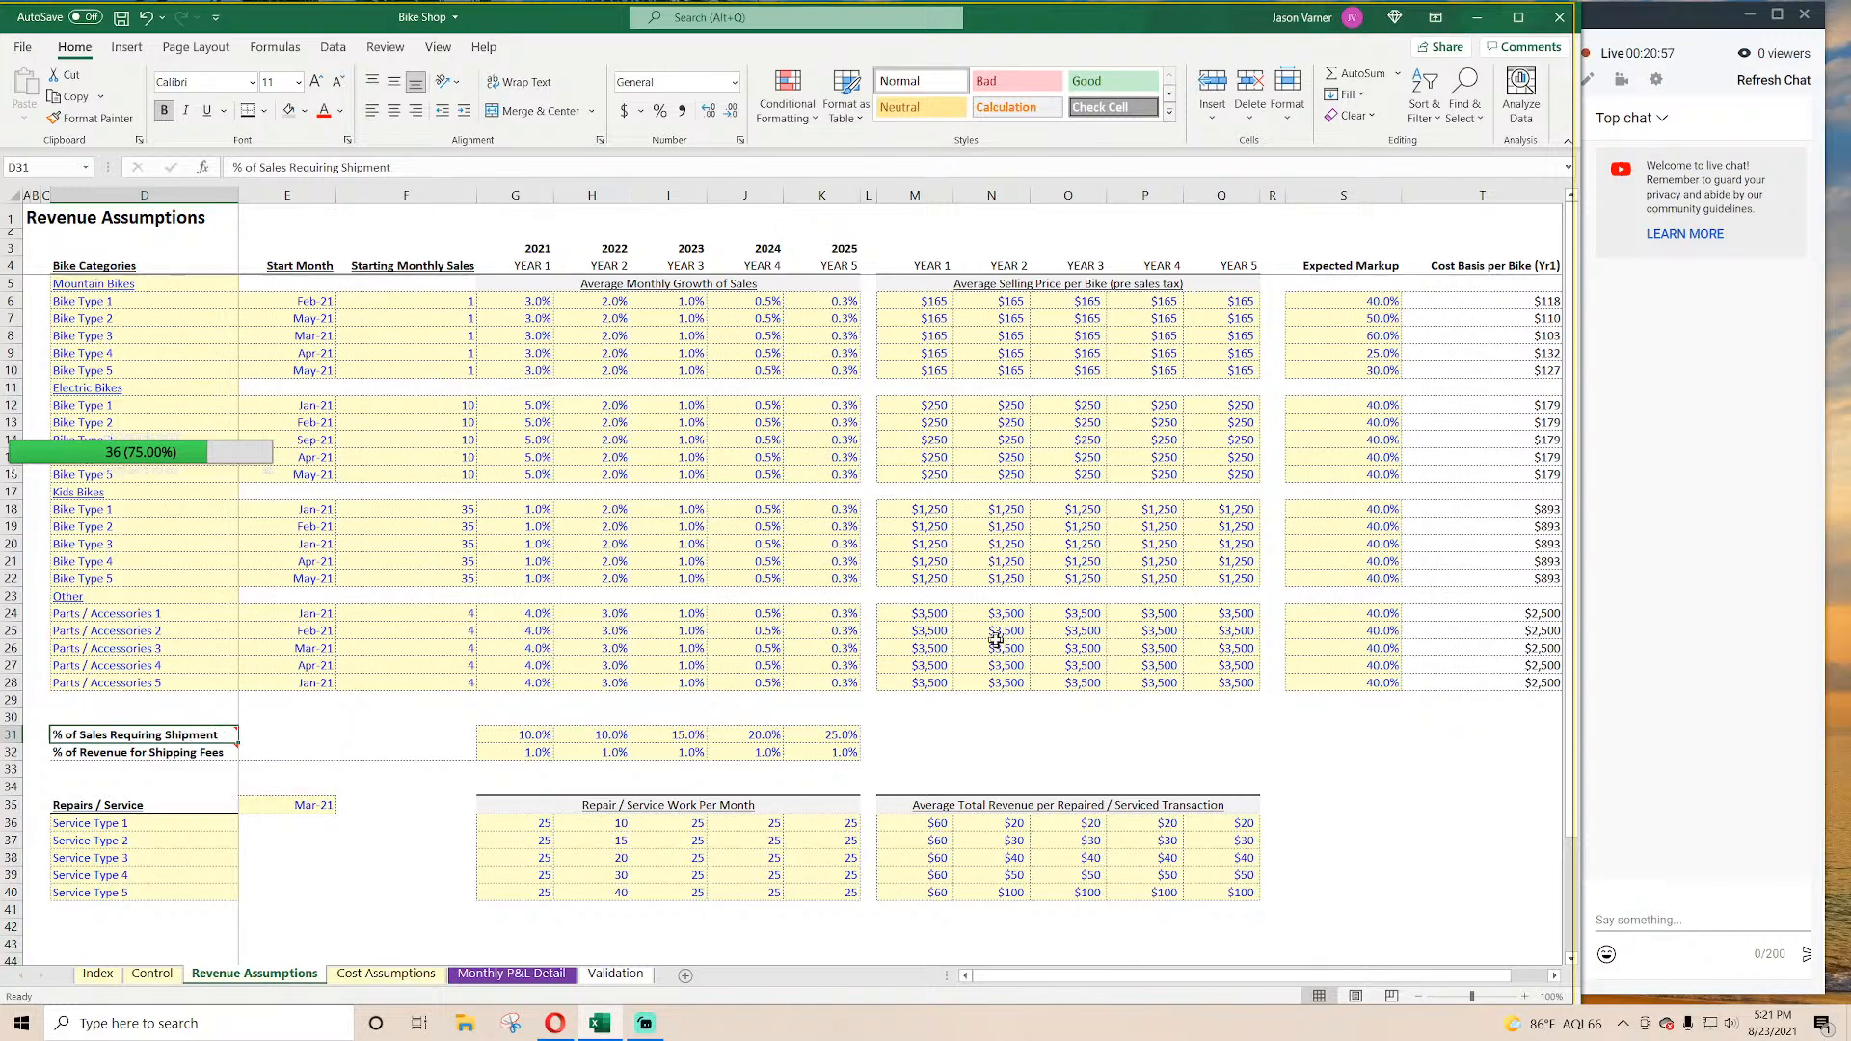
pyautogui.click(1364, 302)
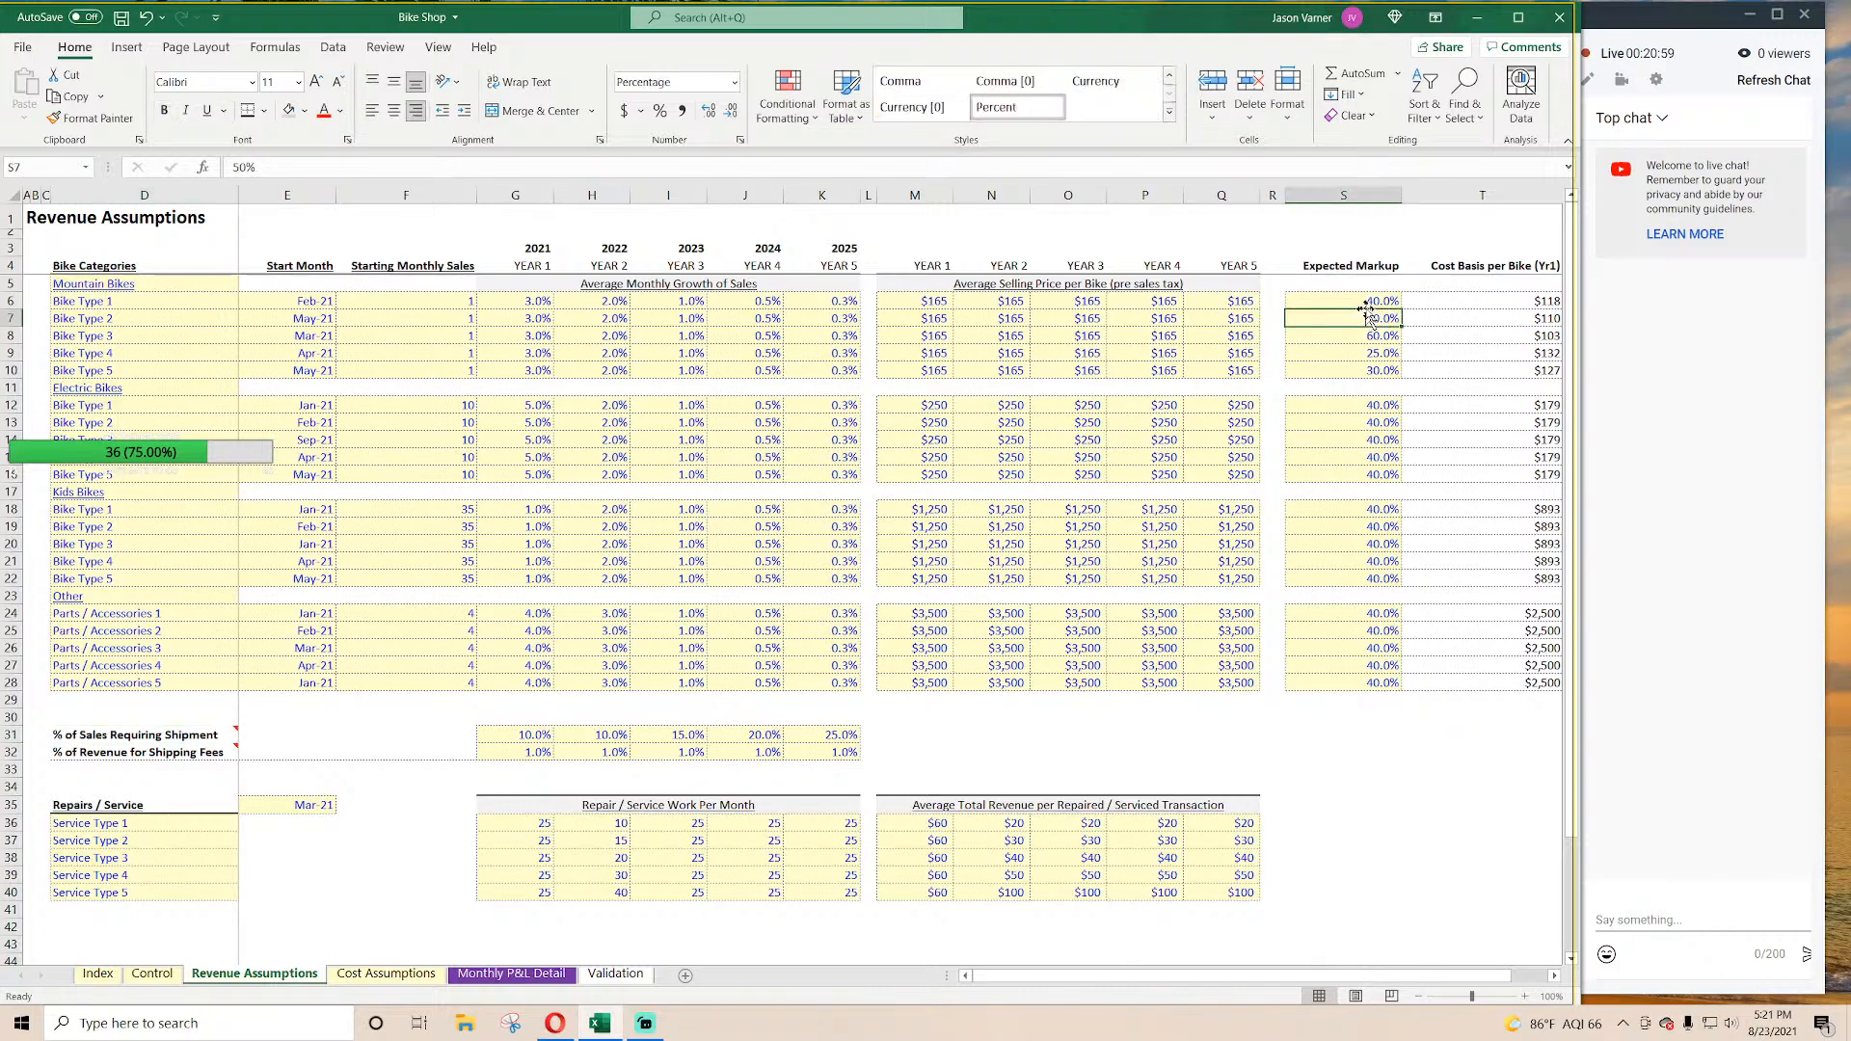
pyautogui.click(1471, 302)
pyautogui.press('Right')
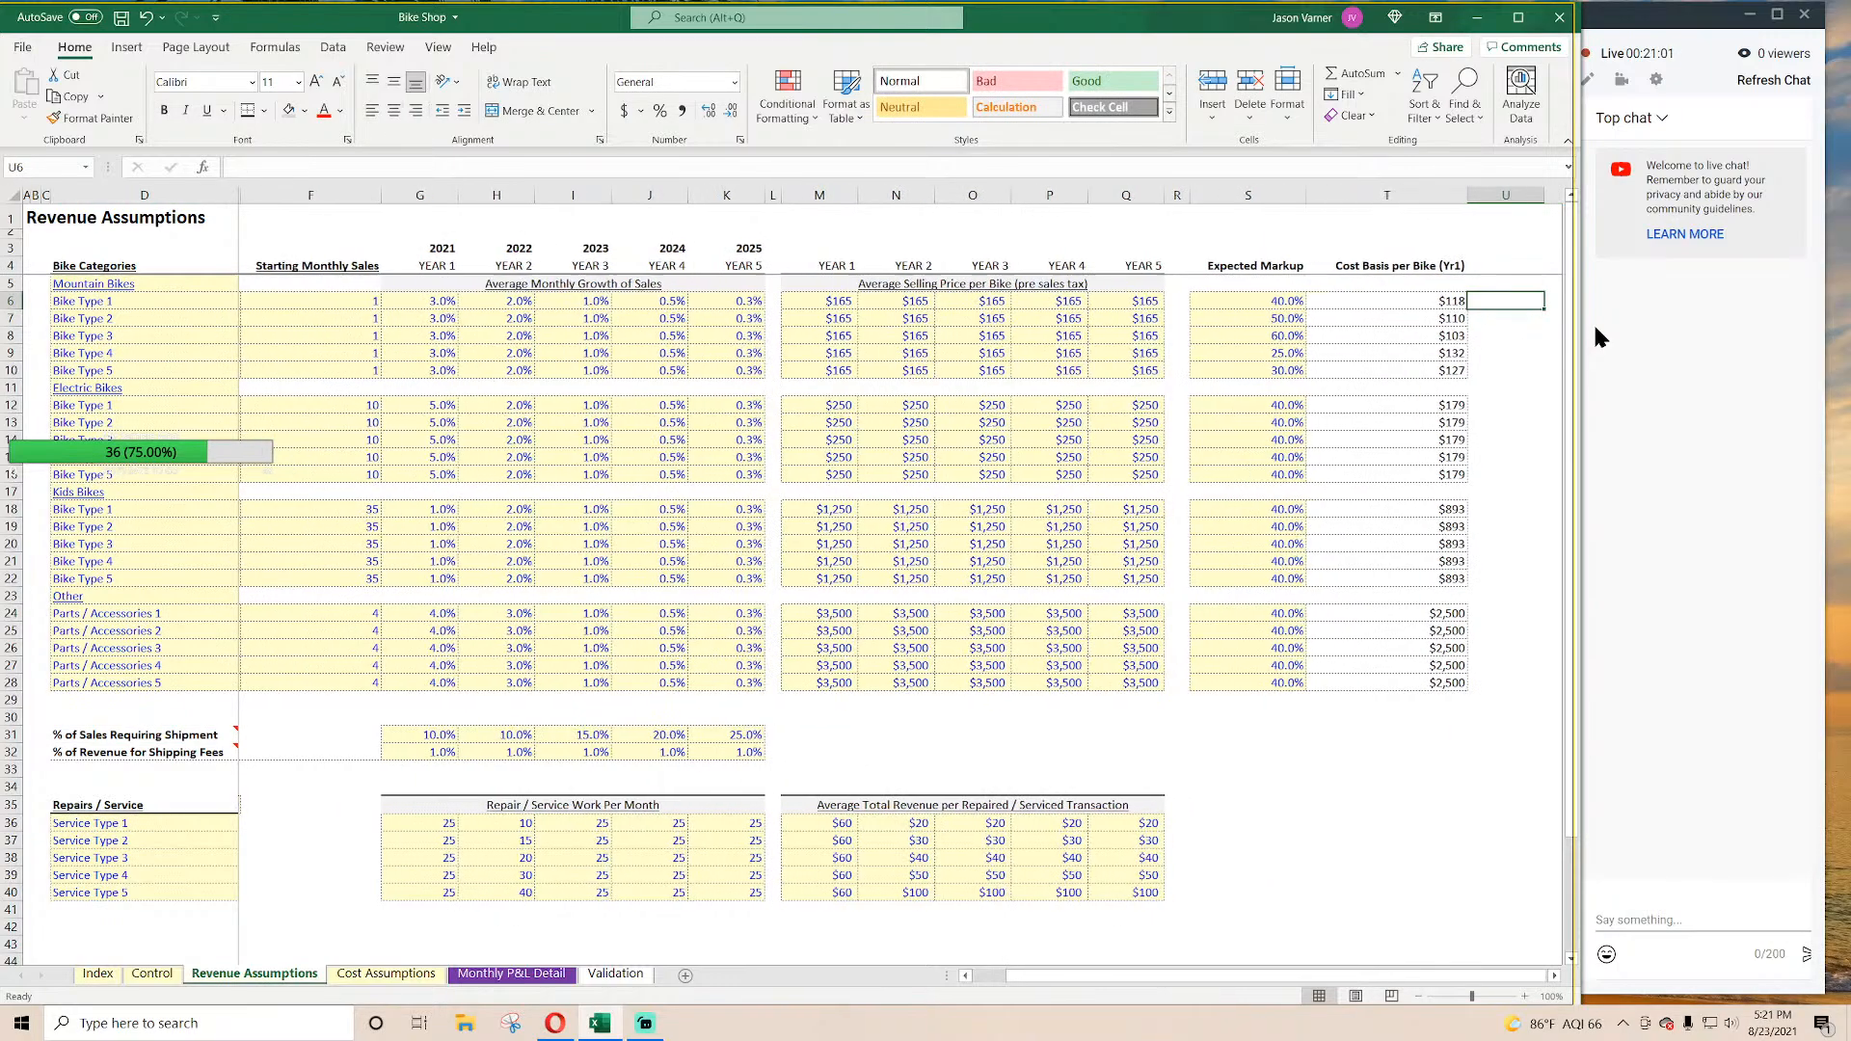
pyautogui.press('Left')
pyautogui.press('Down')
pyautogui.press('Down')
pyautogui.press('Down')
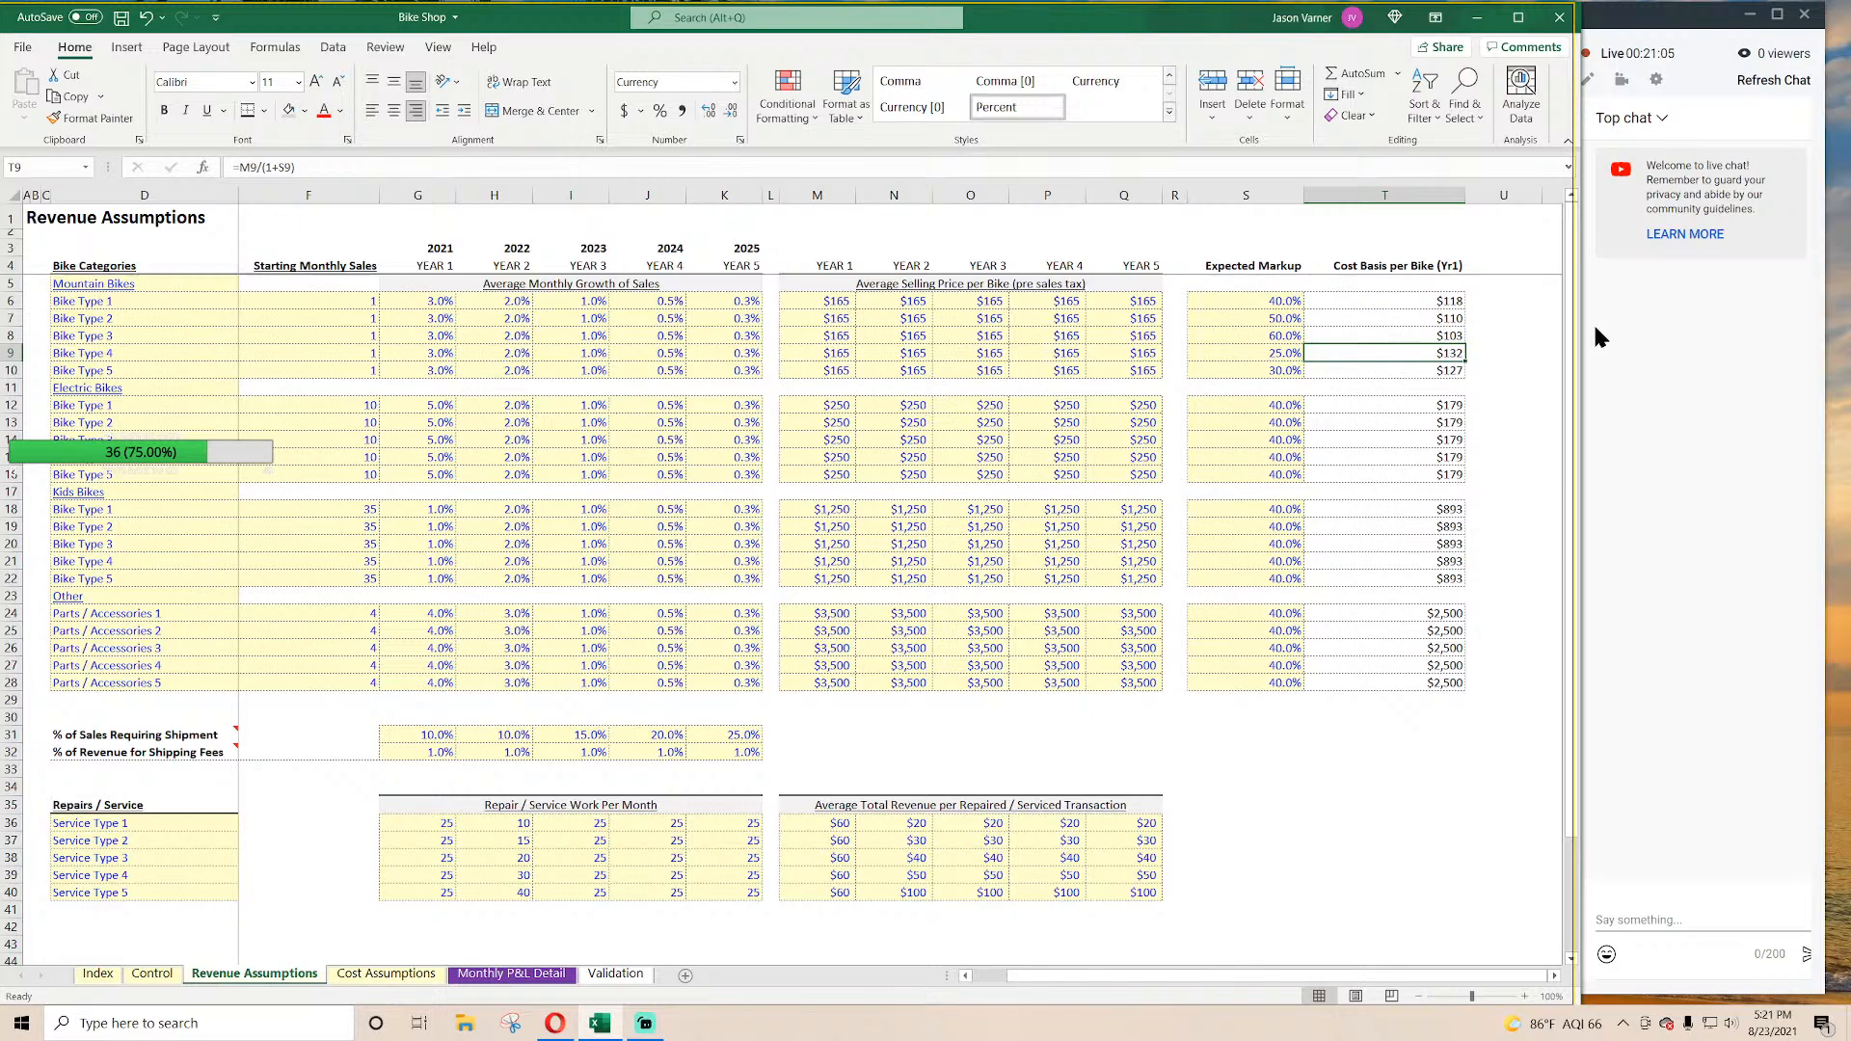
pyautogui.press('Up')
pyautogui.press('Up')
pyautogui.press('Up')
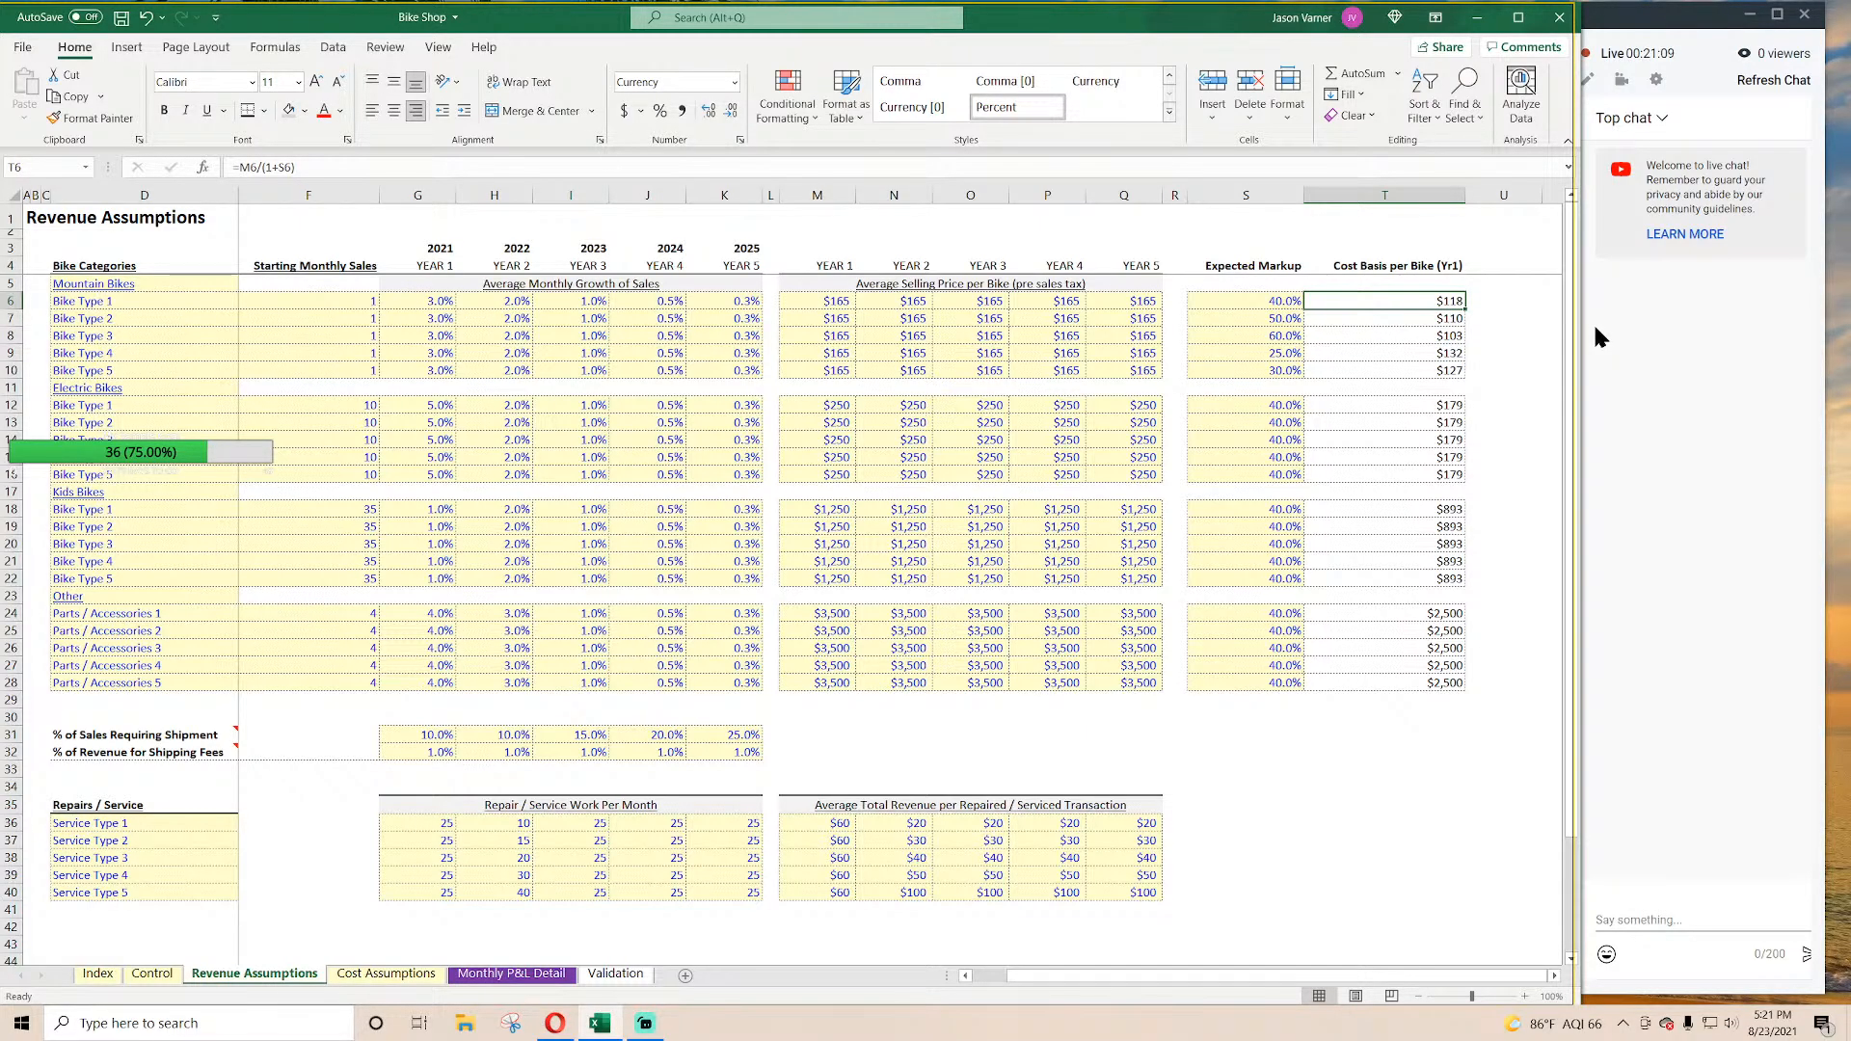
pyautogui.press('Left')
pyautogui.press('Left')
pyautogui.press('Left')
pyautogui.press('Left')
pyautogui.press('Left')
pyautogui.press('Left')
pyautogui.press('Left')
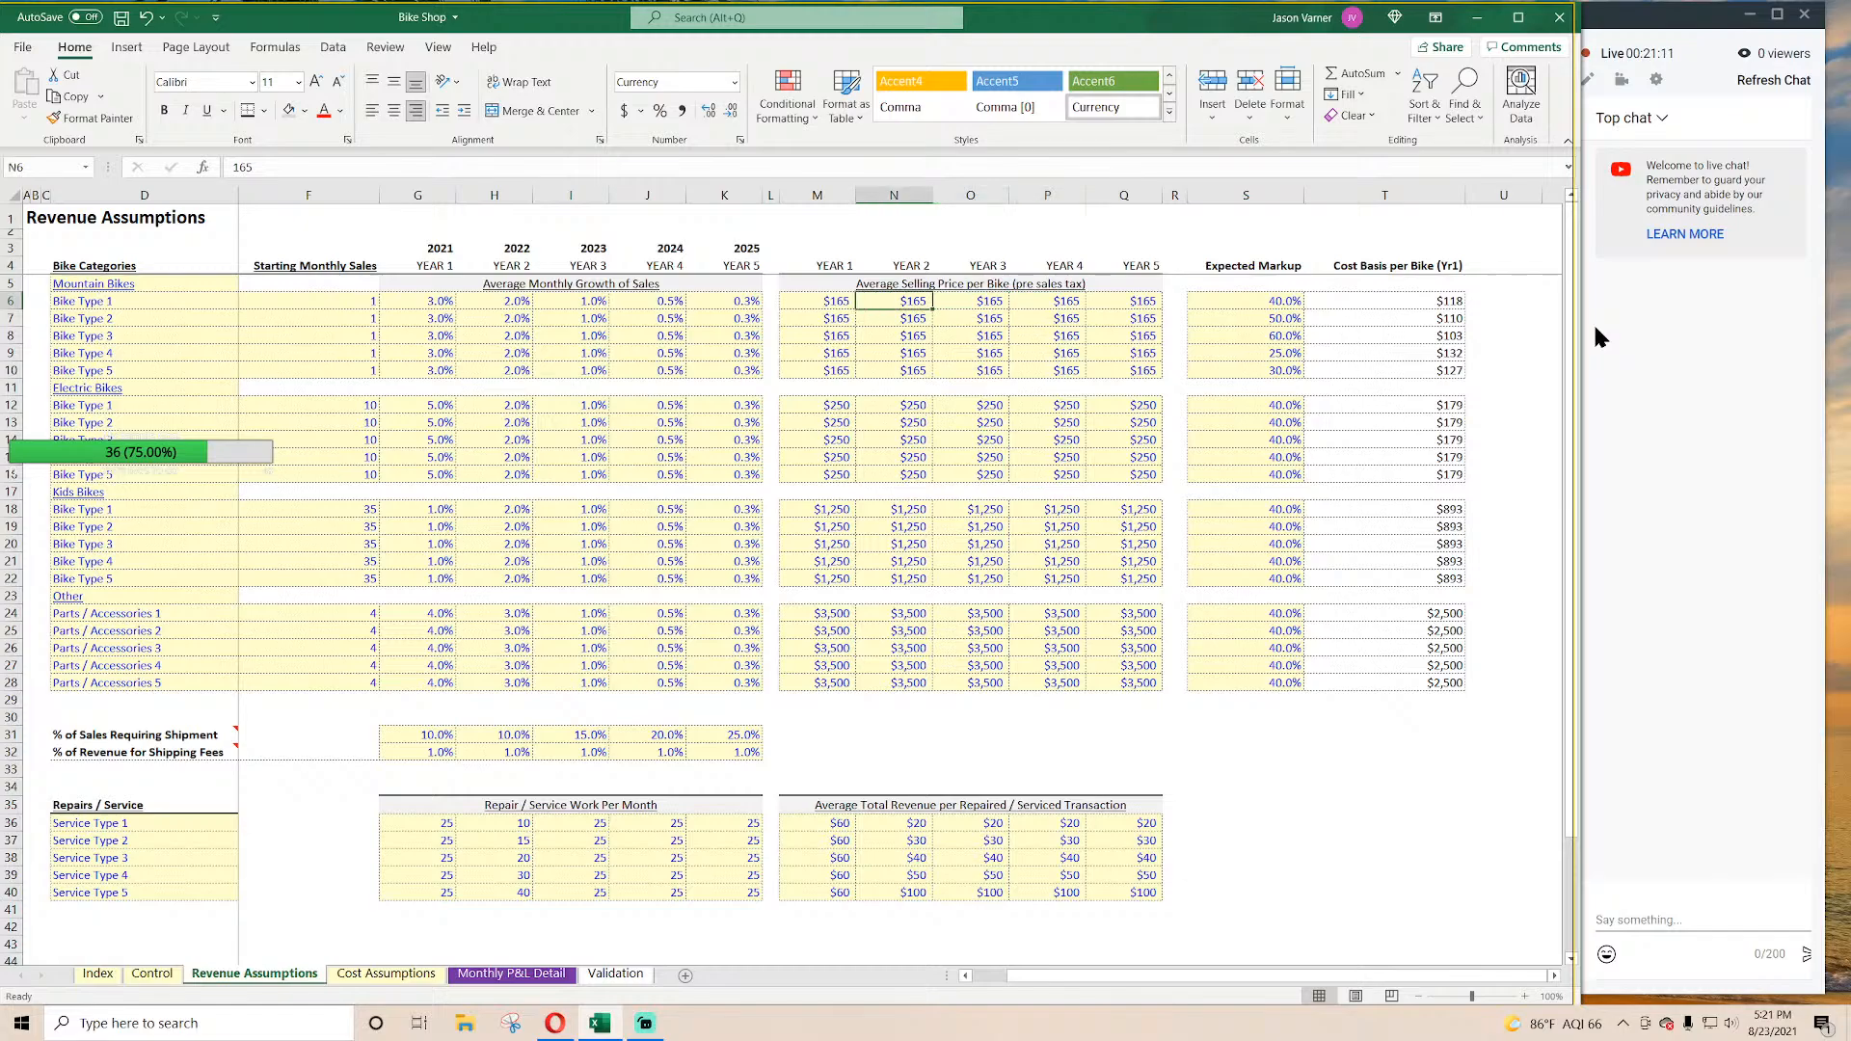
pyautogui.press('Up')
pyautogui.press('Up')
pyautogui.press('Right')
pyautogui.press('Down')
pyautogui.press('Left')
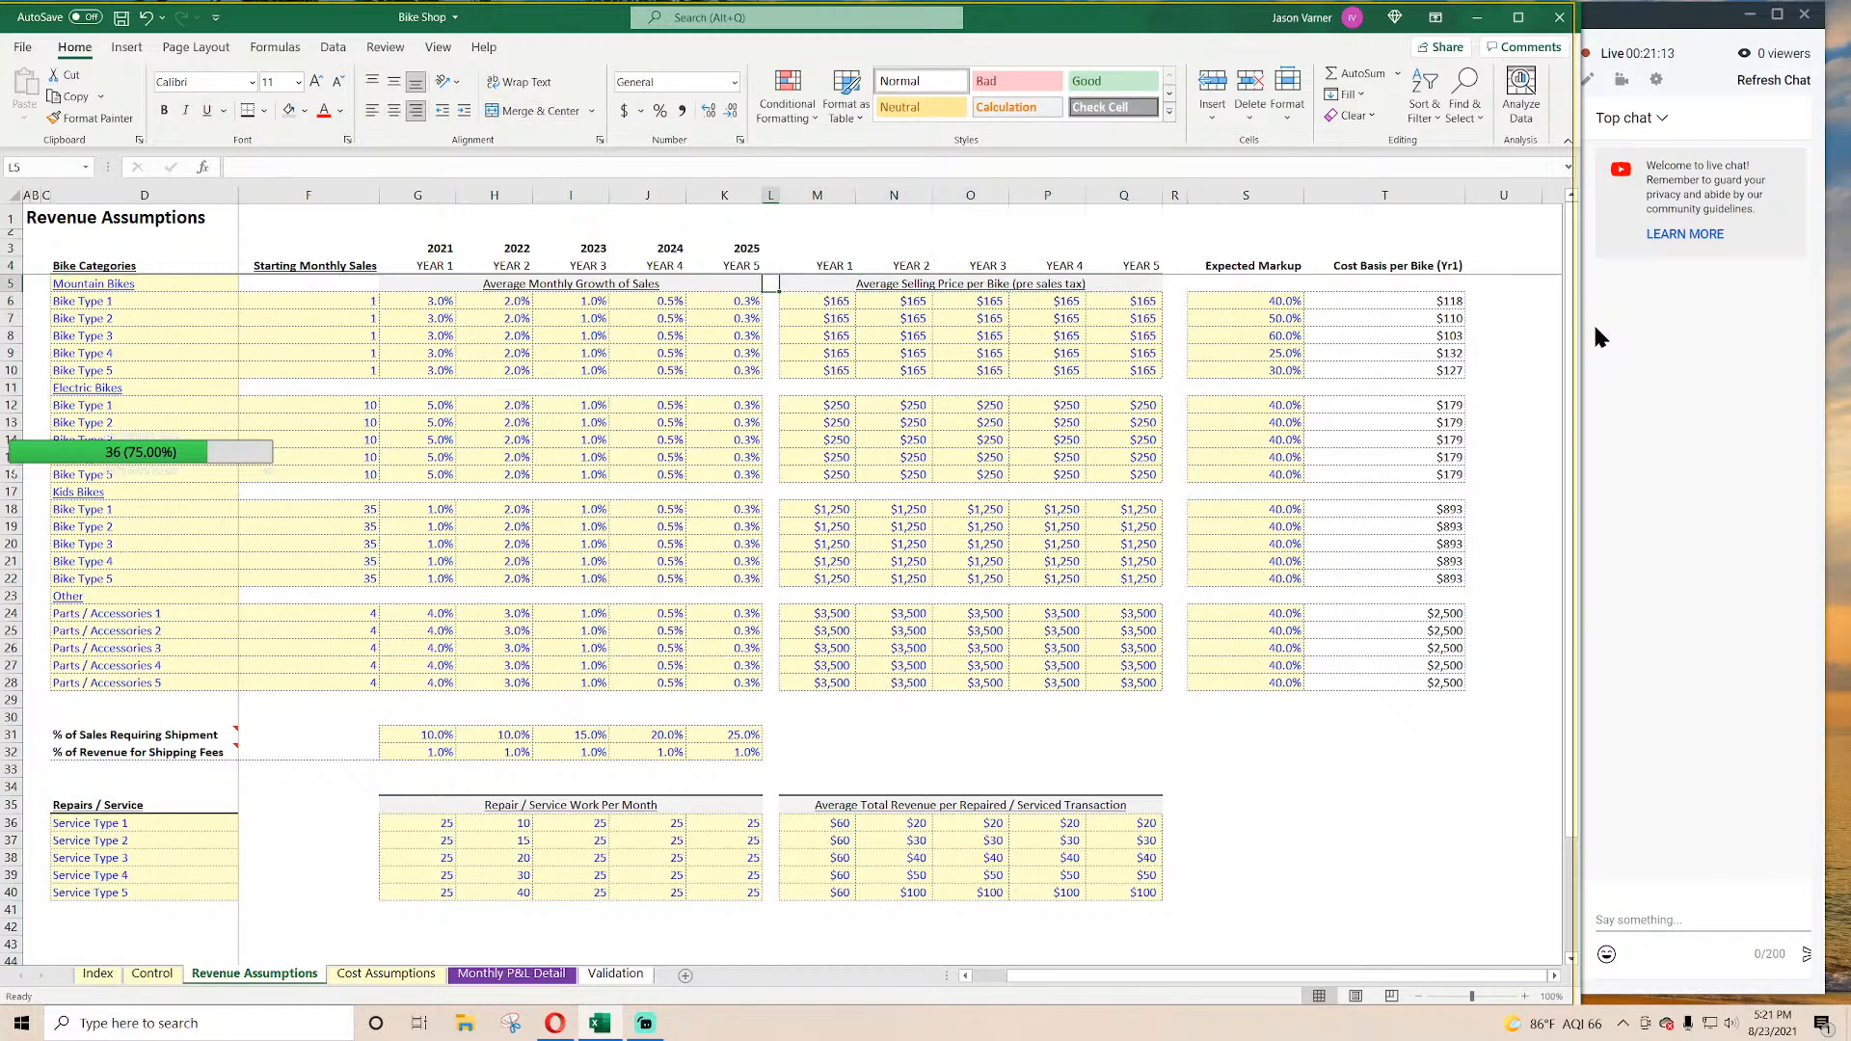
# Step: Calculate the cost of 500 units of the first mountain bike type in N1 with the formula =500*T6
pyautogui.press('Down')
pyautogui.press('Right')
pyautogui.press('Right')
pyautogui.press('Up')
pyautogui.press('Up')
pyautogui.press('Up')
pyautogui.press('Up')
pyautogui.press('Up')
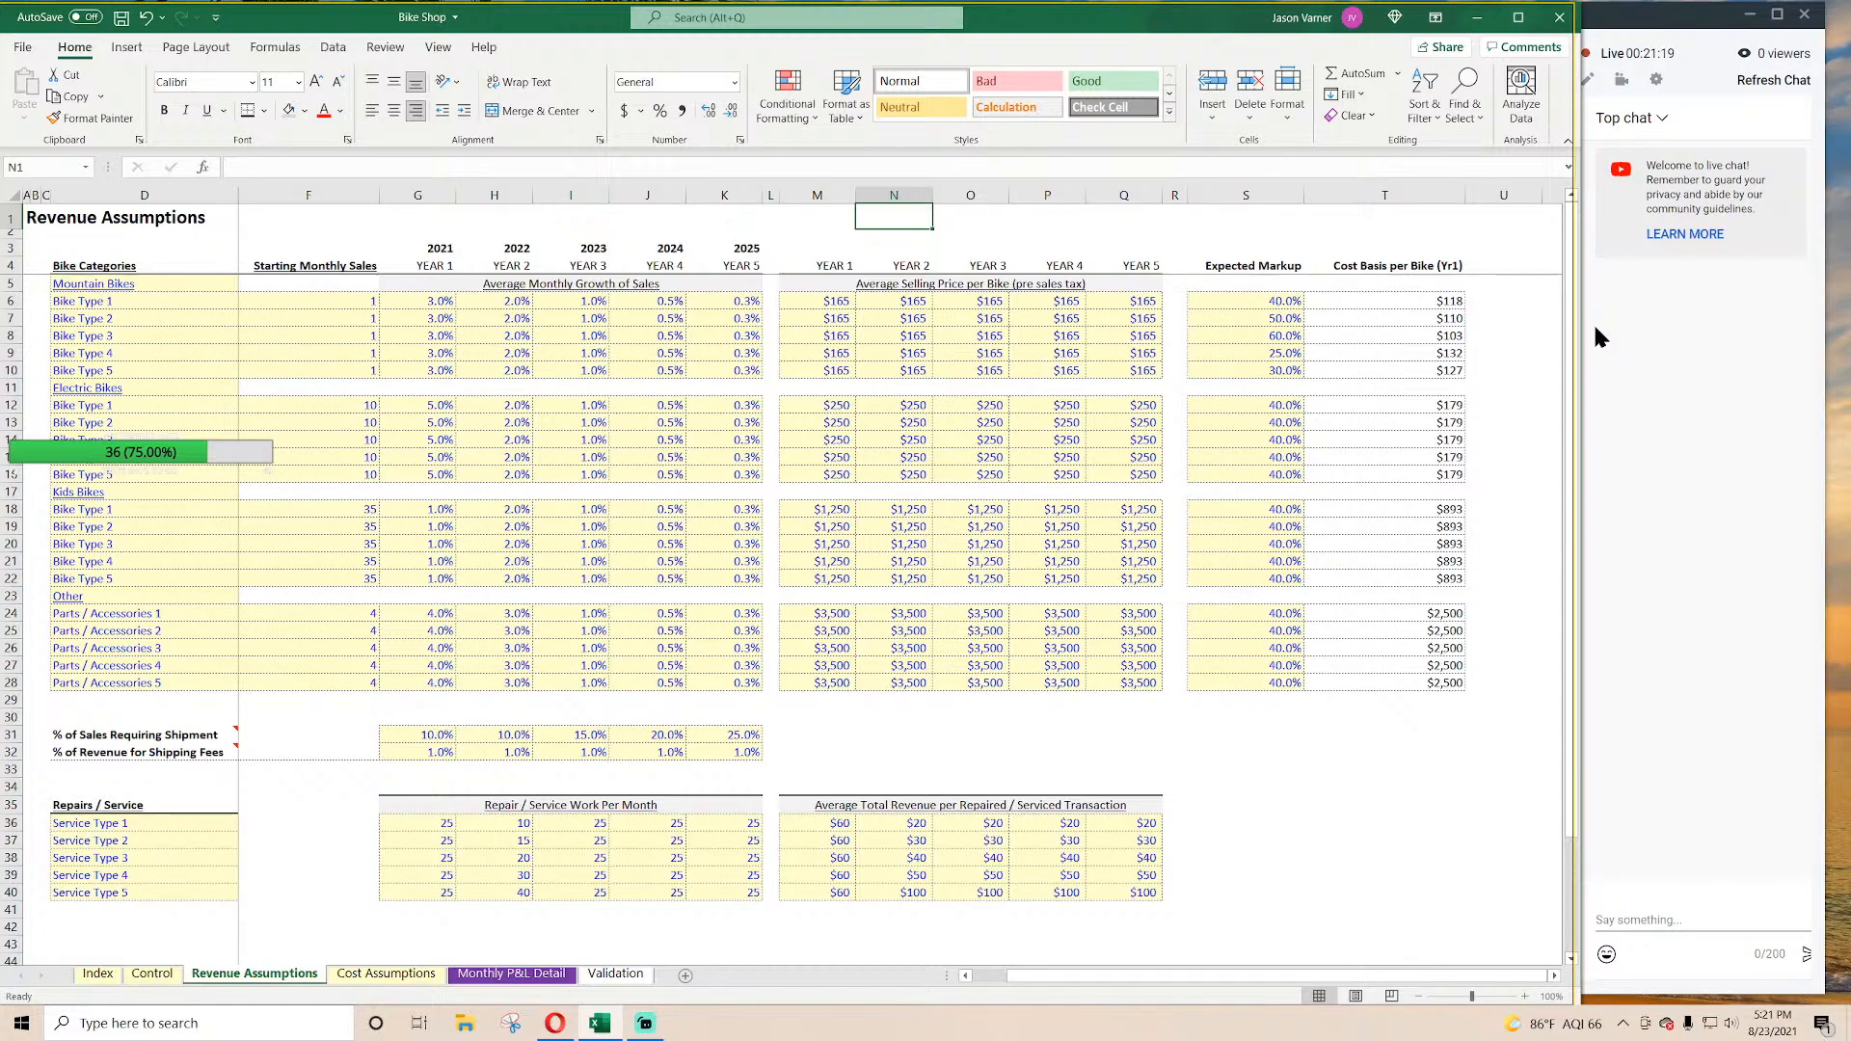
pyautogui.write('=50')
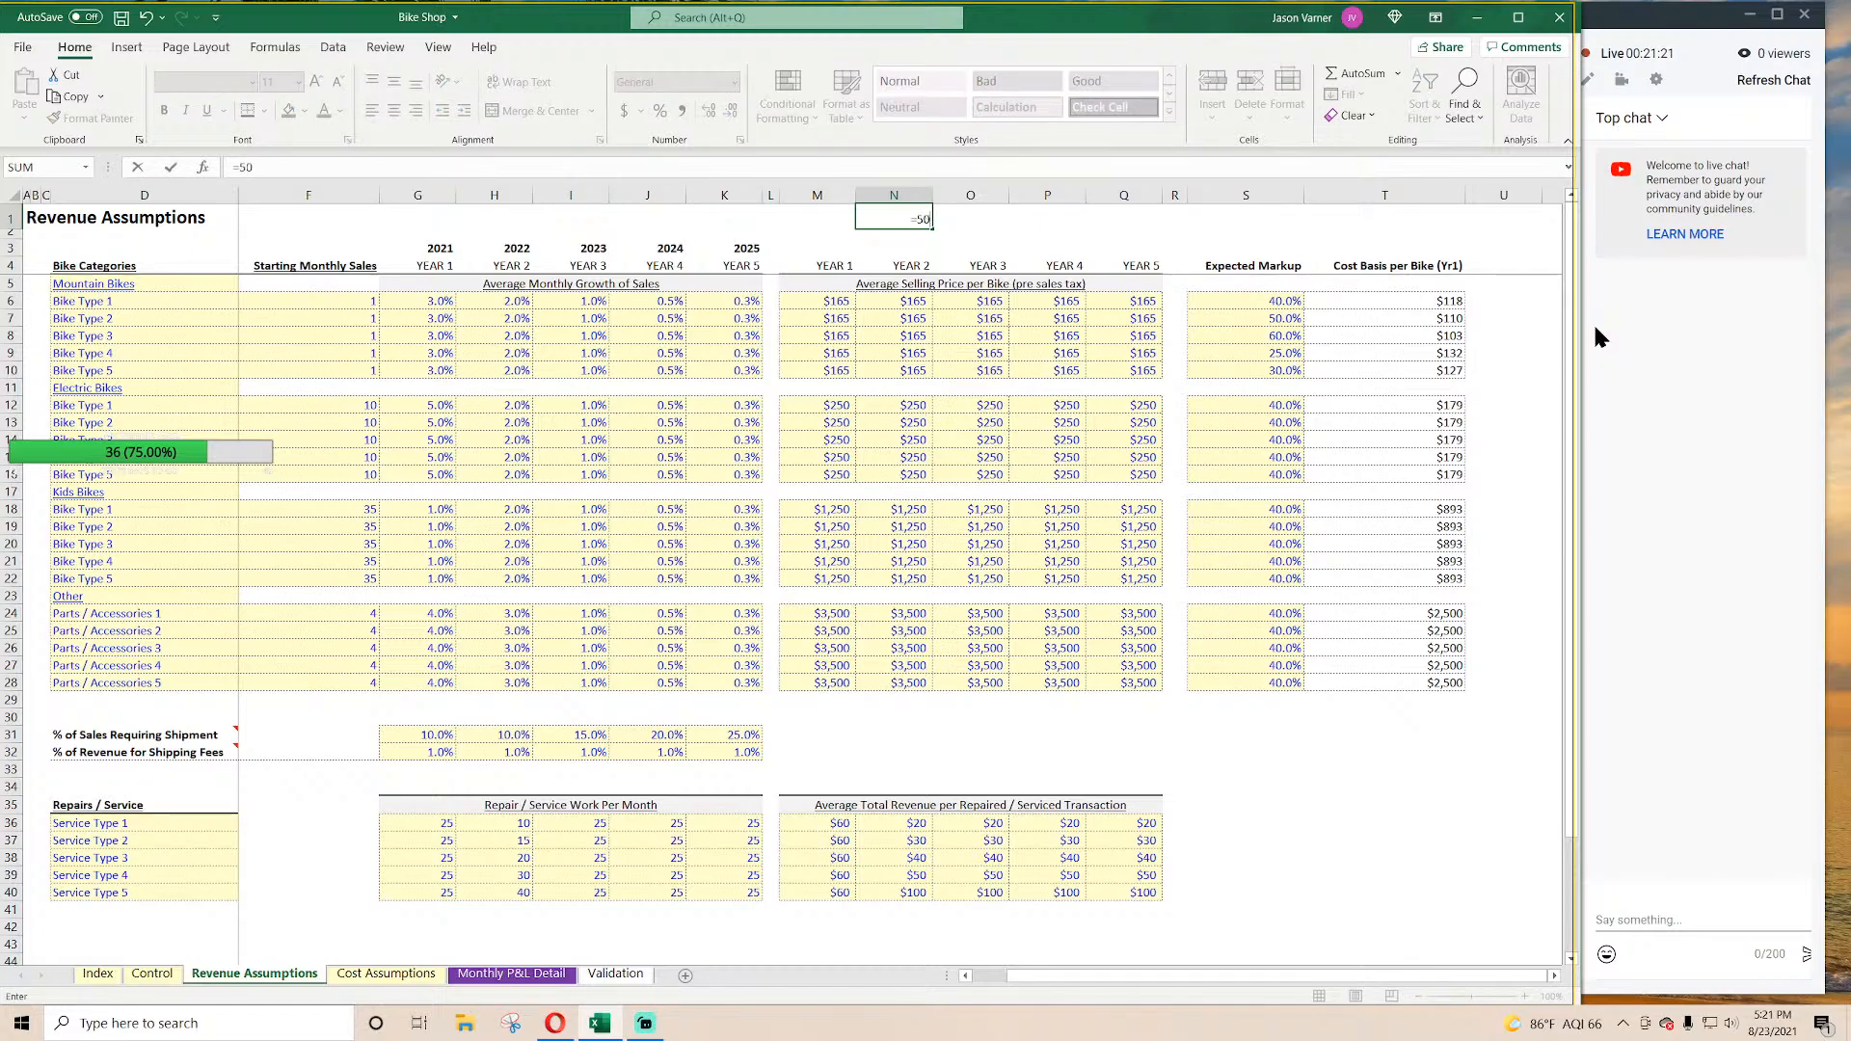
pyautogui.write('0*')
pyautogui.click(1416, 299)
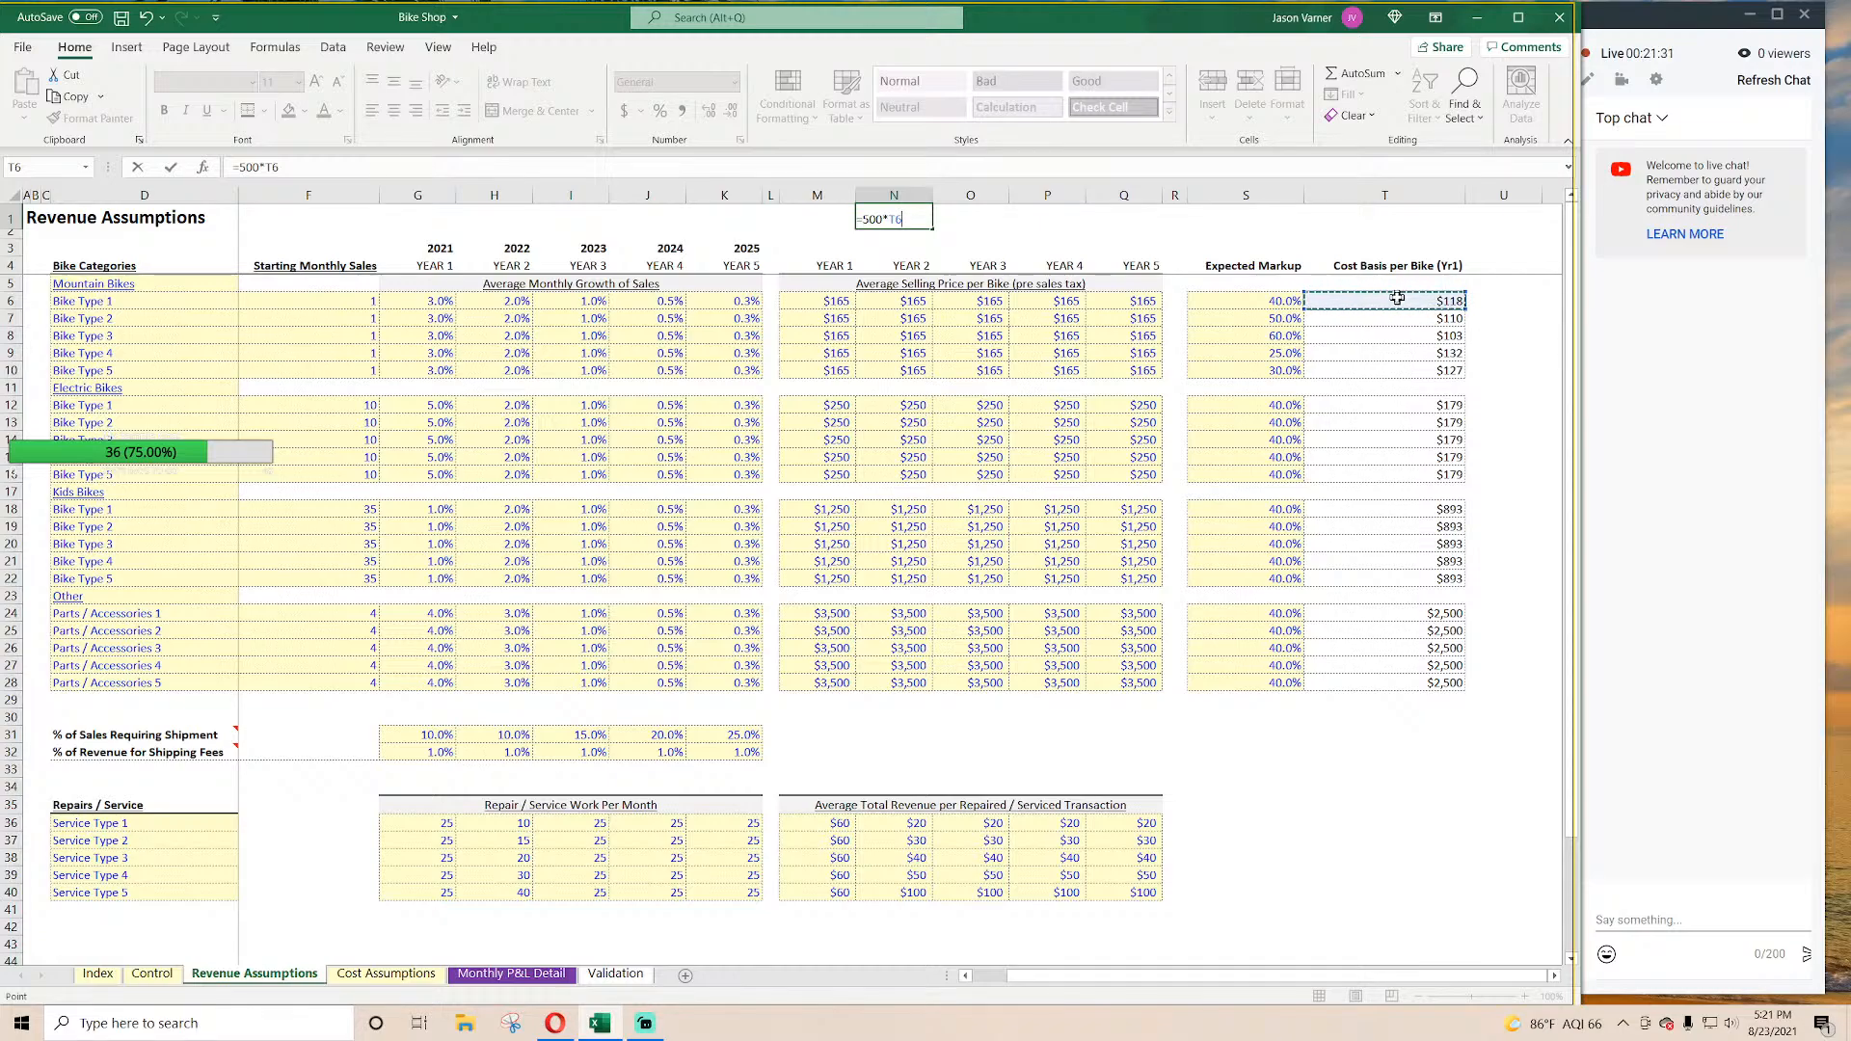
pyautogui.press('Tab')
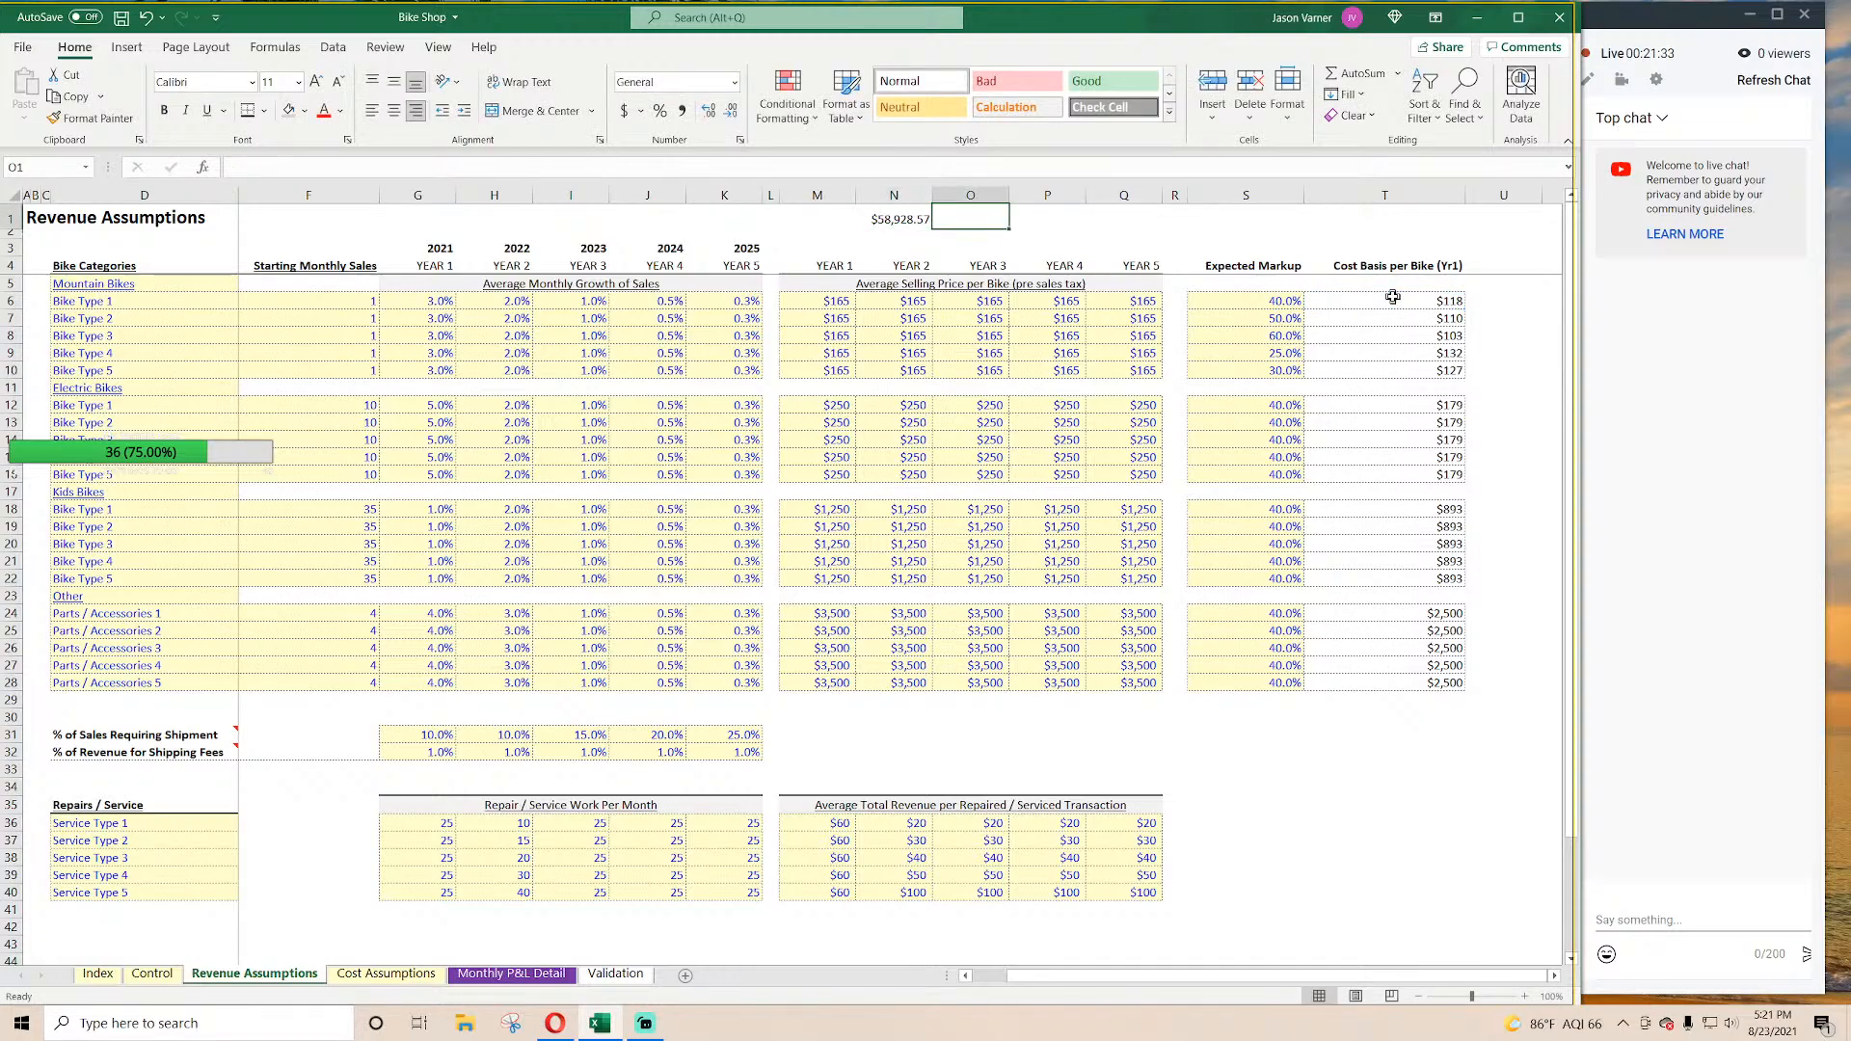
# Step: Enter the formula =500*3 in O1, beside the unit cost calculation
pyautogui.write('=')
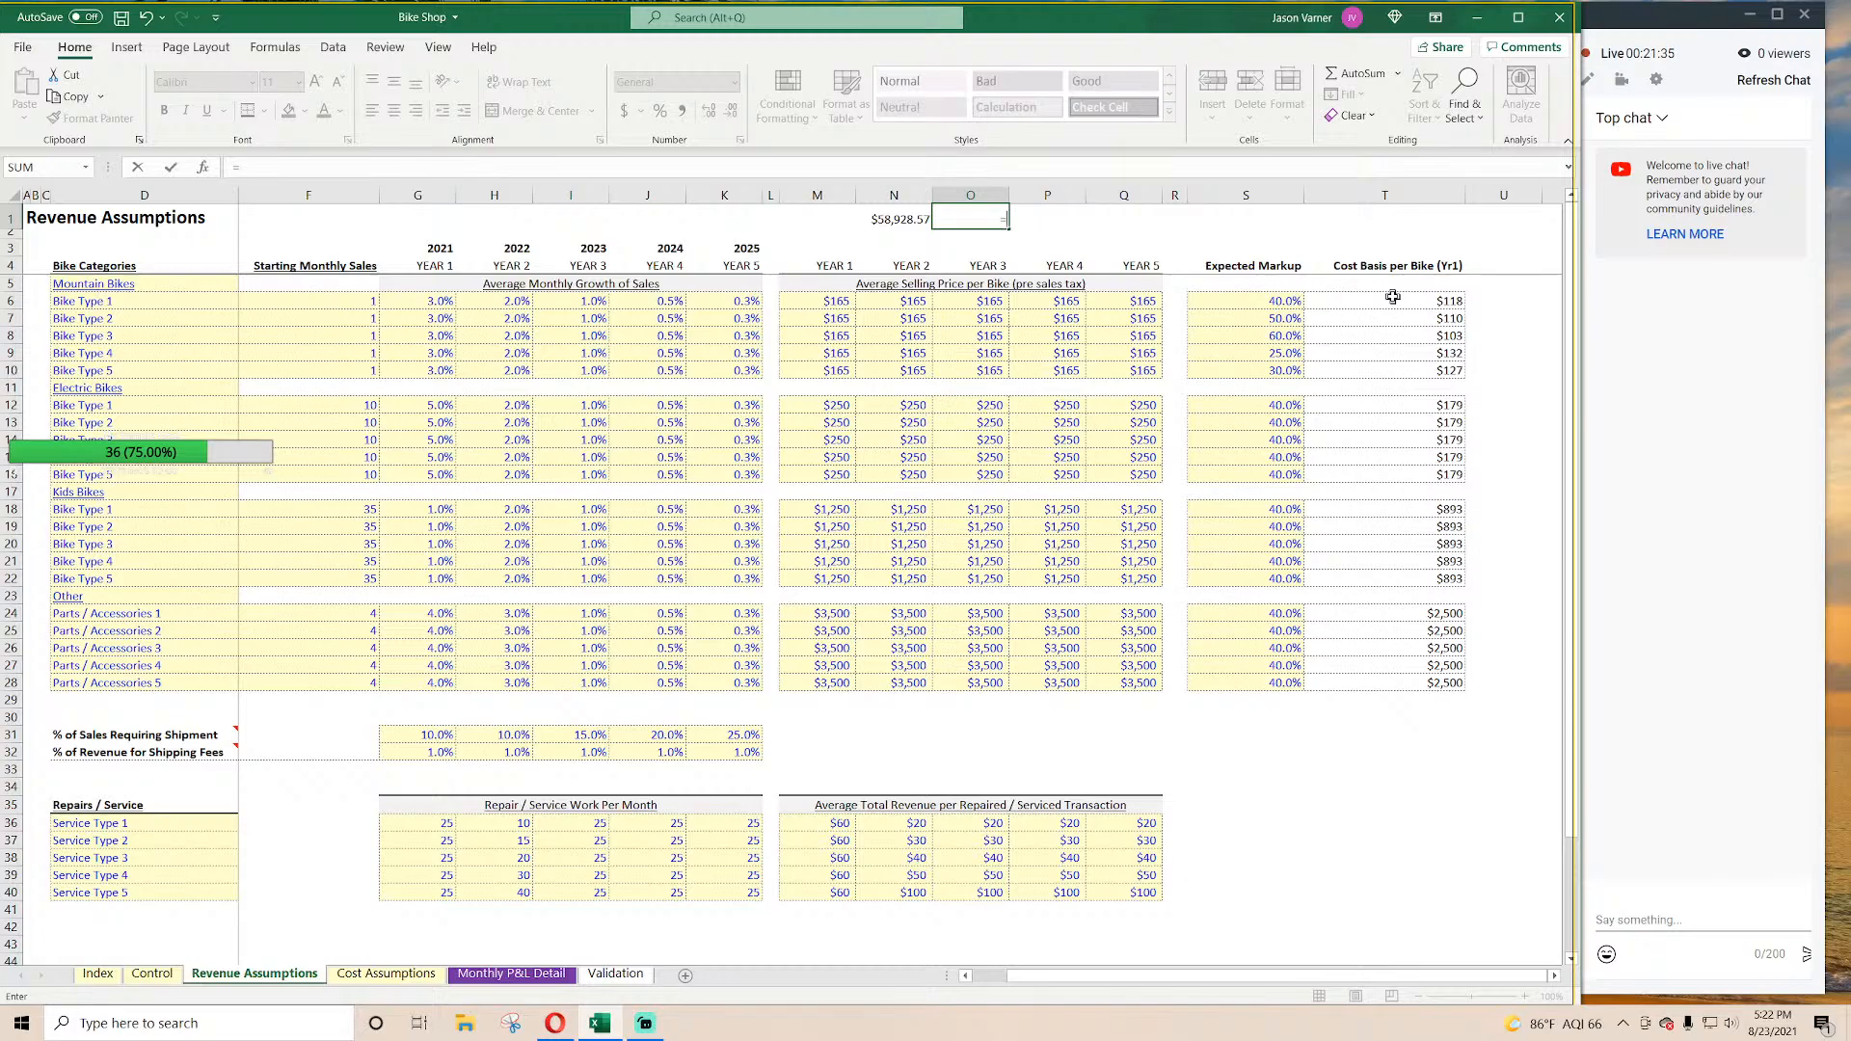
pyautogui.press('Escape')
pyautogui.press('Left')
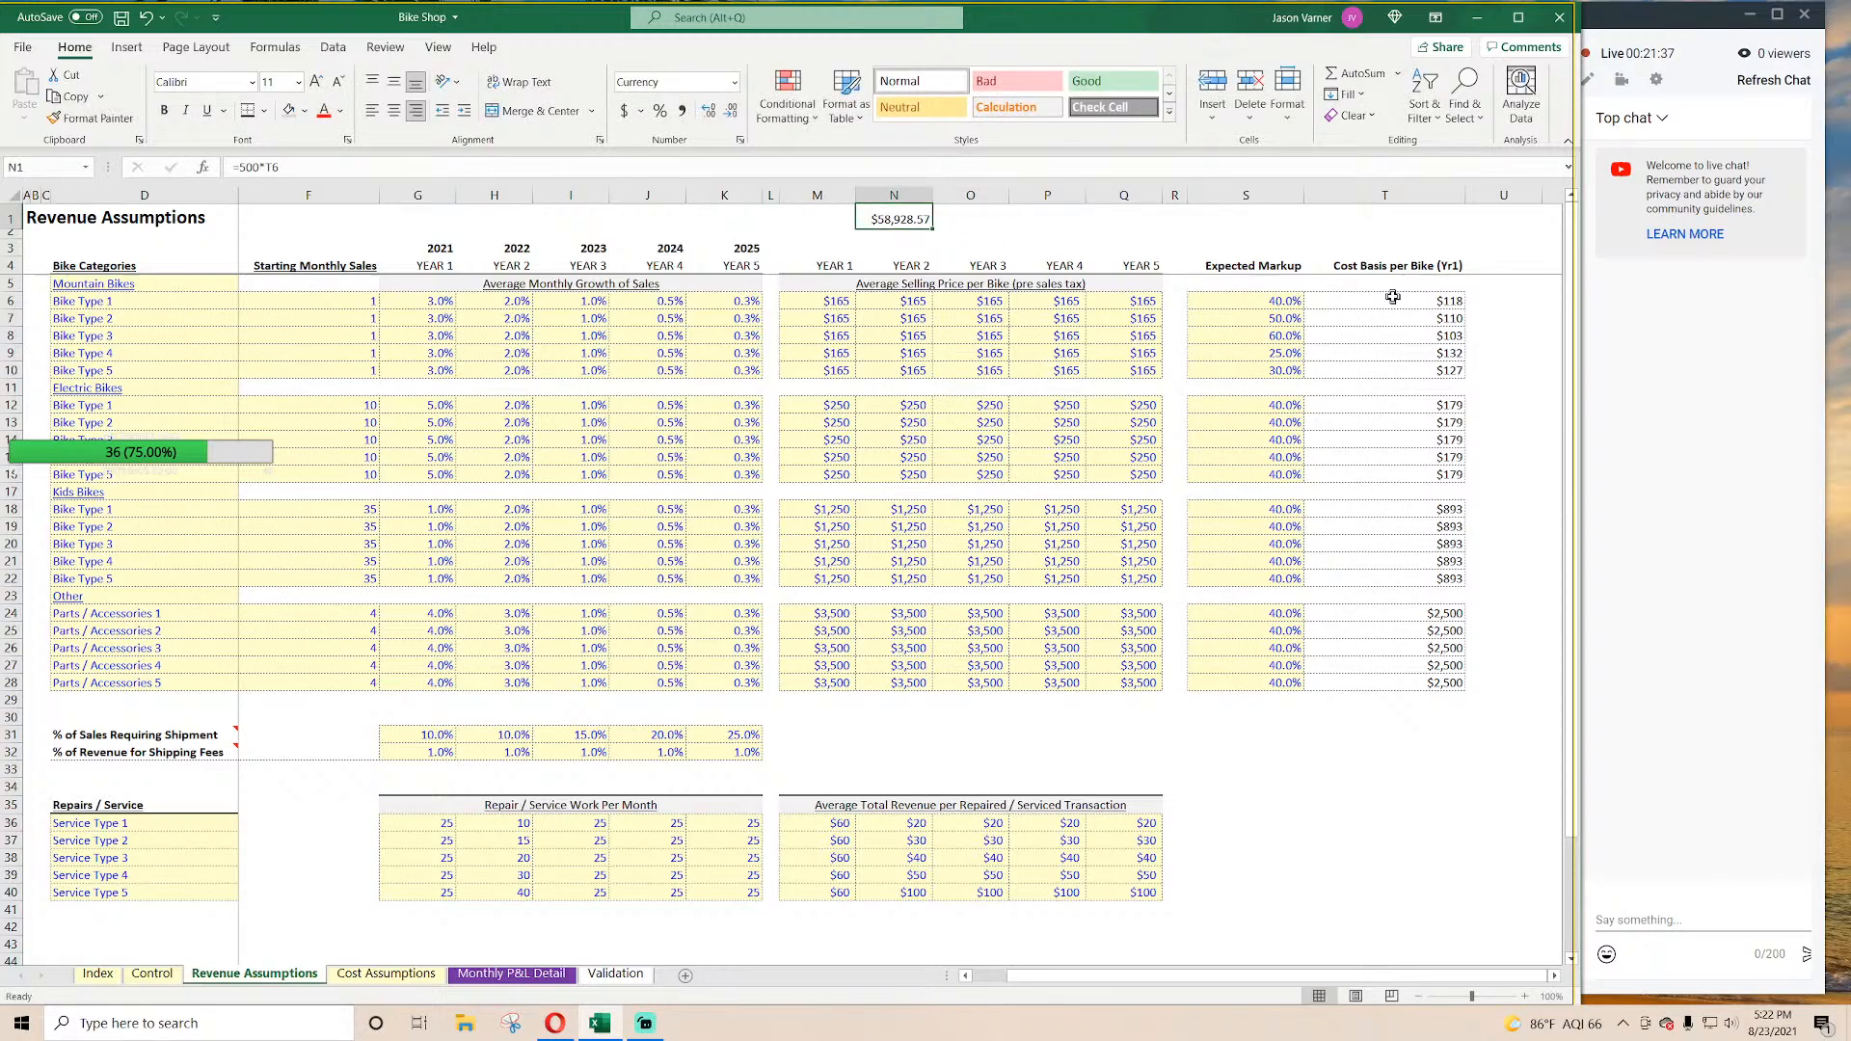
pyautogui.press('Right')
pyautogui.write('=500*5')
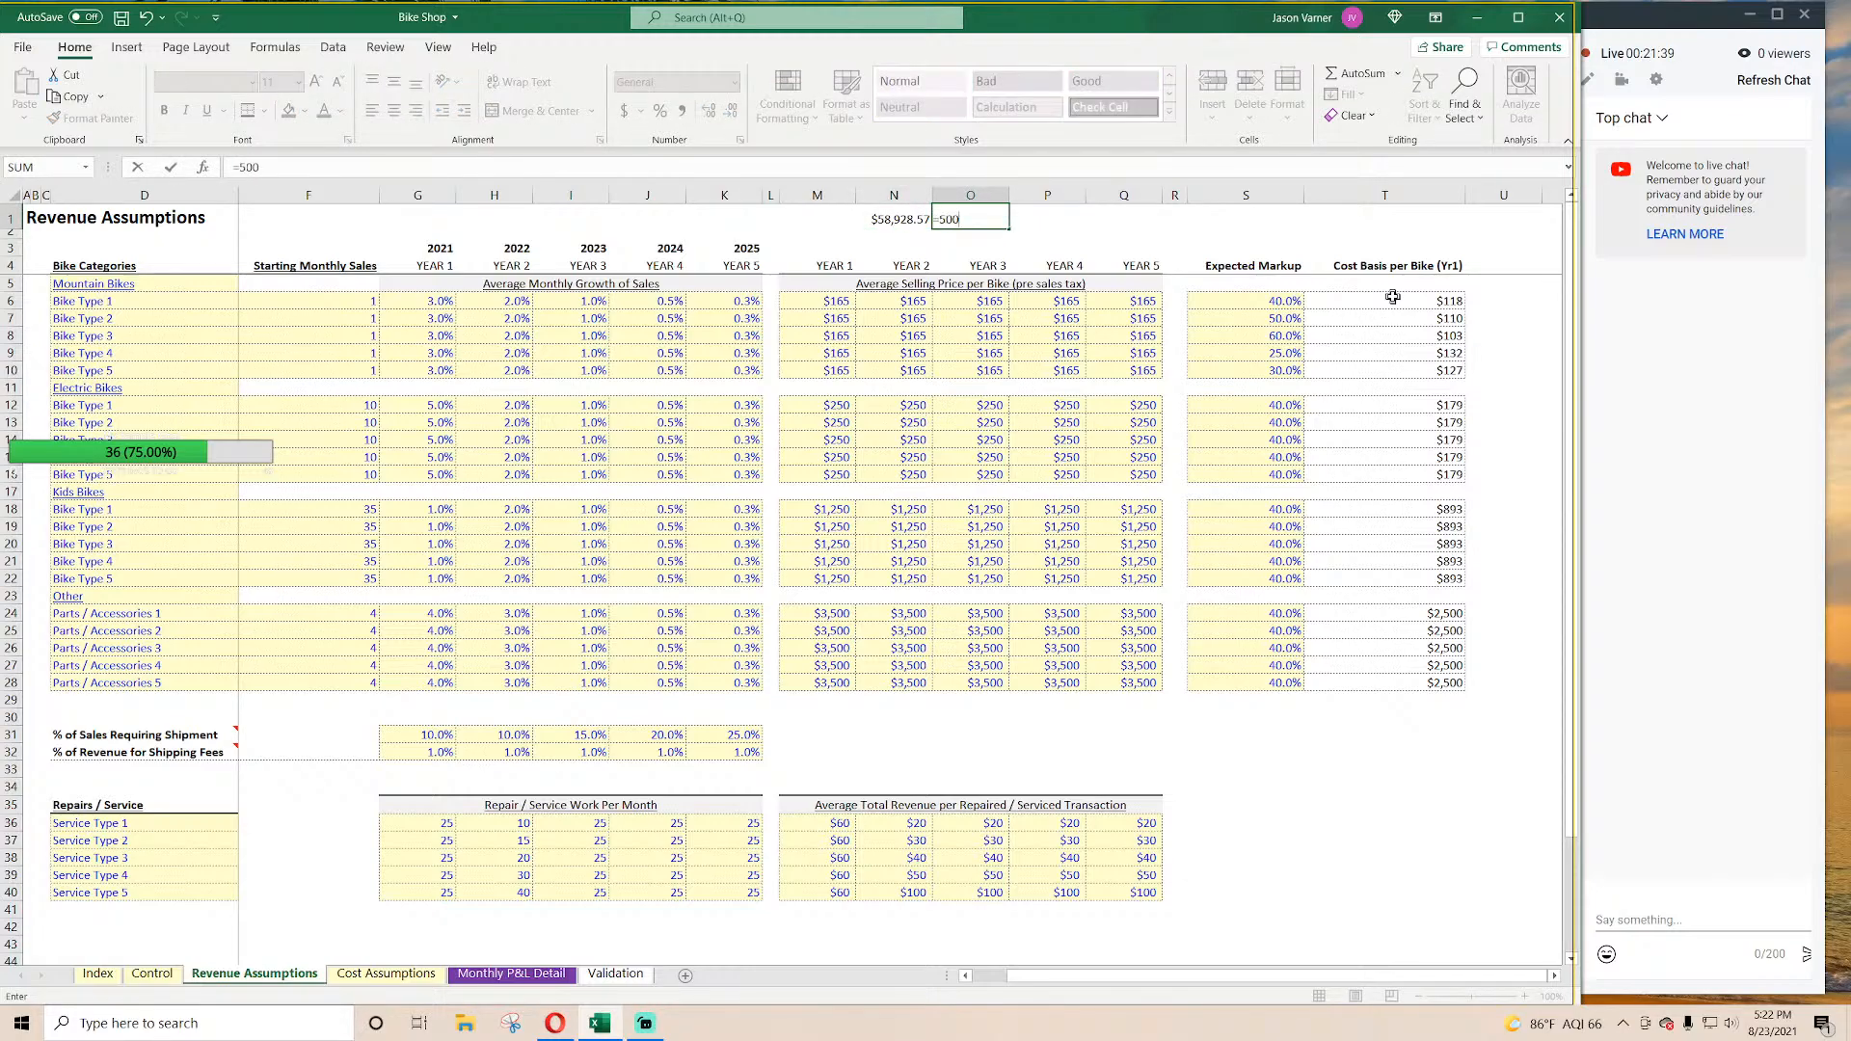
pyautogui.press('Return')
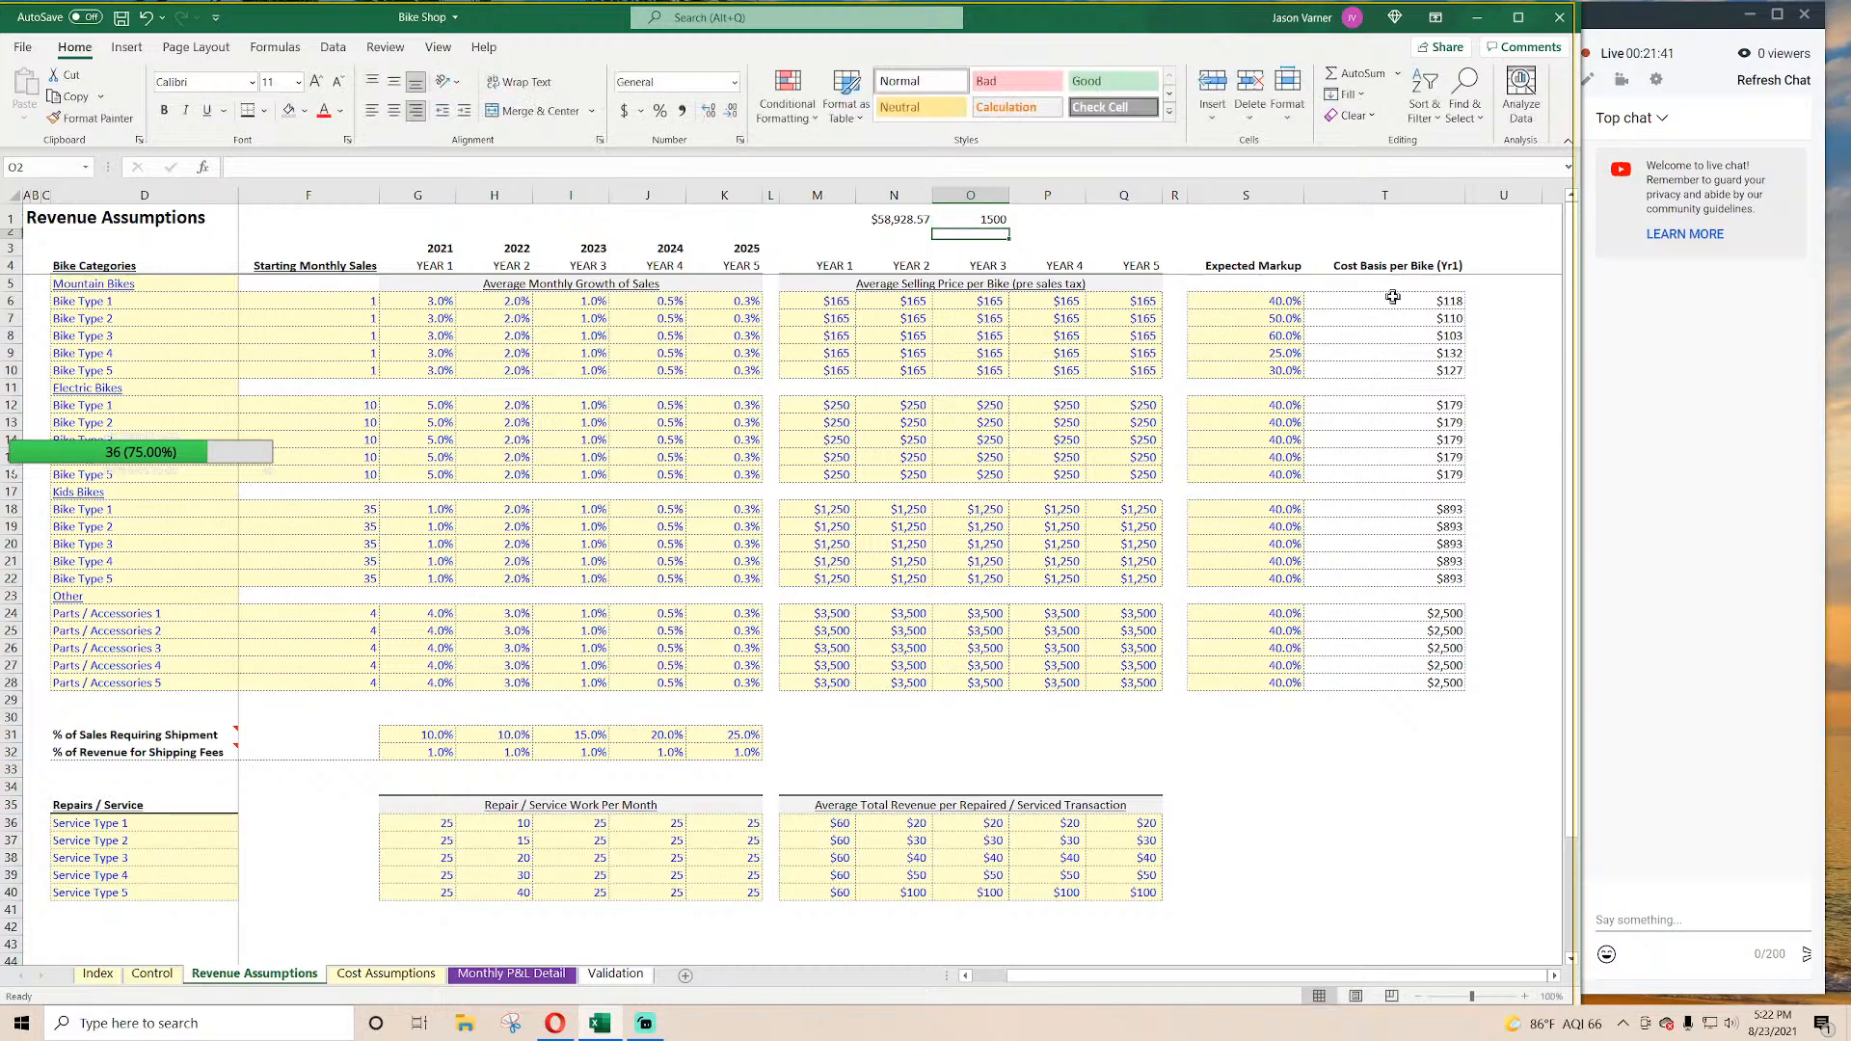
pyautogui.press('Up')
pyautogui.press('Left')
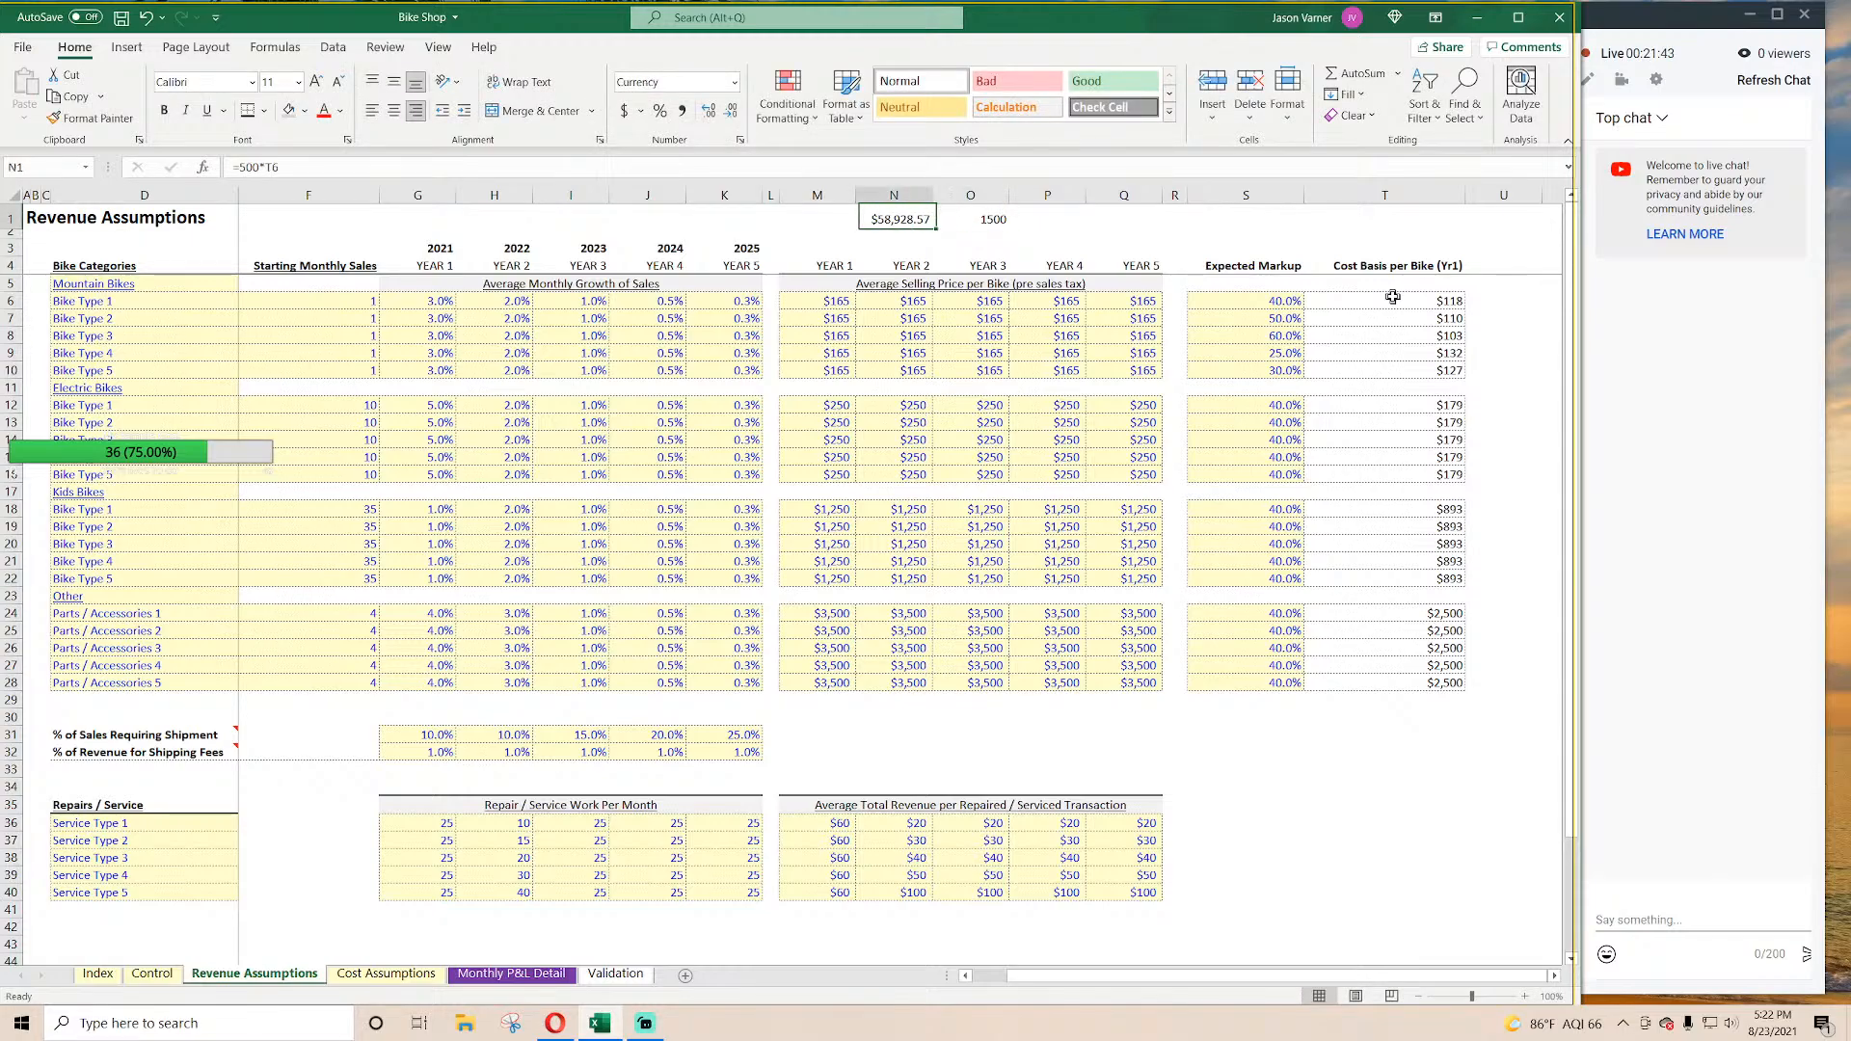
pyautogui.press('Right')
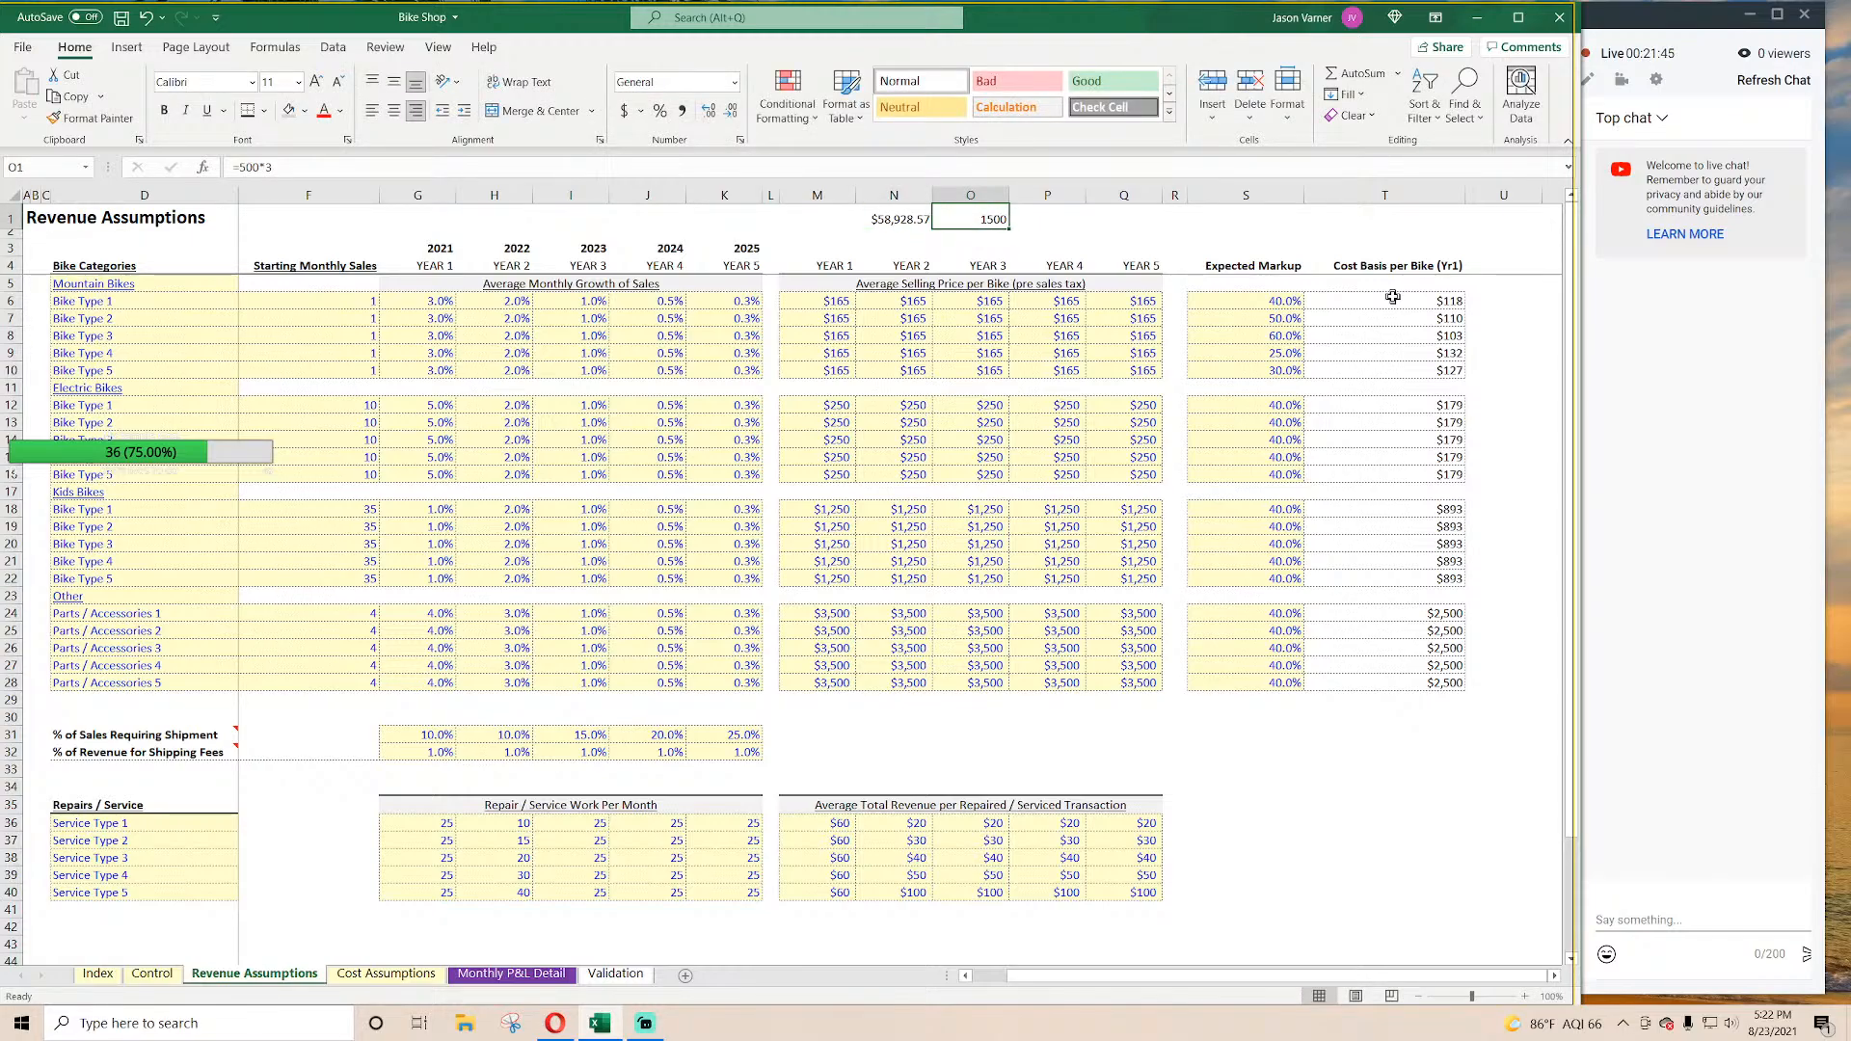
pyautogui.press('Right')
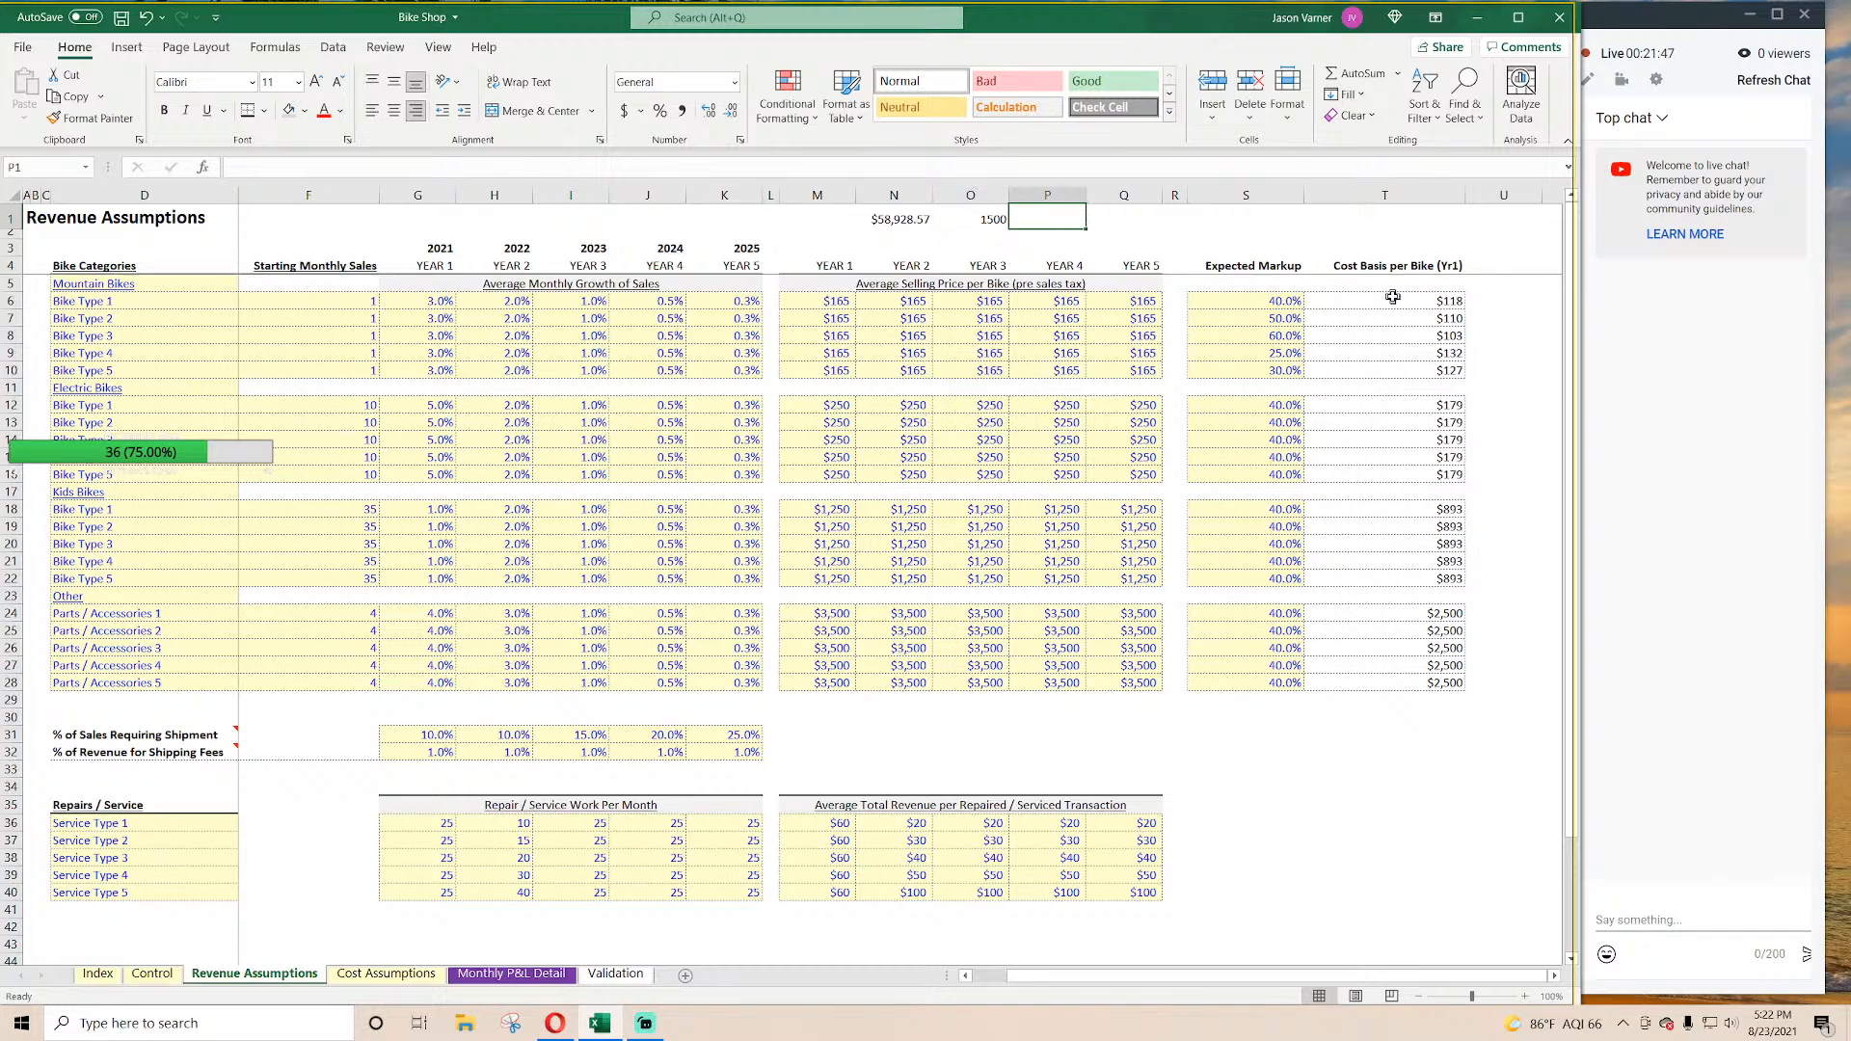
# Step: Clear the scratch calculations from O1 and N1 above the selling price table
pyautogui.press('Left')
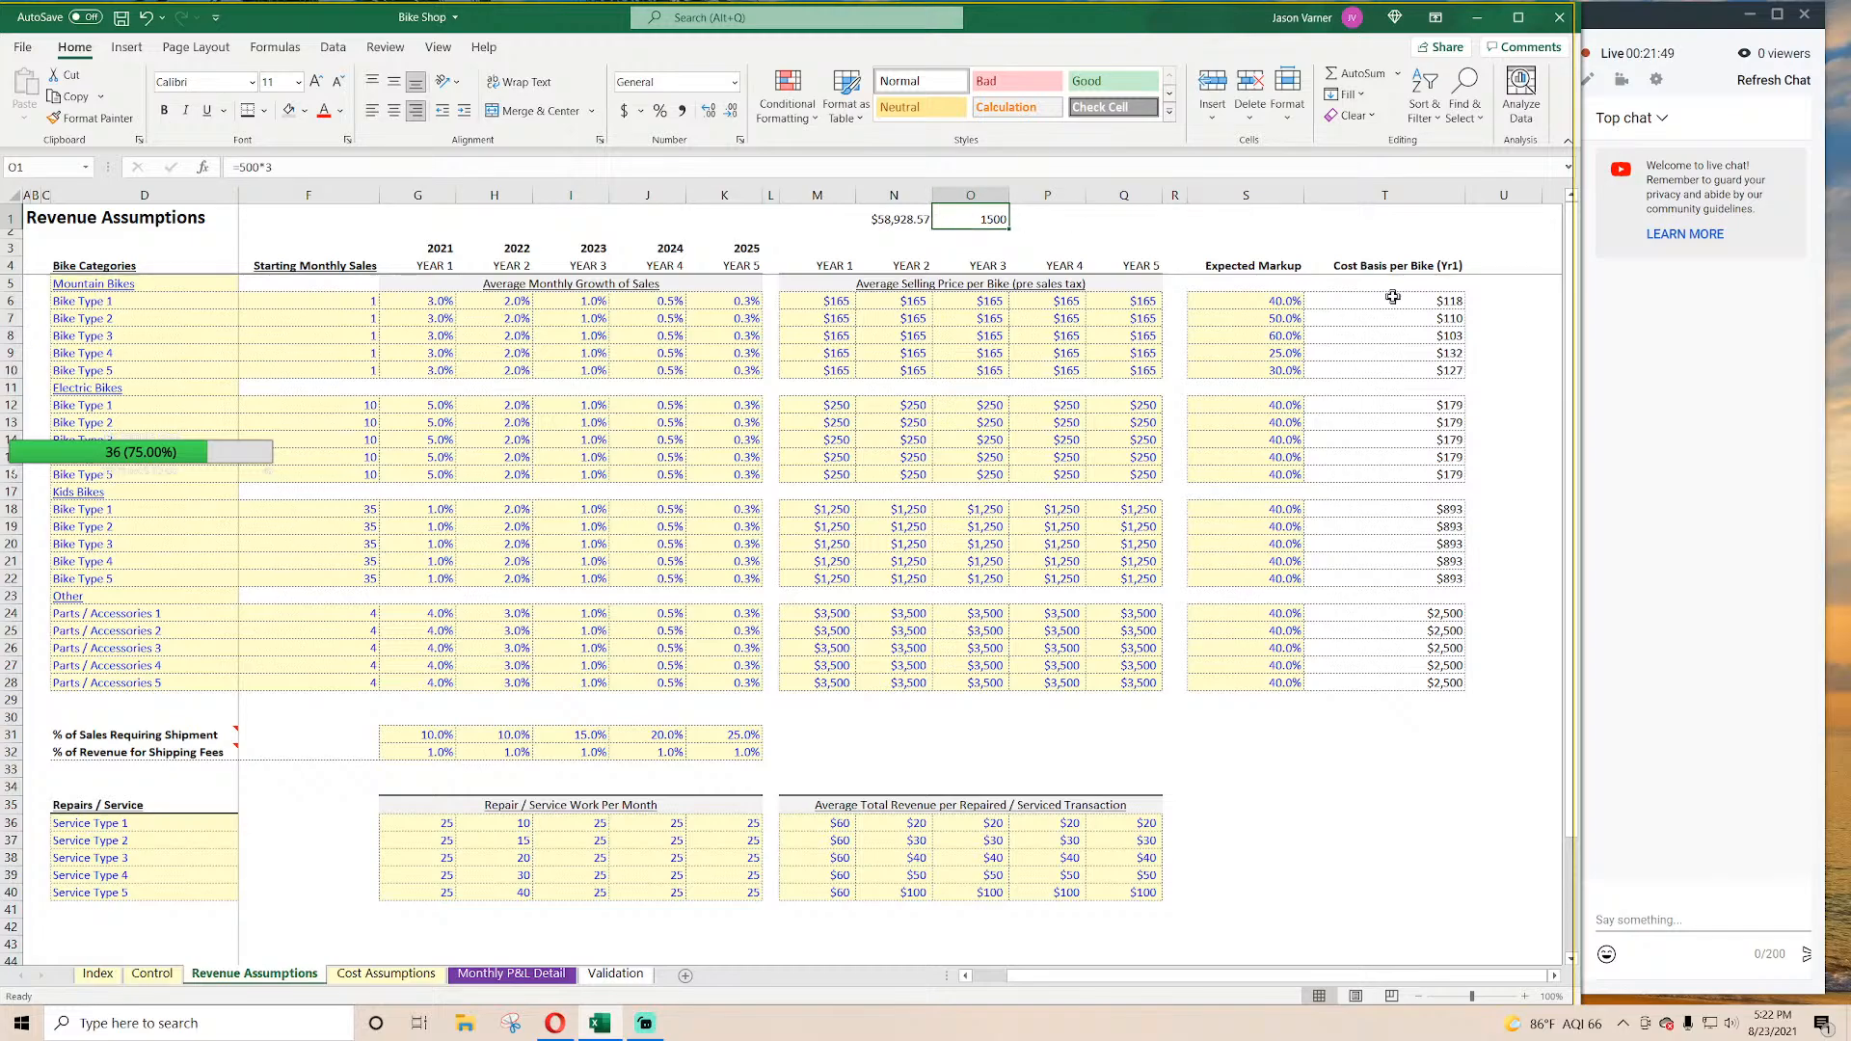
pyautogui.press('BackSpace')
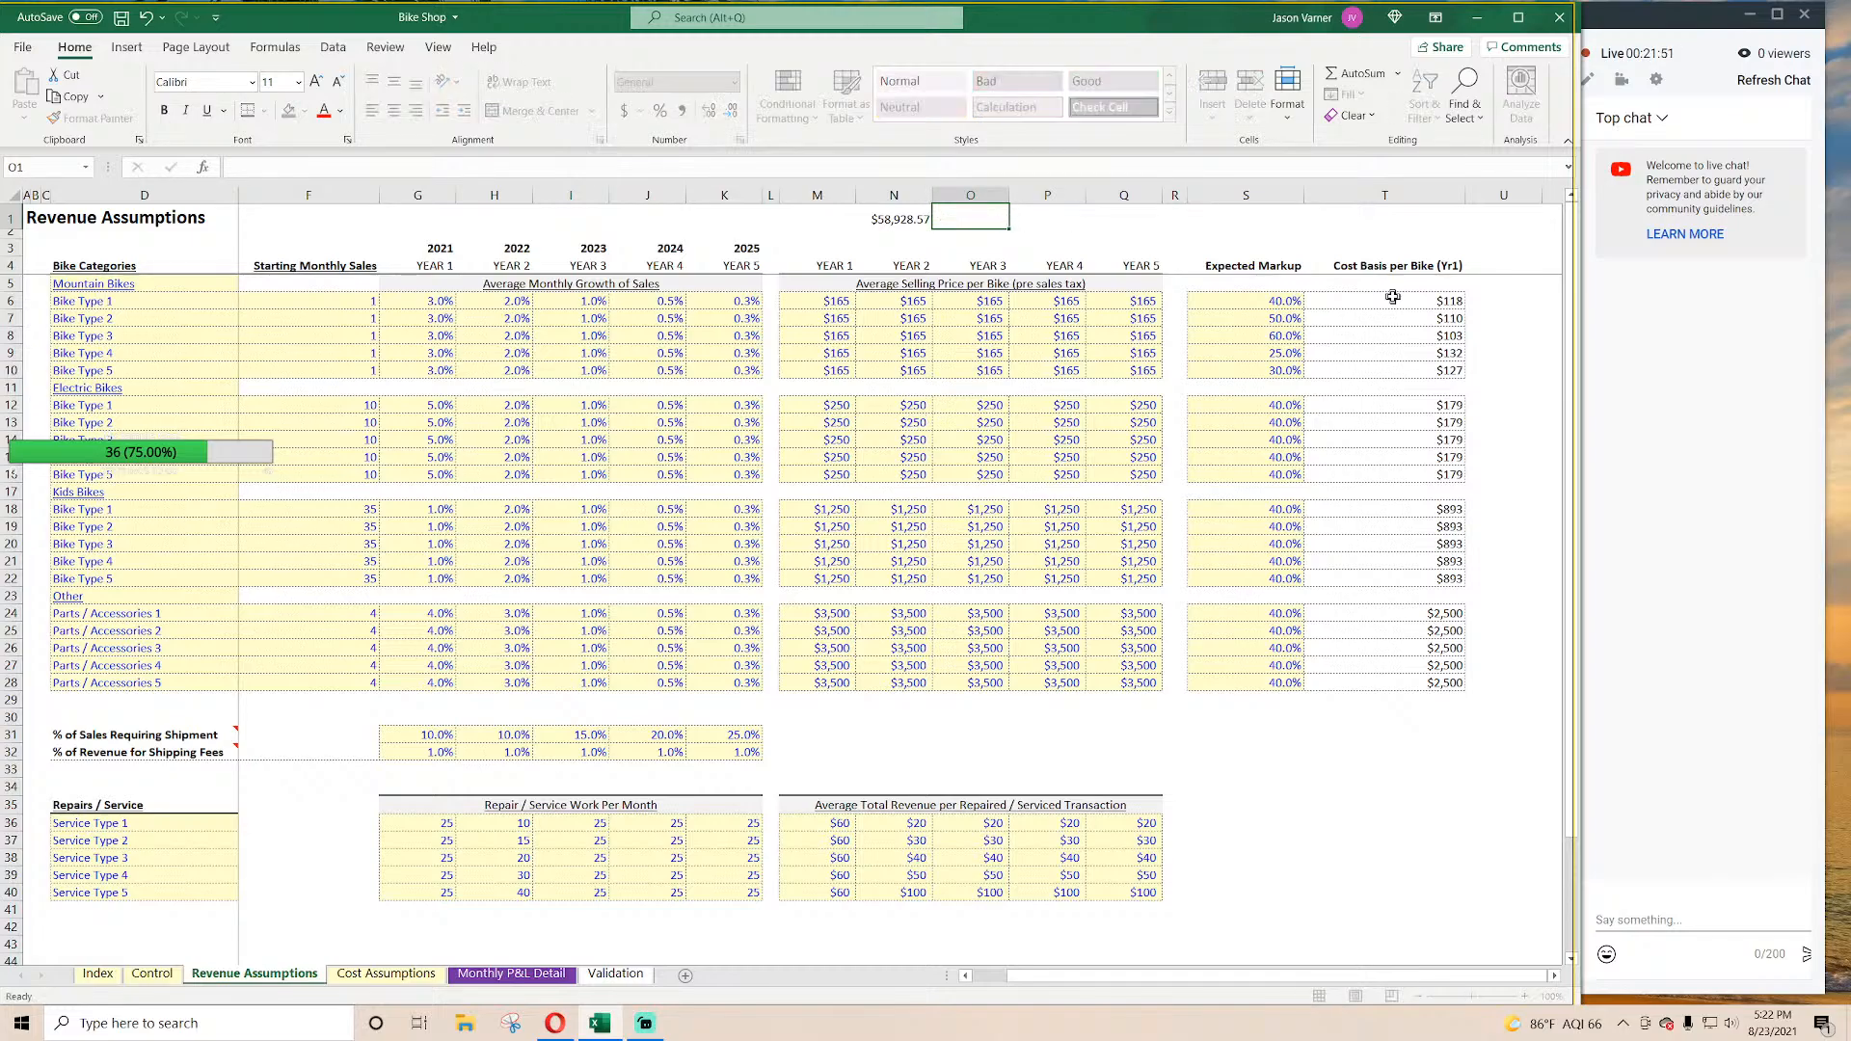
pyautogui.press('Return')
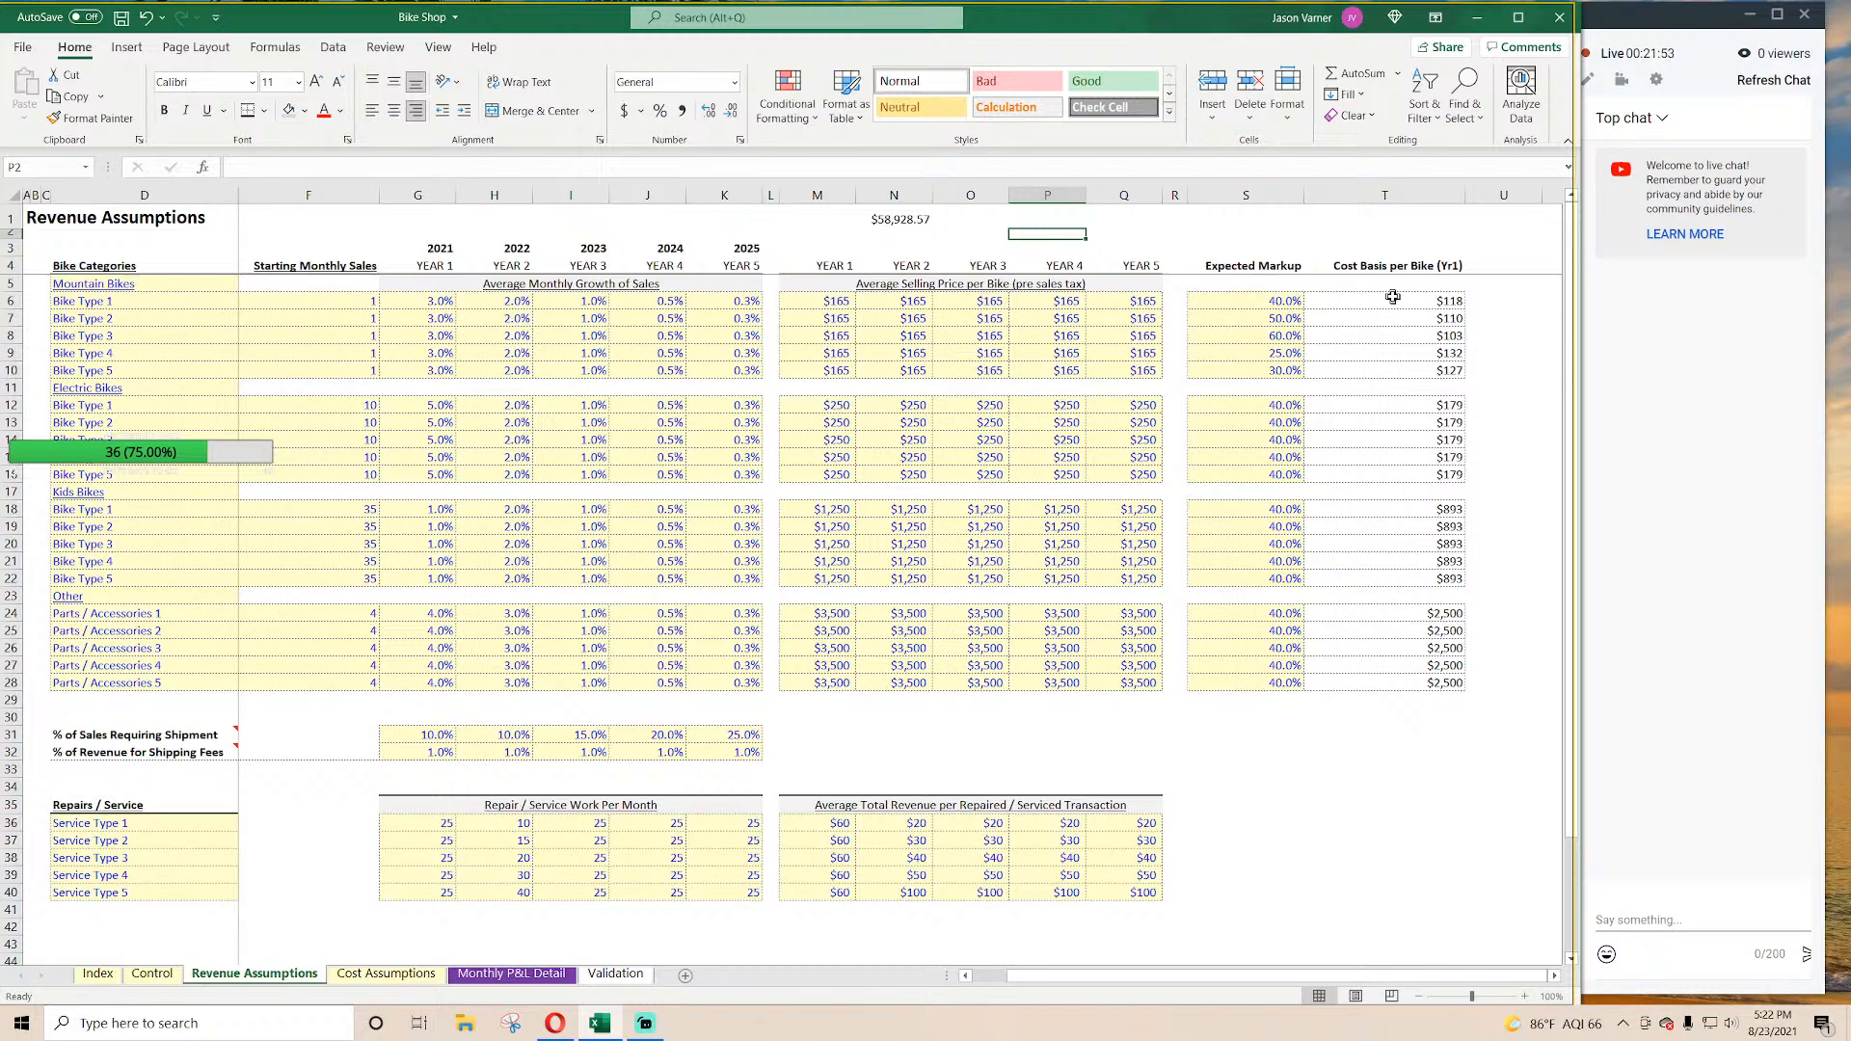
pyautogui.press('Up')
pyautogui.press('Left')
pyautogui.press('BackSpace')
pyautogui.press('Return')
pyautogui.press('Return')
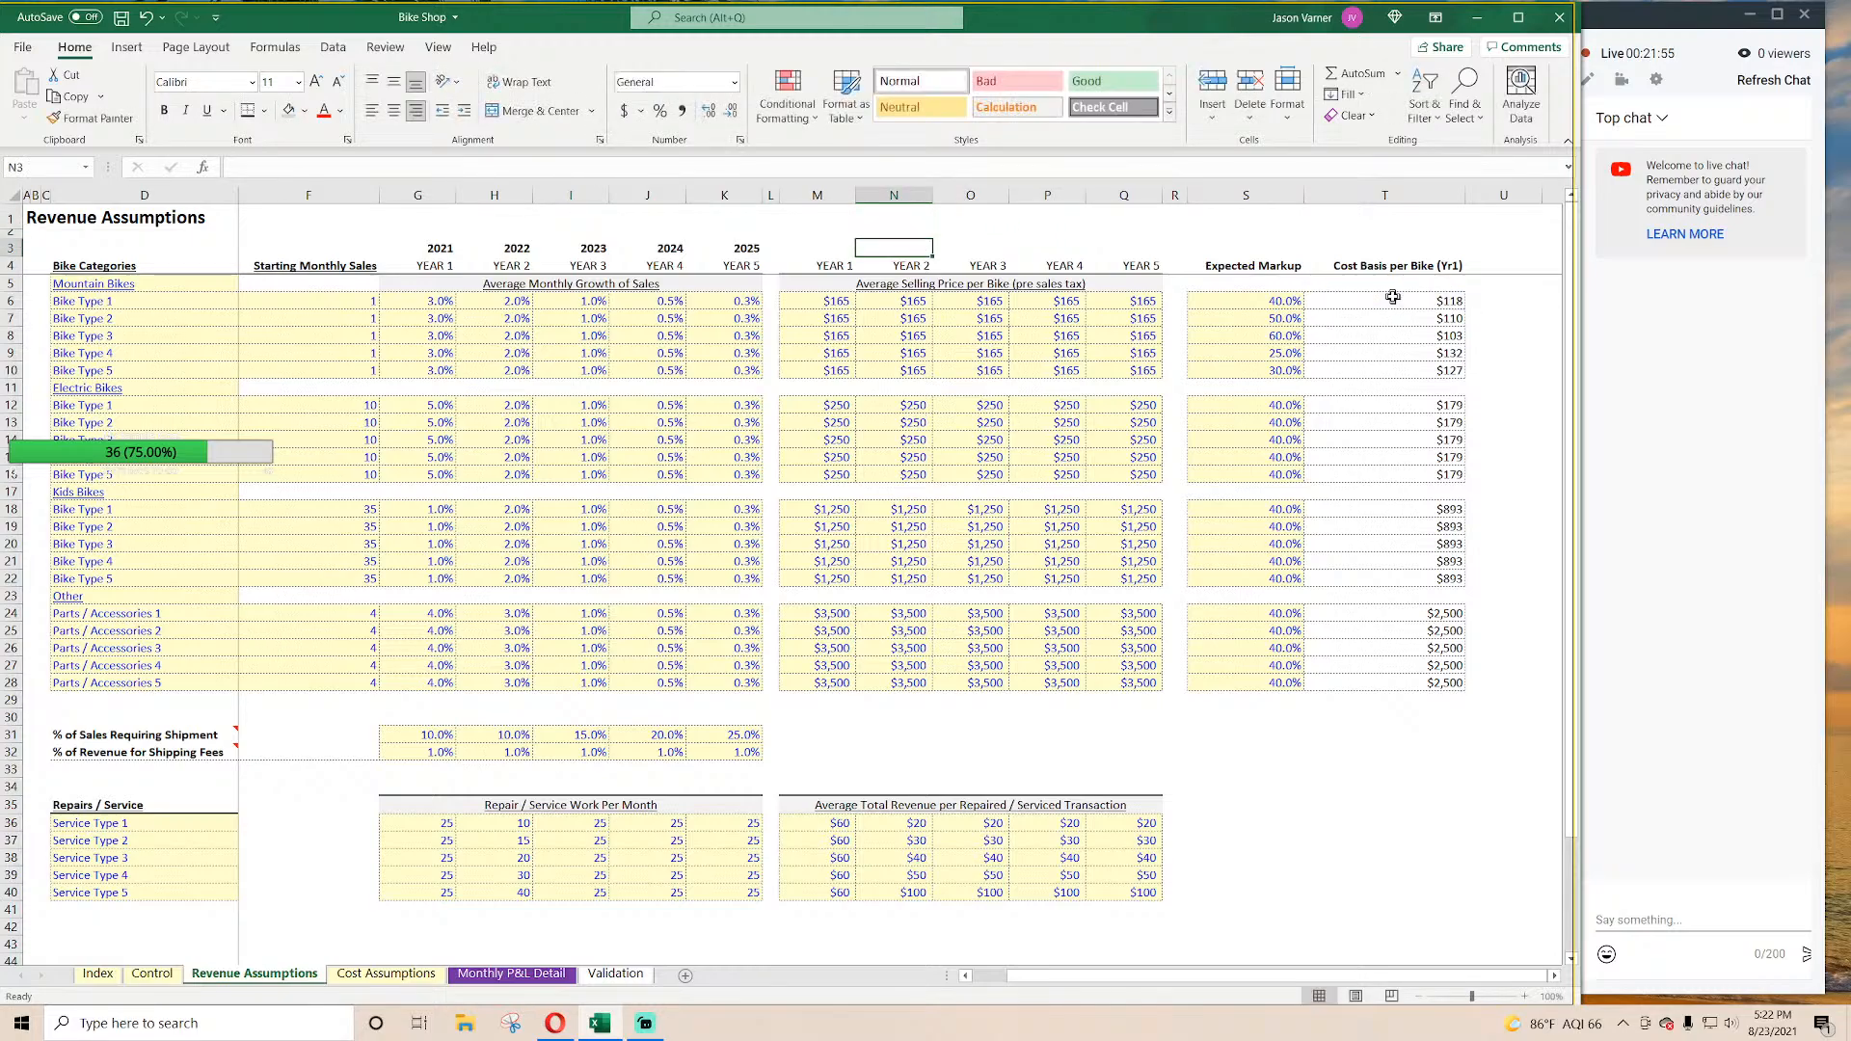
# Step: Examine the Mountain Bikes cost basis formulas and the Year 2 selling price of the first bike type
pyautogui.click(1392, 300)
pyautogui.click(1391, 323)
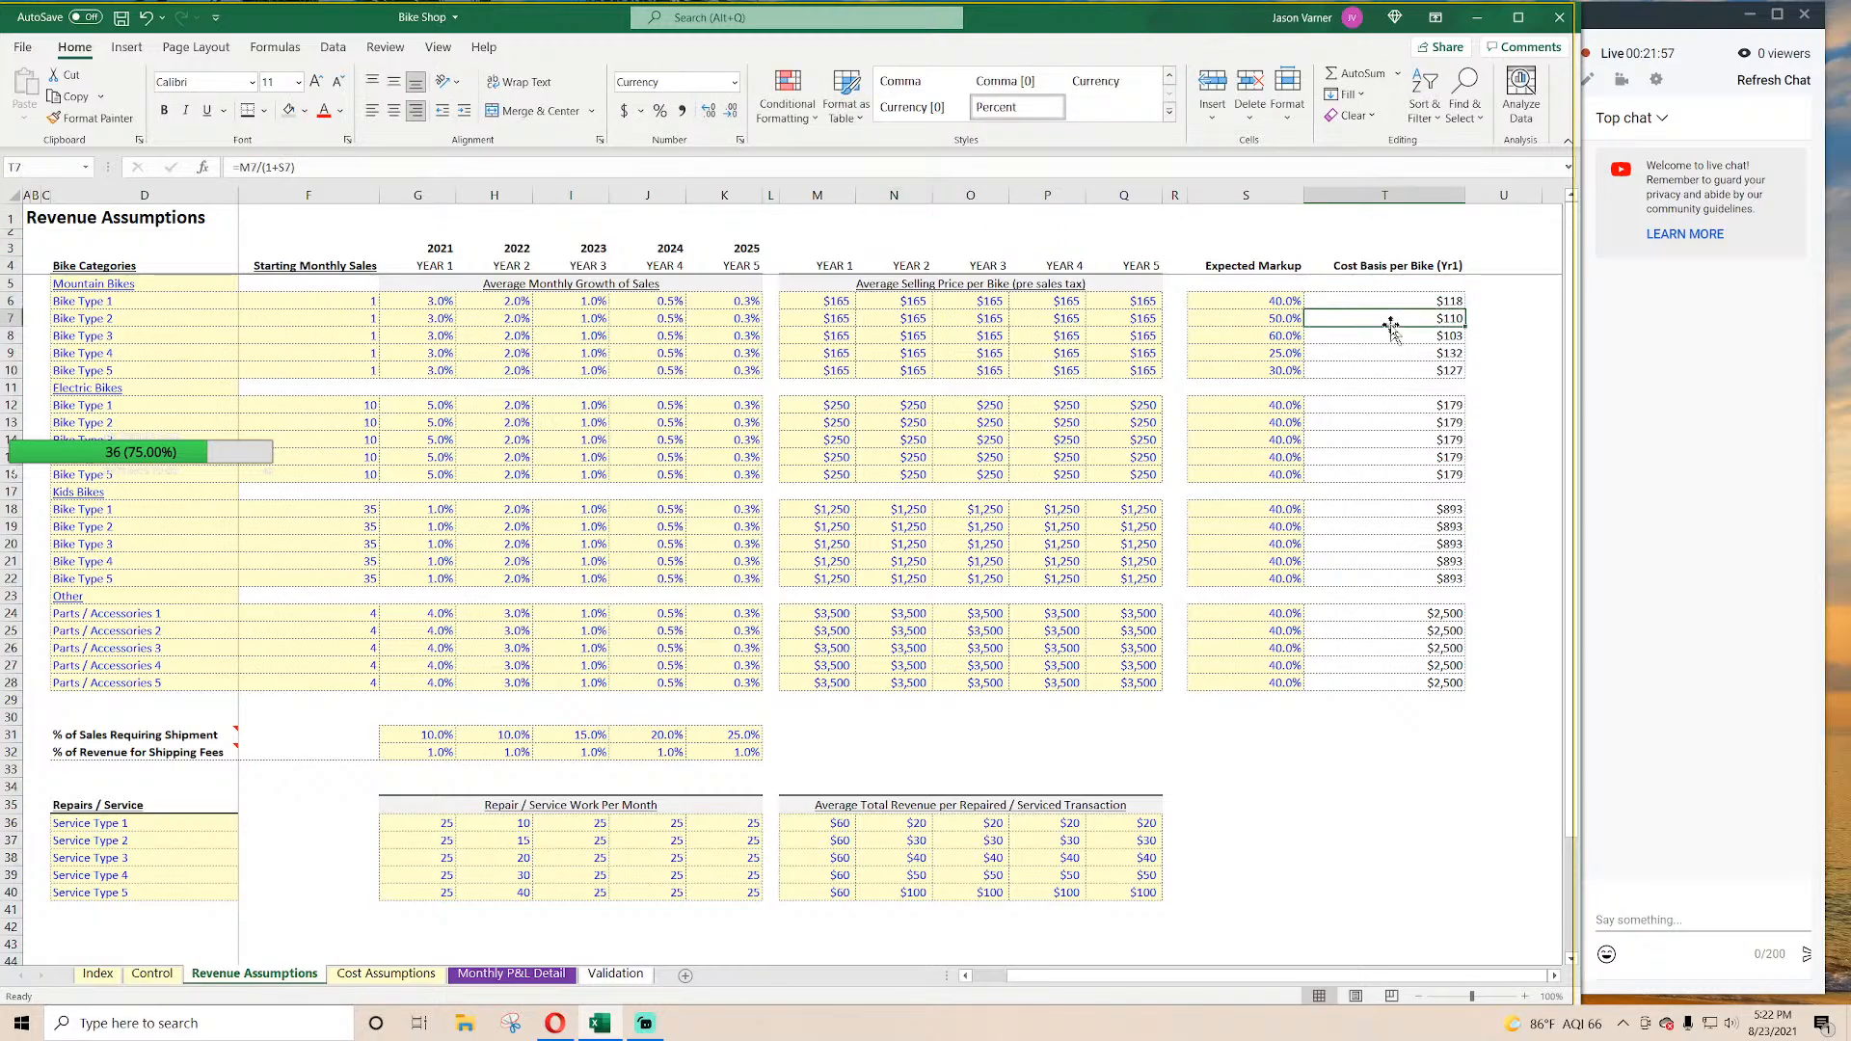
pyautogui.click(1397, 358)
pyautogui.click(903, 301)
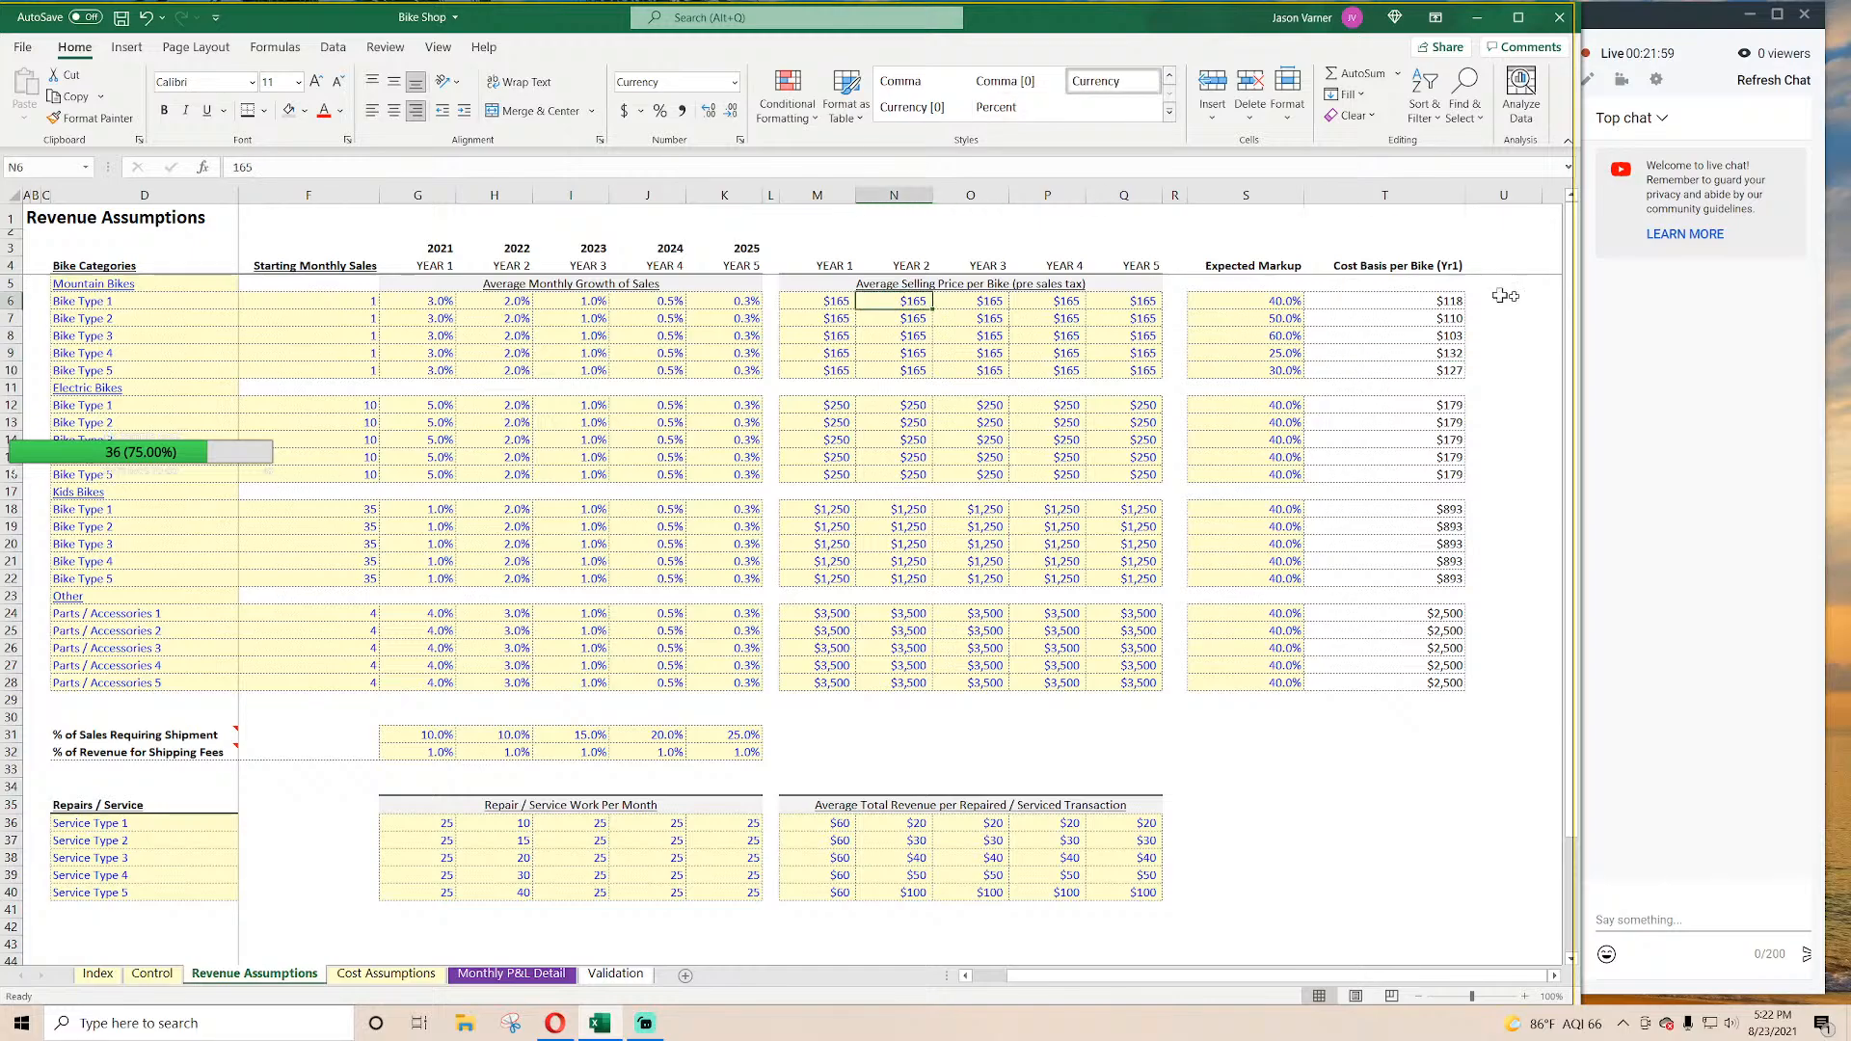
pyautogui.click(1420, 302)
pyautogui.click(1414, 321)
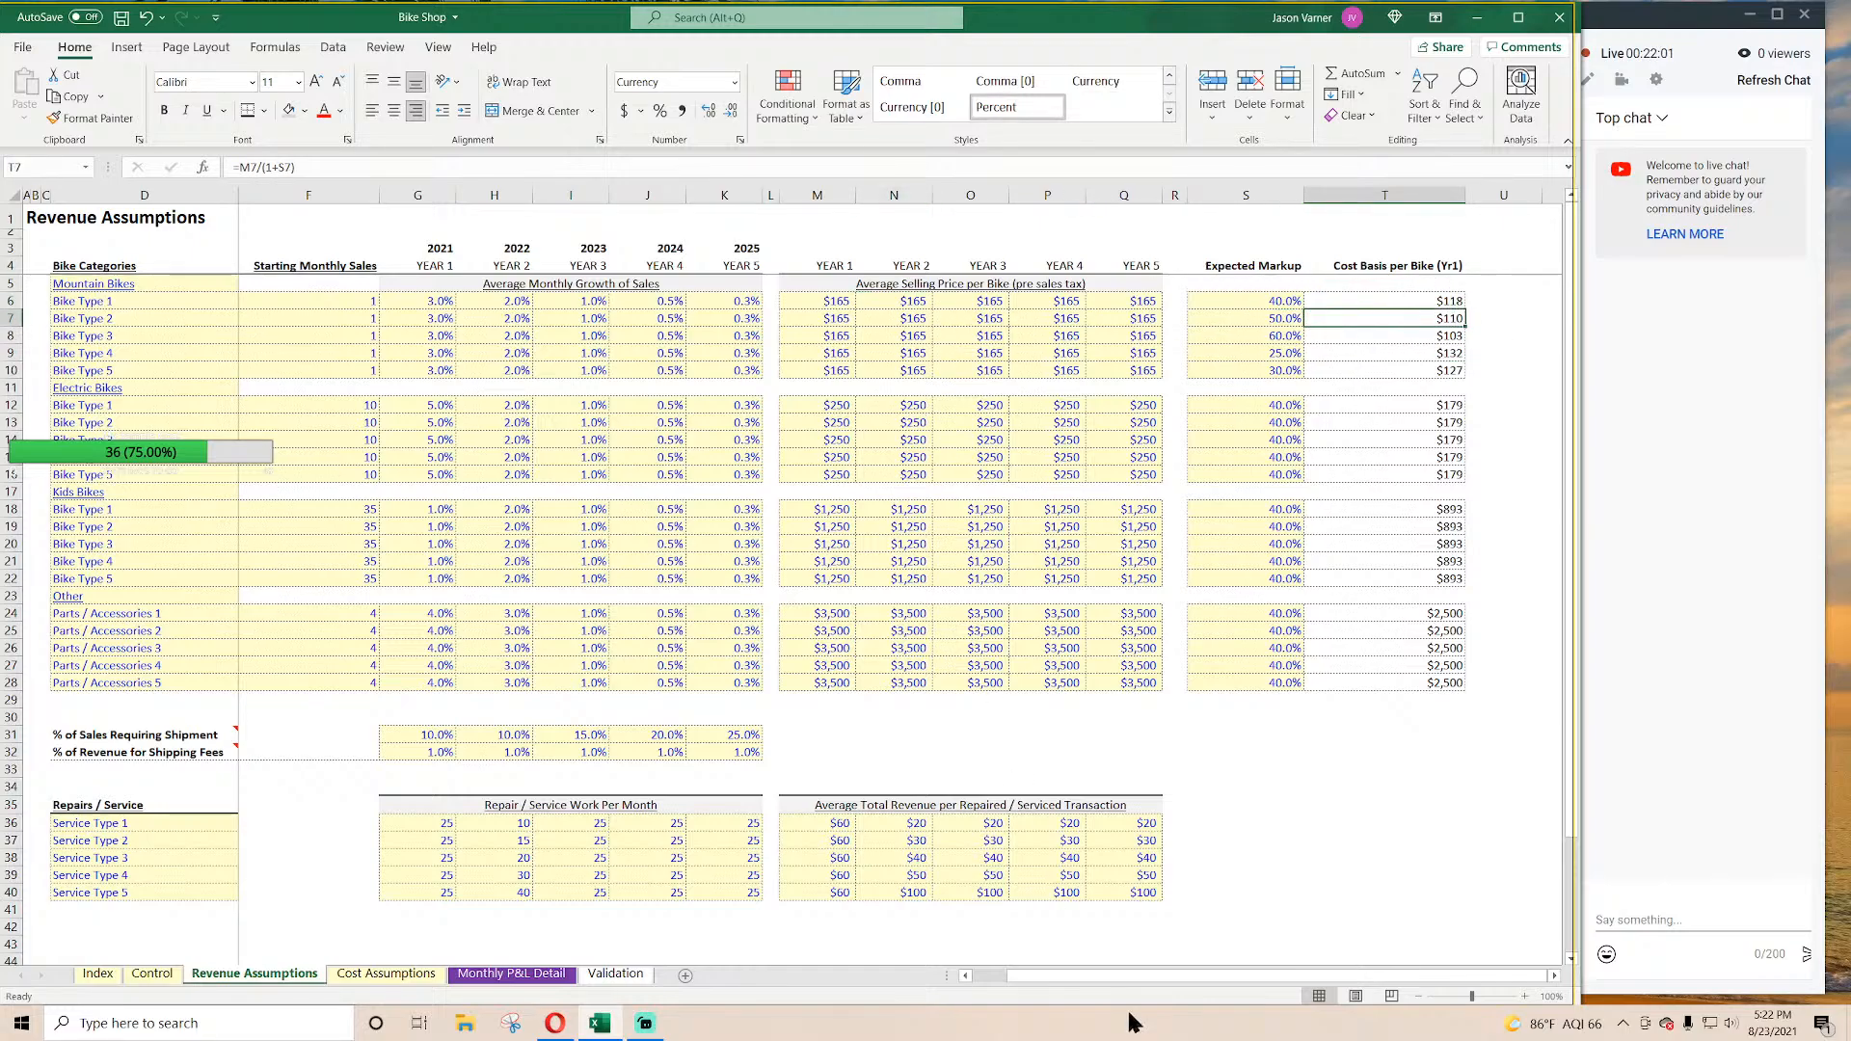
pyautogui.moveTo(1046, 976); pyautogui.dragTo(1024, 988)
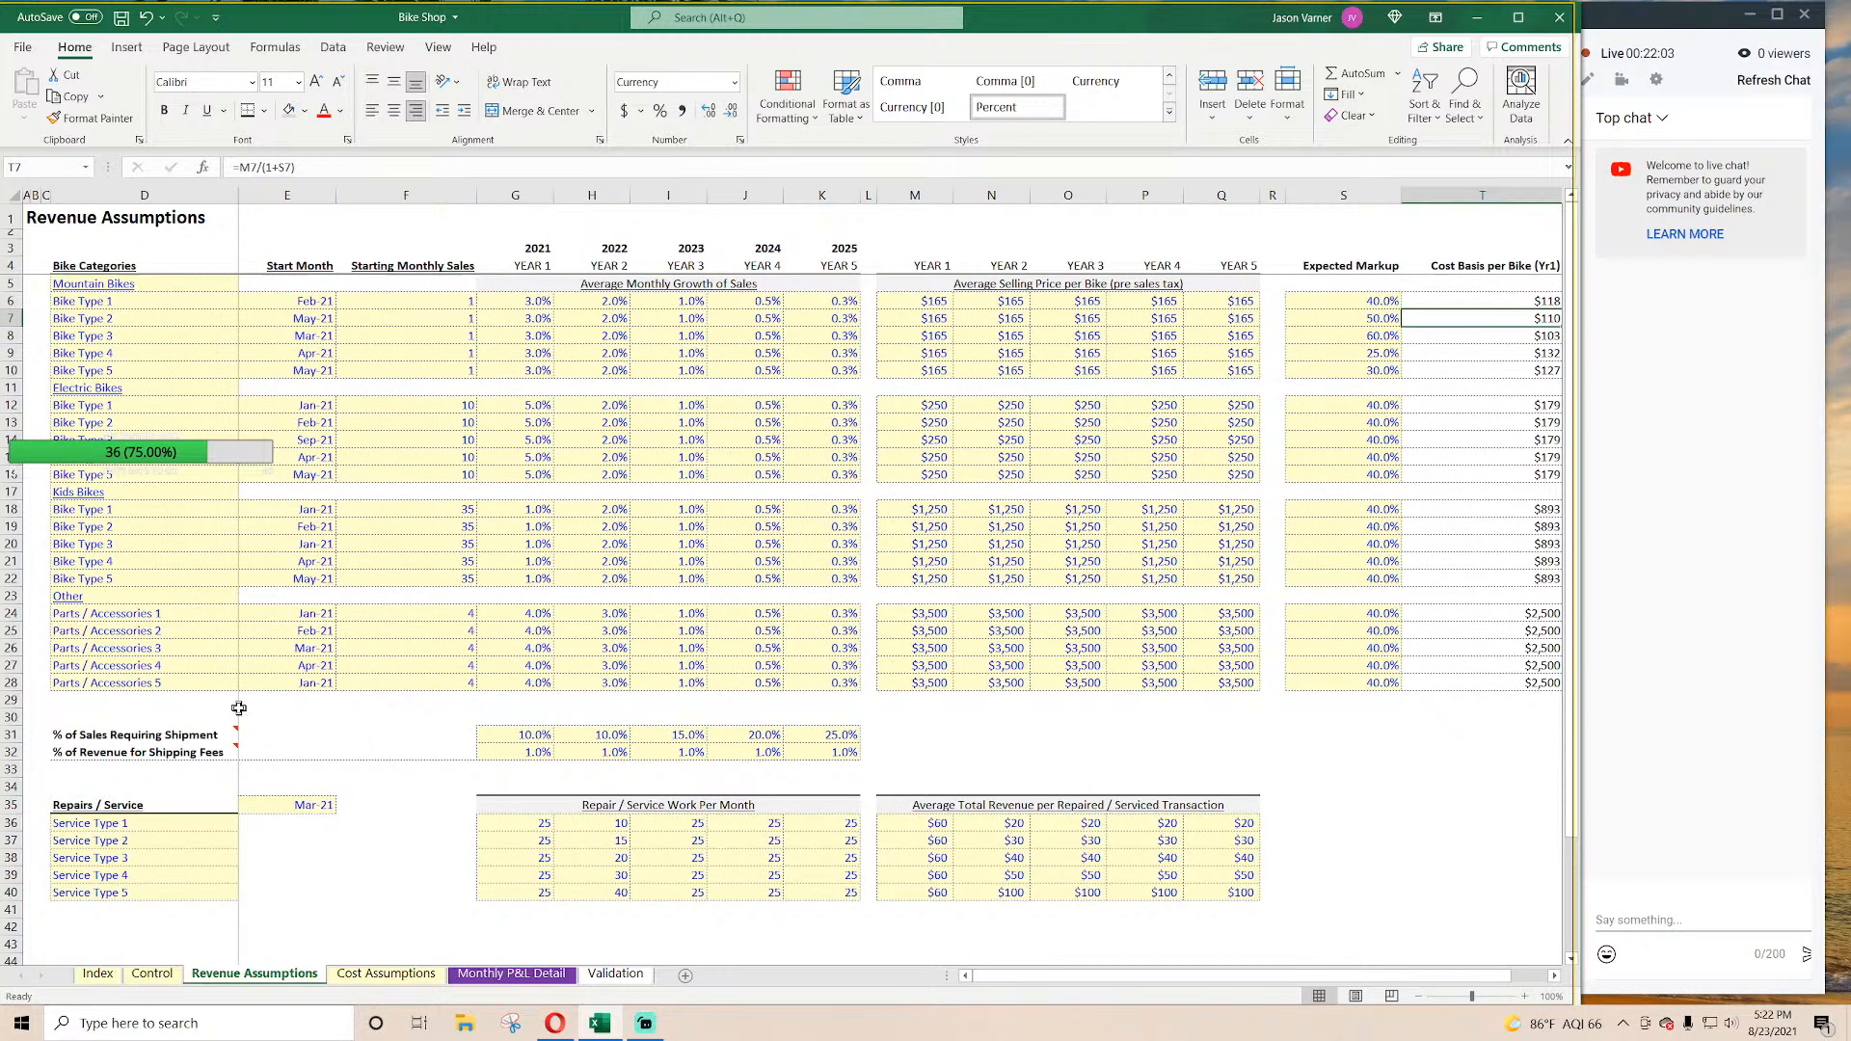
# Step: Examine the % of Sales Requiring Shipment and % of Revenue for Shipping Fees rows, including the shipment note and the Year 1 selling price
pyautogui.scroll(-3, 241, 714)
pyautogui.click(107, 538)
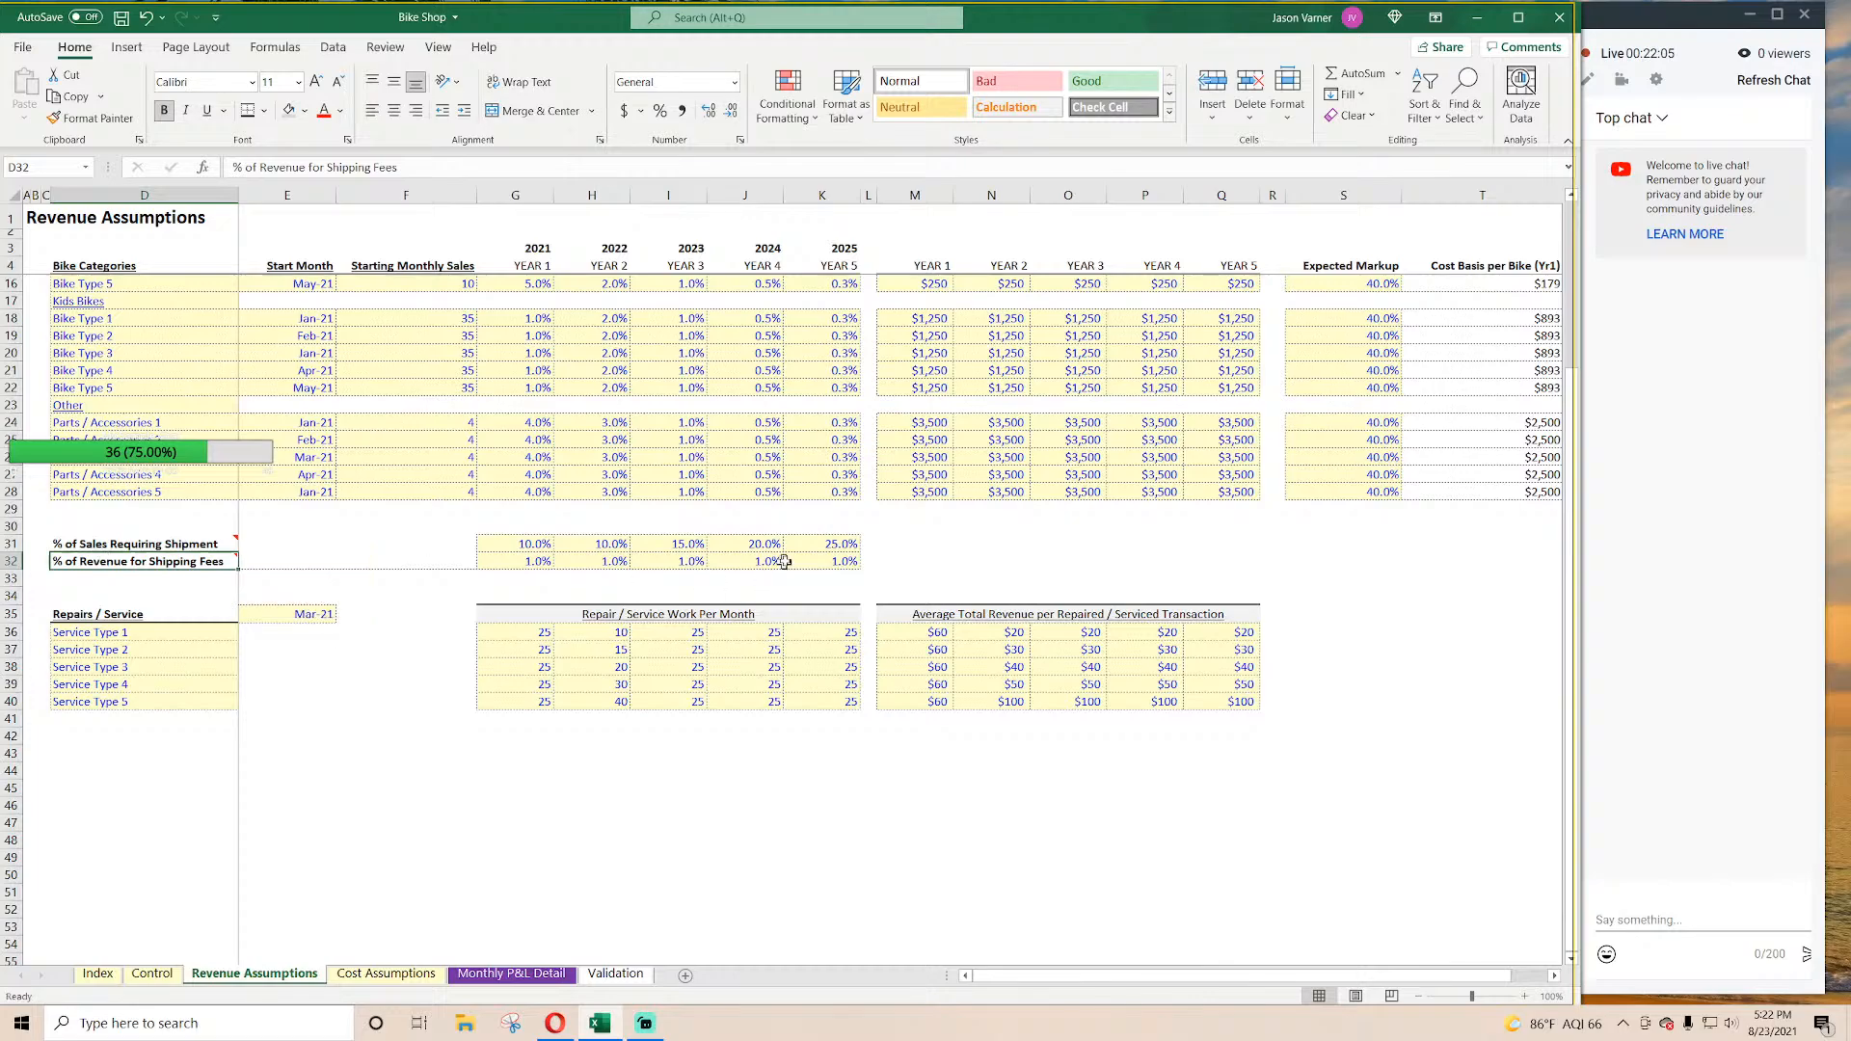
pyautogui.moveTo(826, 543); pyautogui.dragTo(465, 558)
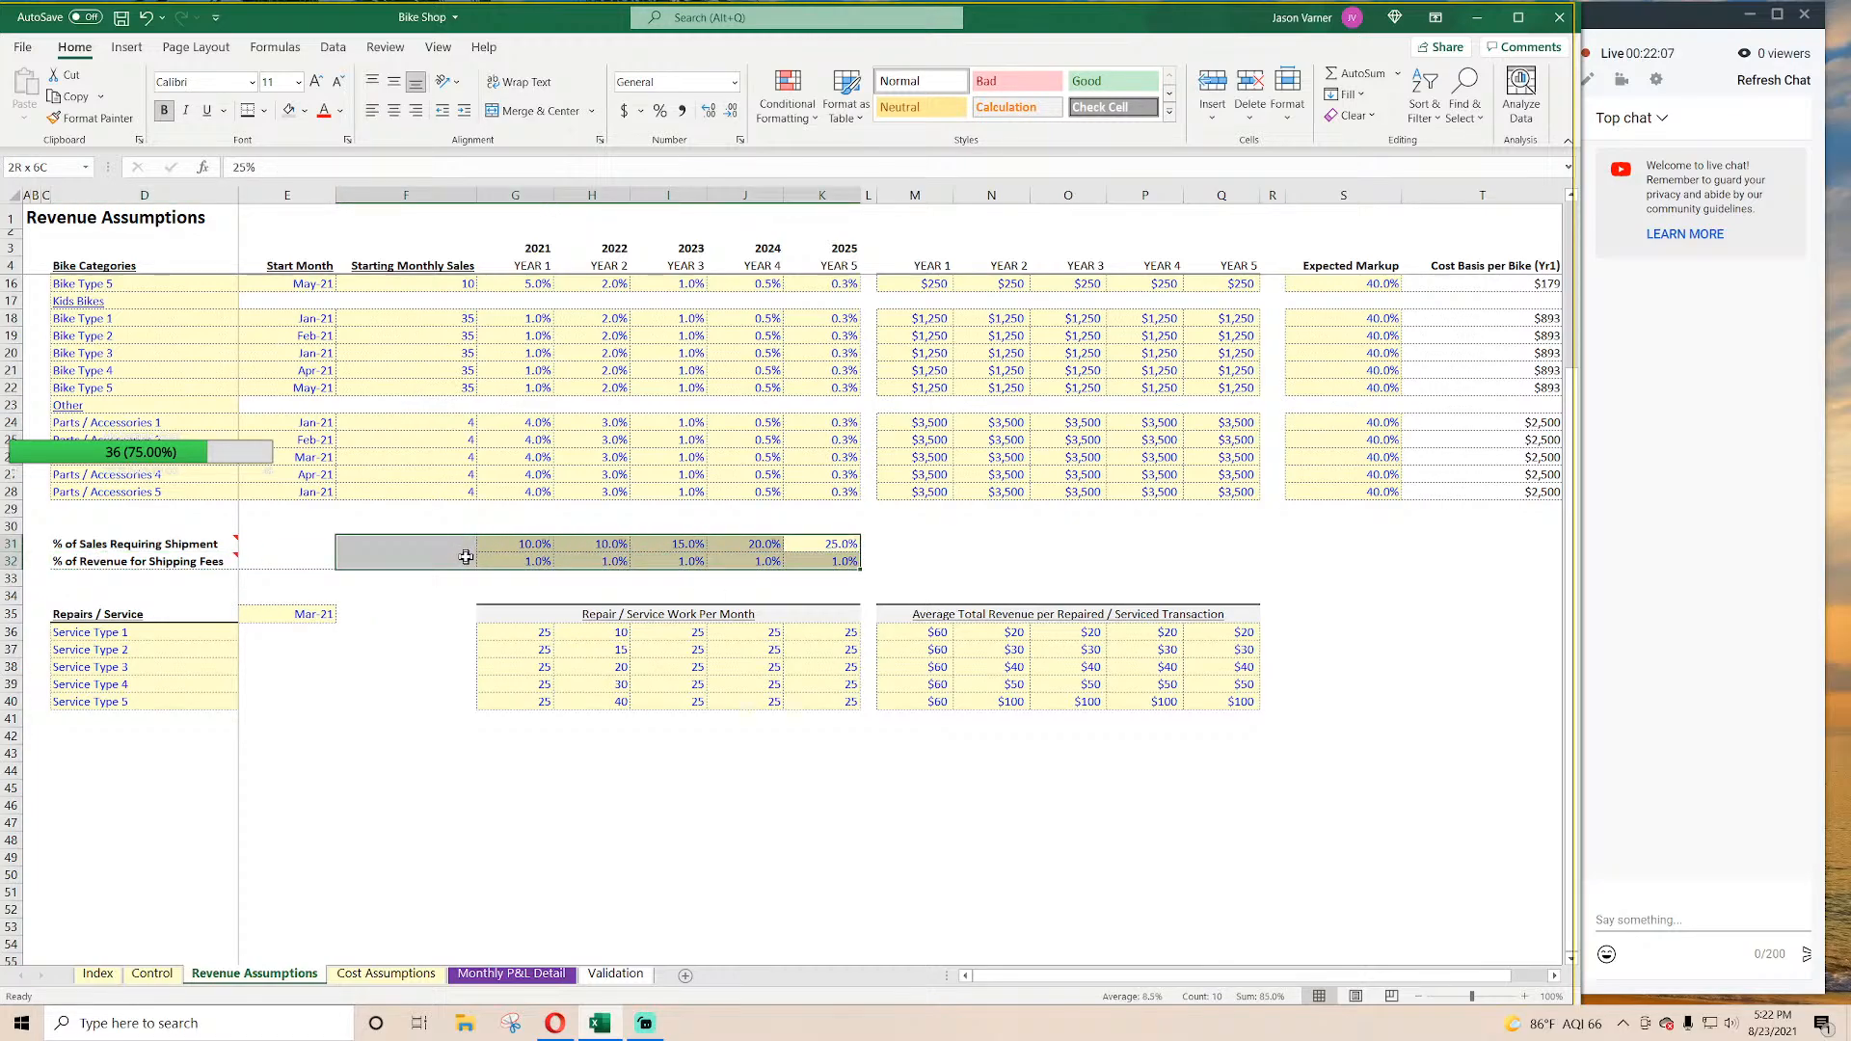
pyautogui.click(169, 548)
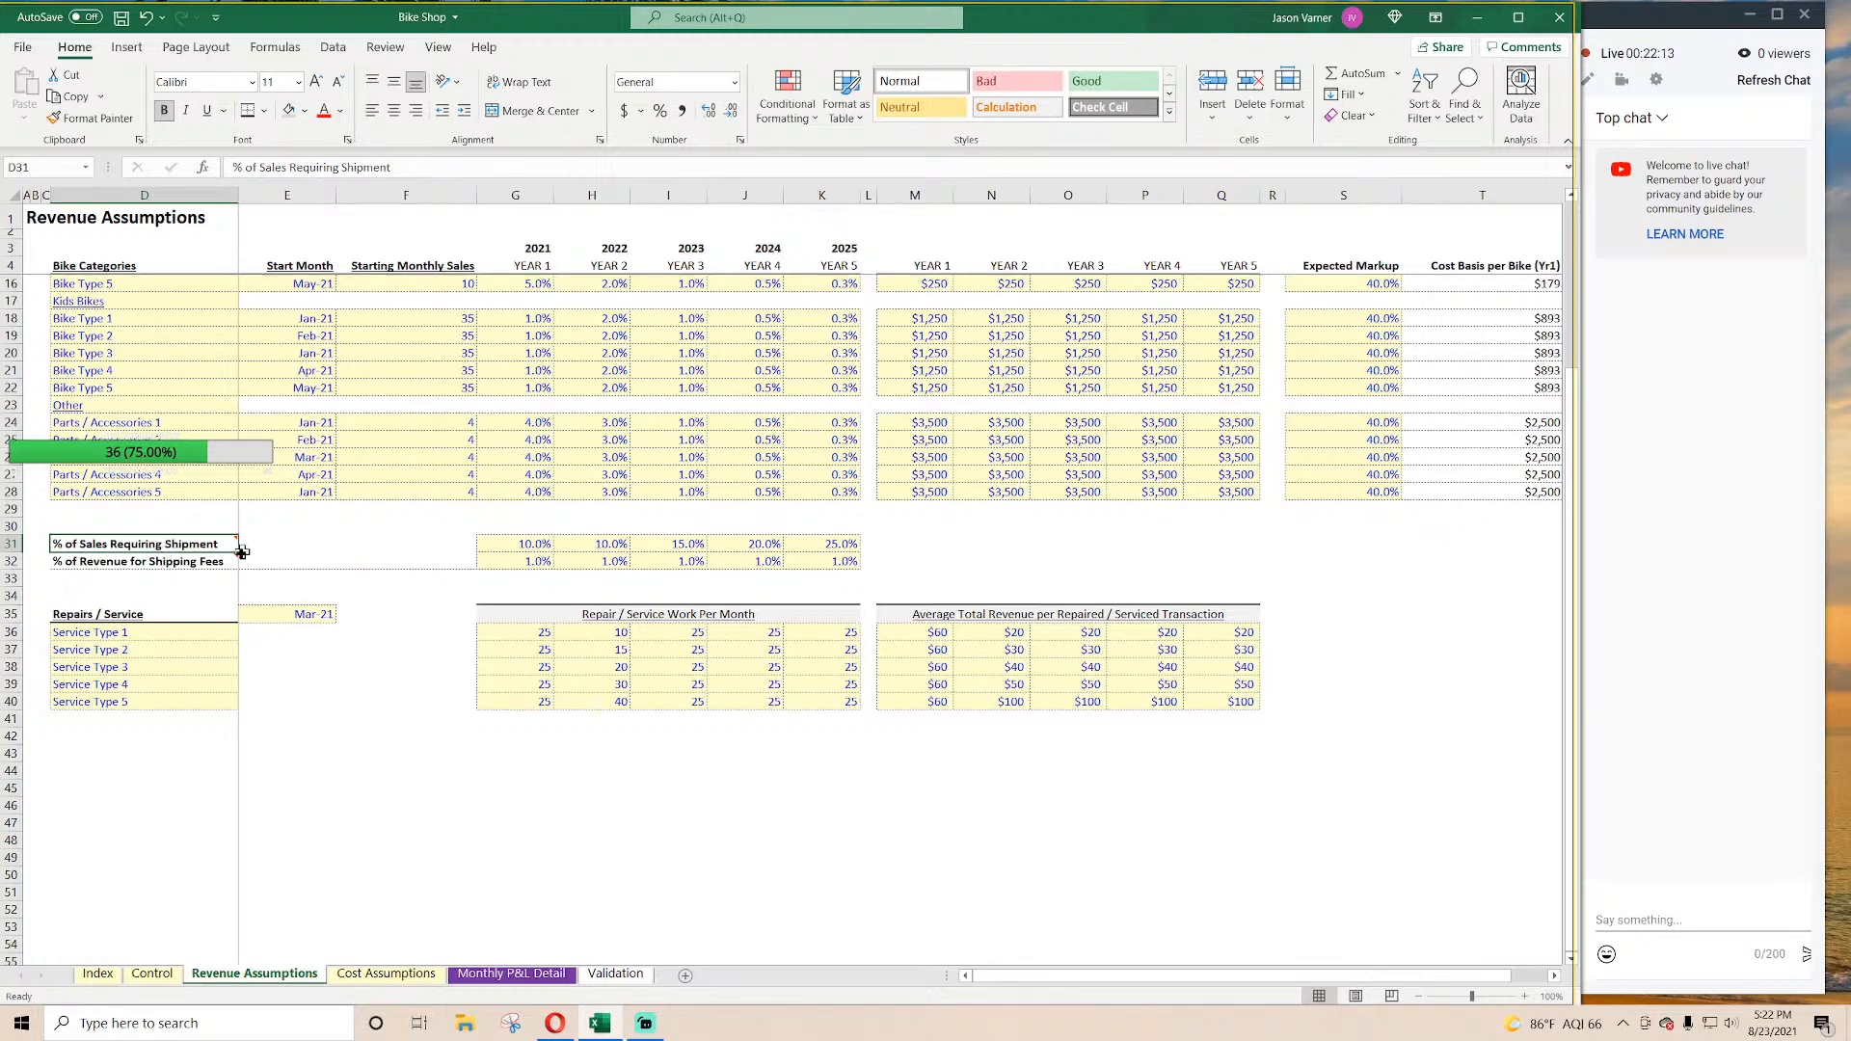
pyautogui.moveTo(193, 547)
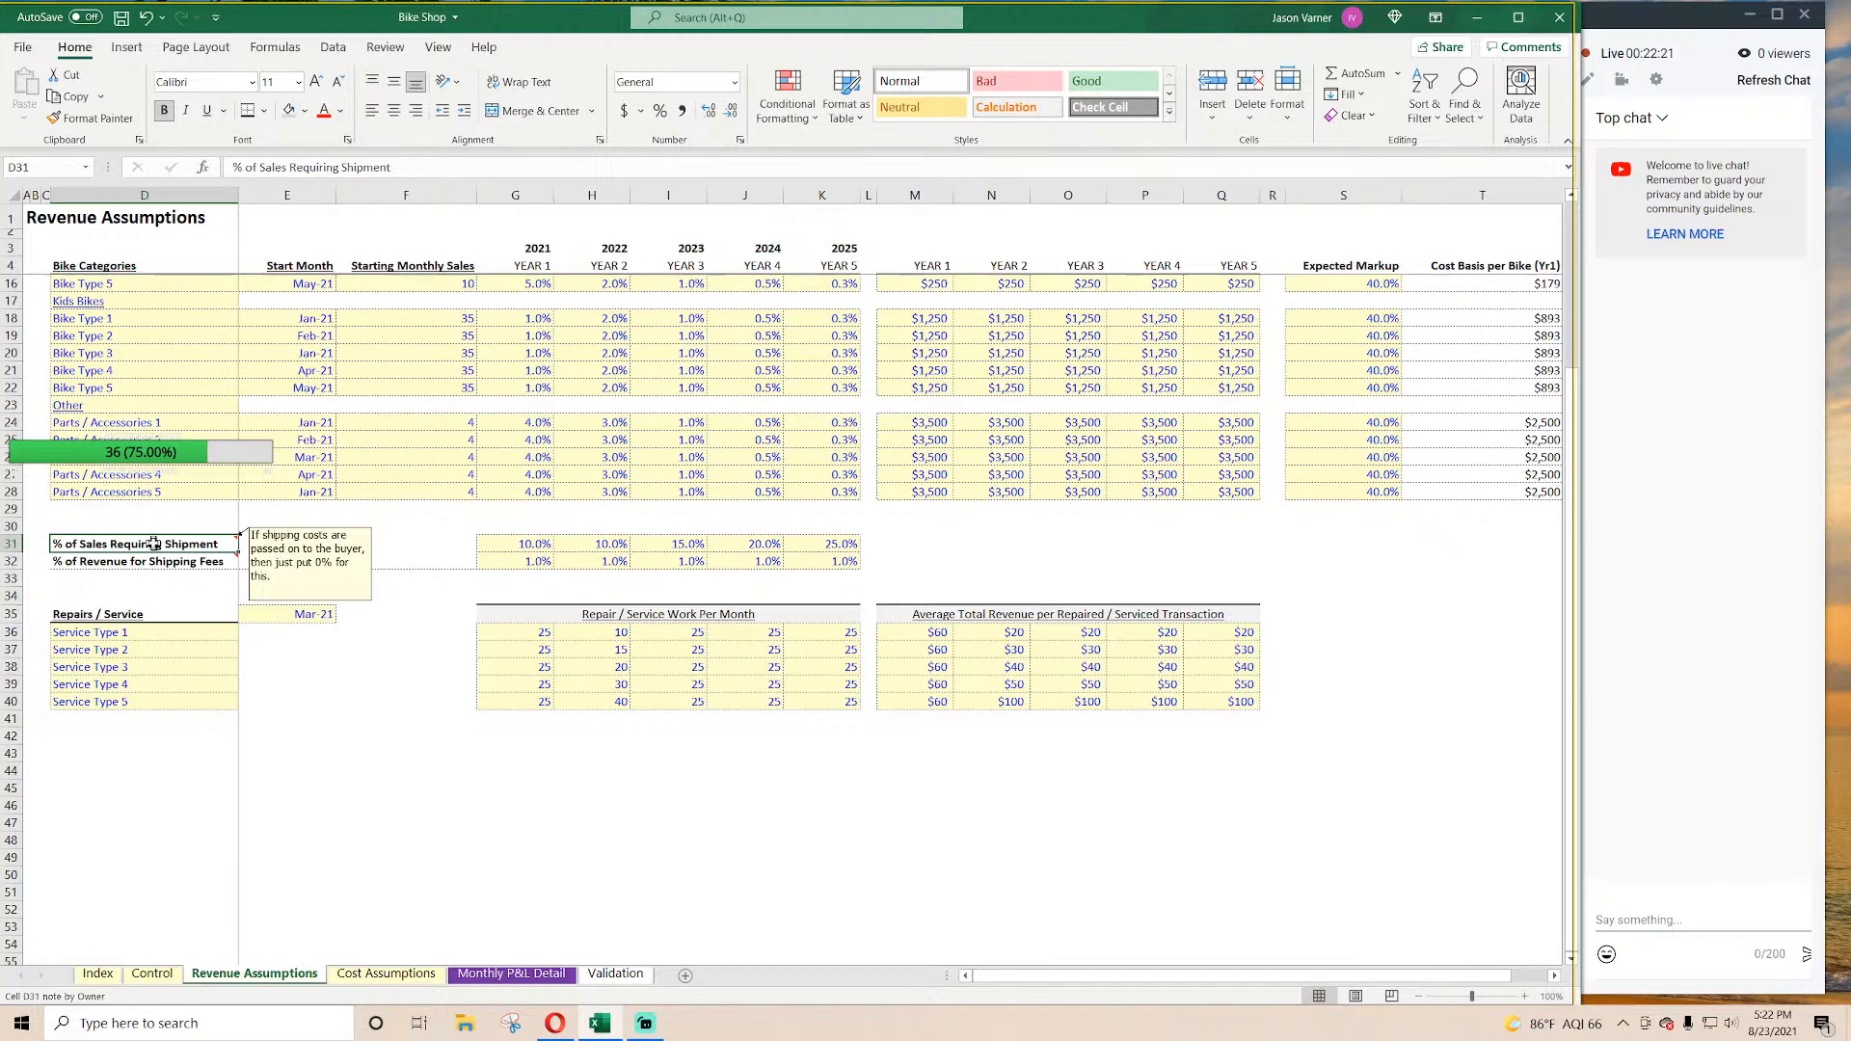
pyautogui.click(536, 562)
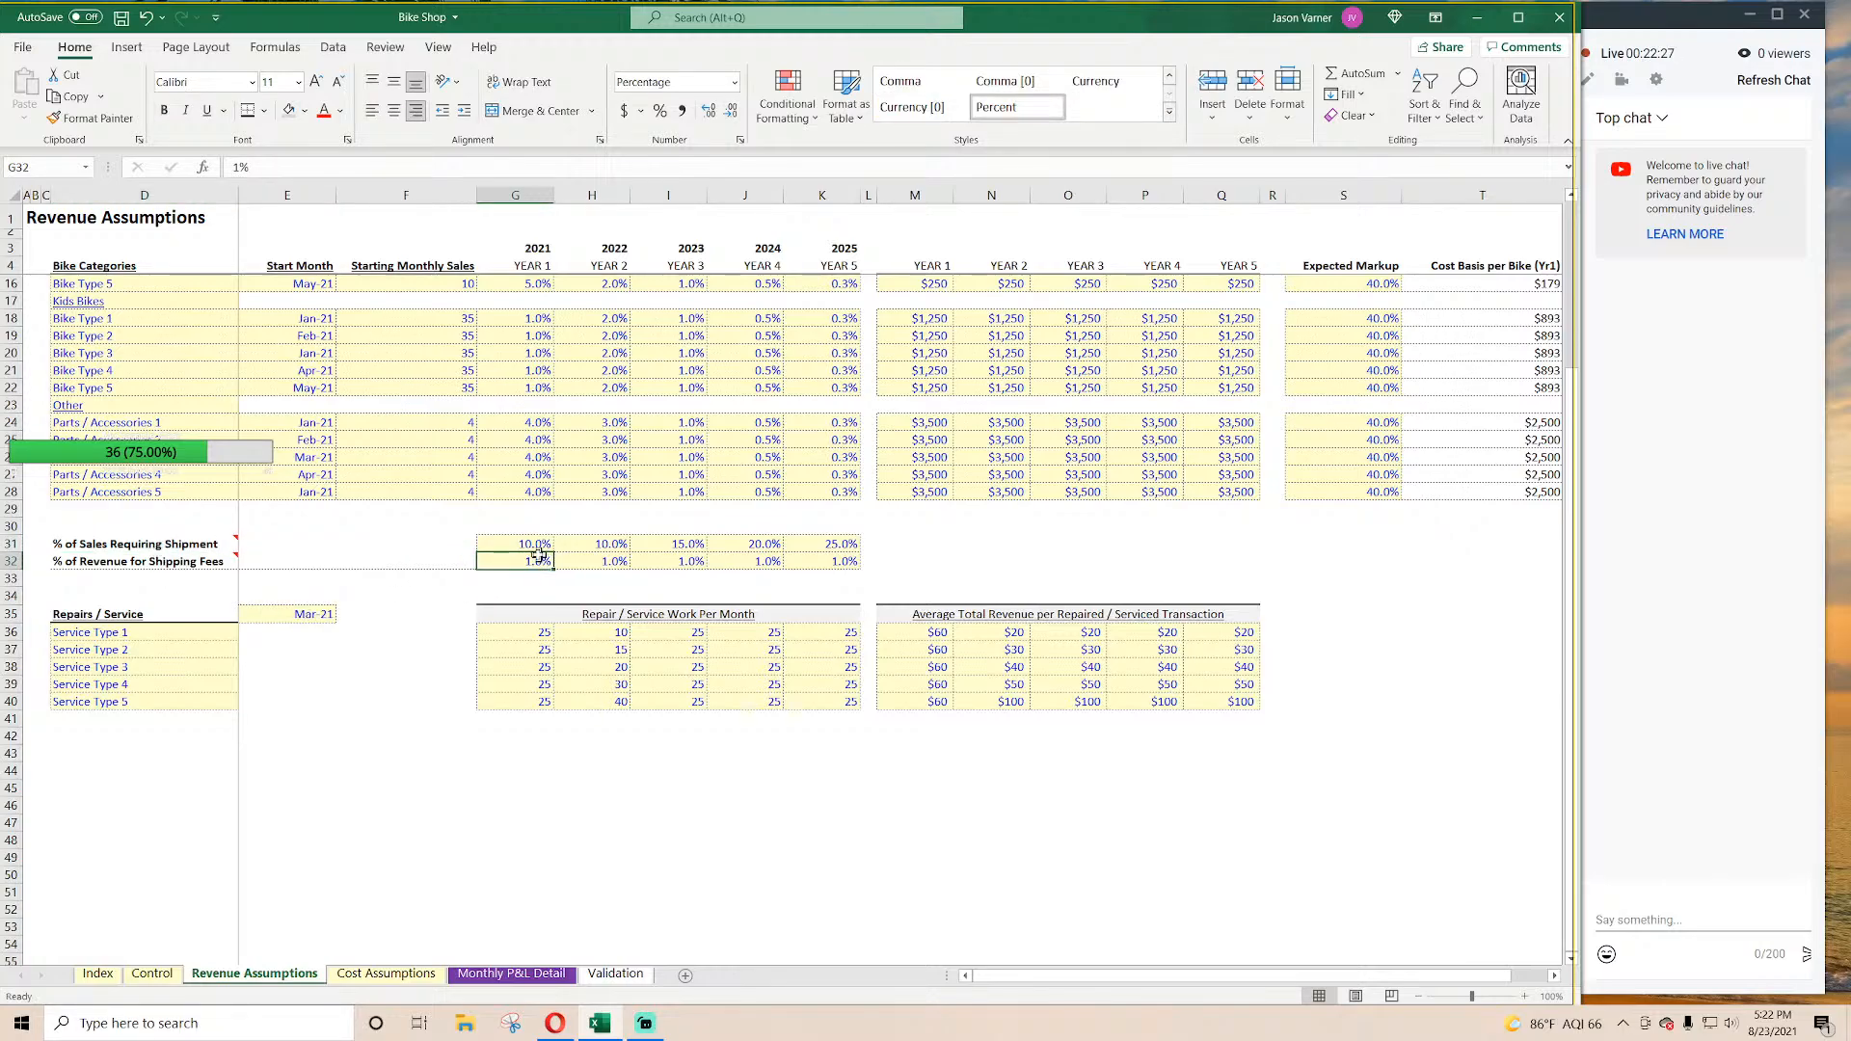
pyautogui.click(526, 545)
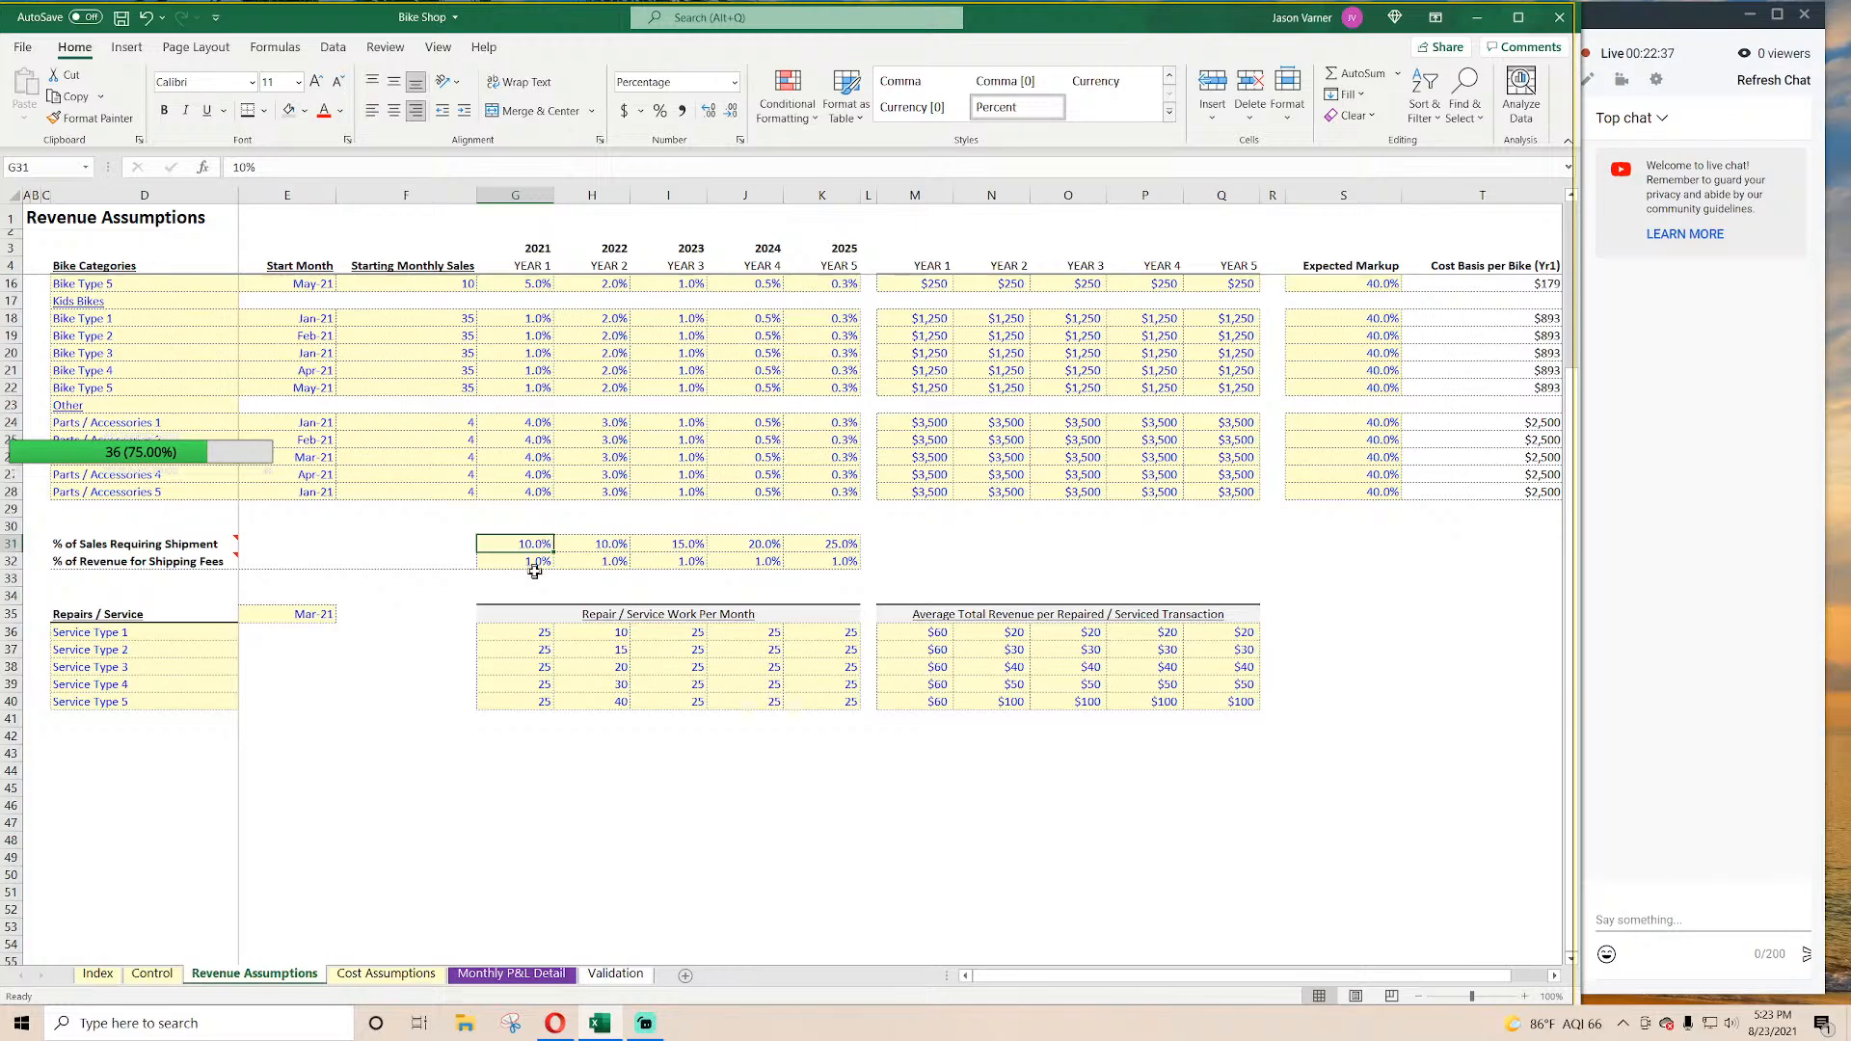
pyautogui.scroll(4, 540, 568)
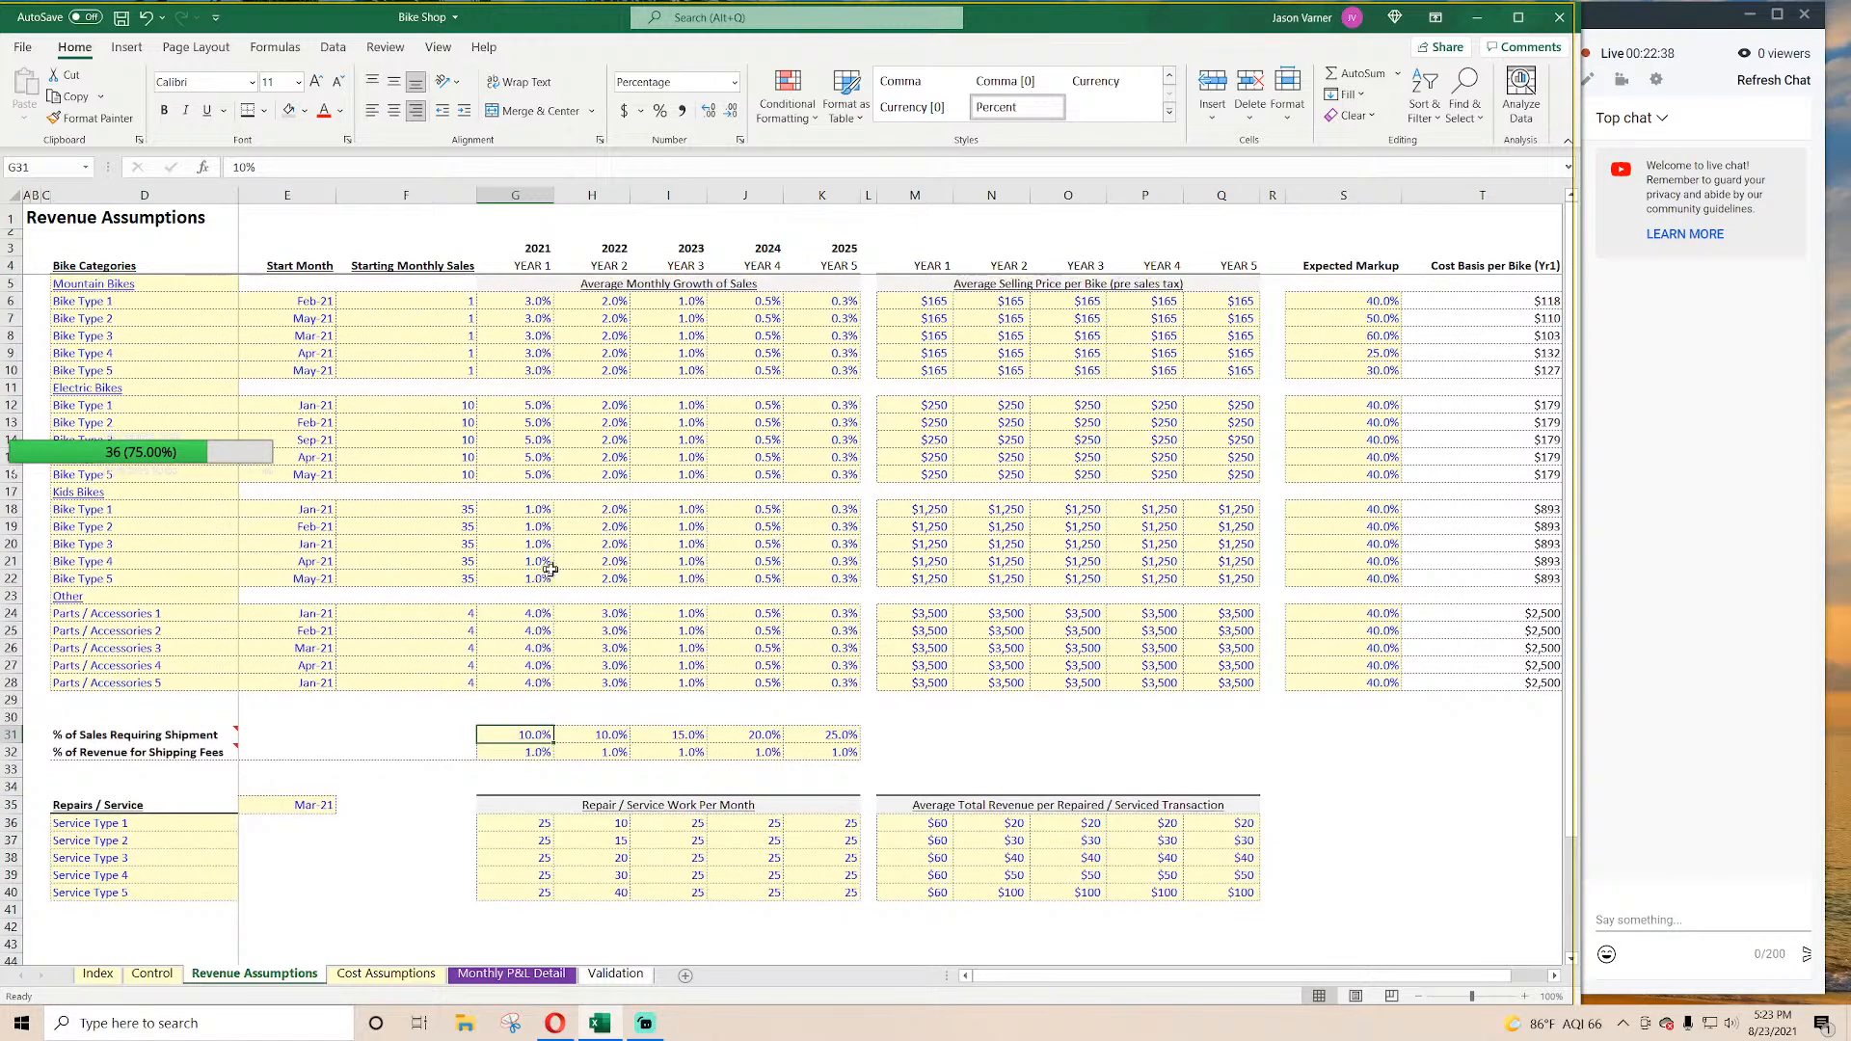
pyautogui.click(931, 303)
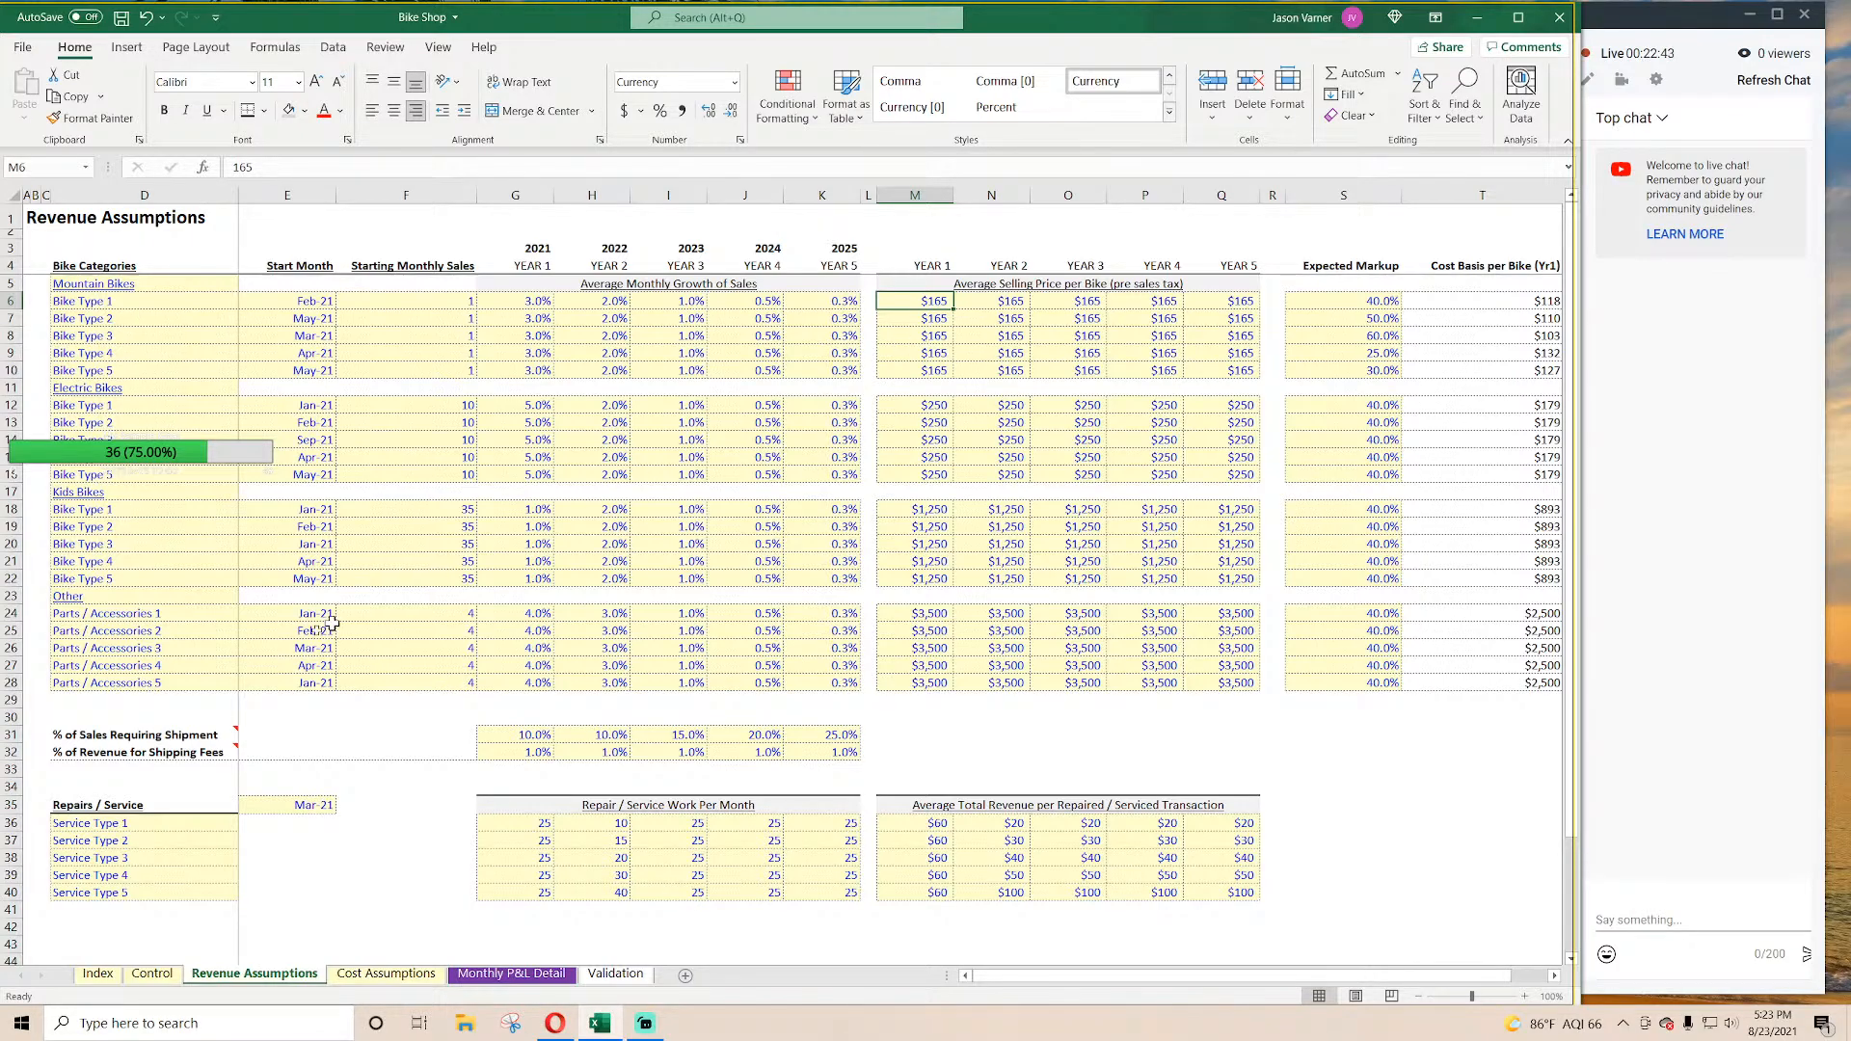
pyautogui.scroll(-4, 222, 672)
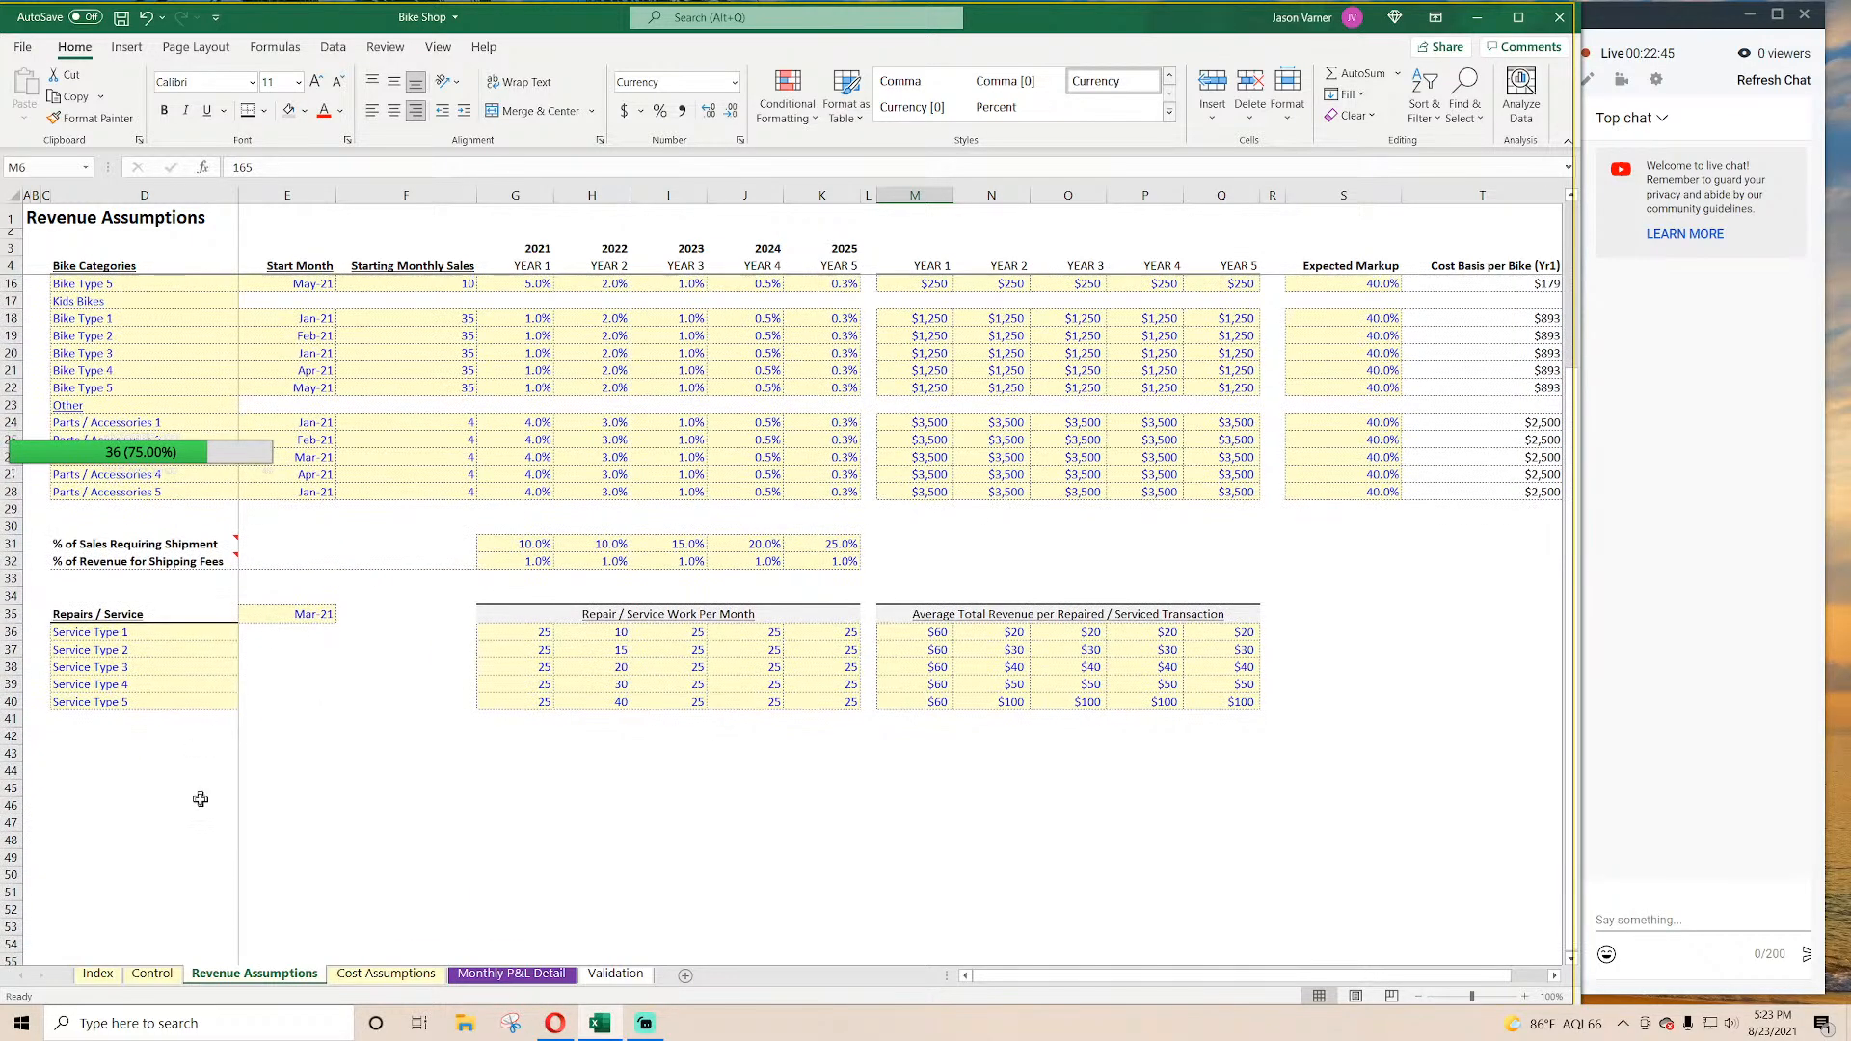
# Step: Examine the One-Time Startup Costs table on the Cost Assumptions sheet
pyautogui.click(415, 975)
pyautogui.scroll(20, 466, 768)
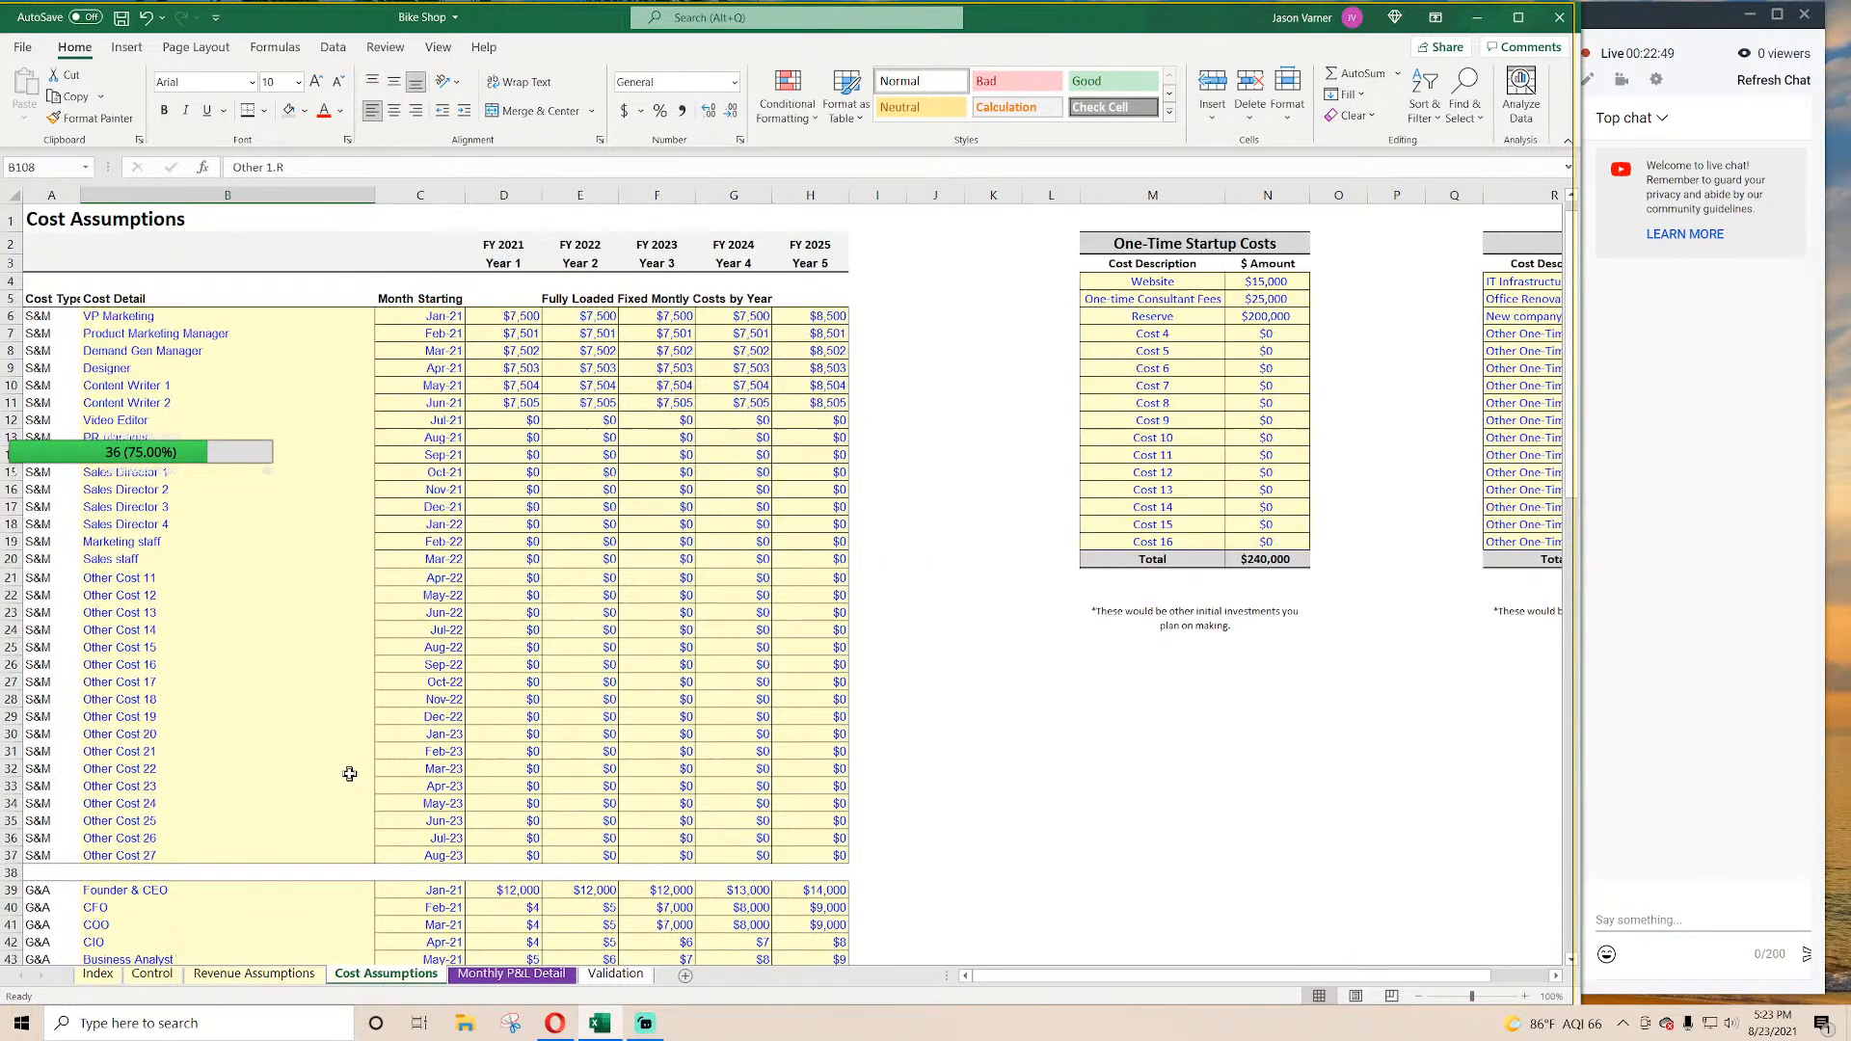
pyautogui.moveTo(1172, 282); pyautogui.dragTo(1488, 541)
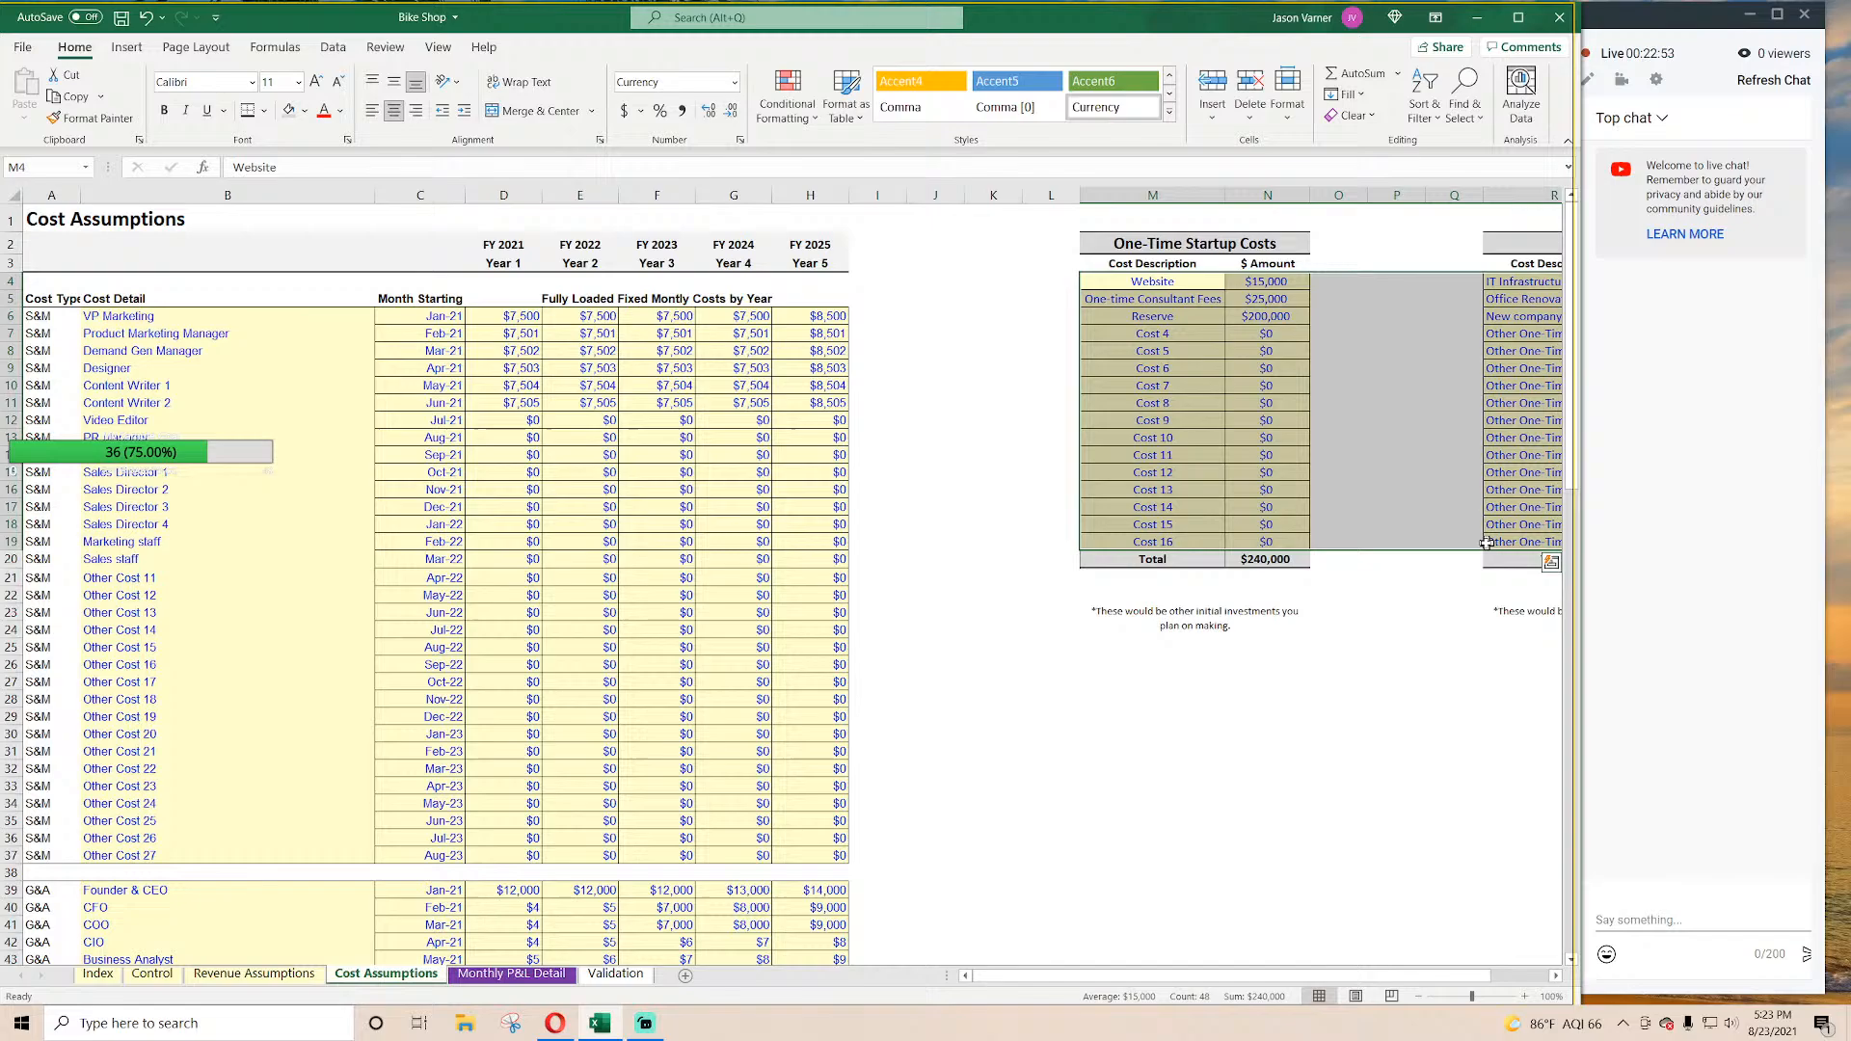
pyautogui.click(1152, 403)
# Step: Add a new sheet after Cost Assumptions and name it Inventory Purchases
pyautogui.click(685, 976)
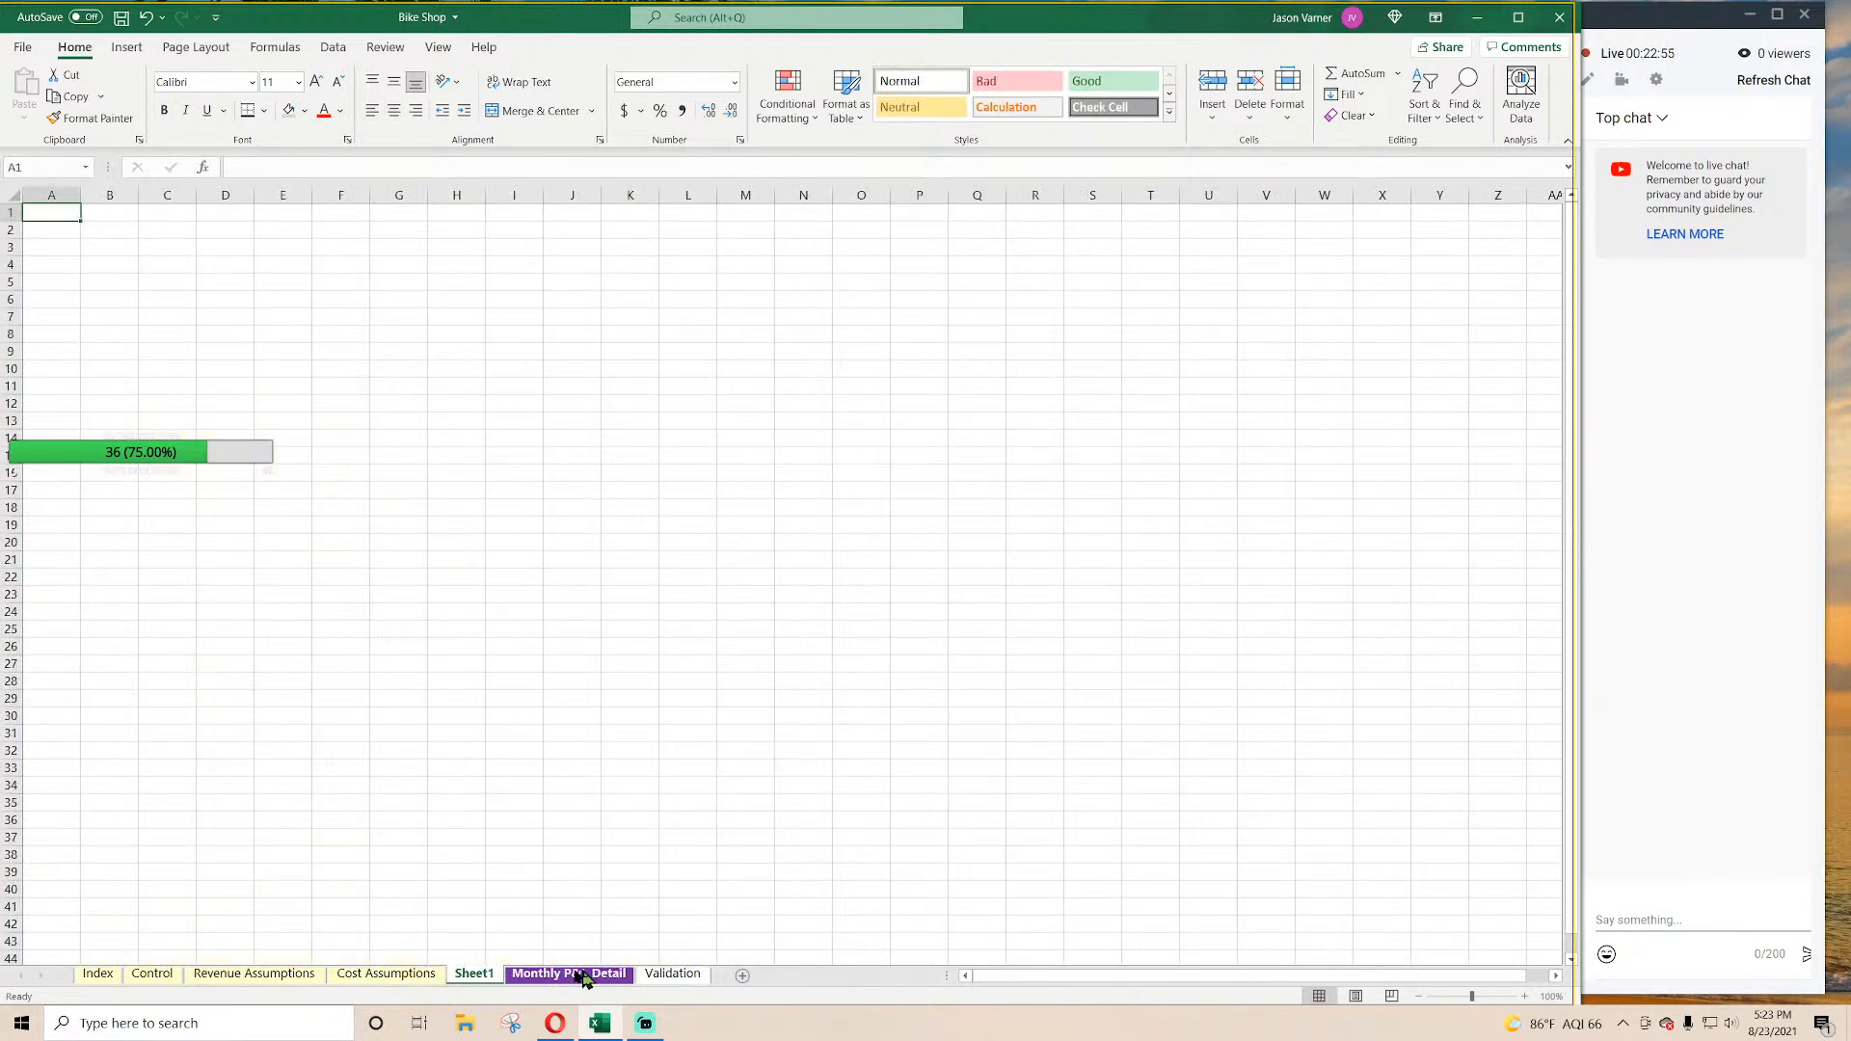
pyautogui.doubleClick(480, 974)
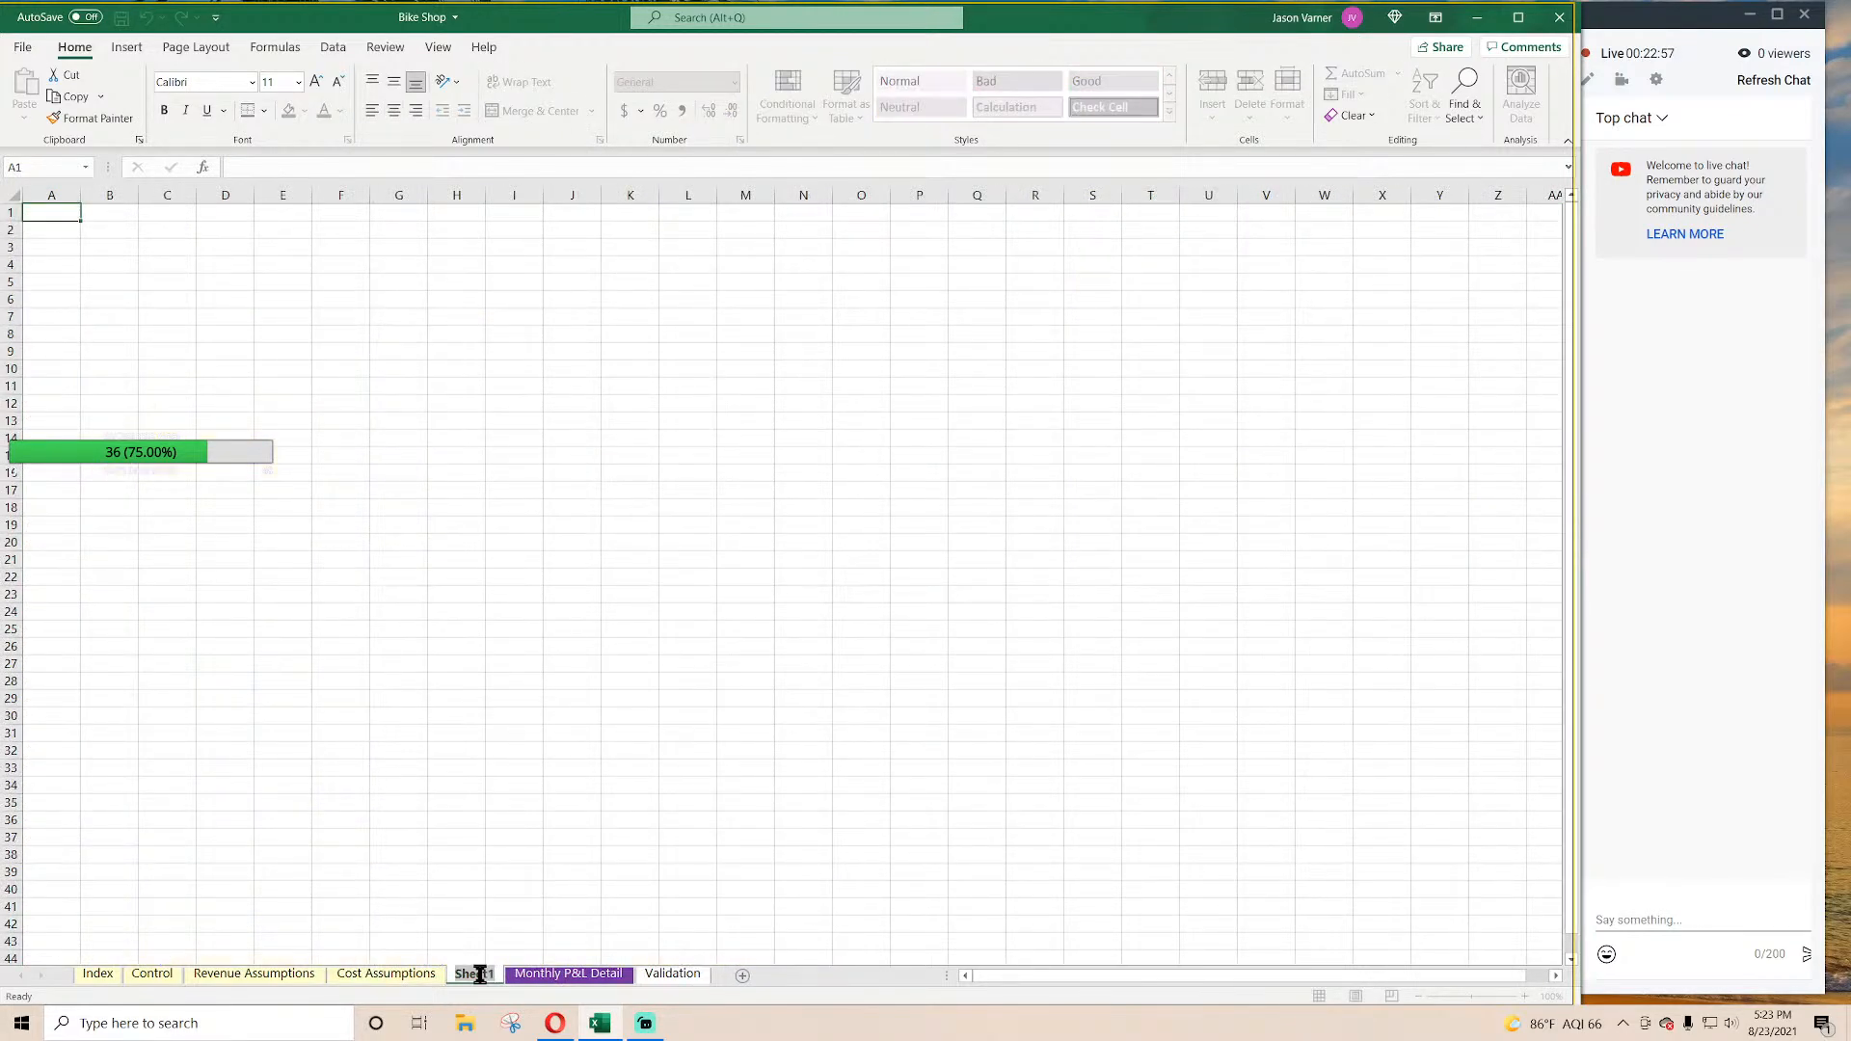
pyautogui.write('Inve')
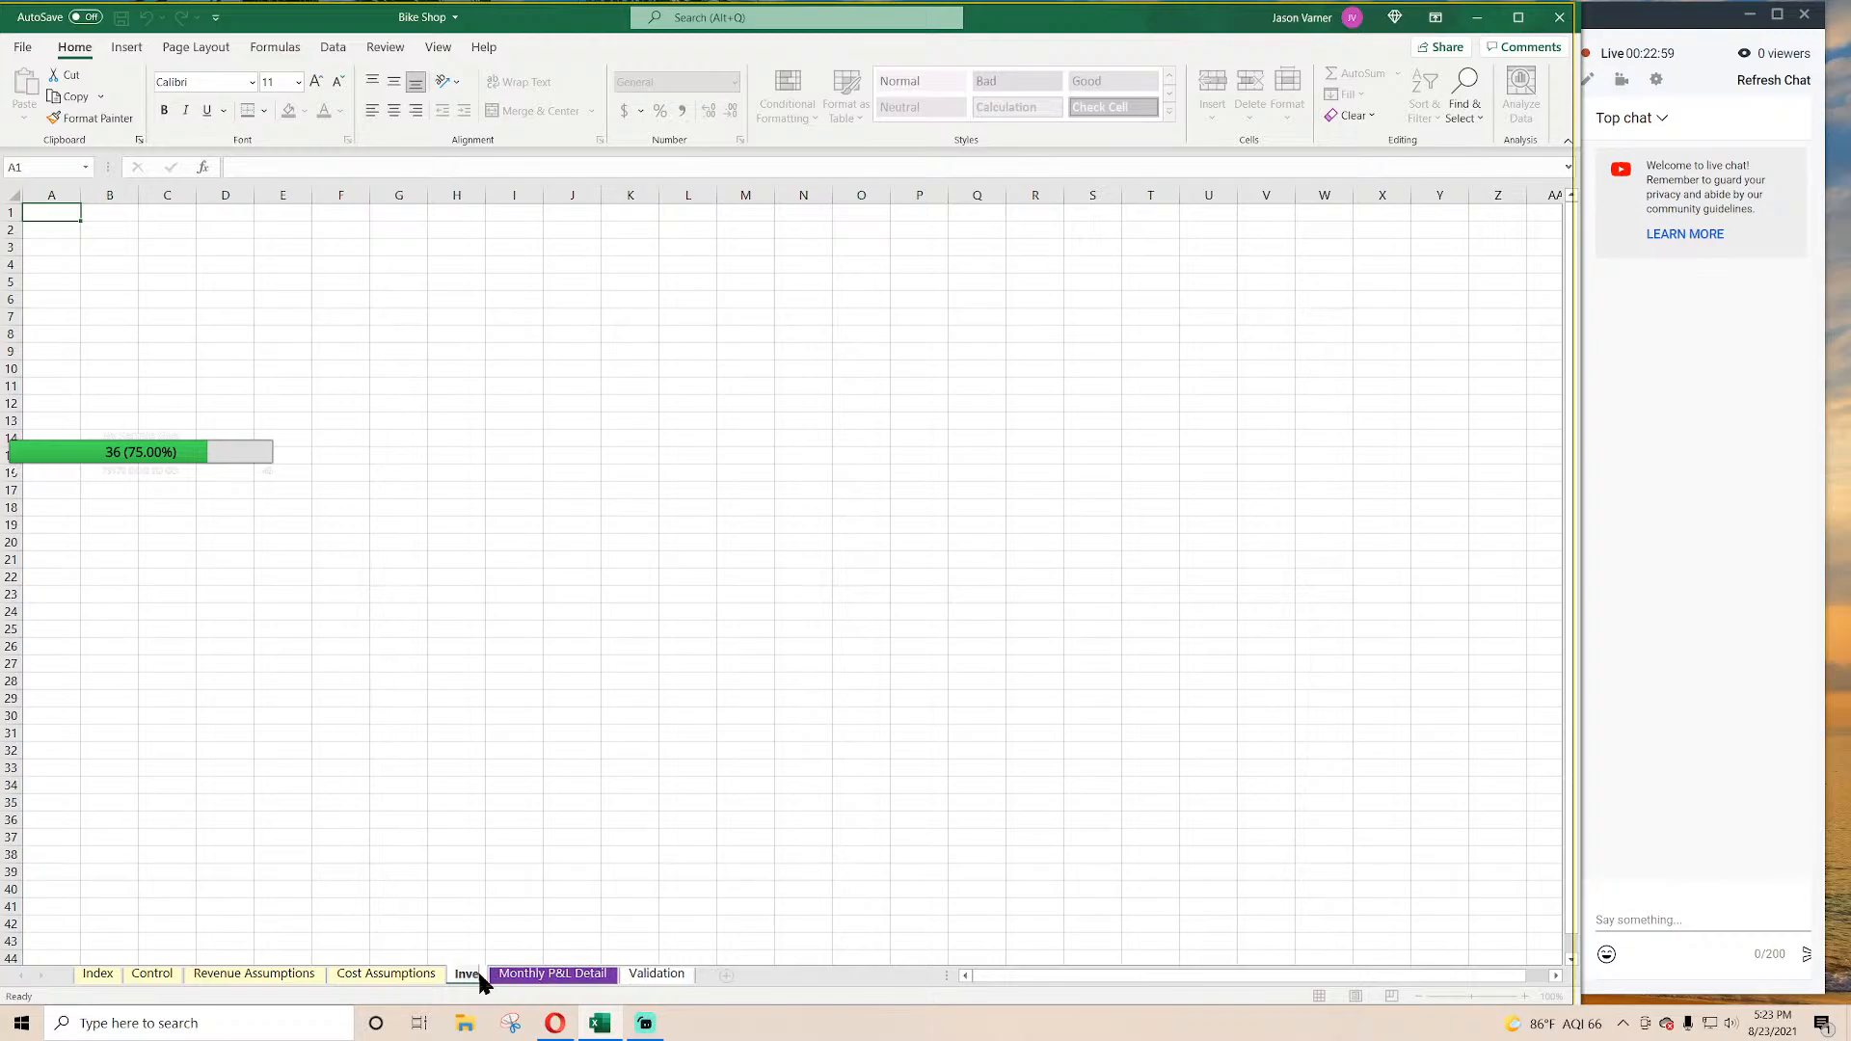
pyautogui.write('ntory Purchases')
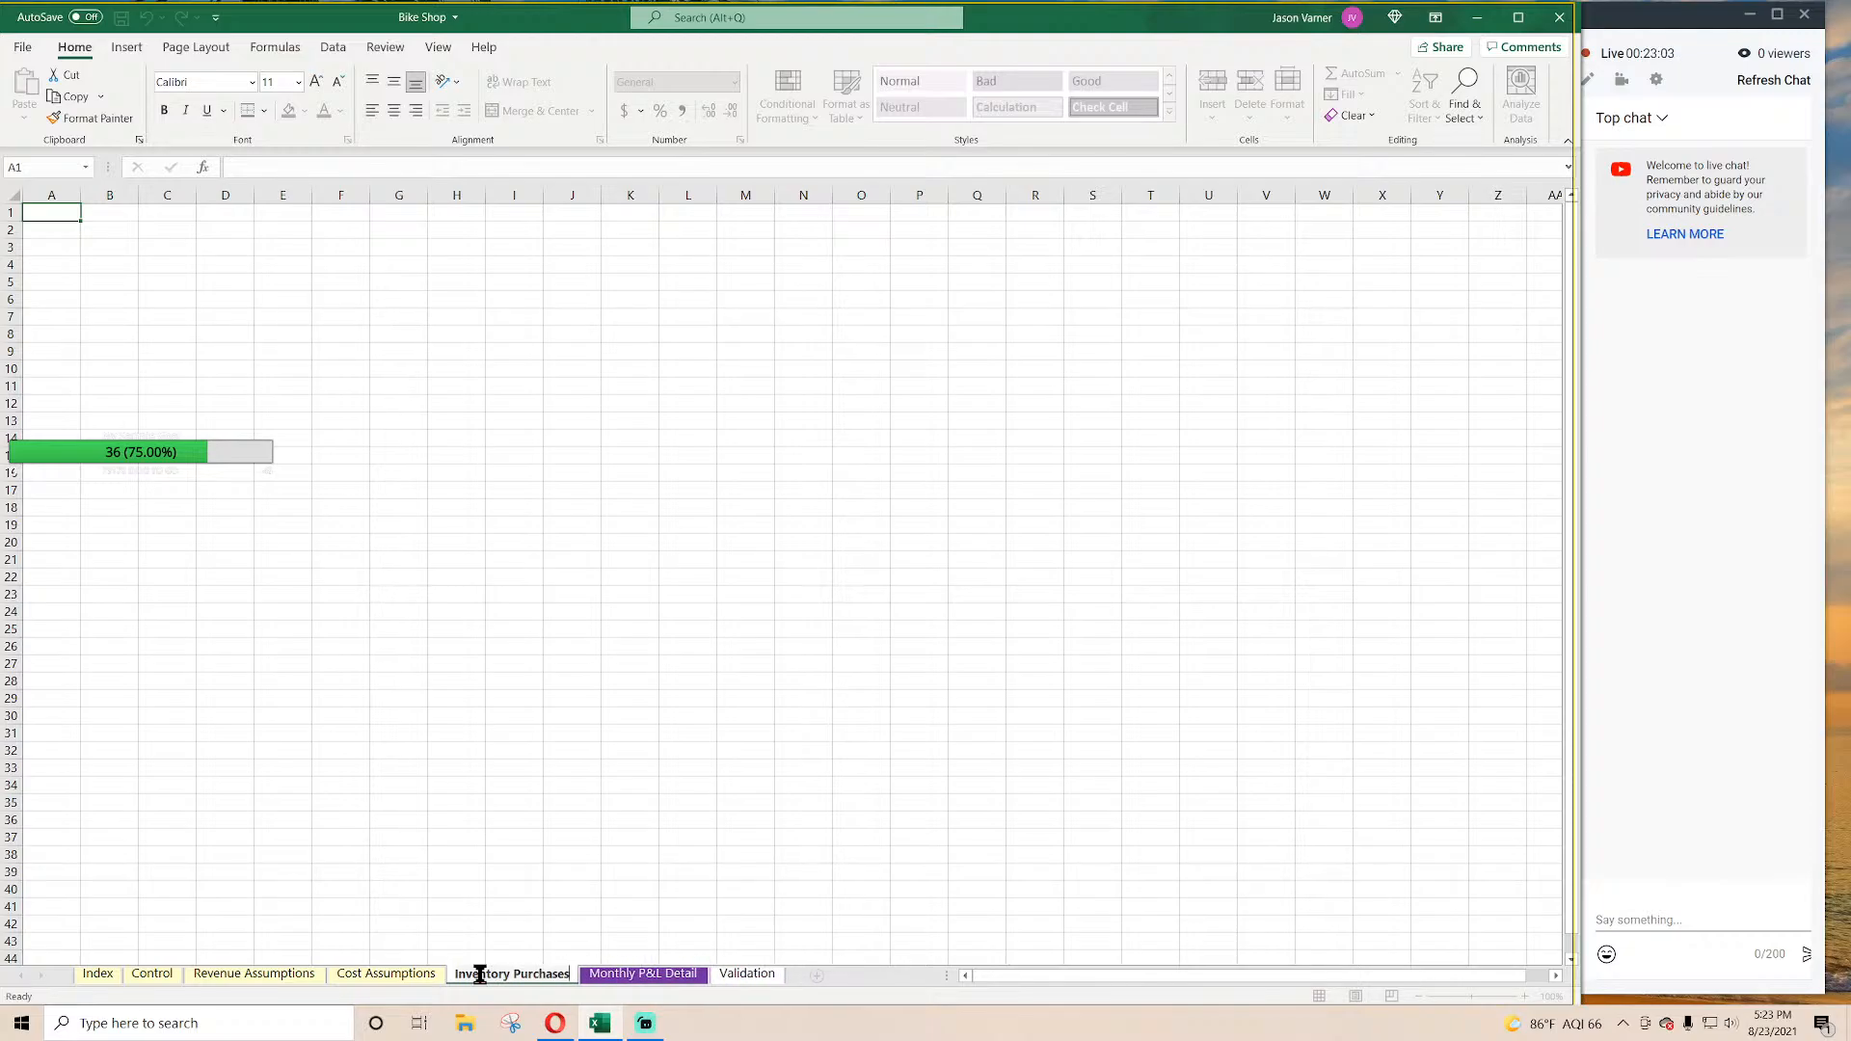
pyautogui.press('Return')
# Step: Color the Inventory Purchases sheet tab light yellow to match the other assumption sheets
pyautogui.rightClick(481, 982)
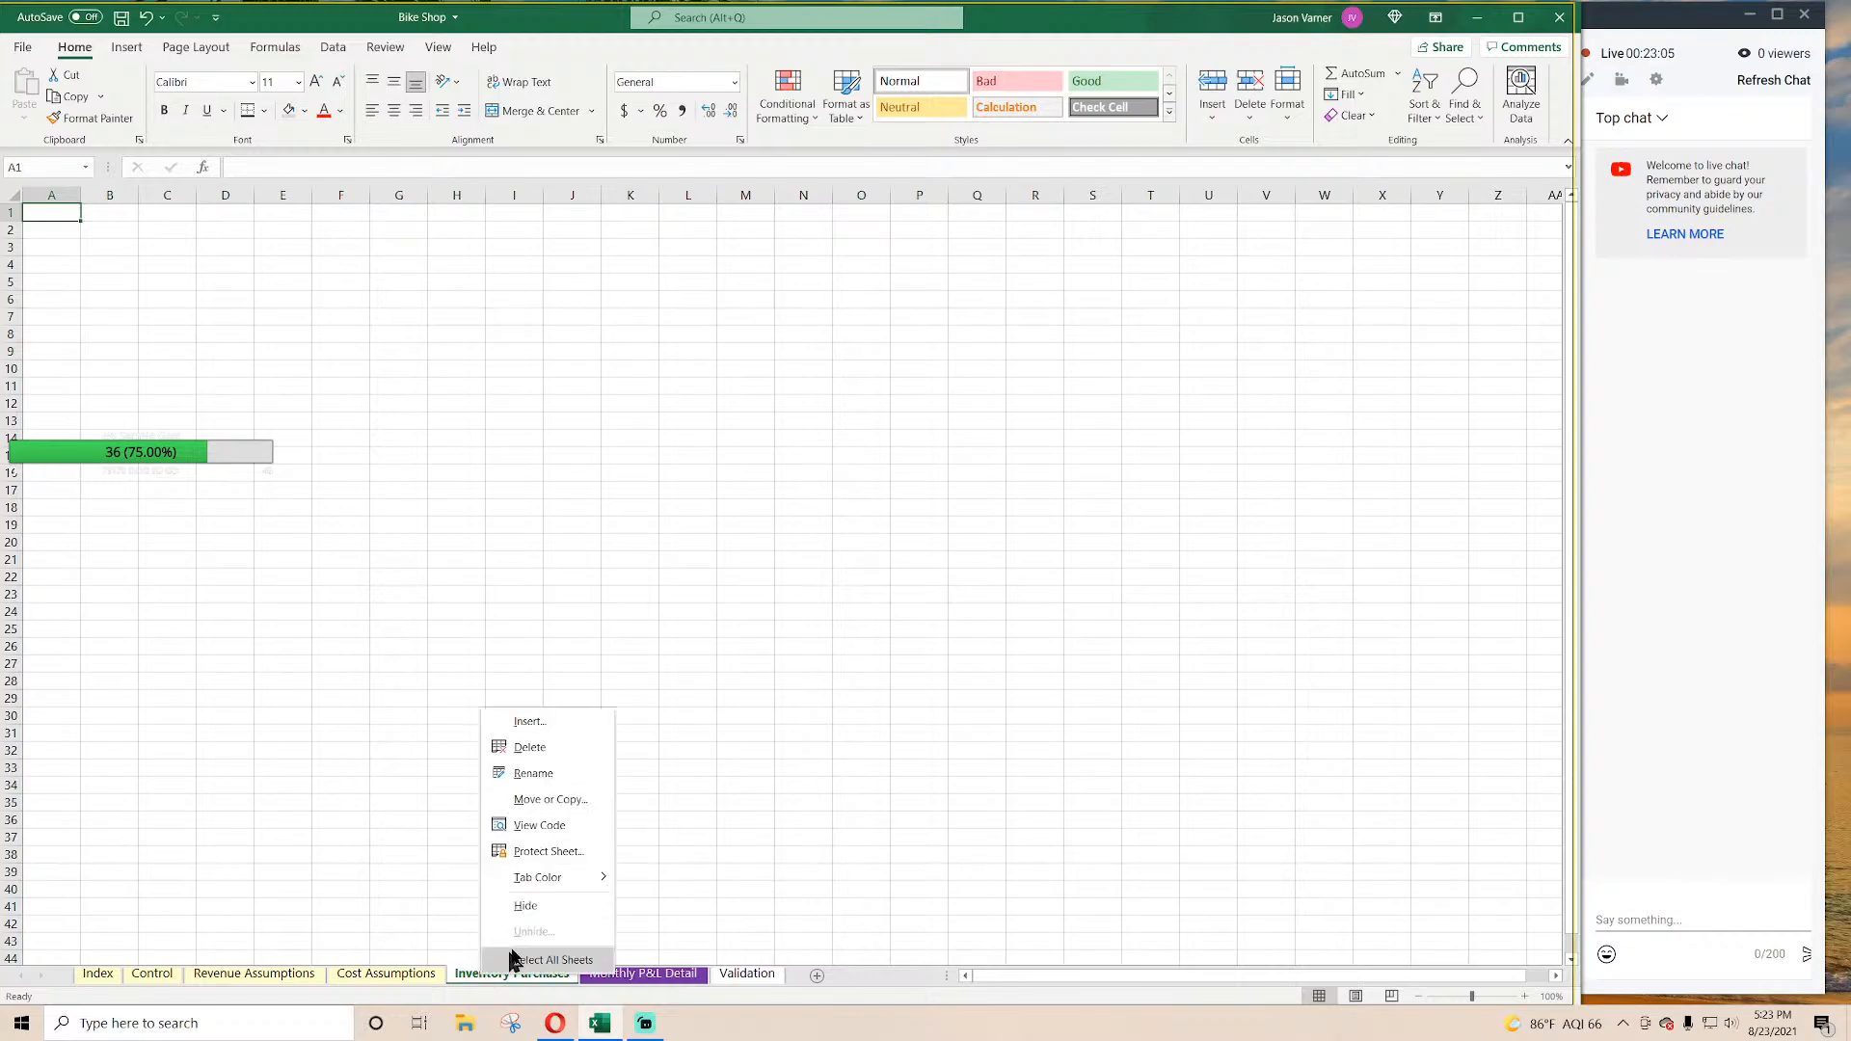
pyautogui.moveTo(541, 877)
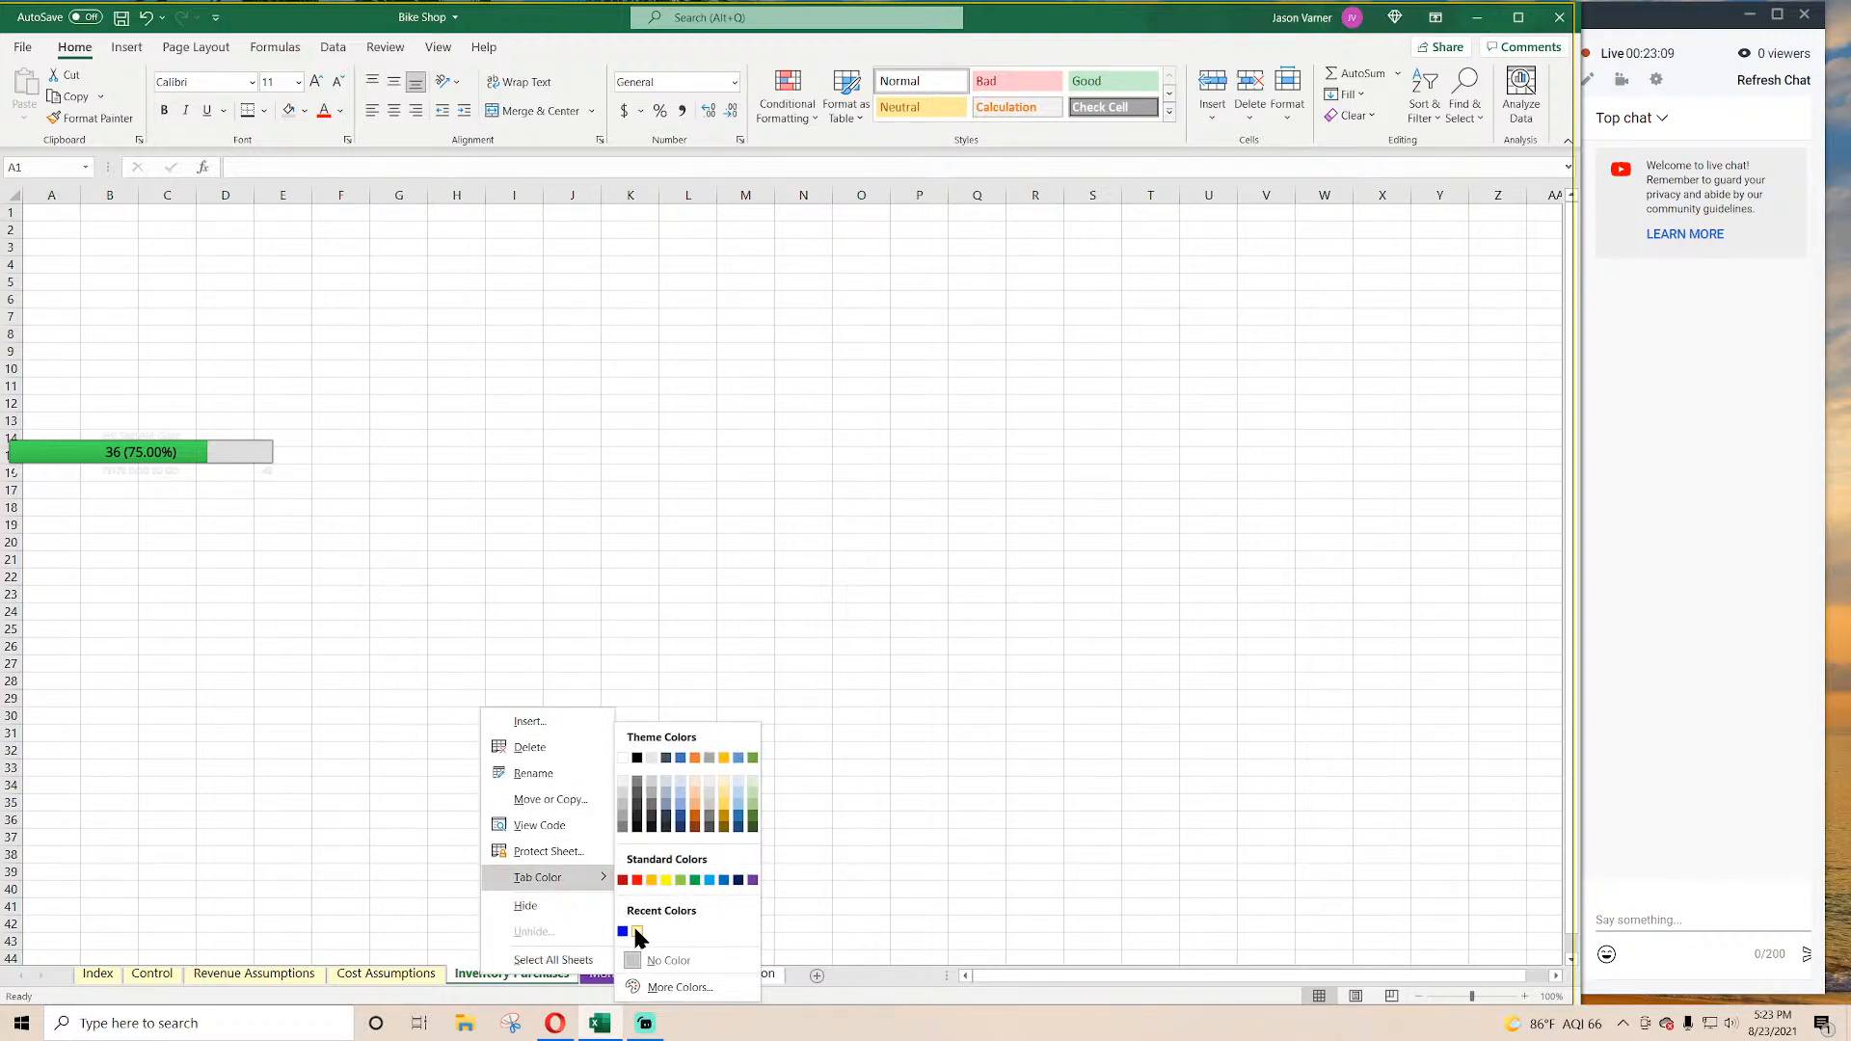
pyautogui.click(636, 931)
pyautogui.click(413, 669)
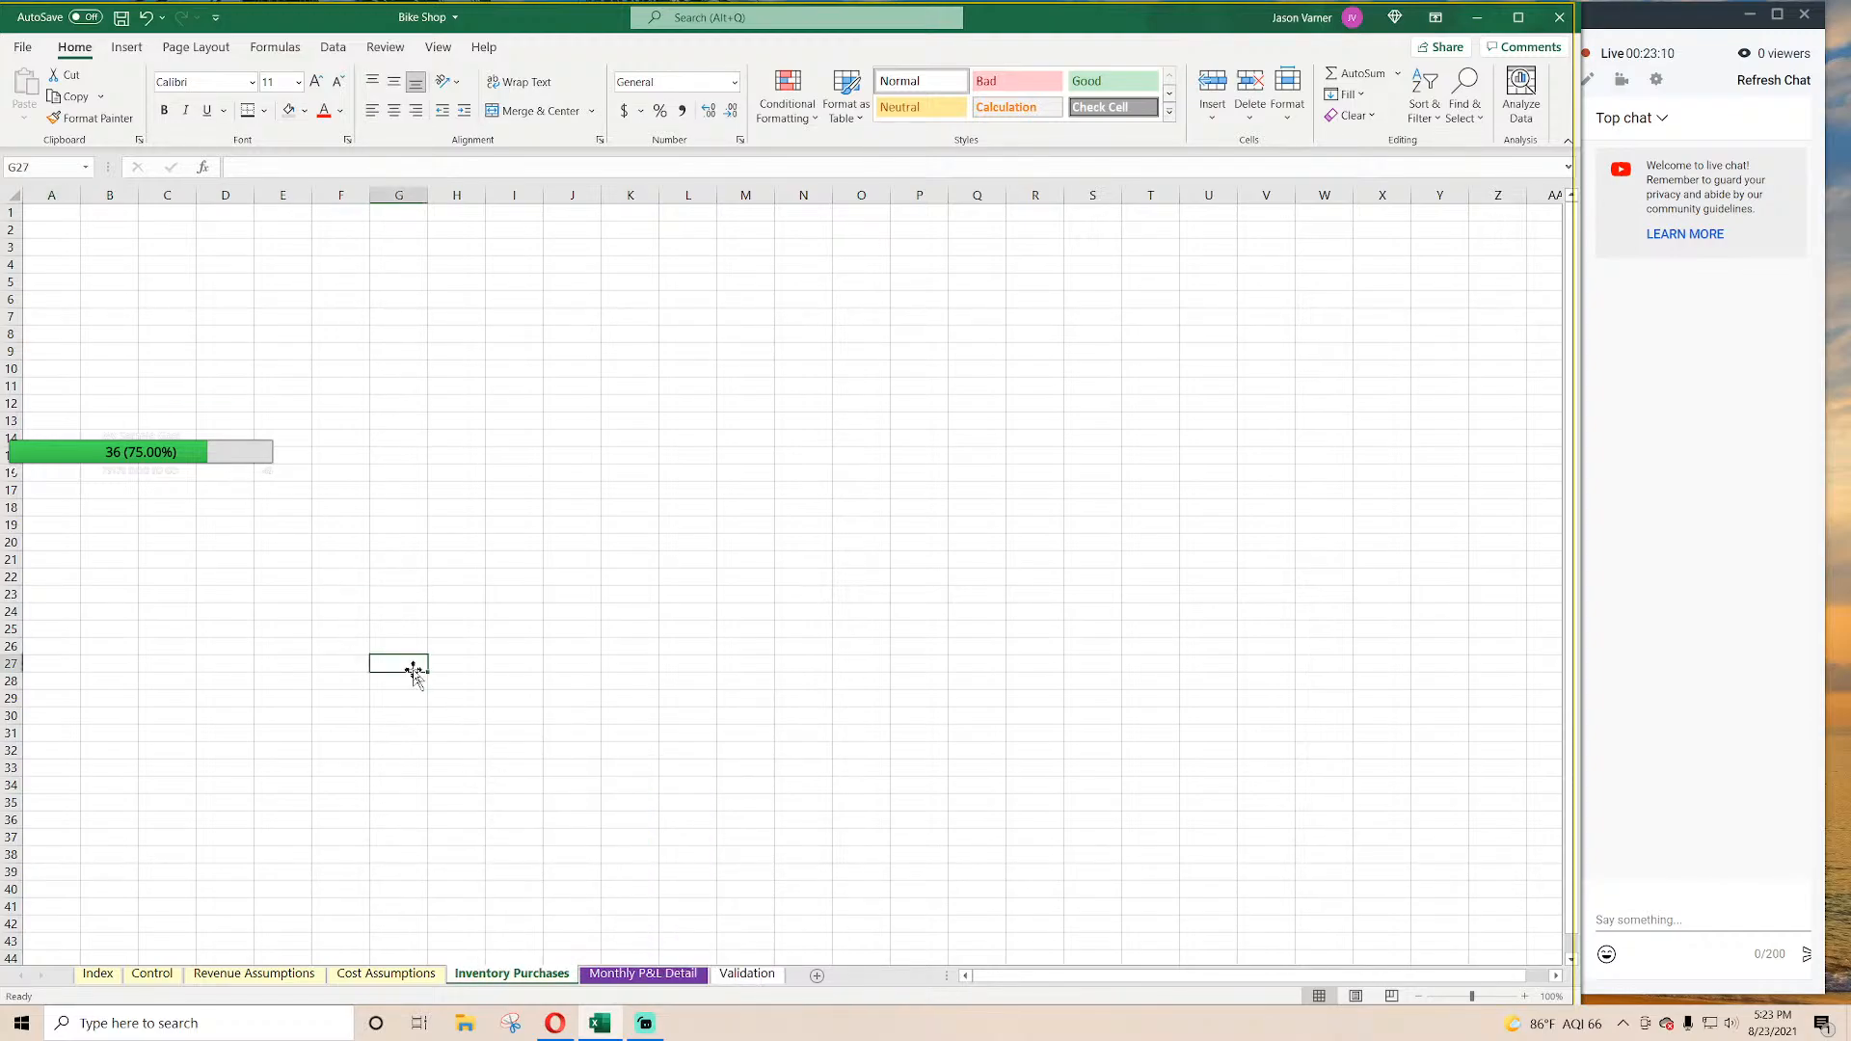
# Step: Review the Cost Assumptions and Revenue Assumptions layouts and return to the Inventory Purchases sheet
pyautogui.click(114, 231)
pyautogui.click(424, 977)
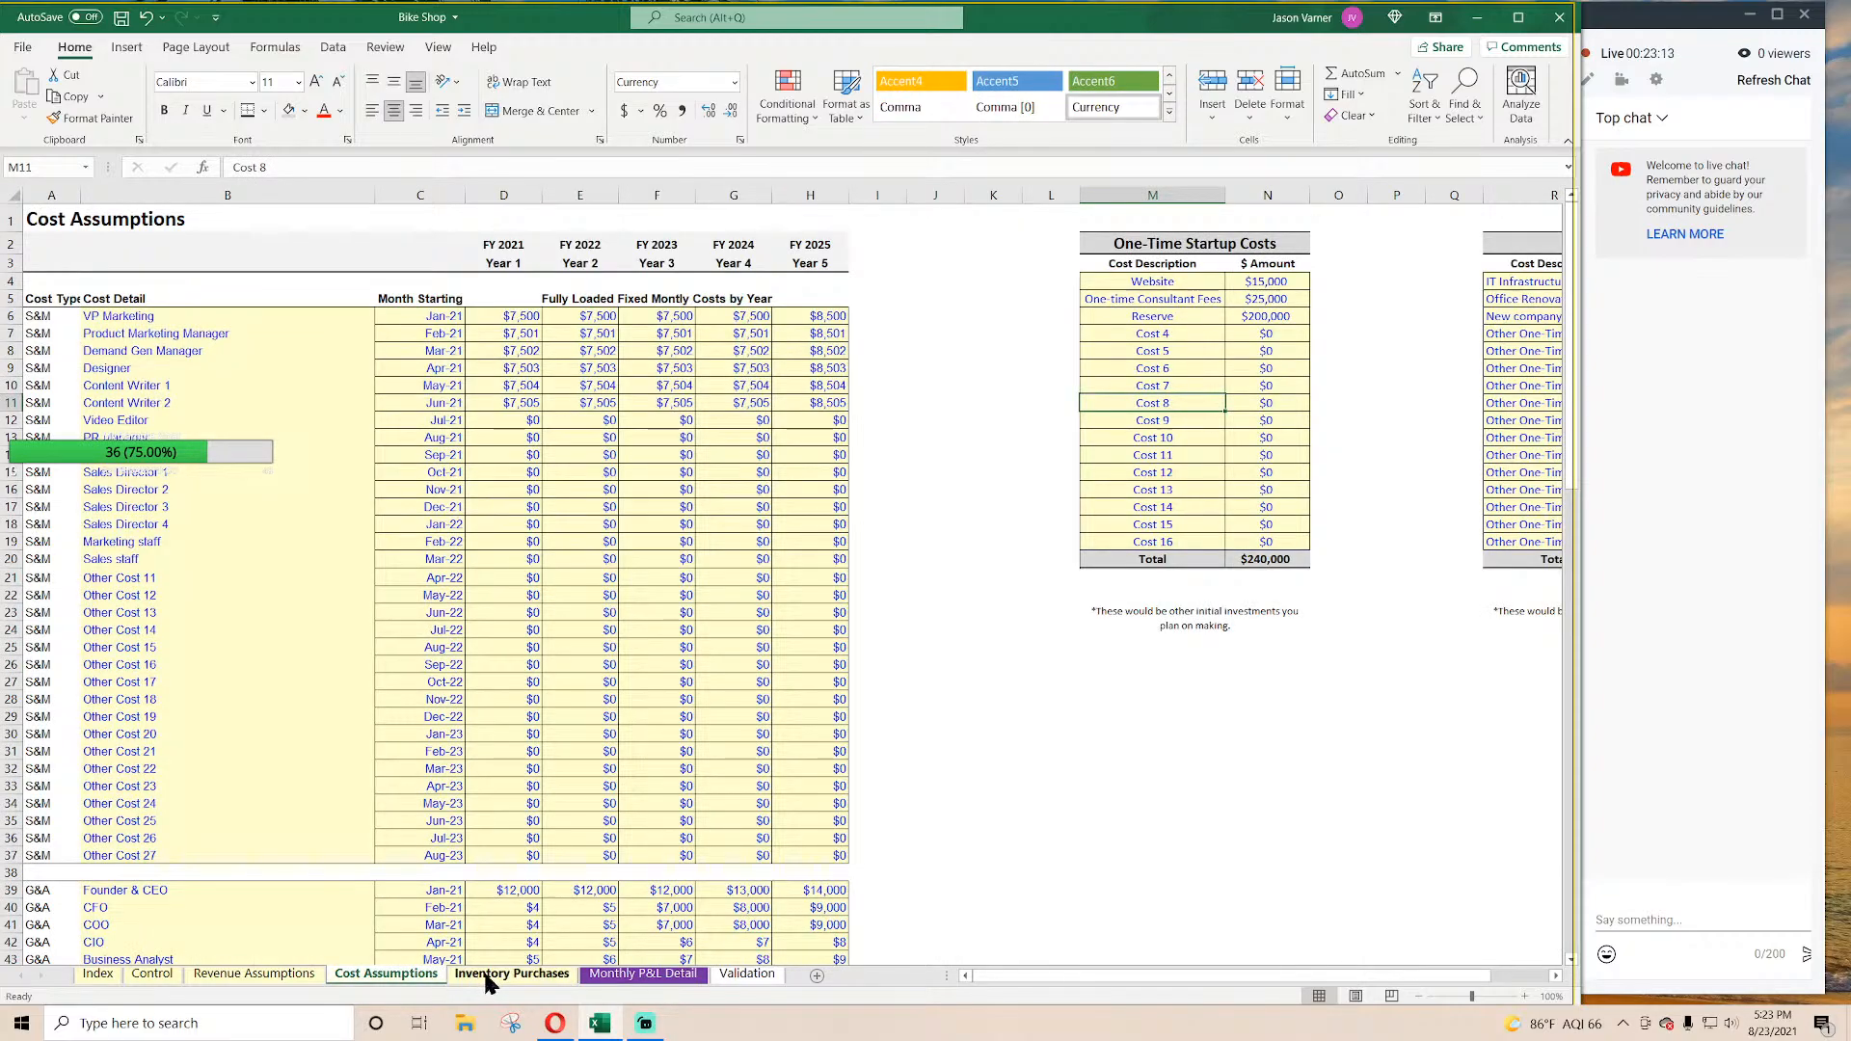
pyautogui.click(316, 976)
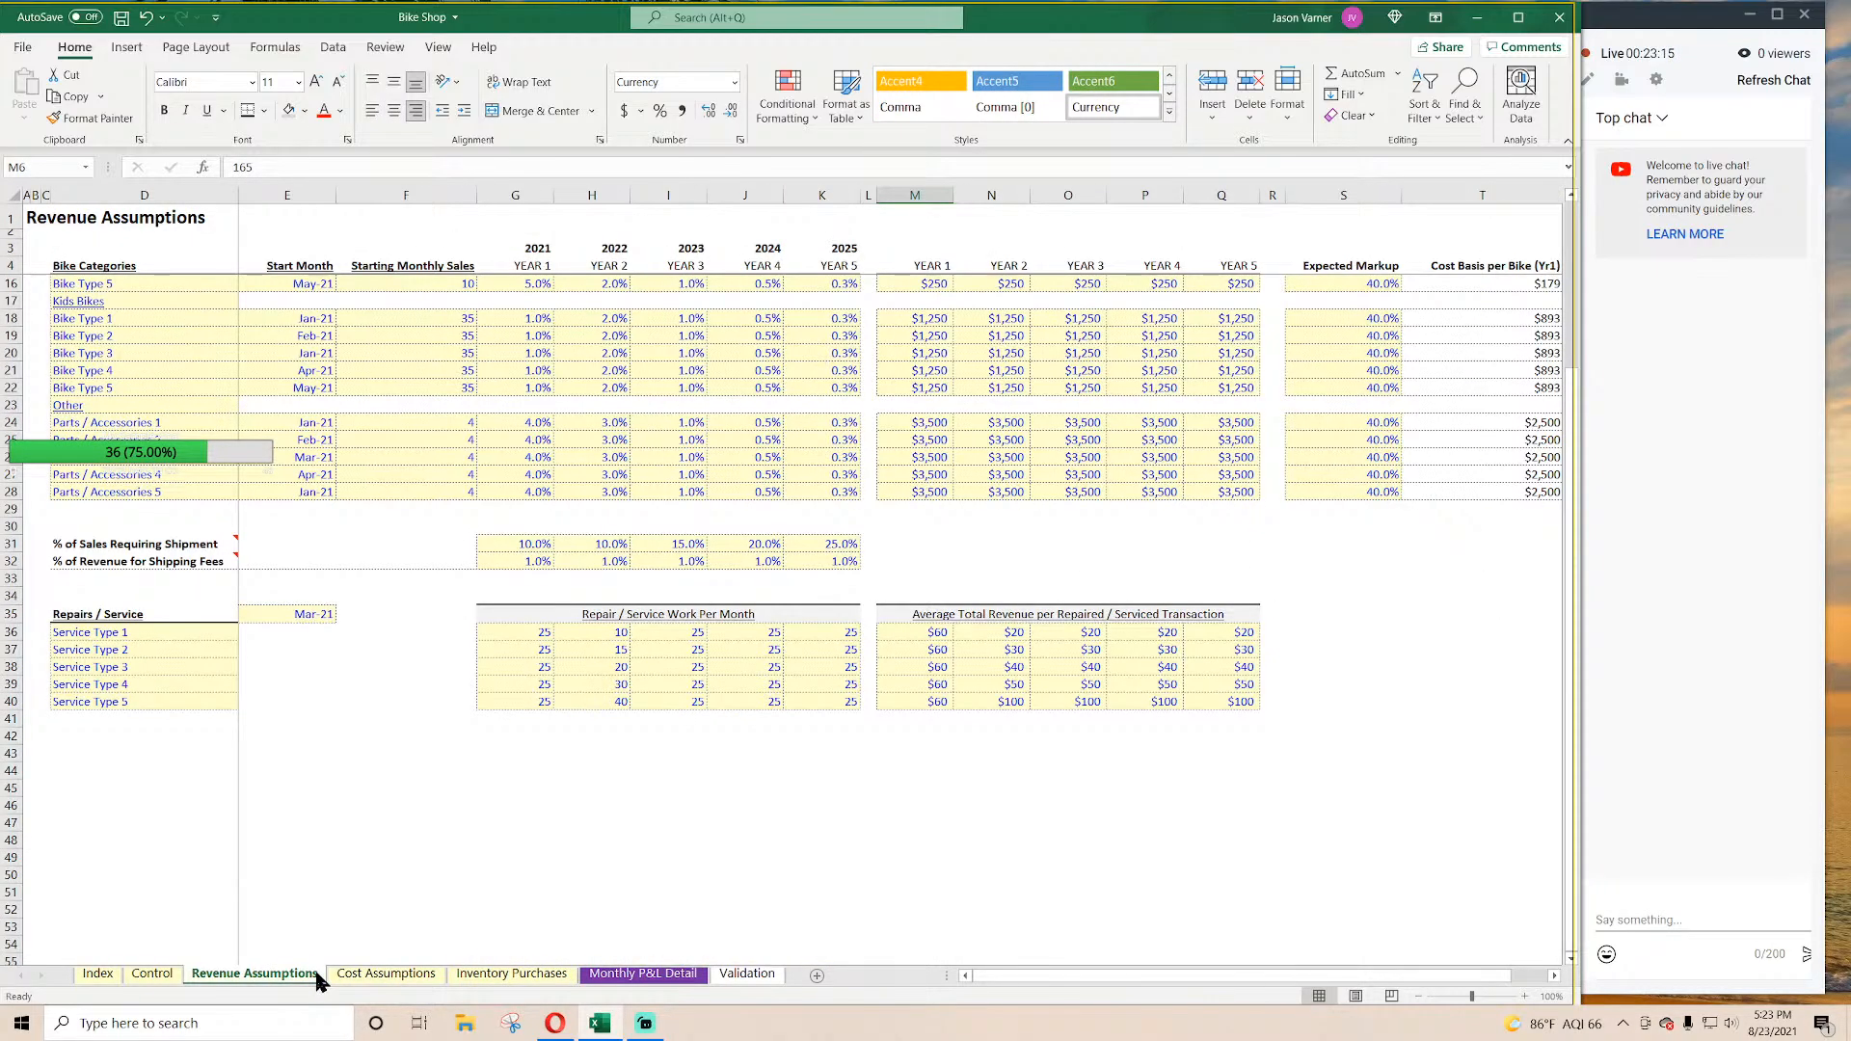
pyautogui.scroll(4, 387, 872)
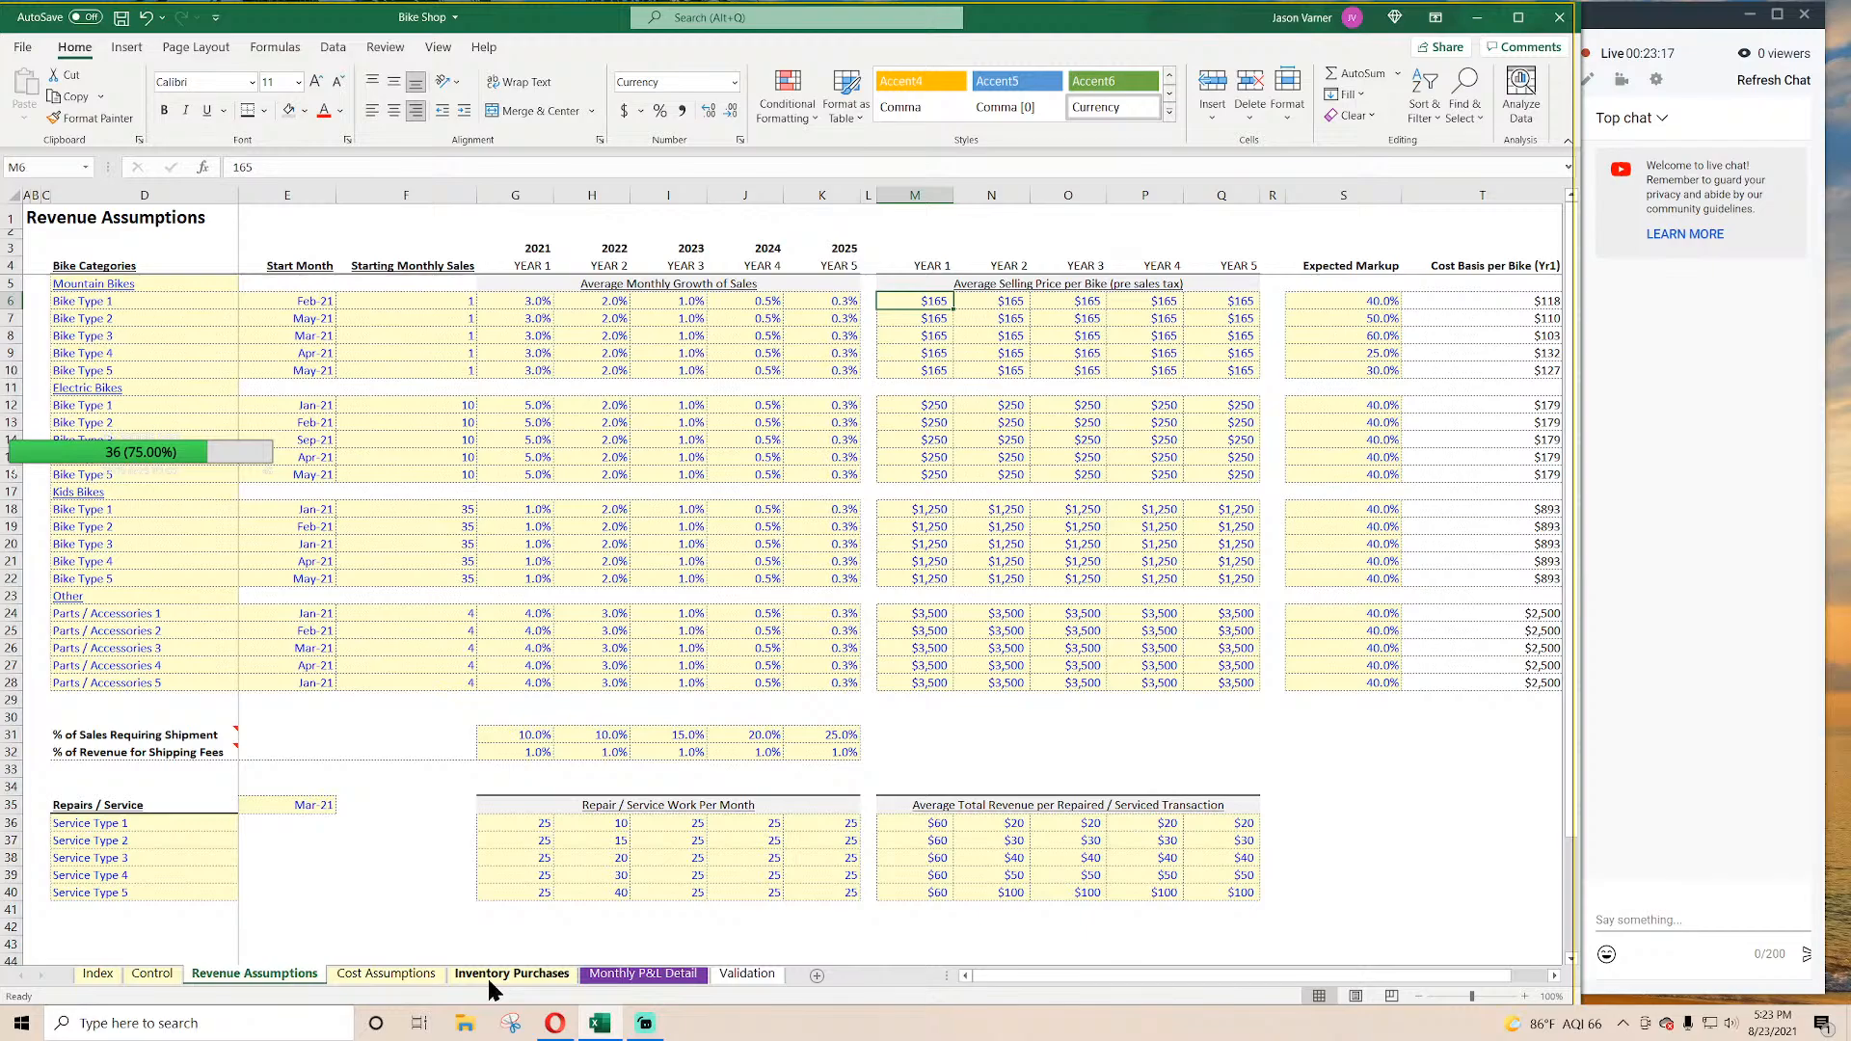
pyautogui.click(486, 975)
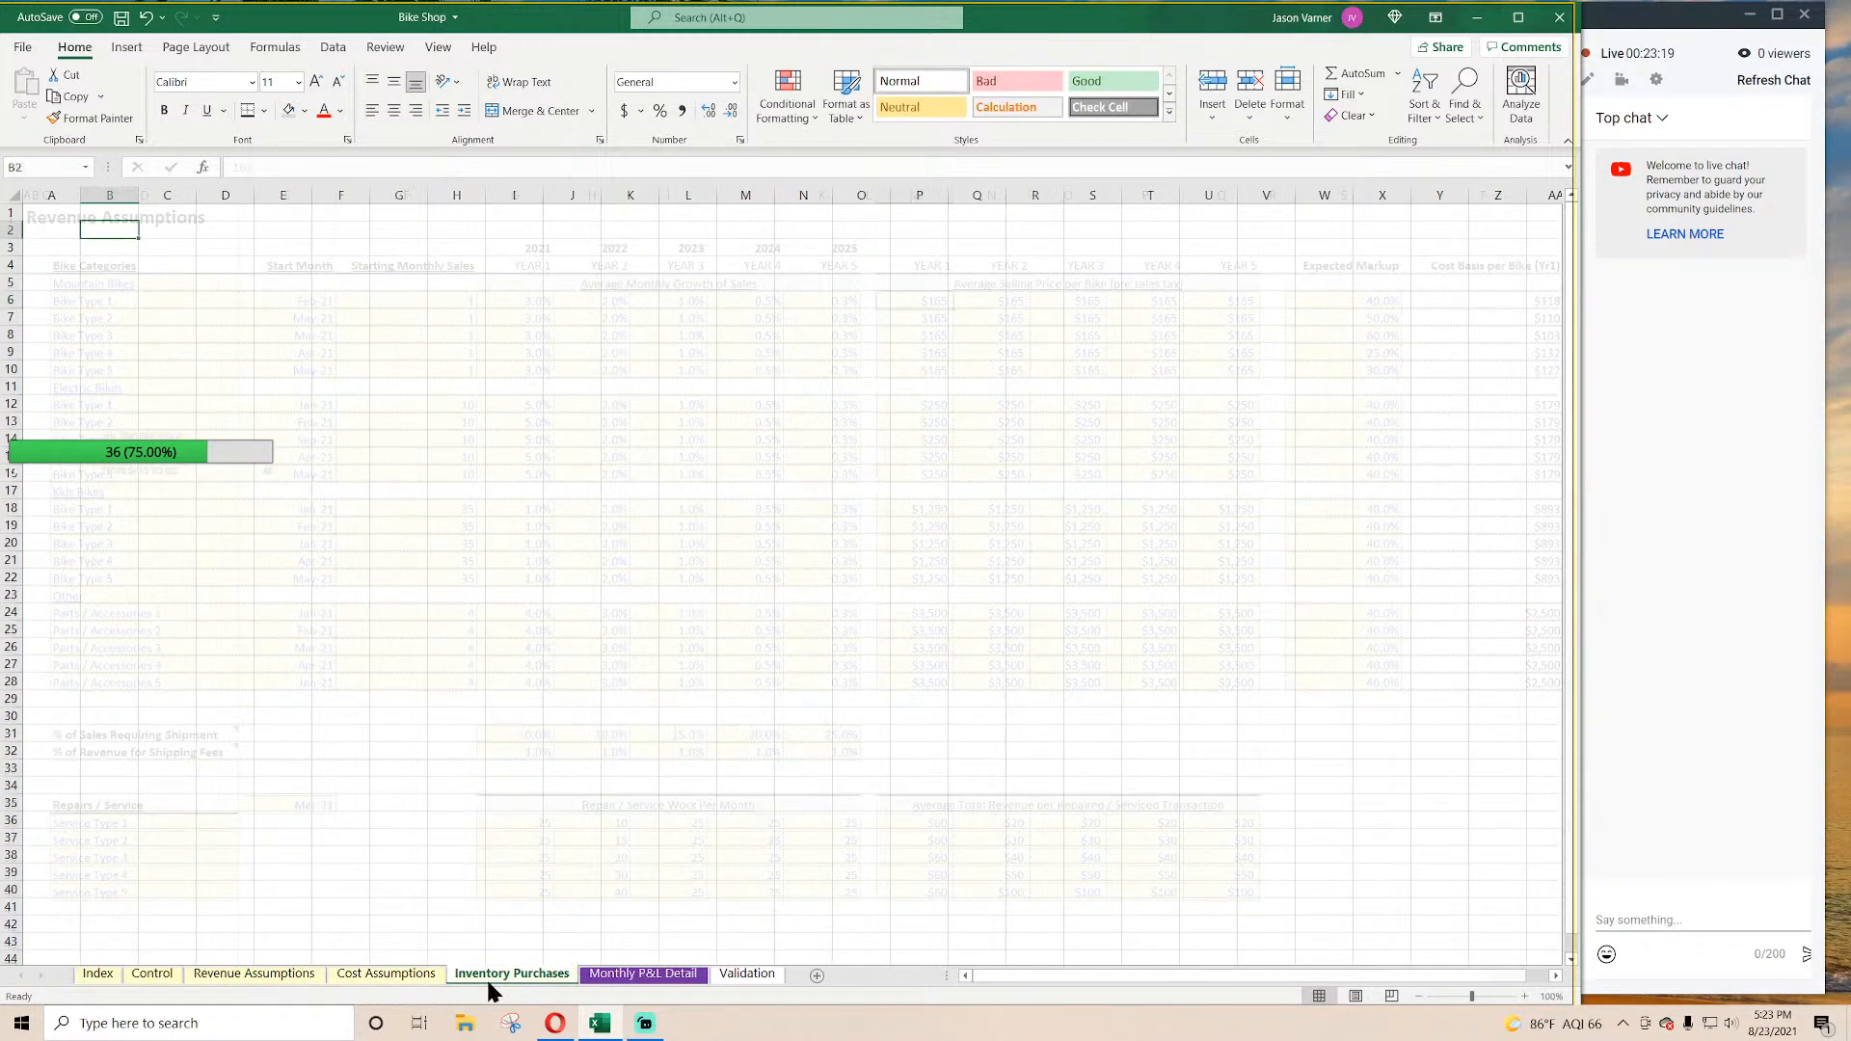
# Step: Start a period counter on Inventory Purchases with 1 in C2 and the formula =C2+1 in D2
pyautogui.click(165, 230)
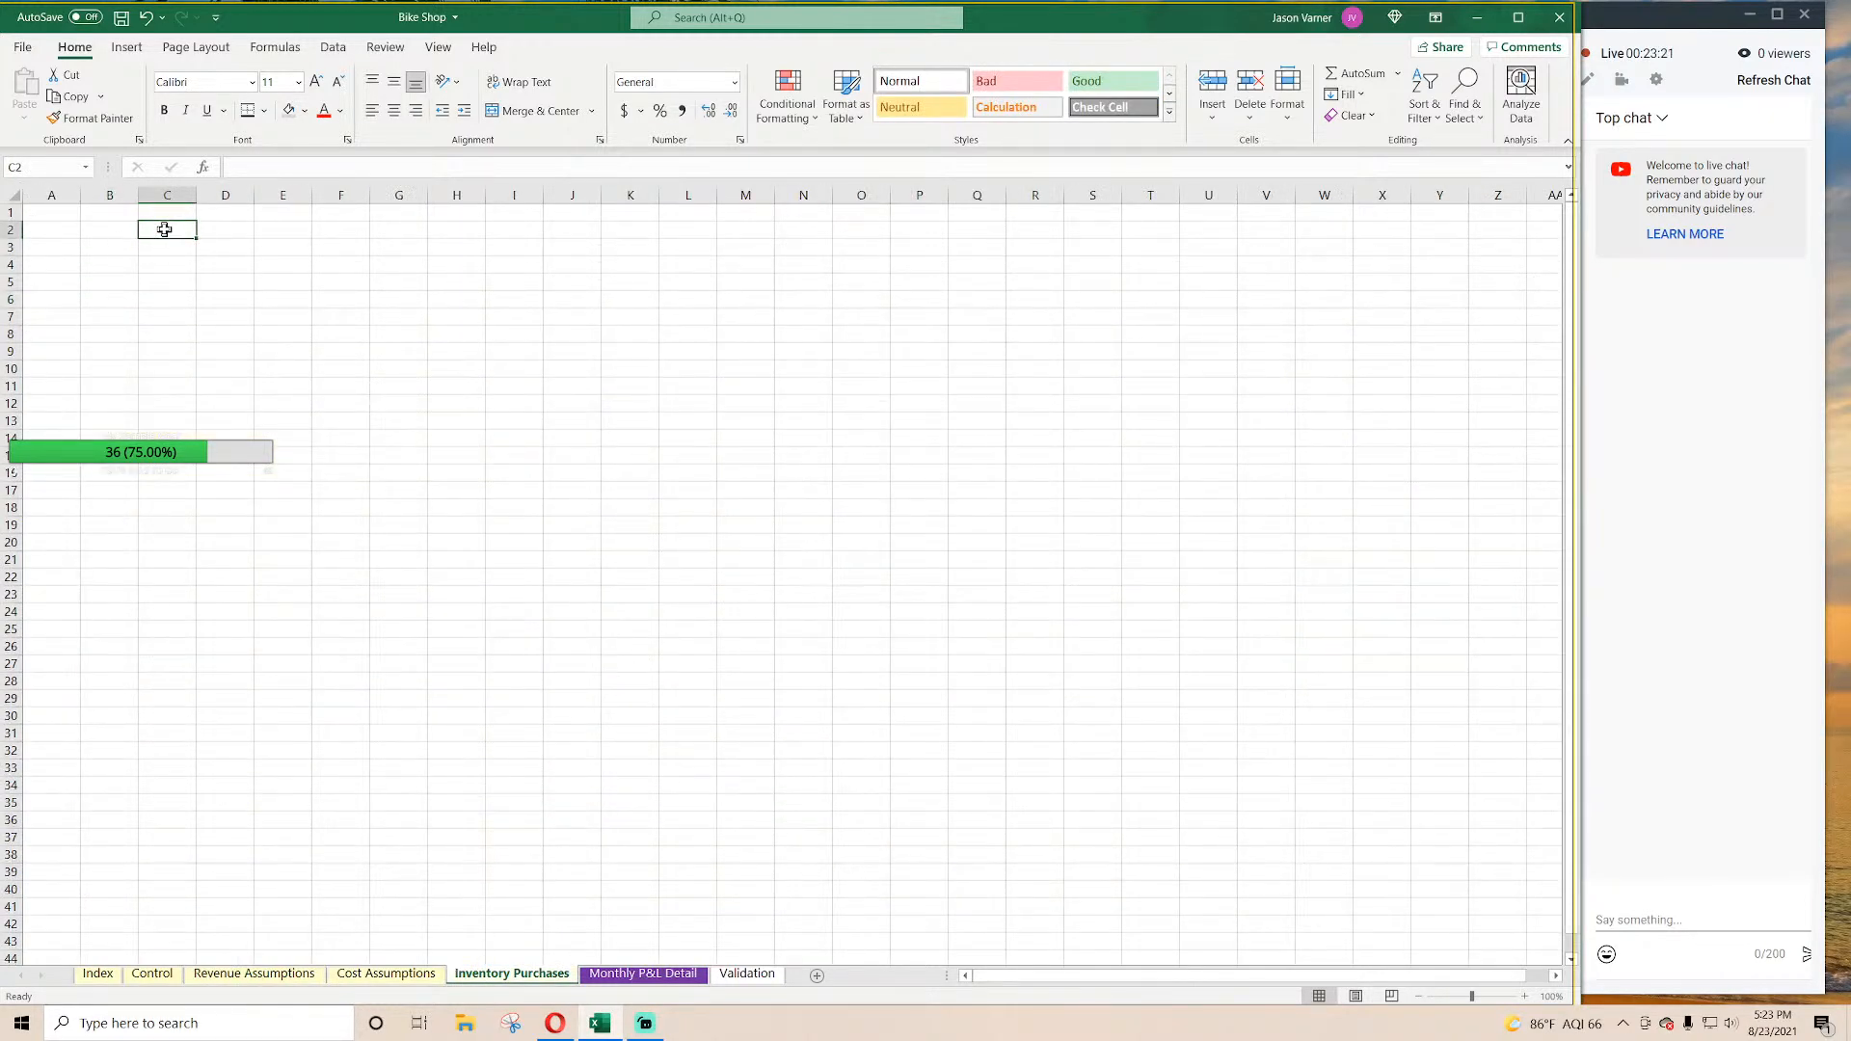
pyautogui.write('1')
pyautogui.press('Tab')
pyautogui.write('2')
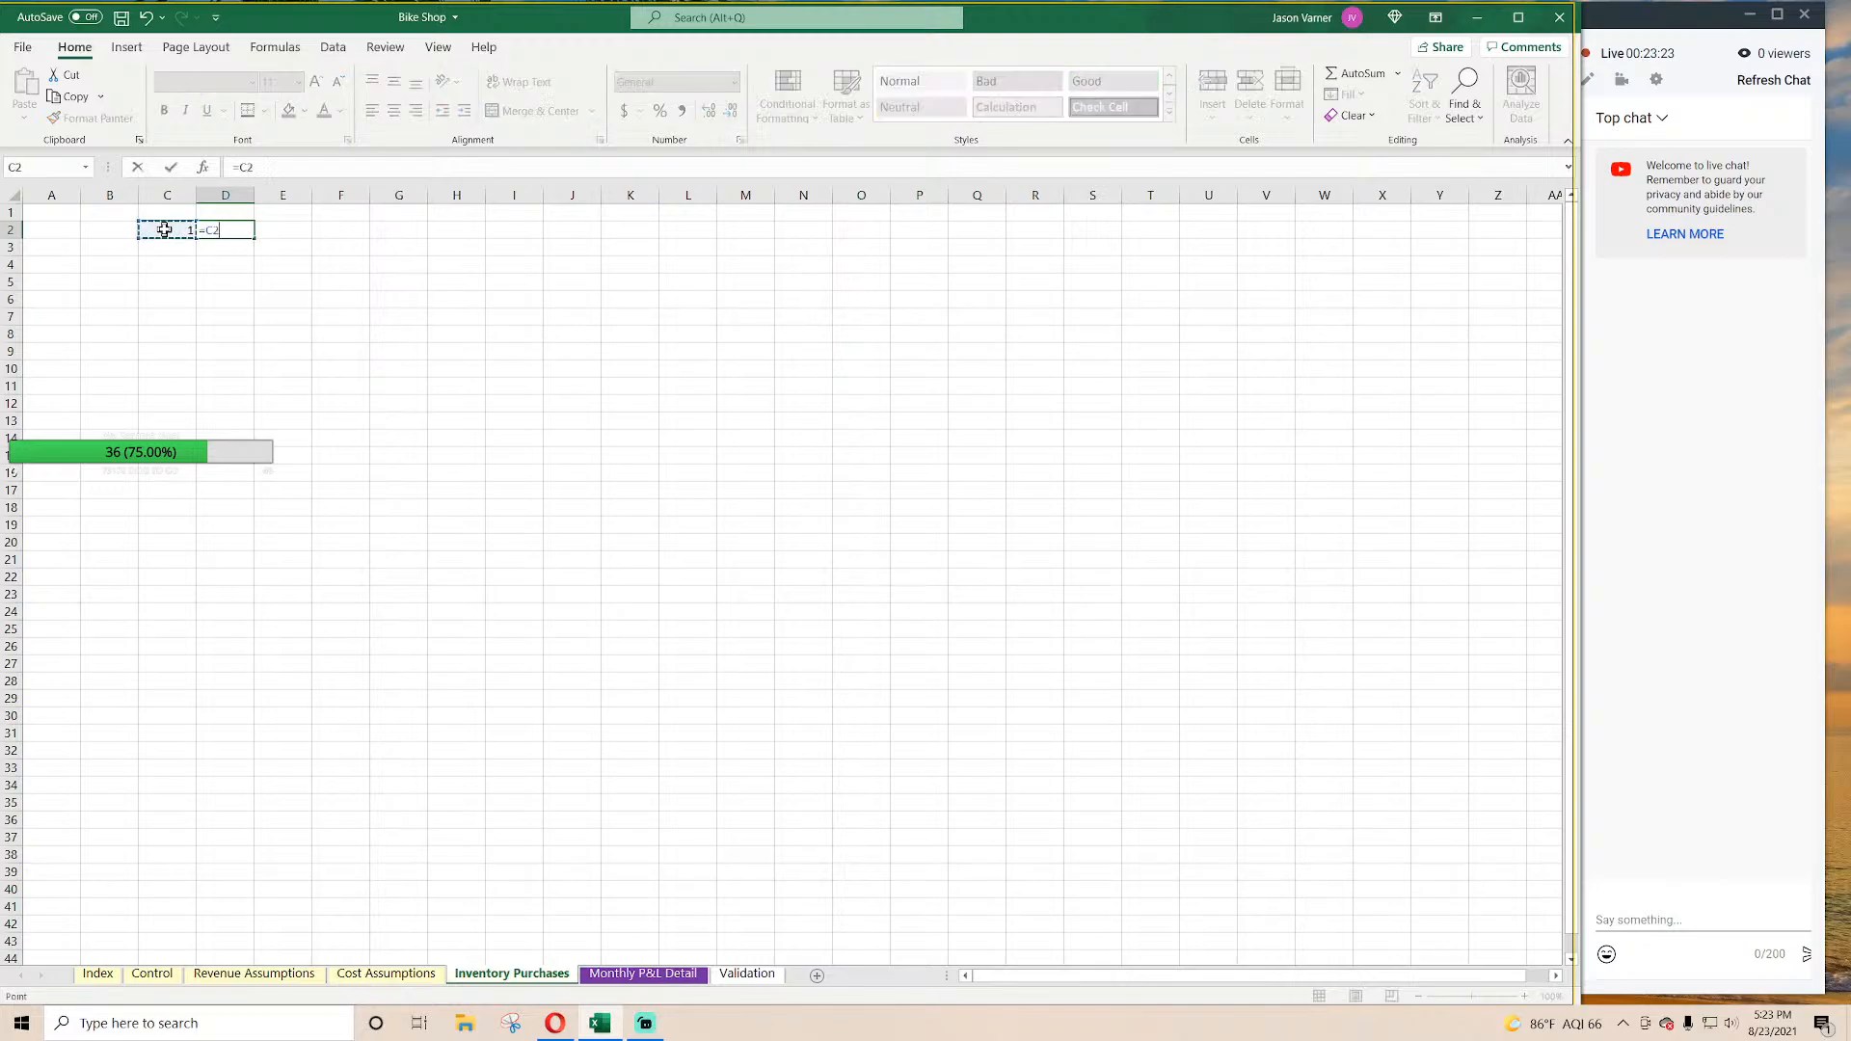
pyautogui.press('Return')
pyautogui.click(209, 227)
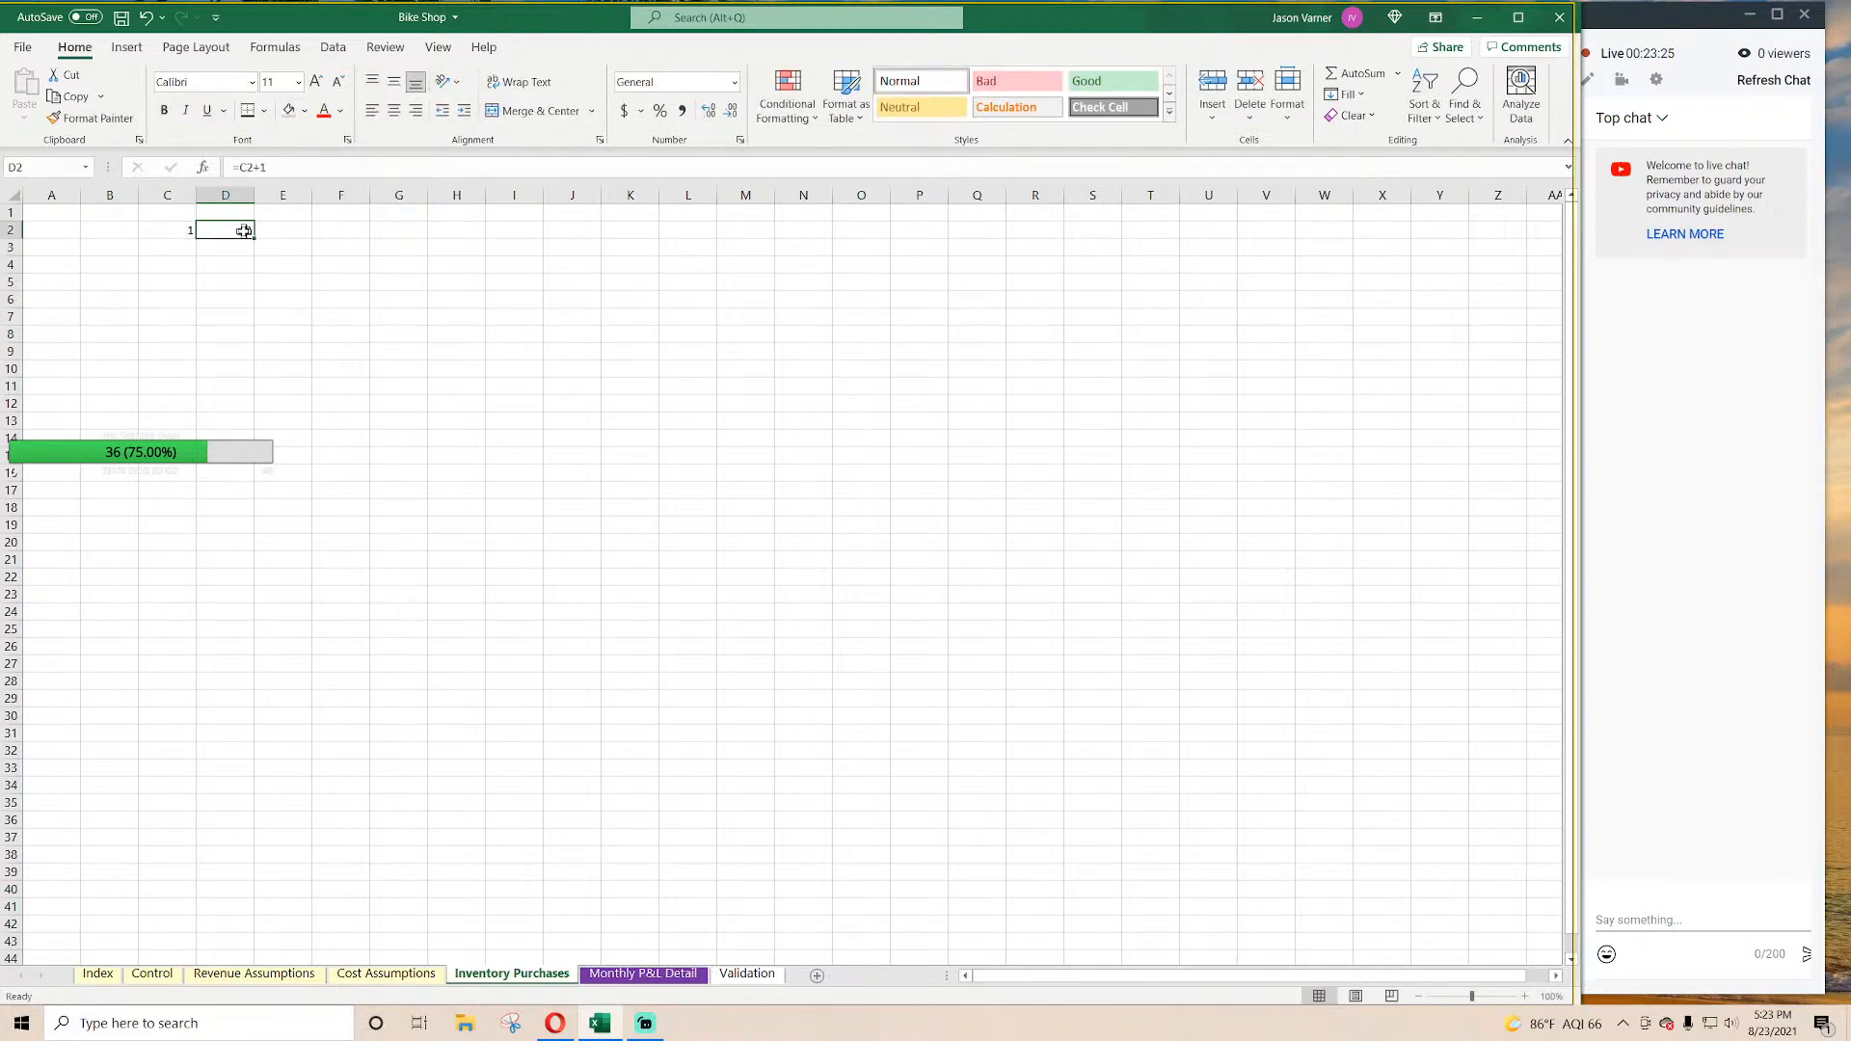
# Step: Fill the counter formula from D2 across row 2 through column CA
pyautogui.moveTo(255, 238); pyautogui.dragTo(833, 239)
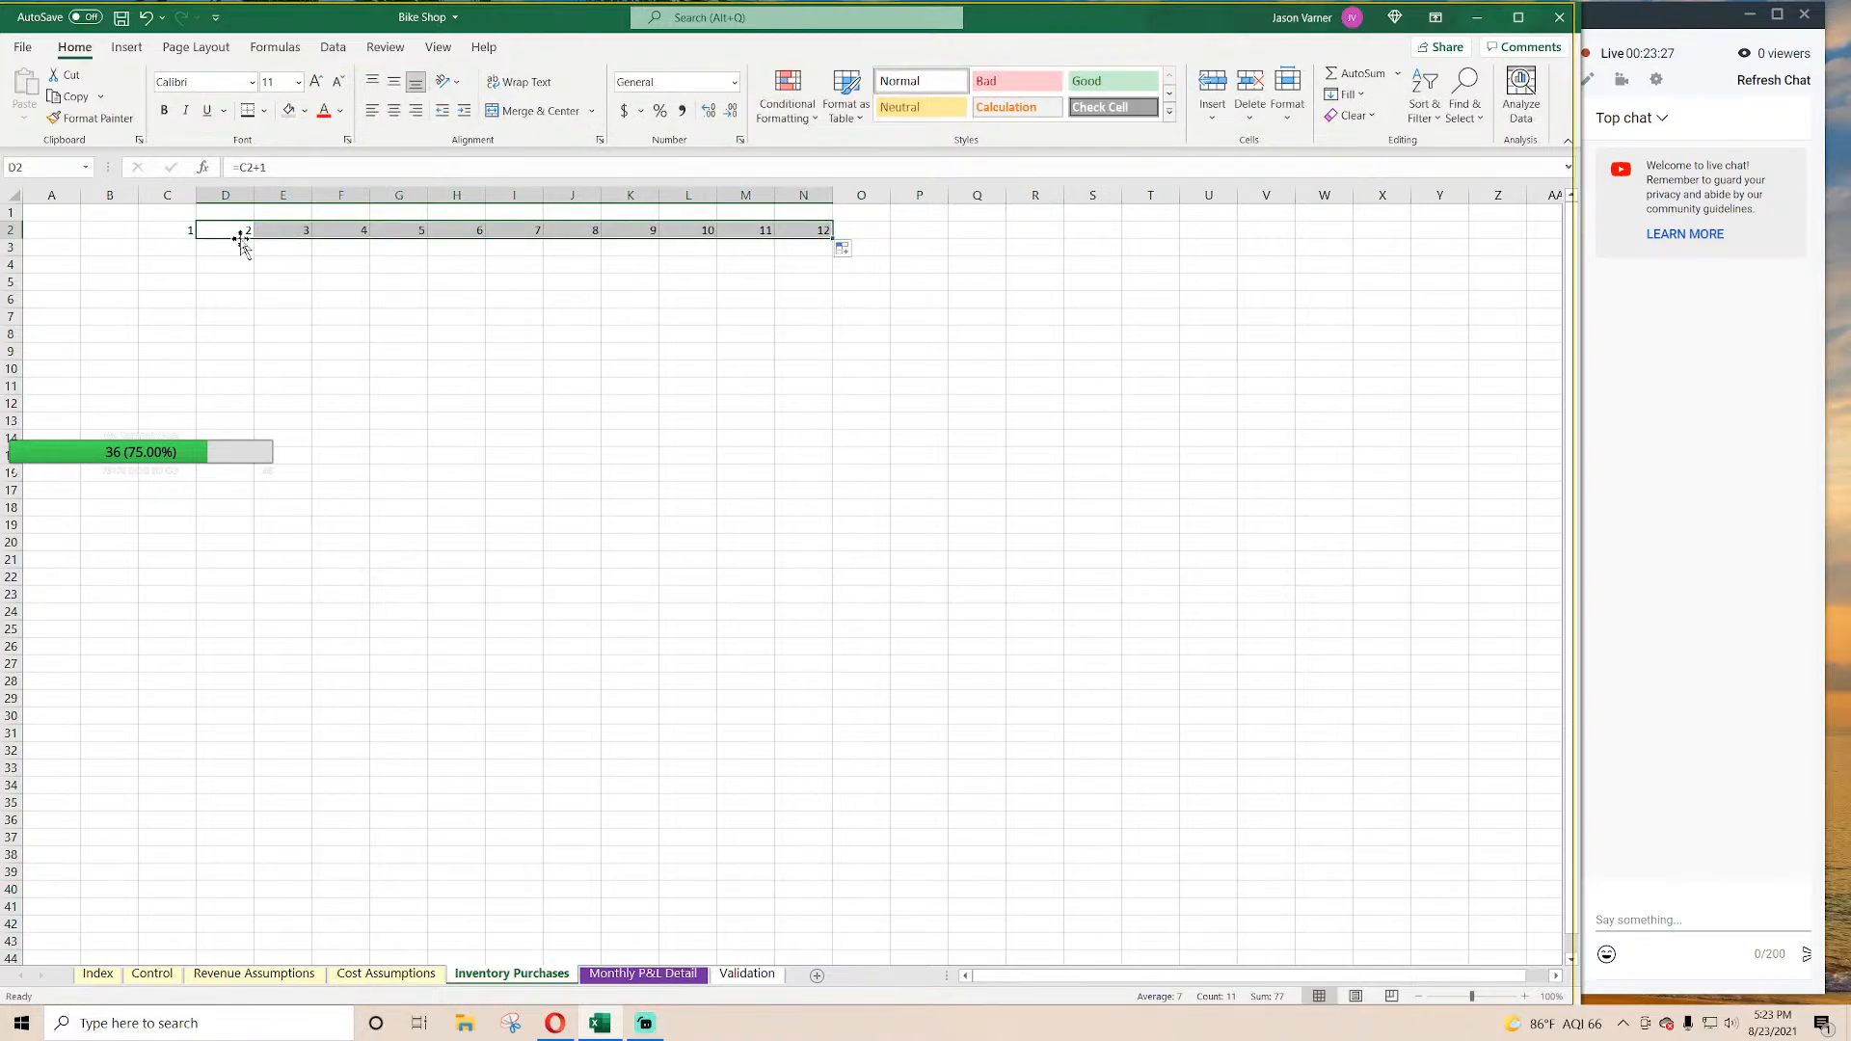
pyautogui.click(246, 233)
pyautogui.moveTo(254, 238); pyautogui.dragTo(1351, 302)
pyautogui.click(1398, 232)
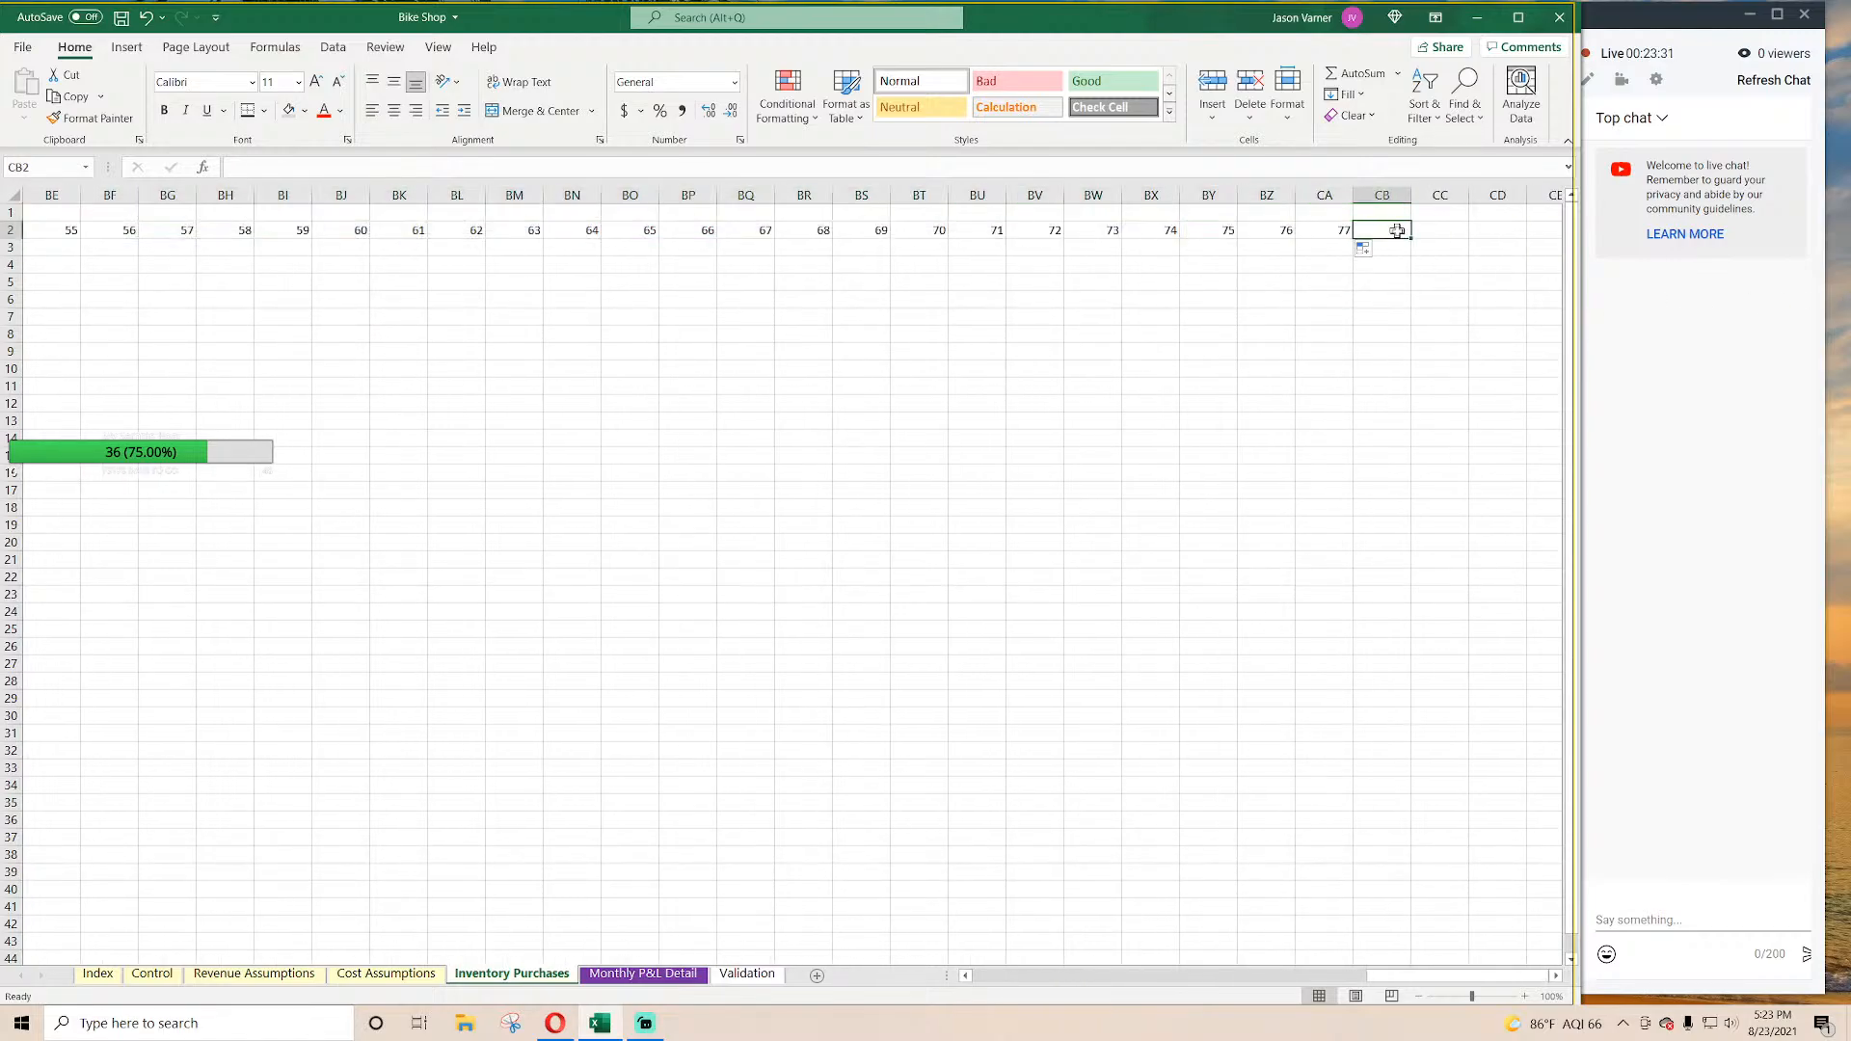
# Step: Trim the row 2 period counter on Inventory Purchases so it ends at 60
pyautogui.moveTo(1411, 239); pyautogui.dragTo(384, 268)
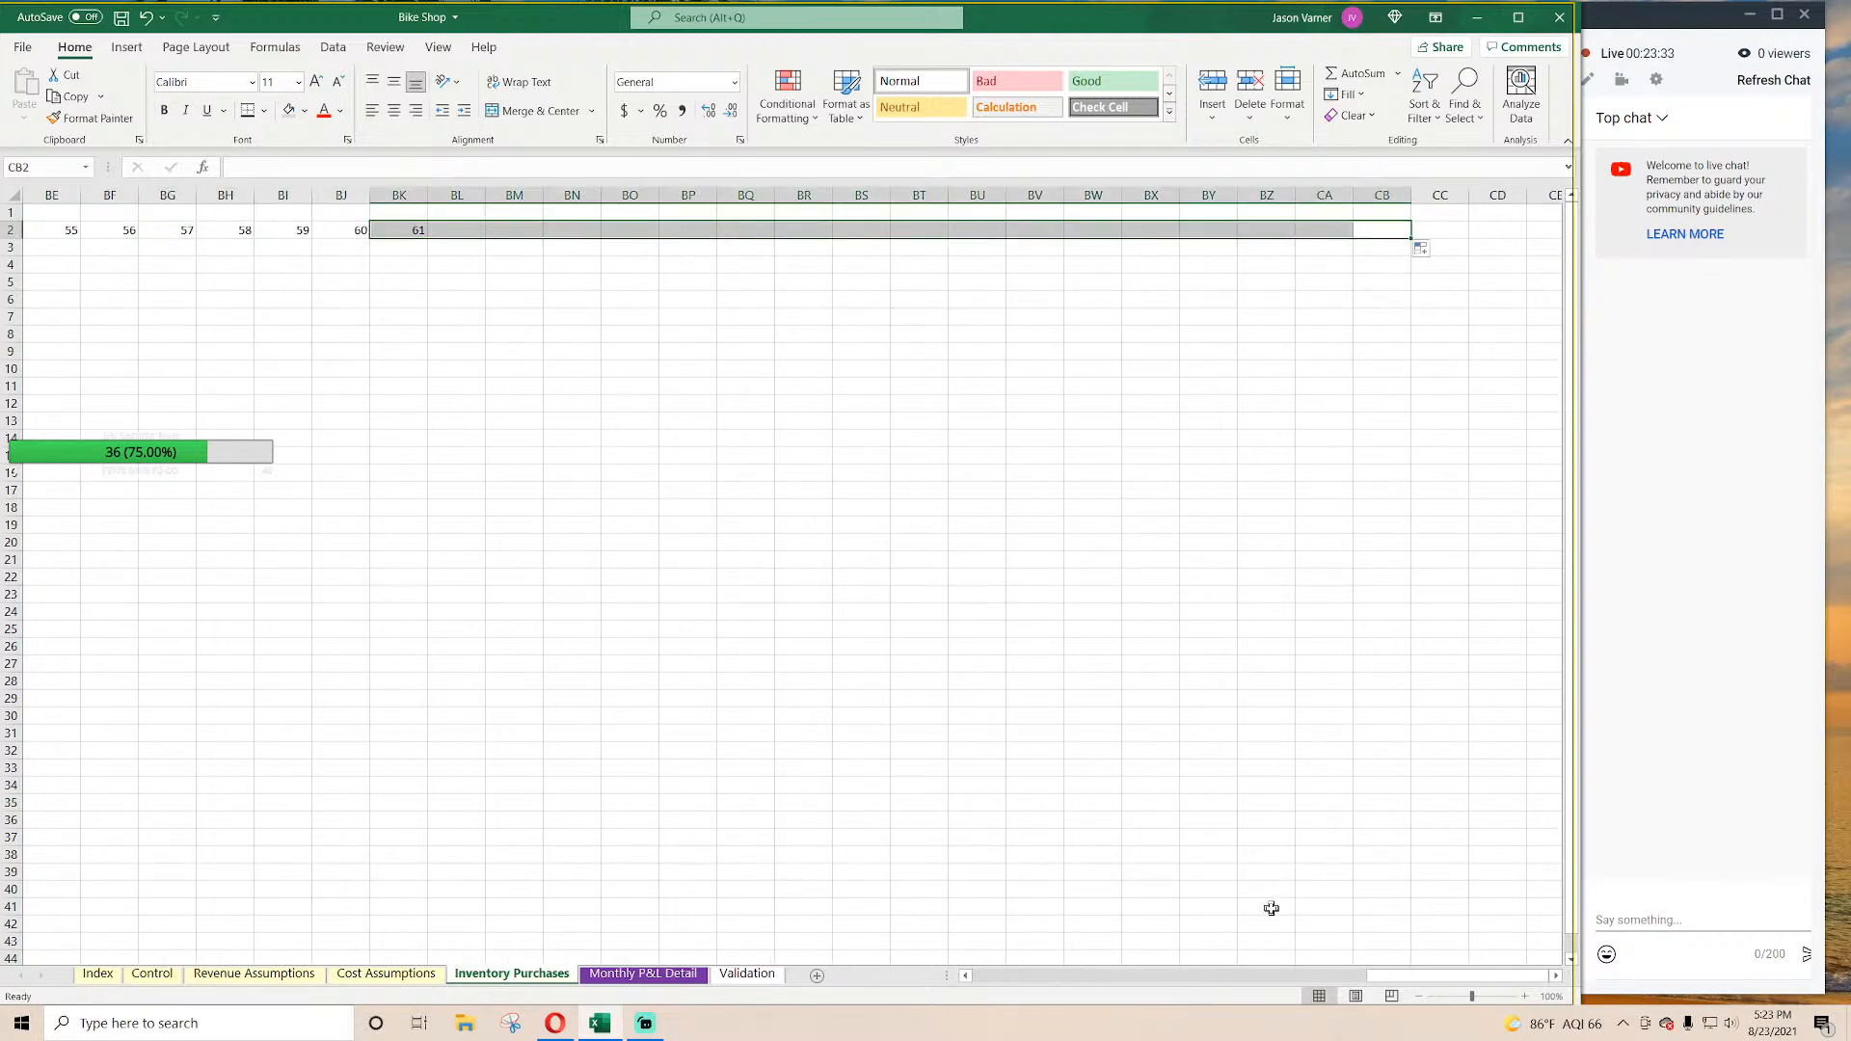
pyautogui.moveTo(1383, 977); pyautogui.dragTo(954, 974)
pyautogui.click(312, 491)
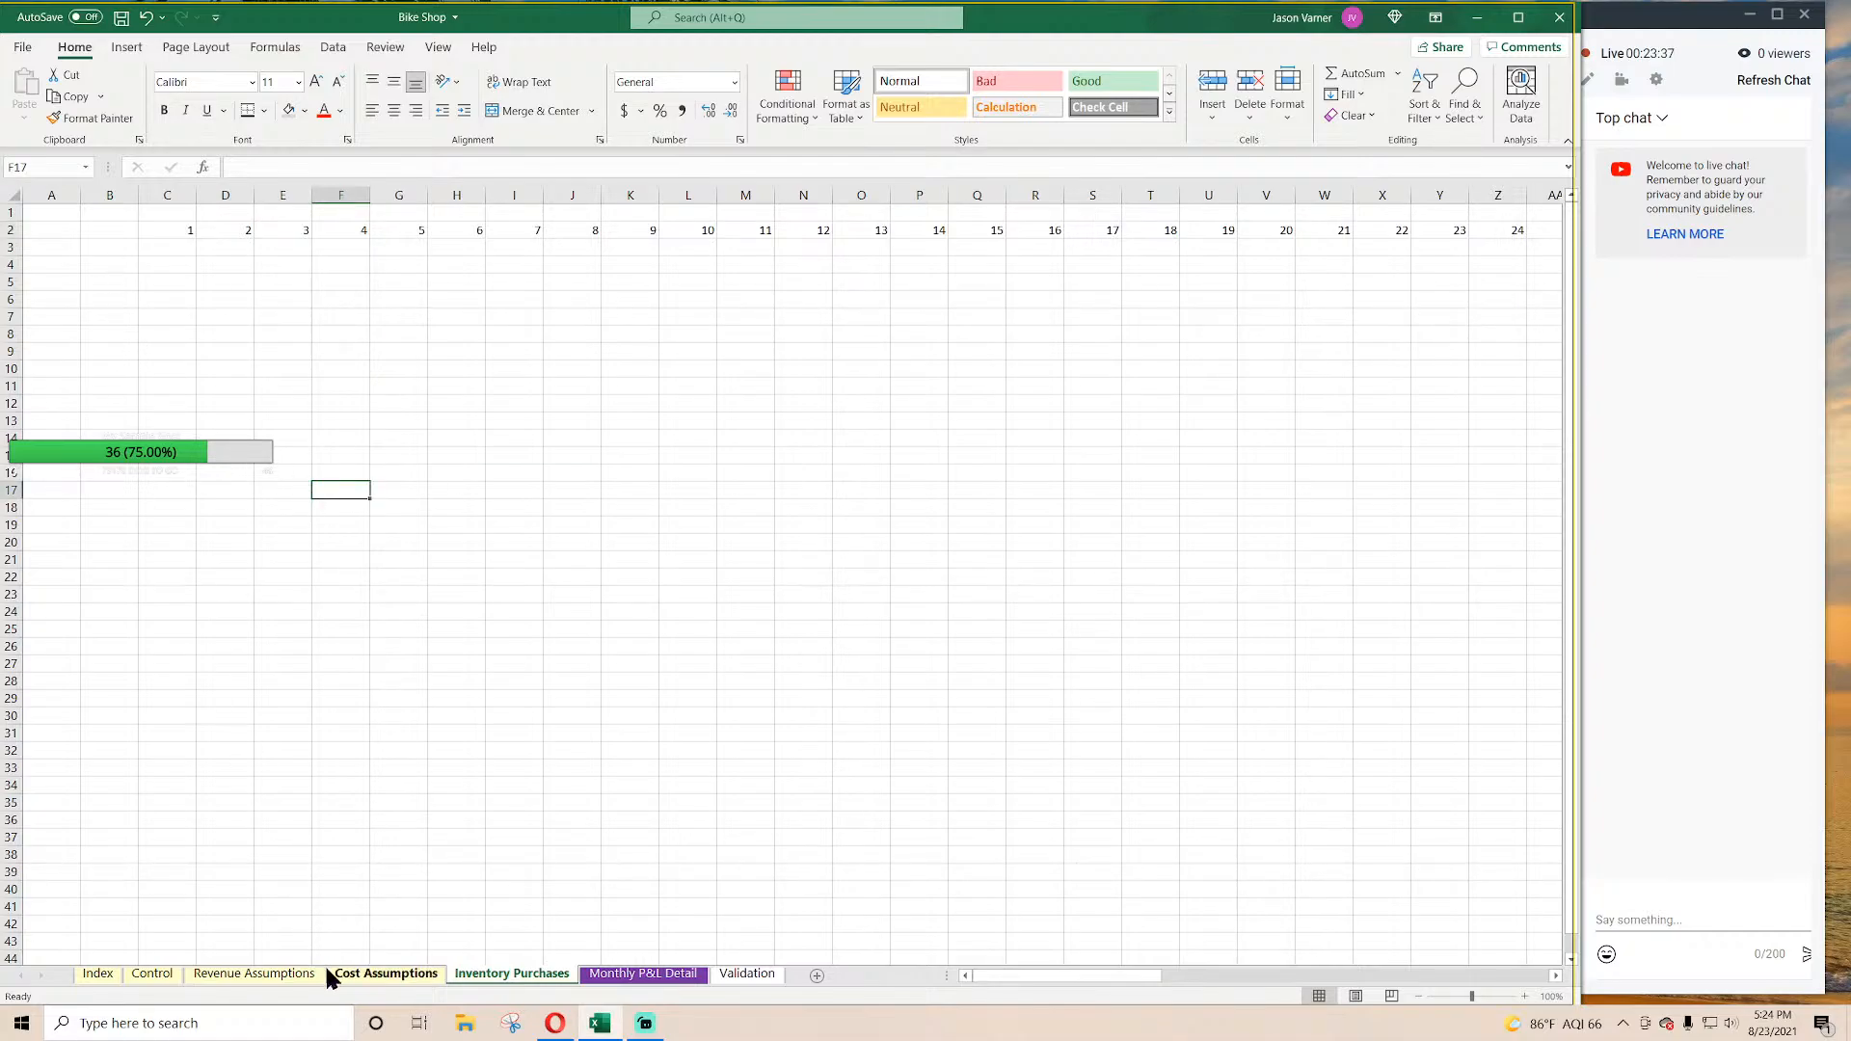
# Step: Review the One-Time Startup Costs table on Cost Assumptions and return to Inventory Purchases
pyautogui.click(395, 975)
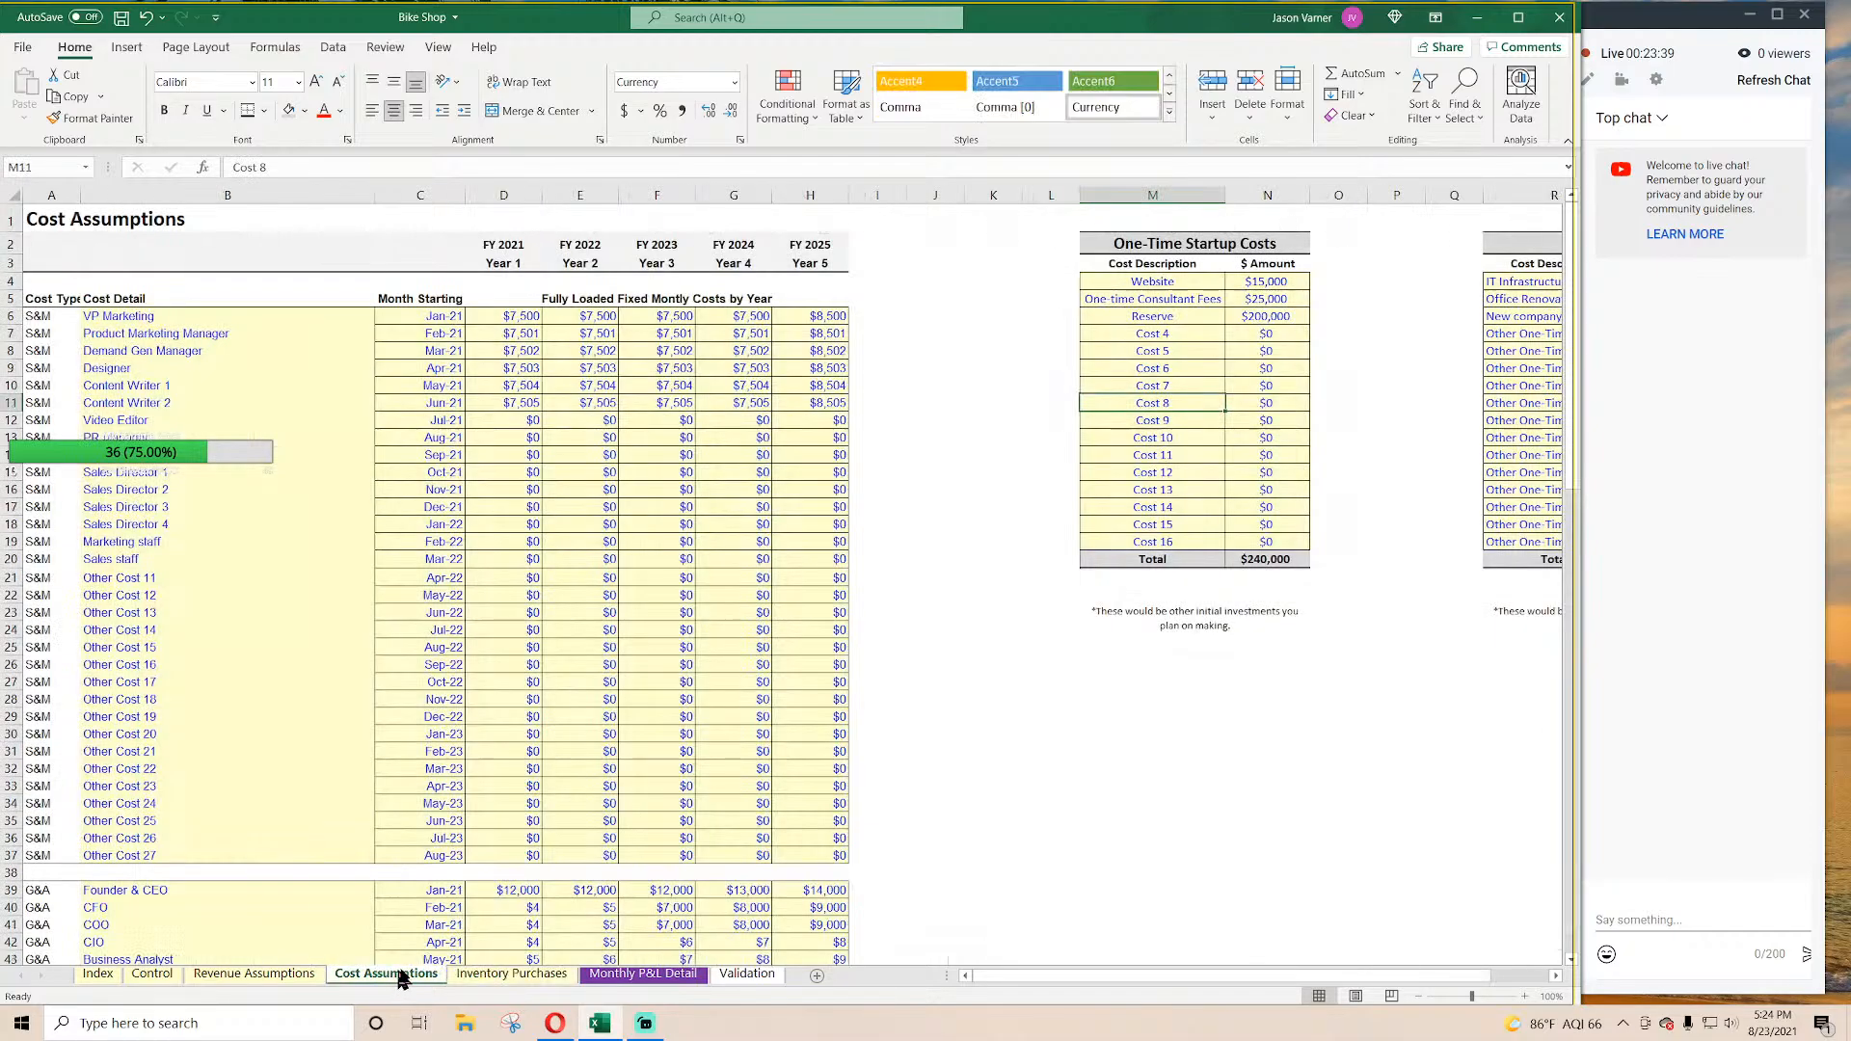
pyautogui.click(1185, 283)
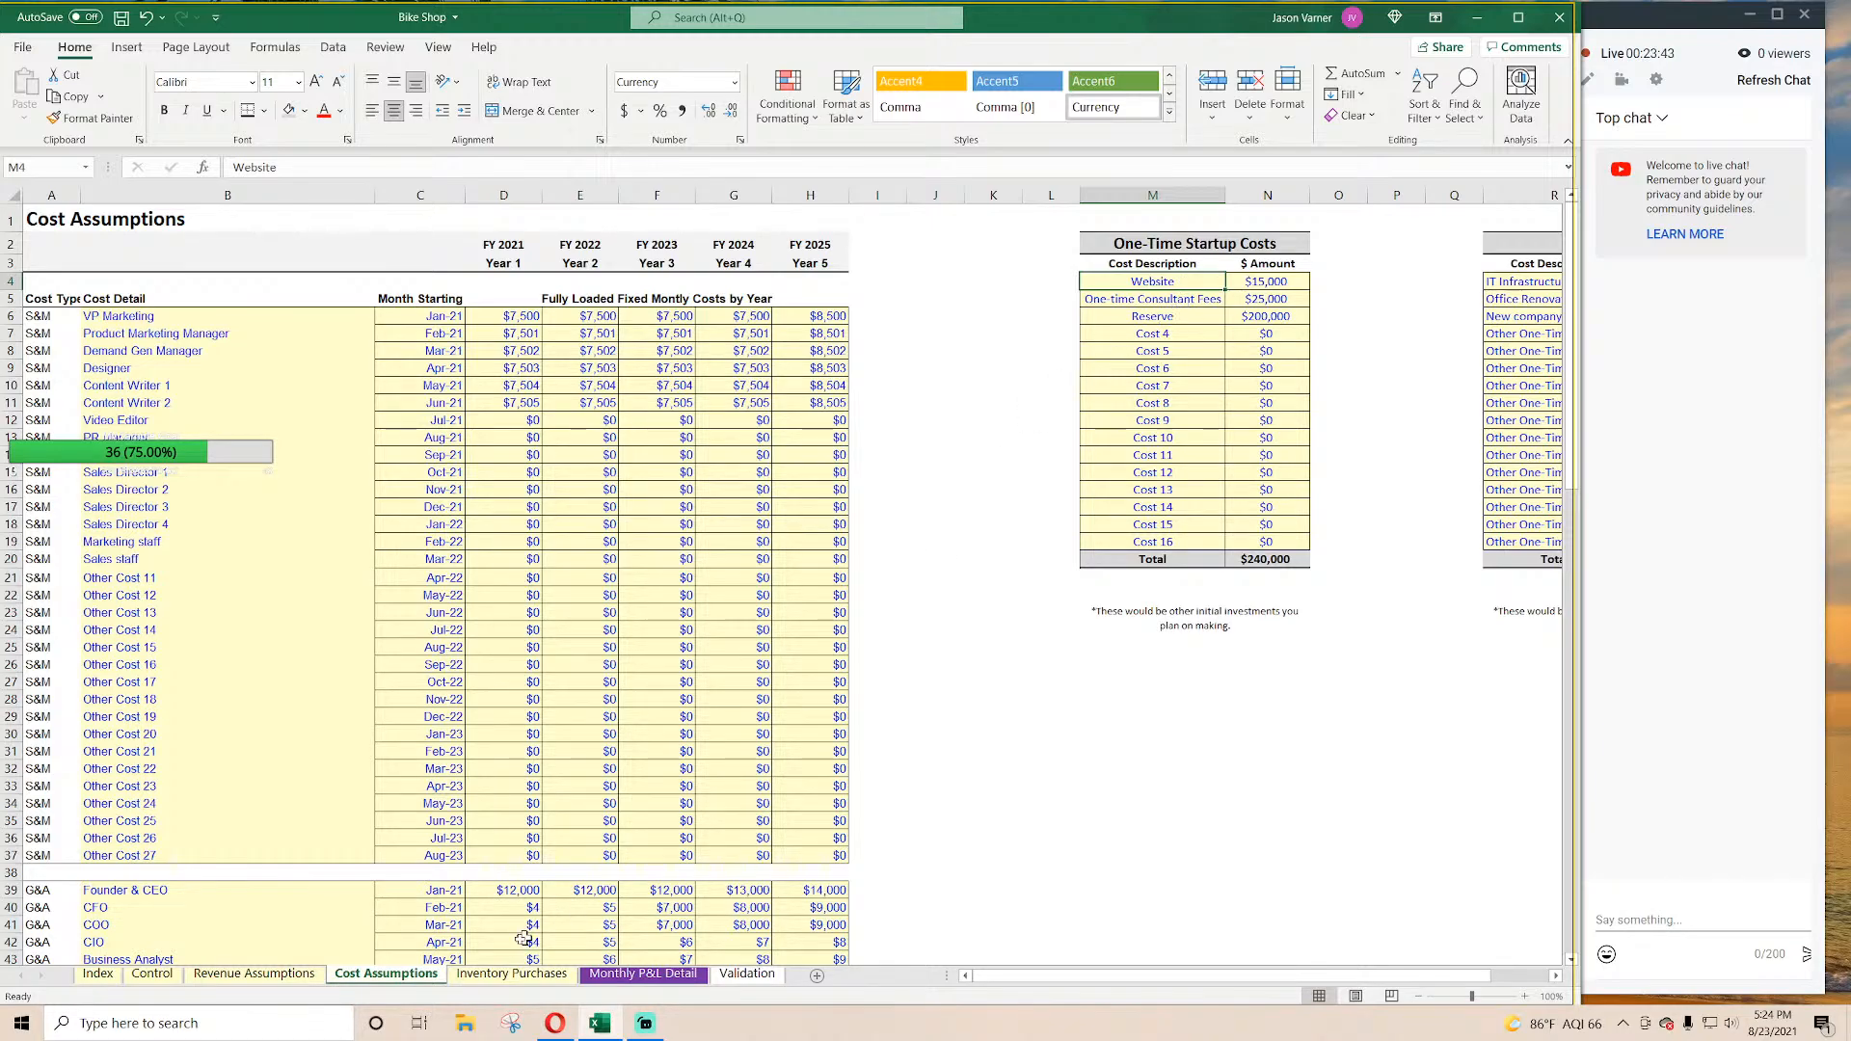
pyautogui.click(481, 979)
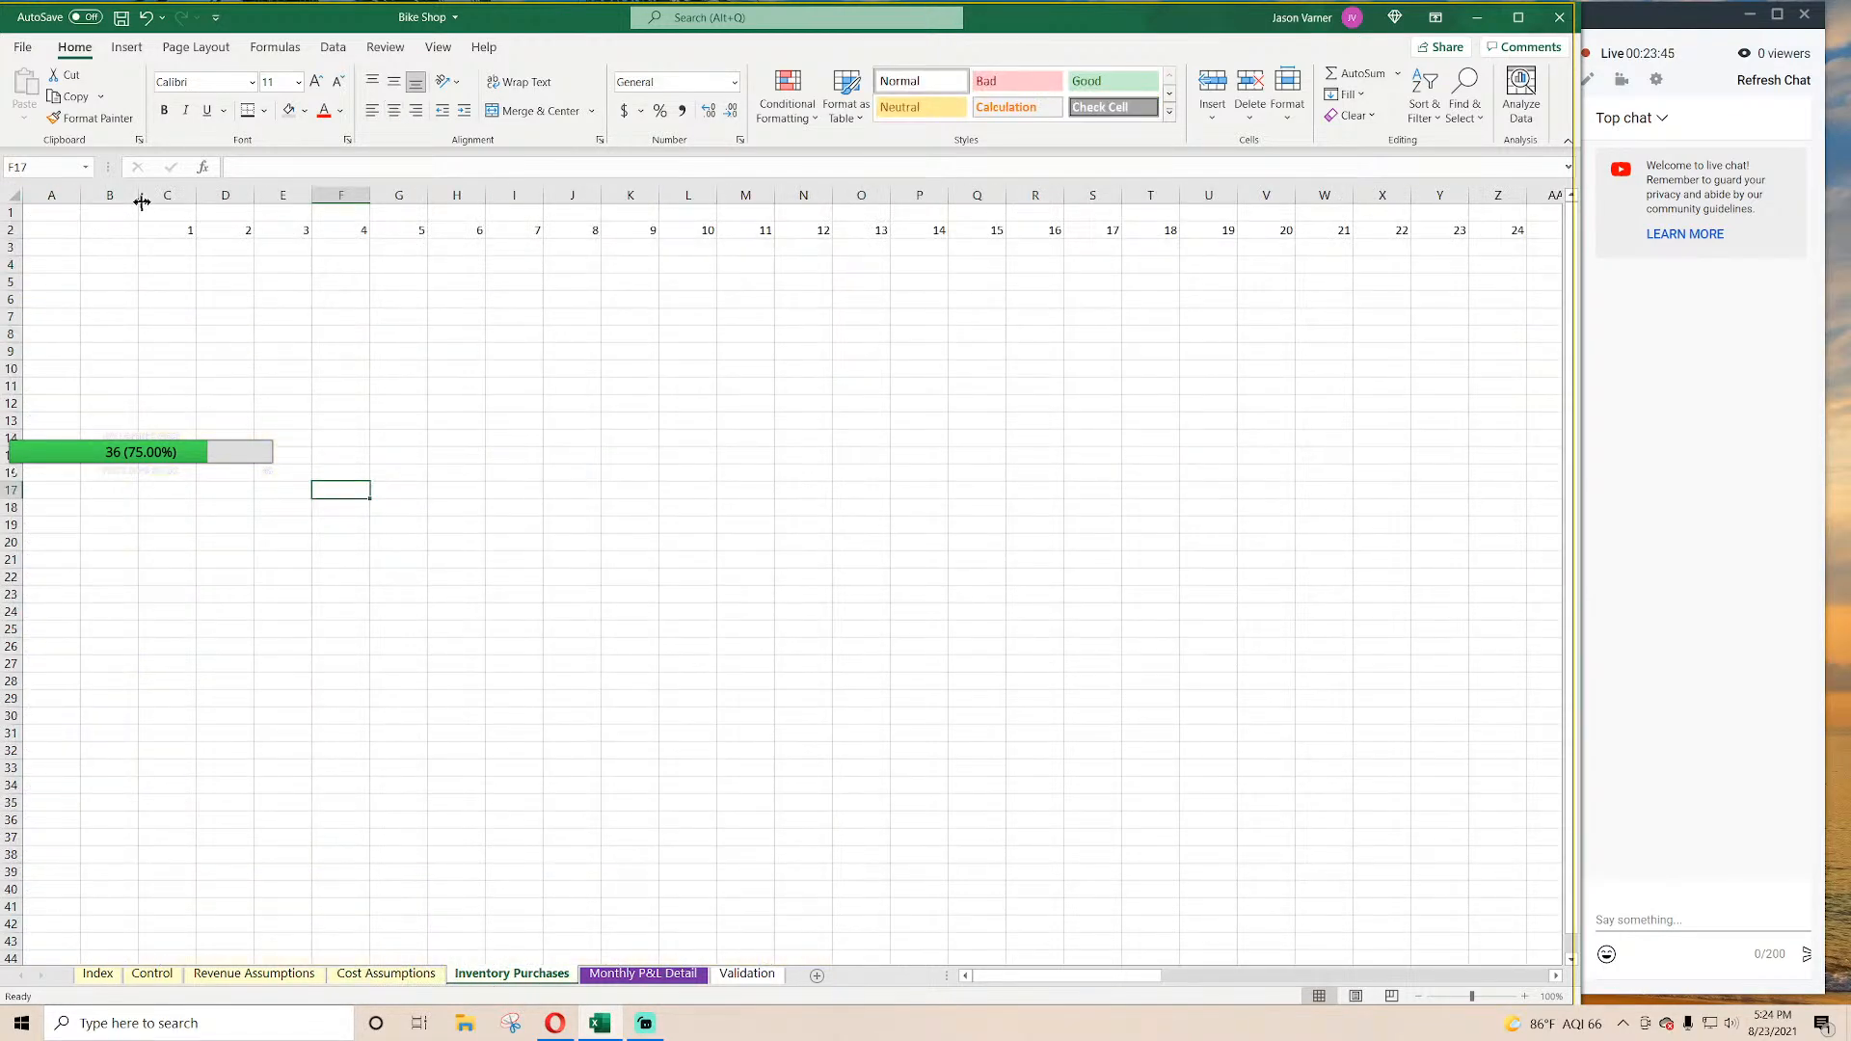
pyautogui.moveTo(138, 194); pyautogui.dragTo(195, 194)
pyautogui.click(148, 246)
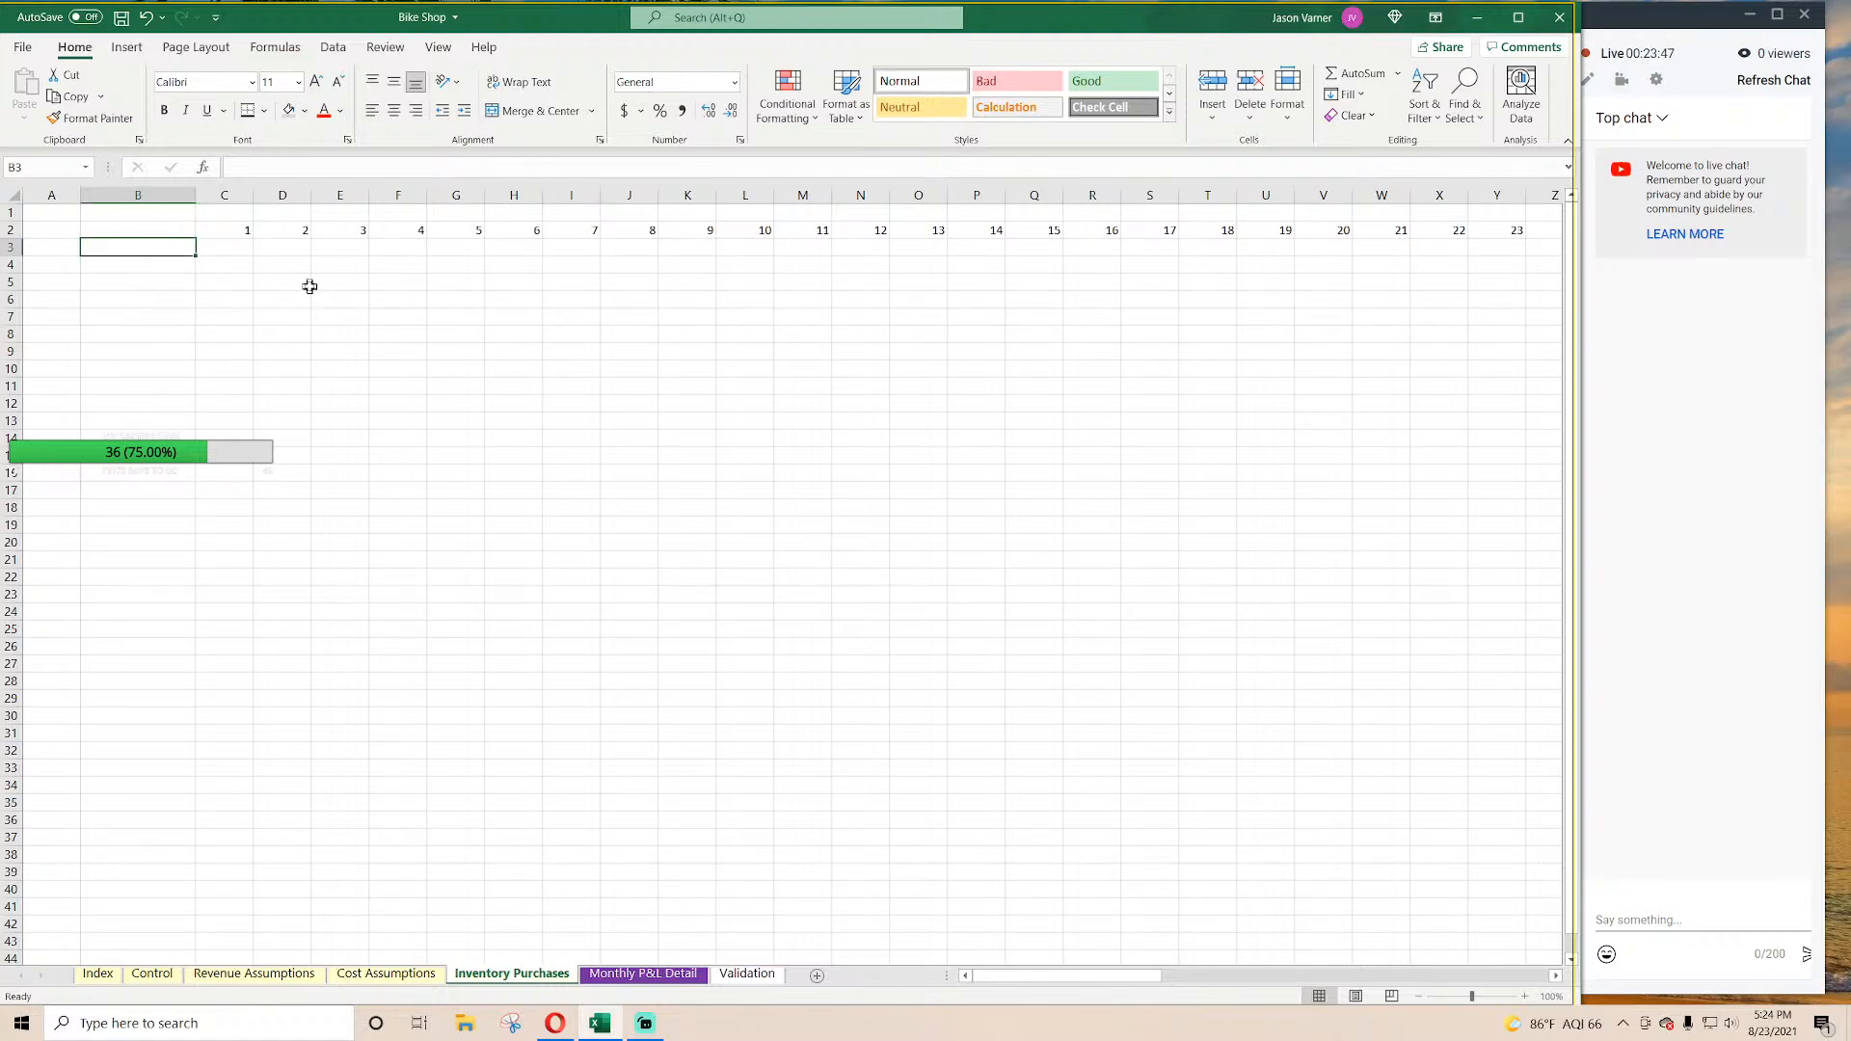
pyautogui.write('Mo')
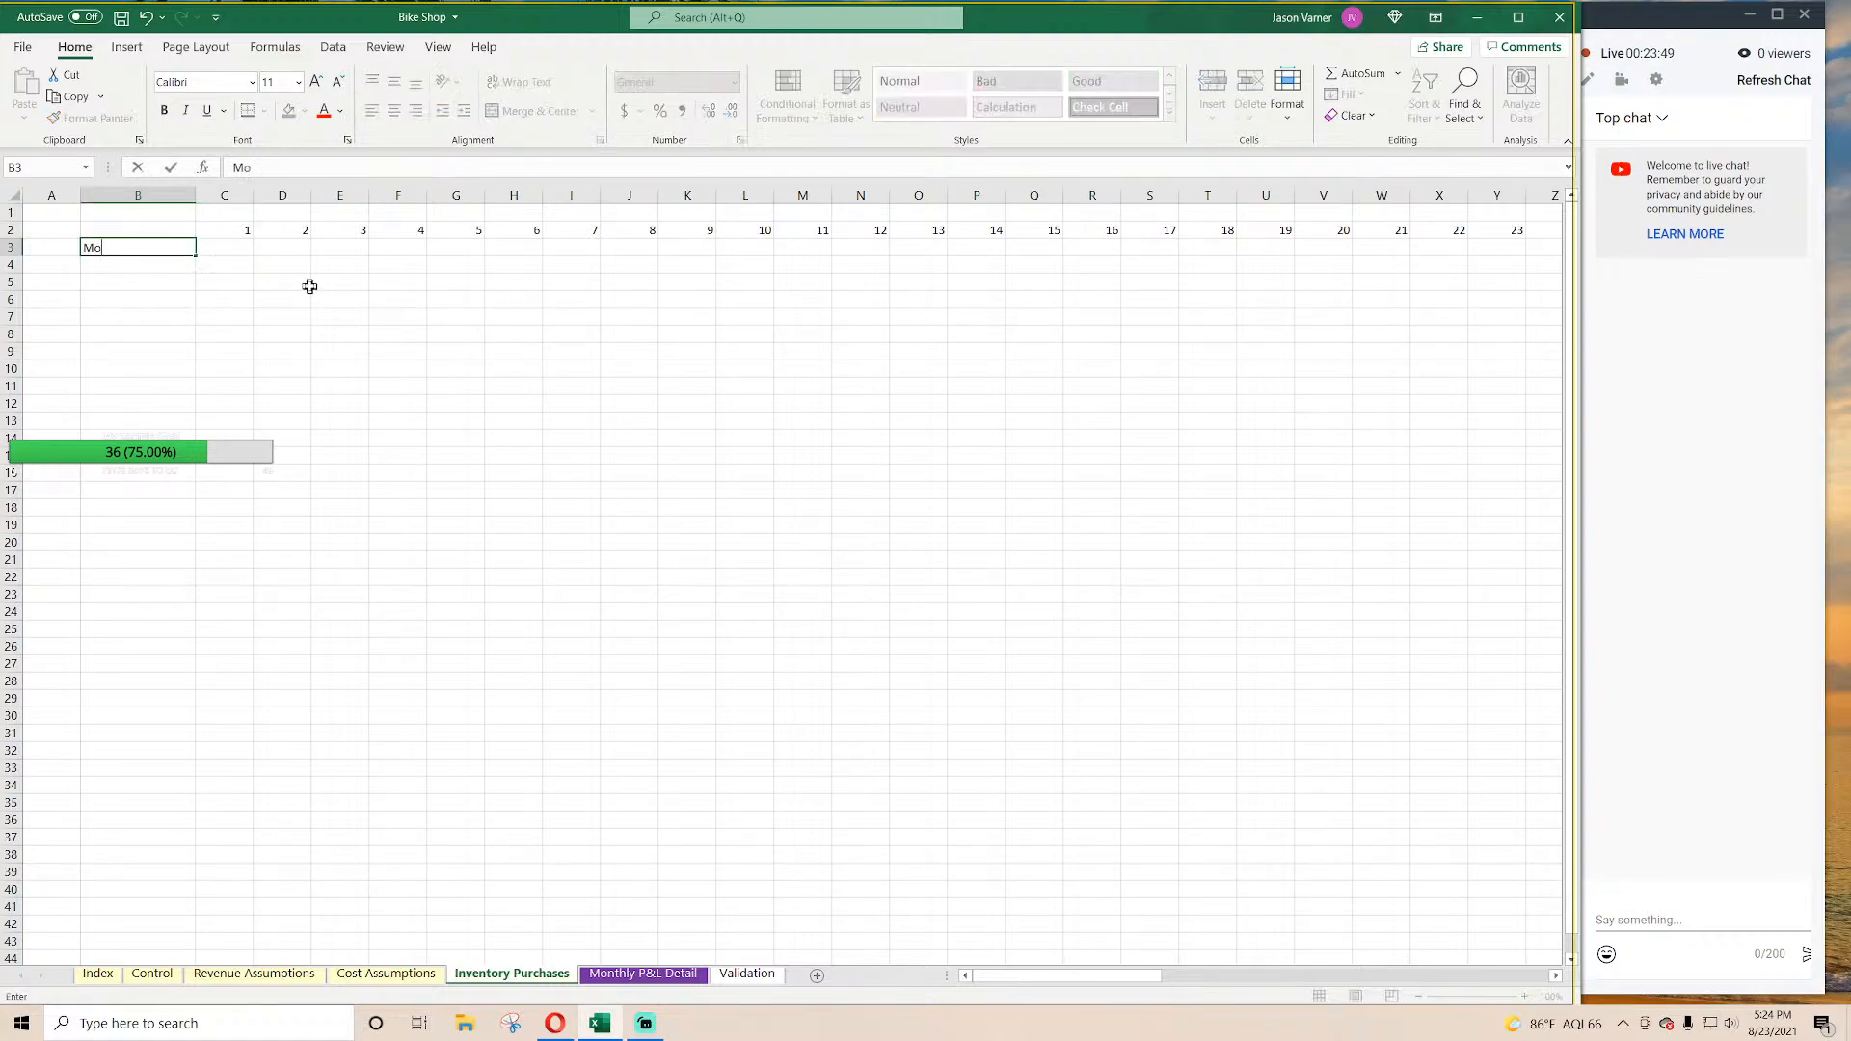
pyautogui.write('nths Inventory is Bought')
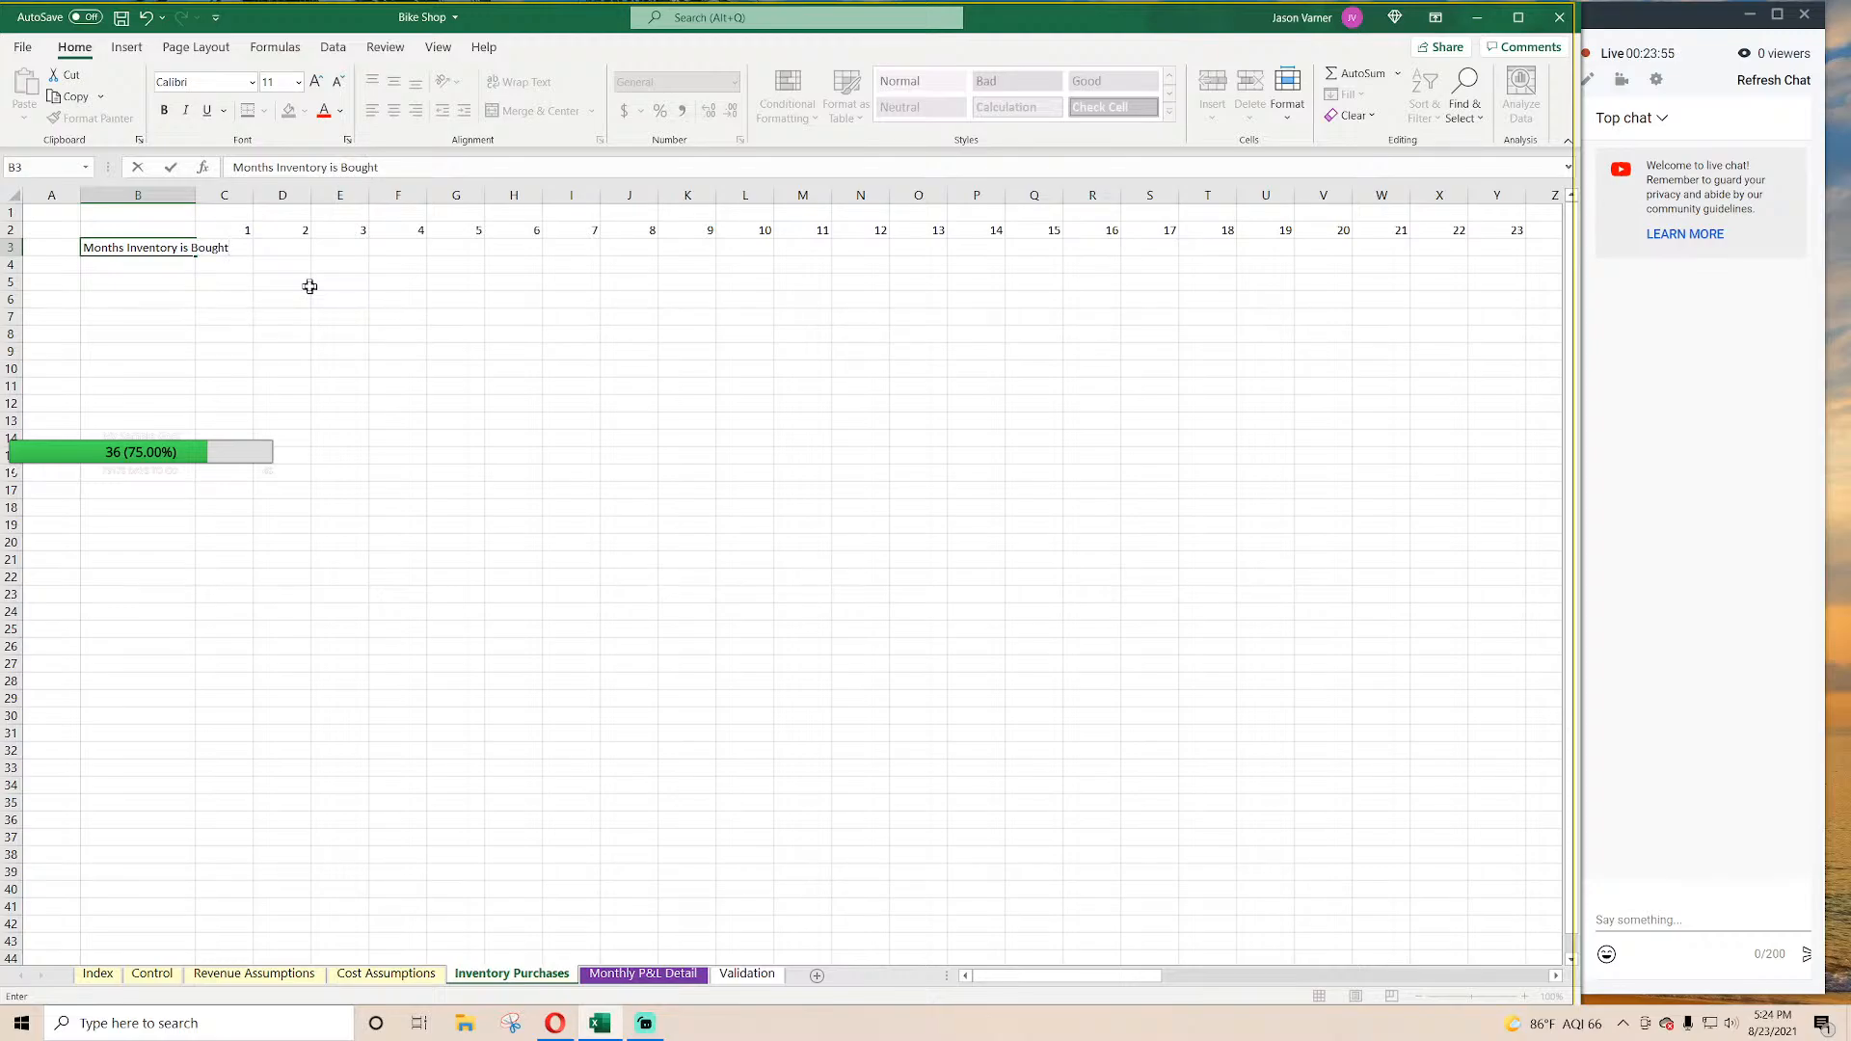
pyautogui.press('BackSpace')
pyautogui.press('BackSpace')
pyautogui.press('BackSpace')
pyautogui.press('BackSpace')
pyautogui.press('BackSpace')
pyautogui.press('BackSpace')
pyautogui.press('BackSpace')
pyautogui.press('BackSpace')
pyautogui.press('BackSpace')
pyautogui.press('BackSpace')
pyautogui.press('BackSpace')
pyautogui.press('BackSpace')
pyautogui.press('BackSpace')
pyautogui.press('BackSpace')
pyautogui.press('BackSpace')
pyautogui.press('BackSpace')
pyautogui.press('BackSpace')
pyautogui.press('BackSpace')
pyautogui.press('BackSpace')
pyautogui.press('BackSpace')
pyautogui.press('BackSpace')
pyautogui.press('BackSpace')
pyautogui.press('BackSpace')
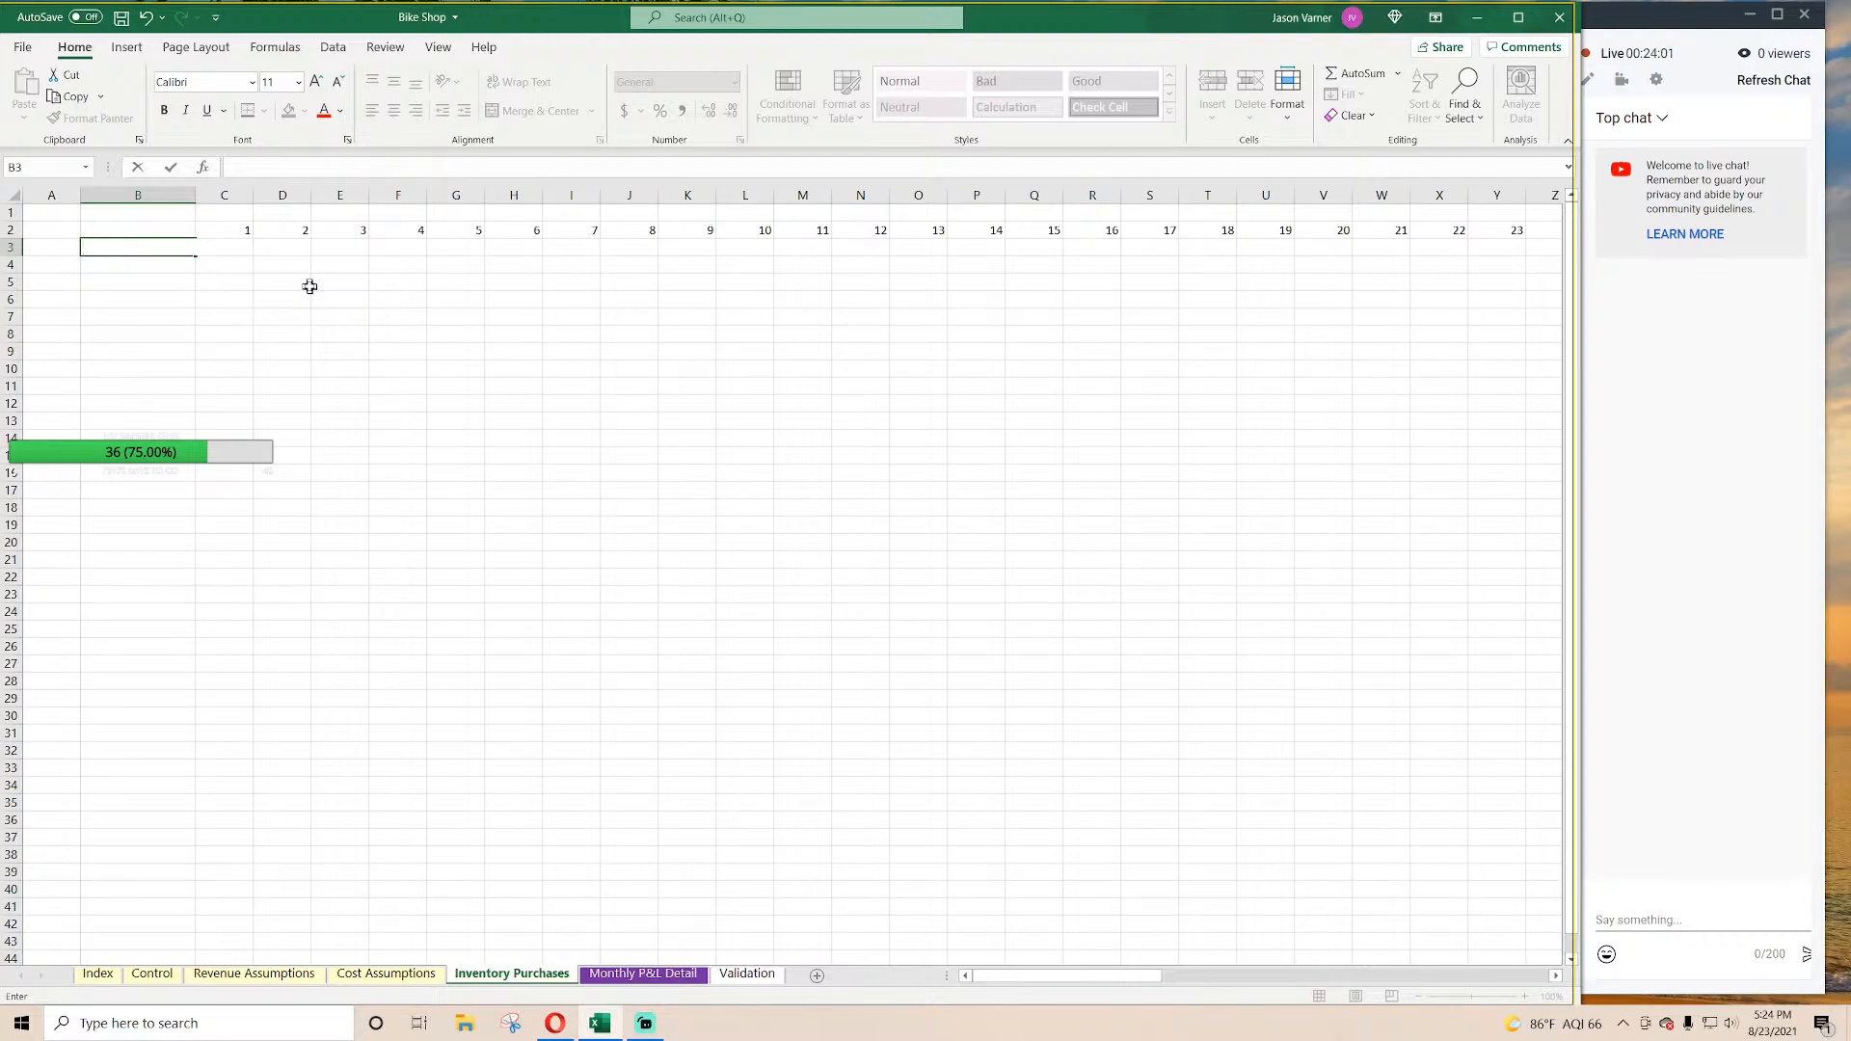
pyautogui.press('Escape')
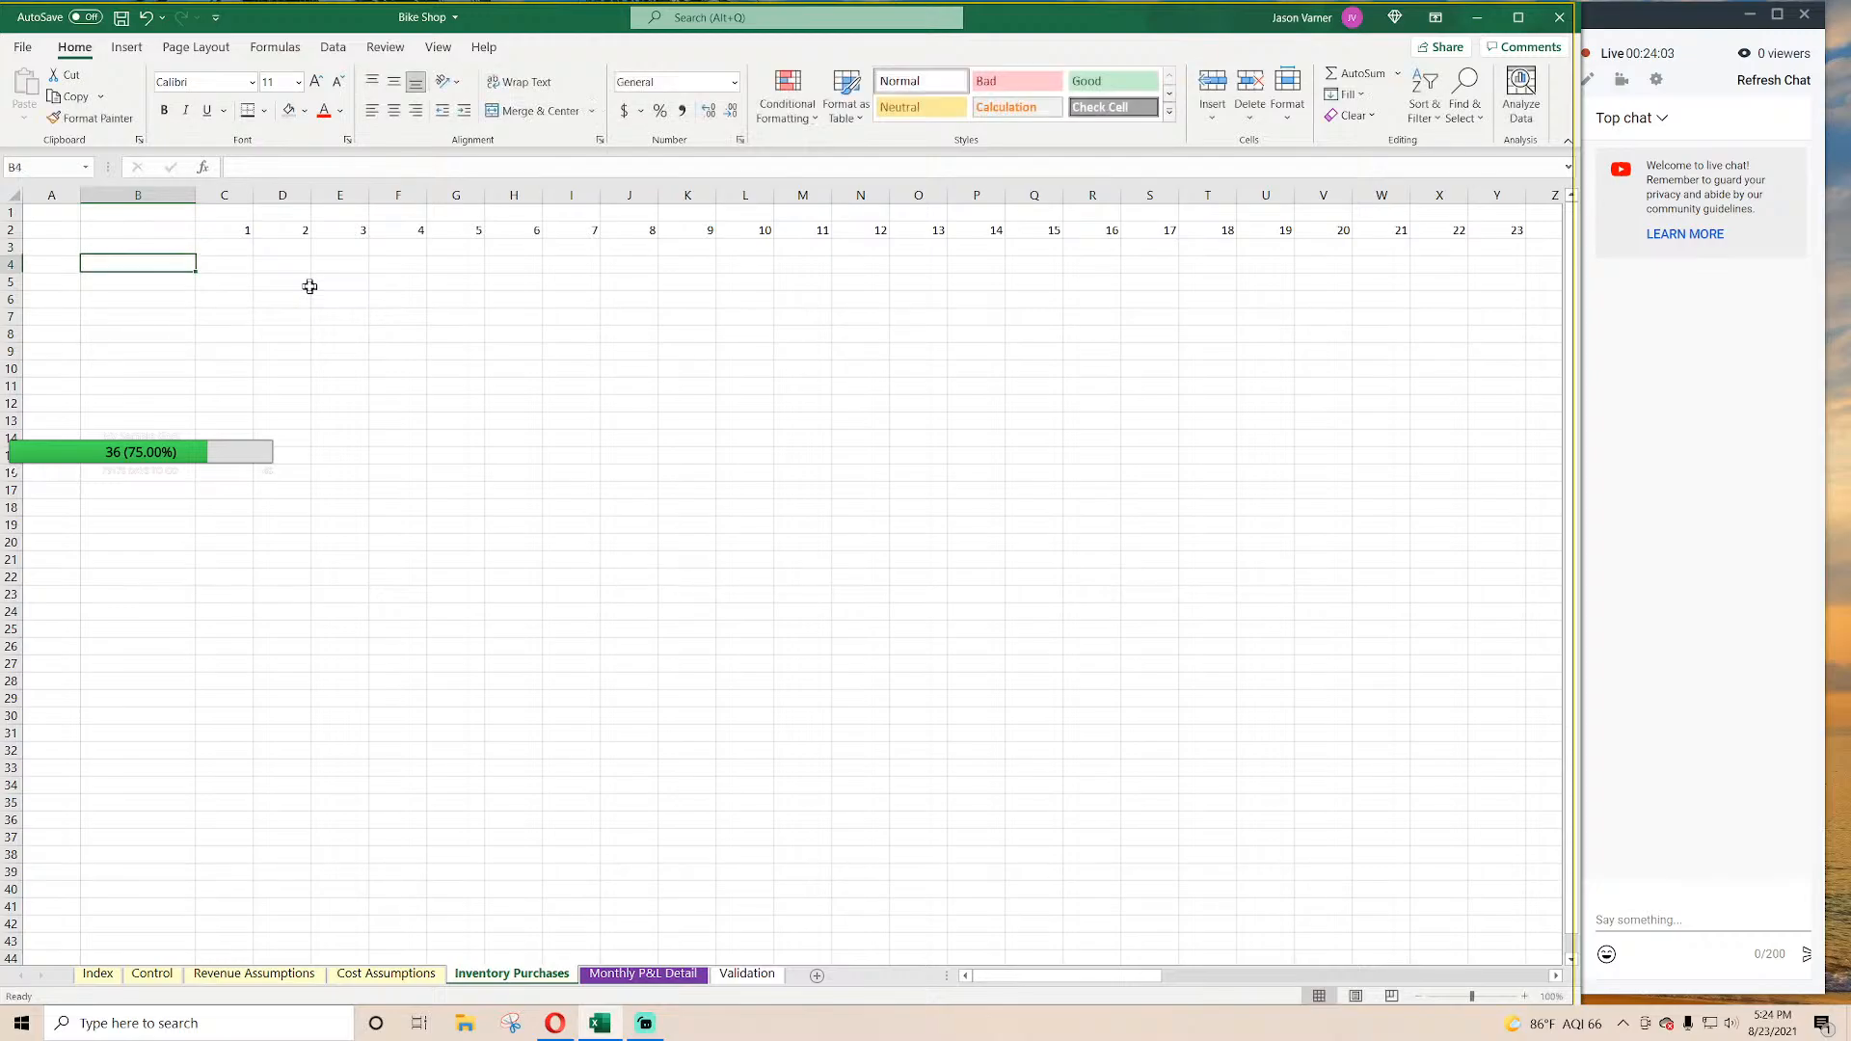
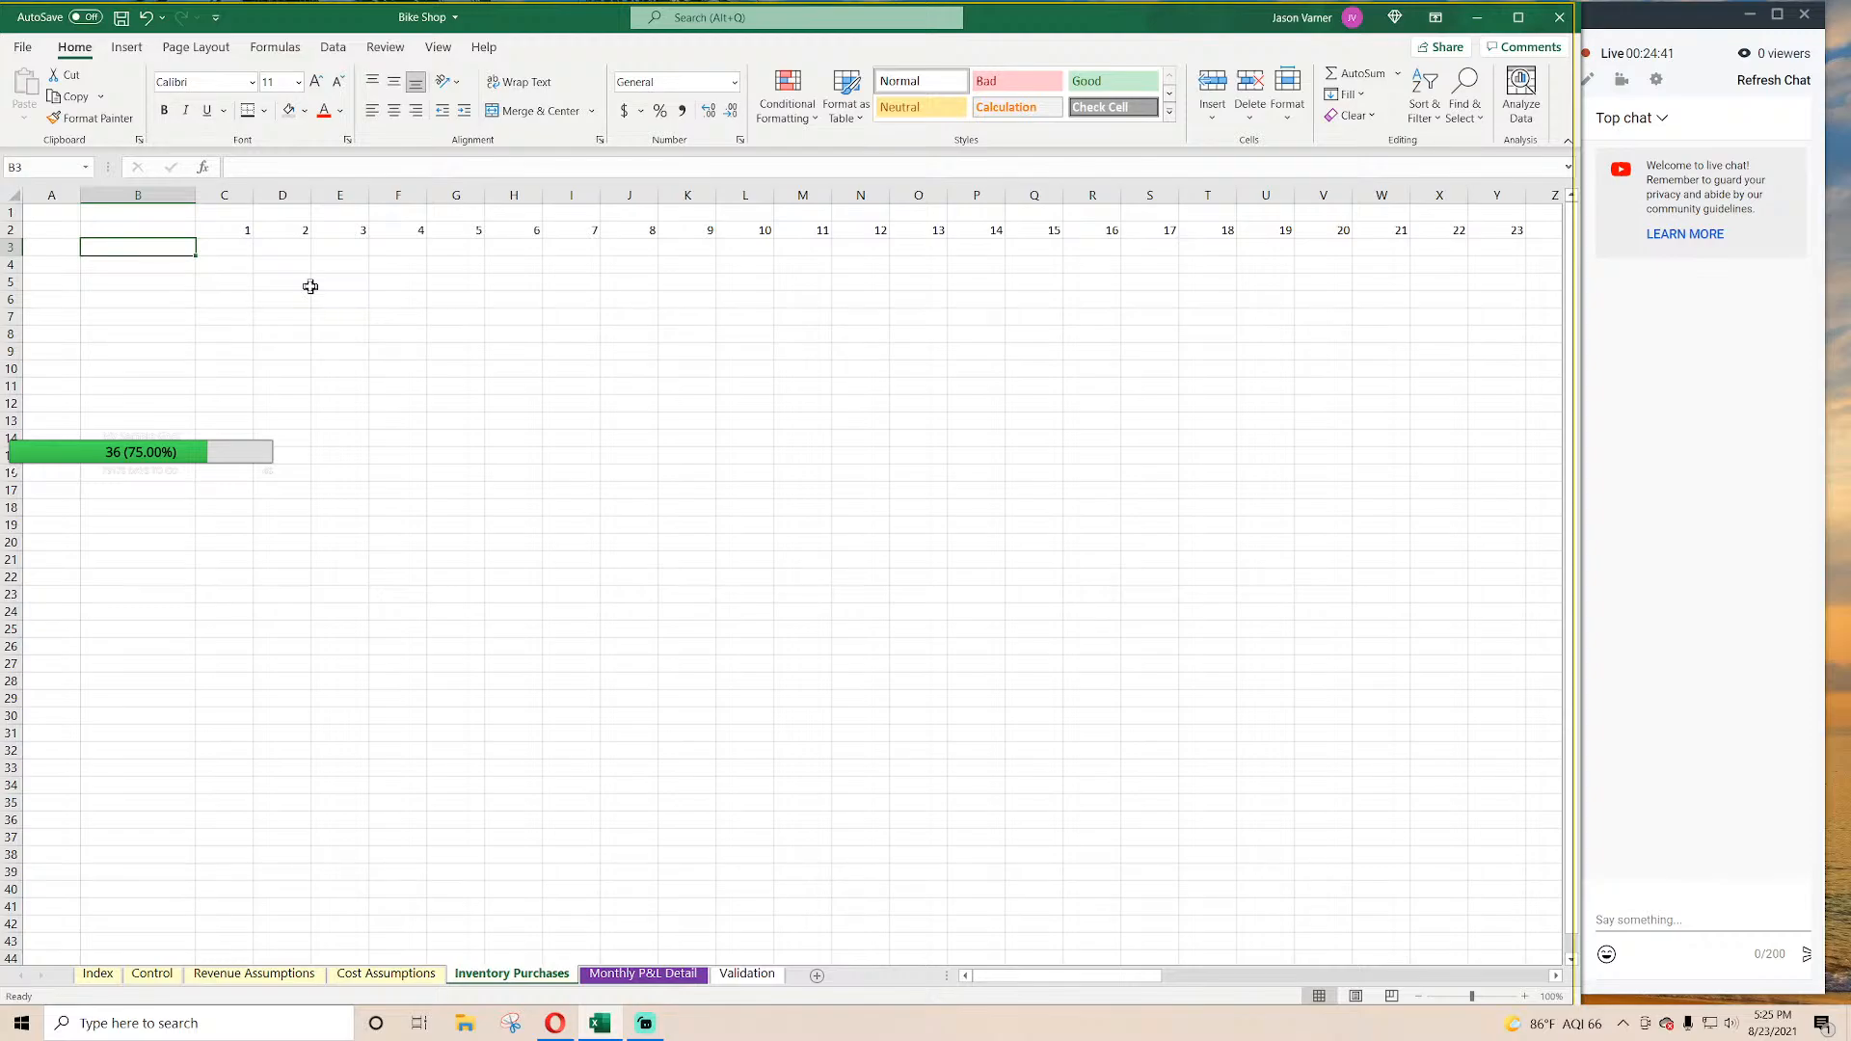
# Step: Label B3 "Months in Advanced to Buy Inventory" and widen column B to fit the text
pyautogui.write('Month')
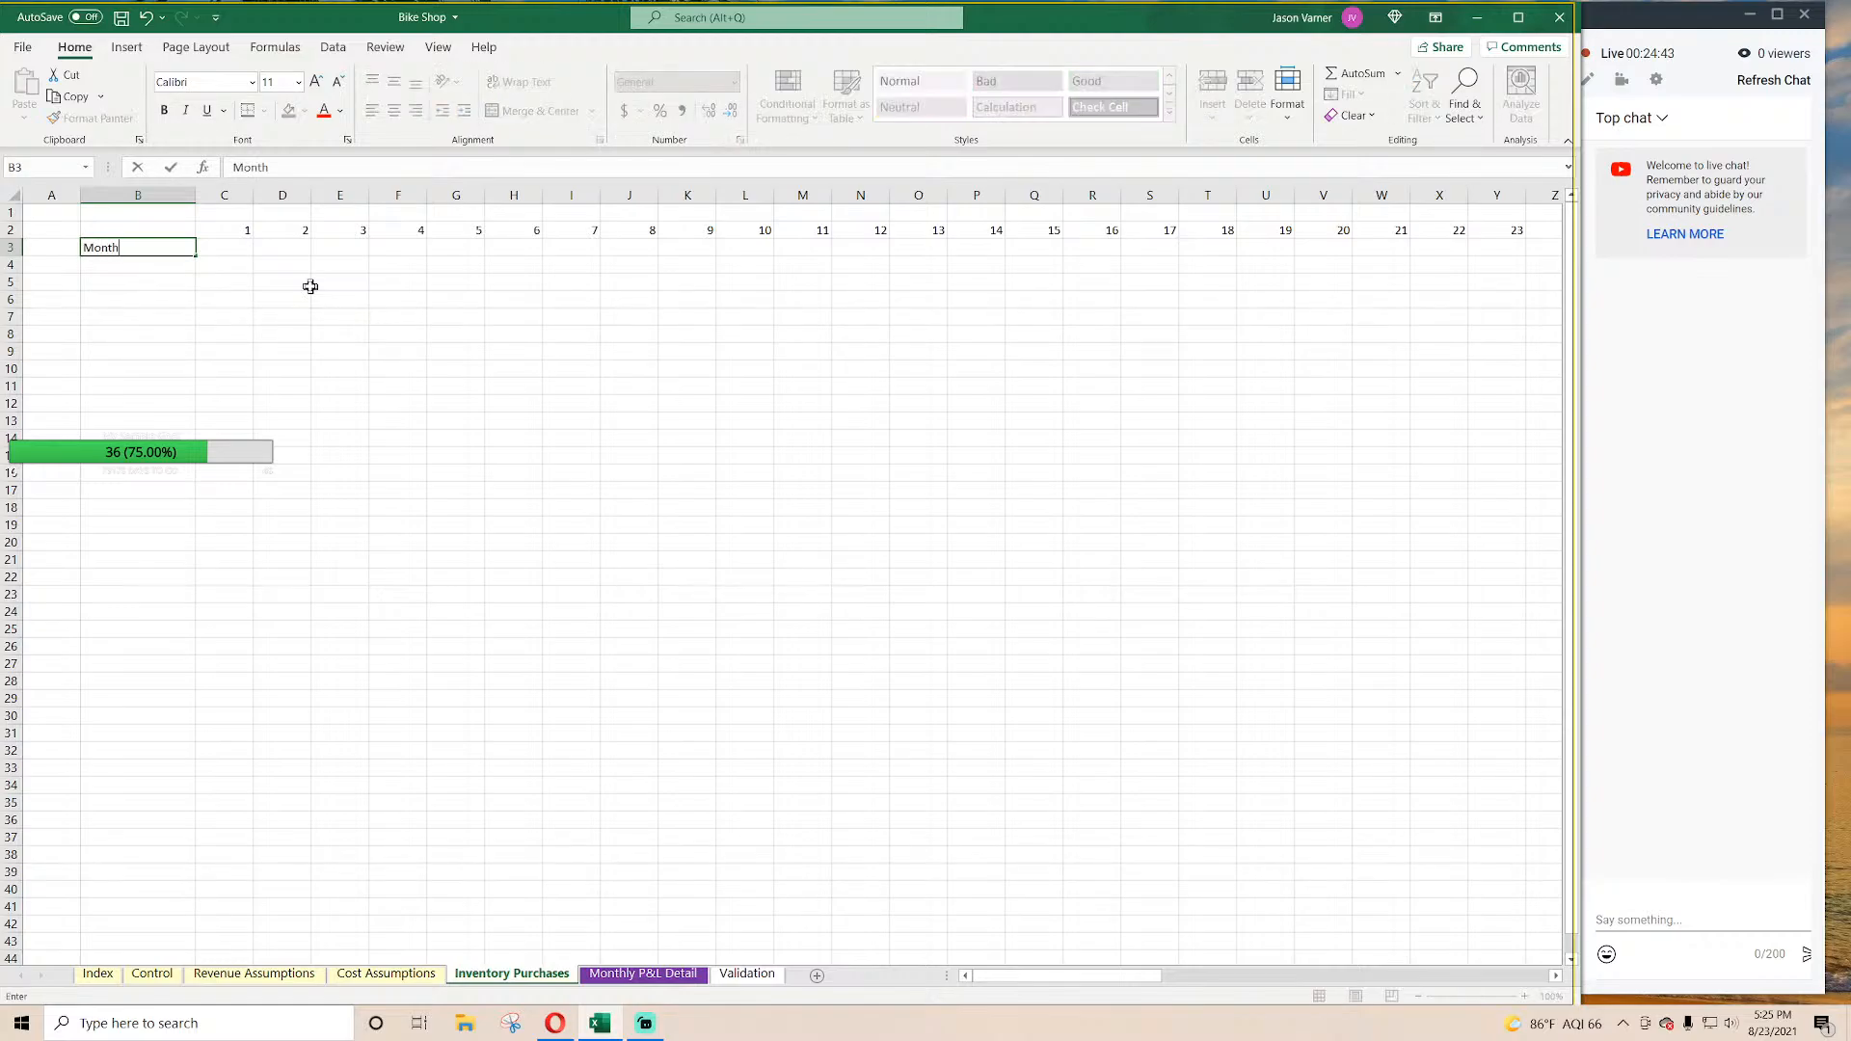
pyautogui.write('s in Advanced to Buy Inventory')
pyautogui.press('Return')
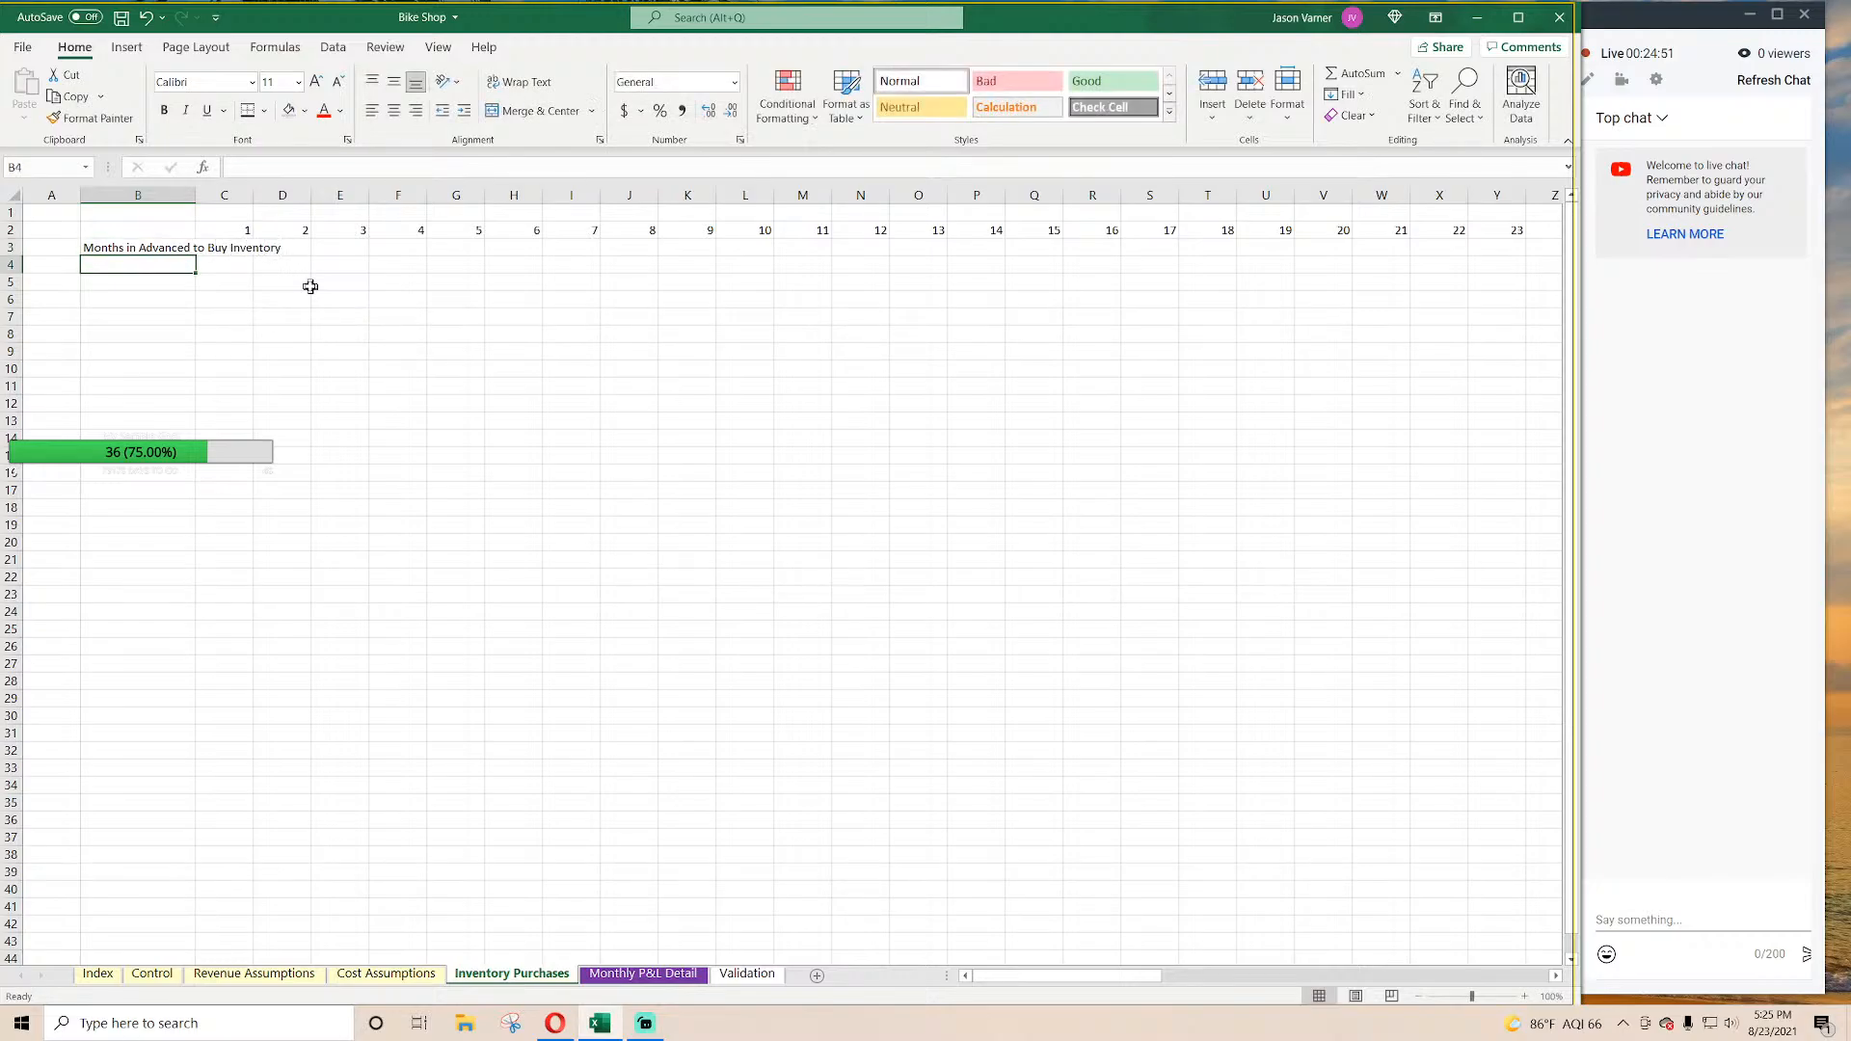
pyautogui.moveTo(195, 195); pyautogui.dragTo(342, 196)
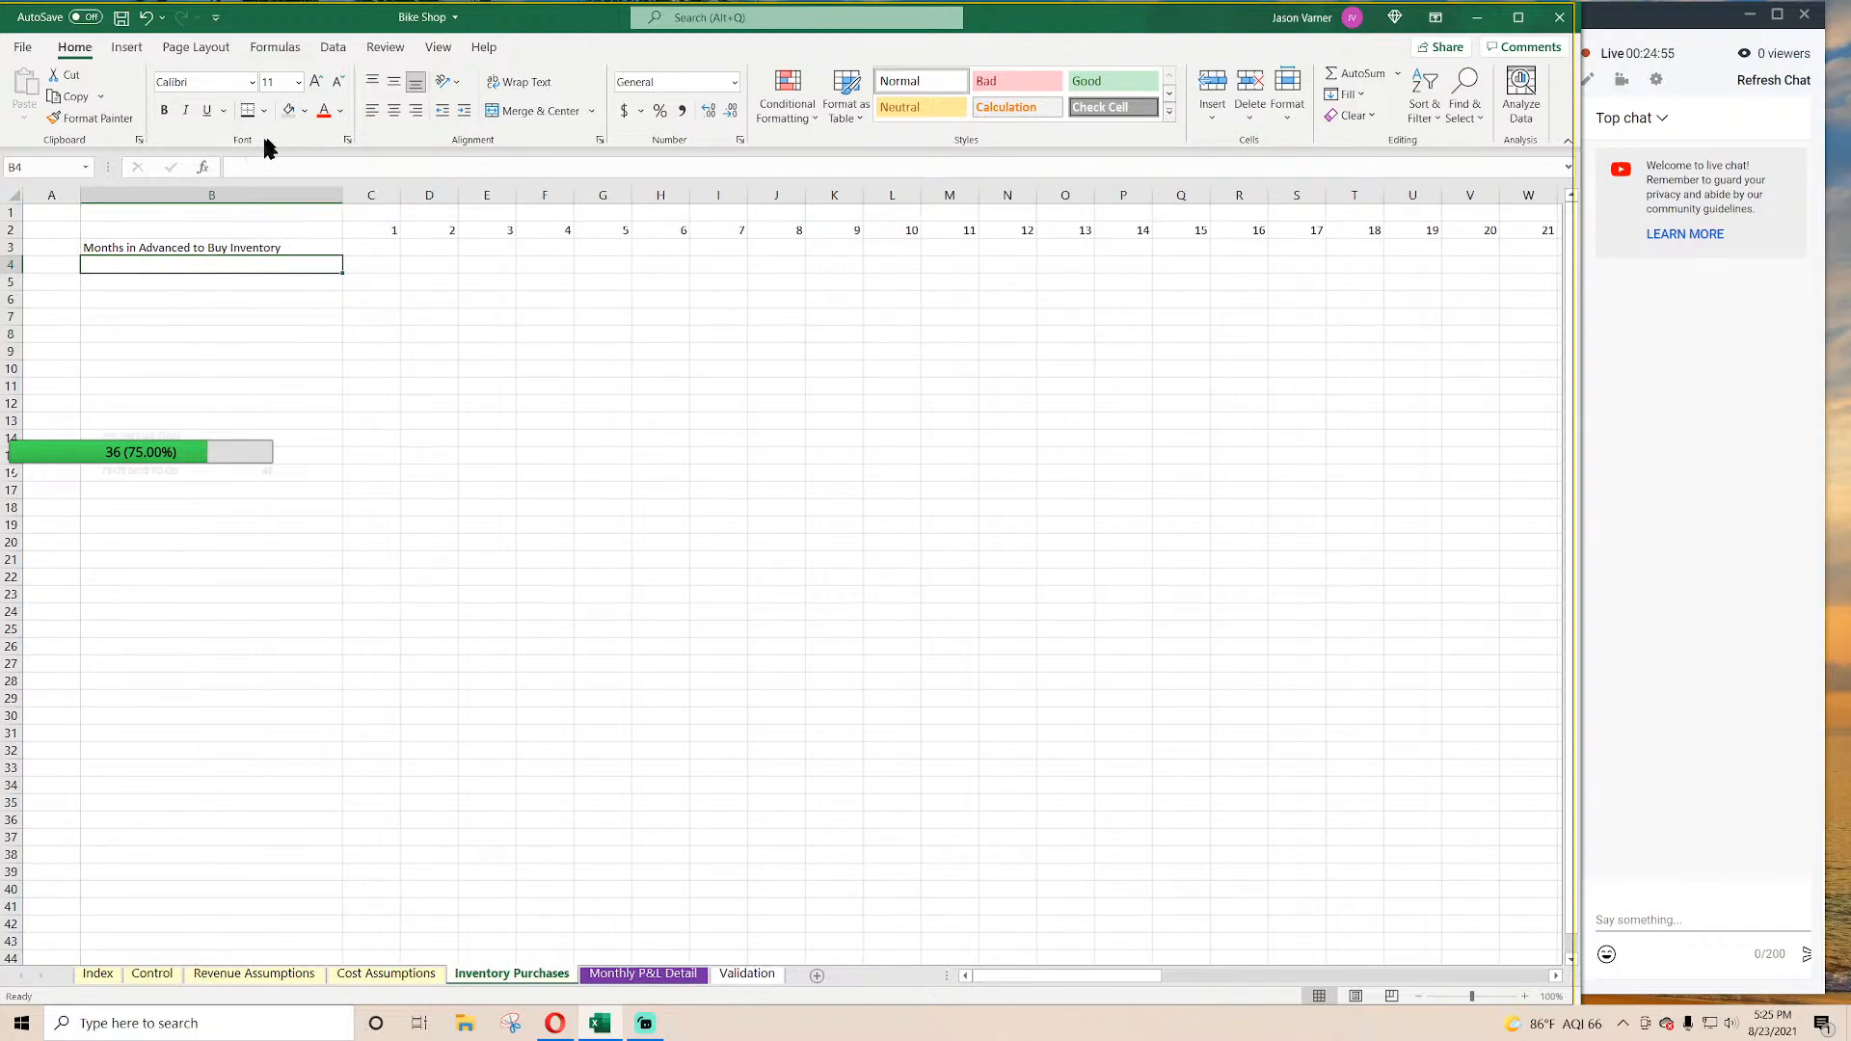
# Step: Fill B4 with light yellow as an input cell and enter 2 in it
pyautogui.click(307, 110)
pyautogui.click(287, 329)
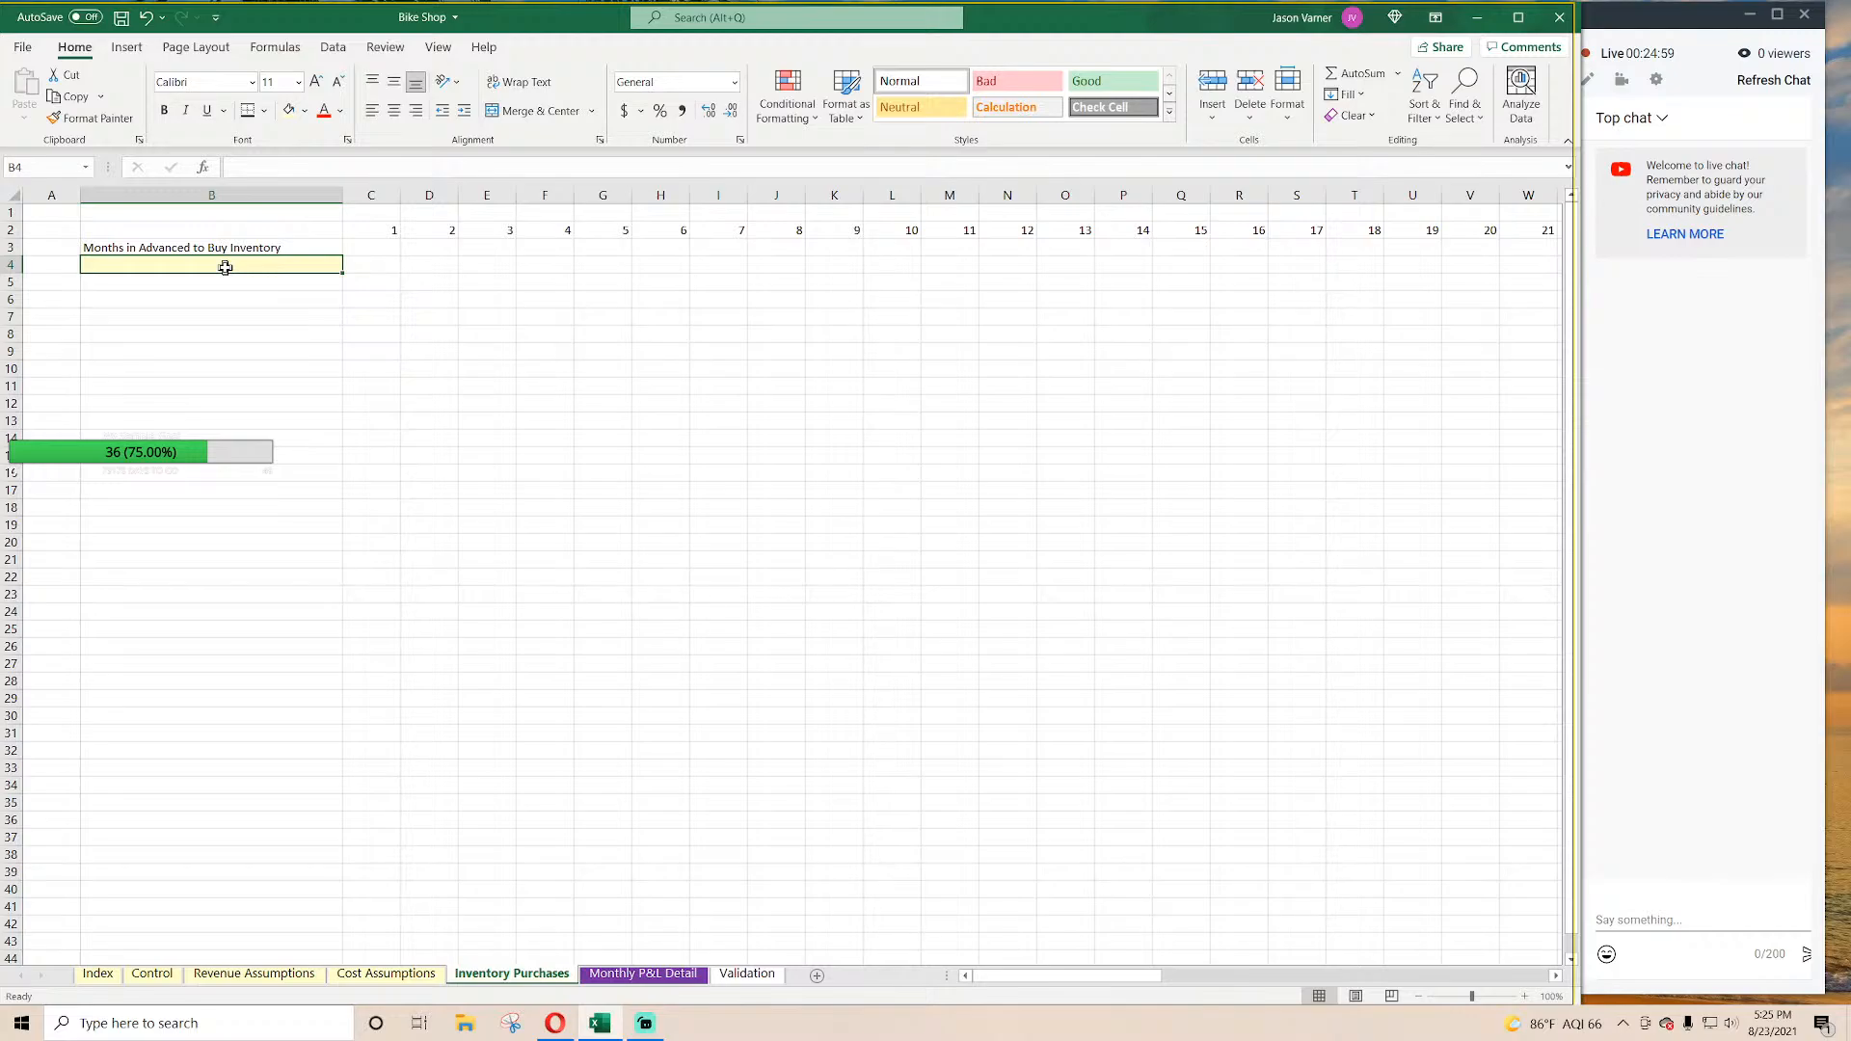
pyautogui.write('2')
pyautogui.press('Return')
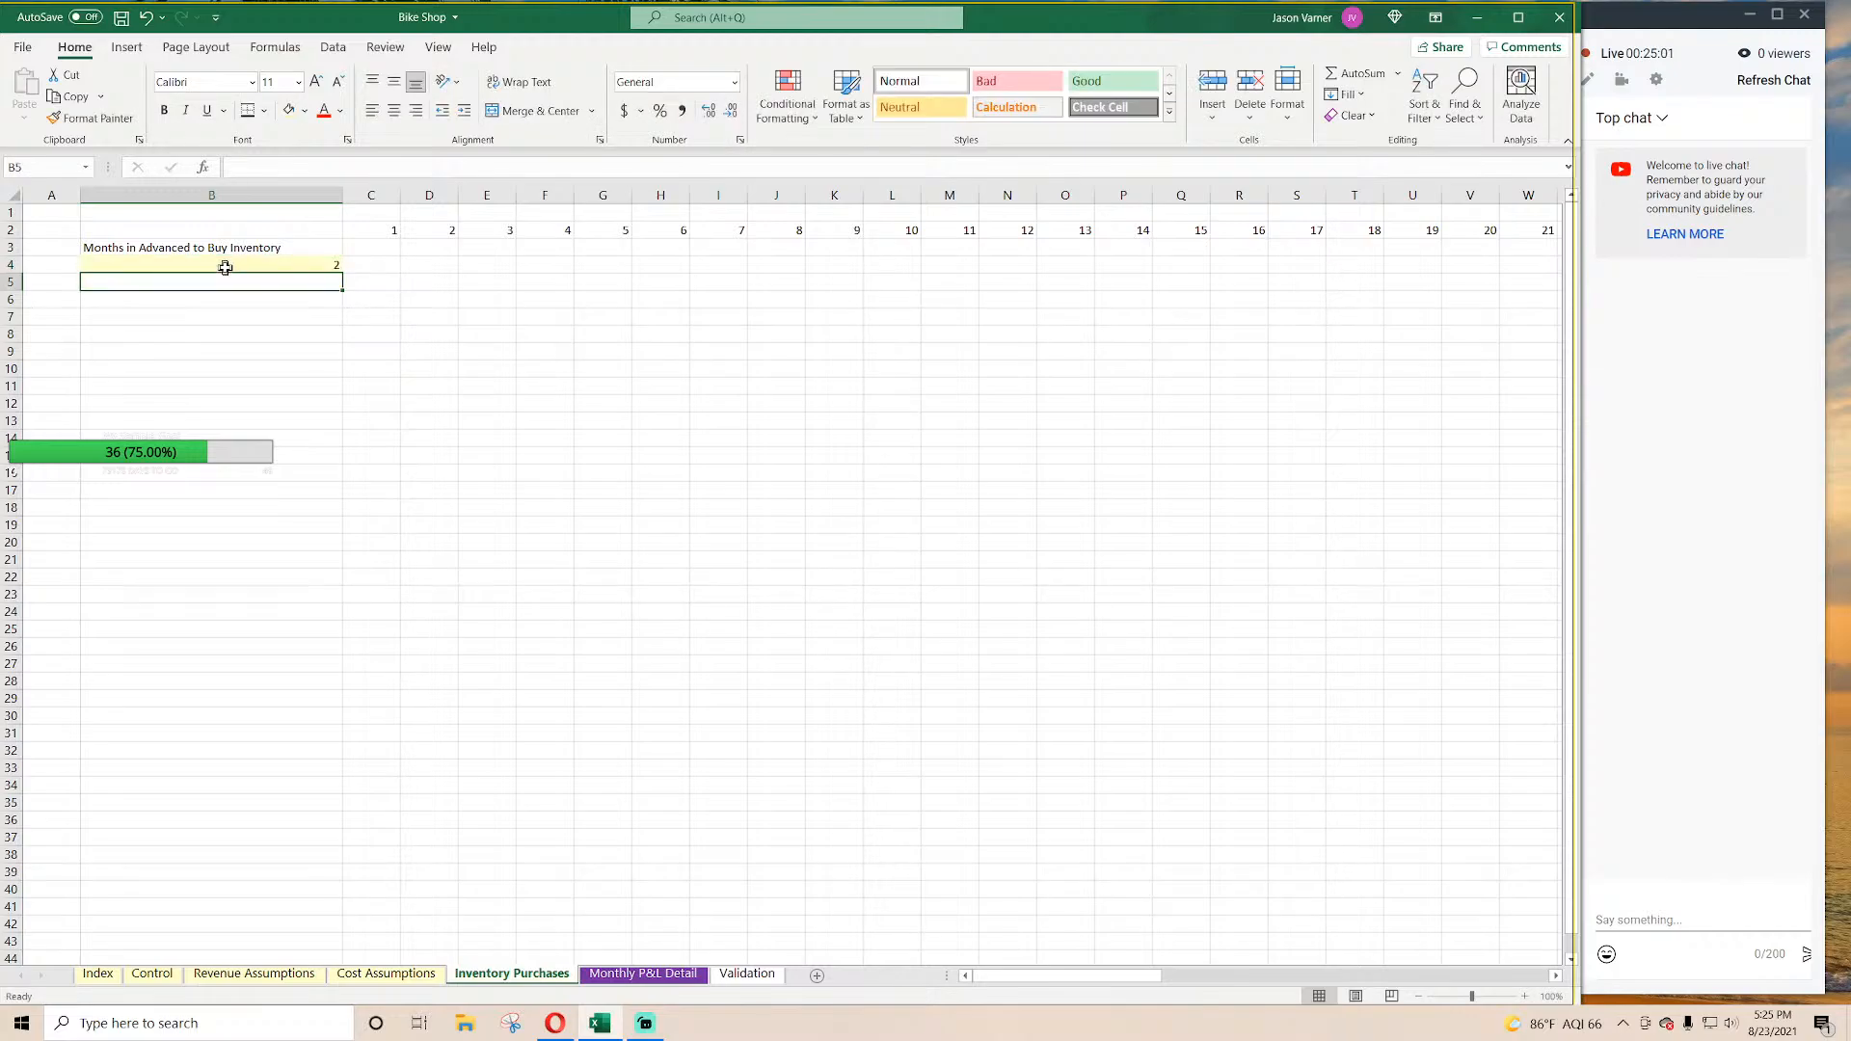
# Step: Format the value in B4 as blue, bold and left-aligned
pyautogui.click(225, 267)
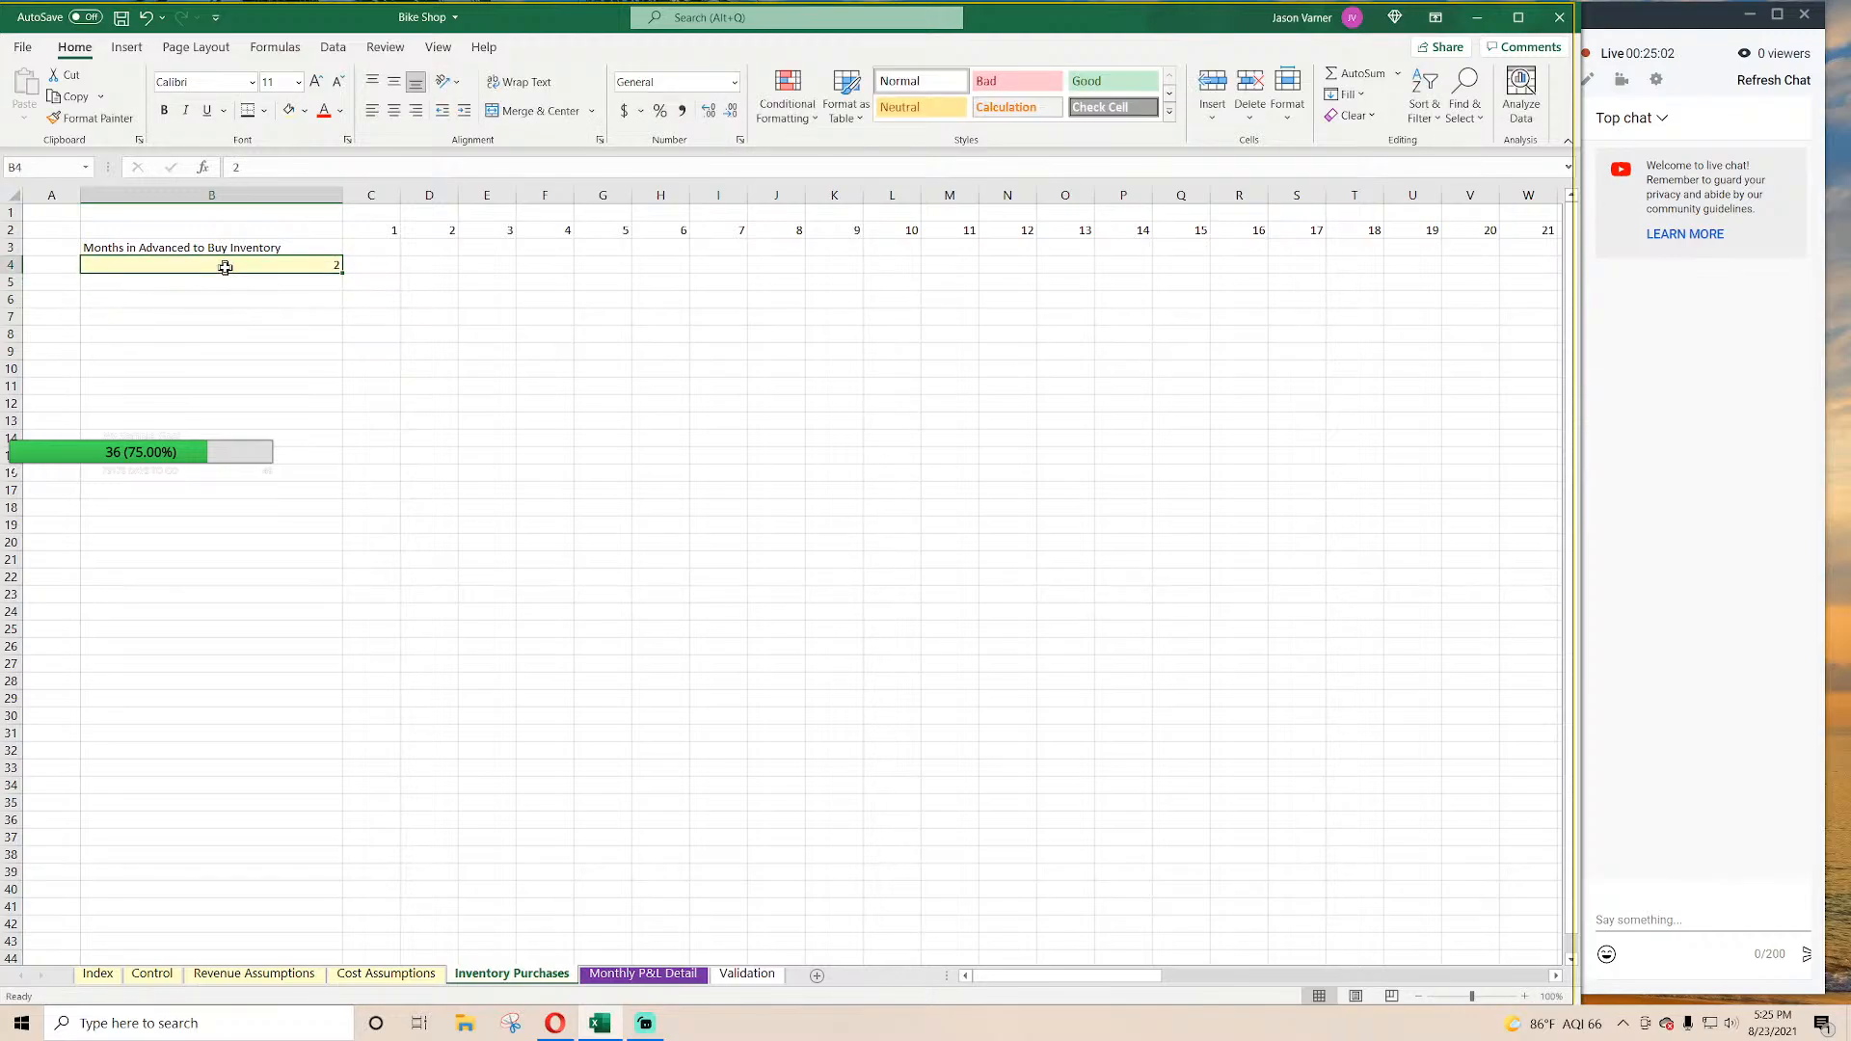
pyautogui.click(341, 110)
pyautogui.click(336, 358)
pyautogui.click(371, 111)
pyautogui.click(163, 111)
pyautogui.click(183, 405)
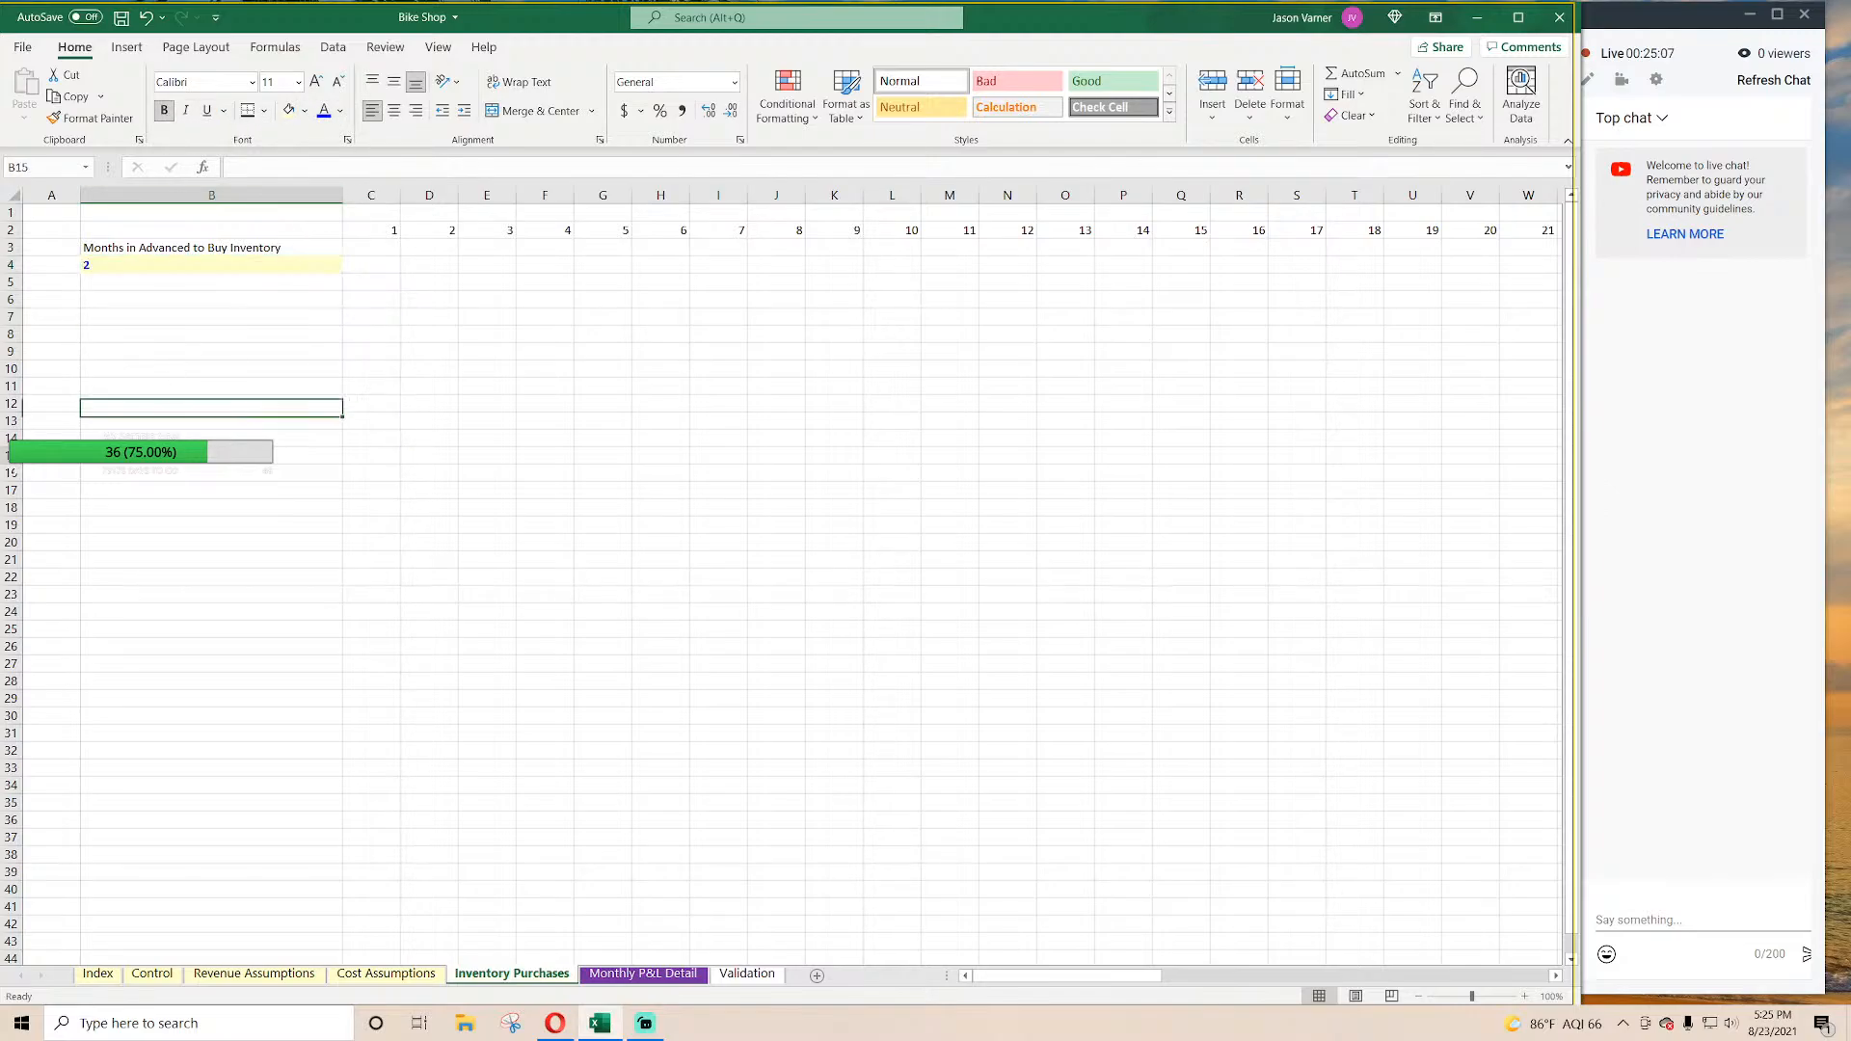
pyautogui.click(181, 457)
pyautogui.click(175, 266)
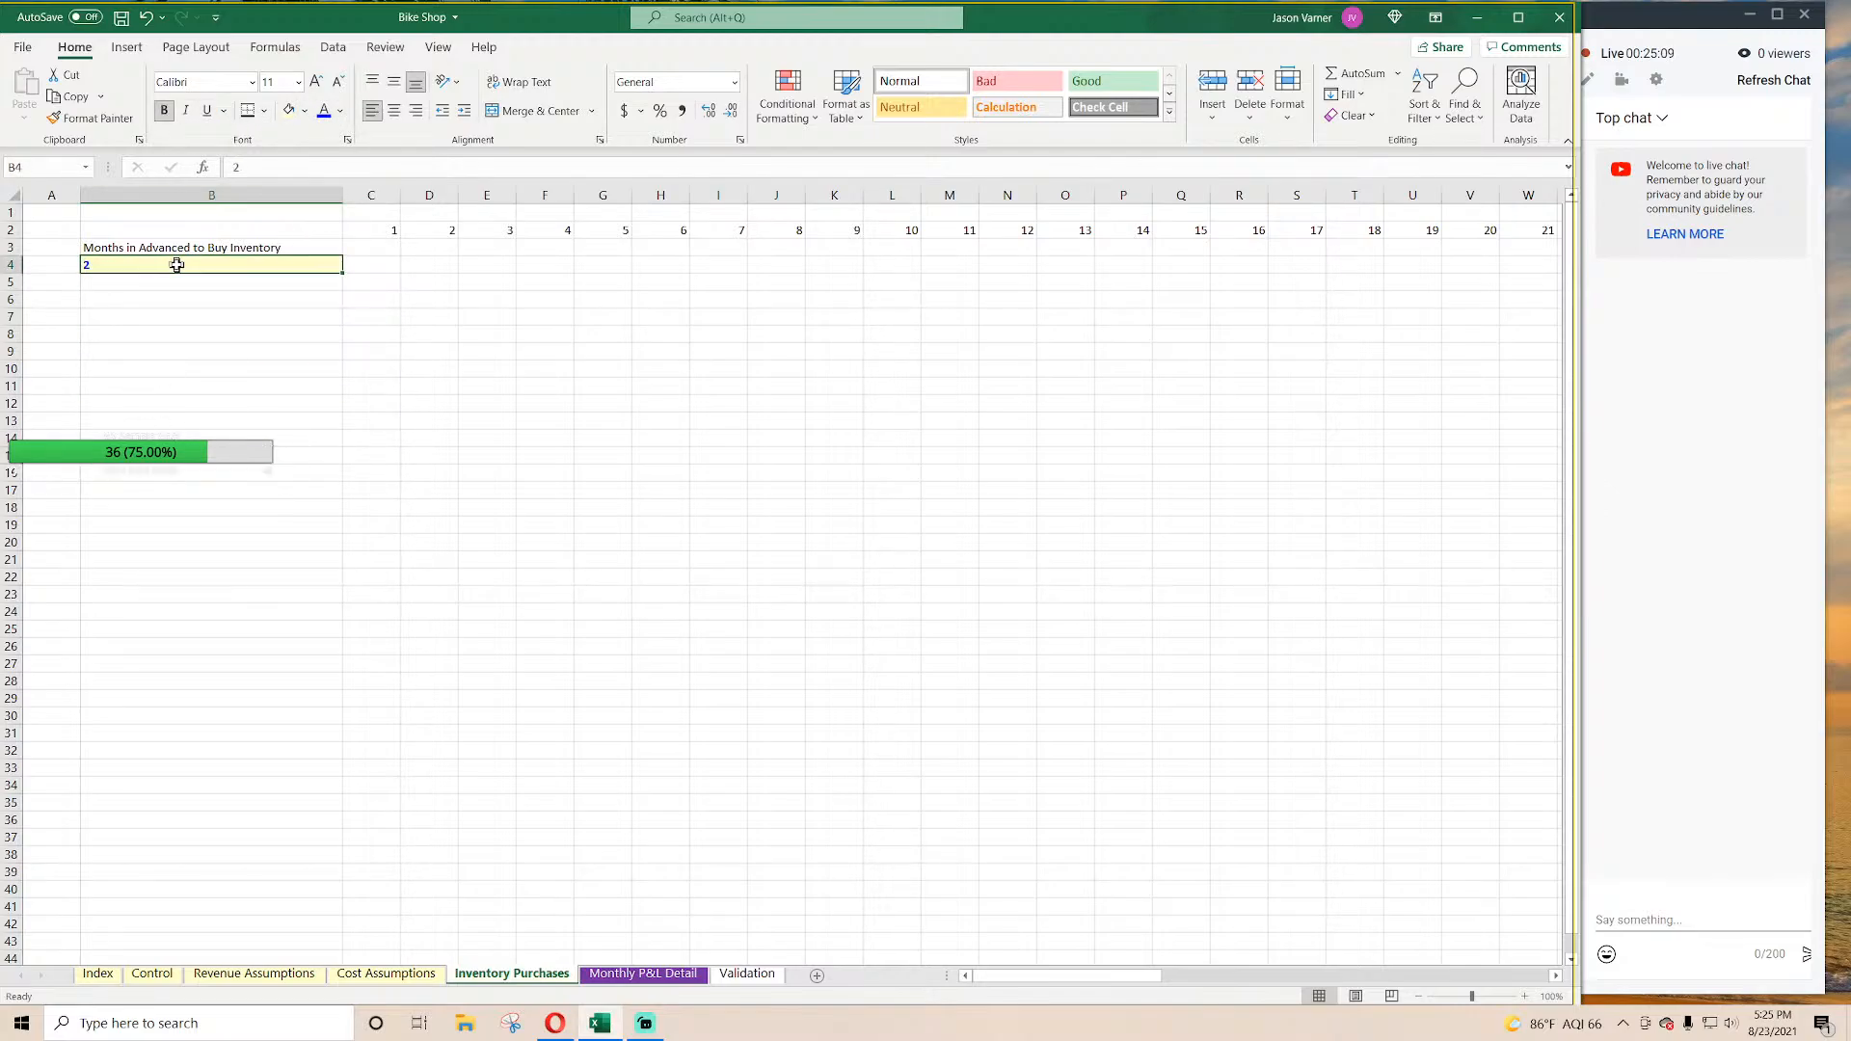
# Step: Hide the gridlines on the Inventory Purchases sheet
pyautogui.click(438, 47)
pyautogui.click(431, 111)
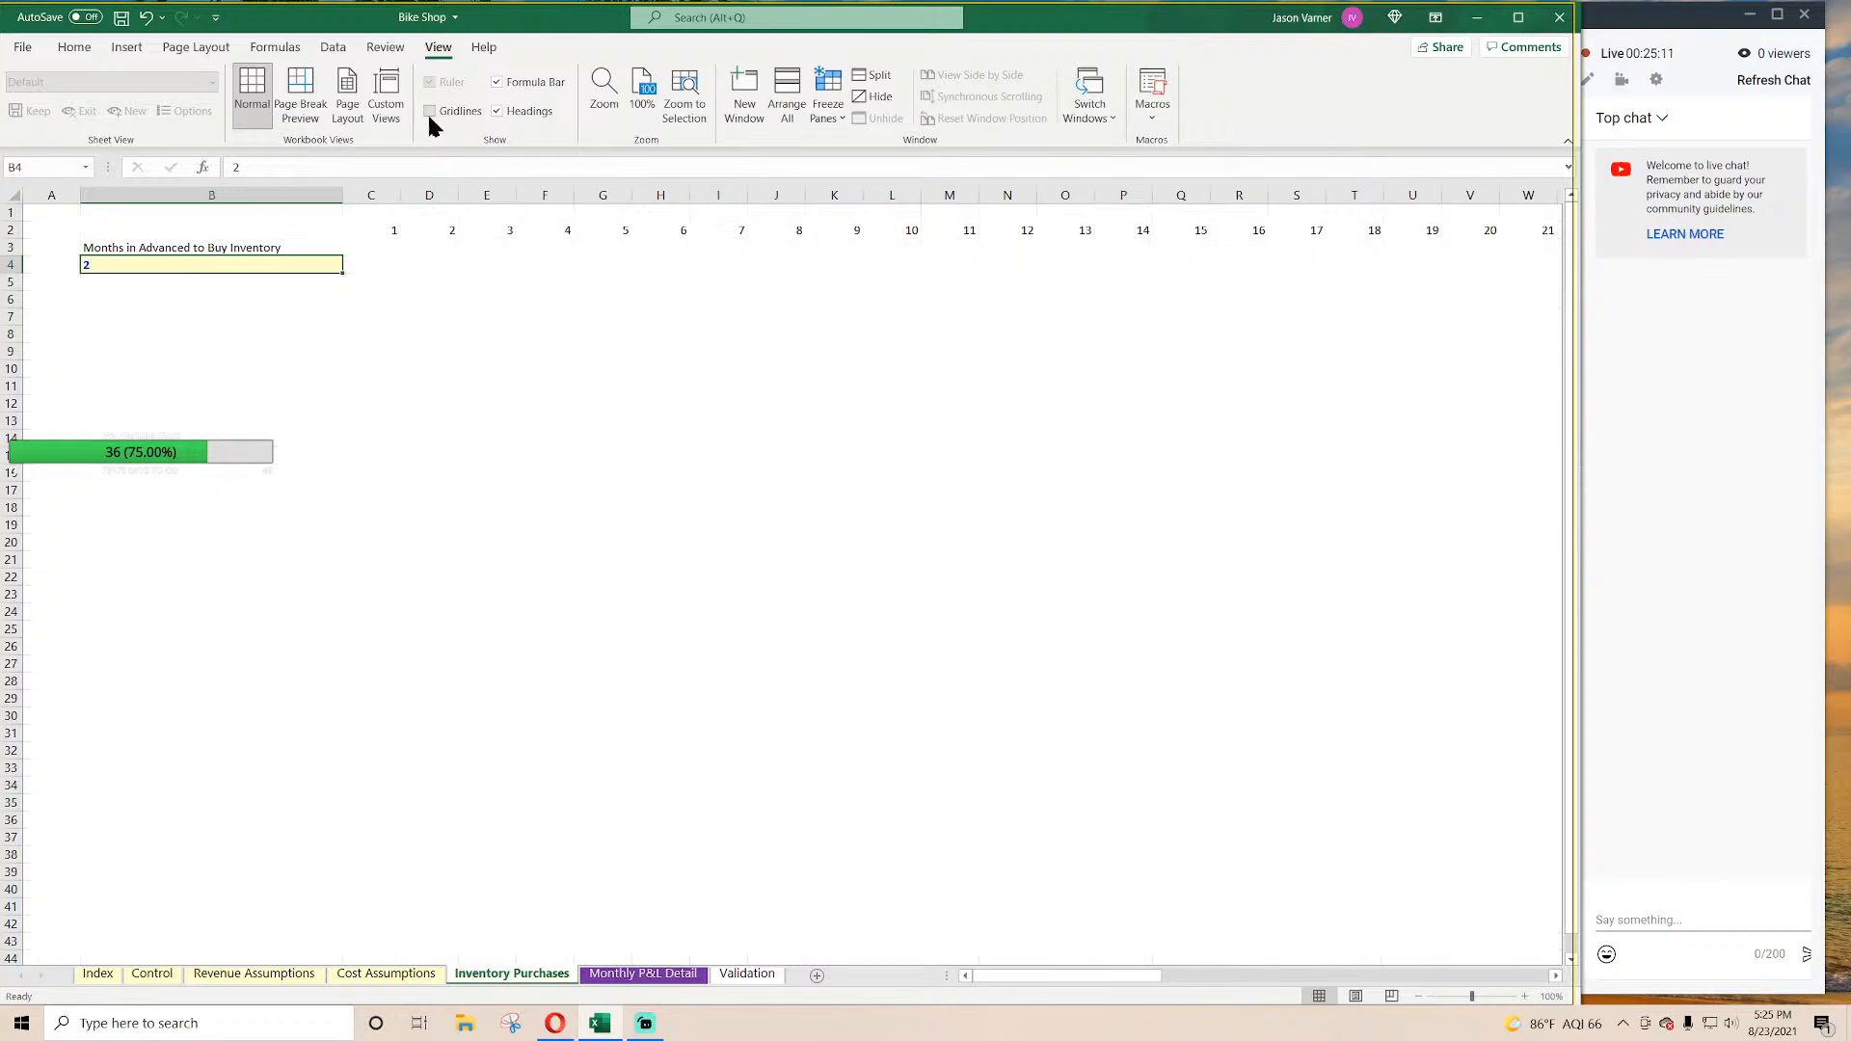
pyautogui.click(487, 403)
pyautogui.click(160, 299)
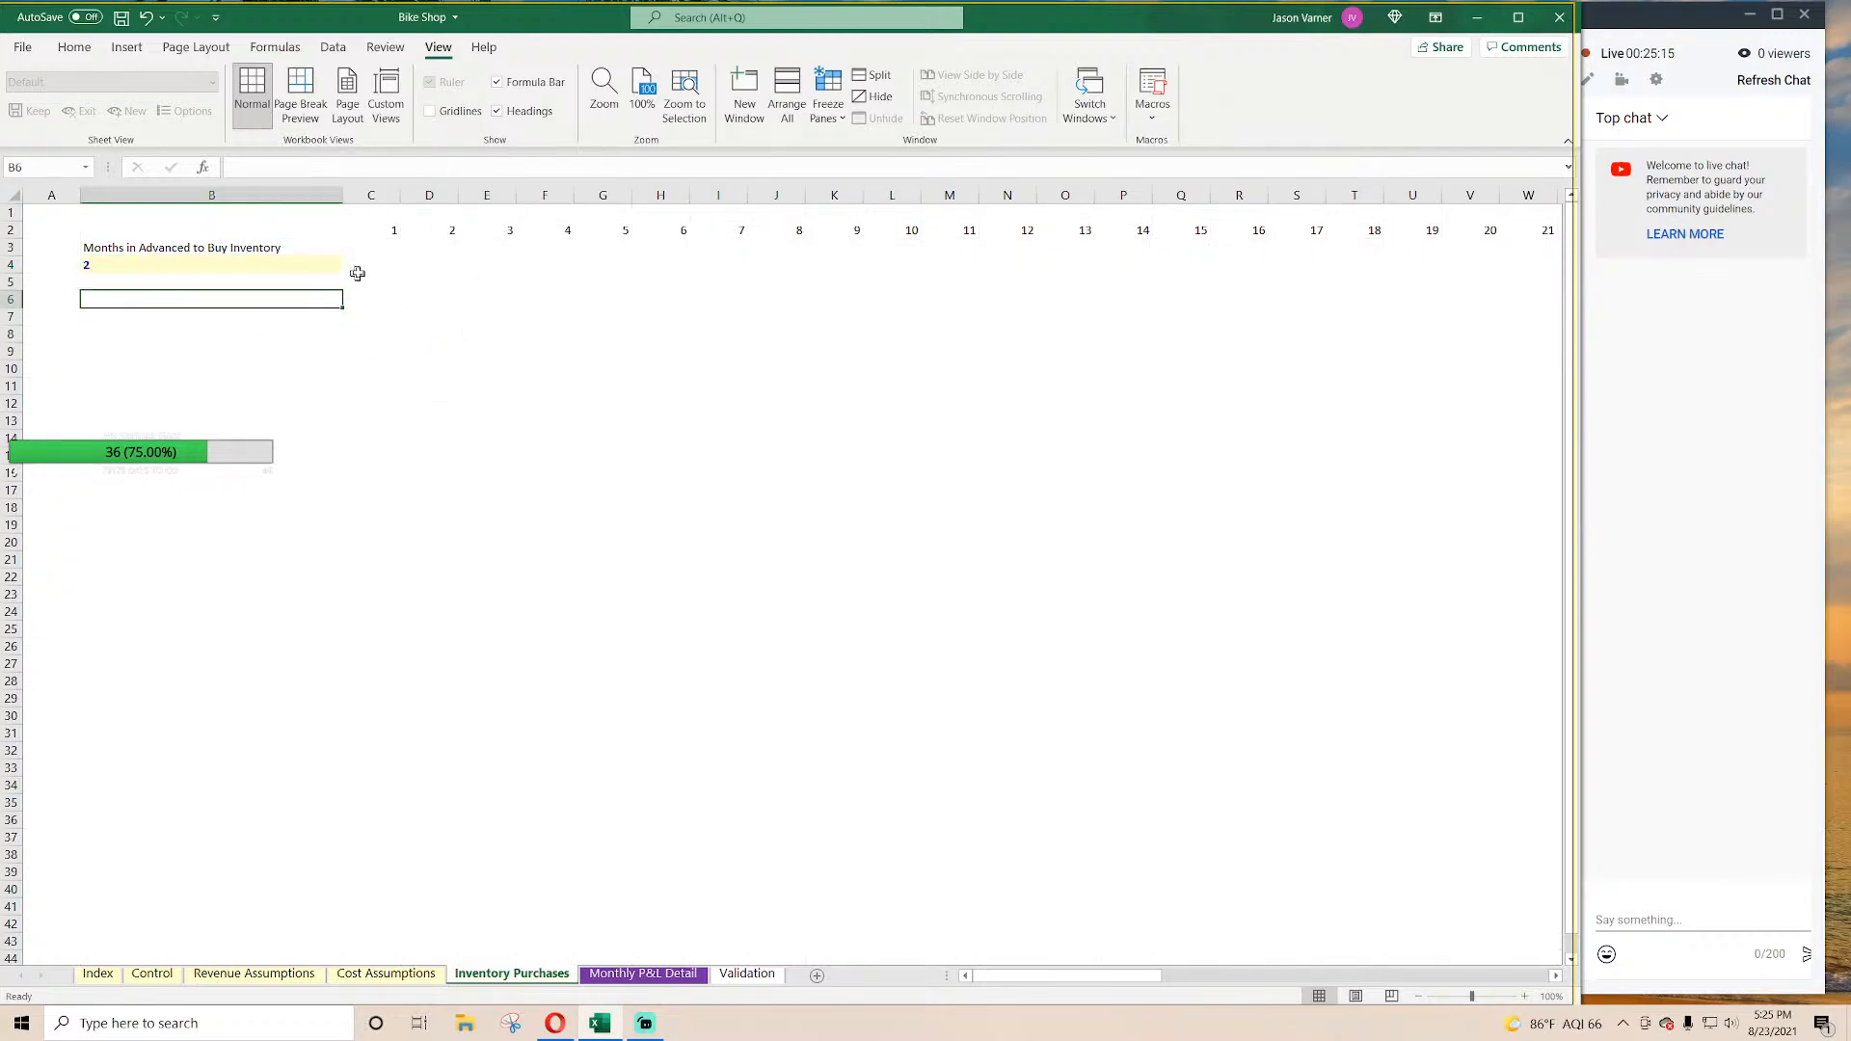
# Step: Freeze panes at C4 so rows 1 to 3 and columns A and B stay in view
pyautogui.click(358, 269)
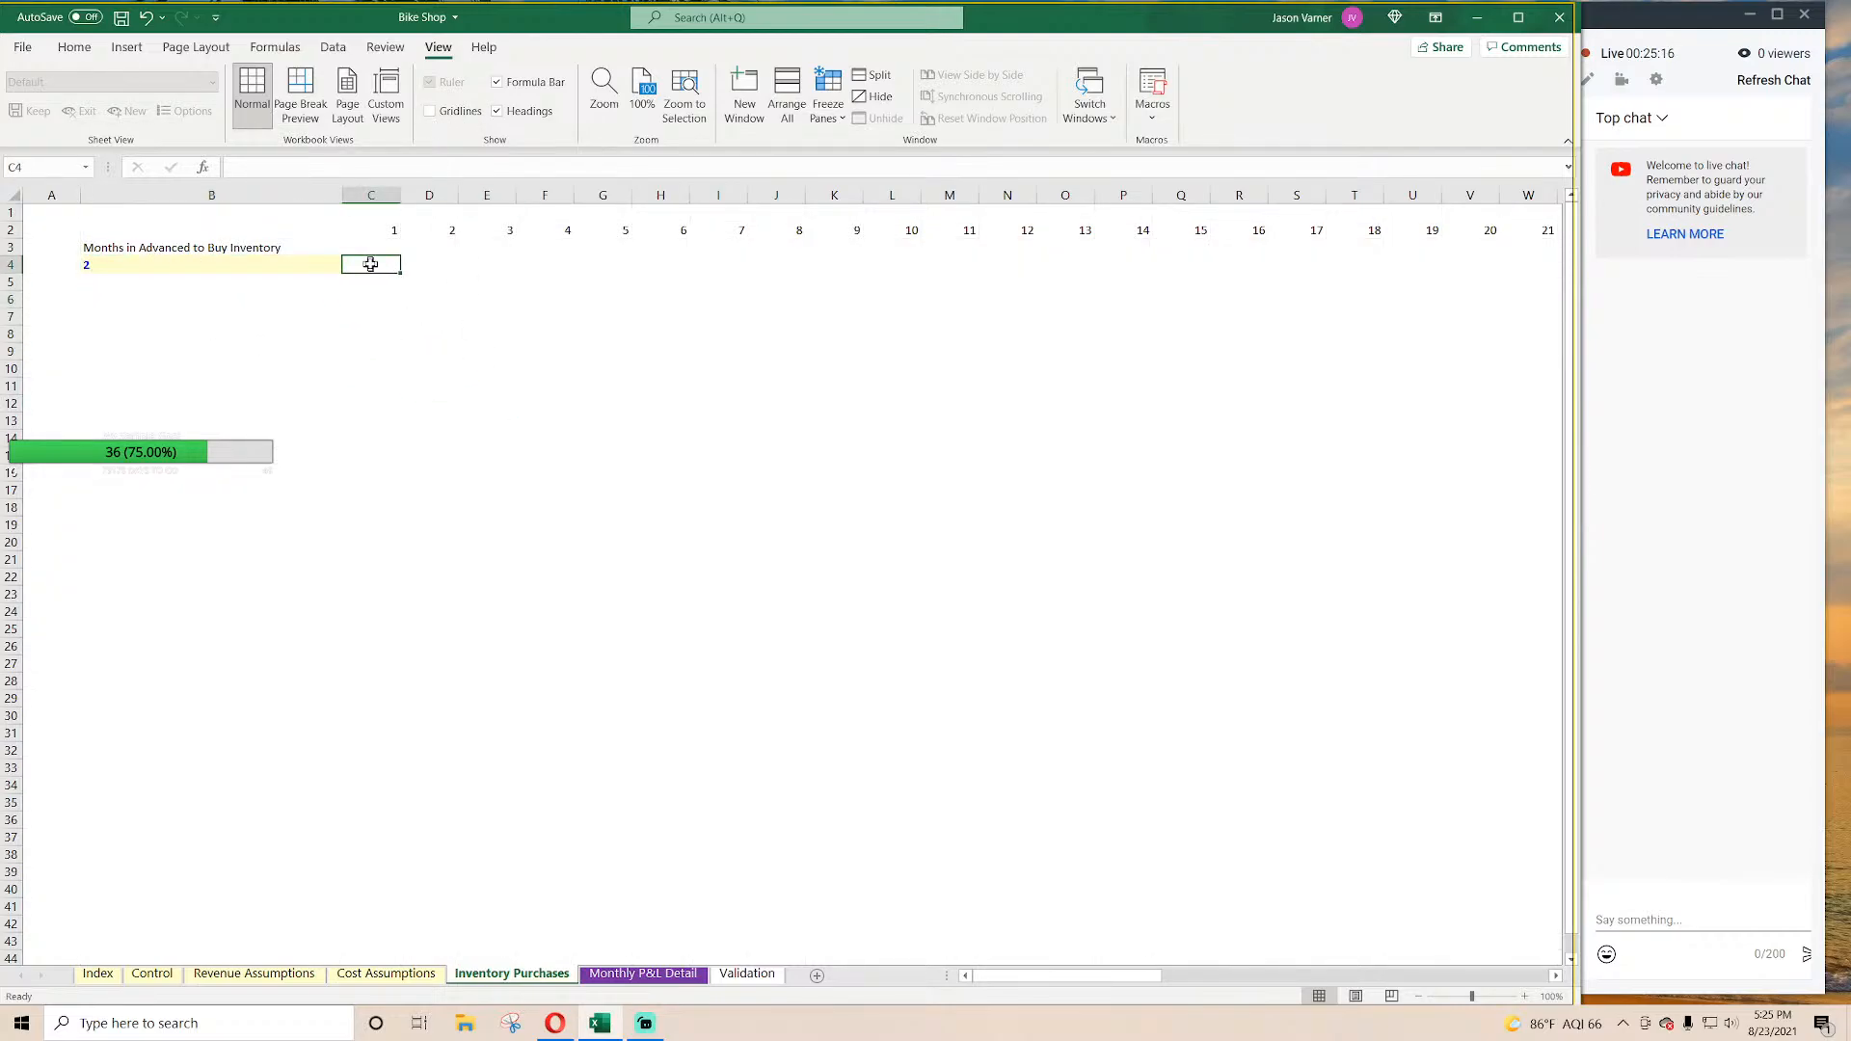
pyautogui.click(828, 102)
pyautogui.click(867, 164)
pyautogui.click(603, 490)
# Step: Label B6 "Inventory Purchases"
pyautogui.click(122, 305)
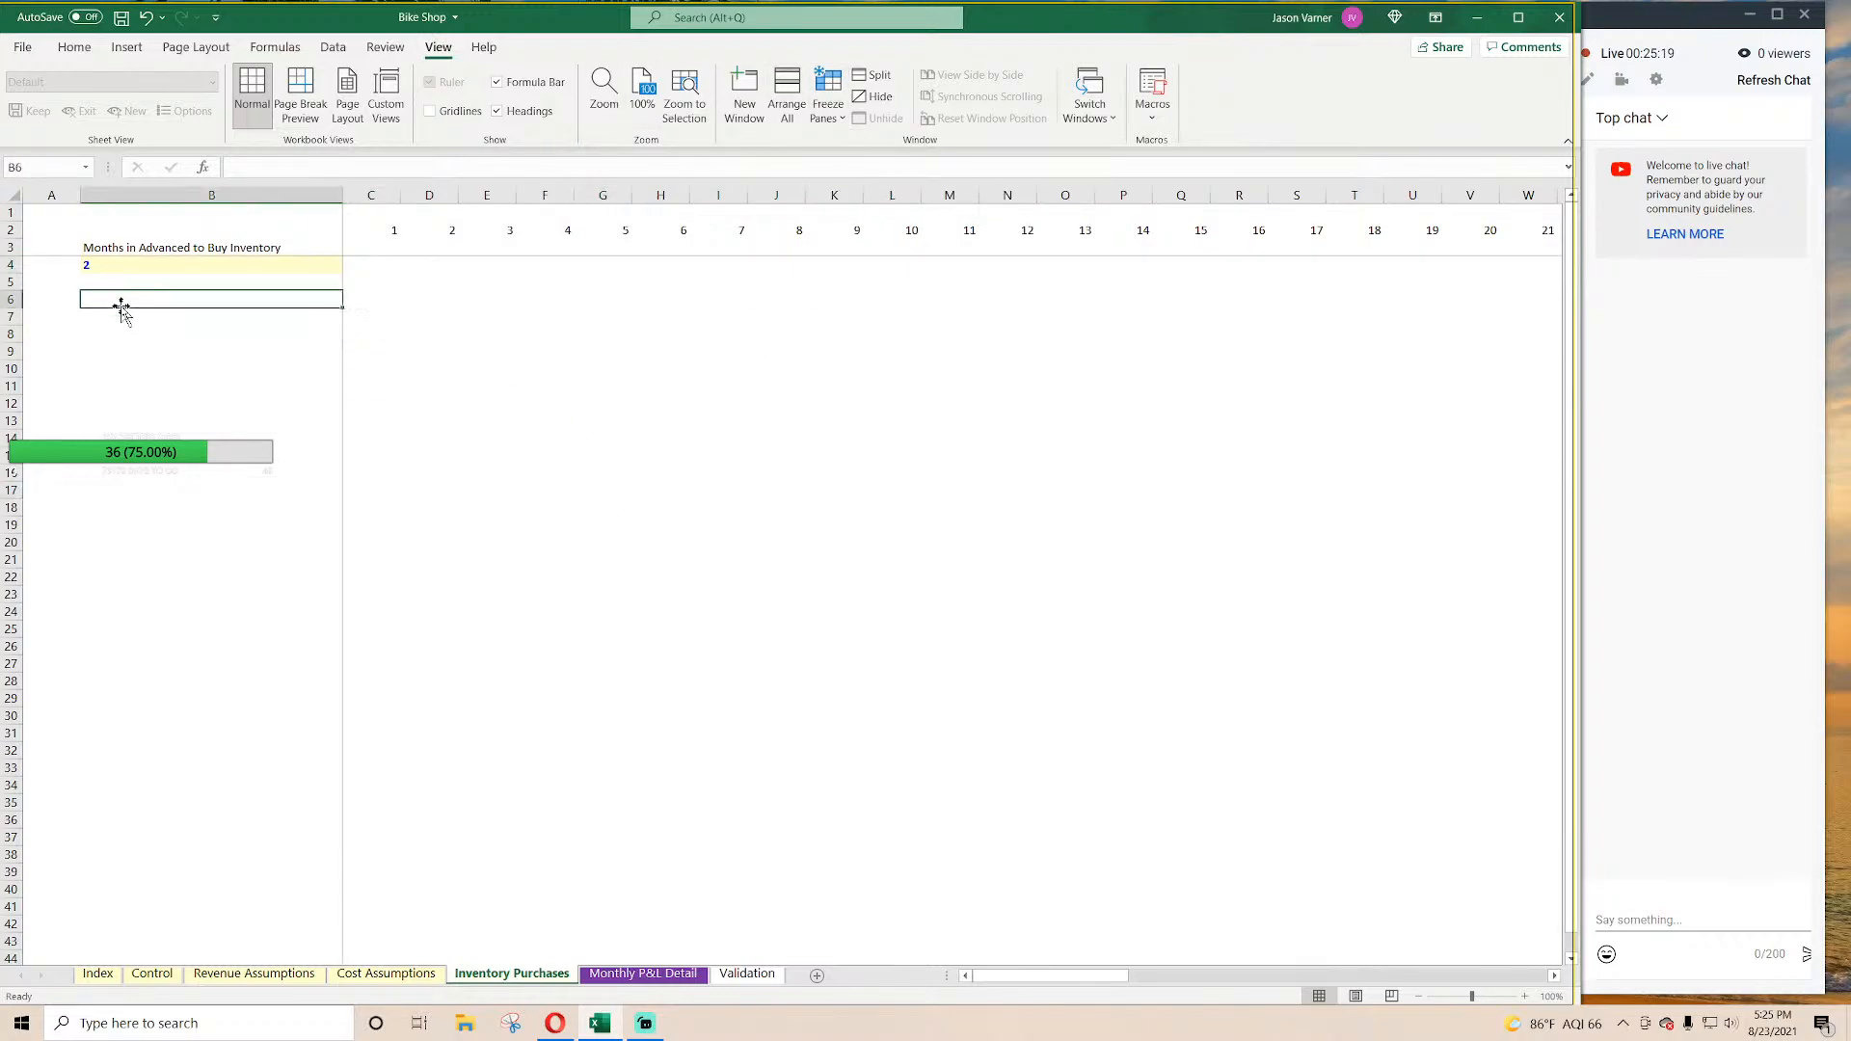
pyautogui.write('Invent')
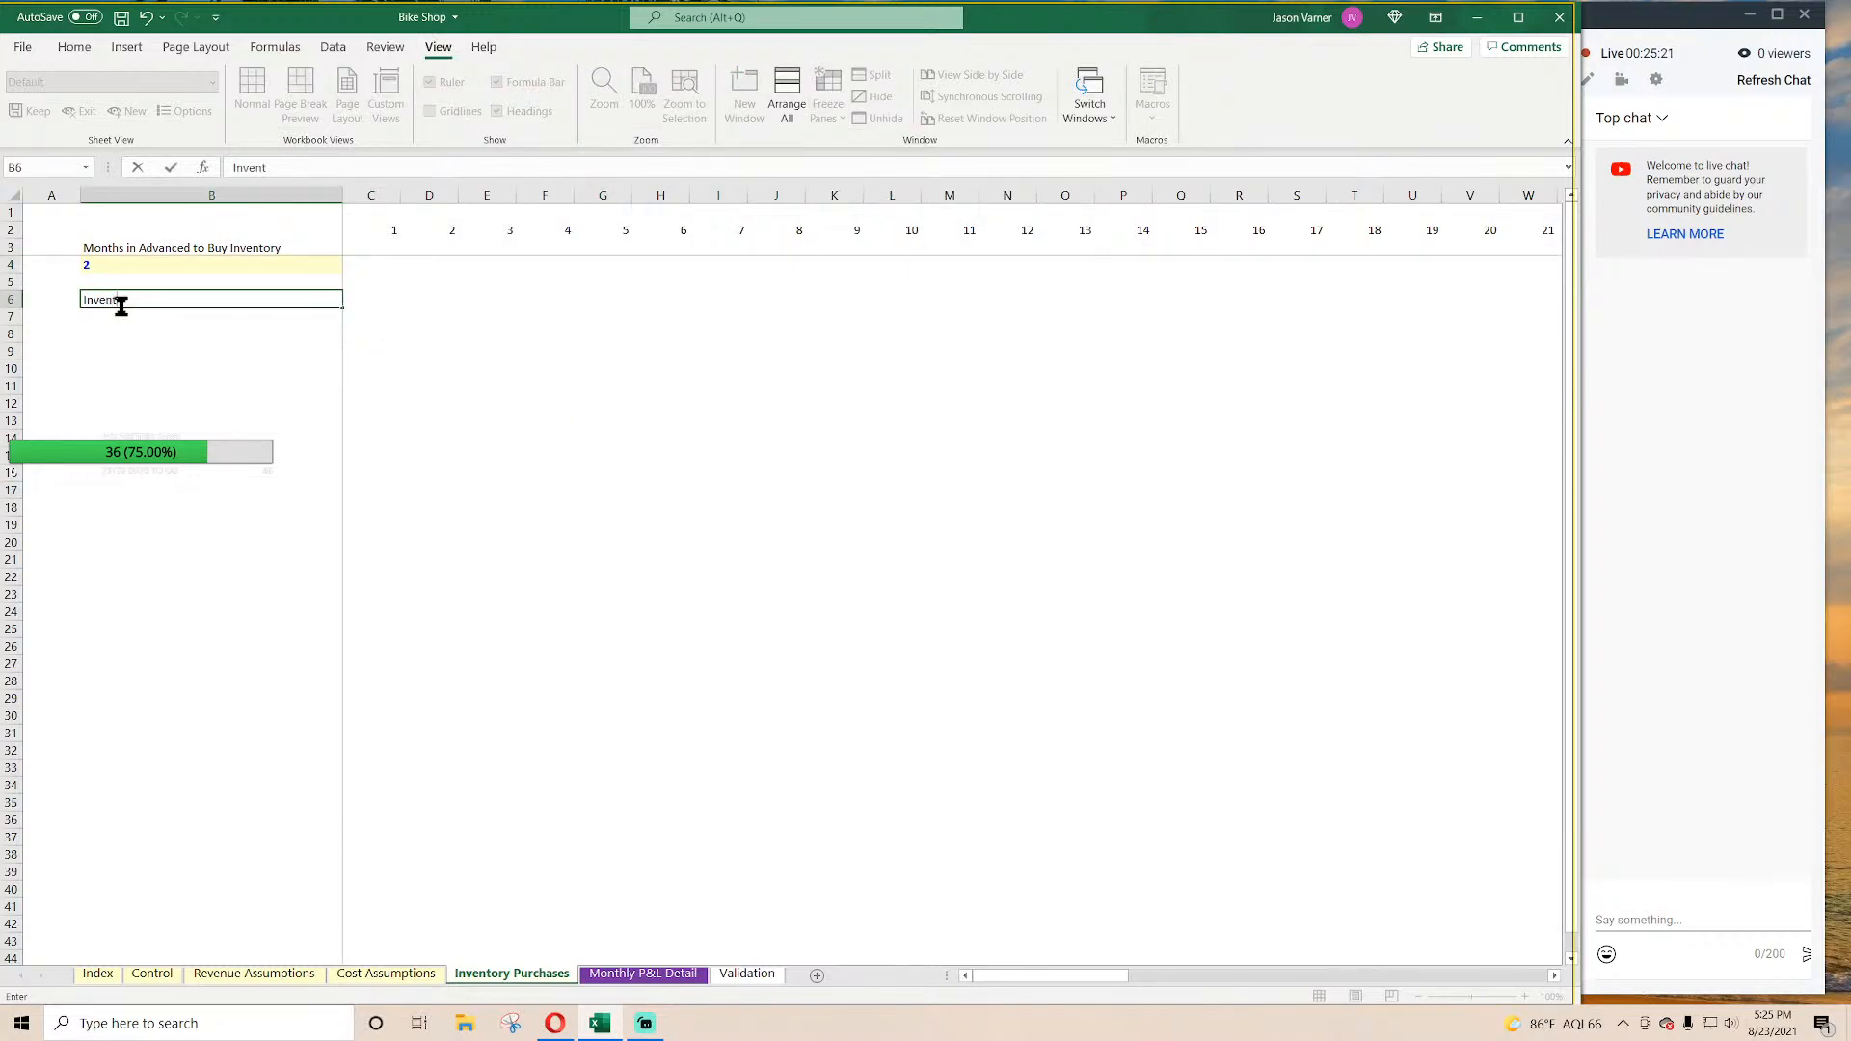
pyautogui.write('ory Purchases')
pyautogui.press('Return')
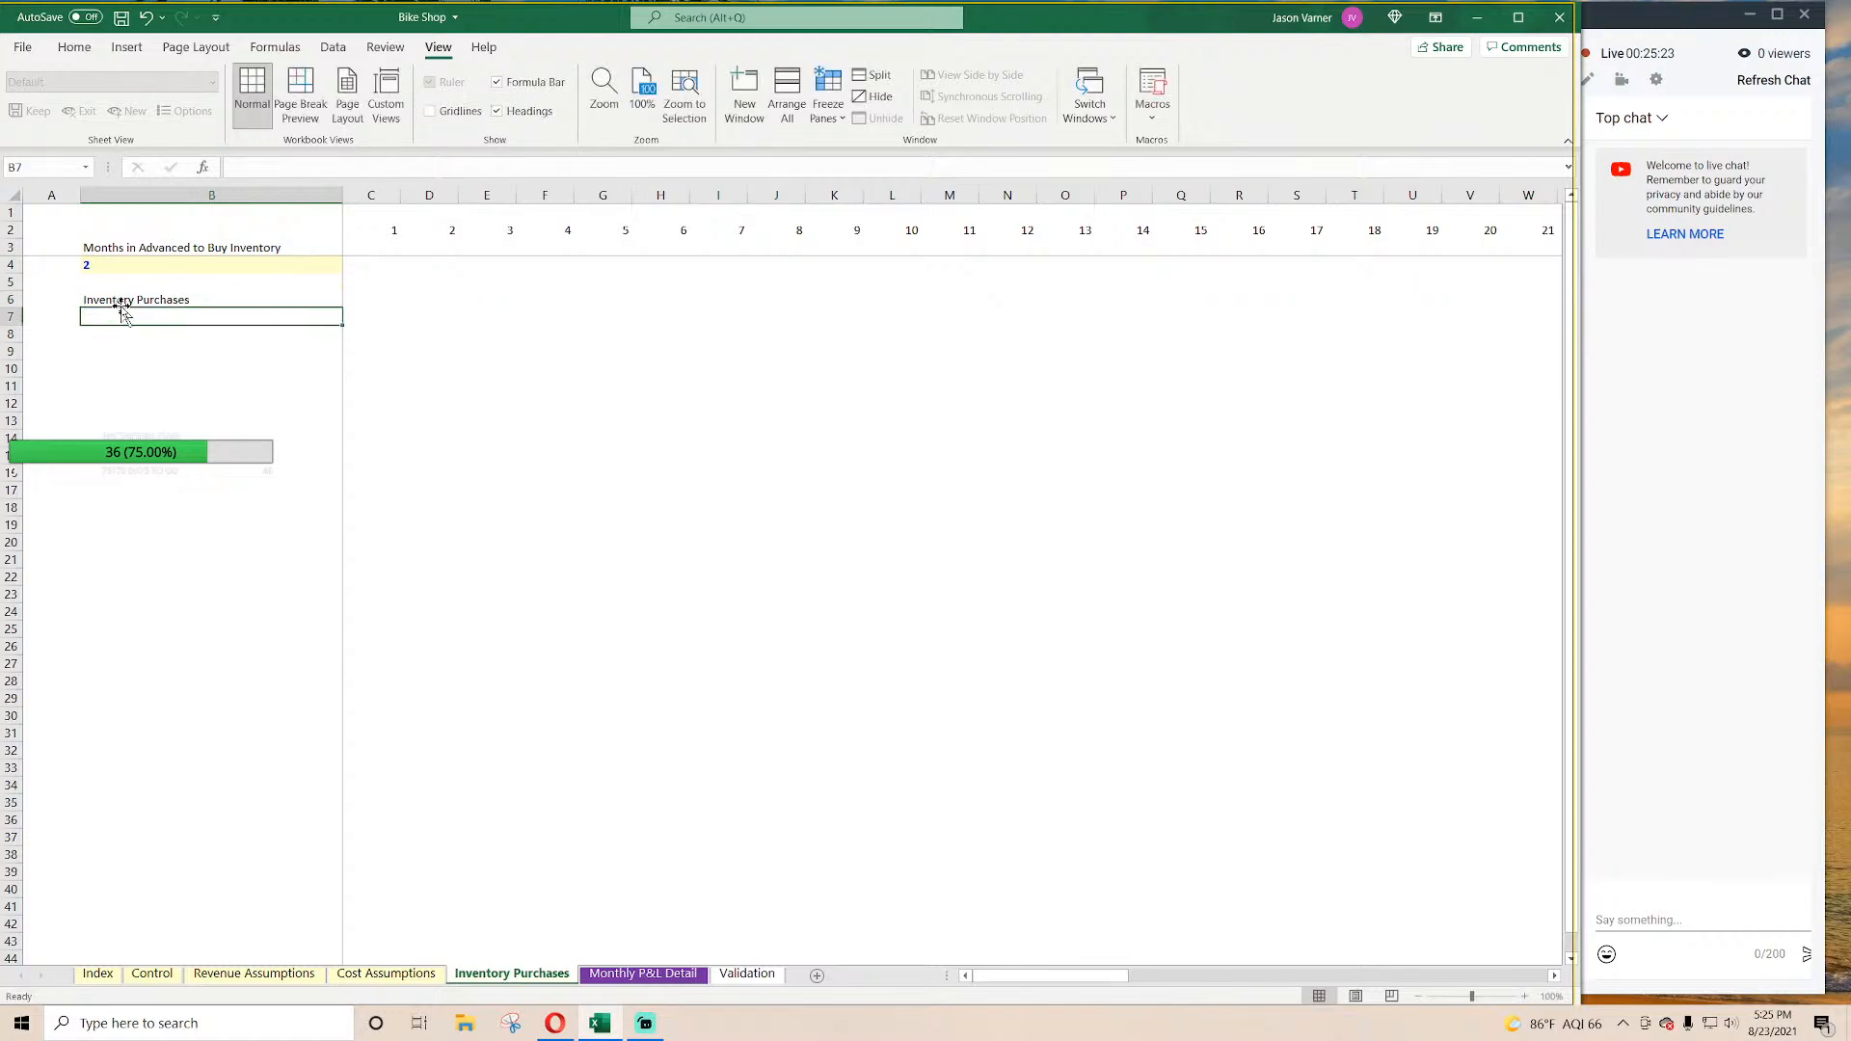
pyautogui.press('Up')
pyautogui.press('Right')
pyautogui.press('Right')
pyautogui.press('Right')
pyautogui.press('Right')
pyautogui.press('Right')
pyautogui.press('Right')
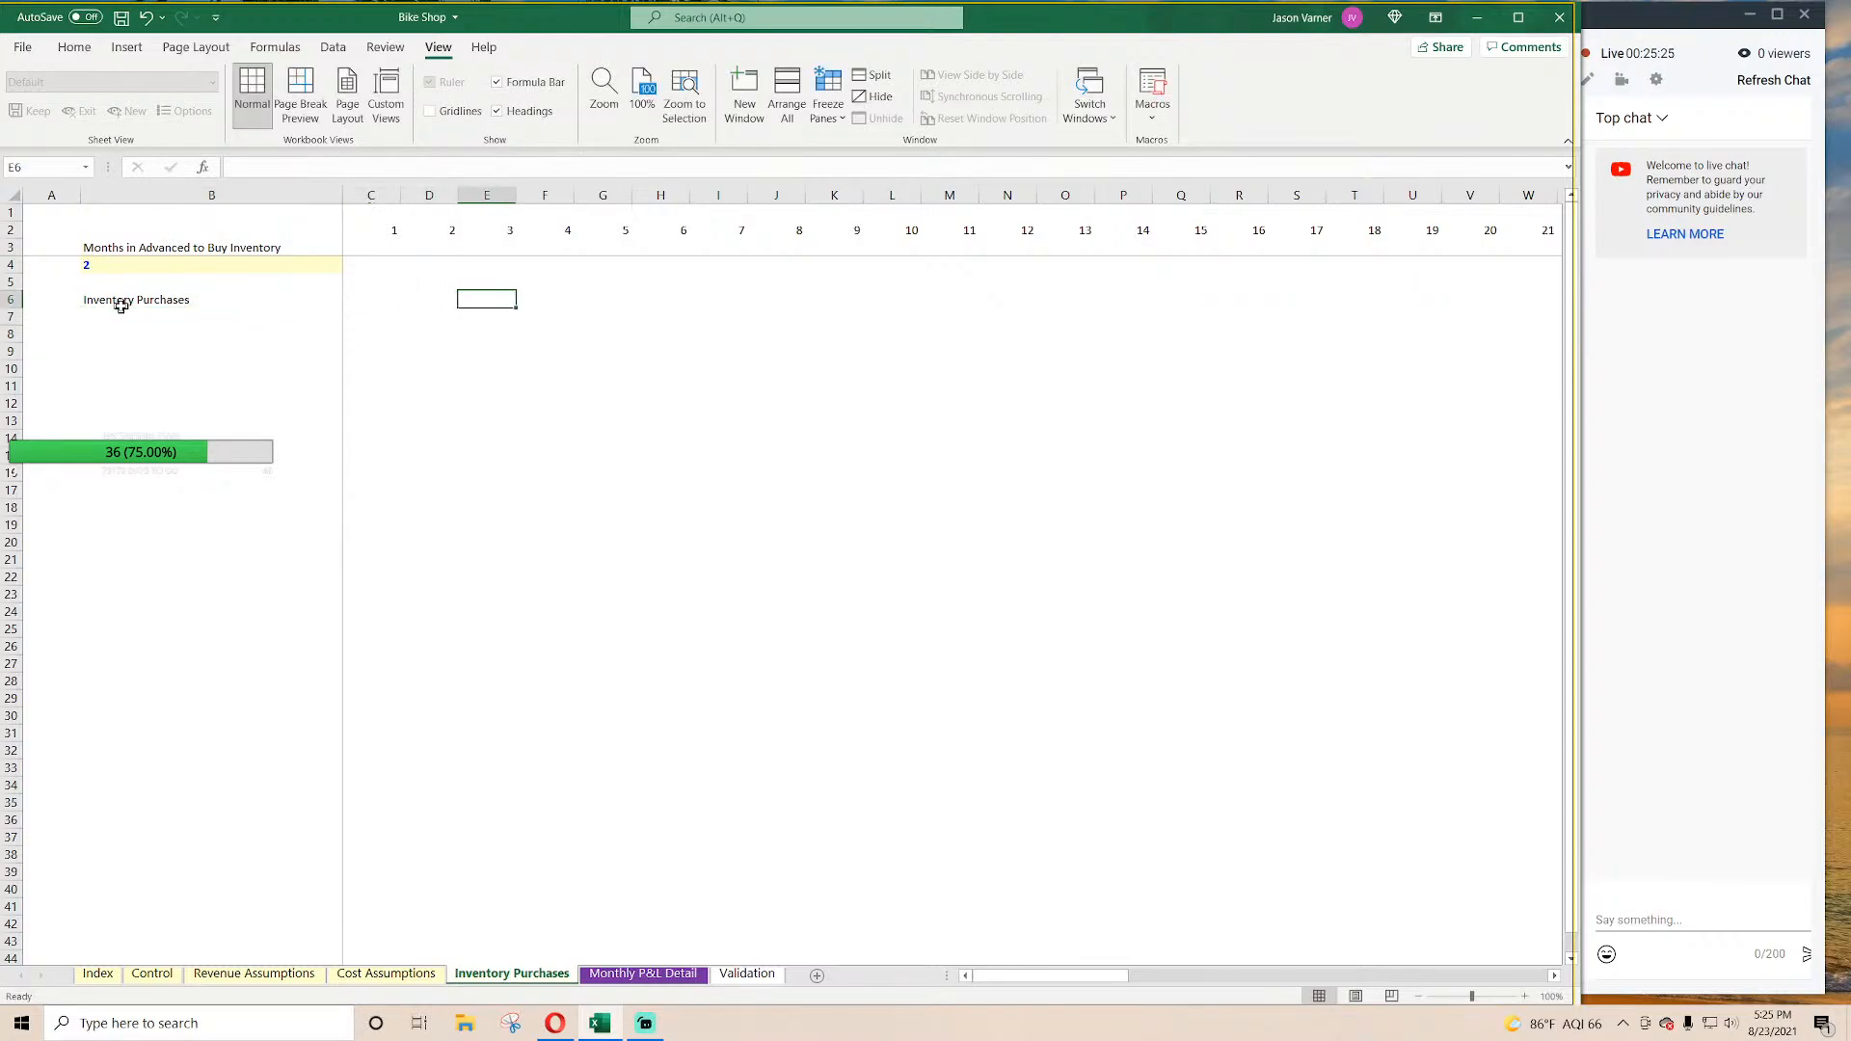
pyautogui.press('Left')
pyautogui.press('Left')
pyautogui.press('Left')
pyautogui.press('Left')
pyautogui.press('Left')
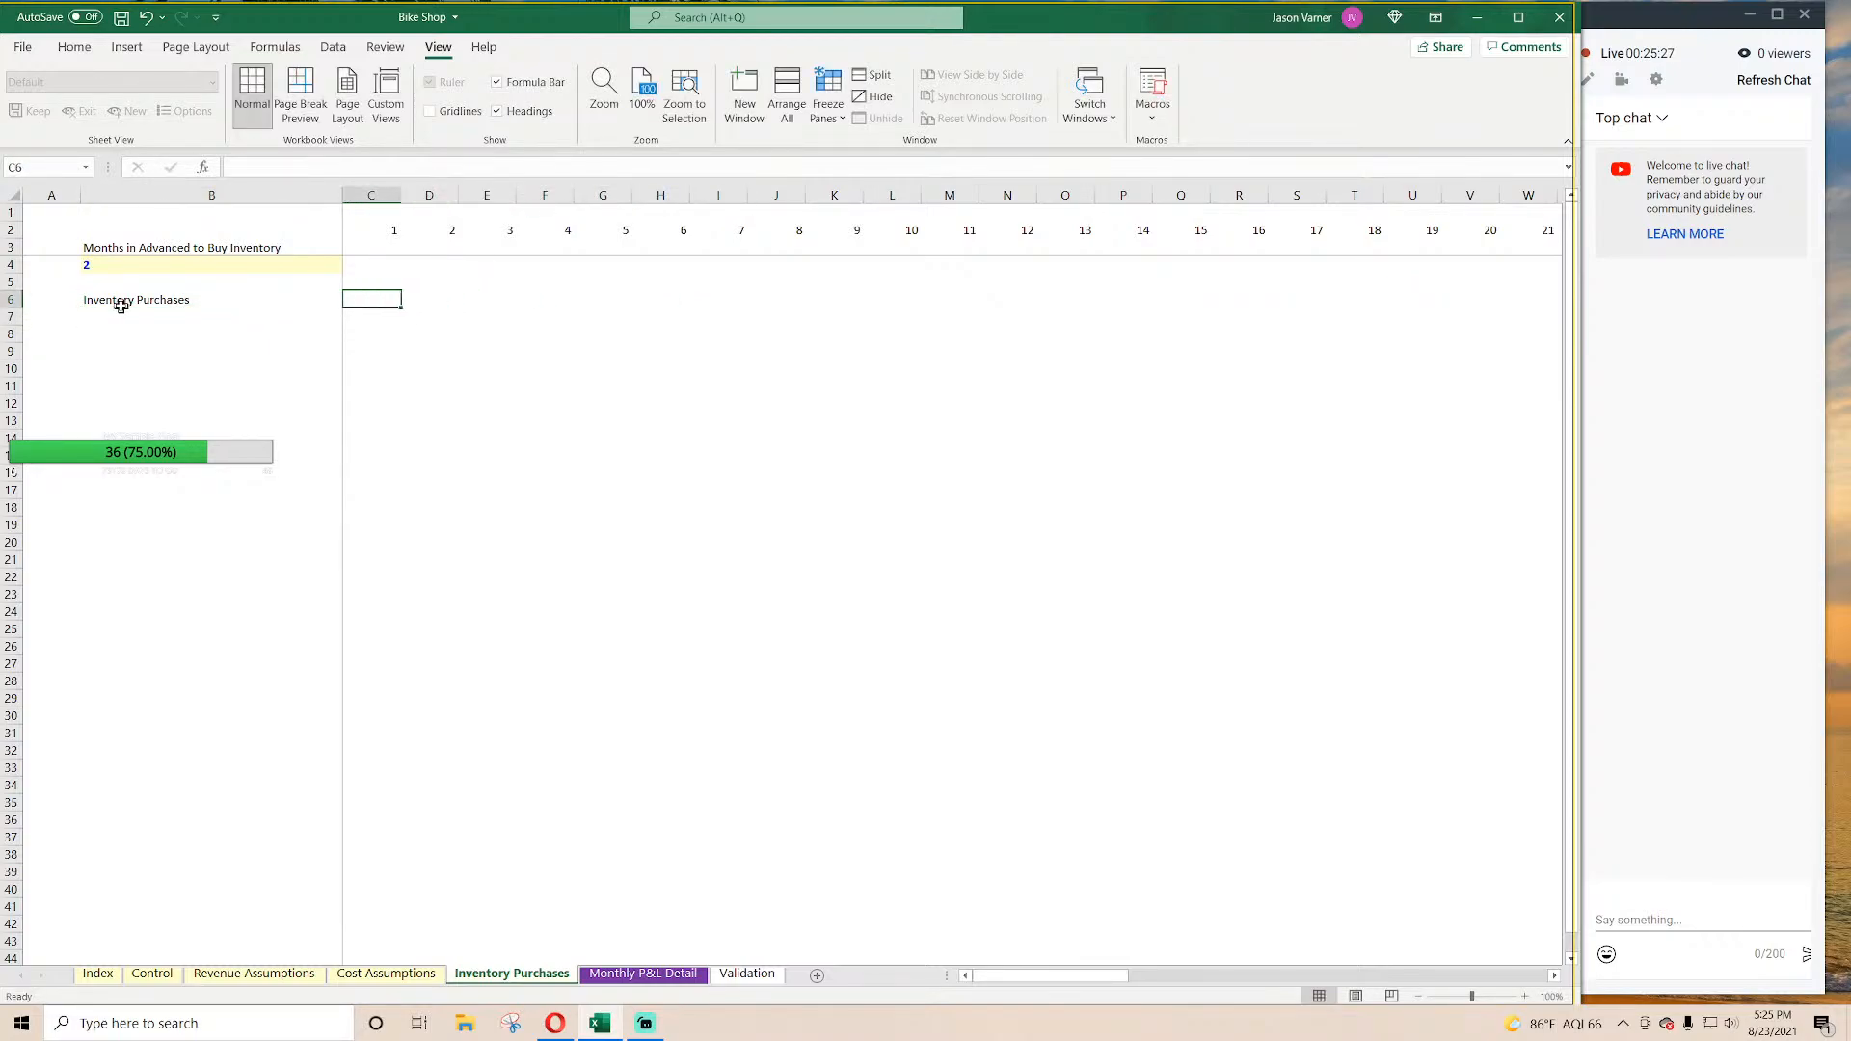
pyautogui.press('Right')
pyautogui.press('Right')
pyautogui.press('Right')
pyautogui.press('Left')
pyautogui.press('Left')
pyautogui.press('Left')
# Step: Insert a new column C before the period 1 column and narrow it to match the other period columns
pyautogui.rightClick(374, 196)
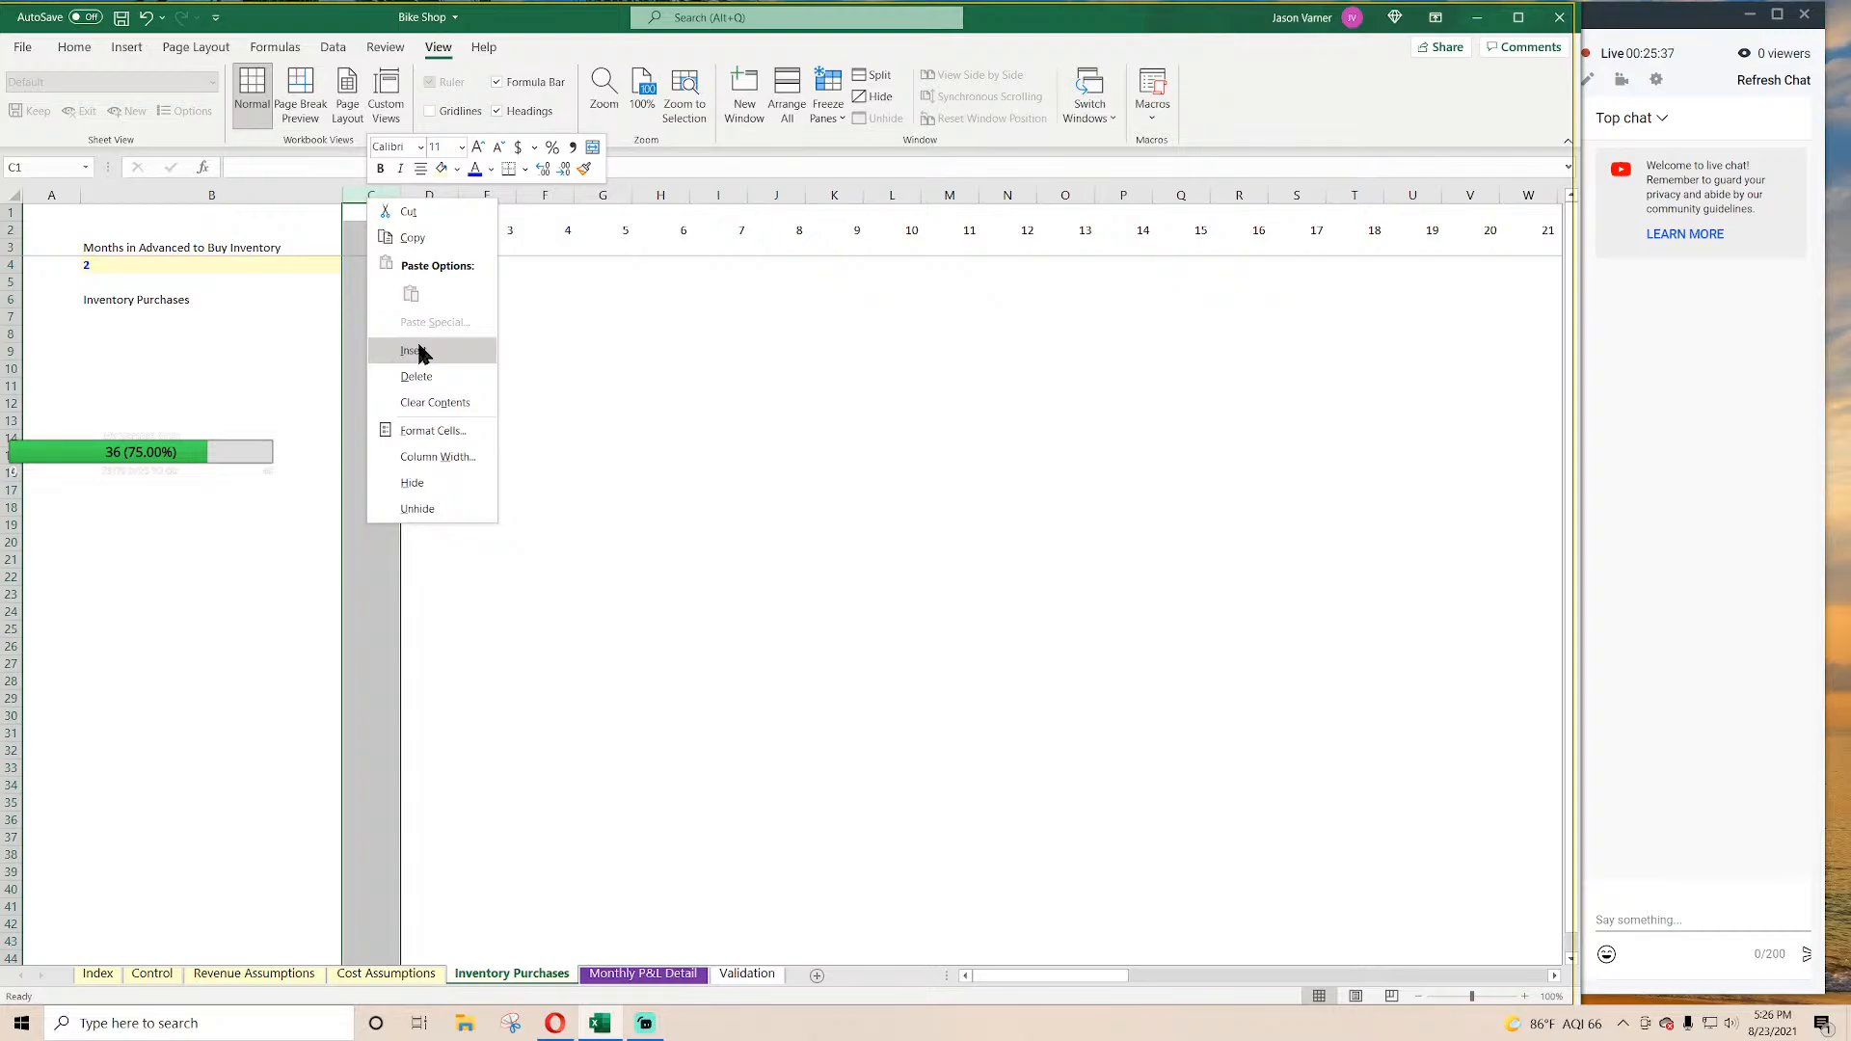
pyautogui.click(420, 353)
pyautogui.moveTo(603, 198); pyautogui.dragTo(399, 198)
pyautogui.click(474, 315)
pyautogui.click(429, 228)
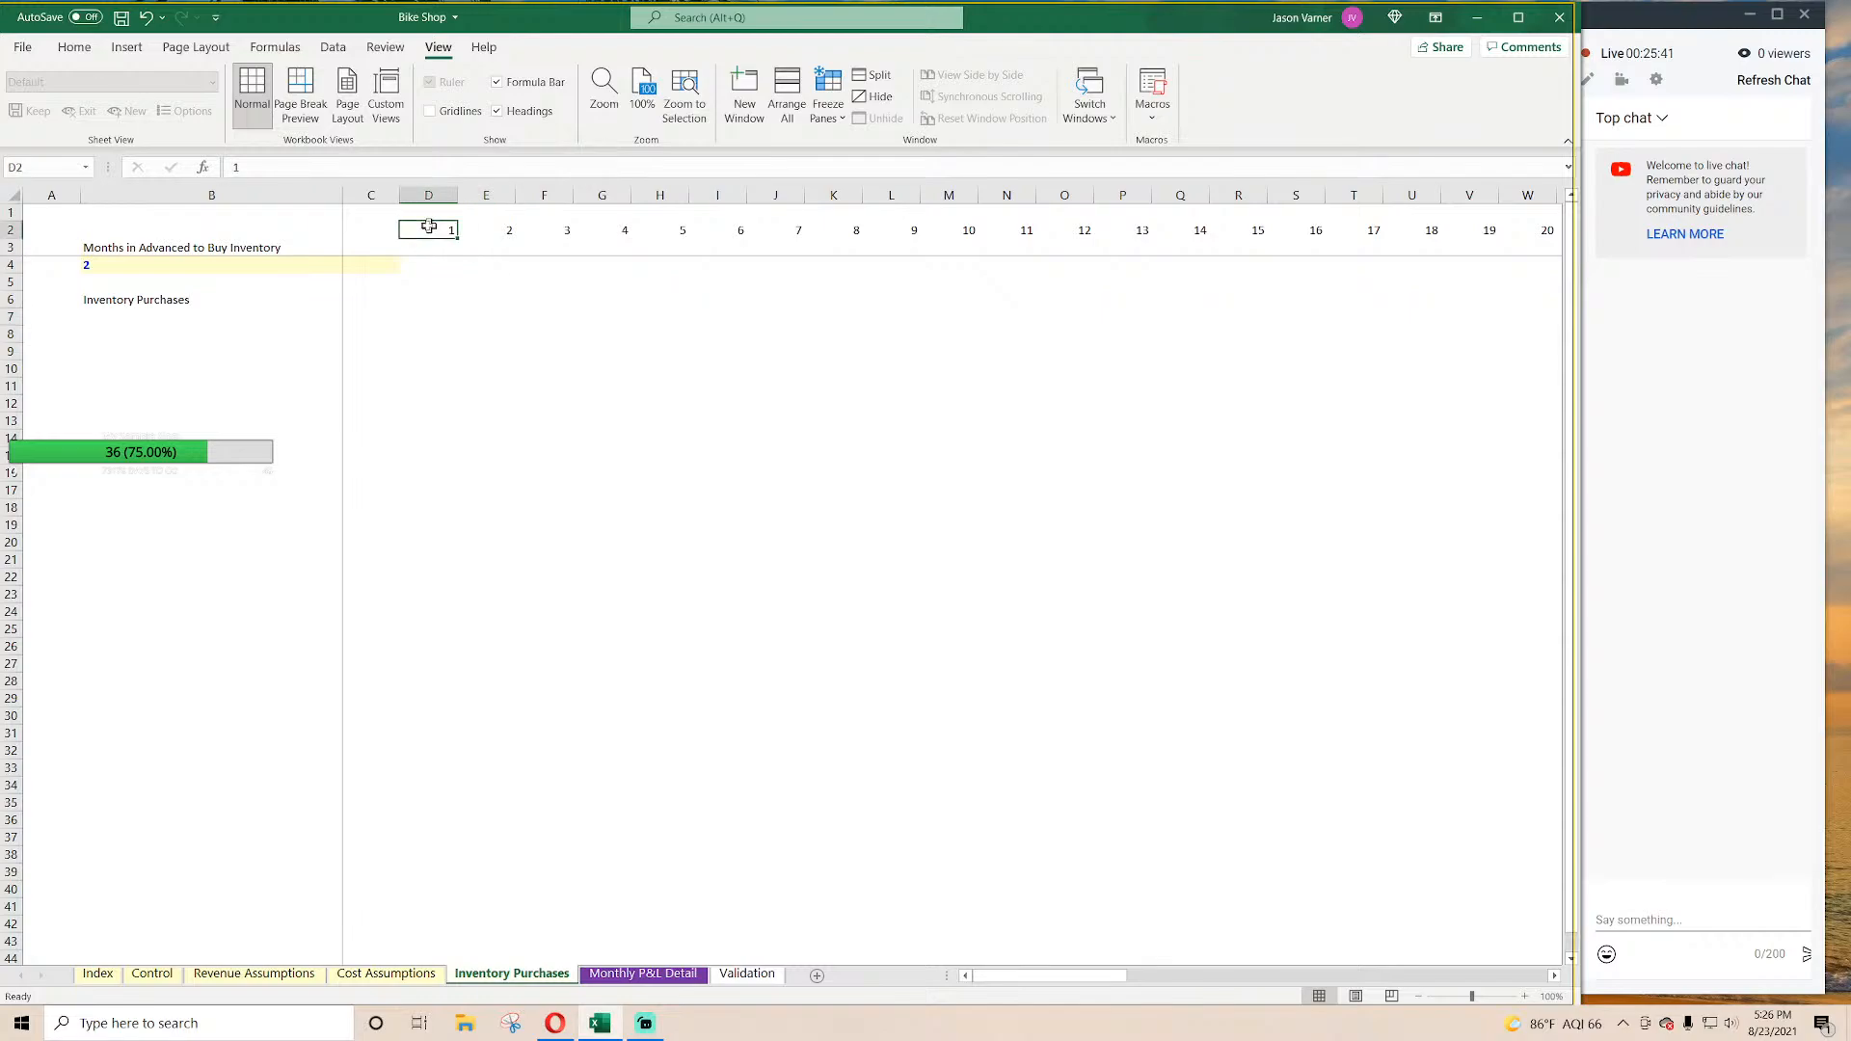
# Step: Enter 0 in C2 as the starting period and clear the yellow fill from C4 by copying C3 down
pyautogui.click(391, 231)
pyautogui.press('Down')
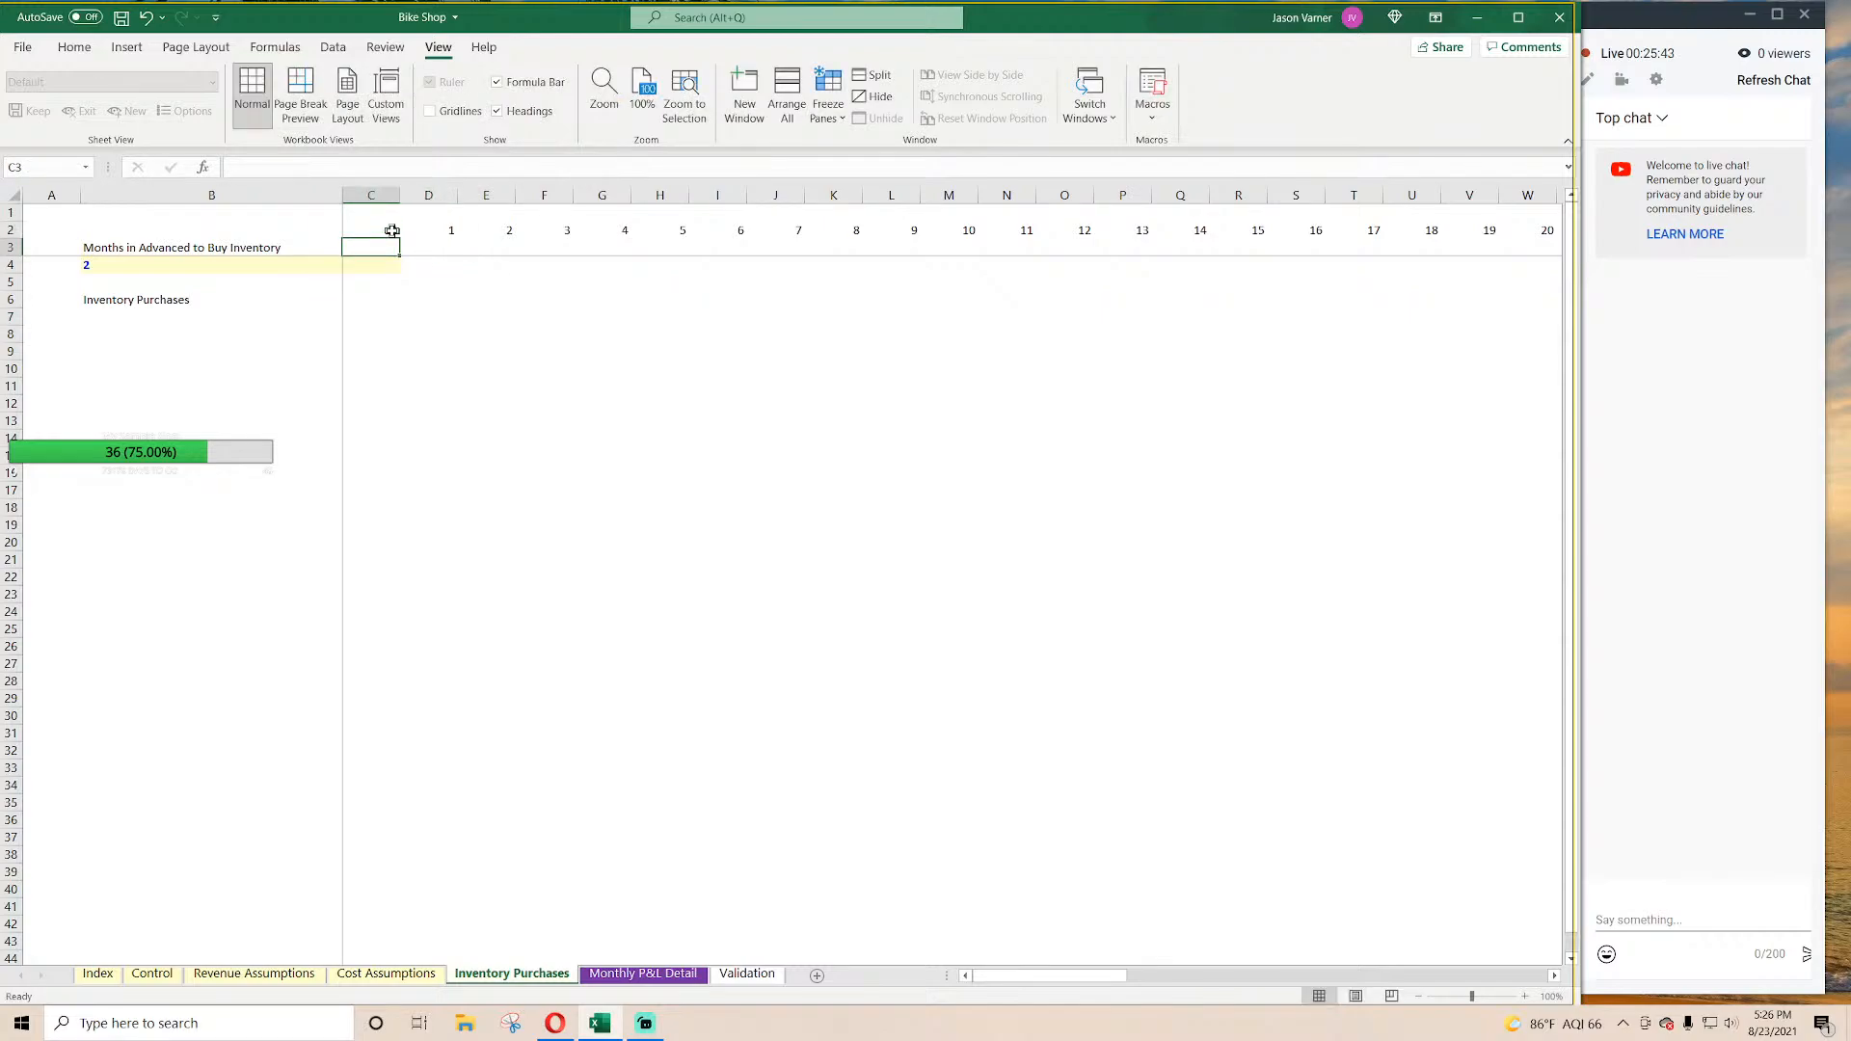
pyautogui.moveTo(399, 254); pyautogui.dragTo(394, 255)
pyautogui.click(128, 299)
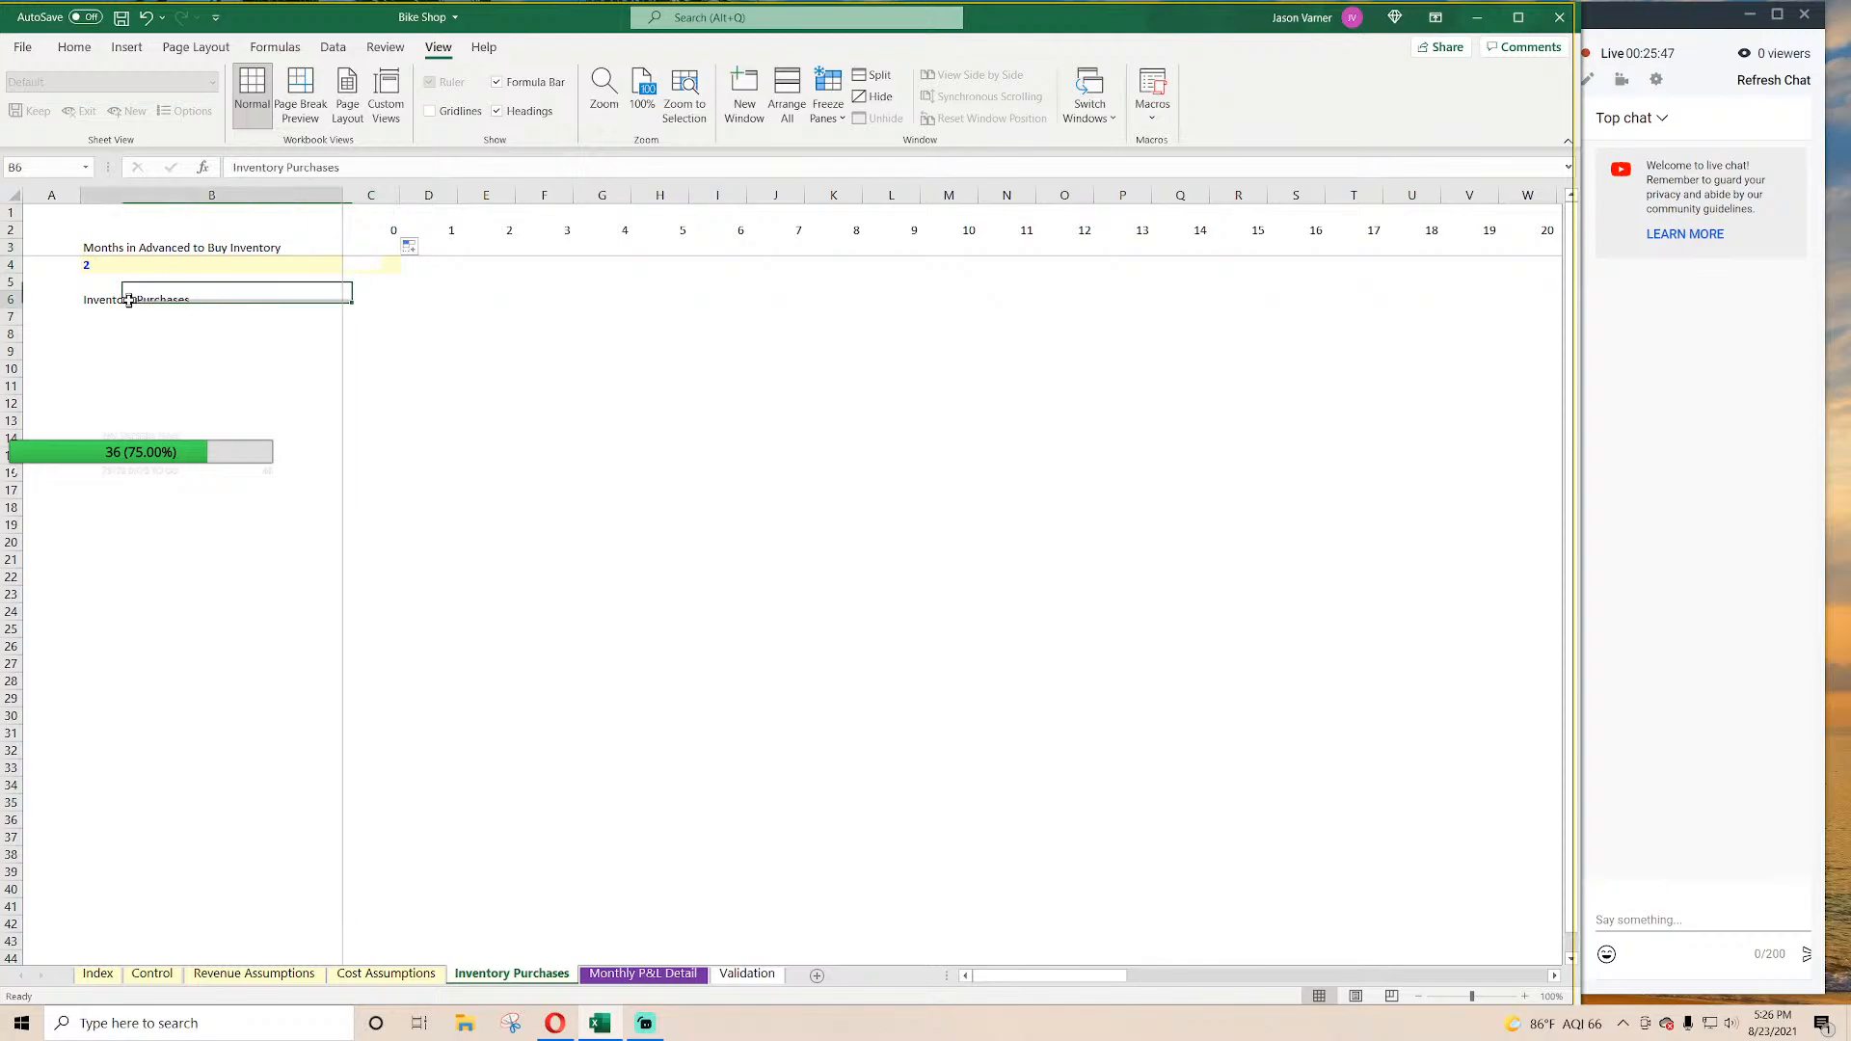
pyautogui.click(376, 300)
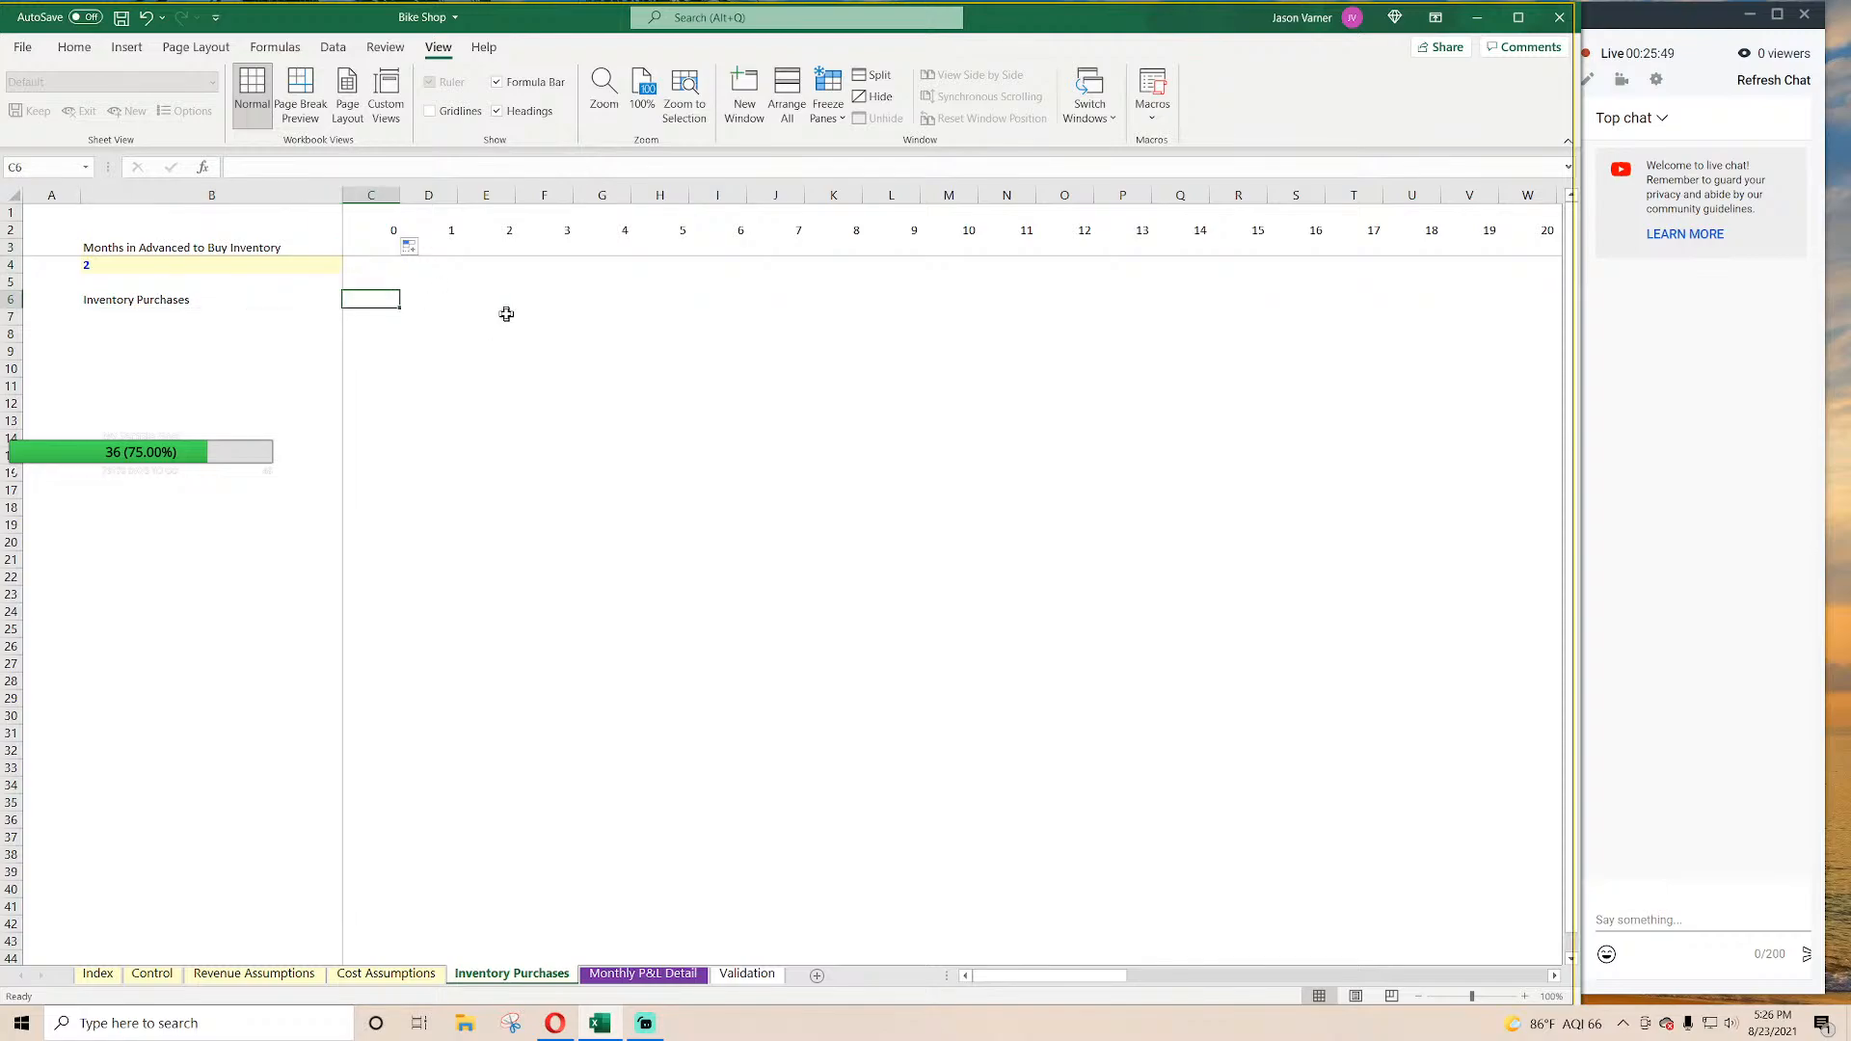
pyautogui.write('=')
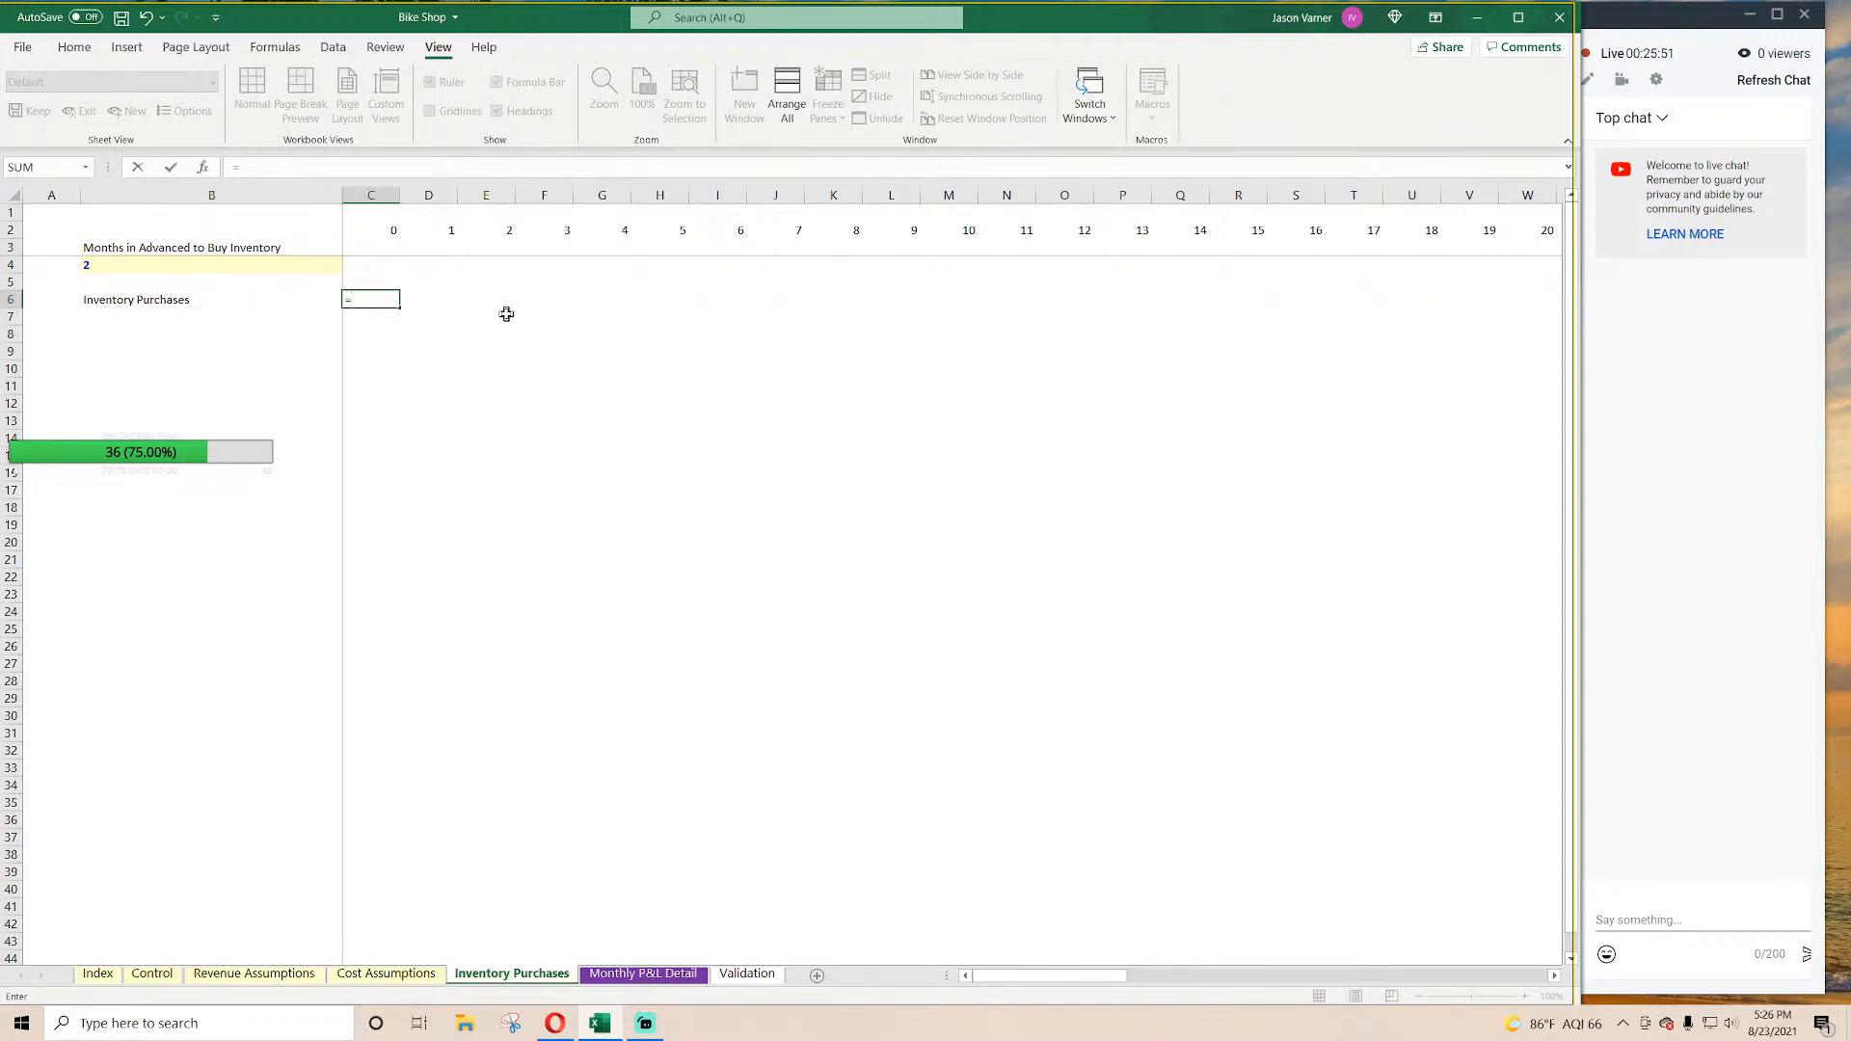
pyautogui.press('BackSpace')
pyautogui.write('=if(')
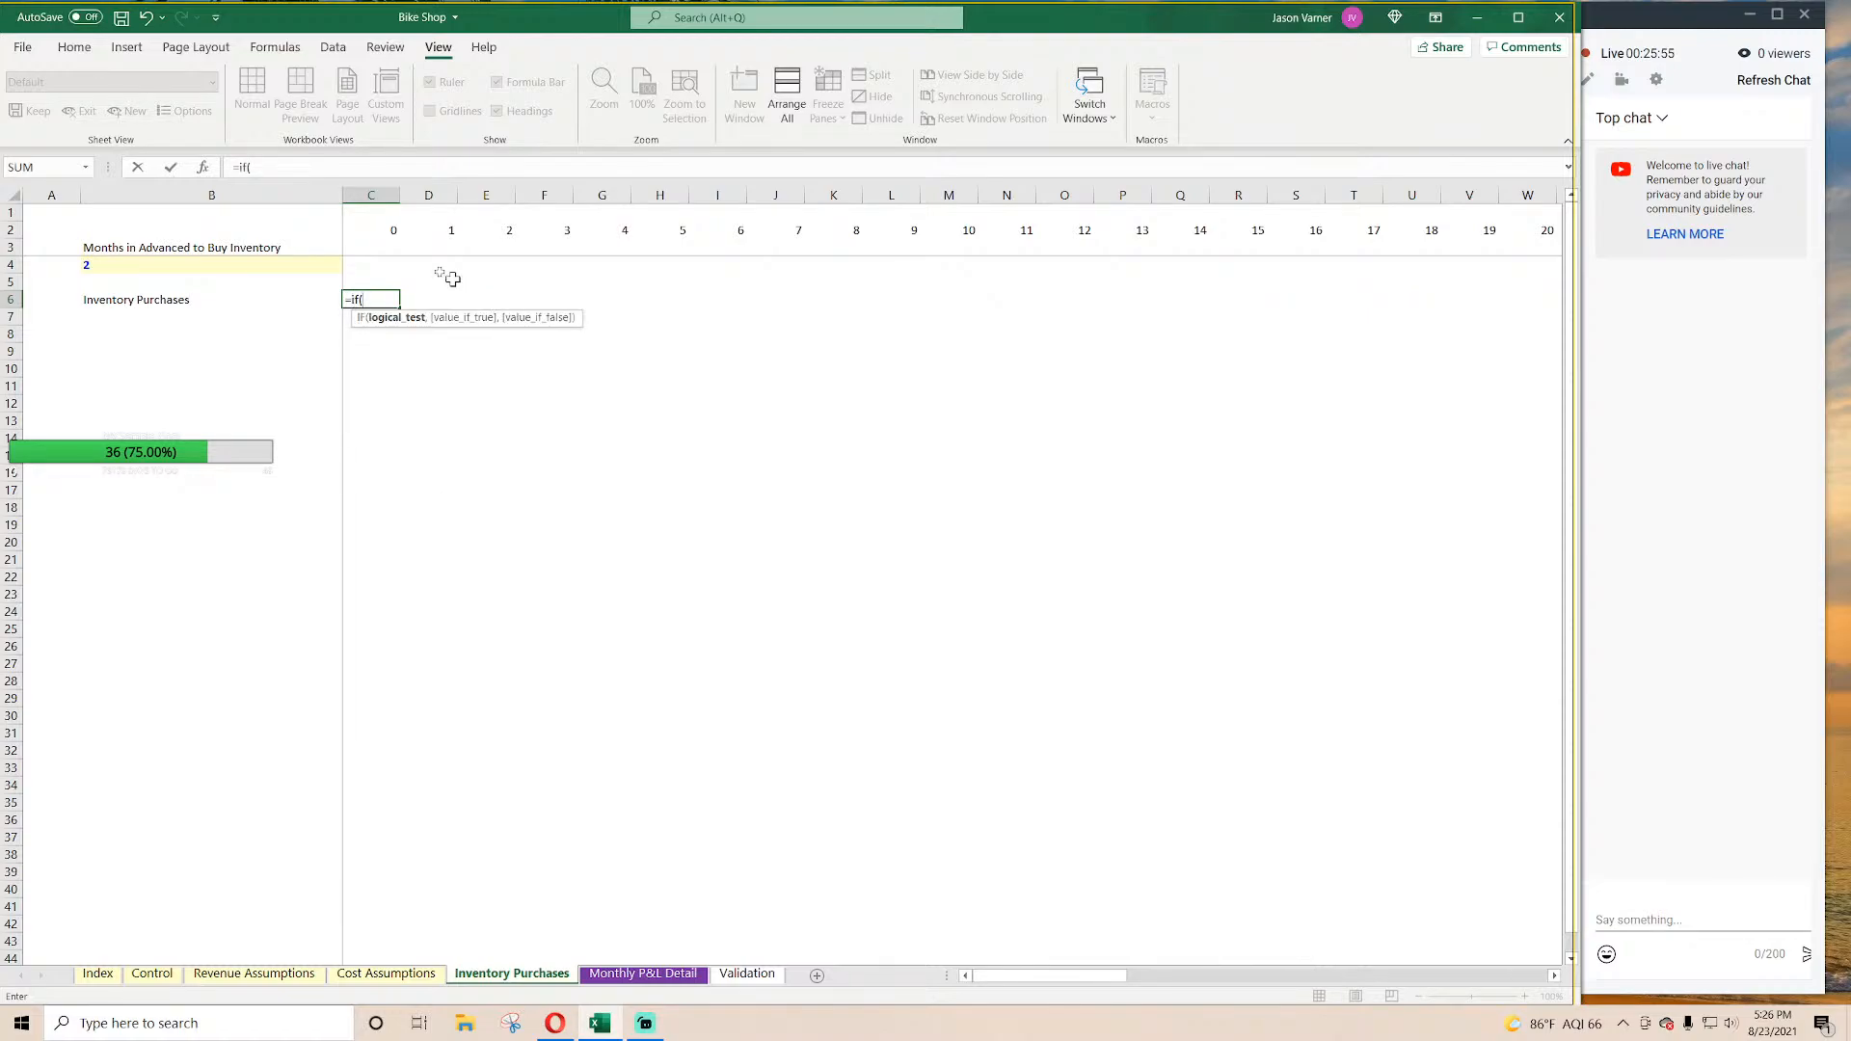
pyautogui.click(381, 232)
pyautogui.write('=0,')
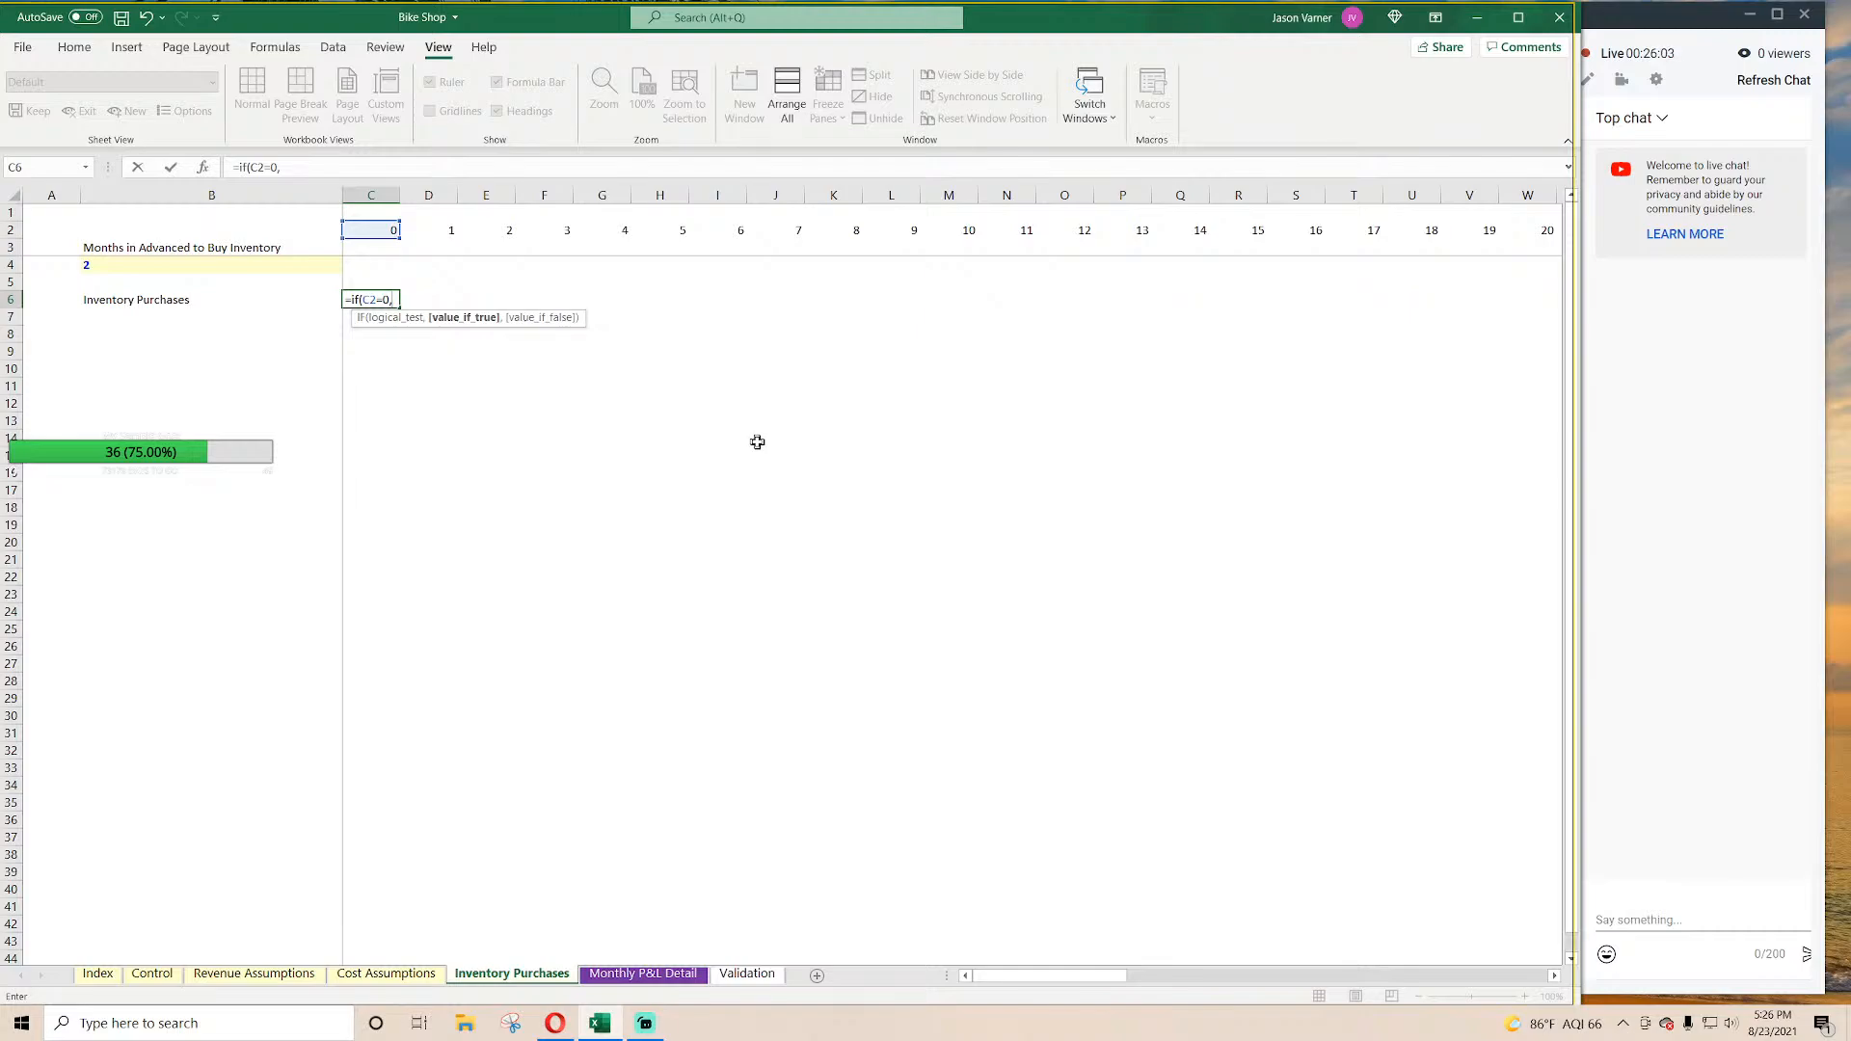
pyautogui.press('BackSpace')
pyautogui.press('BackSpace')
pyautogui.press('BackSpace')
pyautogui.press('BackSpace')
pyautogui.press('BackSpace')
pyautogui.press('BackSpace')
pyautogui.press('BackSpace')
pyautogui.press('BackSpace')
pyautogui.press('BackSpace')
pyautogui.press('Return')
pyautogui.write('[')
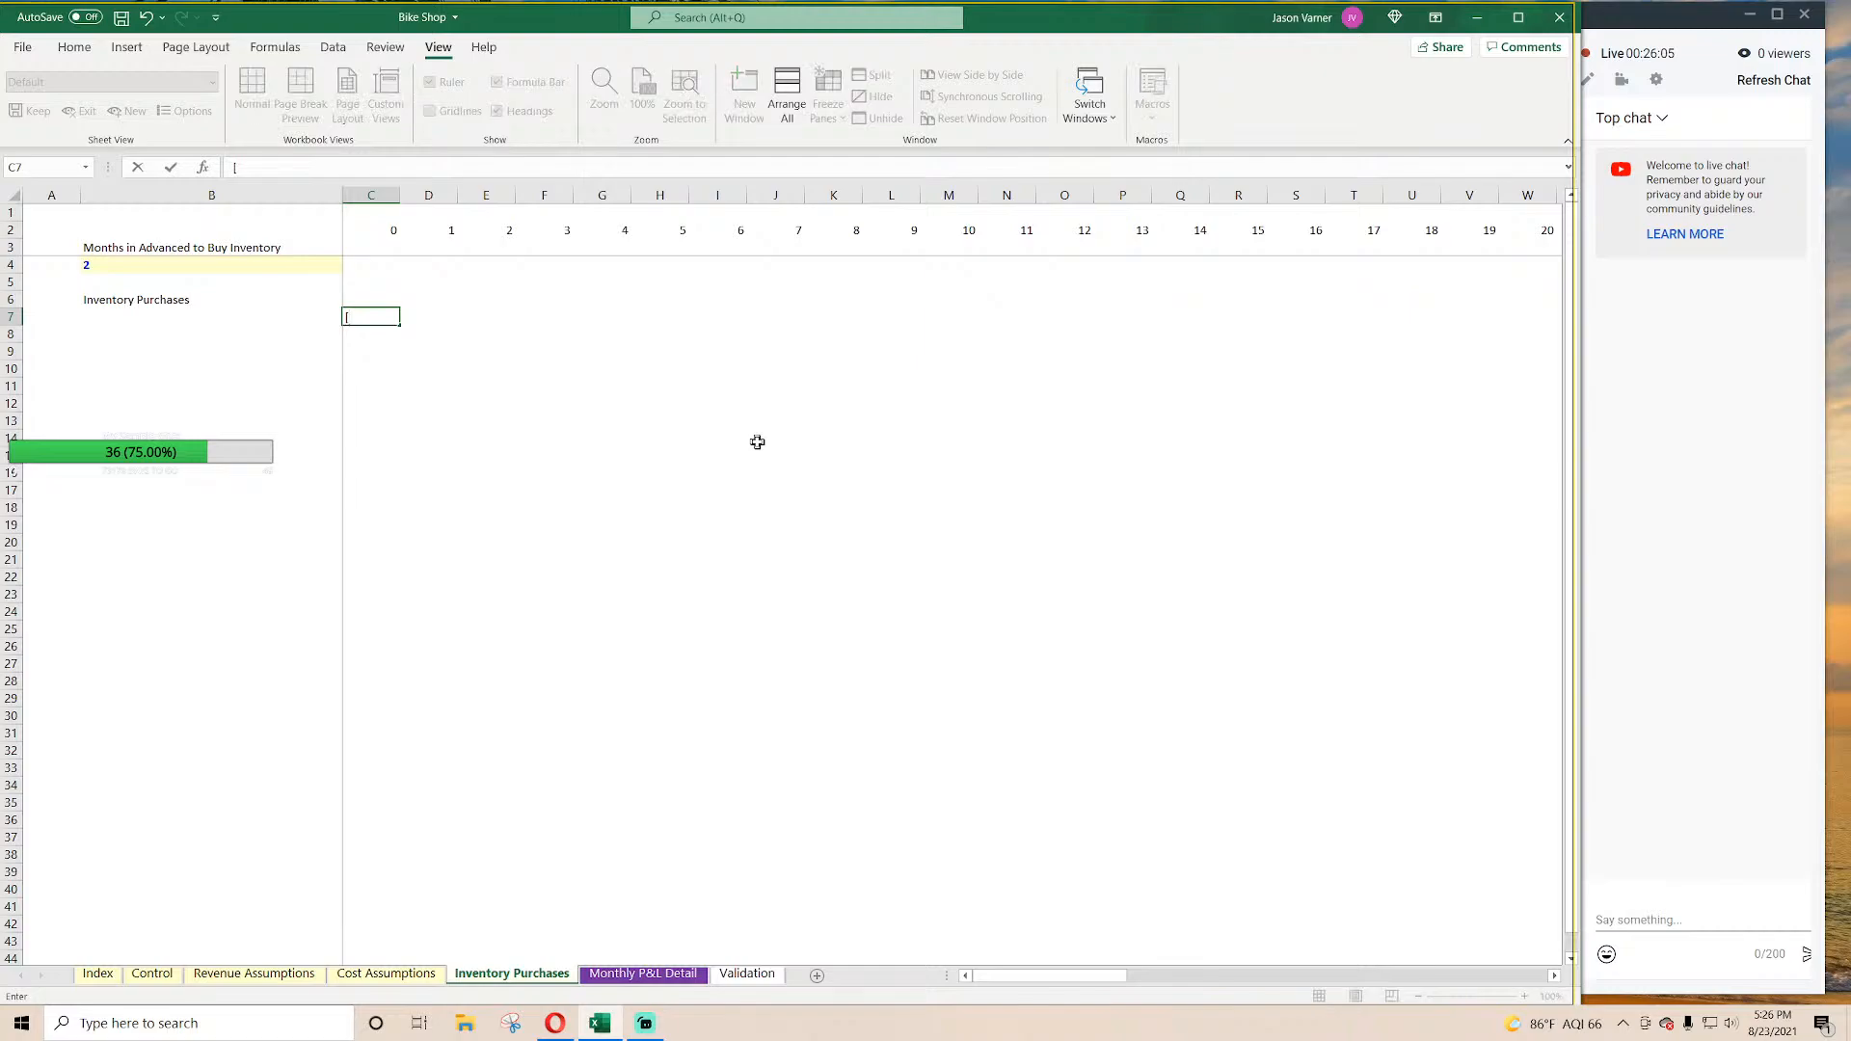
pyautogui.press('Escape')
pyautogui.press('Up')
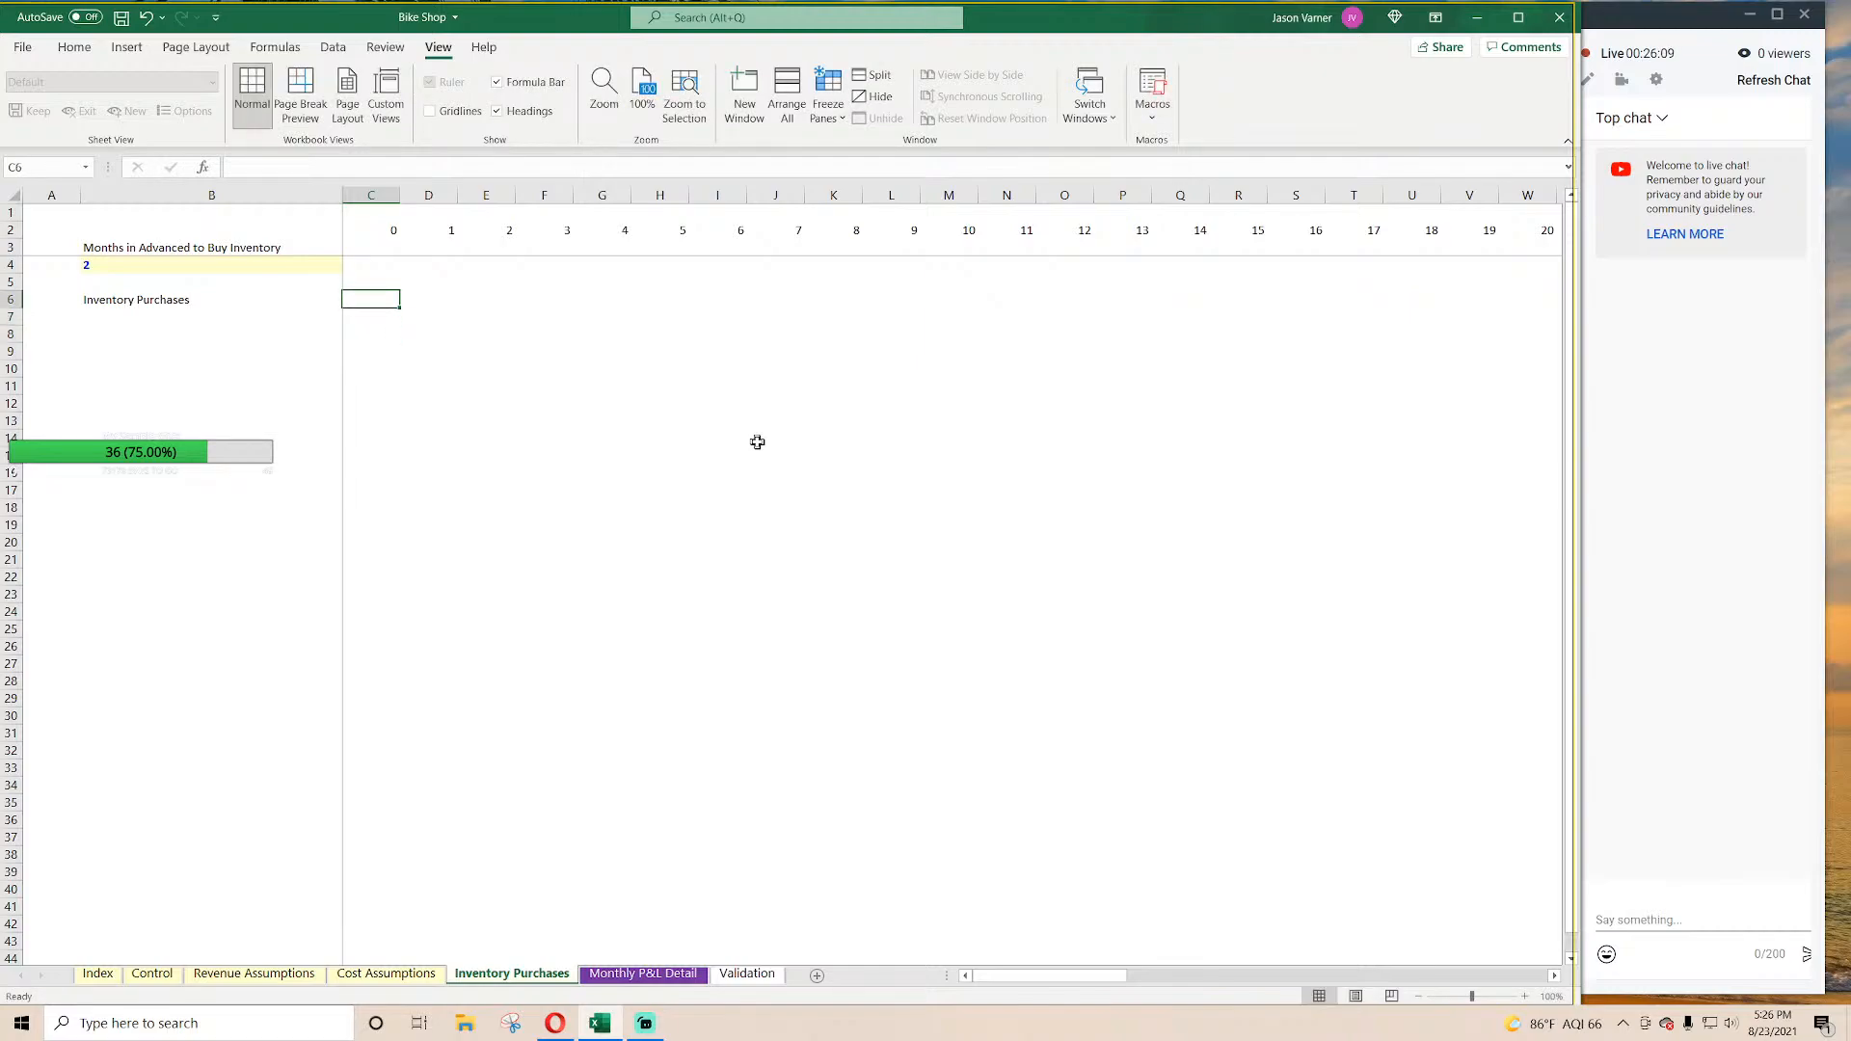
pyautogui.press('Right')
pyautogui.press('Right')
pyautogui.press('Right')
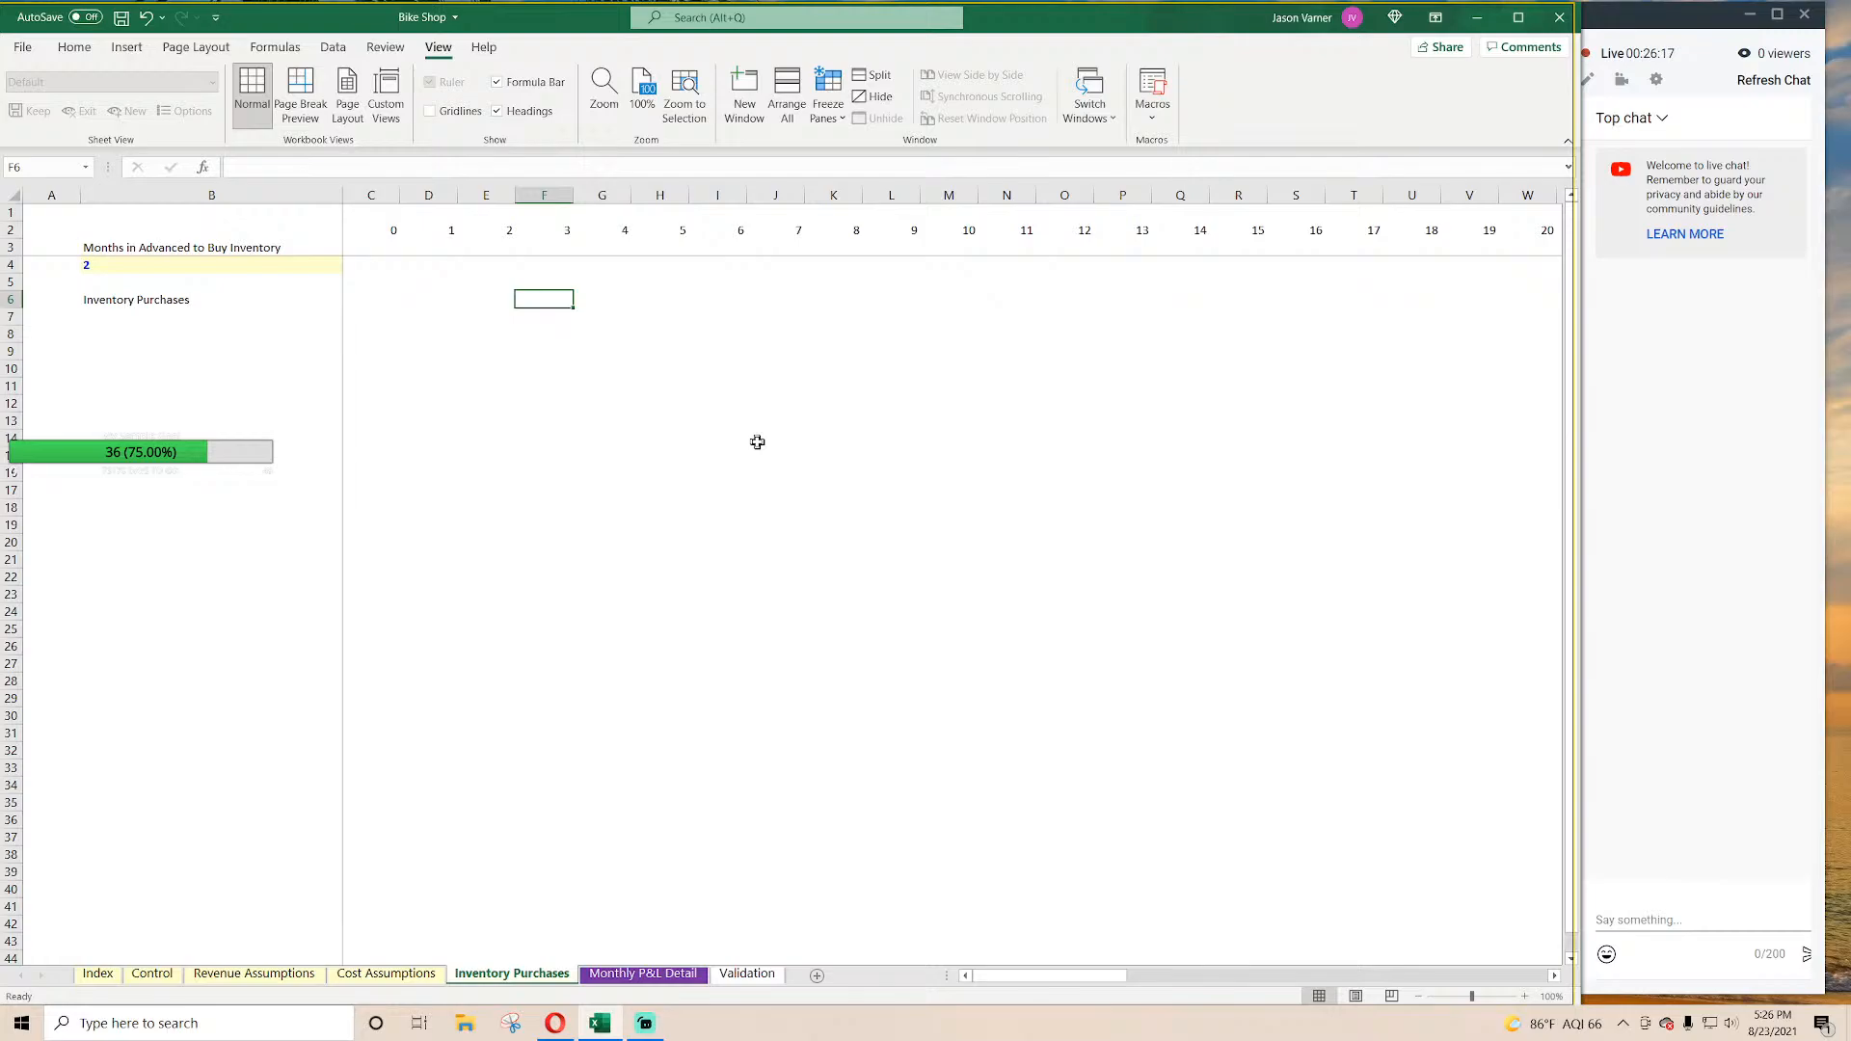
# Step: Switch to File Explorer and look through the models and SaaS folders for an existing model file to use as reference
pyautogui.click(470, 1028)
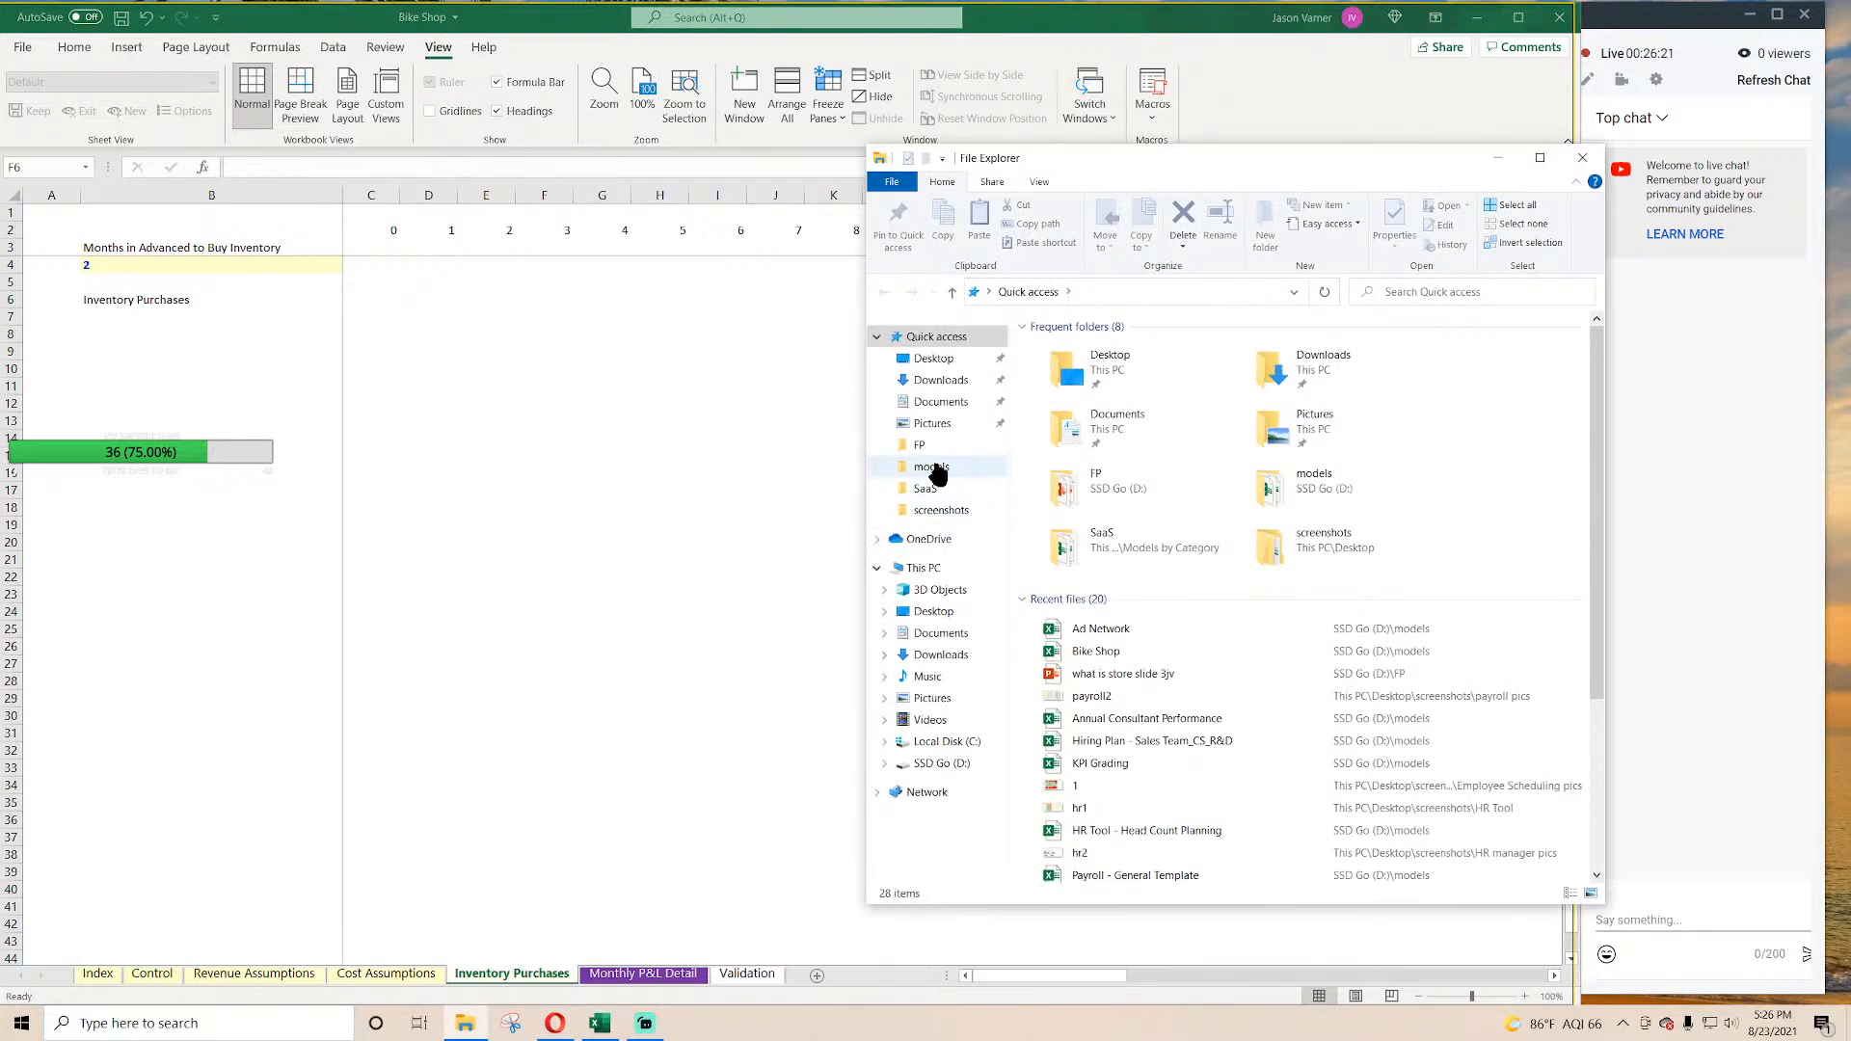
pyautogui.click(935, 469)
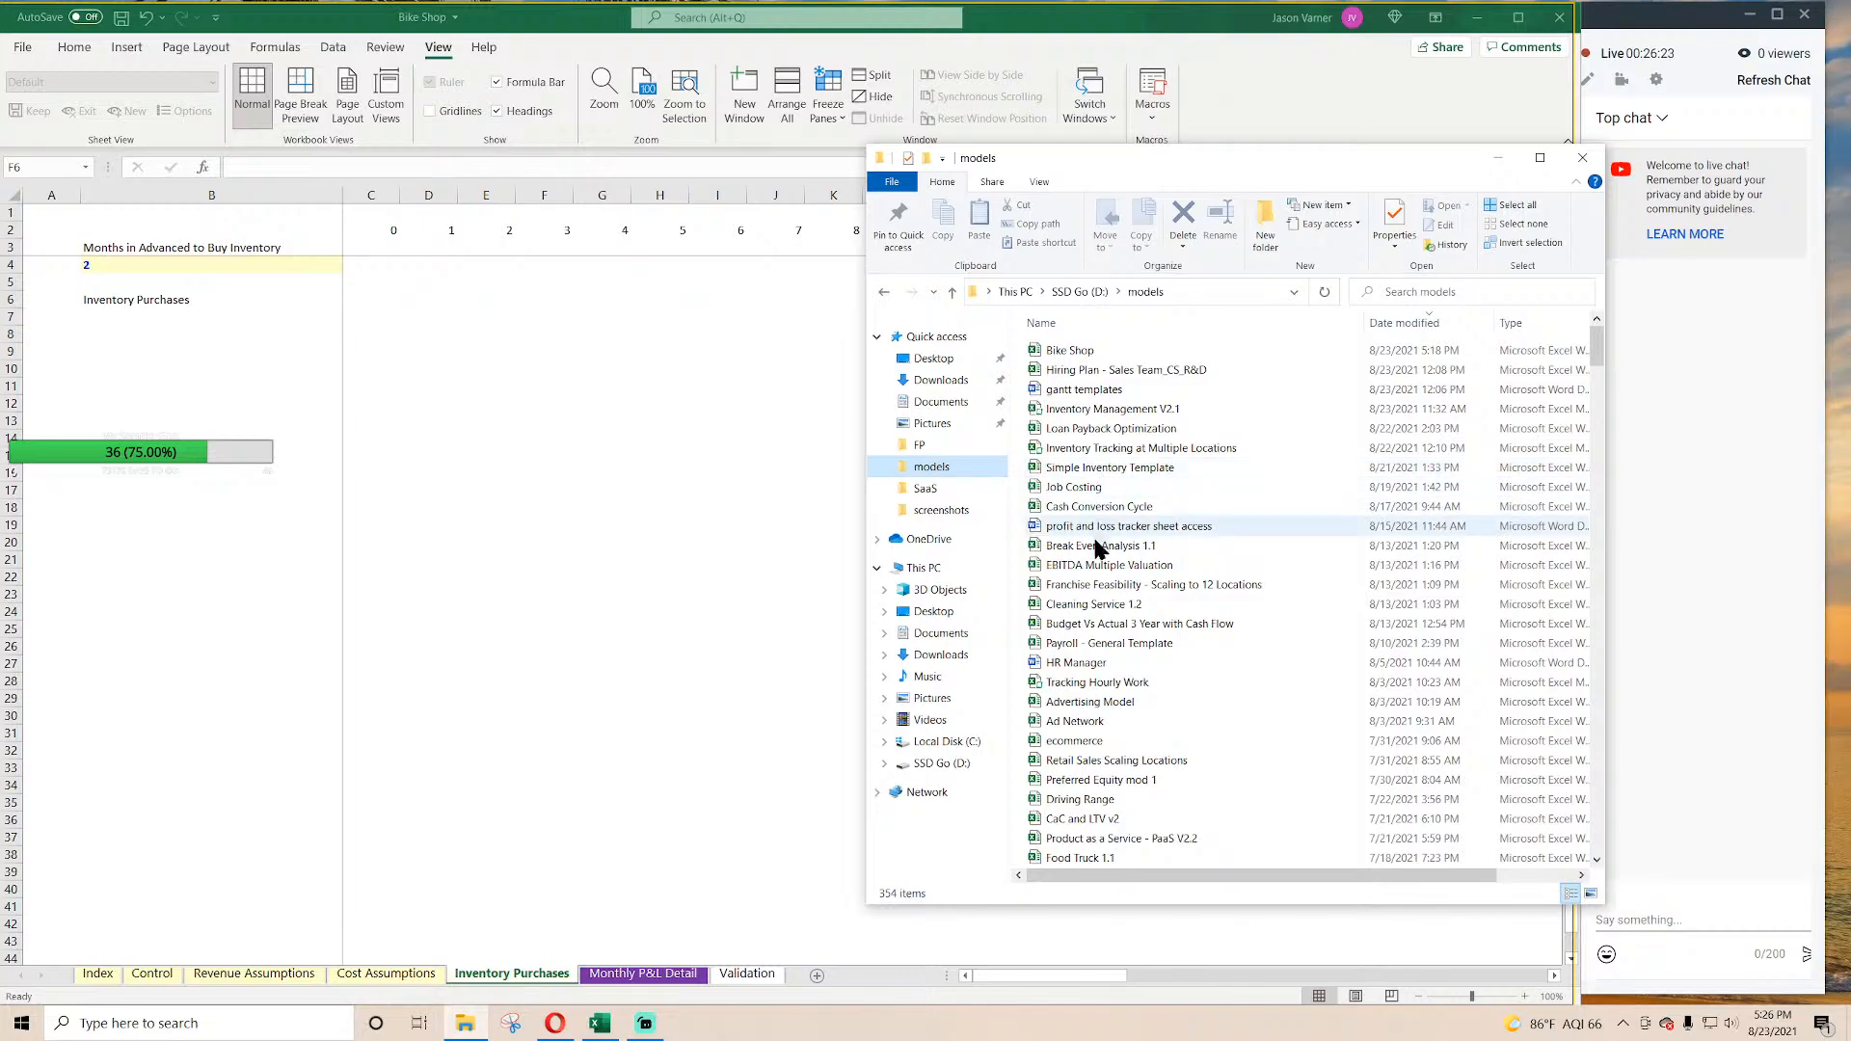
pyautogui.scroll(-4, 1130, 639)
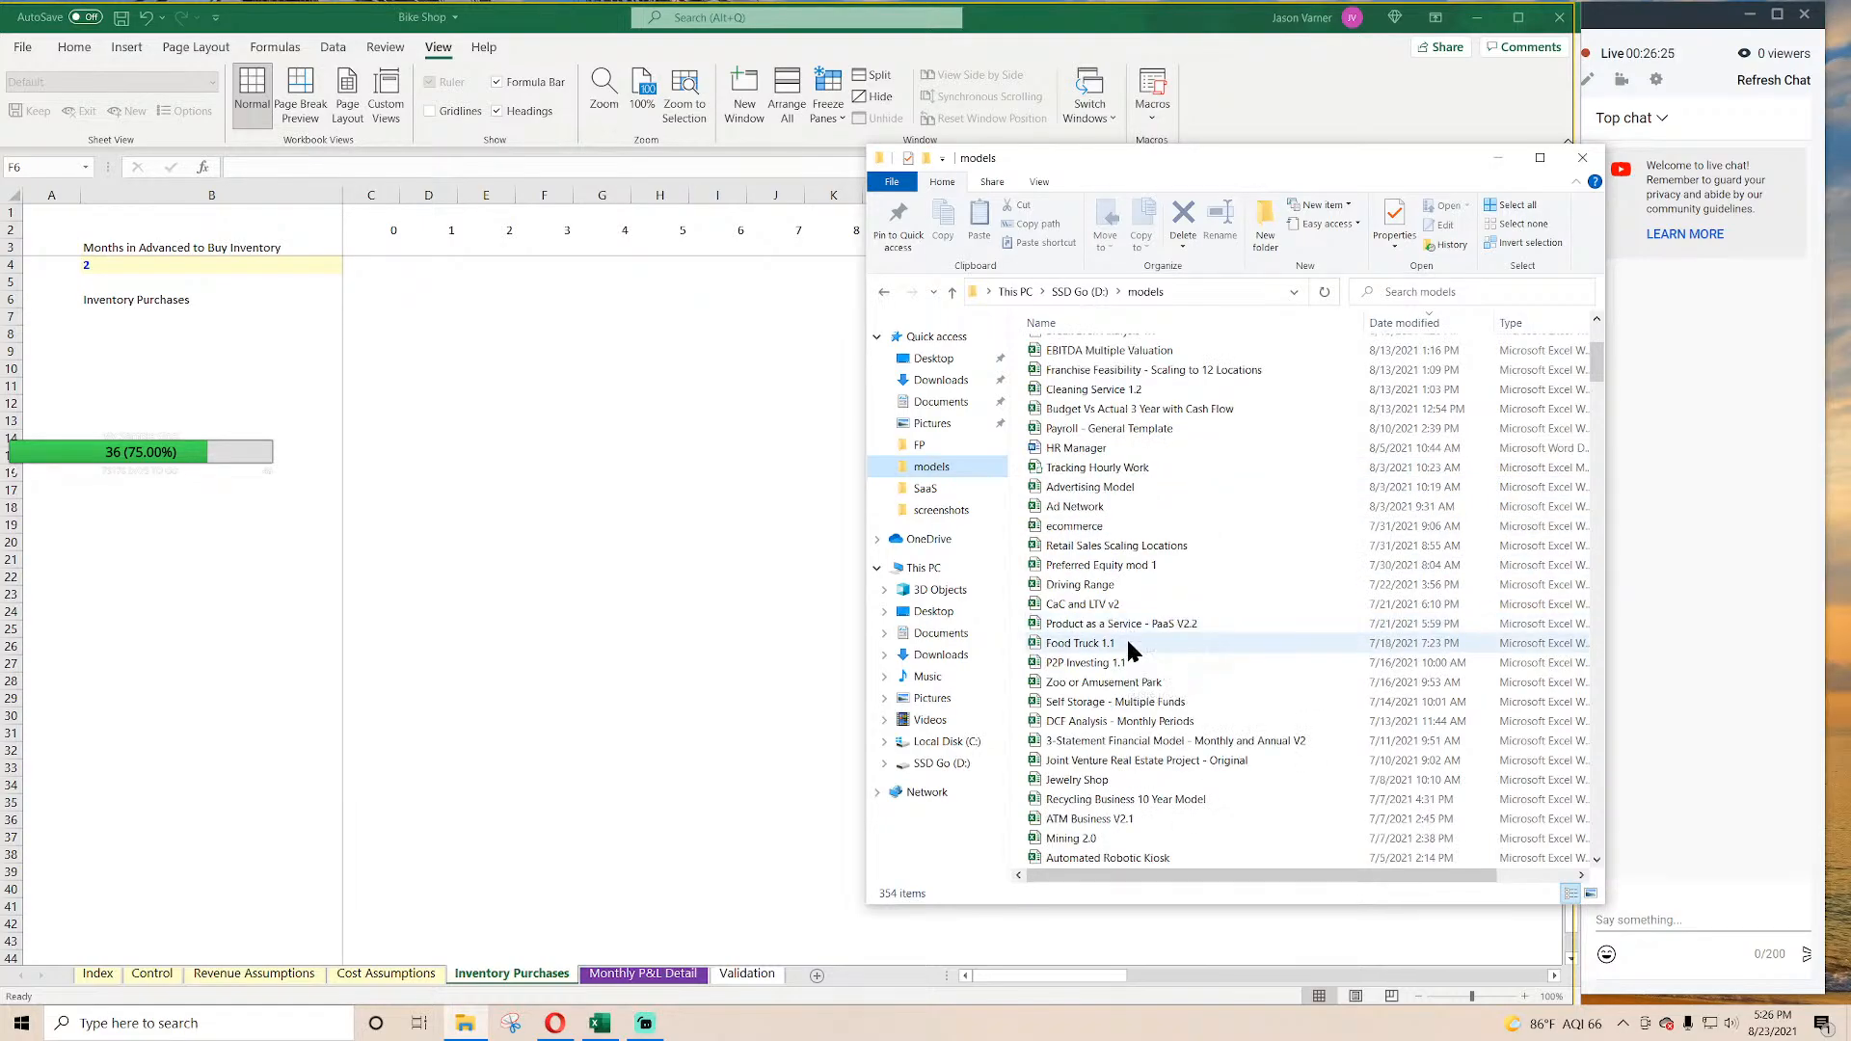
pyautogui.scroll(-4, 1148, 721)
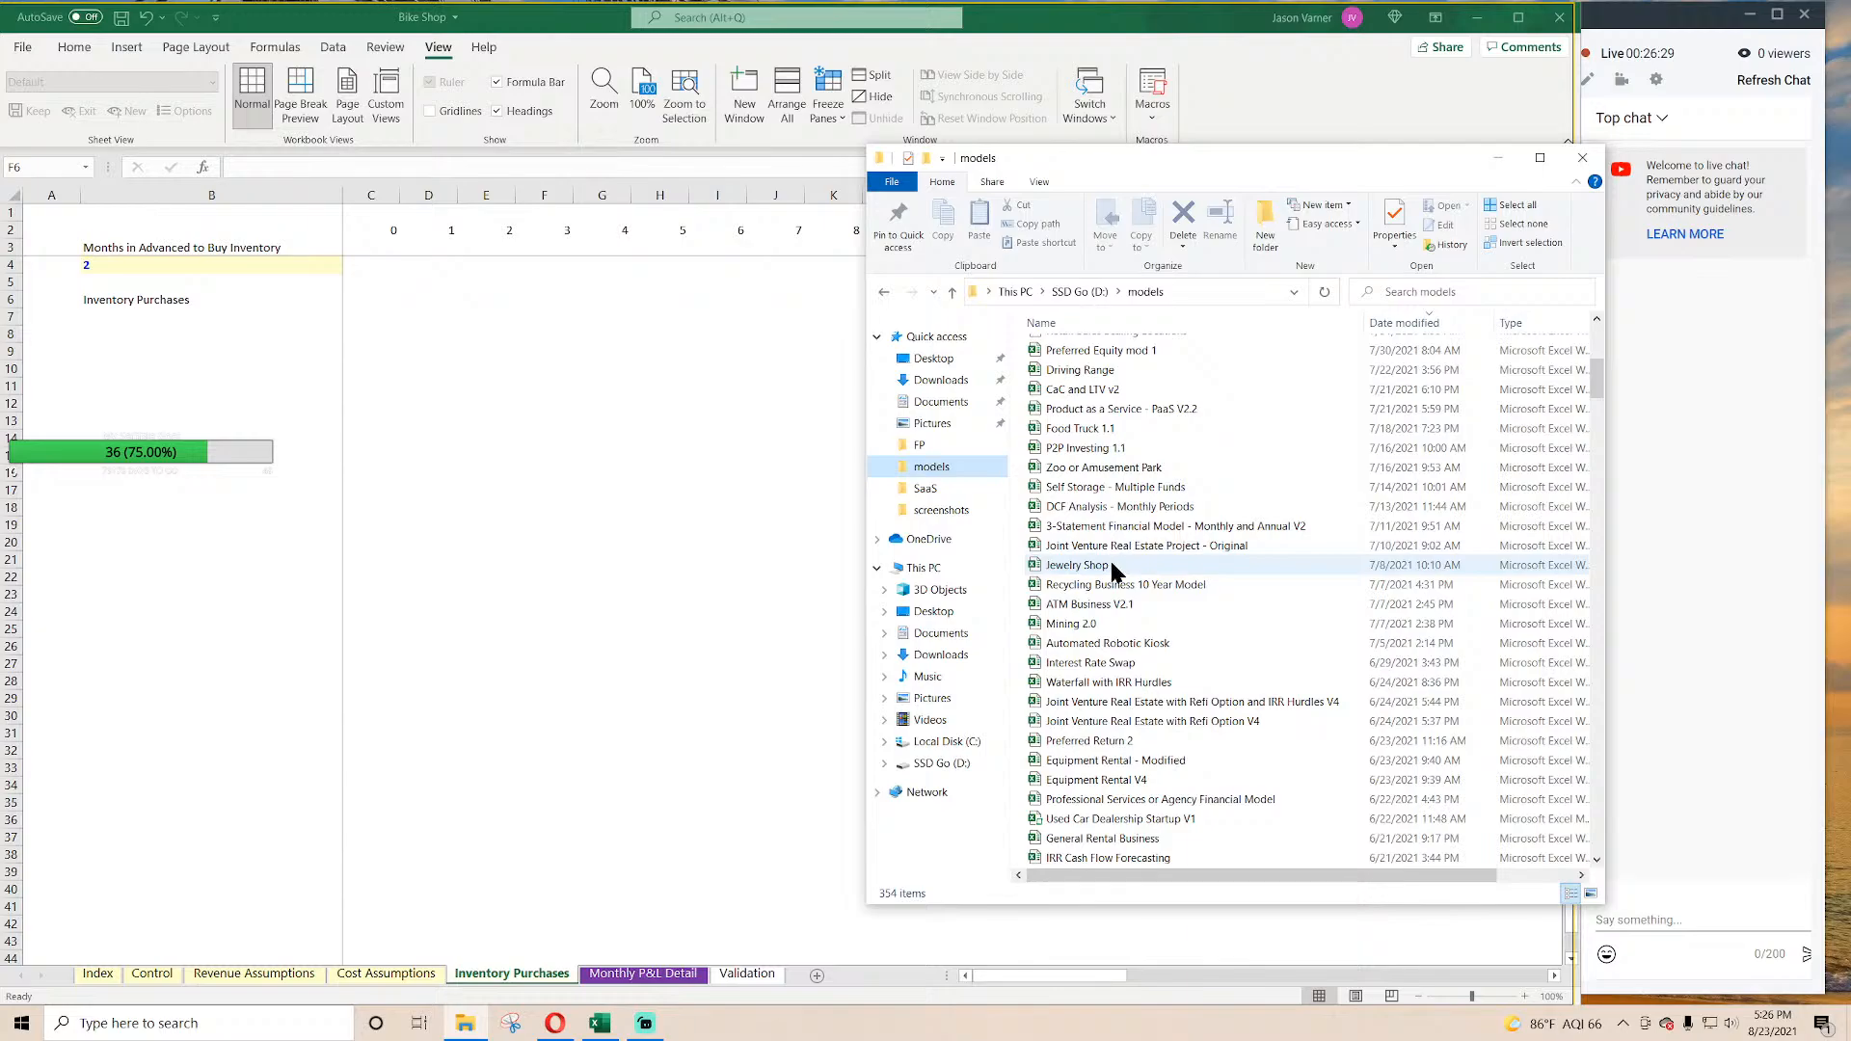
pyautogui.scroll(-4, 1139, 720)
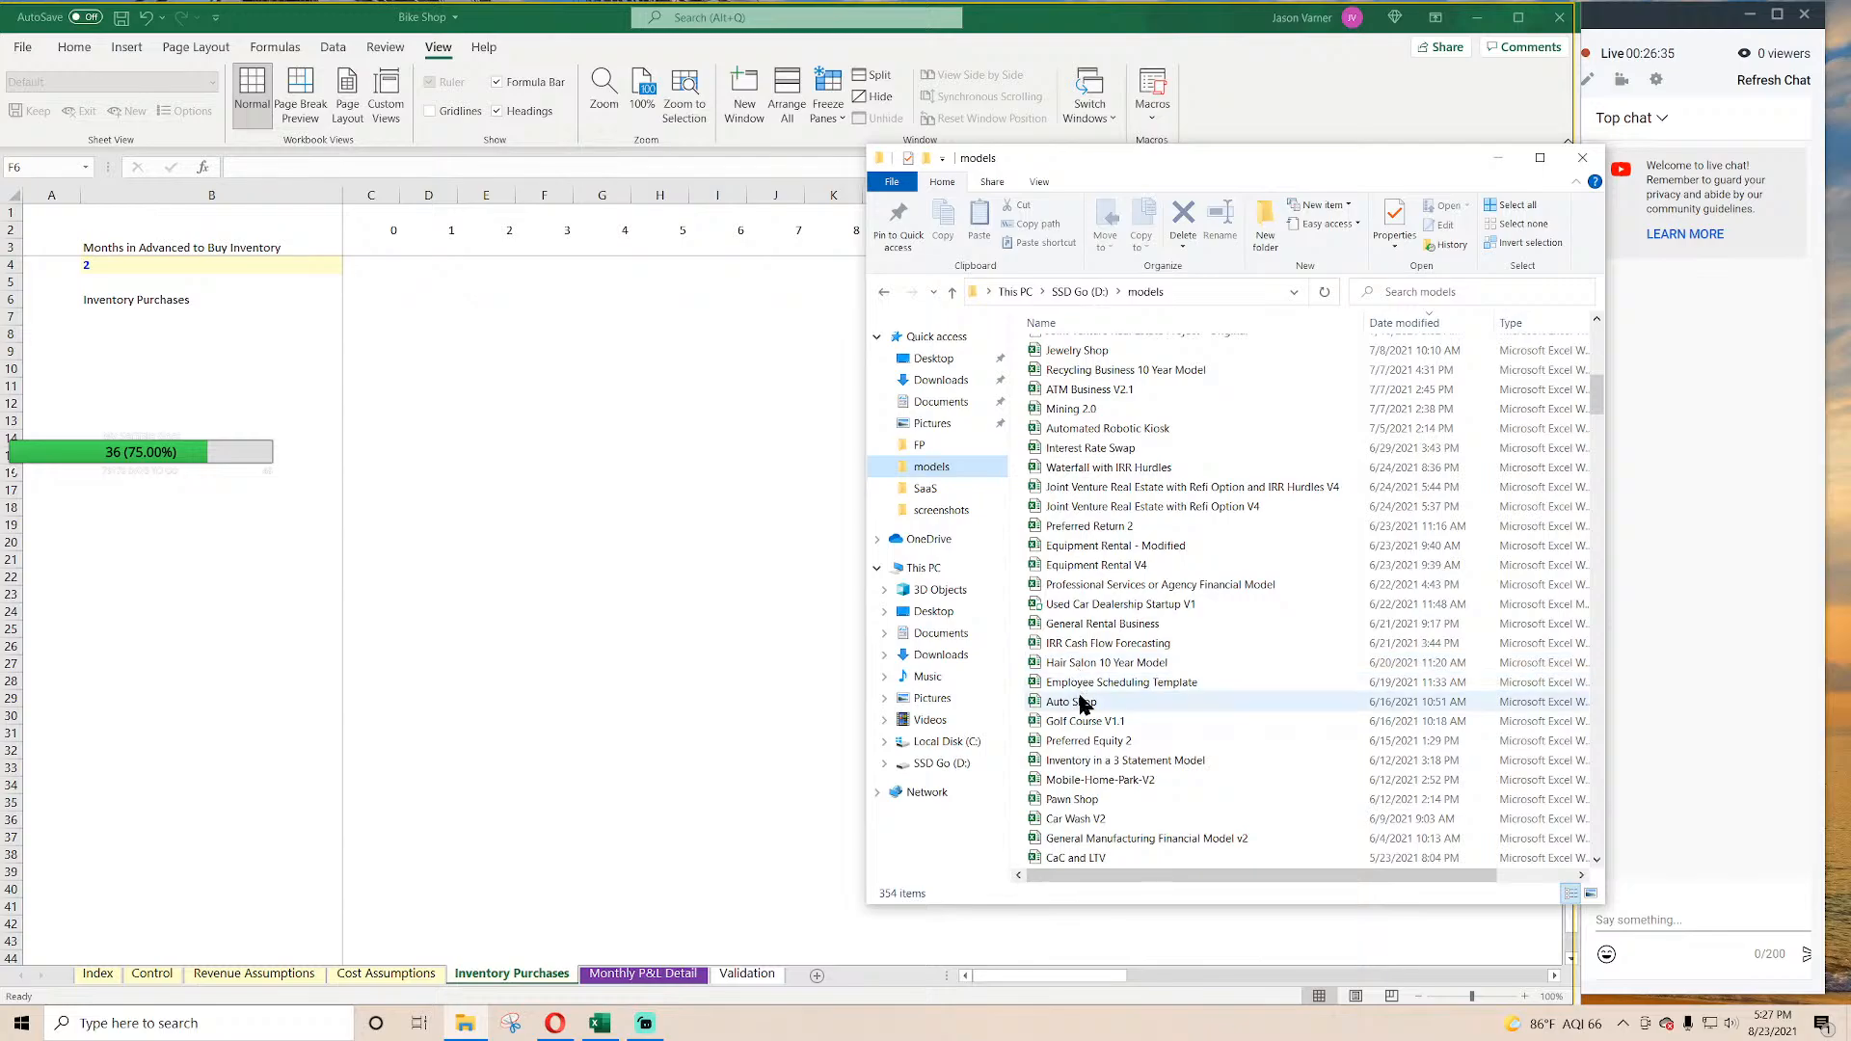
pyautogui.scroll(-4, 1087, 709)
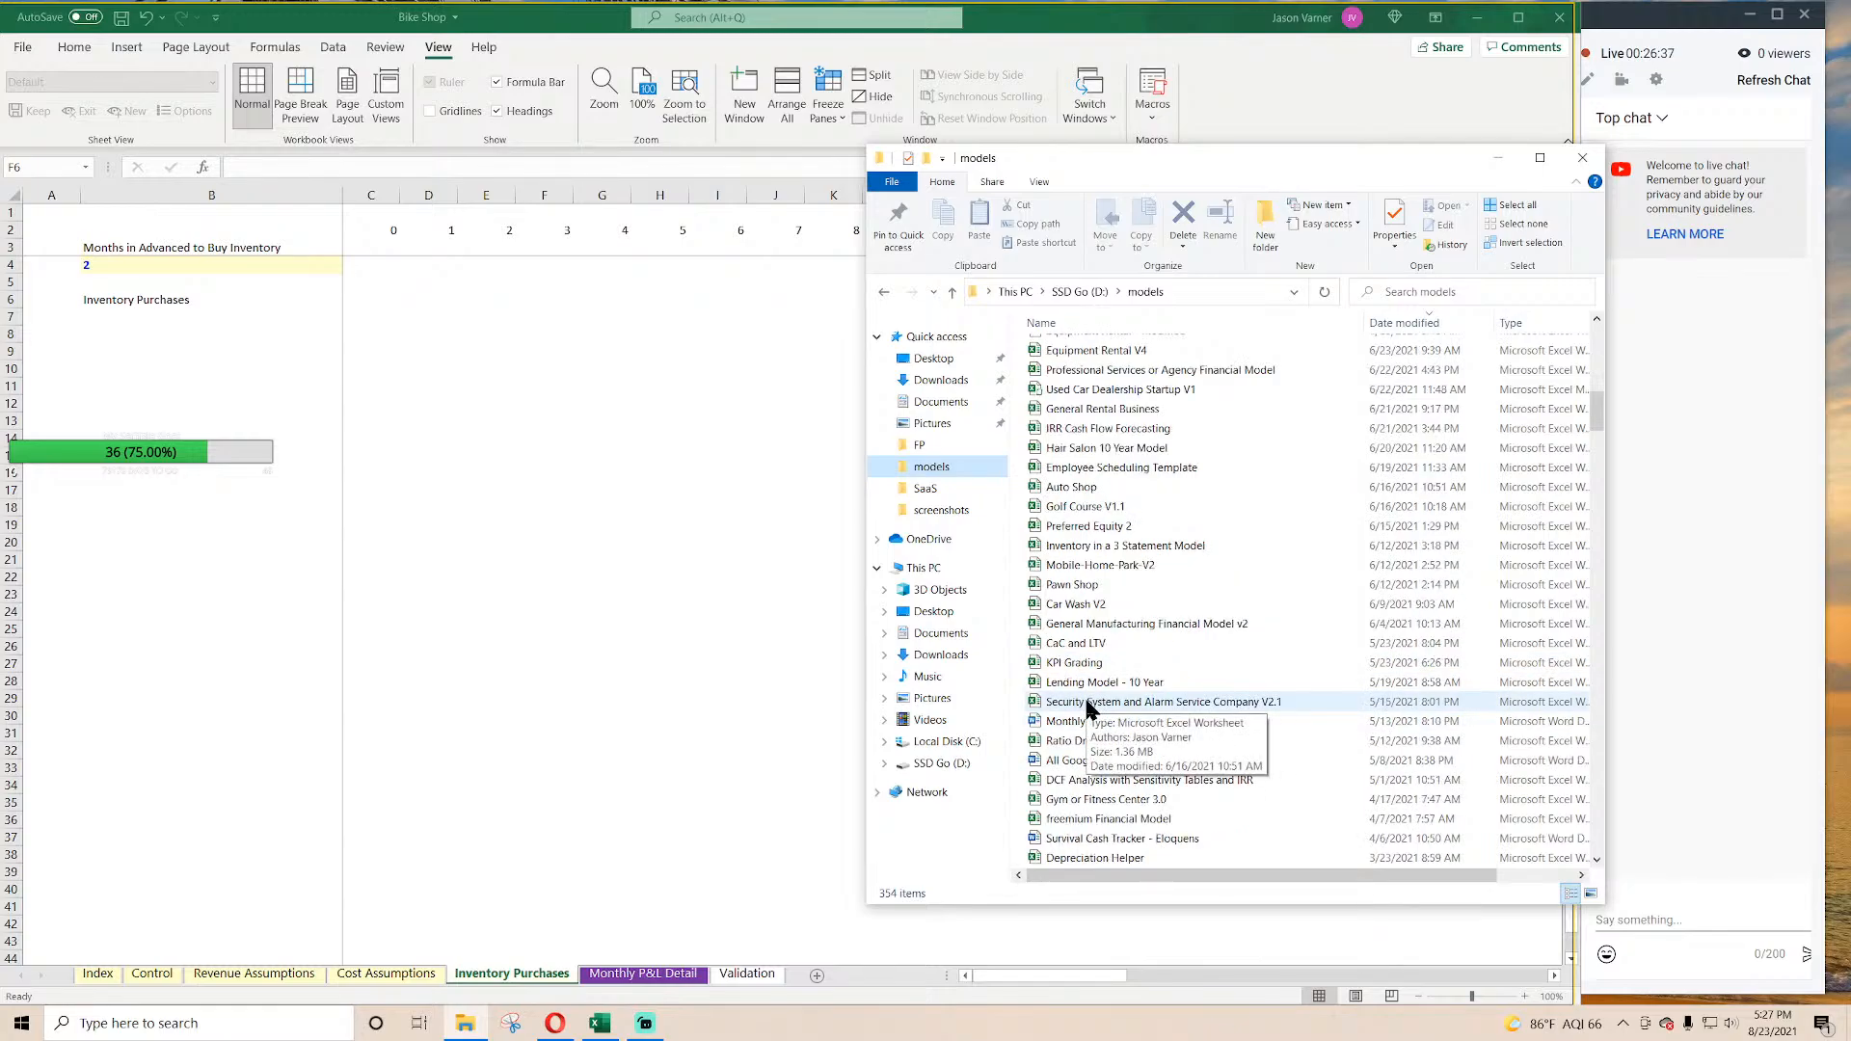
pyautogui.scroll(-4, 1108, 820)
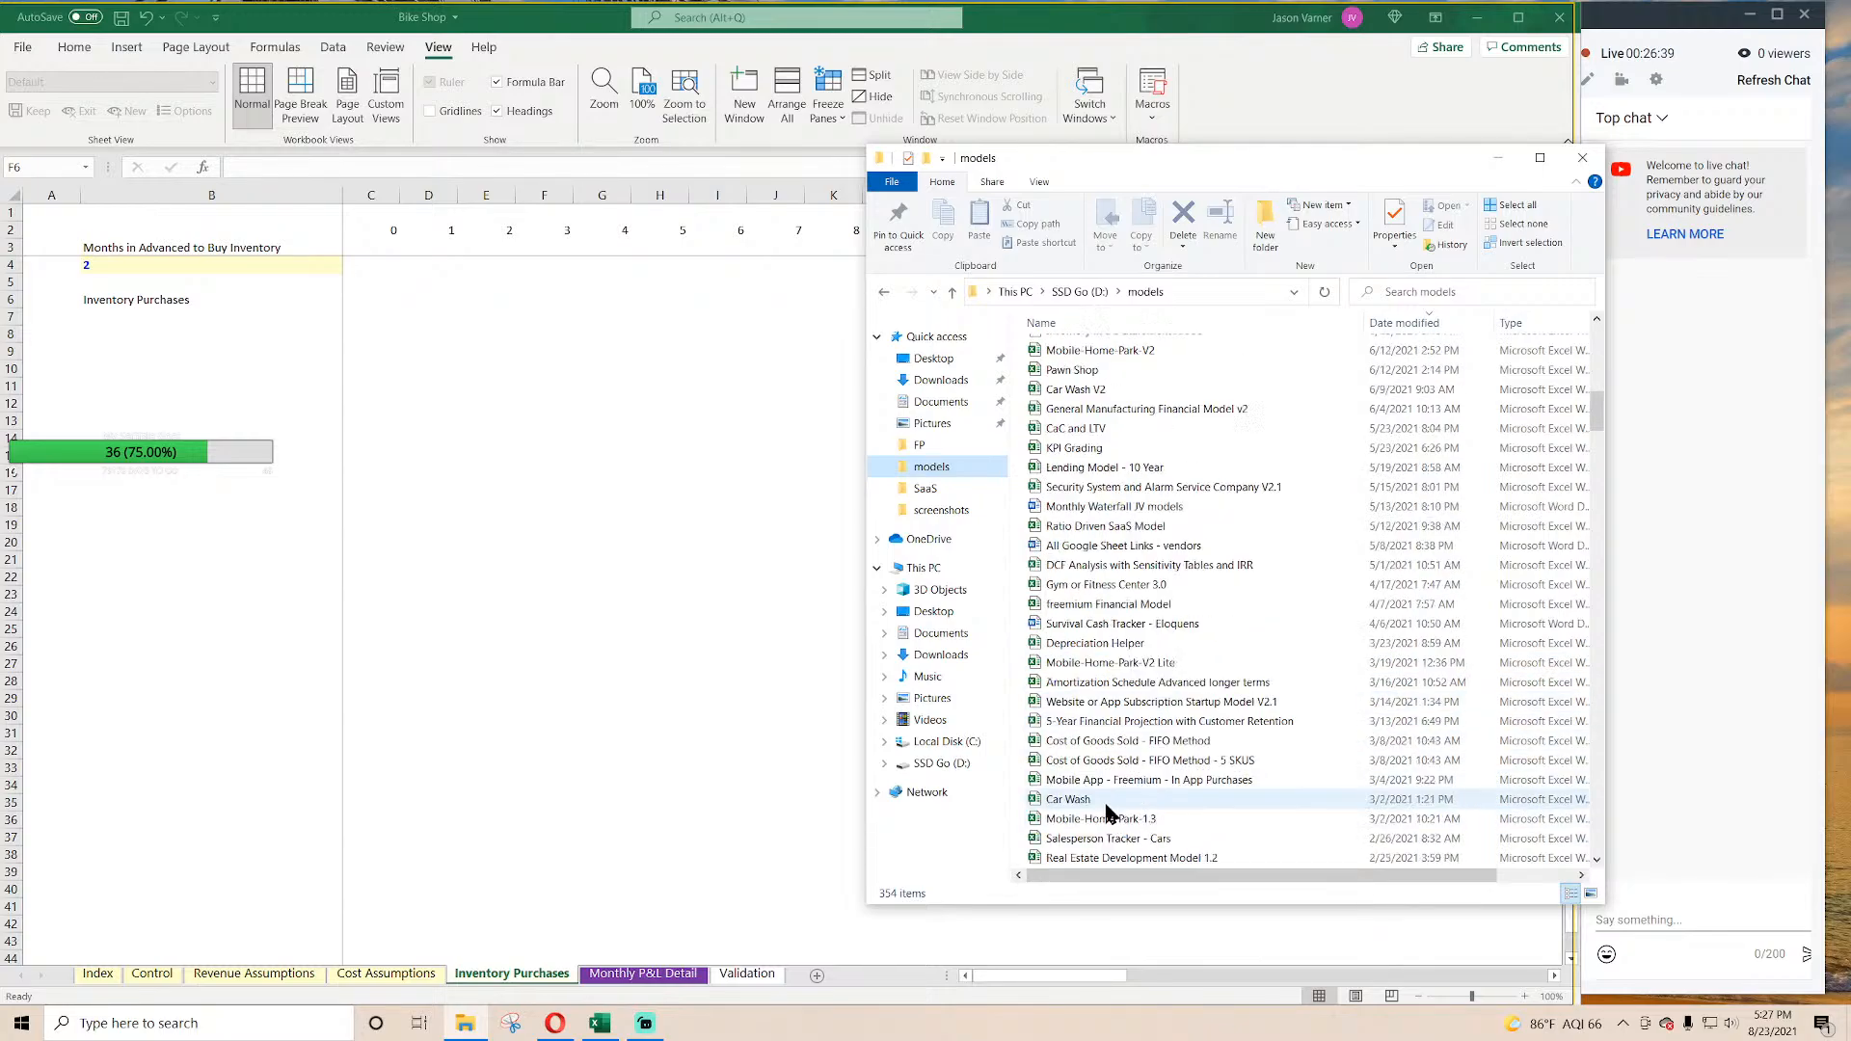
pyautogui.scroll(-4, 1113, 808)
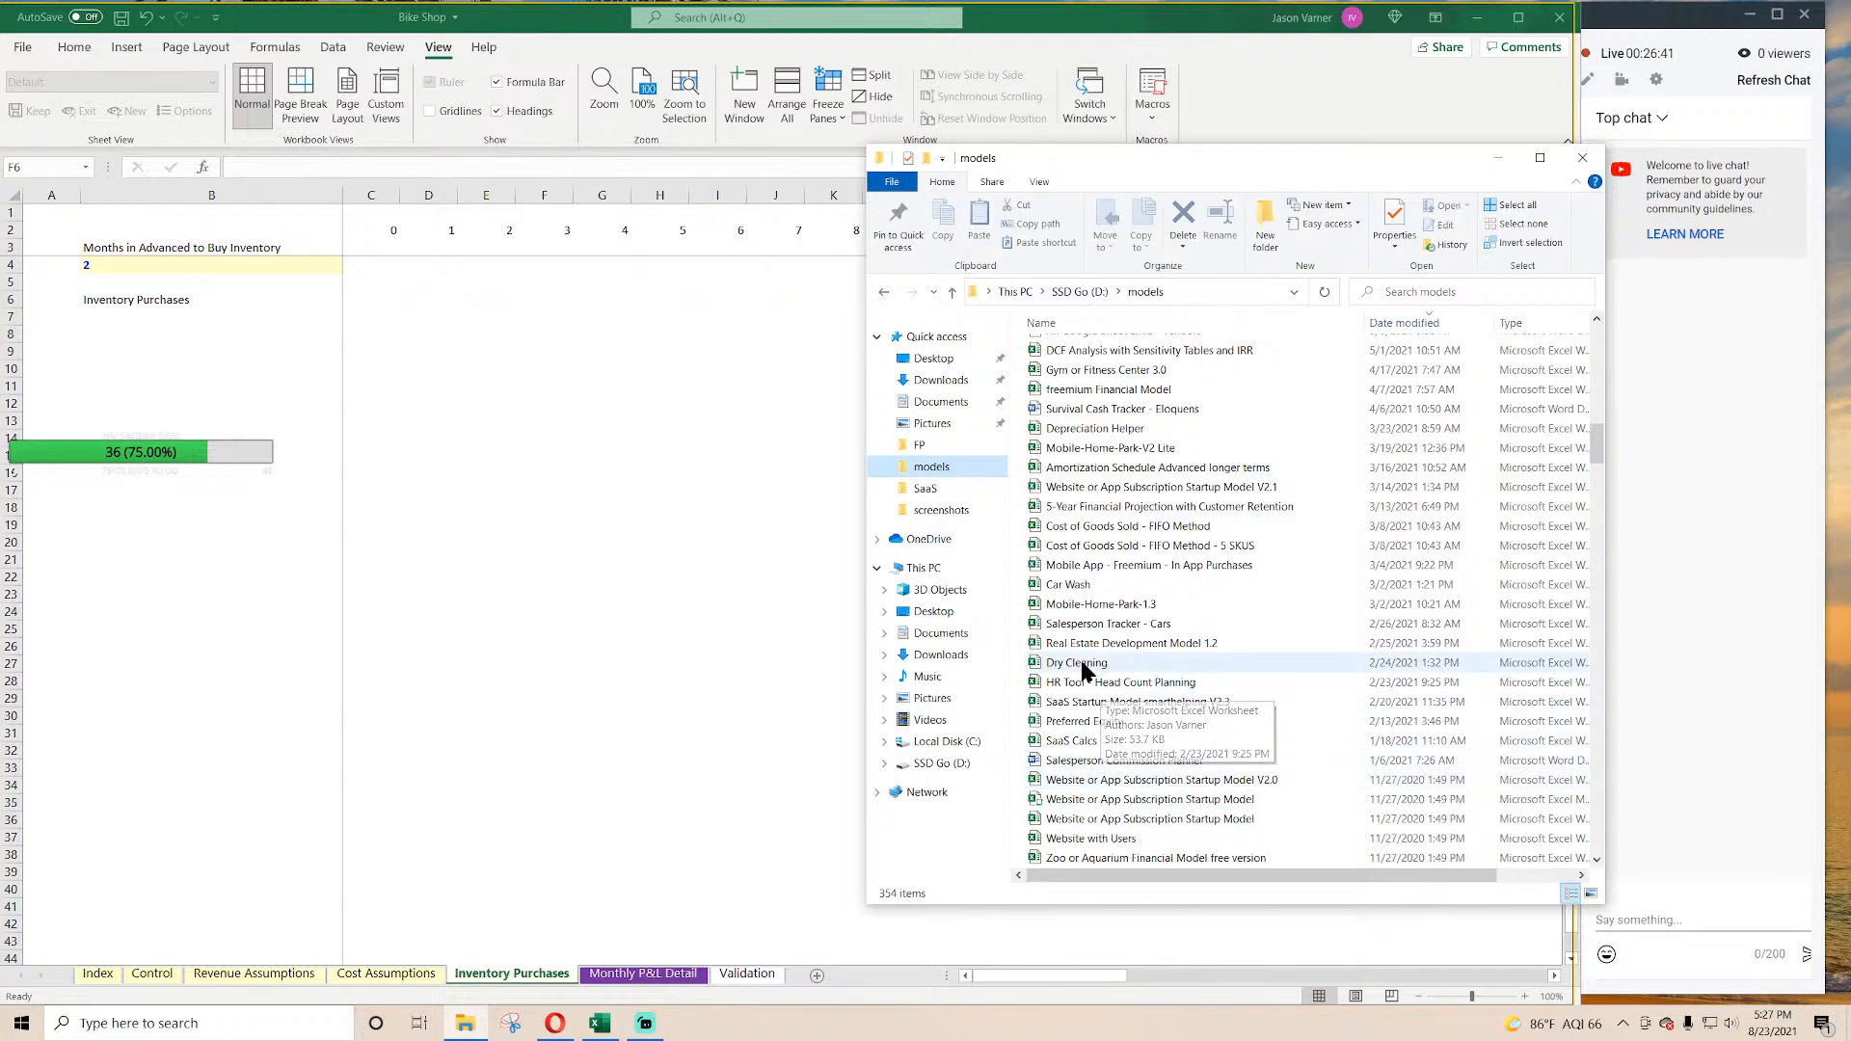
pyautogui.scroll(-4, 1116, 732)
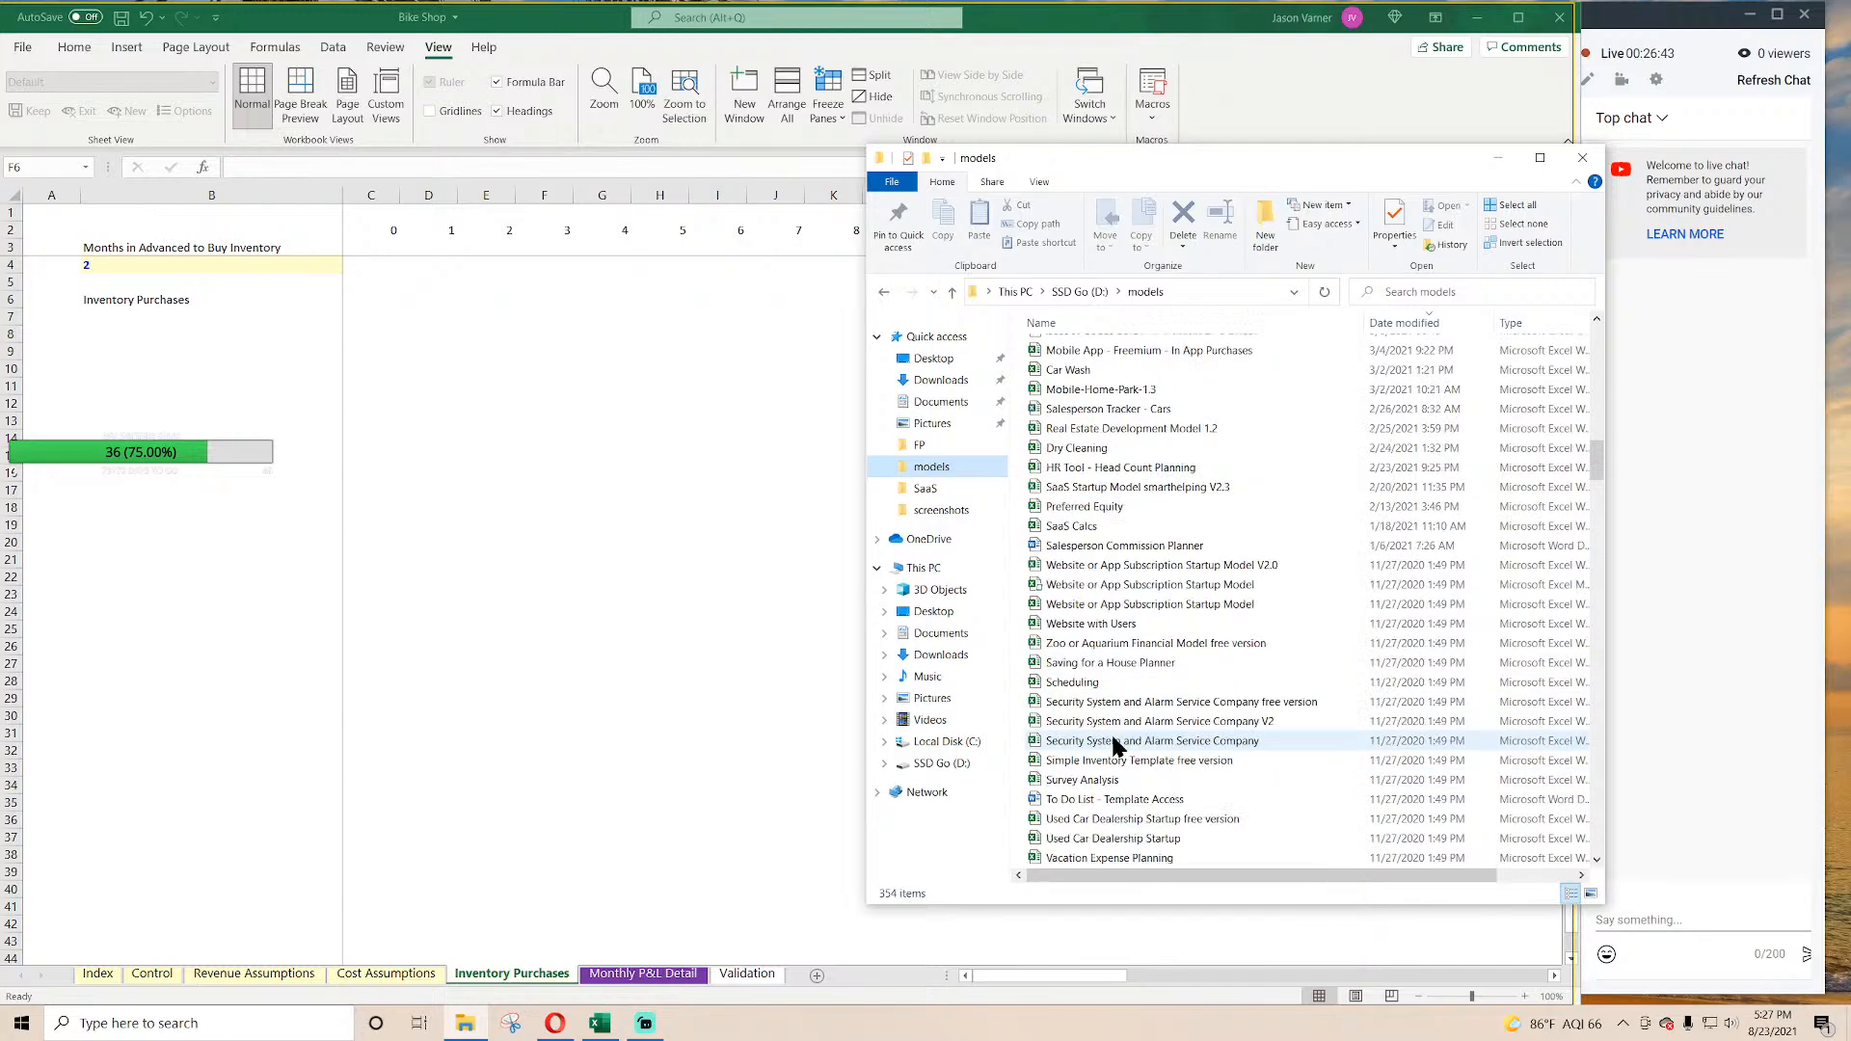
pyautogui.scroll(-8, 1109, 771)
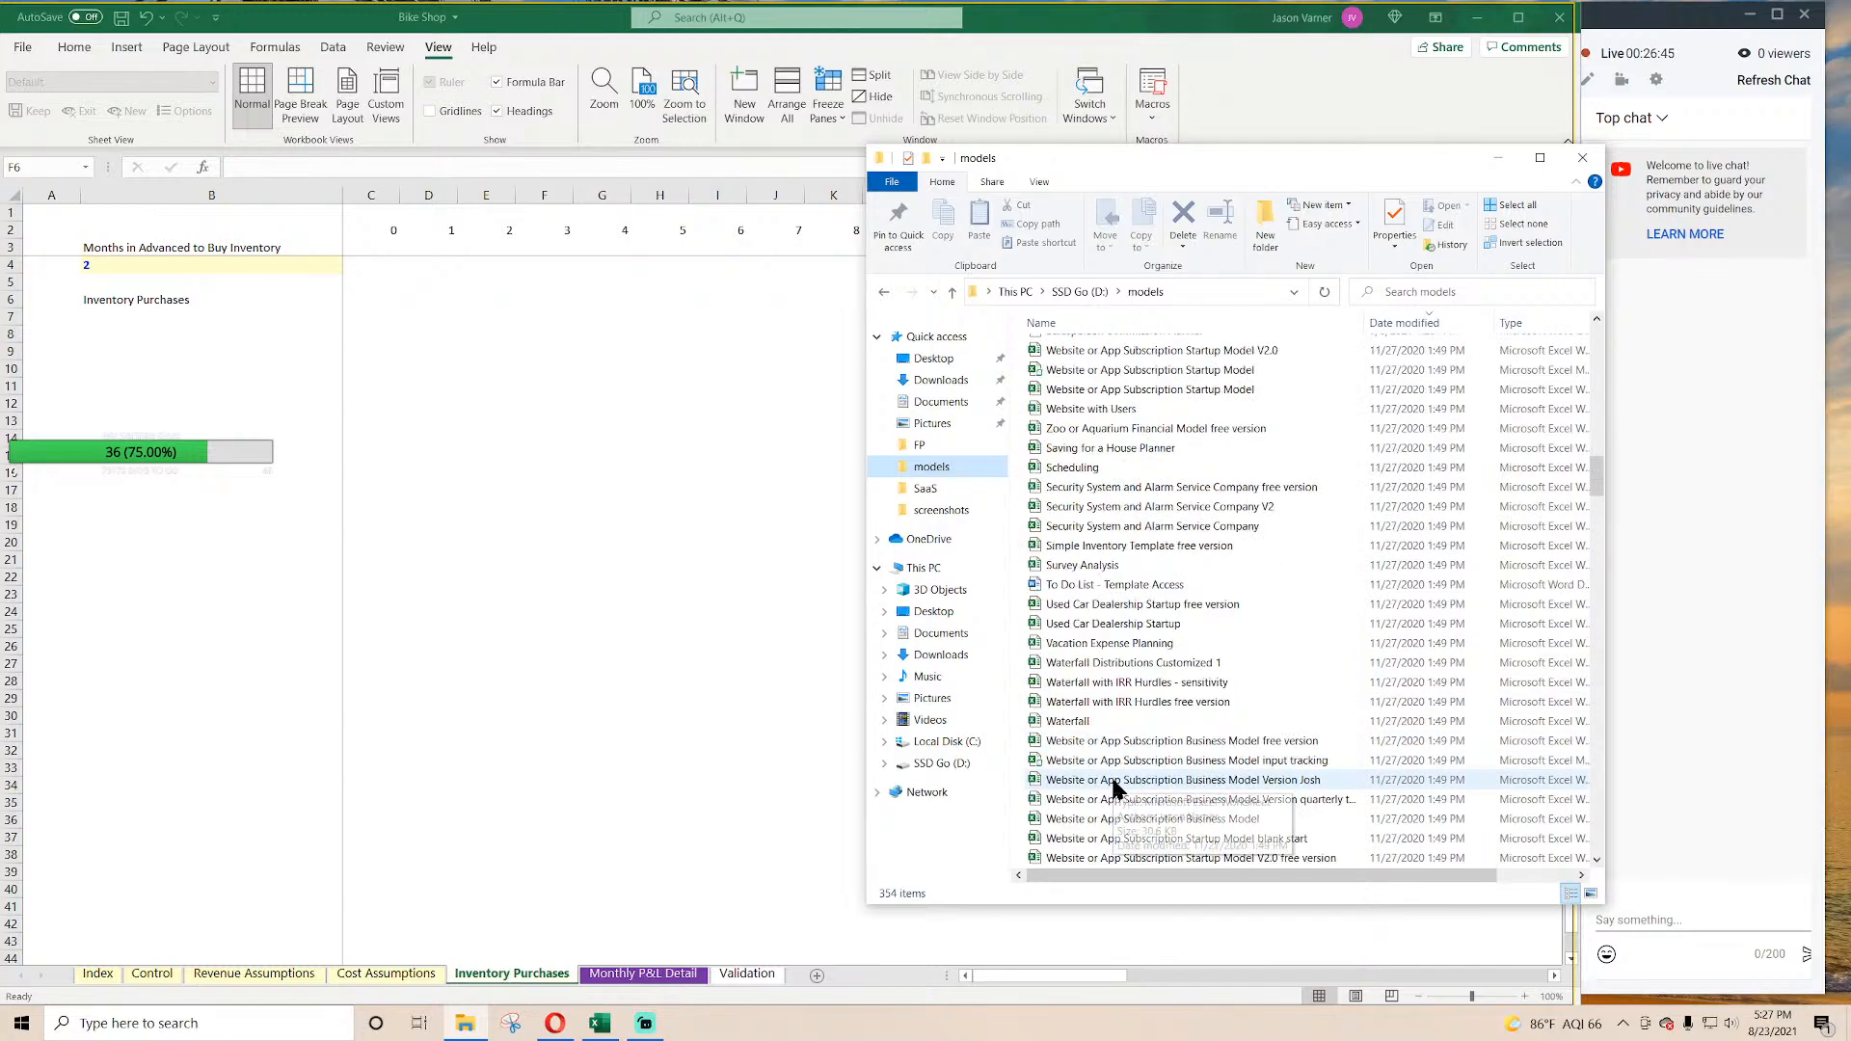
pyautogui.scroll(-7, 1157, 837)
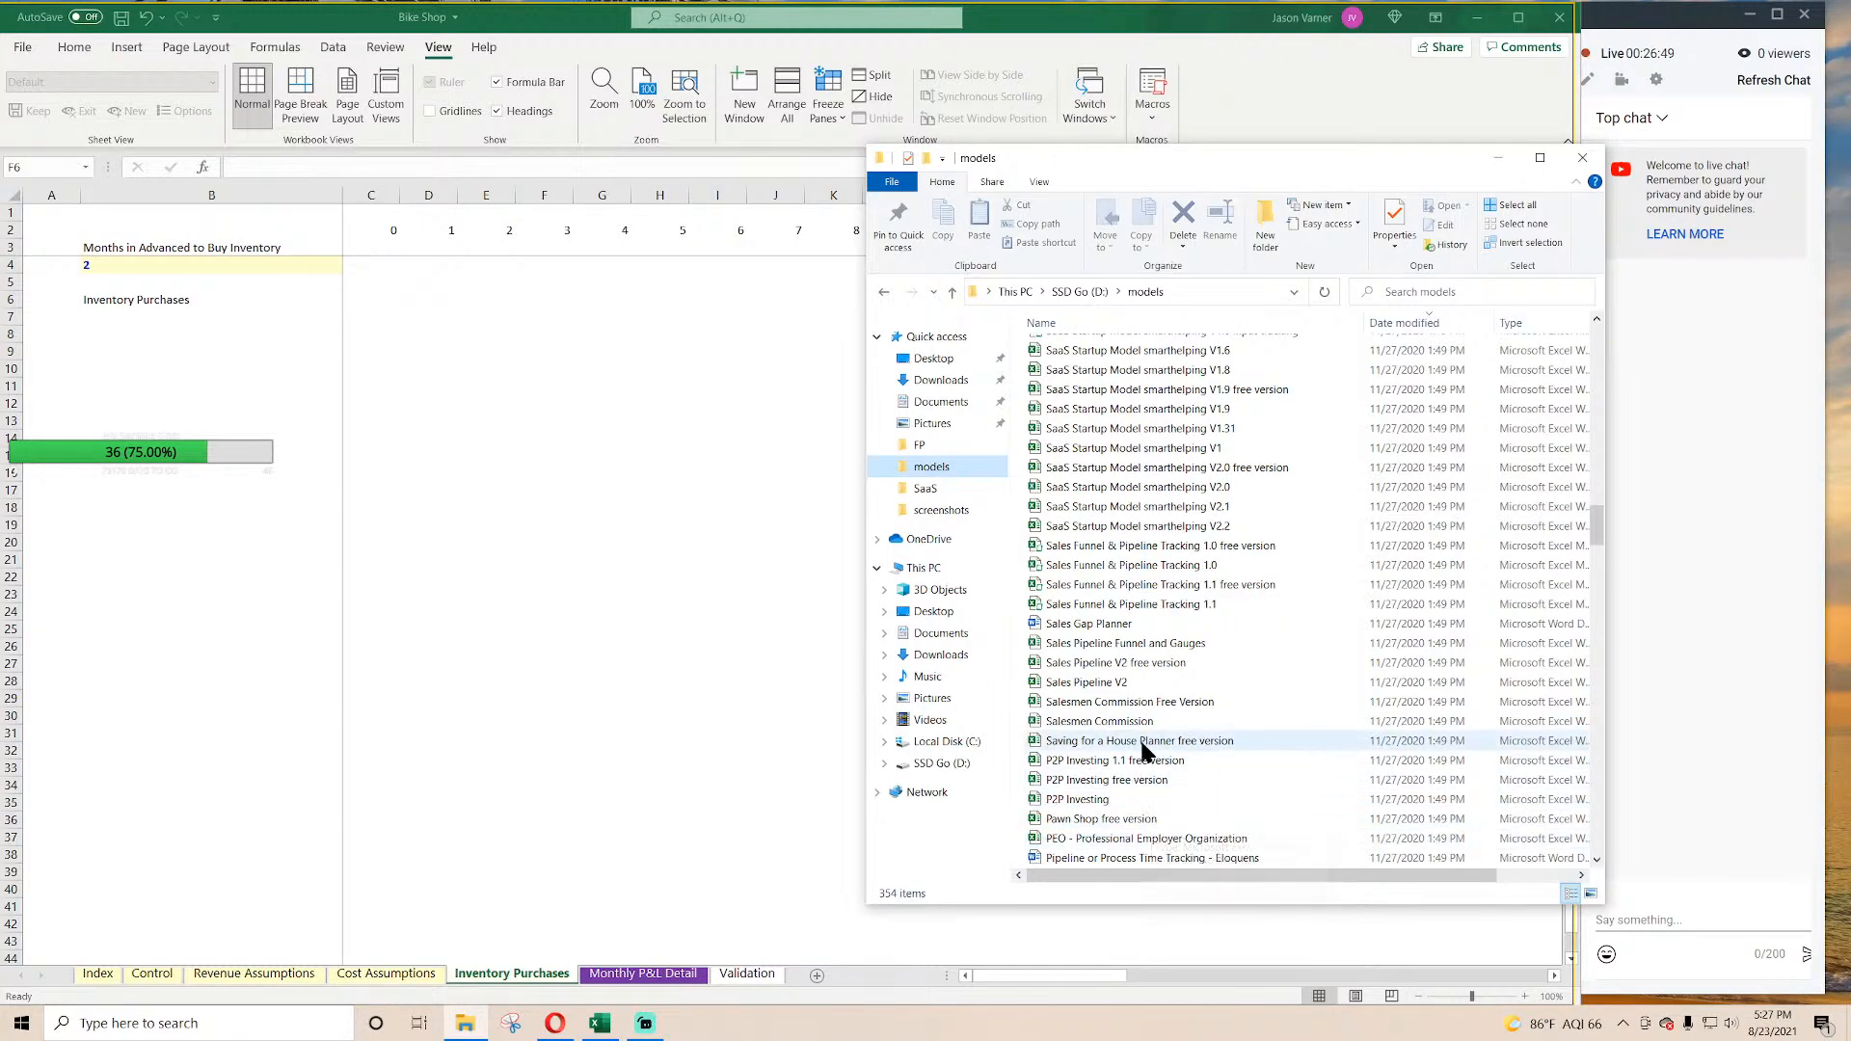
pyautogui.scroll(-4, 1134, 822)
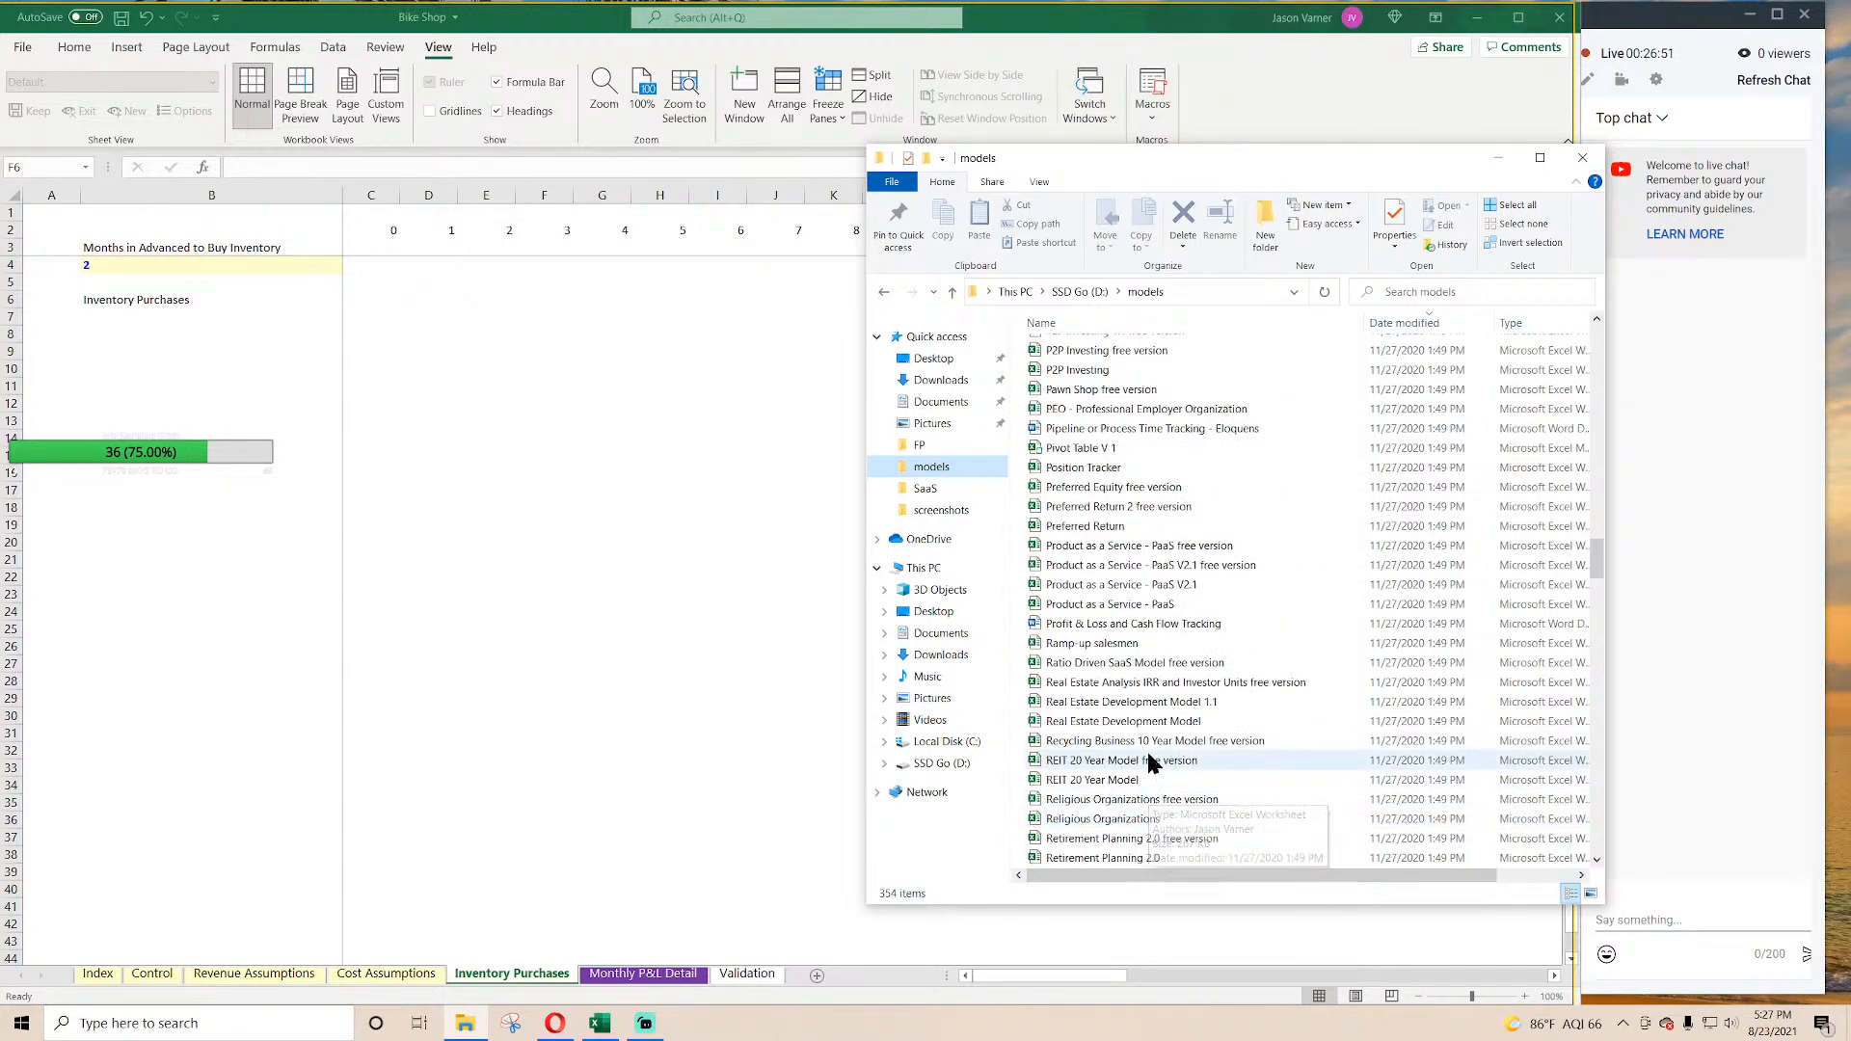
pyautogui.scroll(-10, 1153, 761)
pyautogui.scroll(-7, 1160, 761)
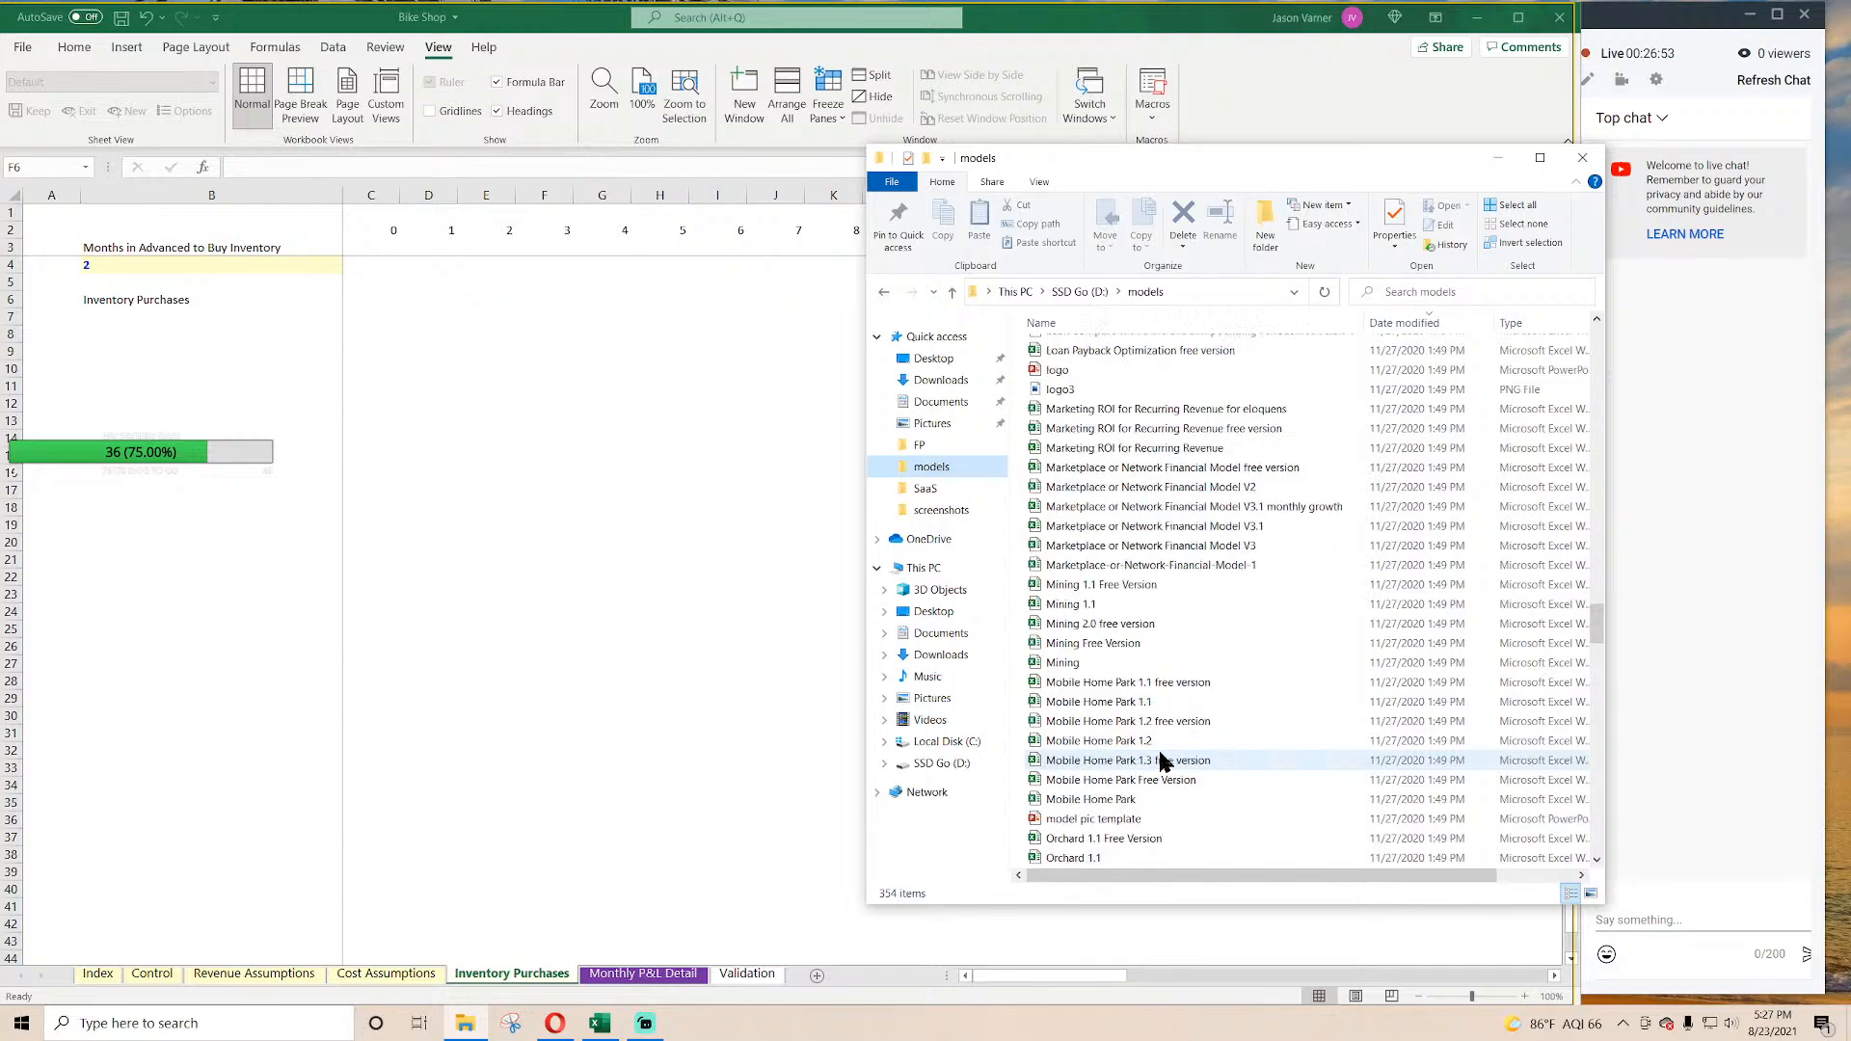
pyautogui.scroll(-11, 1160, 761)
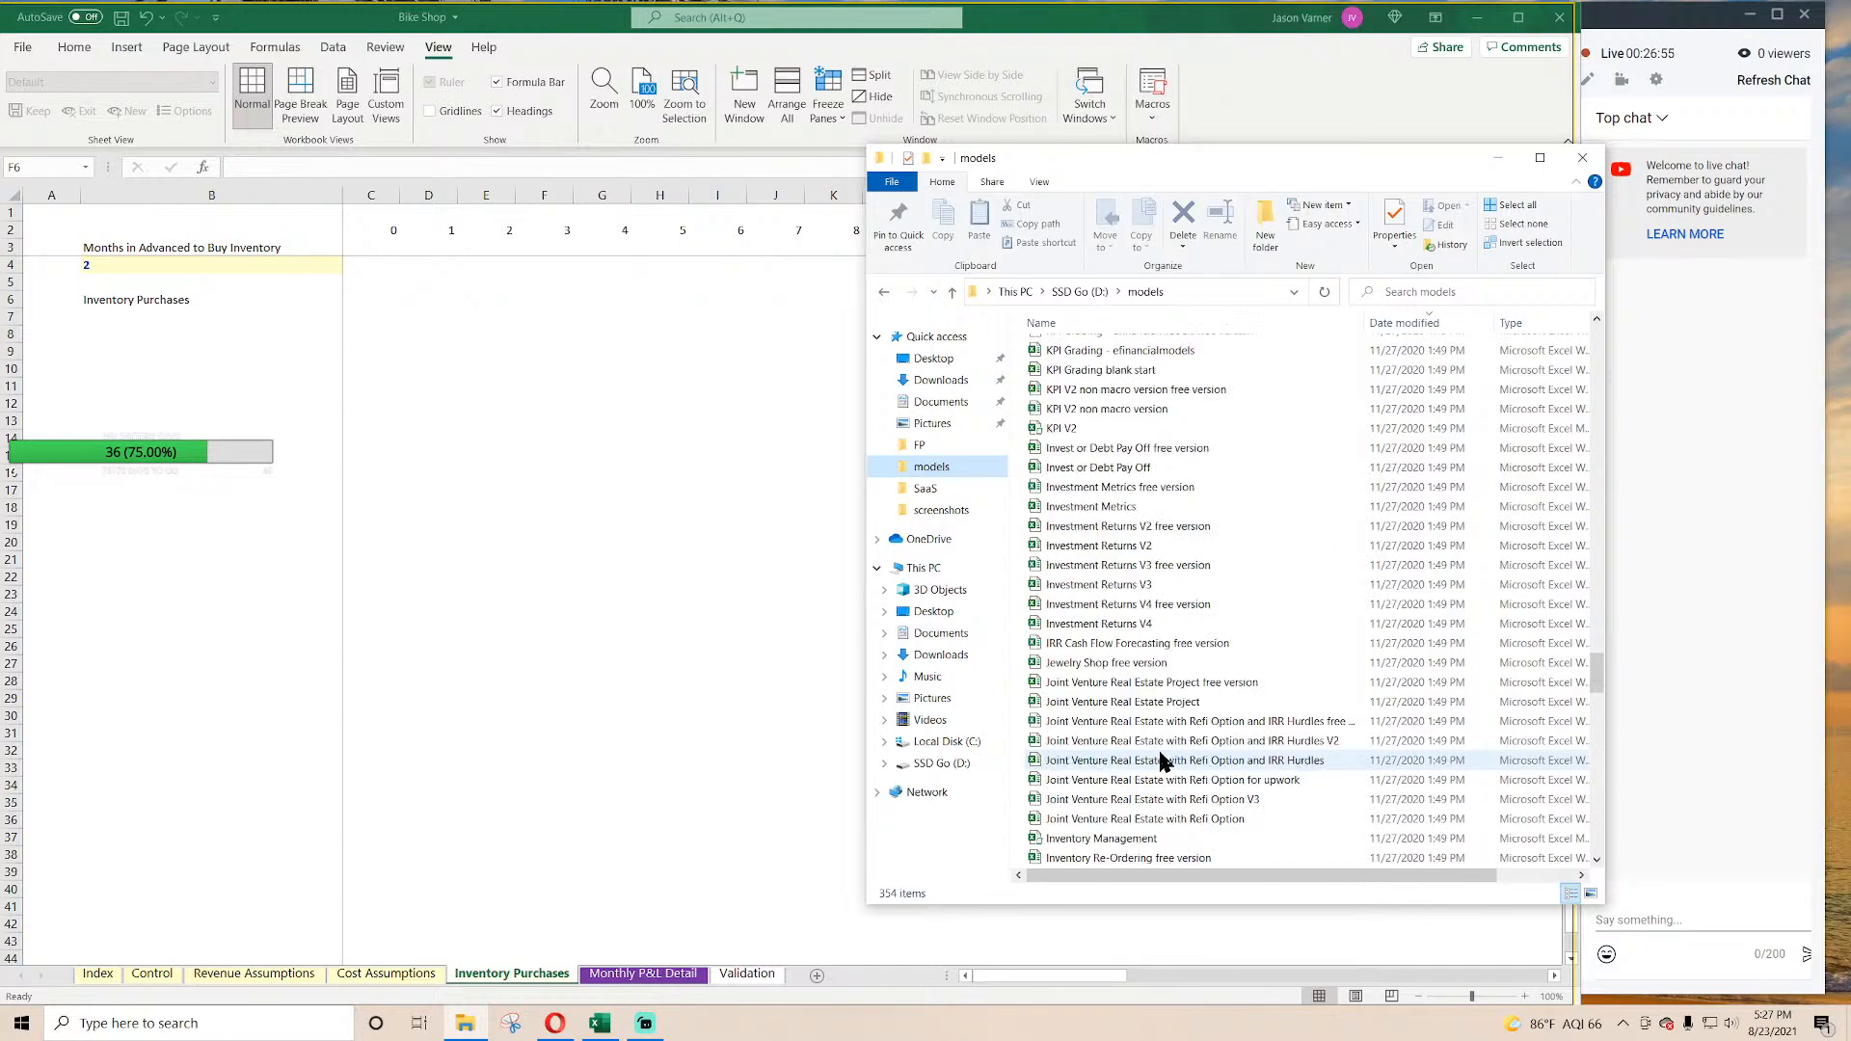
pyautogui.scroll(-12, 1160, 761)
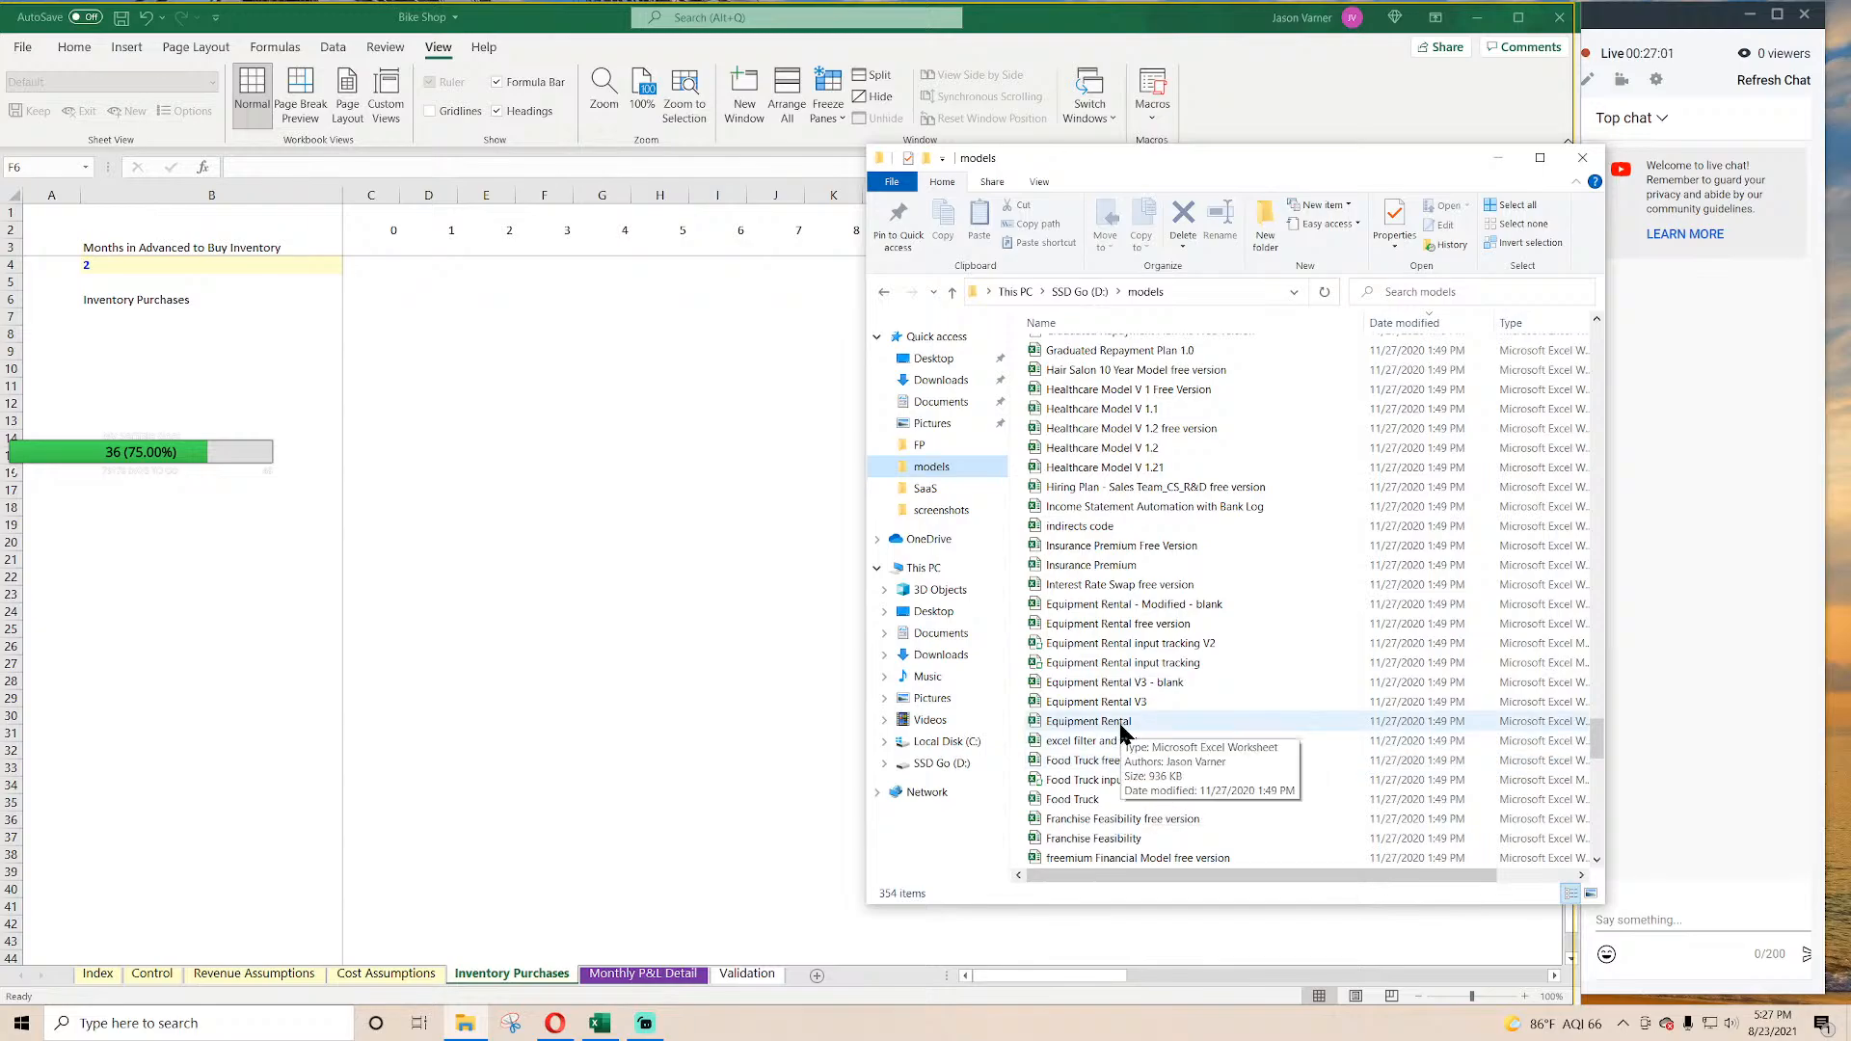
pyautogui.click(932, 492)
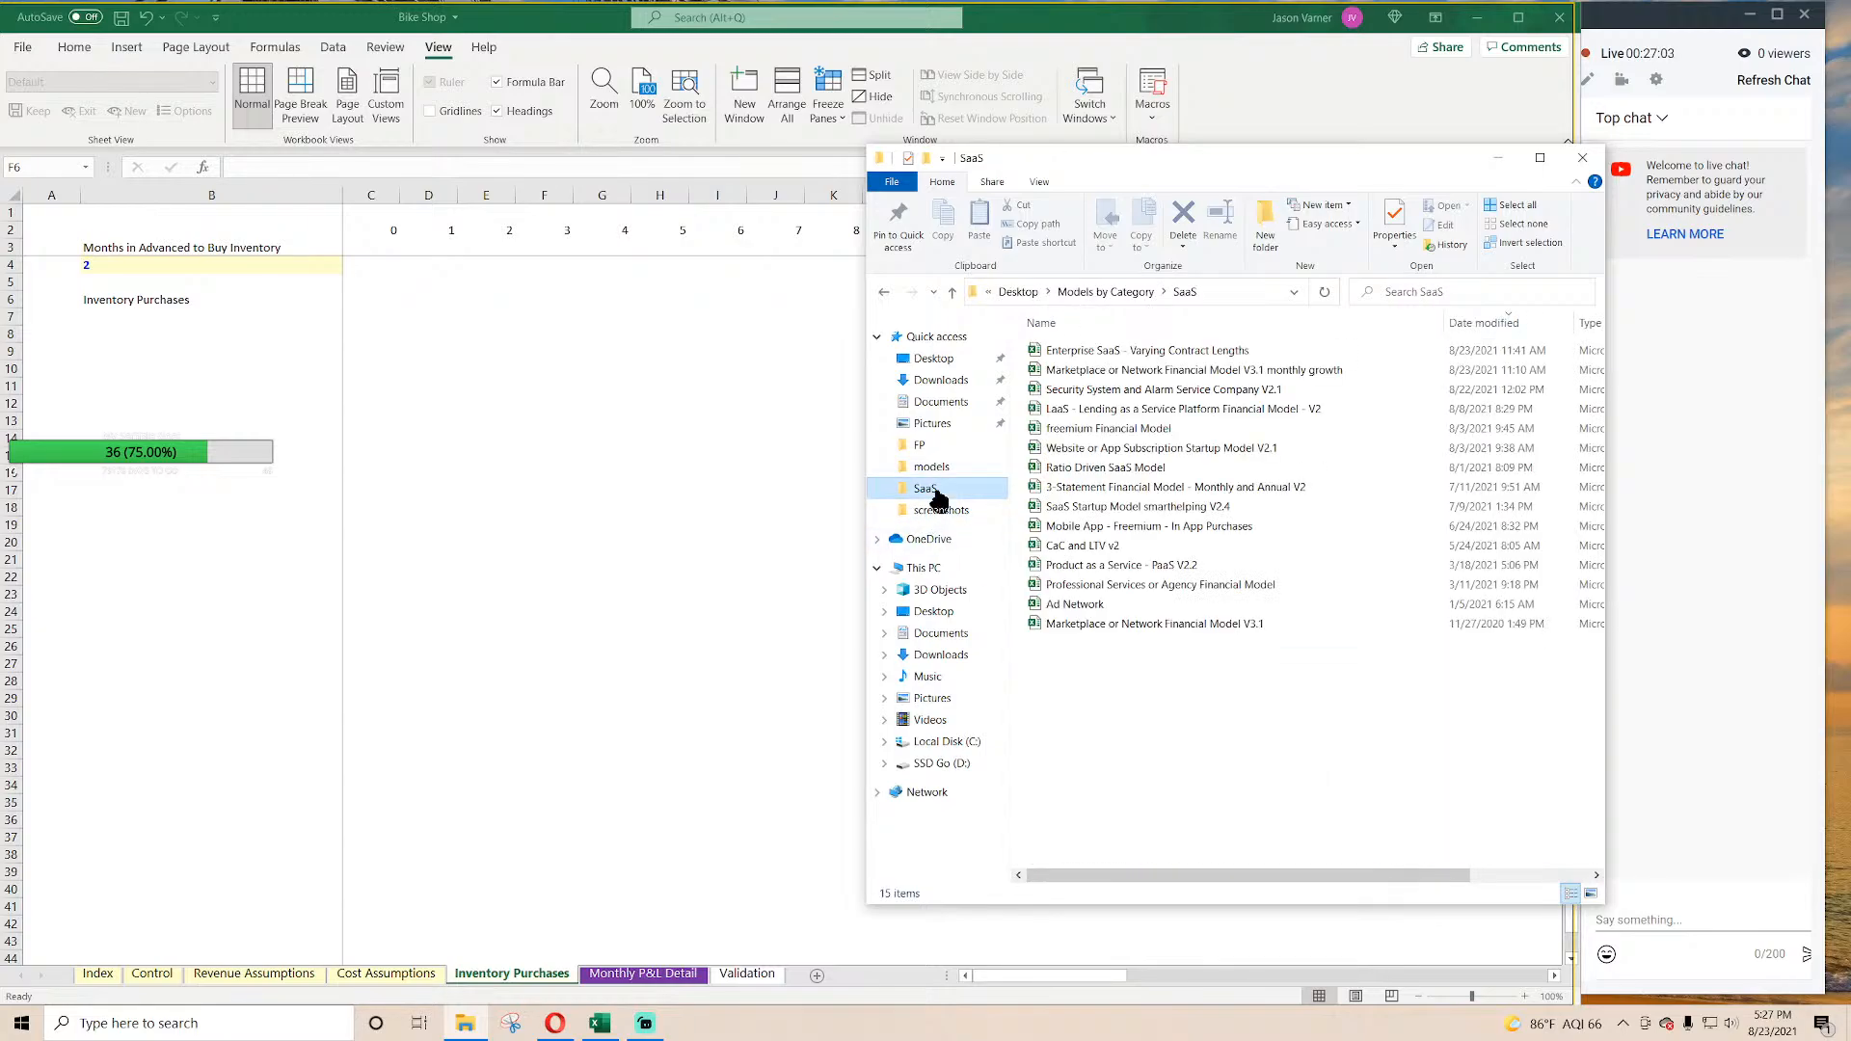
pyautogui.click(934, 469)
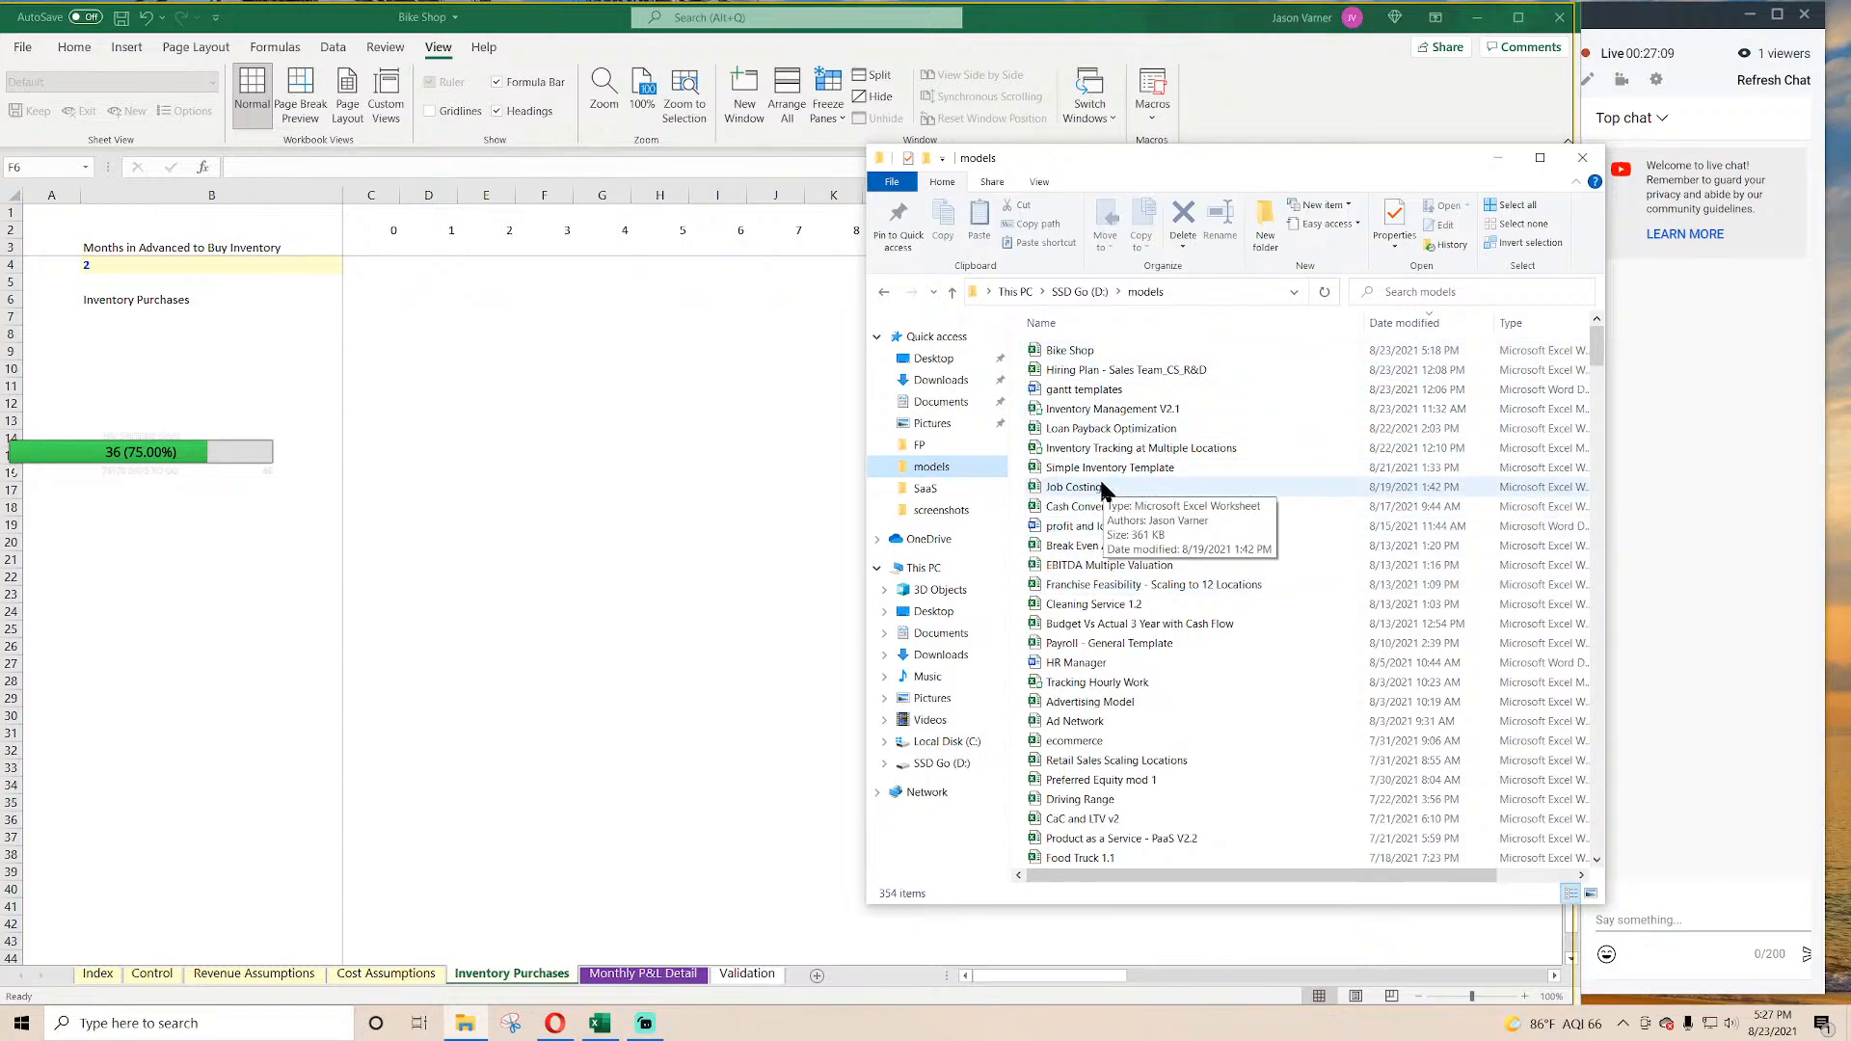
pyautogui.click(1582, 157)
# Step: Enter =INT(C2/B4) in C6 to divide the period number by the months-in-advance assumption and round down to an integer
pyautogui.click(369, 300)
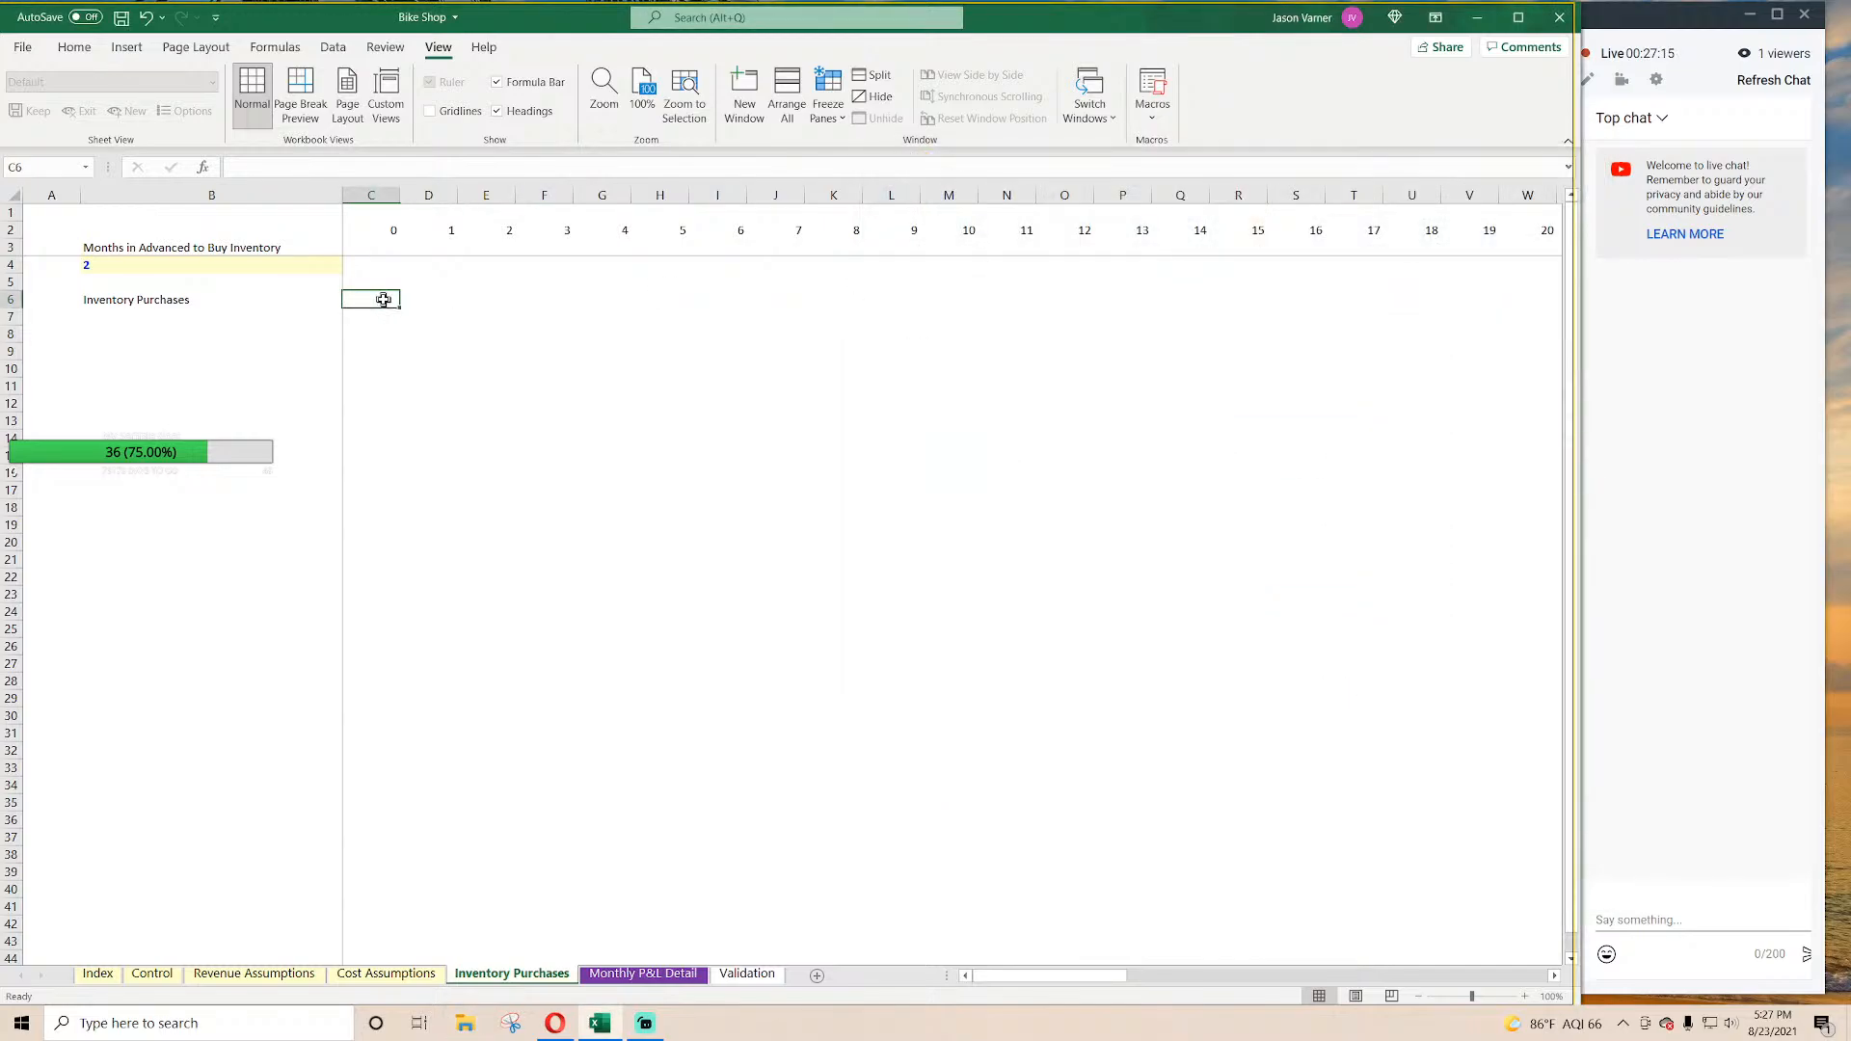
pyautogui.press('Left')
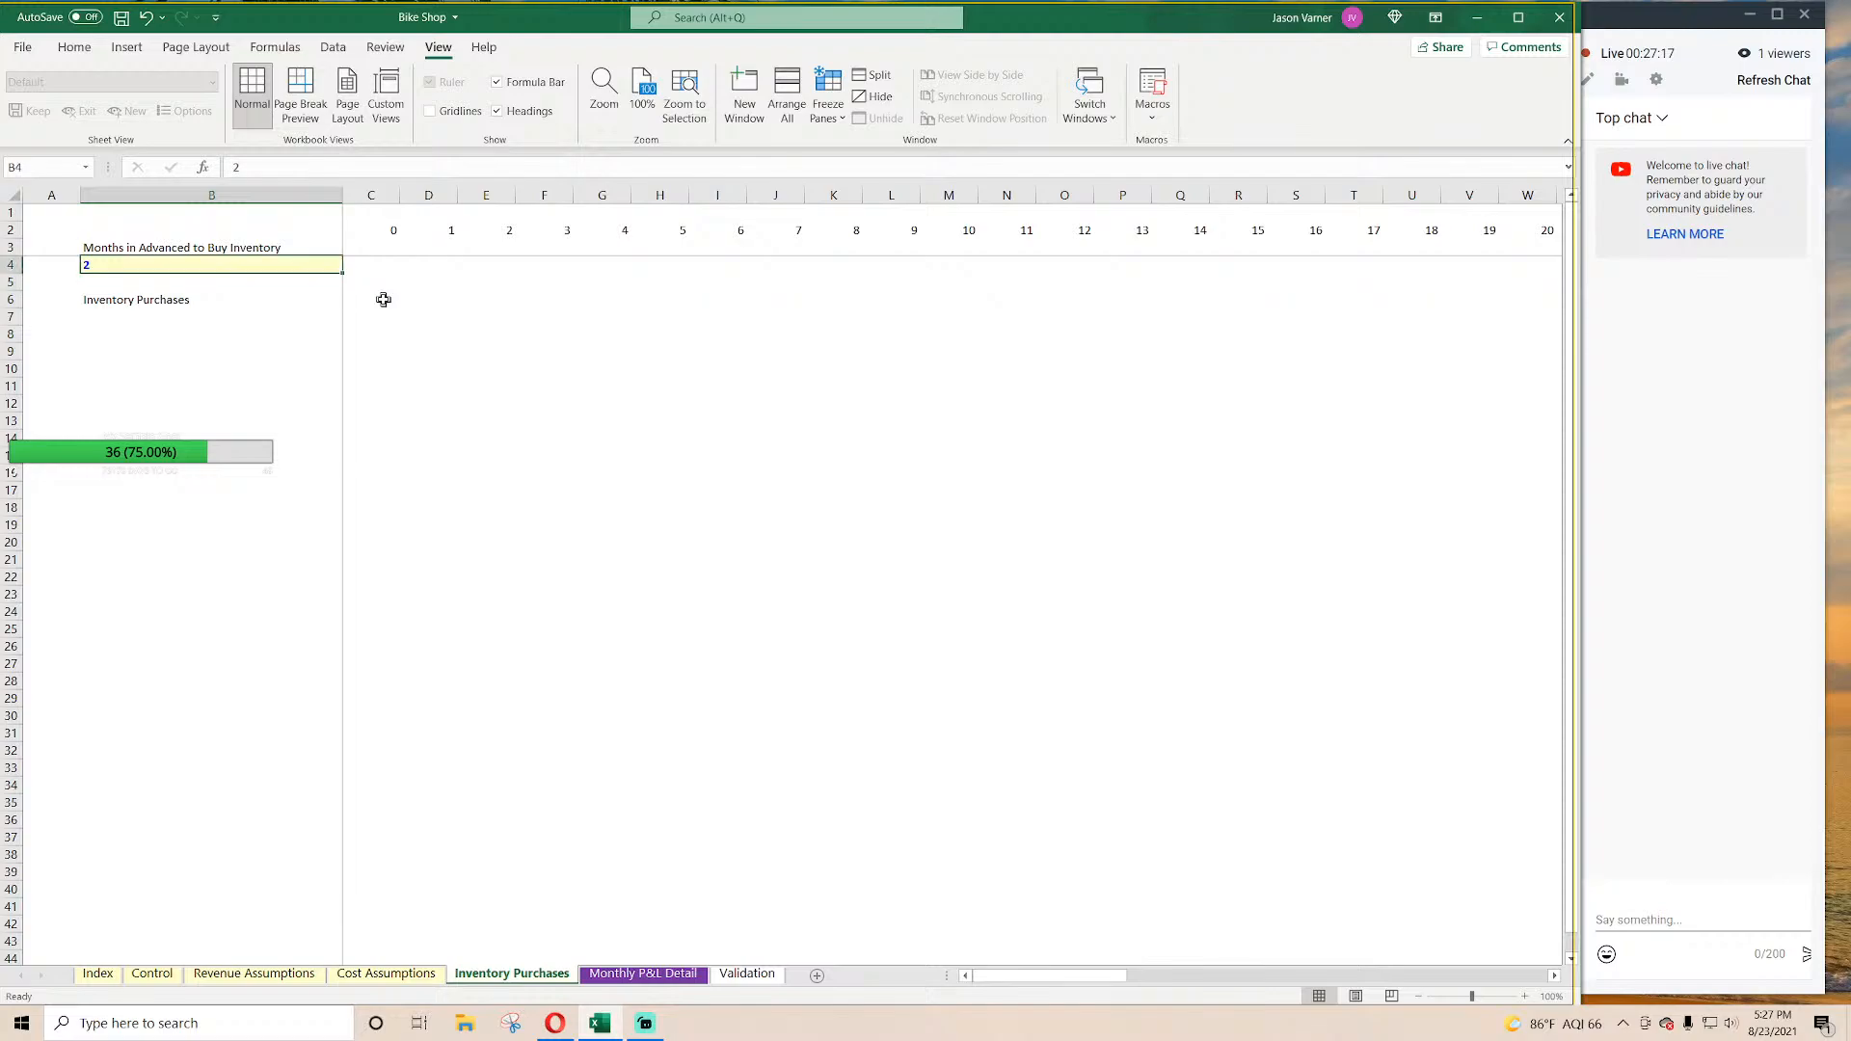
pyautogui.click(383, 299)
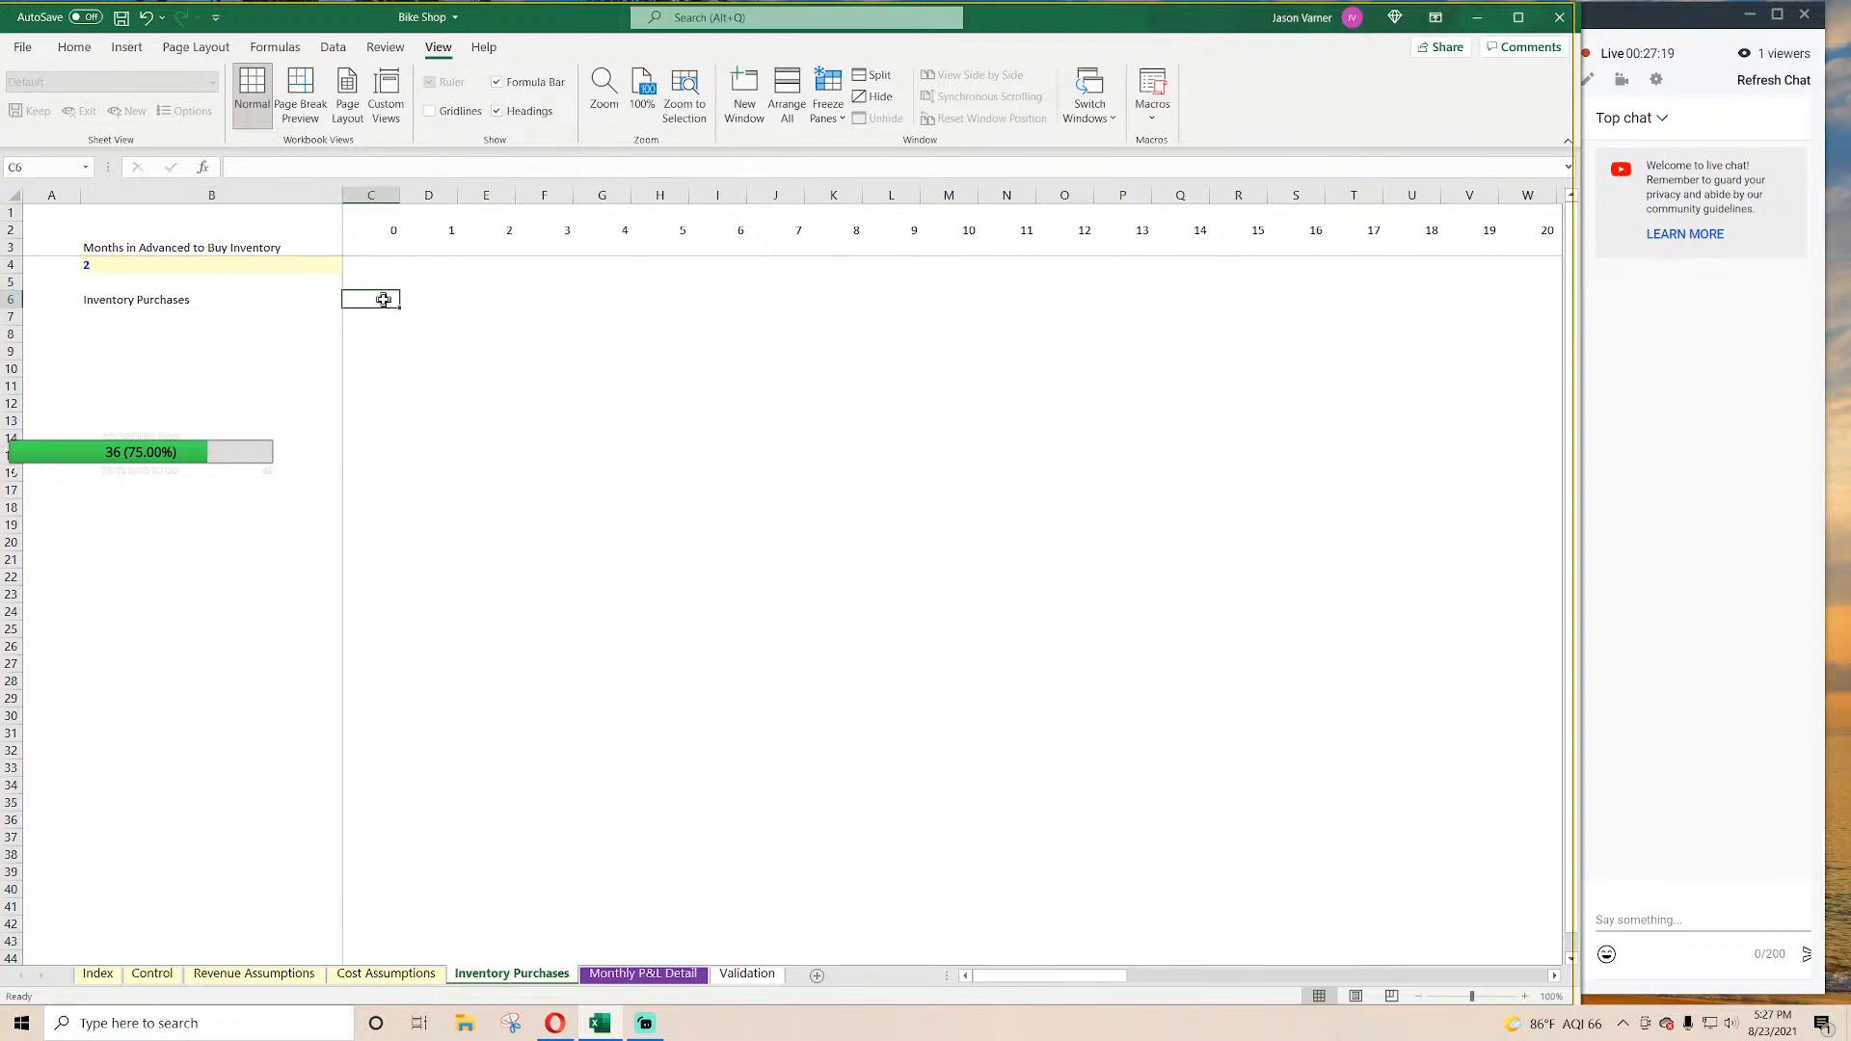
pyautogui.write('==')
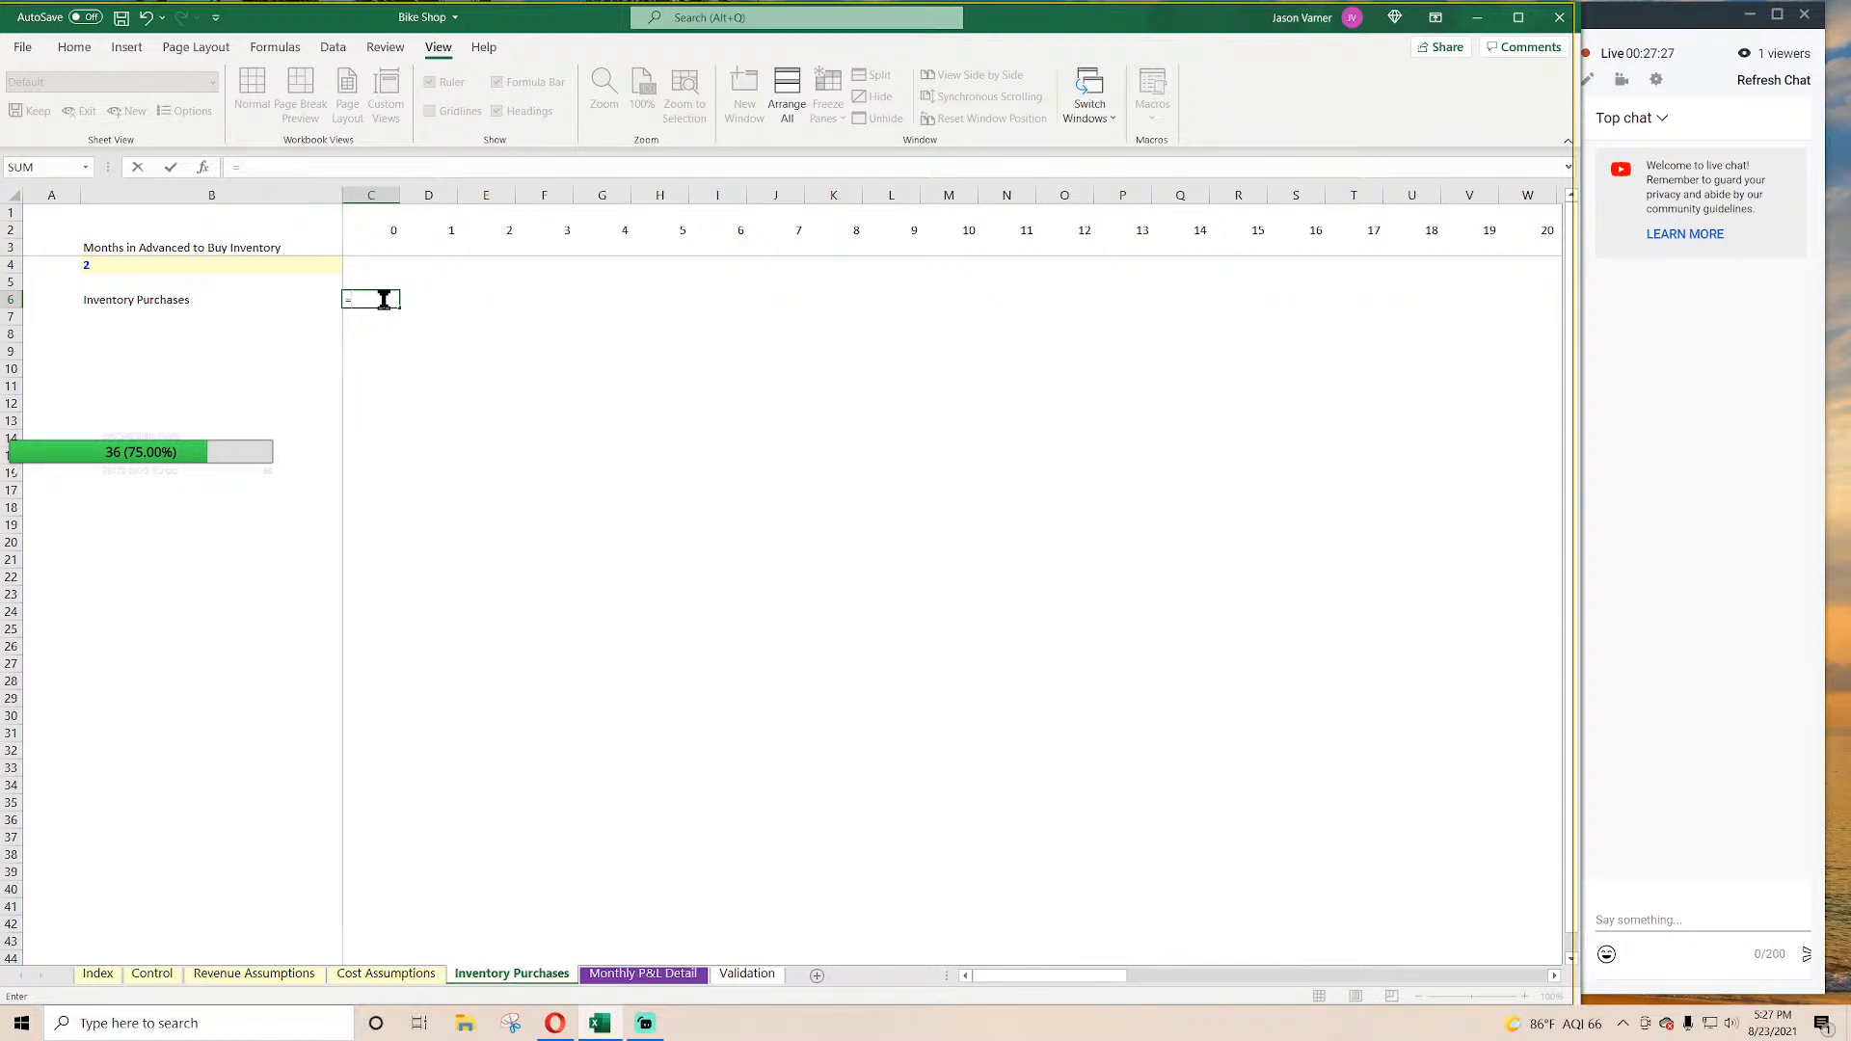
pyautogui.write('int')
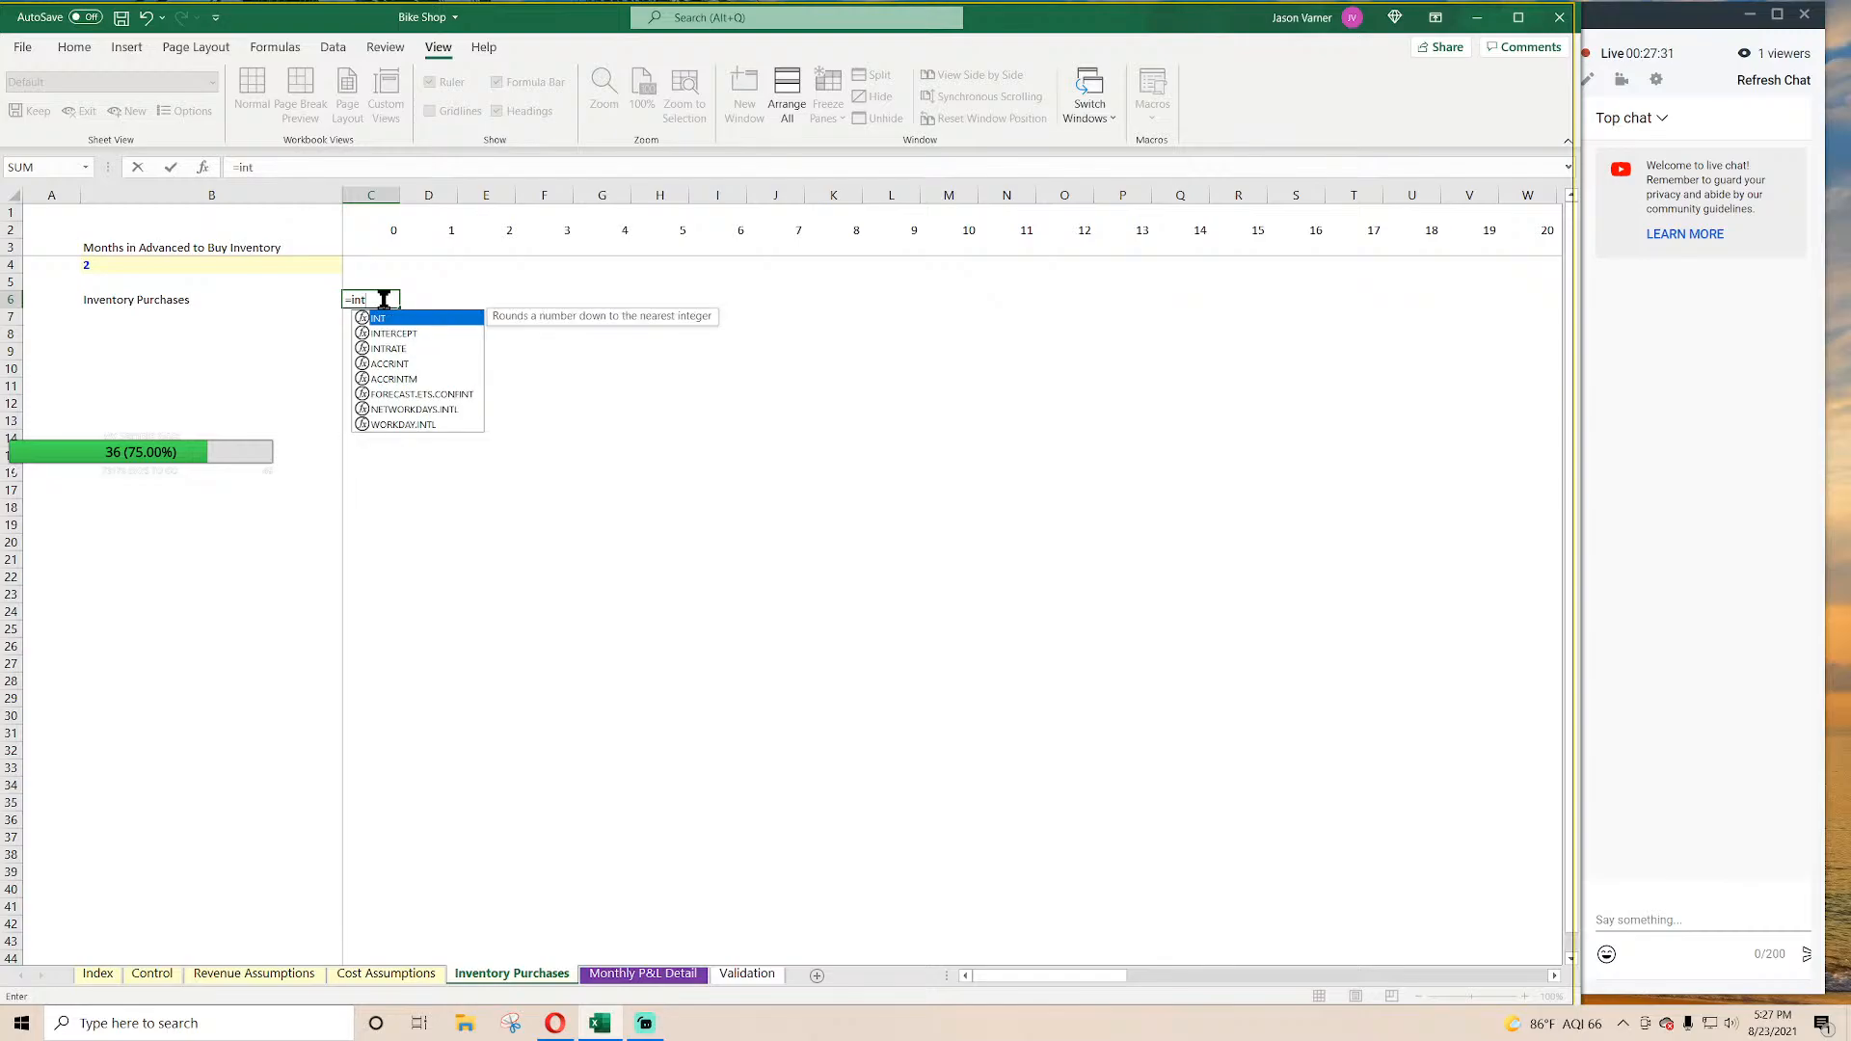
pyautogui.write('e')
pyautogui.press('BackSpace')
pyautogui.write('(')
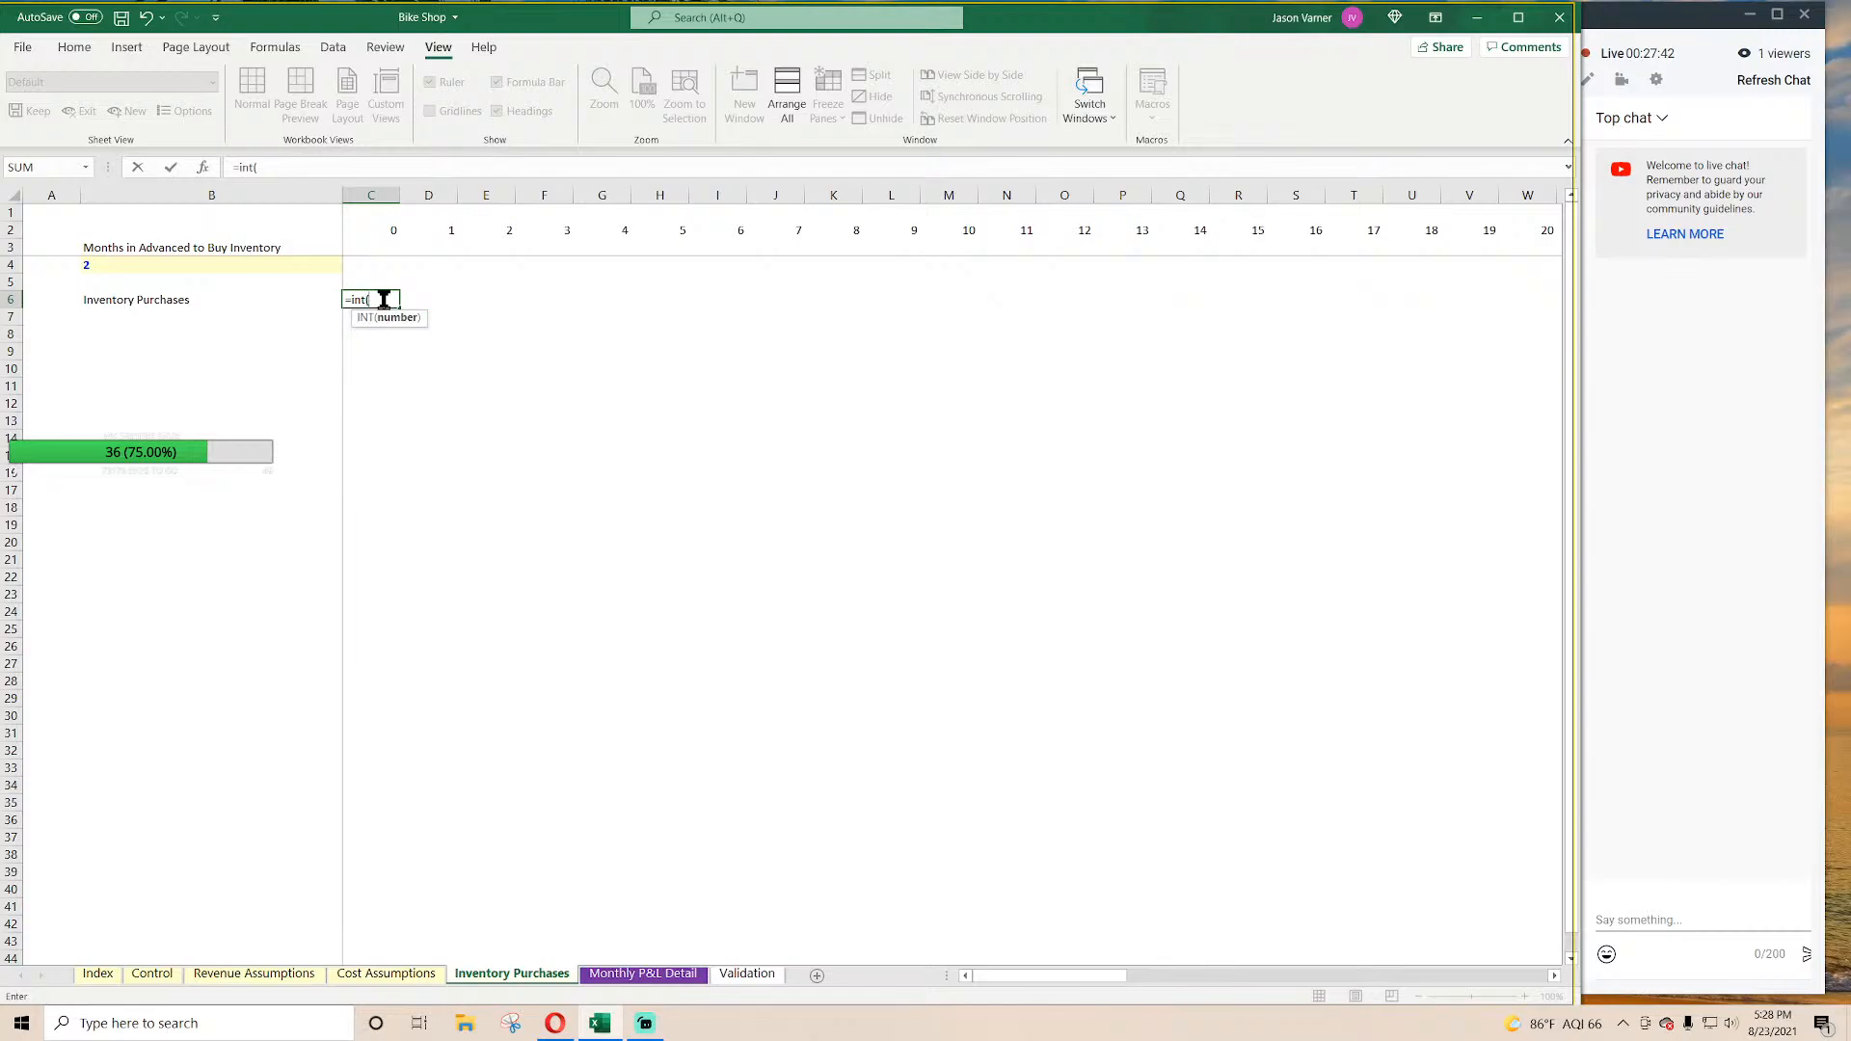
pyautogui.click(376, 232)
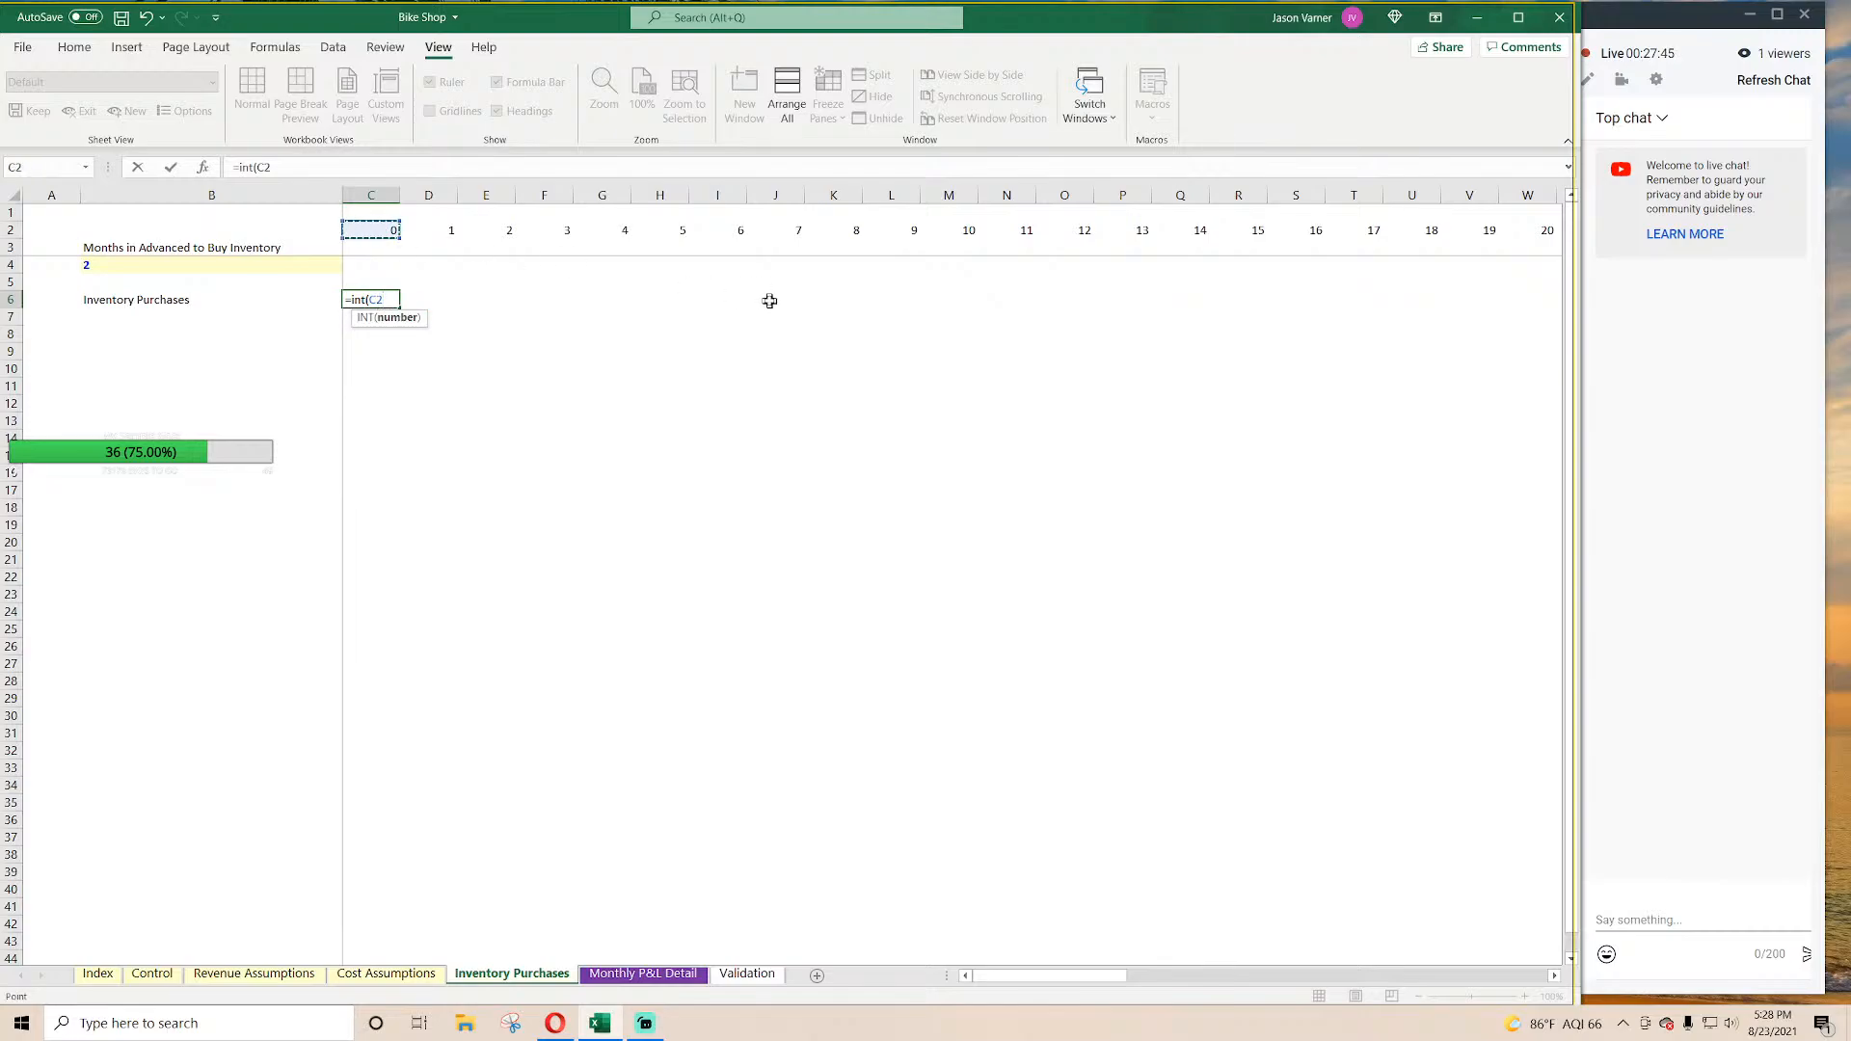
pyautogui.write('/')
pyautogui.click(136, 262)
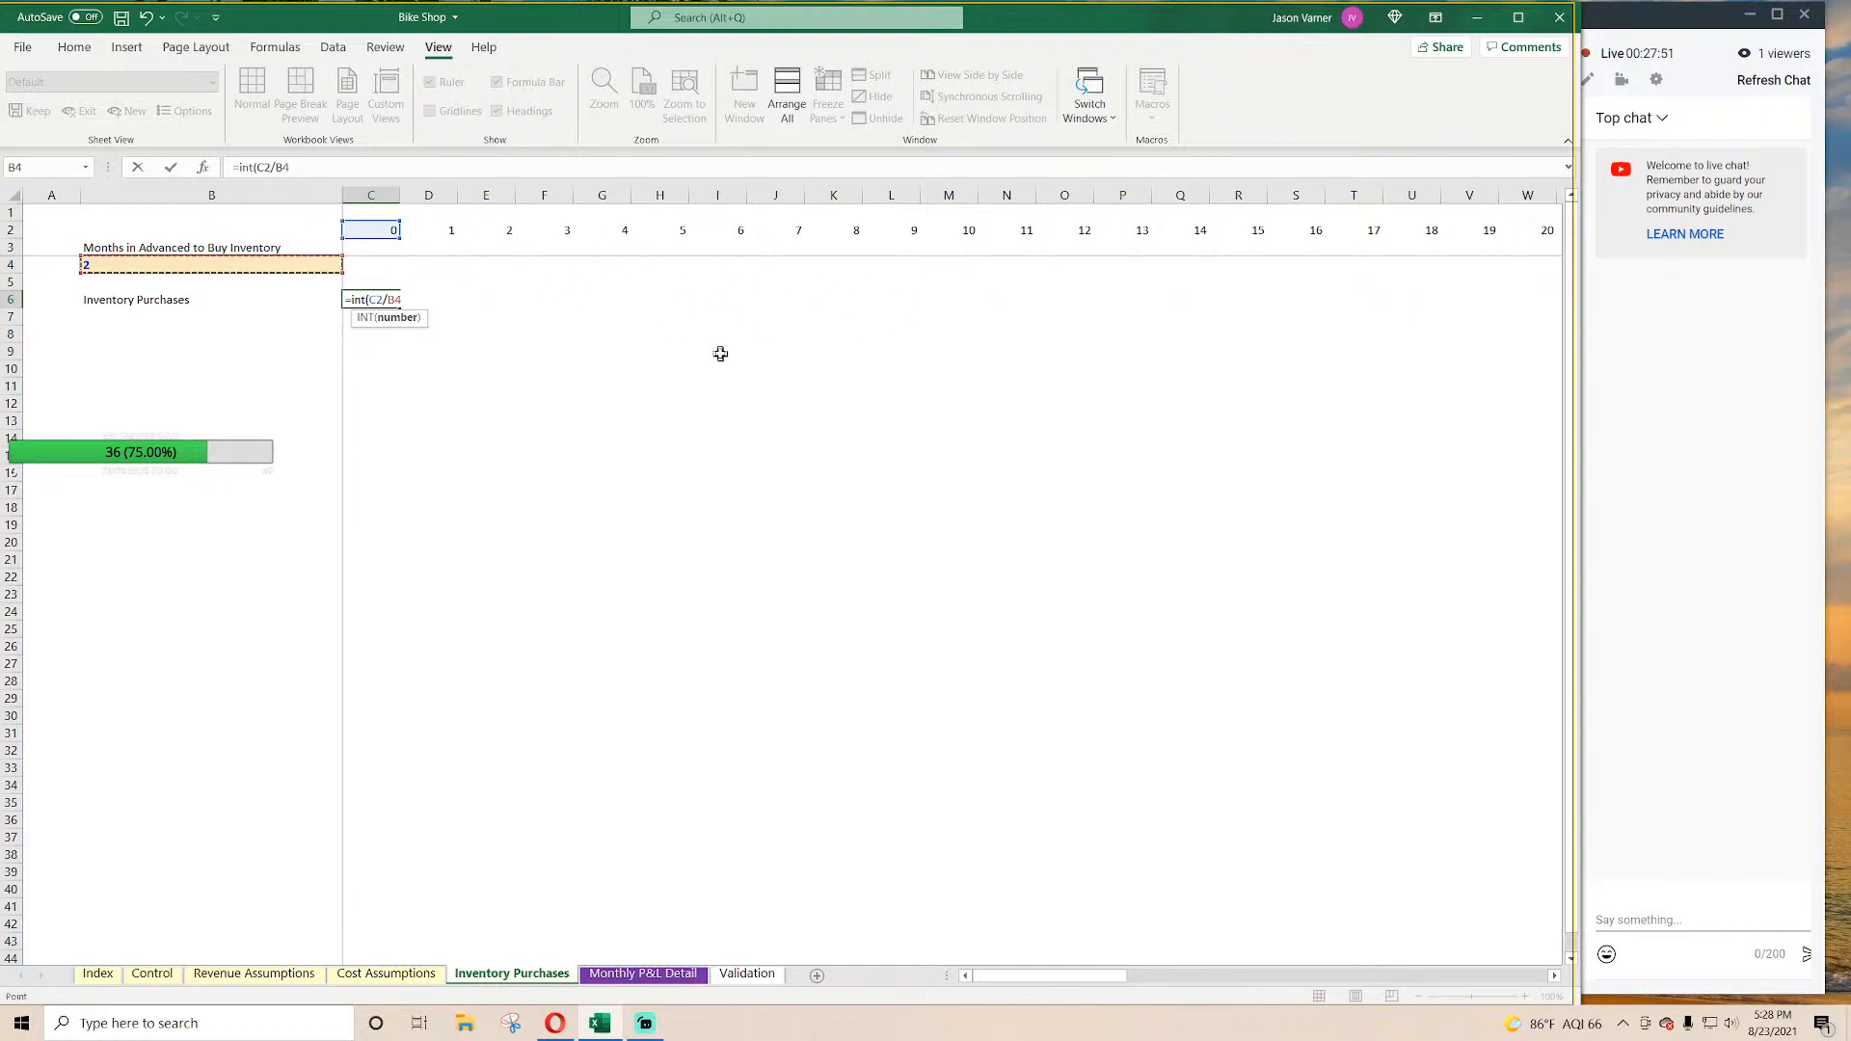
pyautogui.click(359, 168)
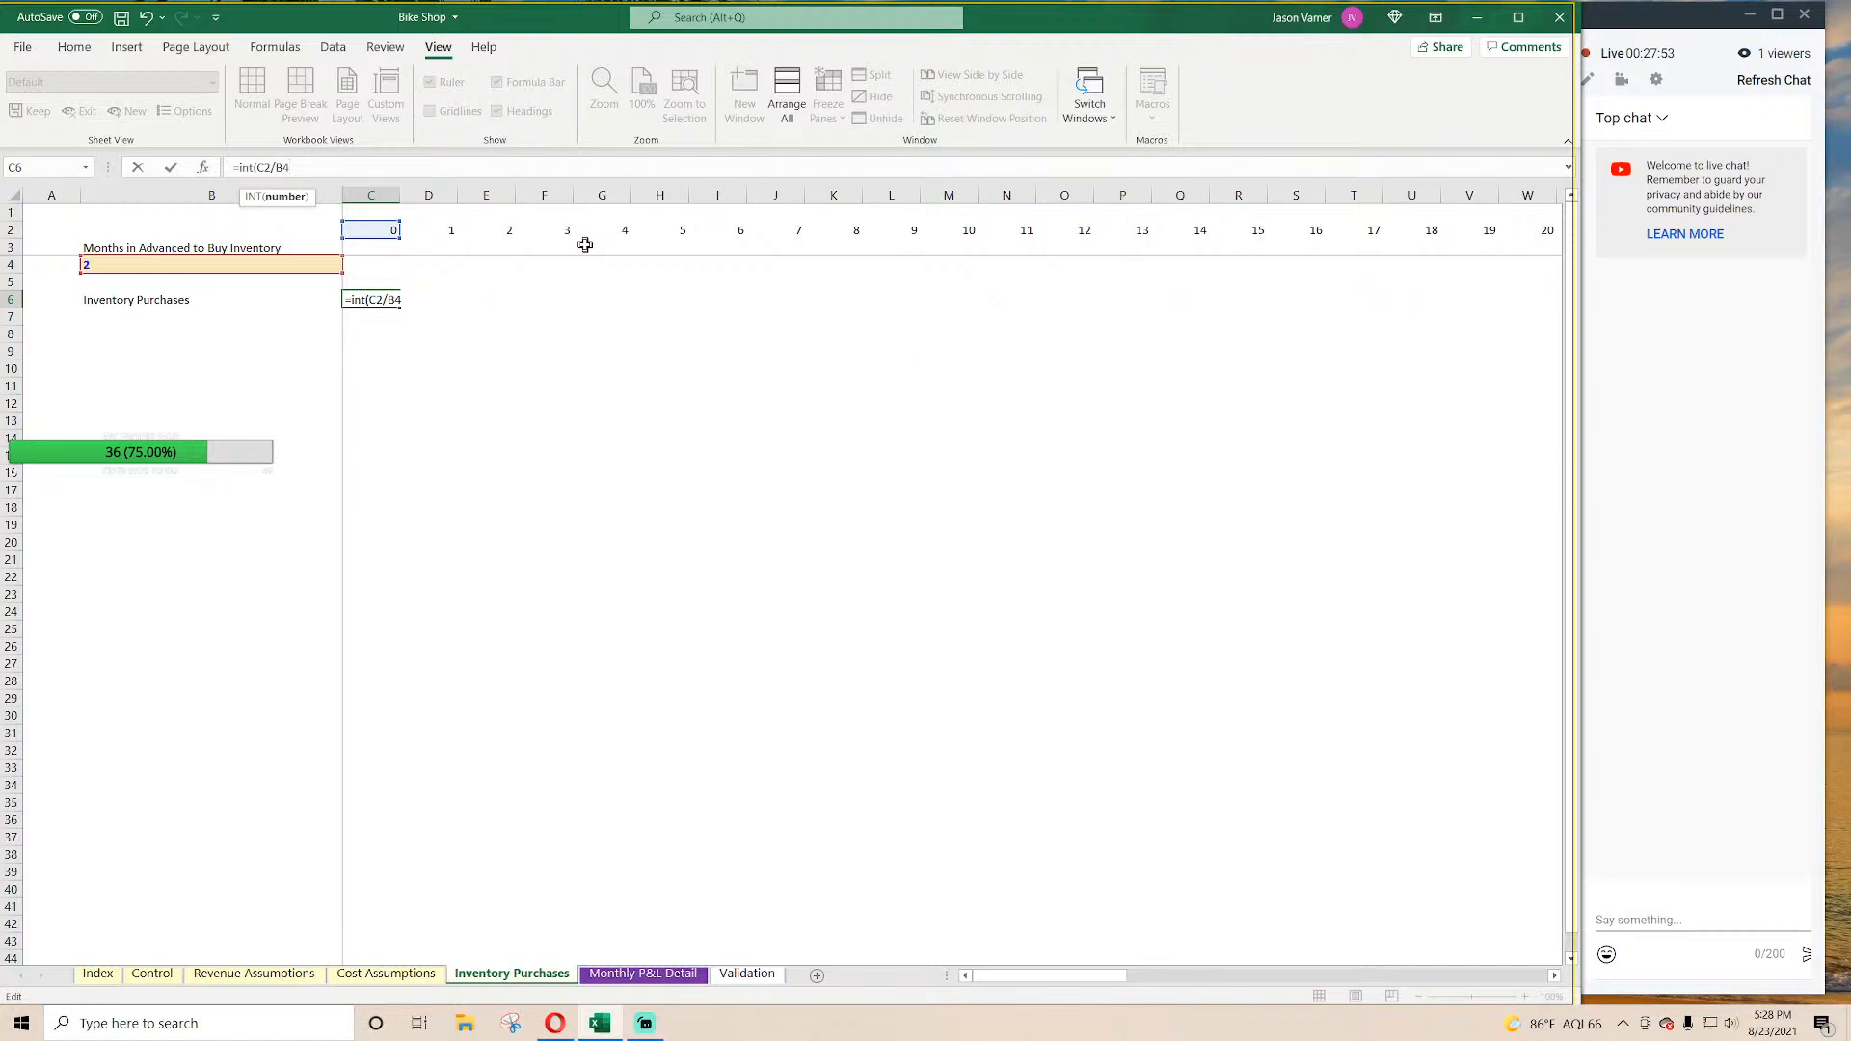
pyautogui.write(')')
pyautogui.click(273, 168)
pyautogui.press('Return')
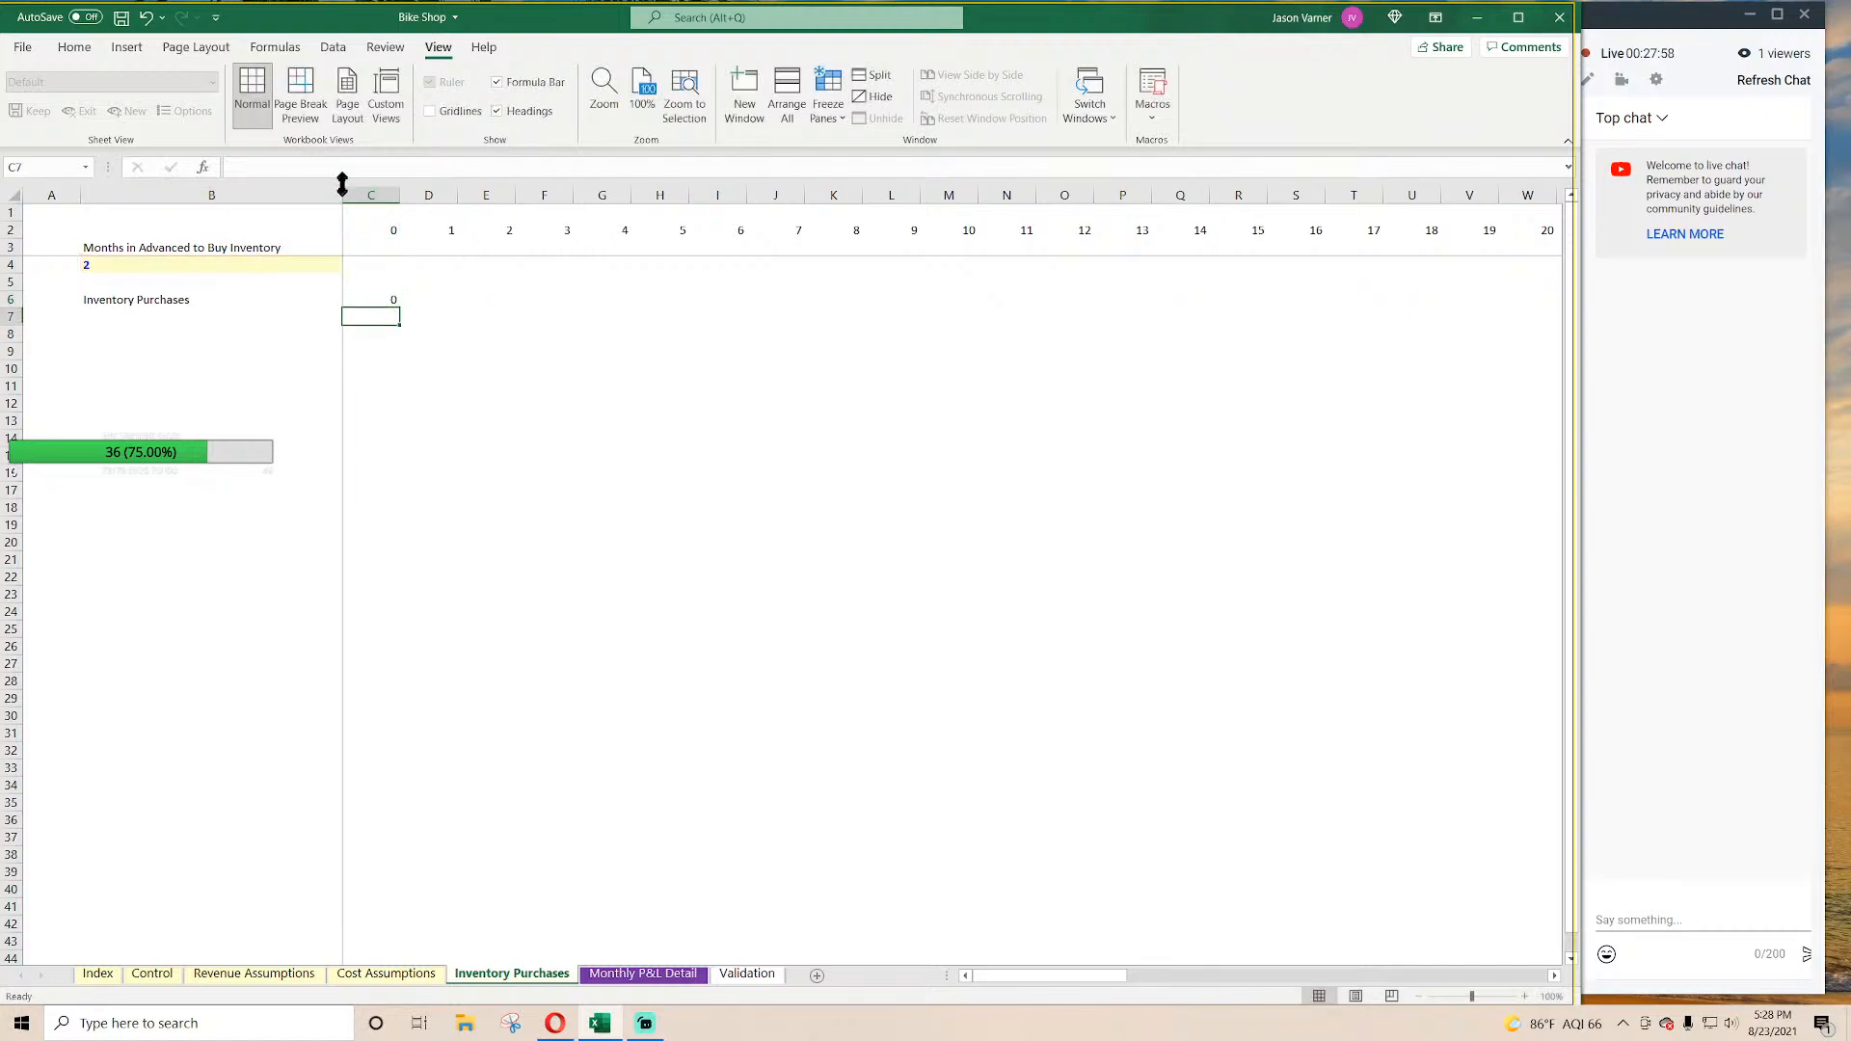
# Step: Fill the C6 INT formula across row 6 to period 13, formatting the results as Number with one decimal place
pyautogui.click(386, 294)
pyautogui.moveTo(399, 308); pyautogui.dragTo(969, 309)
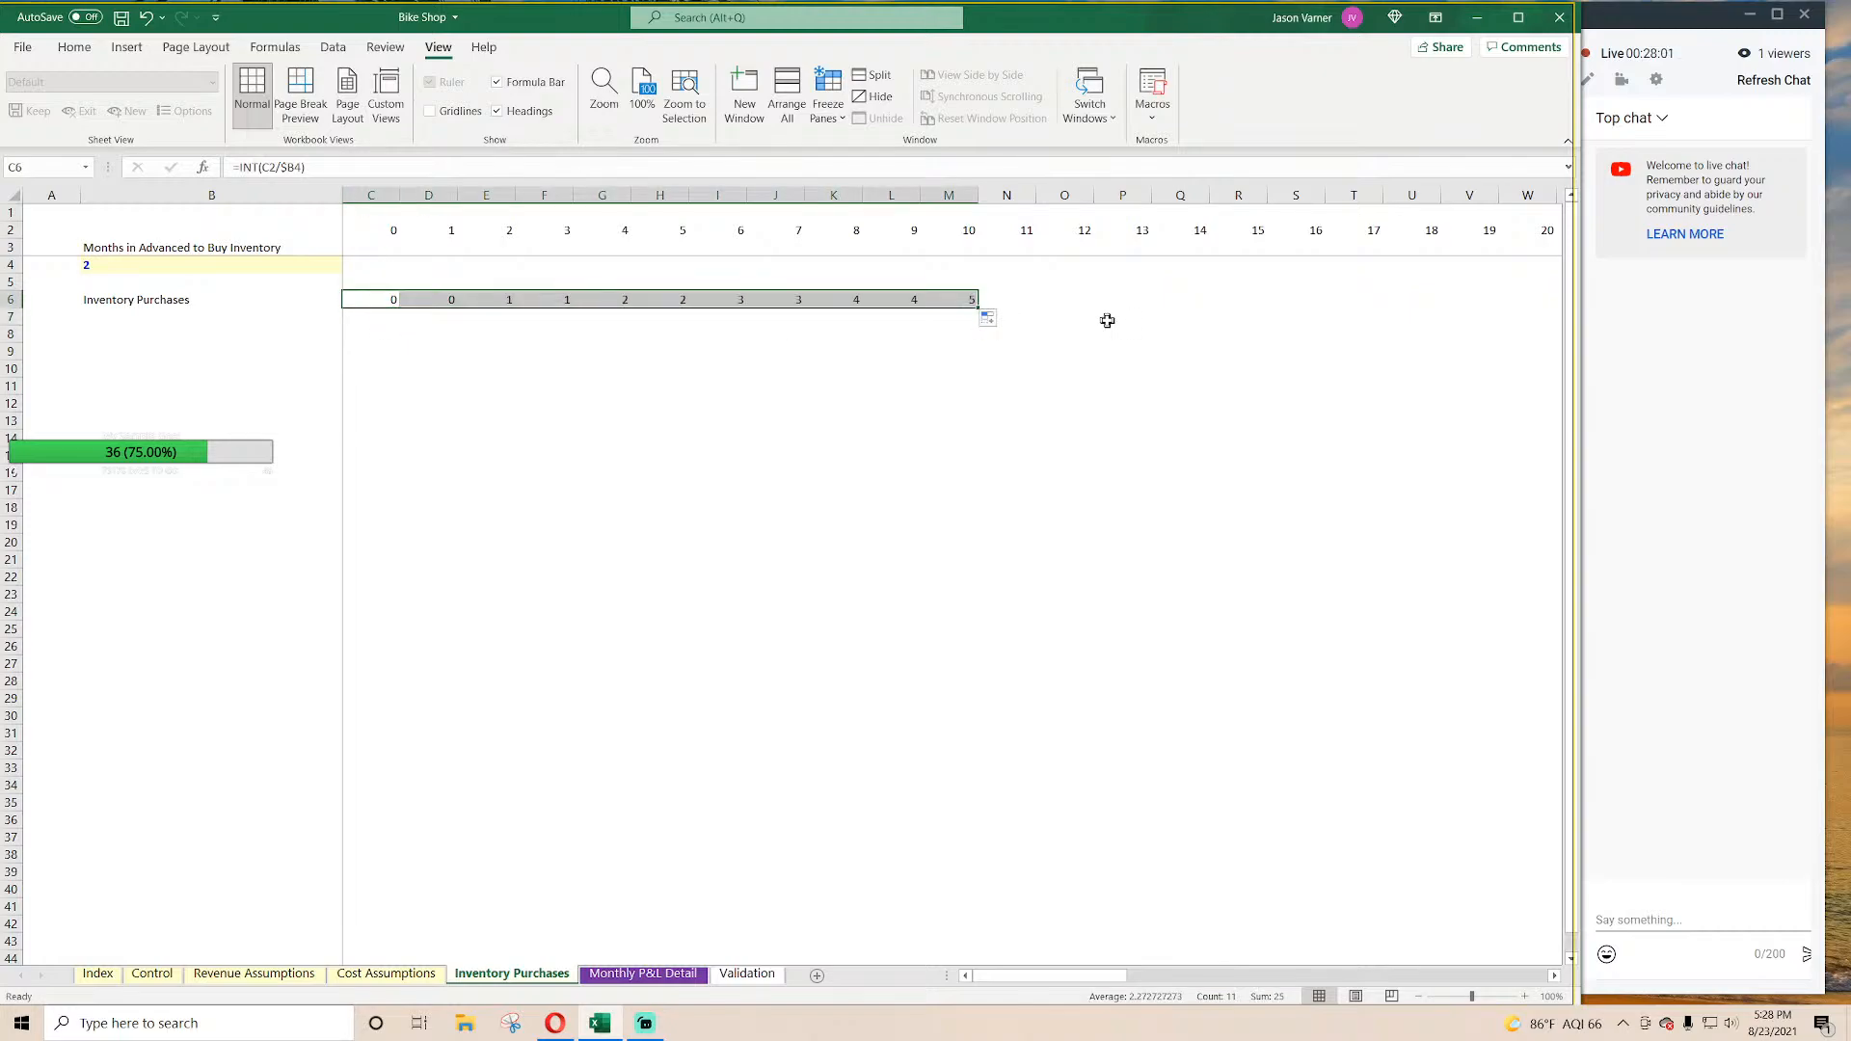
pyautogui.click(74, 47)
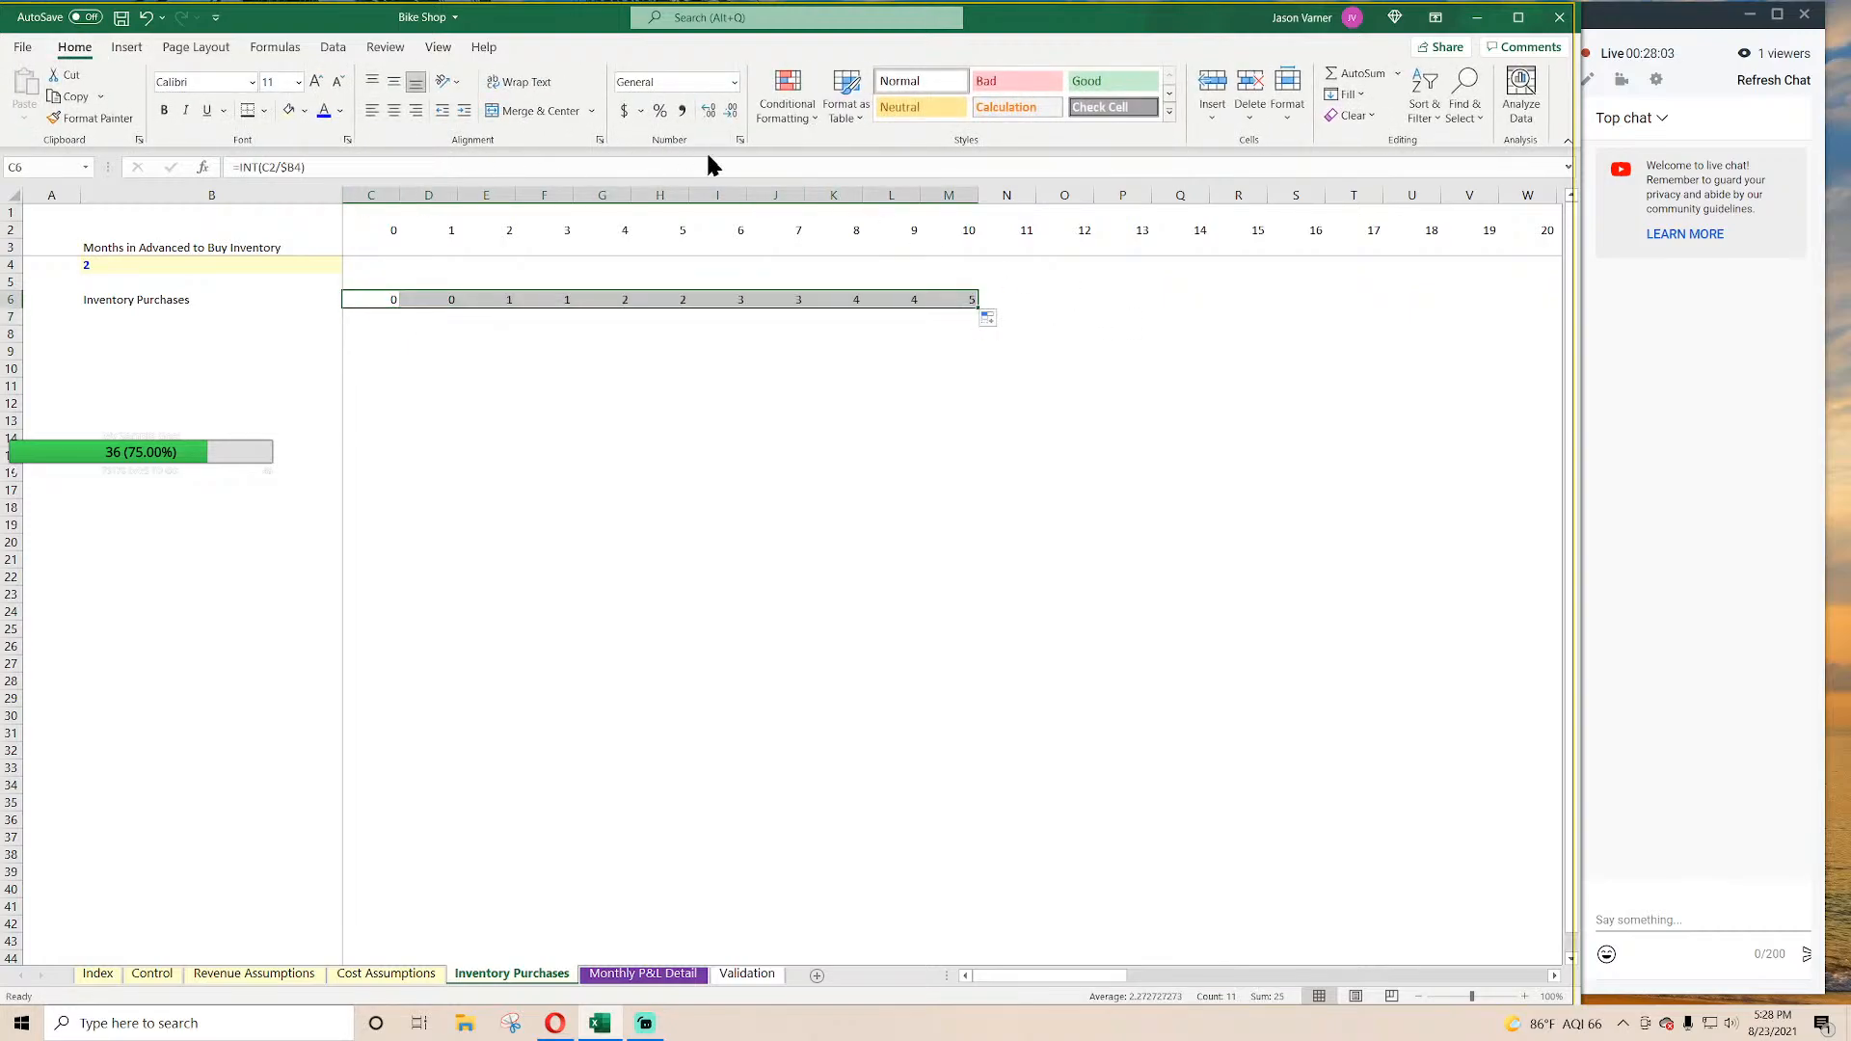
pyautogui.click(740, 142)
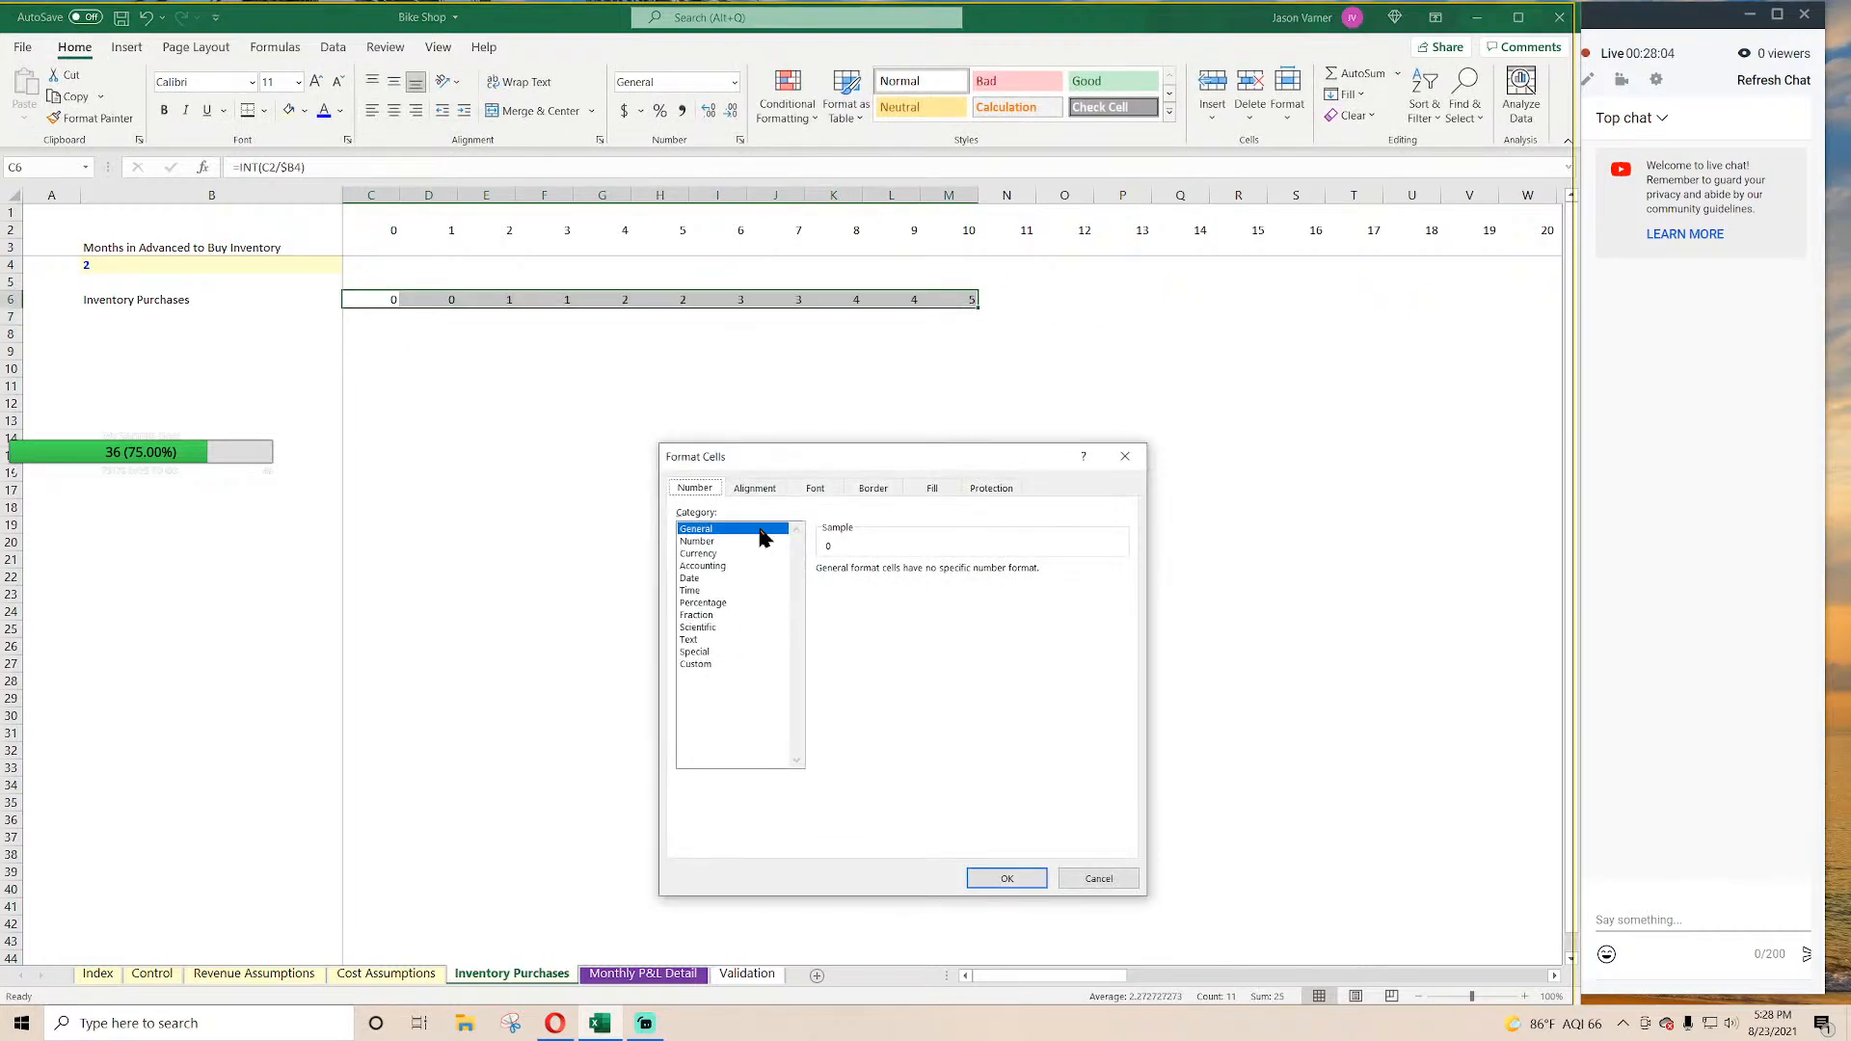
pyautogui.click(704, 542)
pyautogui.click(943, 575)
pyautogui.click(1009, 878)
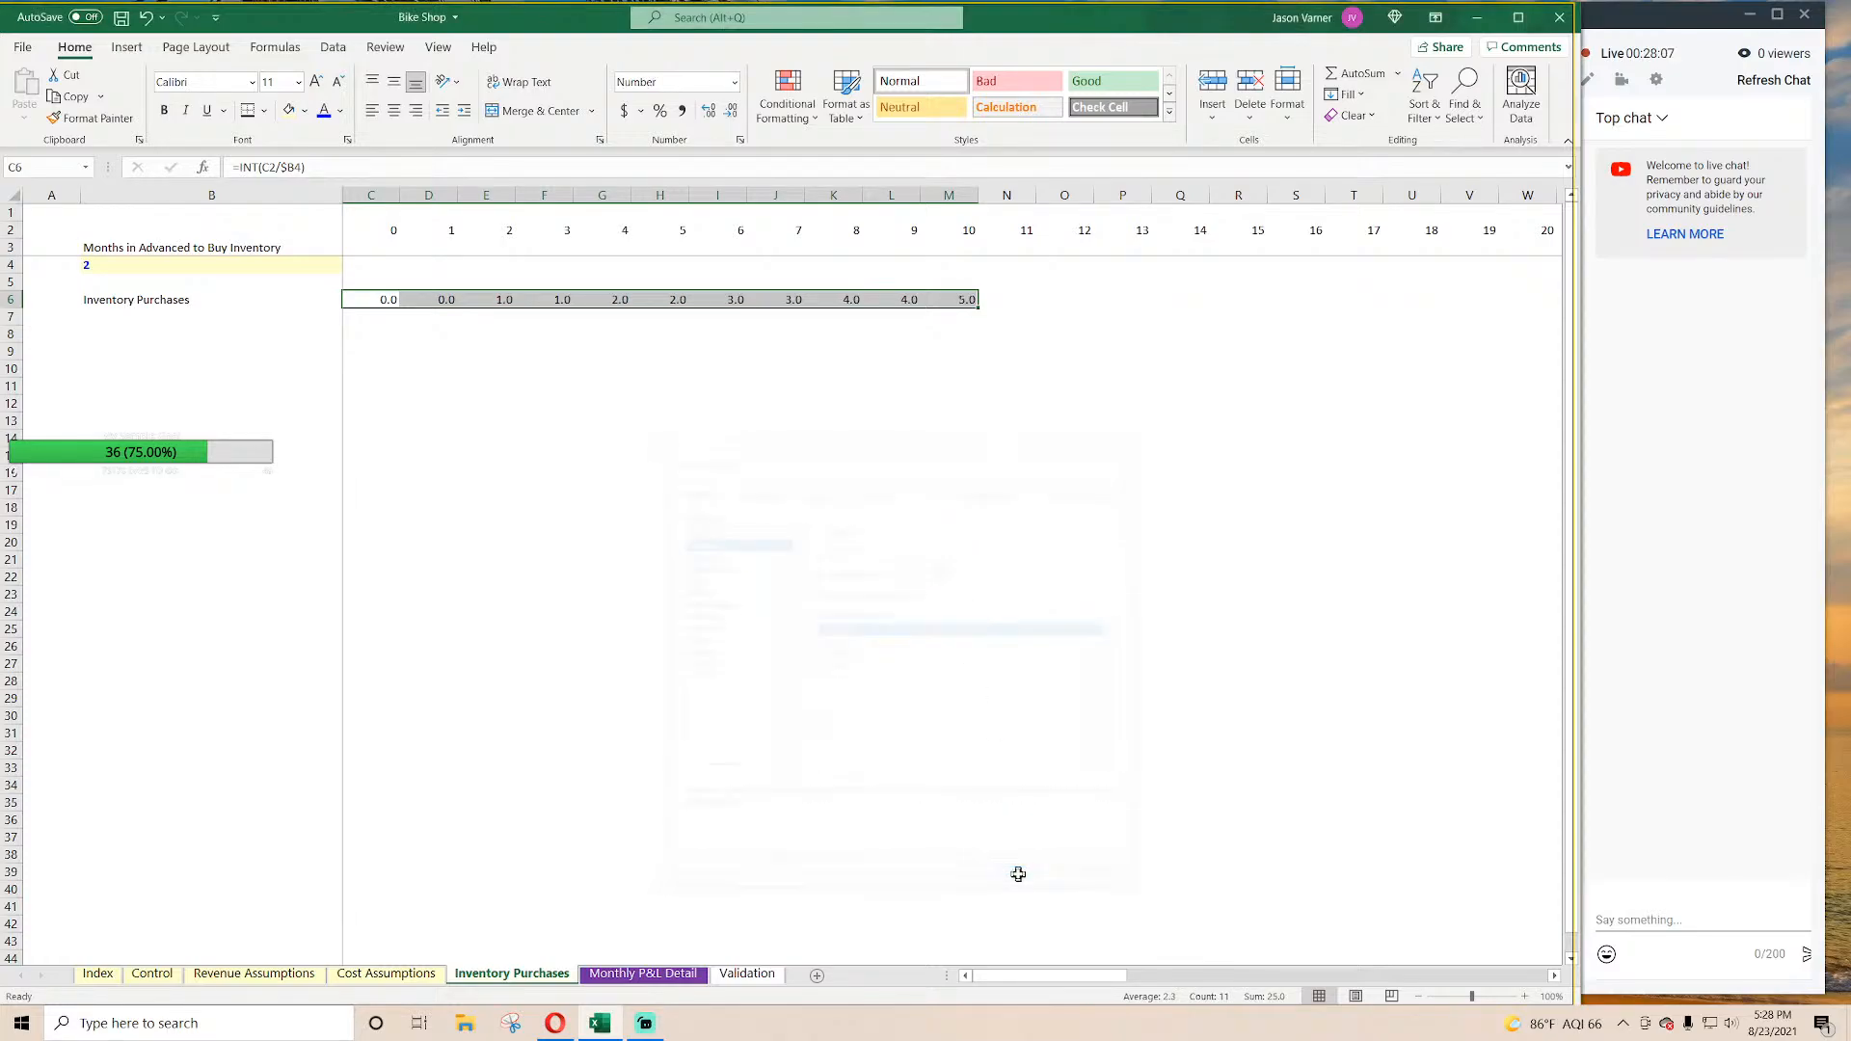
pyautogui.click(647, 457)
pyautogui.click(562, 299)
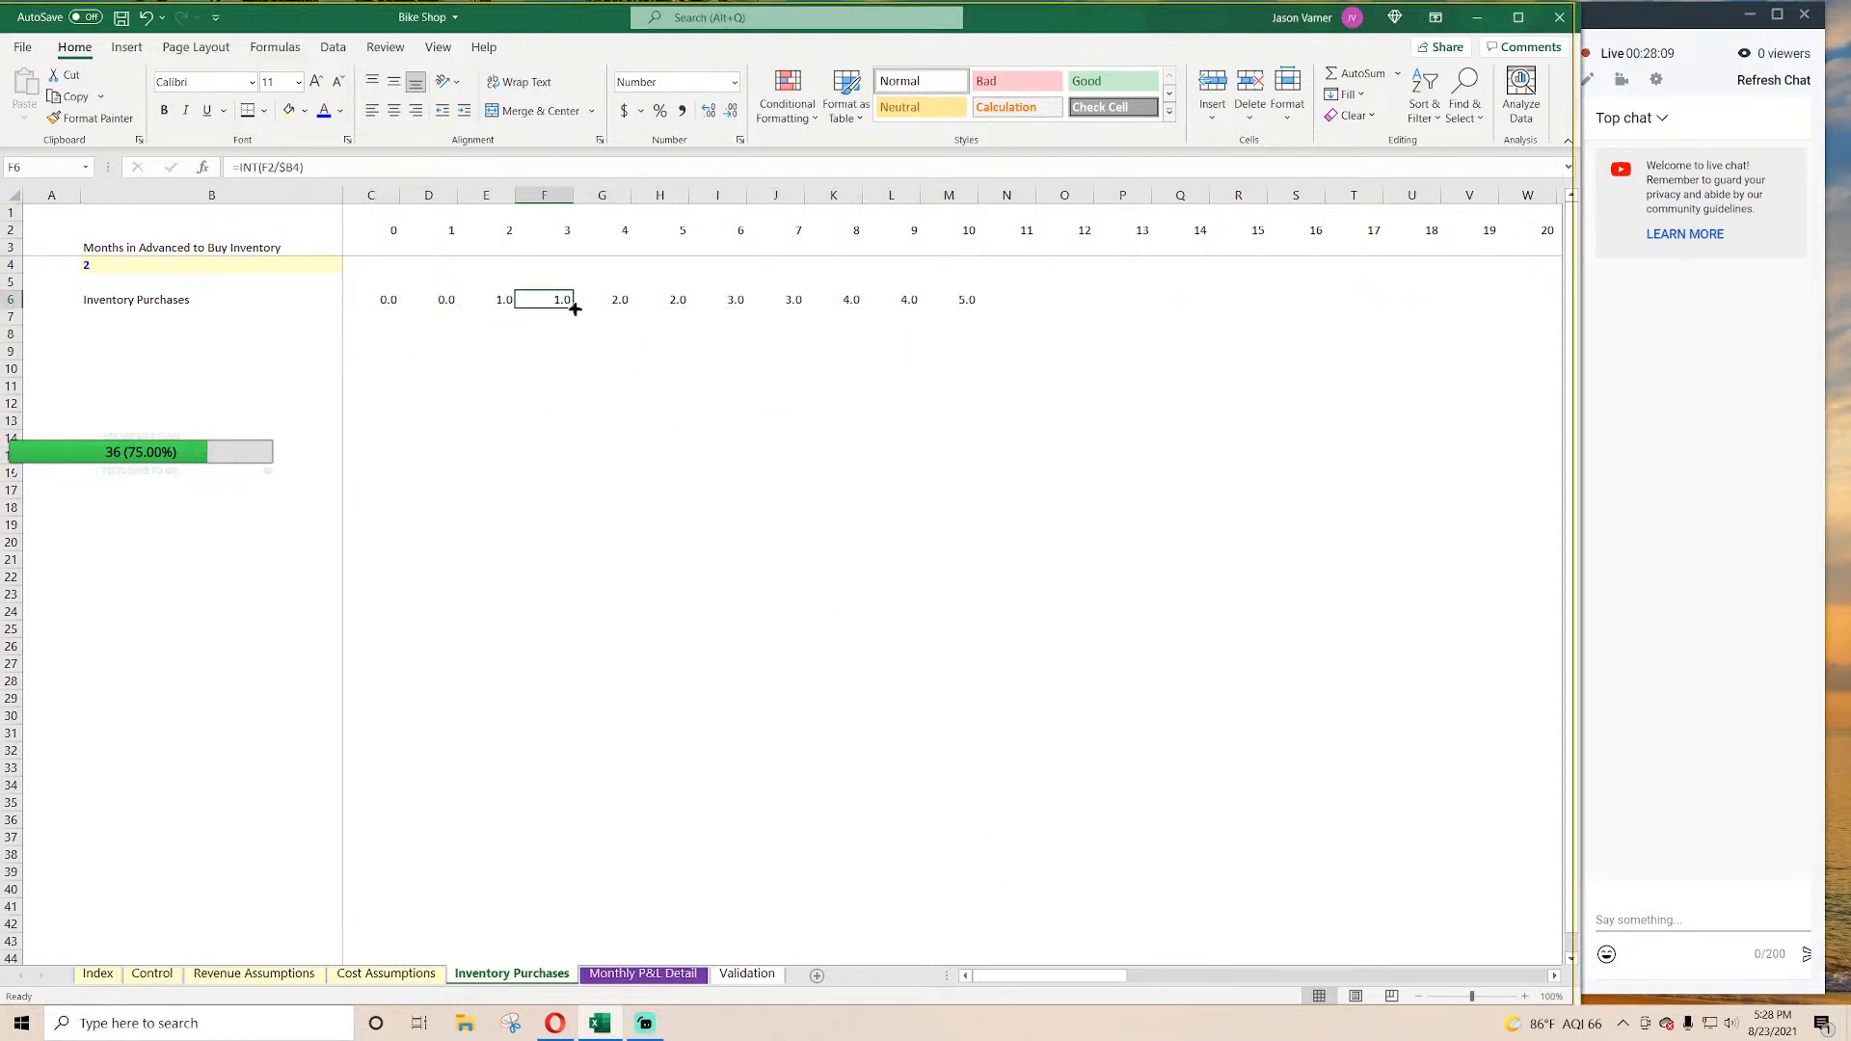
pyautogui.moveTo(575, 306); pyautogui.dragTo(1165, 328)
# Step: Copy the expression C2/$B4 from inside the INT formula in C6, leaving that formula intact
pyautogui.click(382, 298)
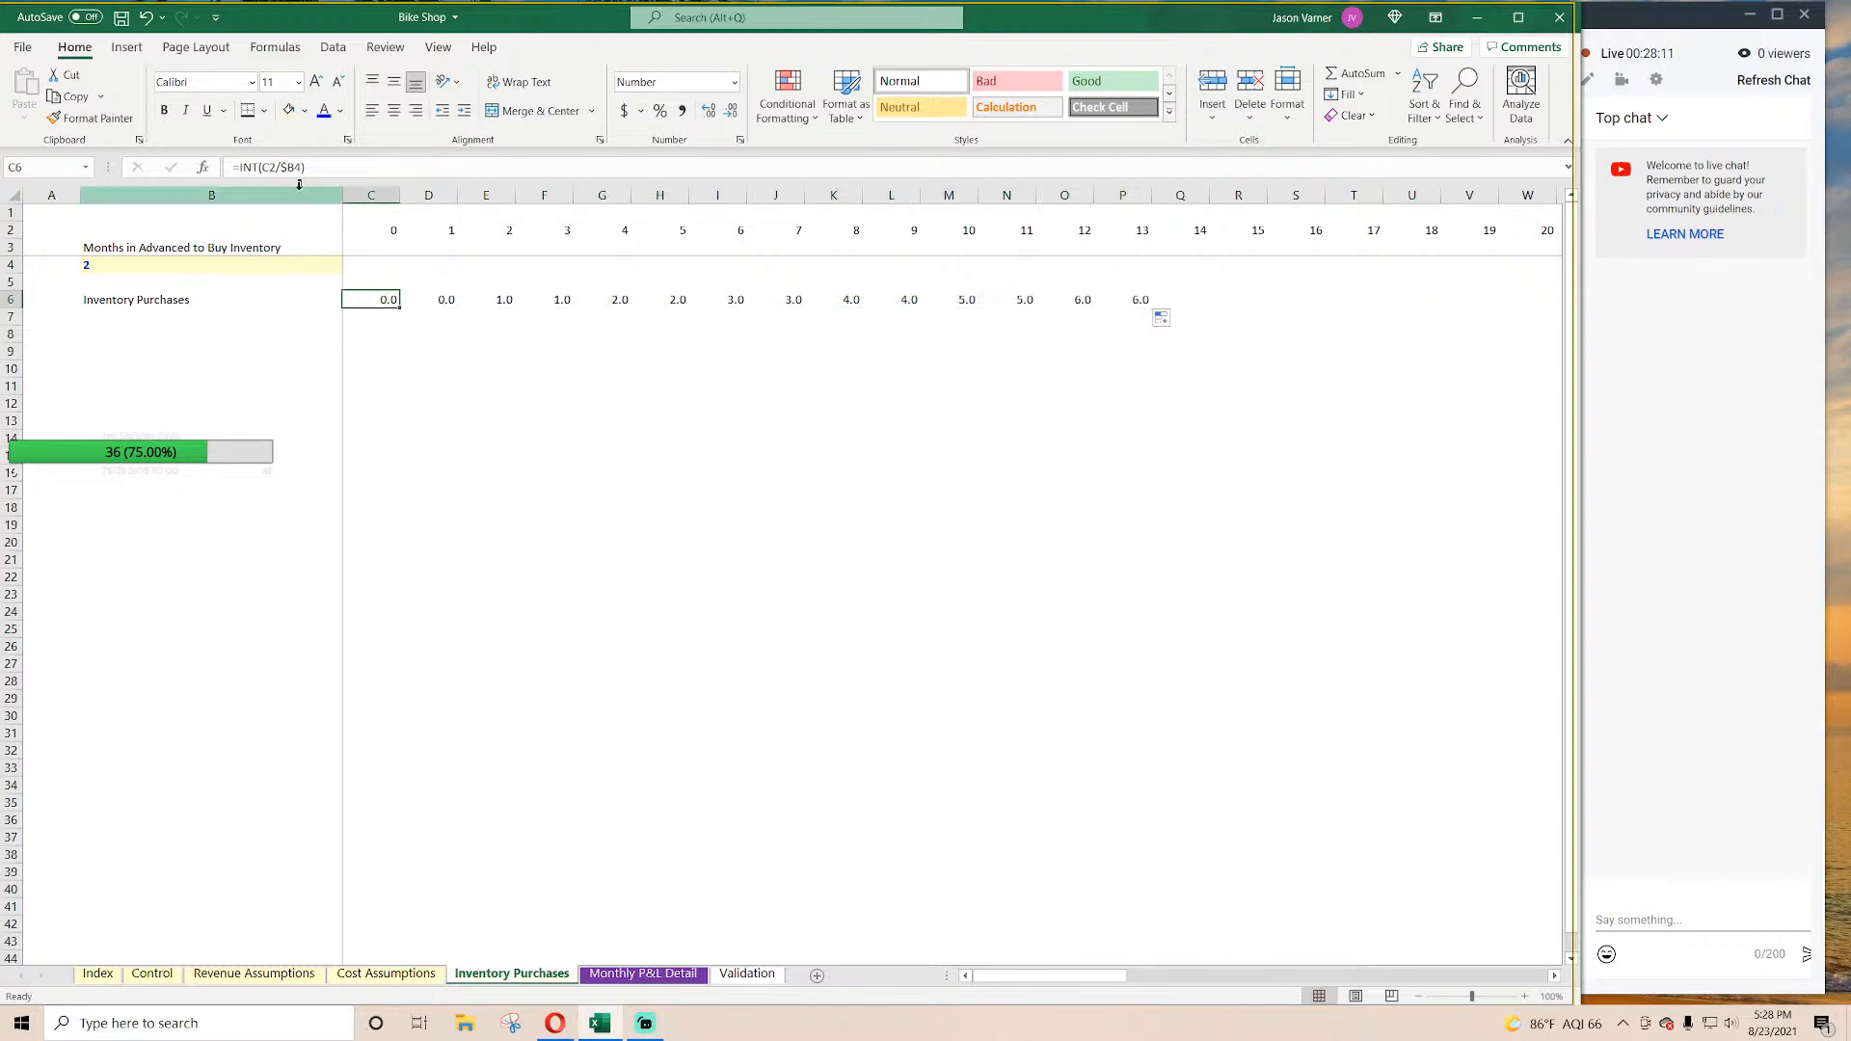
pyautogui.click(317, 166)
pyautogui.moveTo(269, 166)
pyautogui.mouseDown()
pyautogui.moveTo(301, 167)
pyautogui.moveTo(263, 168)
pyautogui.mouseUp()
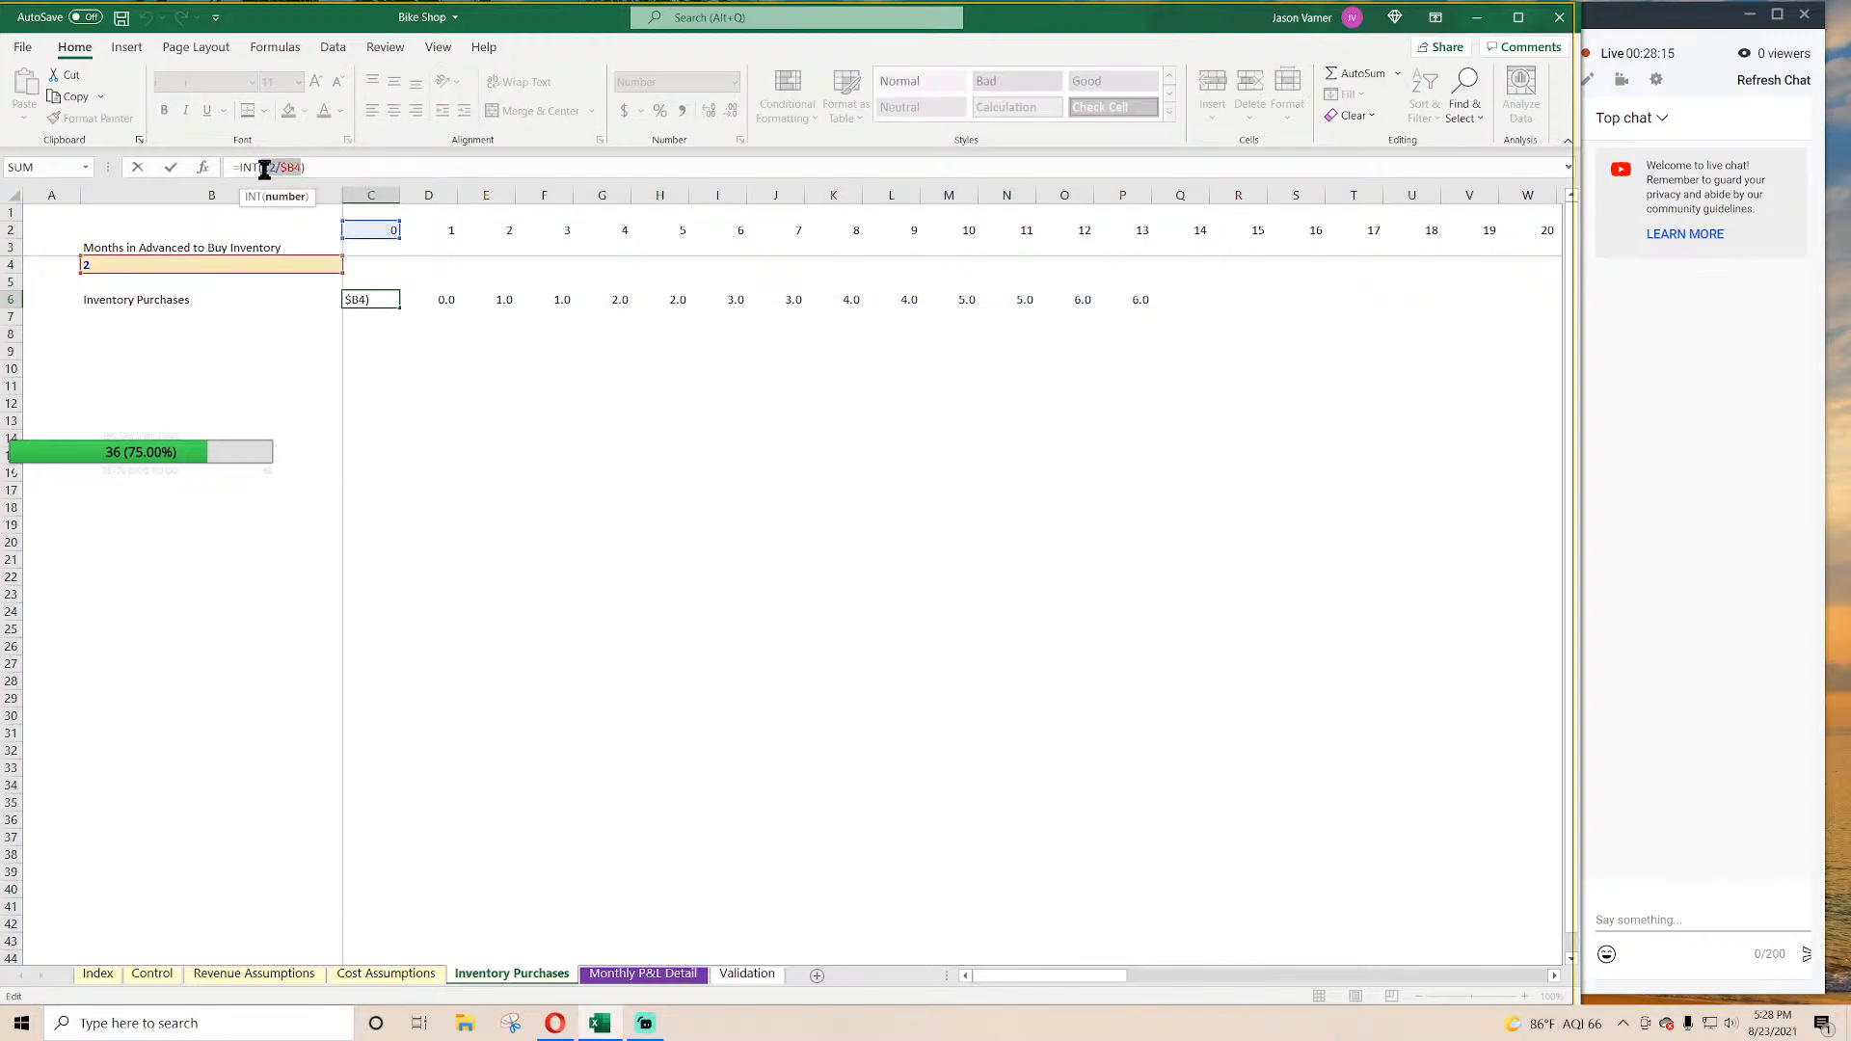
pyautogui.rightClick(283, 169)
pyautogui.click(327, 212)
pyautogui.press('Return')
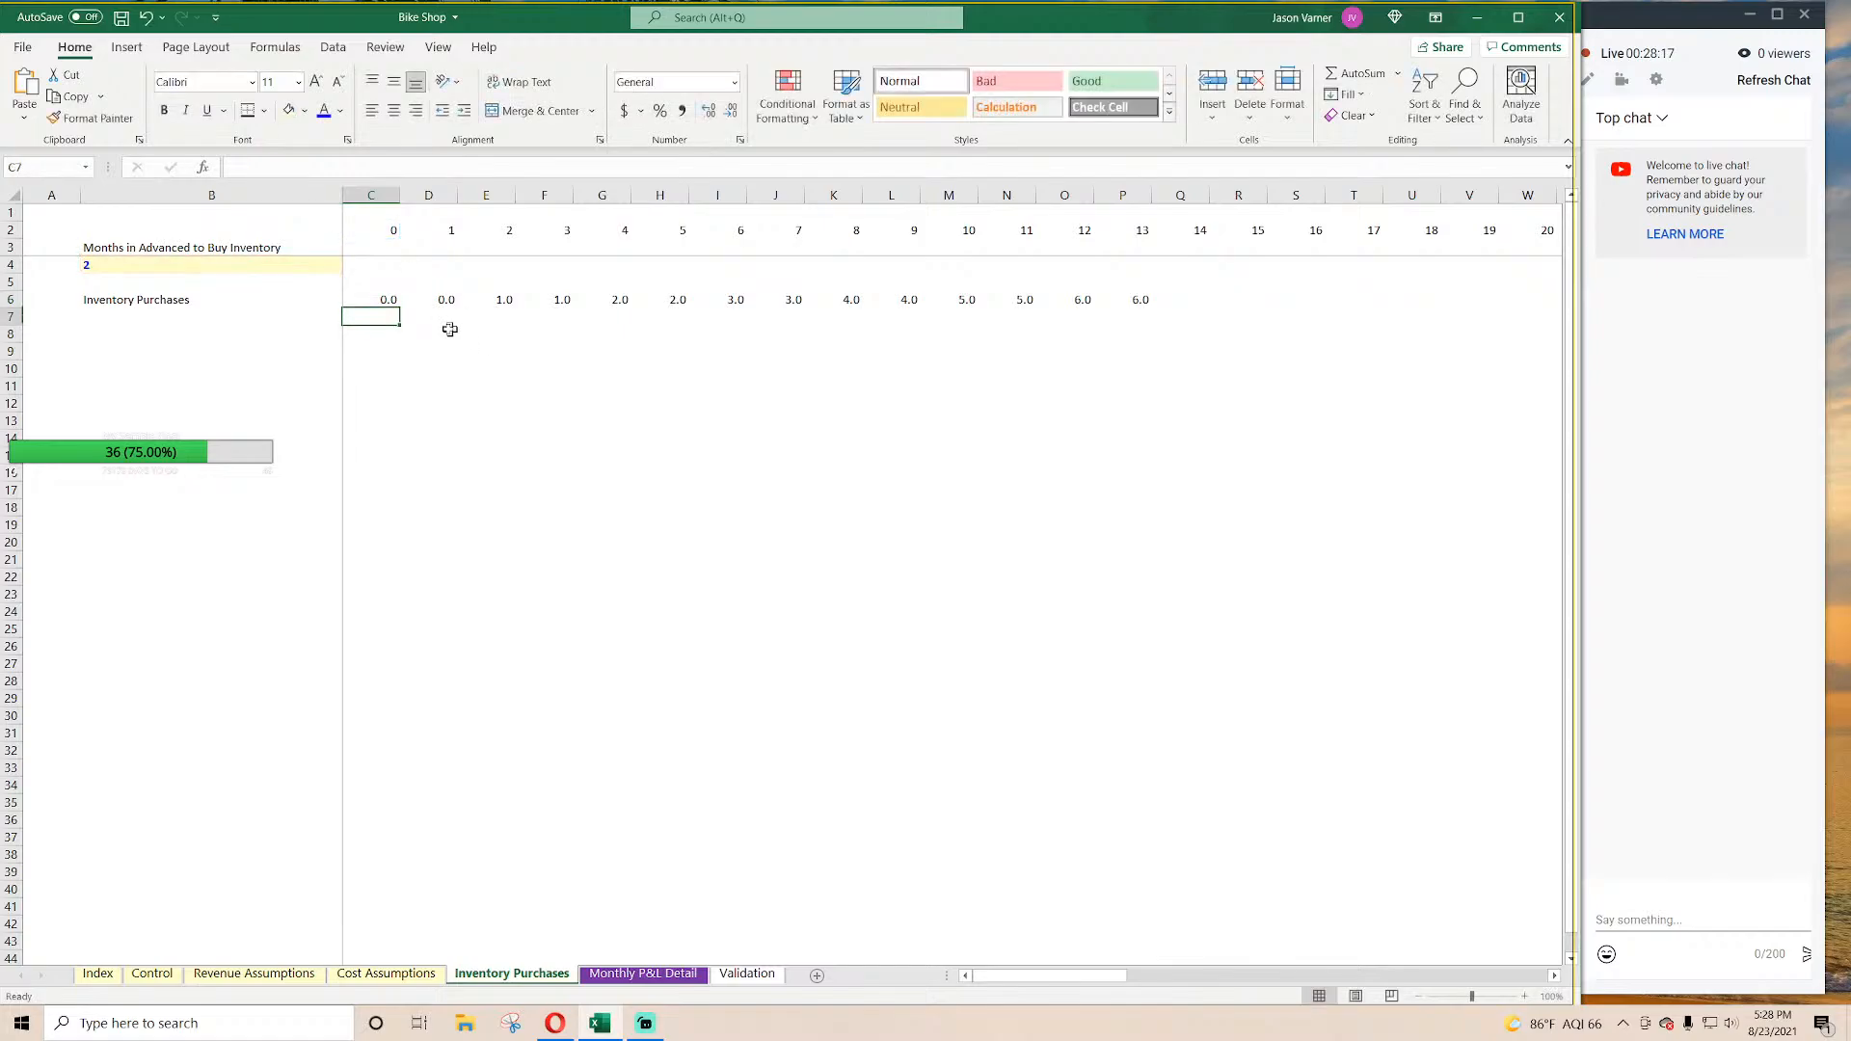
# Step: Paste the copied expression into C9 and turn it into the formula =C2/$B4
pyautogui.click(375, 283)
pyautogui.click(376, 350)
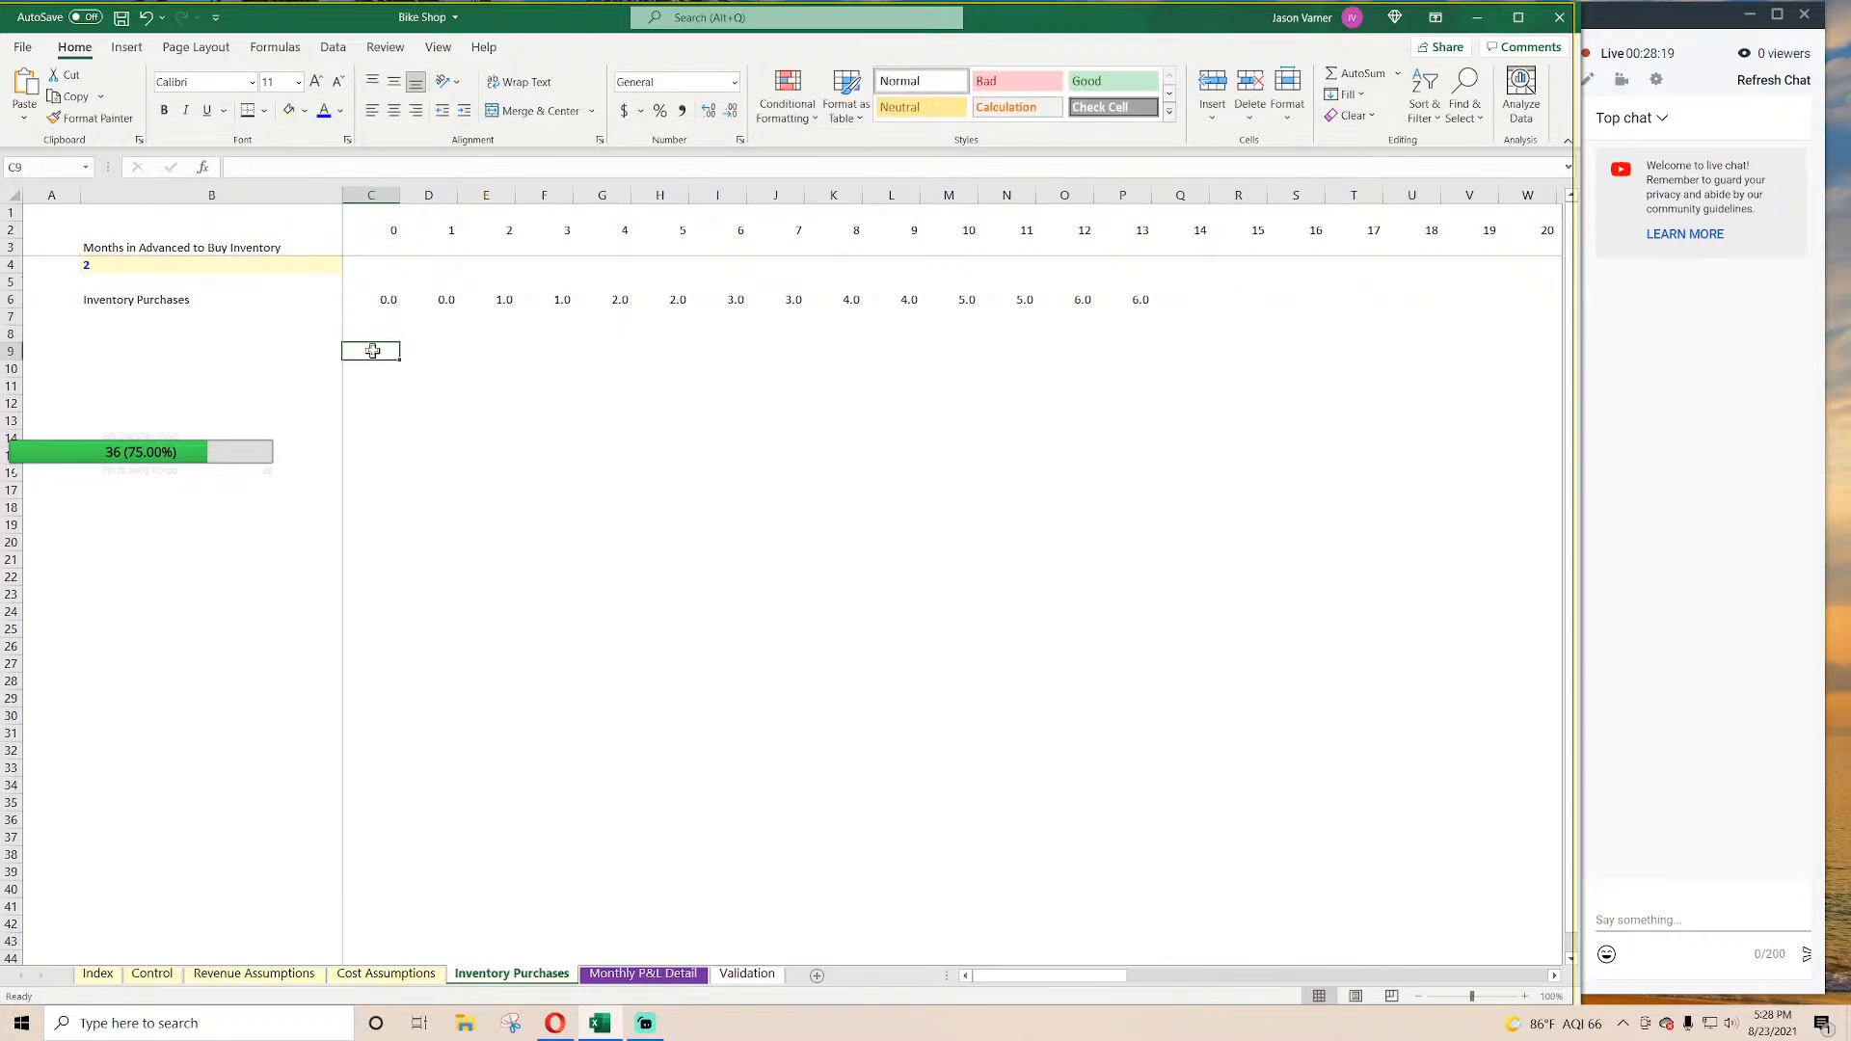
pyautogui.click(368, 169)
pyautogui.rightClick(369, 168)
pyautogui.click(412, 262)
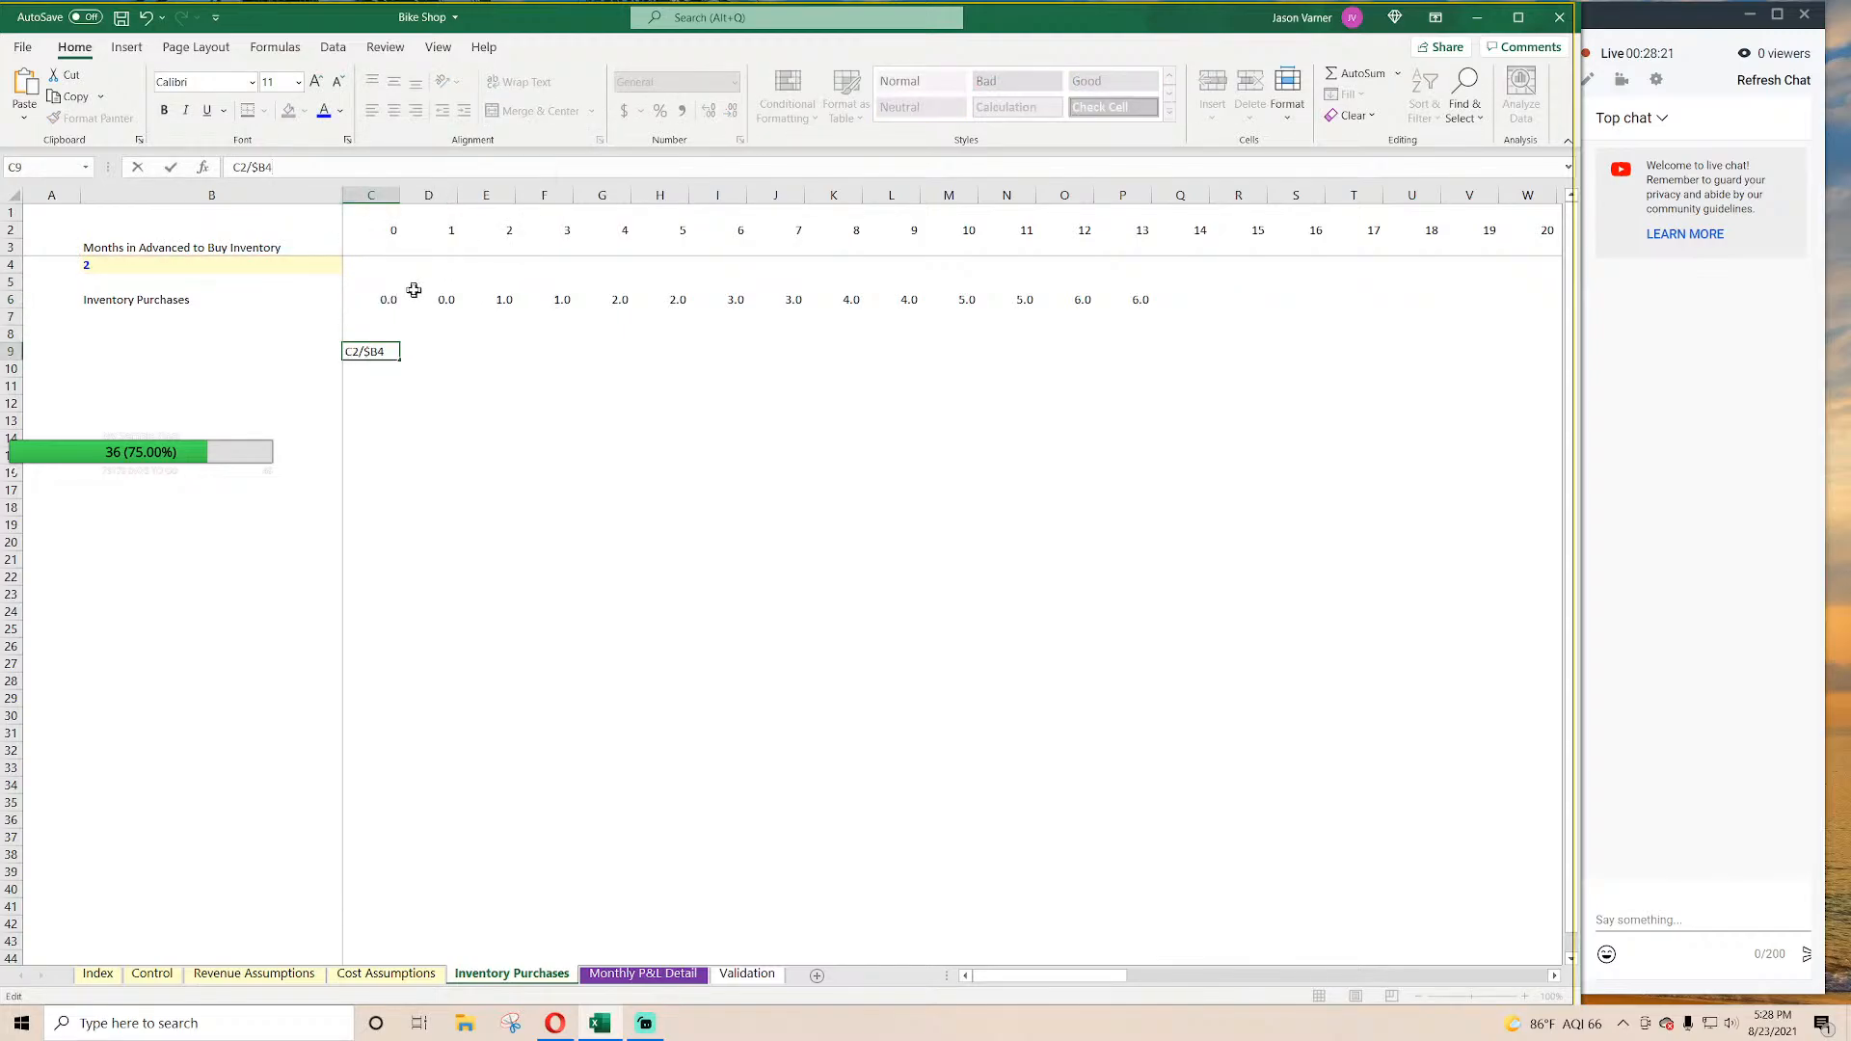
pyautogui.press('Return')
pyautogui.click(370, 352)
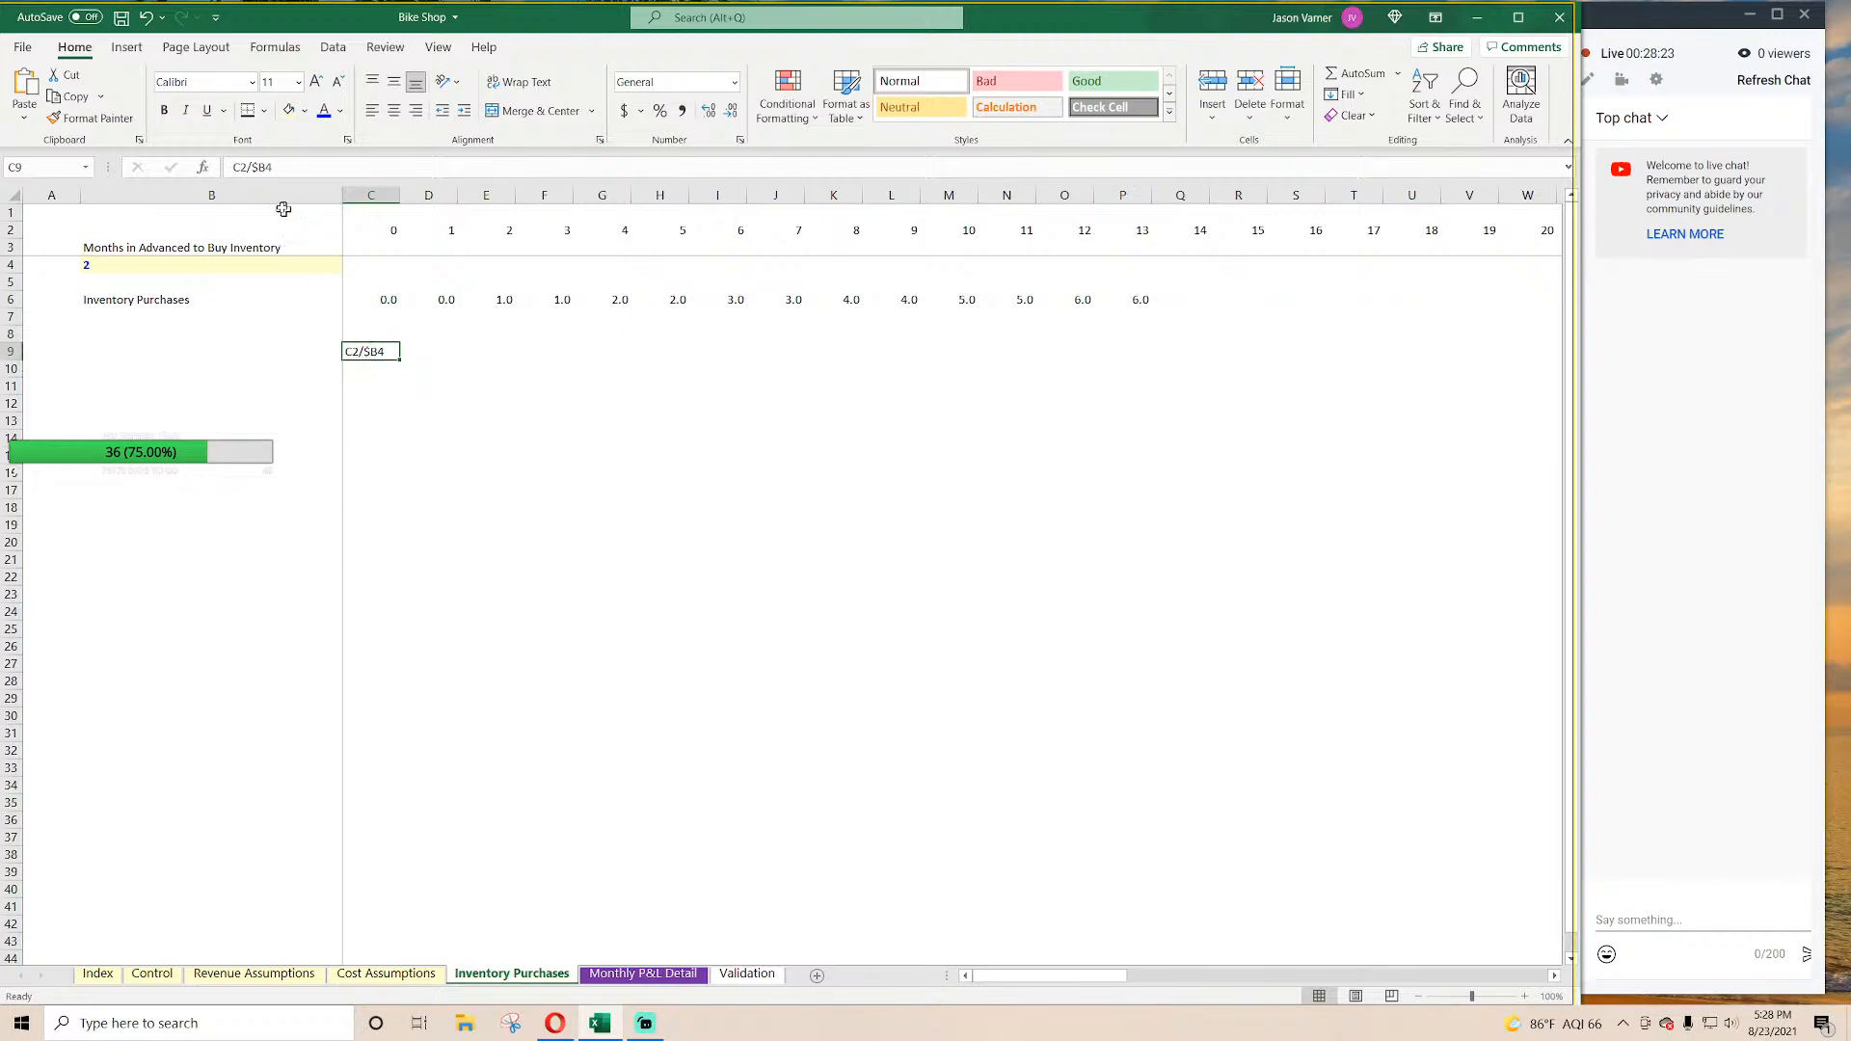
pyautogui.click(233, 167)
pyautogui.write('=')
pyautogui.press('Return')
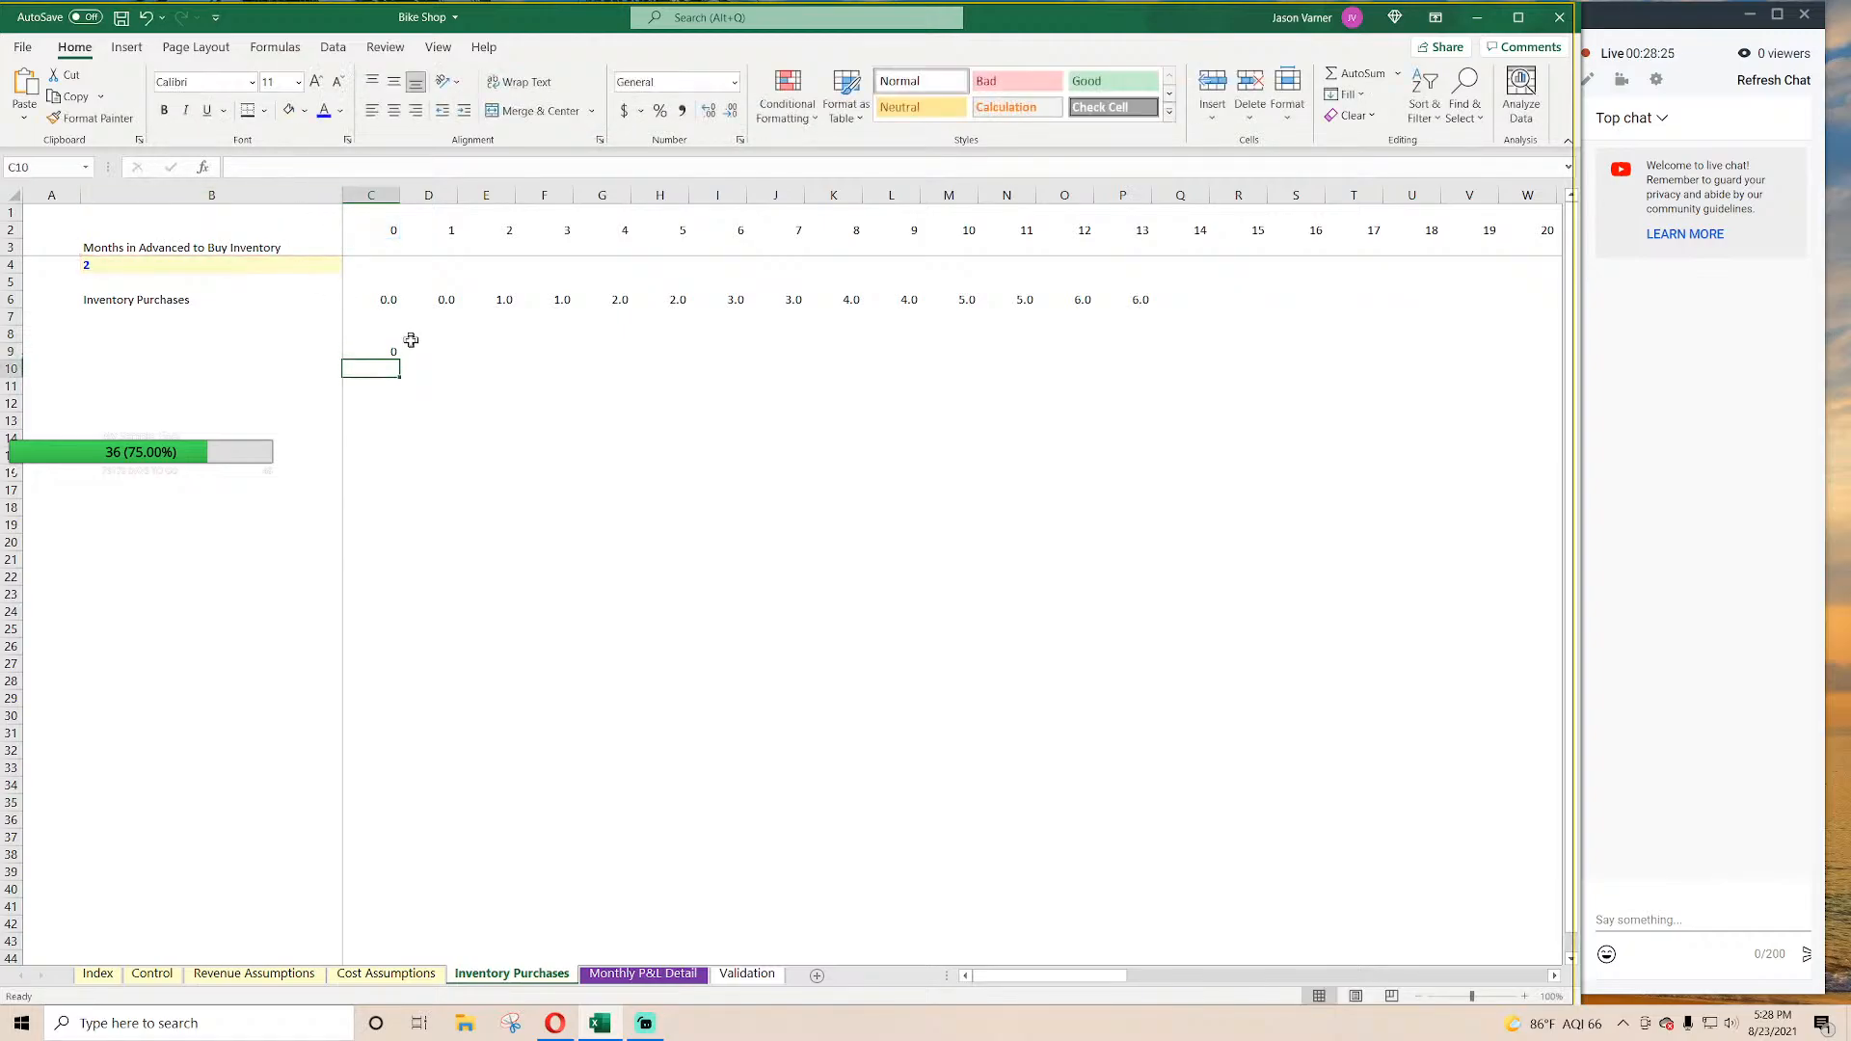
# Step: Fill the C9 division formula across to period 15 and move the filled row up to C7:R7
pyautogui.click(382, 353)
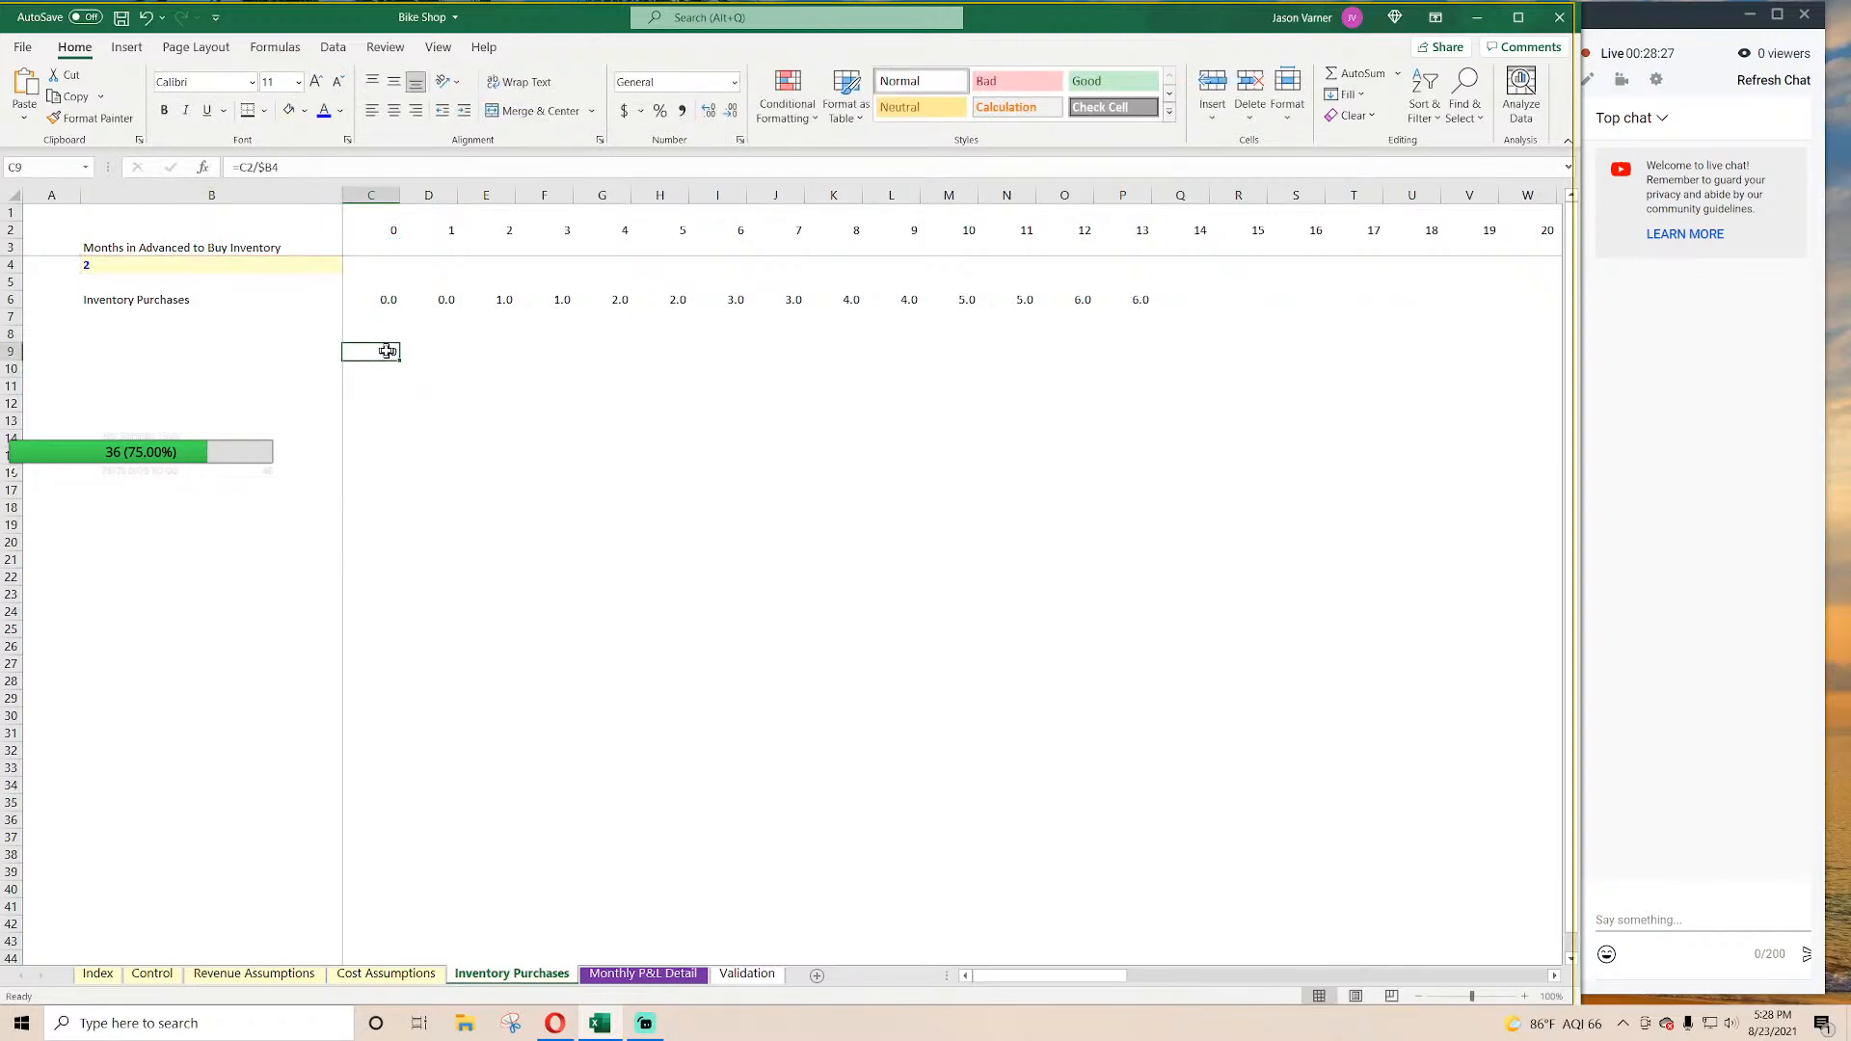
pyautogui.moveTo(401, 361); pyautogui.dragTo(1269, 380)
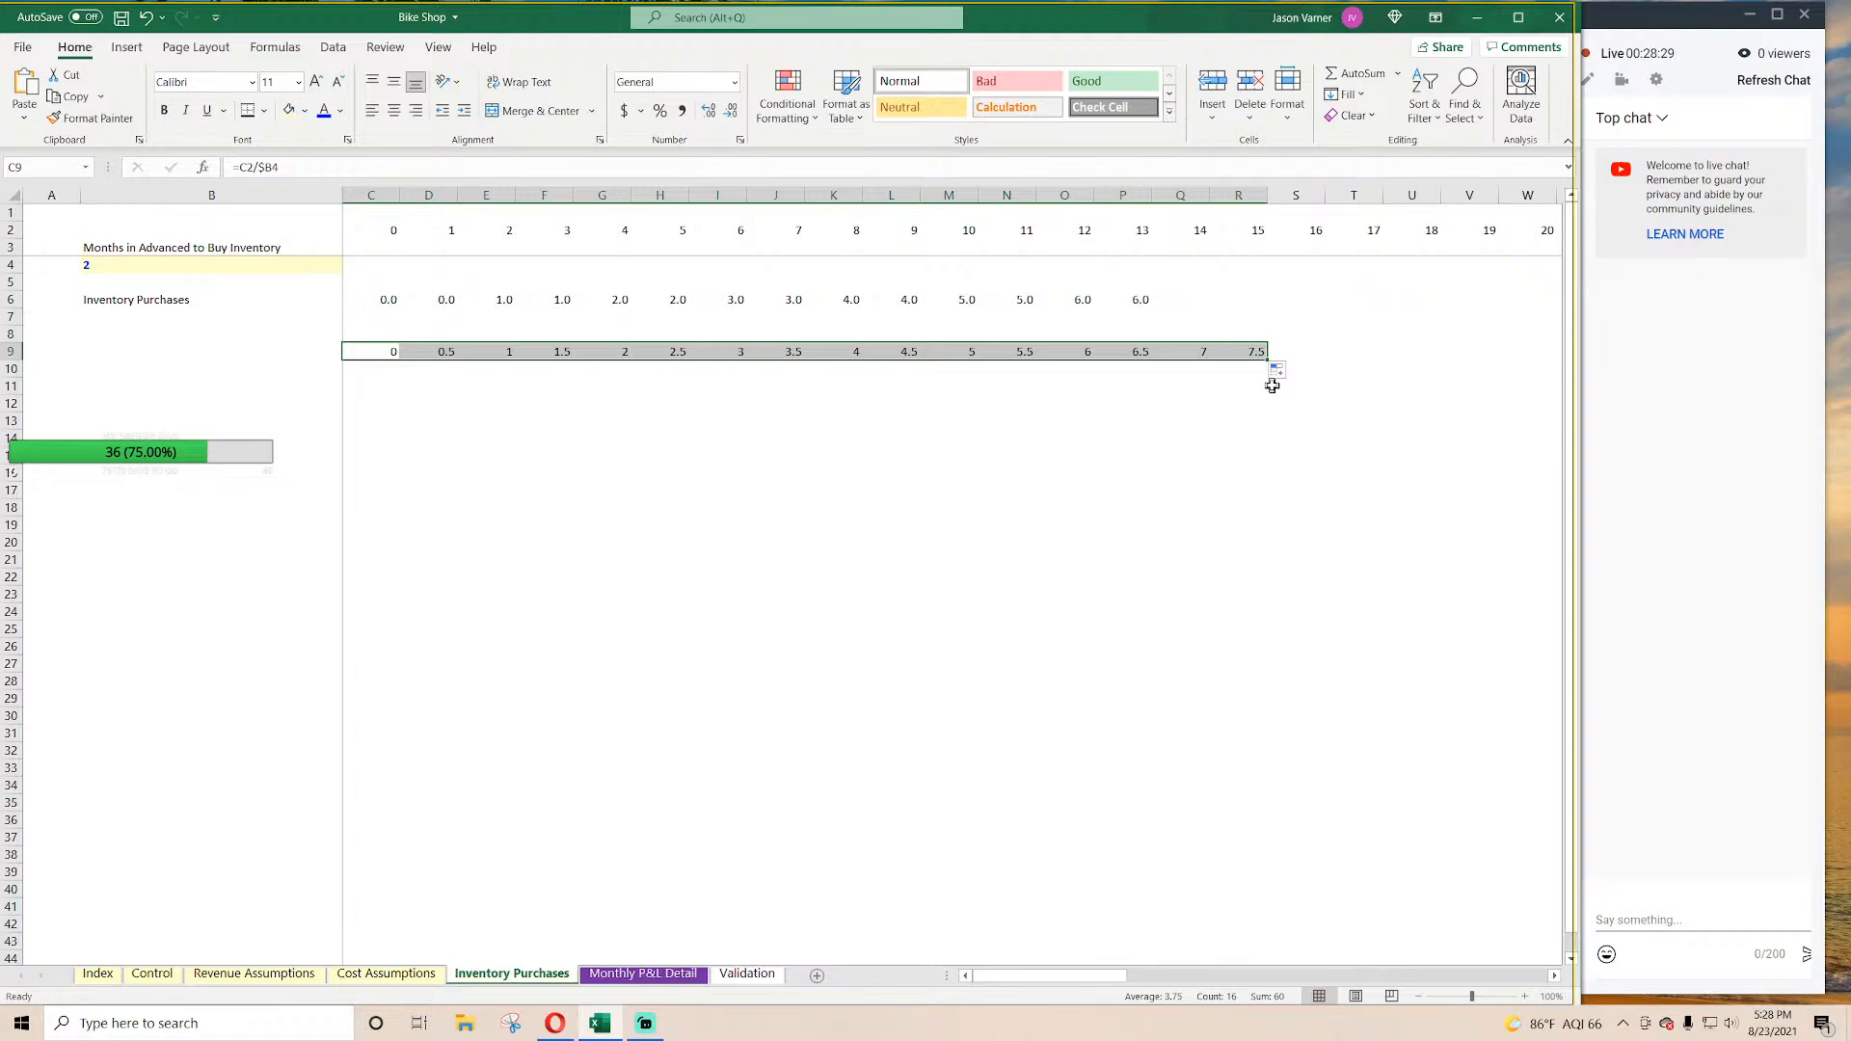
pyautogui.click(489, 352)
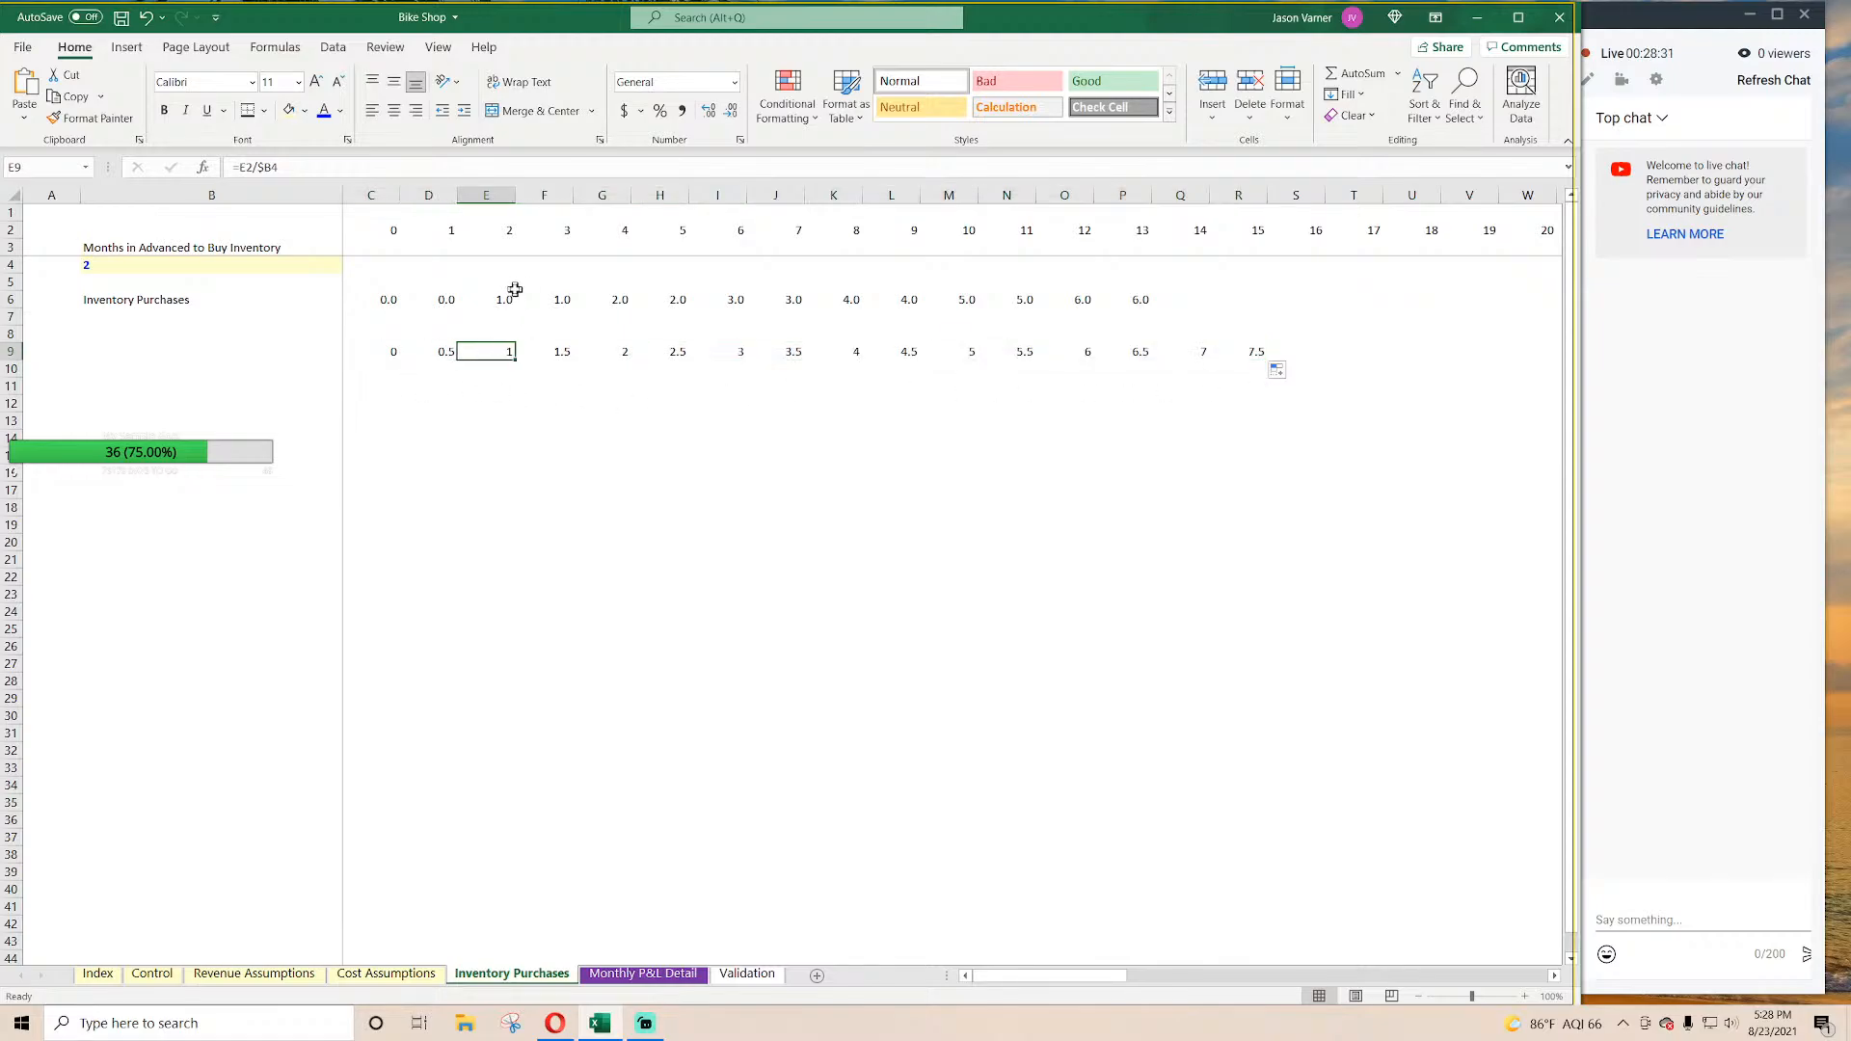
pyautogui.click(515, 289)
pyautogui.click(512, 353)
pyautogui.click(613, 357)
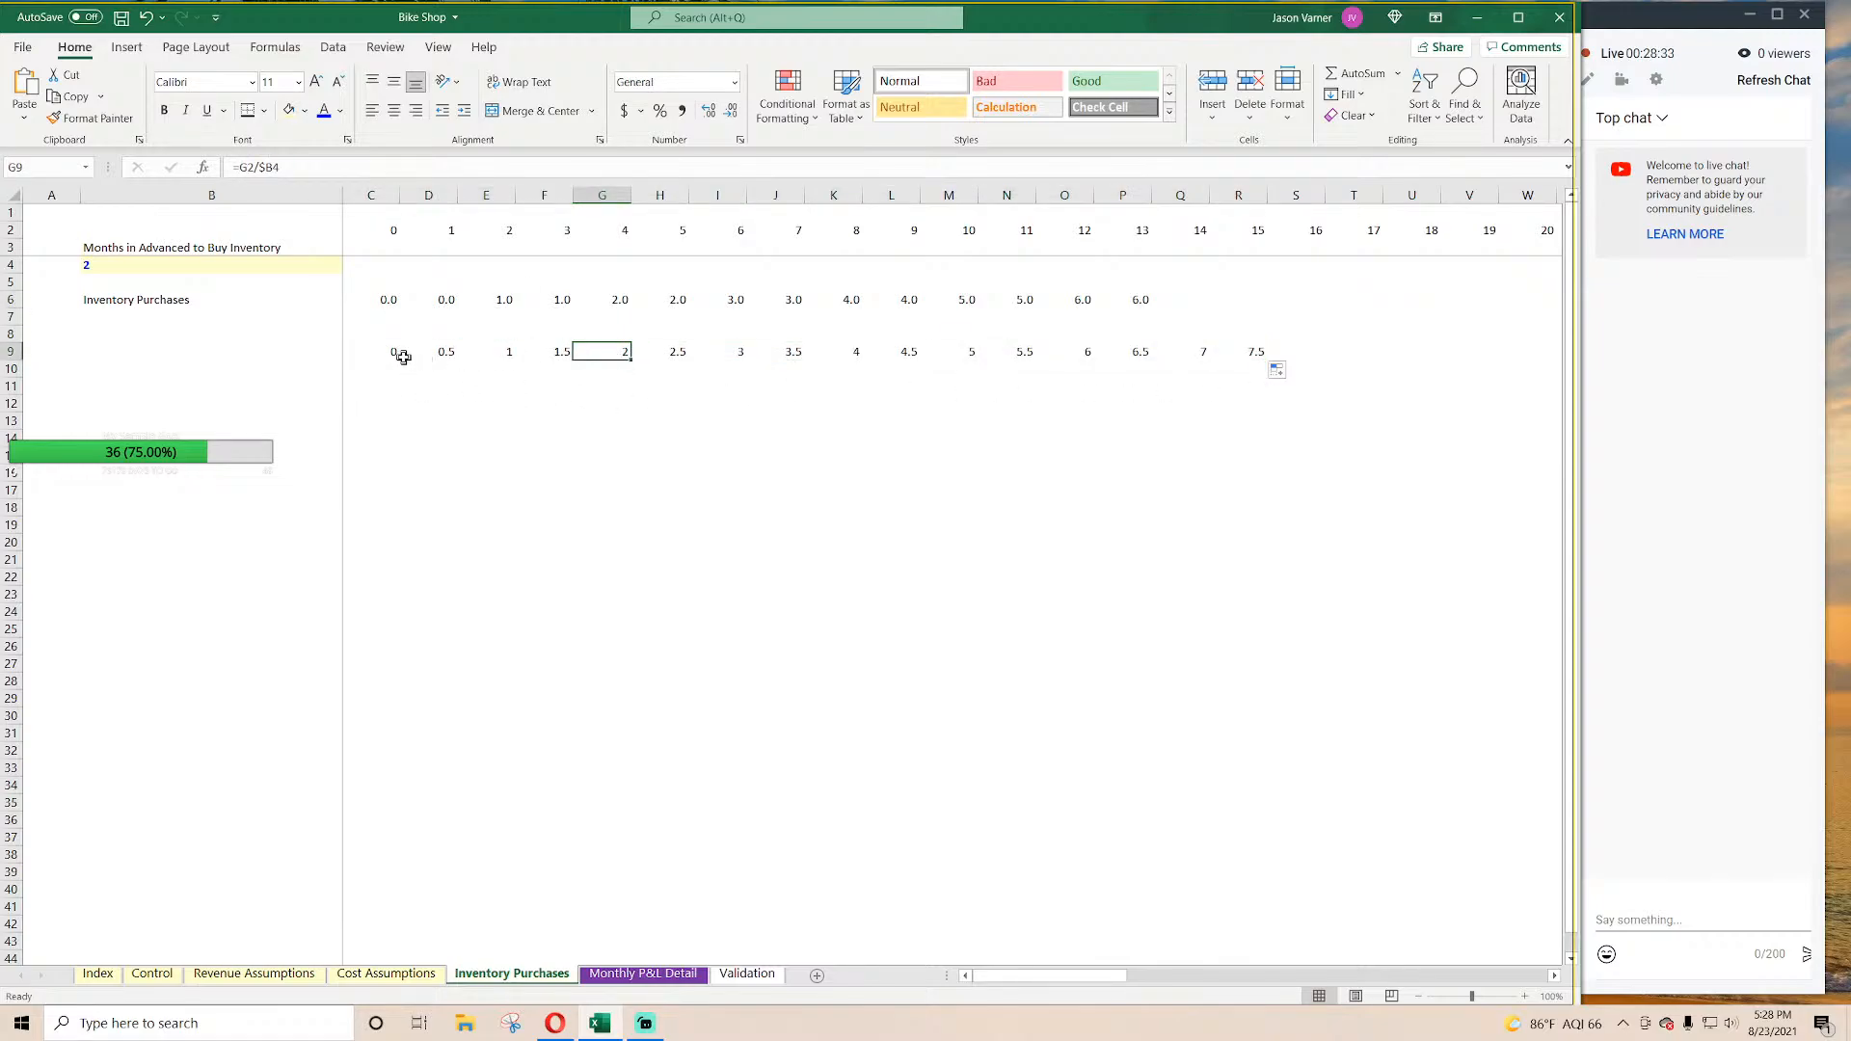
pyautogui.moveTo(403, 357); pyautogui.dragTo(1232, 328)
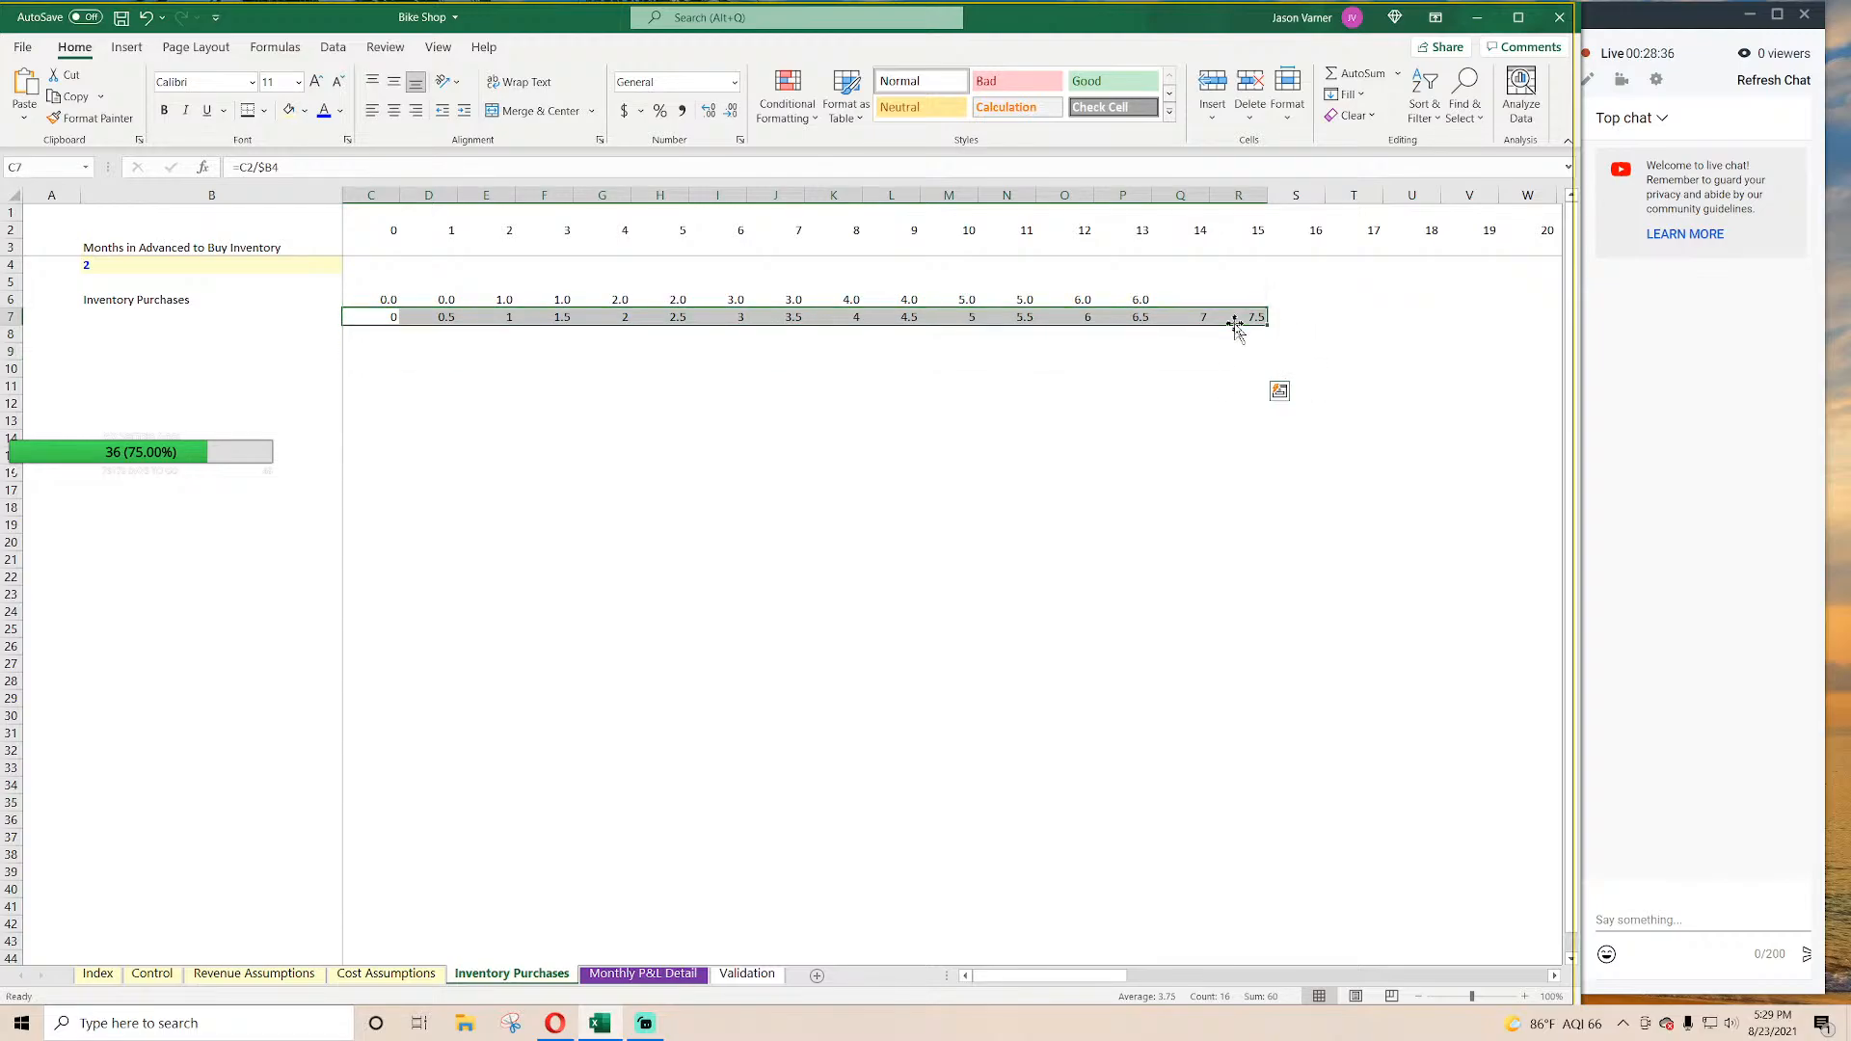
# Step: Move the Inventory Purchases label from B6 down to B12 and label row 6 as Integer
pyautogui.click(136, 299)
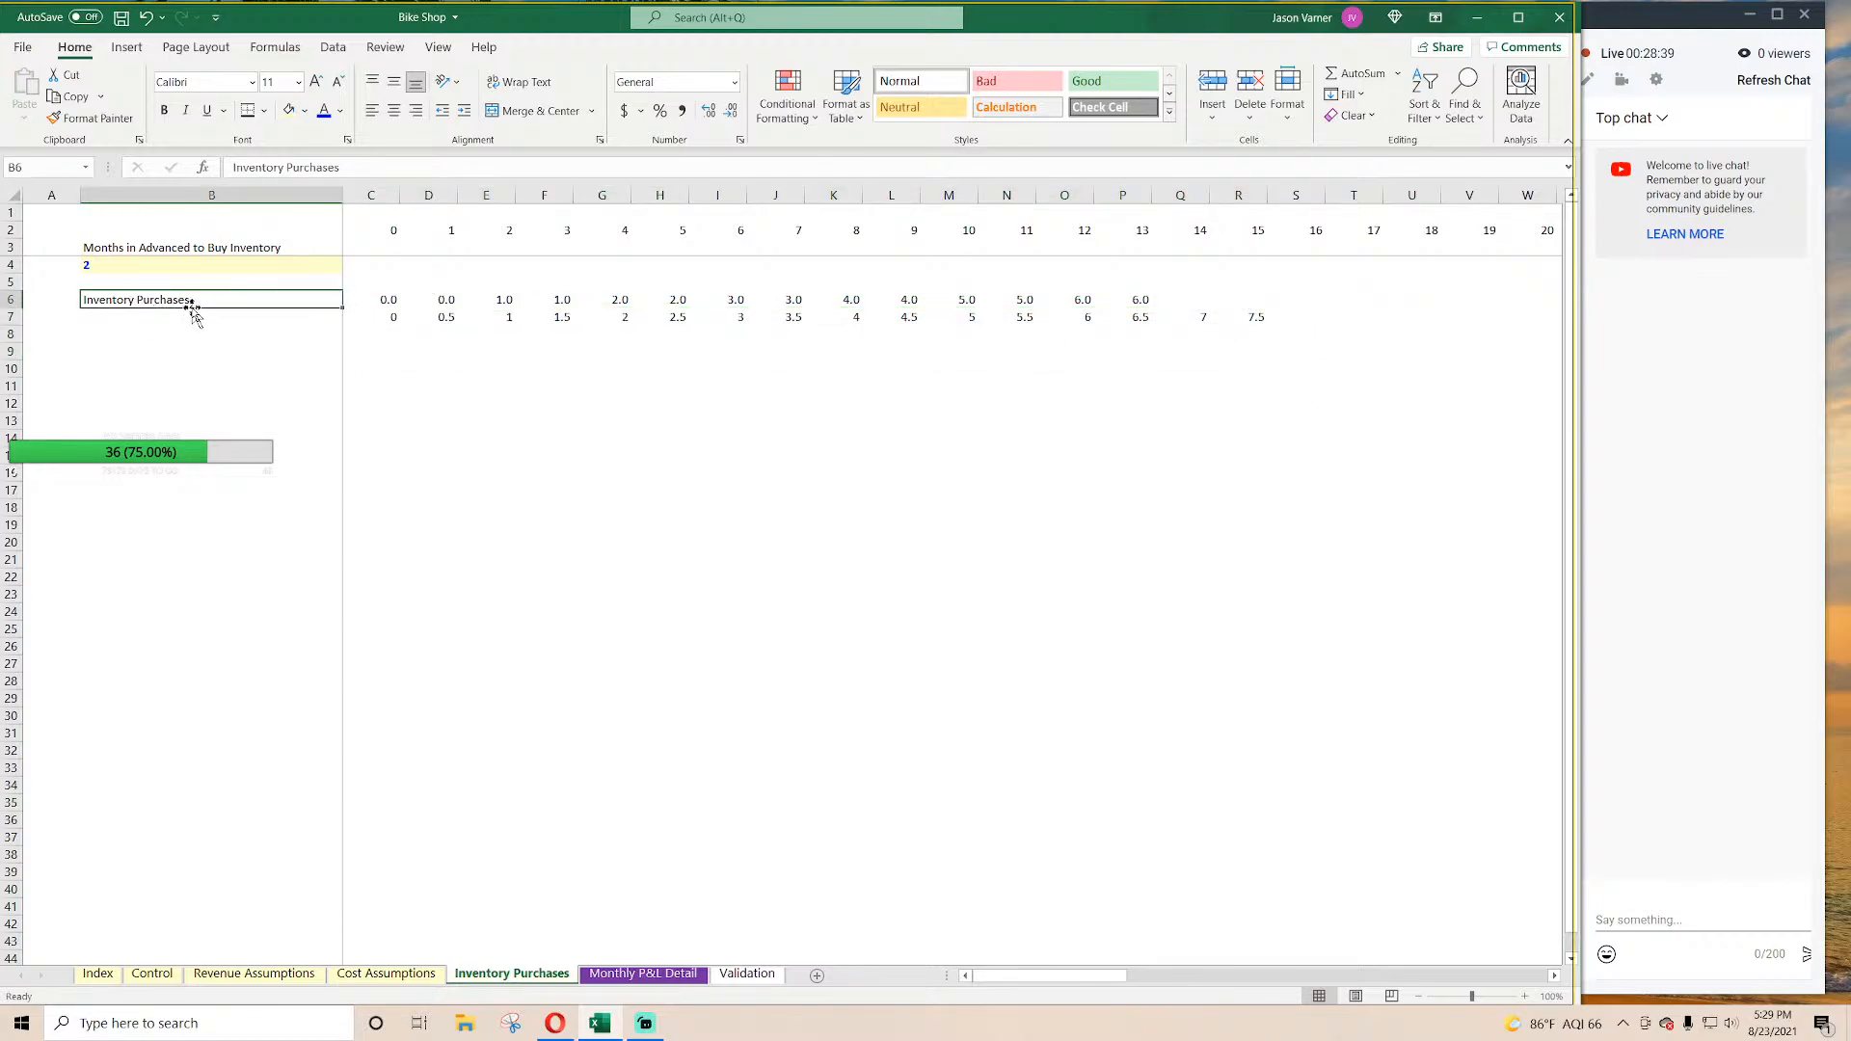
pyautogui.moveTo(192, 305); pyautogui.dragTo(192, 409)
pyautogui.click(387, 299)
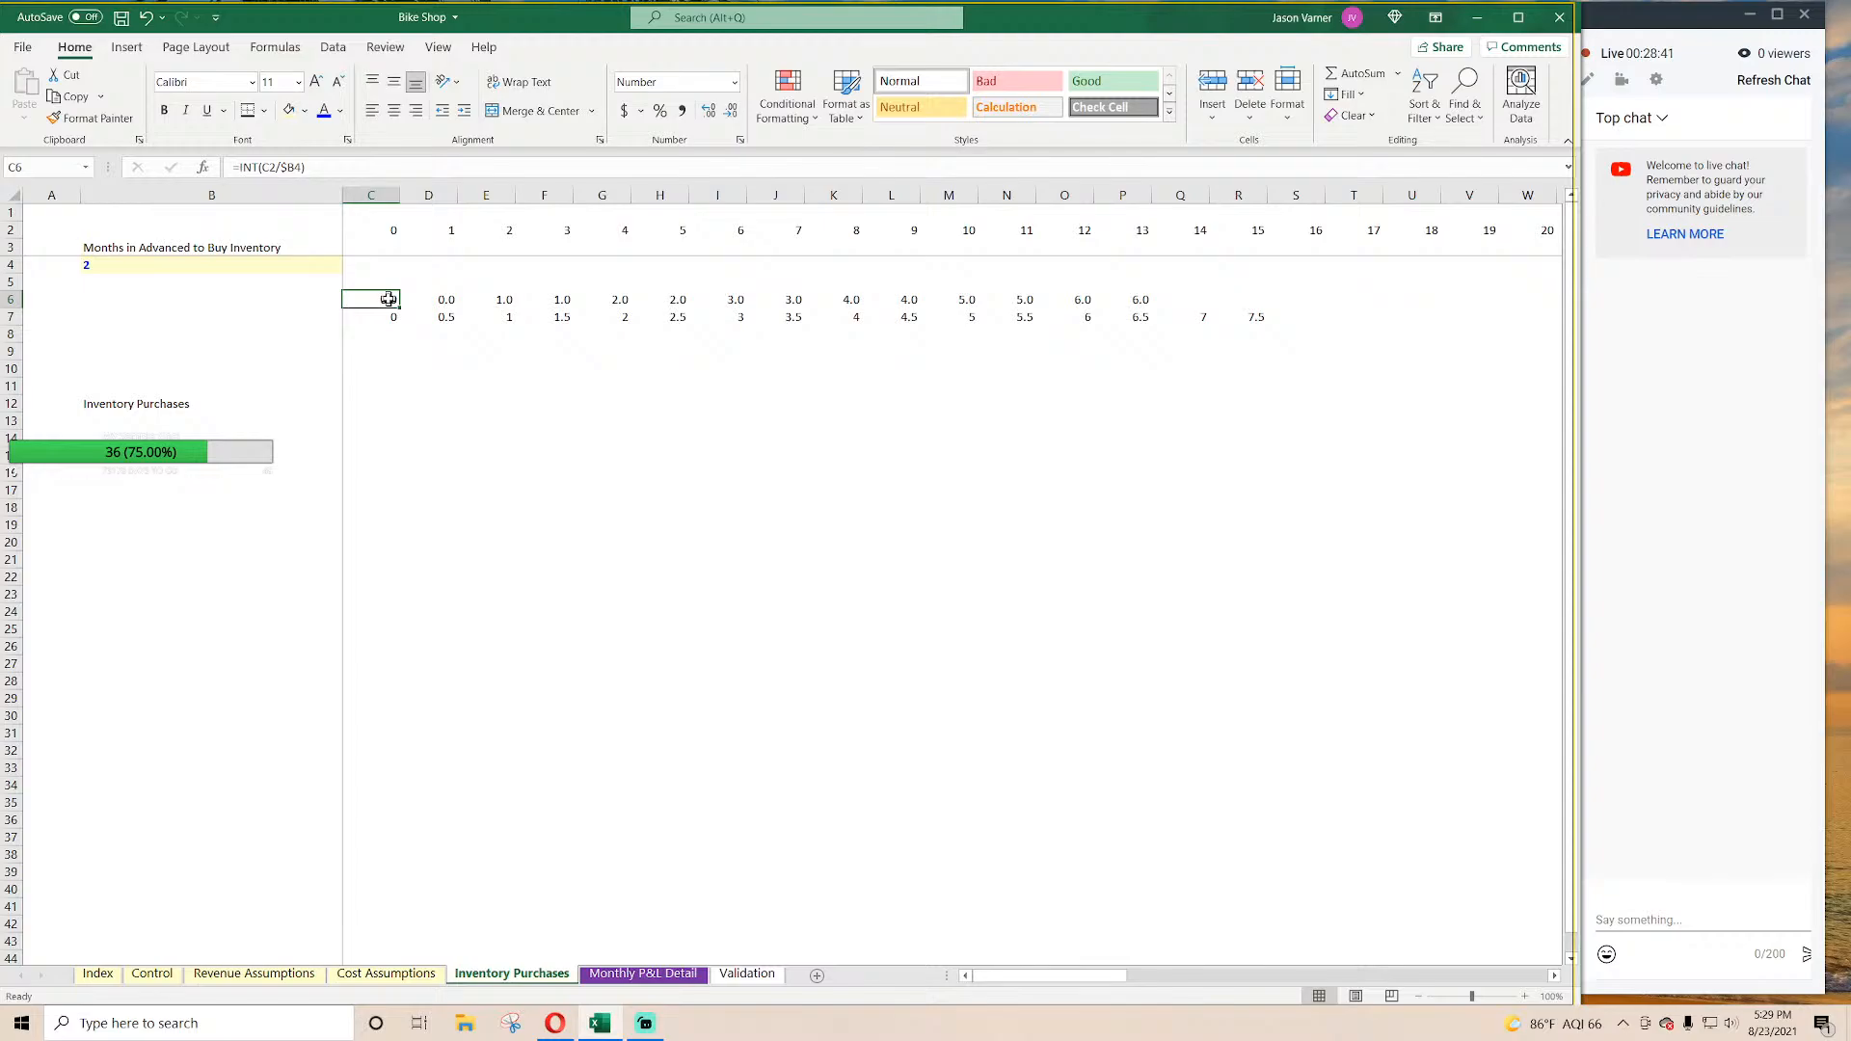
pyautogui.press('Left')
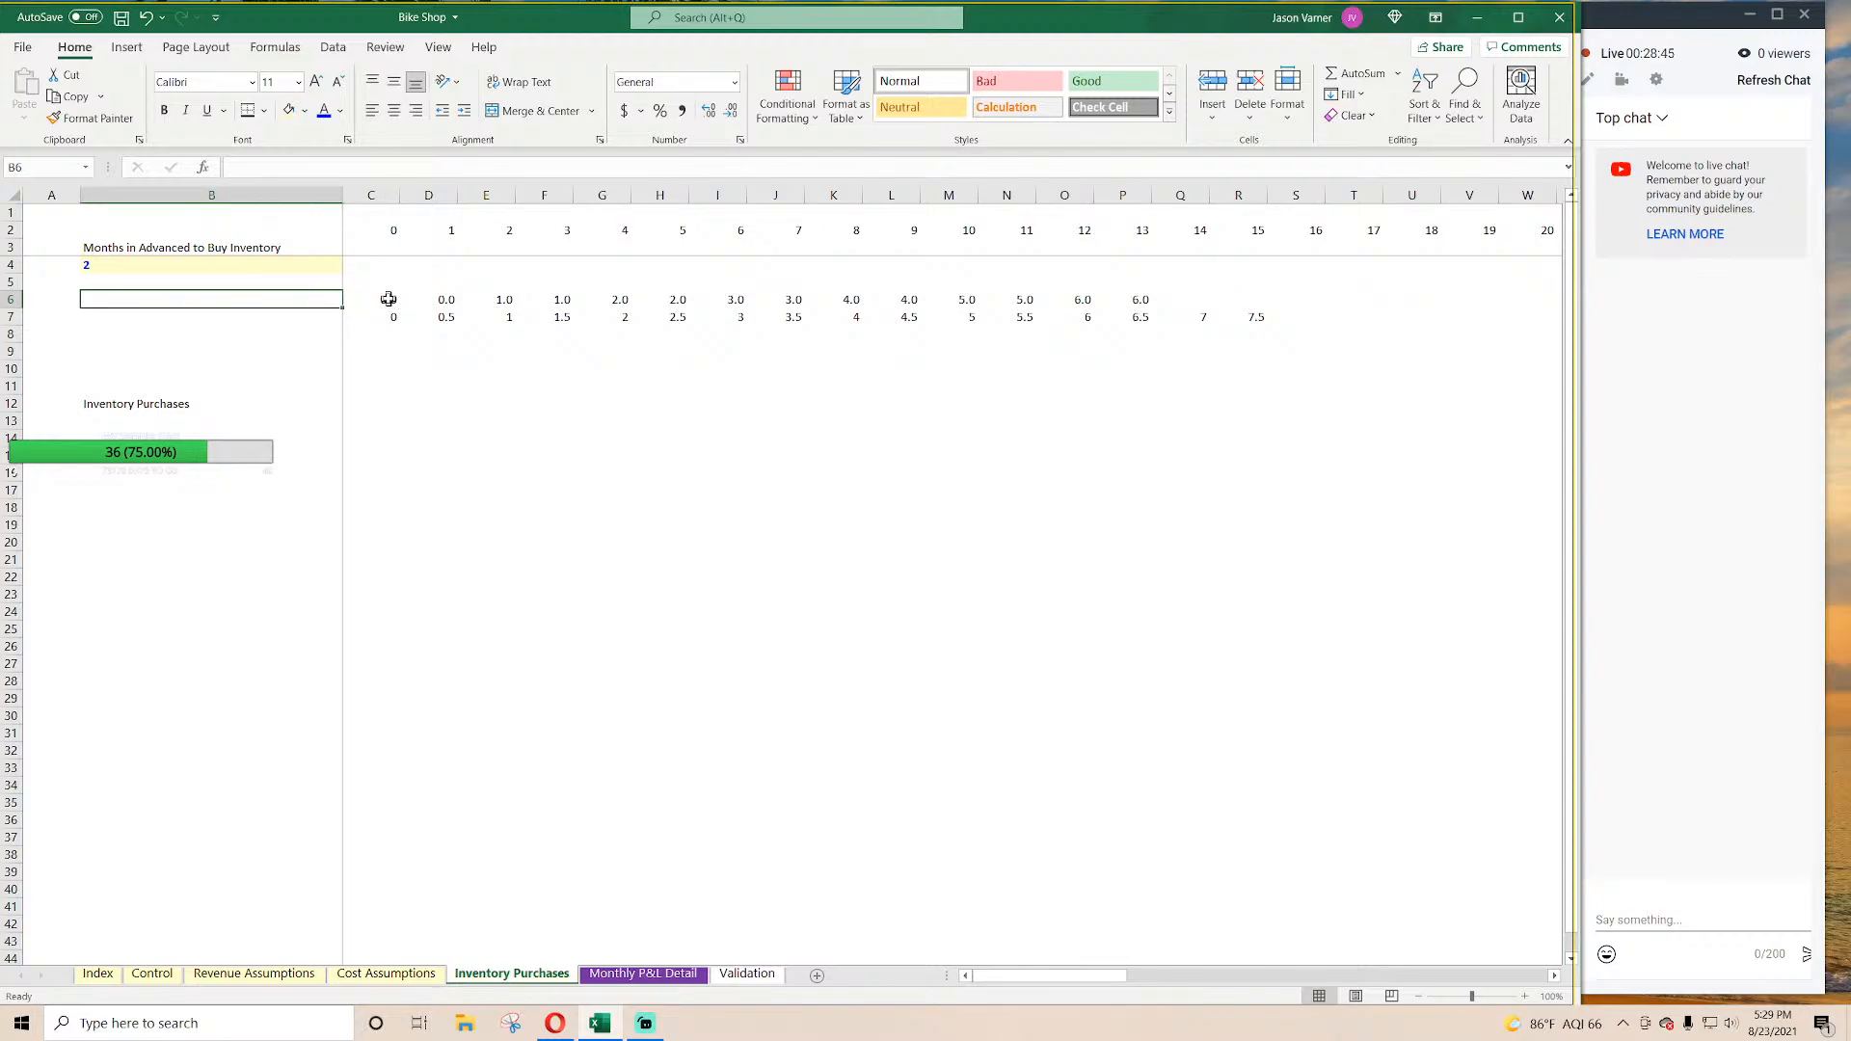
pyautogui.write('Integer')
pyautogui.press('Return')
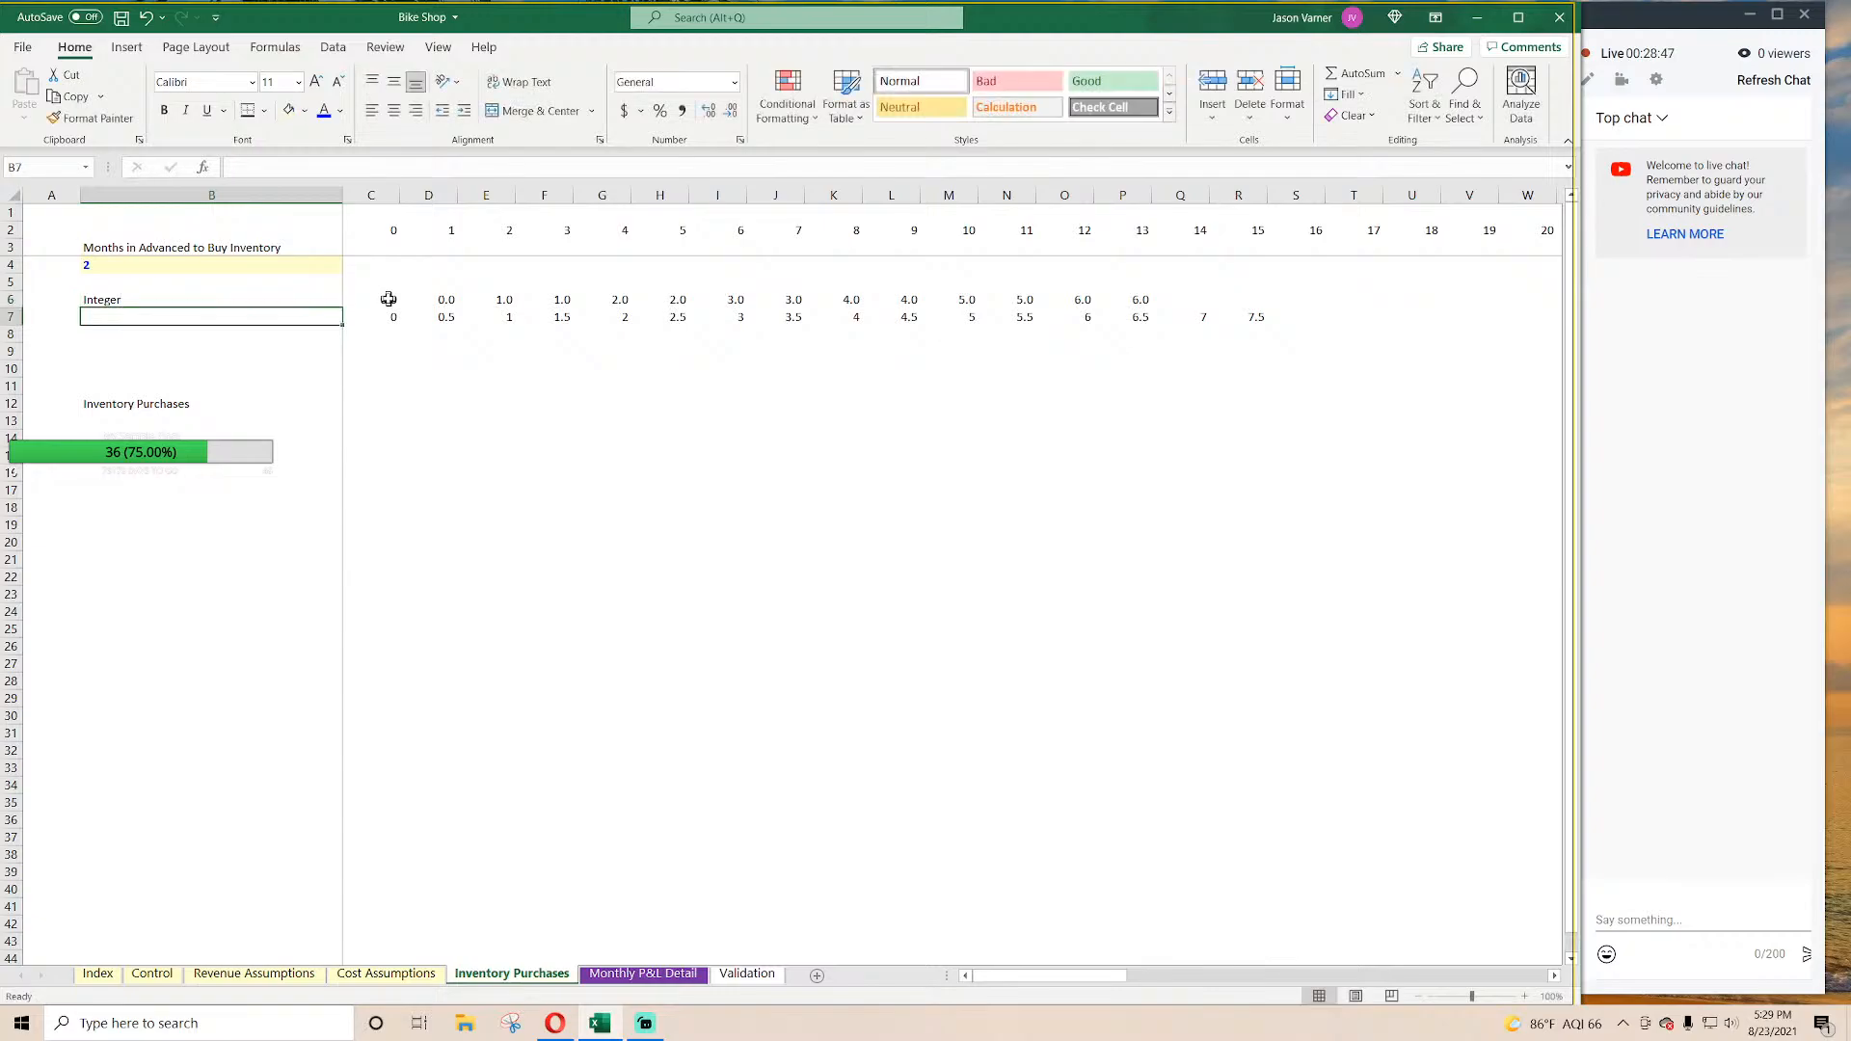
# Step: Label row 7 as Actual in B7 and row 8 as Check in B8
pyautogui.write('Check')
pyautogui.press('Return')
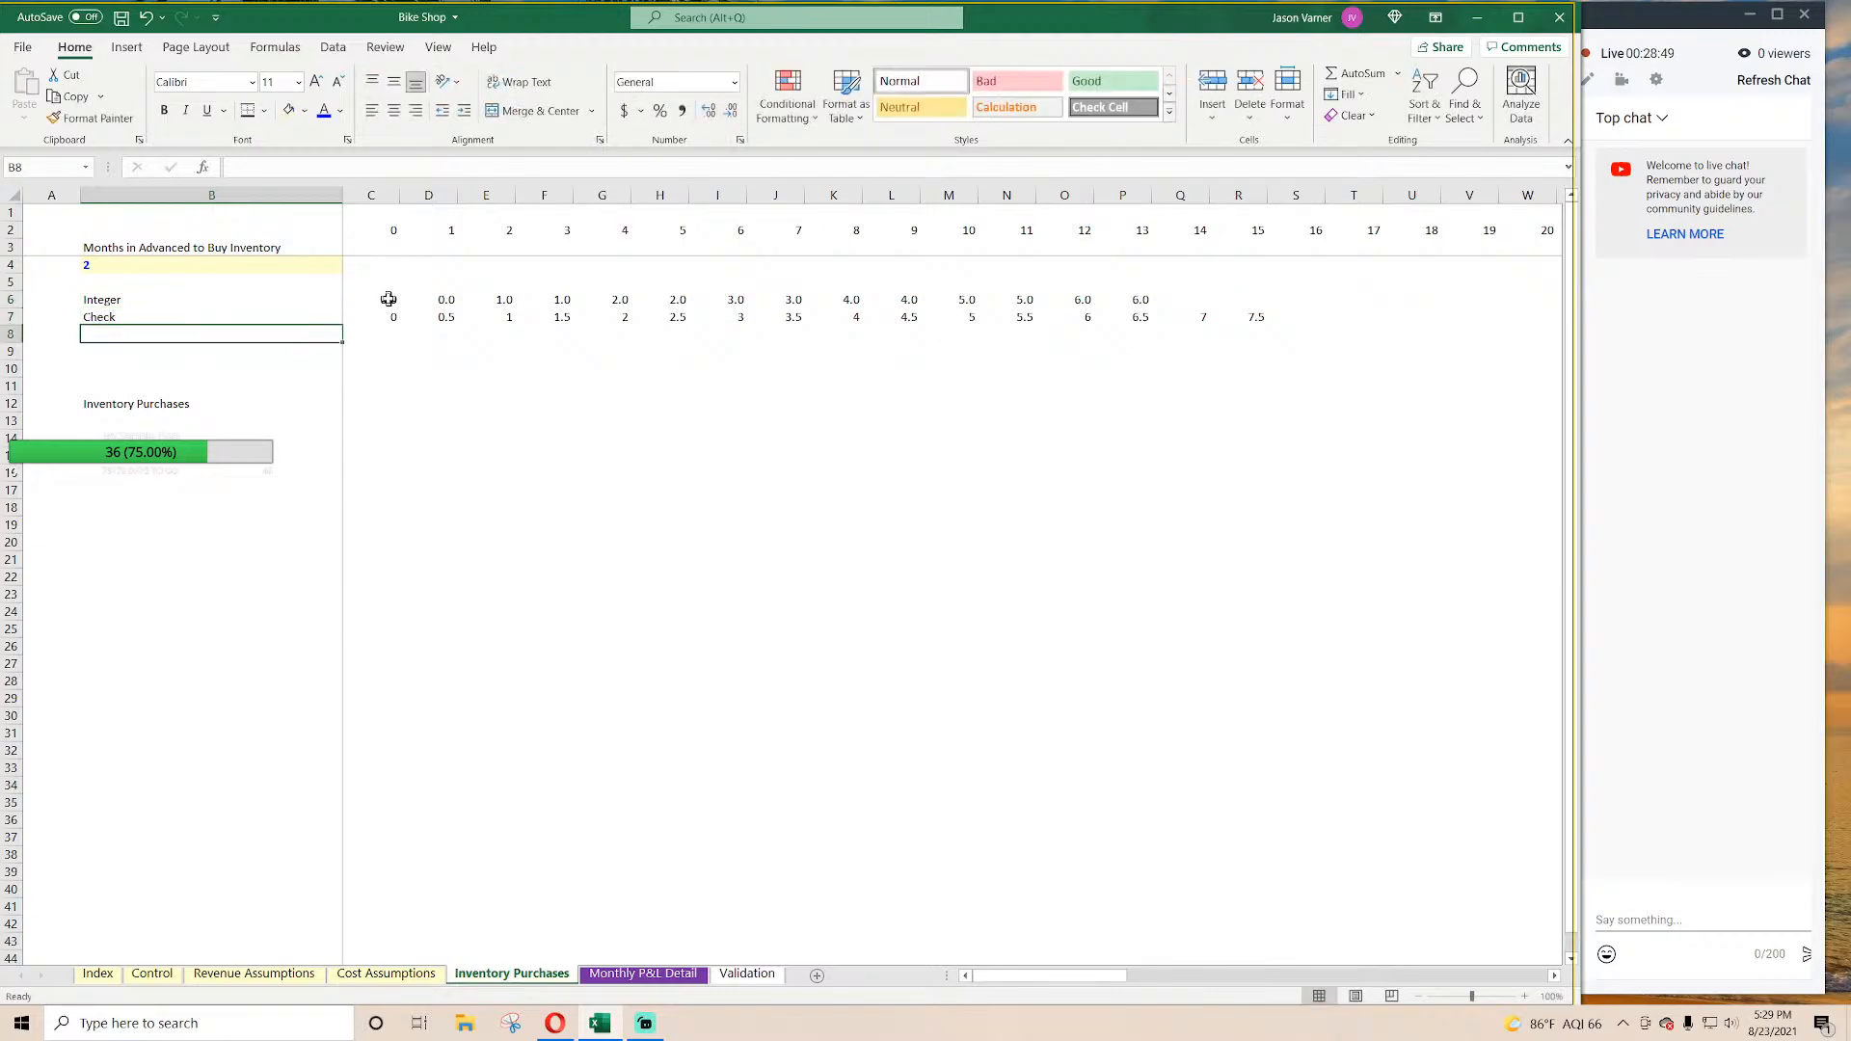
pyautogui.press('Up')
pyautogui.write('Actual')
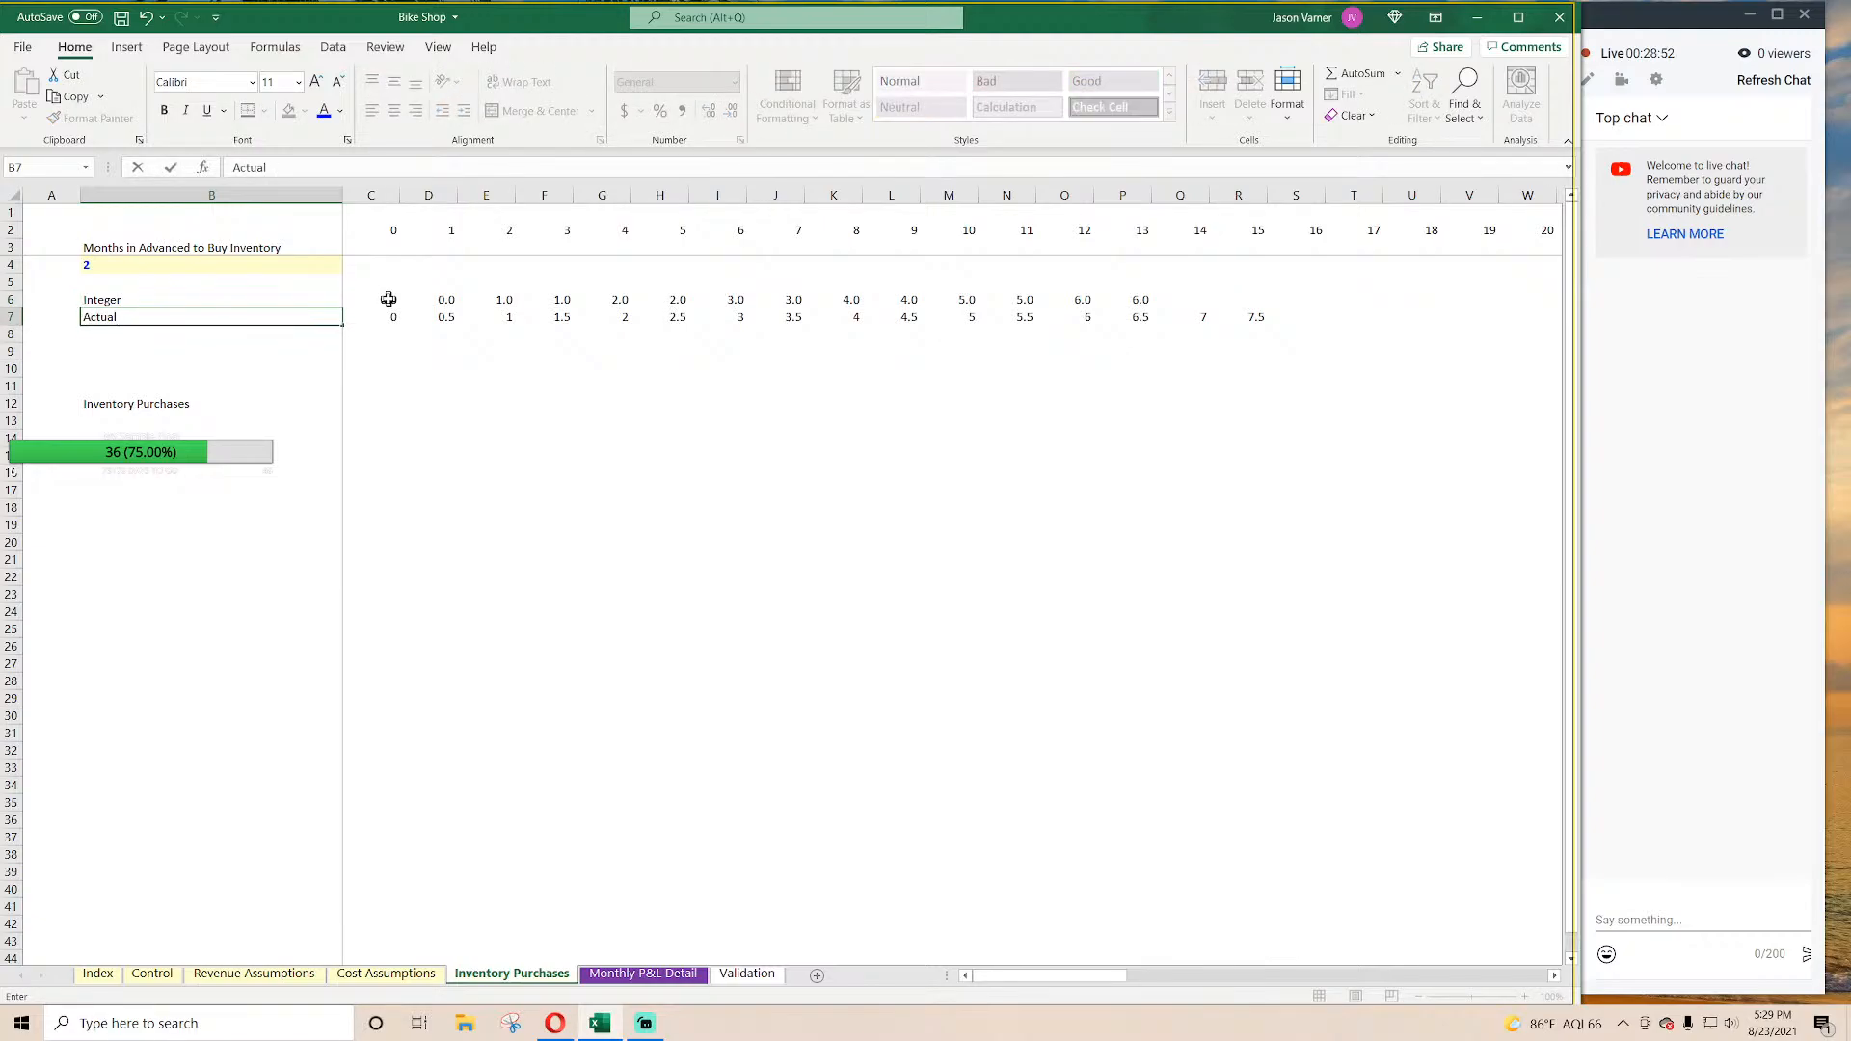
pyautogui.press('Return')
pyautogui.write('Check')
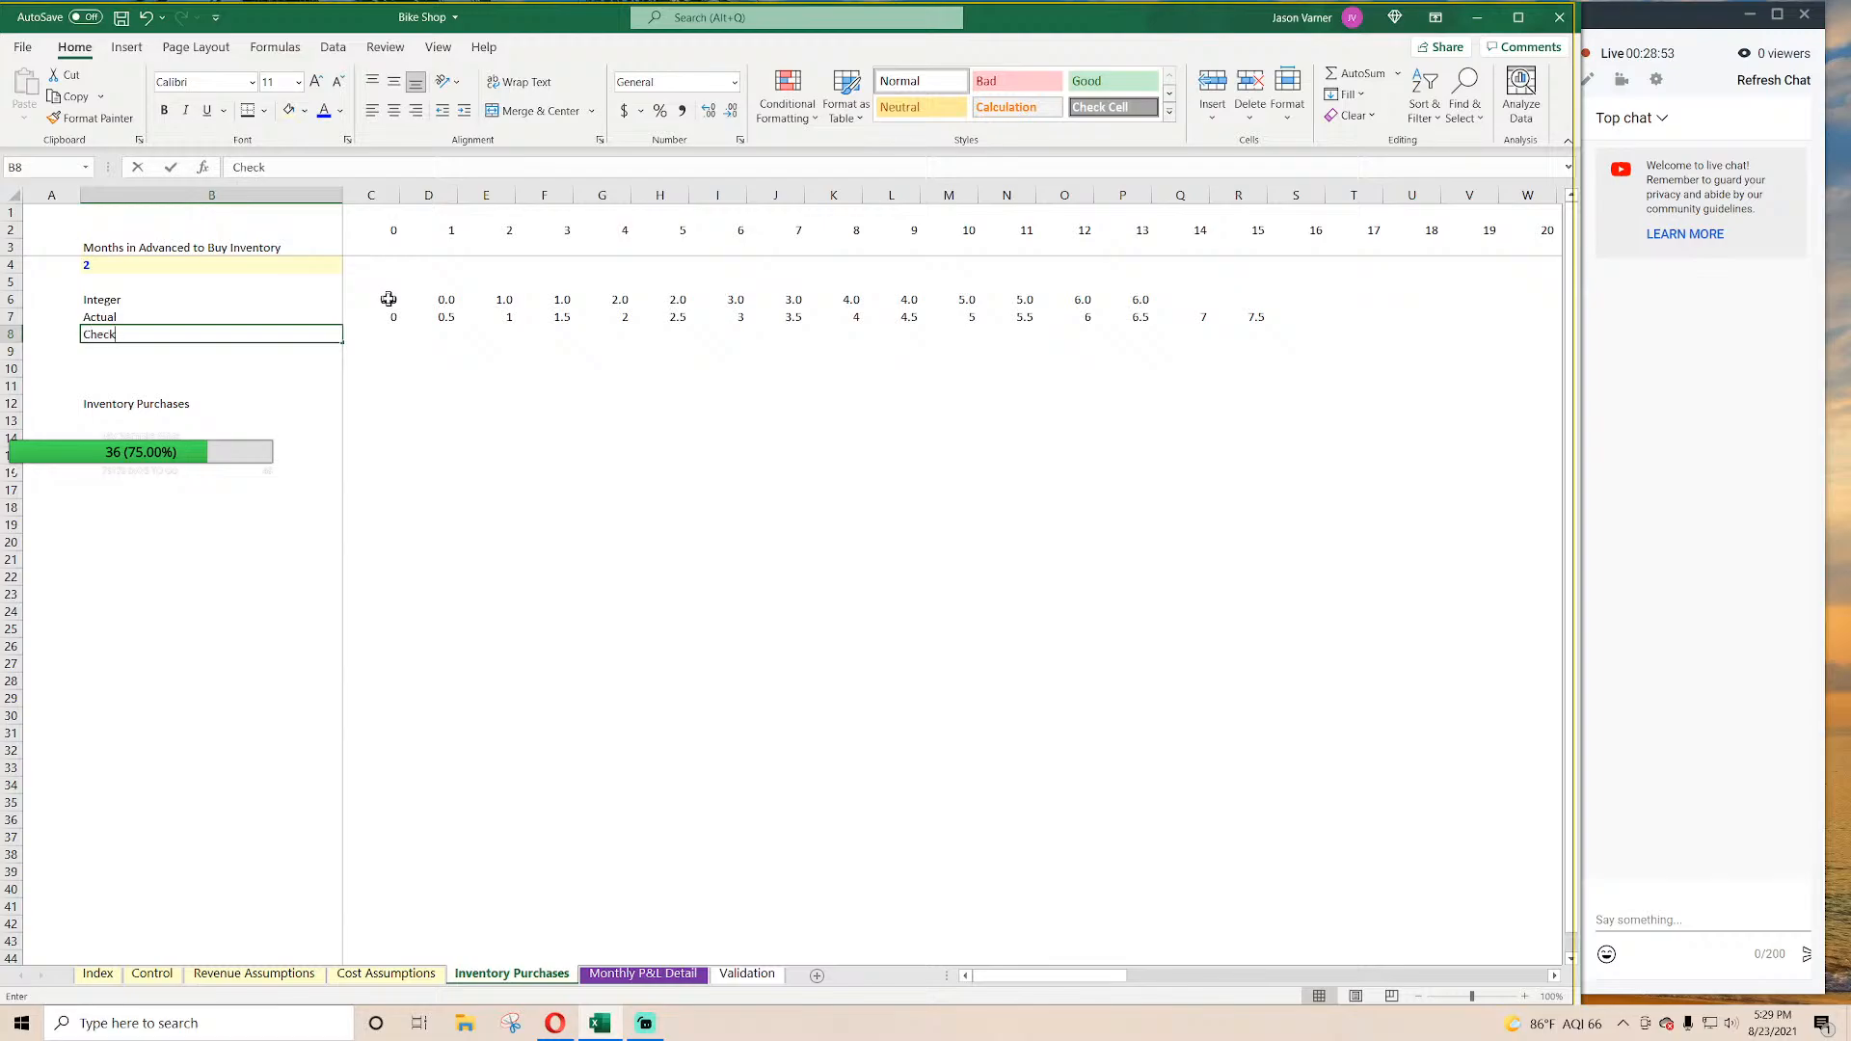
pyautogui.press('Return')
# Step: Enter =IF(C6=C7,1,0) in C8 to flag periods where the integer equals the actual quotient
pyautogui.press('Up')
pyautogui.press('Right')
pyautogui.write('=if(')
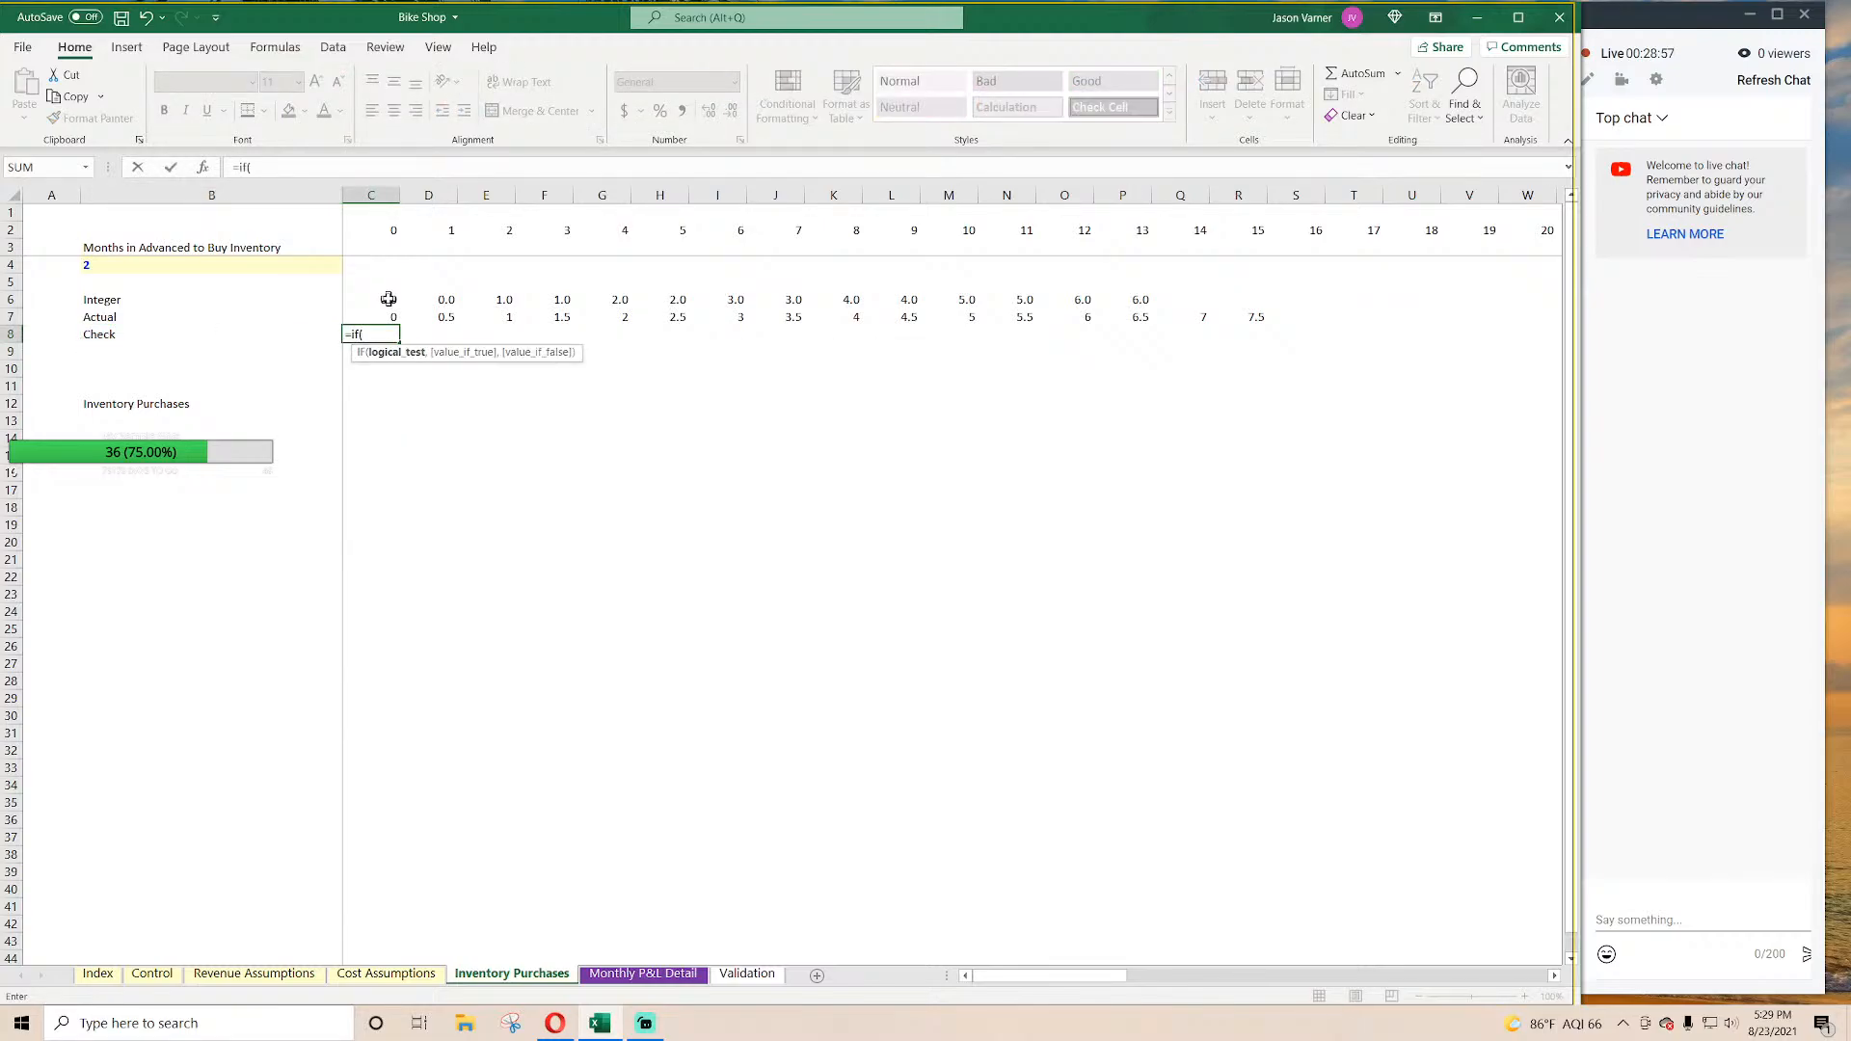
pyautogui.click(388, 299)
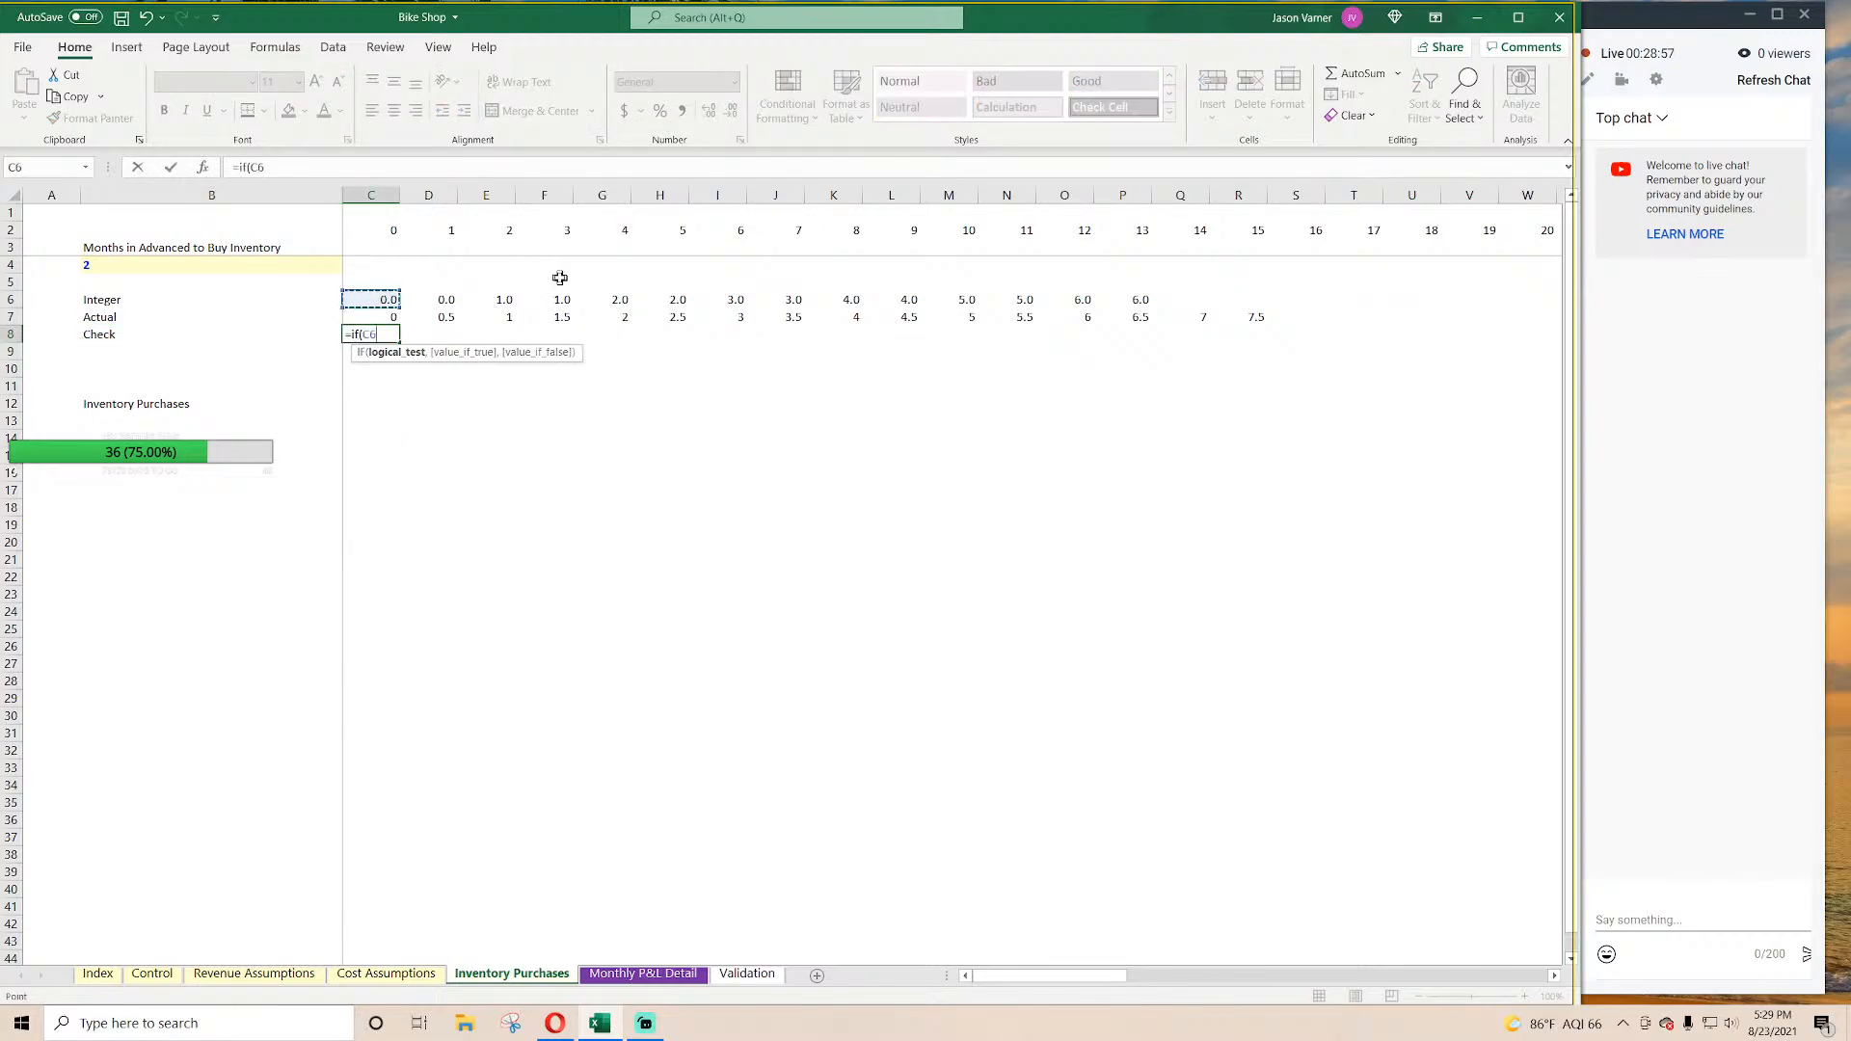
pyautogui.write('=')
pyautogui.click(361, 316)
pyautogui.write(',1,0)')
pyautogui.press('Return')
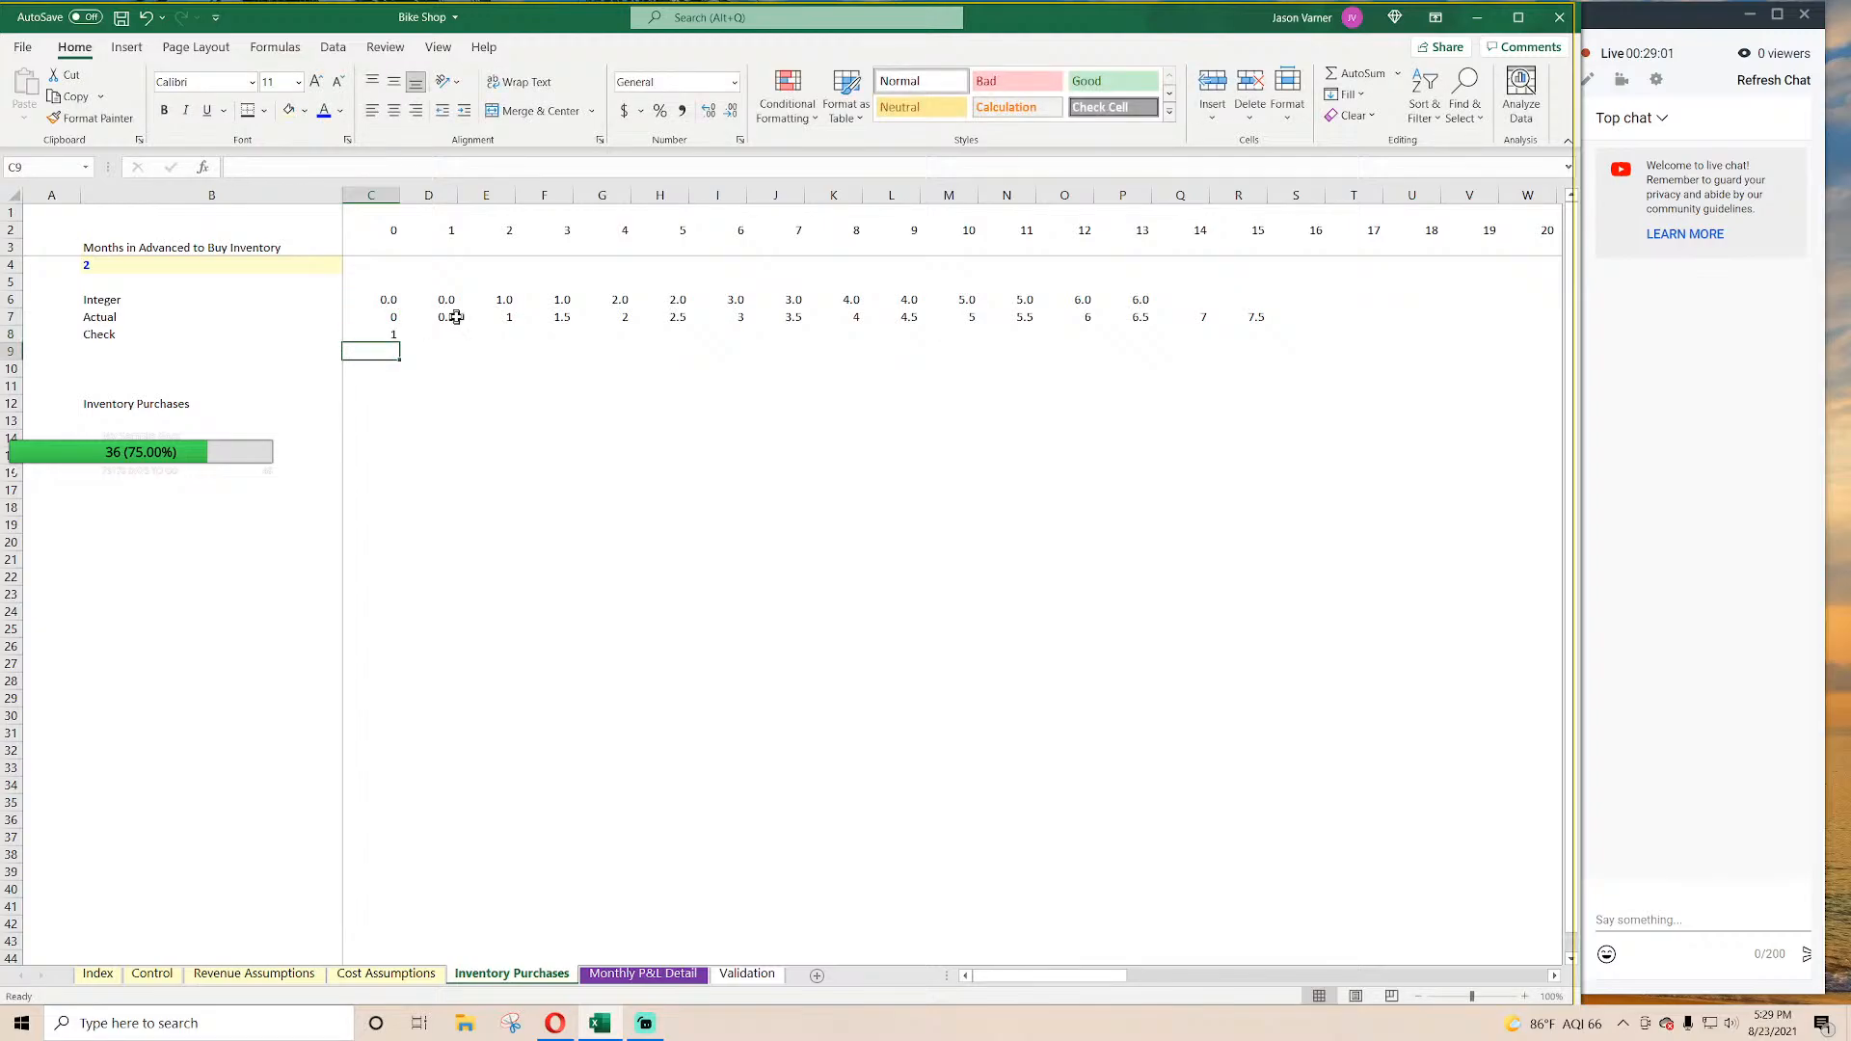
# Step: Fill the Integer, Actual and Check formulas in rows 6 to 8 across through period 60 in column BK
pyautogui.click(379, 334)
pyautogui.moveTo(398, 340); pyautogui.dragTo(1497, 347)
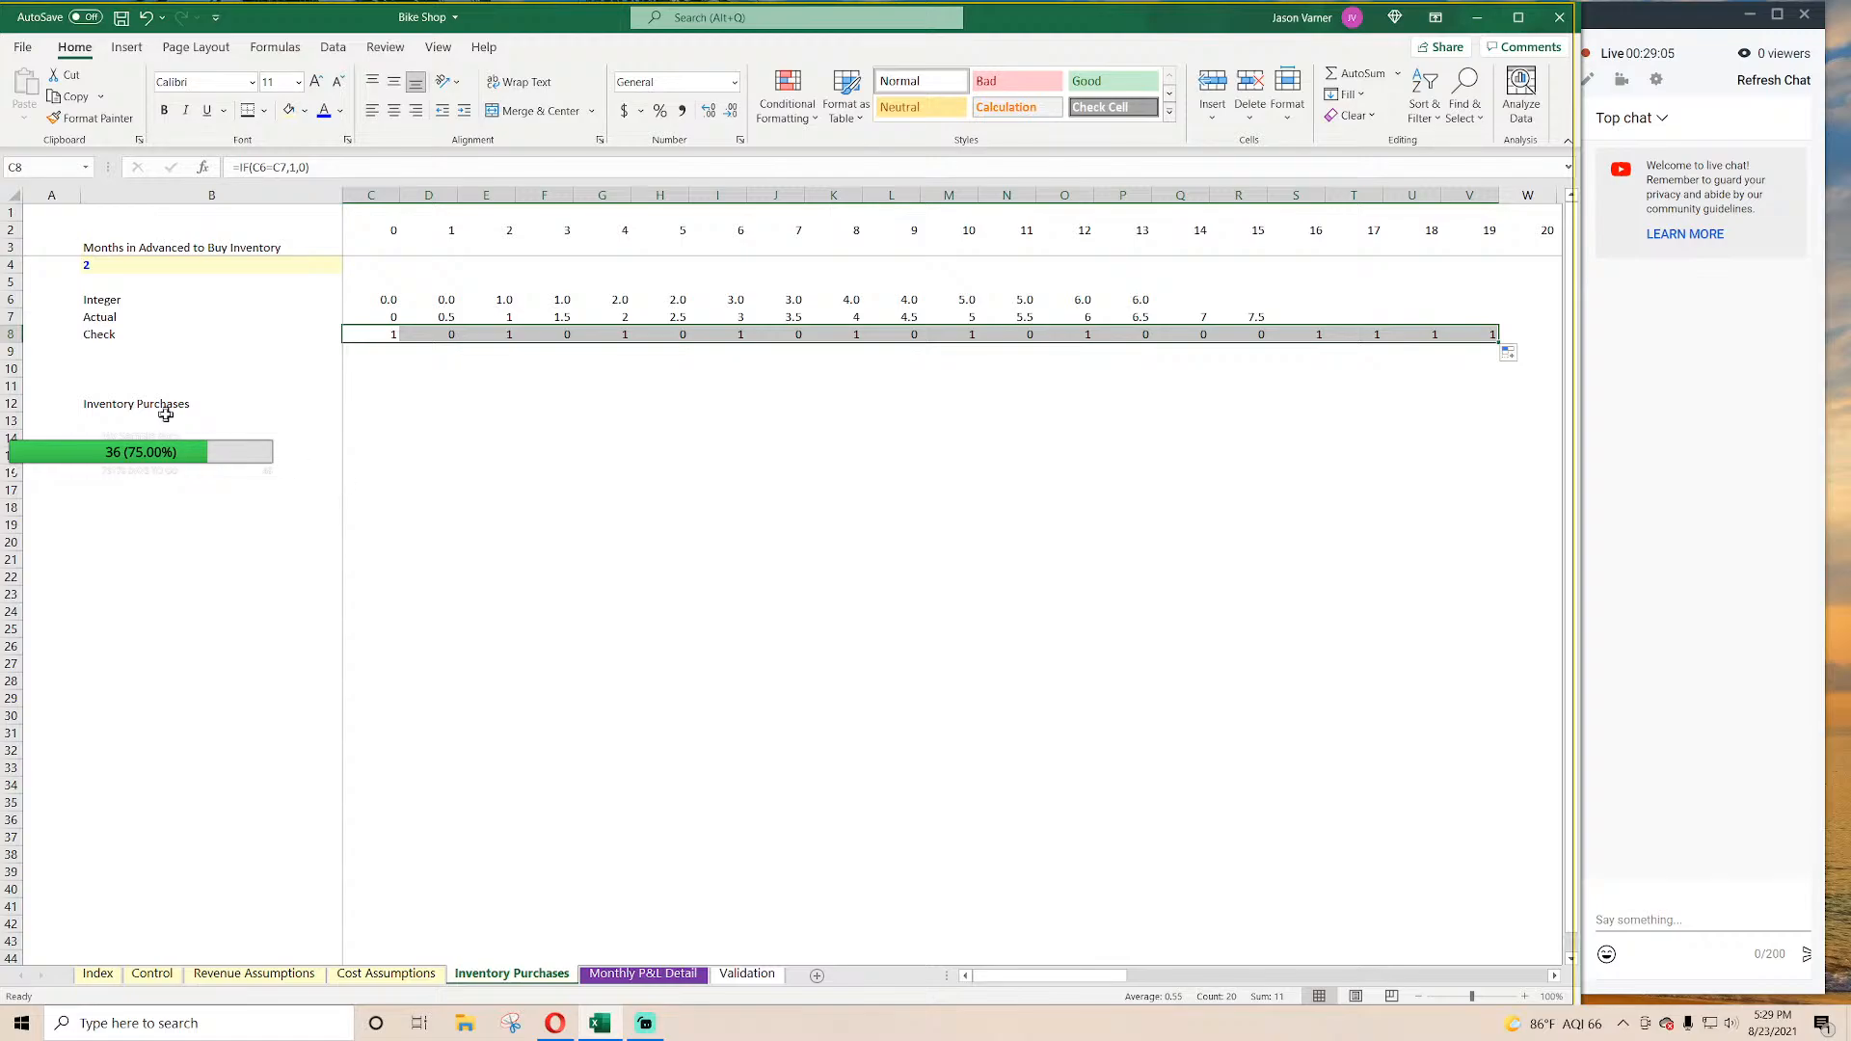
pyautogui.moveTo(848, 299); pyautogui.dragTo(863, 345)
pyautogui.click(1003, 594)
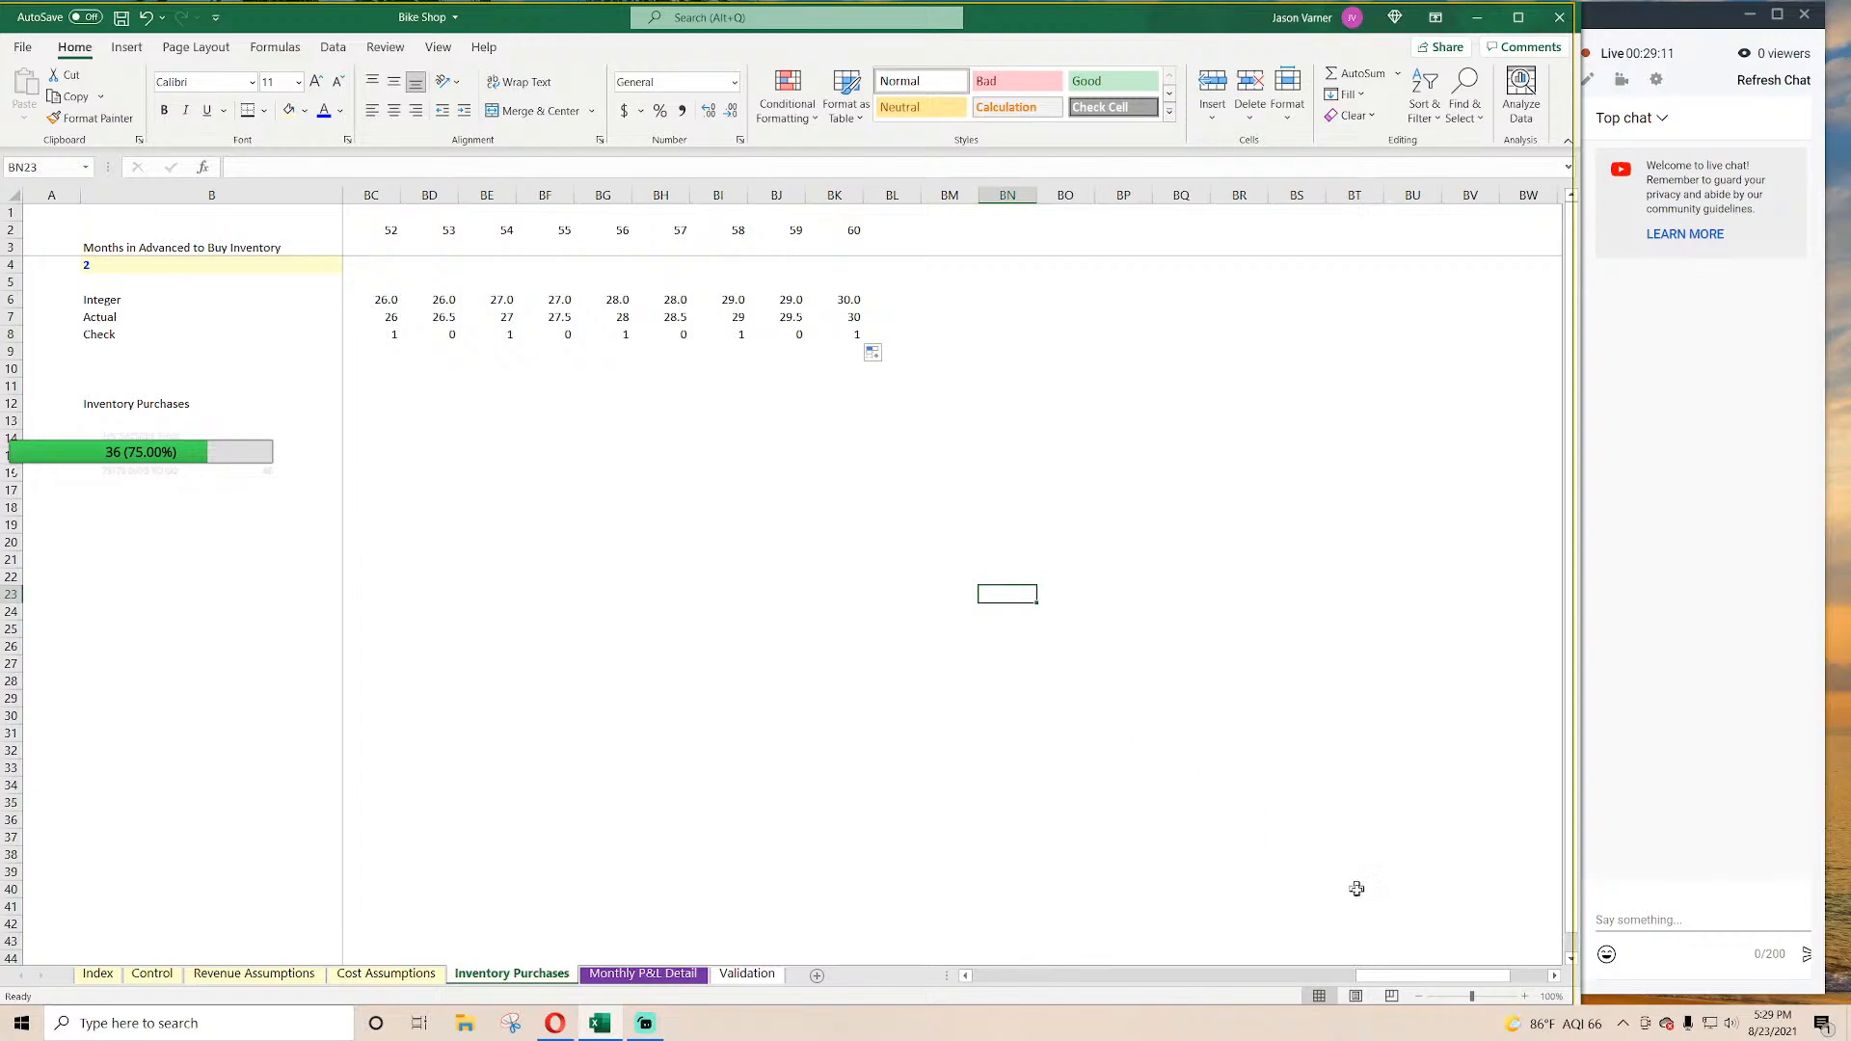
pyautogui.moveTo(1376, 976); pyautogui.dragTo(998, 975)
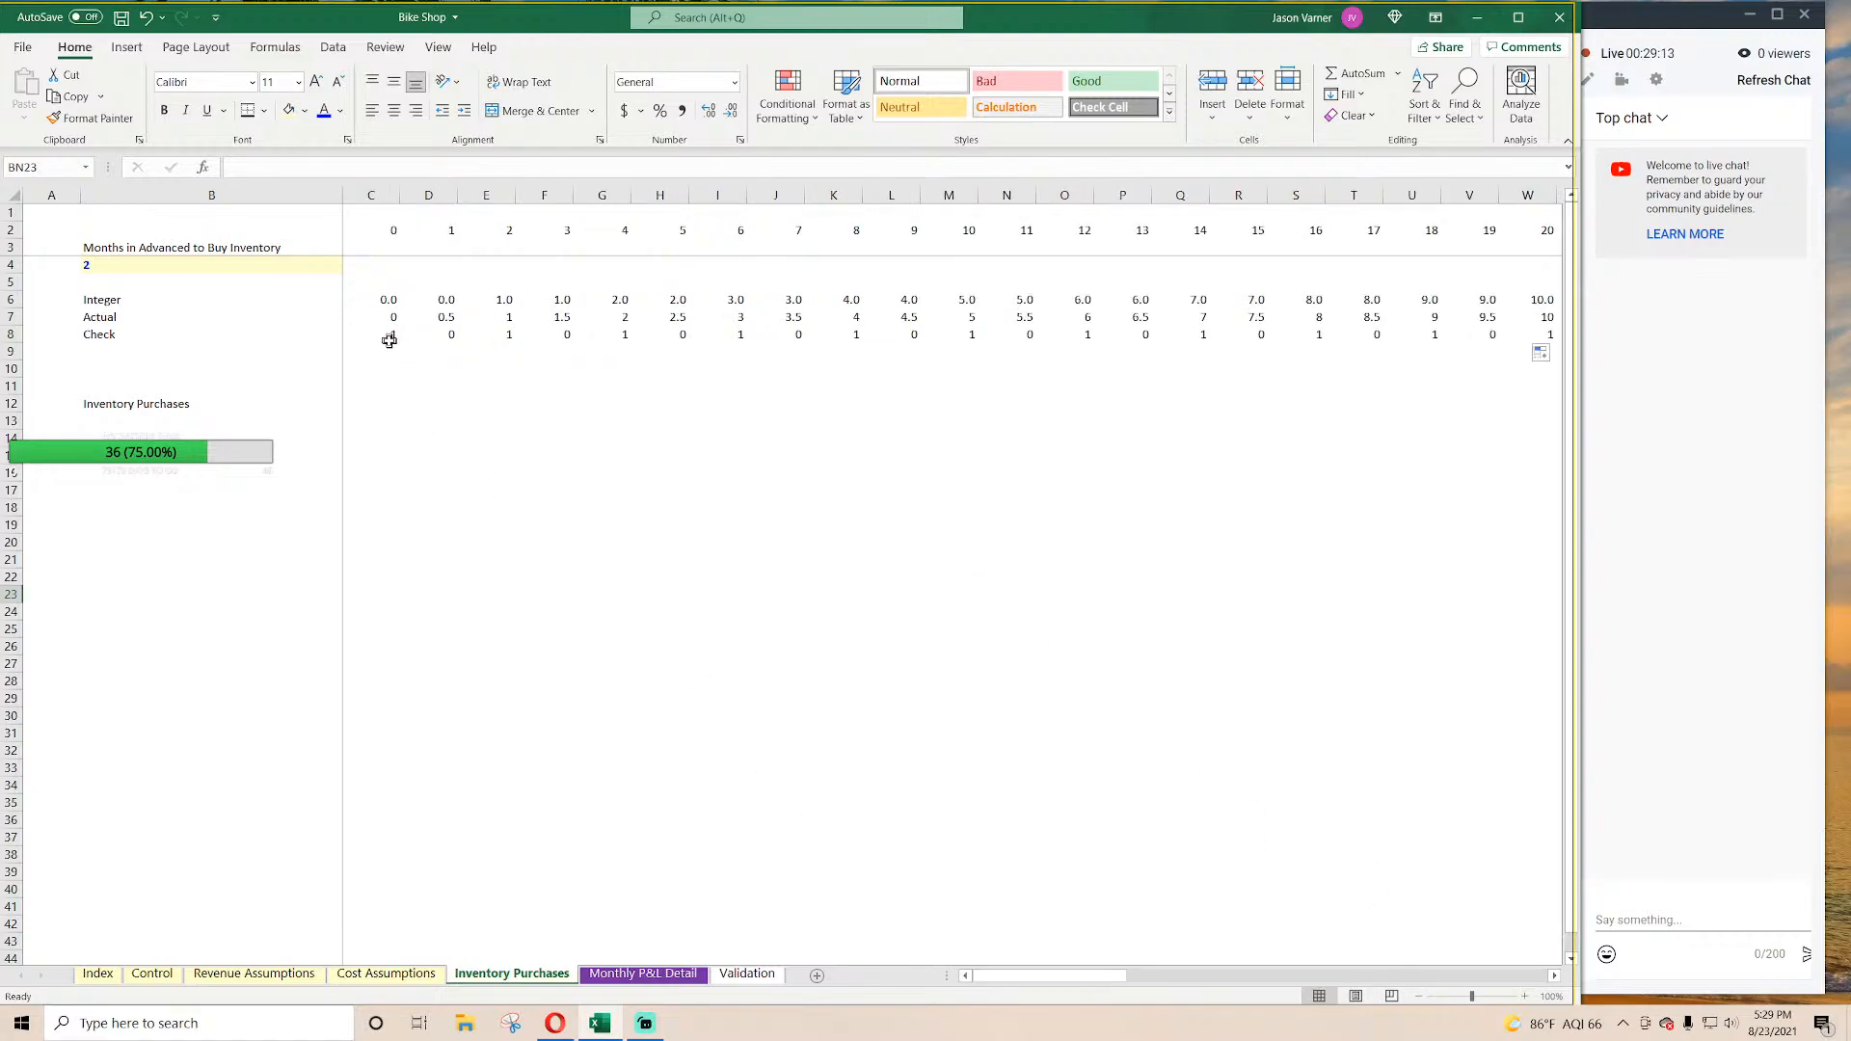
# Step: Review the months-in-advance assumption in B4 and the Check flags for periods 0 to 2 in C8:E8
pyautogui.click(108, 267)
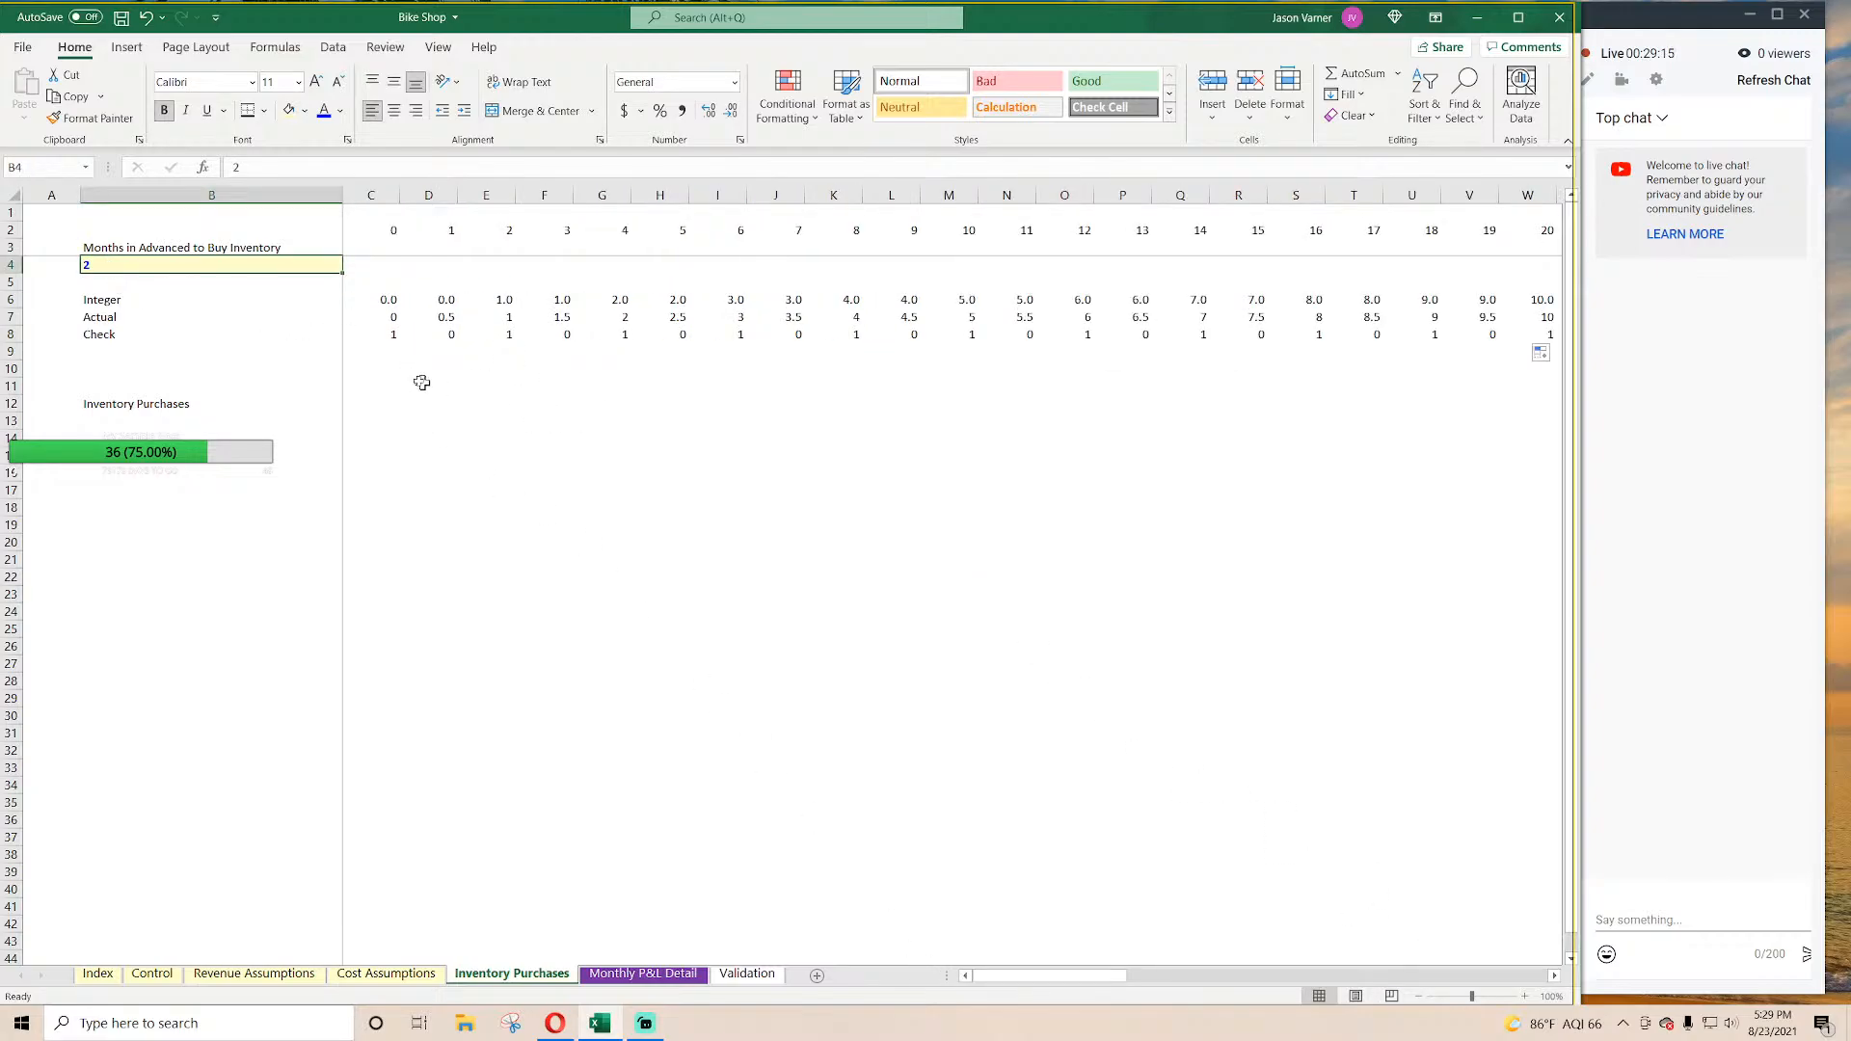
pyautogui.click(370, 333)
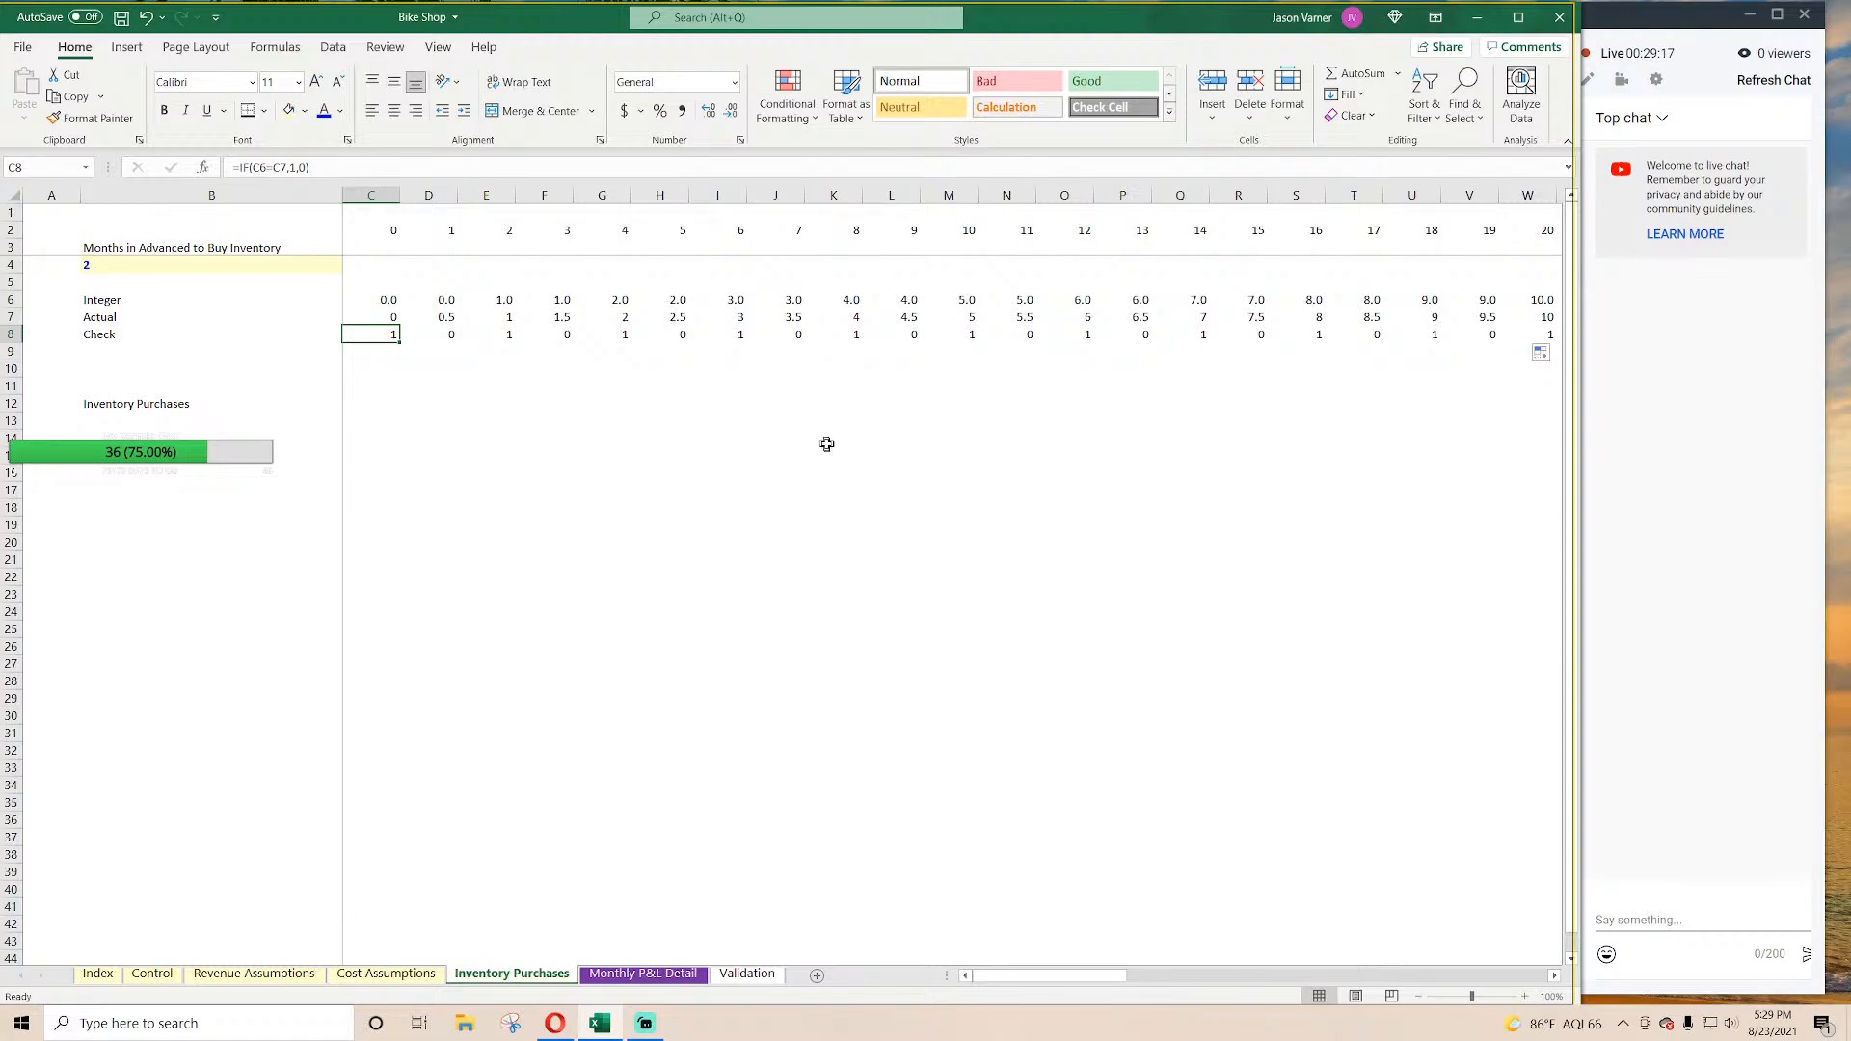
pyautogui.press('Right')
pyautogui.press('Right')
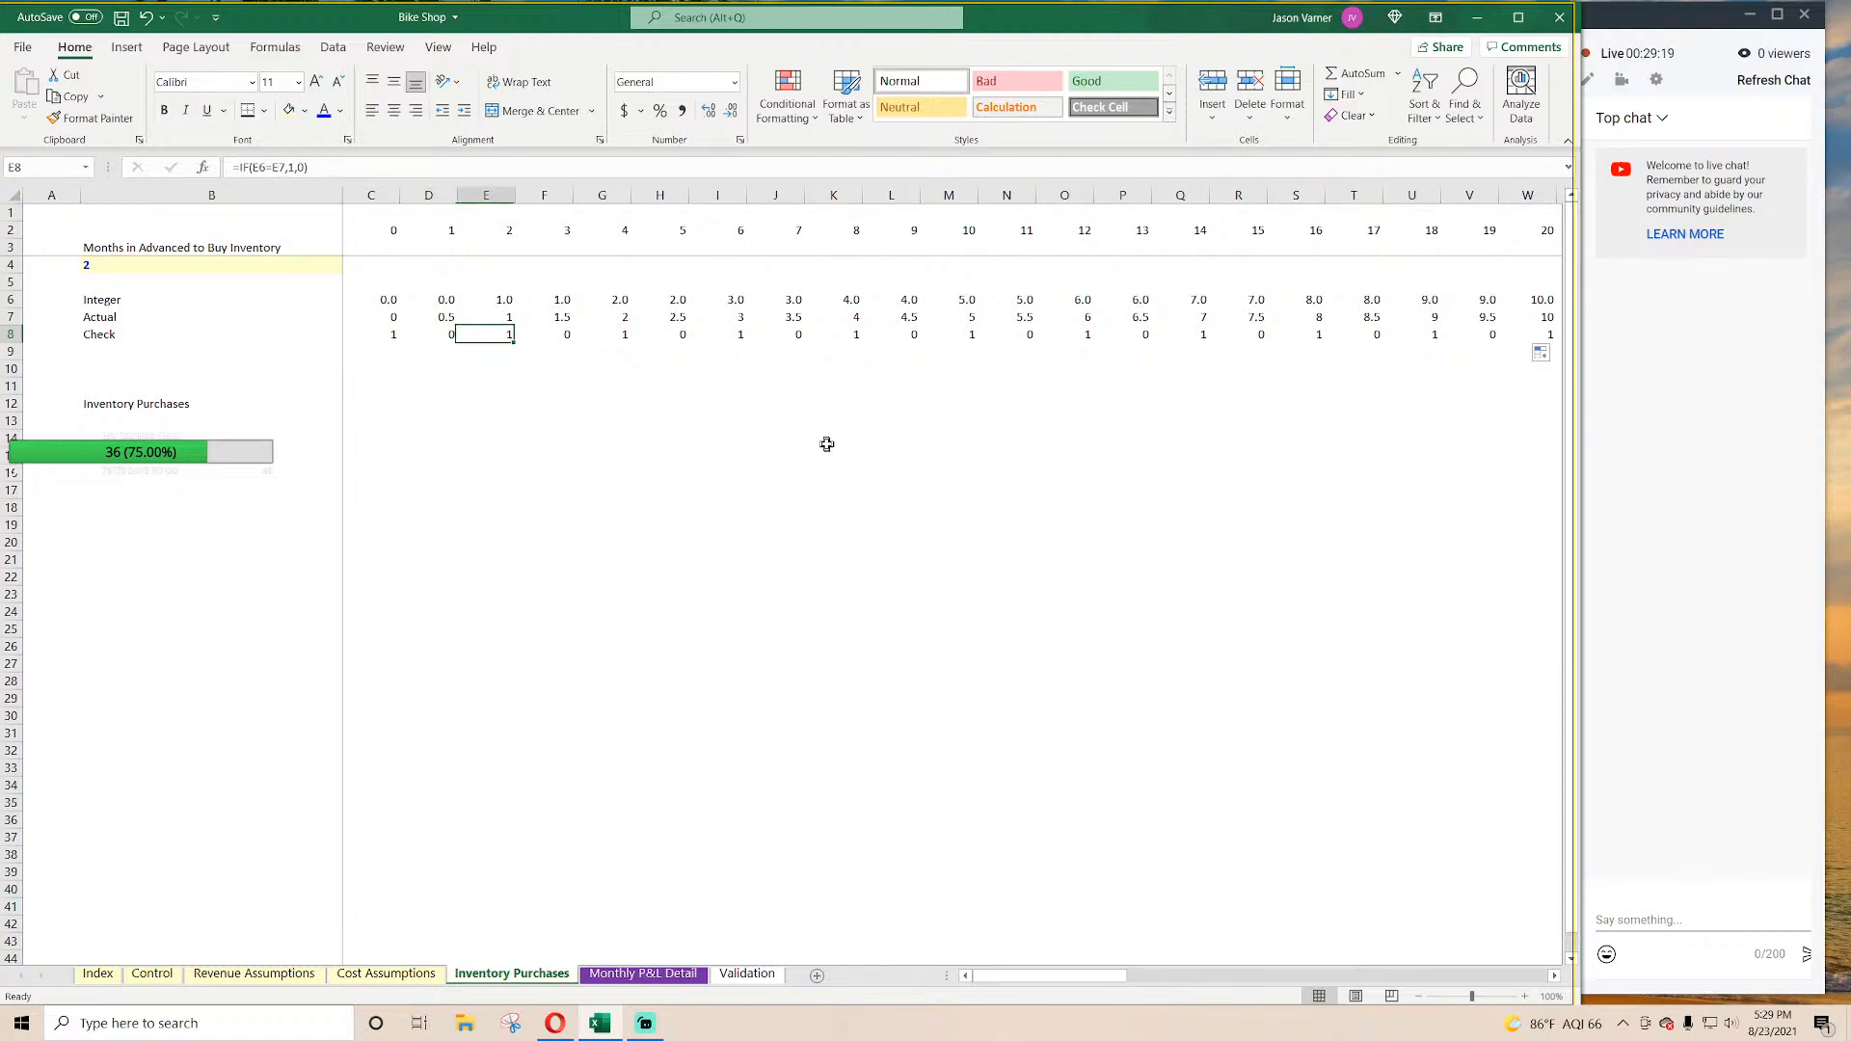
pyautogui.press('Left')
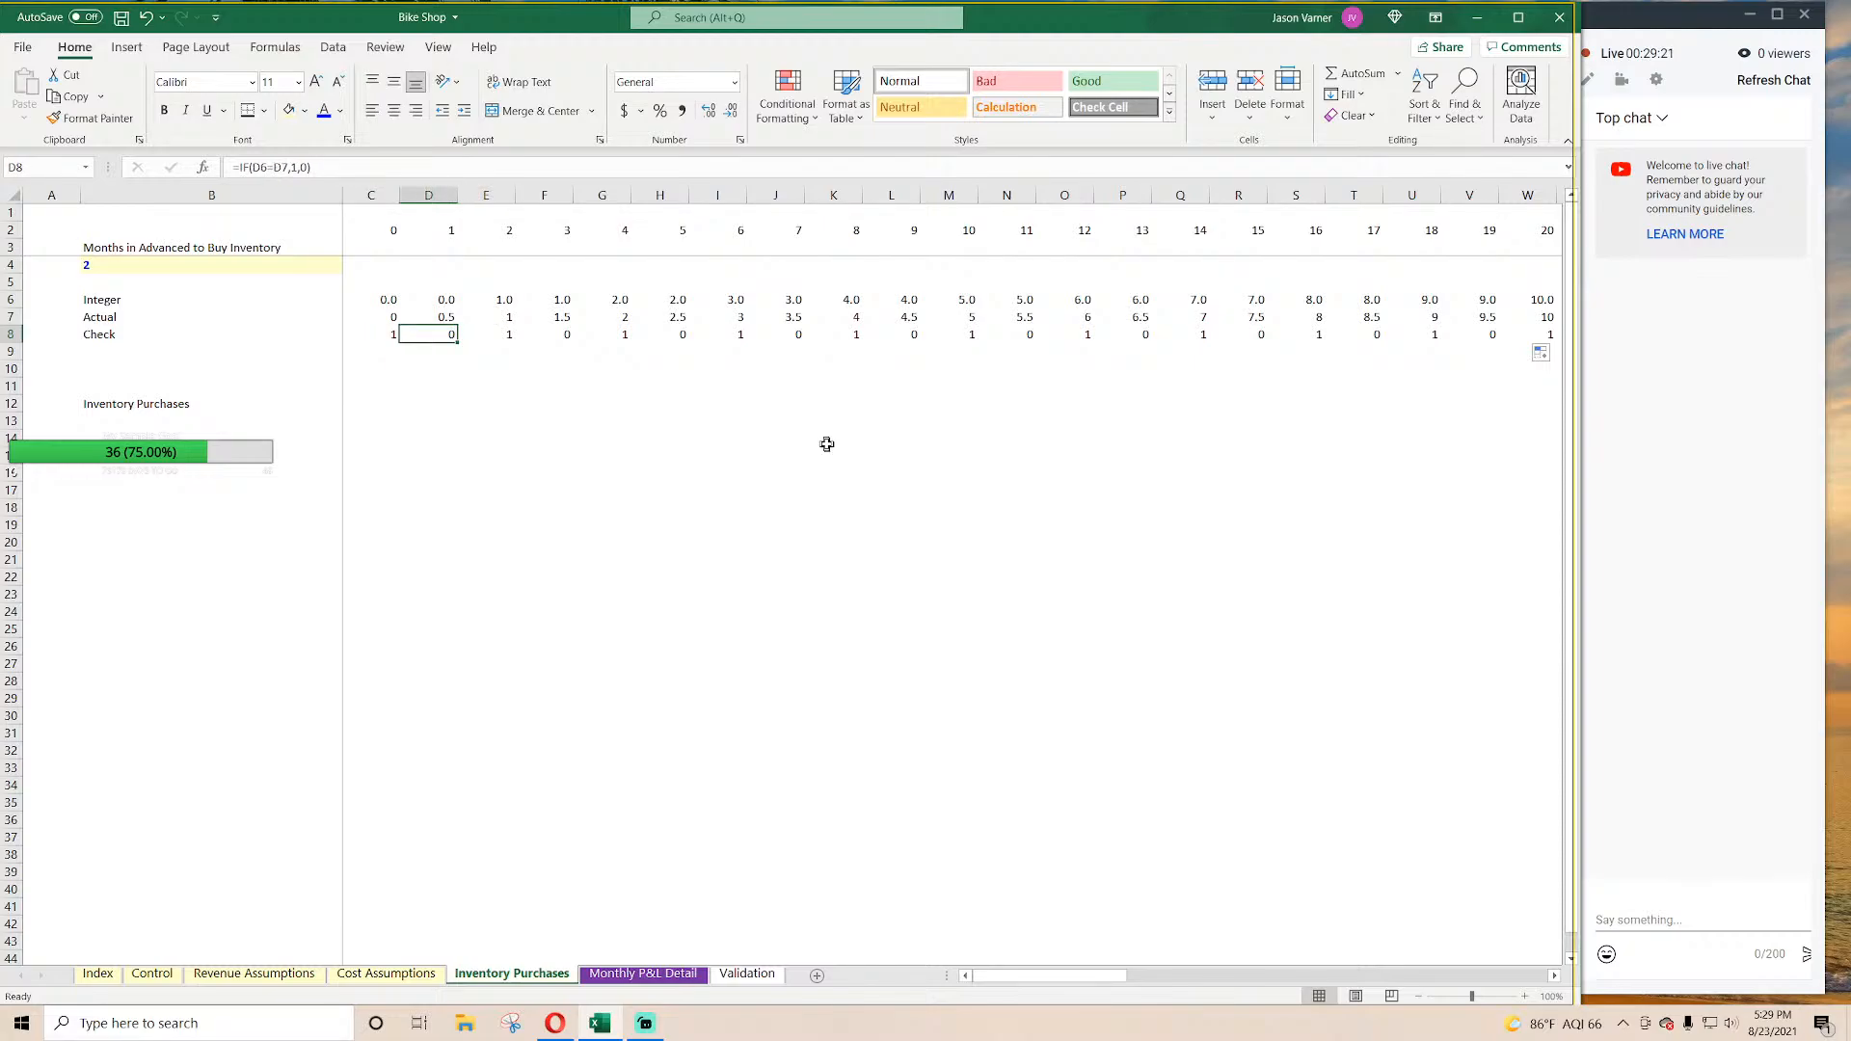
pyautogui.press('Right')
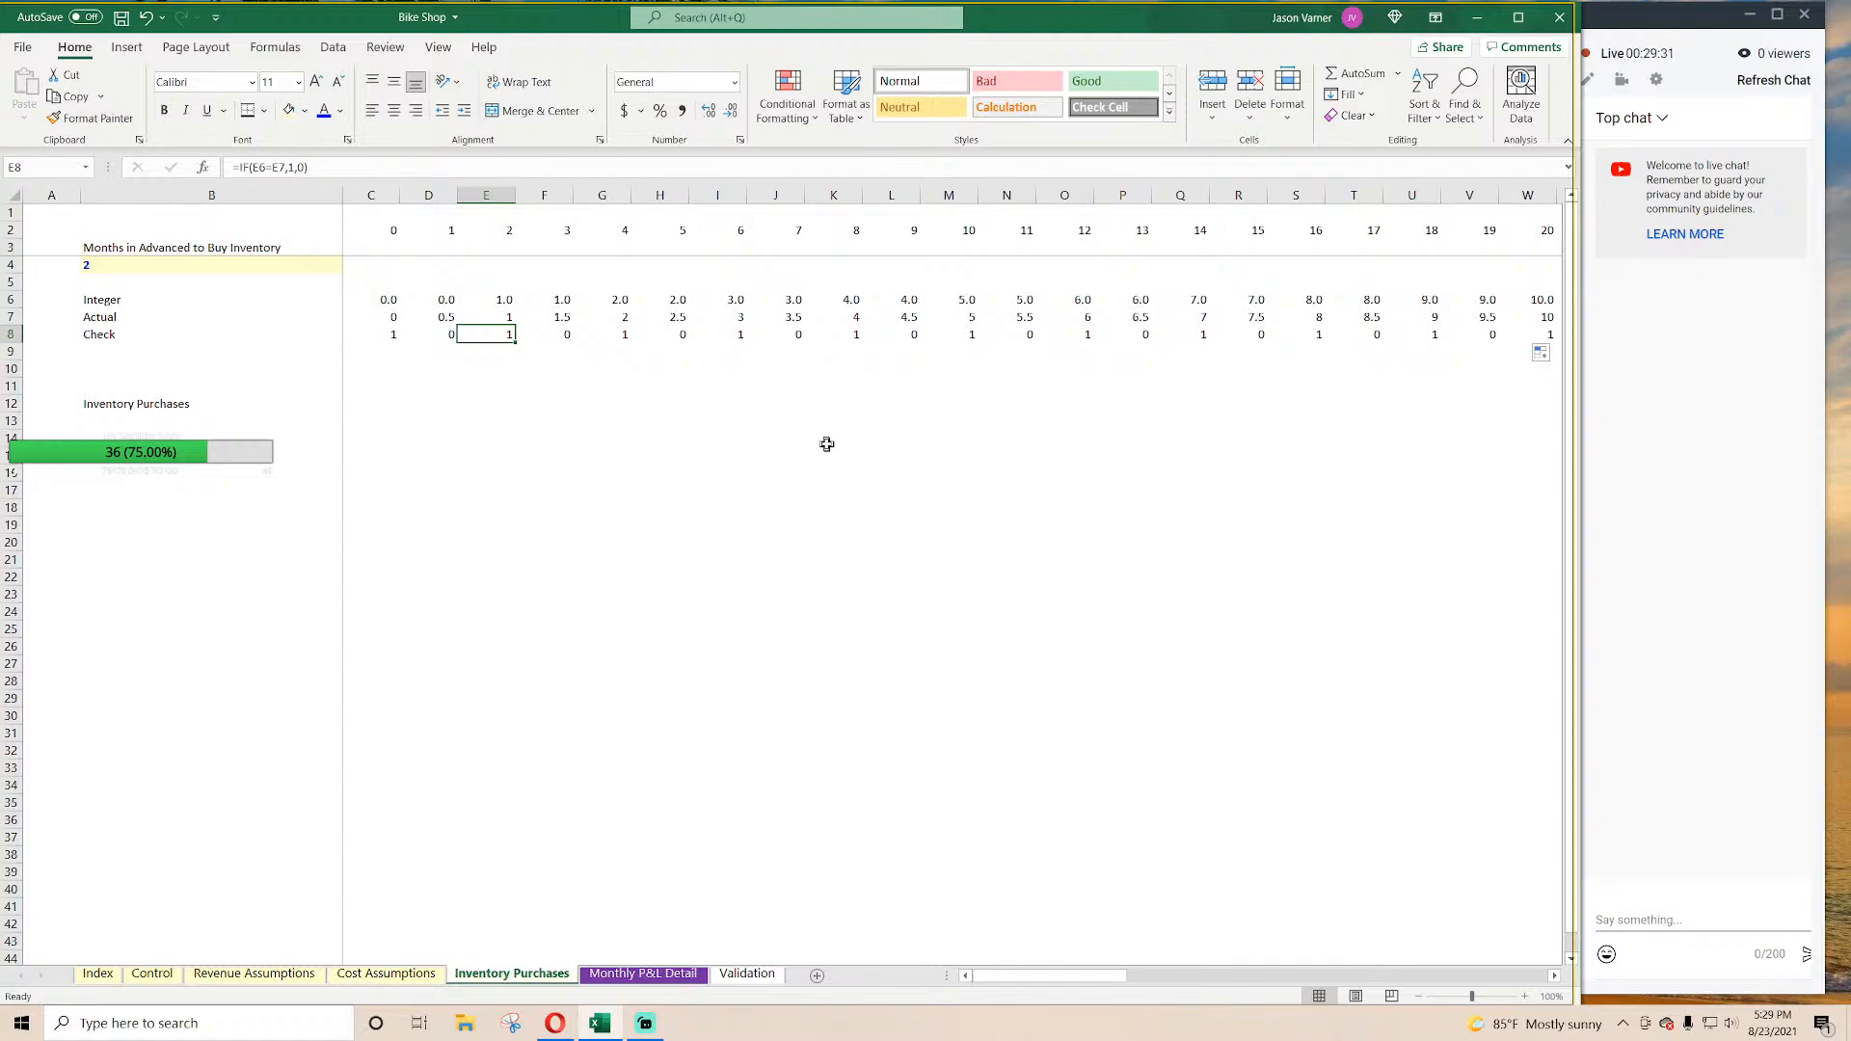
# Step: Compare the Check flags in C8:E8 with the period numbers in row 2 for periods 0 to 2
pyautogui.press('Left')
pyautogui.press('Left')
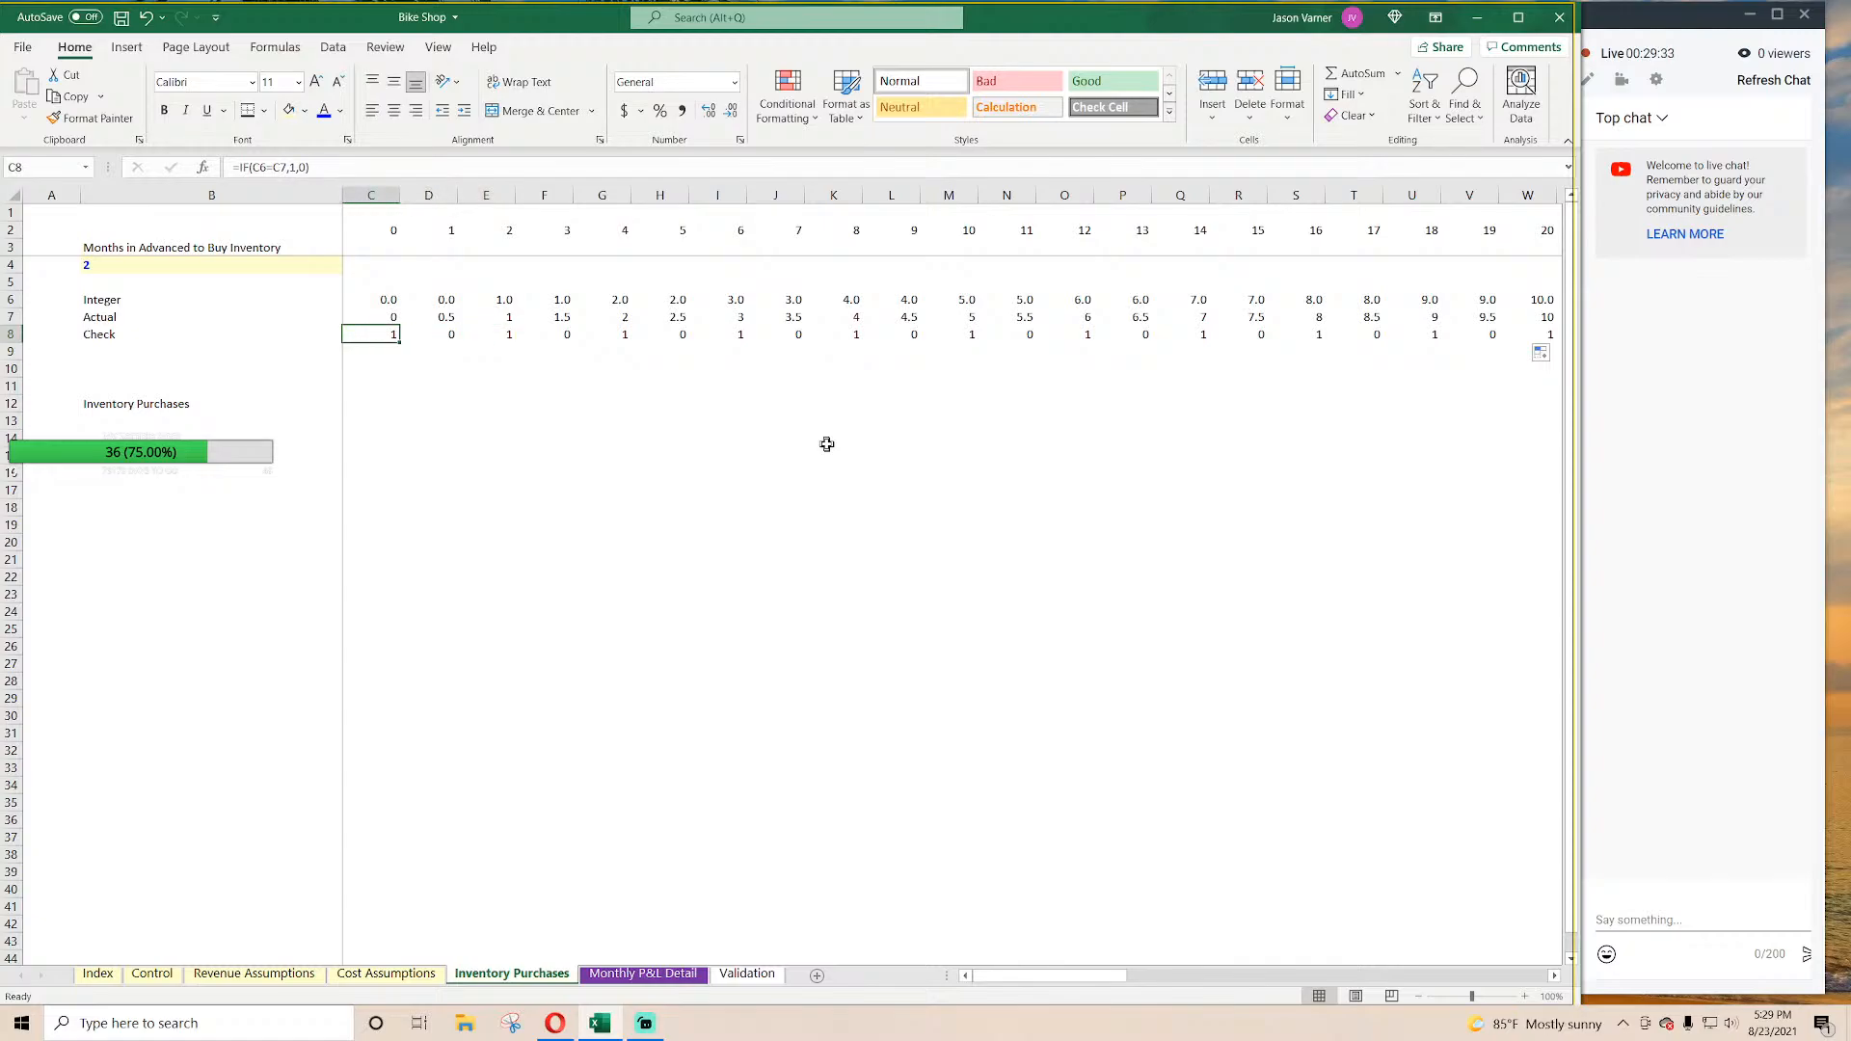
pyautogui.press('Right')
pyautogui.press('Right')
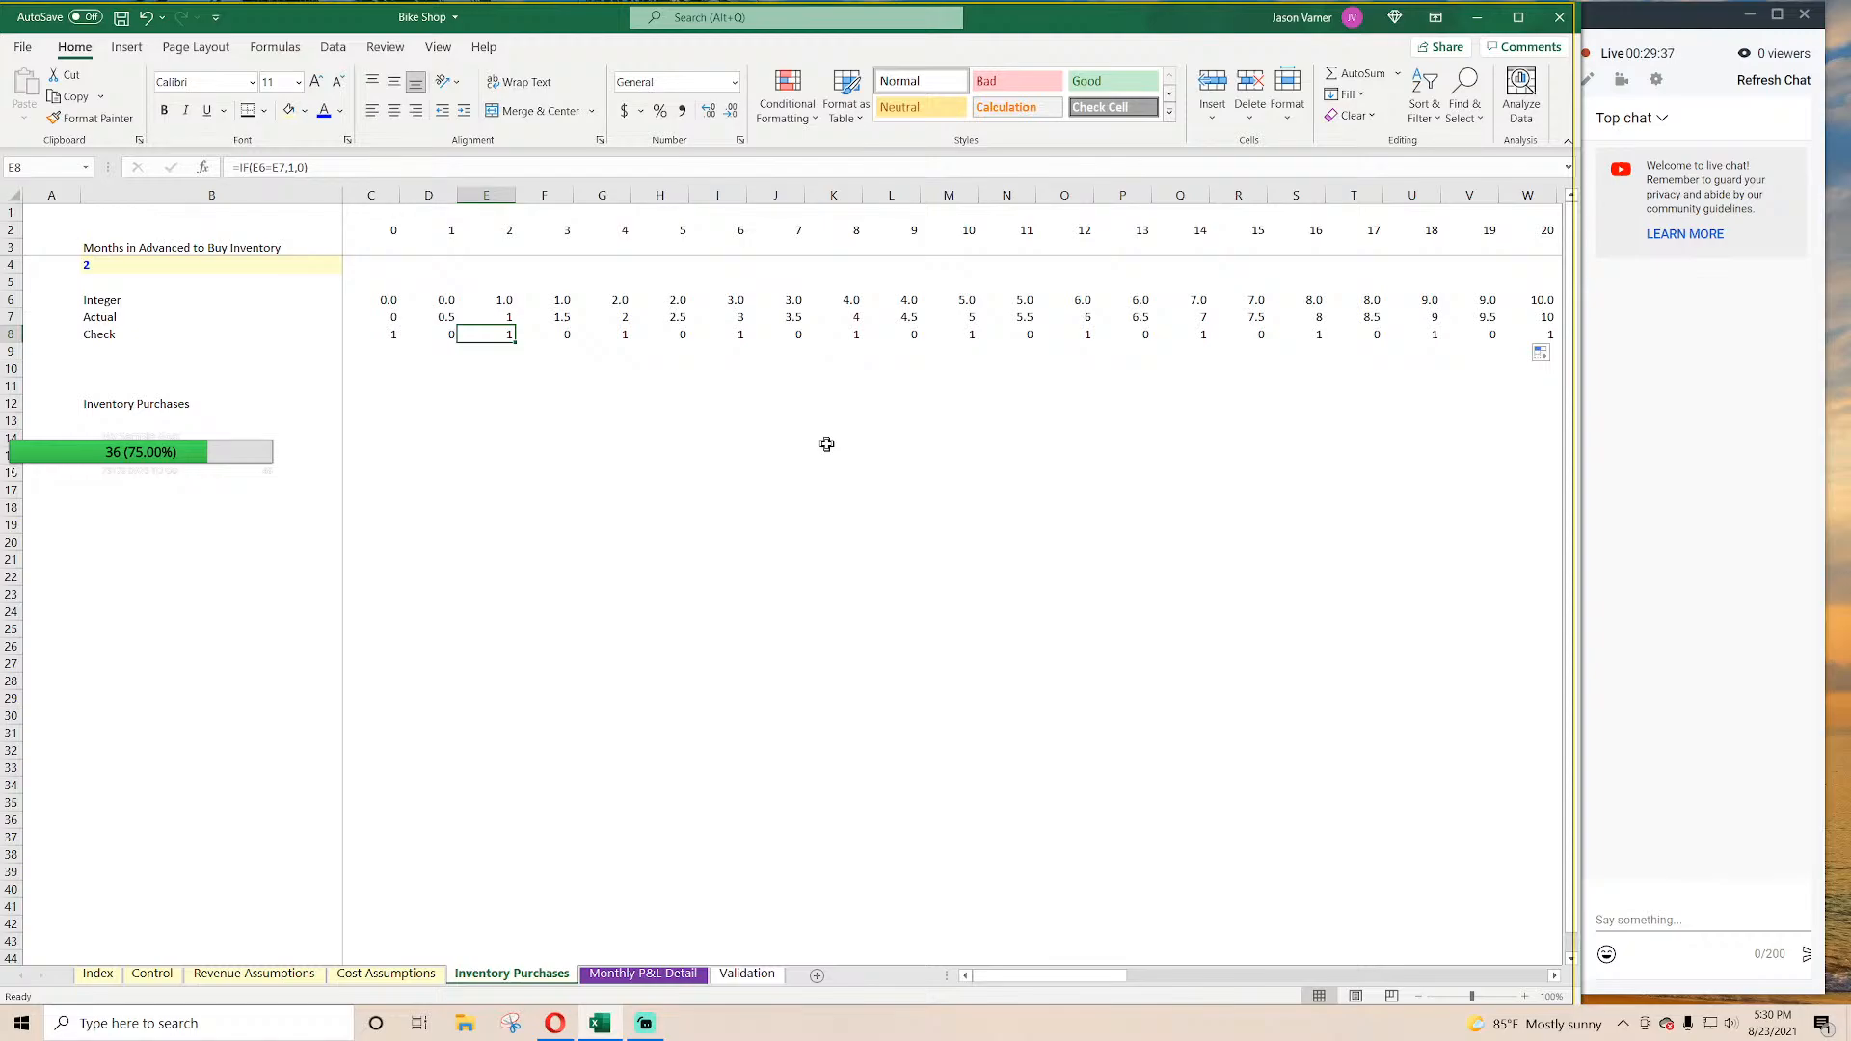
pyautogui.press('Left')
pyautogui.press('Left')
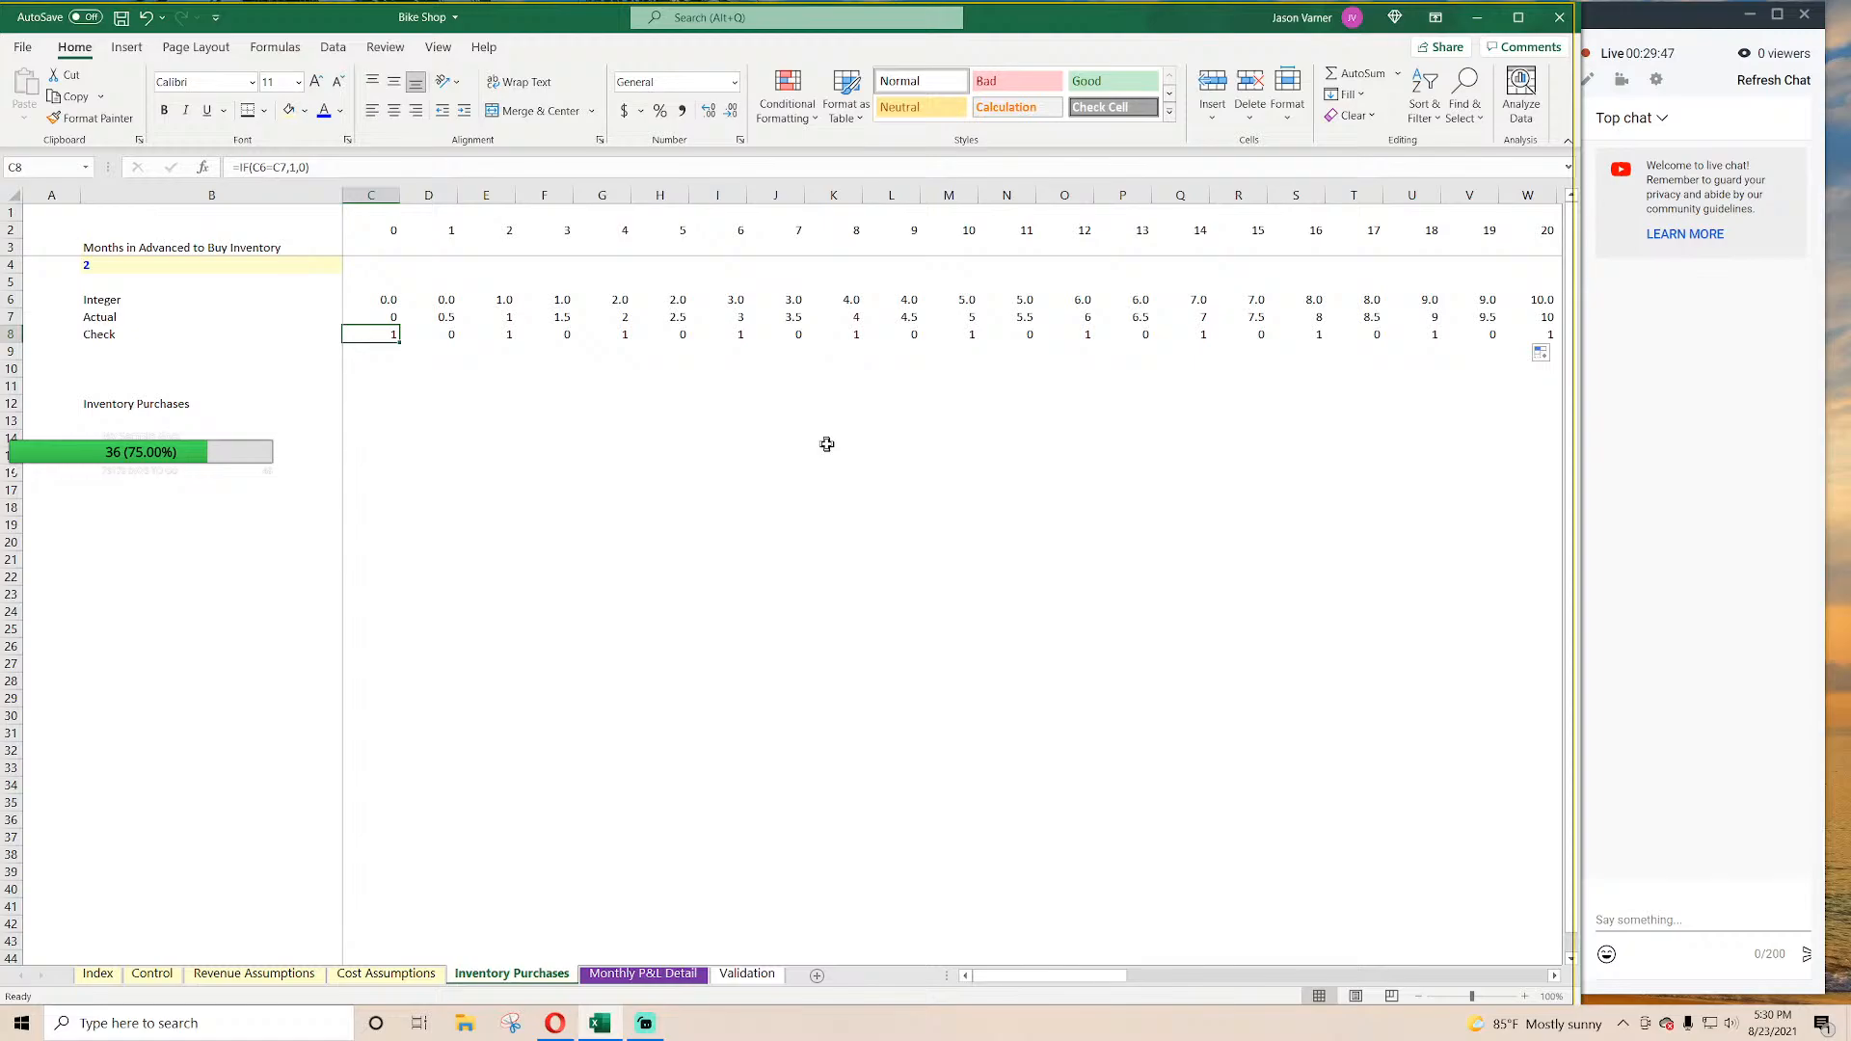
pyautogui.press('Right')
pyautogui.press('Right')
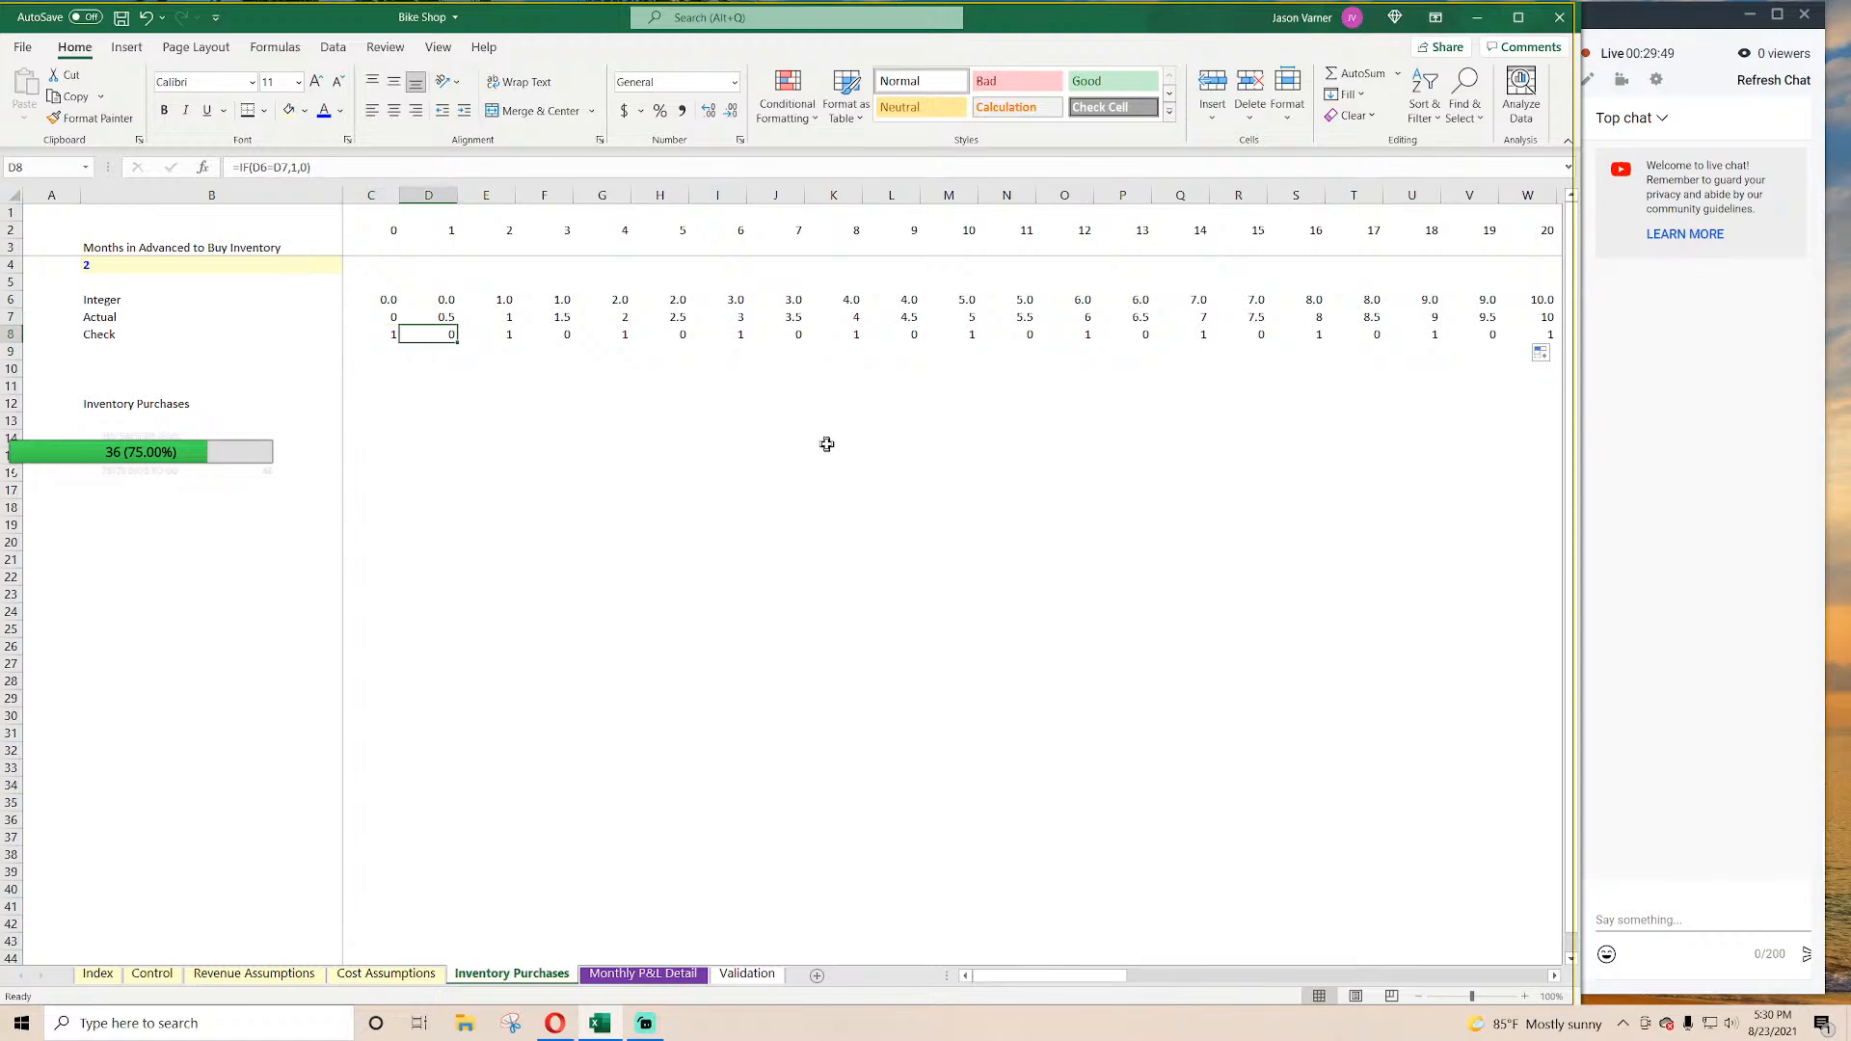
pyautogui.press('Up')
pyautogui.press('Up')
pyautogui.press('Up')
pyautogui.press('Up')
pyautogui.press('Up')
pyautogui.press('Up')
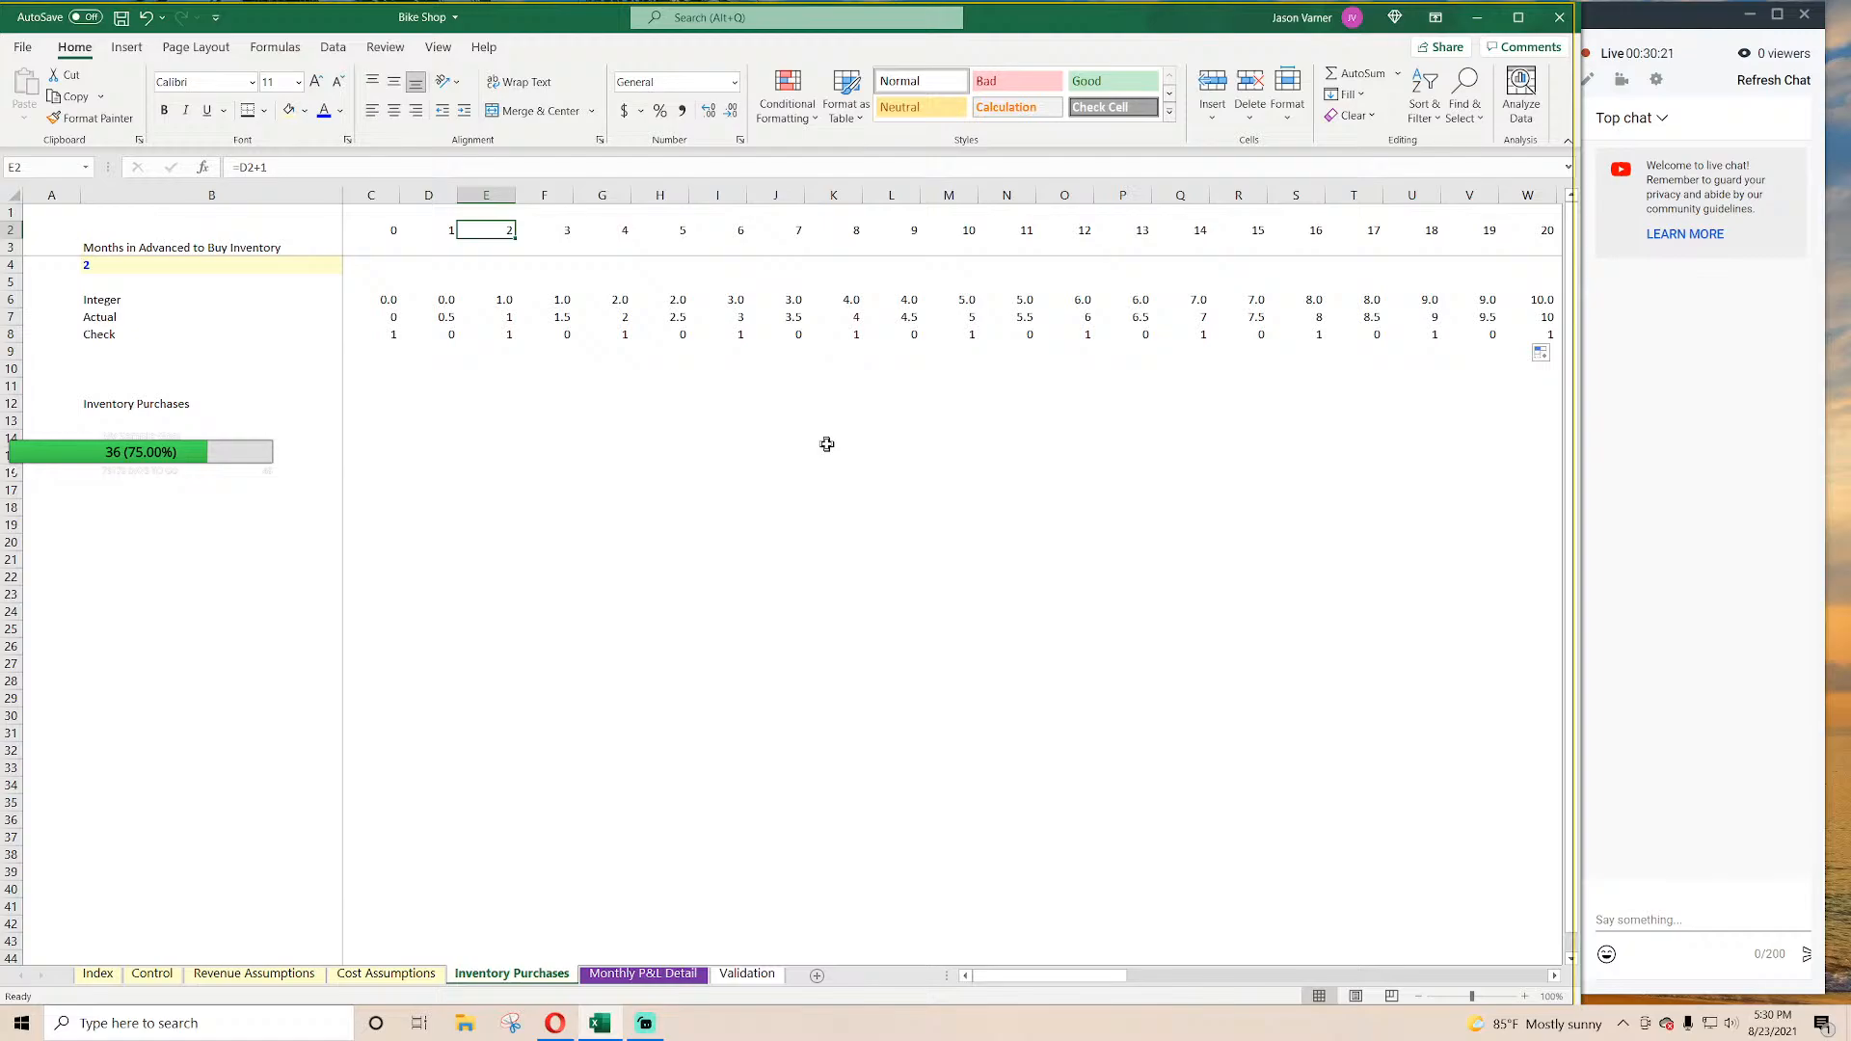
# Step: Set the months-in-advance assumption in B4 to 4
pyautogui.press('Left')
pyautogui.press('Left')
pyautogui.press('Left')
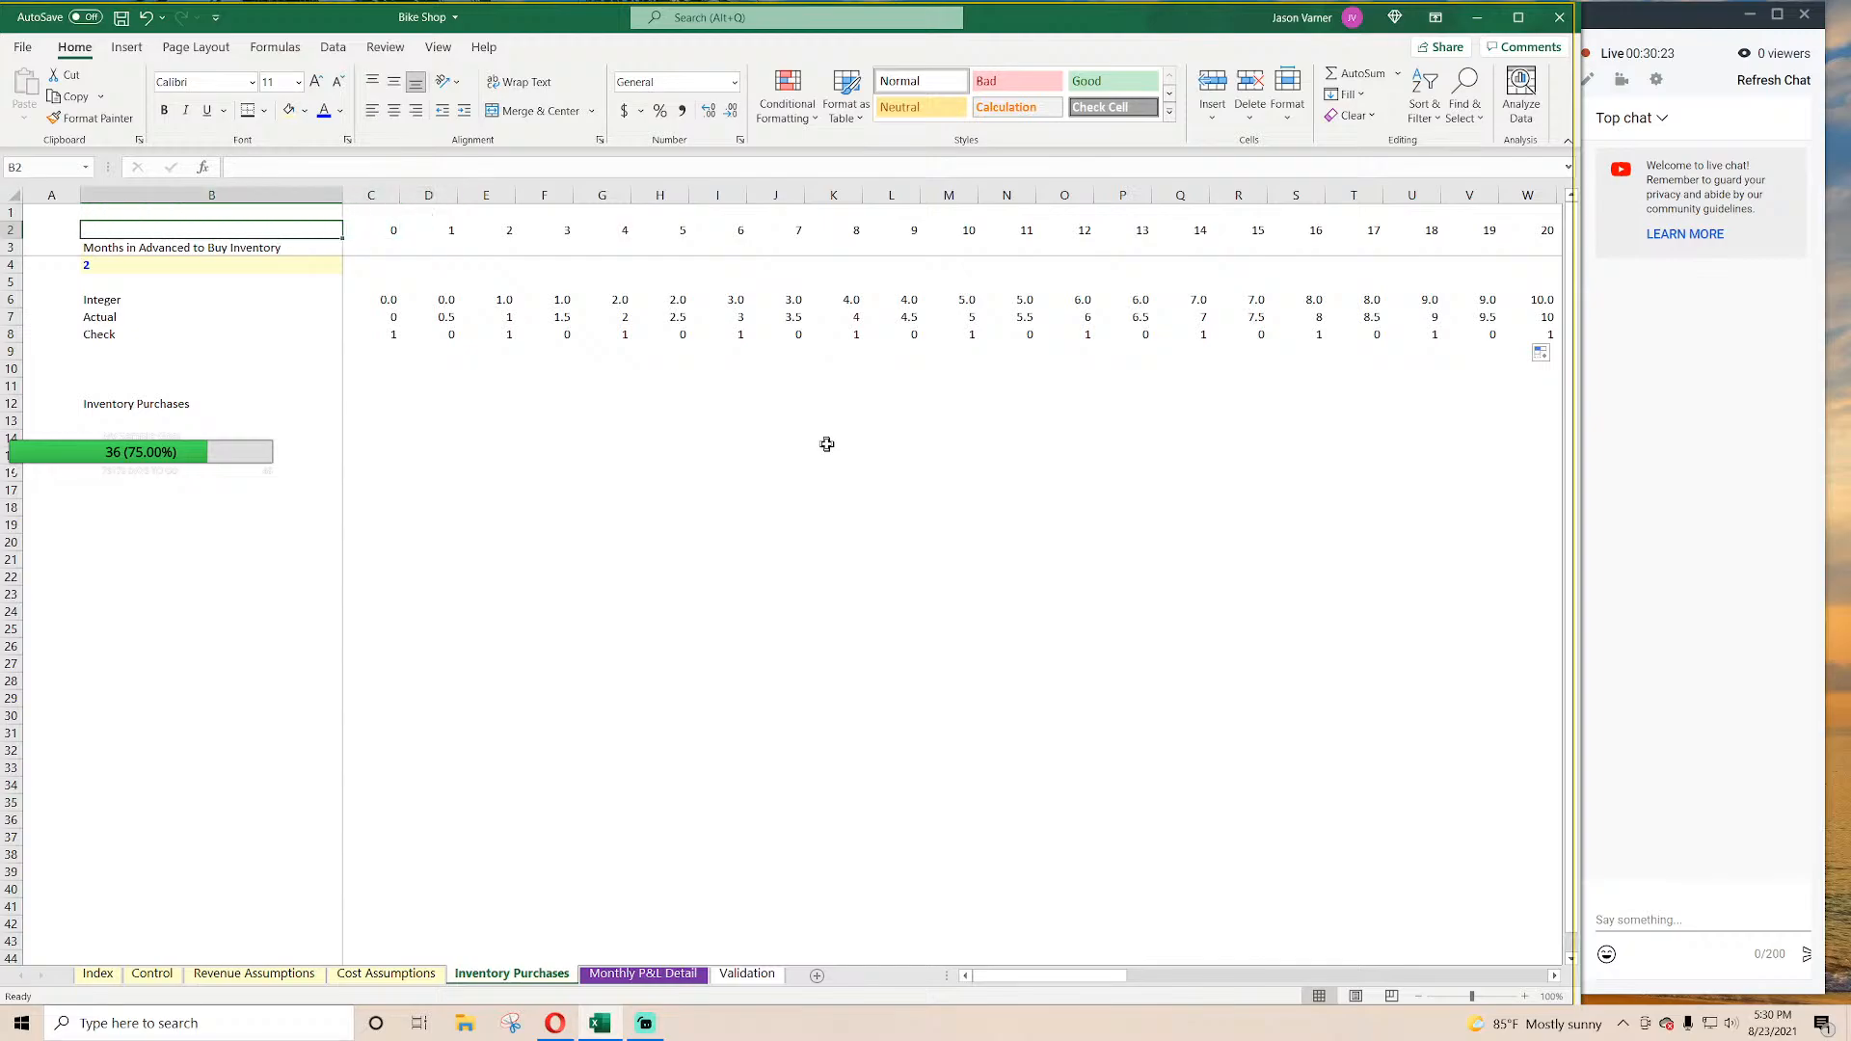
pyautogui.press('Down')
pyautogui.press('Down')
pyautogui.write('4')
pyautogui.press('Return')
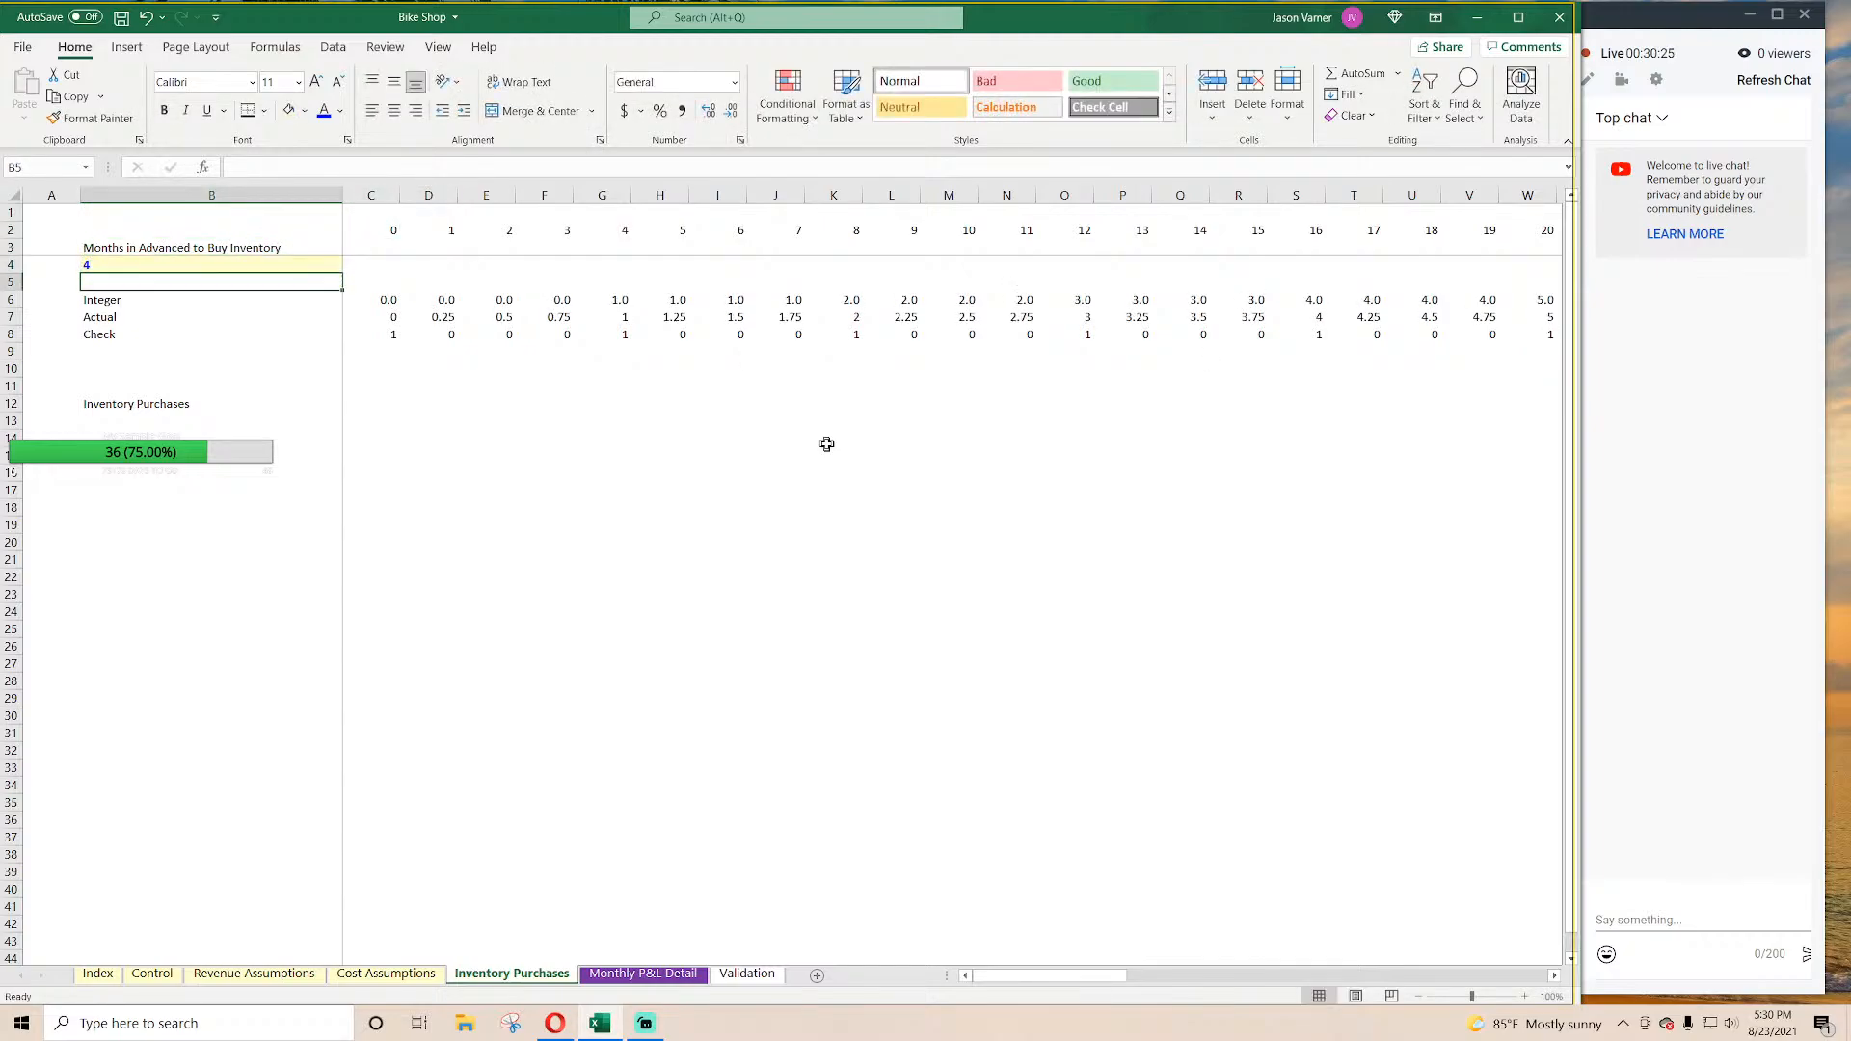
# Step: Examine the Check flags for periods 0 to 4 in C8:G8 under the four-month assumption
pyautogui.press('Down')
pyautogui.press('Down')
pyautogui.press('Right')
pyautogui.press('Down')
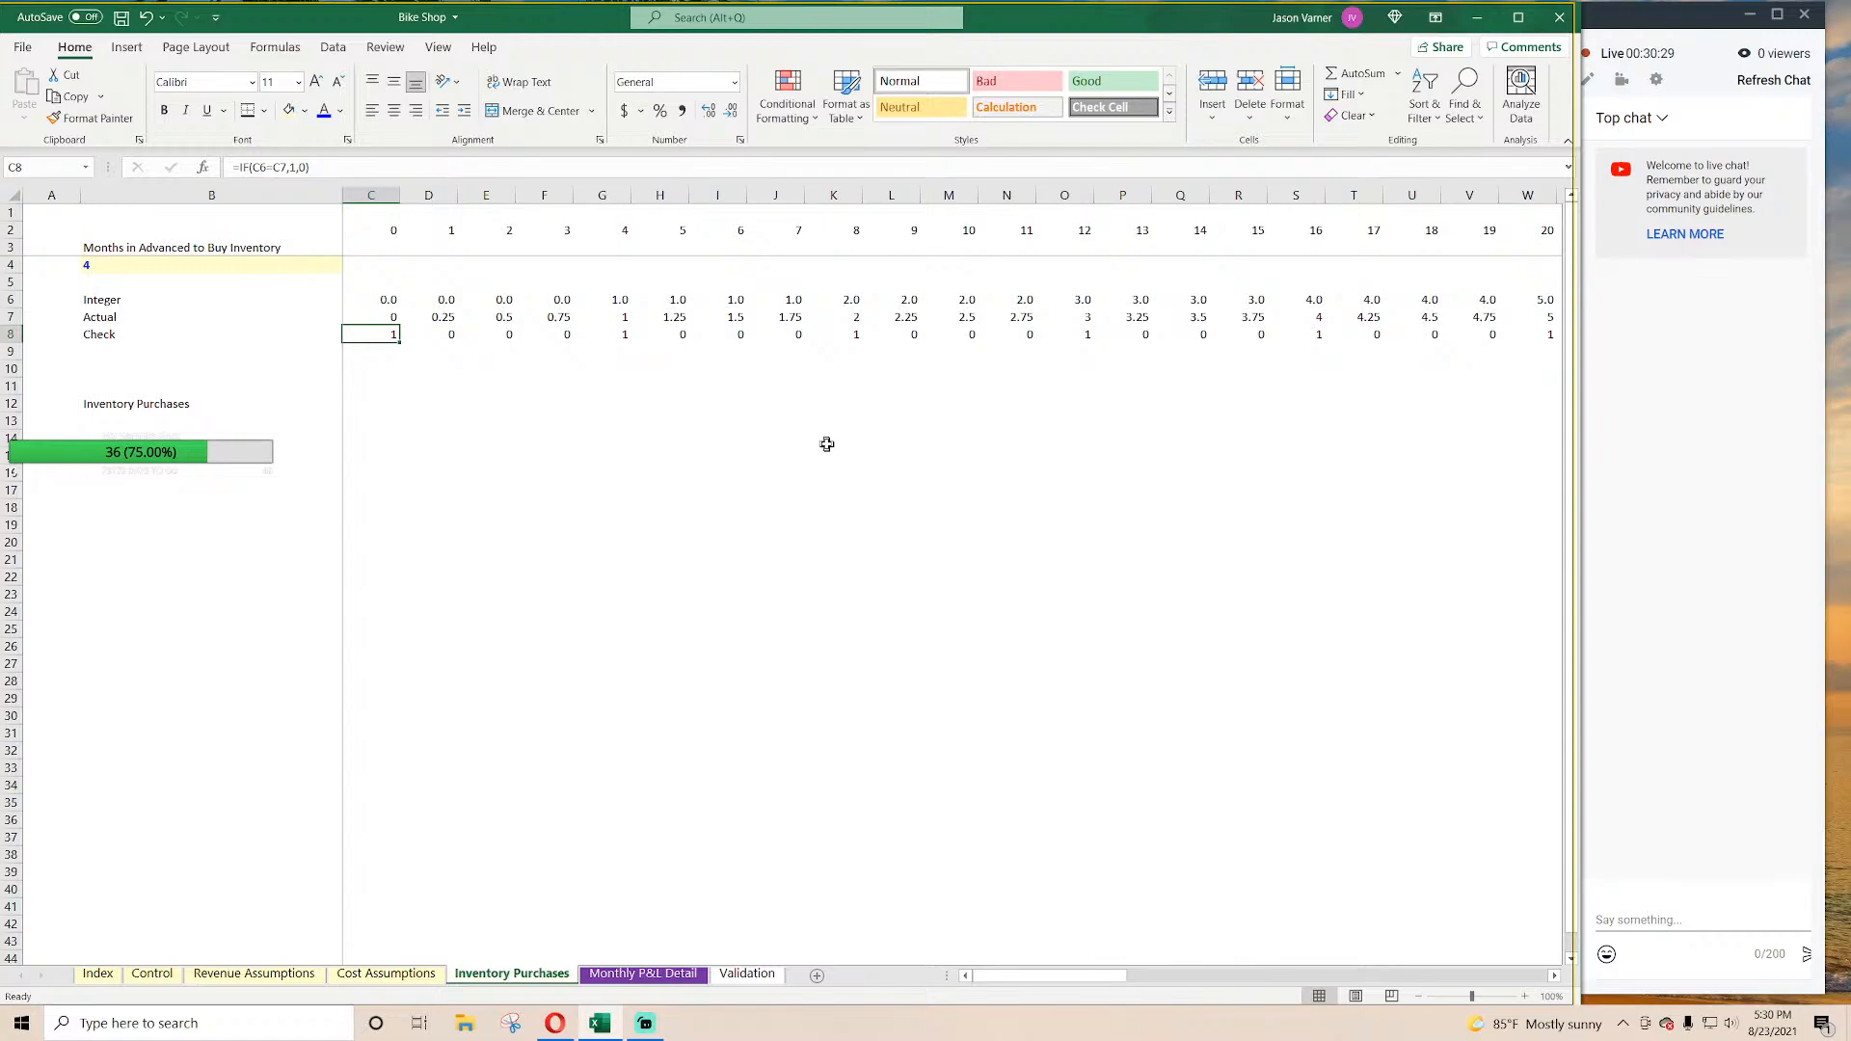
pyautogui.press('Right')
pyautogui.press('Right')
pyautogui.press('Right')
pyautogui.press('Right')
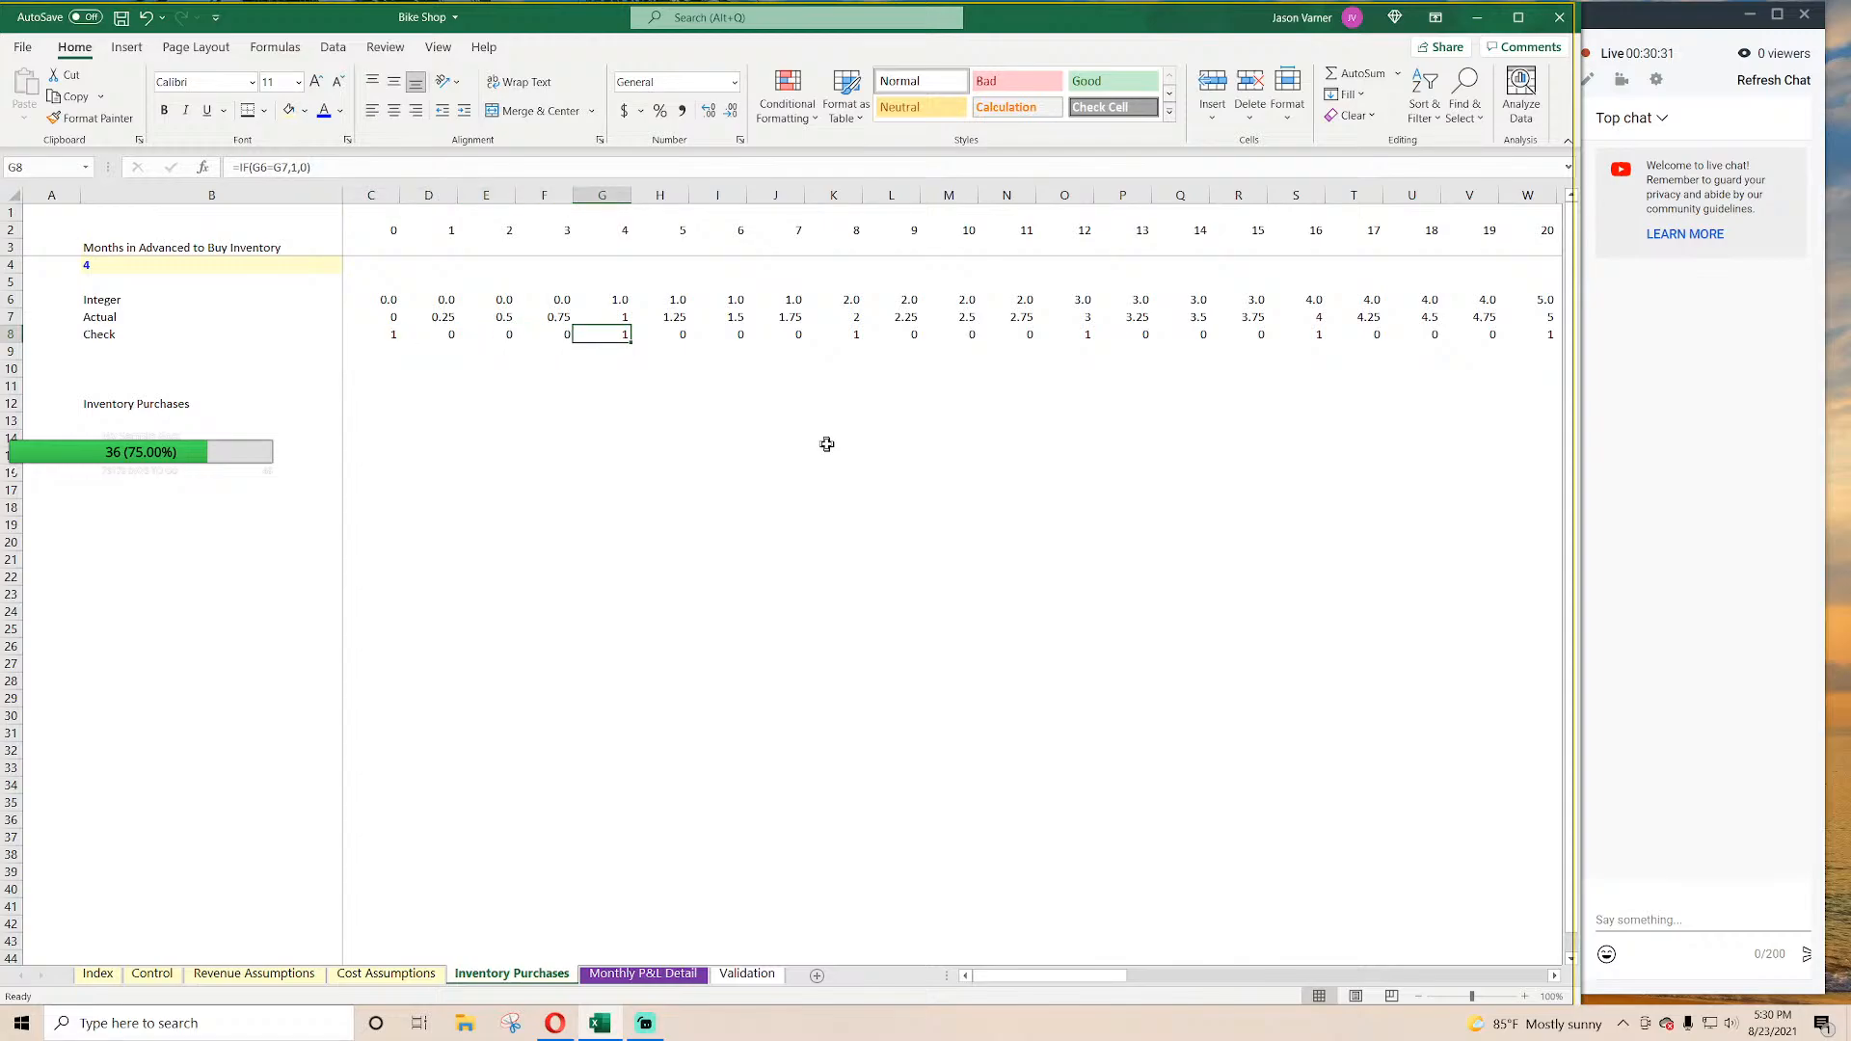
pyautogui.press('Left')
pyautogui.press('Left')
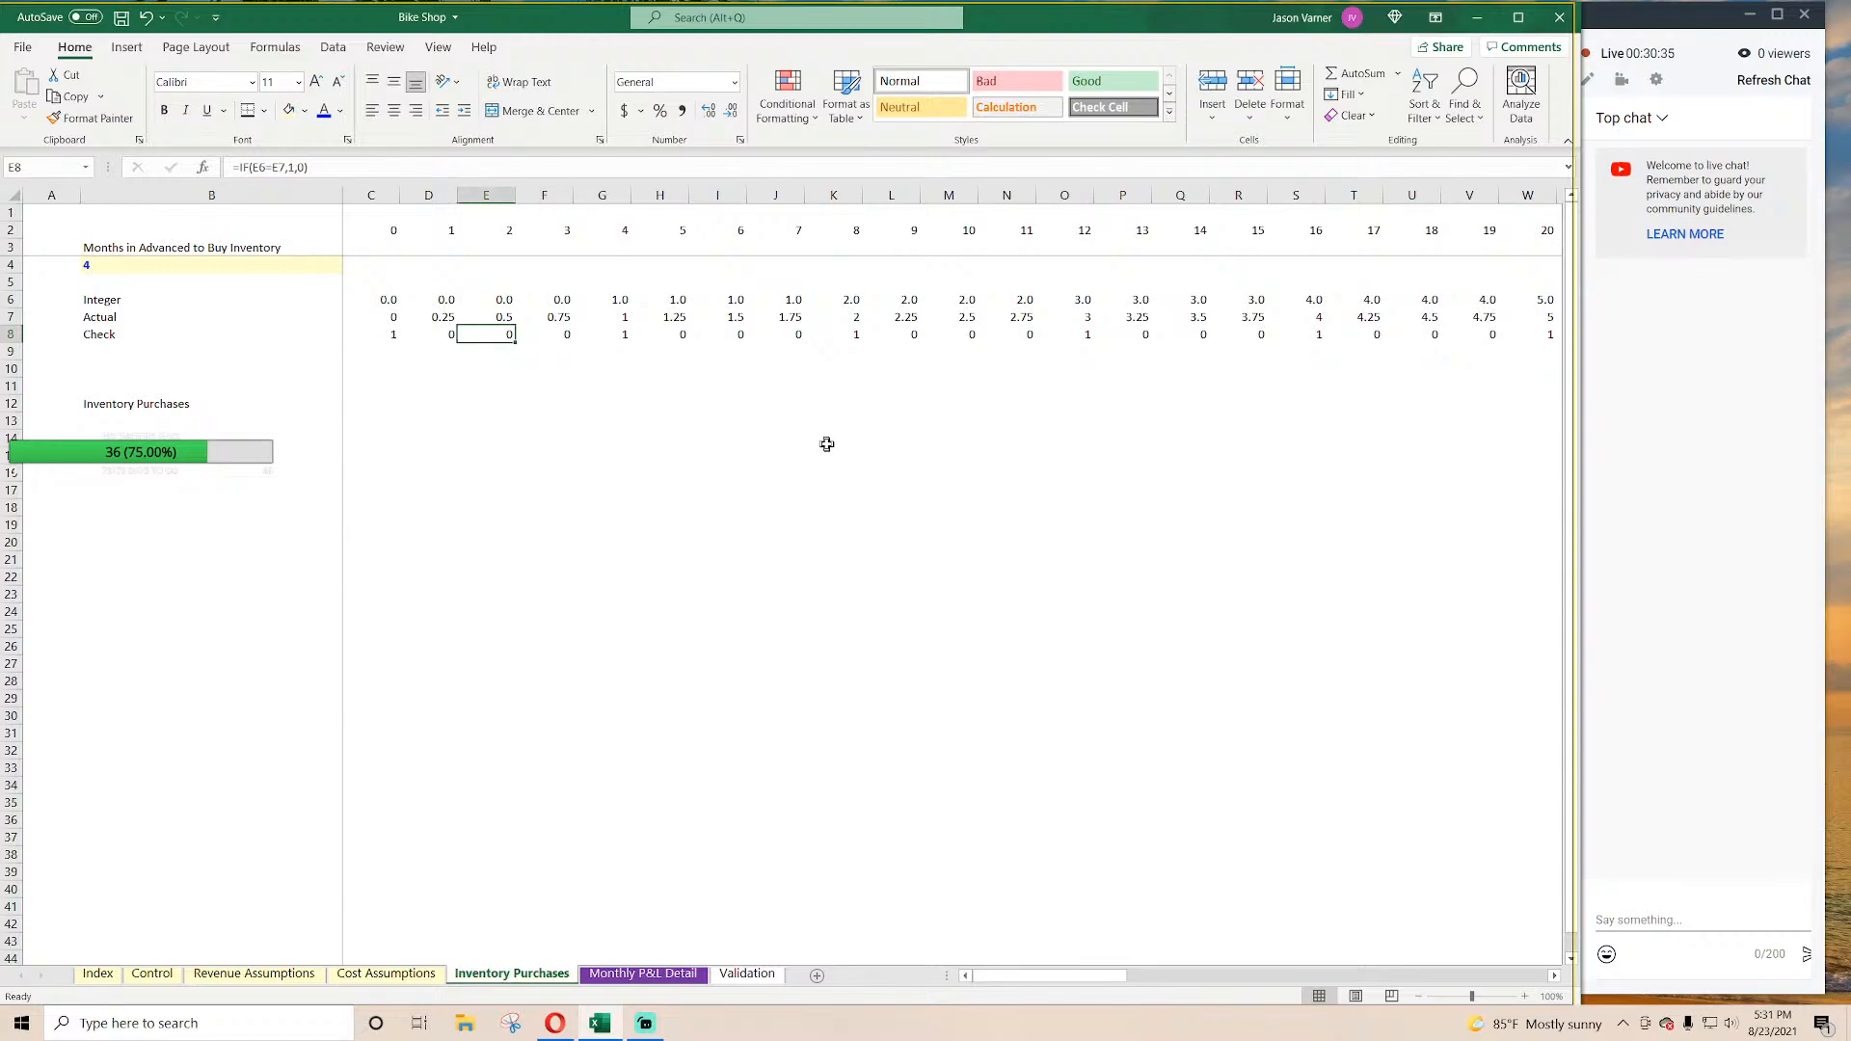
pyautogui.press('Left')
pyautogui.press('Left')
pyautogui.press('Right')
pyautogui.press('Right')
pyautogui.press('Right')
pyautogui.press('Right')
pyautogui.press('Left')
pyautogui.press('Left')
pyautogui.press('Right')
pyautogui.press('Right')
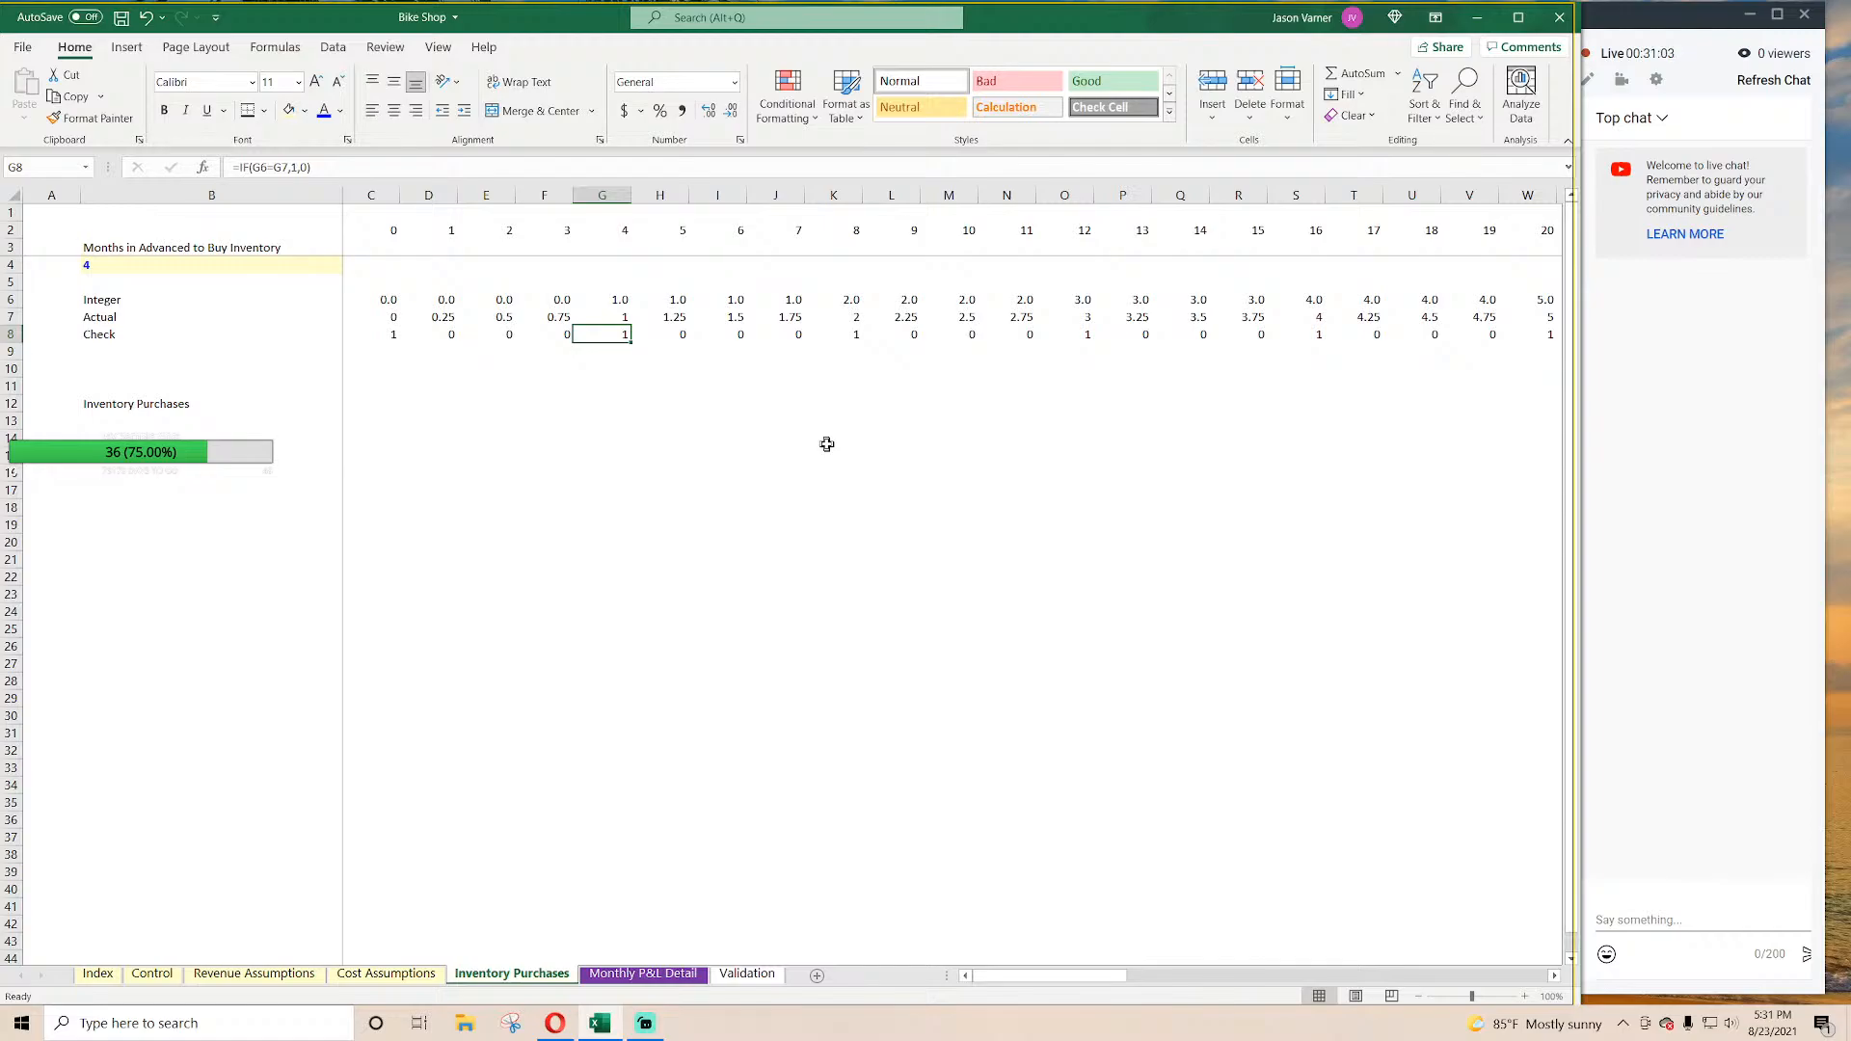
# Step: Set the months-in-advance assumption in B4 to 3
pyautogui.press('Left')
pyautogui.press('Up')
pyautogui.press('Up')
pyautogui.press('Left')
pyautogui.press('Left')
pyautogui.press('Up')
pyautogui.press('Up')
pyautogui.press('Left')
pyautogui.press('Left')
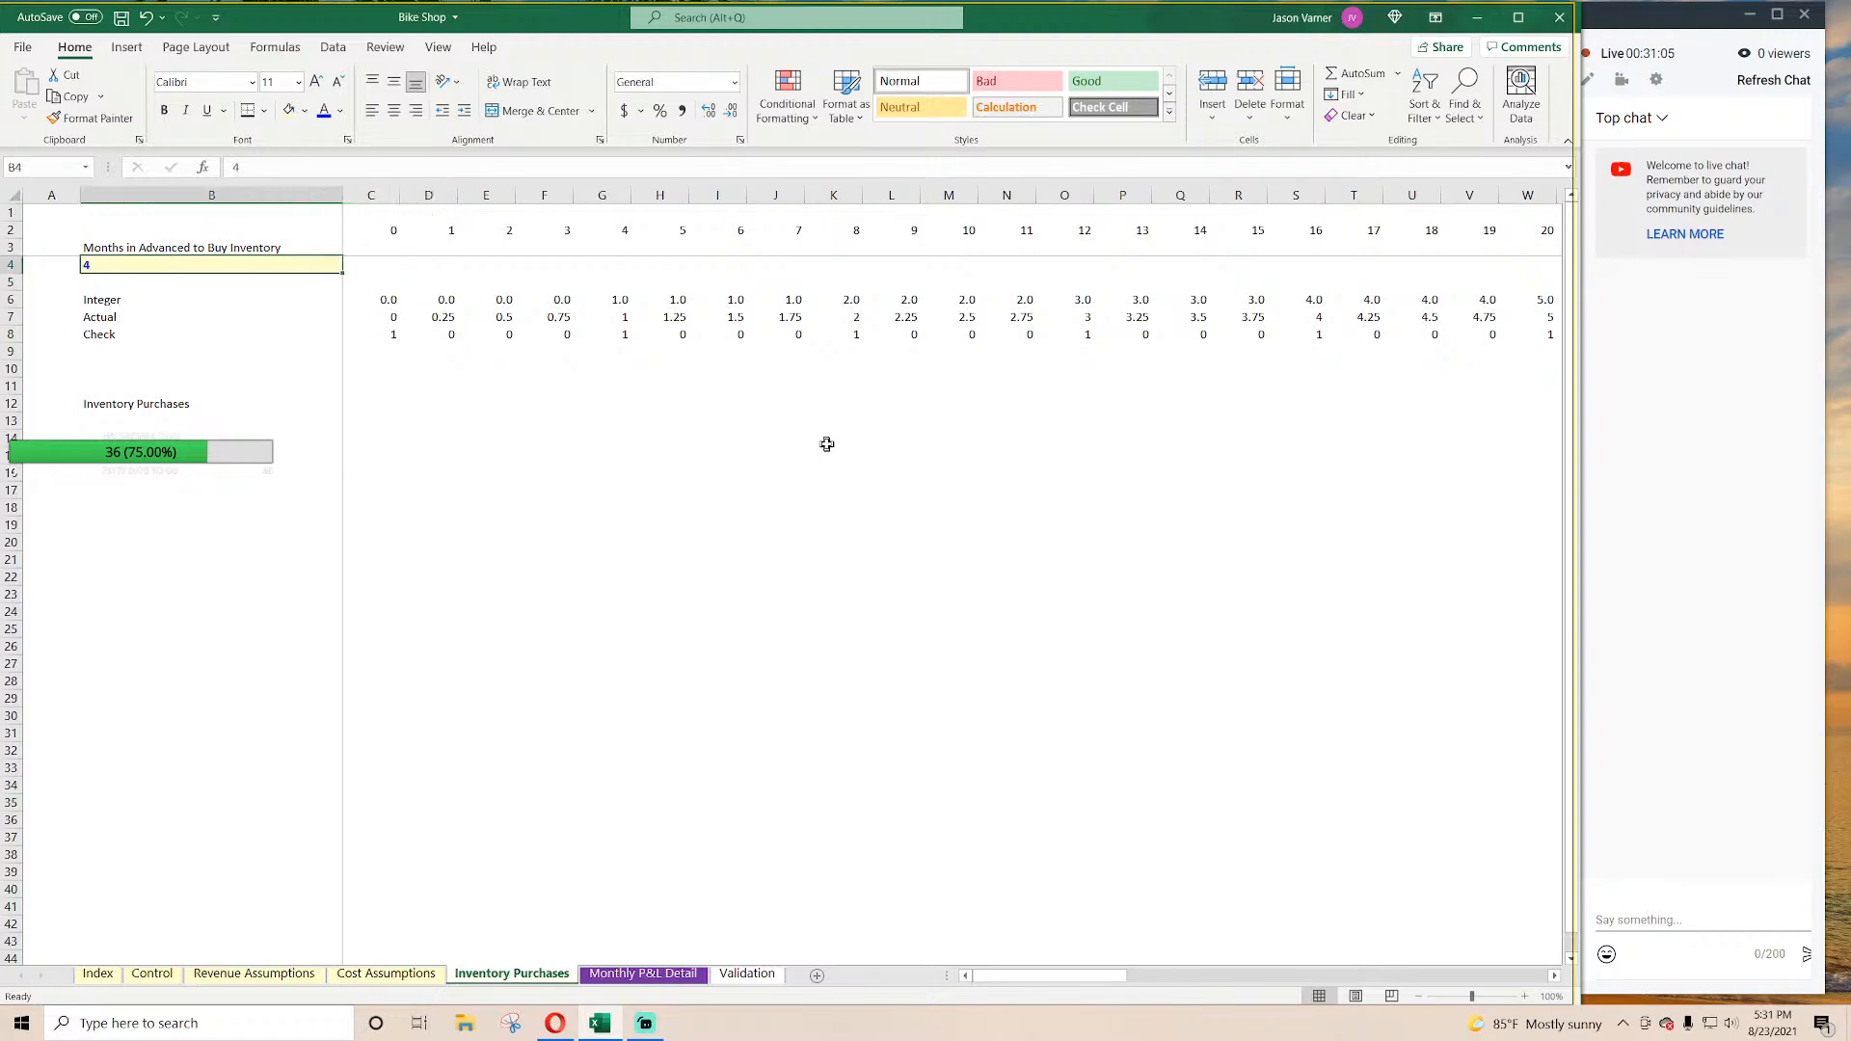
pyautogui.write('3')
pyautogui.press('Return')
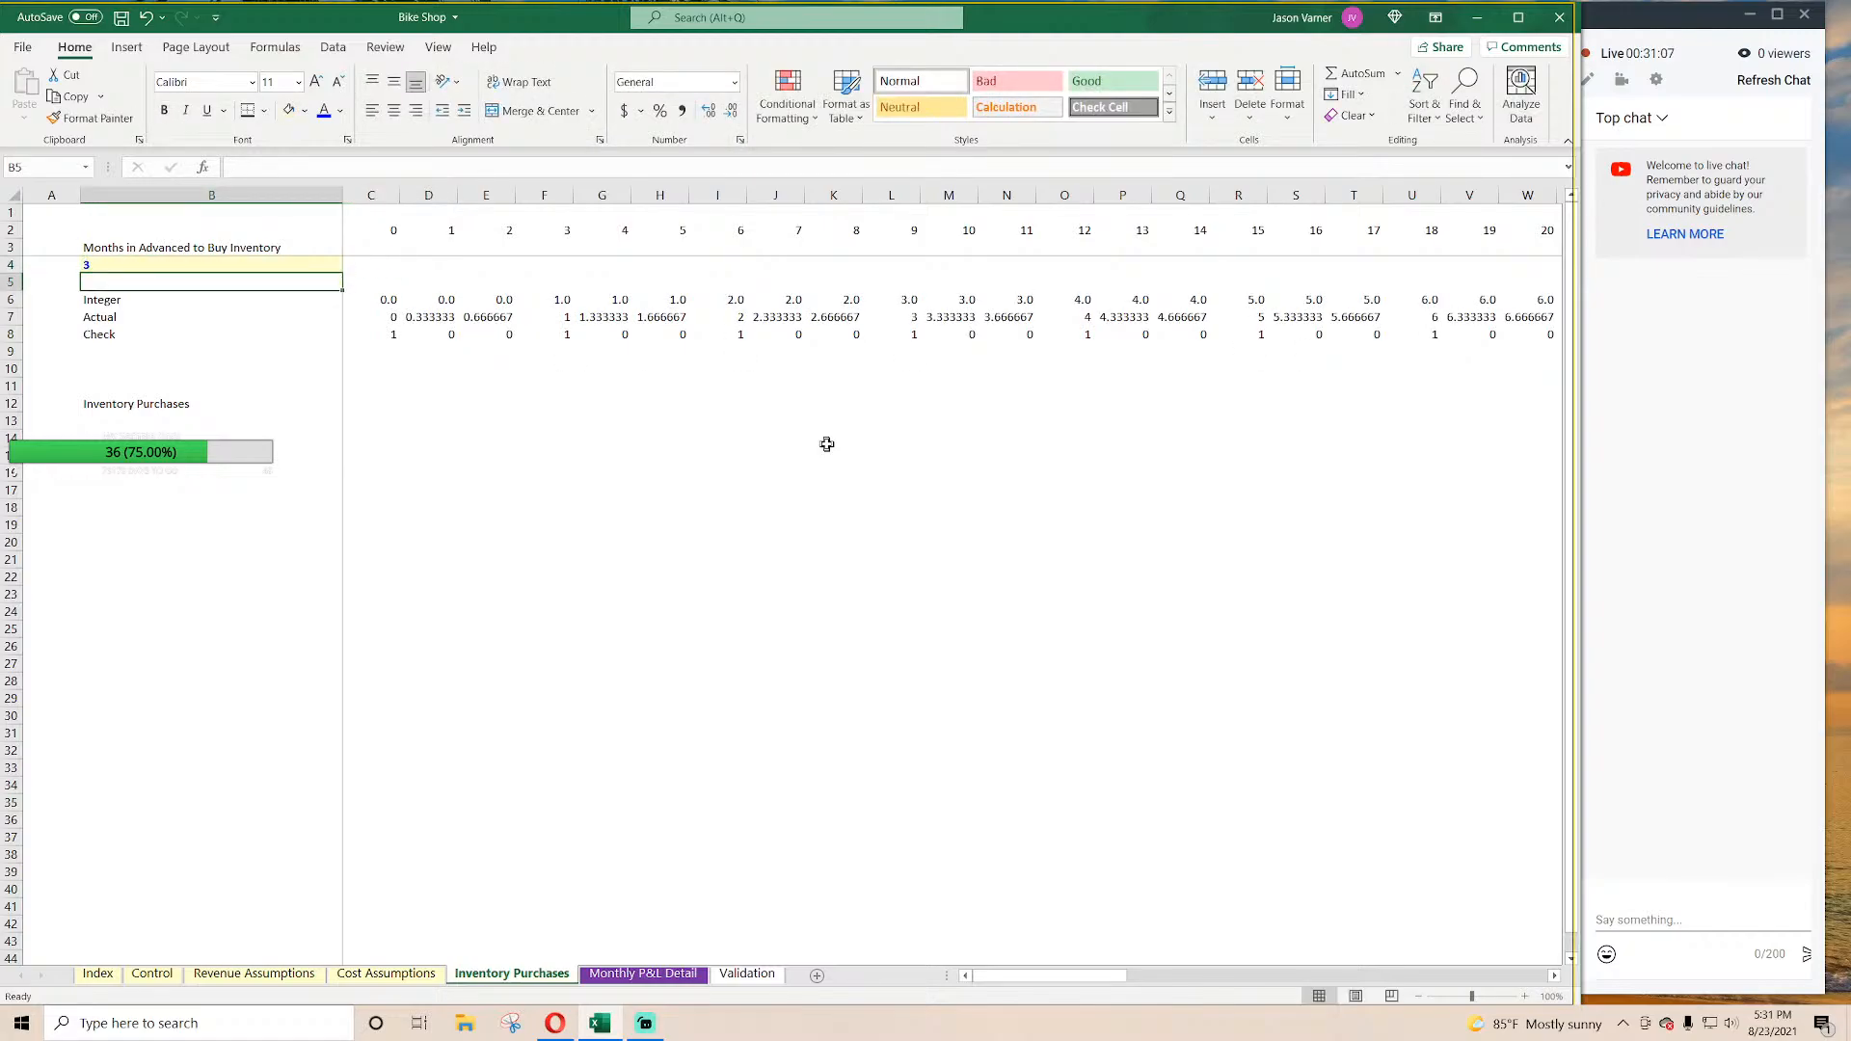
# Step: Examine the Check flags for periods 0 to 3 in C8:F8 under the three-month assumption
pyautogui.click(386, 332)
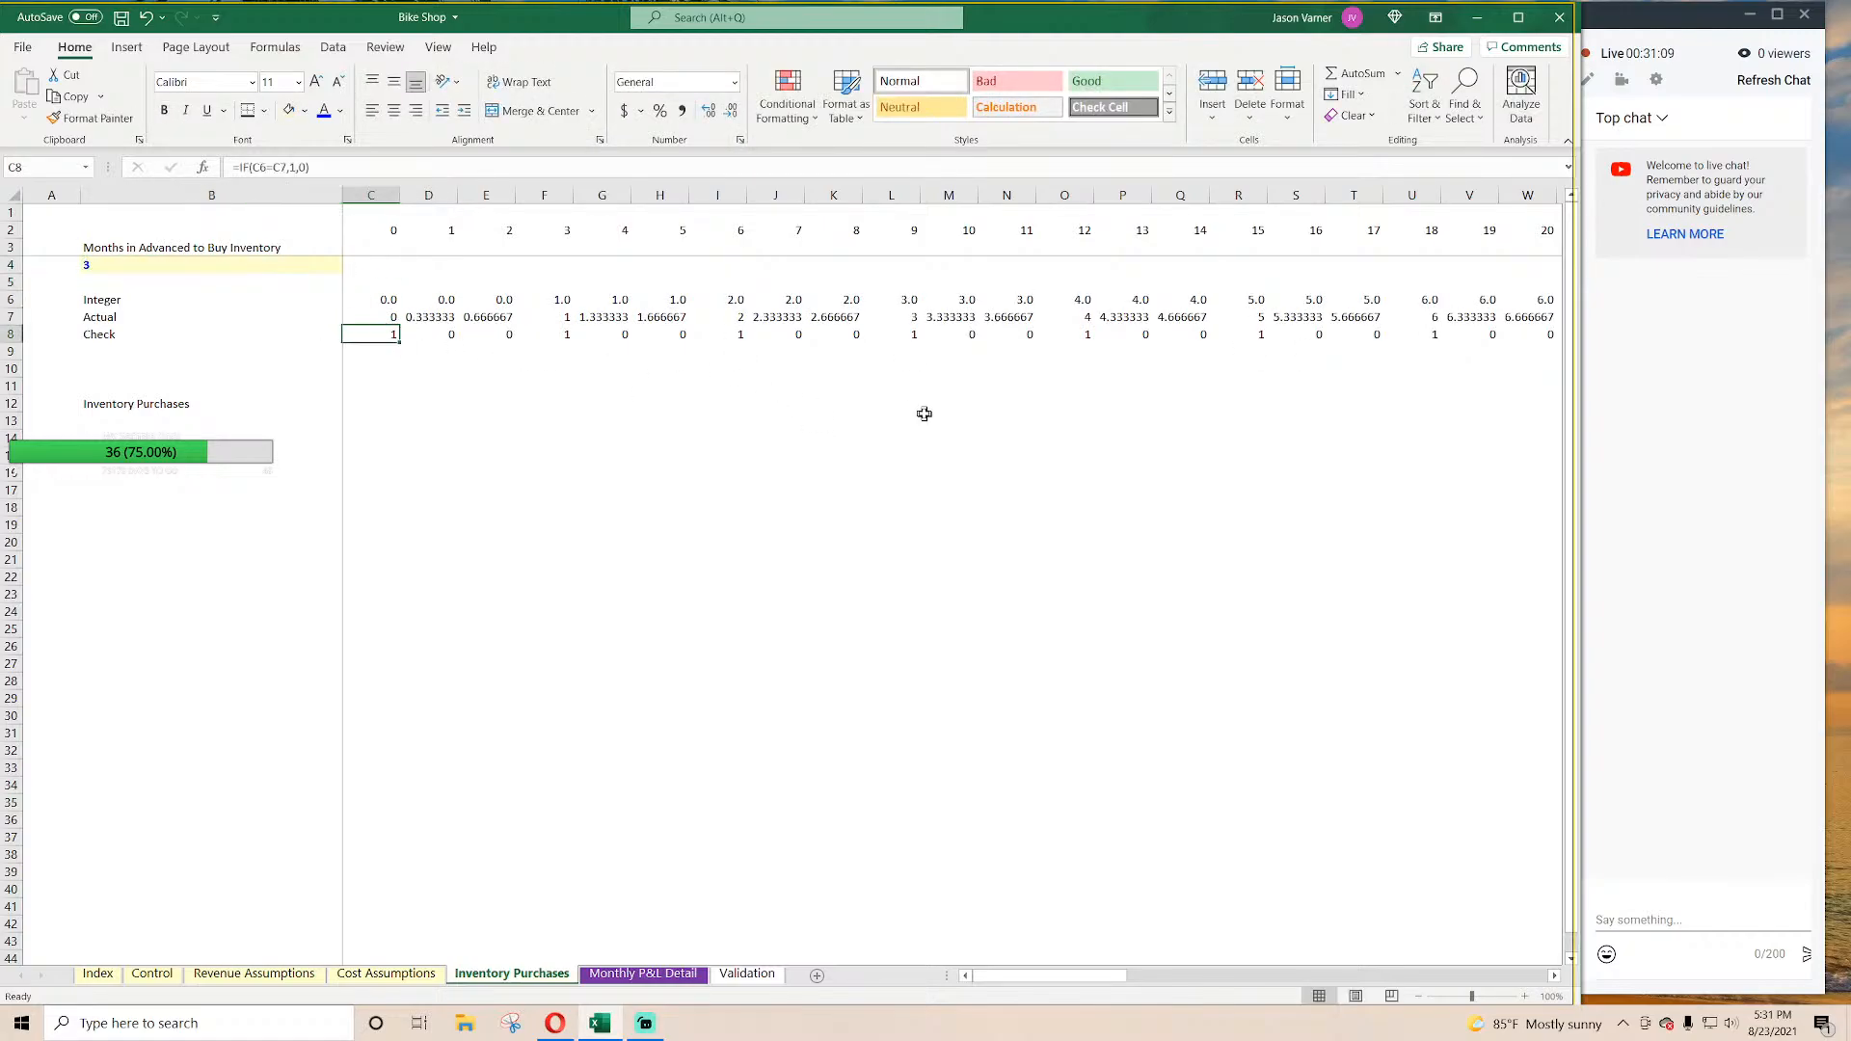
pyautogui.press('Right')
pyautogui.press('Right')
pyautogui.press('Right')
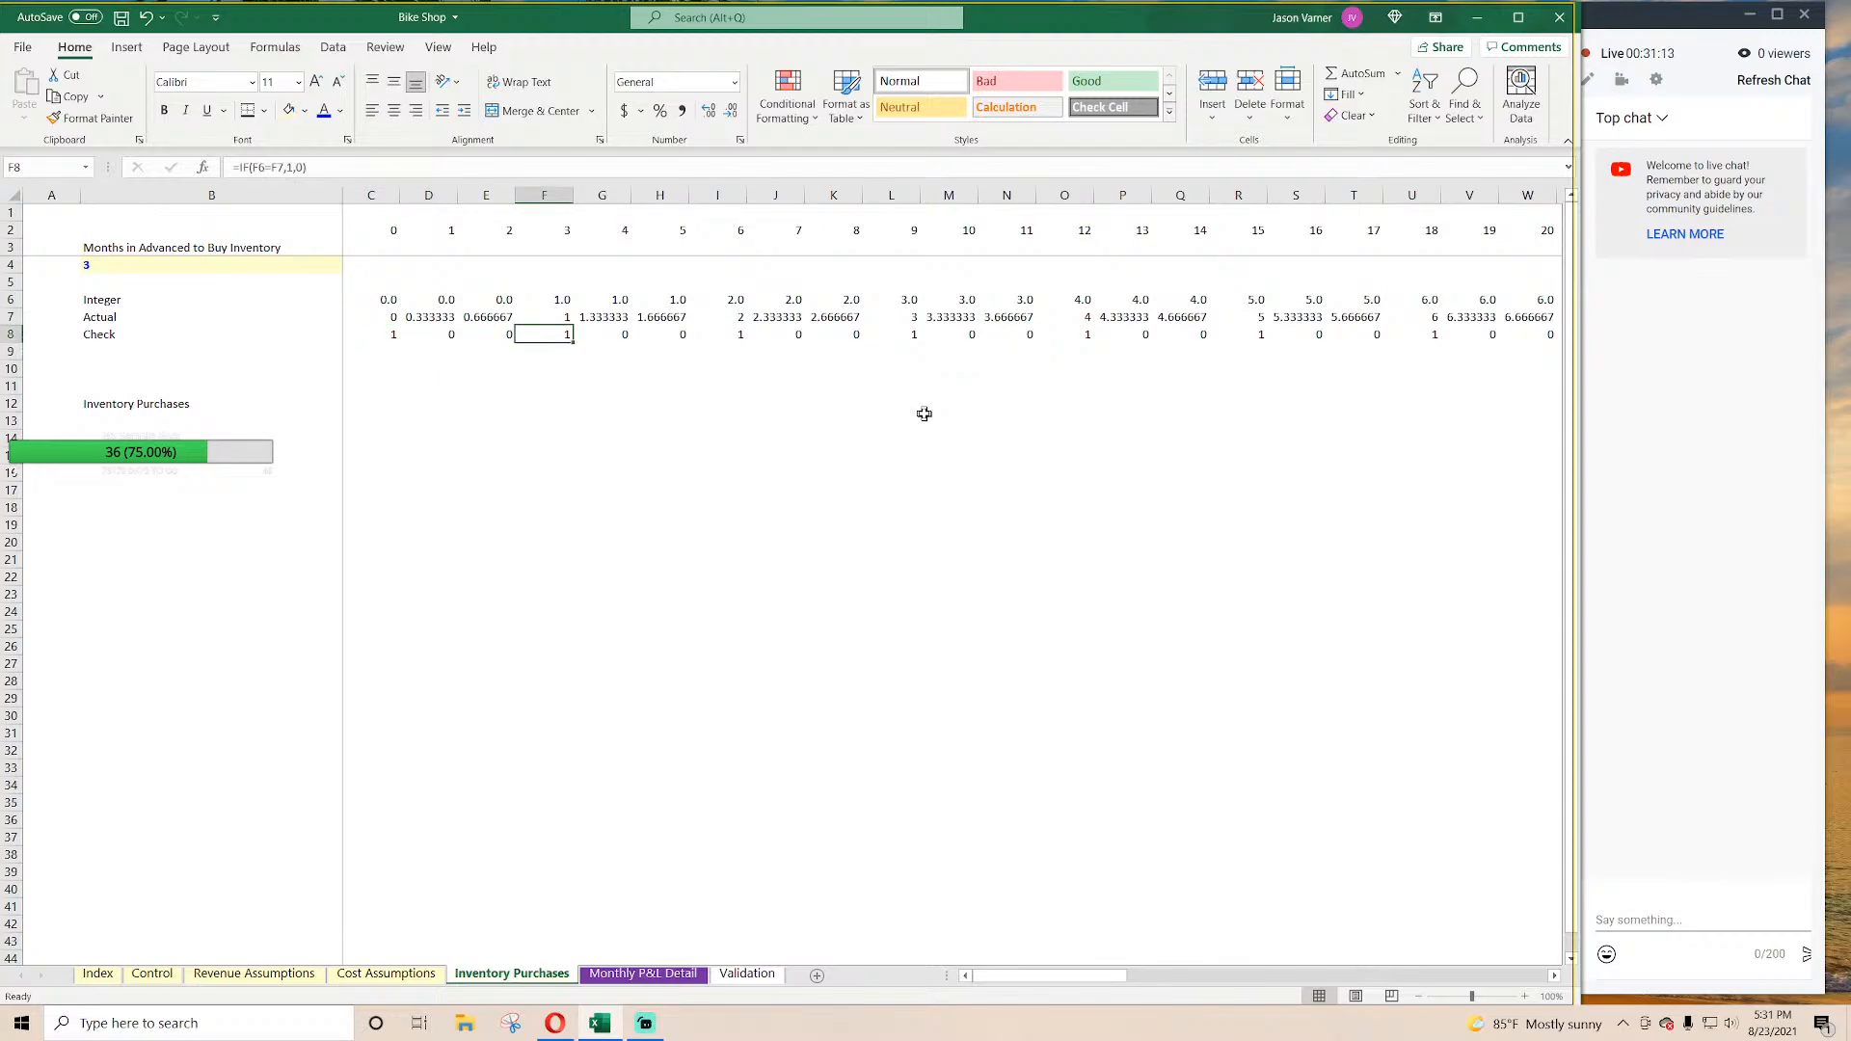
pyautogui.press('Left')
pyautogui.press('Left')
pyautogui.press('Left')
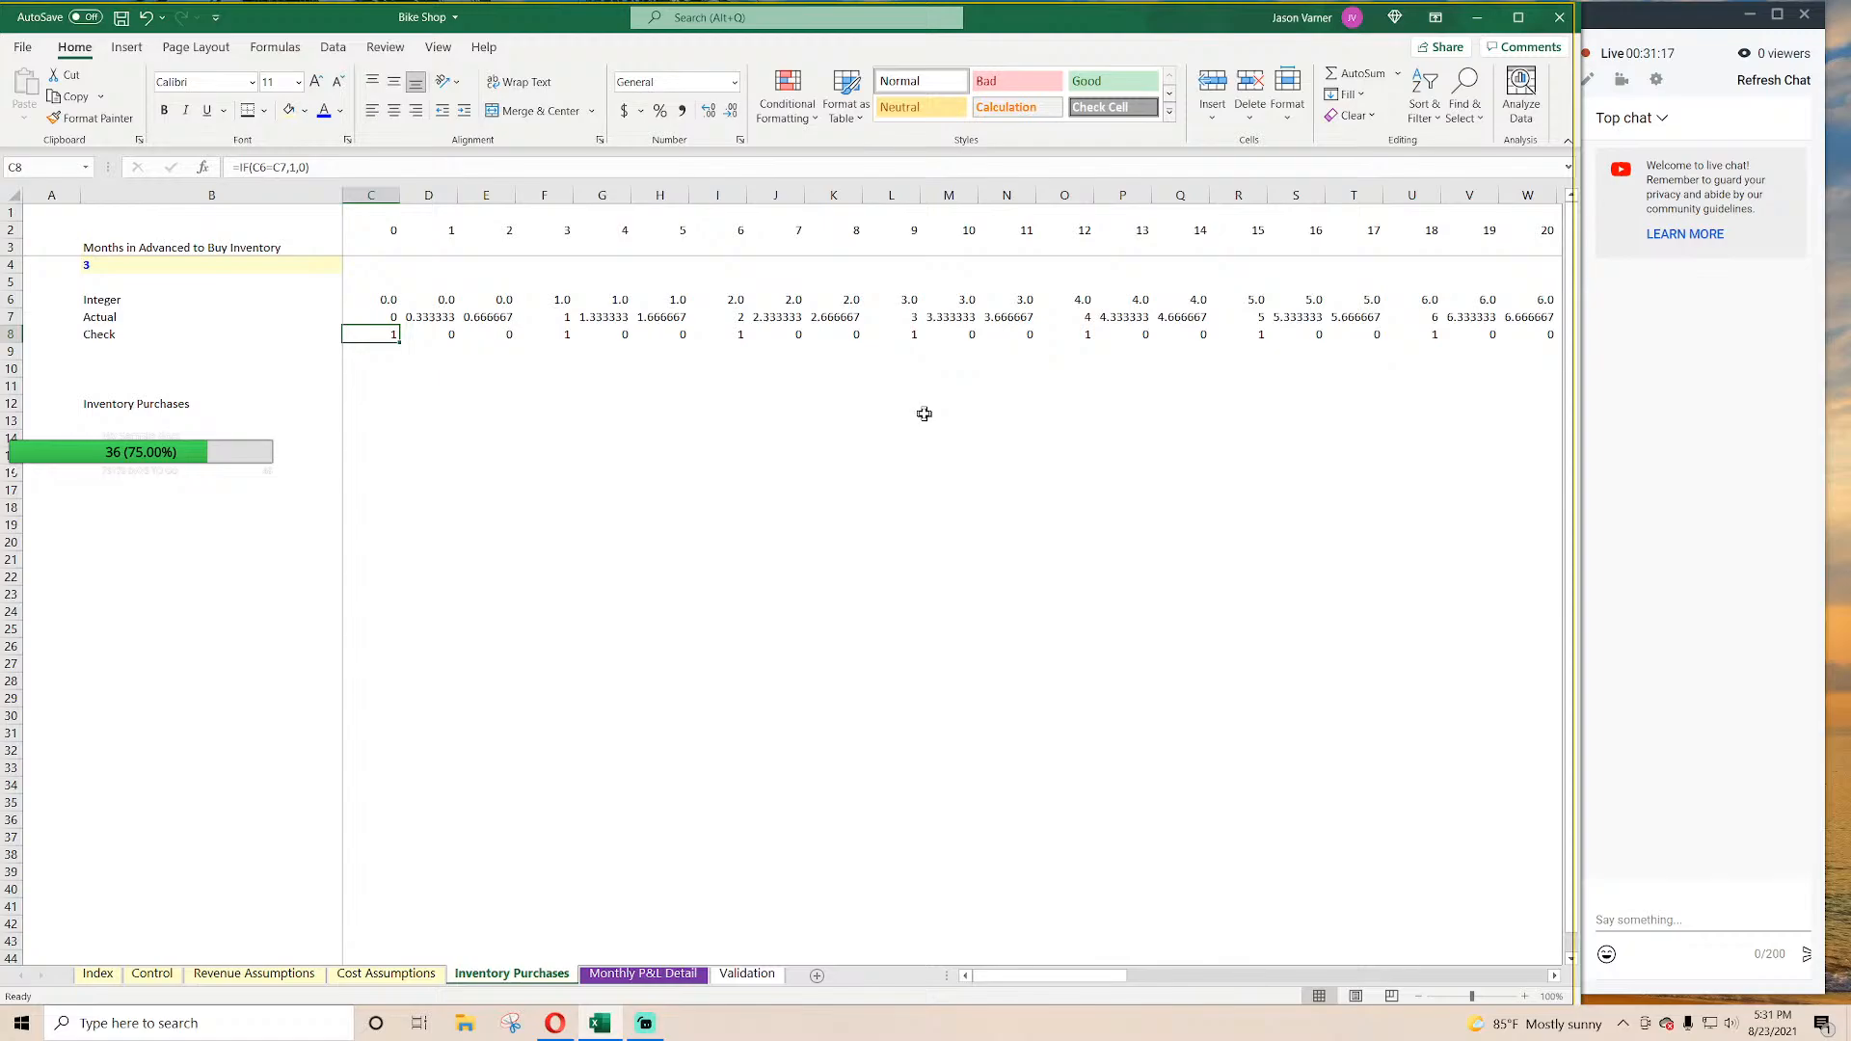
pyautogui.press('Right')
pyautogui.press('Right')
pyautogui.press('Right')
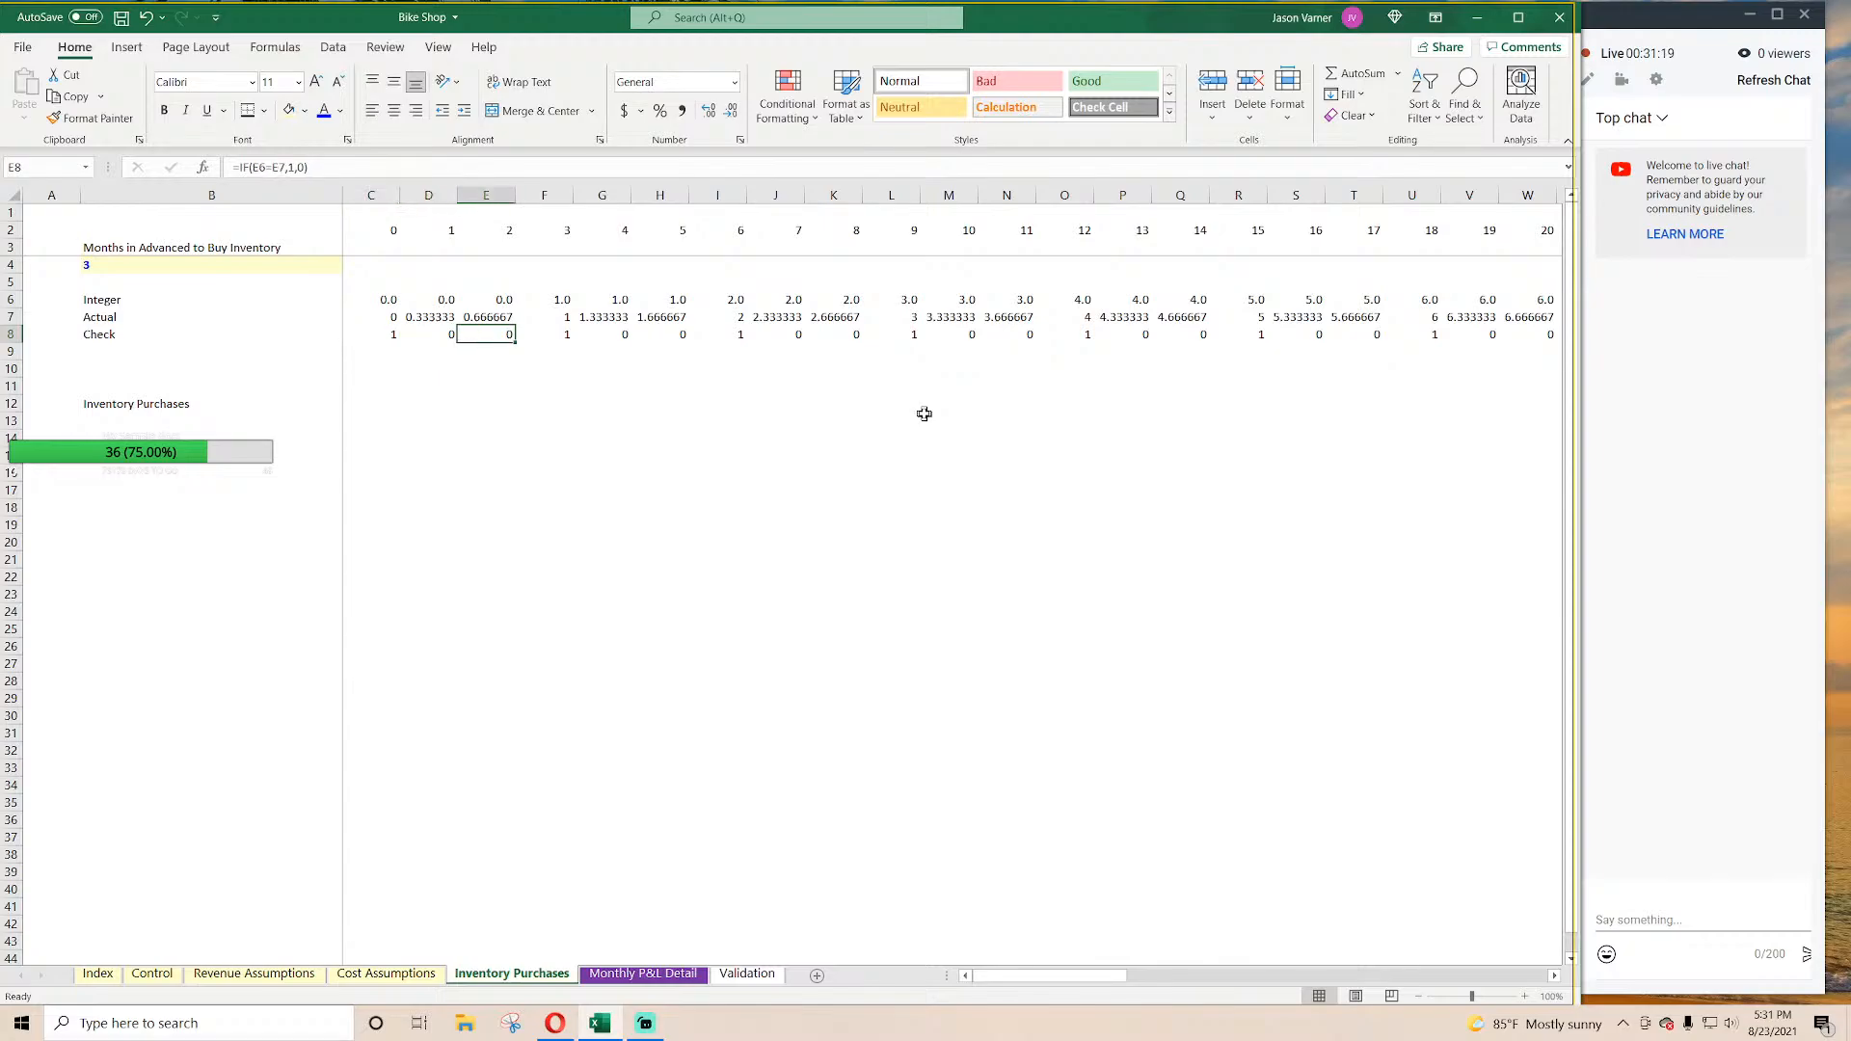
# Step: Examine the recurring purchase flags in the Check row from period 3 through period 9, ending back at period 0
pyautogui.press('Down')
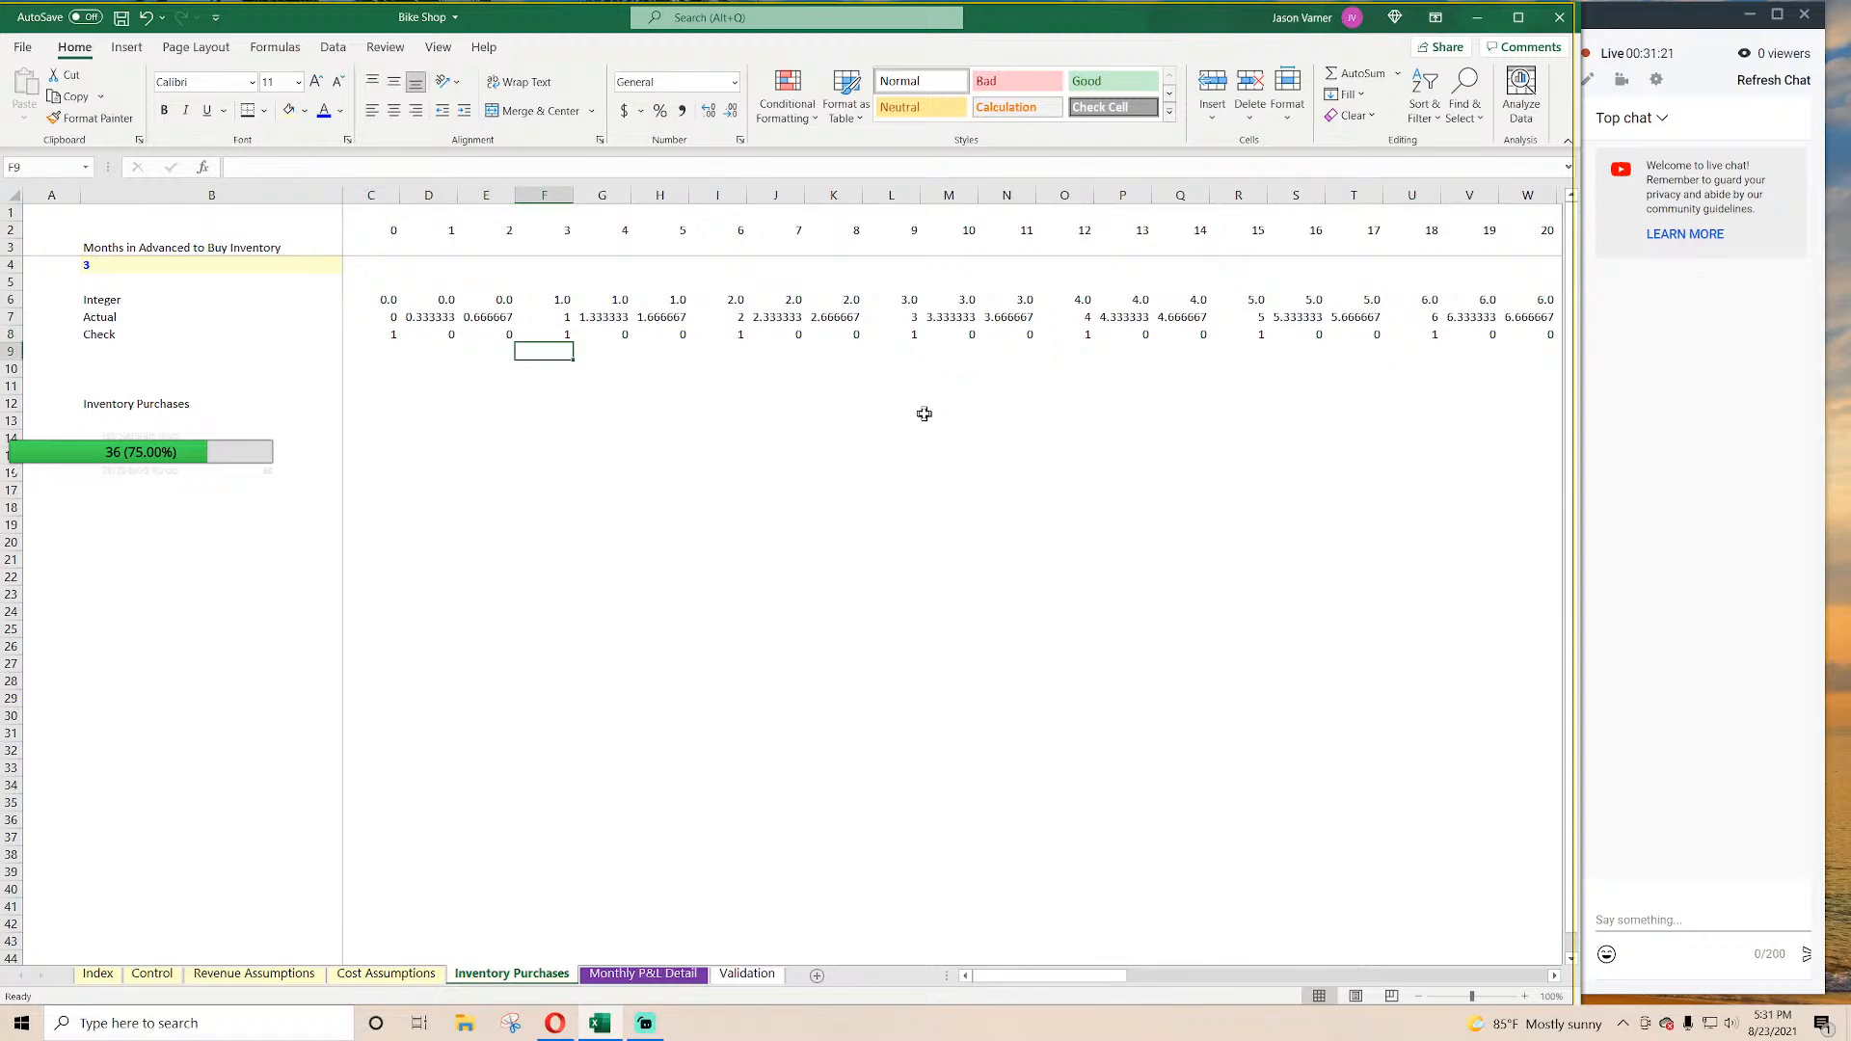
pyautogui.press('Up')
pyautogui.press('Right')
pyautogui.press('Right')
pyautogui.press('Right')
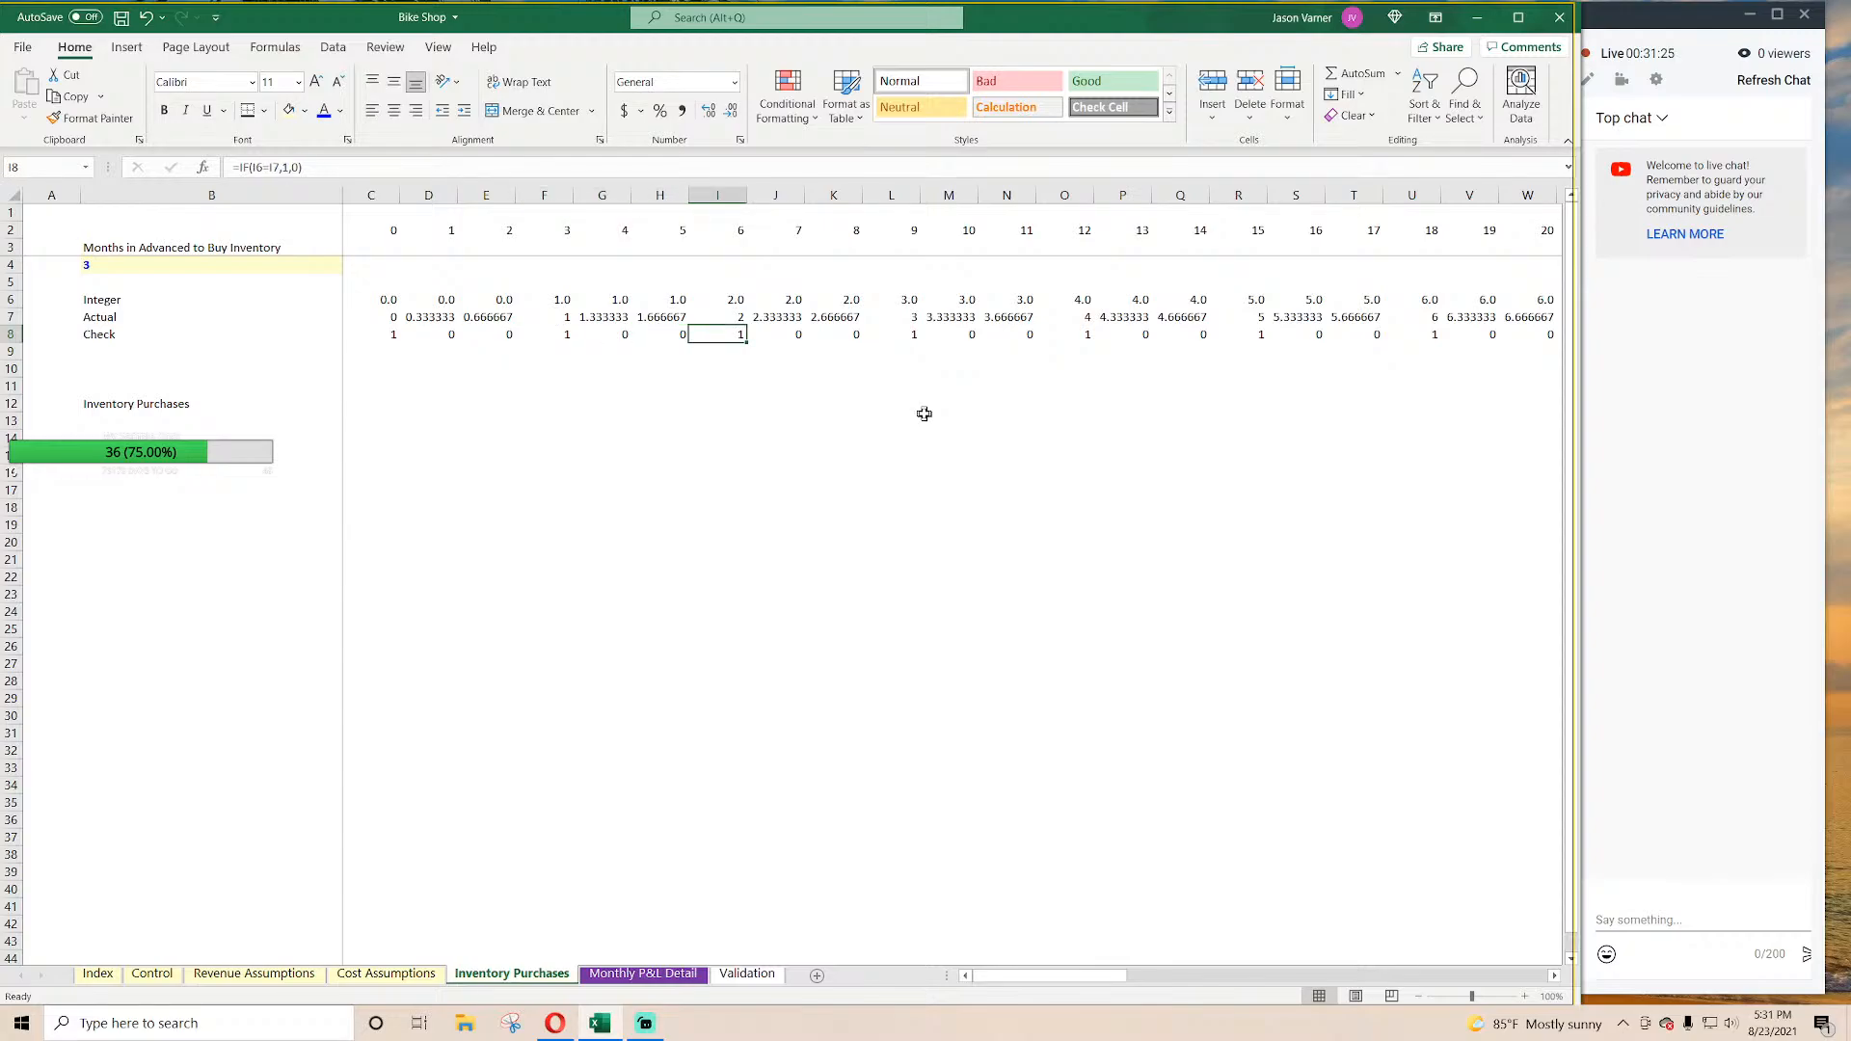
pyautogui.press('Right')
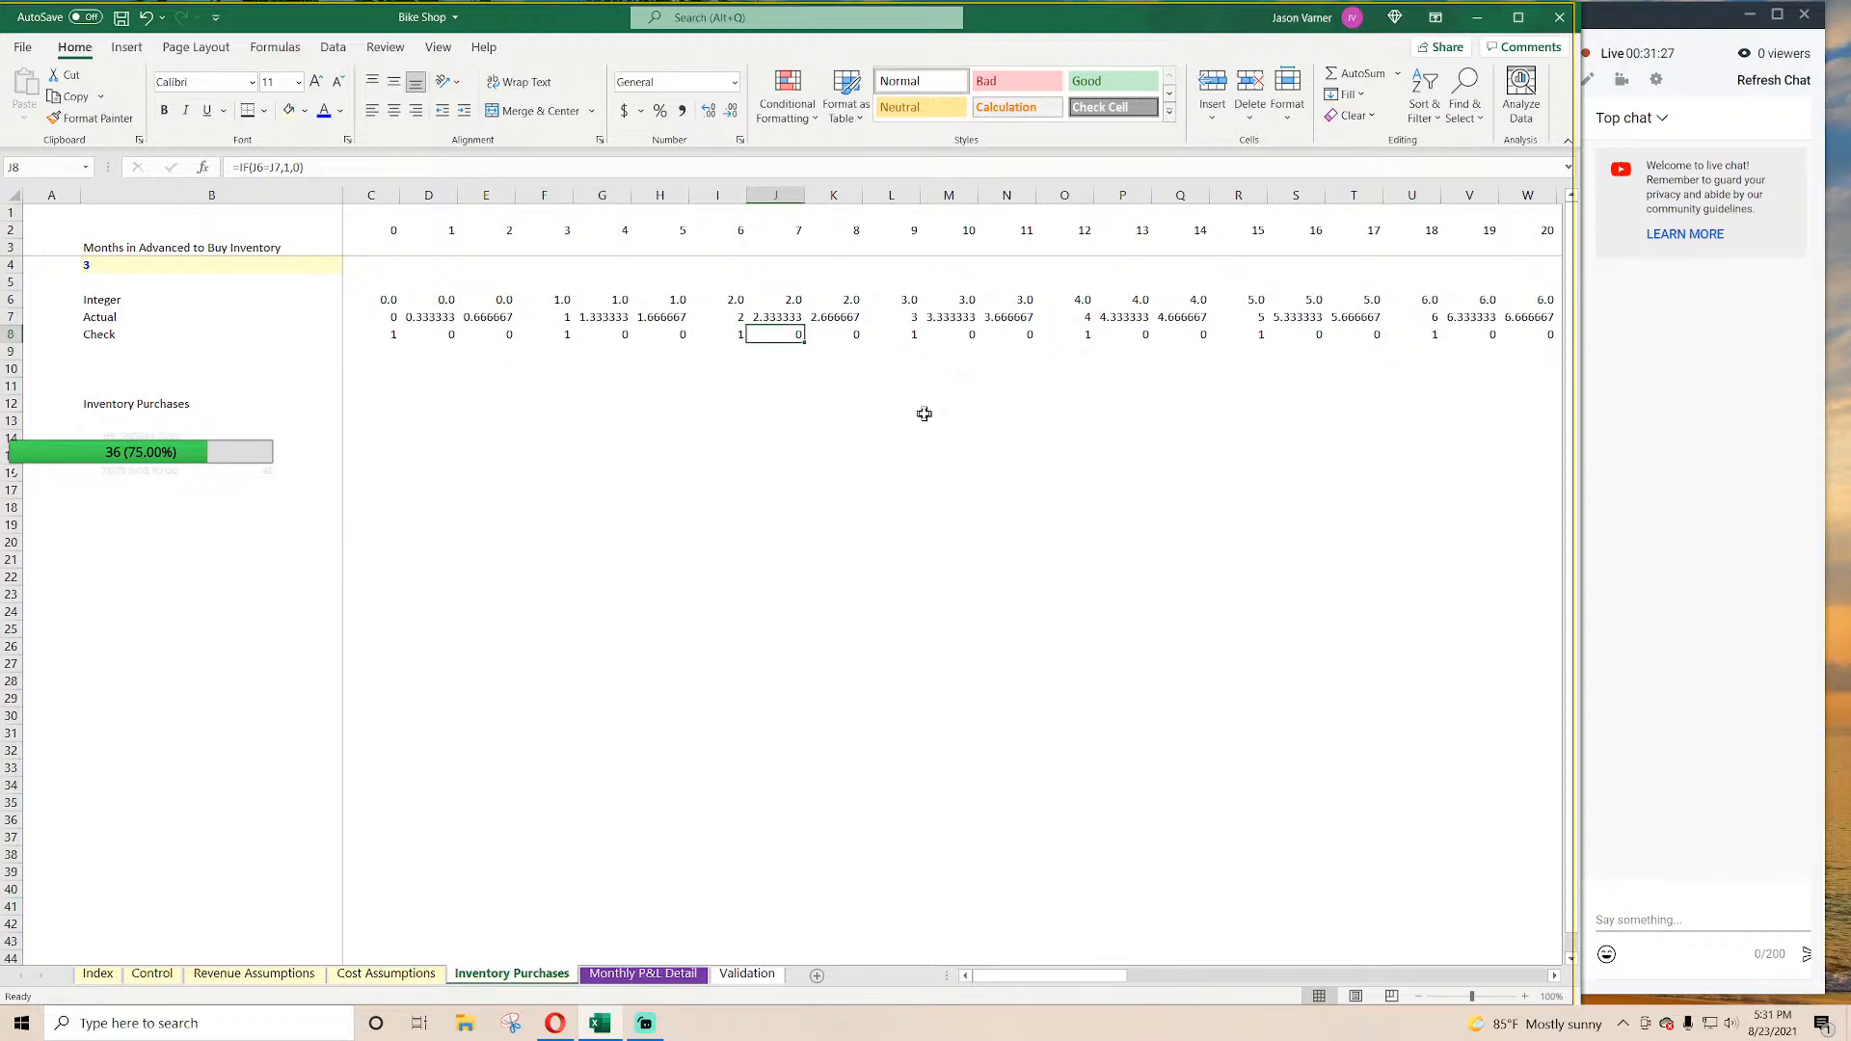
pyautogui.press('Right')
pyautogui.press('Right')
pyautogui.press('Left')
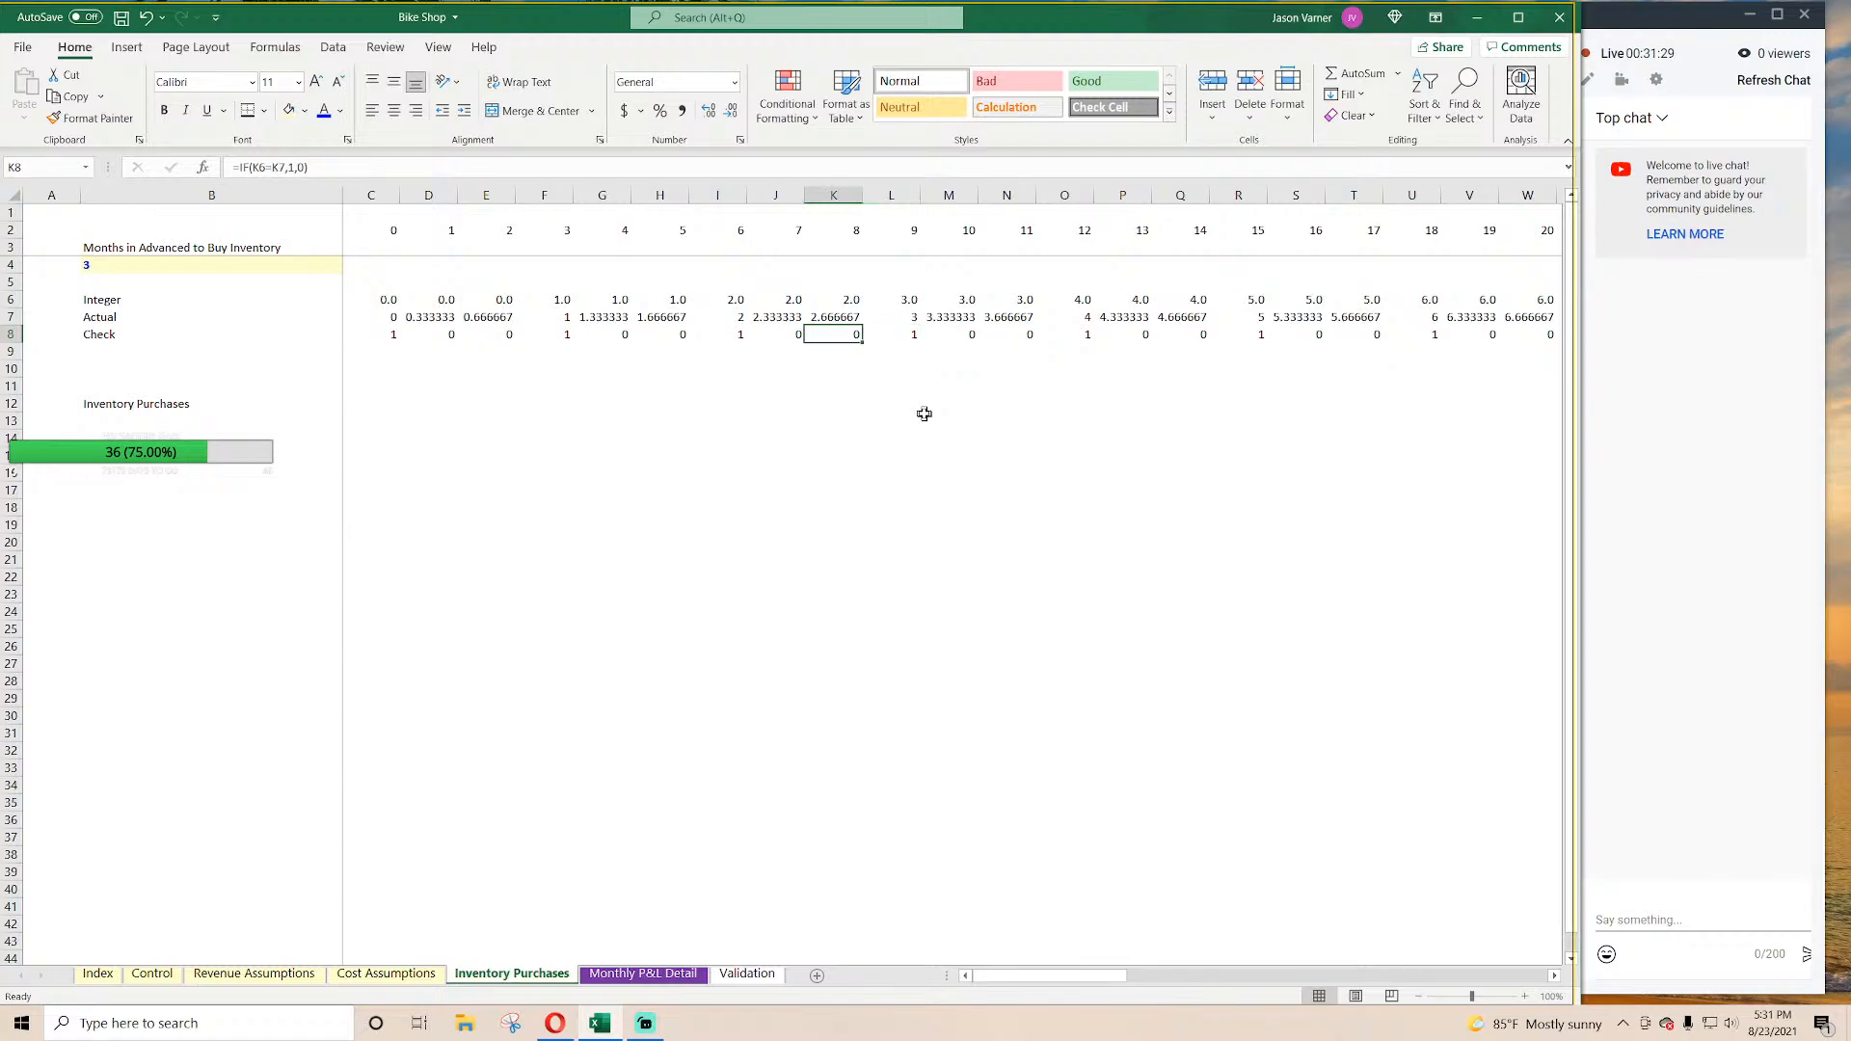
pyautogui.press('Right')
pyautogui.press('Left')
pyautogui.press('Left')
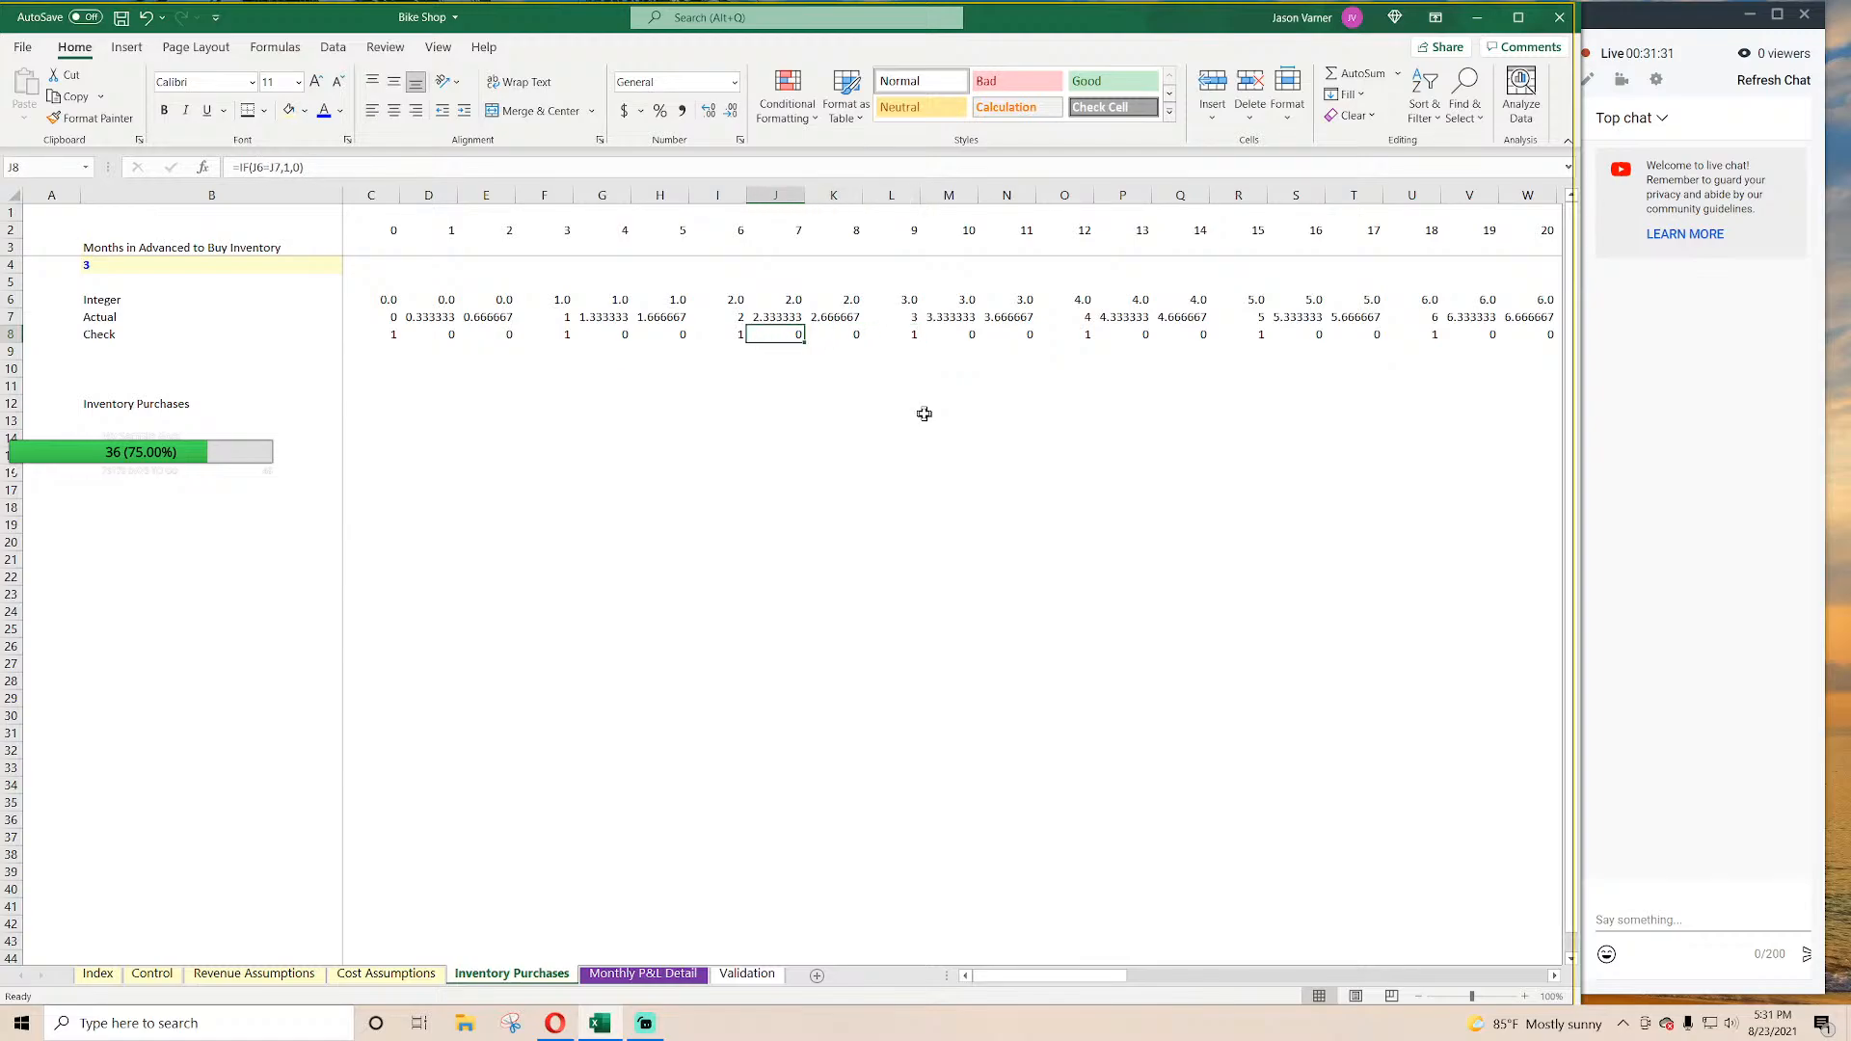
pyautogui.press('Left')
pyautogui.press('Left')
pyautogui.press('Left')
pyautogui.press('Left')
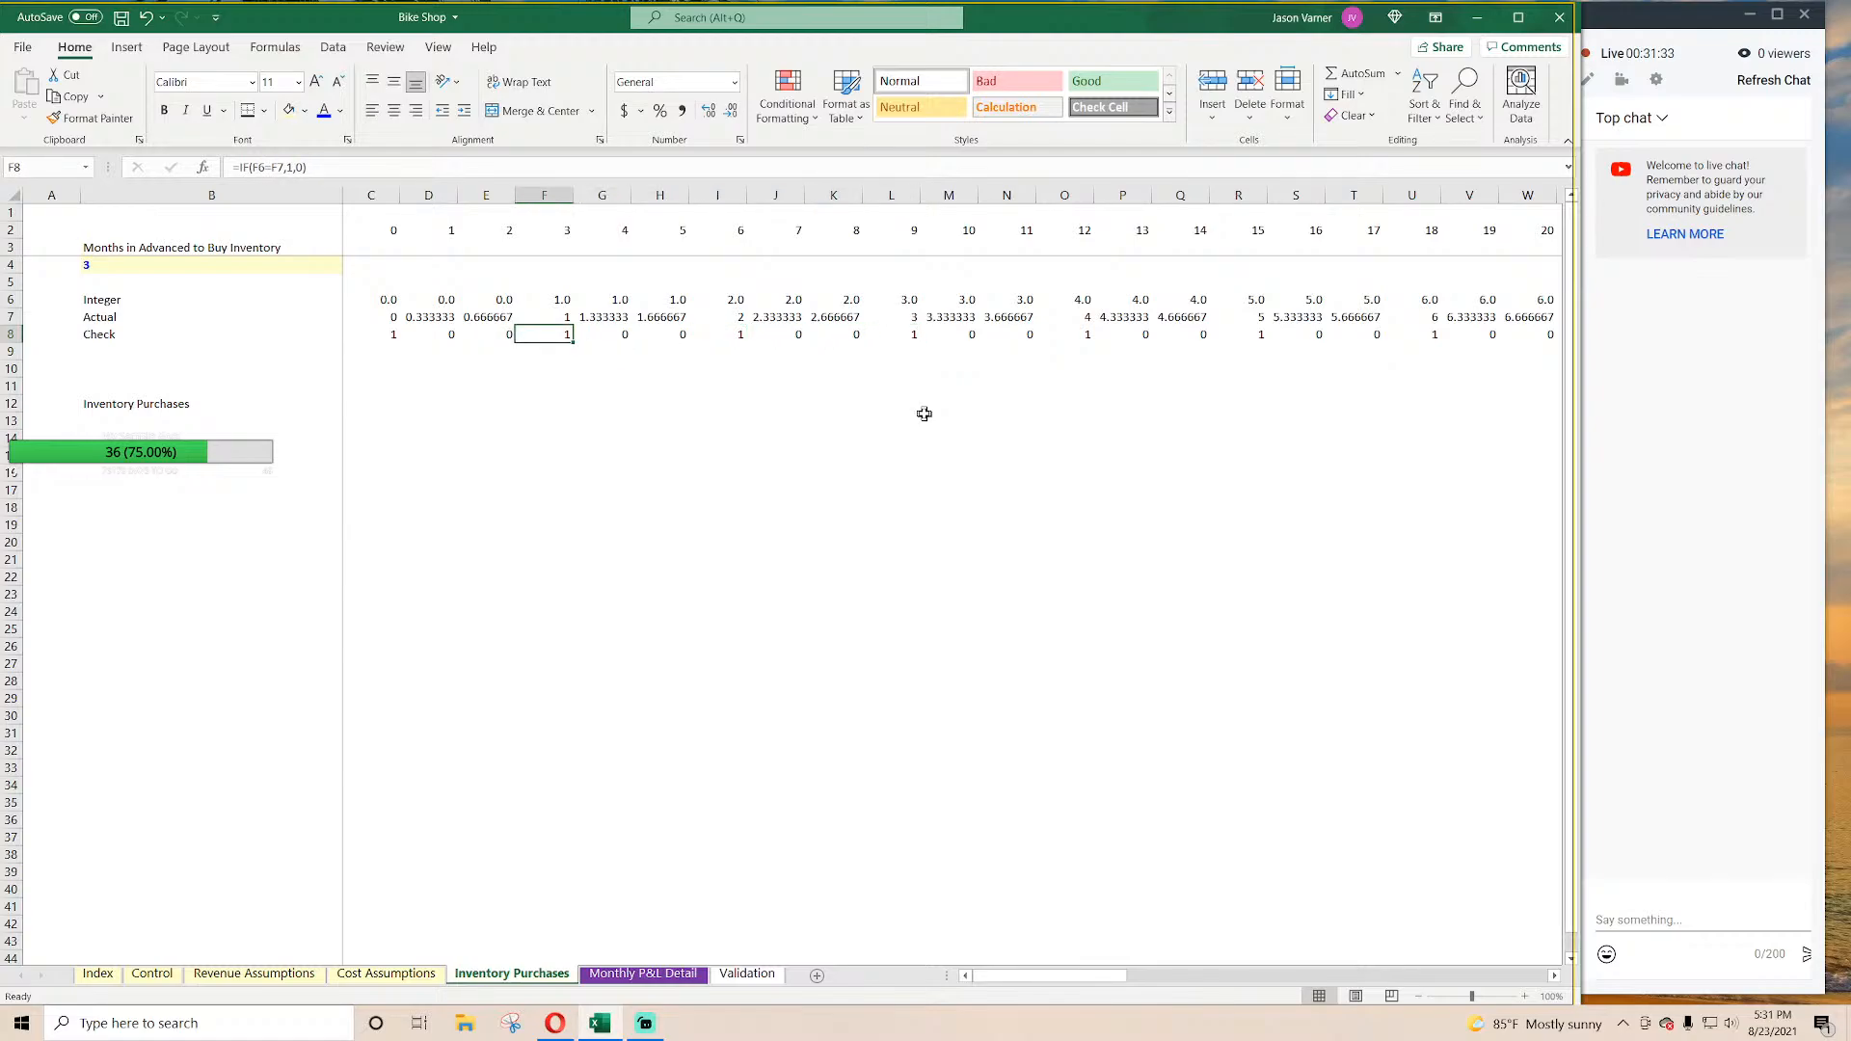
pyautogui.press('Right')
pyautogui.press('Left')
pyautogui.press('Left')
pyautogui.press('Left')
pyautogui.press('Left')
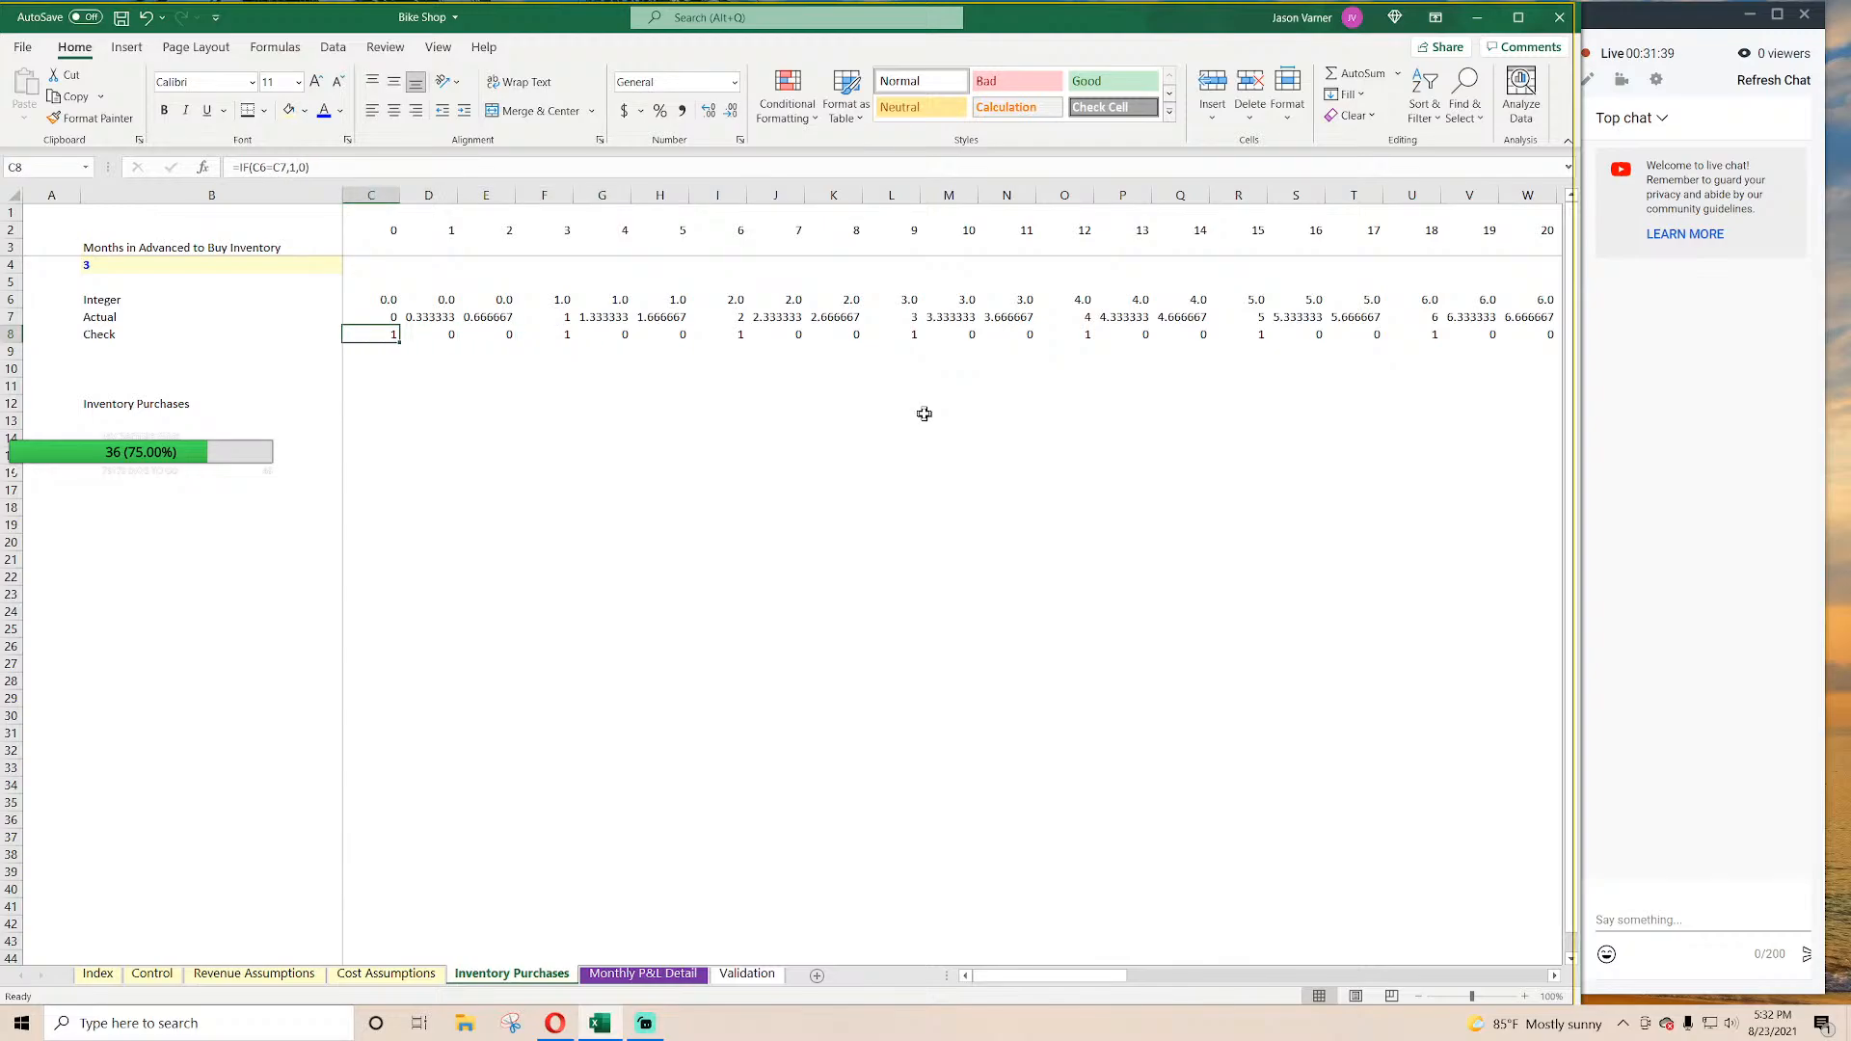
# Step: Compare the Integer and Actual rows with the Check flags for periods 0 to 9
pyautogui.press('Up')
pyautogui.press('Up')
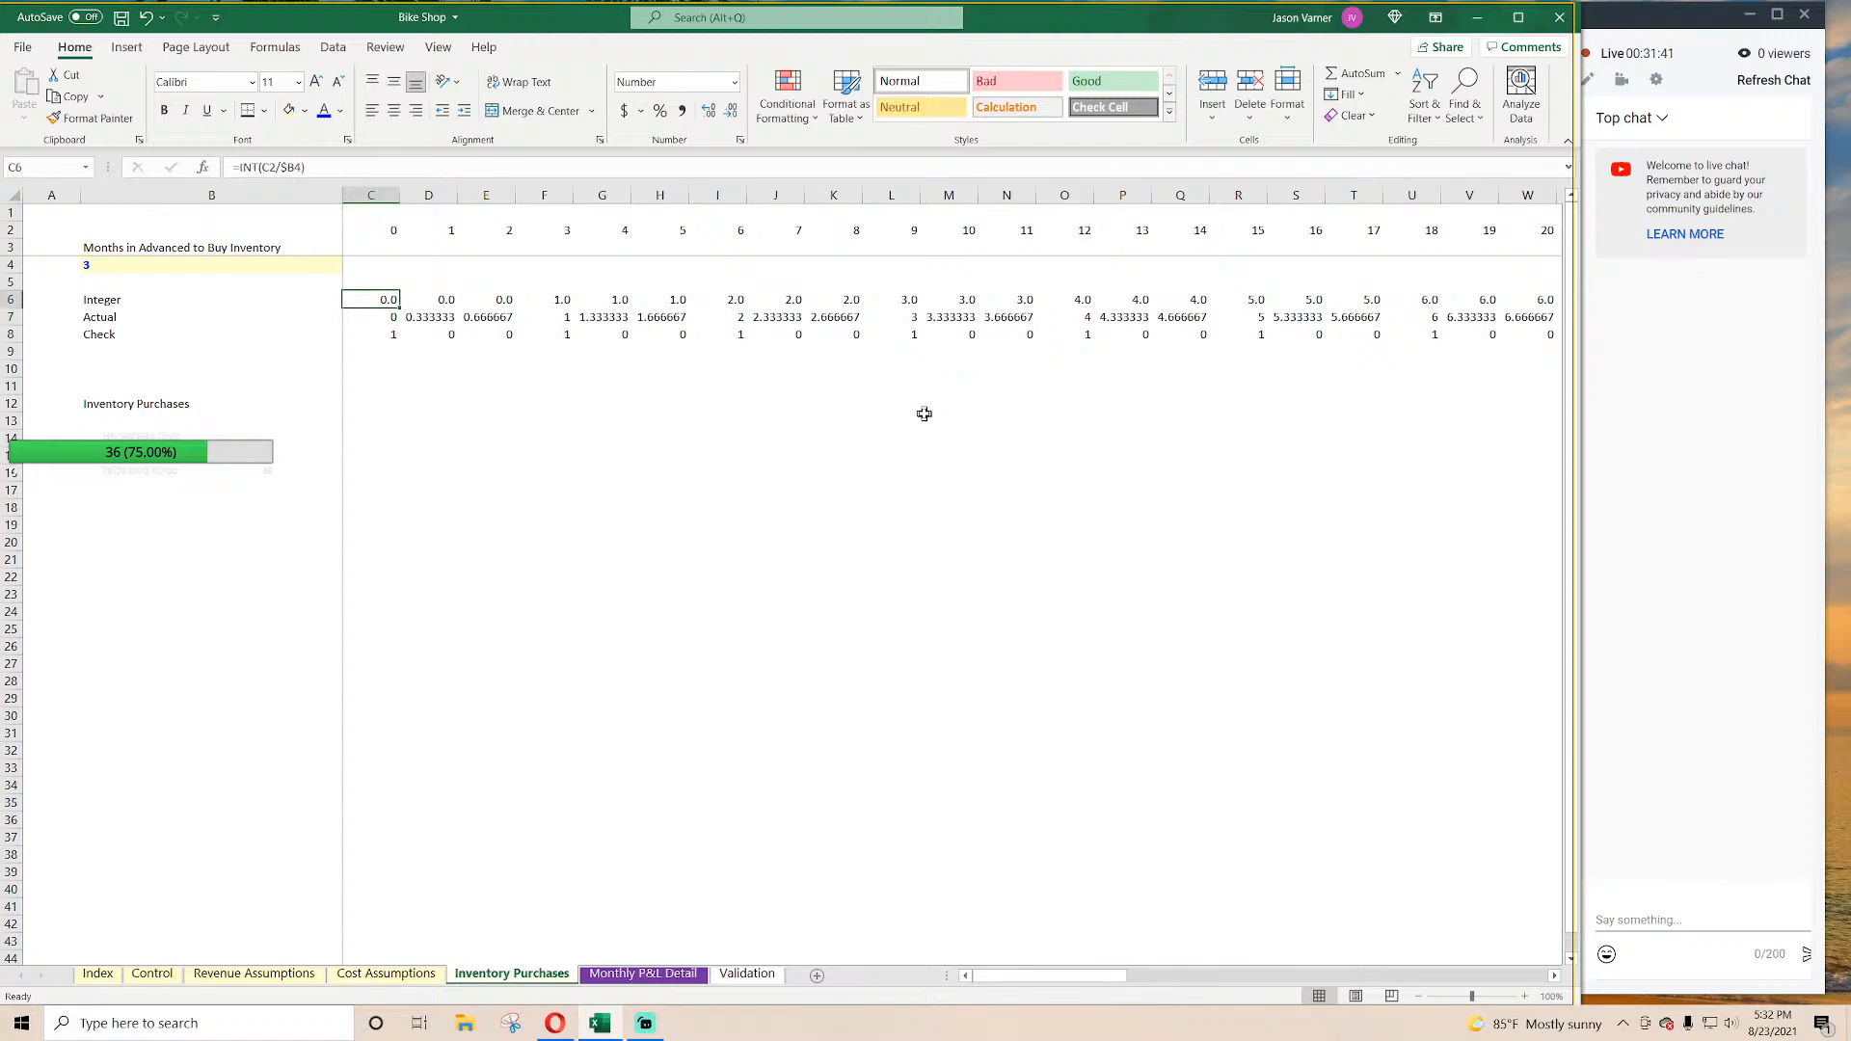
pyautogui.press('Down')
pyautogui.press('Down')
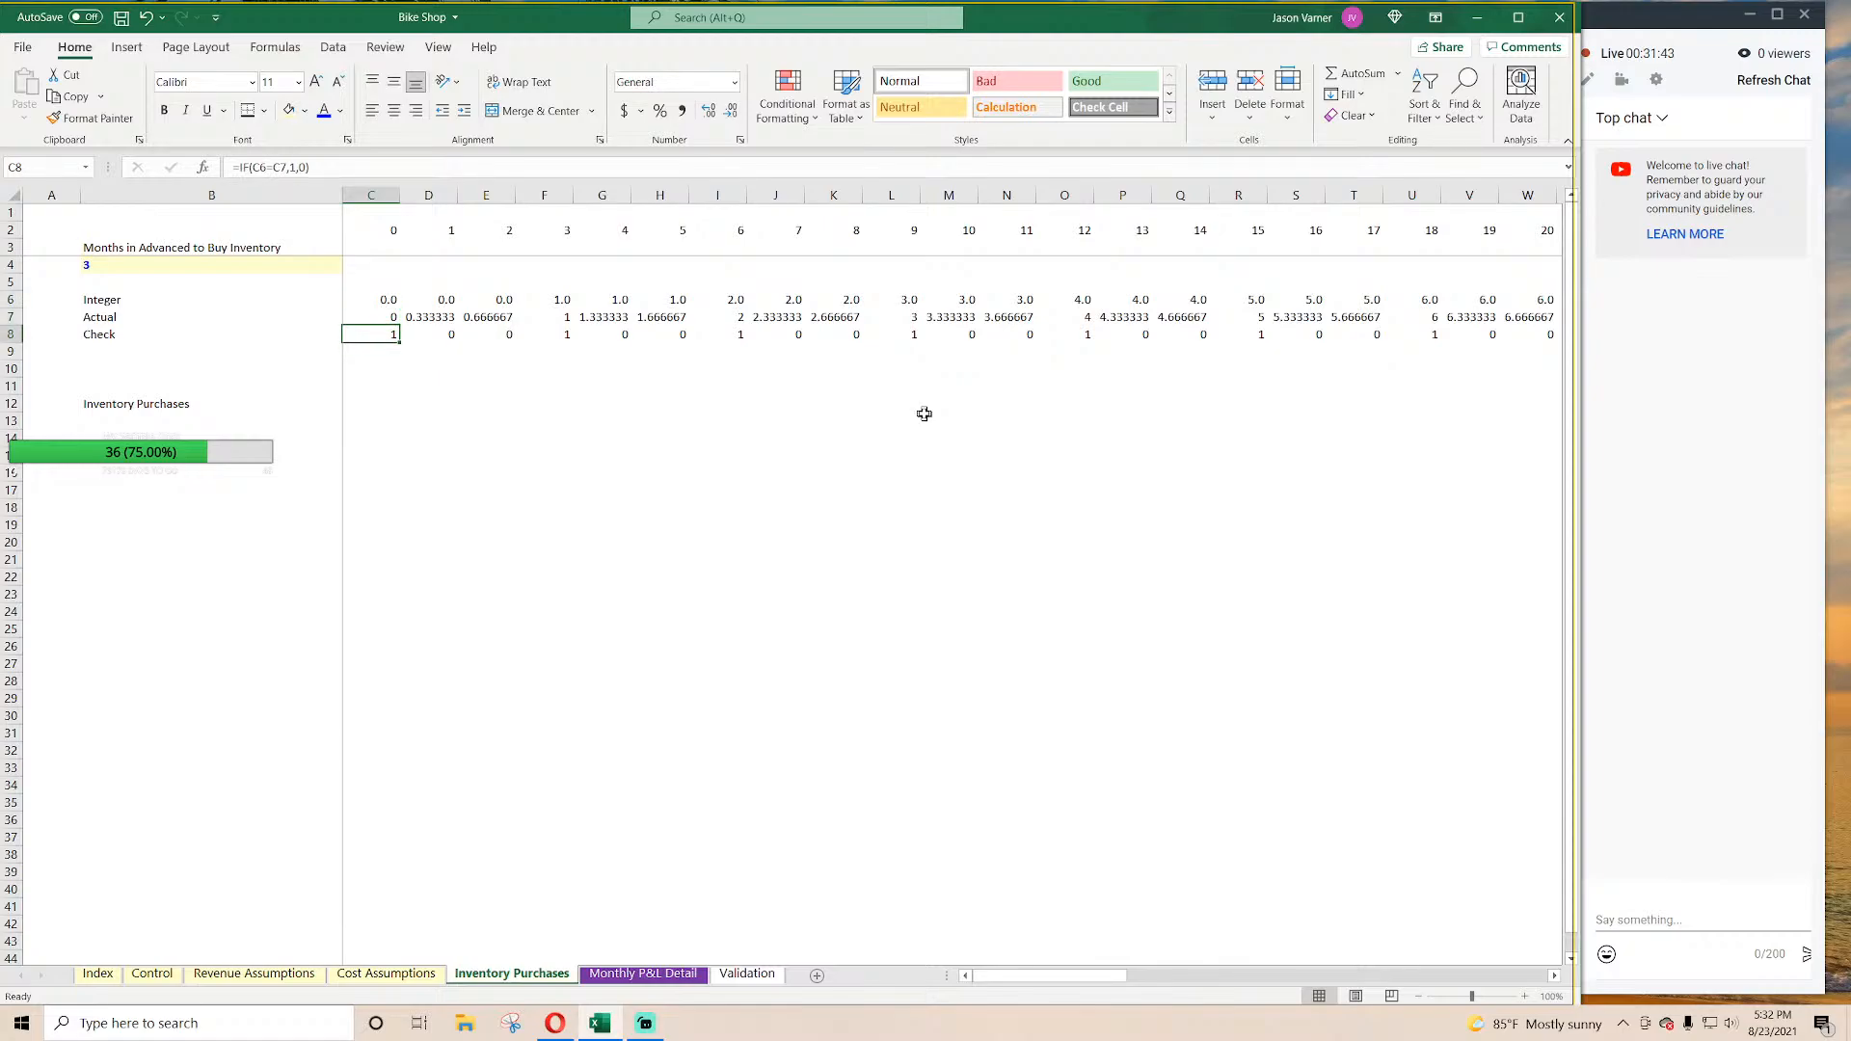
pyautogui.press('Right')
pyautogui.press('Right')
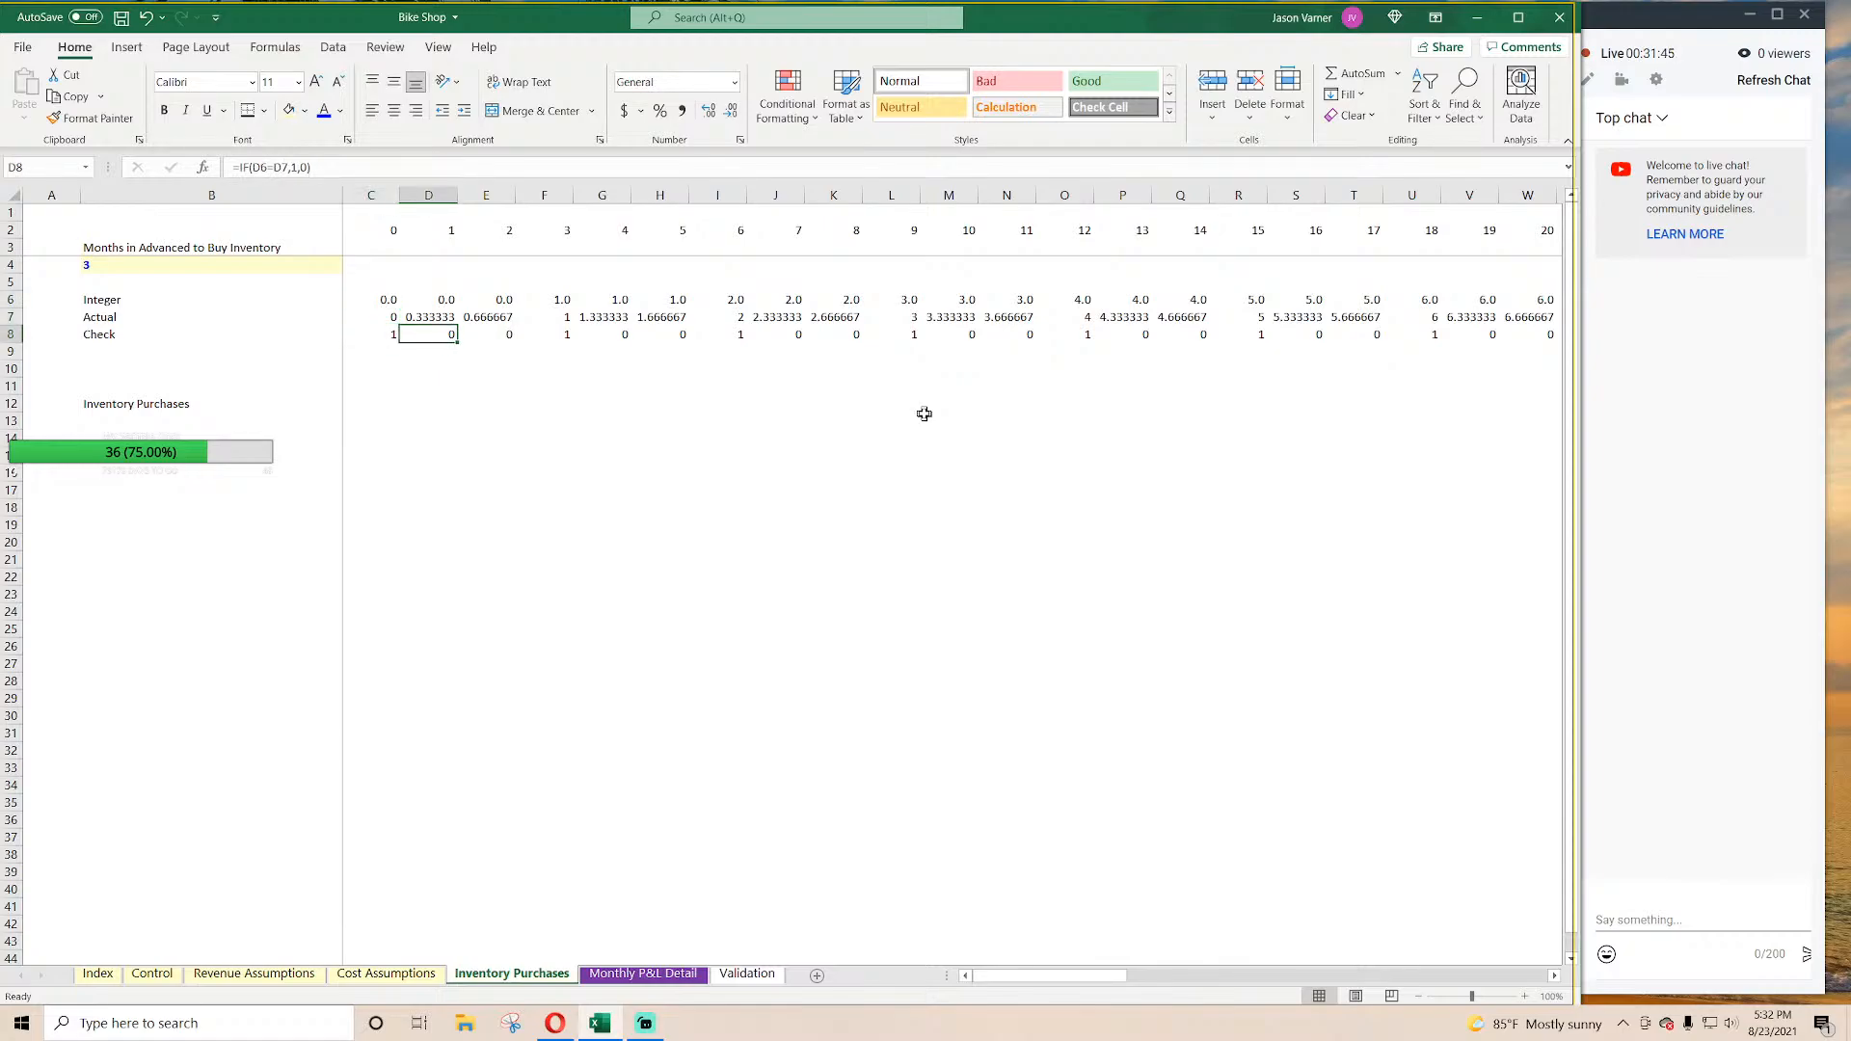
pyautogui.press('Right')
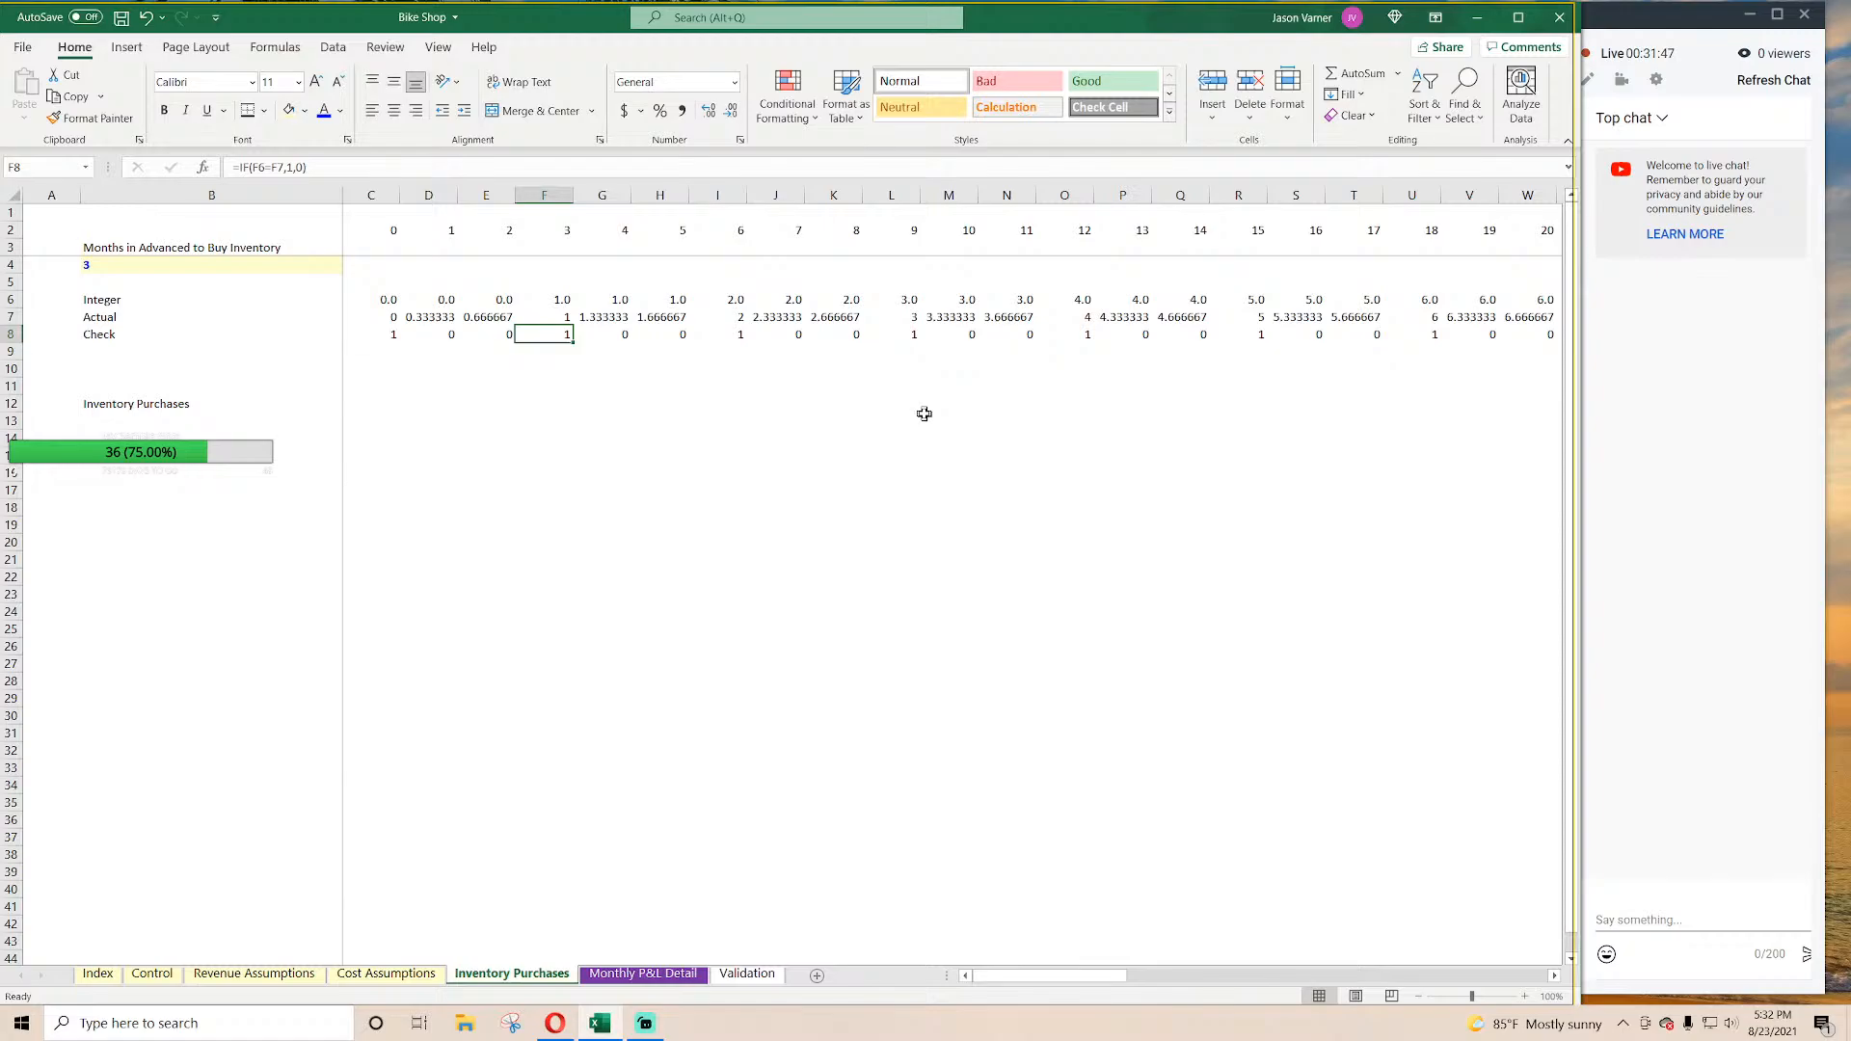
pyautogui.press('Up')
pyautogui.press('Up')
pyautogui.press('Down')
pyautogui.press('Down')
pyautogui.press('Right')
pyautogui.press('Right')
pyautogui.press('Right')
pyautogui.press('Right')
pyautogui.press('Right')
pyautogui.press('Right')
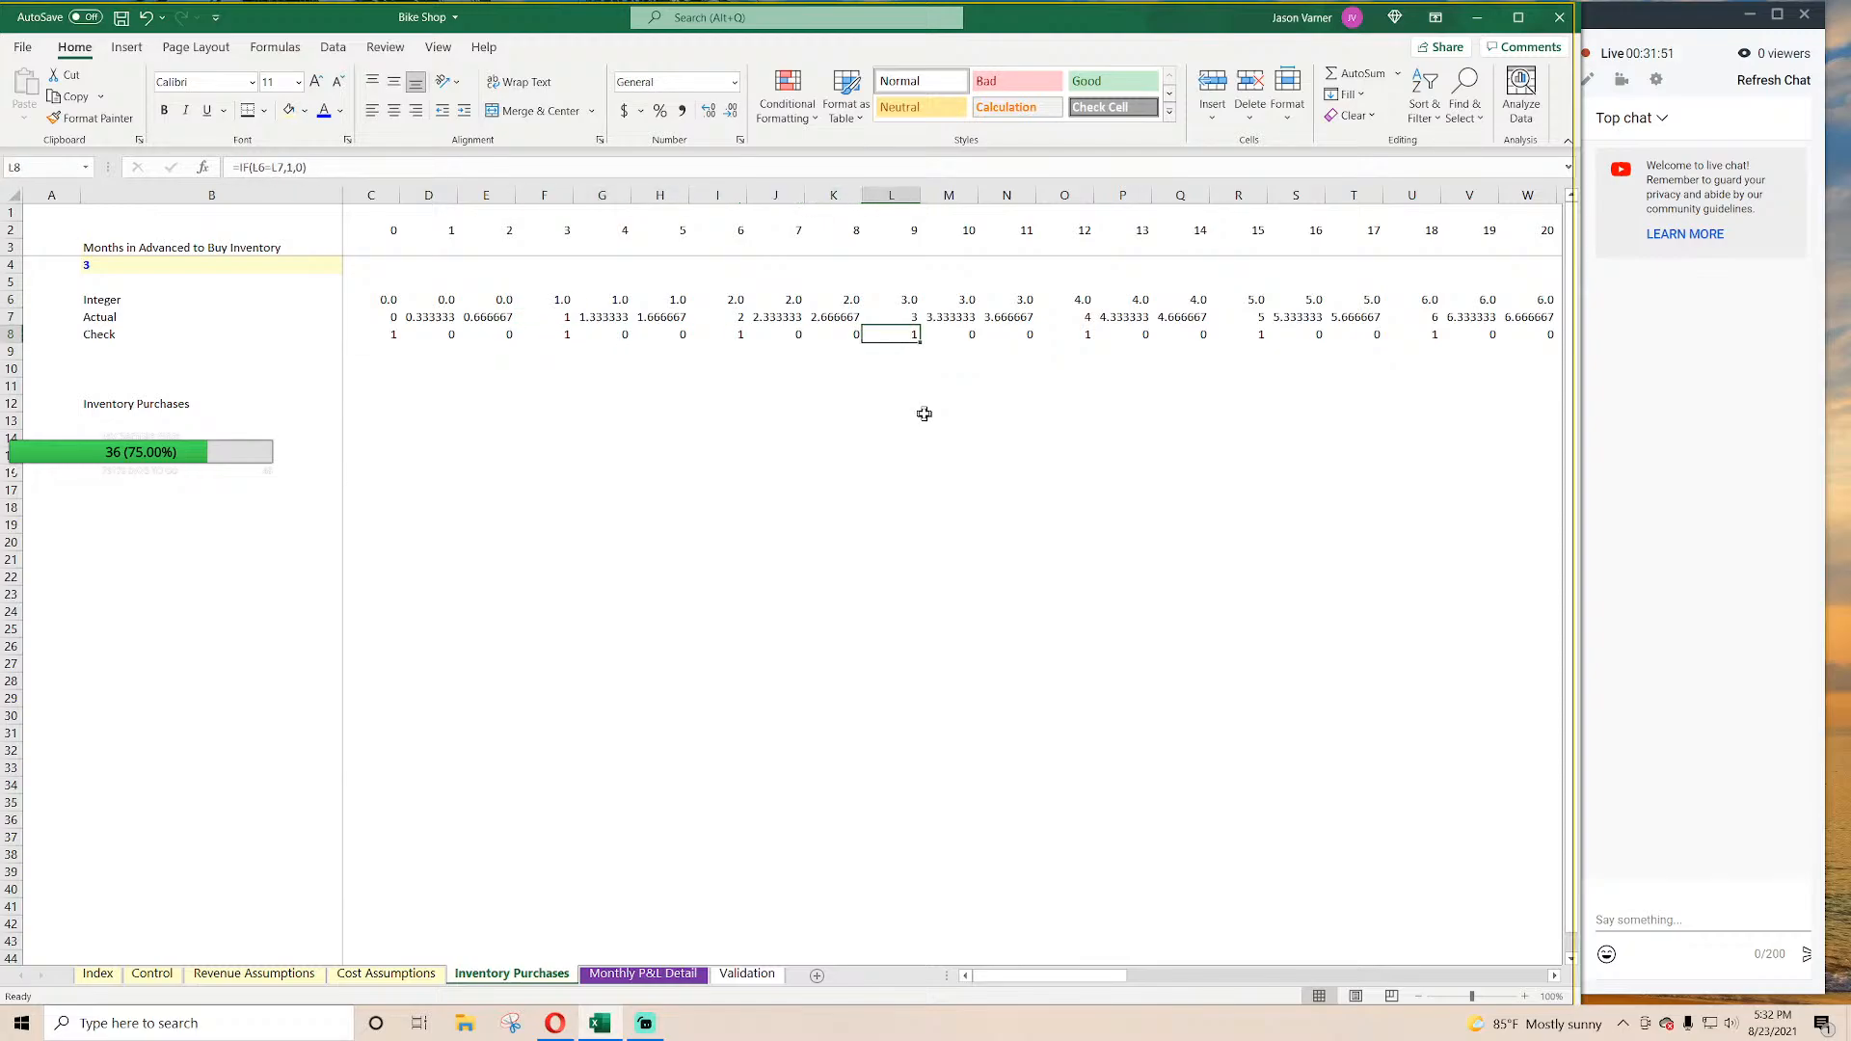
pyautogui.press('Left')
pyautogui.press('Left')
pyautogui.press('Left')
pyautogui.press('Left')
pyautogui.press('Left')
pyautogui.press('Left')
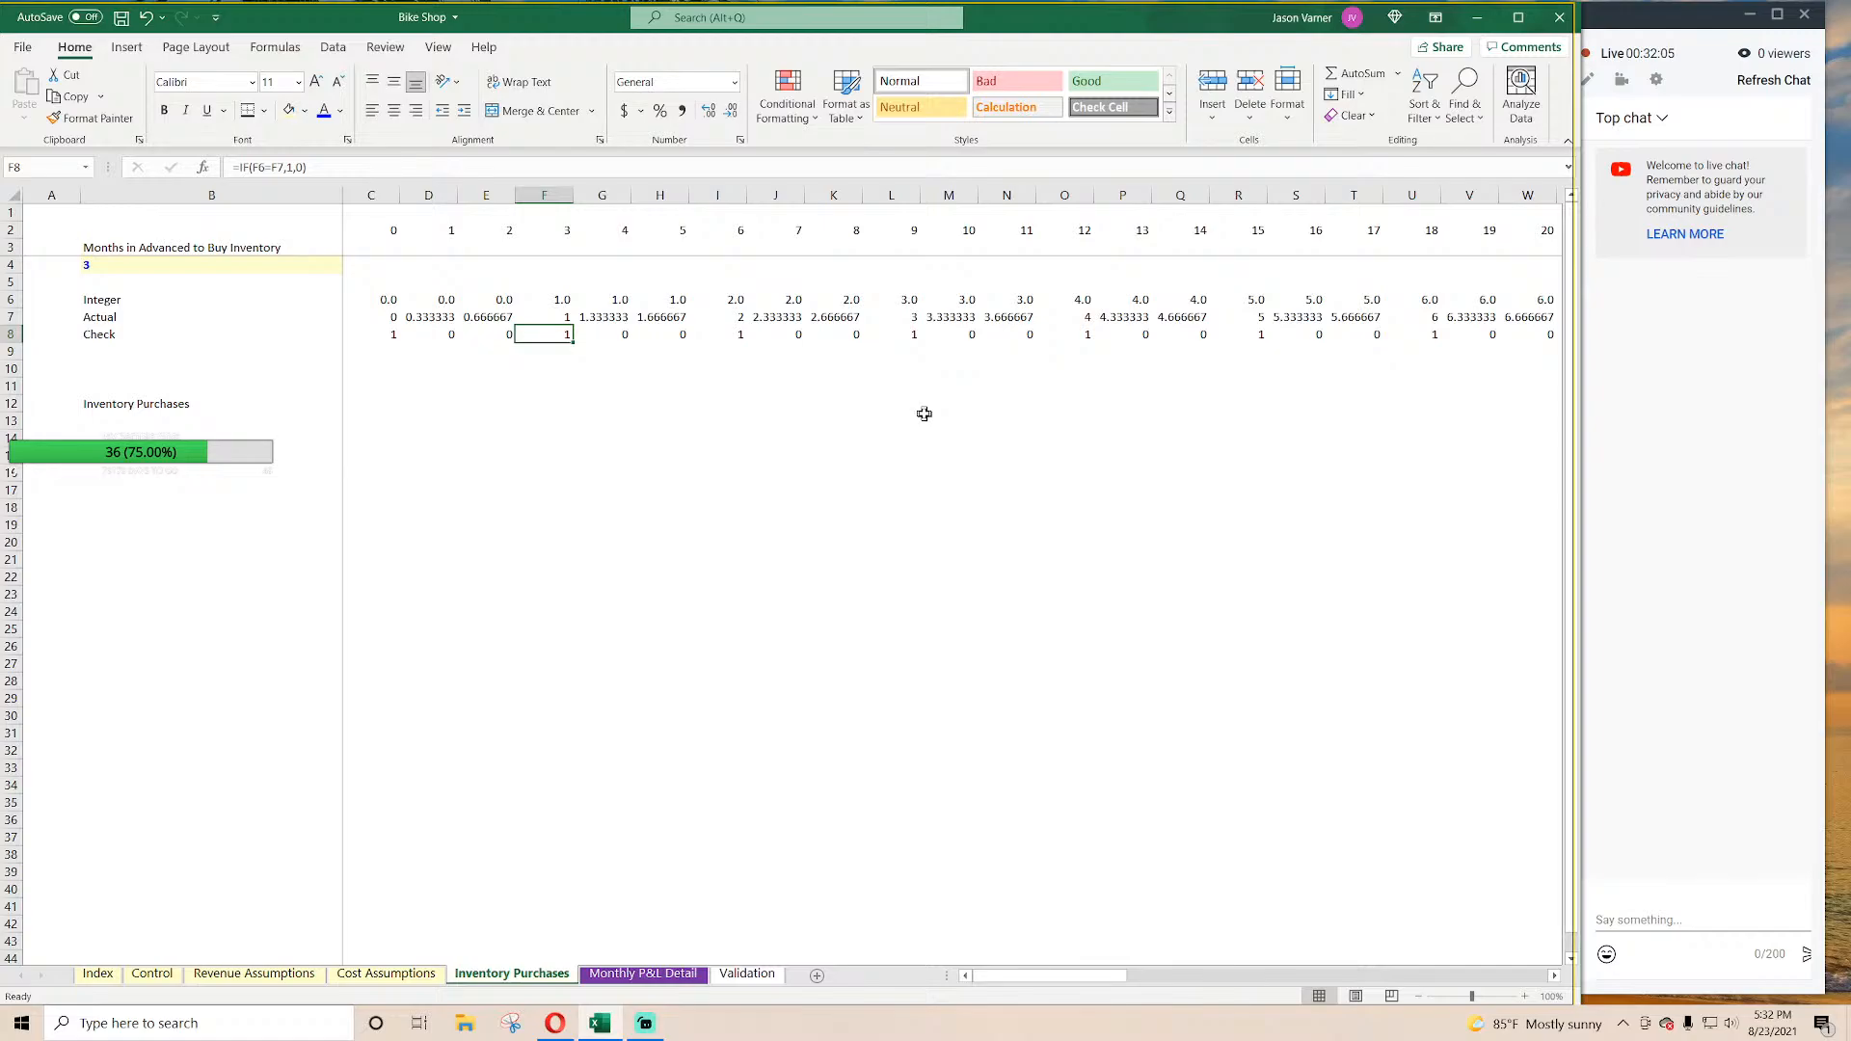
pyautogui.click(525, 434)
pyautogui.click(101, 401)
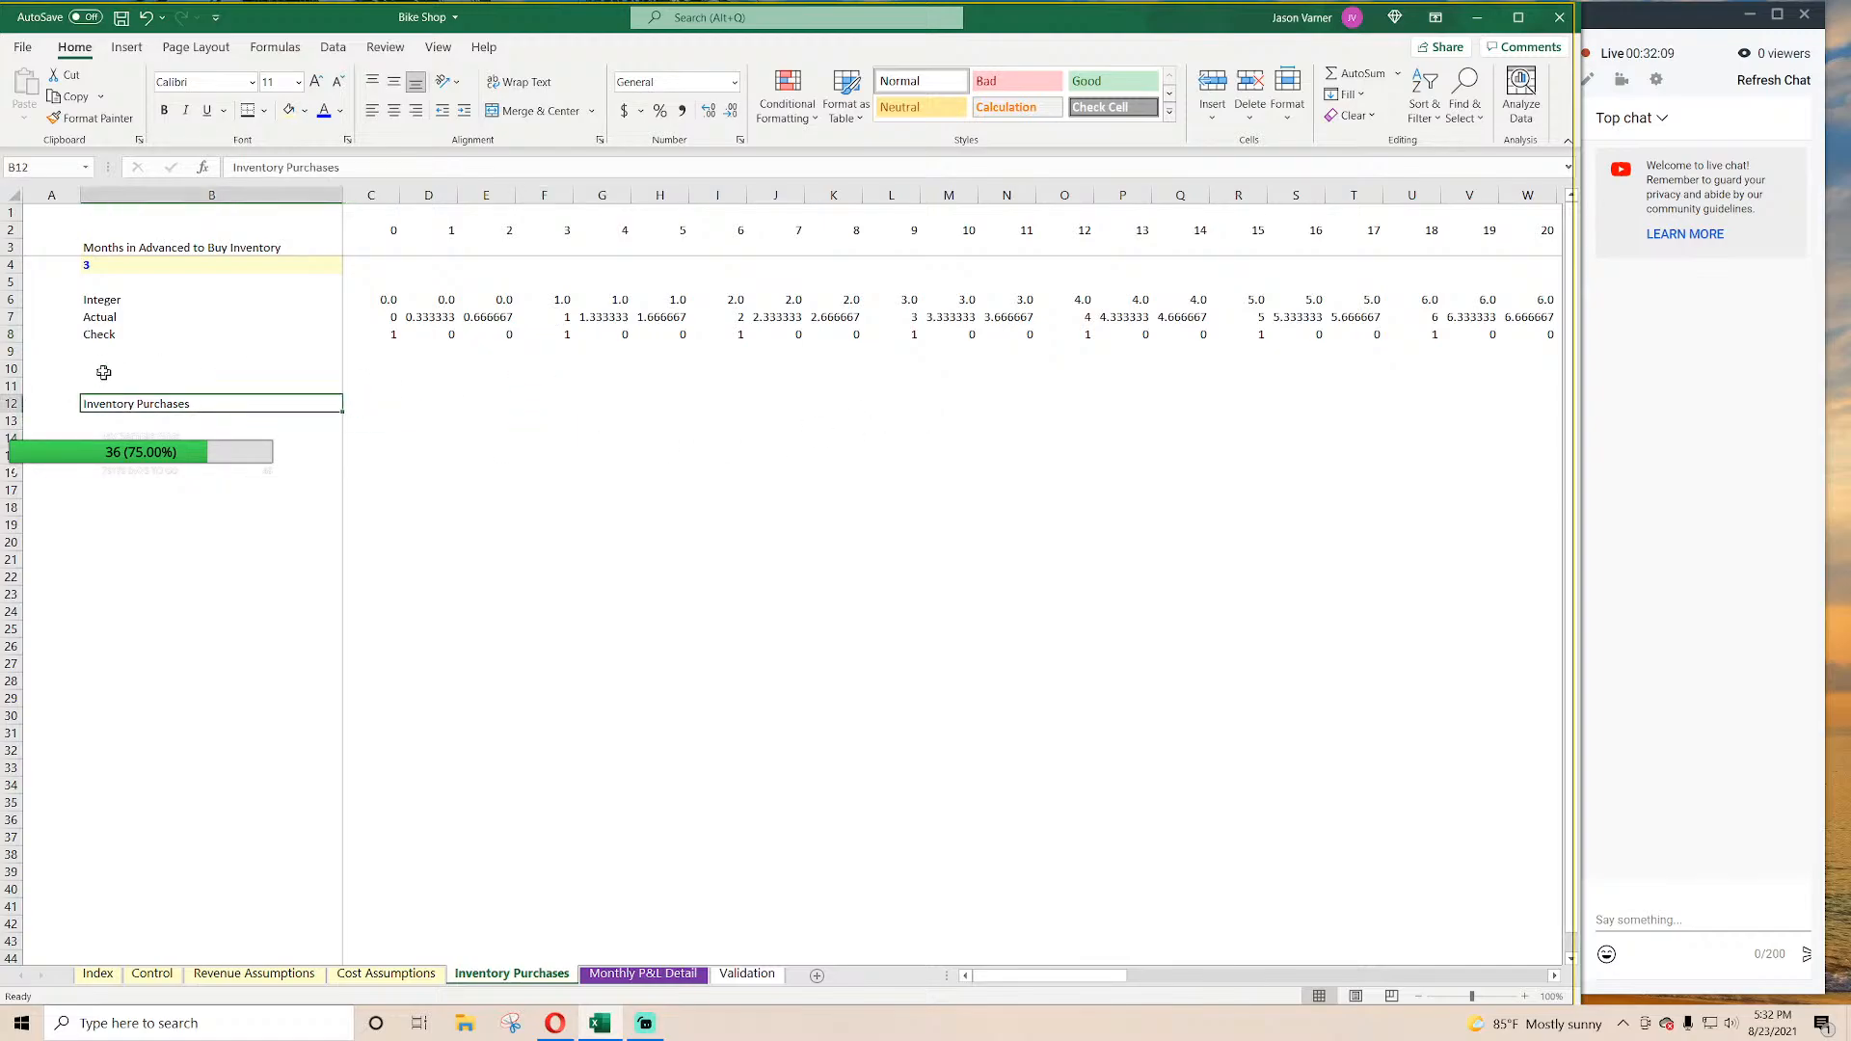
pyautogui.click(109, 350)
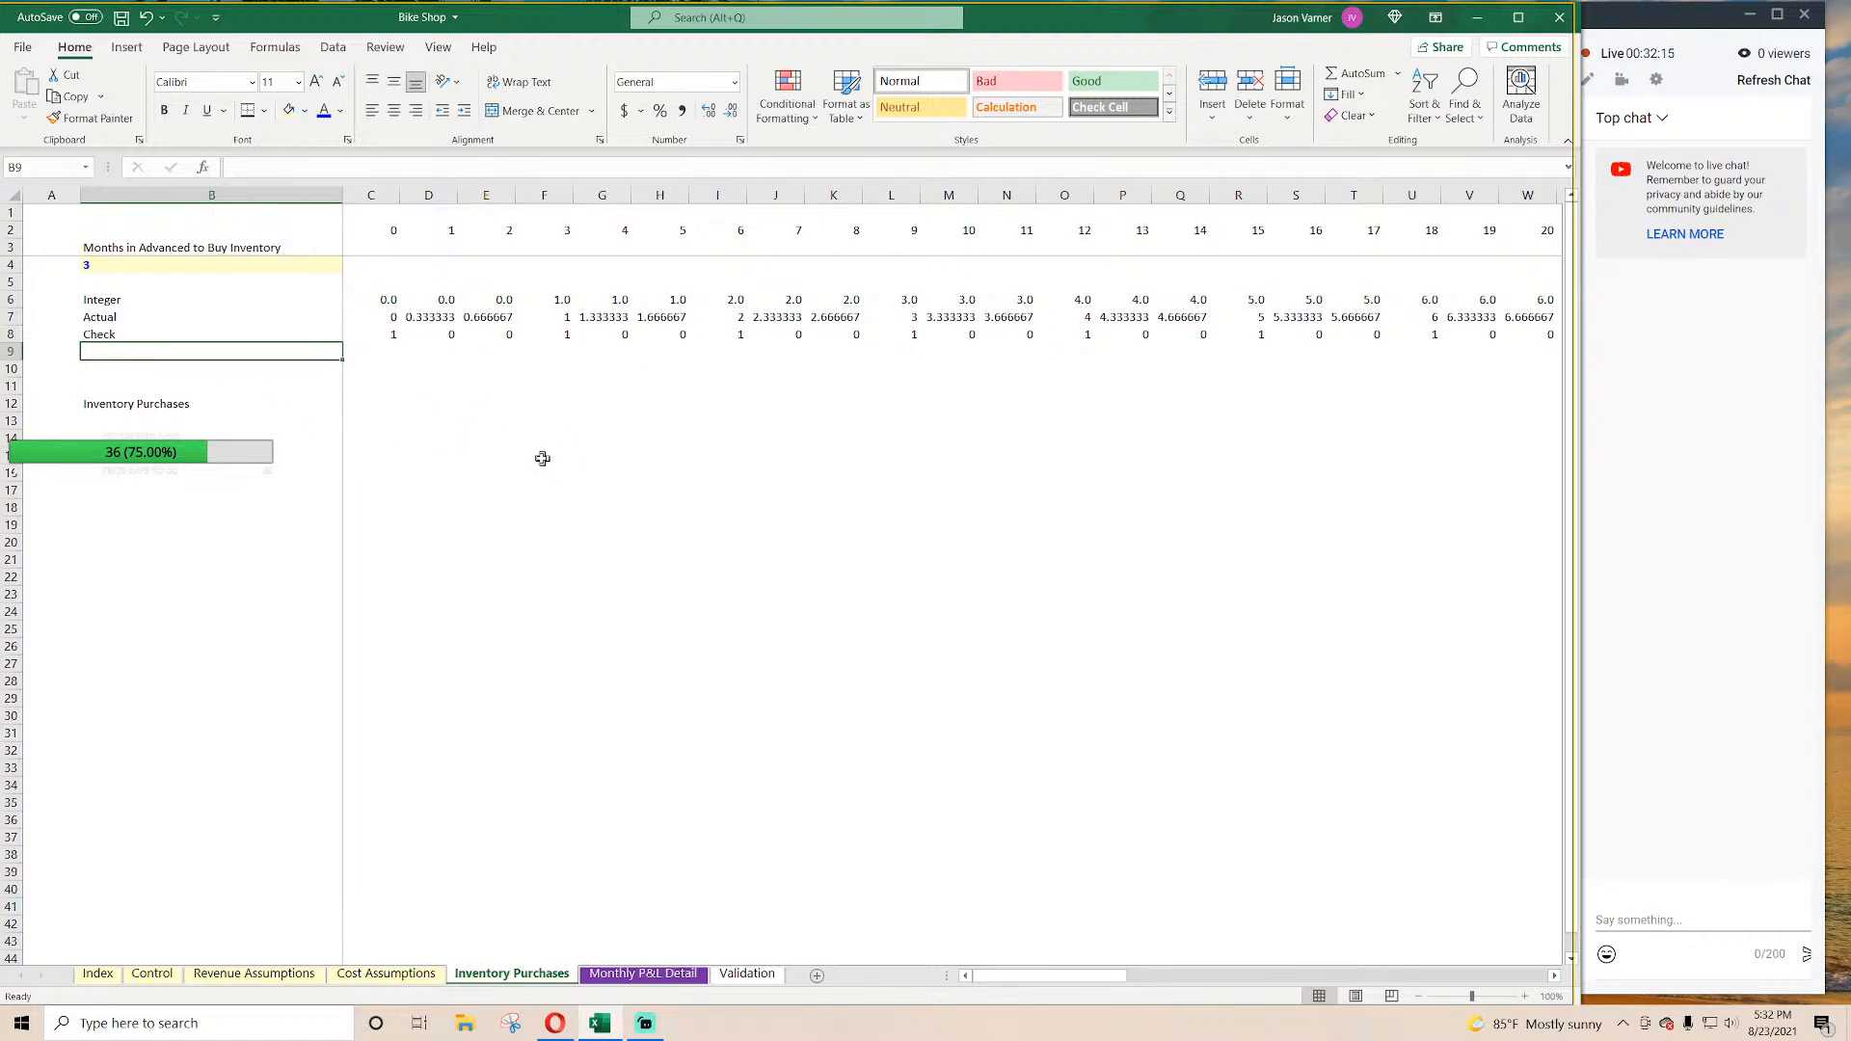
pyautogui.click(380, 351)
pyautogui.press('Left')
pyautogui.press('Left')
pyautogui.press('Right')
pyautogui.press('Right')
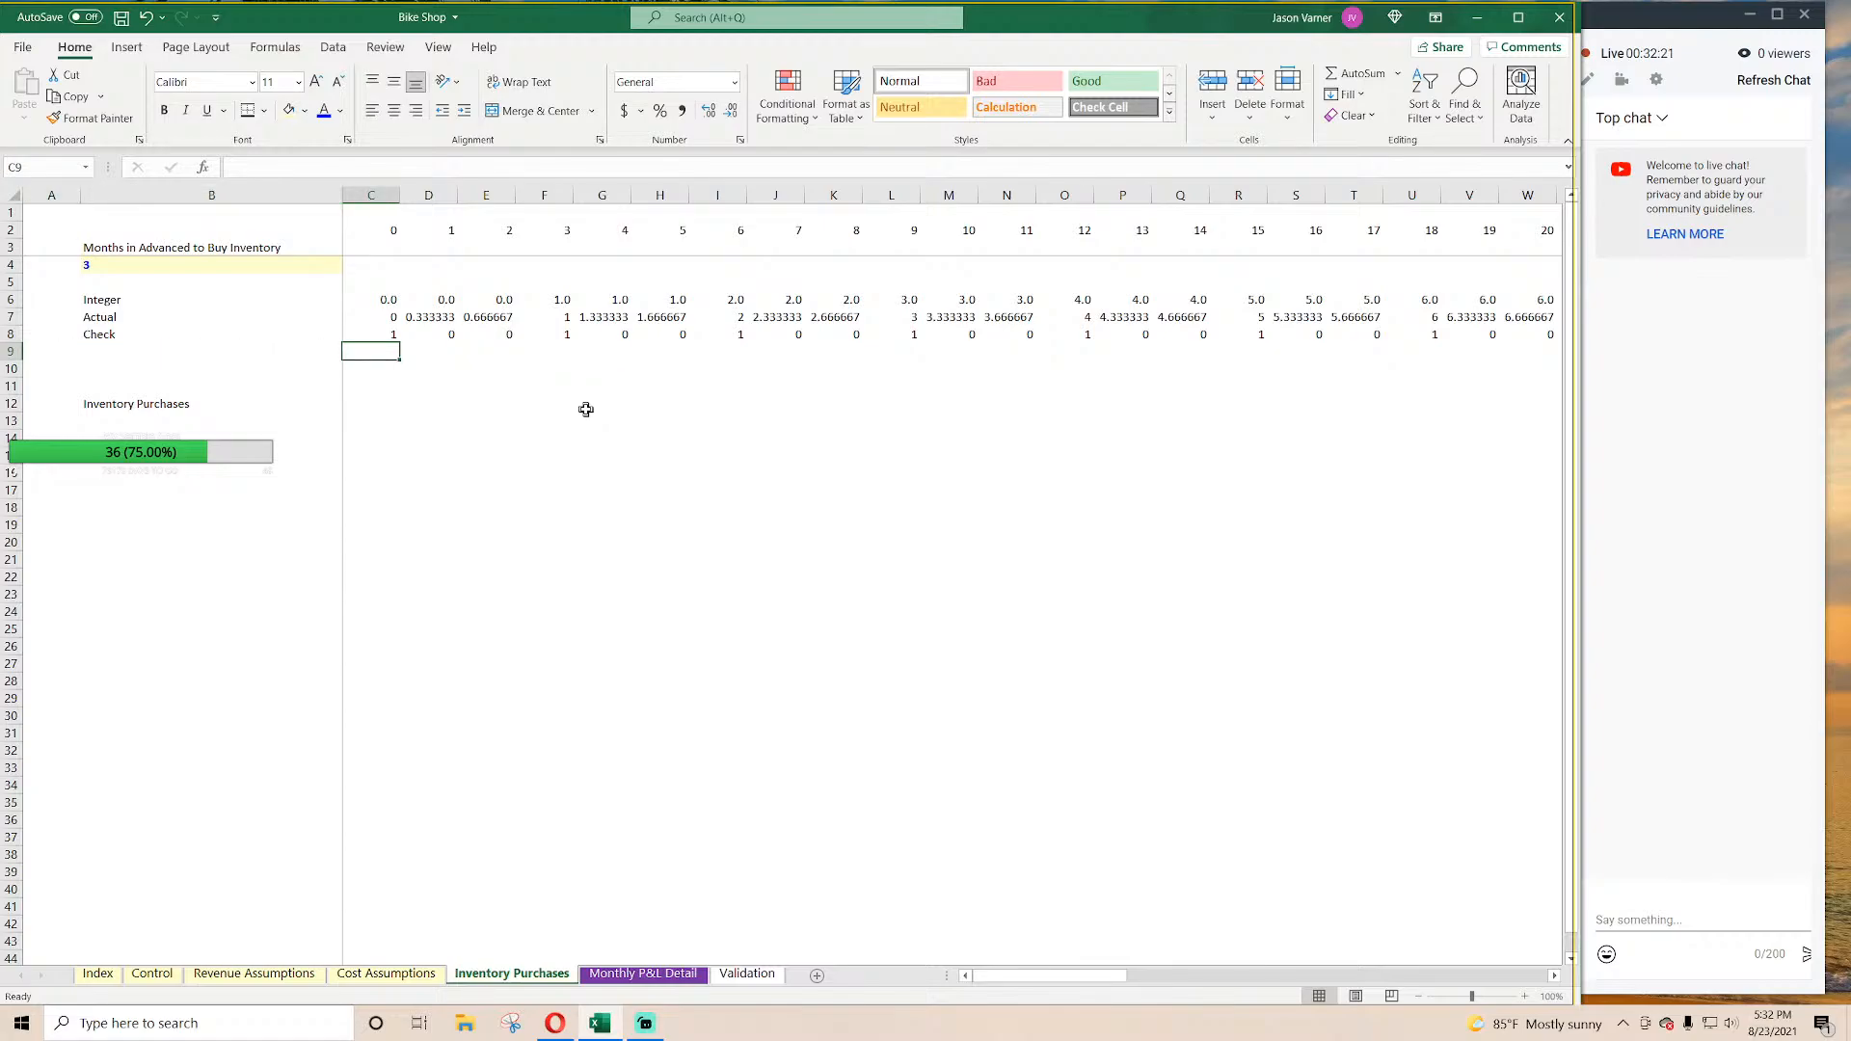
# Step: Review how the Integer and Actual values in rows 6 and 7 drive the Check flags for the first few periods
pyautogui.press('Up')
pyautogui.press('Right')
pyautogui.press('Right')
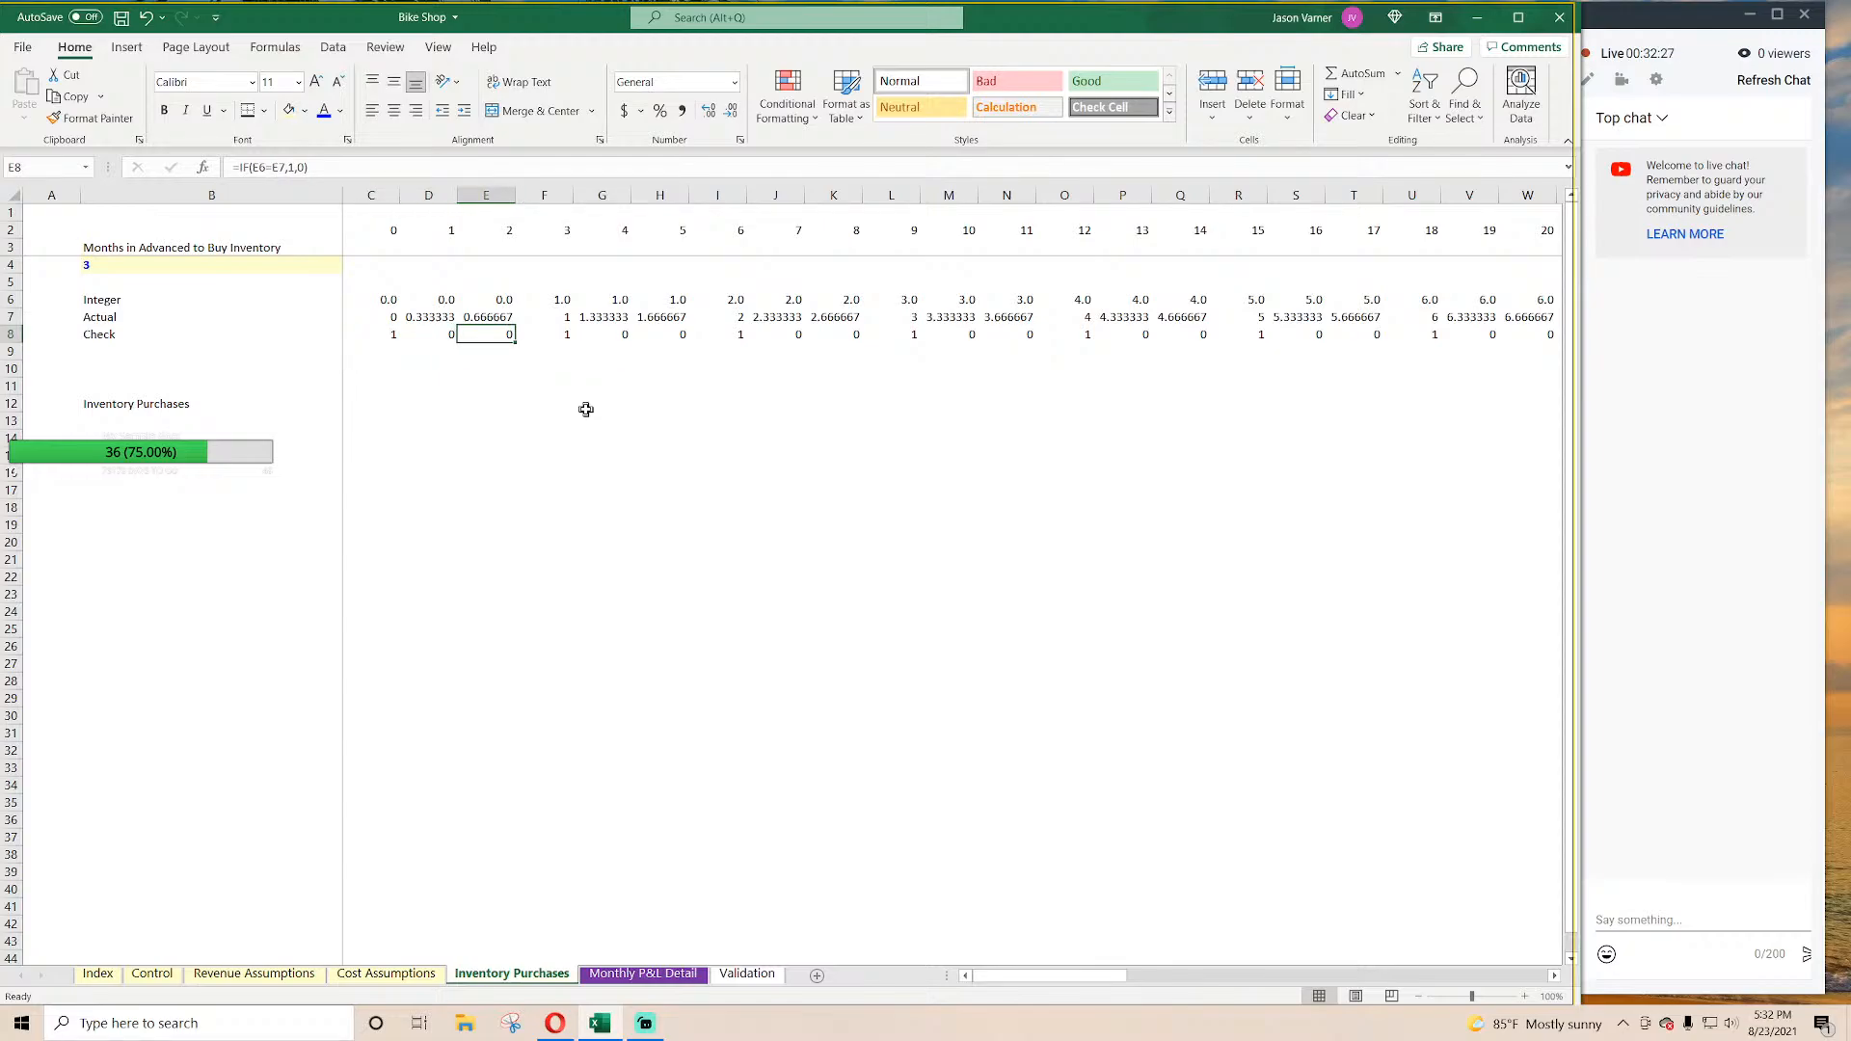
pyautogui.press('Left')
pyautogui.press('Right')
pyautogui.press('Right')
pyautogui.press('Up')
pyautogui.press('Up')
pyautogui.press('Left')
pyautogui.press('Left')
pyautogui.press('Down')
pyautogui.press('Down')
pyautogui.press('Right')
pyautogui.press('Right')
pyautogui.press('Right')
pyautogui.press('Left')
pyautogui.press('Left')
pyautogui.press('Left')
pyautogui.press('Left')
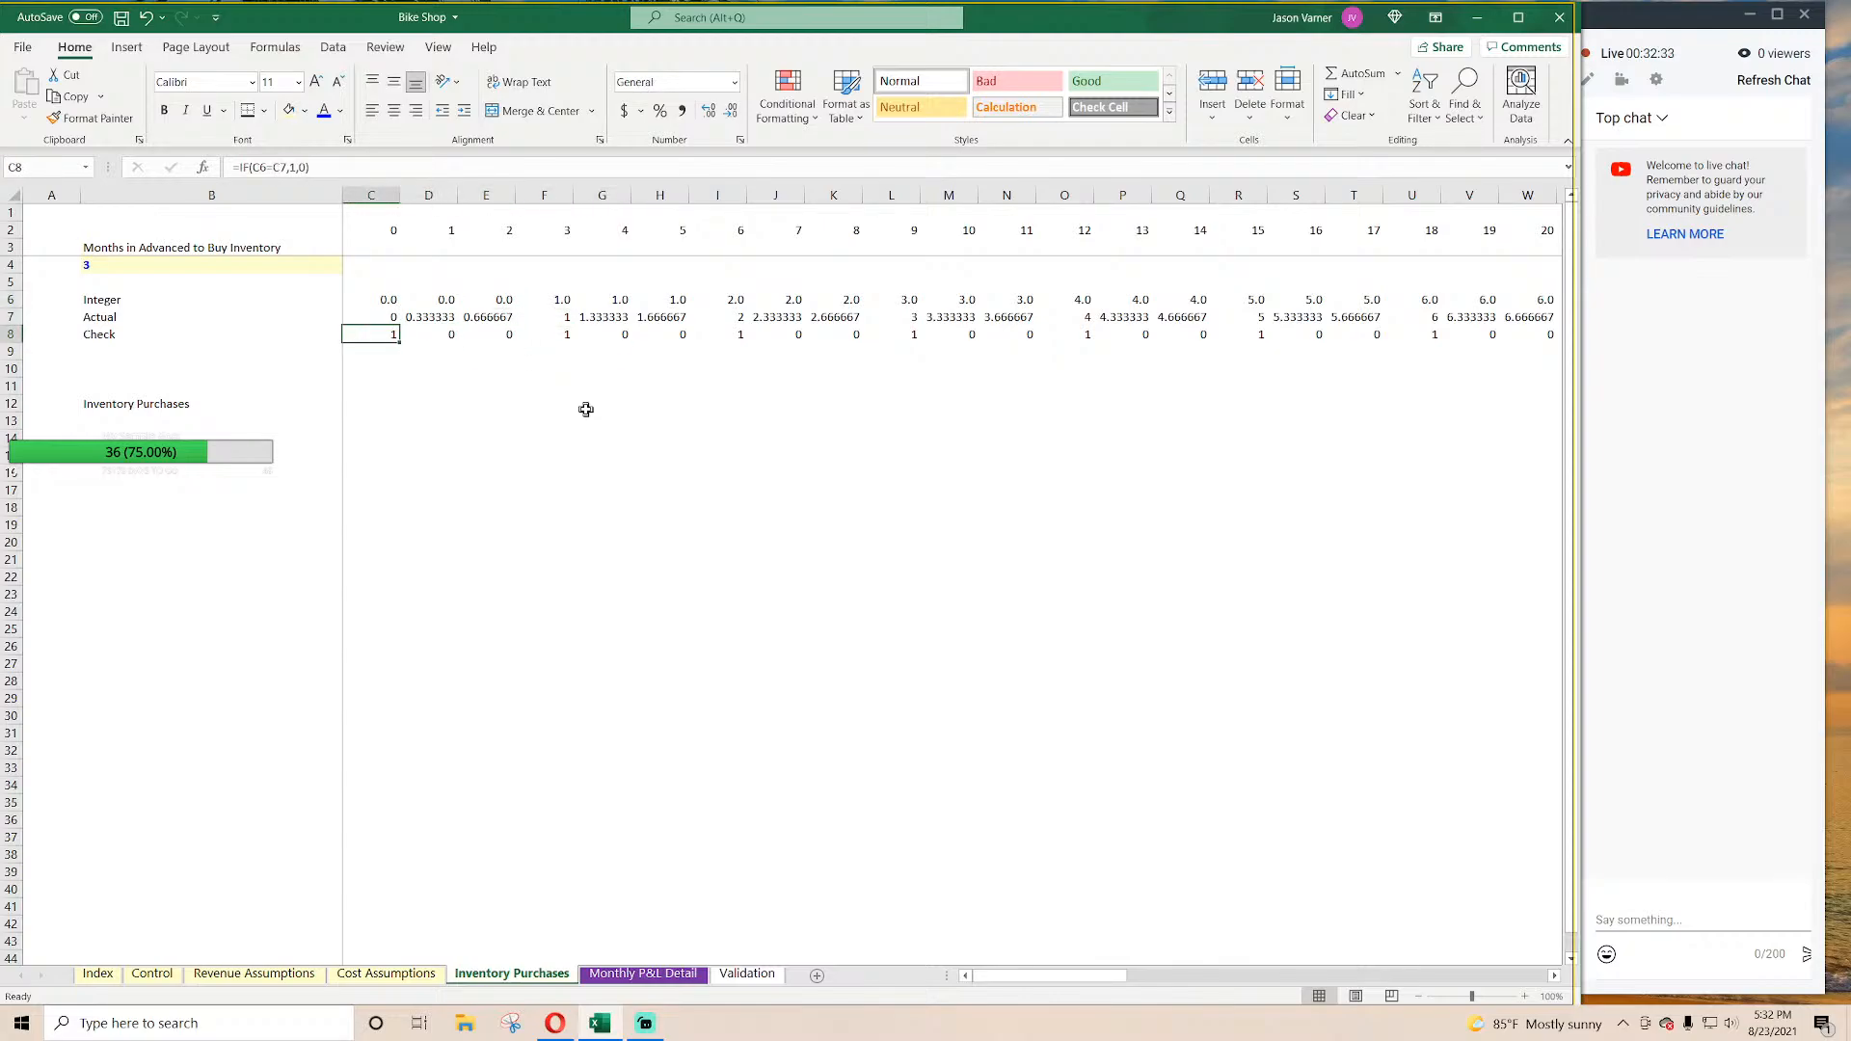
# Step: Examine the Check flags in C8:F8 for periods 0 to 3 and the formulas behind them
pyautogui.press('Right')
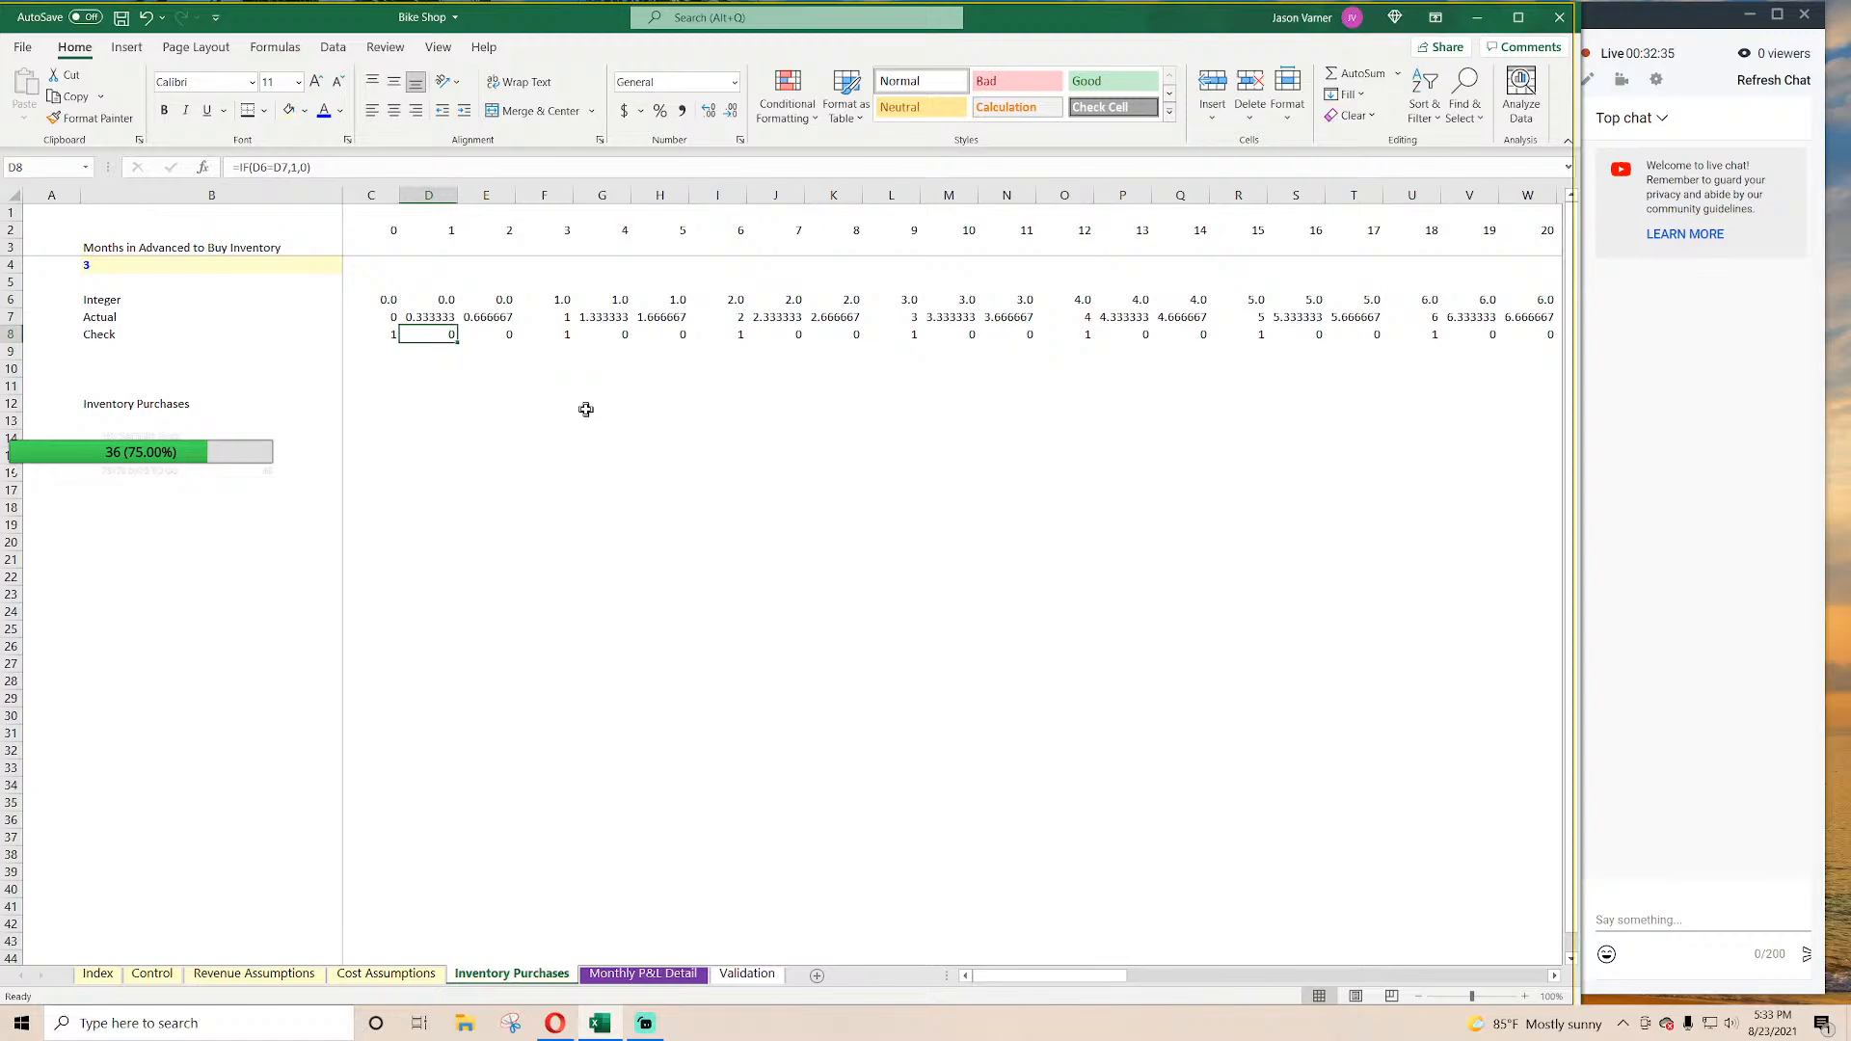
pyautogui.press('Right')
pyautogui.press('Right')
pyautogui.press('Left')
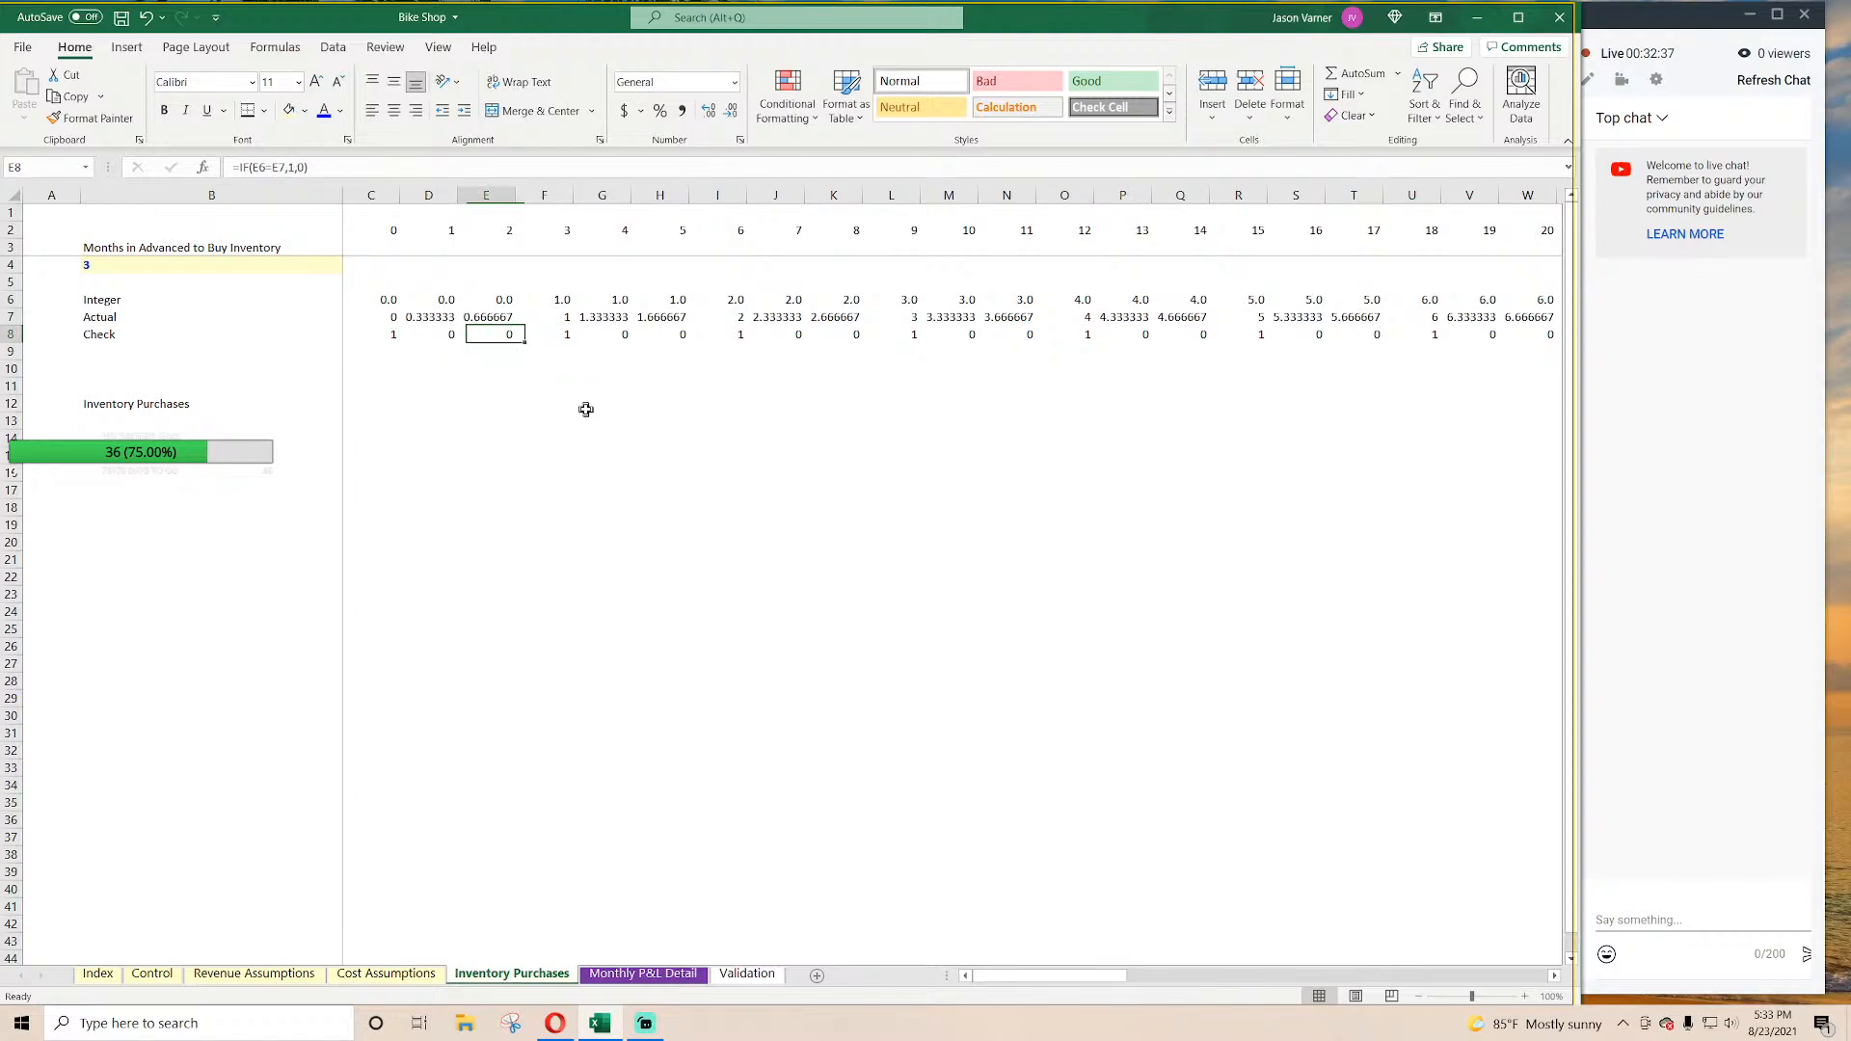
pyautogui.press('Left')
pyautogui.press('Right')
pyautogui.press('Right')
pyautogui.press('Left')
pyautogui.press('Left')
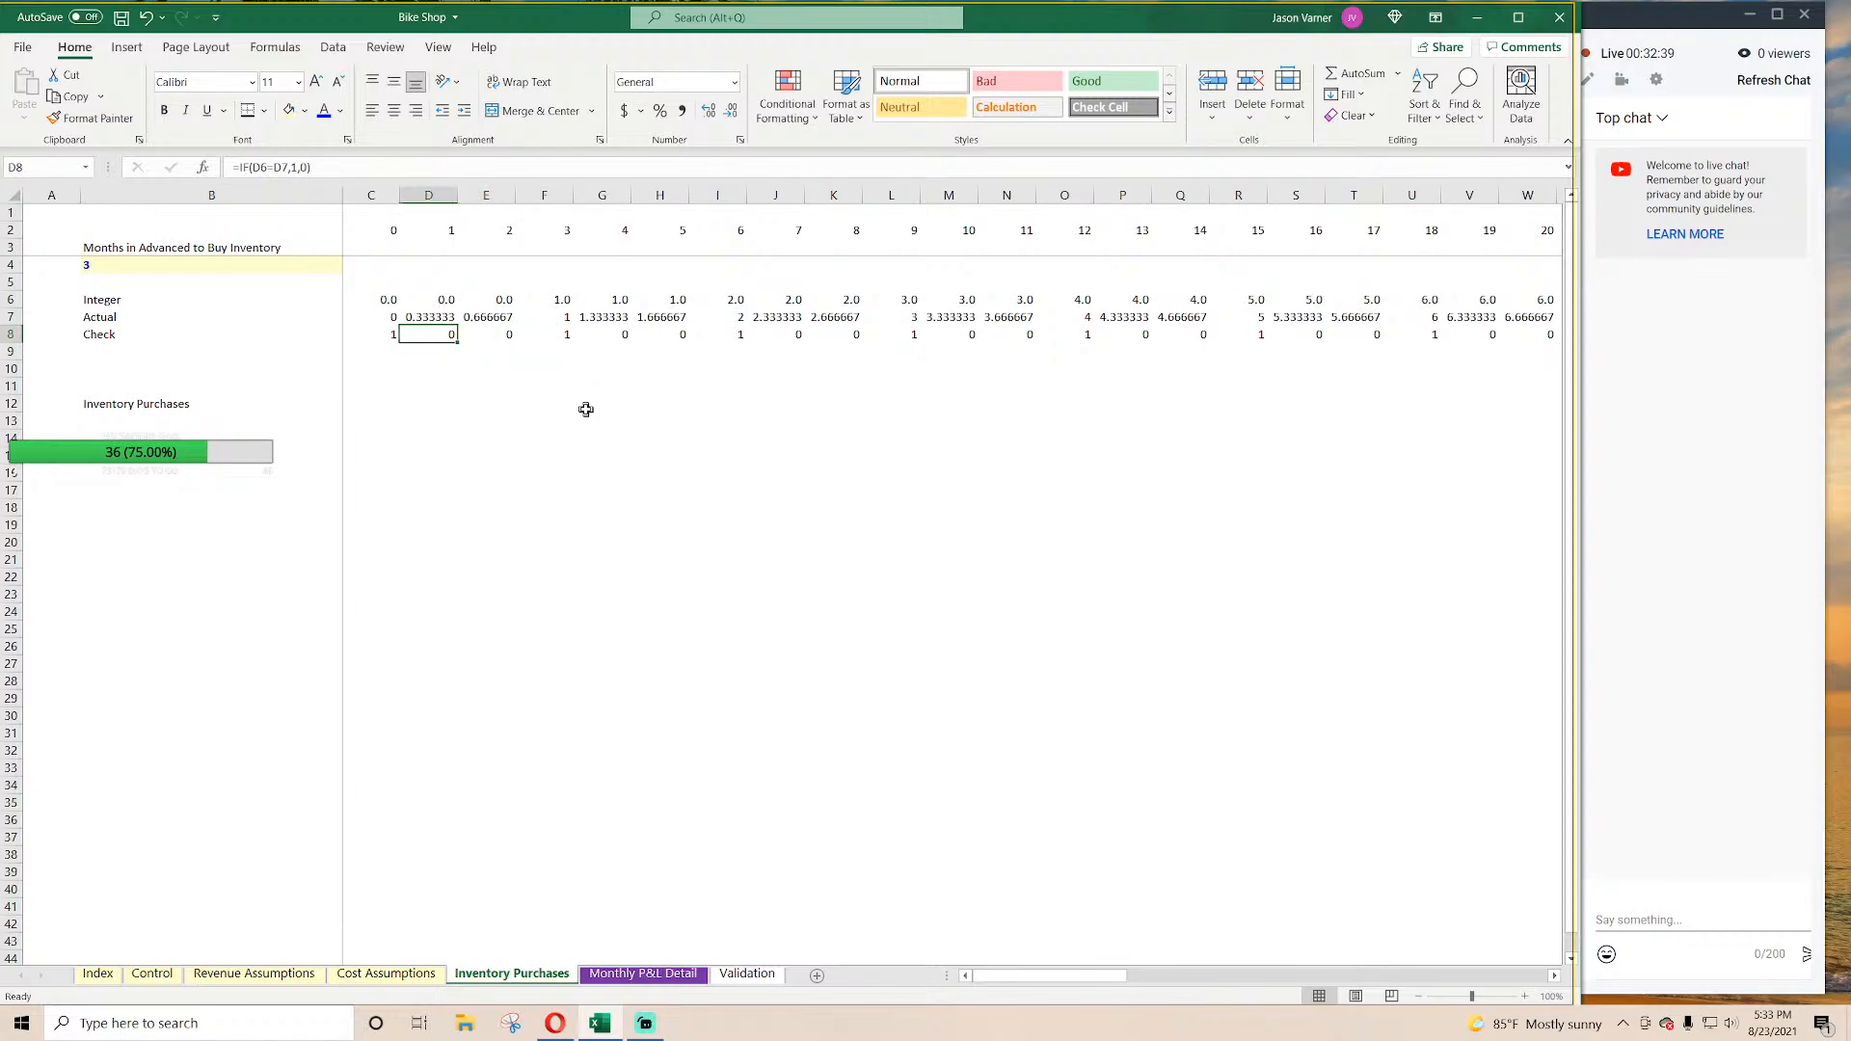
pyautogui.press('Left')
pyautogui.press('Down')
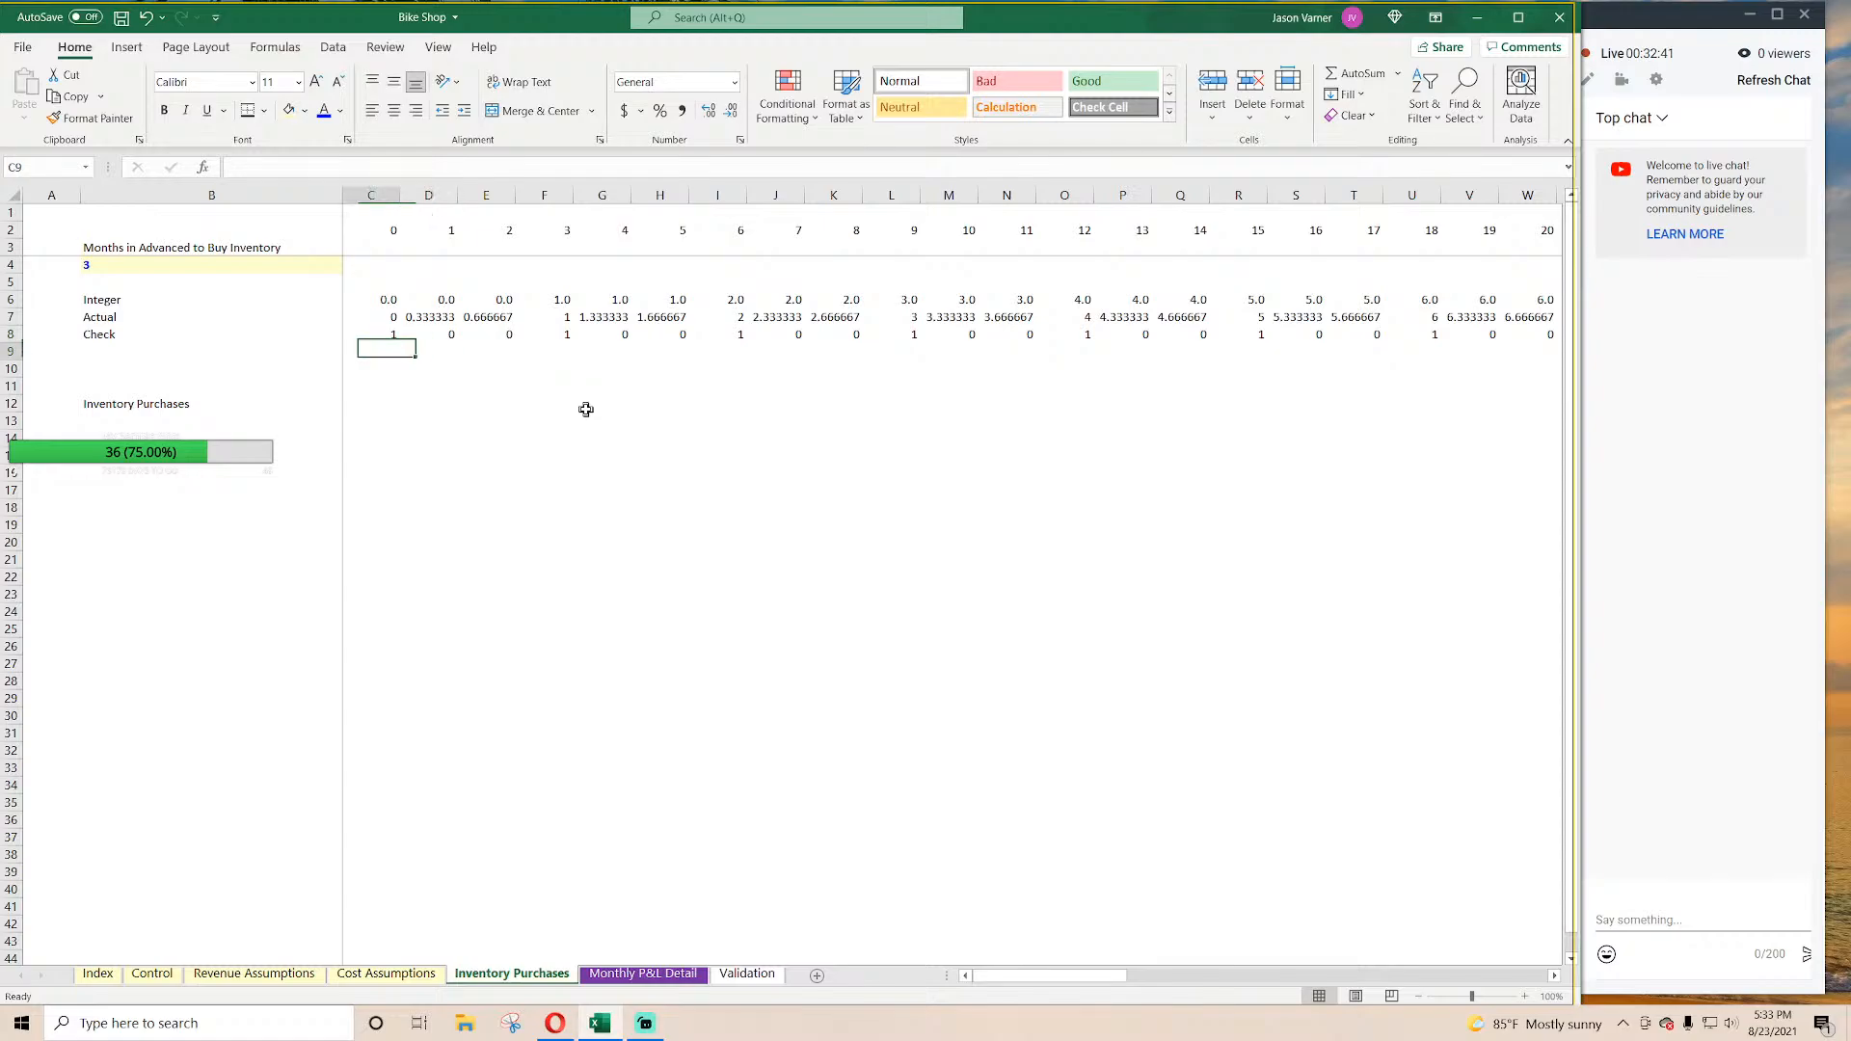
pyautogui.press('Right')
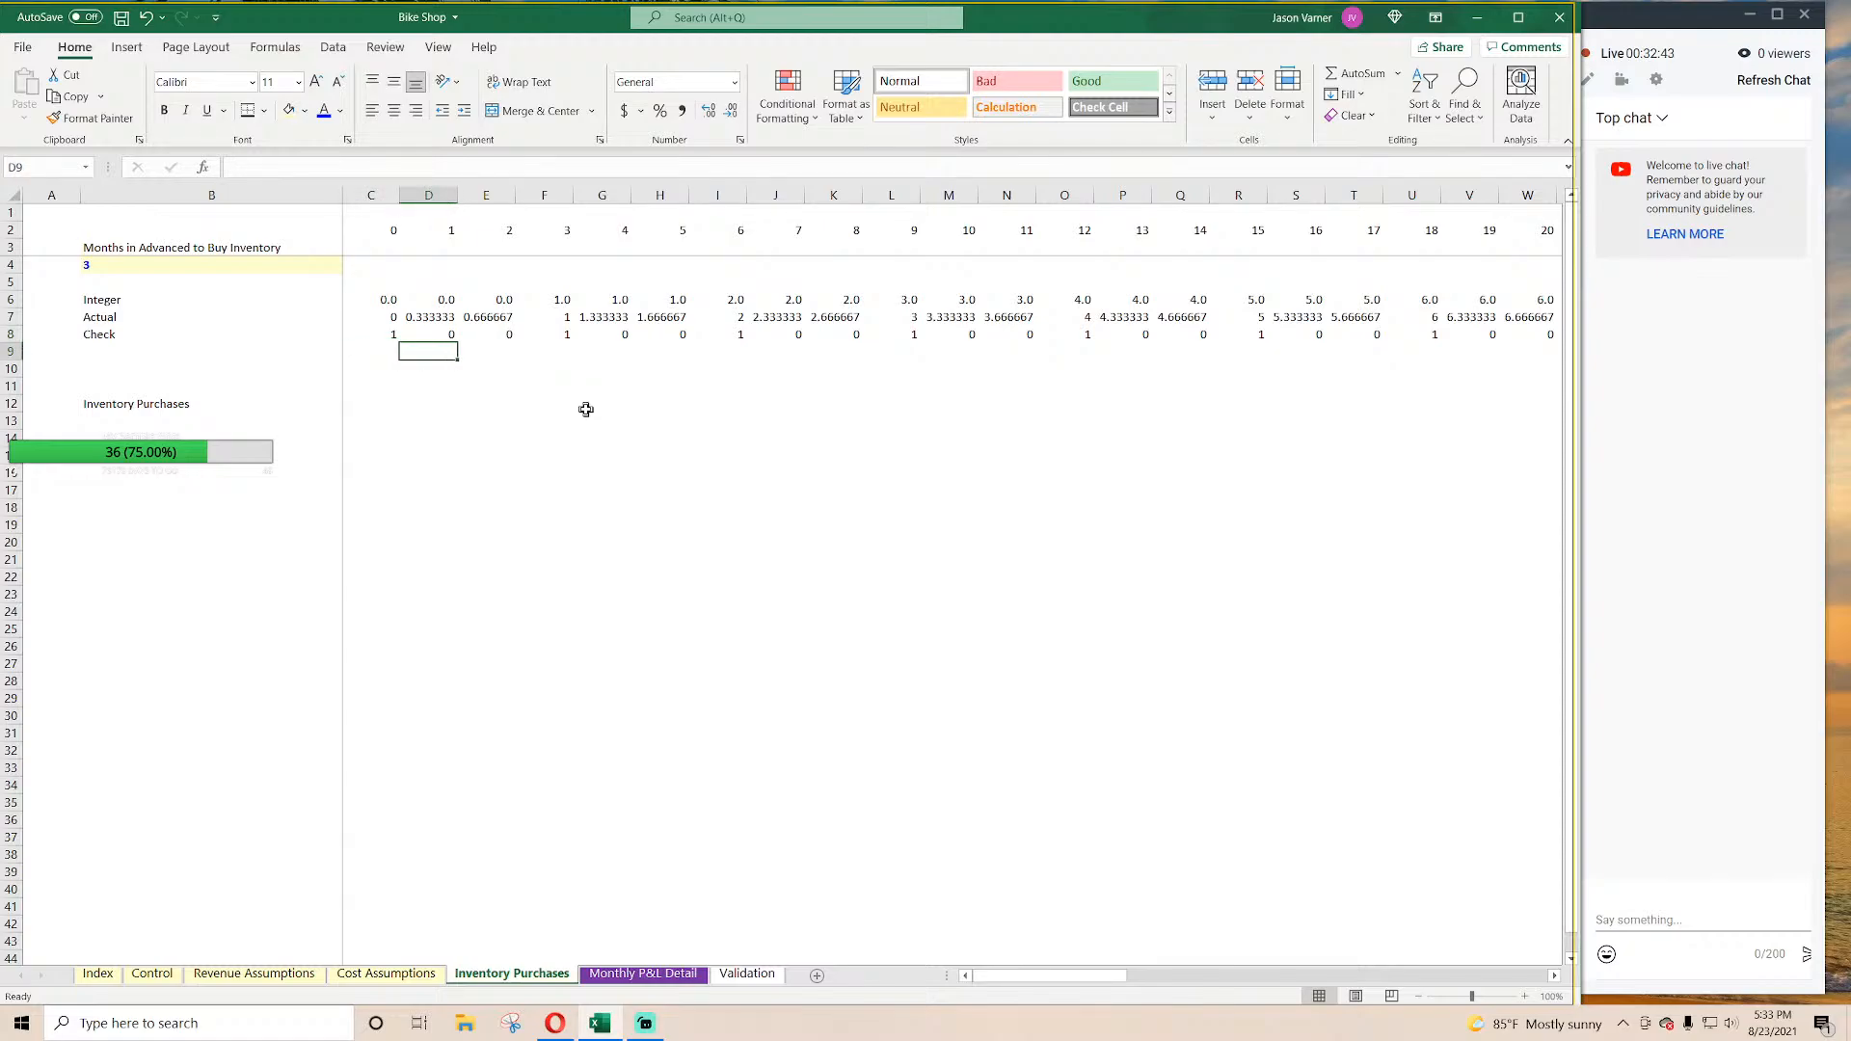
pyautogui.press('Left')
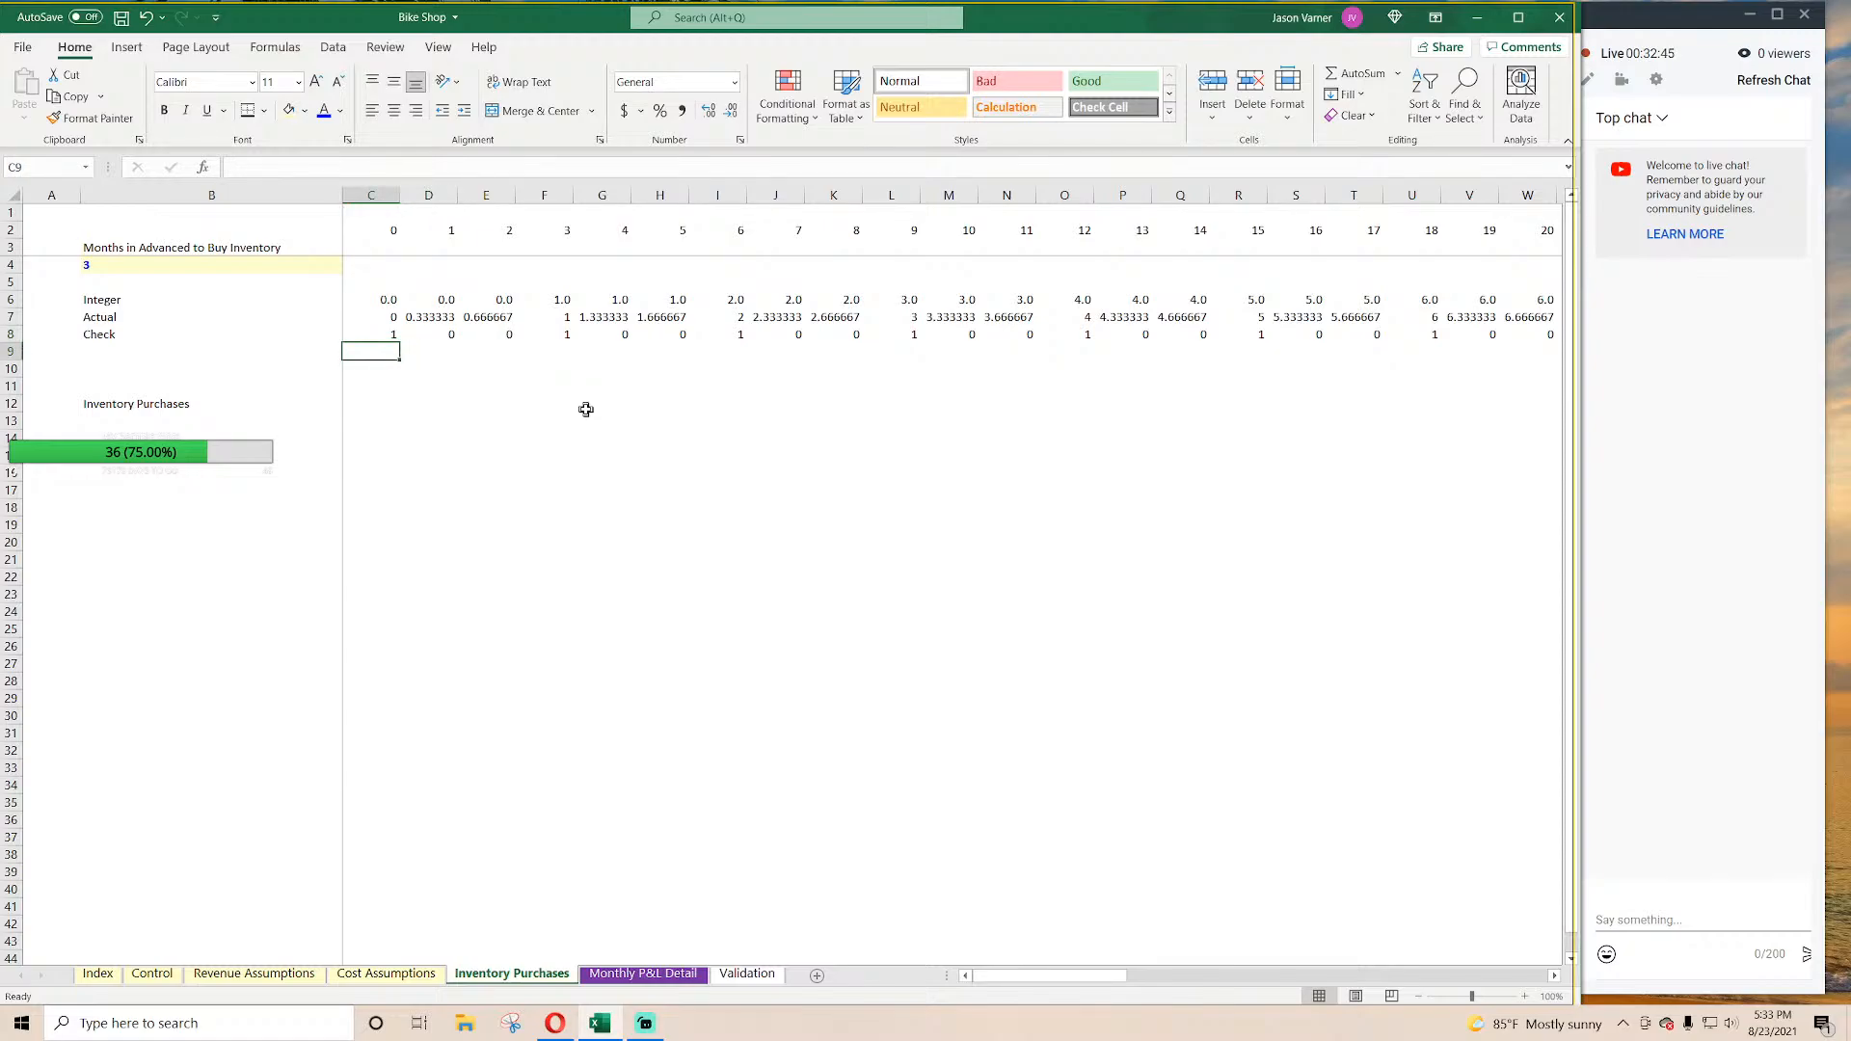
pyautogui.write('=if(')
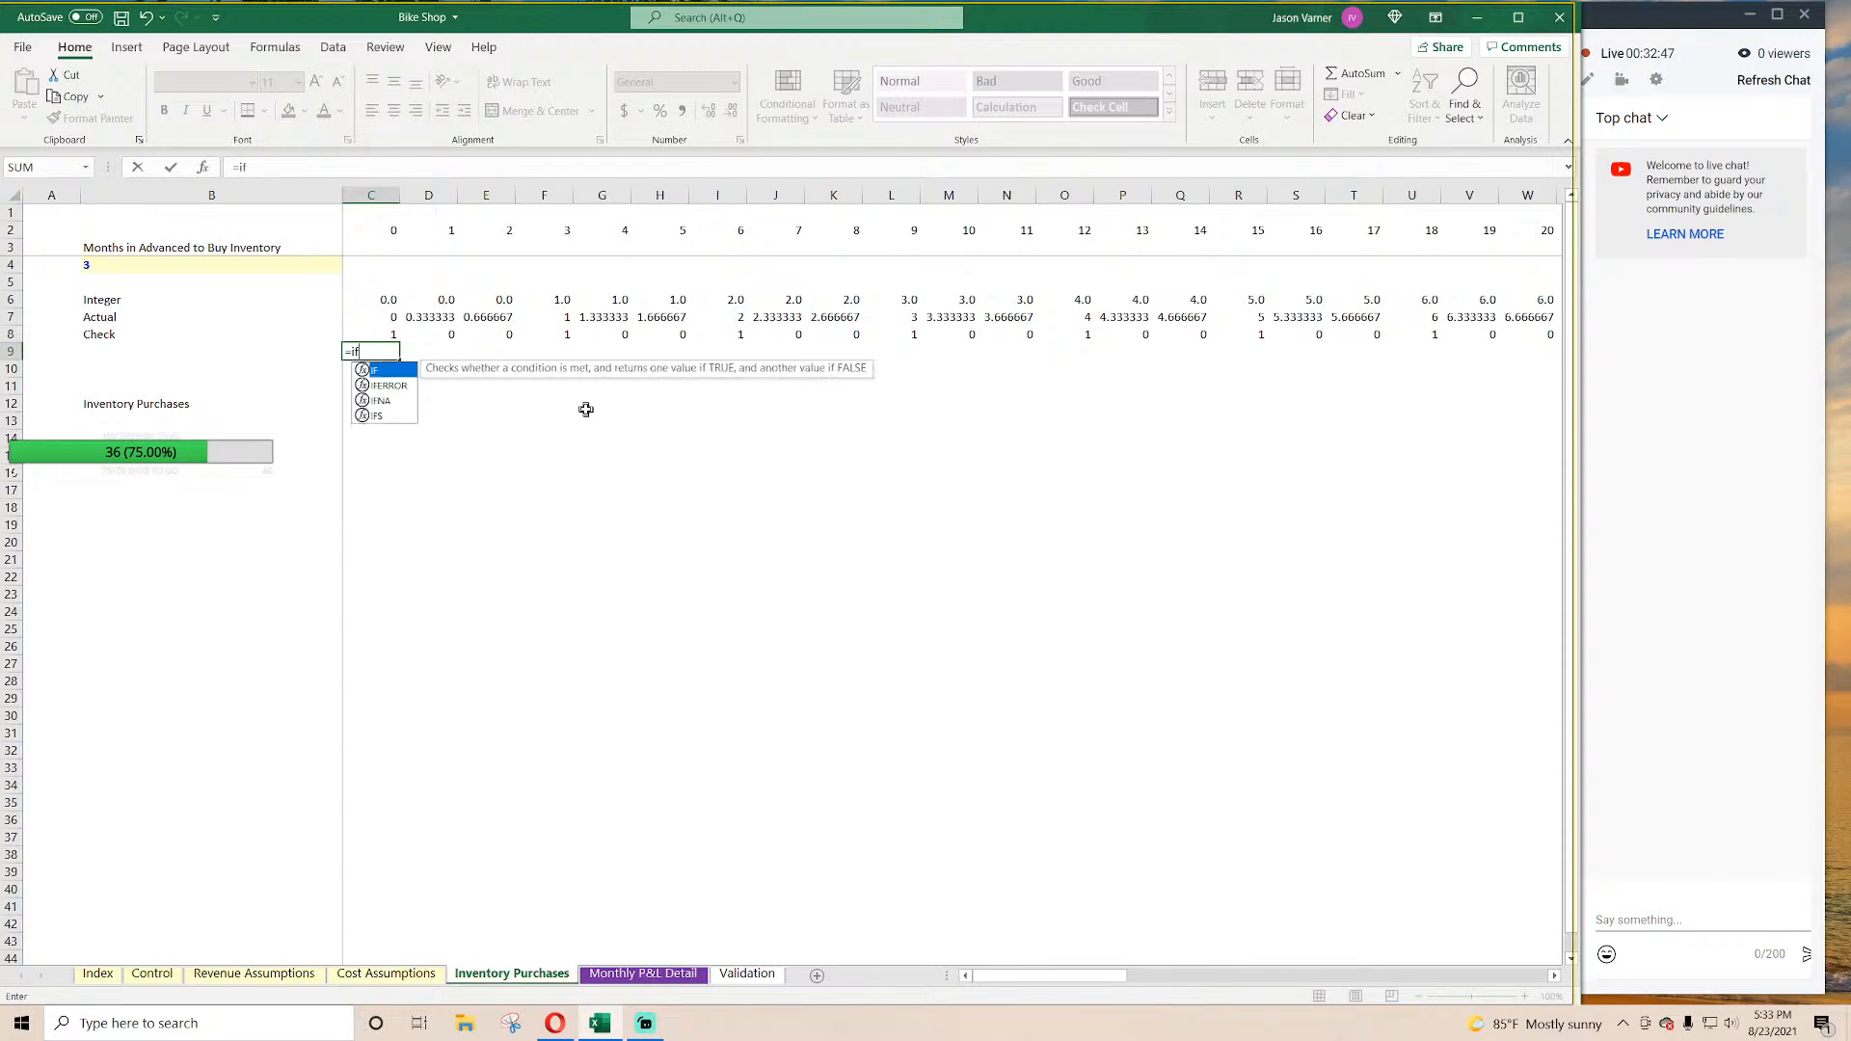
pyautogui.click(371, 326)
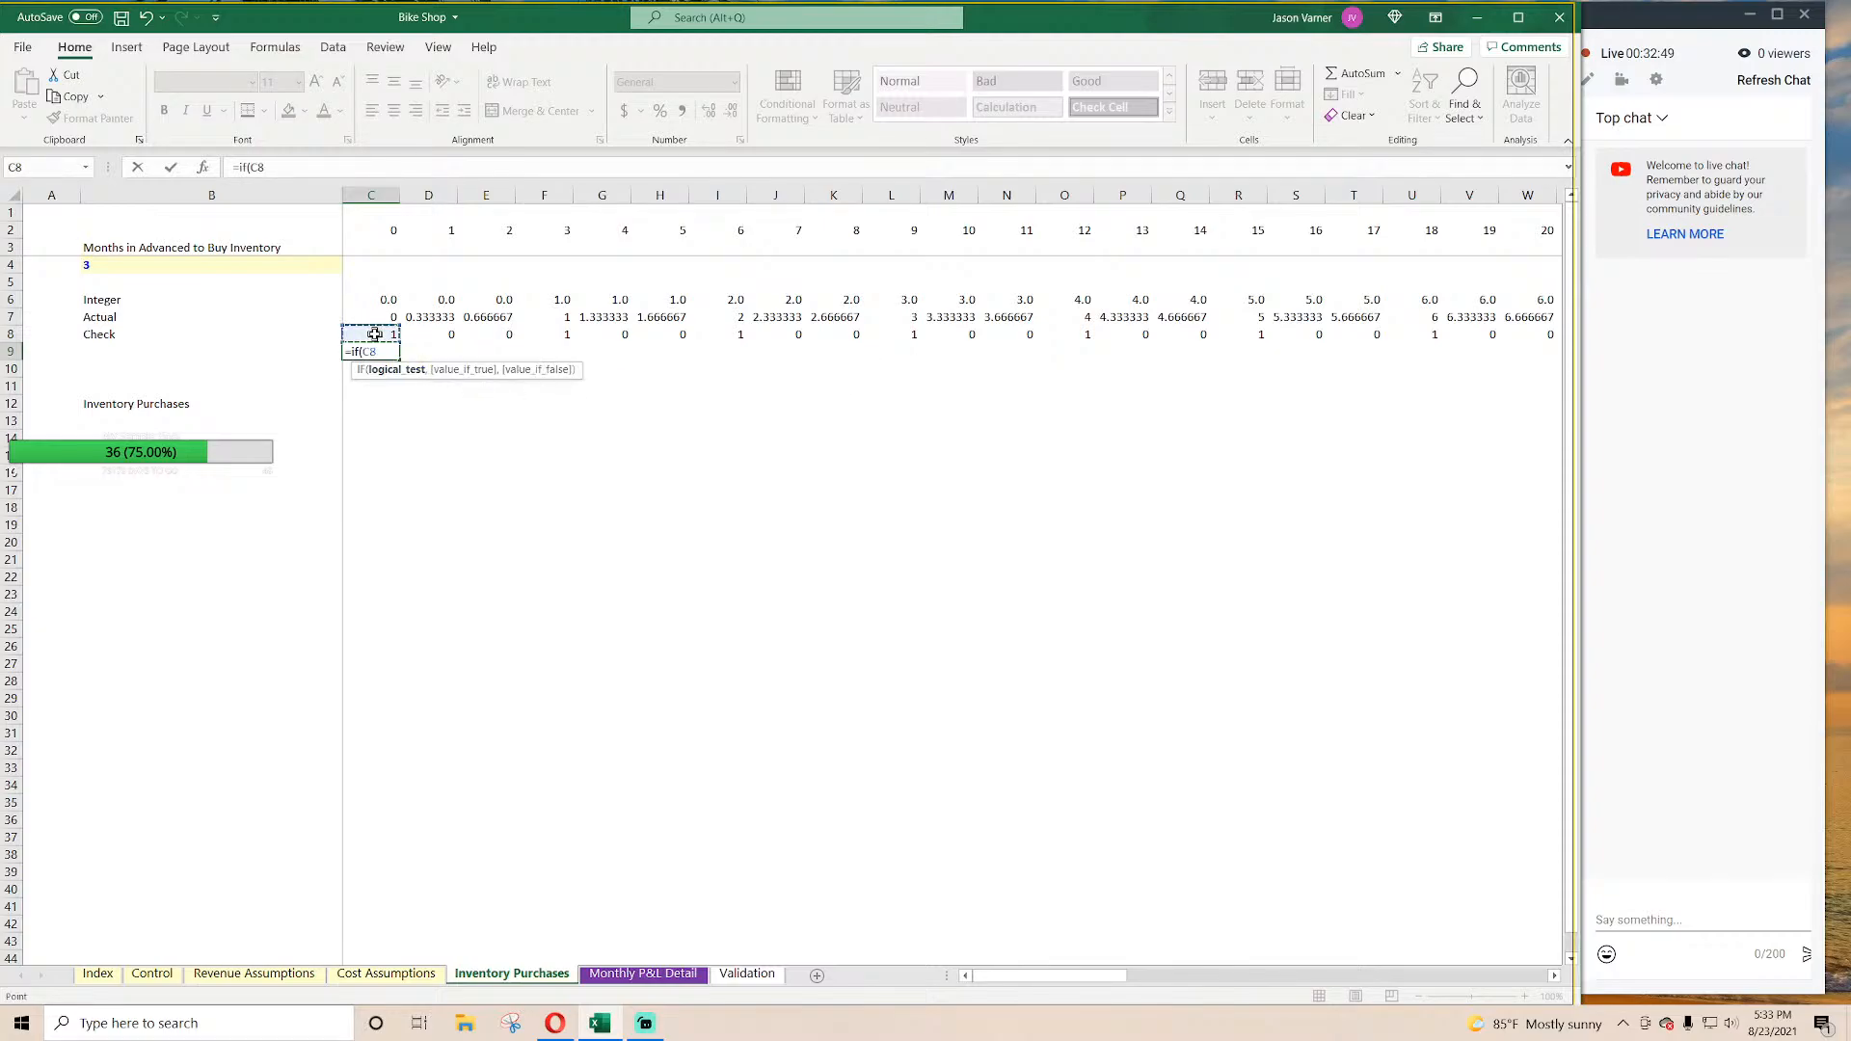
pyautogui.write('=1')
pyautogui.write(',su')
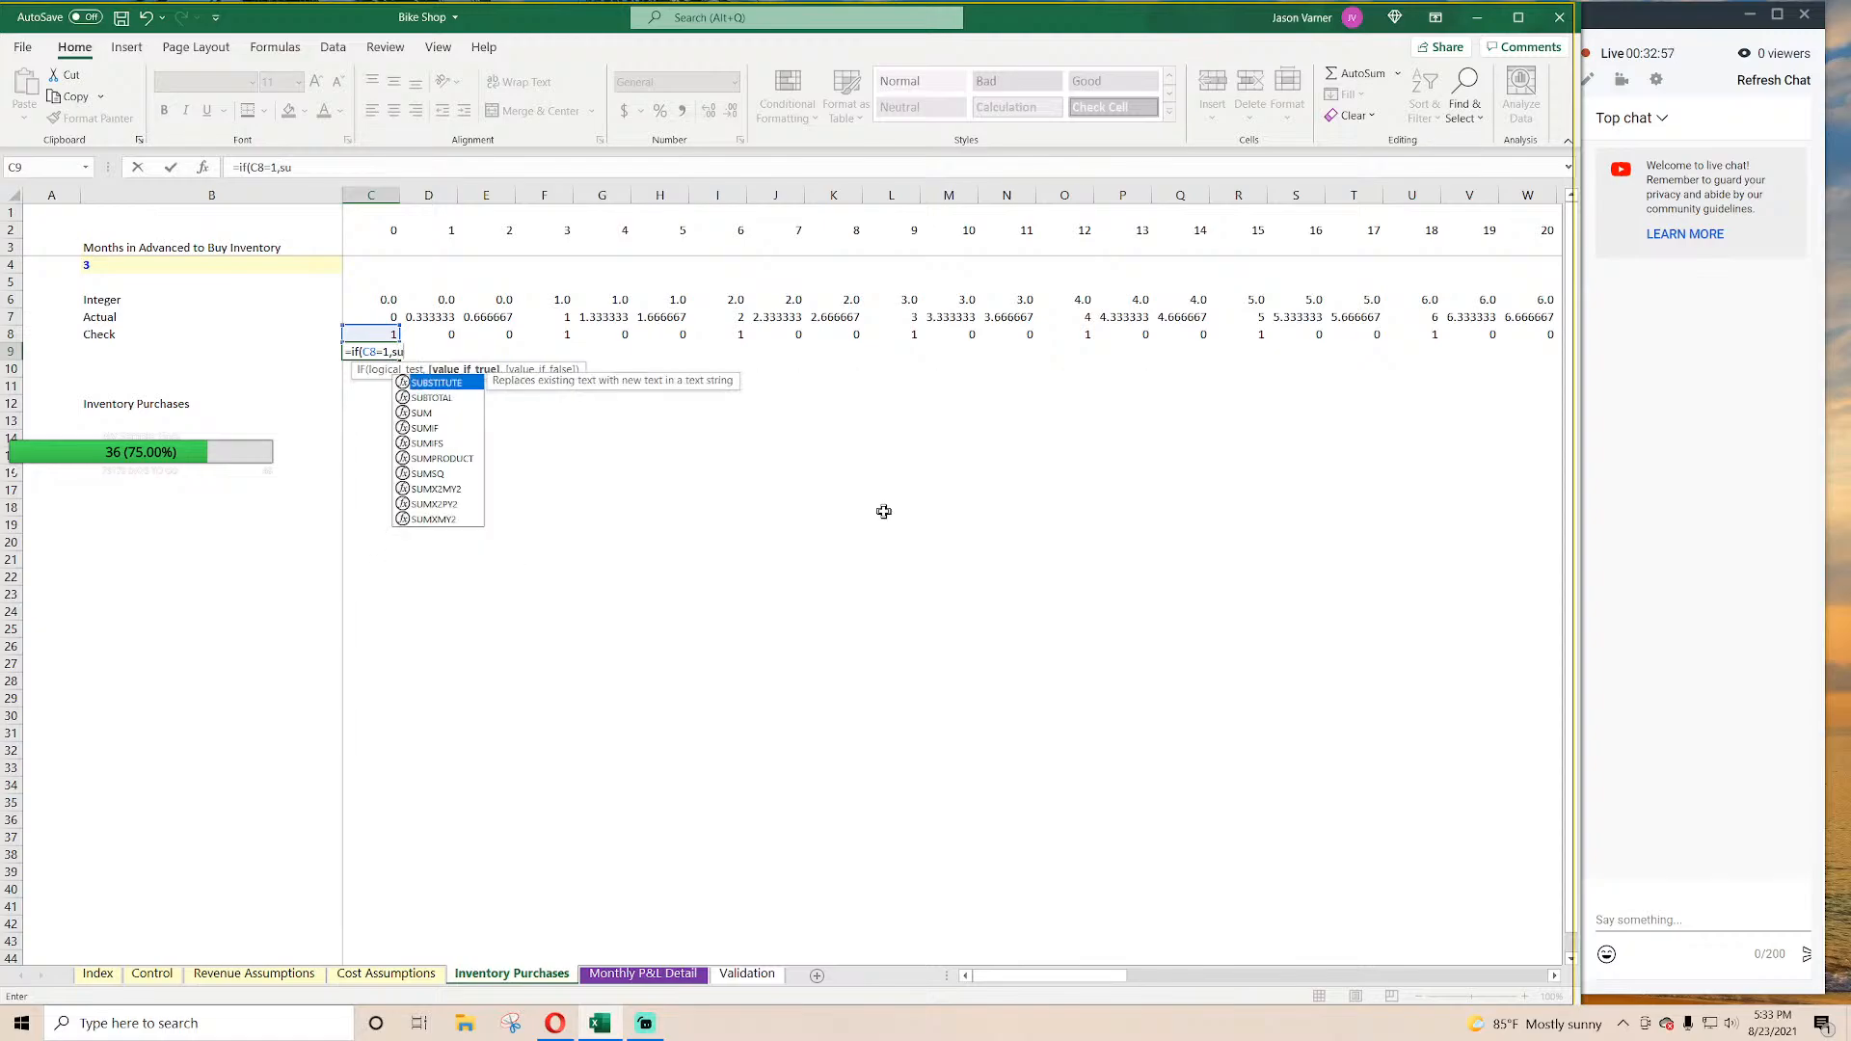
pyautogui.write('m(')
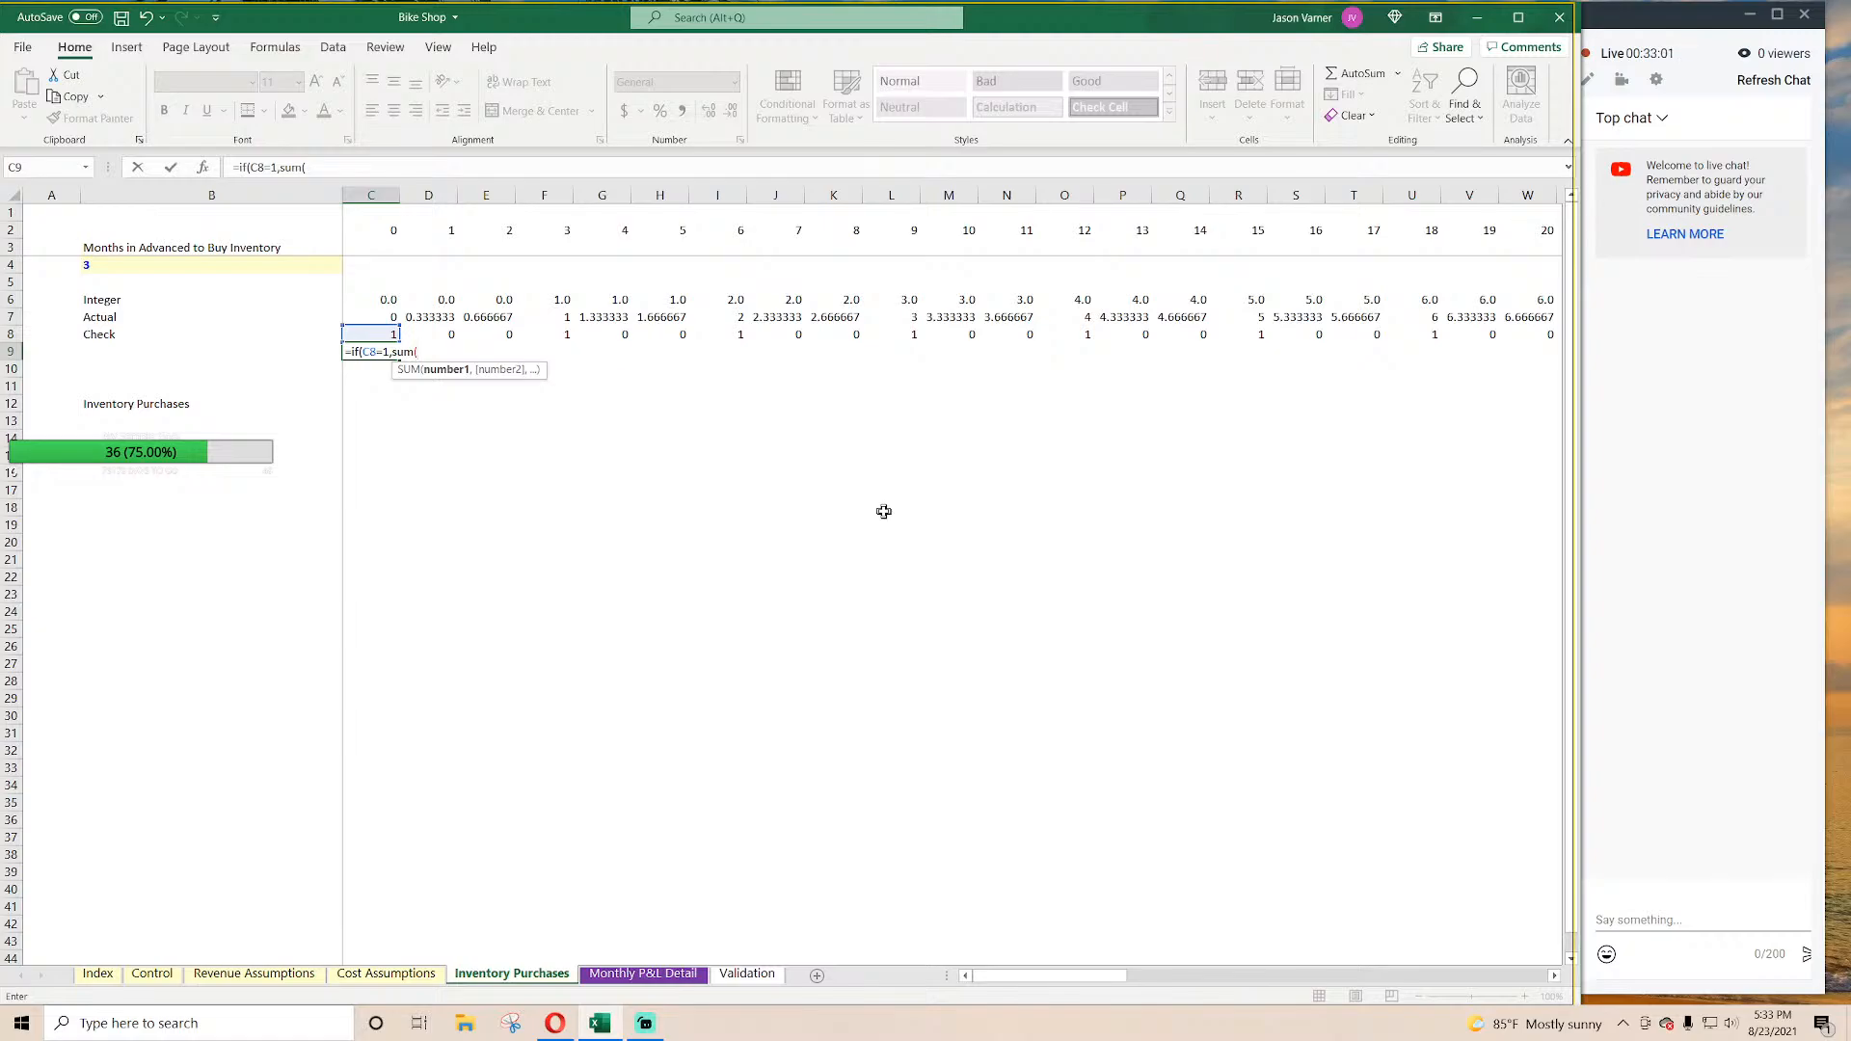
pyautogui.press('BackSpace')
pyautogui.press('BackSpace')
pyautogui.press('BackSpace')
pyautogui.press('BackSpace')
pyautogui.press('BackSpace')
pyautogui.press('BackSpace')
pyautogui.press('BackSpace')
pyautogui.press('BackSpace')
pyautogui.press('BackSpace')
pyautogui.press('BackSpace')
pyautogui.press('BackSpace')
pyautogui.press('BackSpace')
pyautogui.press('BackSpace')
pyautogui.press('Return')
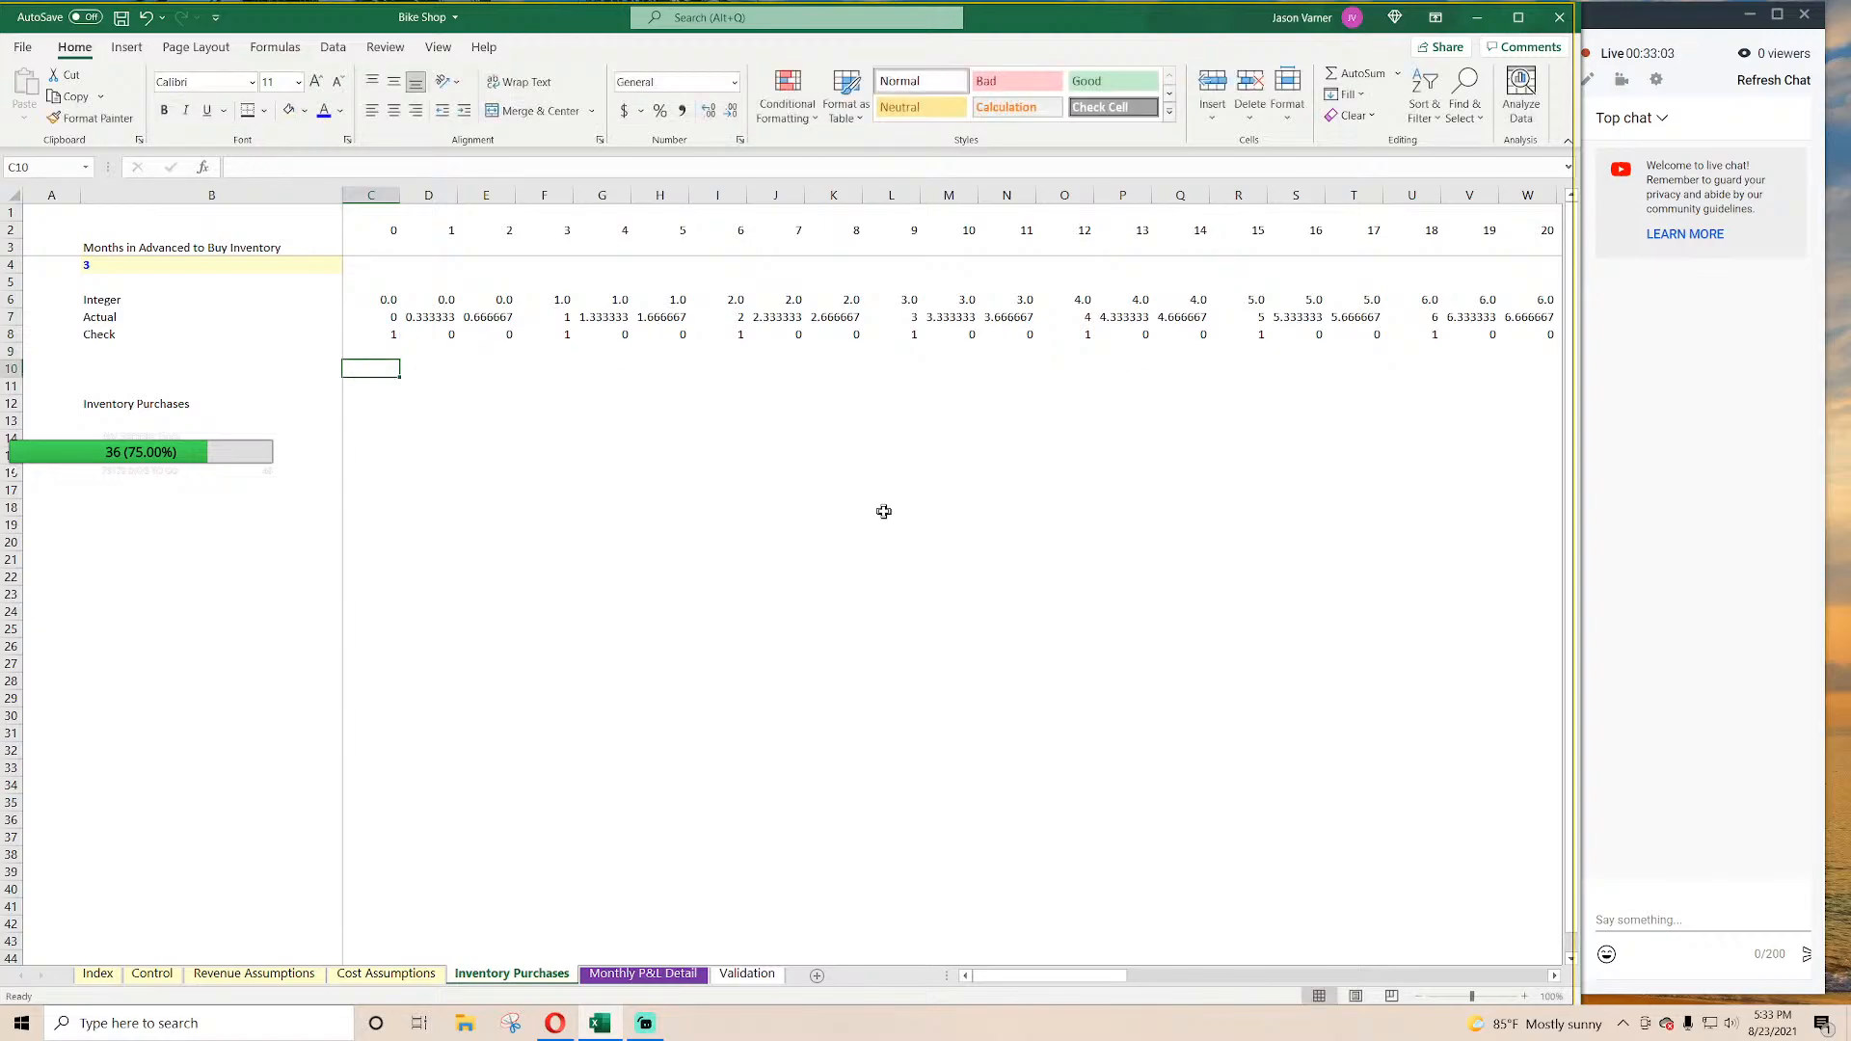
# Step: Examine how the Integer row groups periods 0 to 6 into three-month blocks
pyautogui.press('Up')
pyautogui.press('Right')
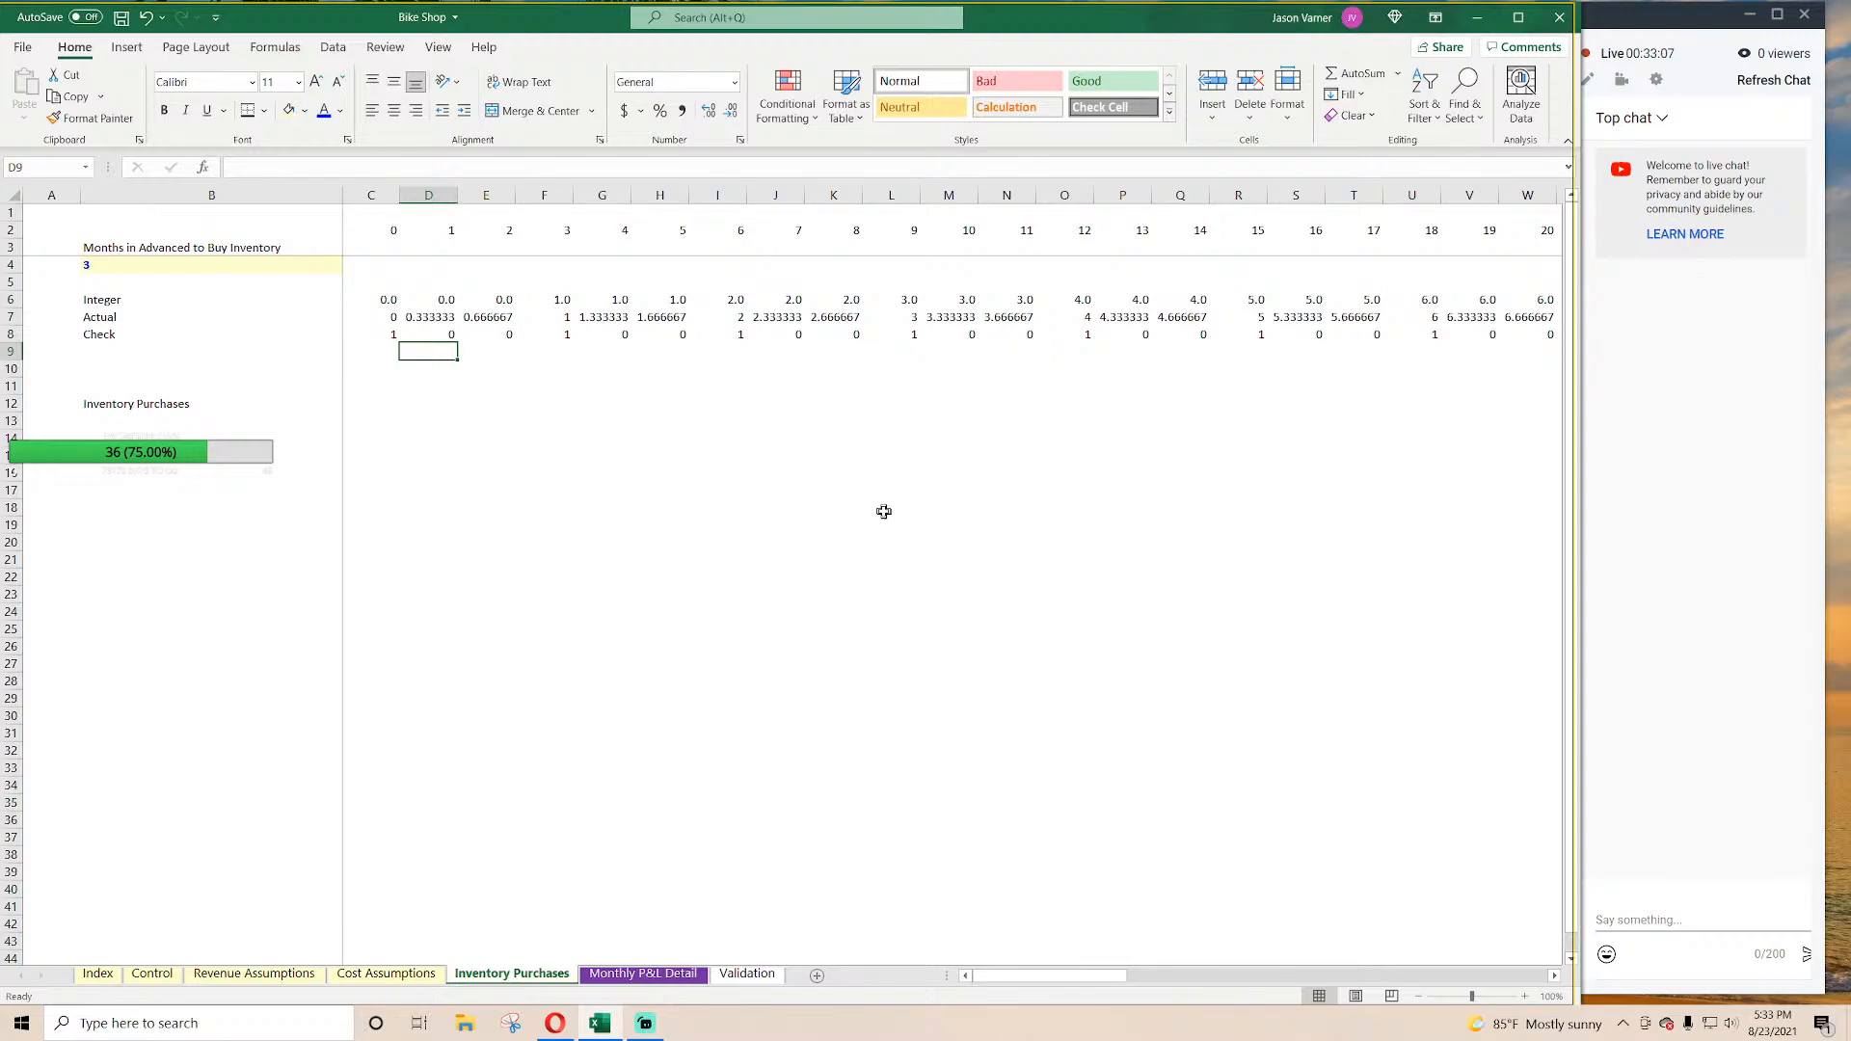
pyautogui.press('Right')
pyautogui.press('Right')
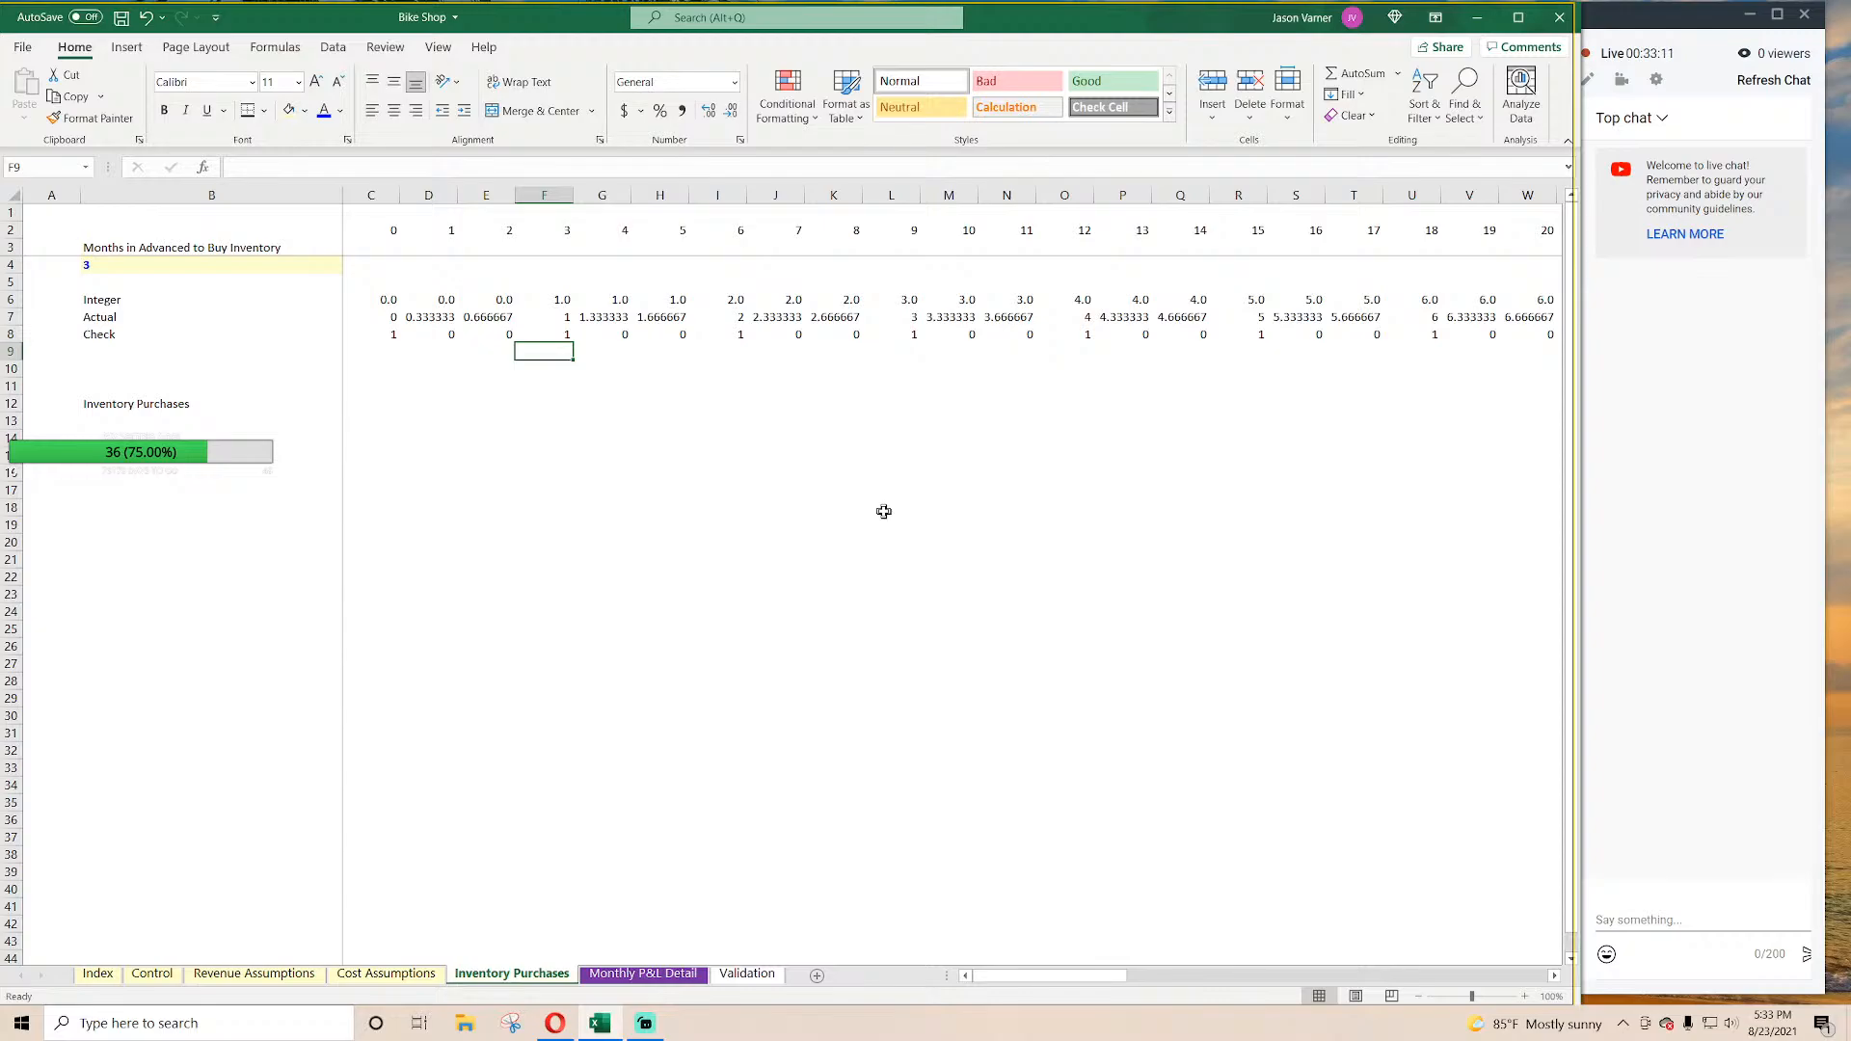
pyautogui.press('Up')
pyautogui.press('Up')
pyautogui.press('Up')
pyautogui.press('Left')
pyautogui.press('Left')
pyautogui.press('Left')
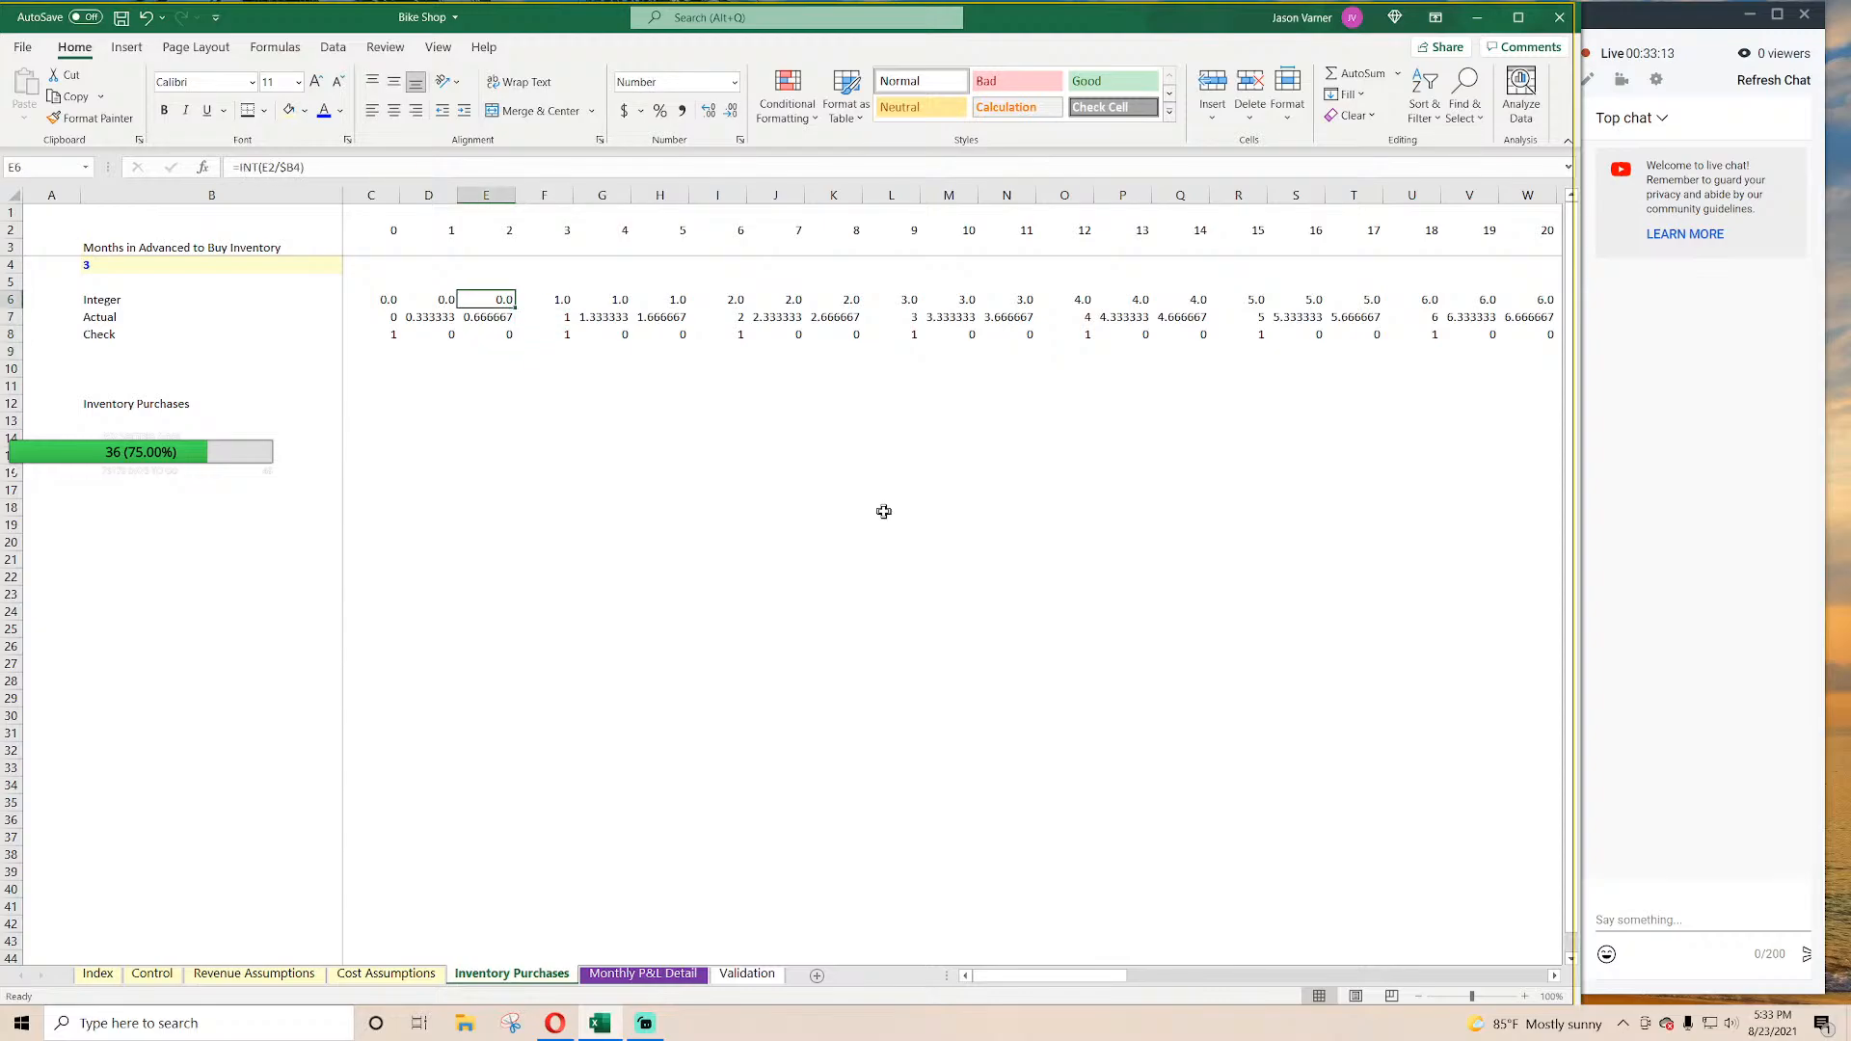
pyautogui.press('Right')
pyautogui.press('Right')
pyautogui.press('Right')
pyautogui.press('Right')
pyautogui.press('Right')
pyautogui.press('Right')
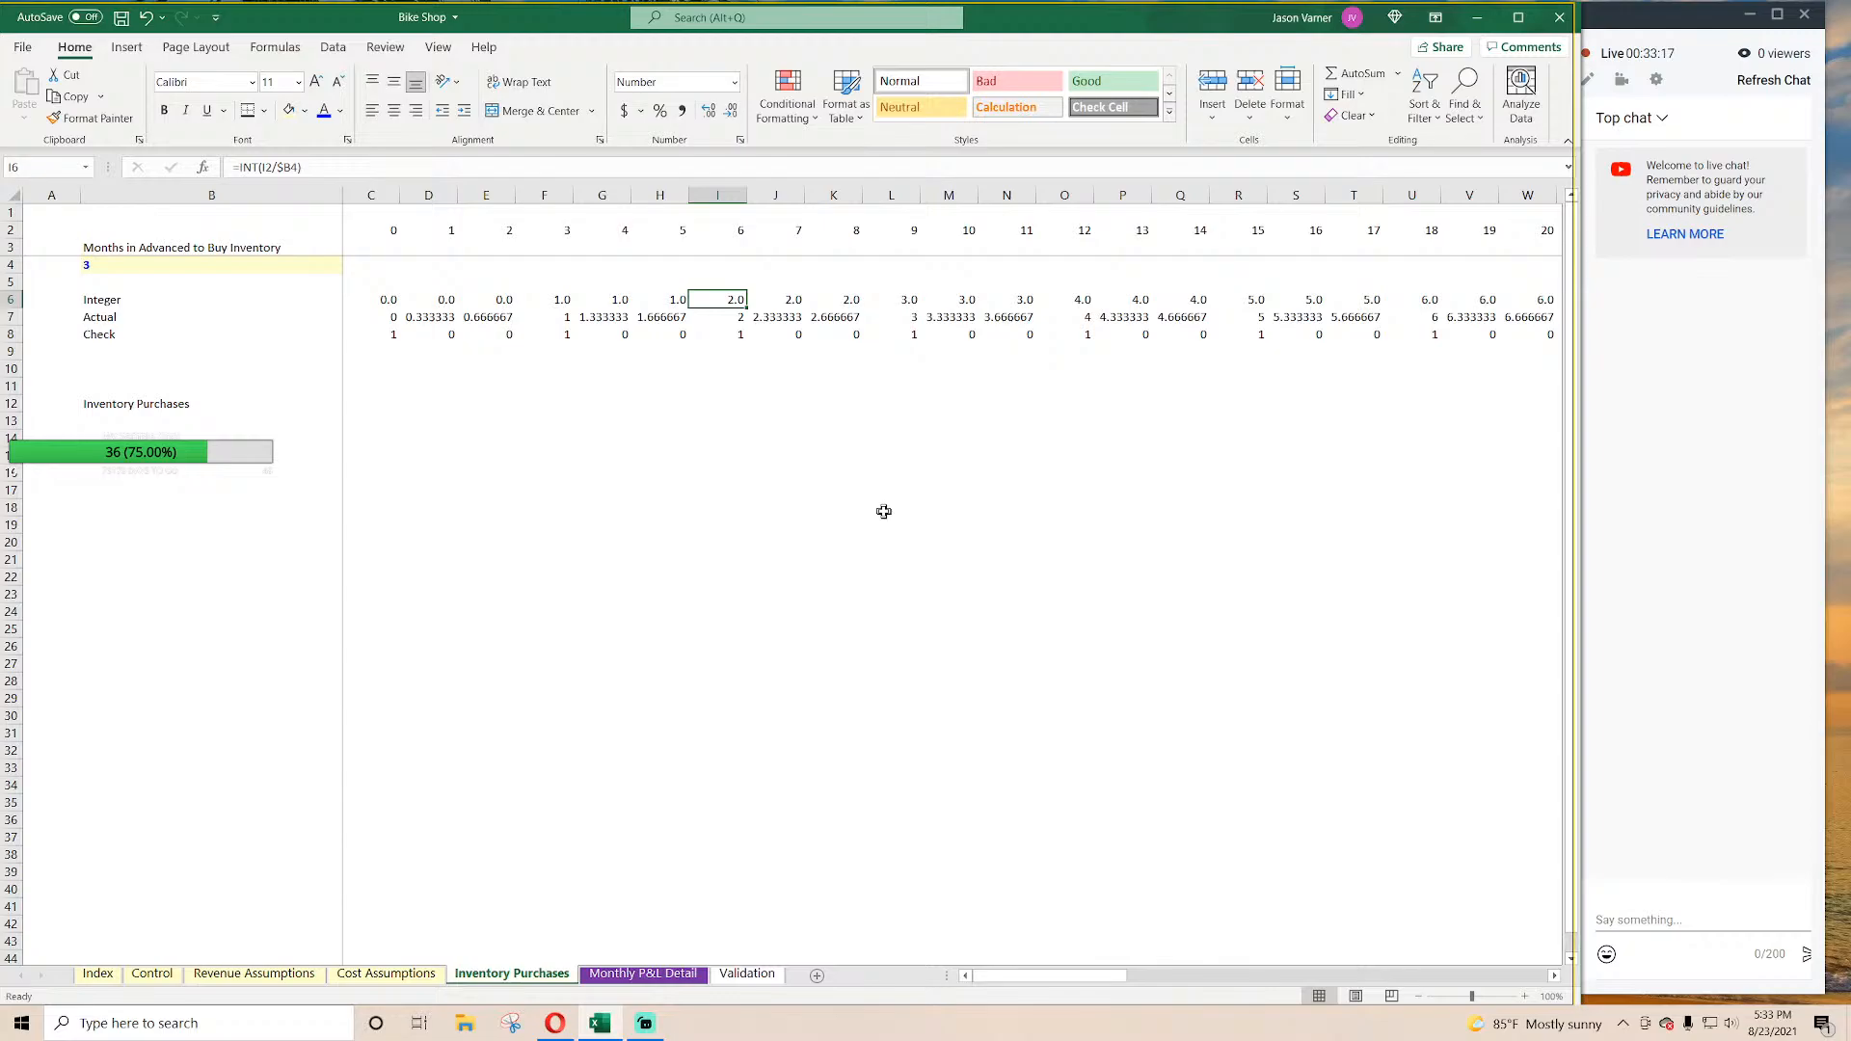
# Step: Review the Check row flags from period 6 back to period 1, then again up to period 4
pyautogui.press('Down')
pyautogui.press('Down')
pyautogui.press('Left')
pyautogui.press('Left')
pyautogui.press('Left')
pyautogui.press('Left')
pyautogui.press('Left')
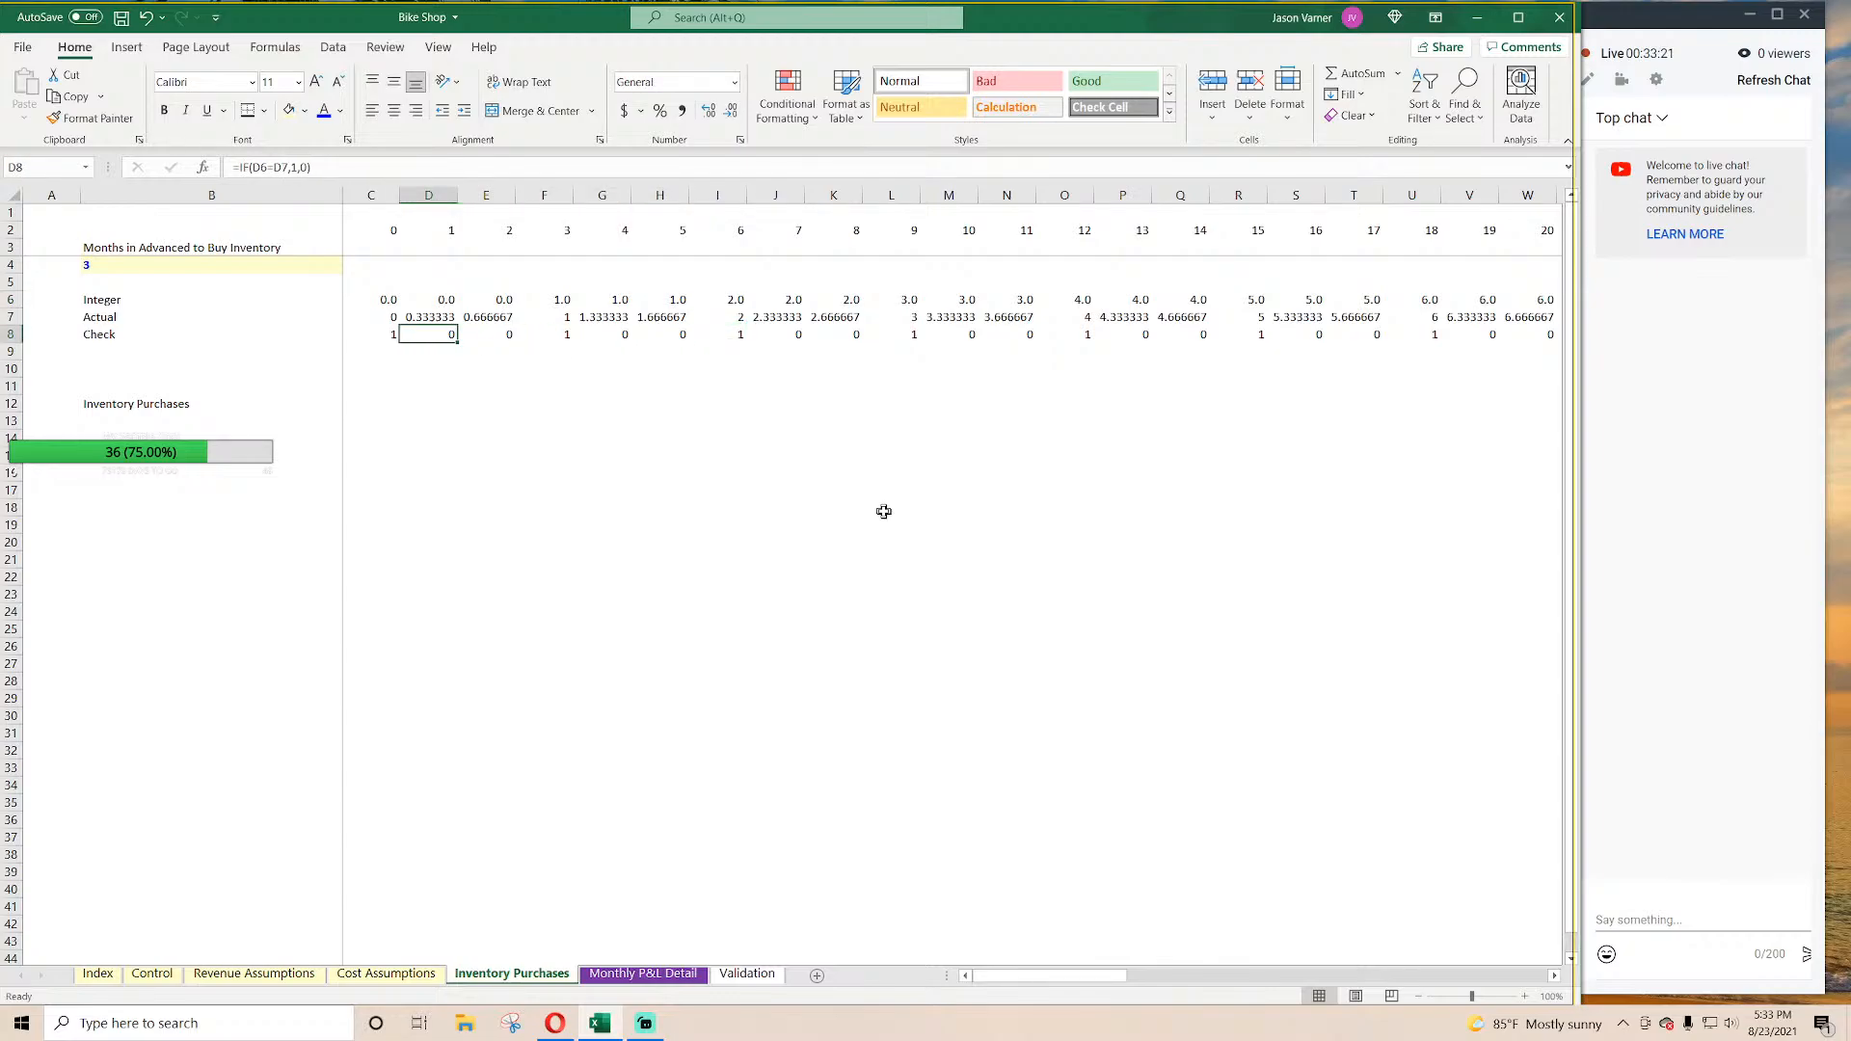
pyautogui.press('Right')
pyautogui.press('Right')
pyautogui.press('Right')
pyautogui.press('Left')
pyautogui.press('Left')
pyautogui.press('Left')
pyautogui.press('Right')
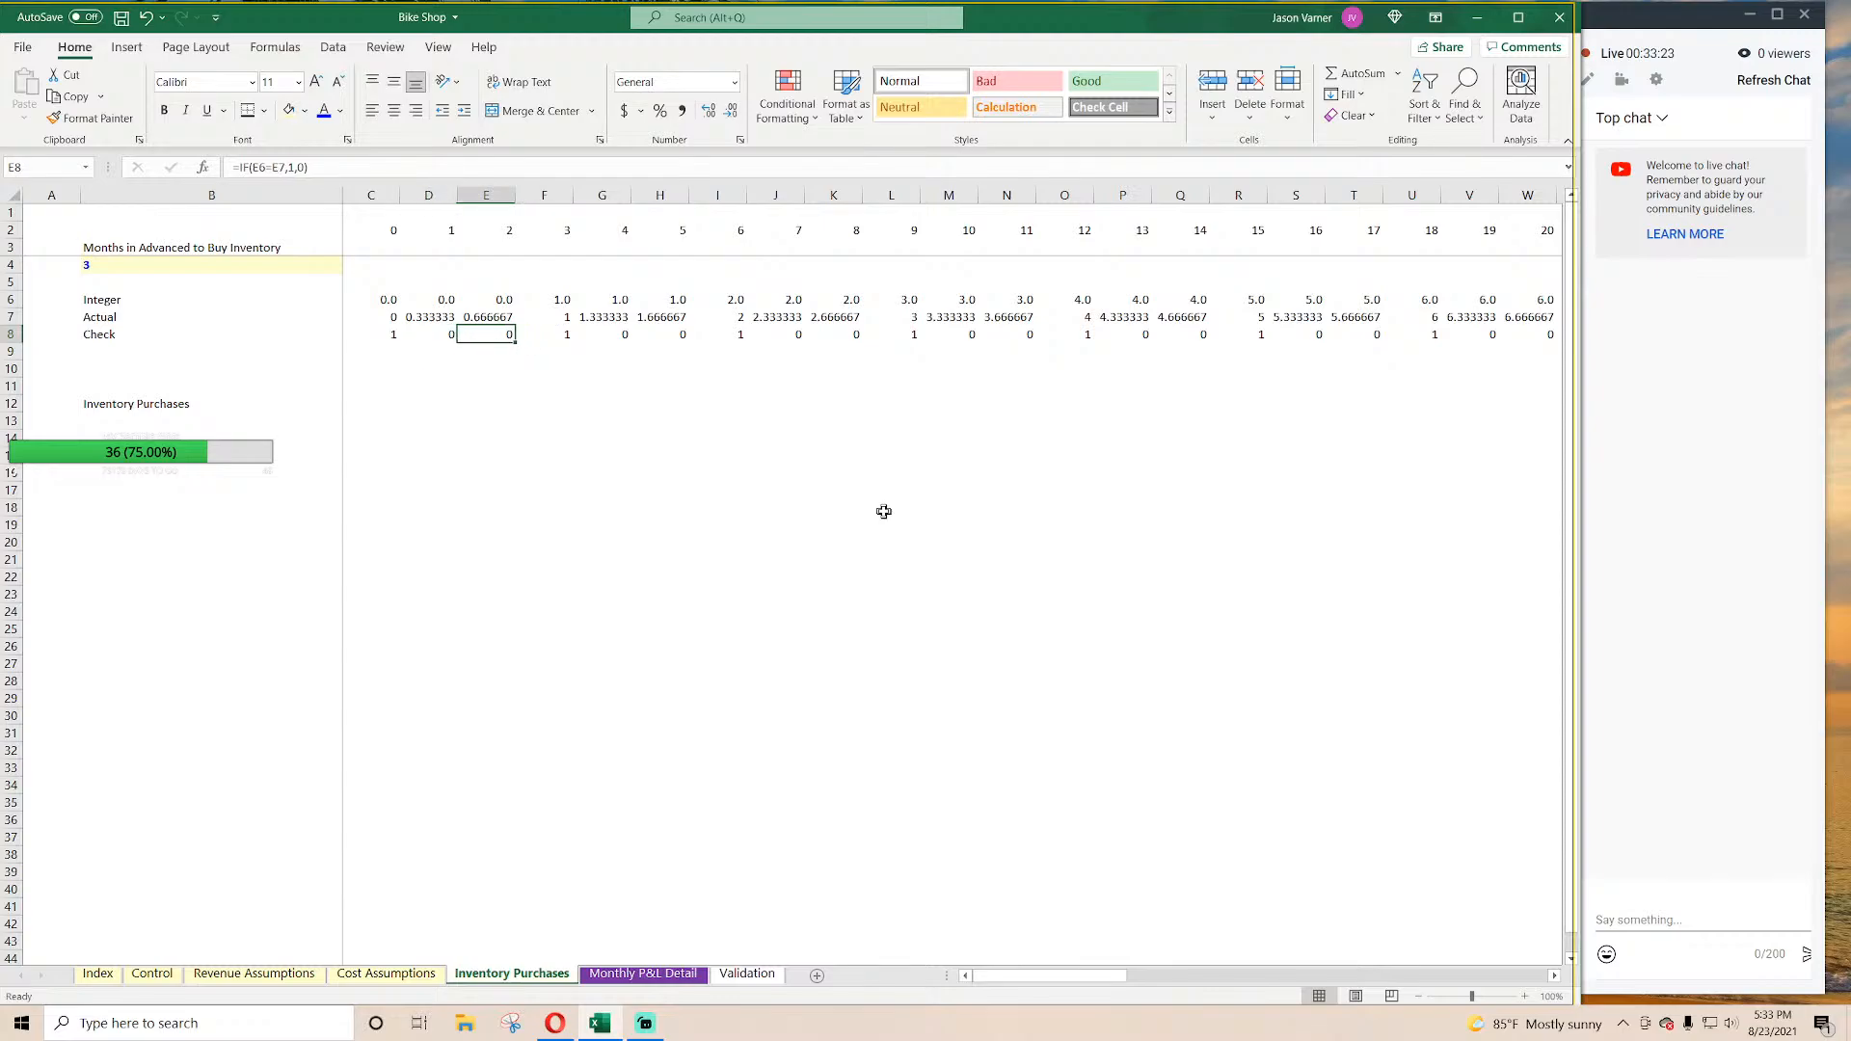
pyautogui.press('Right')
pyautogui.press('Right')
pyautogui.press('Left')
pyautogui.press('Left')
pyautogui.press('Left')
pyautogui.press('Right')
pyautogui.press('Right')
pyautogui.press('Right')
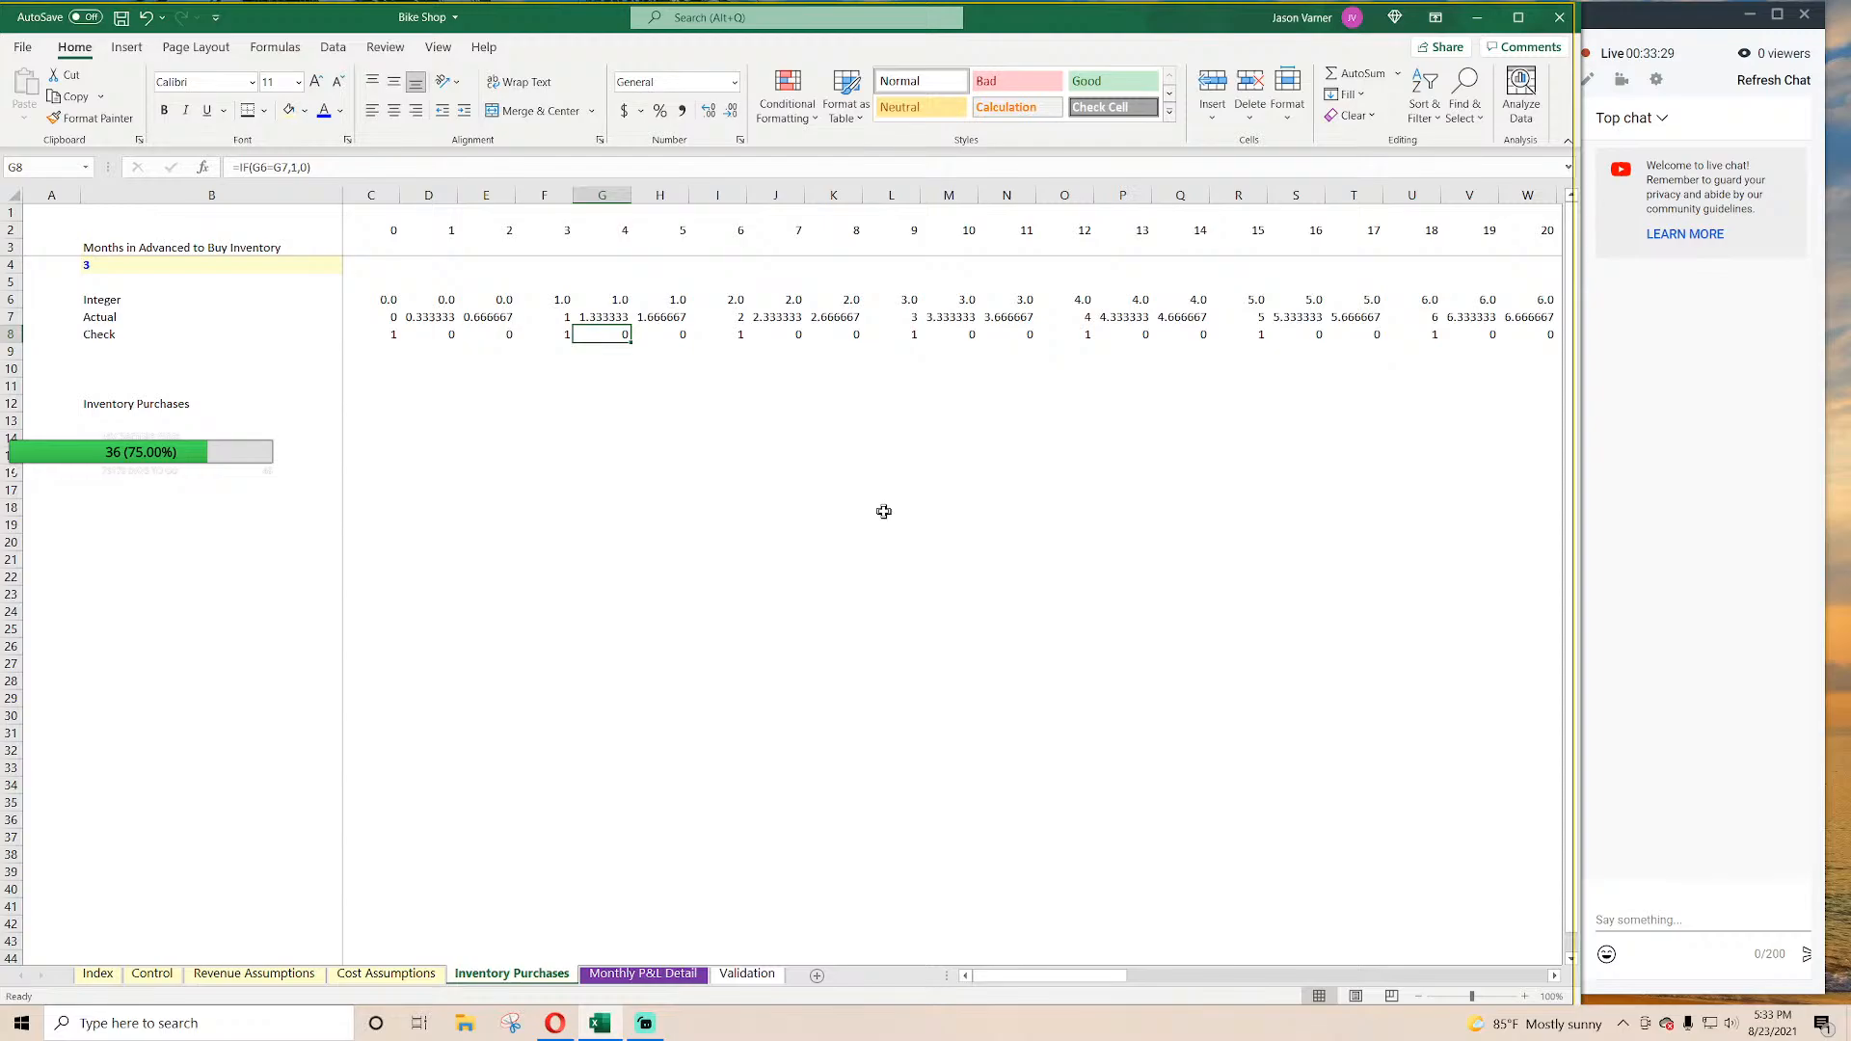
# Step: Enter a formula in D9 that rounds the Actual value in D7 up to zero decimals with ROUNDUP
pyautogui.press('Left')
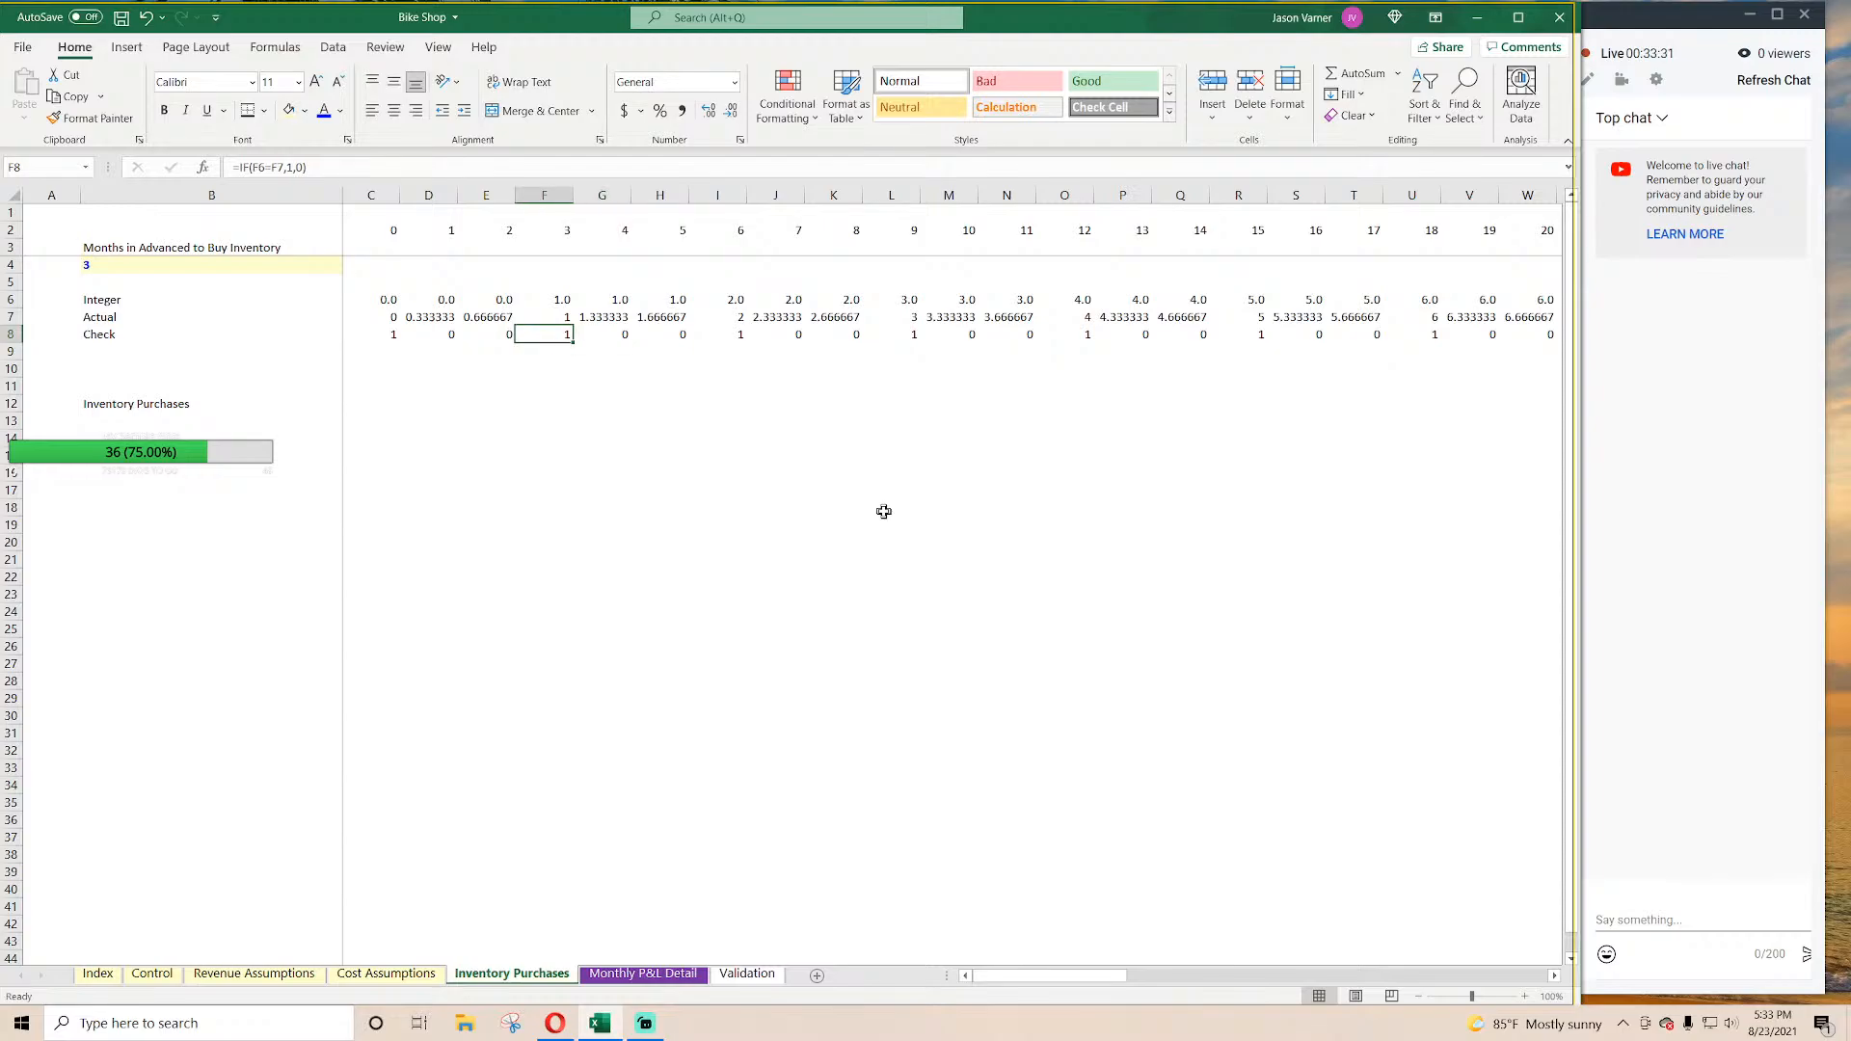
pyautogui.press('Left')
pyautogui.press('Left')
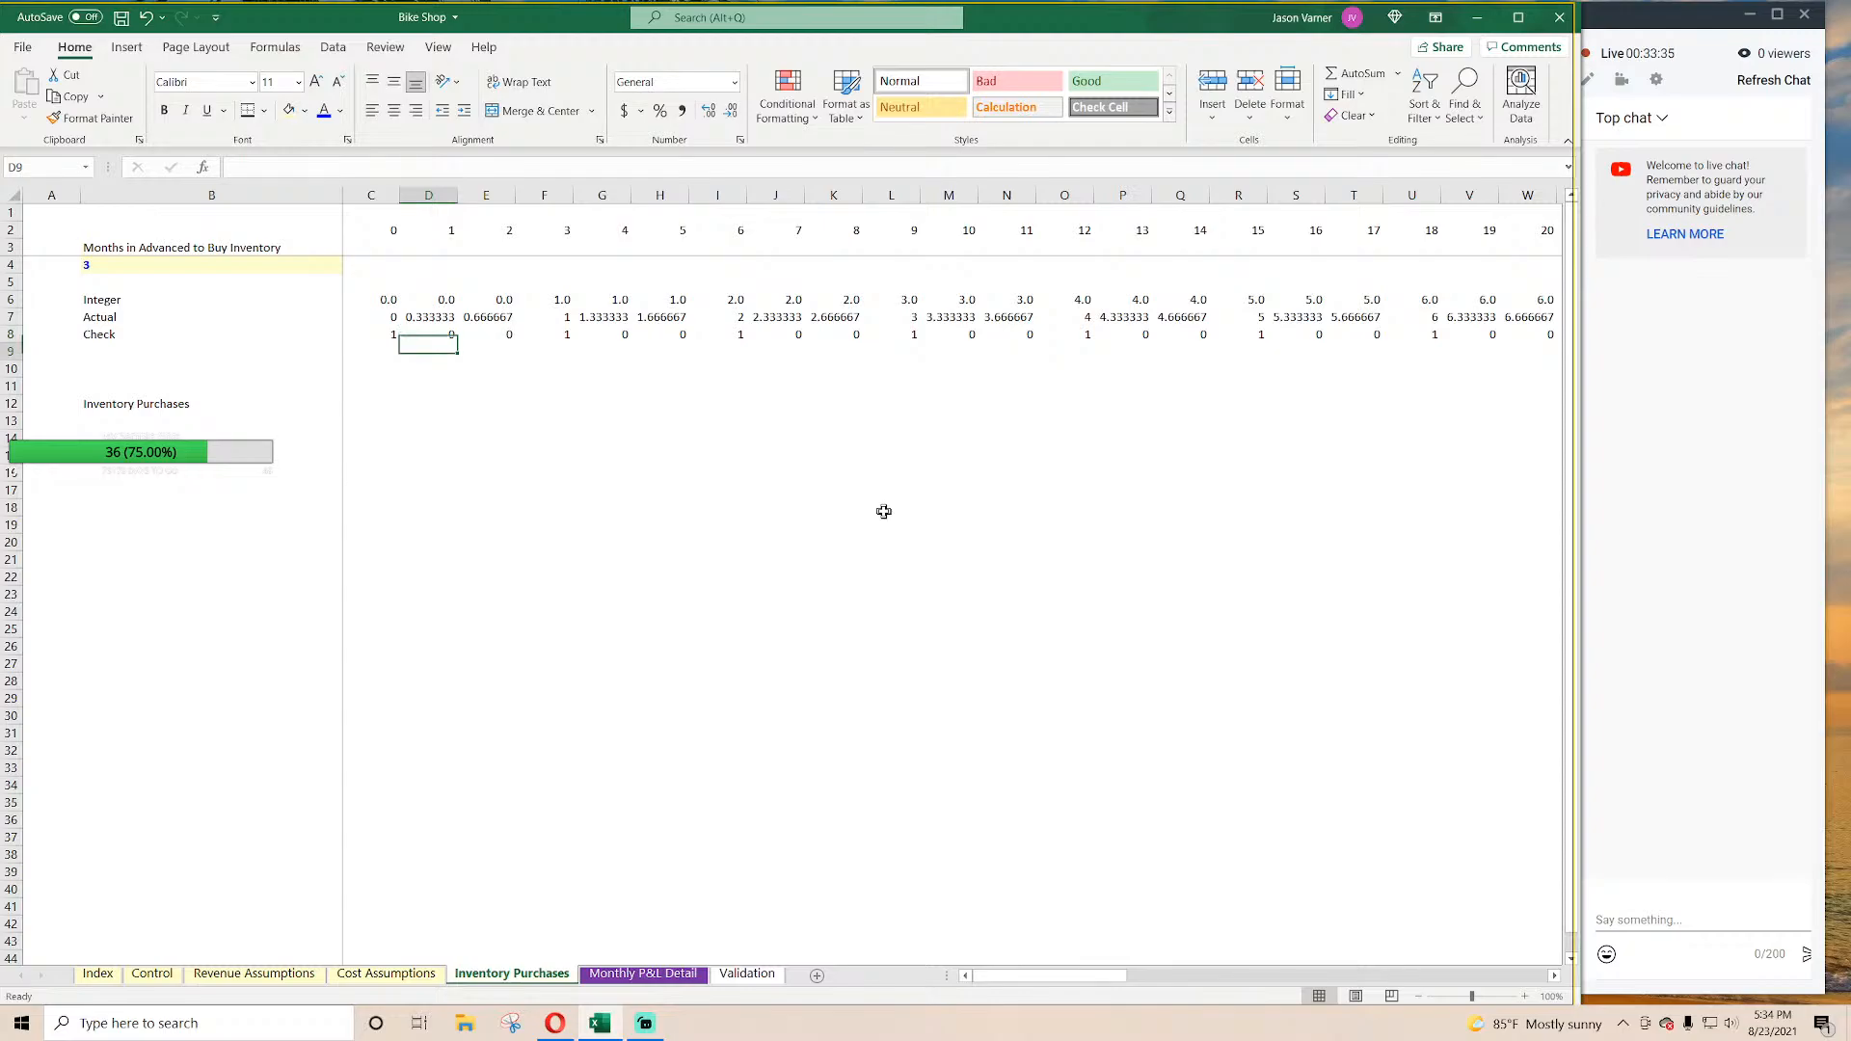
pyautogui.press('Down')
pyautogui.write('=roundup(')
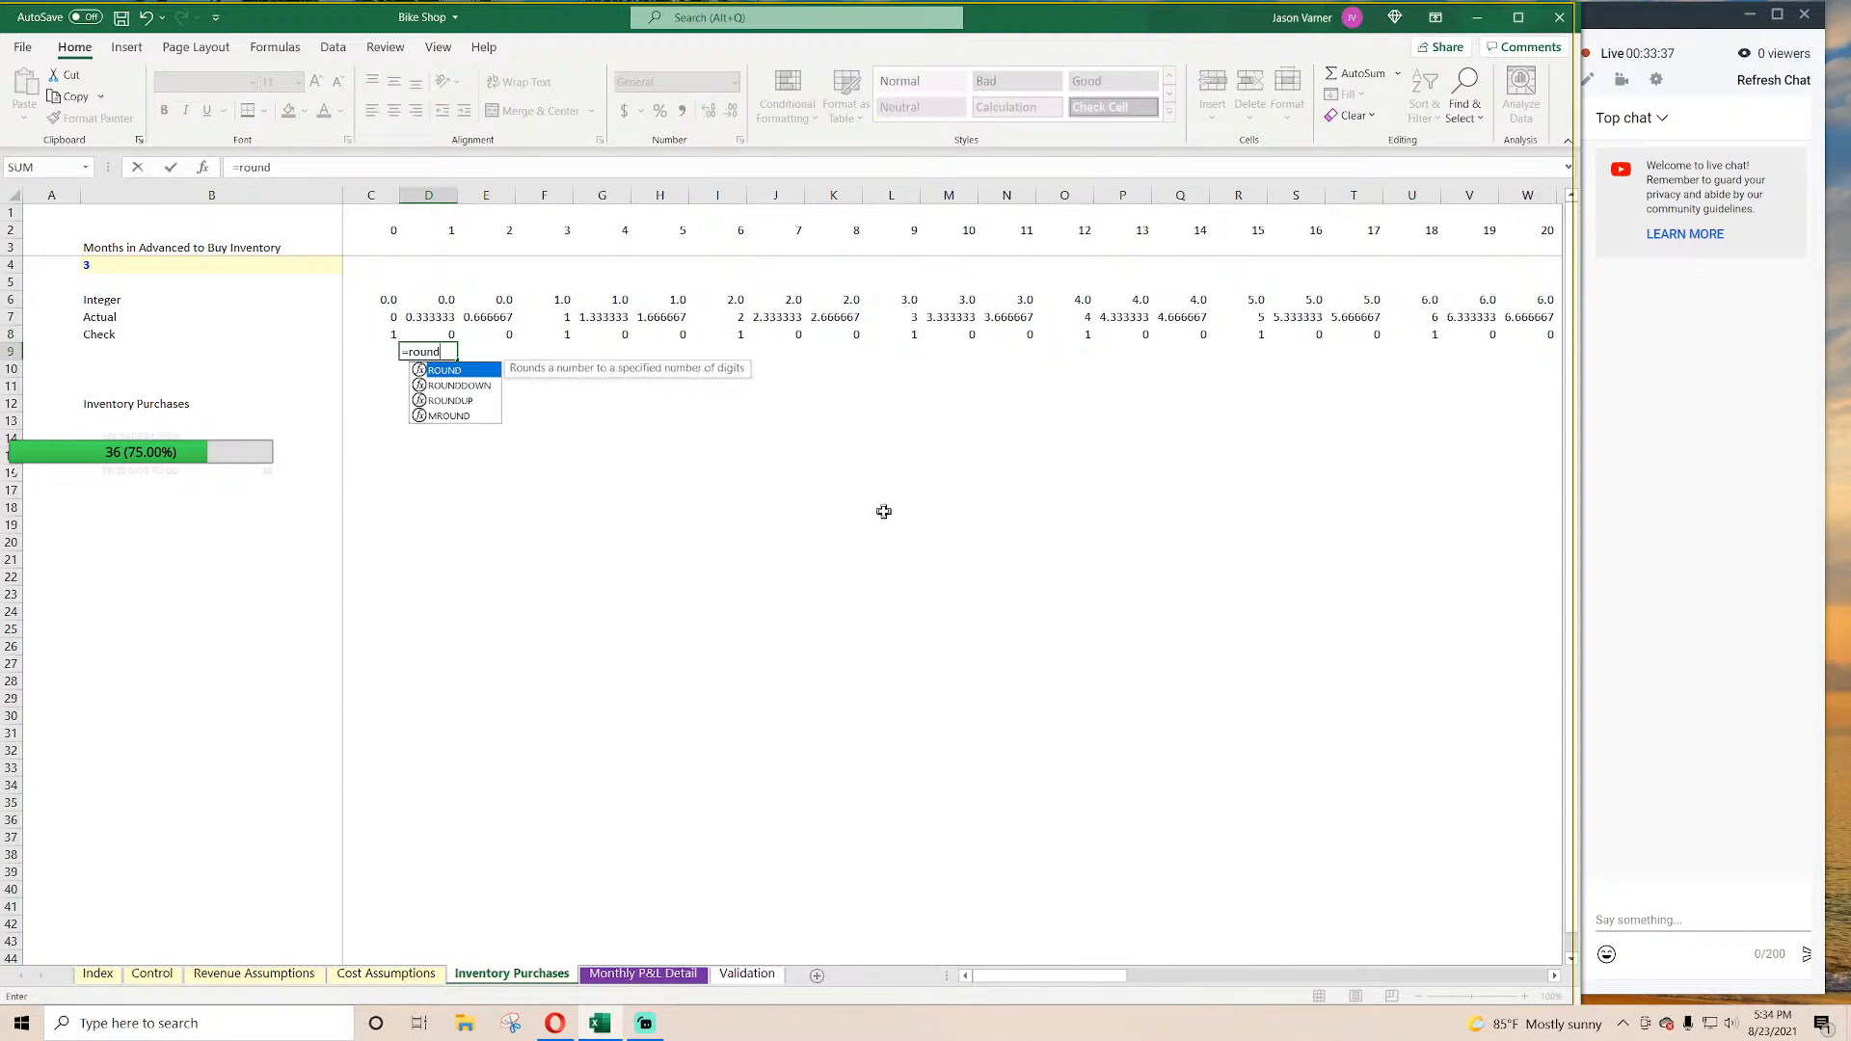
pyautogui.click(431, 314)
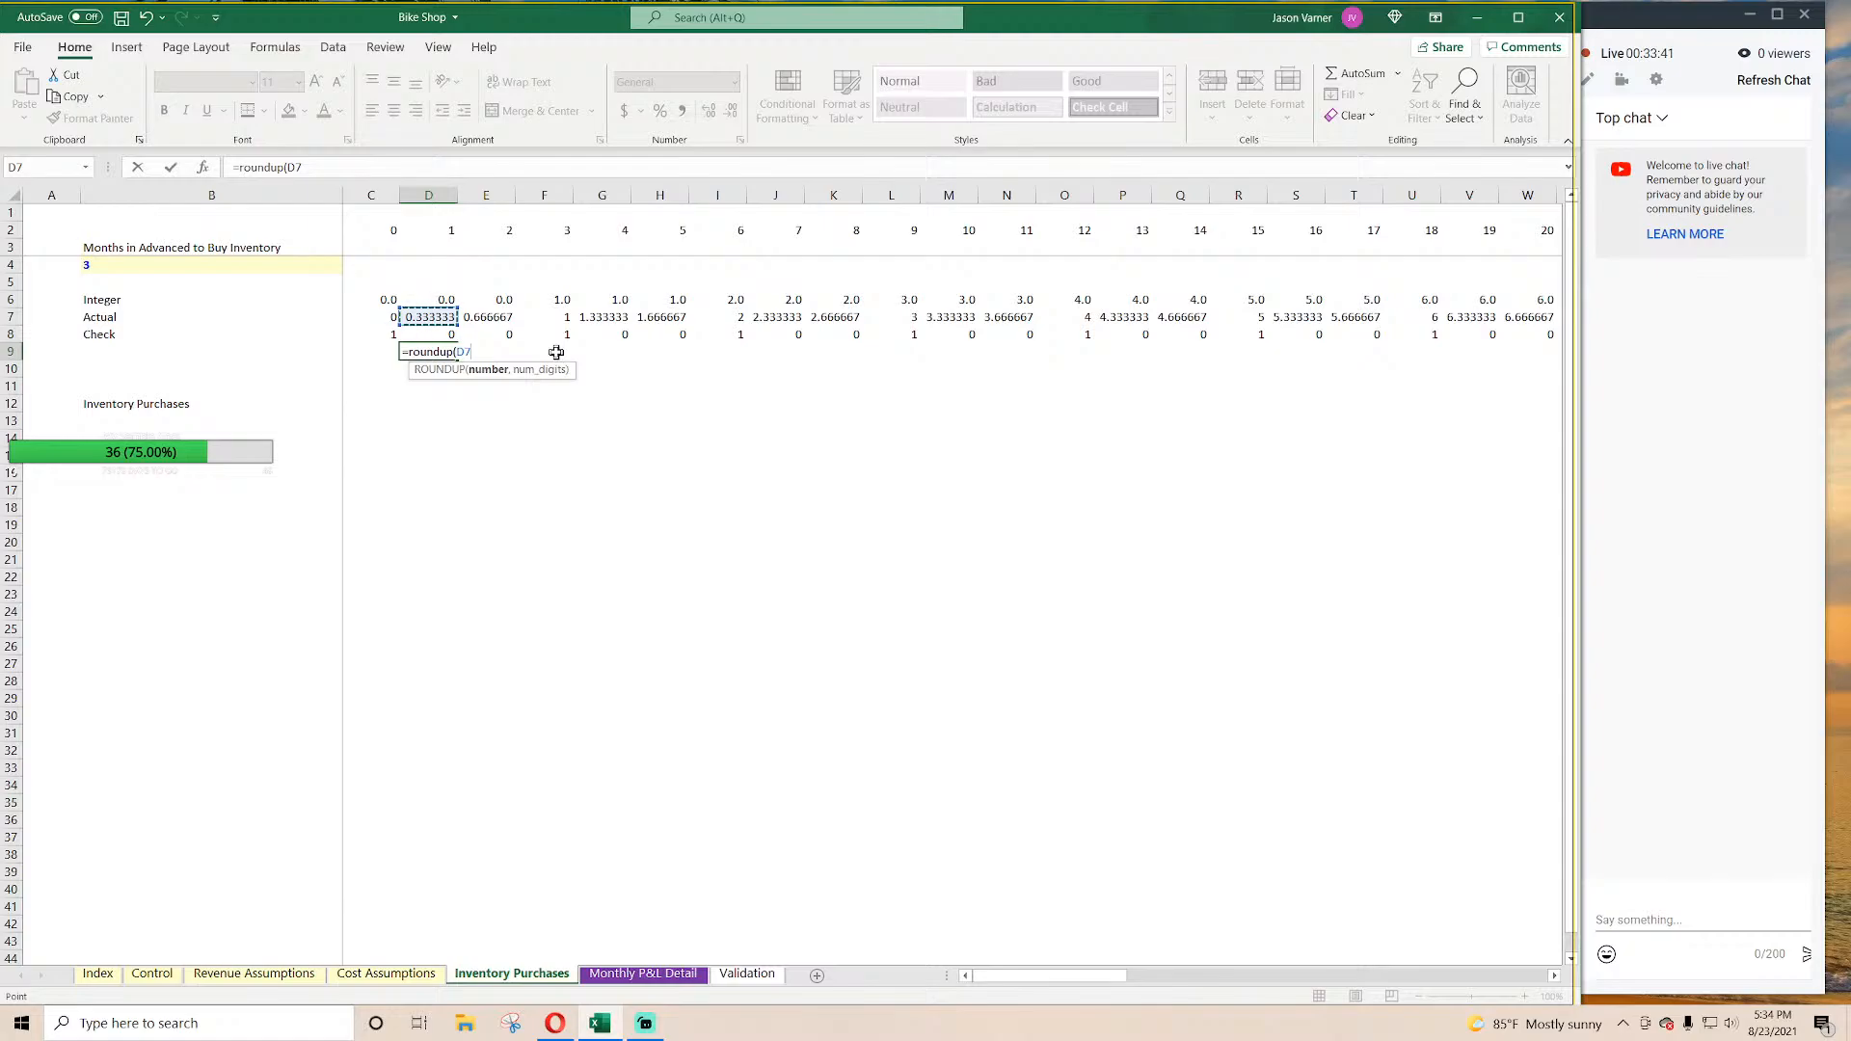
pyautogui.write(',0')
pyautogui.press('Return')
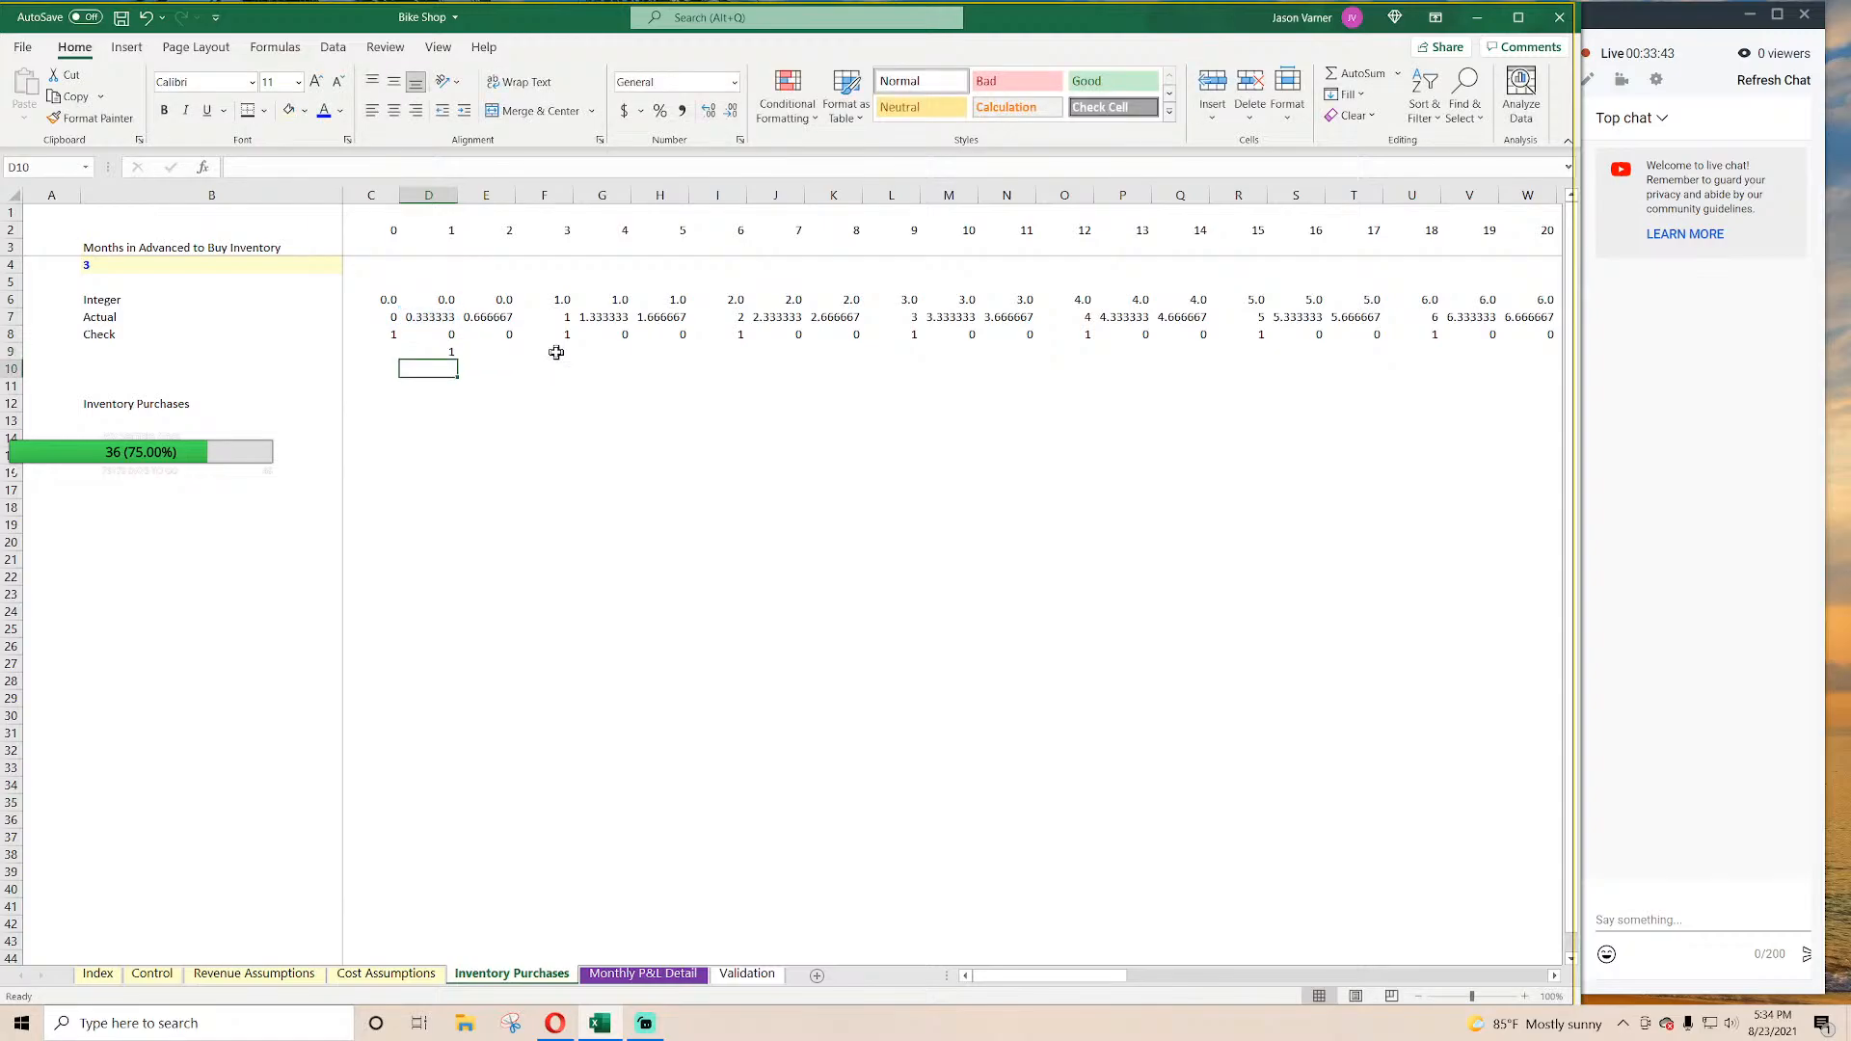
# Step: Fill the ROUNDUP formula across row 9 for periods 0 through 60
pyautogui.click(443, 351)
pyautogui.moveTo(458, 359); pyautogui.dragTo(925, 354)
pyautogui.click(434, 352)
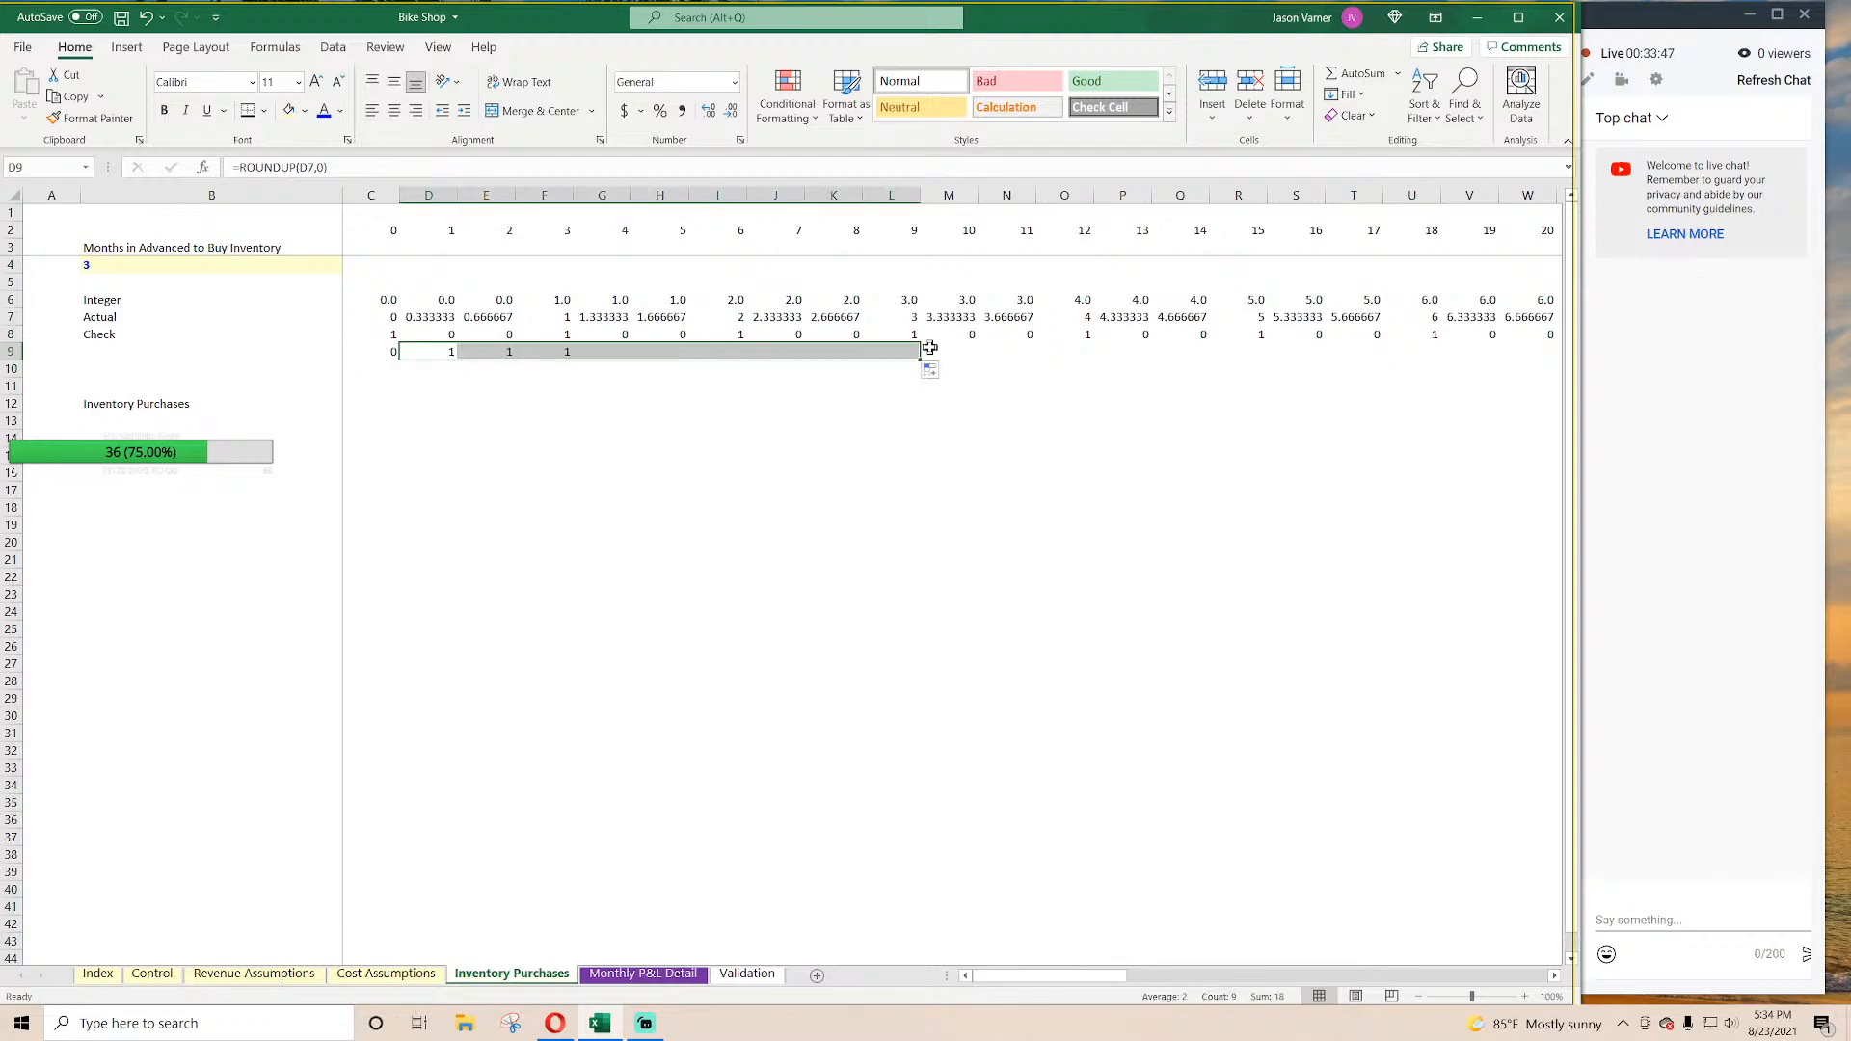
pyautogui.moveTo(439, 351); pyautogui.dragTo(1497, 360)
pyautogui.click(604, 353)
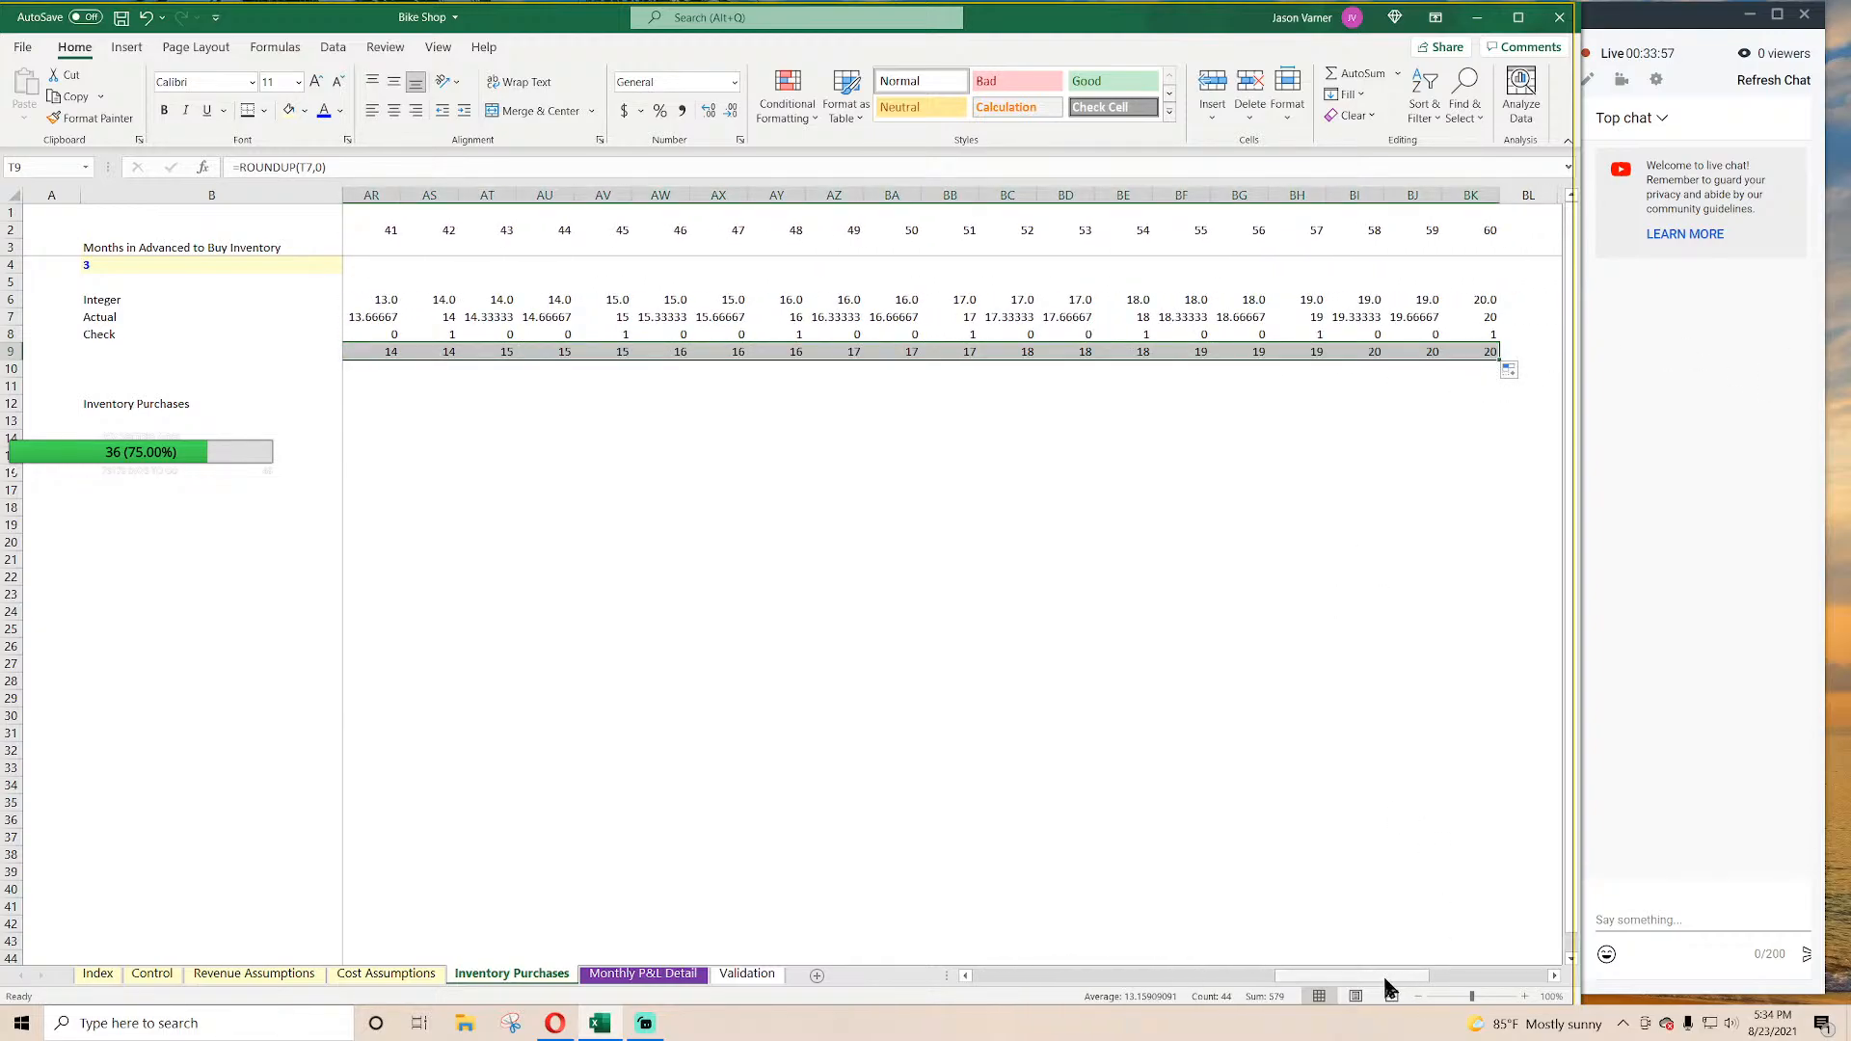
pyautogui.moveTo(1384, 976); pyautogui.dragTo(1003, 977)
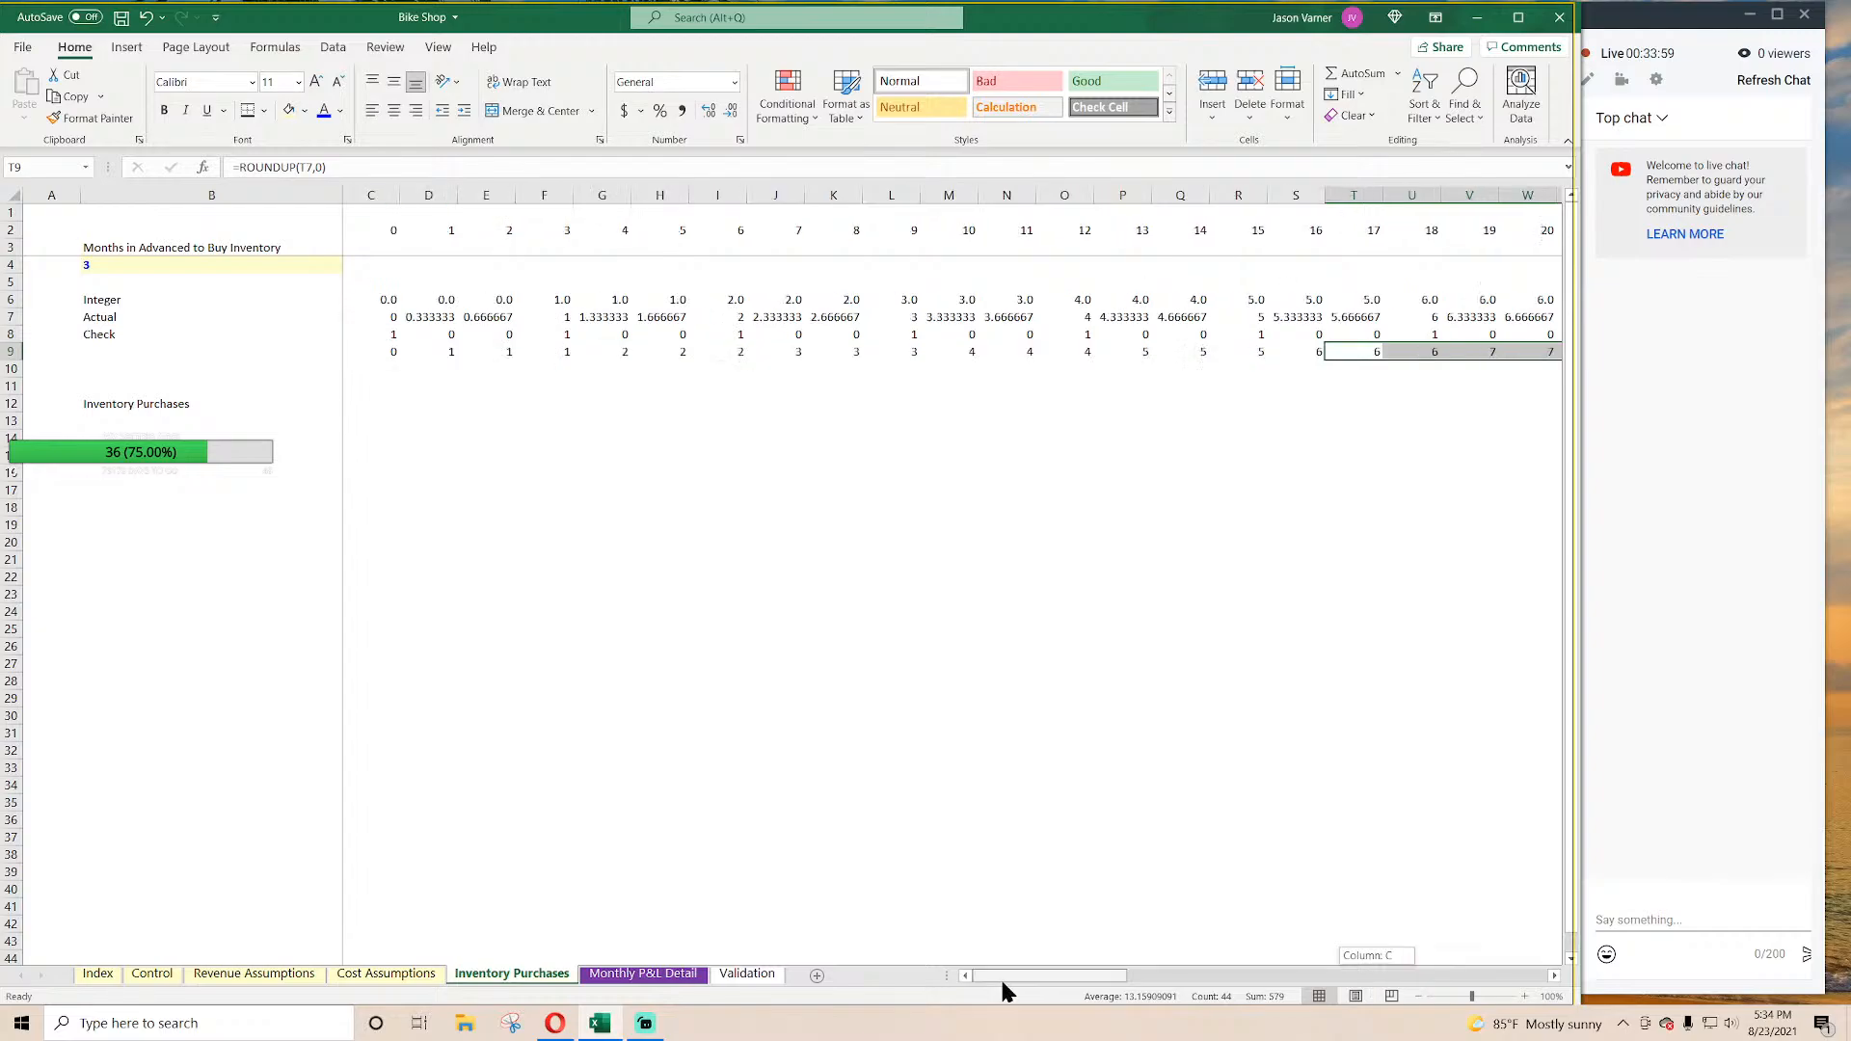
# Step: Set the Months in Advanced to Buy Inventory assumption in B4 to 4
pyautogui.click(834, 594)
pyautogui.click(104, 266)
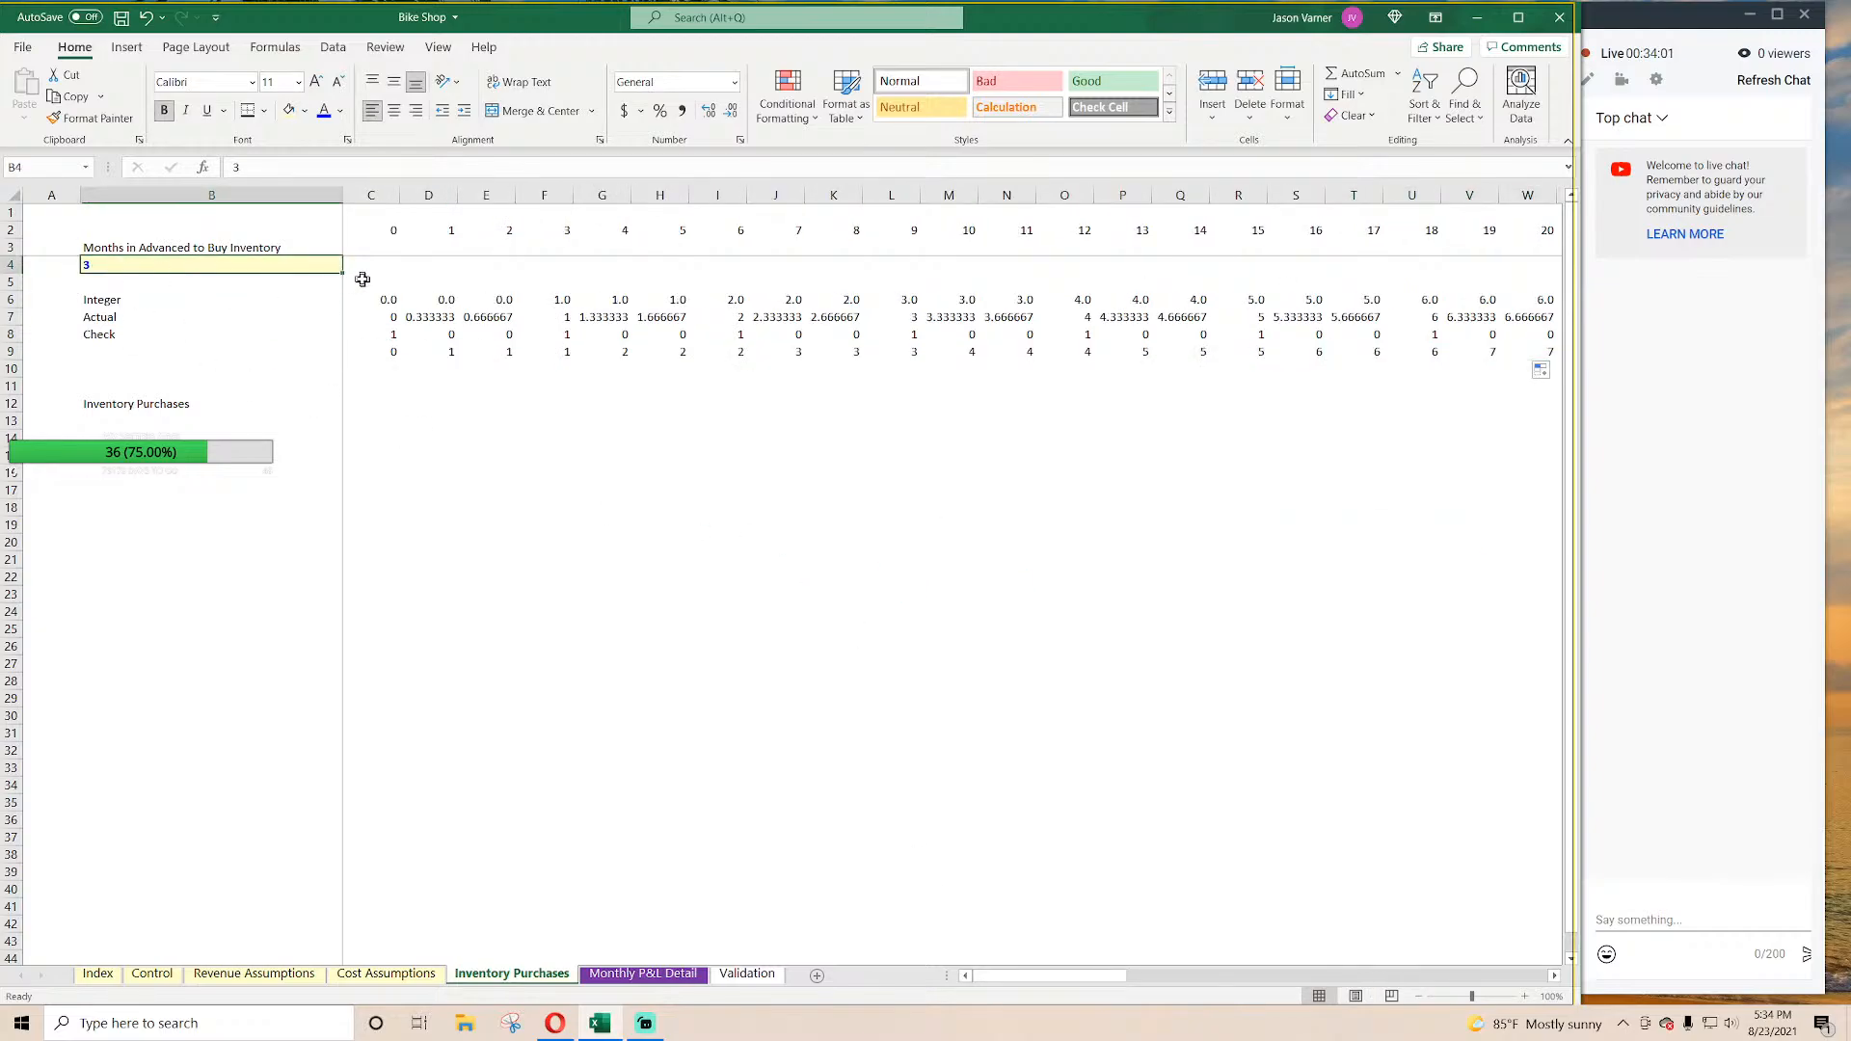
pyautogui.write('4')
pyautogui.press('Return')
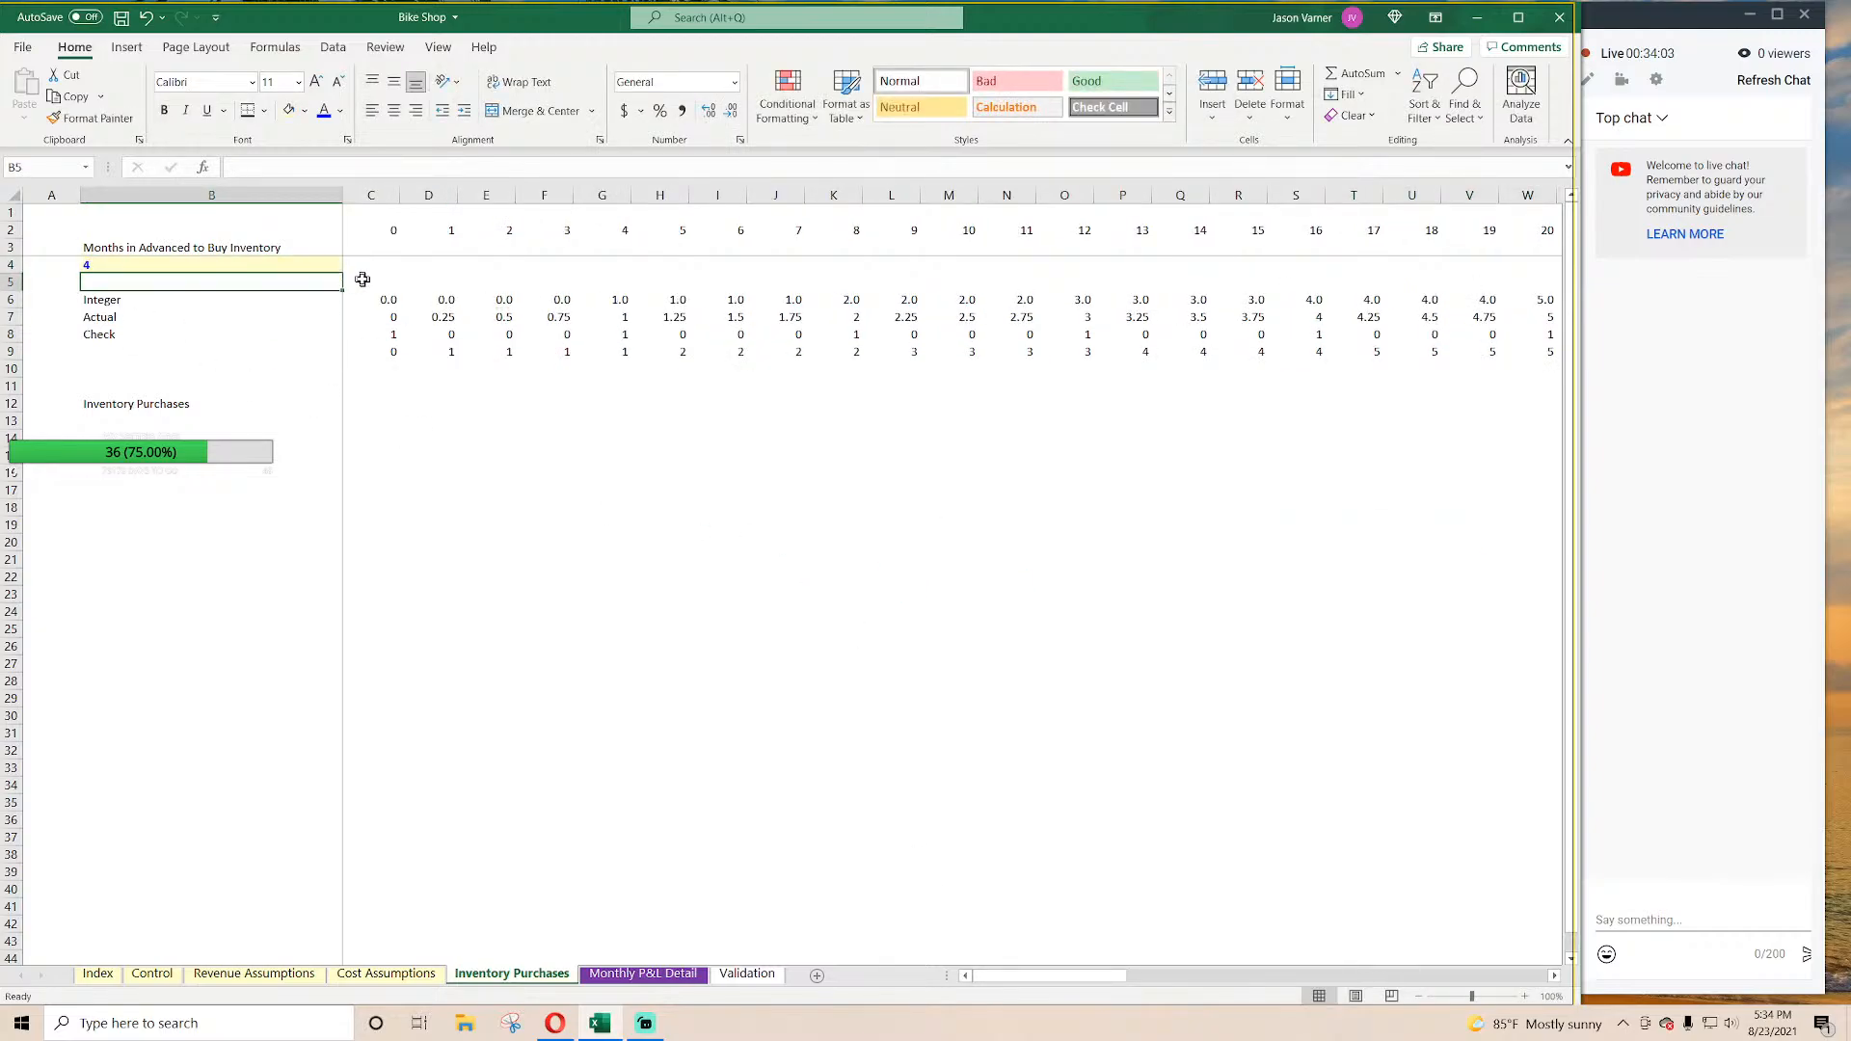
# Step: Examine the rounded-up group numbers in row 9 through period 20 under the four-month assumption
pyautogui.press('Down')
pyautogui.press('Right')
pyautogui.press('Right')
pyautogui.press('Down')
pyautogui.press('Down')
pyautogui.press('Down')
pyautogui.press('Right')
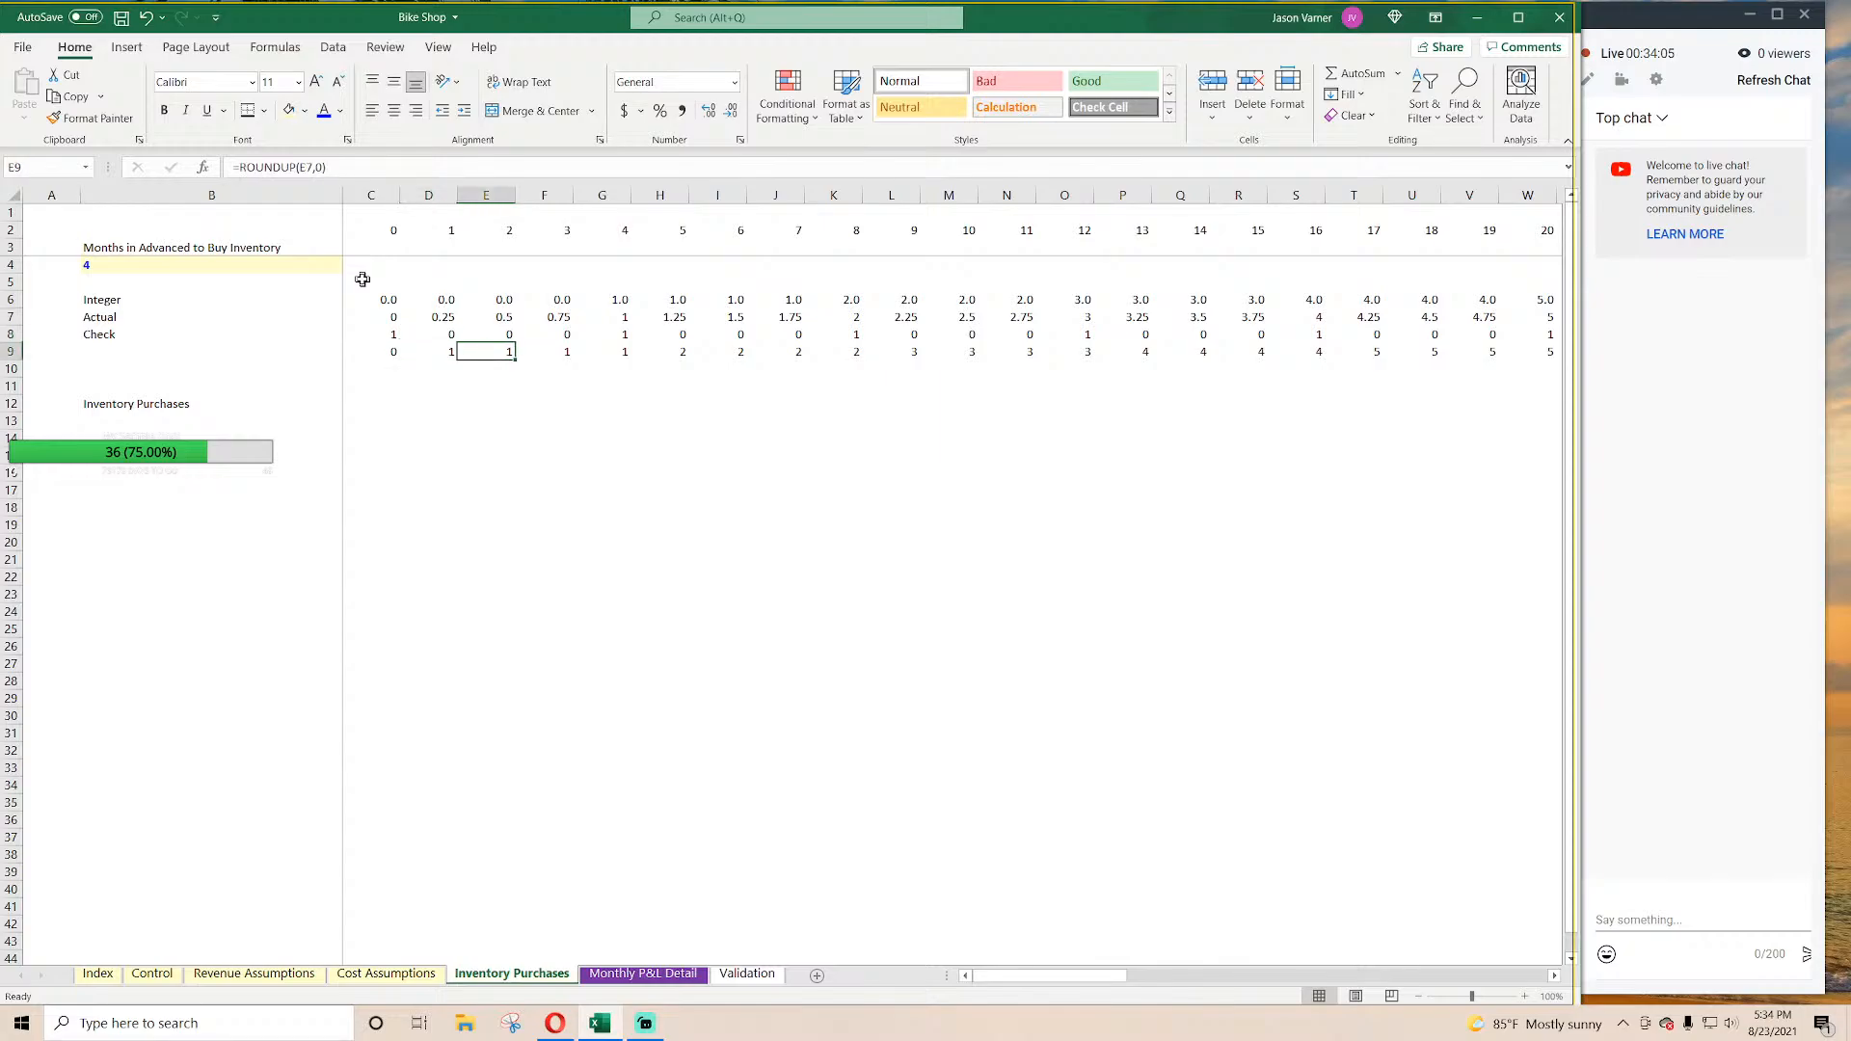
pyautogui.press('Right')
pyautogui.press('Right')
pyautogui.press('Right')
pyautogui.press('Right')
pyautogui.press('Right')
pyautogui.press('Right')
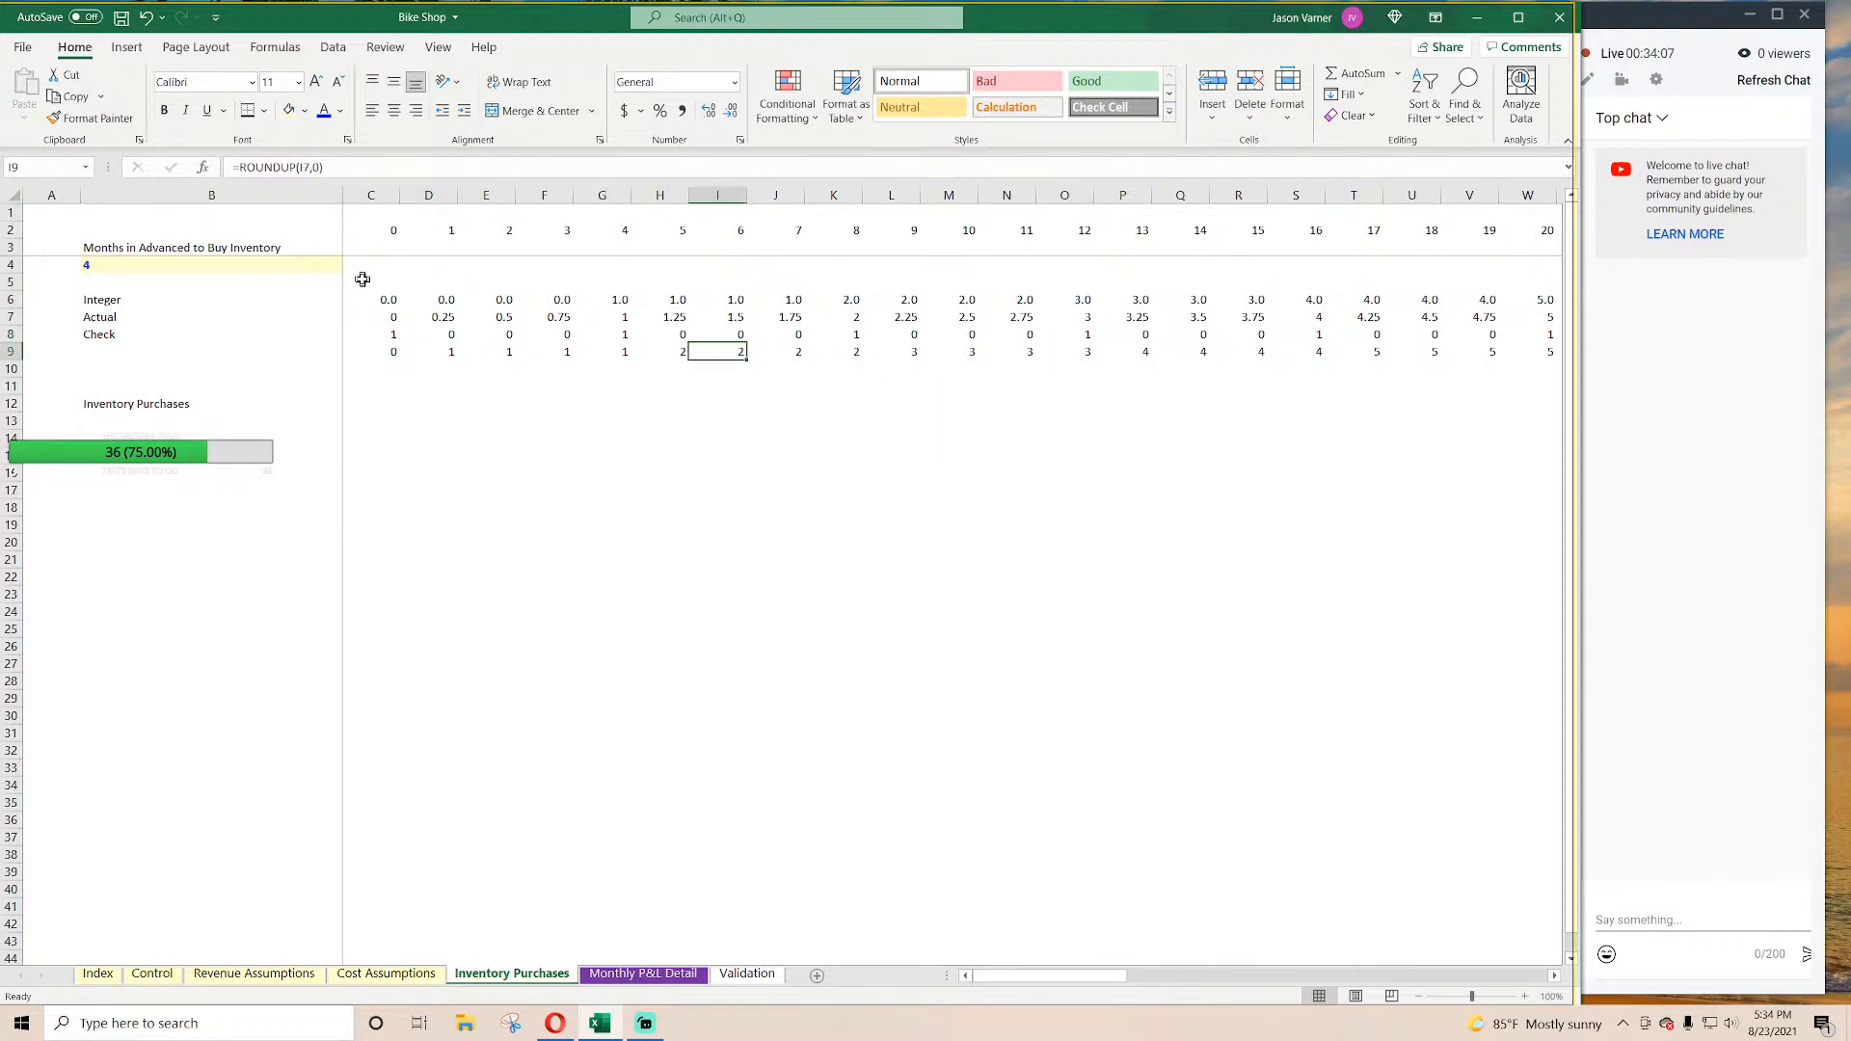
pyautogui.press('Right')
pyautogui.press('Right')
pyautogui.press('Right')
pyautogui.press('Right')
pyautogui.press('Right')
pyautogui.press('Right')
pyautogui.press('Right')
pyautogui.press('Right')
pyautogui.press('Right')
pyautogui.press('Right')
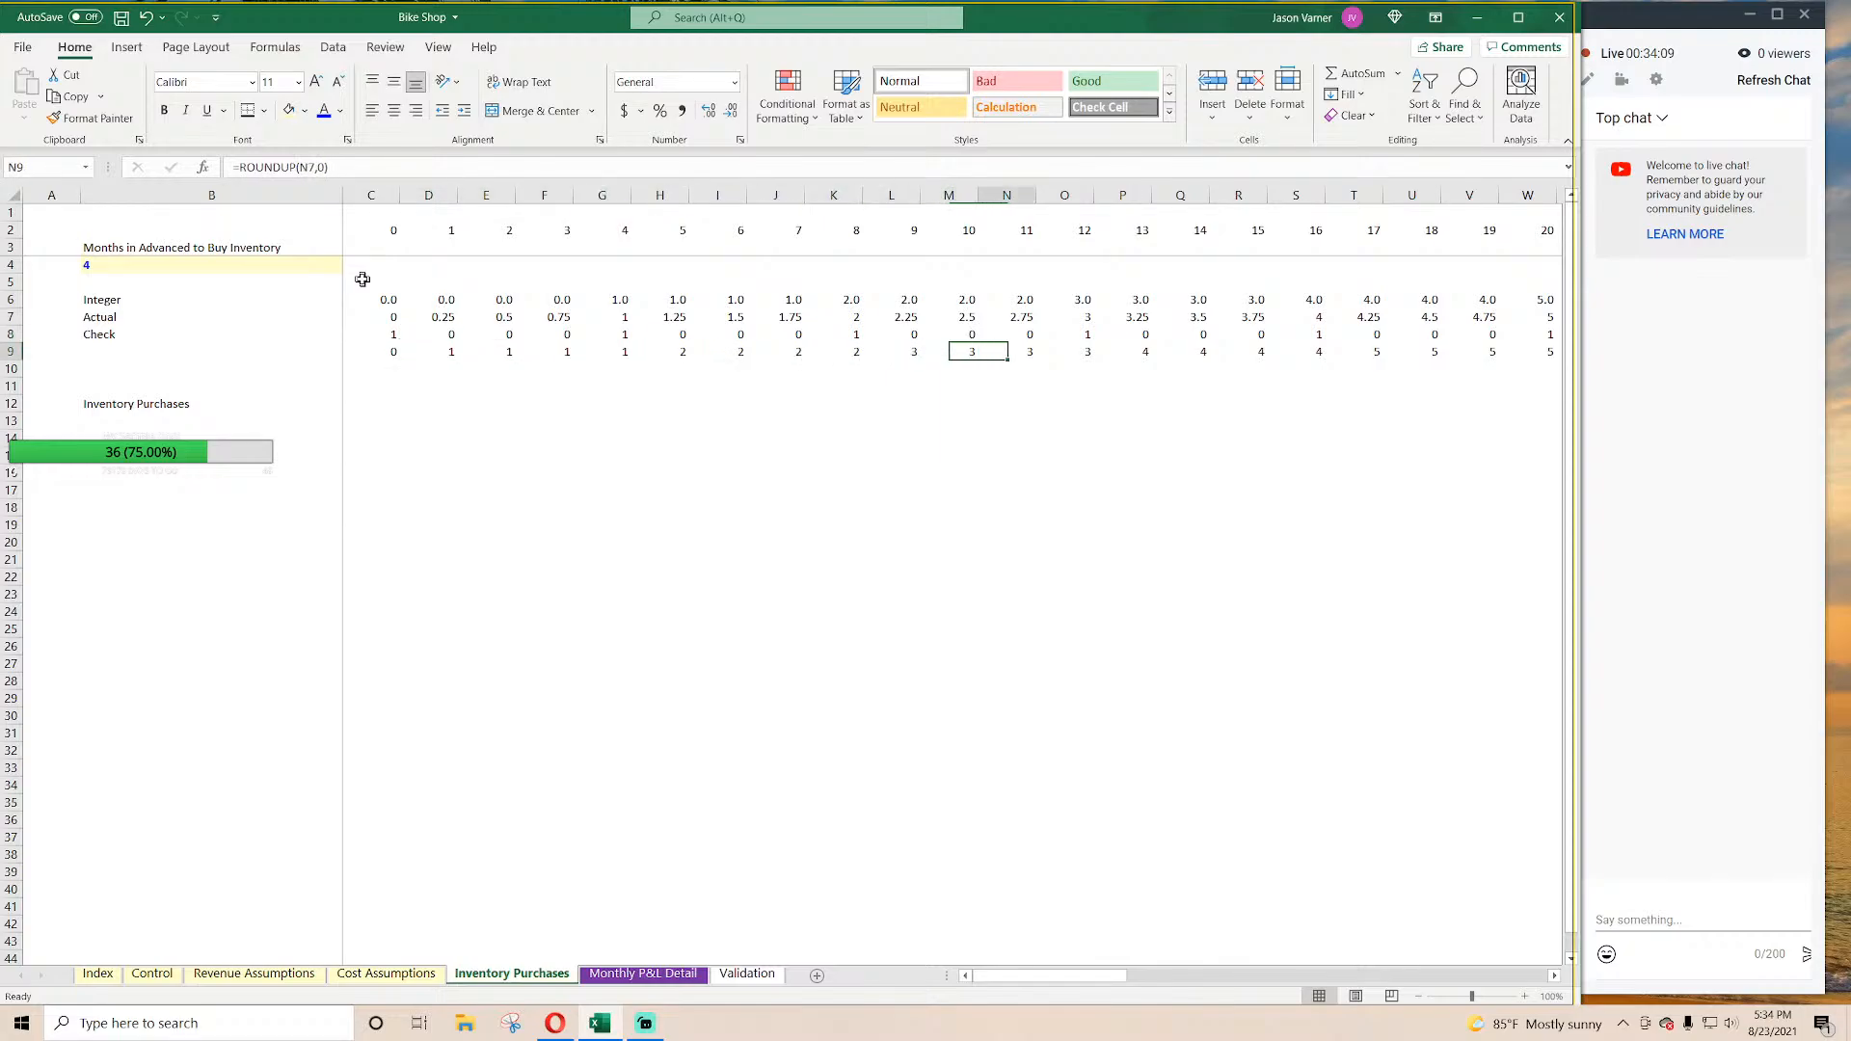
pyautogui.press('Right')
pyautogui.press('Right')
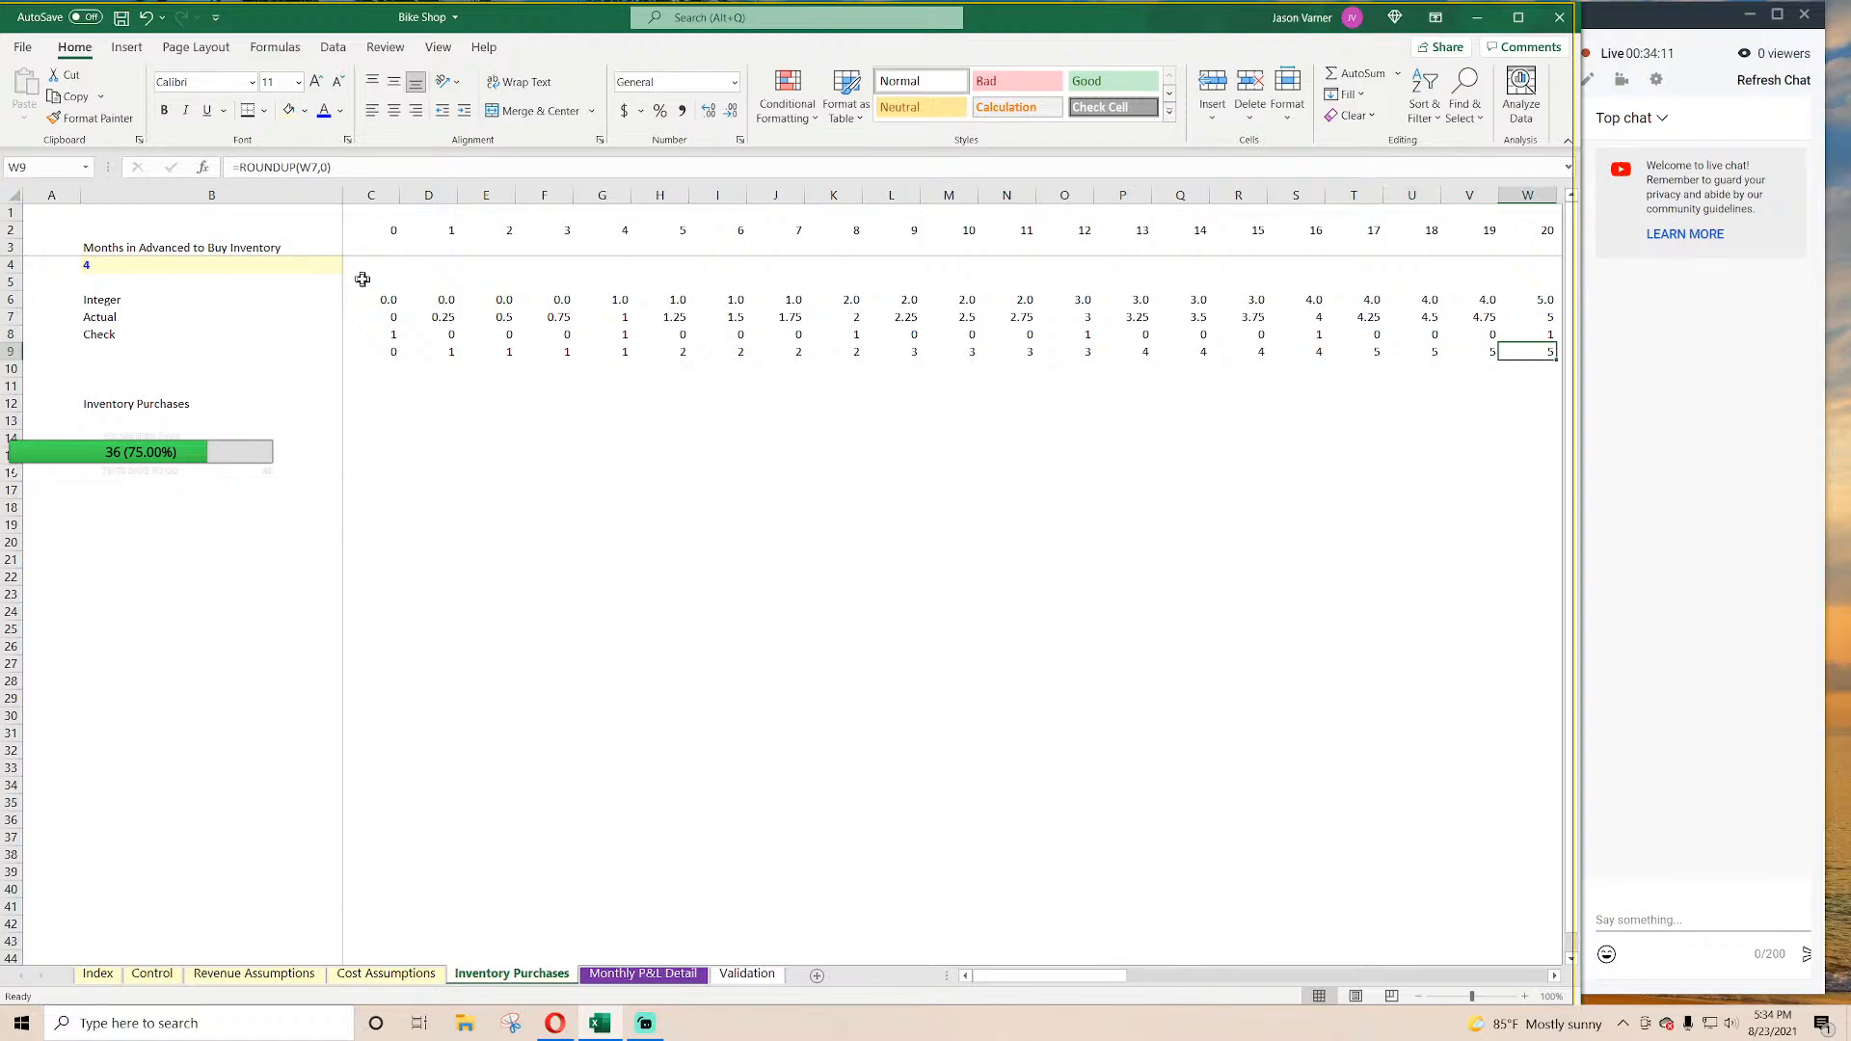
# Step: Set the Months in Advanced to Buy Inventory assumption in B4 to 2
pyautogui.press('Left')
pyautogui.press('Left')
pyautogui.press('Left')
pyautogui.press('Left')
pyautogui.press('Left')
pyautogui.press('Left')
pyautogui.press('Left')
pyautogui.press('Left')
pyautogui.press('Left')
pyautogui.press('Left')
pyautogui.press('Left')
pyautogui.press('Left')
pyautogui.press('Left')
pyautogui.press('Left')
pyautogui.press('Left')
pyautogui.press('Left')
pyautogui.press('Left')
pyautogui.press('Left')
pyautogui.press('Left')
pyautogui.press('Left')
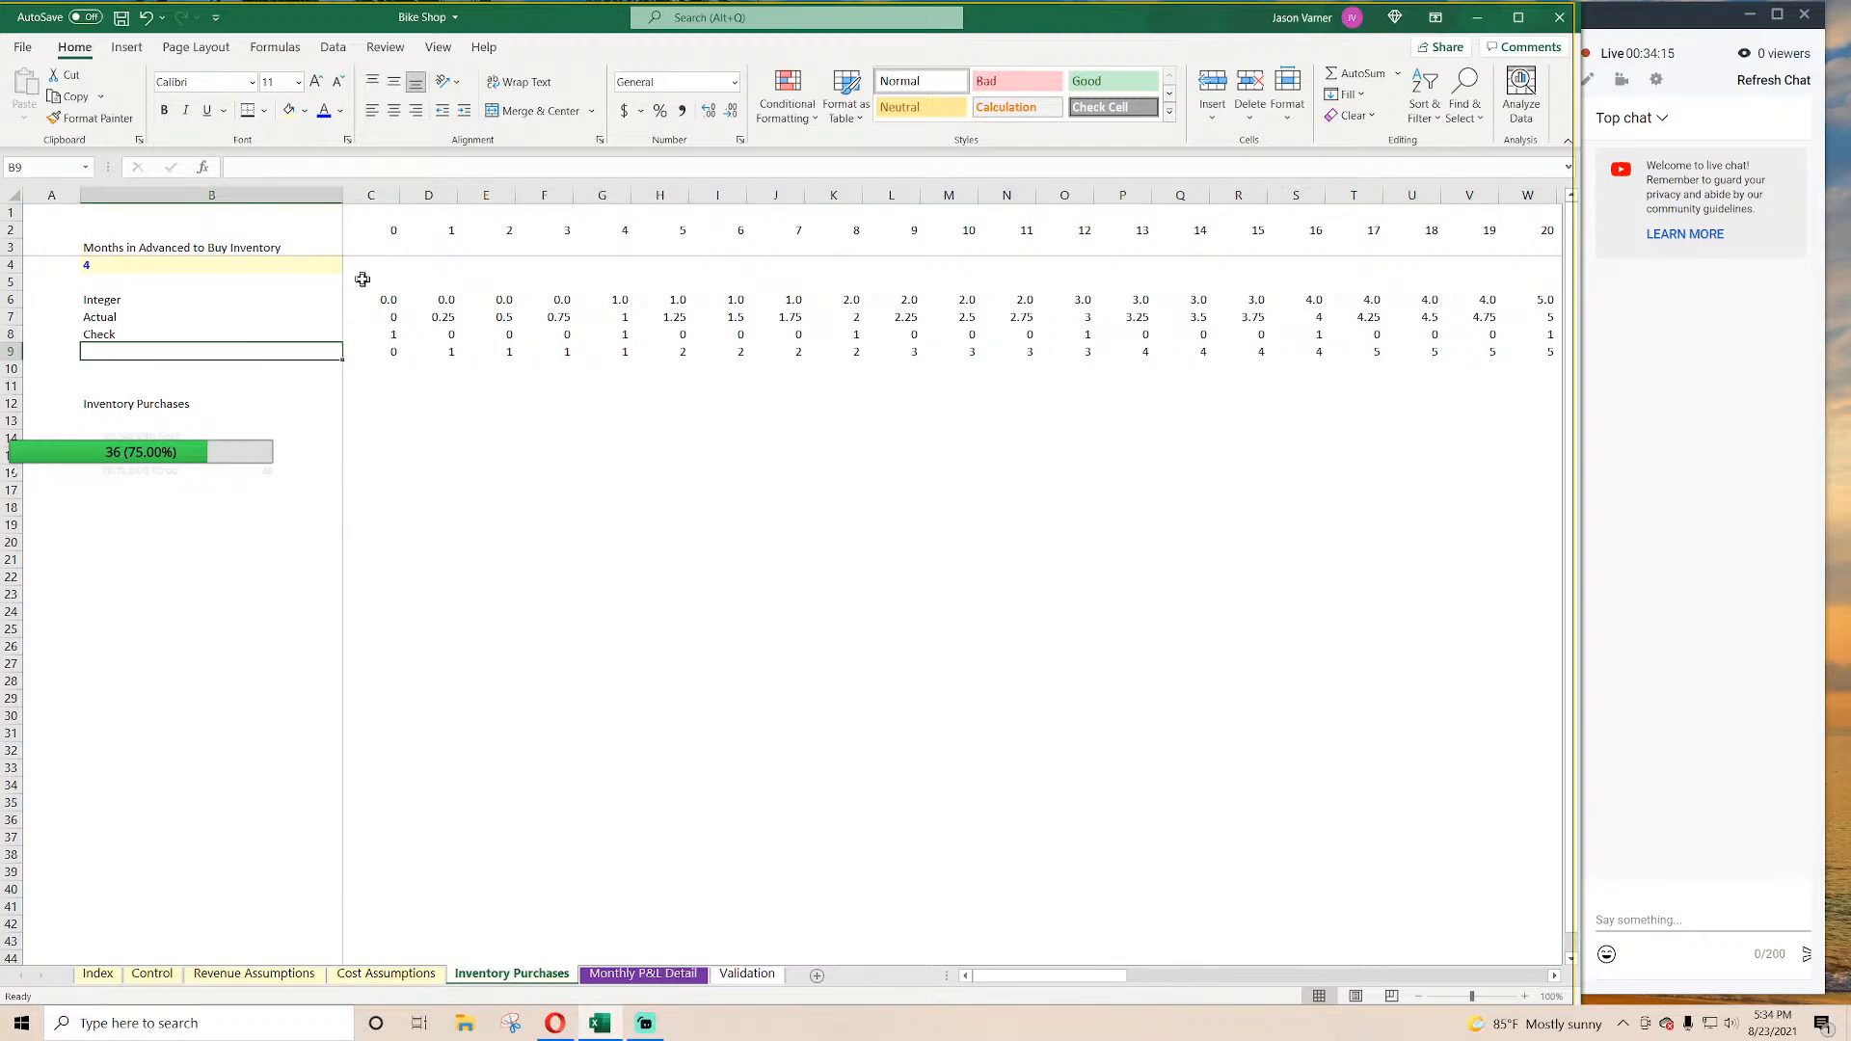
pyautogui.press('Up')
pyautogui.press('Up')
pyautogui.press('Up')
pyautogui.press('Up')
pyautogui.press('Up')
pyautogui.write('2')
pyautogui.press('Return')
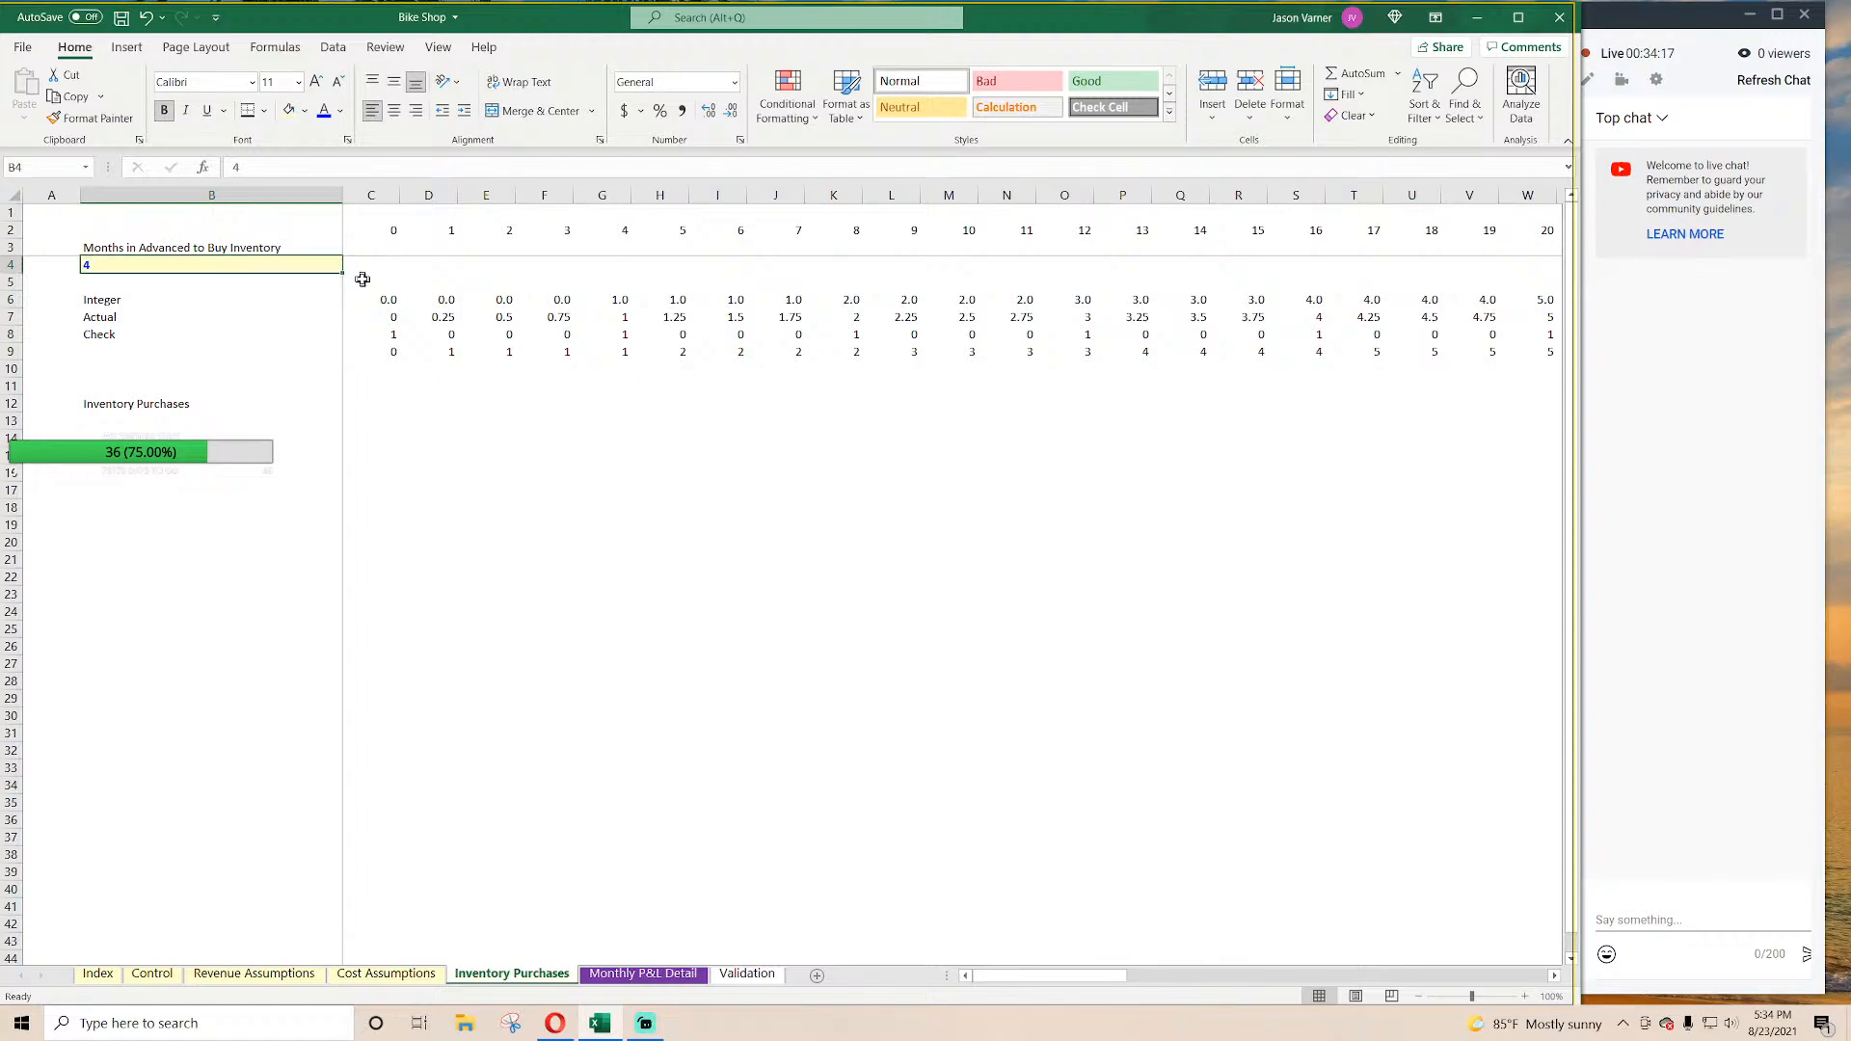
# Step: Examine the rounded-up group numbers in row 9 for periods 0 through 5 under the two-month assumption
pyautogui.press('Down')
pyautogui.press('Right')
pyautogui.press('Down')
pyautogui.press('Down')
pyautogui.press('Down')
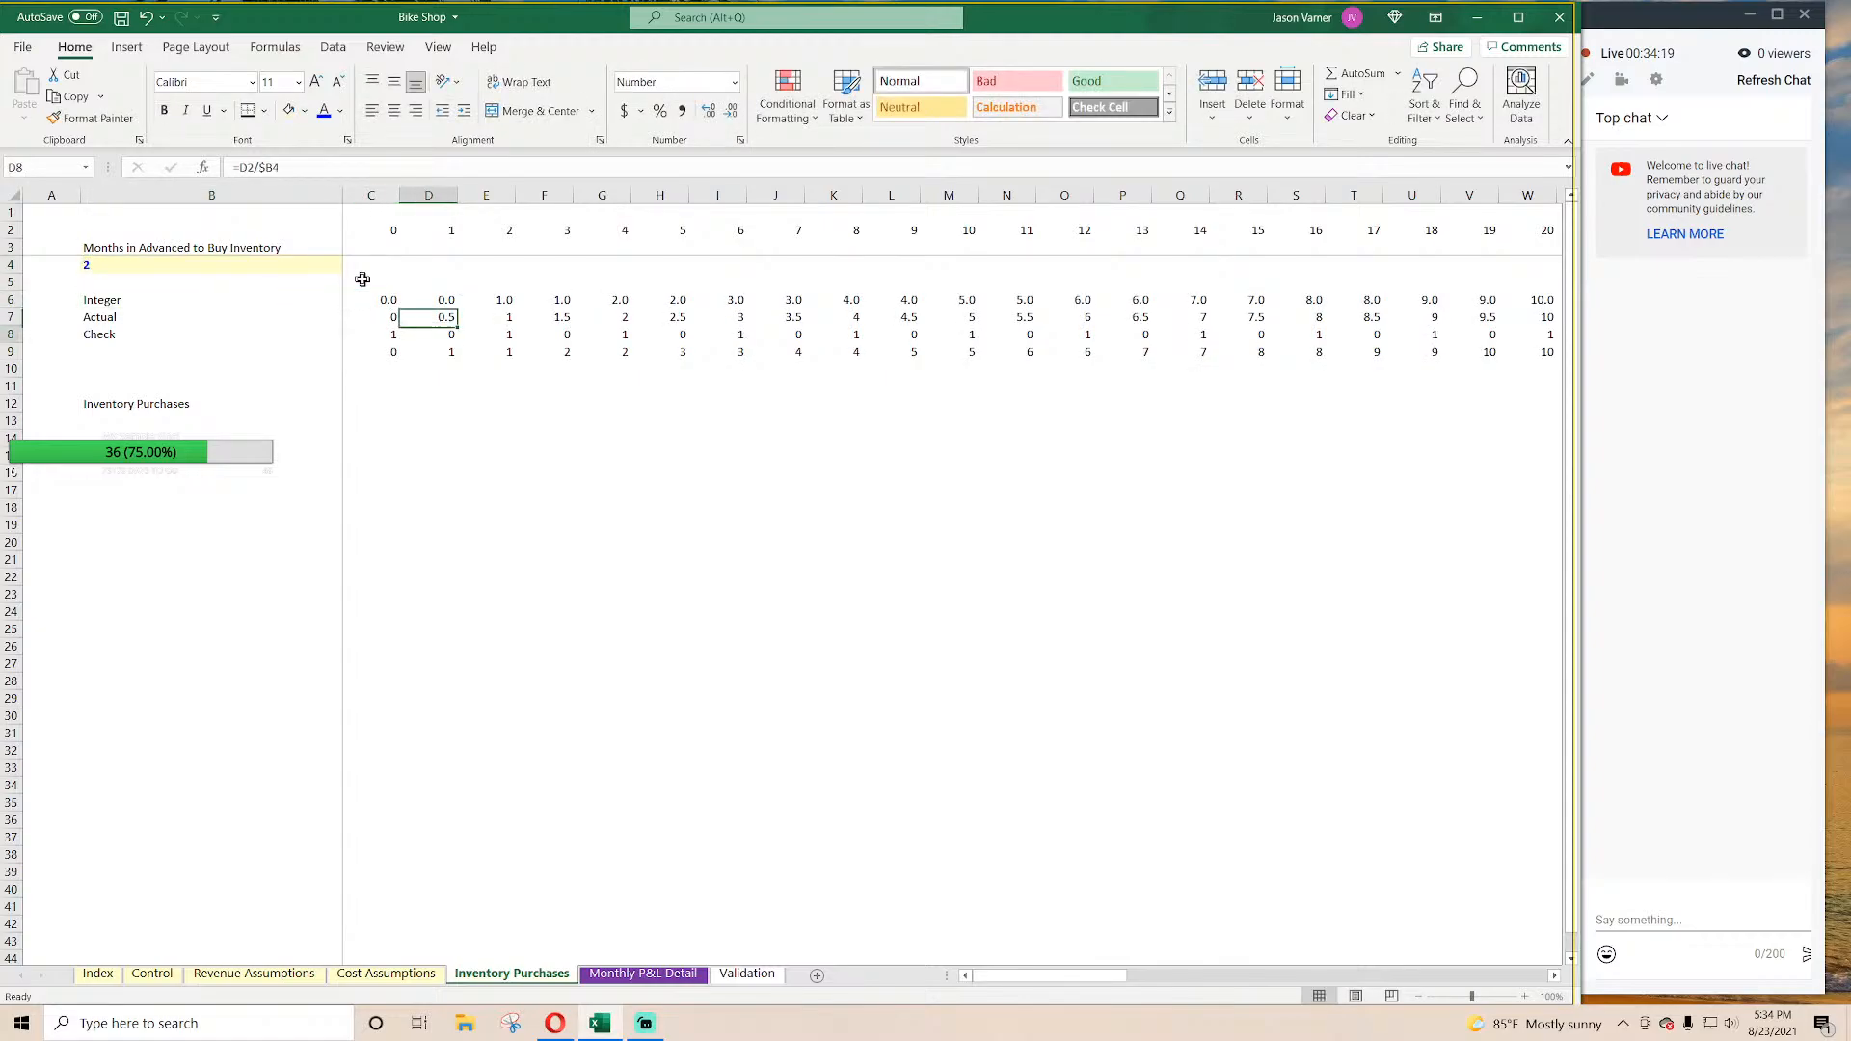
pyautogui.press('Right')
pyautogui.press('Right')
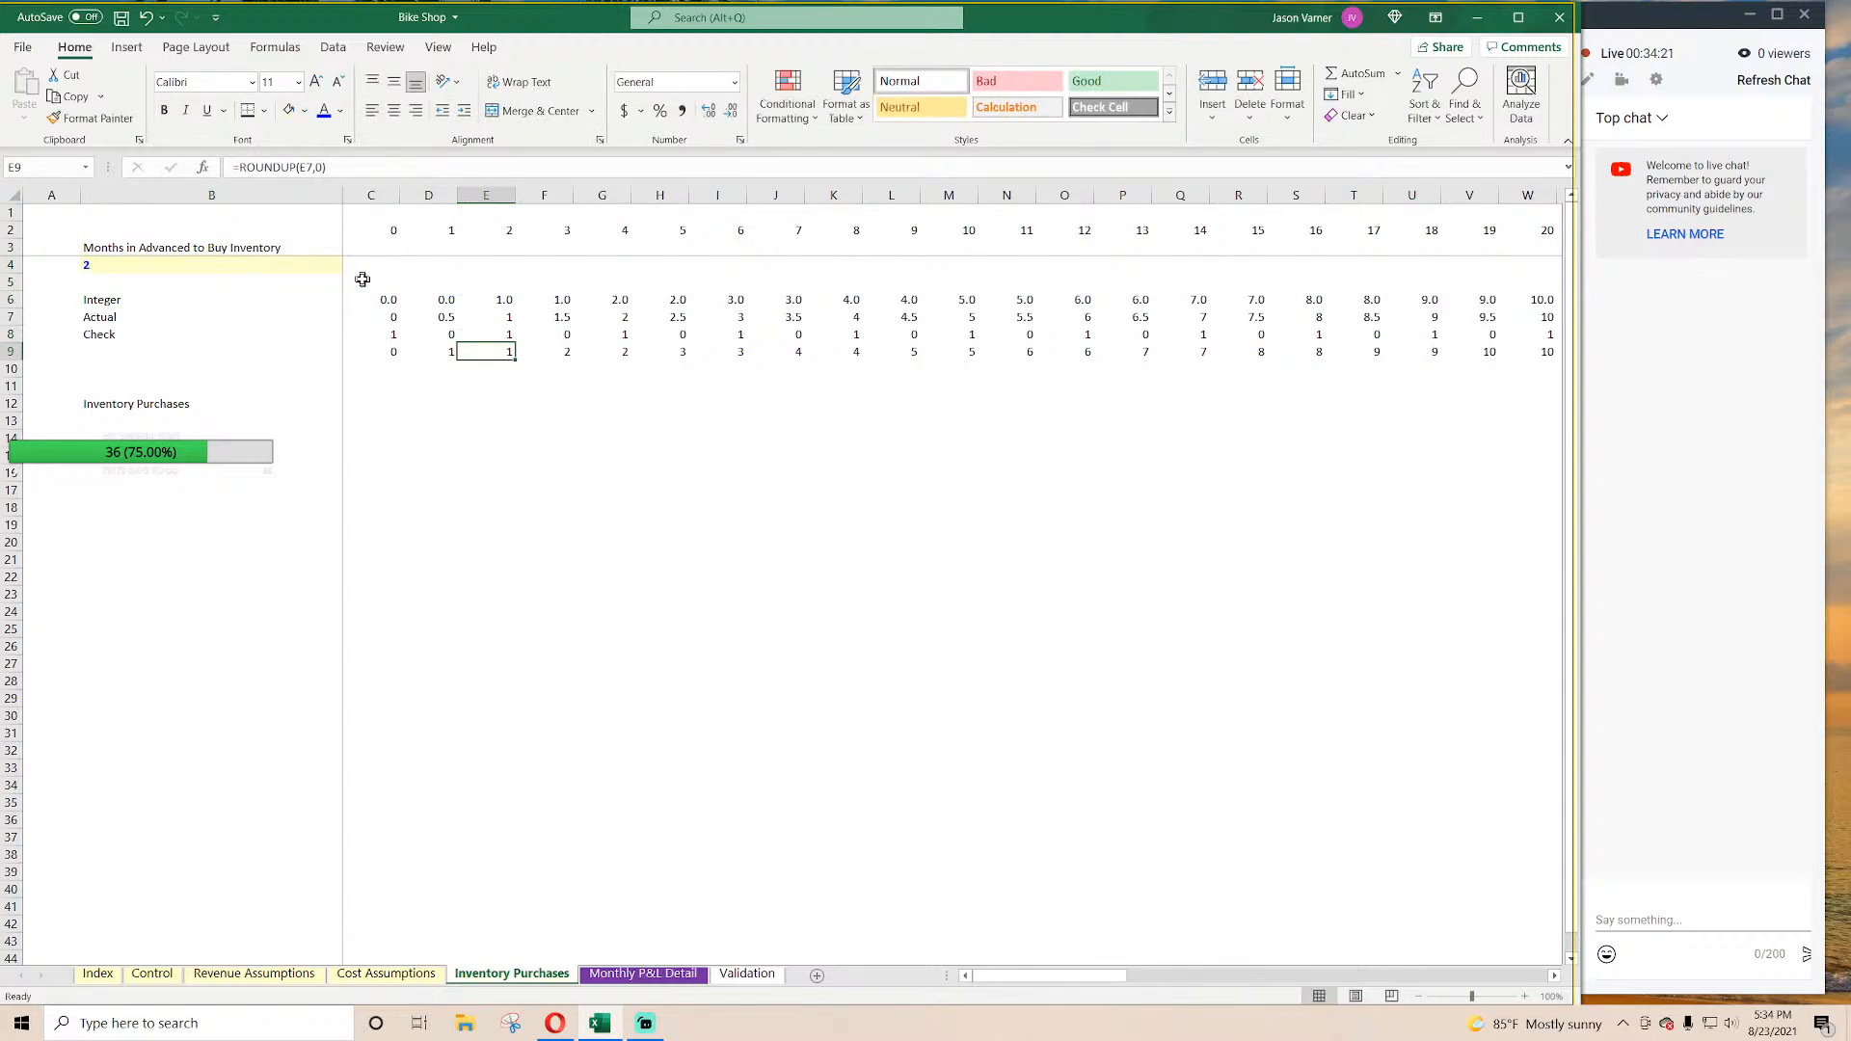
pyautogui.press('Left')
pyautogui.press('Left')
pyautogui.press('Right')
pyautogui.press('Right')
pyautogui.press('Right')
pyautogui.press('Left')
pyautogui.press('Left')
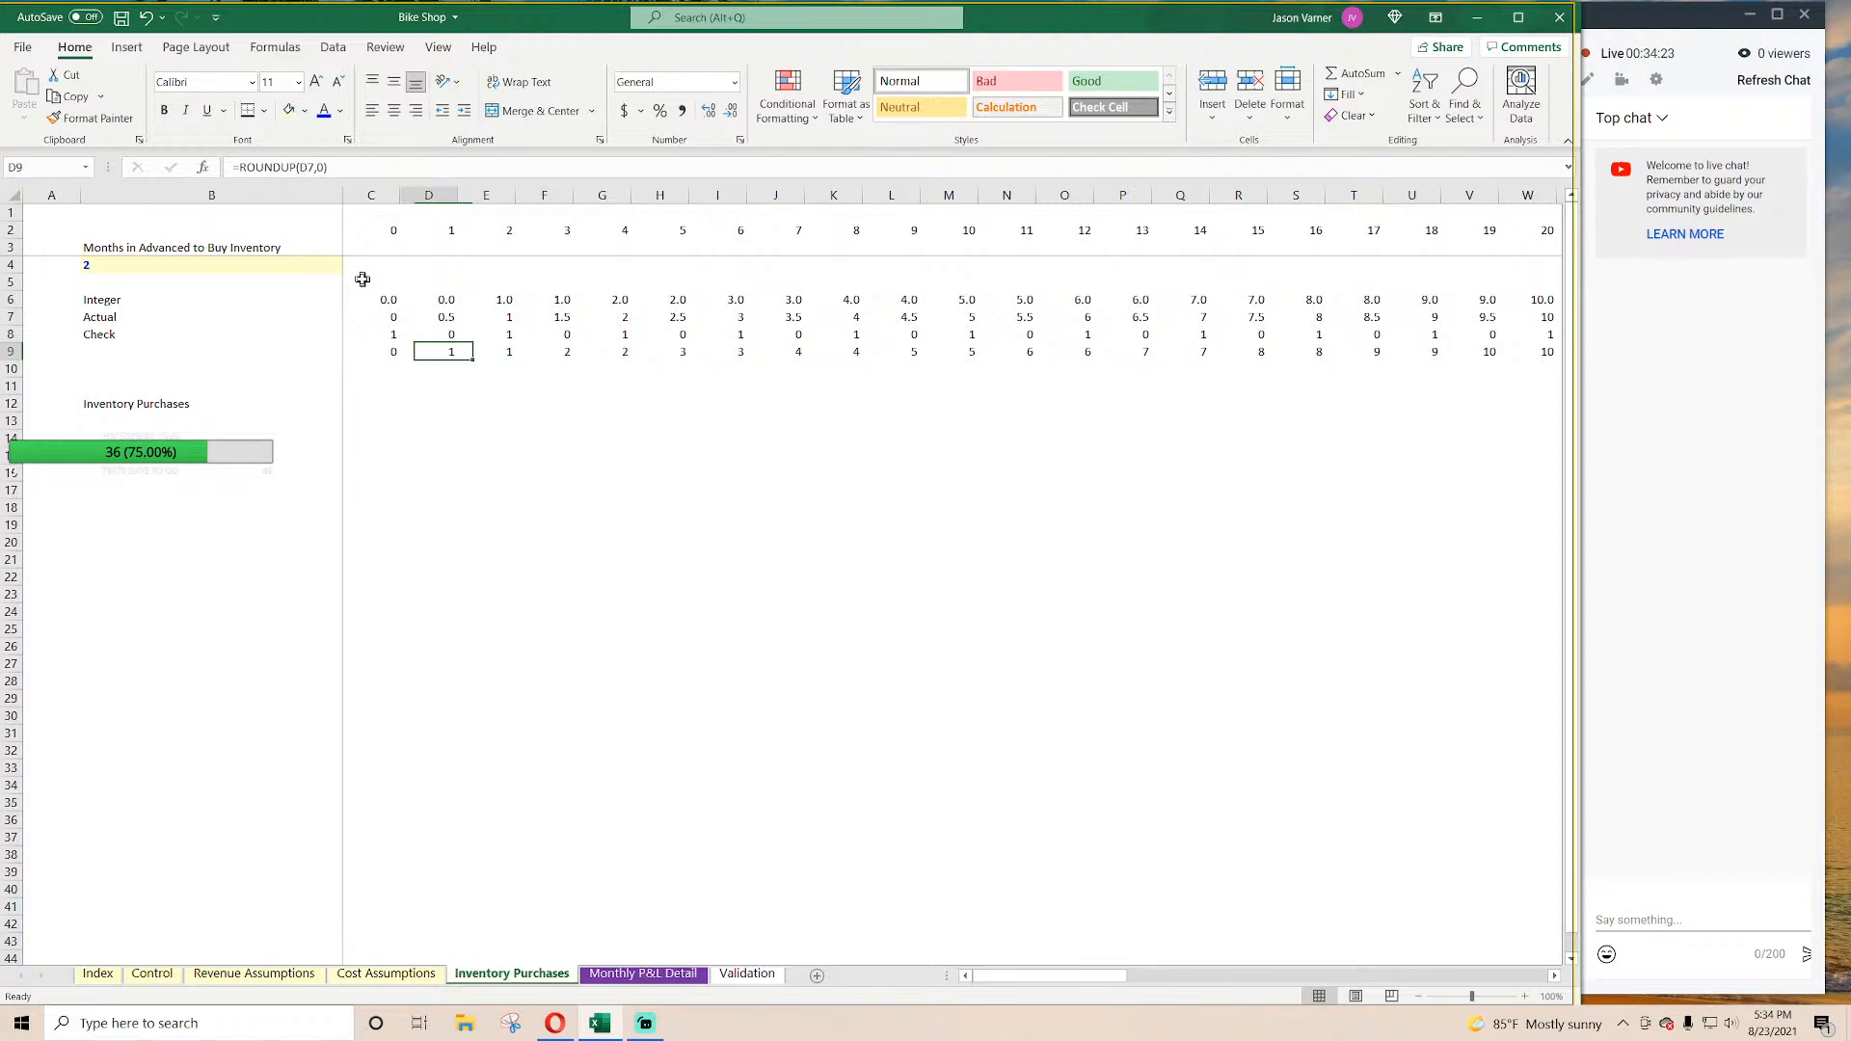
pyautogui.press('Left')
pyautogui.press('Right')
pyautogui.press('Right')
pyautogui.press('Right')
pyautogui.press('Right')
pyautogui.press('Left')
pyautogui.press('Left')
pyautogui.press('Right')
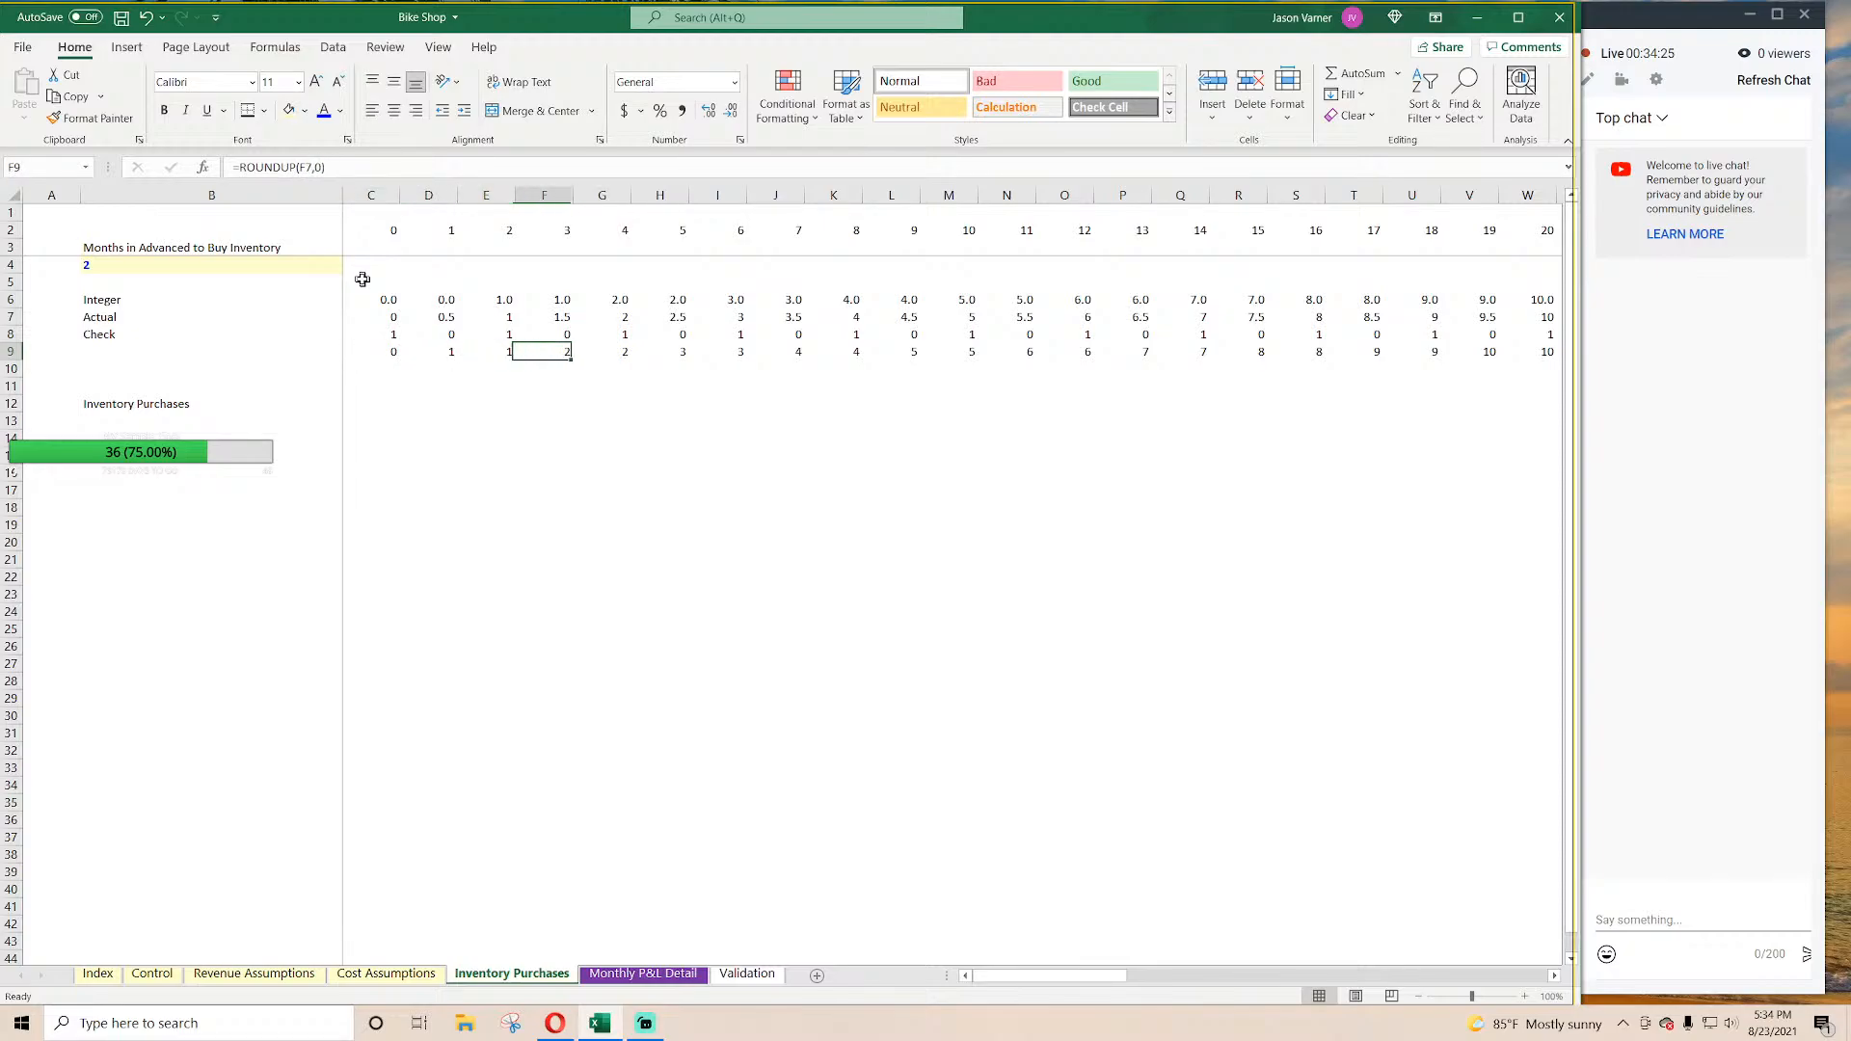
pyautogui.press('Right')
pyautogui.press('Right')
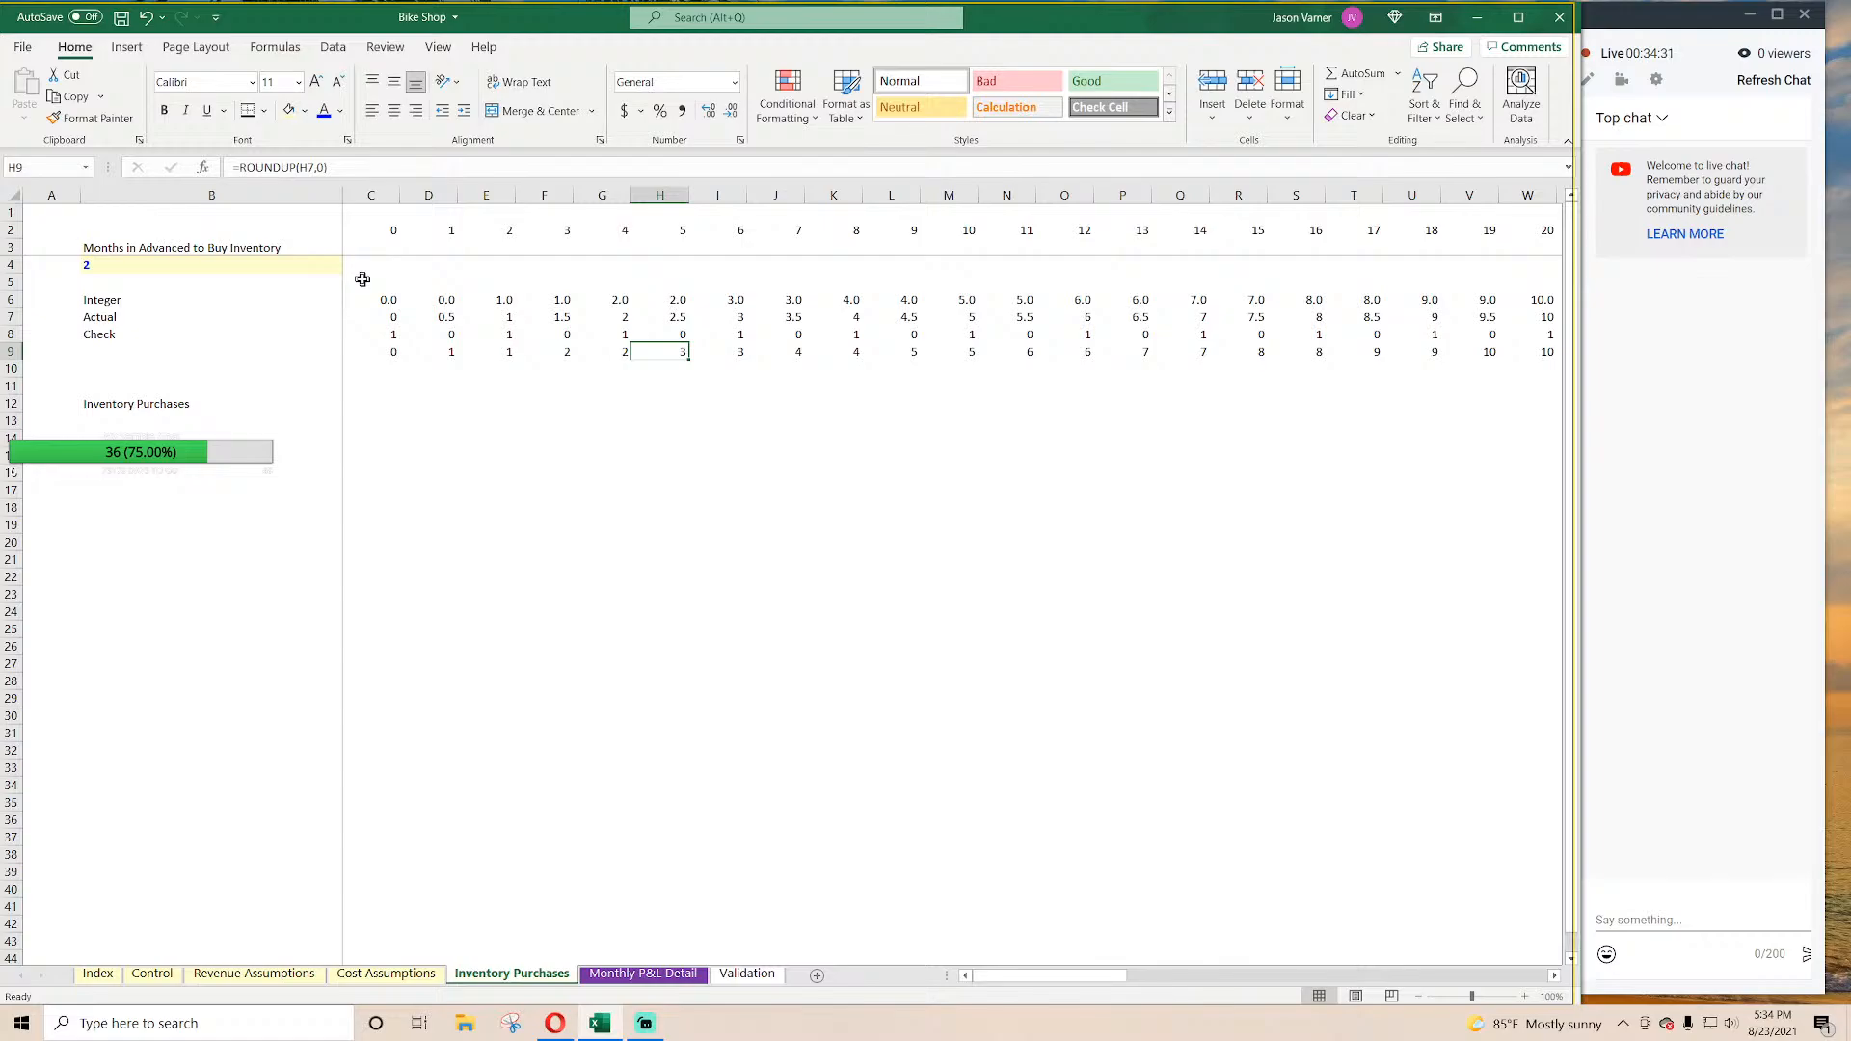
pyautogui.press('Down')
pyautogui.press('Left')
pyautogui.press('Left')
pyautogui.press('Left')
pyautogui.press('Left')
pyautogui.press('Left')
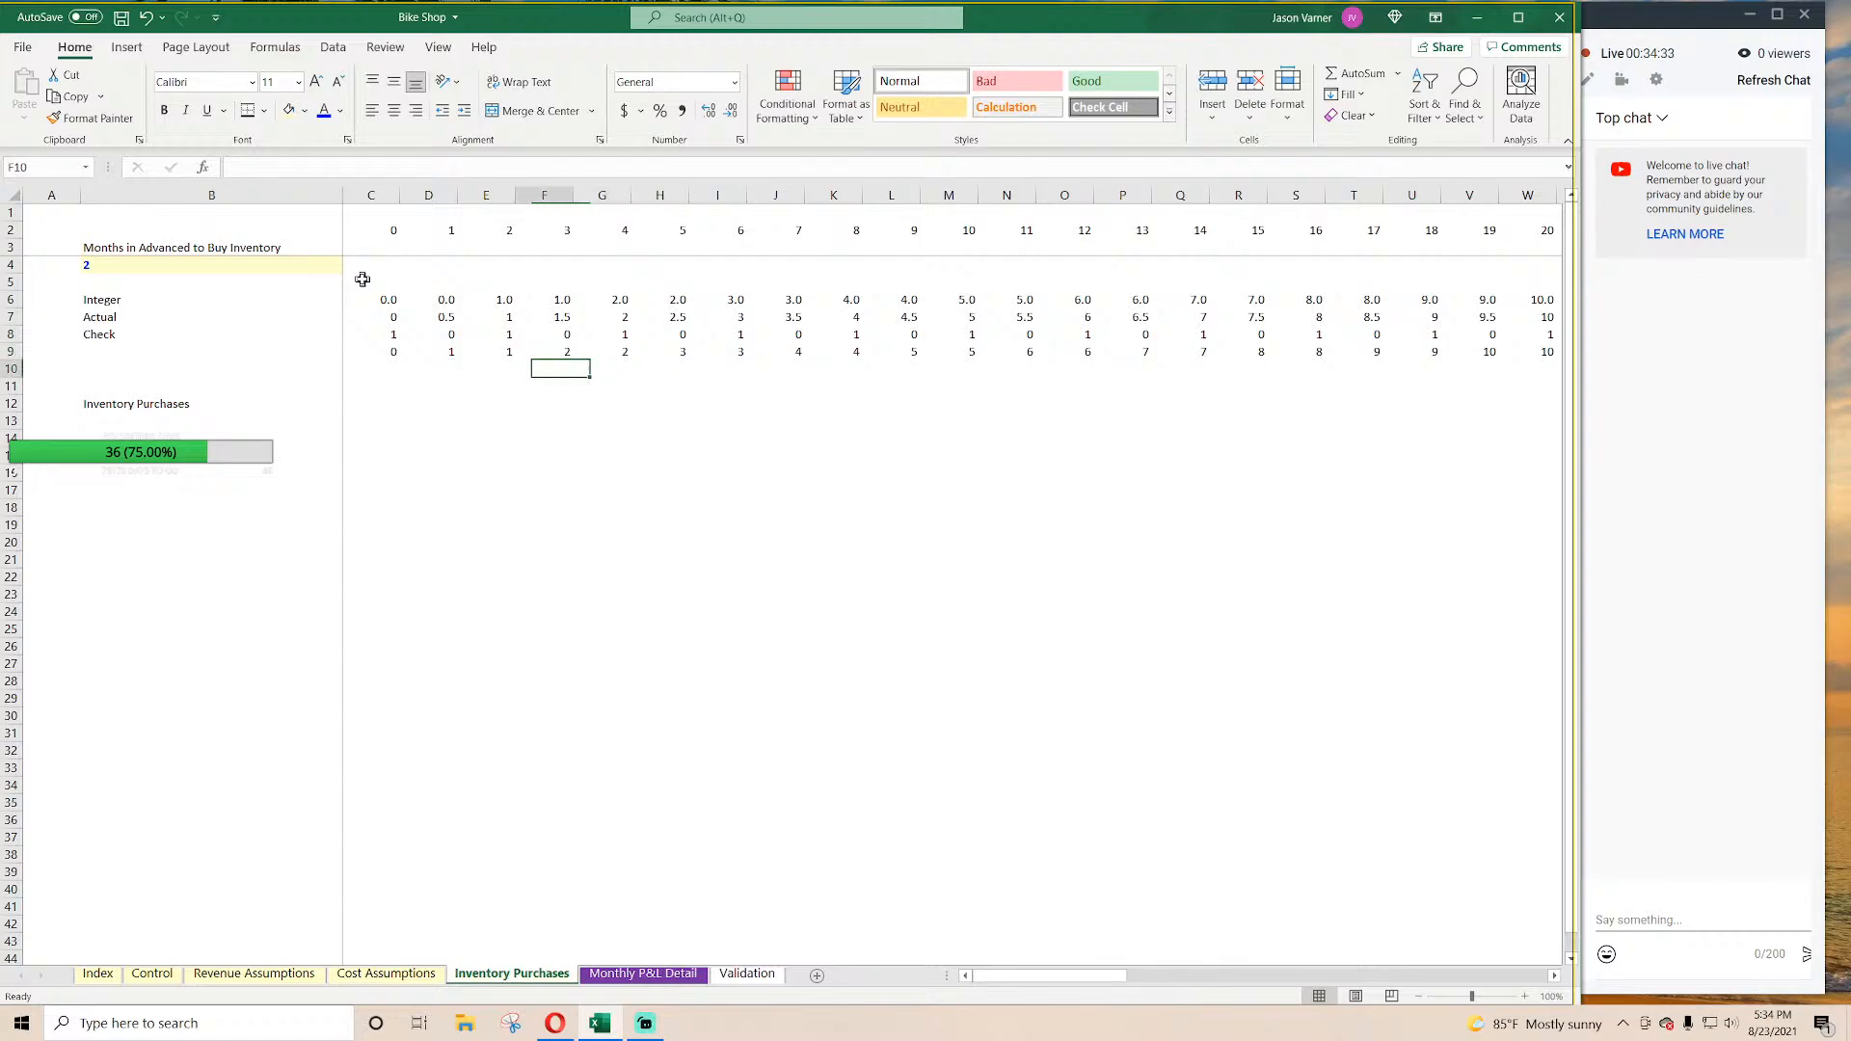
pyautogui.press('Down')
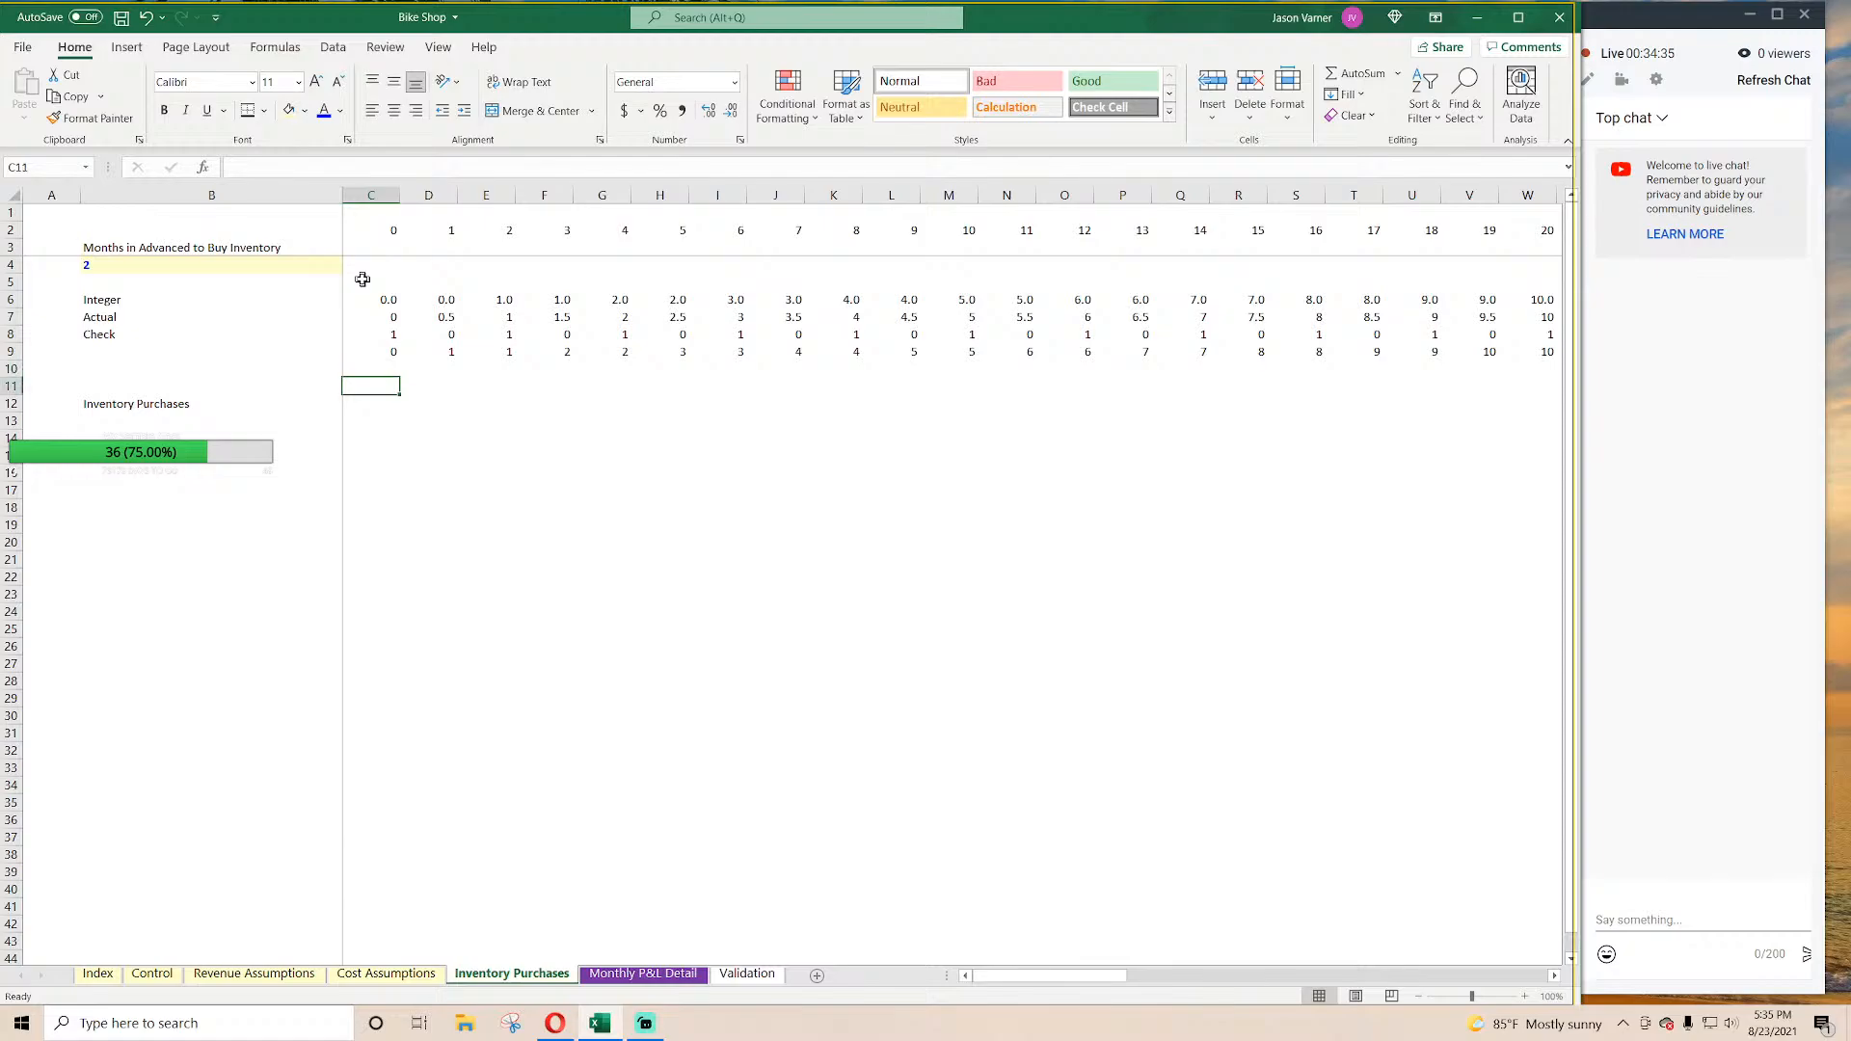
pyautogui.press('Down')
pyautogui.write('=if(')
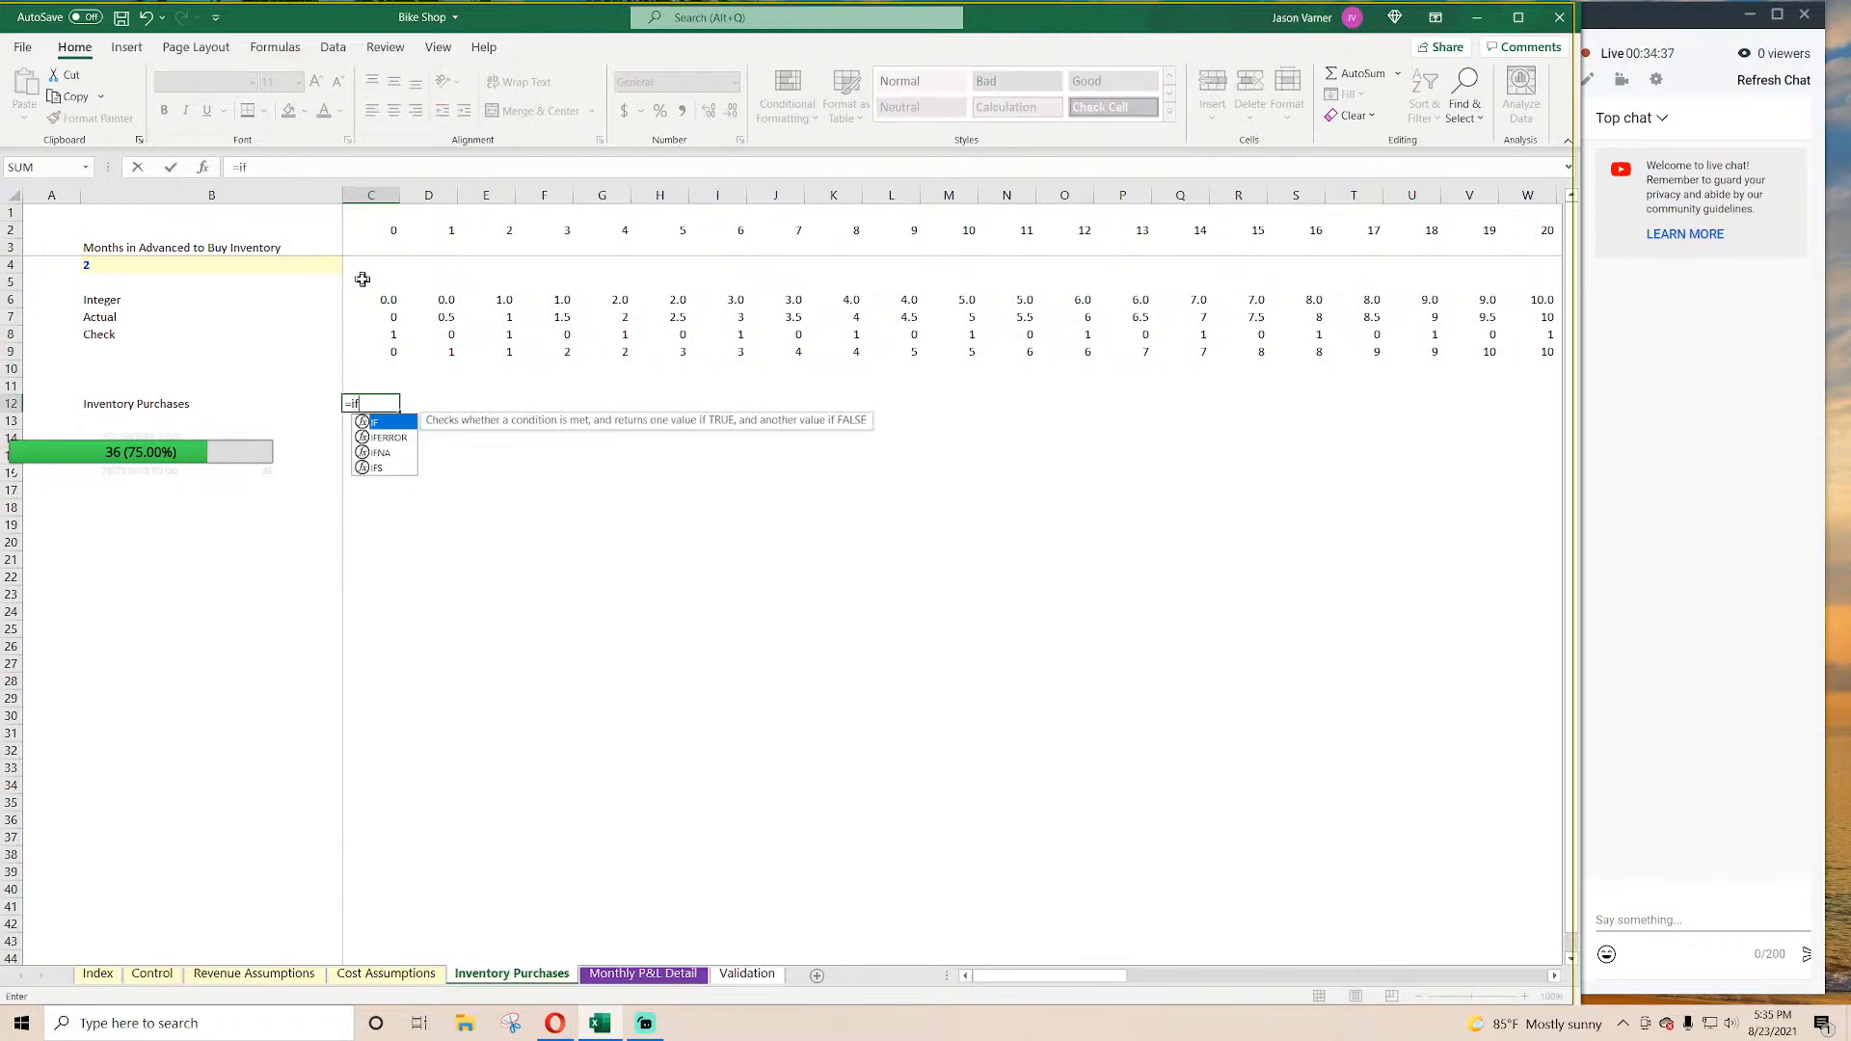
pyautogui.click(376, 332)
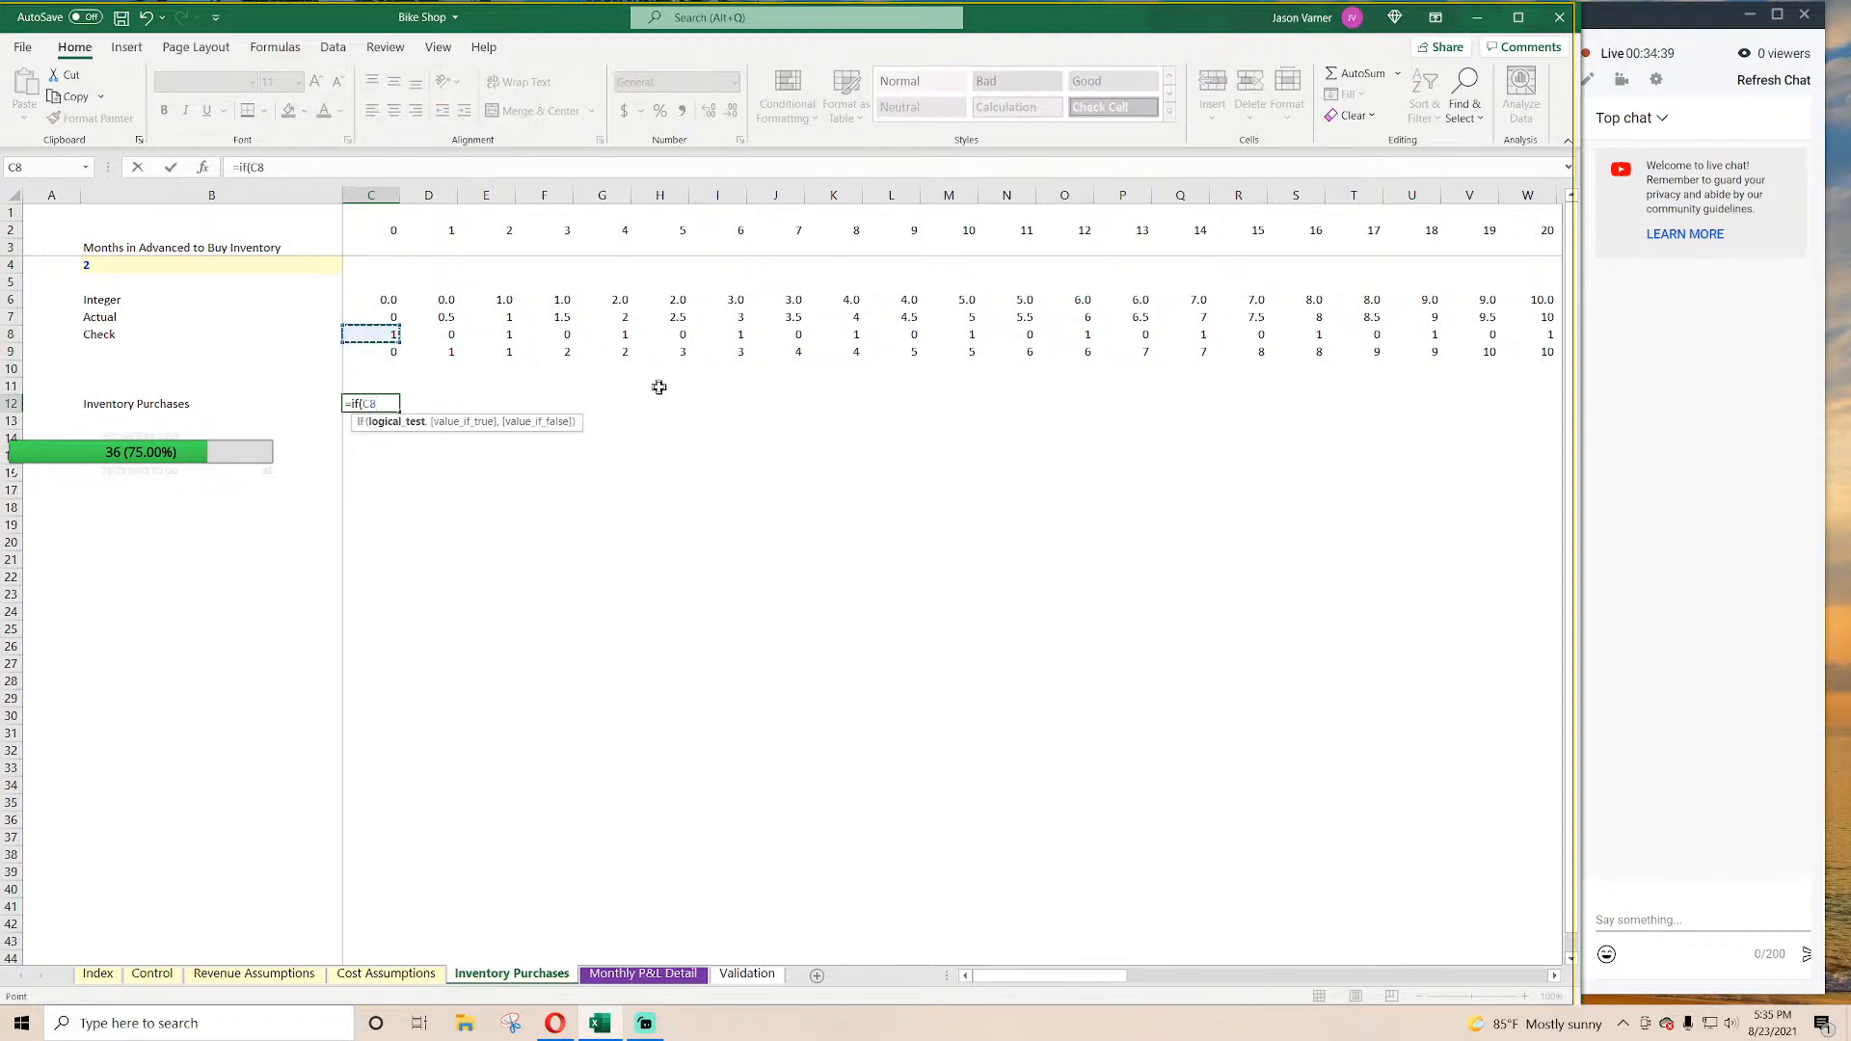
pyautogui.write('=1,')
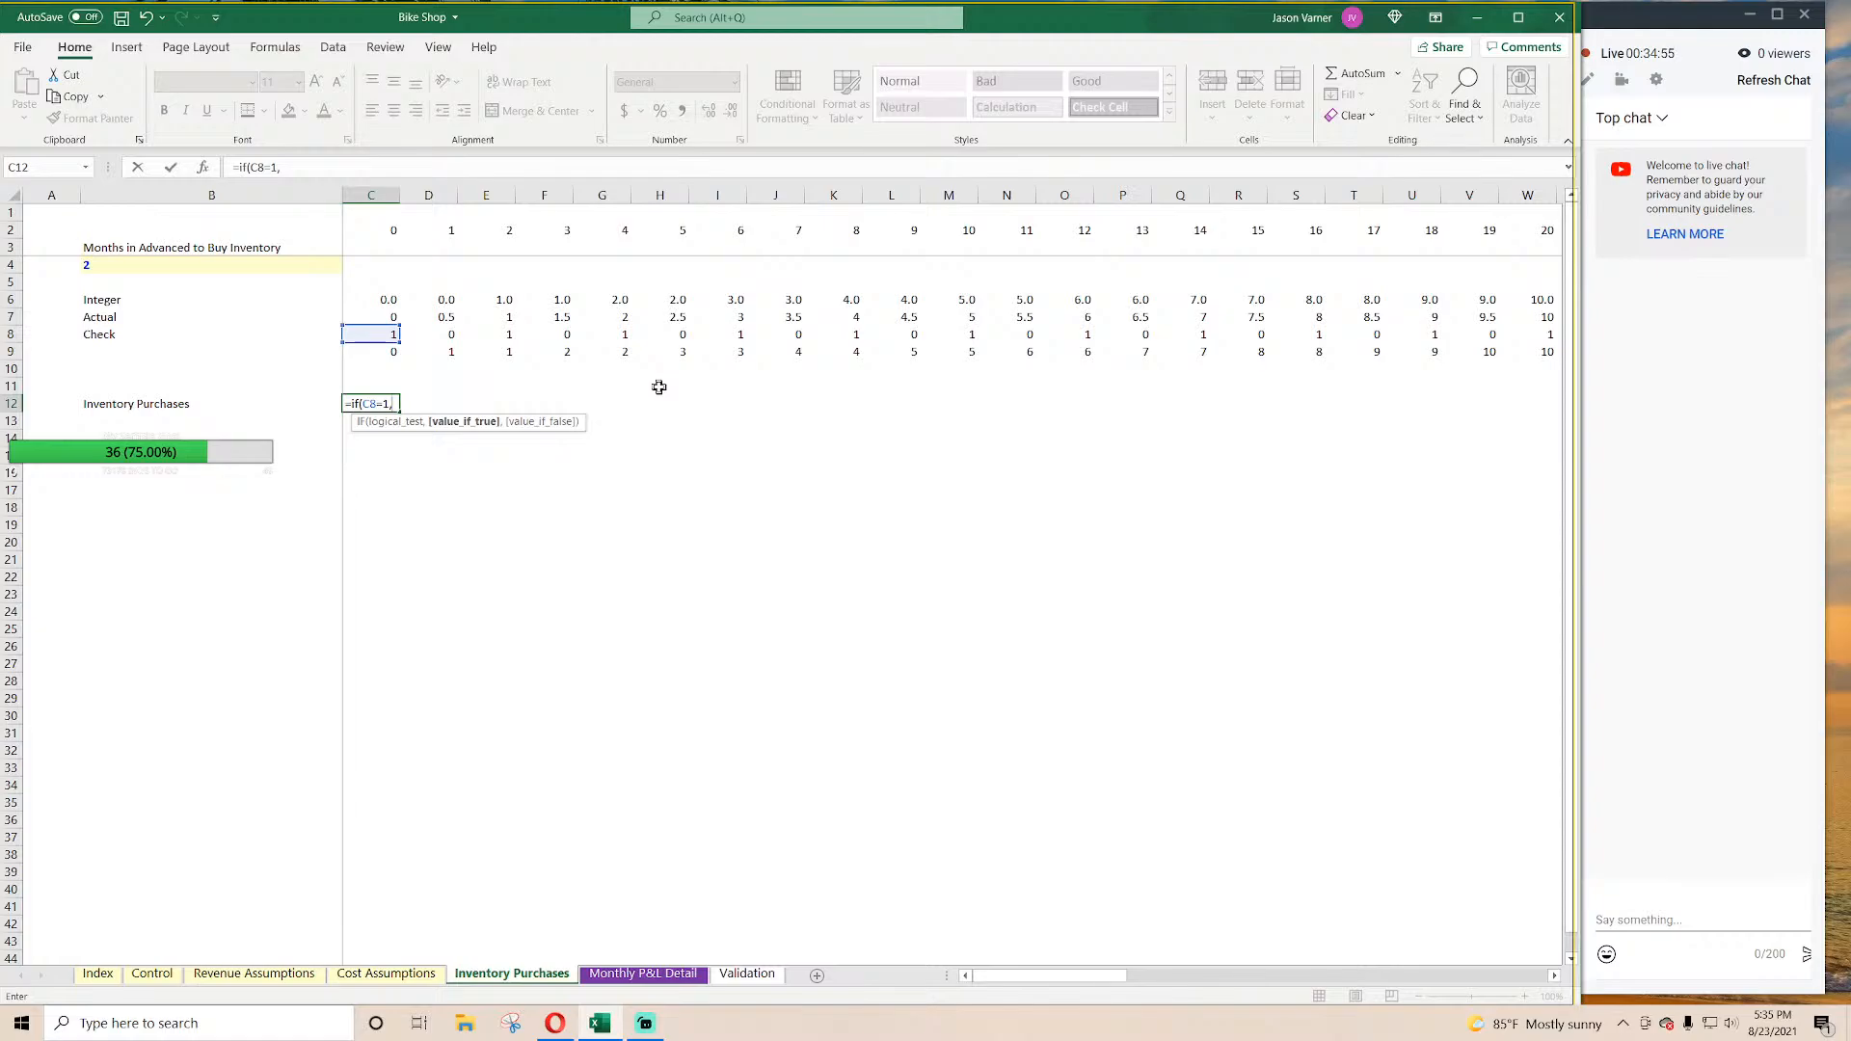
pyautogui.write('sumifs(')
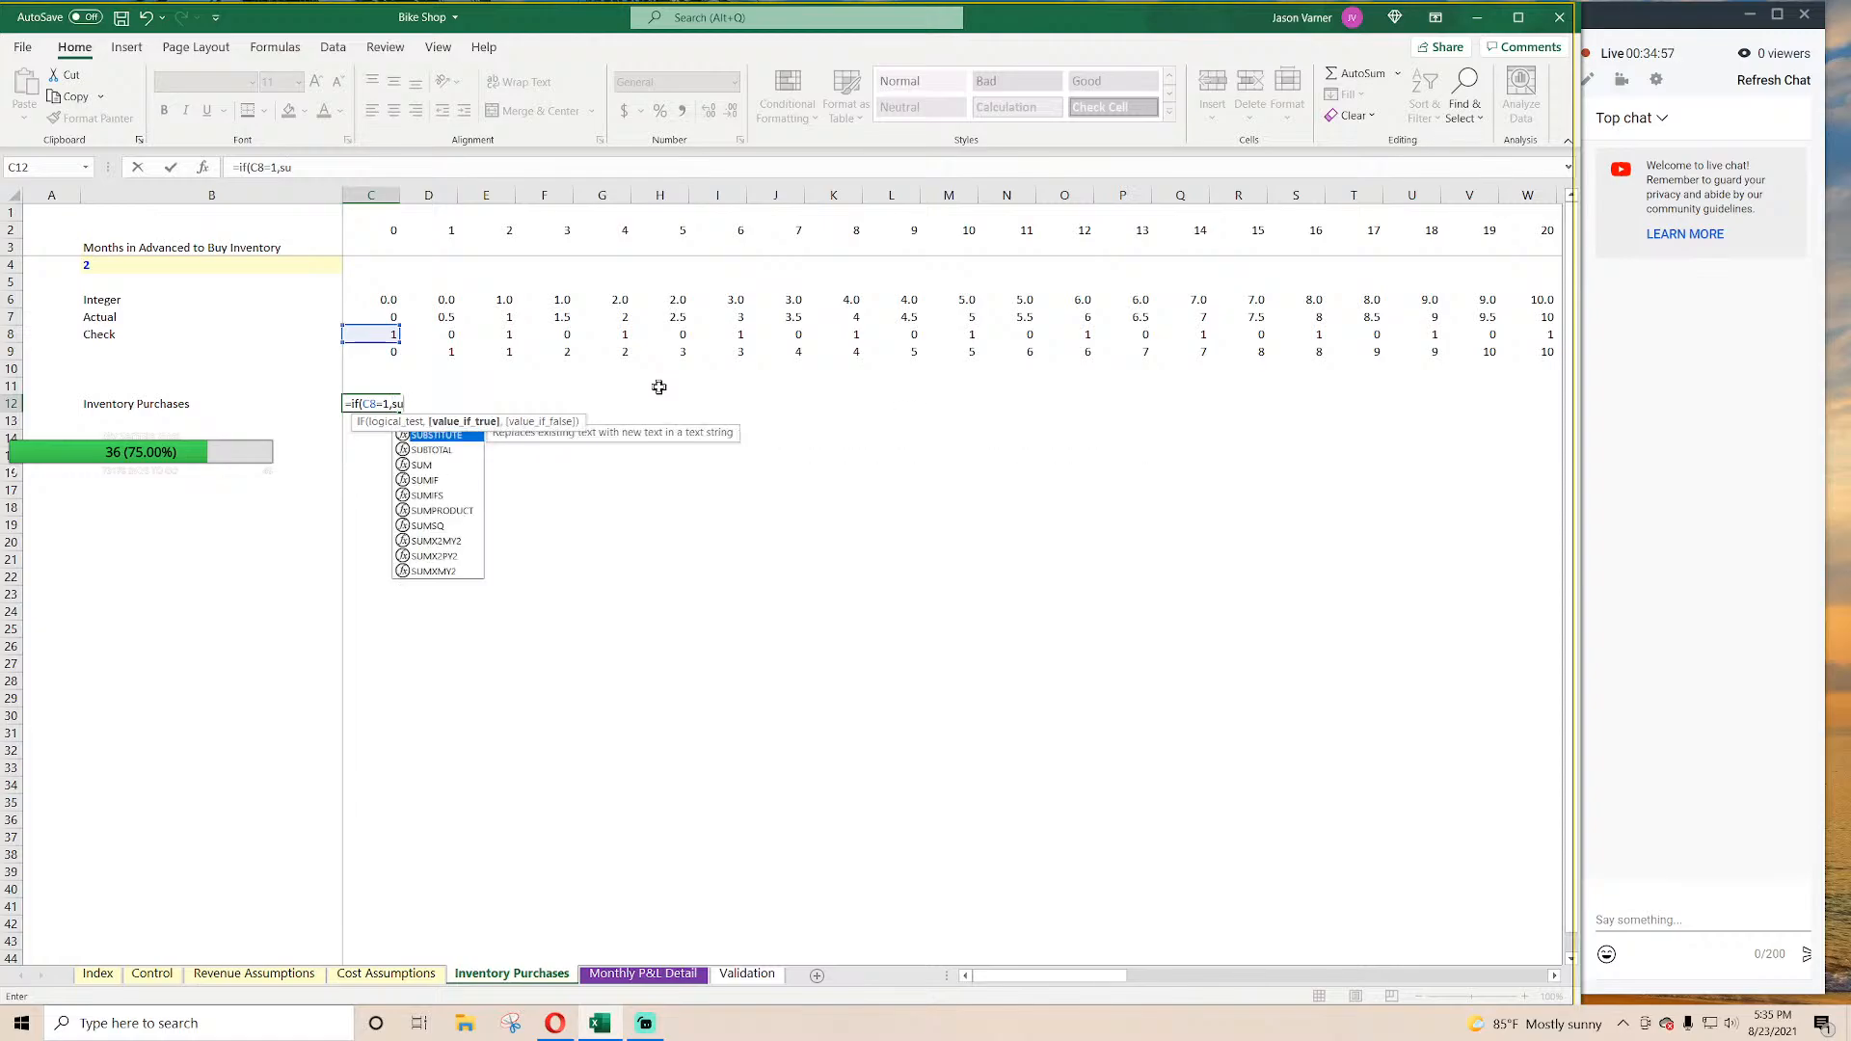
pyautogui.click(643, 974)
pyautogui.scroll(5, 569, 767)
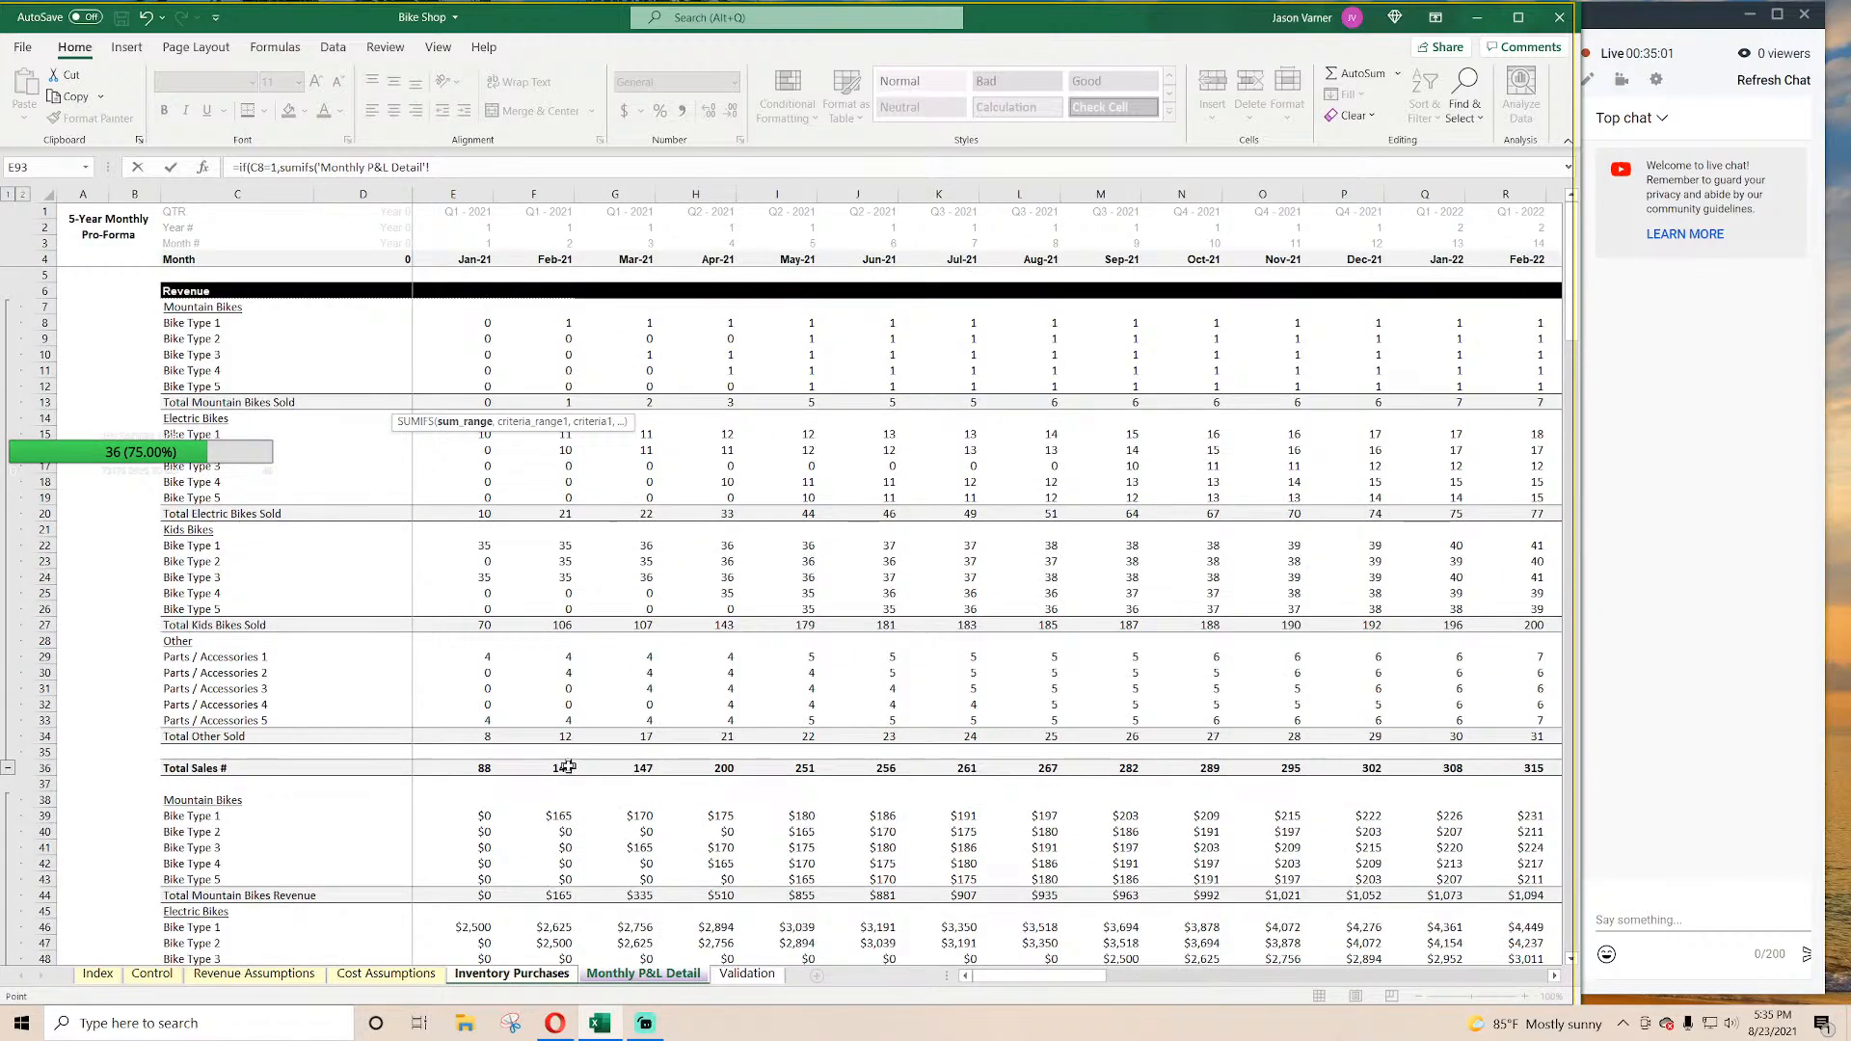
pyautogui.scroll(-18, 563, 803)
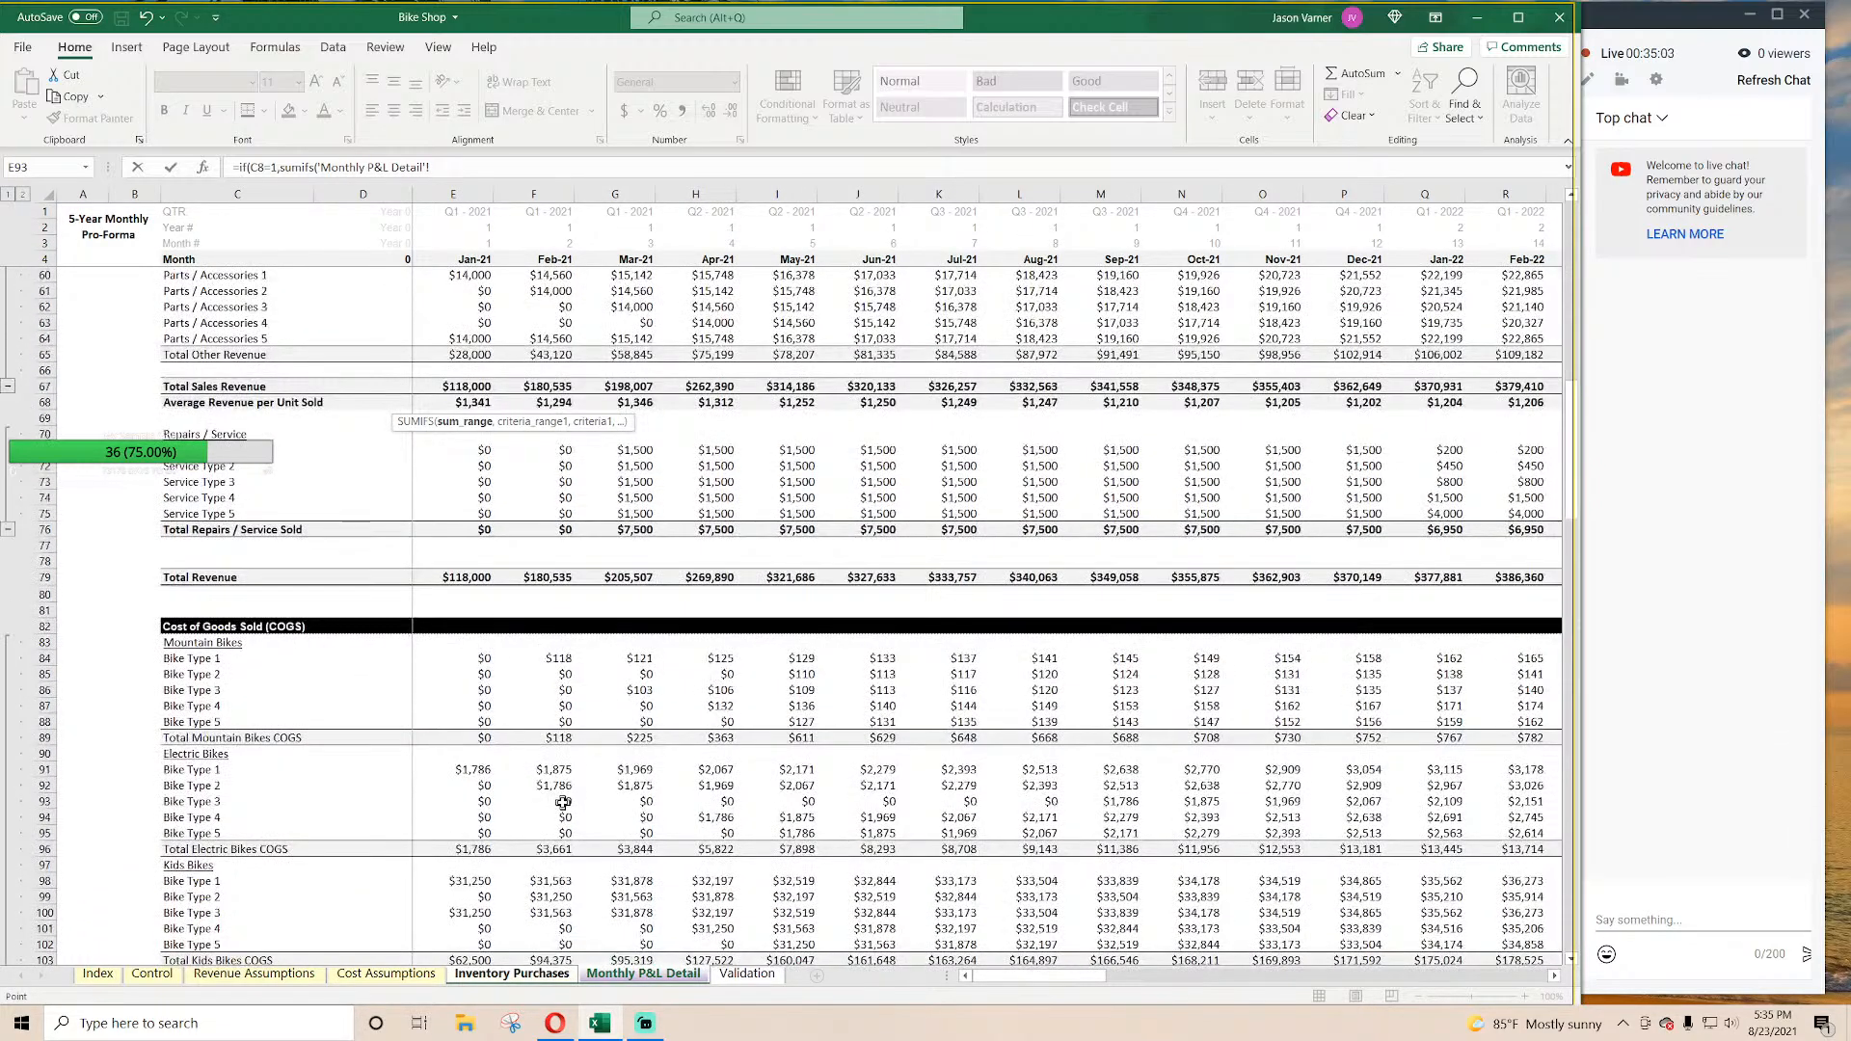
pyautogui.scroll(15, 517, 655)
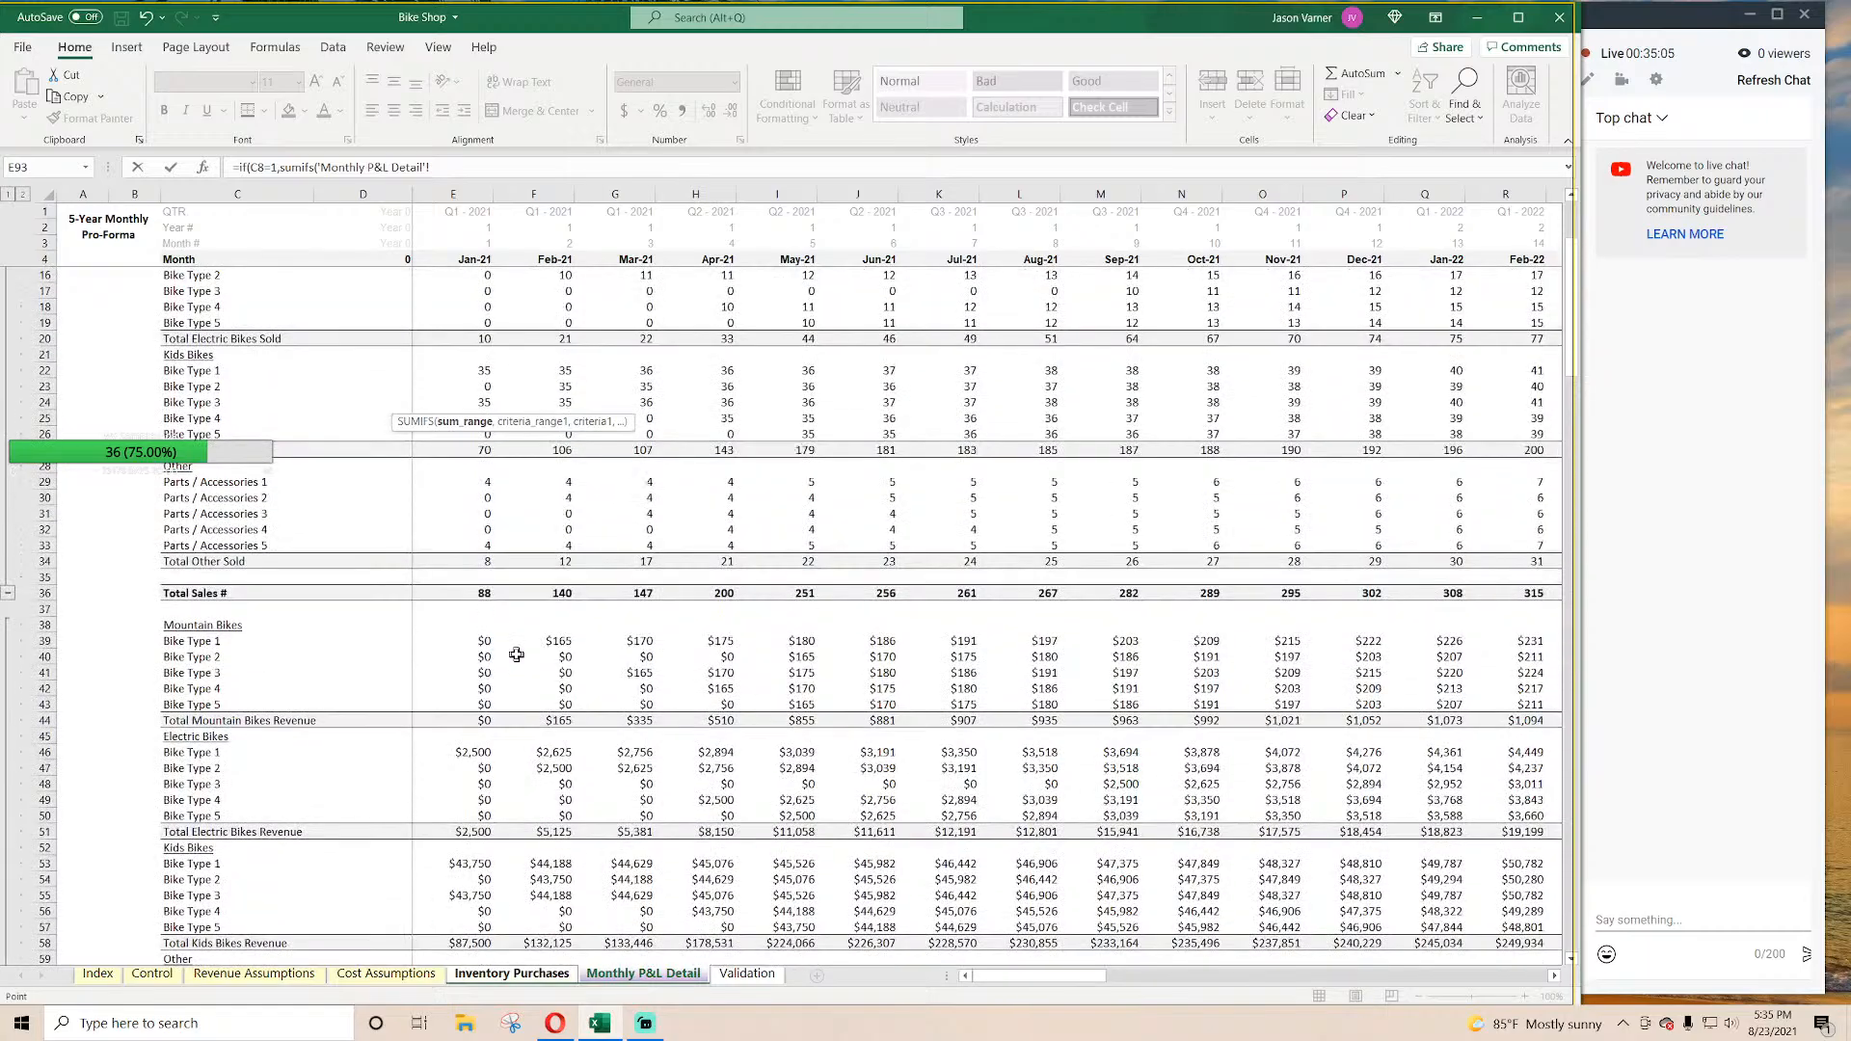
pyautogui.scroll(-7, 517, 655)
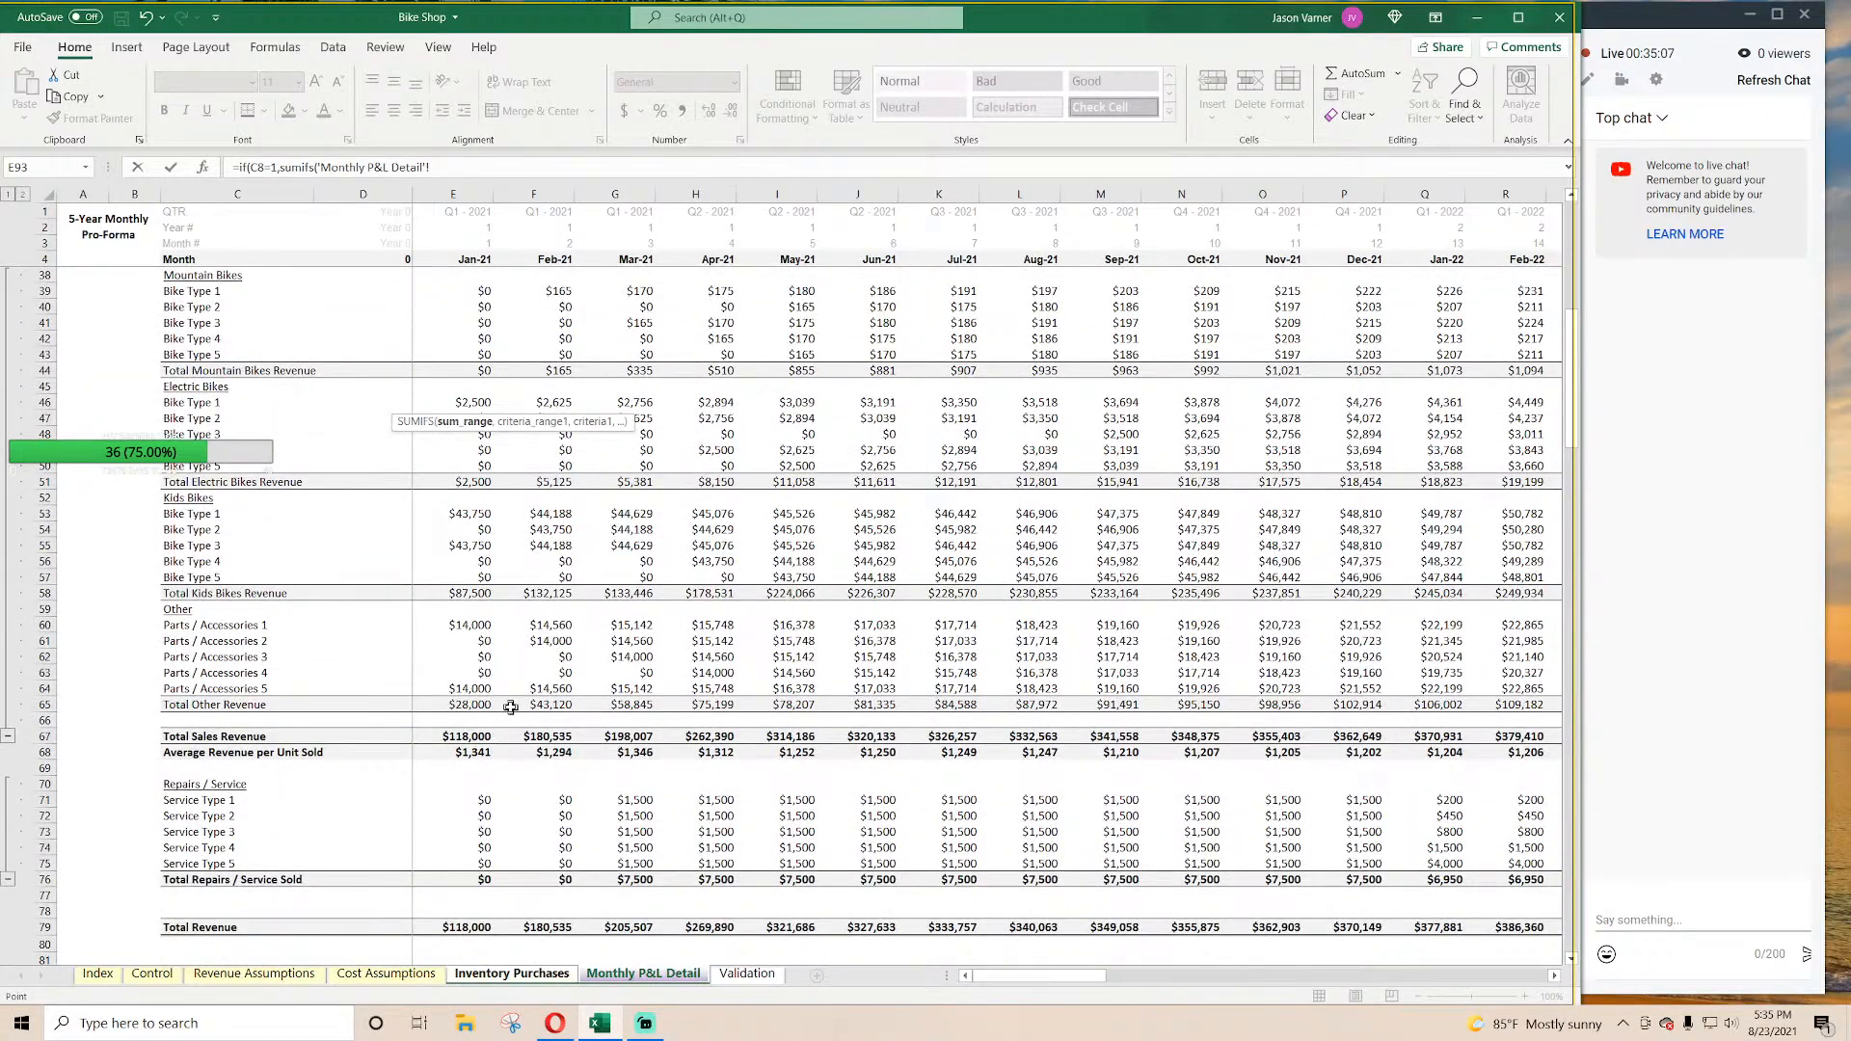
pyautogui.scroll(-18, 516, 656)
pyautogui.moveTo(458, 629); pyautogui.dragTo(1437, 627)
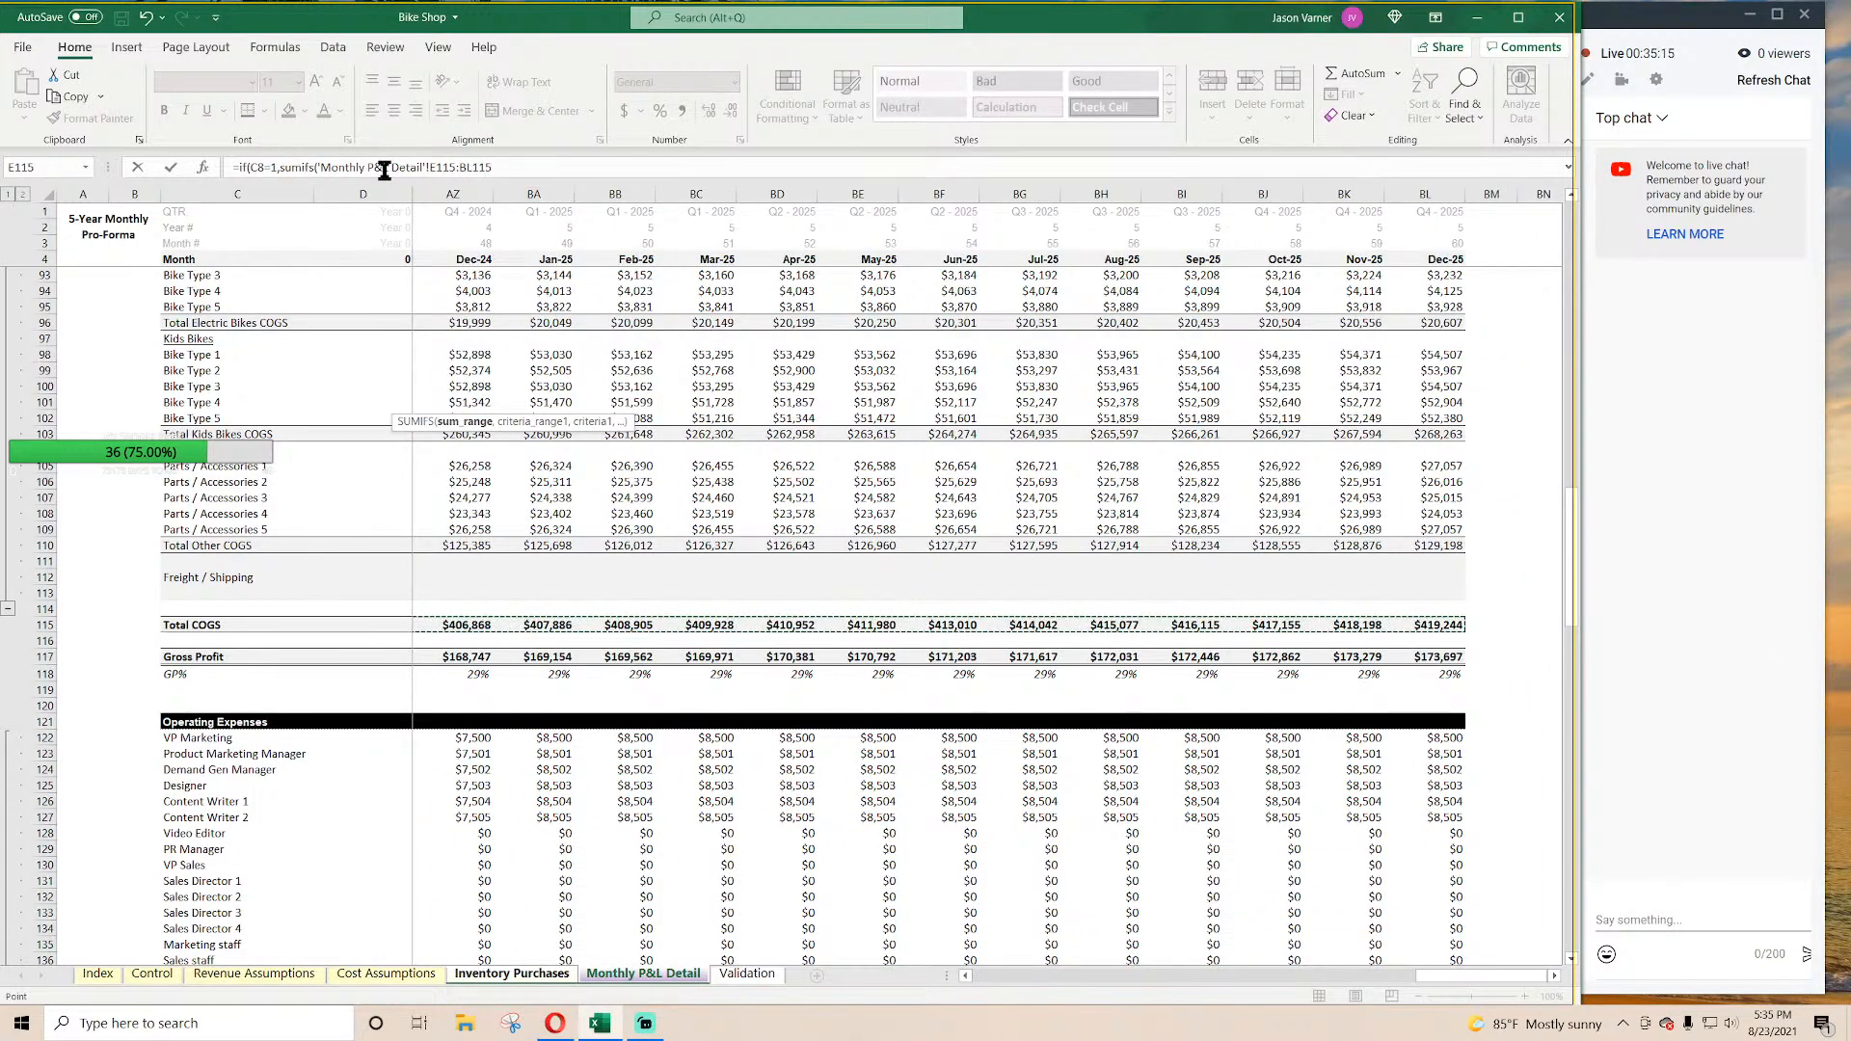
pyautogui.click(527, 166)
pyautogui.click(571, 165)
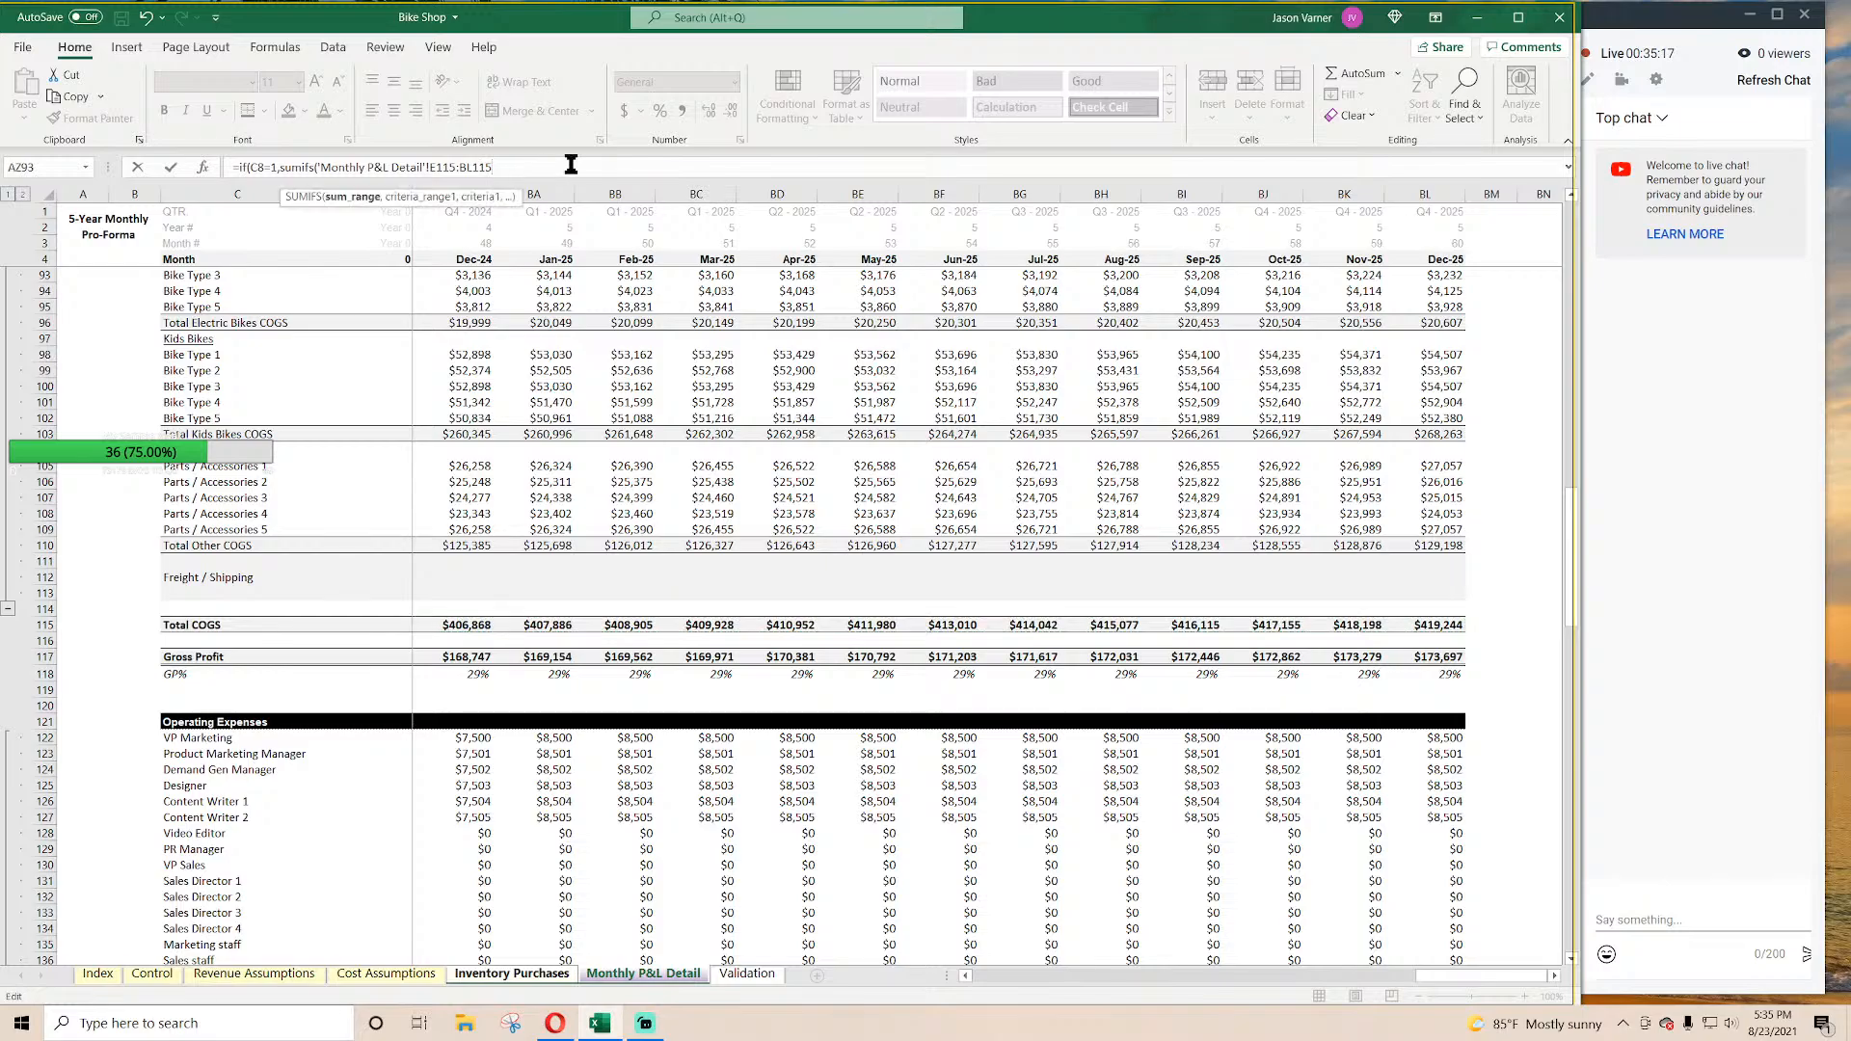
pyautogui.write(',1,1')
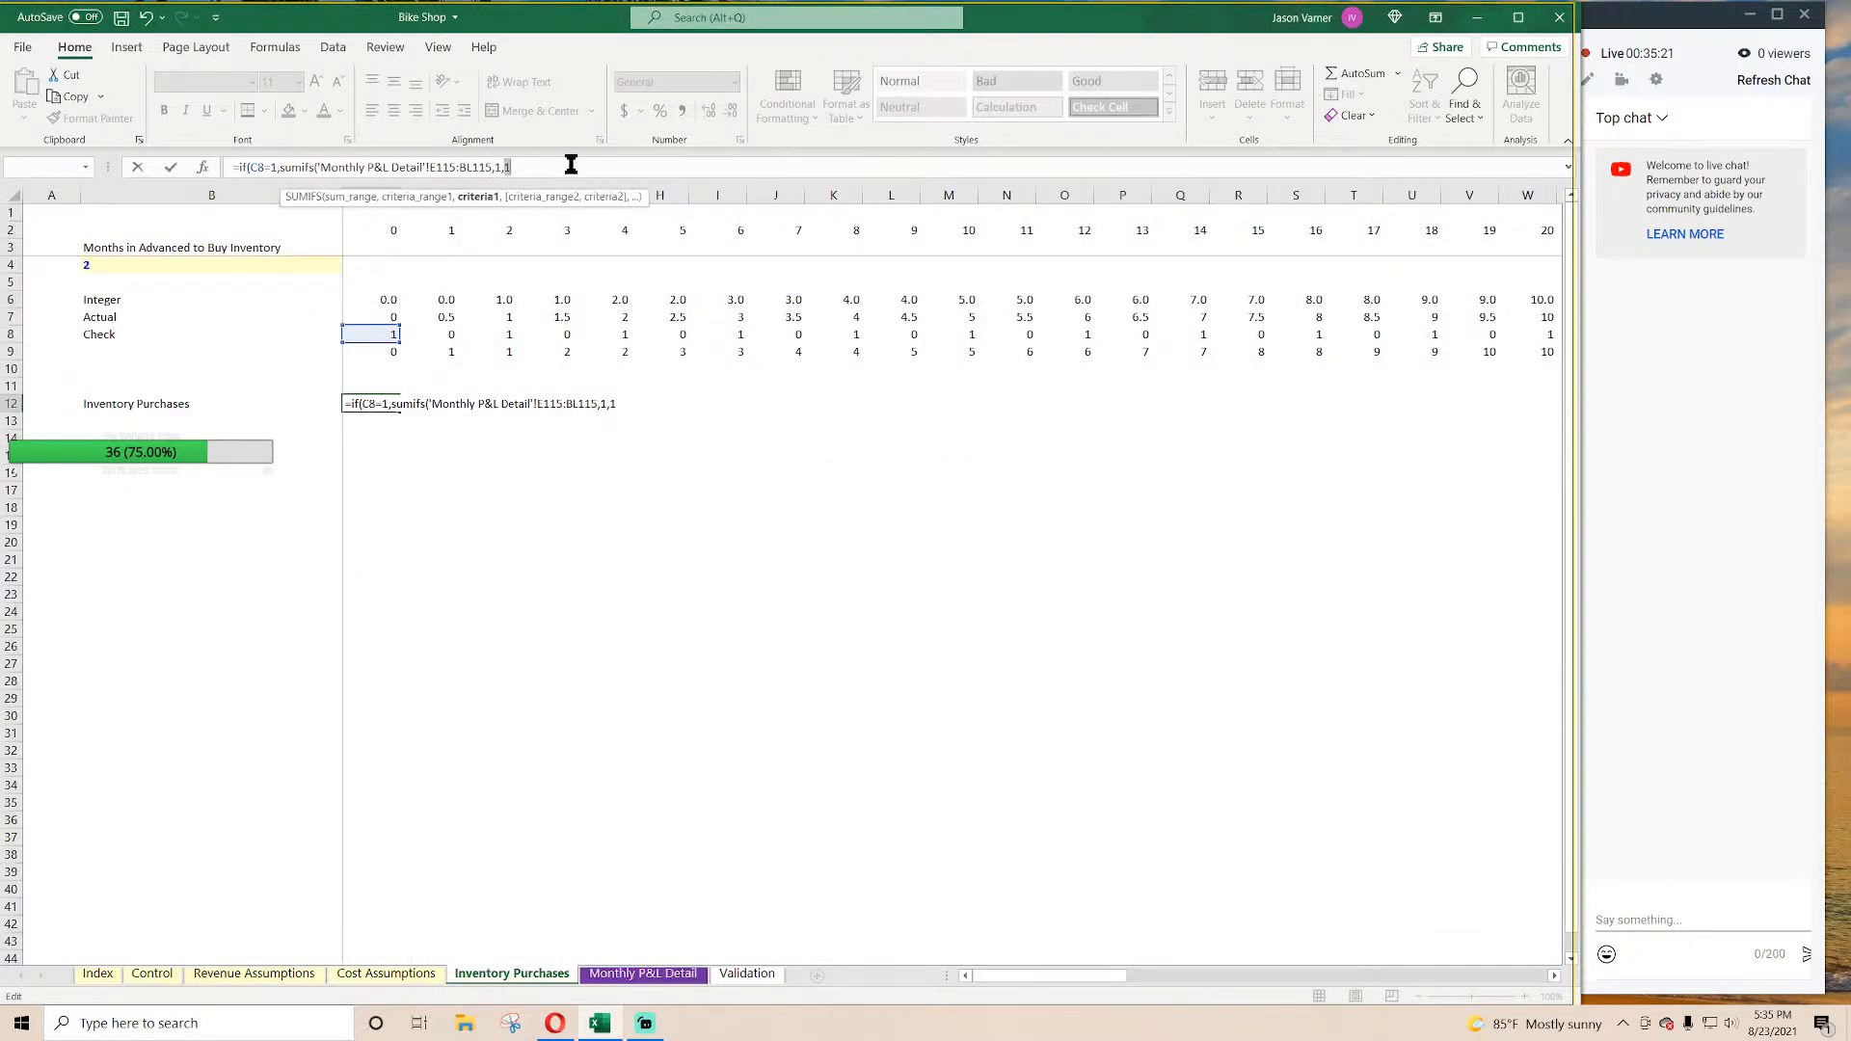
pyautogui.press('BackSpace')
pyautogui.press('BackSpace')
pyautogui.press('BackSpace')
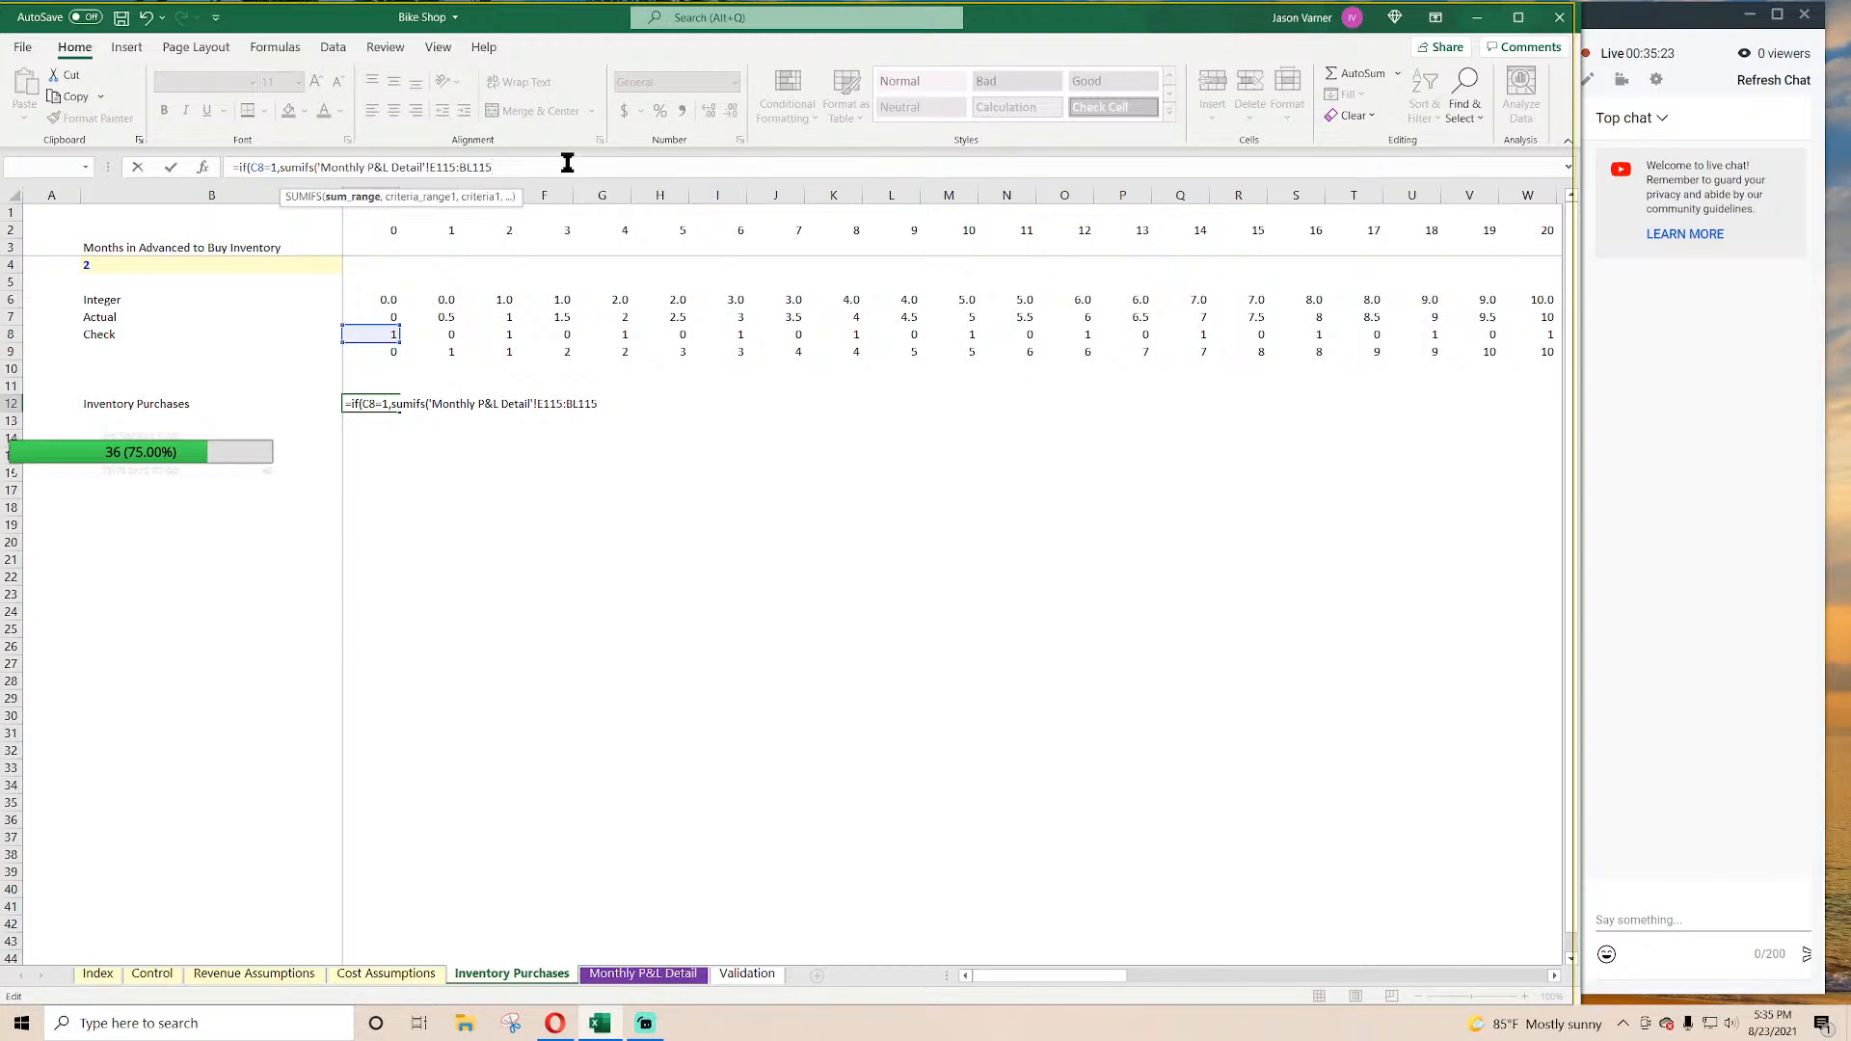
pyautogui.write('$')
pyautogui.write('$')
pyautogui.press('Escape')
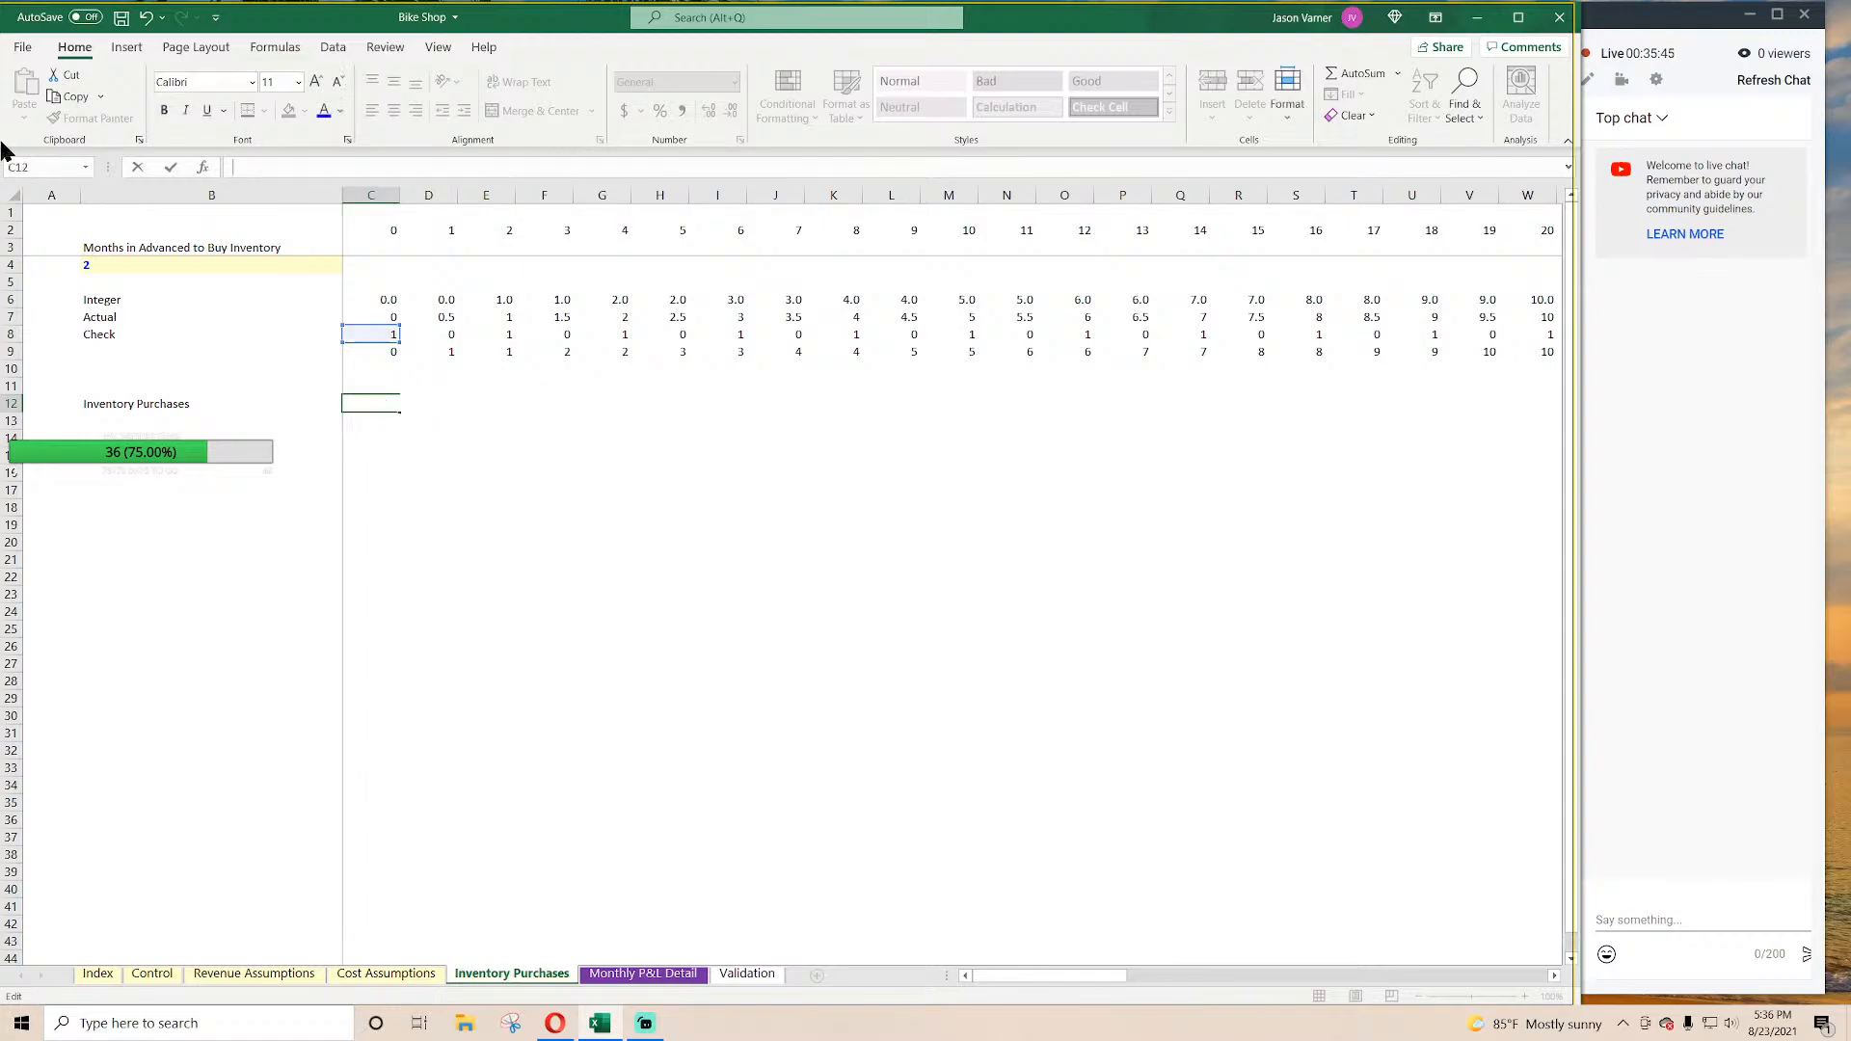
# Step: Link C10 to the Jan-21 Total COGS in cell E115 of Monthly P&L Detail and fill it across to R10
pyautogui.click(396, 369)
pyautogui.write('=')
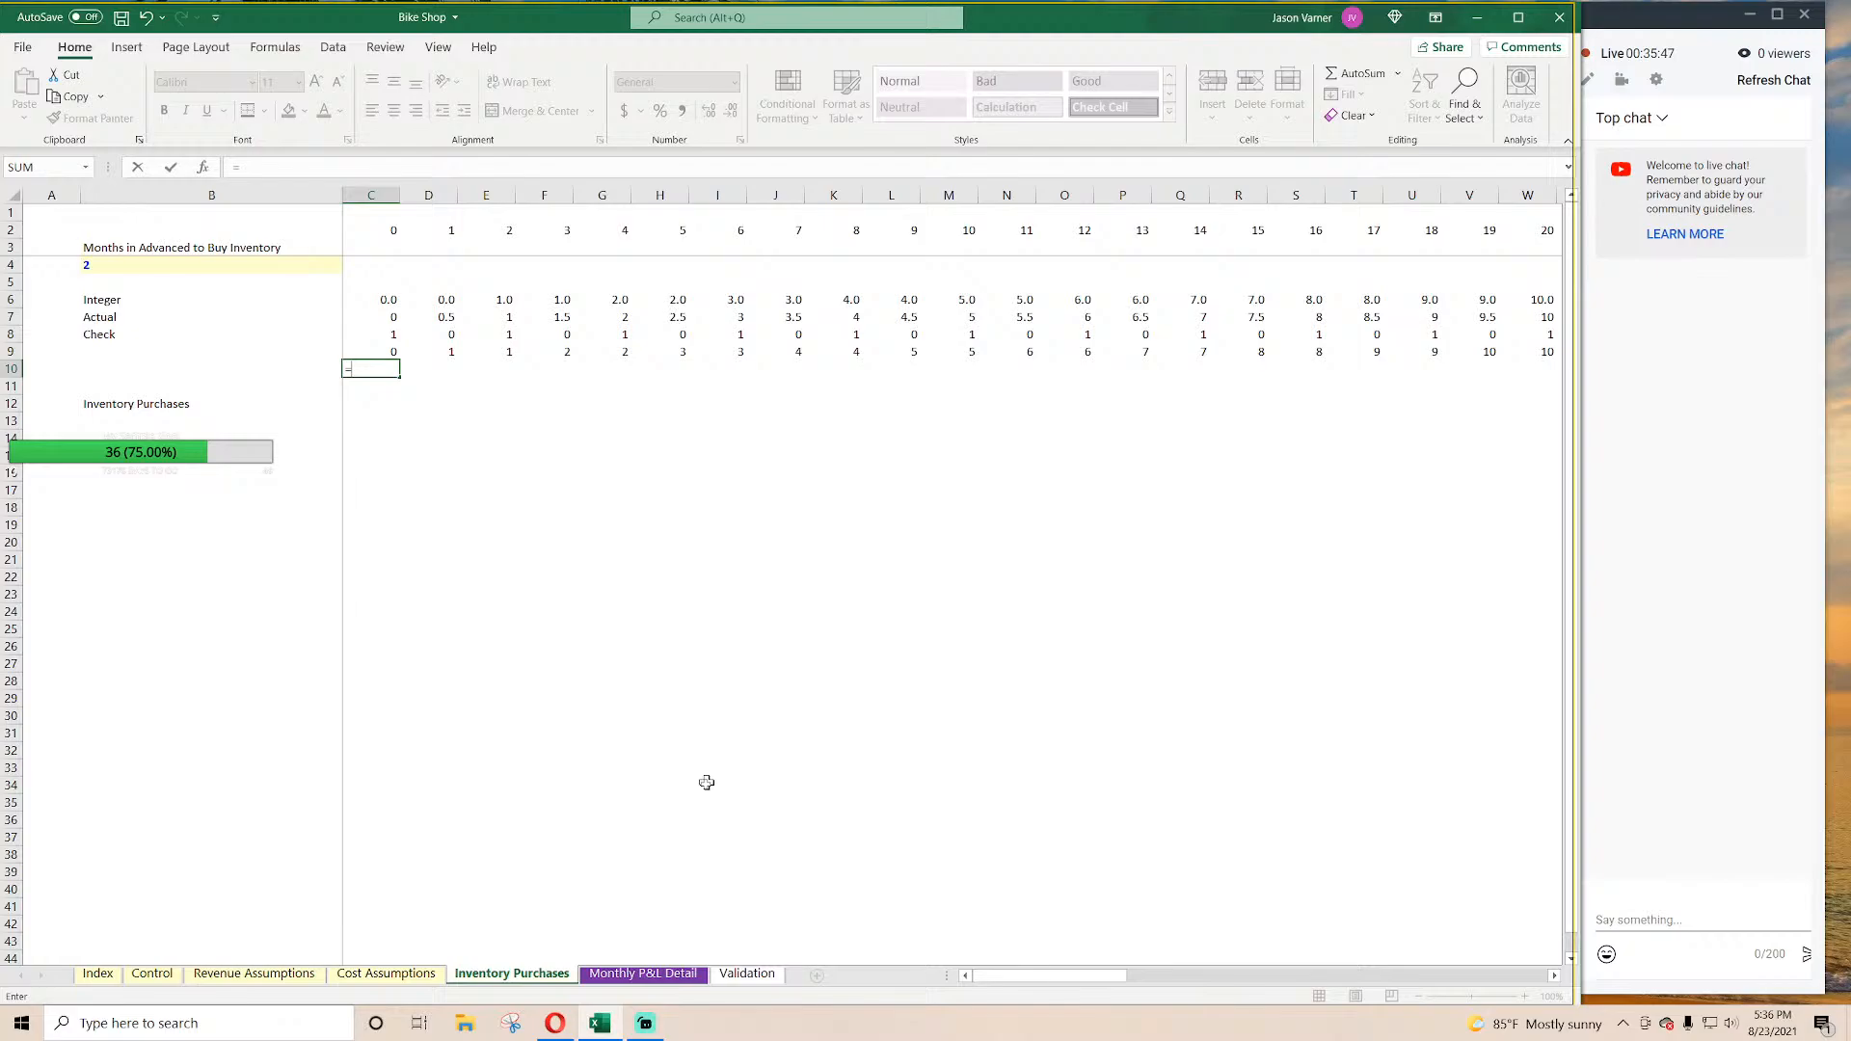
pyautogui.click(644, 974)
pyautogui.moveTo(1404, 974); pyautogui.dragTo(974, 973)
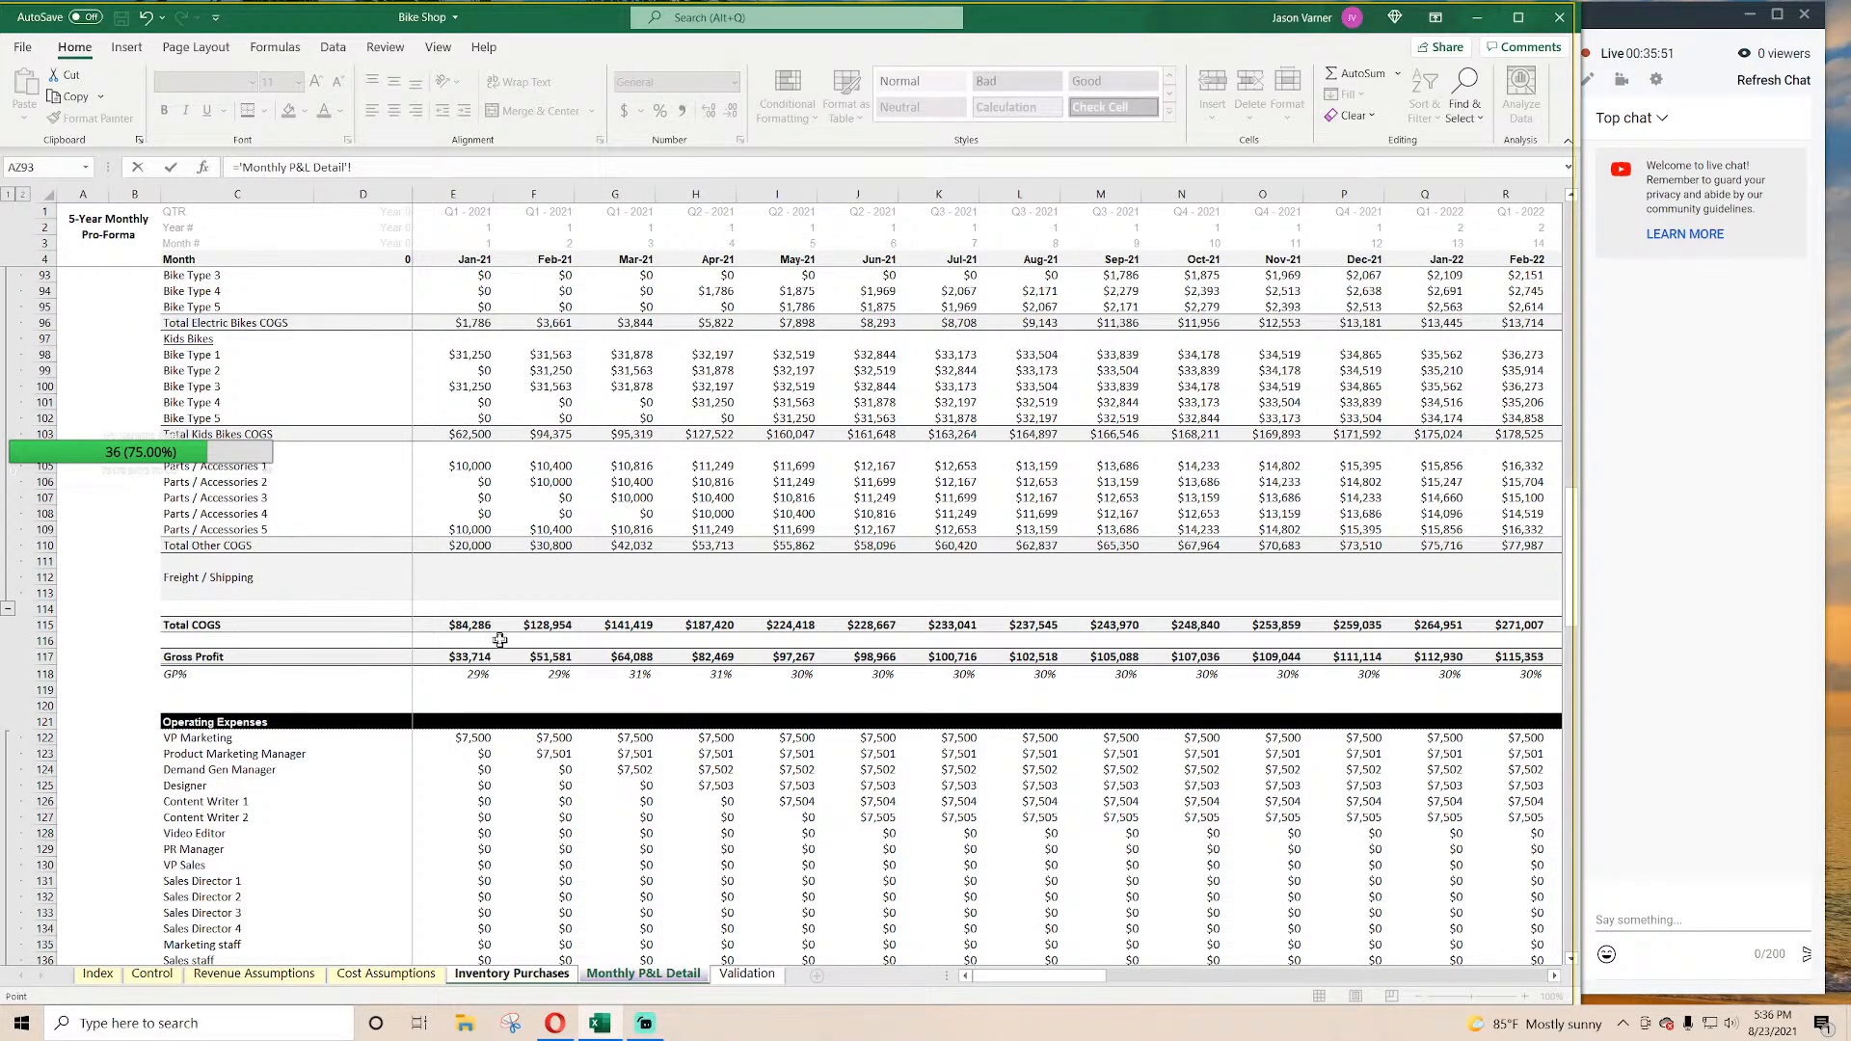
pyautogui.click(472, 624)
pyautogui.press('Return')
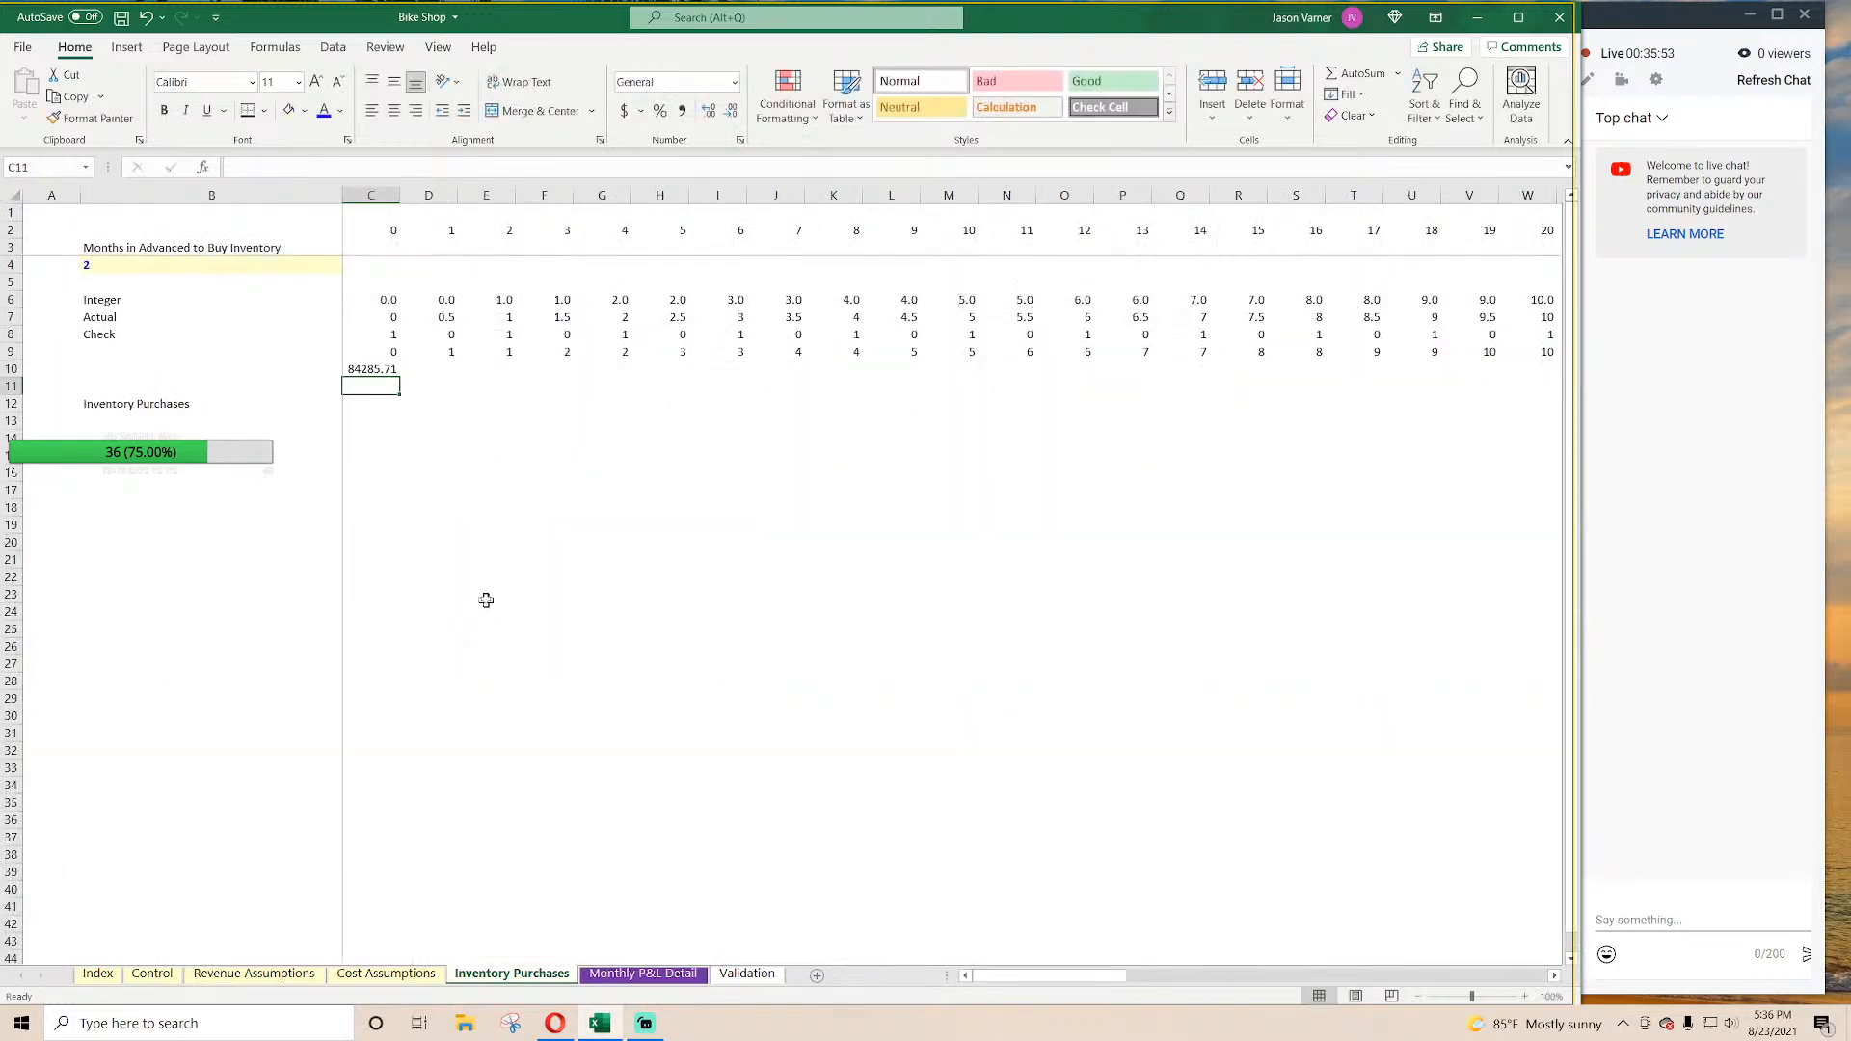
pyautogui.click(376, 370)
pyautogui.moveTo(399, 377); pyautogui.dragTo(1269, 397)
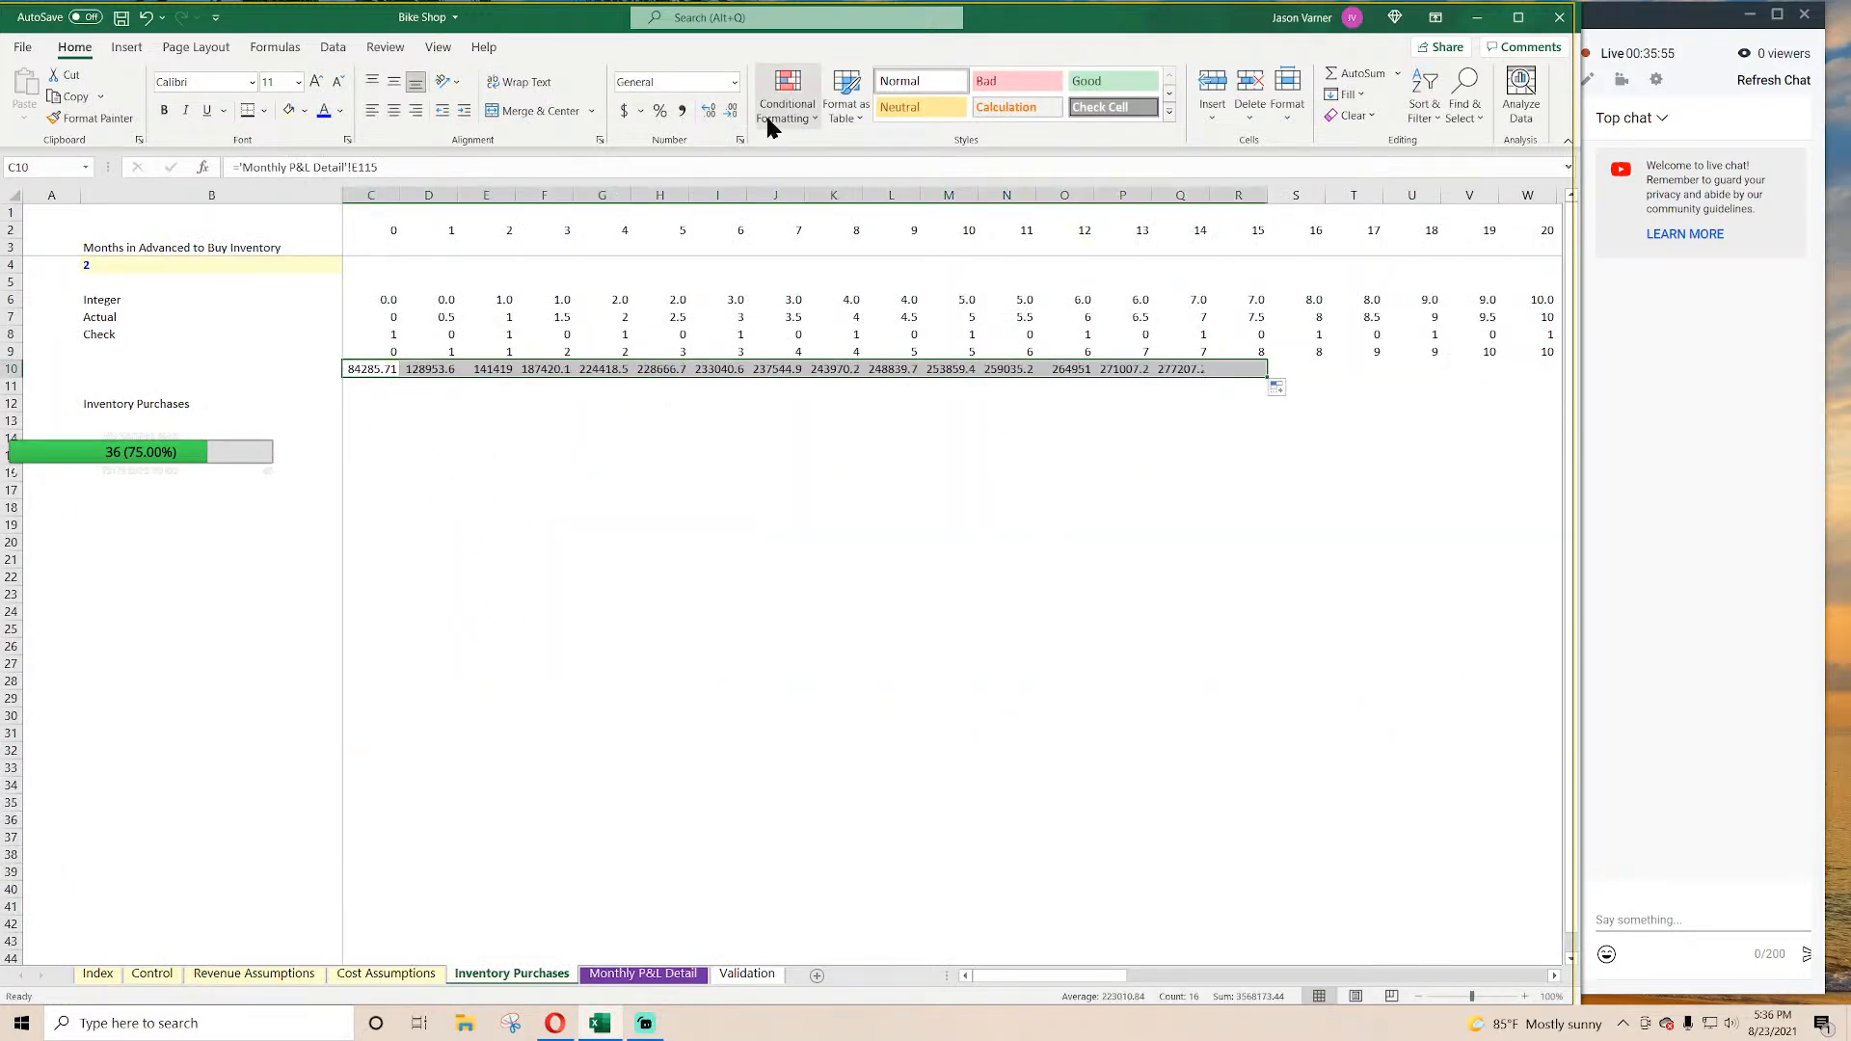
# Step: Format the COGS values in C10:R10 as dollar currency with zero decimal places
pyautogui.click(739, 139)
pyautogui.click(721, 554)
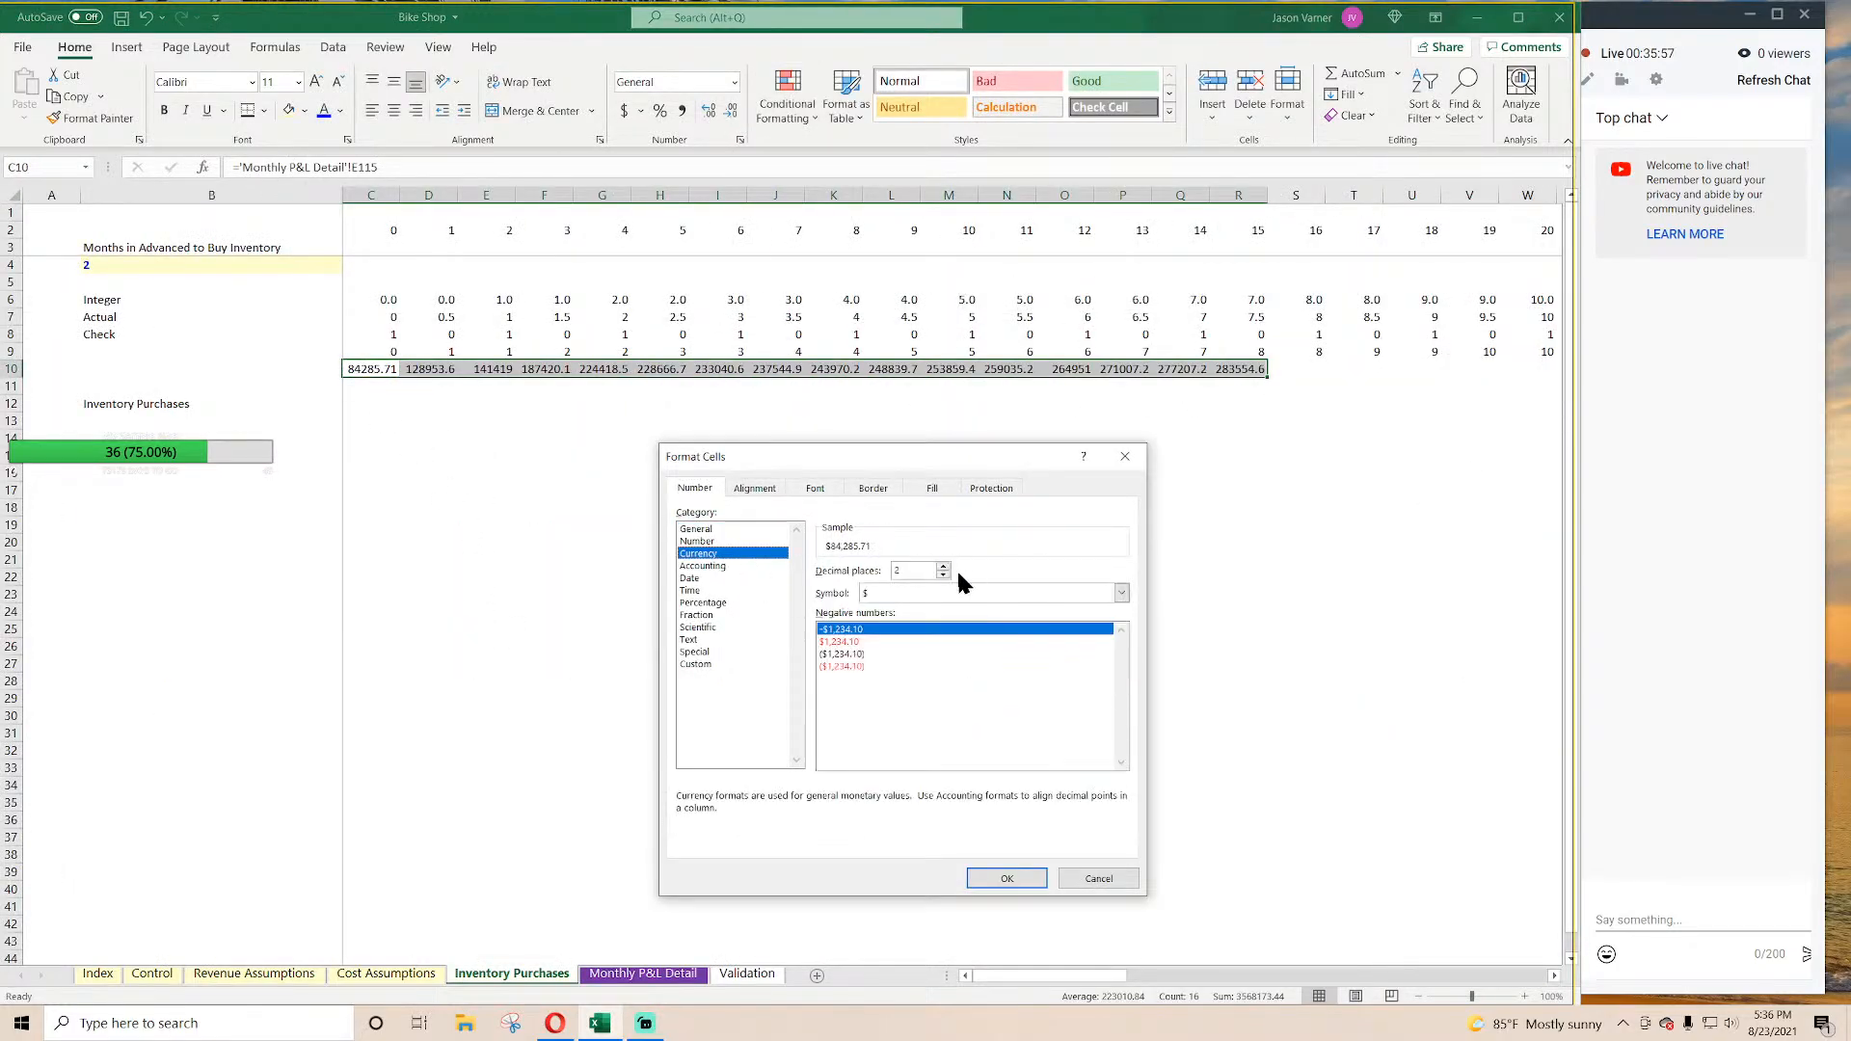
pyautogui.click(943, 575)
pyautogui.click(943, 575)
pyautogui.click(1032, 881)
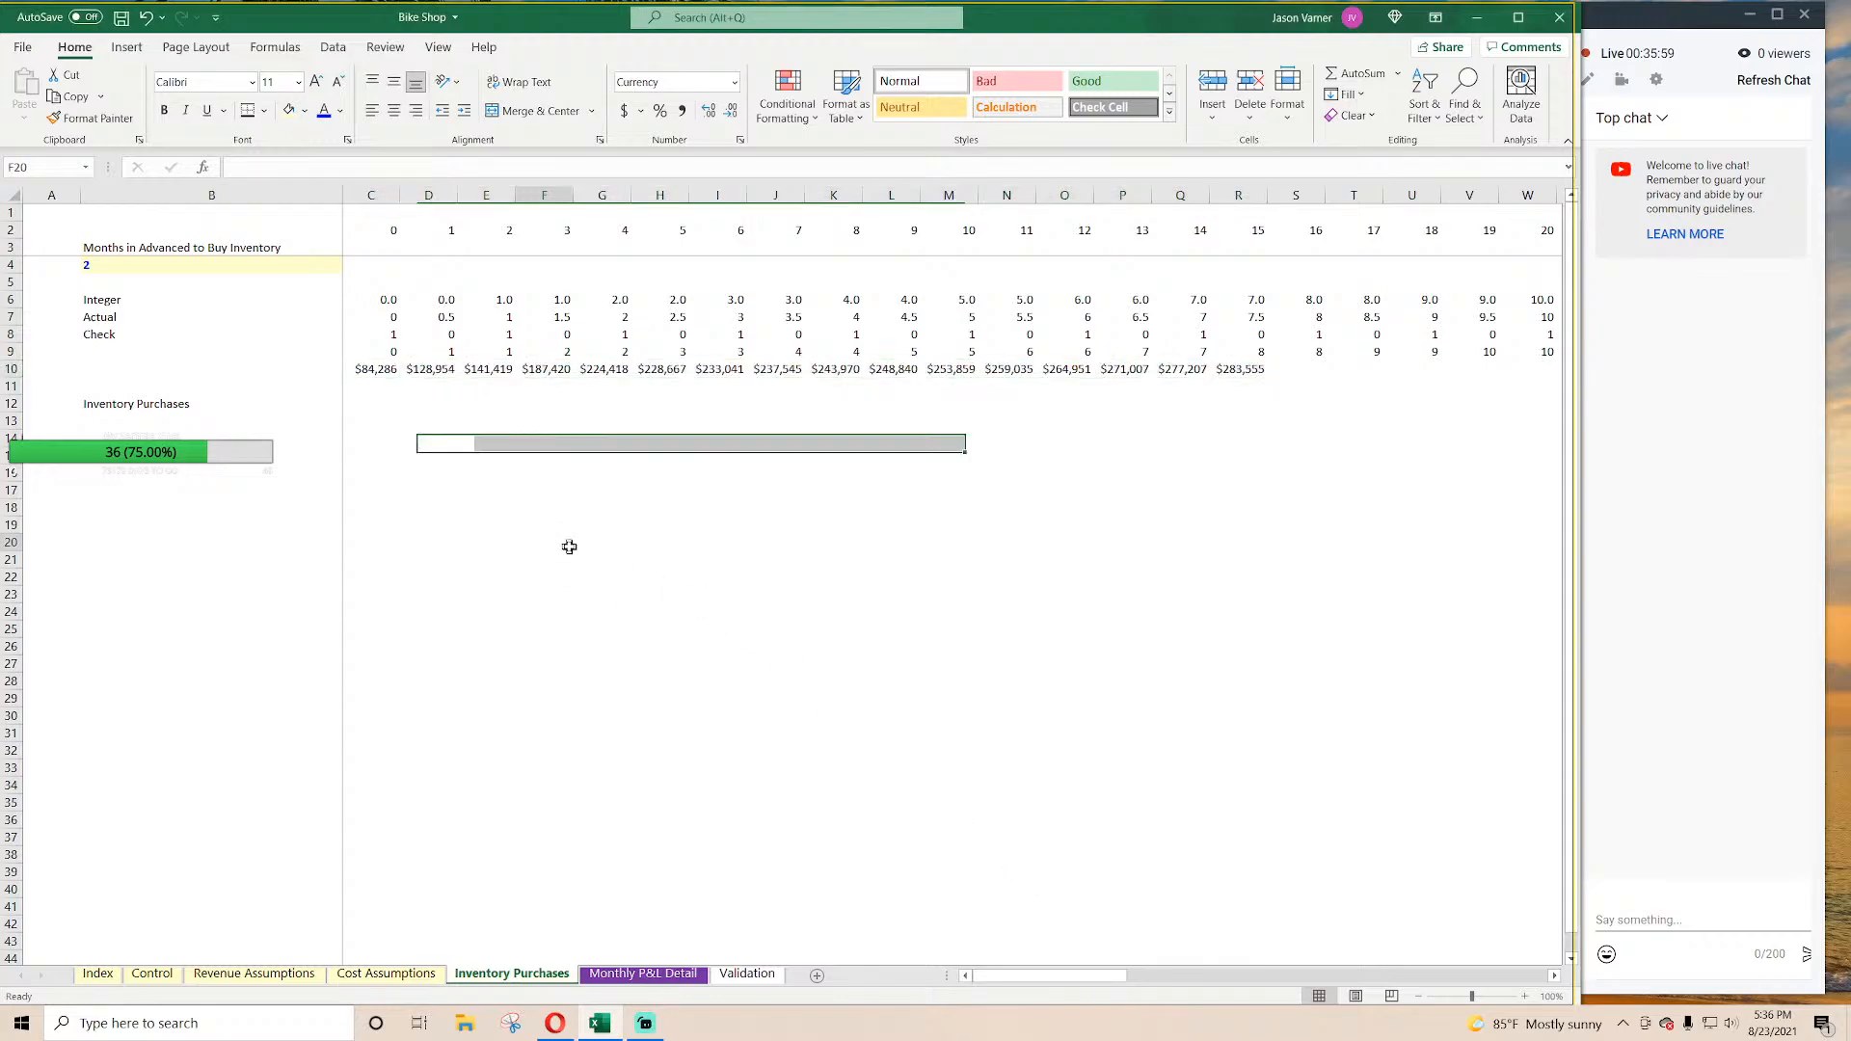
pyautogui.click(567, 542)
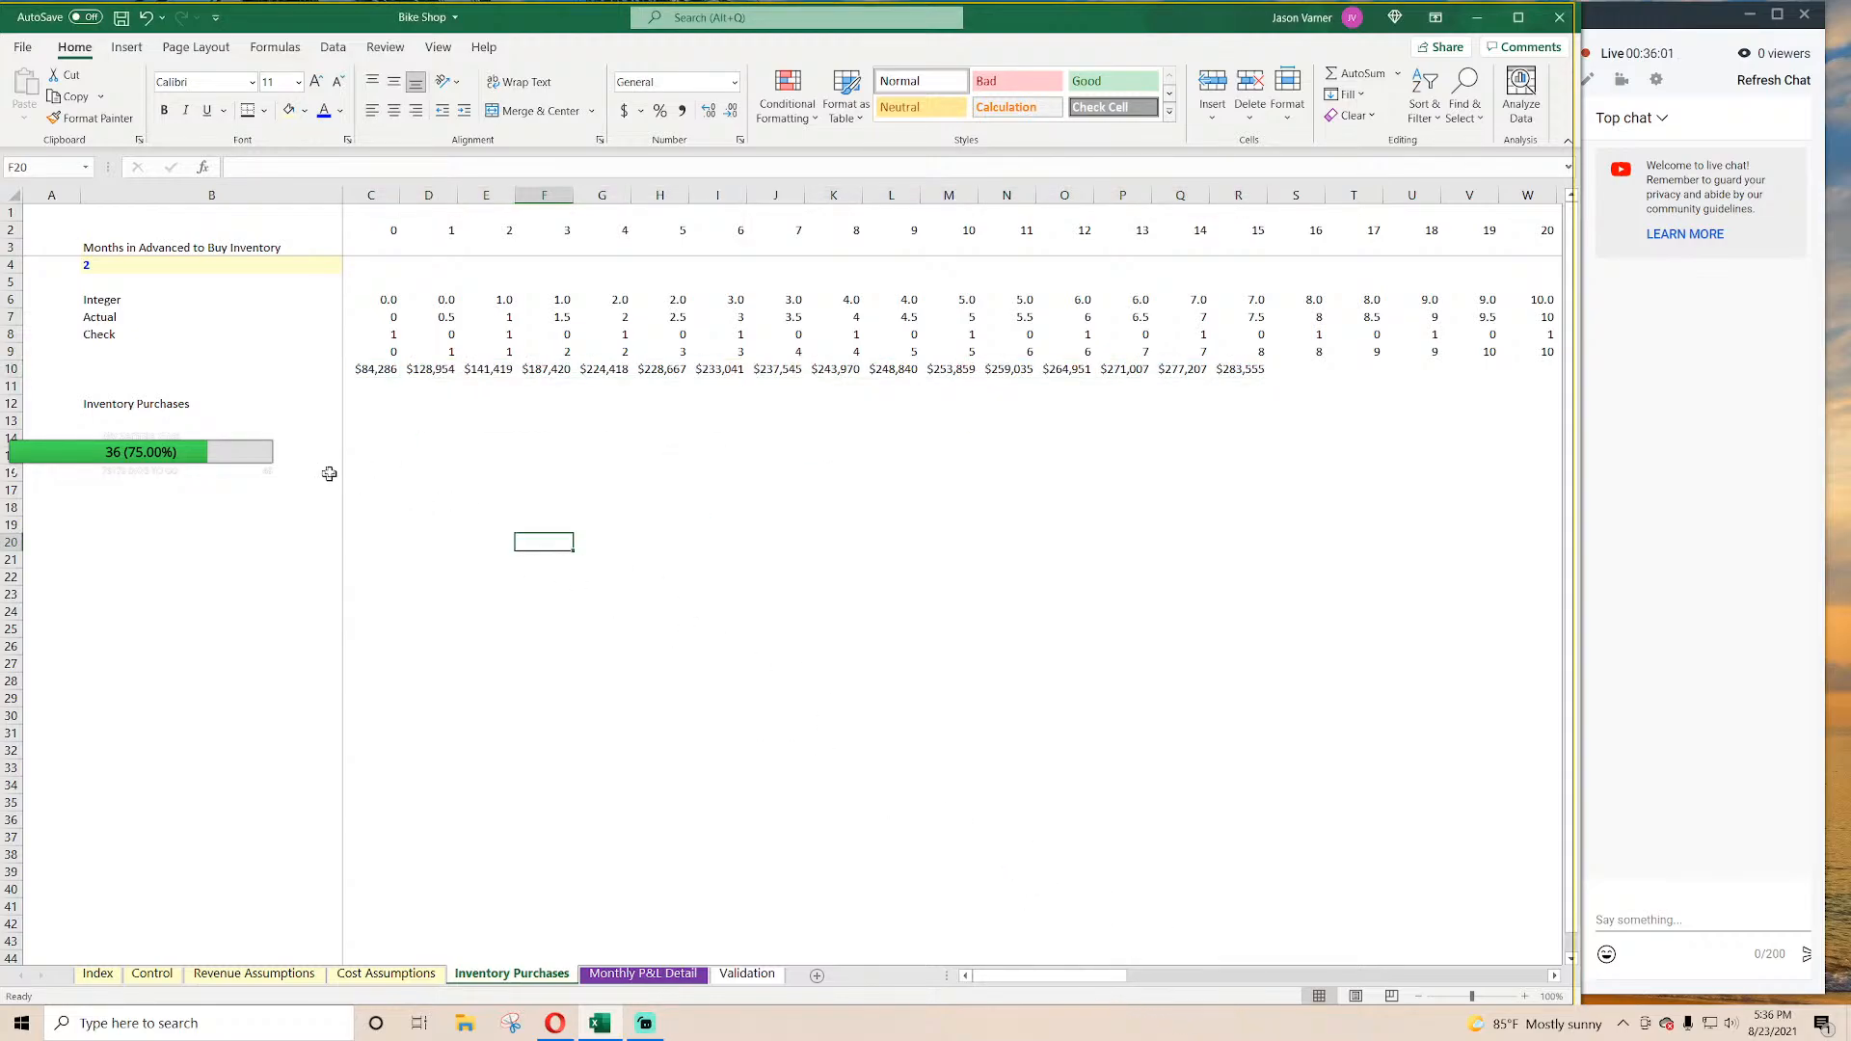
# Step: Move the COGS link from C10 to D10 so Jan-21 falls under period 1, and refill it across to R10
pyautogui.click(366, 372)
pyautogui.moveTo(366, 378); pyautogui.dragTo(1258, 376)
pyautogui.click(879, 558)
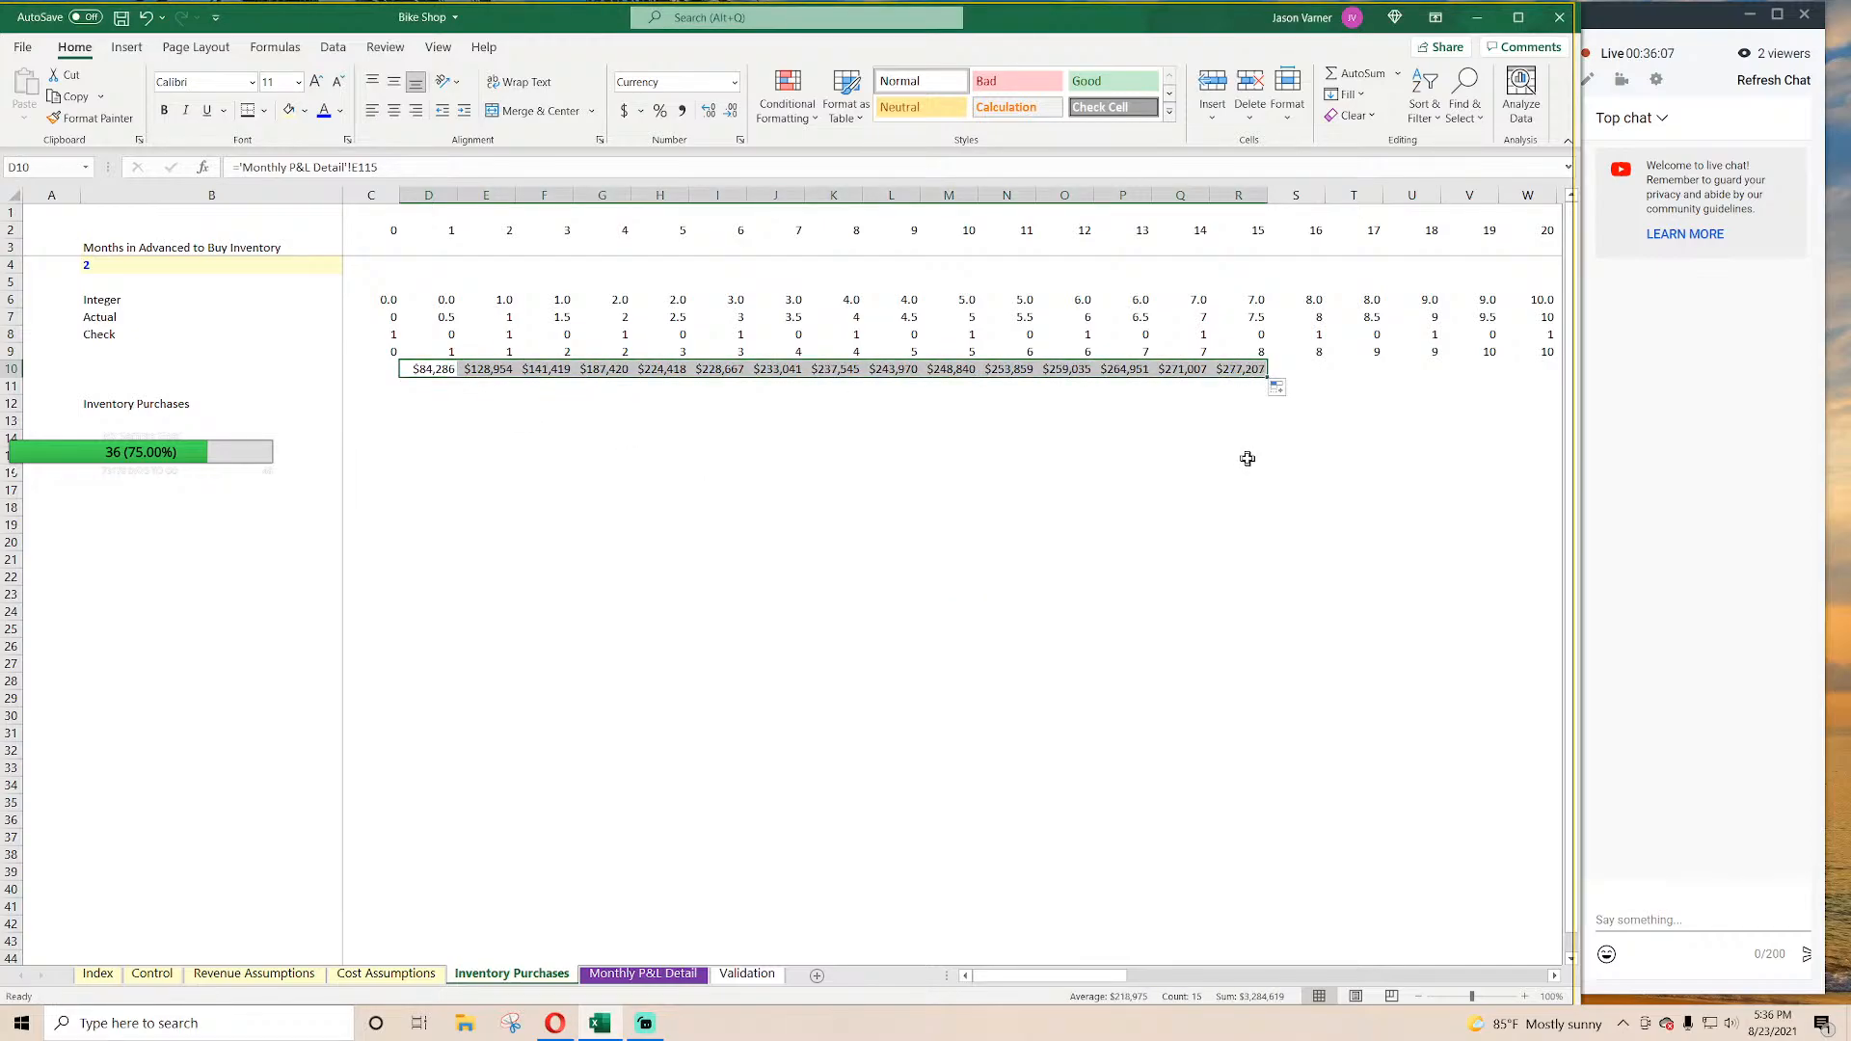
pyautogui.click(676, 500)
pyautogui.click(434, 372)
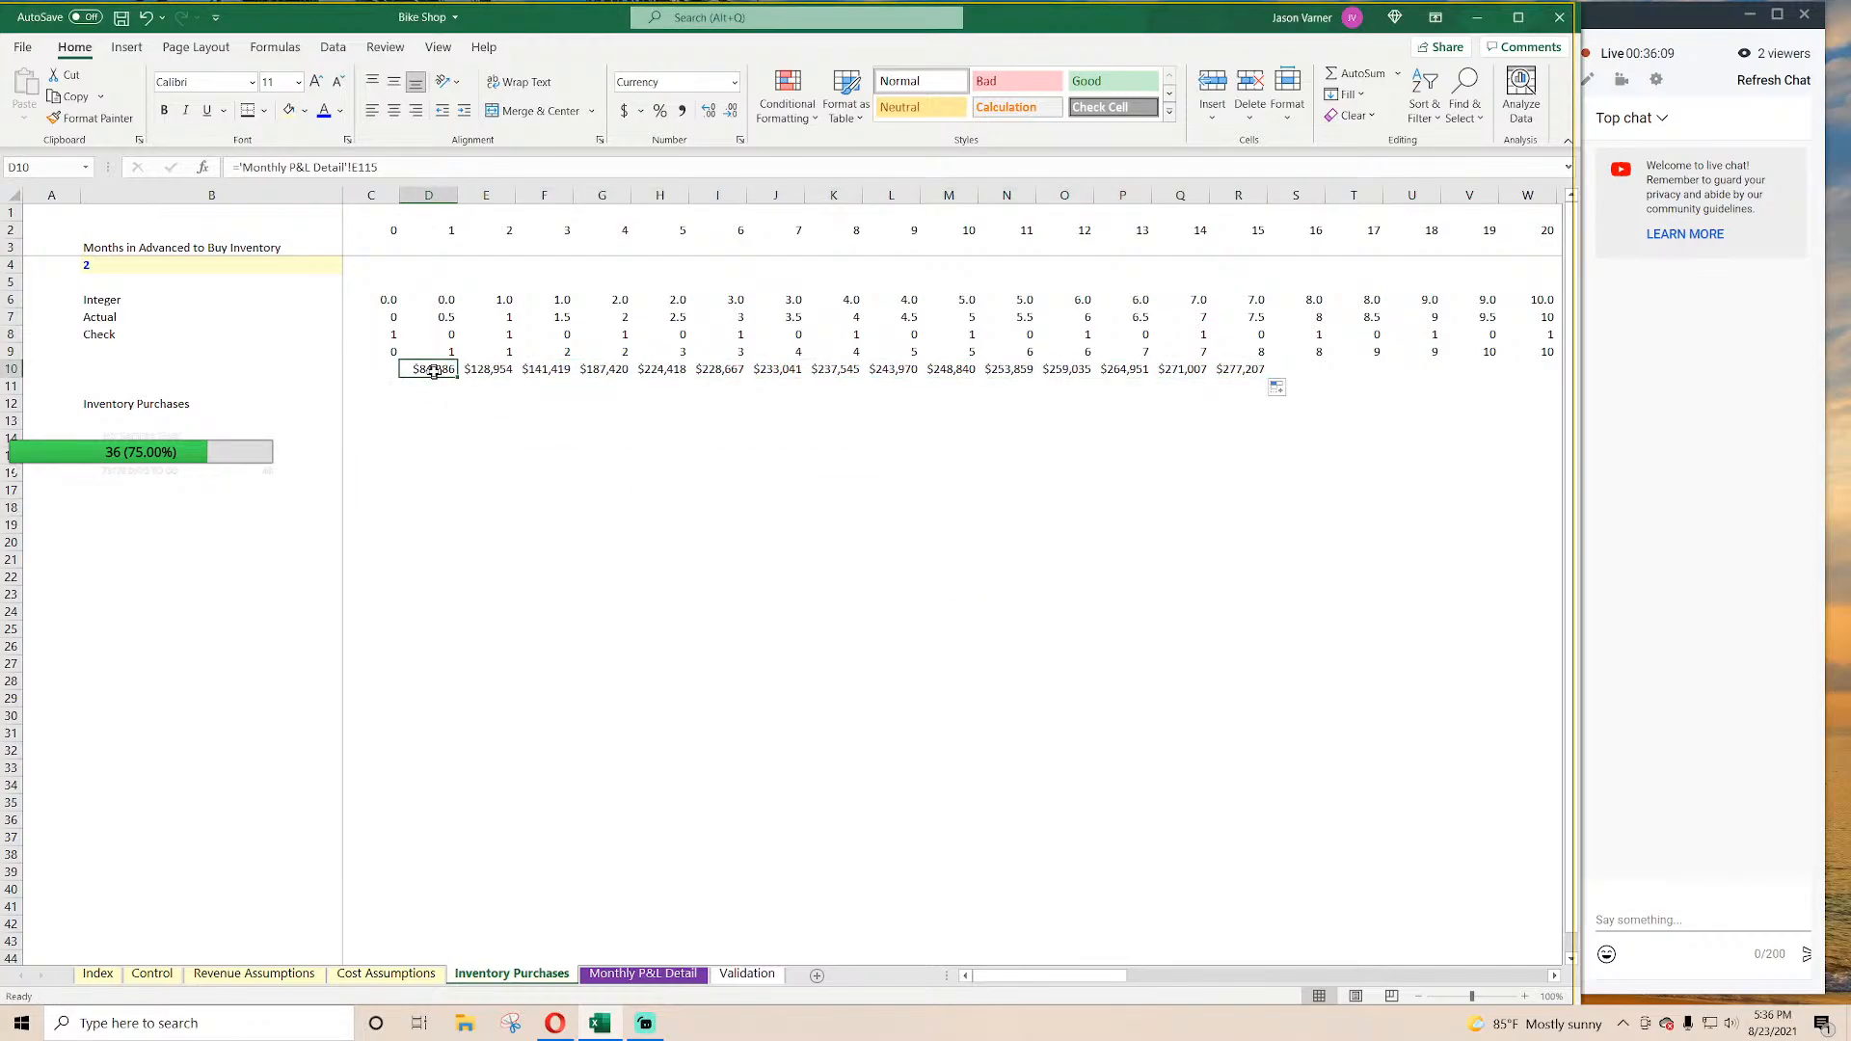
# Step: Set the Months in Advanced to Buy Inventory assumption in B4 to 4
pyautogui.click(107, 266)
pyautogui.write('4')
pyautogui.press('Return')
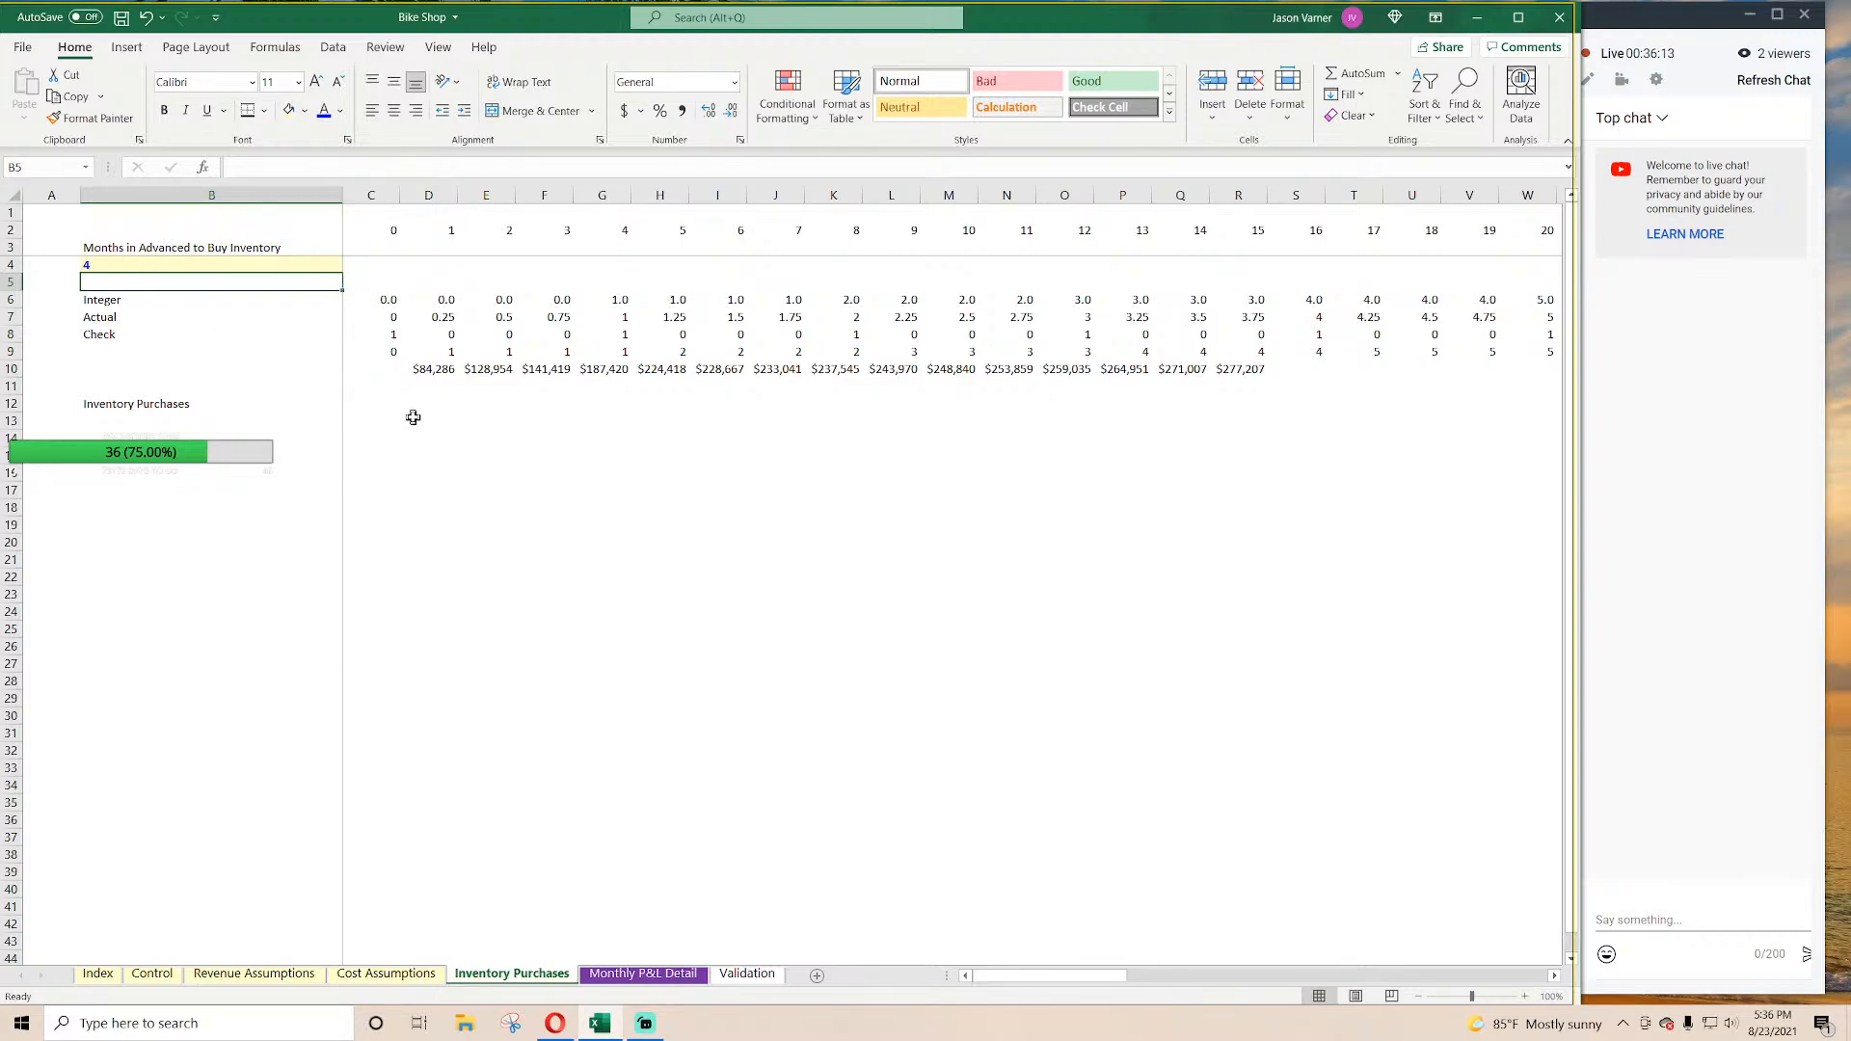
# Step: Fill the COGS link from D10 back into C10 for period 0
pyautogui.click(384, 365)
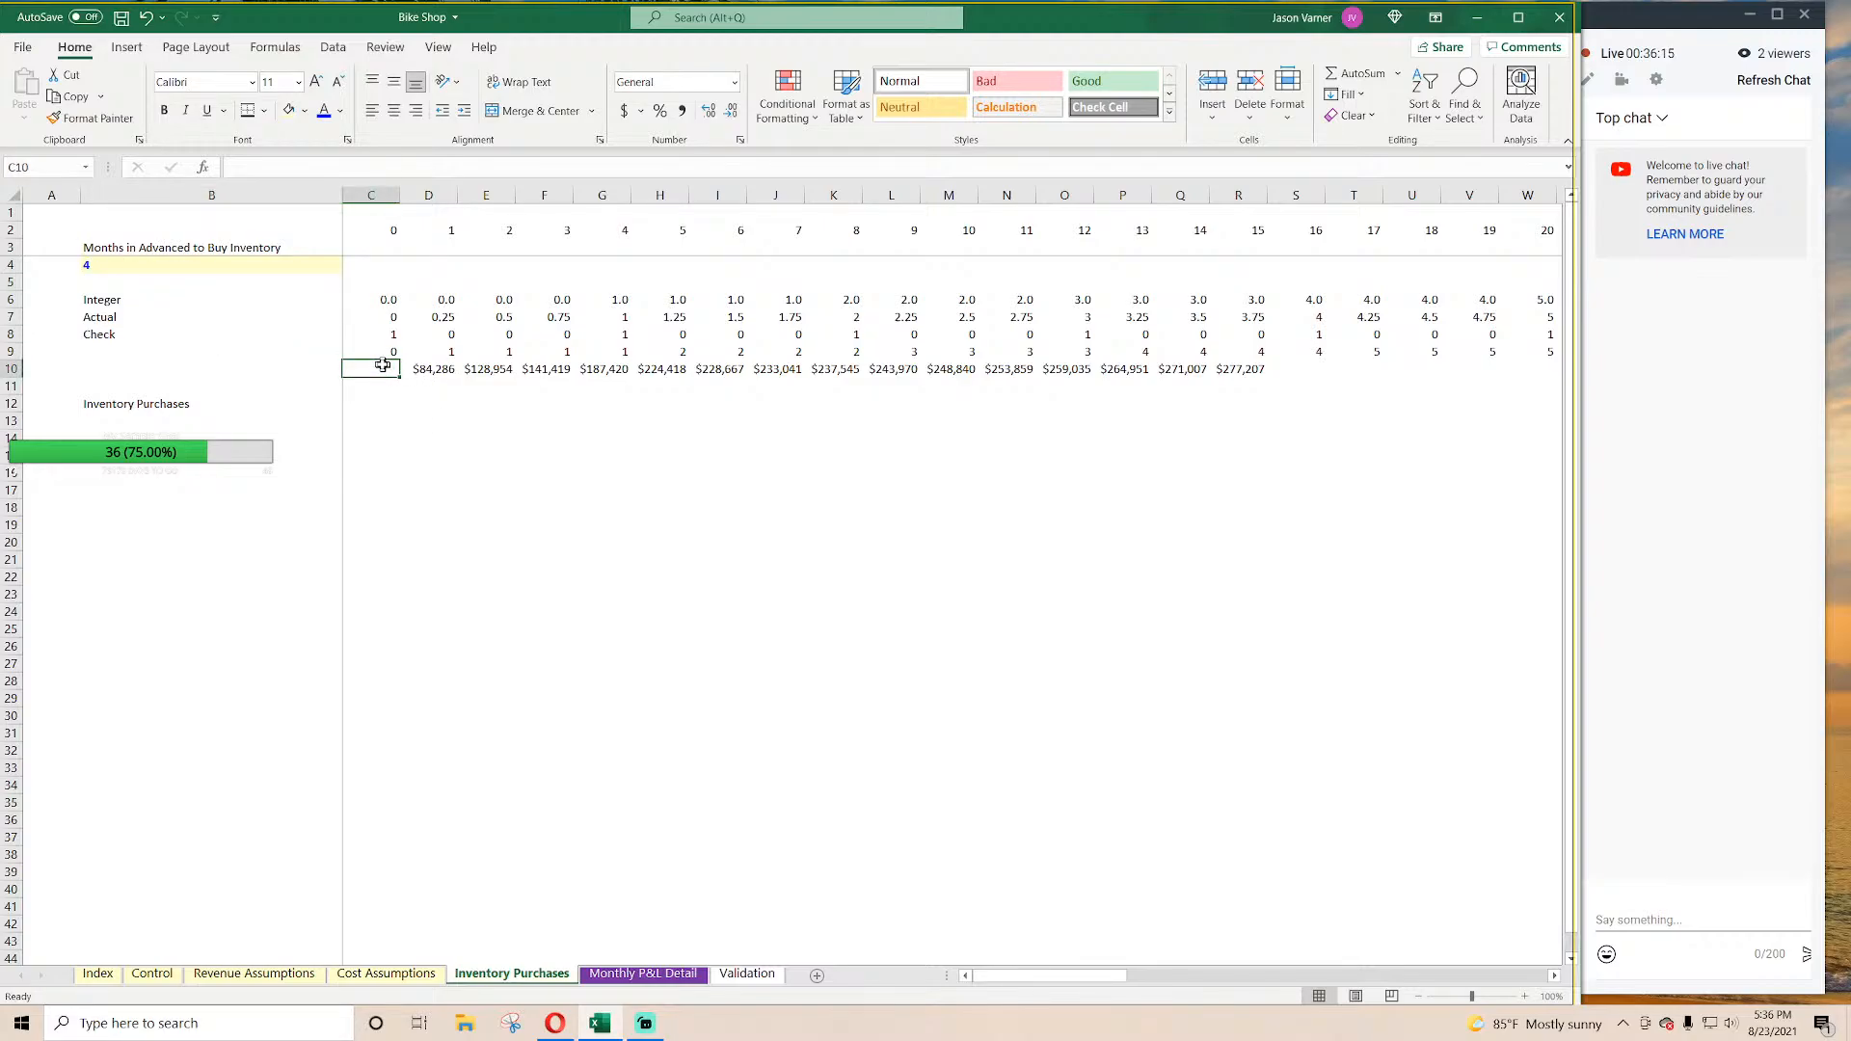
pyautogui.click(436, 369)
pyautogui.moveTo(457, 377); pyautogui.dragTo(1084, 352)
pyautogui.click(466, 441)
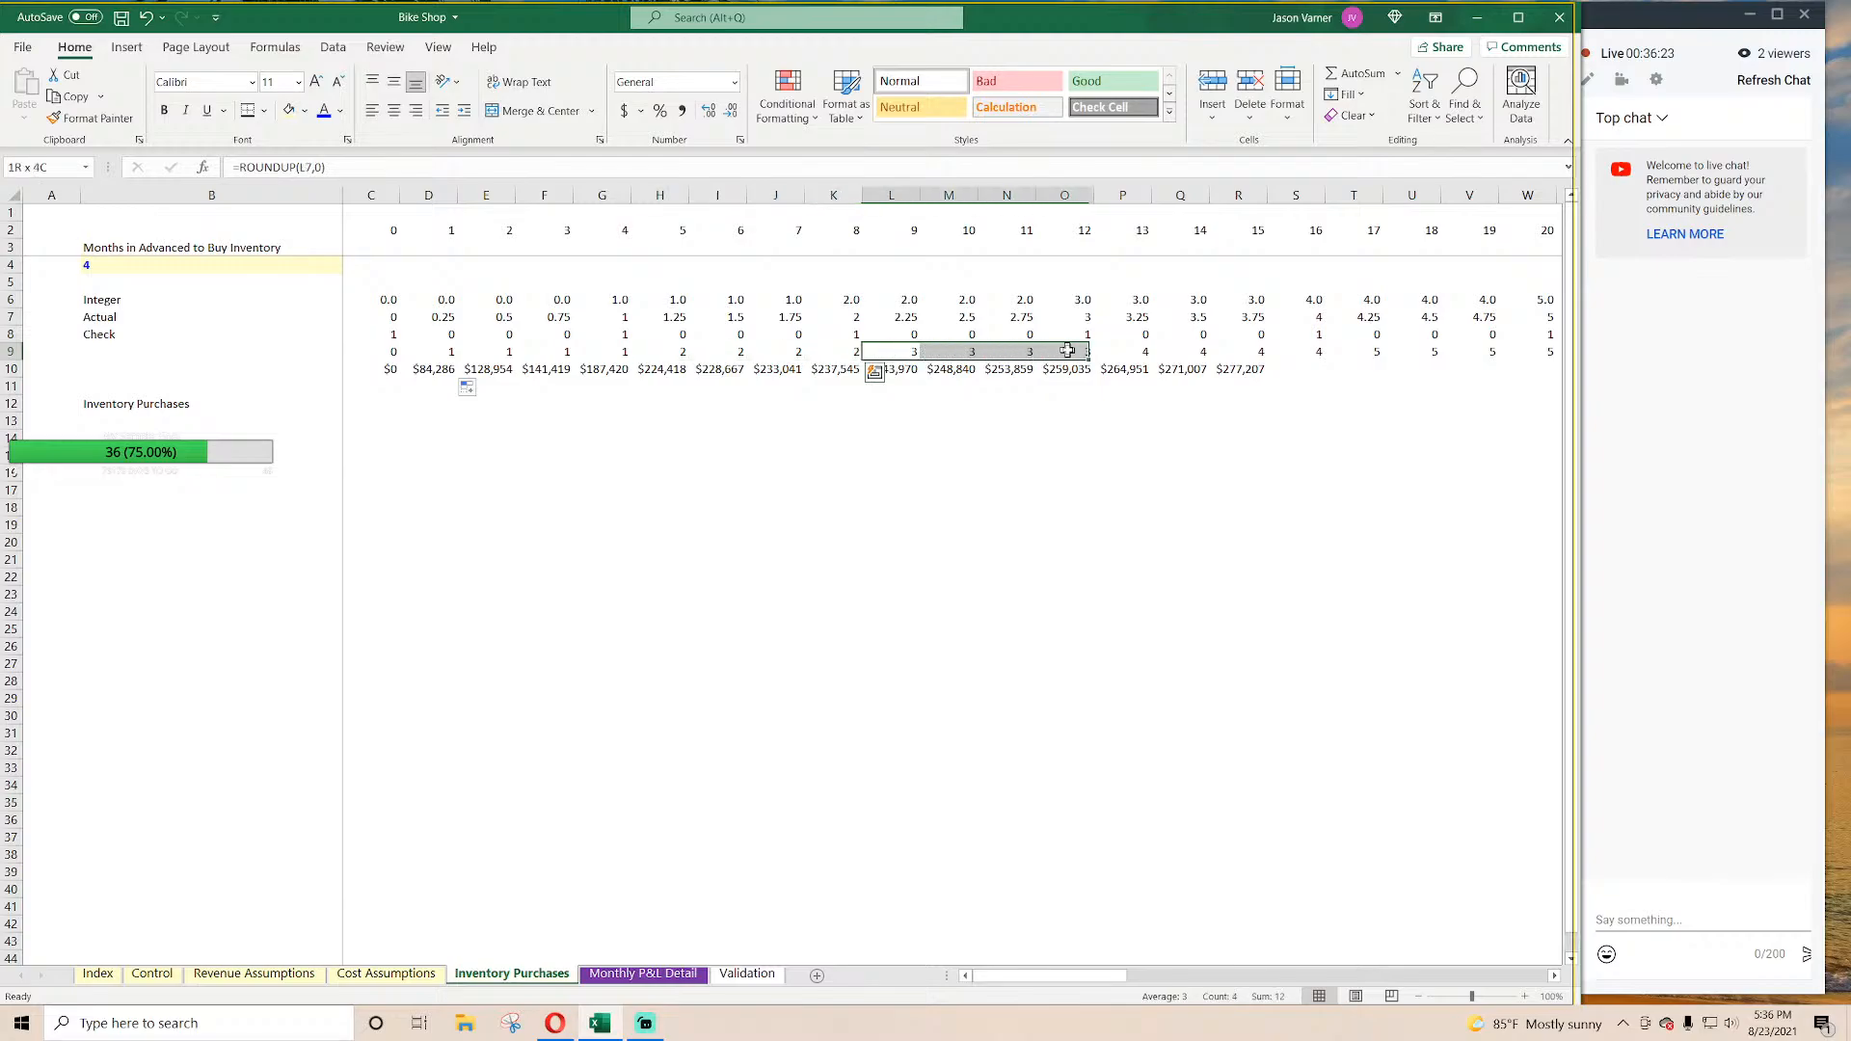
# Step: Examine the COGS links in row 10 from period 15 back to period 0 against the group numbers in row 9
pyautogui.click(1243, 372)
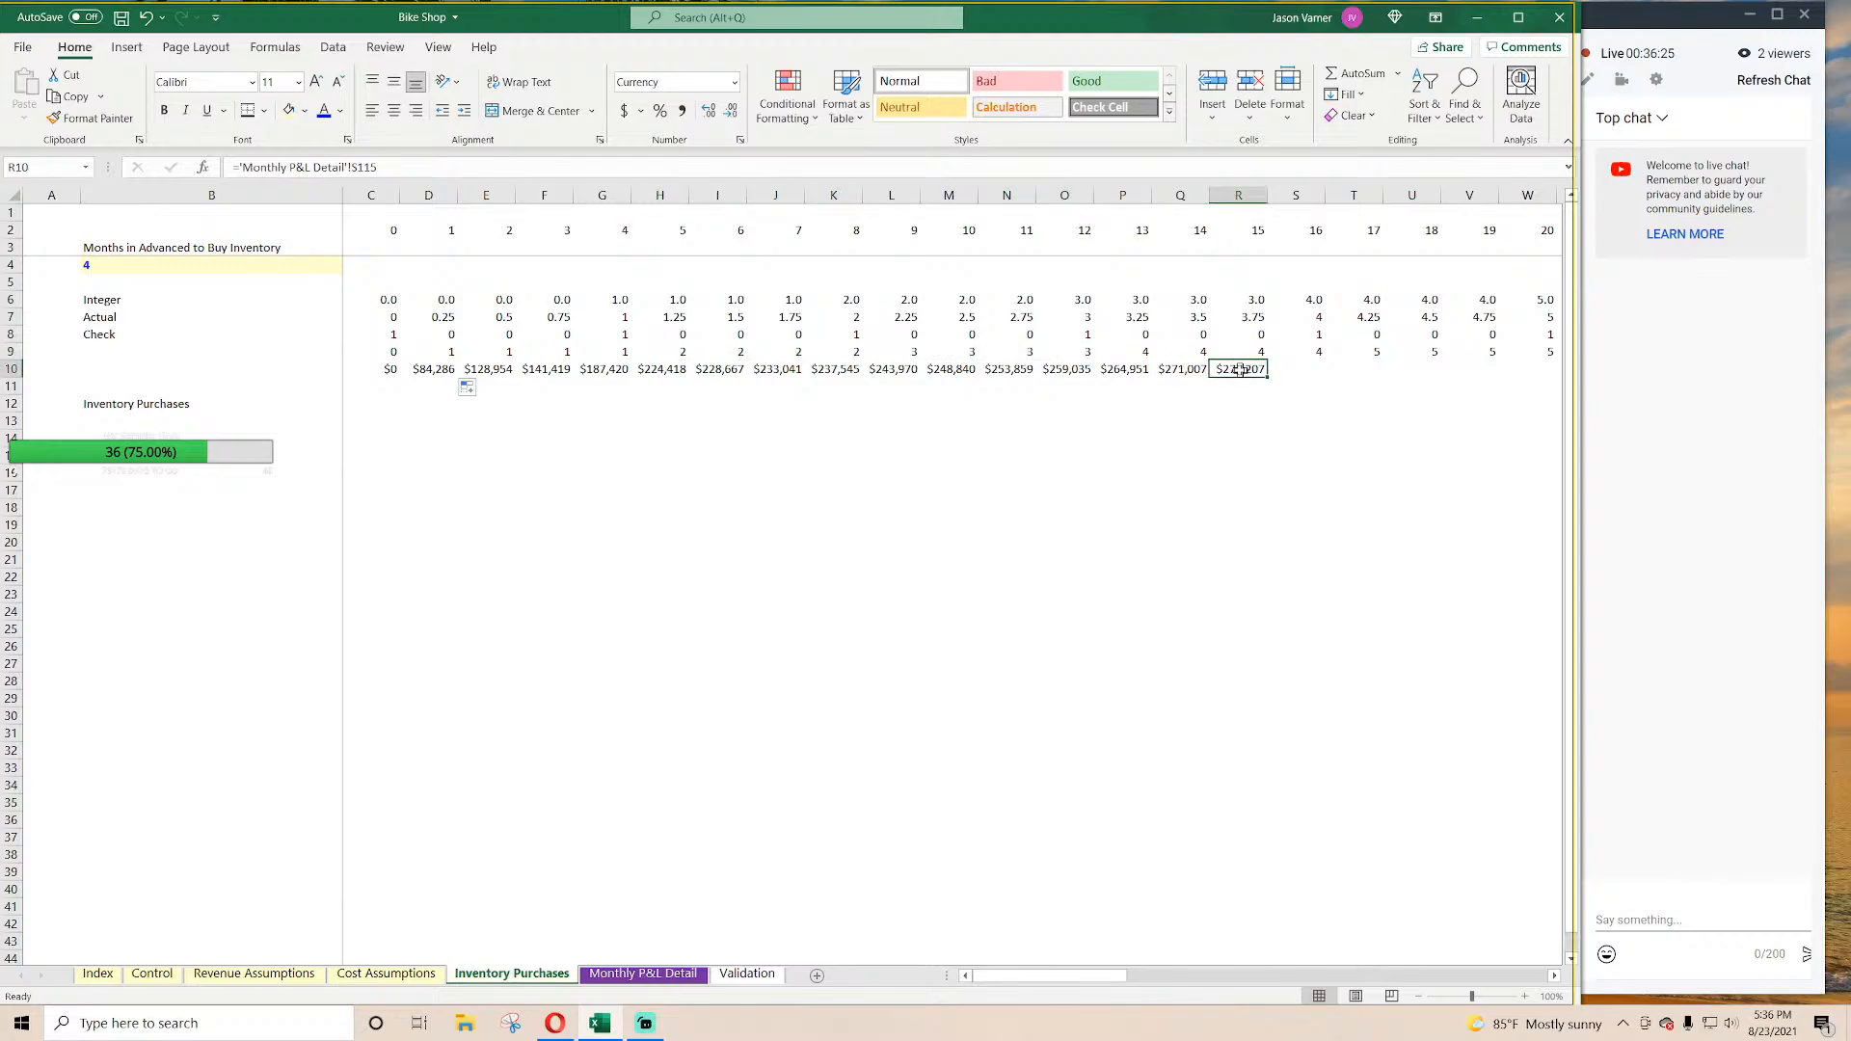
pyautogui.click(447, 374)
pyautogui.click(379, 372)
pyautogui.press('Down')
pyautogui.press('Down')
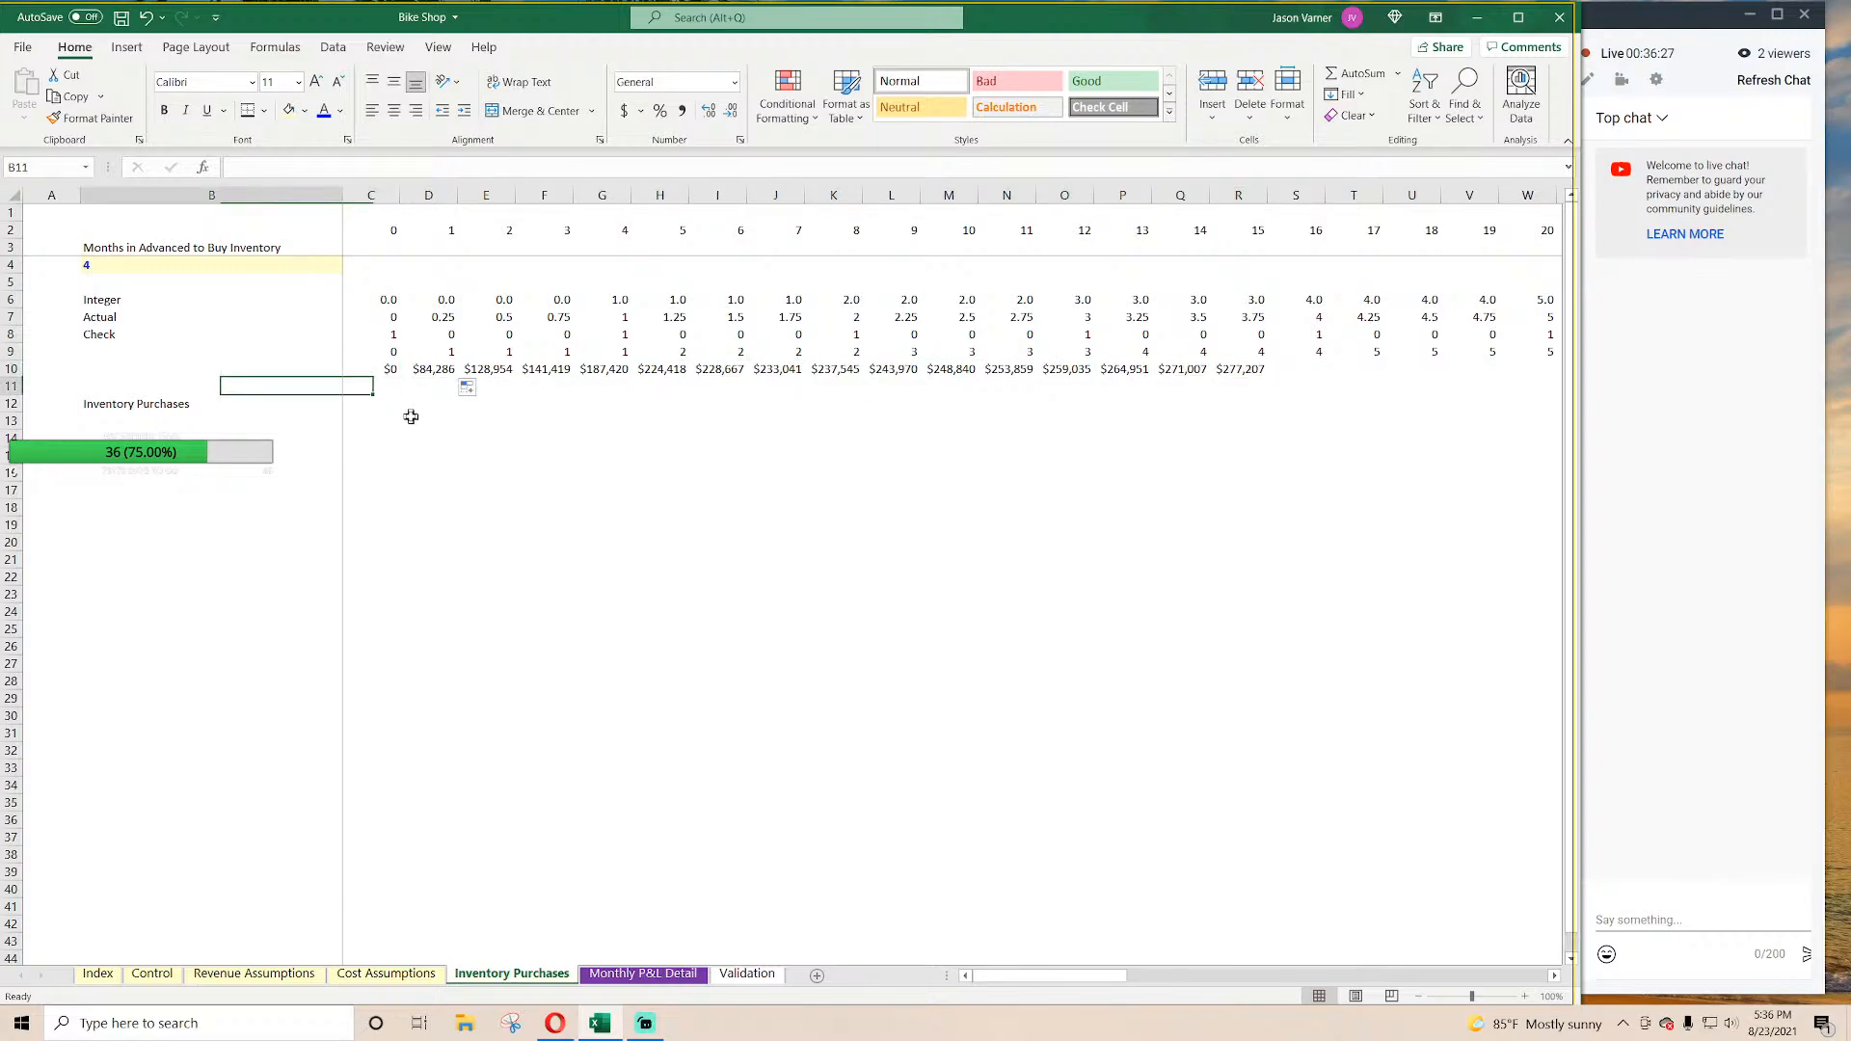
pyautogui.press('Up')
pyautogui.press('Up')
pyautogui.press('Up')
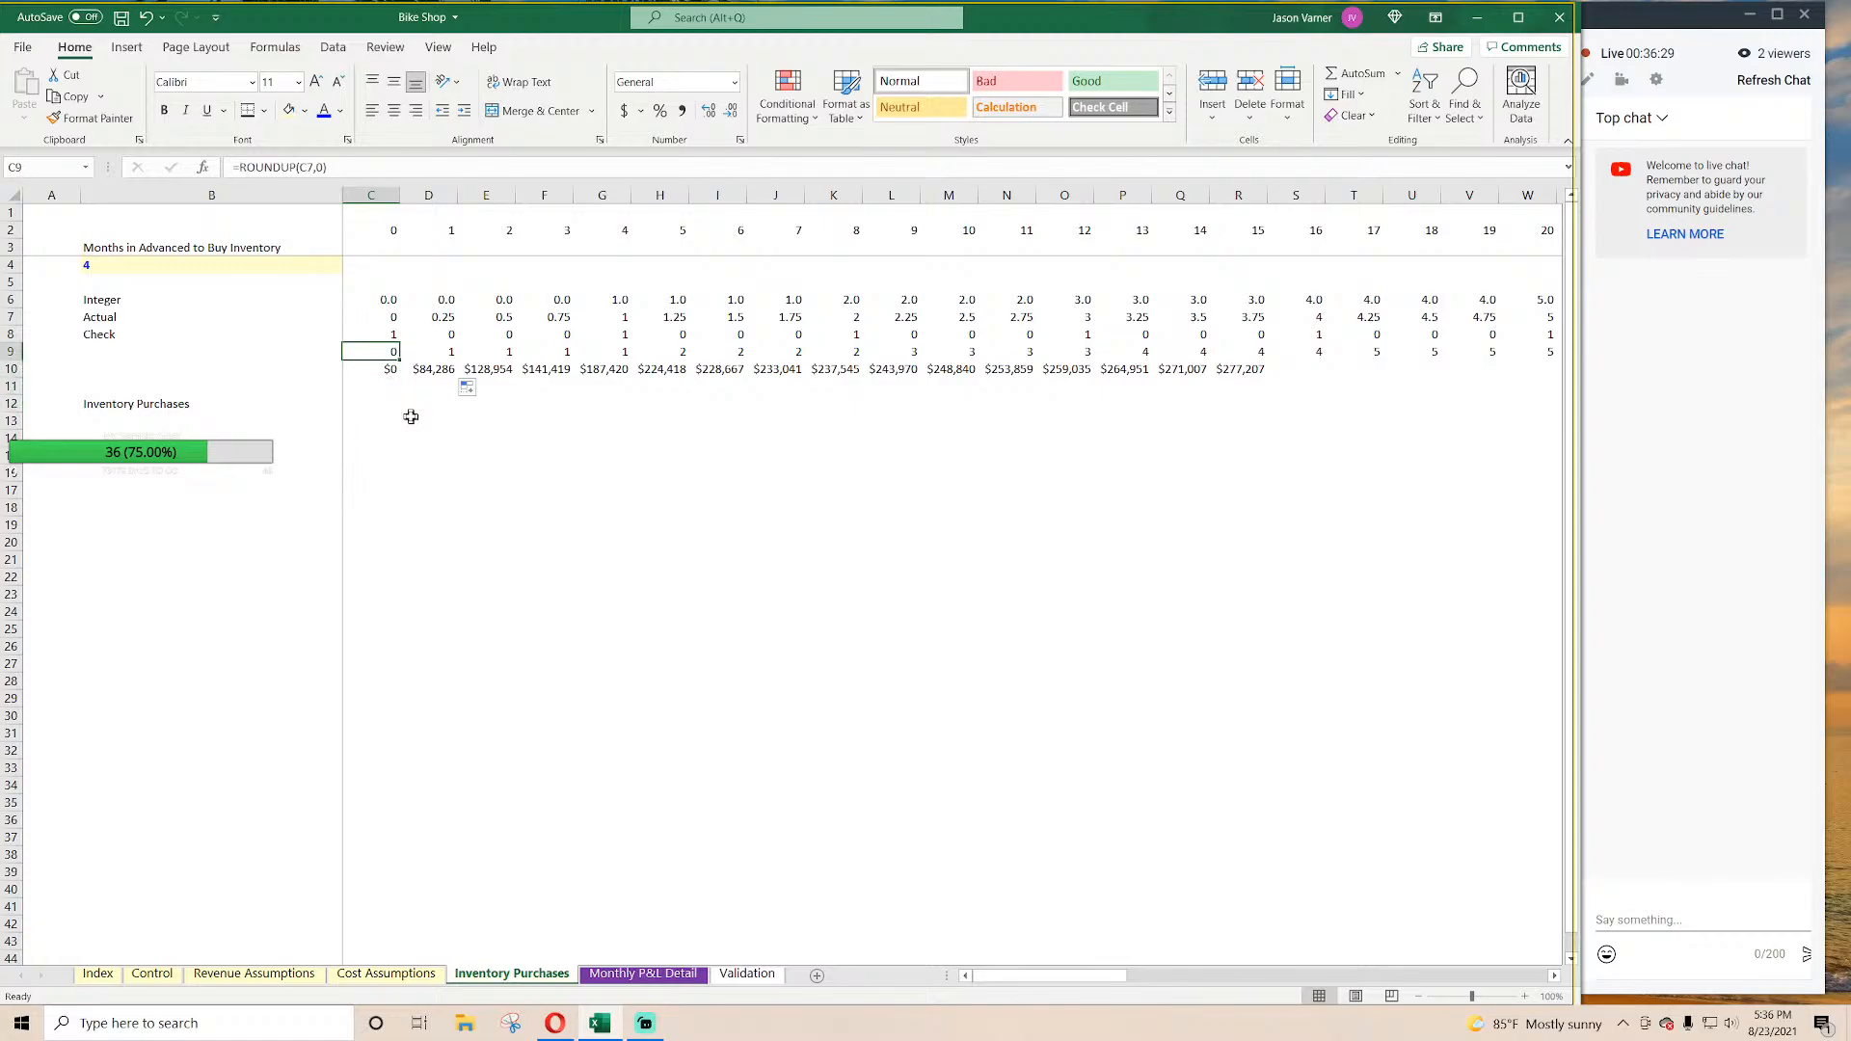
# Step: Review the months-in-advance assumption and the Integer, Actual, Check, group and COGS rows down to the Inventory Purchases row
pyautogui.press('Right')
pyautogui.press('Right')
pyautogui.press('Up')
pyautogui.press('Up')
pyautogui.press('Up')
pyautogui.press('Left')
pyautogui.press('Left')
pyautogui.press('Left')
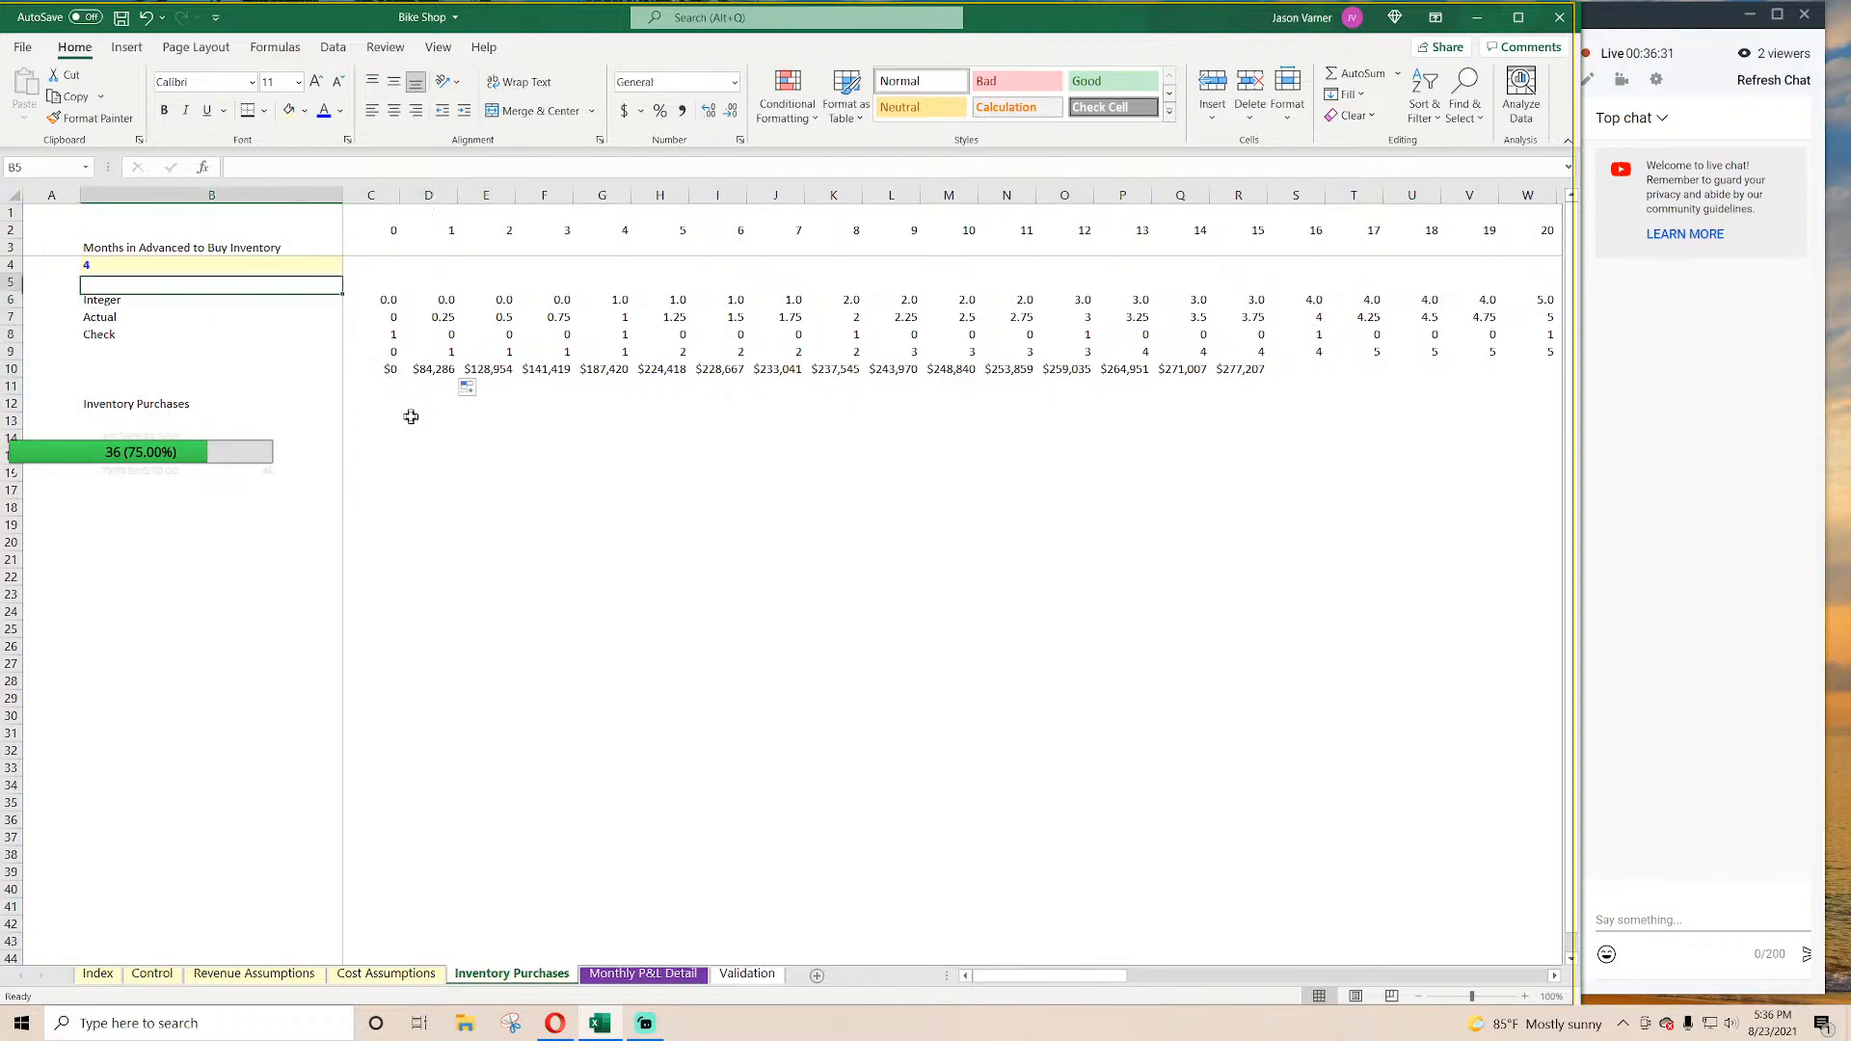
pyautogui.press('Up')
pyautogui.press('Up')
pyautogui.press('Down')
pyautogui.press('Down')
pyautogui.press('Down')
pyautogui.press('Right')
pyautogui.press('Down')
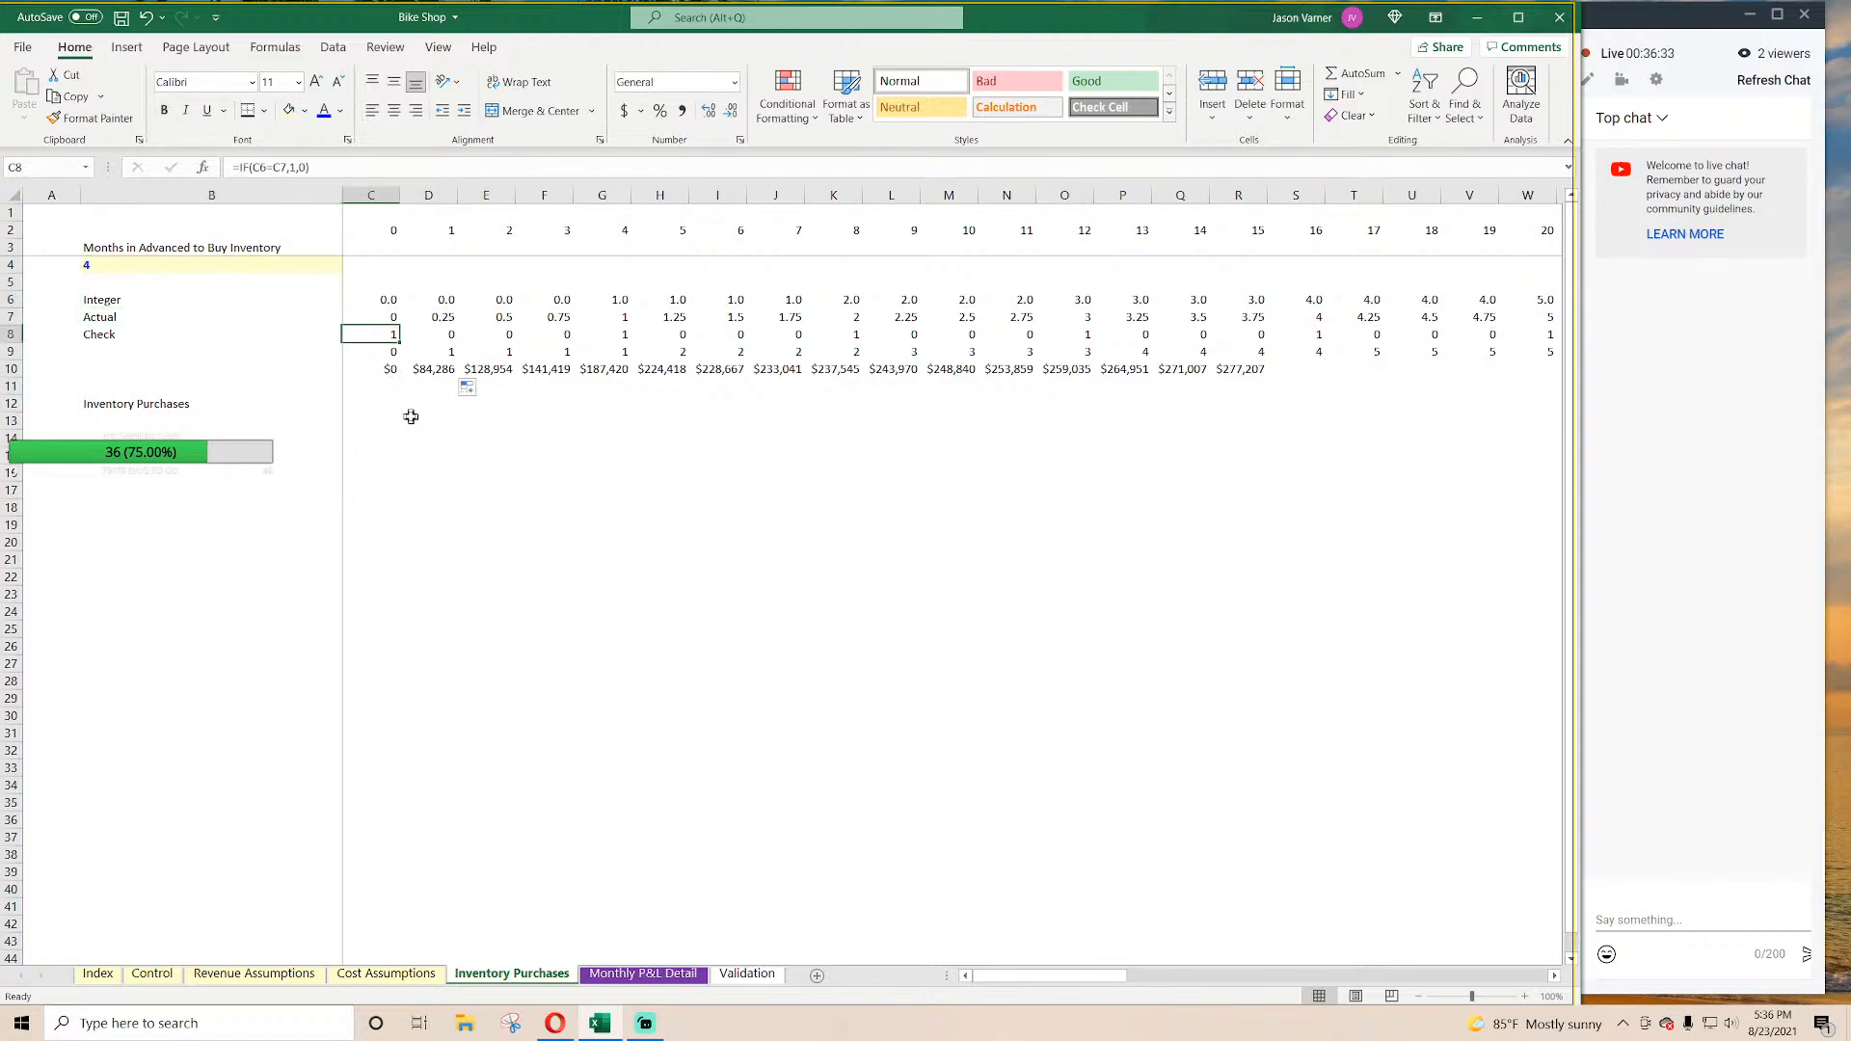
pyautogui.press('Down')
pyautogui.press('Down')
pyautogui.press('Left')
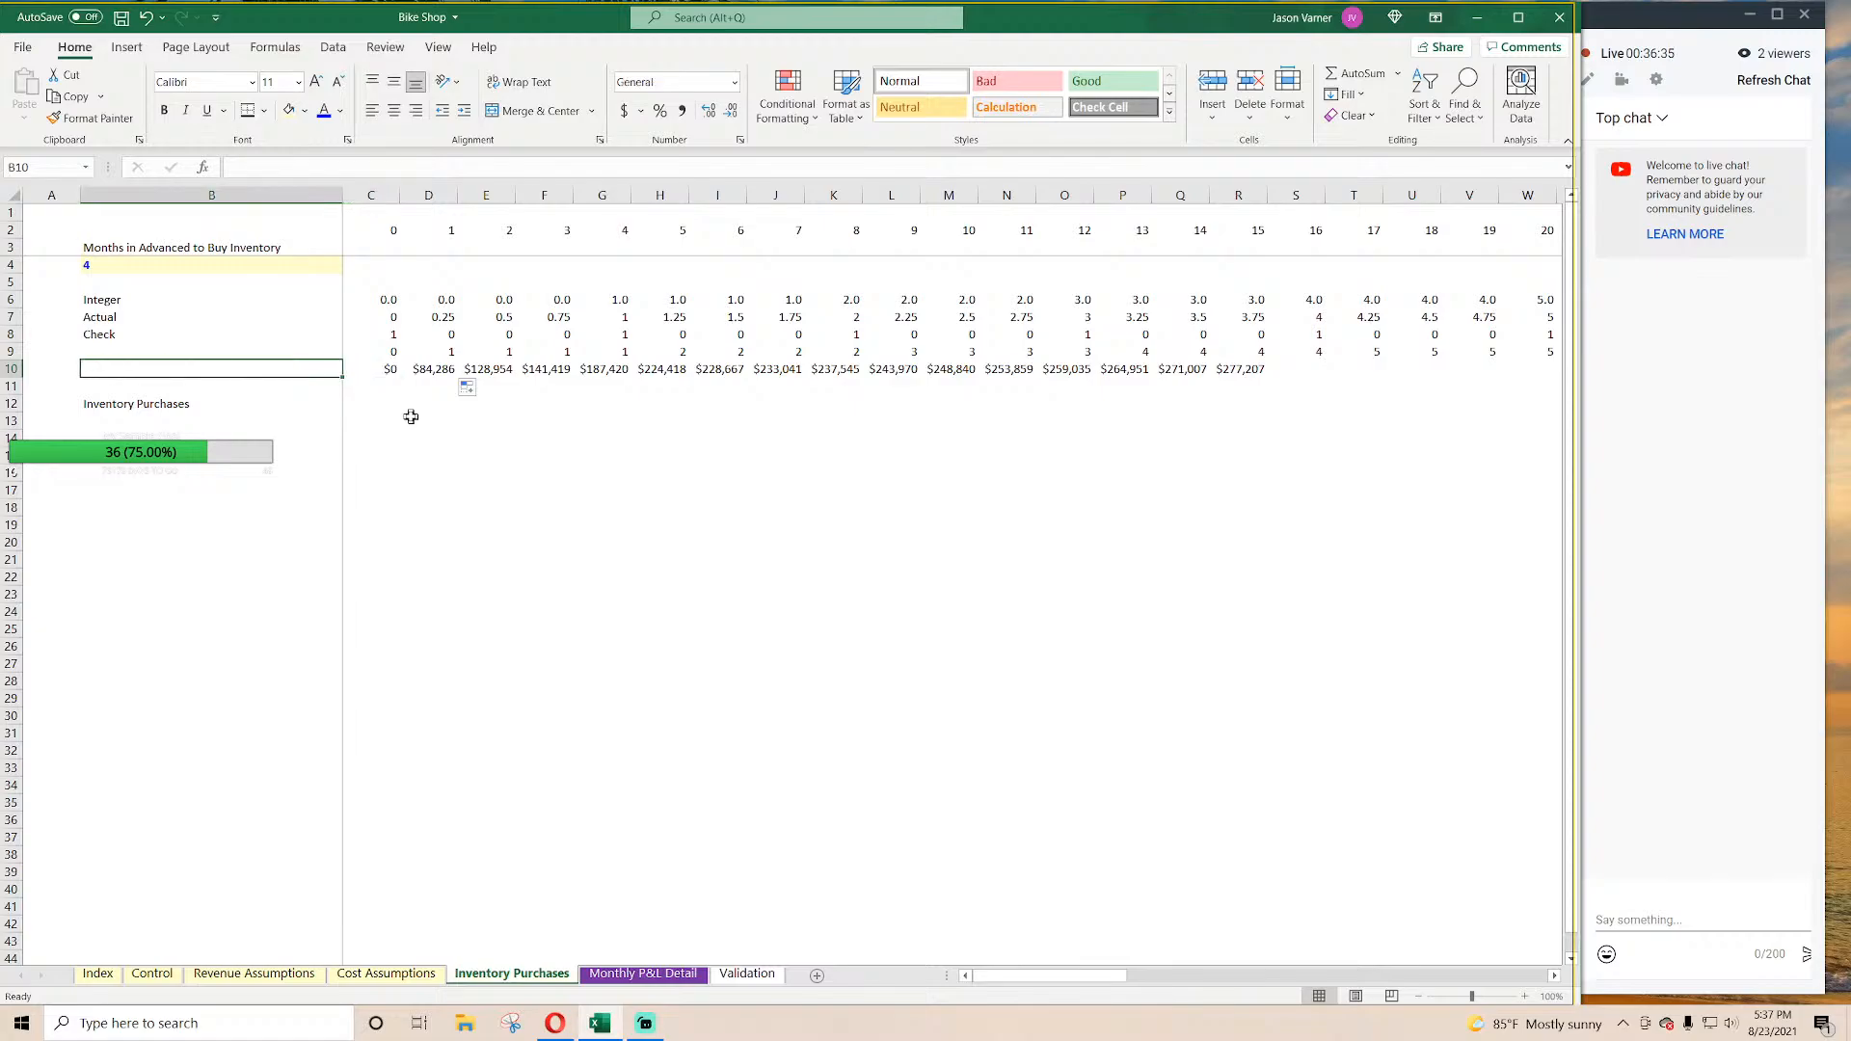
pyautogui.press('Right')
pyautogui.press('Down')
pyautogui.press('Down')
pyautogui.press('Right')
pyautogui.press('Left')
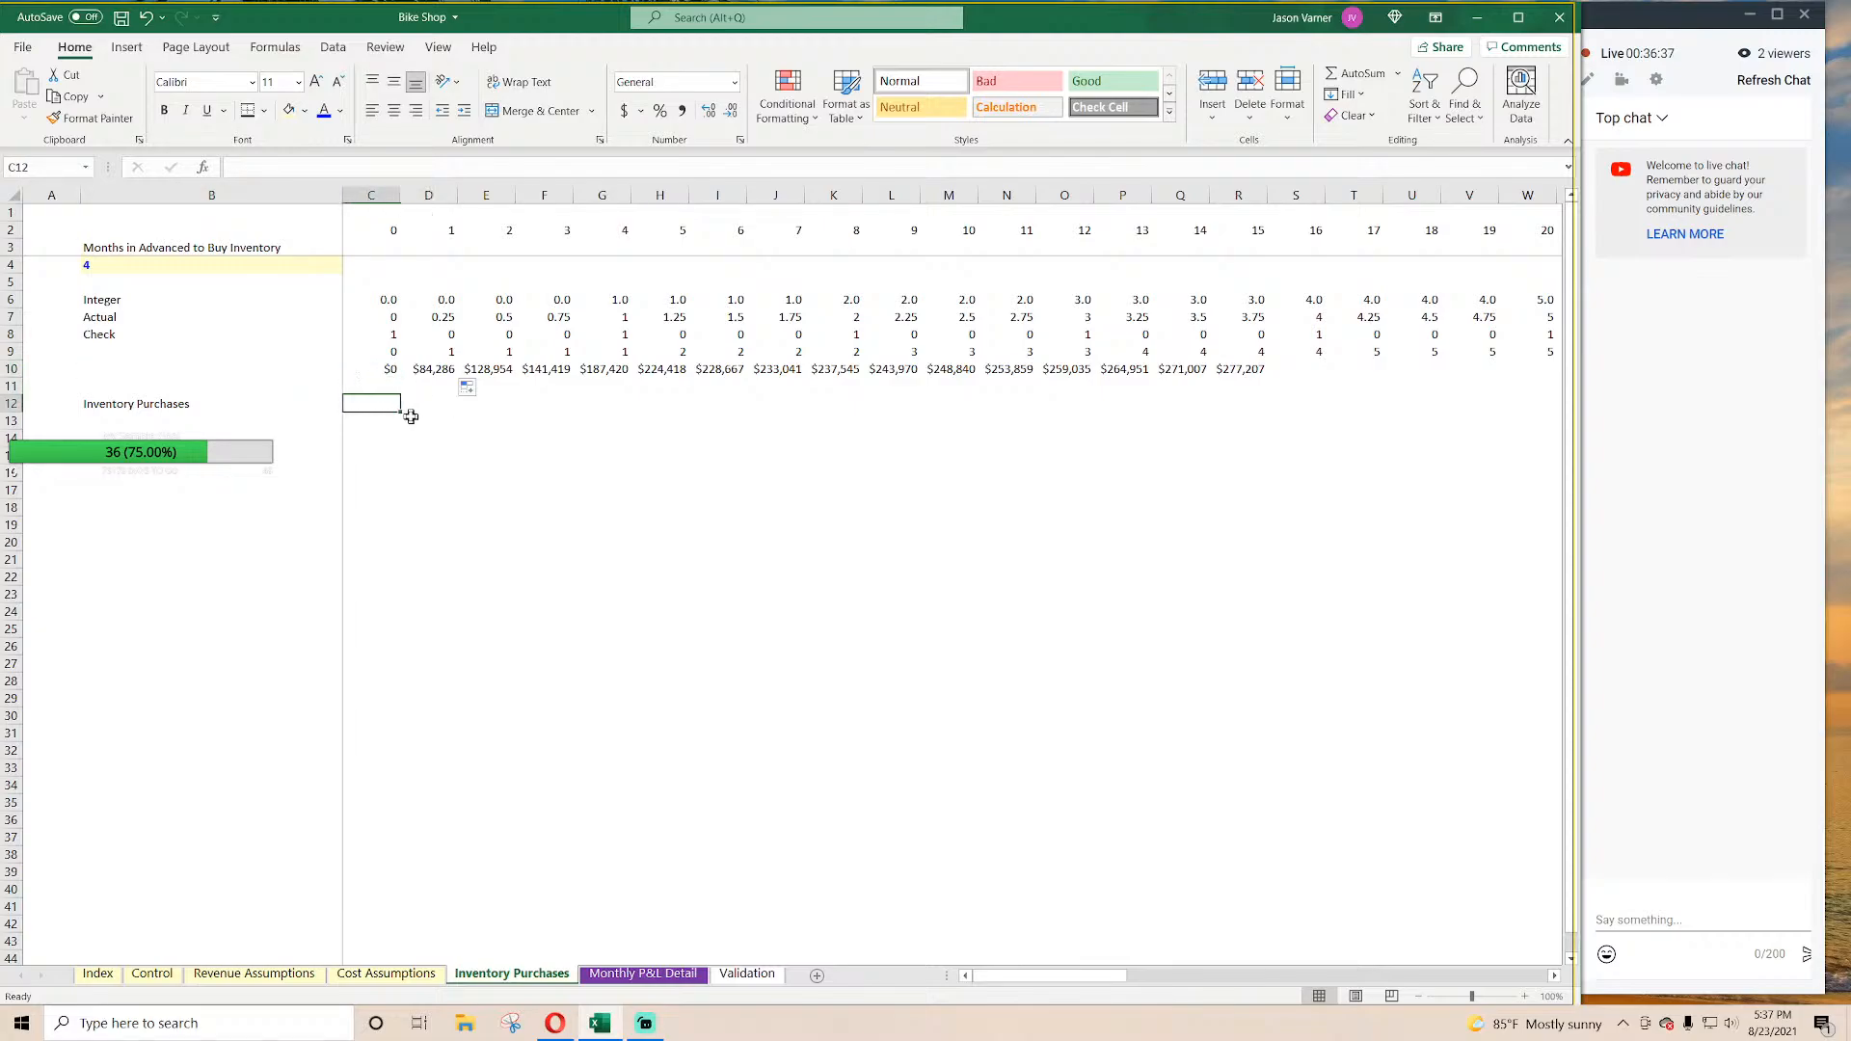
pyautogui.press('Right')
pyautogui.press('Left')
pyautogui.press('Right')
pyautogui.press('Right')
pyautogui.press('Left')
pyautogui.press('Left')
pyautogui.press('Left')
pyautogui.press('Right')
pyautogui.write('=if(')
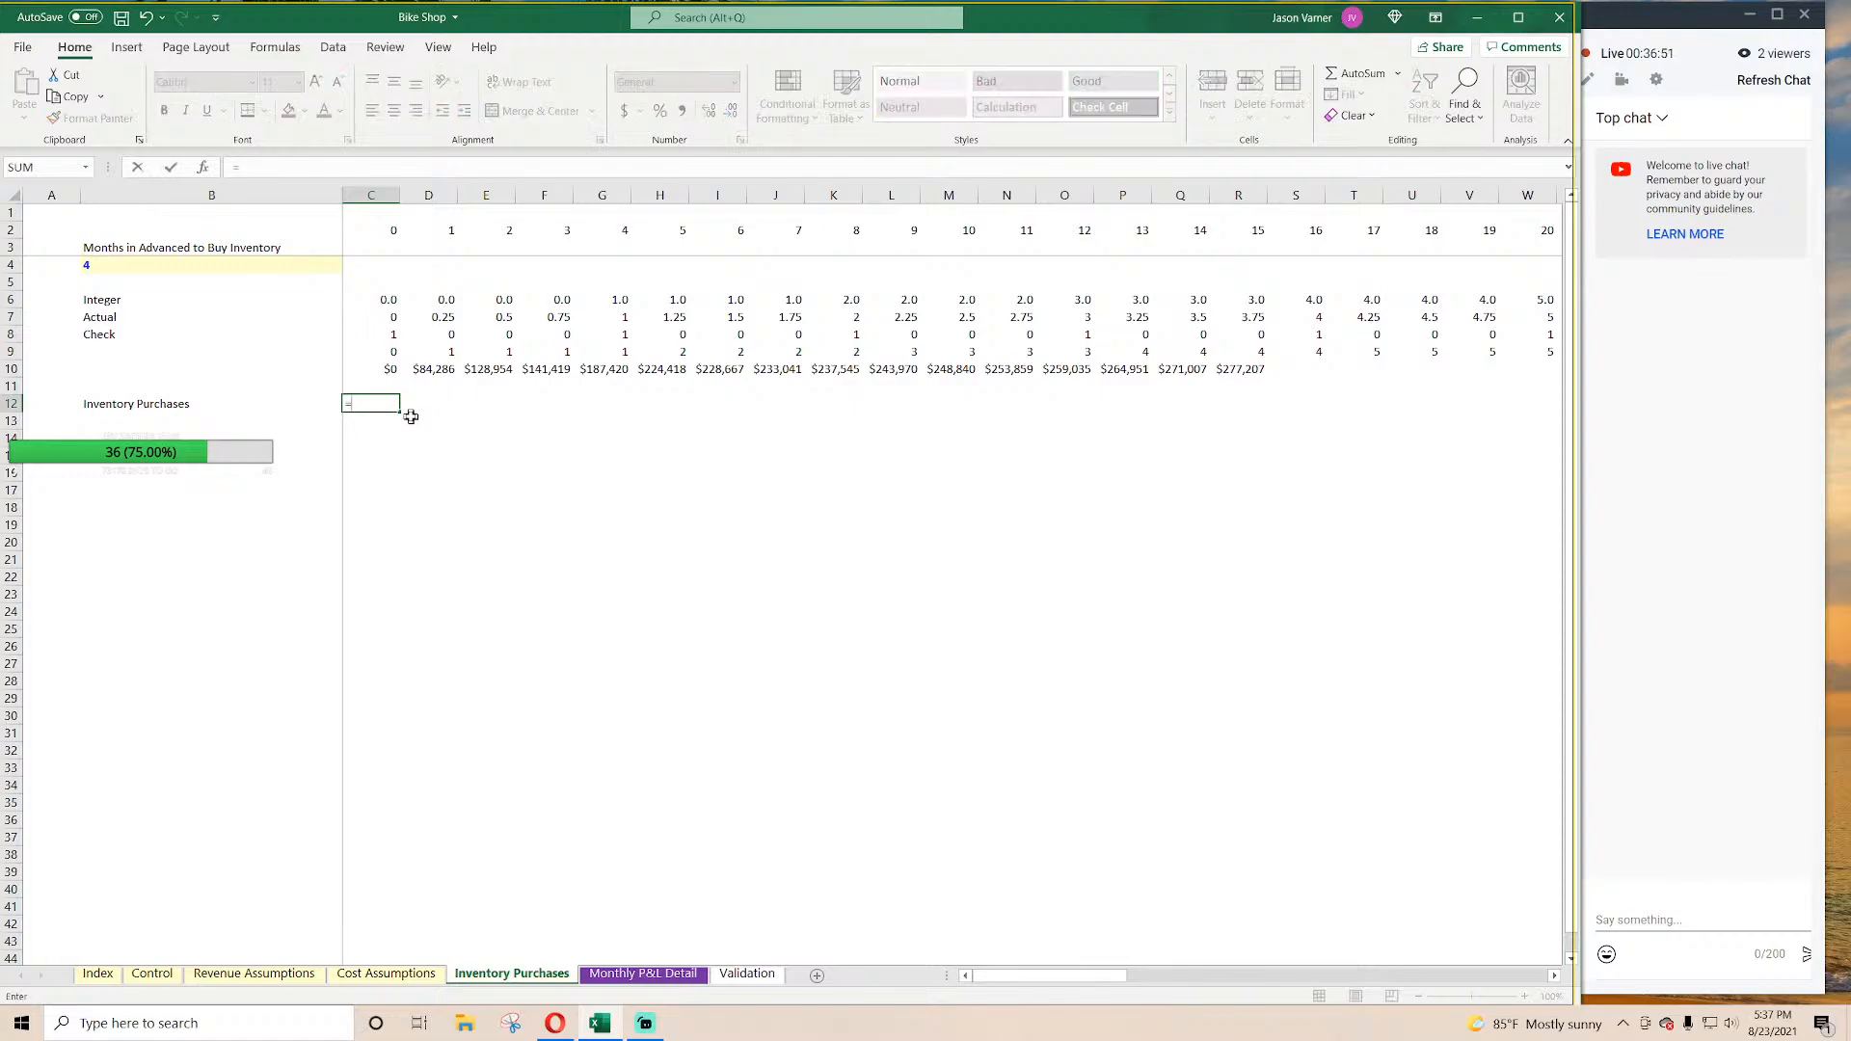
pyautogui.click(378, 333)
pyautogui.write('=')
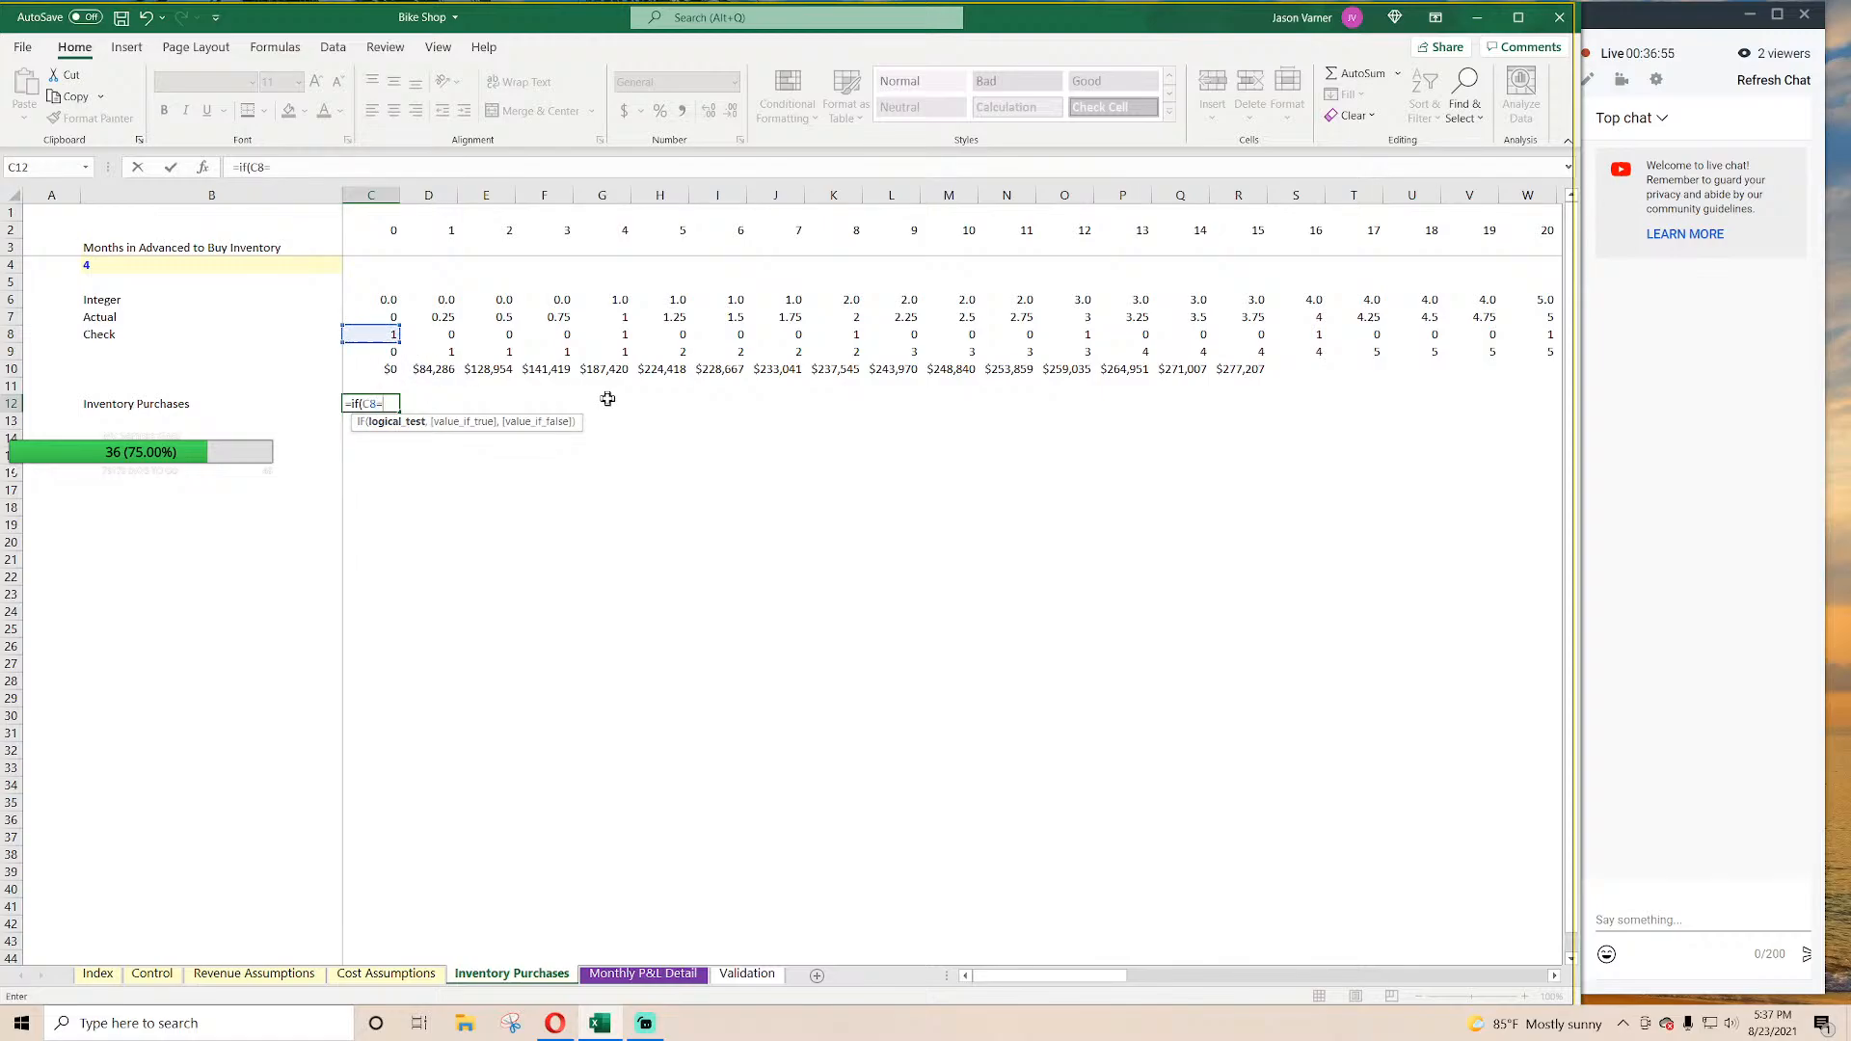
pyautogui.write('1,sumifs(10:10')
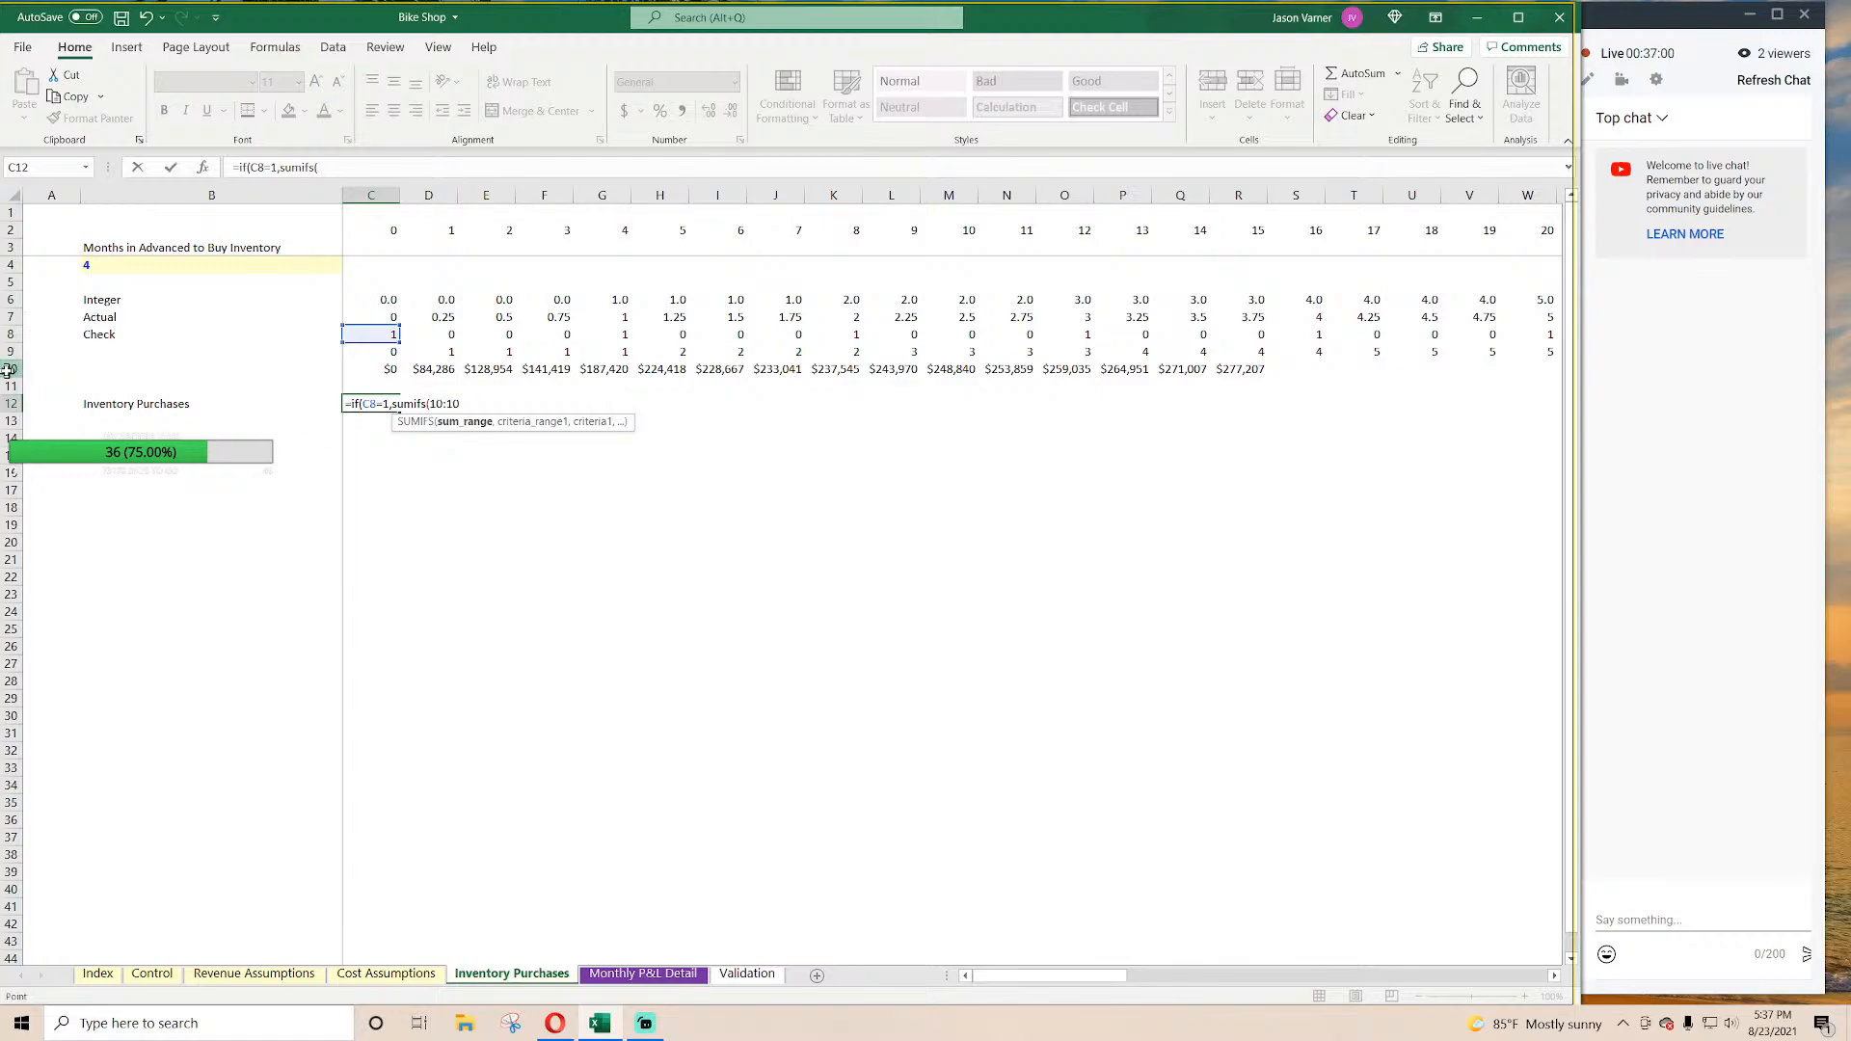
pyautogui.click(8, 370)
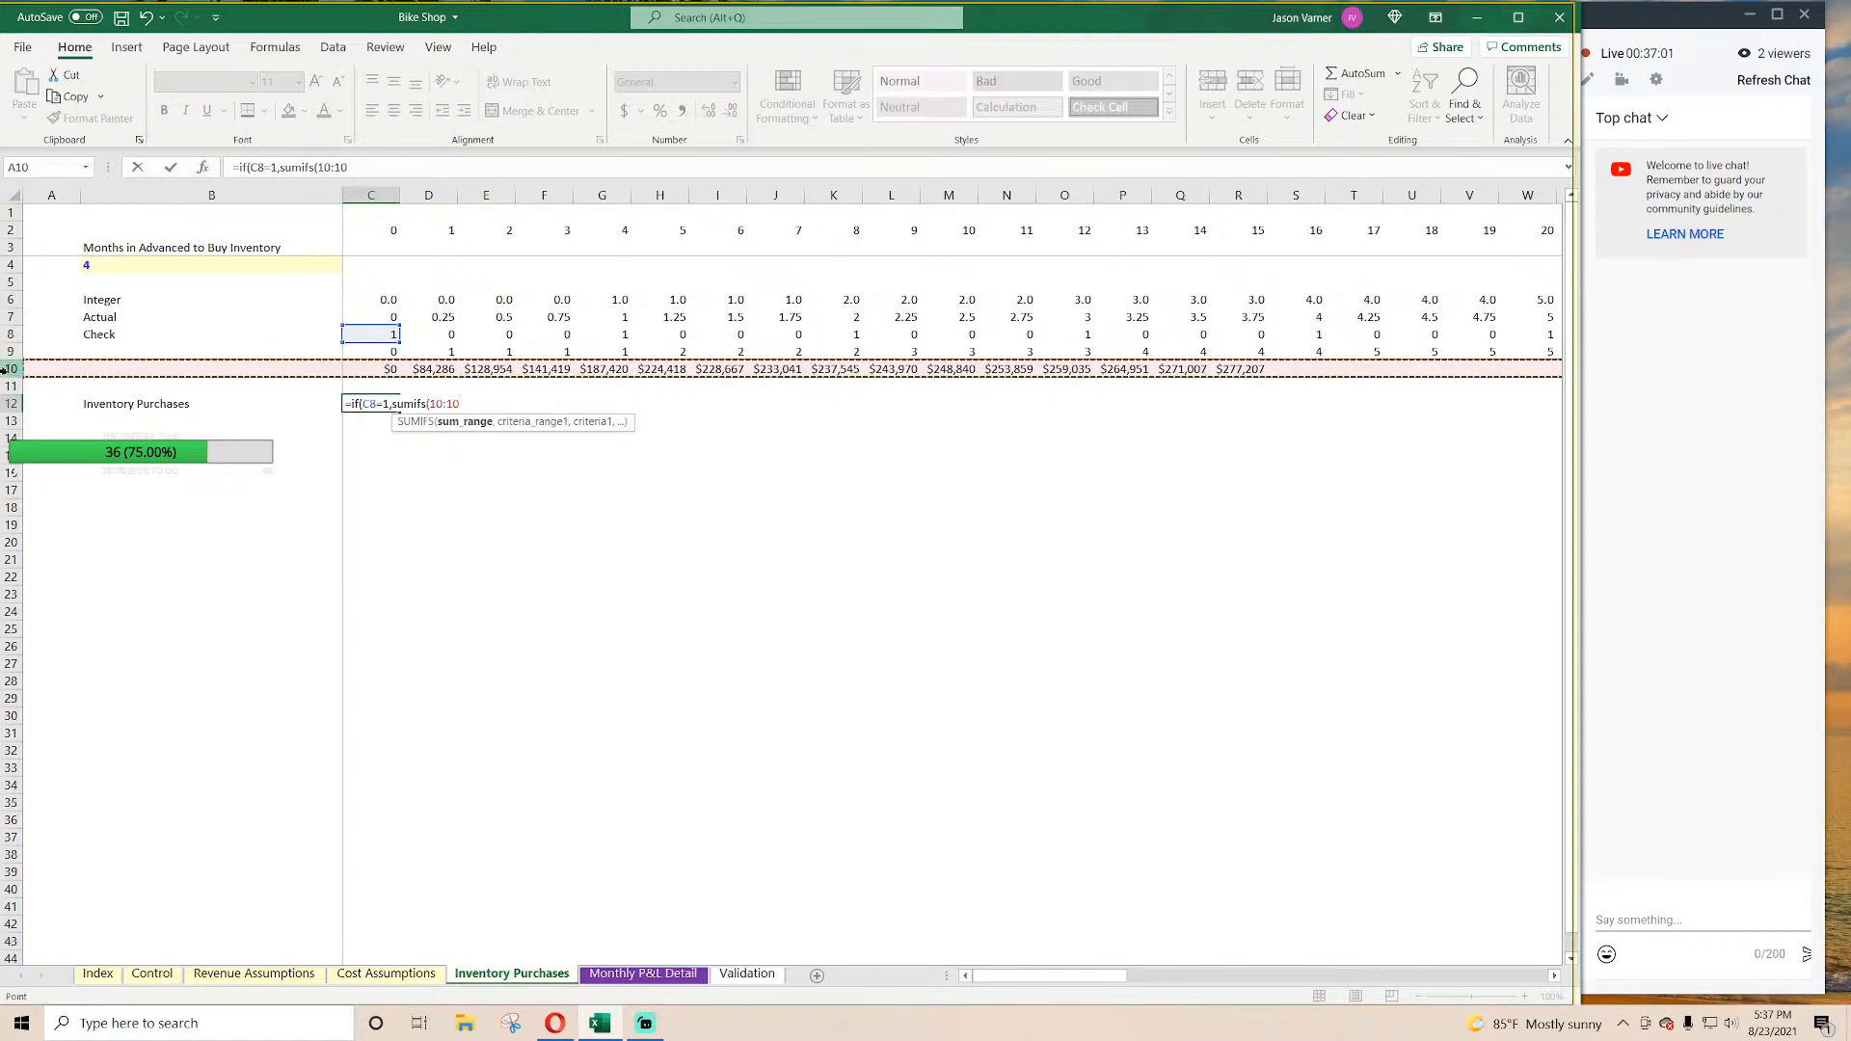
pyautogui.write(',')
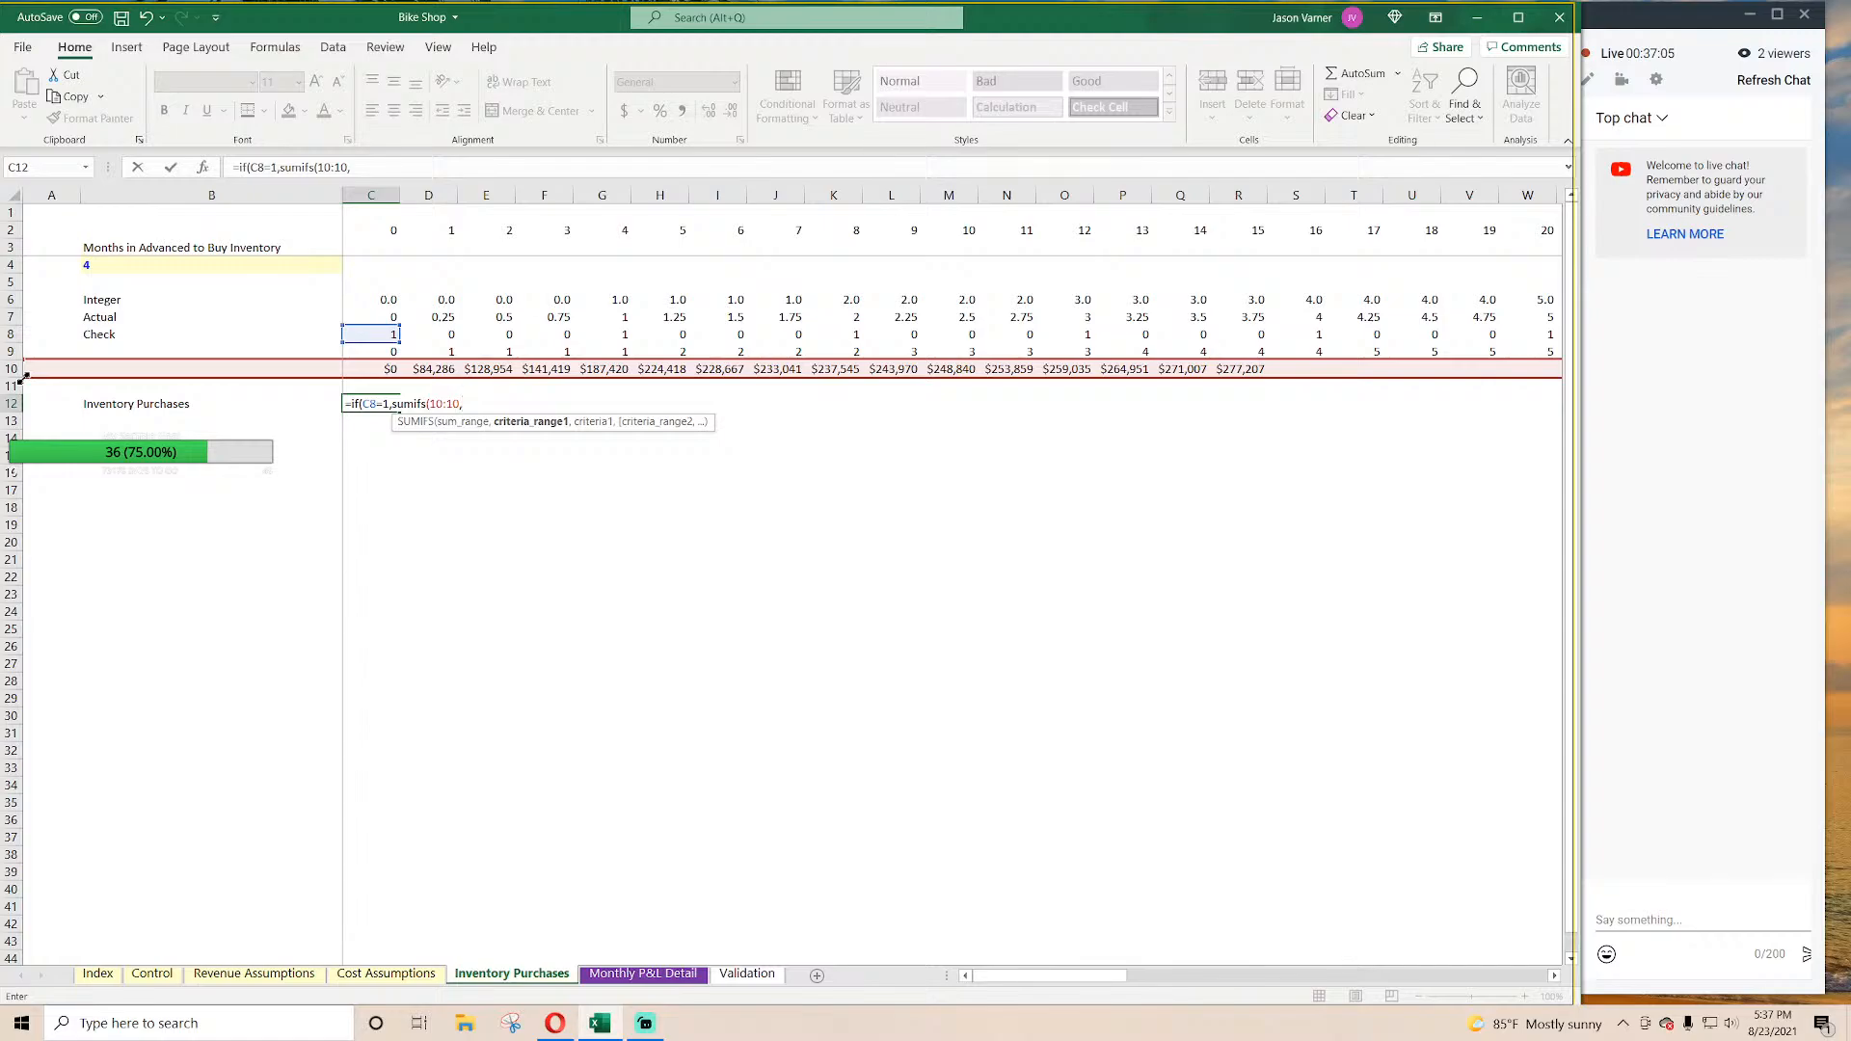
pyautogui.click(8, 351)
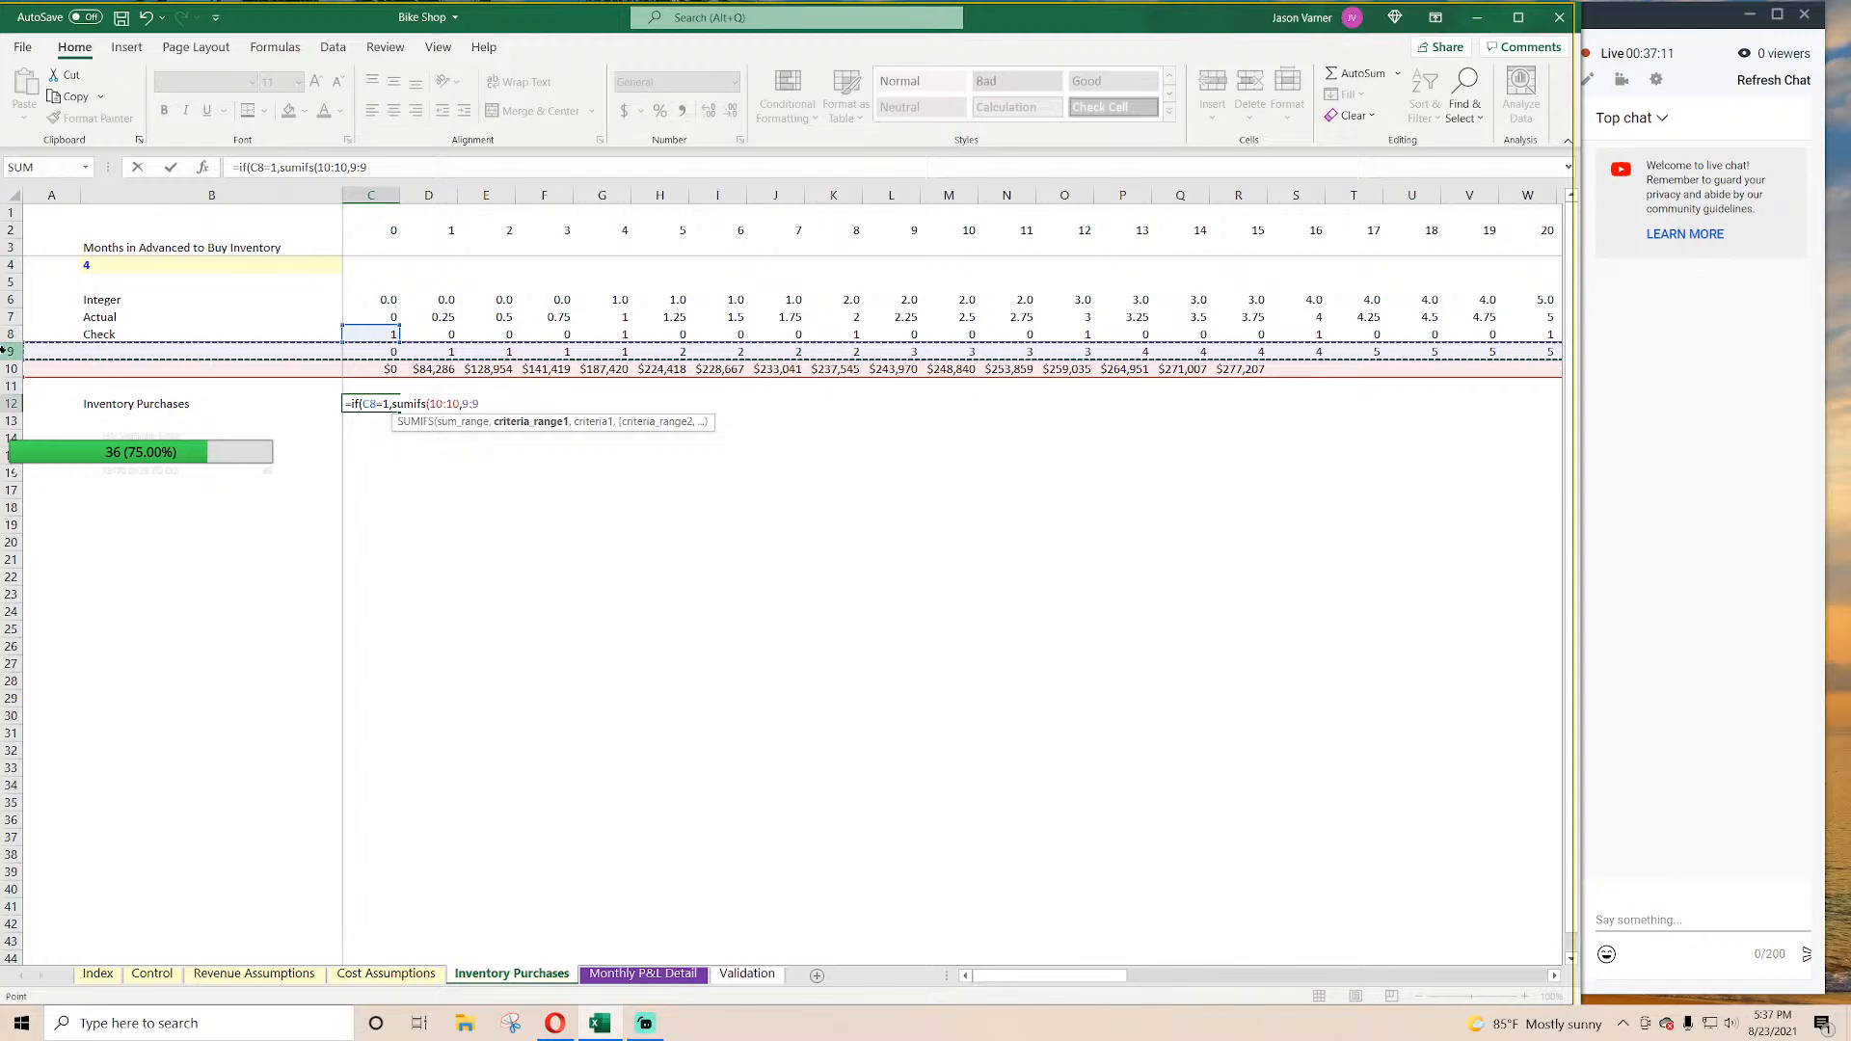
pyautogui.write(',')
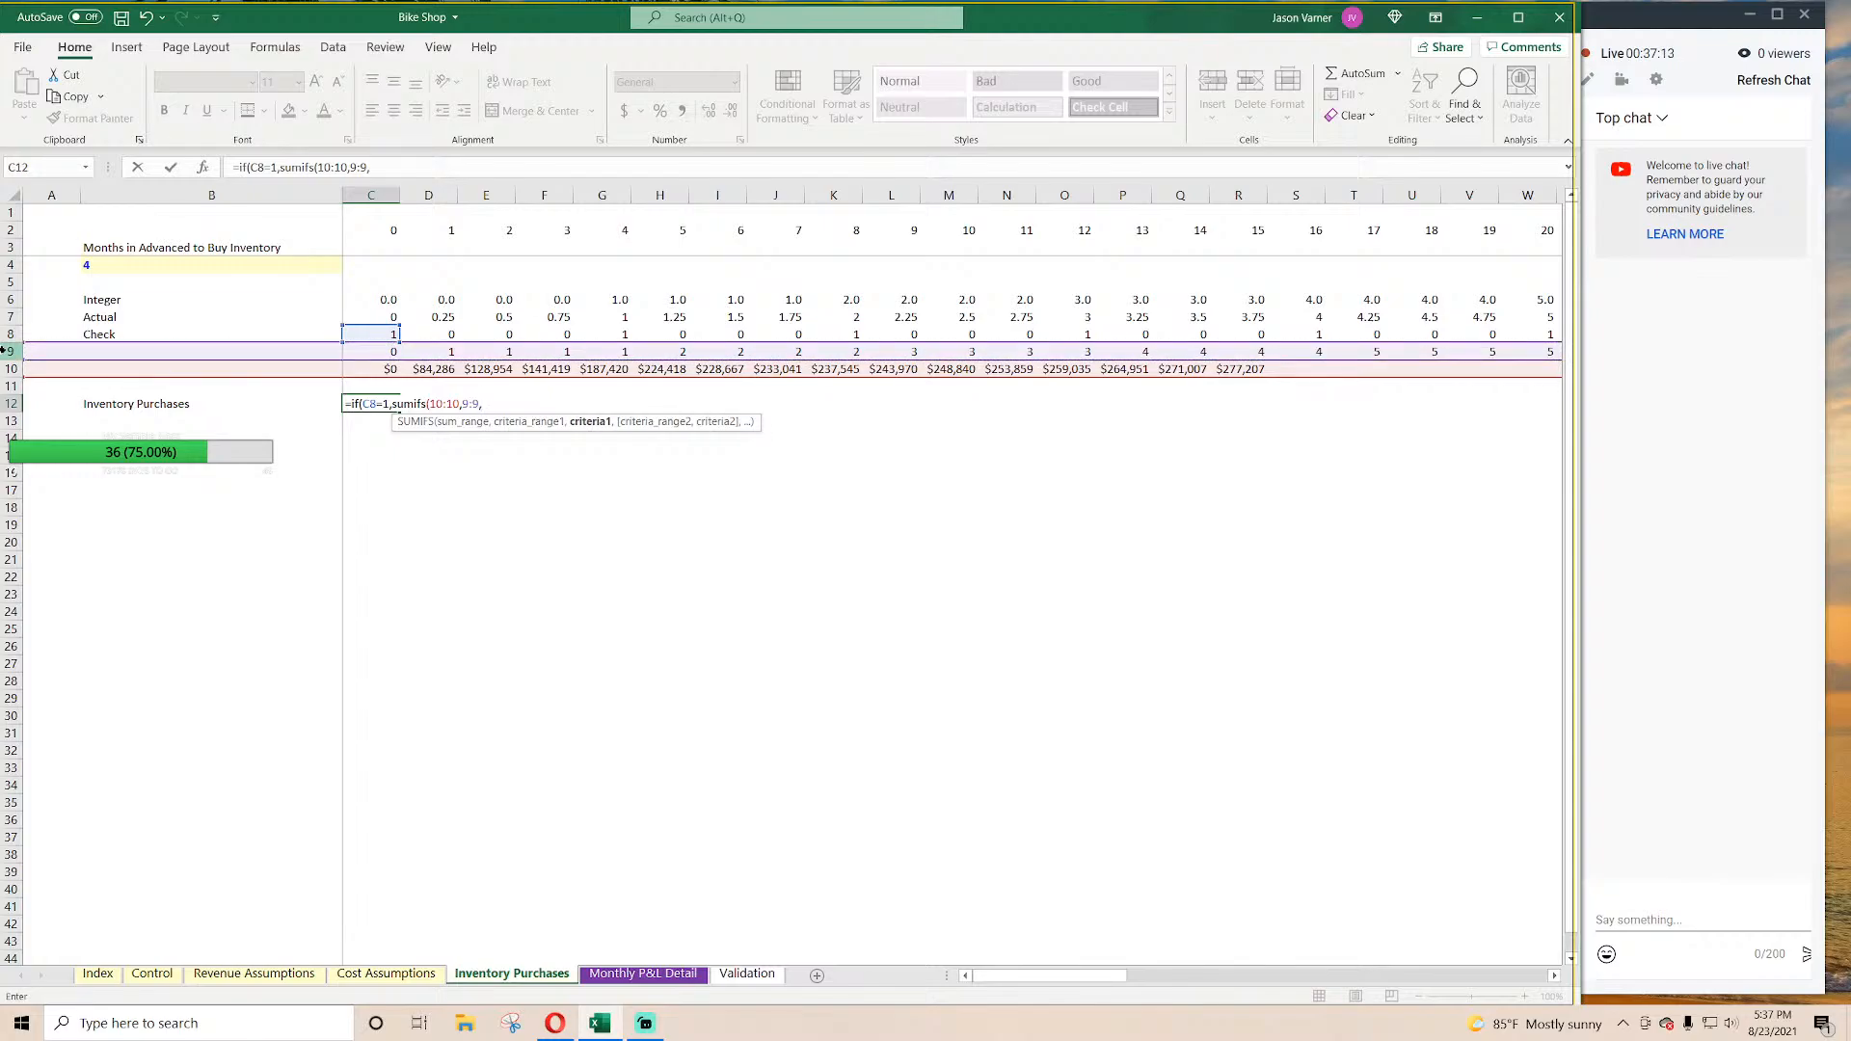
pyautogui.click(443, 230)
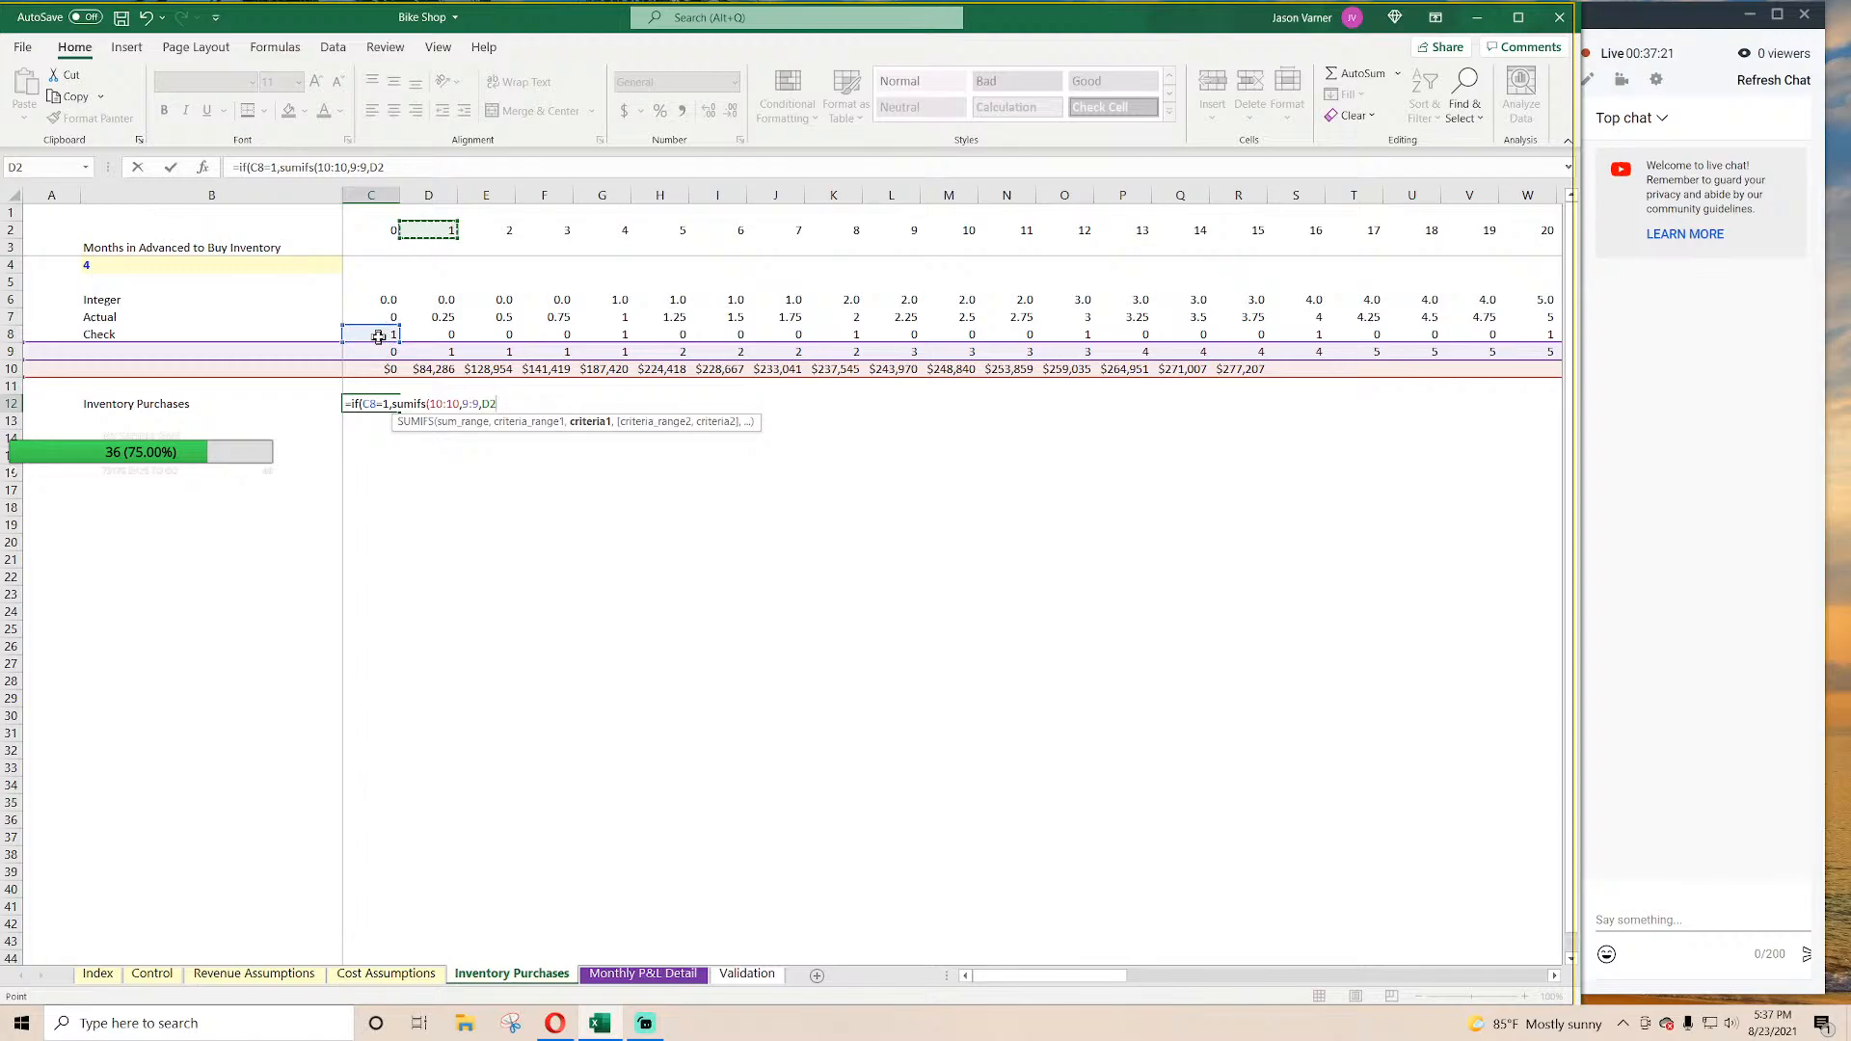
pyautogui.moveTo(443, 166); pyautogui.dragTo(5, 169)
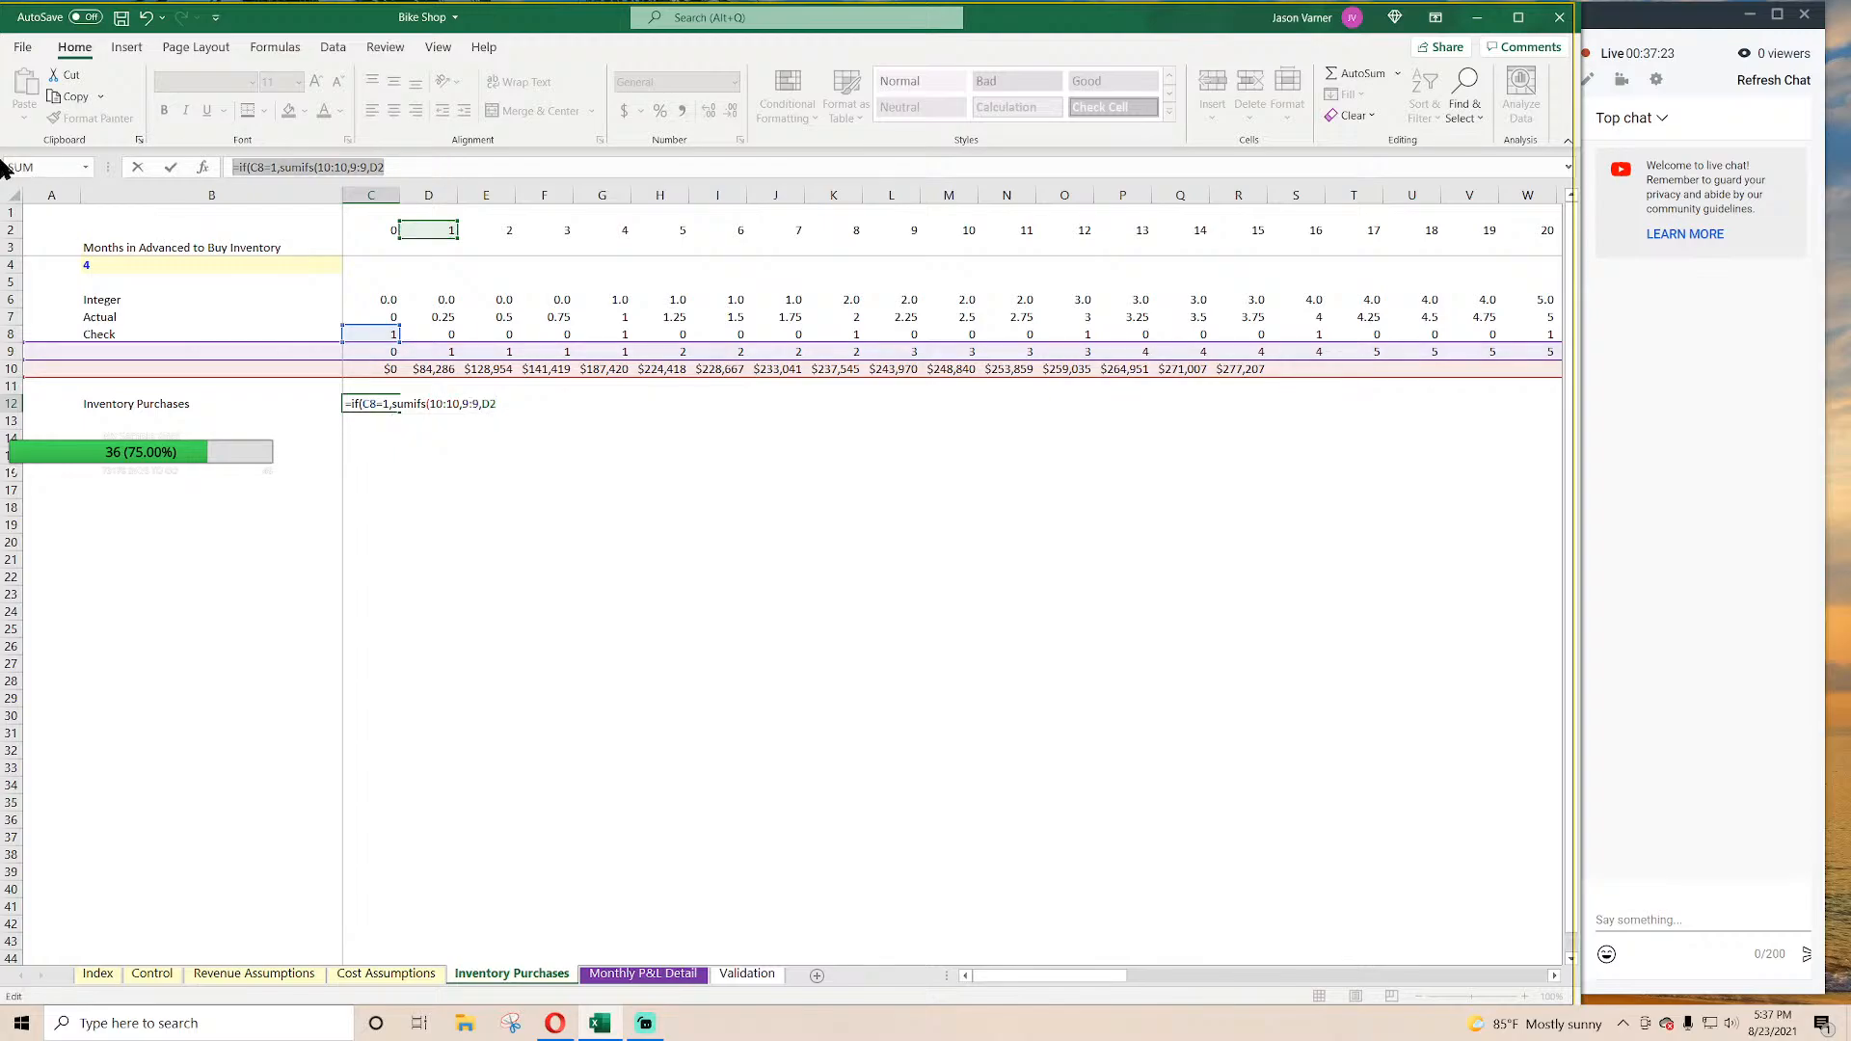
pyautogui.hotkey('ctrl', 'x')
pyautogui.press('Return')
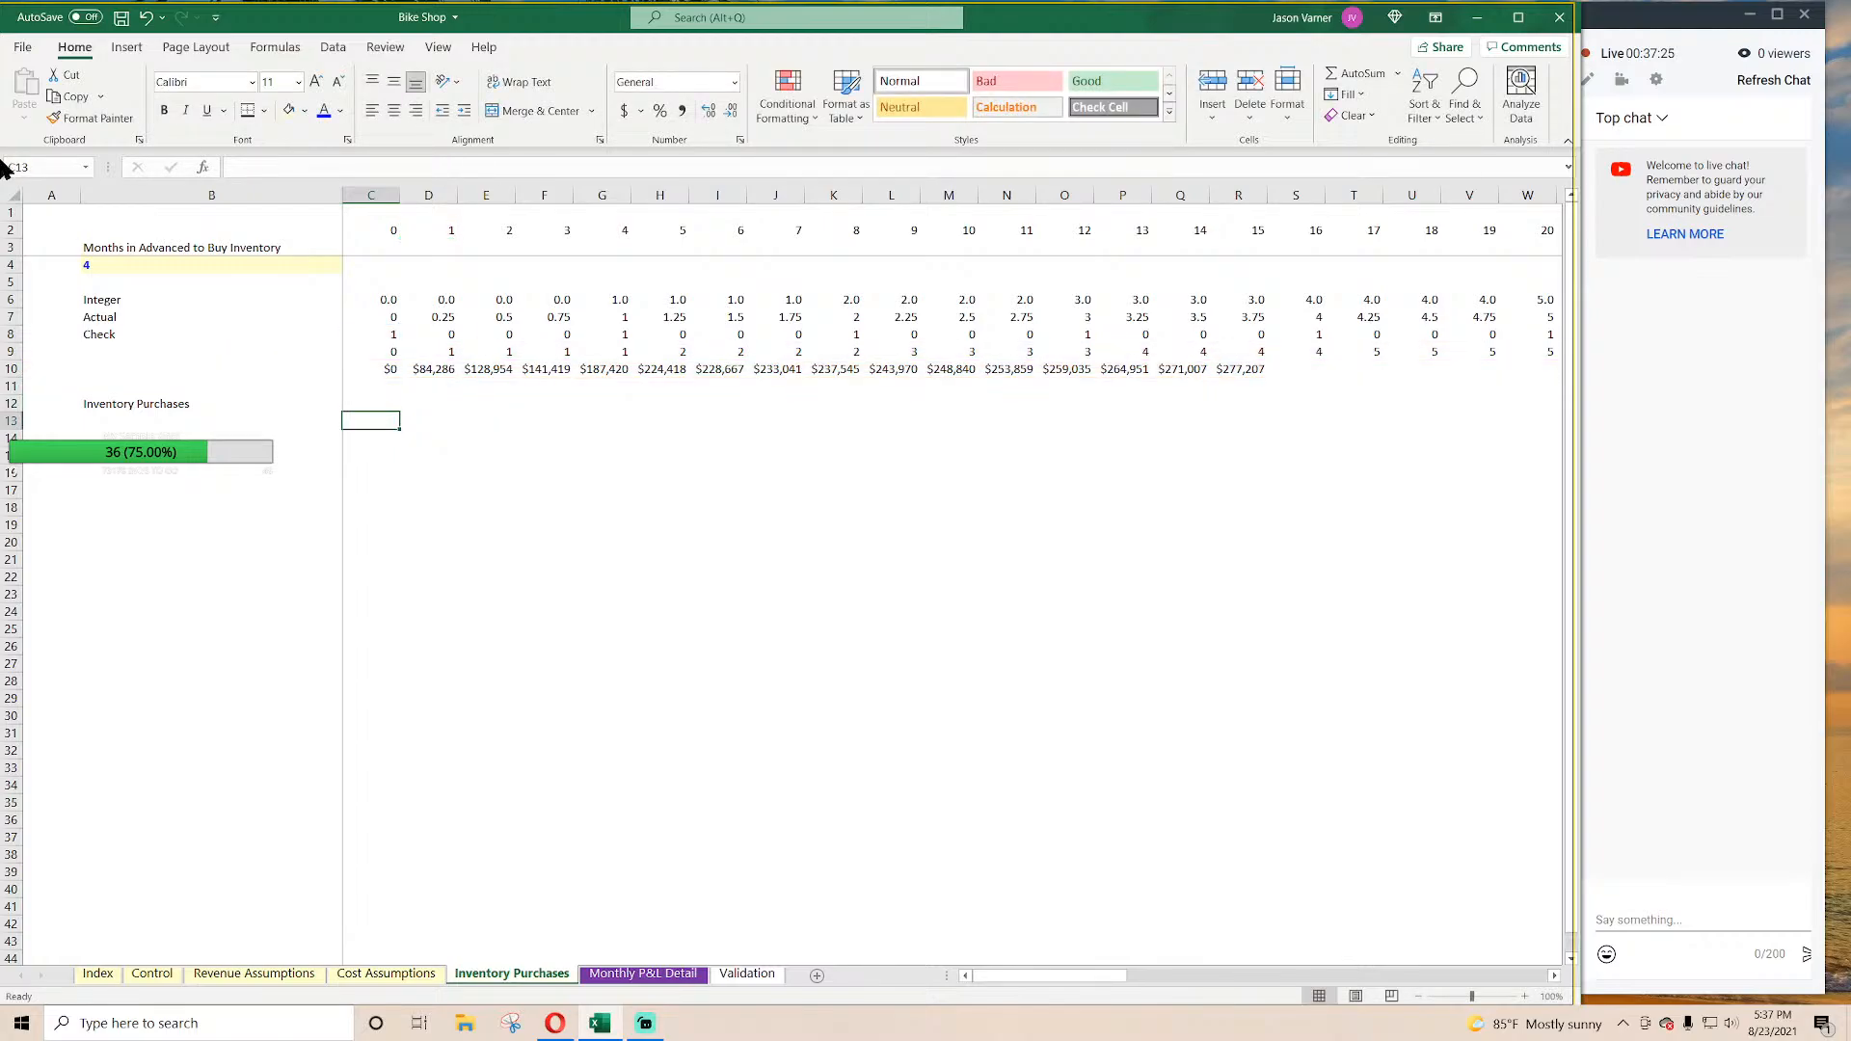
pyautogui.press('Up')
pyautogui.press('Right')
pyautogui.press('Right')
pyautogui.press('Right')
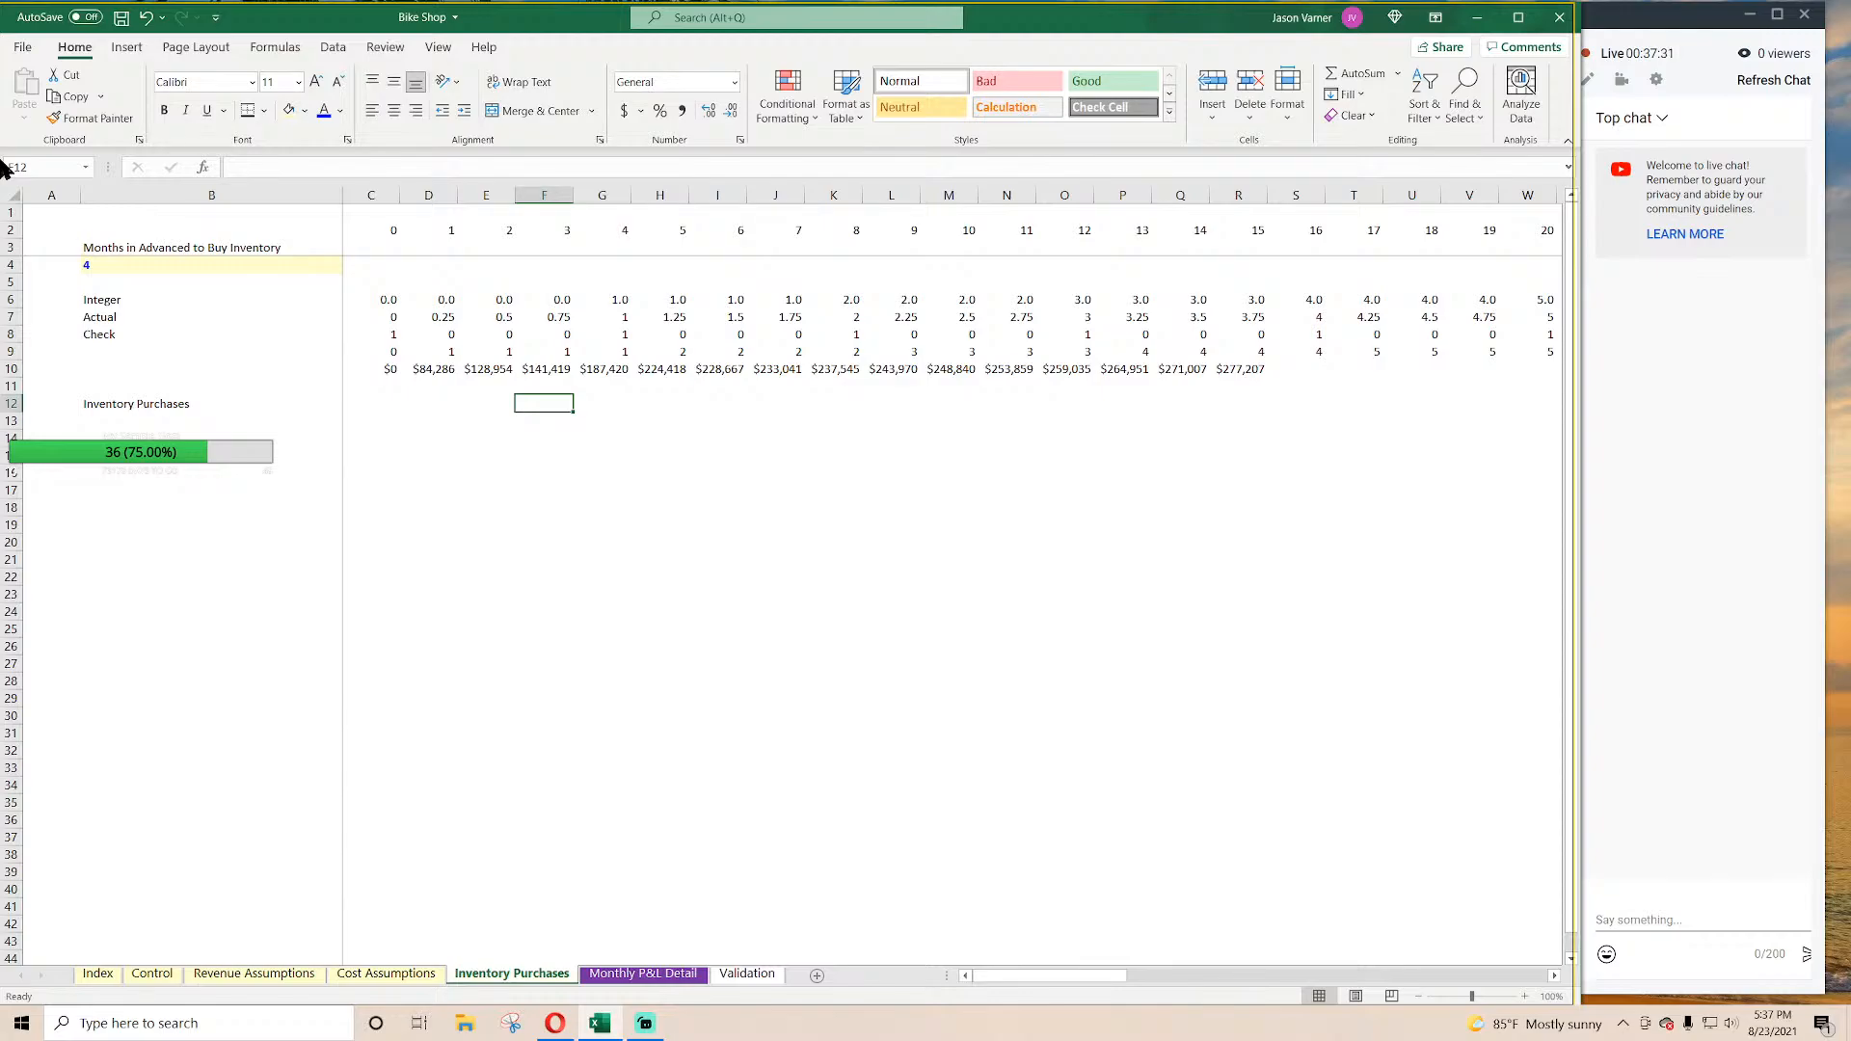
pyautogui.press('Left')
pyautogui.press('Left')
pyautogui.press('Left')
pyautogui.press('Left')
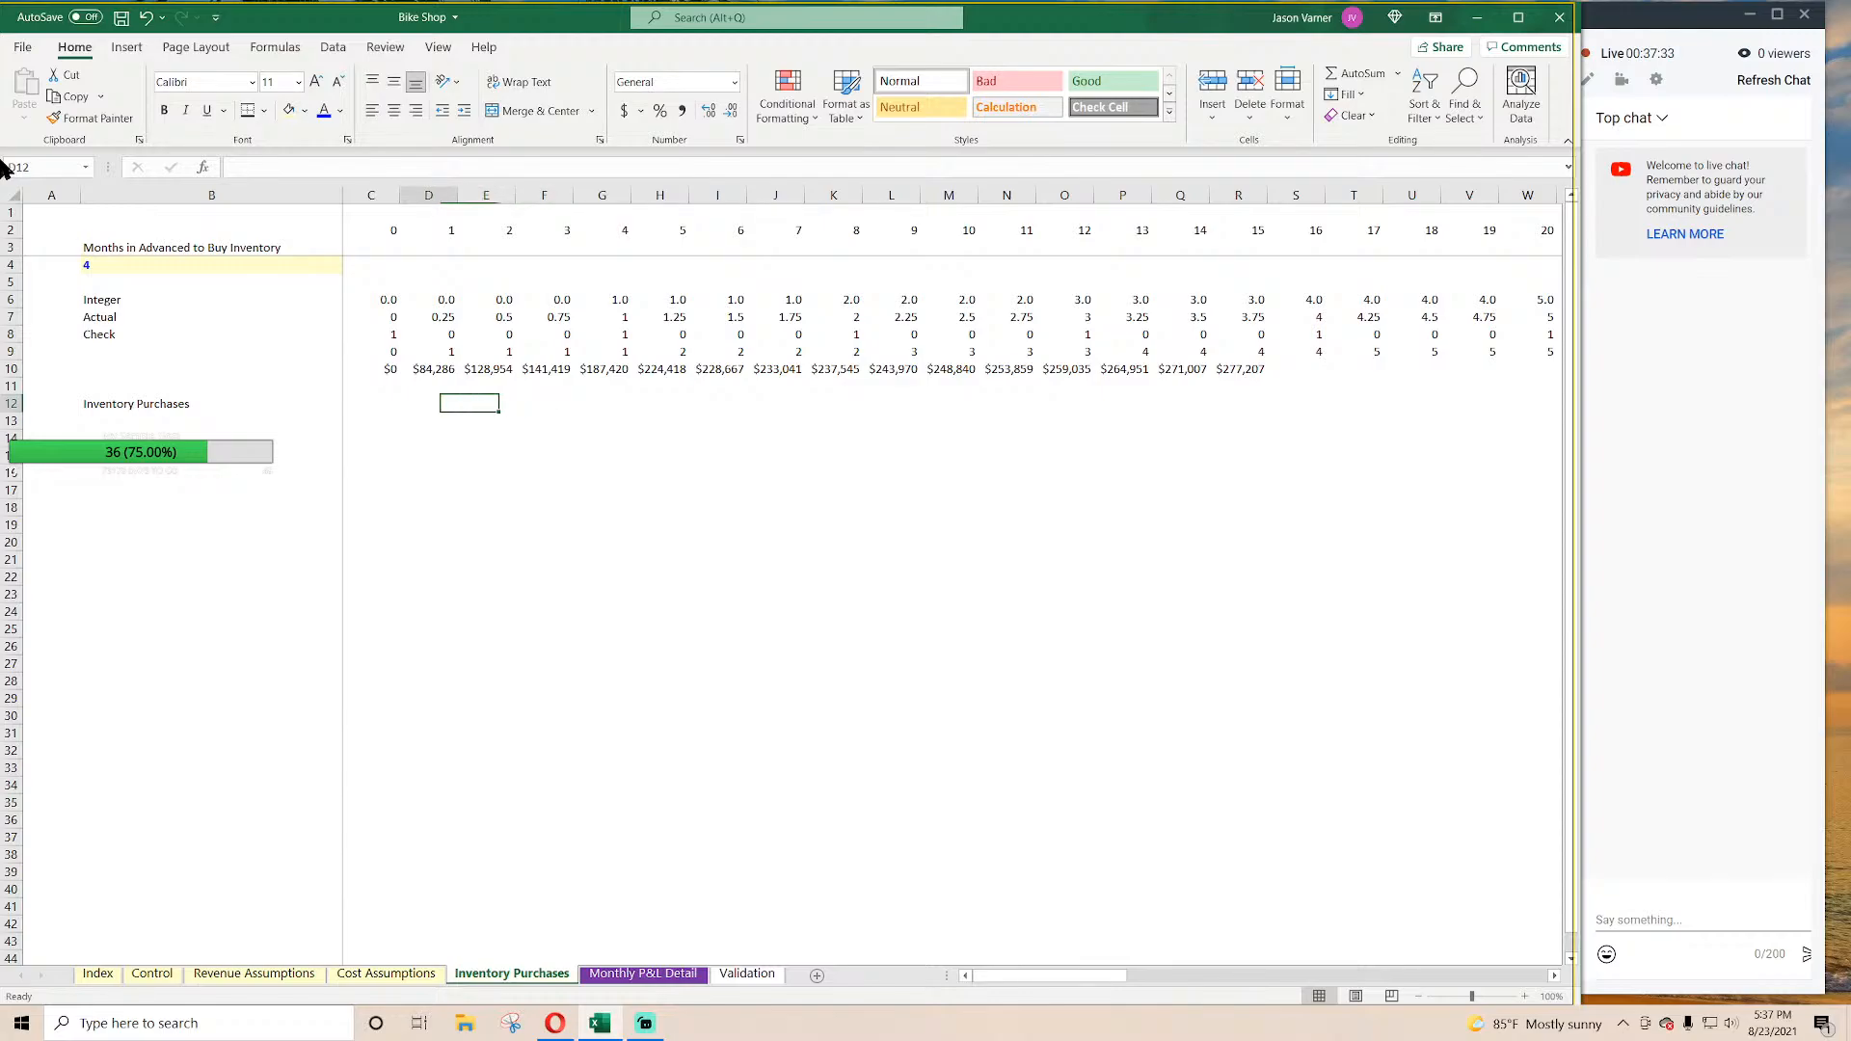
pyautogui.press('Right')
pyautogui.press('Right')
pyautogui.press('Right')
pyautogui.press('Left')
pyautogui.press('Left')
pyautogui.press('Left')
pyautogui.press('Left')
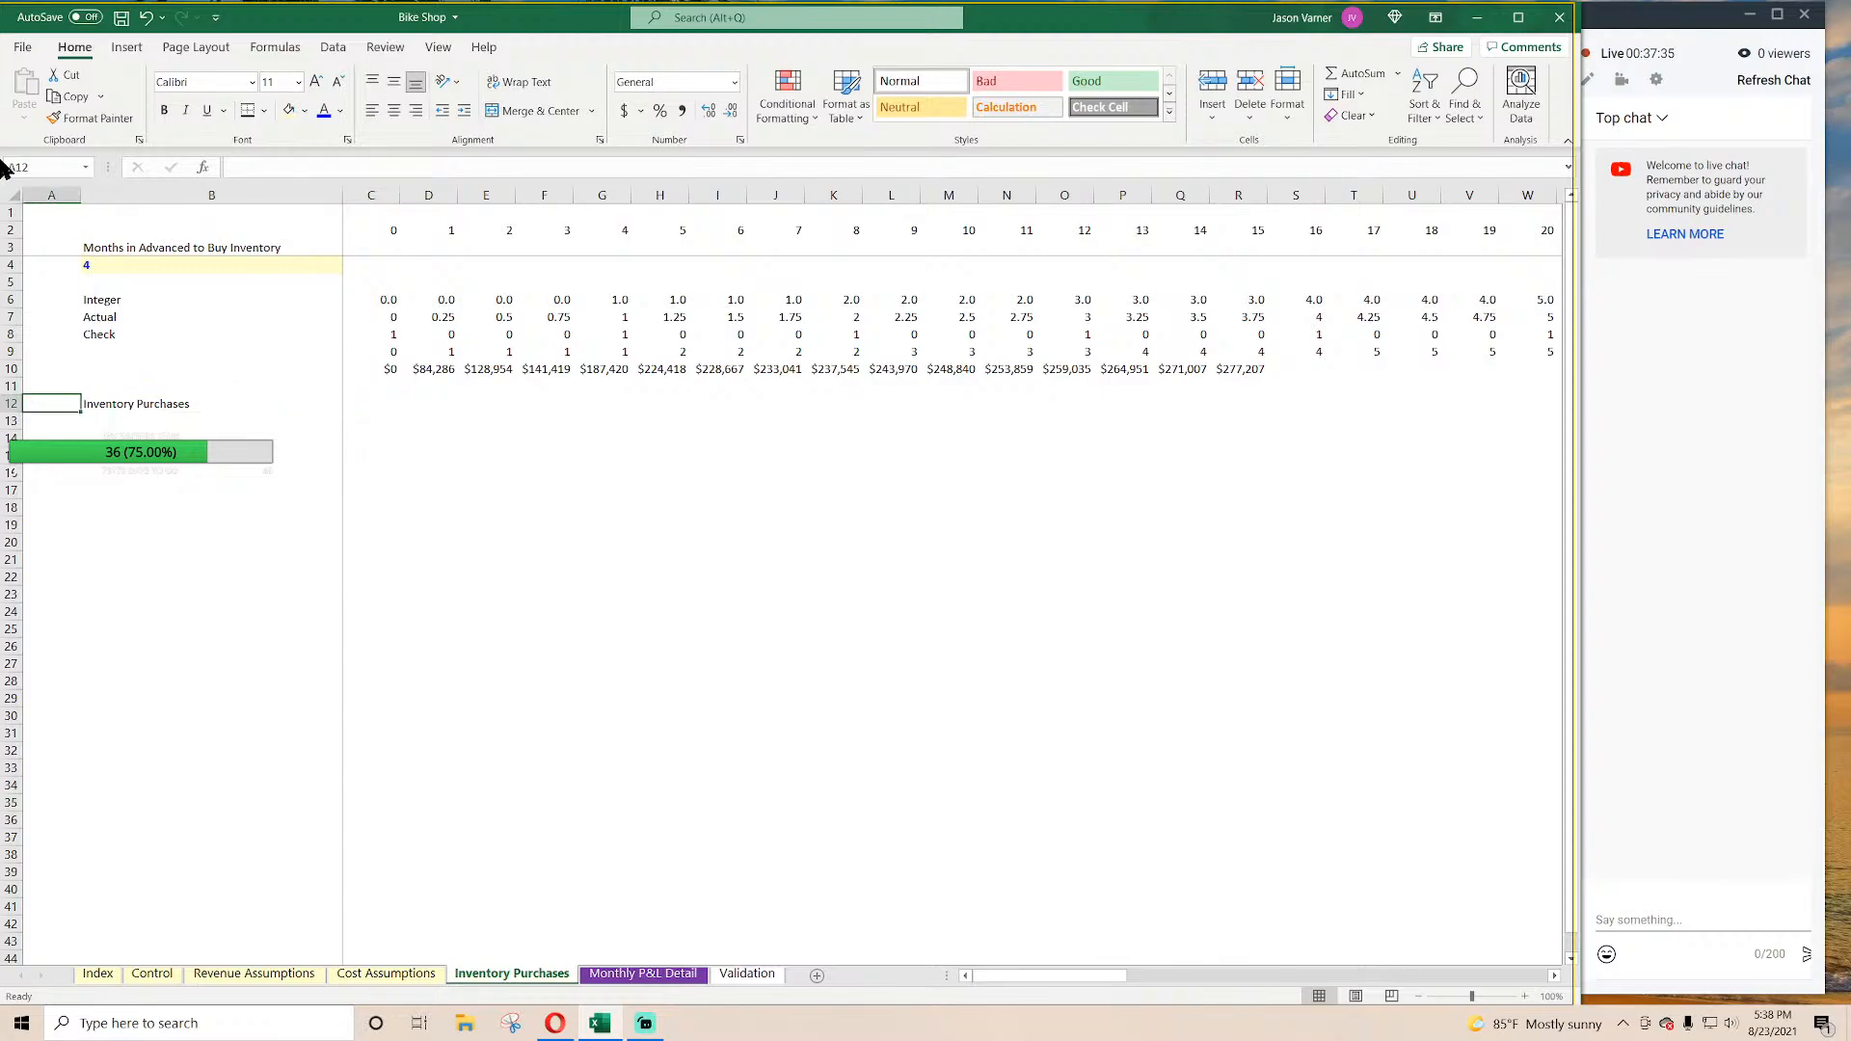
pyautogui.press('Right')
pyautogui.press('Right')
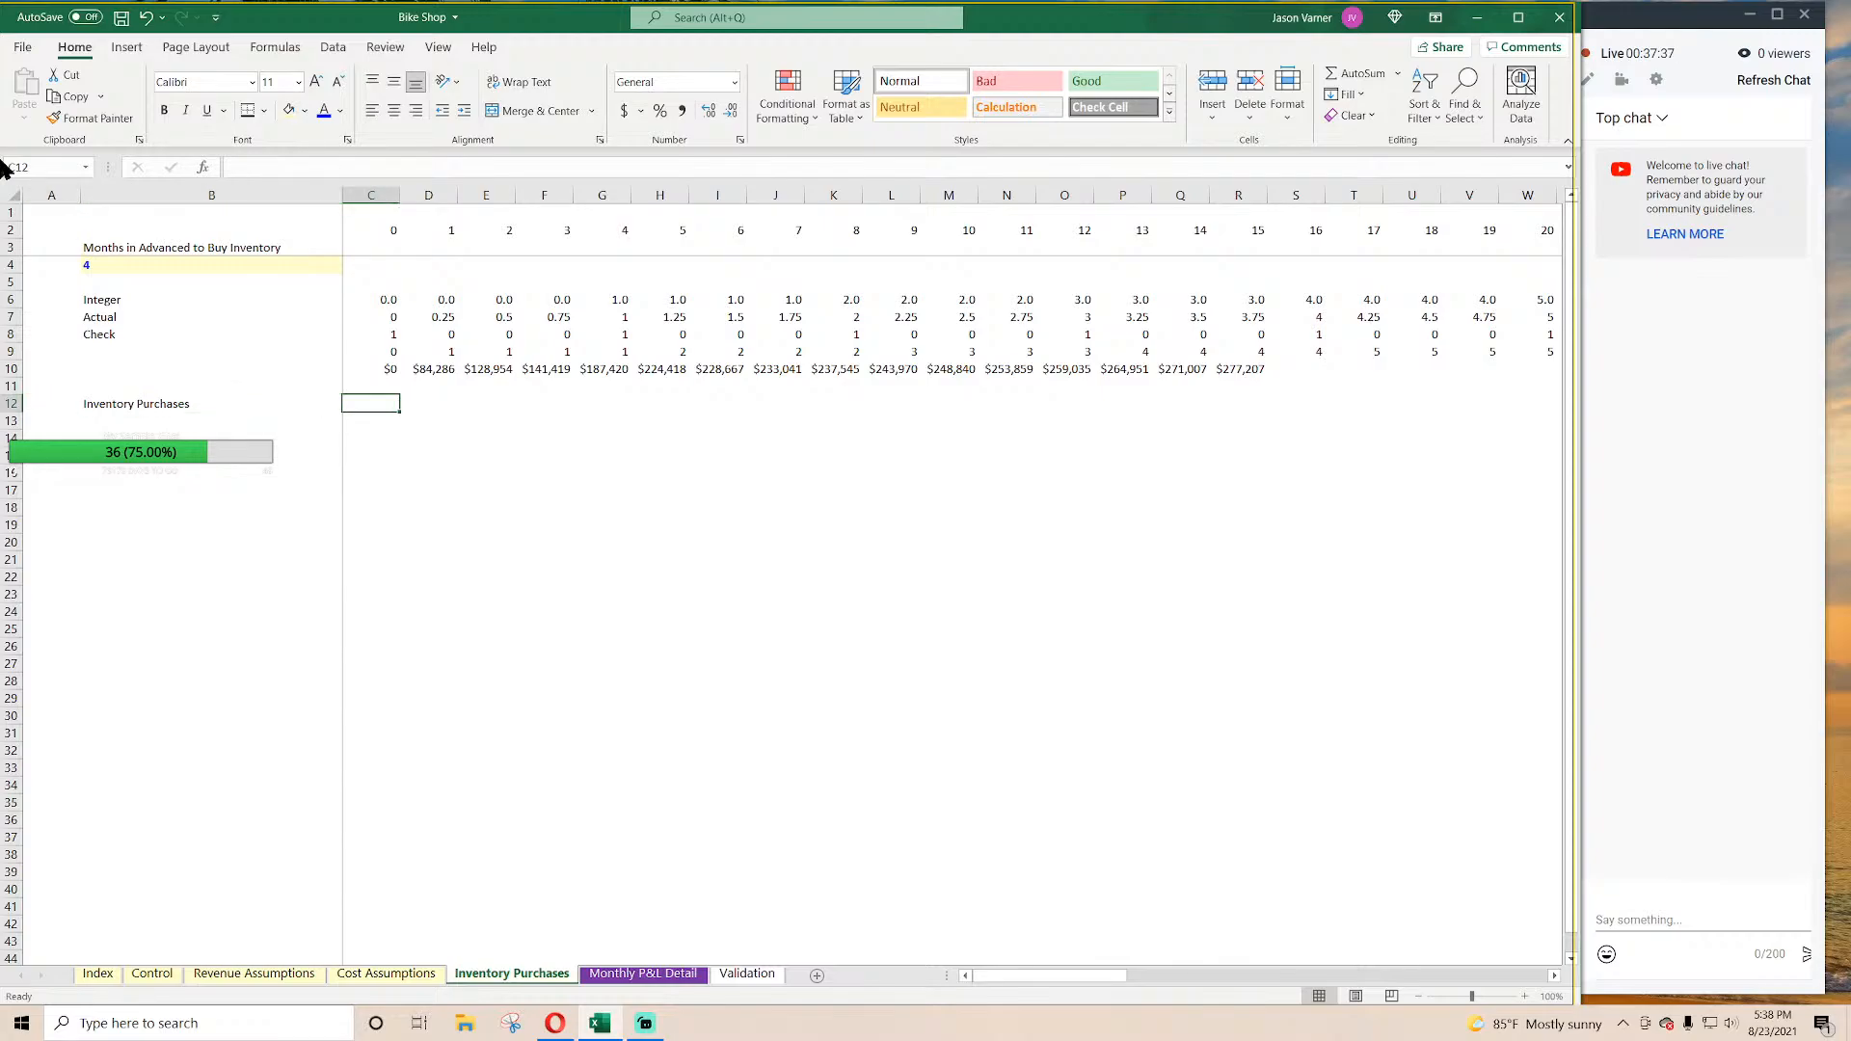
pyautogui.press('Right')
pyautogui.press('Right')
pyautogui.press('Left')
pyautogui.press('Left')
pyautogui.press('Right')
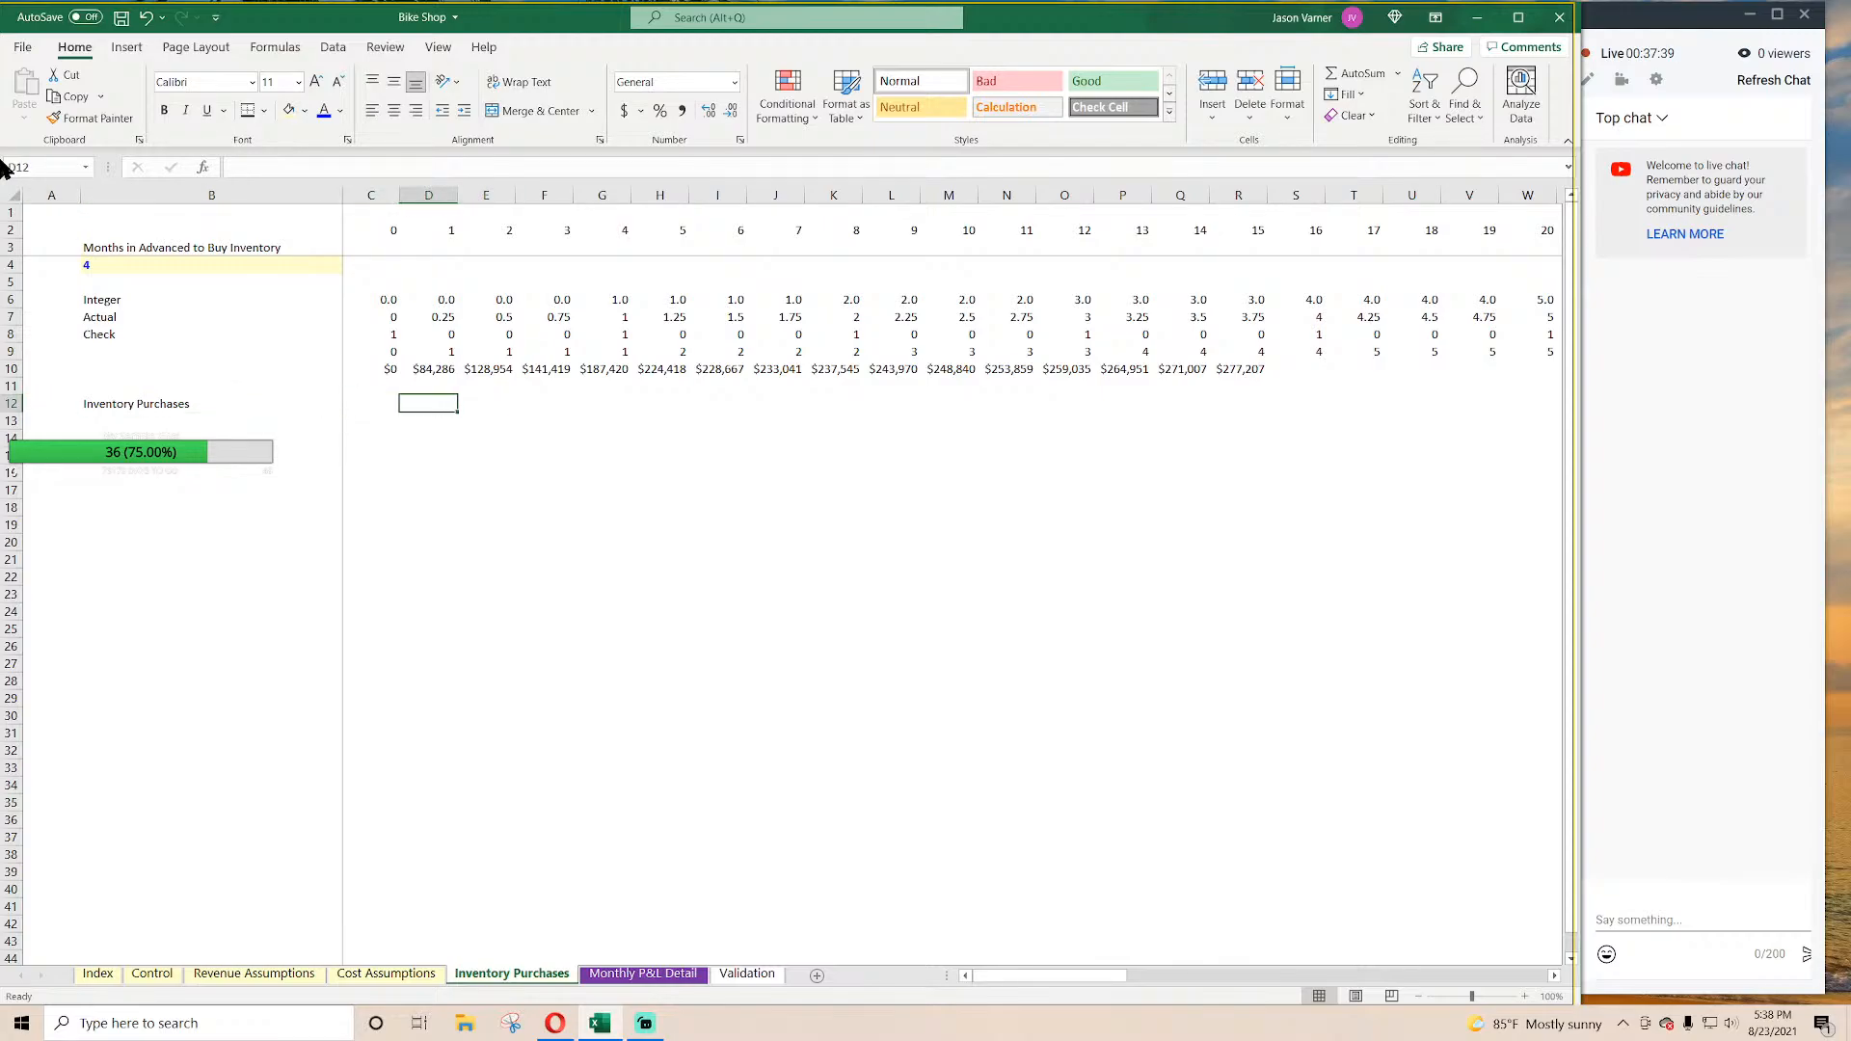
pyautogui.press('Right')
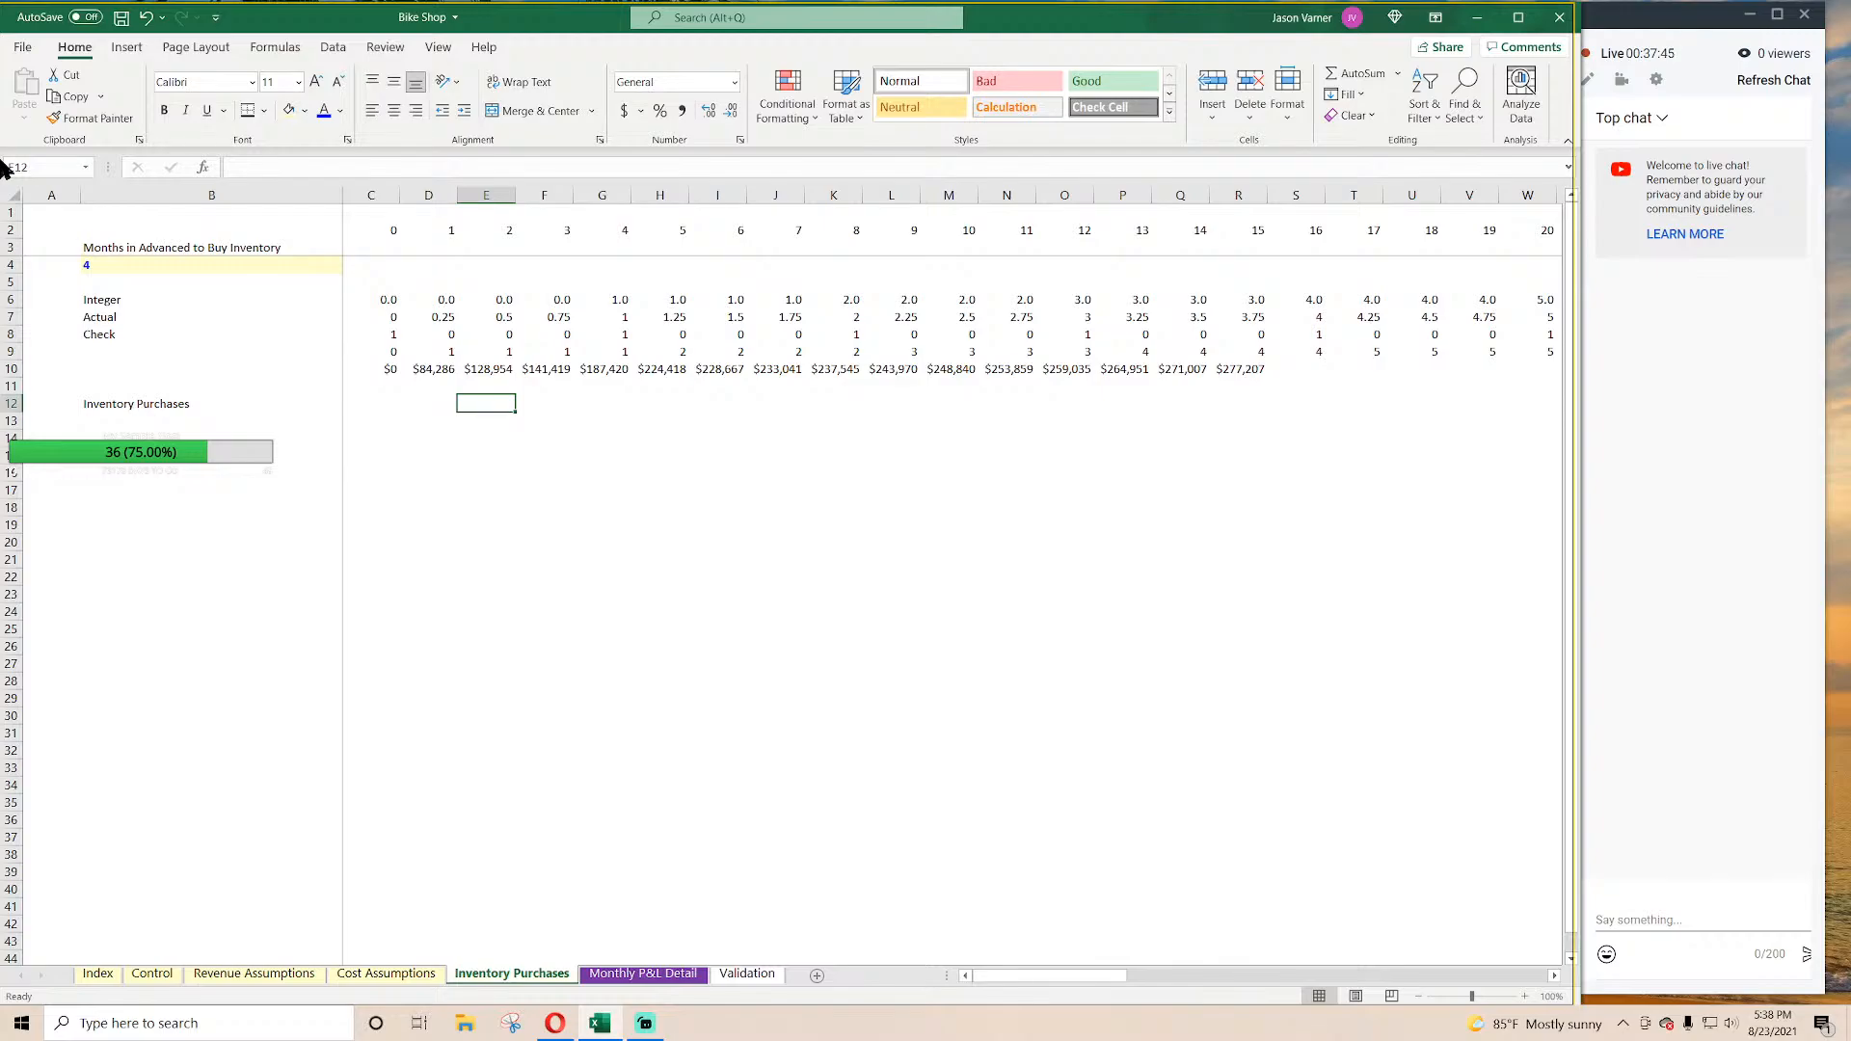
# Step: Turn the Check formula for period 1 into a running count by changing D8 to =IF(D6=D7,1,0)+C8
pyautogui.press('Up')
pyautogui.press('Up')
pyautogui.press('Up')
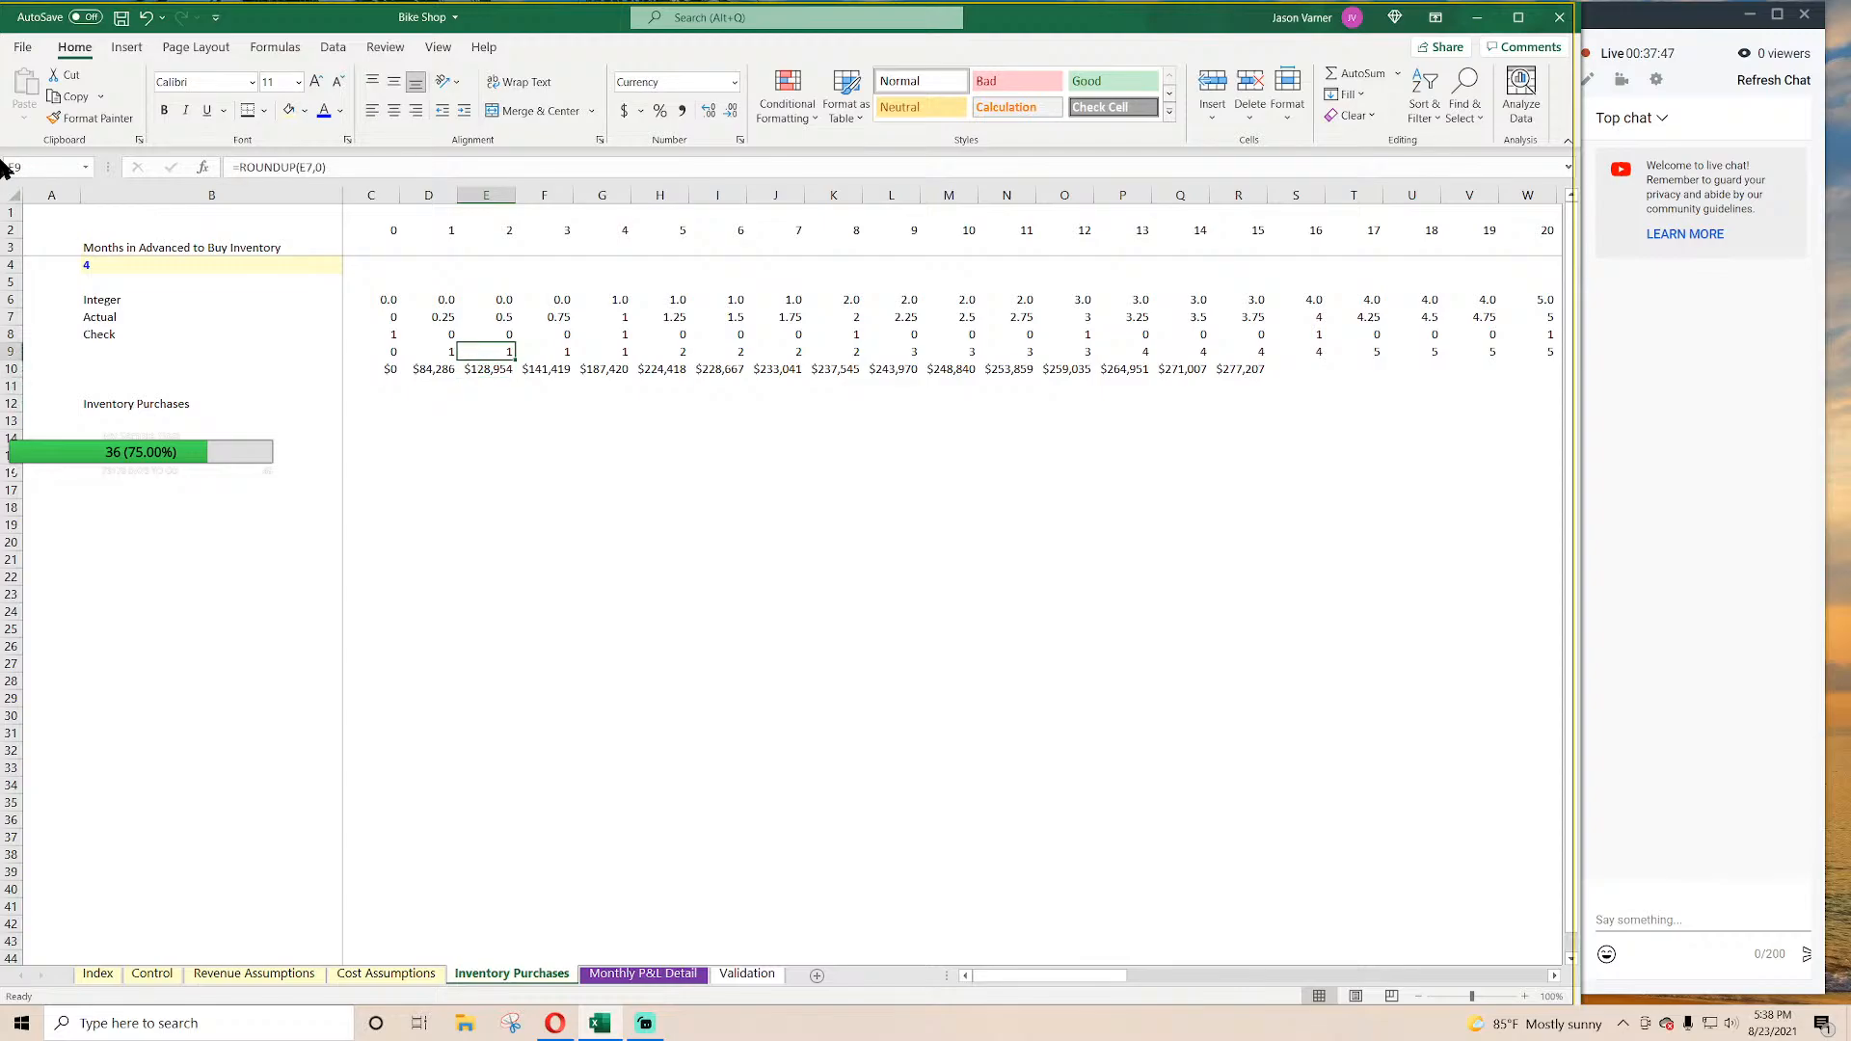
pyautogui.press('Left')
pyautogui.press('Up')
pyautogui.press('Left')
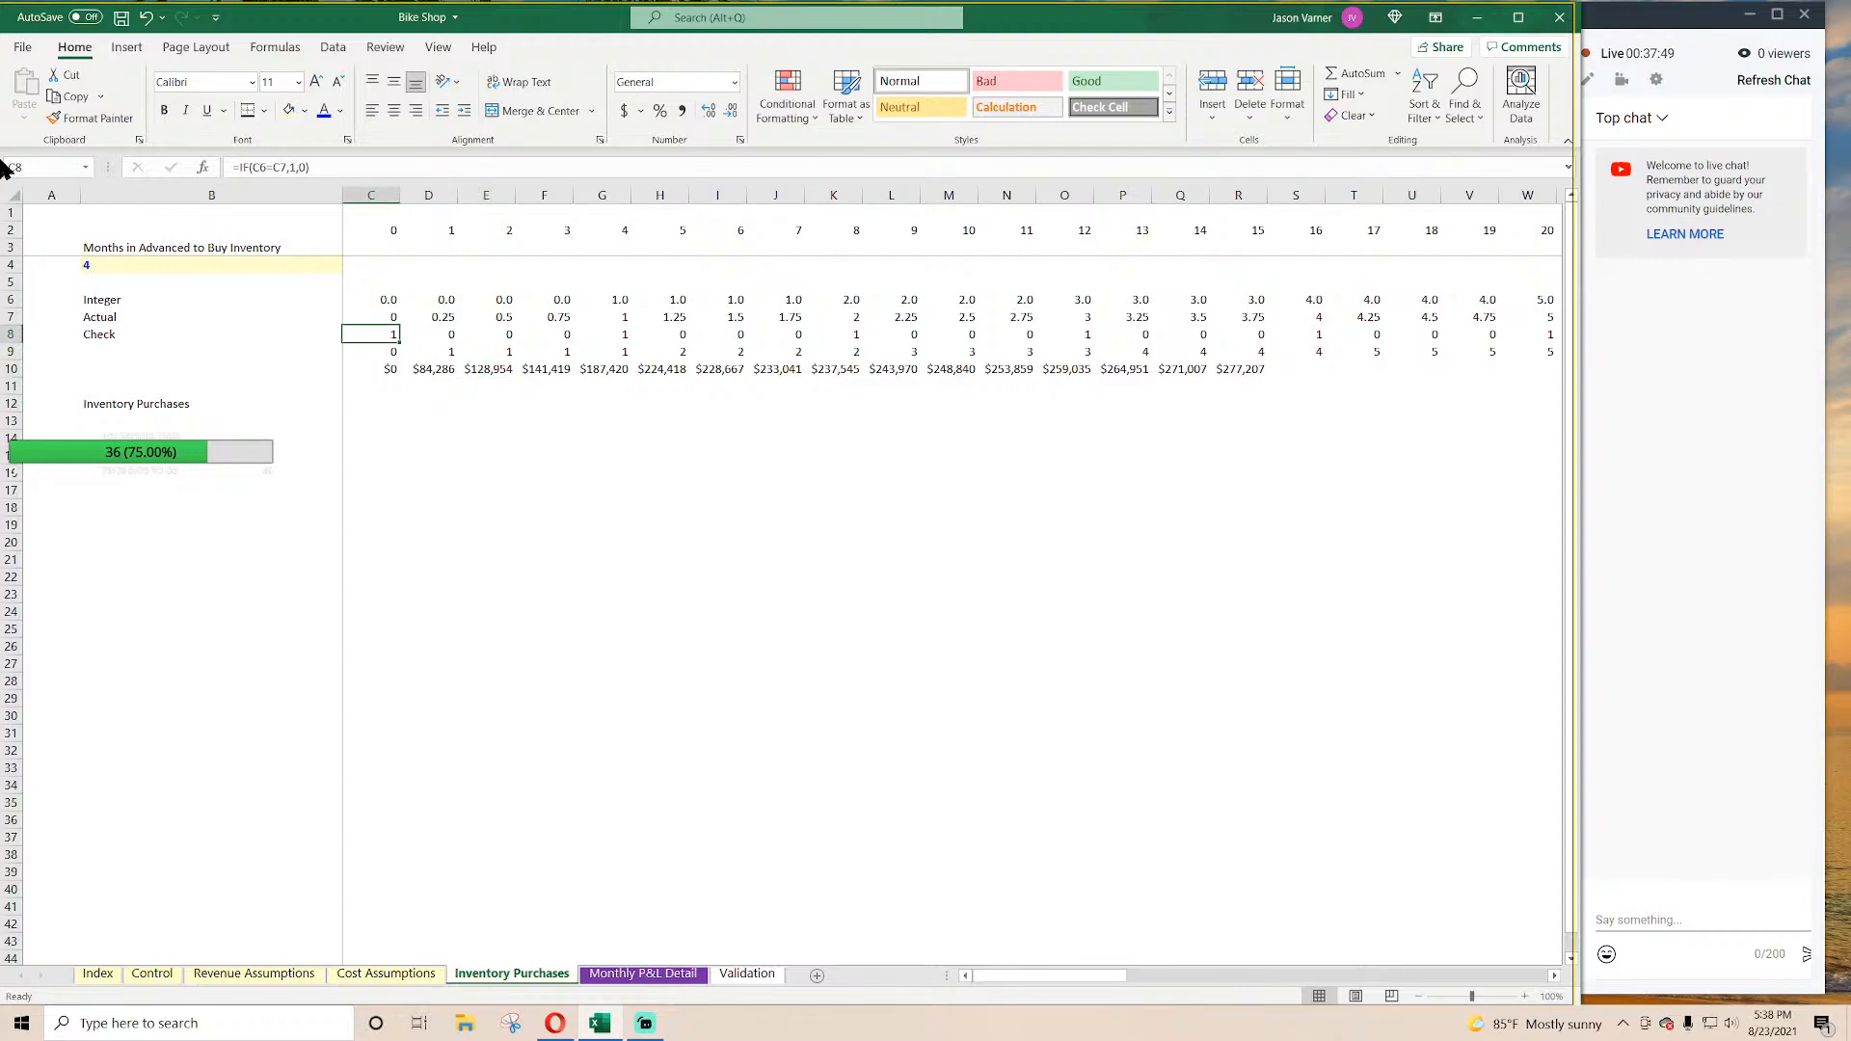
pyautogui.press('Right')
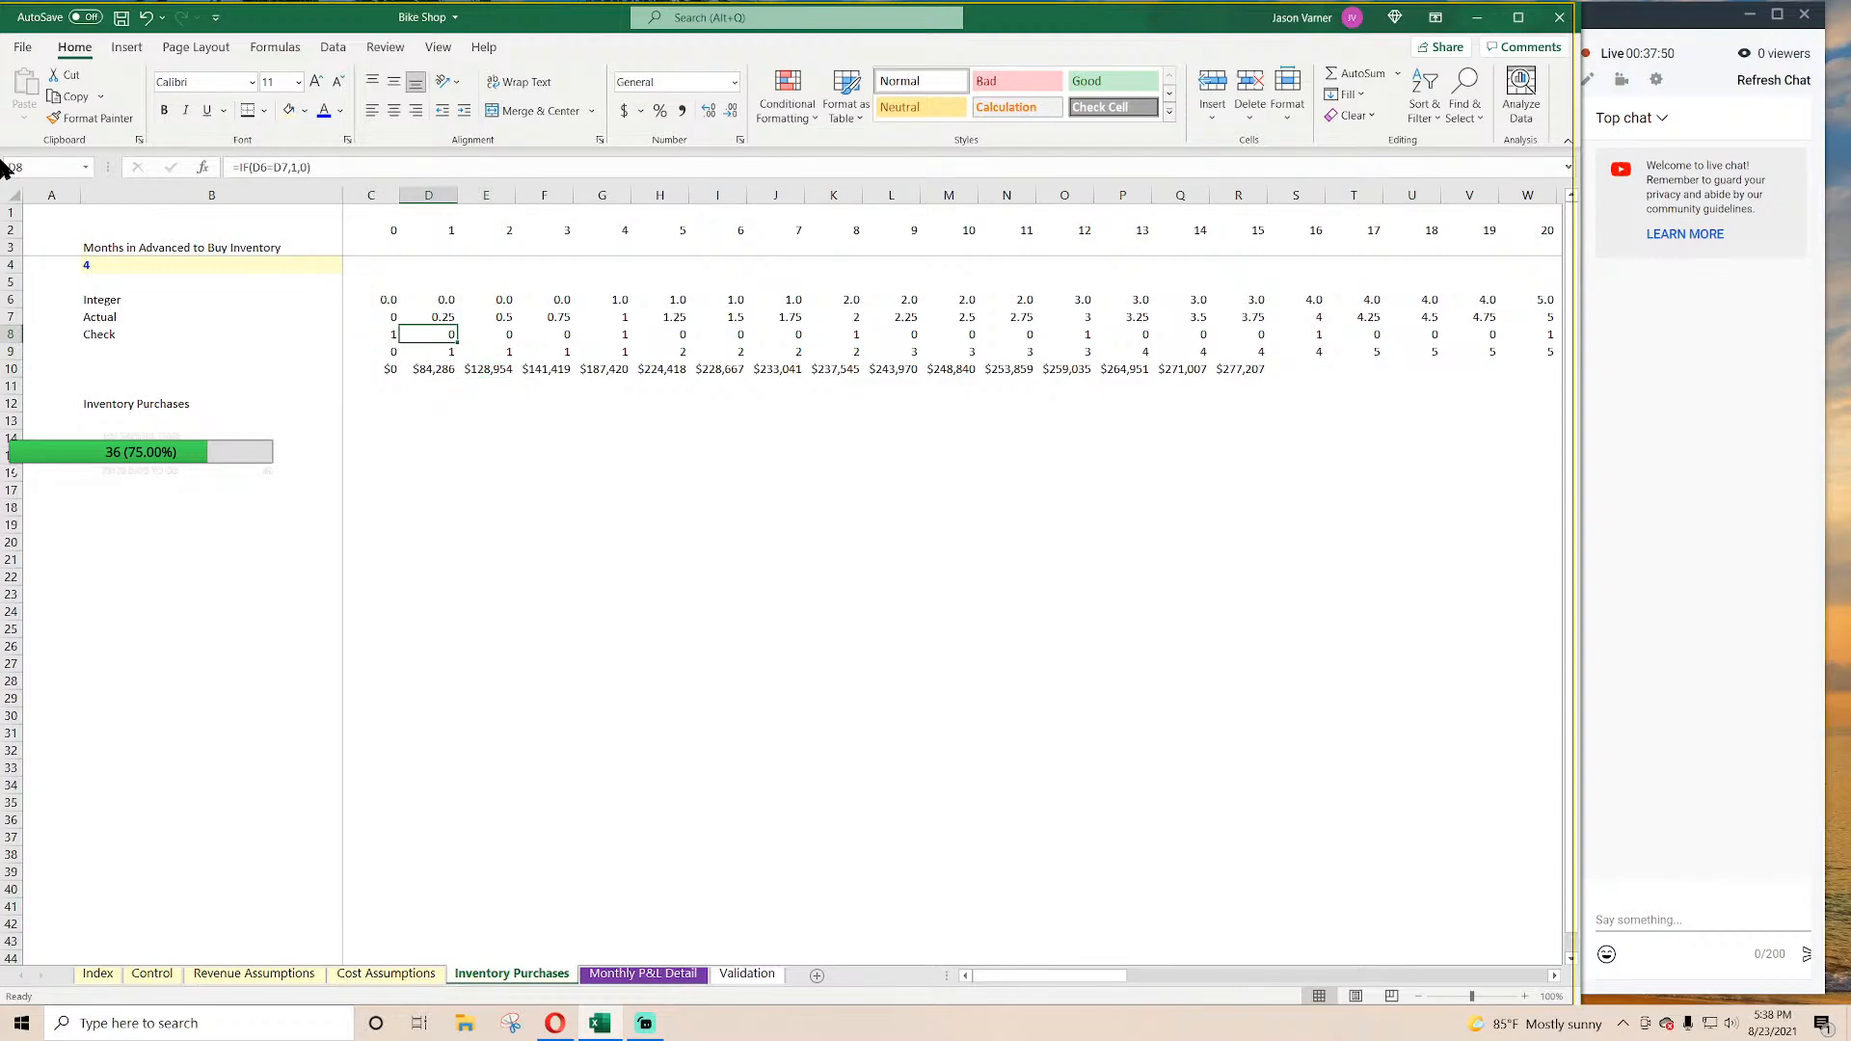
pyautogui.click(296, 166)
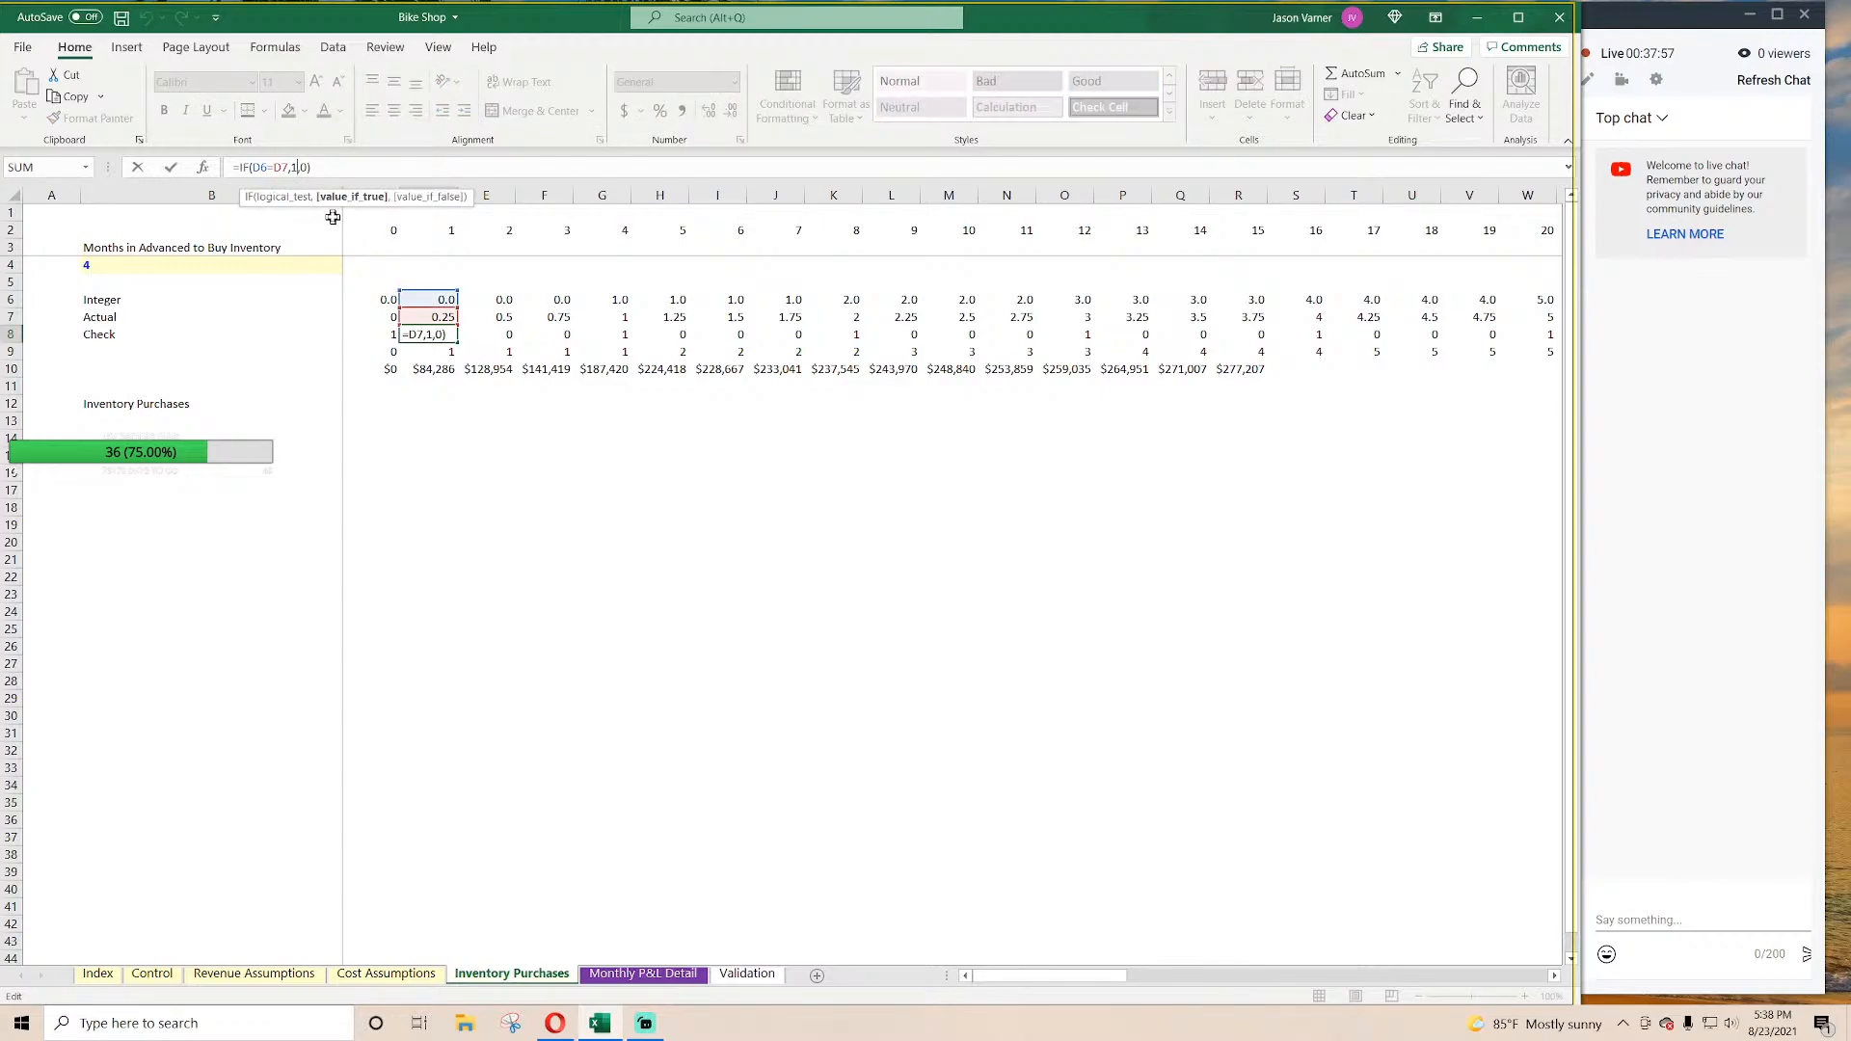
pyautogui.press('Return')
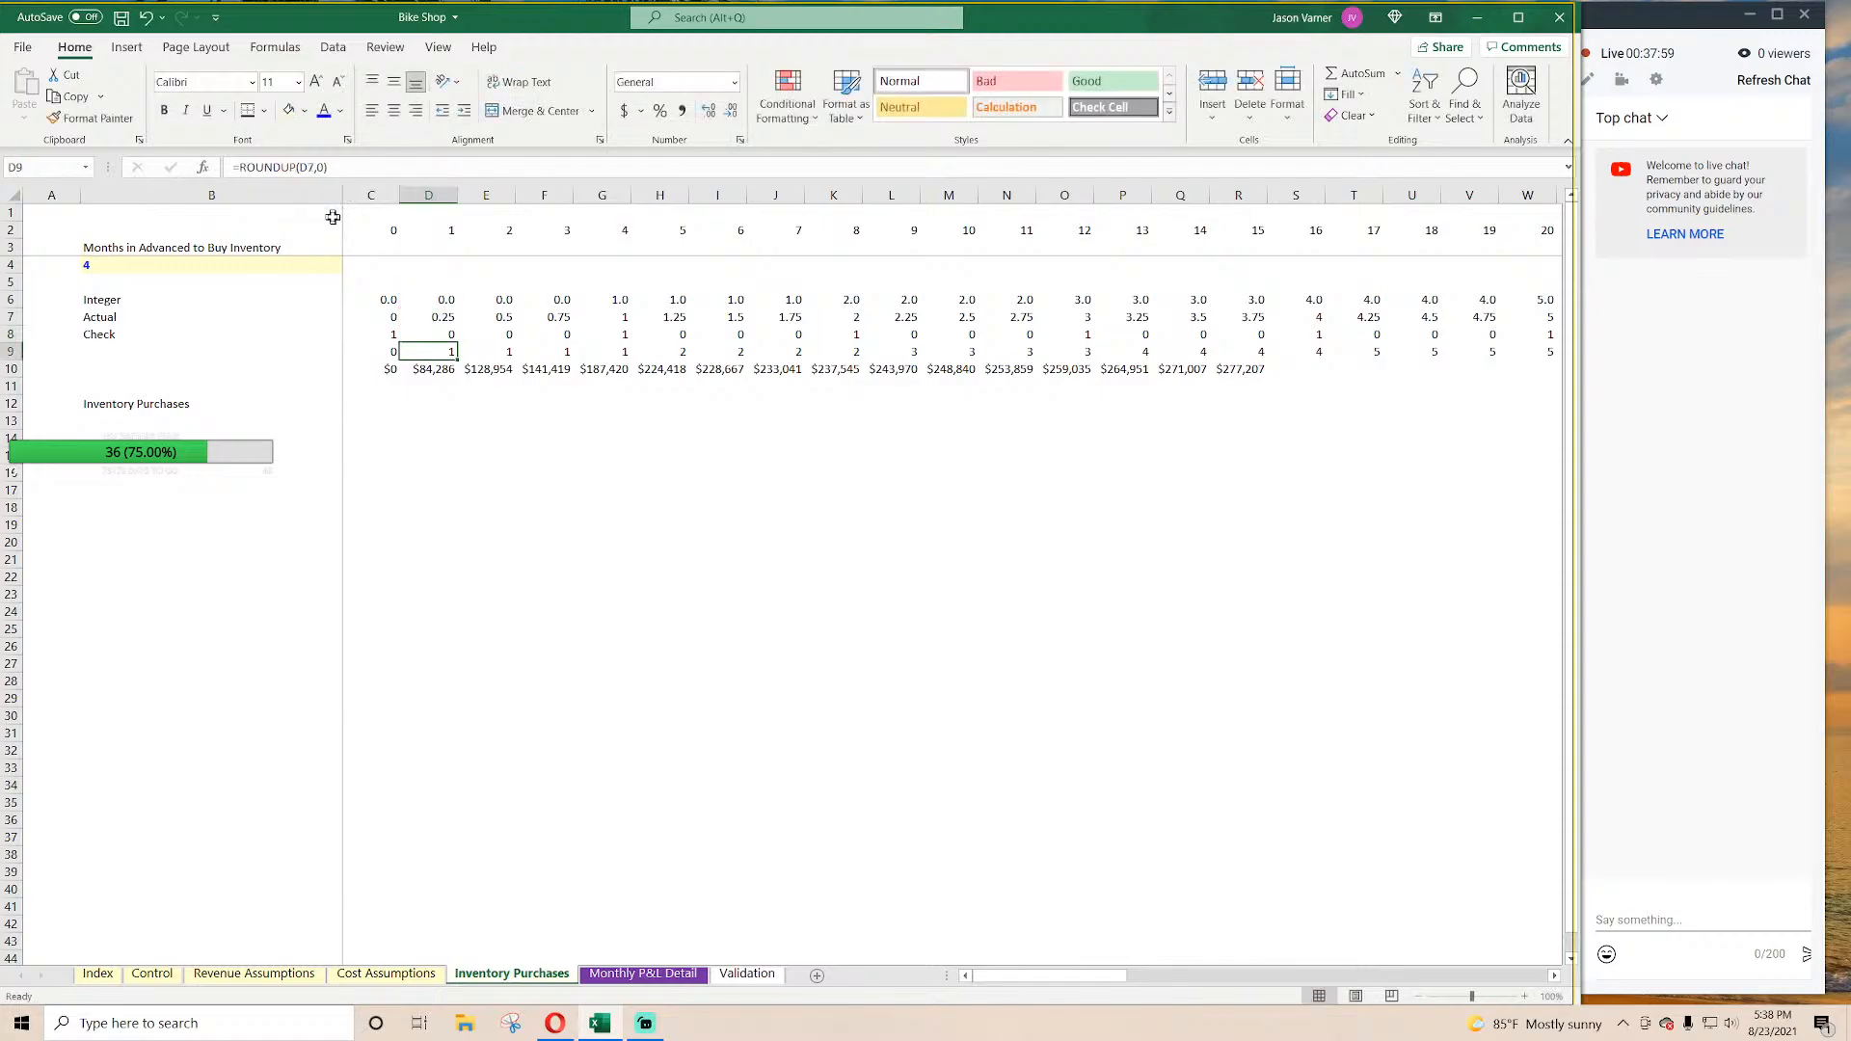
pyautogui.press('Up')
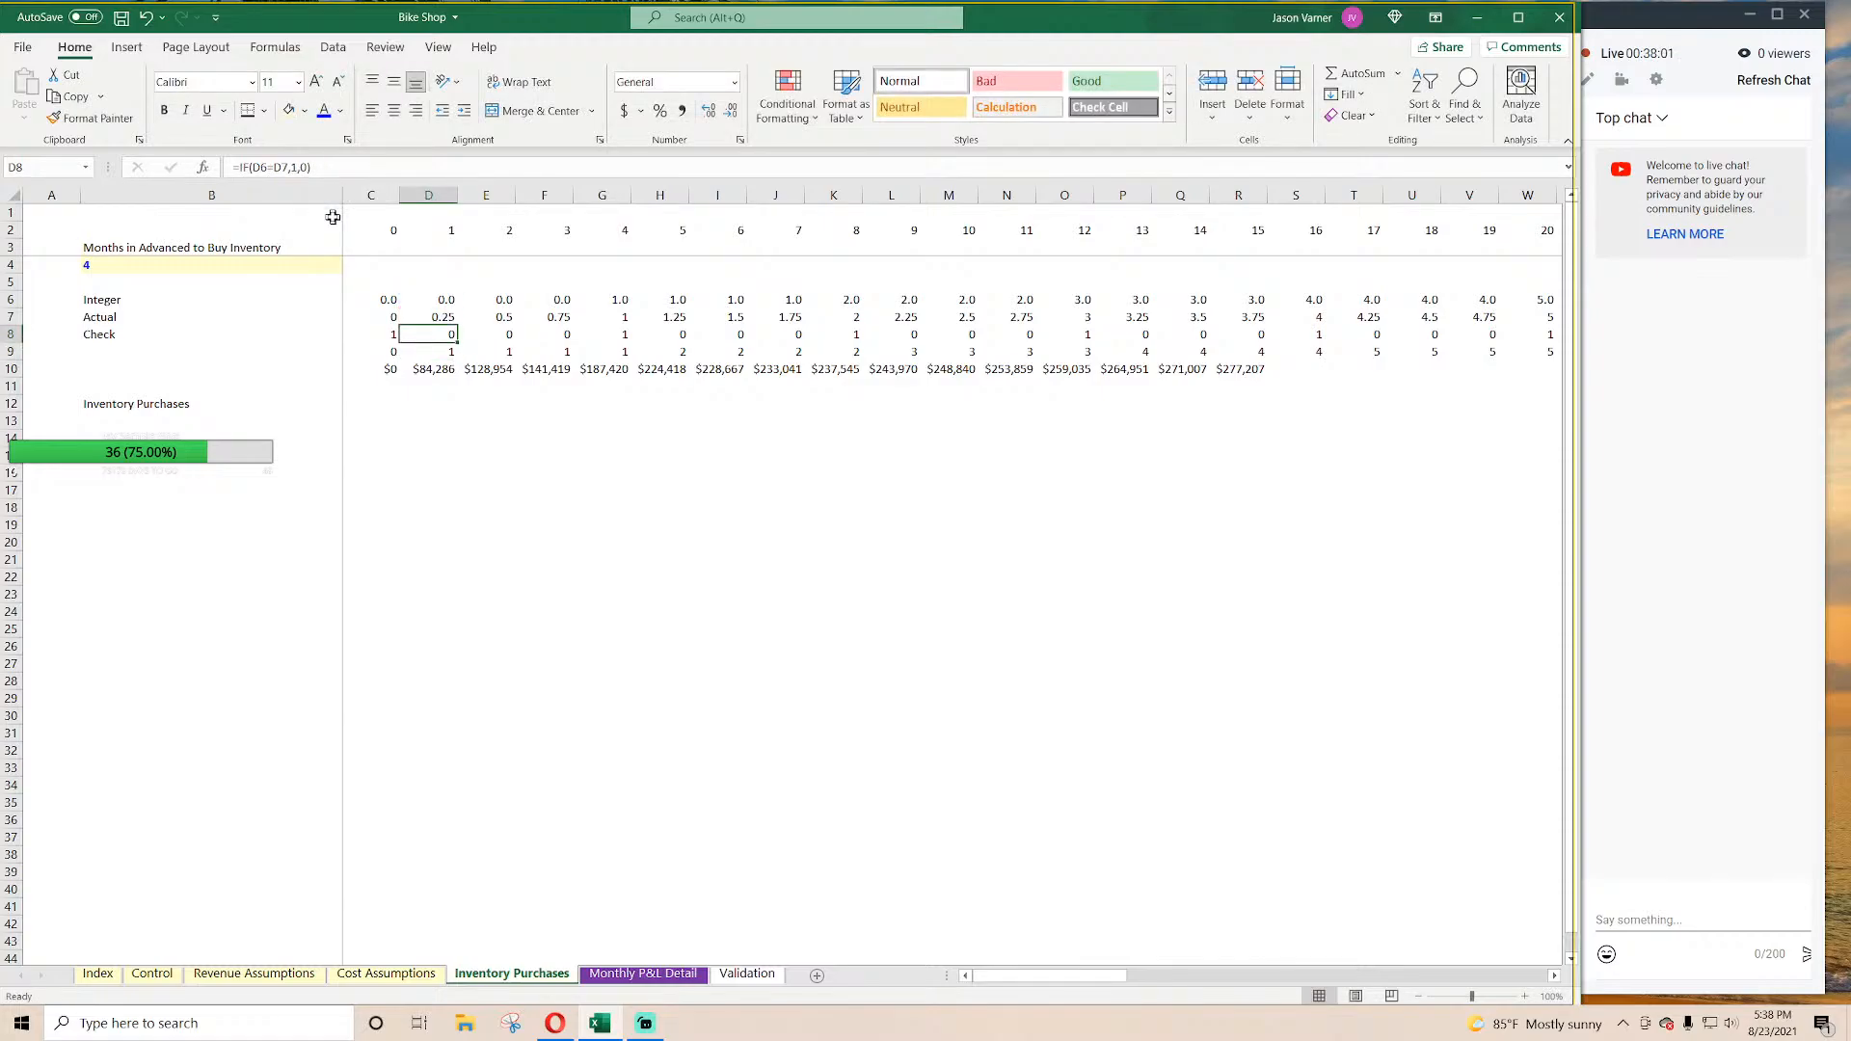
pyautogui.click(349, 166)
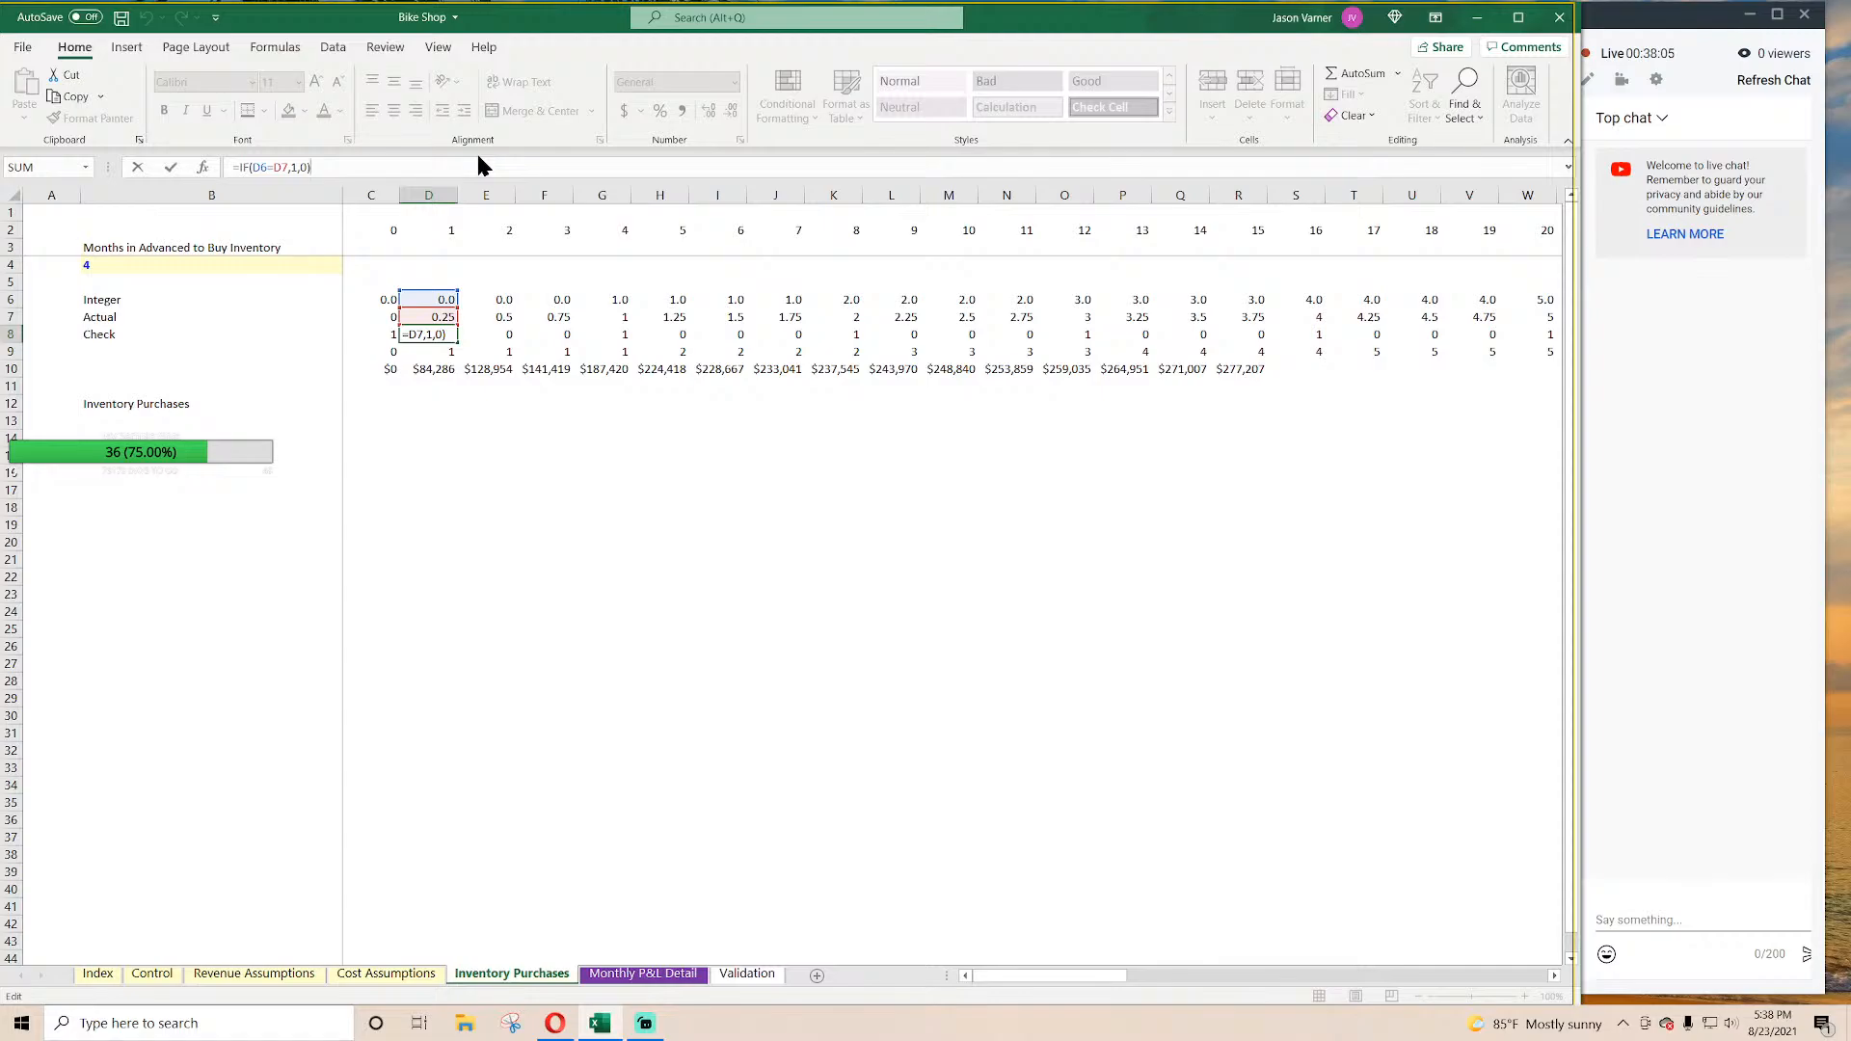
pyautogui.write('+')
pyautogui.click(357, 337)
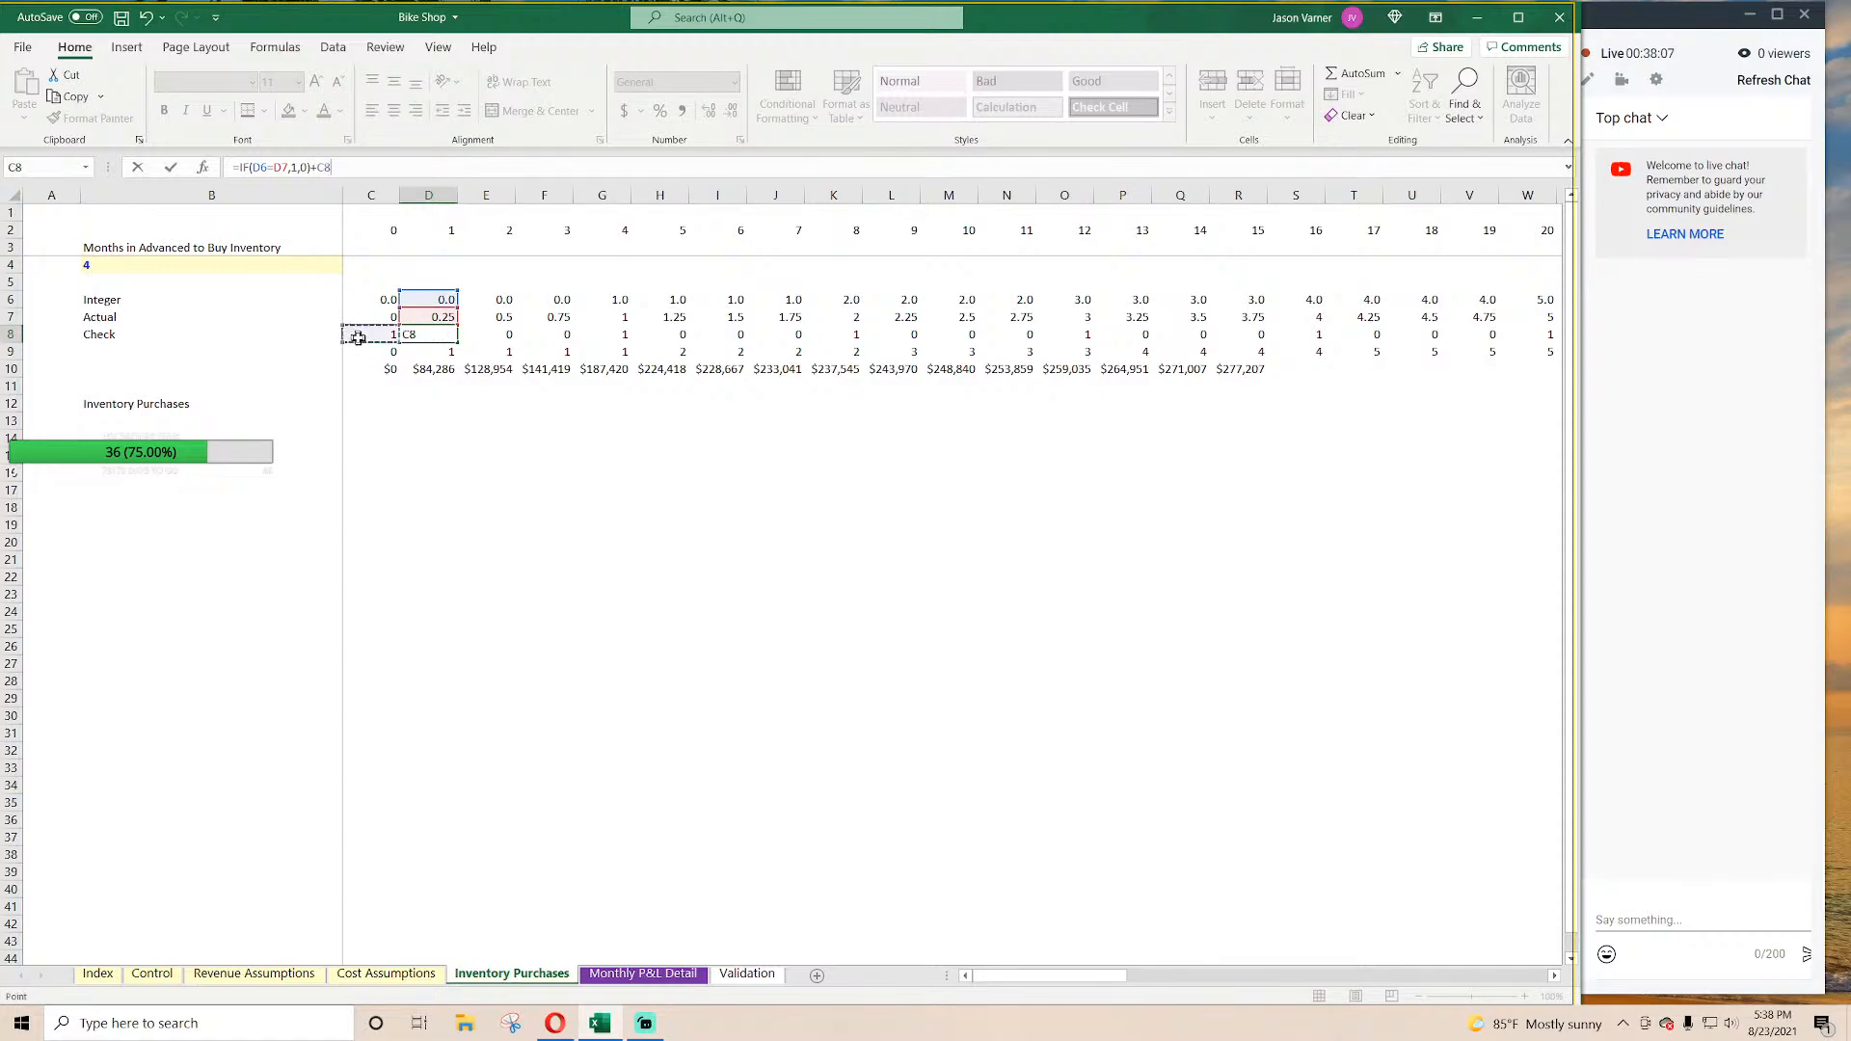
pyautogui.press('Return')
# Step: Fill the running Check formula from D8 across row 8 to period 60 in BK8
pyautogui.click(442, 338)
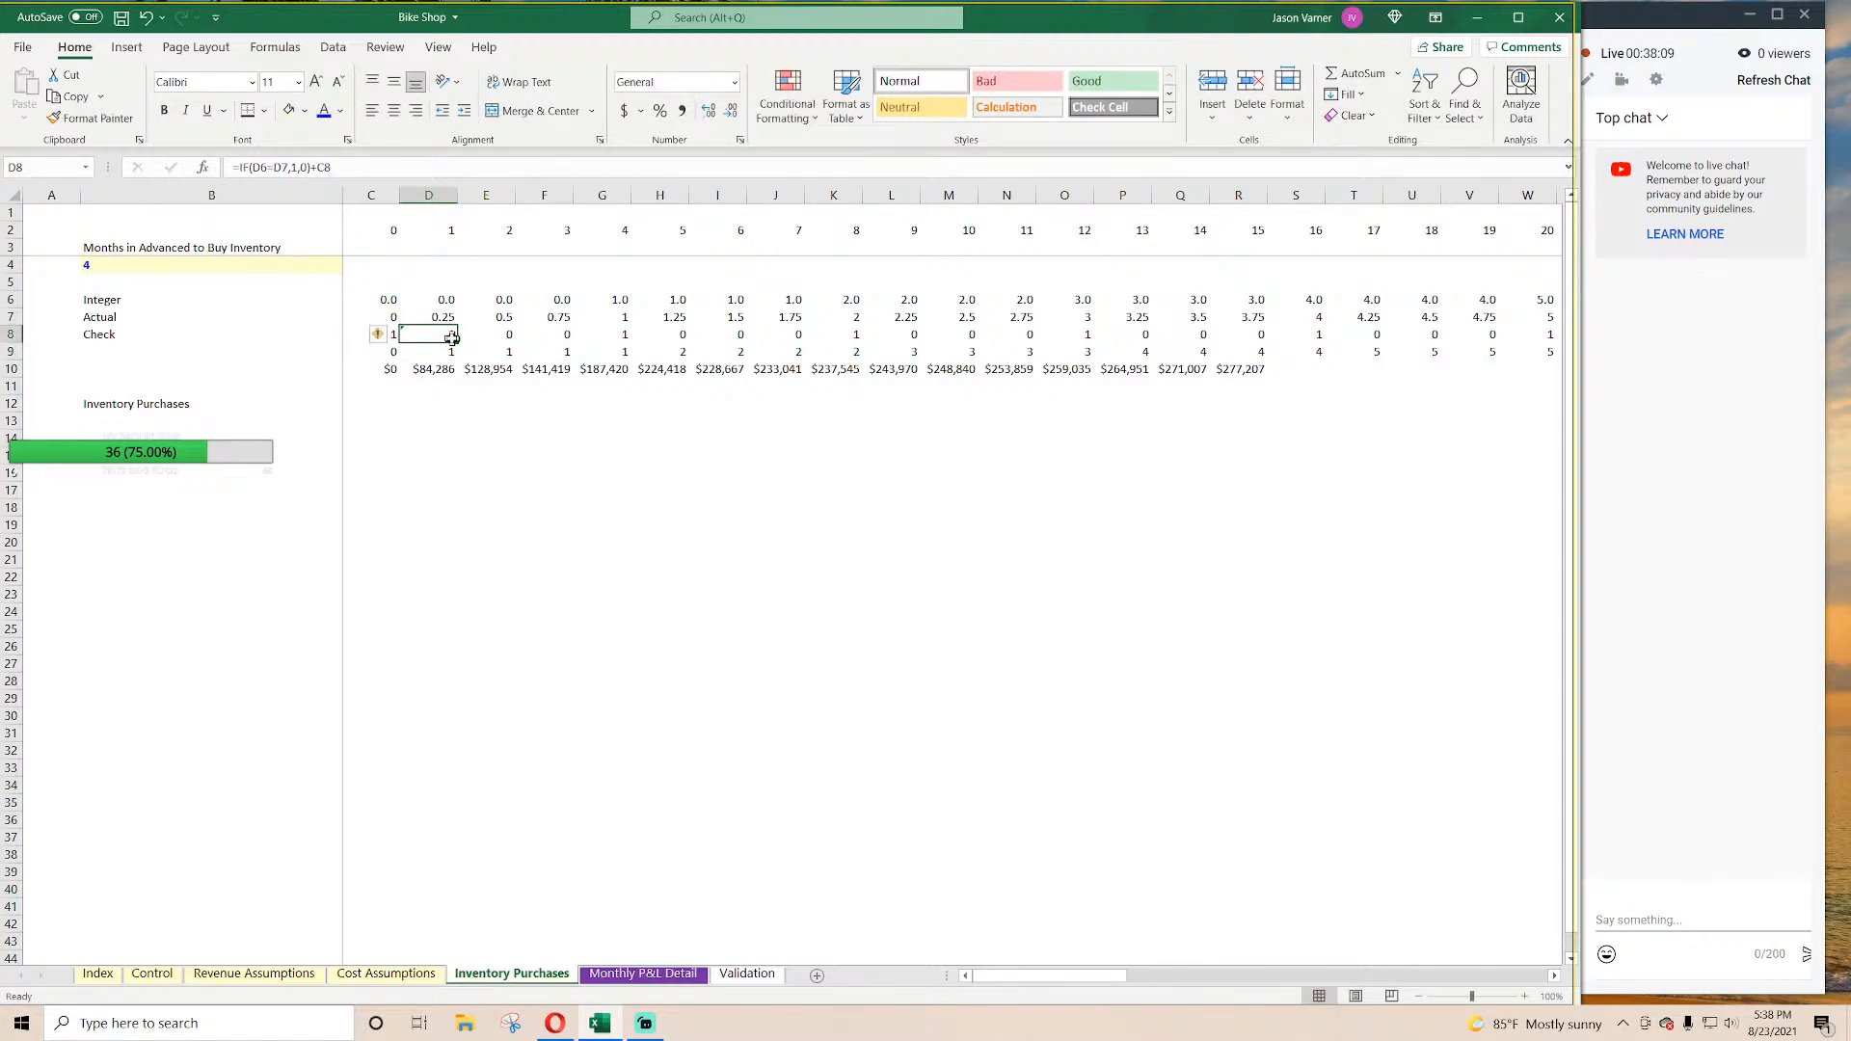
pyautogui.moveTo(456, 341); pyautogui.dragTo(1431, 349)
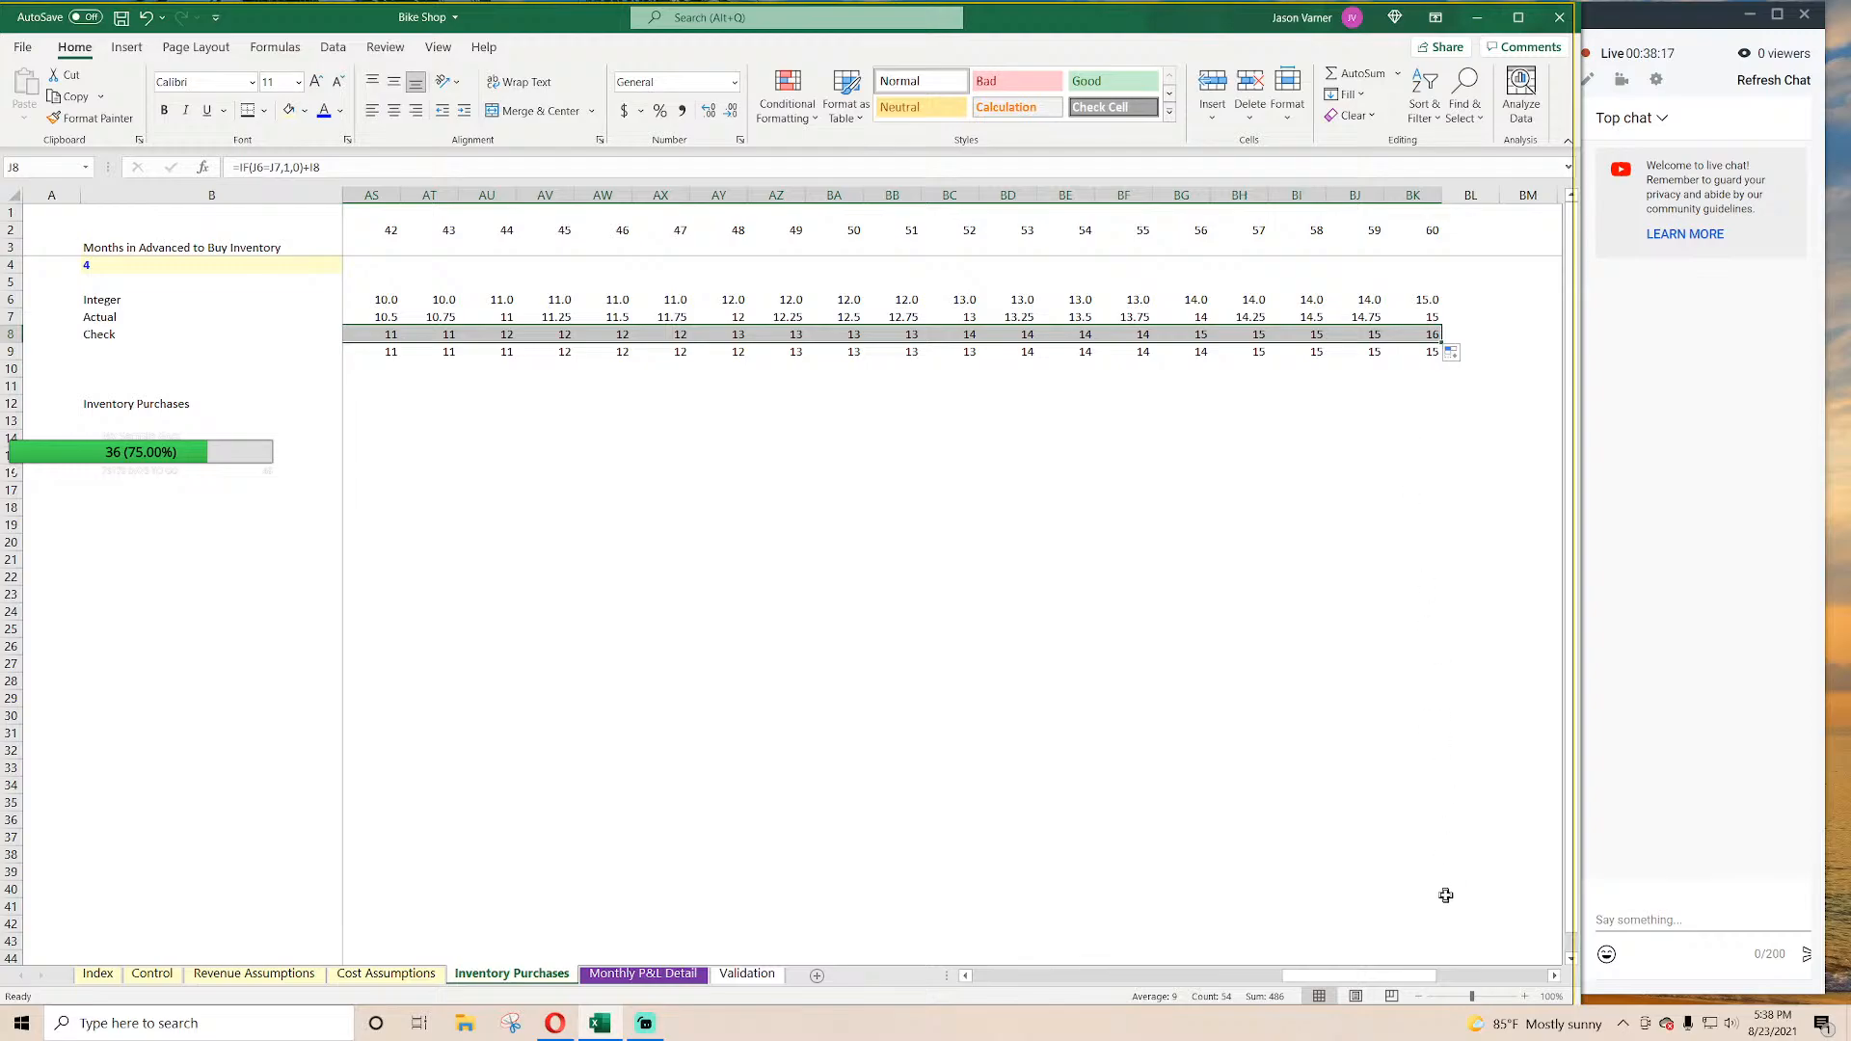
pyautogui.moveTo(1386, 986); pyautogui.dragTo(1079, 985)
# Step: Examine the running Check counts in row 8 from period 0 to period 4 against the group numbers in row 9
pyautogui.click(393, 331)
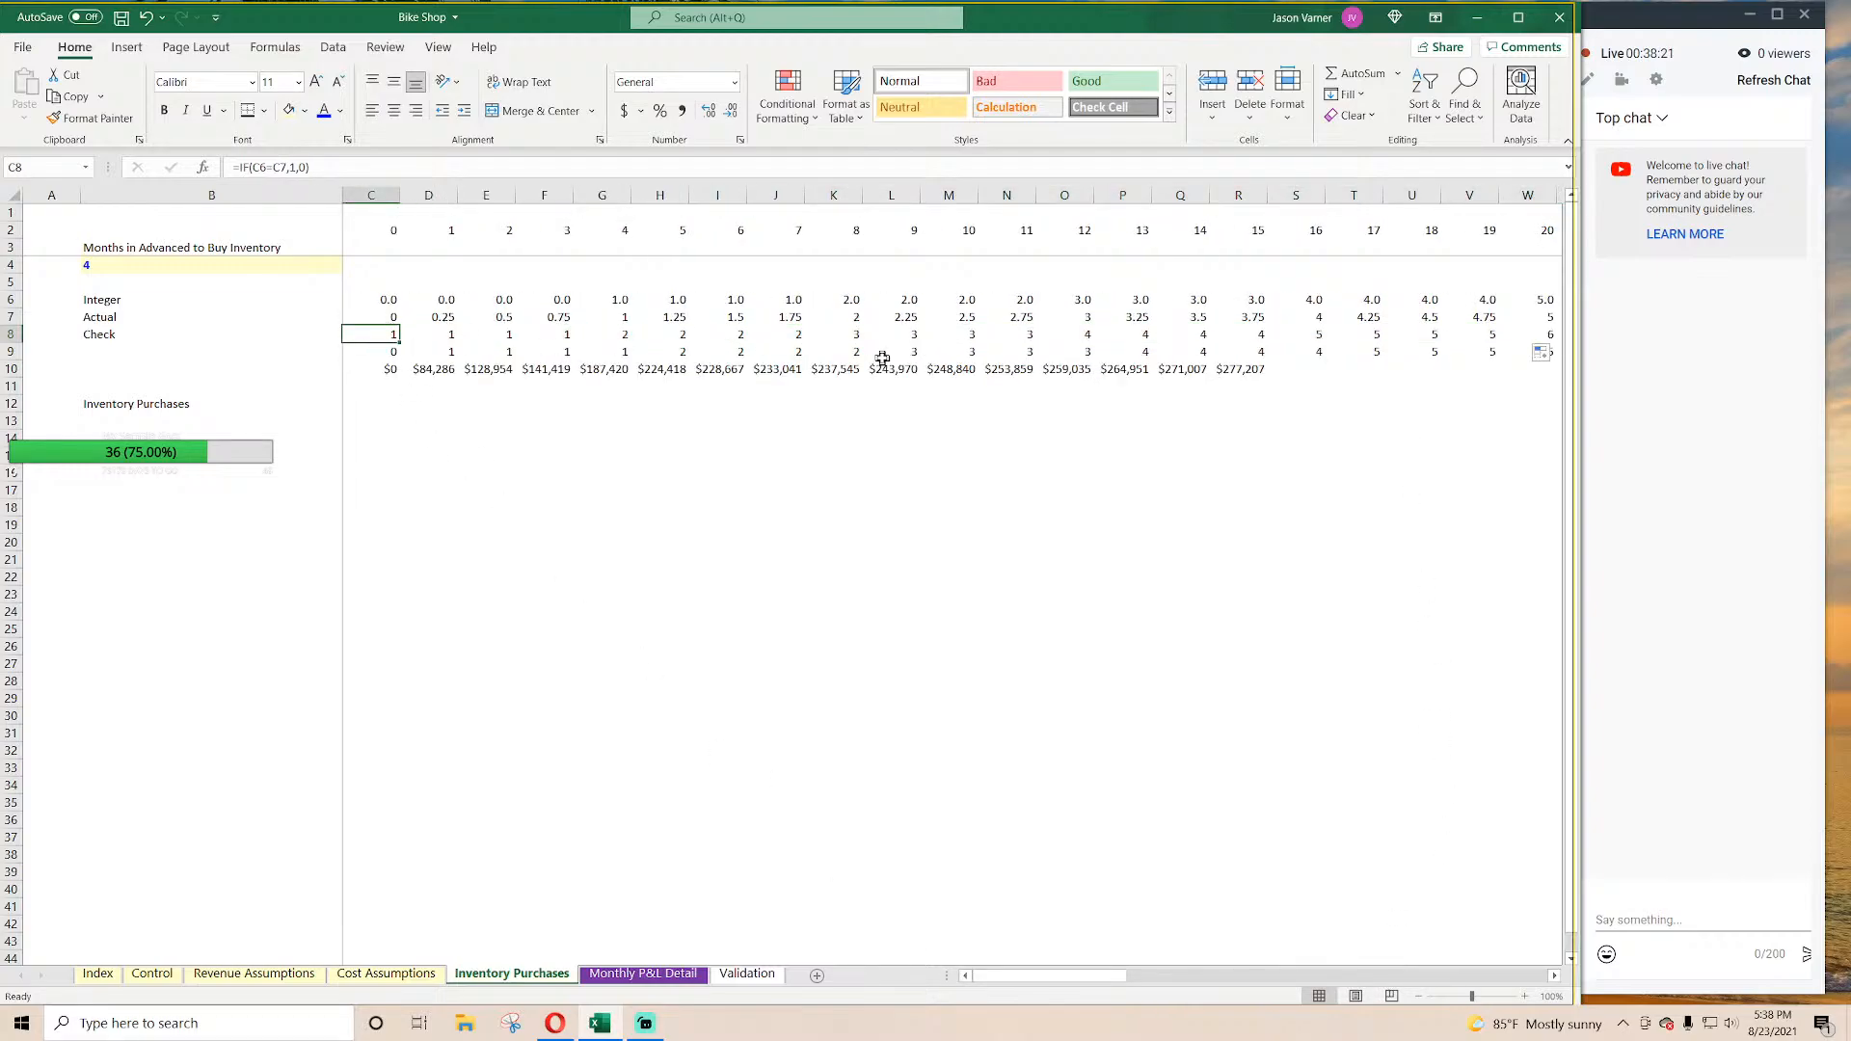
pyautogui.press('Right')
pyautogui.press('Right')
pyautogui.press('Right')
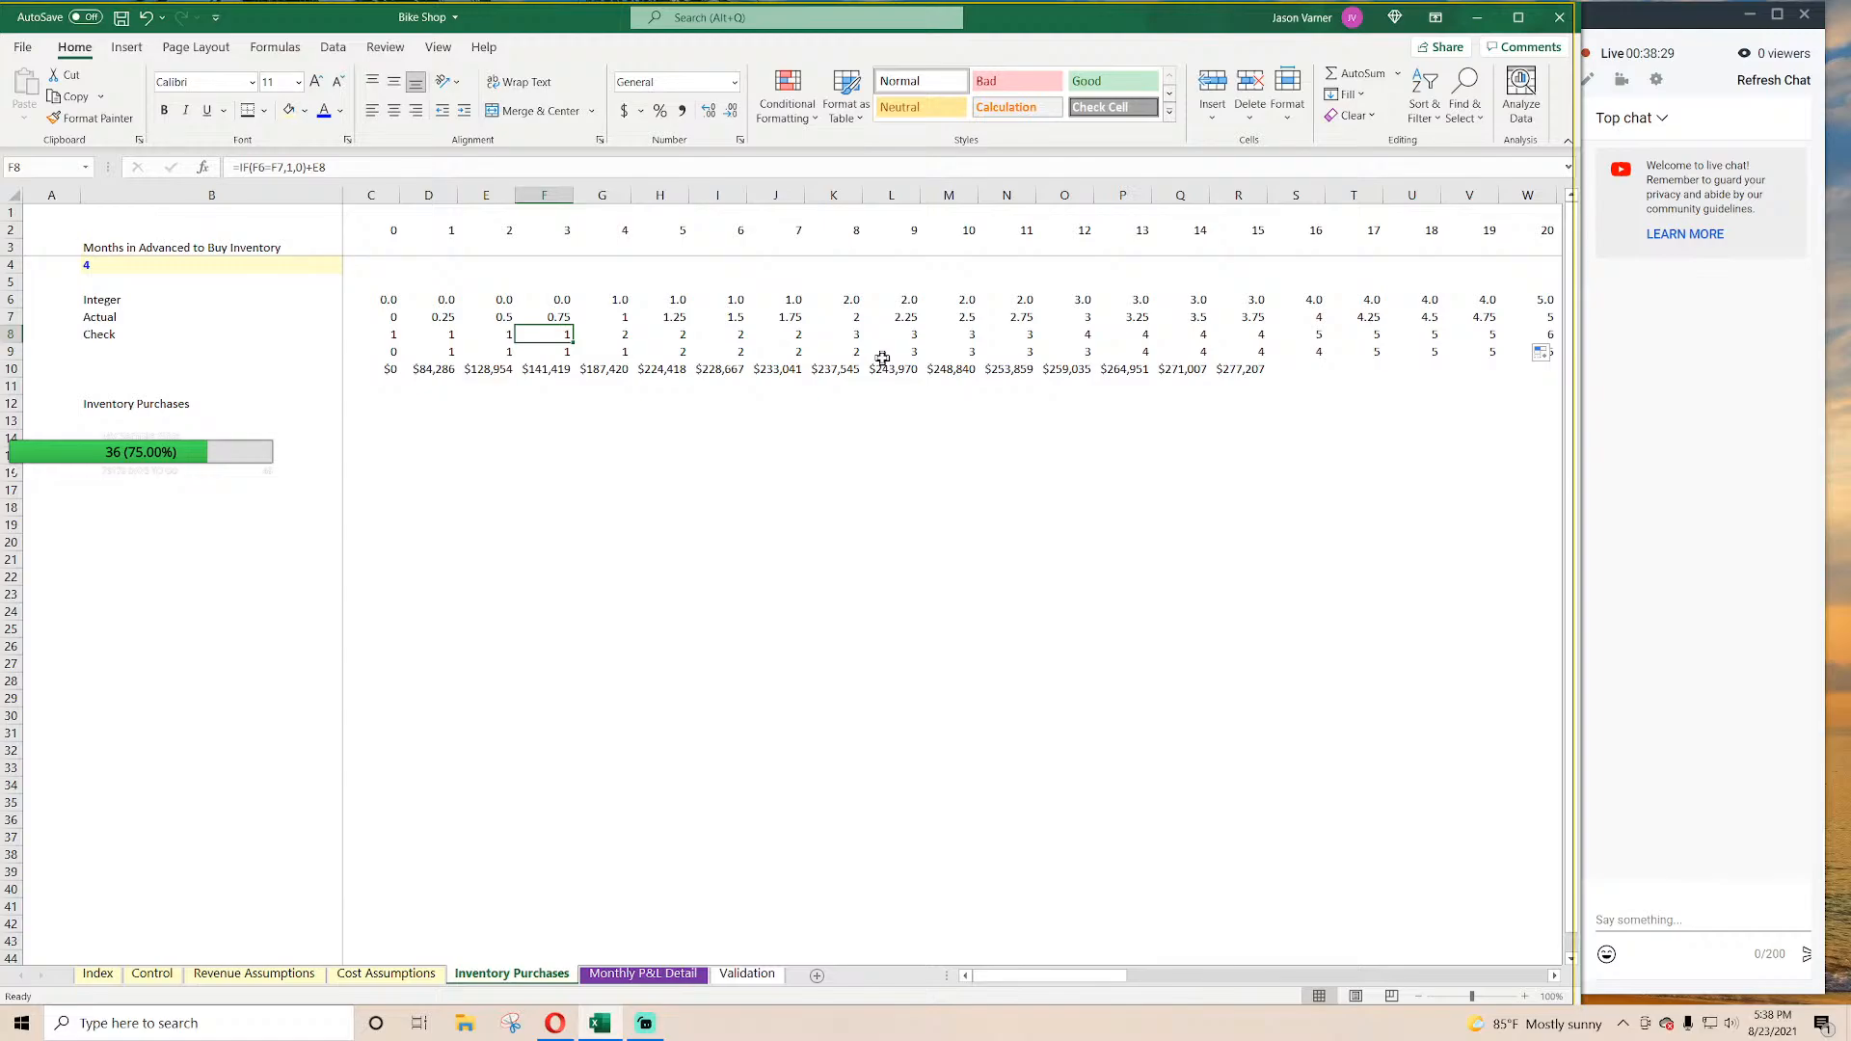
pyautogui.press('Left')
pyautogui.press('Left')
pyautogui.press('Left')
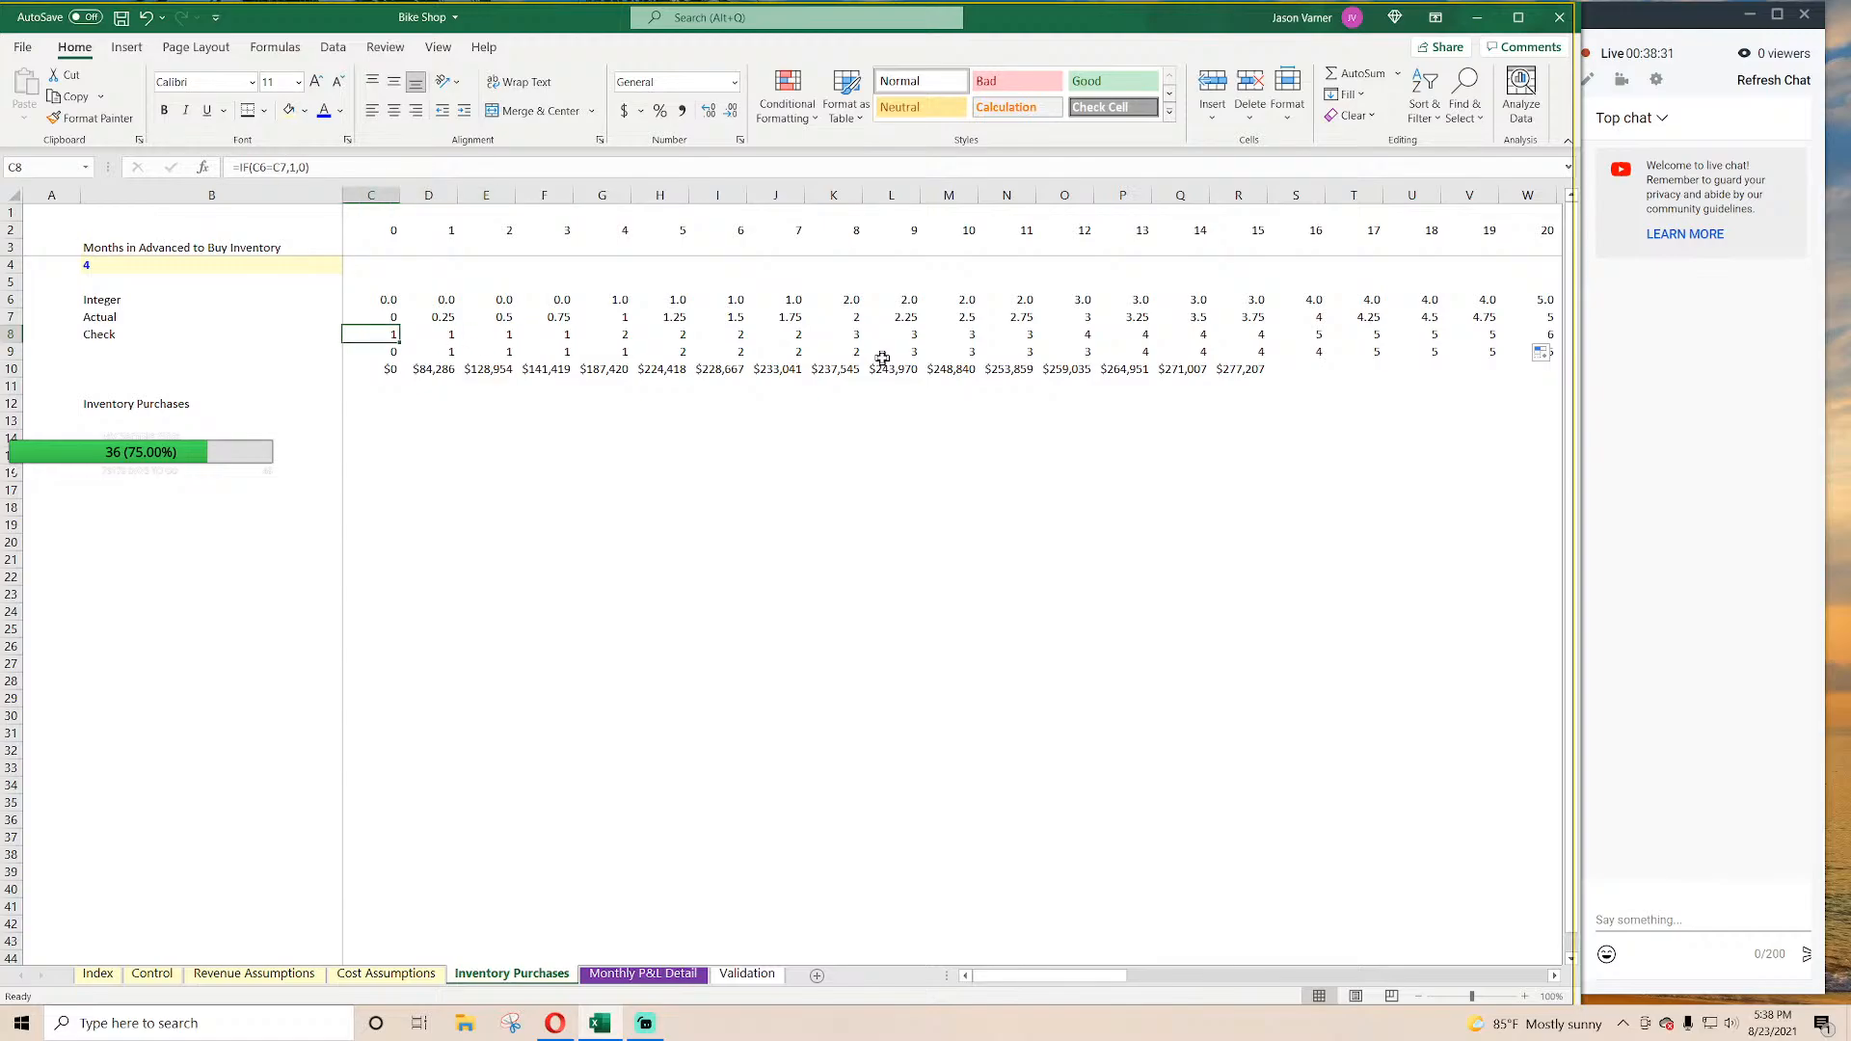
pyautogui.press('Right')
pyautogui.press('Right')
pyautogui.press('Right')
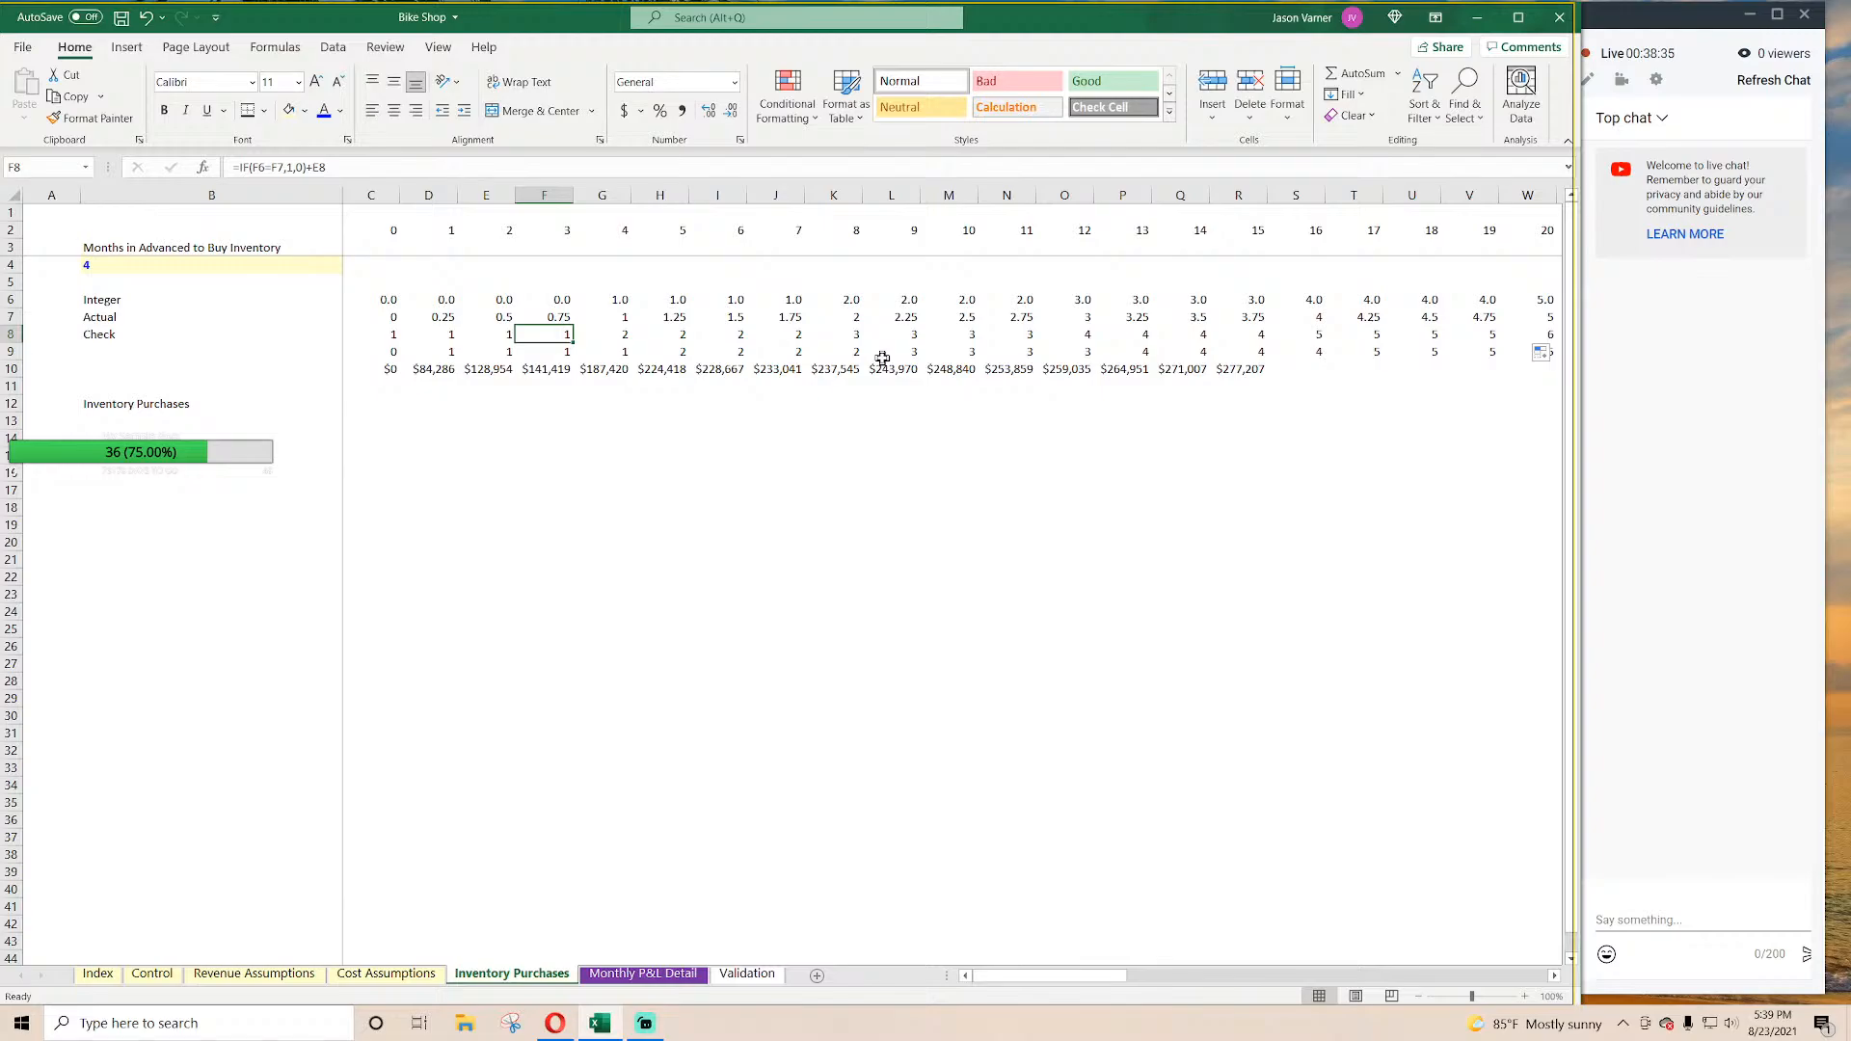
pyautogui.press('Right')
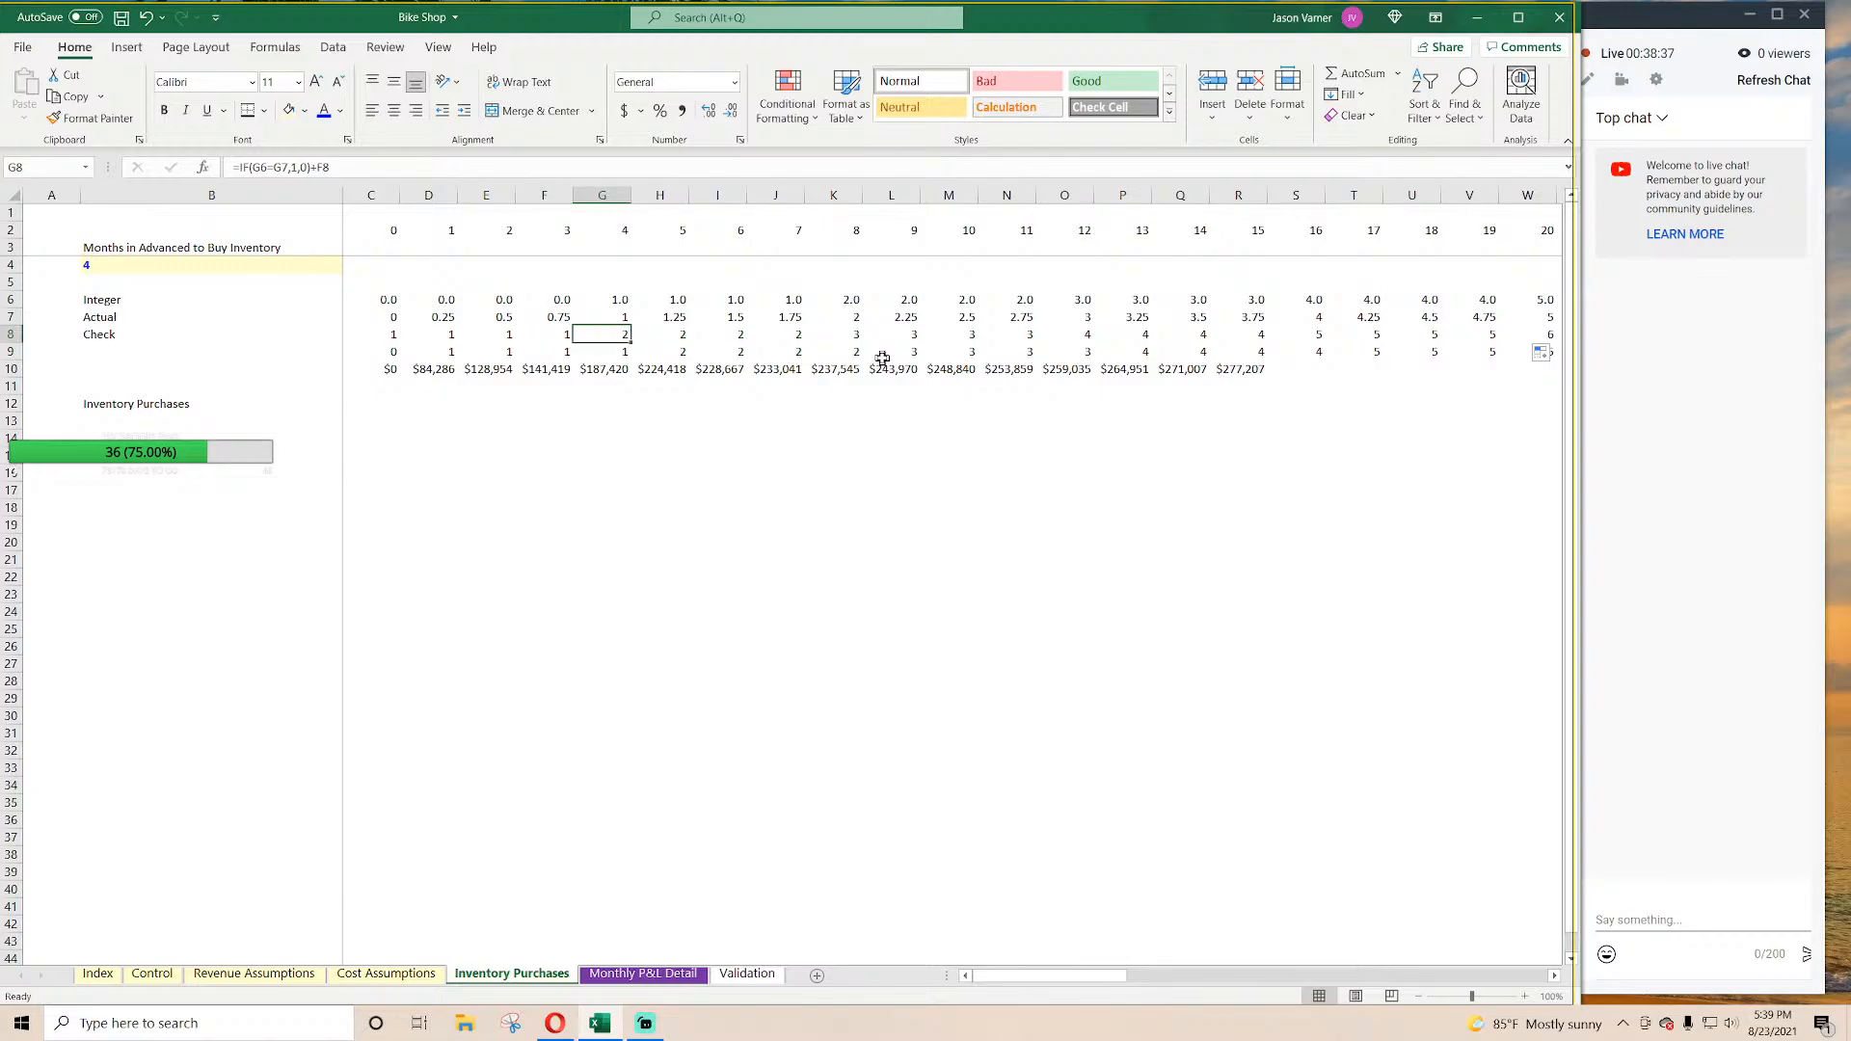
# Step: Inspect the Check formulas in row 8 from period 0 through period 4
pyautogui.press('Left')
pyautogui.press('Right')
pyautogui.press('Left')
pyautogui.press('Right')
pyautogui.press('Left')
pyautogui.press('Left')
pyautogui.press('Left')
pyautogui.press('Left')
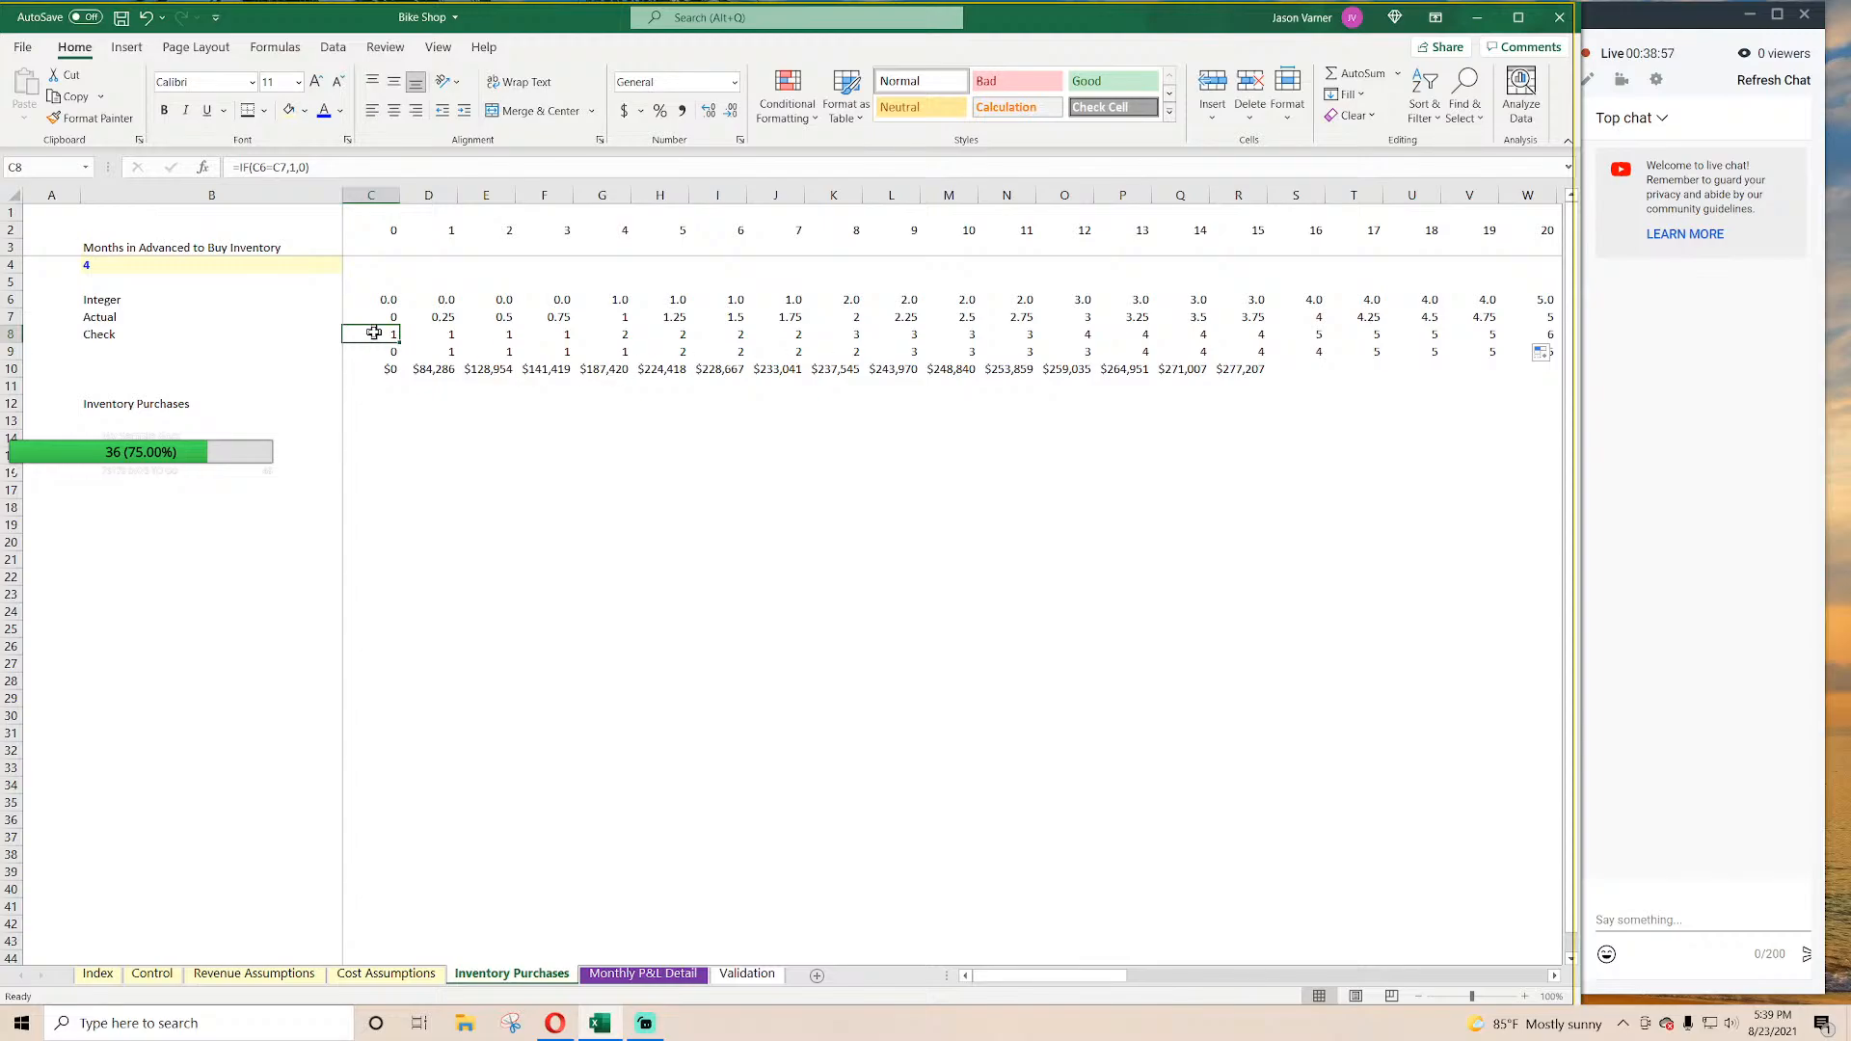
pyautogui.click(447, 336)
pyautogui.click(493, 333)
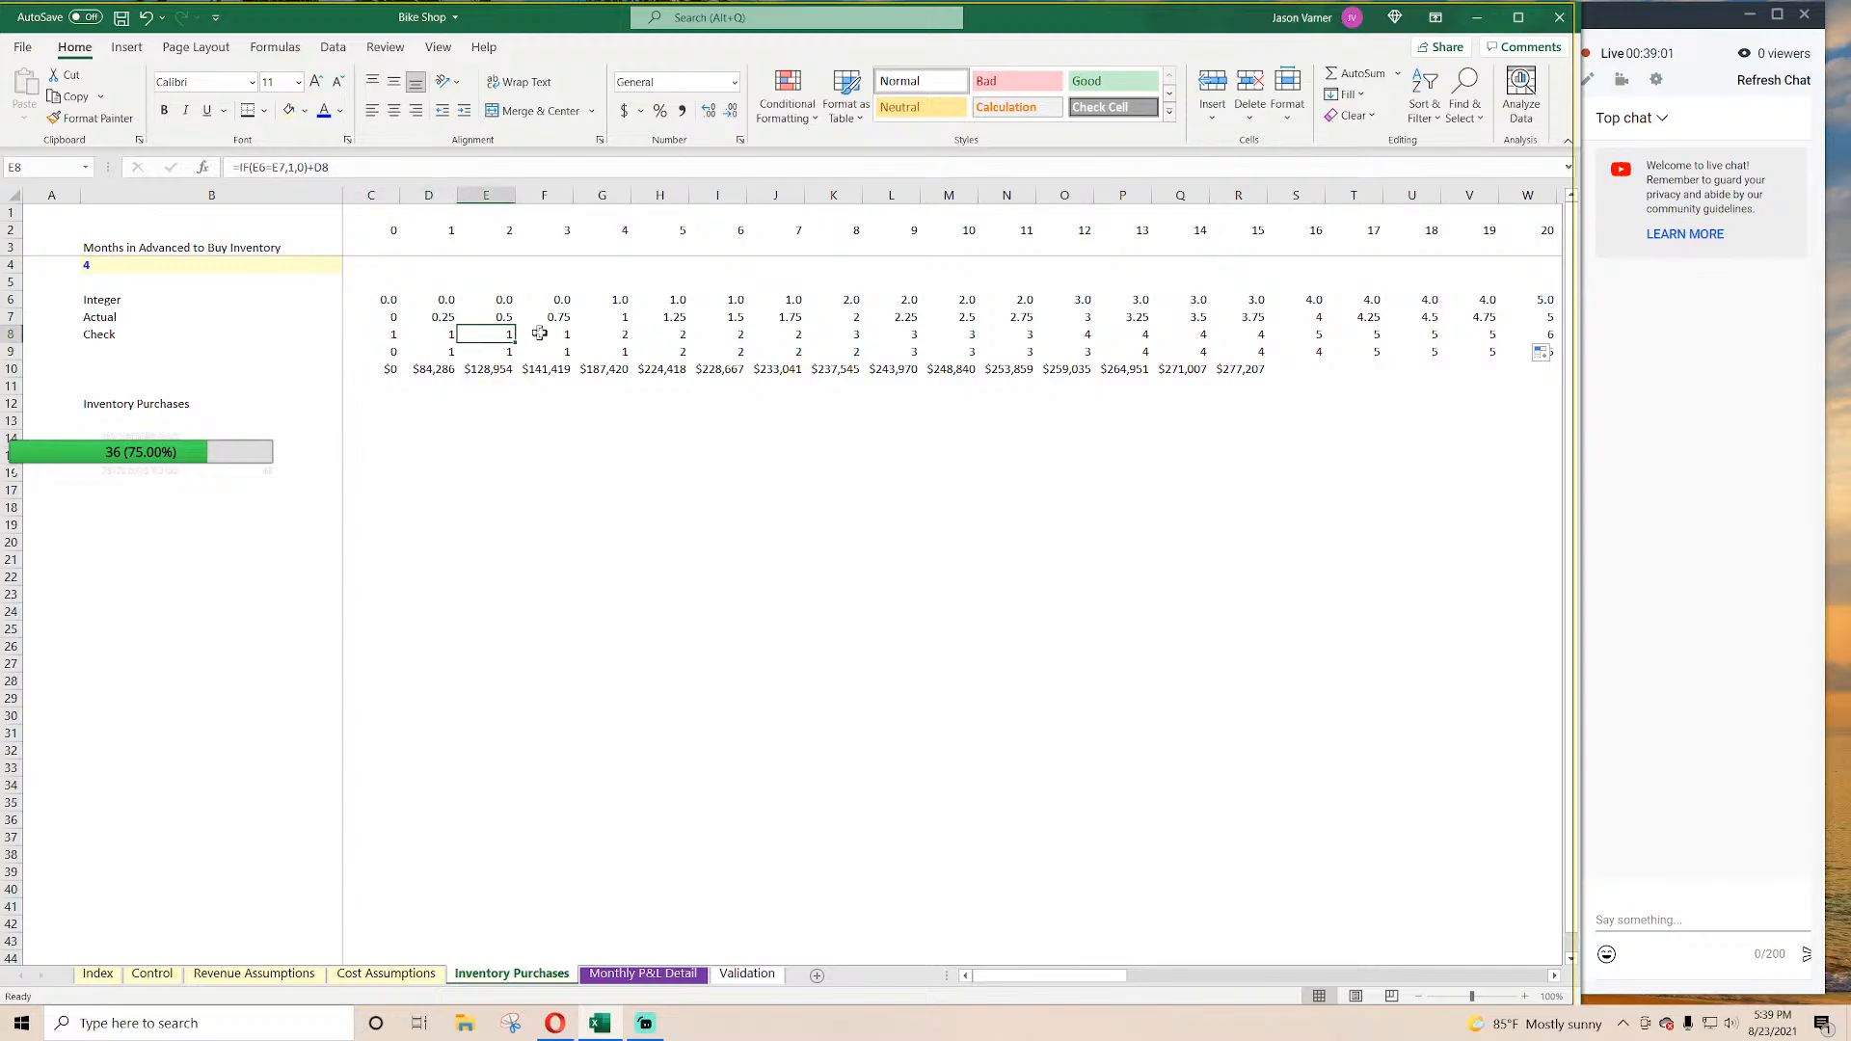
pyautogui.click(550, 334)
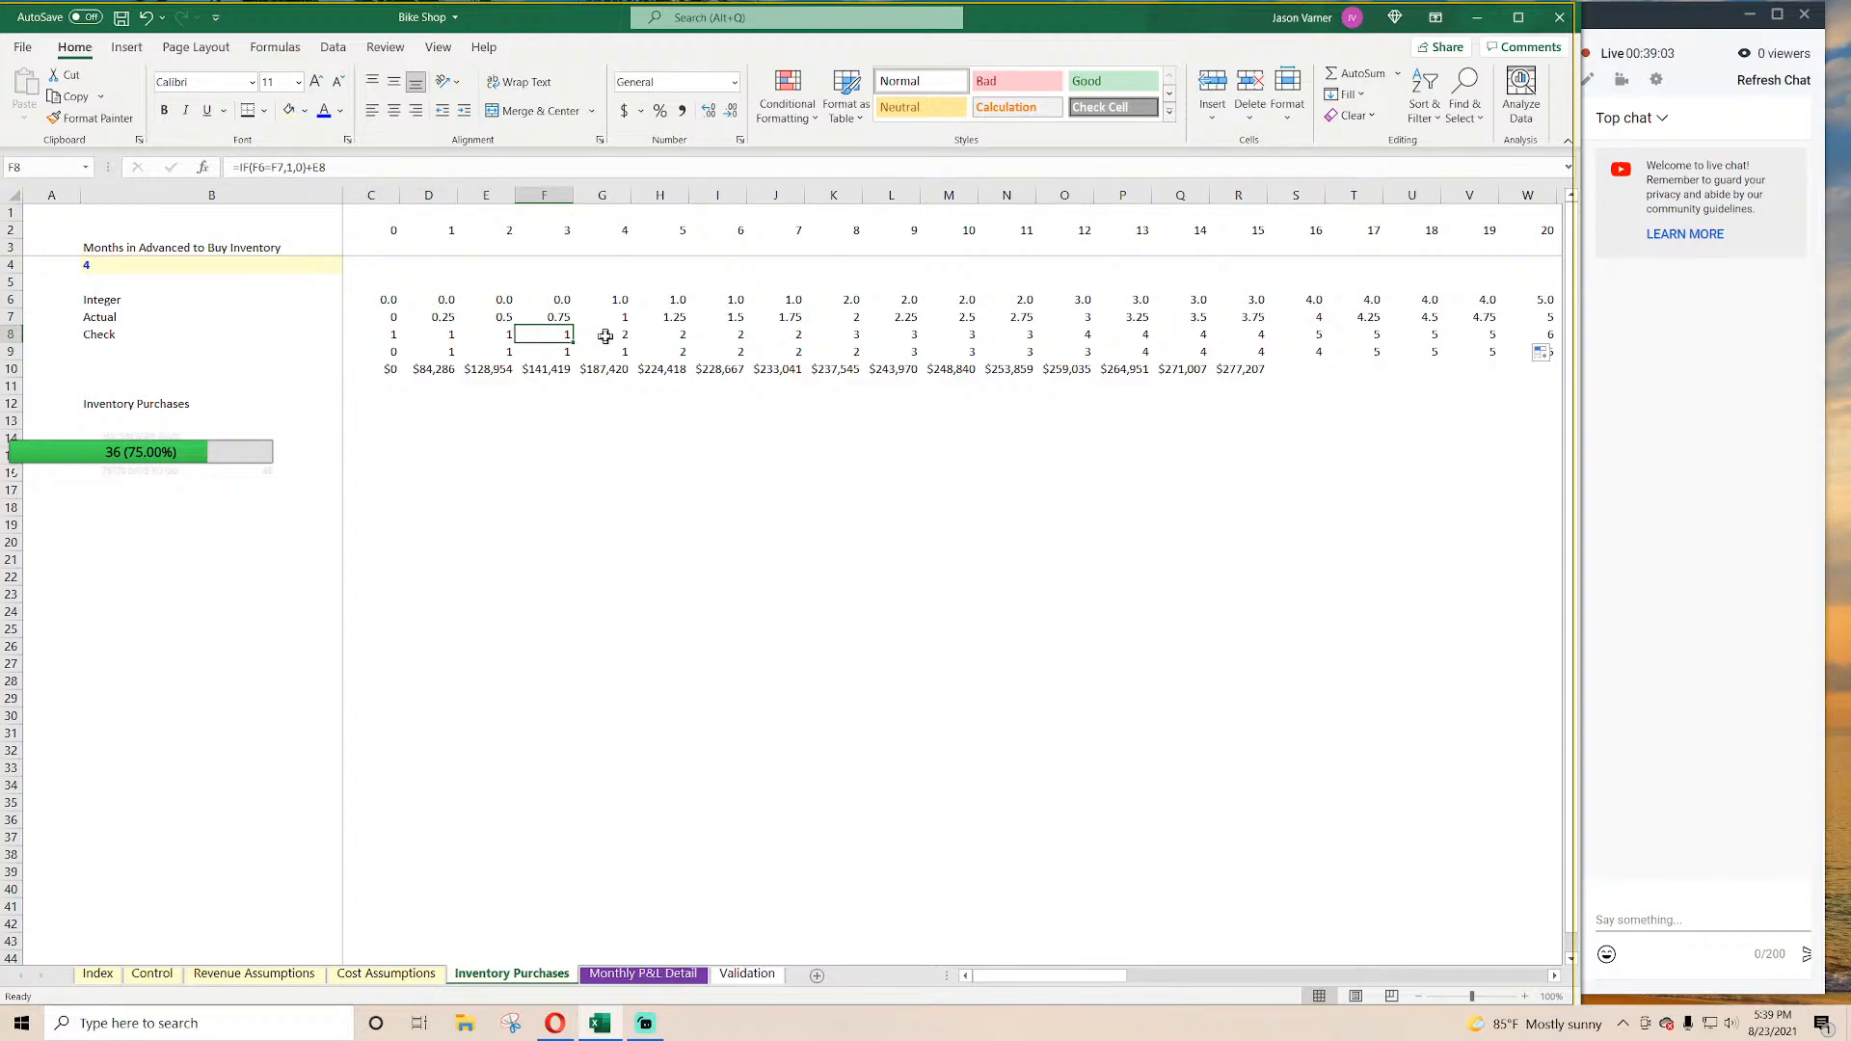
# Step: Move the Inventory Purchases label down to B13 and link D11 to the prior period's Check count with =C8
pyautogui.click(141, 406)
pyautogui.moveTo(142, 406); pyautogui.dragTo(142, 423)
pyautogui.click(383, 390)
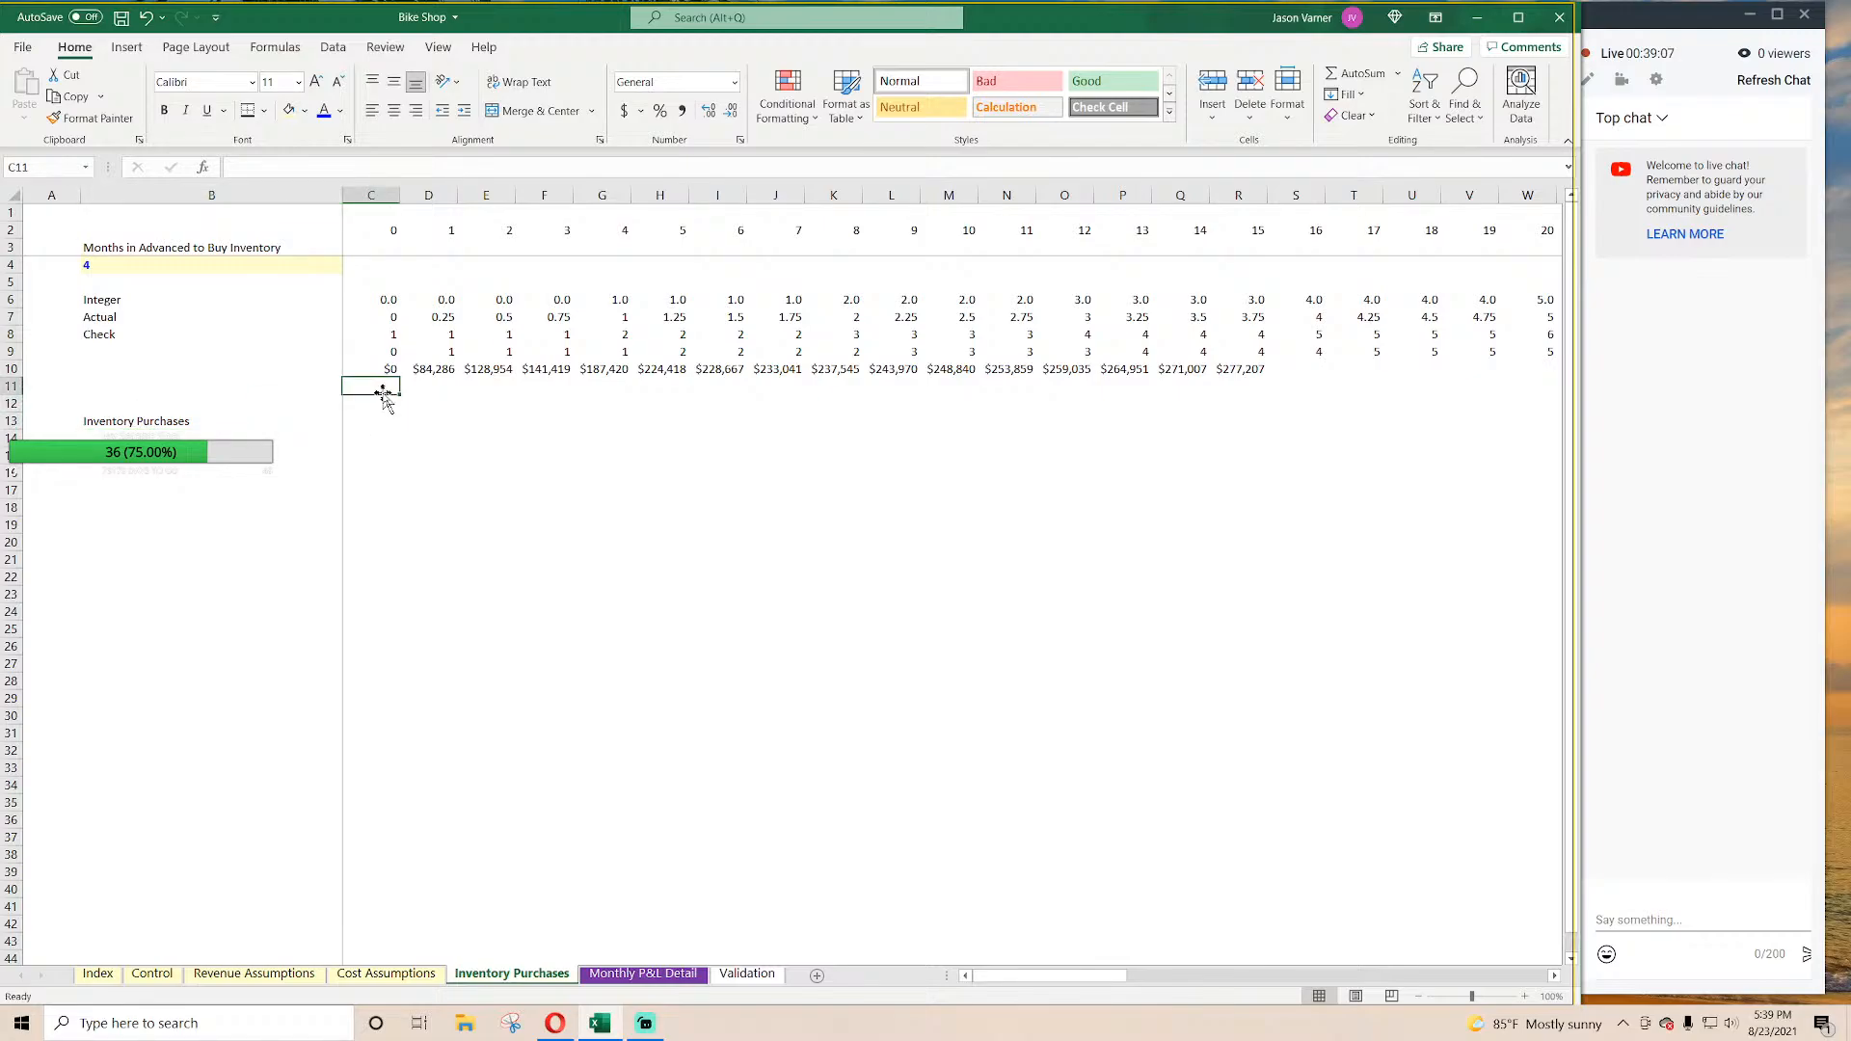
pyautogui.click(435, 386)
pyautogui.write('=')
pyautogui.click(388, 334)
pyautogui.press('Return')
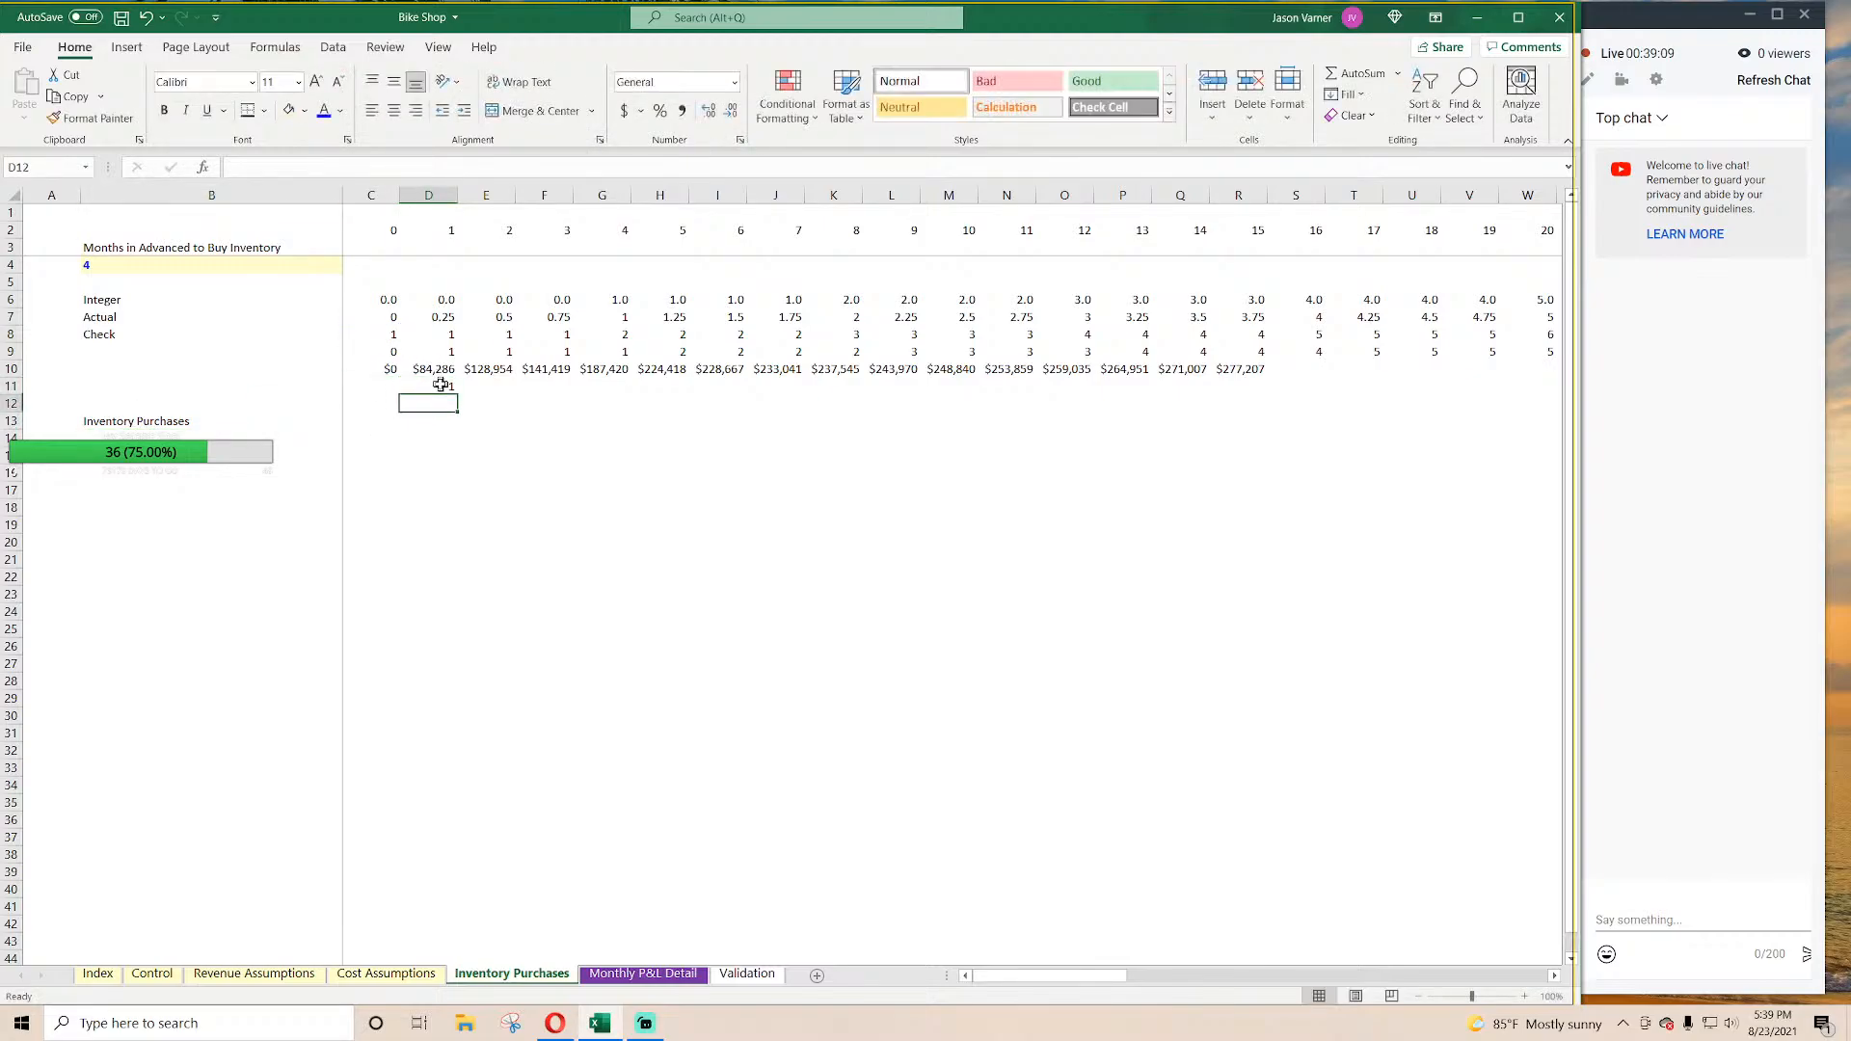
# Step: Fill the lagged Check link from D11 across row 11 to period 60 in BK11
pyautogui.click(439, 386)
pyautogui.moveTo(458, 394); pyautogui.dragTo(1482, 461)
pyautogui.moveTo(1391, 981); pyautogui.dragTo(981, 976)
# Step: Enter =SUMIFS(10:10,9:9,C11) in C13 to total the row 10 COGS by the row 9 group number
pyautogui.click(199, 421)
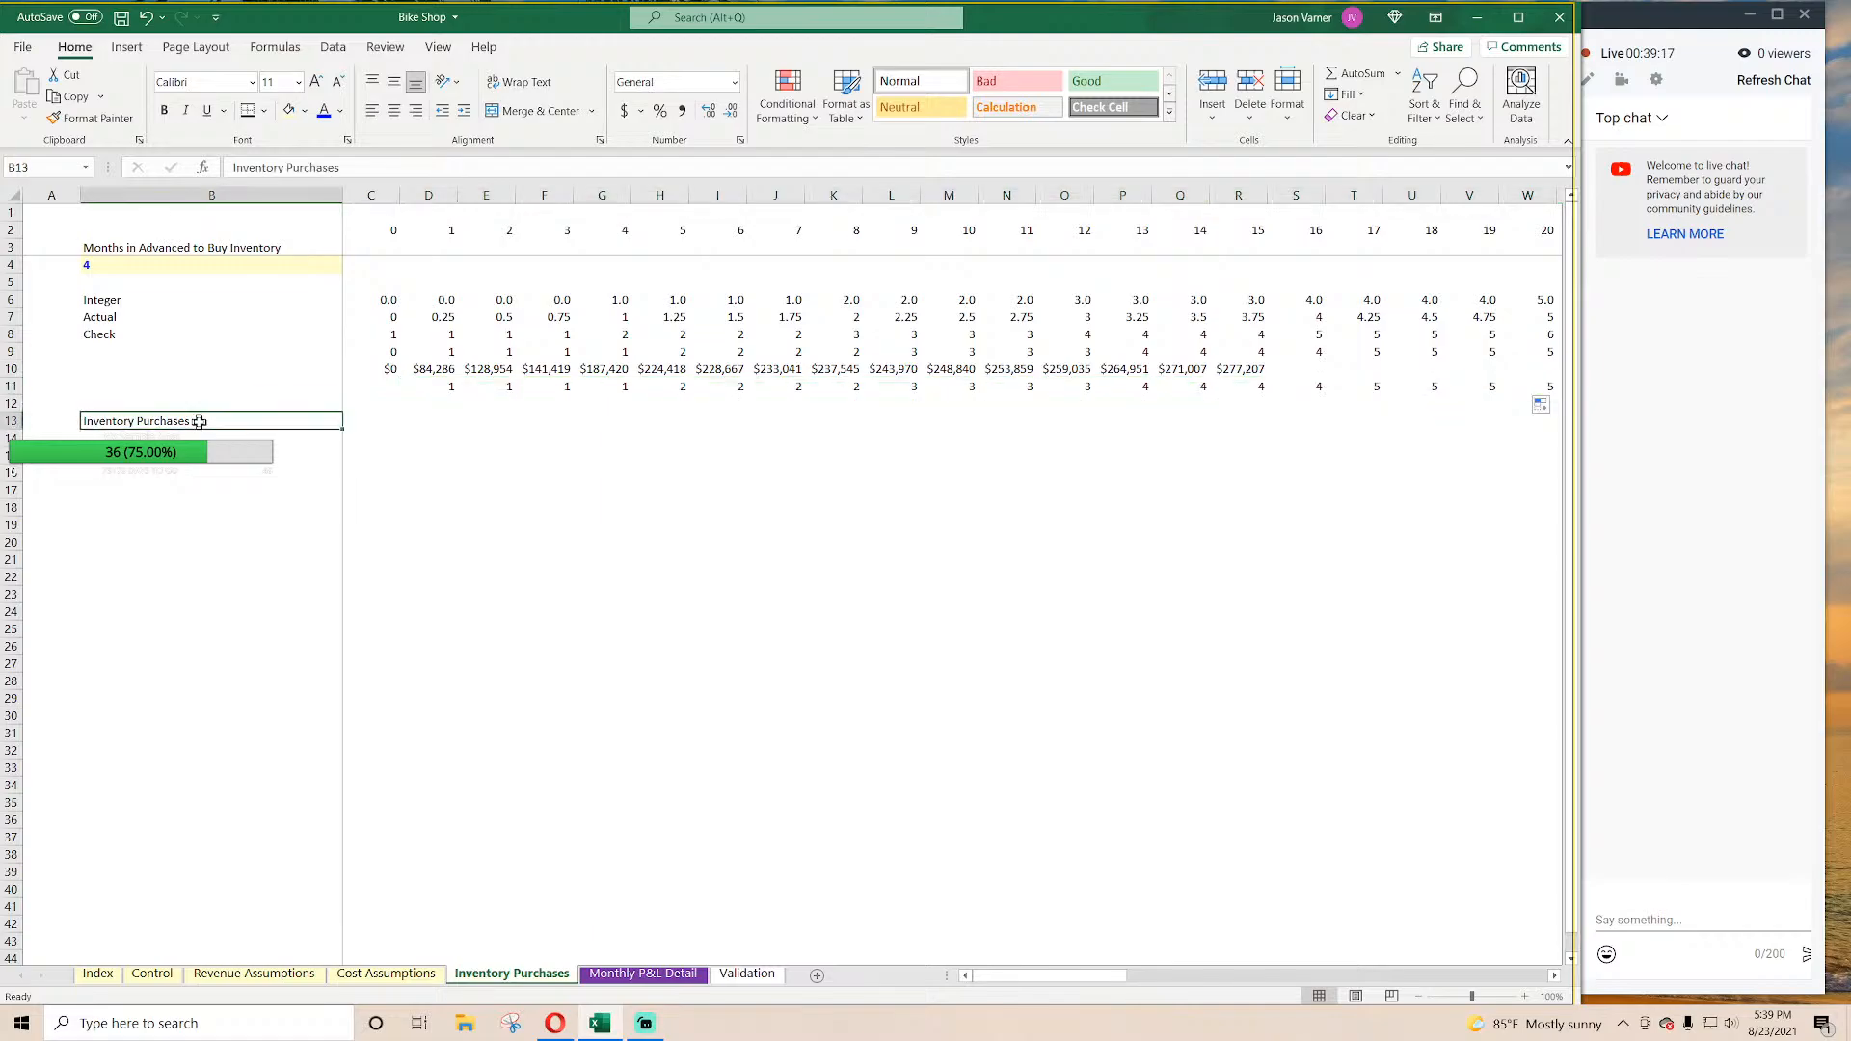
pyautogui.press('Right')
pyautogui.write('=su')
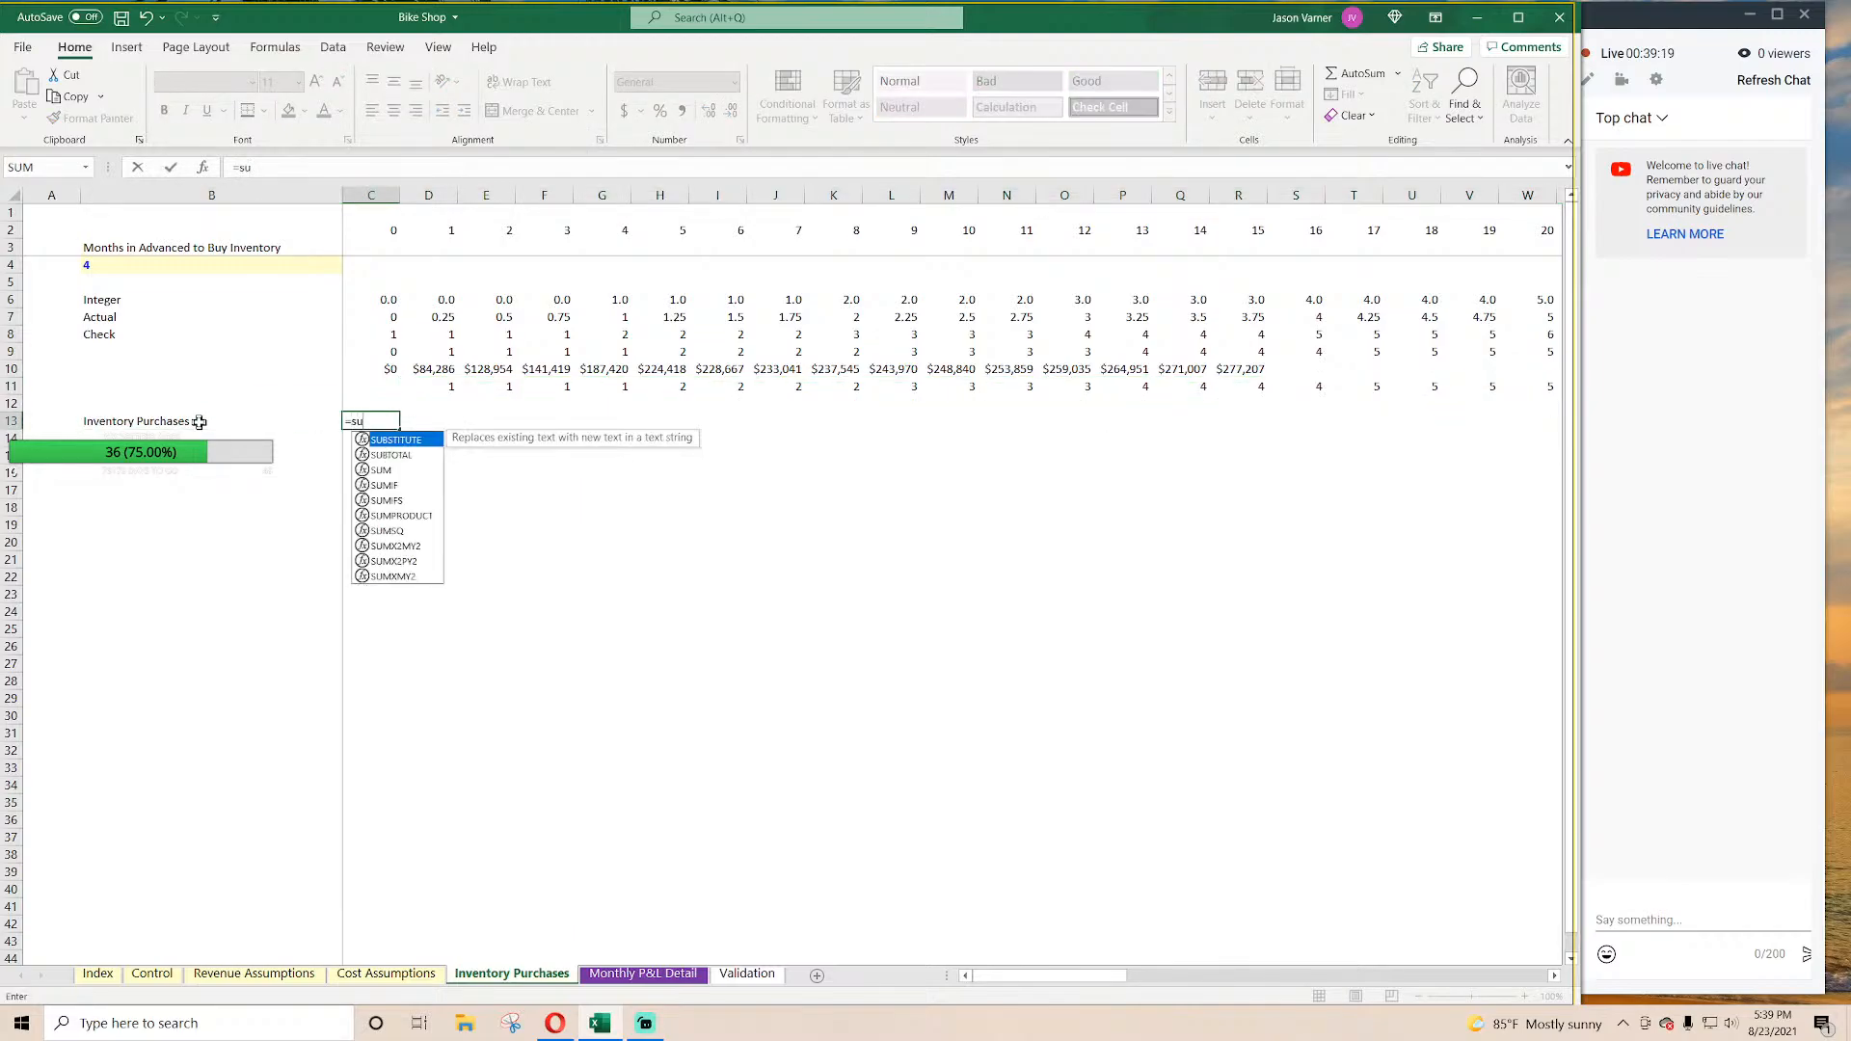
pyautogui.write('mifs(')
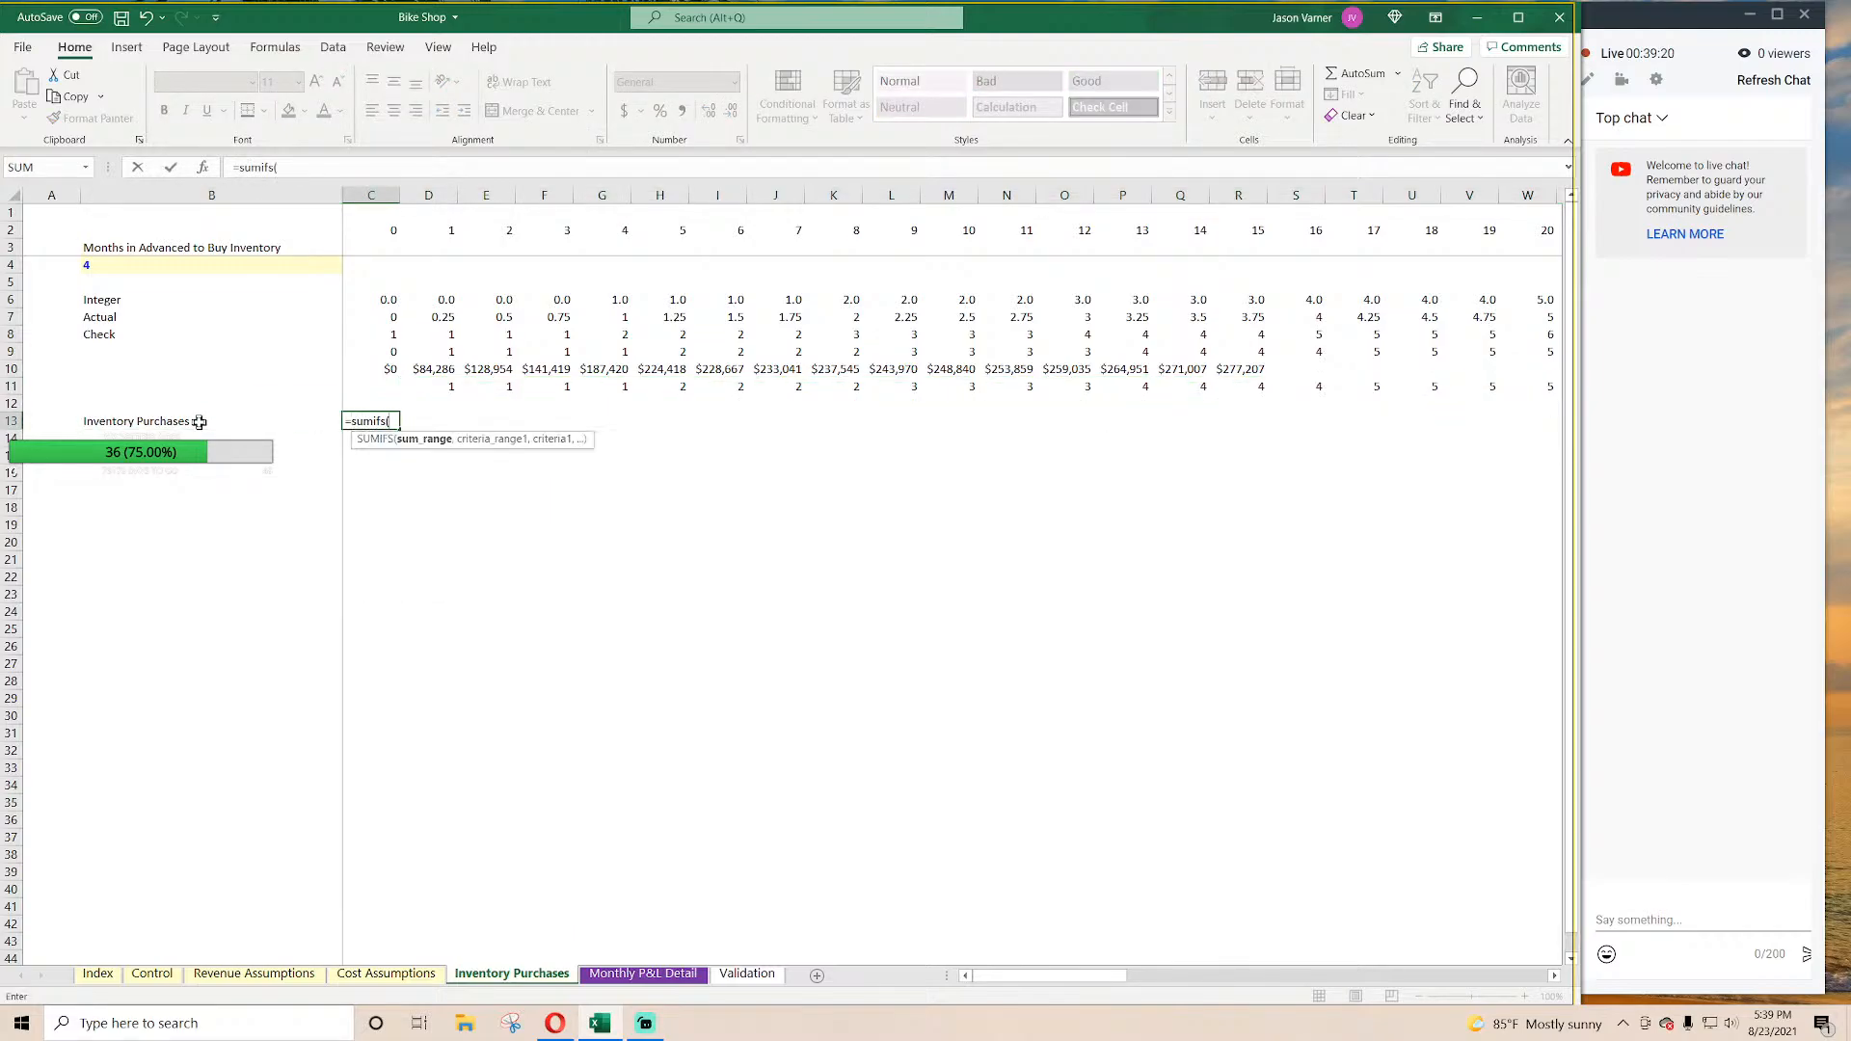
pyautogui.click(13, 369)
pyautogui.write(',')
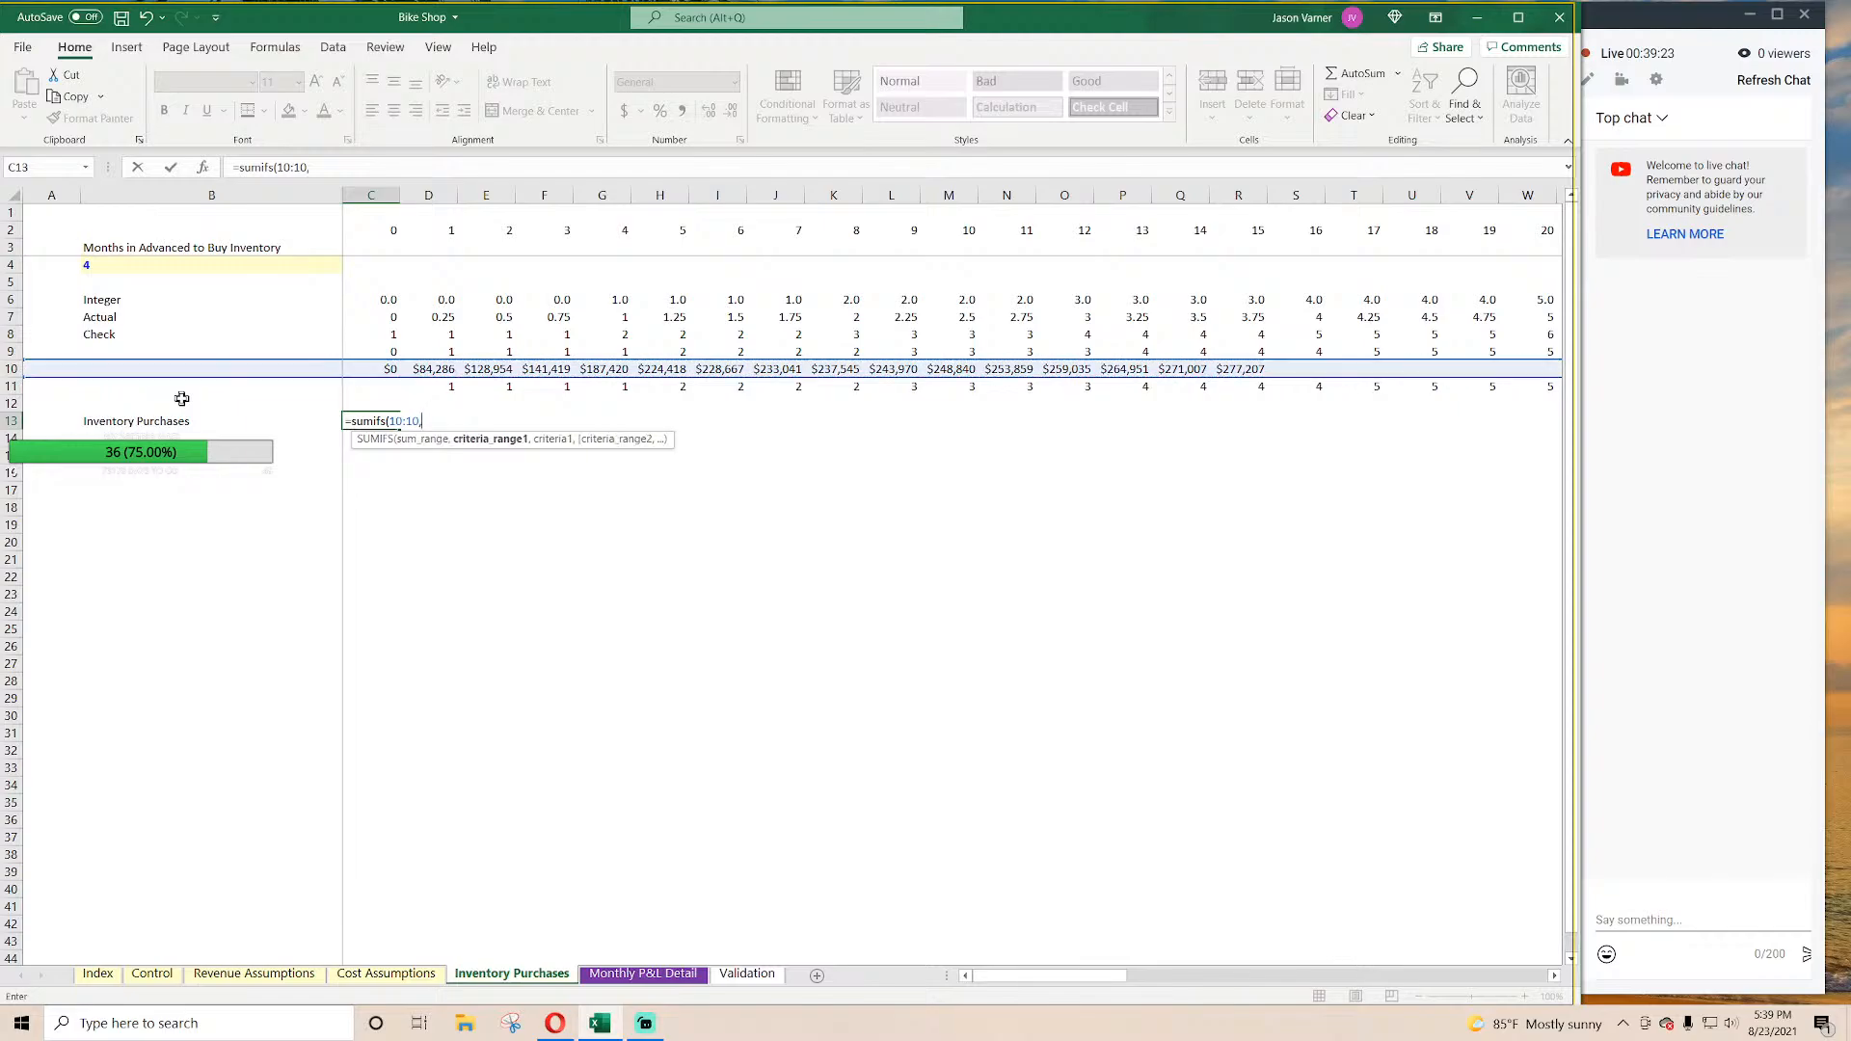
pyautogui.click(9, 387)
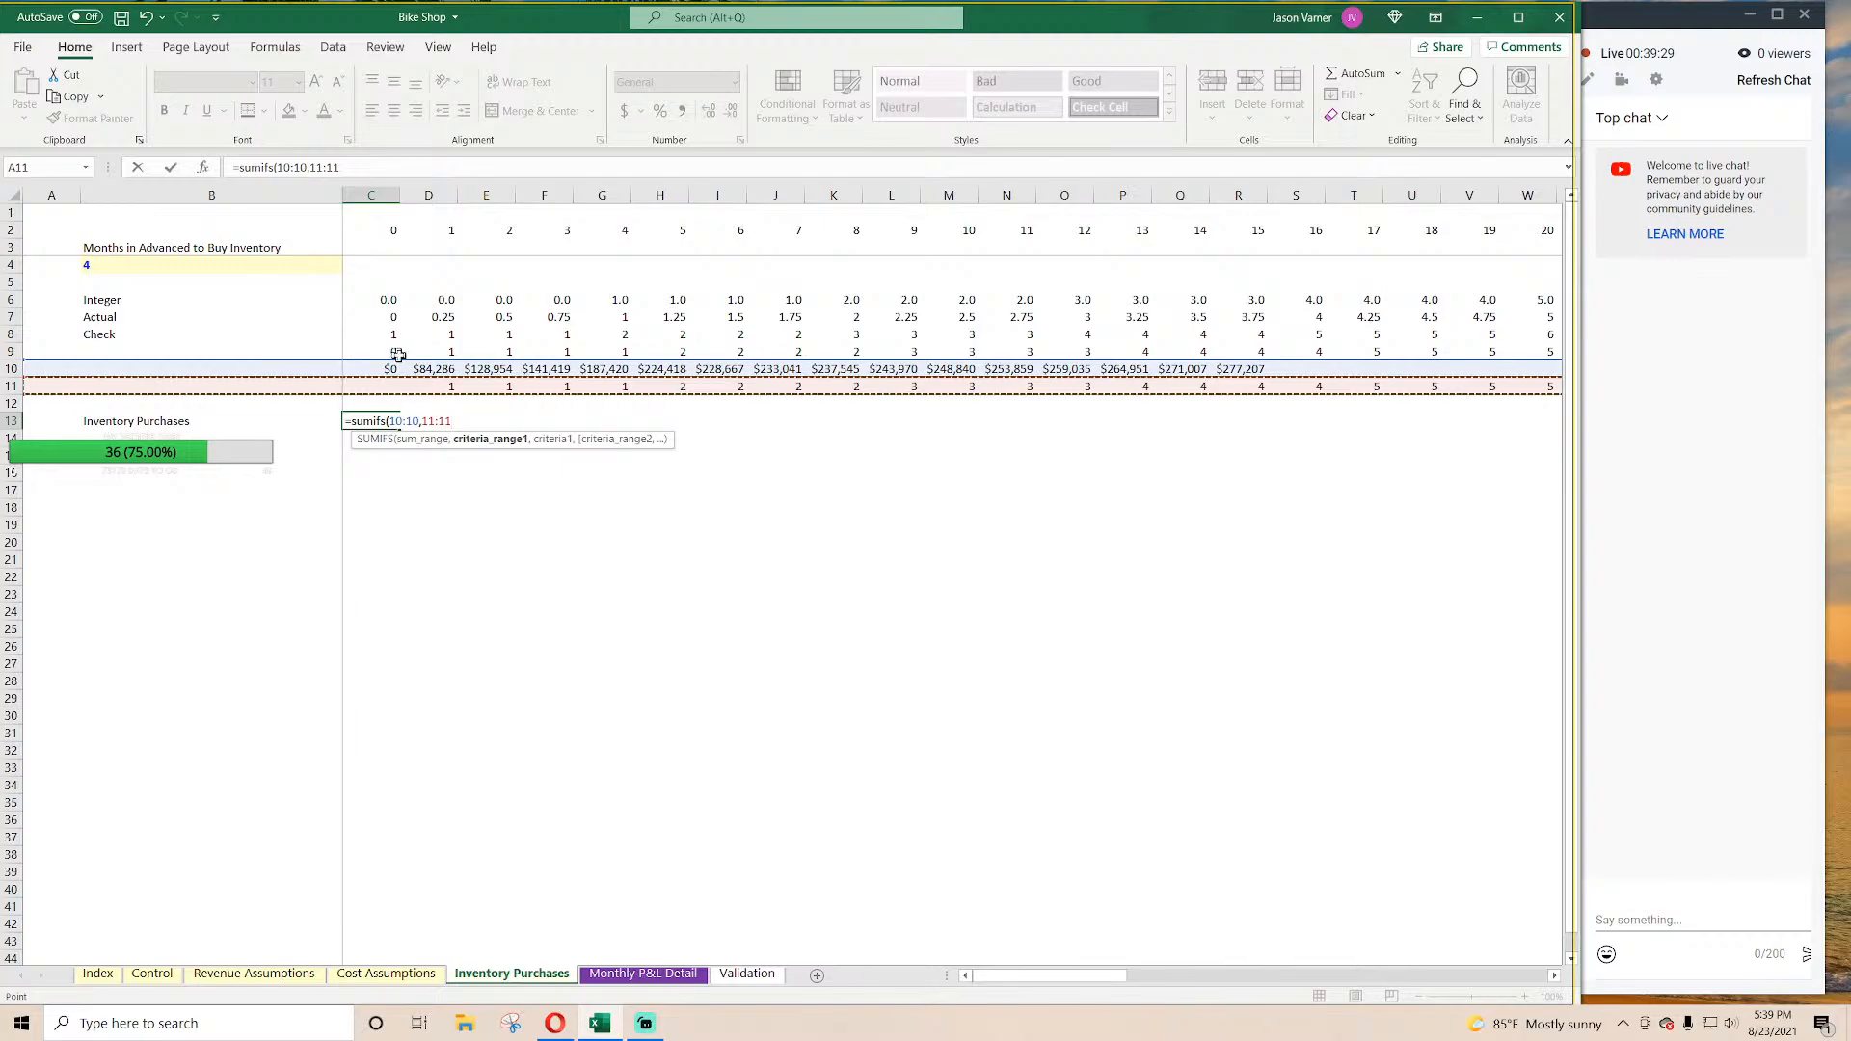
pyautogui.click(5, 351)
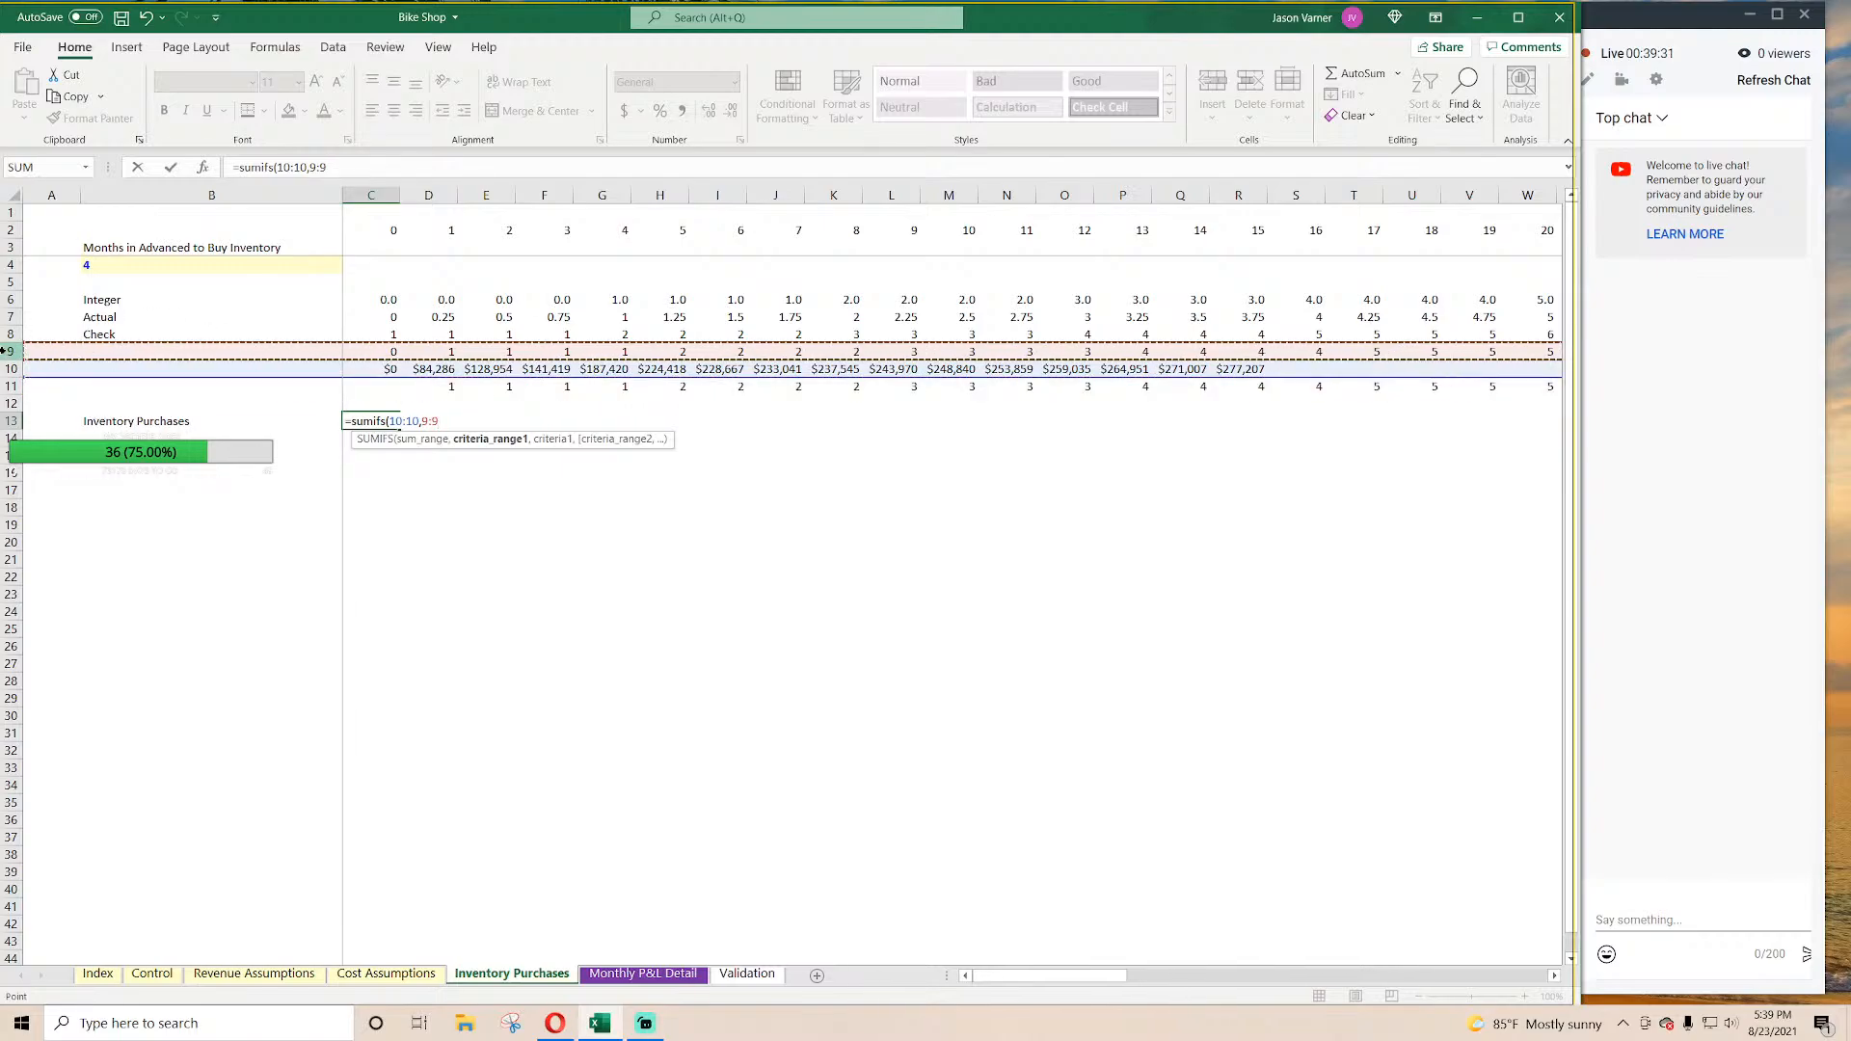
pyautogui.write(',')
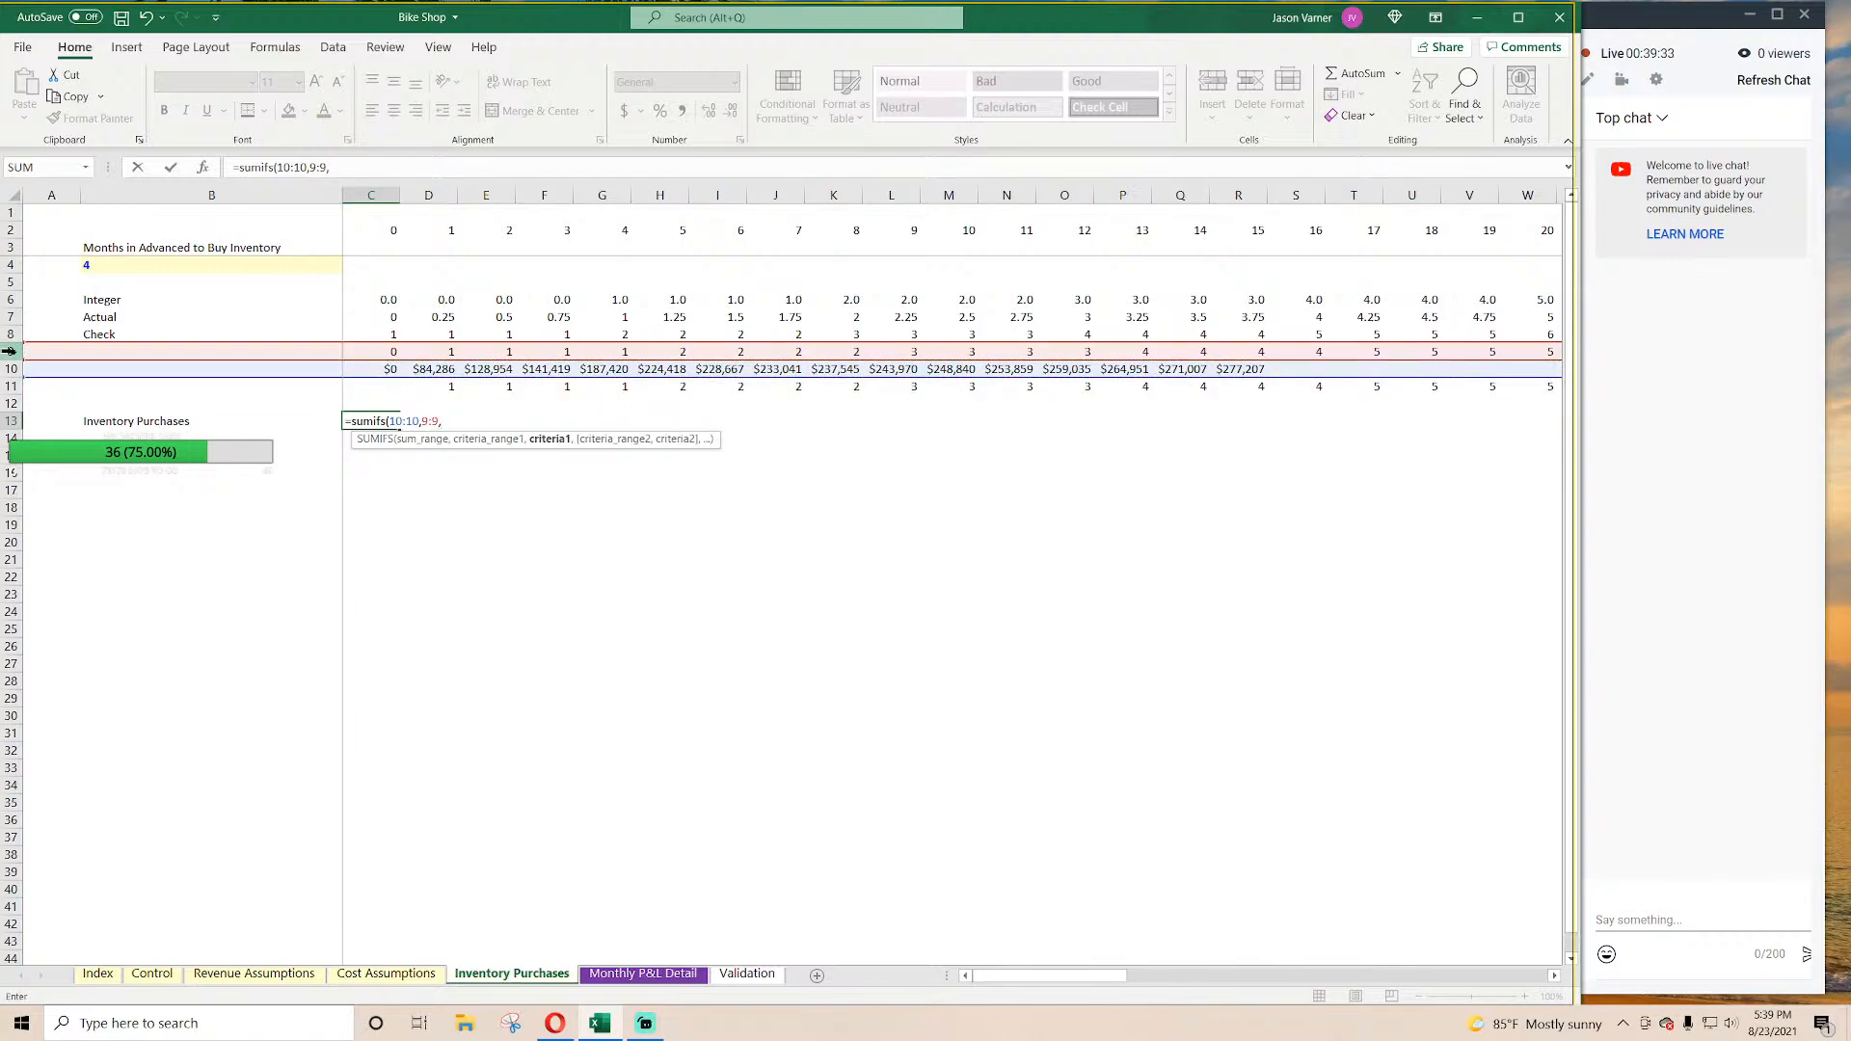
pyautogui.click(368, 390)
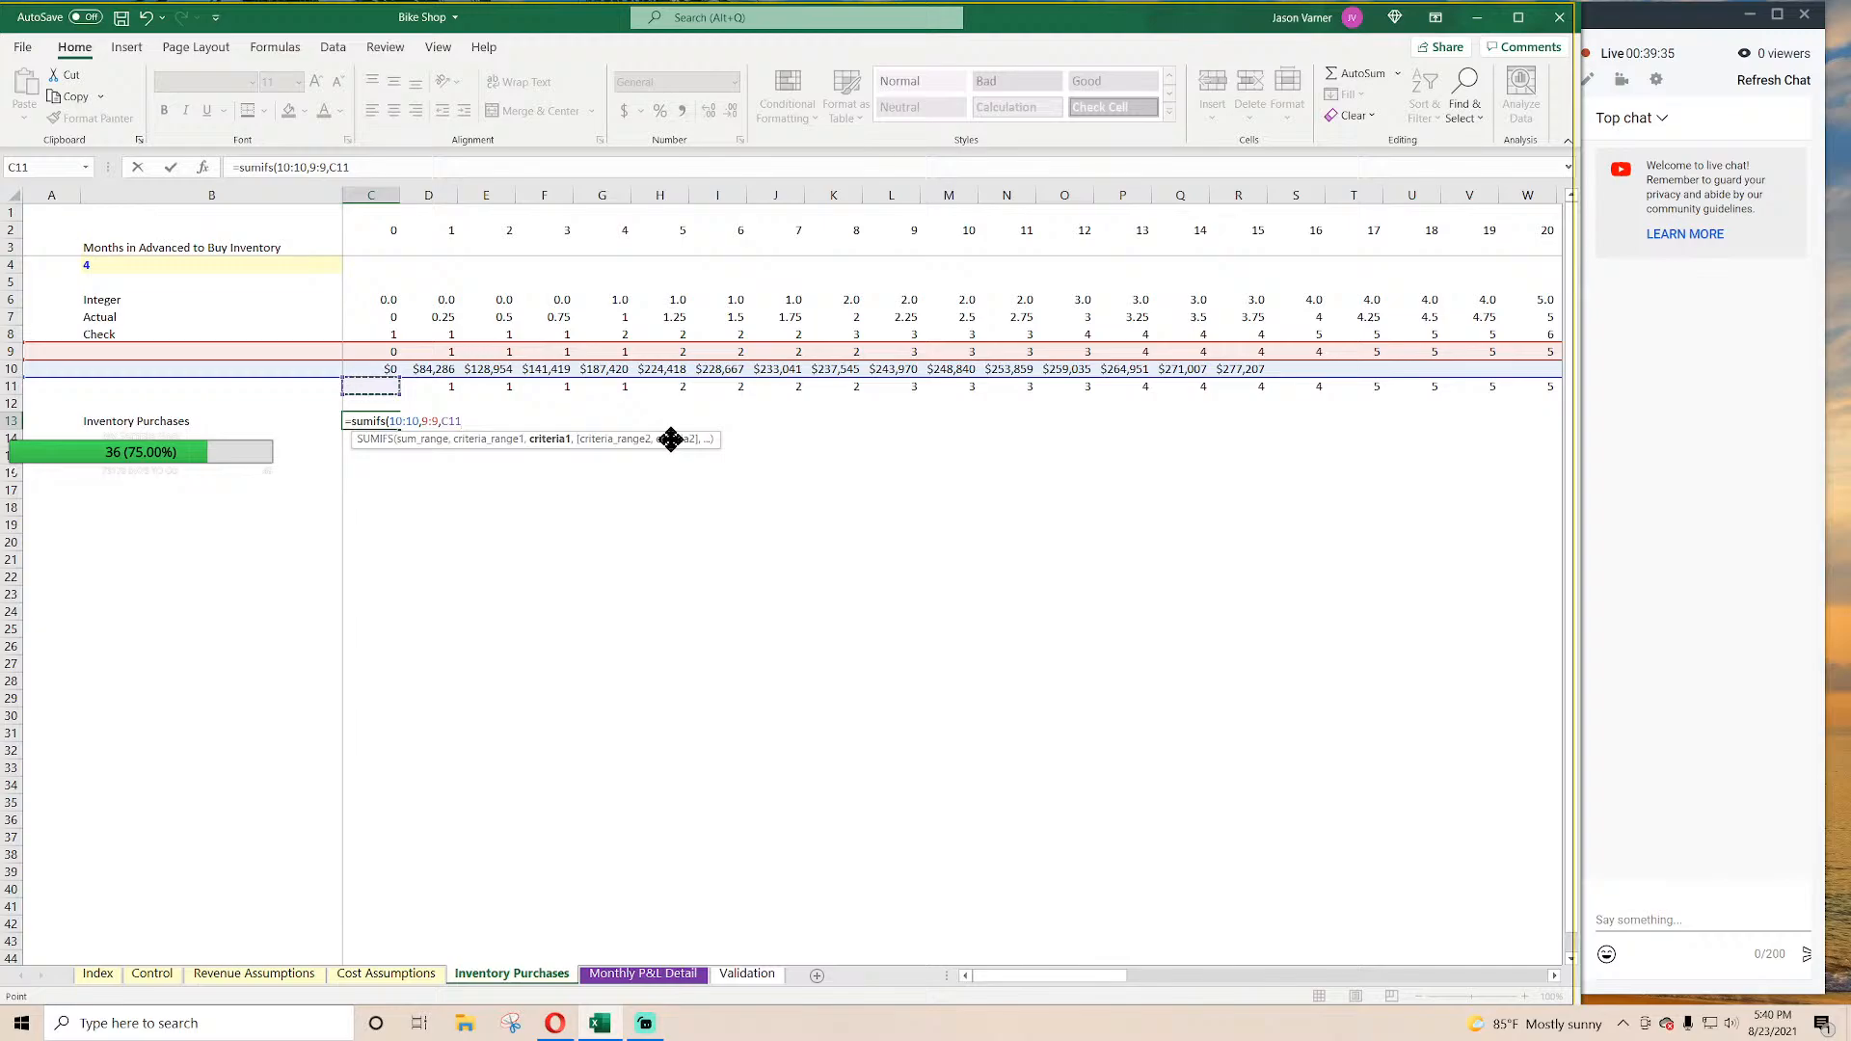
pyautogui.press('Return')
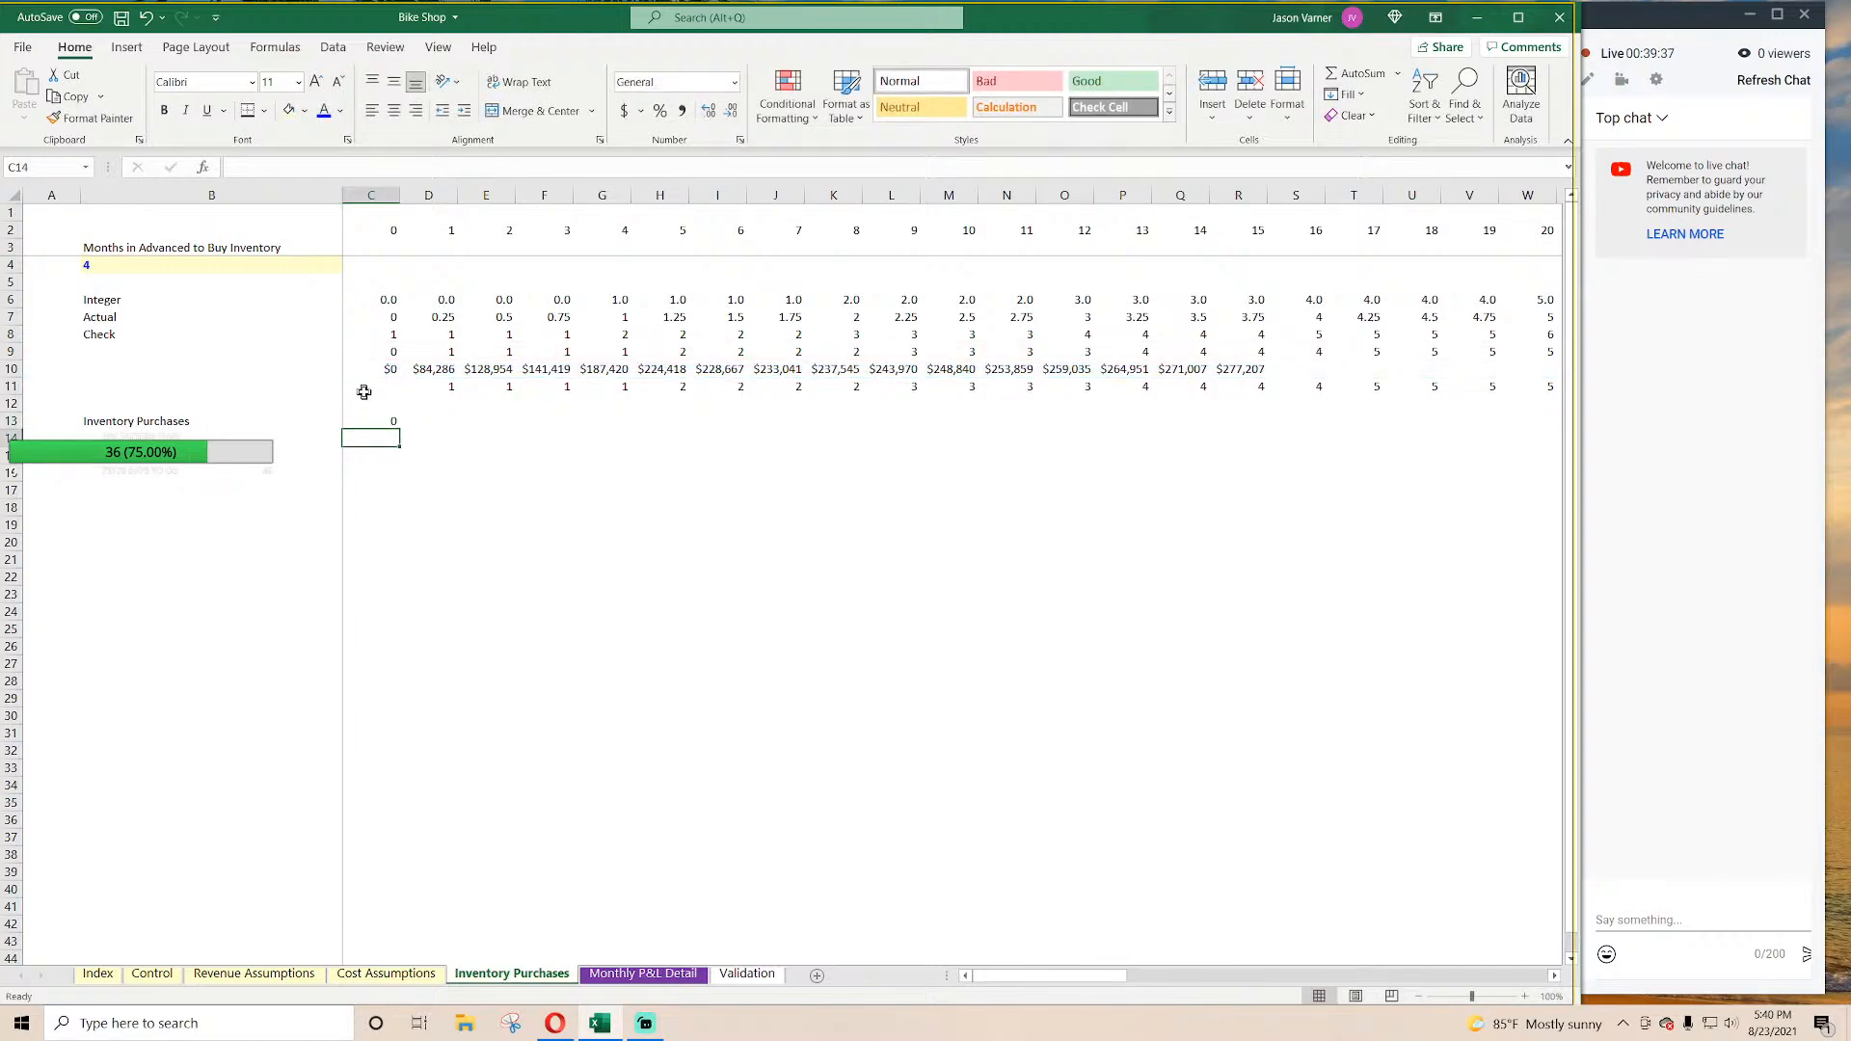
# Step: Change the criterion of the SUMIFS formula in C13 from C11 to D11
pyautogui.doubleClick(382, 417)
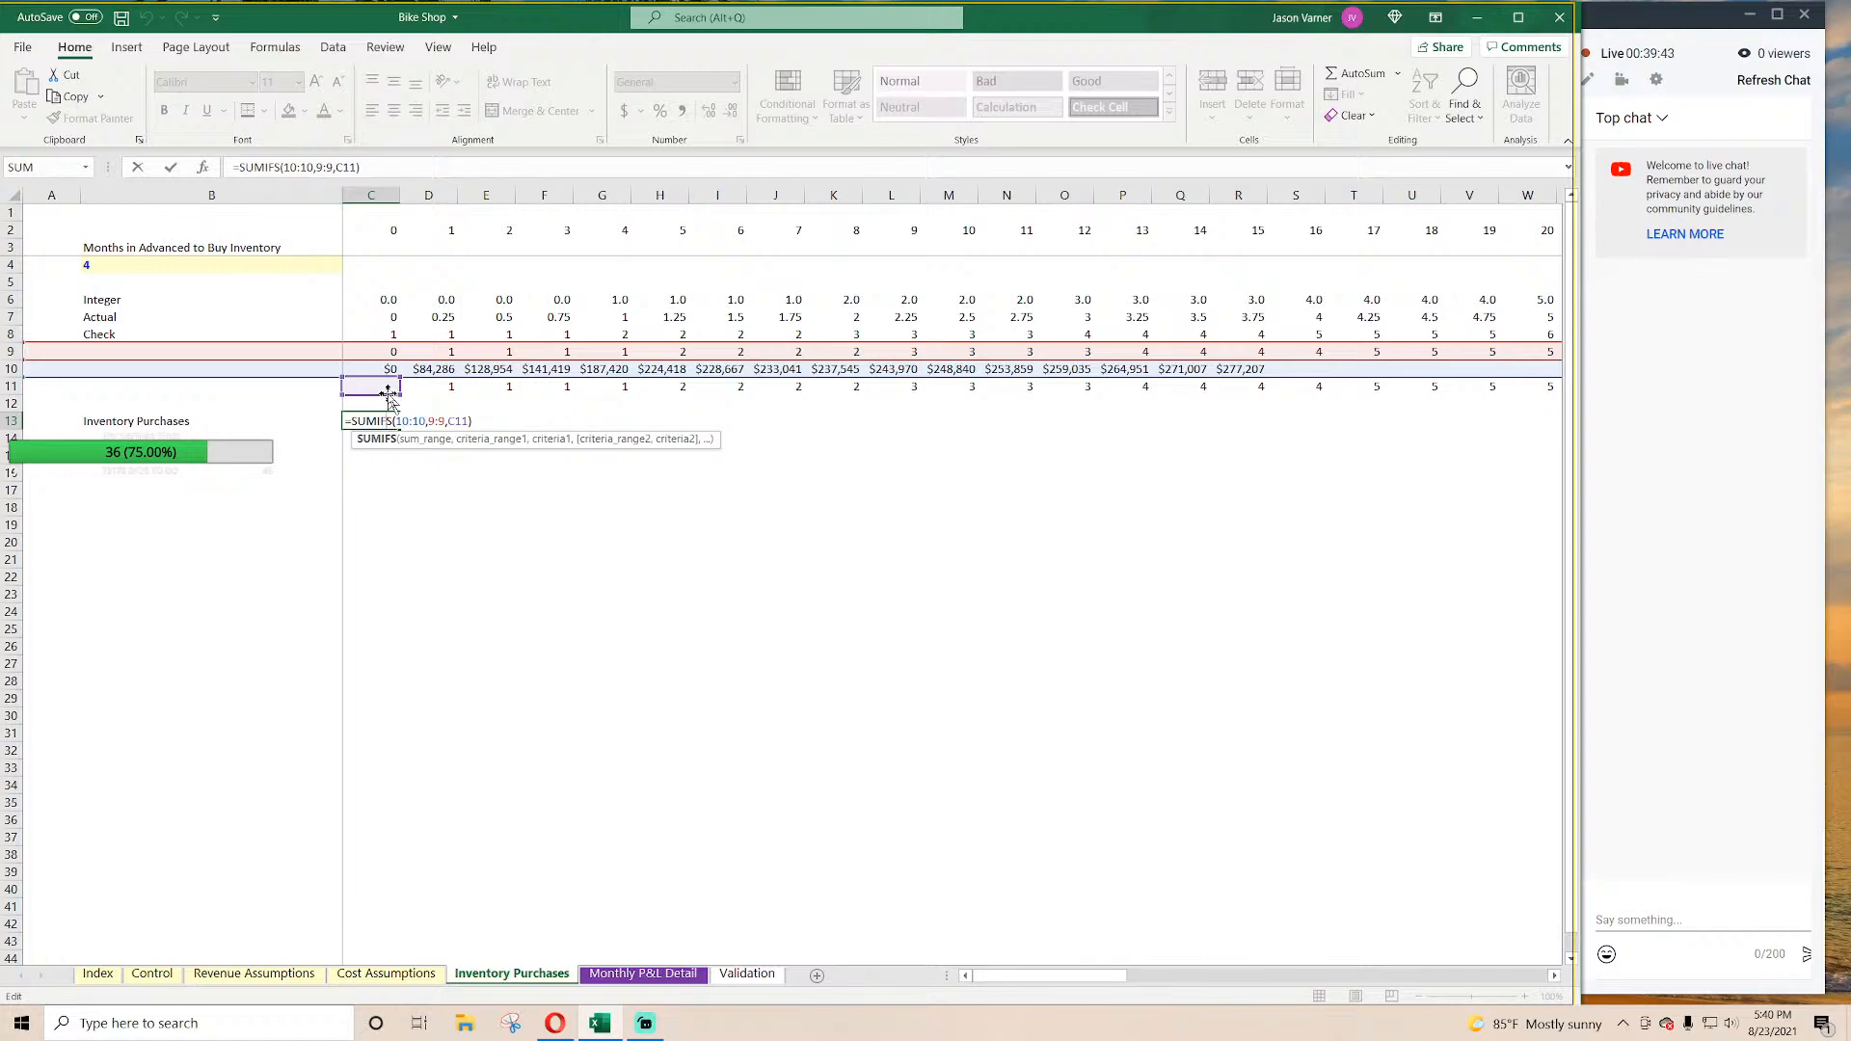
pyautogui.moveTo(389, 395); pyautogui.dragTo(431, 388)
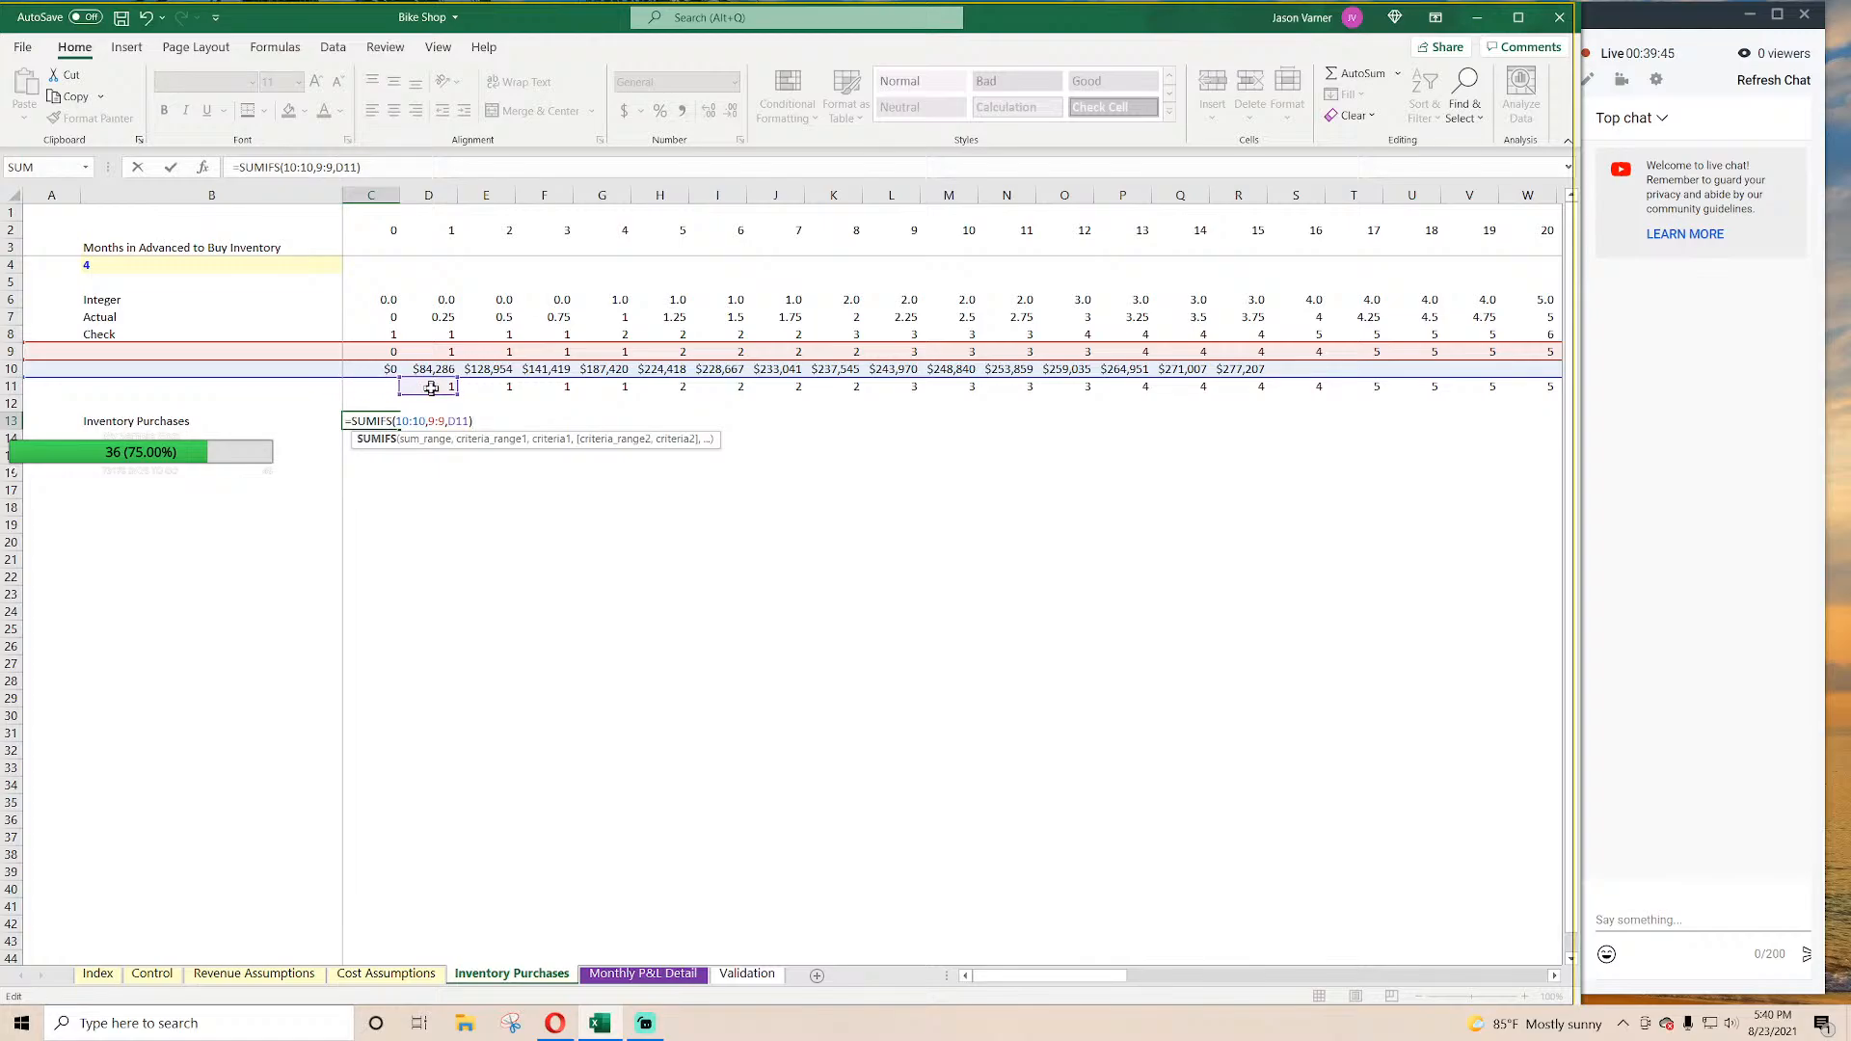
pyautogui.press('Return')
# Step: Format the period 0 Inventory Purchases cell C13 as Currency with 0 decimal places
pyautogui.click(370, 421)
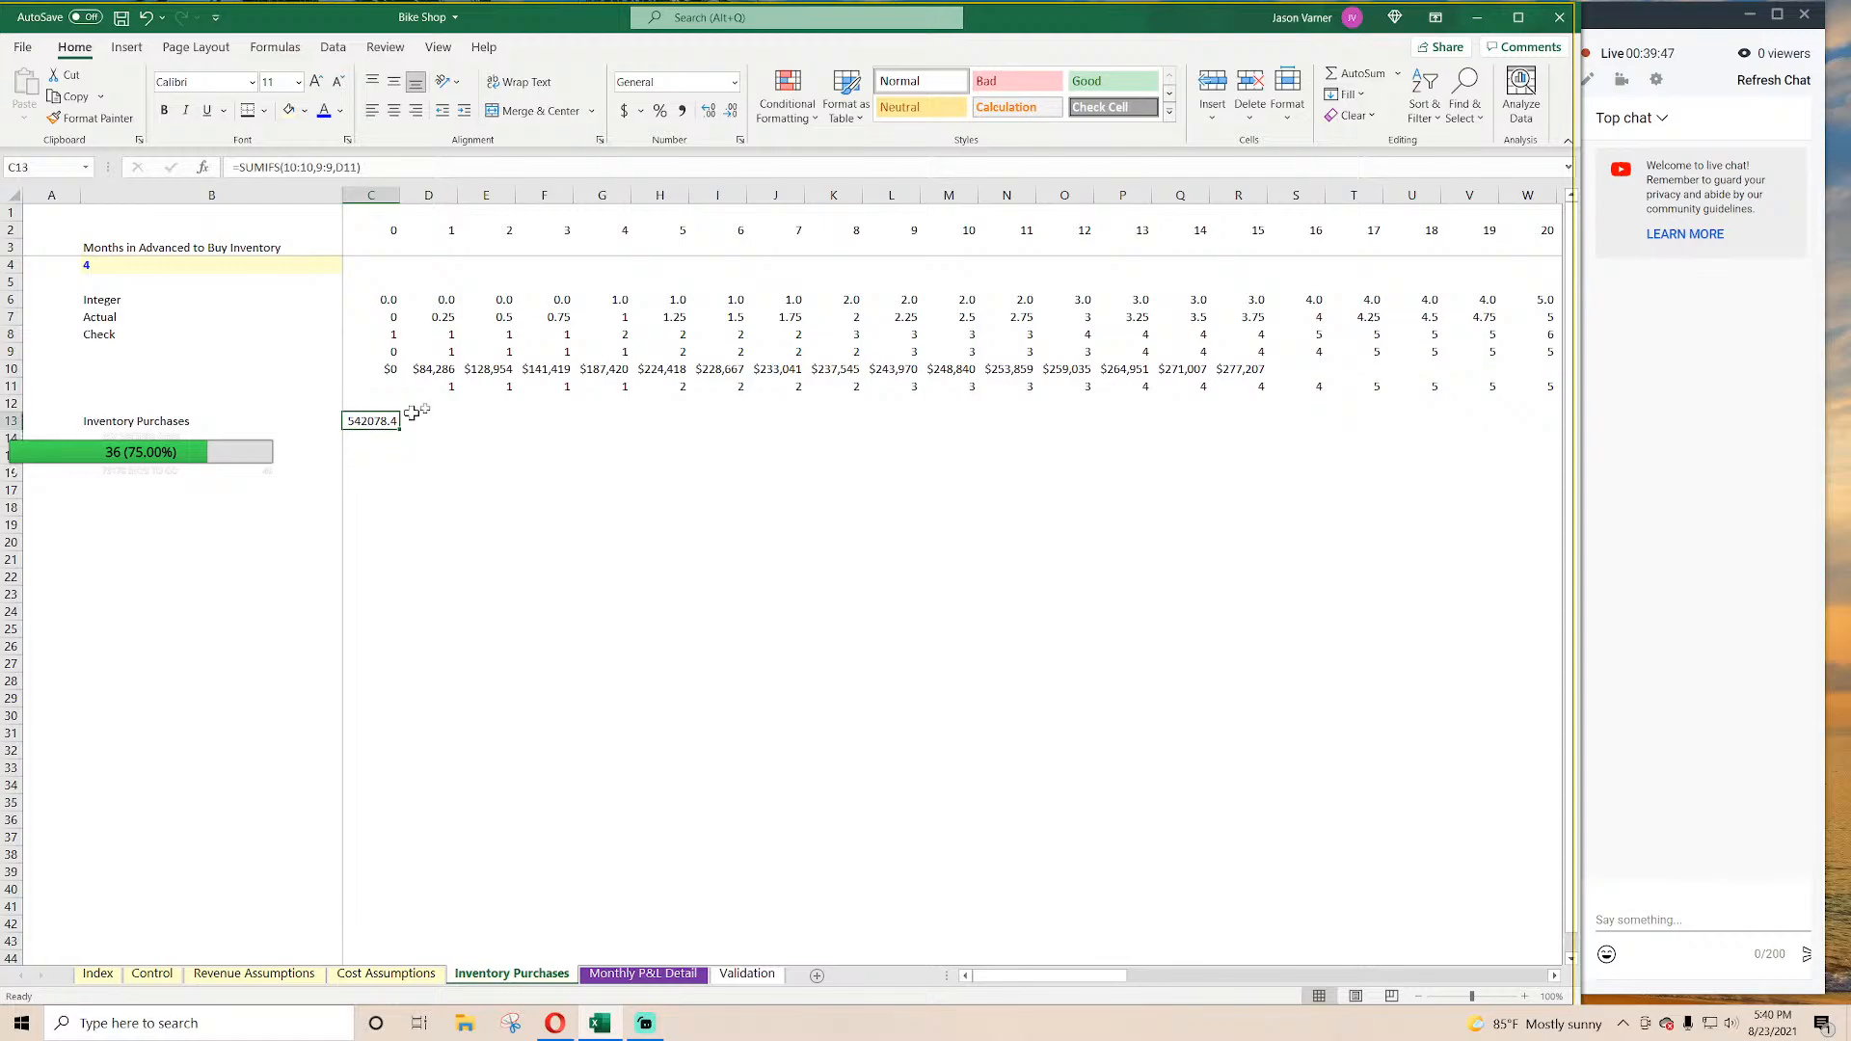
pyautogui.click(740, 140)
pyautogui.click(708, 554)
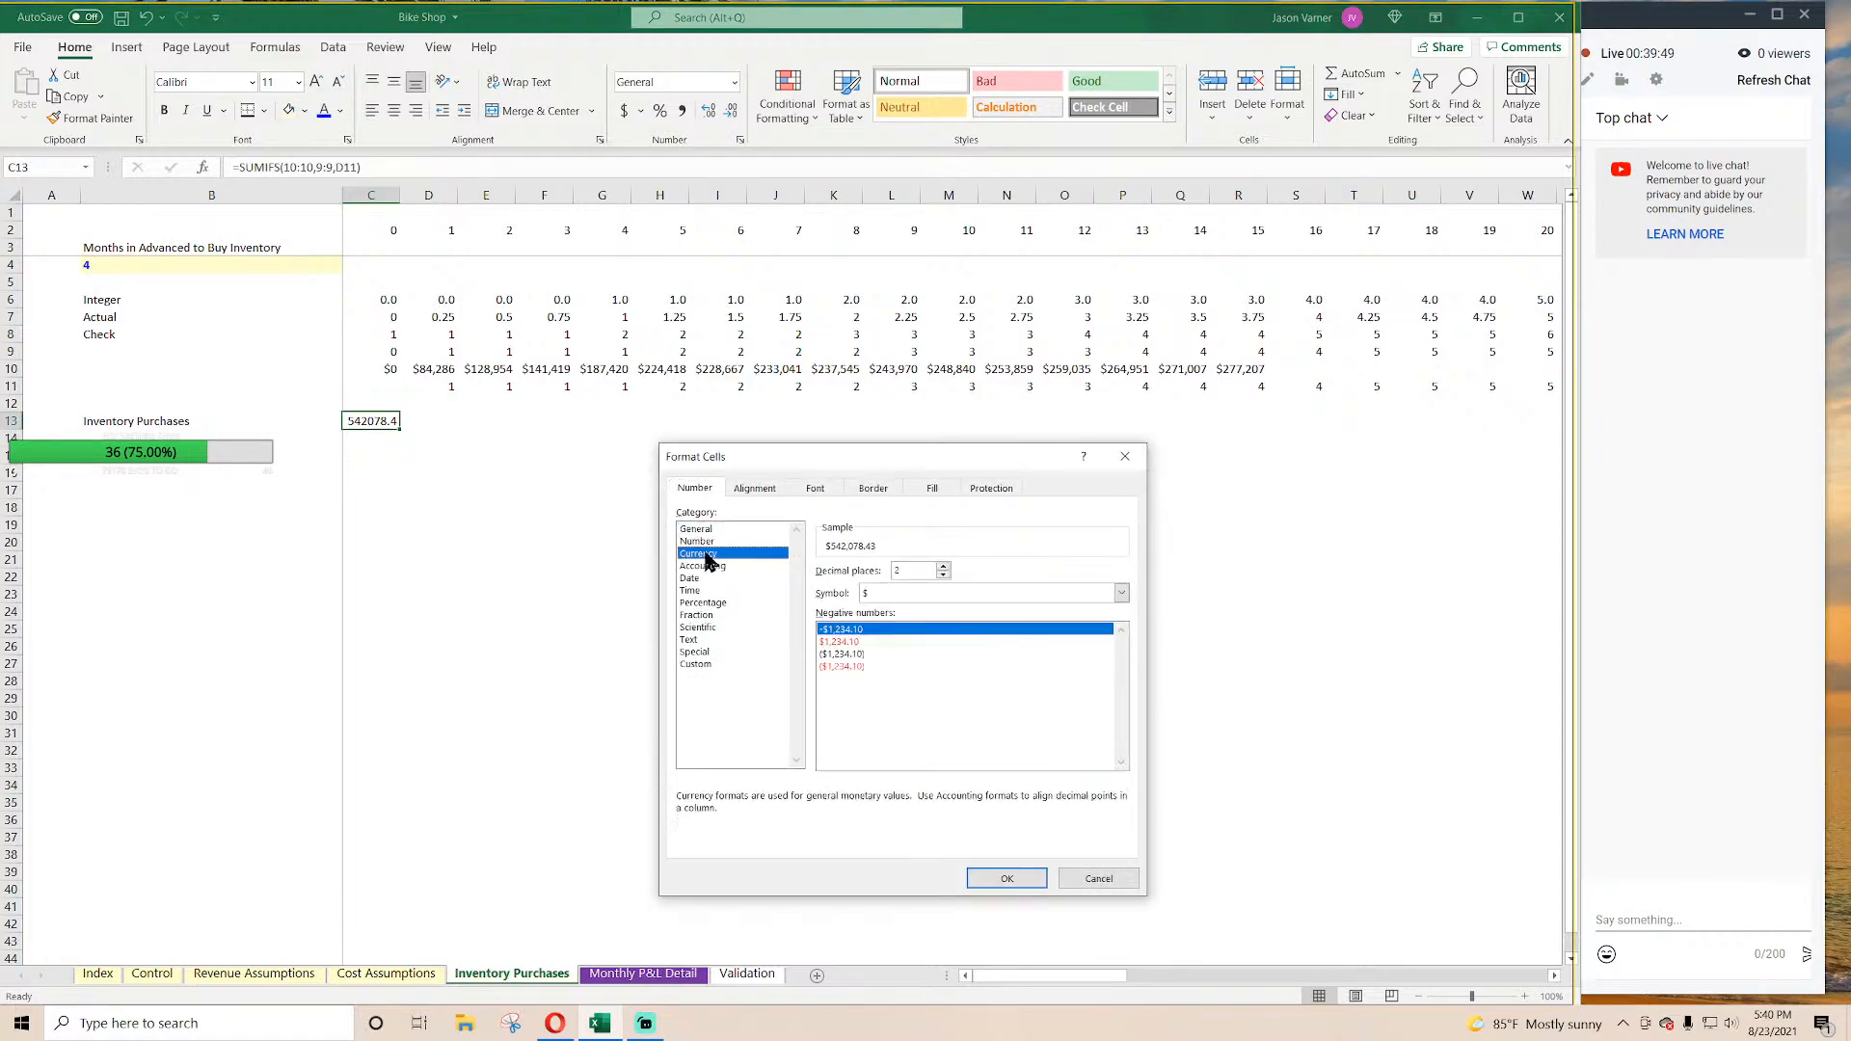
pyautogui.click(943, 576)
pyautogui.click(943, 576)
pyautogui.click(1007, 878)
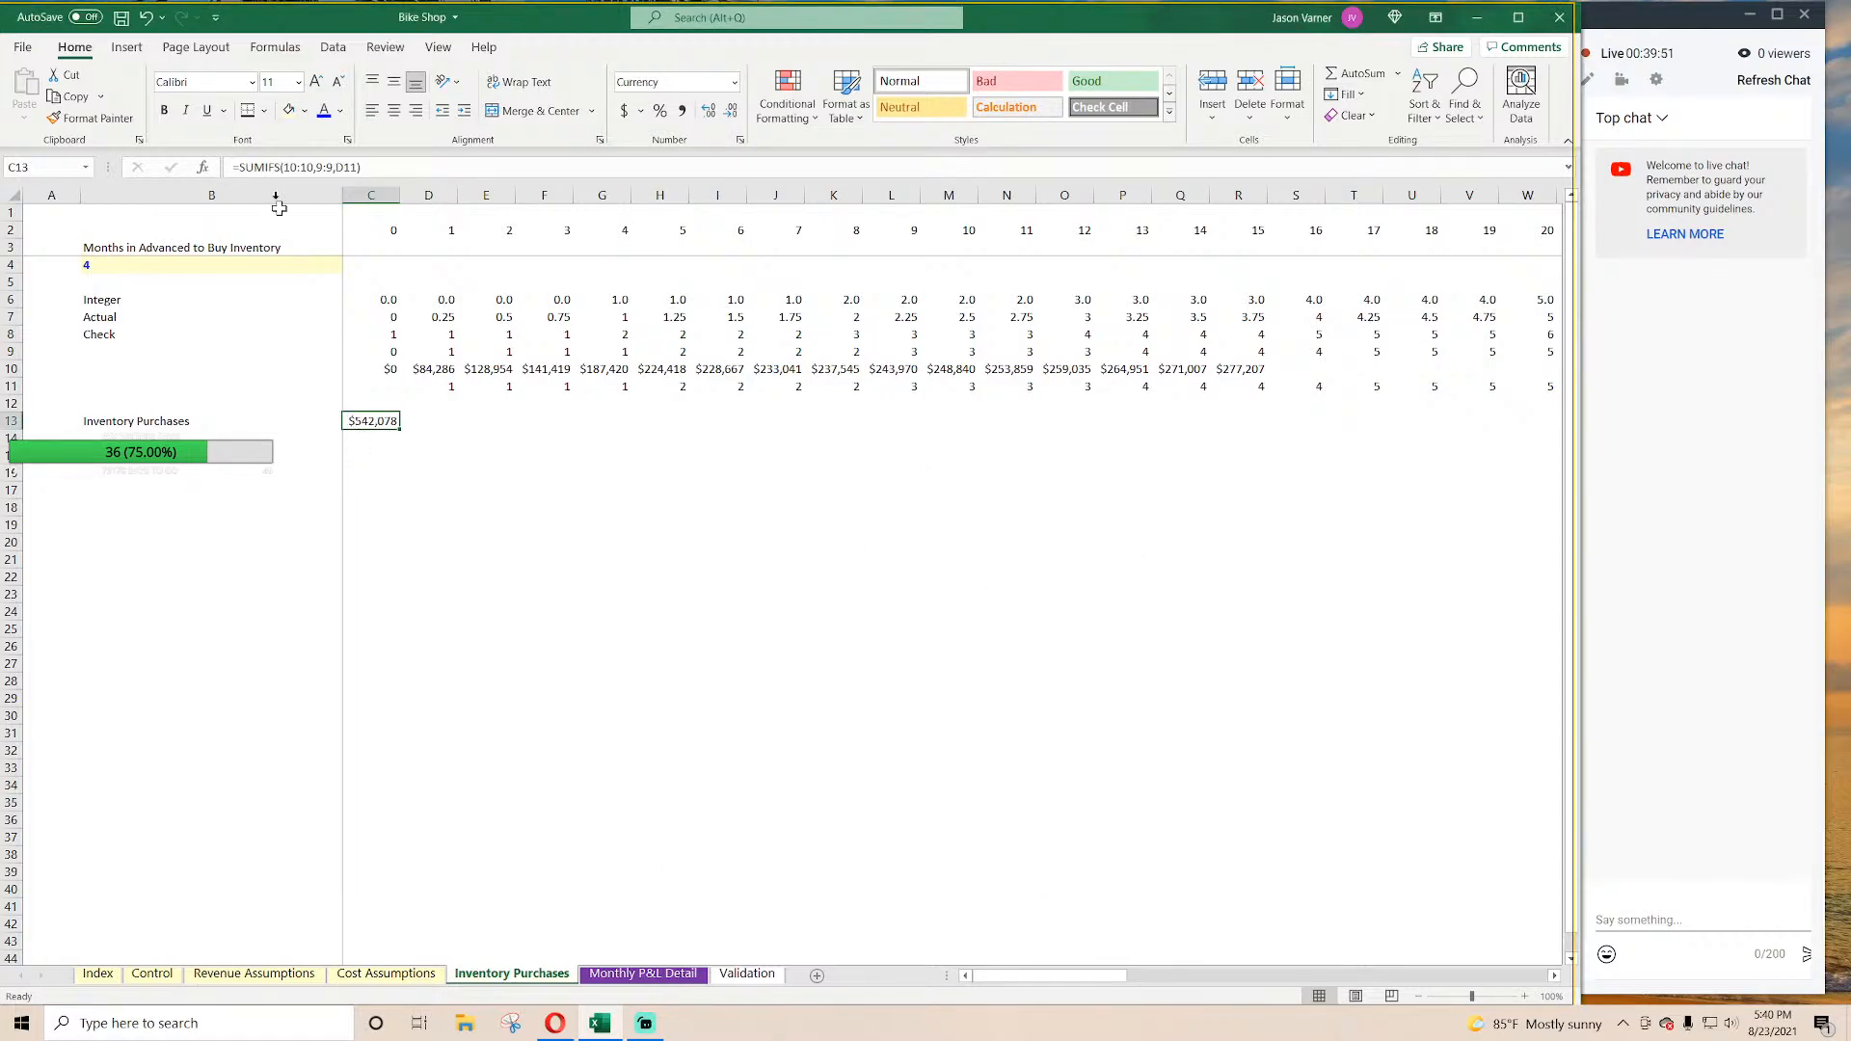
# Step: Change C13 to =IF(C7=C6,SUMIFS(10:10,9:9,D11),0) and fill it across row 13 to period 16 in S13
pyautogui.click(234, 167)
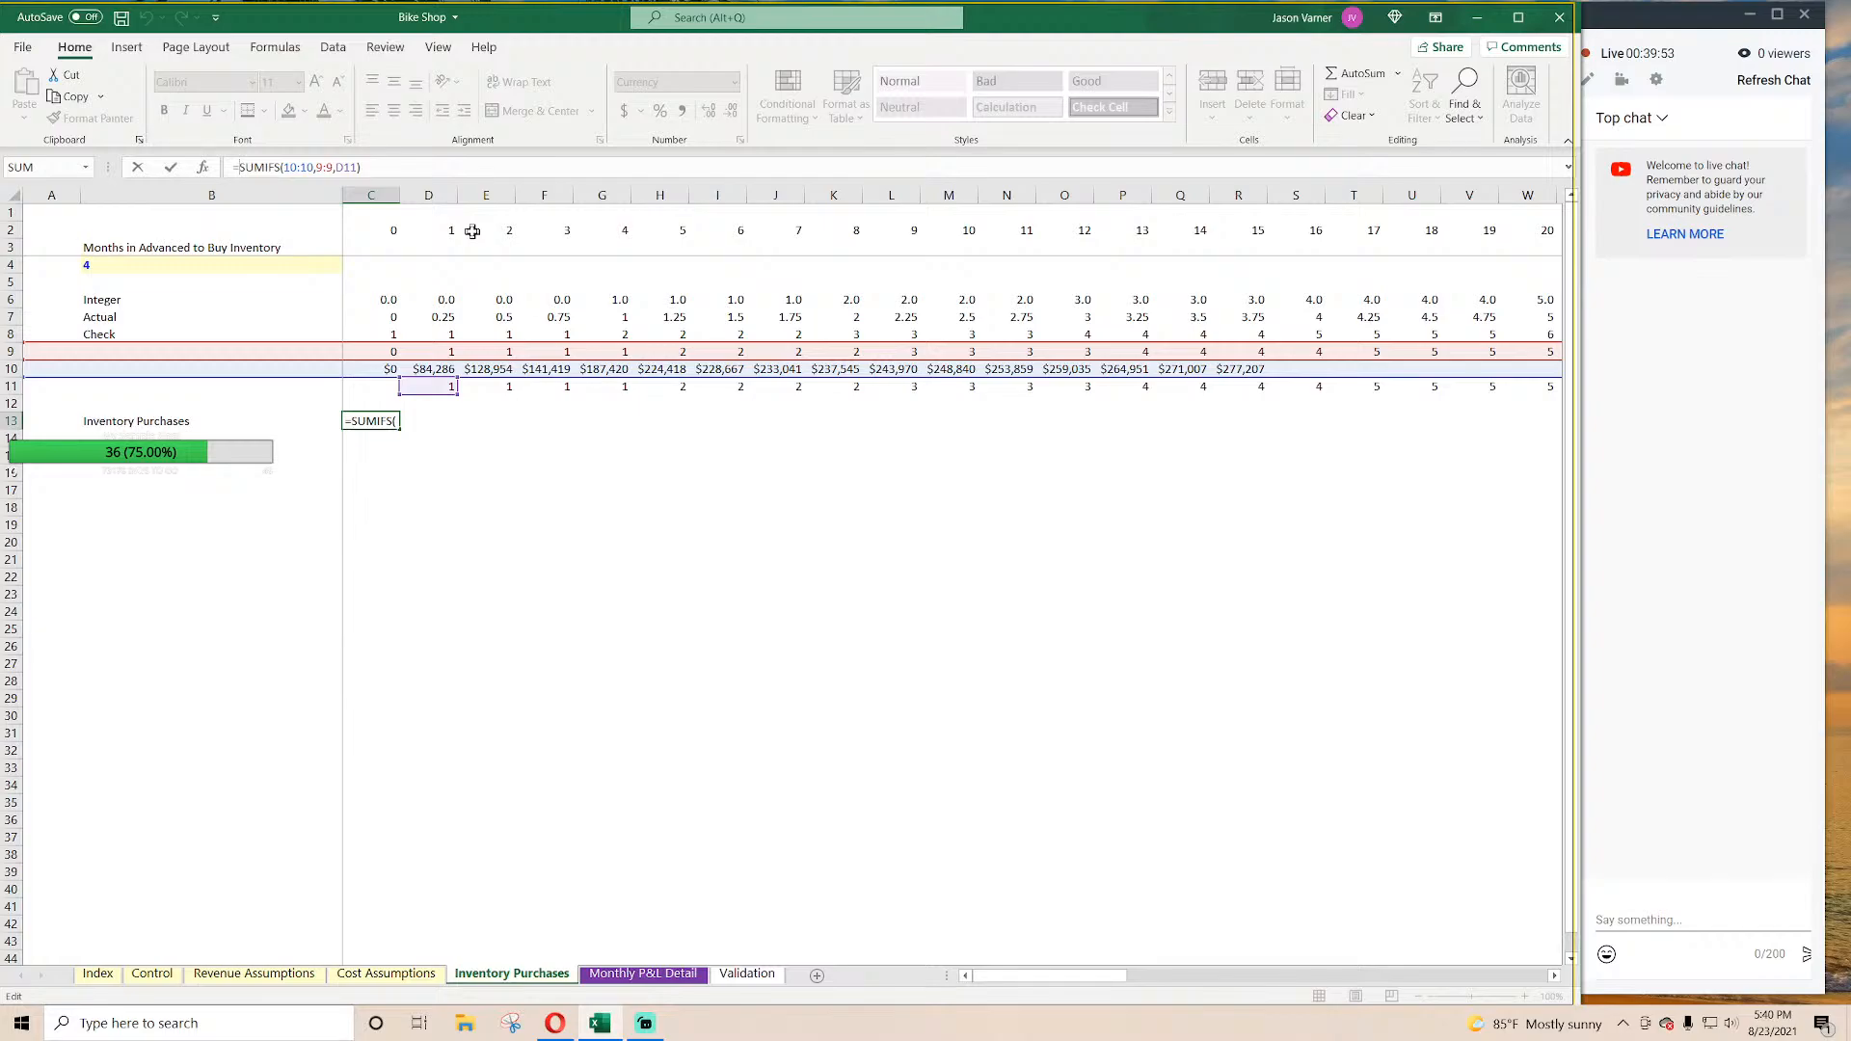
pyautogui.write('if(')
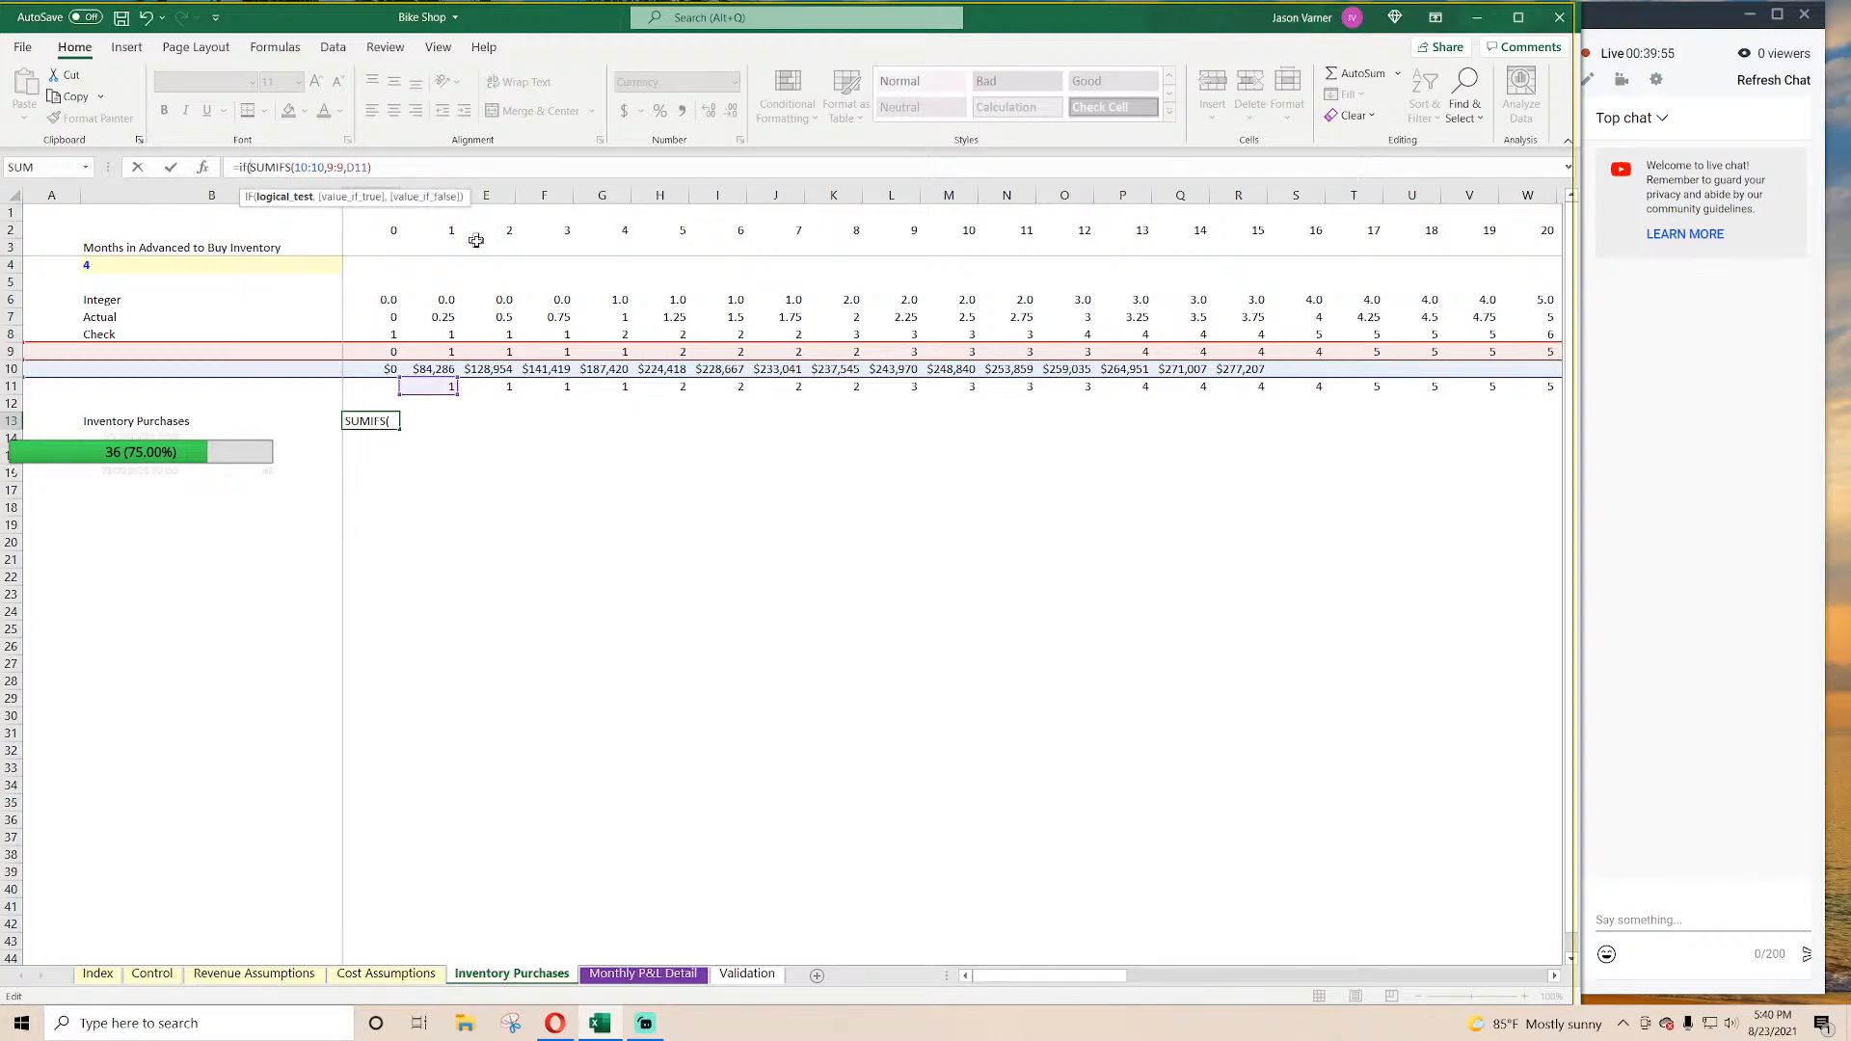
pyautogui.click(382, 316)
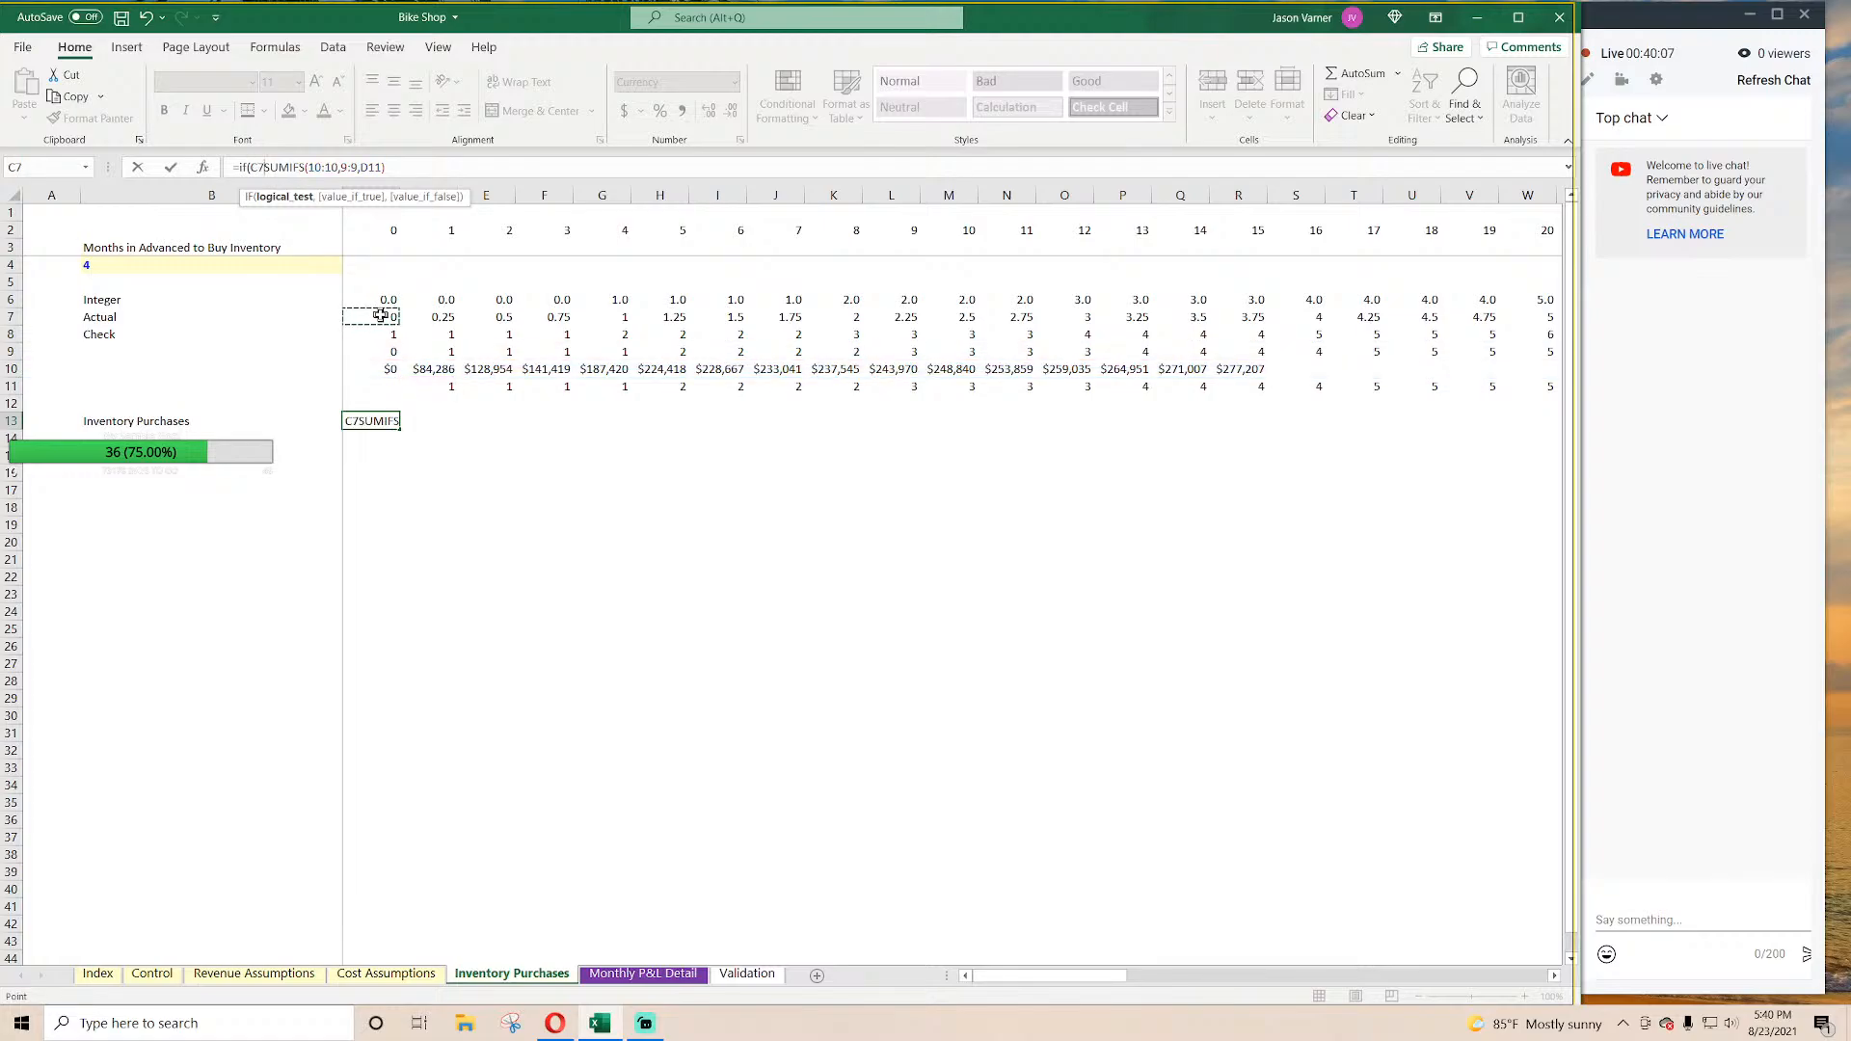
pyautogui.write('=')
pyautogui.click(384, 298)
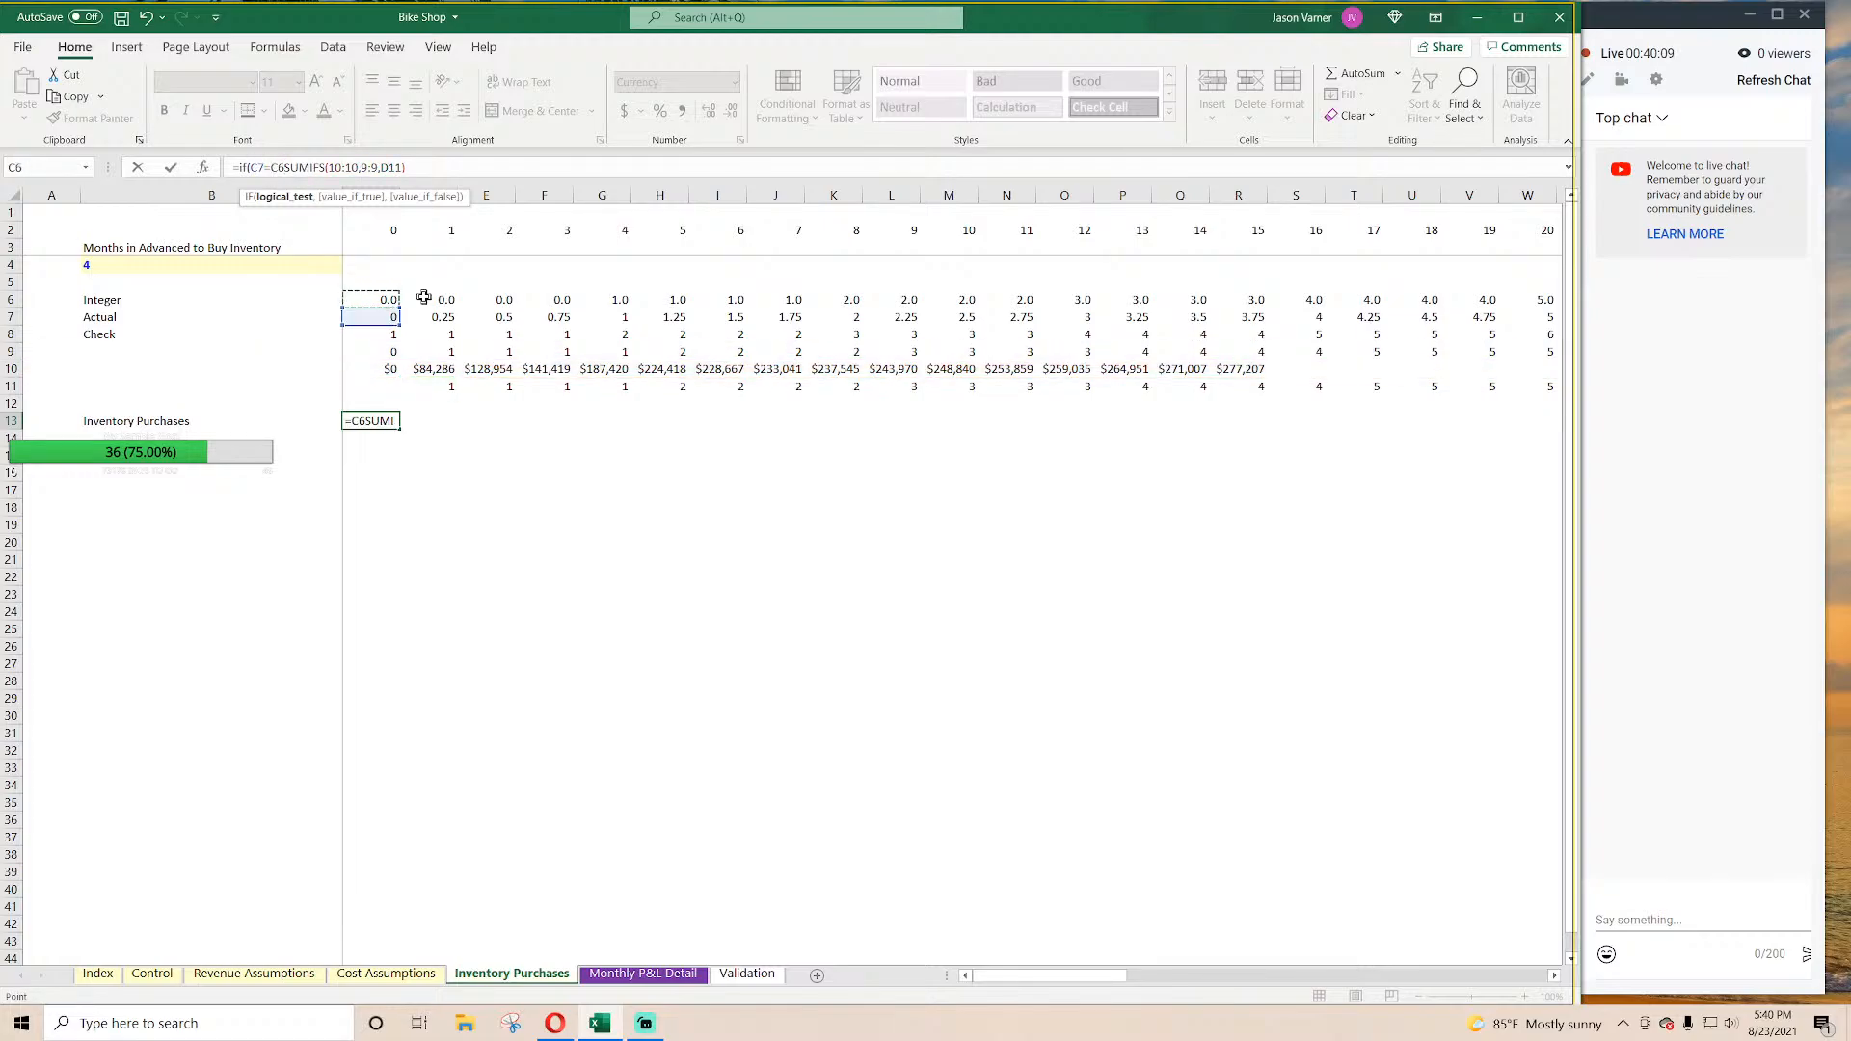
pyautogui.write(',')
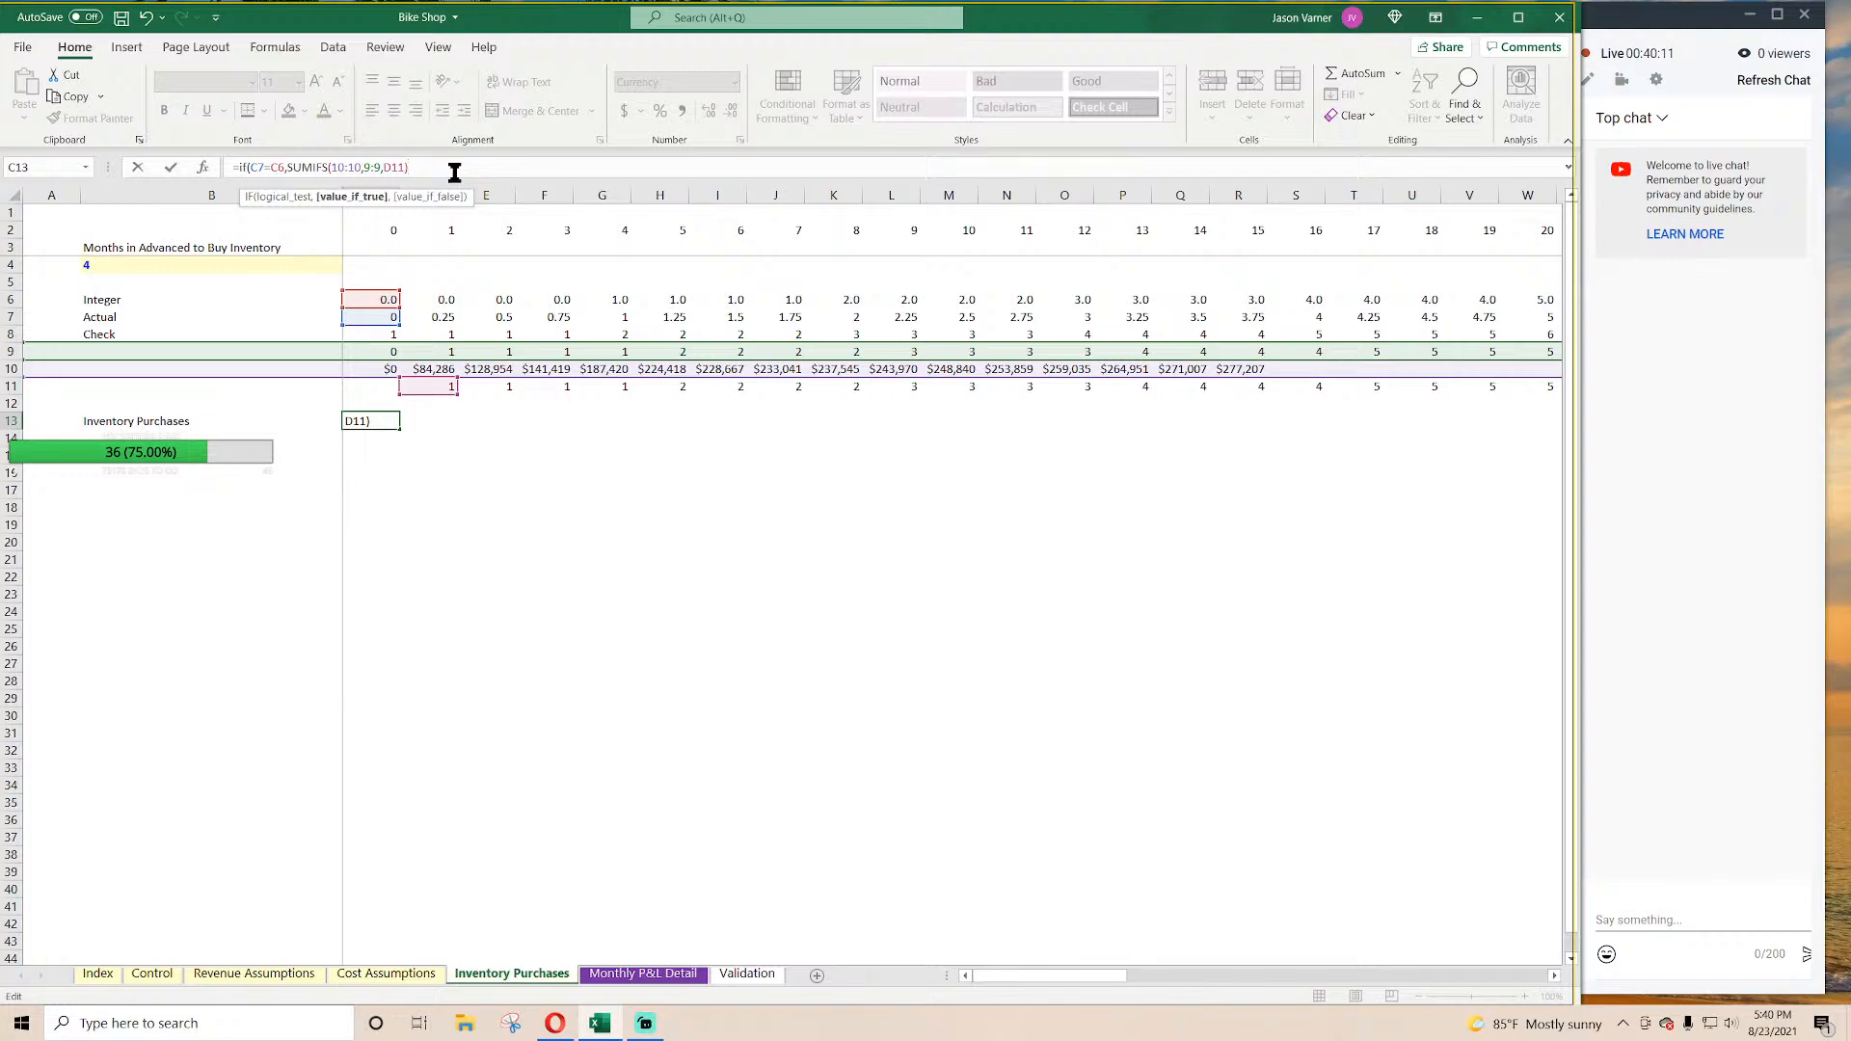
pyautogui.write(')')
pyautogui.press('Return')
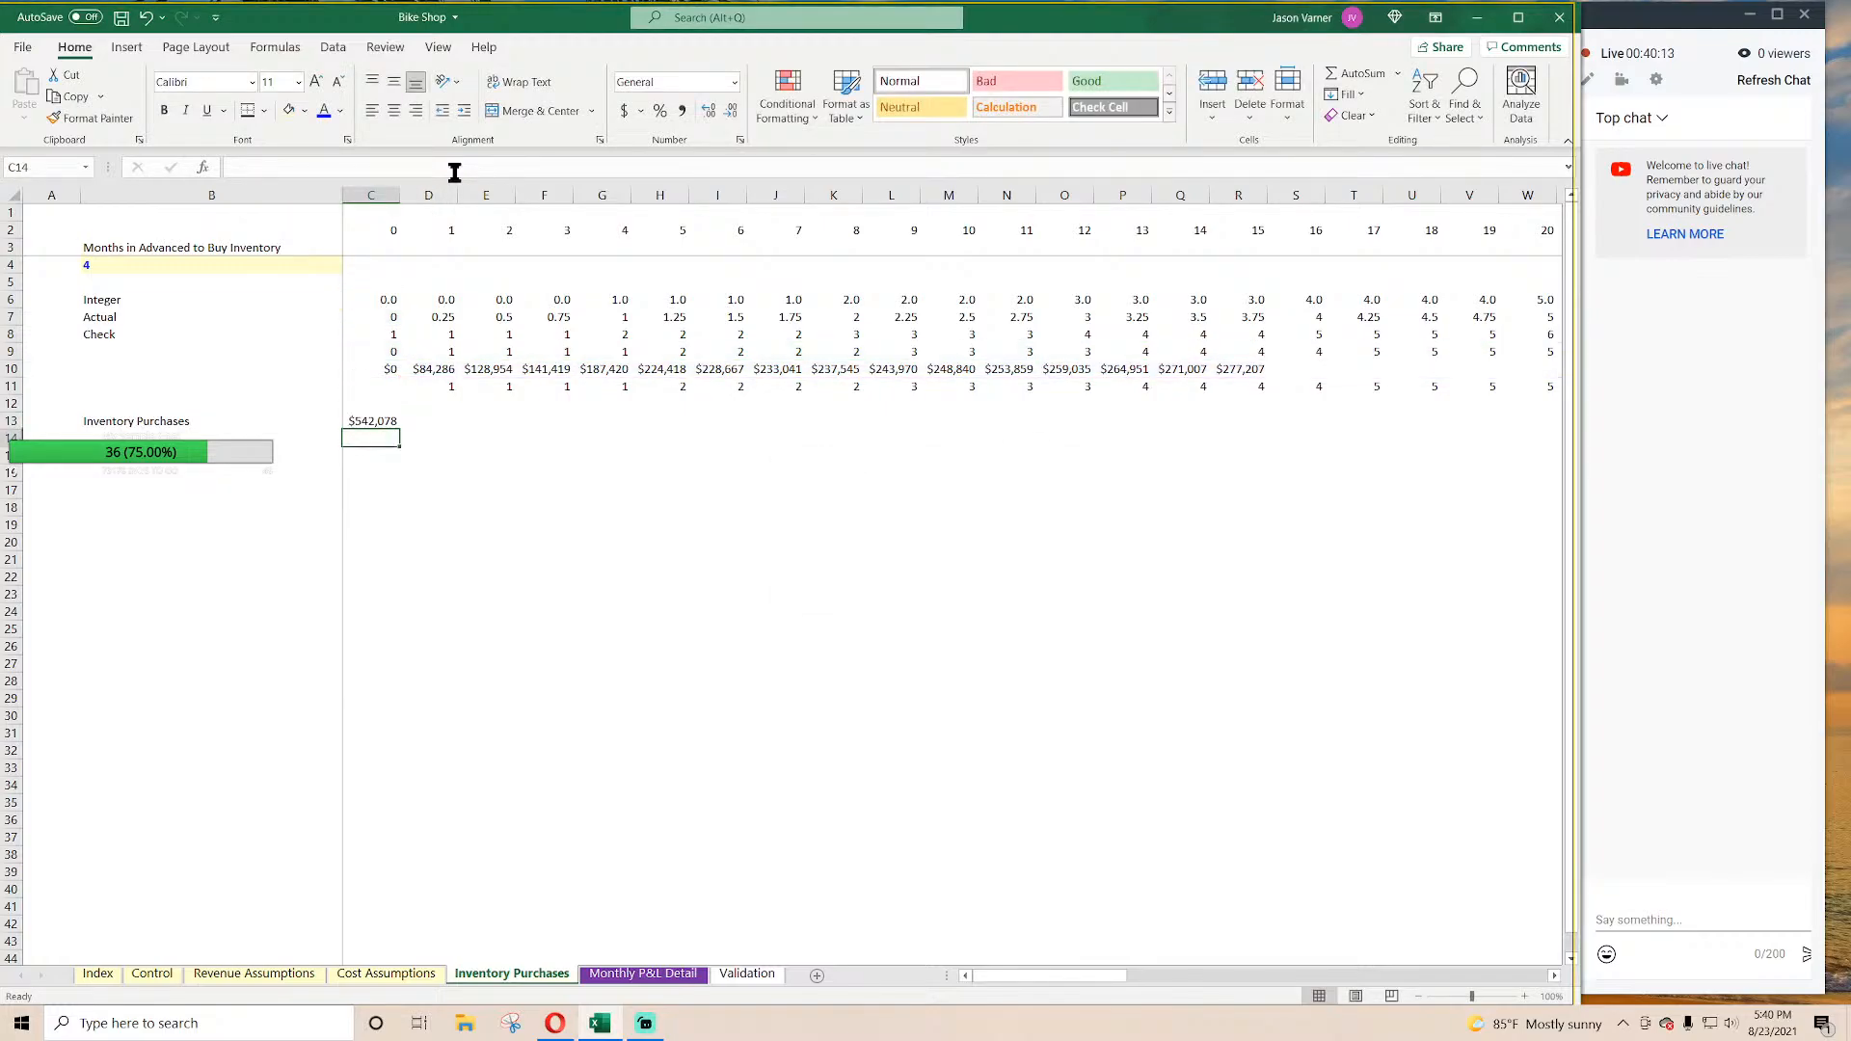
pyautogui.click(373, 421)
pyautogui.moveTo(399, 429); pyautogui.dragTo(1335, 442)
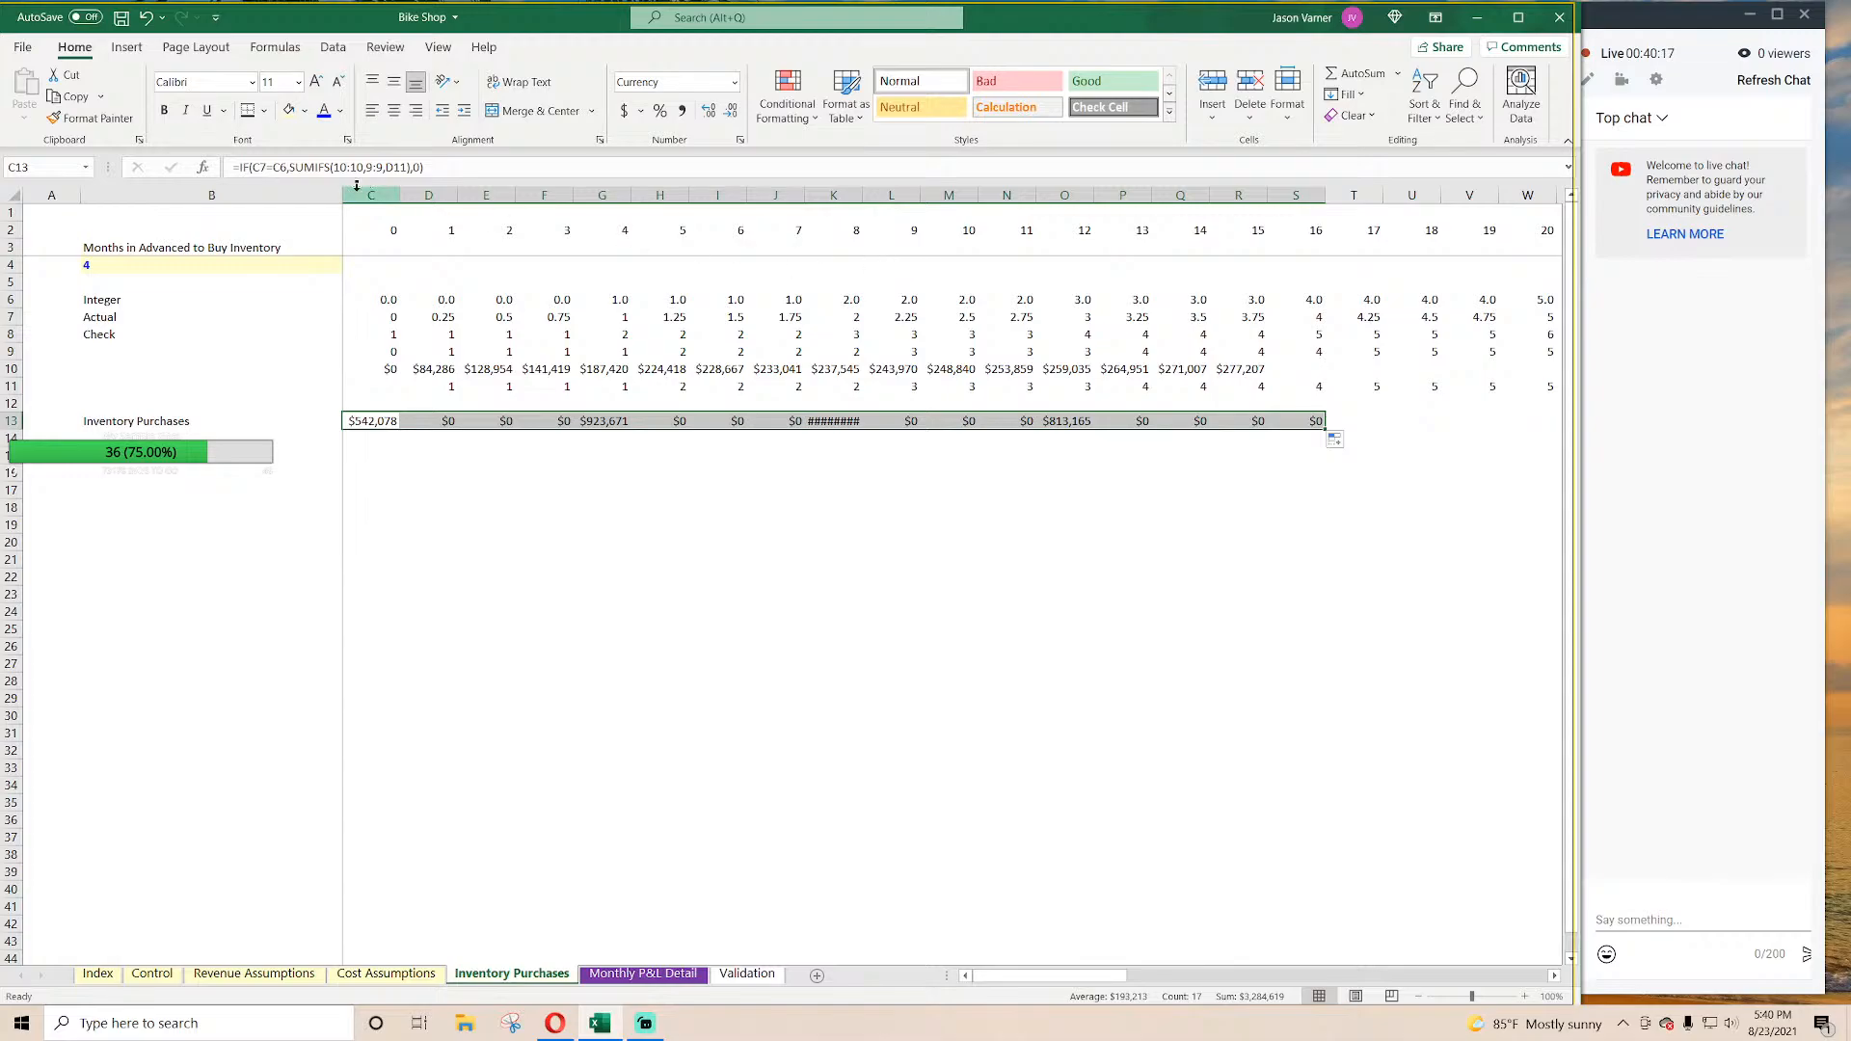
# Step: Set the width of period columns C through BK to 11
pyautogui.moveTo(359, 195); pyautogui.dragTo(1415, 203)
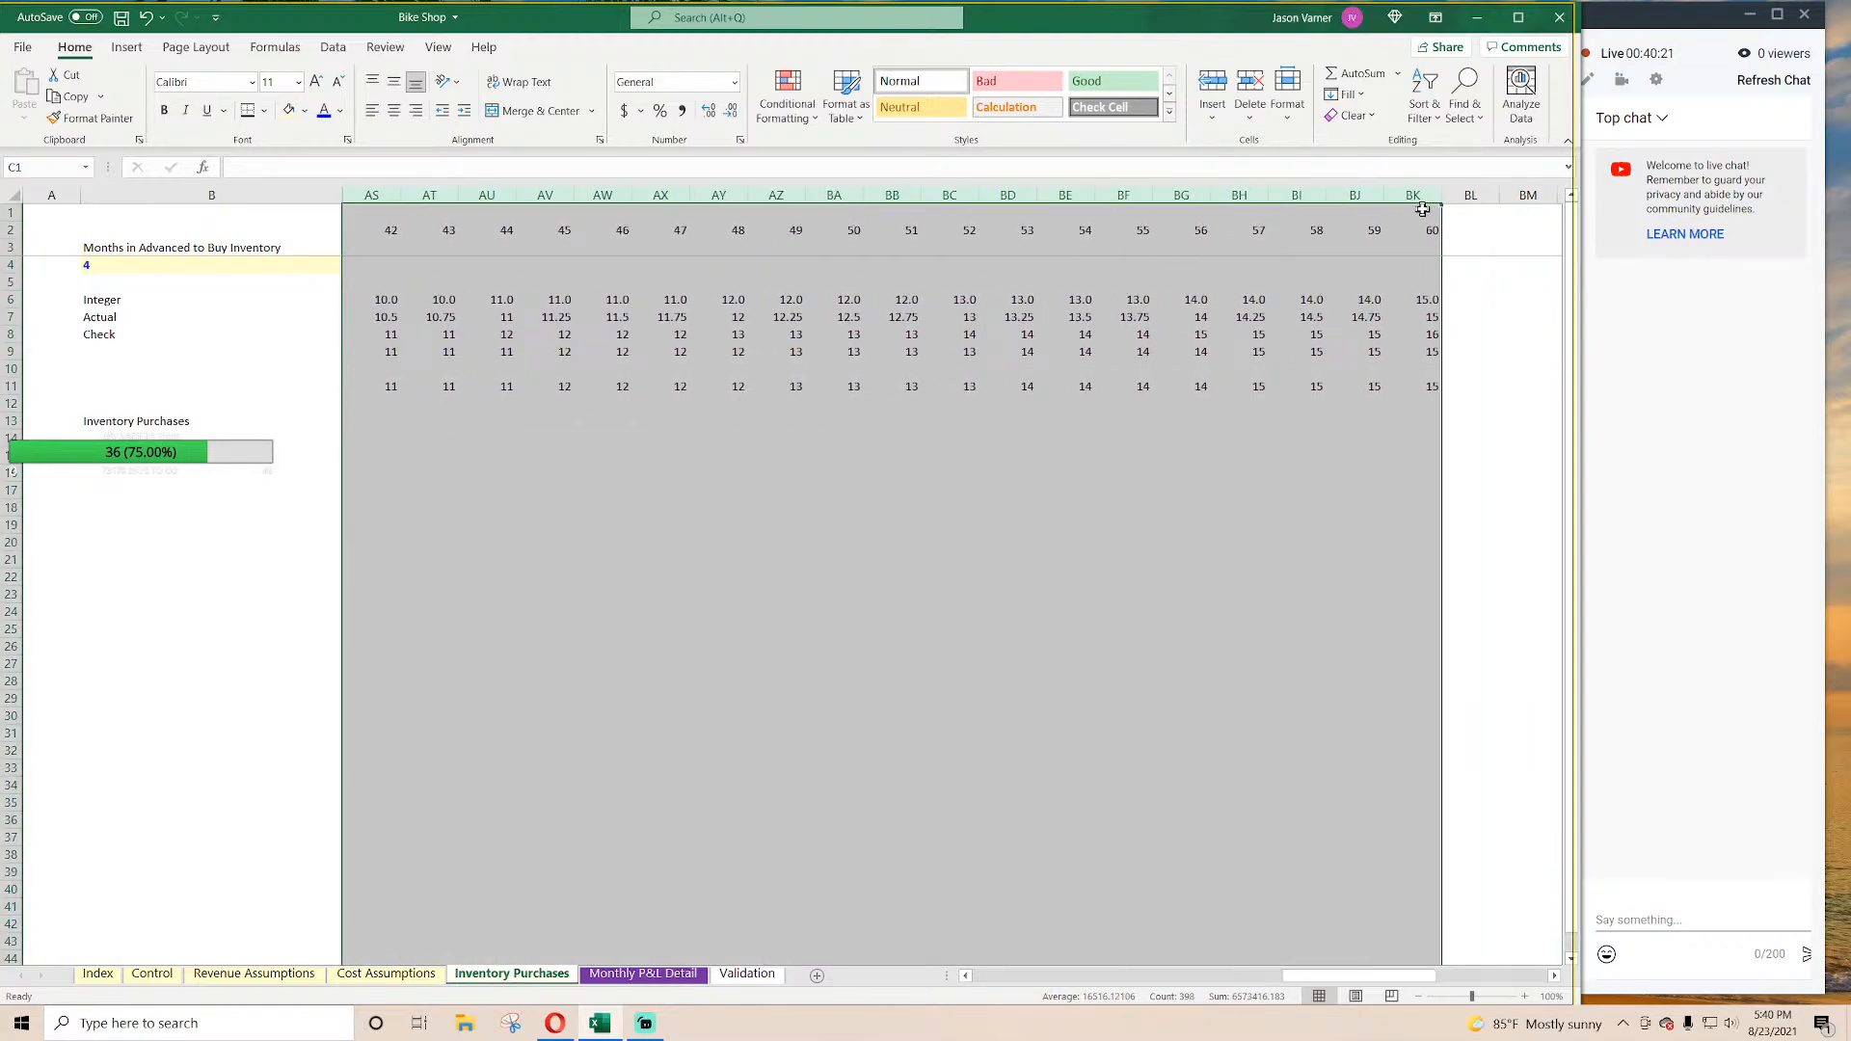
pyautogui.rightClick(1414, 196)
pyautogui.click(1458, 478)
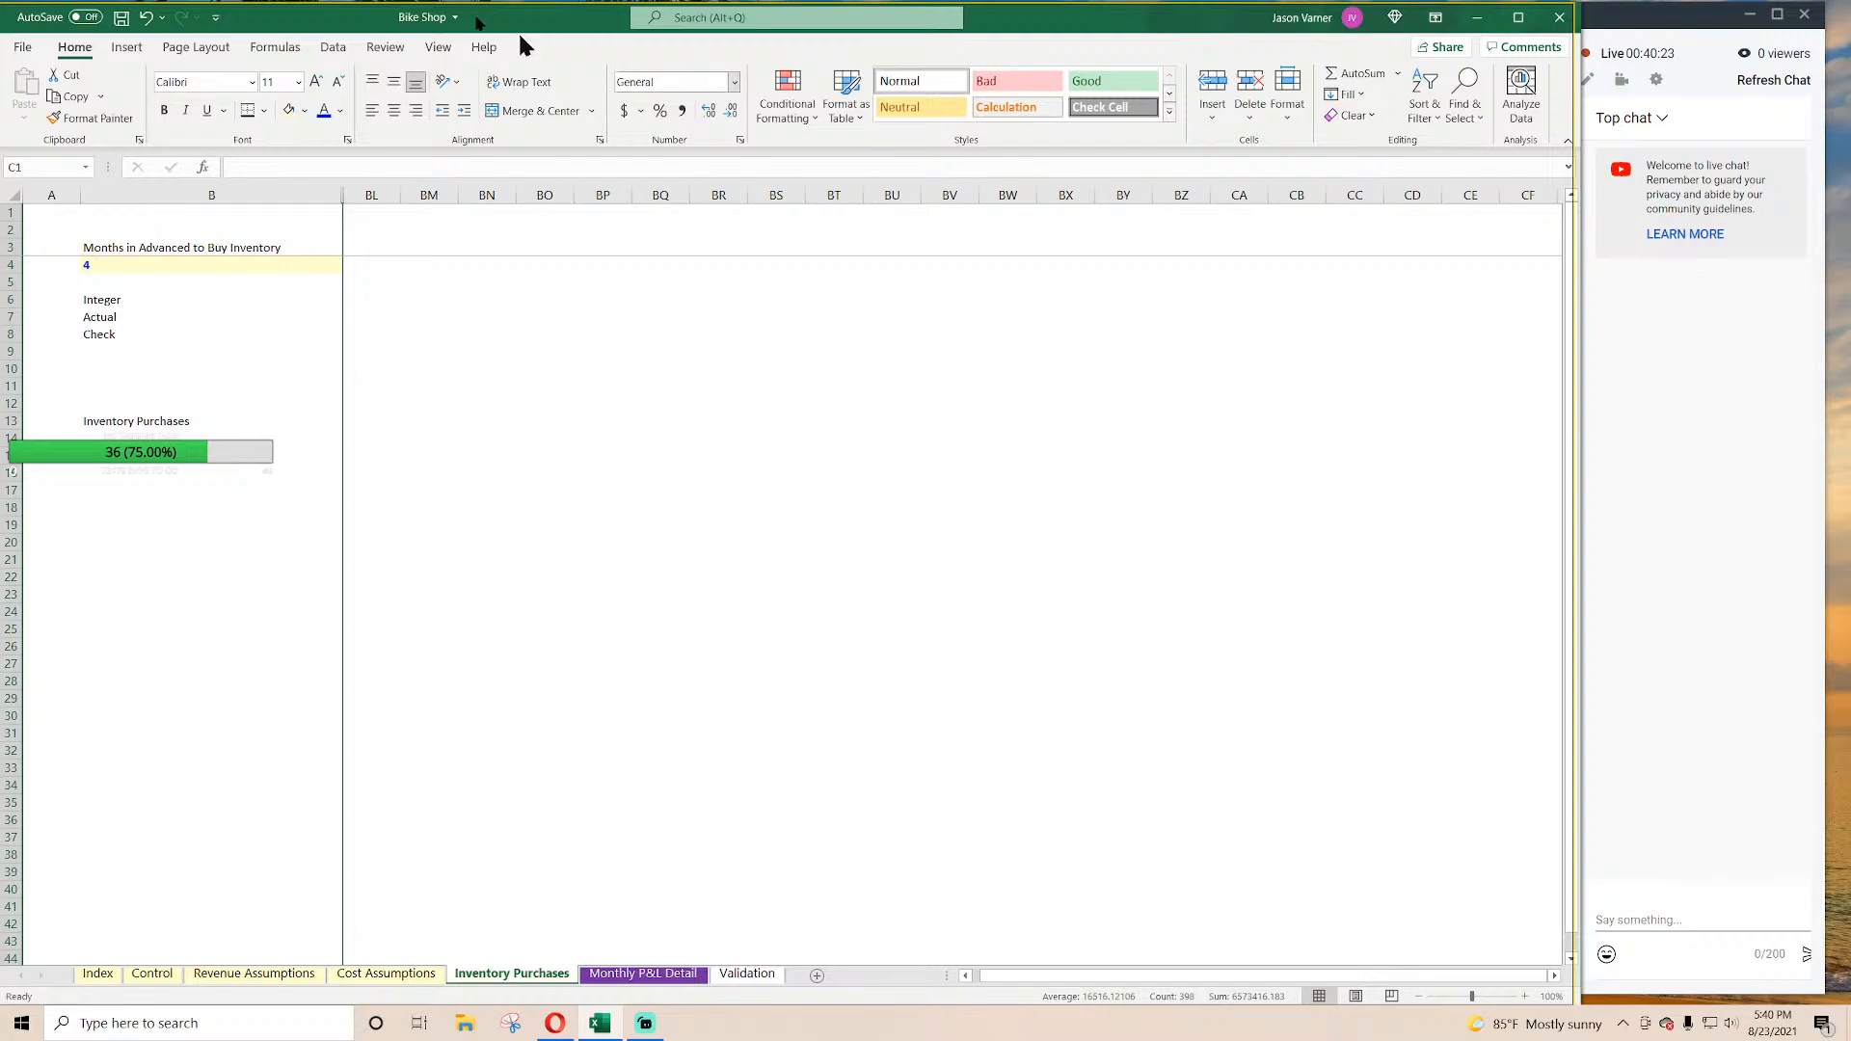
pyautogui.click(145, 17)
pyautogui.rightClick(1123, 195)
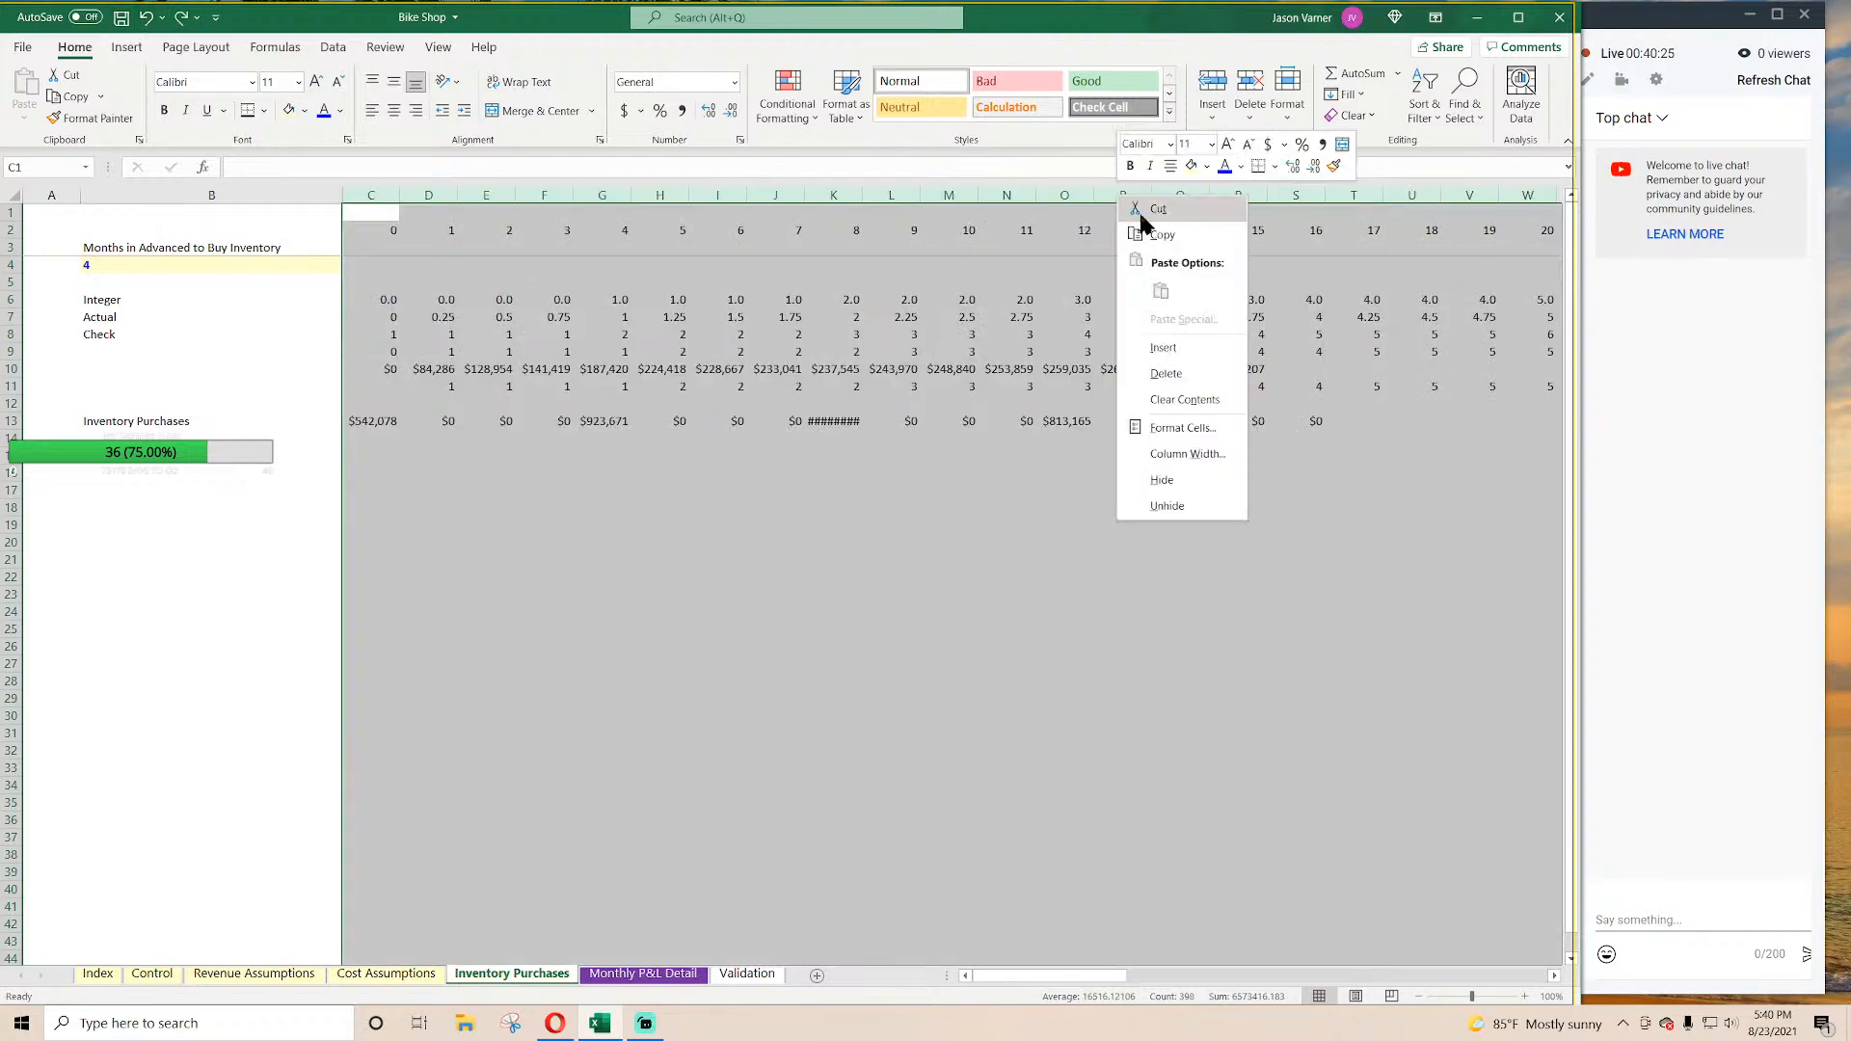
pyautogui.click(1189, 443)
pyautogui.write('11')
pyautogui.press('Return')
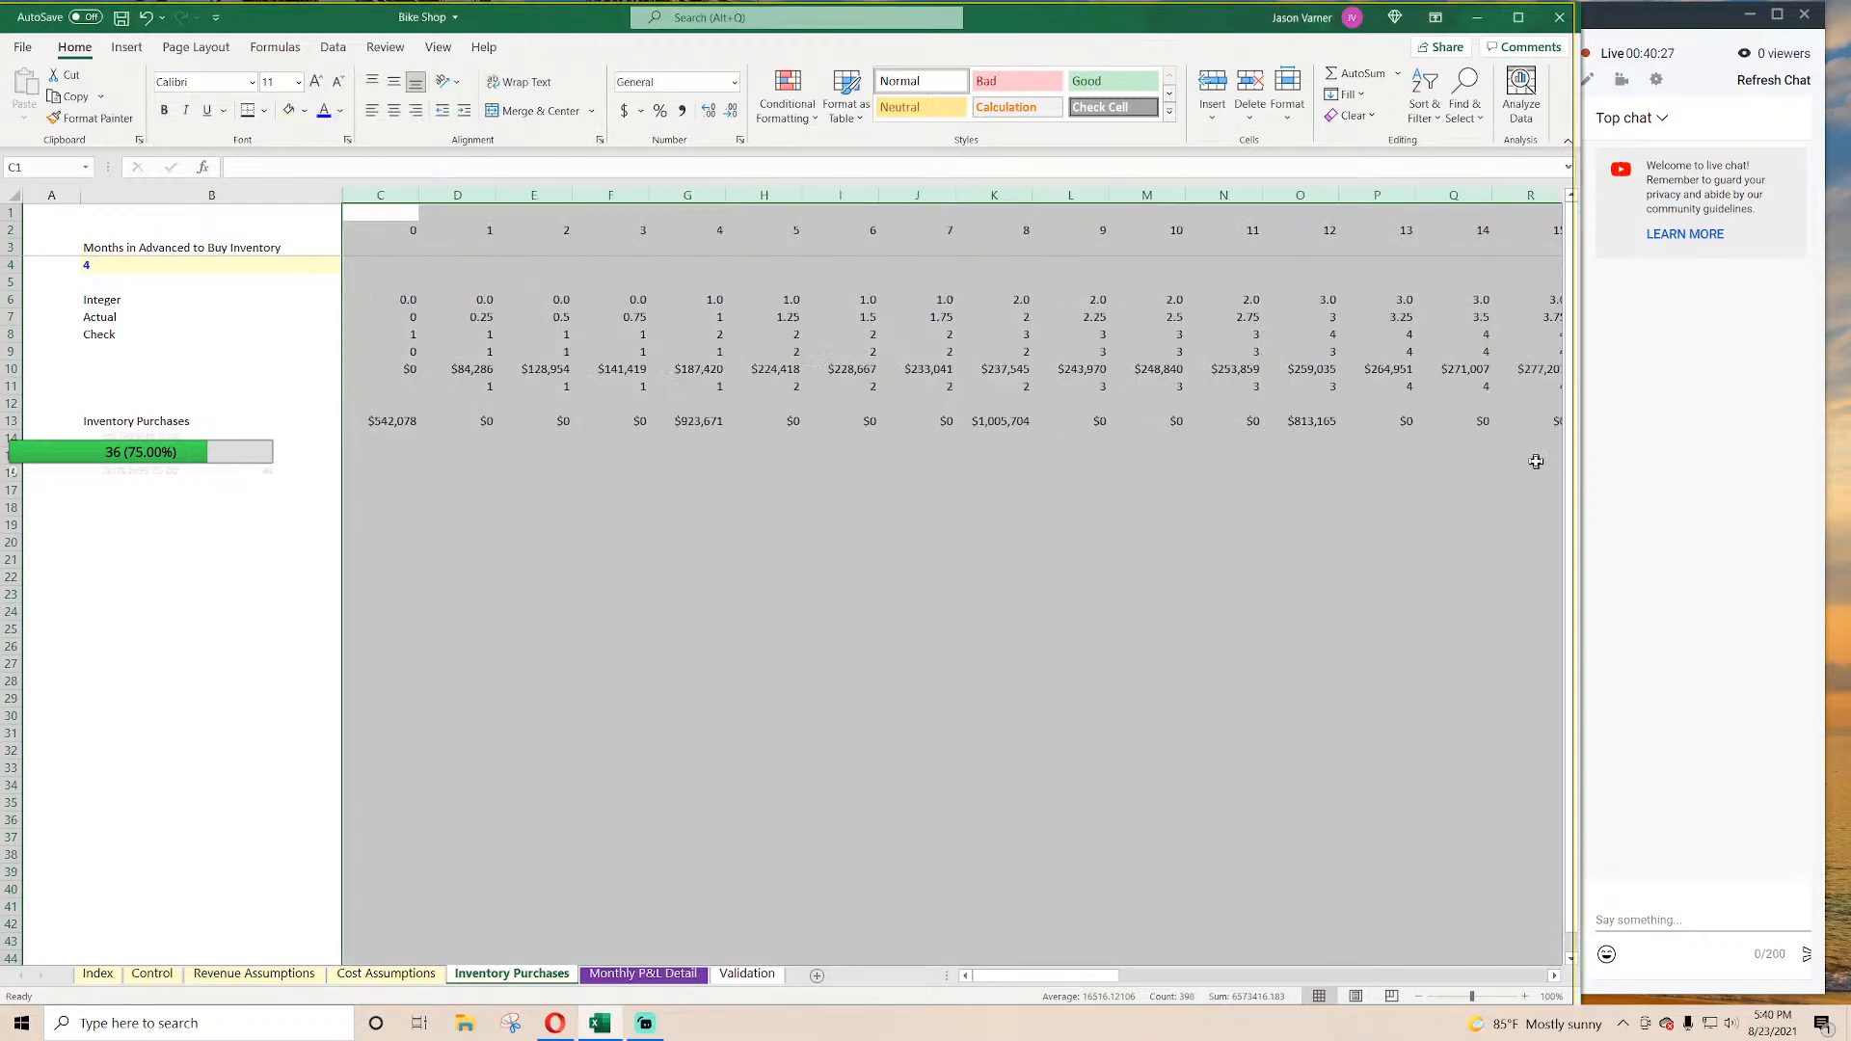
pyautogui.click(593, 594)
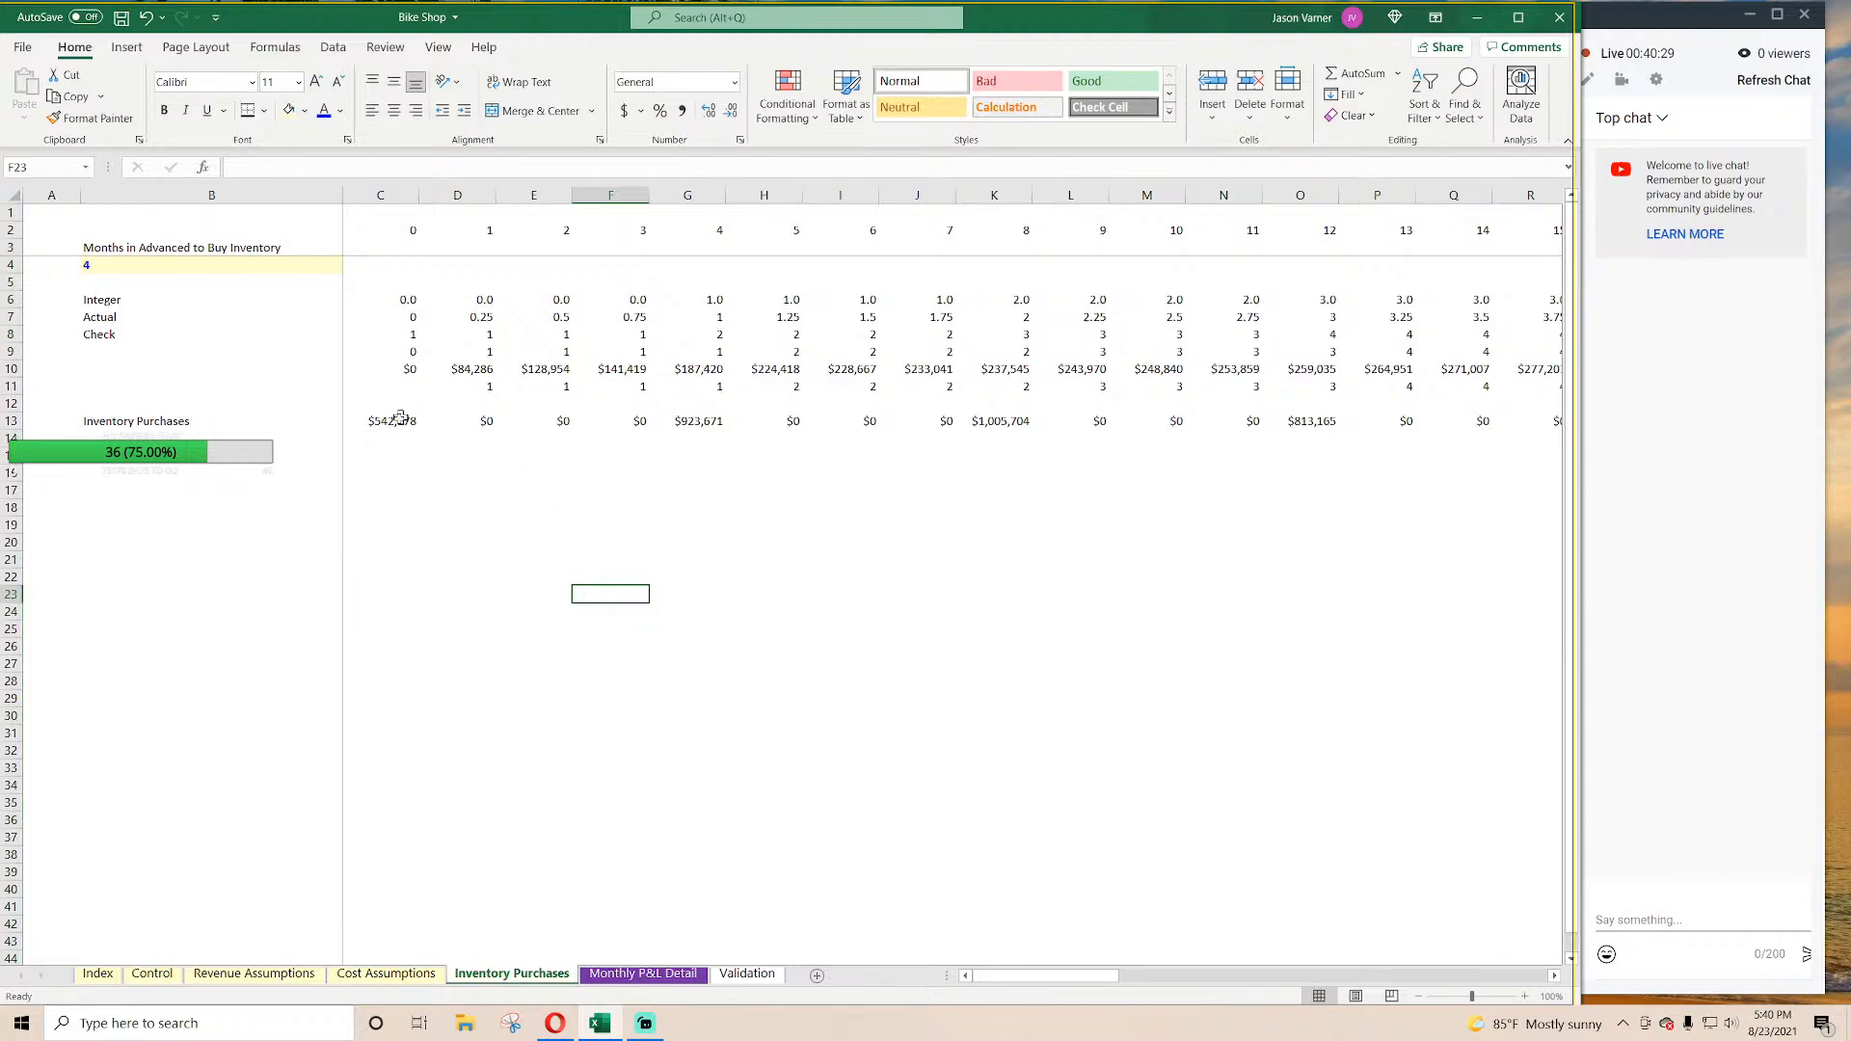
# Step: Compare the Inventory Purchases in periods 0 and 4 with the summed COGS of periods 1–4 and 5–8
pyautogui.click(395, 423)
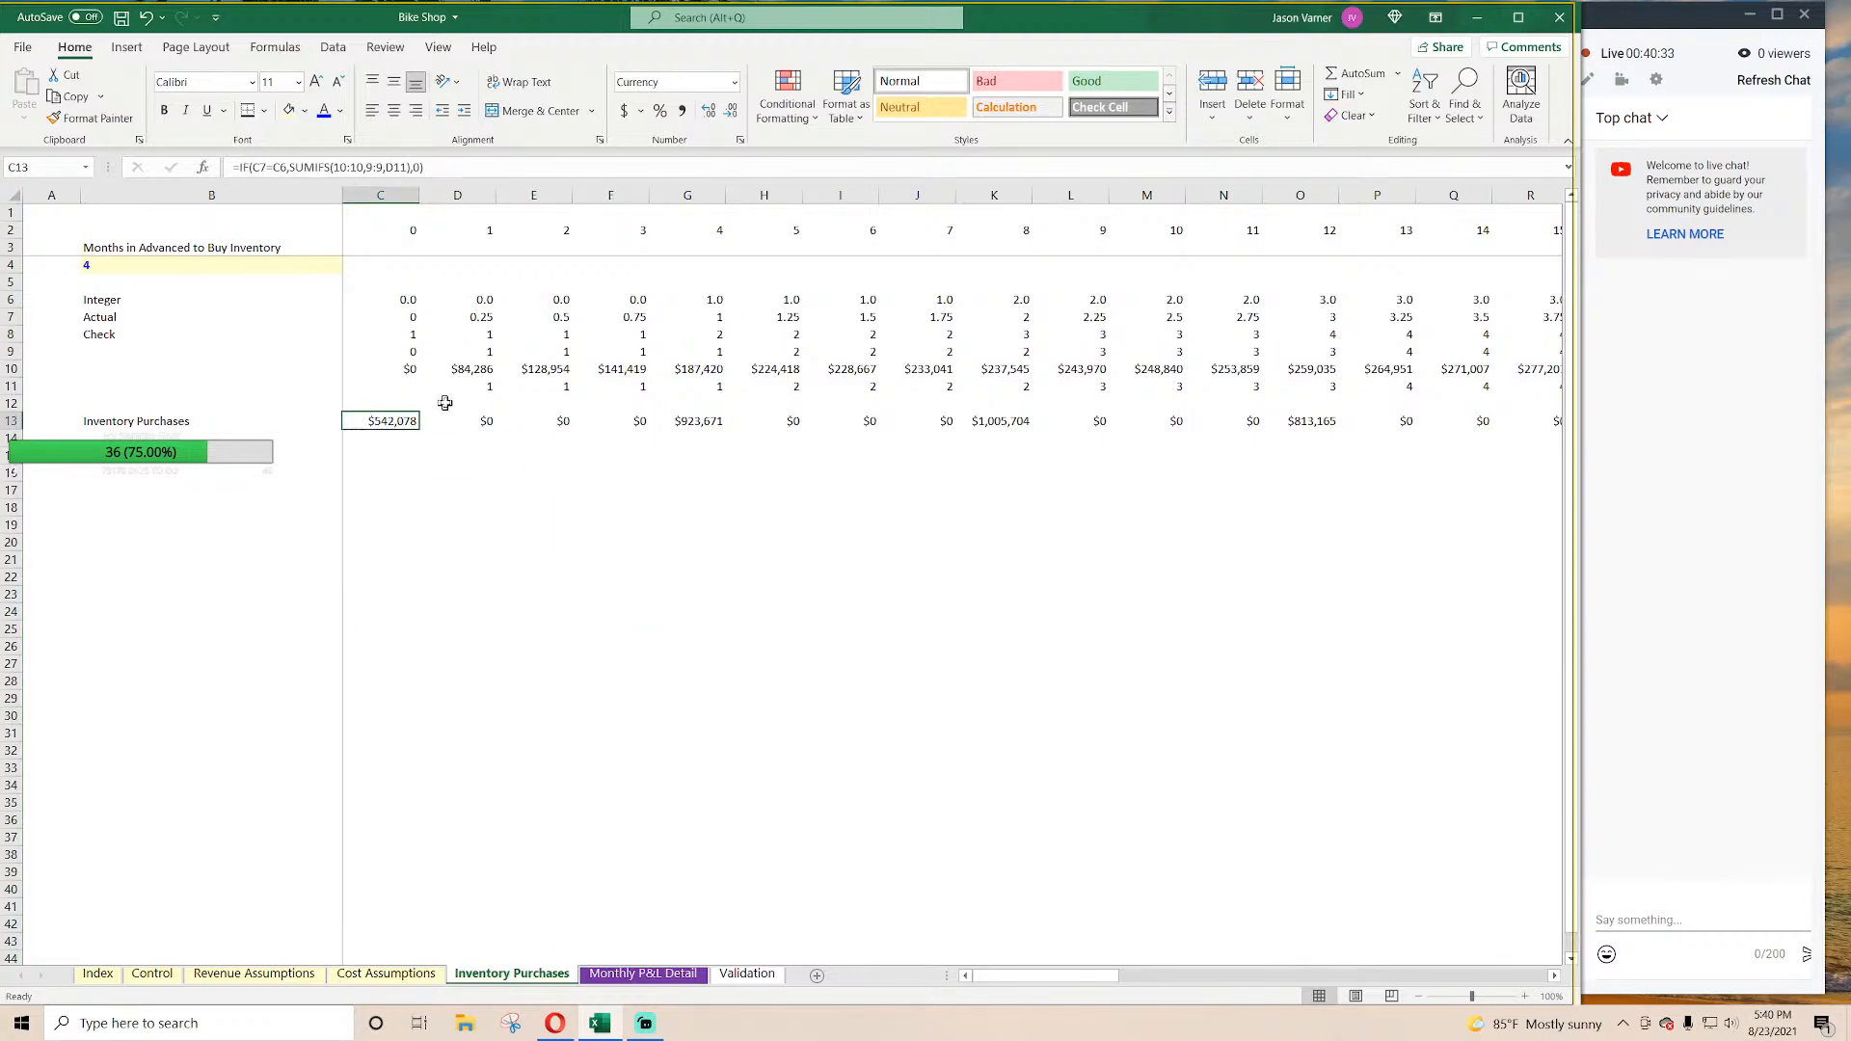
pyautogui.moveTo(470, 371); pyautogui.dragTo(679, 374)
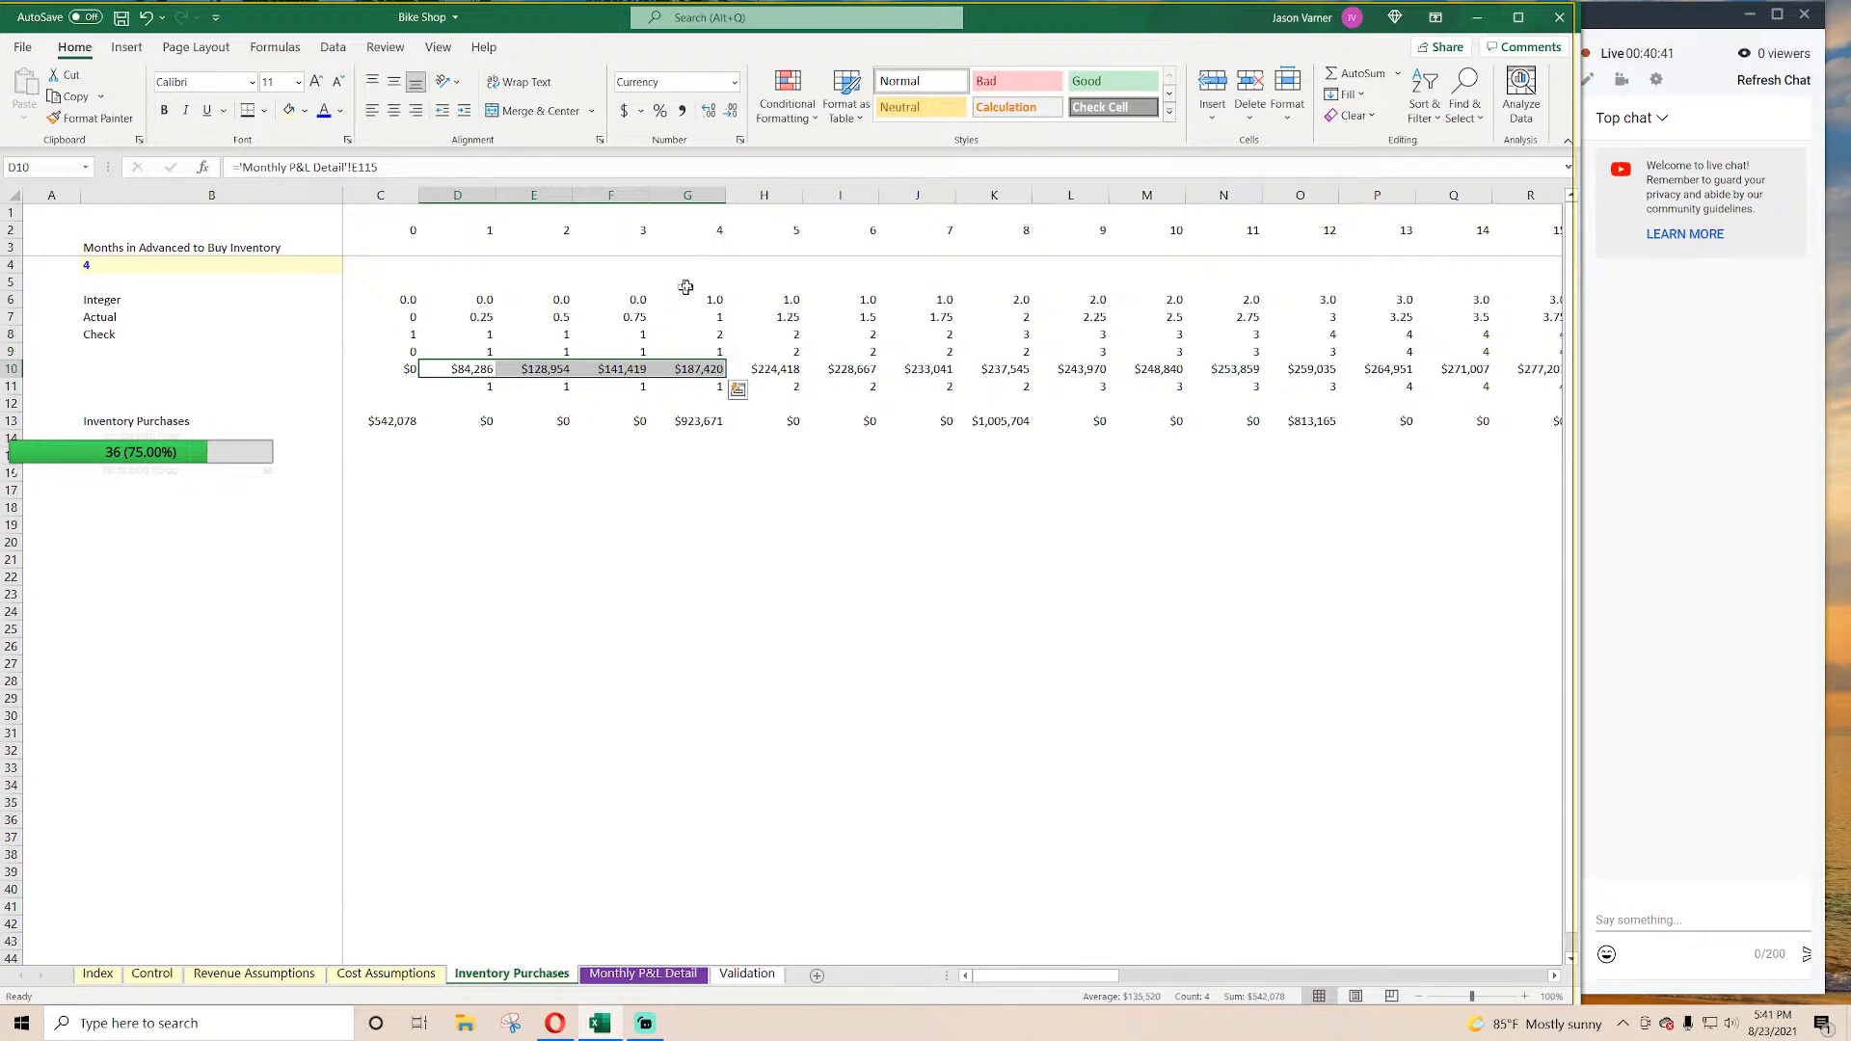
pyautogui.click(703, 421)
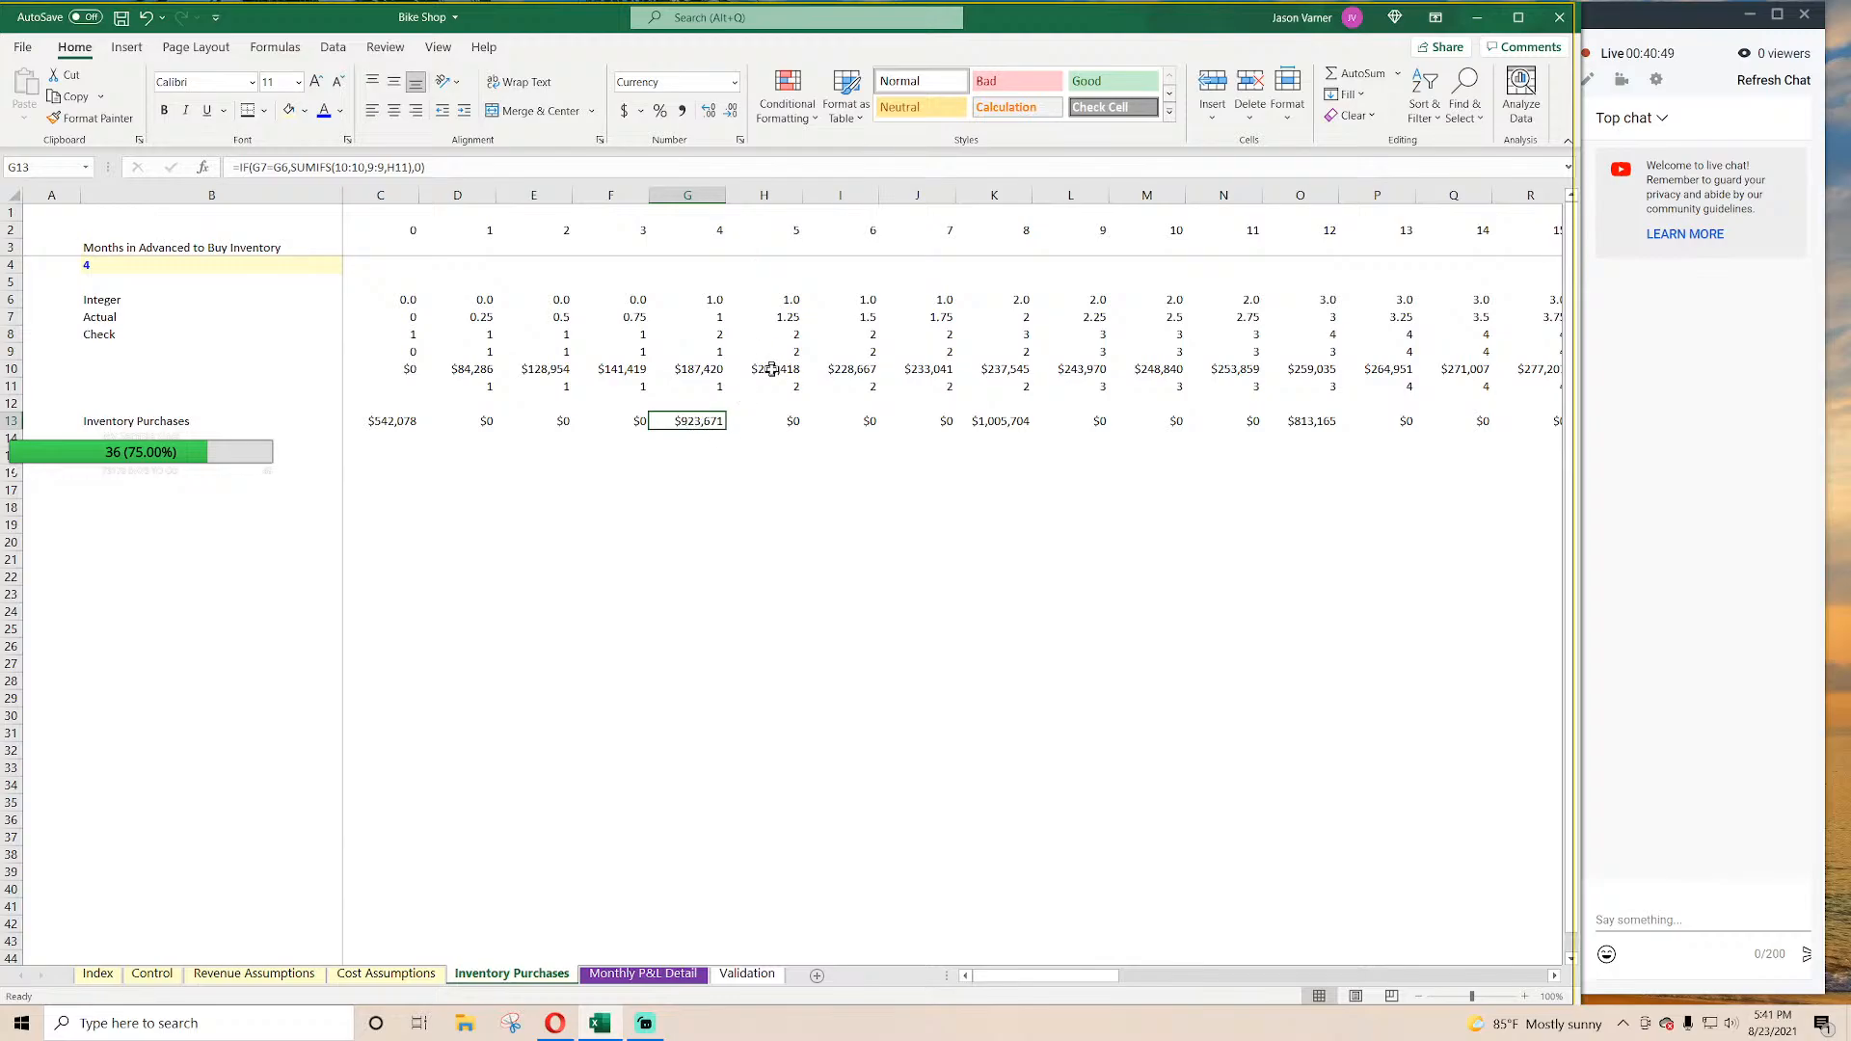
pyautogui.moveTo(776, 367); pyautogui.dragTo(976, 364)
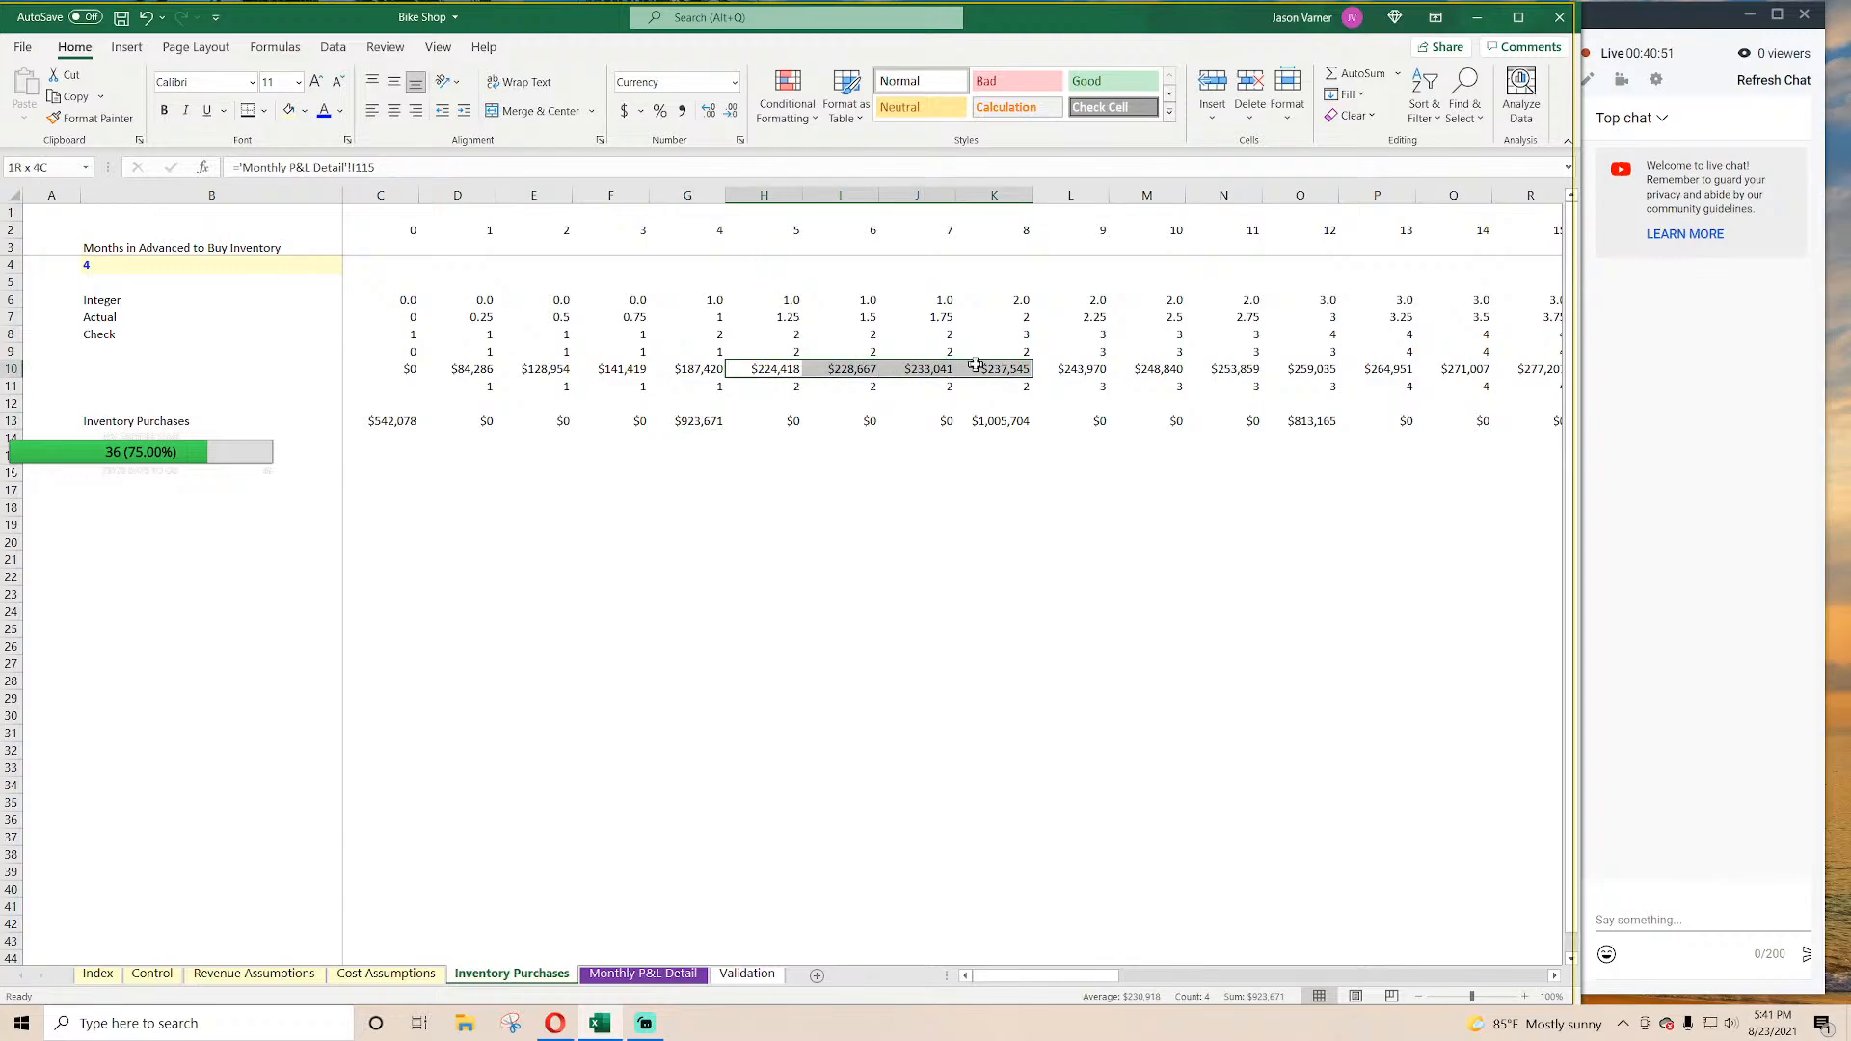
# Step: Set the Months in Advanced to Buy Inventory assumption in B4 to 2
pyautogui.click(702, 421)
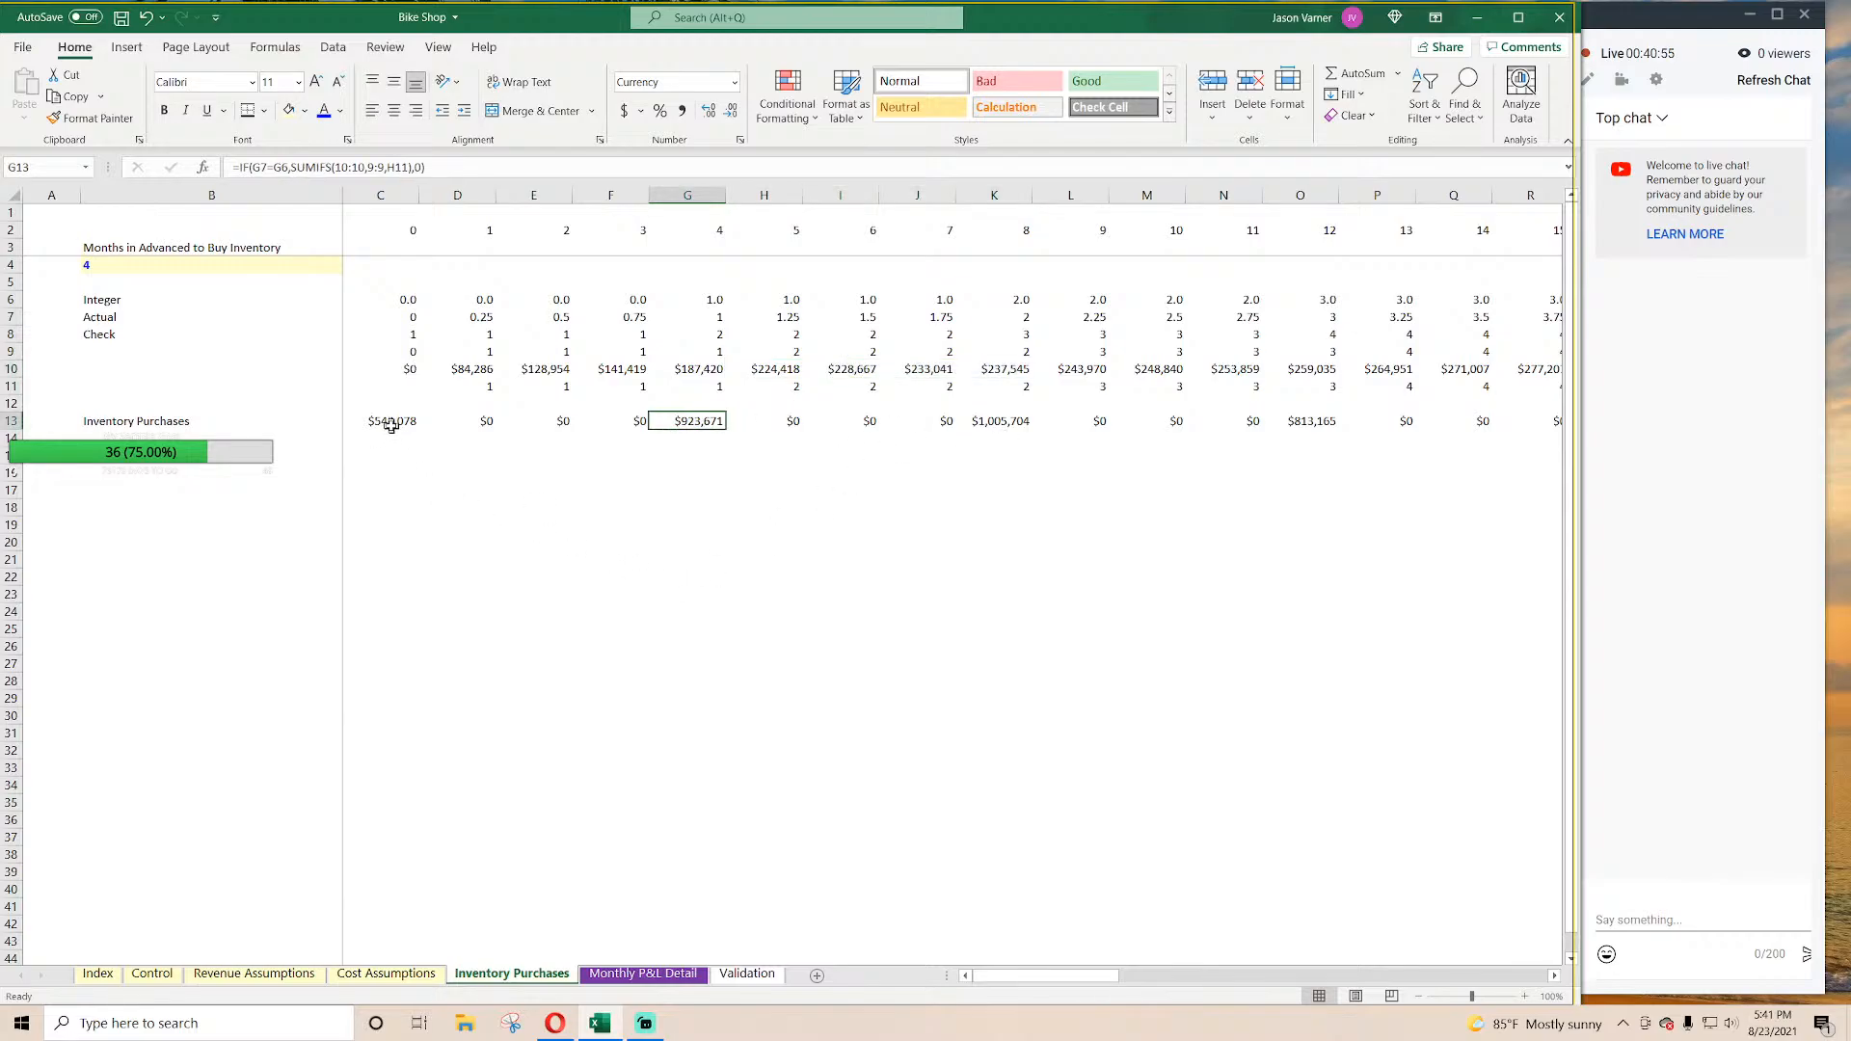
pyautogui.moveTo(391, 421); pyautogui.dragTo(1082, 420)
pyautogui.click(190, 264)
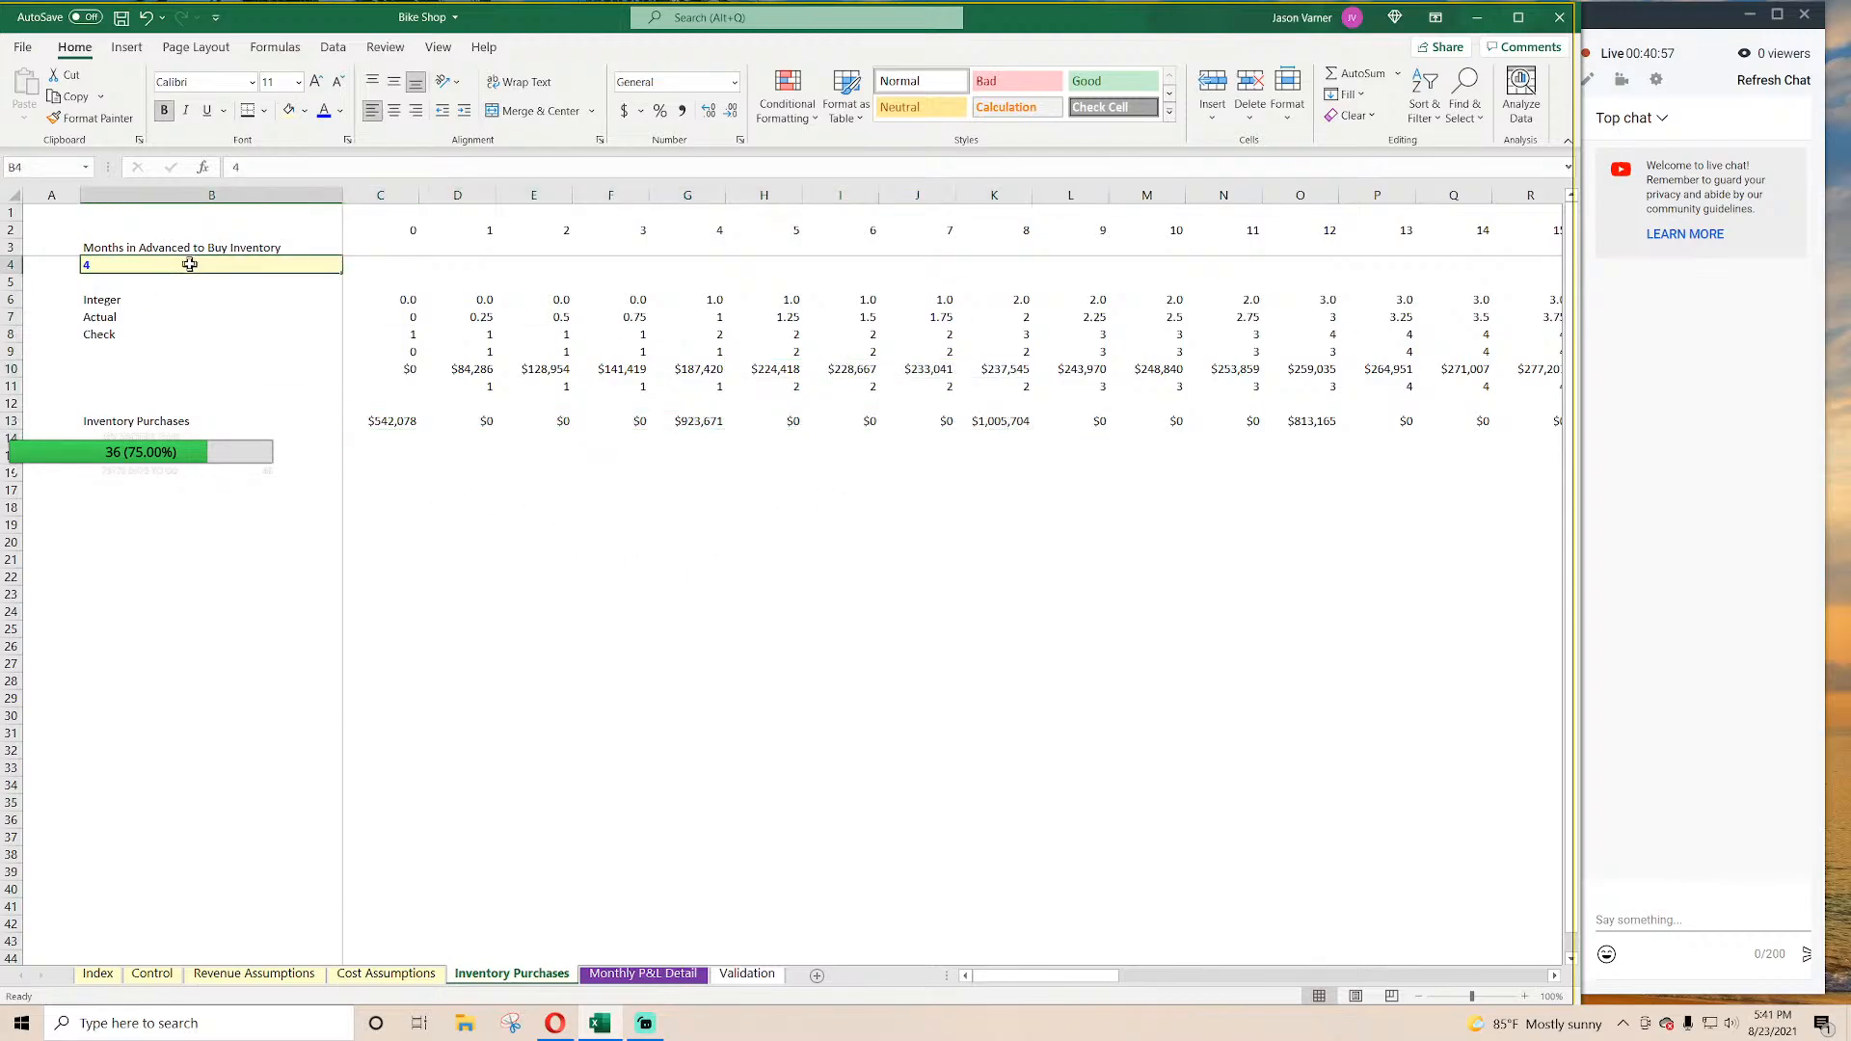
pyautogui.write('2')
pyautogui.press('Return')
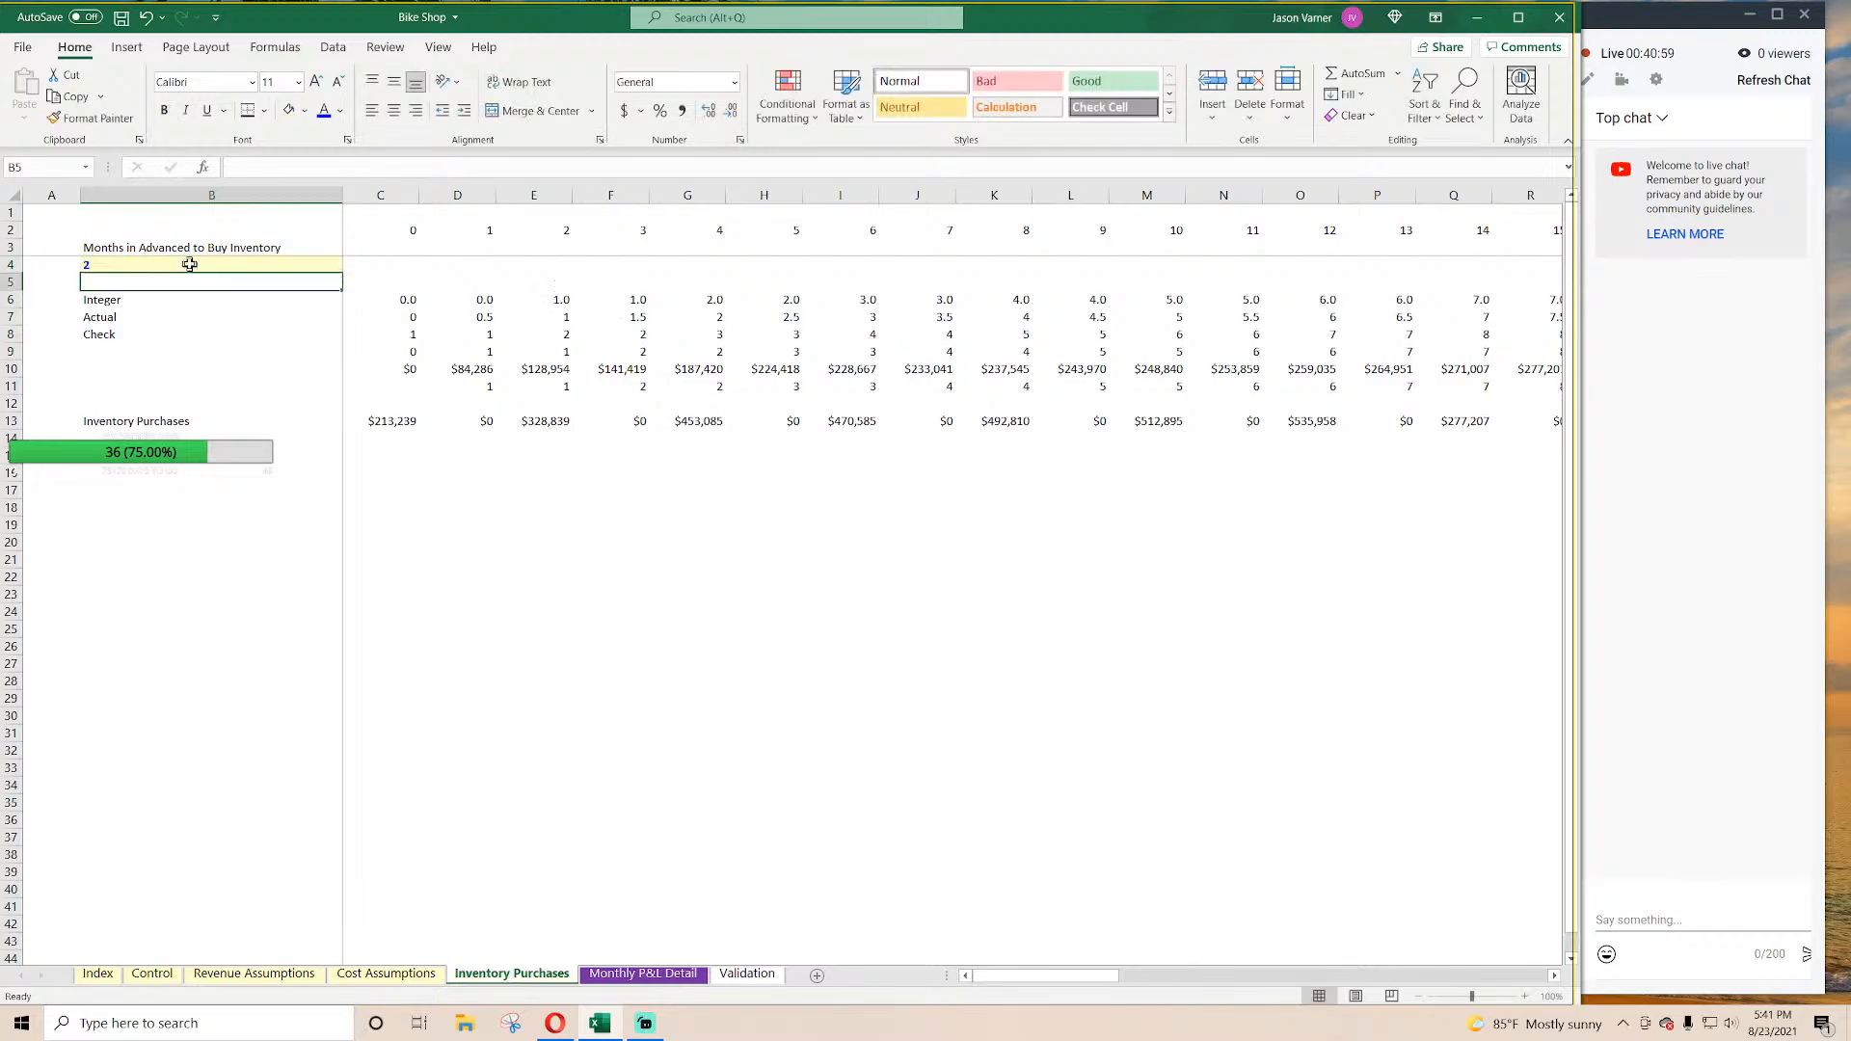
# Step: Compare the Inventory Purchases in periods 0 and 2 with the summed COGS of periods 1–2 and 3–4
pyautogui.click(382, 420)
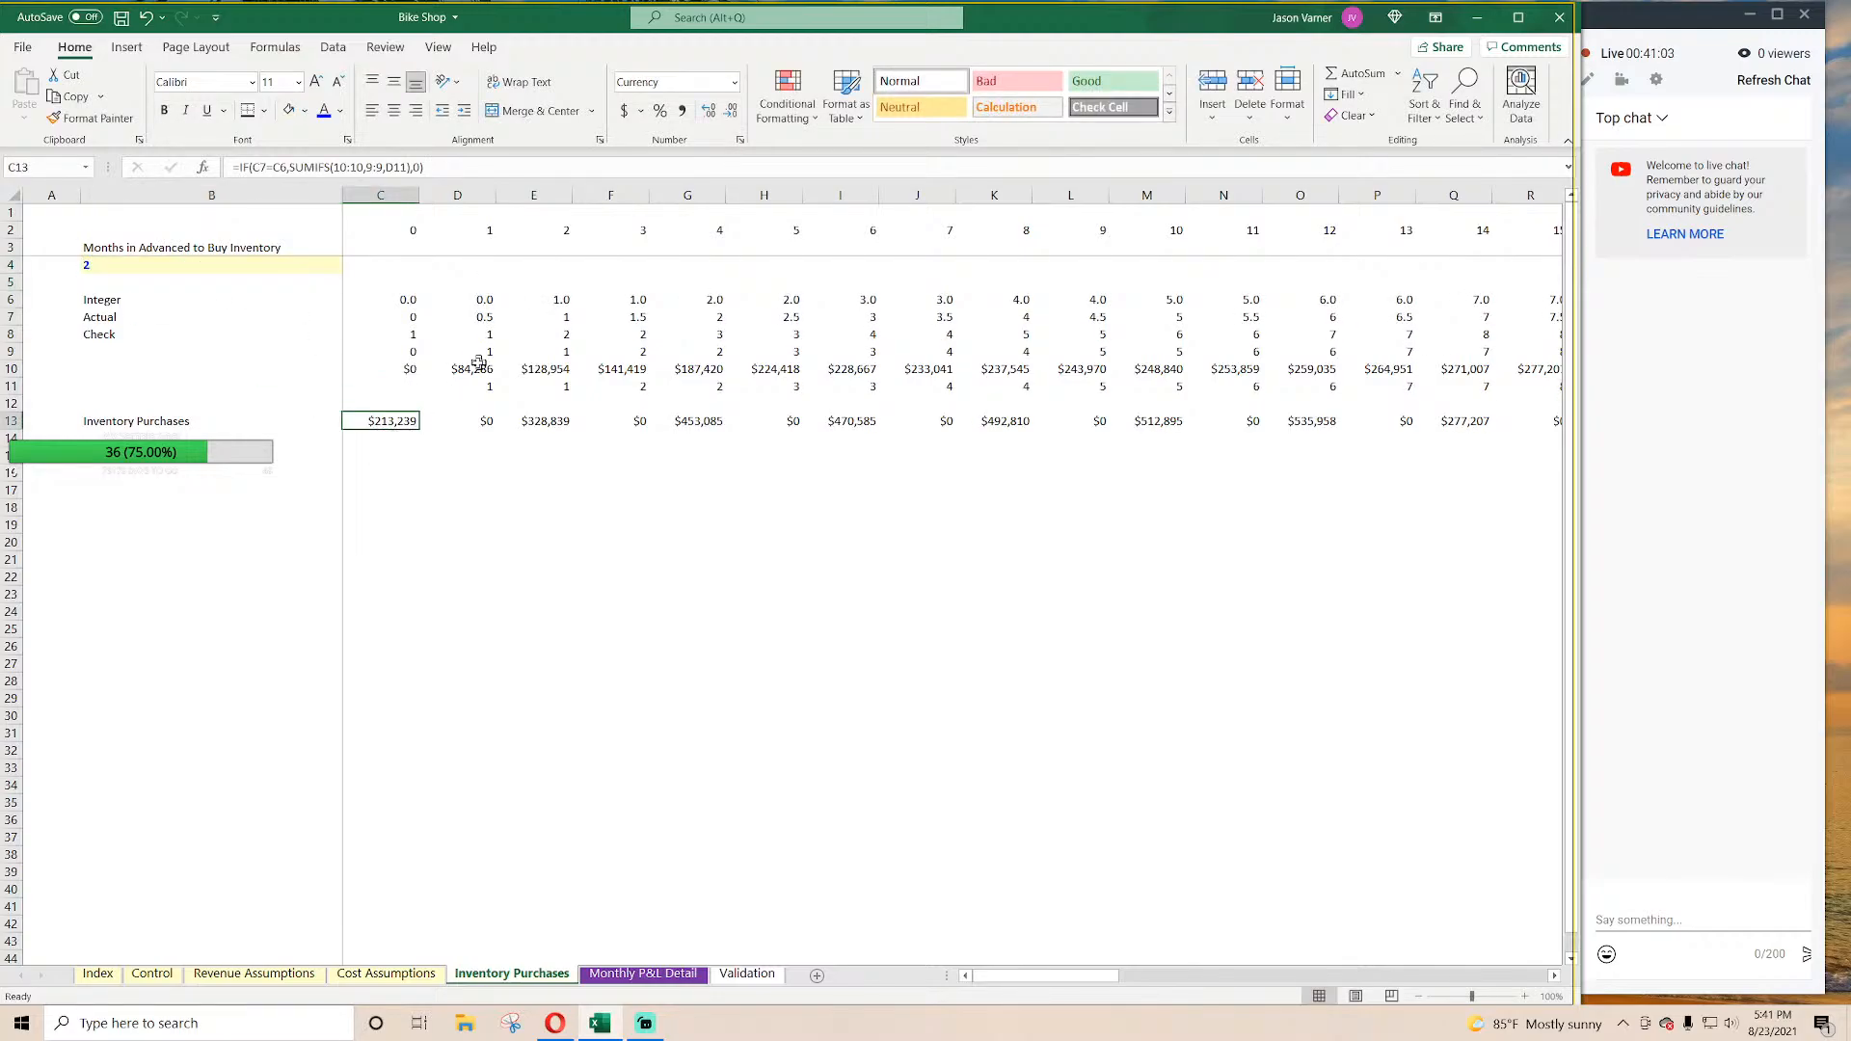
pyautogui.moveTo(479, 369); pyautogui.dragTo(534, 371)
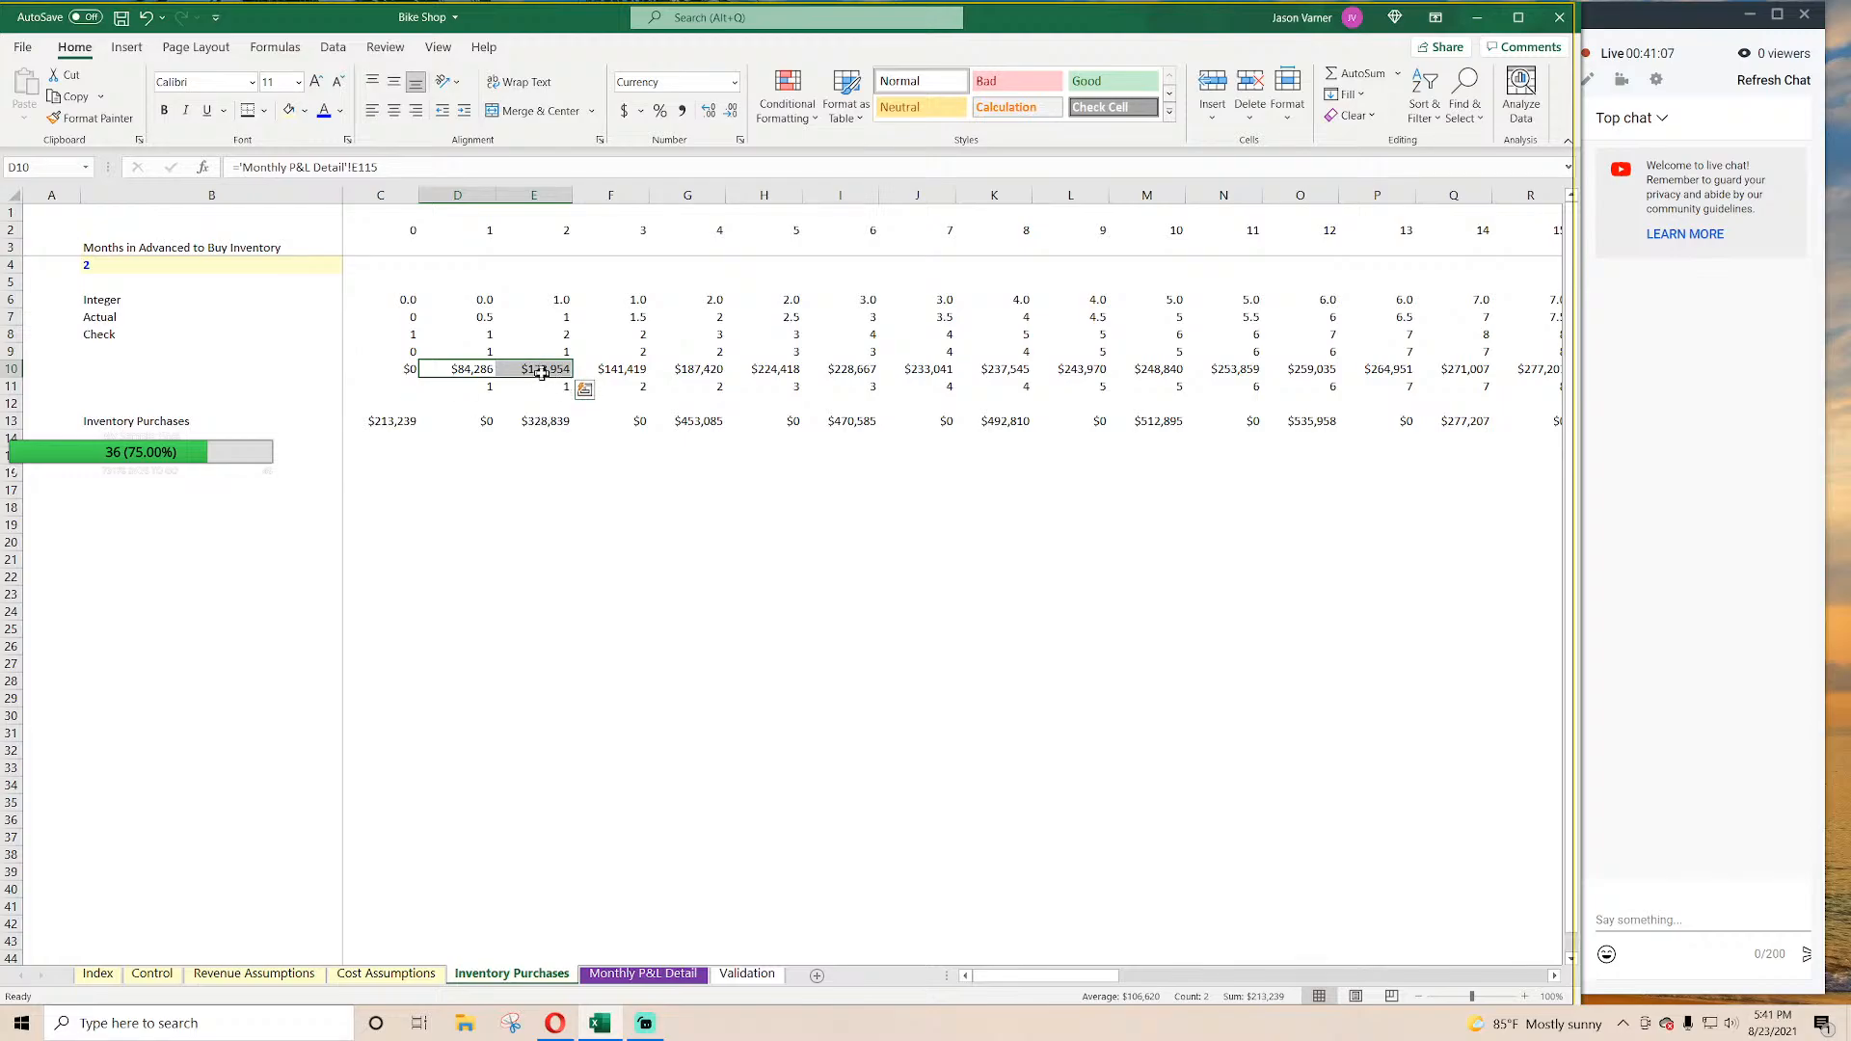
pyautogui.click(541, 373)
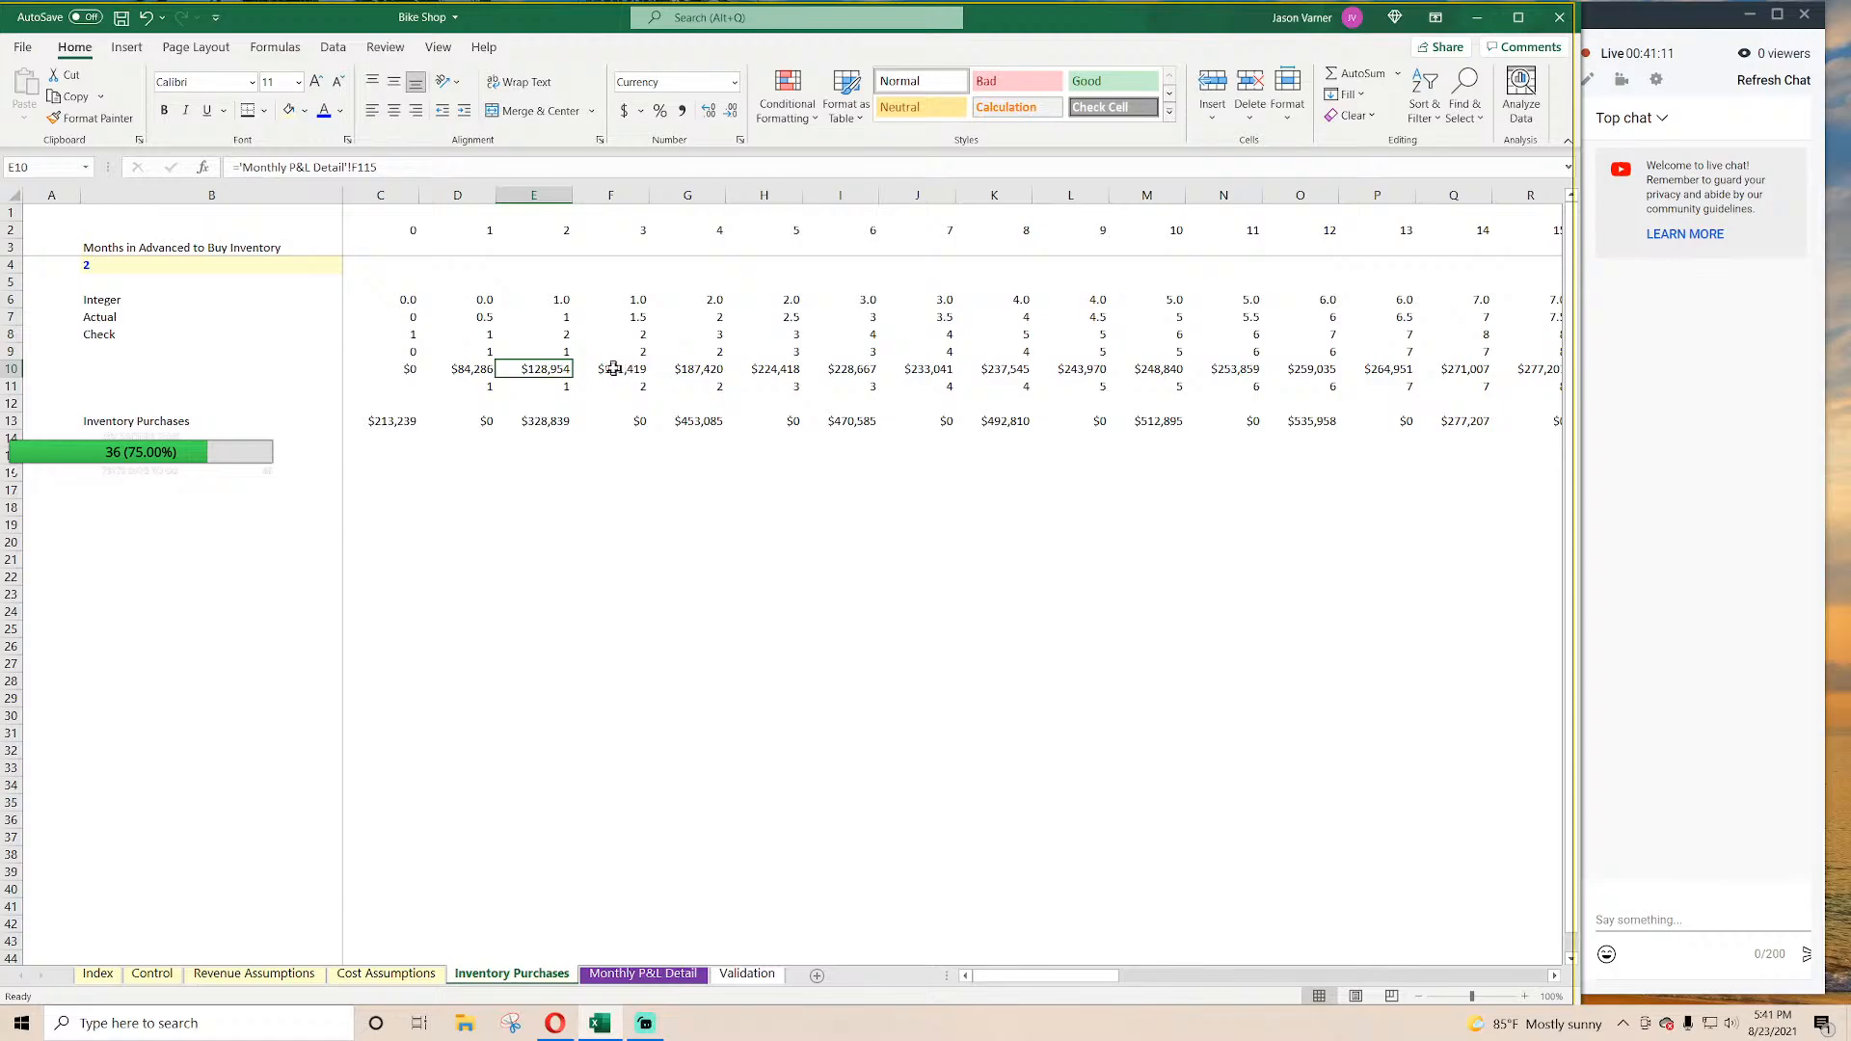
pyautogui.moveTo(614, 369); pyautogui.dragTo(700, 369)
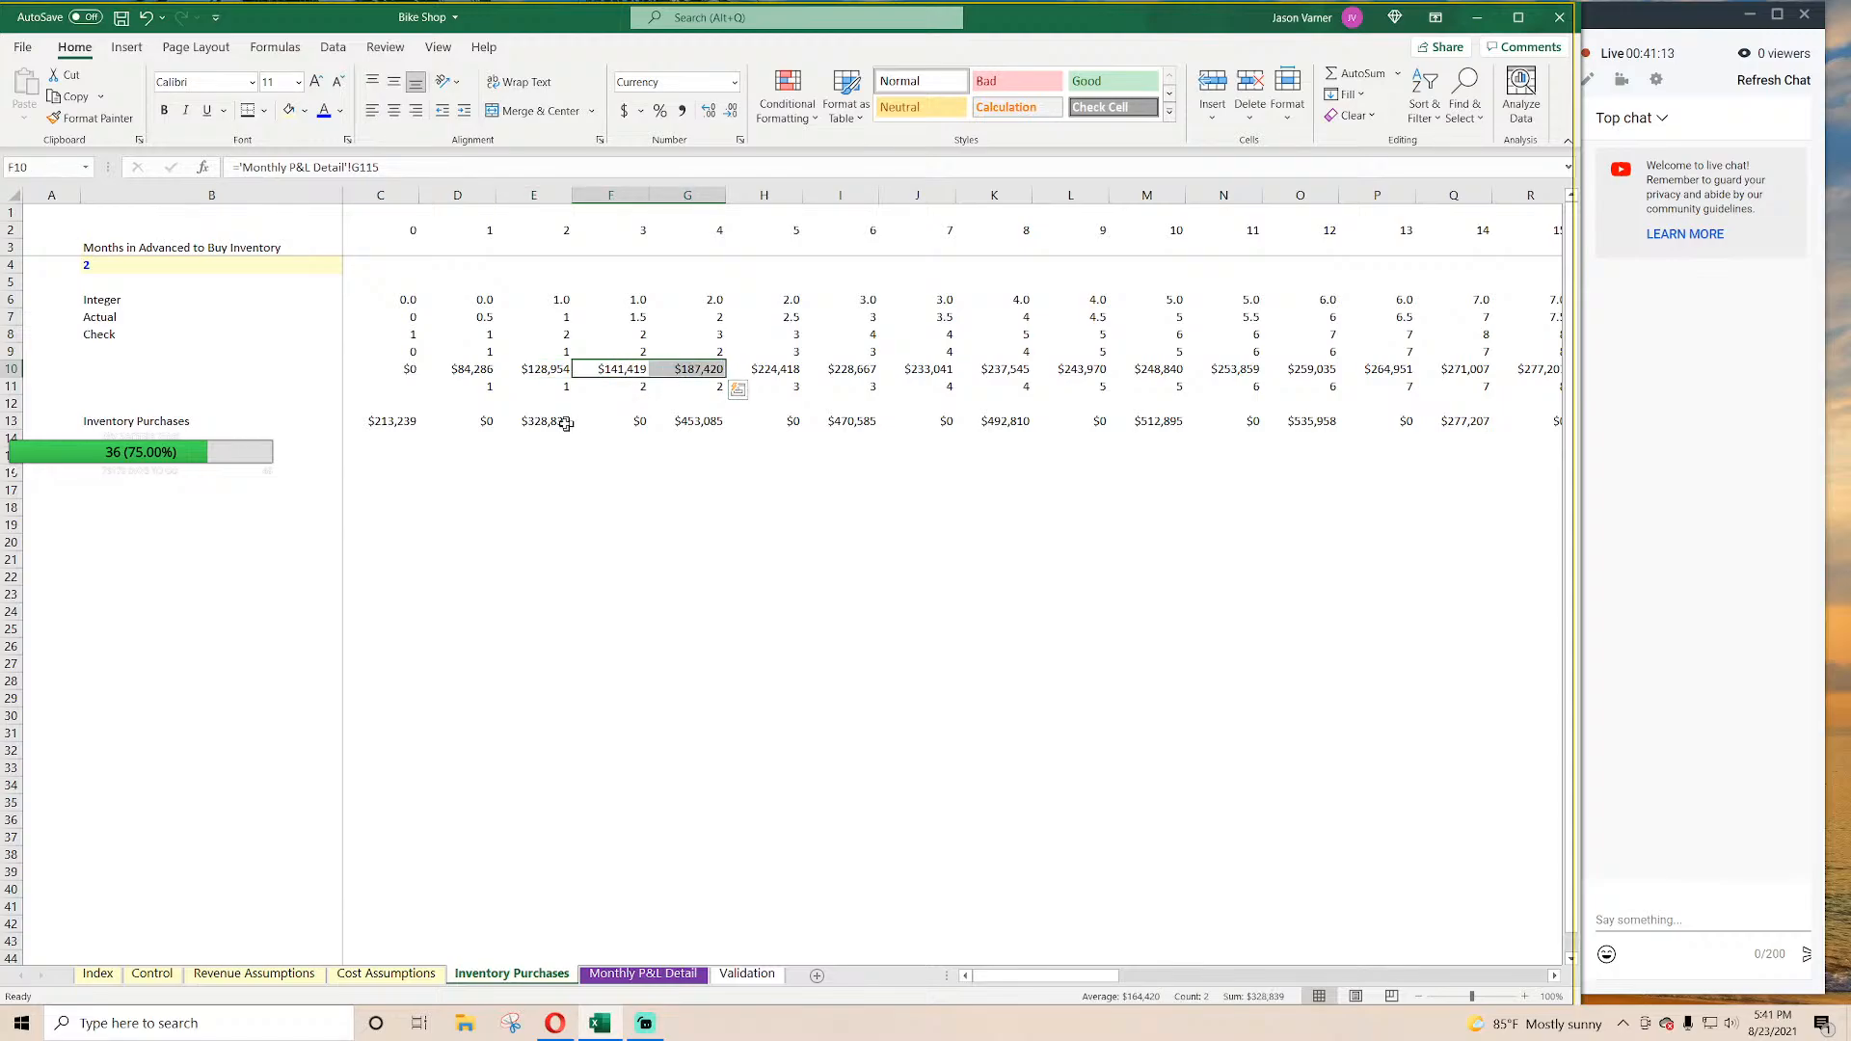
pyautogui.click(547, 422)
pyautogui.click(699, 420)
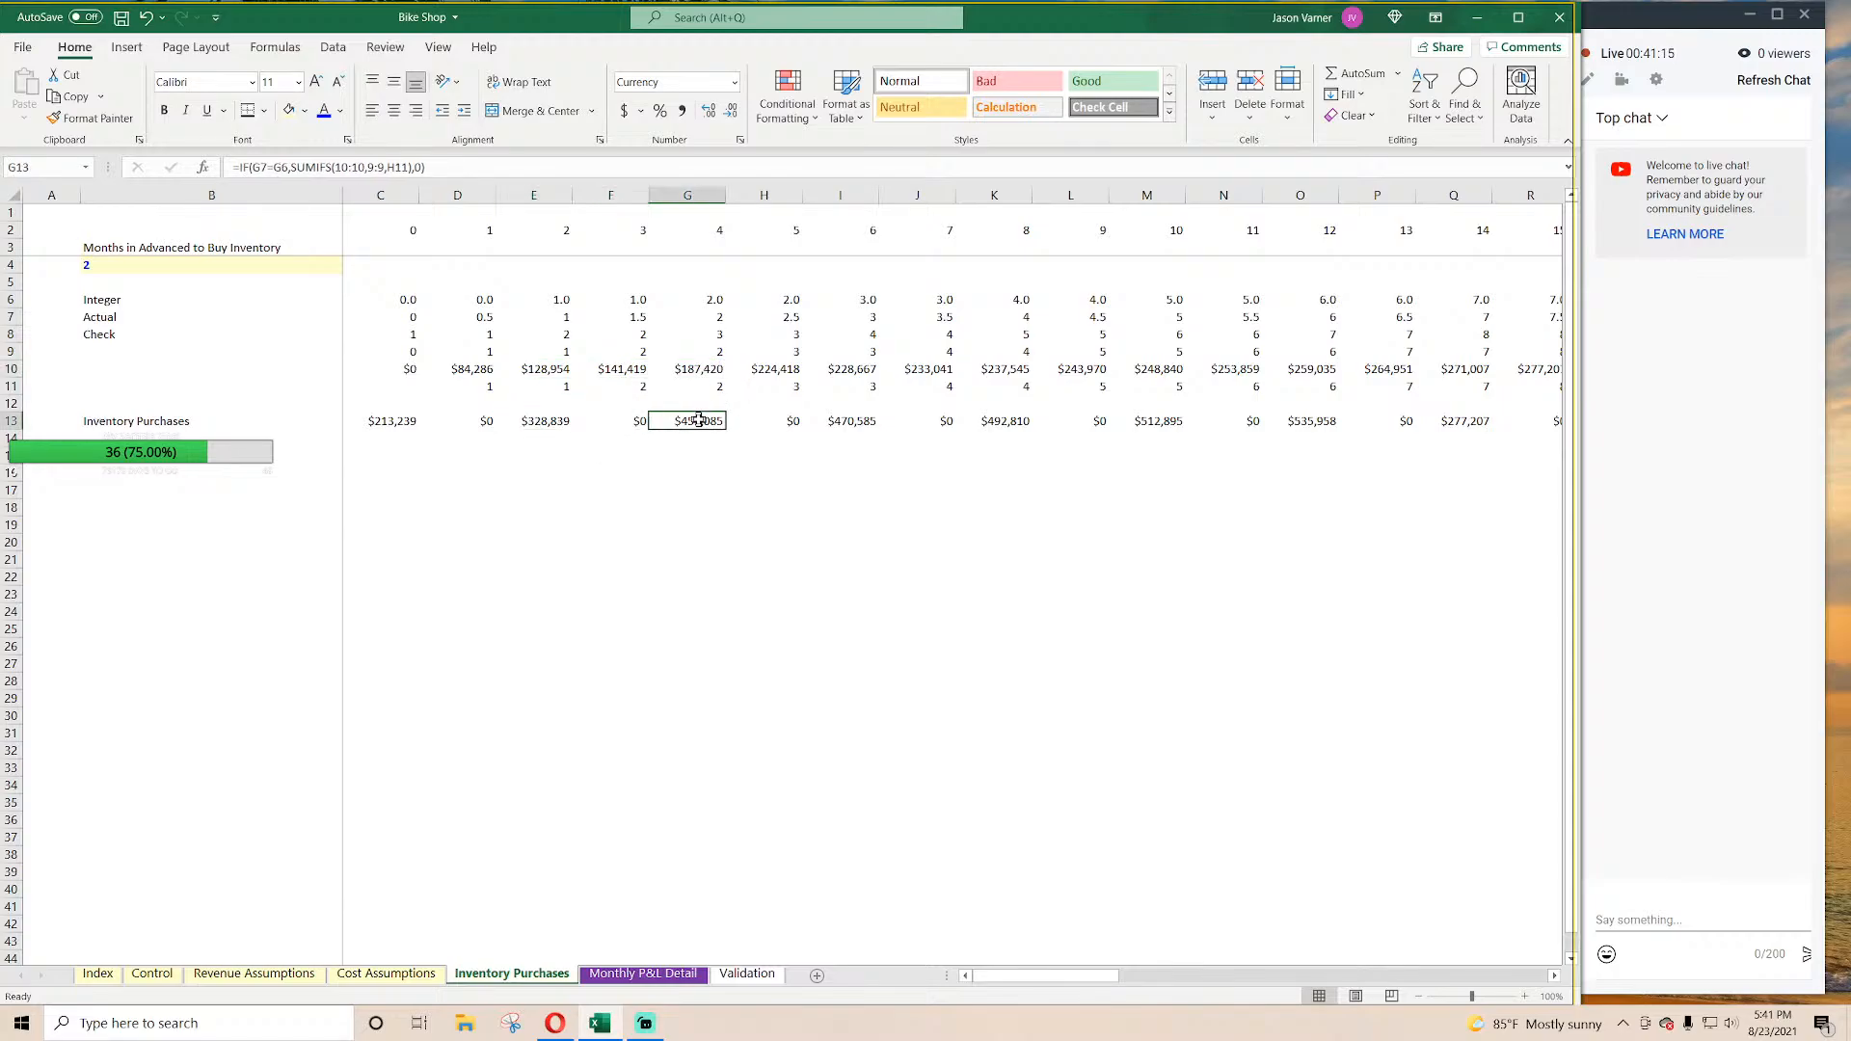
# Step: Set the Months in Advanced to Buy Inventory assumption in B4 to 3
pyautogui.click(169, 263)
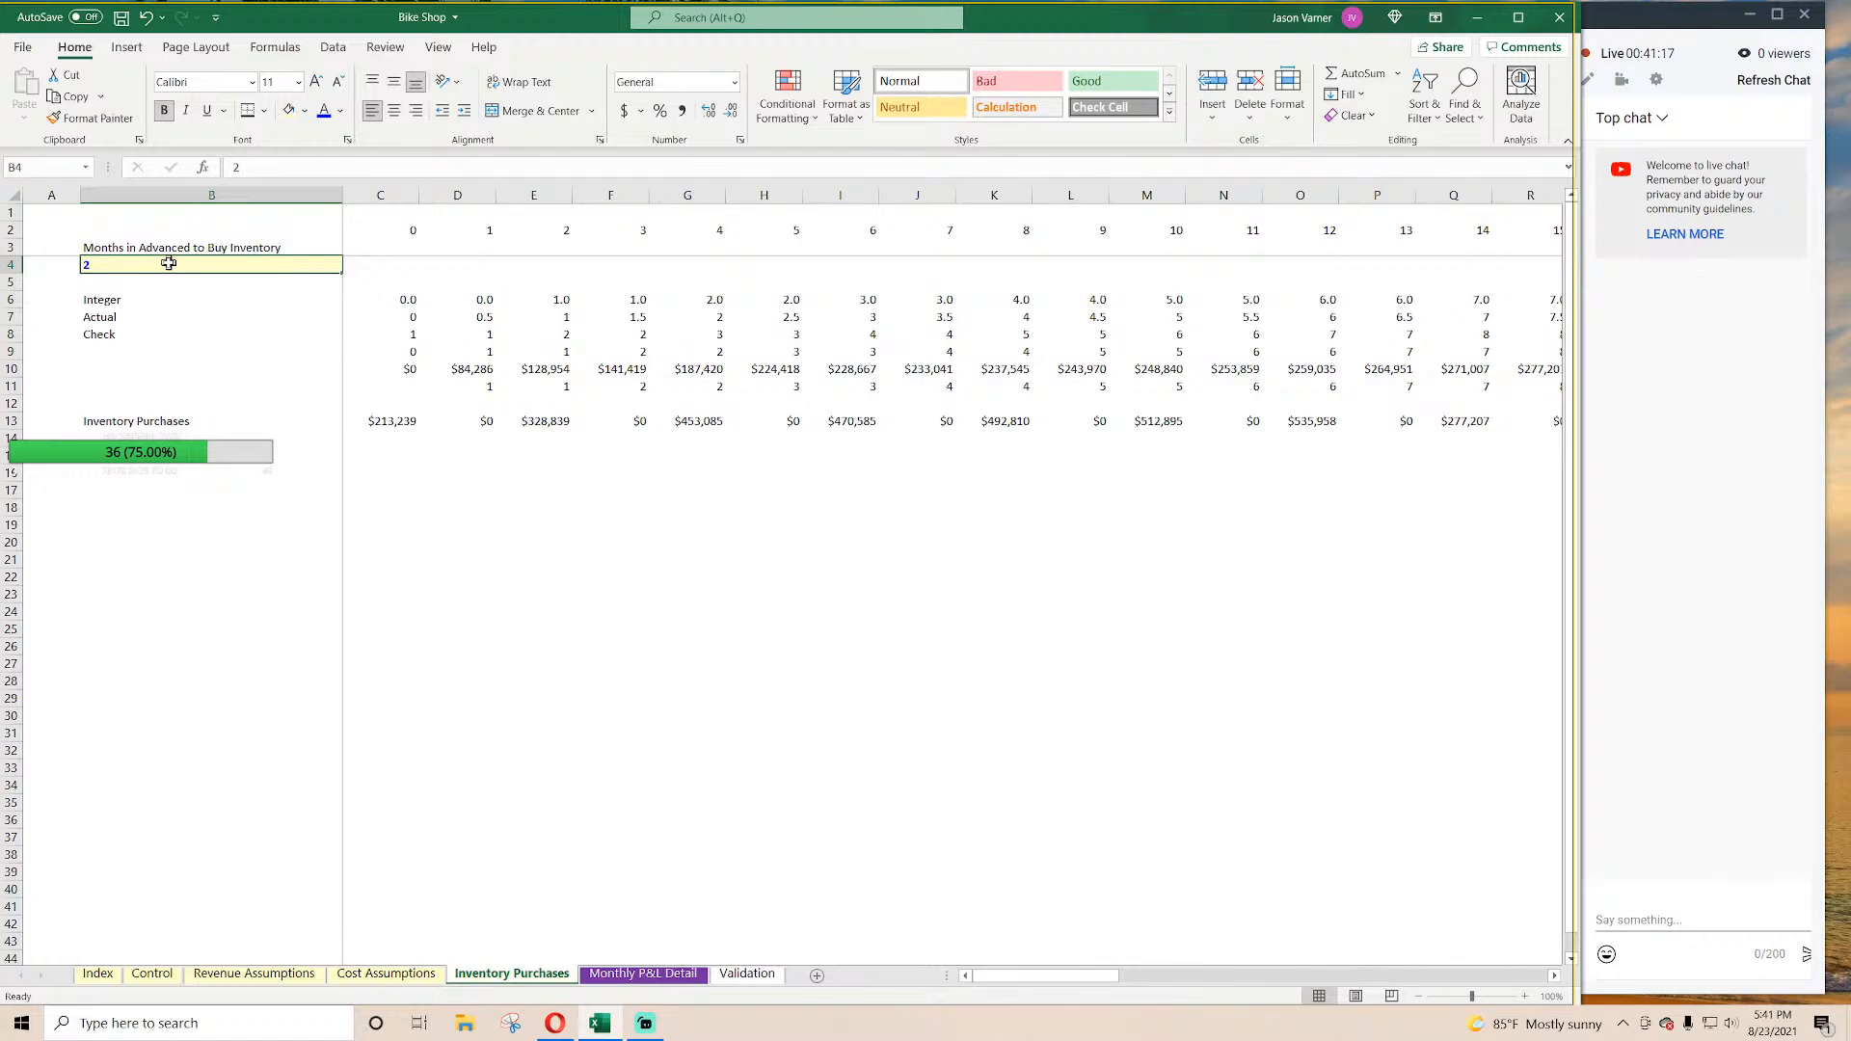
pyautogui.write('3')
pyautogui.press('Return')
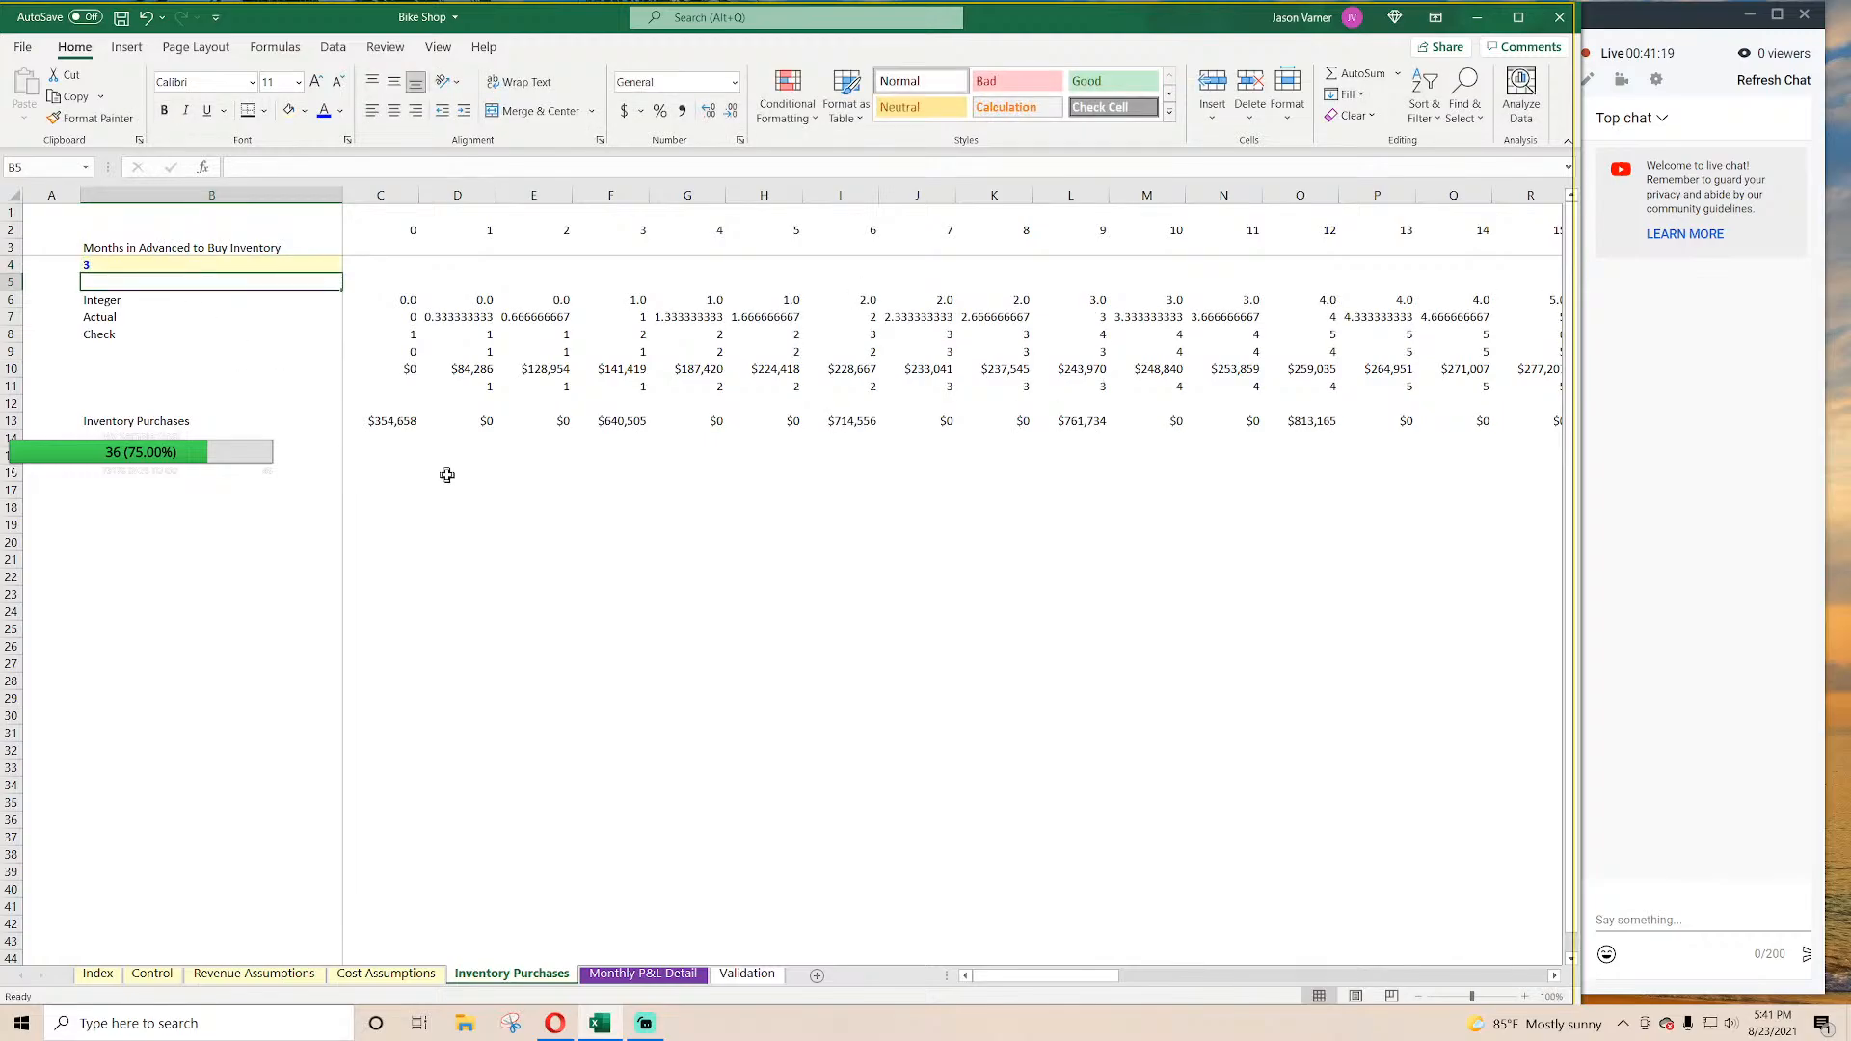
# Step: Label row 10 as "Cost of Goods Sold" in cell B10
pyautogui.moveTo(397, 370); pyautogui.dragTo(186, 373)
pyautogui.click(135, 373)
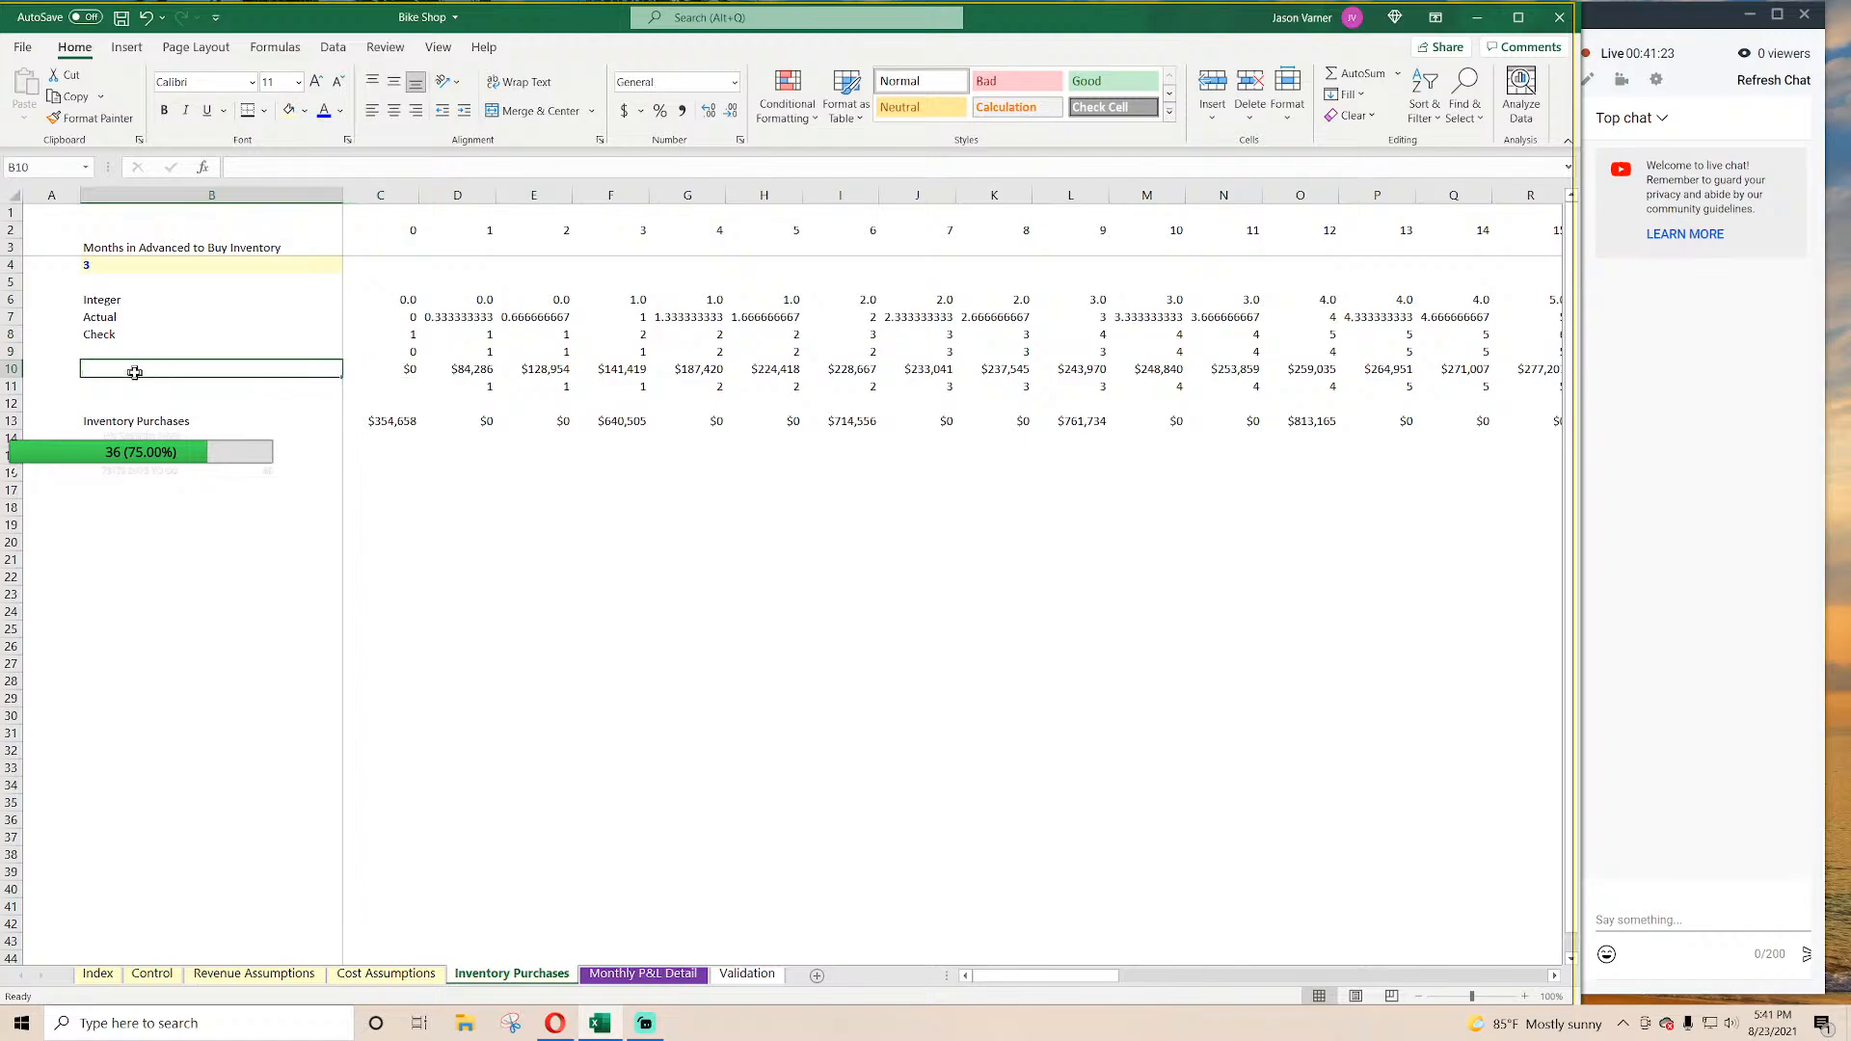
pyautogui.write('Cost of Go')
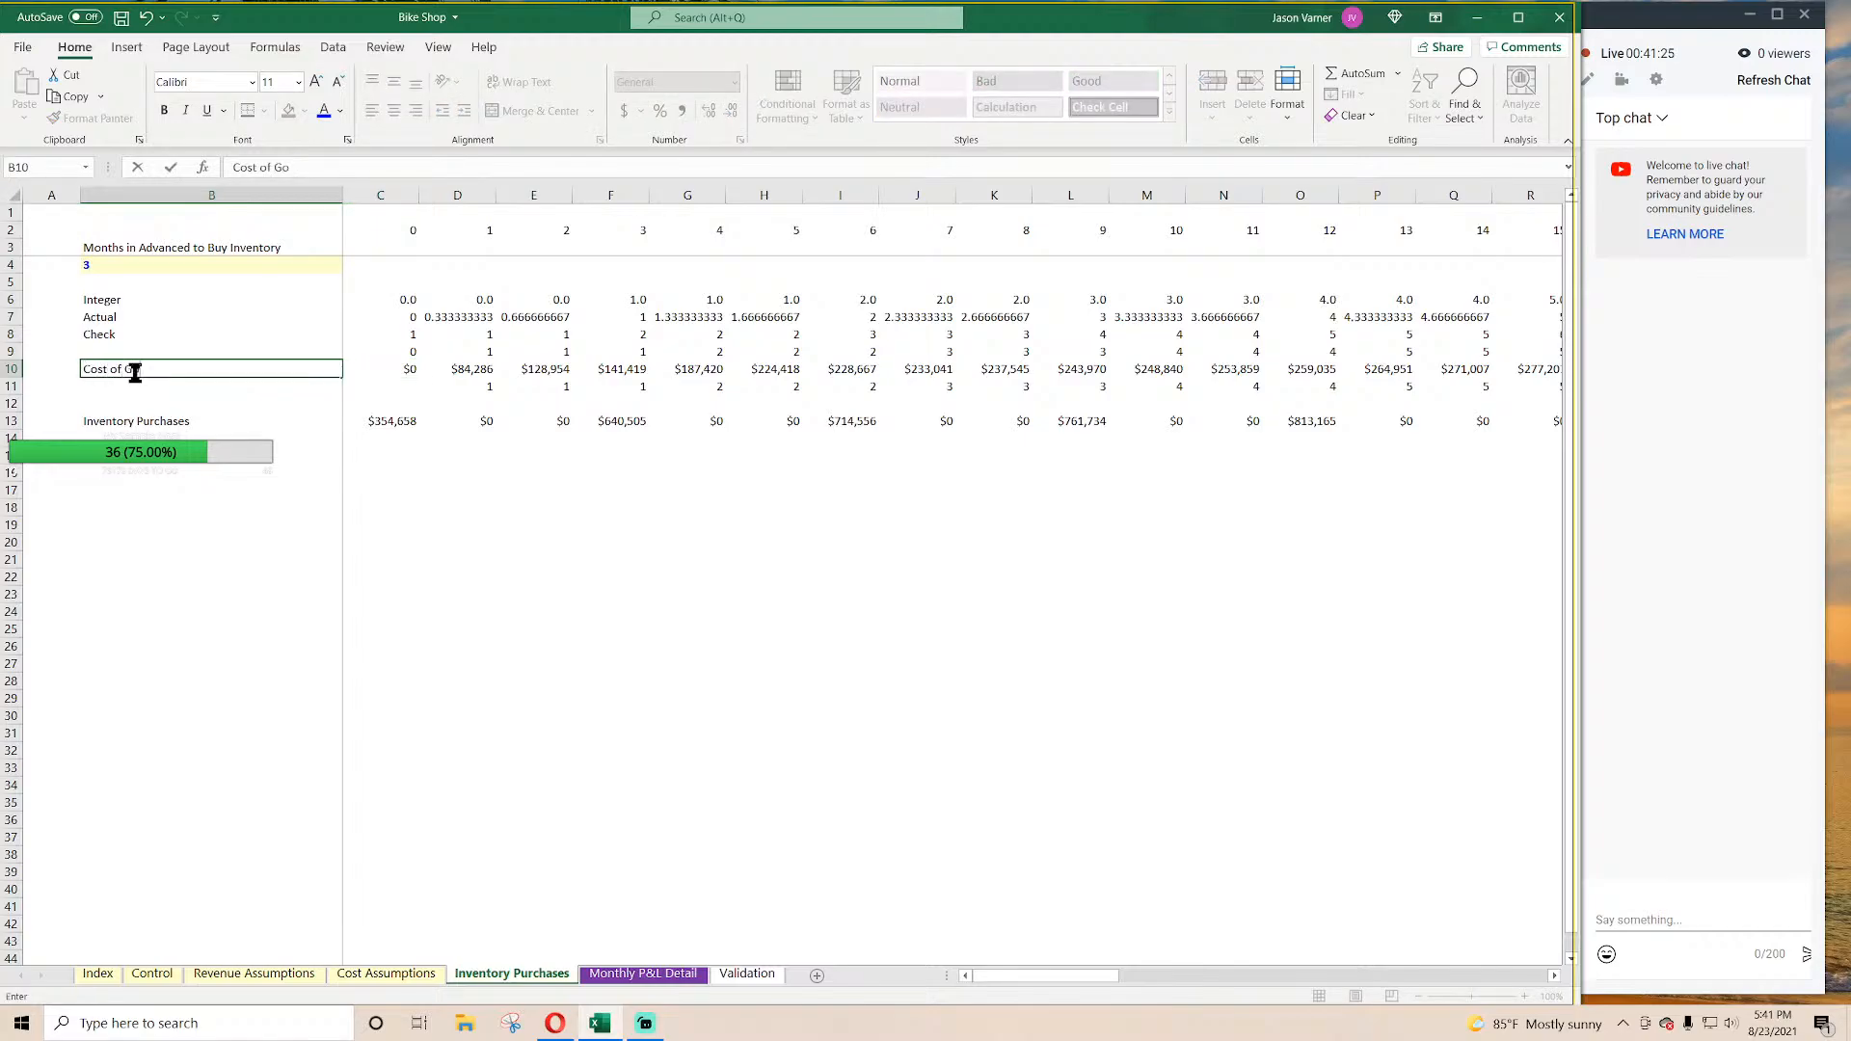
pyautogui.write('ods Sold')
pyautogui.press('Return')
pyautogui.press('Return')
pyautogui.press('Return')
pyautogui.press('Return')
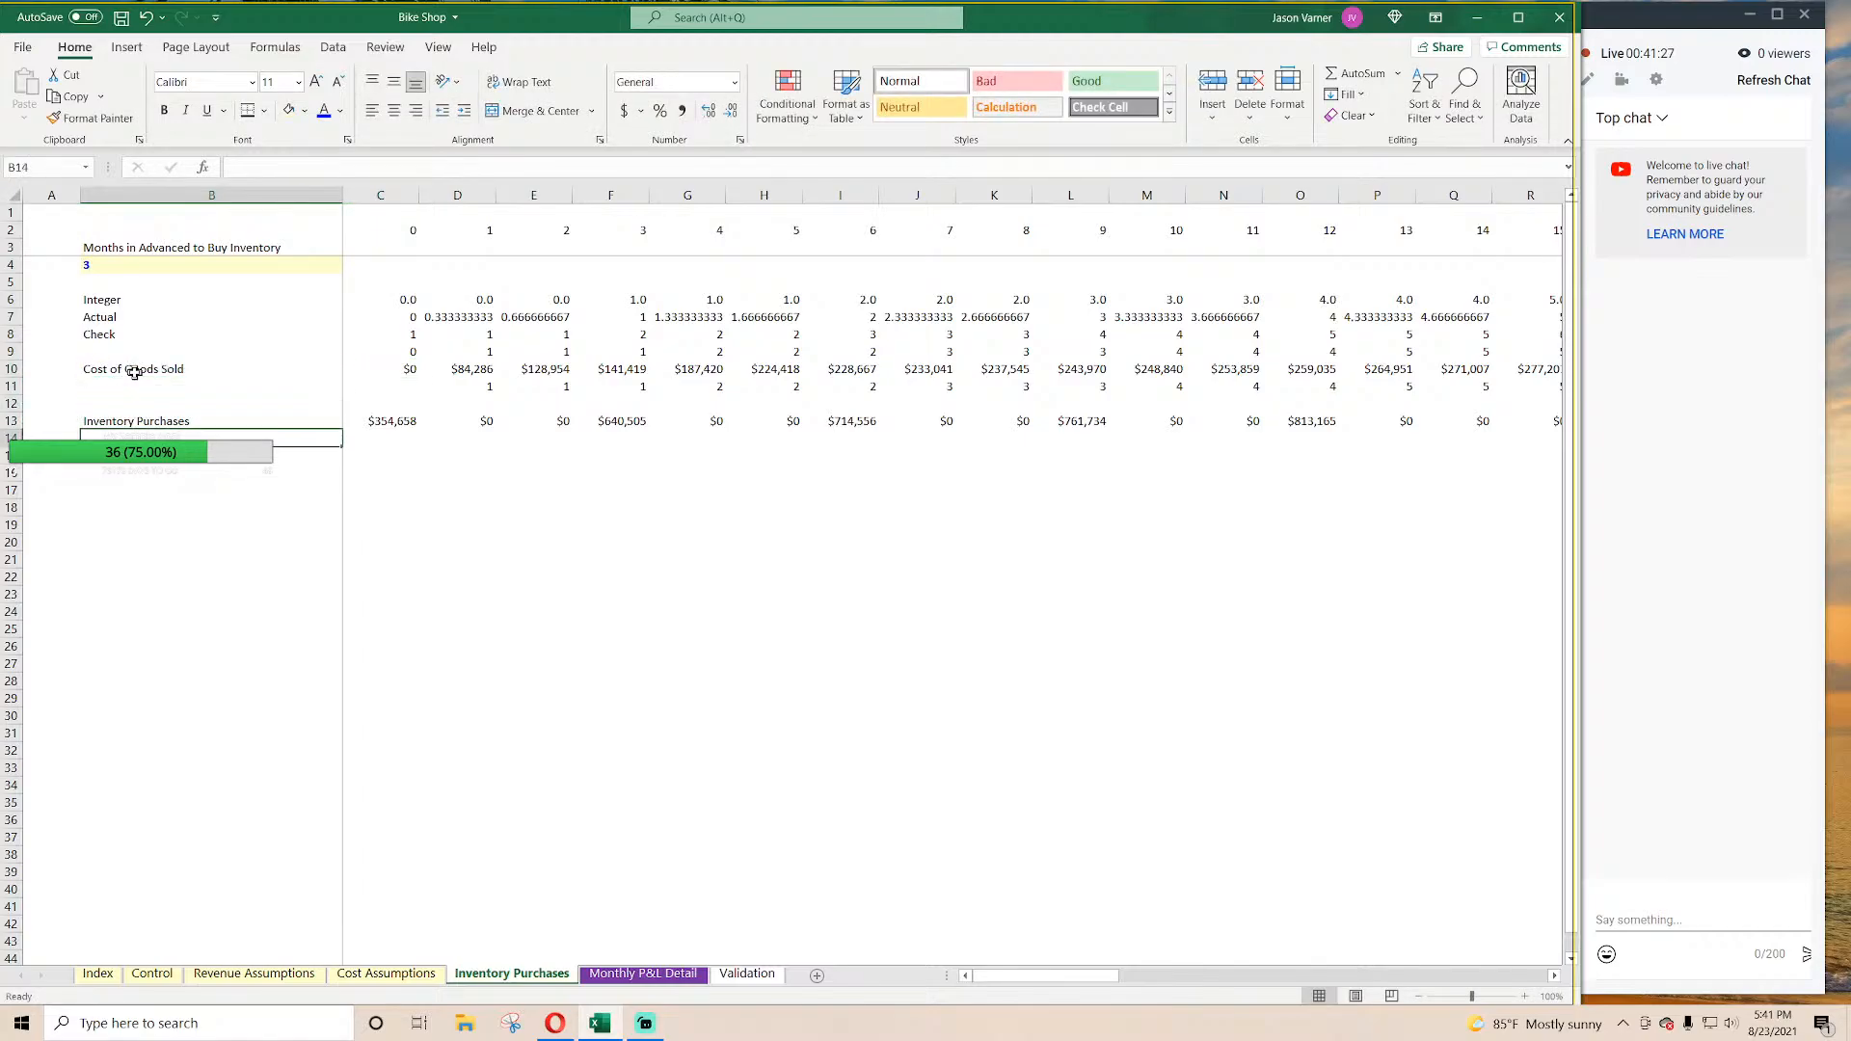
pyautogui.press('Up')
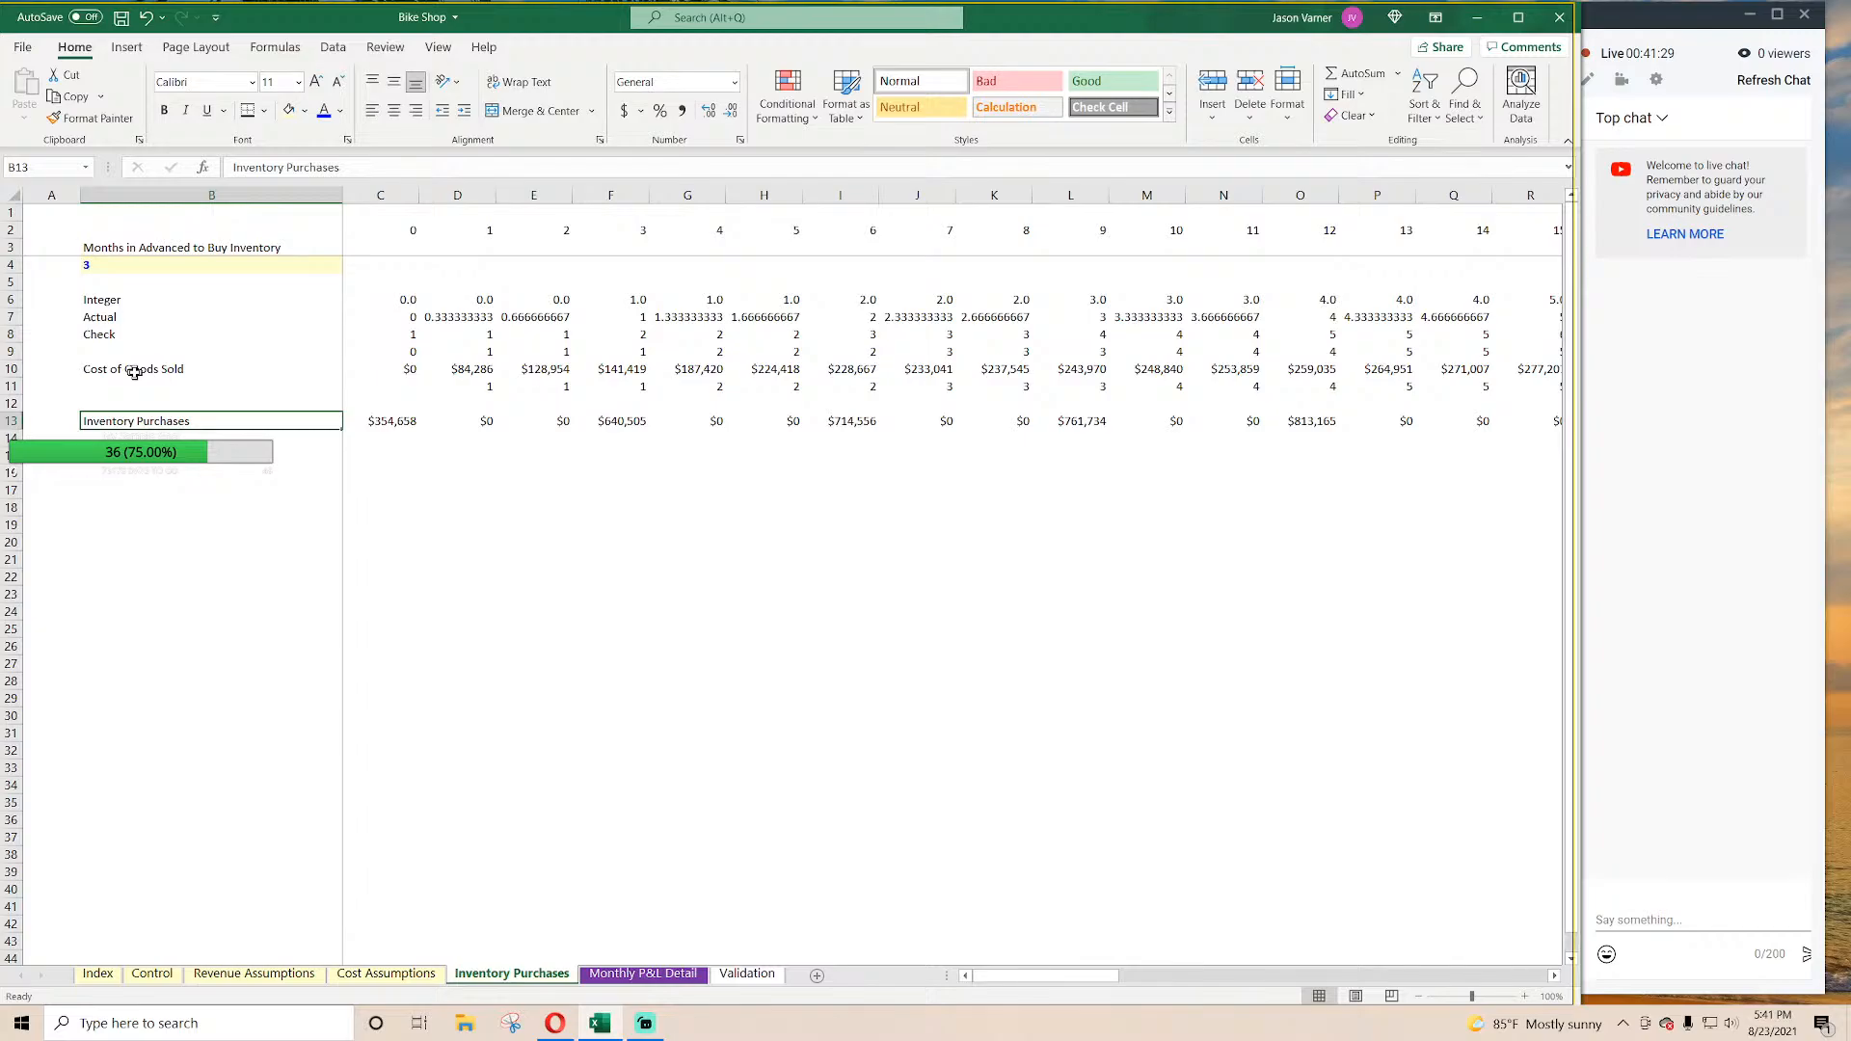
# Step: Format the Inventory Purchases row from B13 to BK13 with top and bottom borders, a light gray fill and bold text
pyautogui.moveTo(135, 372); pyautogui.dragTo(1376, 430)
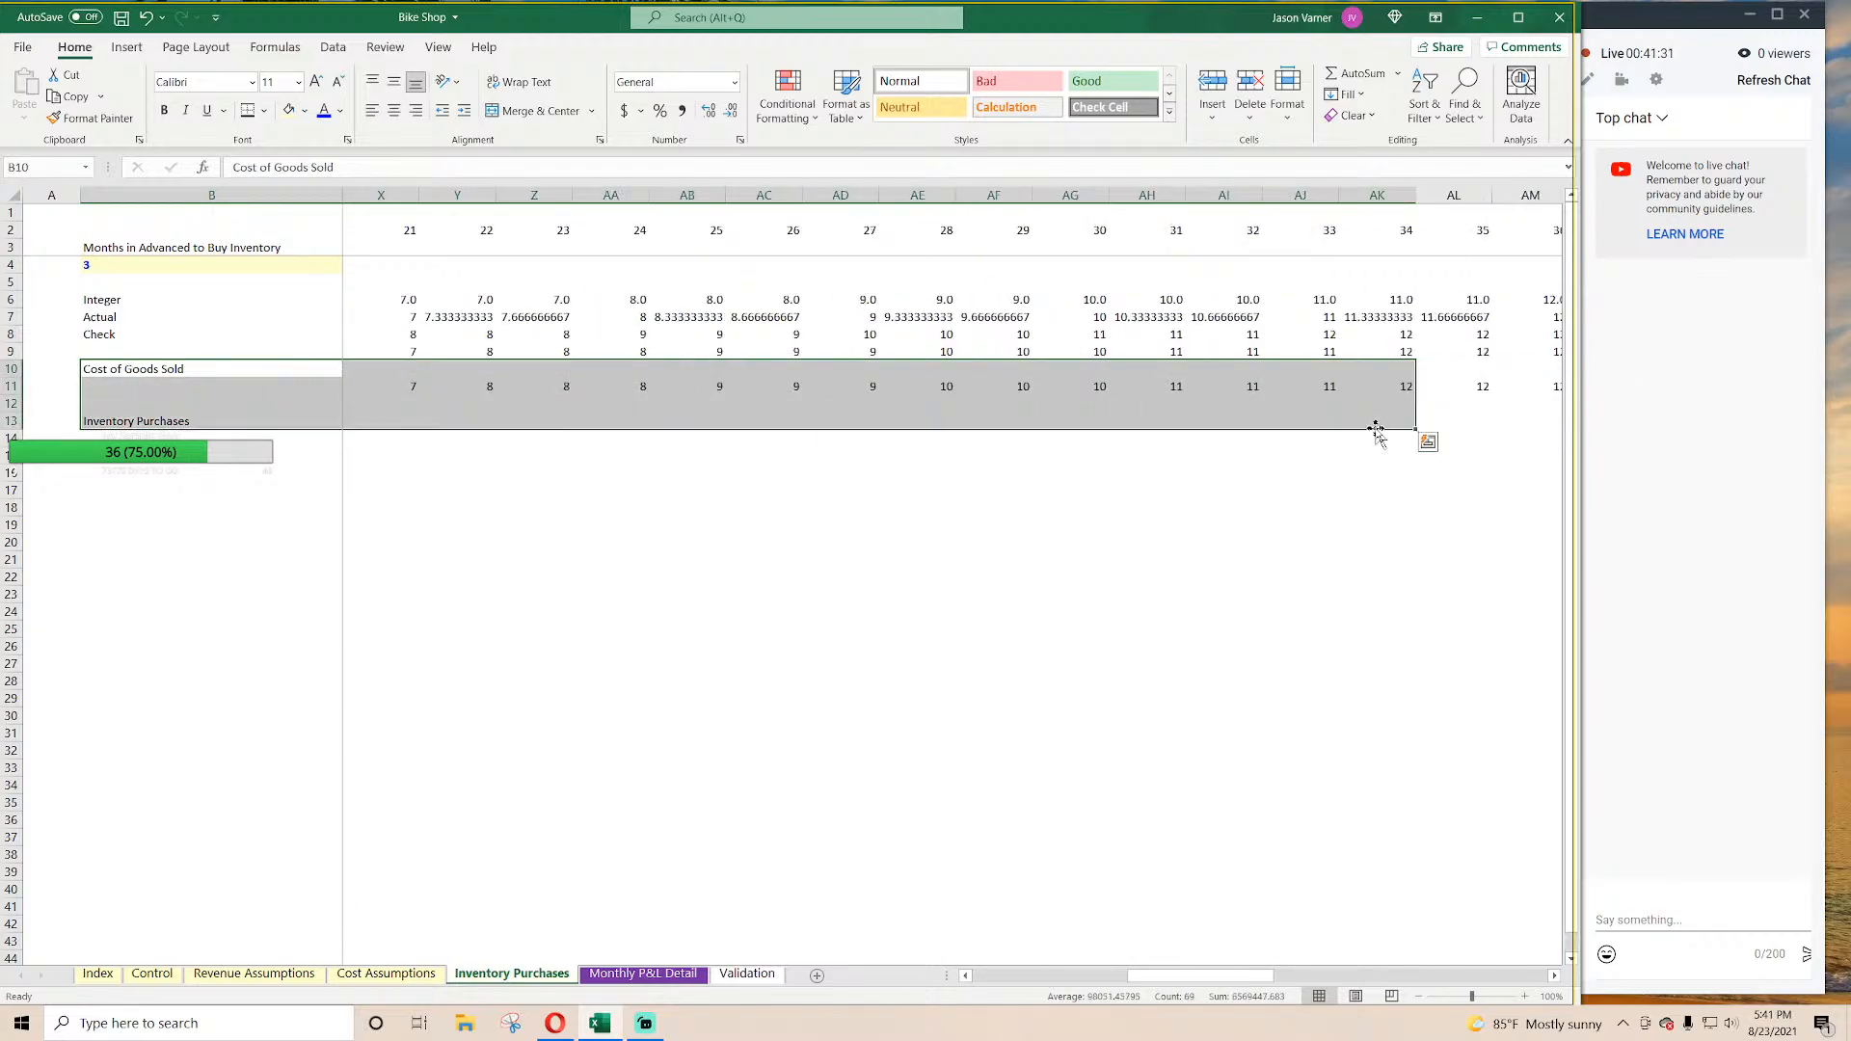
pyautogui.moveTo(1158, 973); pyautogui.dragTo(981, 975)
pyautogui.click(855, 376)
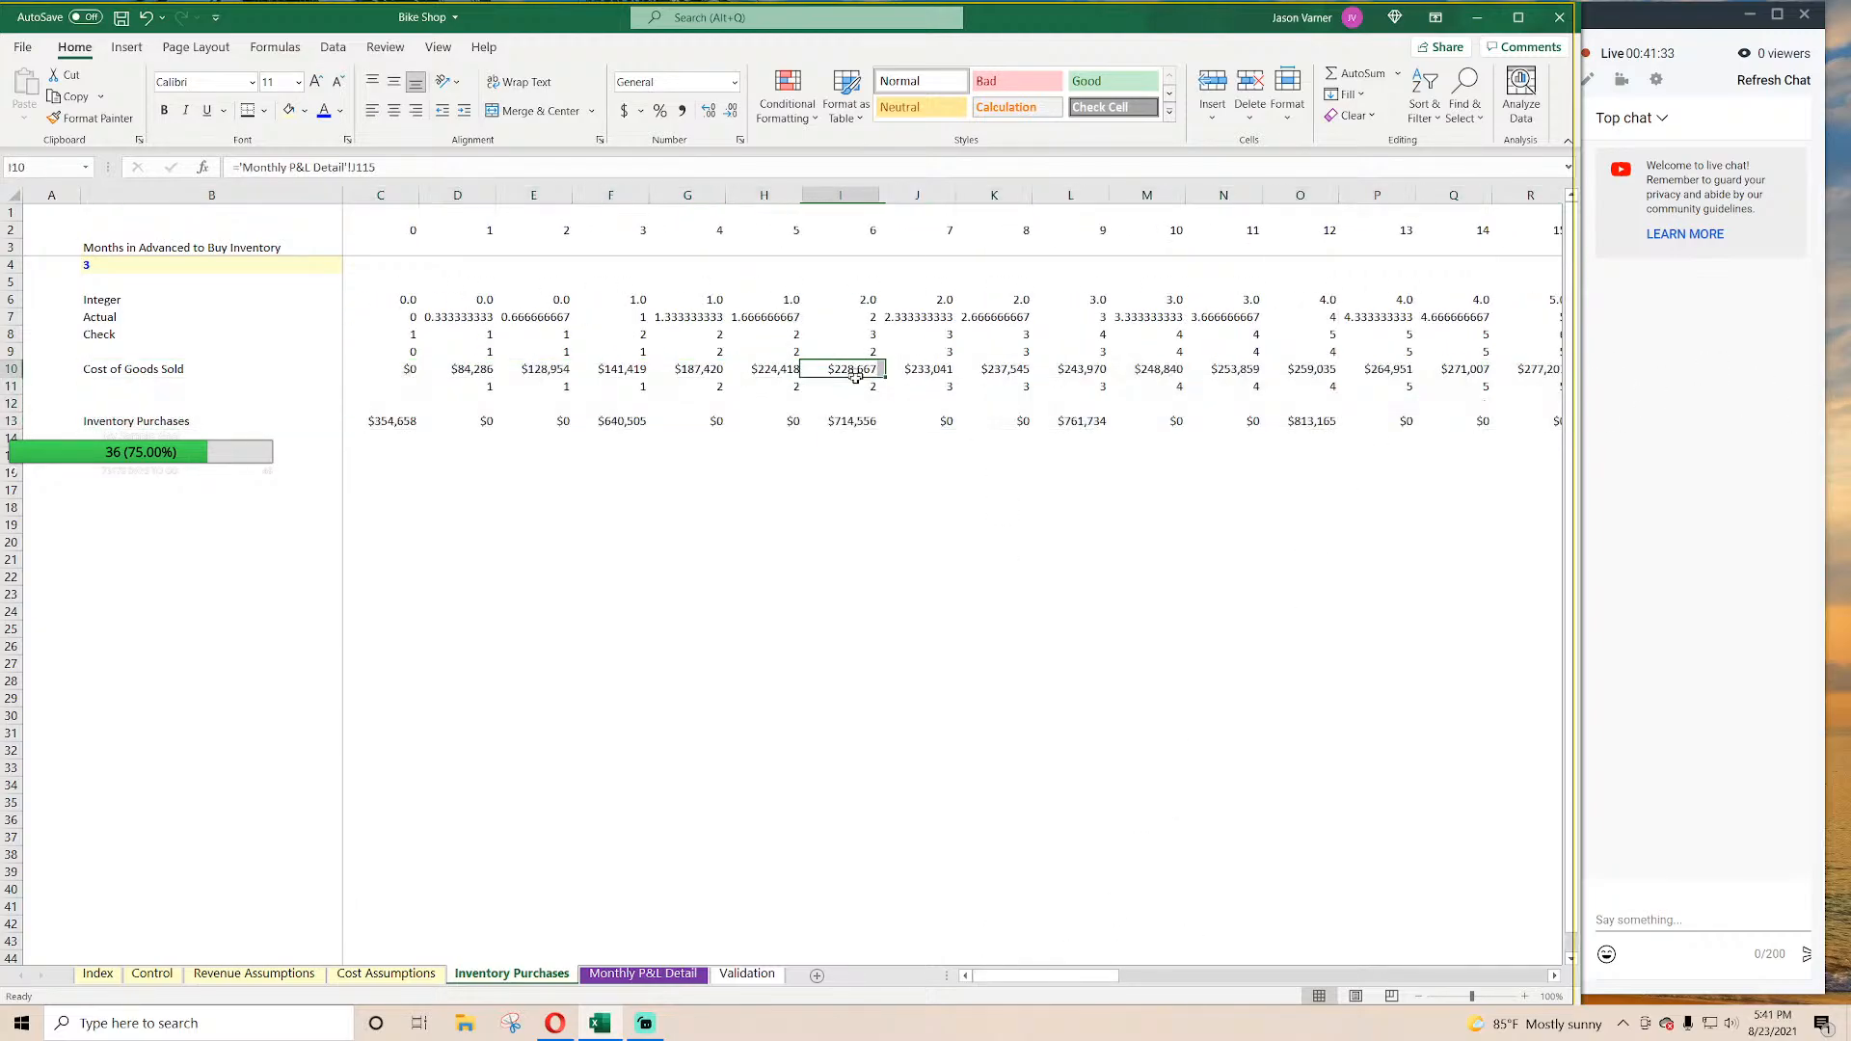
pyautogui.moveTo(855, 377); pyautogui.dragTo(147, 429)
pyautogui.click(1377, 750)
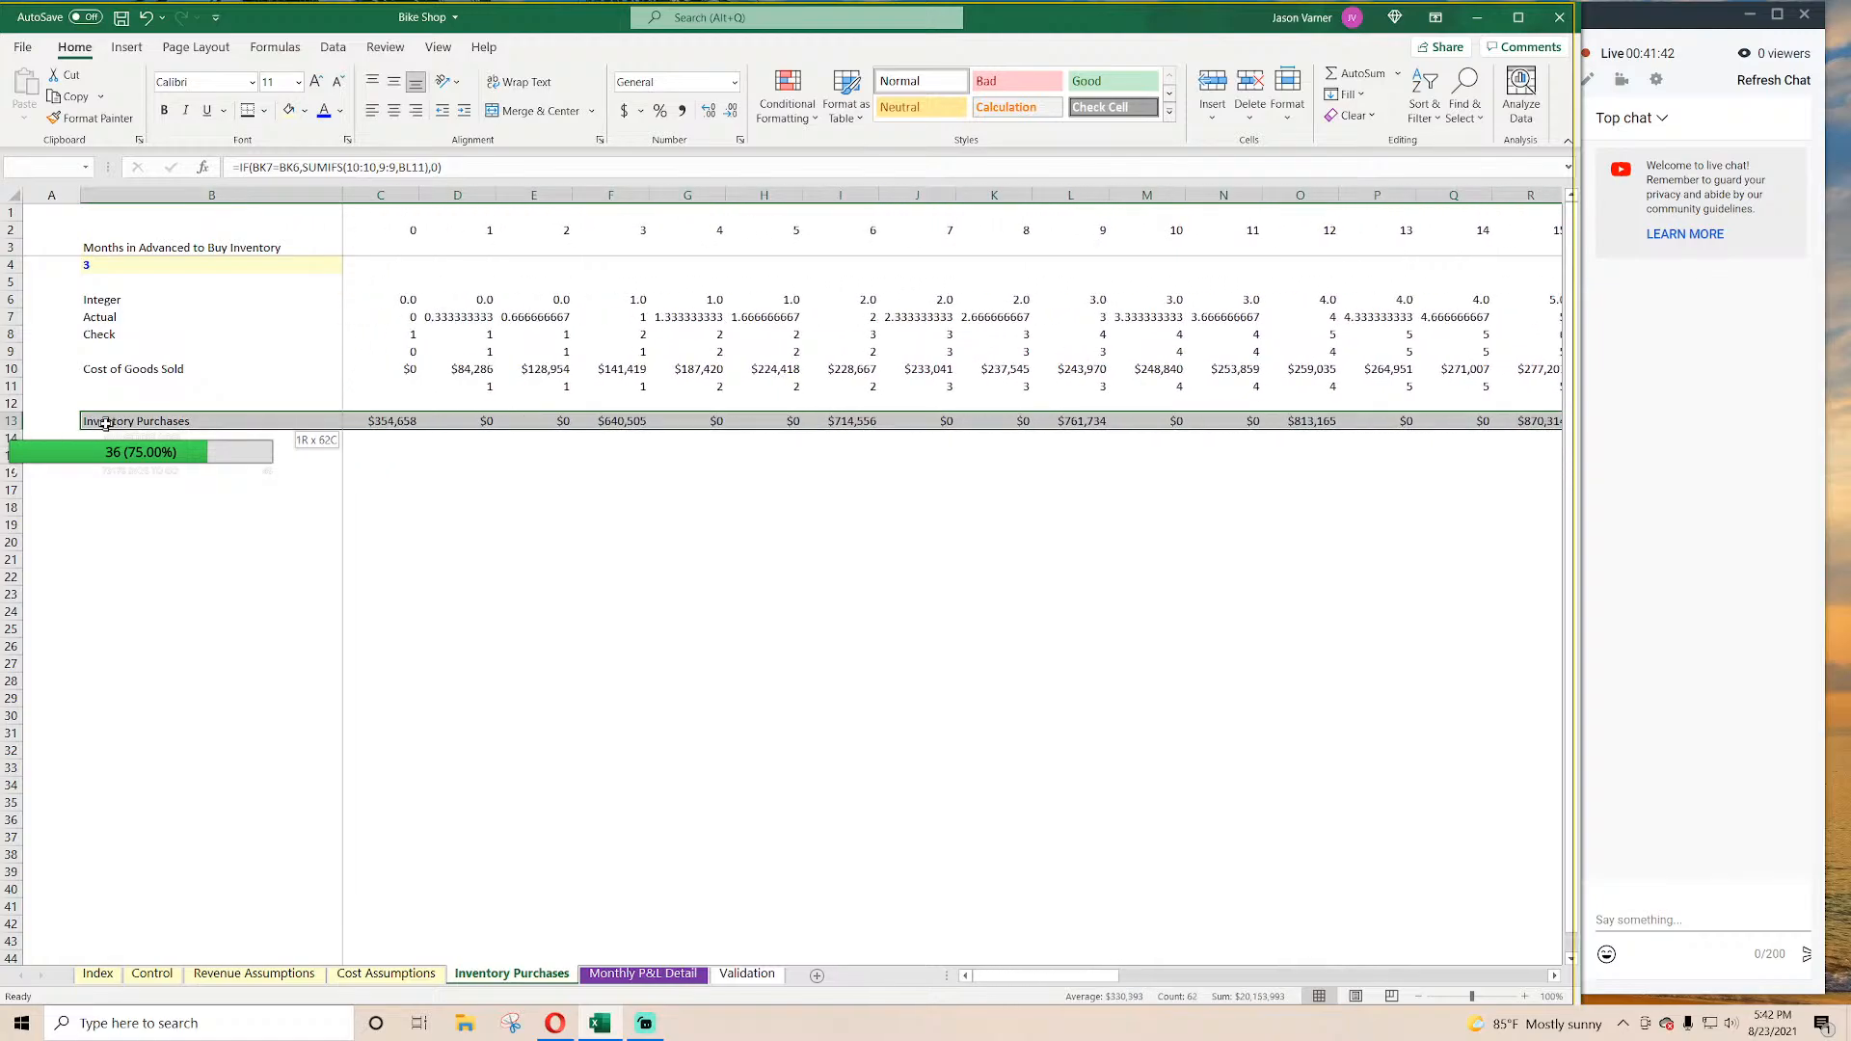
pyautogui.click(300, 112)
pyautogui.click(290, 189)
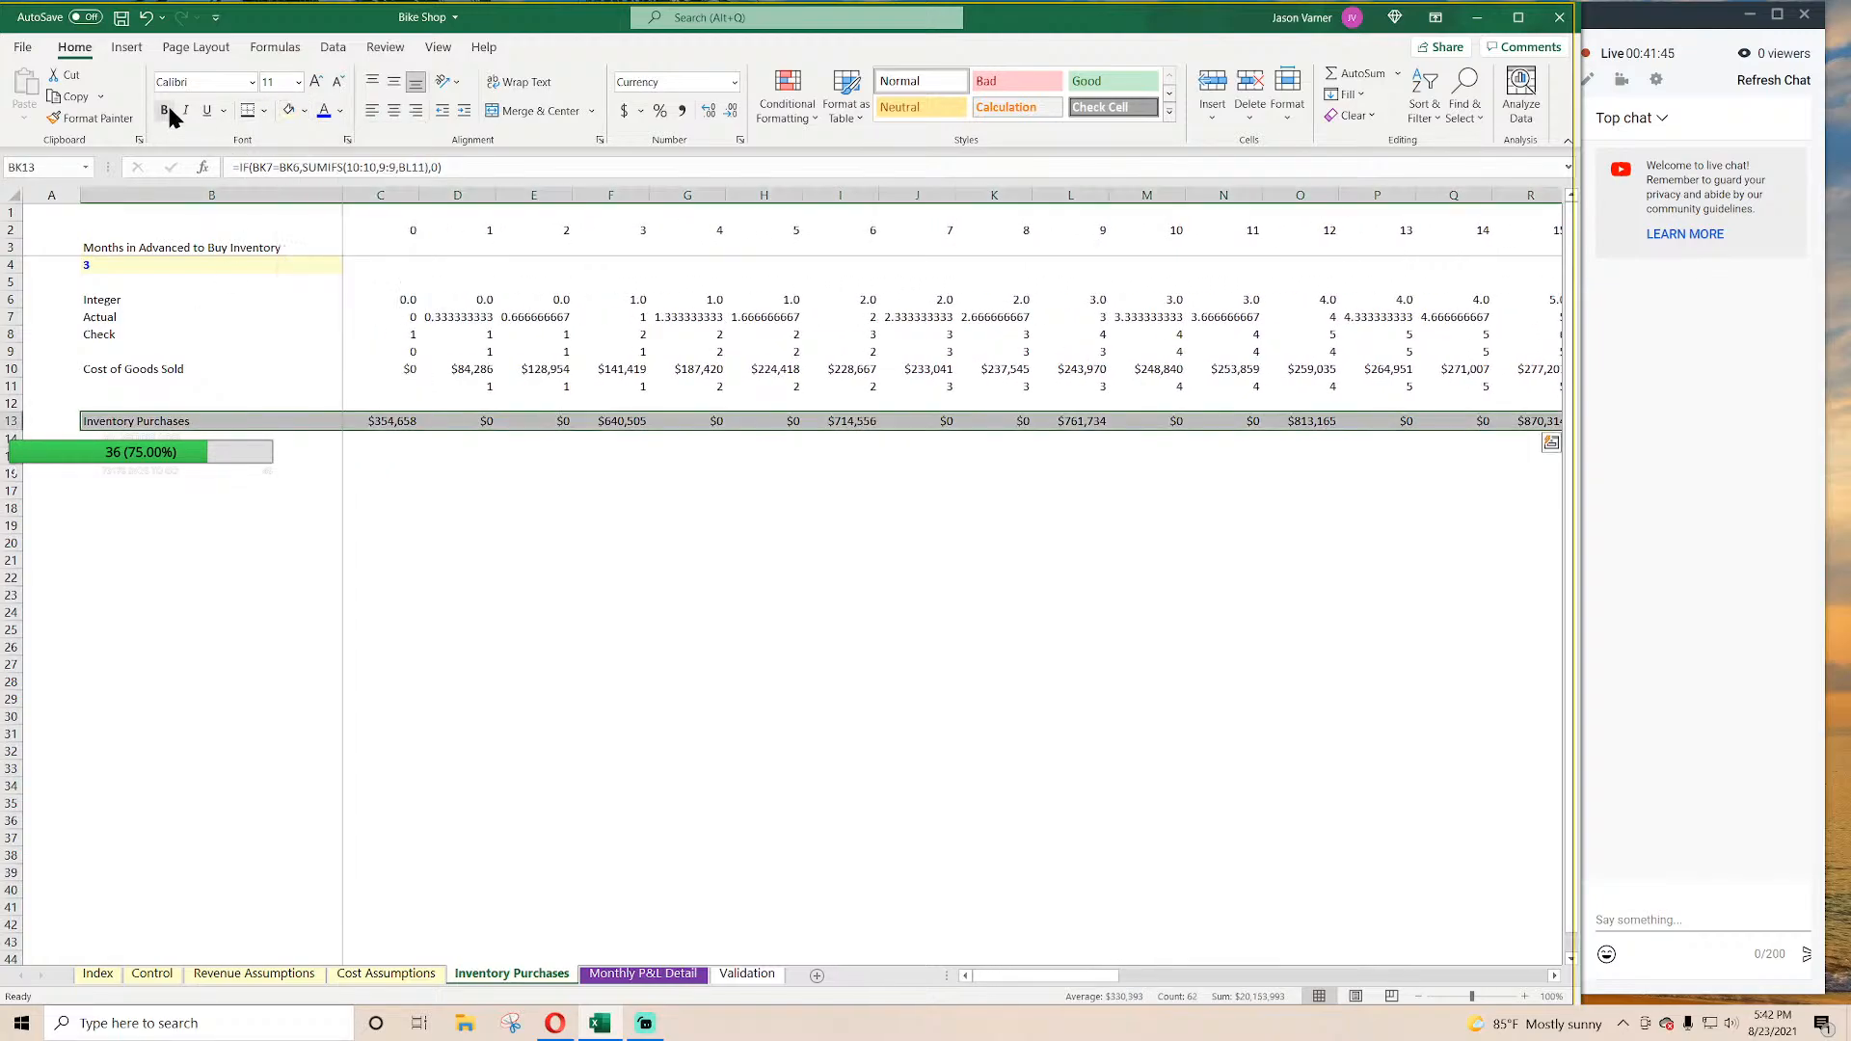
pyautogui.click(166, 109)
pyautogui.click(576, 691)
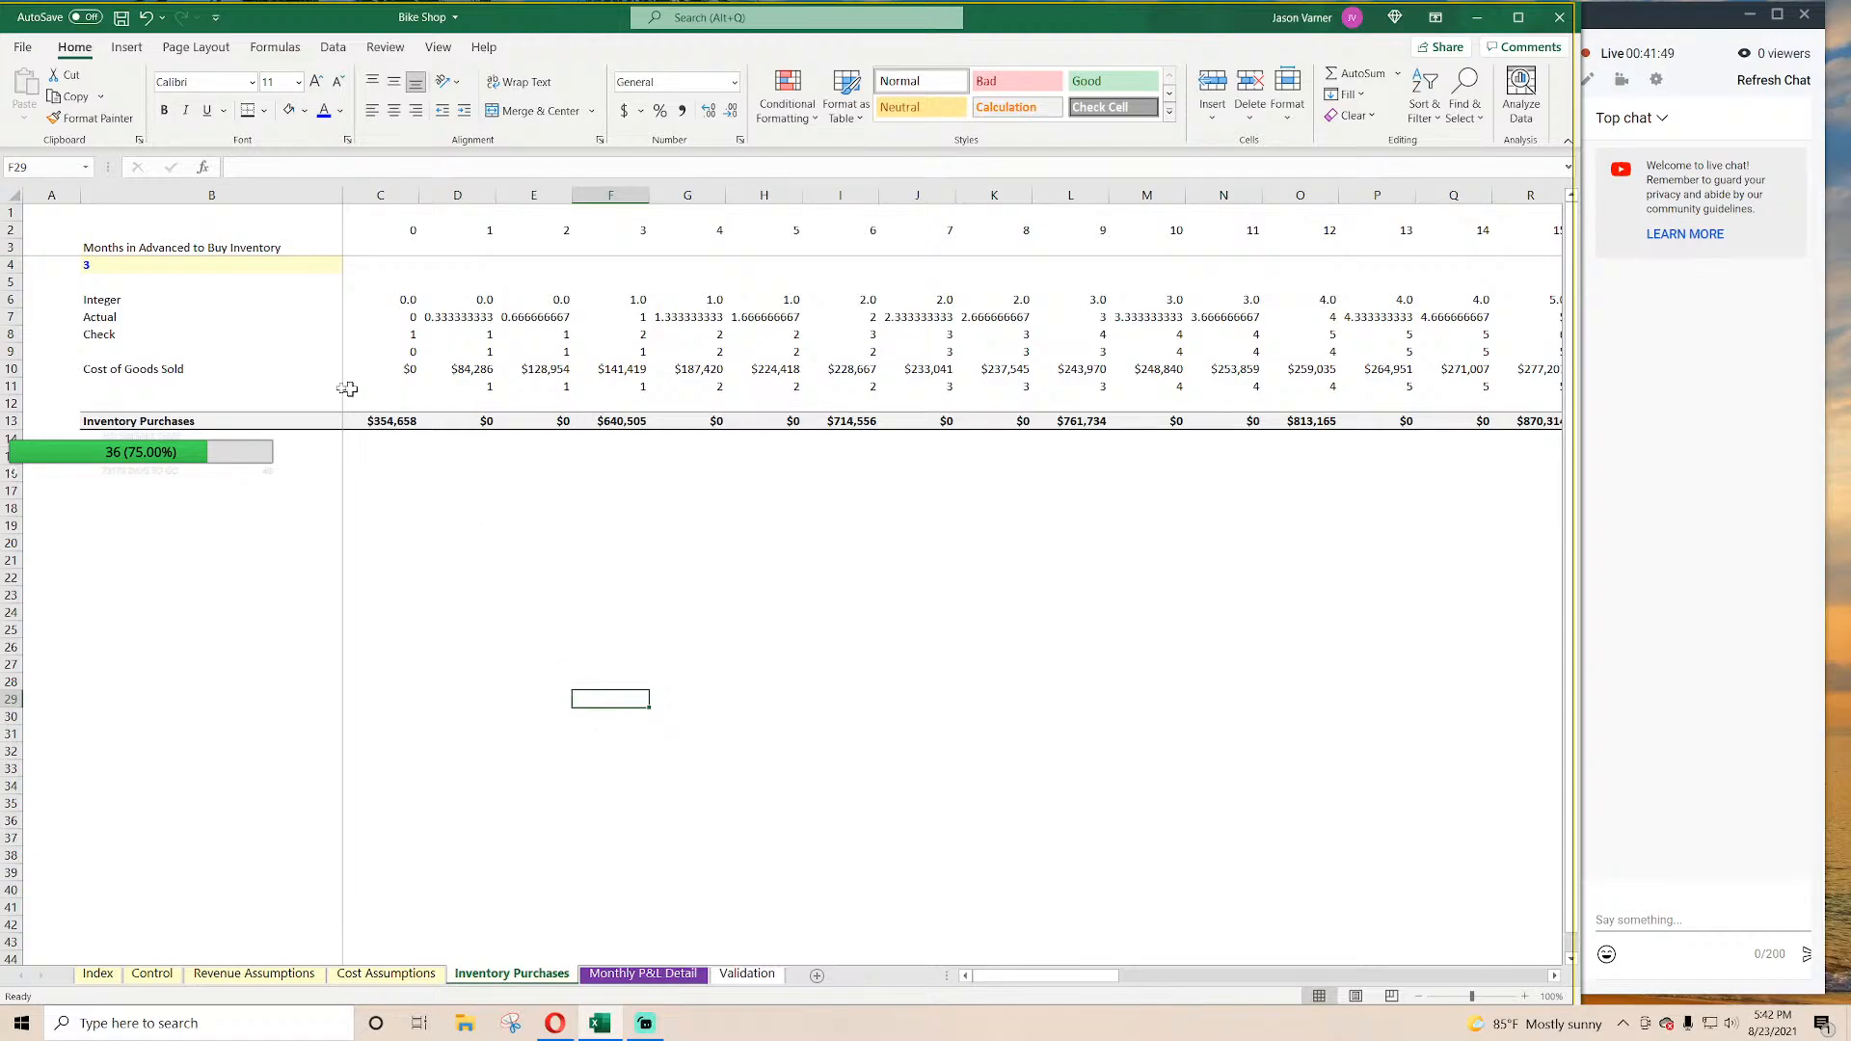
# Step: Format the Cost of Goods Sold row from B10 to BK10 with top and bottom borders and a light gray fill
pyautogui.moveTo(125, 370); pyautogui.dragTo(1417, 364)
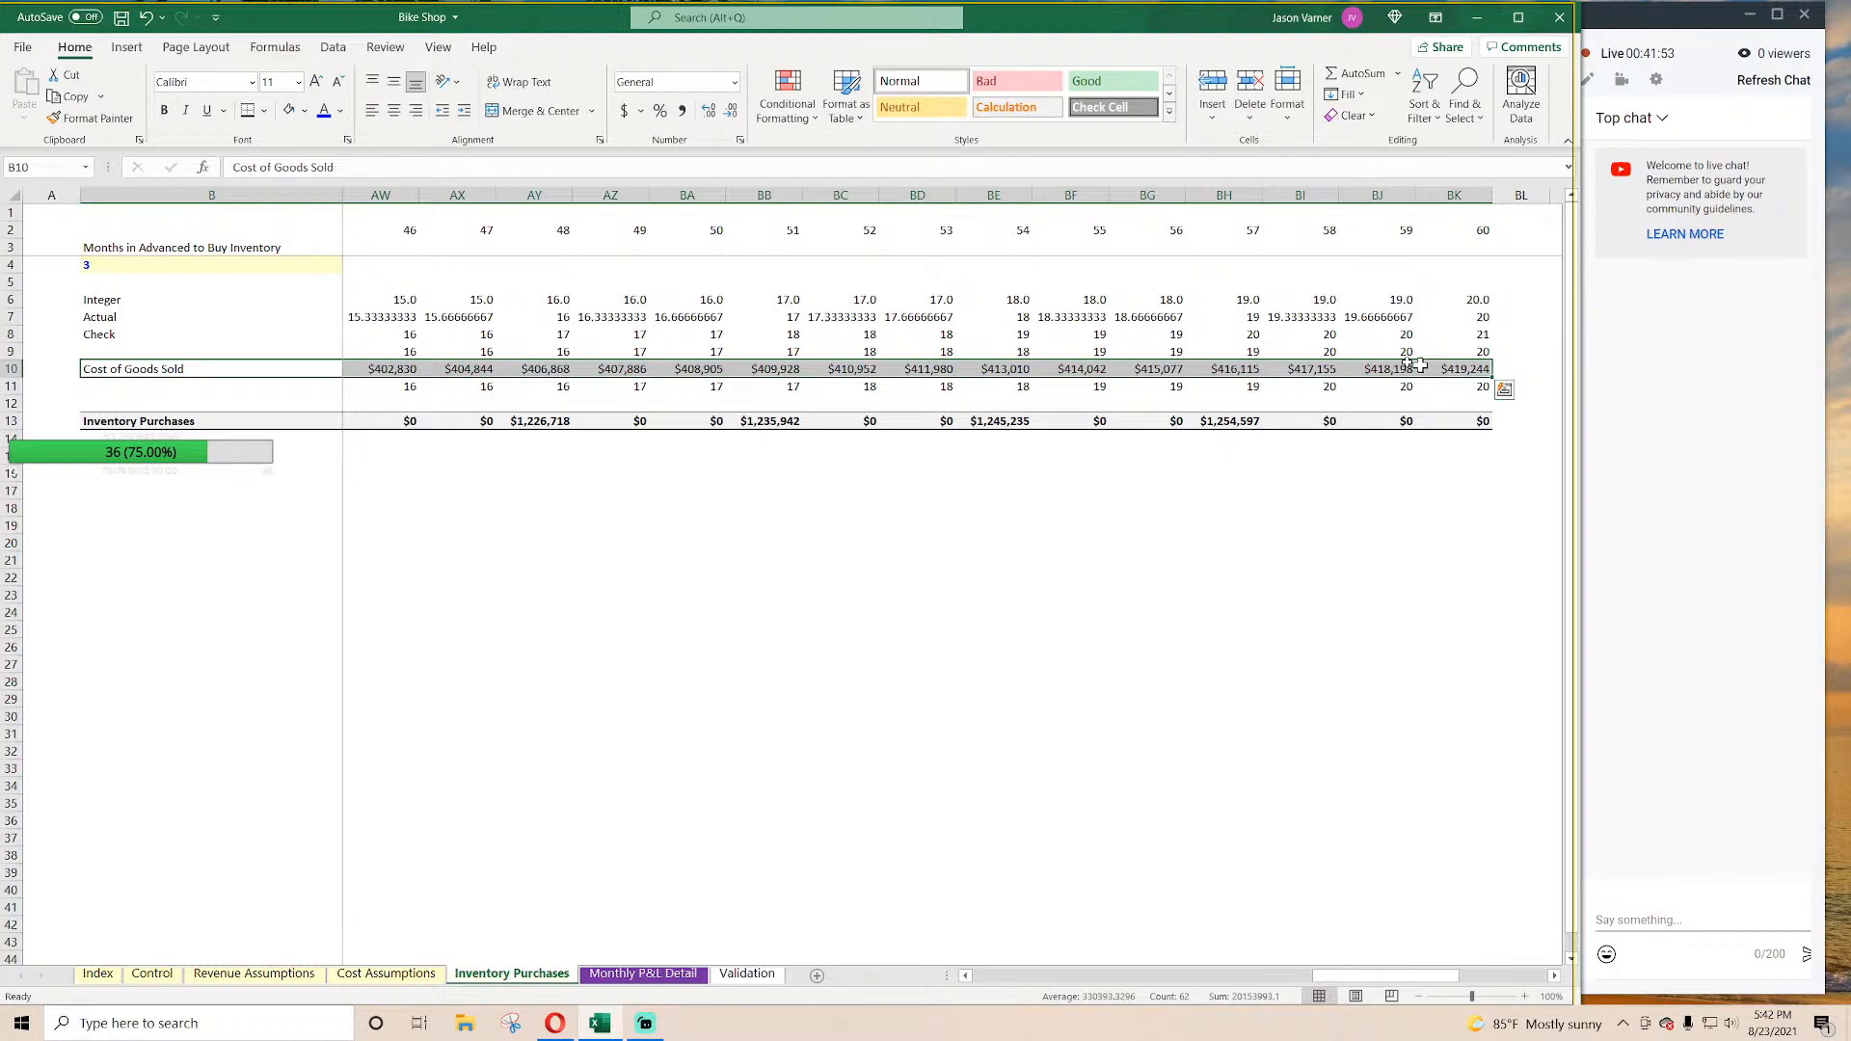
pyautogui.click(265, 110)
pyautogui.click(328, 427)
pyautogui.click(304, 110)
pyautogui.click(723, 561)
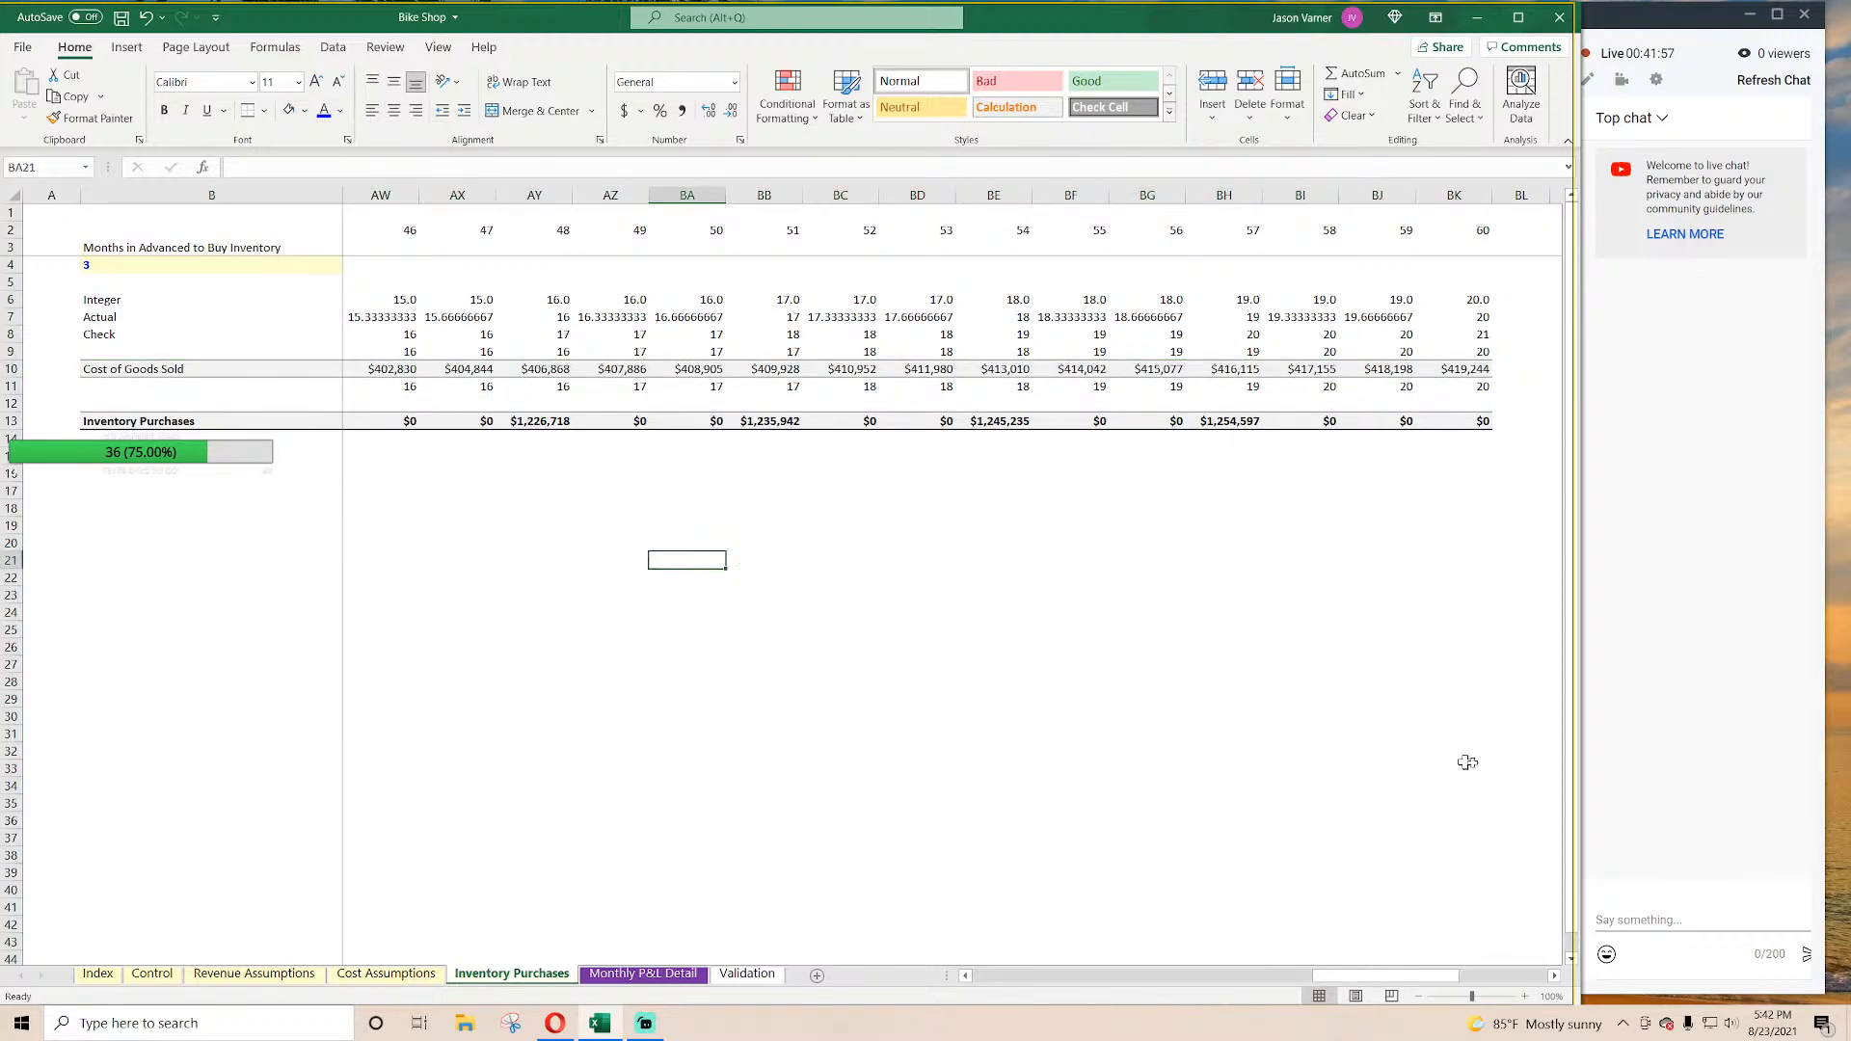
# Step: Compare the Inventory Purchases in periods 57 and 0 with the summed COGS of periods 58–60 and 1–3
pyautogui.click(1244, 423)
pyautogui.moveTo(1307, 366); pyautogui.dragTo(1424, 370)
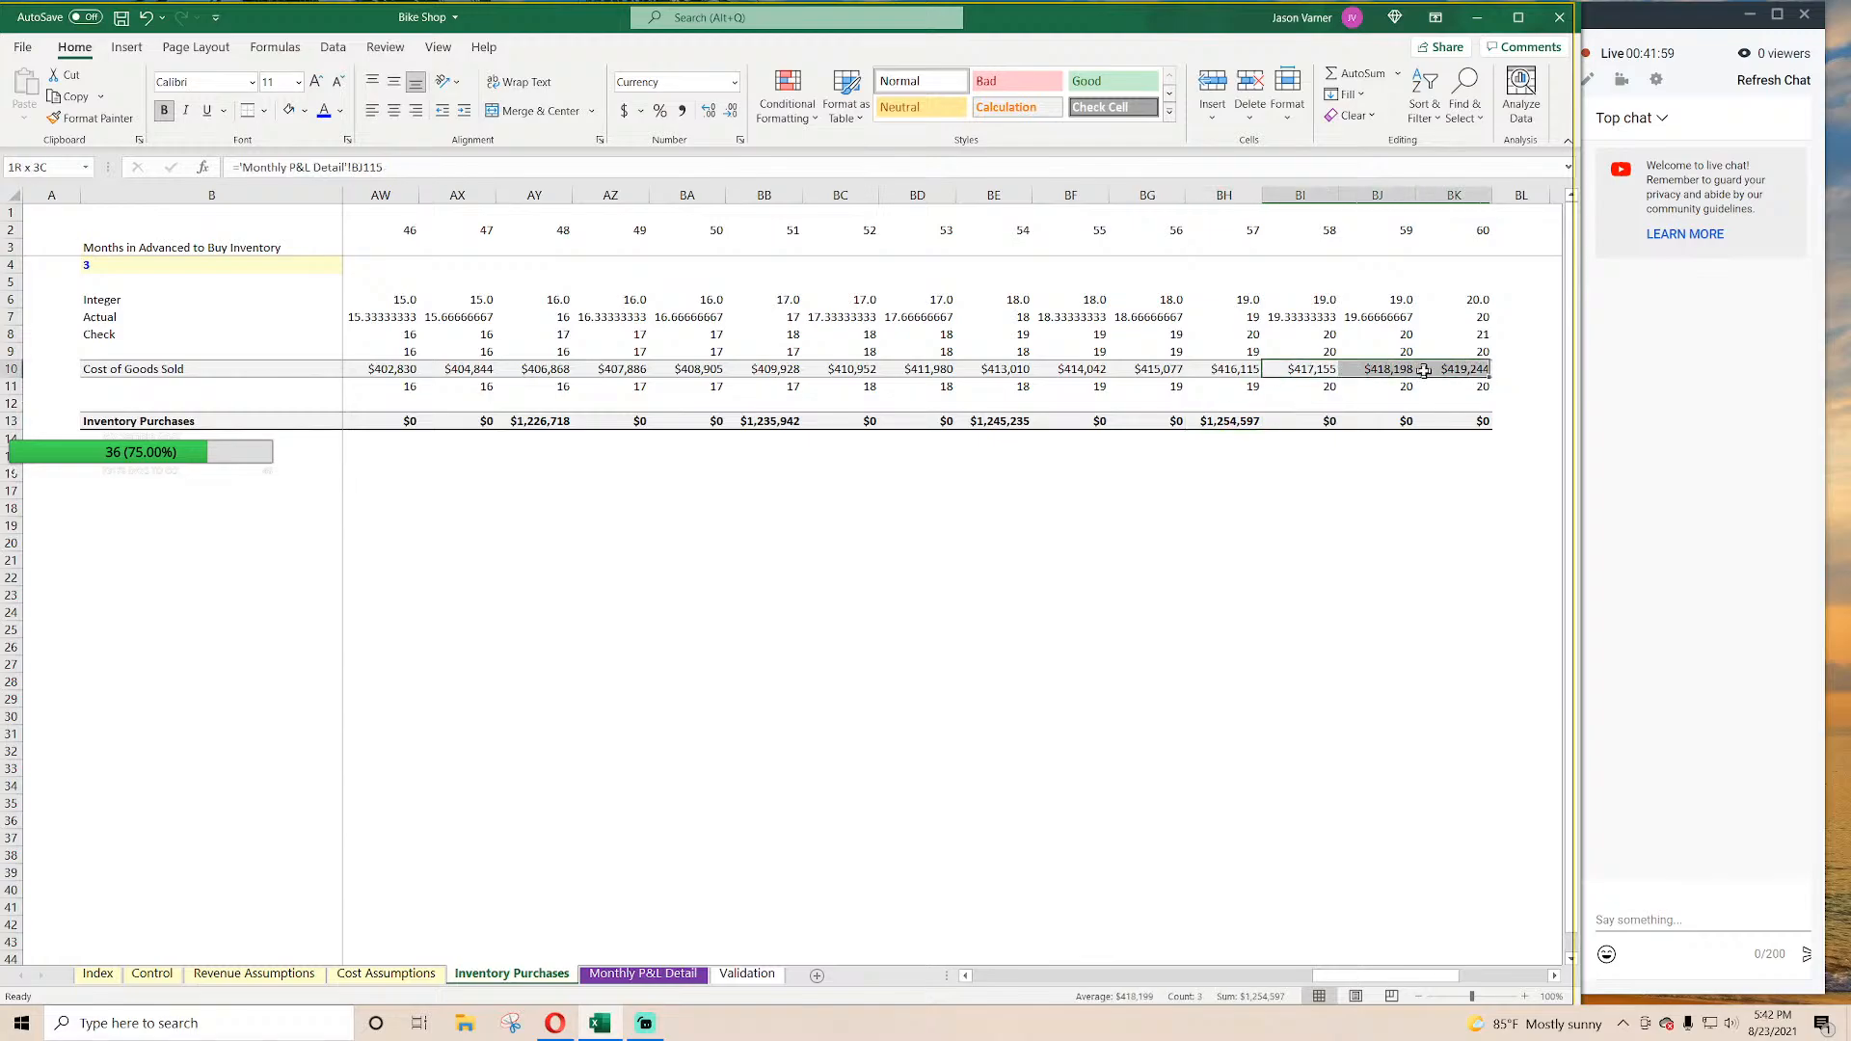
pyautogui.click(1238, 420)
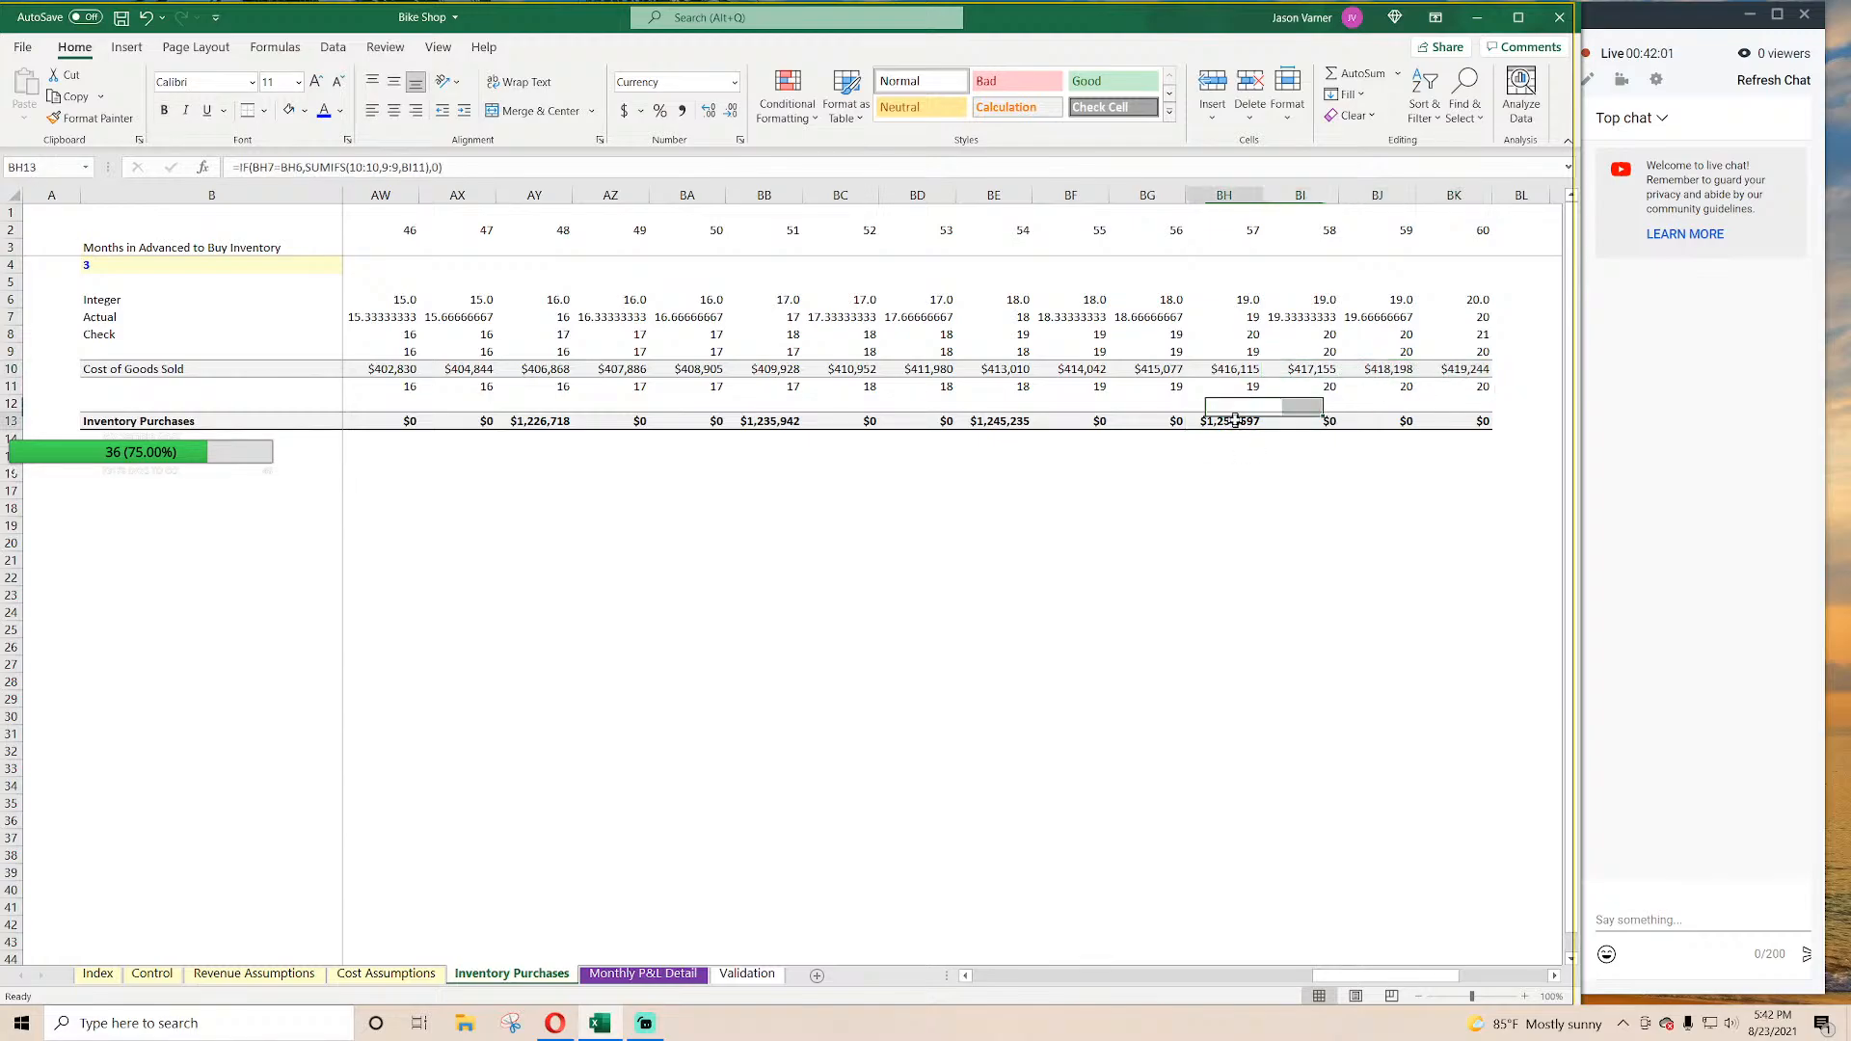
pyautogui.moveTo(1346, 974); pyautogui.dragTo(928, 970)
pyautogui.click(378, 422)
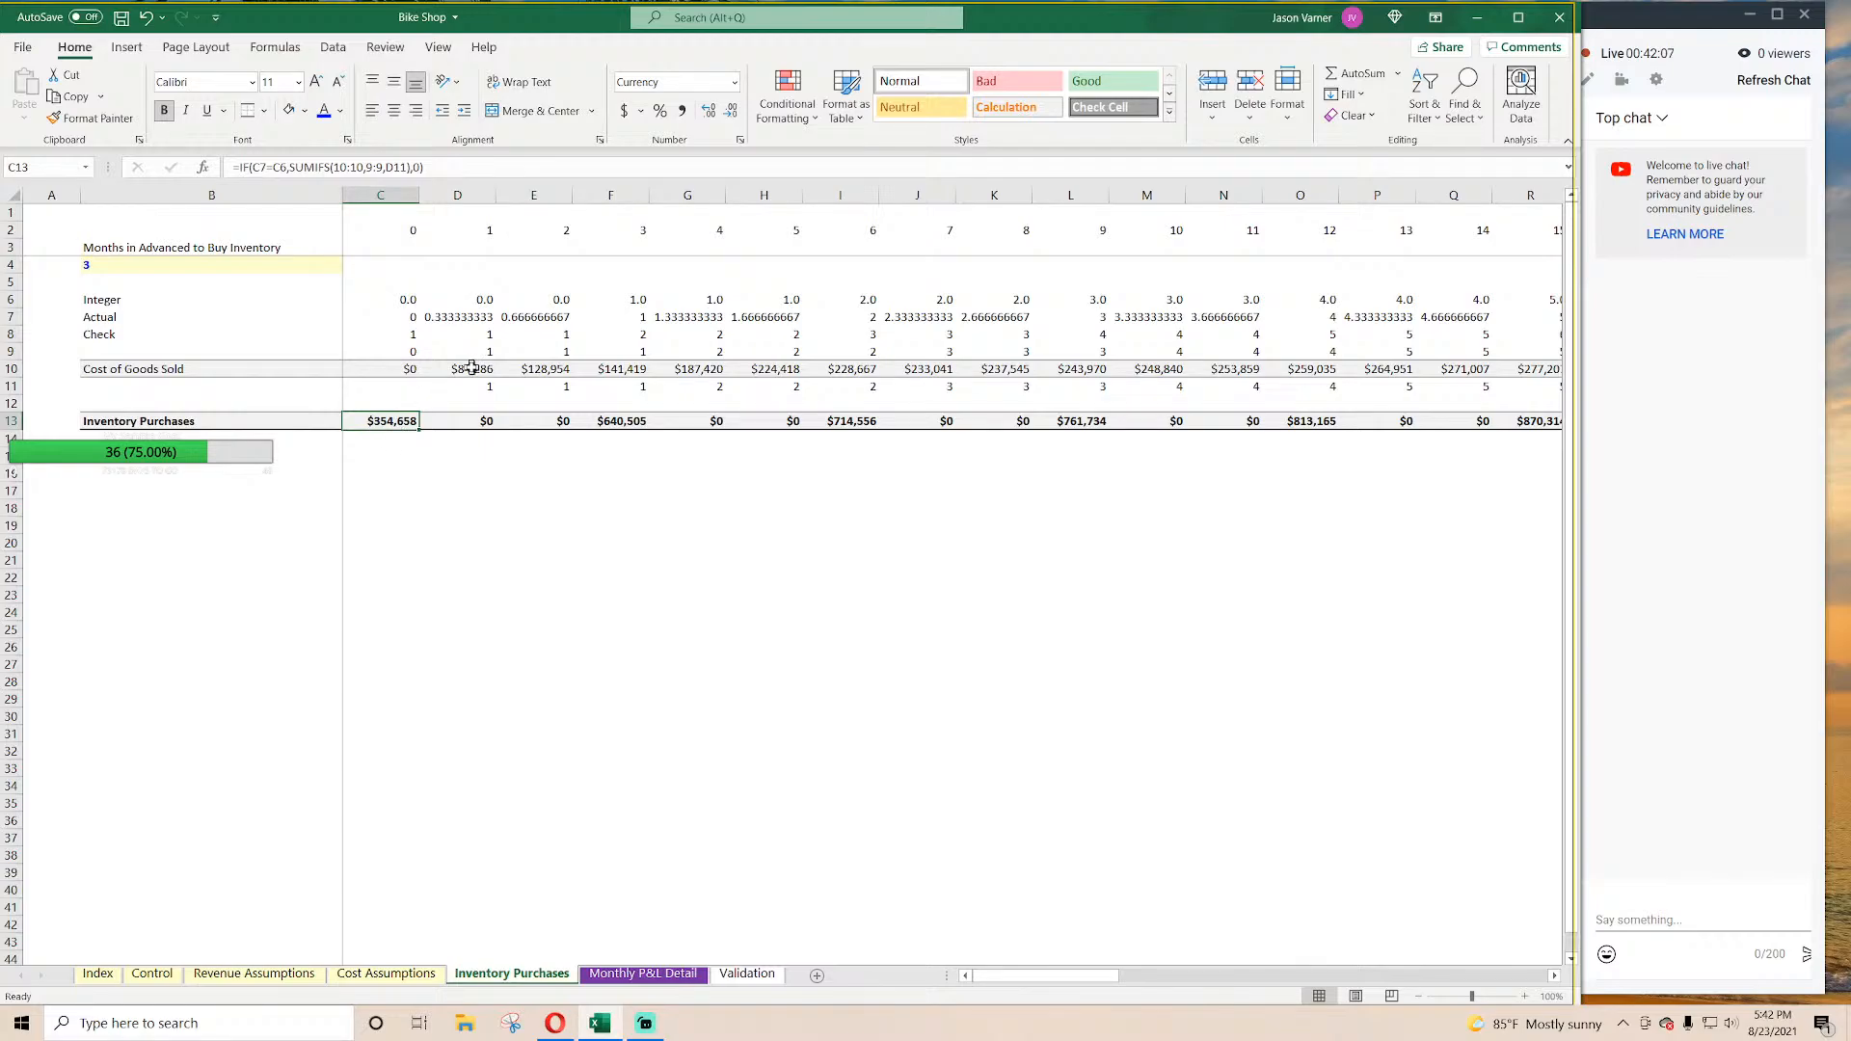
pyautogui.moveTo(471, 369); pyautogui.dragTo(613, 369)
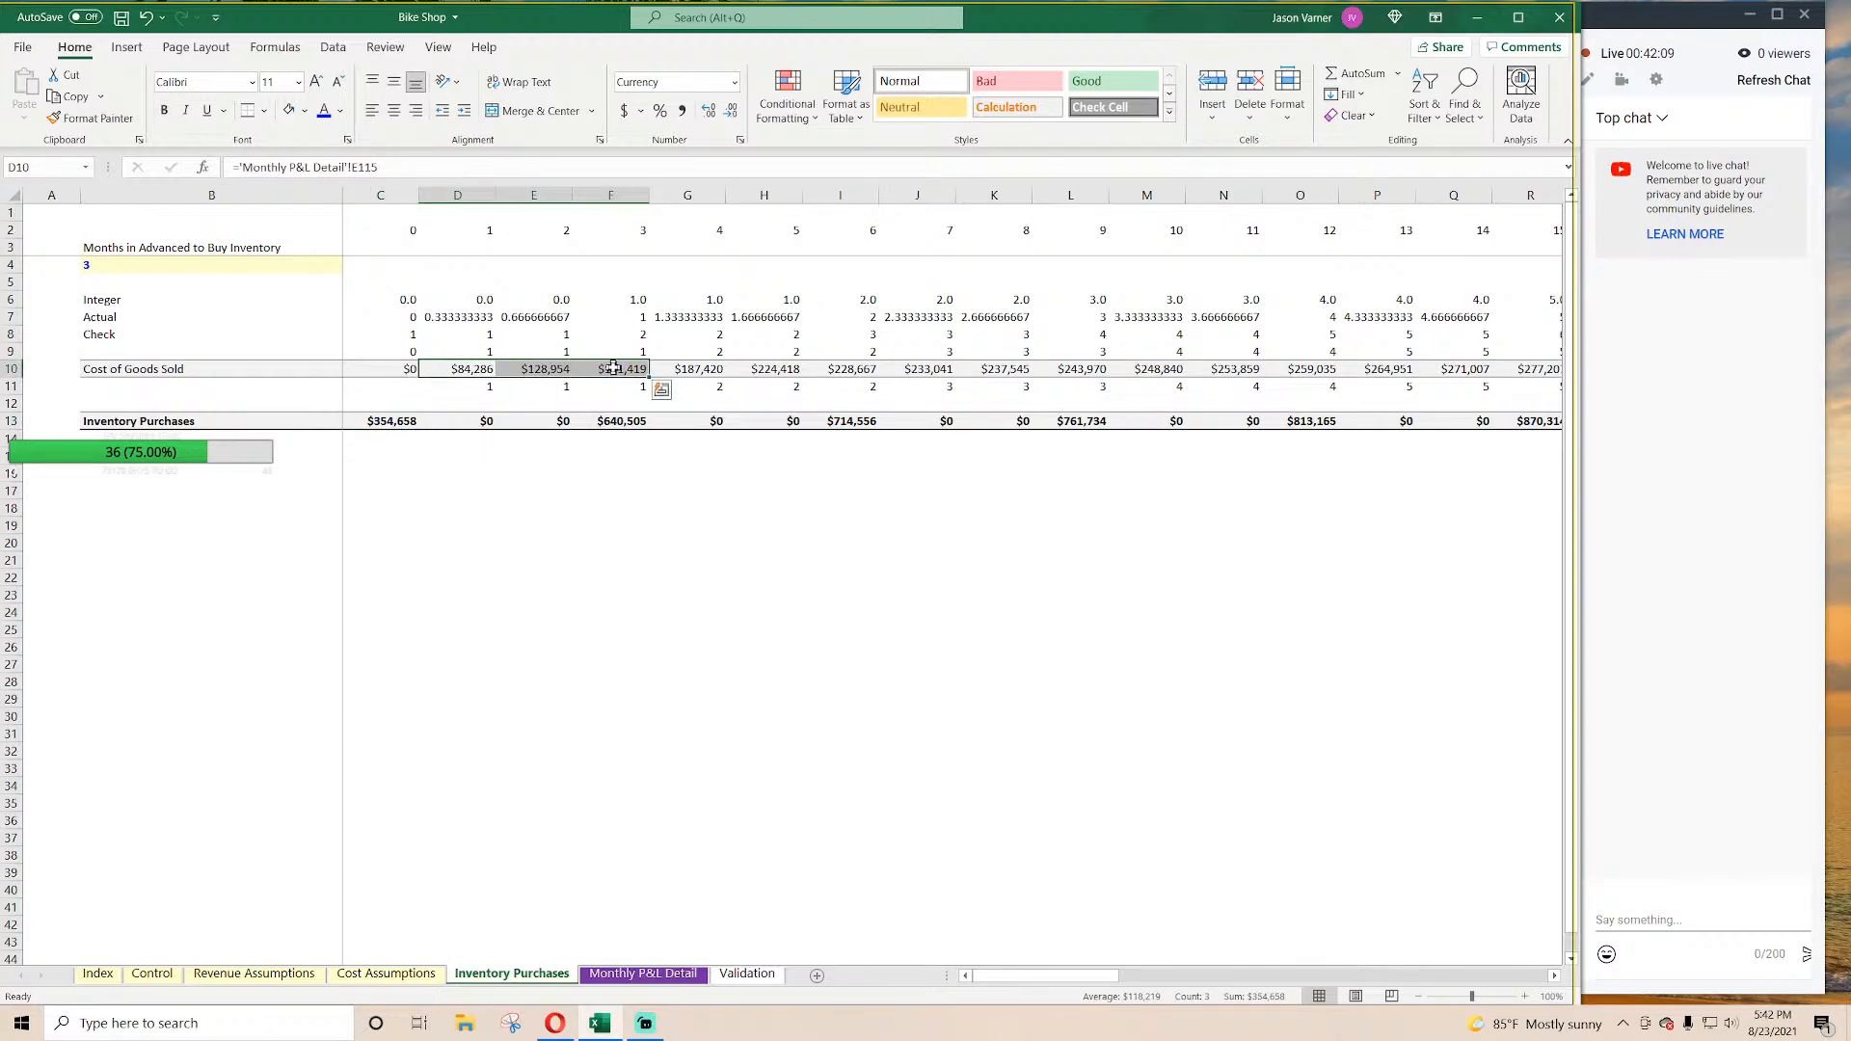
pyautogui.click(614, 368)
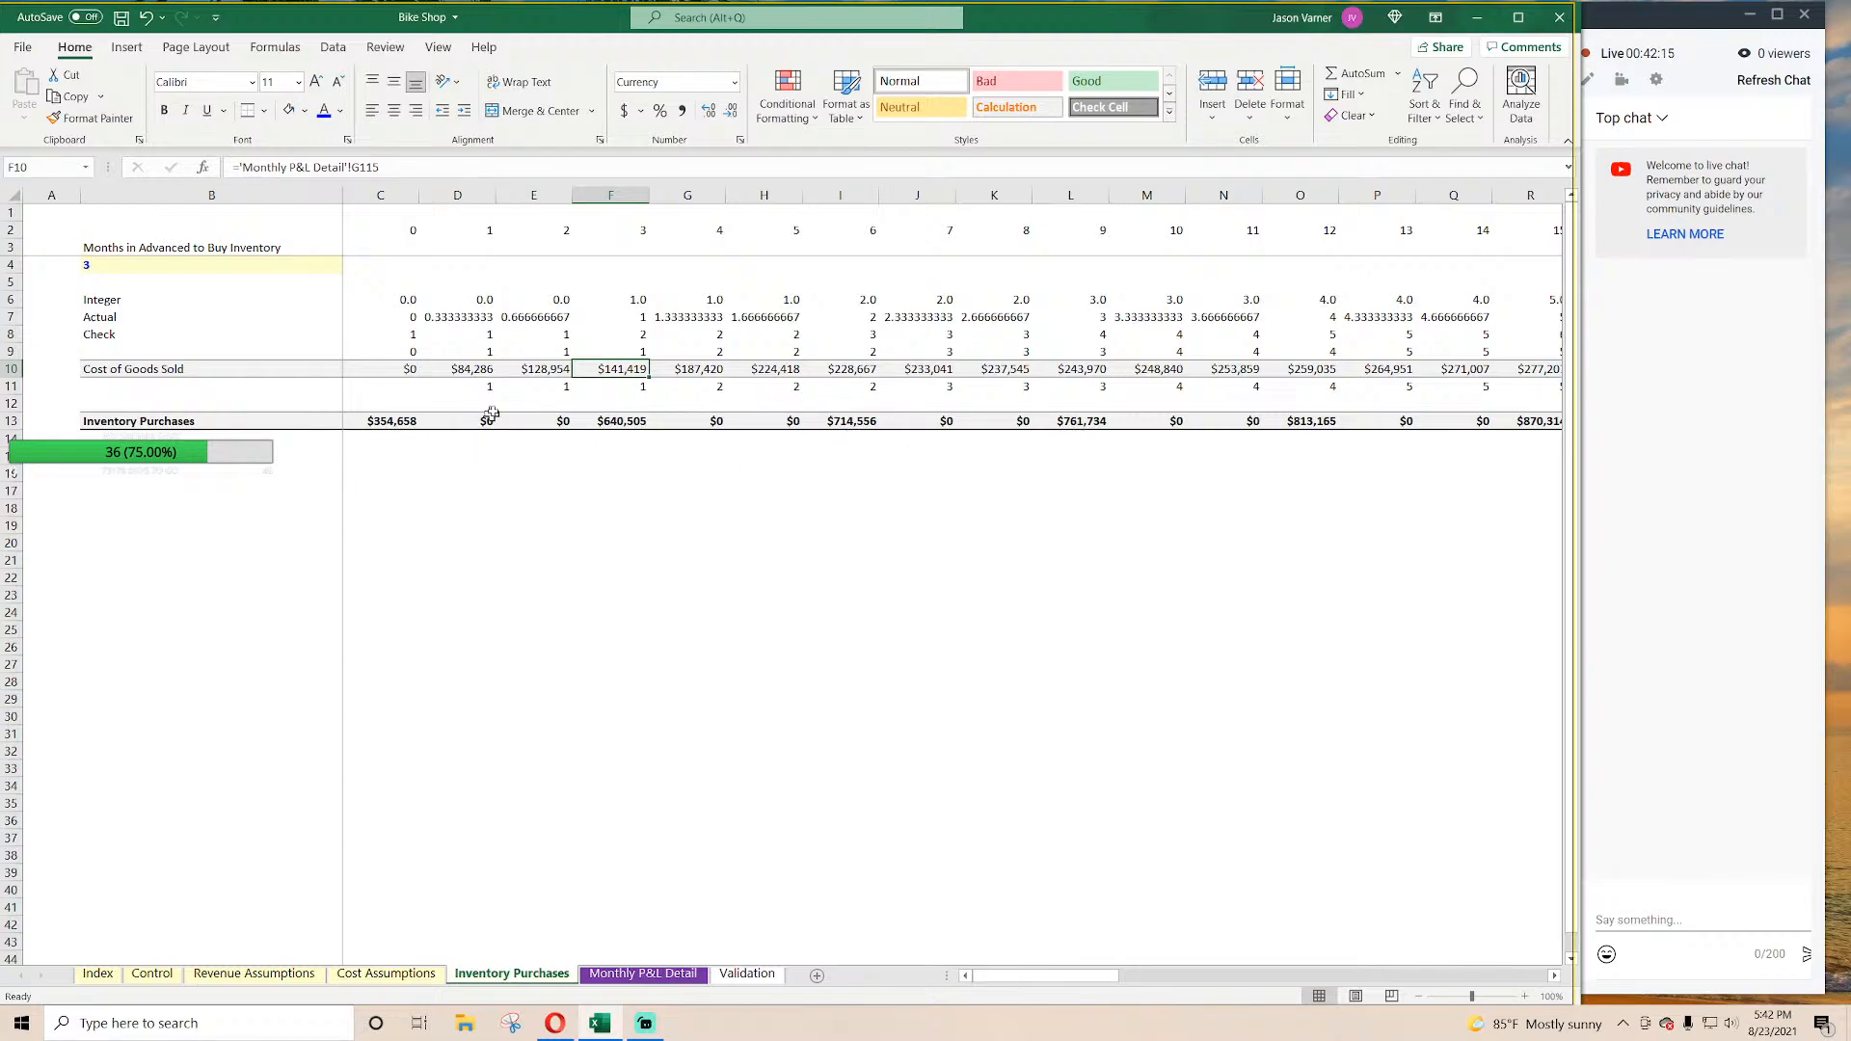
pyautogui.click(480, 369)
pyautogui.click(473, 421)
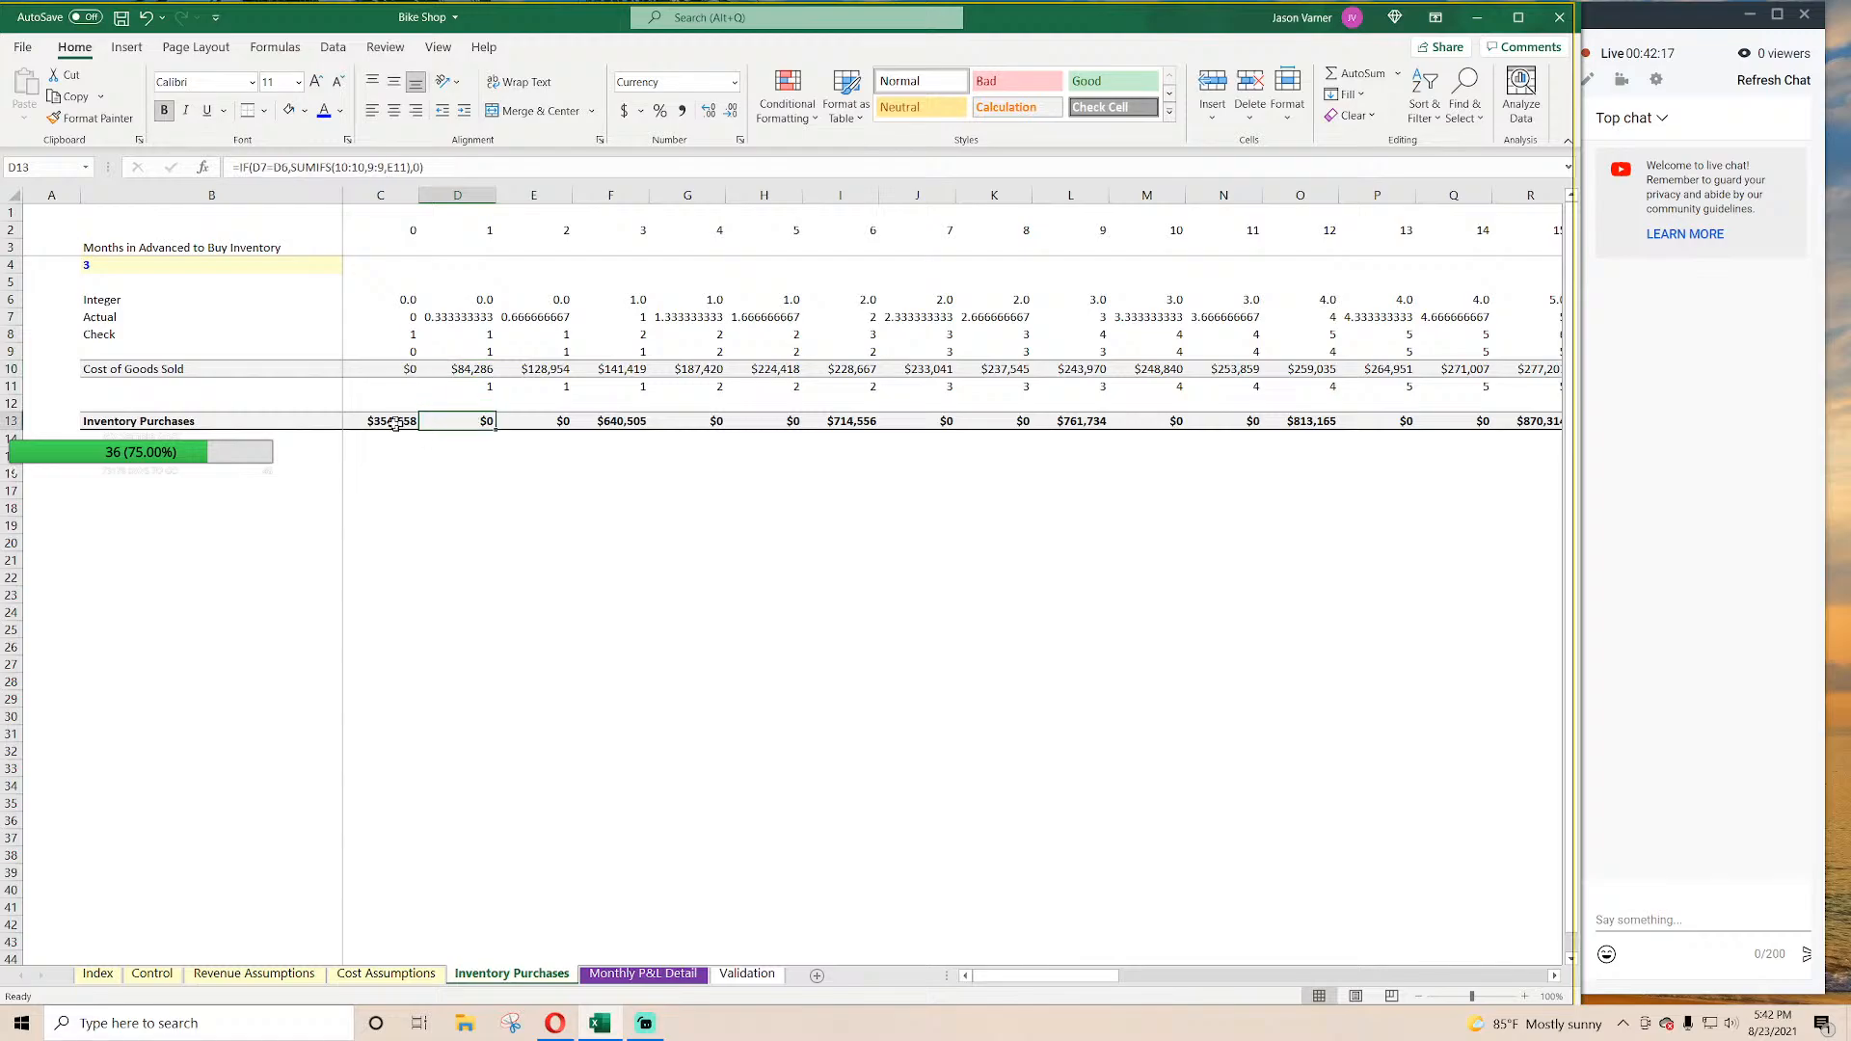
pyautogui.moveTo(372, 421); pyautogui.dragTo(1008, 421)
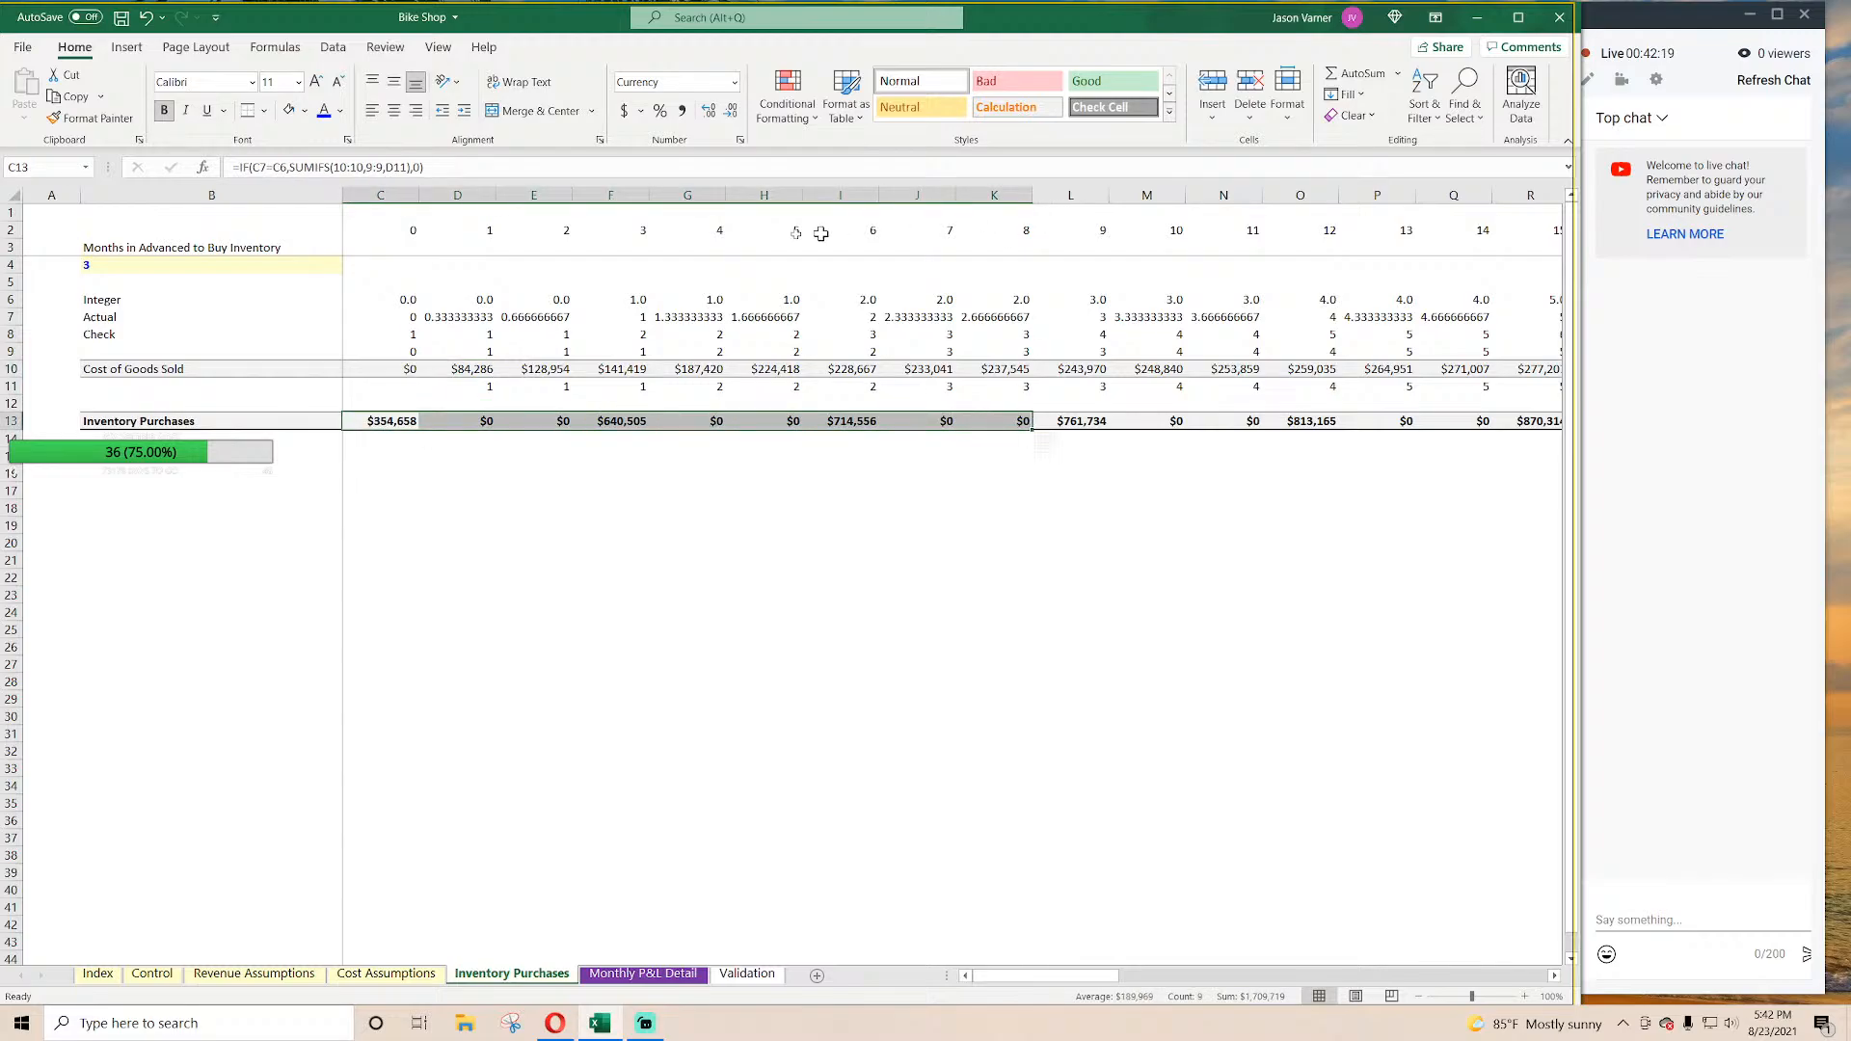
# Step: Test the Inventory Purchases row with the months-in-advance assumption in B4 set to 6, 7, 8 and 12 in turn
pyautogui.click(130, 263)
pyautogui.write('6')
pyautogui.press('Return')
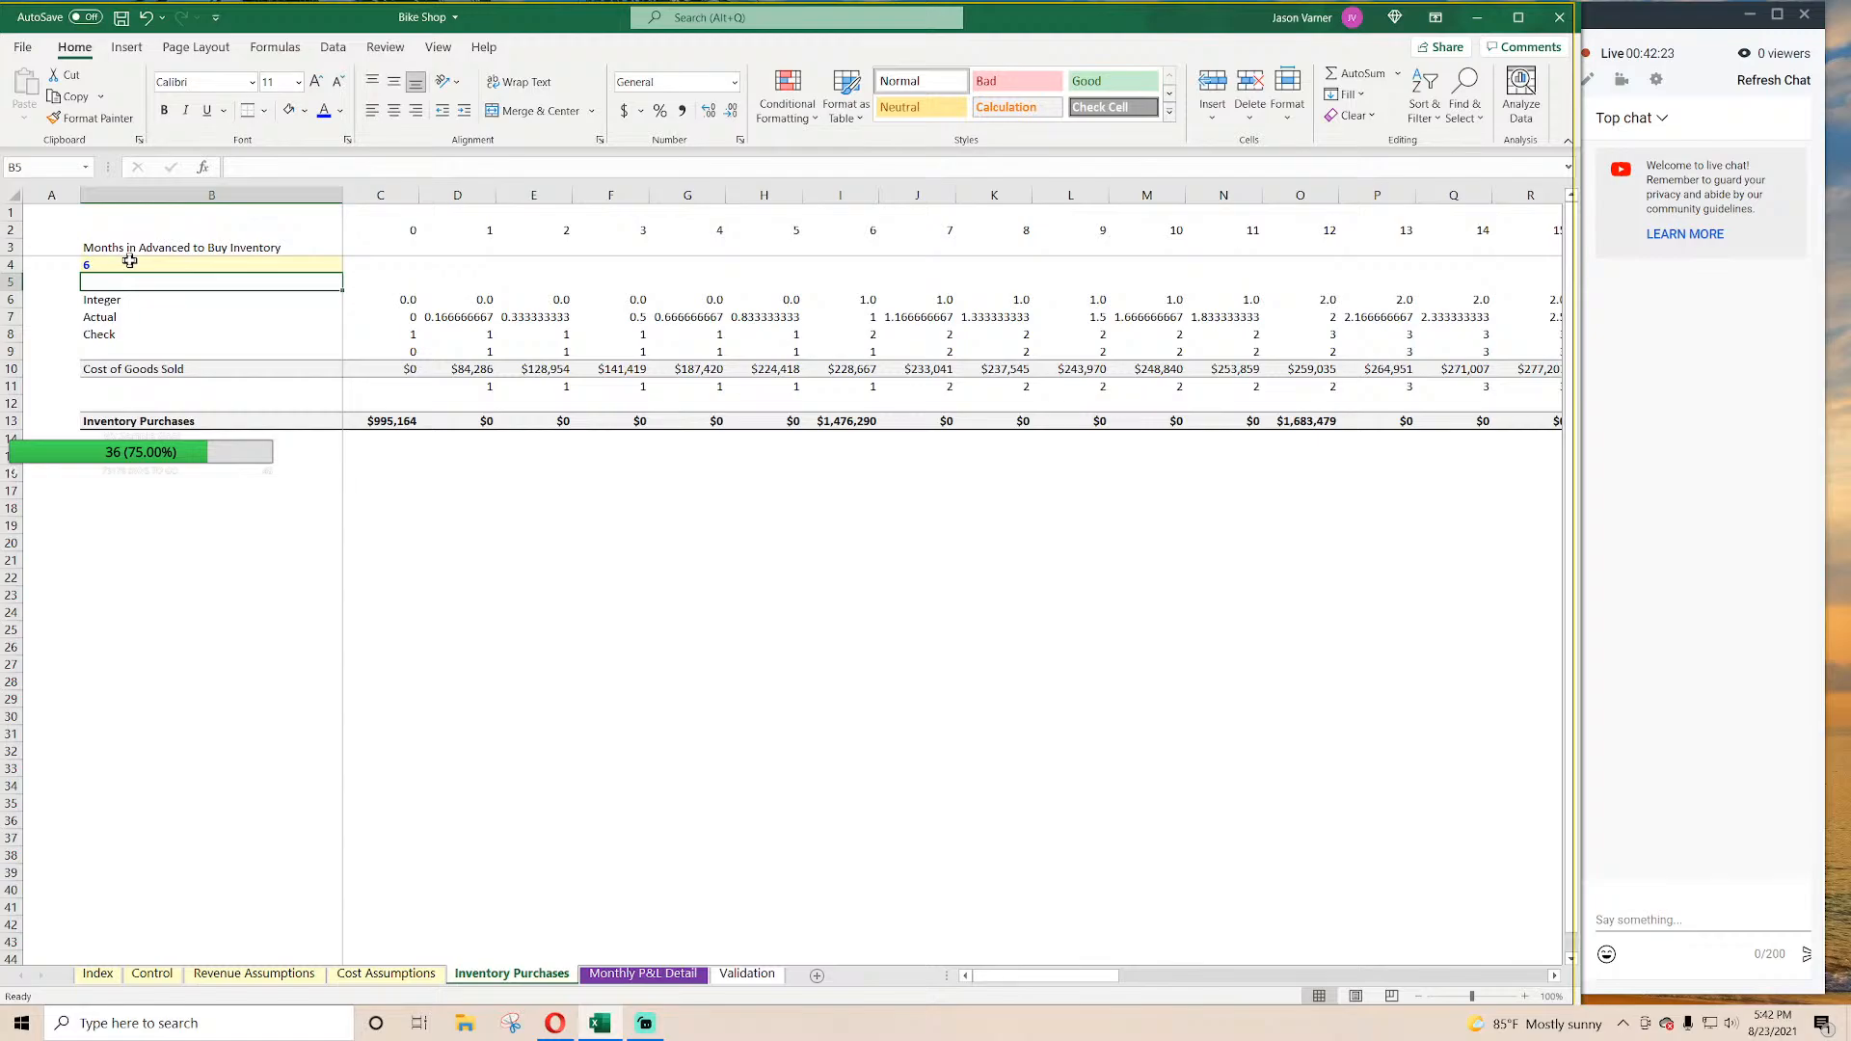
pyautogui.click(130, 262)
pyautogui.write('7')
pyautogui.press('Return')
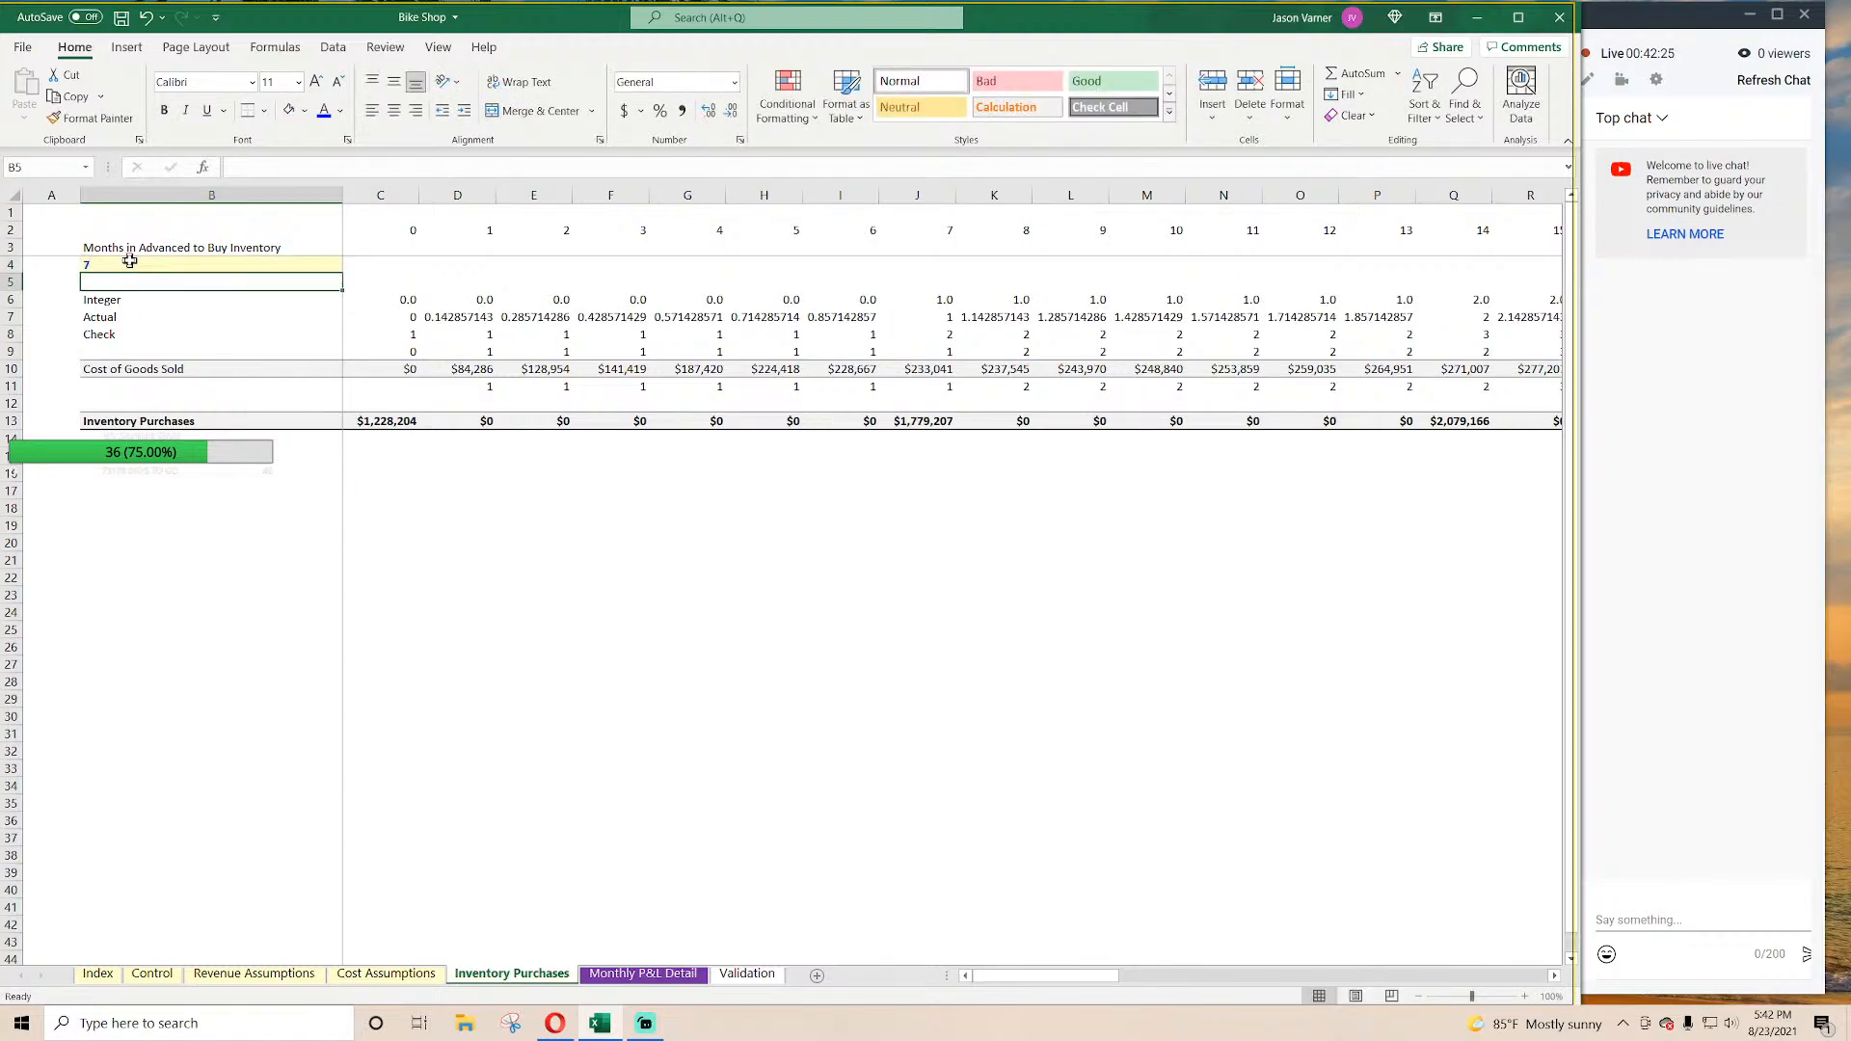
pyautogui.click(130, 262)
pyautogui.write('12')
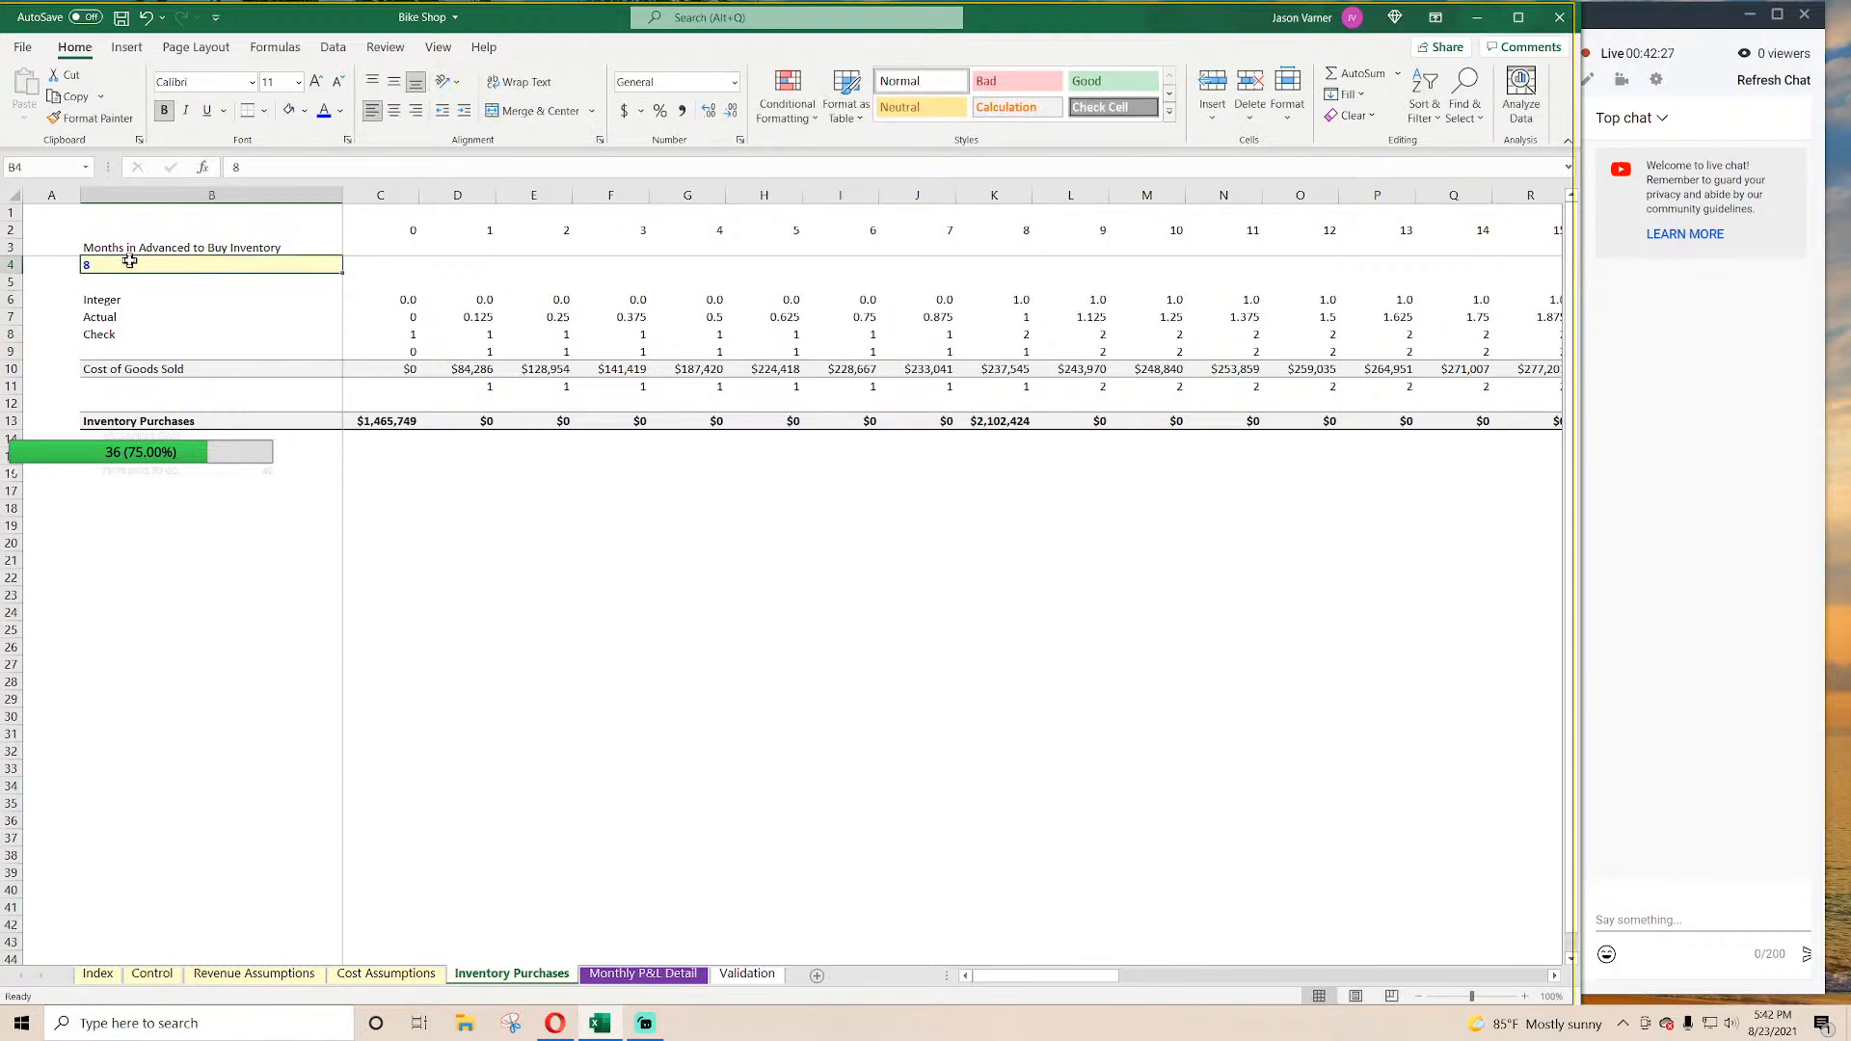
pyautogui.press('Return')
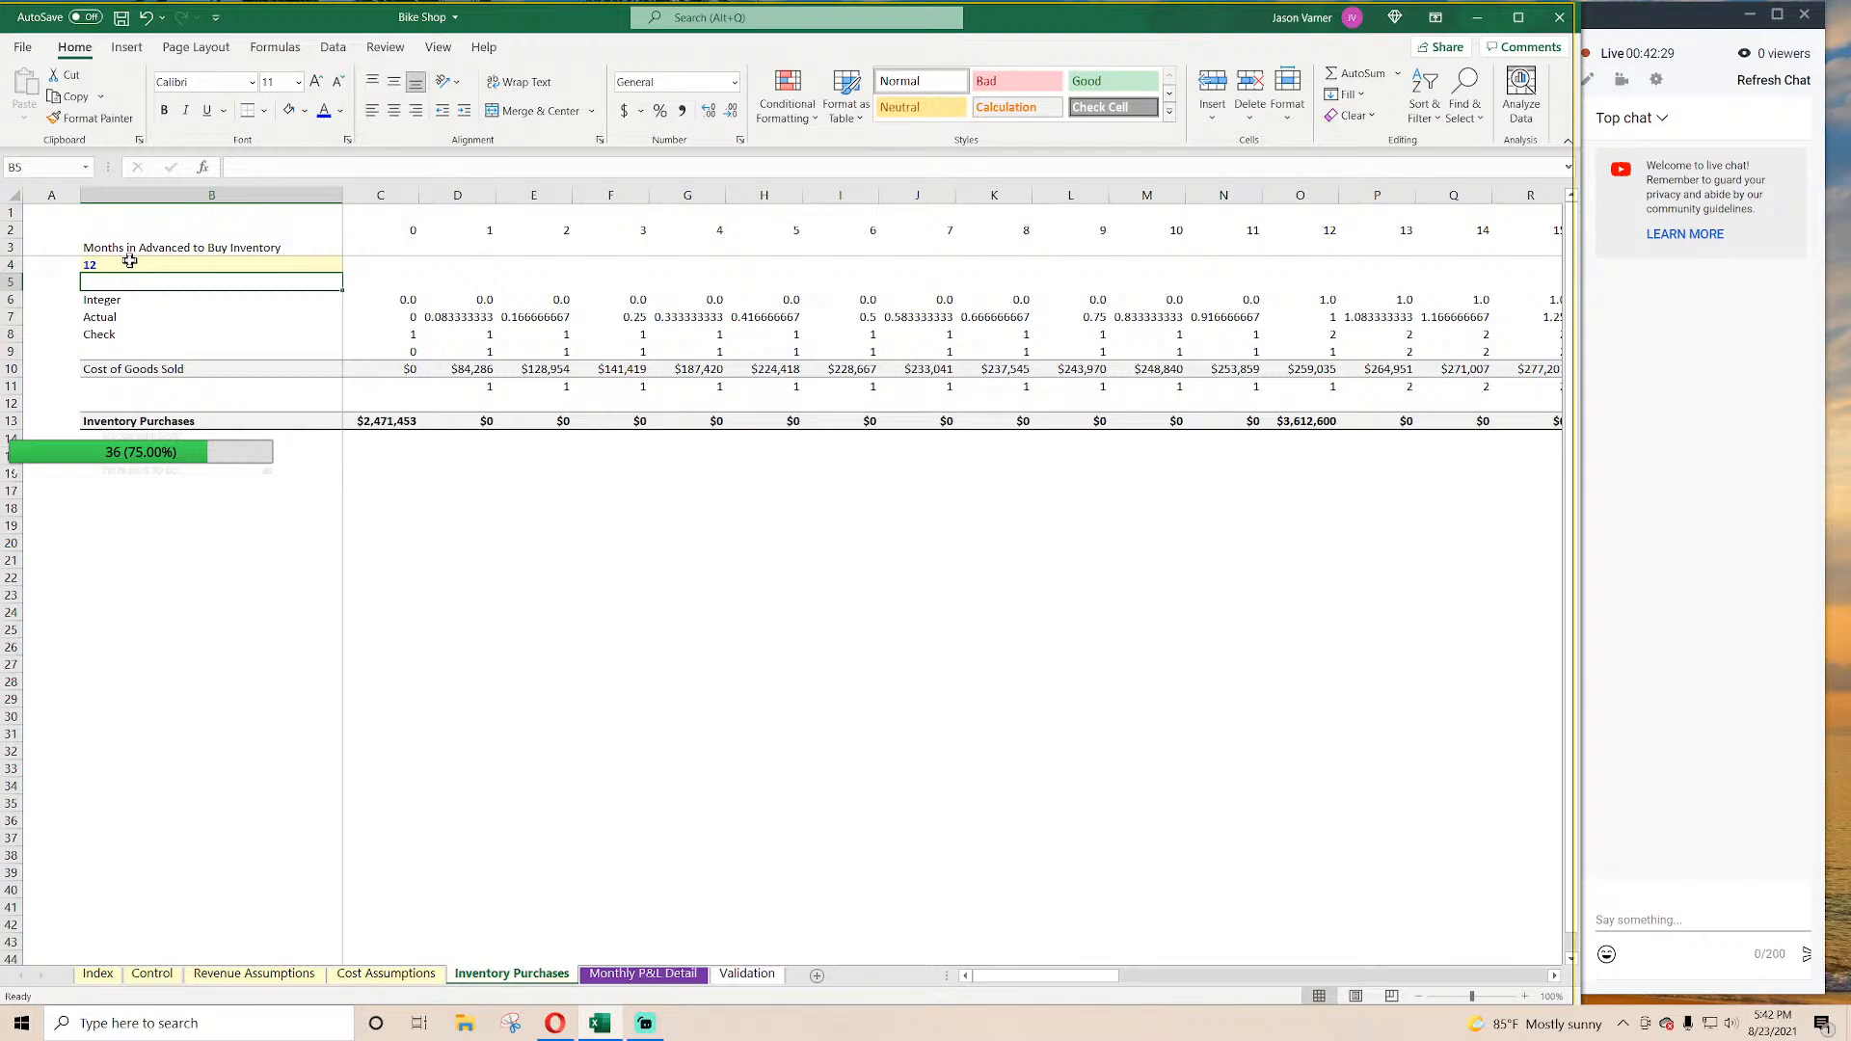
# Step: Return the Months in Advanced to Buy Inventory assumption in B4 to 3
pyautogui.click(130, 262)
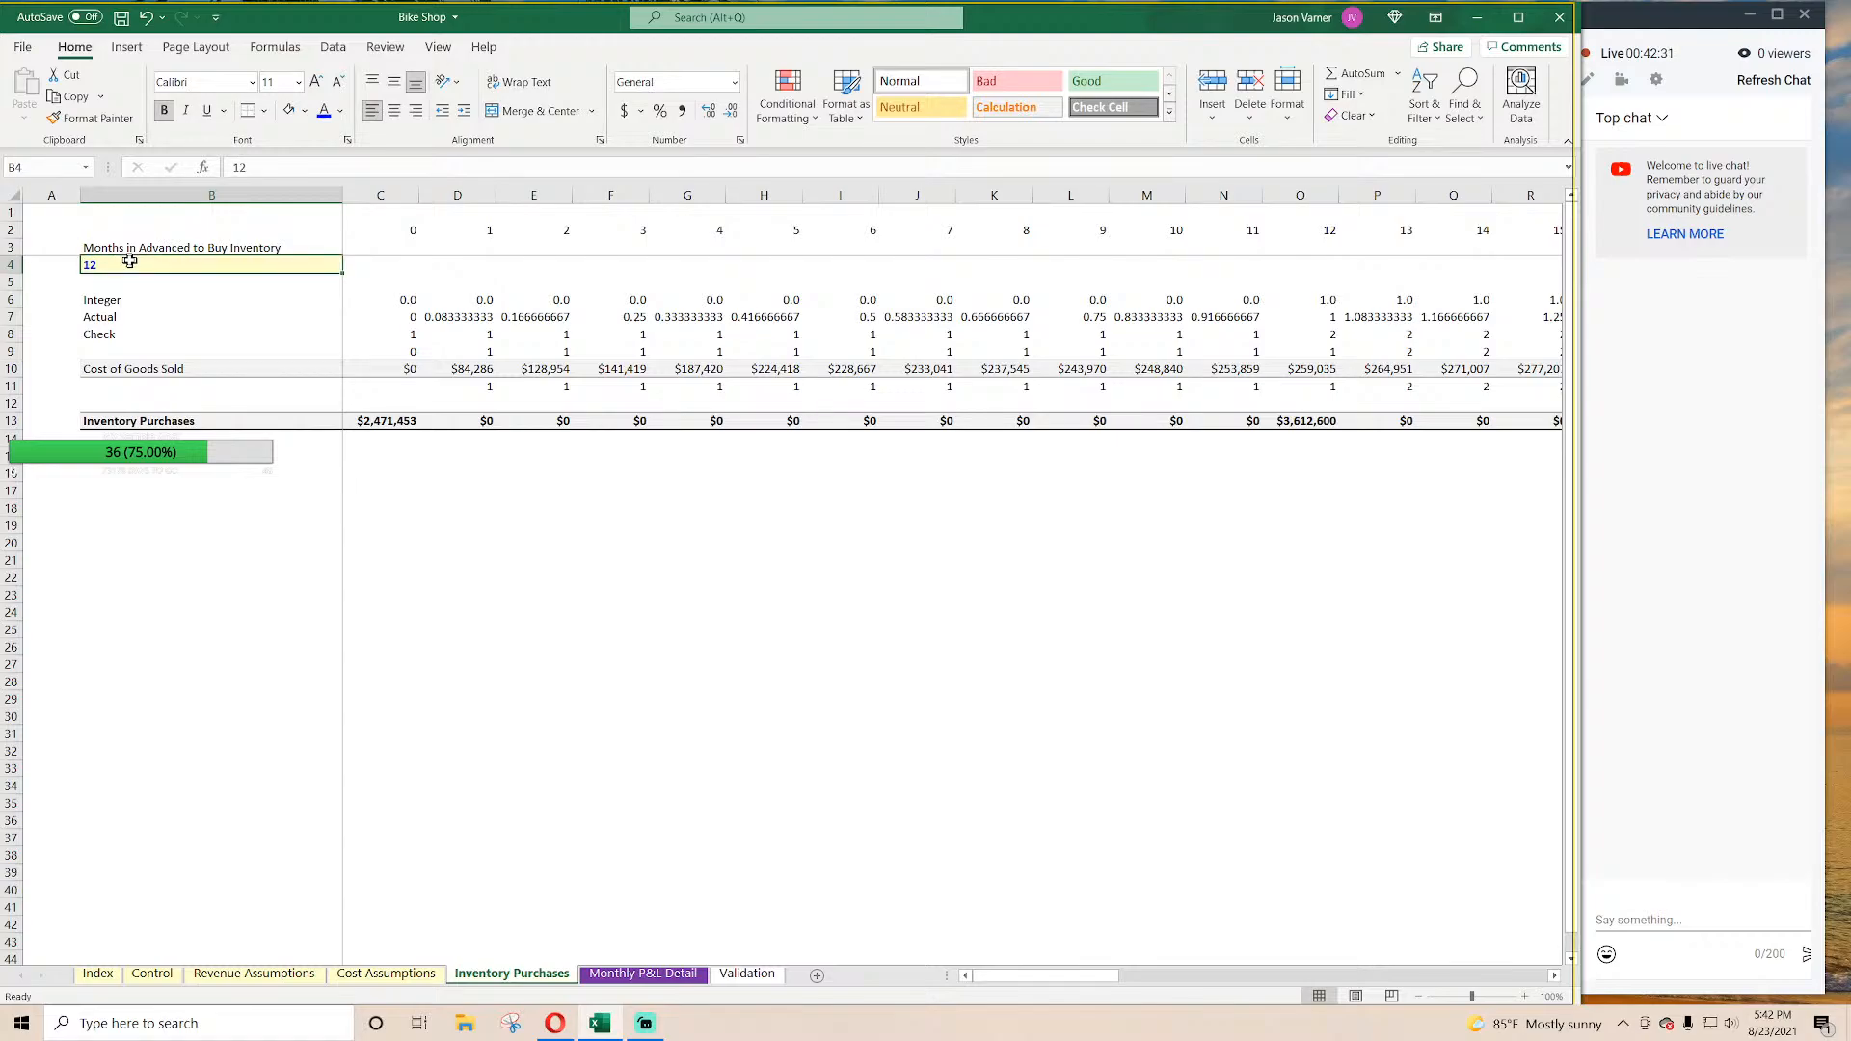
pyautogui.write('3')
pyautogui.press('Return')
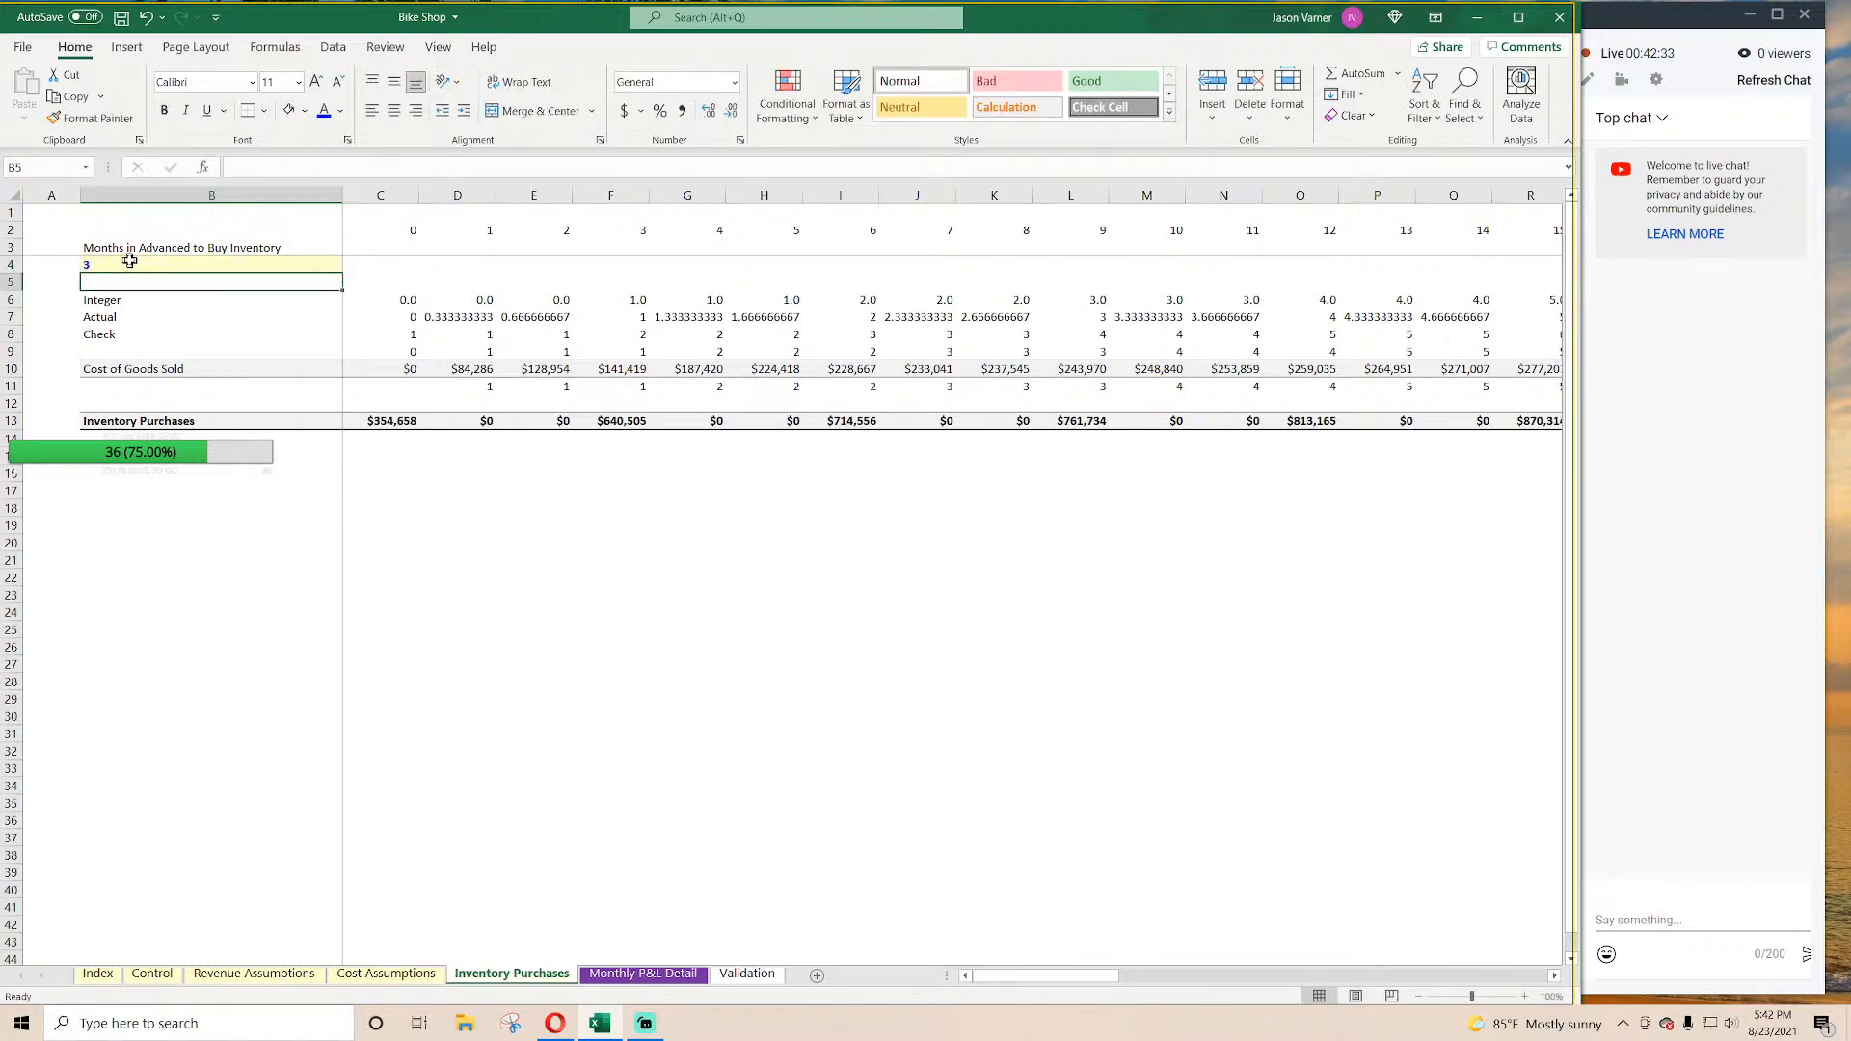
pyautogui.click(675, 612)
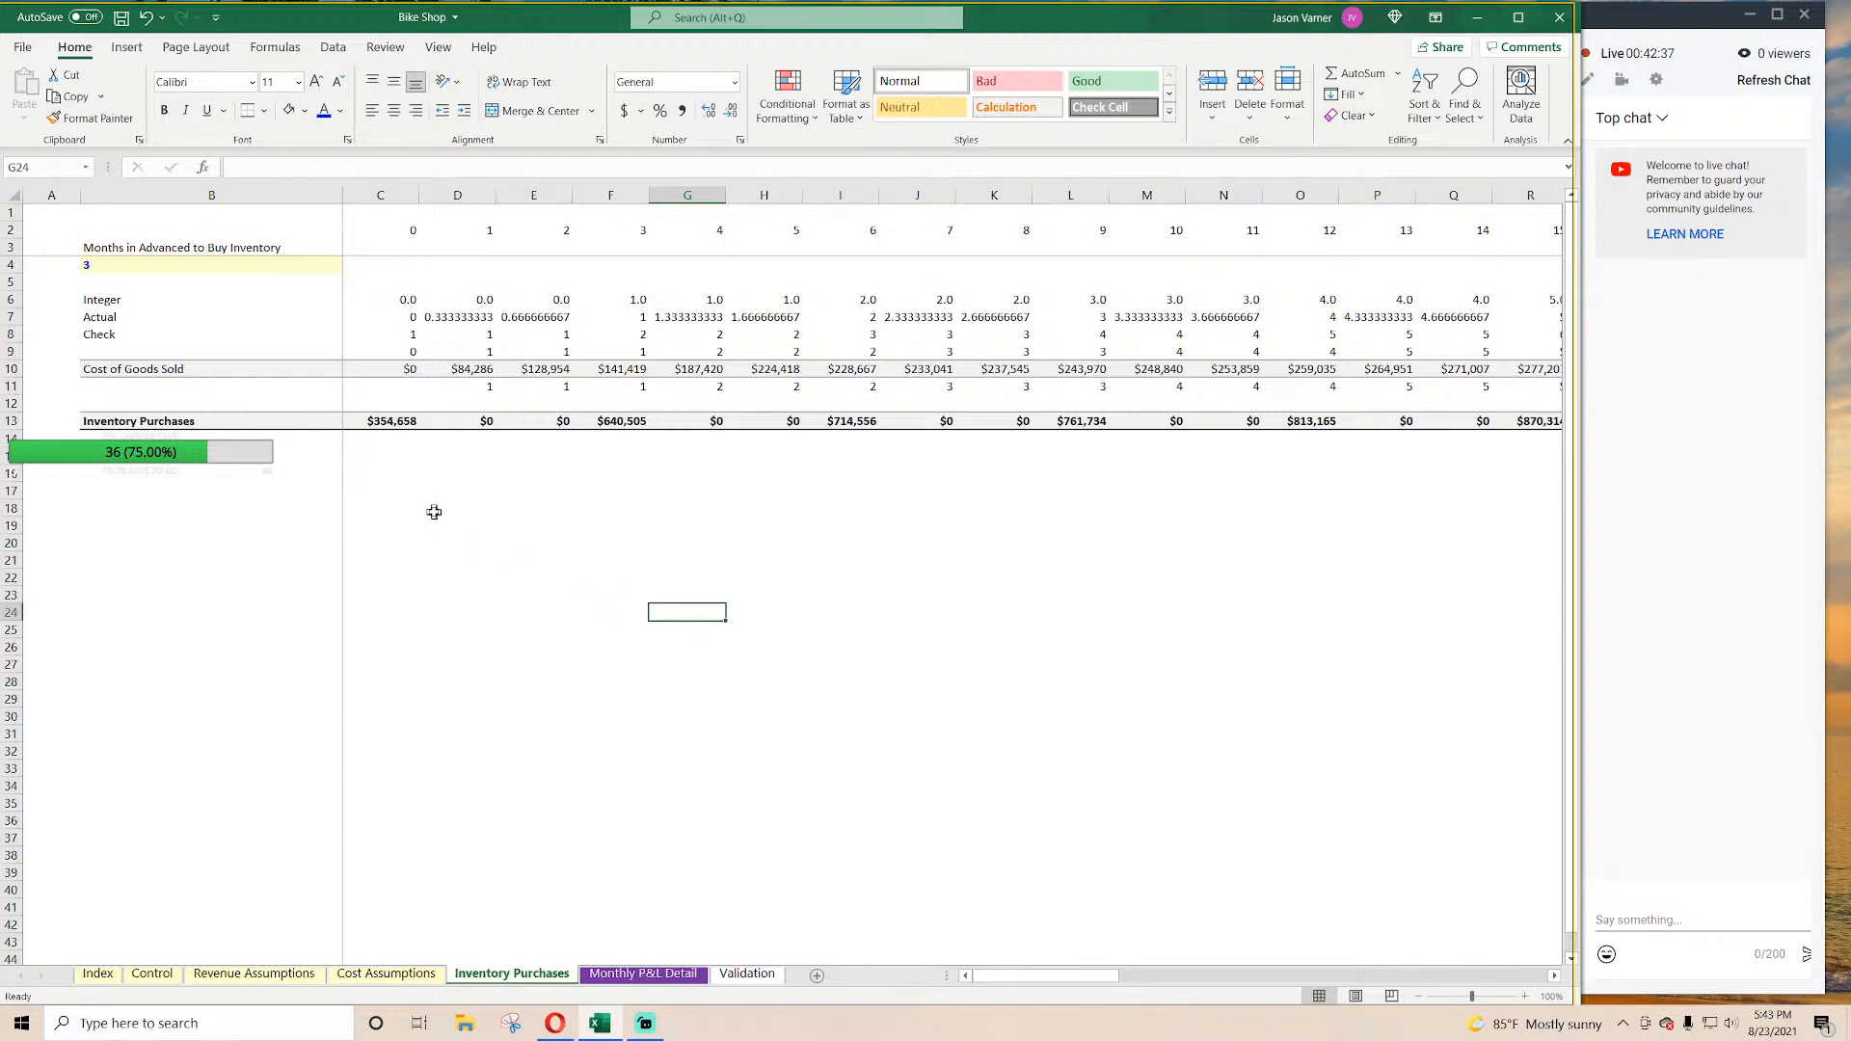
# Step: Review the Inventory Purchases row back and forth across the monthly periods from 0 to 60
pyautogui.click(146, 476)
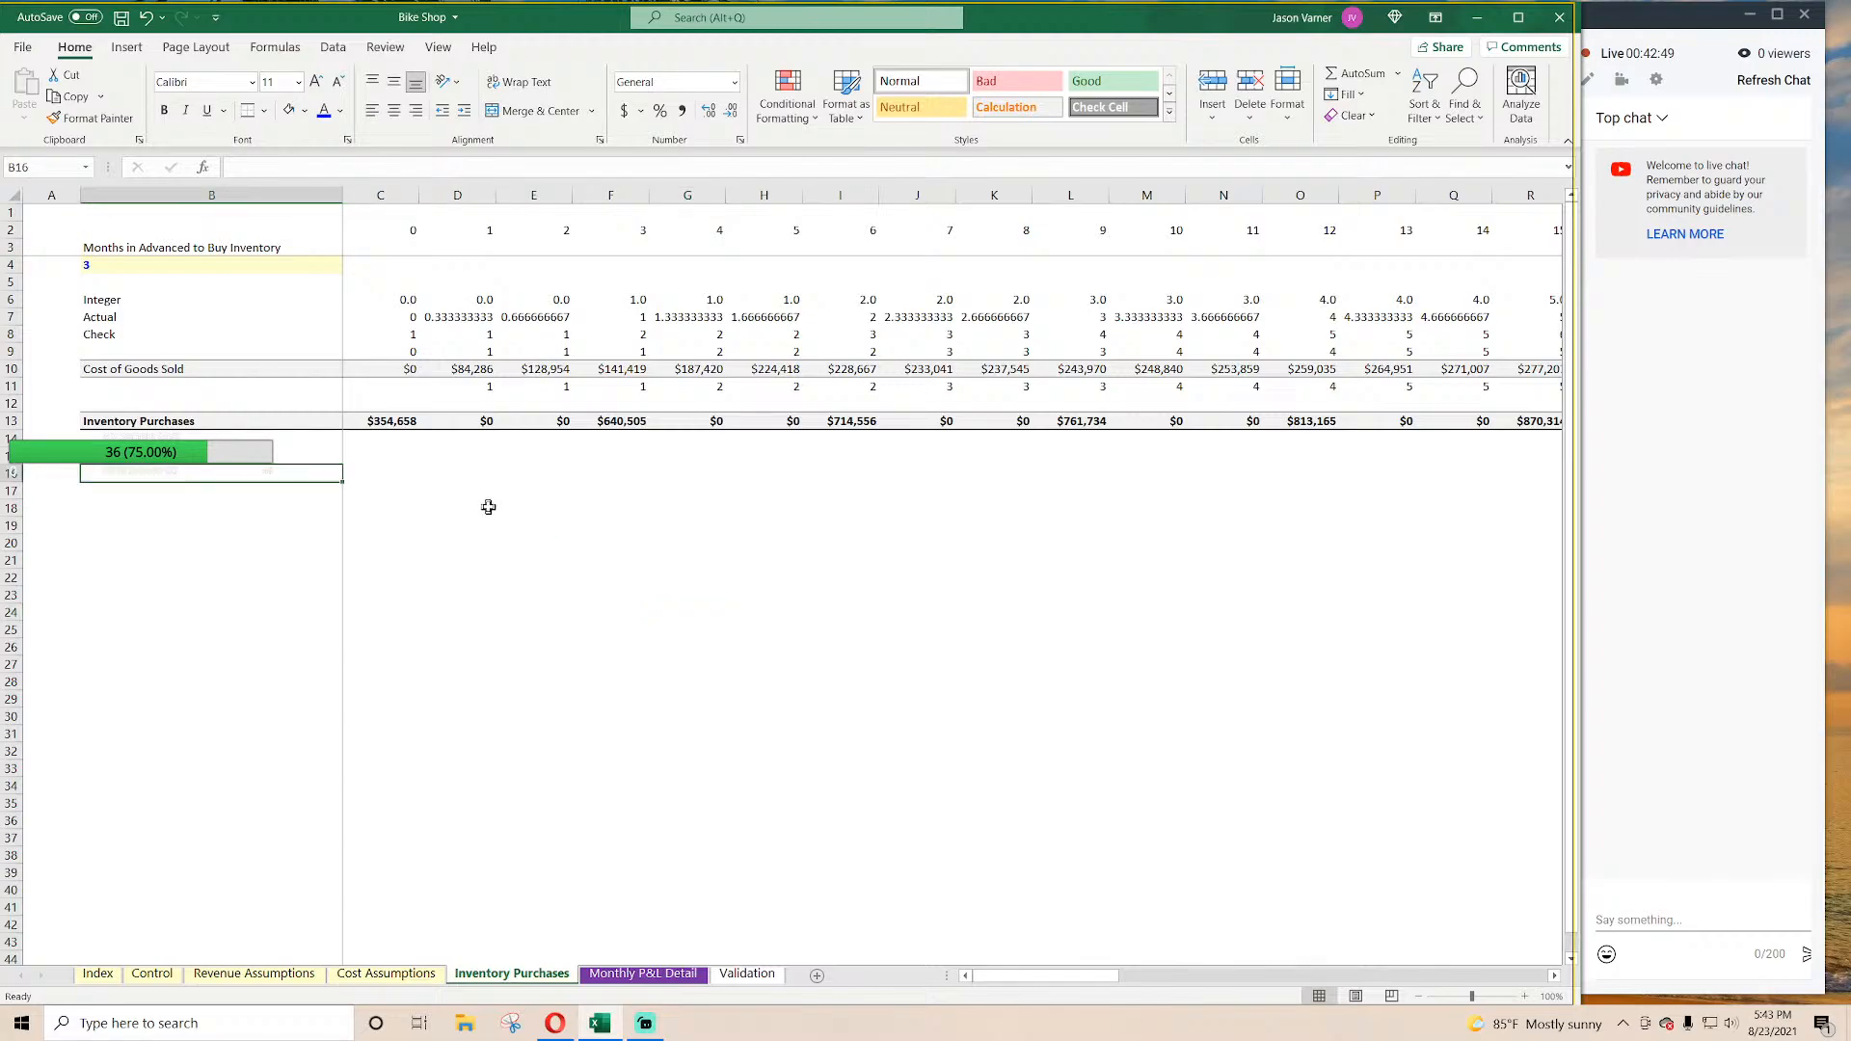
pyautogui.press('Right')
pyautogui.press('Right')
pyautogui.press('Right')
pyautogui.press('Right')
pyautogui.press('Right')
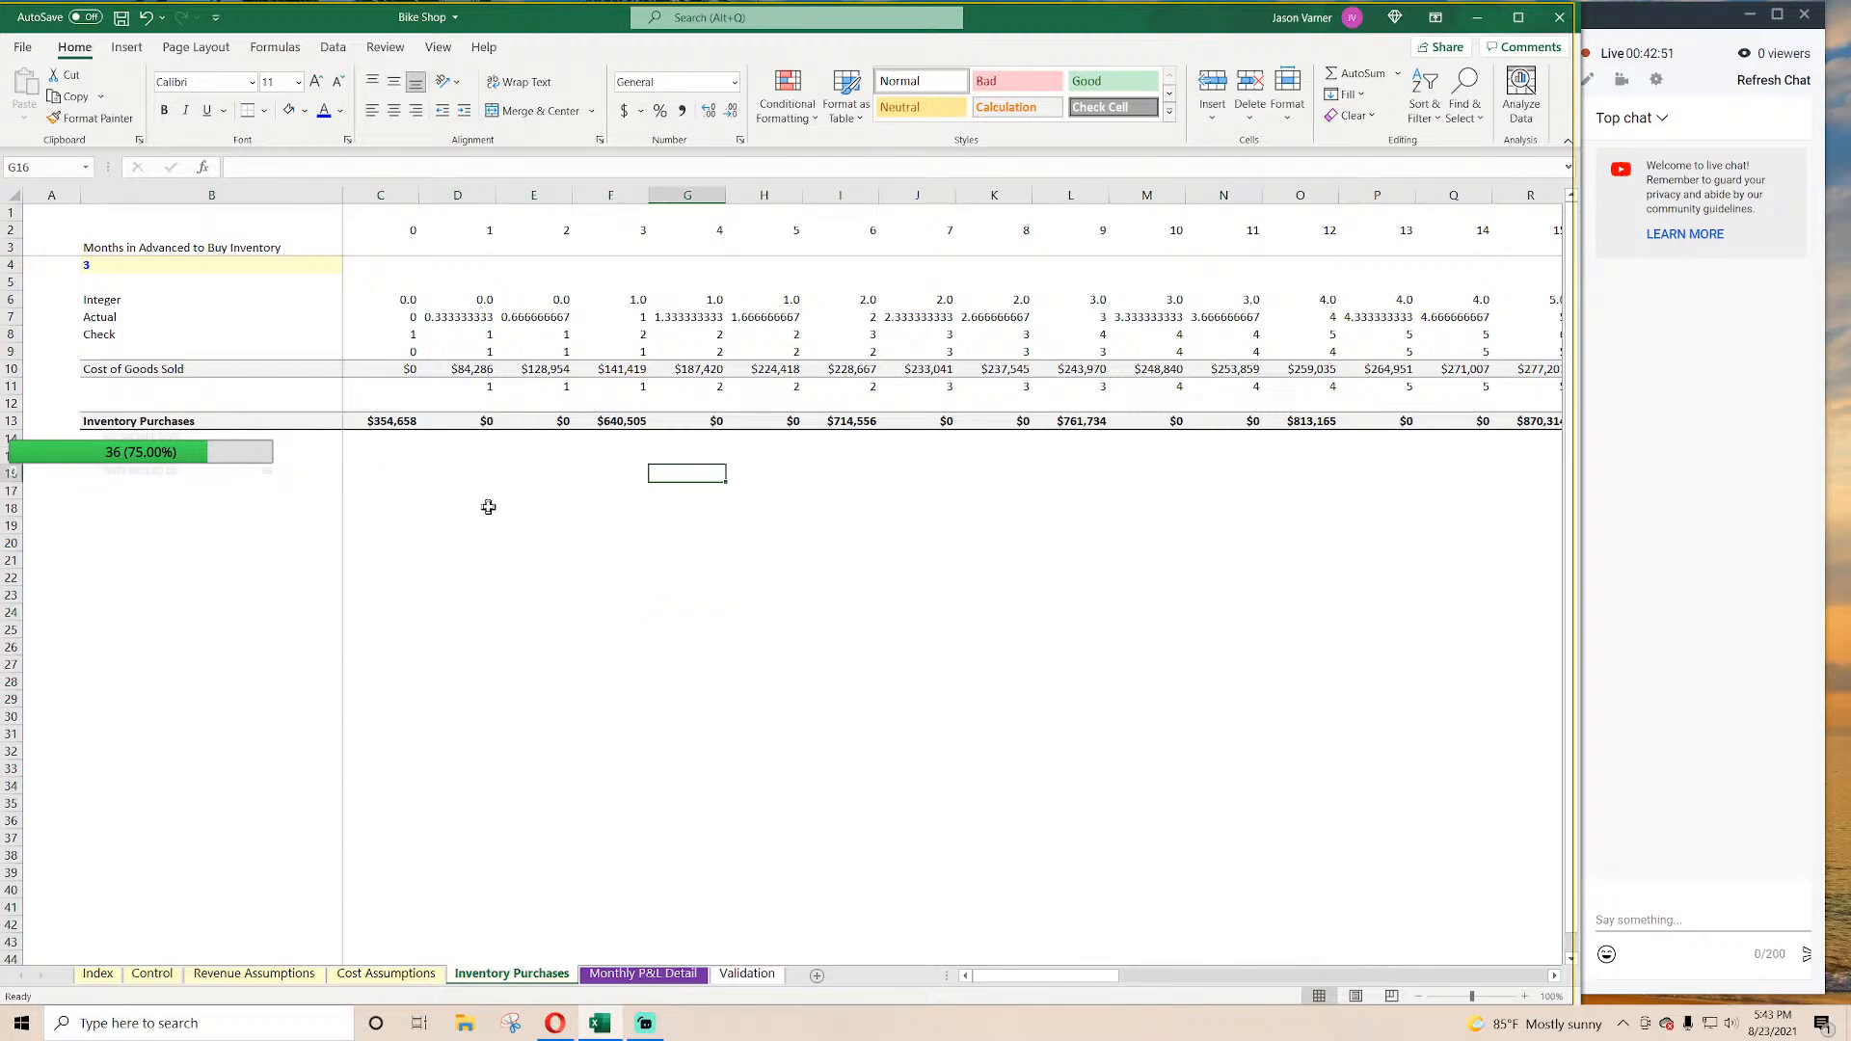
pyautogui.press('Left')
pyautogui.press('Left')
pyautogui.press('Left')
pyautogui.press('Right')
pyautogui.press('Right')
pyautogui.press('Right')
pyautogui.press('Right')
pyautogui.press('Right')
pyautogui.press('Right')
pyautogui.press('Right')
pyautogui.press('Right')
pyautogui.press('Right')
pyautogui.press('Right')
pyautogui.press('Right')
pyautogui.press('Right')
pyautogui.press('Right')
pyautogui.press('Right')
pyautogui.press('Right')
pyautogui.press('Right')
pyautogui.press('Right')
pyautogui.press('Right')
pyautogui.press('Right')
pyautogui.press('Right')
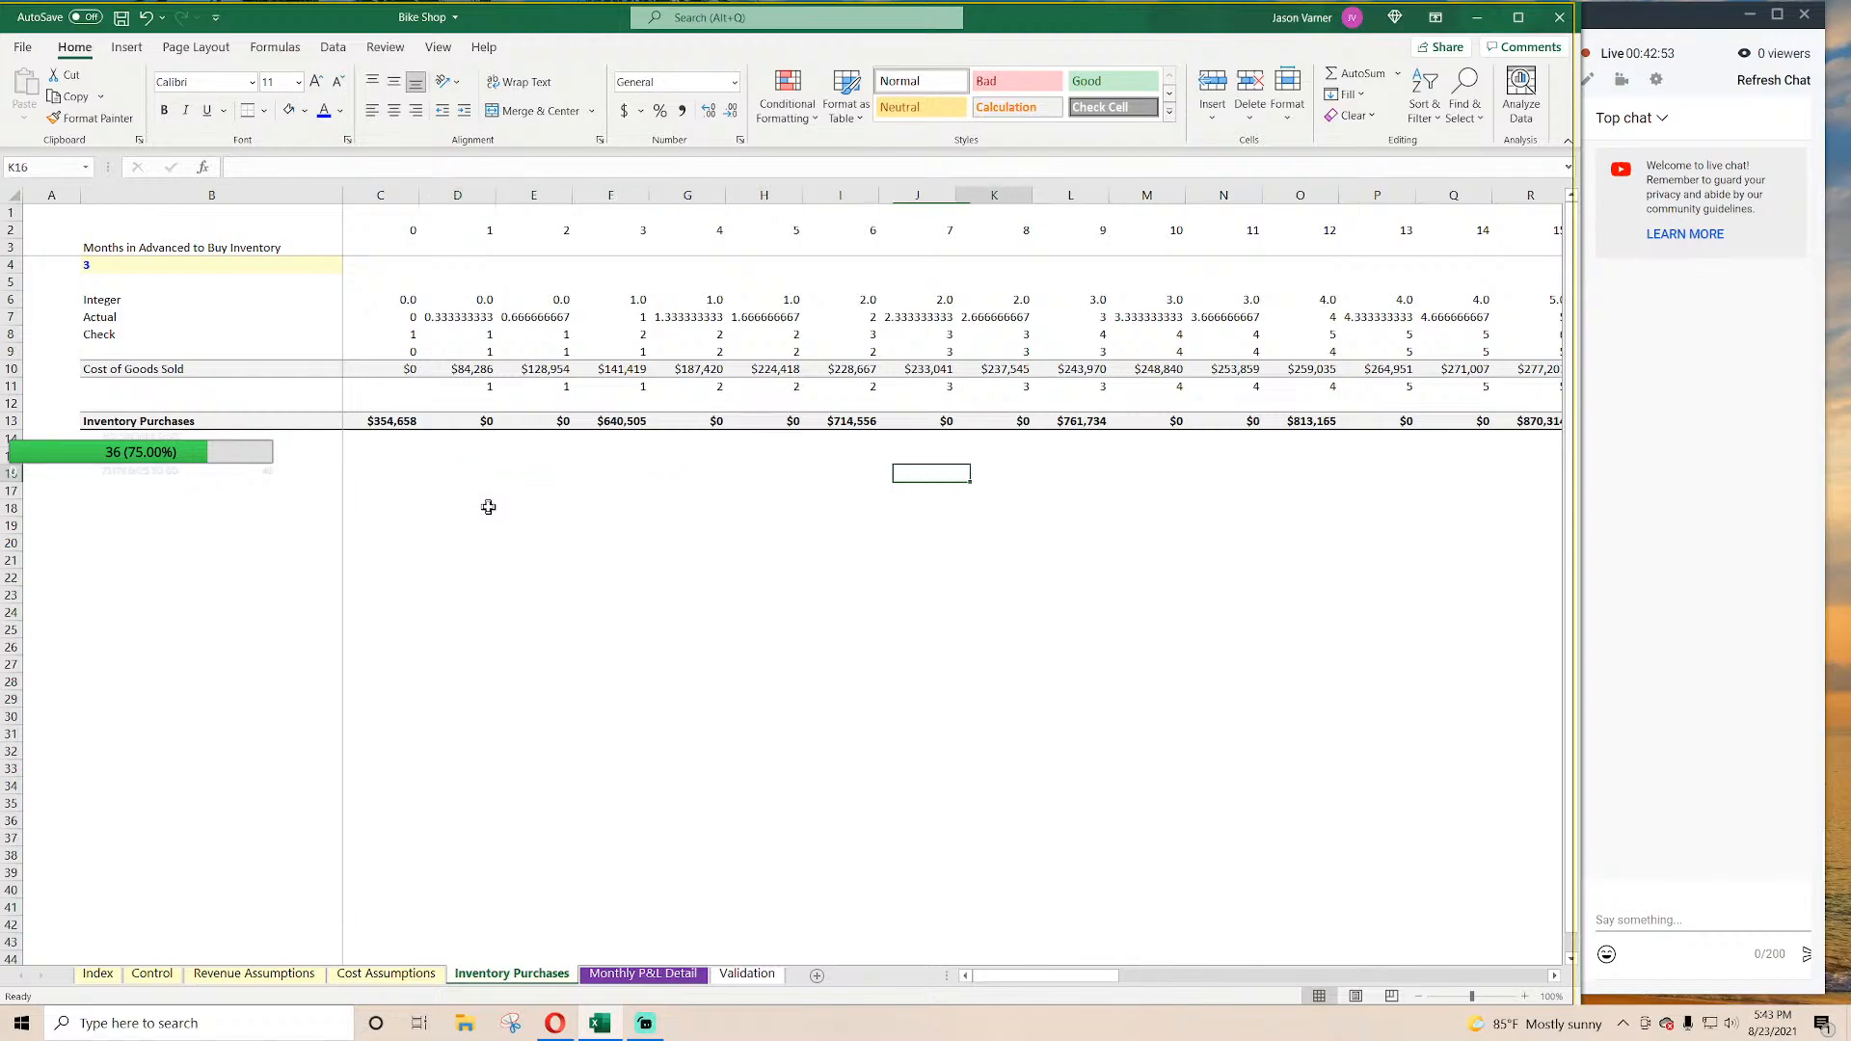
pyautogui.press('Right')
pyautogui.press('Right')
pyautogui.press('Right')
pyautogui.press('Right')
pyautogui.press('Right')
pyautogui.press('Right')
pyautogui.press('Right')
pyautogui.press('Right')
pyautogui.press('Right')
pyautogui.press('Right')
pyautogui.press('Right')
pyautogui.press('Right')
pyautogui.press('Right')
pyautogui.press('Right')
pyautogui.press('Right')
pyautogui.press('Right')
pyautogui.press('Right')
pyautogui.press('Right')
pyautogui.press('Right')
pyautogui.press('Right')
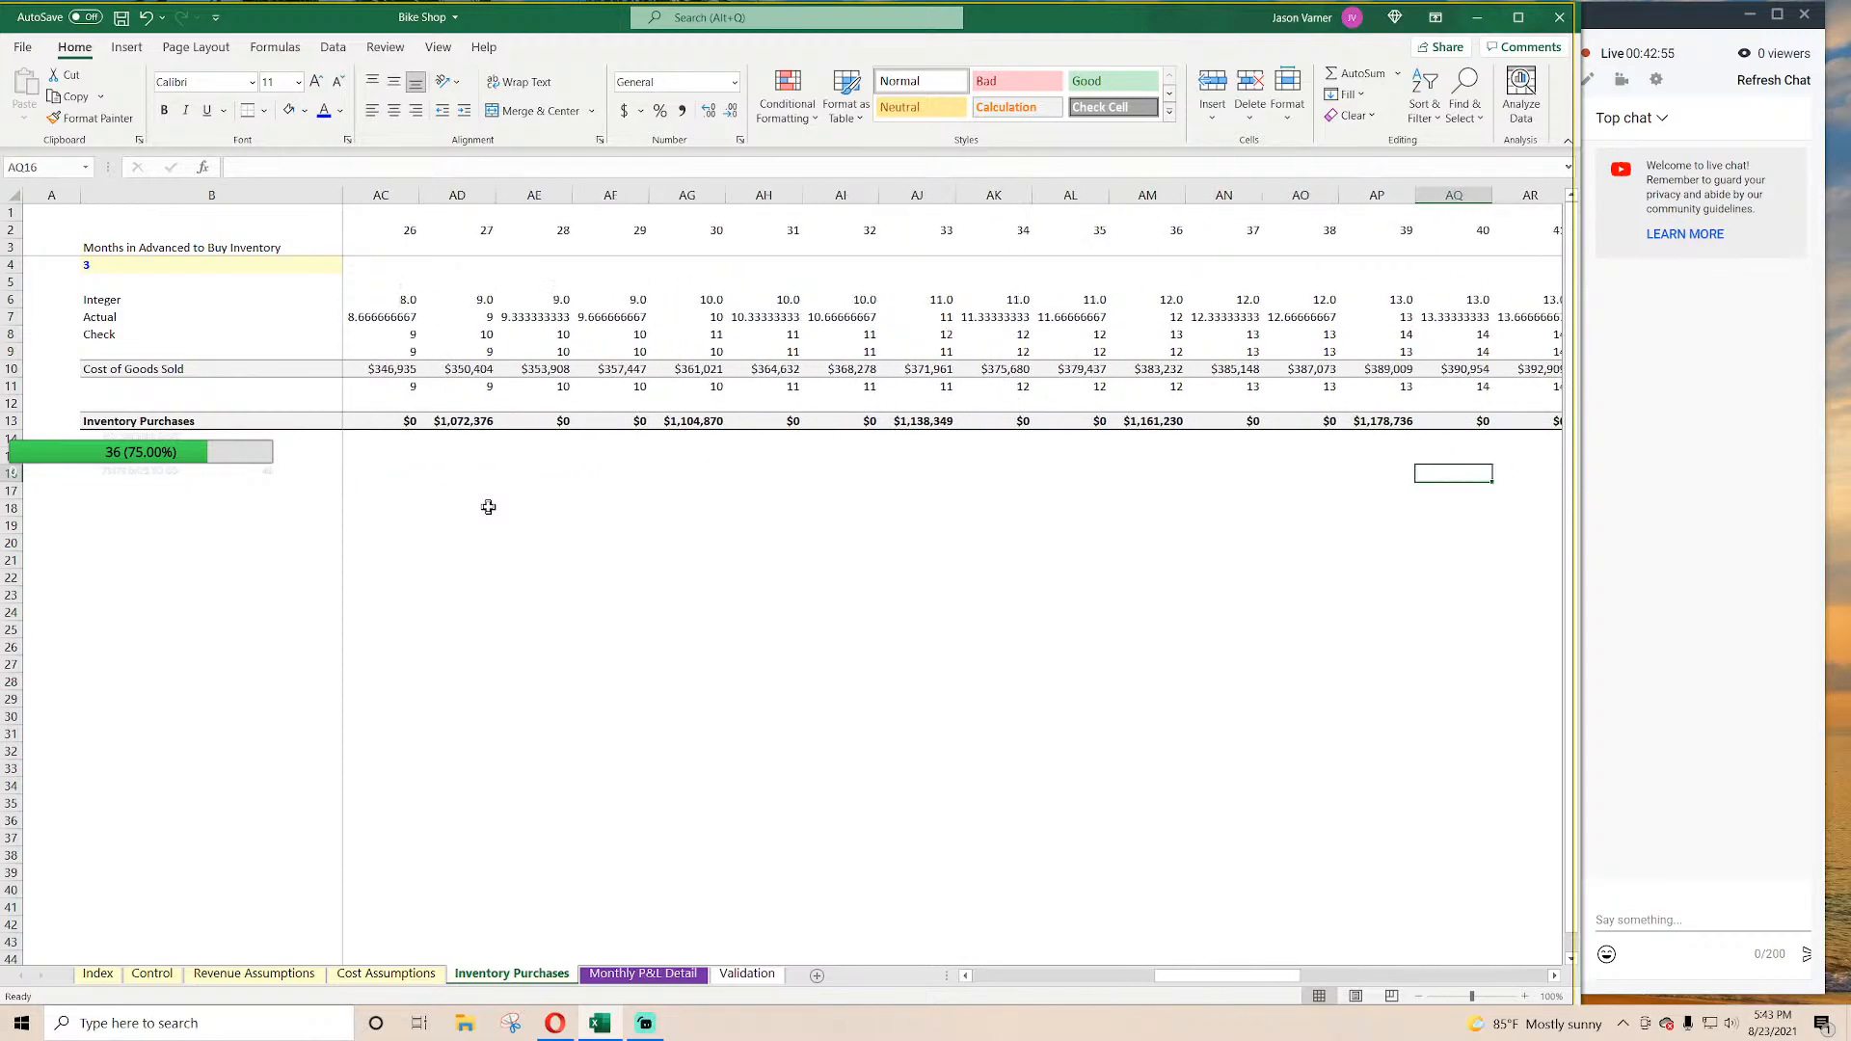
pyautogui.press('Left')
pyautogui.press('Left')
pyautogui.press('Left')
pyautogui.press('Left')
pyautogui.press('Left')
pyautogui.press('Left')
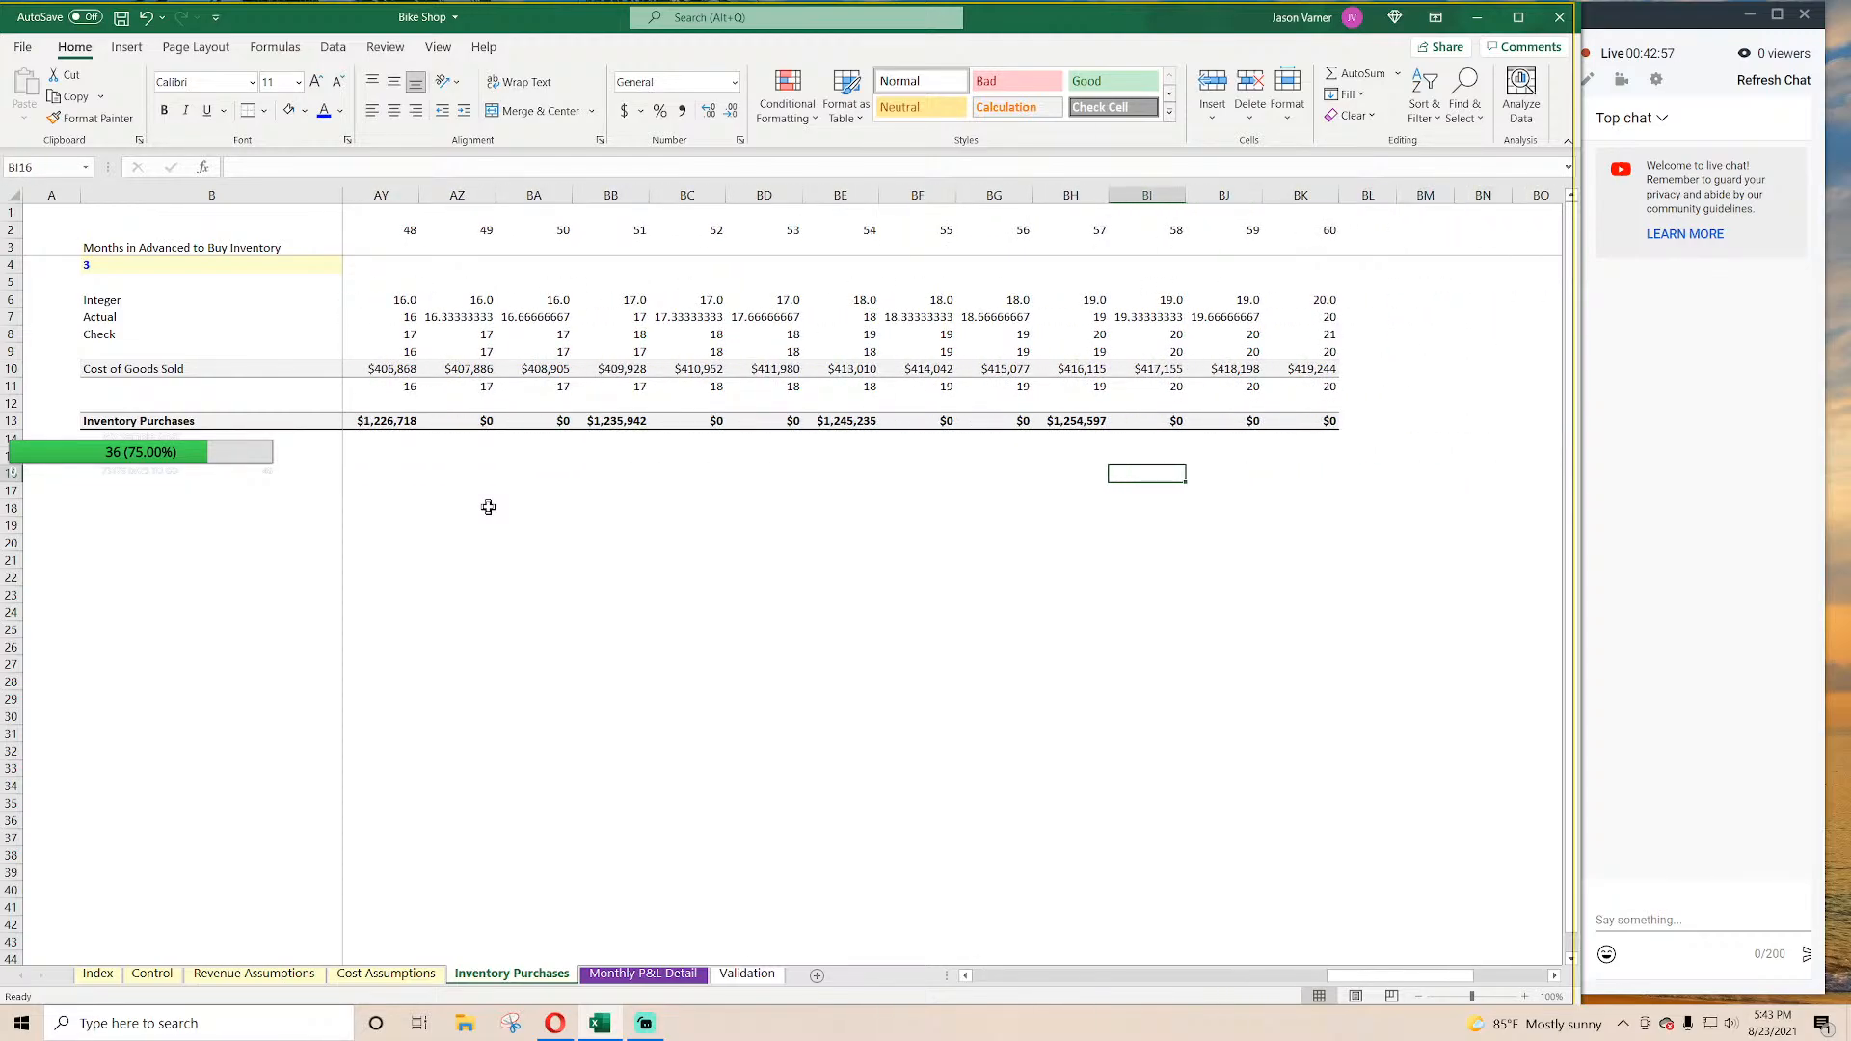
pyautogui.press('Left')
pyautogui.press('Left')
pyautogui.press('Left')
pyautogui.press('Left')
pyautogui.press('Left')
pyautogui.press('Left')
pyautogui.press('Left')
pyautogui.press('Left')
pyautogui.press('Left')
pyautogui.press('Left')
pyautogui.press('Left')
pyautogui.press('Left')
pyautogui.press('Left')
pyautogui.press('Left')
pyautogui.press('Left')
pyautogui.press('Left')
pyautogui.press('Left')
pyautogui.press('Left')
pyautogui.press('Left')
pyautogui.press('Left')
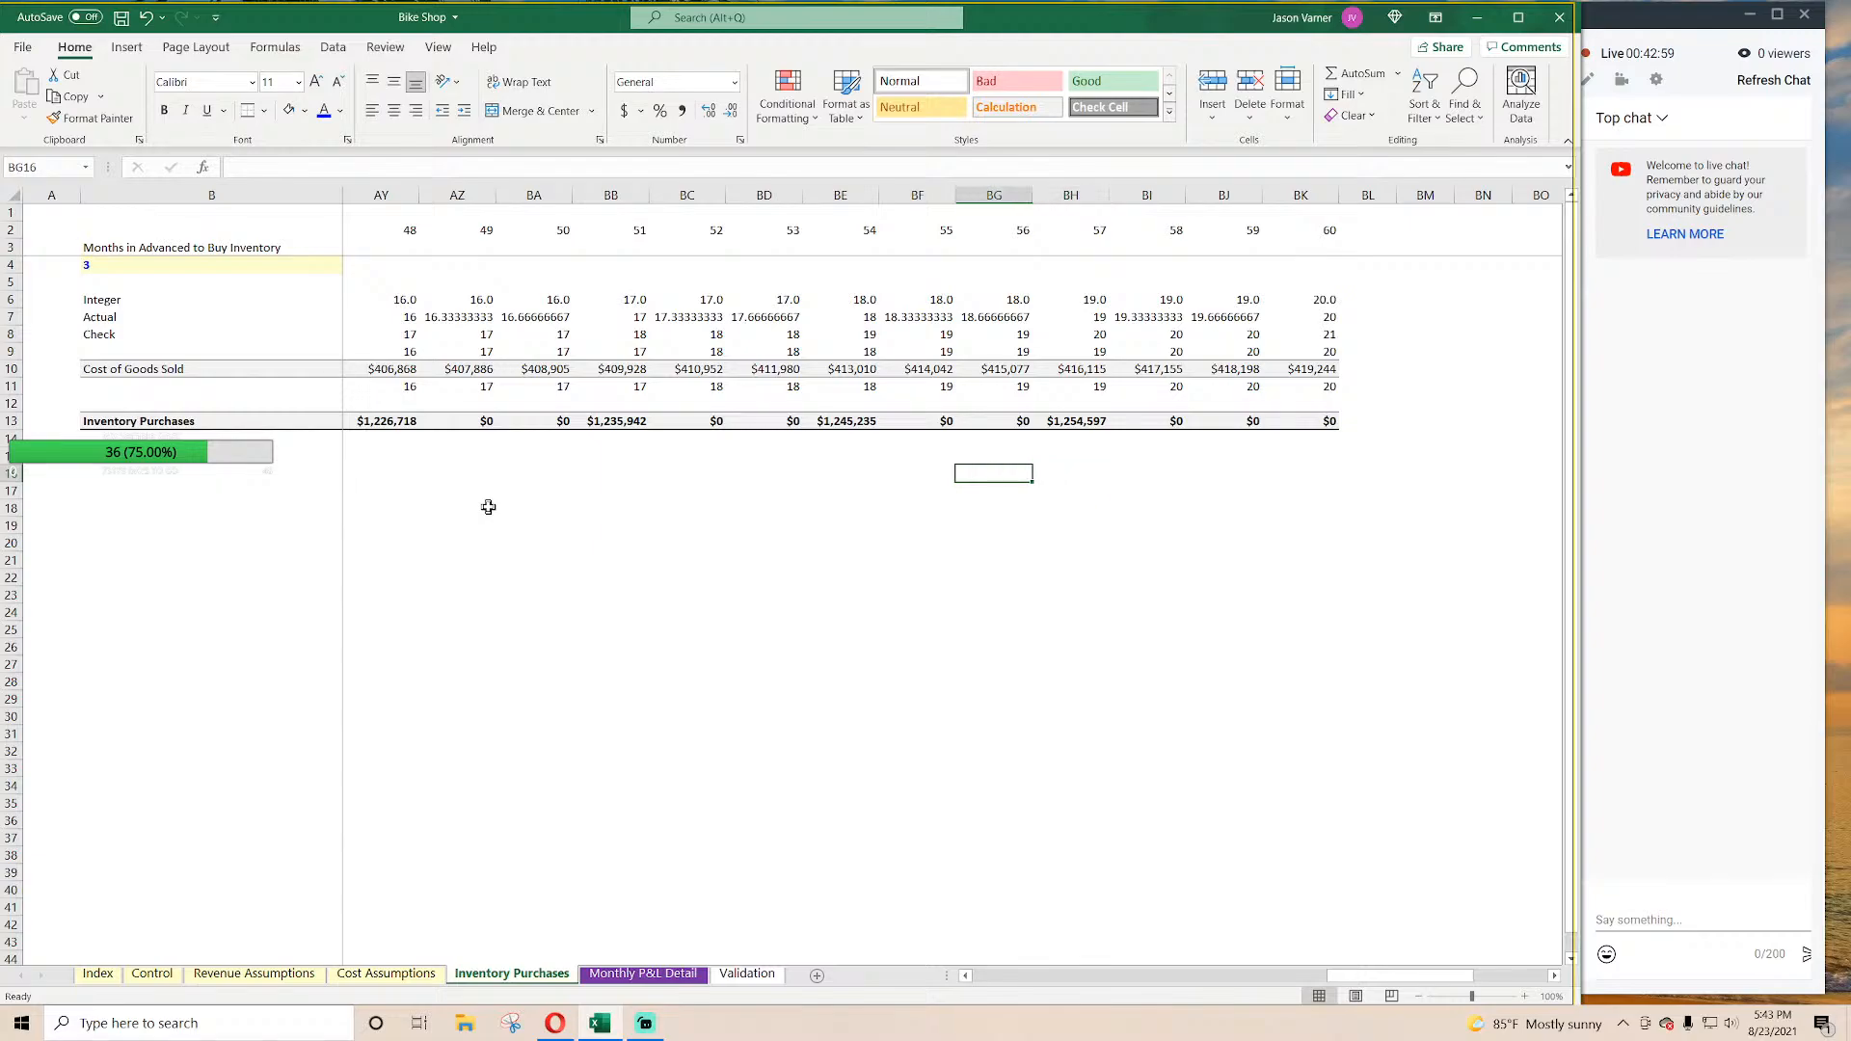
pyautogui.press('Right')
pyautogui.press('Right')
pyautogui.press('Right')
pyautogui.press('Right')
pyautogui.press('Right')
pyautogui.press('Right')
pyautogui.press('Right')
pyautogui.press('Right')
pyautogui.press('Right')
pyautogui.press('Right')
pyautogui.press('Right')
pyautogui.press('Right')
pyautogui.press('Right')
pyautogui.press('Right')
pyautogui.press('Right')
pyautogui.press('Right')
pyautogui.press('Right')
pyautogui.press('Right')
pyautogui.press('Right')
pyautogui.press('Right')
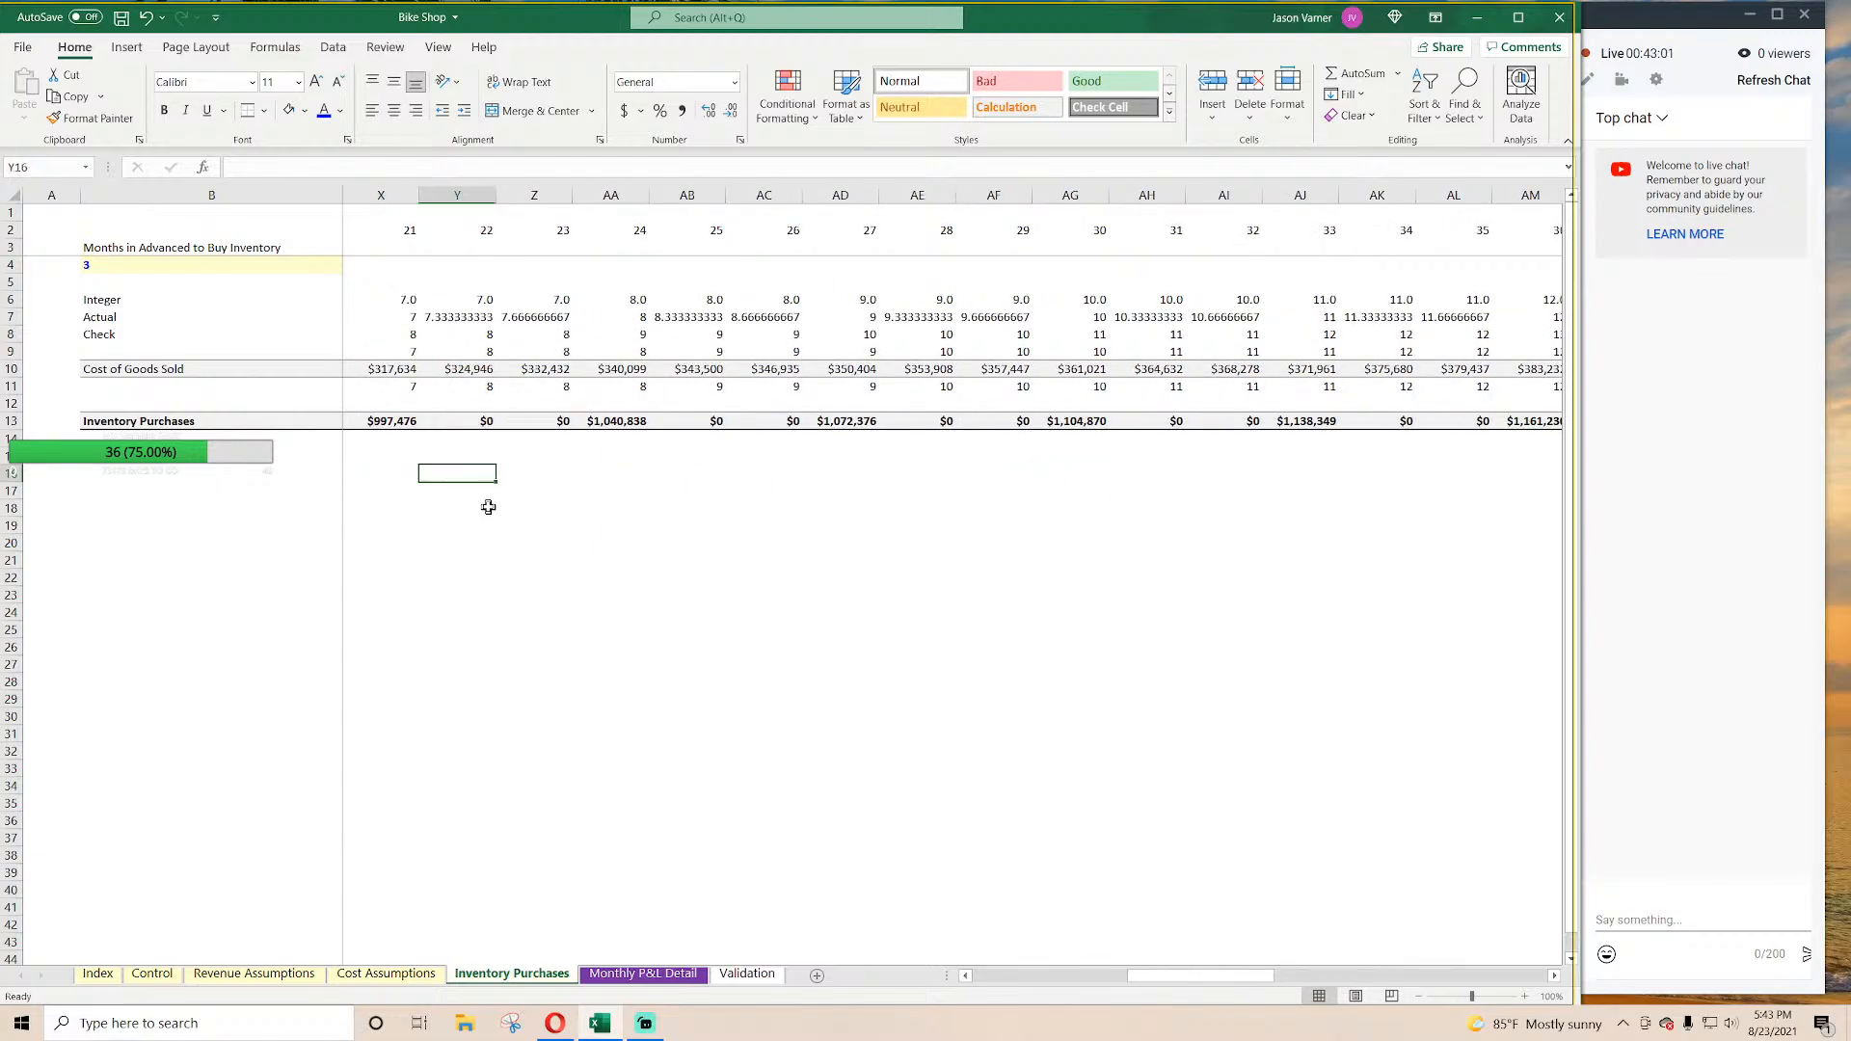
pyautogui.press('Right')
pyautogui.press('Right')
pyautogui.press('Right')
pyautogui.press('Right')
pyautogui.press('Right')
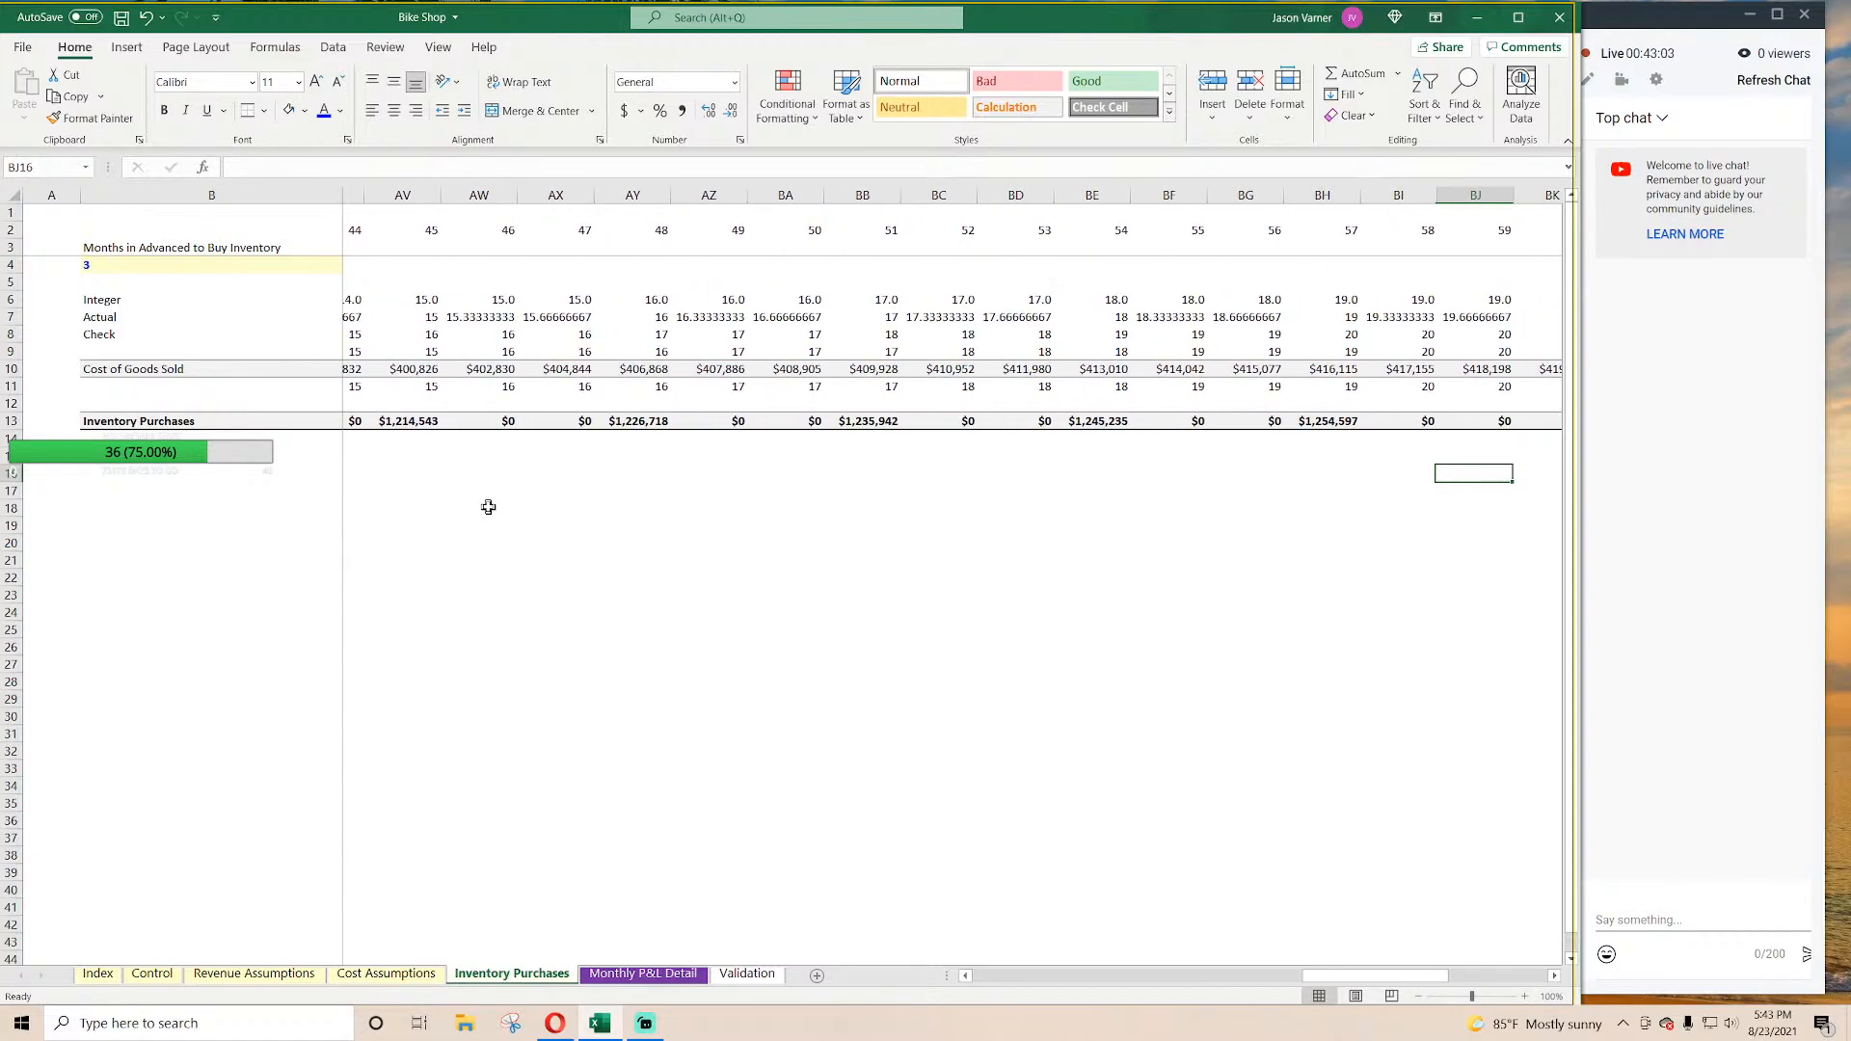
pyautogui.press('Left')
pyautogui.press('Left')
pyautogui.press('Left')
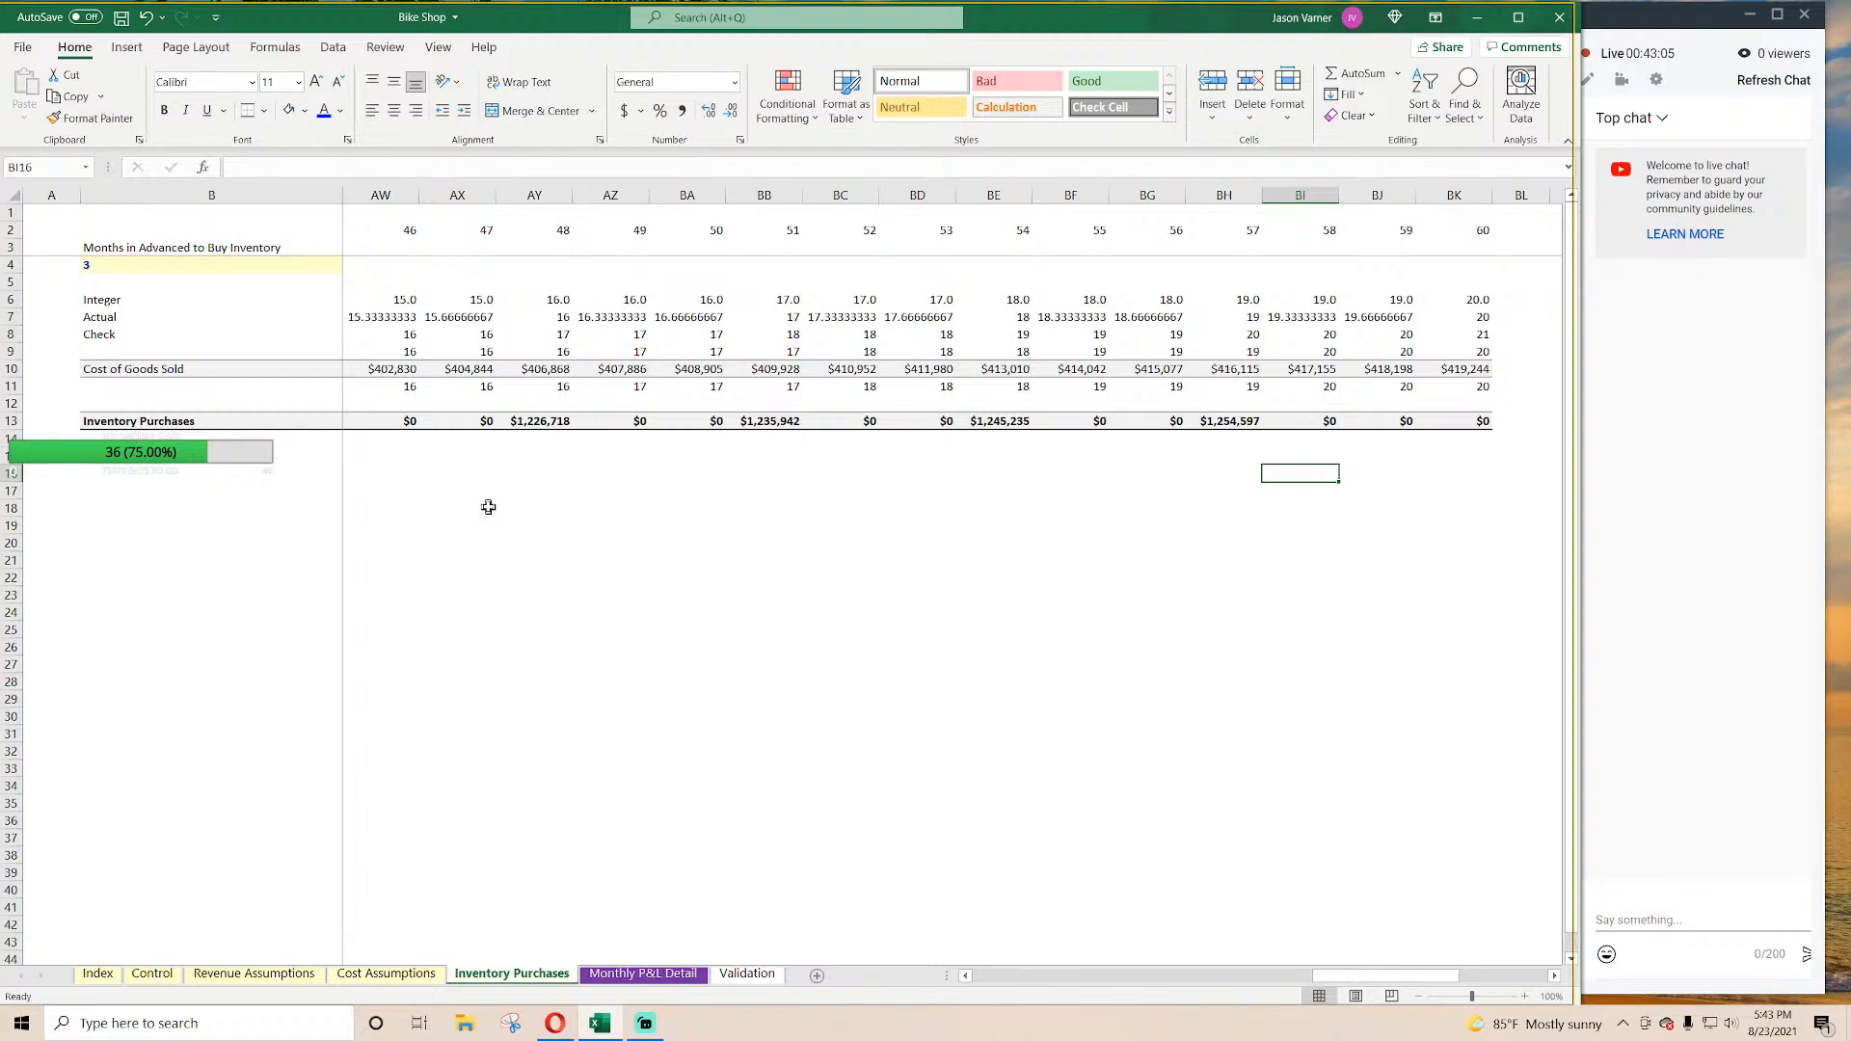
# Step: Calculate 5% of the period 57 inventory purchase in BH15 with =BH13*0.05, and clear the scratch formula
pyautogui.press('Up')
pyautogui.press('Up')
pyautogui.press('Up')
pyautogui.press('Left')
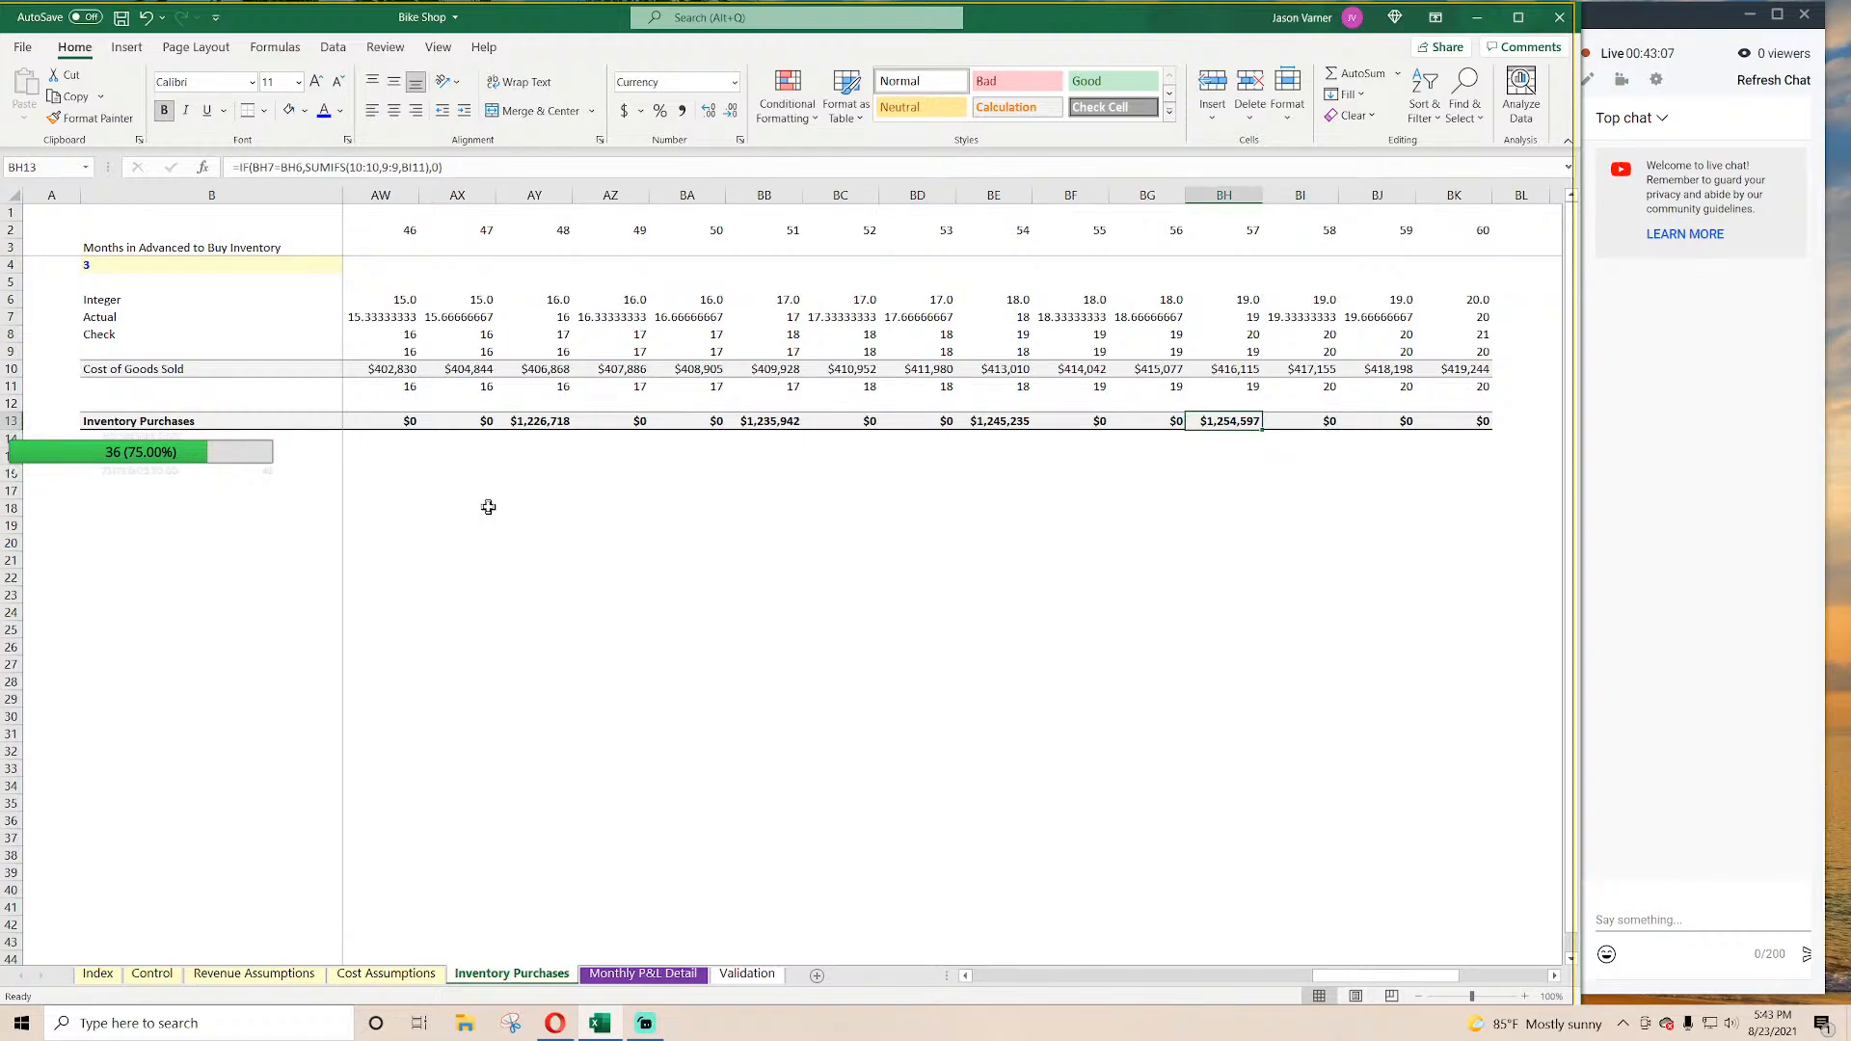
pyautogui.press('Down')
pyautogui.press('Down')
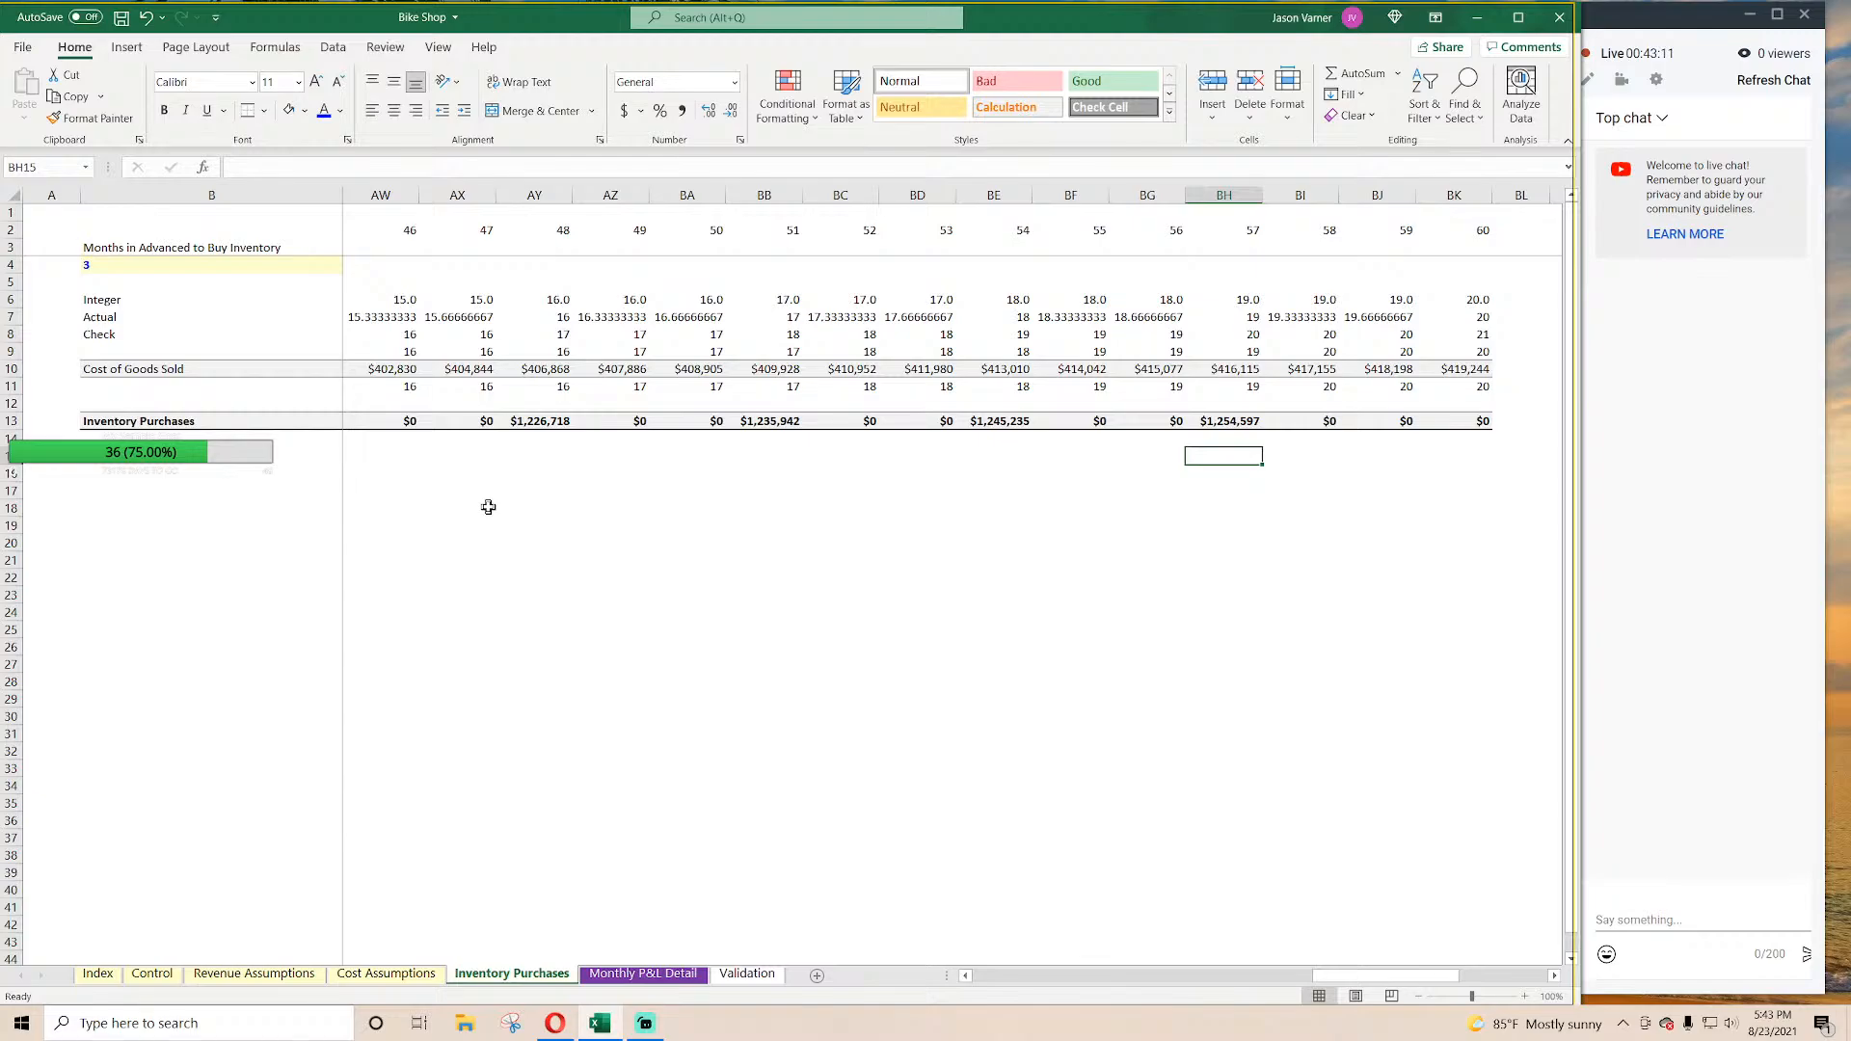
pyautogui.write('=')
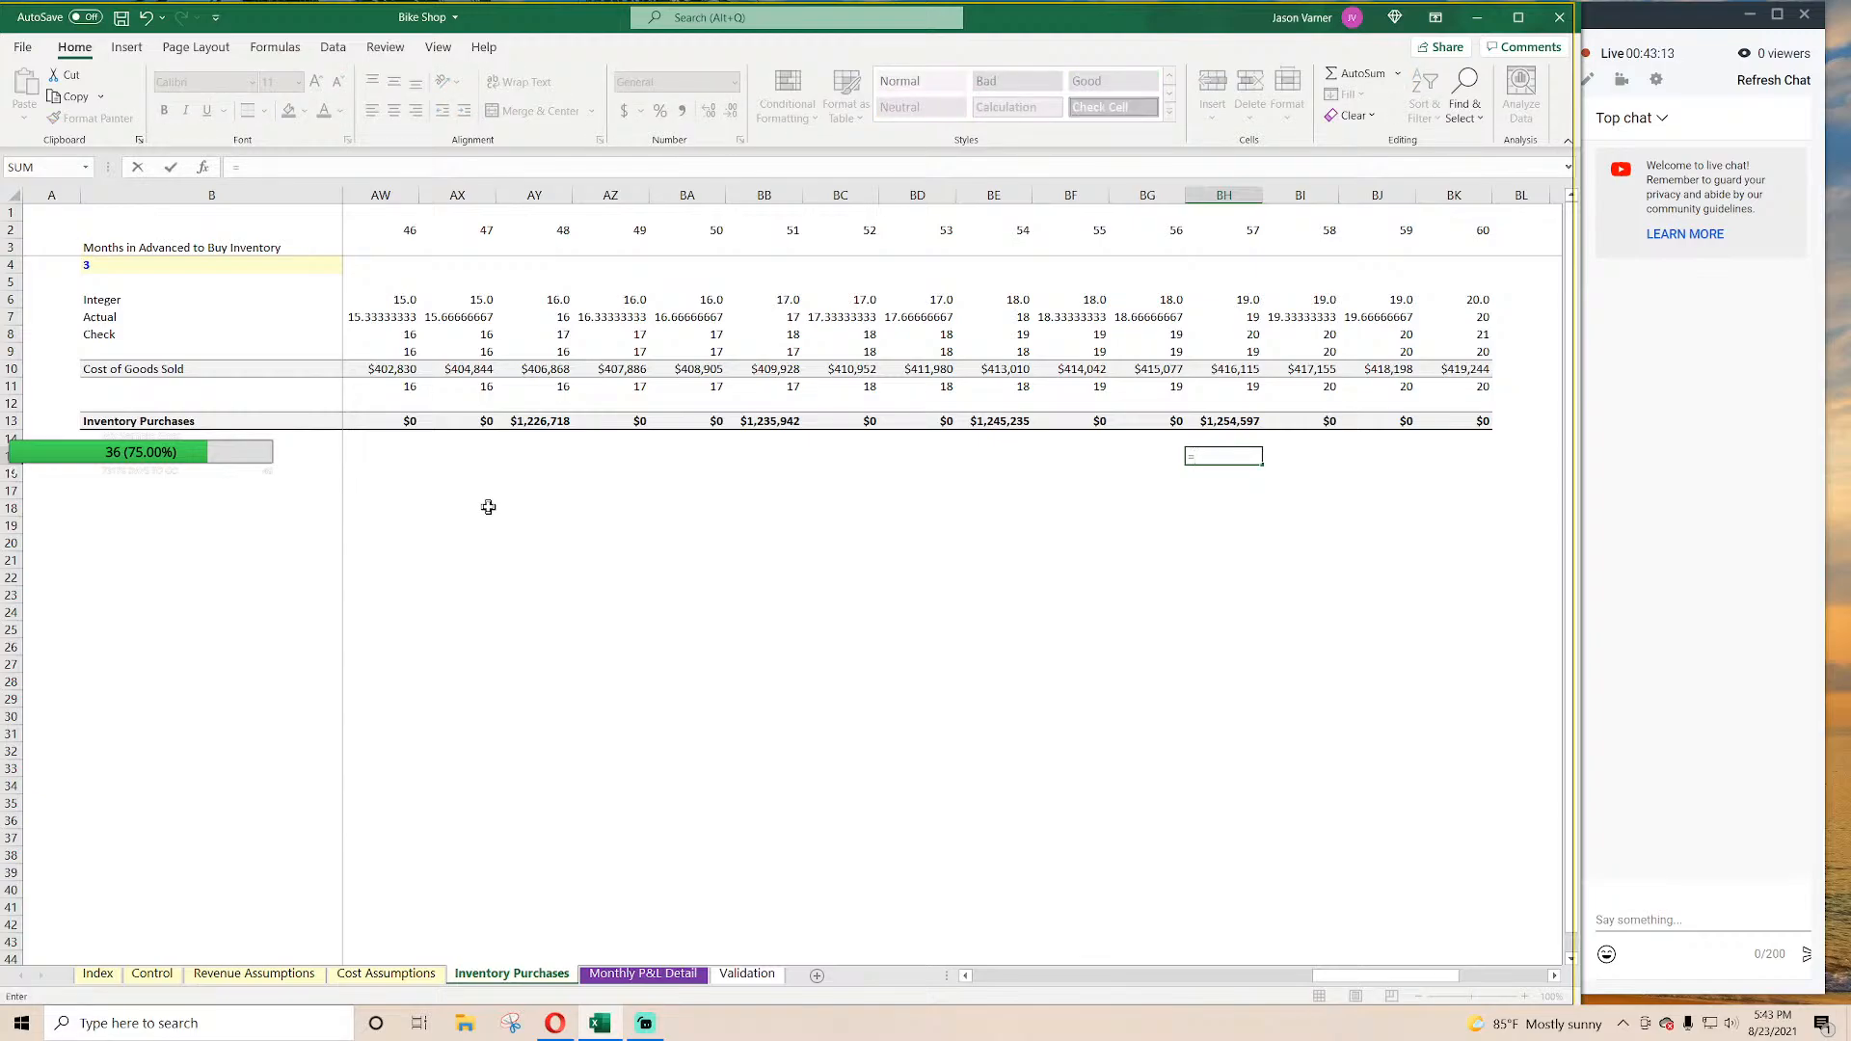
pyautogui.click(1225, 420)
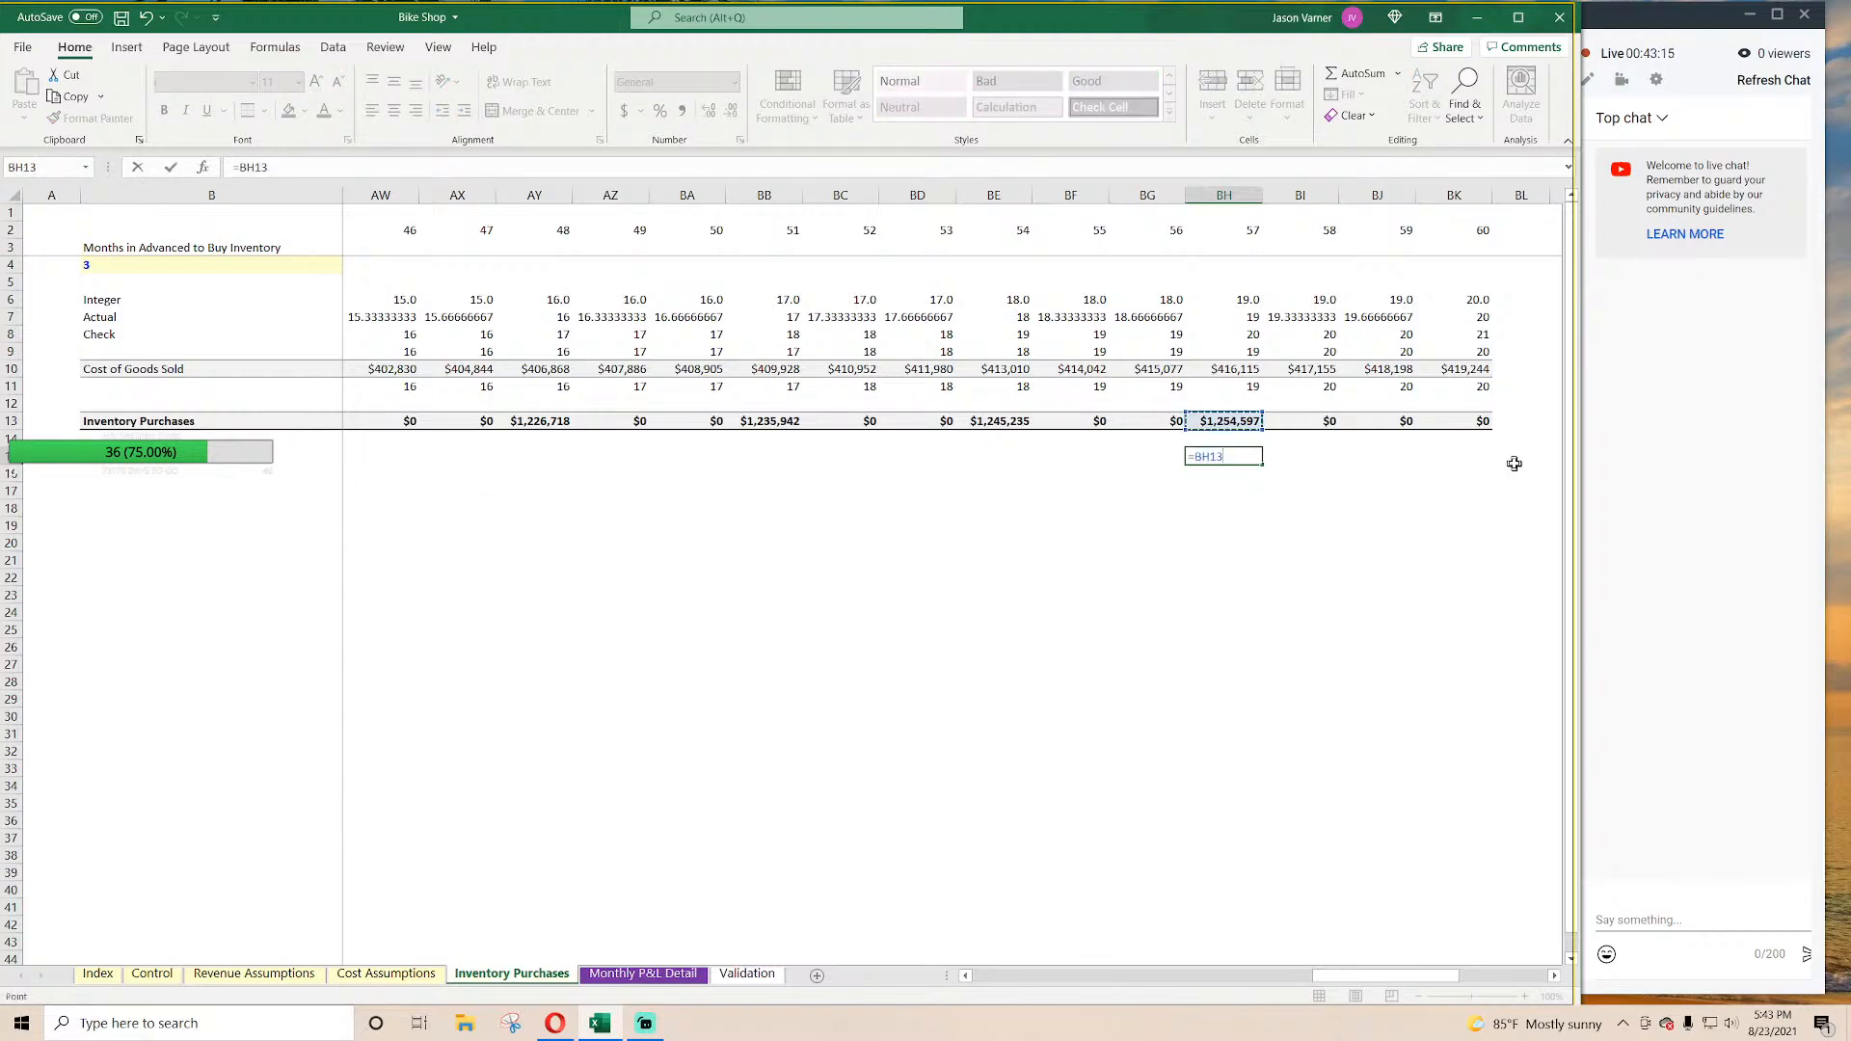
pyautogui.write('*0.05')
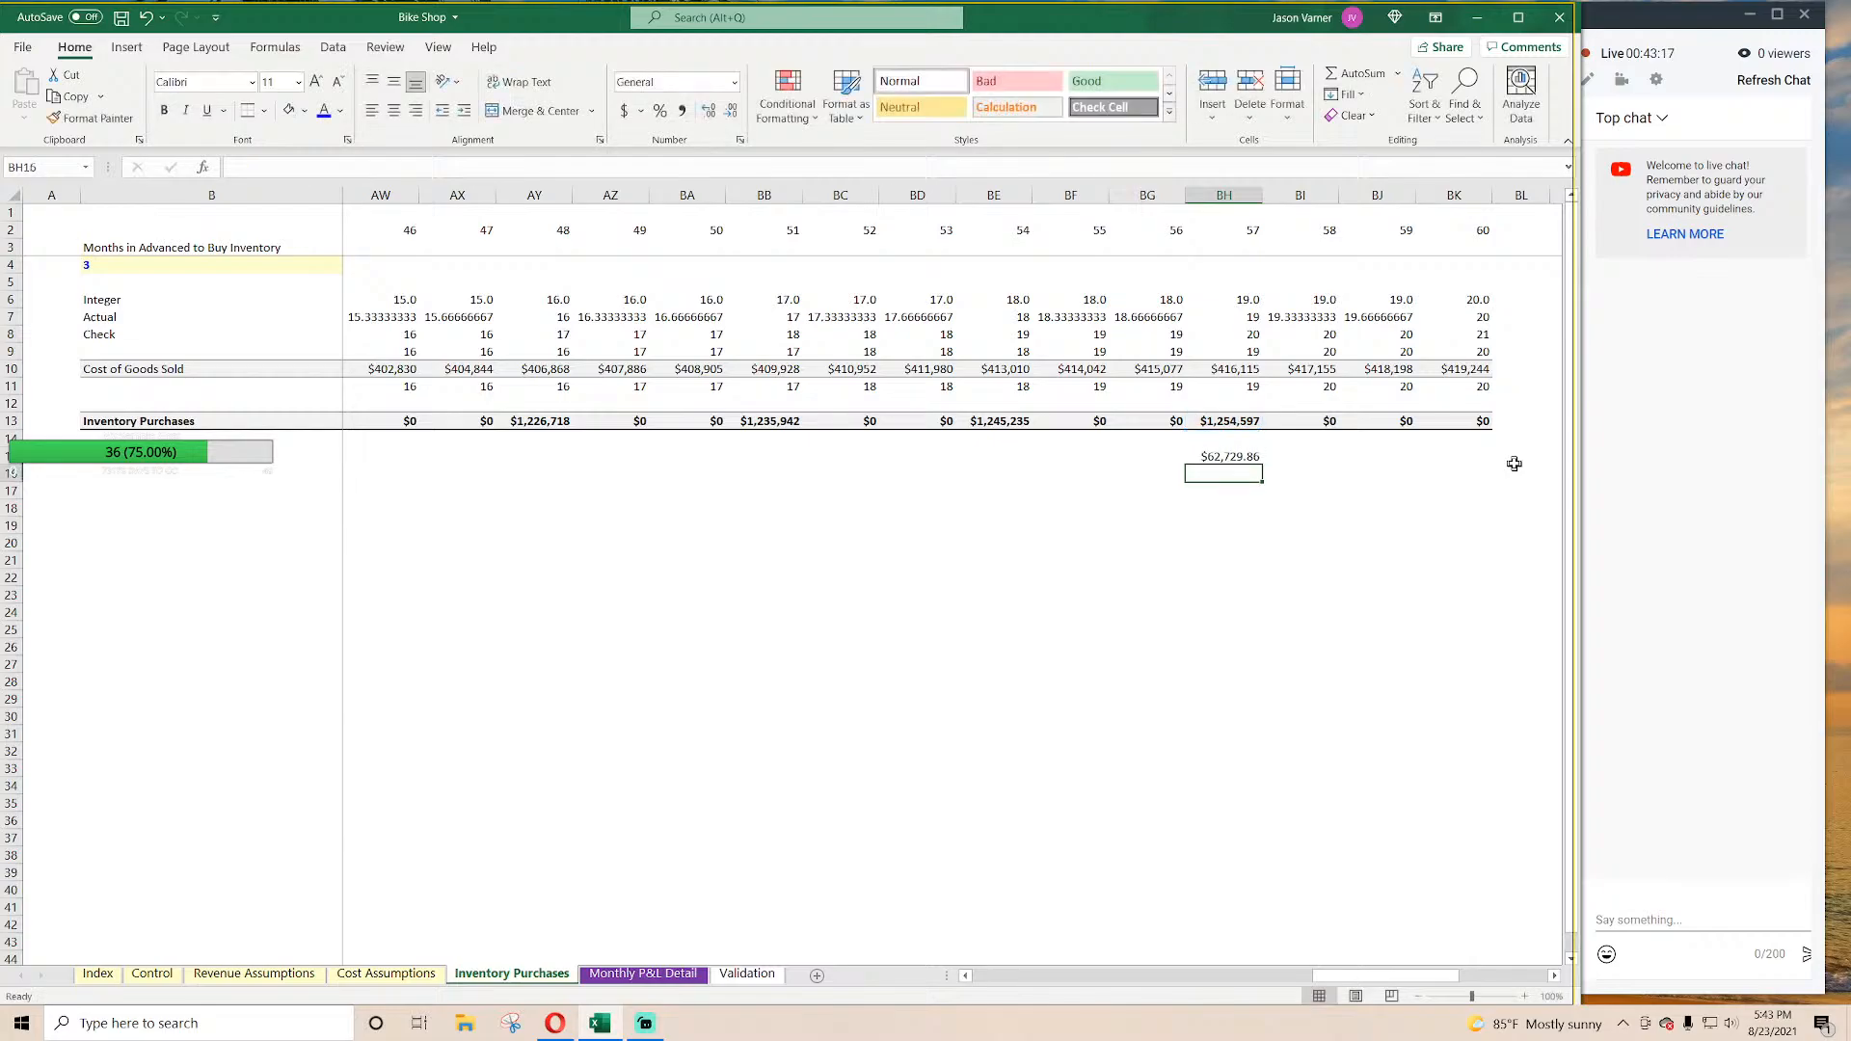
pyautogui.press('Return')
pyautogui.press('Up')
pyautogui.press('Up')
pyautogui.press('Up')
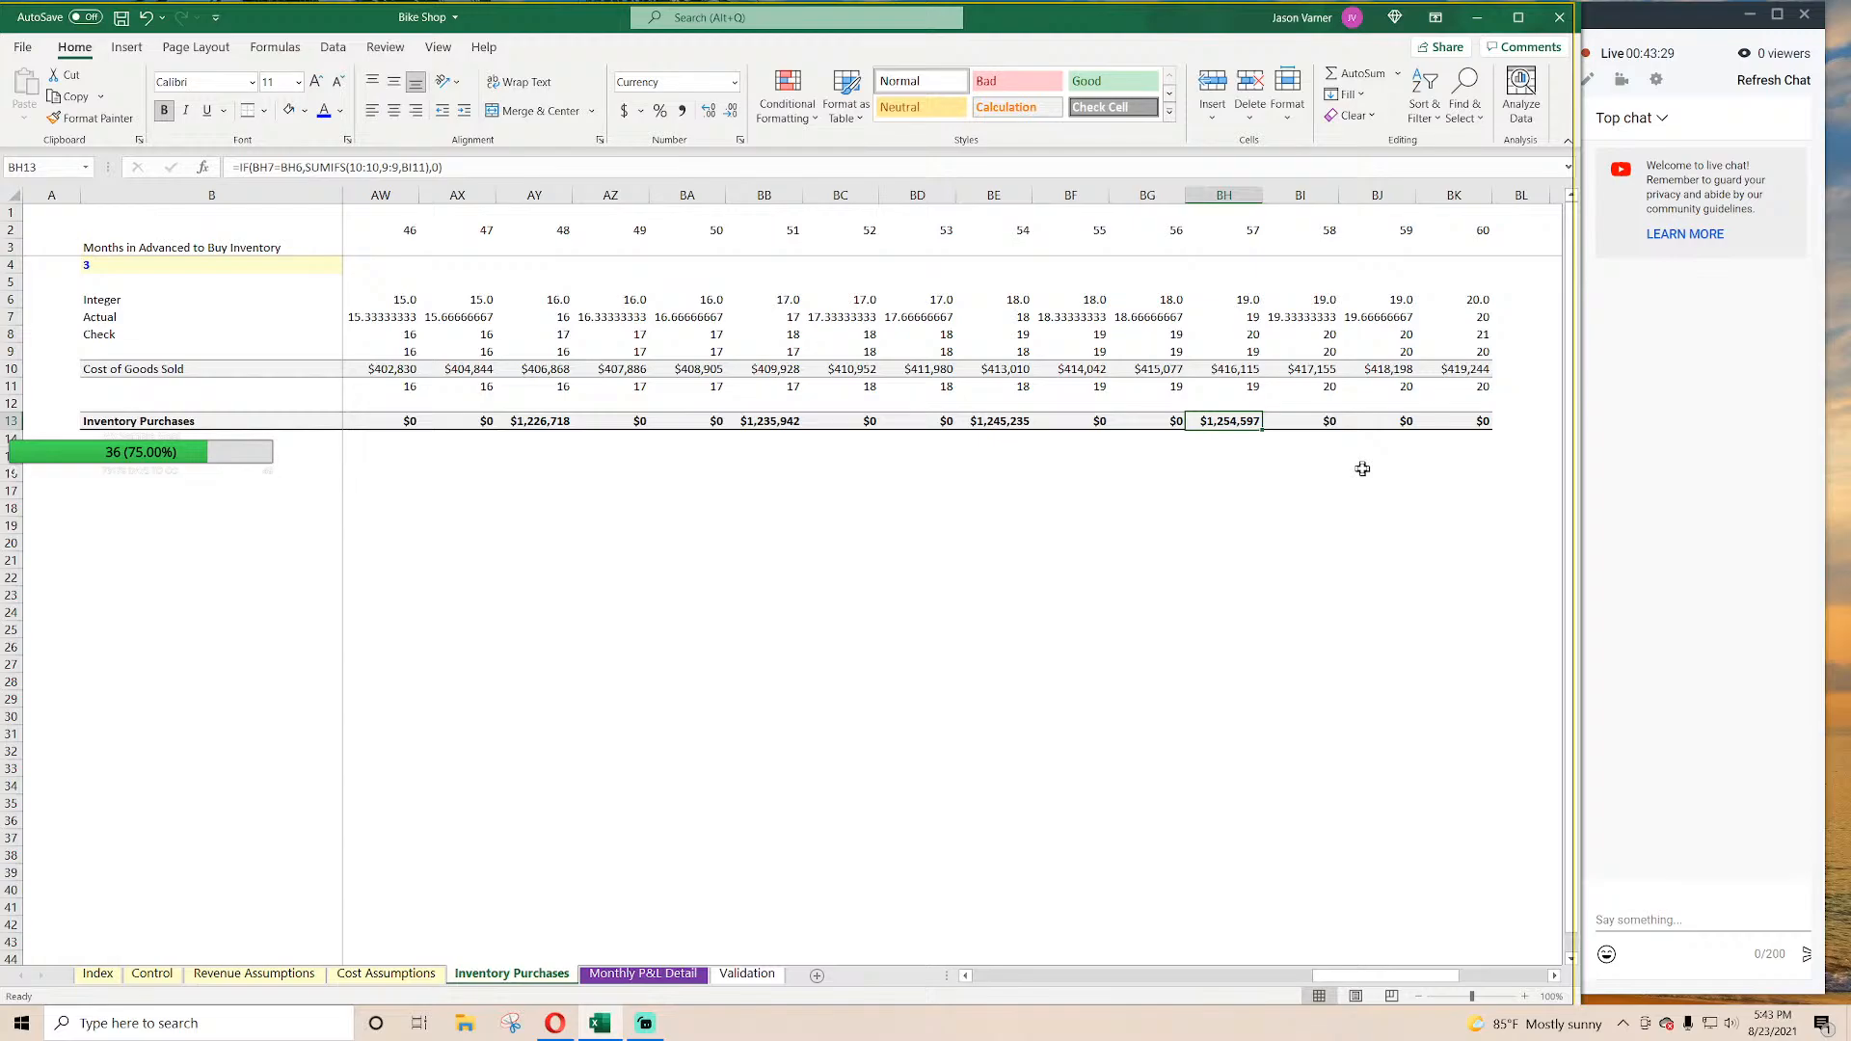
# Step: Examine the Inventory Purchases row from period 57 back to period 0
pyautogui.press('Left')
pyautogui.press('Left')
pyautogui.press('Left')
pyautogui.press('Left')
pyautogui.press('Left')
pyautogui.press('Left')
pyautogui.press('Left')
pyautogui.press('Left')
pyautogui.press('Left')
pyautogui.press('Left')
pyautogui.press('Left')
pyautogui.press('Left')
pyautogui.press('Left')
pyautogui.press('Left')
pyautogui.press('Left')
pyautogui.press('Left')
pyautogui.press('Left')
pyautogui.press('Left')
pyautogui.press('Left')
pyautogui.press('Left')
pyautogui.press('Left')
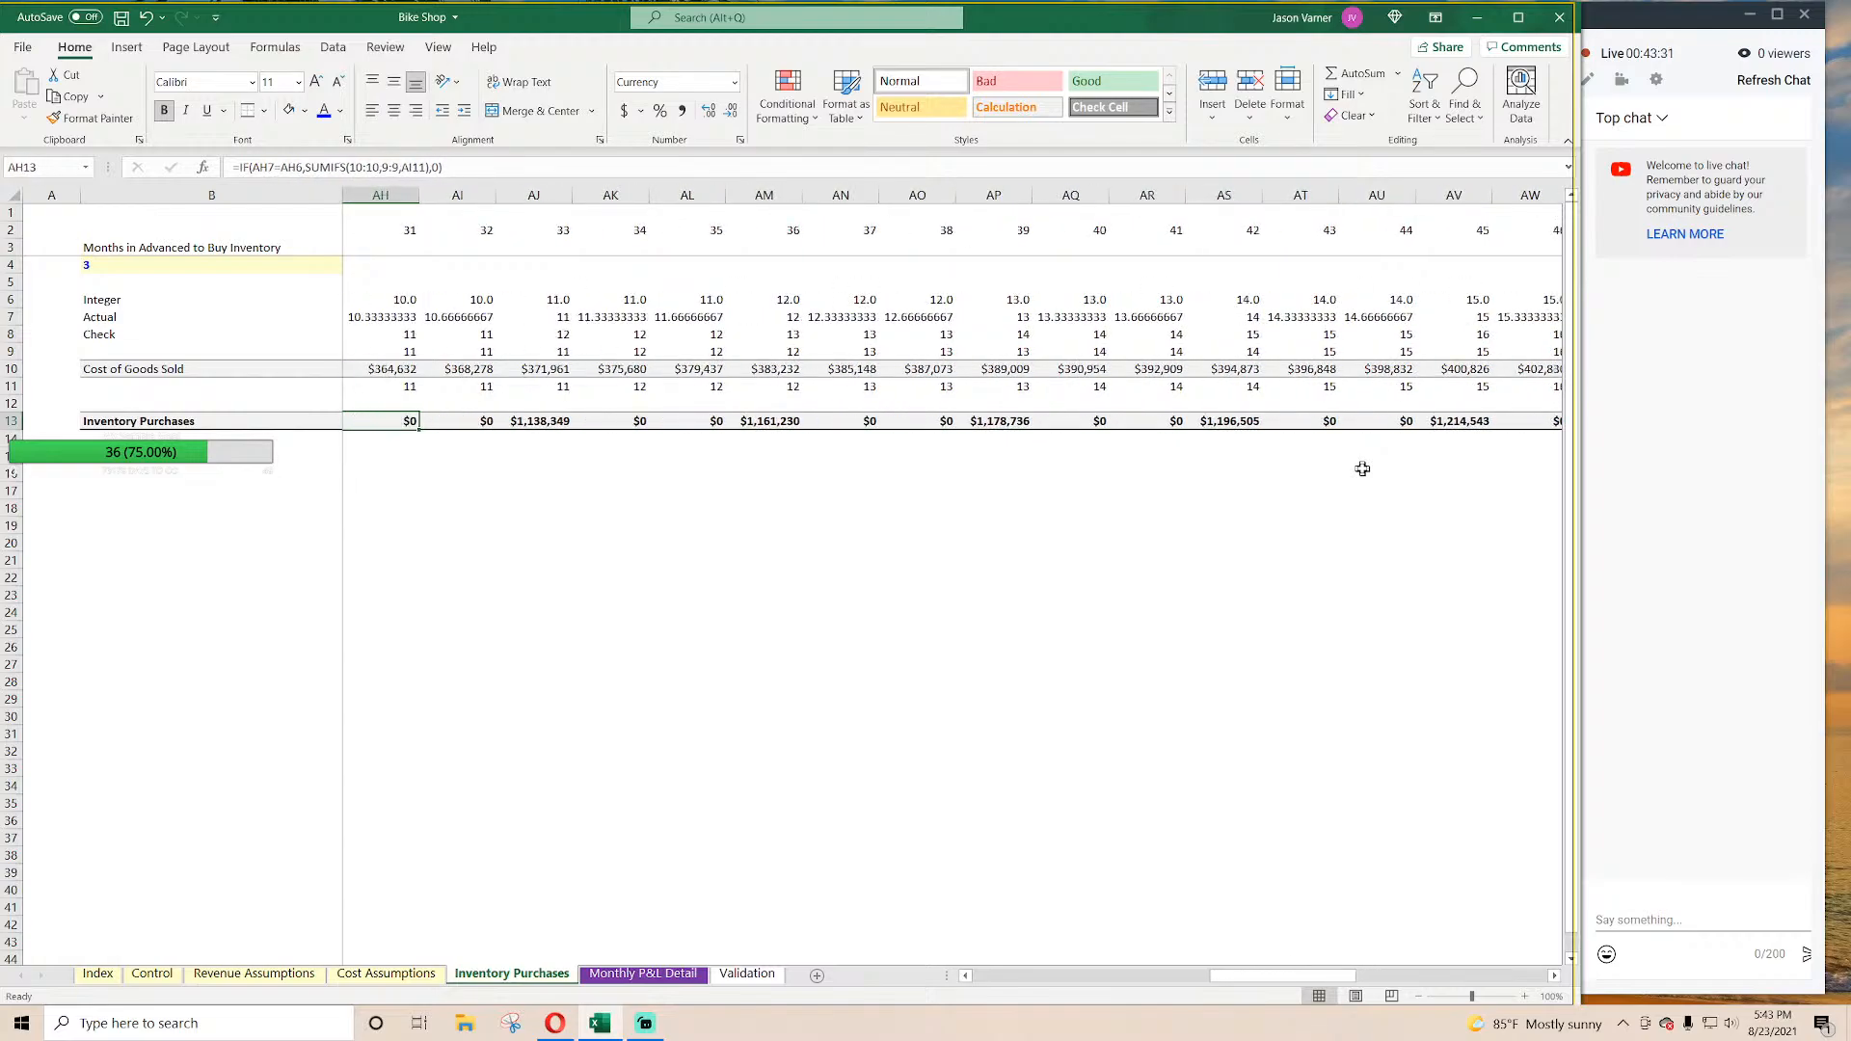
pyautogui.press('Right')
pyautogui.press('Right')
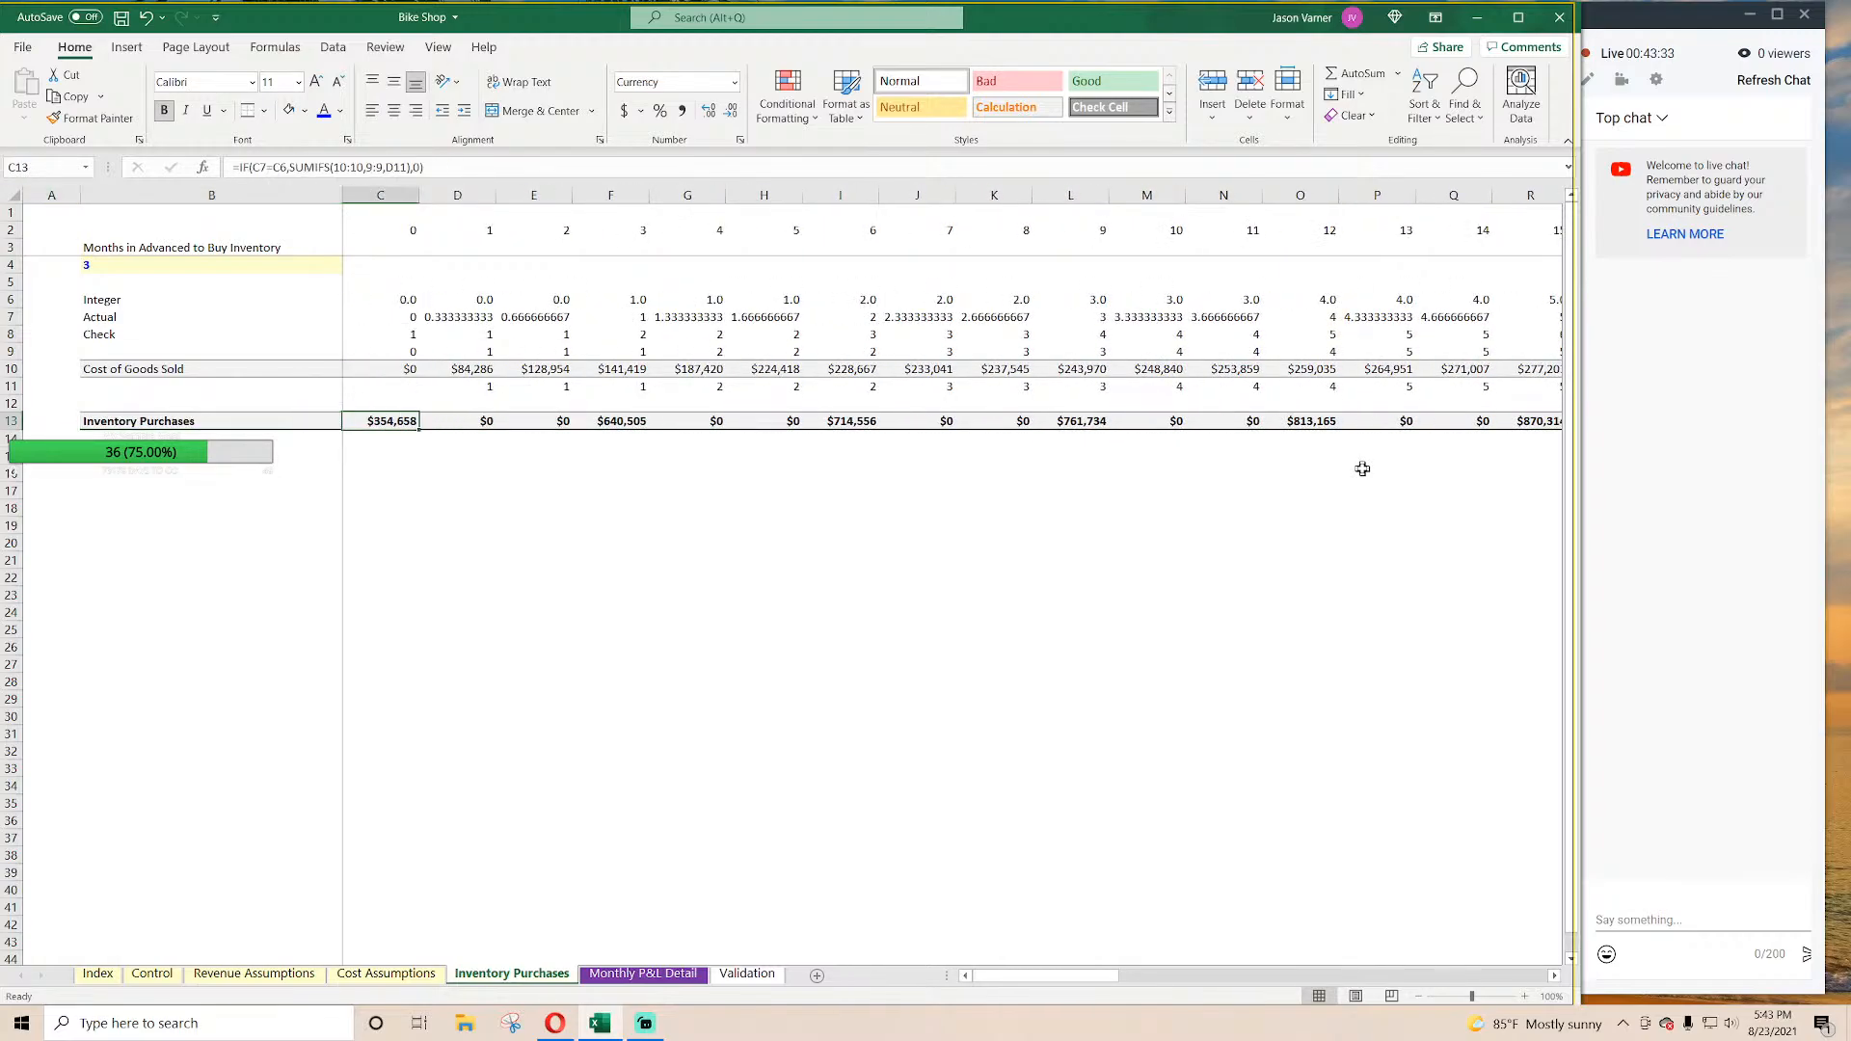
pyautogui.press('Down')
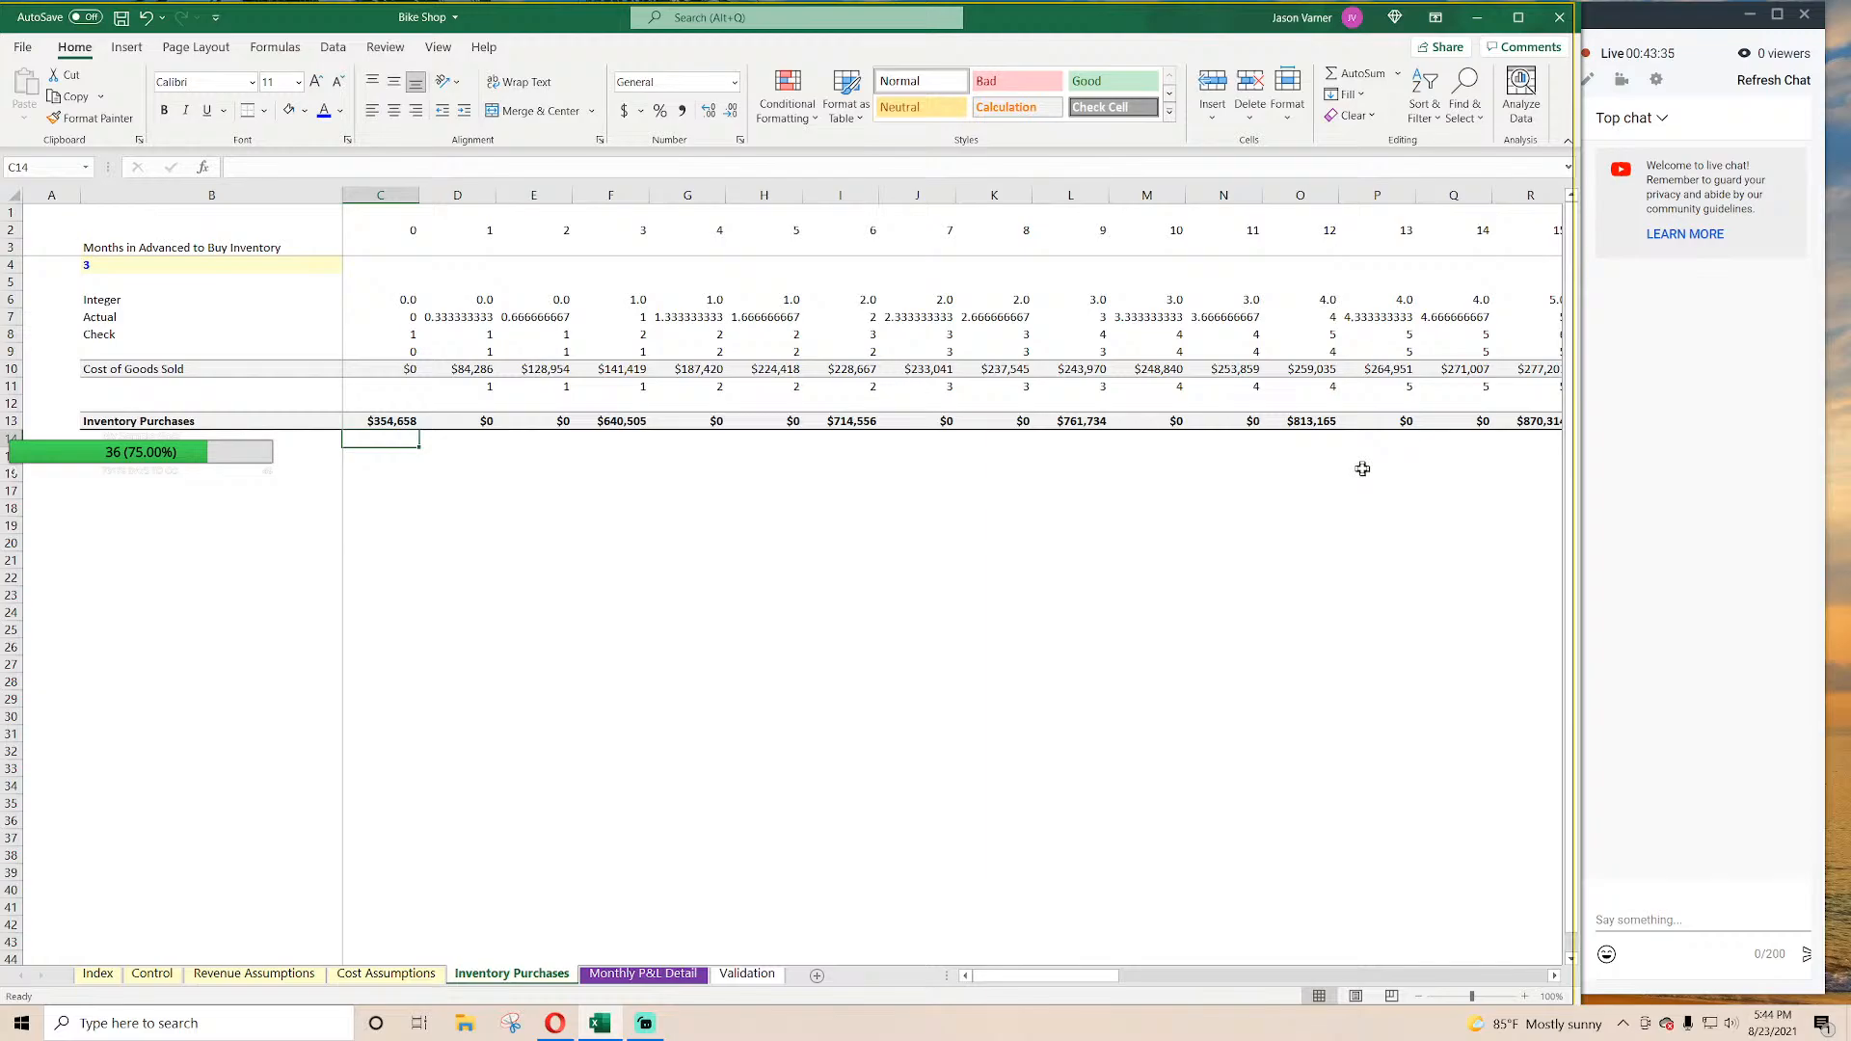
# Step: Examine the Total Sales # row and its January formula on the Monthly P&L Detail sheet
pyautogui.press('Down')
pyautogui.press('Down')
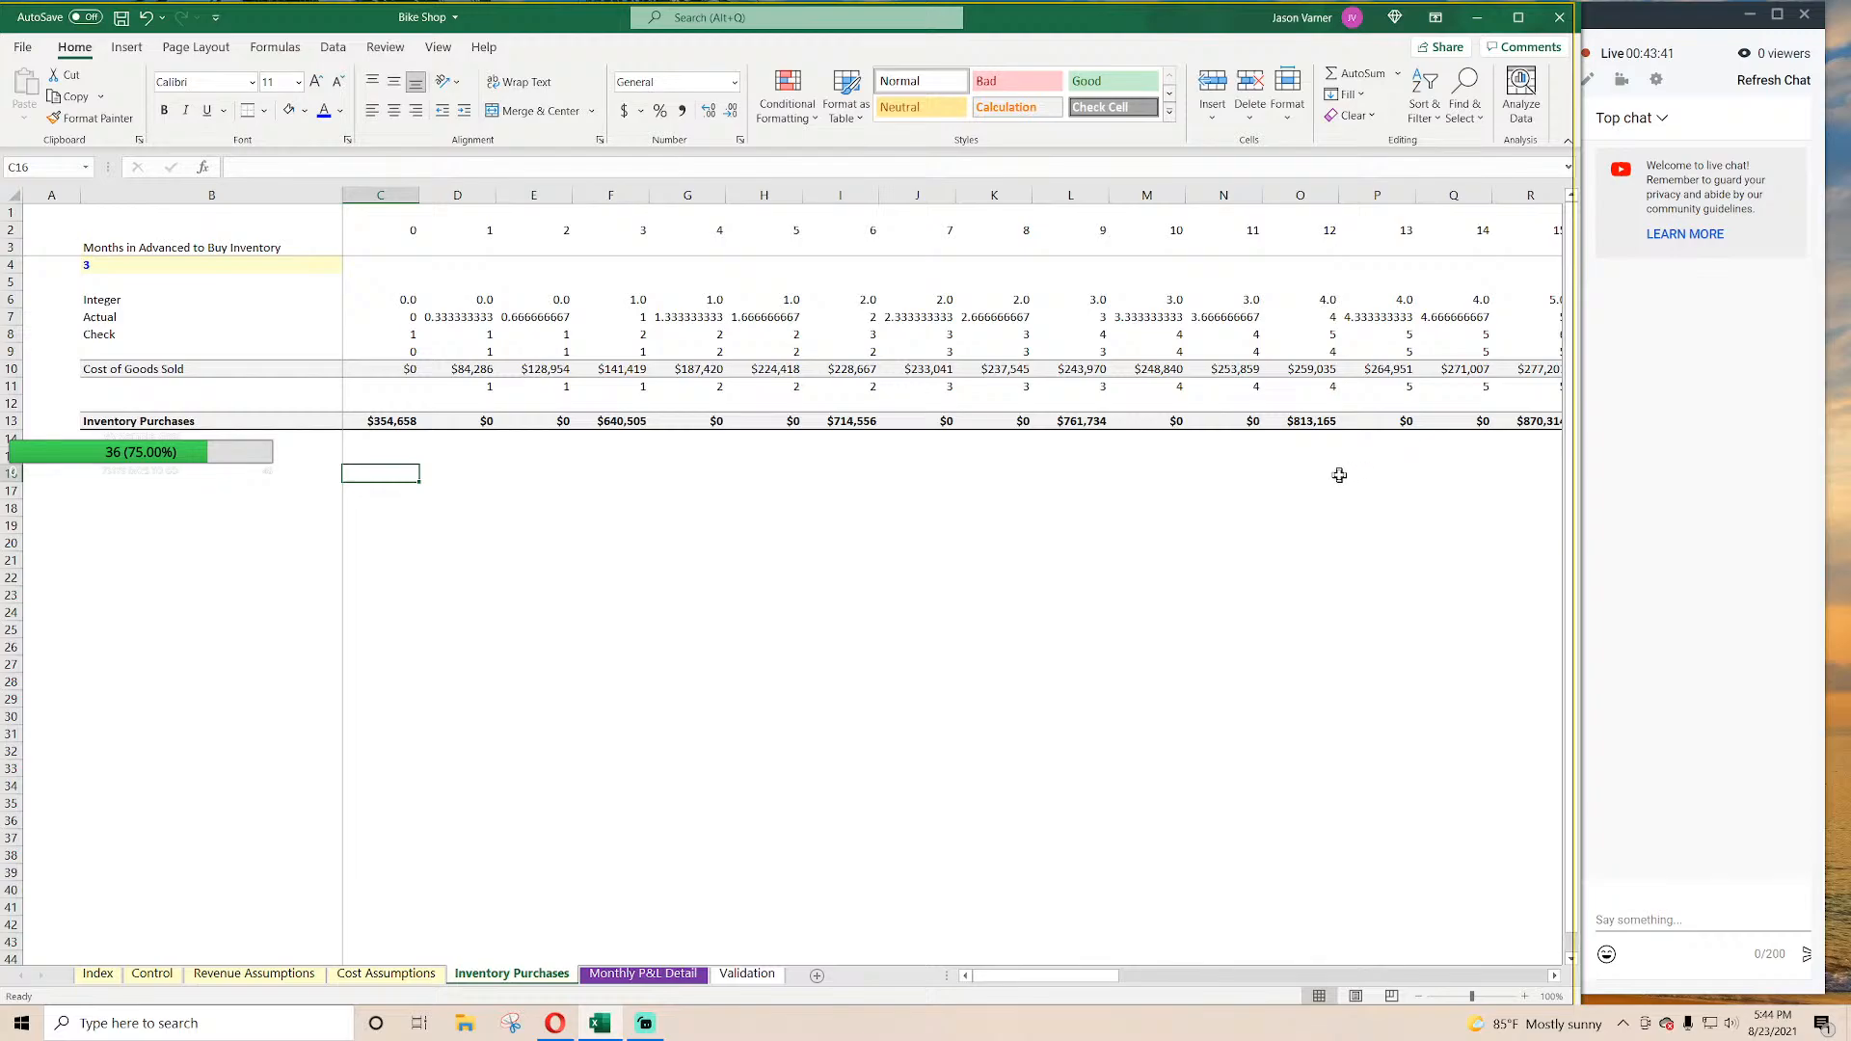
pyautogui.click(643, 976)
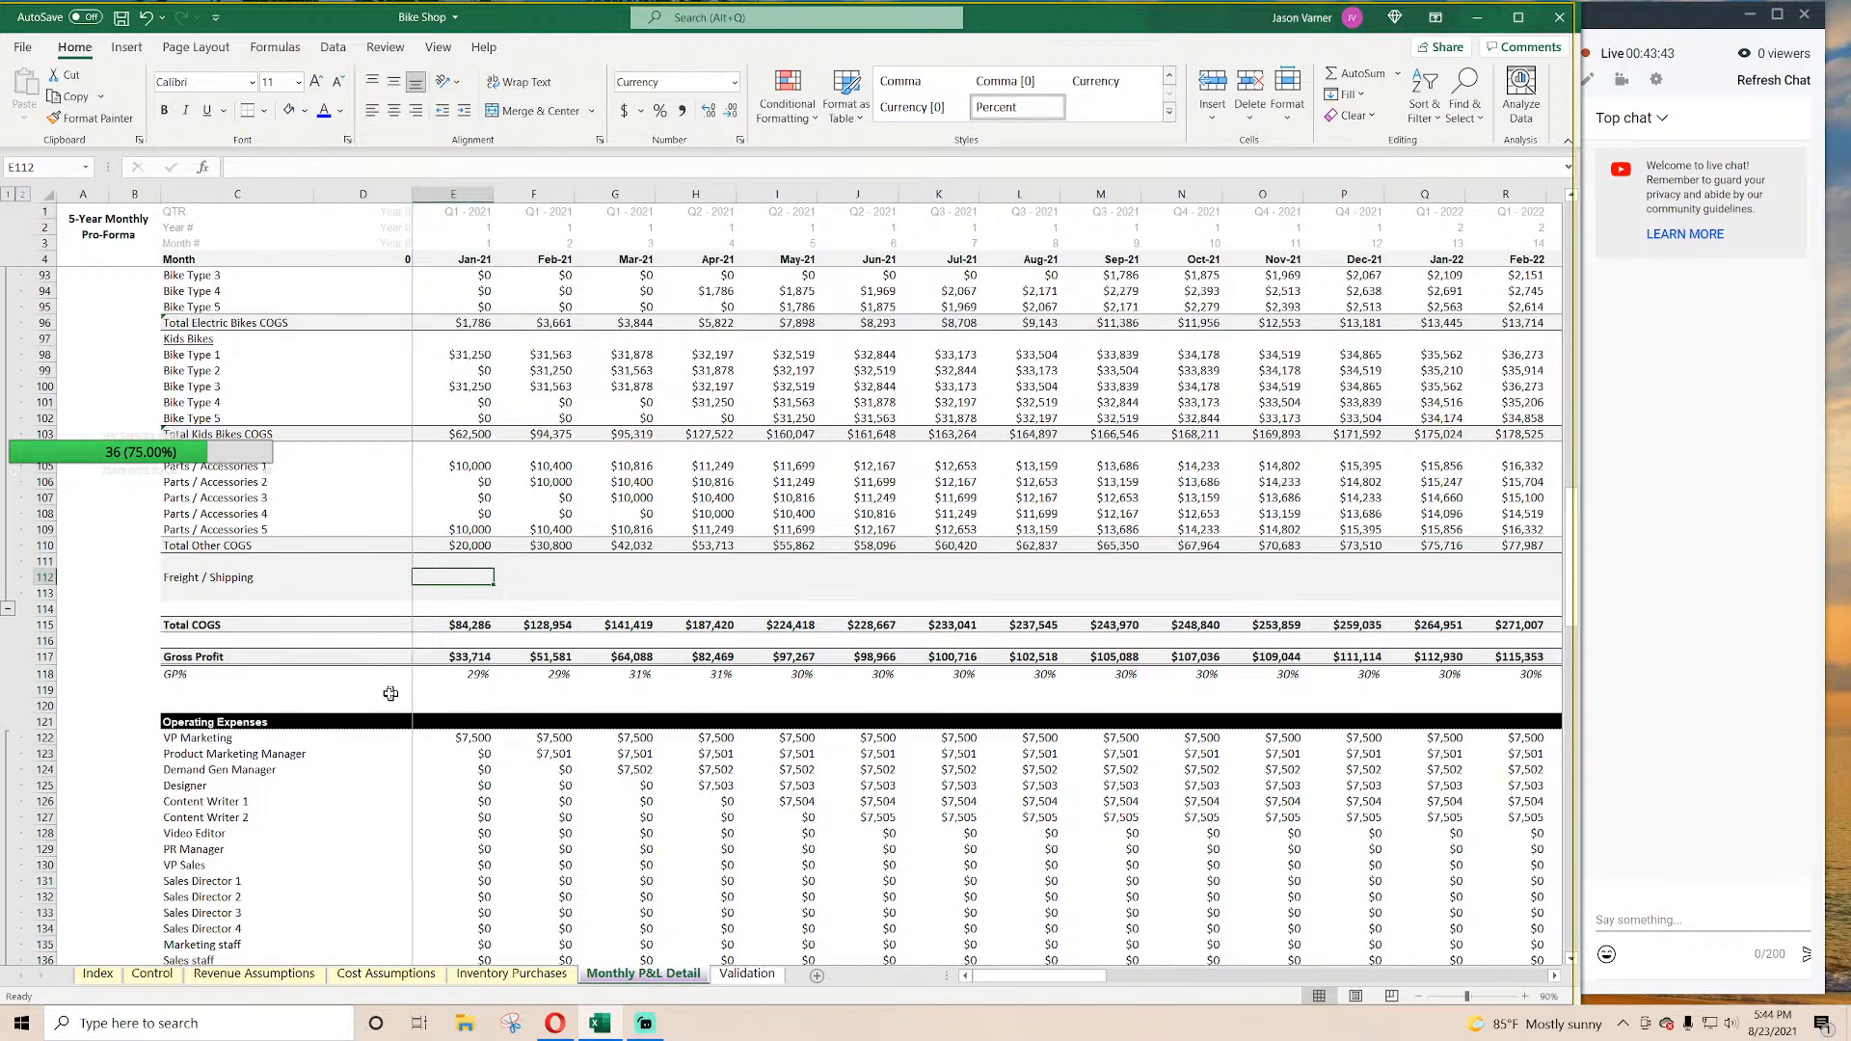
pyautogui.scroll(7, 333, 677)
pyautogui.scroll(11, 333, 676)
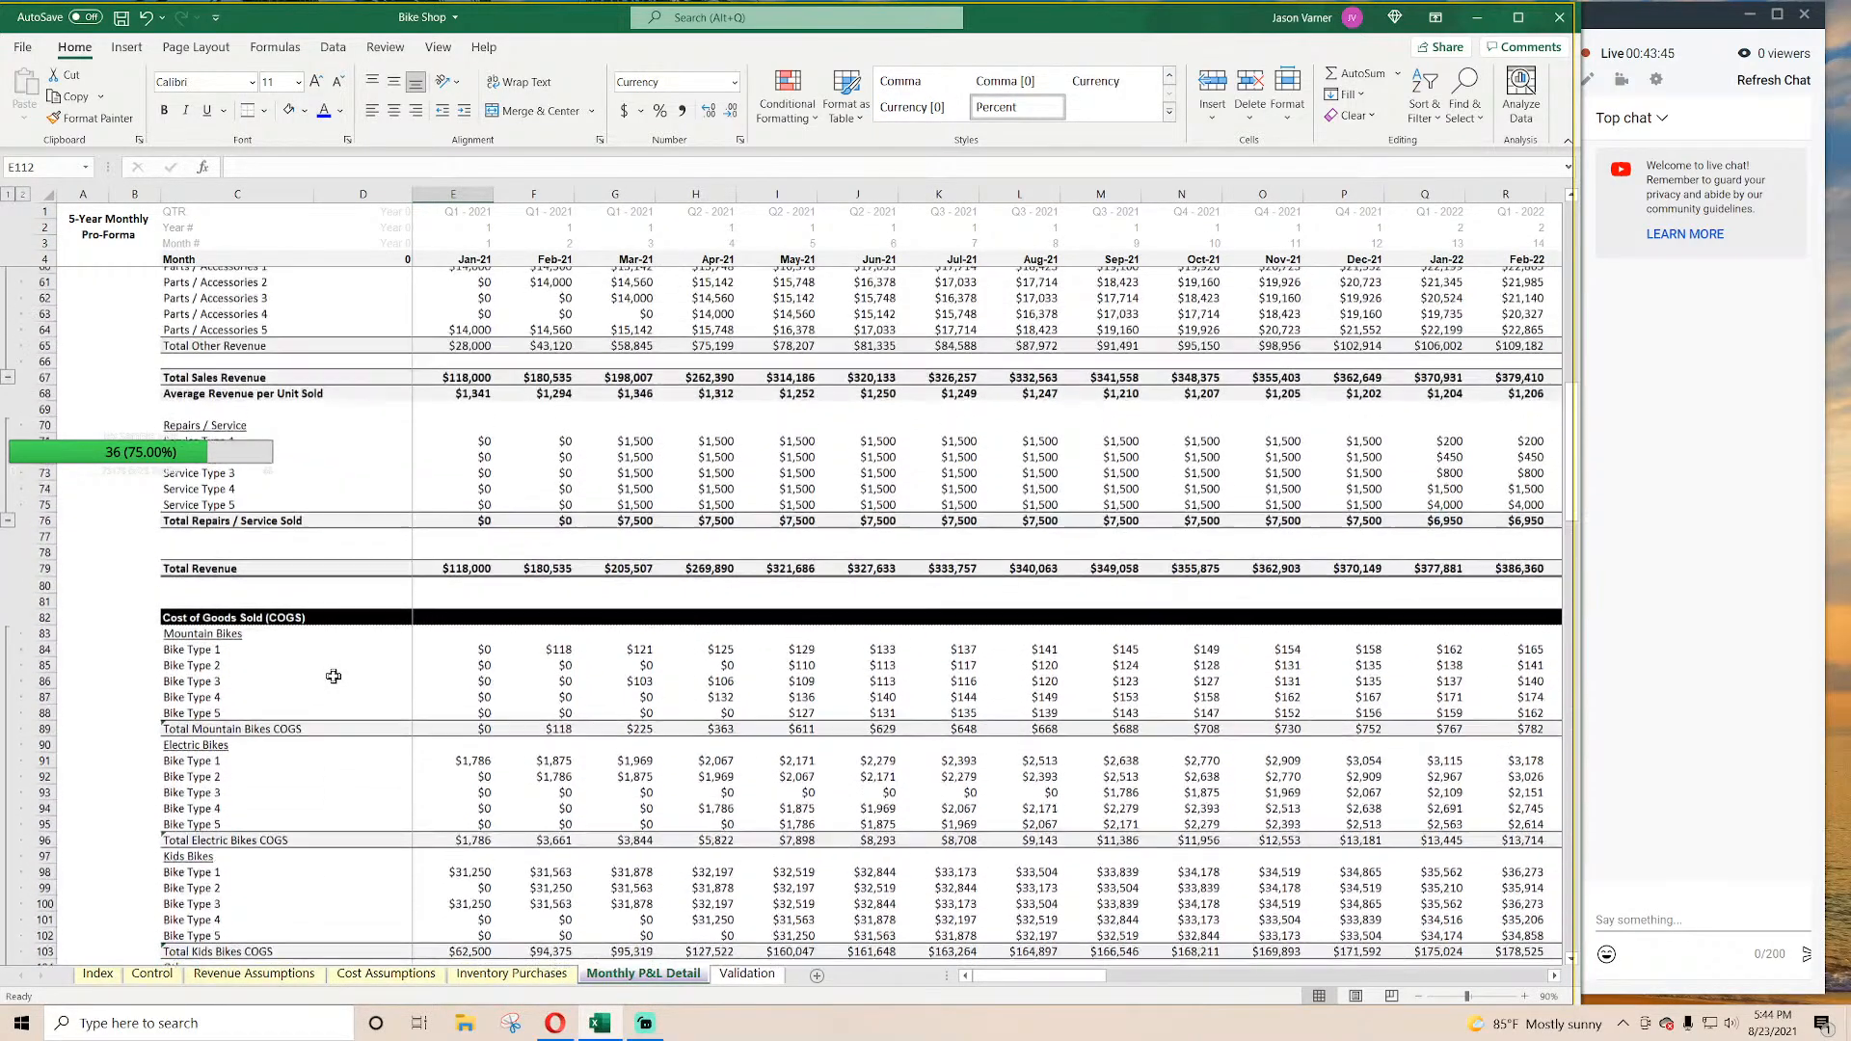
pyautogui.scroll(11, 338, 674)
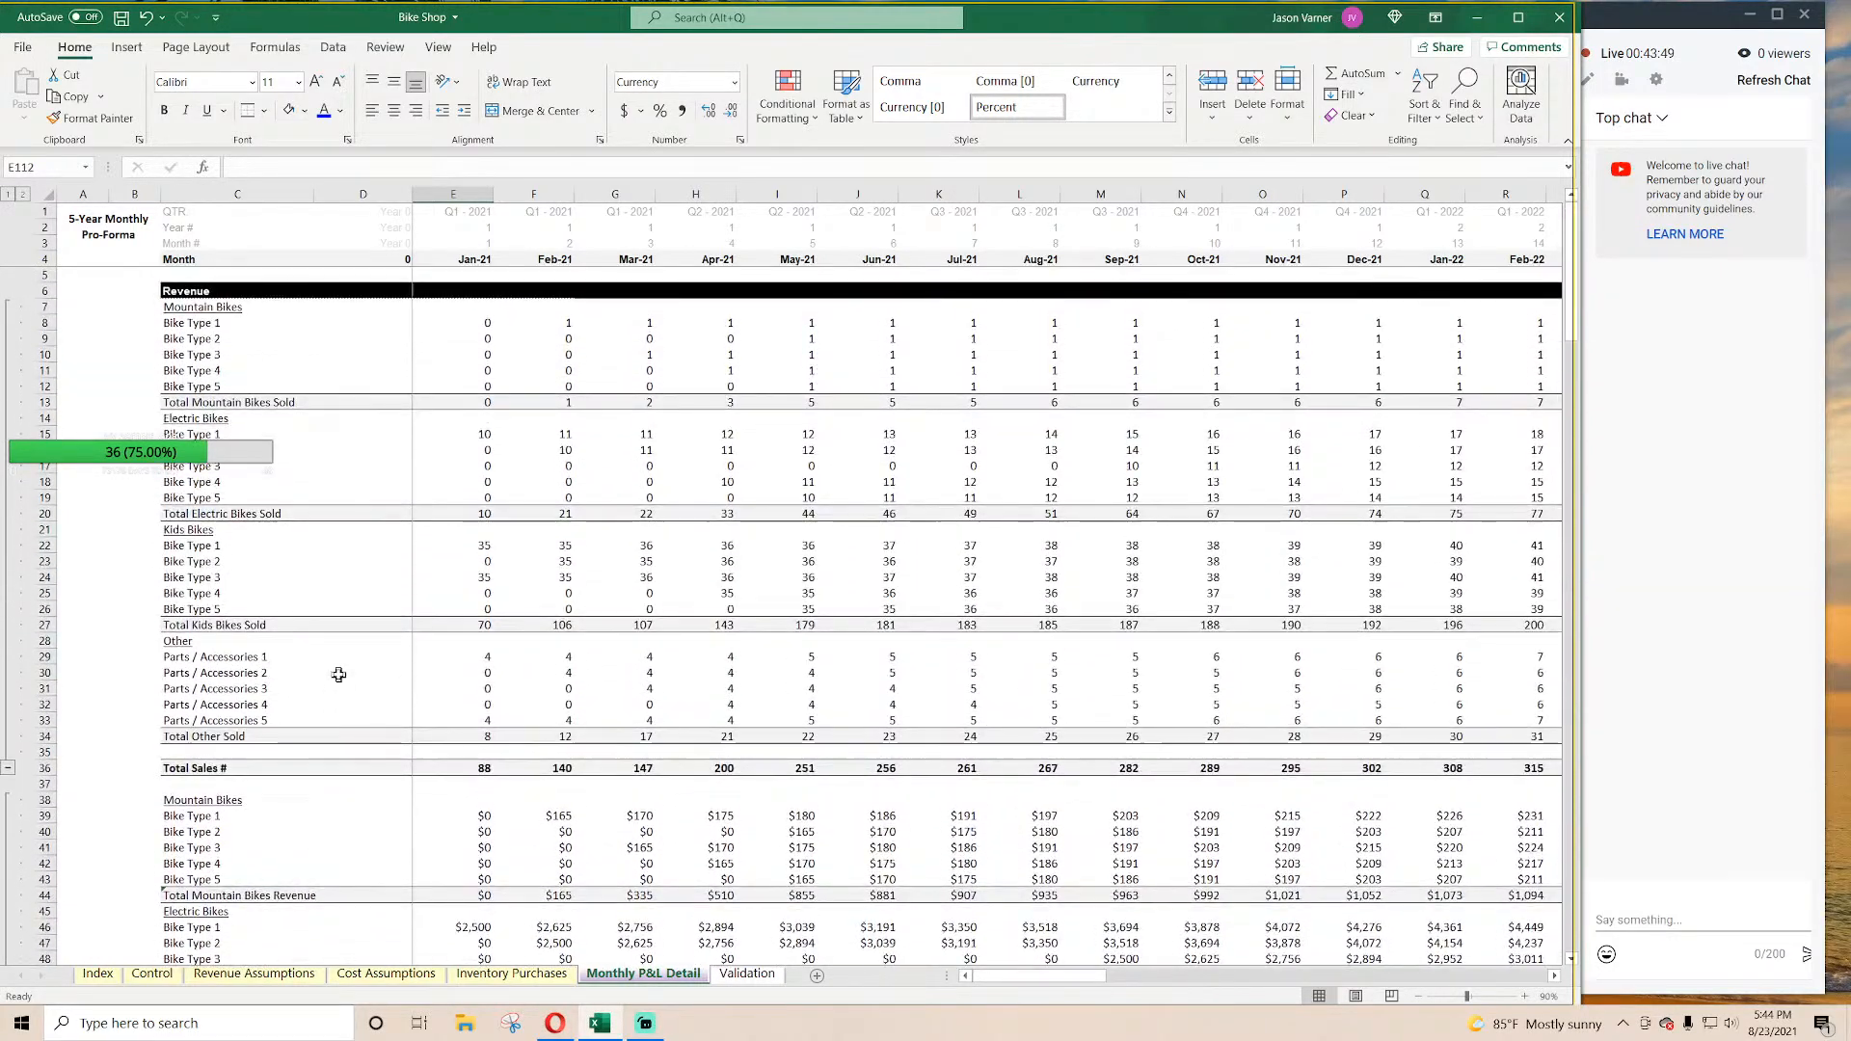
pyautogui.click(202, 769)
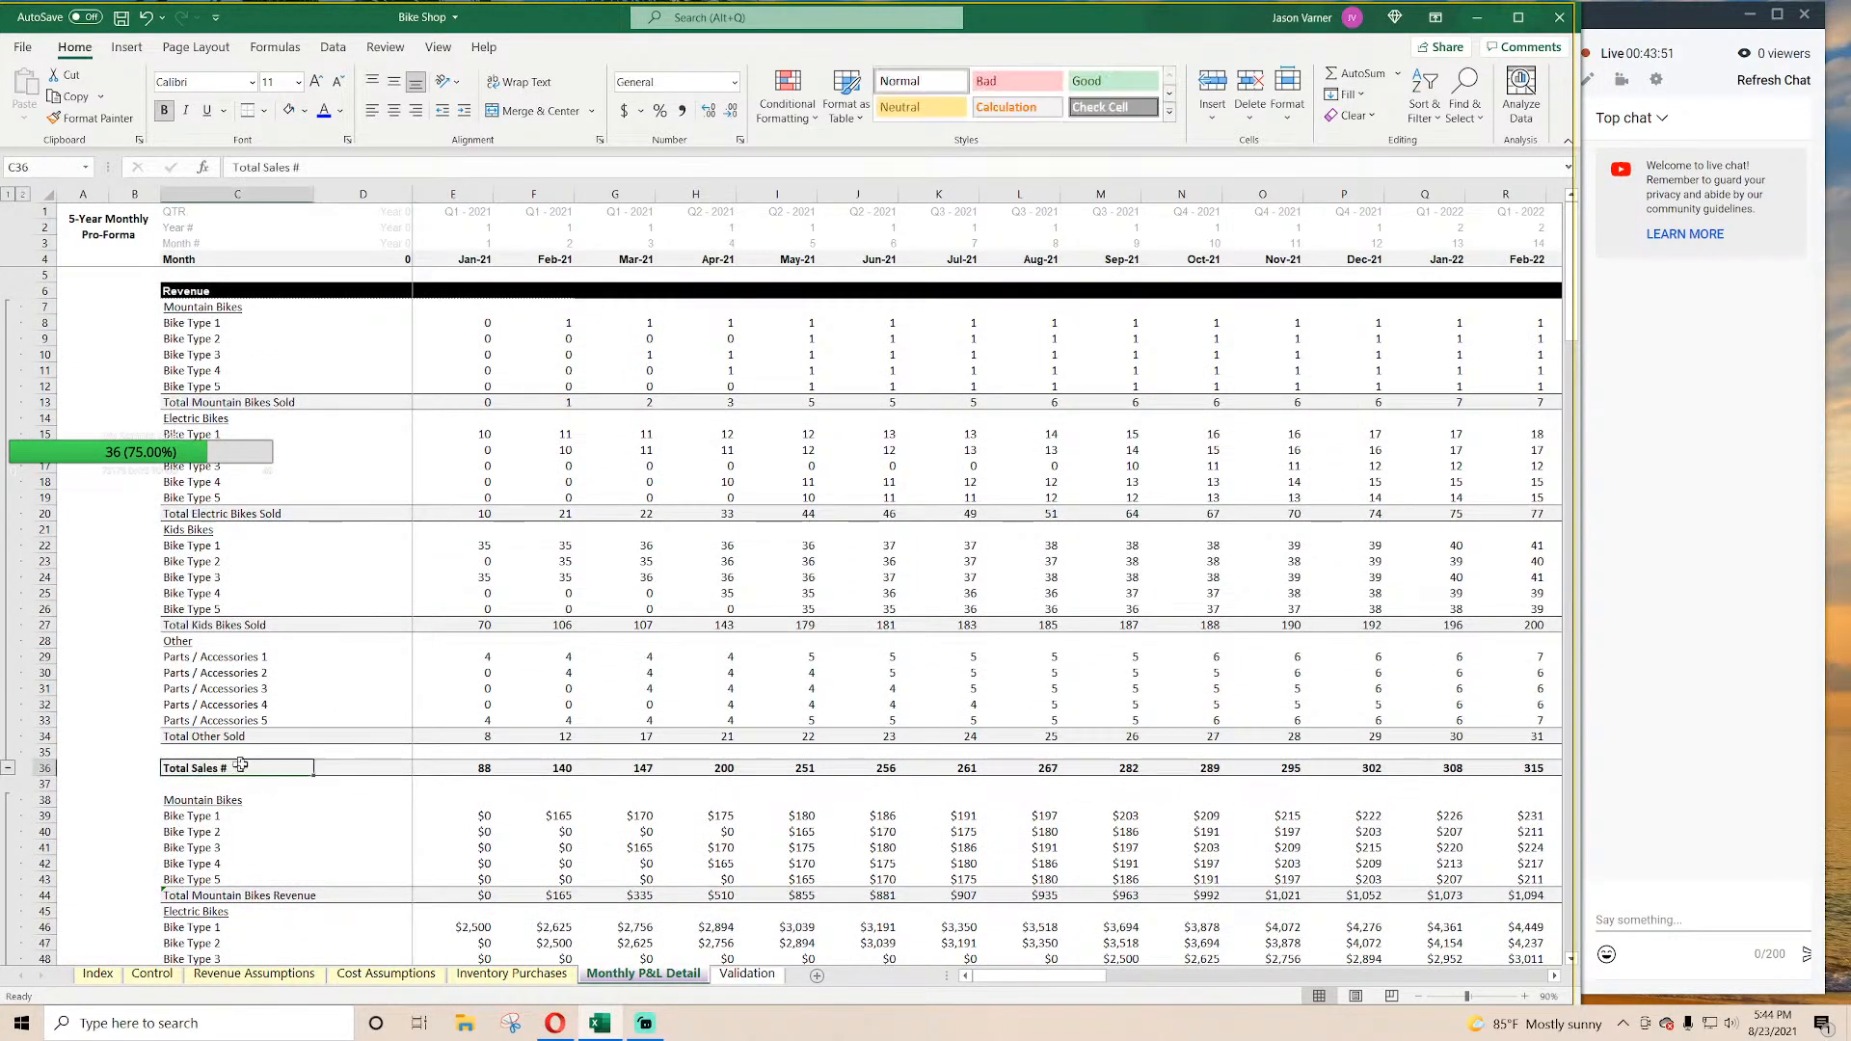
pyautogui.click(460, 771)
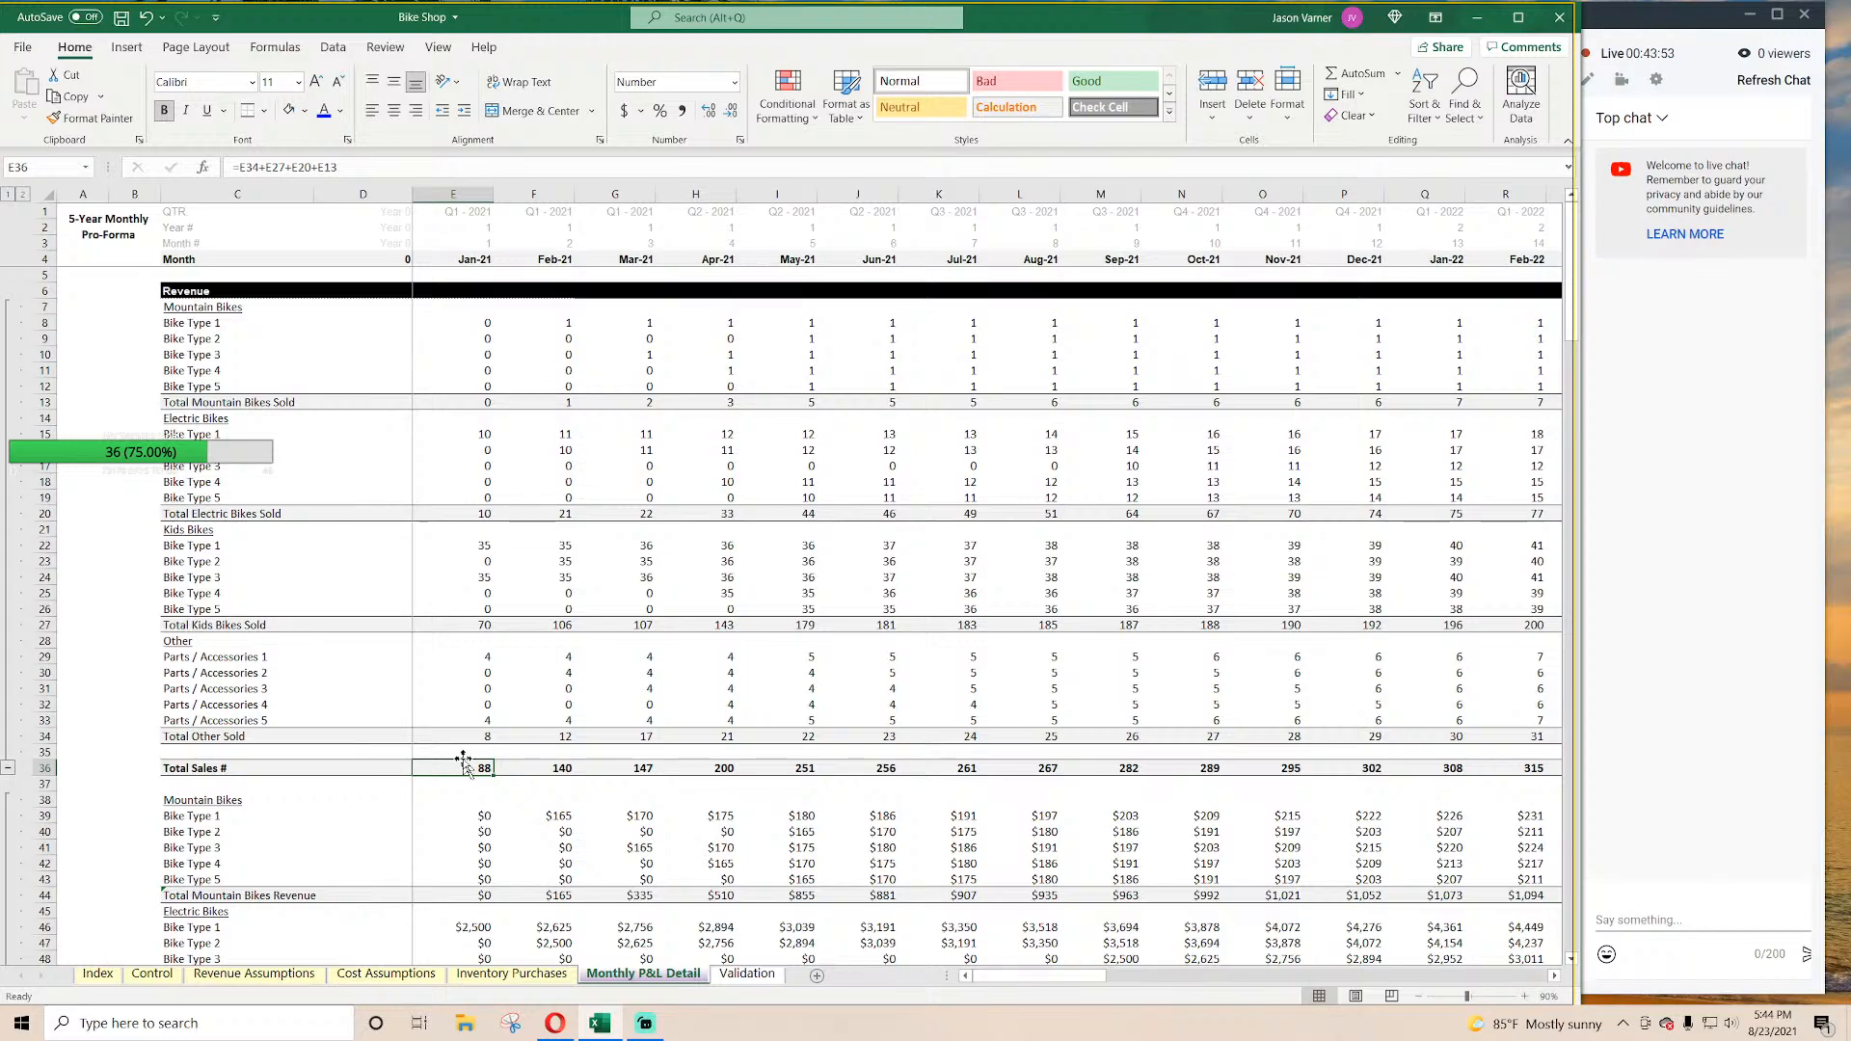
# Step: Label B16 "Total Units" and B18 "Total Units Purchased" on the Inventory Purchases sheet
pyautogui.click(511, 974)
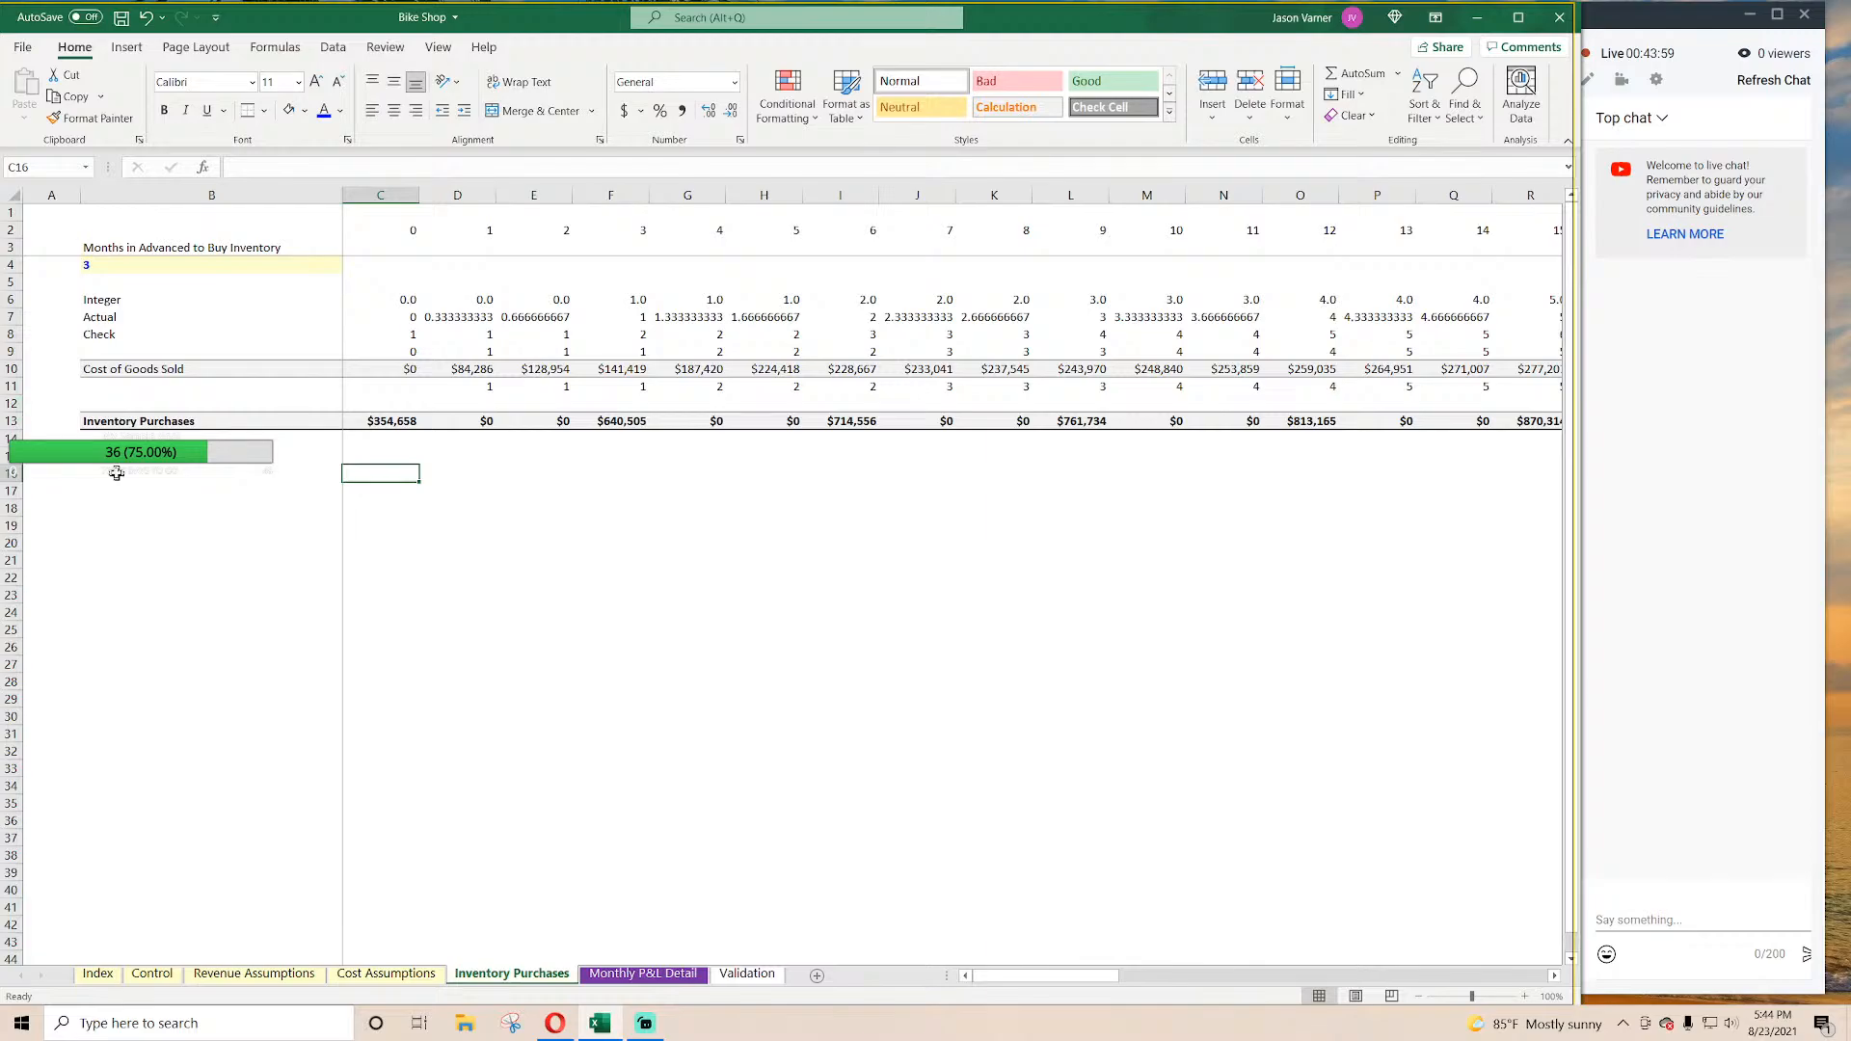
pyautogui.click(102, 474)
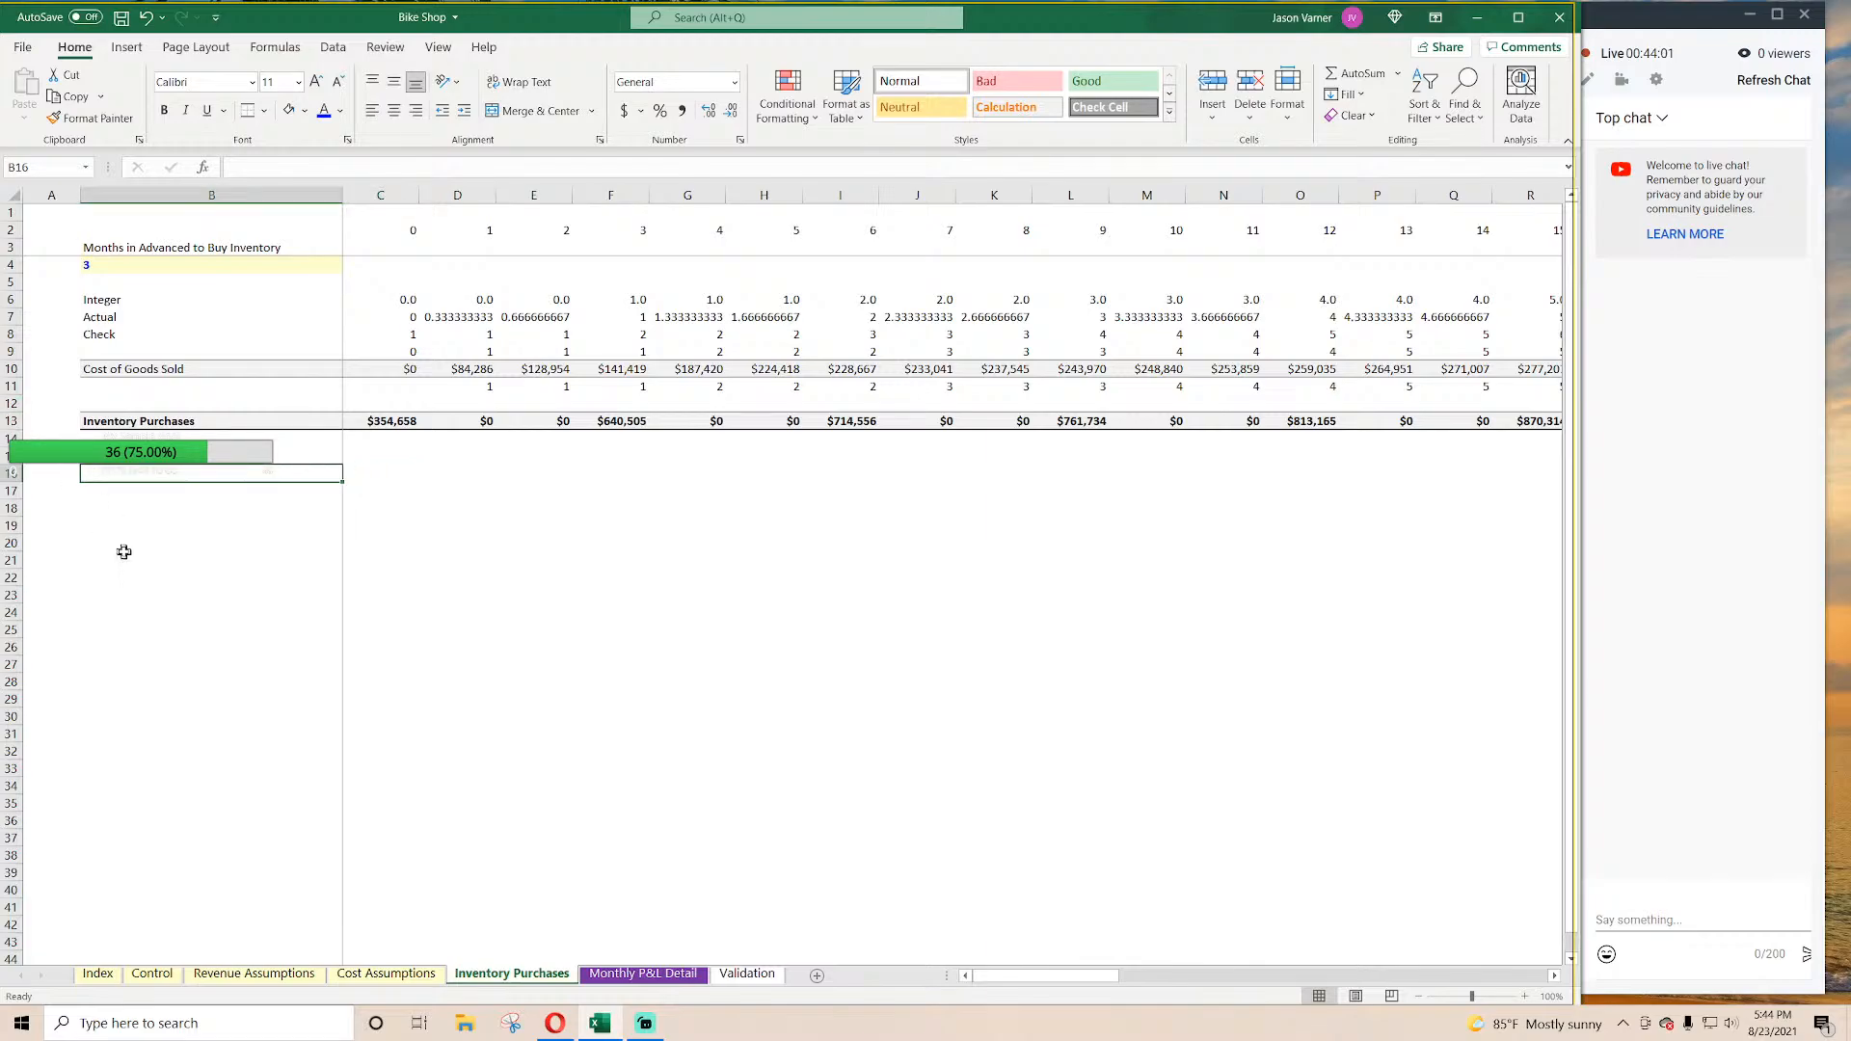
pyautogui.write('Total U')
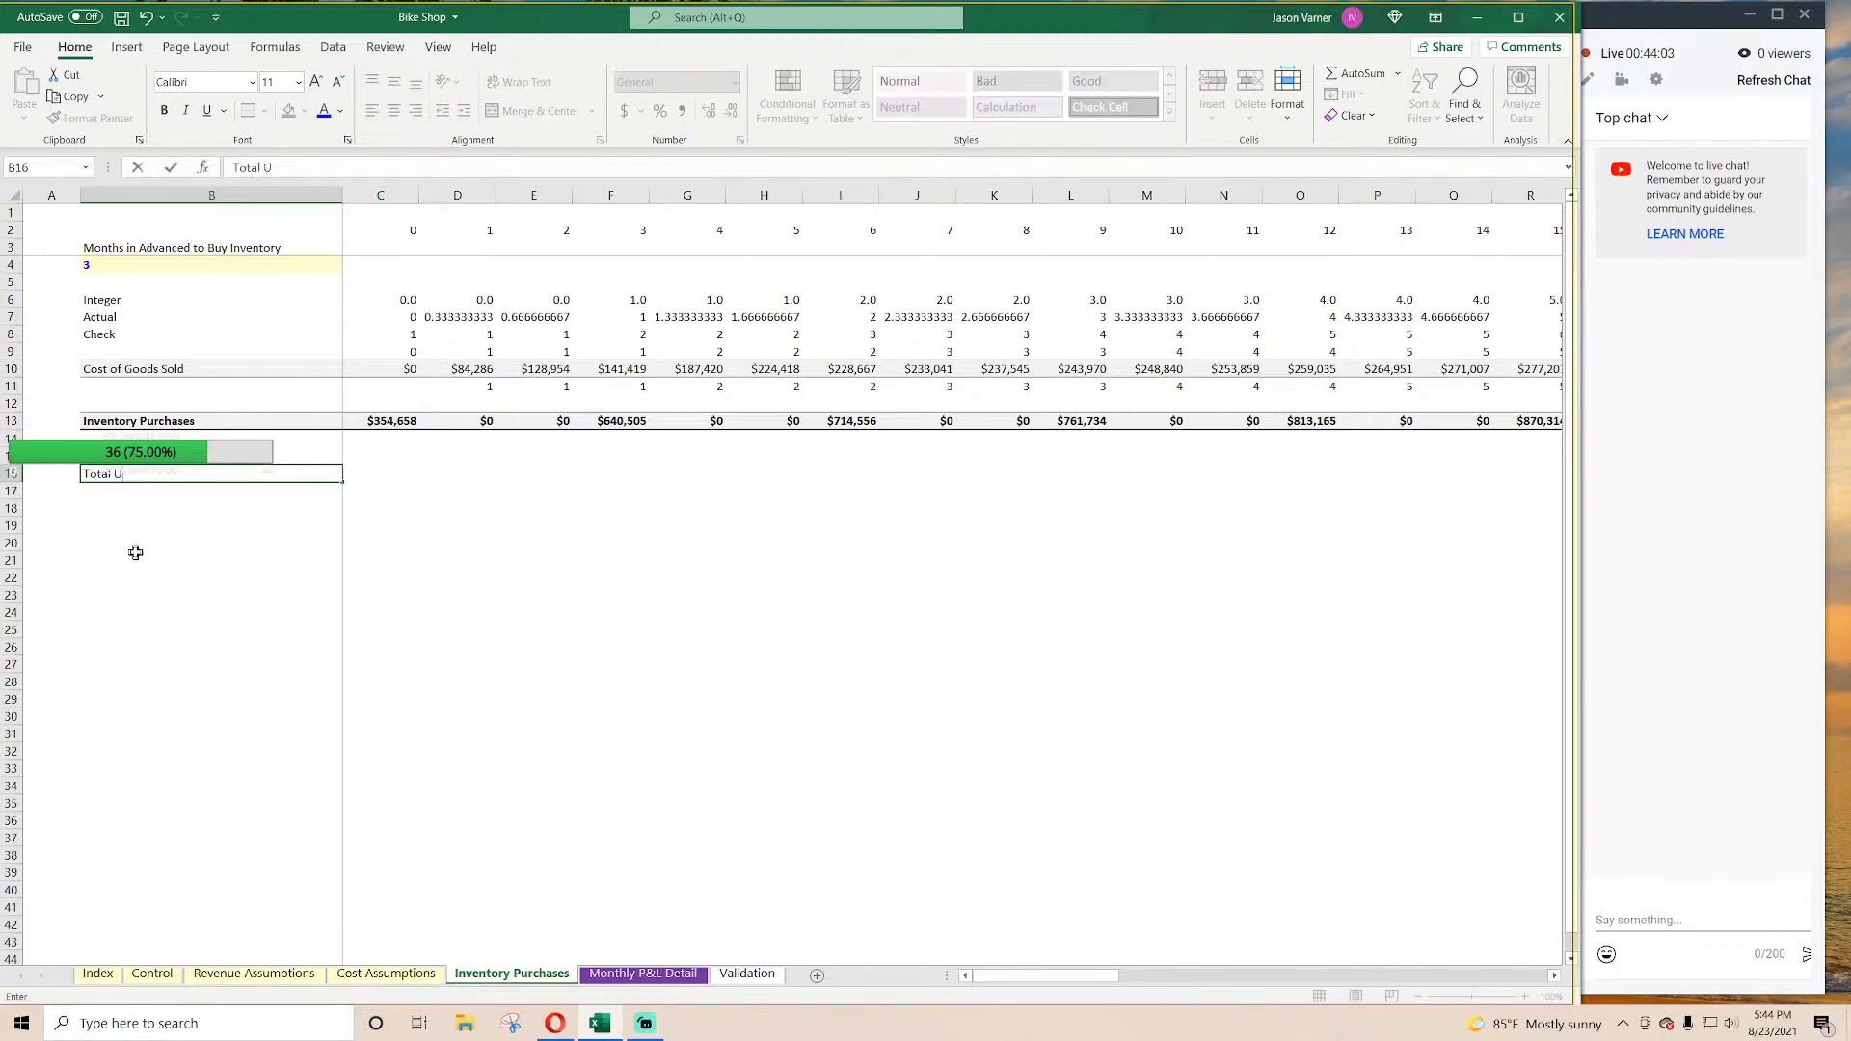
pyautogui.write('nits')
pyautogui.press('Return')
pyautogui.press('Return')
pyautogui.write('Total')
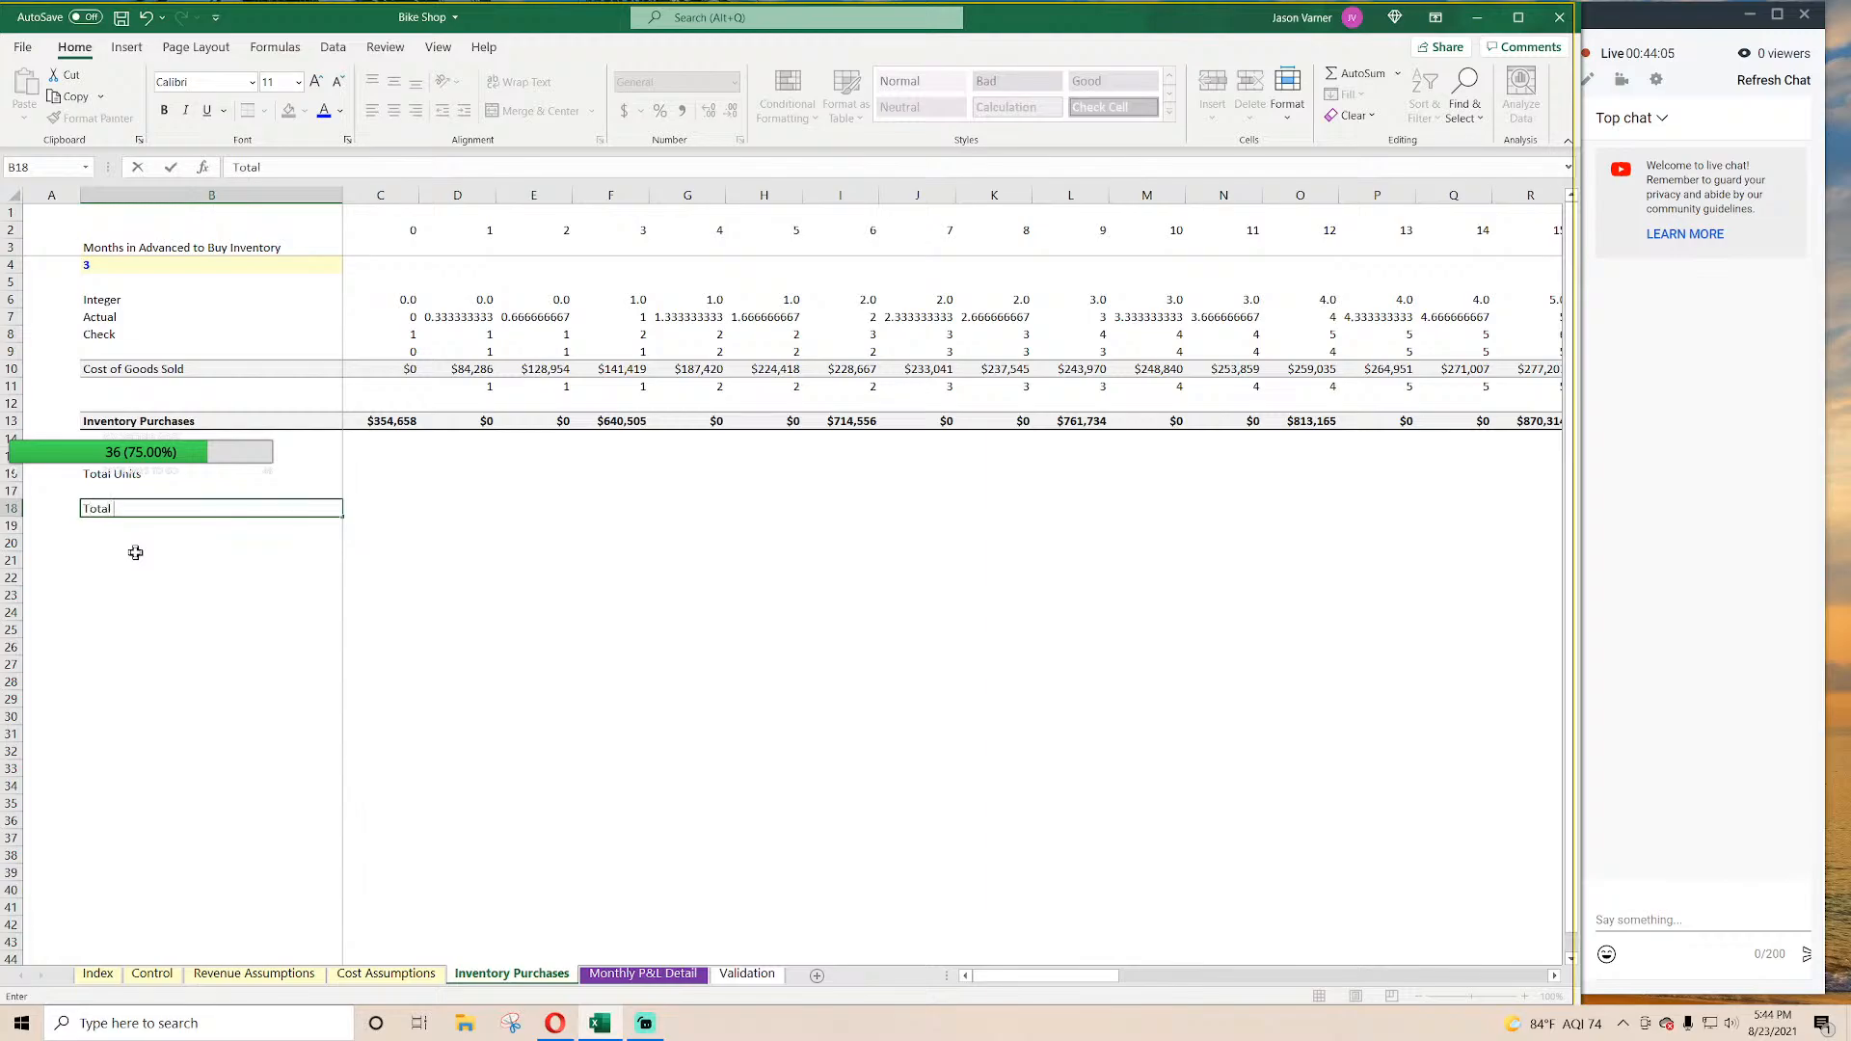
pyautogui.write(' Units Purchased')
pyautogui.press('Return')
# Step: Link the Total Units row from D16 to Total Sales # (E36) on Monthly P&L Detail and fill it across through month 60
pyautogui.press('Up')
pyautogui.press('Up')
pyautogui.press('Up')
pyautogui.press('Right')
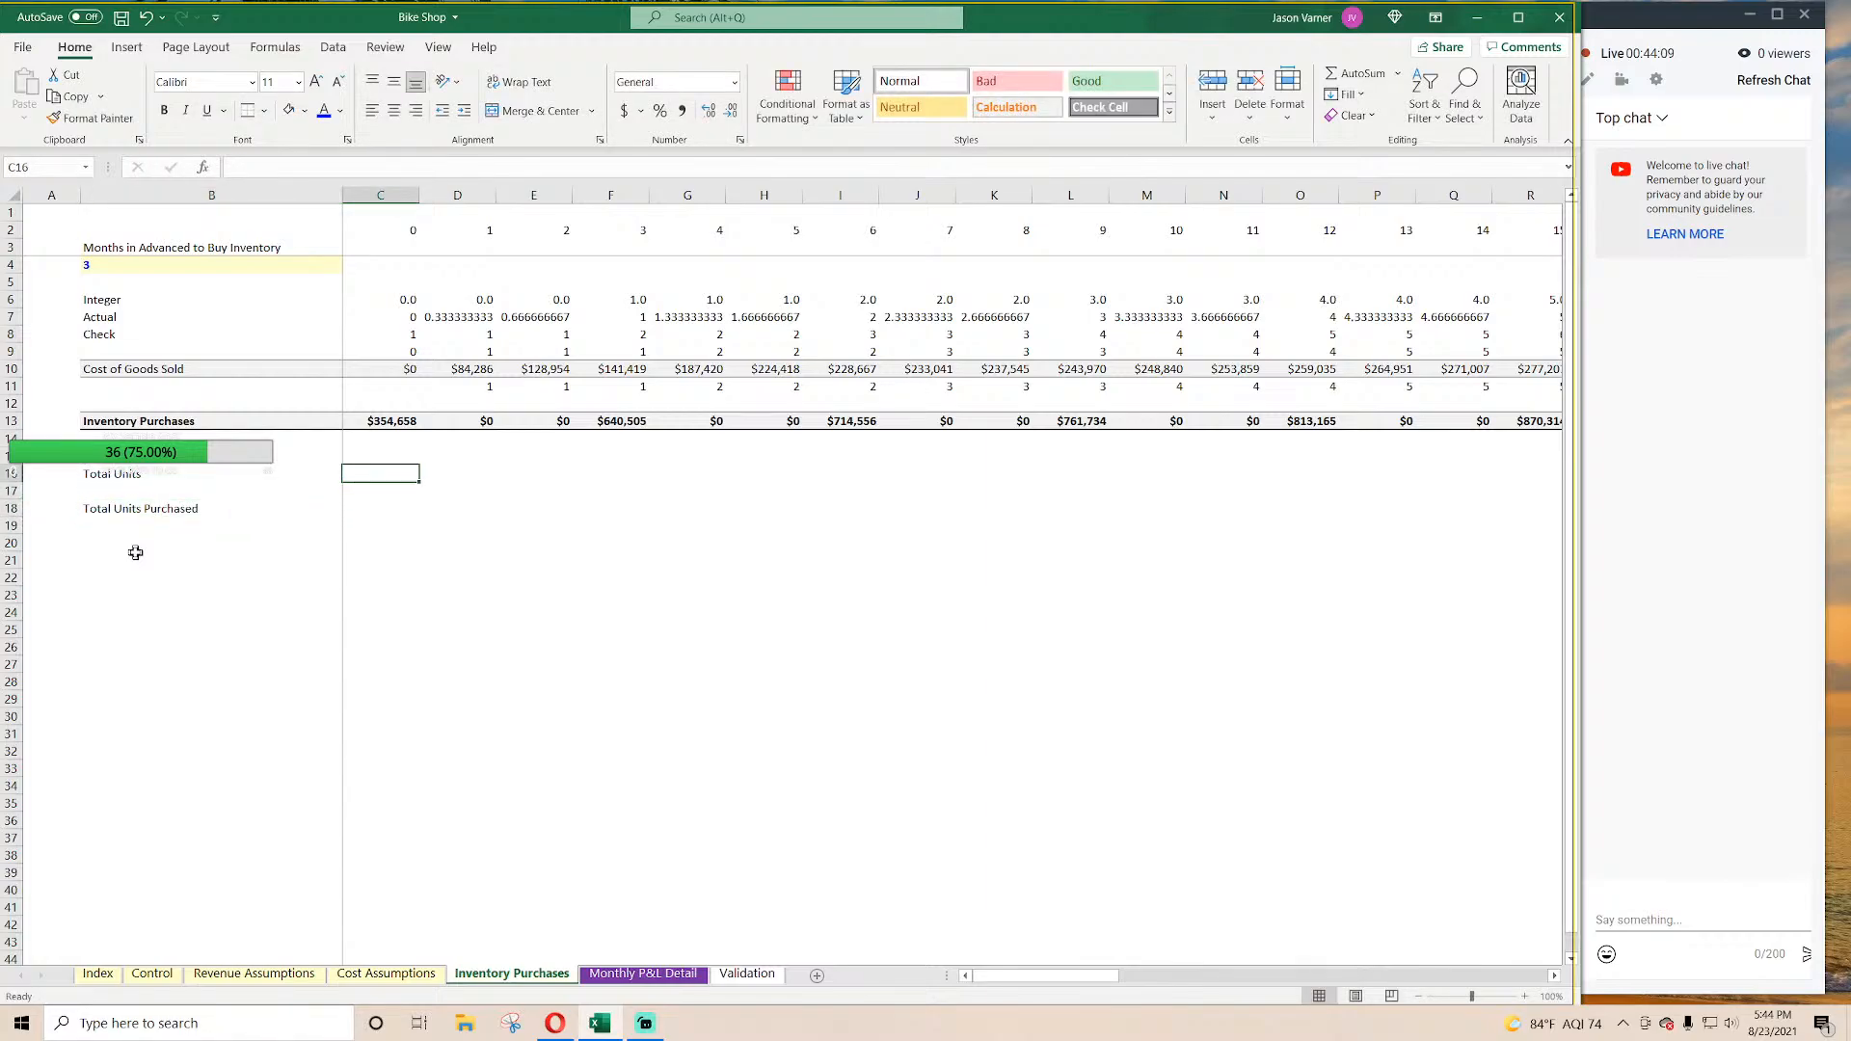
pyautogui.write('=')
pyautogui.click(643, 974)
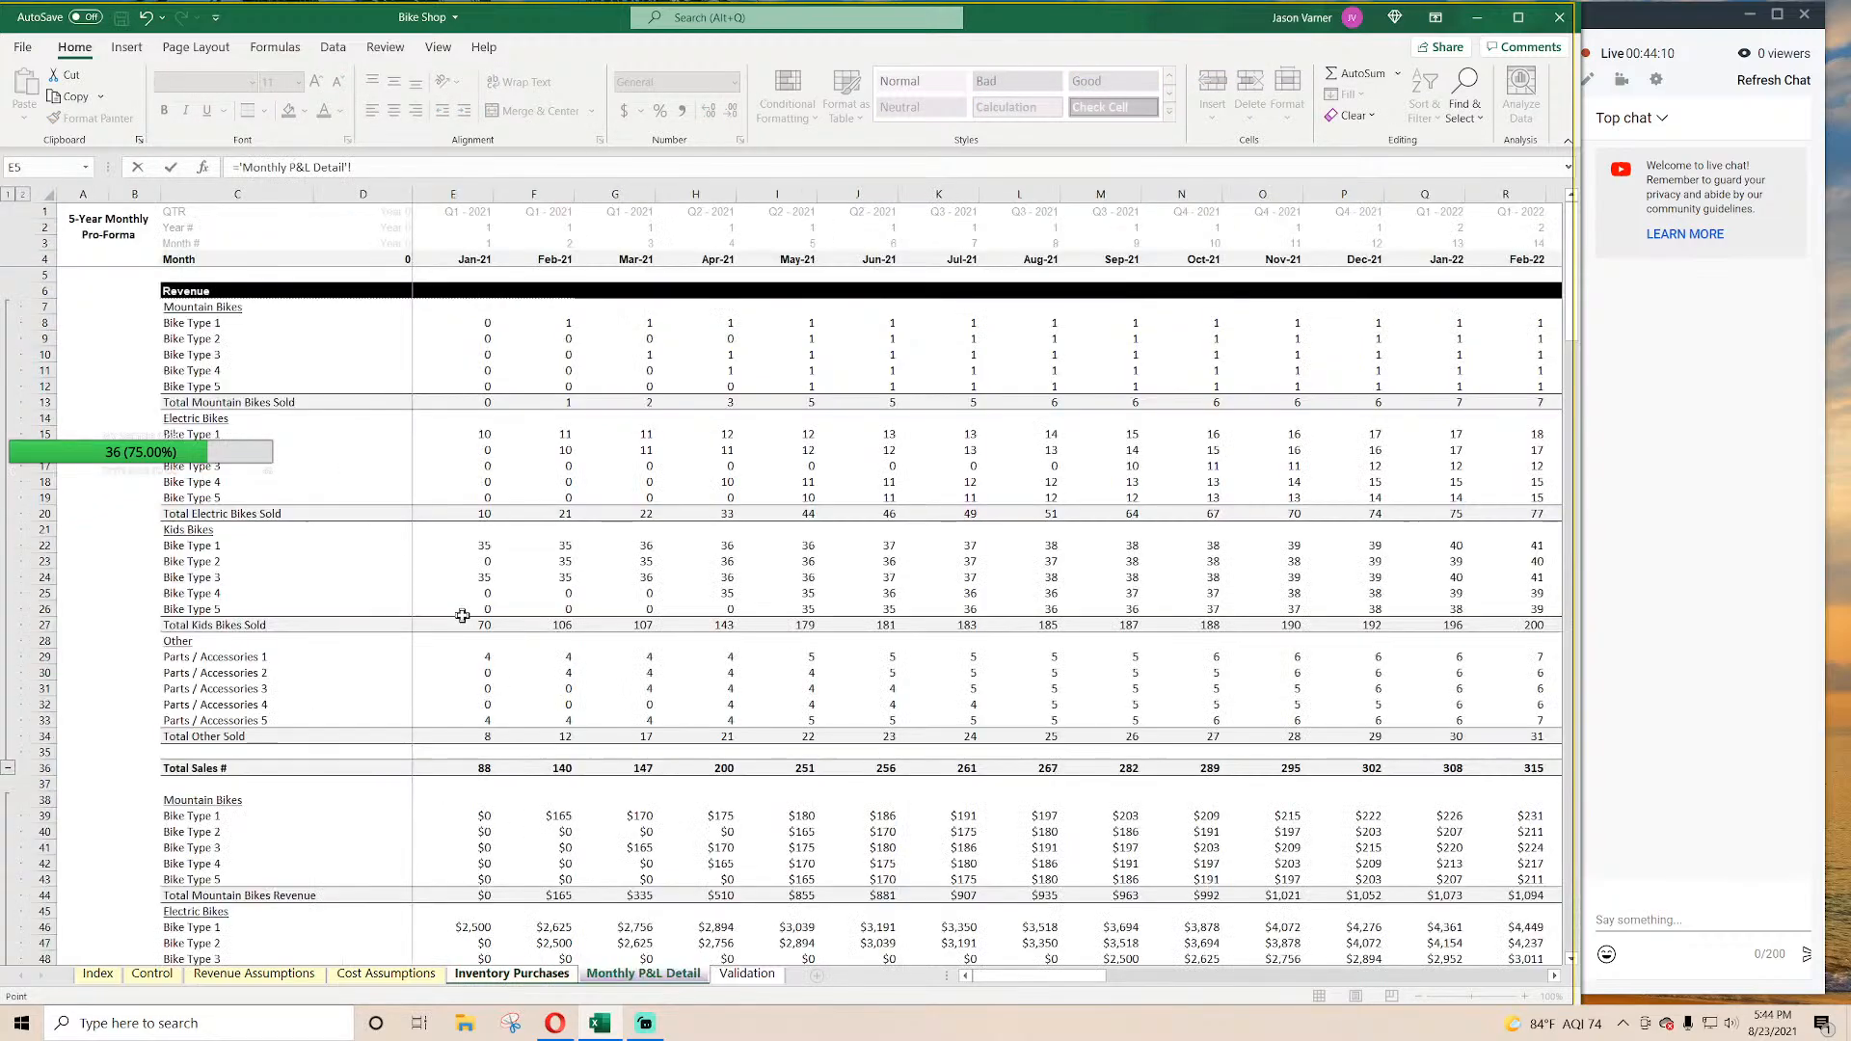
pyautogui.click(475, 765)
pyautogui.press('Return')
pyautogui.click(410, 473)
pyautogui.moveTo(419, 475); pyautogui.dragTo(718, 477)
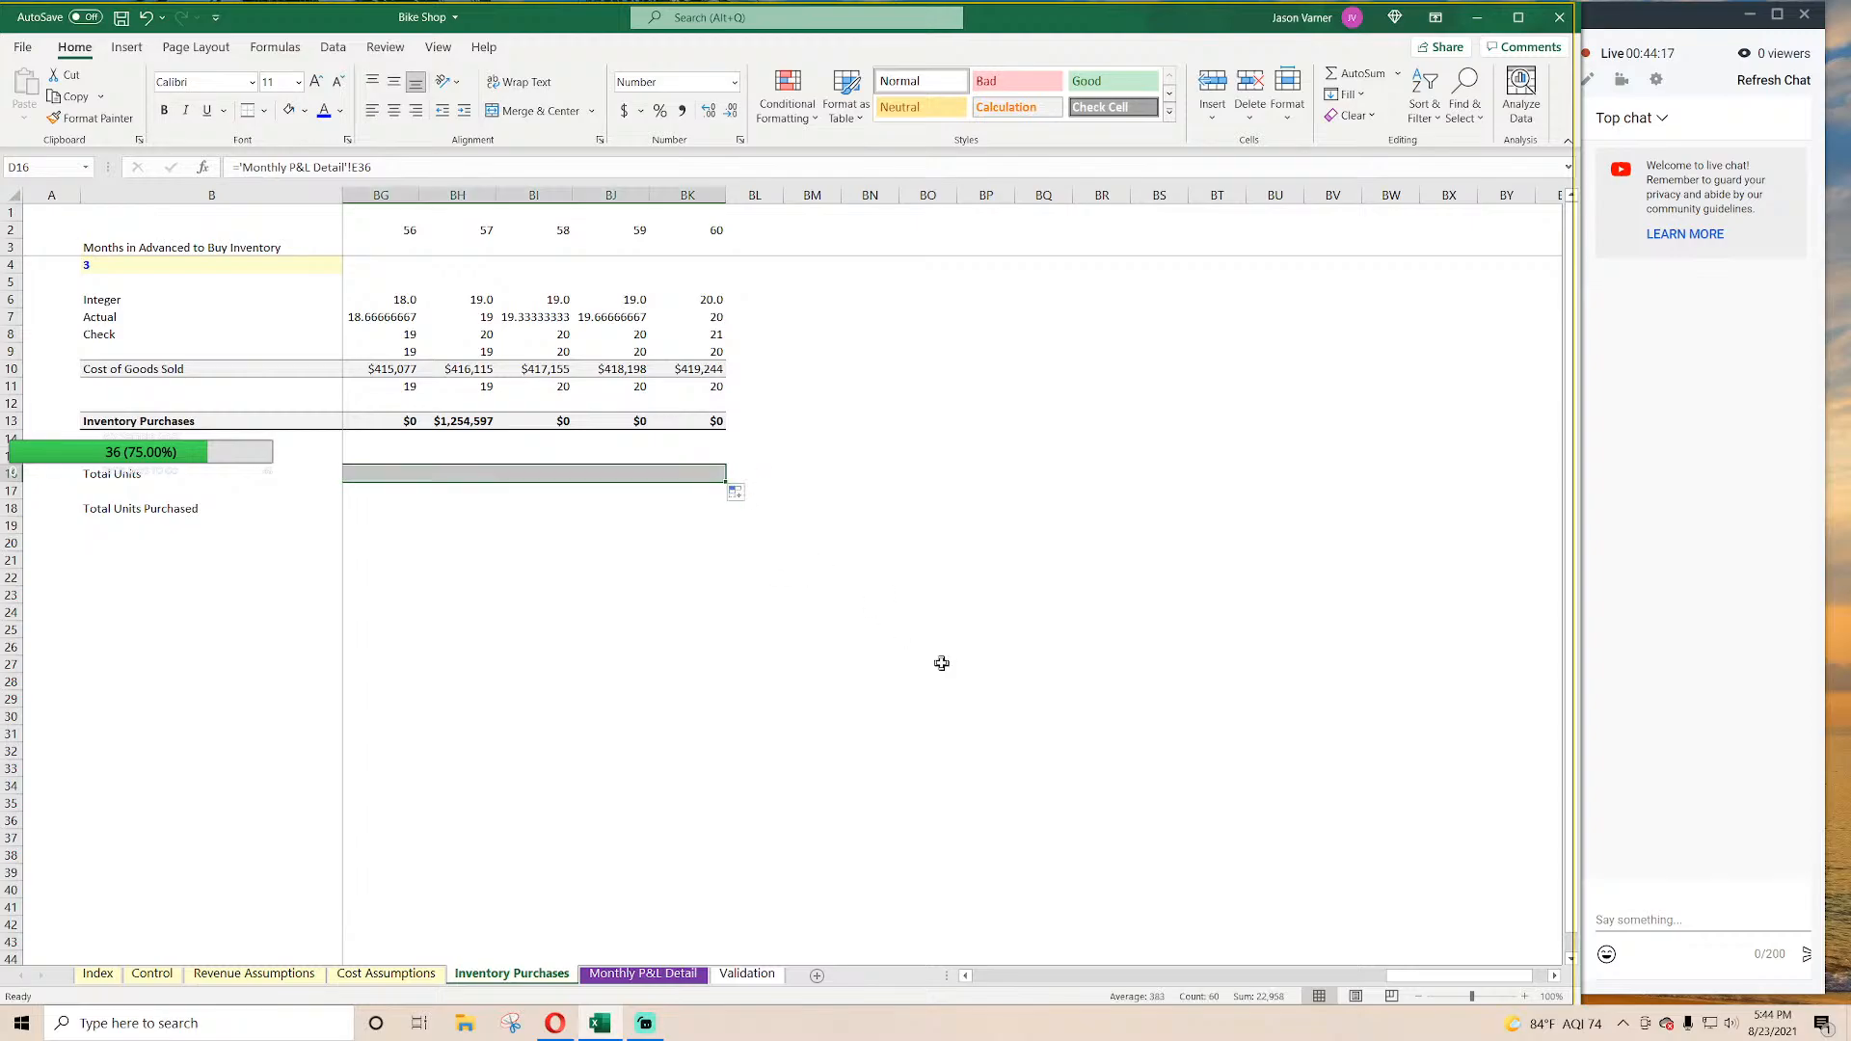
pyautogui.click(942, 663)
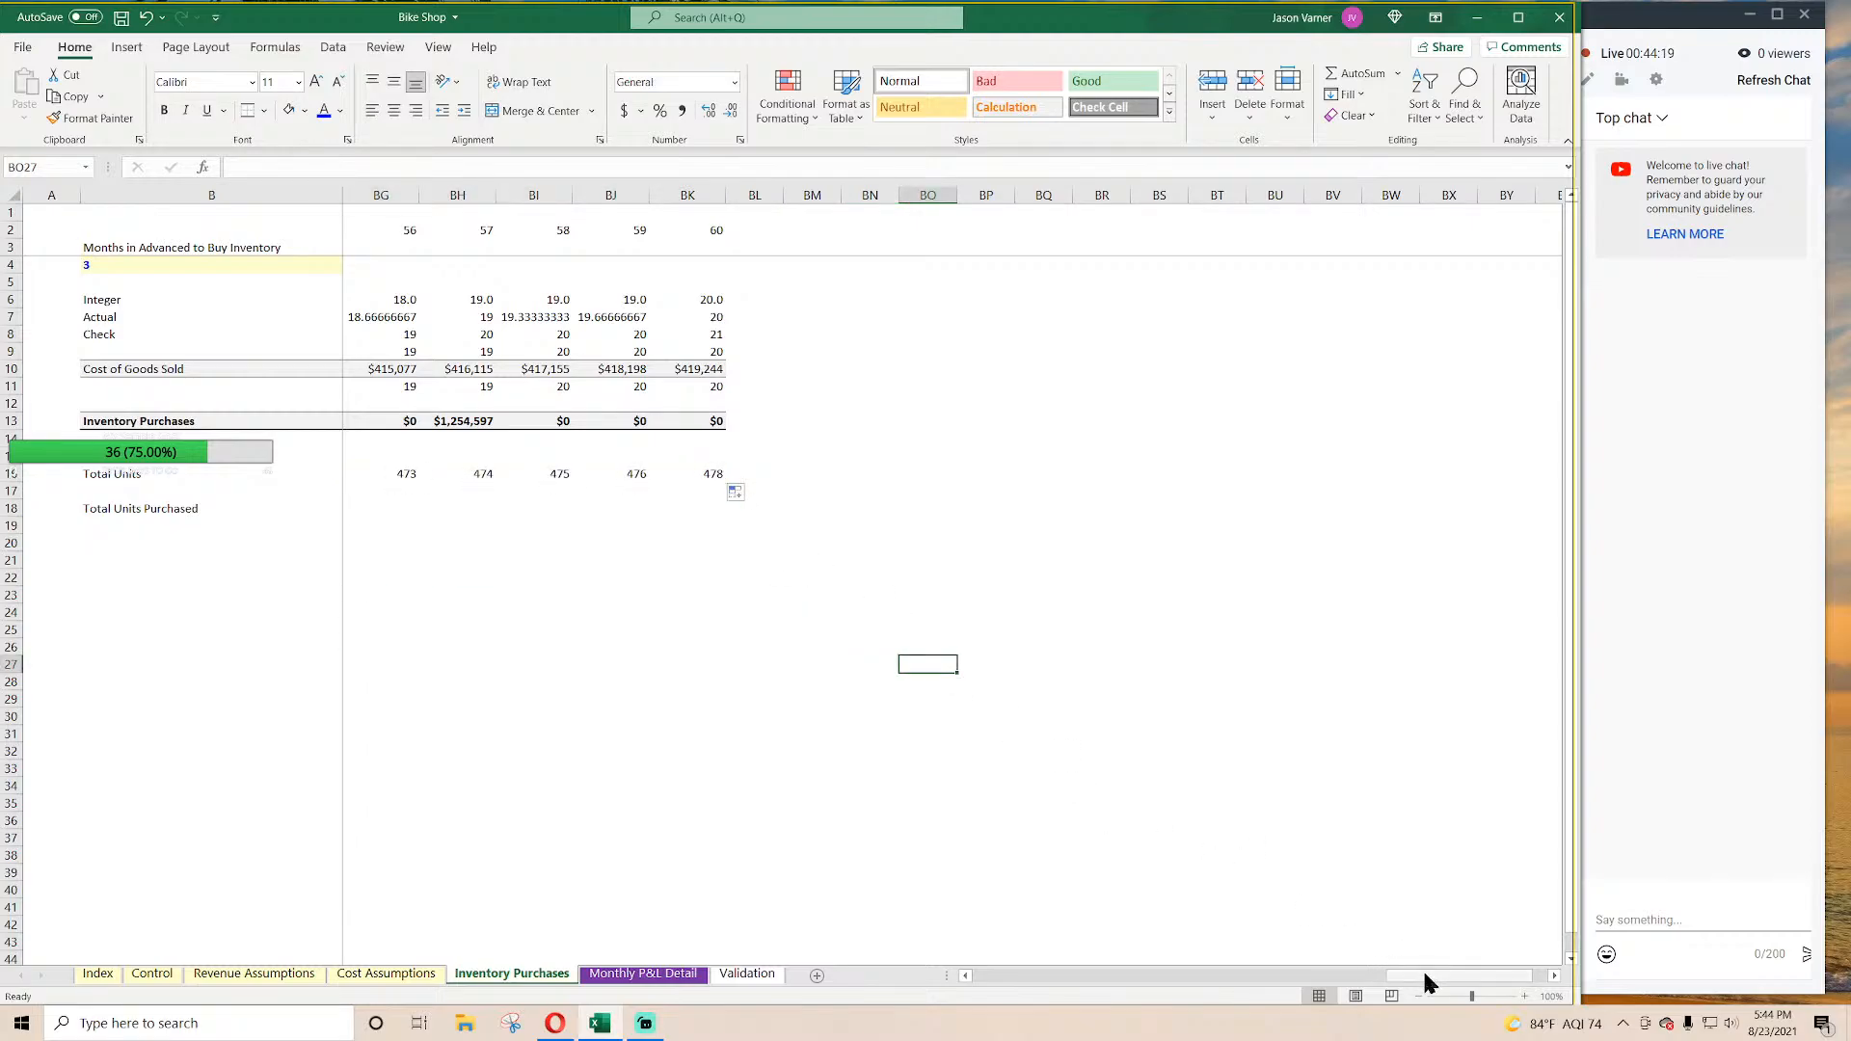
pyautogui.moveTo(1425, 981); pyautogui.dragTo(964, 979)
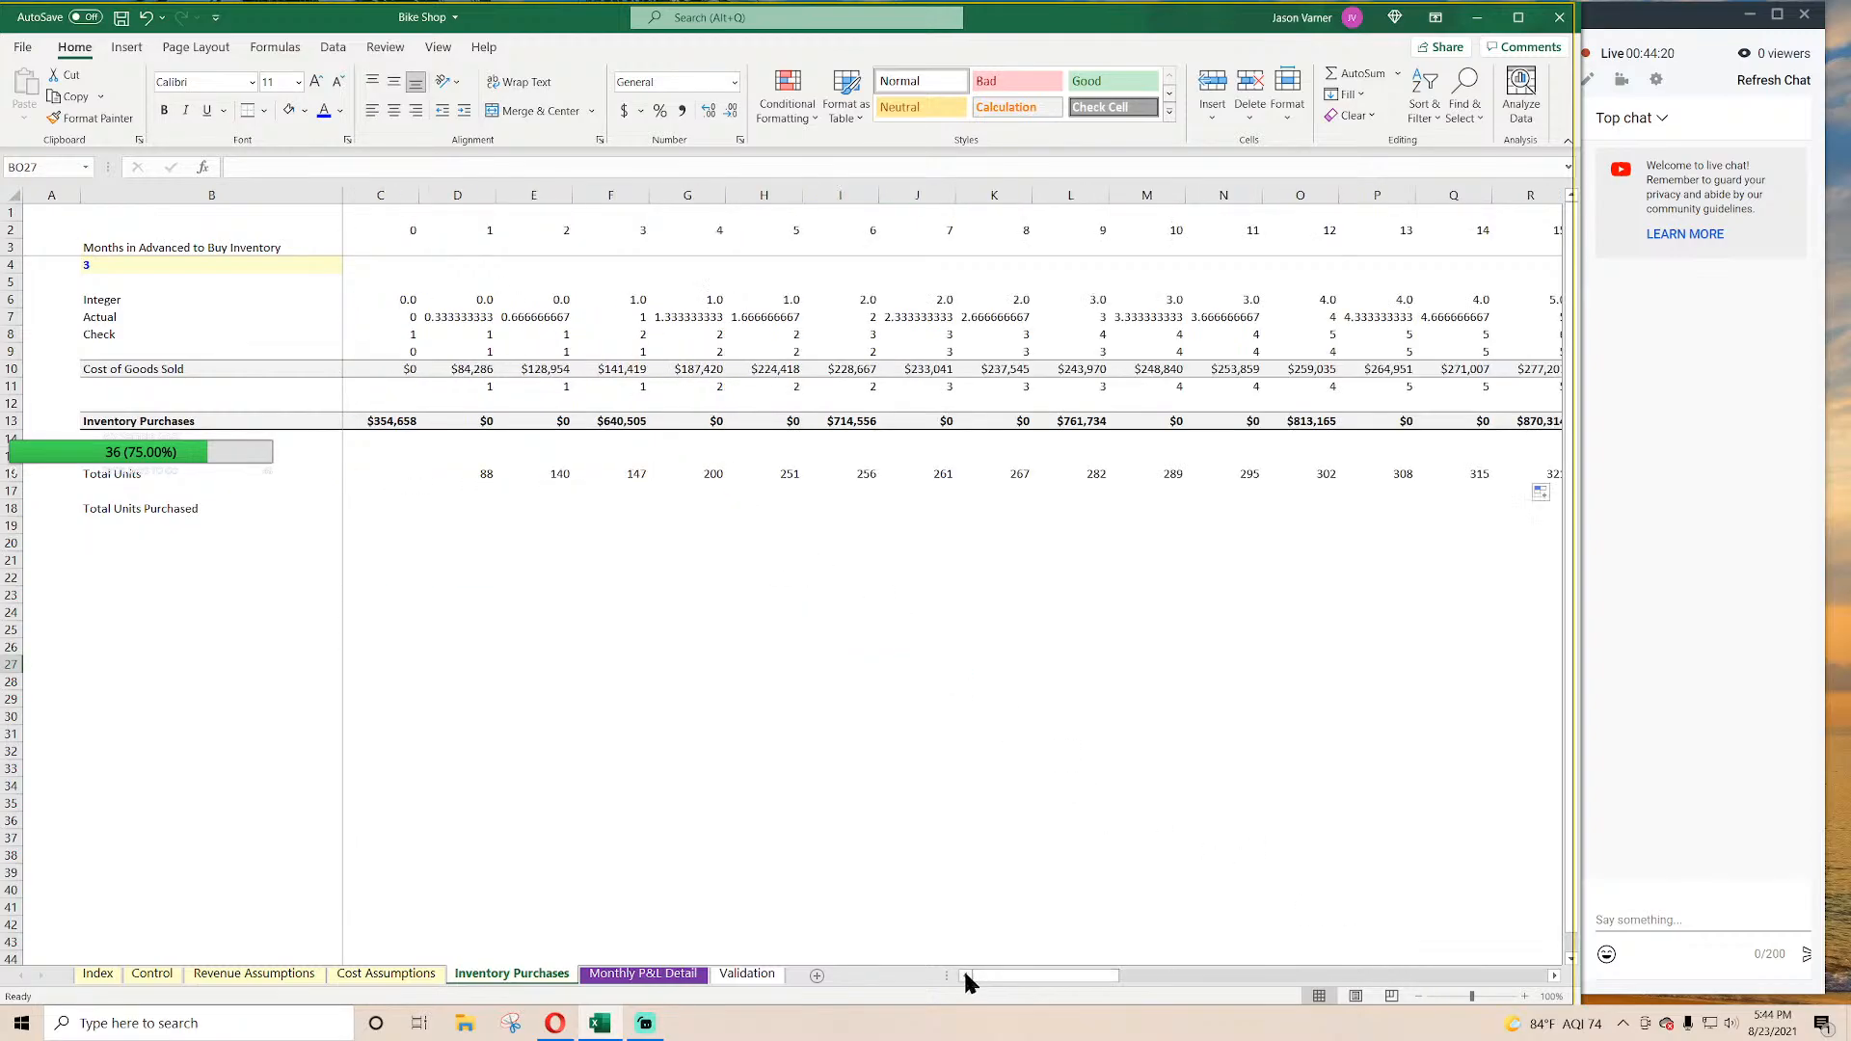
# Step: Copy the month 0 Inventory Purchases formula from C13 into C18 of the Total Units Purchased row
pyautogui.rightClick(379, 422)
pyautogui.click(415, 457)
pyautogui.click(367, 508)
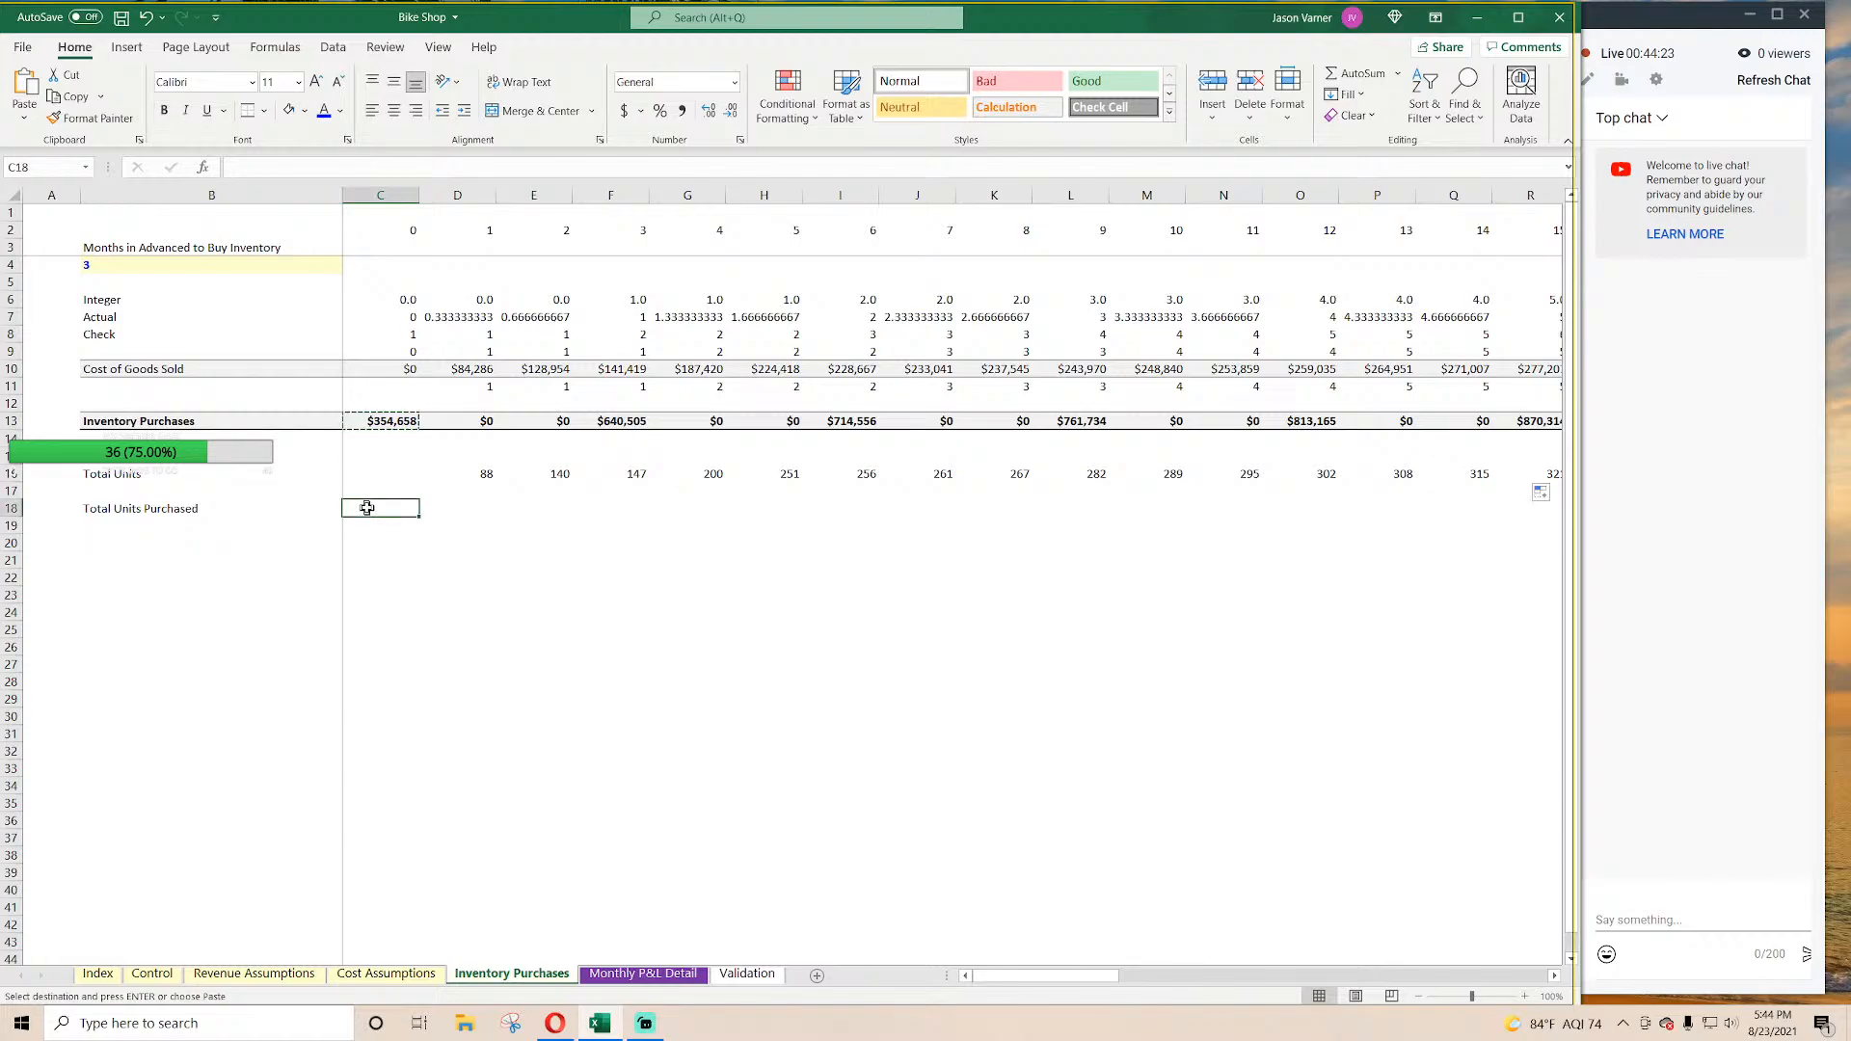
pyautogui.rightClick(367, 508)
pyautogui.click(410, 571)
# Step: Point the SUMIFS sum range in C18 to row 16 and its criteria range to row 11
pyautogui.doubleClick(389, 508)
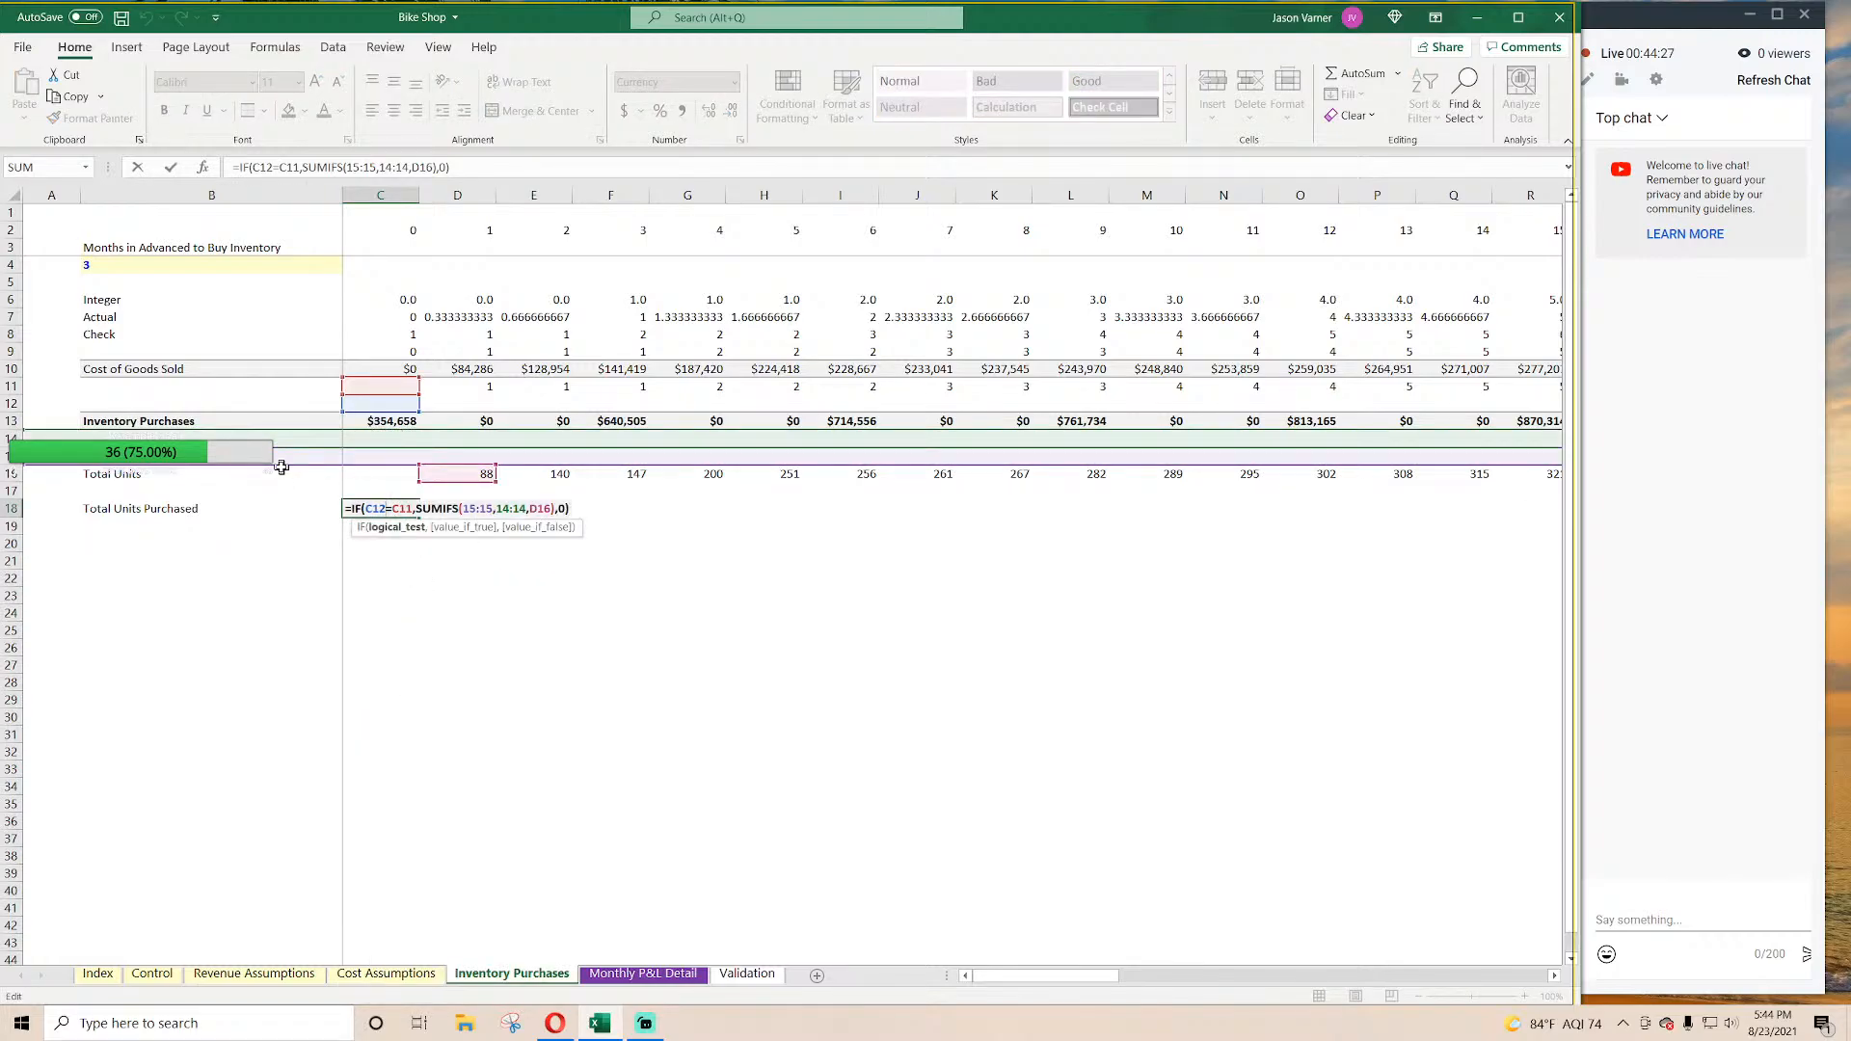
pyautogui.moveTo(278, 465); pyautogui.dragTo(282, 391)
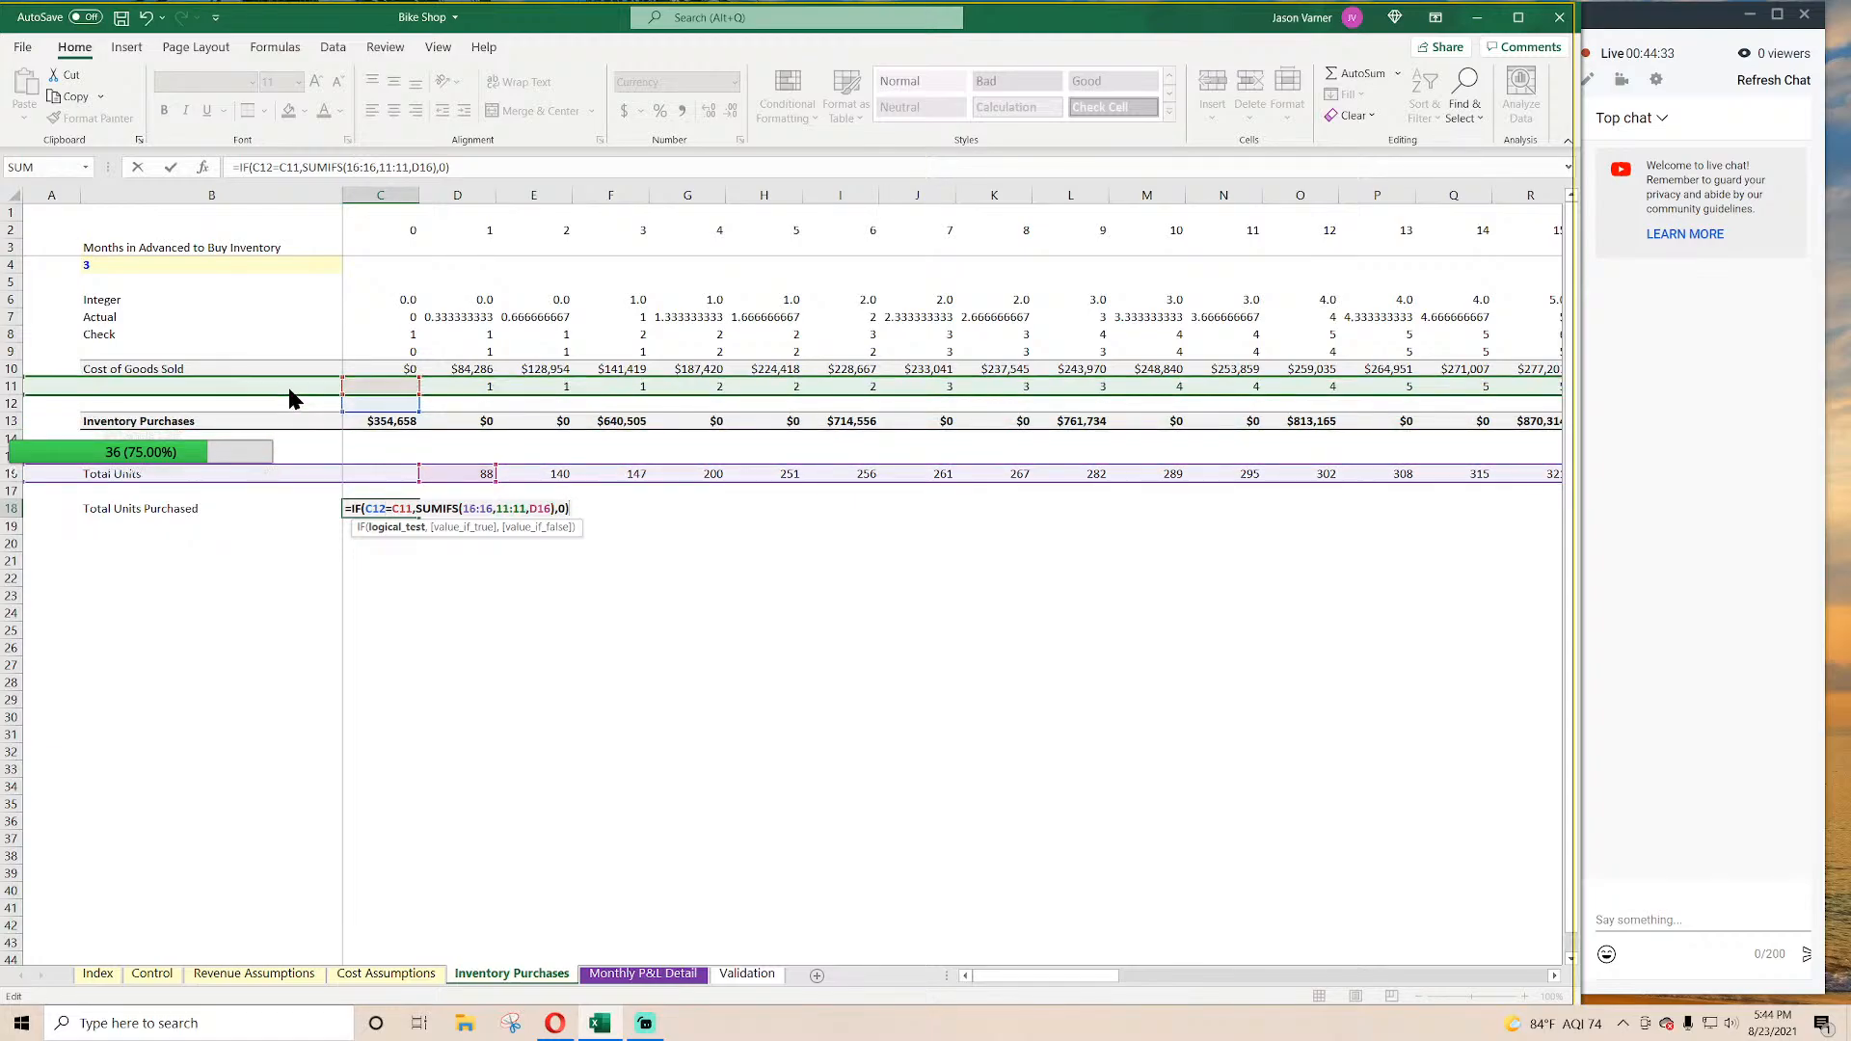
pyautogui.moveTo(289, 391); pyautogui.dragTo(294, 399)
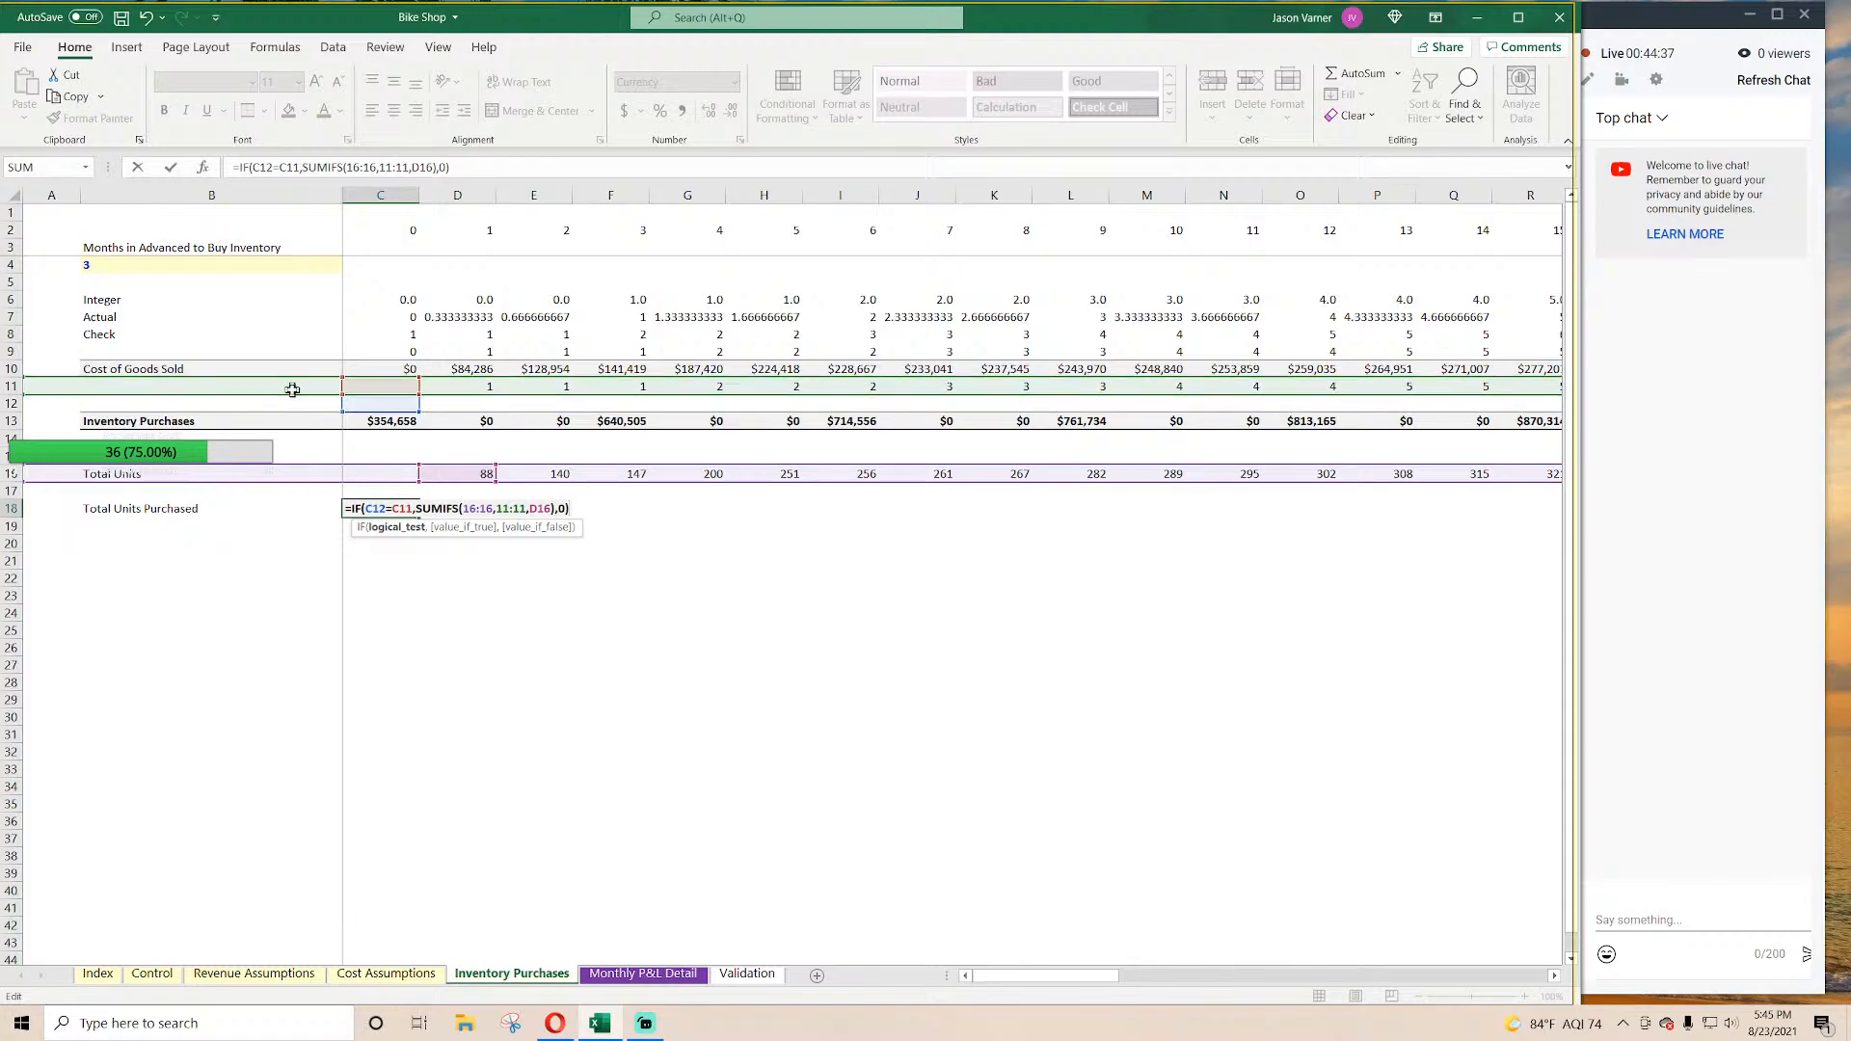
pyautogui.press('Return')
# Step: Check the formula in C13 and change the SUMIFS criteria range in C18 to row 9
pyautogui.doubleClick(386, 422)
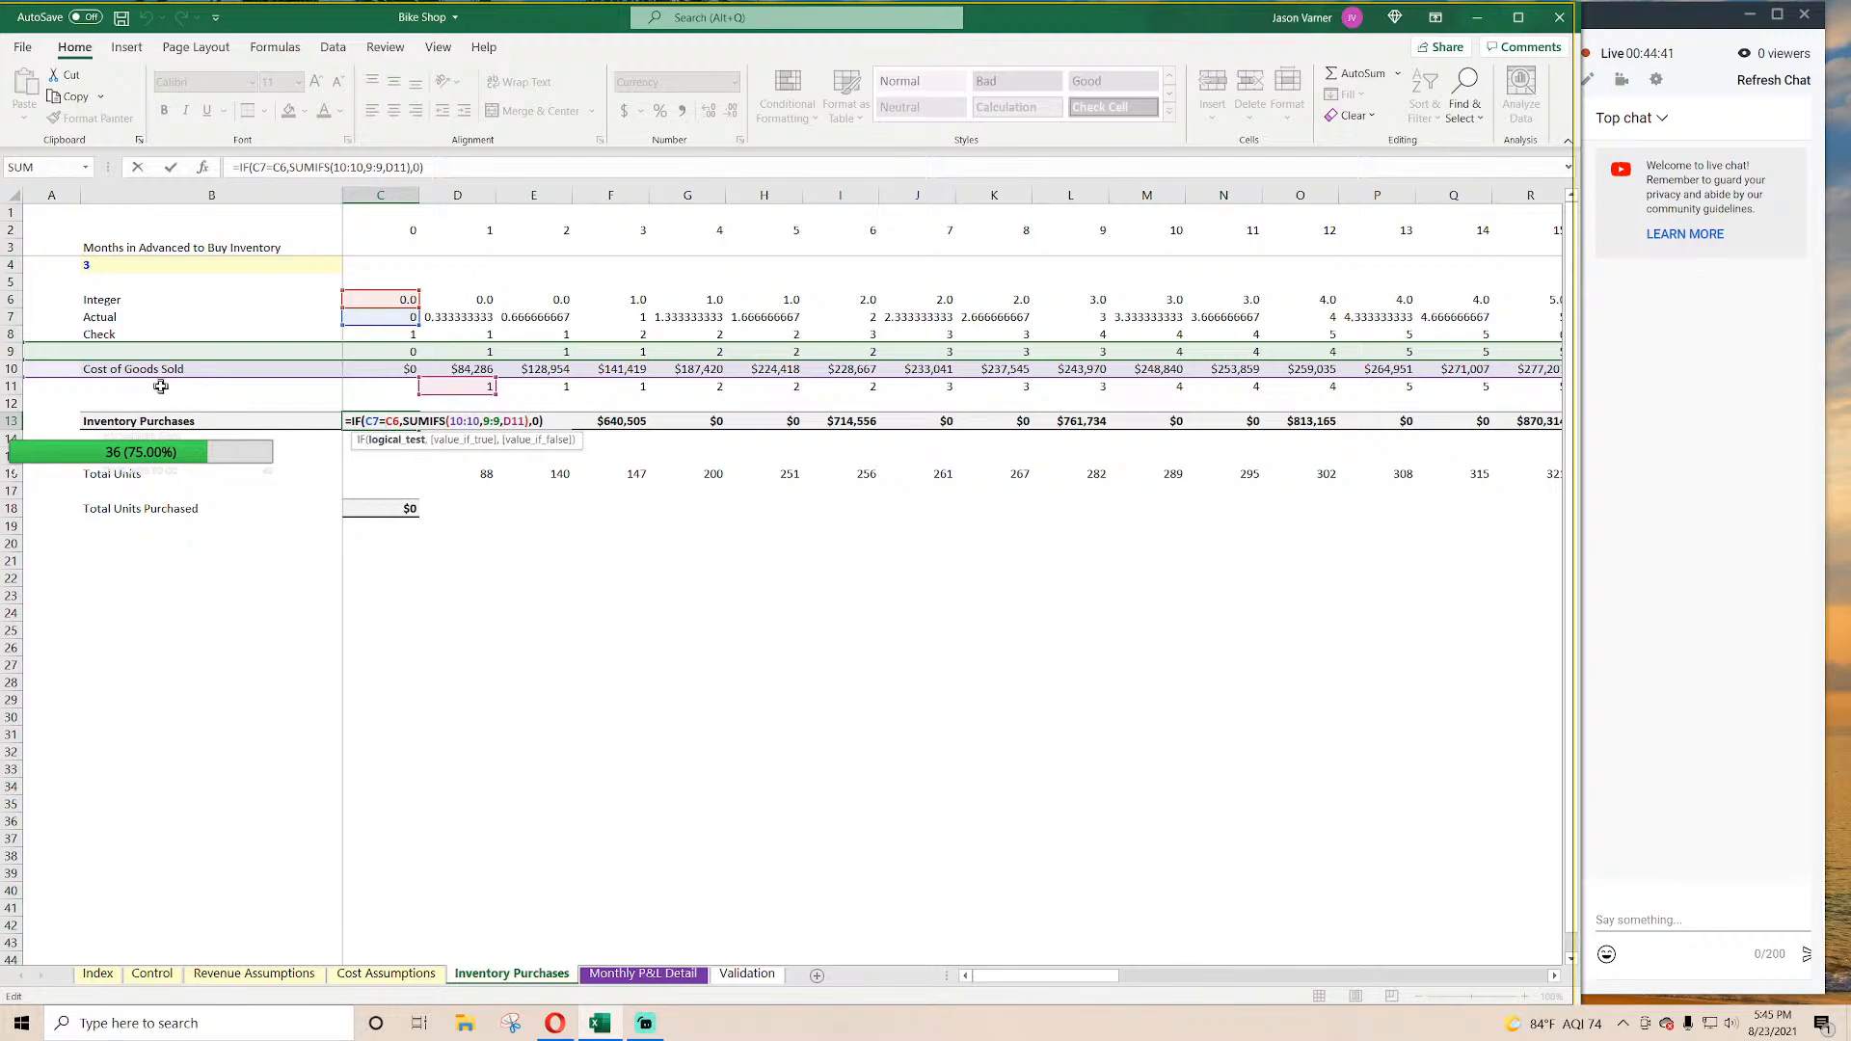
pyautogui.press('Return')
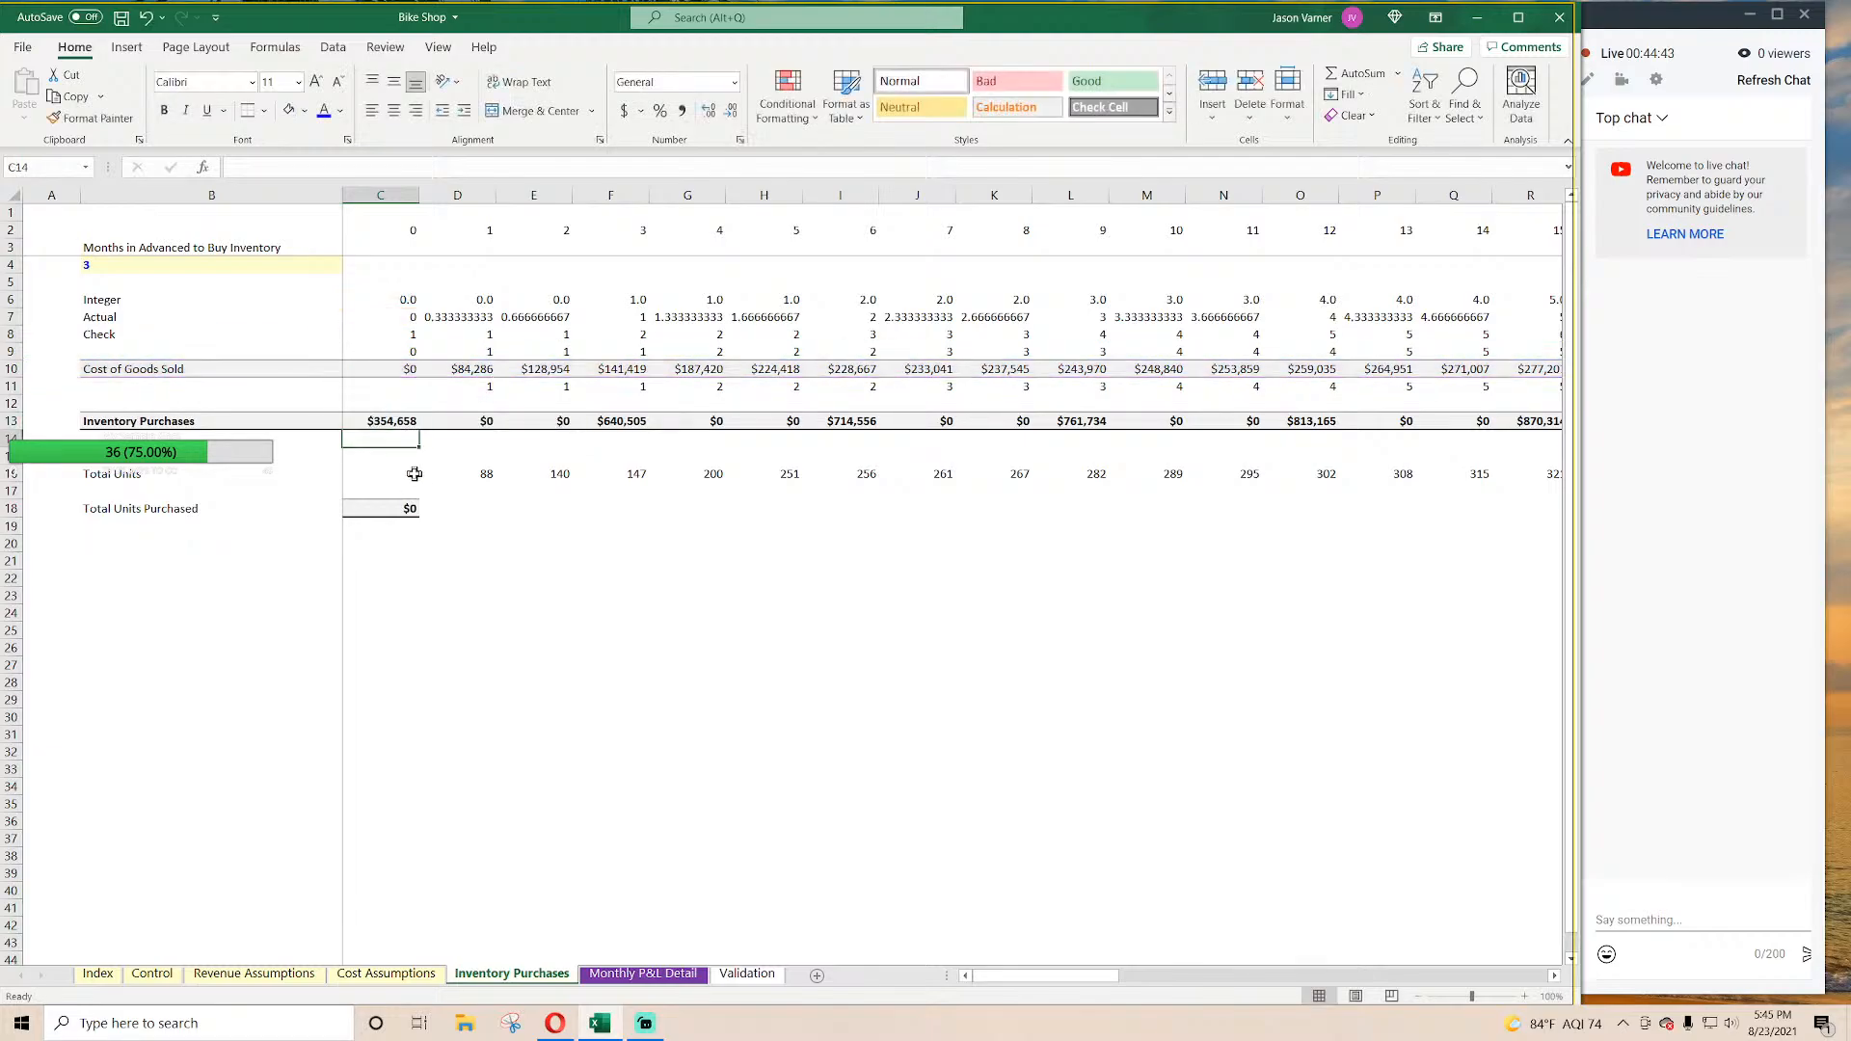
pyautogui.doubleClick(379, 508)
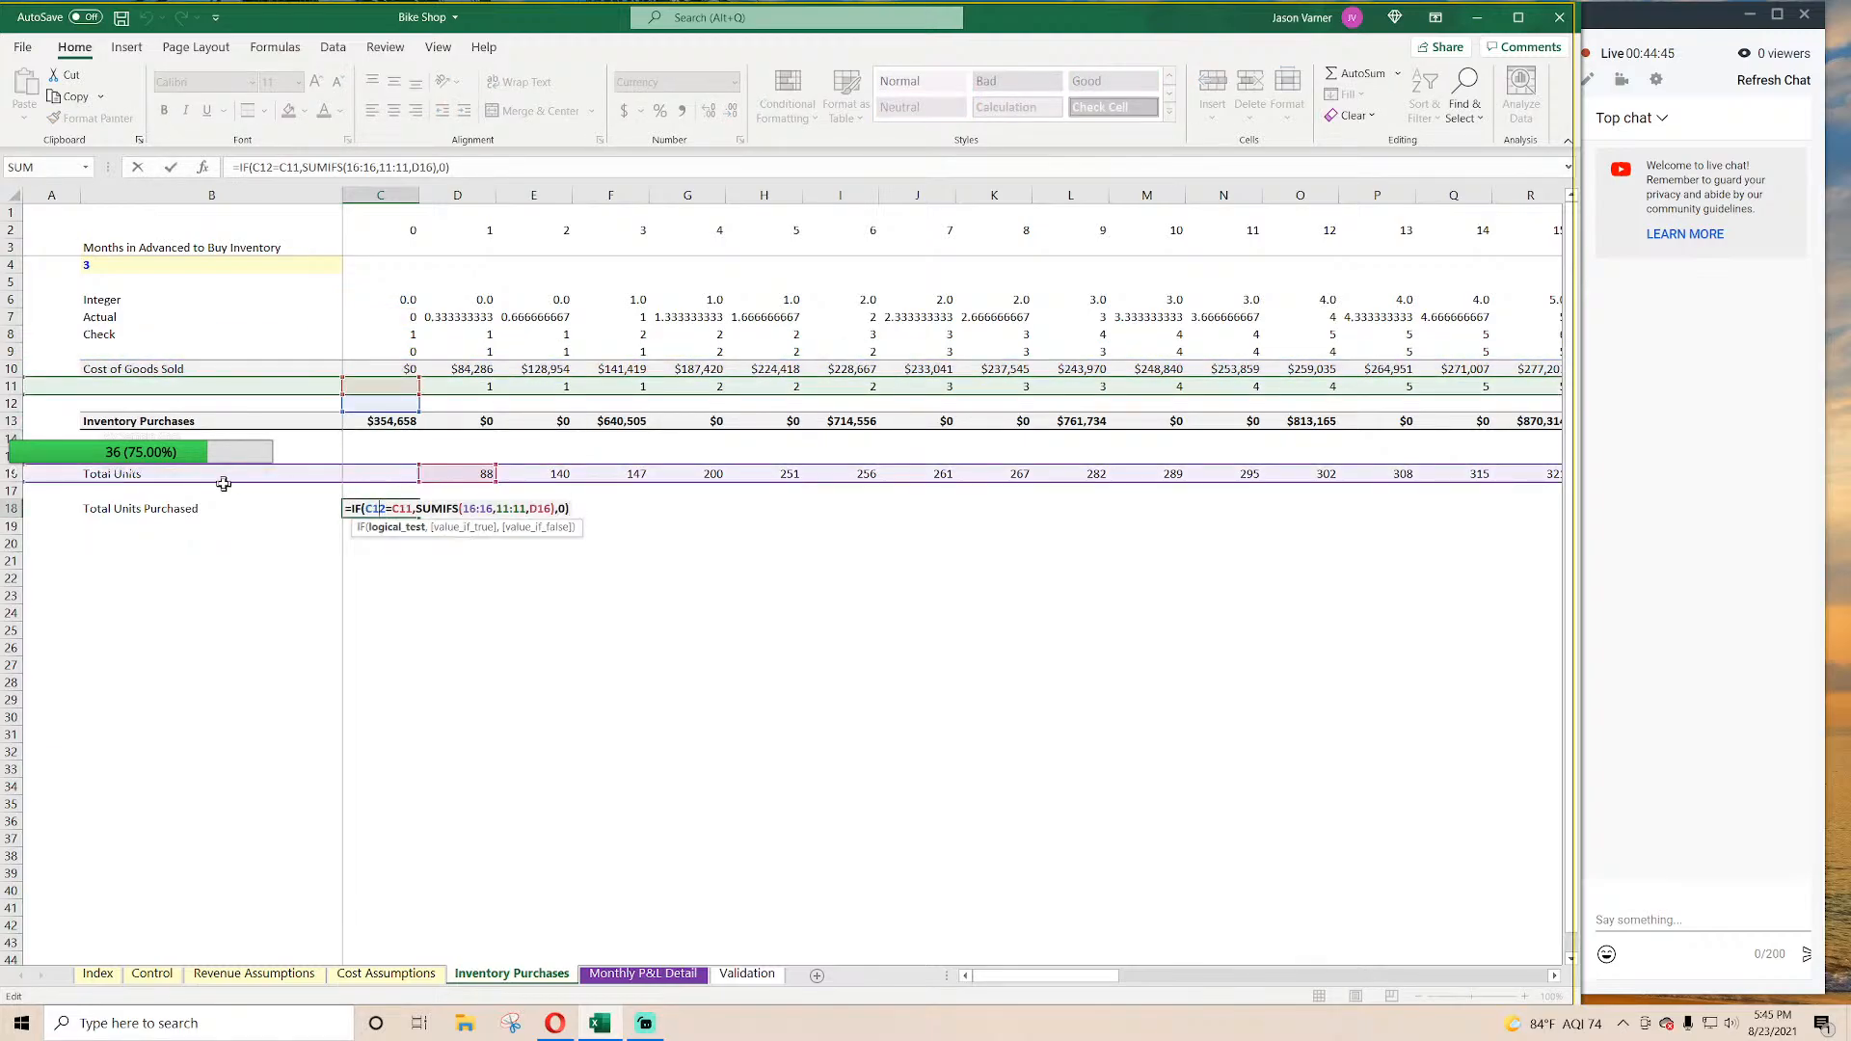
pyautogui.moveTo(29, 395); pyautogui.dragTo(31, 358)
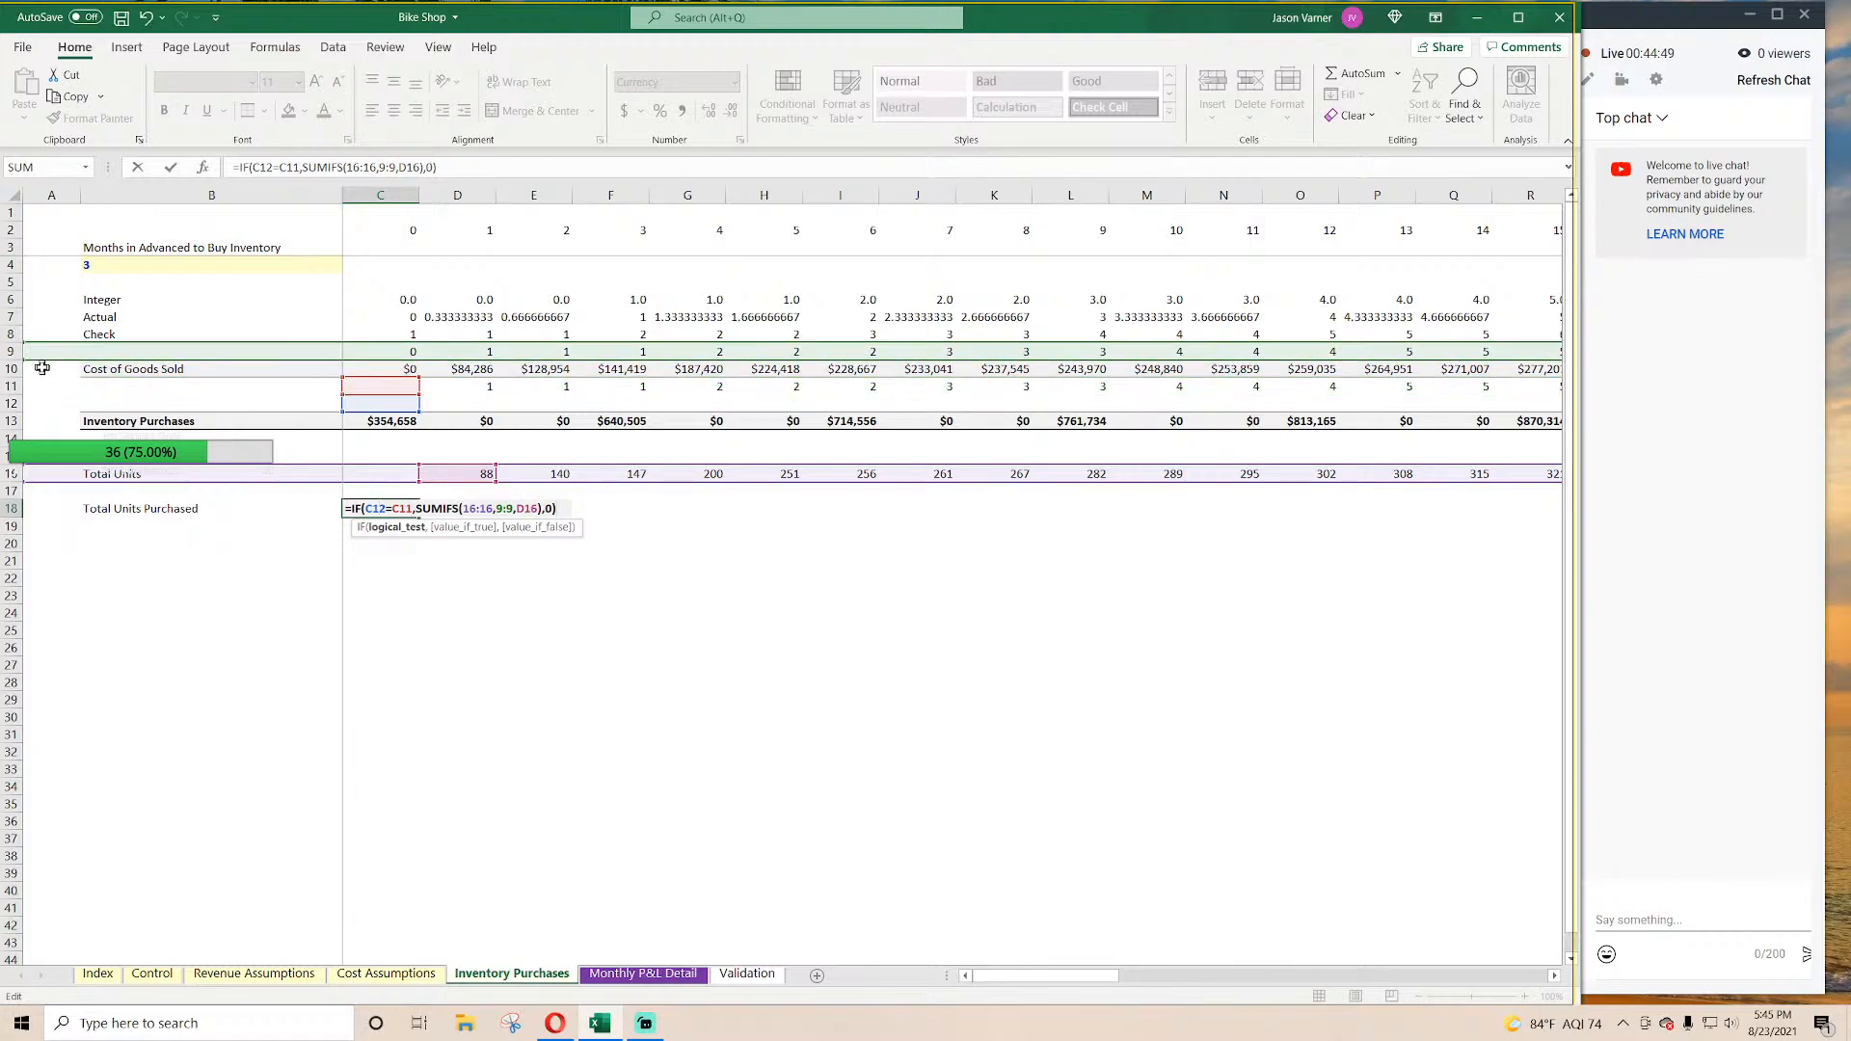
pyautogui.press('Return')
# Step: Change the logical test of the IF formula in C18 to C7=C6, matching the formula in C13
pyautogui.doubleClick(385, 422)
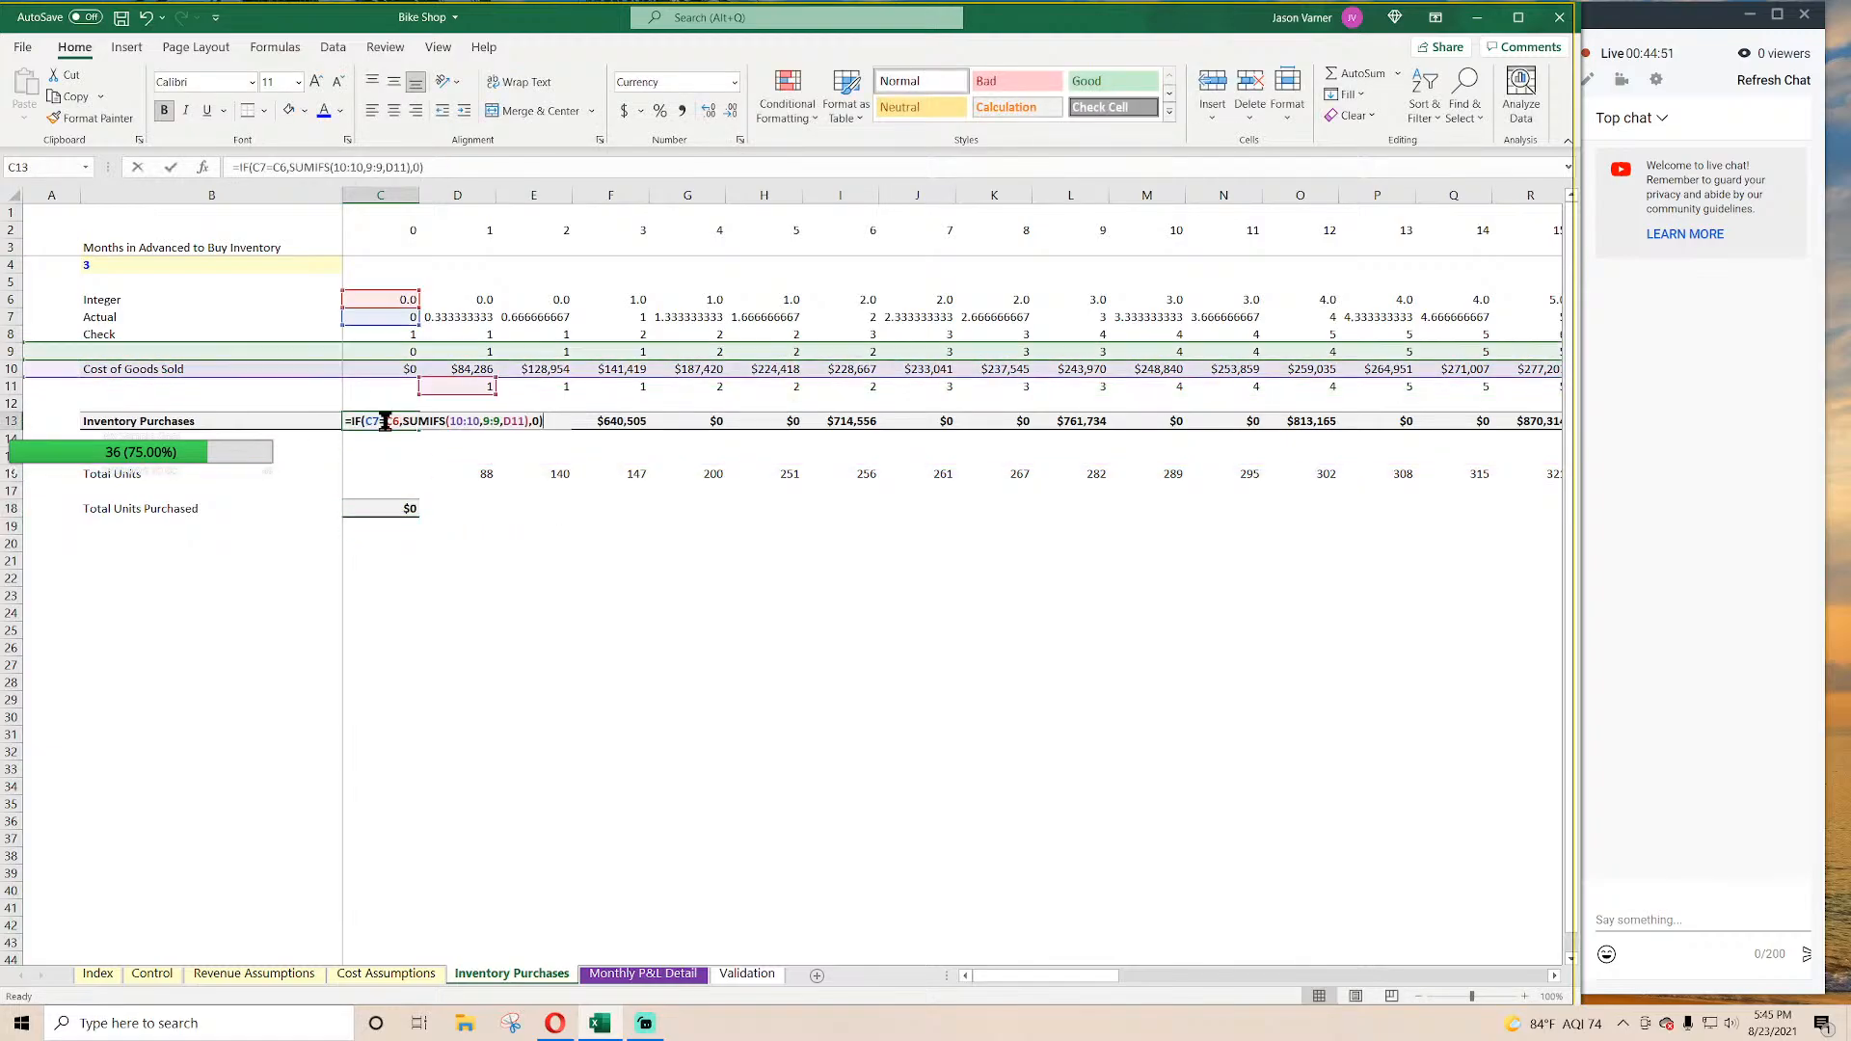
pyautogui.press('Escape')
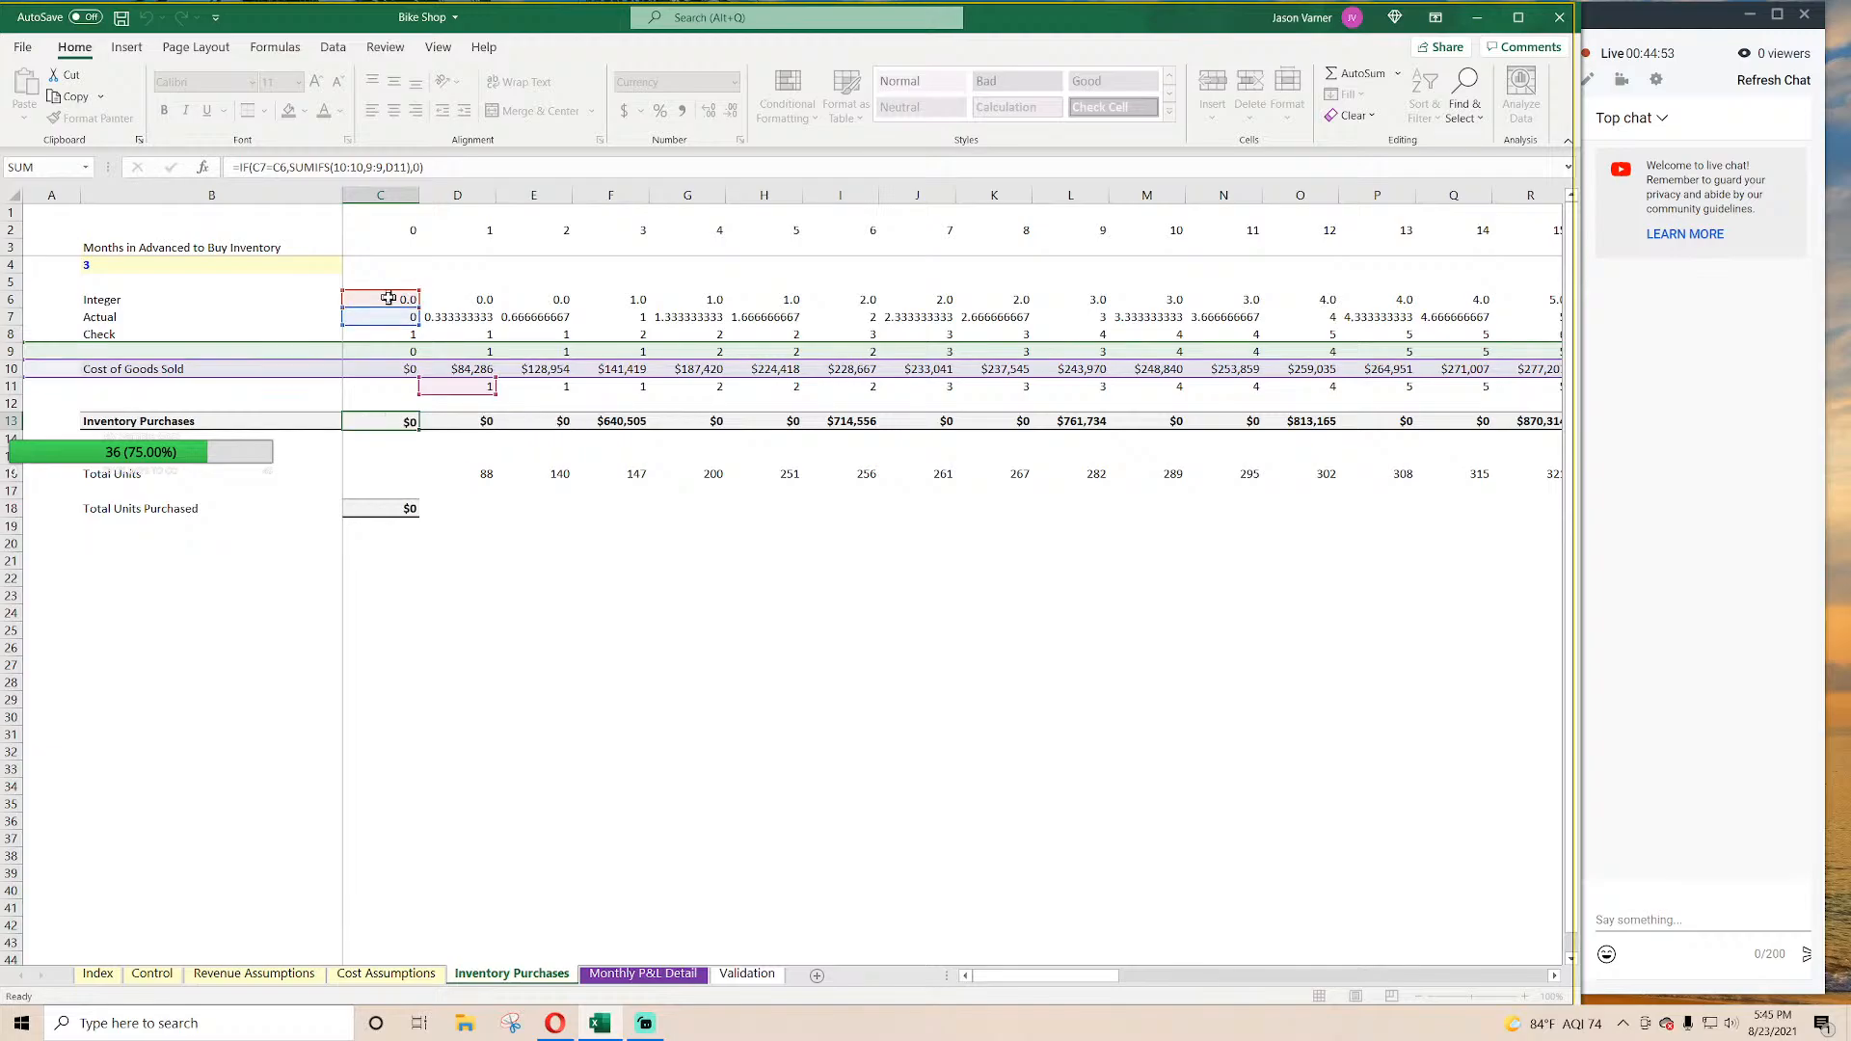
pyautogui.doubleClick(383, 505)
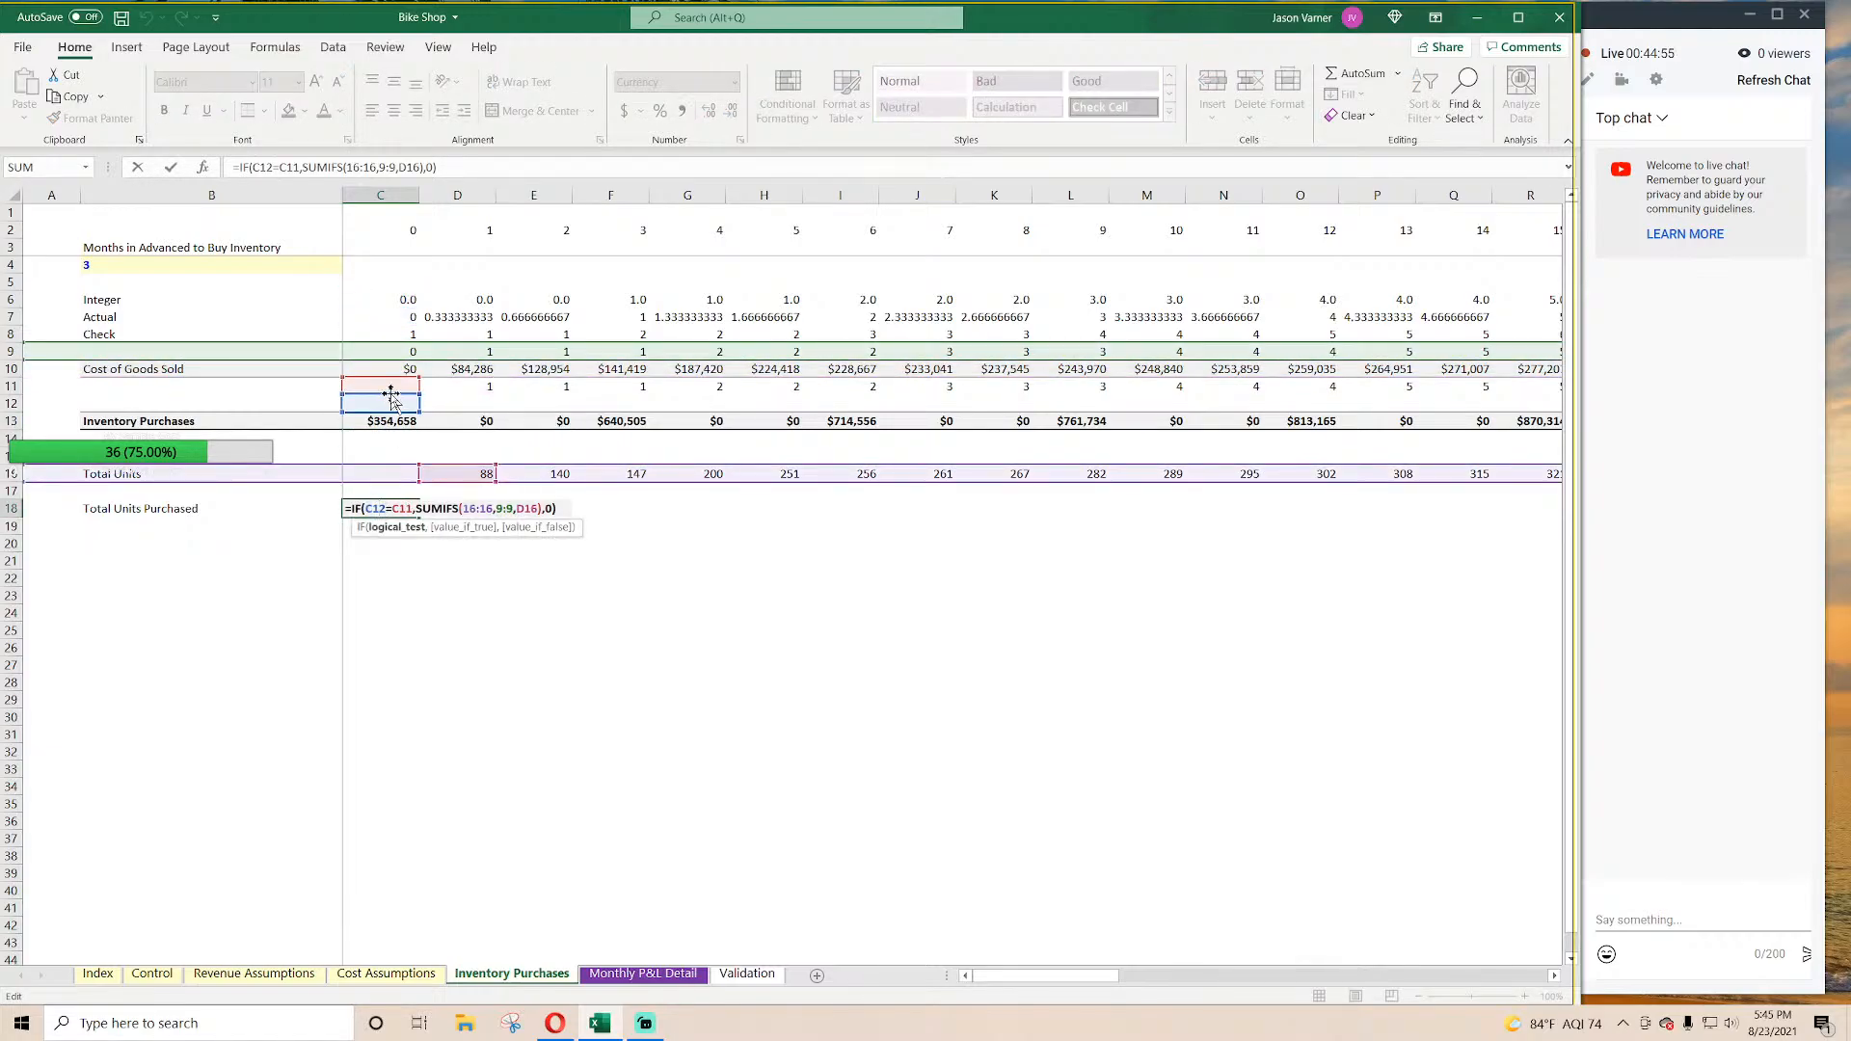
pyautogui.moveTo(391, 393); pyautogui.dragTo(391, 301)
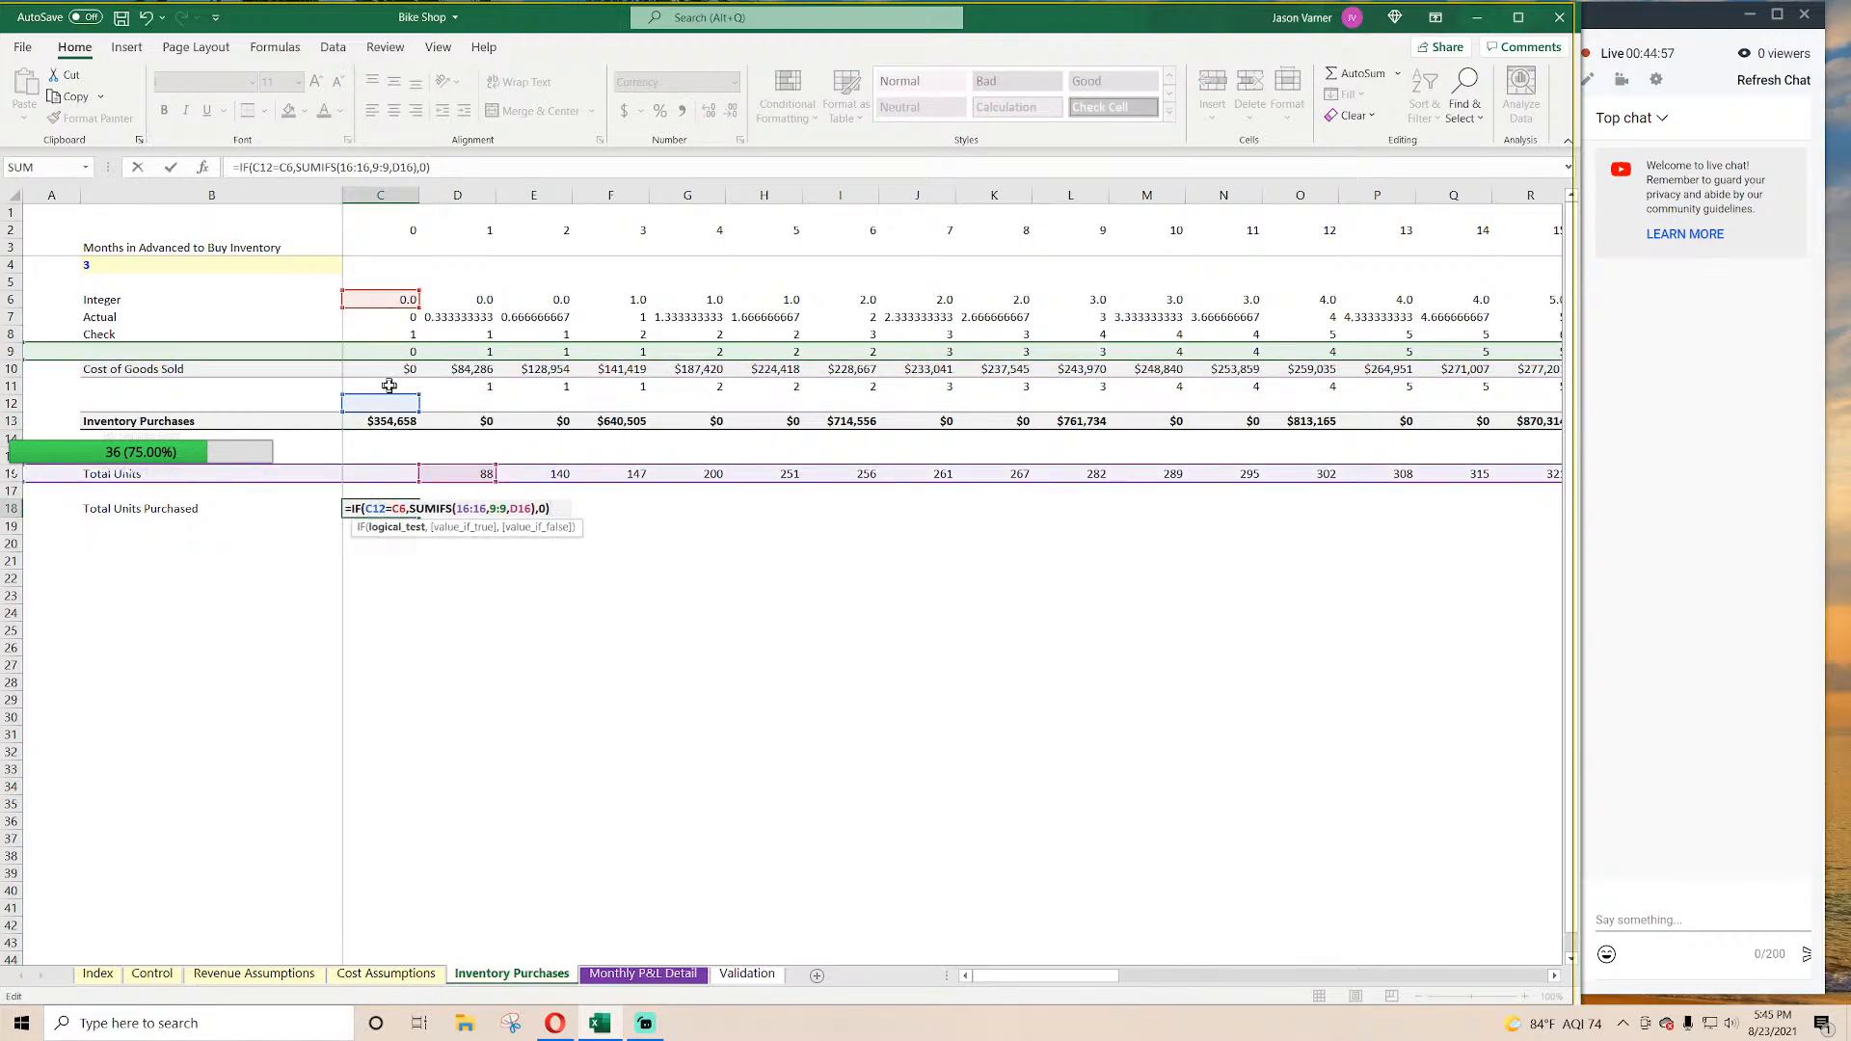
pyautogui.moveTo(392, 401); pyautogui.dragTo(384, 319)
pyautogui.press('Return')
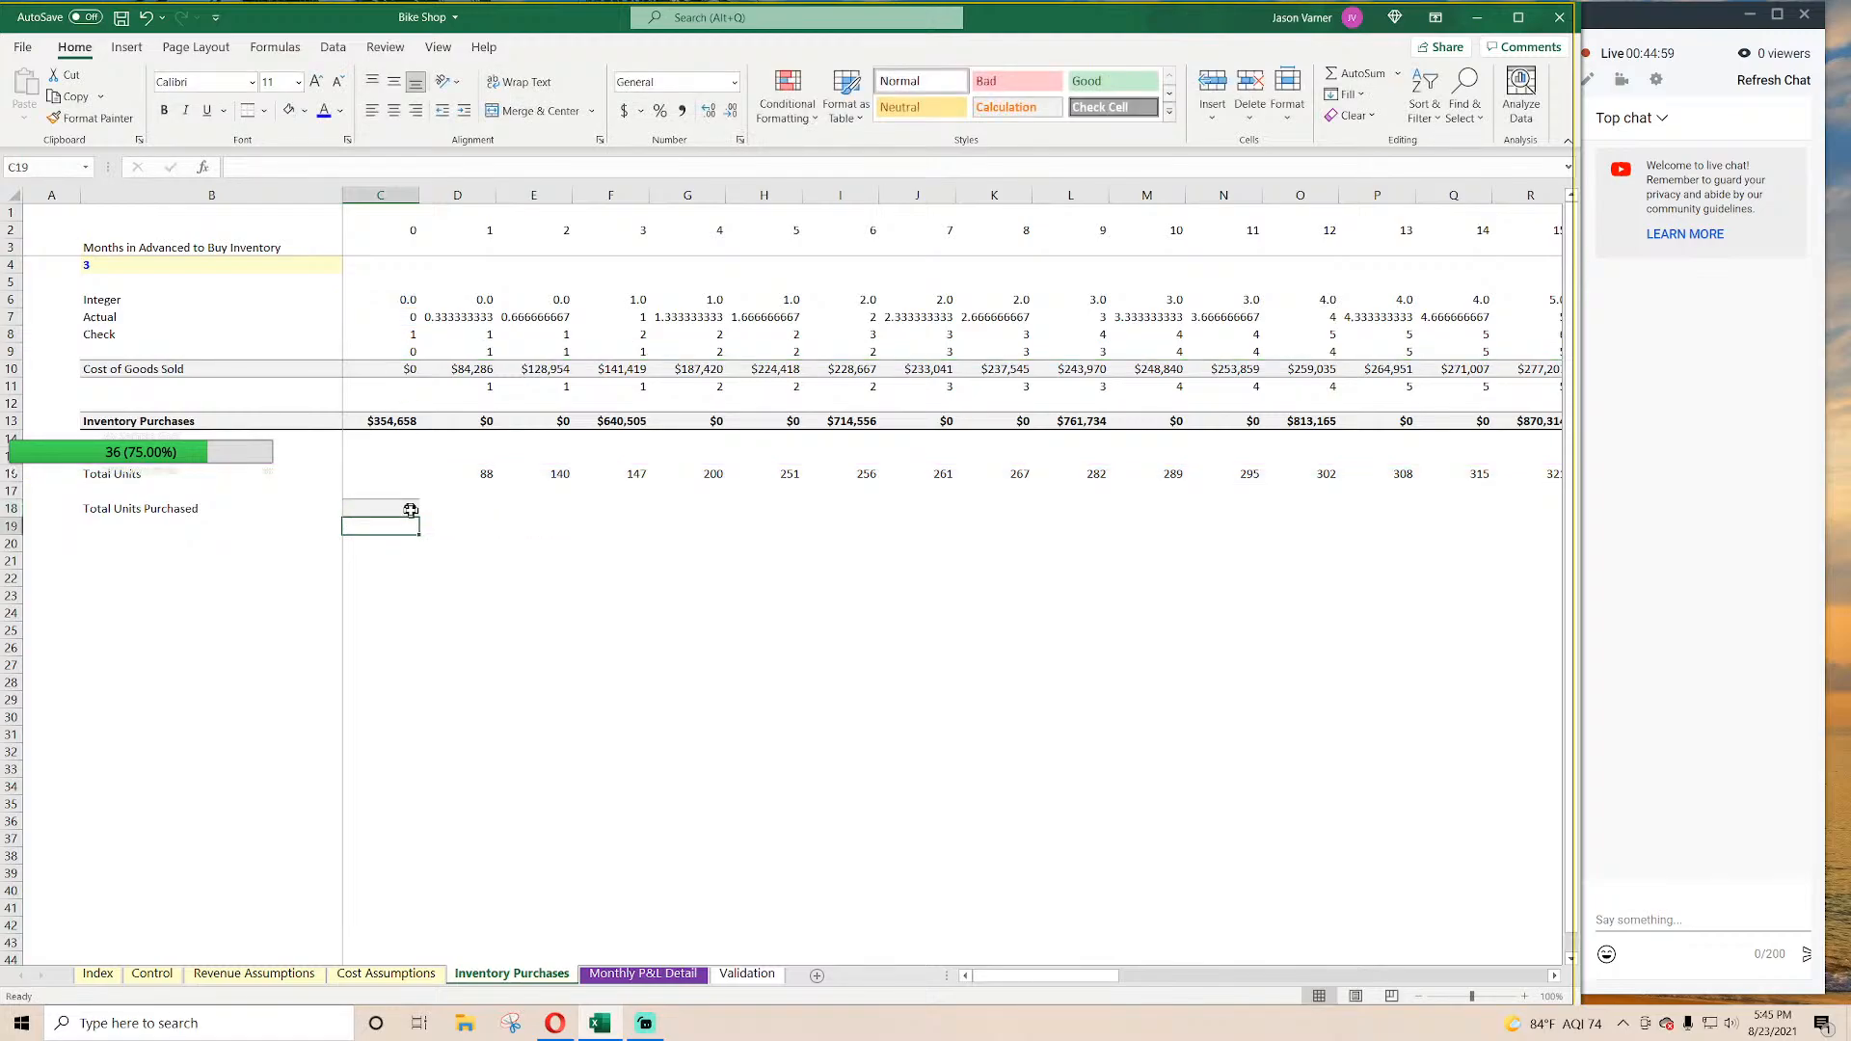
# Step: Fill the Total Units Purchased formula from C18 across through month 60
pyautogui.click(410, 510)
pyautogui.moveTo(418, 517); pyautogui.dragTo(743, 530)
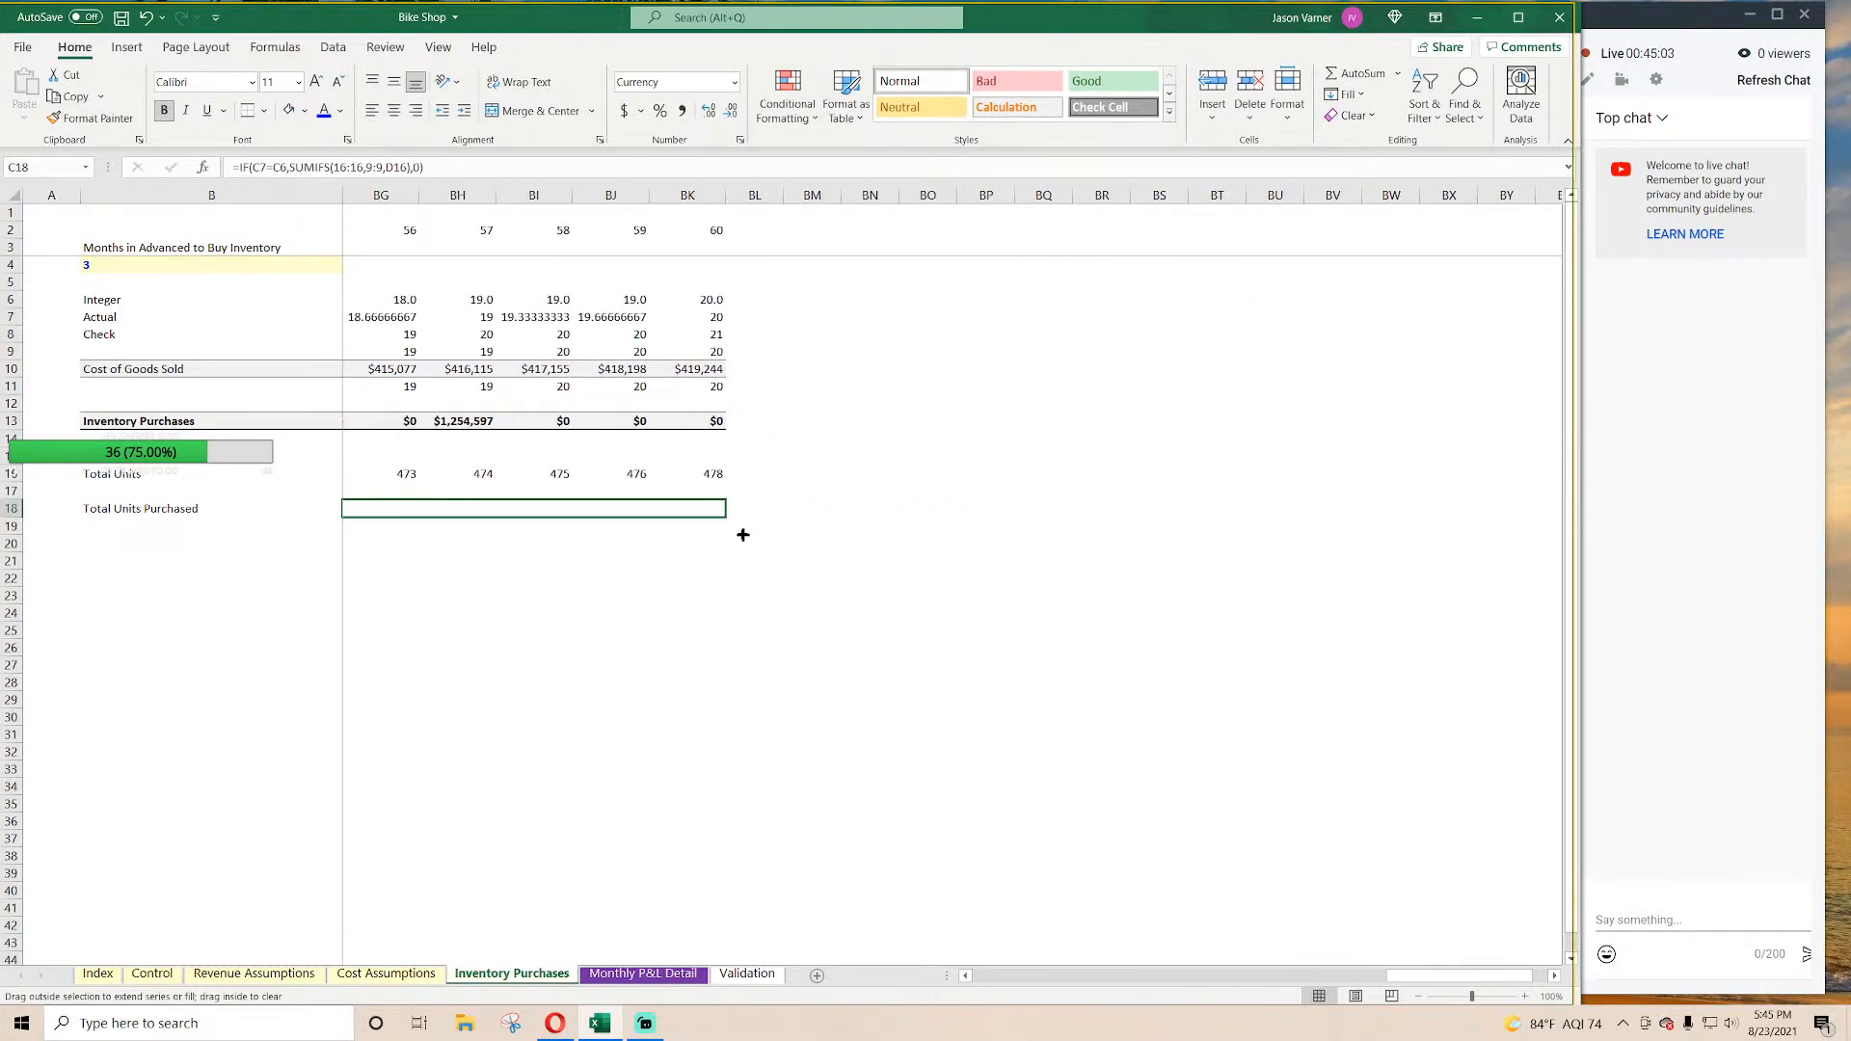
pyautogui.click(842, 687)
pyautogui.moveTo(1372, 977); pyautogui.dragTo(964, 979)
# Step: Compare the formulas in C18 and C13, and change the SUMIFS criterion in C18 to D11
pyautogui.doubleClick(391, 509)
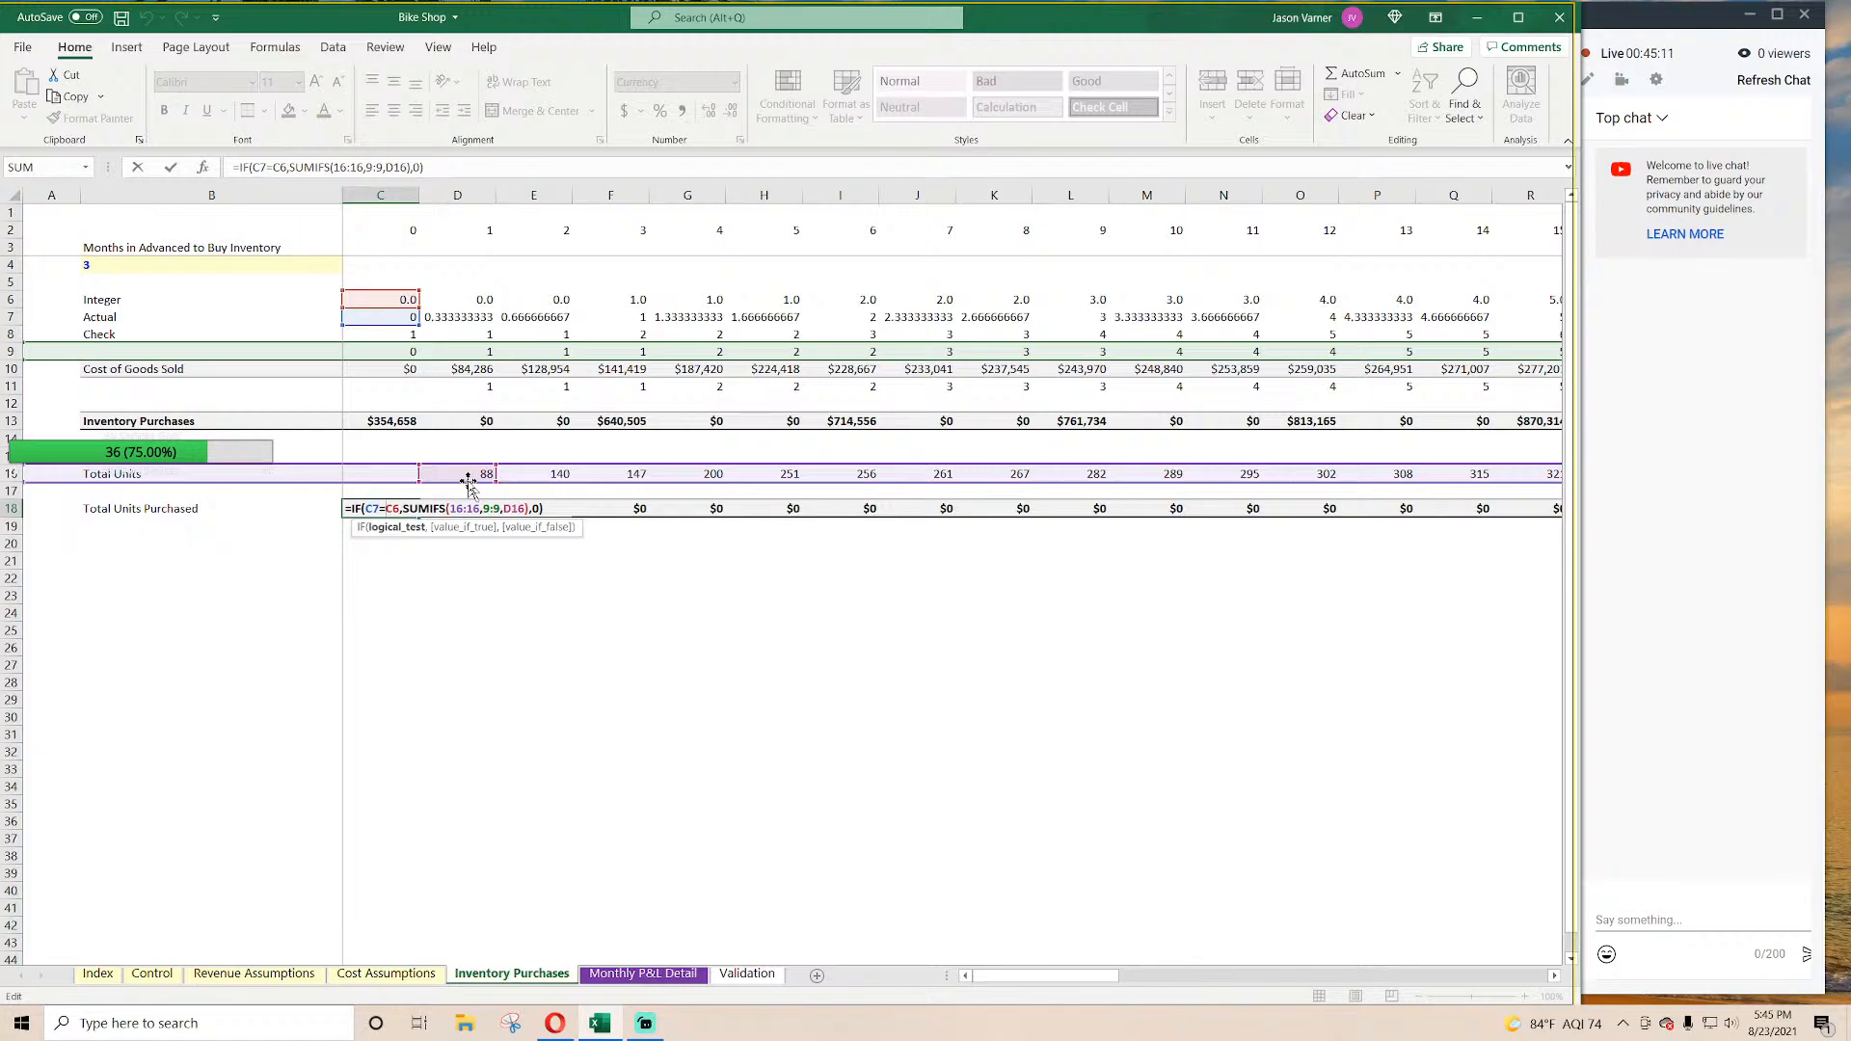
pyautogui.press('Return')
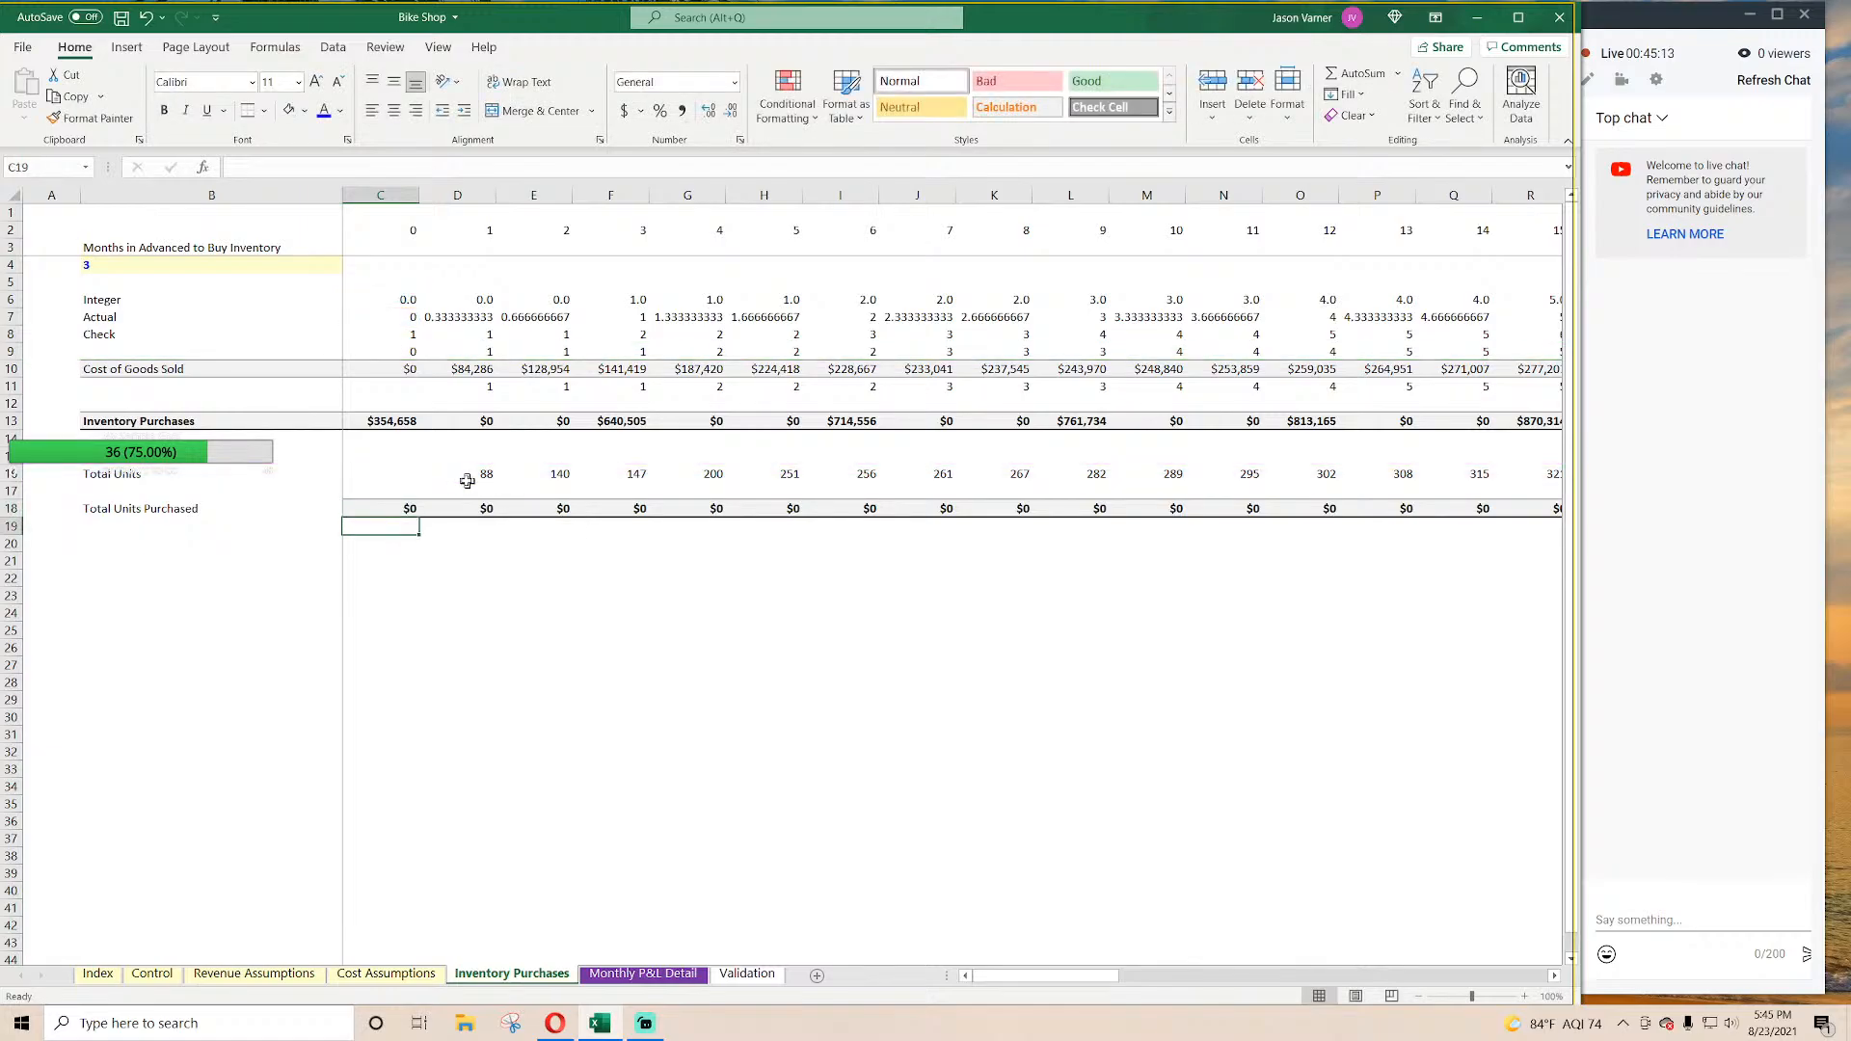
pyautogui.click(388, 418)
pyautogui.doubleClick(388, 417)
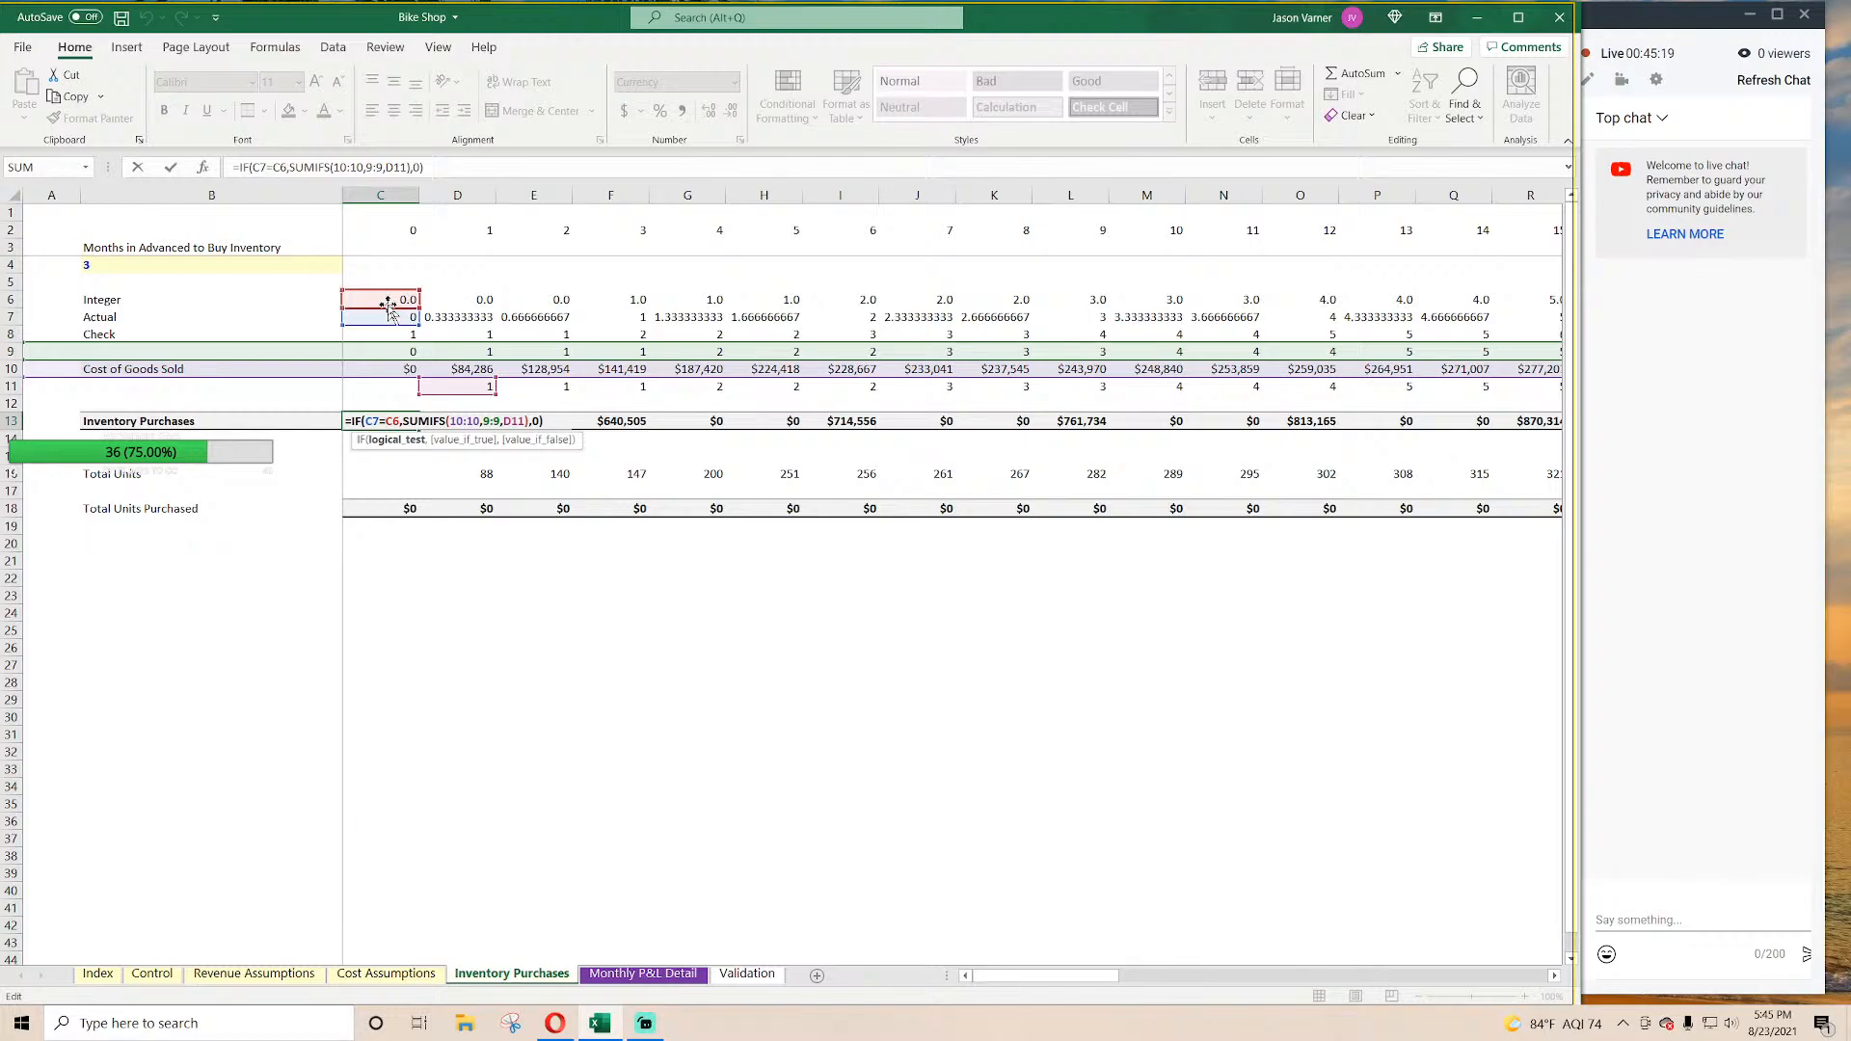
pyautogui.press('Return')
pyautogui.doubleClick(413, 510)
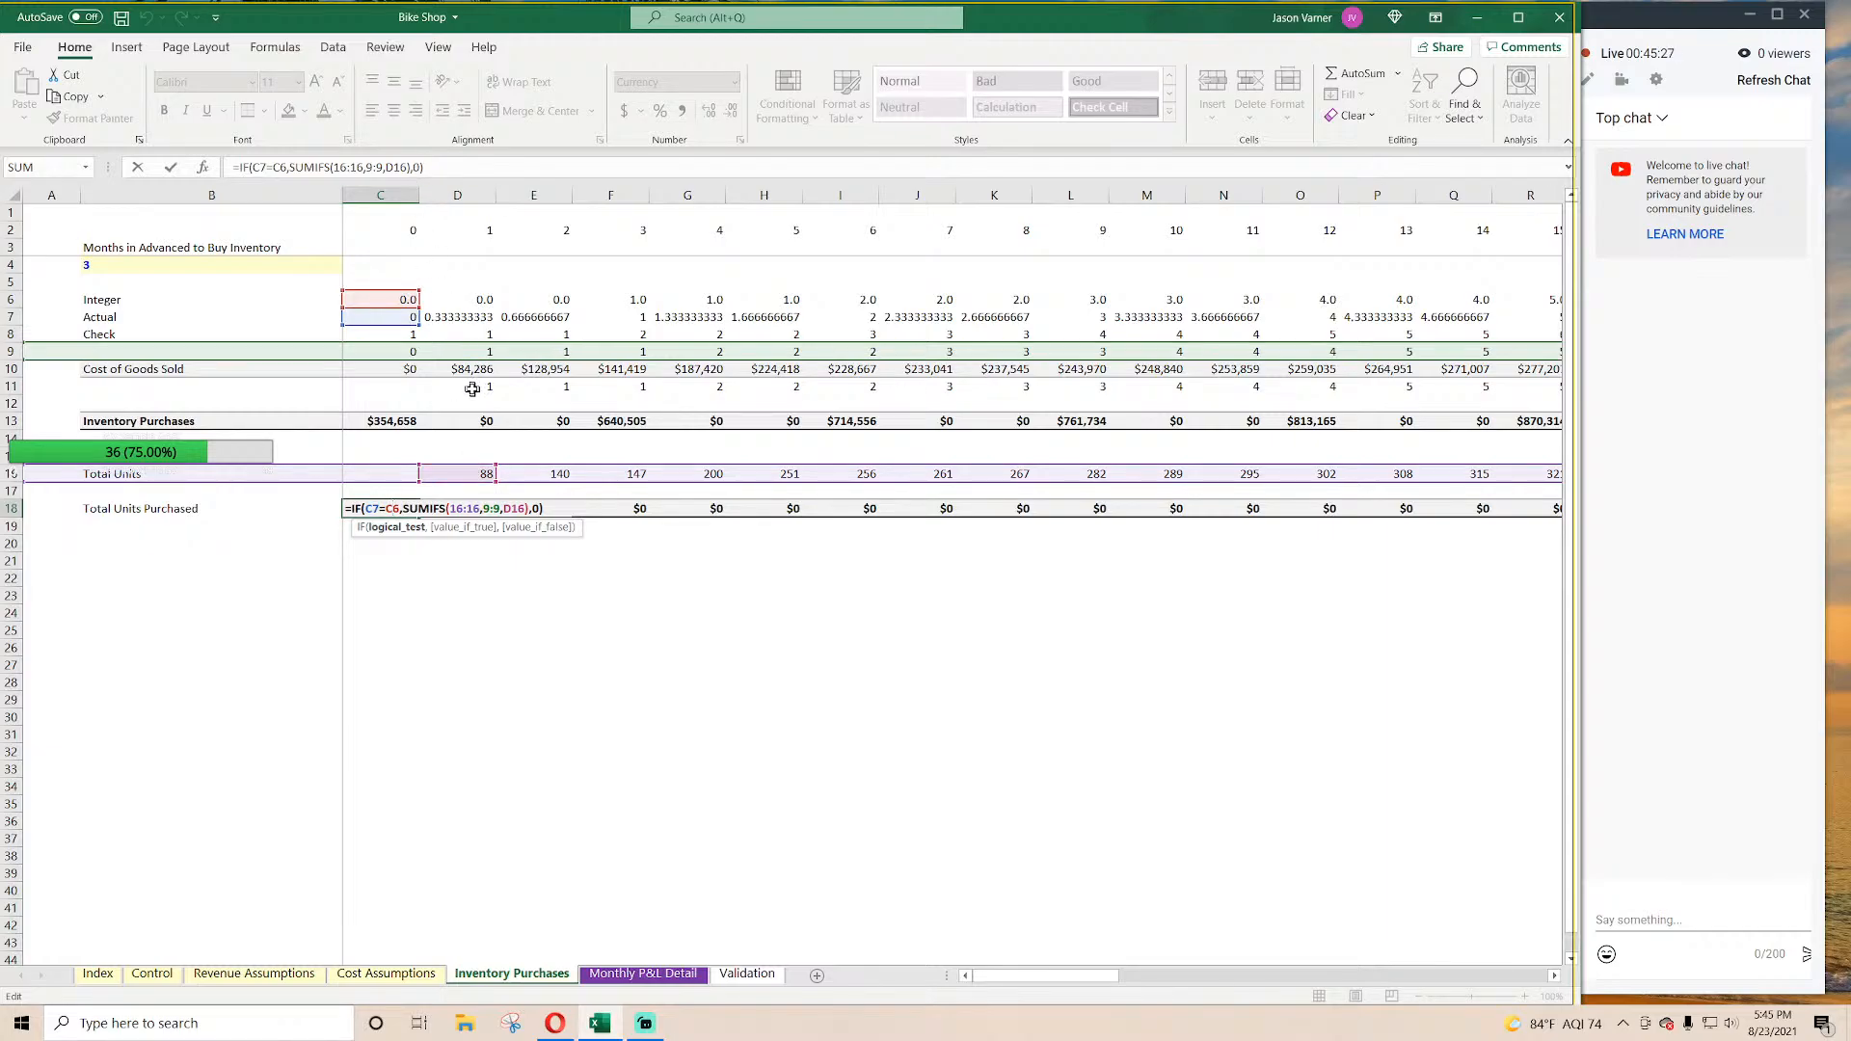
pyautogui.click(404, 168)
pyautogui.press('BackSpace')
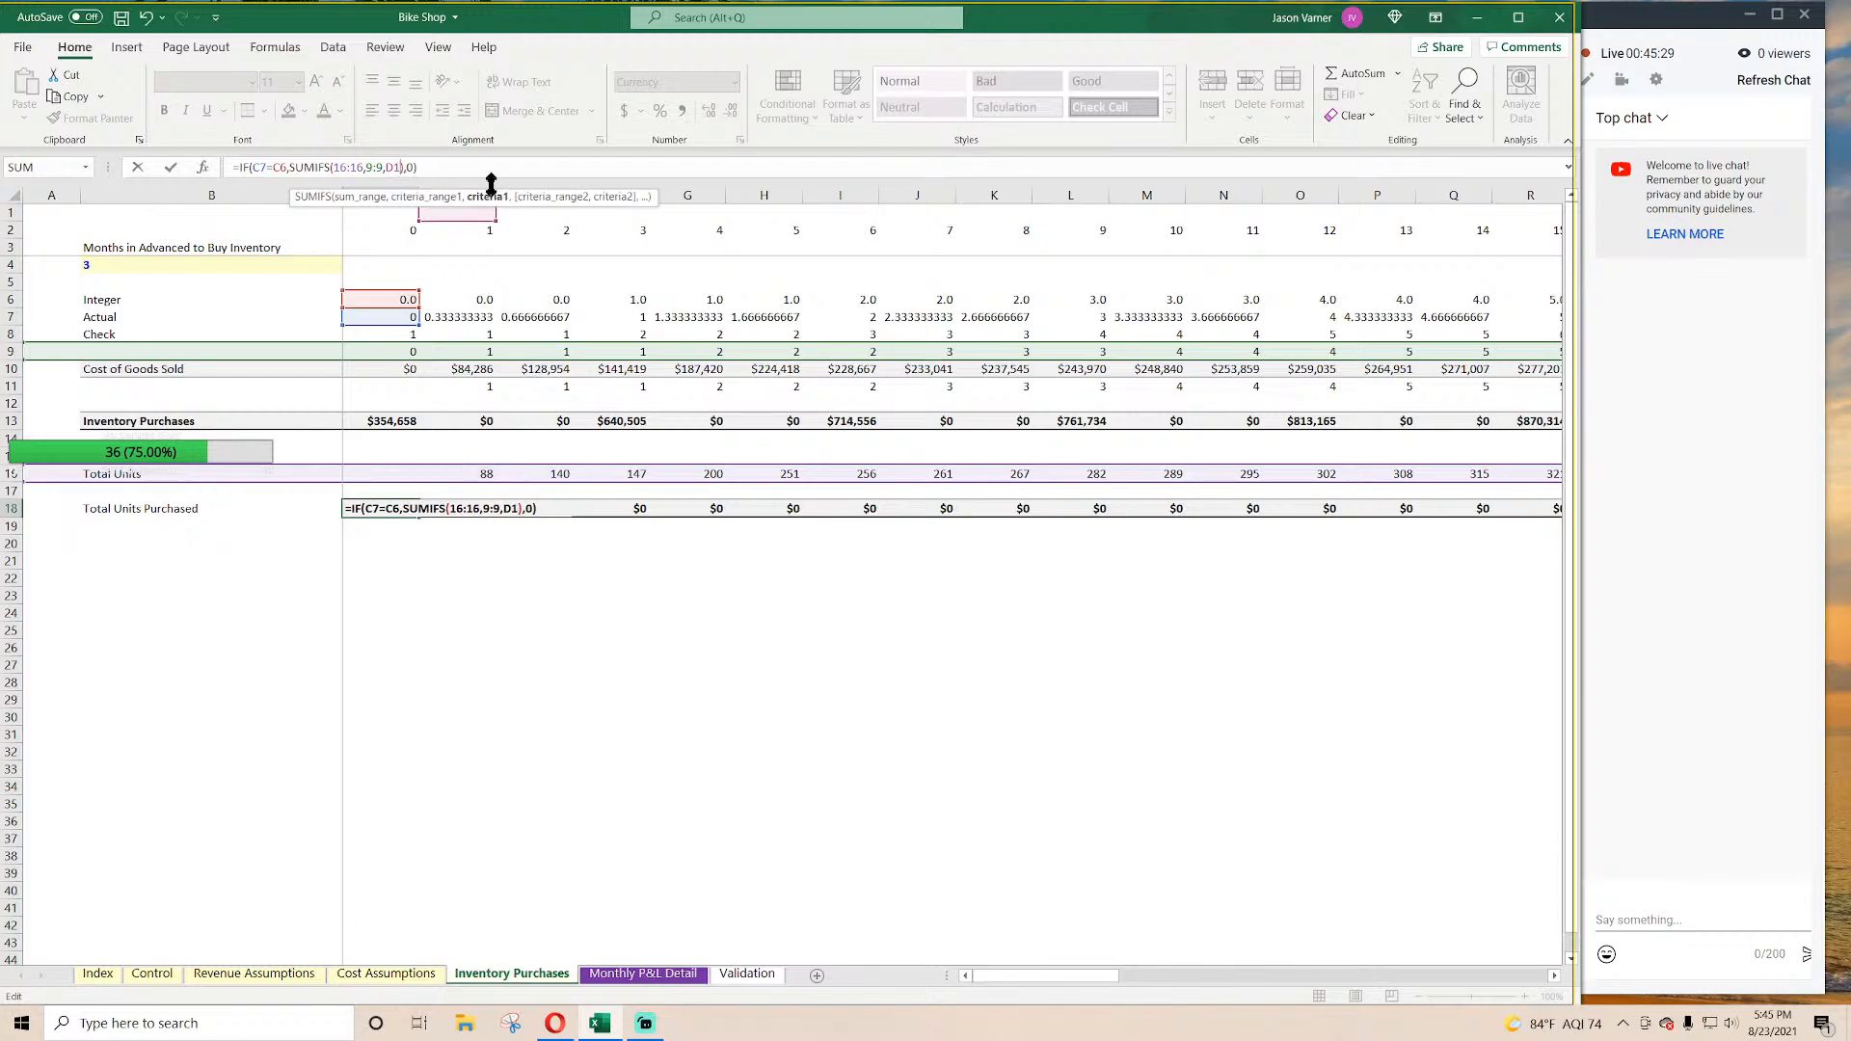
pyautogui.write('1')
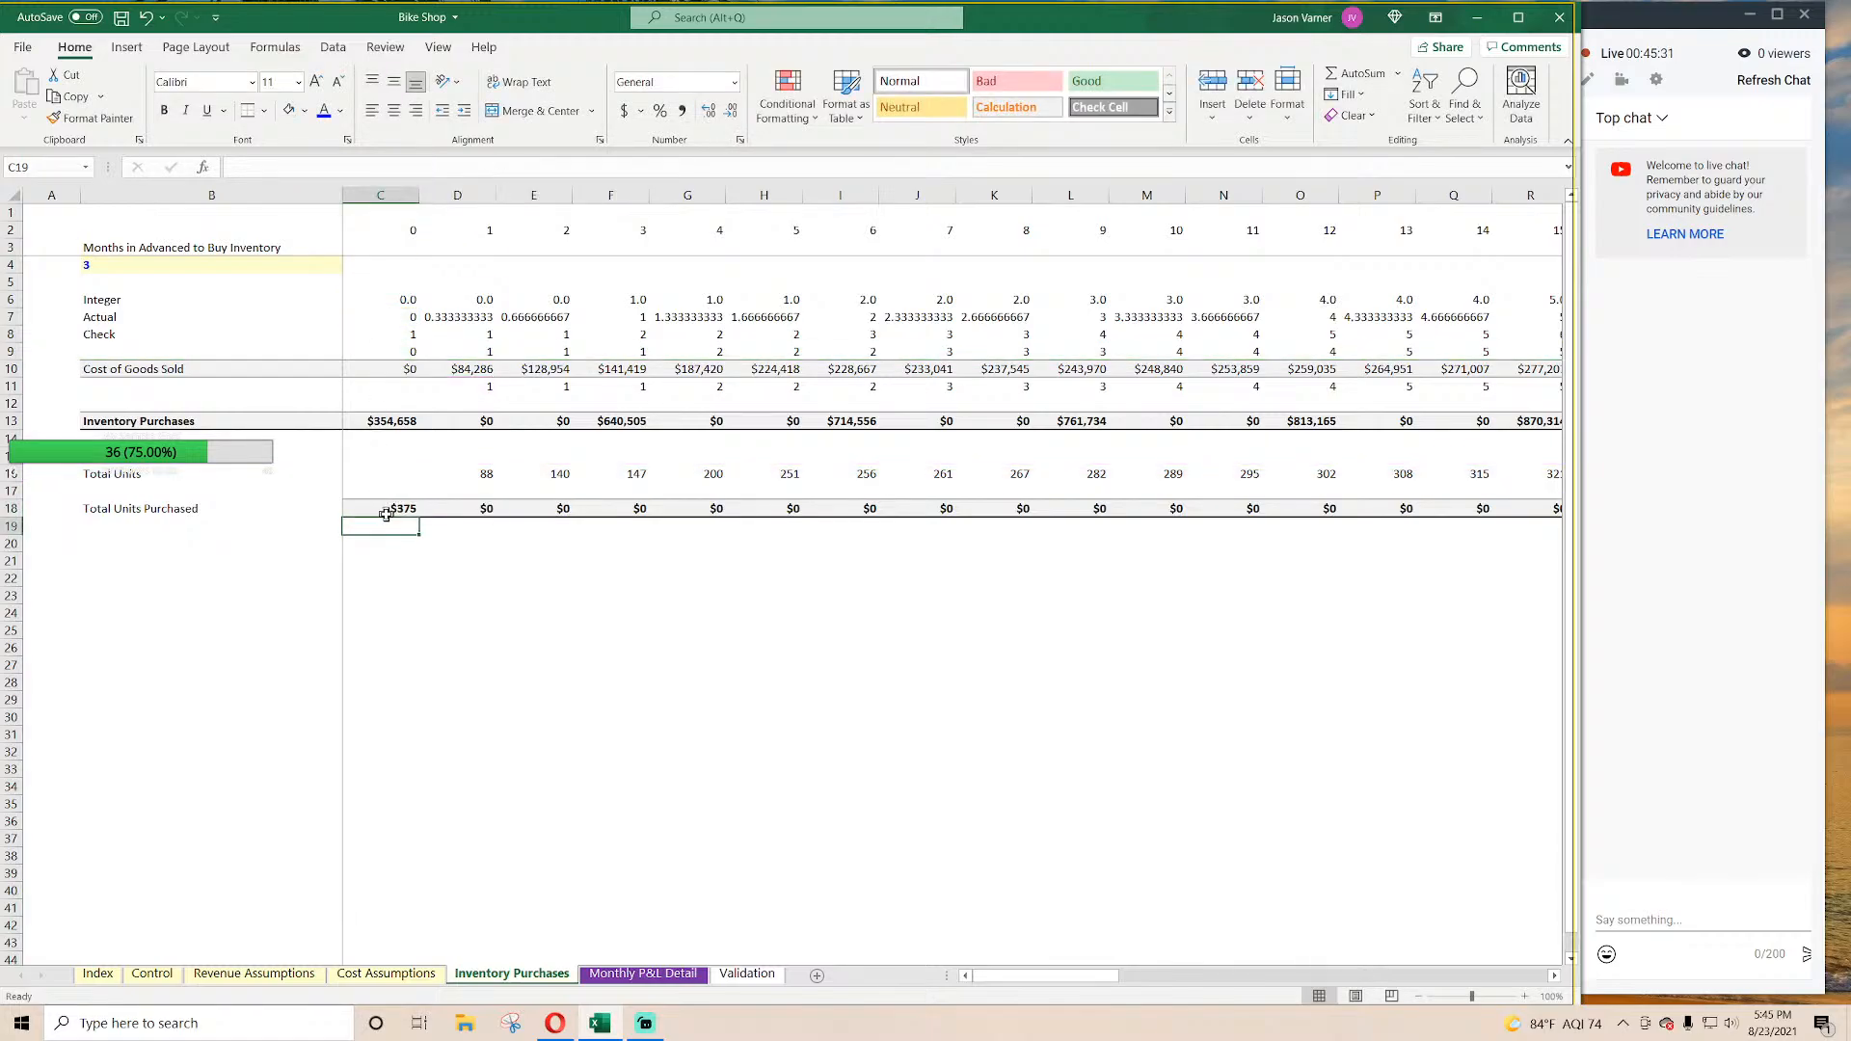
# Step: Commit the formula in C18 and change the cell's format from Currency to Number
pyautogui.hotkey('ctrl', 'Return')
pyautogui.click(739, 140)
pyautogui.click(700, 543)
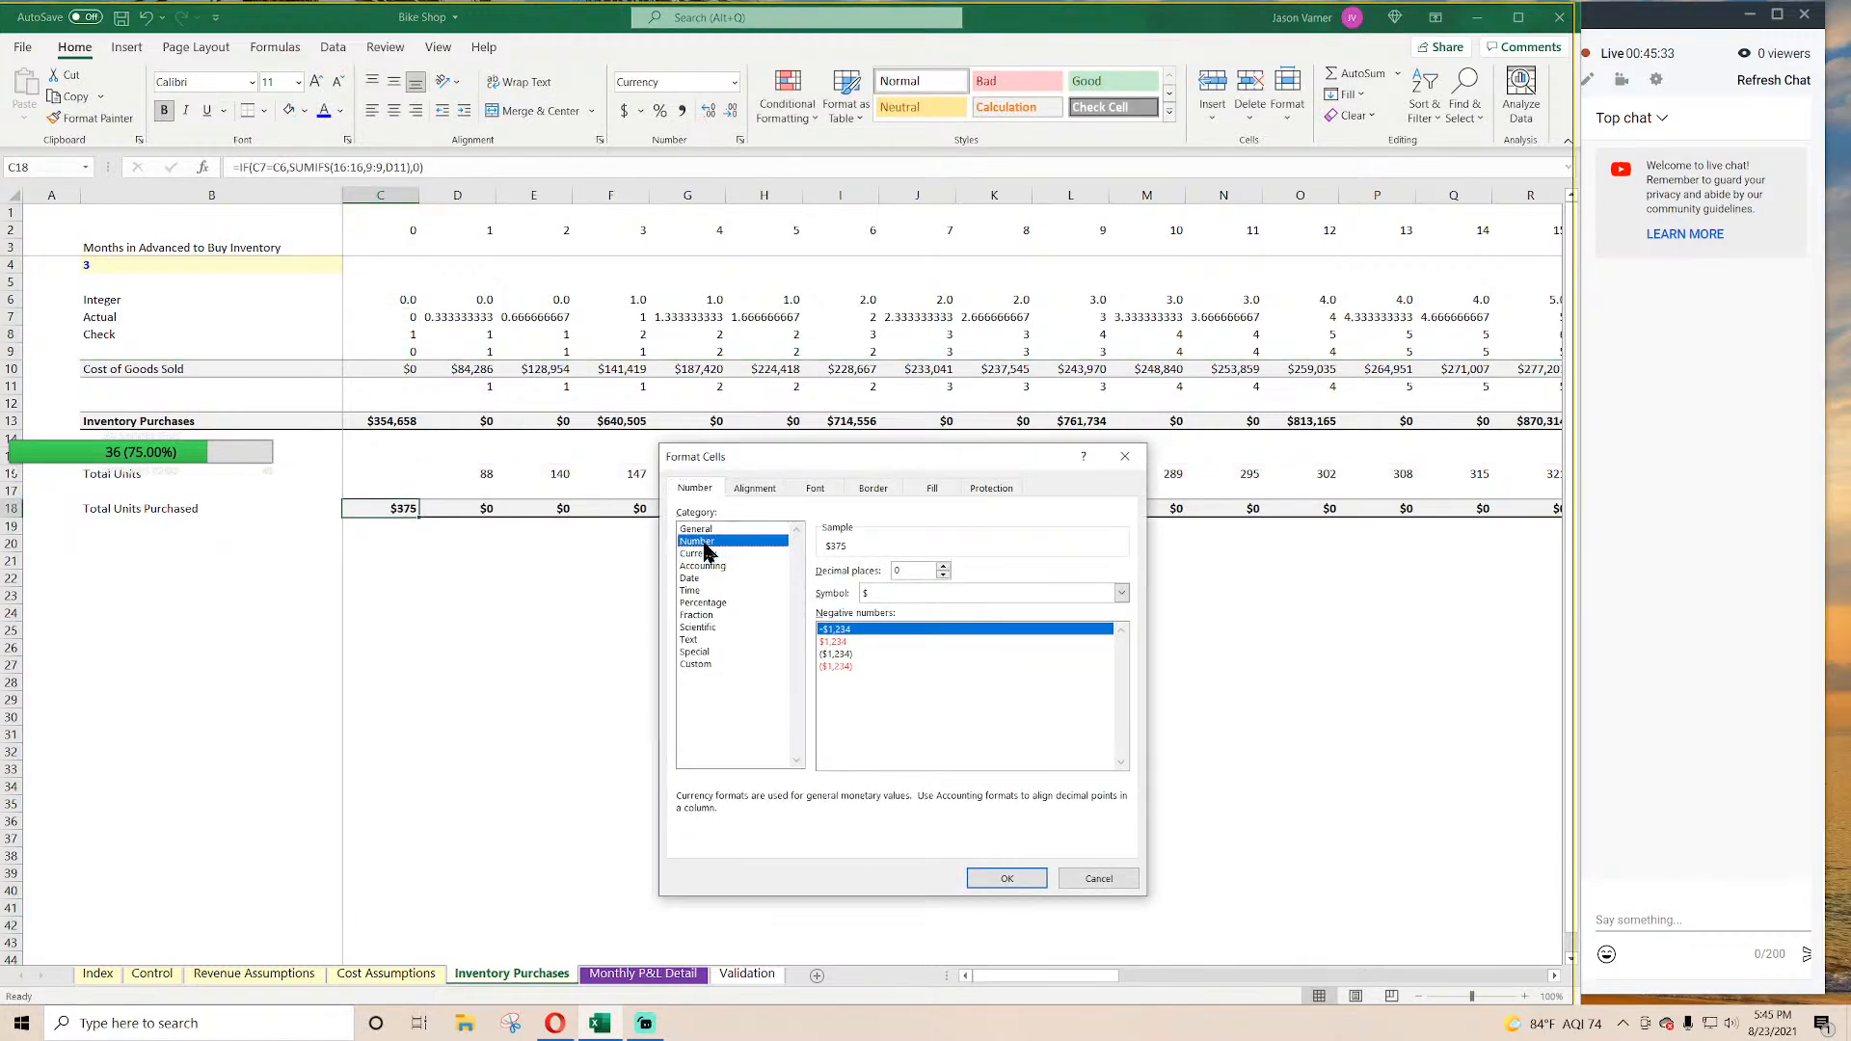
pyautogui.click(998, 867)
# Step: Fill the Total Units Purchased formula and number format from C18 across row 18 through month 60
pyautogui.moveTo(419, 516); pyautogui.dragTo(1178, 512)
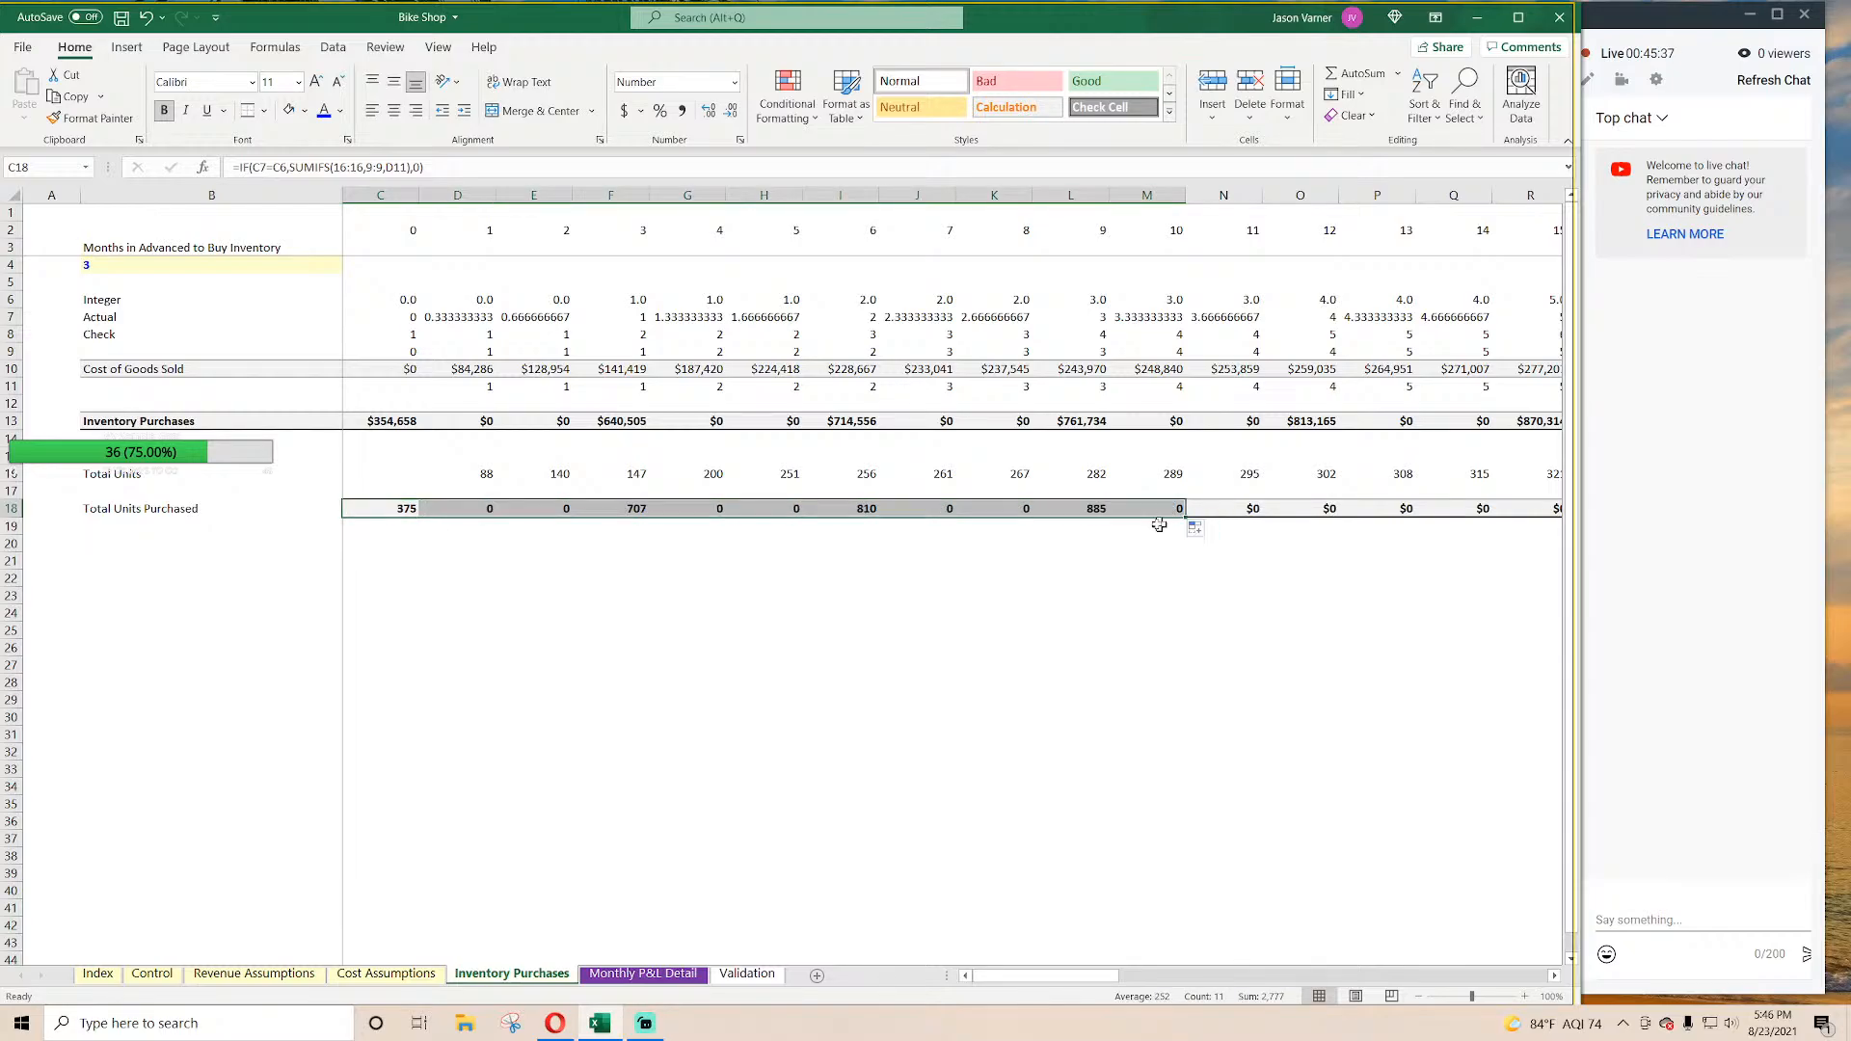
pyautogui.click(1099, 517)
pyautogui.moveTo(1107, 517); pyautogui.dragTo(1496, 529)
pyautogui.click(1361, 698)
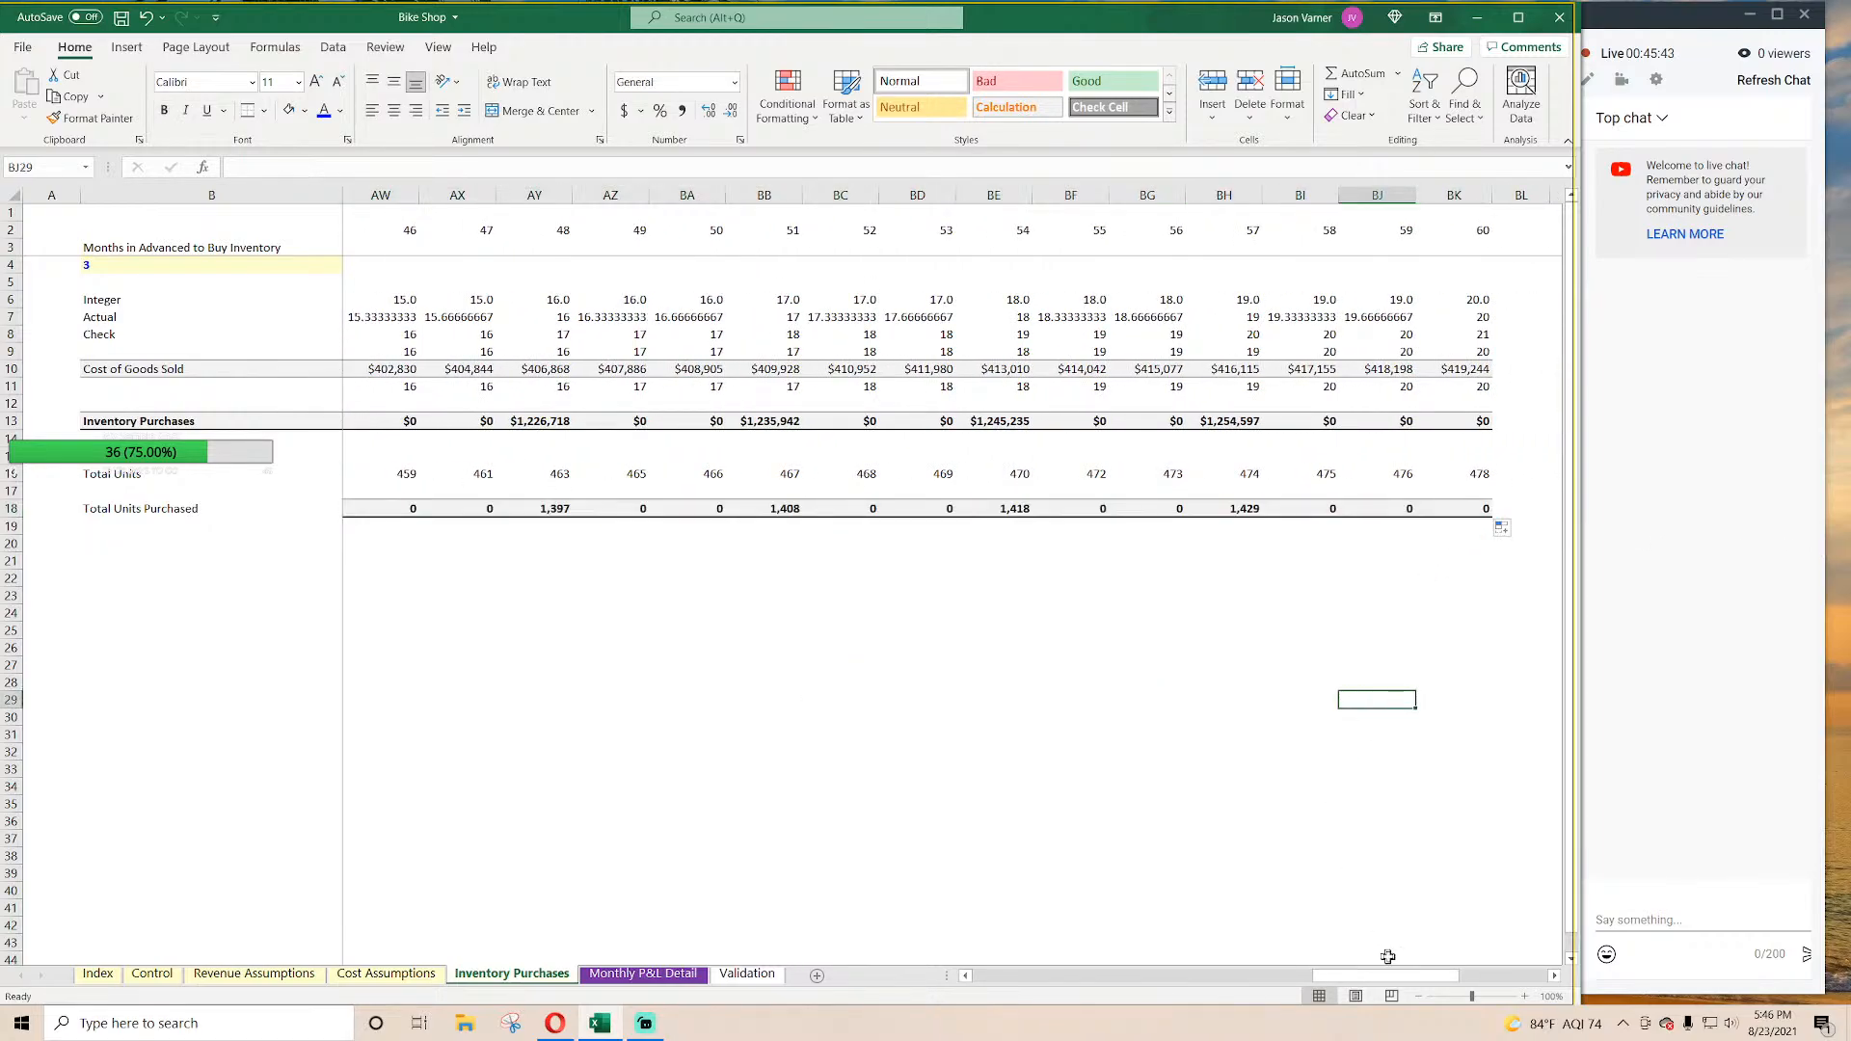
pyautogui.moveTo(1389, 978); pyautogui.dragTo(980, 976)
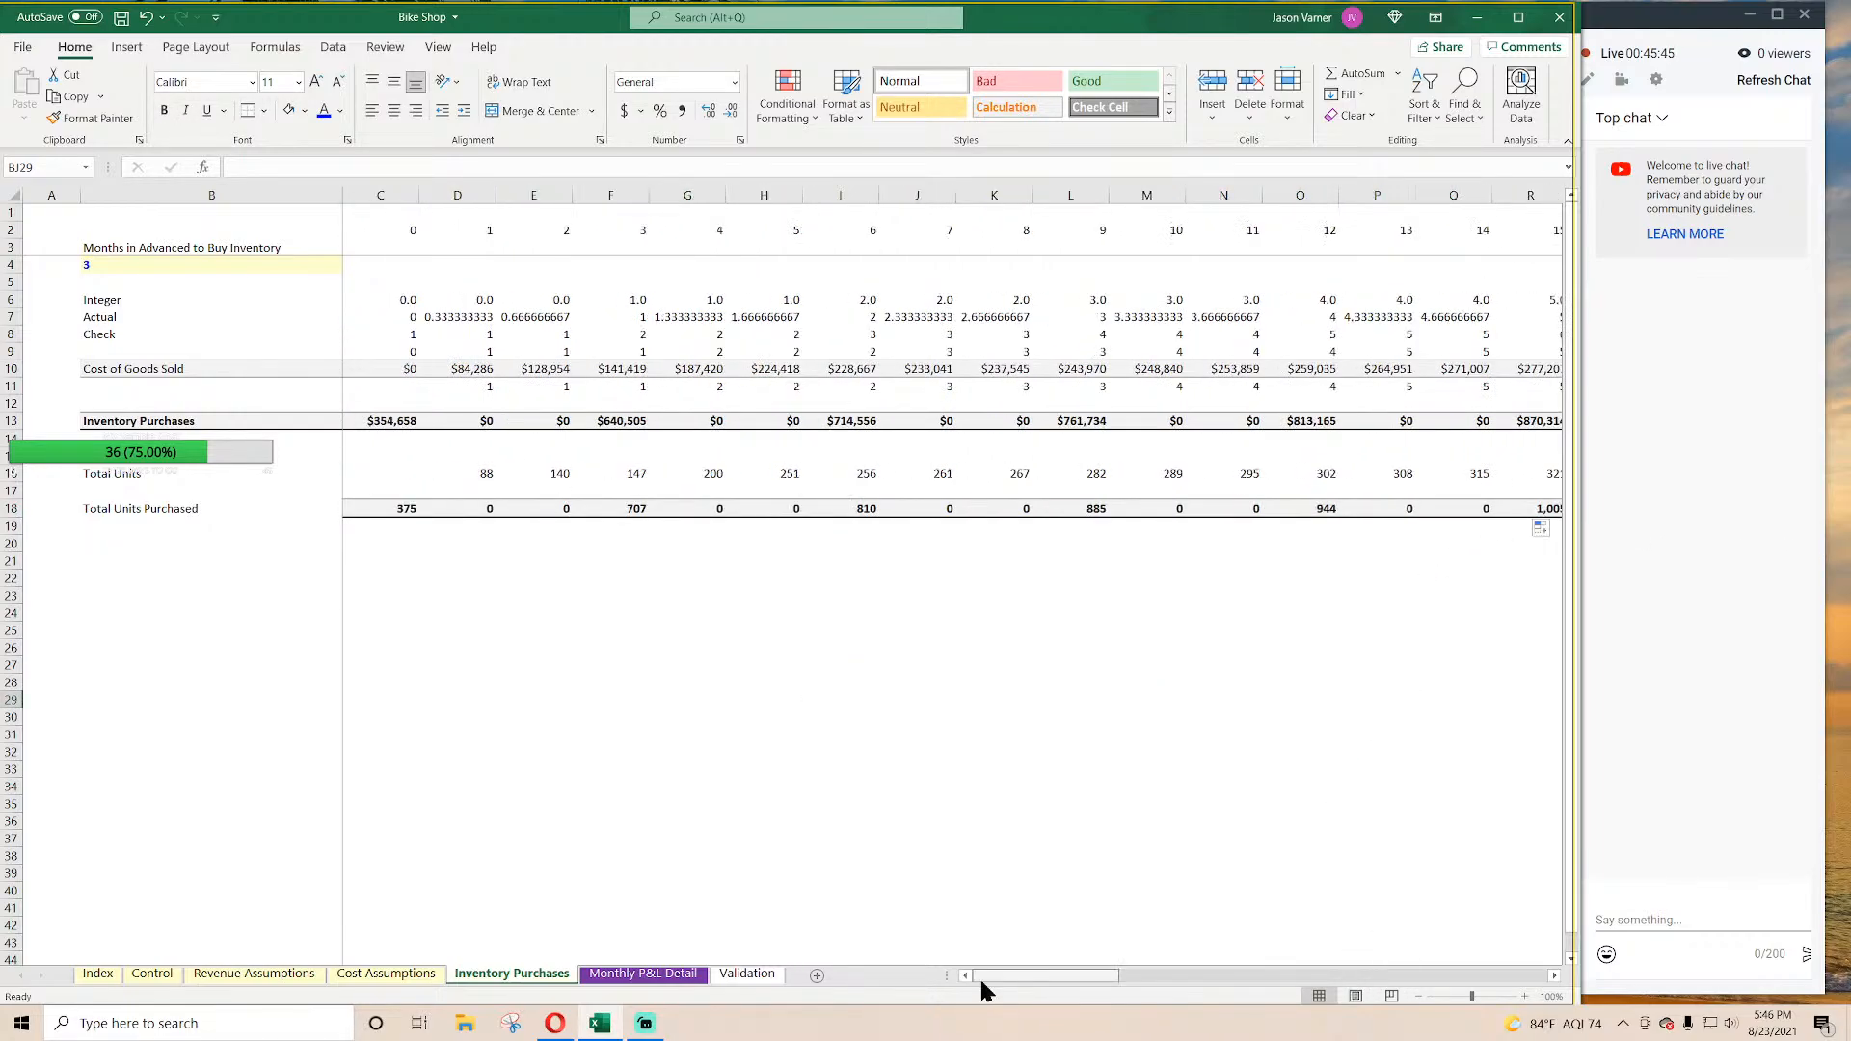
pyautogui.moveTo(477, 474); pyautogui.dragTo(1083, 468)
pyautogui.click(840, 613)
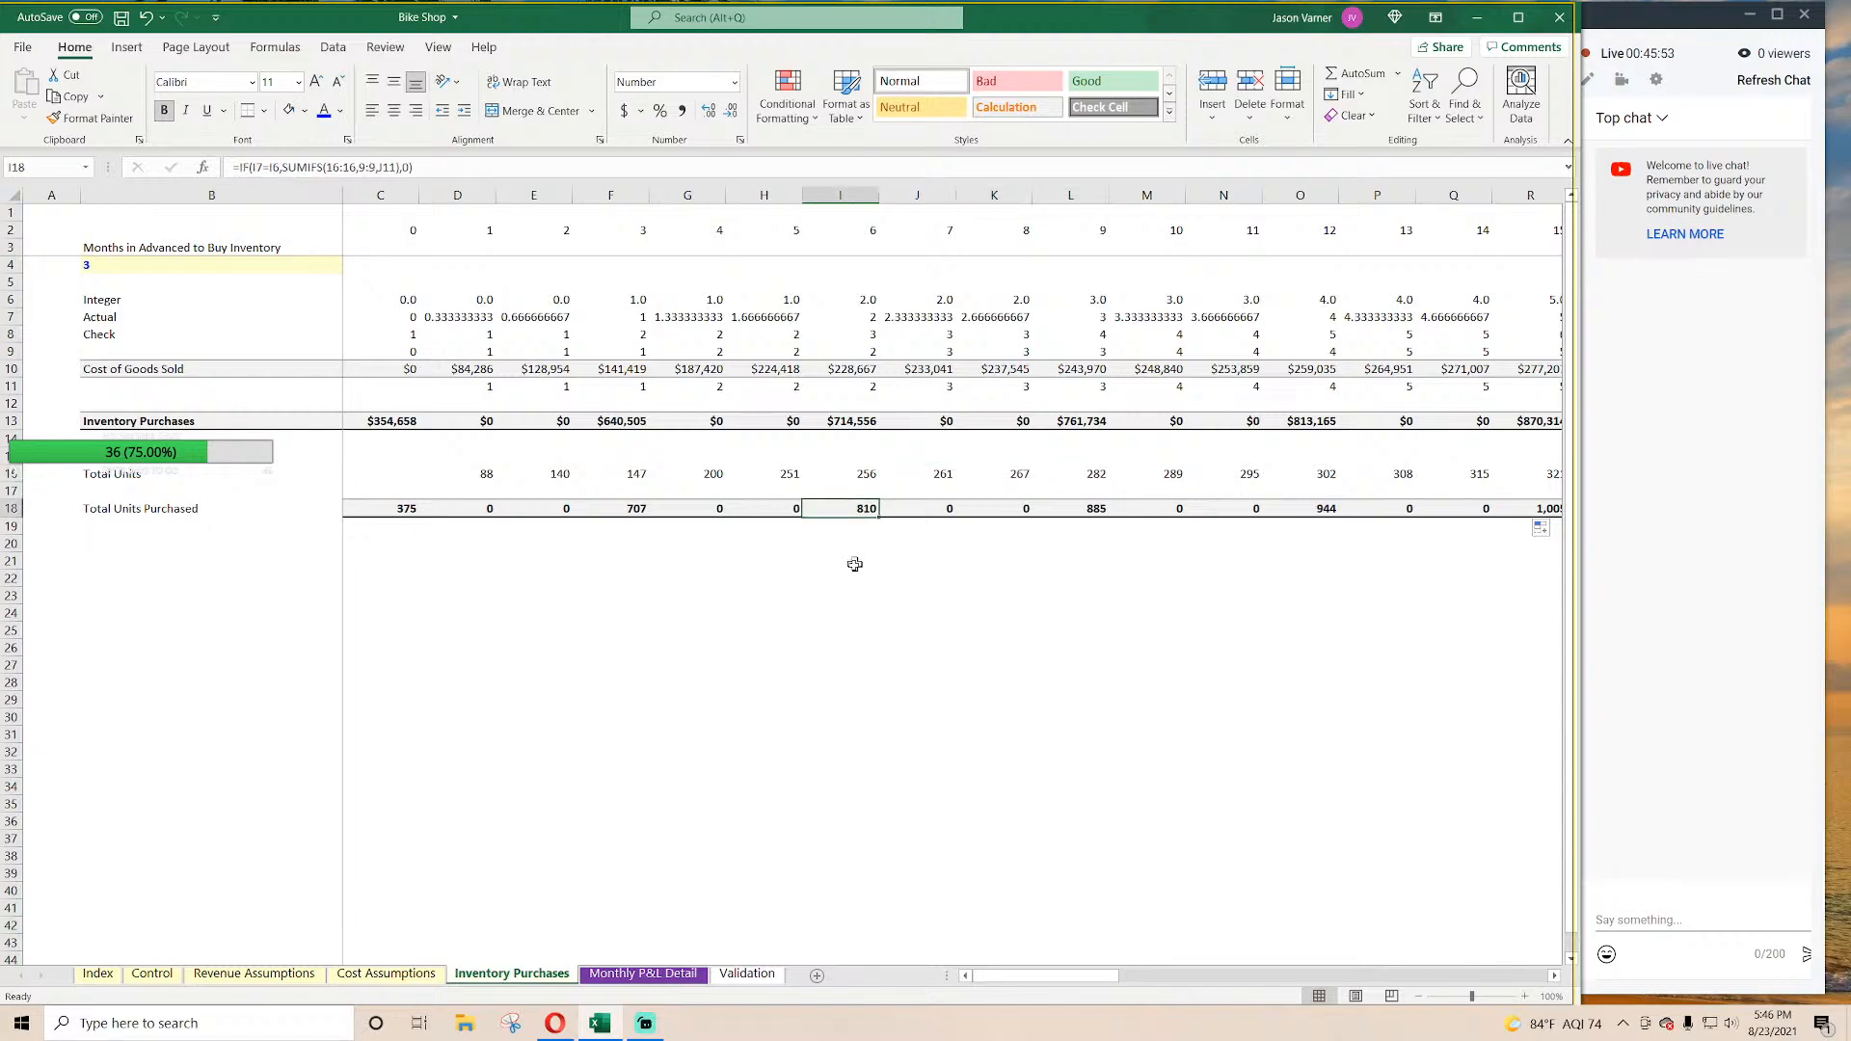
# Step: Apply a top and thick bottom border to the Total Units Purchased label in B18
pyautogui.click(144, 508)
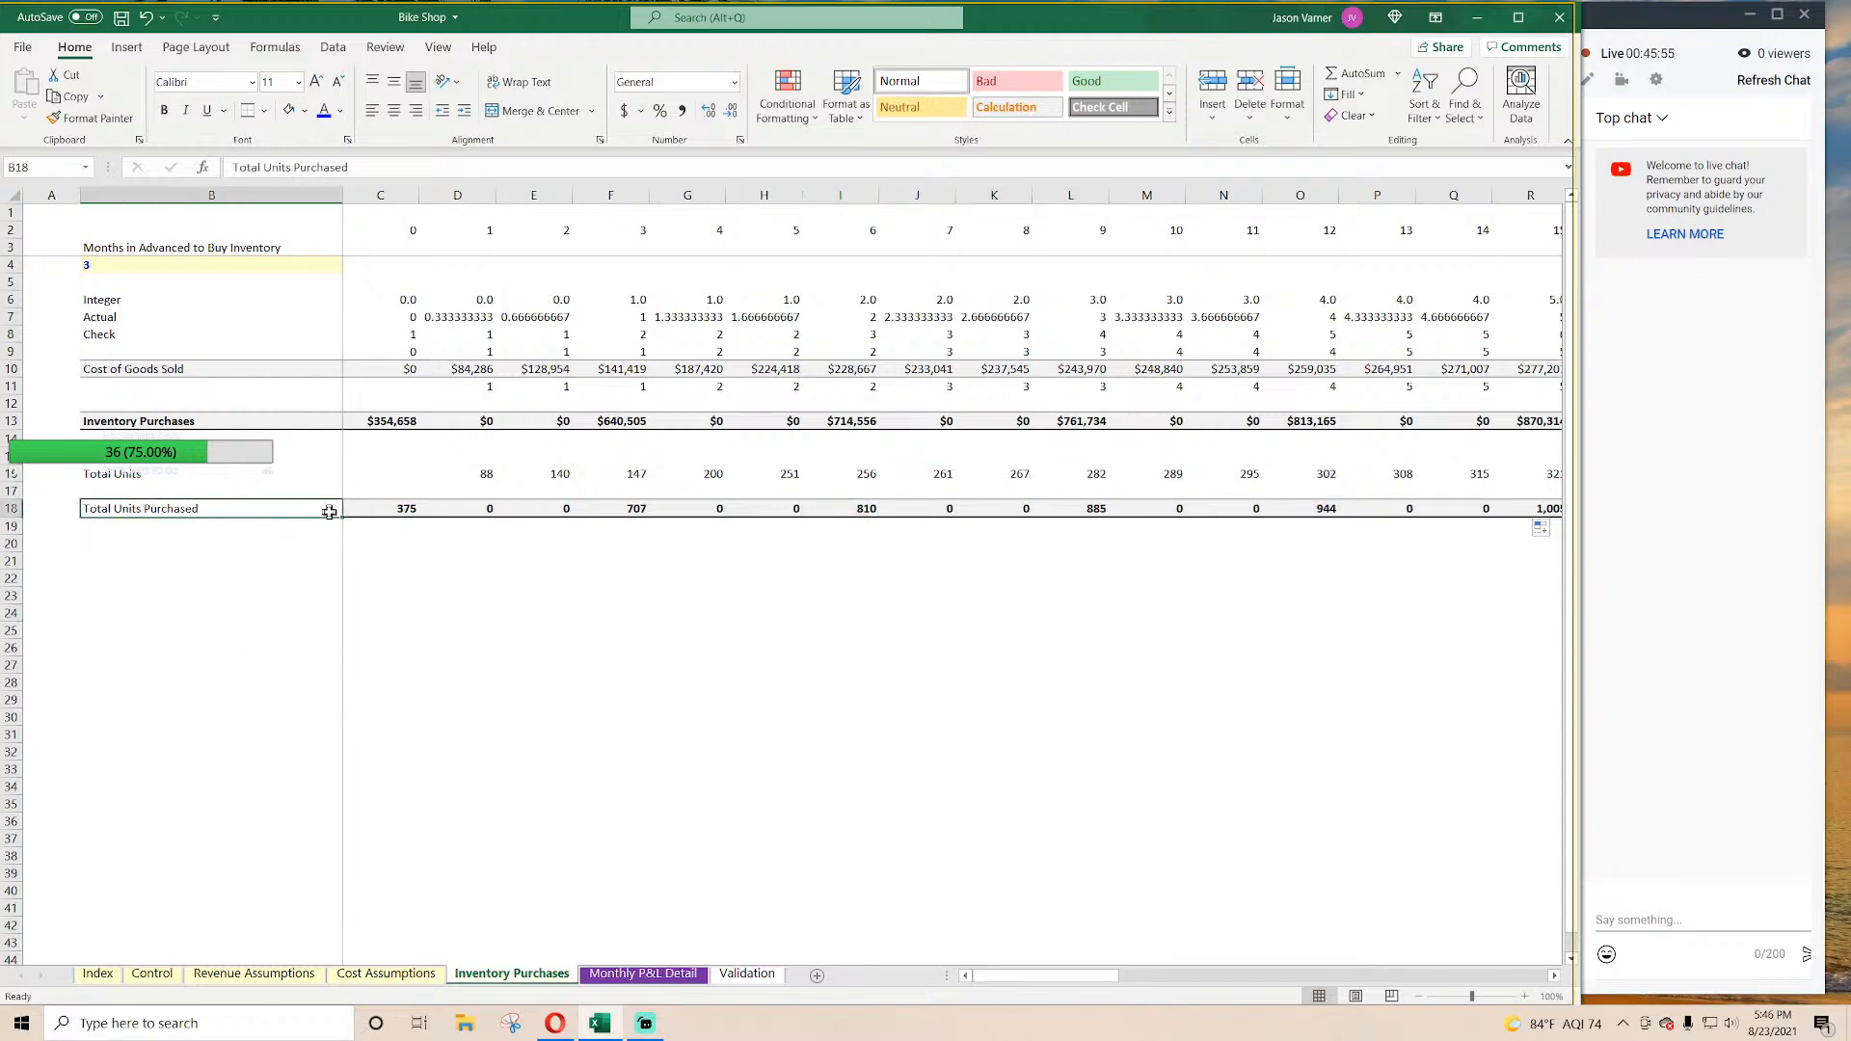
pyautogui.click(264, 112)
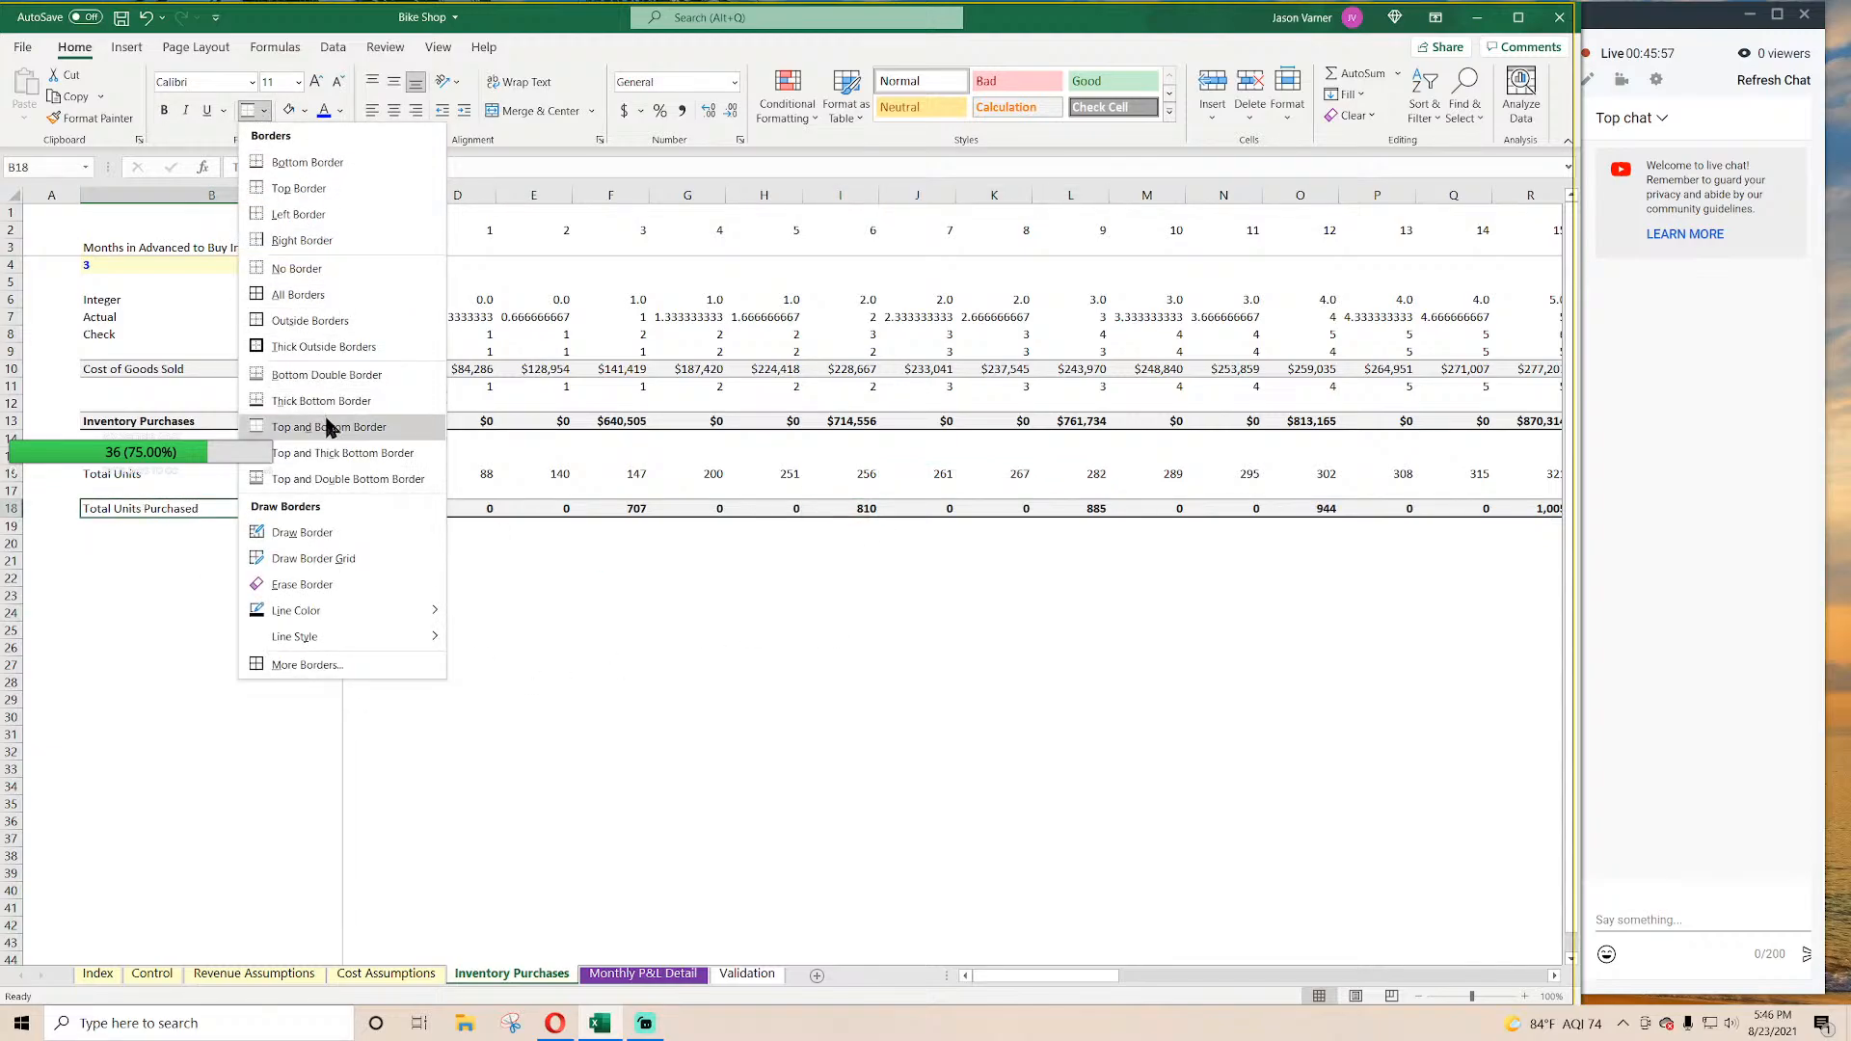
pyautogui.click(354, 452)
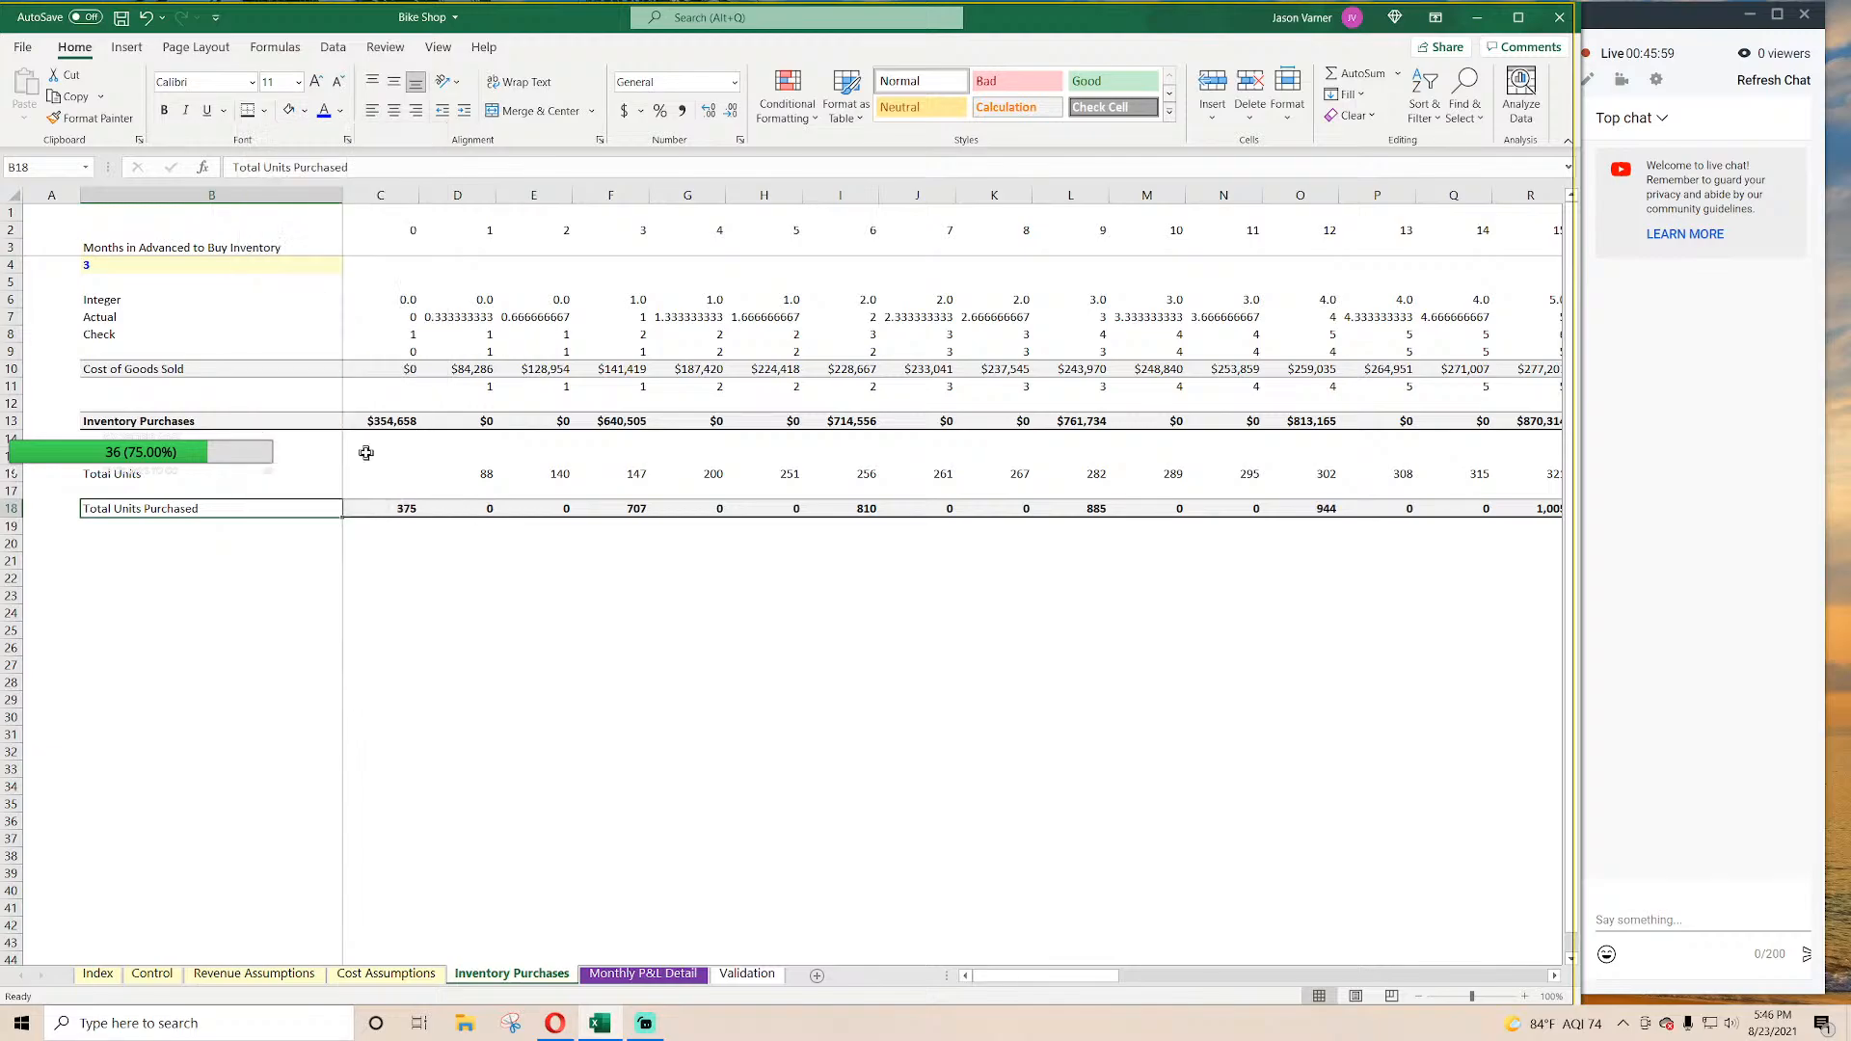
pyautogui.click(490, 682)
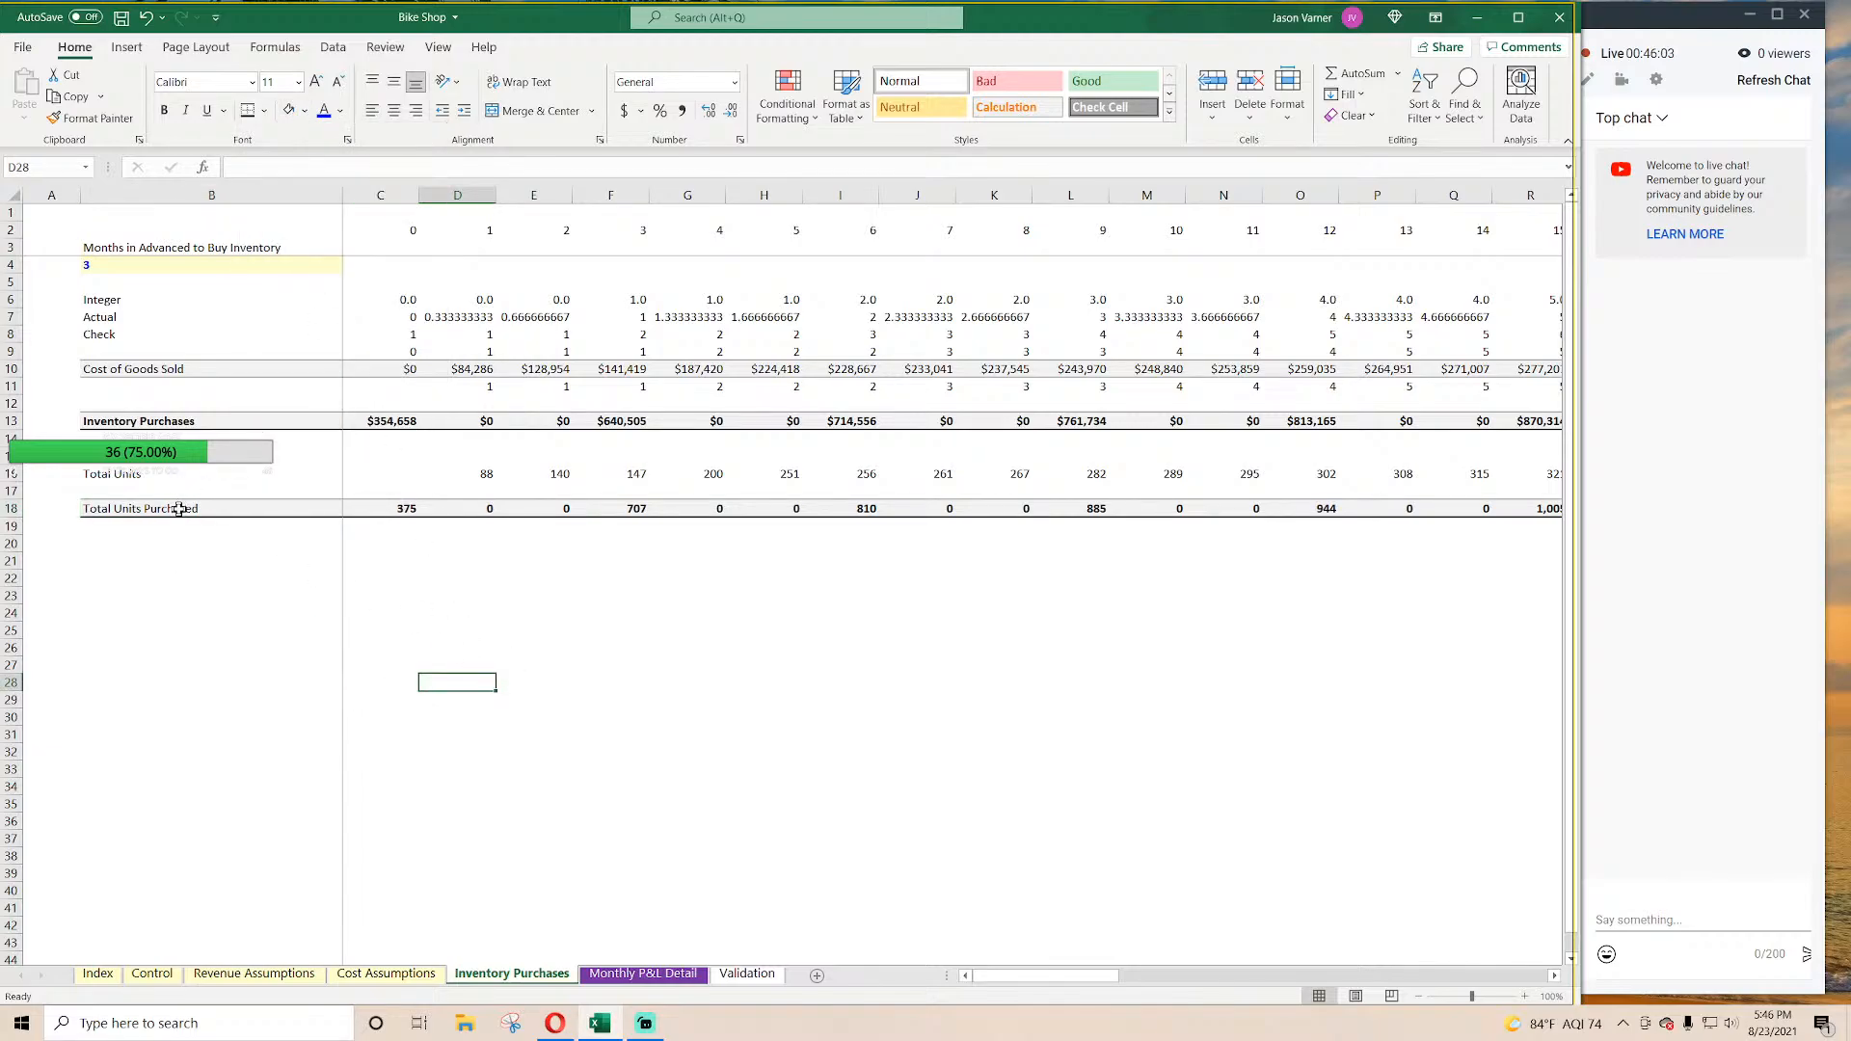
# Step: Change the Total Units label in B16 to "Total Units Sold" and save the workbook
pyautogui.doubleClick(175, 475)
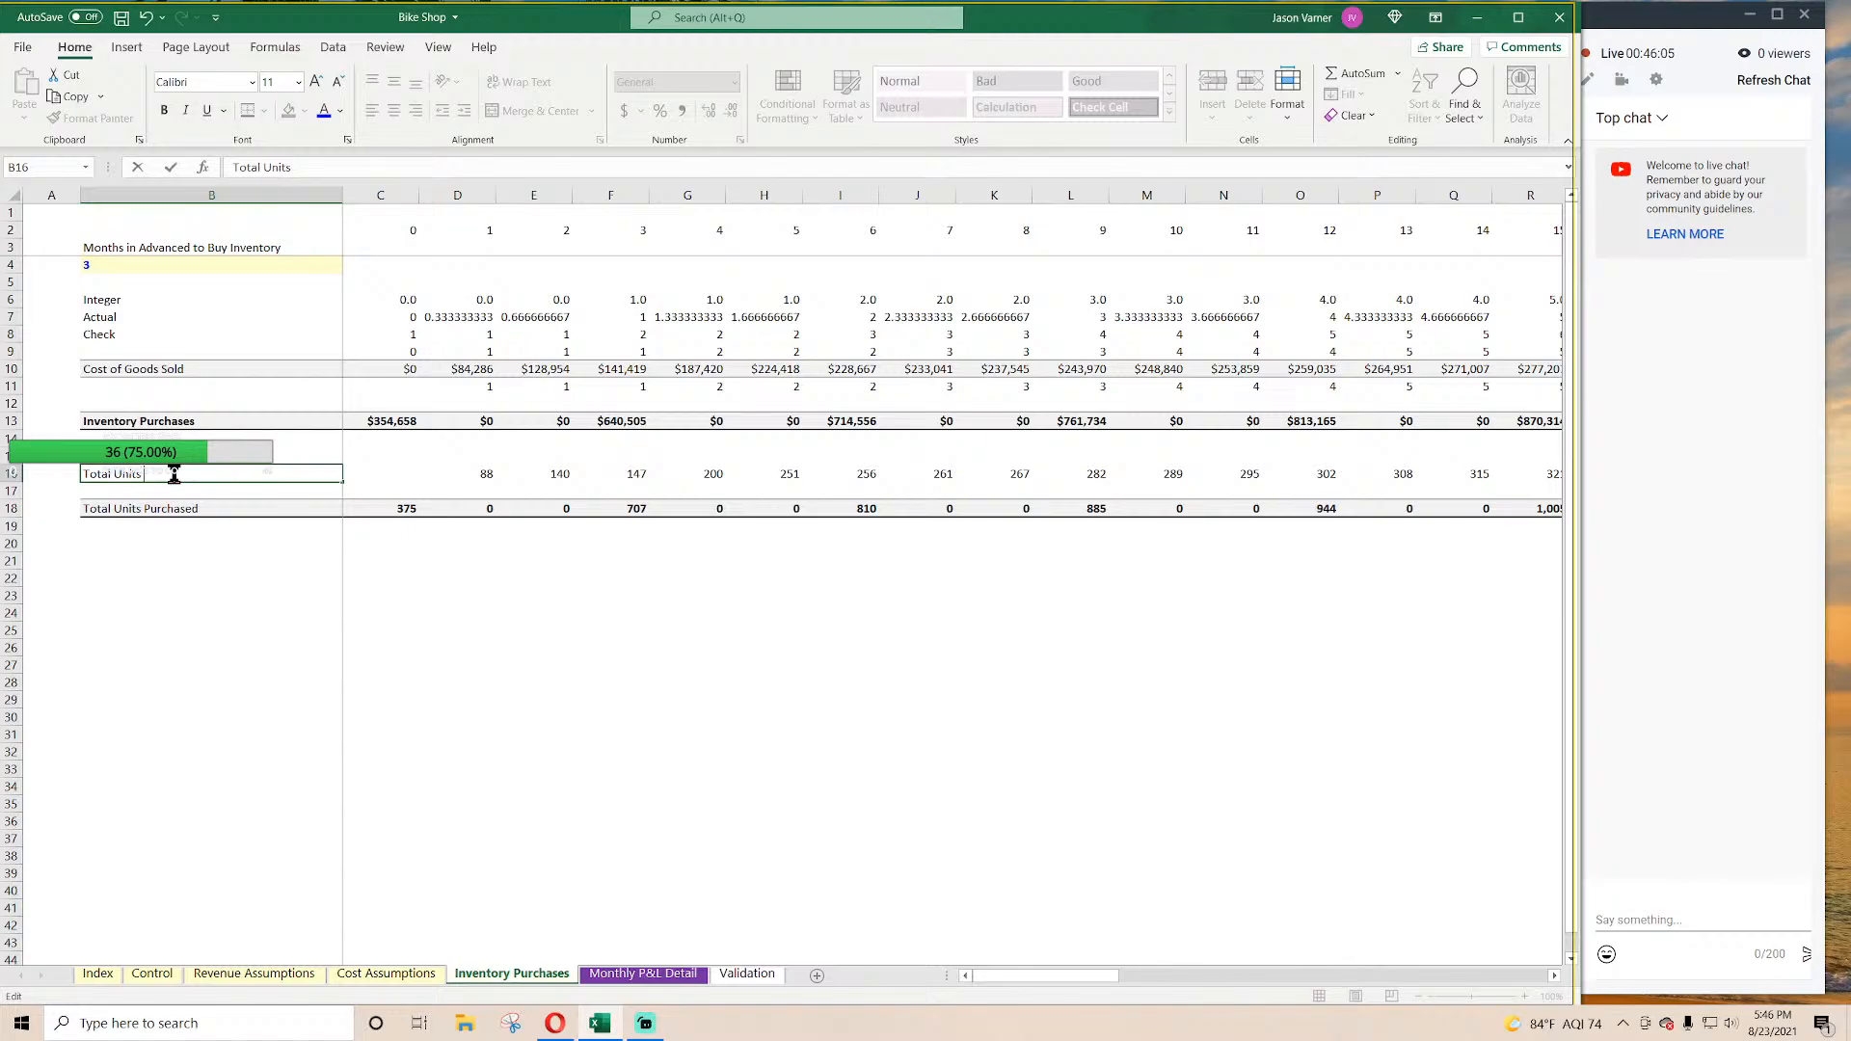
pyautogui.write('Sold')
pyautogui.press('Return')
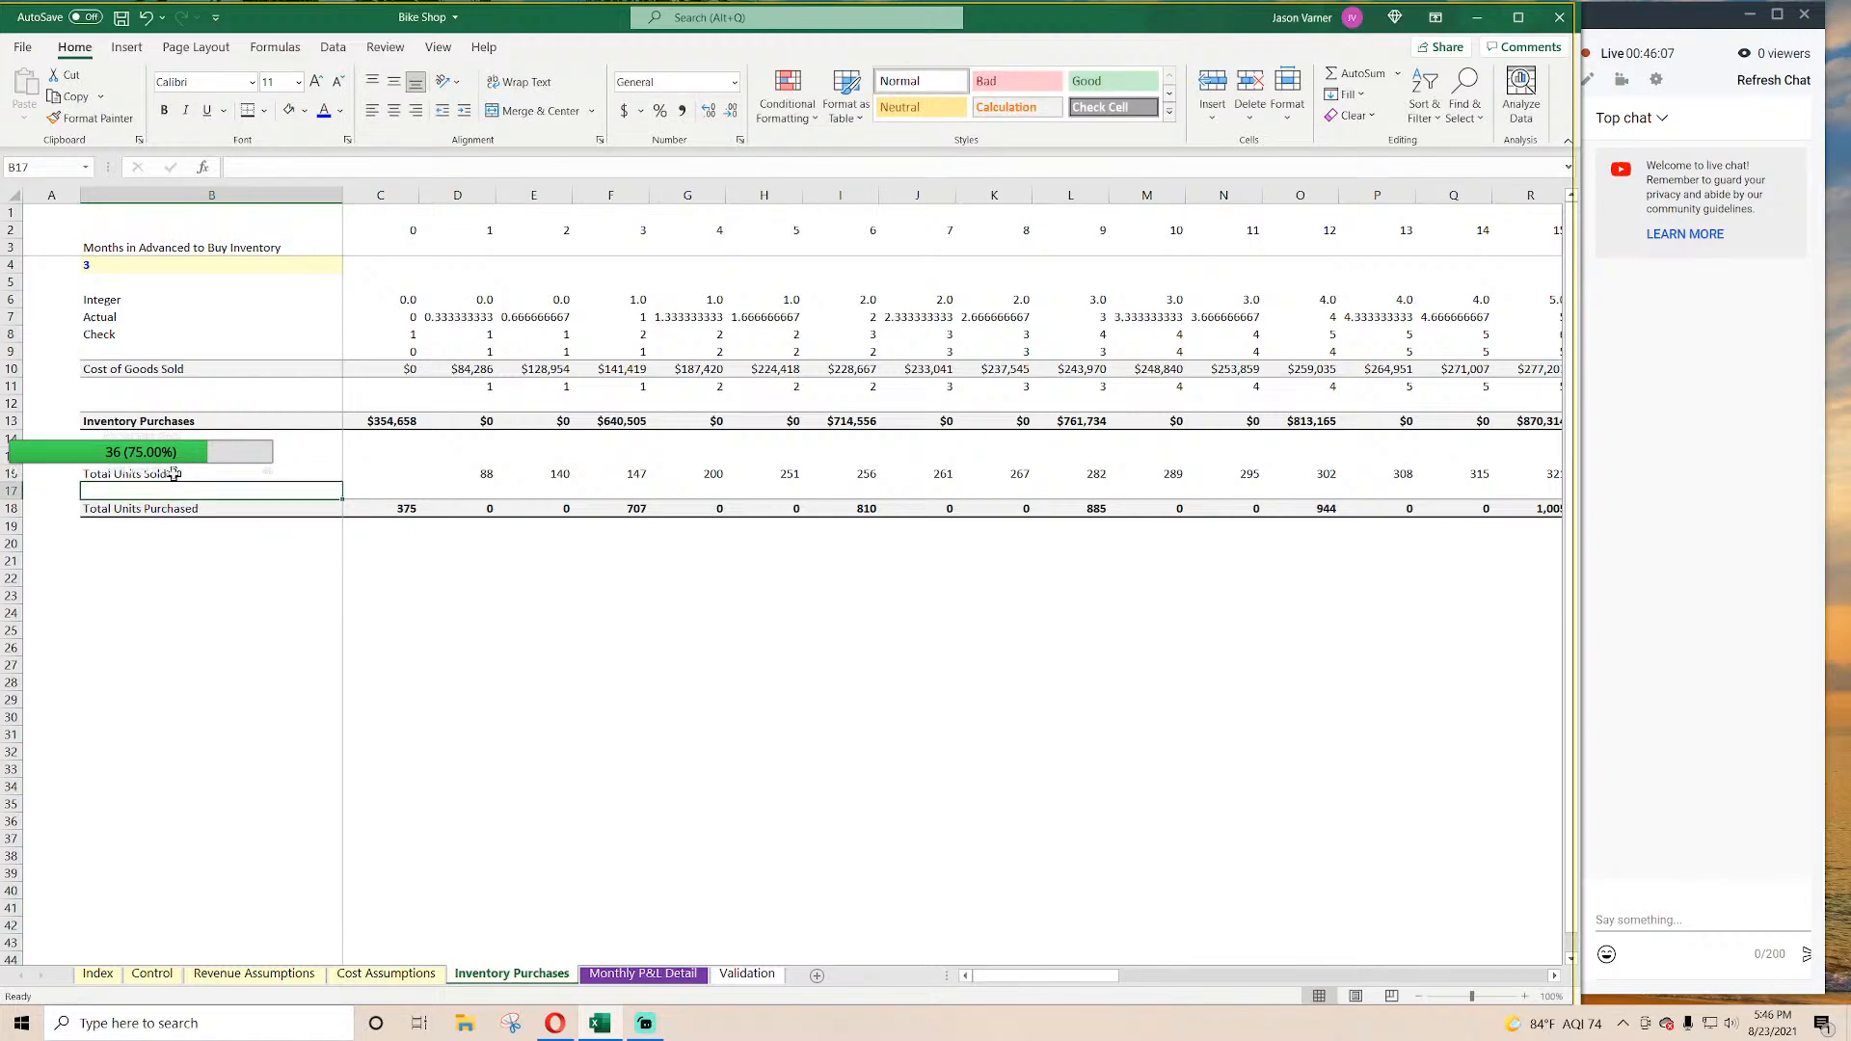
pyautogui.click(165, 663)
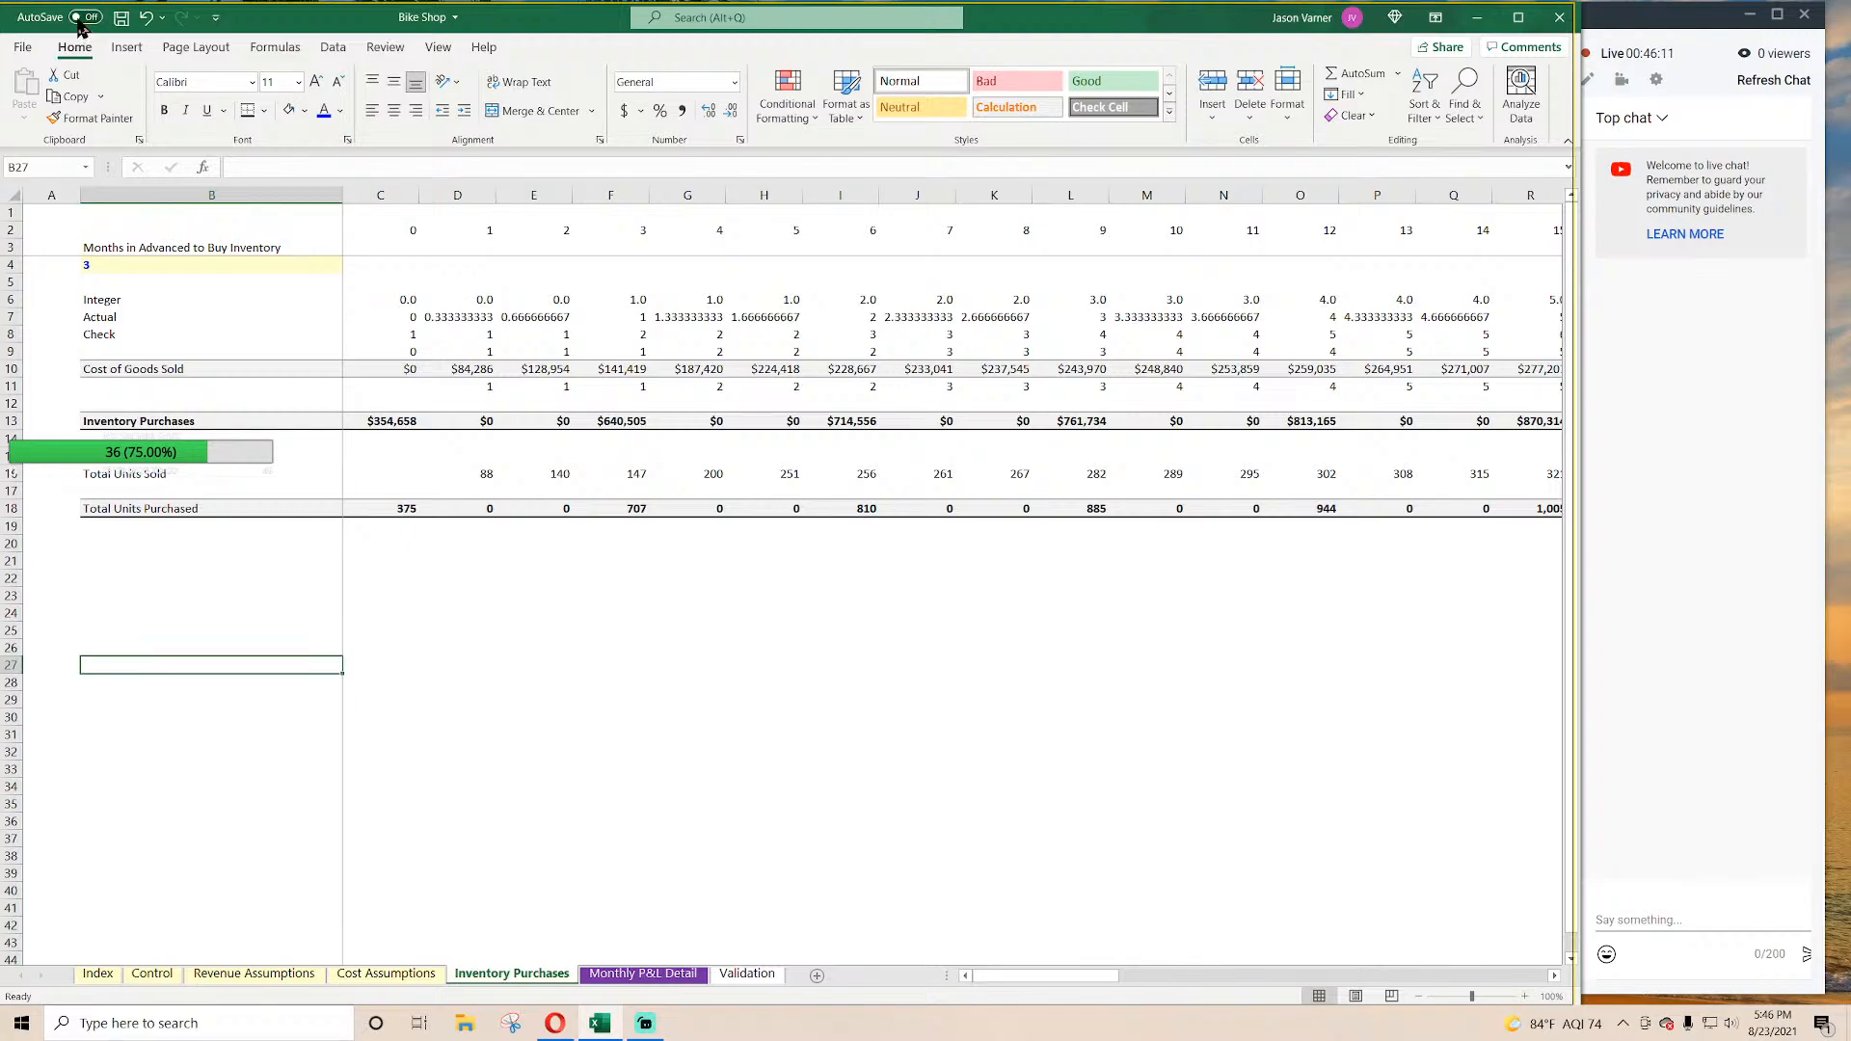
pyautogui.click(121, 18)
pyautogui.click(405, 508)
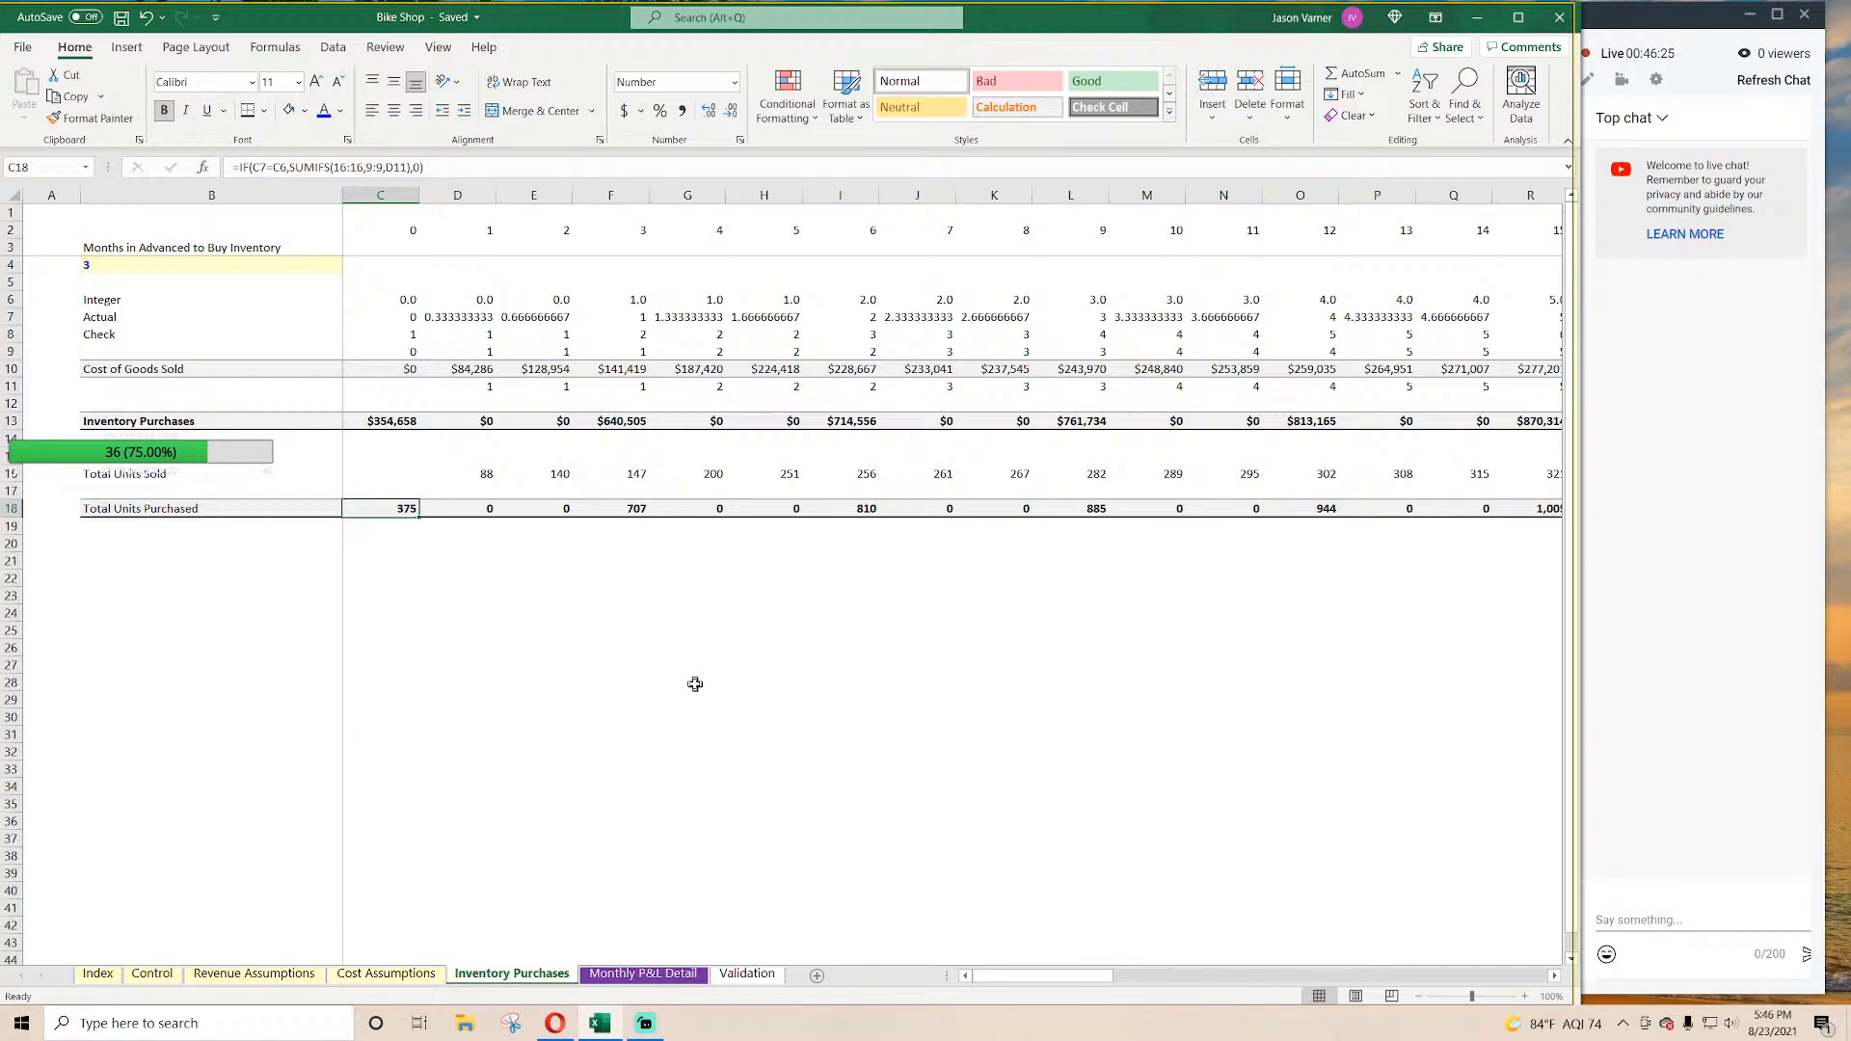
pyautogui.click(110, 598)
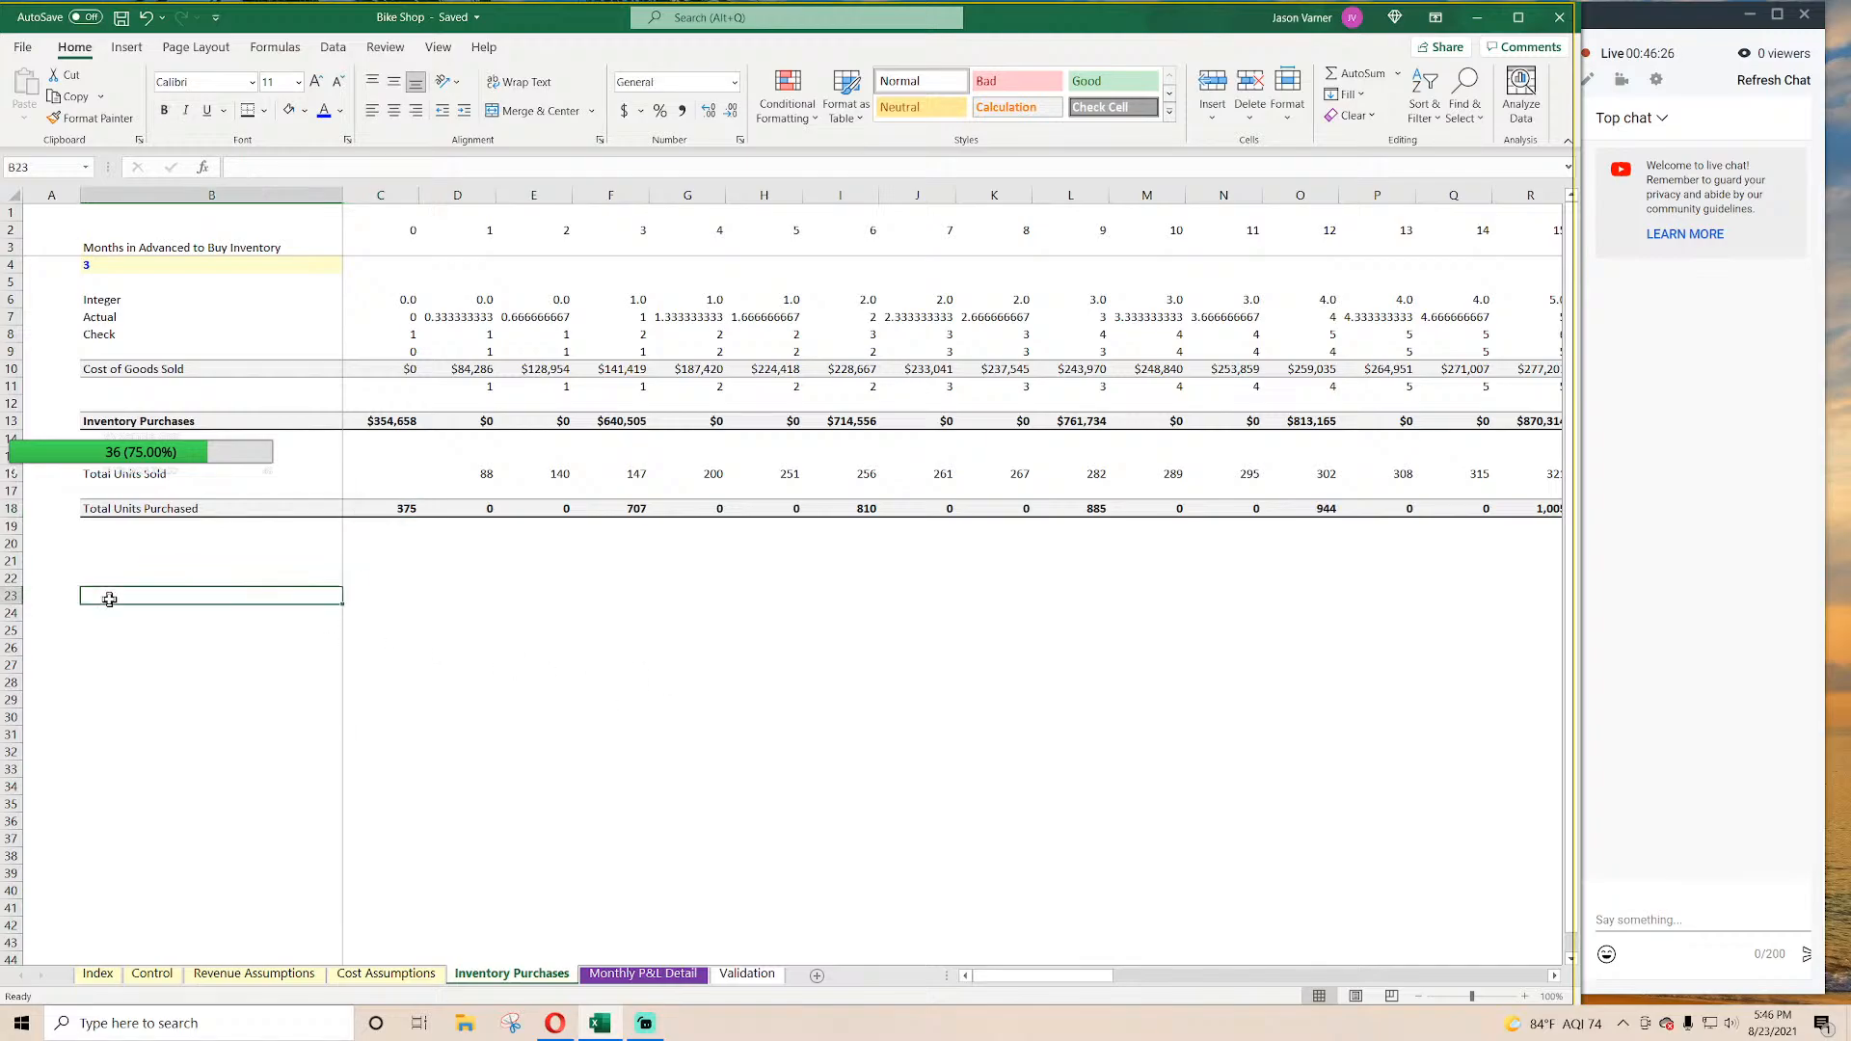
pyautogui.click(134, 685)
pyautogui.click(126, 592)
# Step: On the Cost Assumptions sheet, enter the heading "Freight and Shipping Costs" in B115, below the monthly revenue cost section
pyautogui.click(385, 974)
pyautogui.scroll(-2, 350, 692)
pyautogui.scroll(-20, 350, 692)
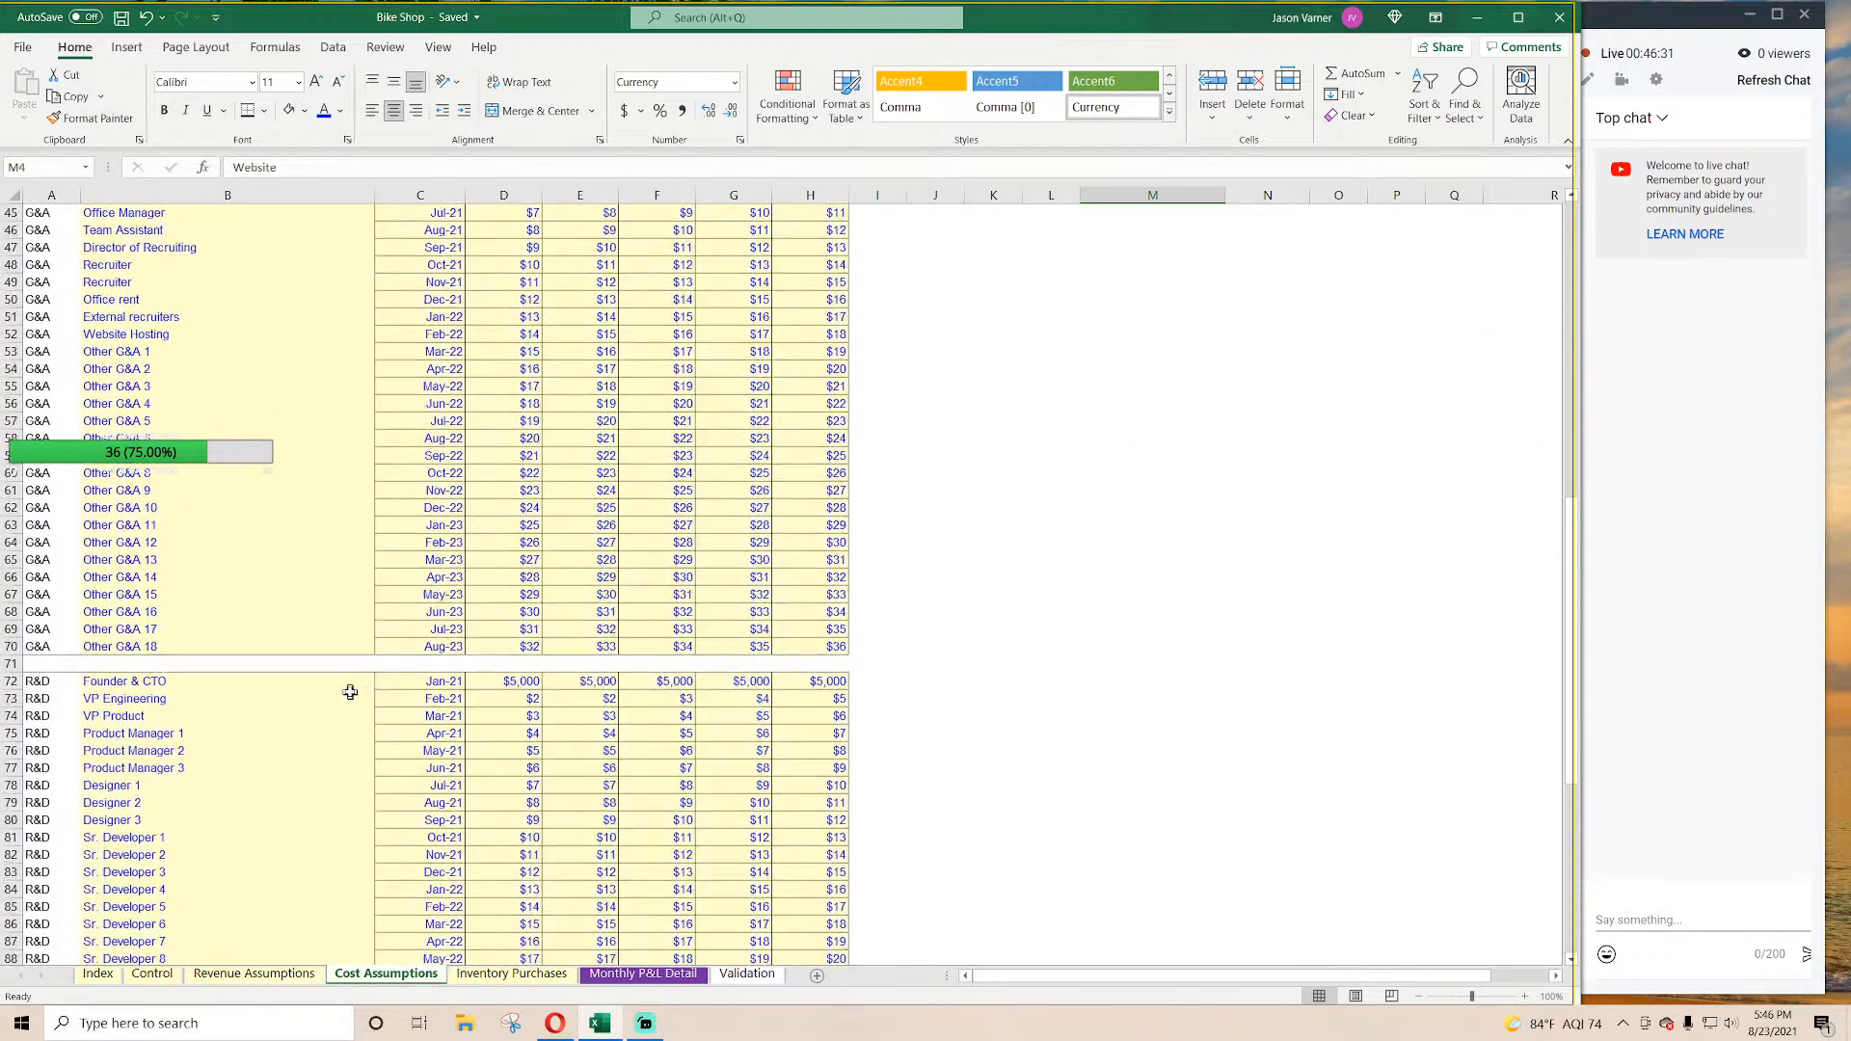
pyautogui.click(134, 667)
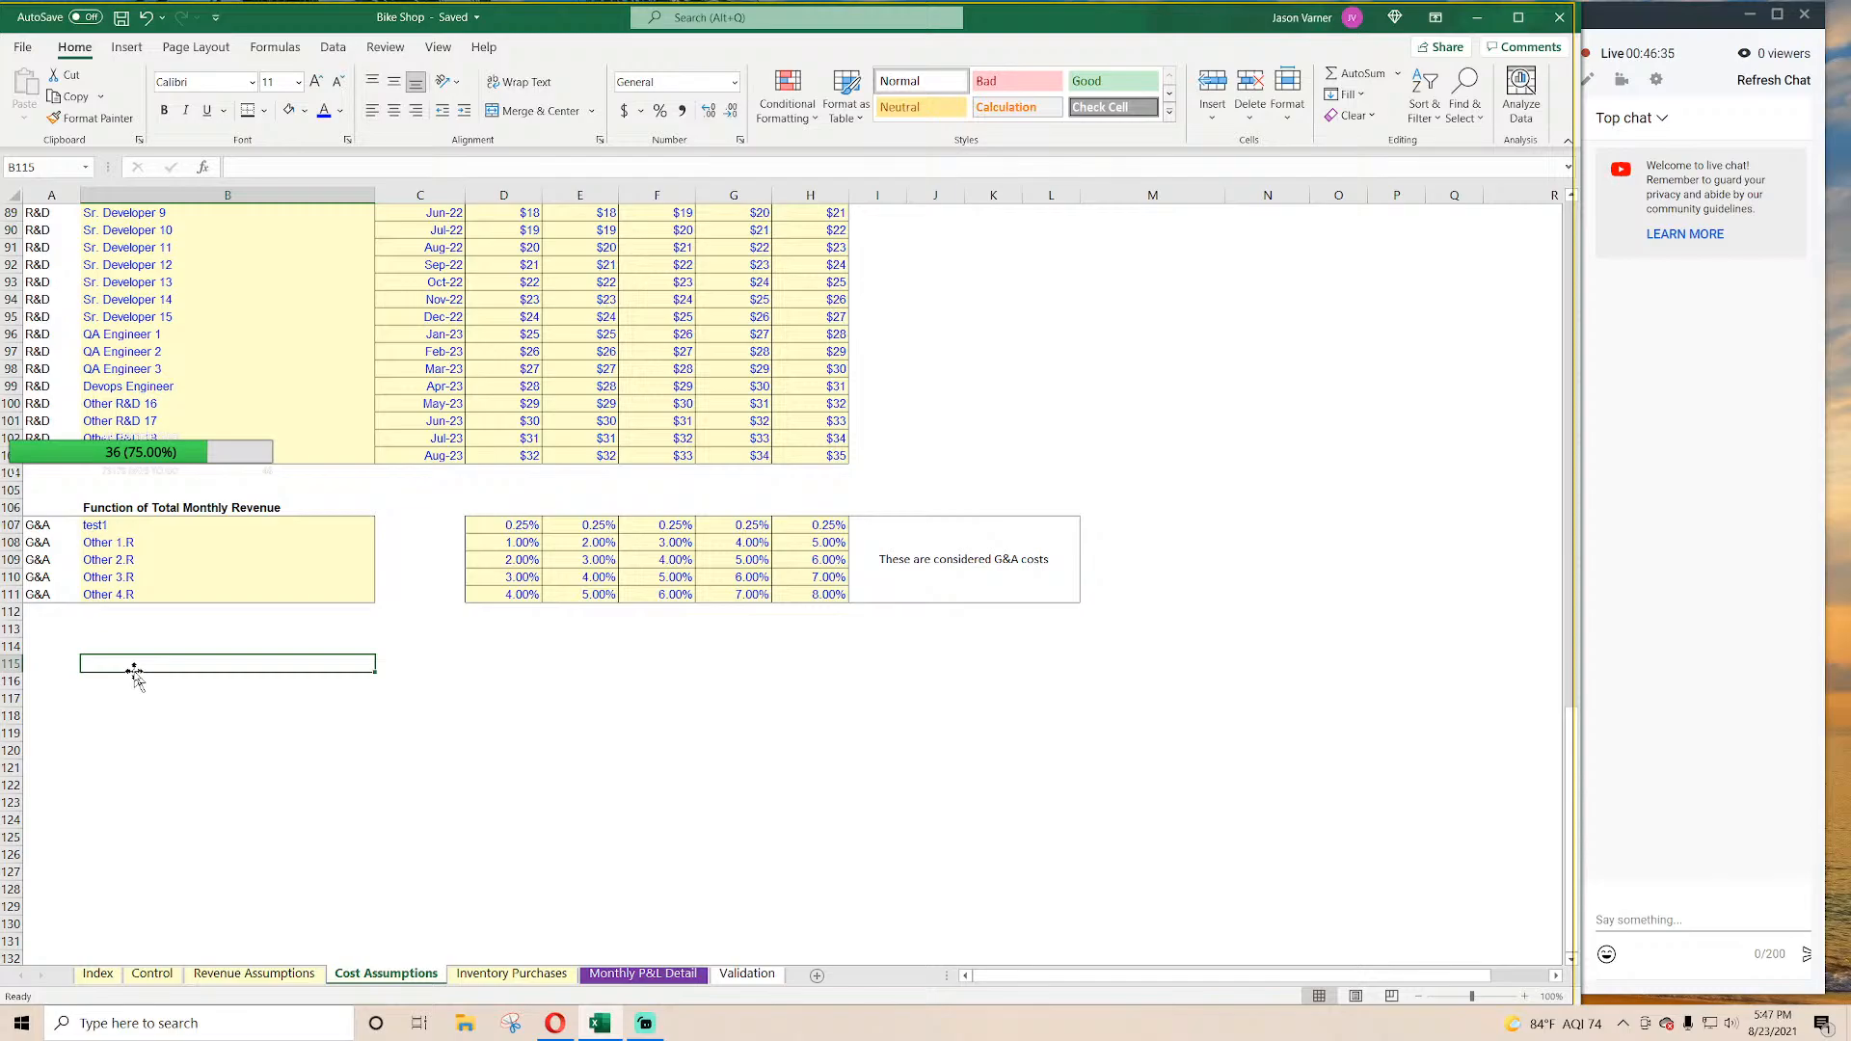
pyautogui.write('I')
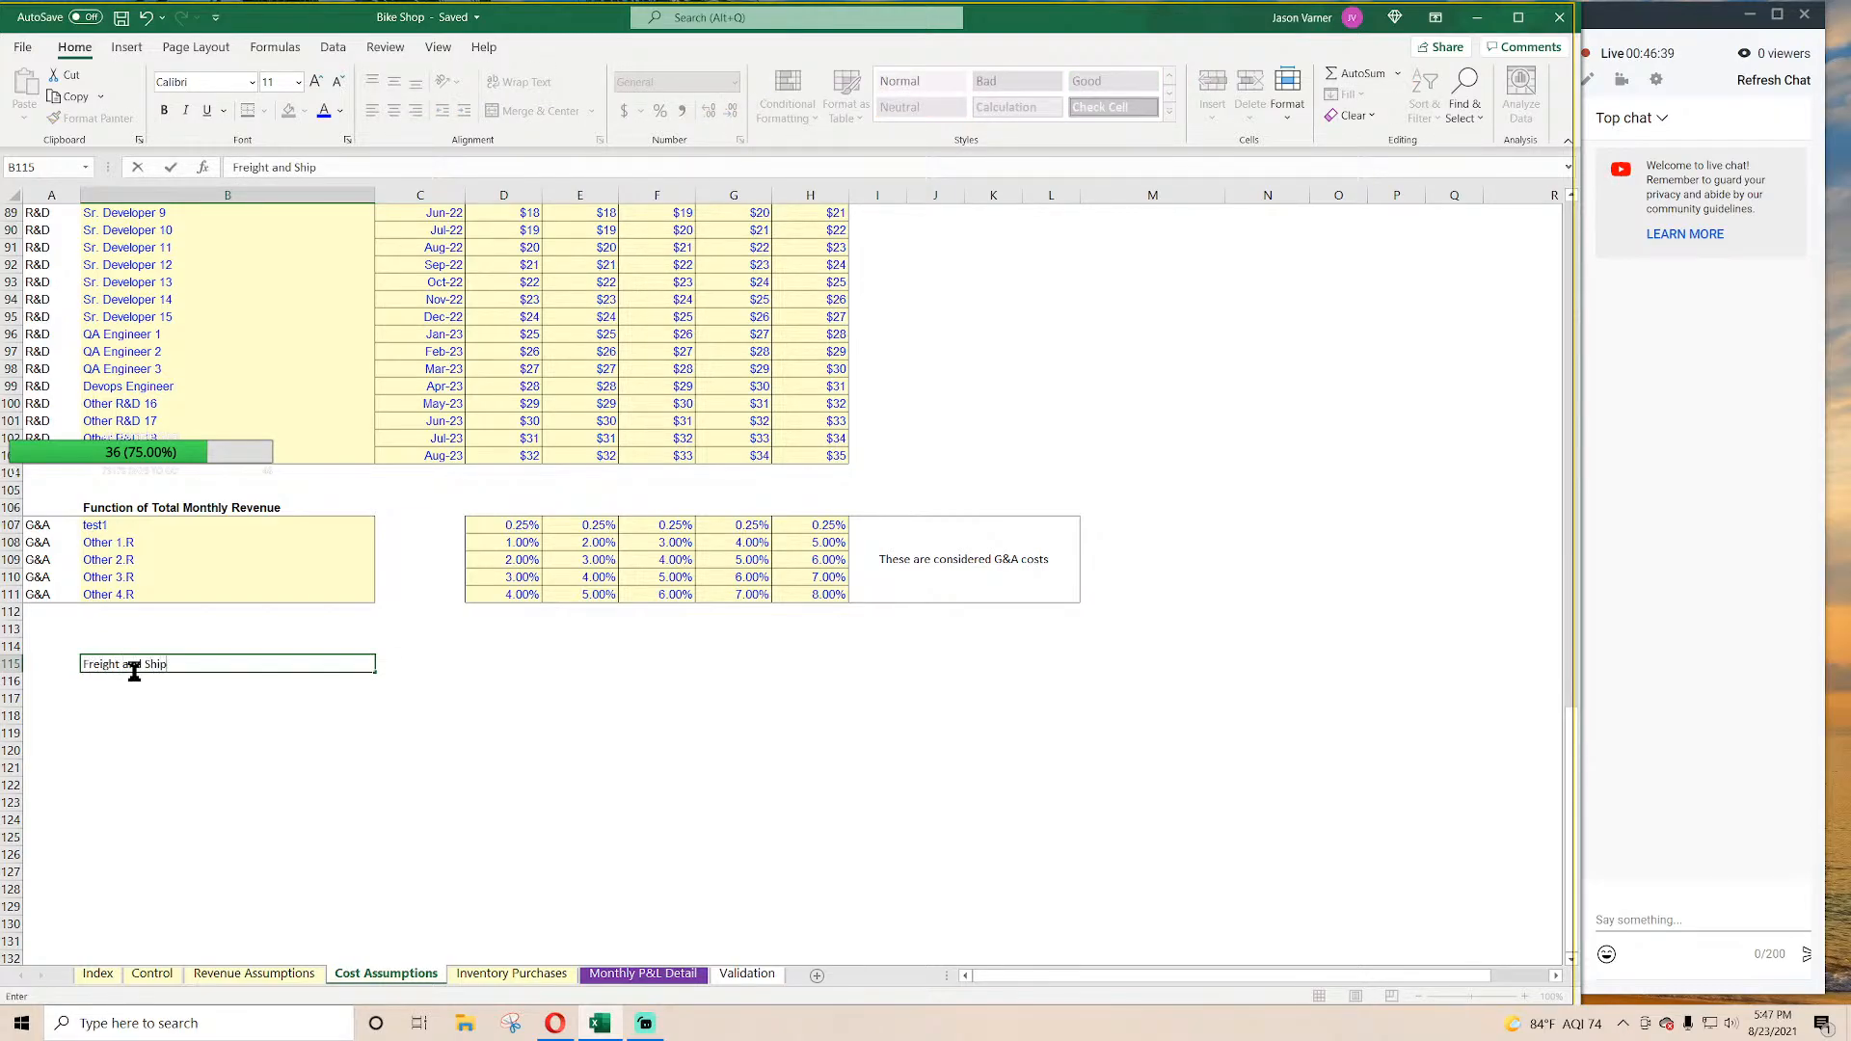
pyautogui.press('Return')
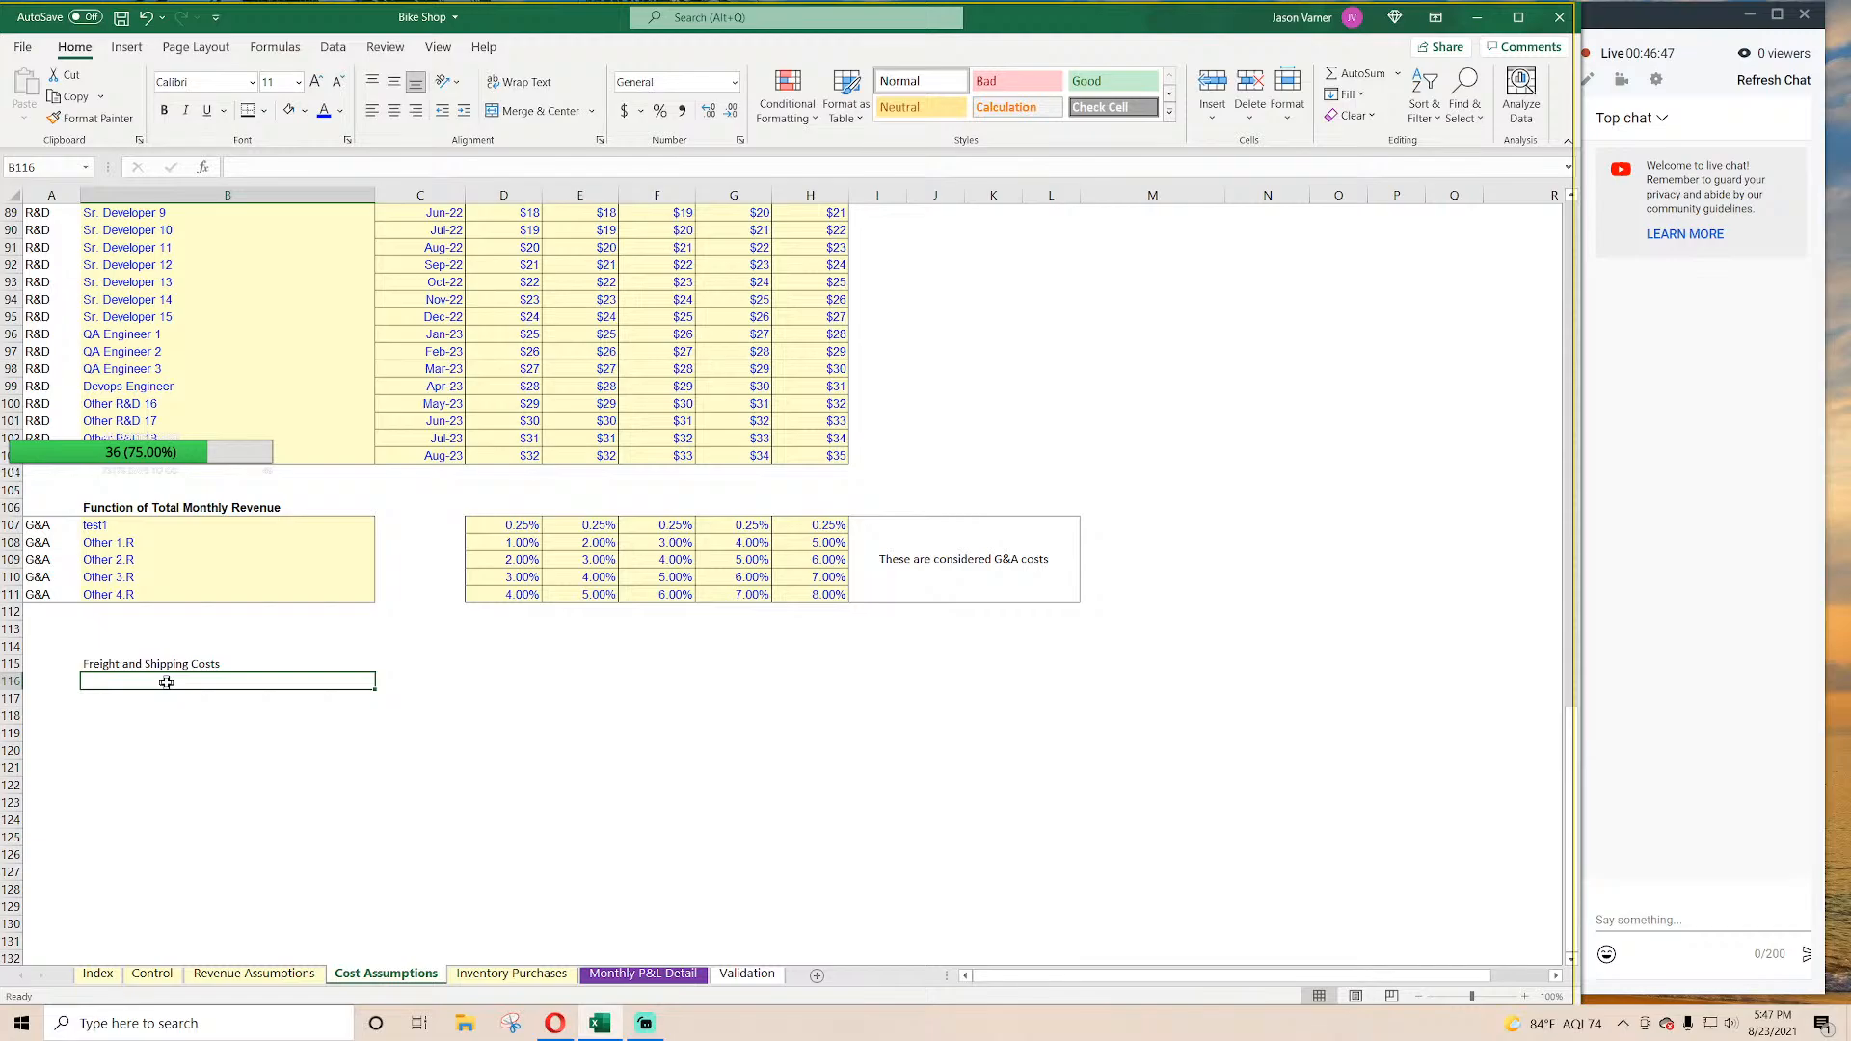
# Step: Enter the column headings "Units Purchased" in B116 and "Freight Cost" in C116
pyautogui.write('Units Pu')
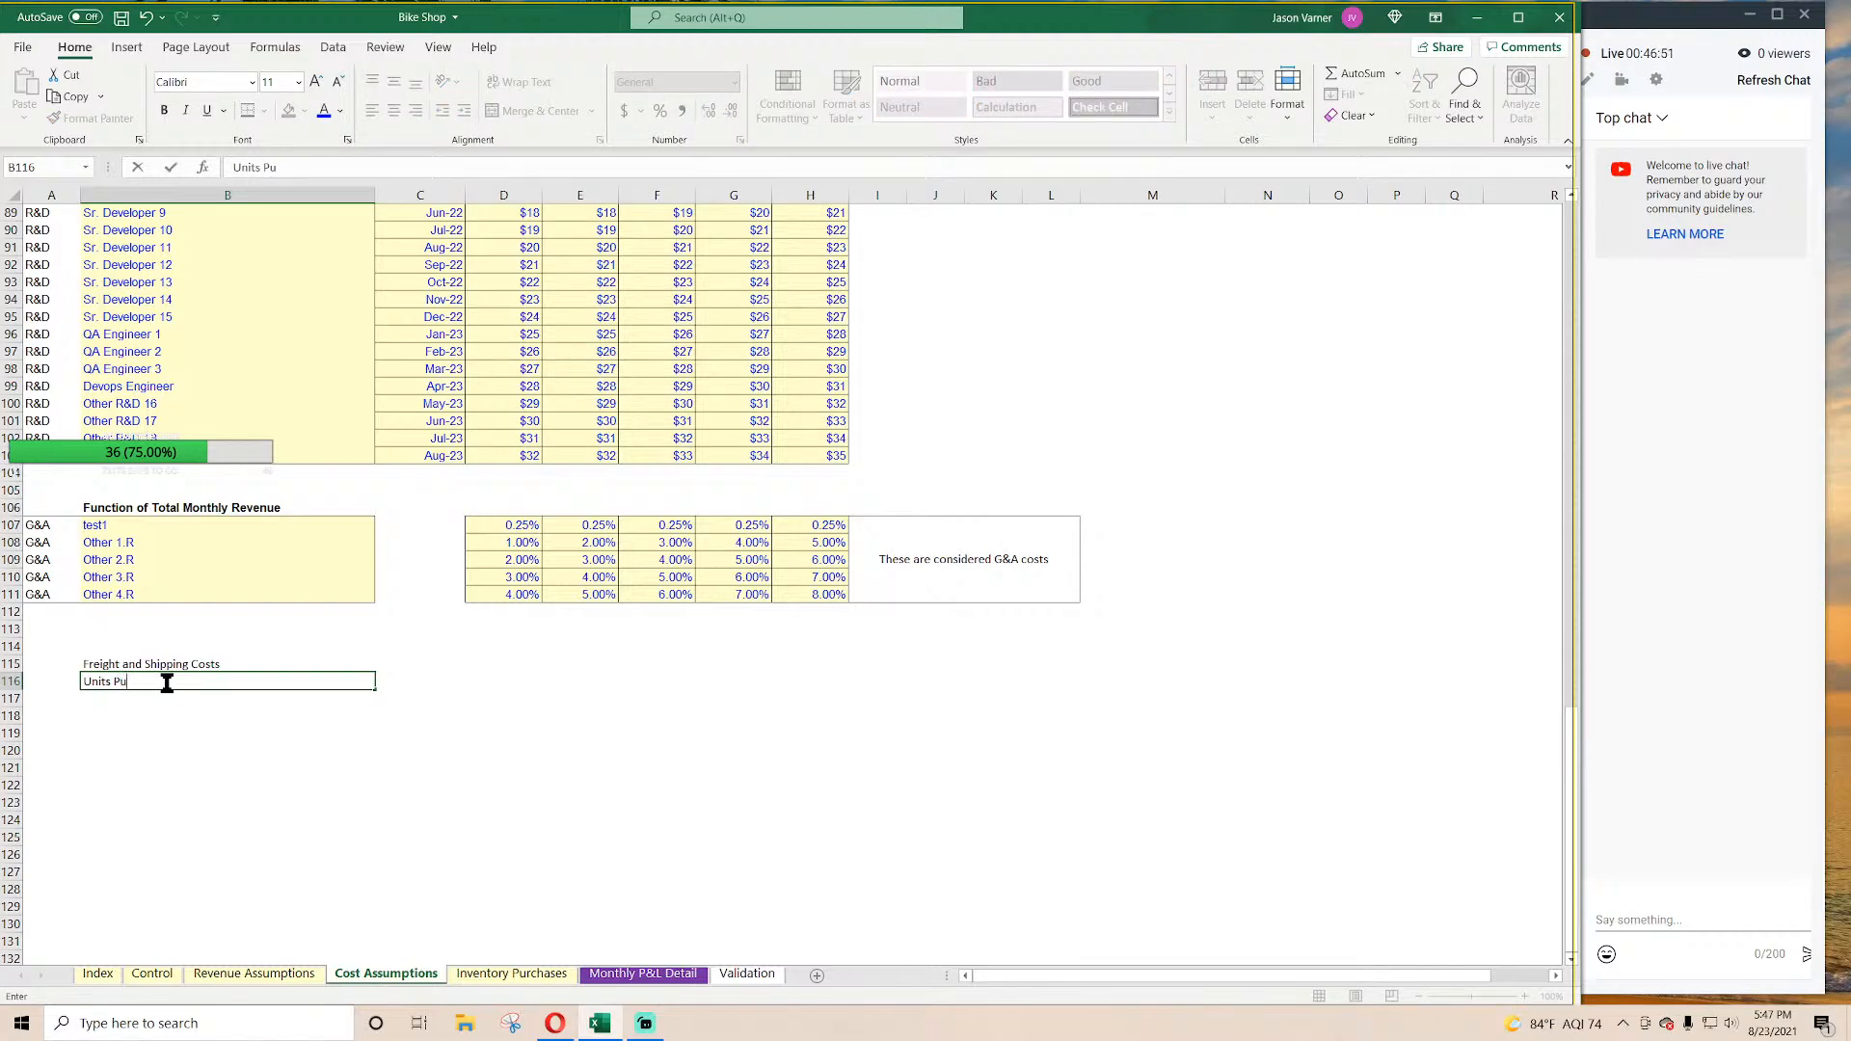
pyautogui.write('rchased')
pyautogui.press('Tab')
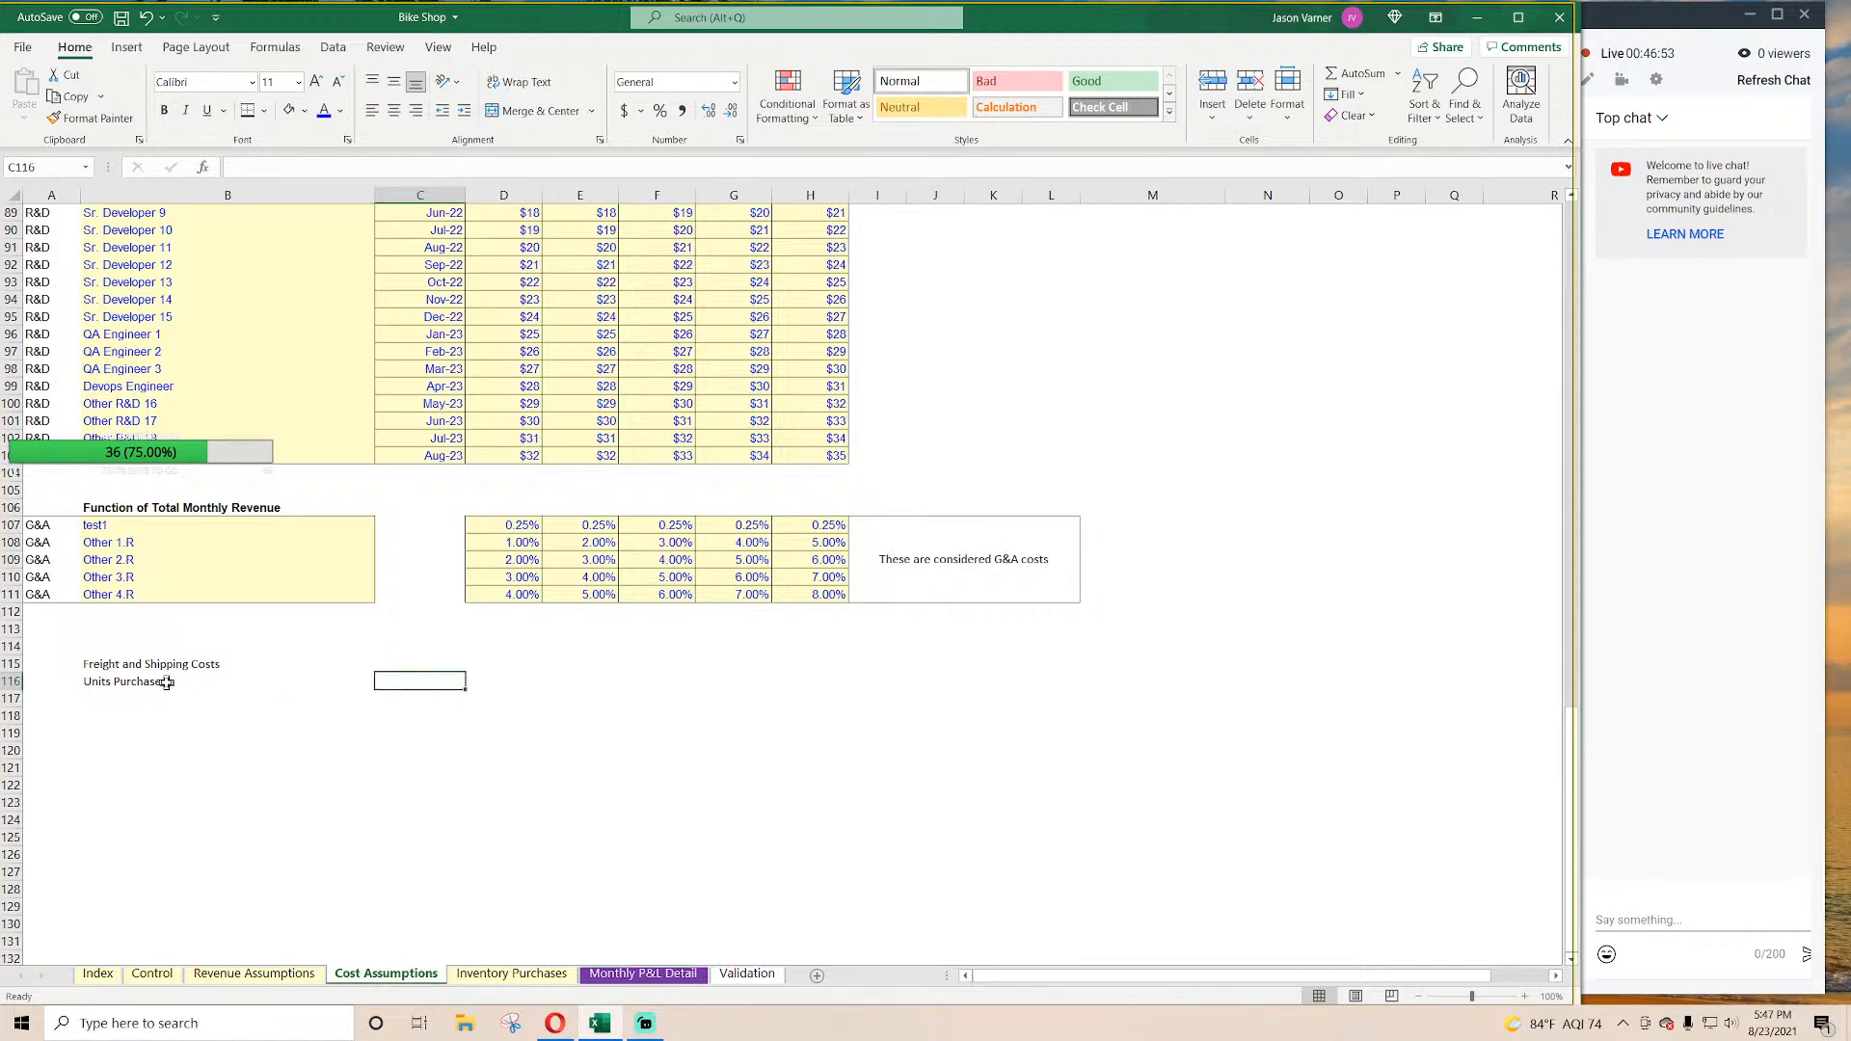
pyautogui.write('Freight Cost')
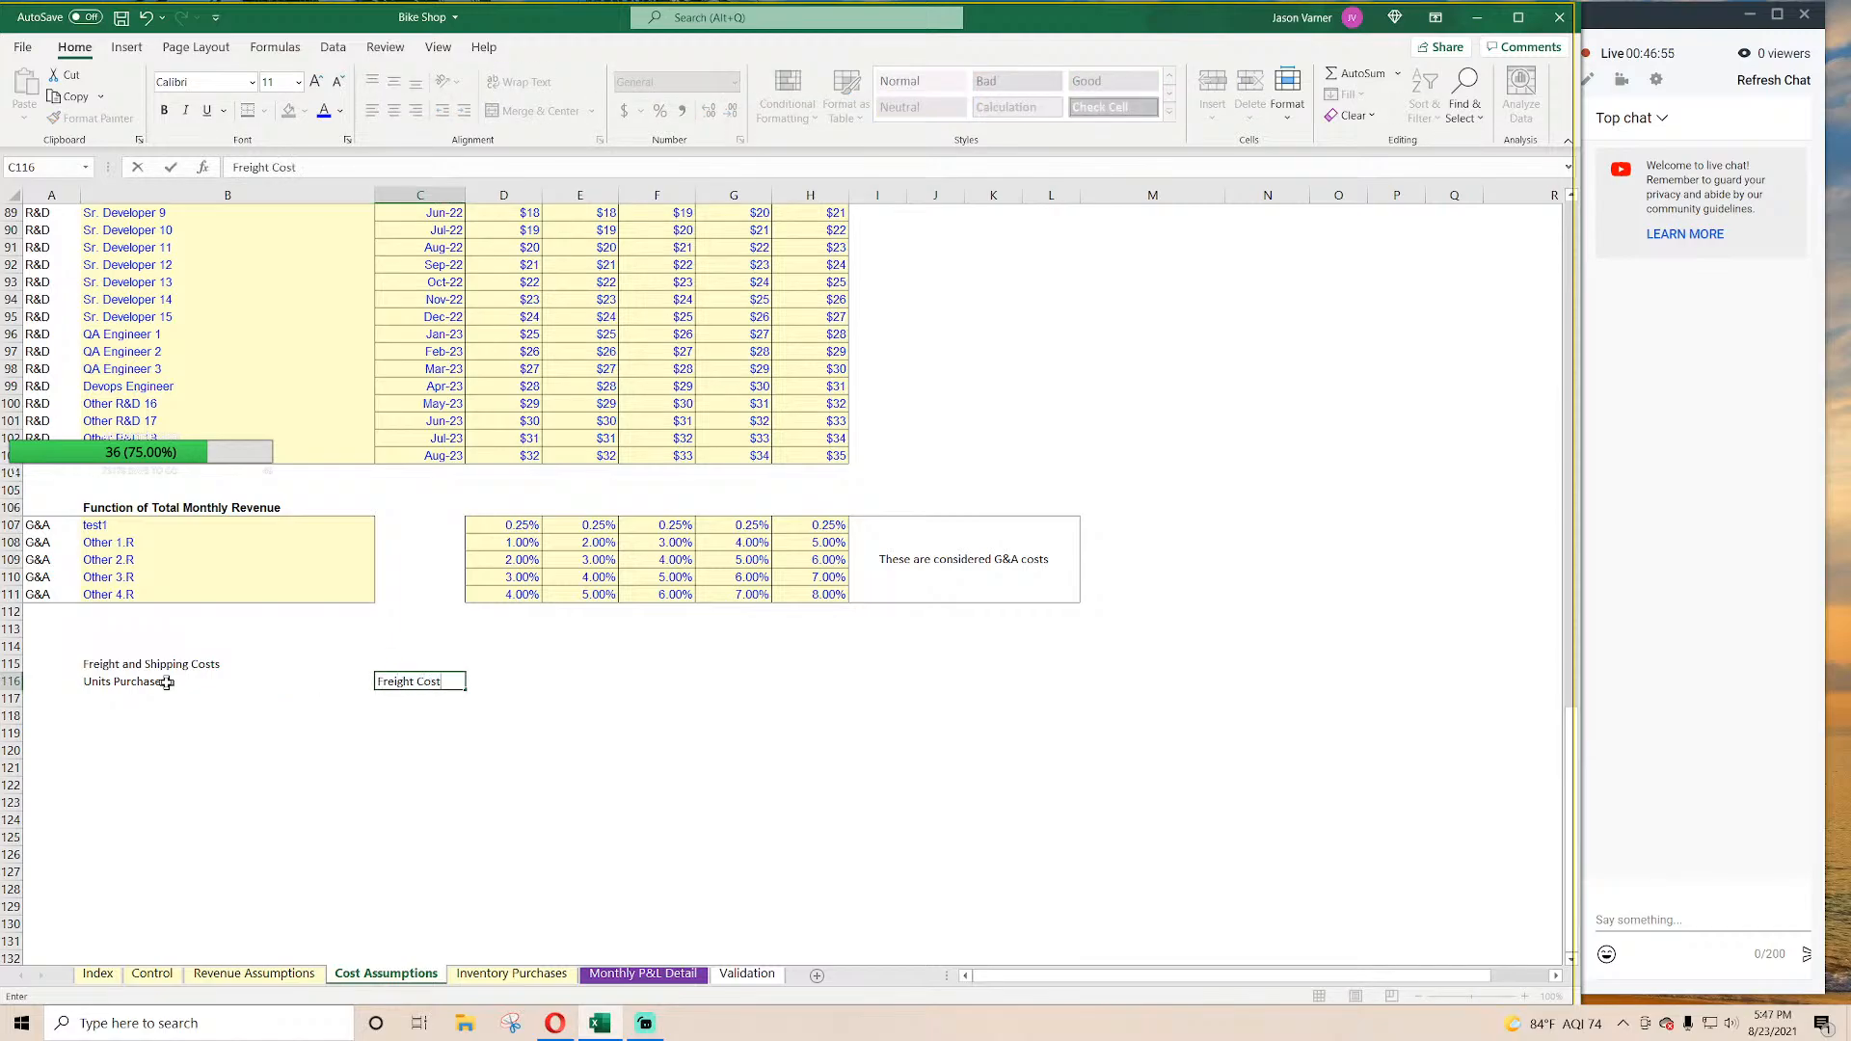
pyautogui.press('Return')
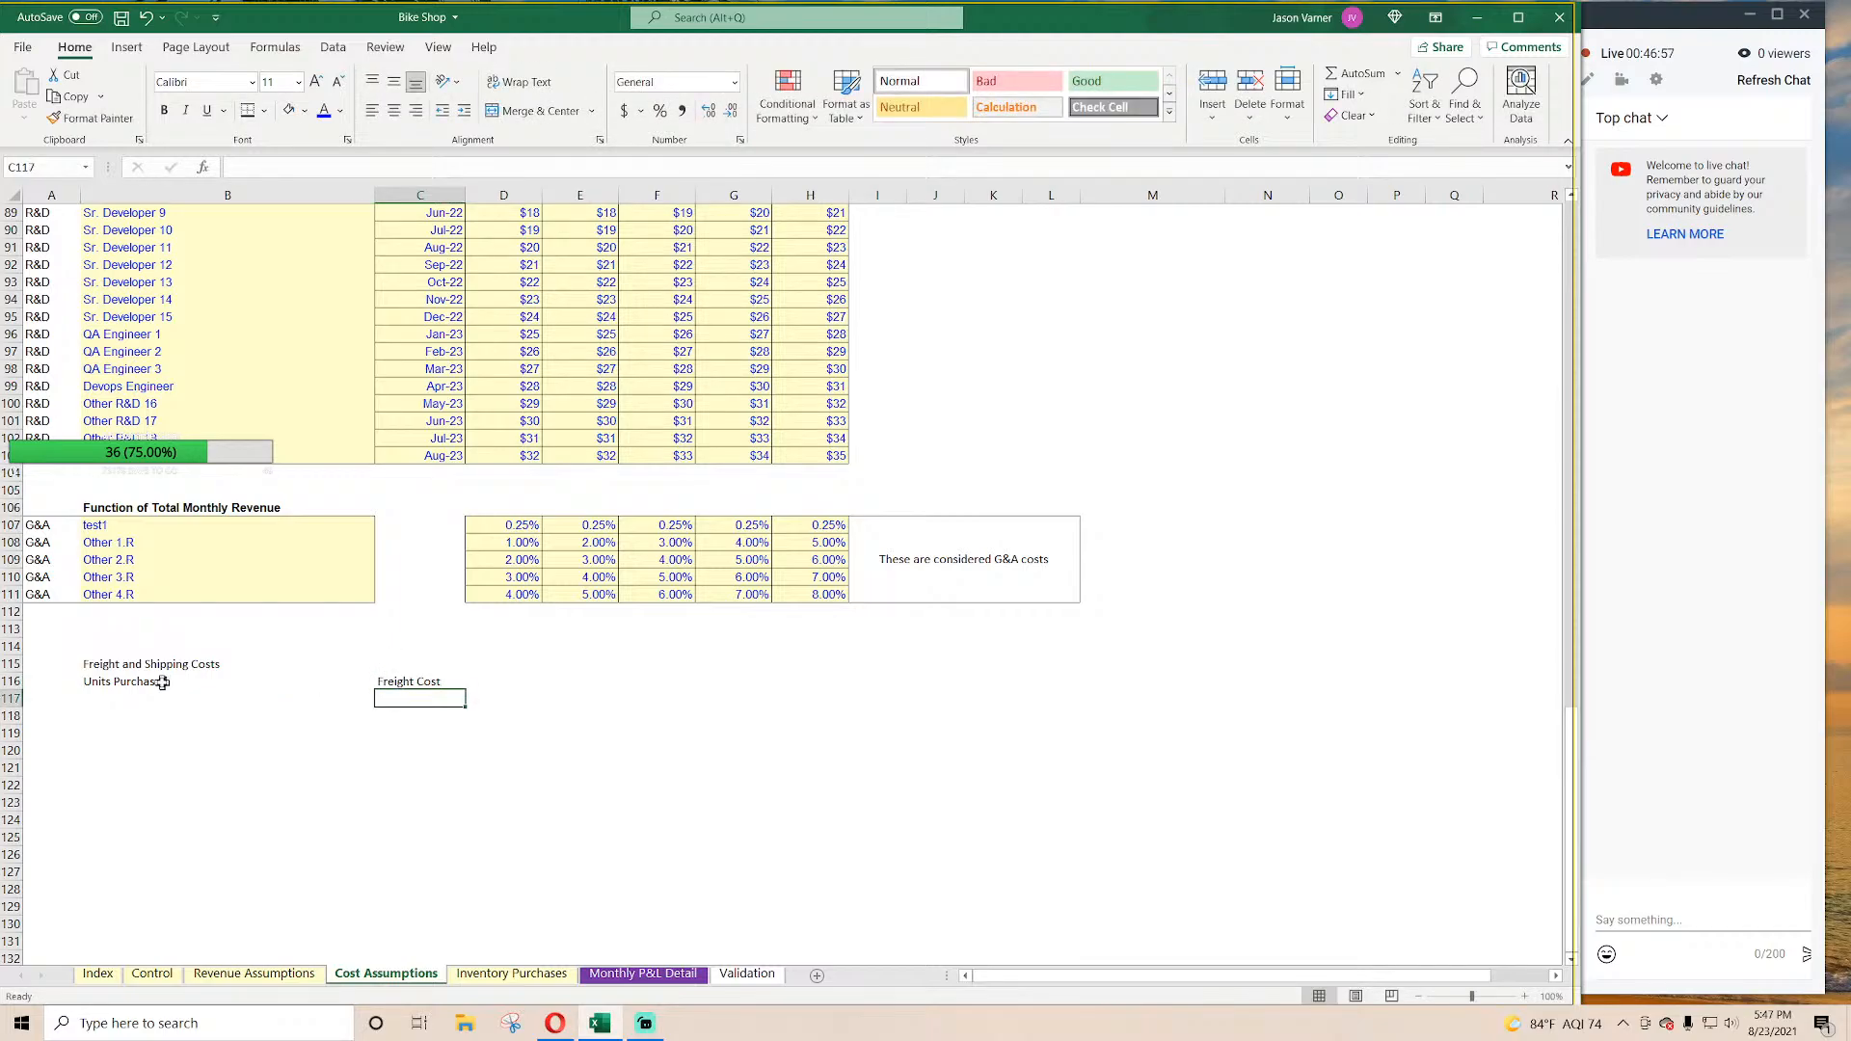
# Step: Make the Freight and Shipping Costs heading in B115 bold
pyautogui.click(162, 663)
pyautogui.hotkey('ctrl', 'b')
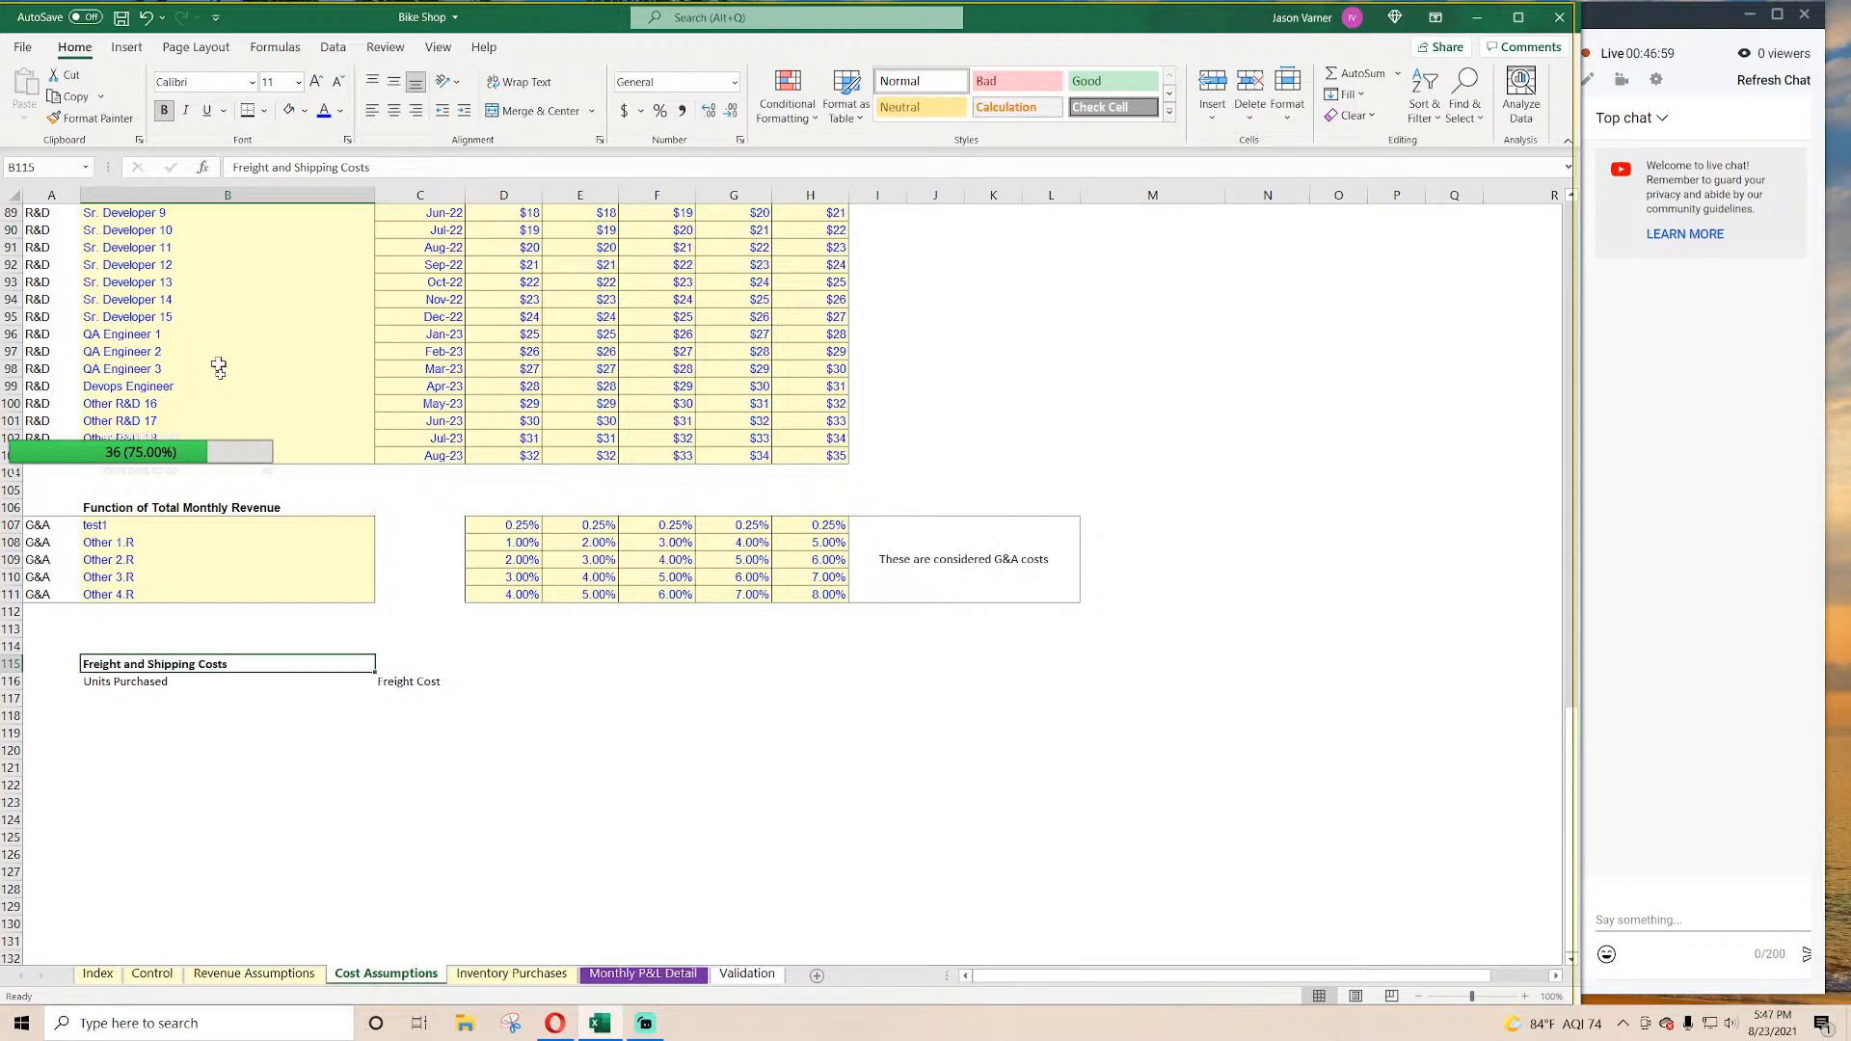
pyautogui.doubleClick(269, 664)
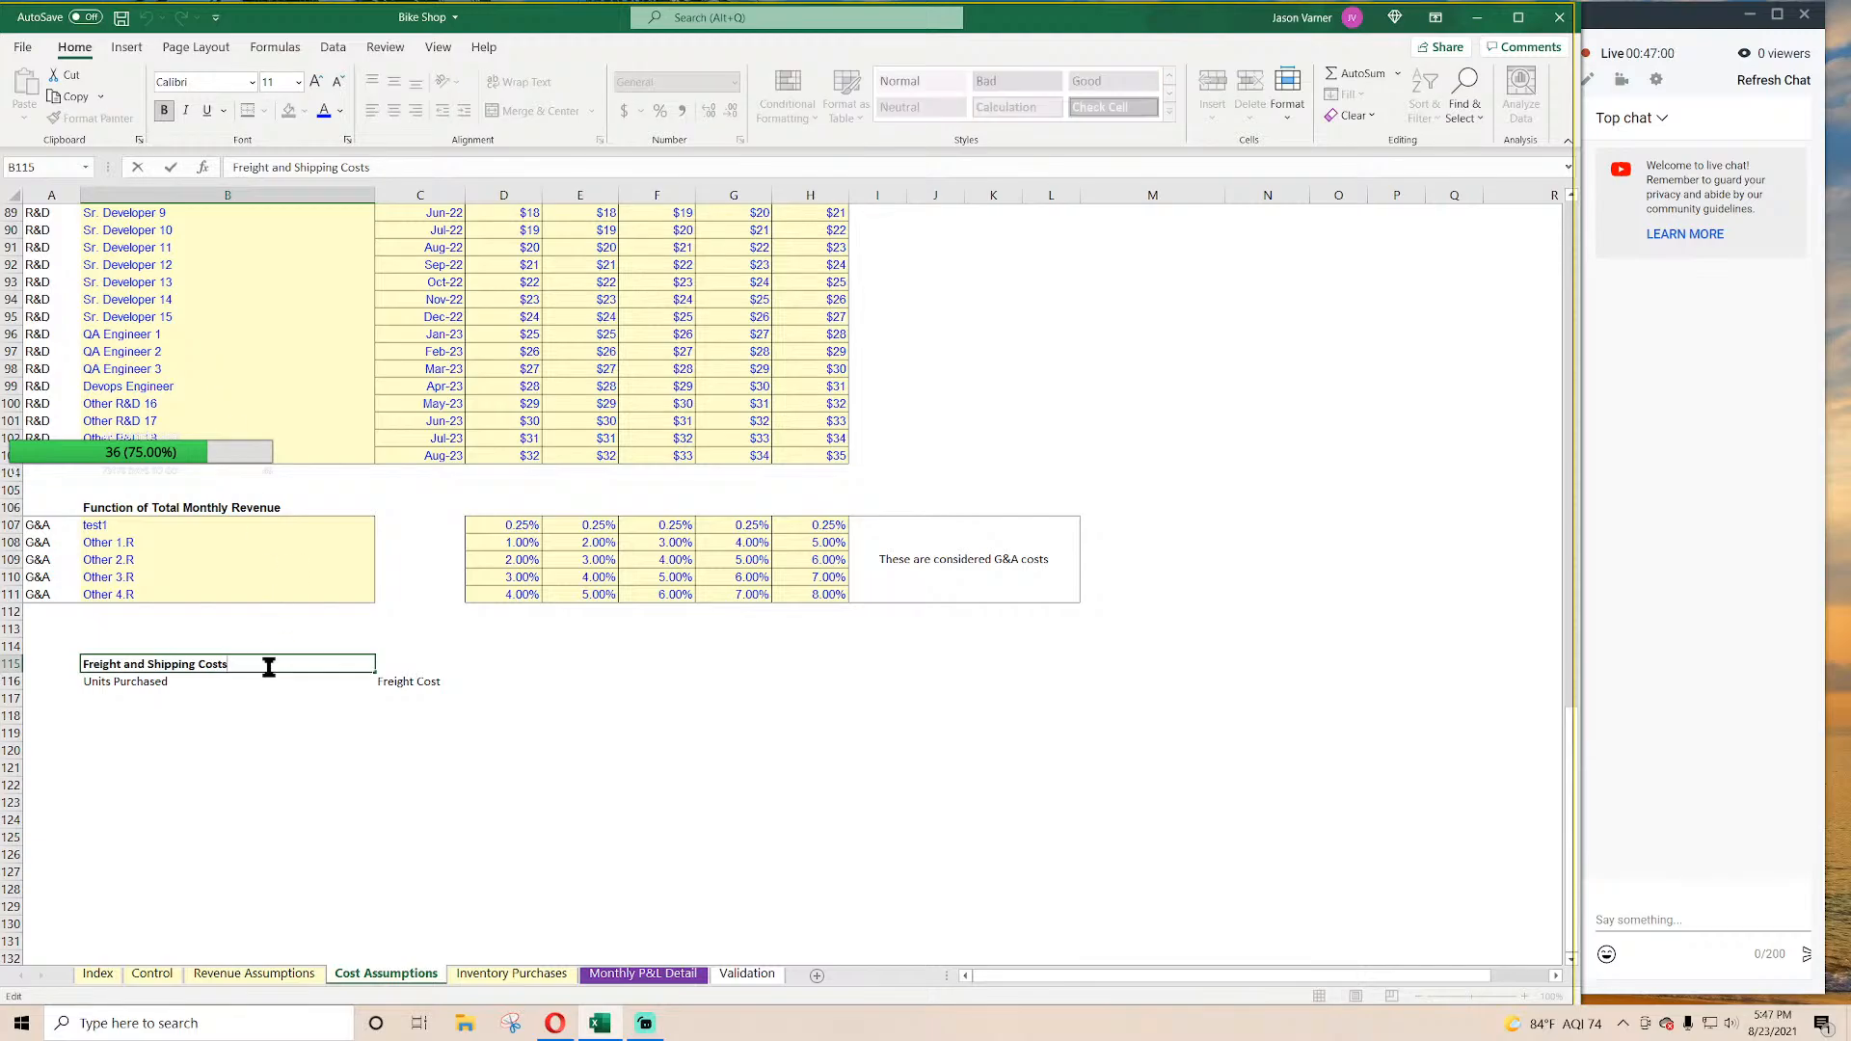
# Step: Enter the category G&A in A115 beside the Freight and Shipping Costs heading
pyautogui.click(33, 667)
pyautogui.write('G&')
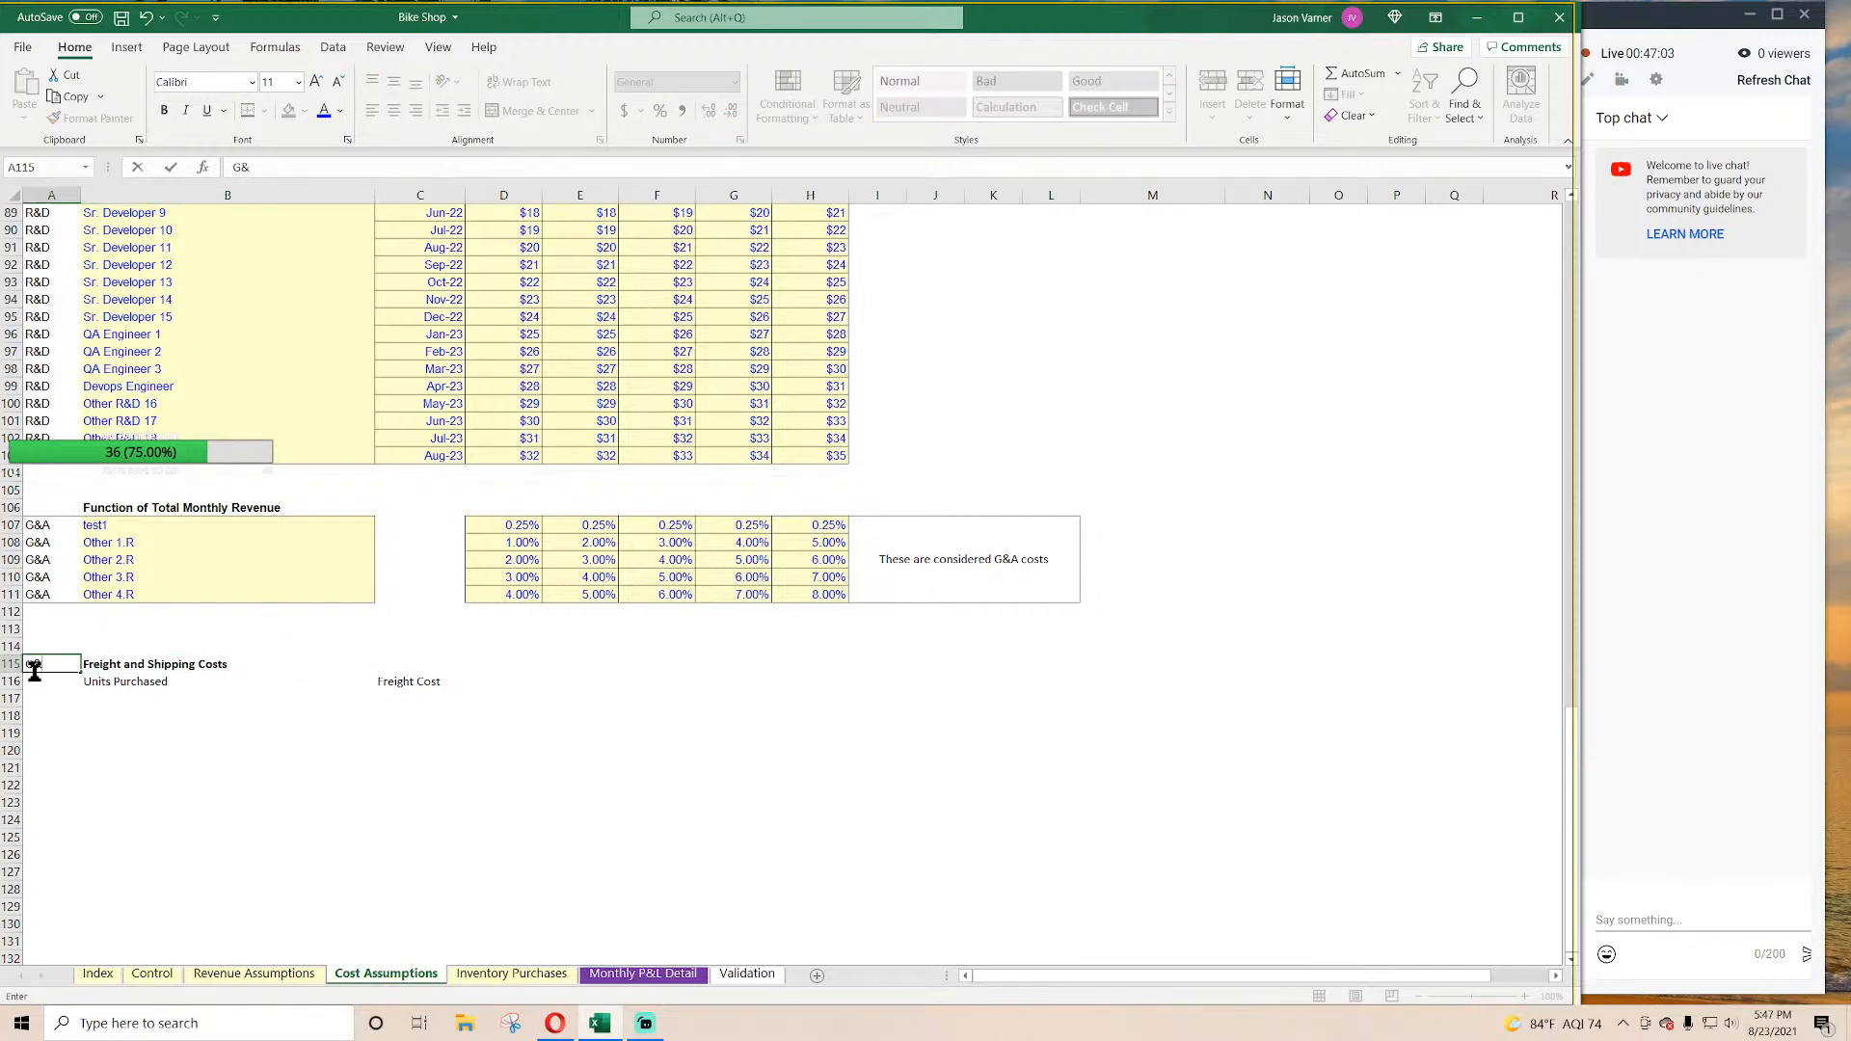
pyautogui.write('A')
pyautogui.press('Return')
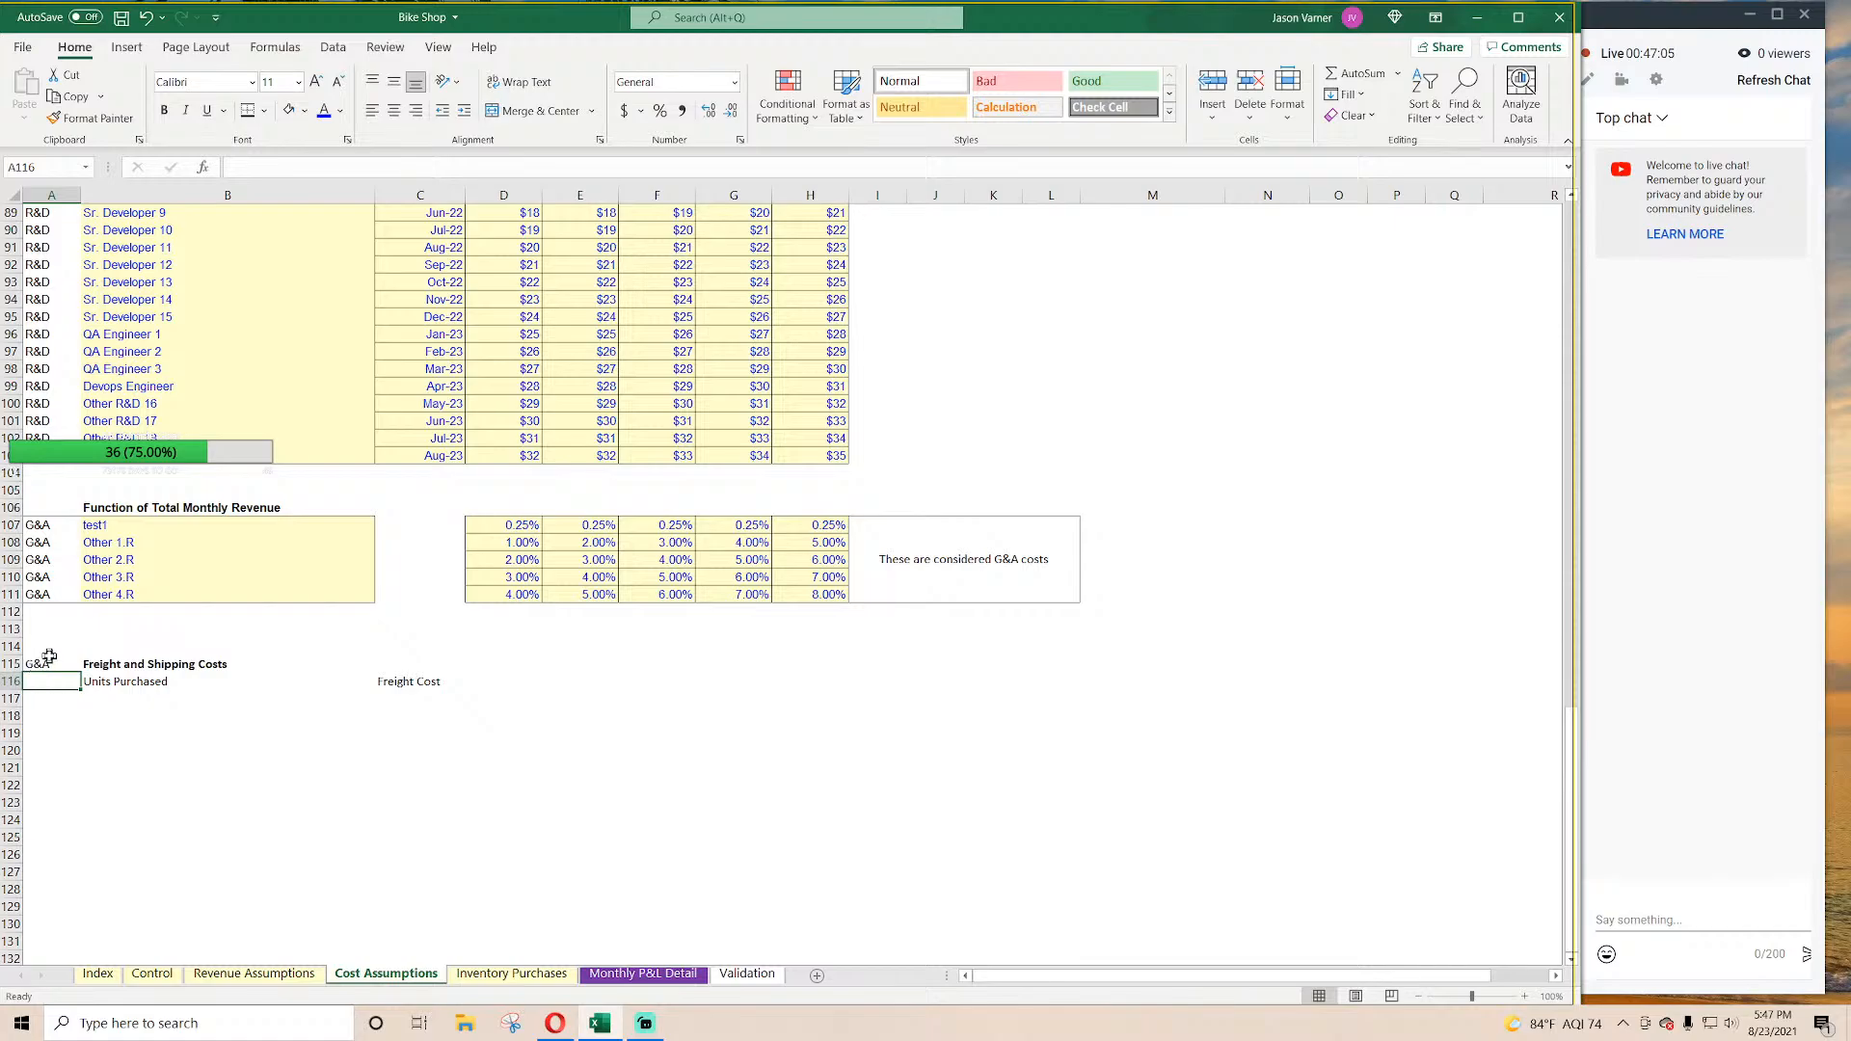
# Step: Set the category in A115 beside the Freight and Shipping Costs heading to COGS
pyautogui.click(49, 661)
pyautogui.write('COGS')
pyautogui.press('Return')
# Step: On the Monthly P&L Detail sheet, change the Total COGS label in C115 to "Total COGS (bikes only)"
pyautogui.click(668, 976)
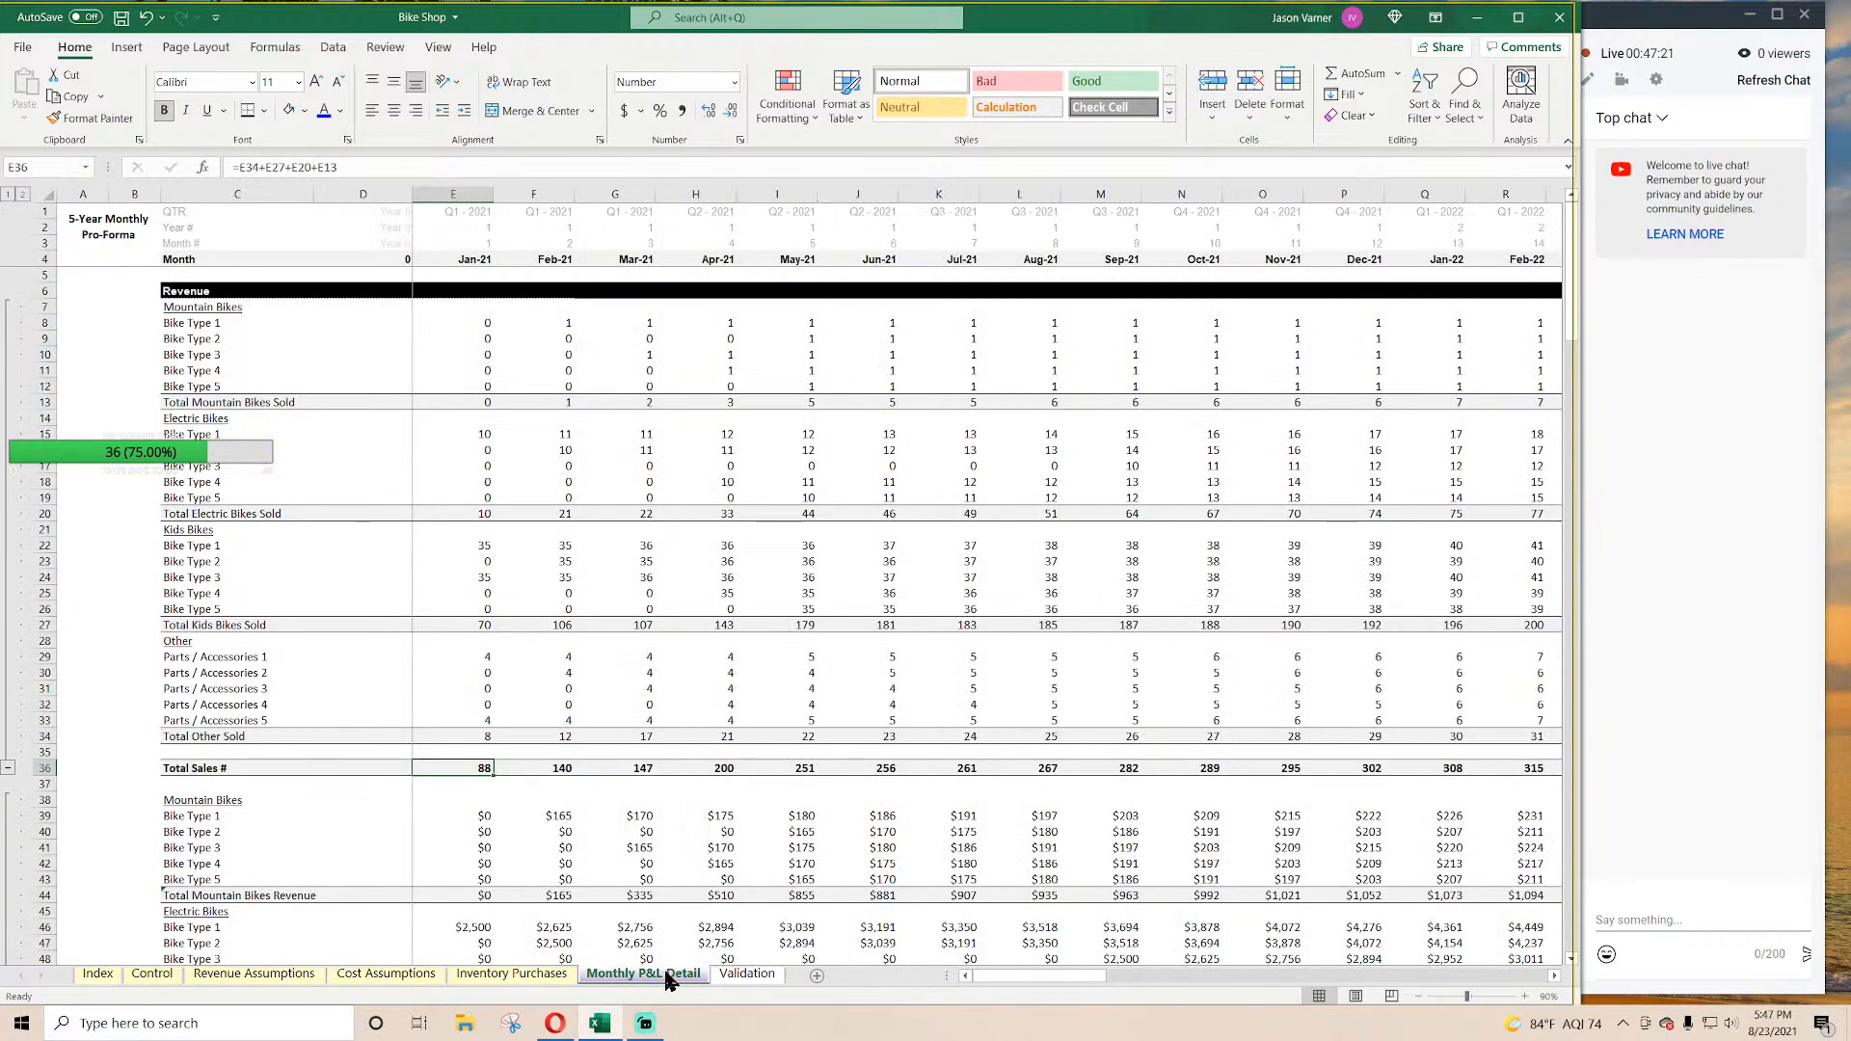
pyautogui.scroll(-18, 543, 697)
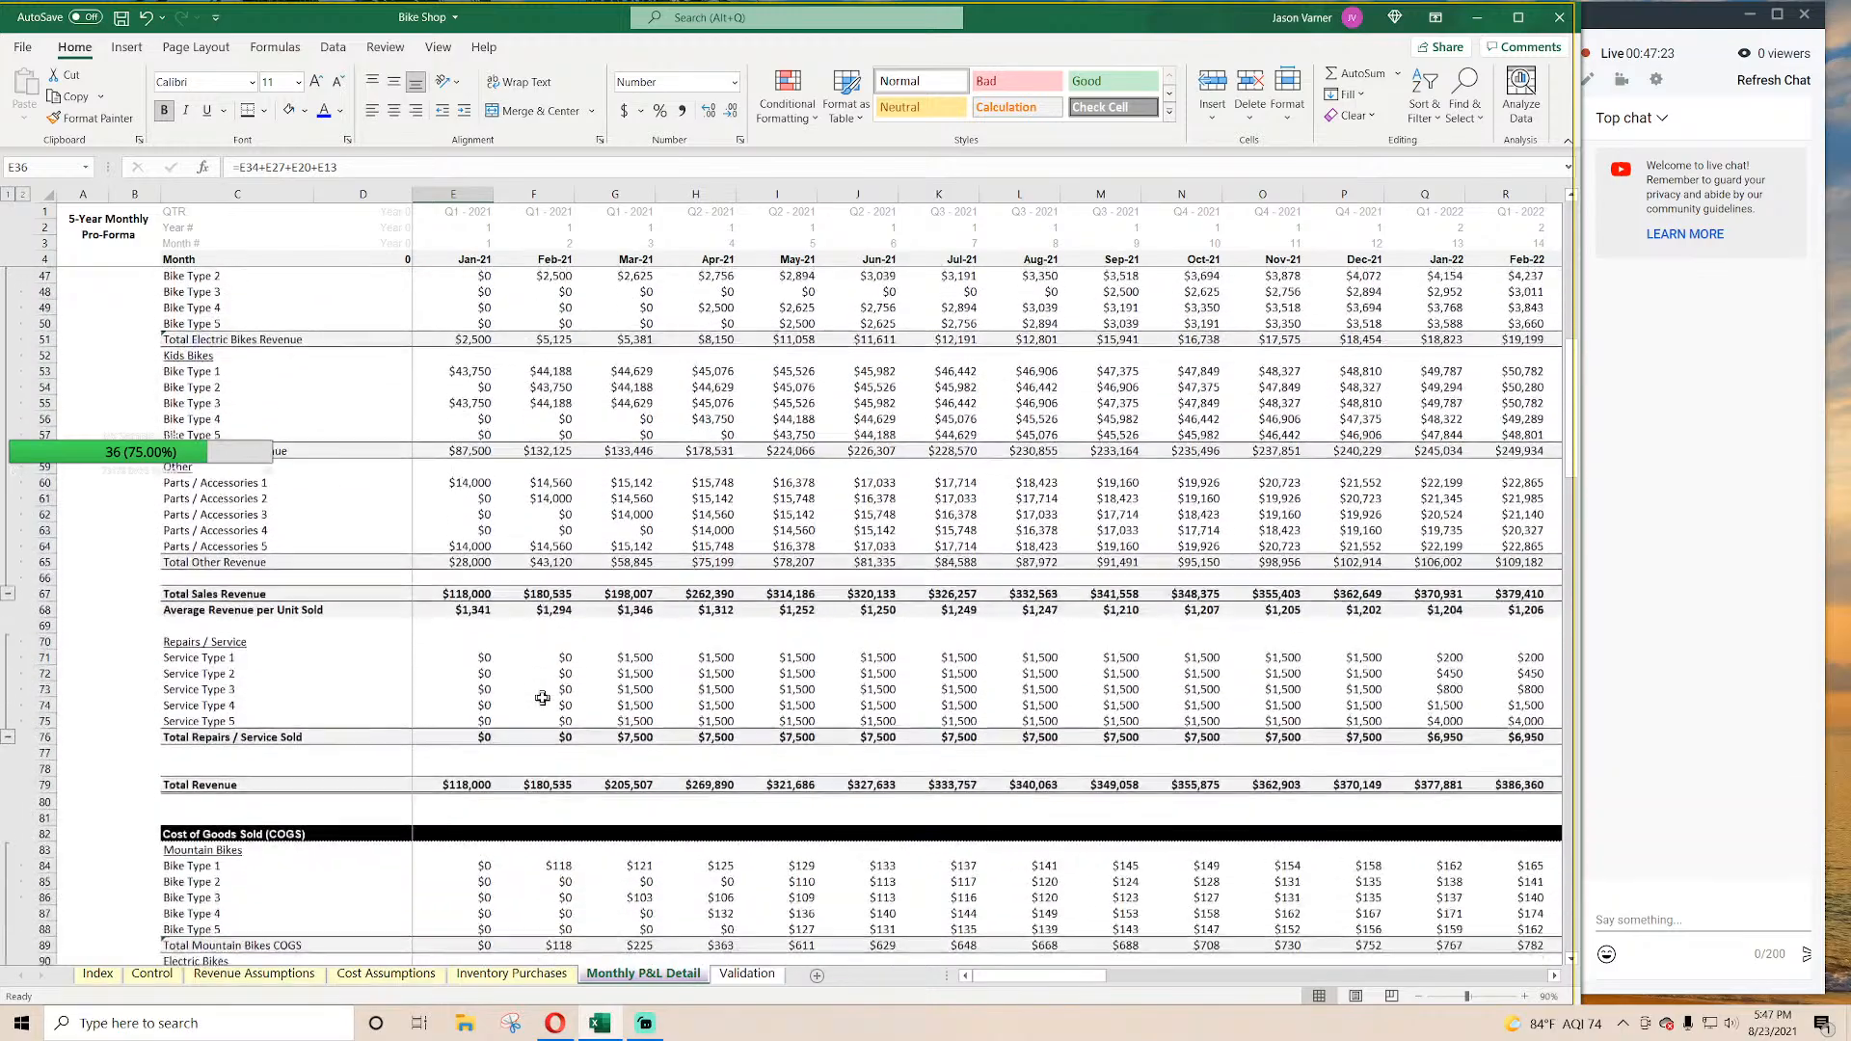
pyautogui.scroll(-11, 543, 697)
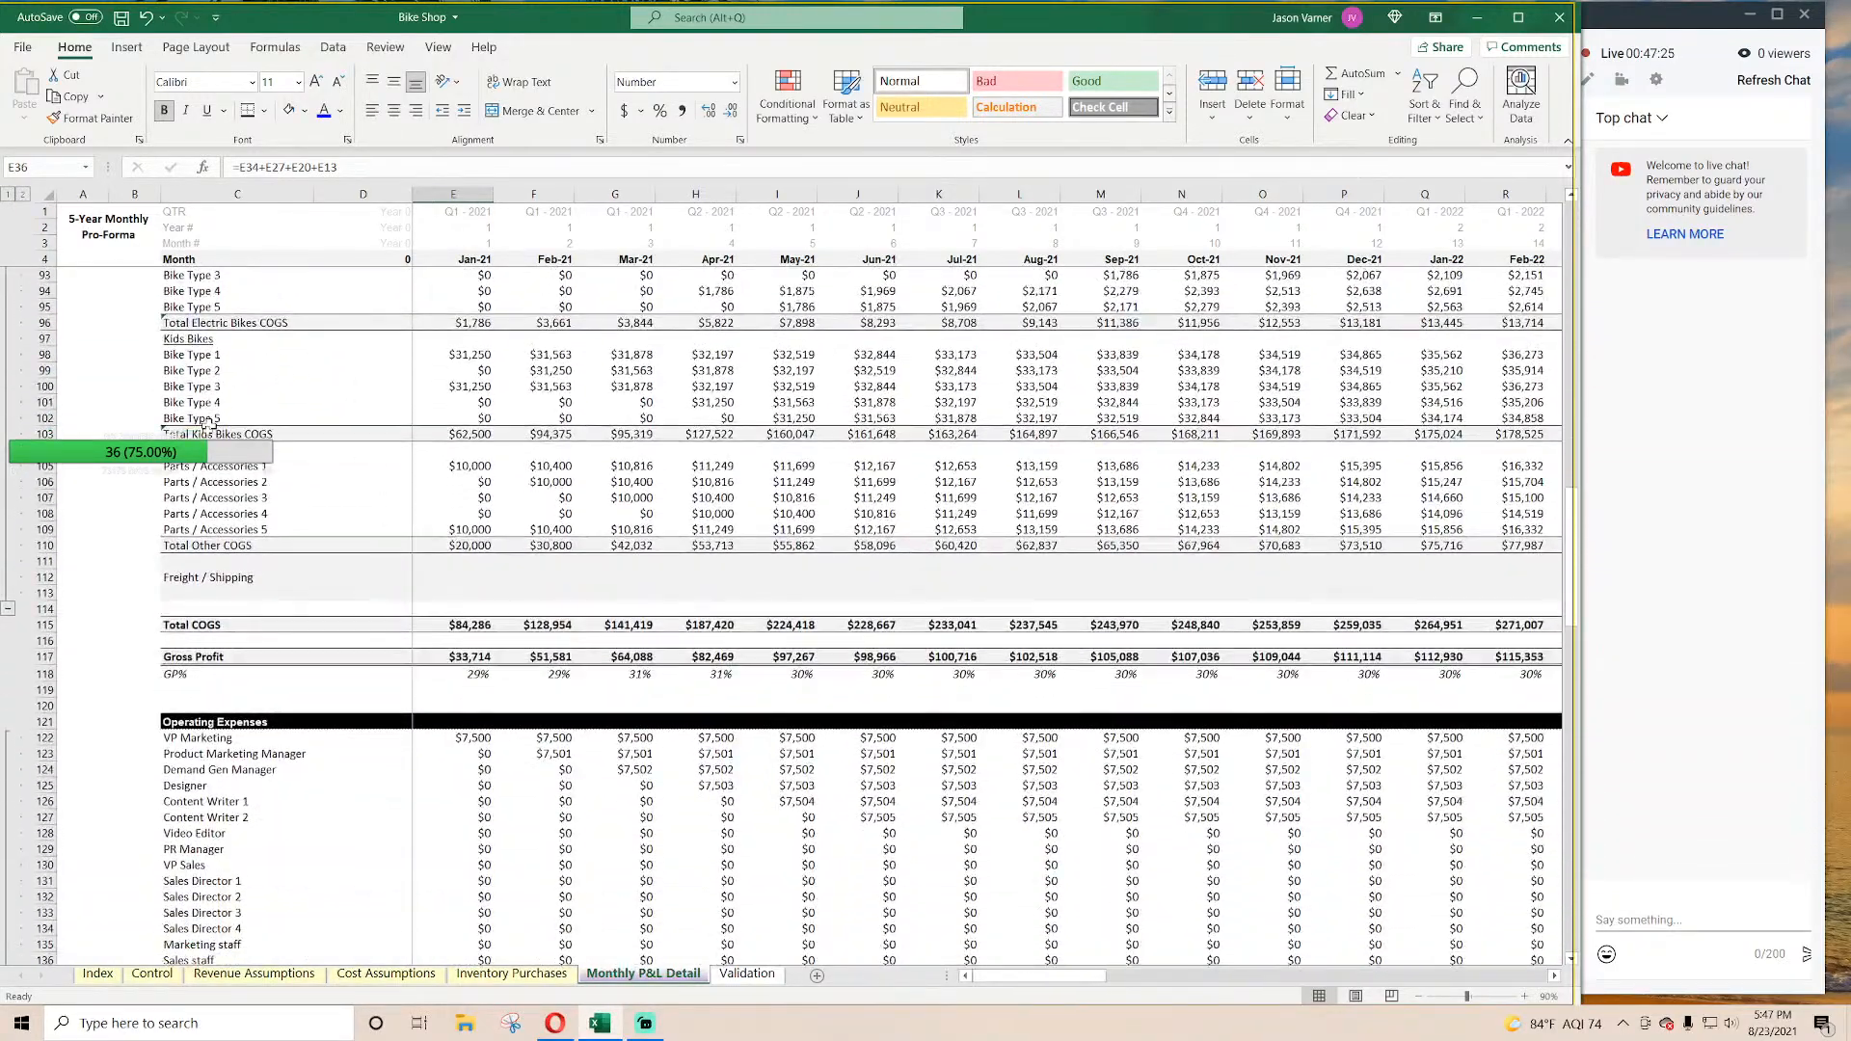
pyautogui.click(216, 623)
pyautogui.doubleClick(233, 625)
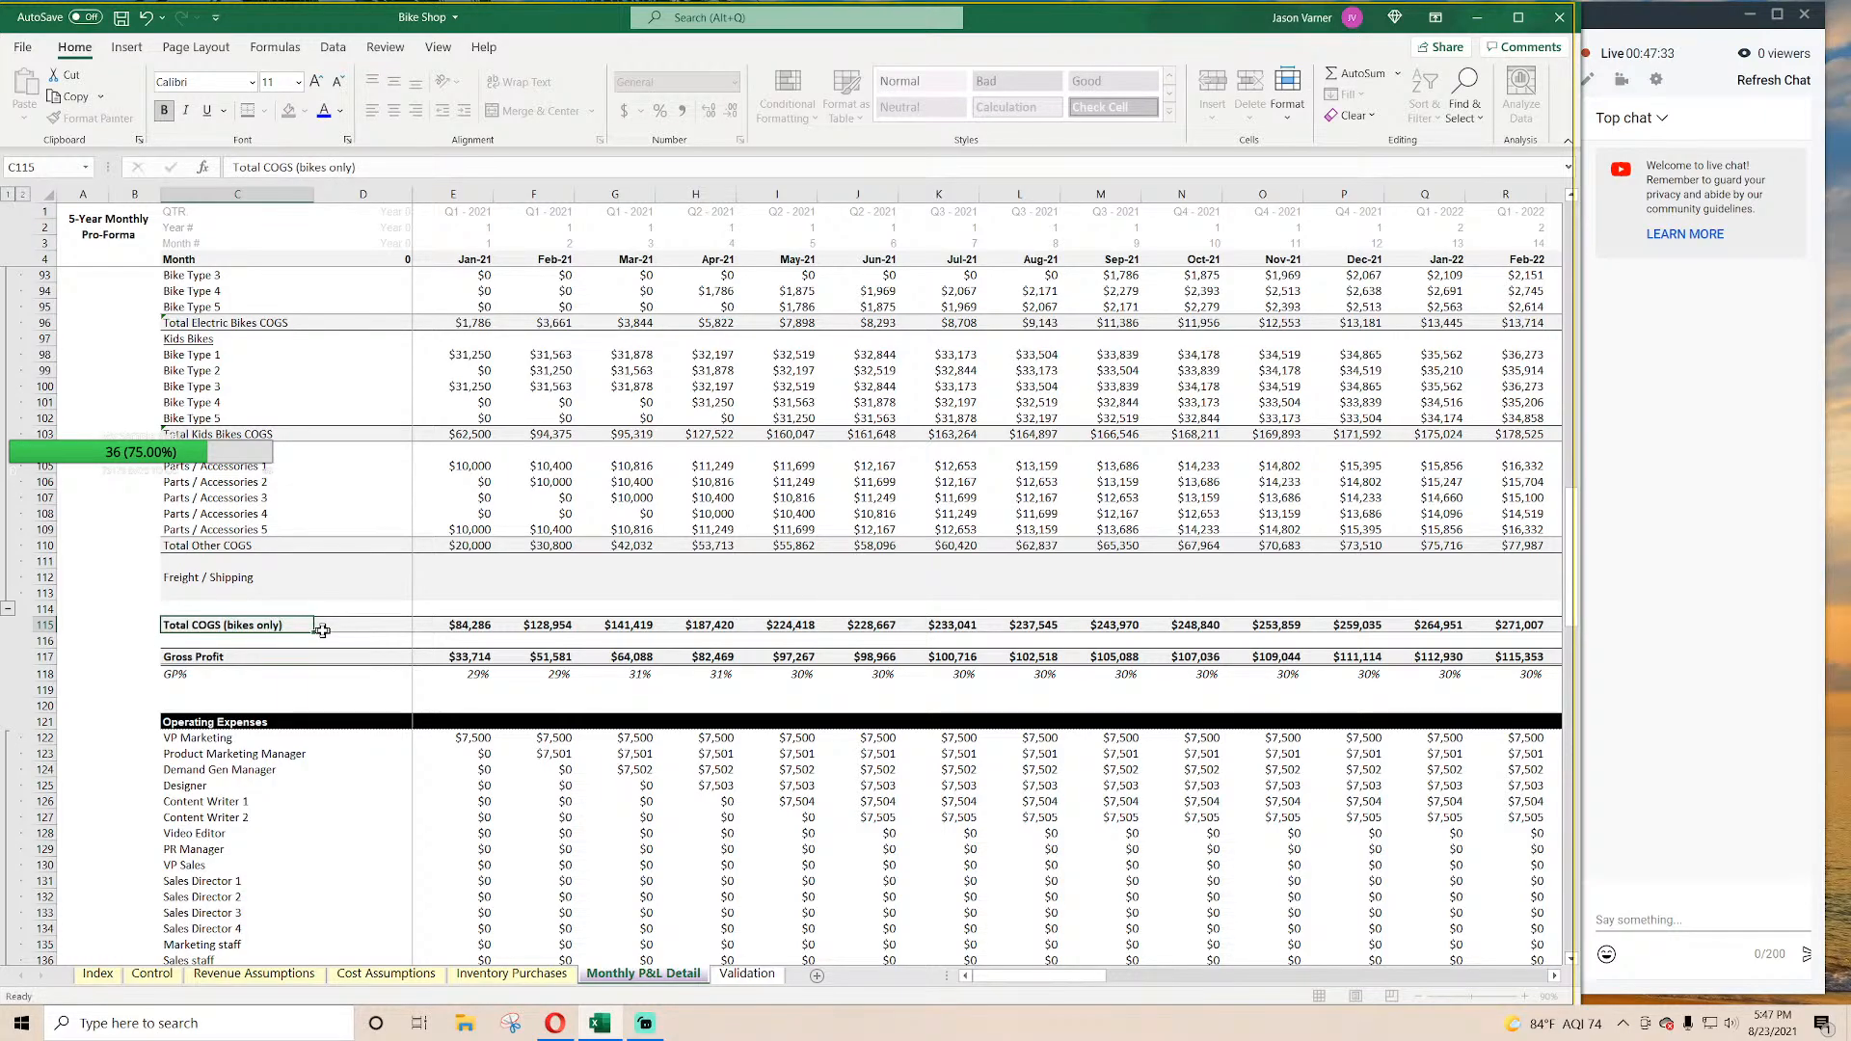
pyautogui.press('Return')
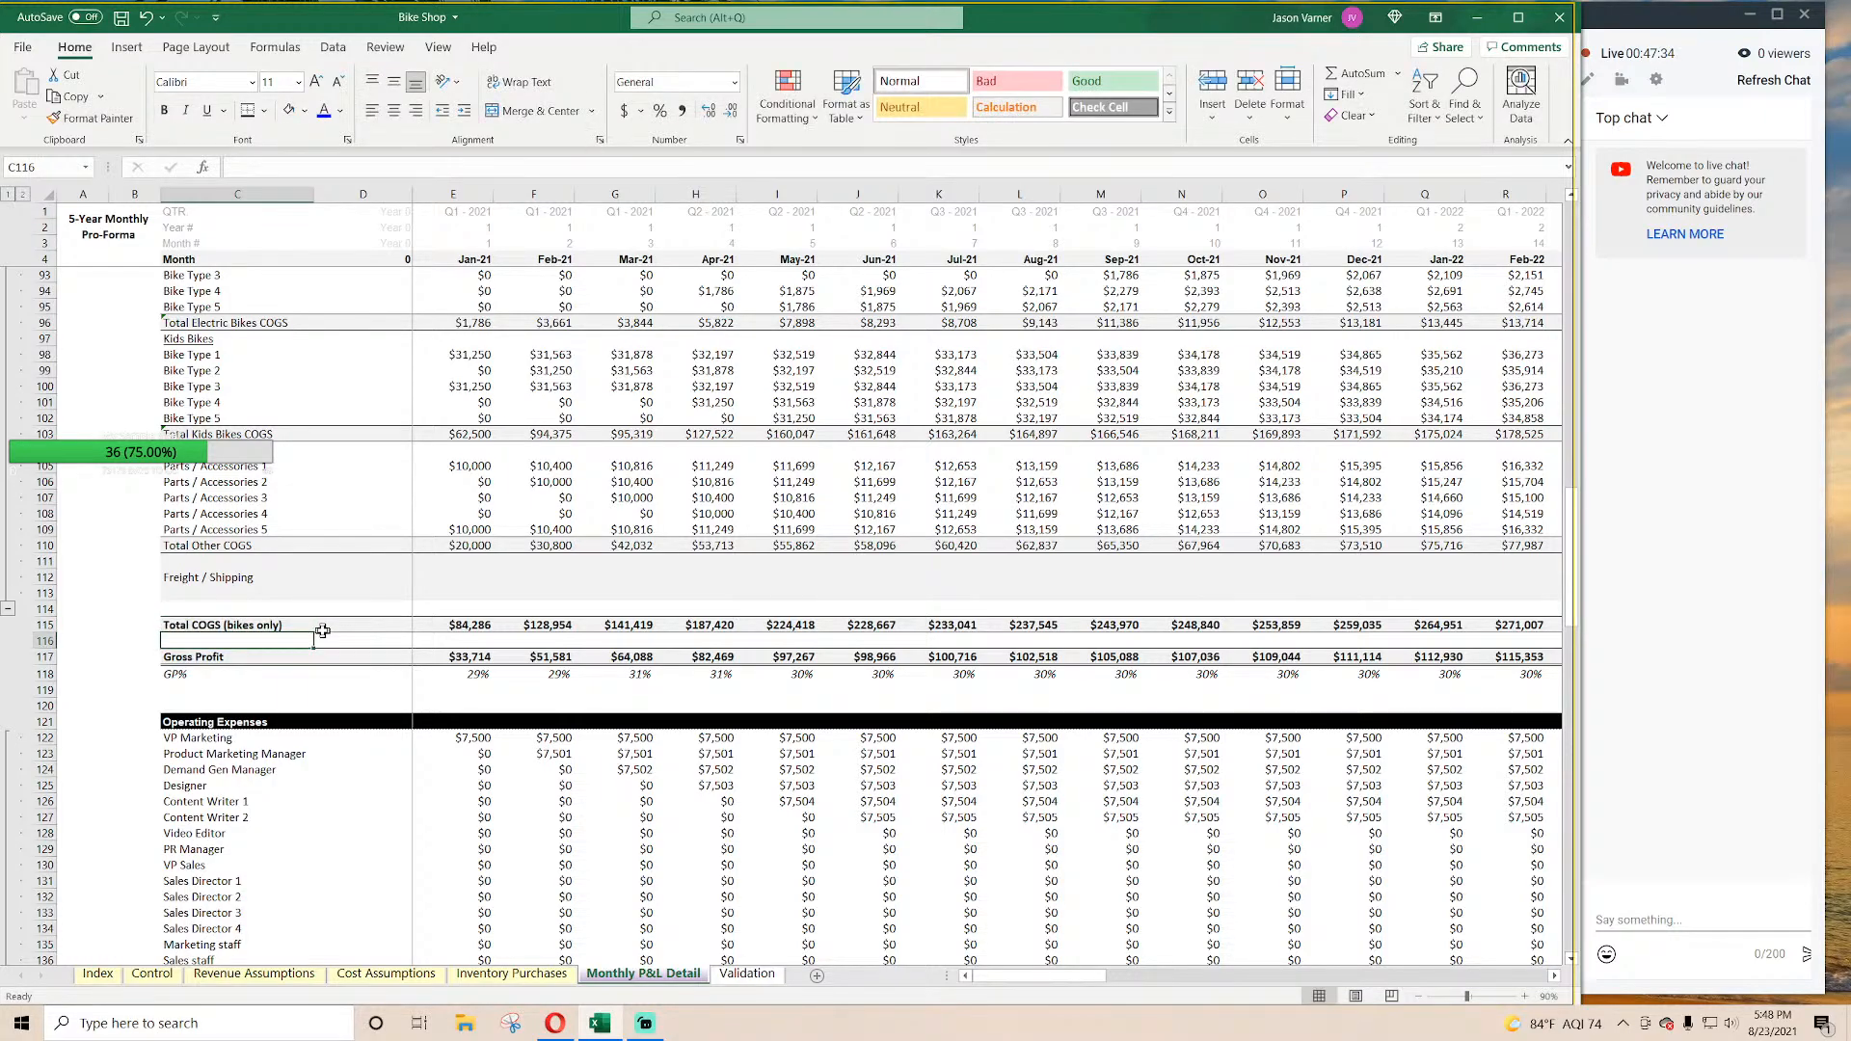
# Step: Move the whole Total COGS (bikes only) row up from row 115 to row 114
pyautogui.click(45, 624)
pyautogui.moveTo(94, 632); pyautogui.dragTo(97, 615)
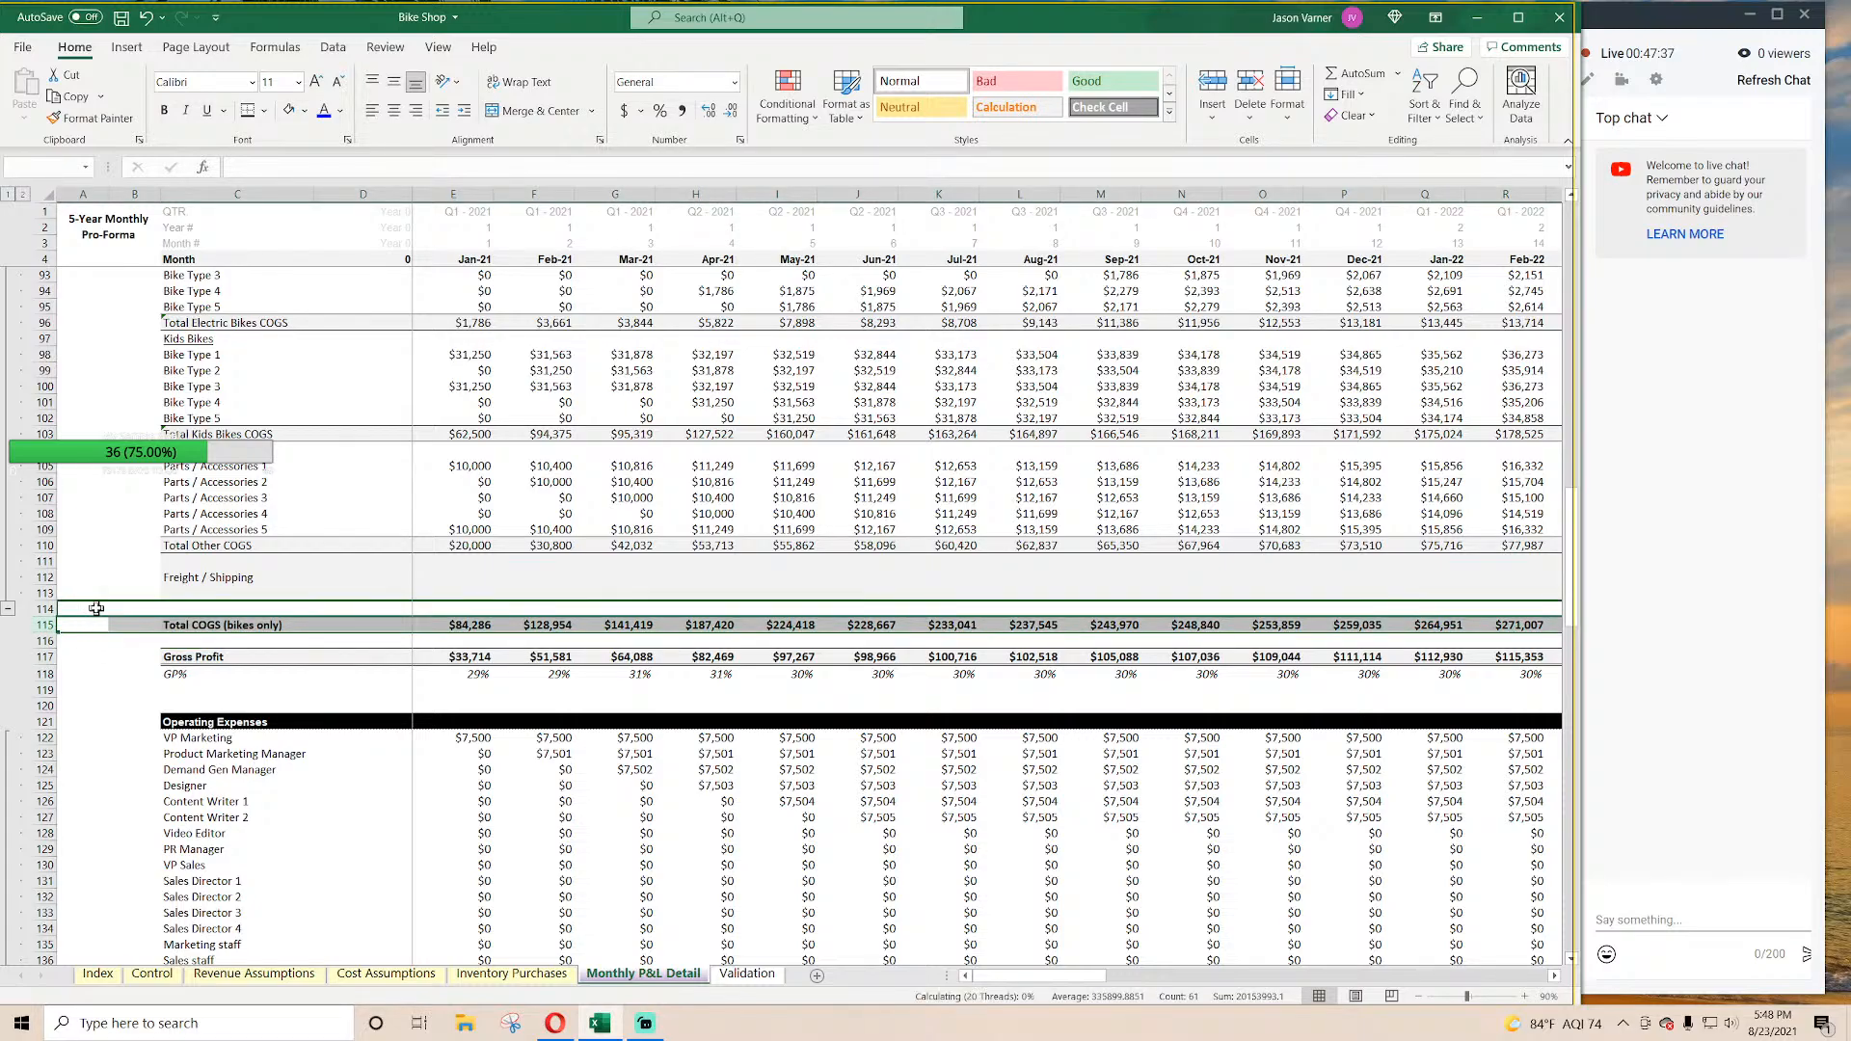
pyautogui.click(279, 609)
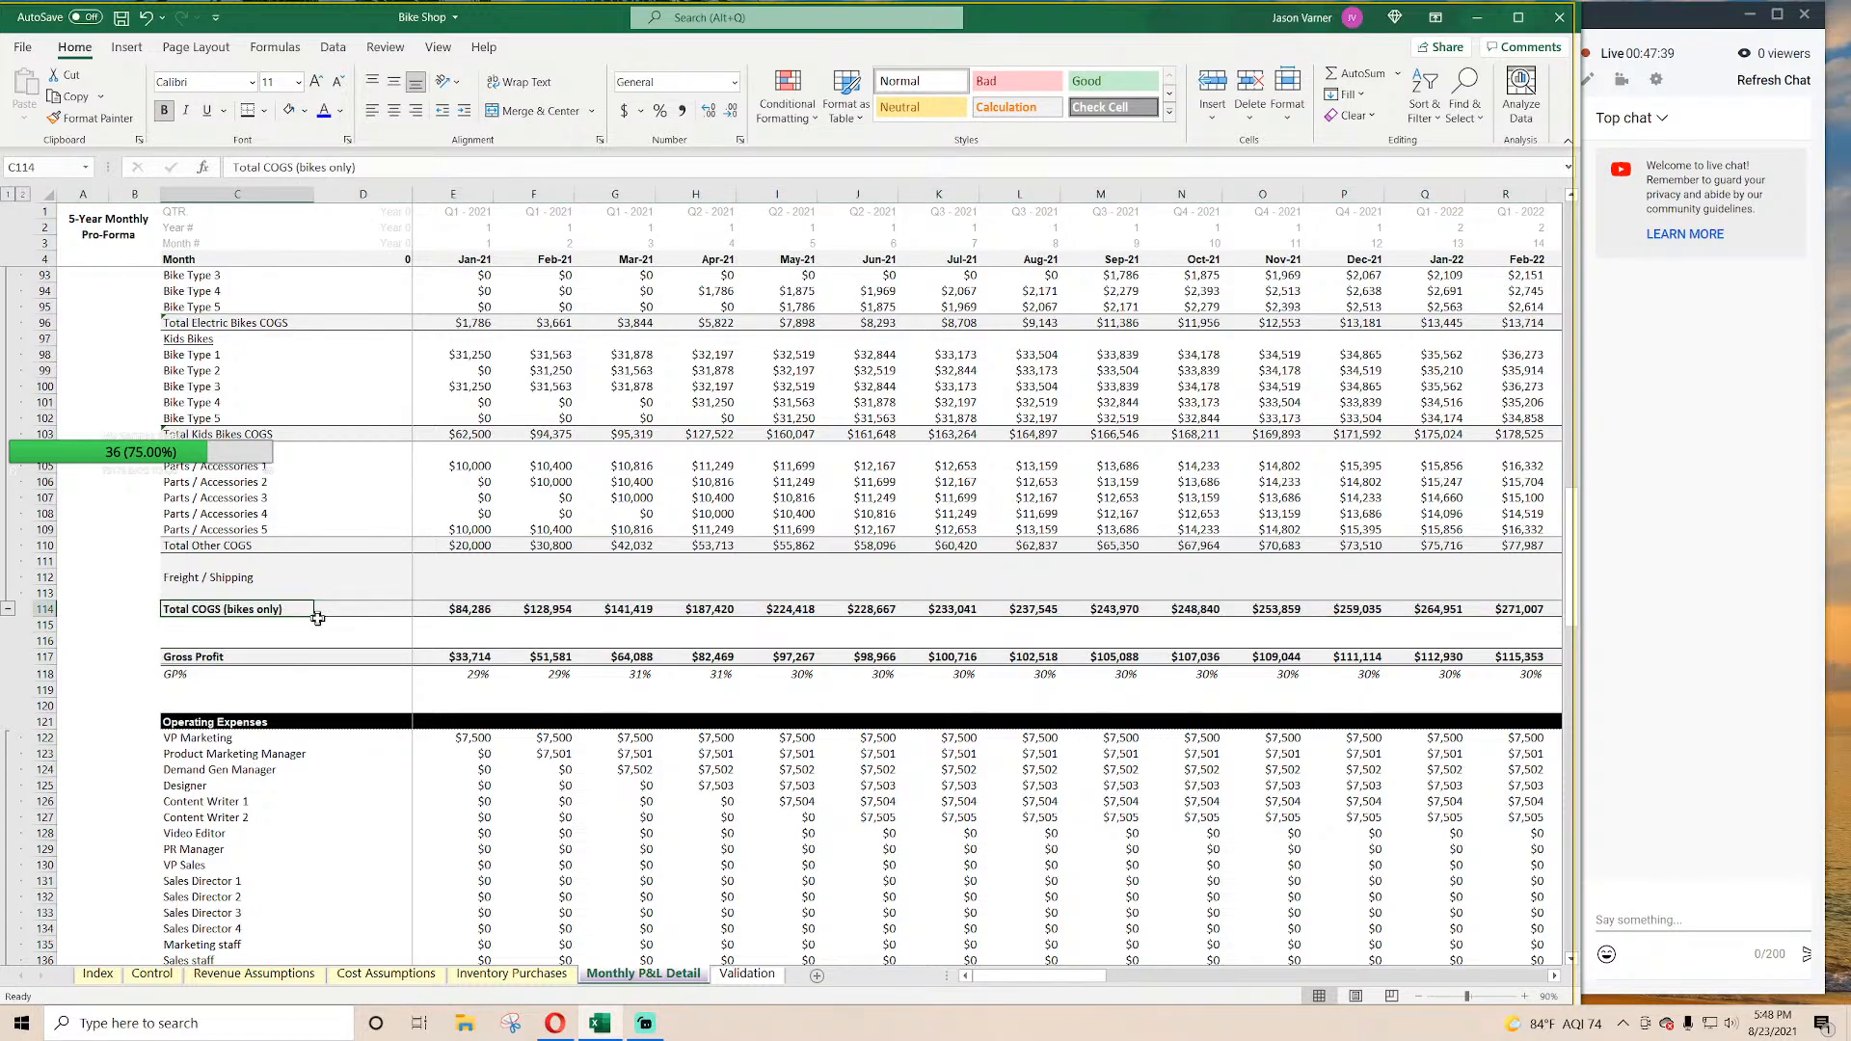
# Step: Copy the Total COGS (bikes only) label down to C115 and change it to "Total COGS (freight / shipping)"
pyautogui.moveTo(318, 618); pyautogui.dragTo(279, 624)
pyautogui.doubleClick(255, 625)
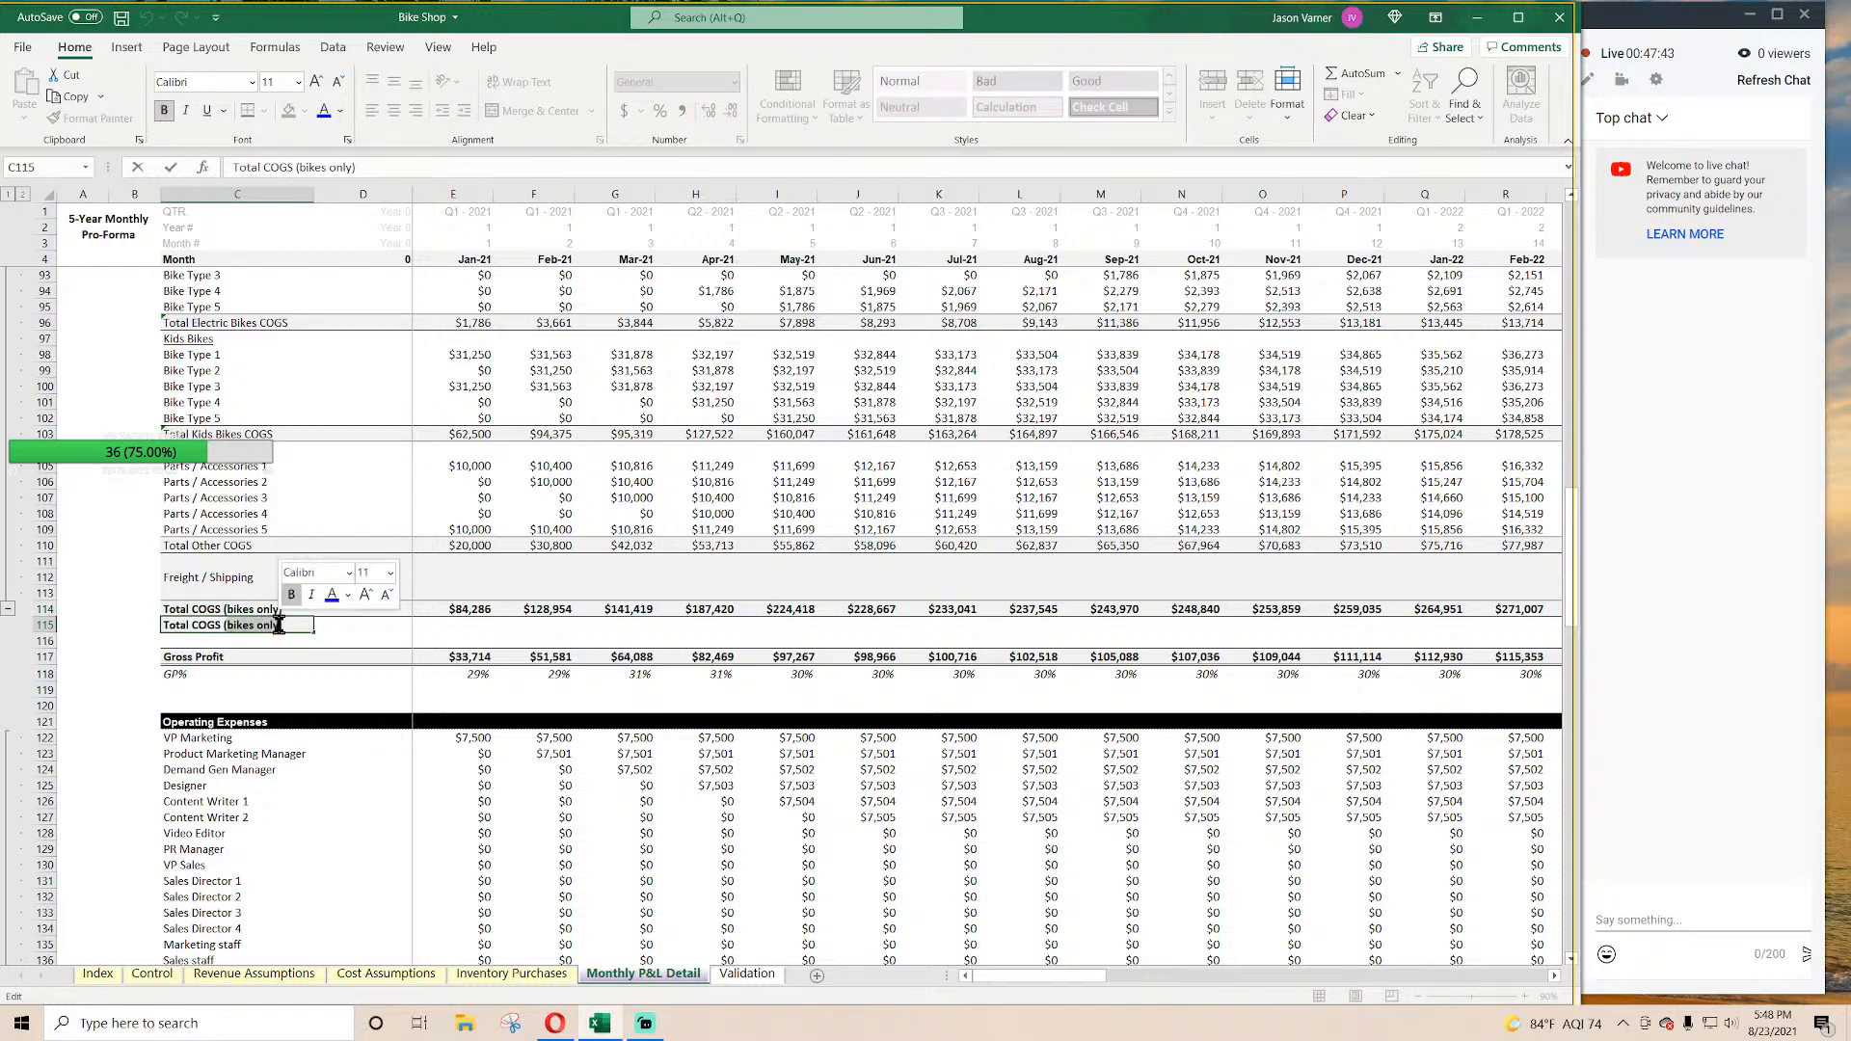
pyautogui.write('freight')
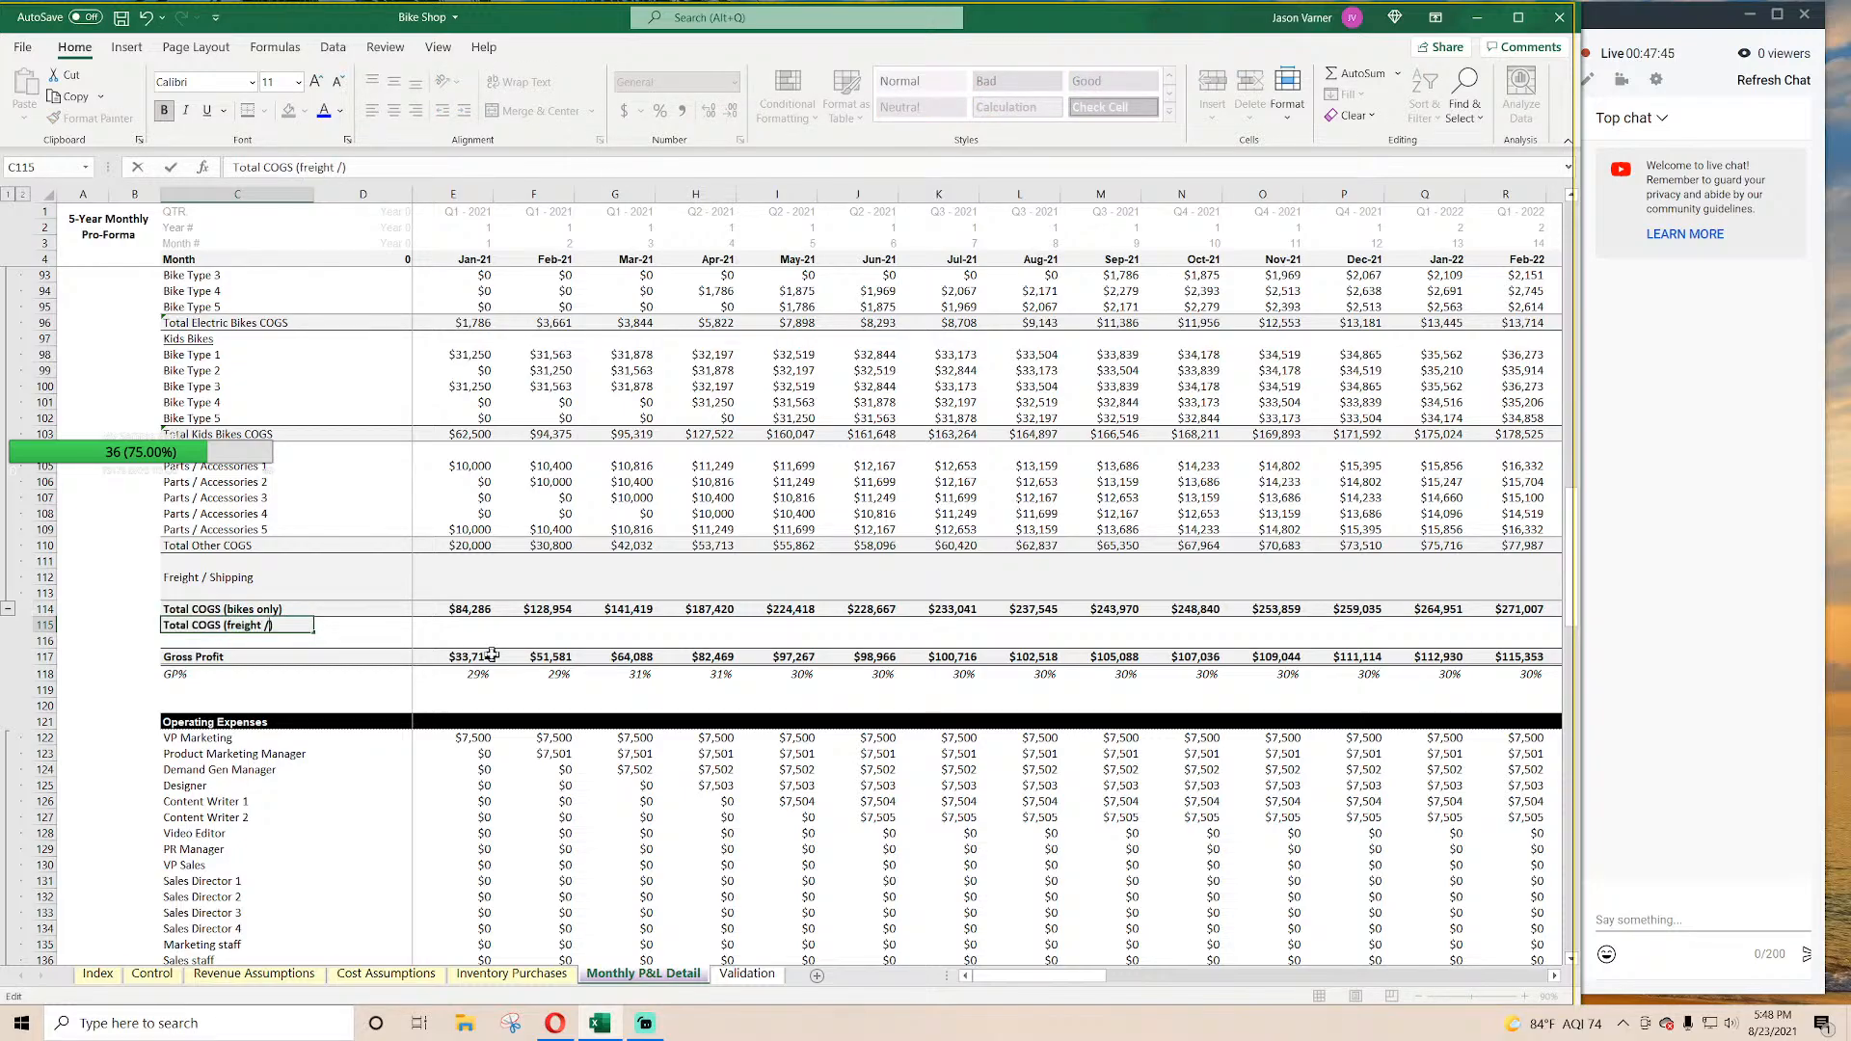
pyautogui.write(' / shipping')
pyautogui.press('Return')
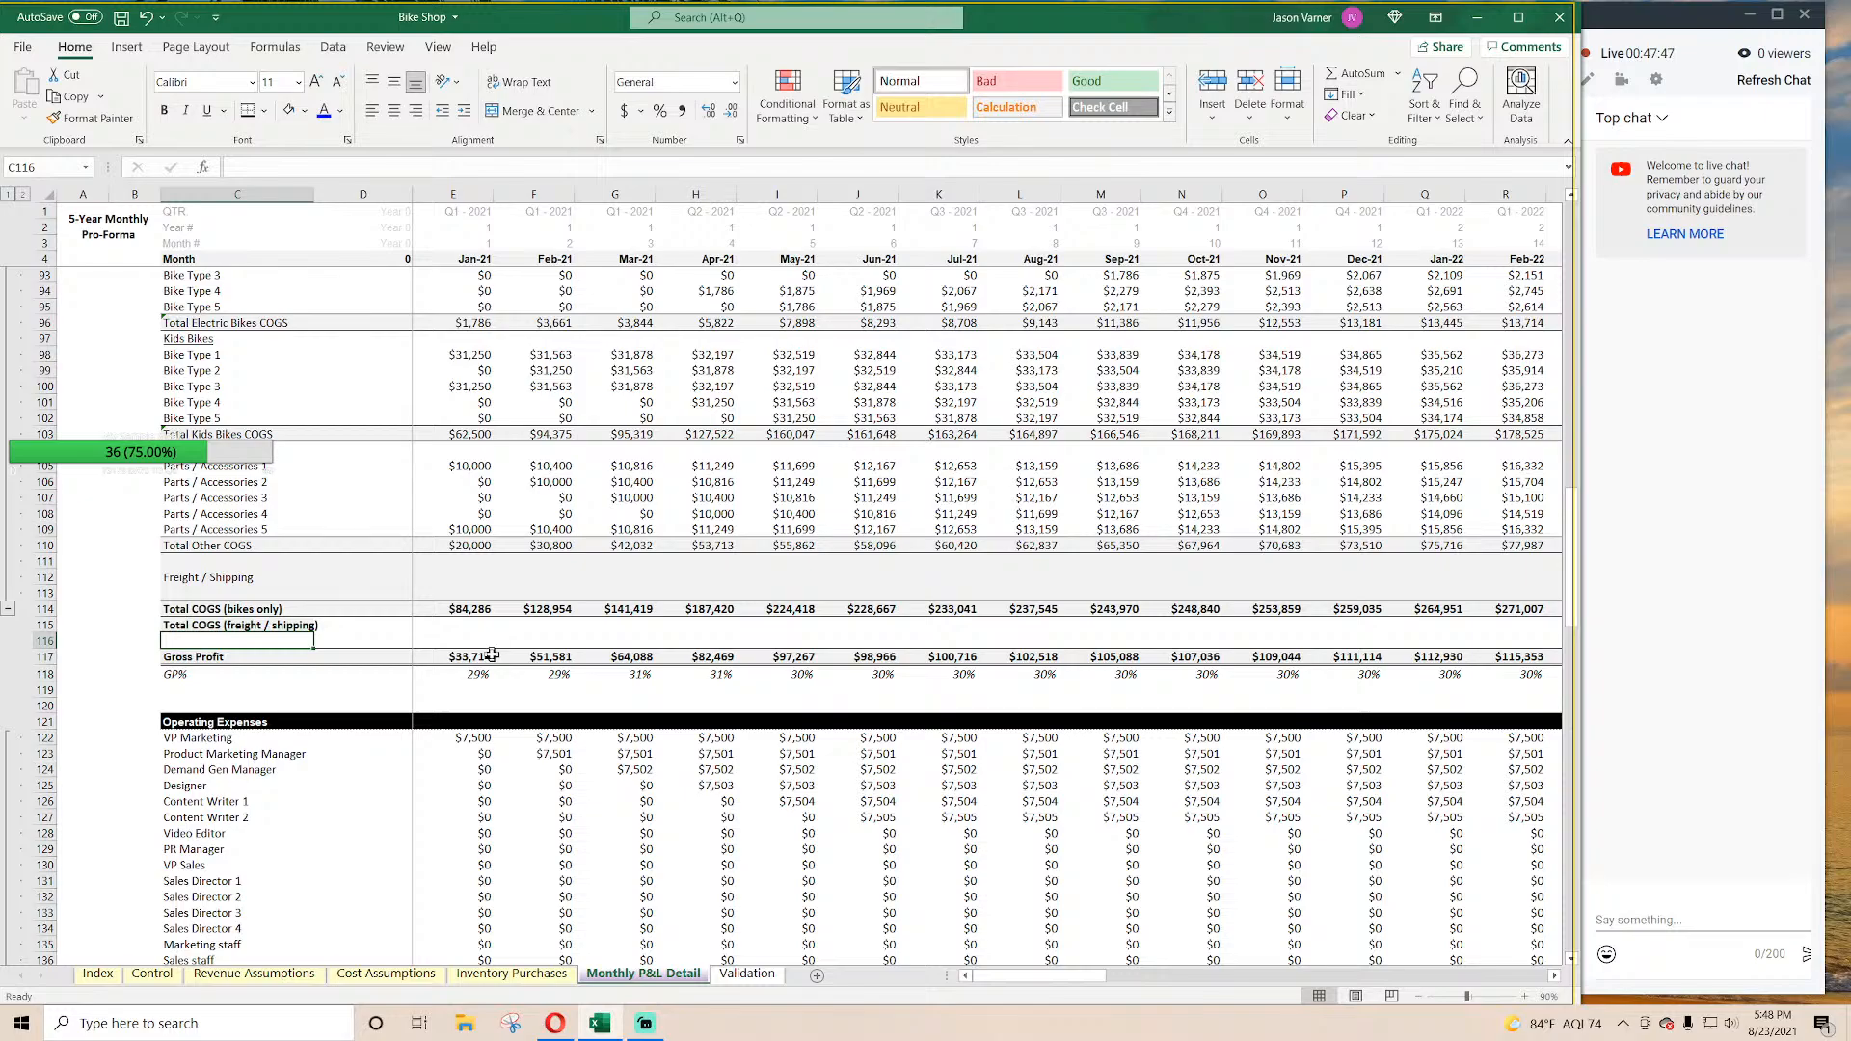
# Step: Insert a row at row 116 and enter the label "Total COGS" in C117 above Gross Profit
pyautogui.rightClick(43, 640)
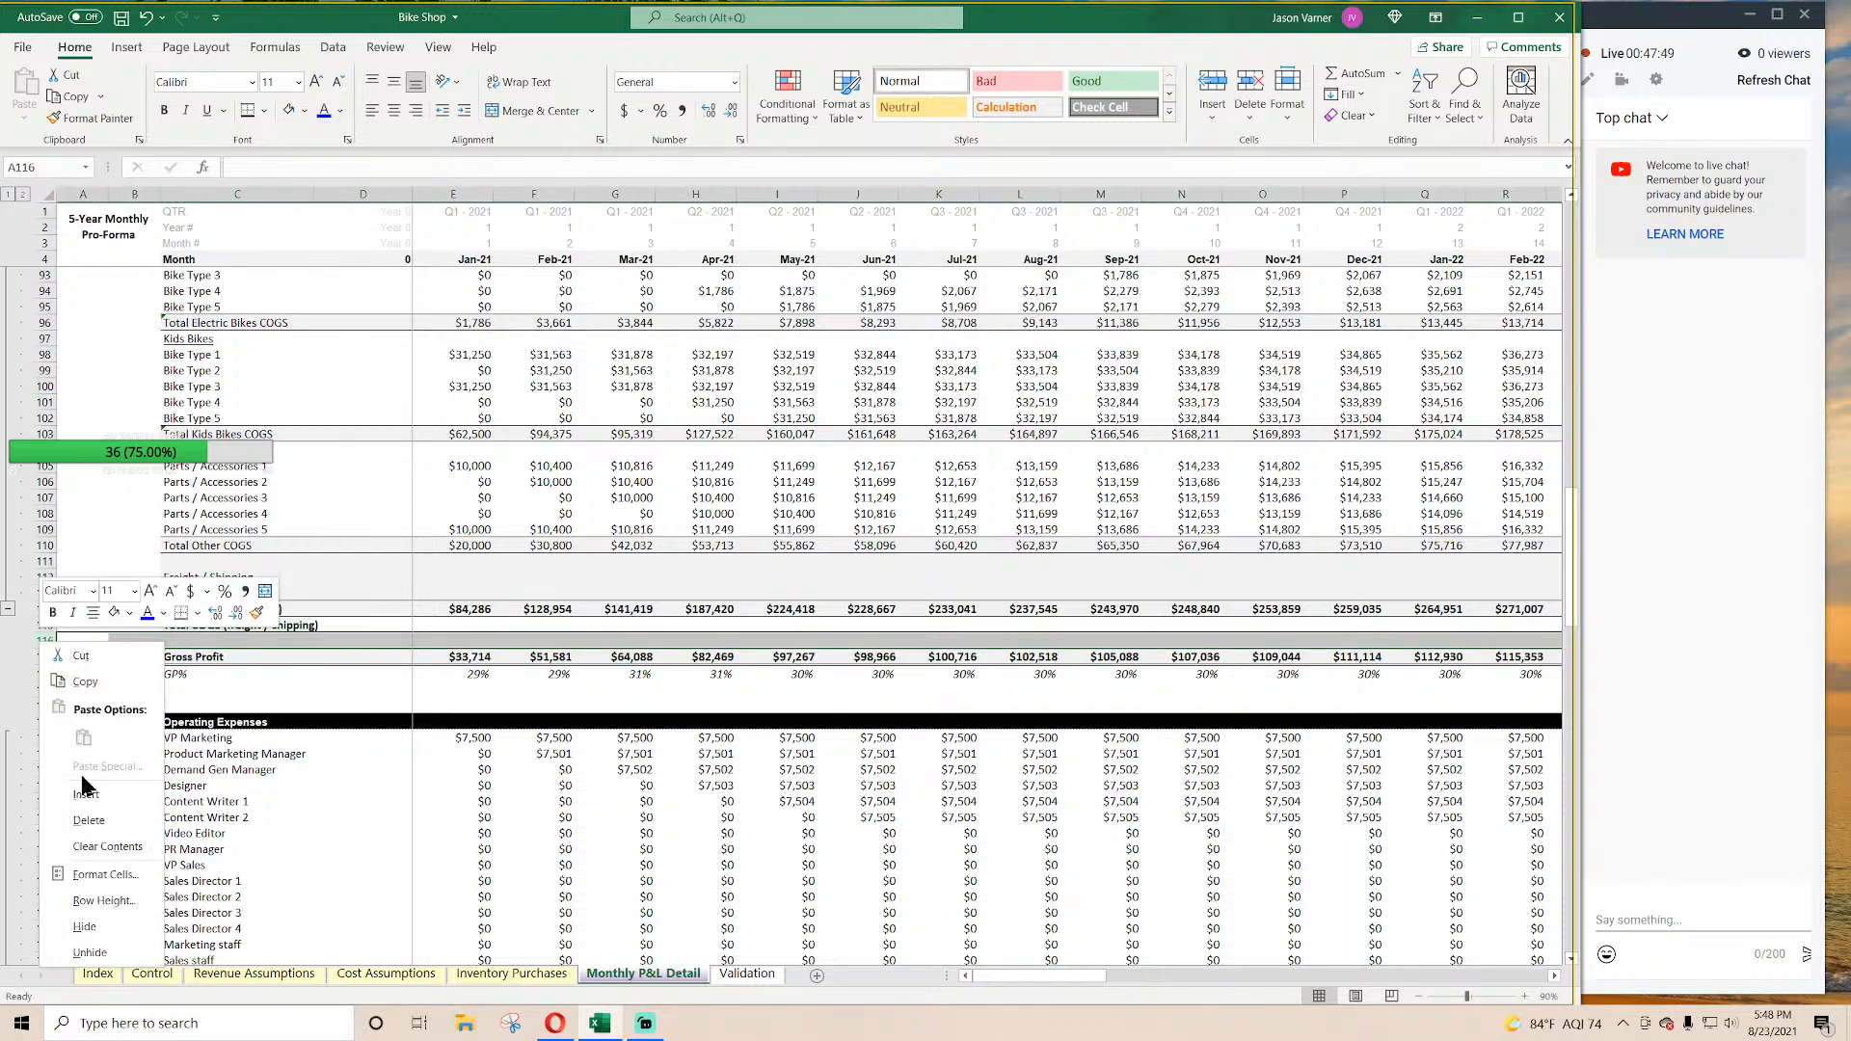
pyautogui.click(89, 783)
pyautogui.press('F4')
pyautogui.click(104, 672)
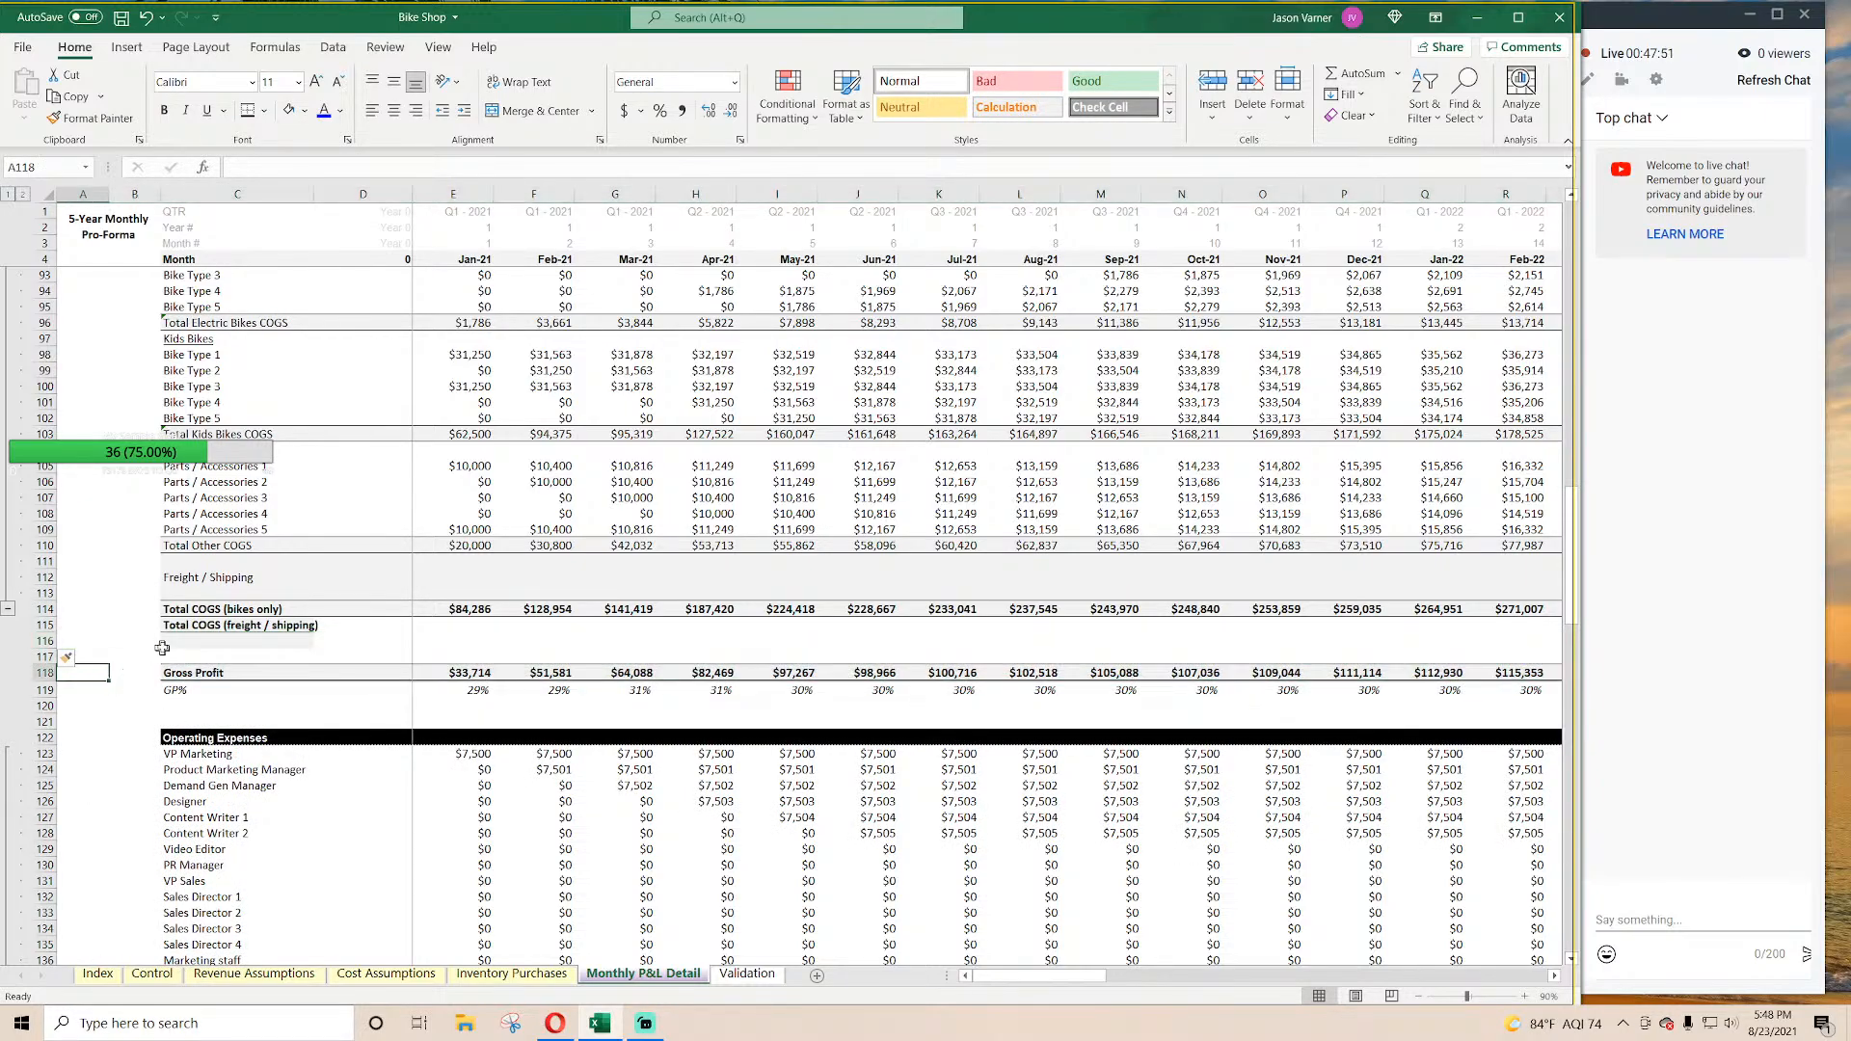
pyautogui.click(175, 654)
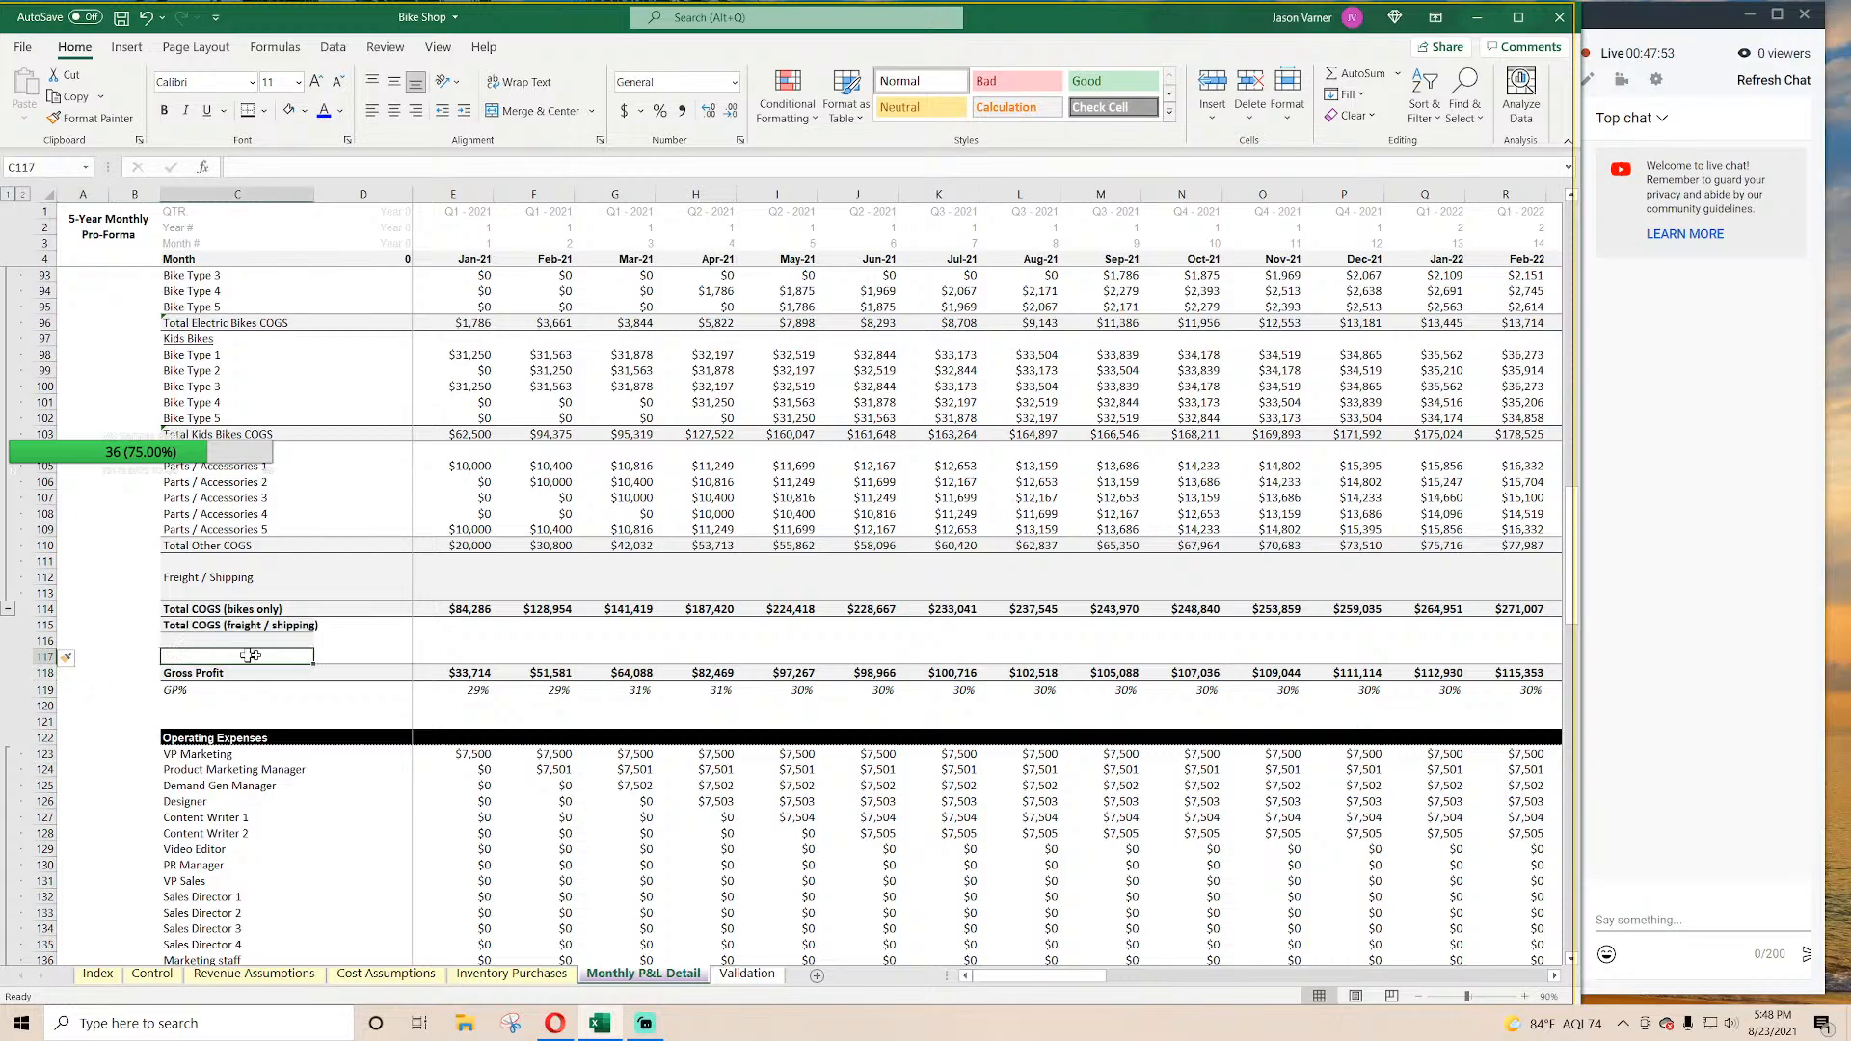
pyautogui.write('T')
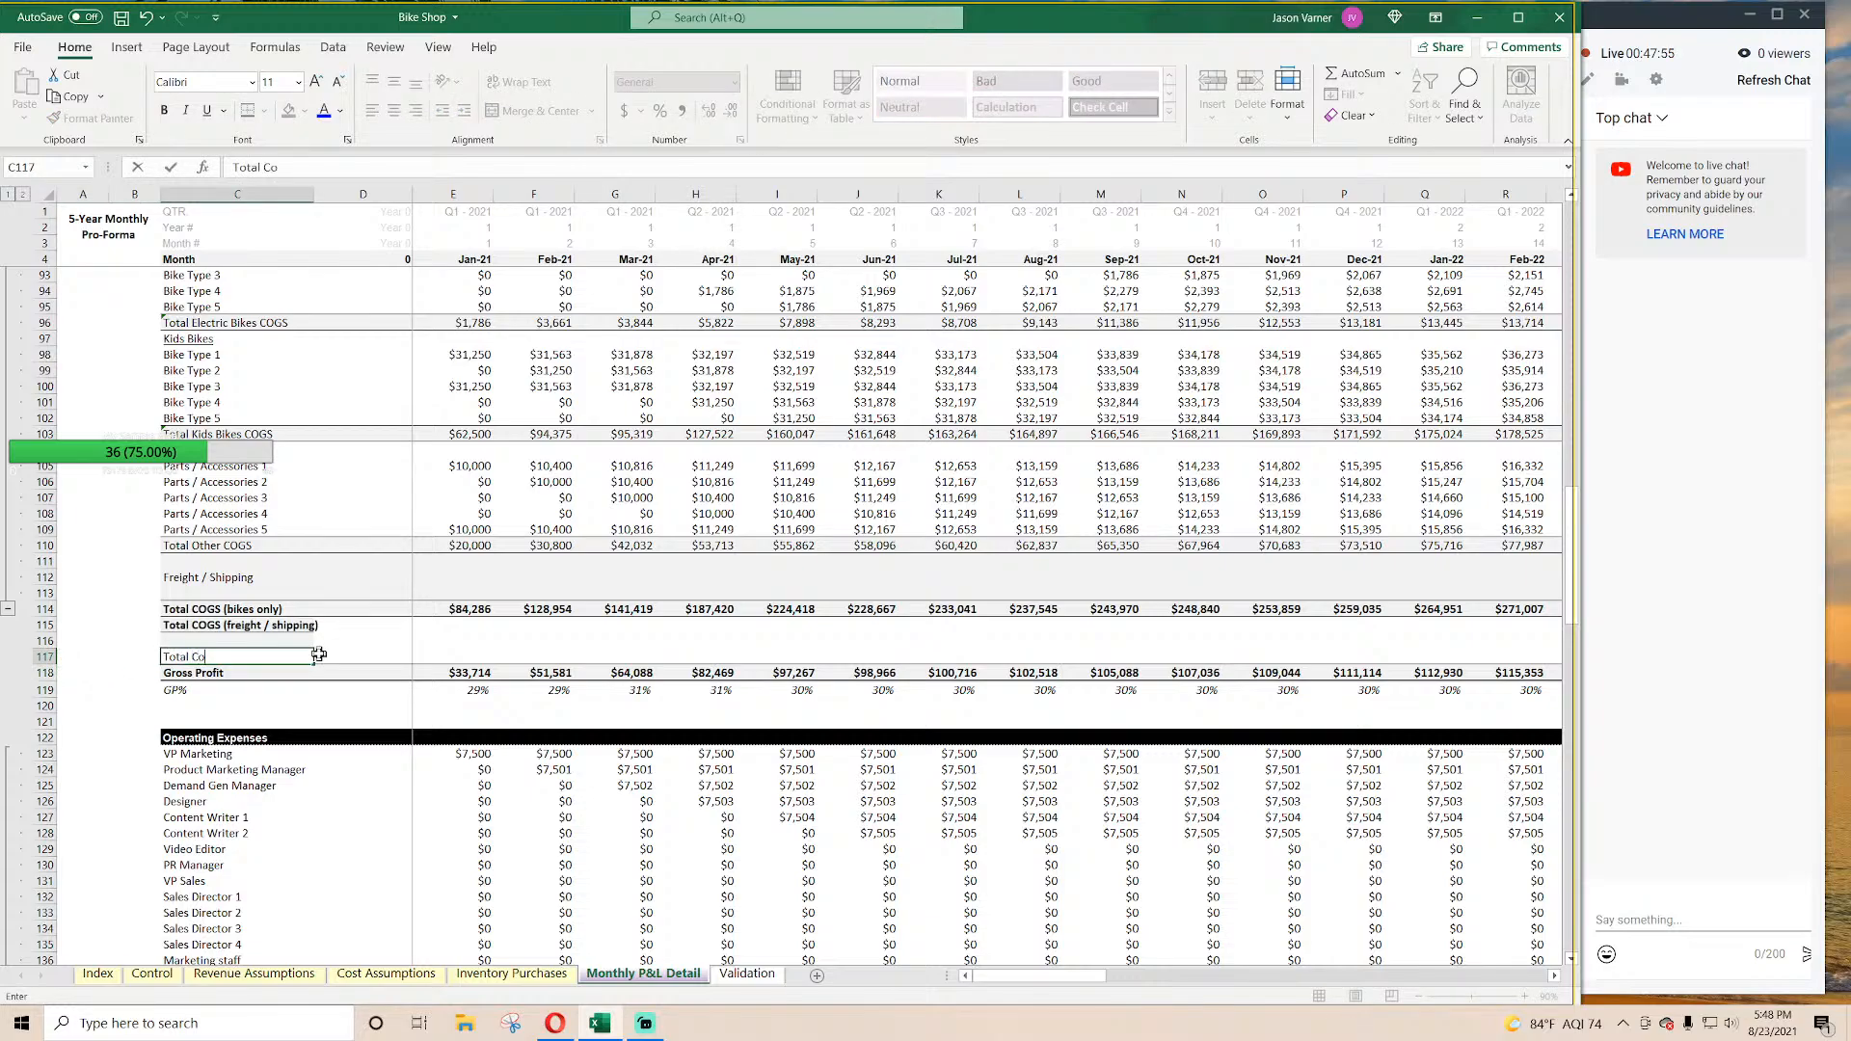
pyautogui.write('otal COGS')
pyautogui.press('Return')
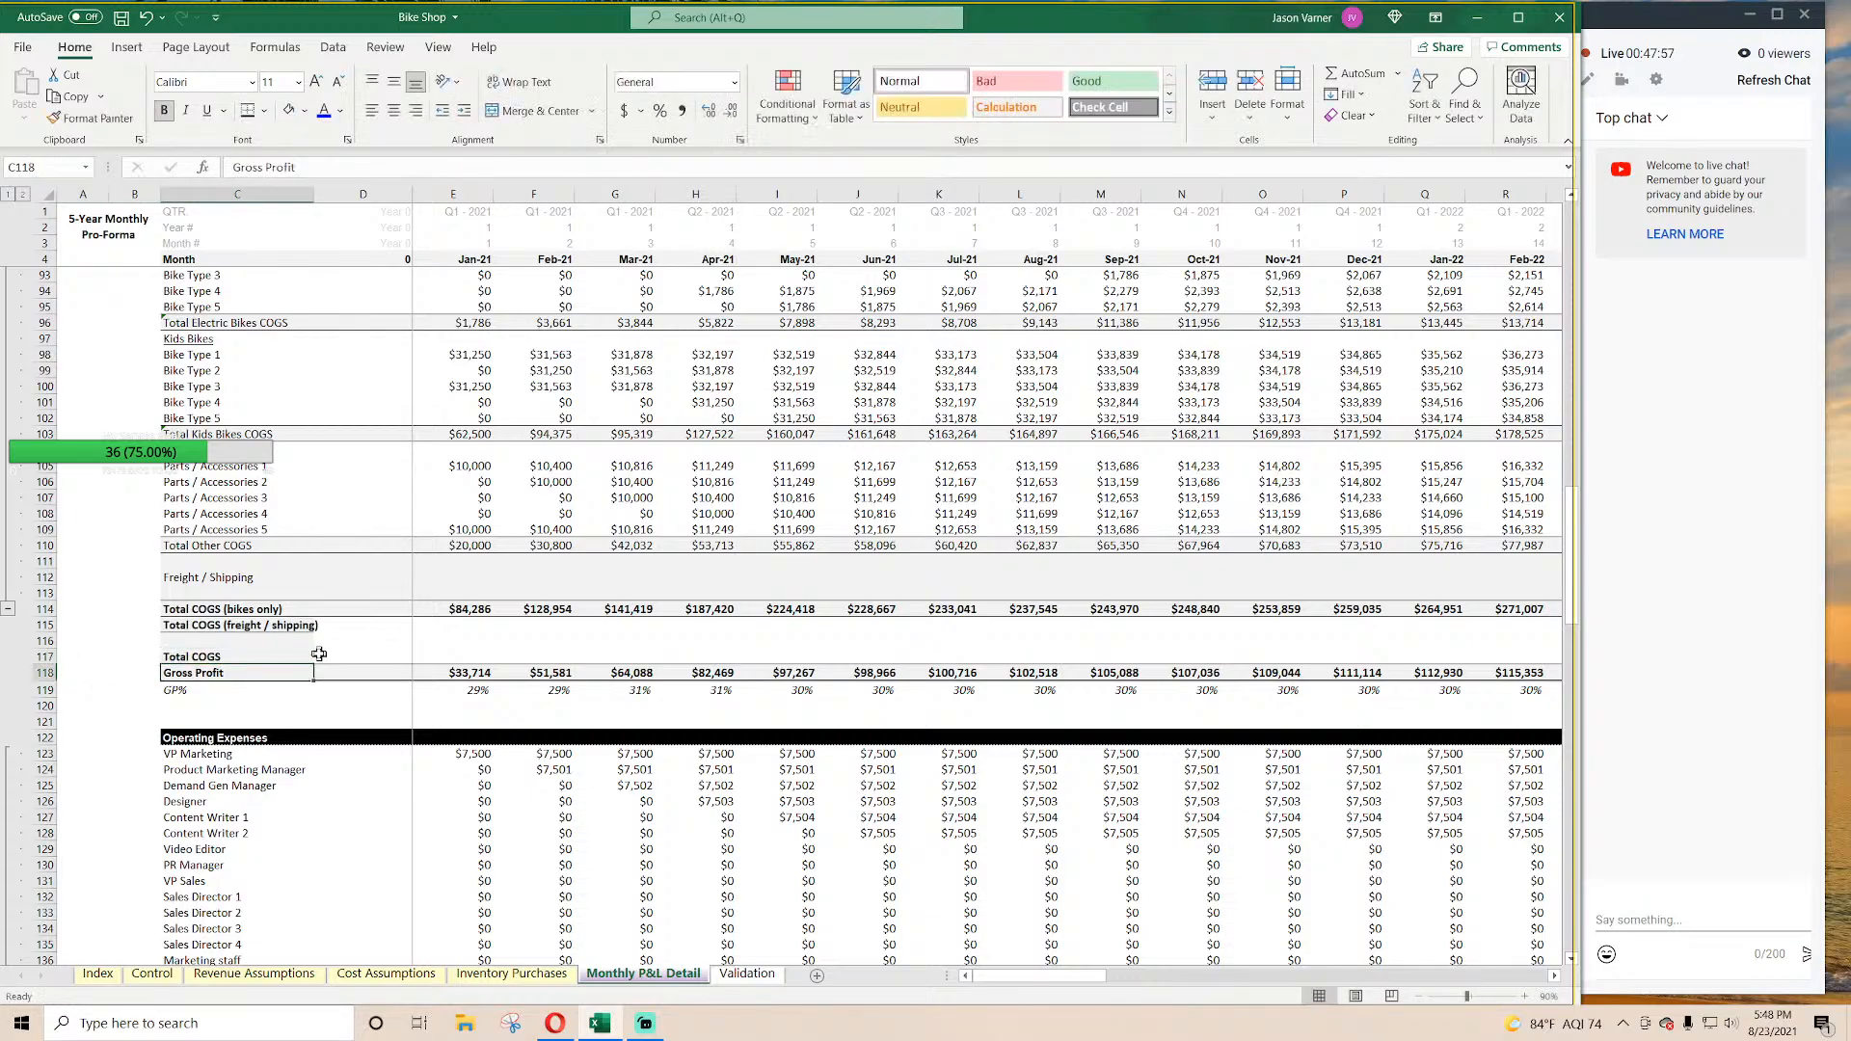
# Step: Fill blank unshaded cells across C116 and rows 111 to 113, clearing the Freight / Shipping label and grey shading there
pyautogui.click(154, 642)
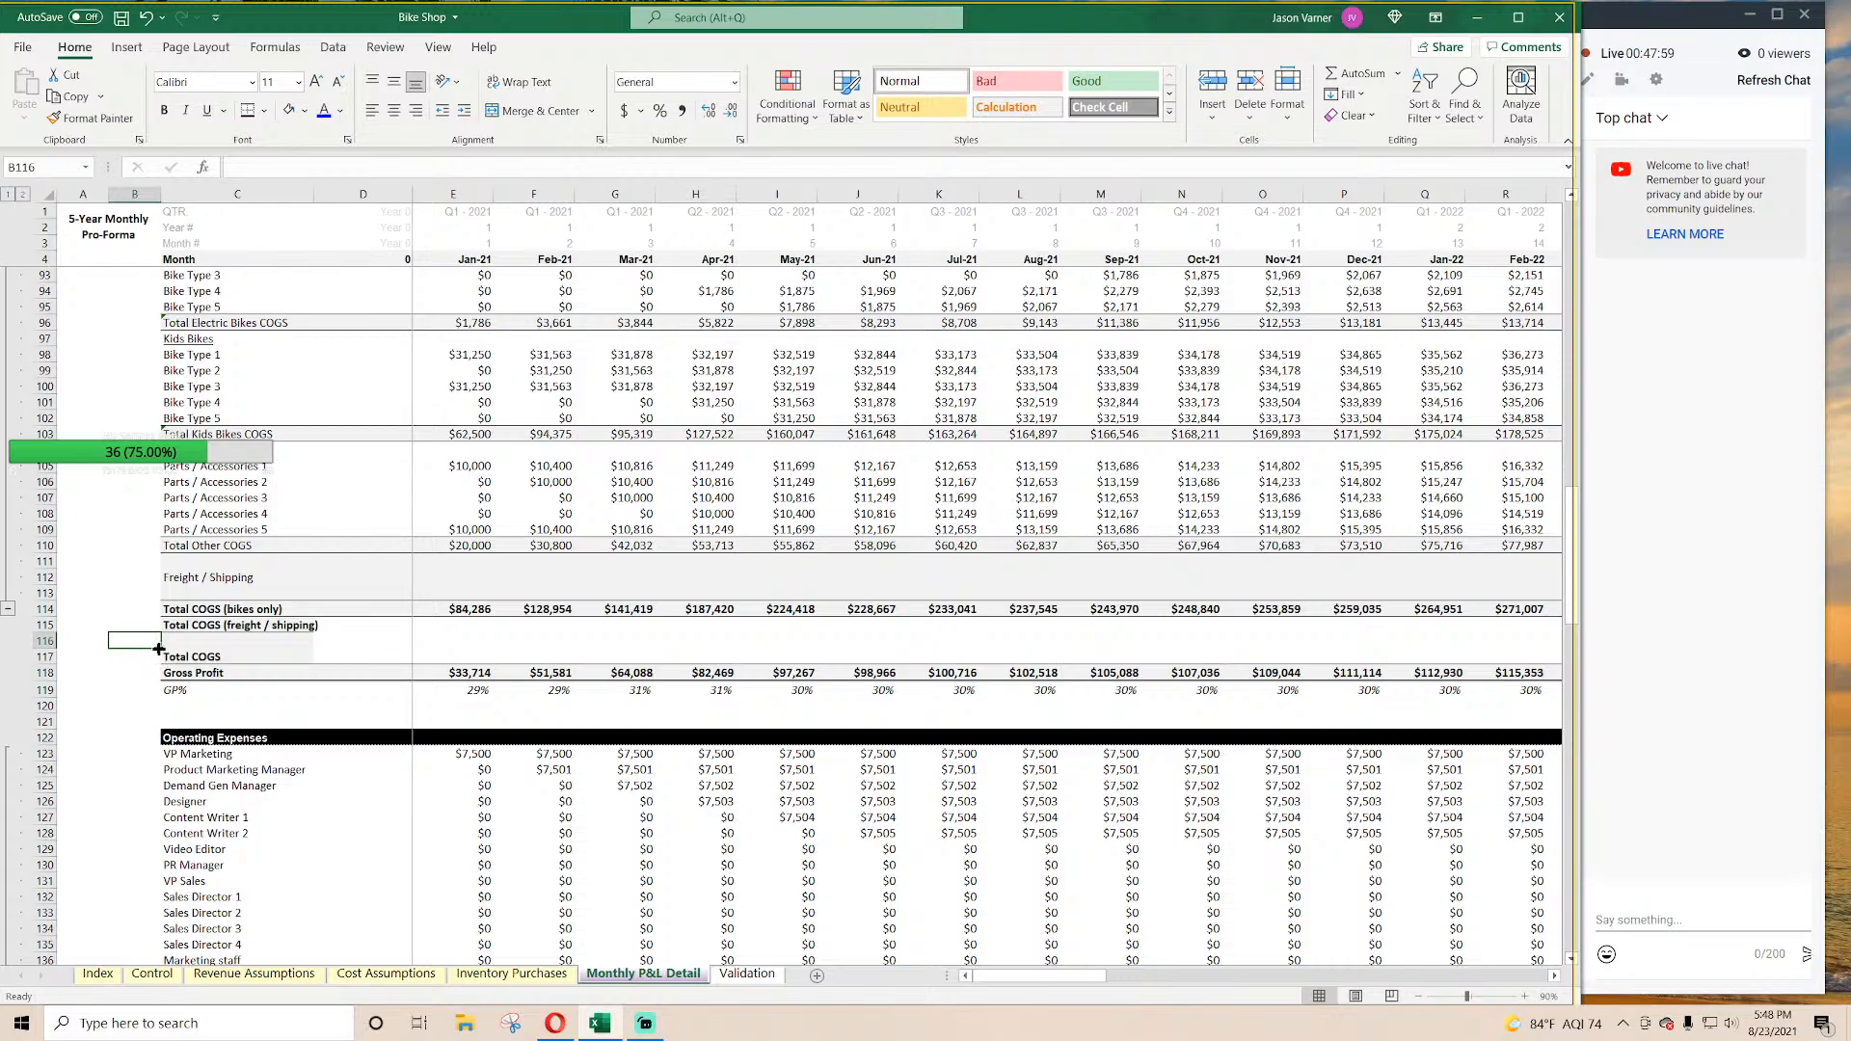
pyautogui.moveTo(158, 649); pyautogui.dragTo(316, 645)
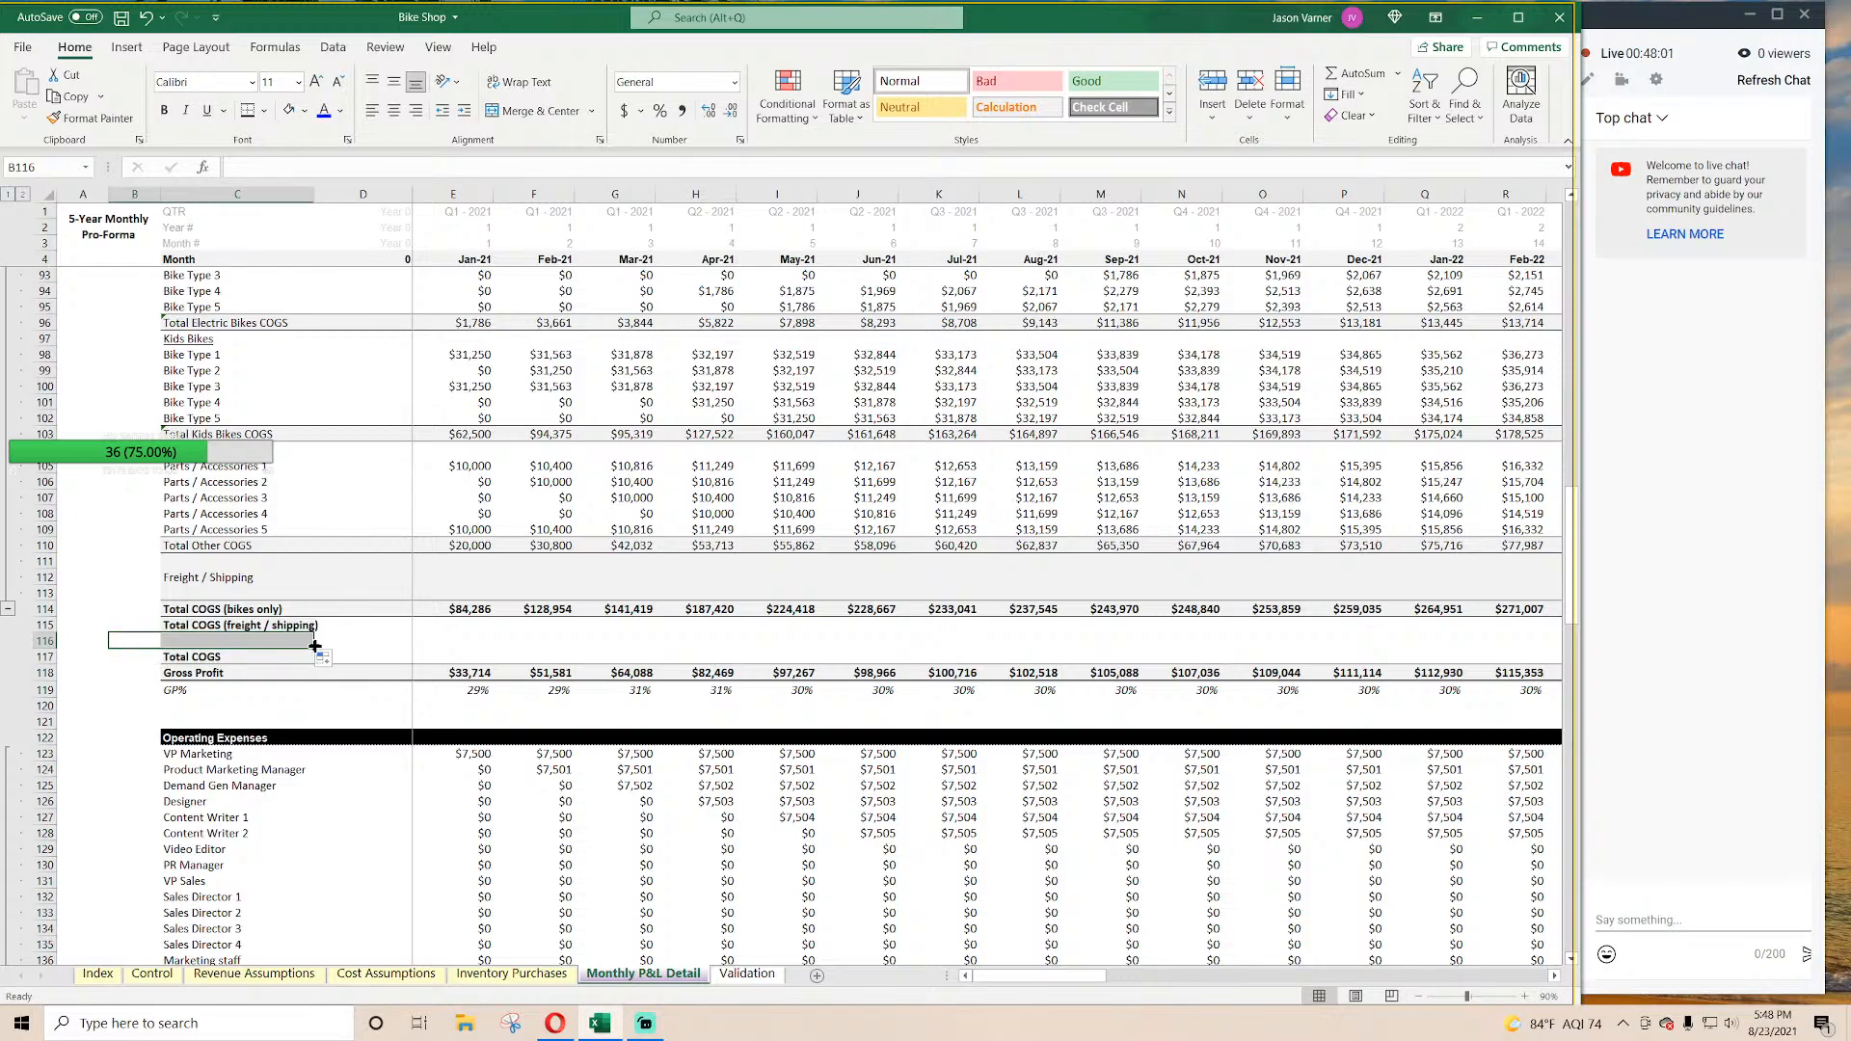
pyautogui.click(142, 593)
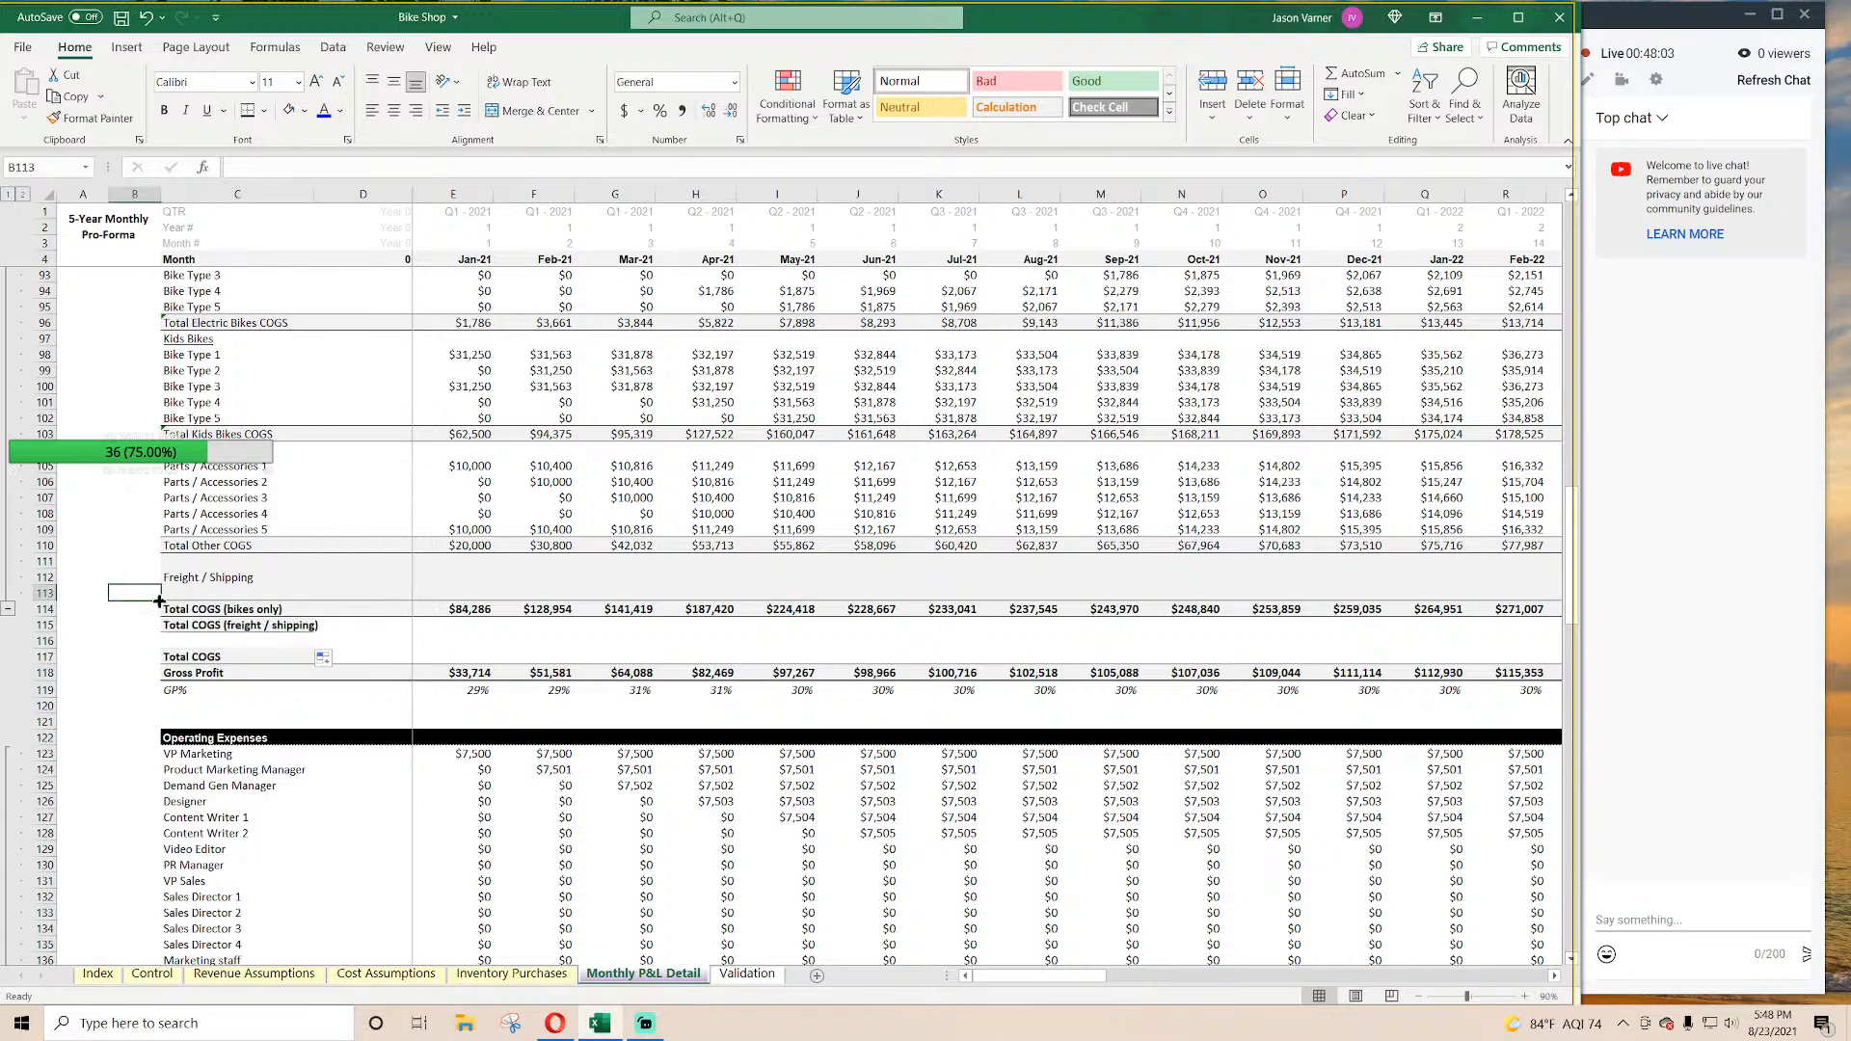
pyautogui.moveTo(159, 600); pyautogui.dragTo(569, 595)
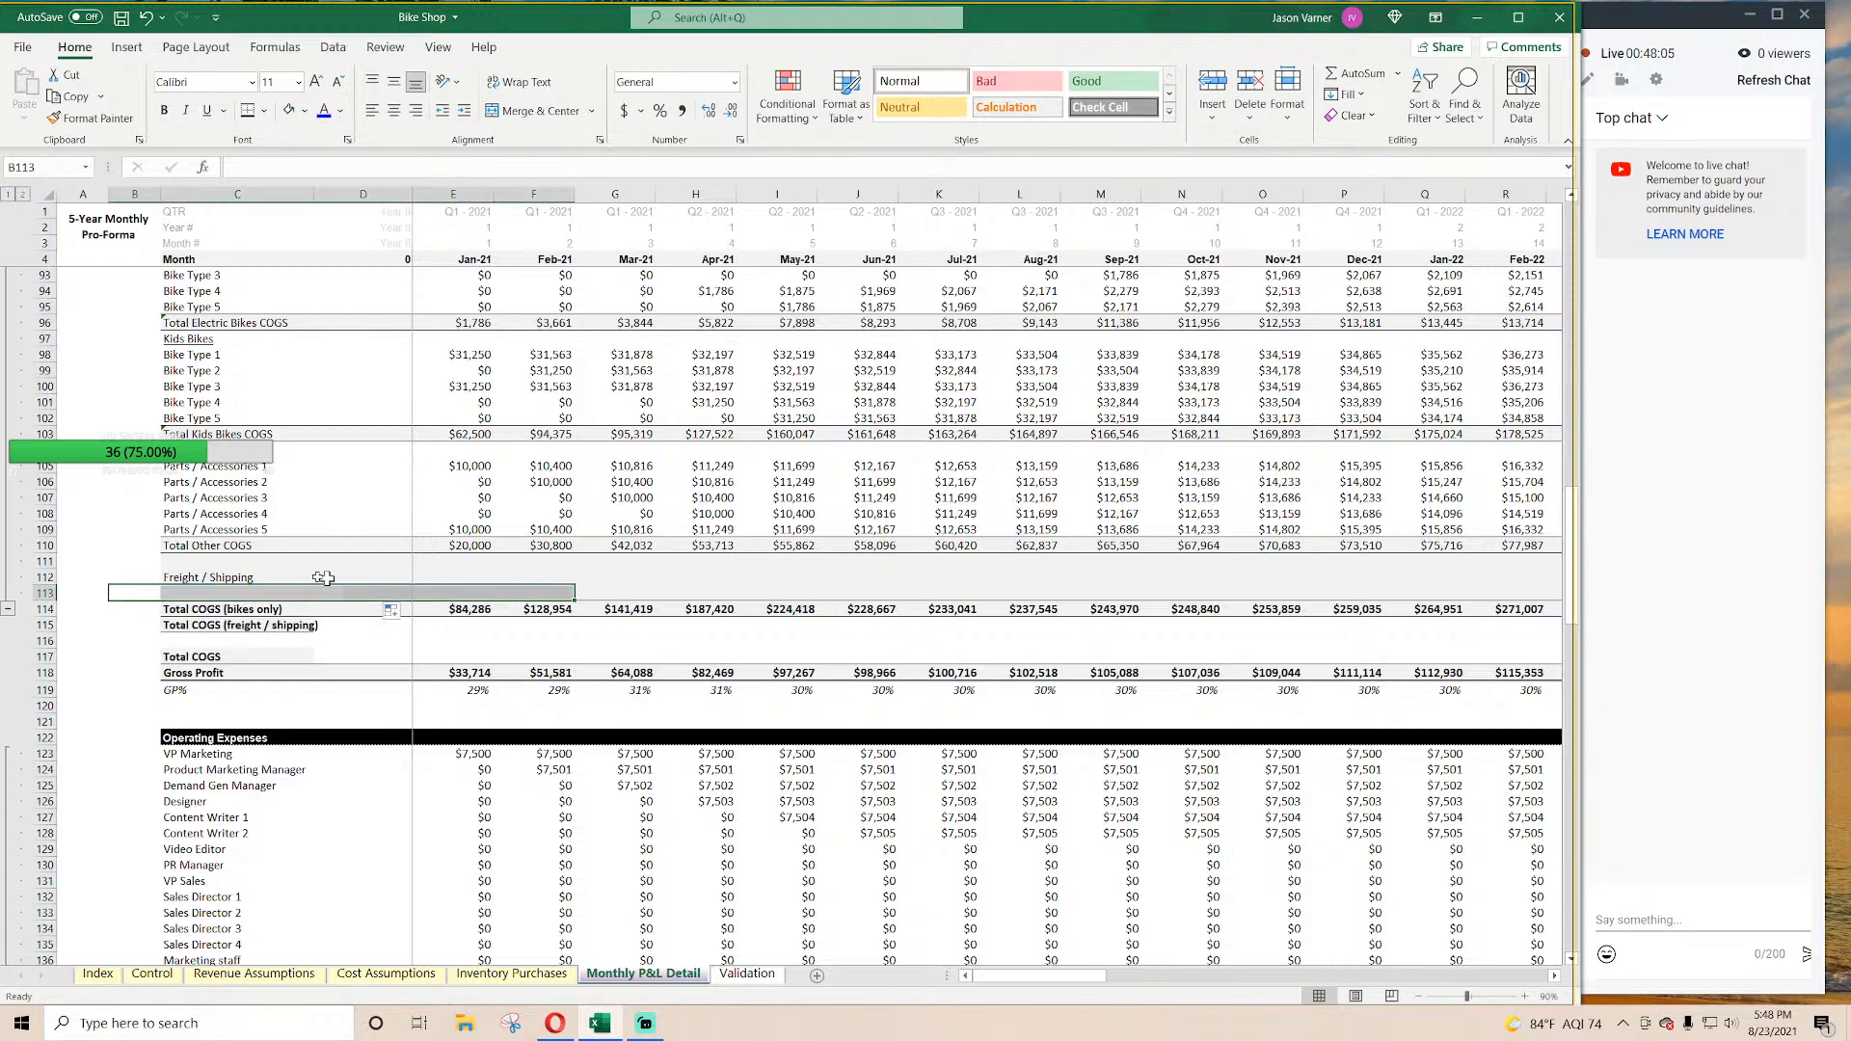
pyautogui.click(134, 576)
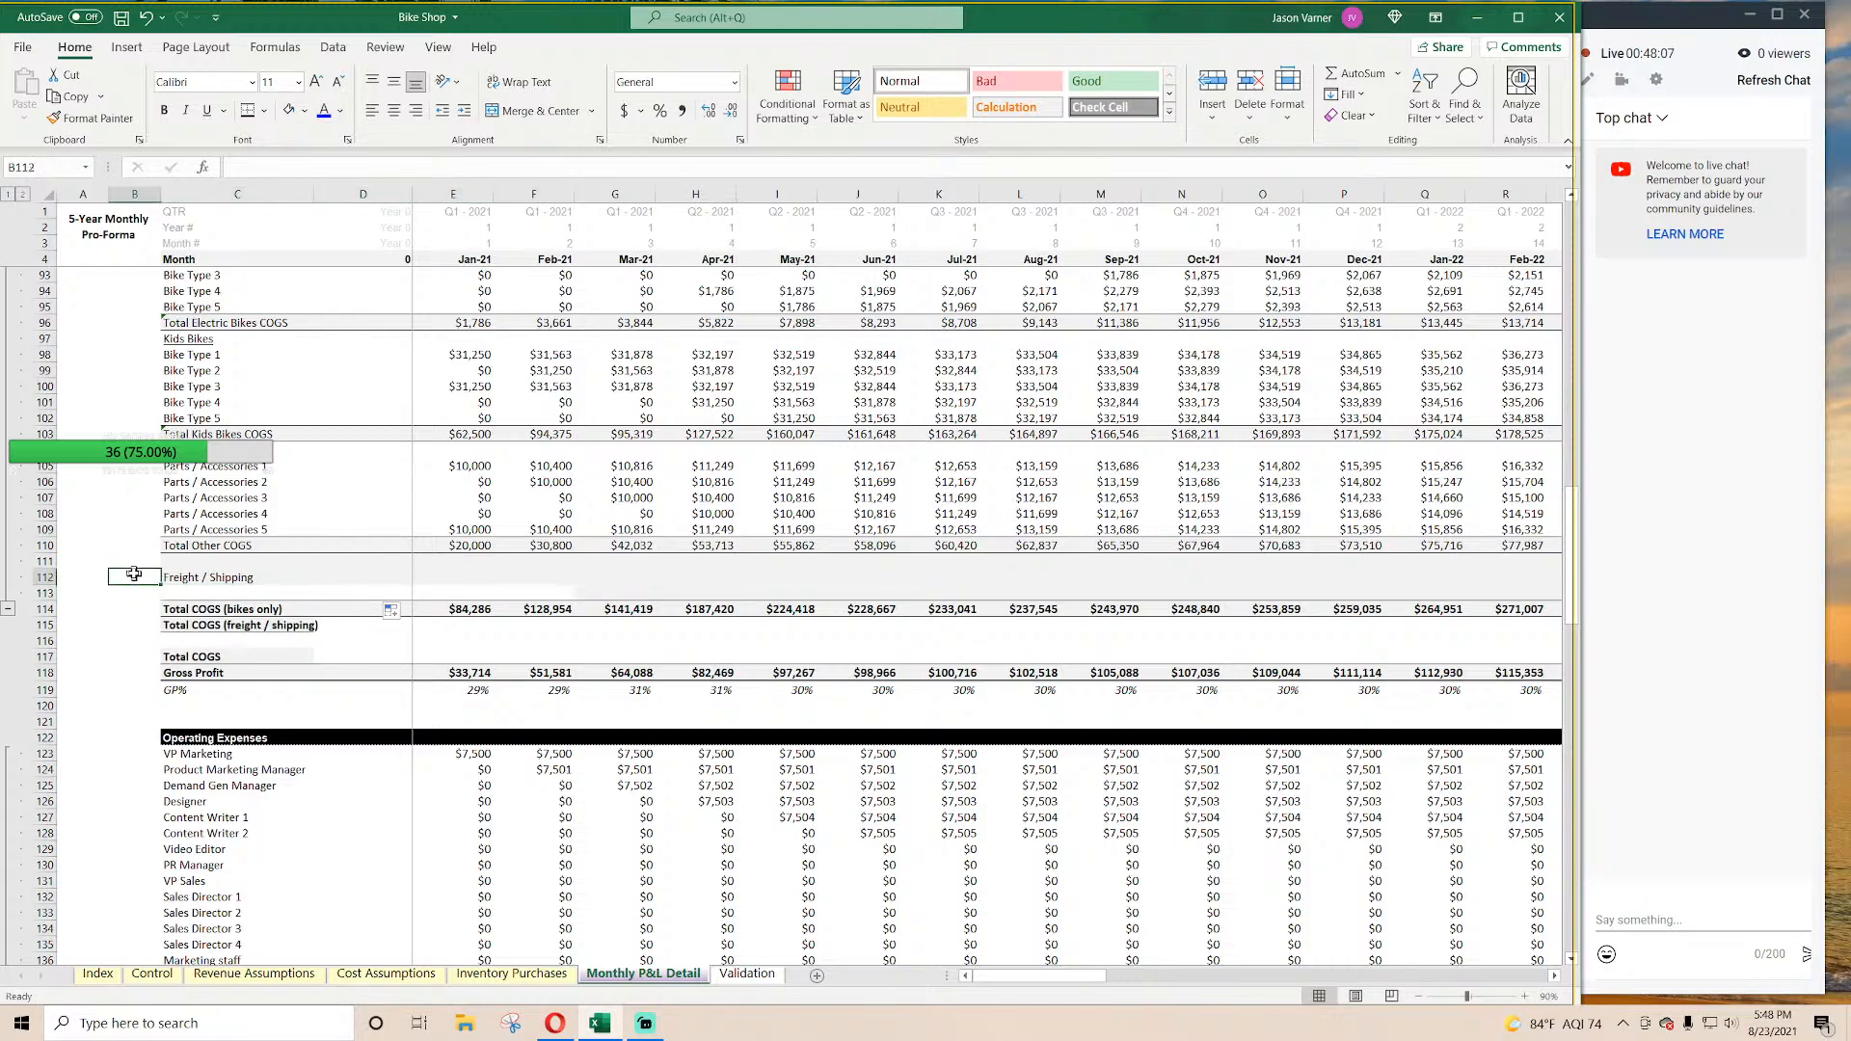
pyautogui.moveTo(134, 560); pyautogui.dragTo(1422, 592)
pyautogui.click(365, 596)
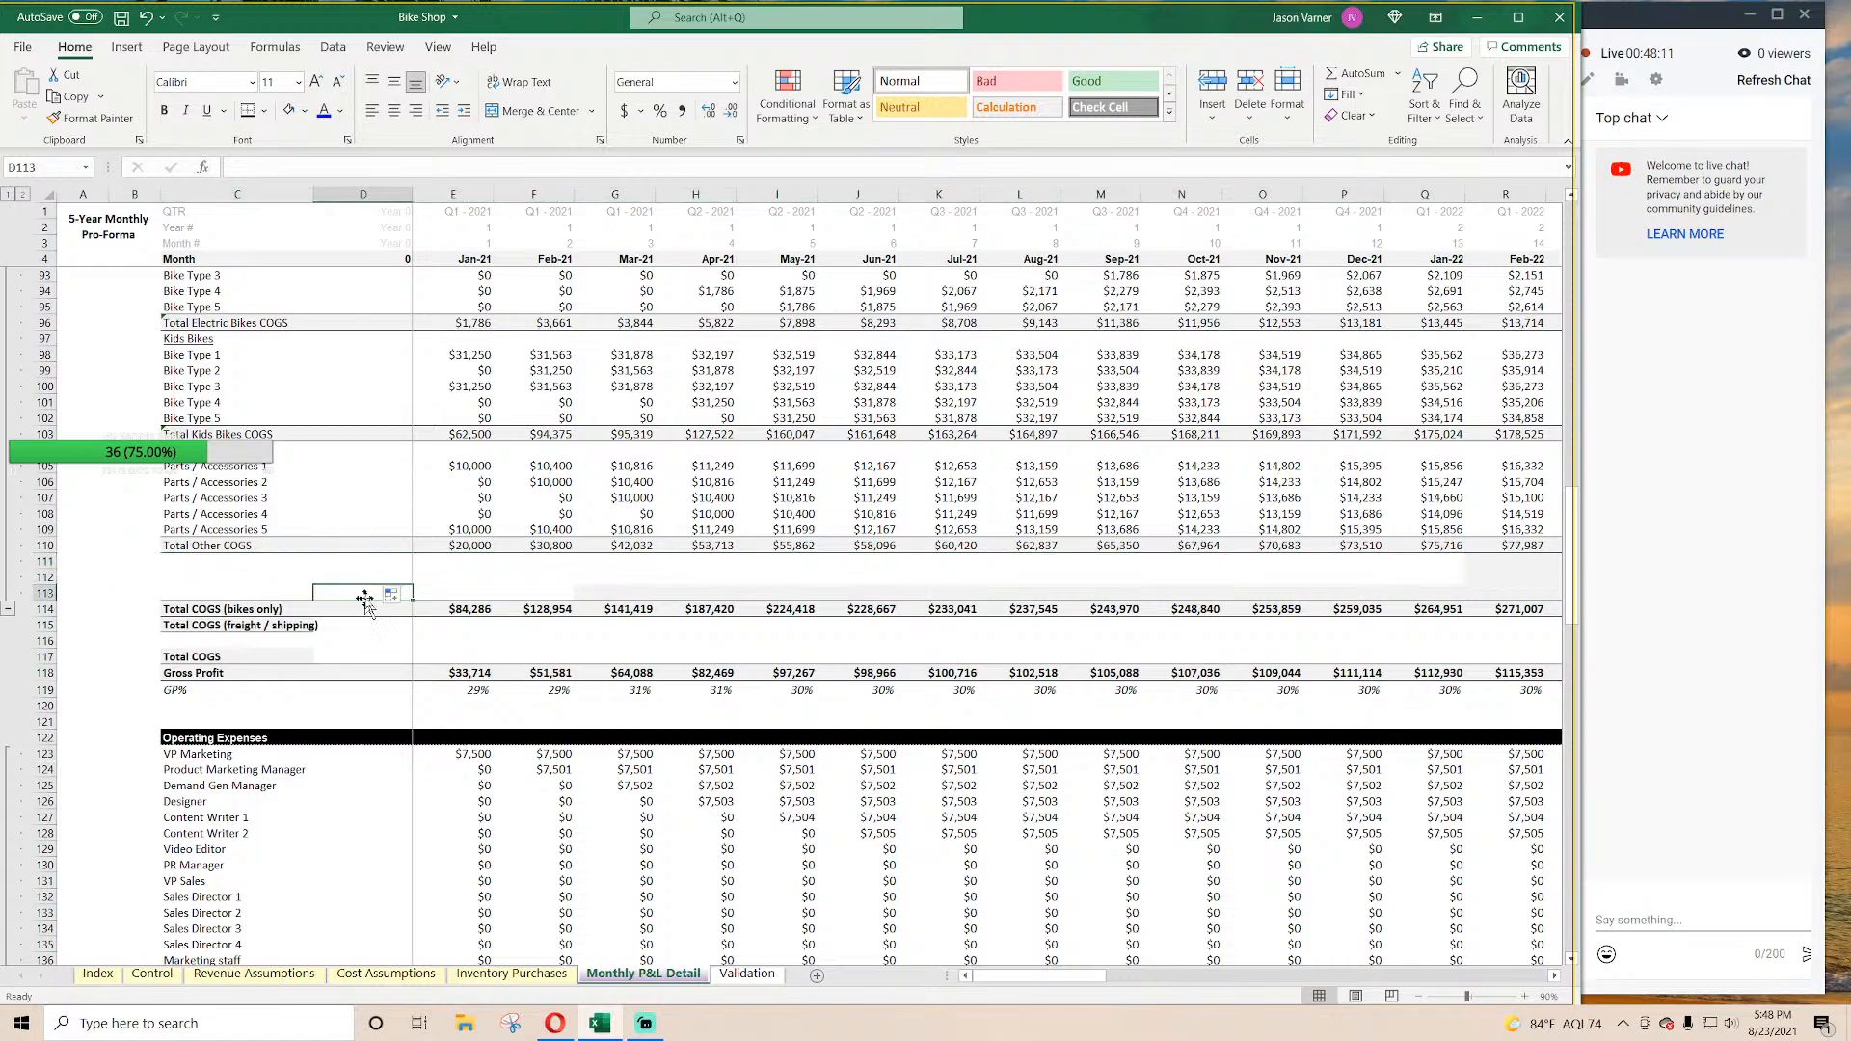
pyautogui.moveTo(366, 596); pyautogui.dragTo(964, 591)
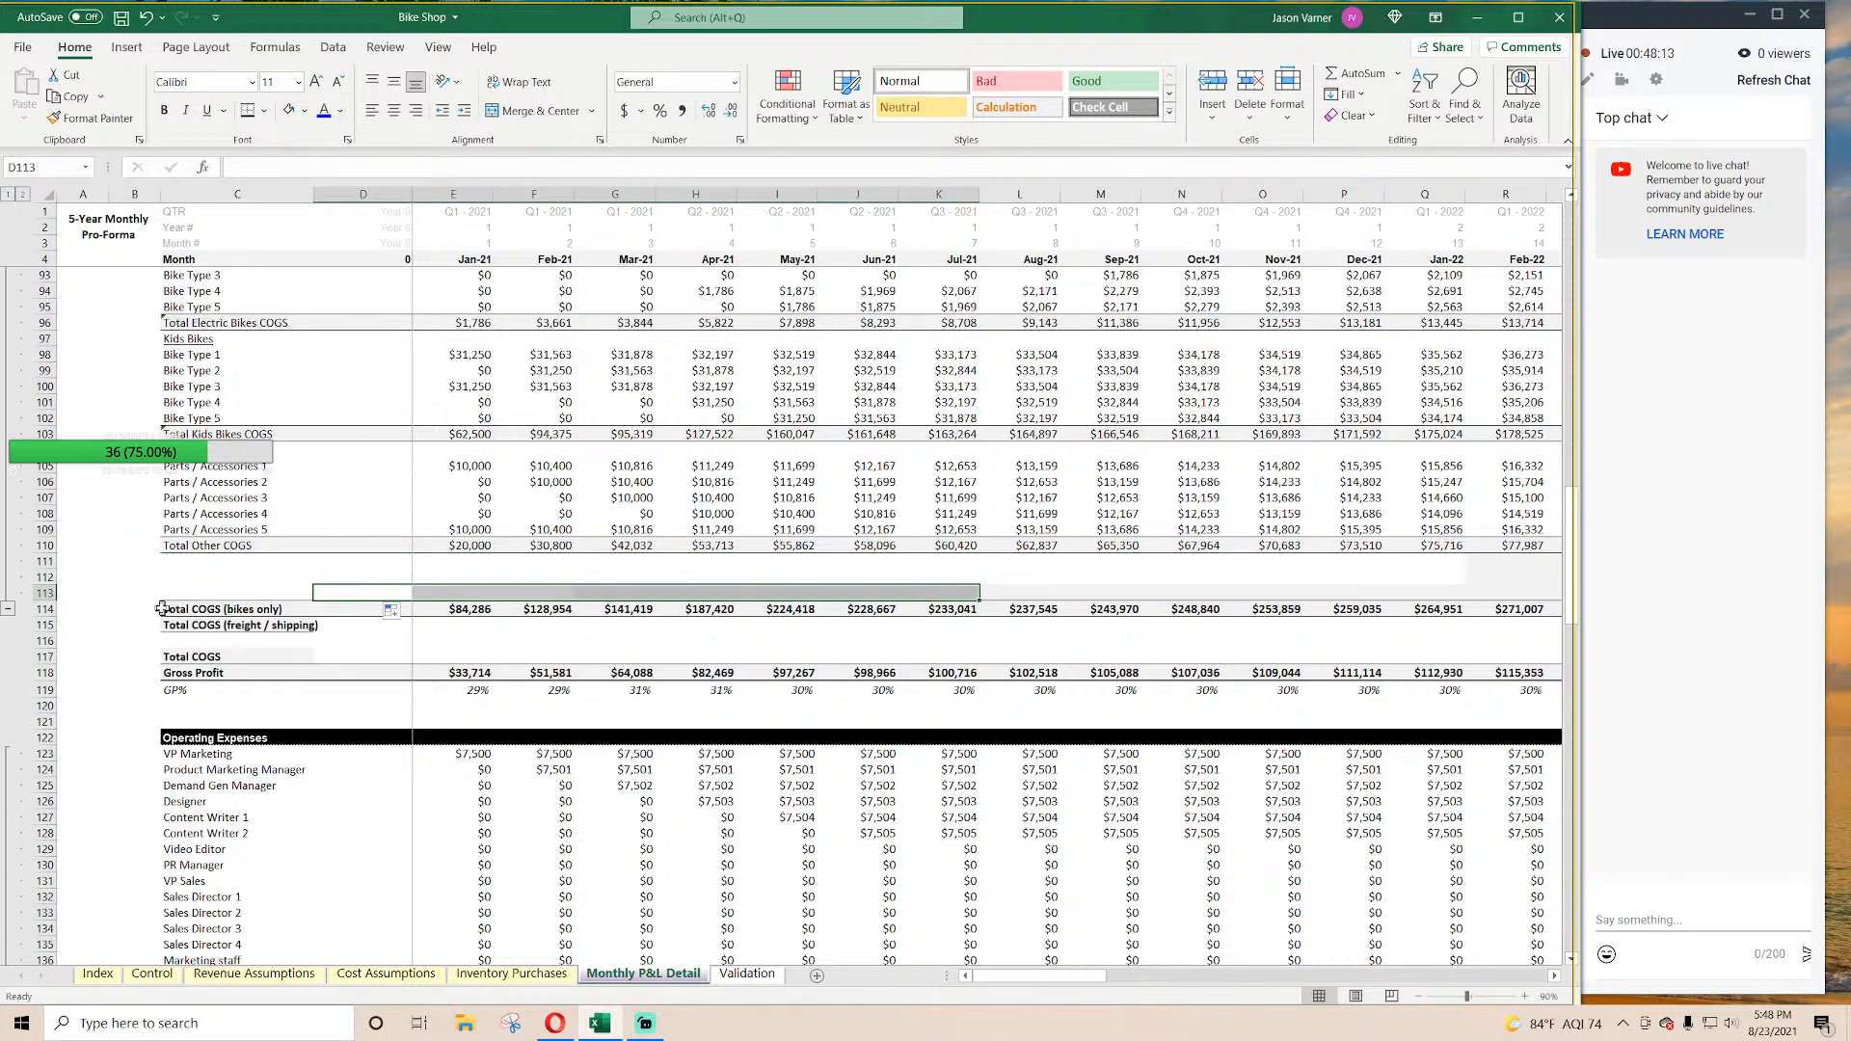
# Step: Remove the fill color from the bikes-only and freight / shipping COGS rows in C114:I115
pyautogui.click(45, 608)
pyautogui.click(102, 652)
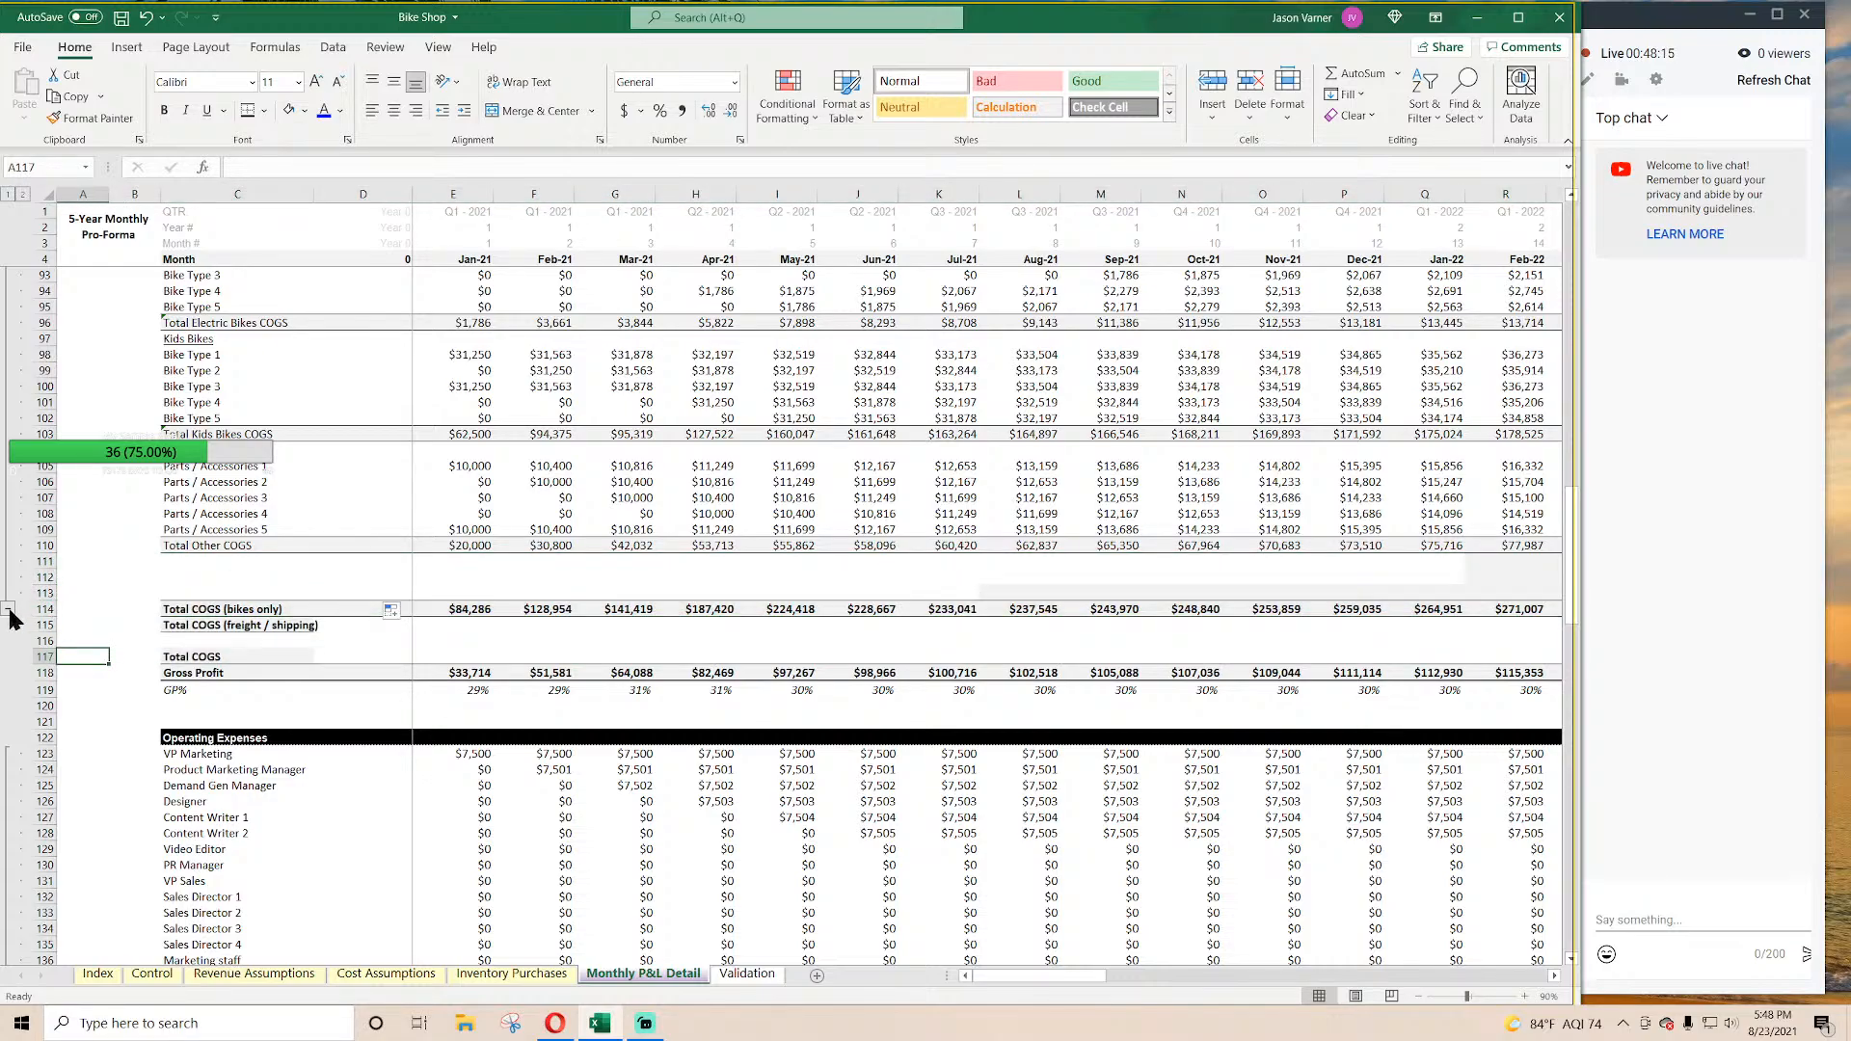
pyautogui.click(223, 642)
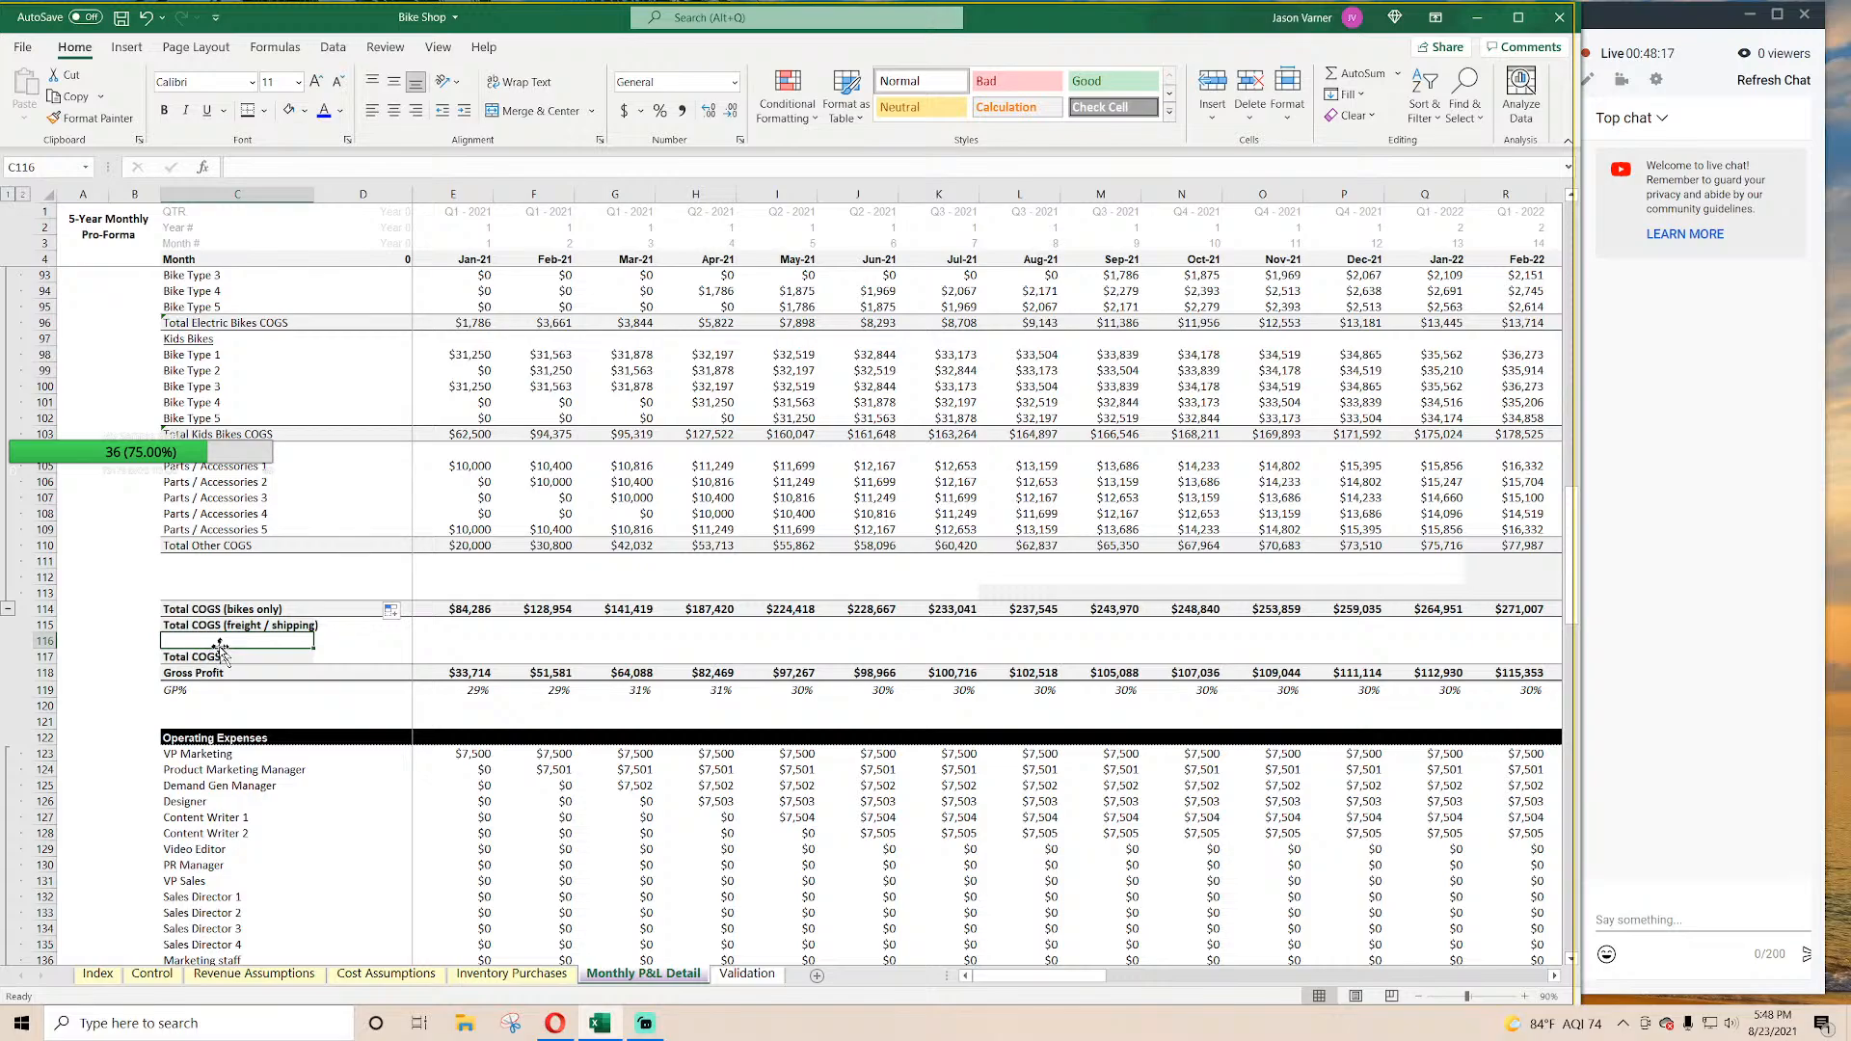
pyautogui.moveTo(203, 609); pyautogui.dragTo(775, 624)
pyautogui.click(305, 111)
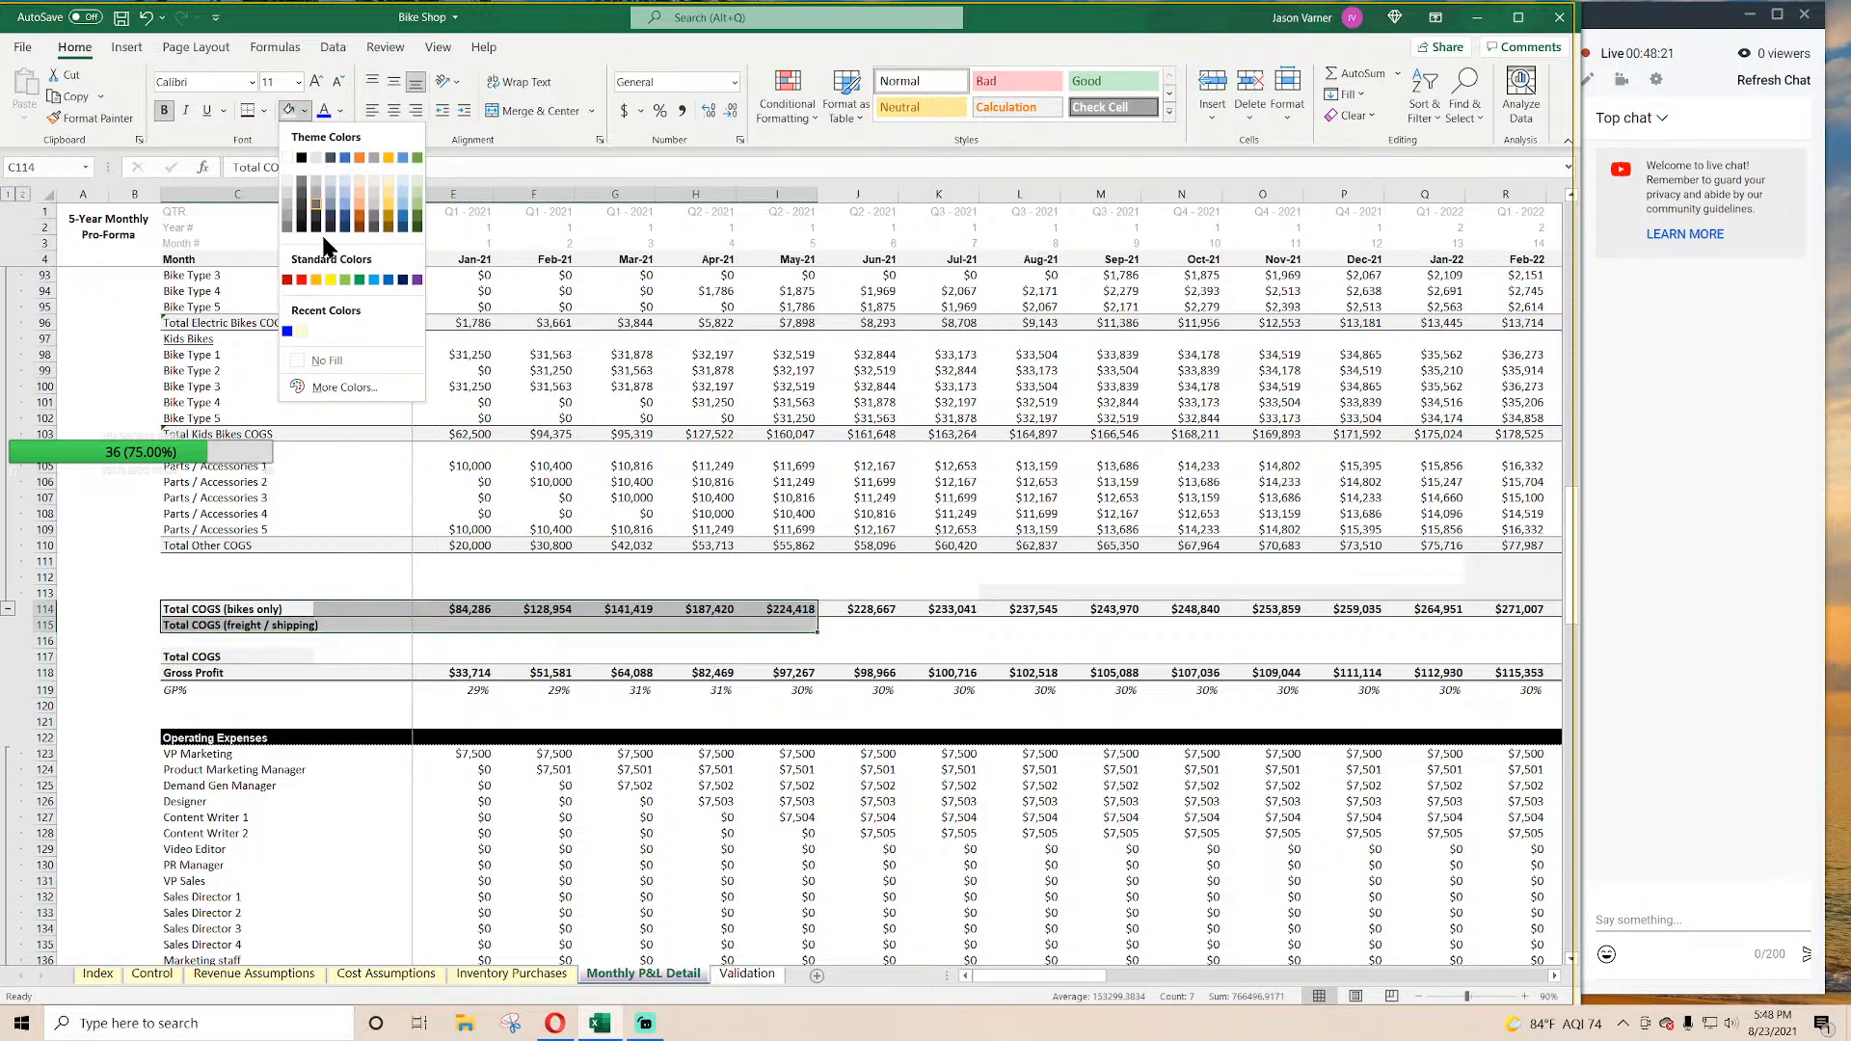
pyautogui.click(327, 365)
# Step: Move the Total COGS label up to C116 and border the cell above and below
pyautogui.click(196, 657)
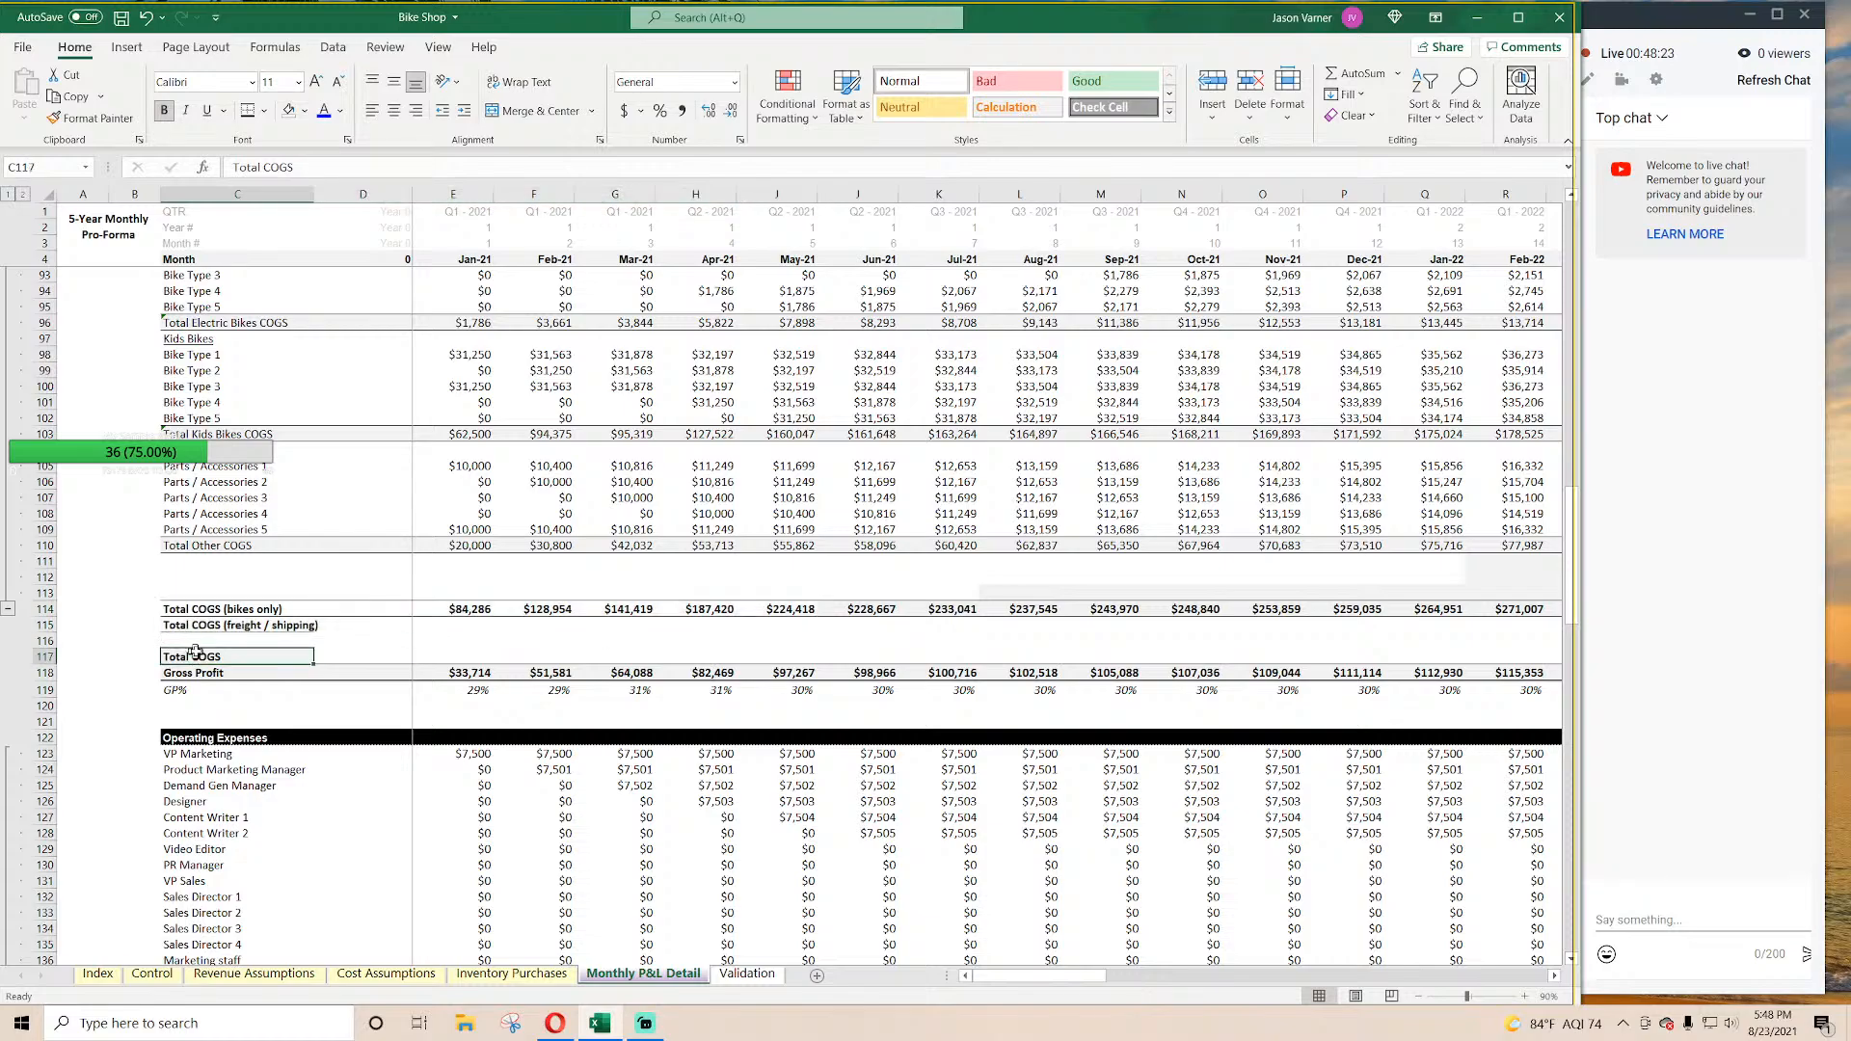
pyautogui.moveTo(200, 659); pyautogui.dragTo(209, 644)
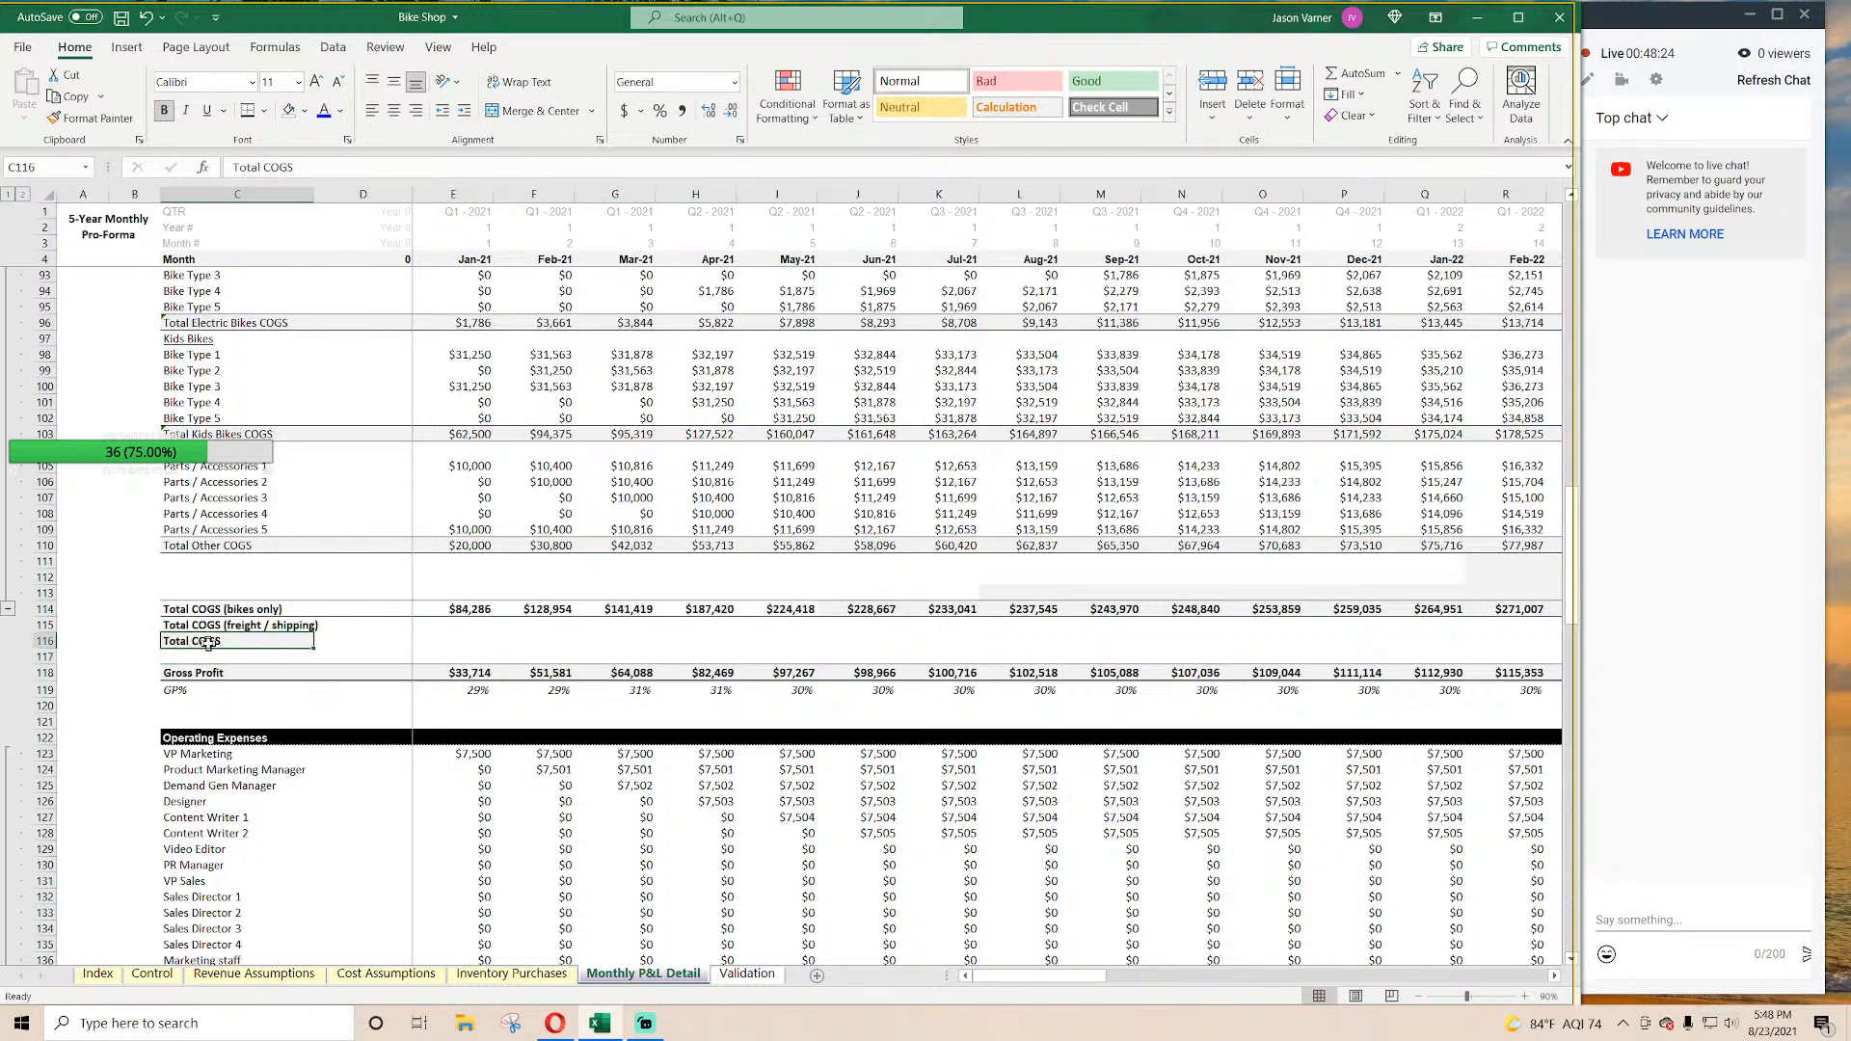
pyautogui.click(264, 110)
pyautogui.click(349, 480)
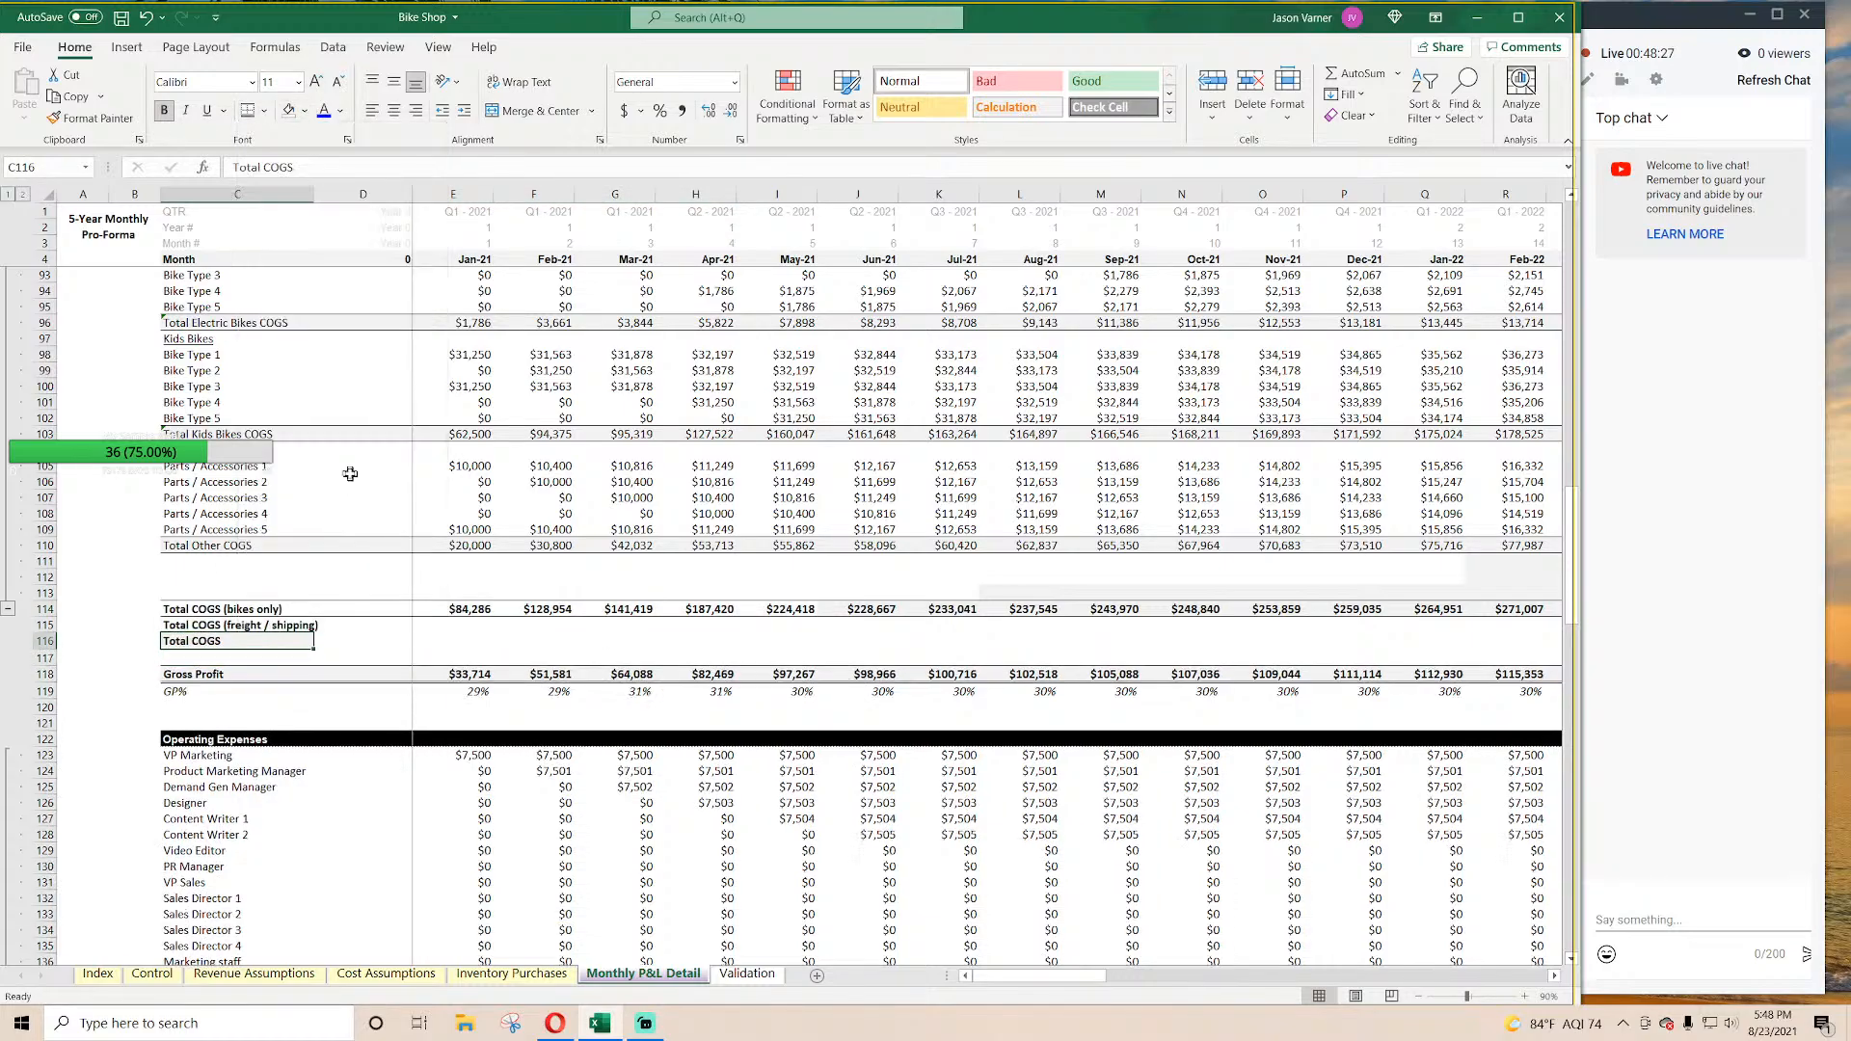
# Step: Extend the bordered Total COGS cell across row 116 to column H and clear the duplicate label in D116
pyautogui.moveTo(317, 647); pyautogui.dragTo(732, 648)
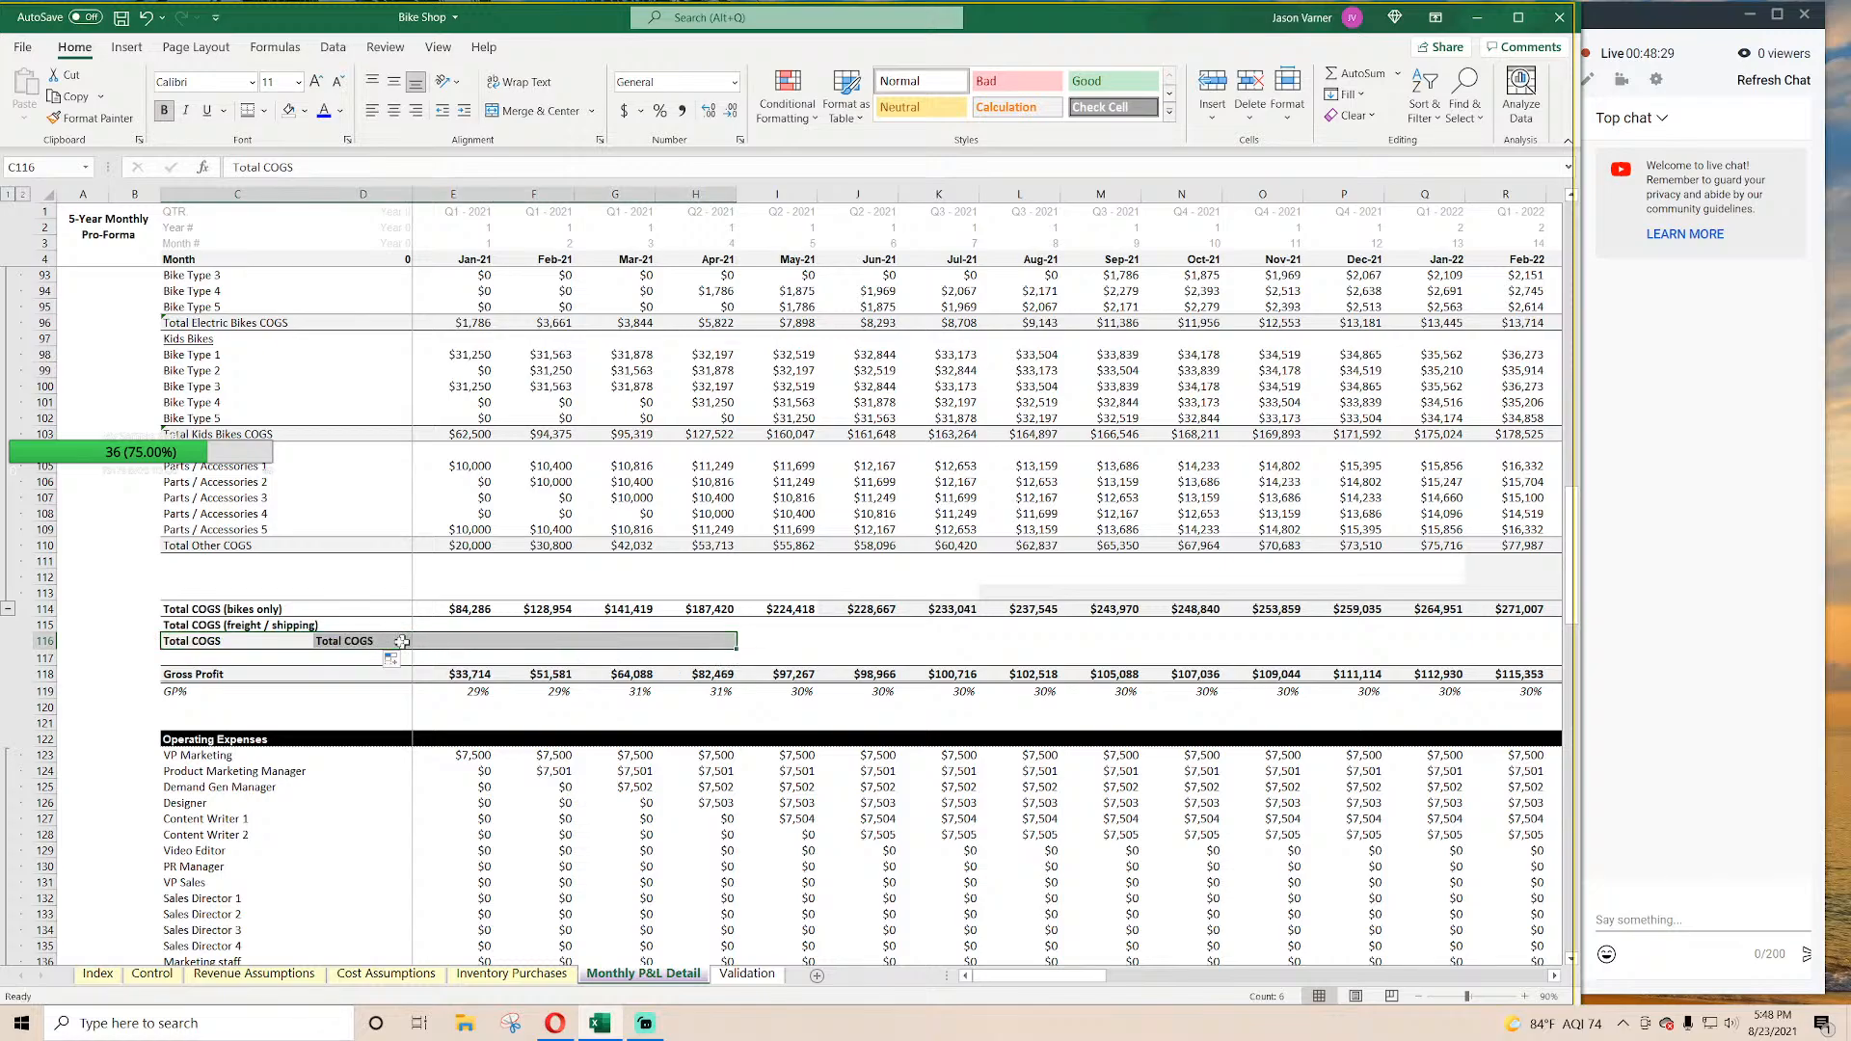
pyautogui.doubleClick(344, 645)
pyautogui.press('BackSpace')
pyautogui.press('Return')
# Step: Enter =SUM(E114:E115) in E116 for January Total COGS and fill it across through October in N116
pyautogui.click(464, 643)
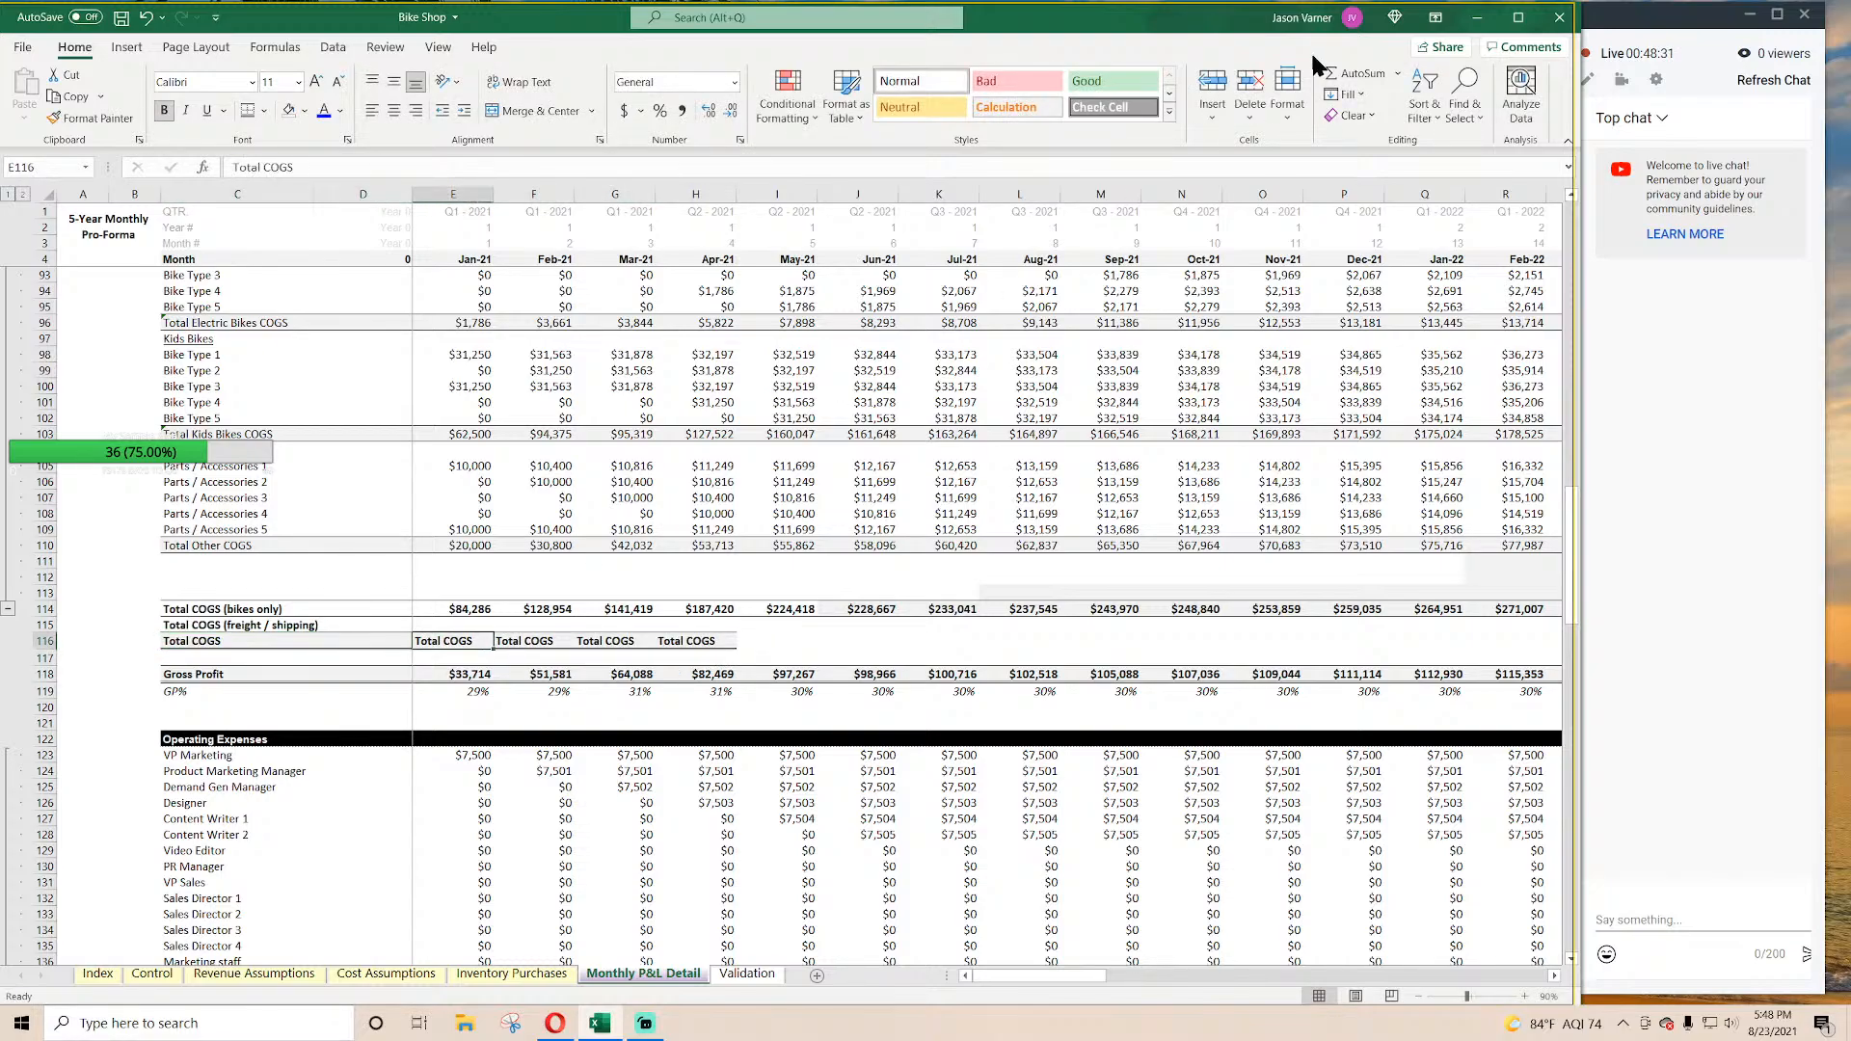
pyautogui.click(1360, 75)
pyautogui.press('Return')
pyautogui.click(464, 642)
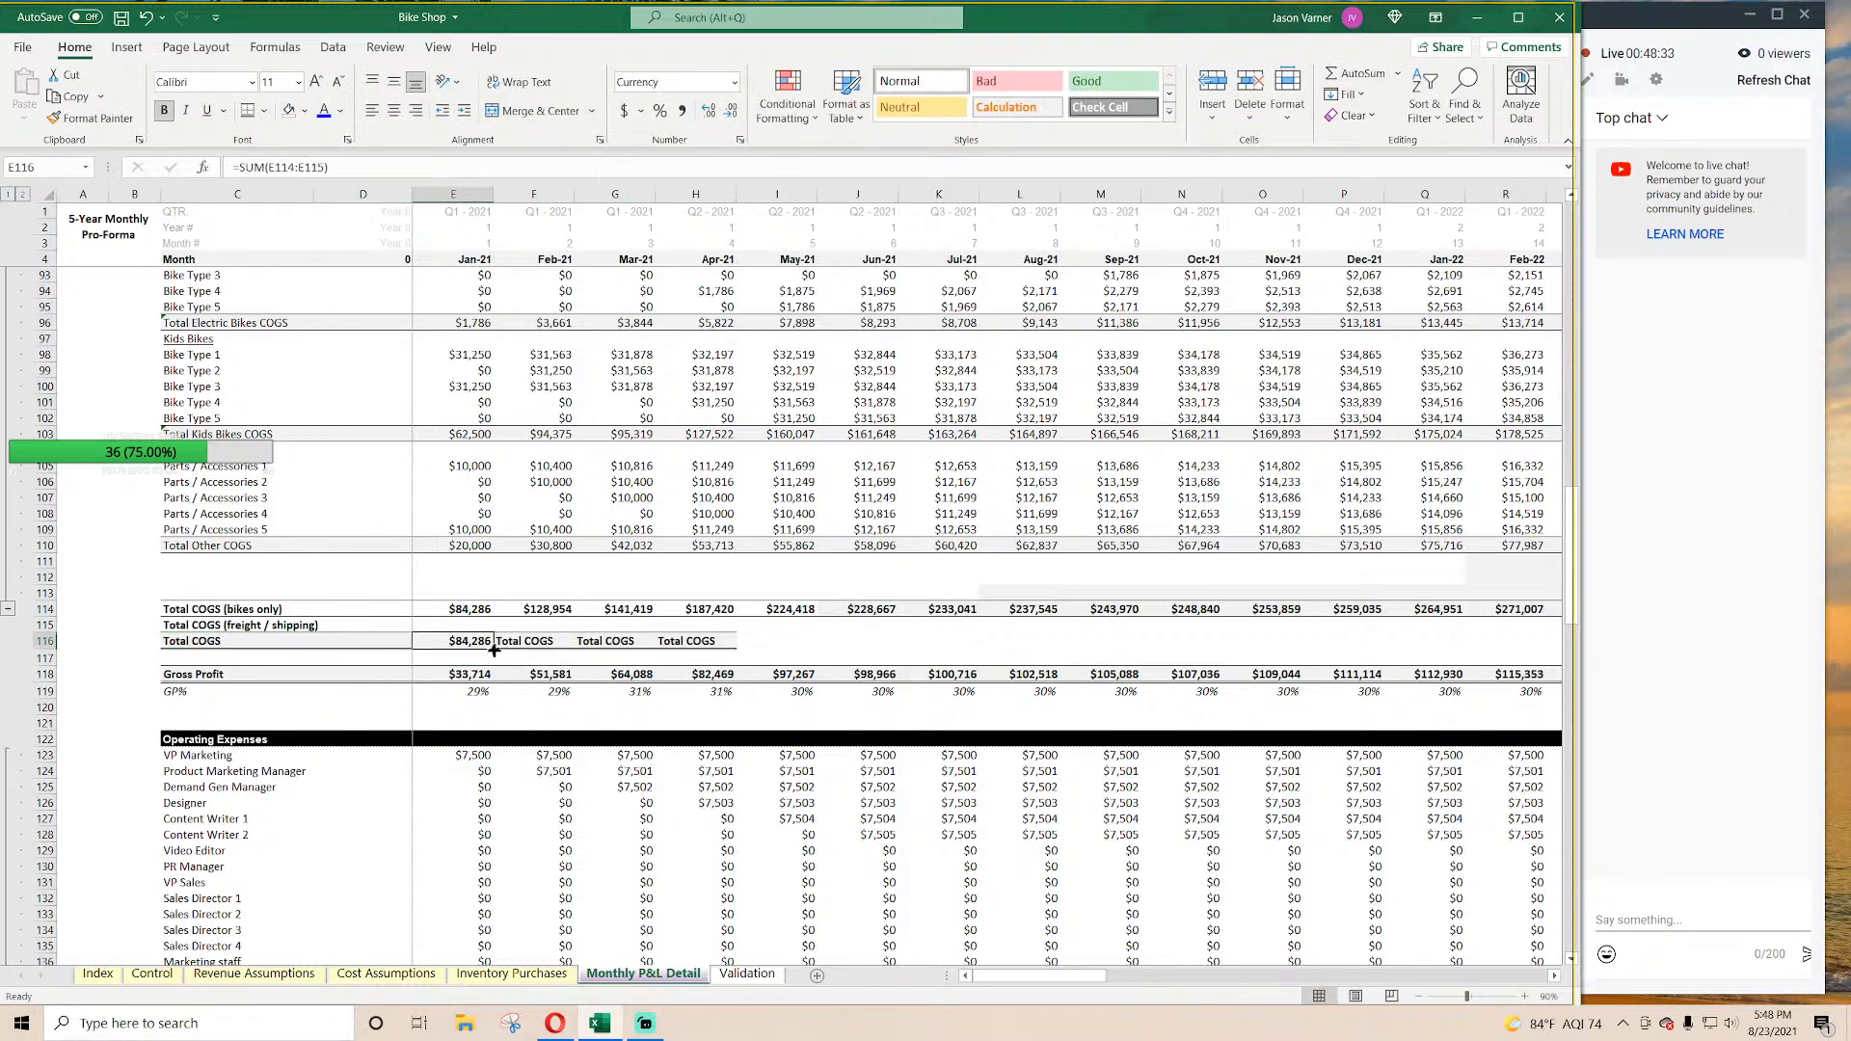
pyautogui.moveTo(493, 648); pyautogui.dragTo(1220, 648)
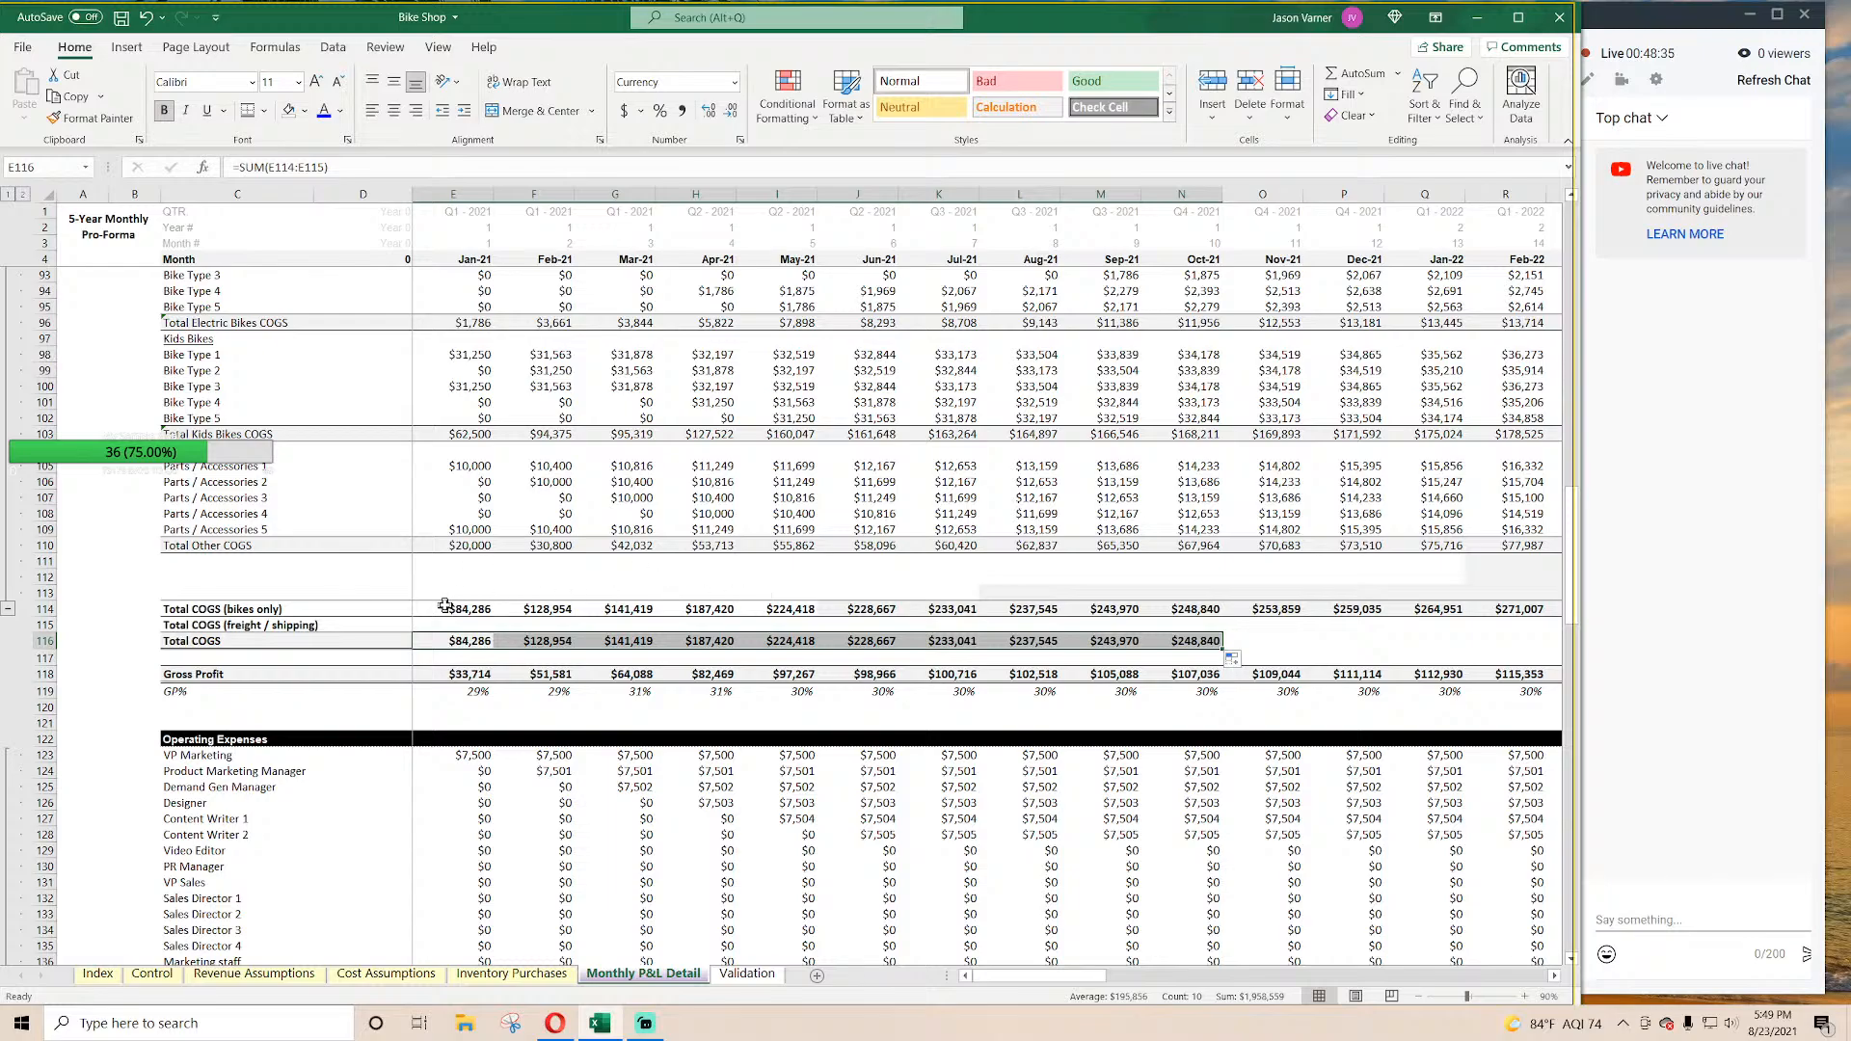
pyautogui.moveTo(546, 590); pyautogui.dragTo(547, 643)
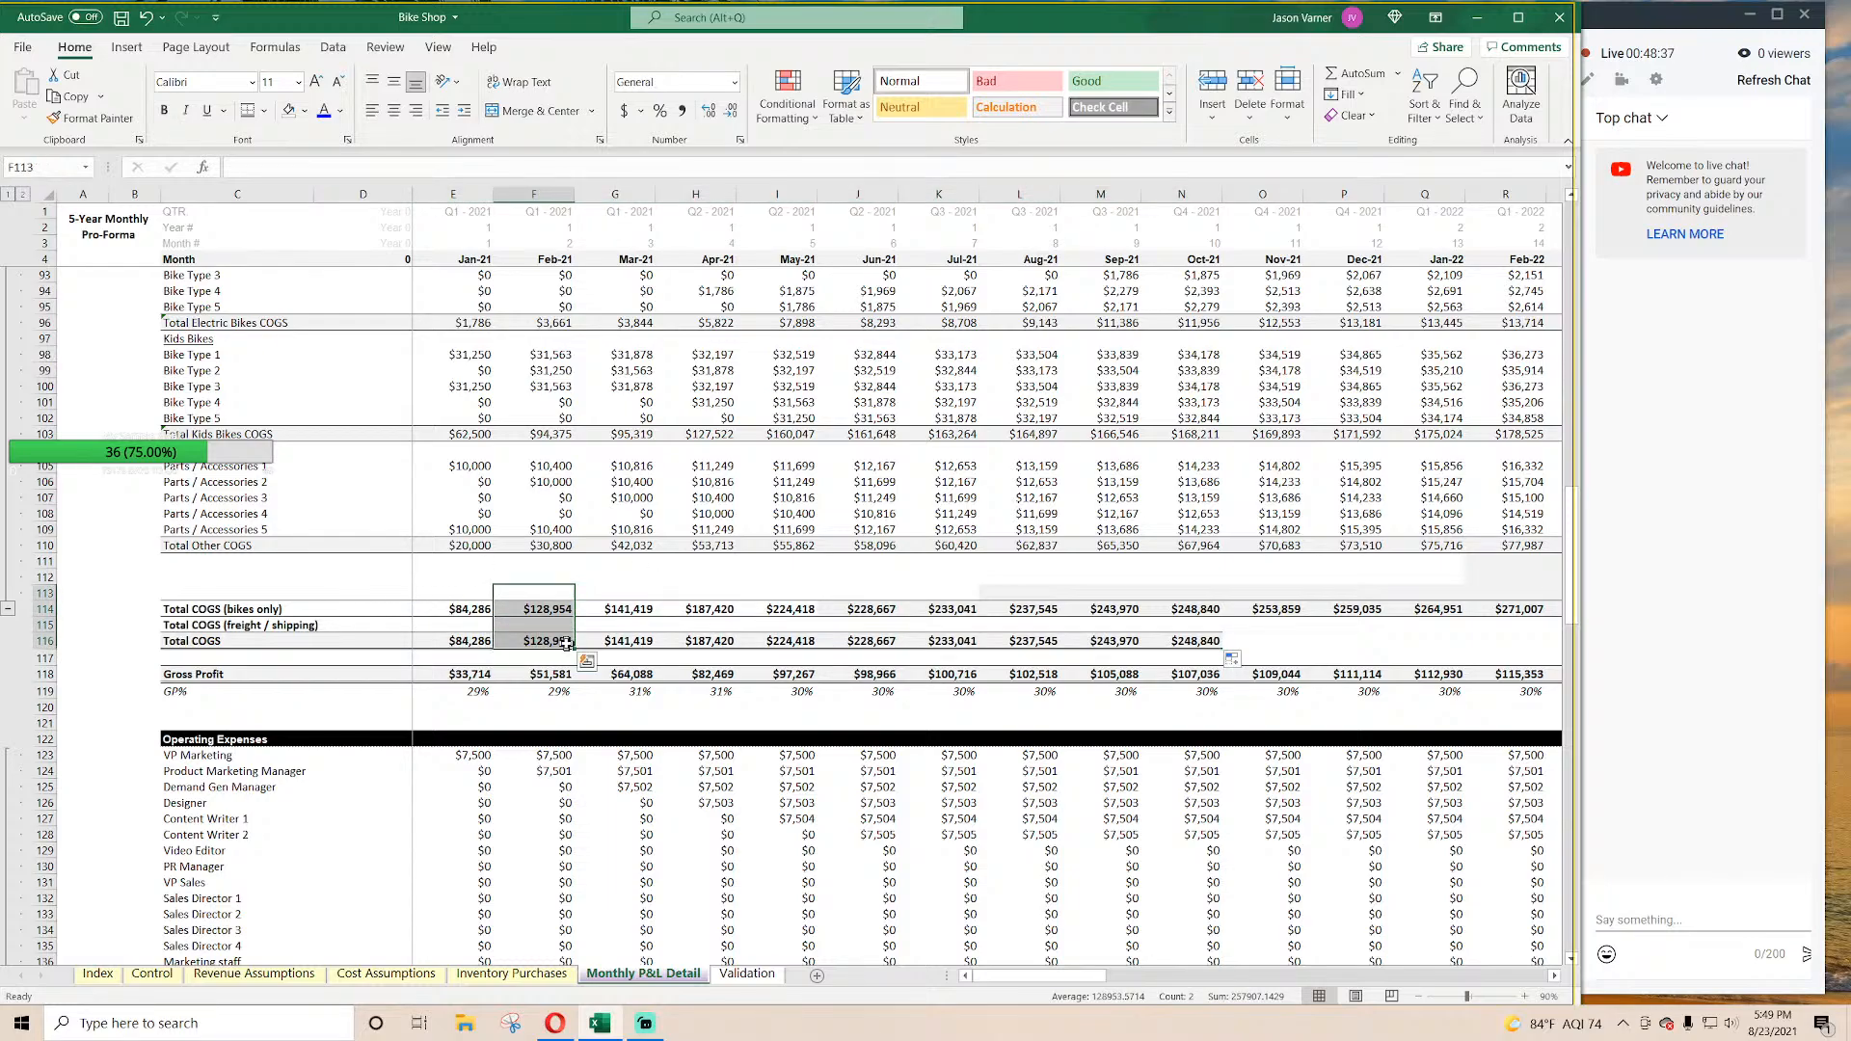
# Step: Change the January Gross Profit formula in E118 to =E79-E116 so it subtracts the new Total COGS
pyautogui.doubleClick(460, 678)
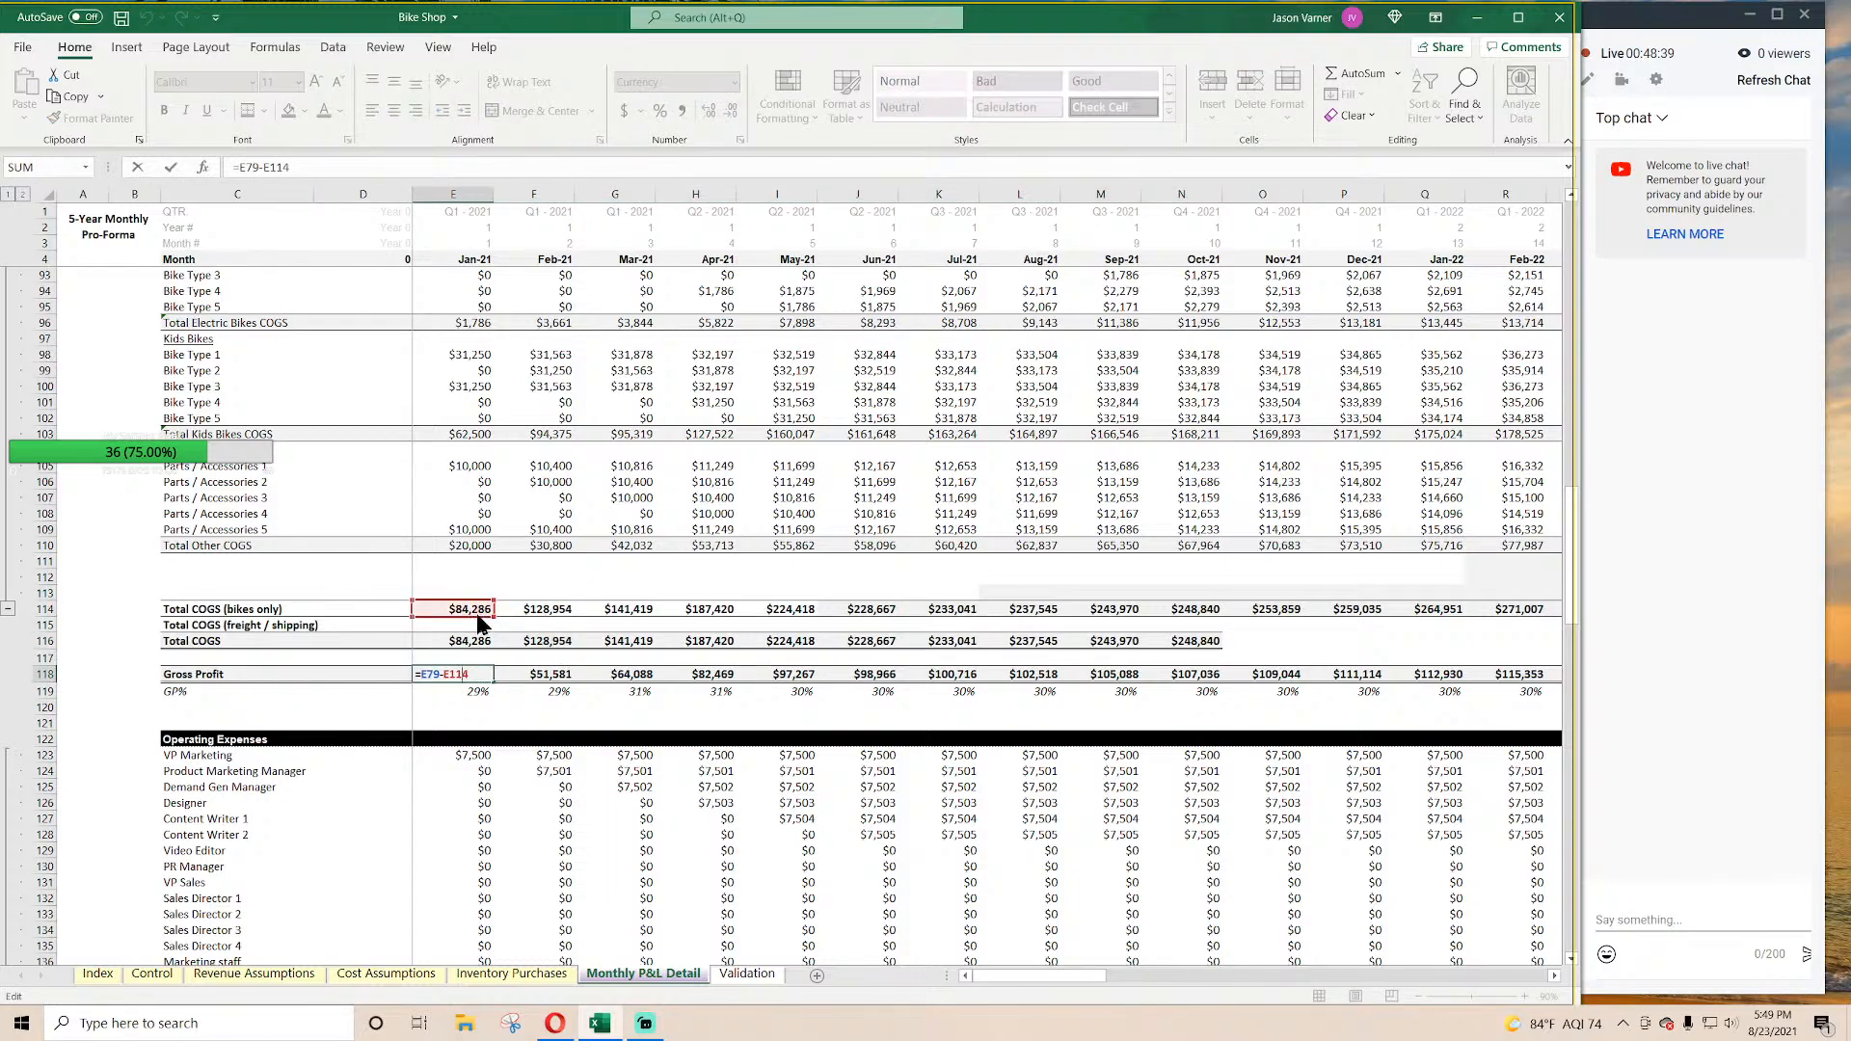
pyautogui.click(480, 641)
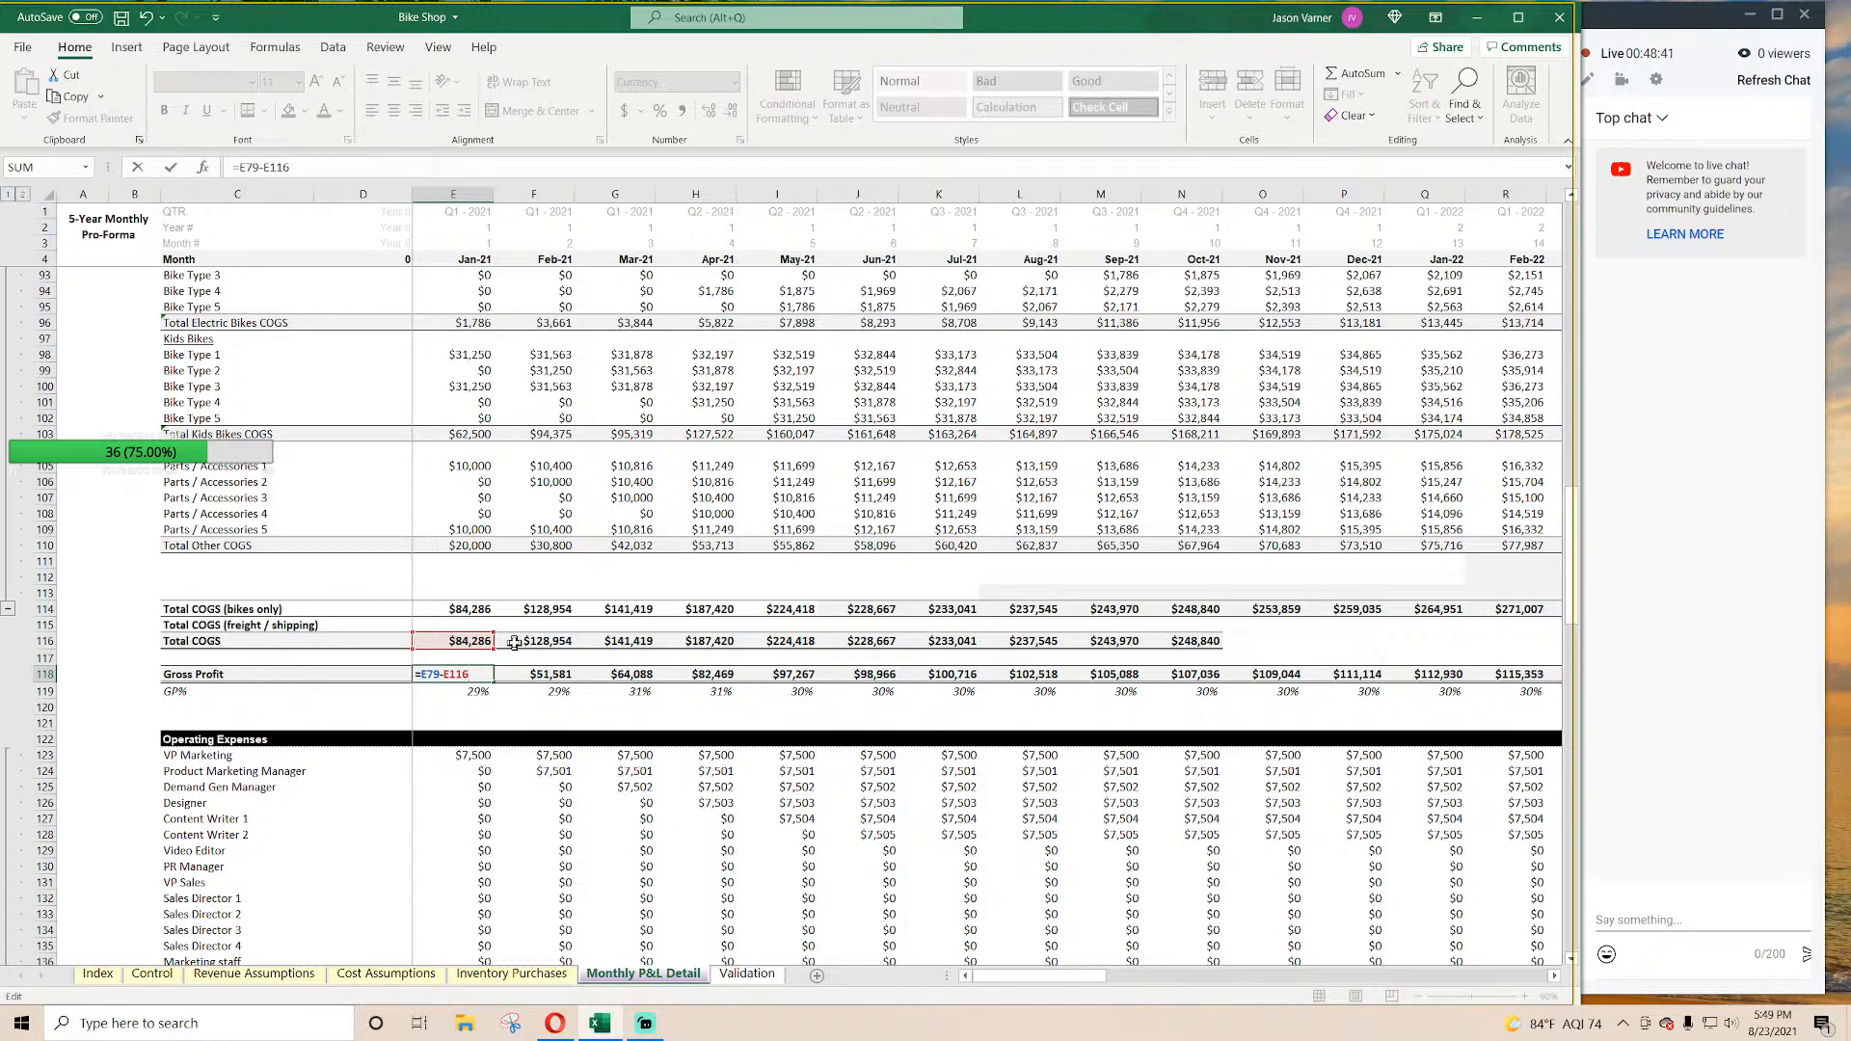
pyautogui.press('Return')
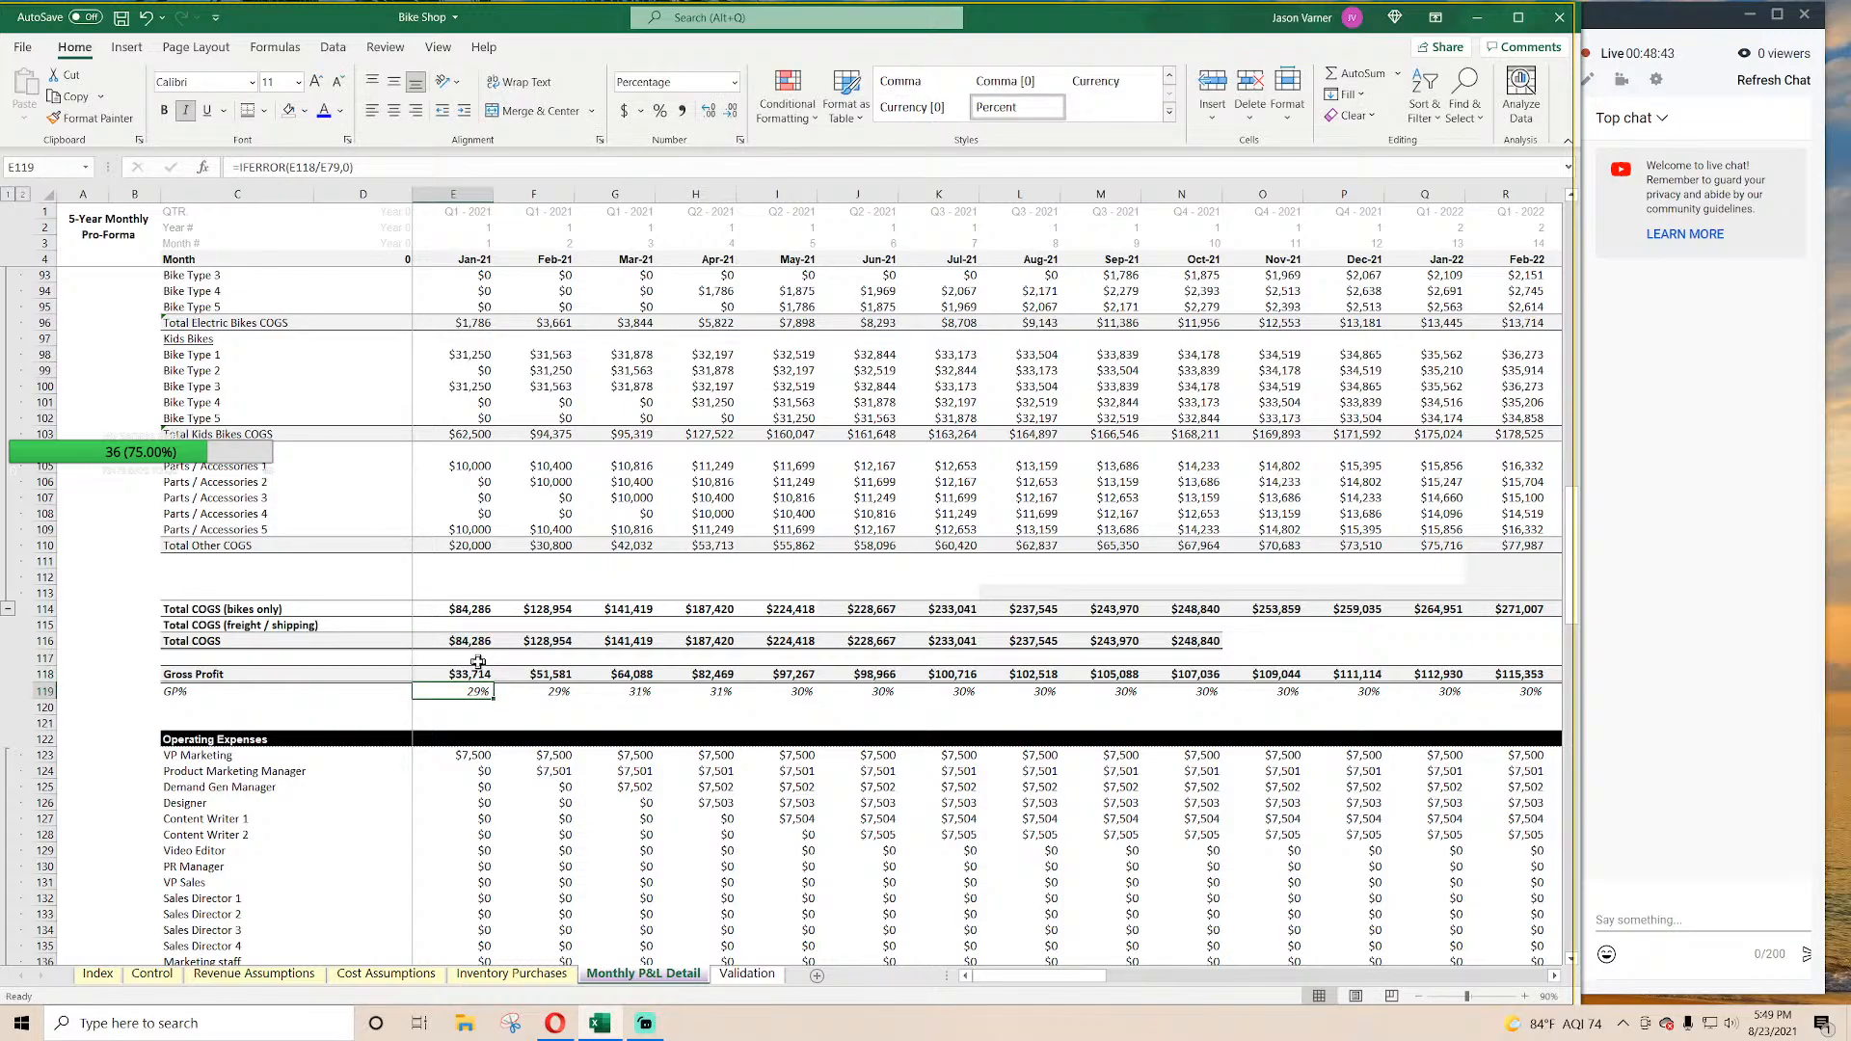
# Step: Check which COGS row the Cost of Goods Sold line on Inventory Purchases references, and review the three COGS total rows on Monthly P&L Detail
pyautogui.click(473, 612)
pyautogui.click(542, 611)
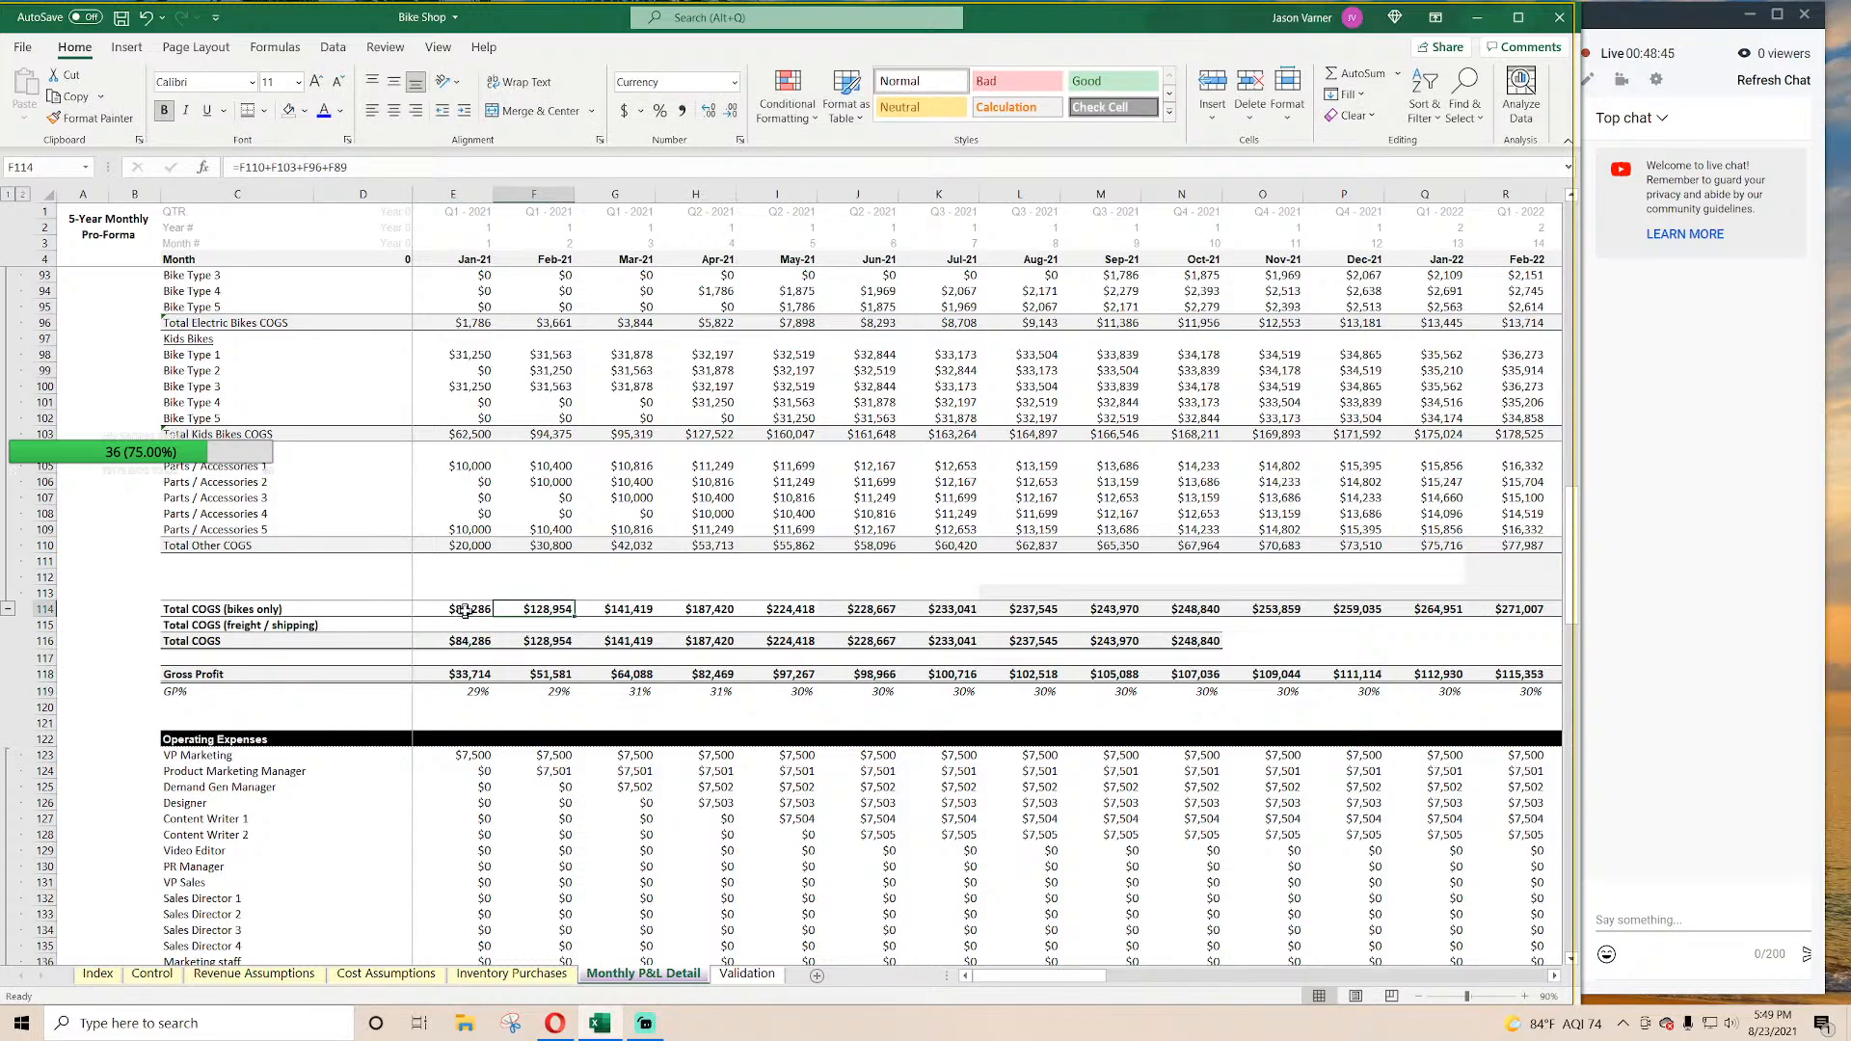
pyautogui.click(512, 974)
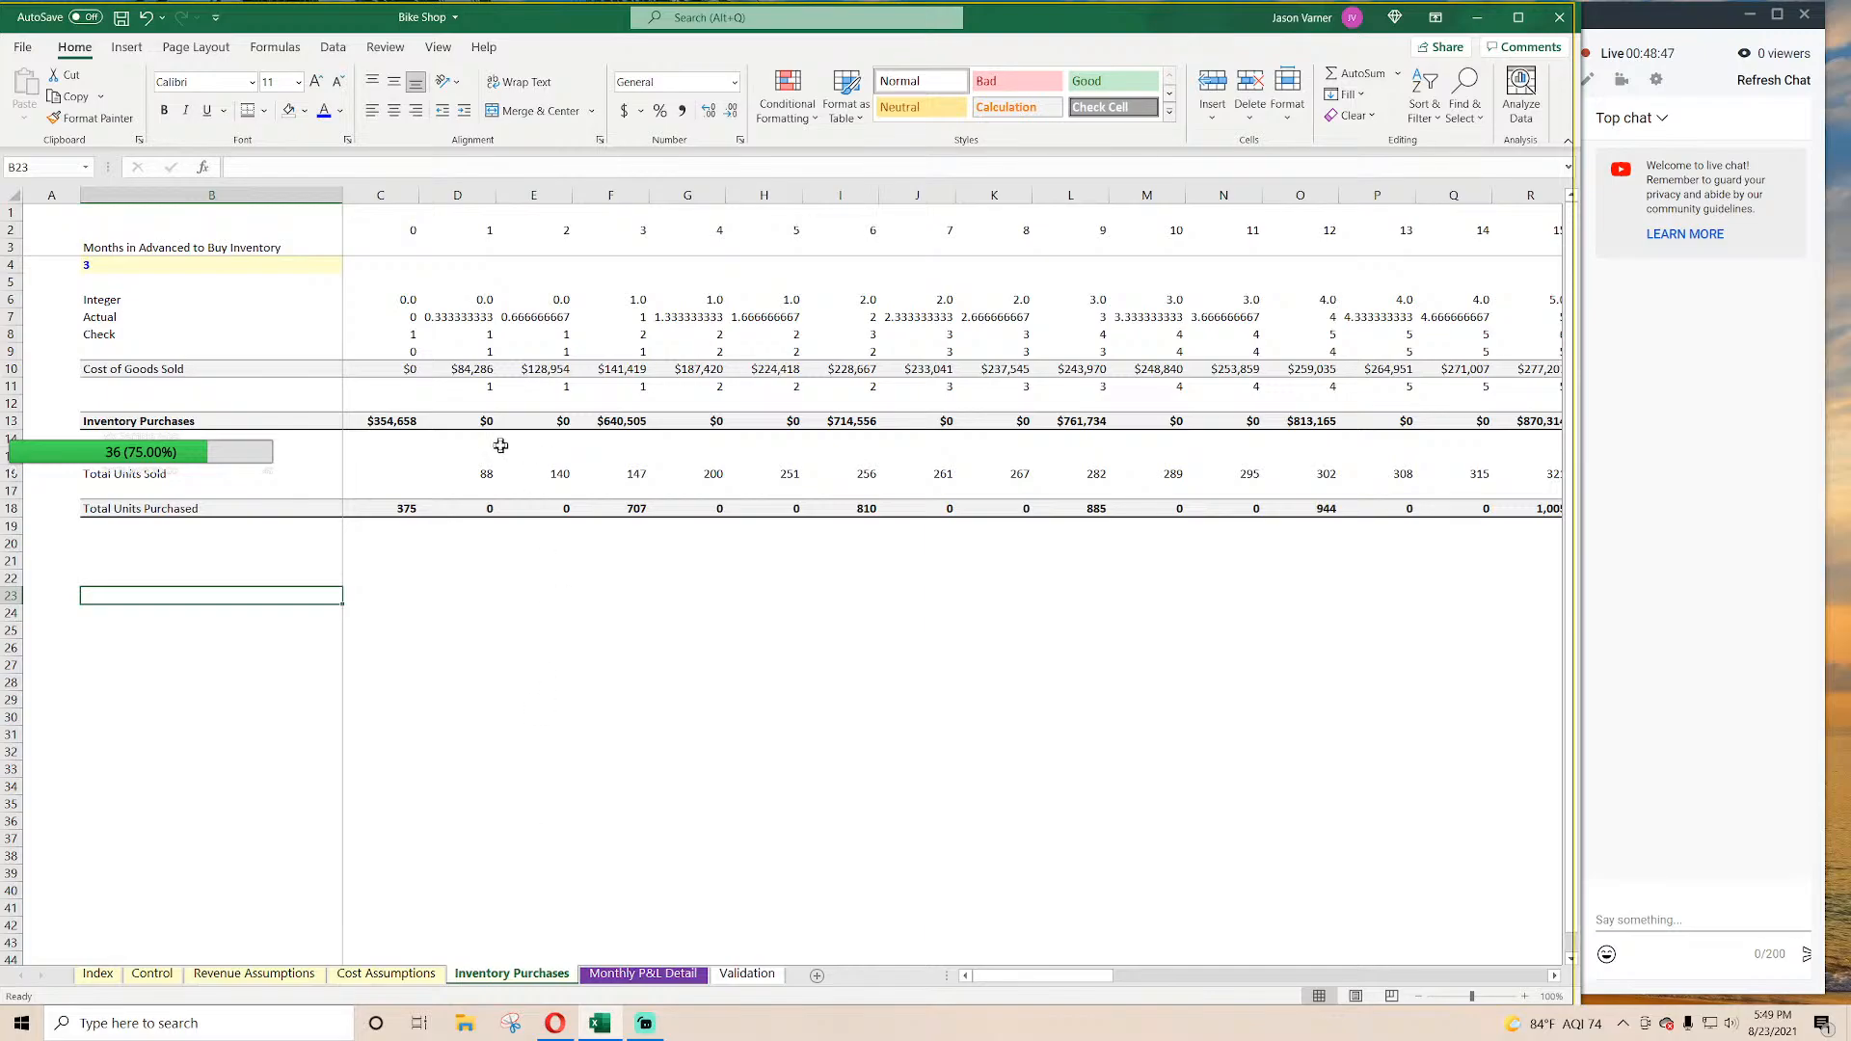
pyautogui.click(408, 424)
pyautogui.click(404, 369)
pyautogui.click(483, 365)
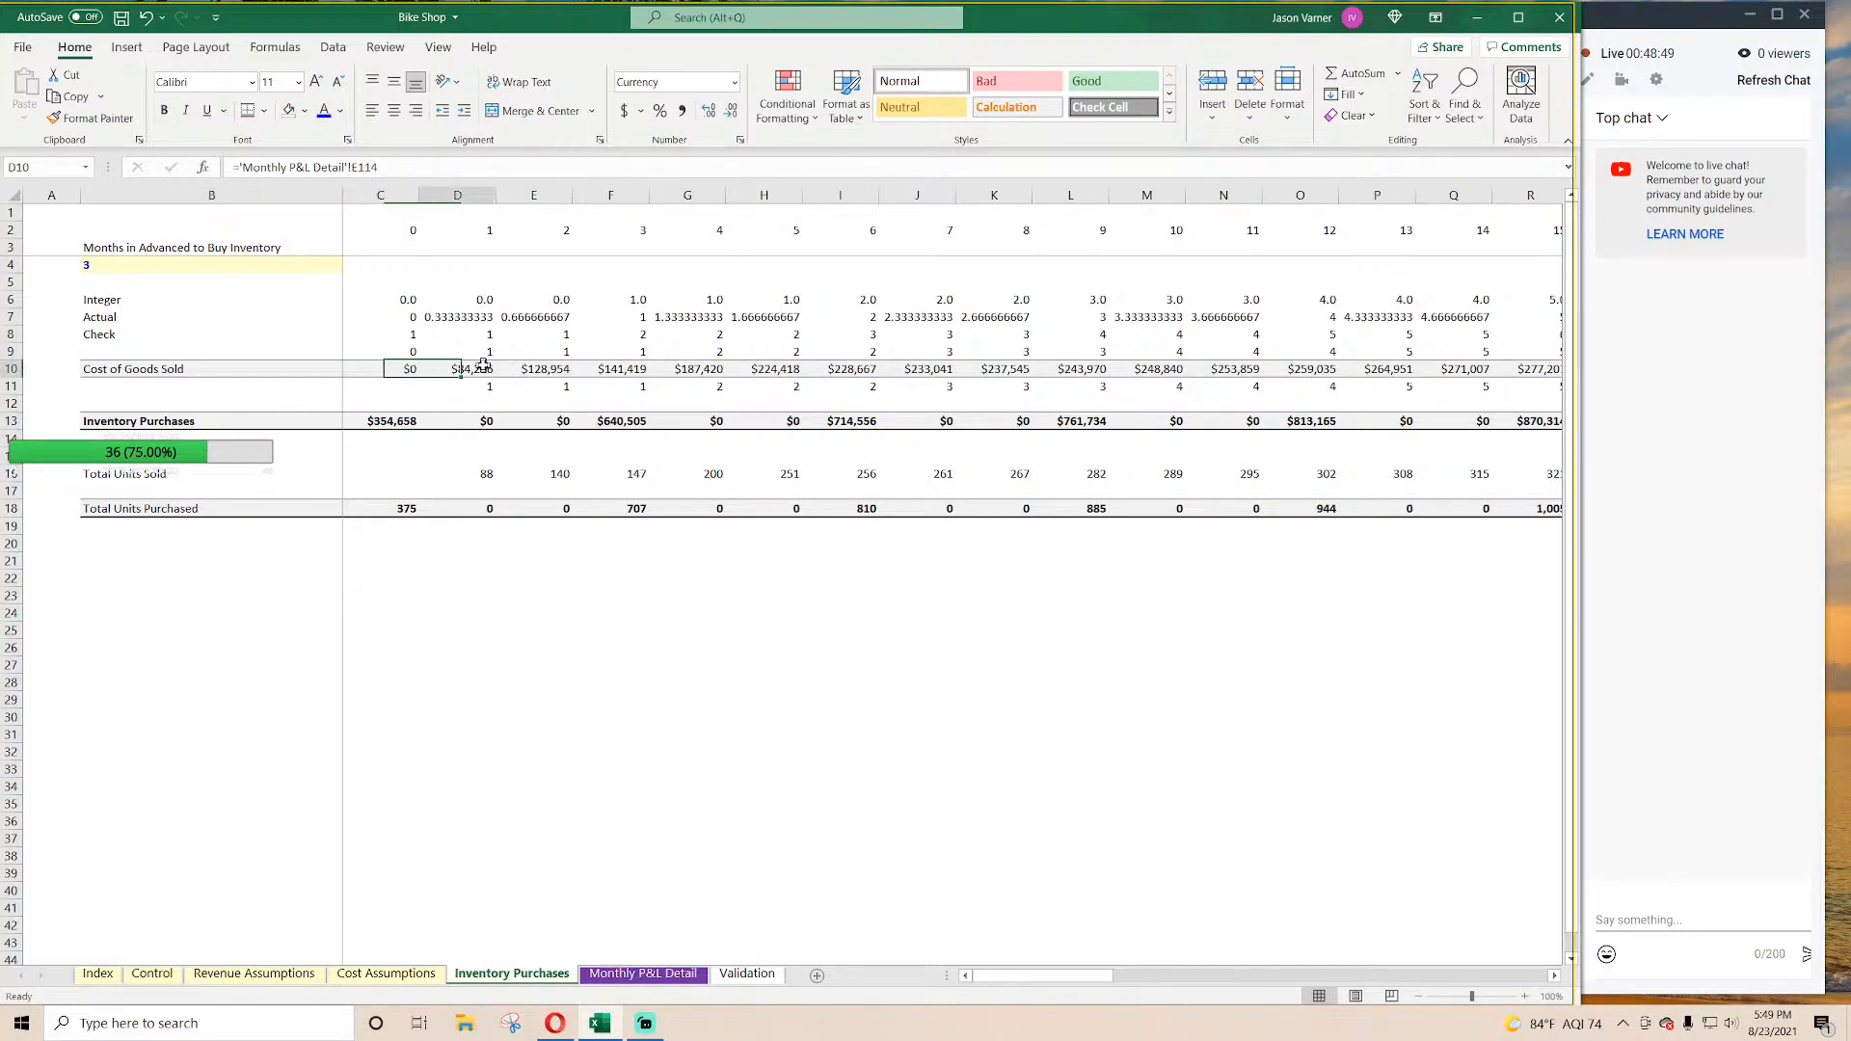
pyautogui.click(640, 974)
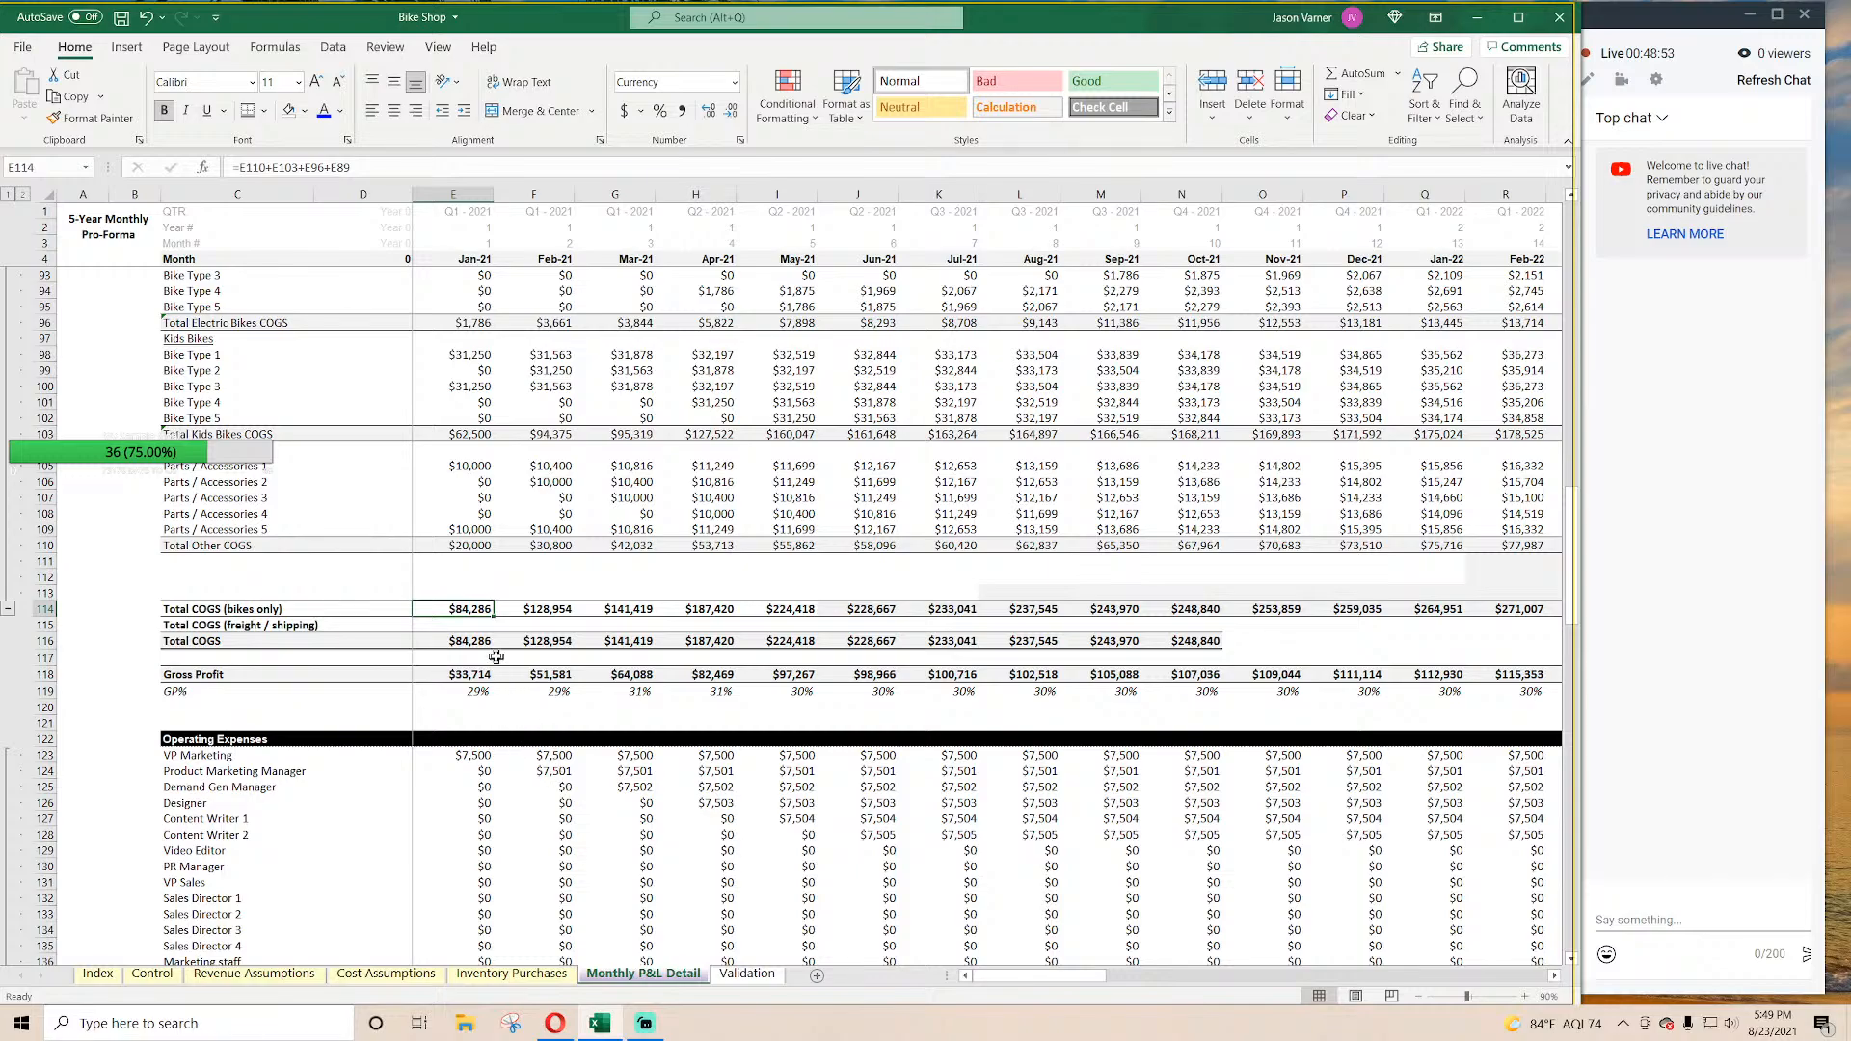
pyautogui.click(461, 626)
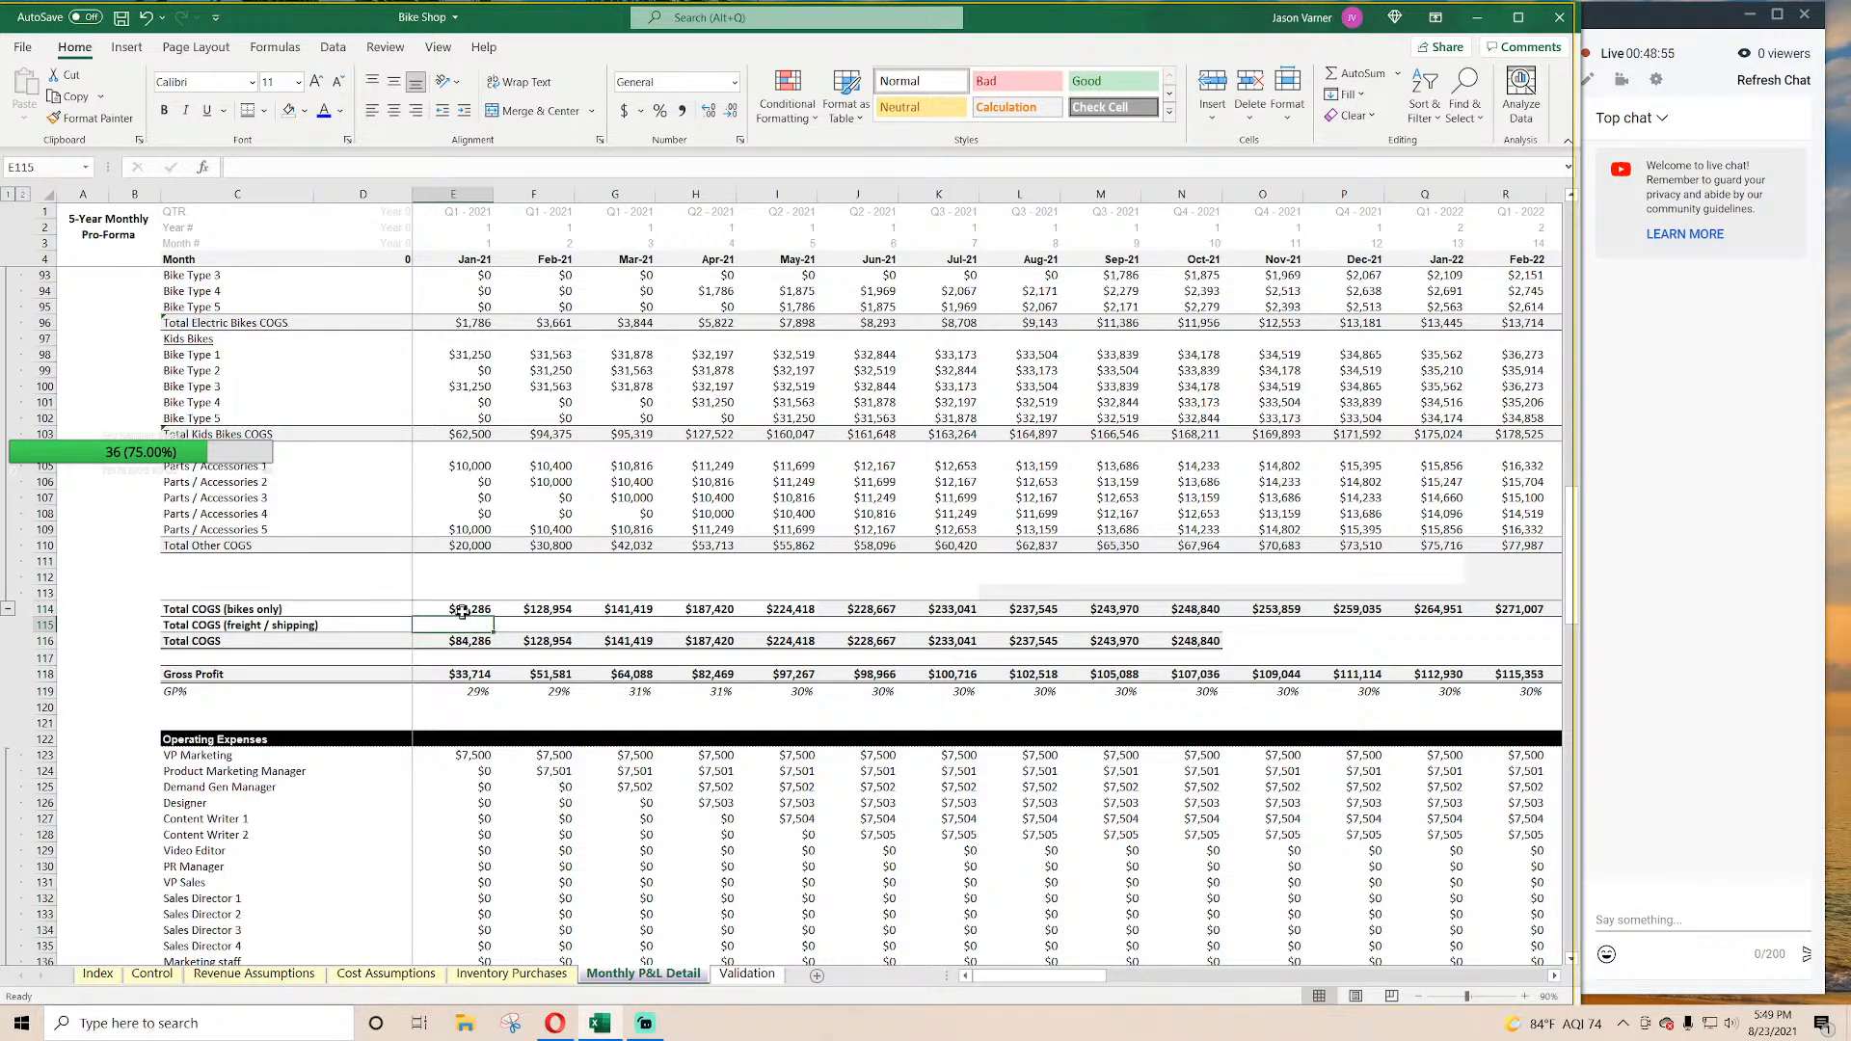
pyautogui.click(468, 610)
pyautogui.click(470, 626)
pyautogui.click(471, 641)
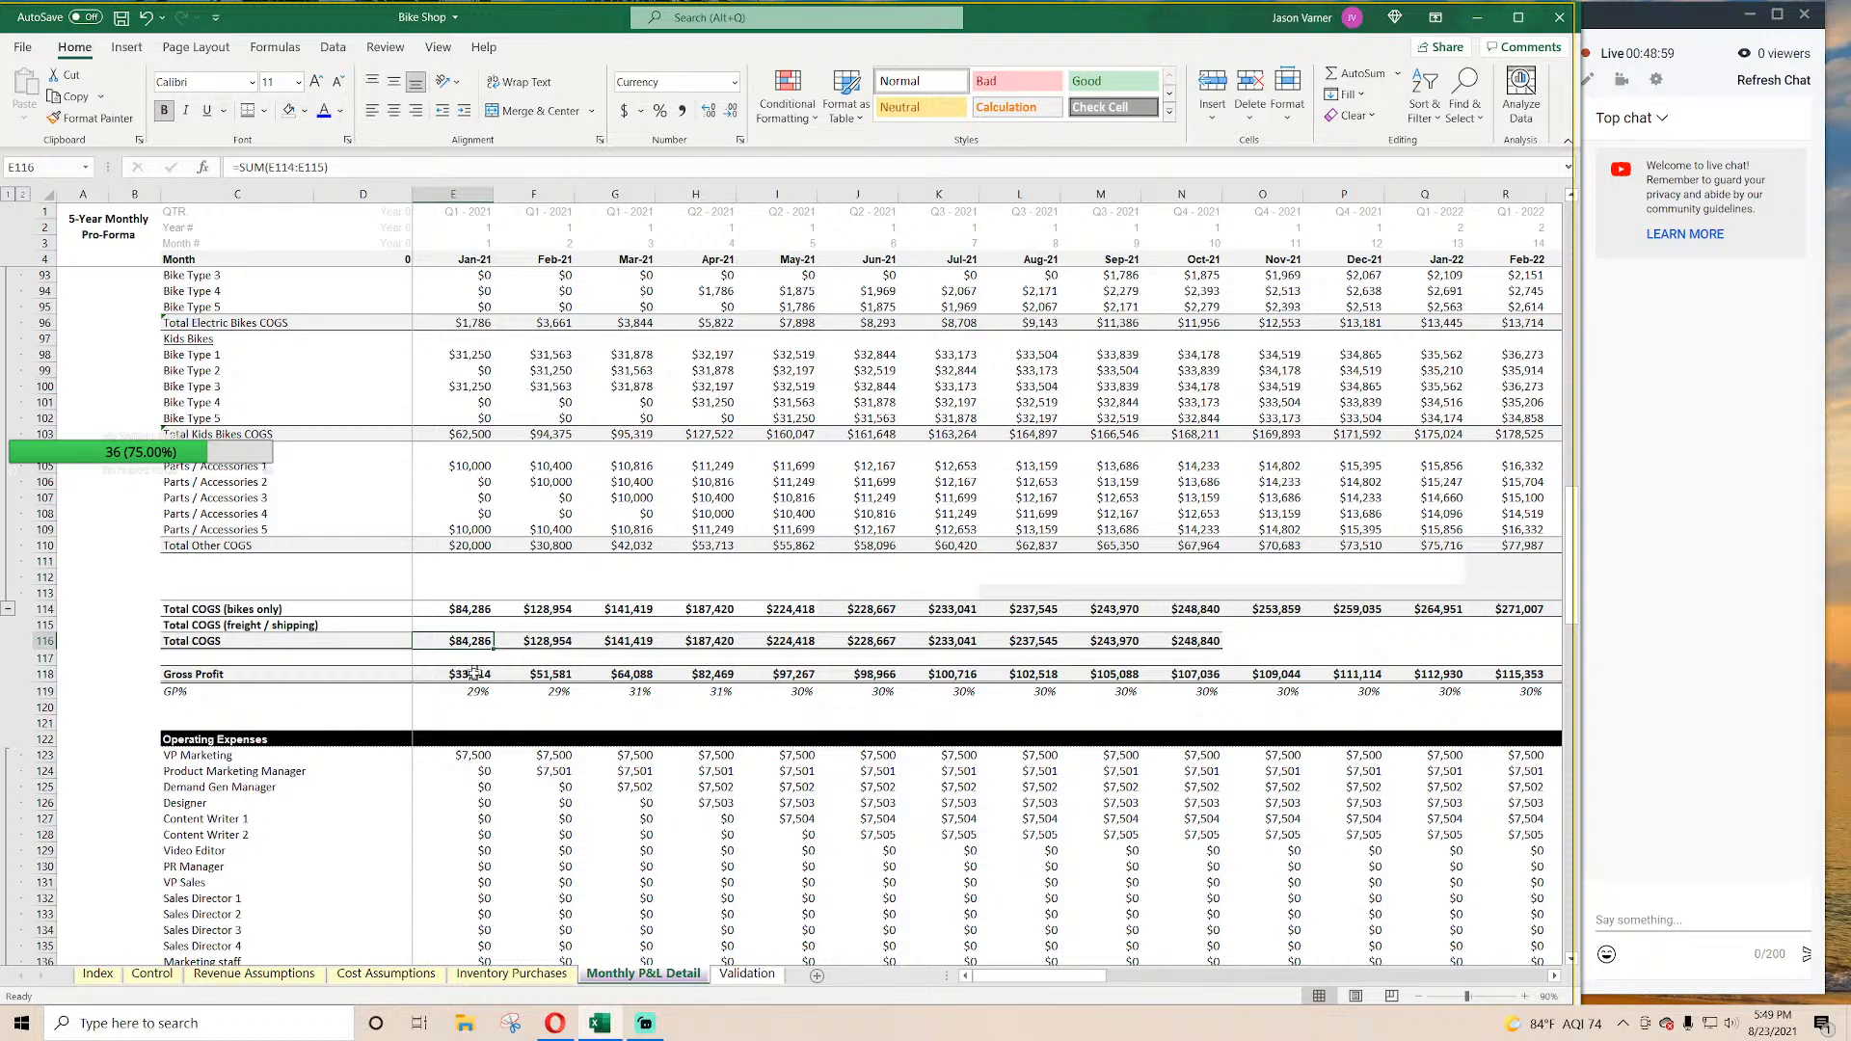
# Step: Check the January Gross Profit formula in E118 and review the Gross Profit row across the following months
pyautogui.click(470, 677)
pyautogui.doubleClick(471, 675)
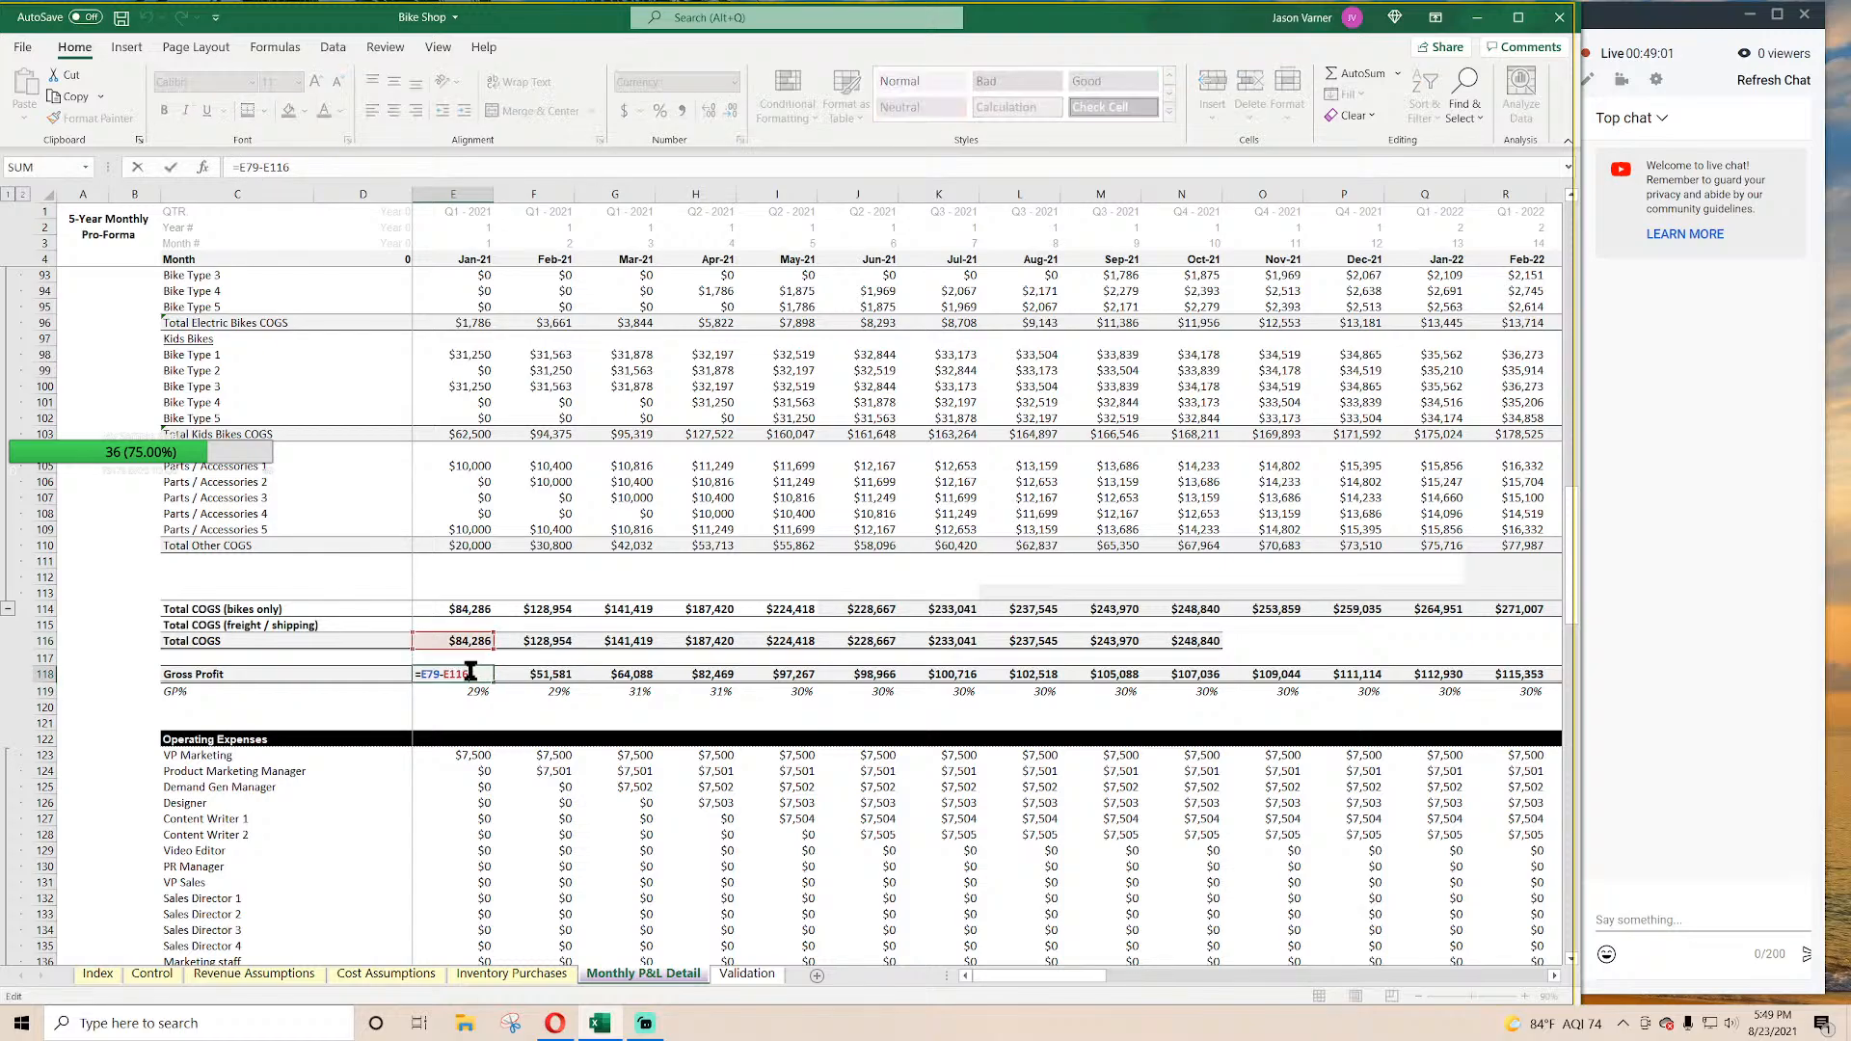
pyautogui.press('Escape')
pyautogui.moveTo(470, 675); pyautogui.dragTo(873, 675)
pyautogui.click(579, 705)
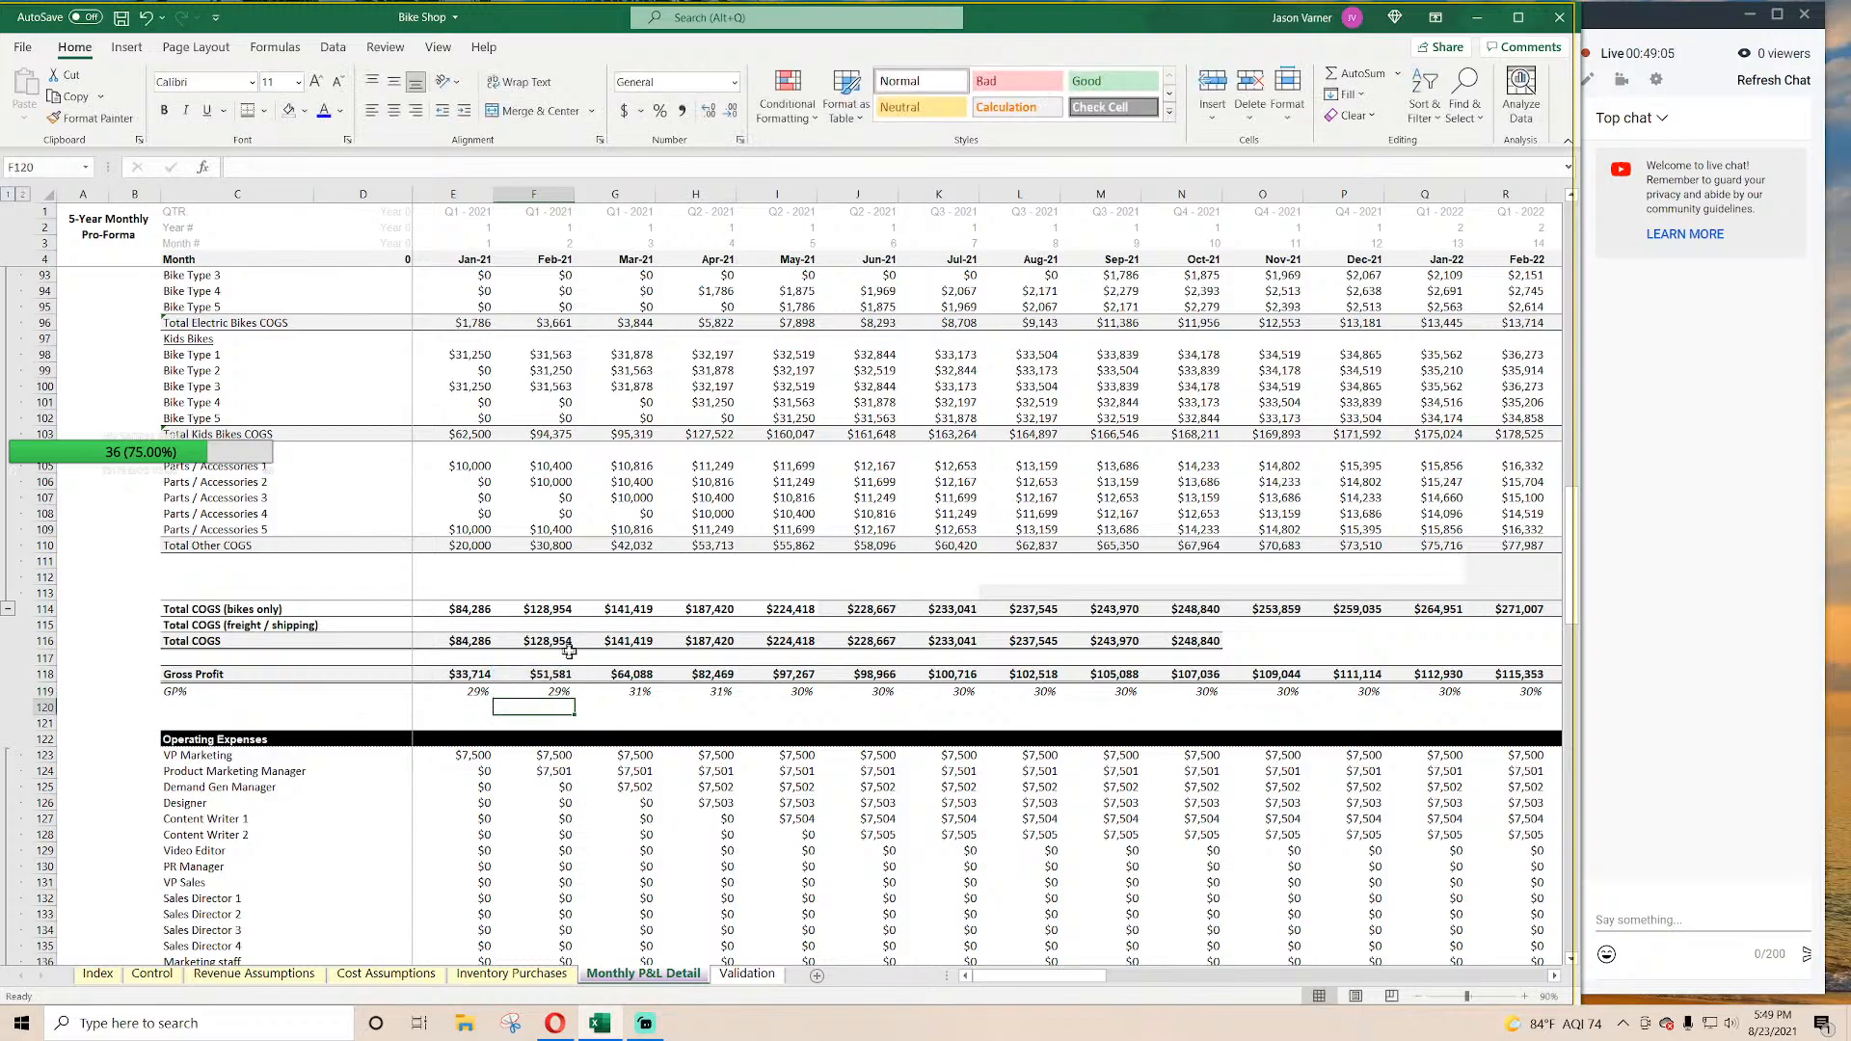
# Step: Fill the February COGS totals, Gross Profit and GP% in F114:F119 across through December 2025 in column BL, and save the workbook
pyautogui.moveTo(558, 609); pyautogui.dragTo(1441, 698)
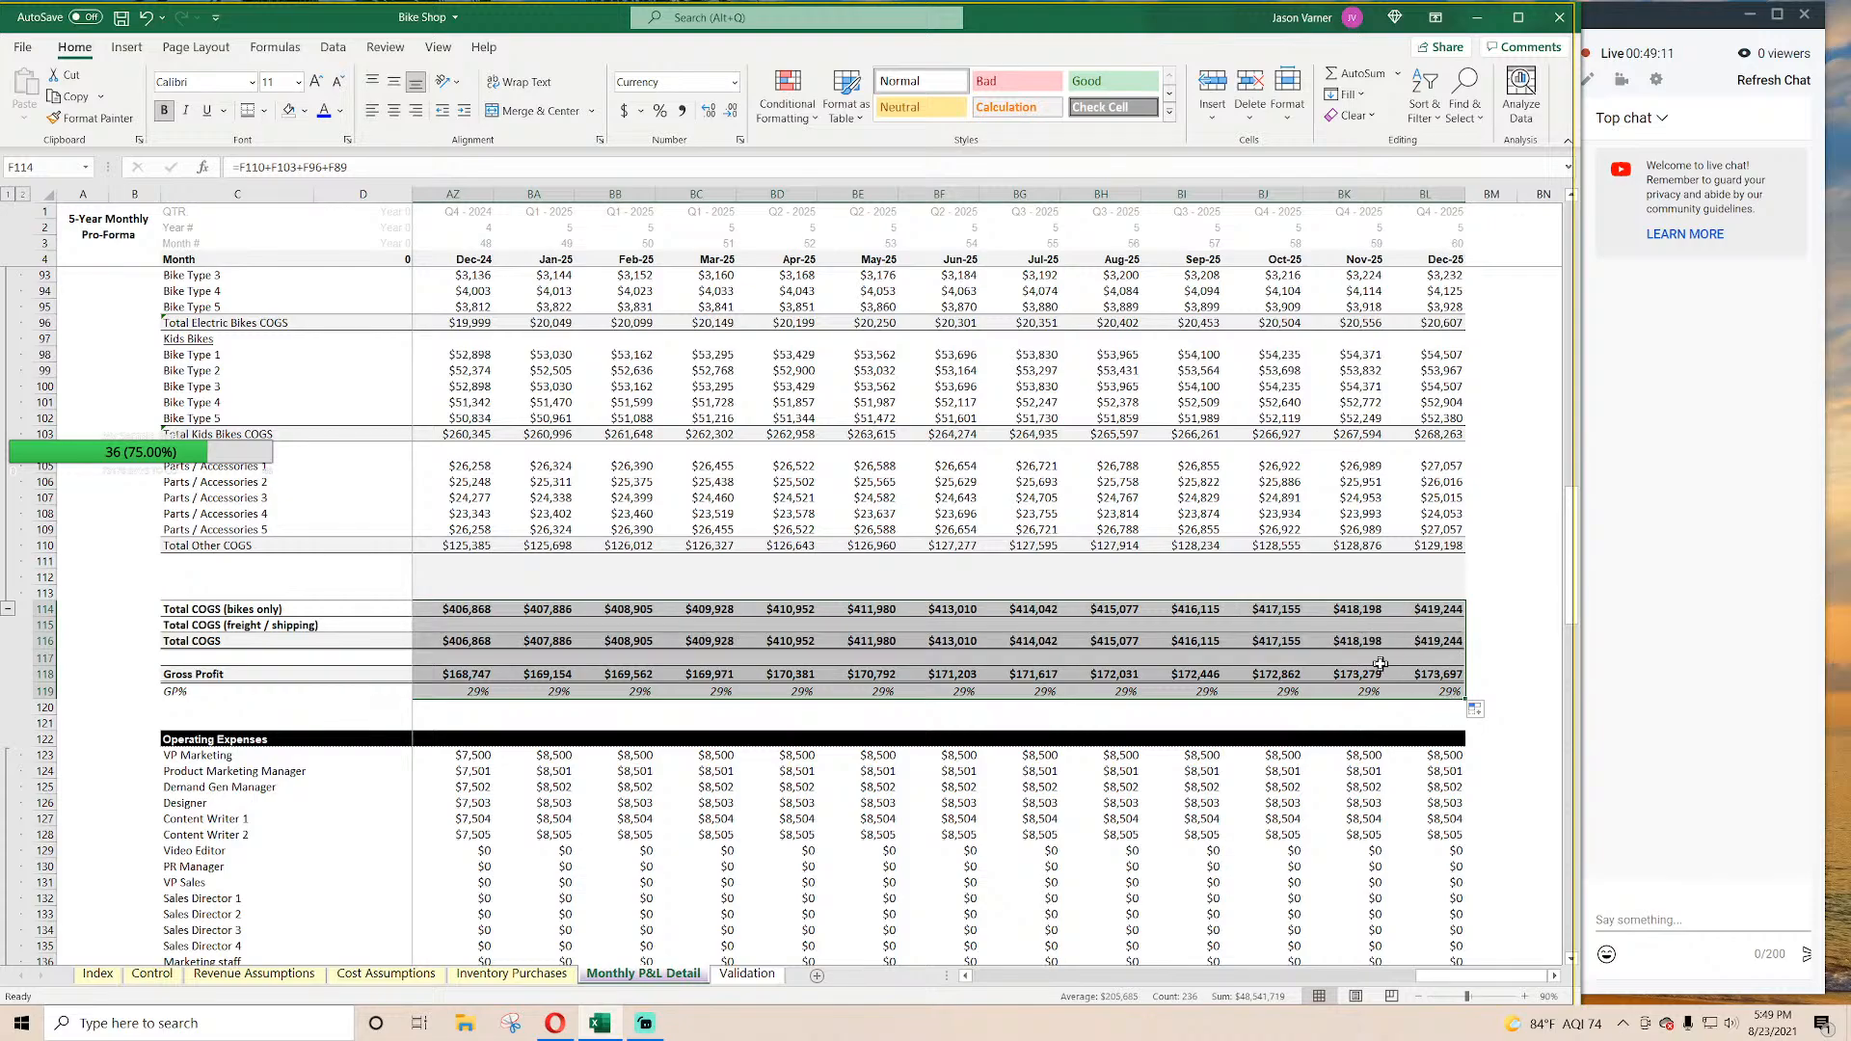
pyautogui.moveTo(1423, 975); pyautogui.dragTo(968, 985)
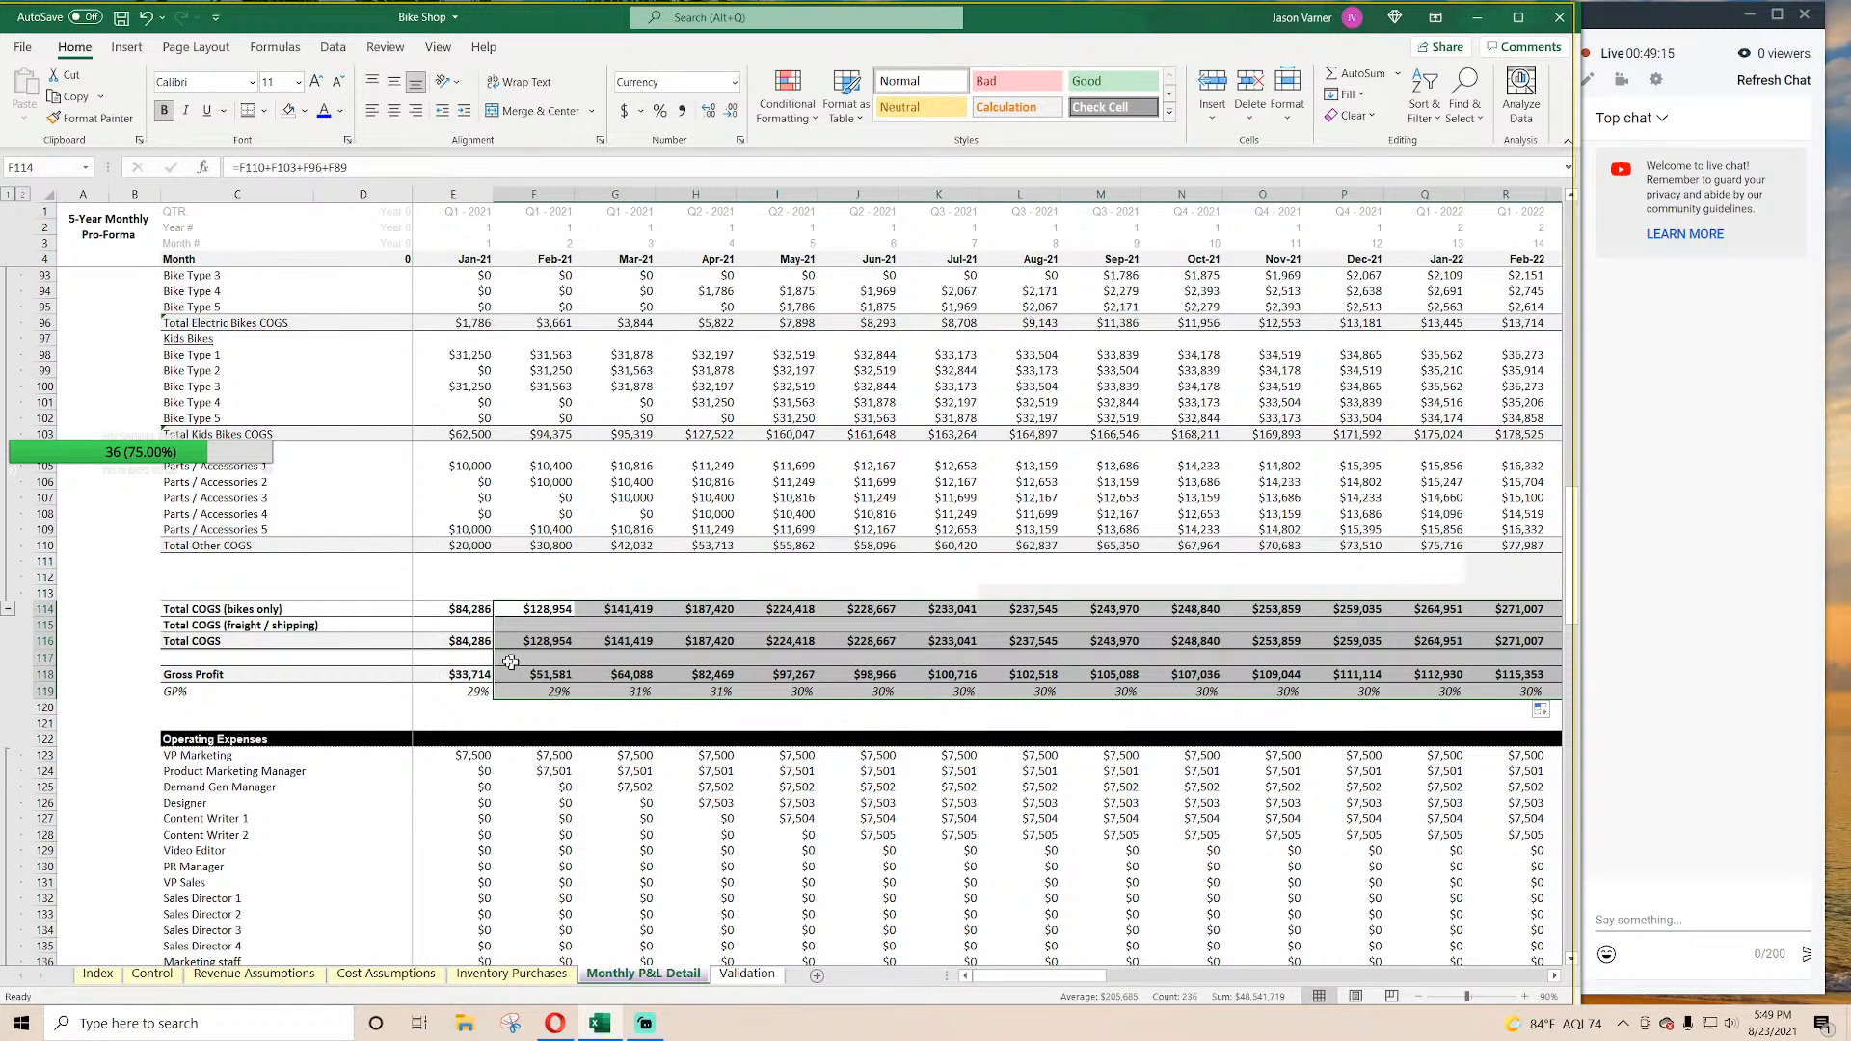
pyautogui.click(459, 624)
pyautogui.click(122, 17)
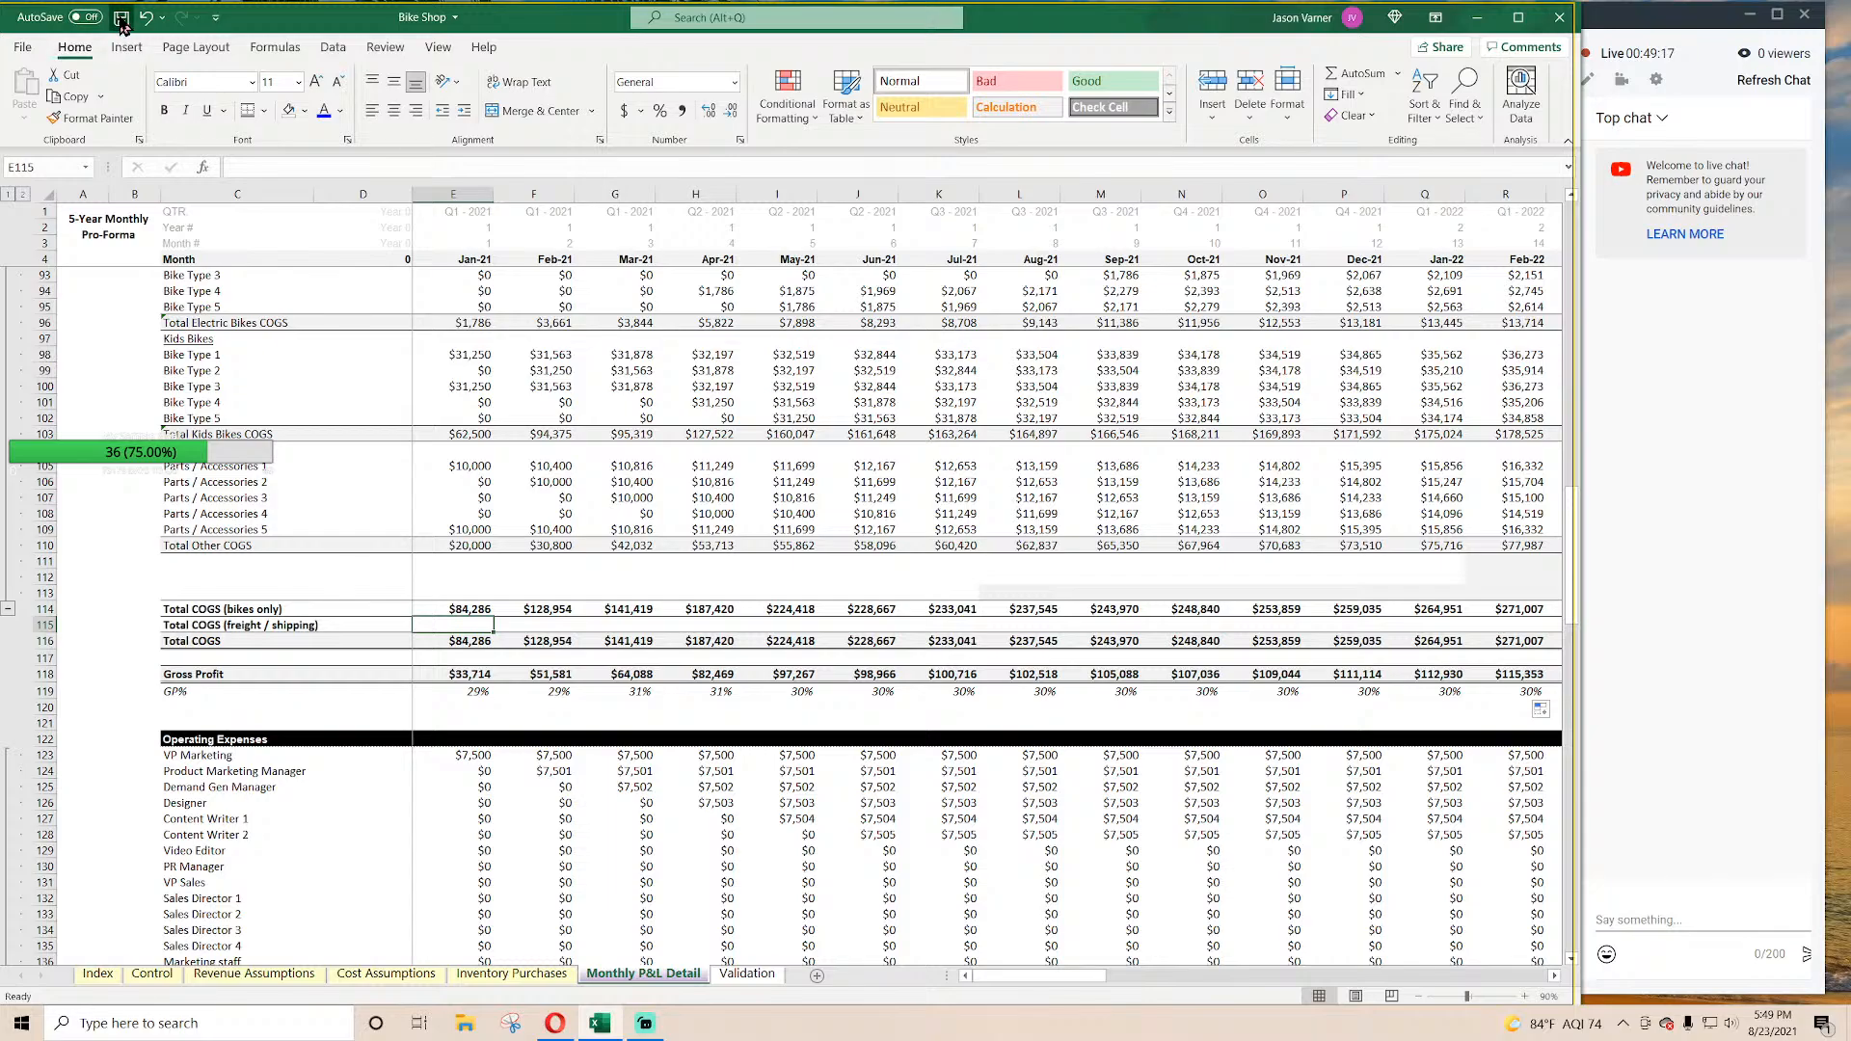
# Step: On Cost Assumptions, enter 0 in B117 and 500 in B118 under Units Purchased, both left-aligned
pyautogui.click(262, 976)
pyautogui.click(364, 972)
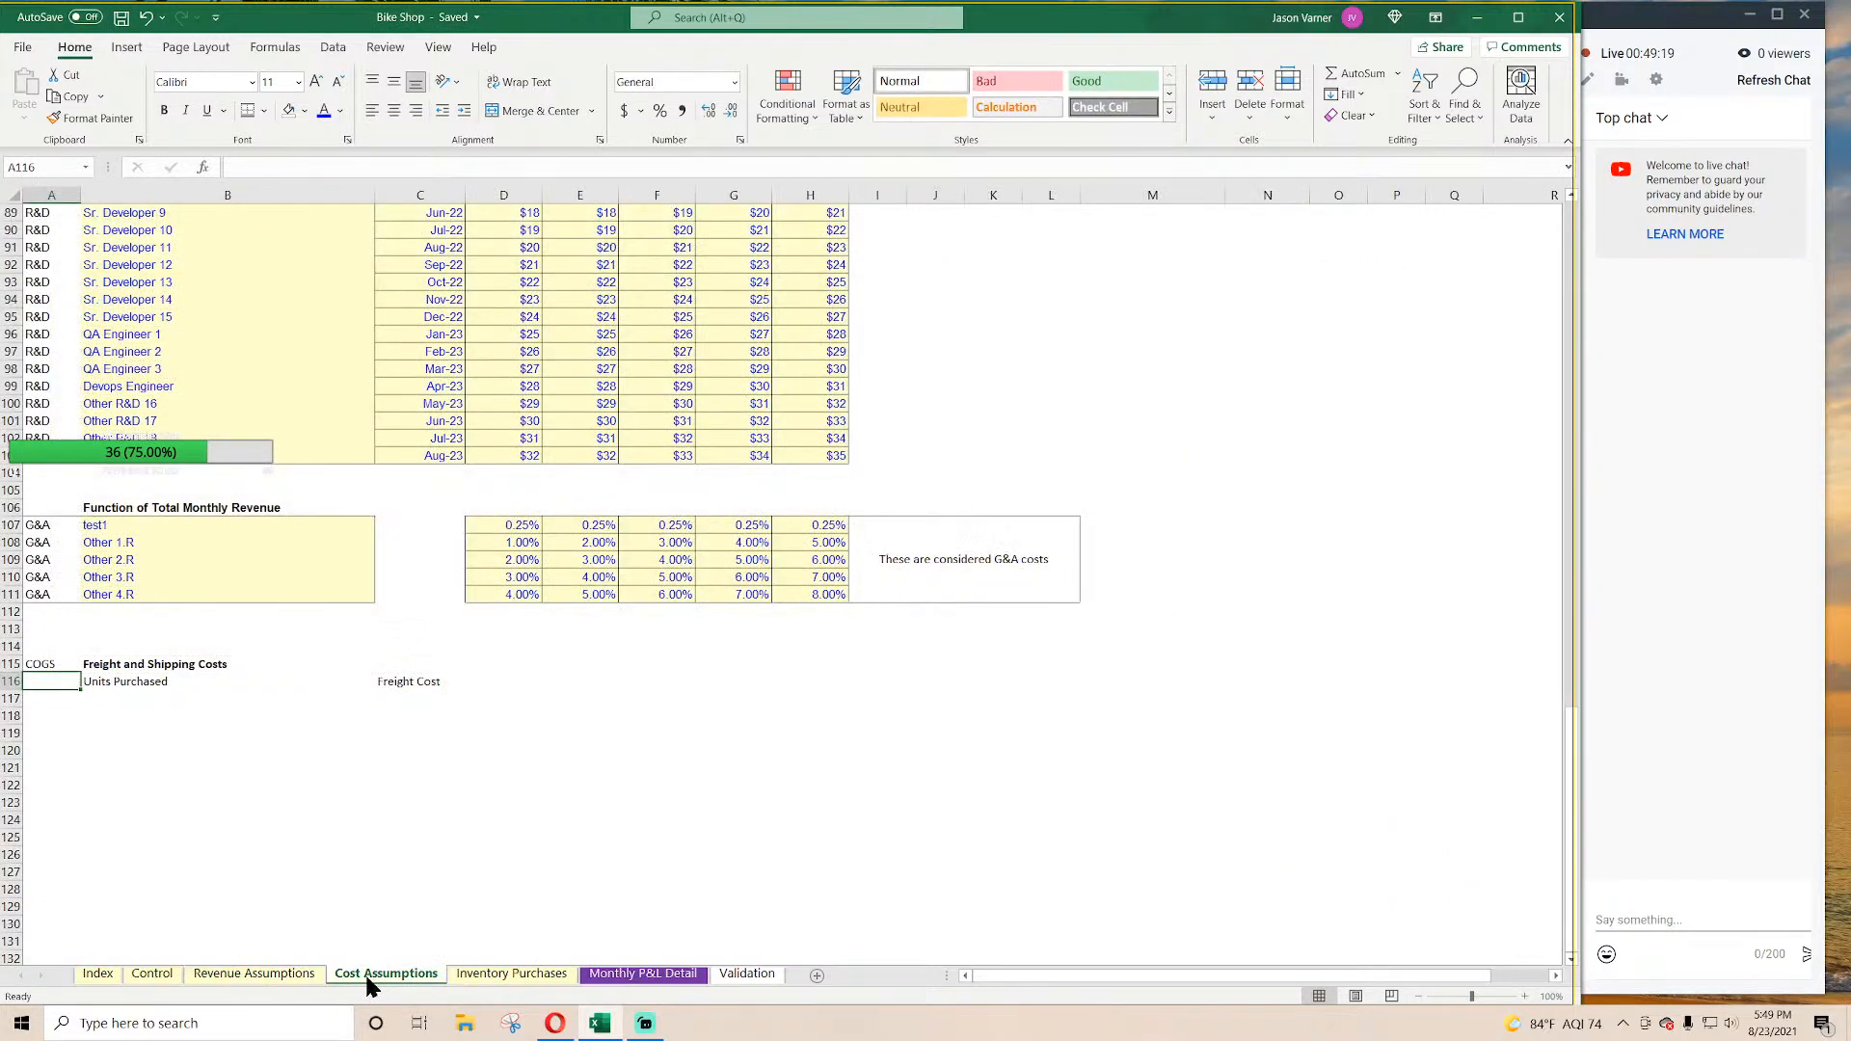
pyautogui.click(116, 701)
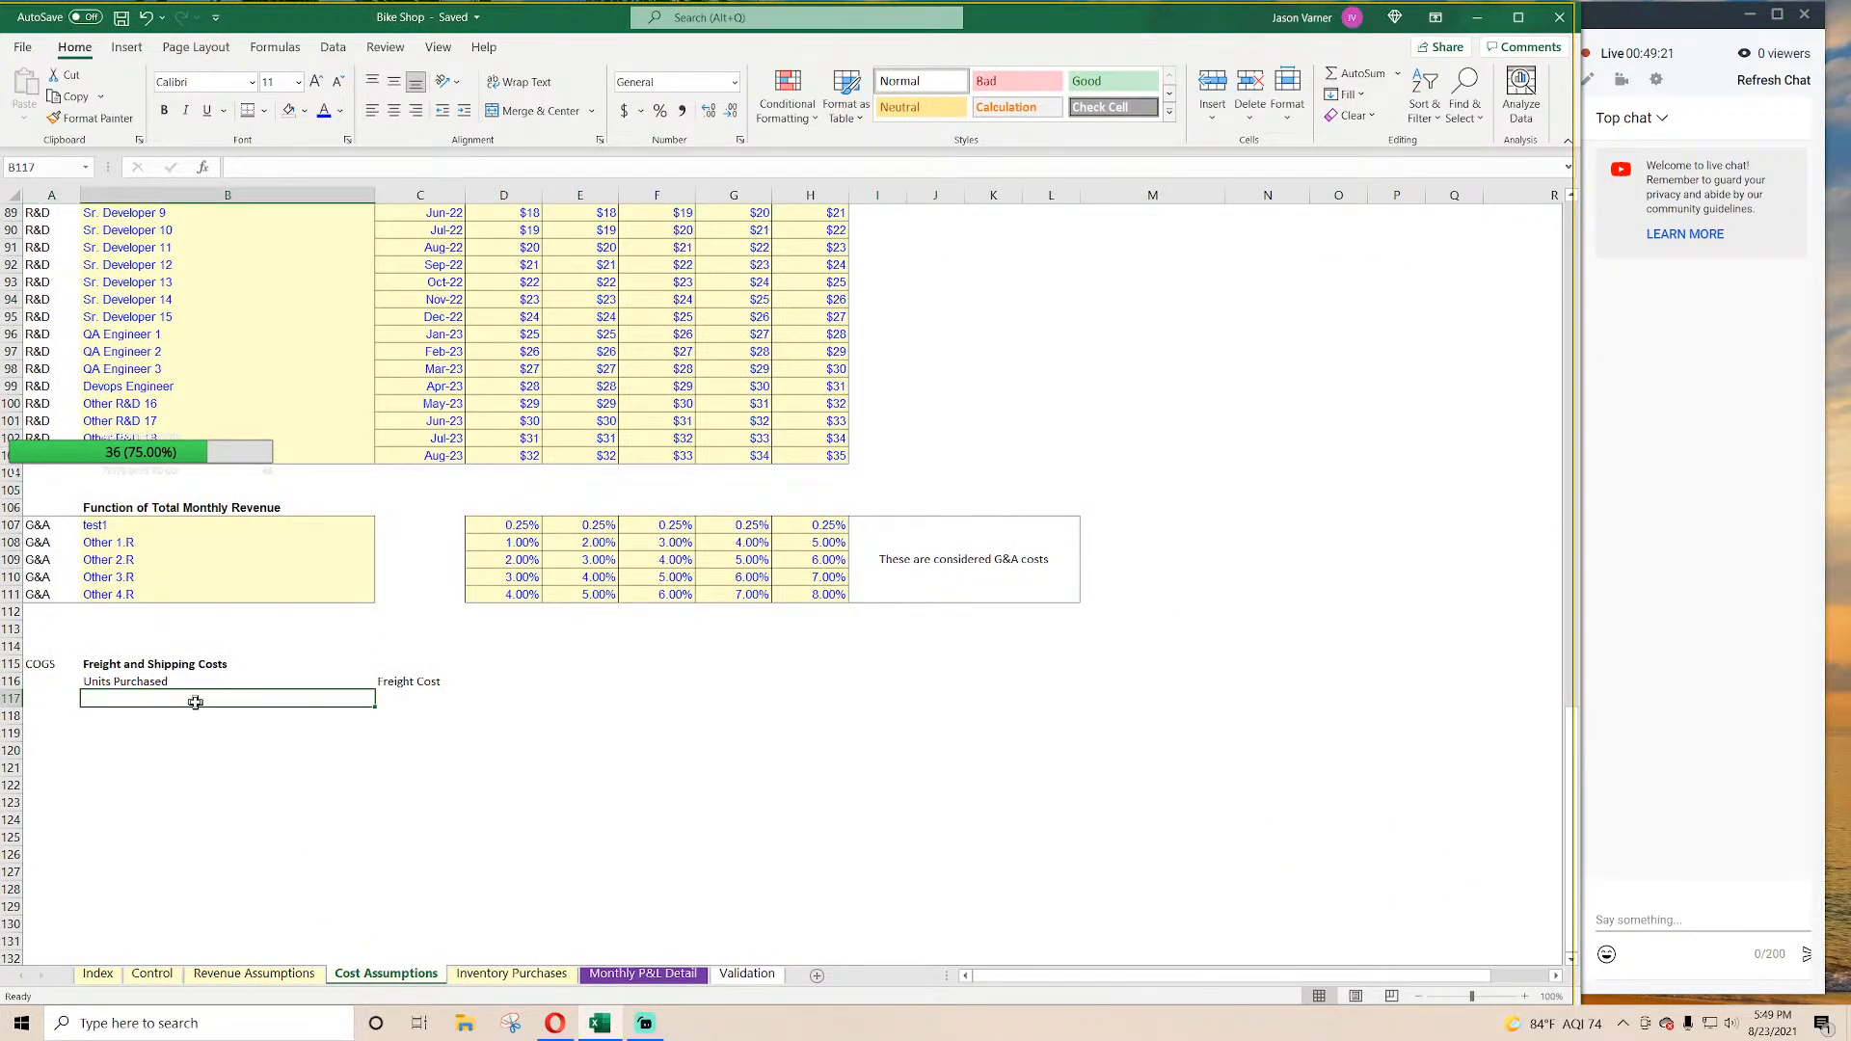
pyautogui.write('0')
pyautogui.press('Return')
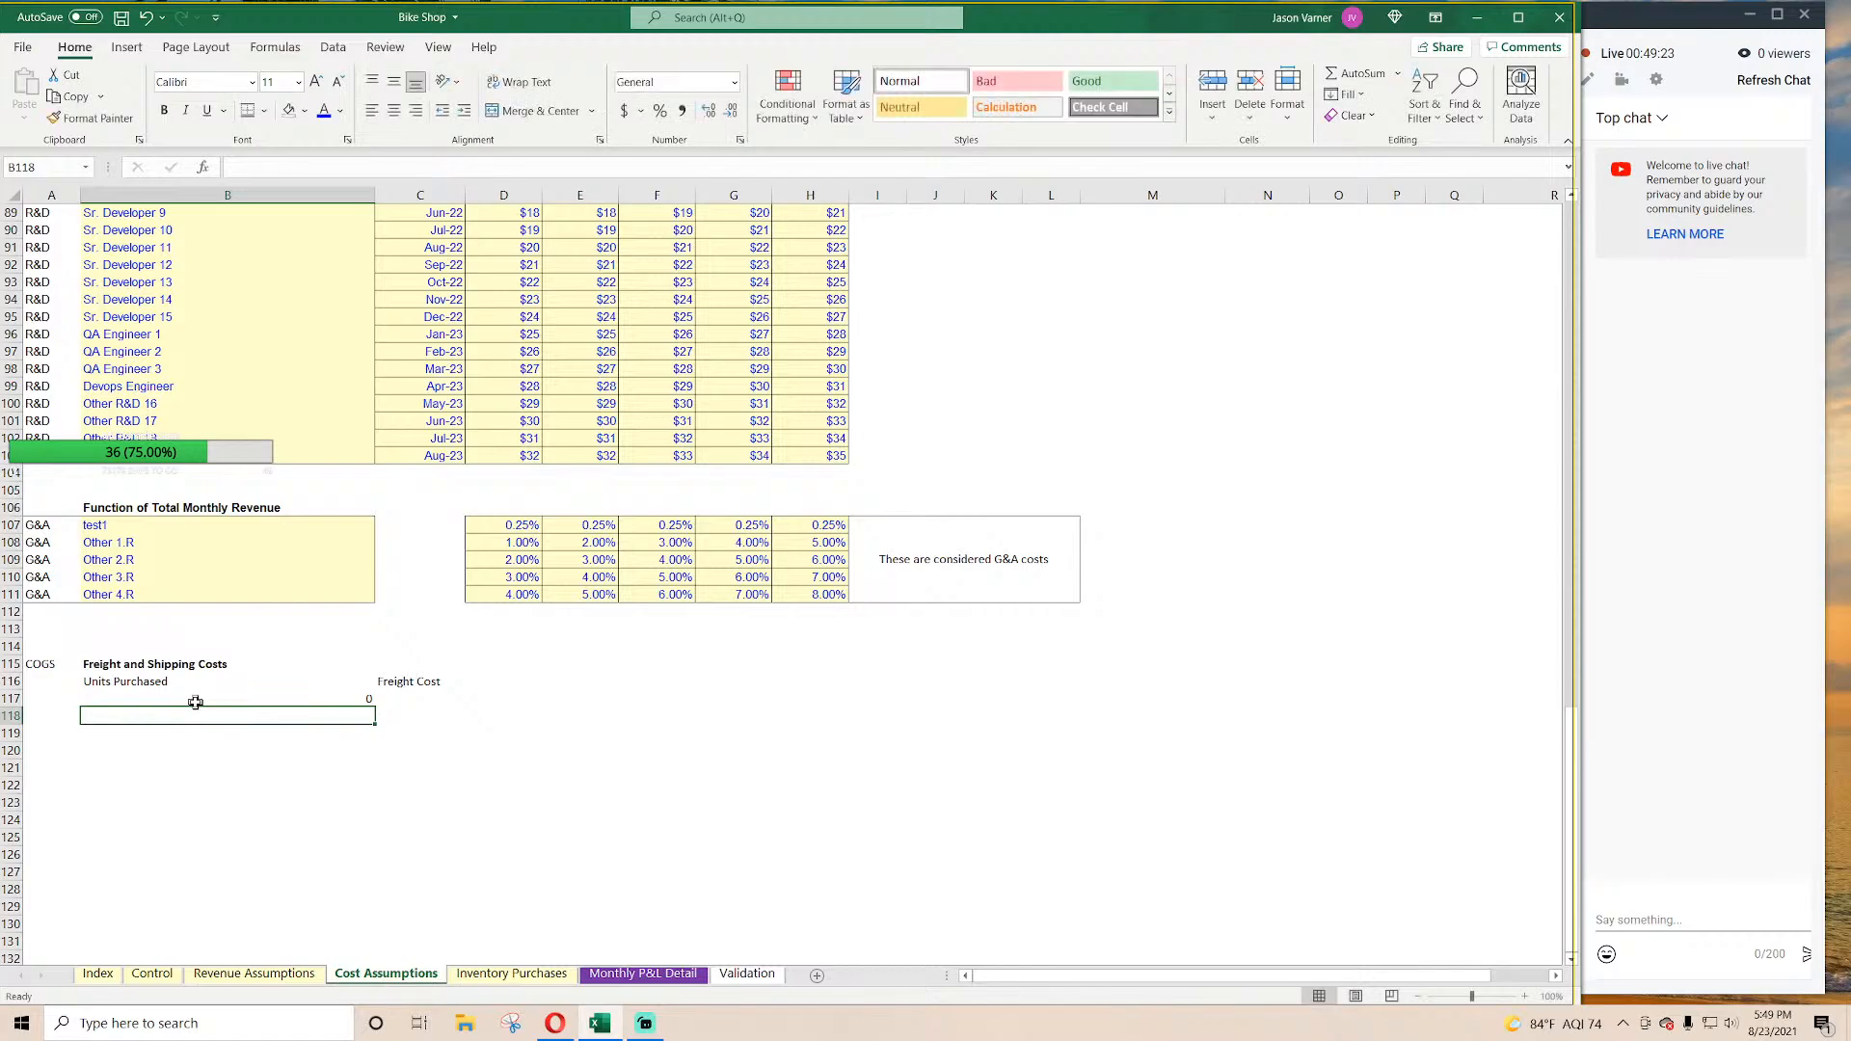
pyautogui.click(195, 701)
pyautogui.click(372, 110)
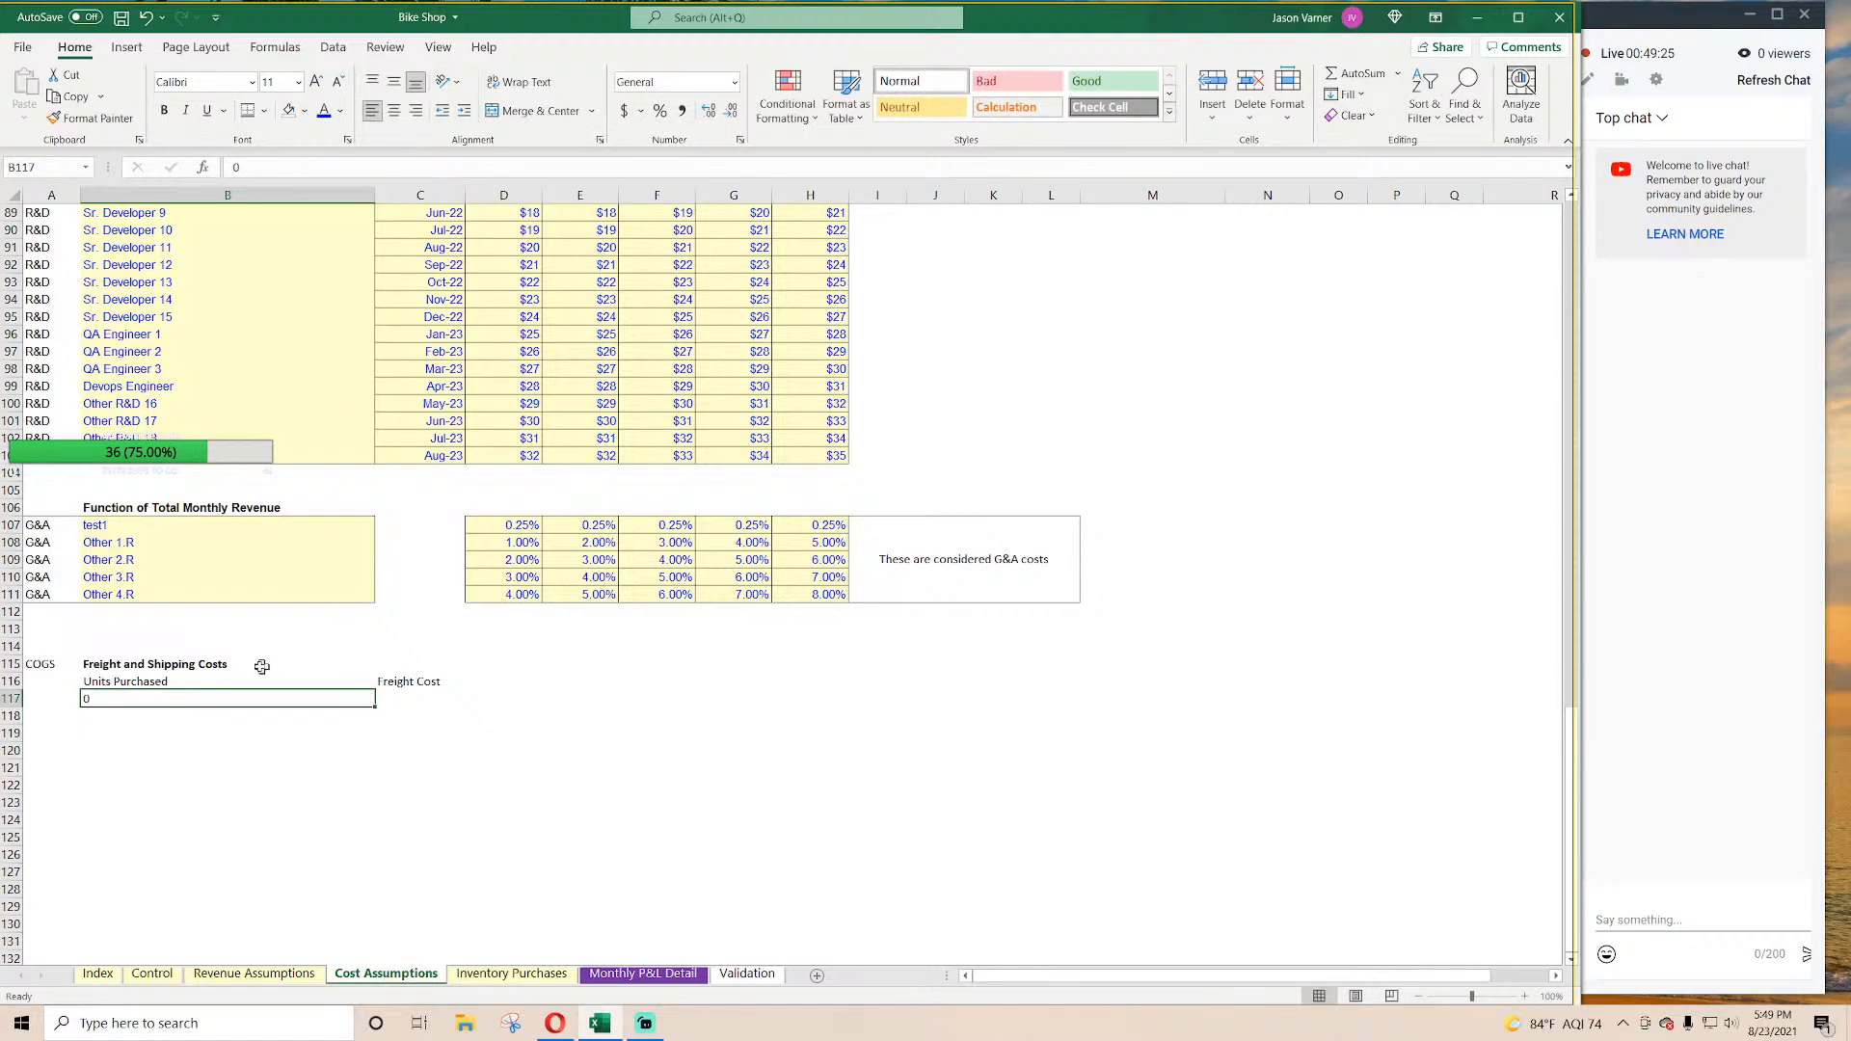
pyautogui.click(215, 718)
pyautogui.write('500')
pyautogui.press('Return')
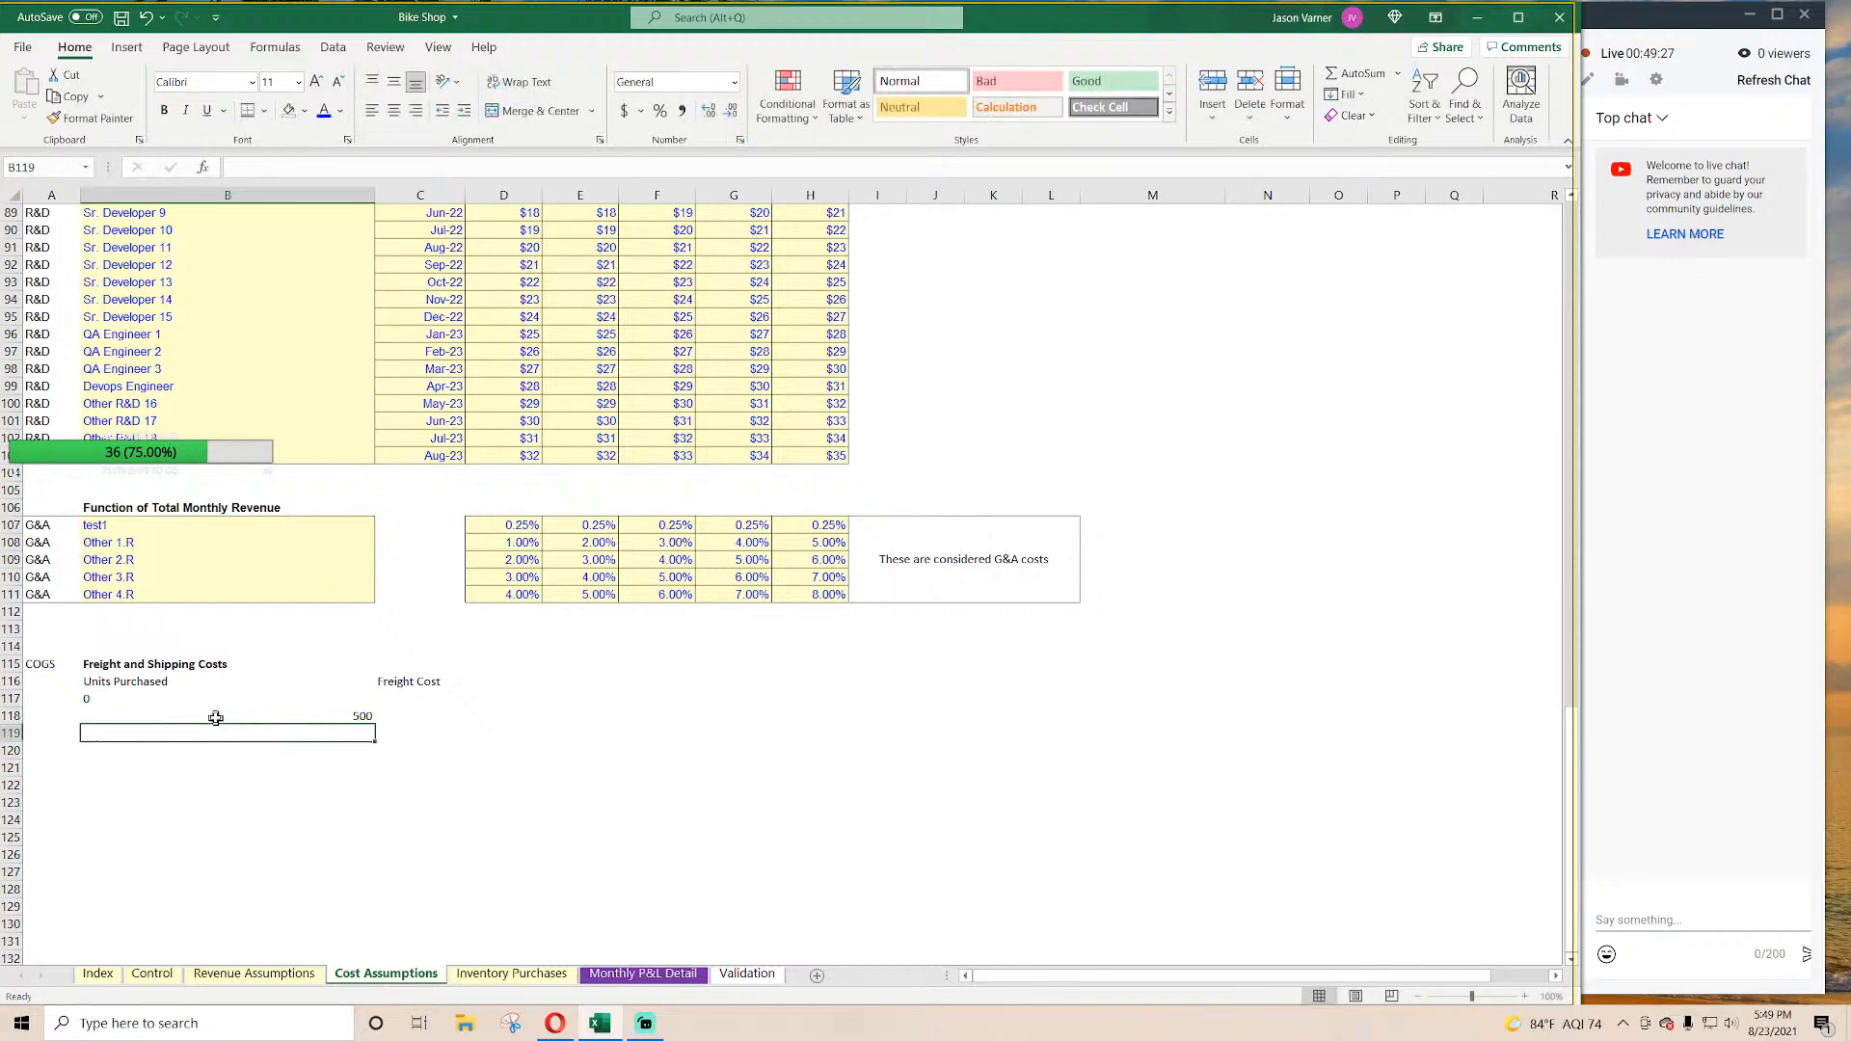
pyautogui.click(217, 718)
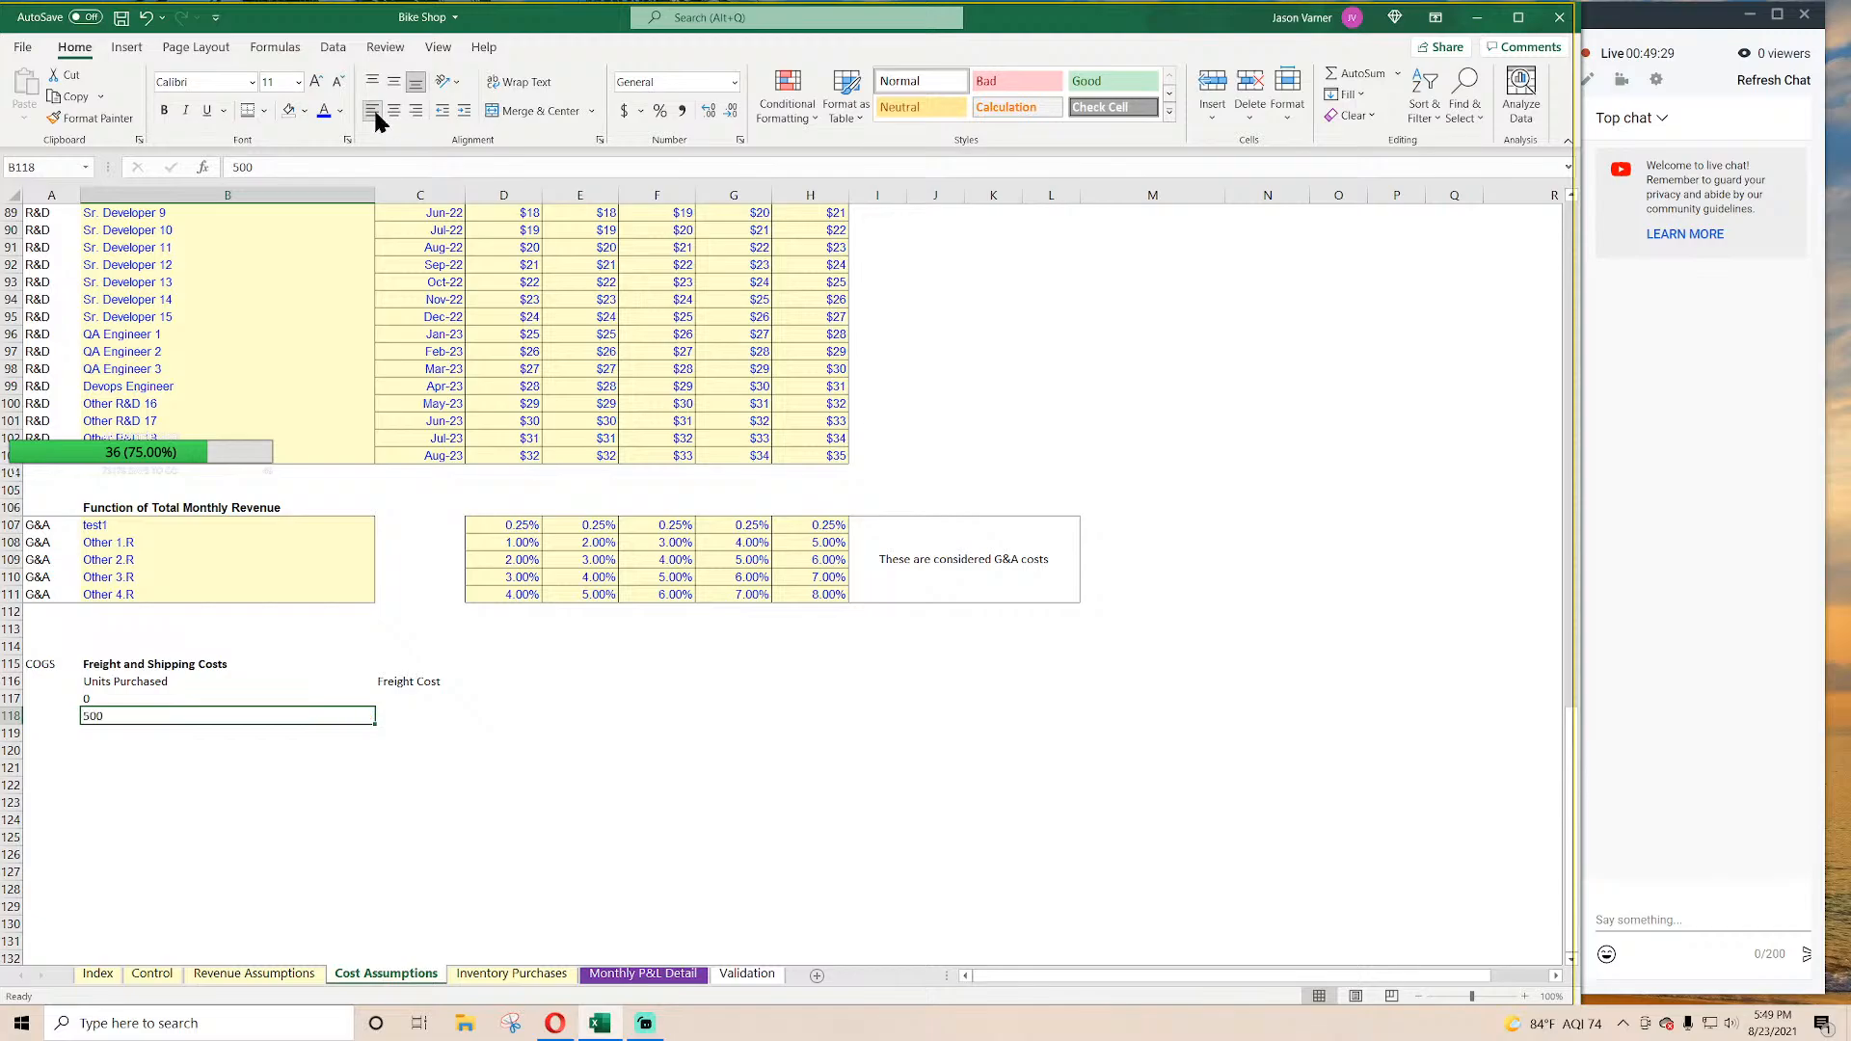
# Step: Format the Units Purchased cells B117:B122 as inputs with light yellow fill and blue font
pyautogui.moveTo(236, 703); pyautogui.dragTo(236, 786)
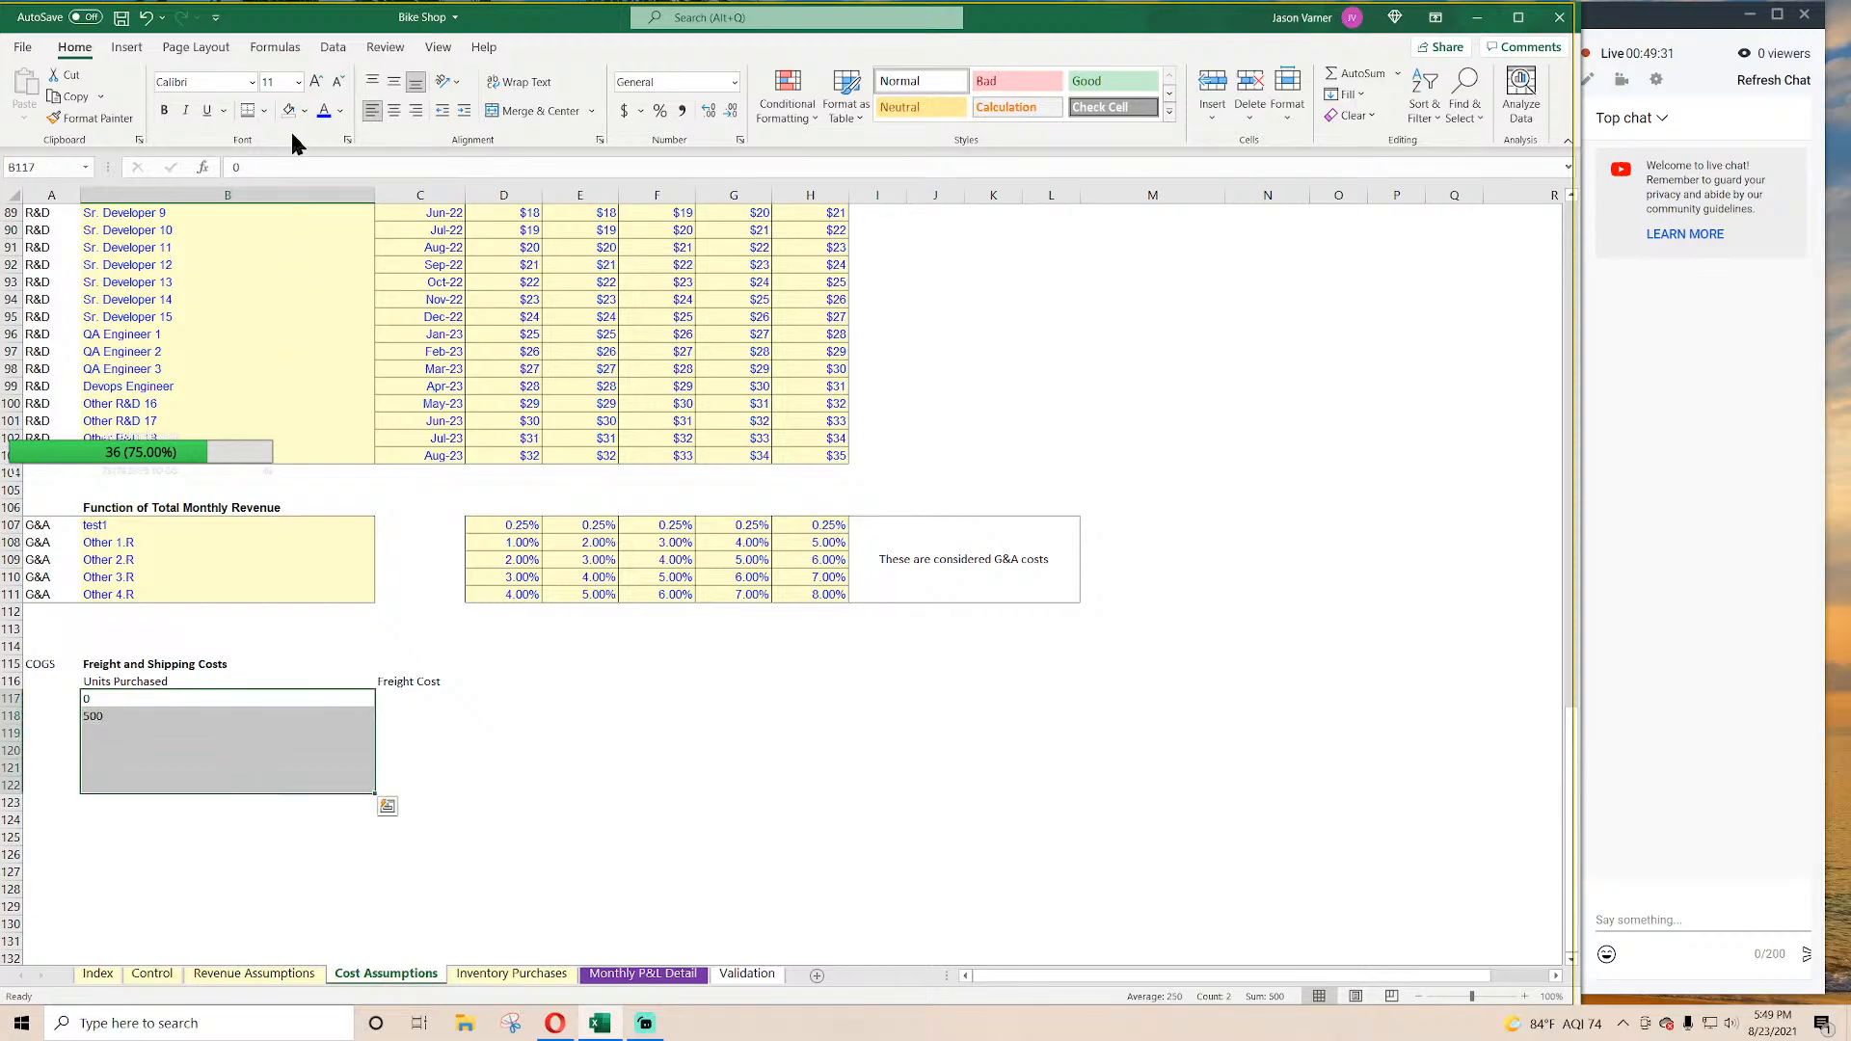
pyautogui.click(305, 111)
pyautogui.click(302, 329)
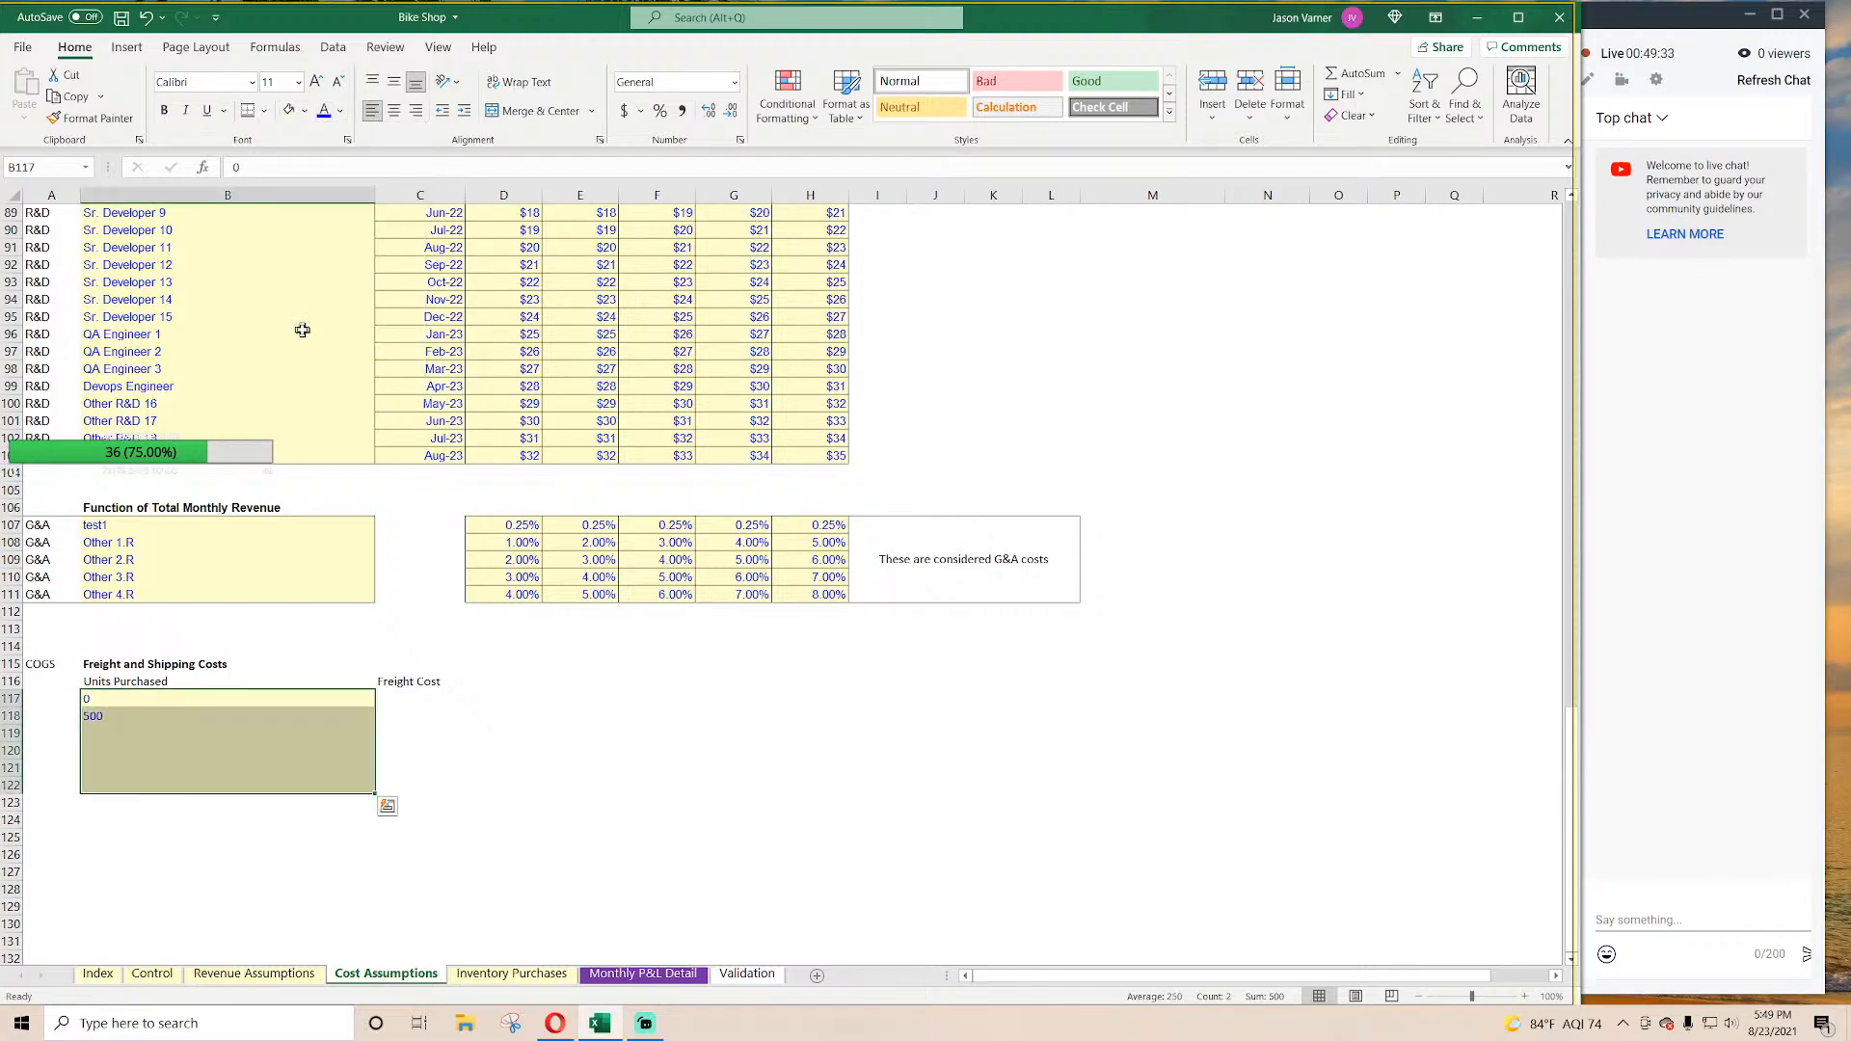
# Step: Apply all borders to B117:B122 and restyle them with a lighter dotted line
pyautogui.click(263, 111)
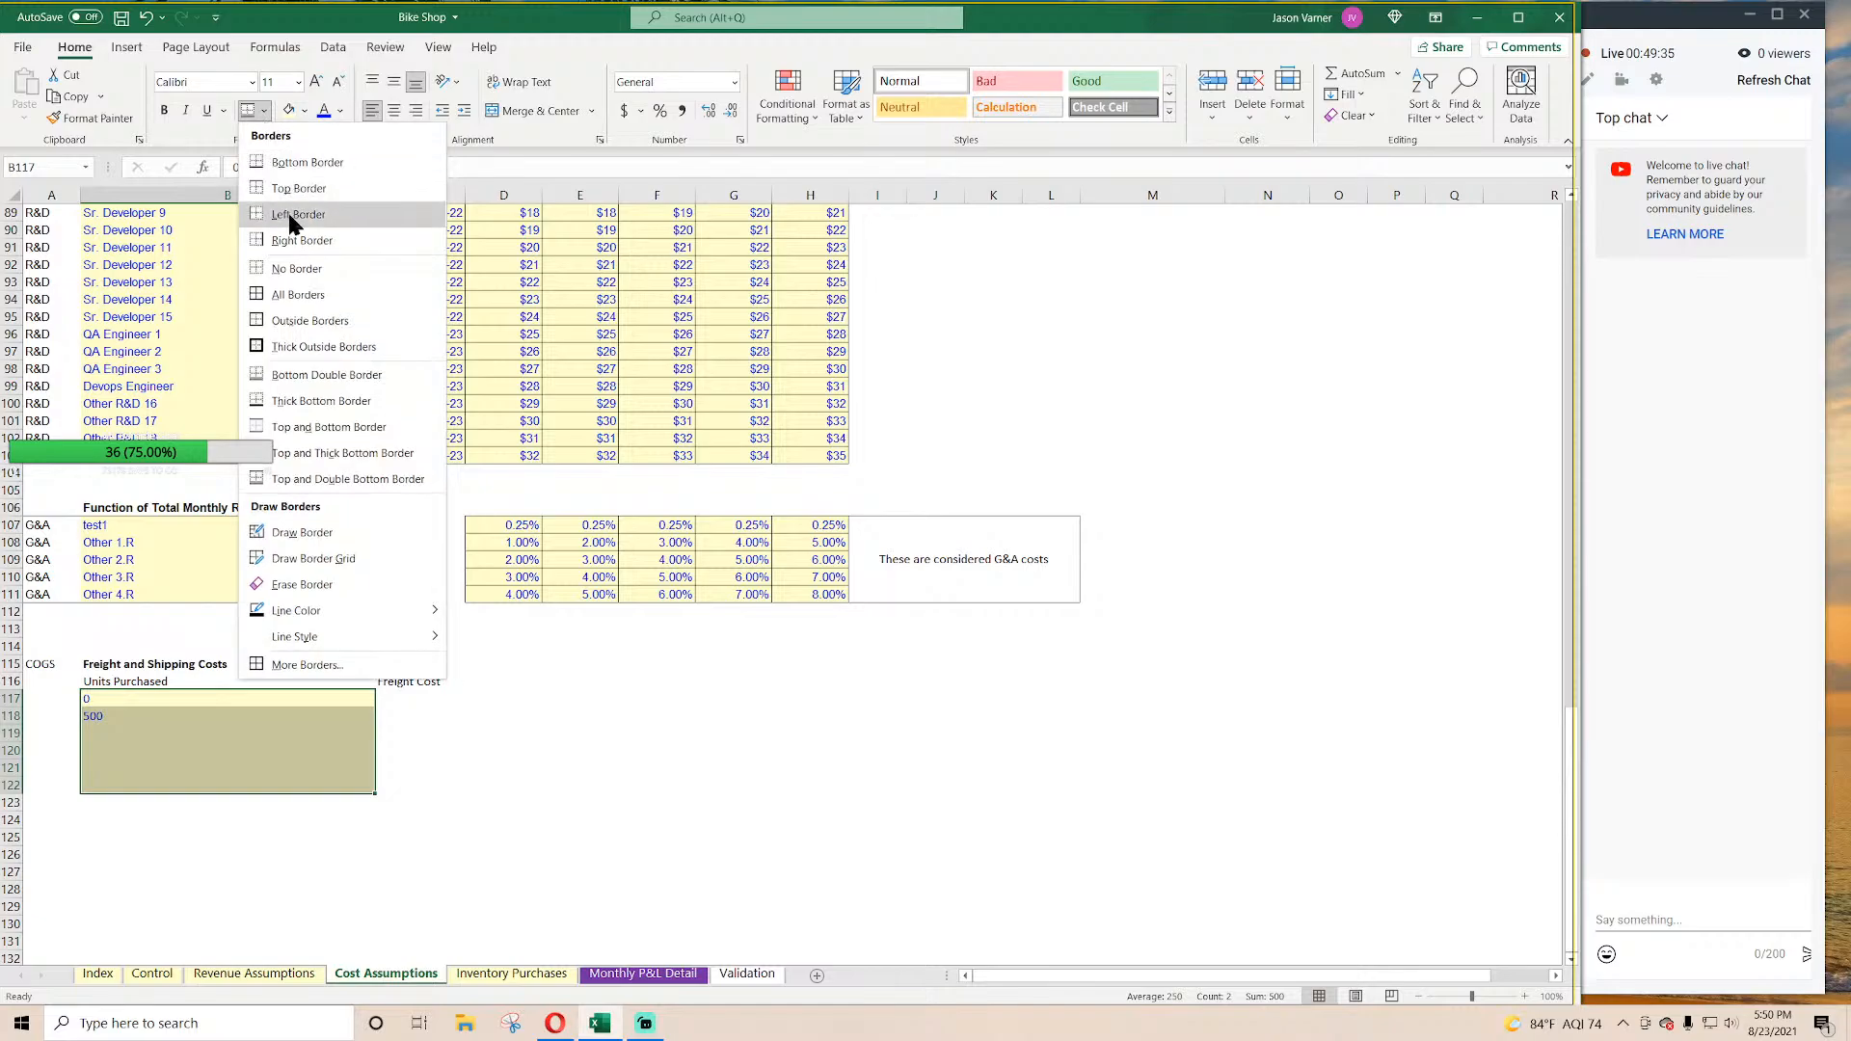
pyautogui.click(299, 297)
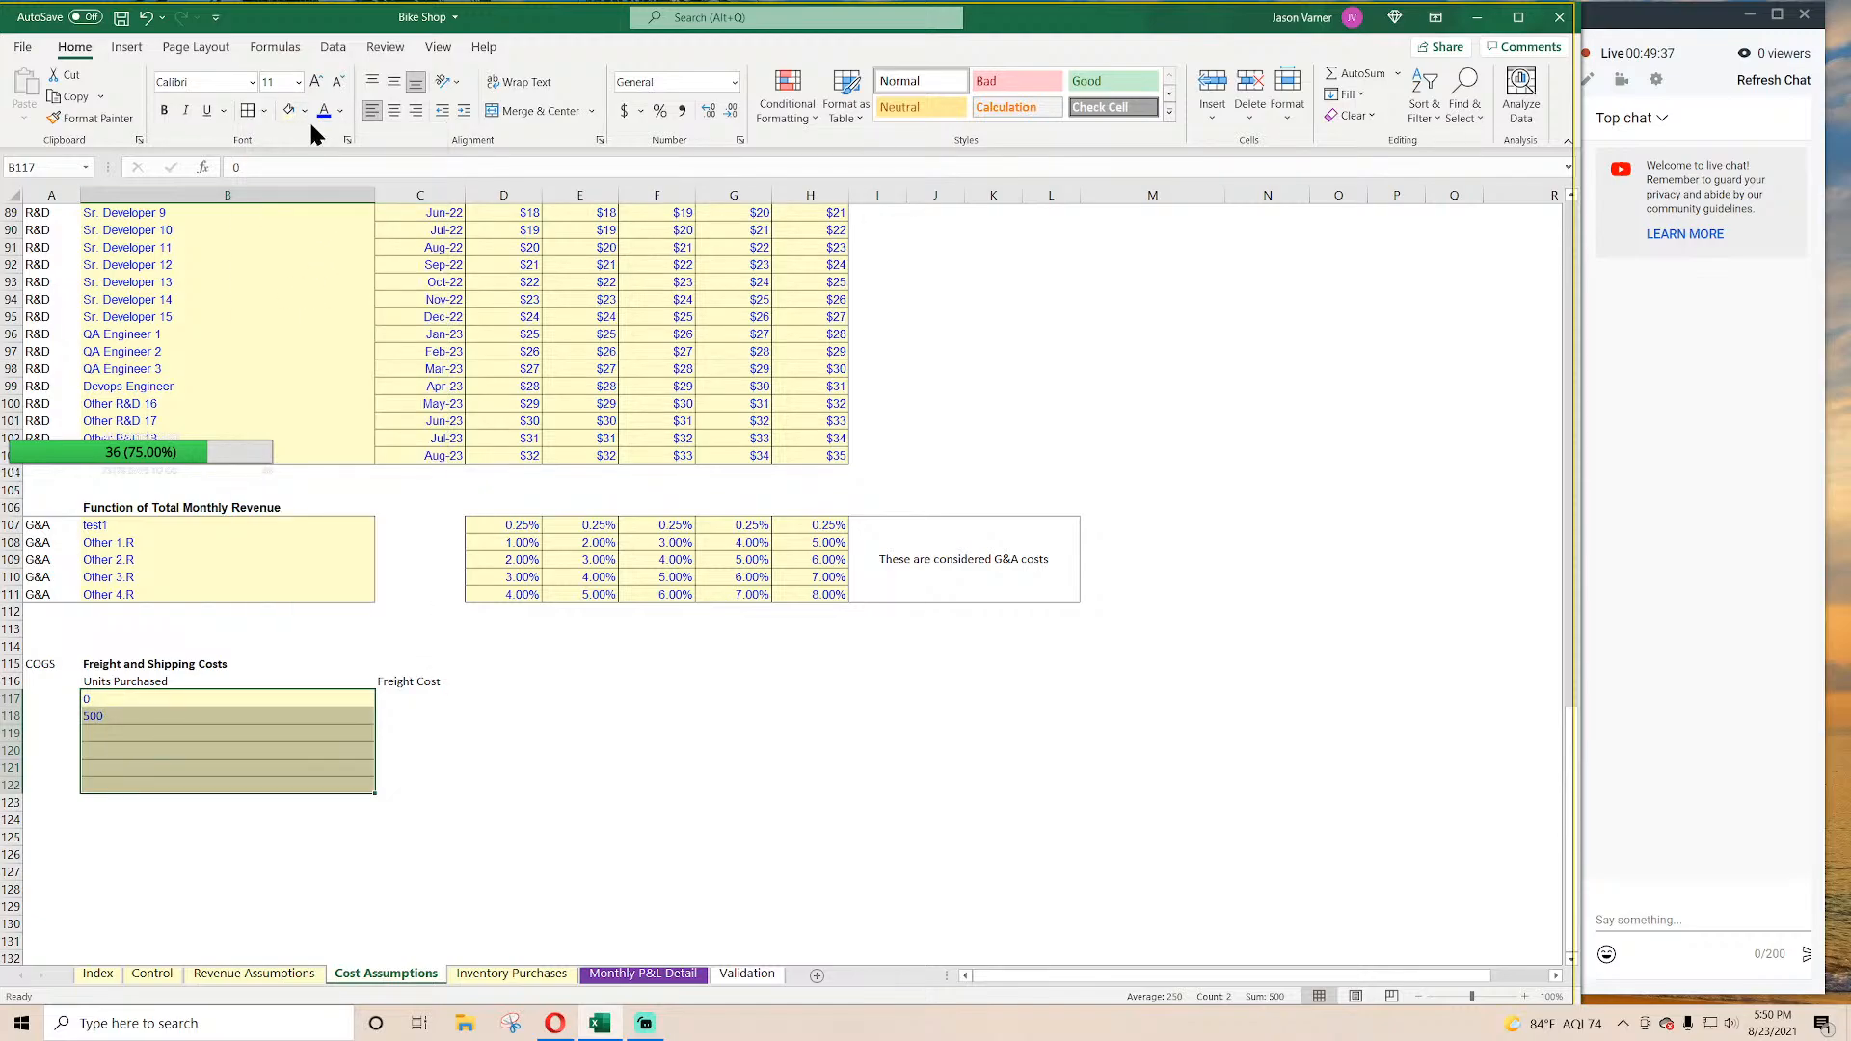
pyautogui.click(262, 111)
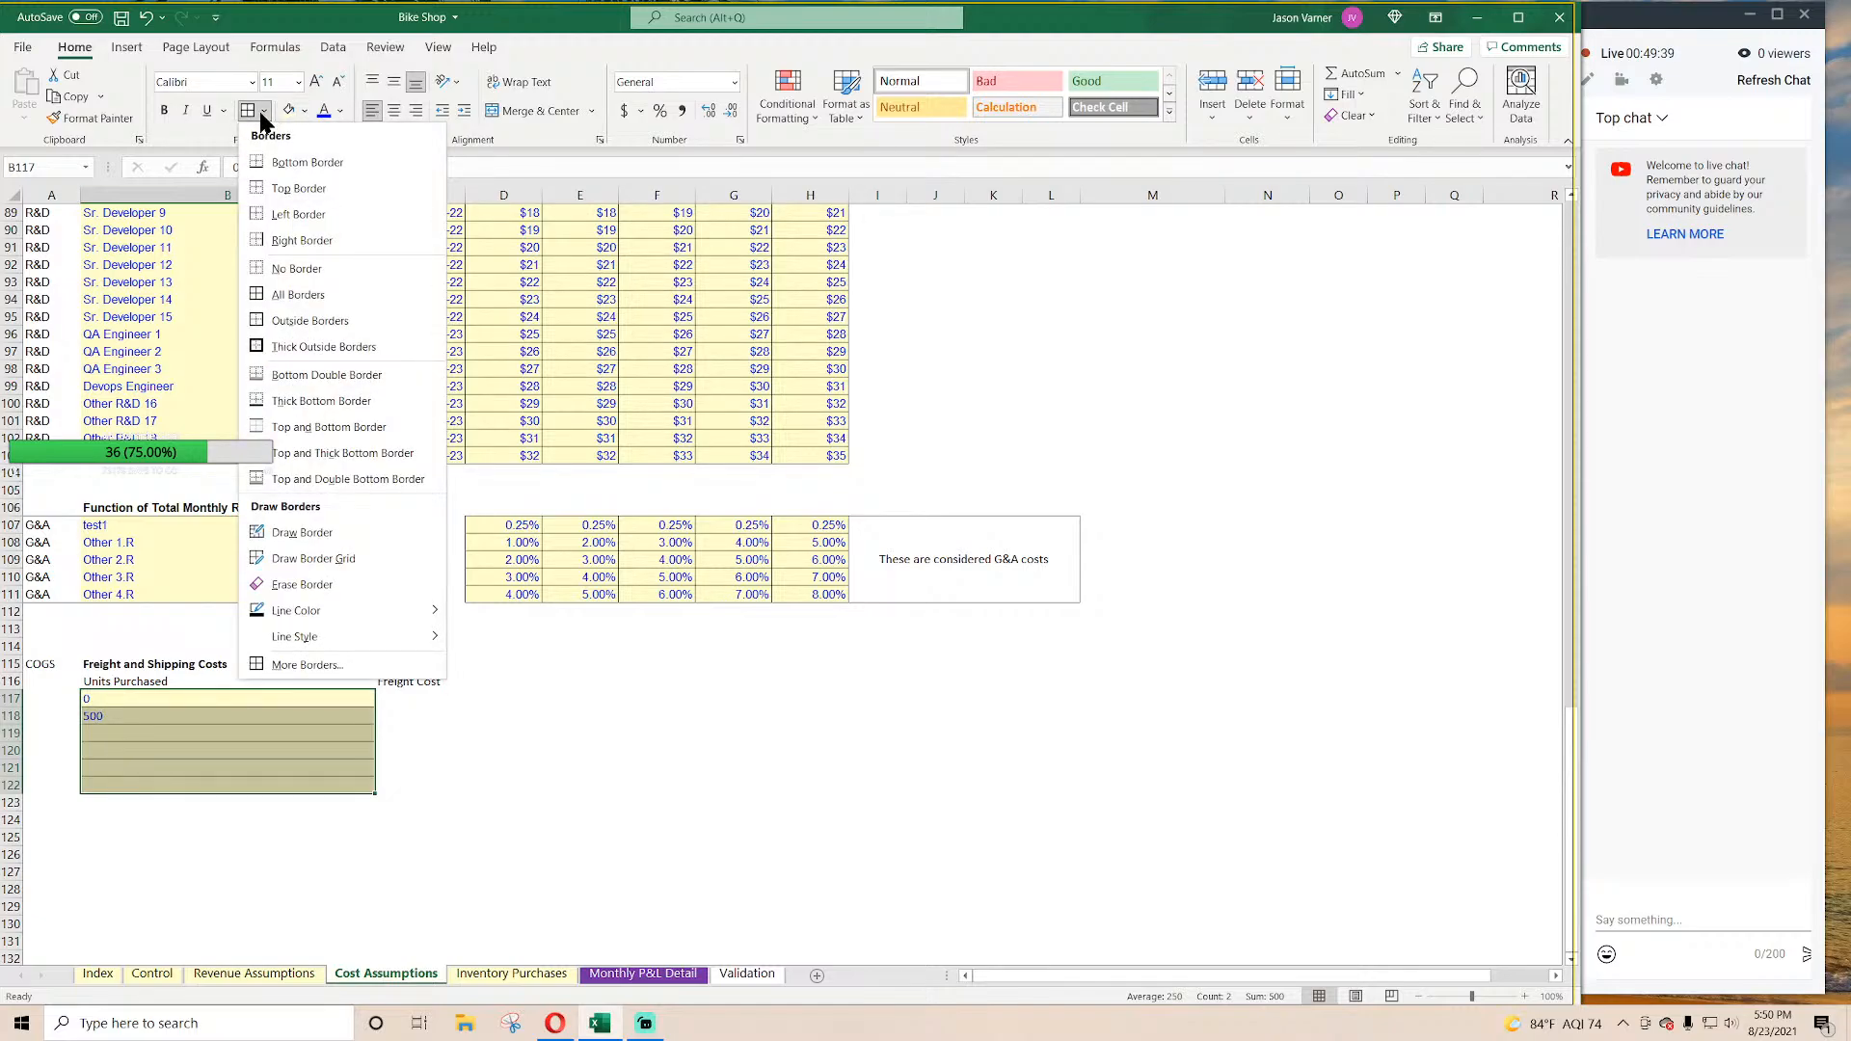
pyautogui.moveTo(326, 635)
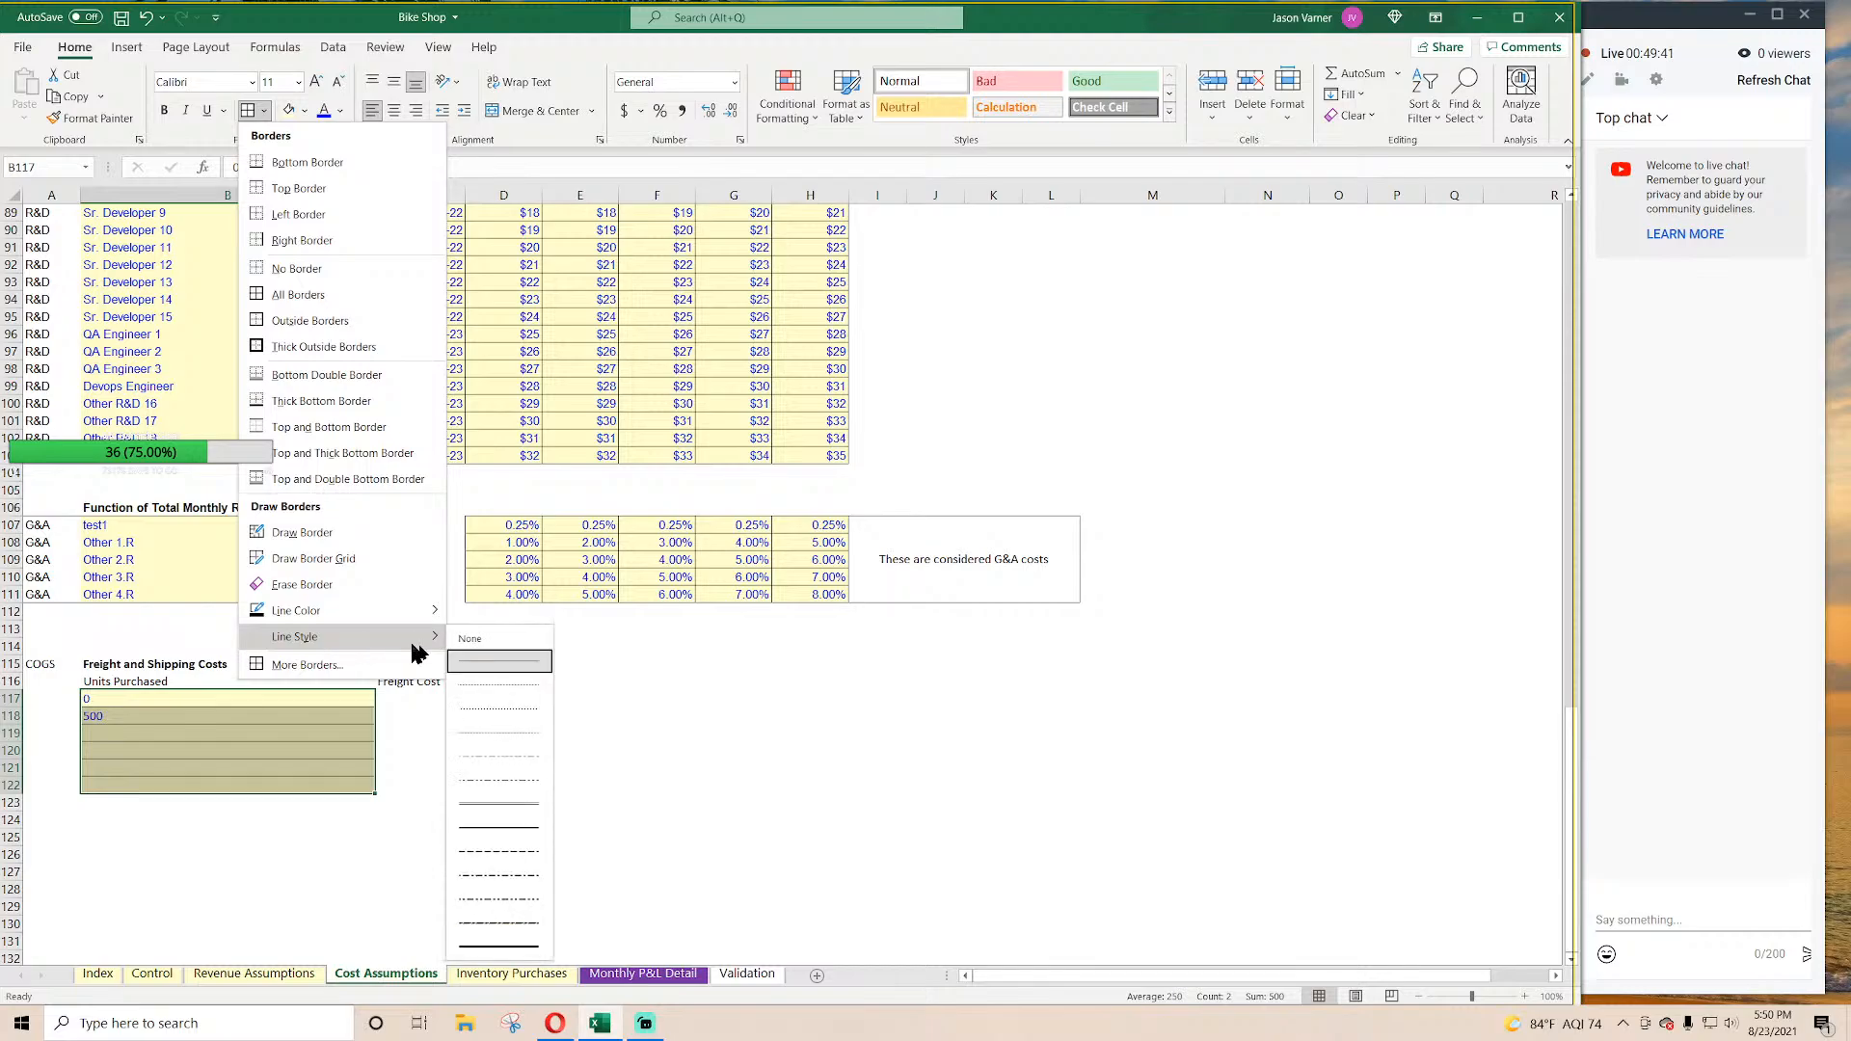
pyautogui.click(488, 684)
pyautogui.click(248, 111)
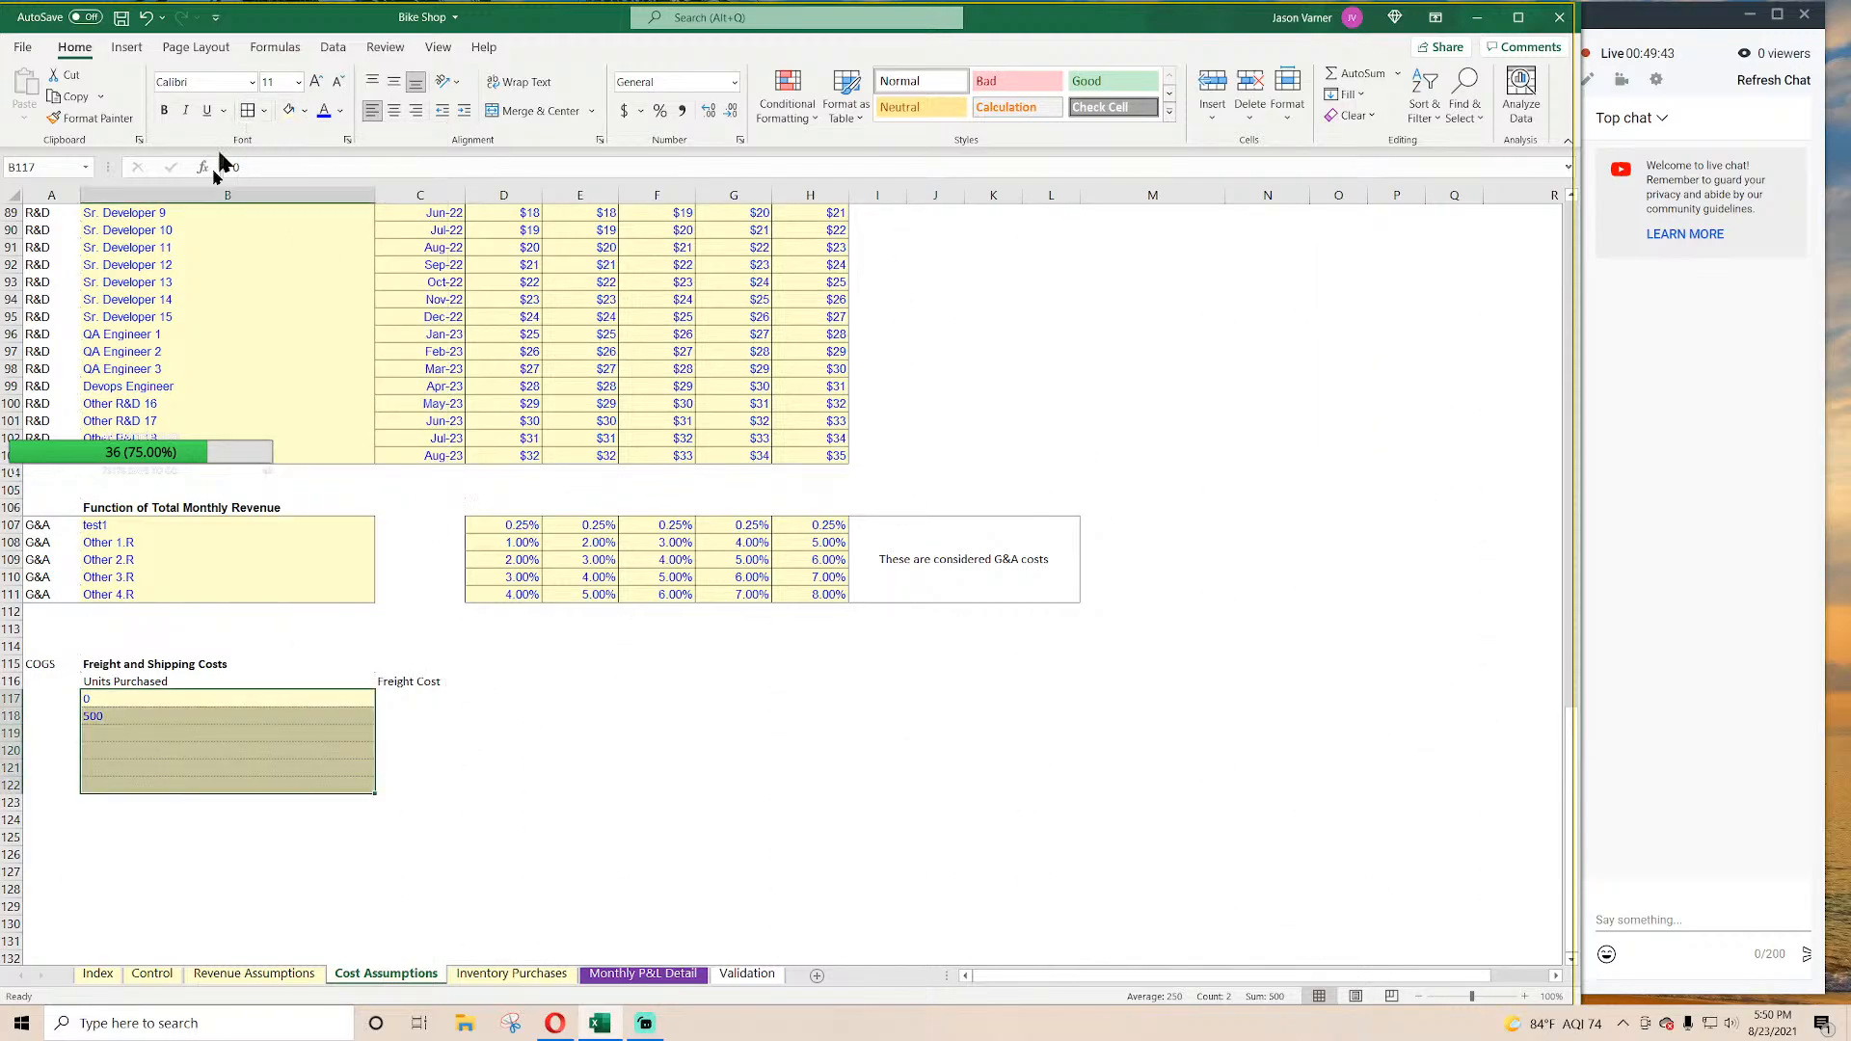
pyautogui.click(138, 731)
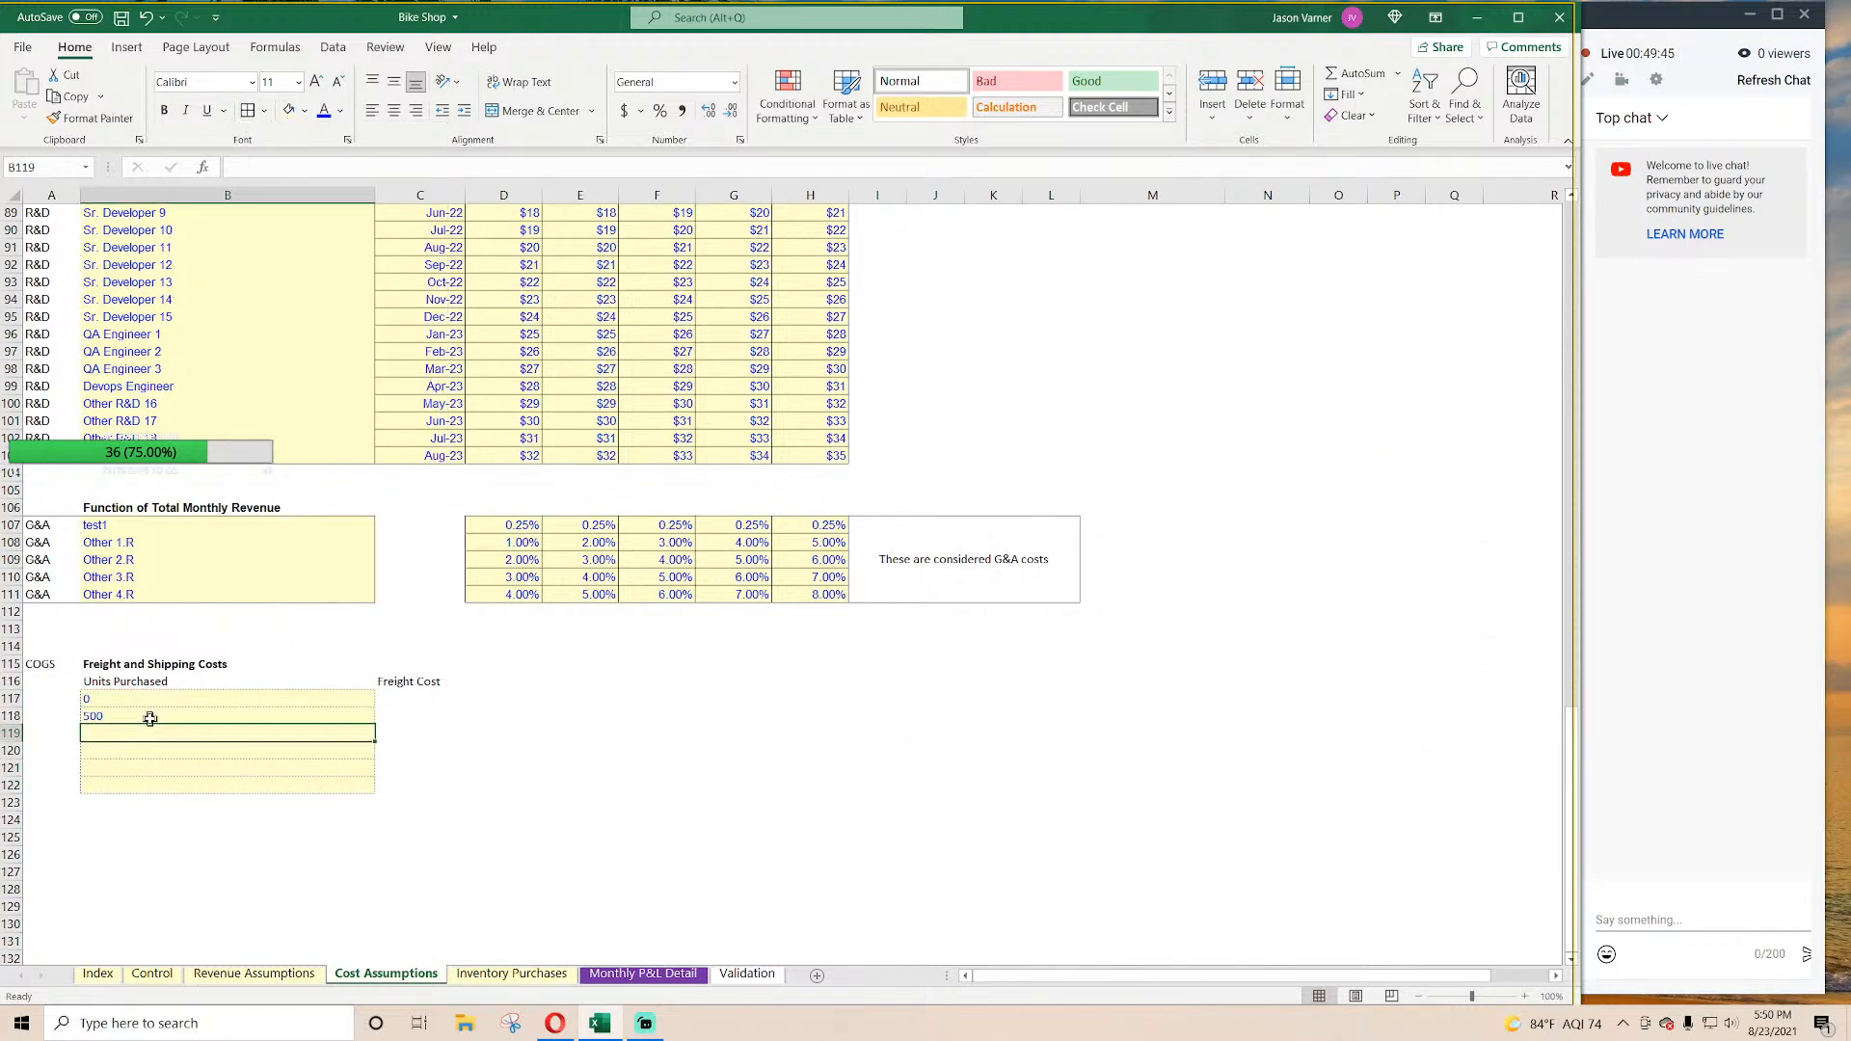
# Step: Extend the Units Purchased series in steps of 500 down to B122 and format it as Number with thousands separator and zero decimals
pyautogui.moveTo(154, 699); pyautogui.dragTo(160, 711)
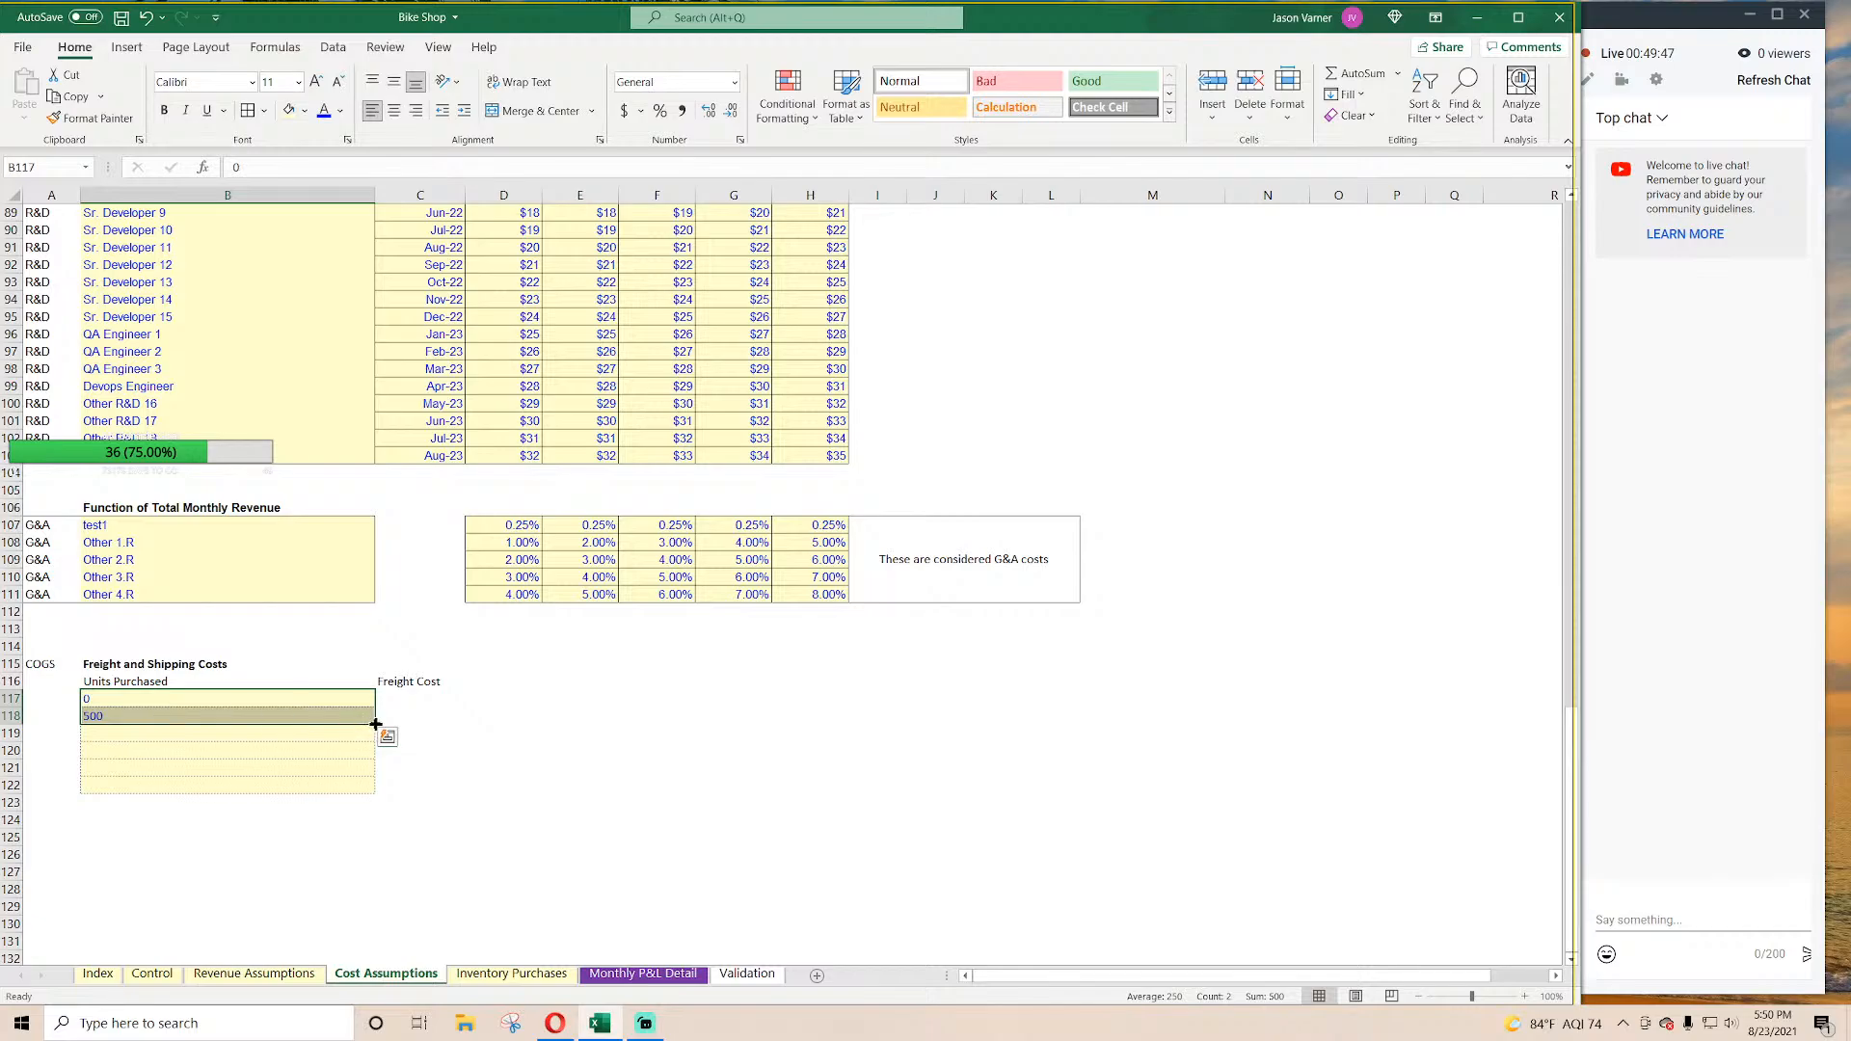
pyautogui.moveTo(375, 724); pyautogui.dragTo(377, 788)
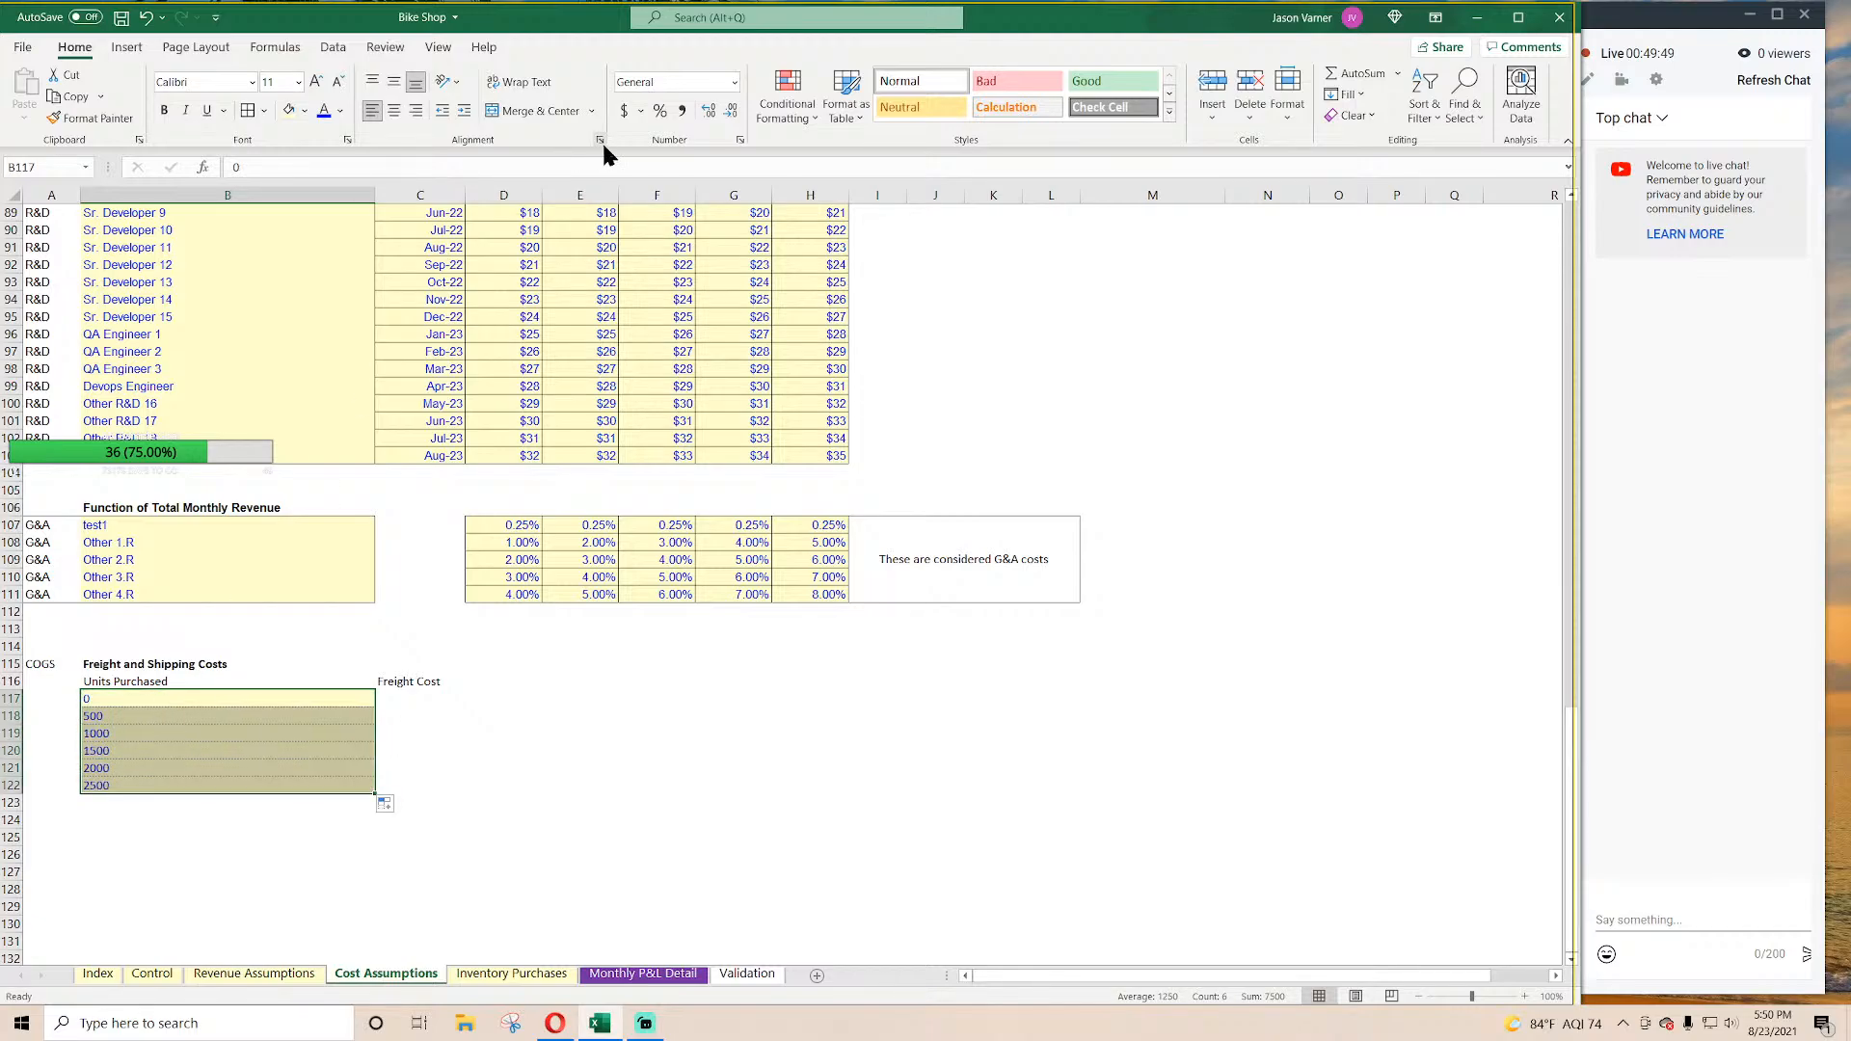
pyautogui.click(739, 141)
pyautogui.click(698, 541)
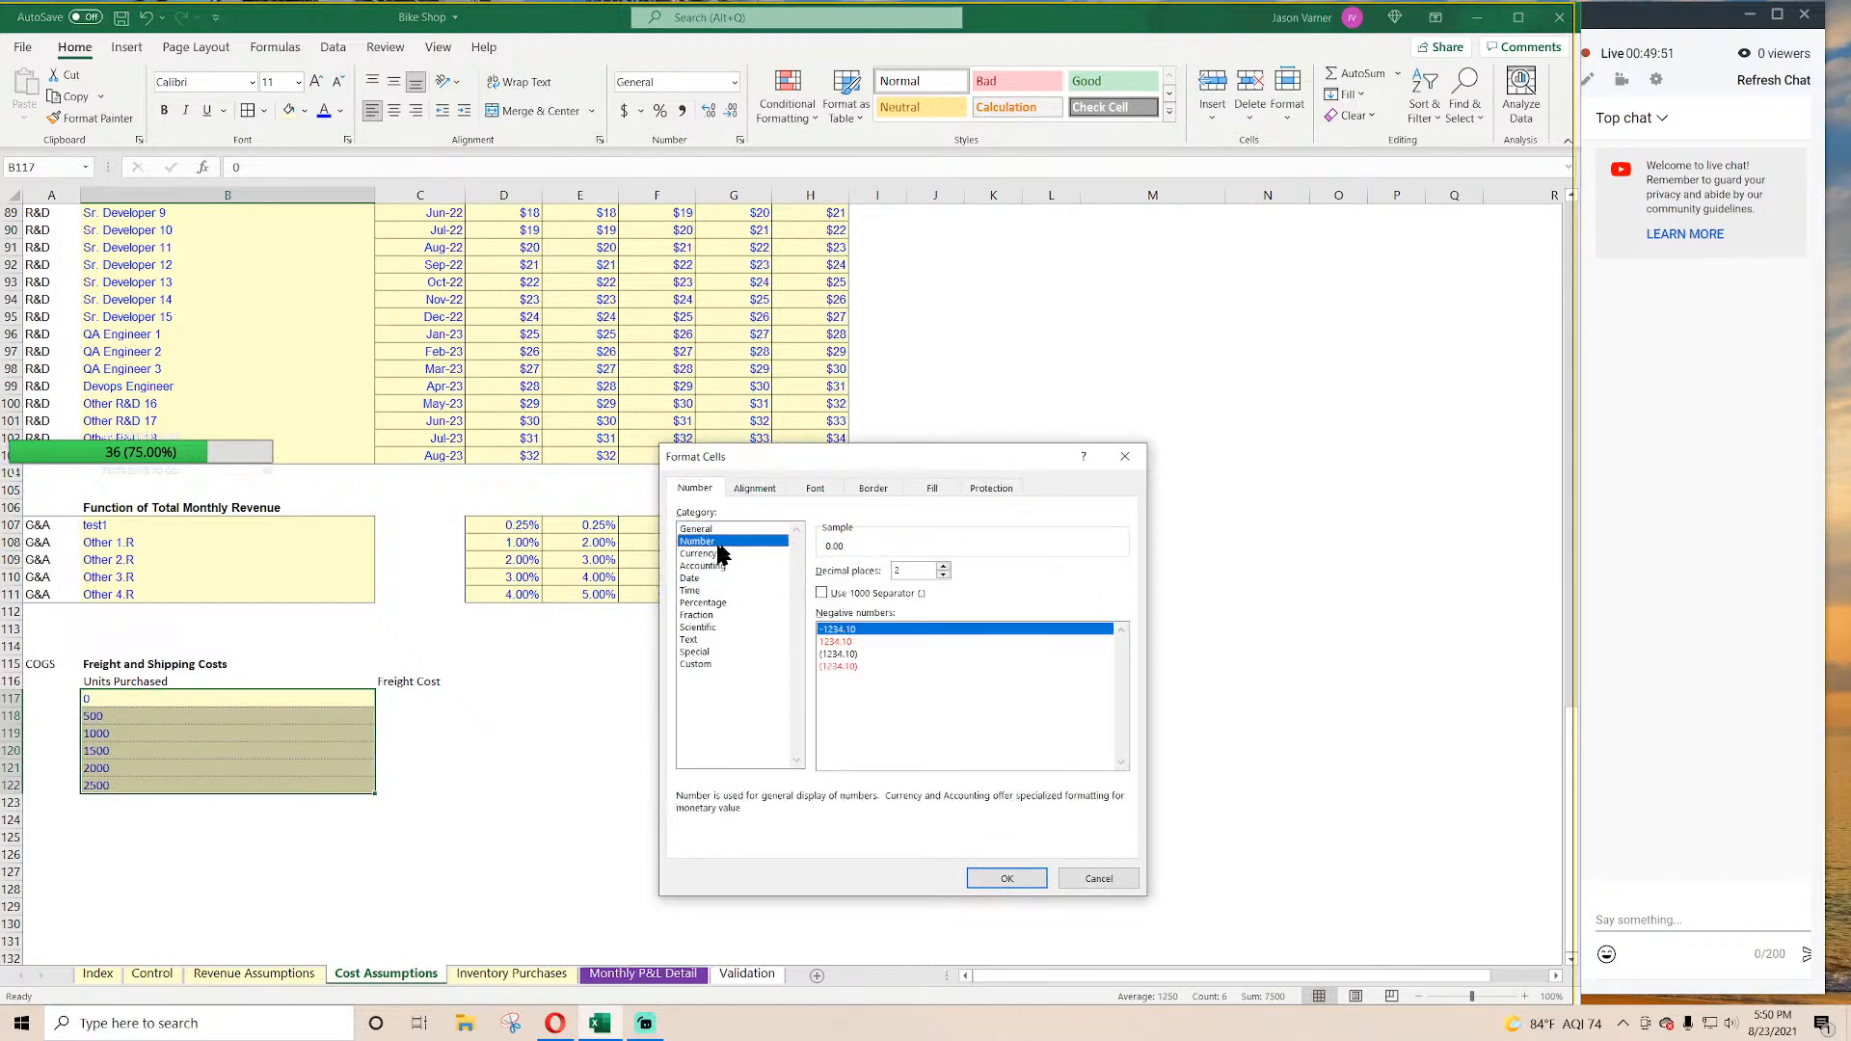
pyautogui.click(822, 593)
pyautogui.click(943, 575)
pyautogui.click(943, 575)
pyautogui.click(1008, 878)
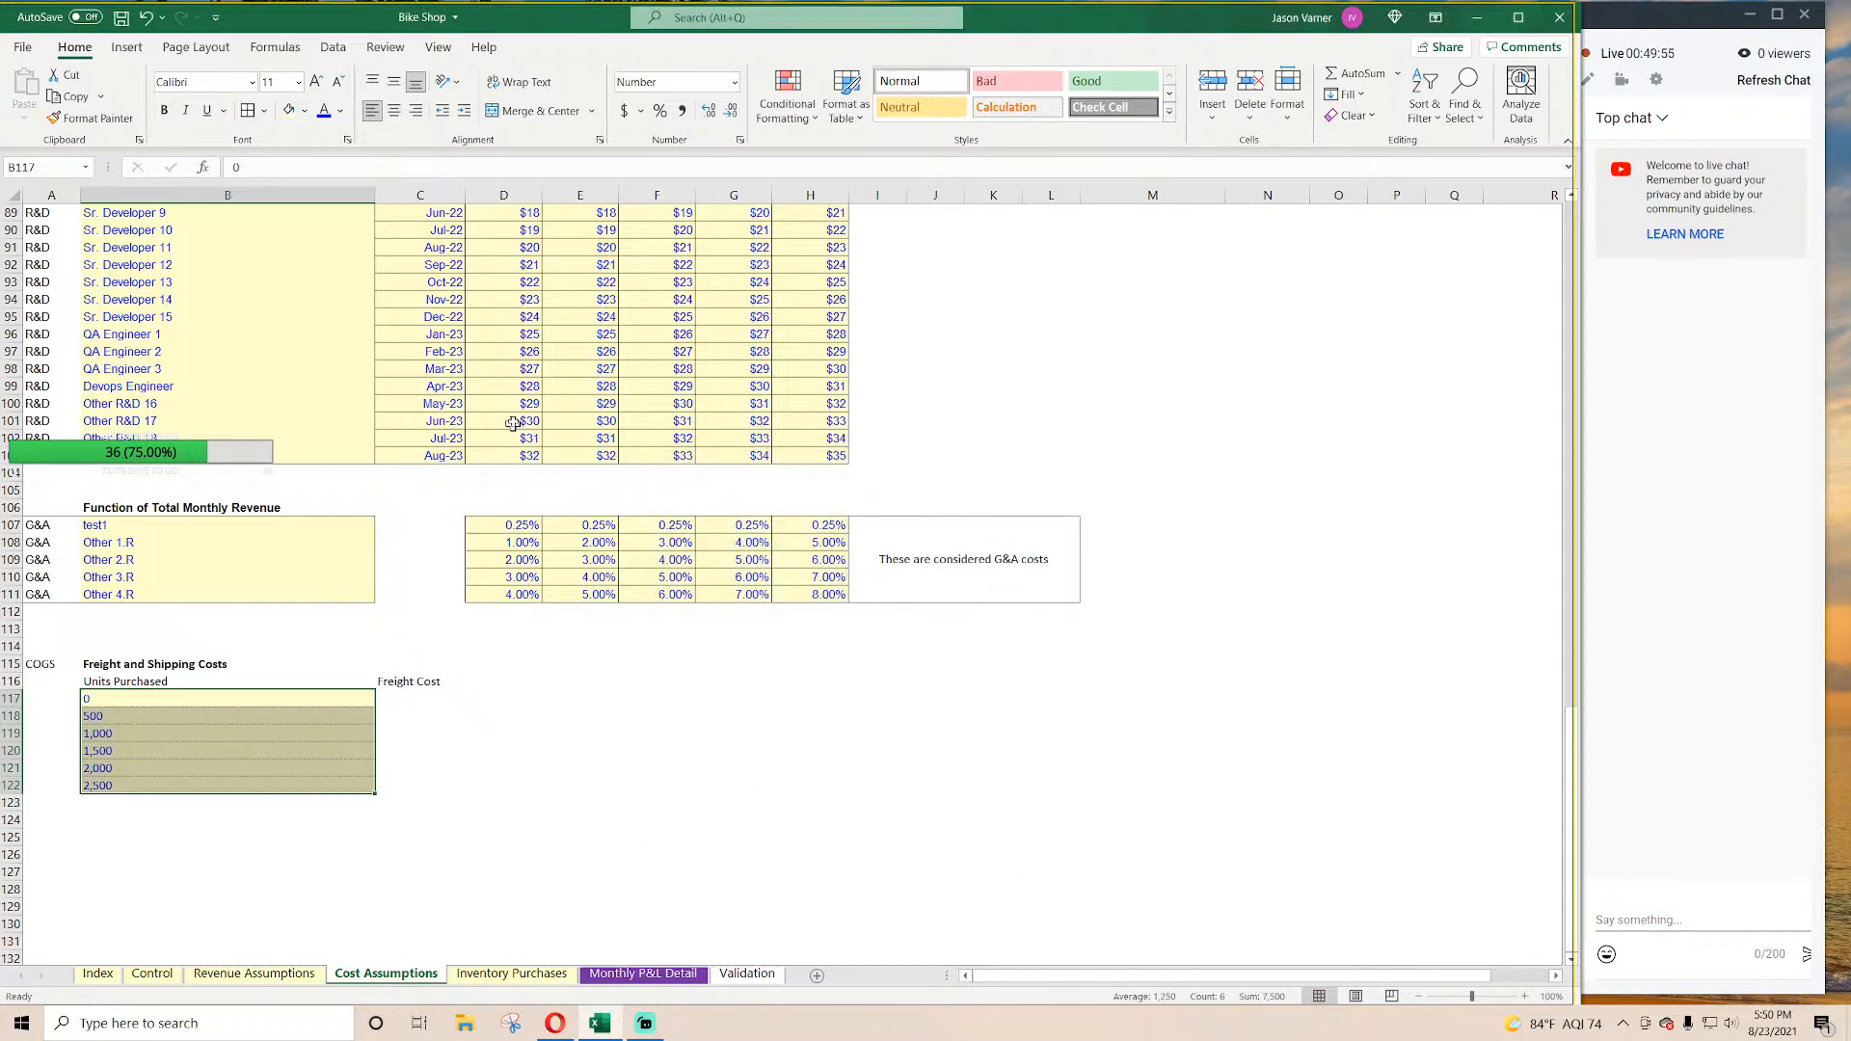
# Step: Copy the currency-formatted input cell D99 into C117 under Freight Cost and set its value to 5000
pyautogui.rightClick(513, 385)
pyautogui.click(545, 403)
pyautogui.click(397, 698)
pyautogui.rightClick(397, 698)
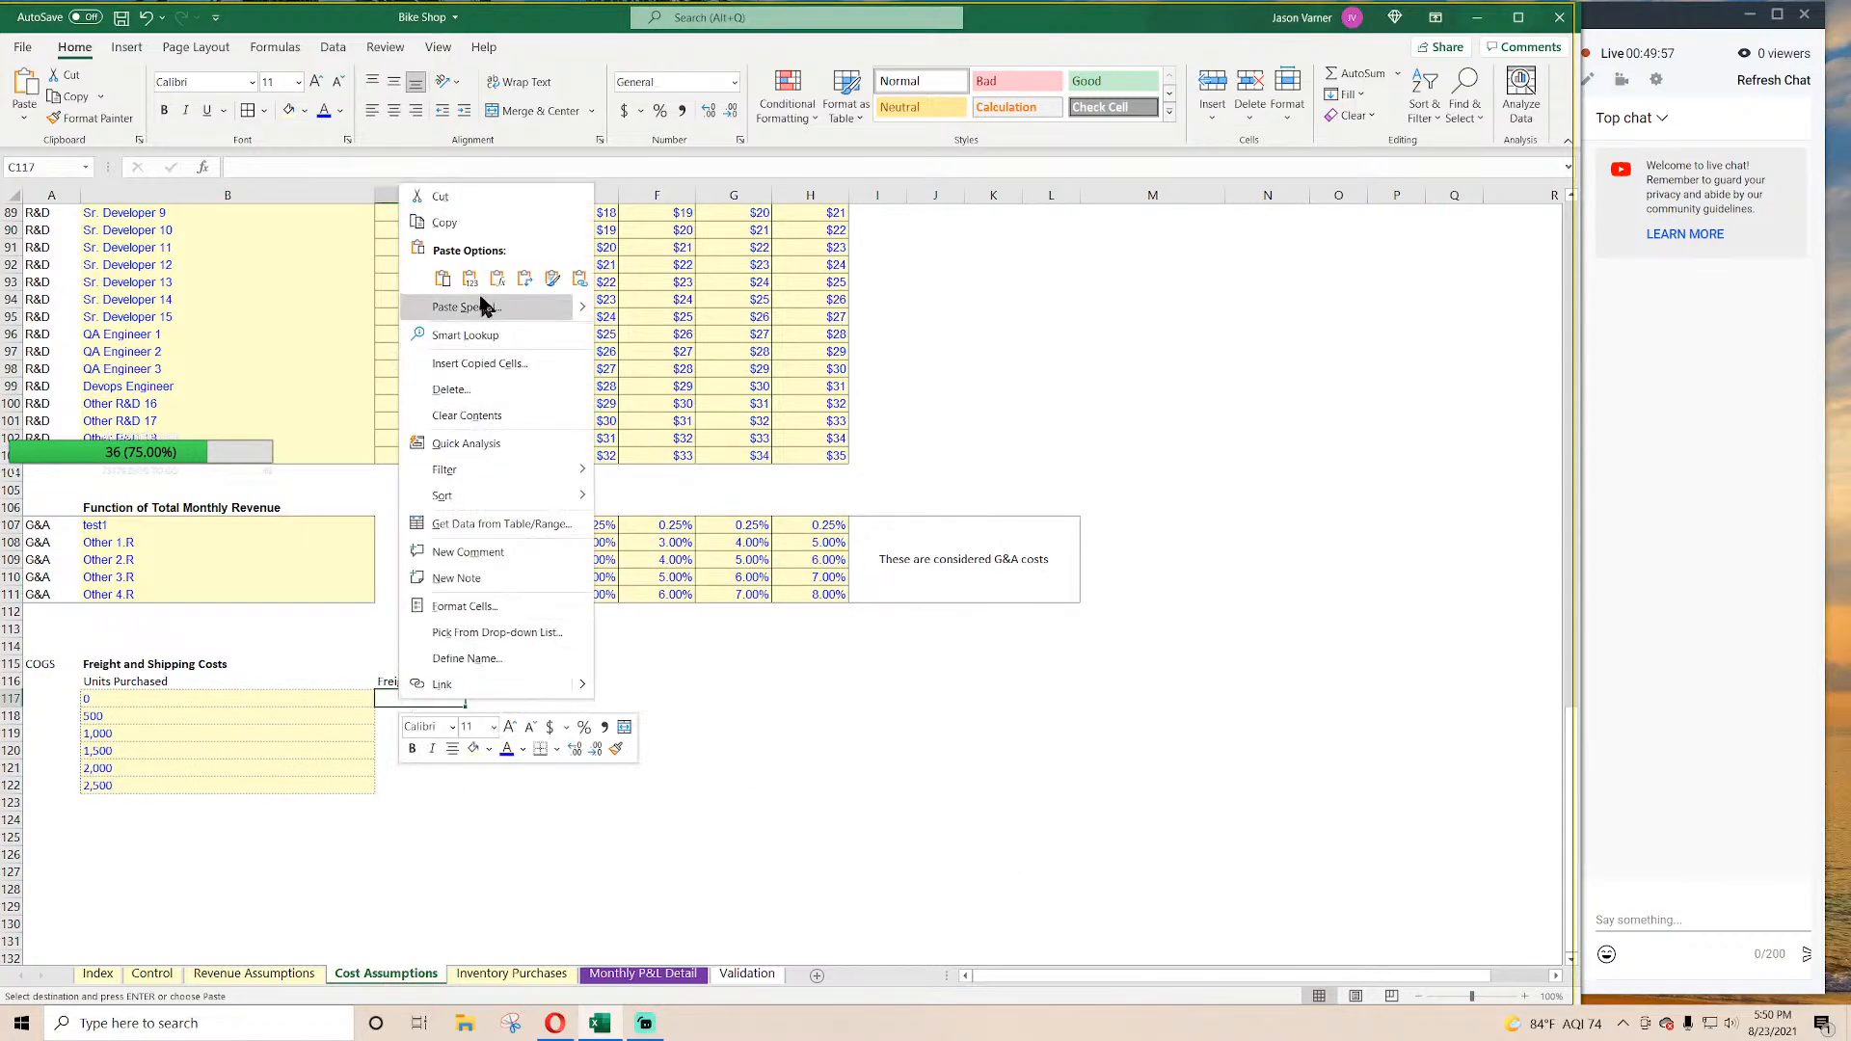
pyautogui.click(483, 302)
pyautogui.click(134, 701)
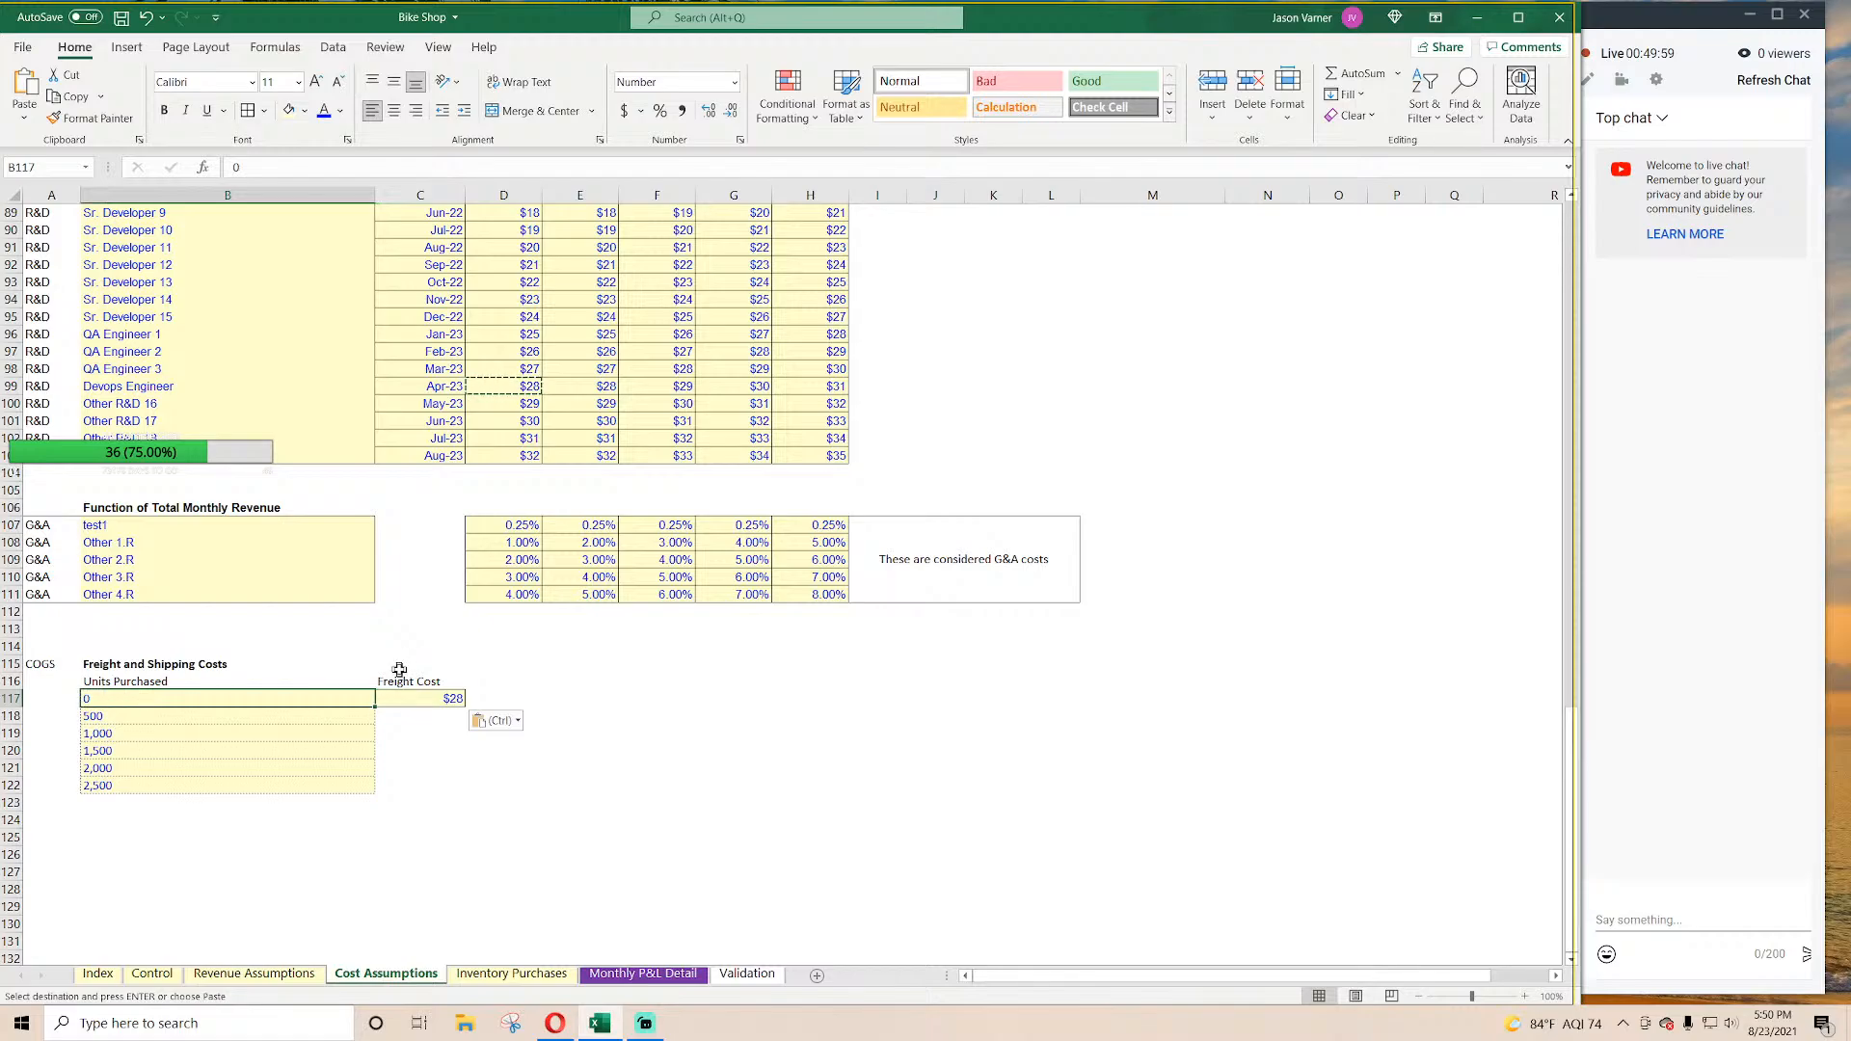
pyautogui.press('Right')
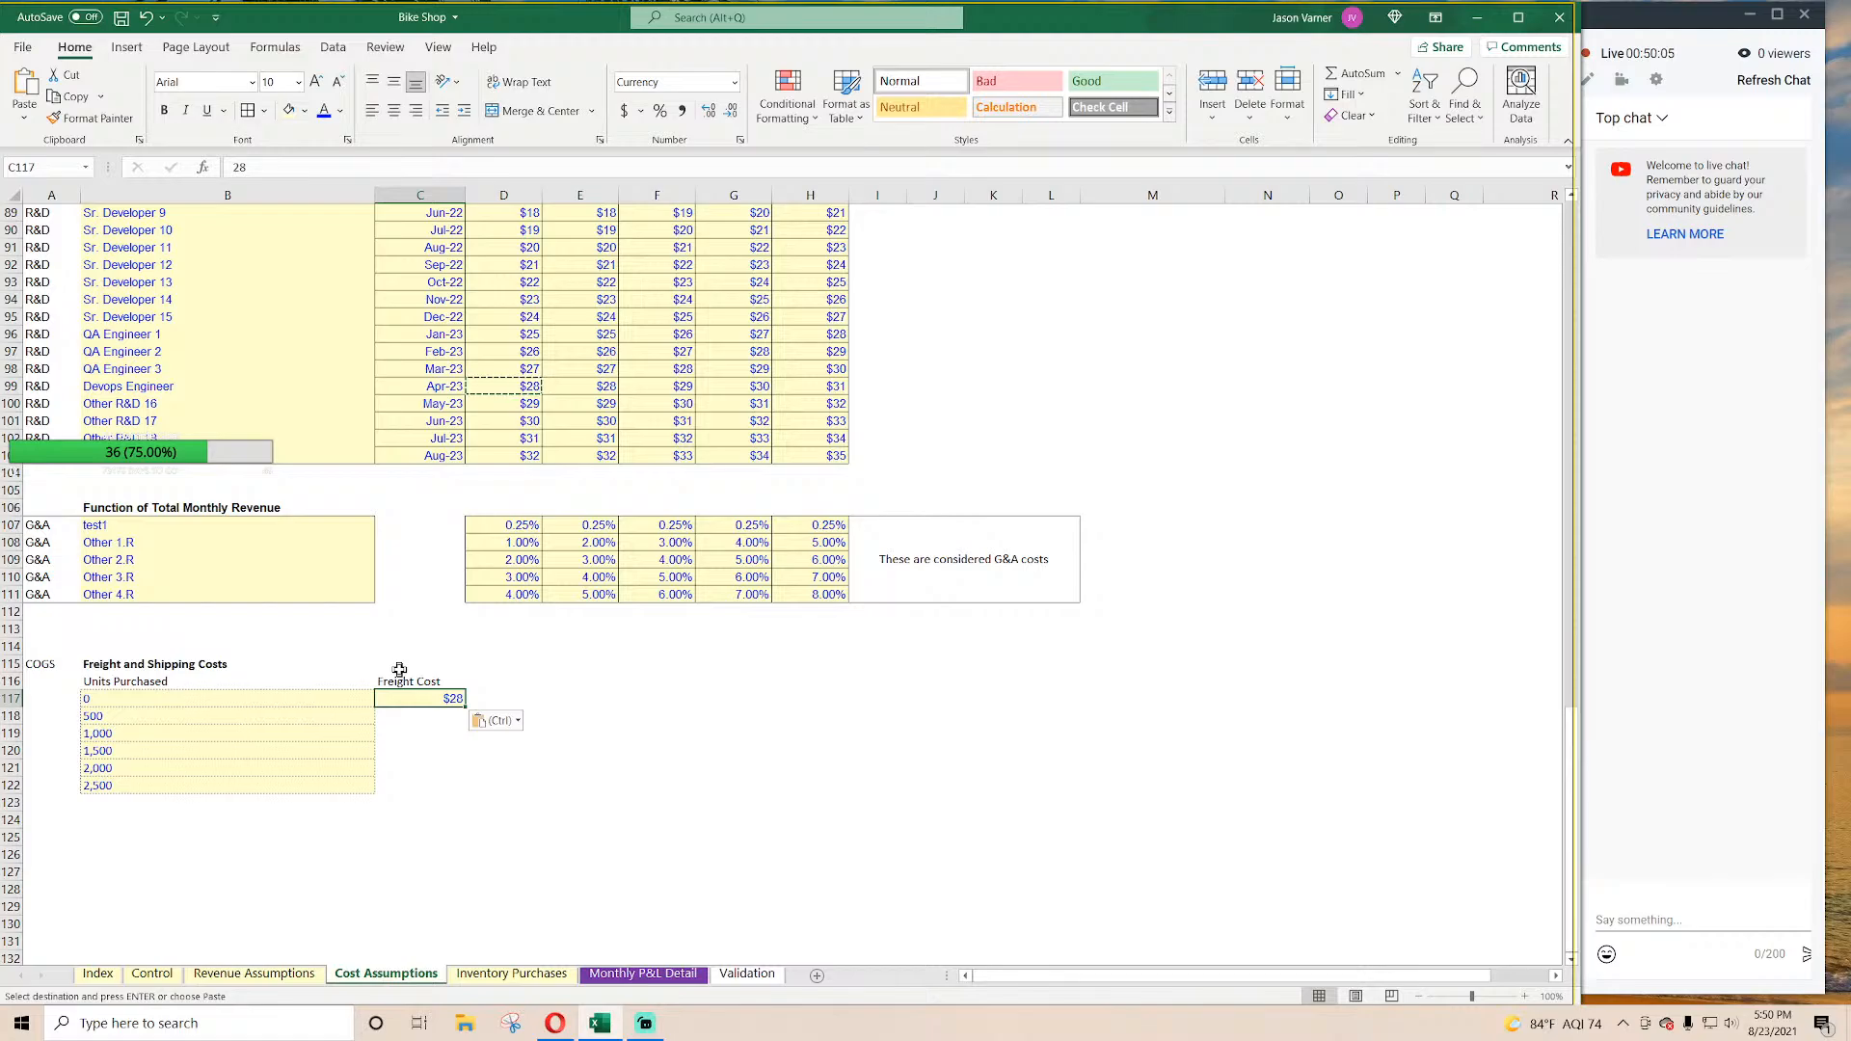
pyautogui.write('5000')
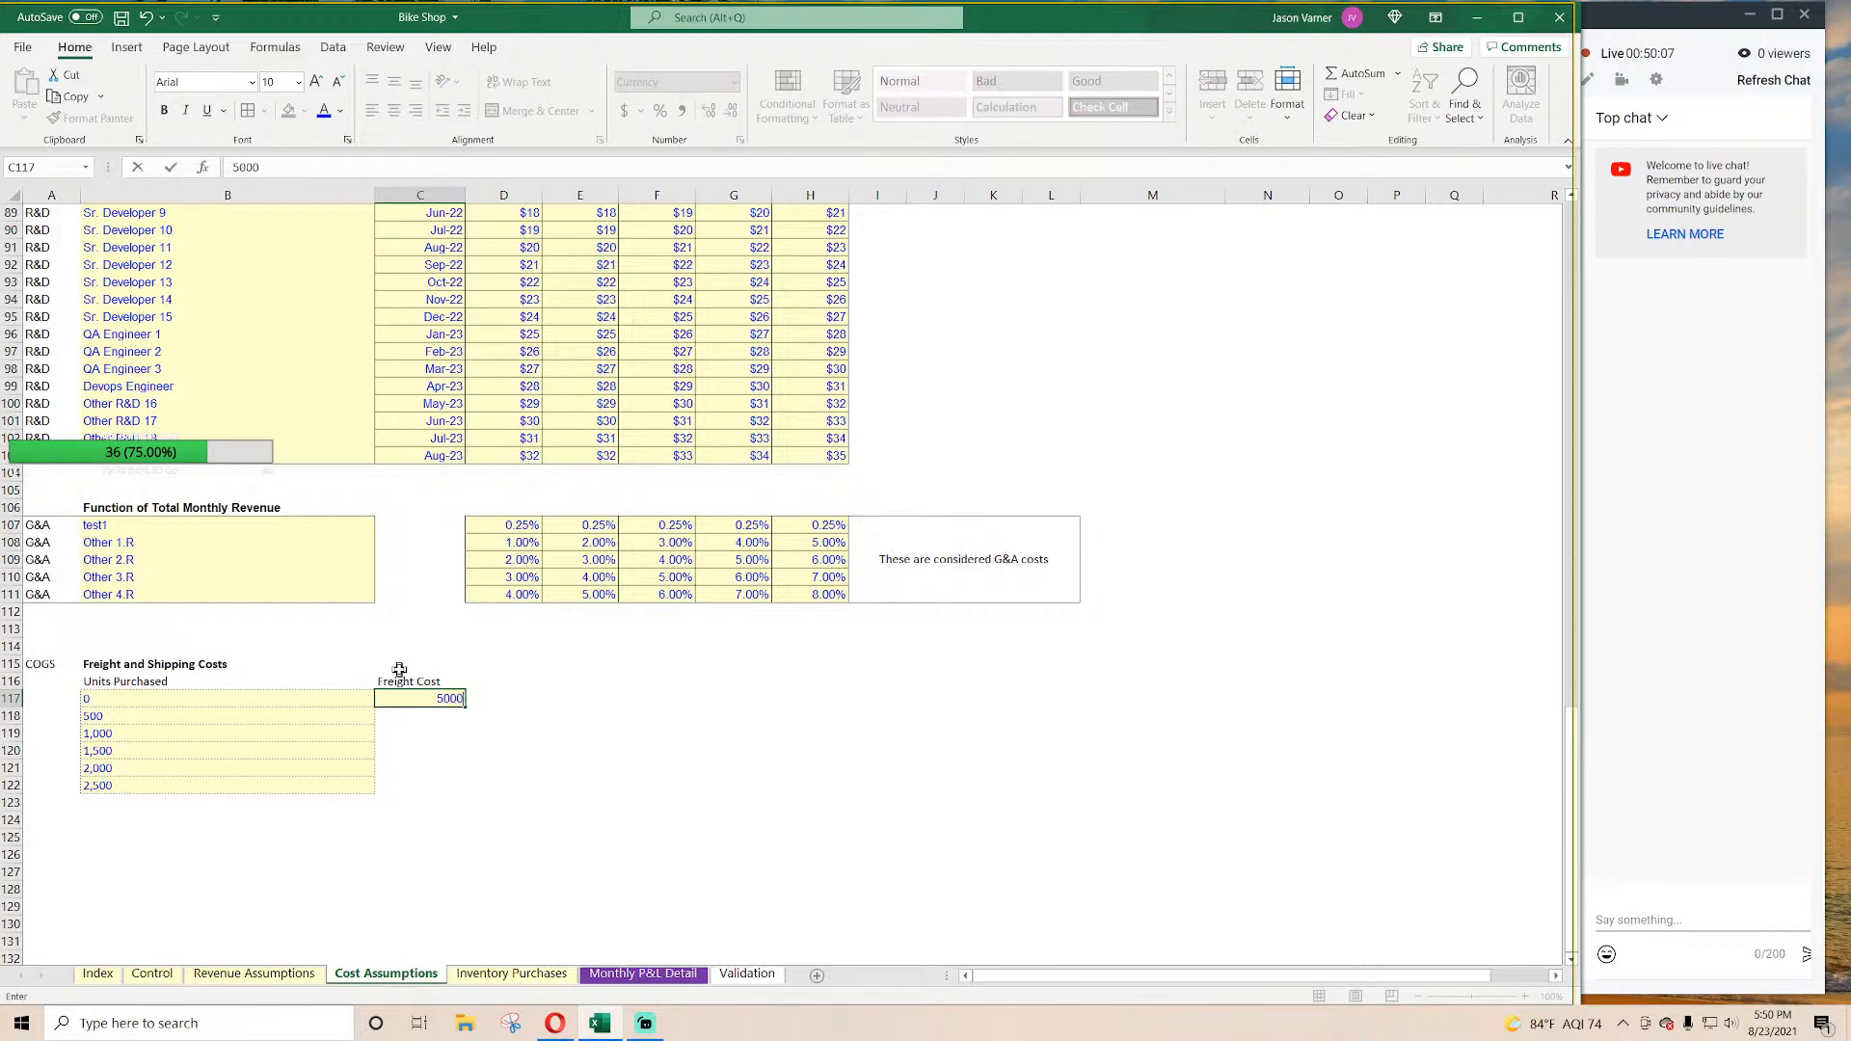
pyautogui.press('Return')
# Step: Right-align the Freight Cost header in C116 and copy the 5000 freight cost from C117 down to C122
pyautogui.moveTo(412, 682); pyautogui.dragTo(415, 698)
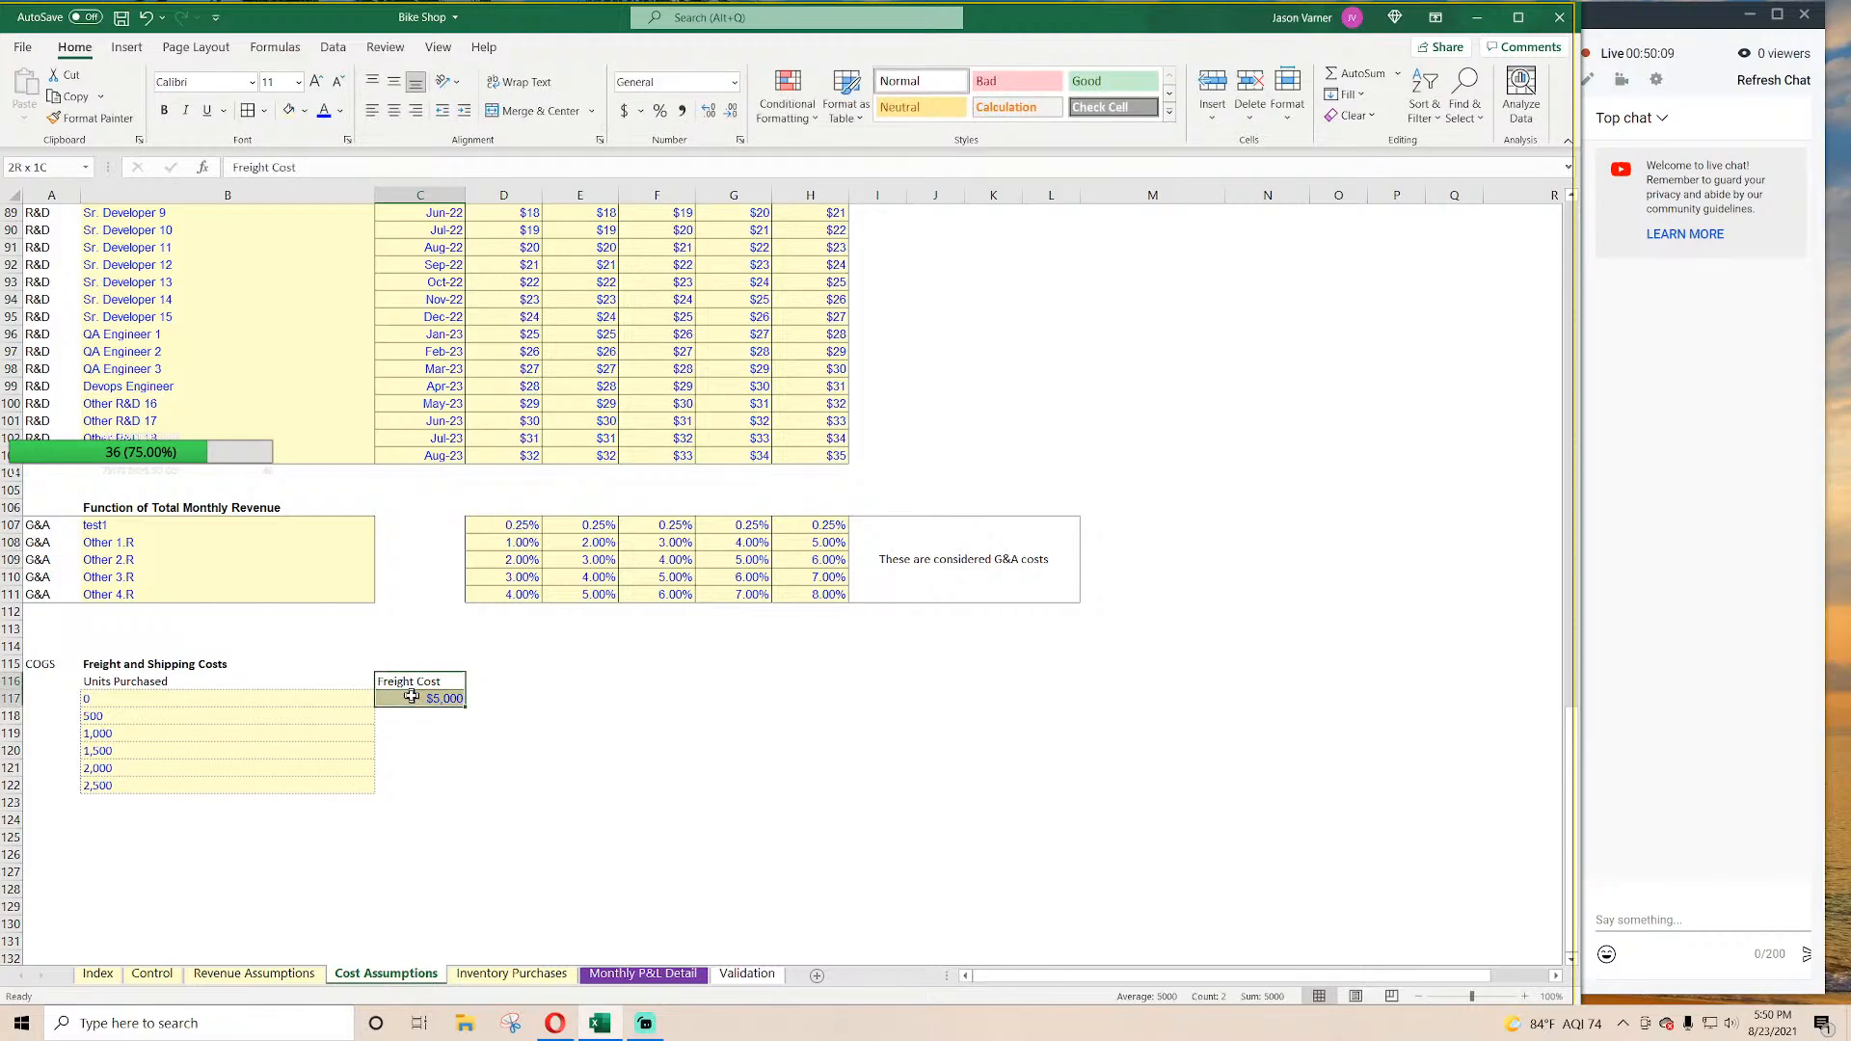
pyautogui.click(430, 677)
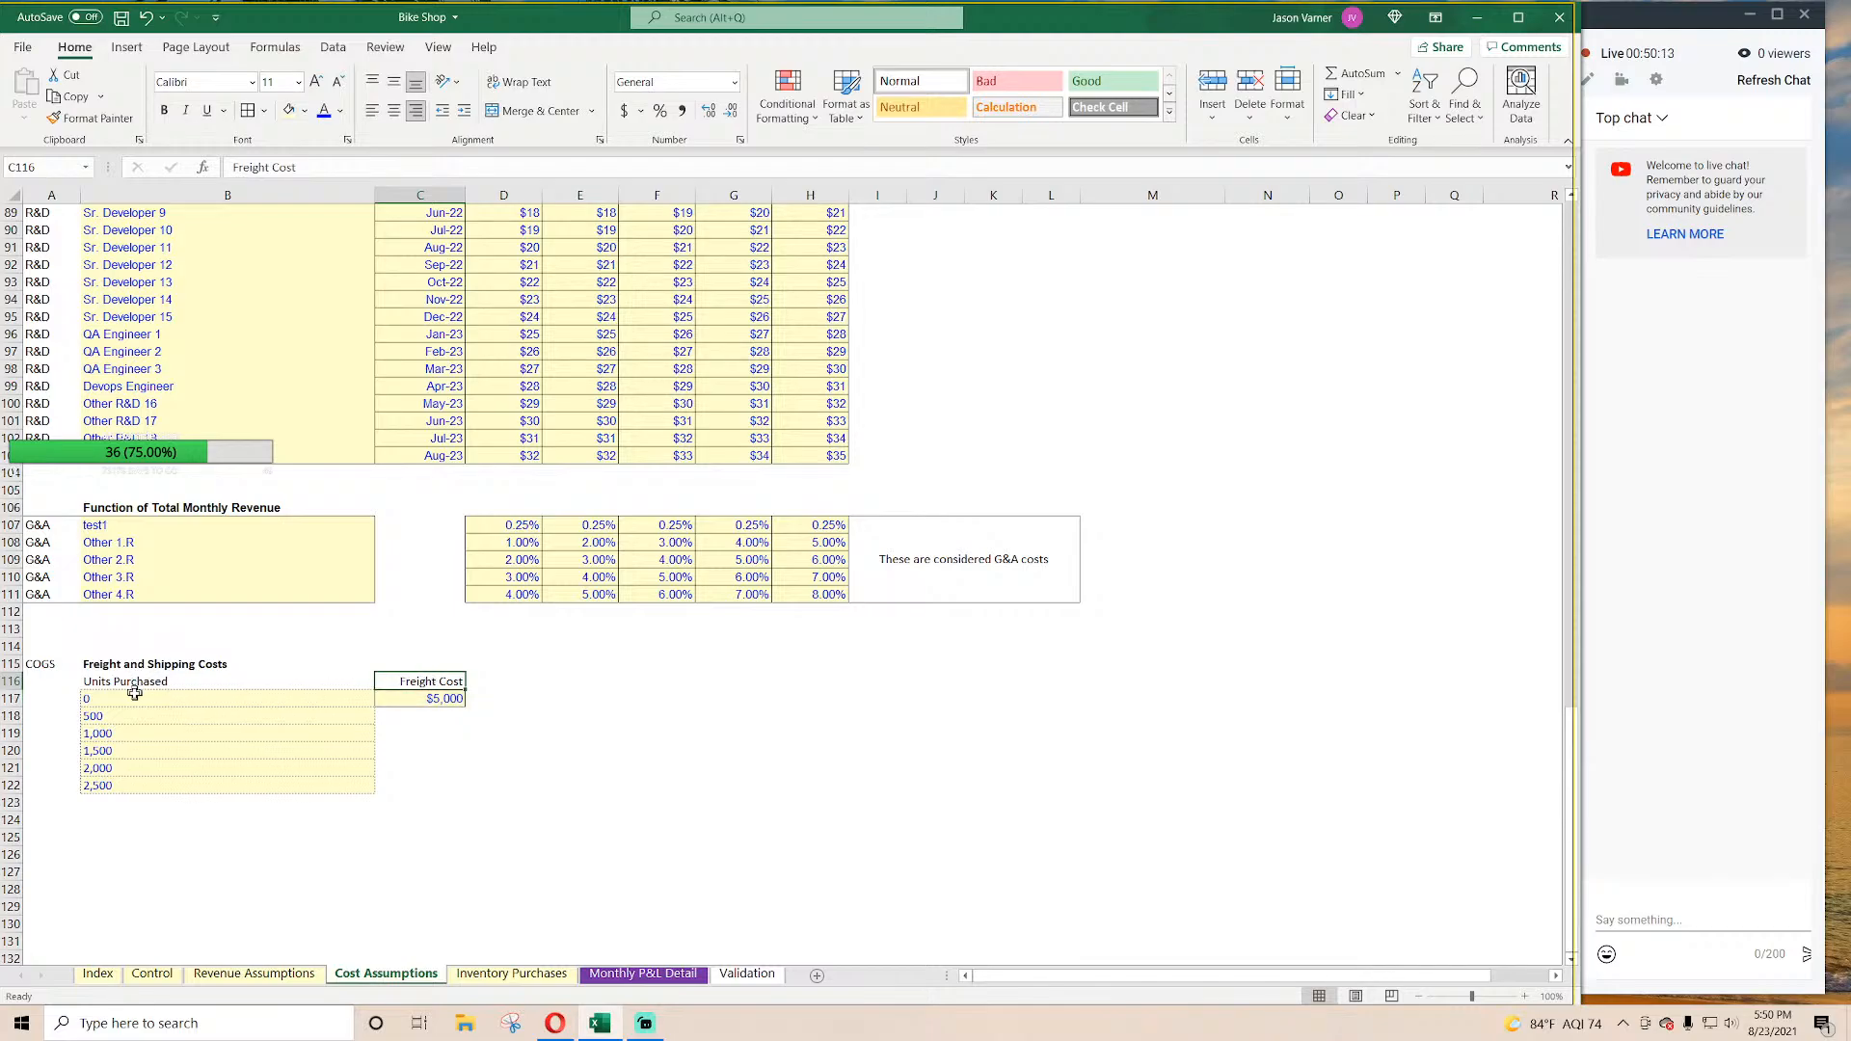
pyautogui.click(436, 698)
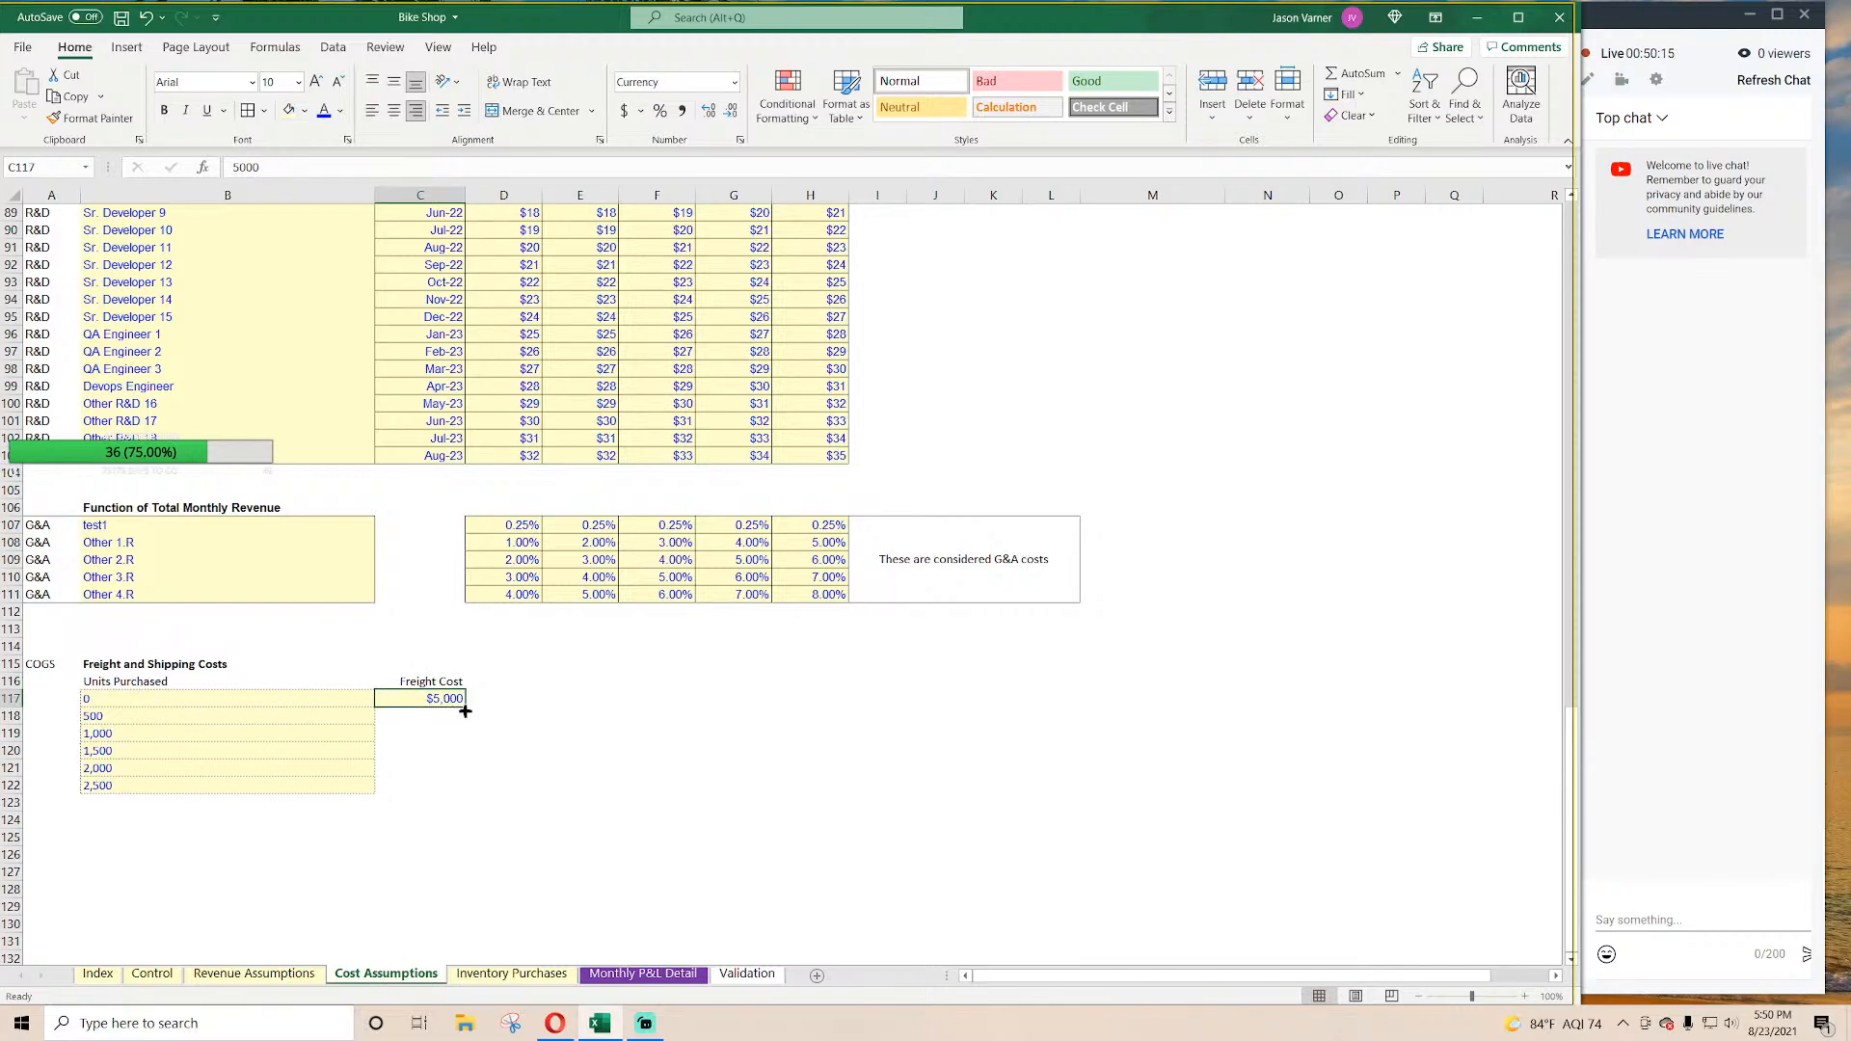
pyautogui.moveTo(465, 710); pyautogui.dragTo(468, 789)
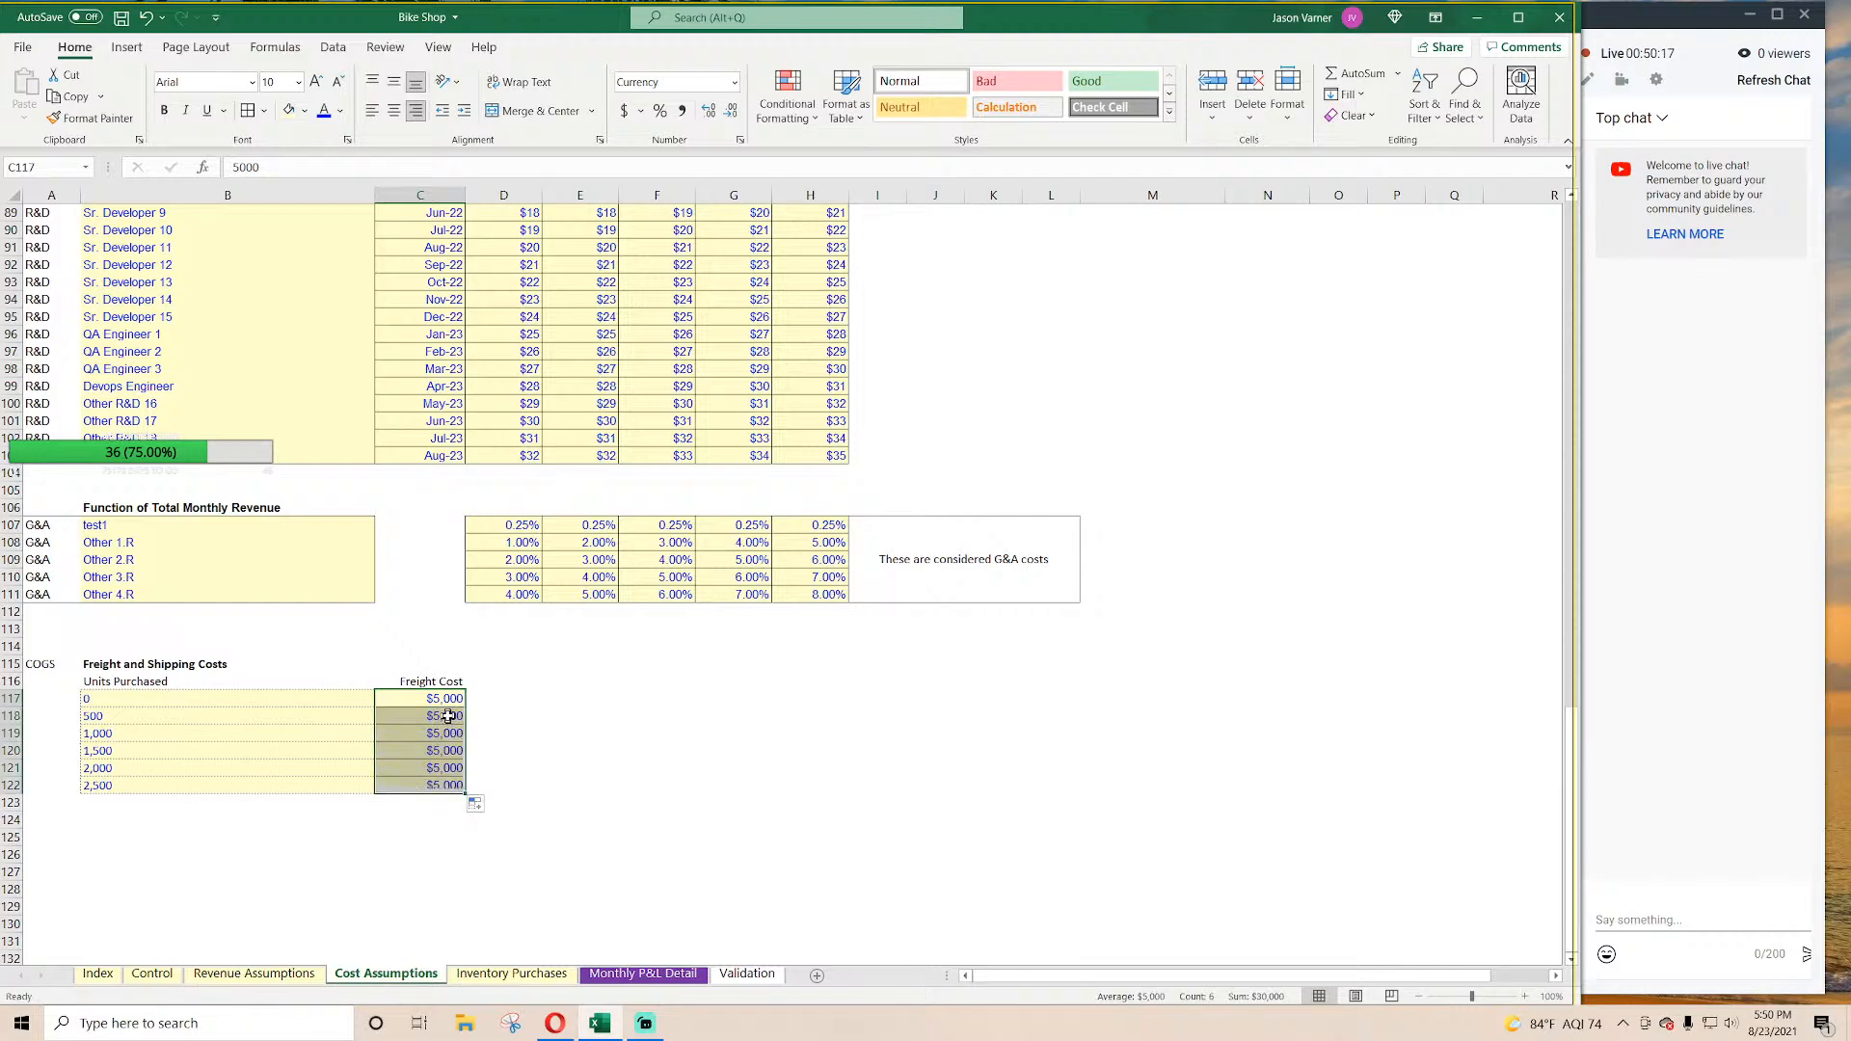
# Step: Enter =C117+1000 in C118 and fill the formula down through C122 for the remaining freight cost tiers
pyautogui.click(446, 715)
pyautogui.write('=')
pyautogui.click(439, 698)
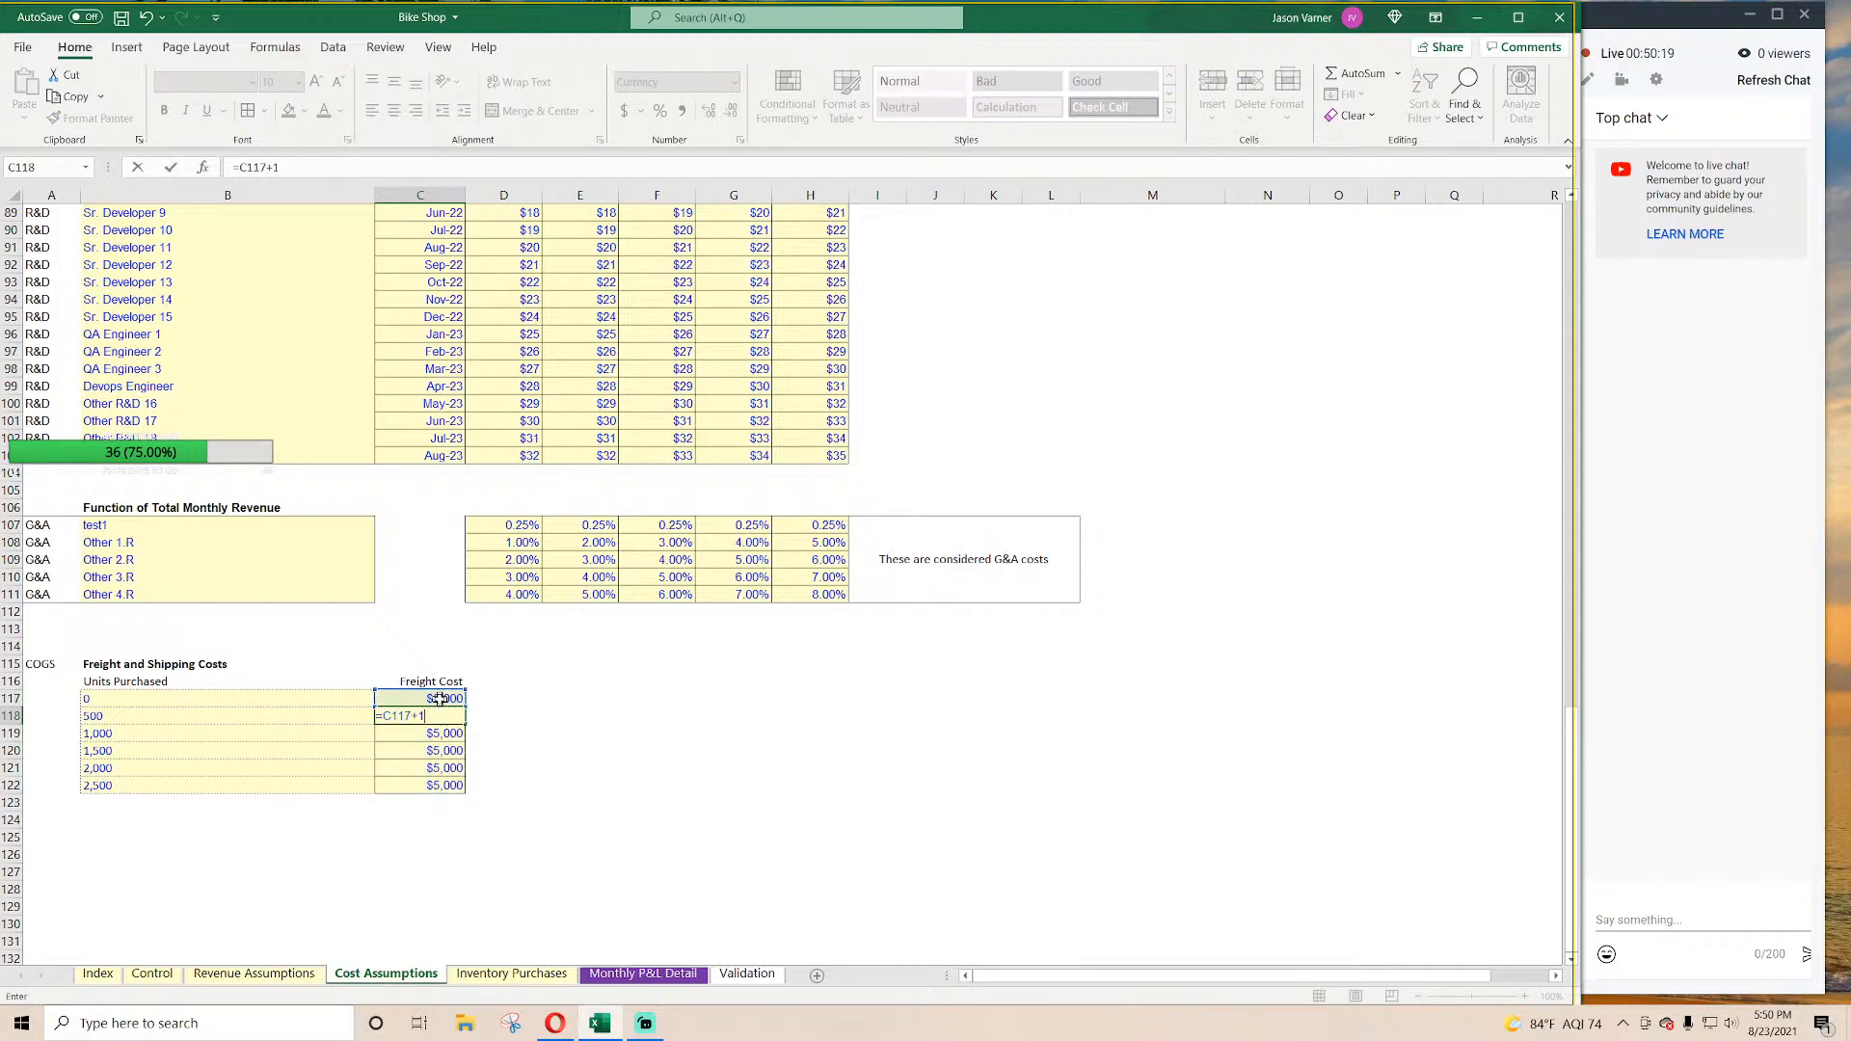
pyautogui.write('+1000')
pyautogui.press('Return')
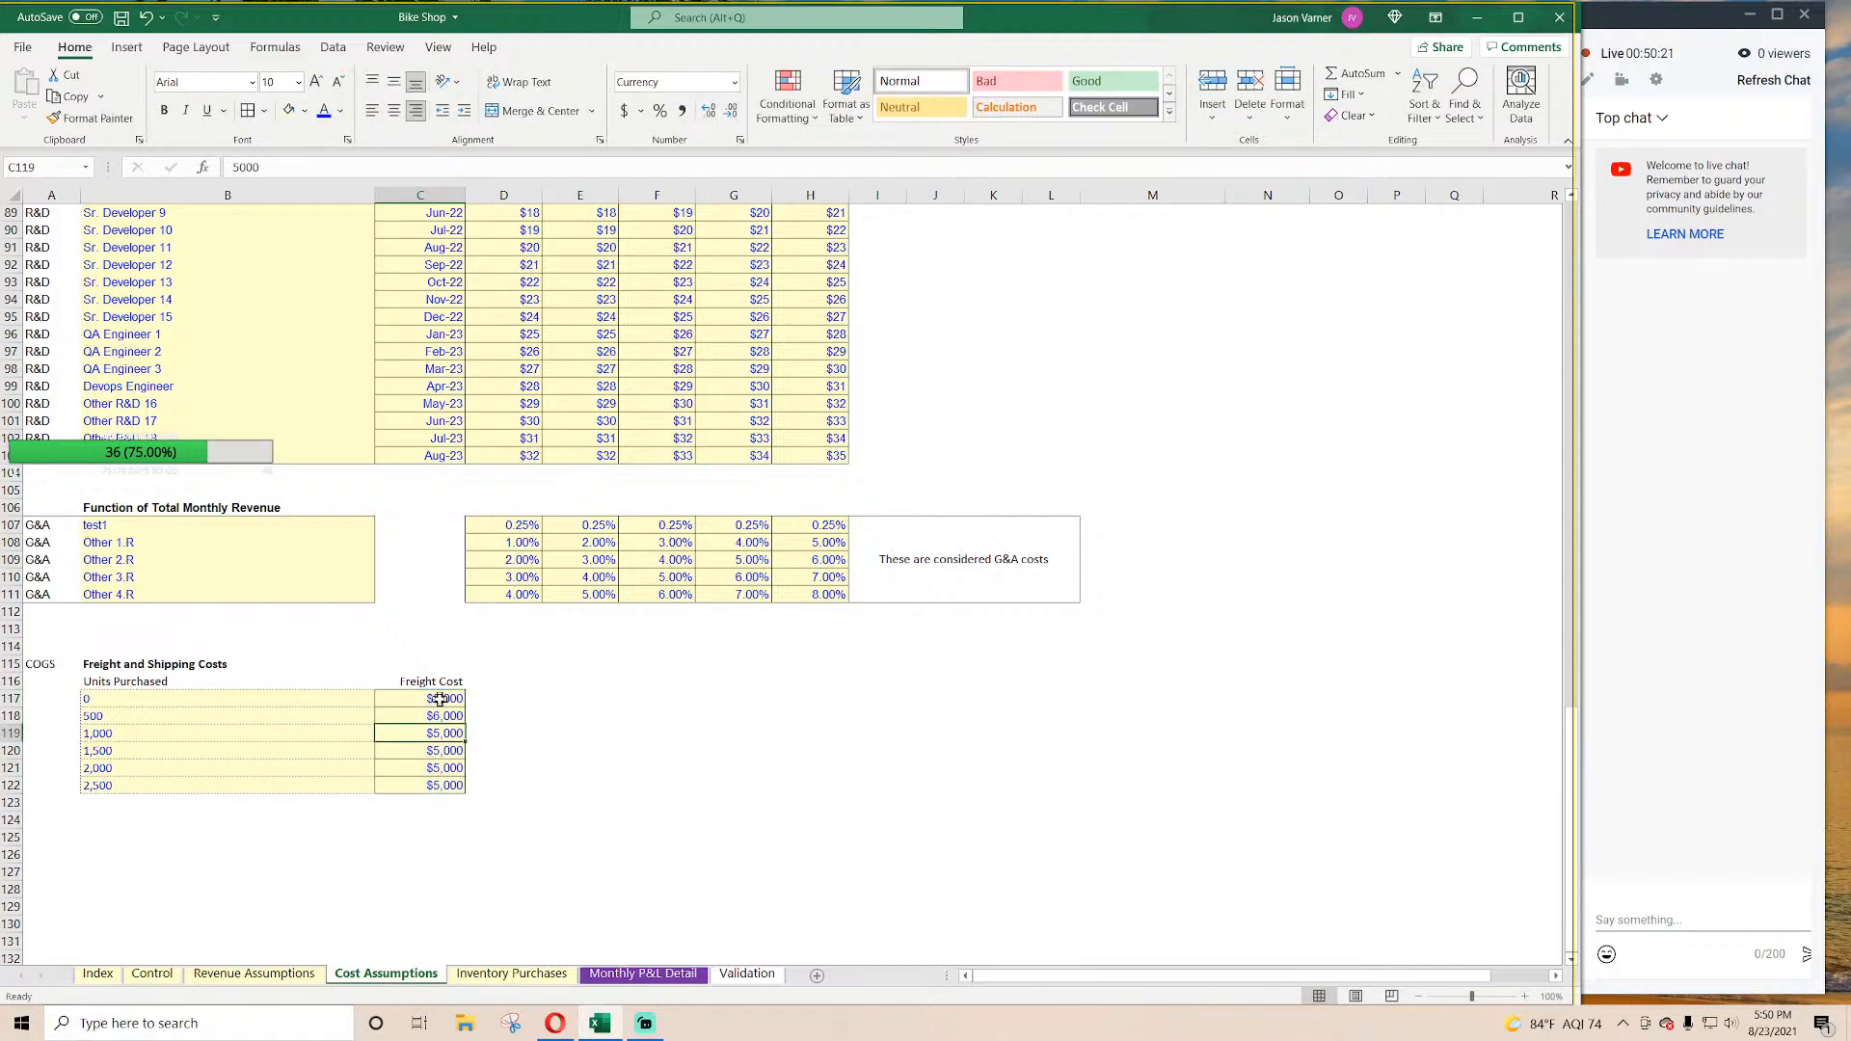
pyautogui.click(442, 715)
pyautogui.moveTo(465, 723); pyautogui.dragTo(467, 789)
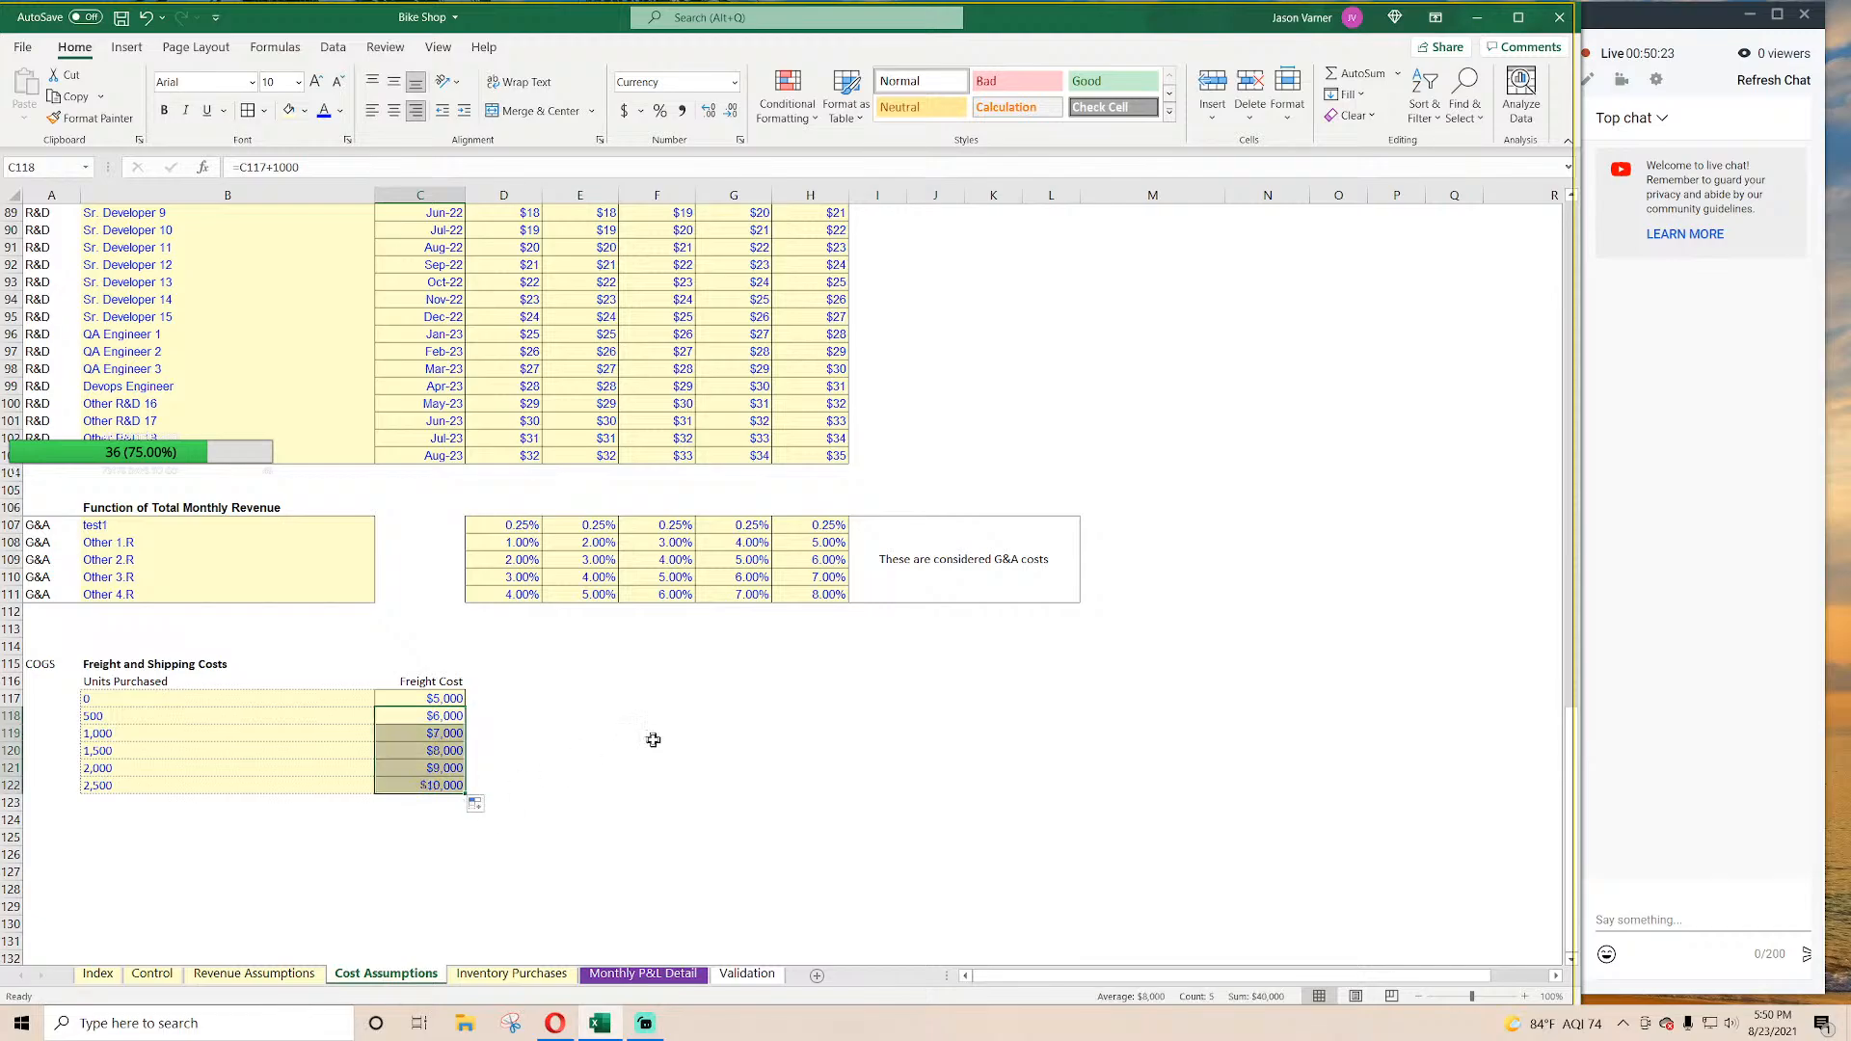
pyautogui.click(622, 735)
pyautogui.click(144, 699)
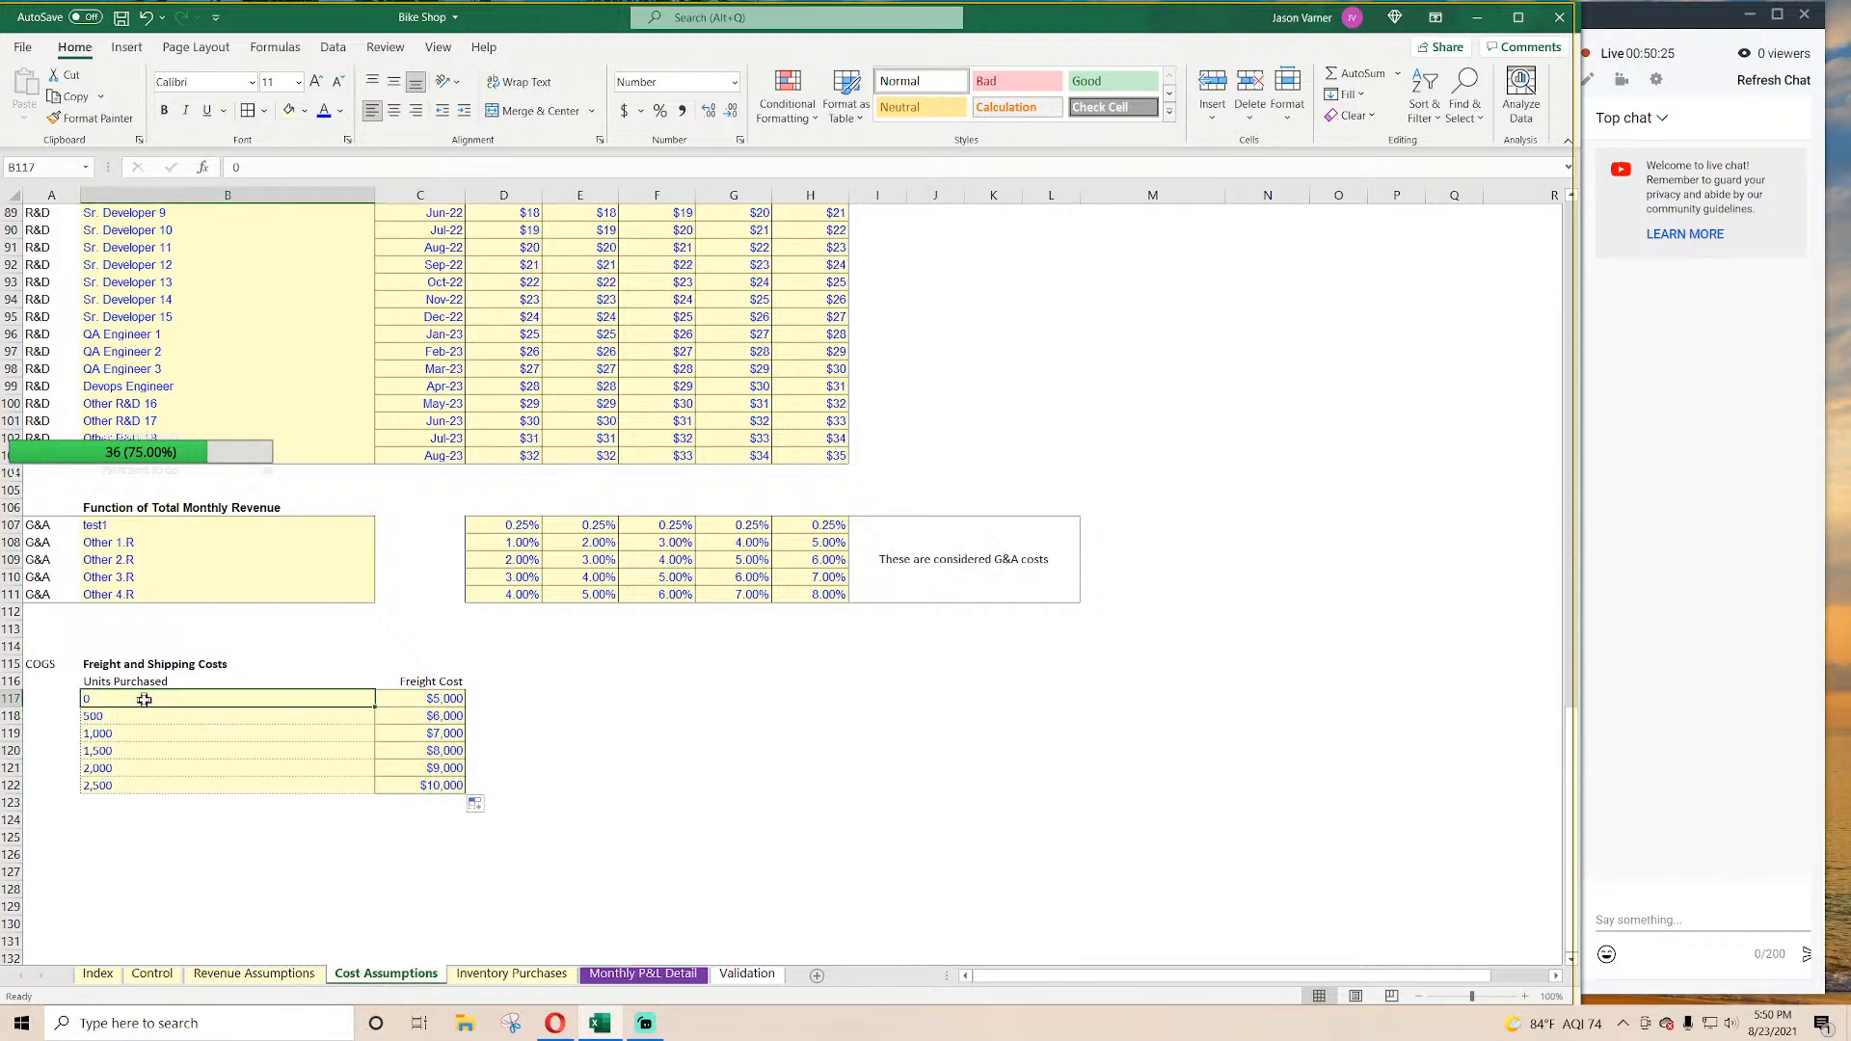
# Step: Enter ="Between"&B117&B118 in D117 beside the first freight cost tier
pyautogui.press('Right')
pyautogui.press('Right')
pyautogui.write('=')
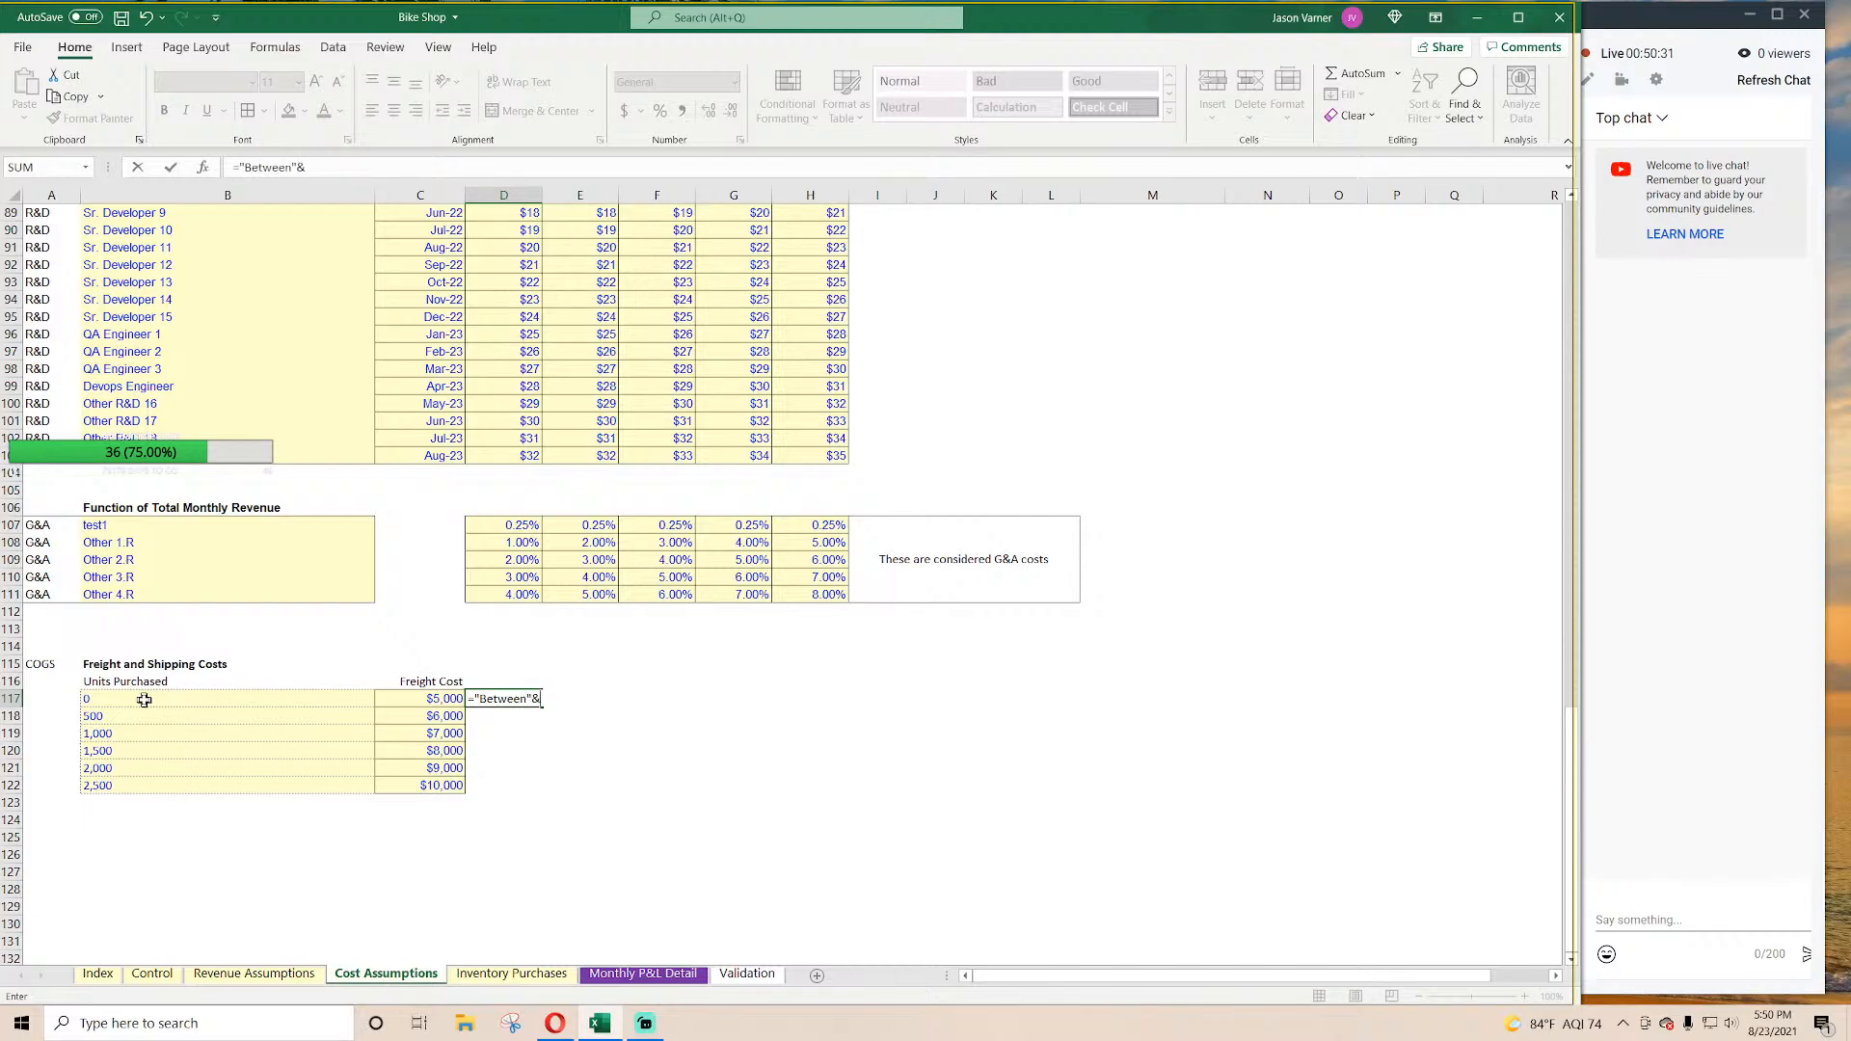
pyautogui.click(143, 699)
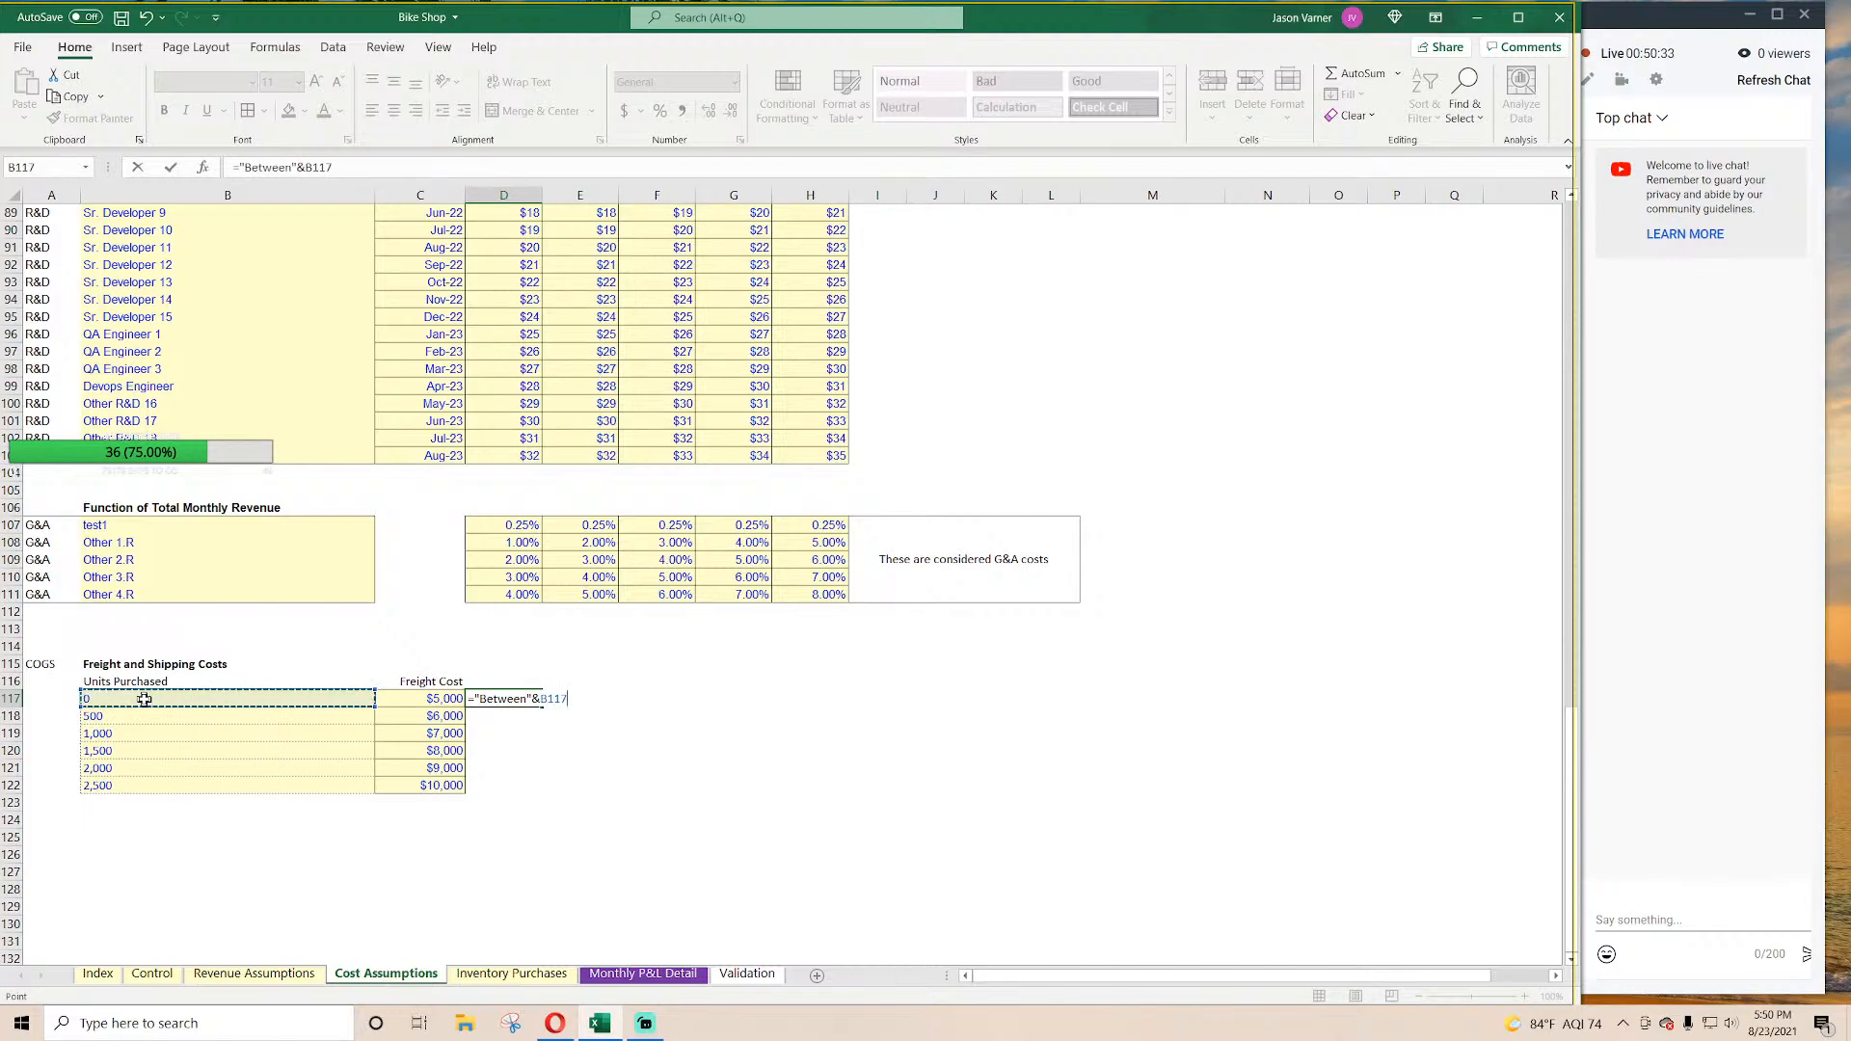
pyautogui.write('&')
pyautogui.click(144, 717)
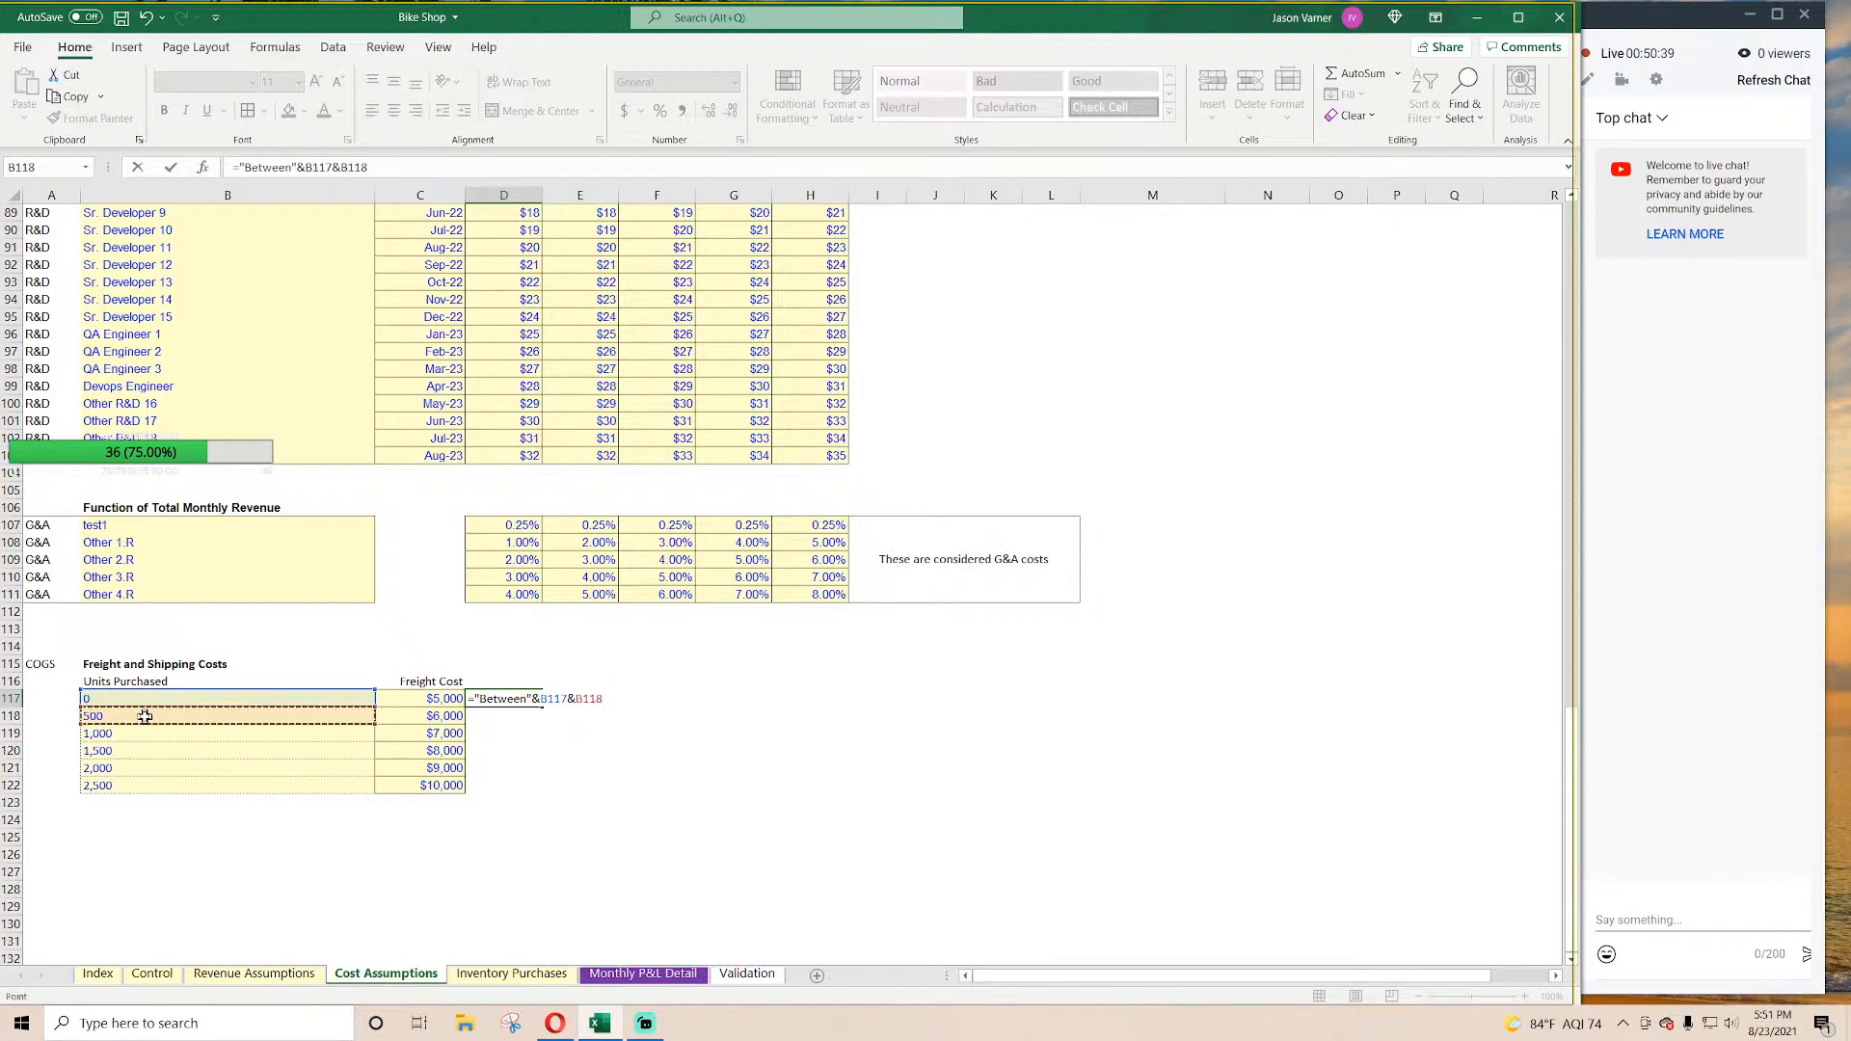
pyautogui.press('Return')
# Step: Insert a "-" separator between the B117 and B118 references in the D117 formula
pyautogui.click(480, 698)
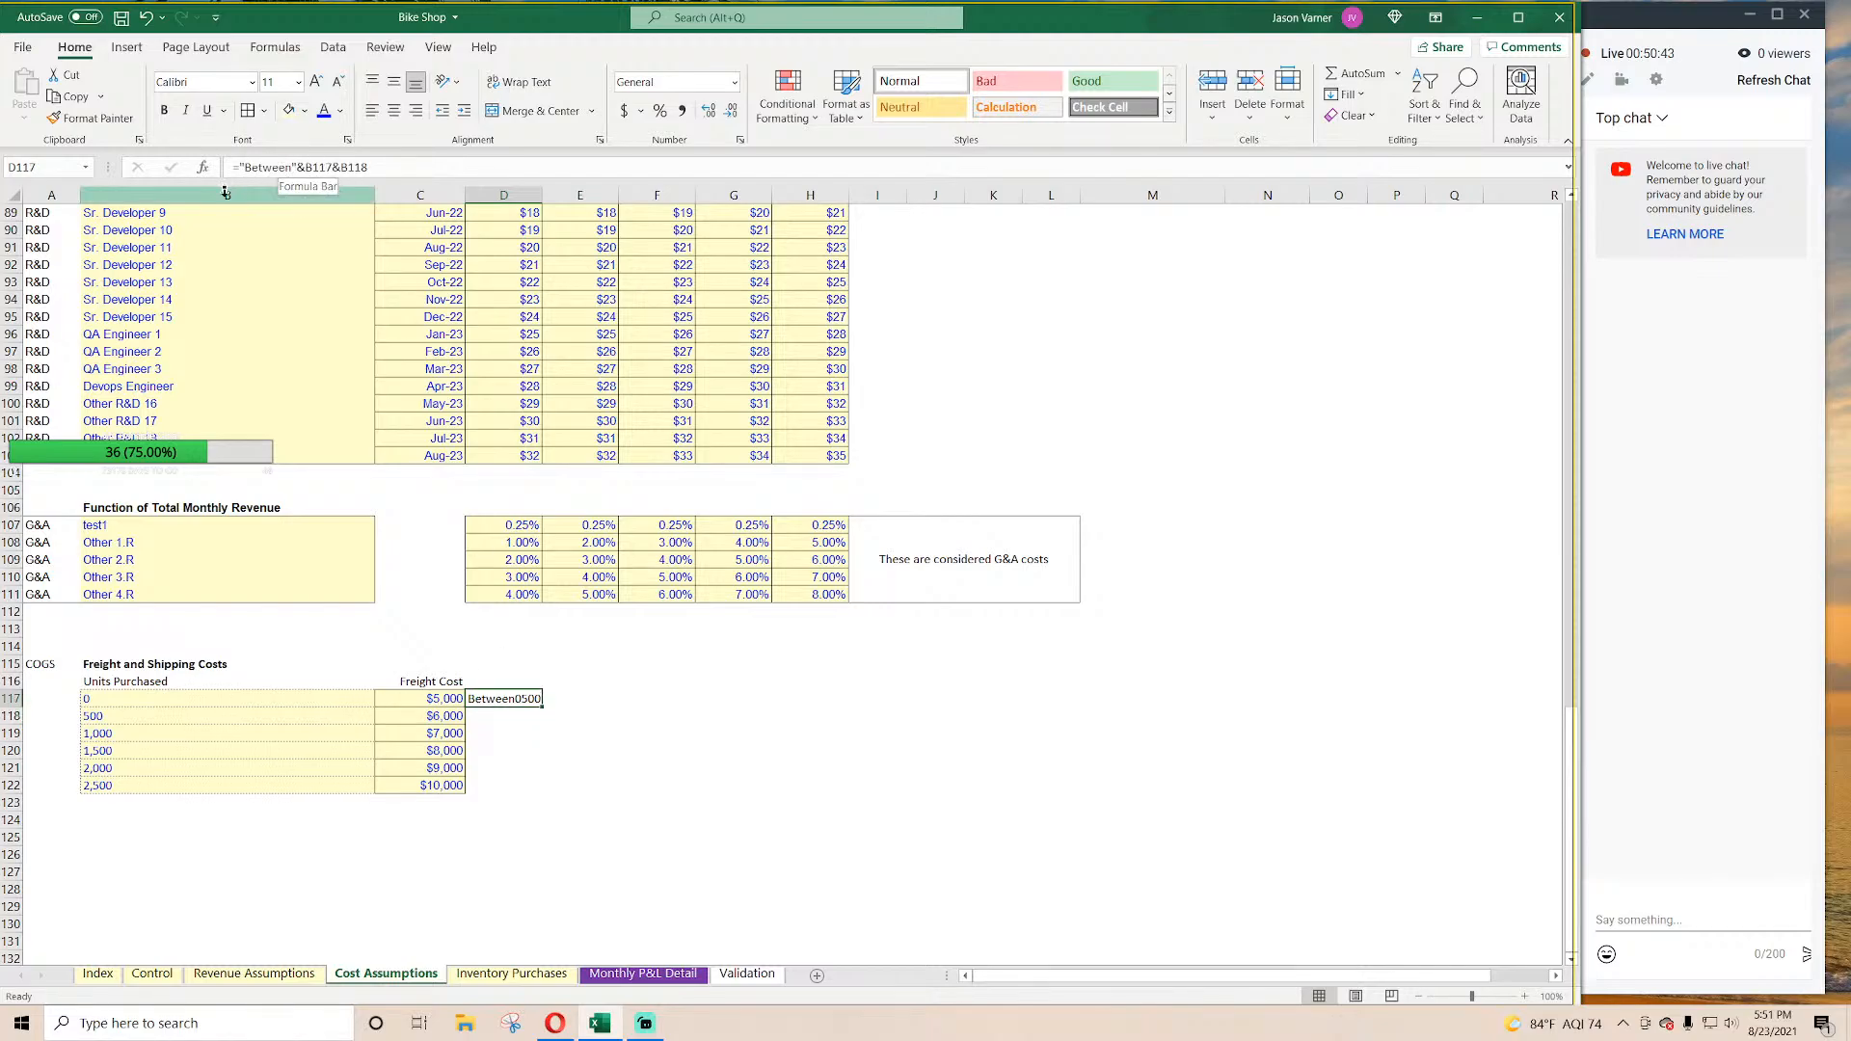
pyautogui.click(334, 166)
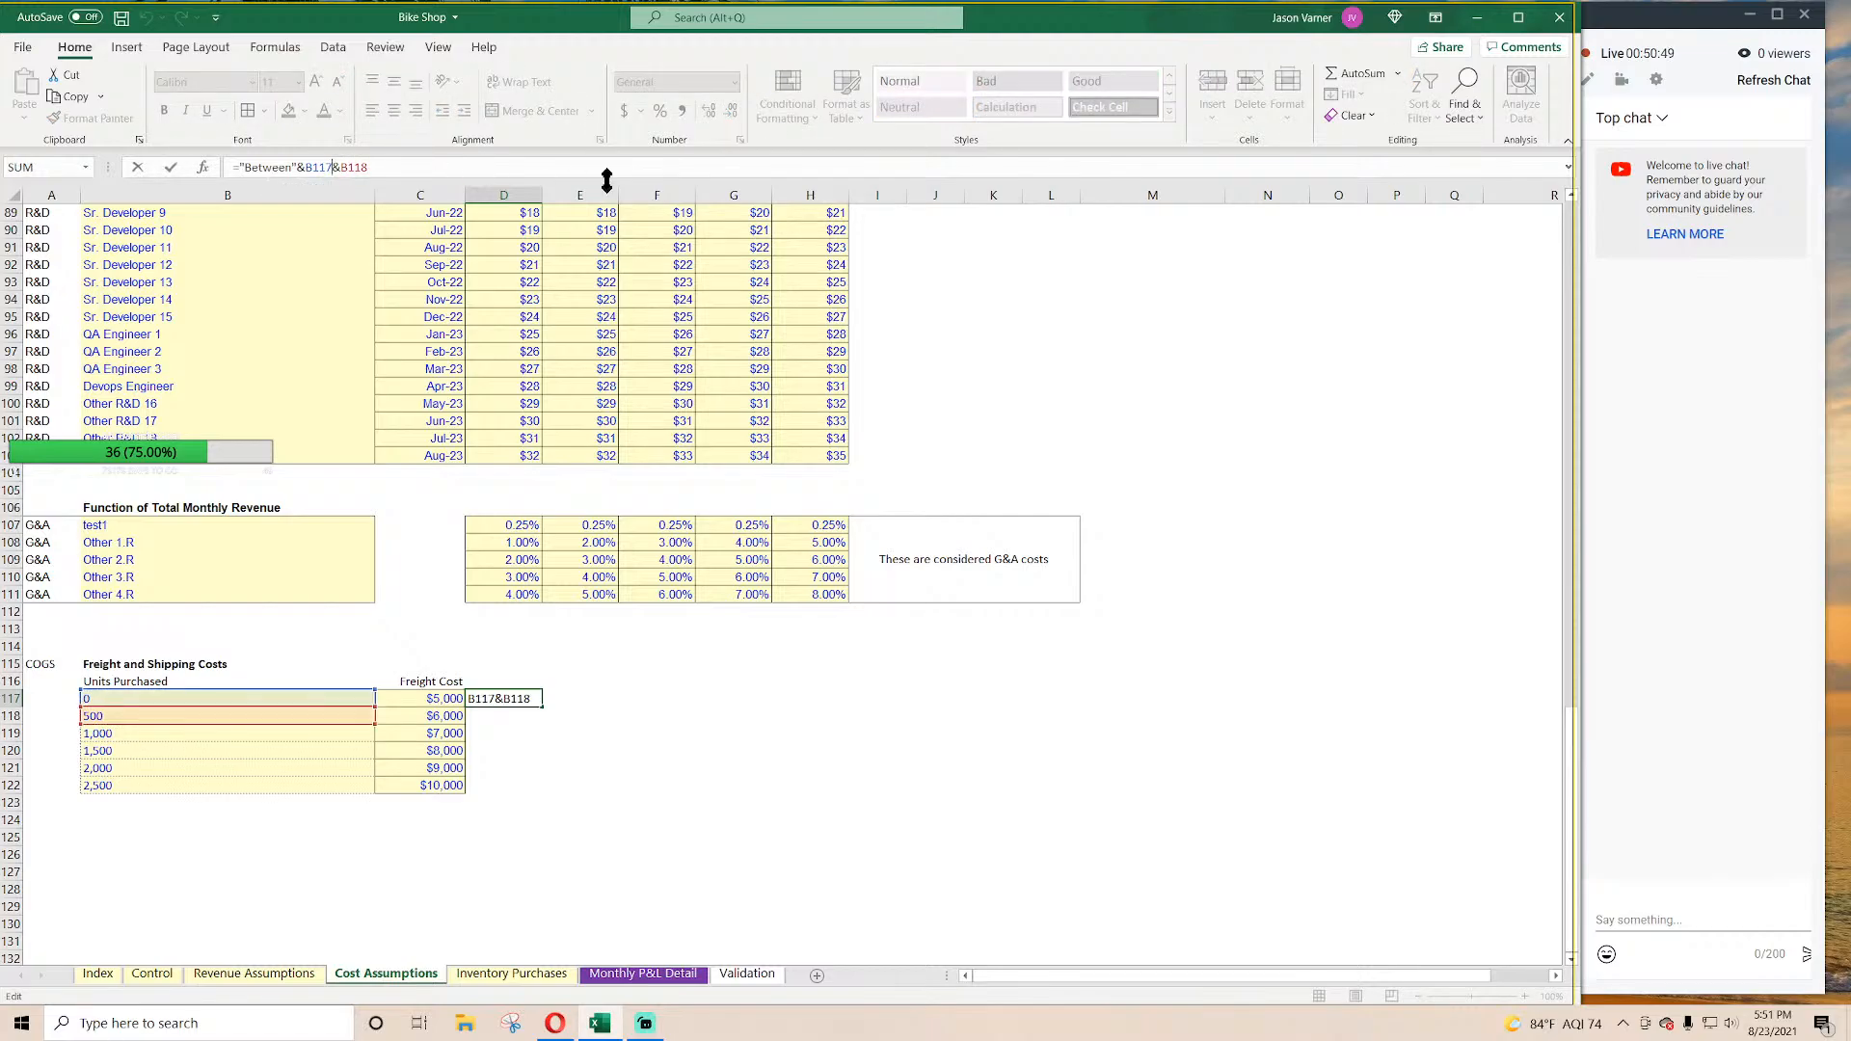
pyautogui.write('&"-"')
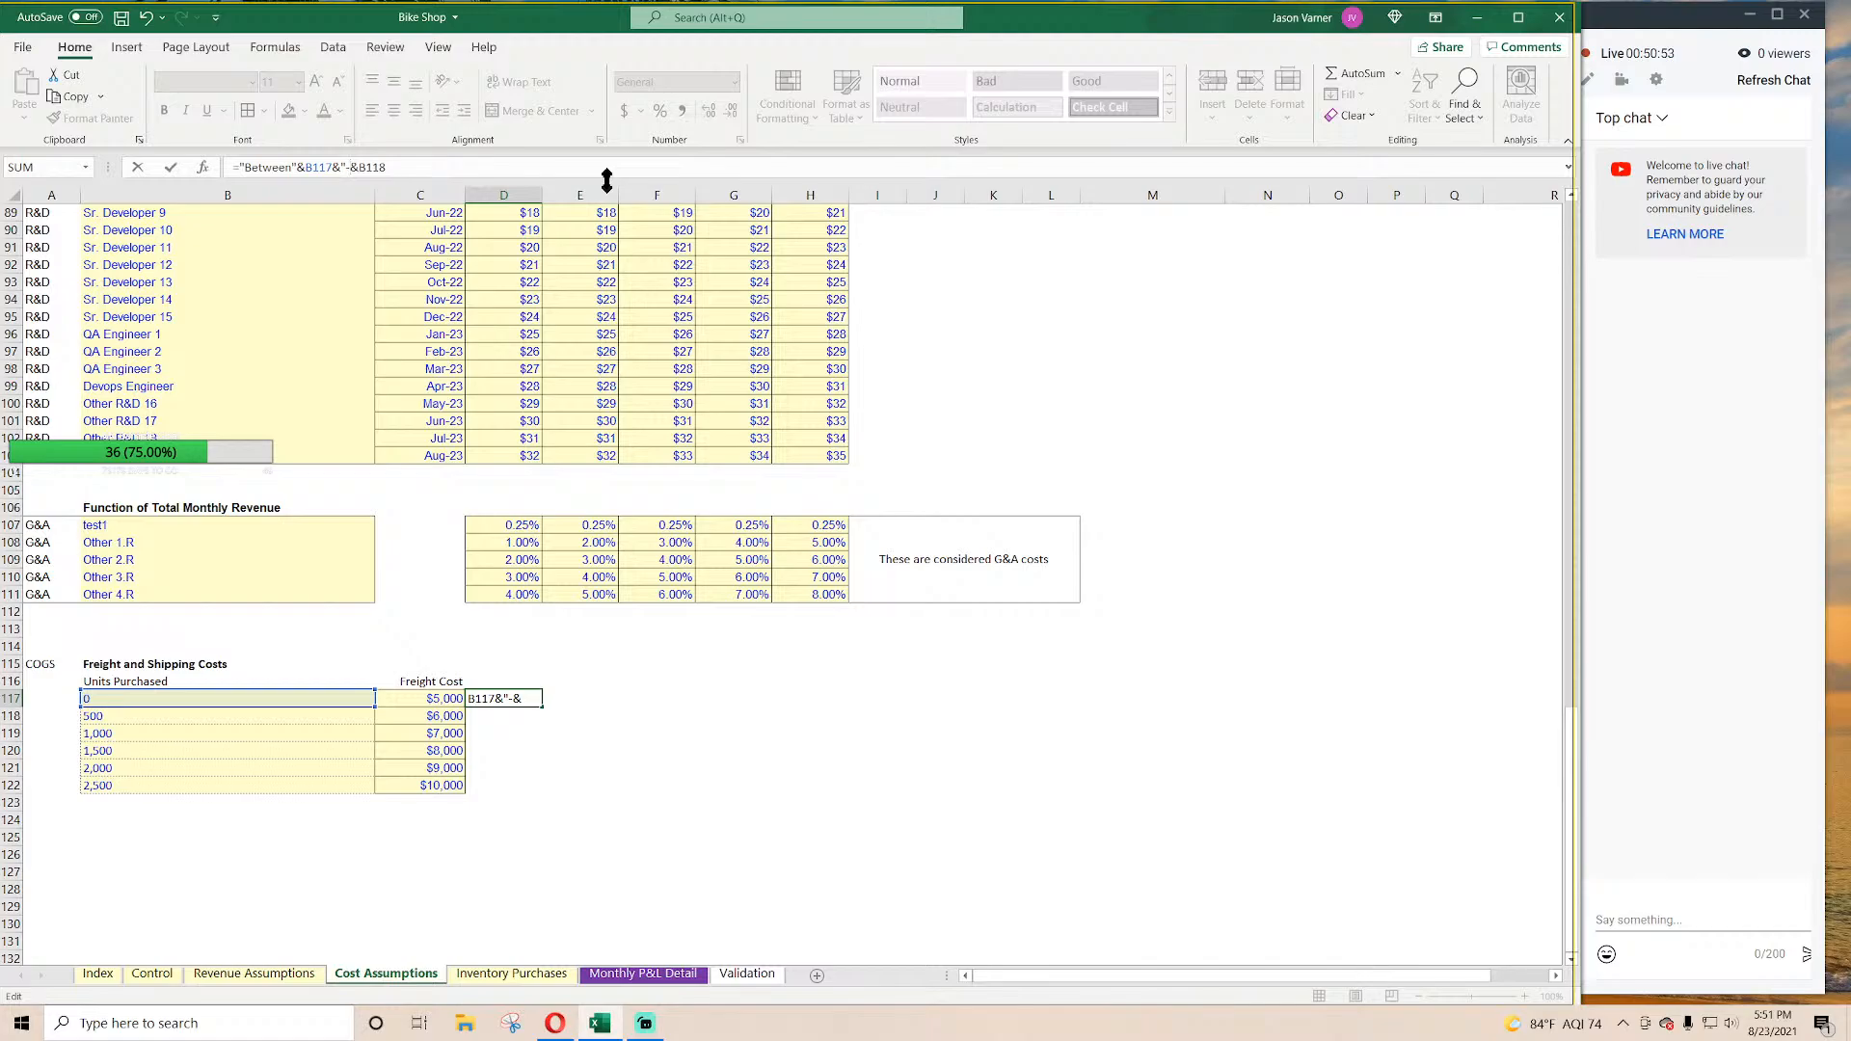
pyautogui.write('"')
pyautogui.press('Return')
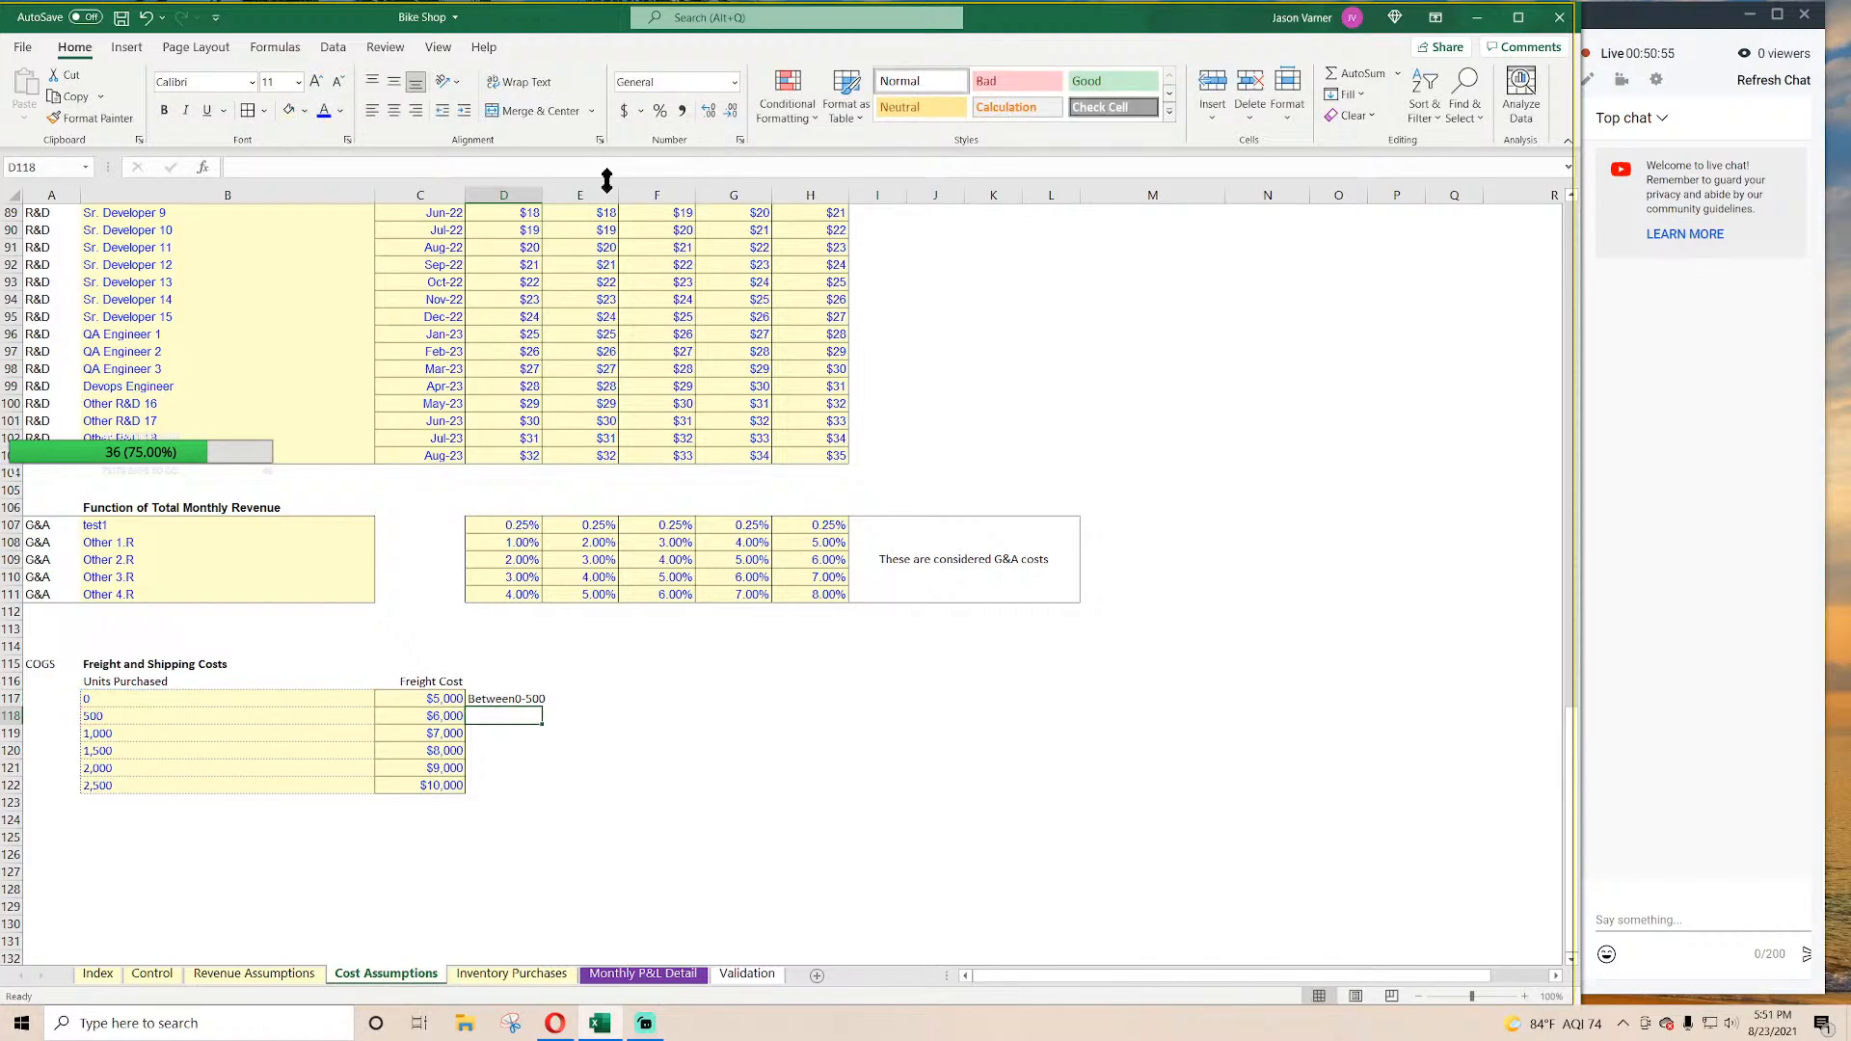
# Step: Add a space before and after Between in the D117 label text and fill the formula down to D122
pyautogui.click(508, 697)
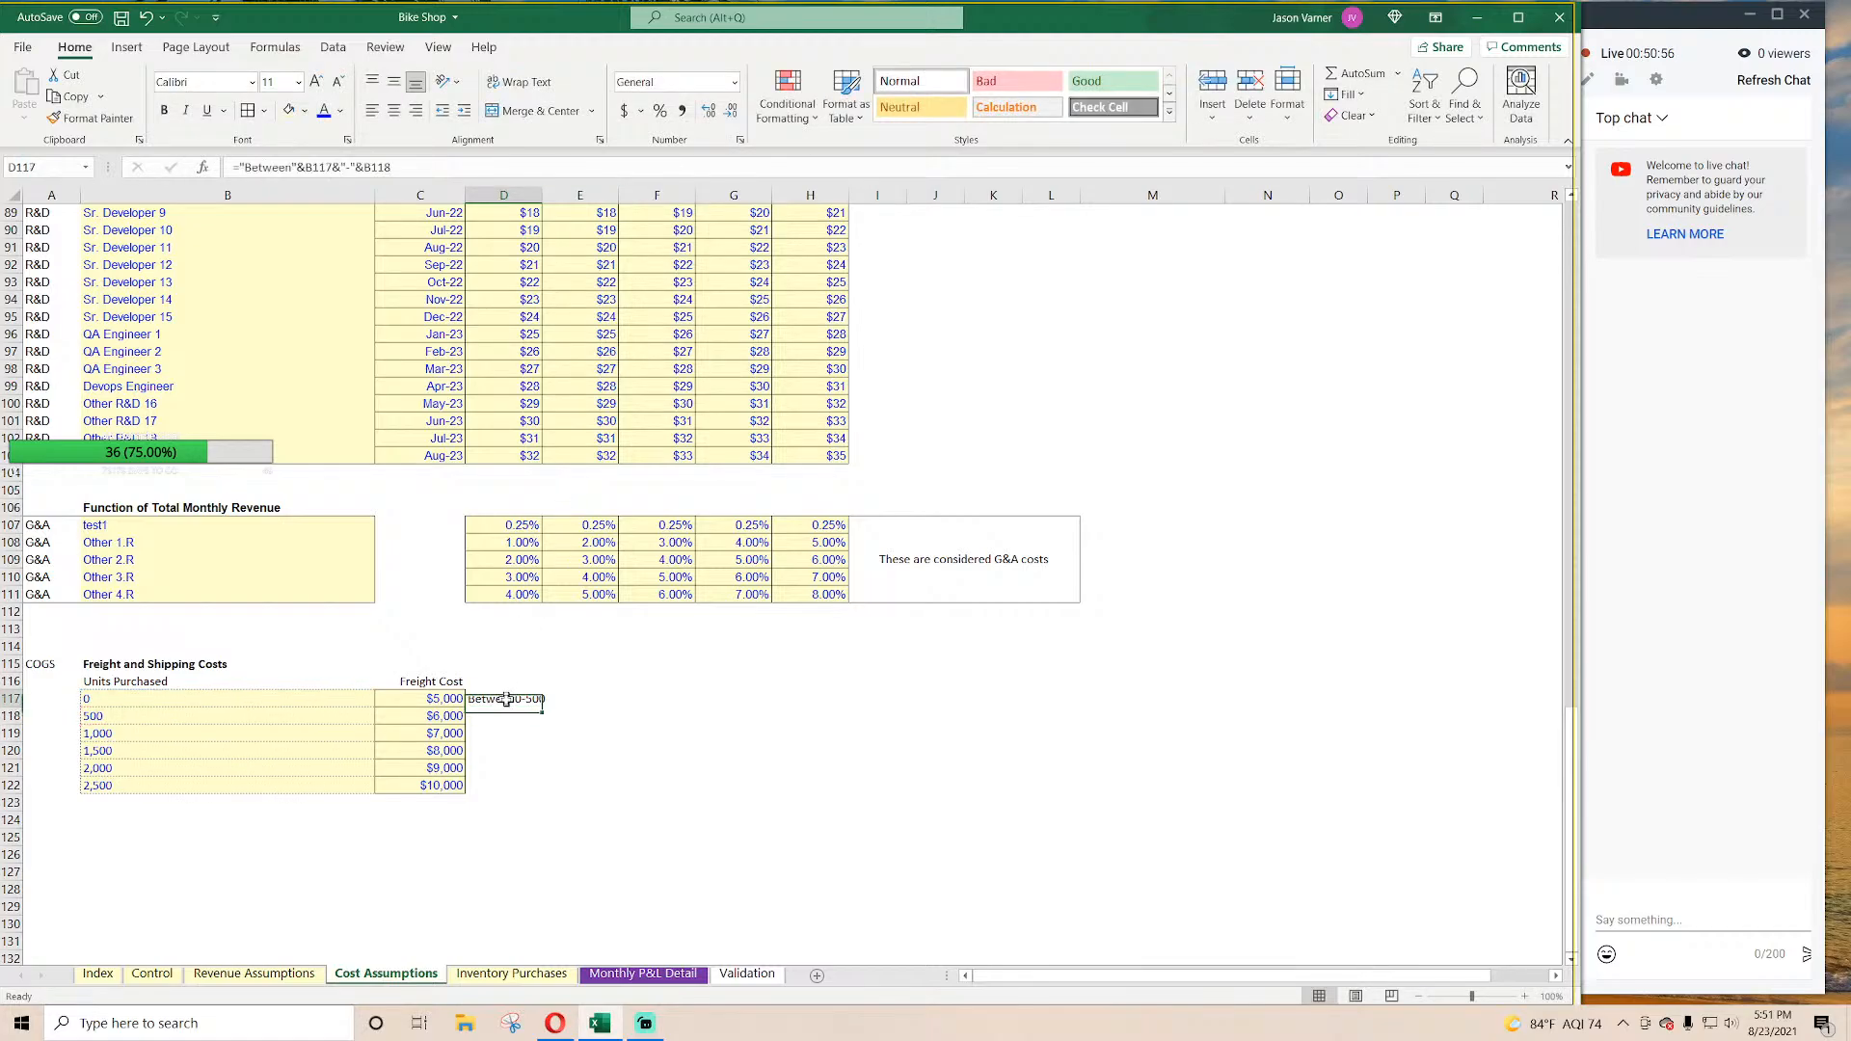
pyautogui.click(291, 166)
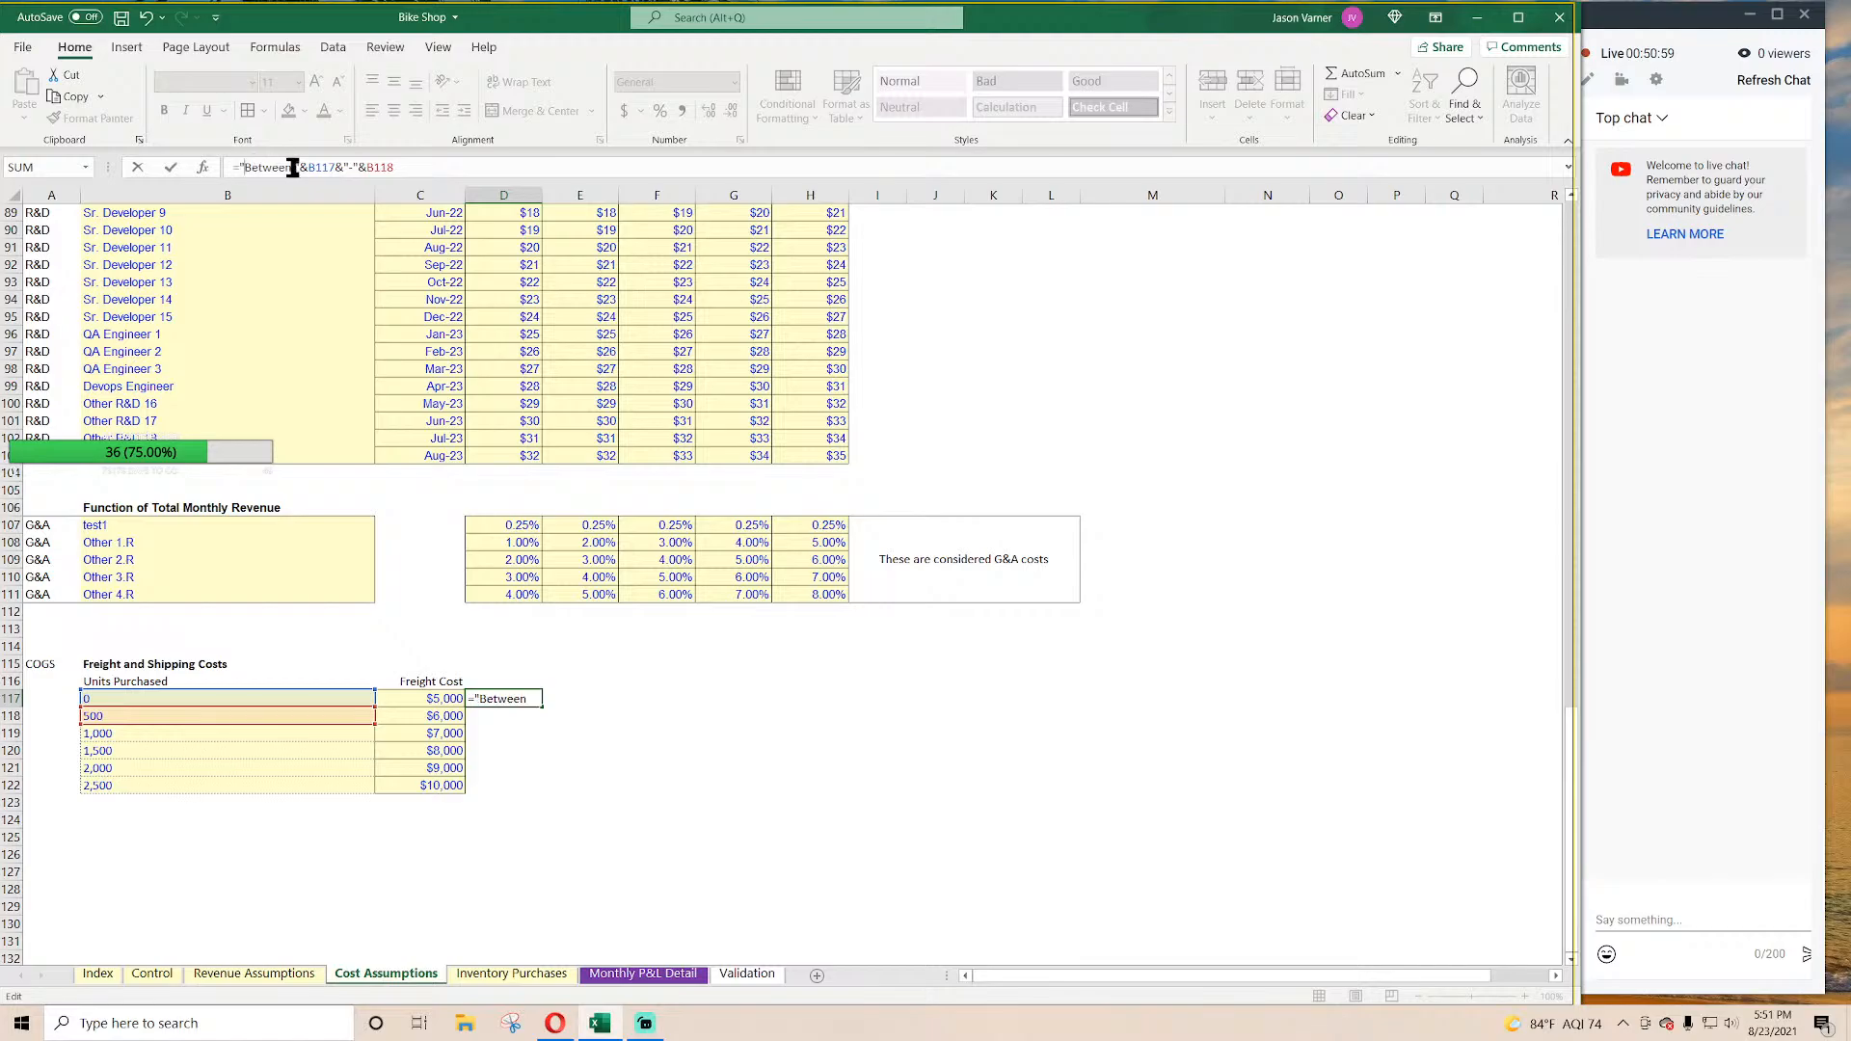
pyautogui.press('Return')
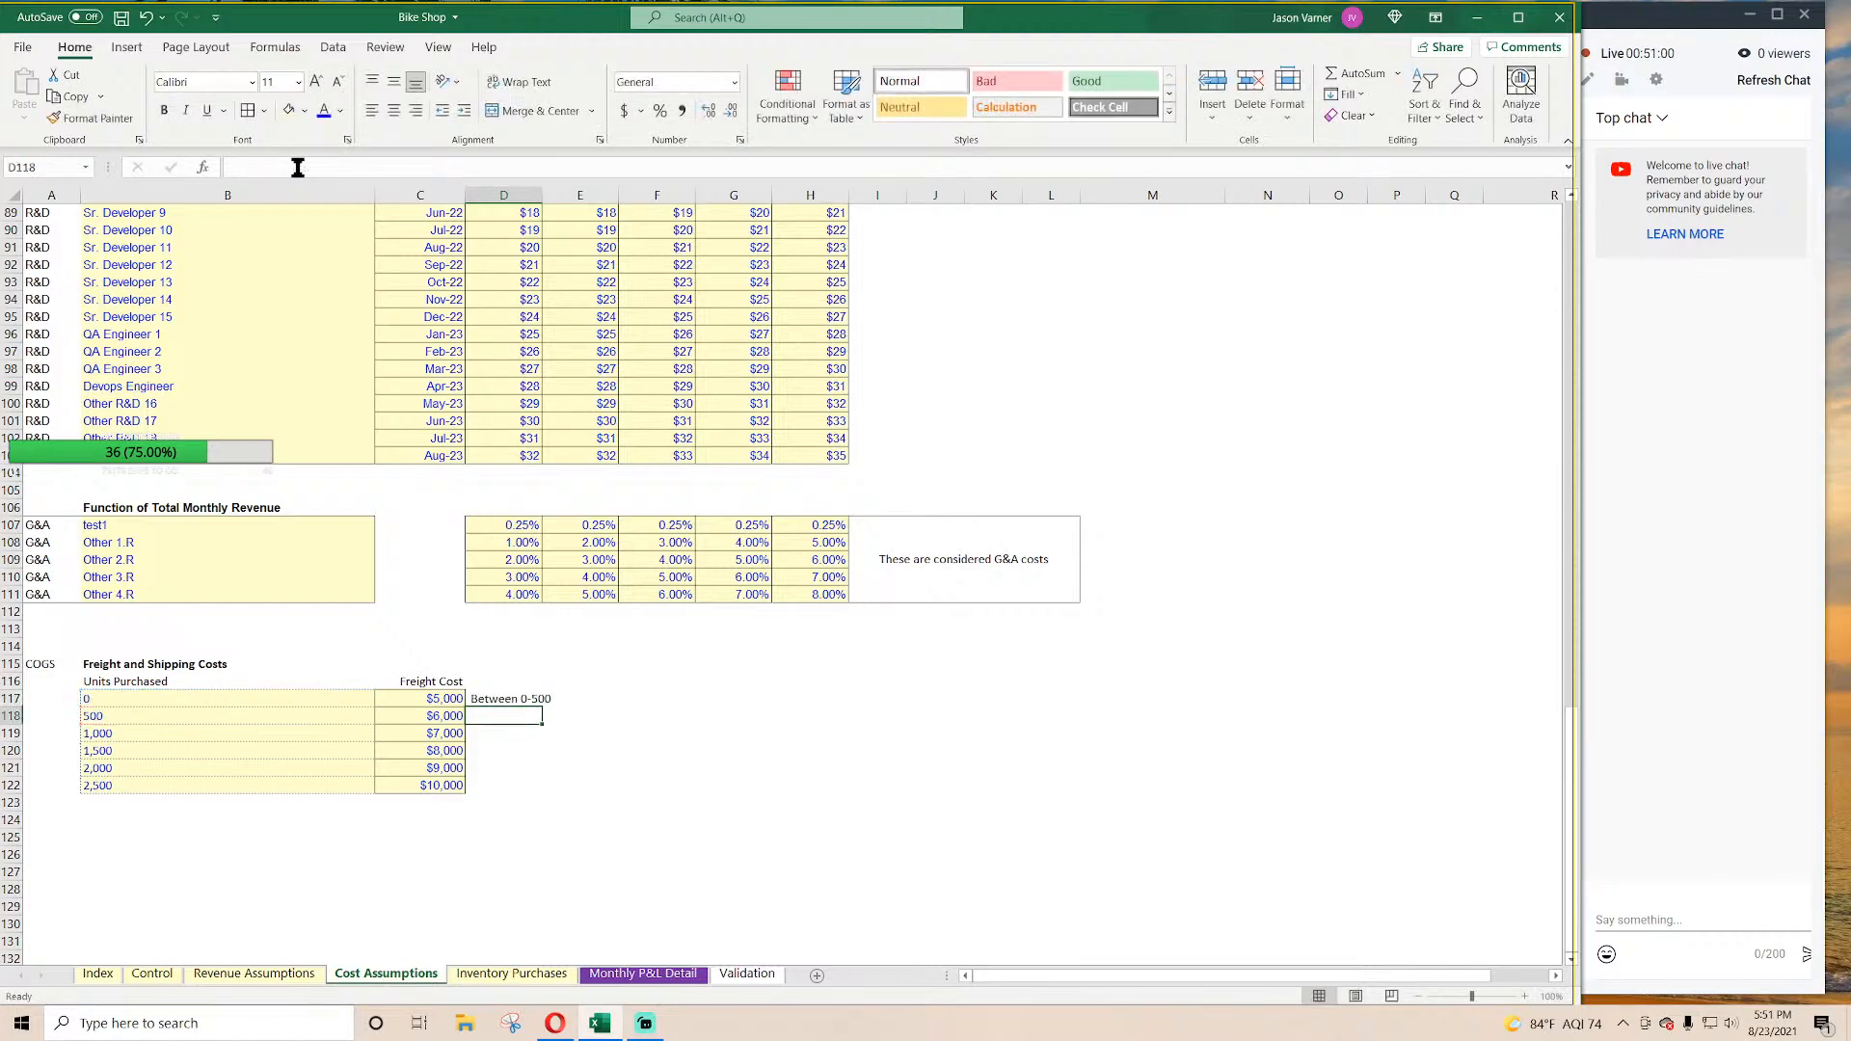
pyautogui.click(522, 698)
pyautogui.moveTo(543, 707); pyautogui.dragTo(537, 808)
# Step: Append &" Units Ordered" to the formula in D117 and fill it down through D122
pyautogui.click(496, 696)
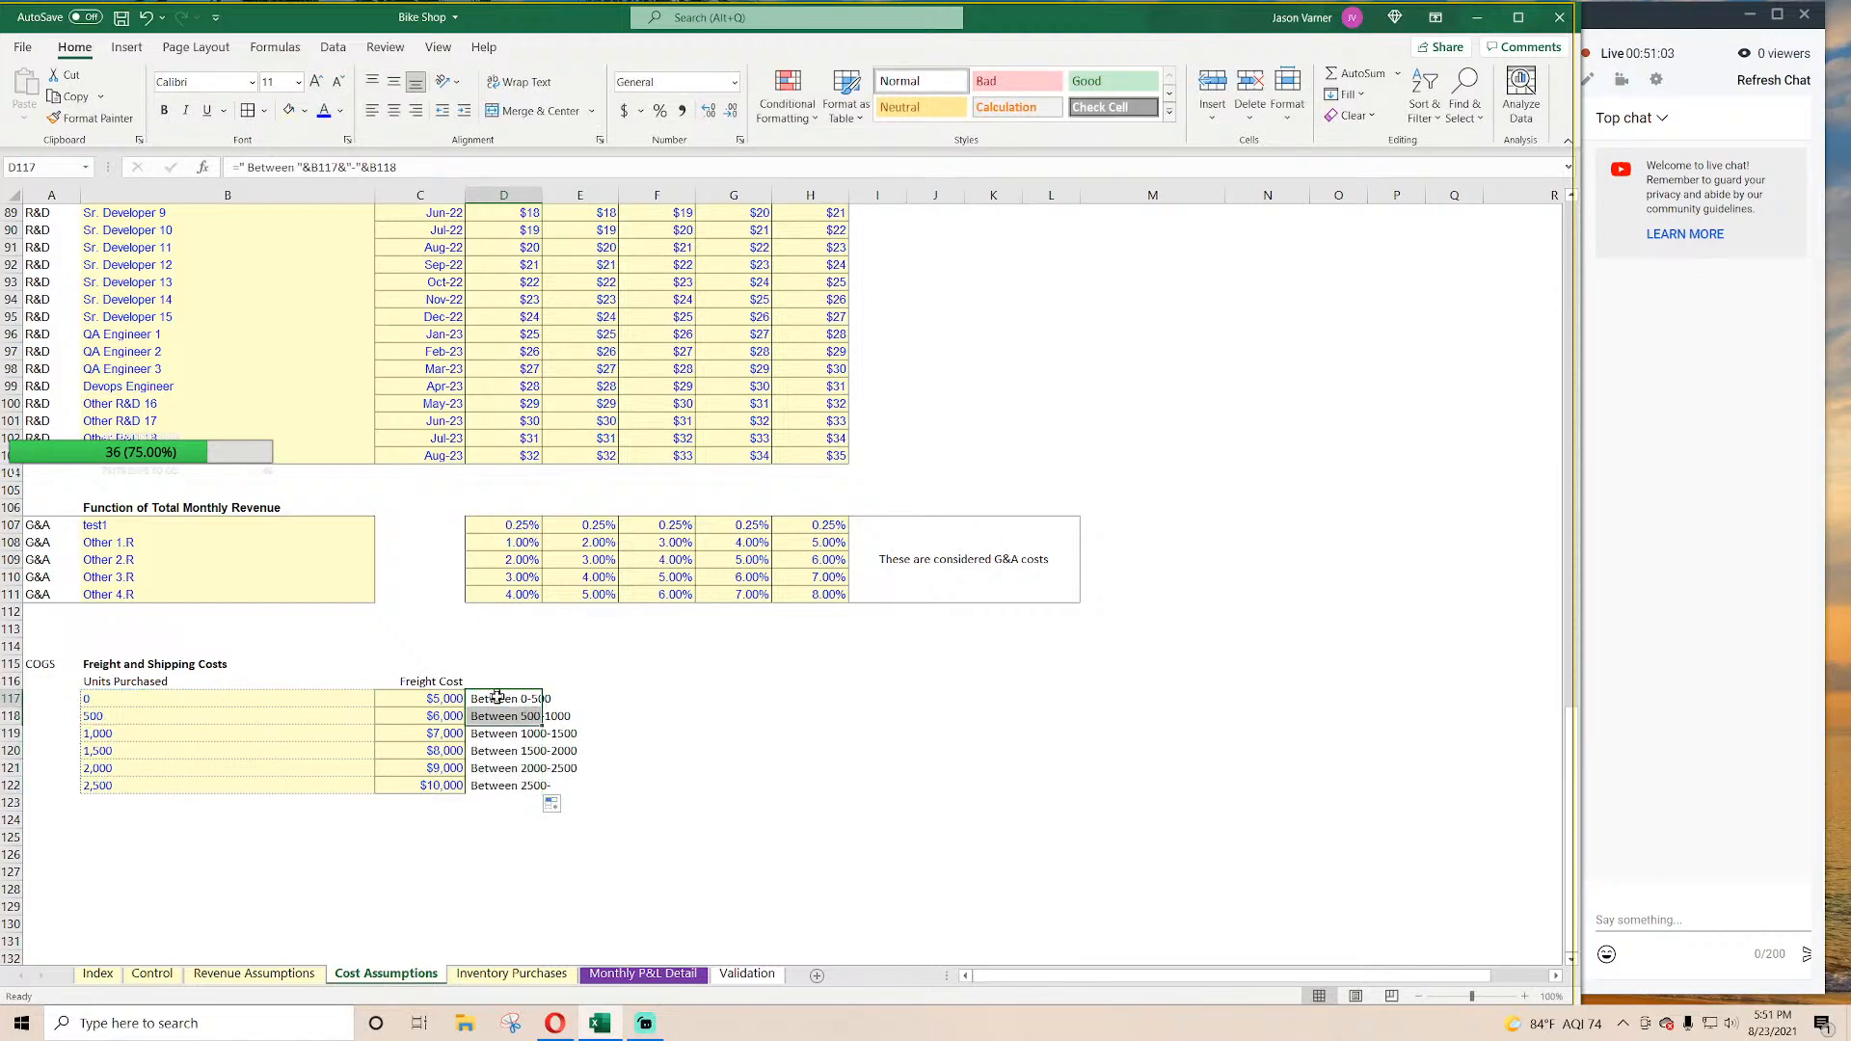
pyautogui.click(423, 166)
pyautogui.write('&')
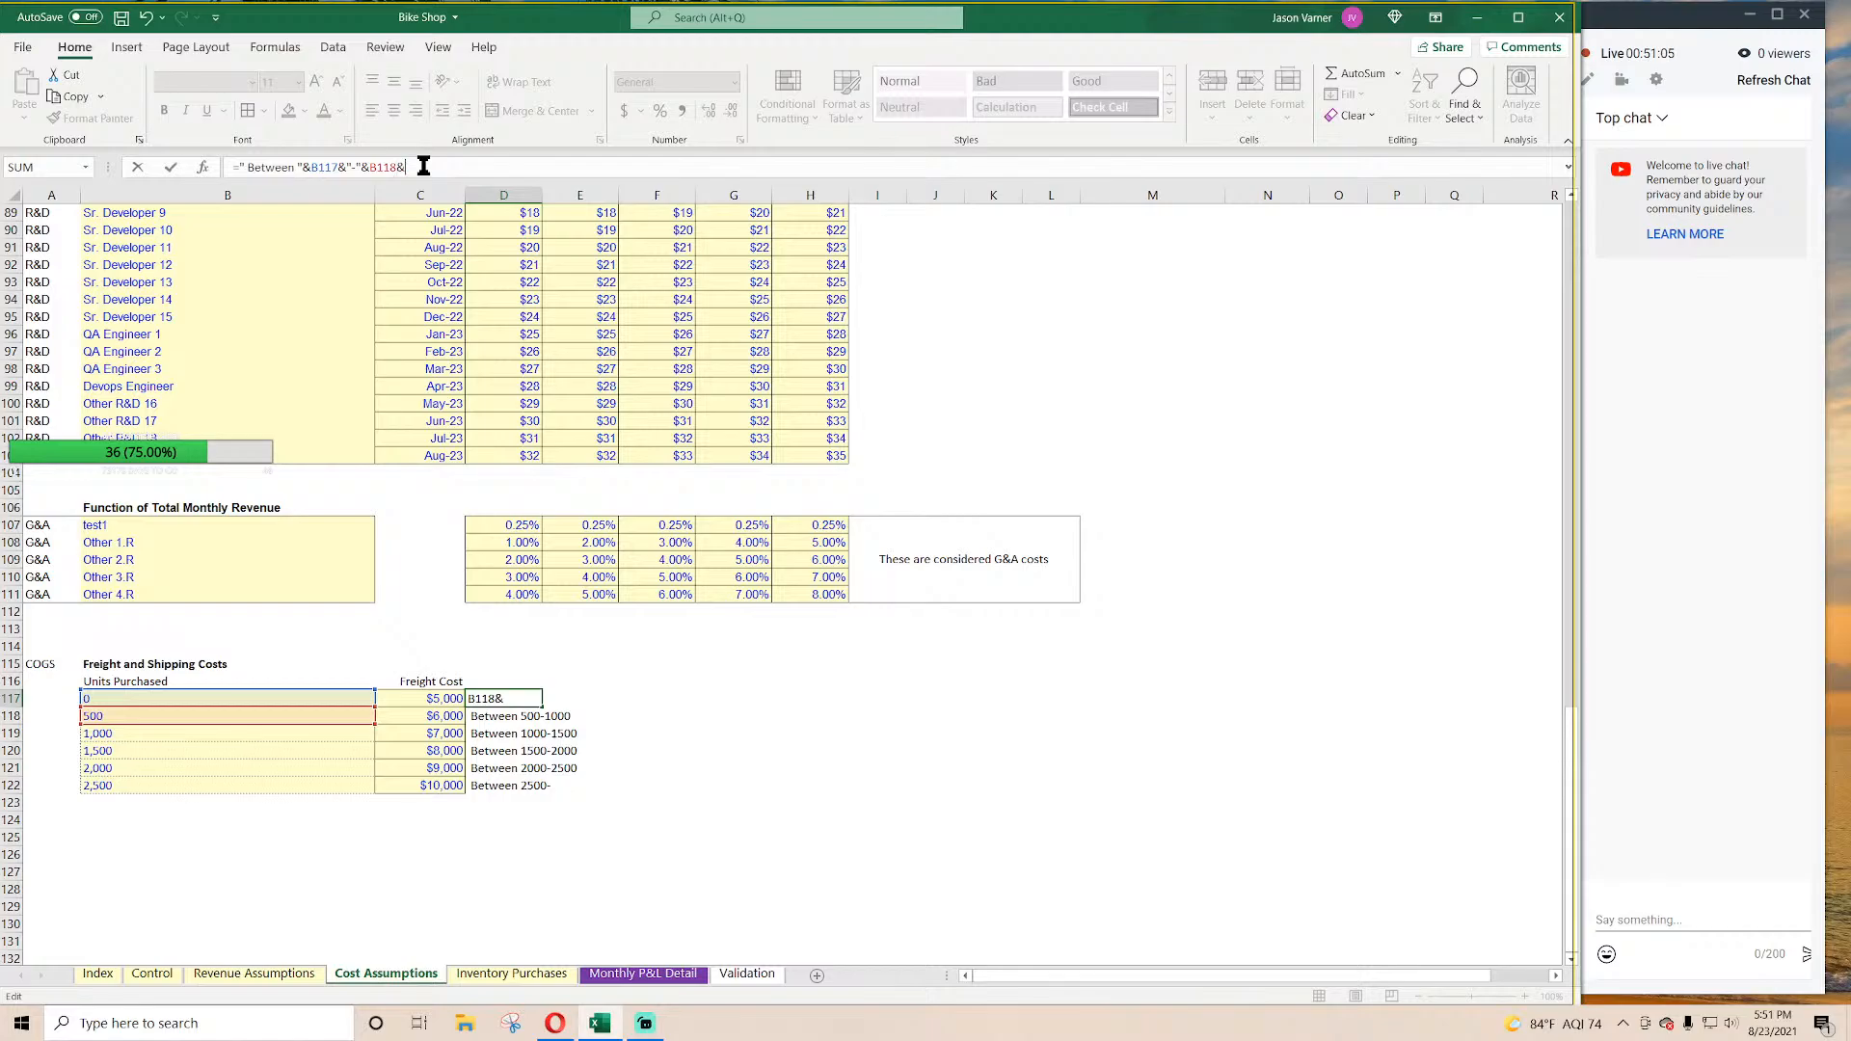
pyautogui.write('"Units Ordered"')
pyautogui.press('Return')
pyautogui.click(535, 700)
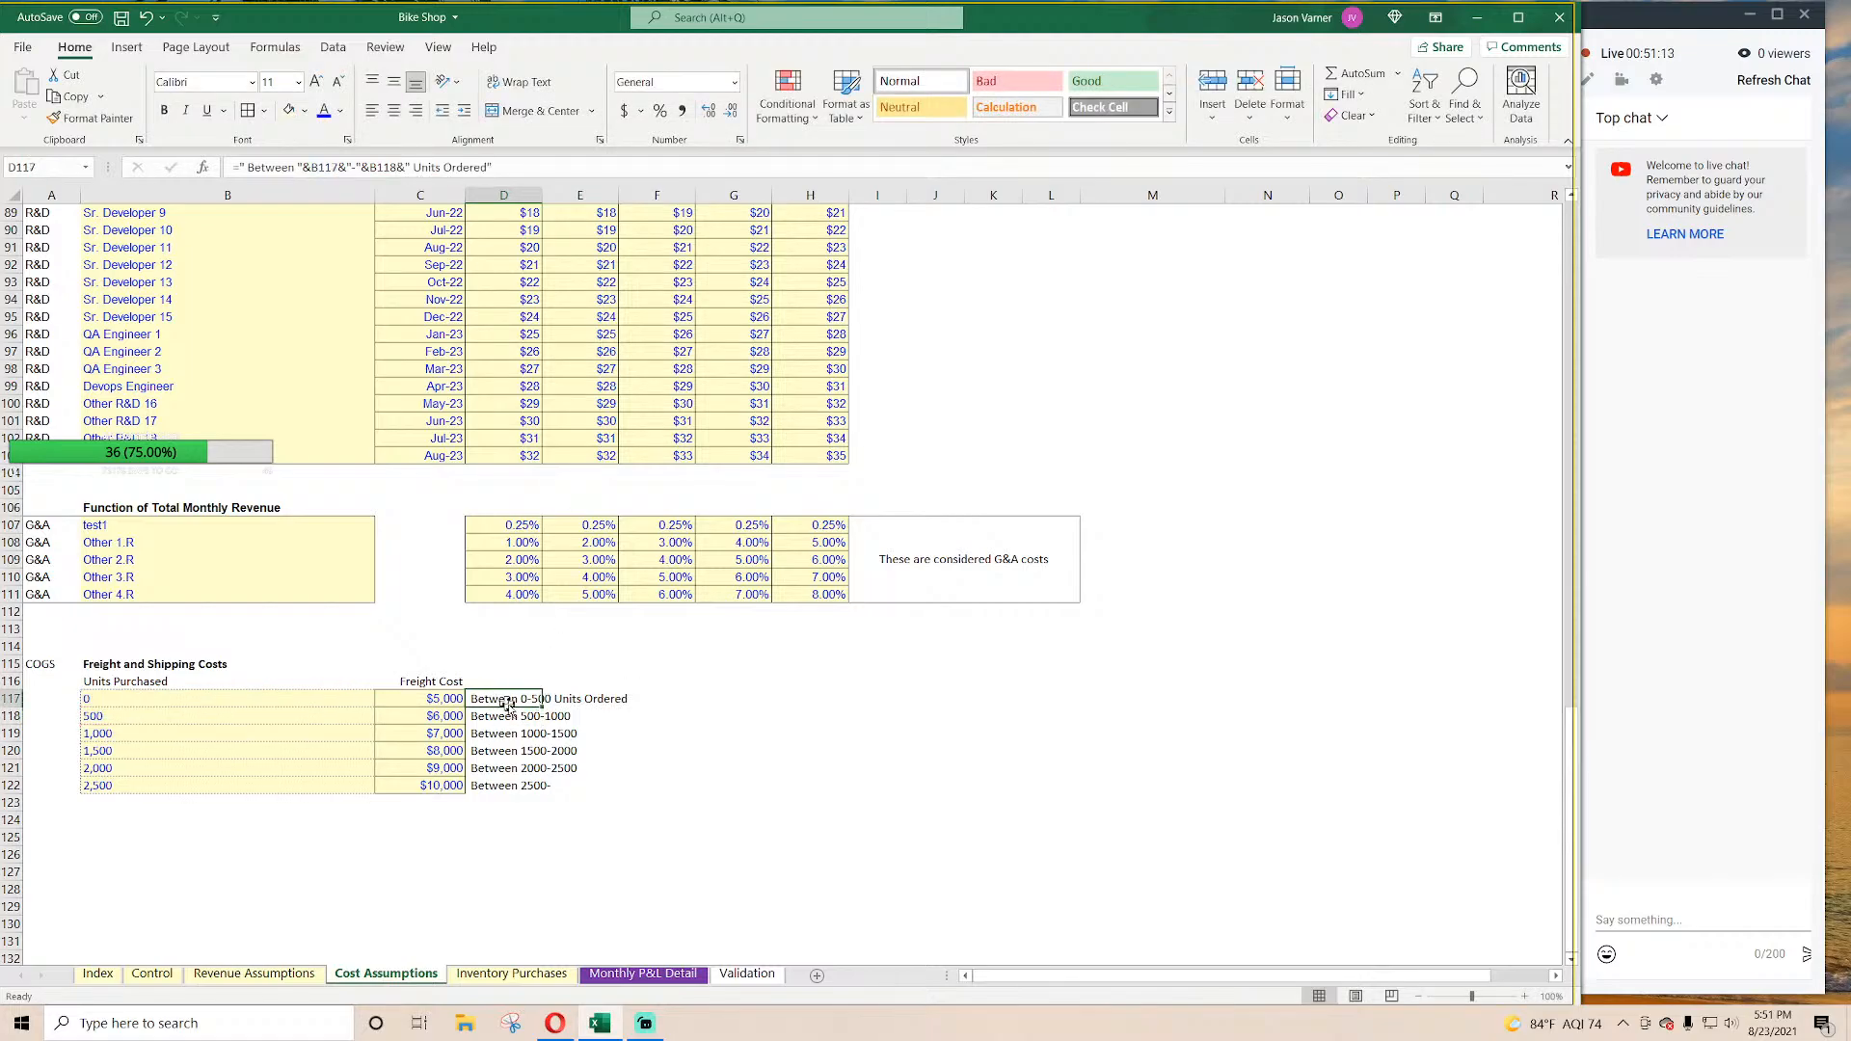
pyautogui.moveTo(568, 707); pyautogui.dragTo(535, 787)
# Step: Change the border line style for the Freight Cost cells C117:C122 and leave border drawing mode
pyautogui.click(424, 871)
pyautogui.moveTo(439, 699); pyautogui.dragTo(434, 786)
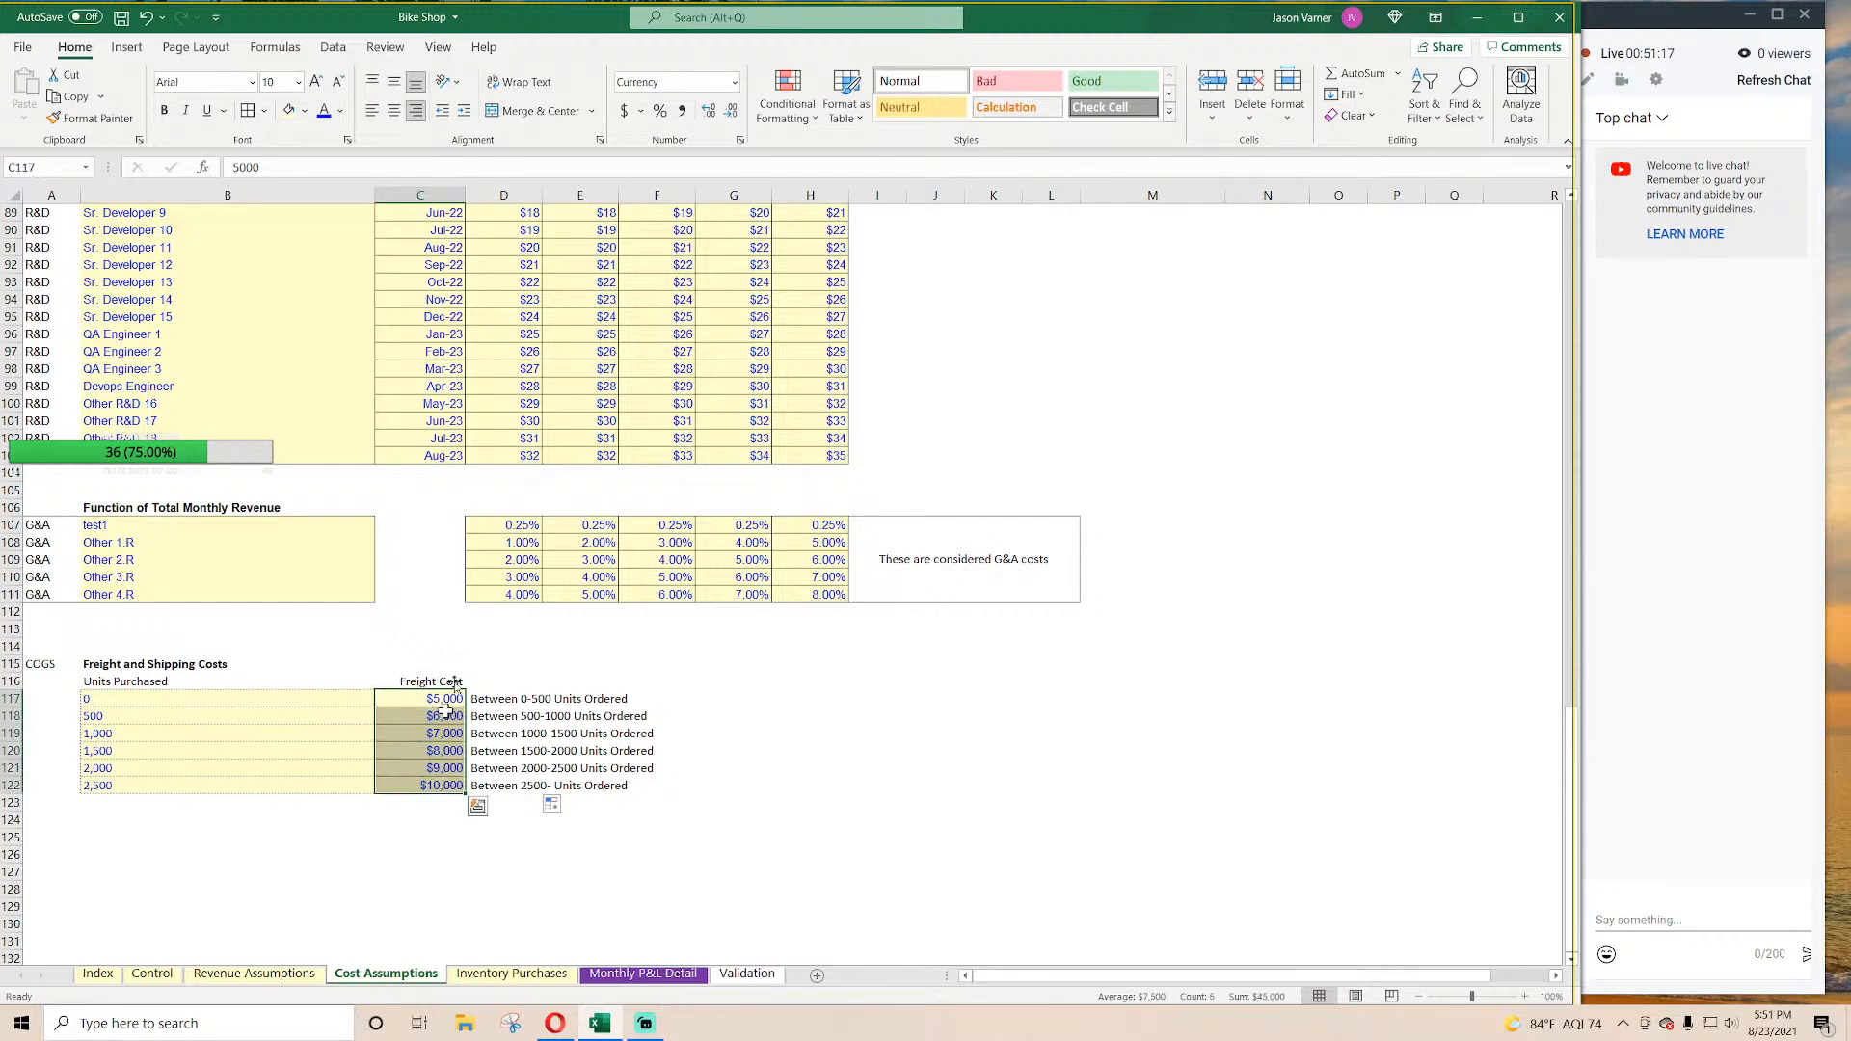
pyautogui.click(262, 111)
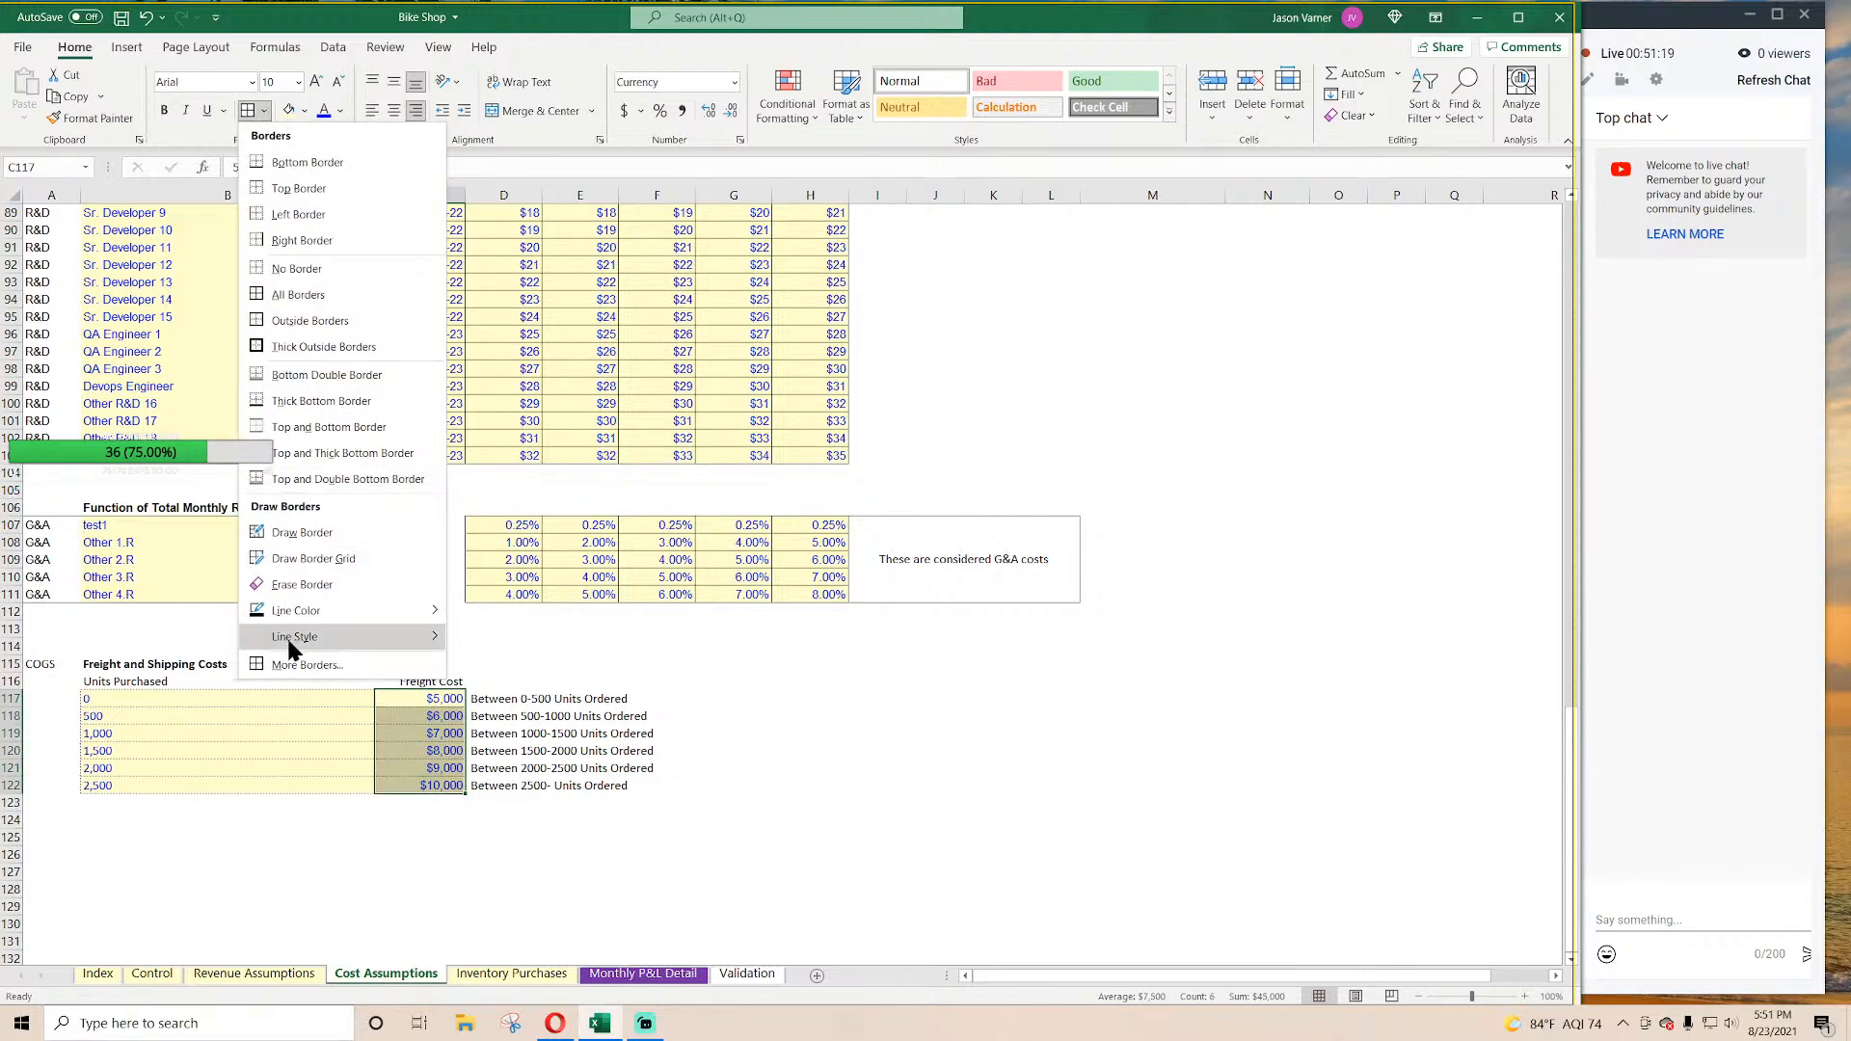
pyautogui.moveTo(299, 636)
pyautogui.click(479, 711)
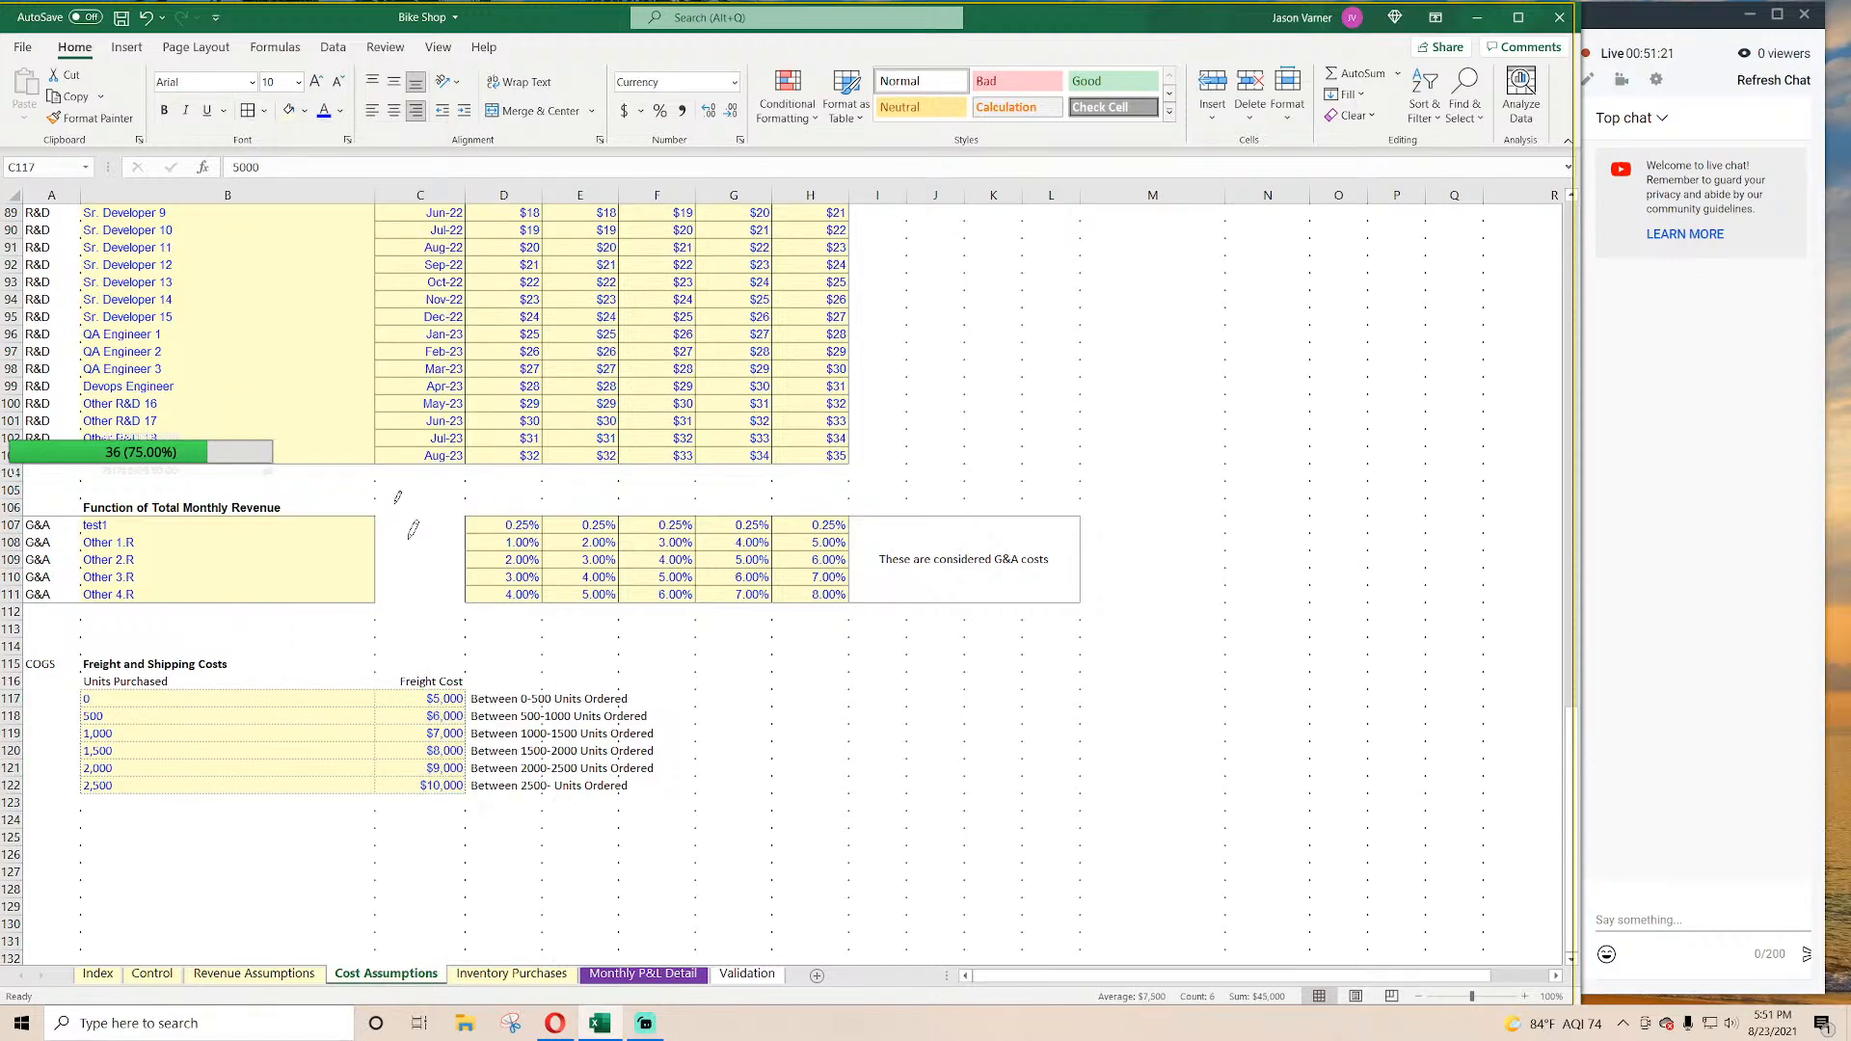
pyautogui.click(248, 111)
# Step: Review the Units Purchased tiers and their matching Freight Cost values in B117:C122
pyautogui.click(158, 696)
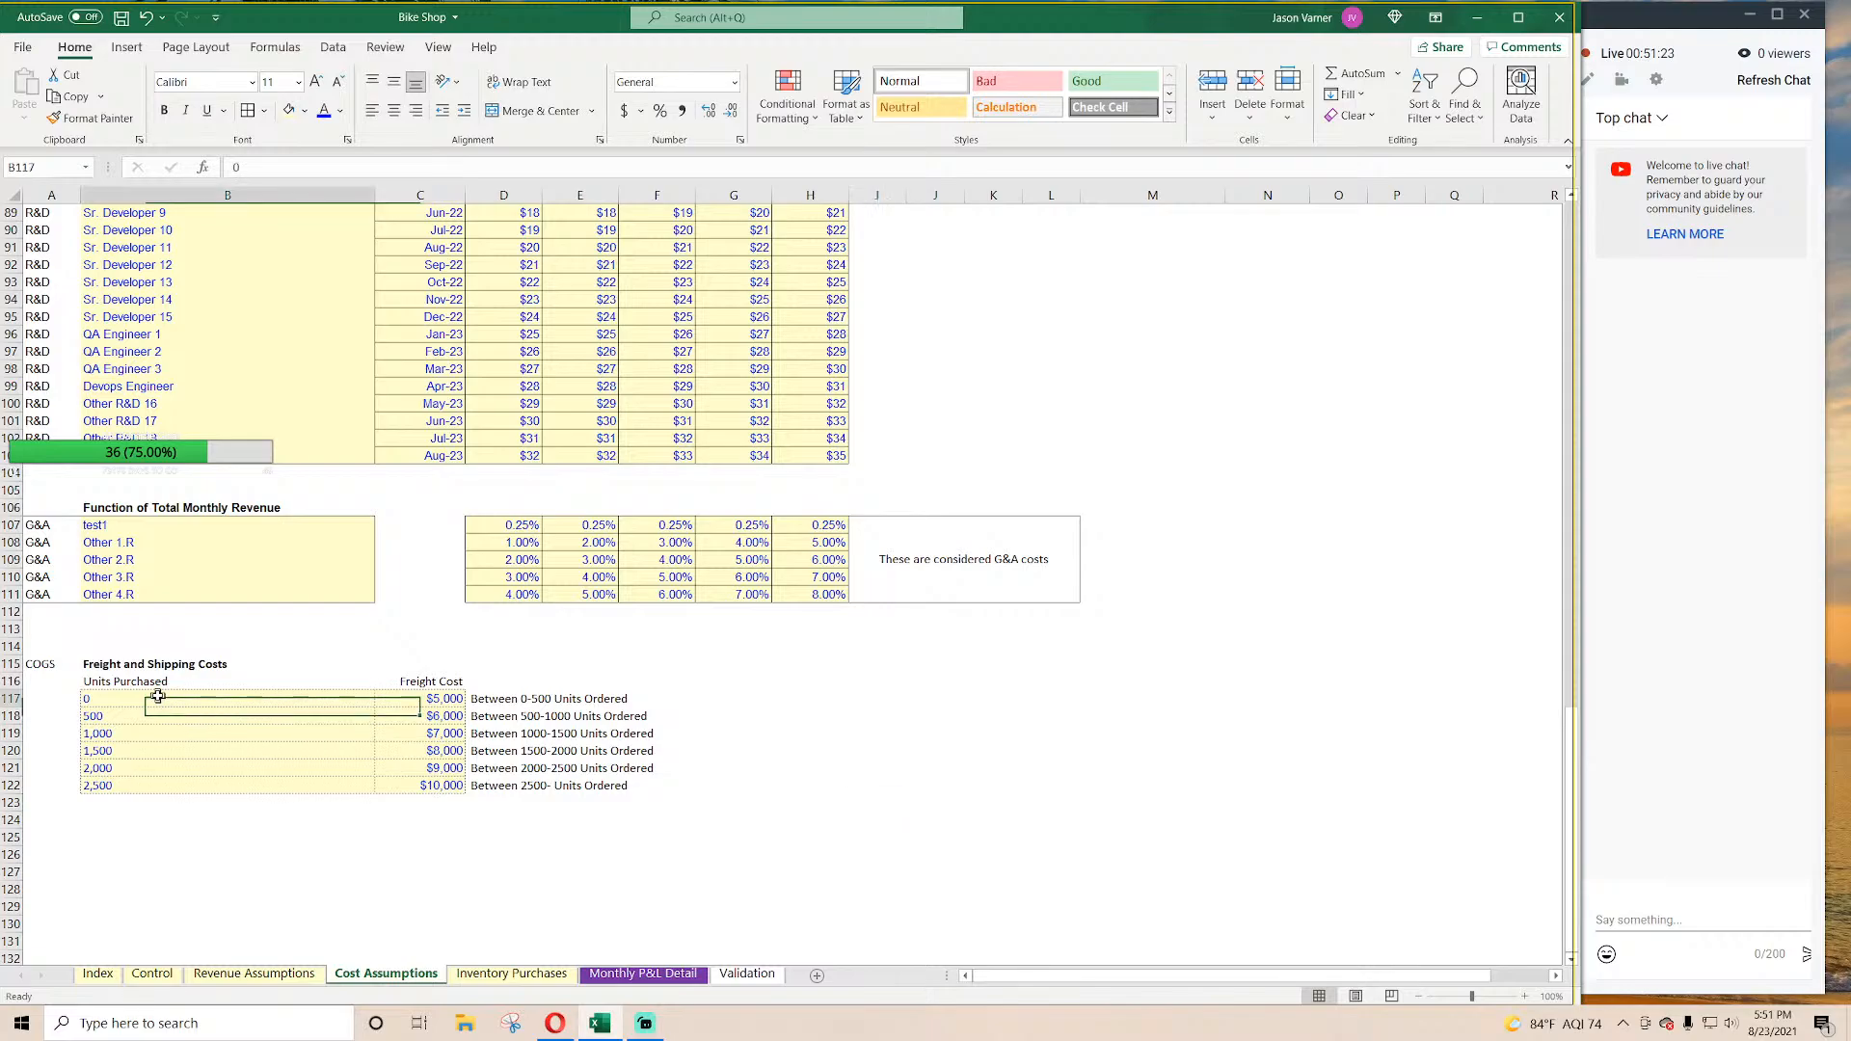
pyautogui.press('Right')
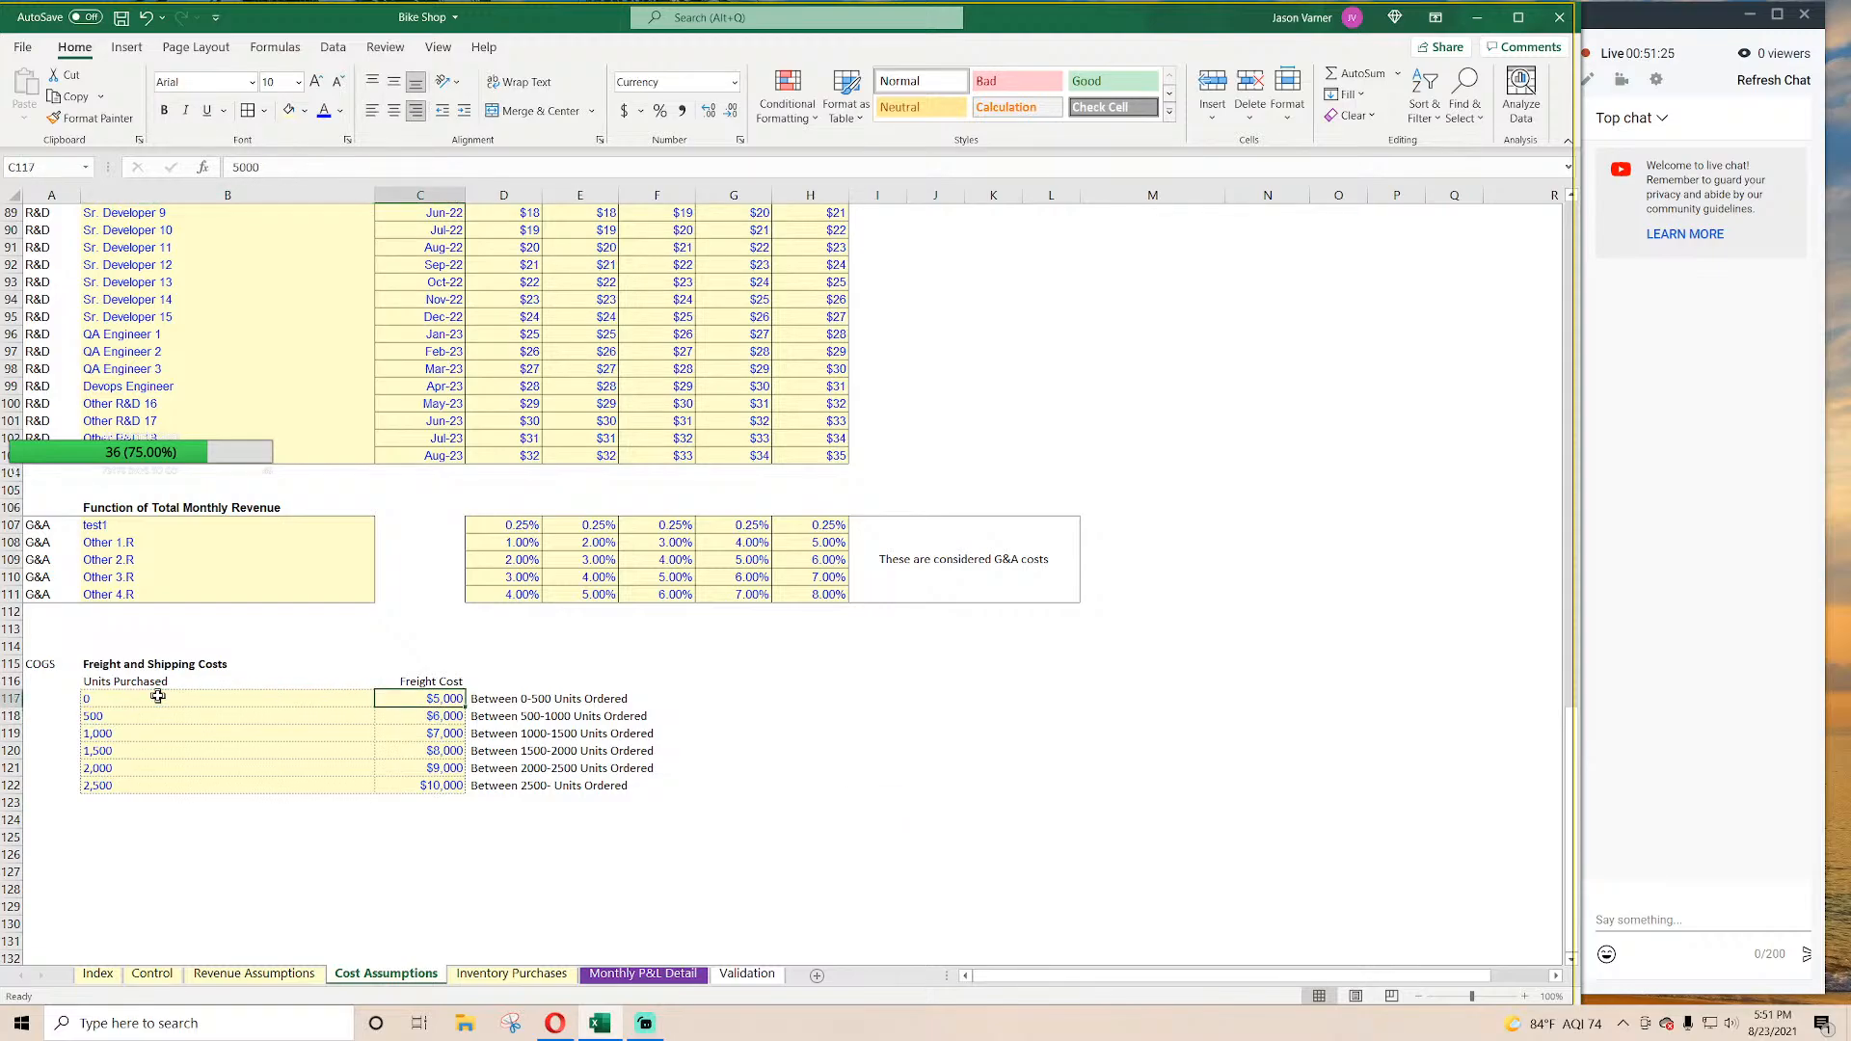
pyautogui.press('Down')
pyautogui.press('Left')
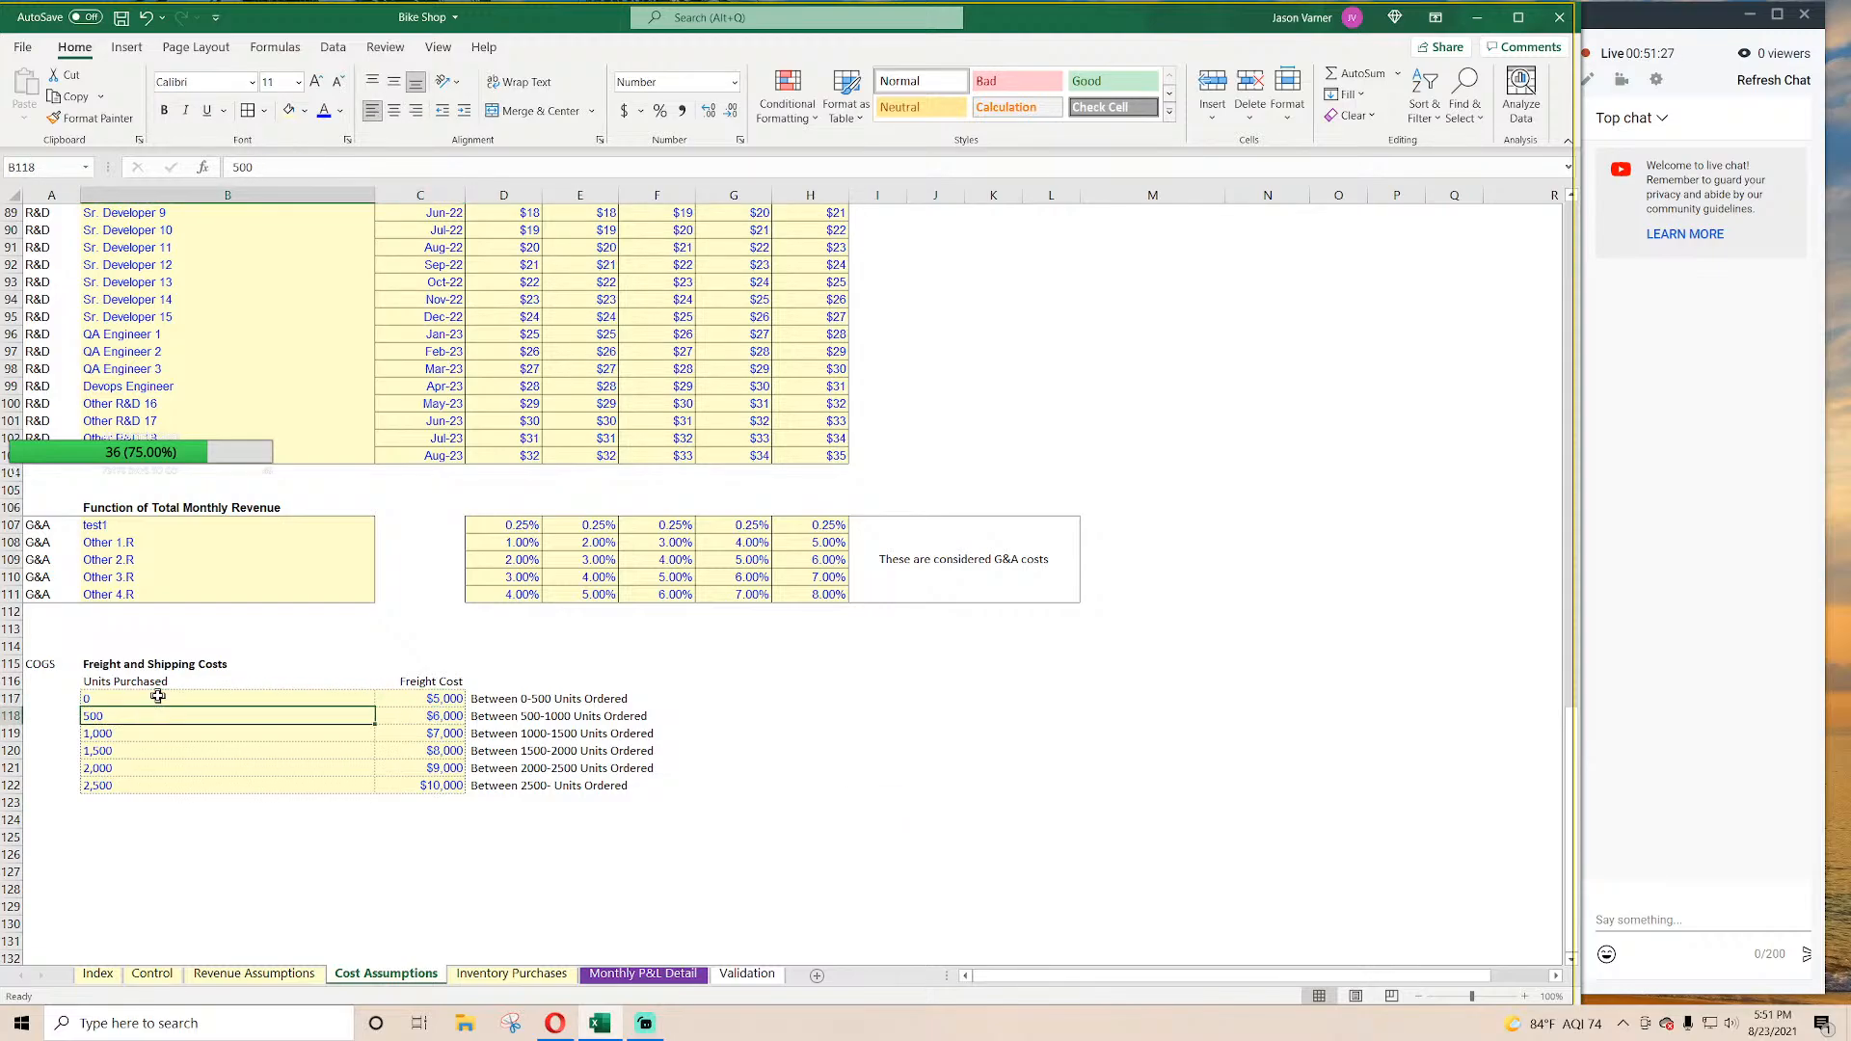
pyautogui.press('Right')
pyautogui.press('Down')
pyautogui.press('Down')
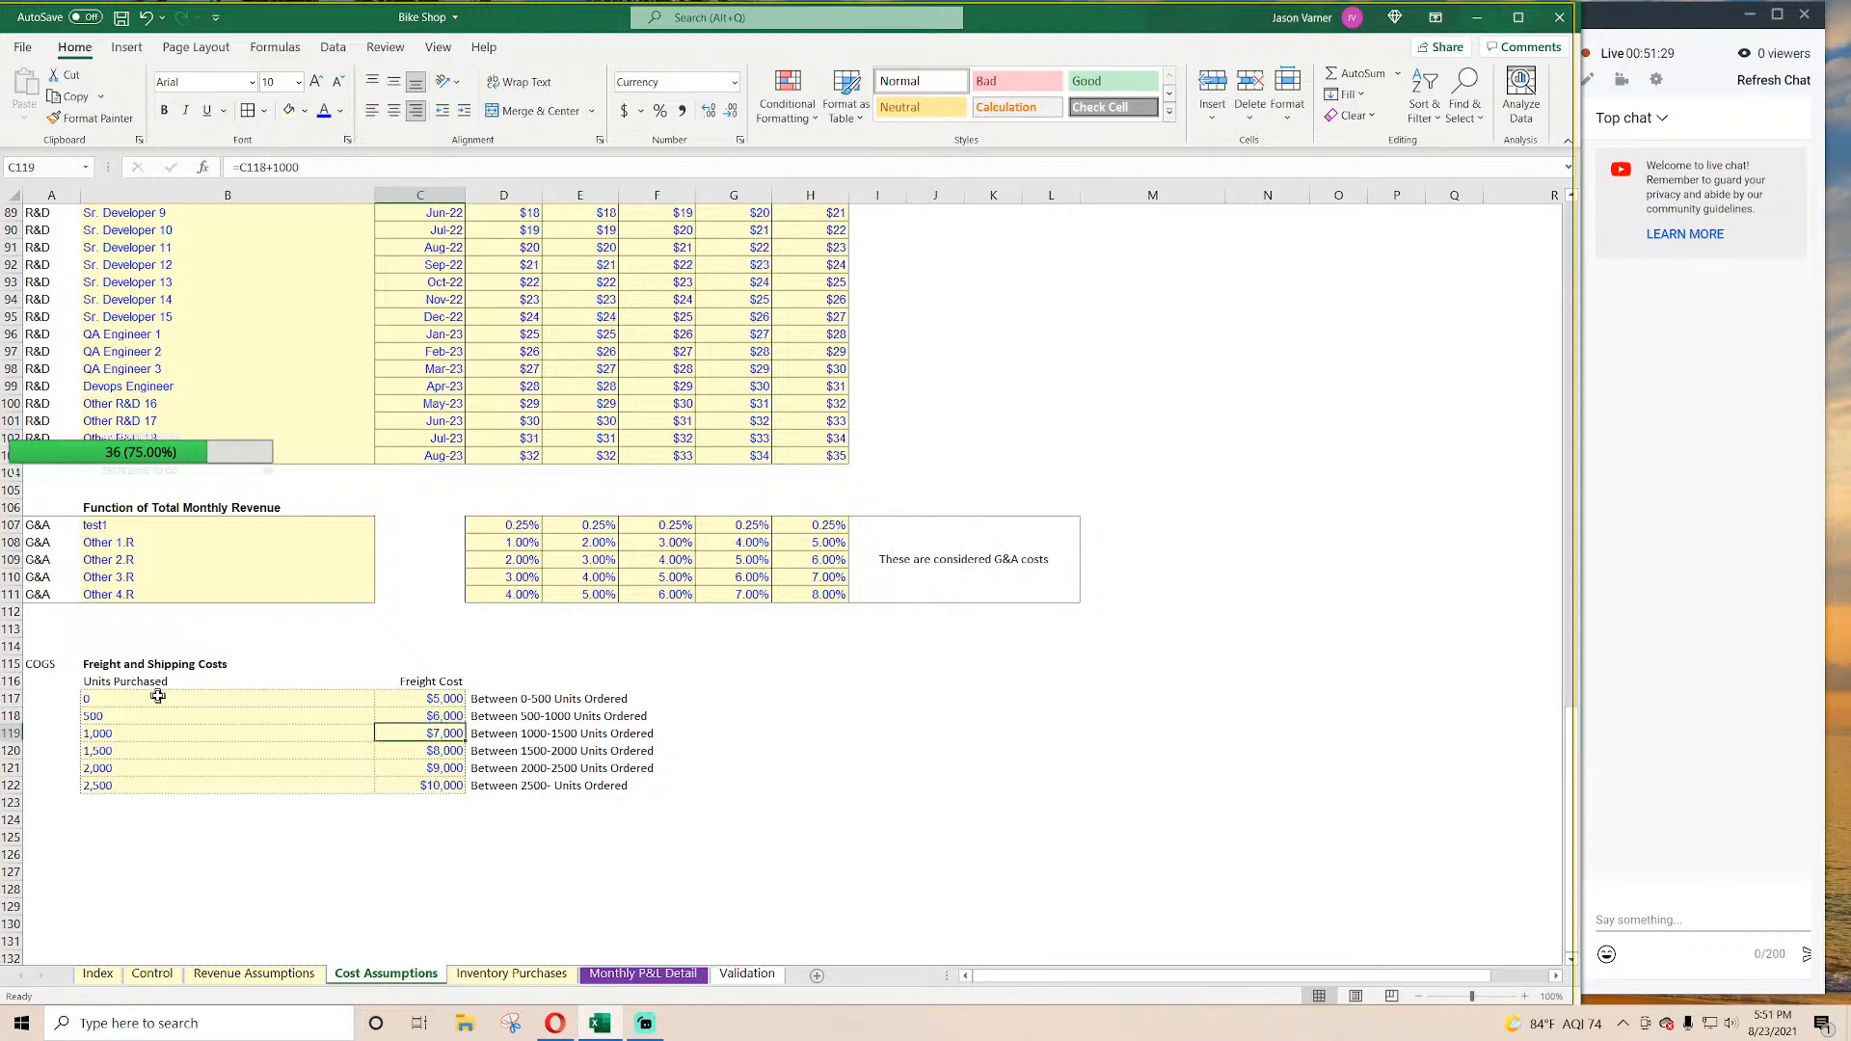
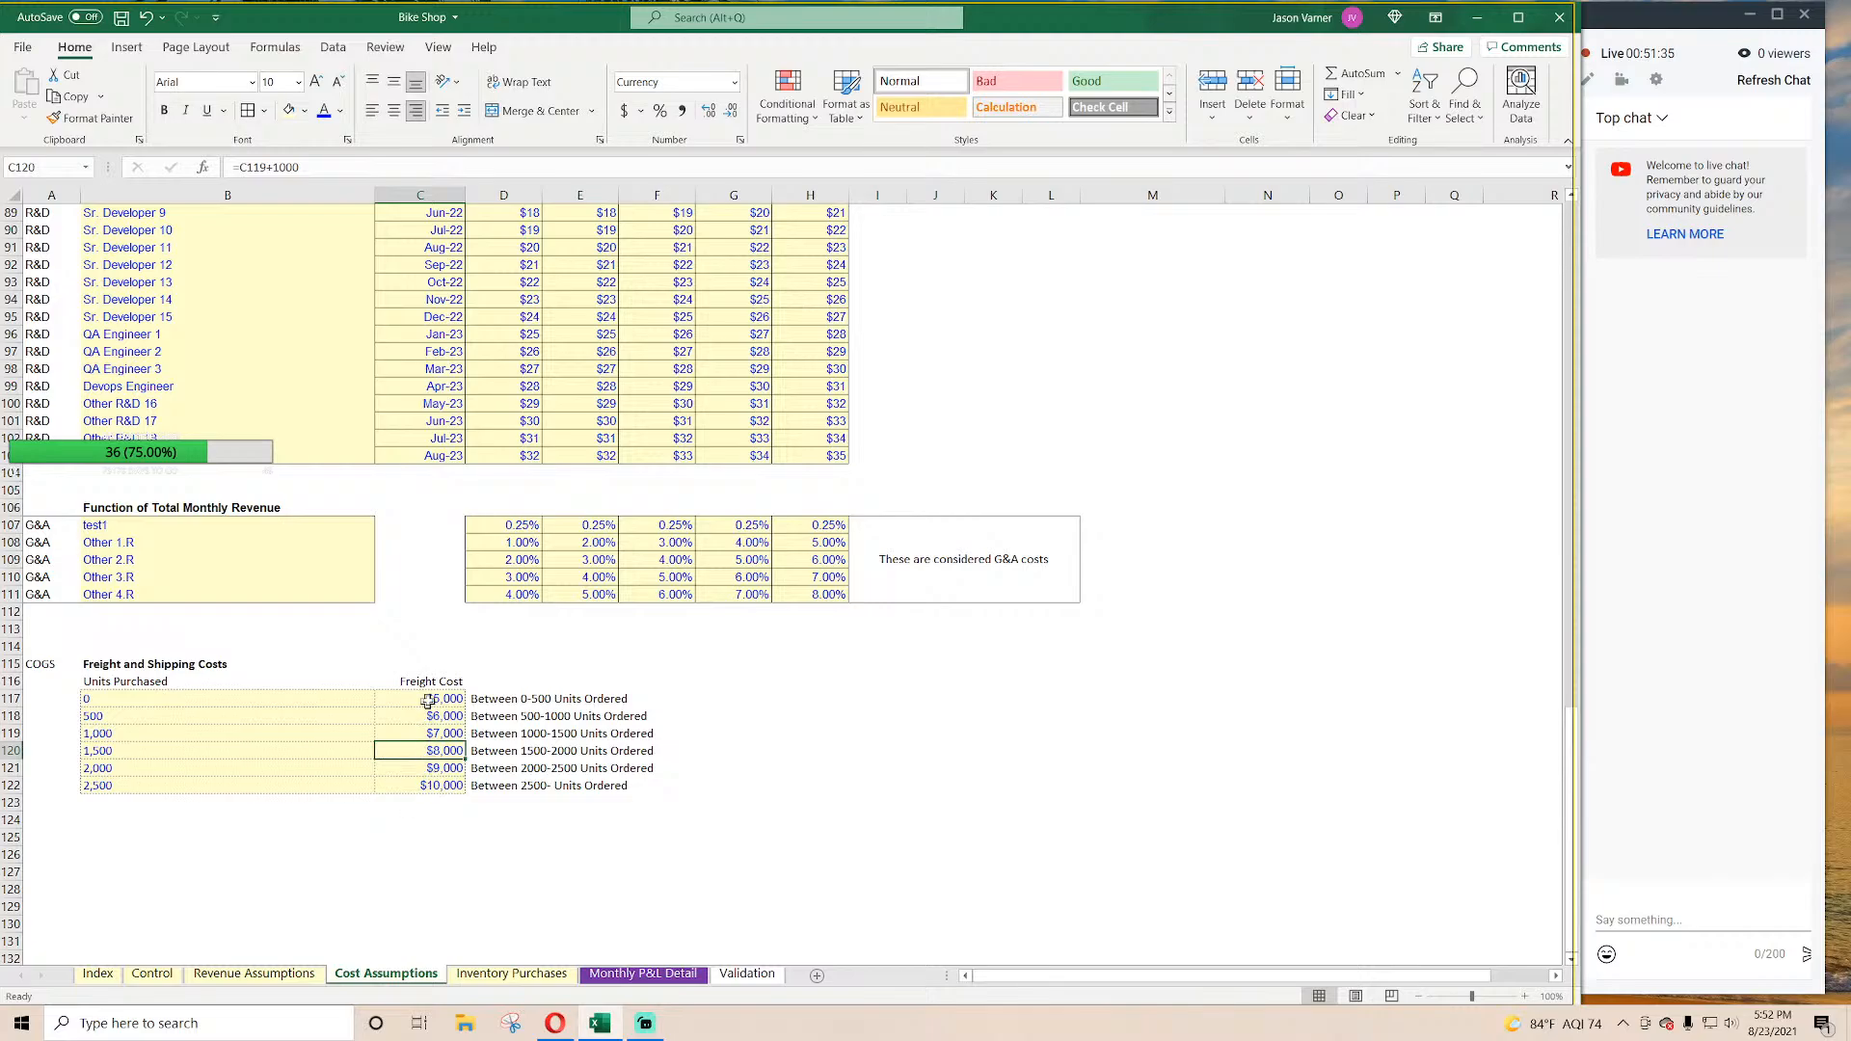
pyautogui.moveTo(427, 701); pyautogui.dragTo(431, 777)
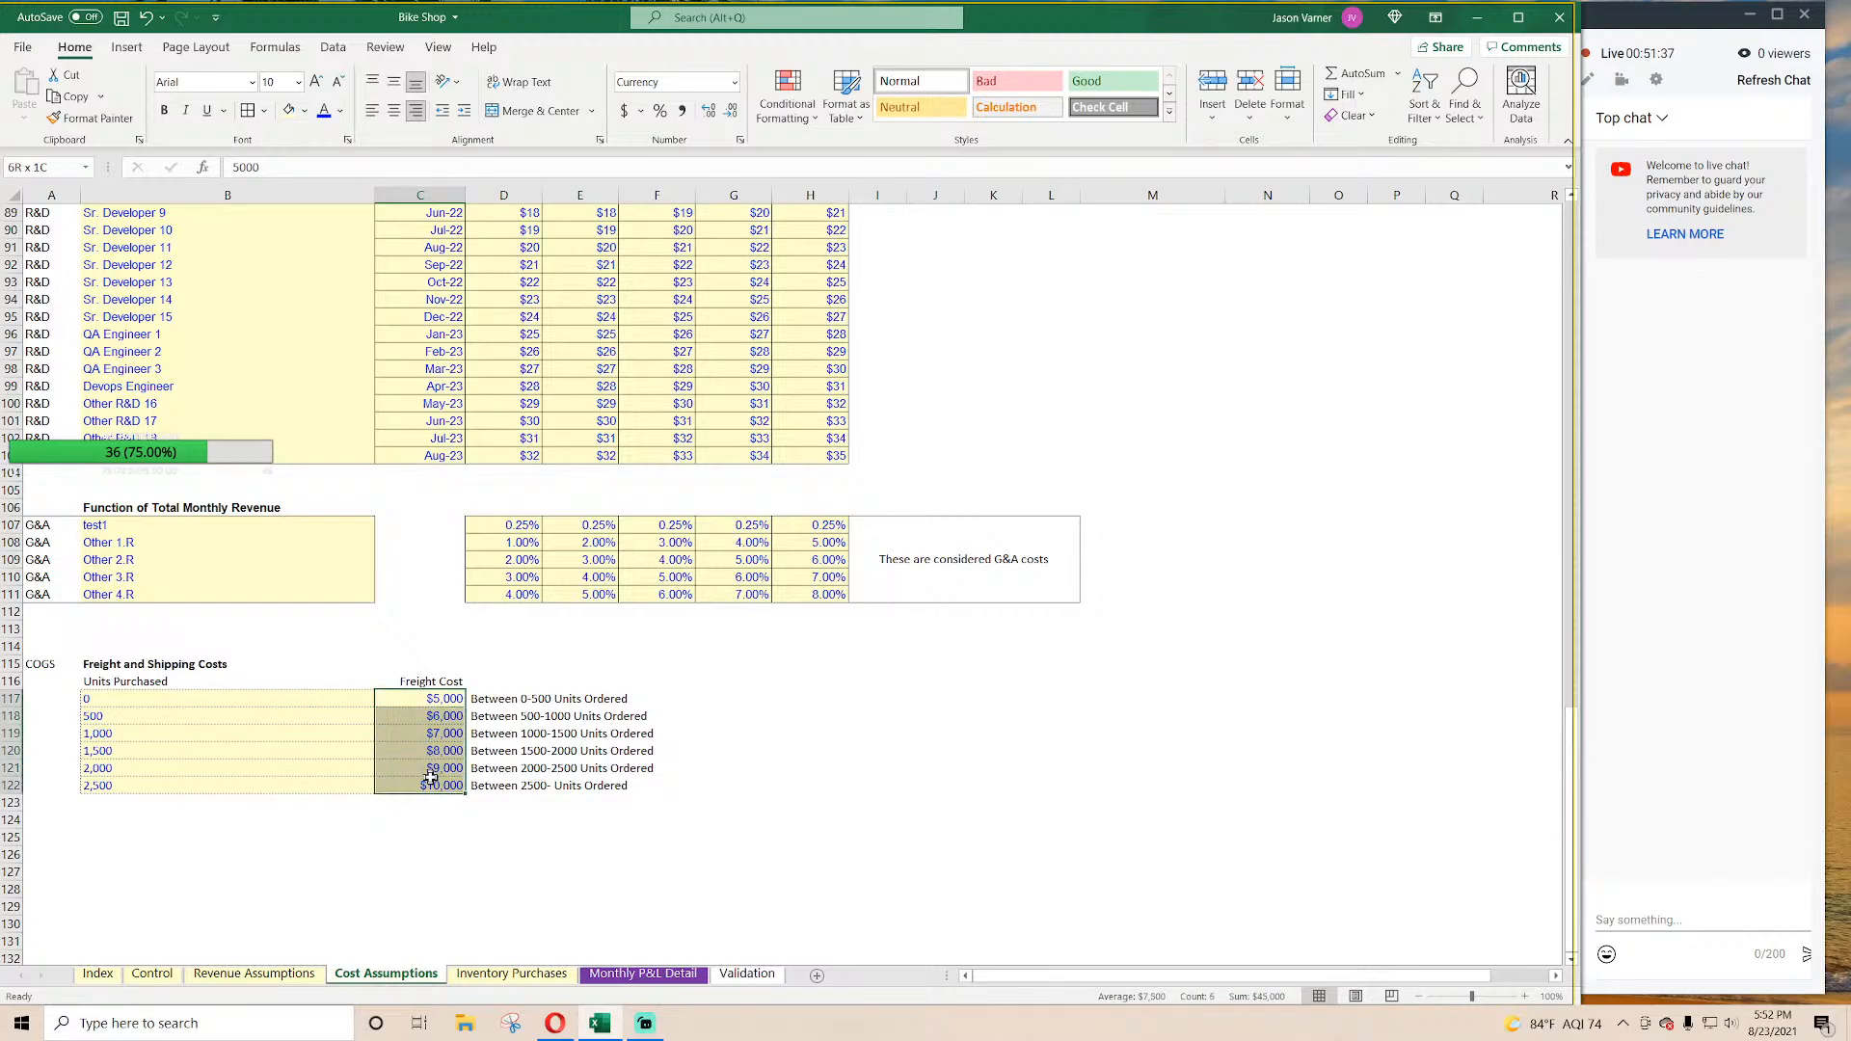
pyautogui.moveTo(184, 699); pyautogui.dragTo(453, 790)
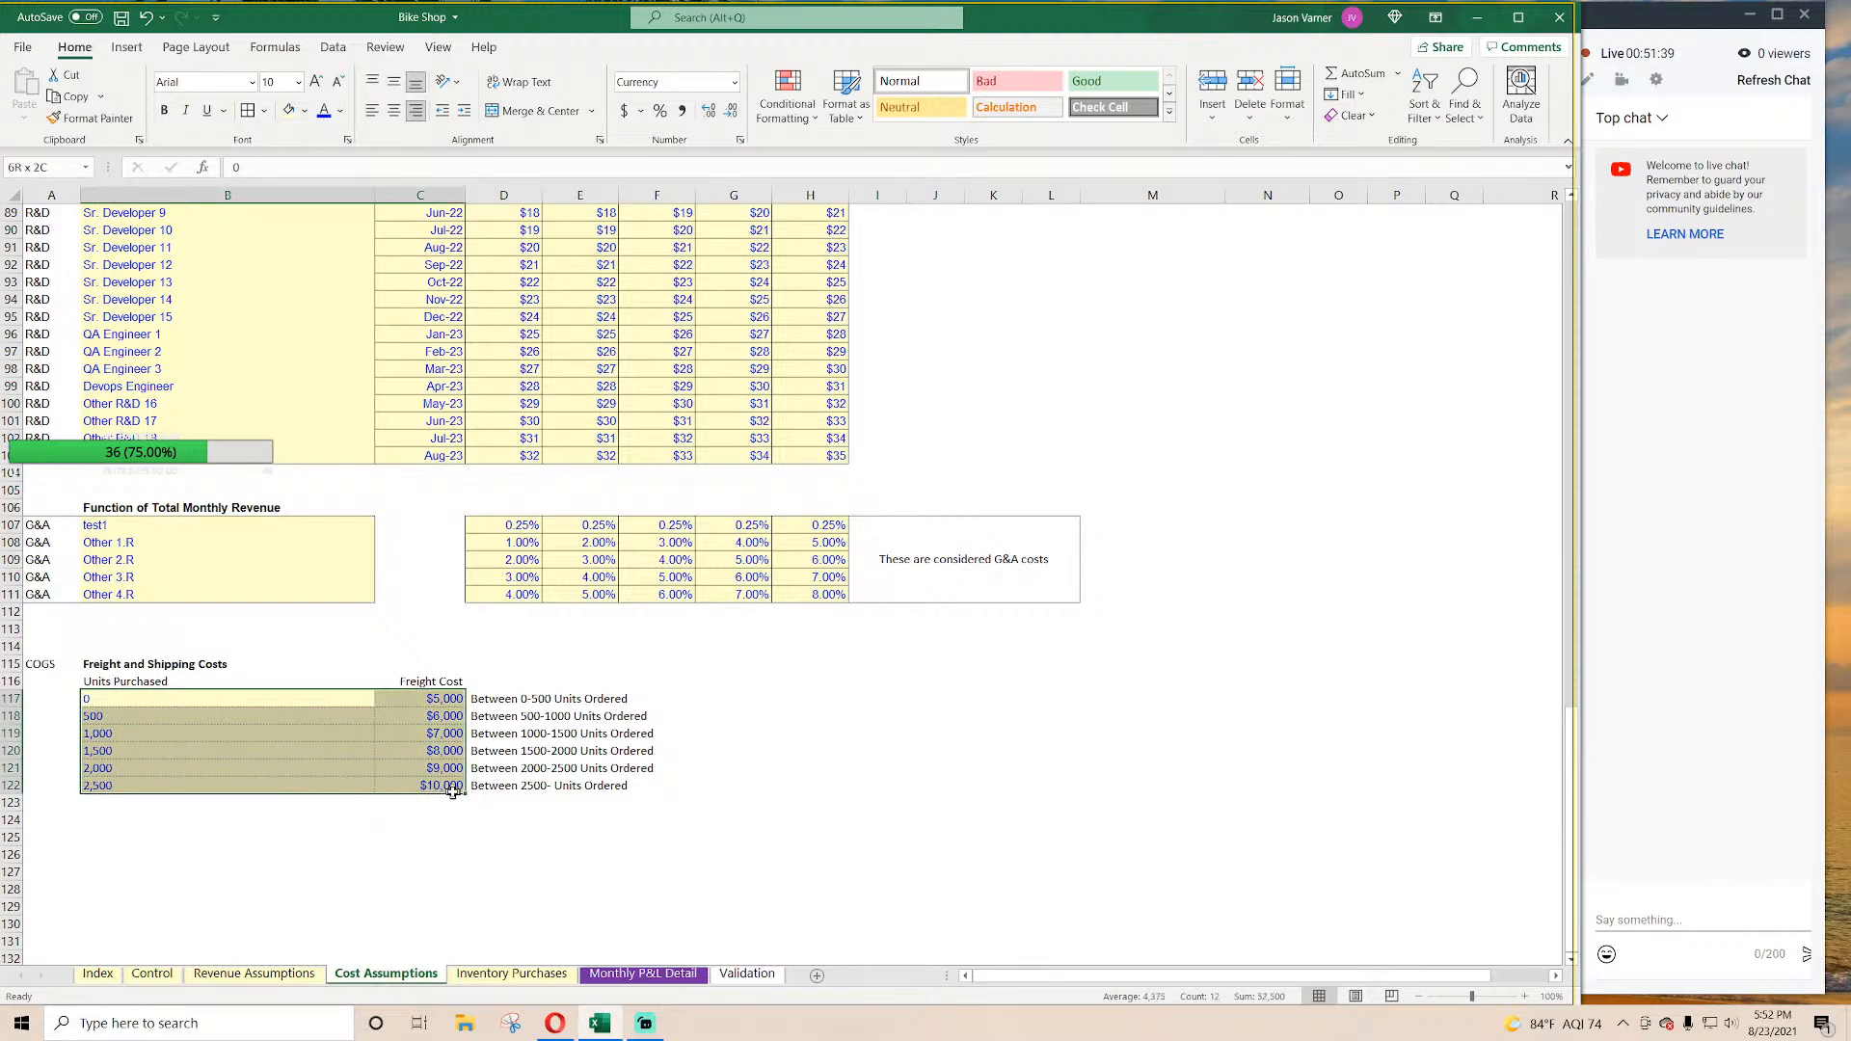
pyautogui.click(162, 715)
pyautogui.click(182, 747)
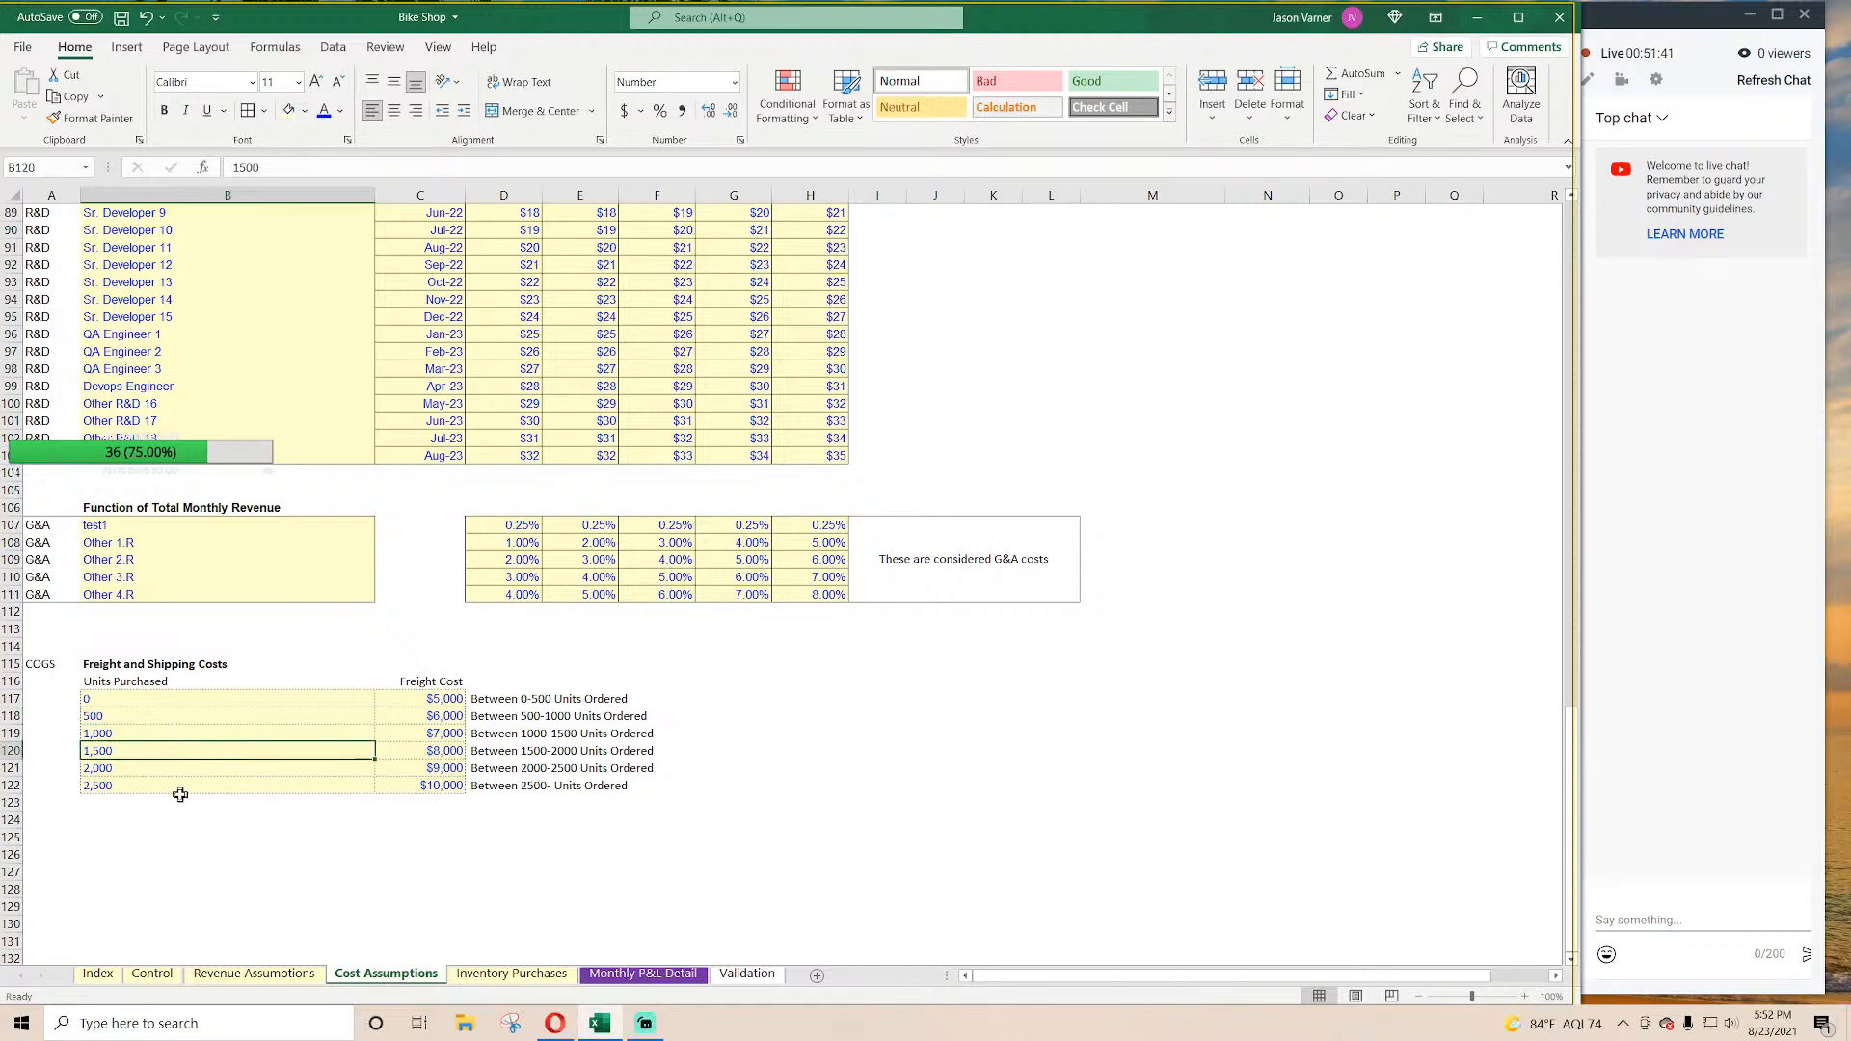
pyautogui.click(180, 786)
pyautogui.click(183, 734)
pyautogui.click(178, 701)
pyautogui.click(236, 719)
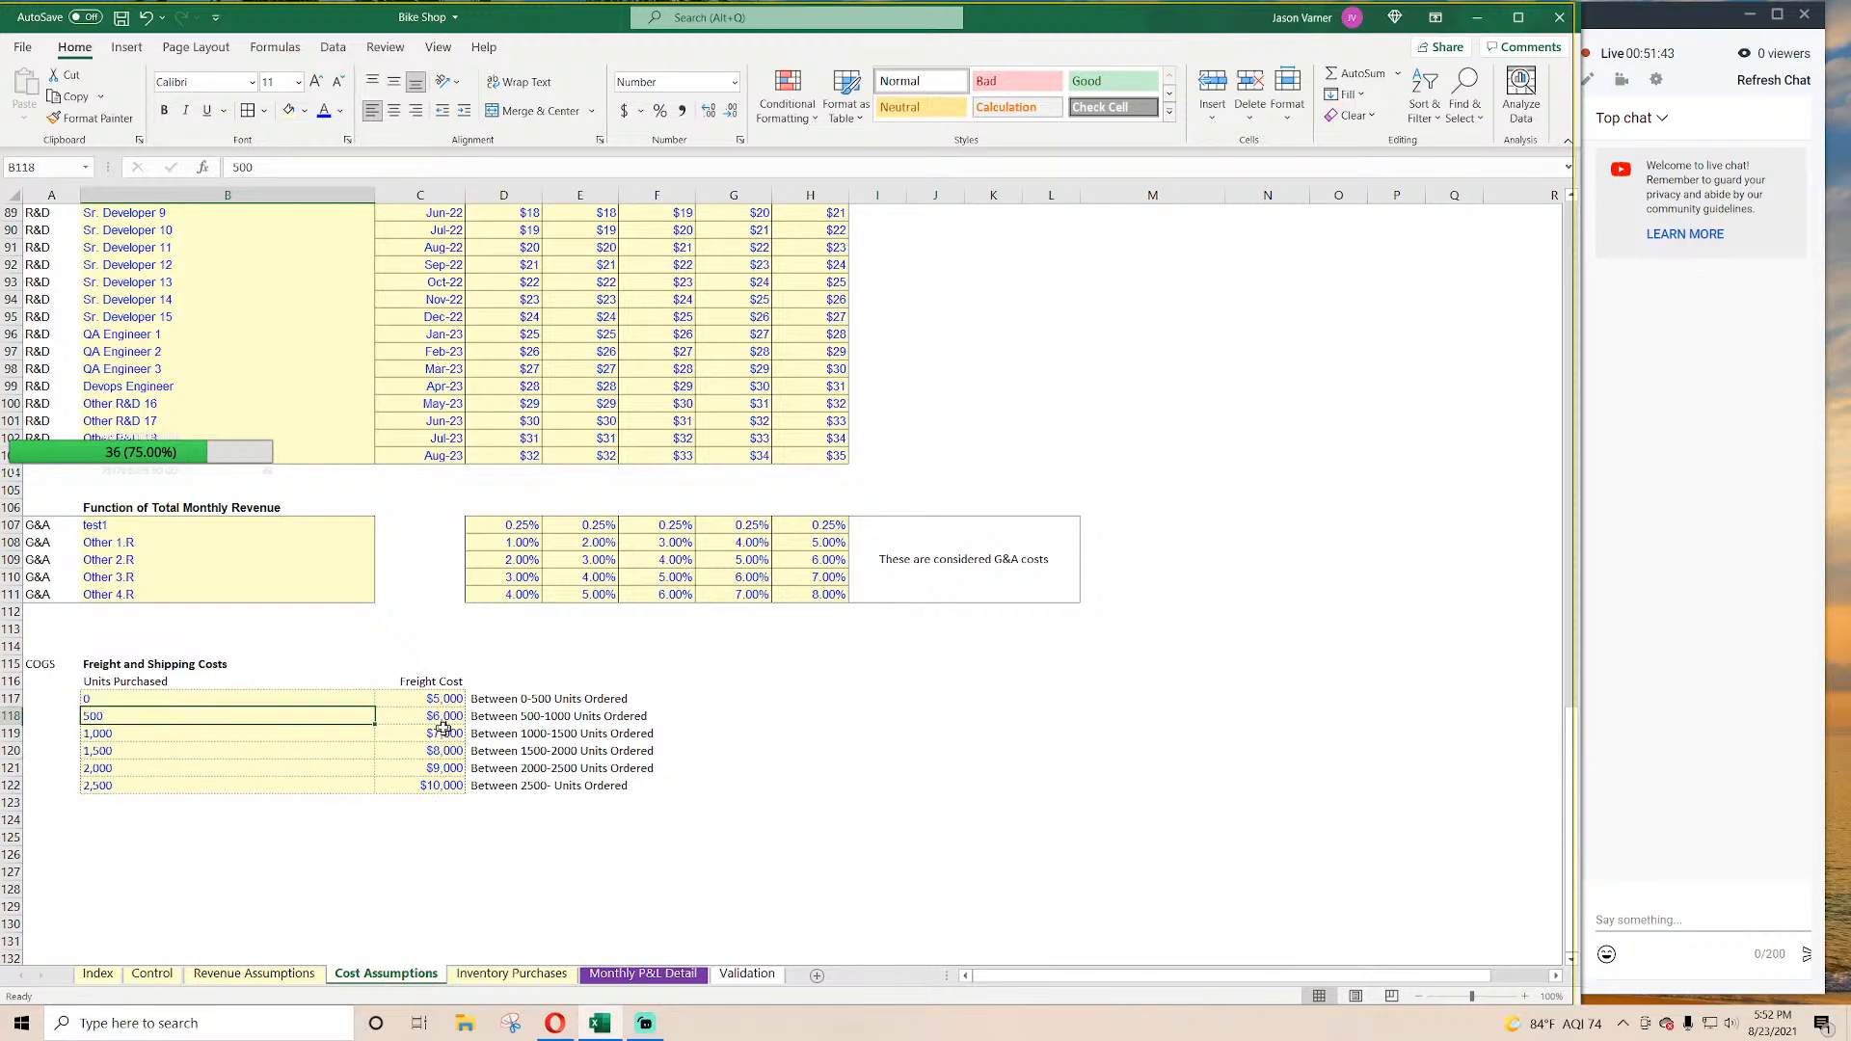
pyautogui.click(442, 718)
pyautogui.click(435, 701)
pyautogui.click(434, 733)
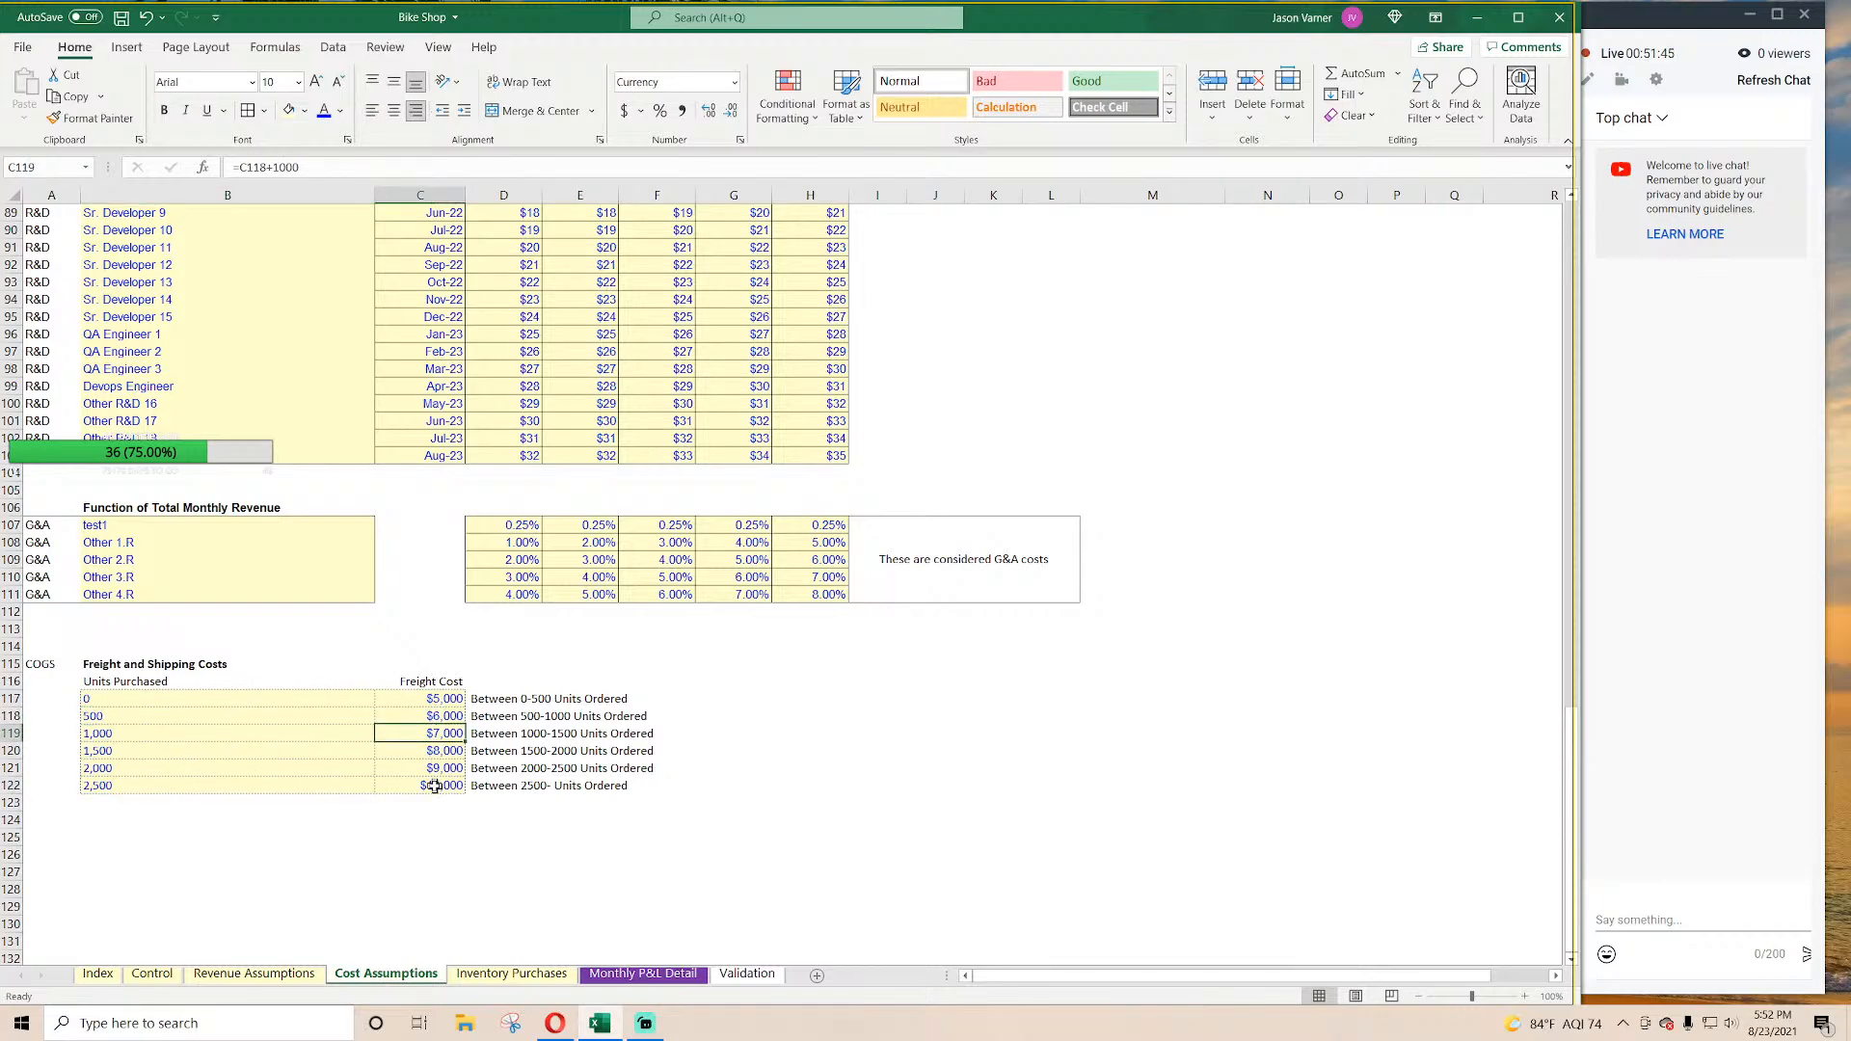
pyautogui.click(434, 785)
pyautogui.click(435, 701)
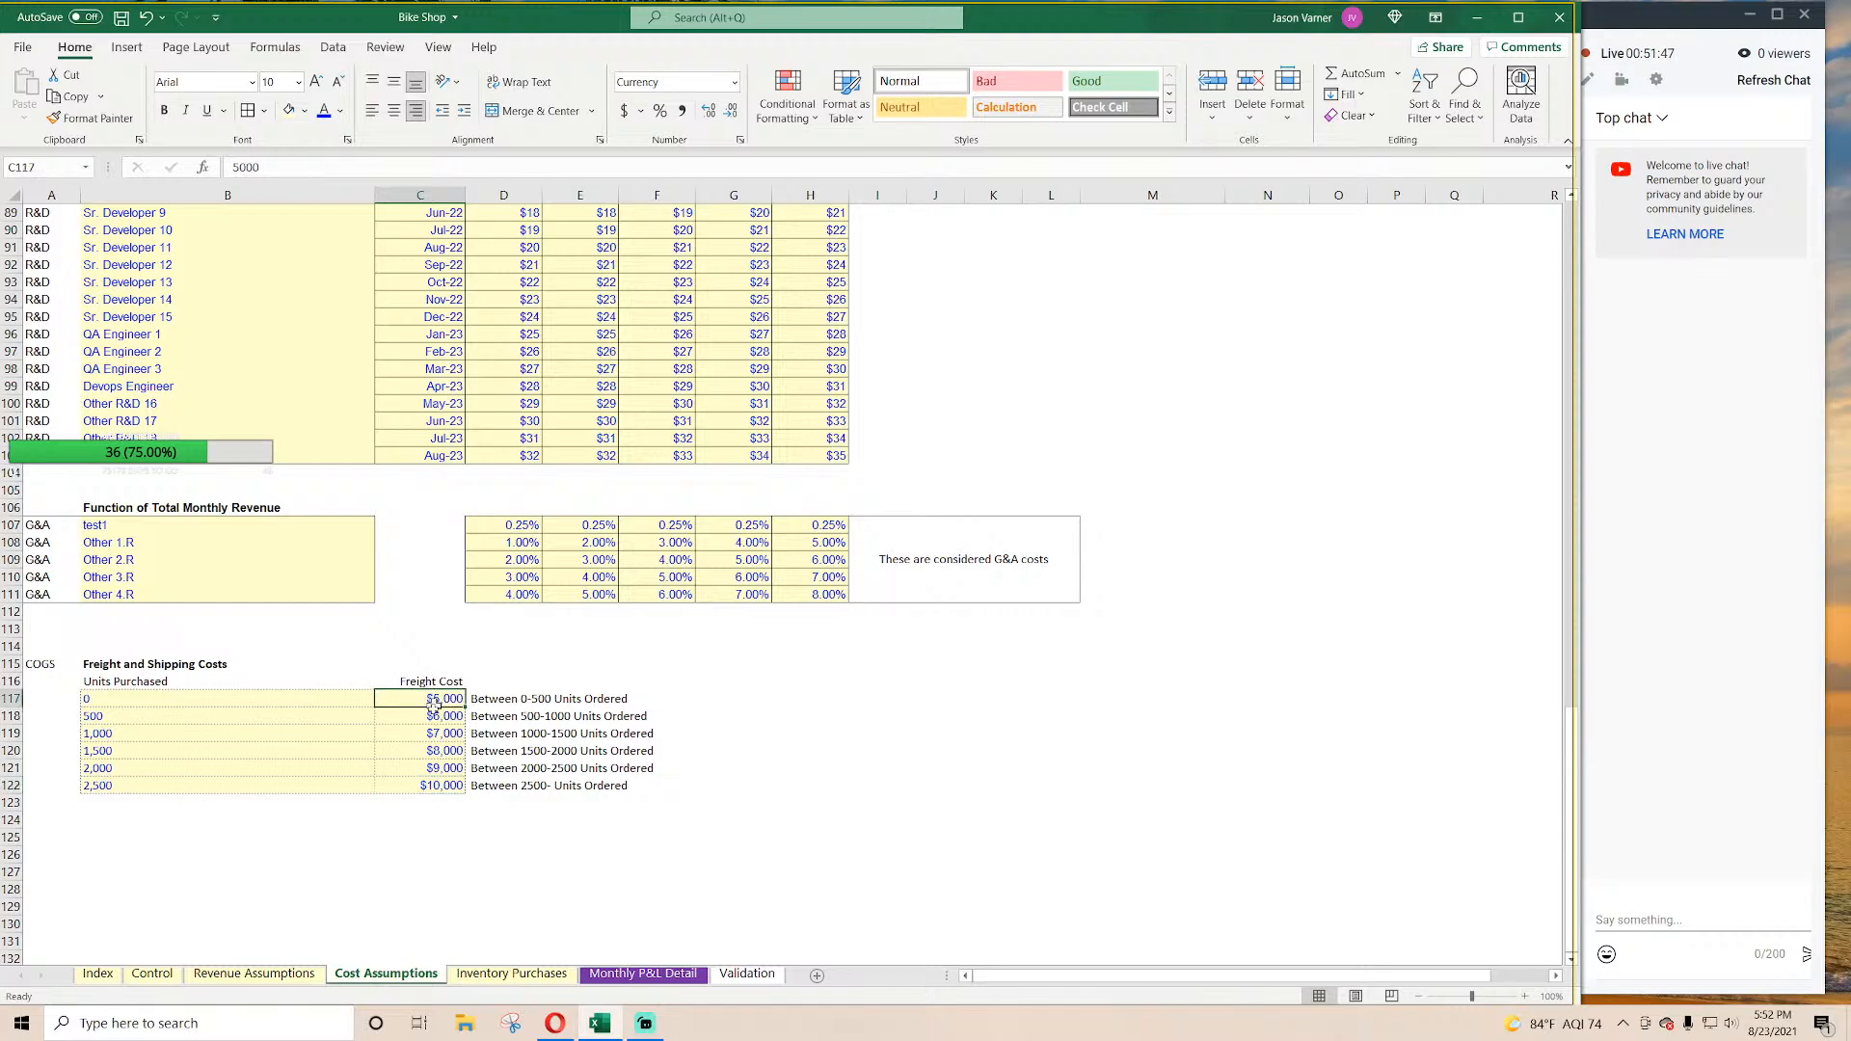
pyautogui.moveTo(434, 704); pyautogui.dragTo(425, 785)
pyautogui.click(172, 701)
pyautogui.click(167, 733)
pyautogui.click(165, 799)
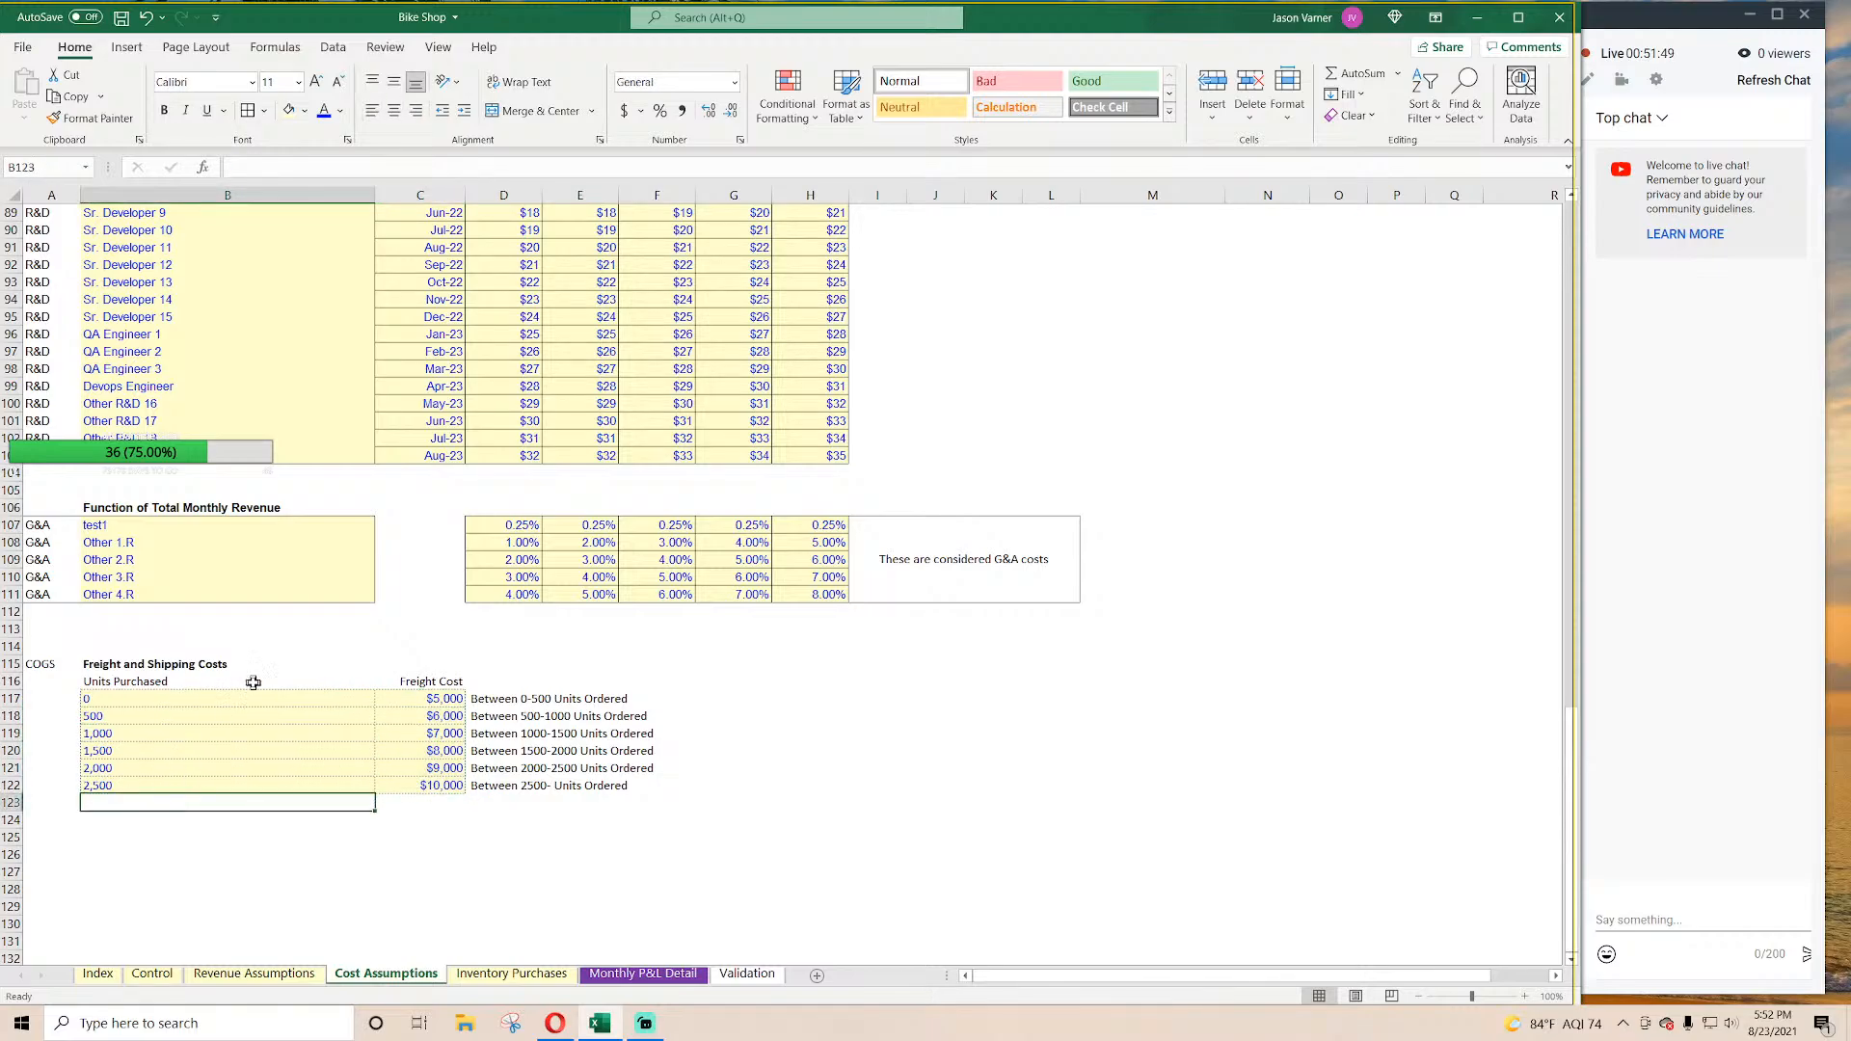
pyautogui.click(420, 716)
pyautogui.moveTo(157, 694); pyautogui.dragTo(451, 787)
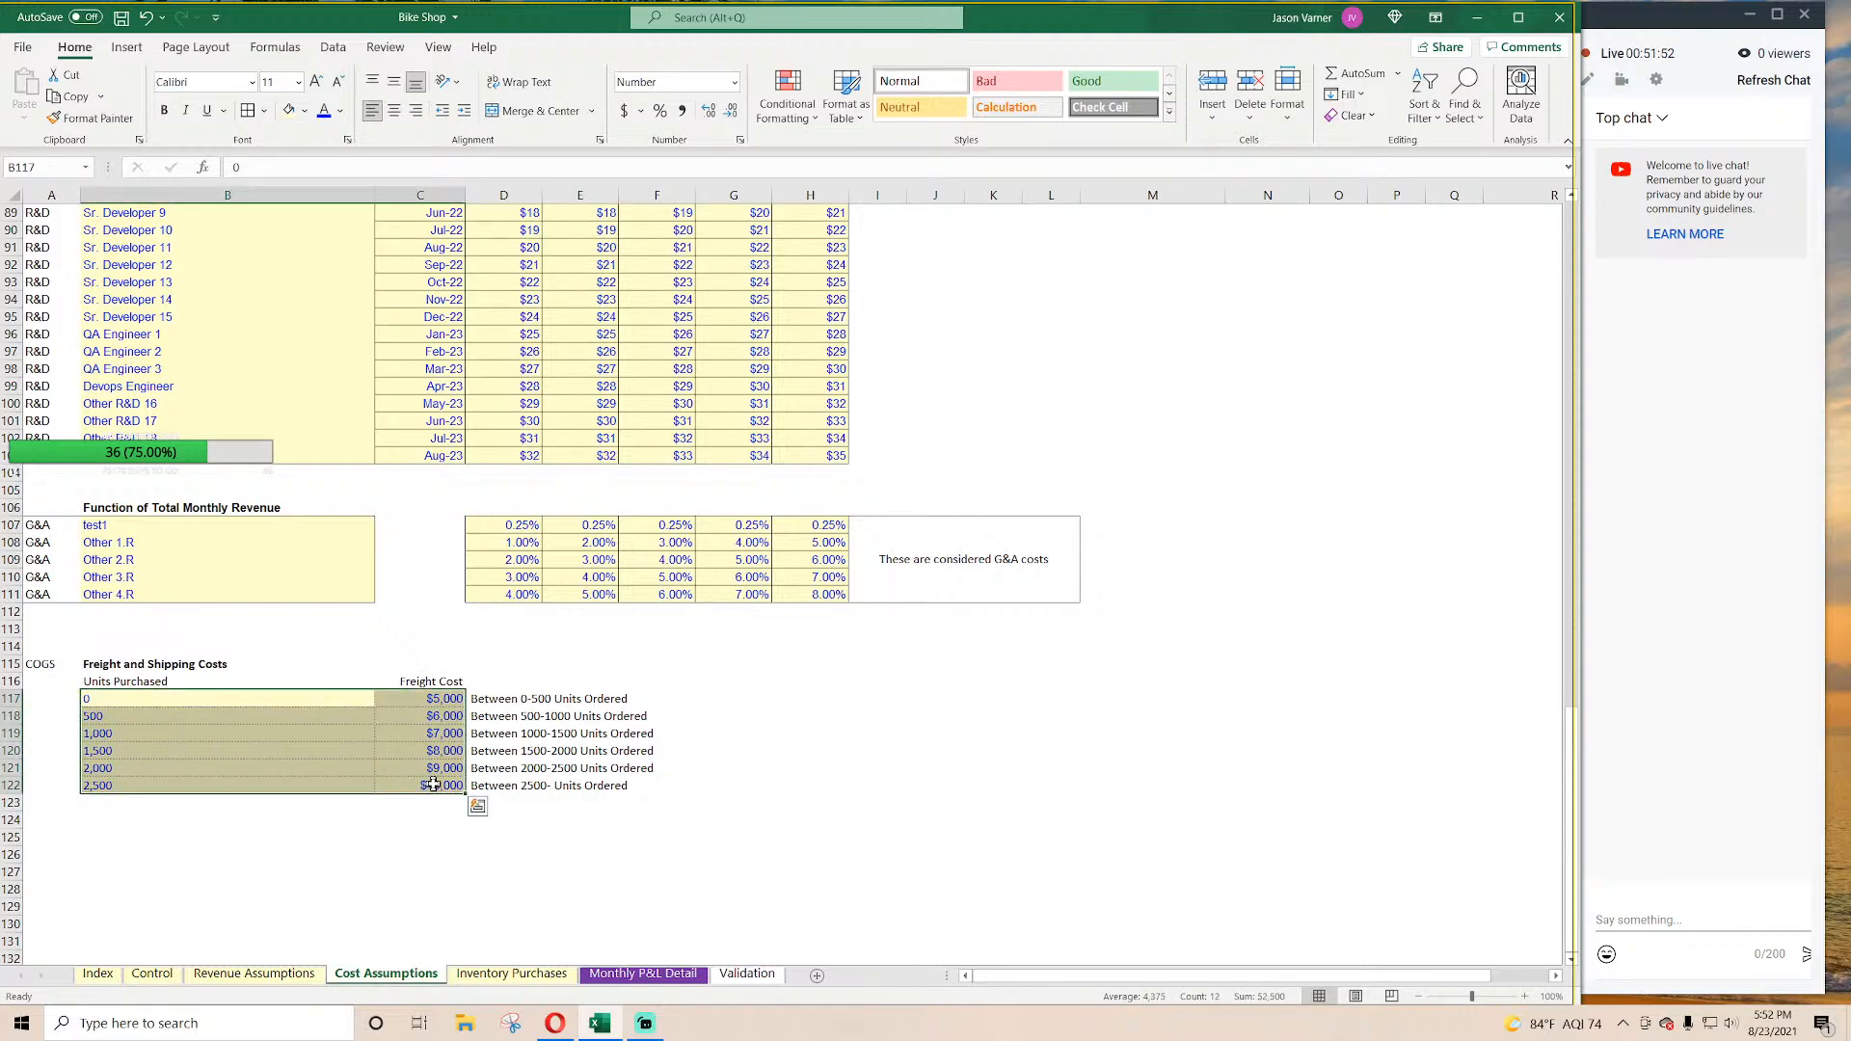
# Step: Add a Freight row label in B21 of the Inventory Purchases sheet, below Total Units Purchased
pyautogui.click(488, 974)
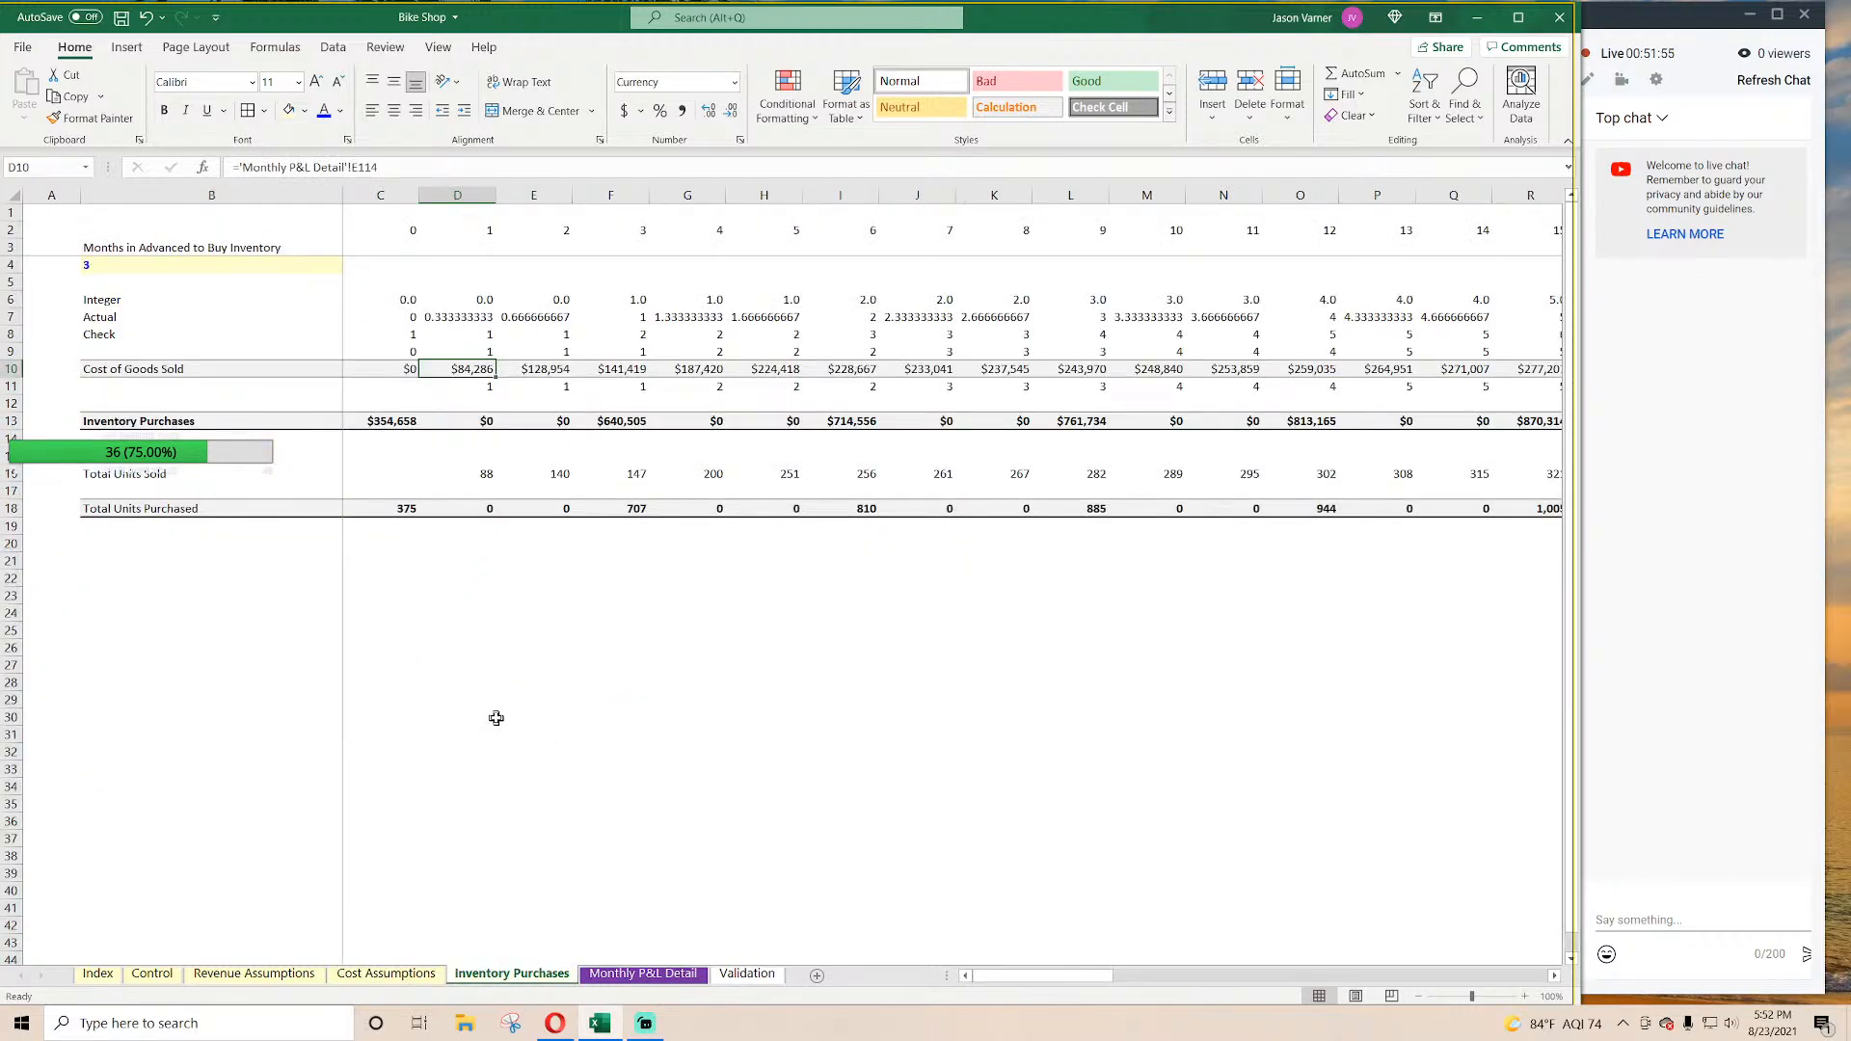
pyautogui.click(114, 528)
pyautogui.press('Down')
pyautogui.press('Down')
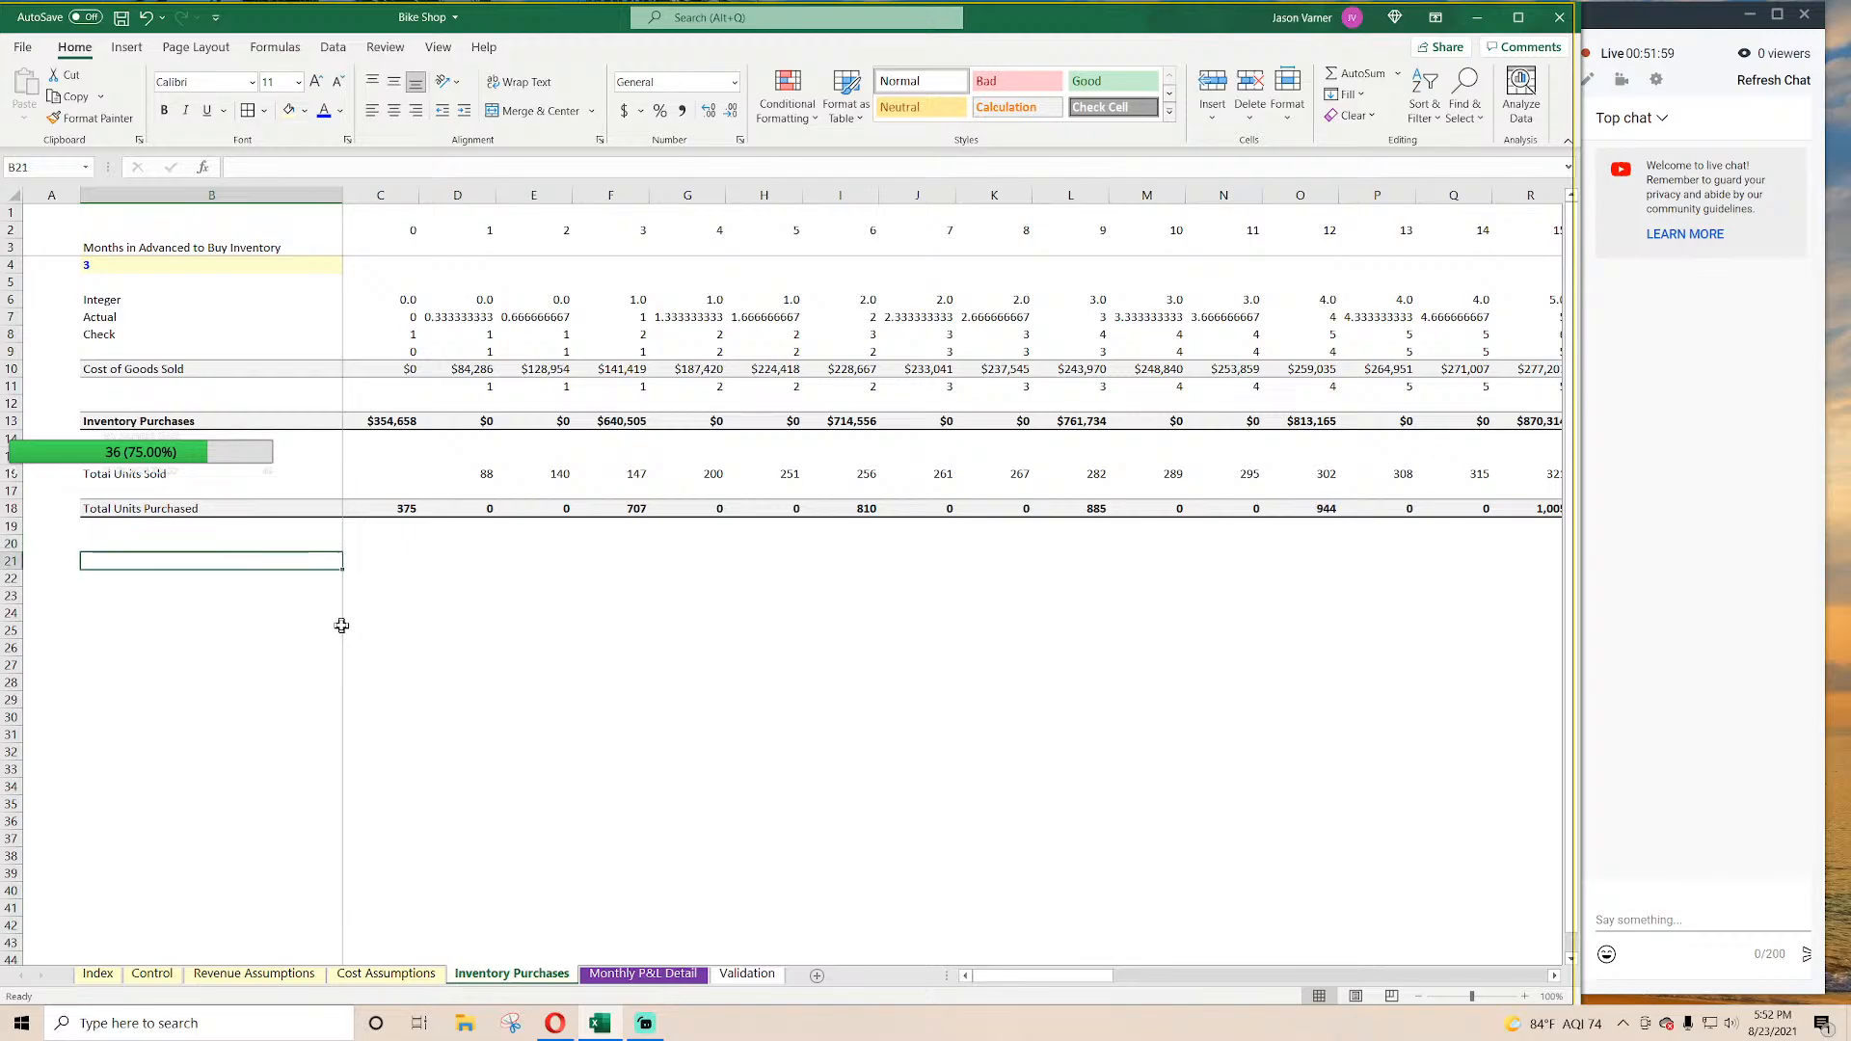
pyautogui.write('Freight')
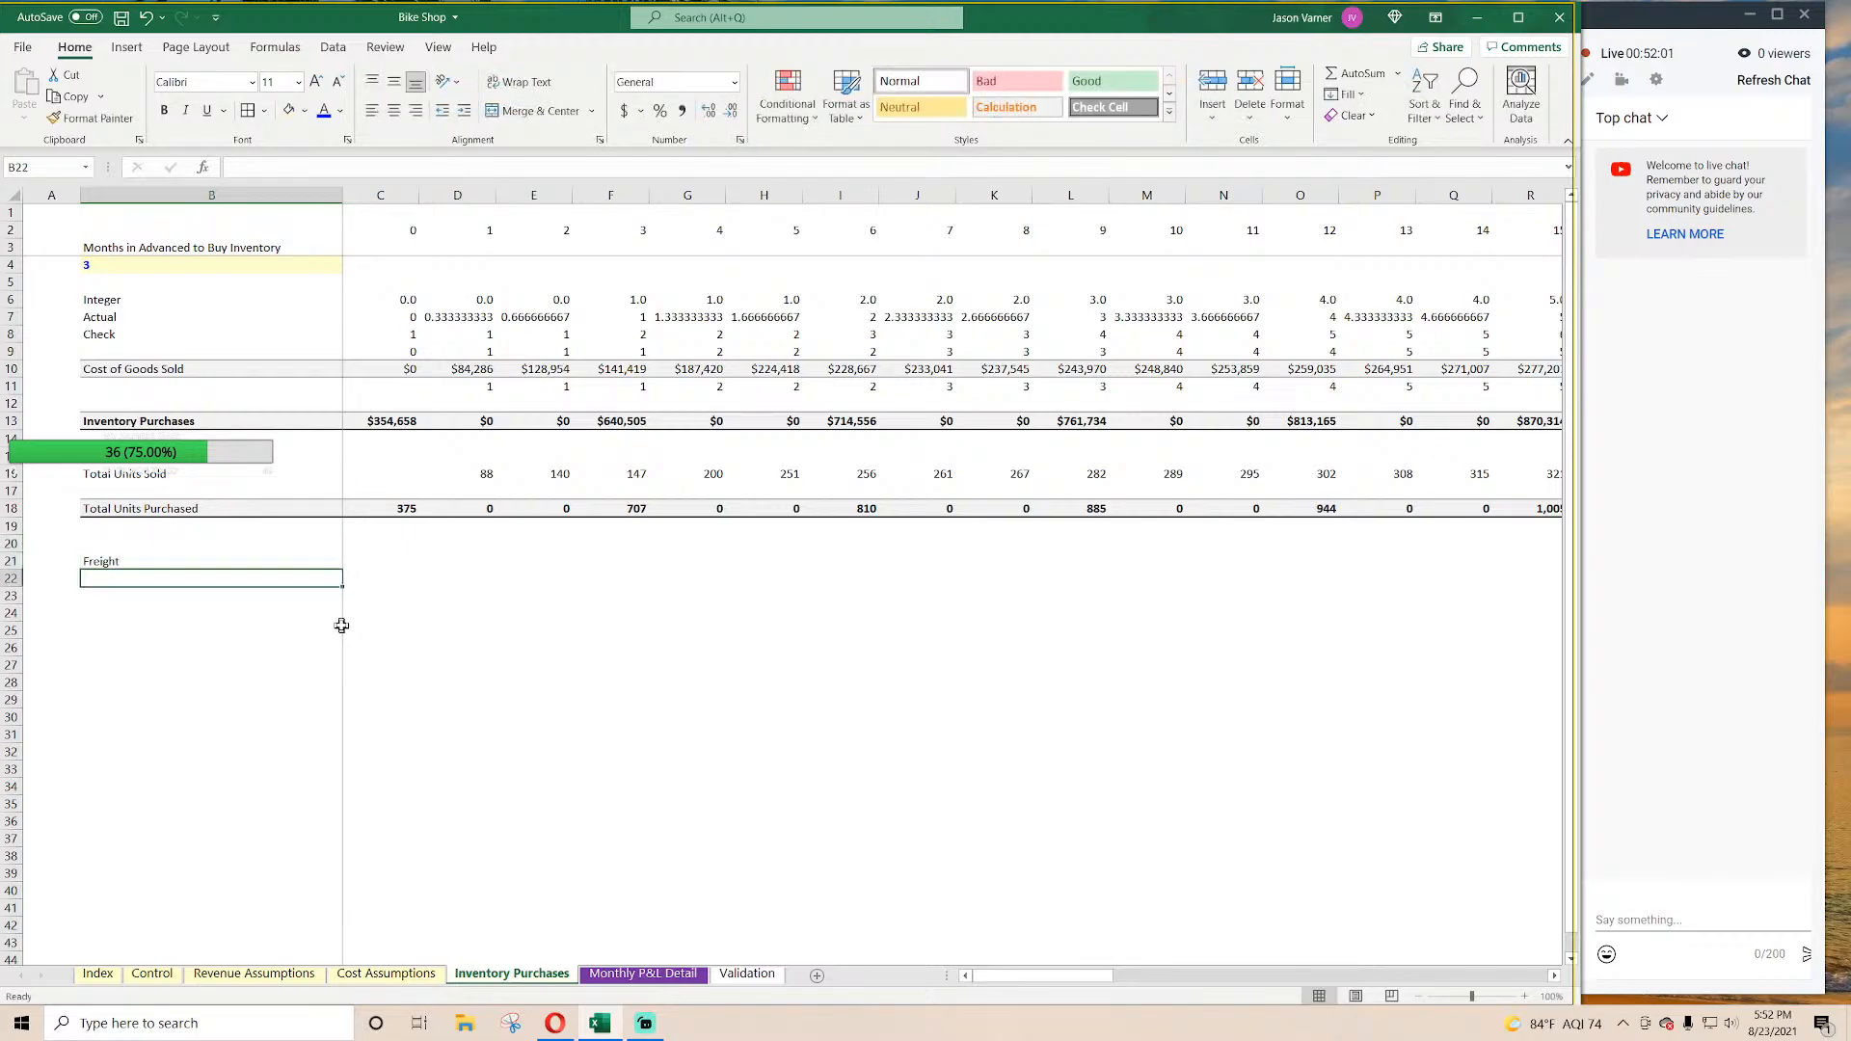
# Step: Enter a VLOOKUP in C21 that looks up C18 in 'Cost Assumptions'!B117:C122 and returns column 2
pyautogui.press('Tab')
pyautogui.write('=')
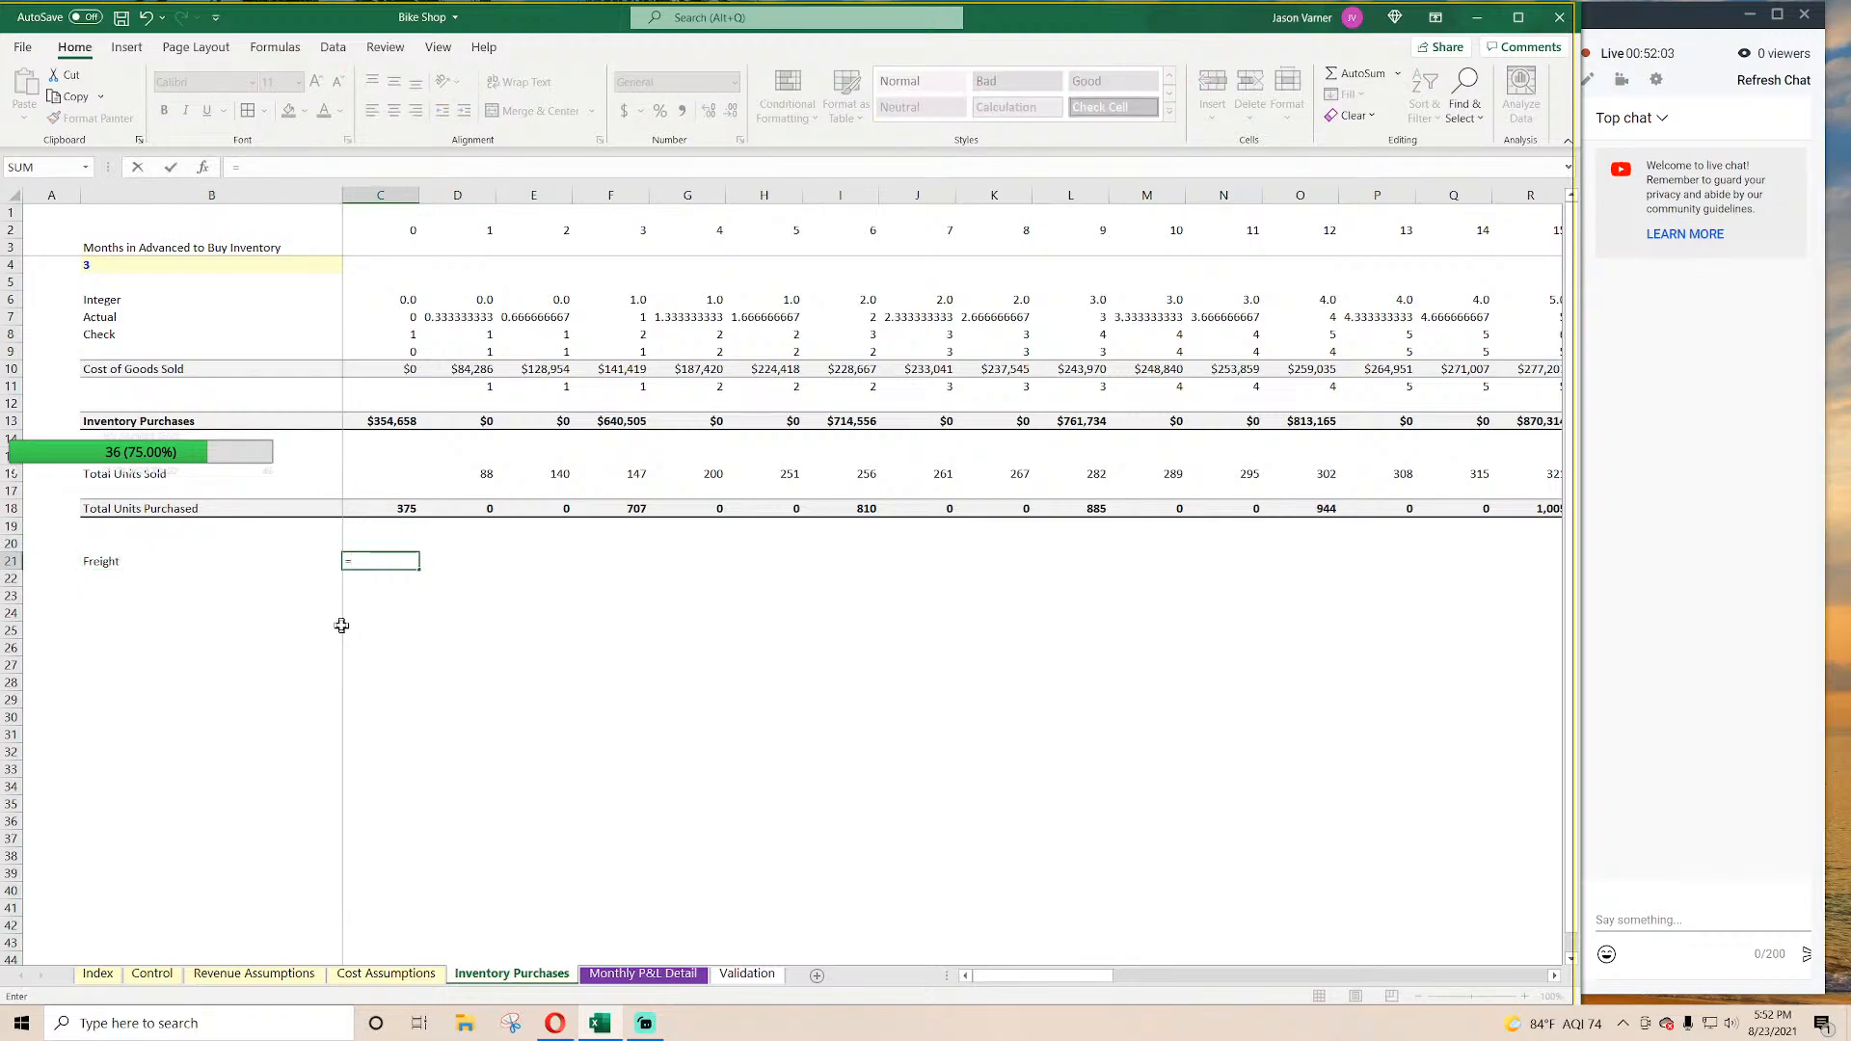
pyautogui.click(399, 509)
pyautogui.press('BackSpace')
pyautogui.press('BackSpace')
pyautogui.press('BackSpace')
pyautogui.write('vlookup(')
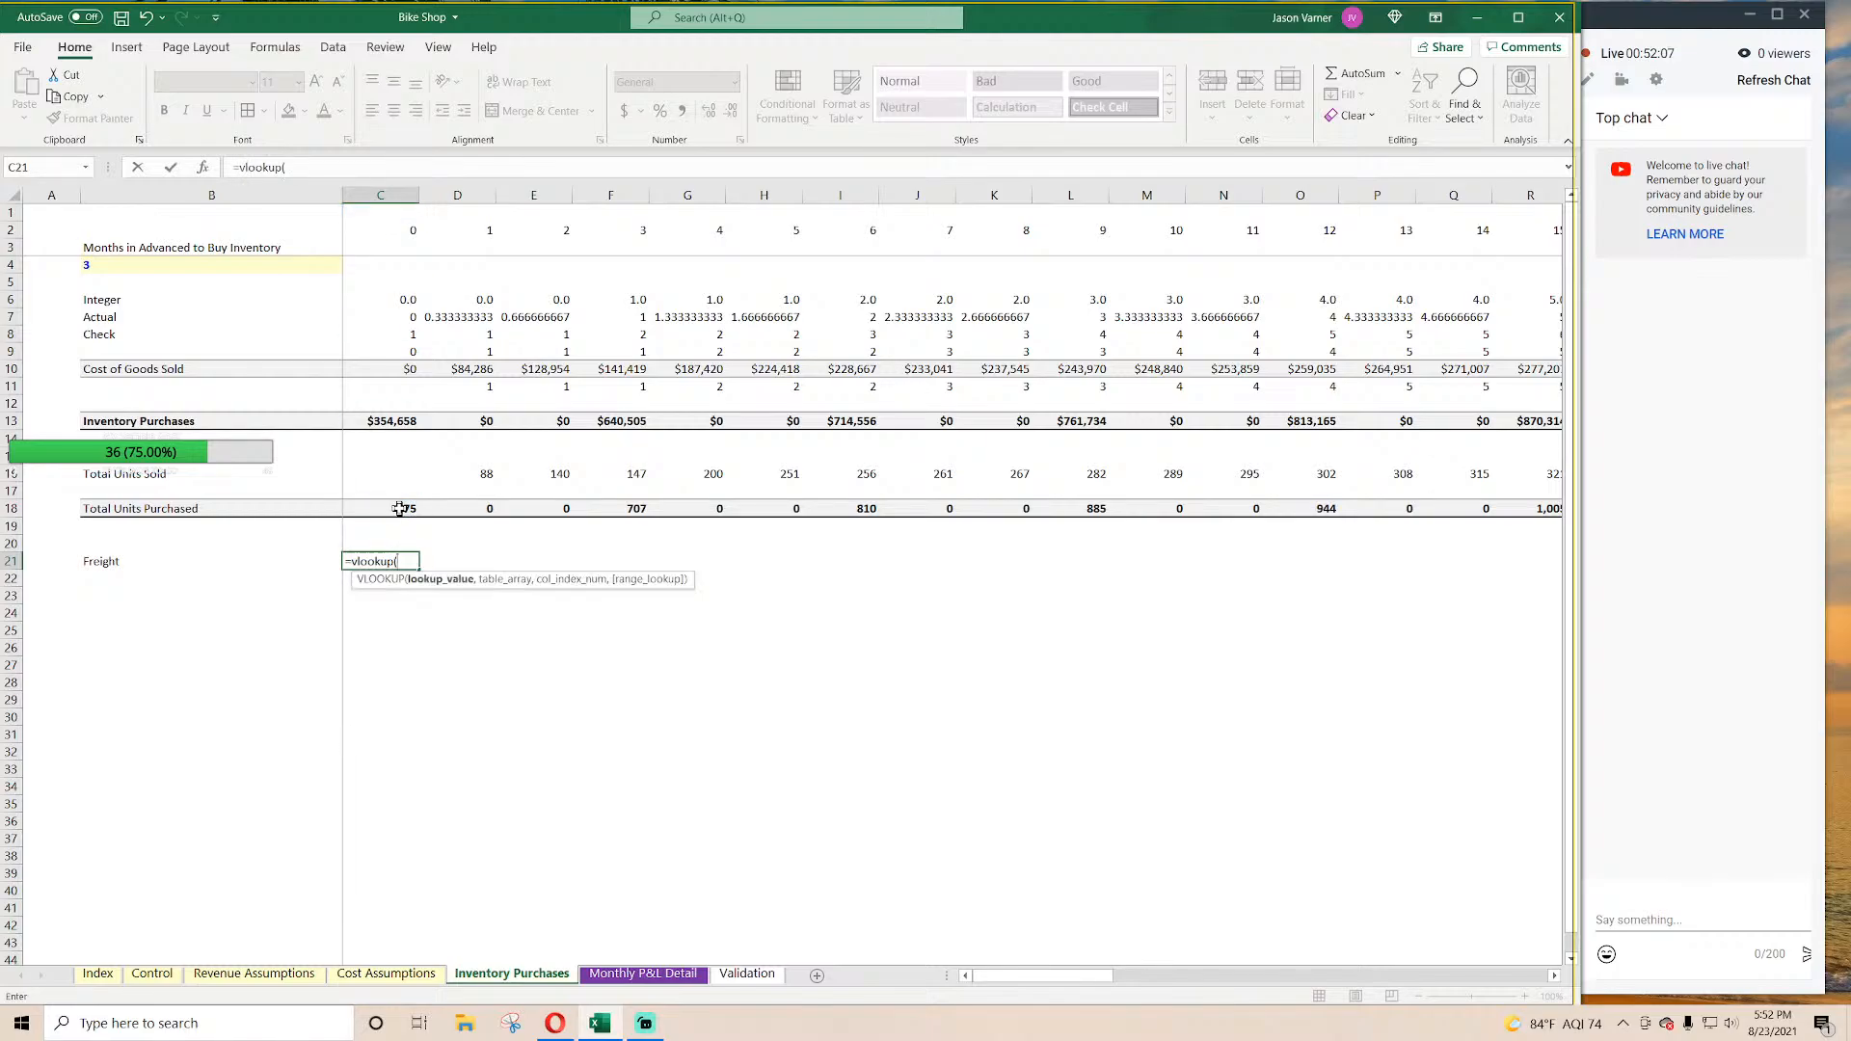
pyautogui.click(399, 509)
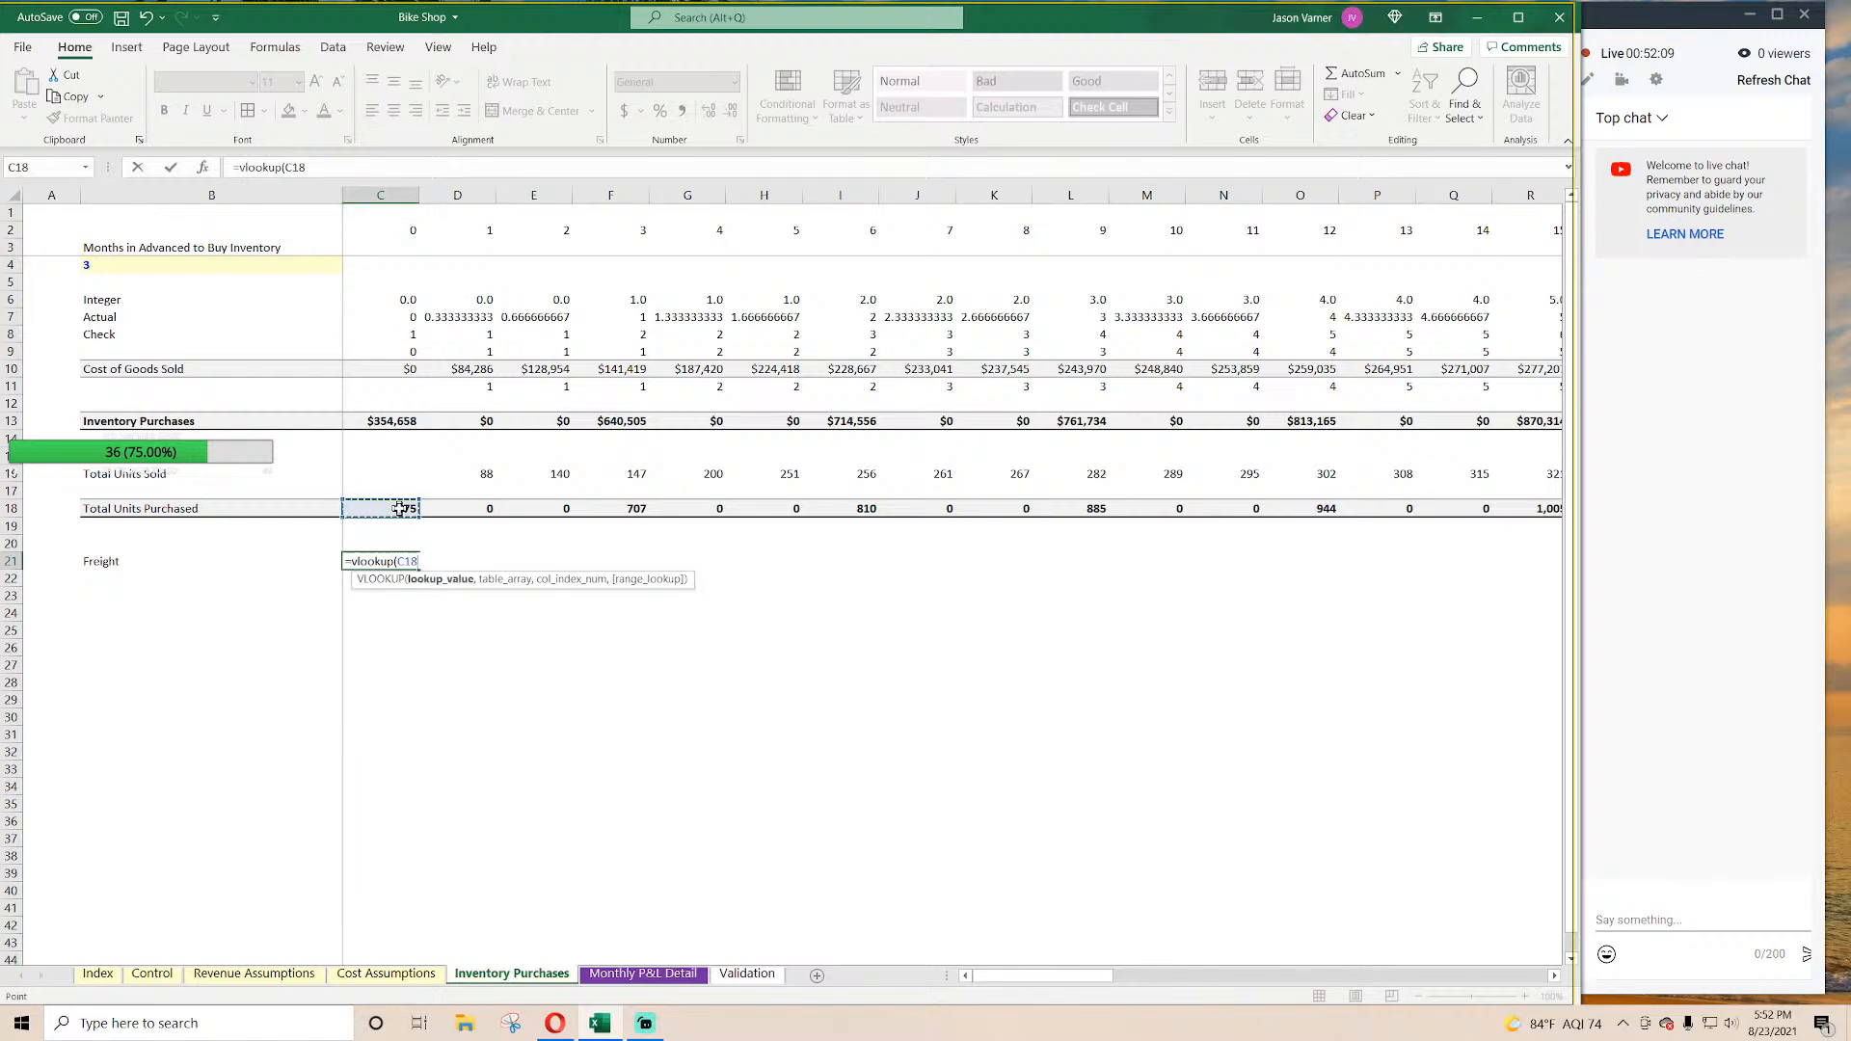
pyautogui.write(',')
pyautogui.click(385, 974)
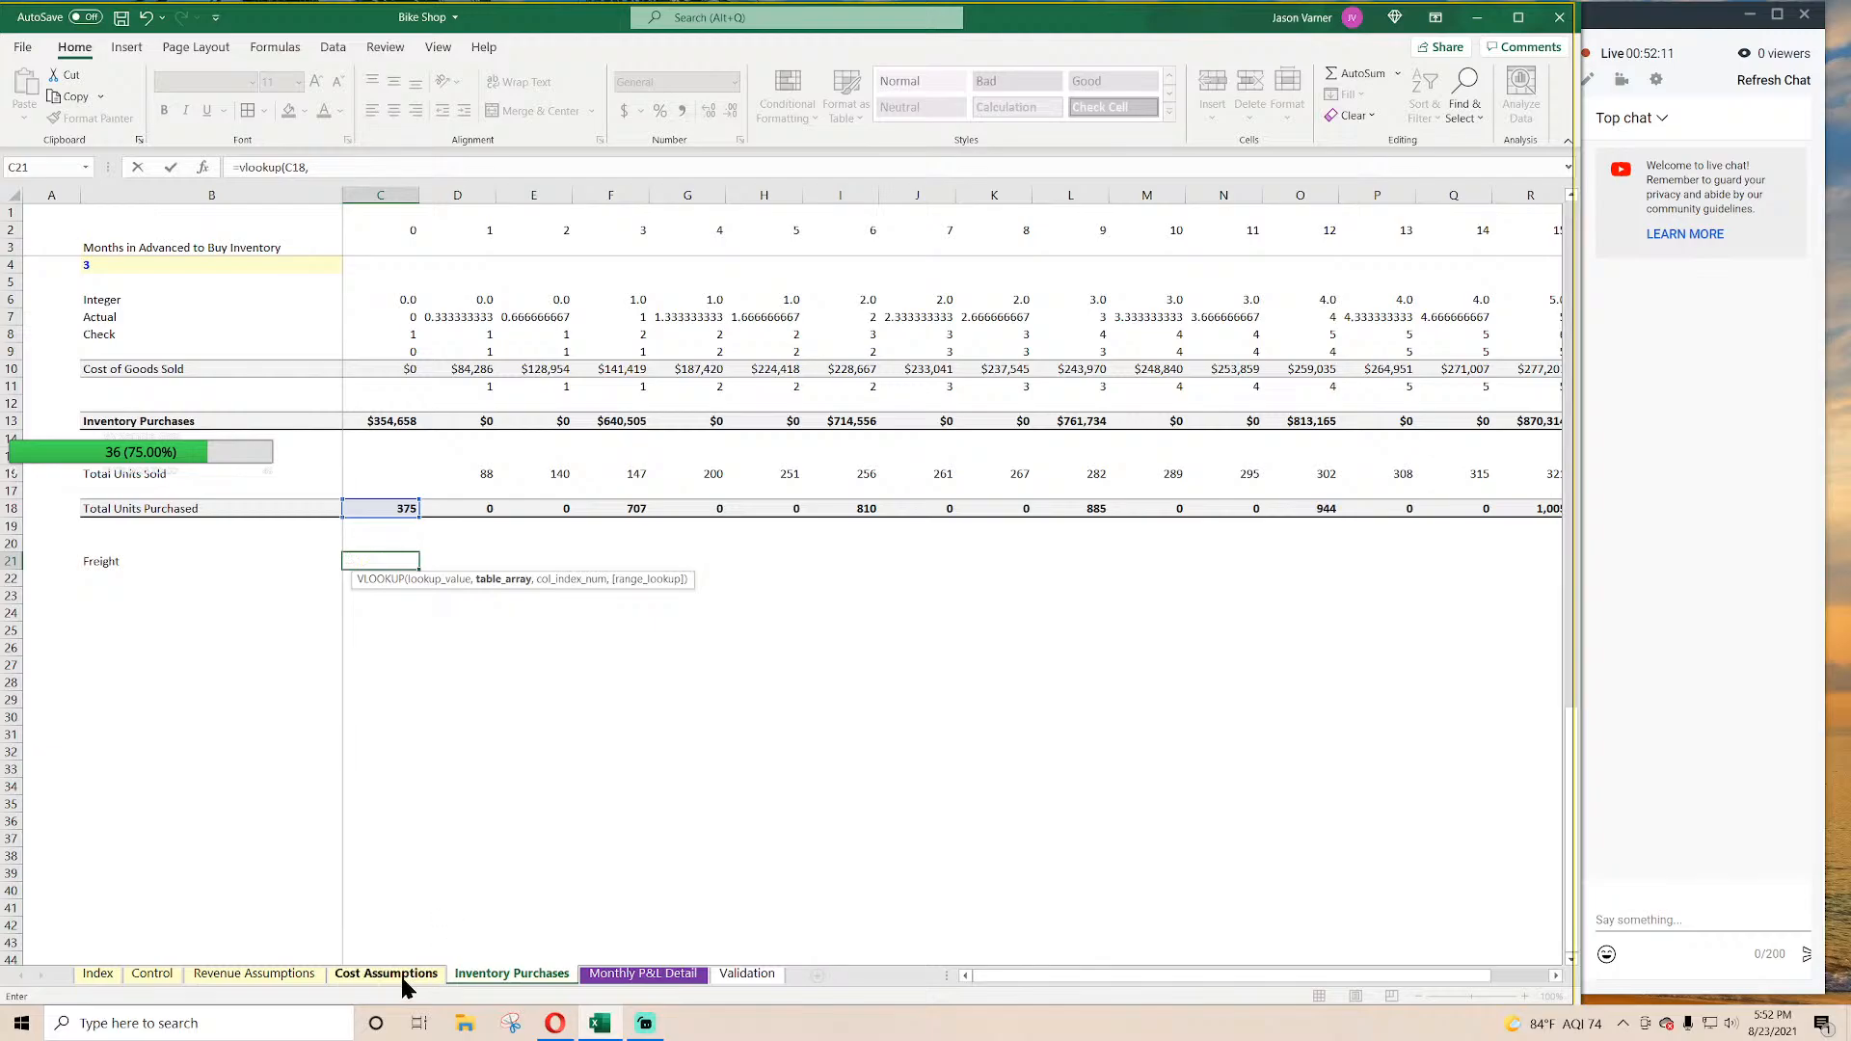
pyautogui.moveTo(162, 698); pyautogui.dragTo(414, 779)
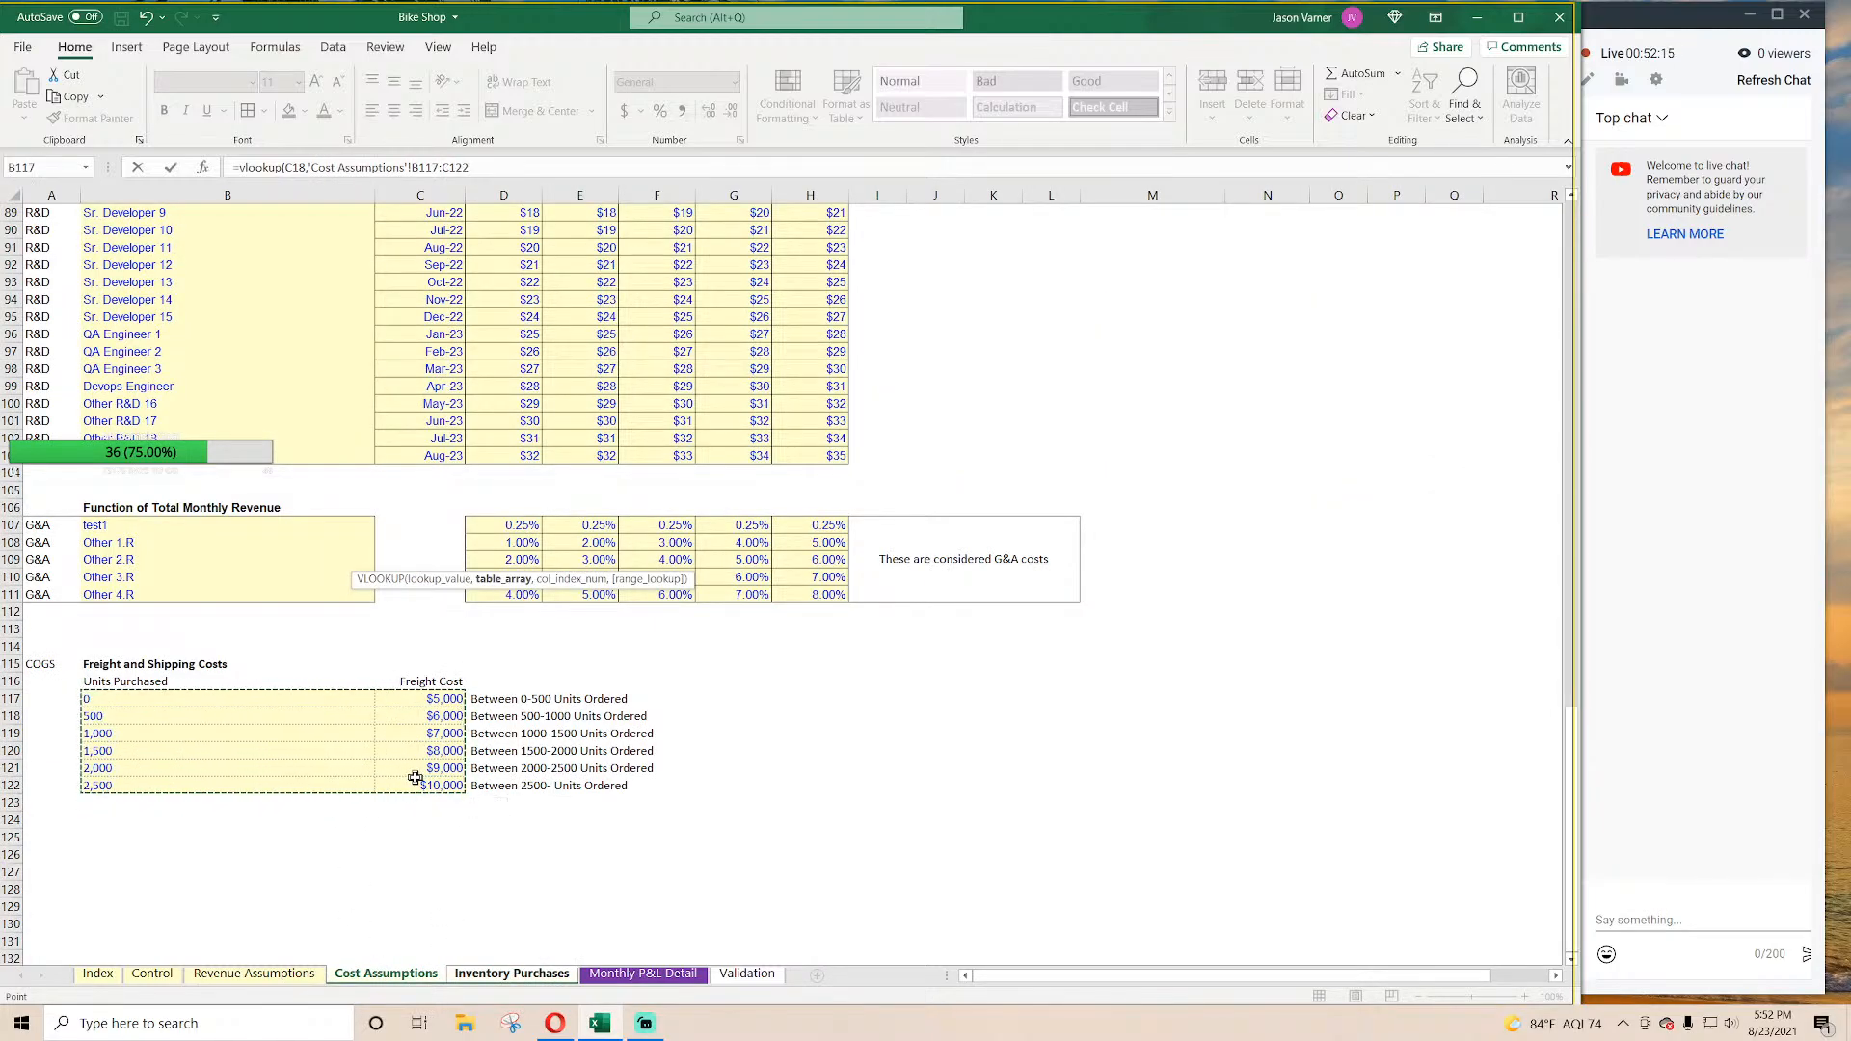
pyautogui.write(',2')
pyautogui.press('Return')
pyautogui.press('Return')
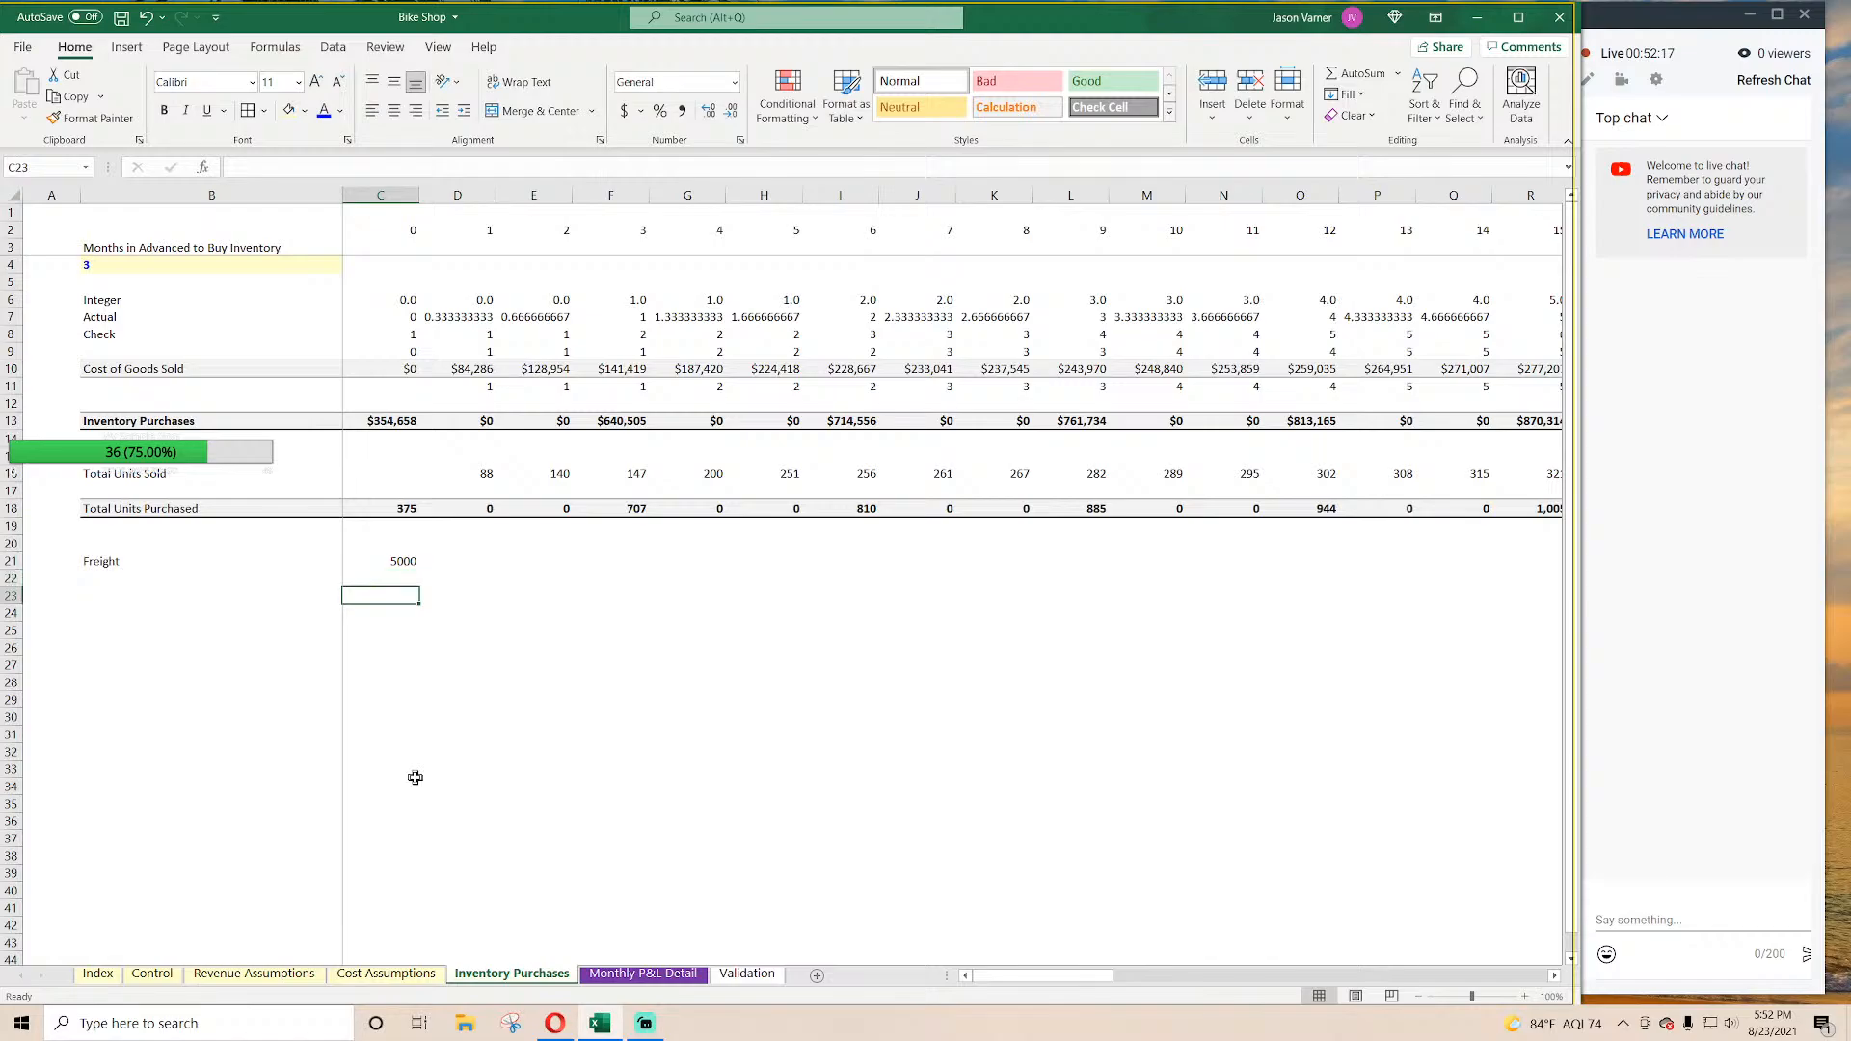
# Step: Format the freight cost in C21 as Currency with 0 decimal places
pyautogui.click(398, 563)
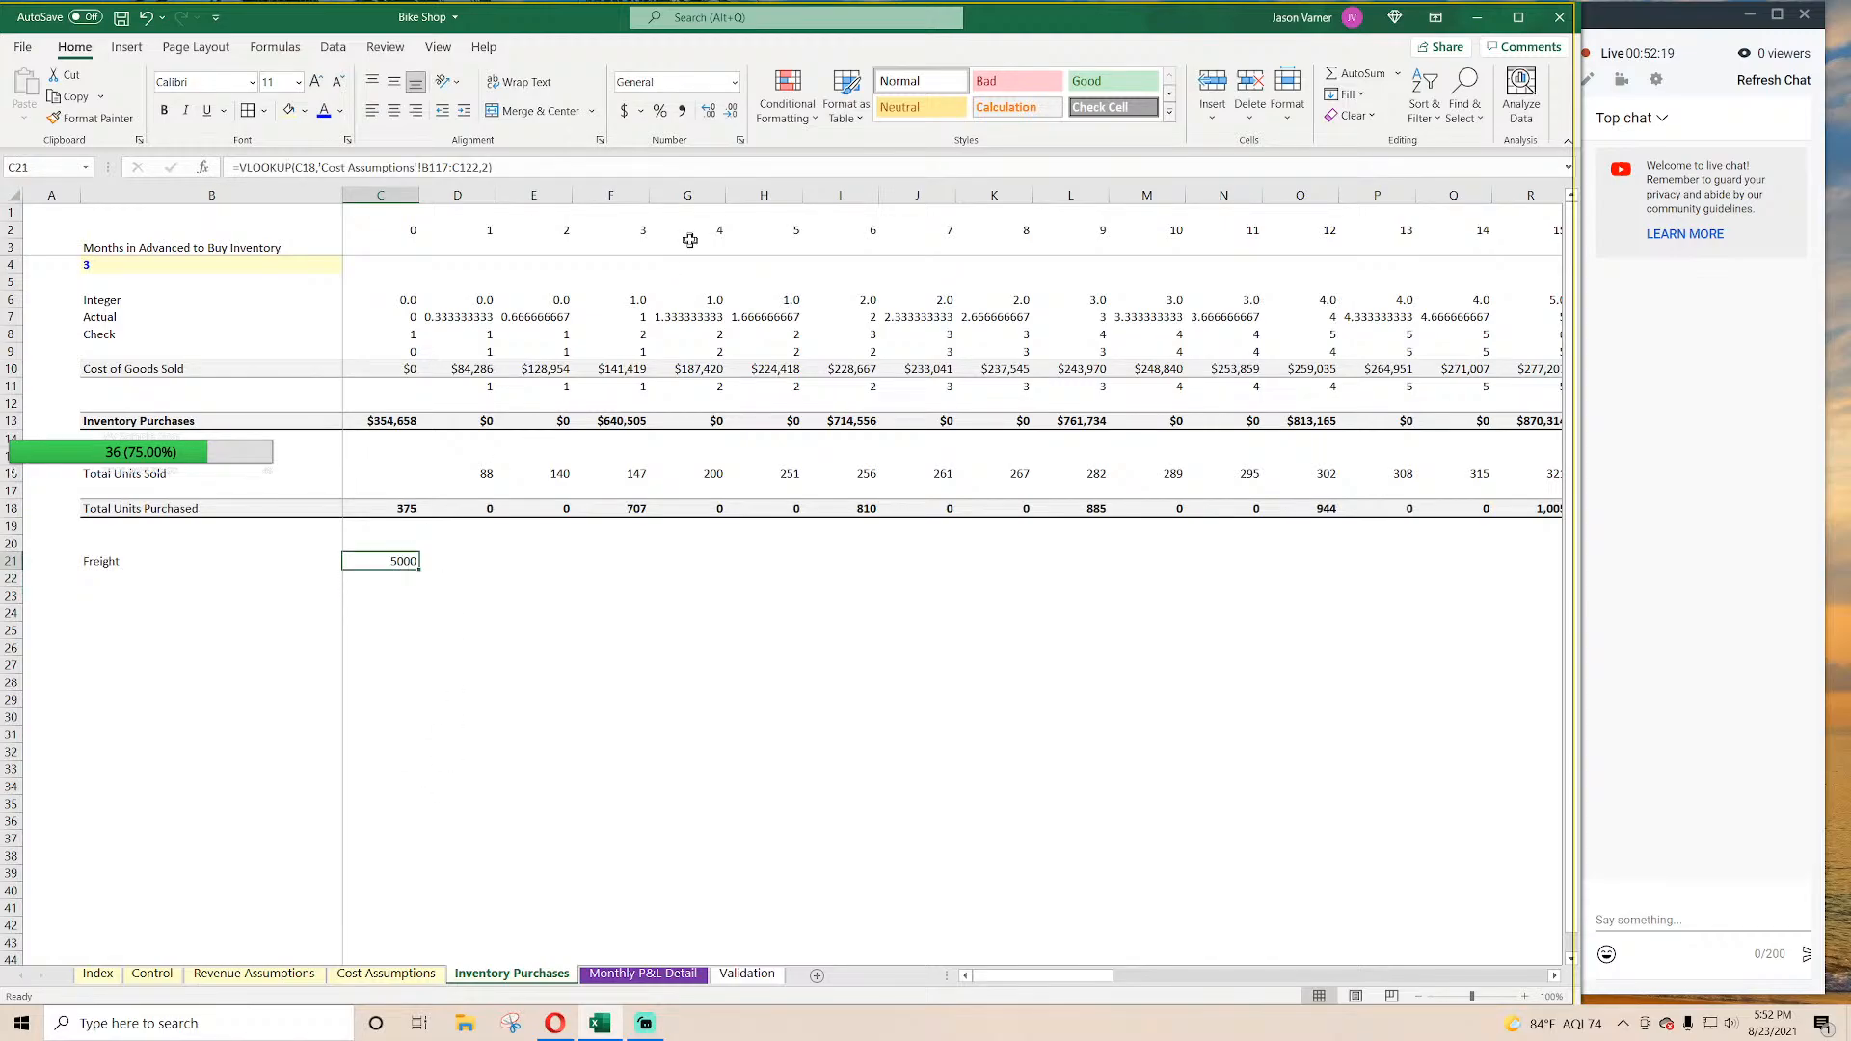
pyautogui.click(740, 140)
pyautogui.click(700, 554)
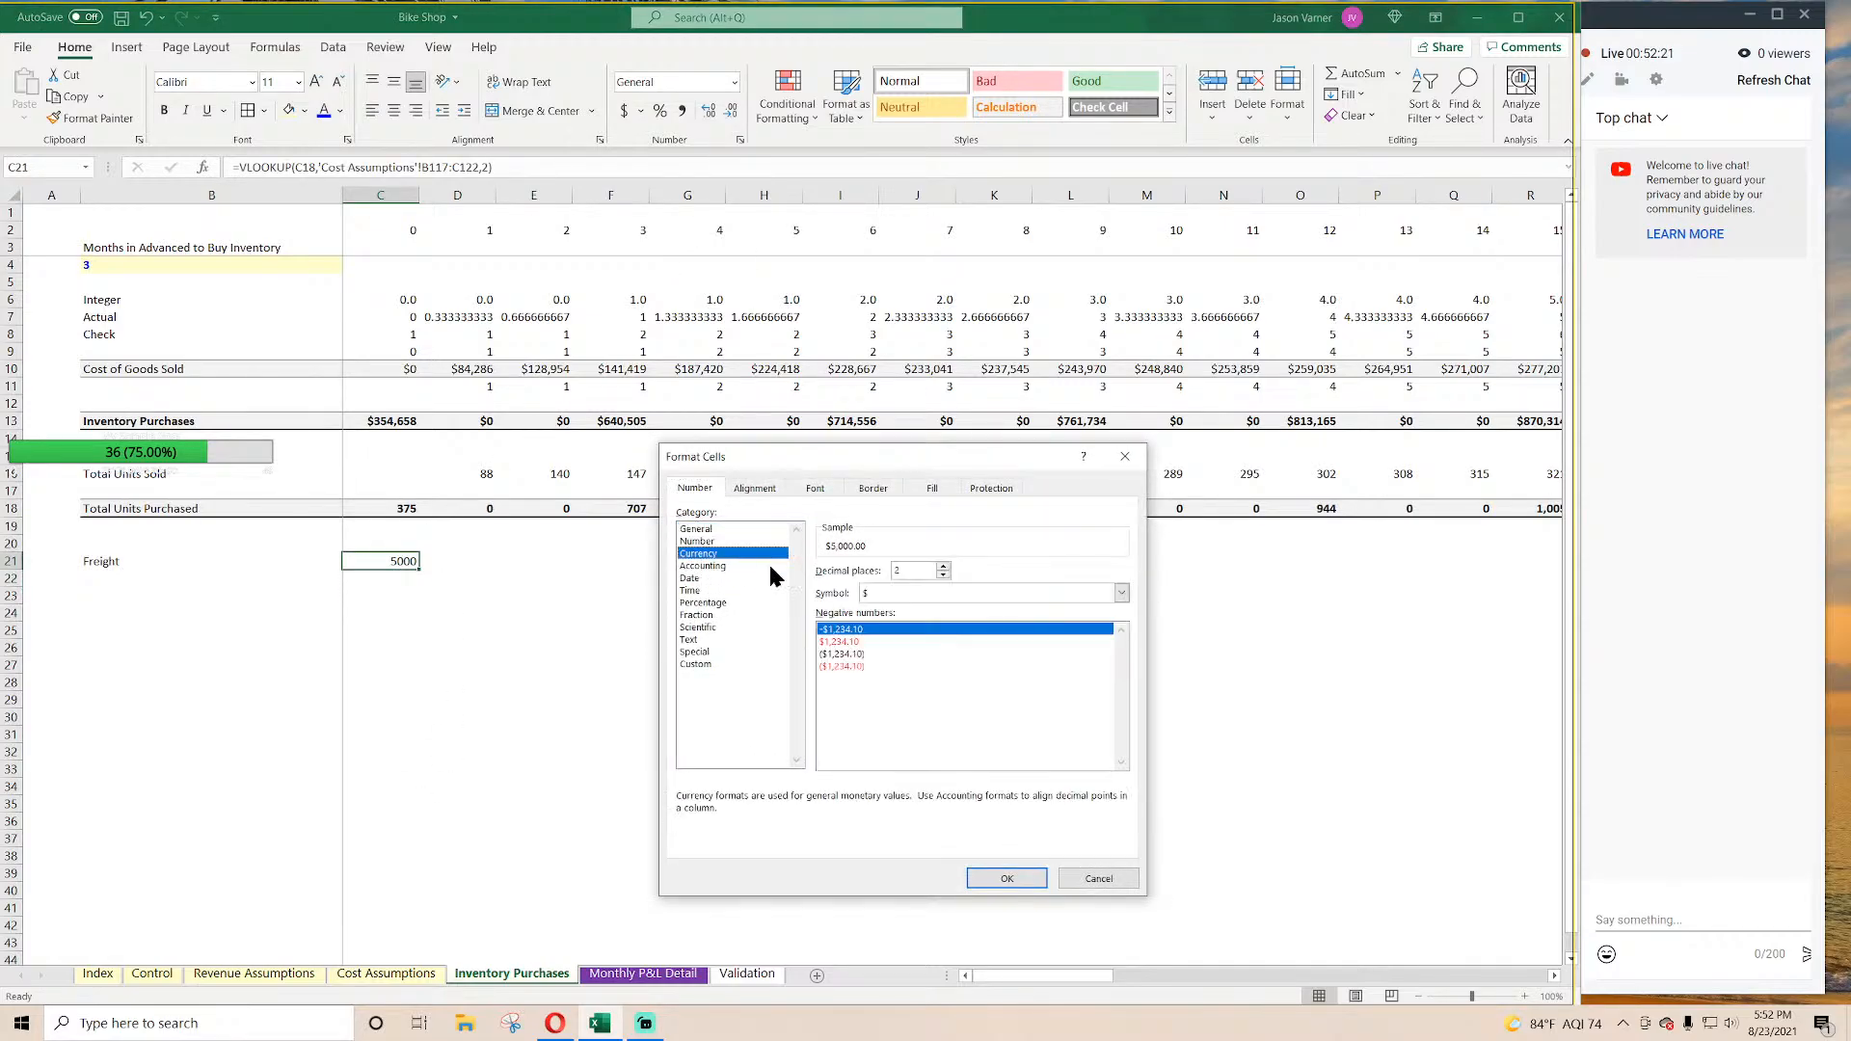
pyautogui.click(944, 575)
pyautogui.click(943, 574)
pyautogui.click(1007, 879)
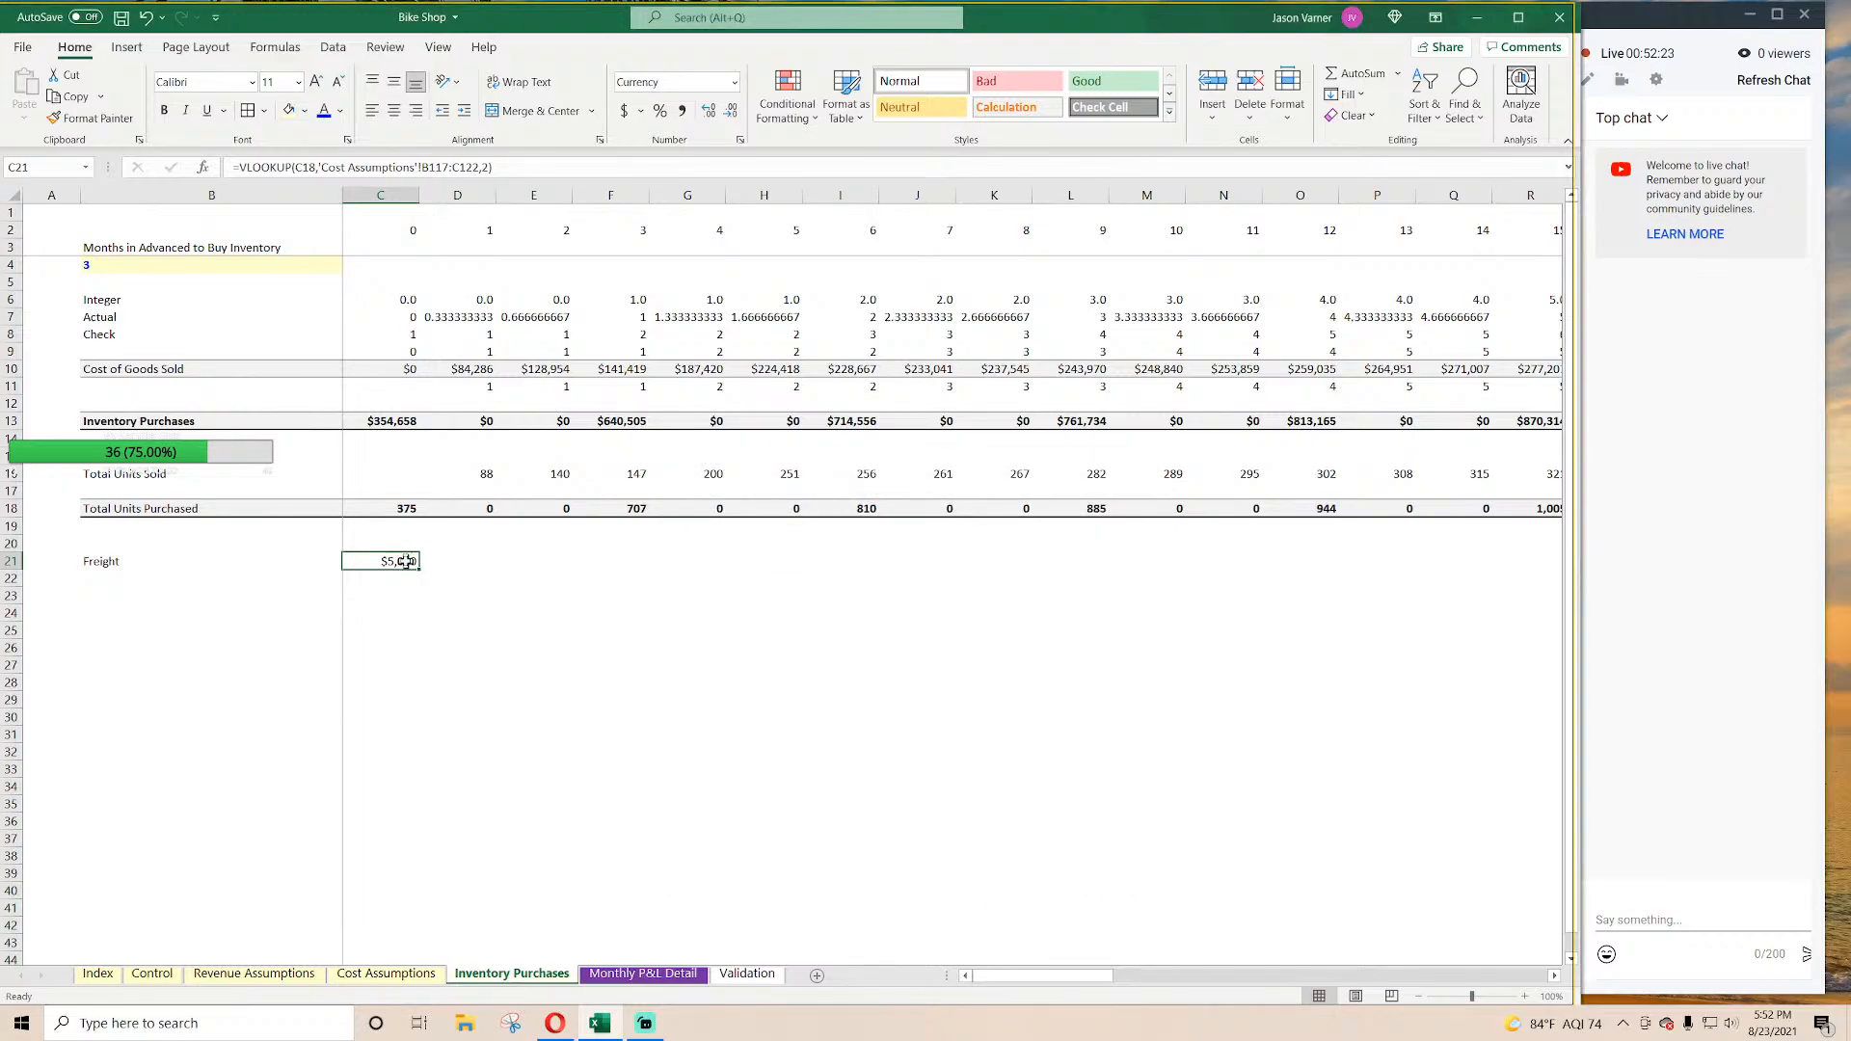
# Step: Extend the B21 row label to read "Freight Cost (also a COGS)"
pyautogui.doubleClick(152, 559)
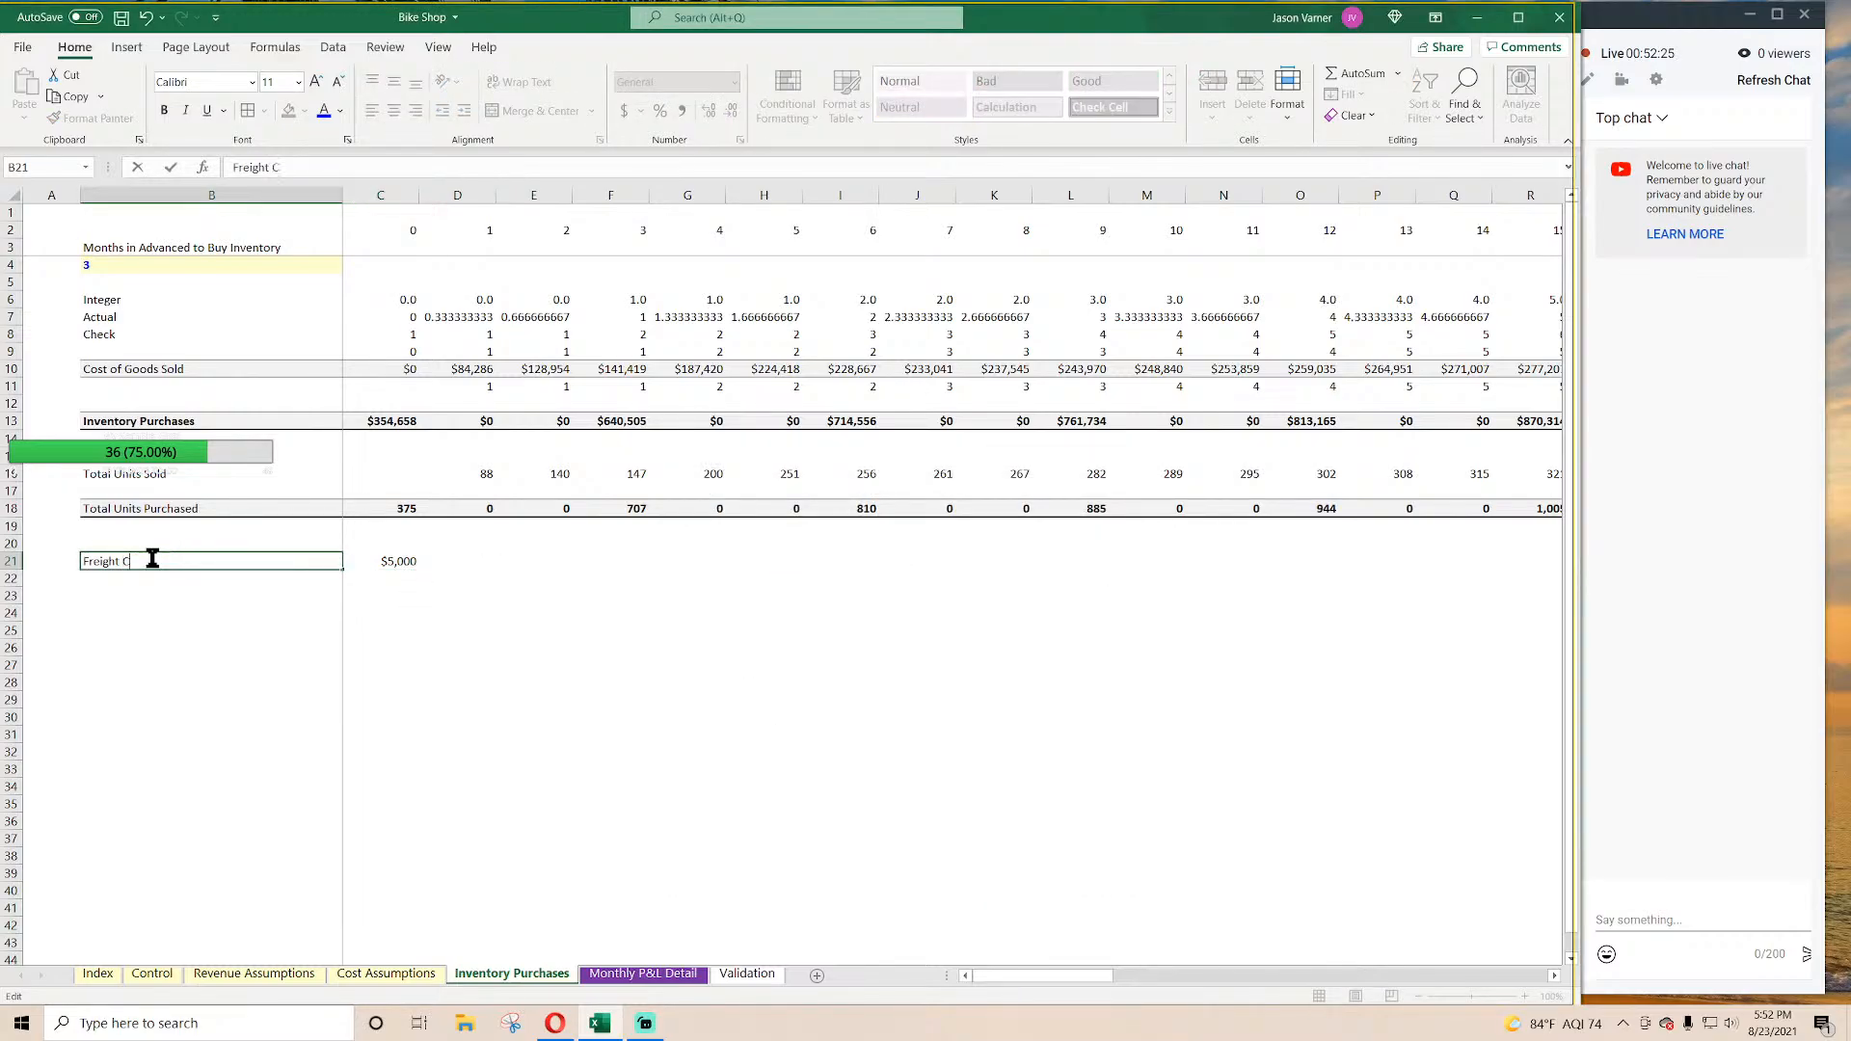
pyautogui.write('Cost (also a COGS)')
pyautogui.press('Return')
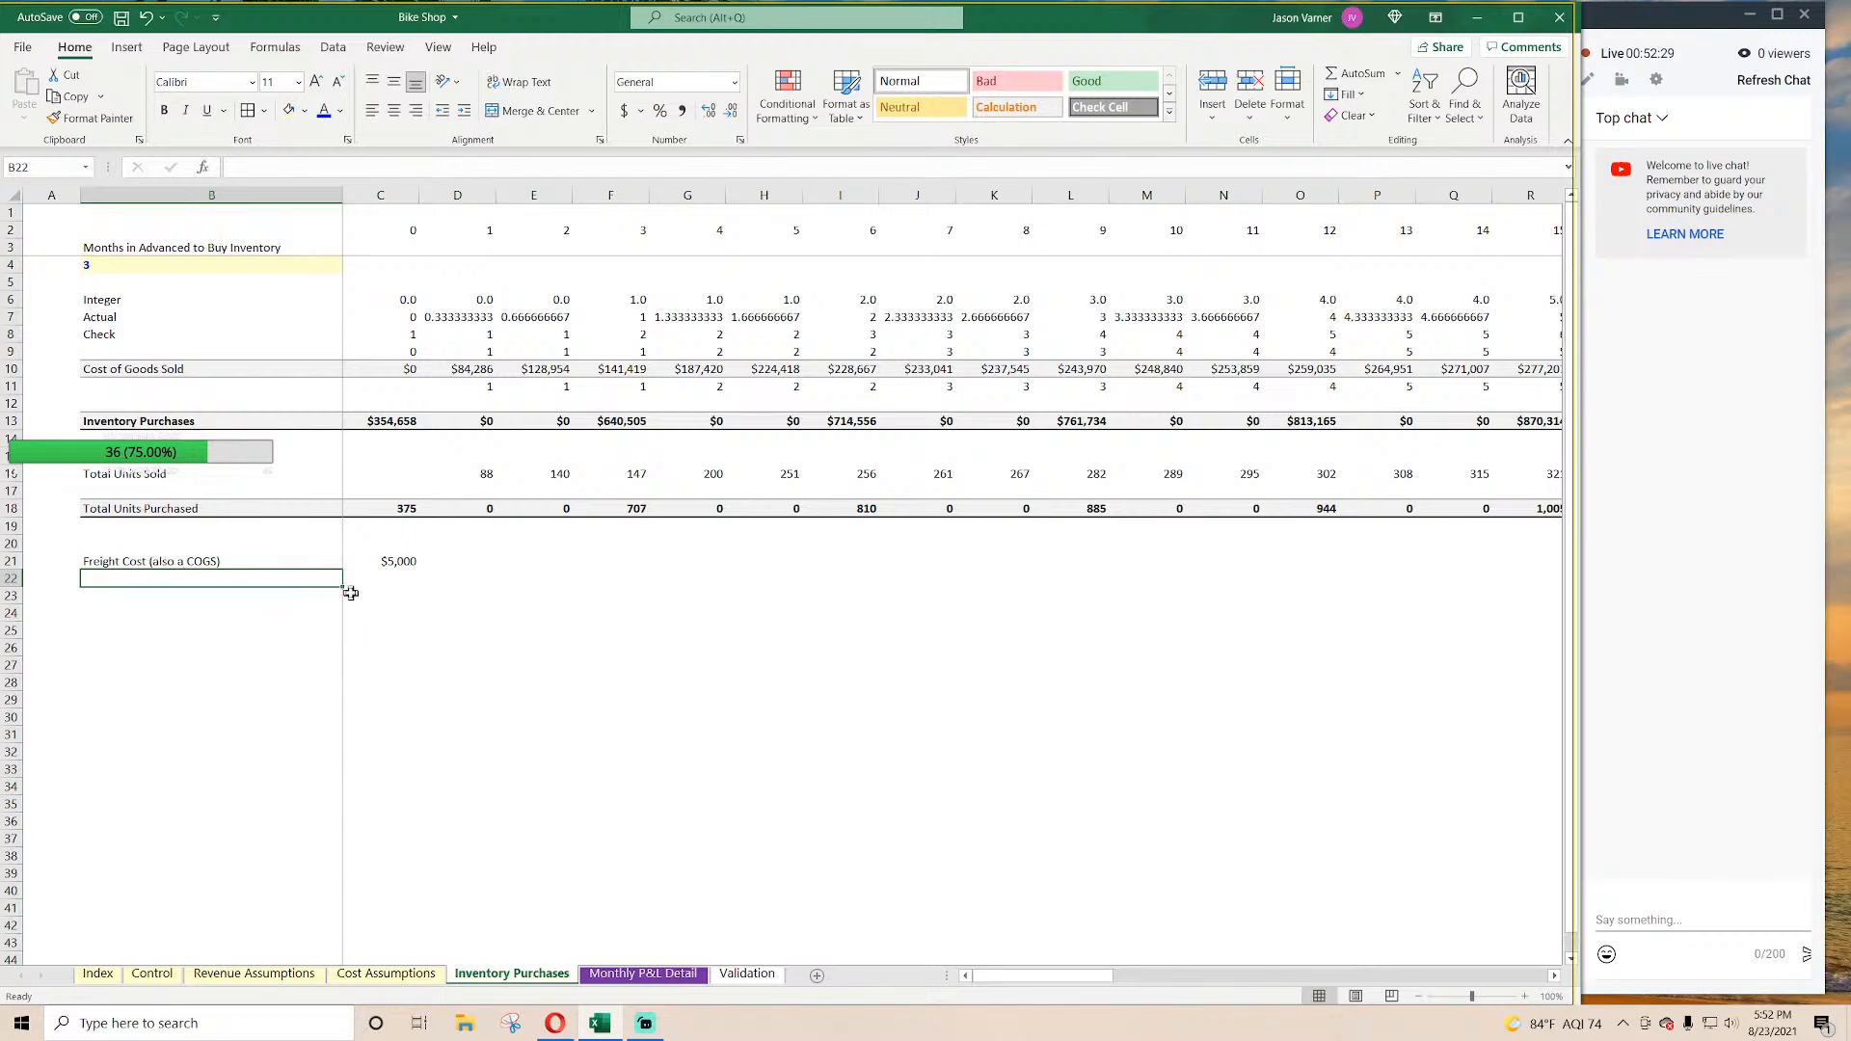
# Step: Append "(bikes only)" to the Cost of Goods Sold label in B10 and the Inventory Purchases label in B13
pyautogui.click(400, 564)
pyautogui.doubleClick(217, 372)
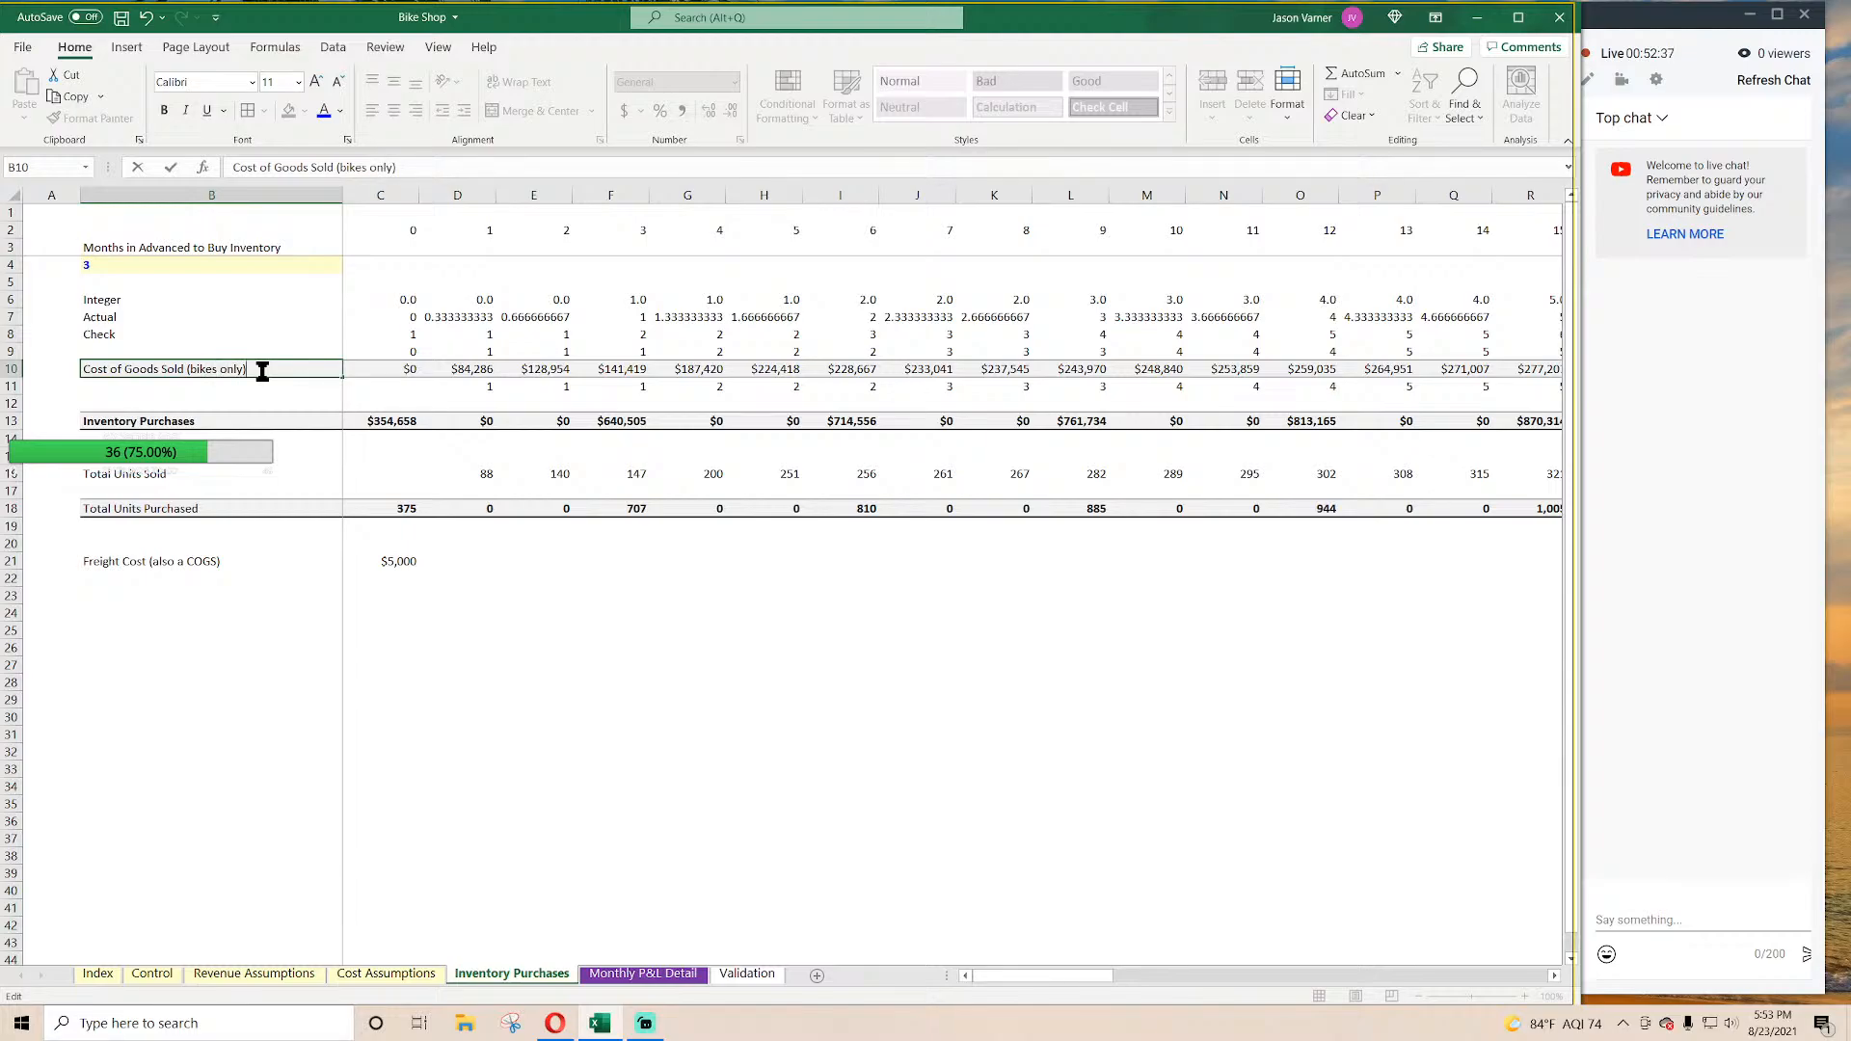
pyautogui.press('Return')
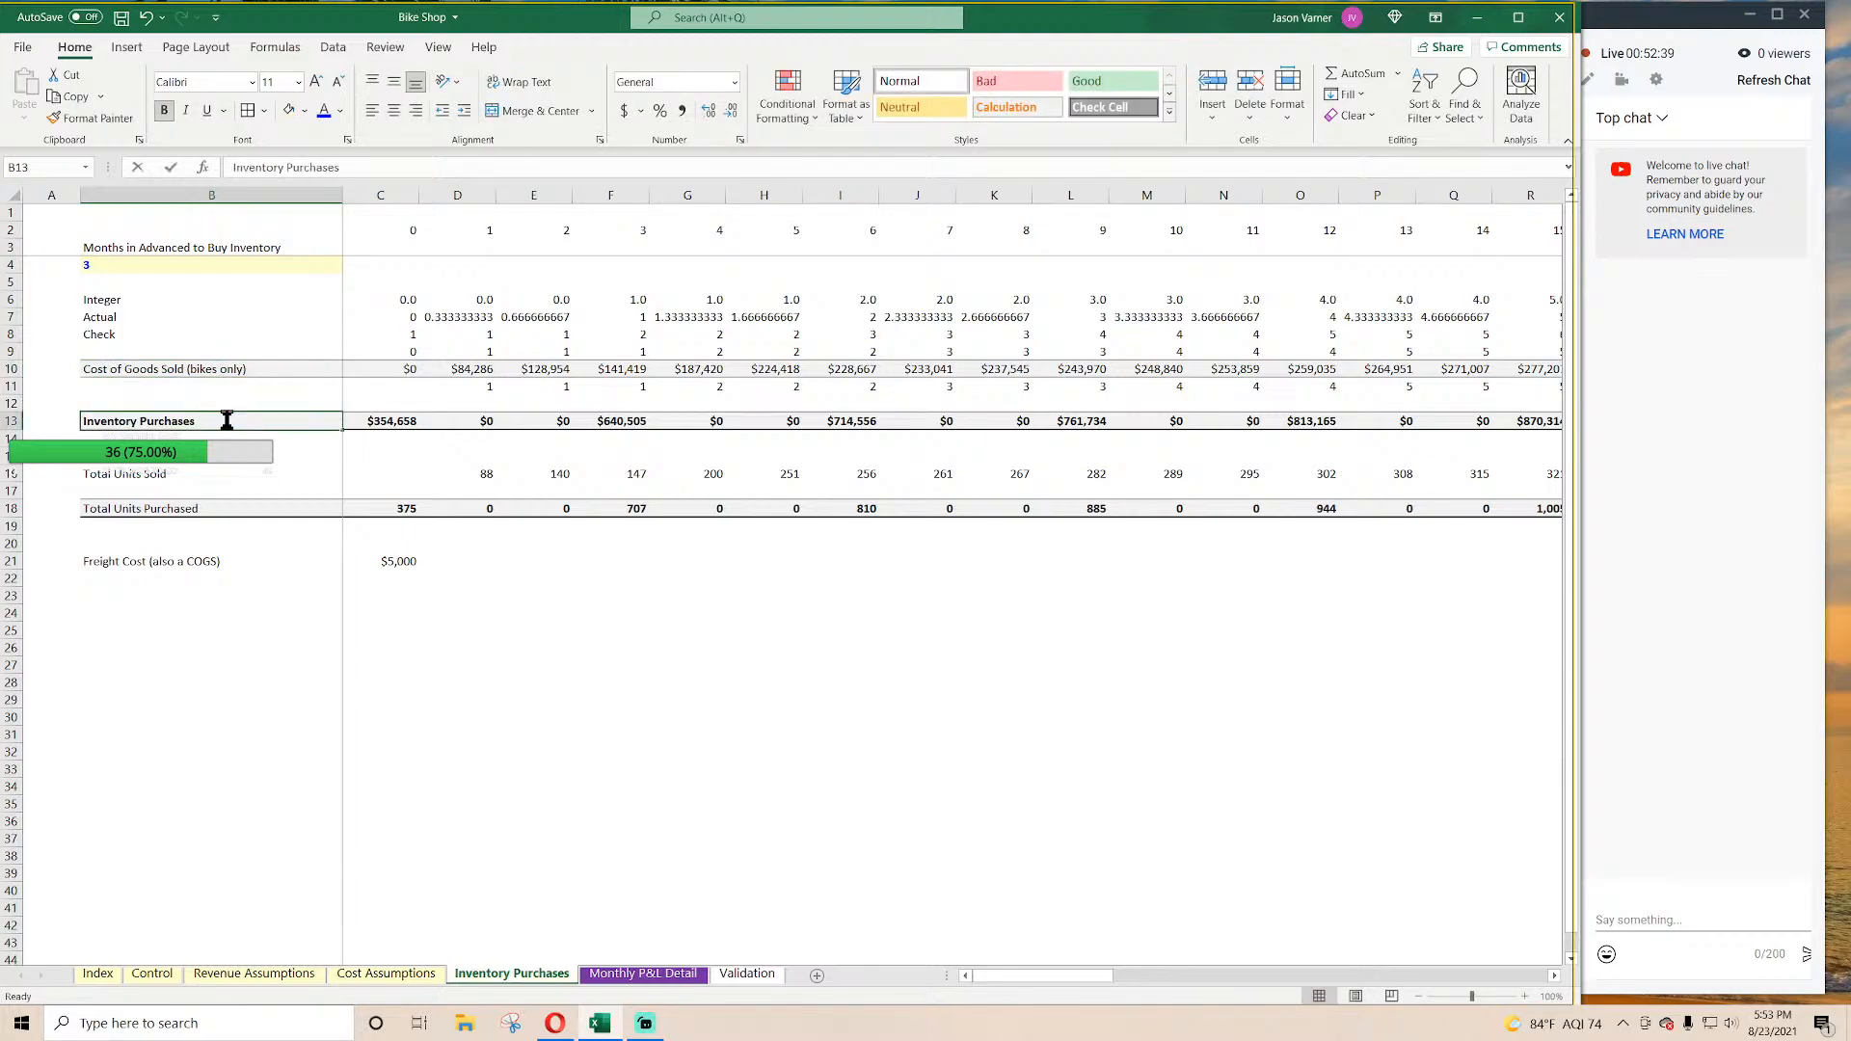
pyautogui.doubleClick(227, 421)
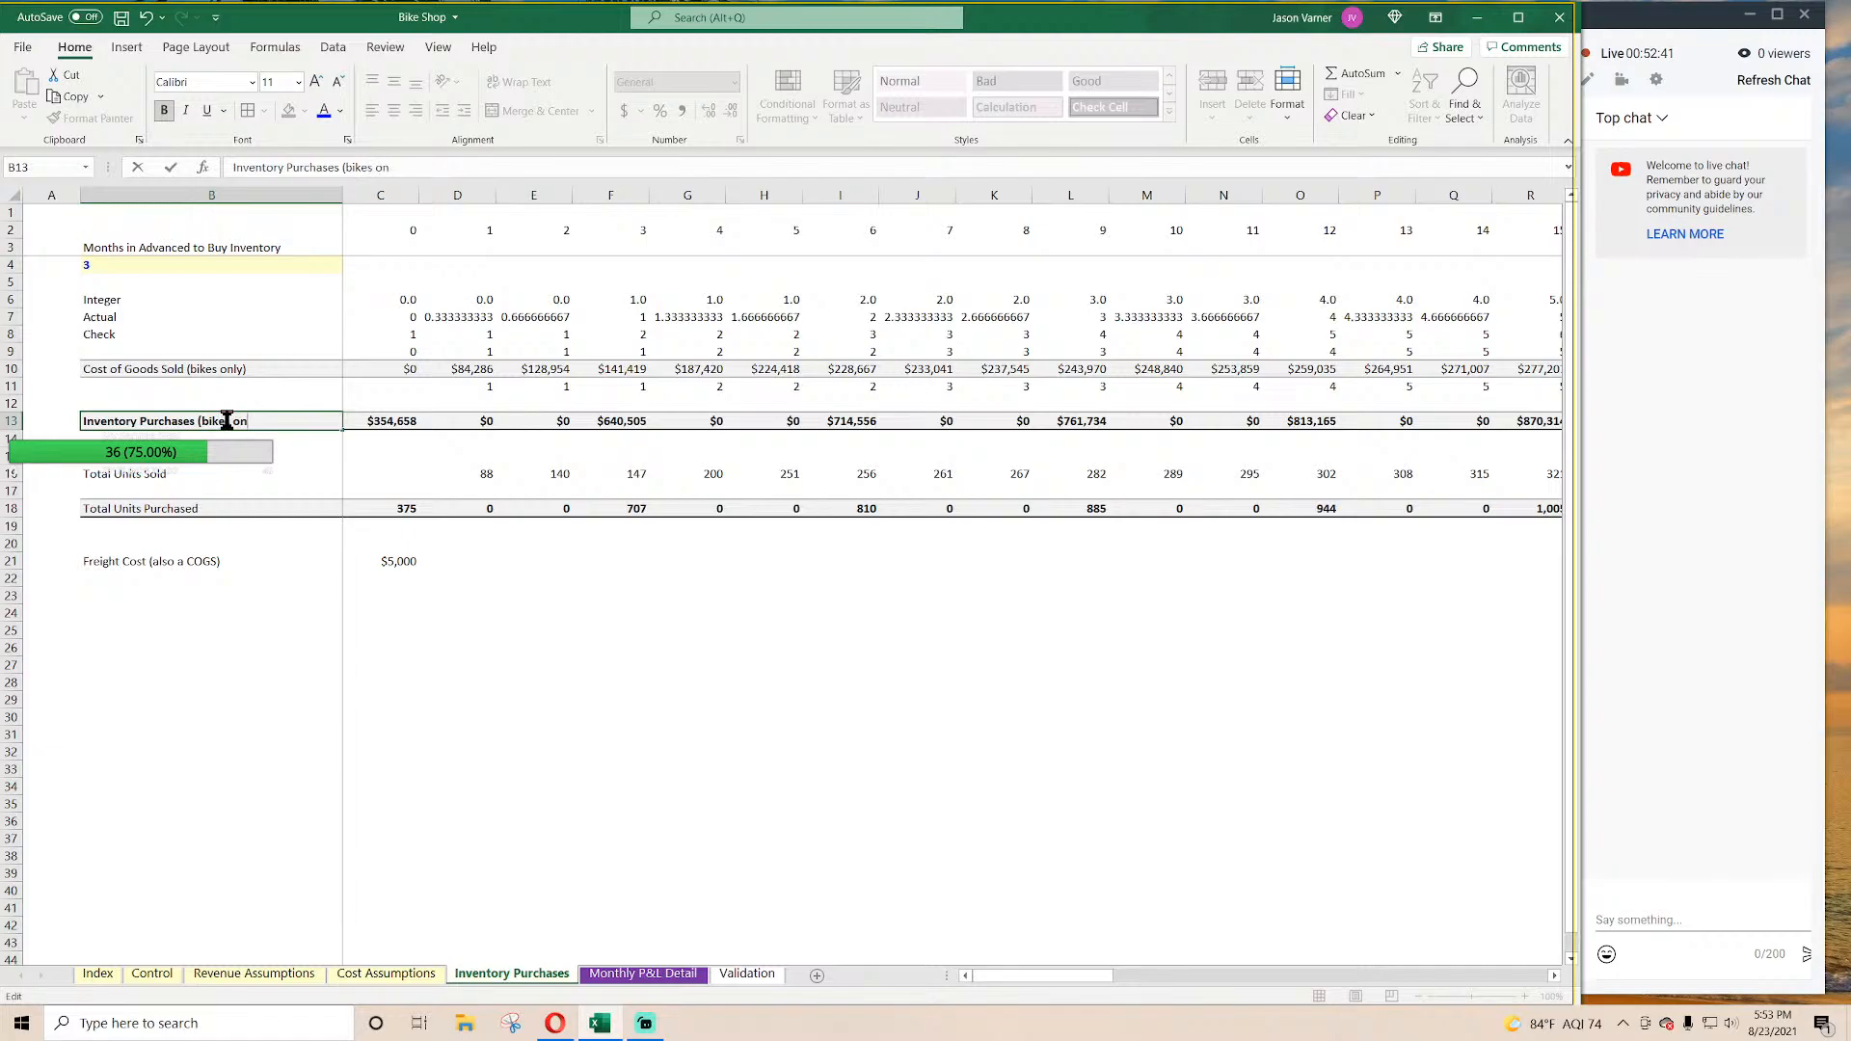
pyautogui.press('Return')
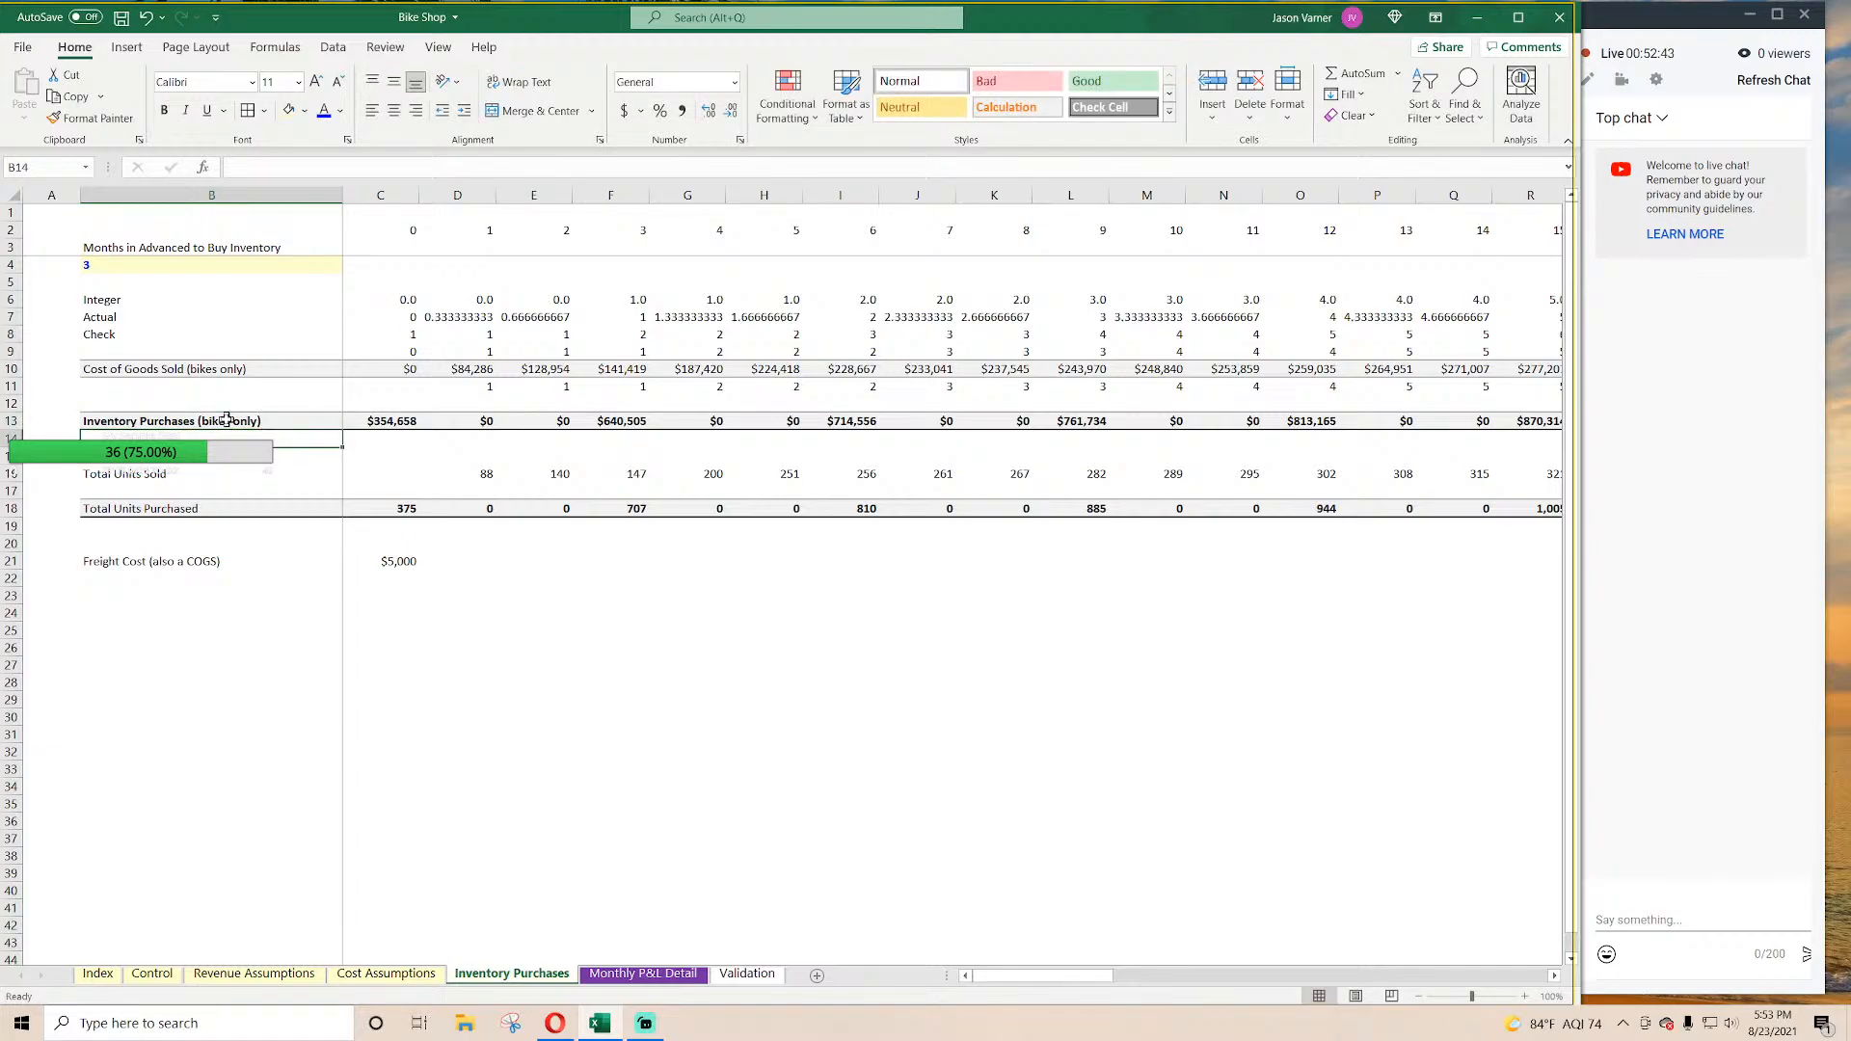
# Step: Apply top and bottom borders and a light grey fill to the freight cost row, B21:F21
pyautogui.click(197, 477)
pyautogui.click(191, 507)
pyautogui.moveTo(204, 561); pyautogui.dragTo(632, 567)
pyautogui.click(264, 111)
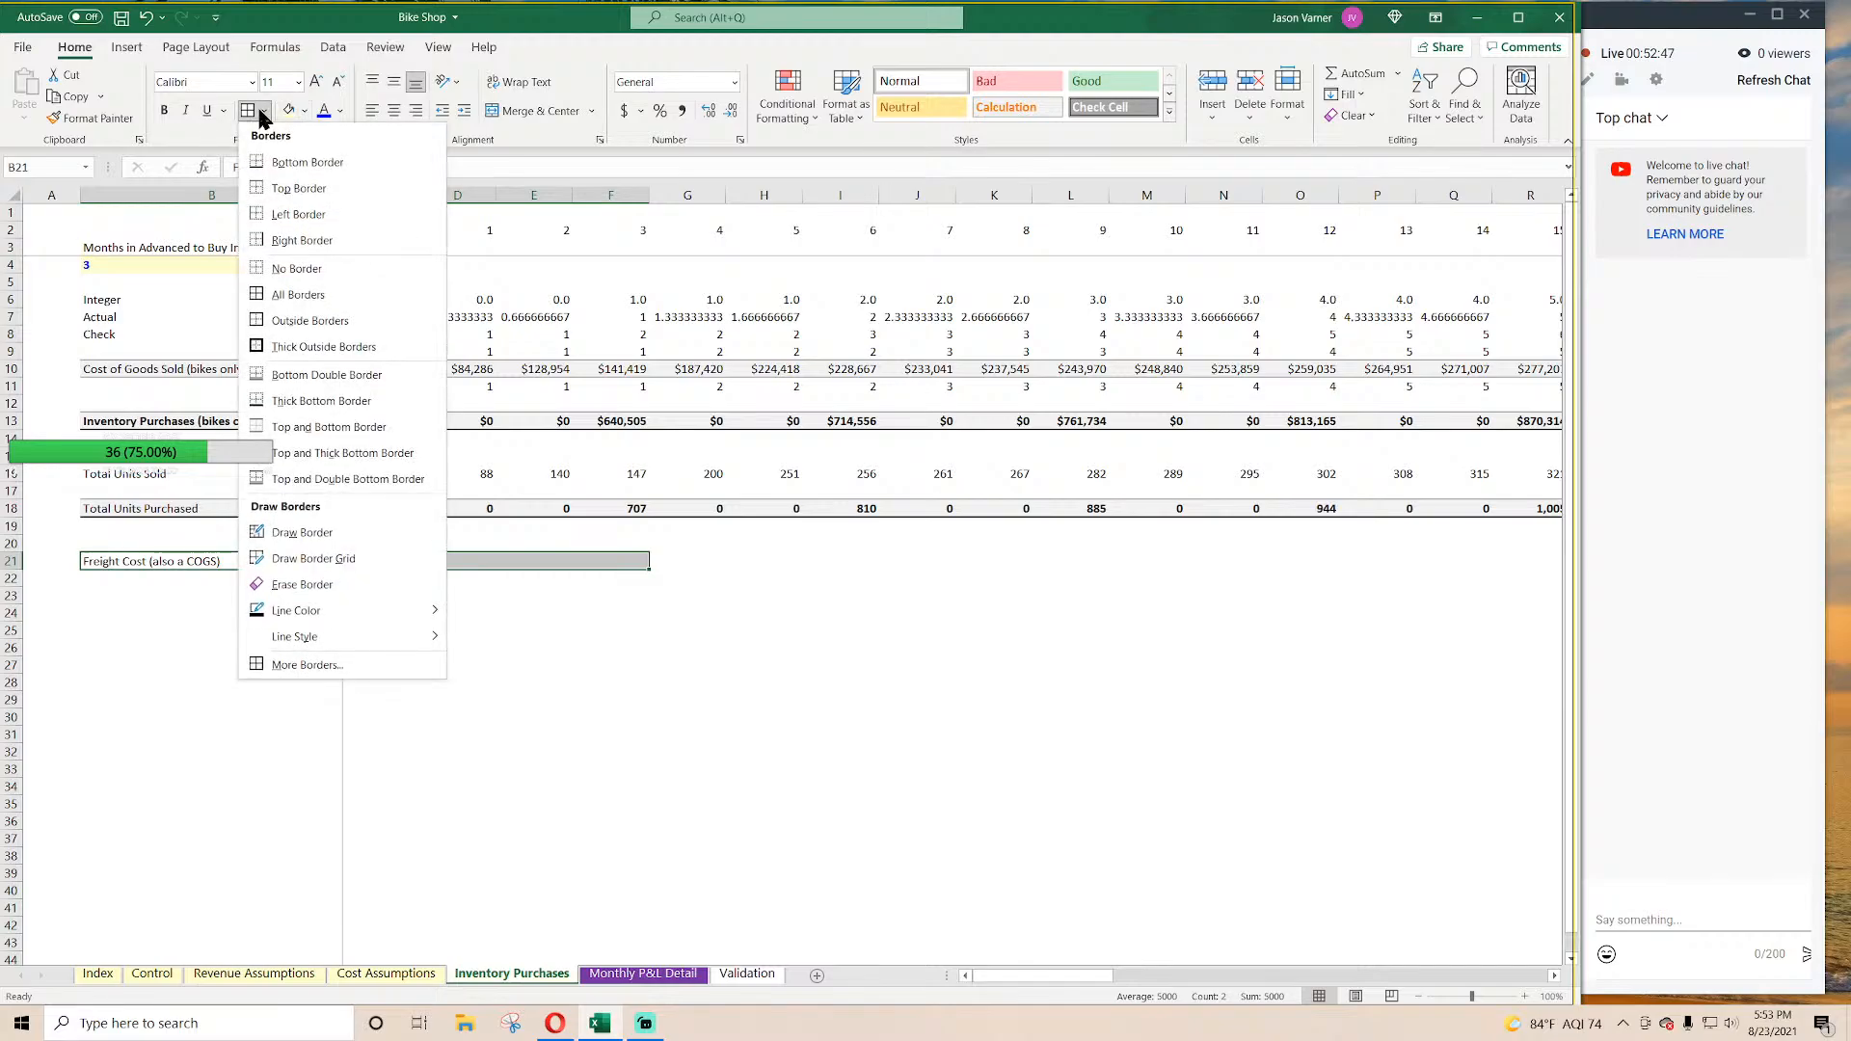
pyautogui.click(328, 427)
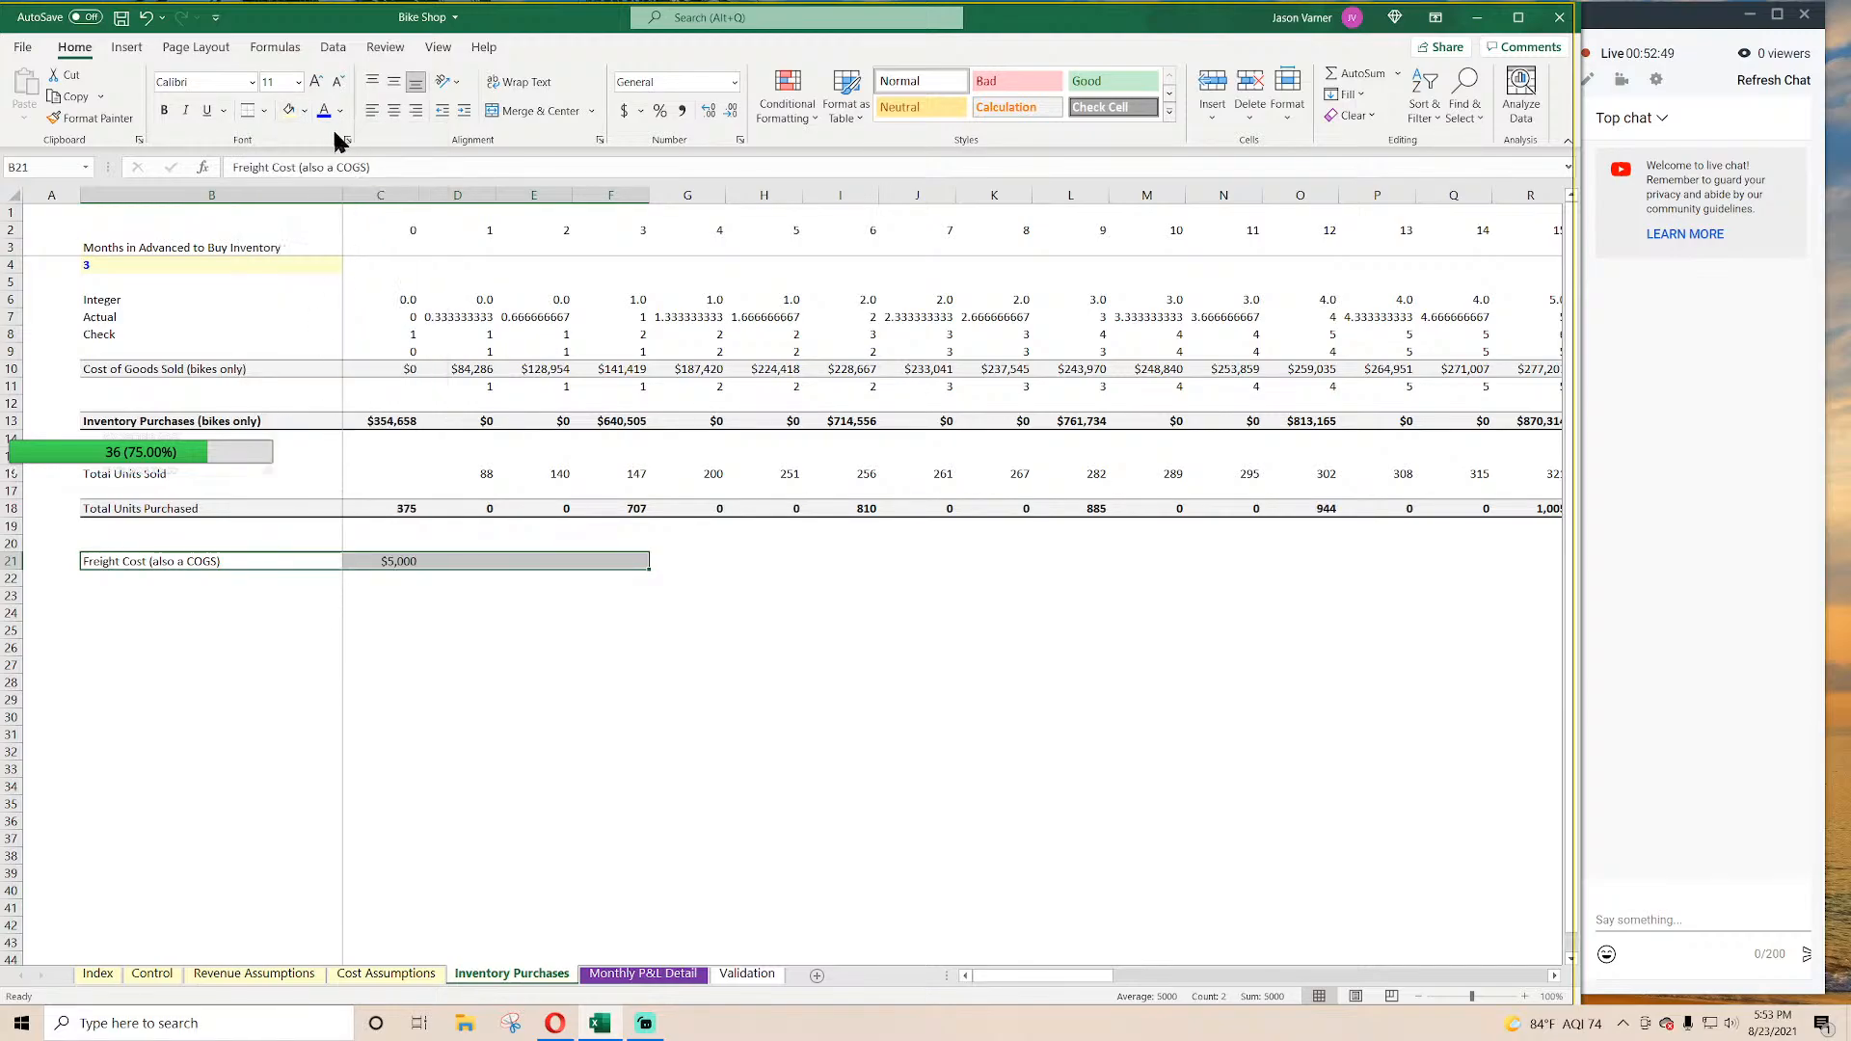
pyautogui.click(304, 110)
pyautogui.click(287, 184)
# Step: Try to fill the freight cost formula from C21 across to N21
pyautogui.click(416, 563)
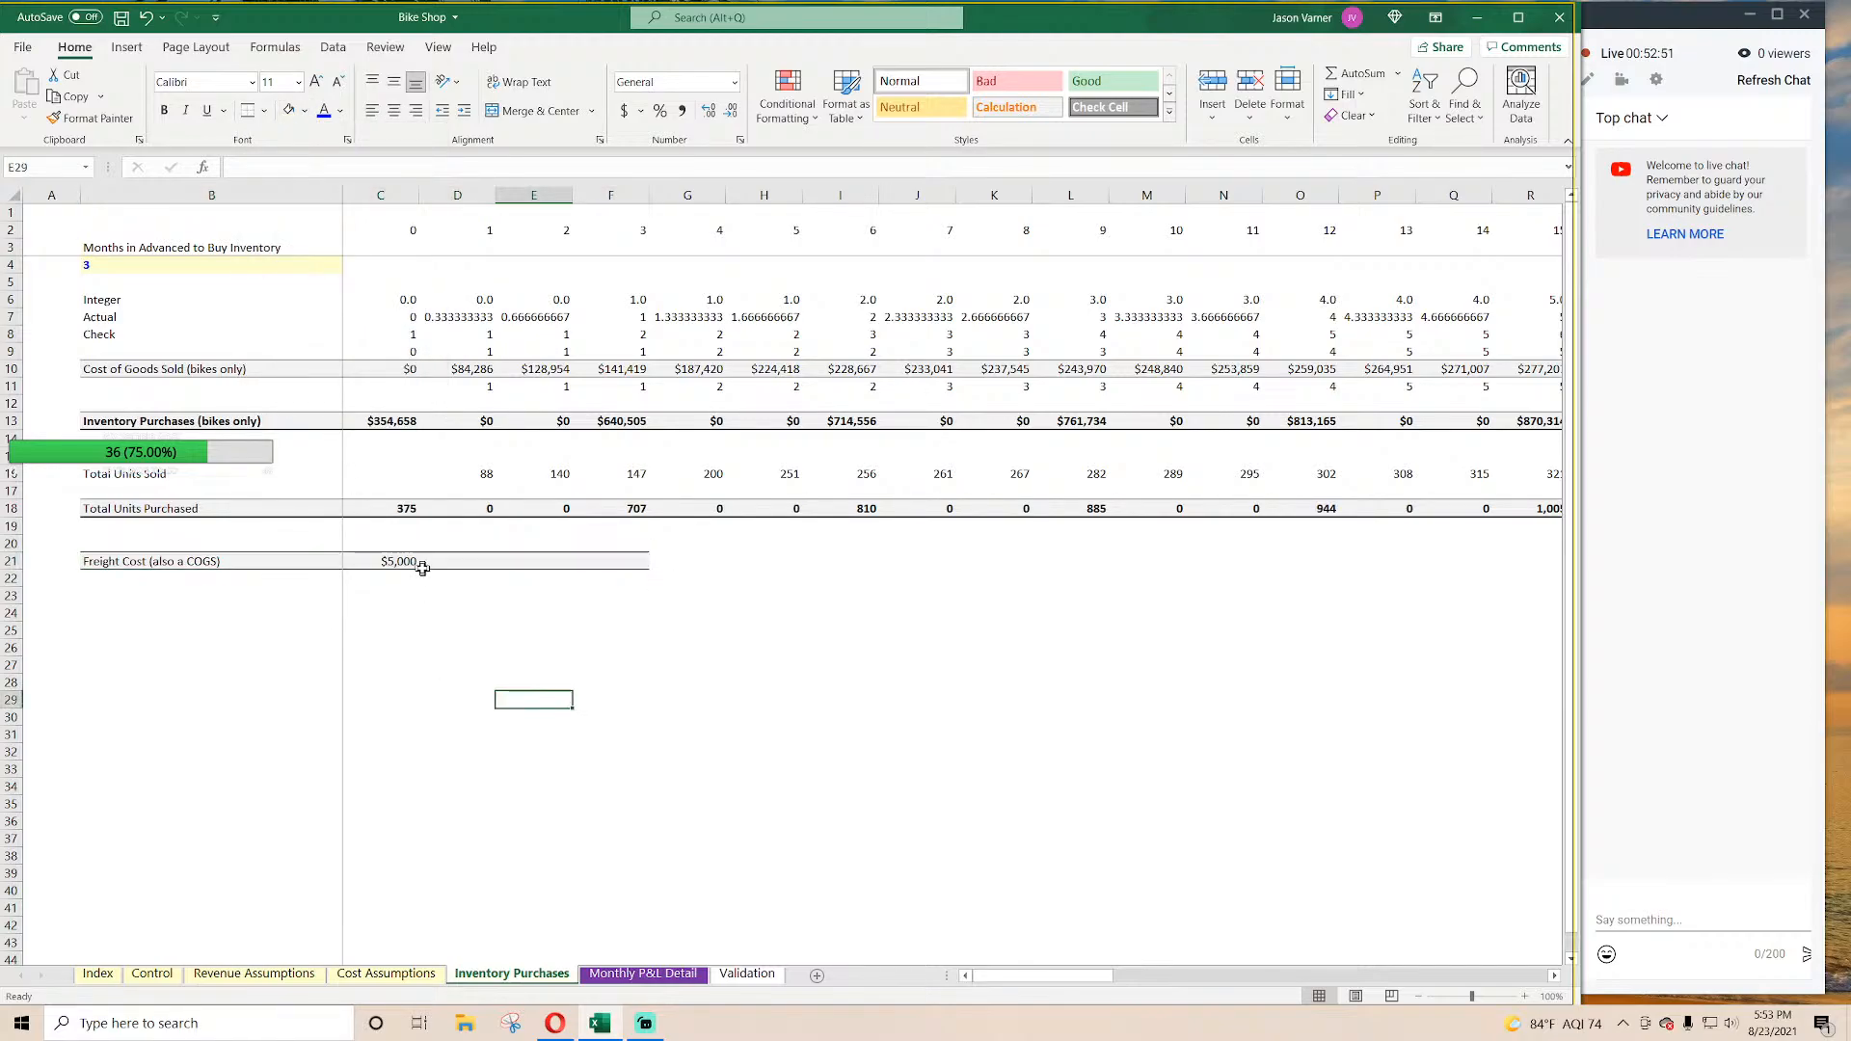
pyautogui.moveTo(417, 572); pyautogui.dragTo(1254, 569)
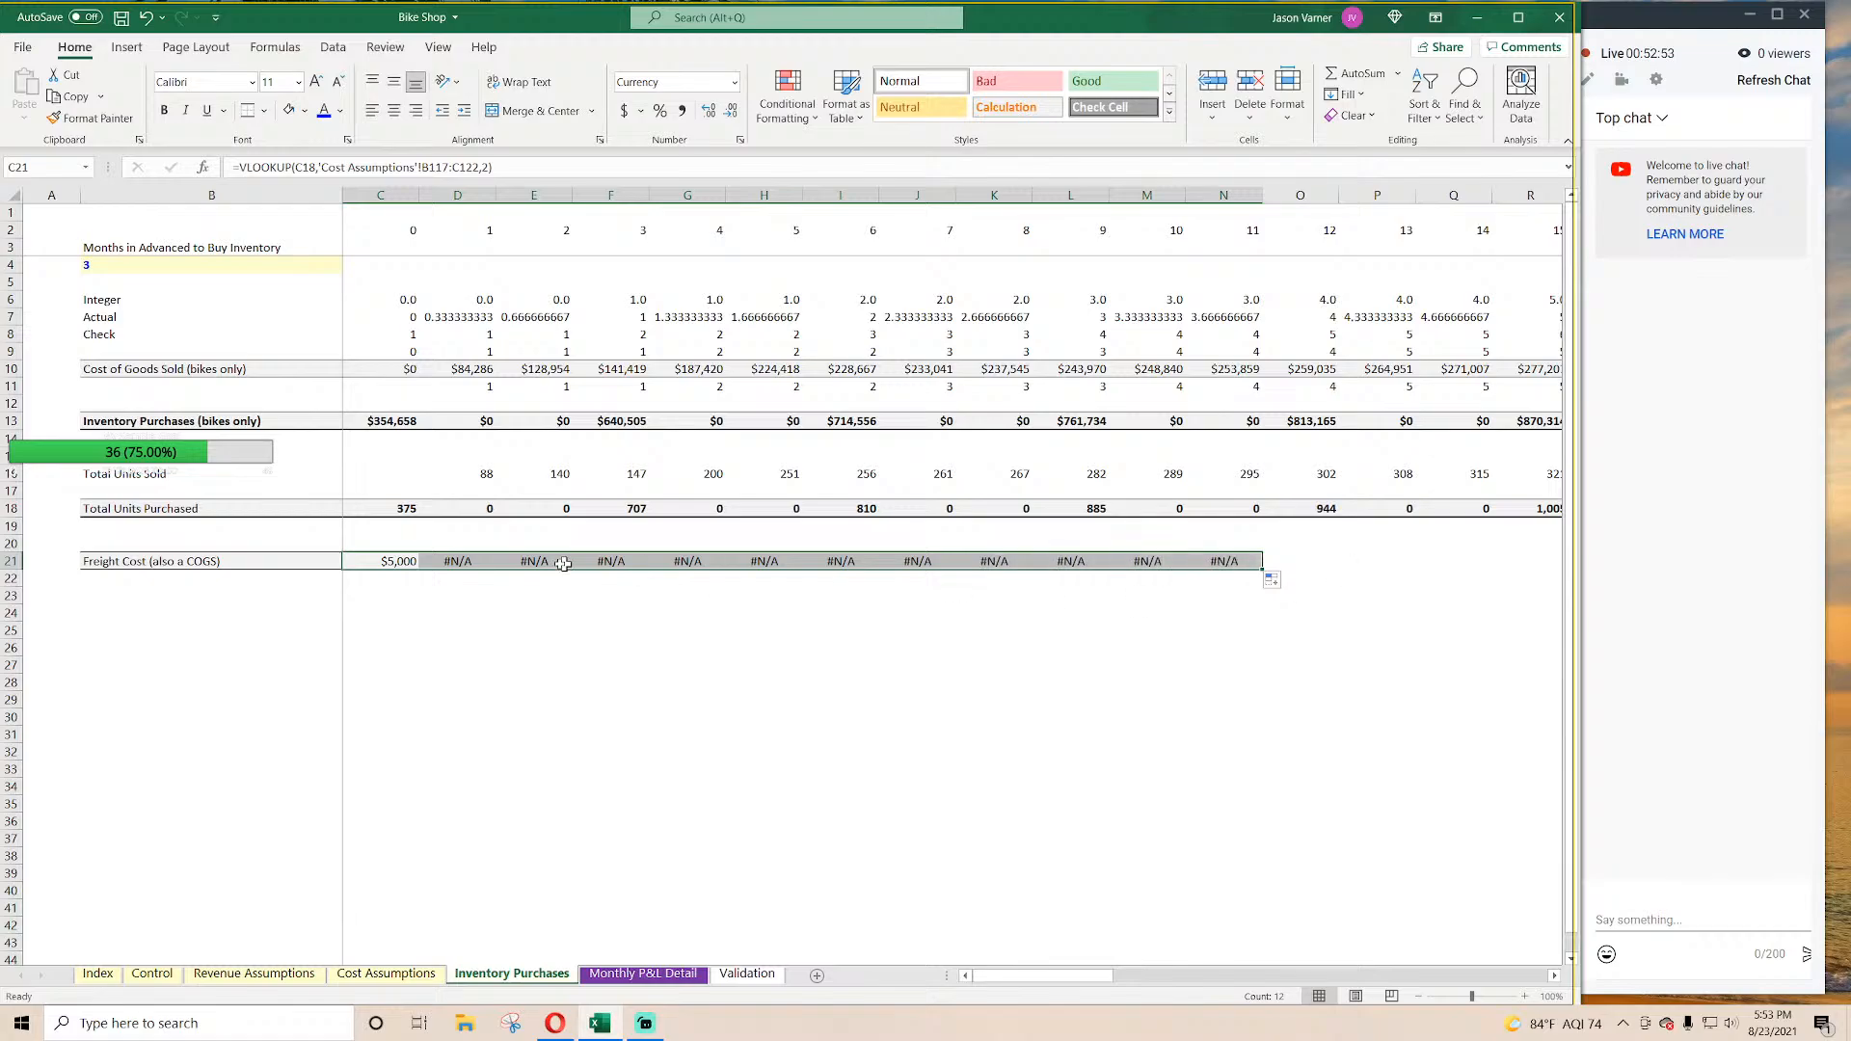
# Step: Anchor the lookup table columns in C21 as $B117:$C122 and fill the formula across through Q21
pyautogui.click(391, 561)
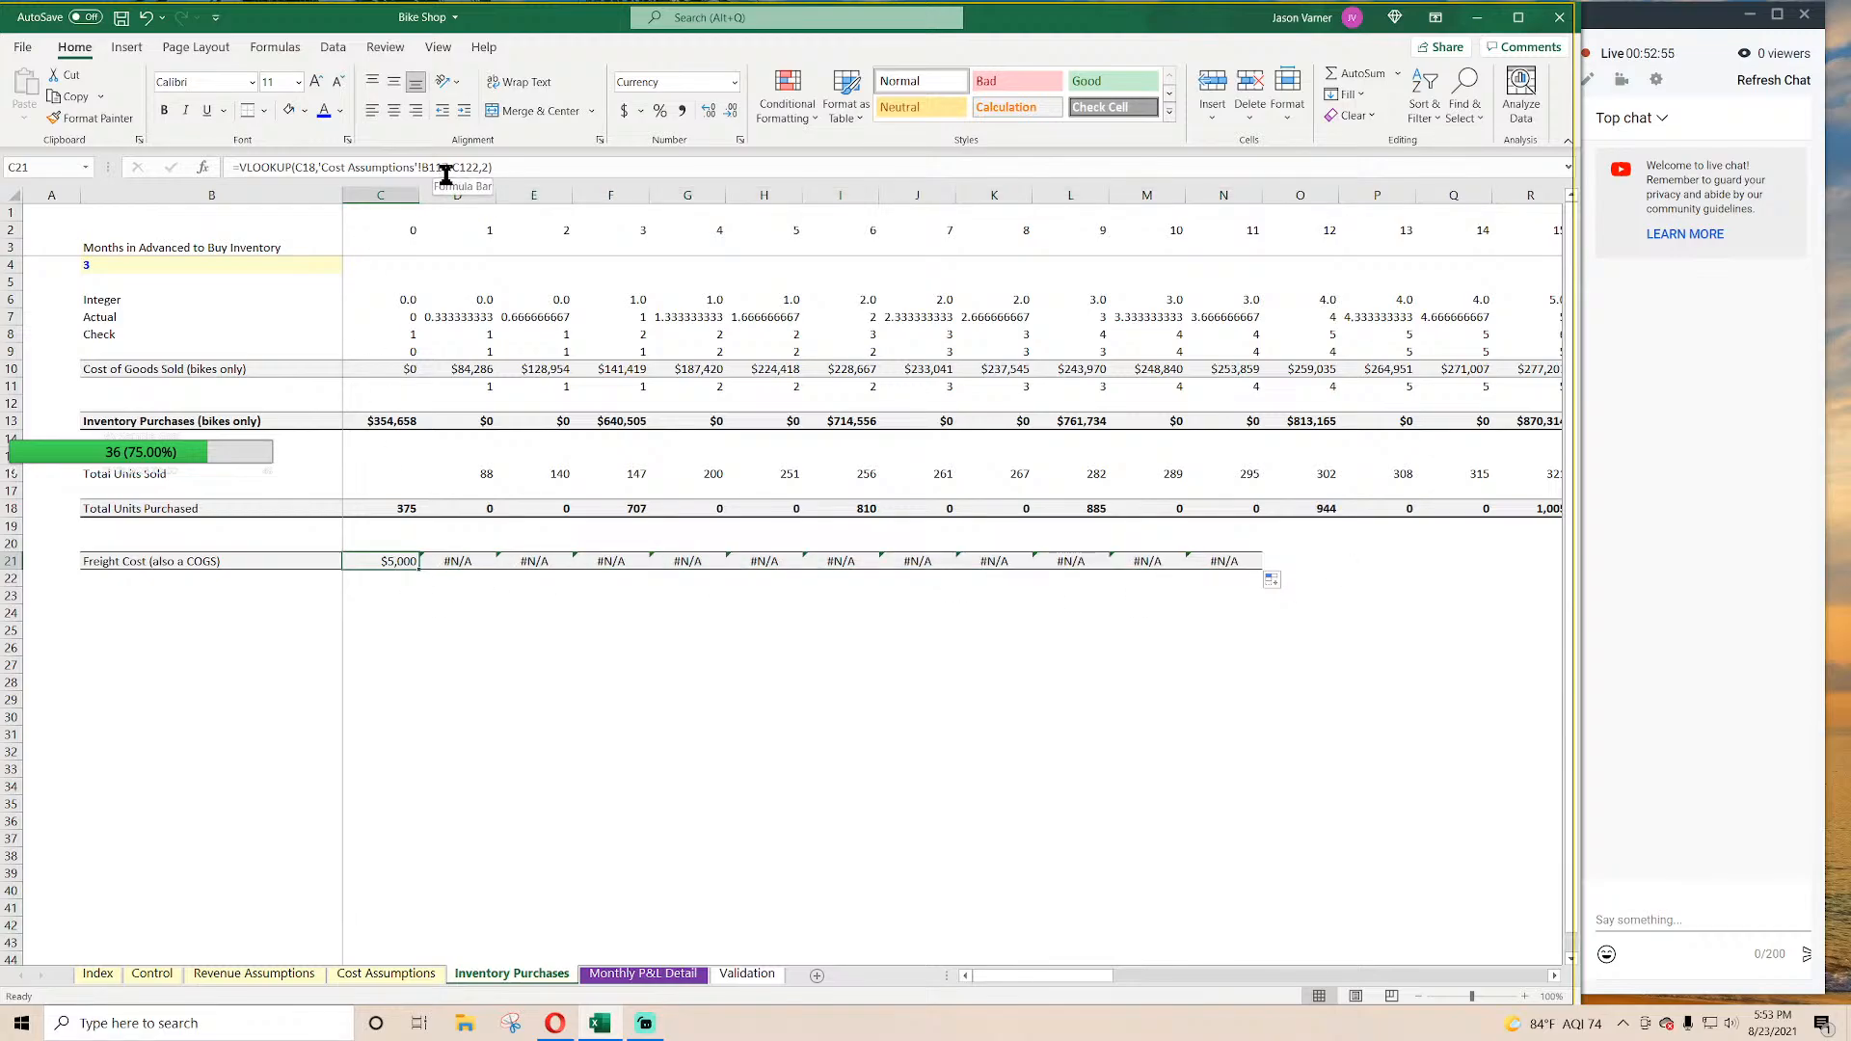
pyautogui.click(421, 166)
pyautogui.write('$')
pyautogui.click(459, 167)
pyautogui.write('$')
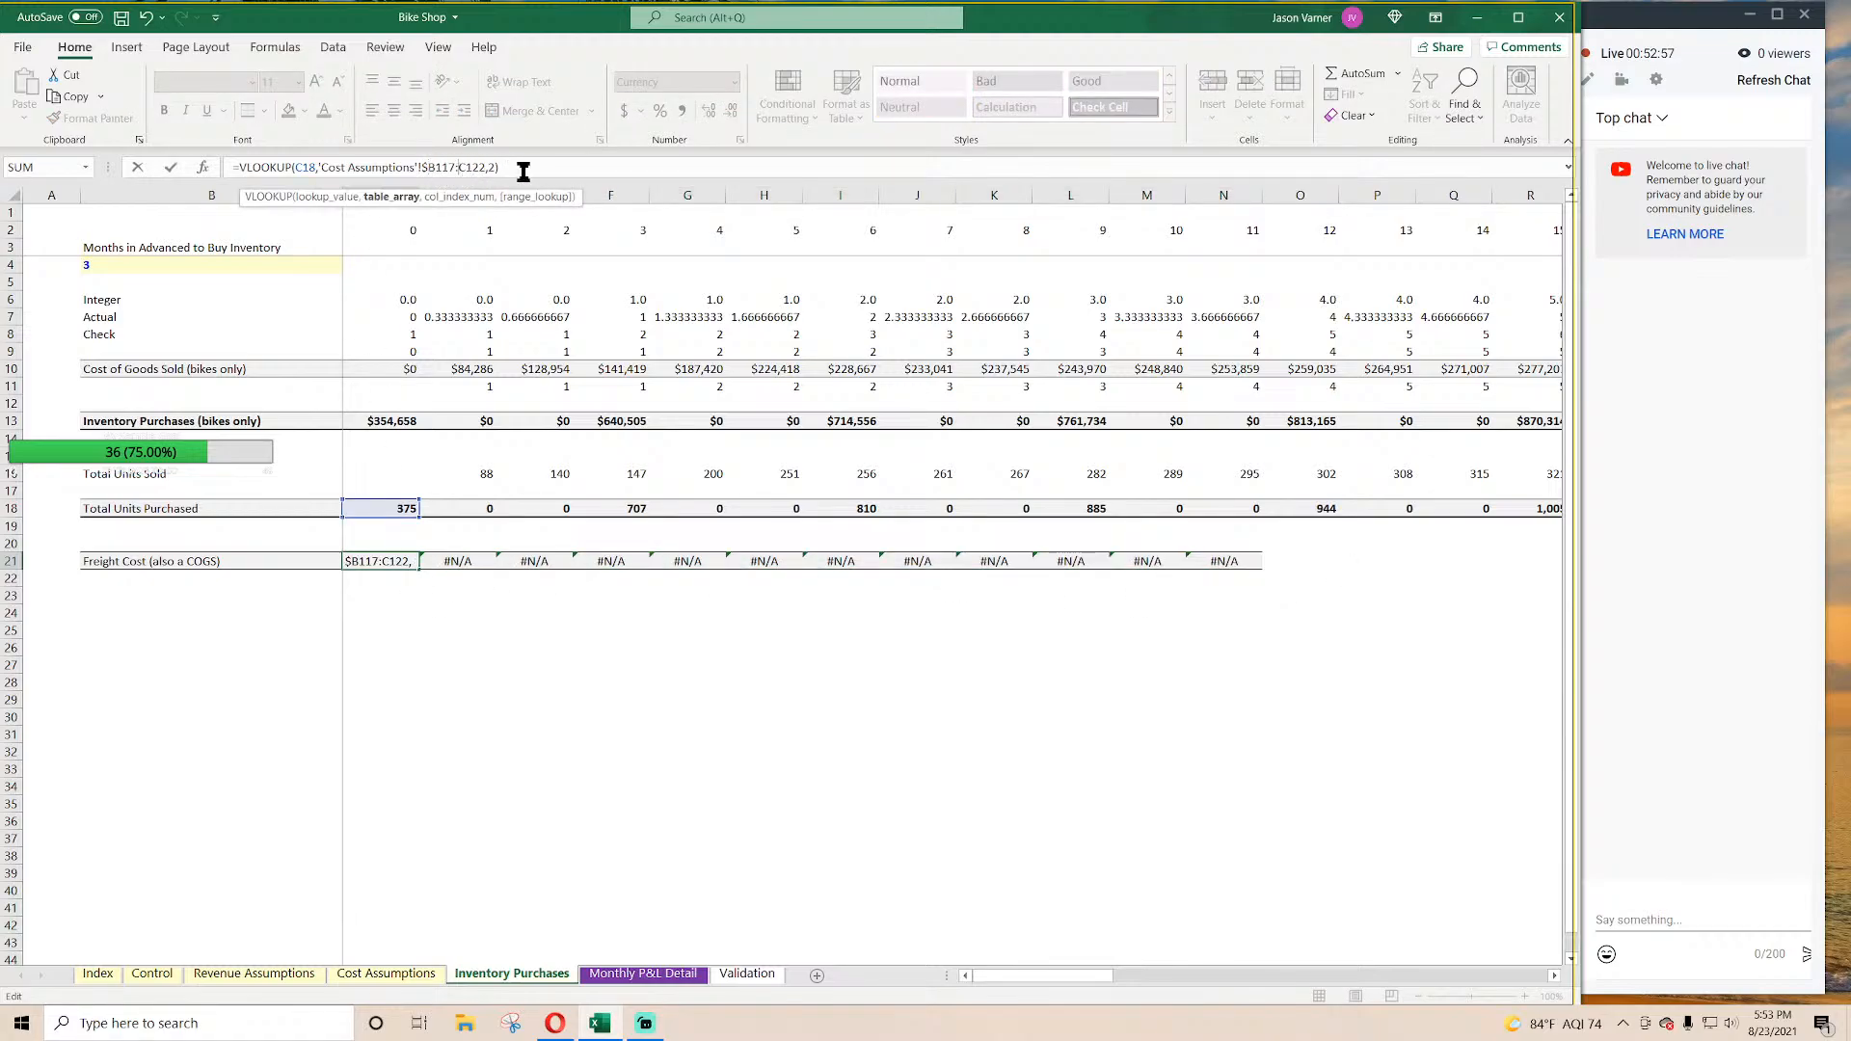
pyautogui.press('Return')
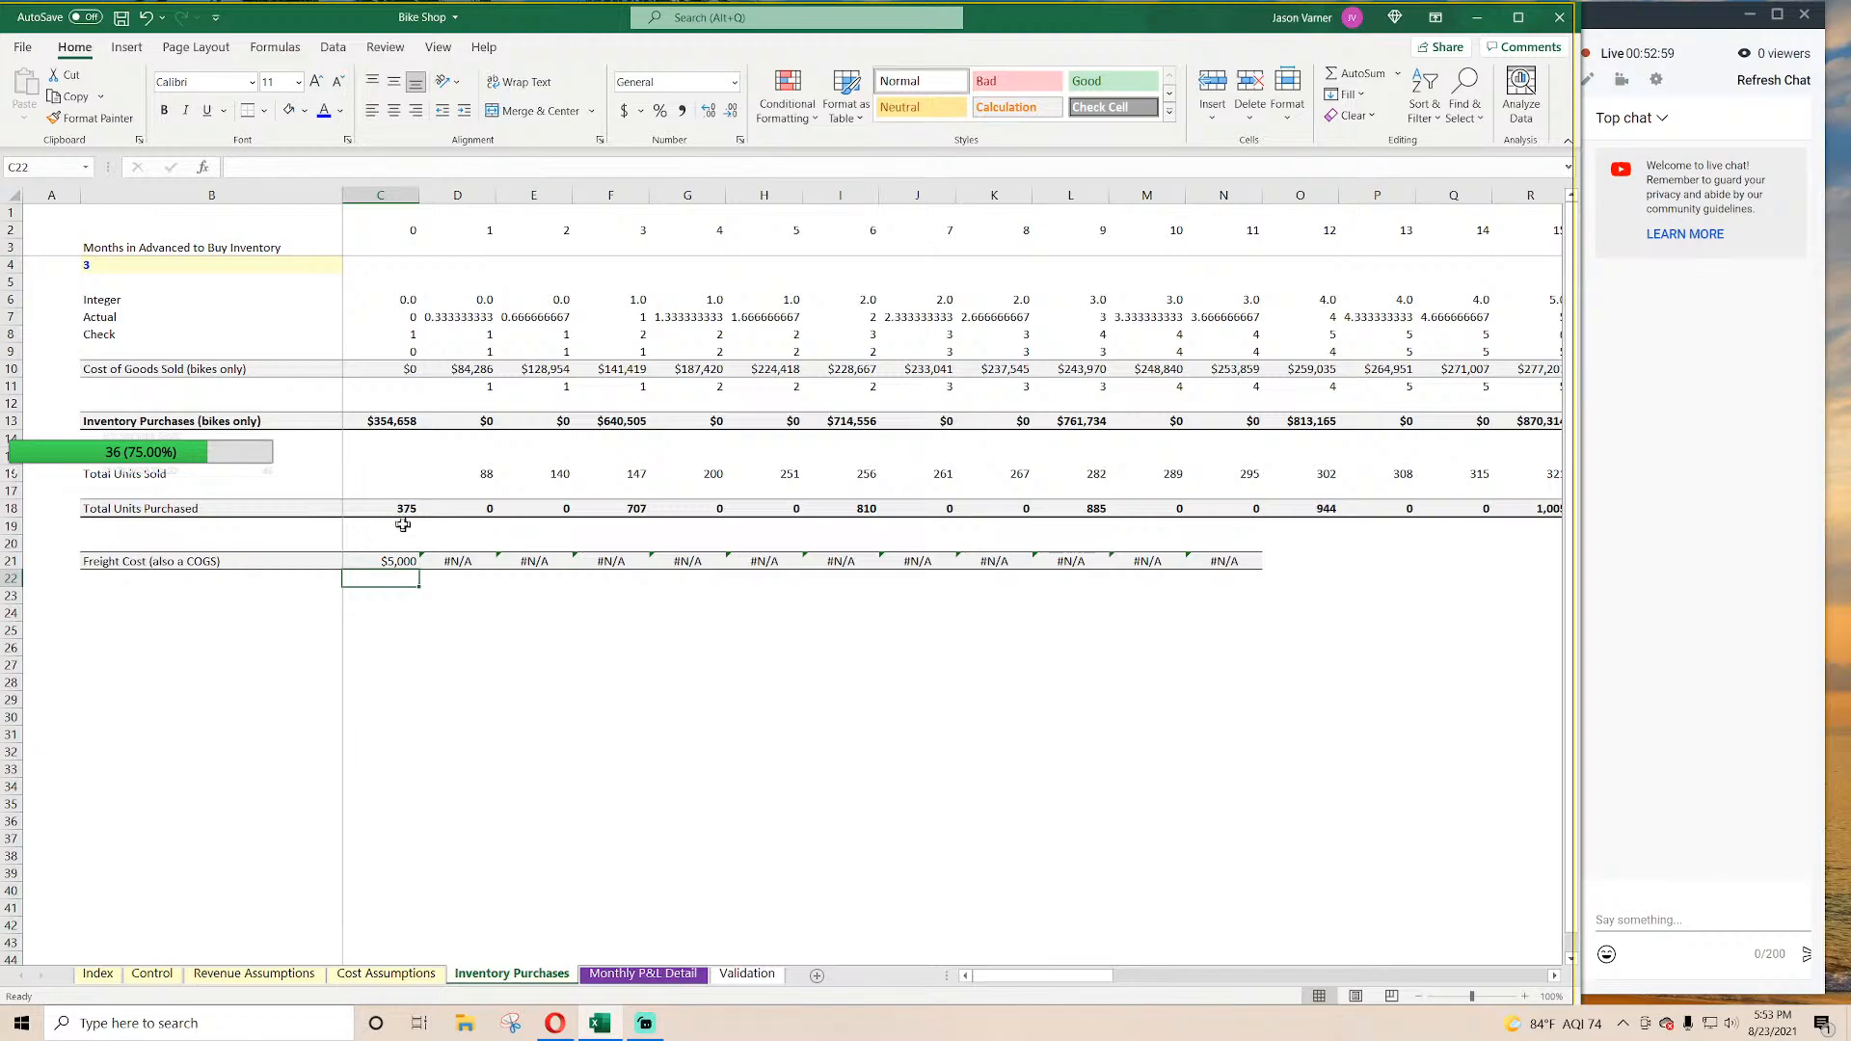
pyautogui.click(403, 563)
pyautogui.moveTo(418, 572); pyautogui.dragTo(1506, 582)
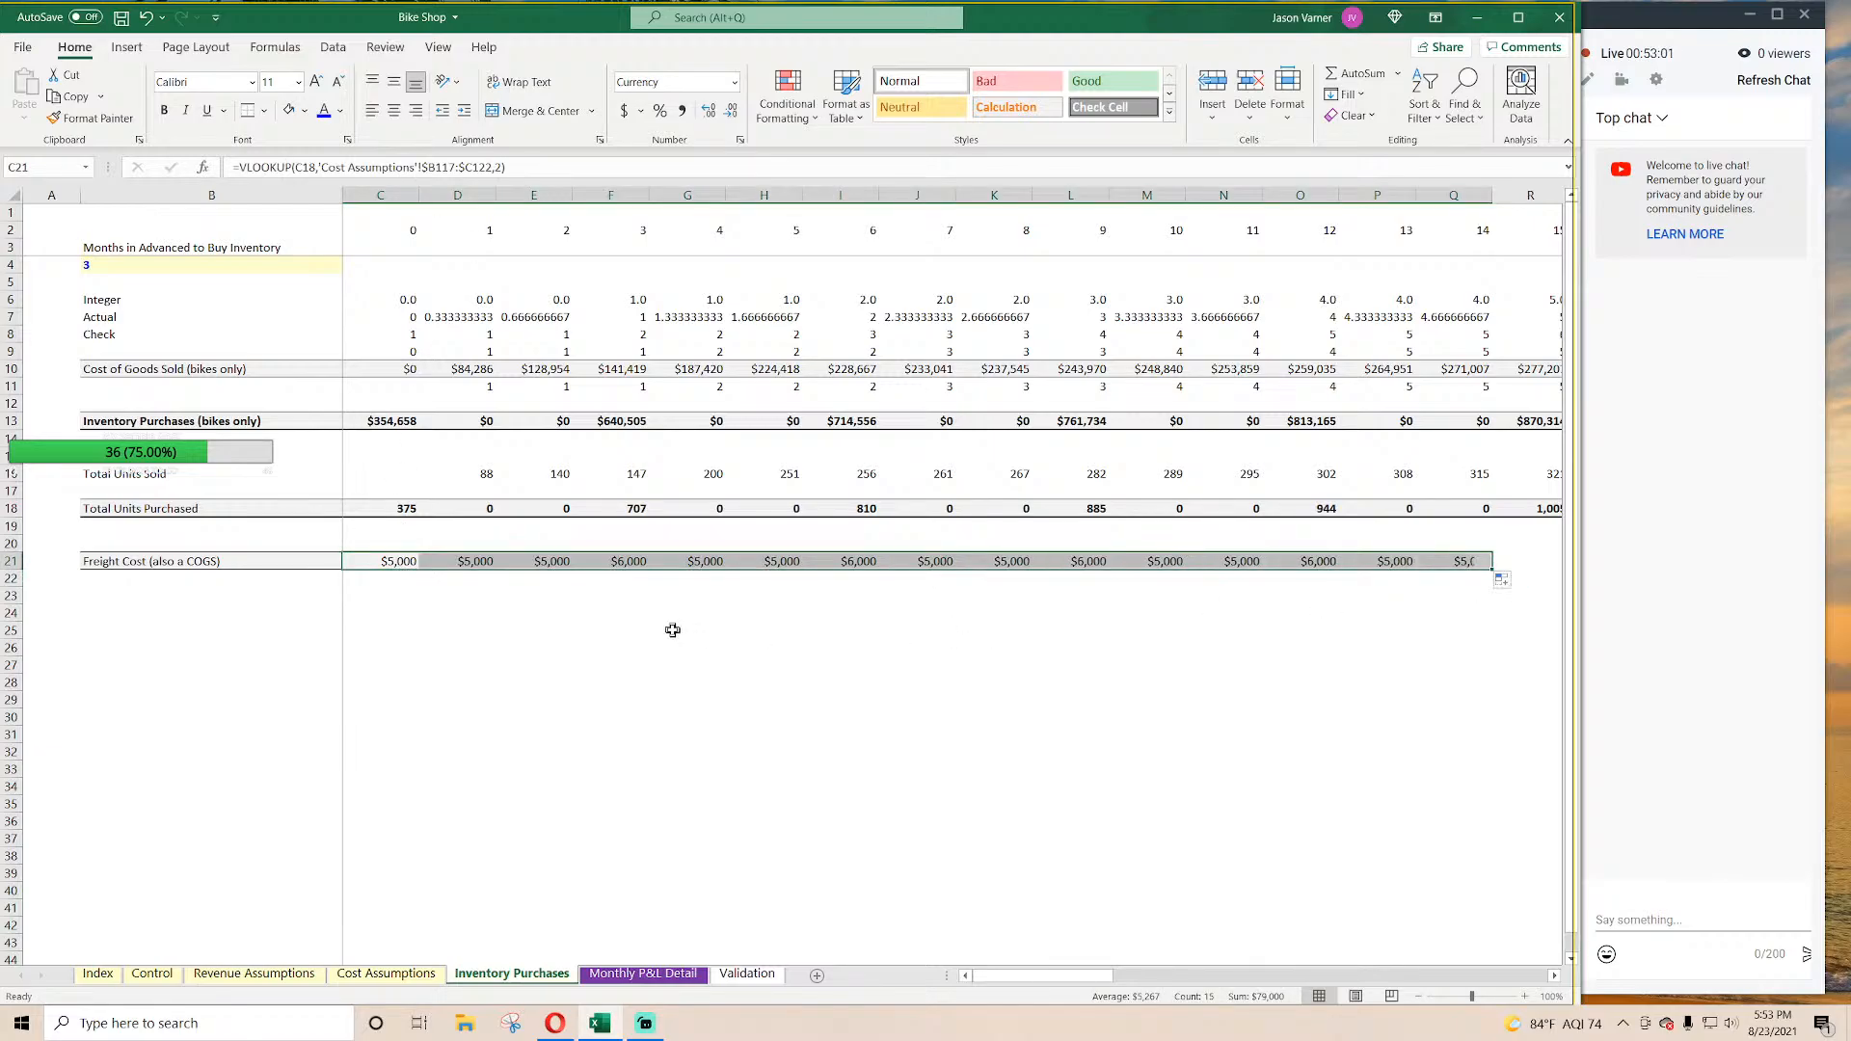
# Step: Wrap the C21 lookup in IF(C18=0,0,...) so months without purchases cost nothing, and fill it across through P21
pyautogui.click(398, 561)
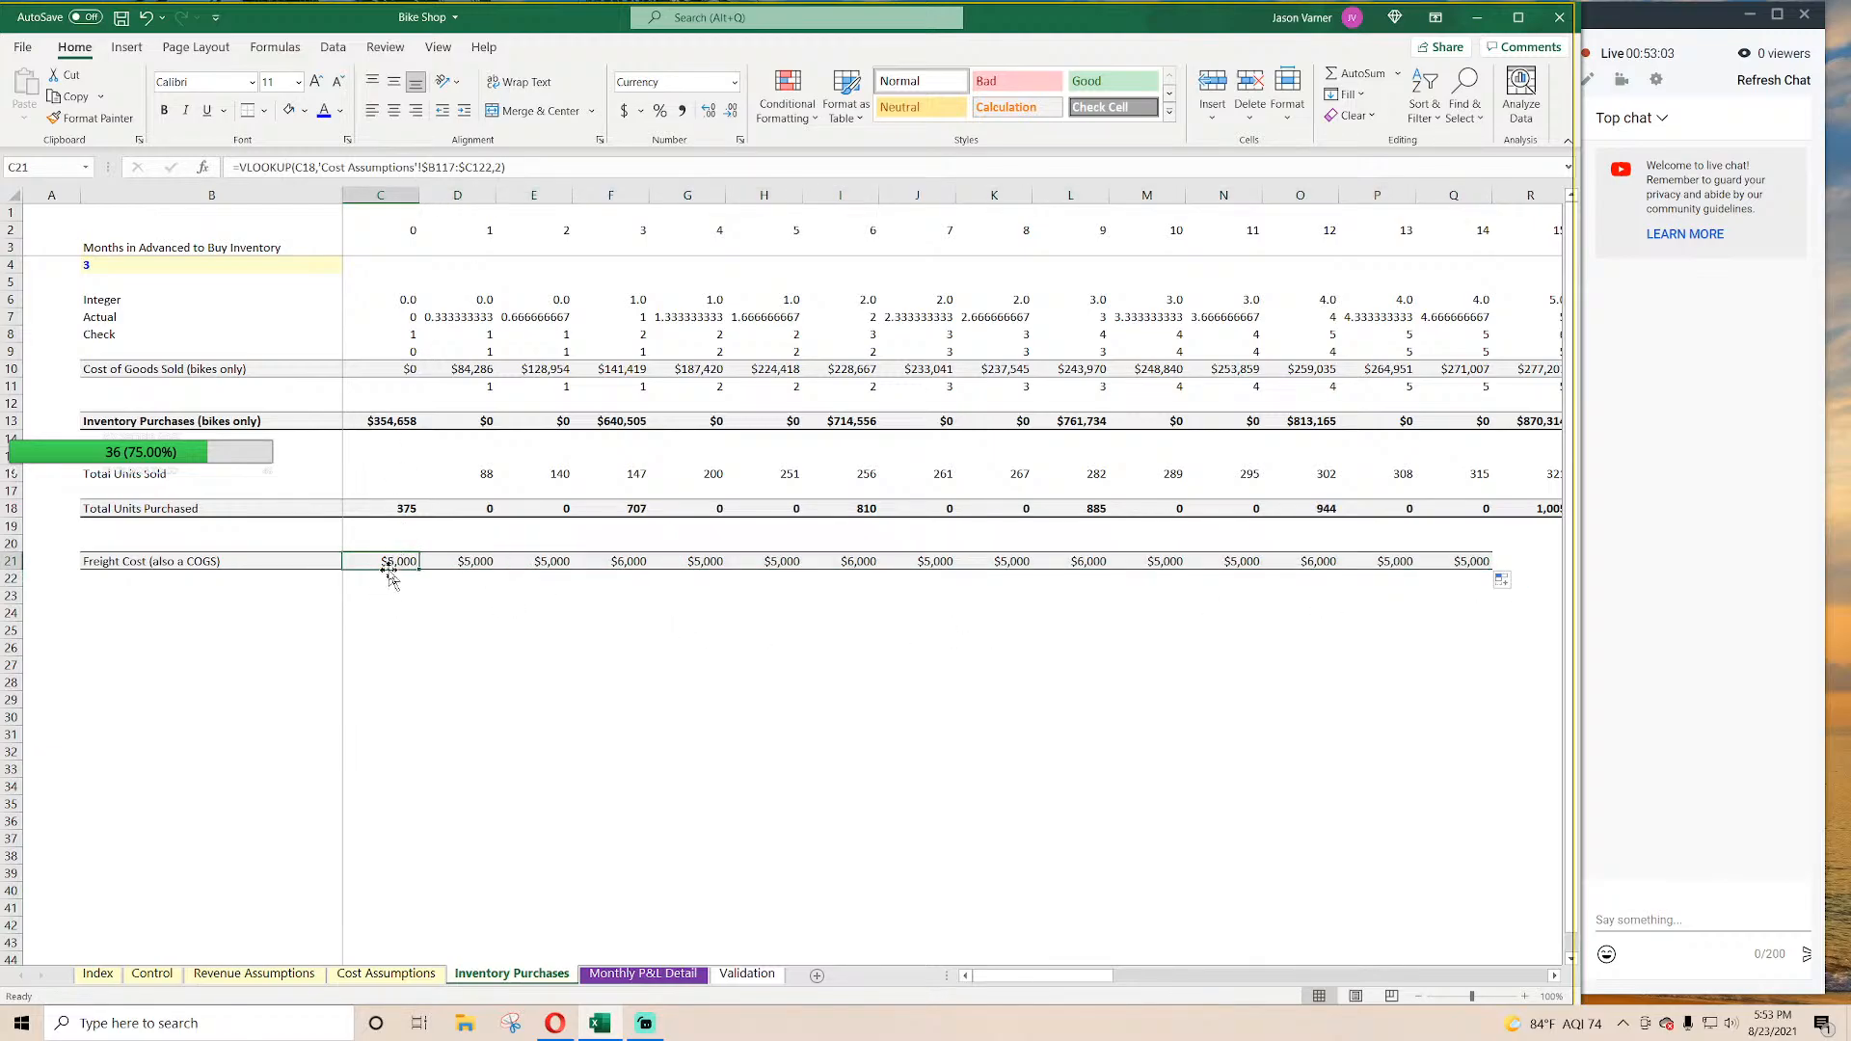
pyautogui.click(242, 167)
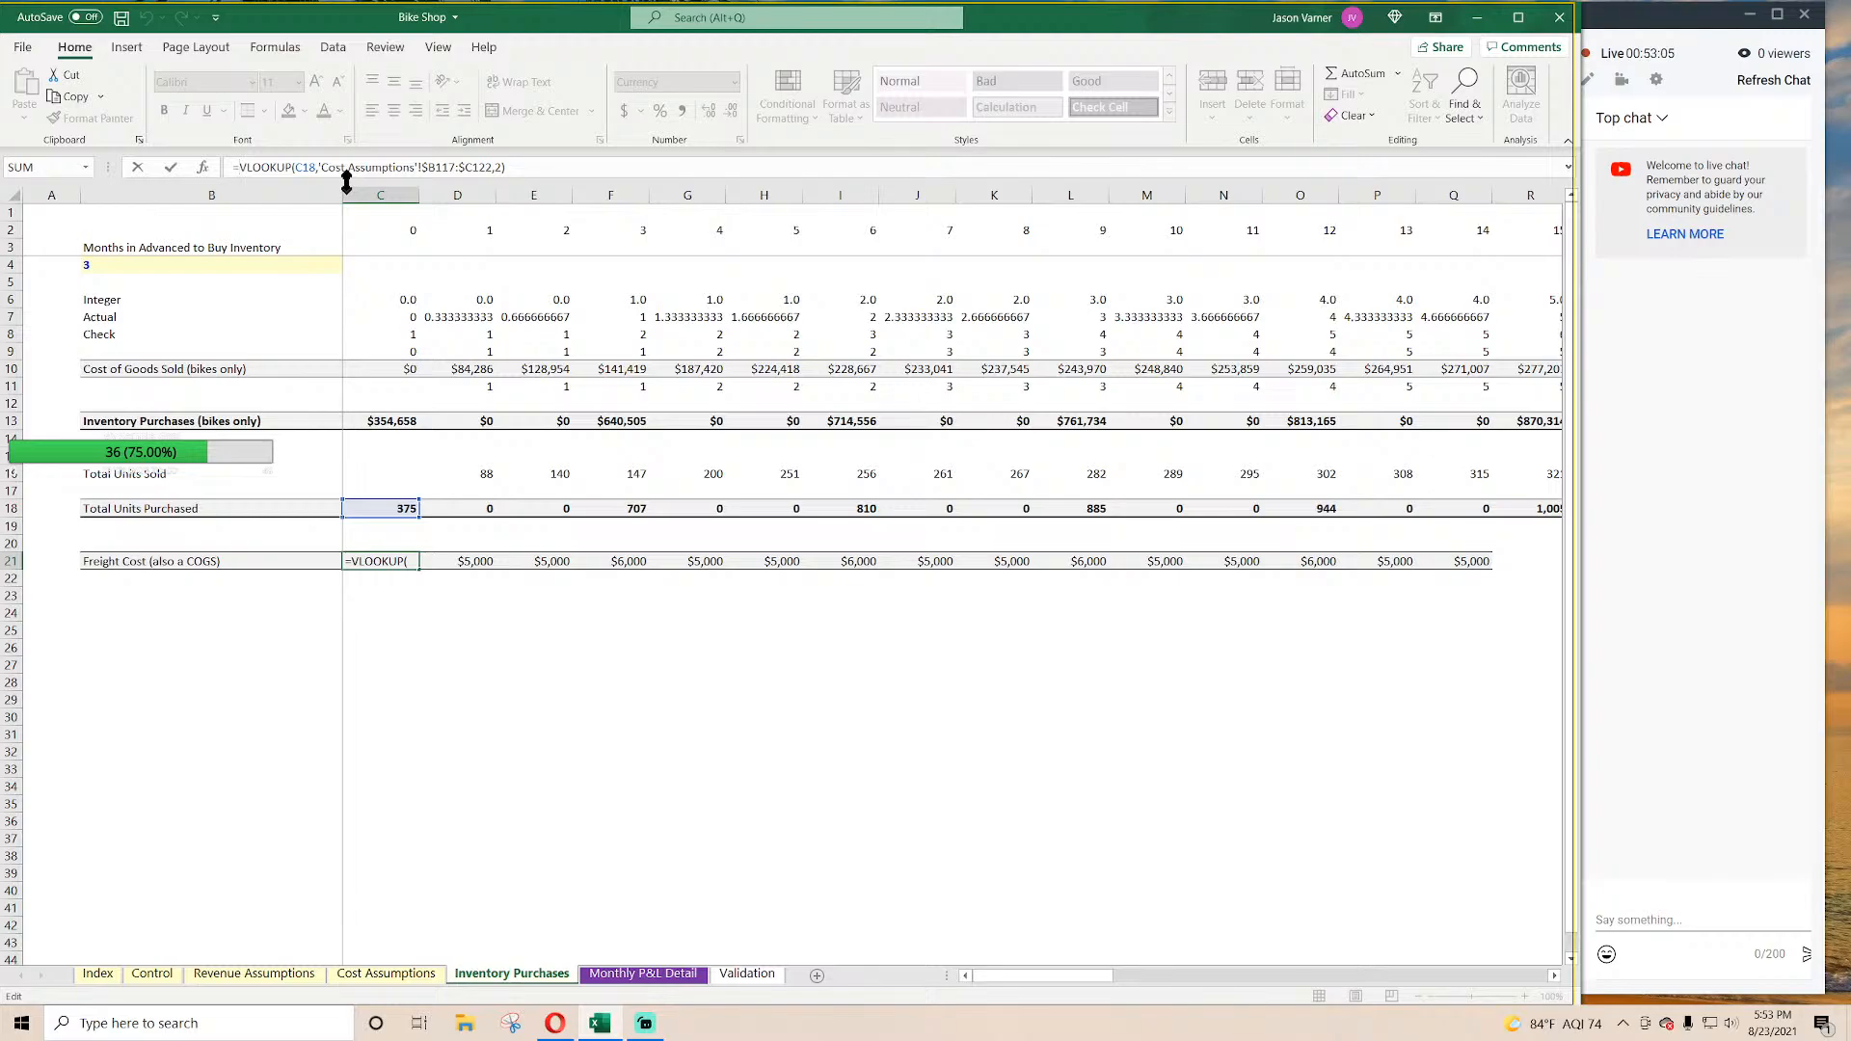
pyautogui.write('if(')
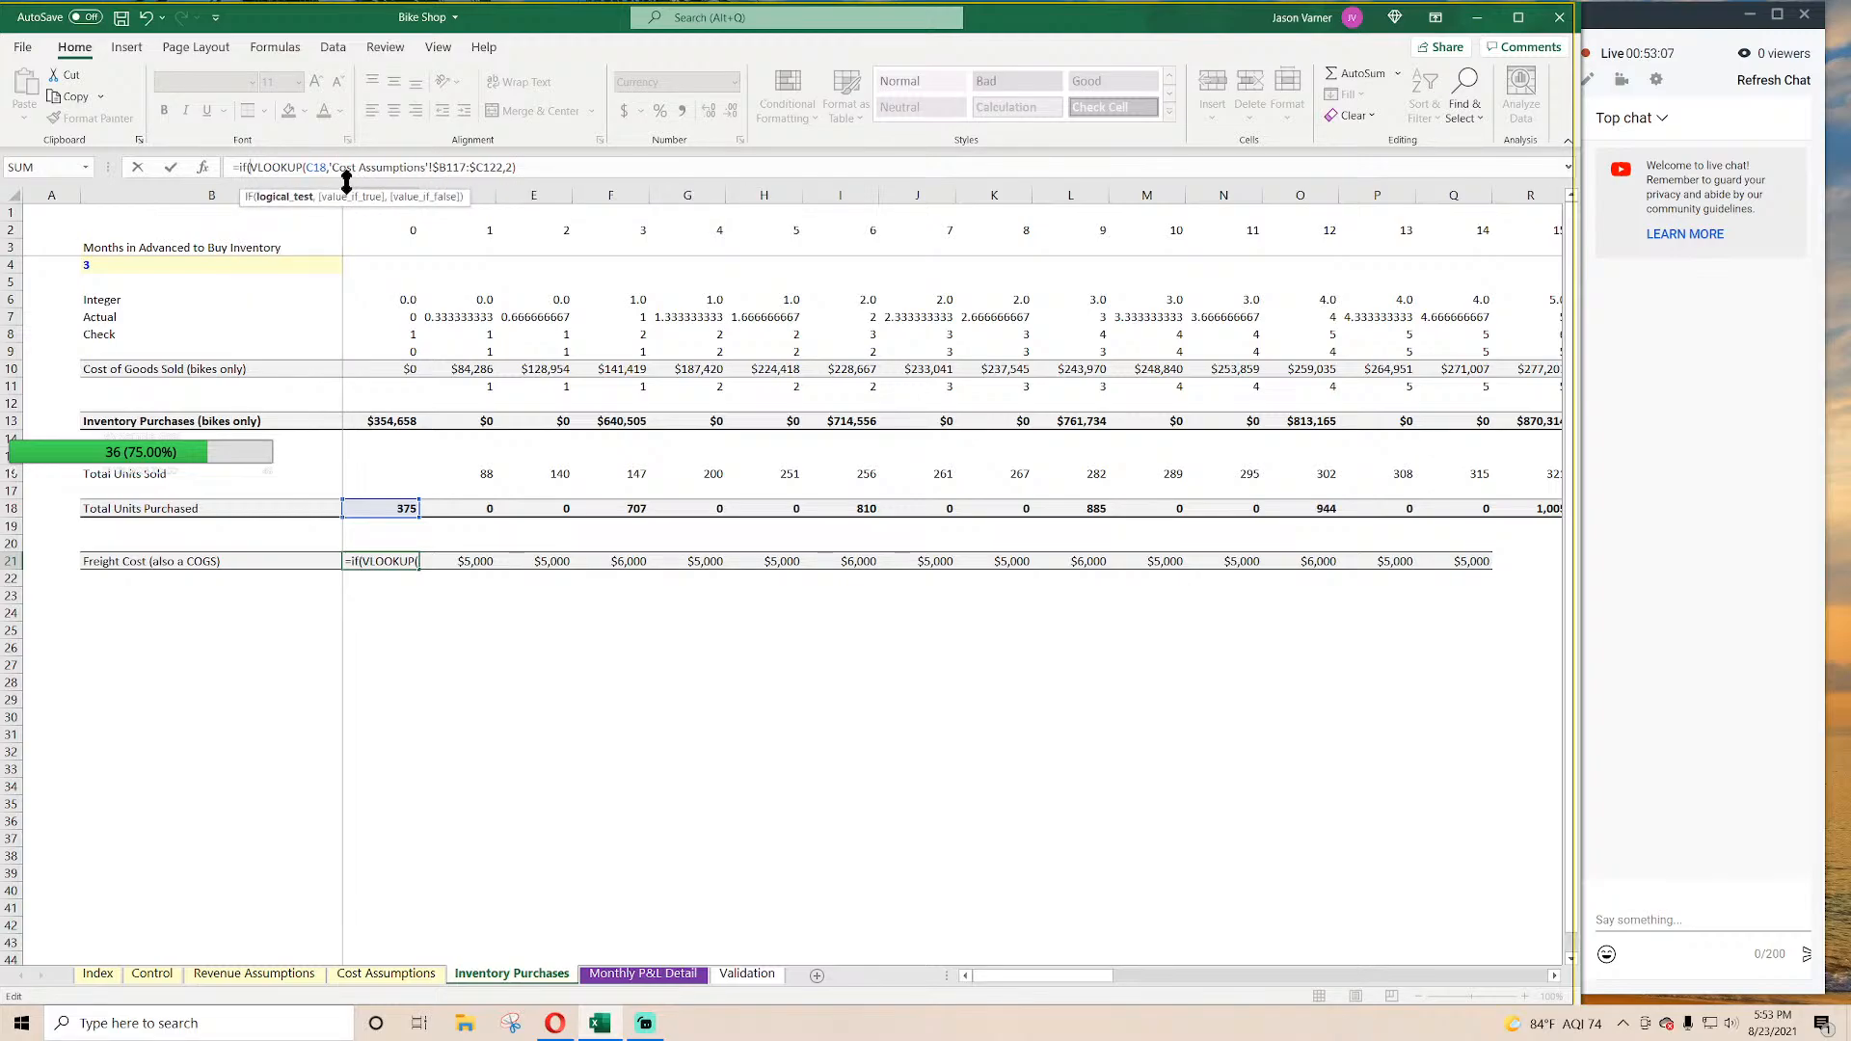
pyautogui.write('c18=0,')
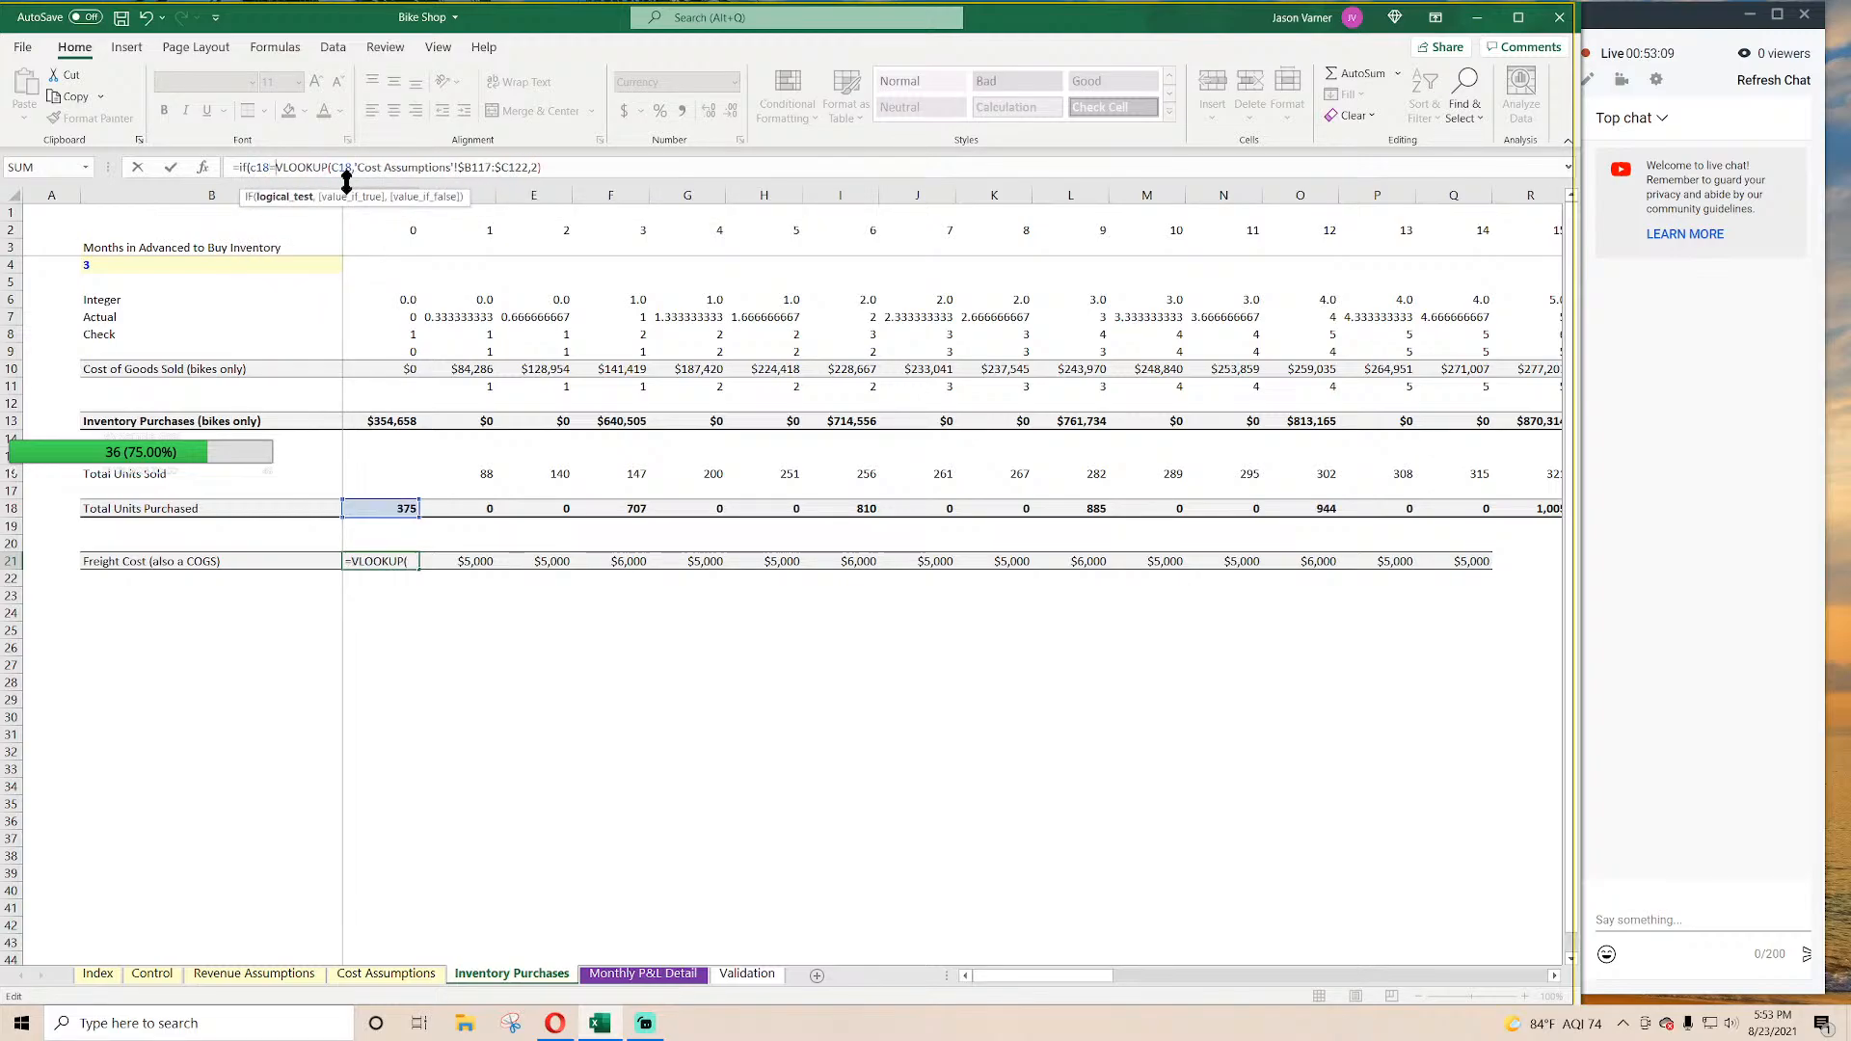
pyautogui.write('0,')
pyautogui.press('Return')
pyautogui.press('Return')
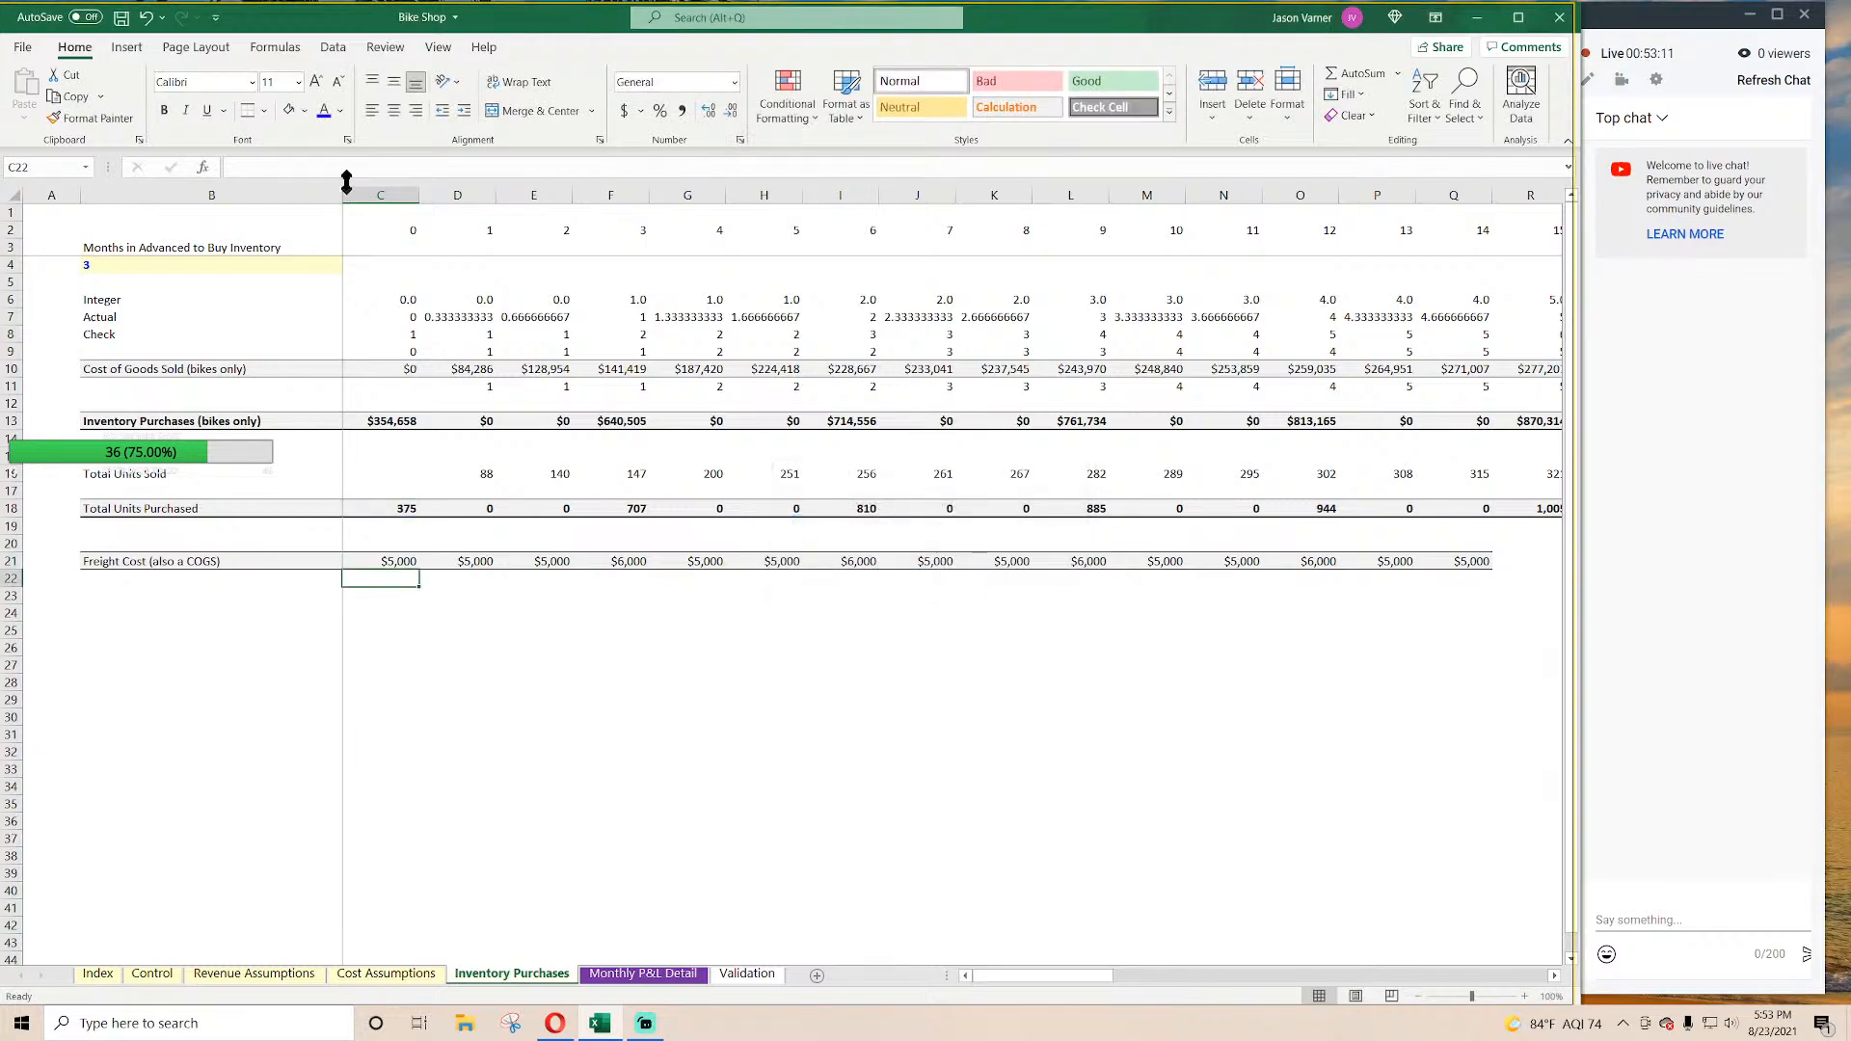
pyautogui.click(393, 569)
pyautogui.moveTo(420, 570); pyautogui.dragTo(1436, 545)
# Step: Check the freight cost in F21 against the 500 and 1,000 unit tiers on the Cost Assumptions sheet
pyautogui.click(625, 561)
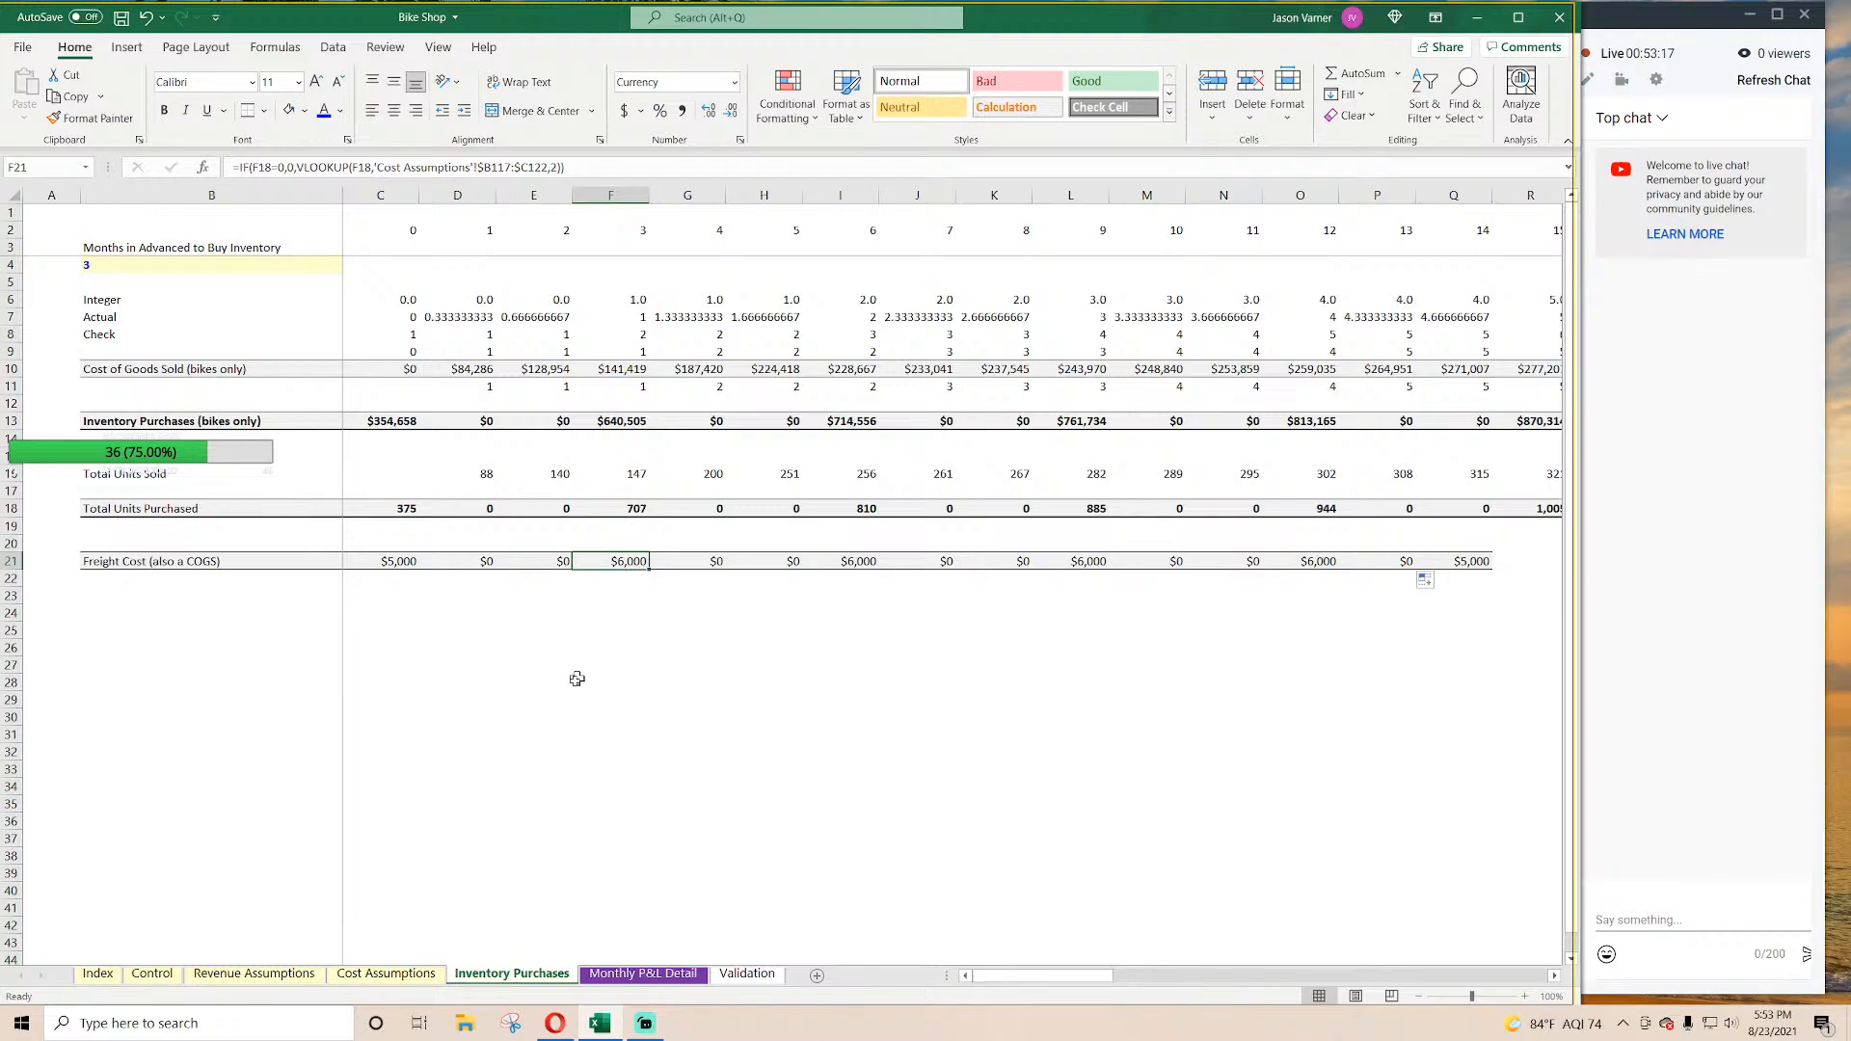
pyautogui.click(387, 976)
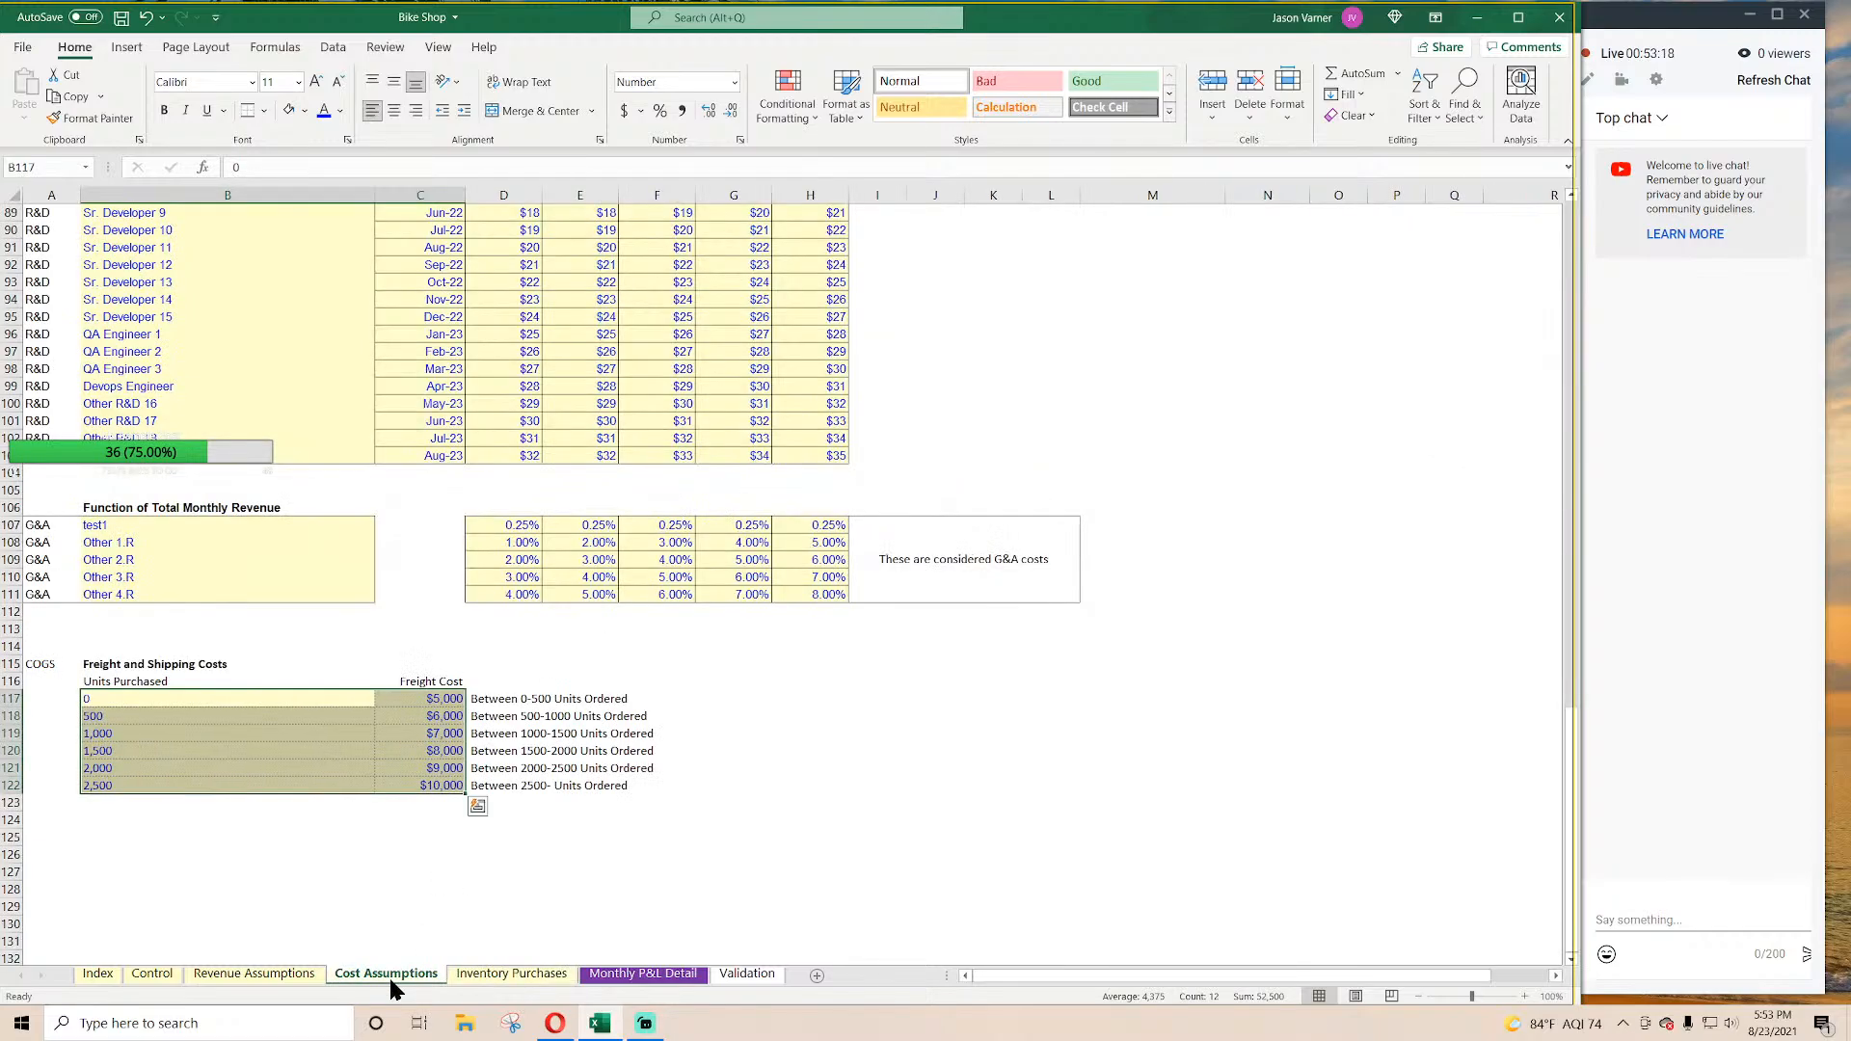
pyautogui.click(124, 716)
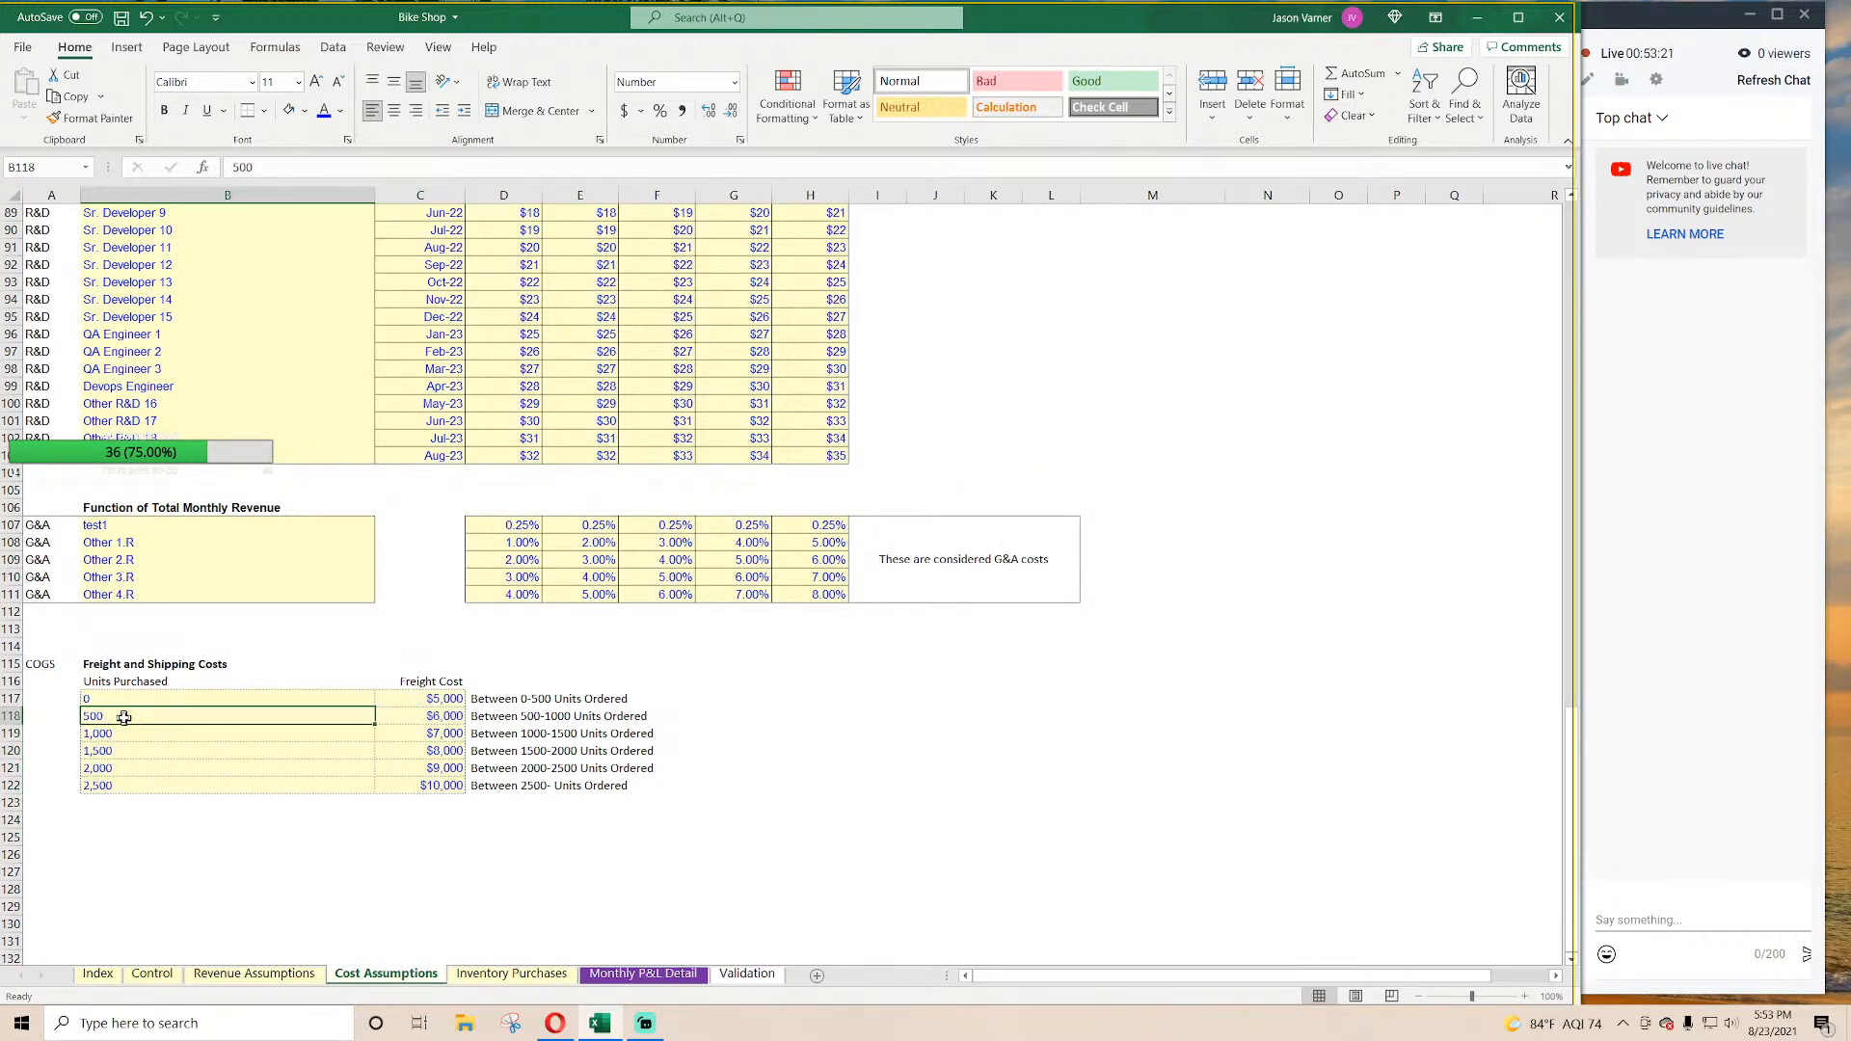
pyautogui.click(124, 733)
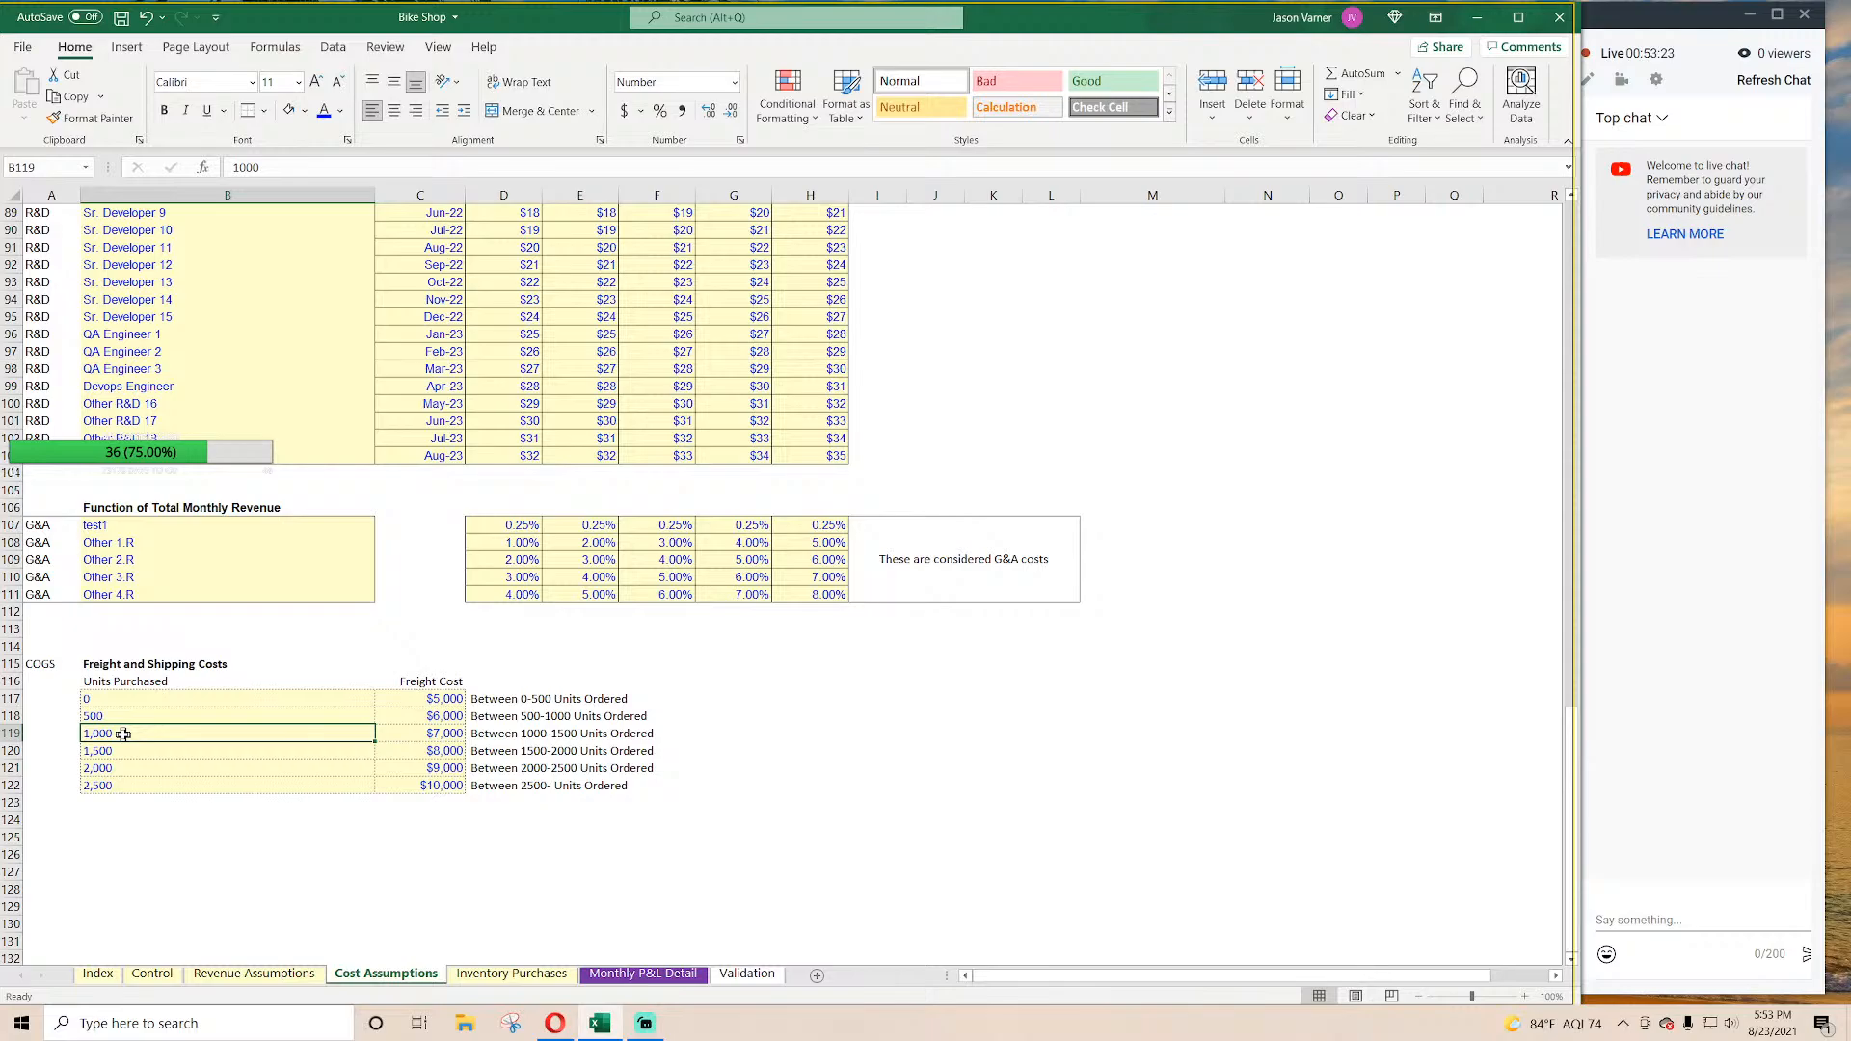
# Step: Return to Inventory Purchases and override Total Units Purchased in F18 with 1001 to test the freight tier
pyautogui.click(660, 976)
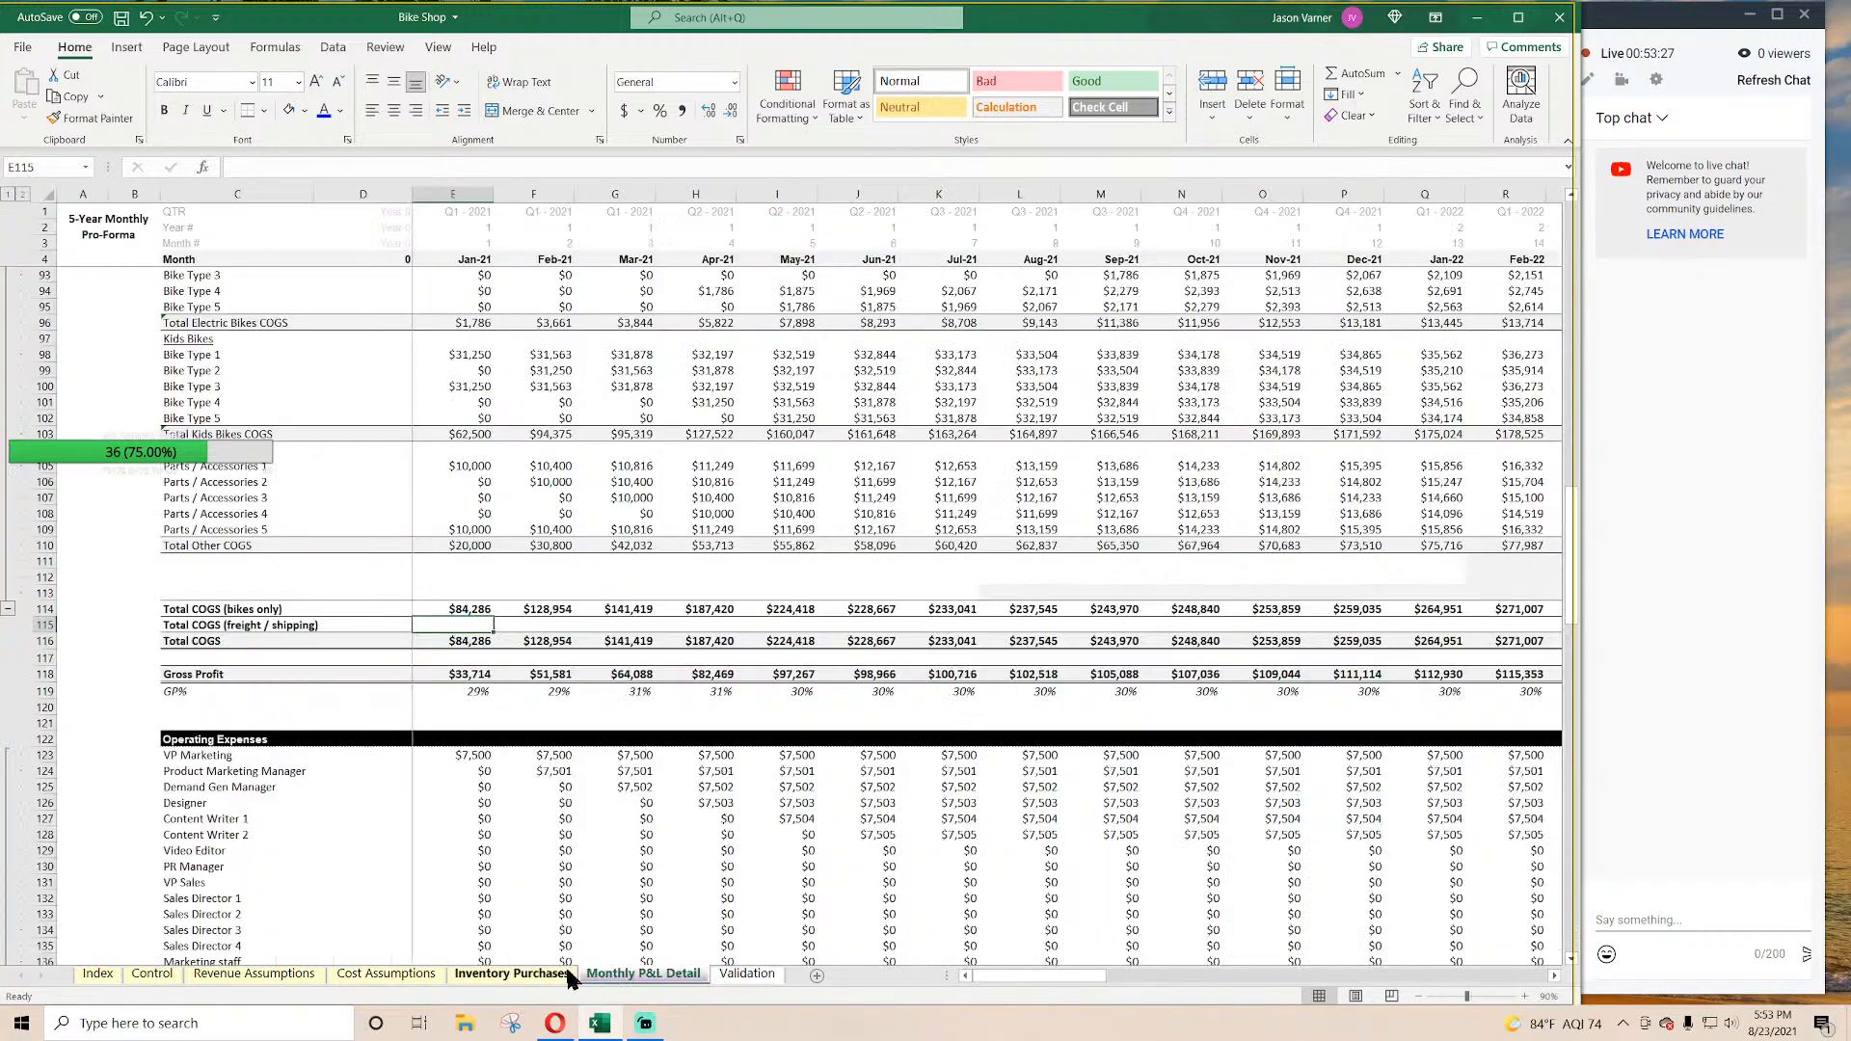
pyautogui.click(567, 975)
pyautogui.click(625, 509)
pyautogui.write('1,0')
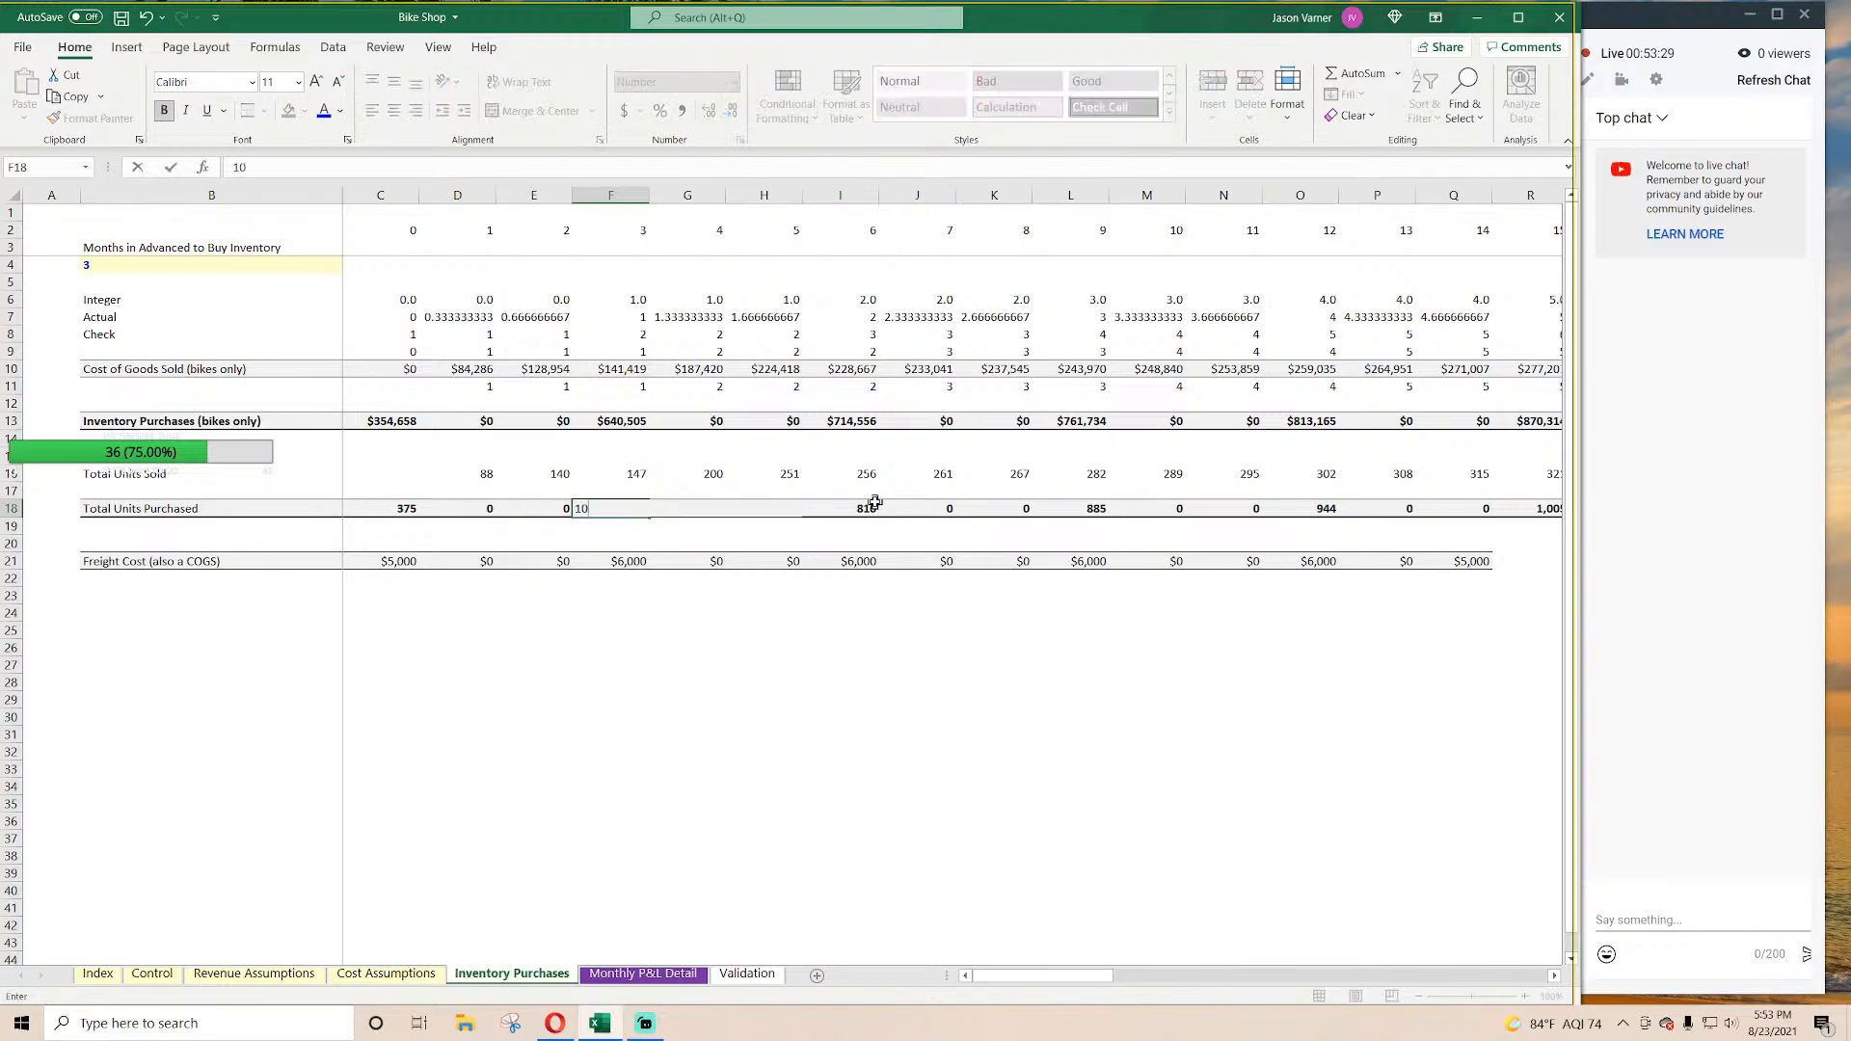
pyautogui.write('01')
pyautogui.press('Return')
# Step: Override Total Units Purchased in F18 with 999 to test the freight cost just below the 1,000 tier
pyautogui.write('1000')
pyautogui.press('BackSpace')
pyautogui.press('BackSpace')
pyautogui.press('BackSpace')
pyautogui.press('BackSpace')
pyautogui.write('9')
pyautogui.press('Return')
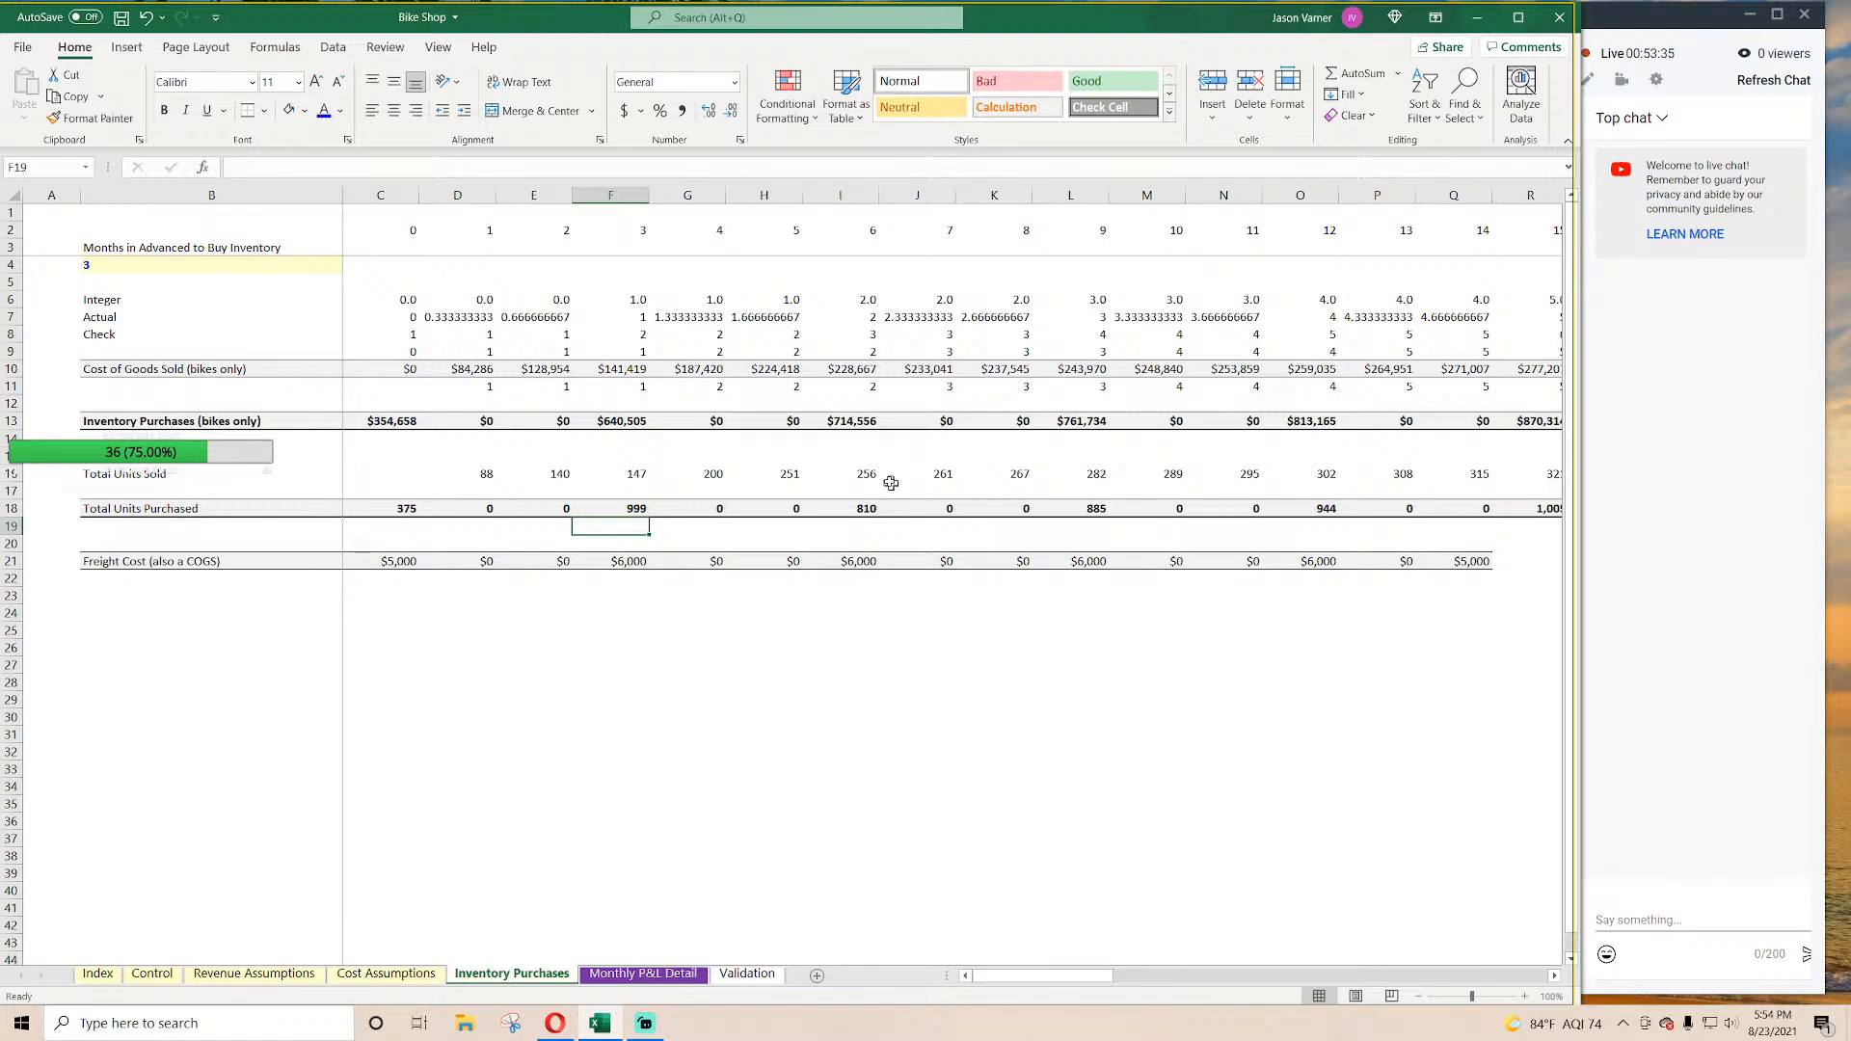
# Step: Undo the test overrides in F18 until its Total Units Purchased formula is restored
pyautogui.click(145, 18)
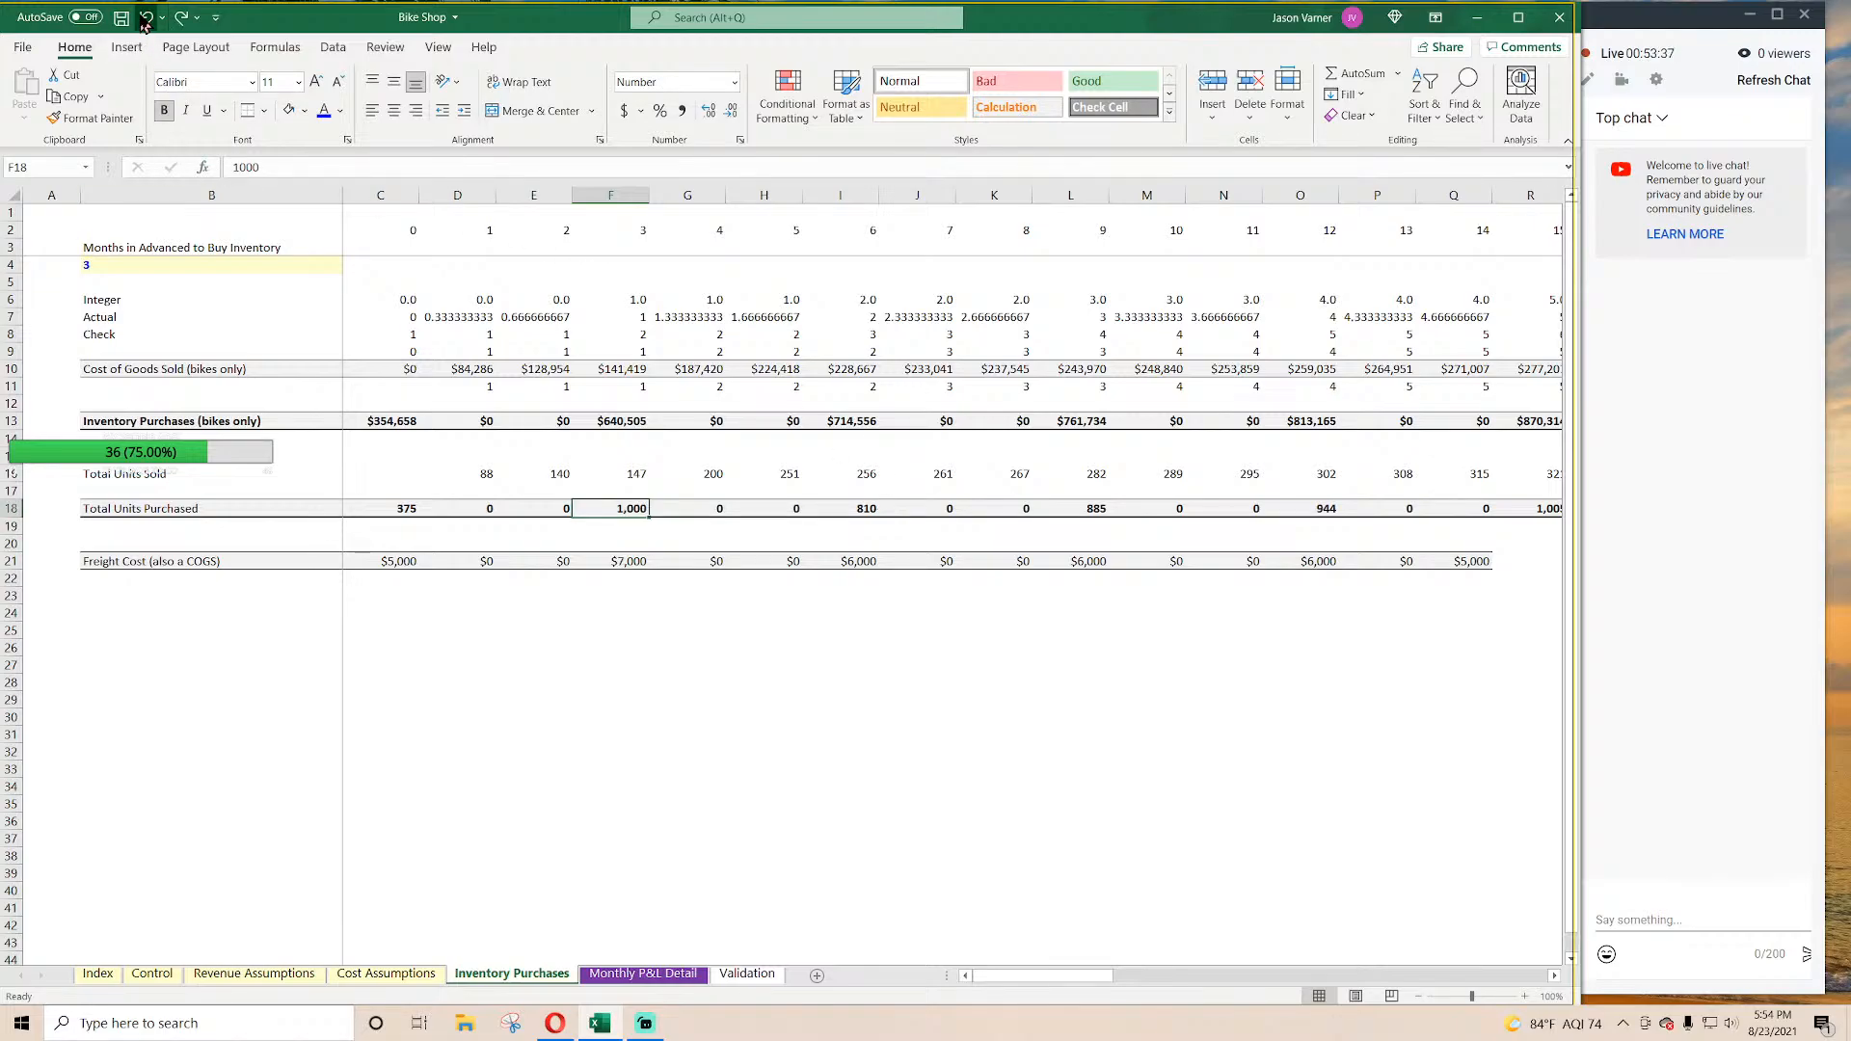
pyautogui.click(144, 19)
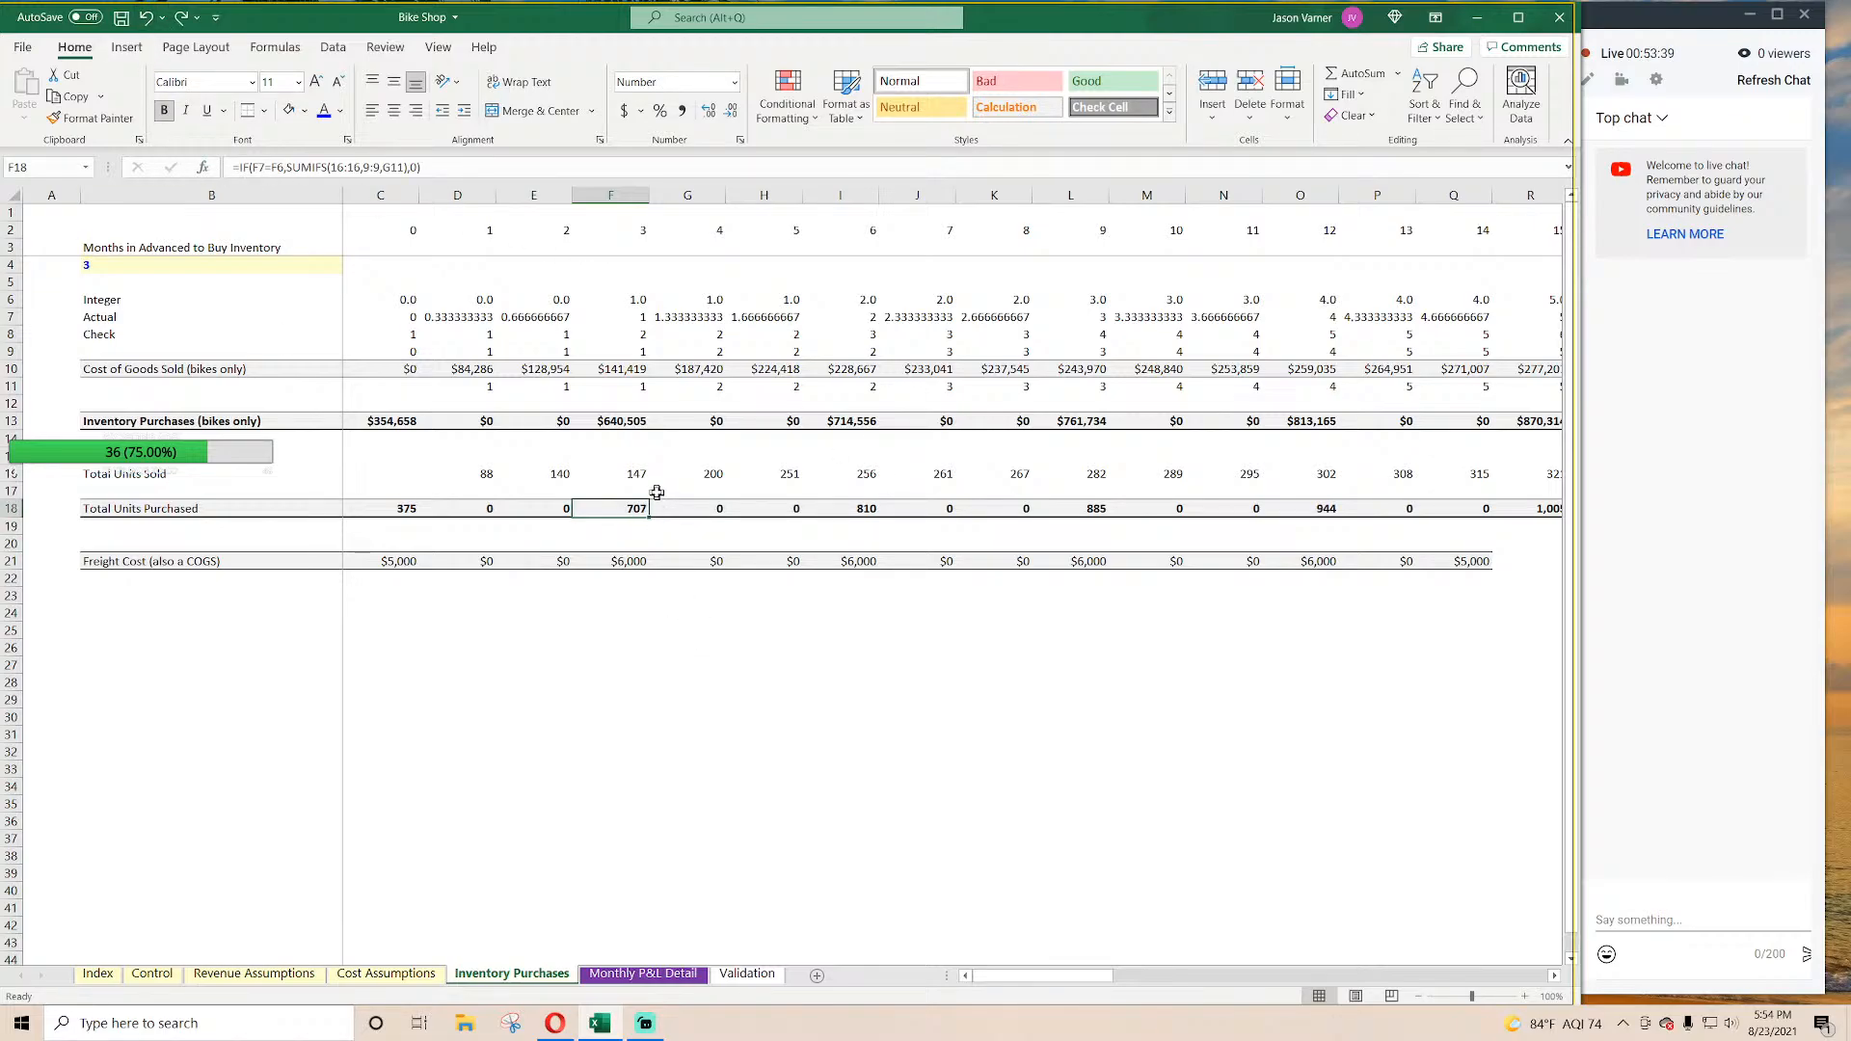
# Step: Fill the Total Units Purchased and Freight Cost formulas in G18:G21 across through month 60 in column BK
pyautogui.moveTo(682, 508); pyautogui.dragTo(1846, 604)
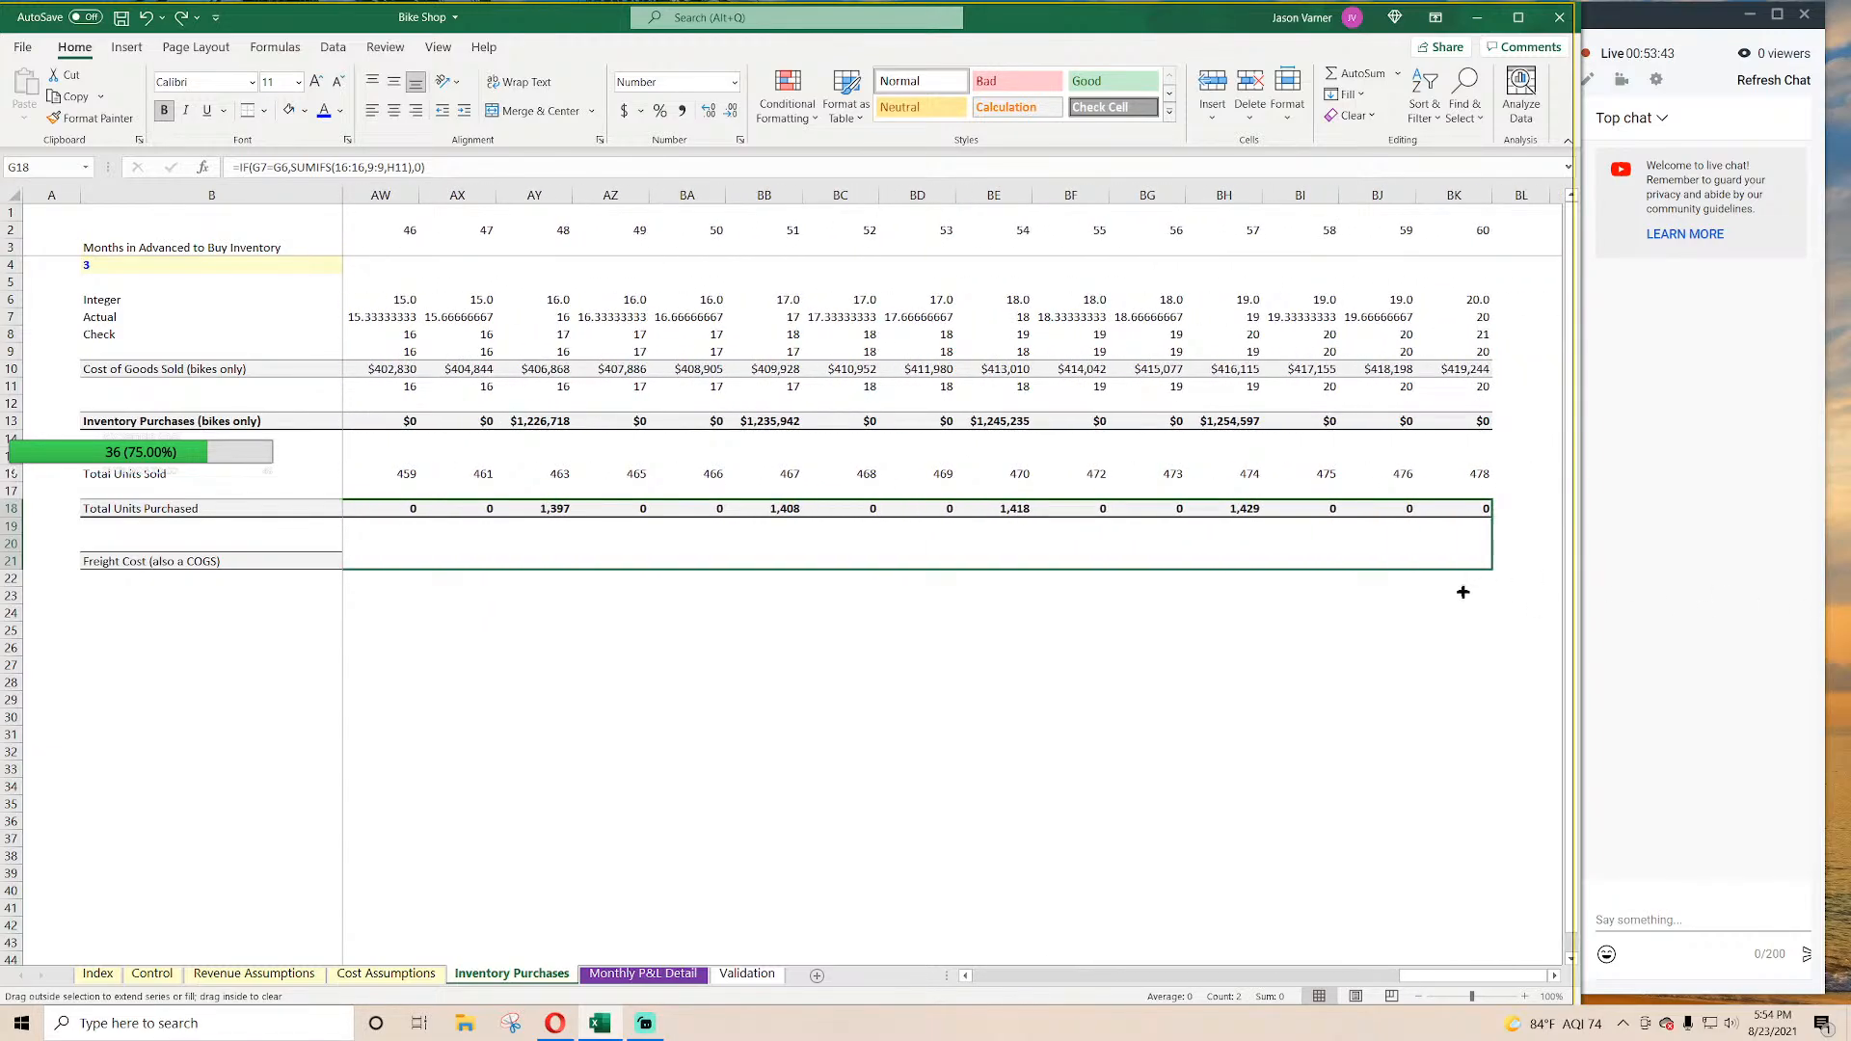
pyautogui.moveTo(1463, 592); pyautogui.dragTo(1451, 590)
pyautogui.click(1361, 663)
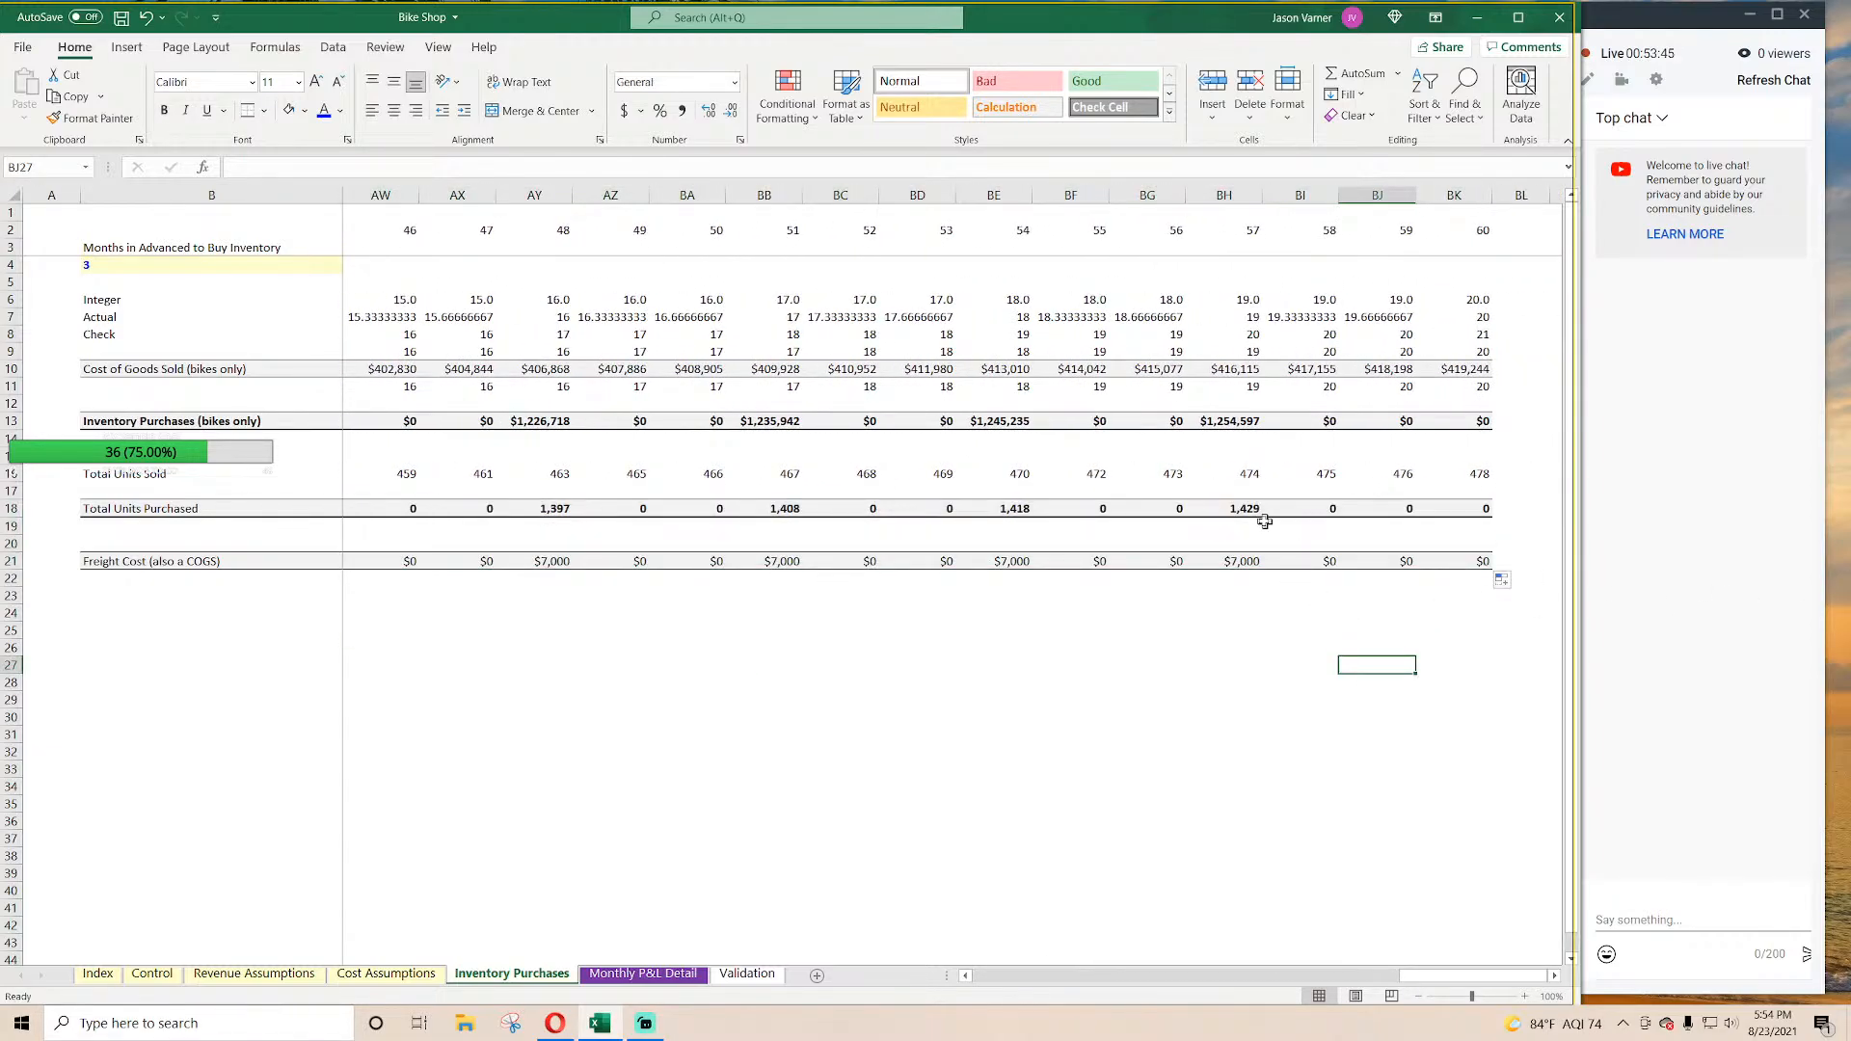
# Step: Check the 1,000-unit tier's freight cost on Cost Assumptions against the last months' freight costs on Inventory Purchases
pyautogui.click(388, 974)
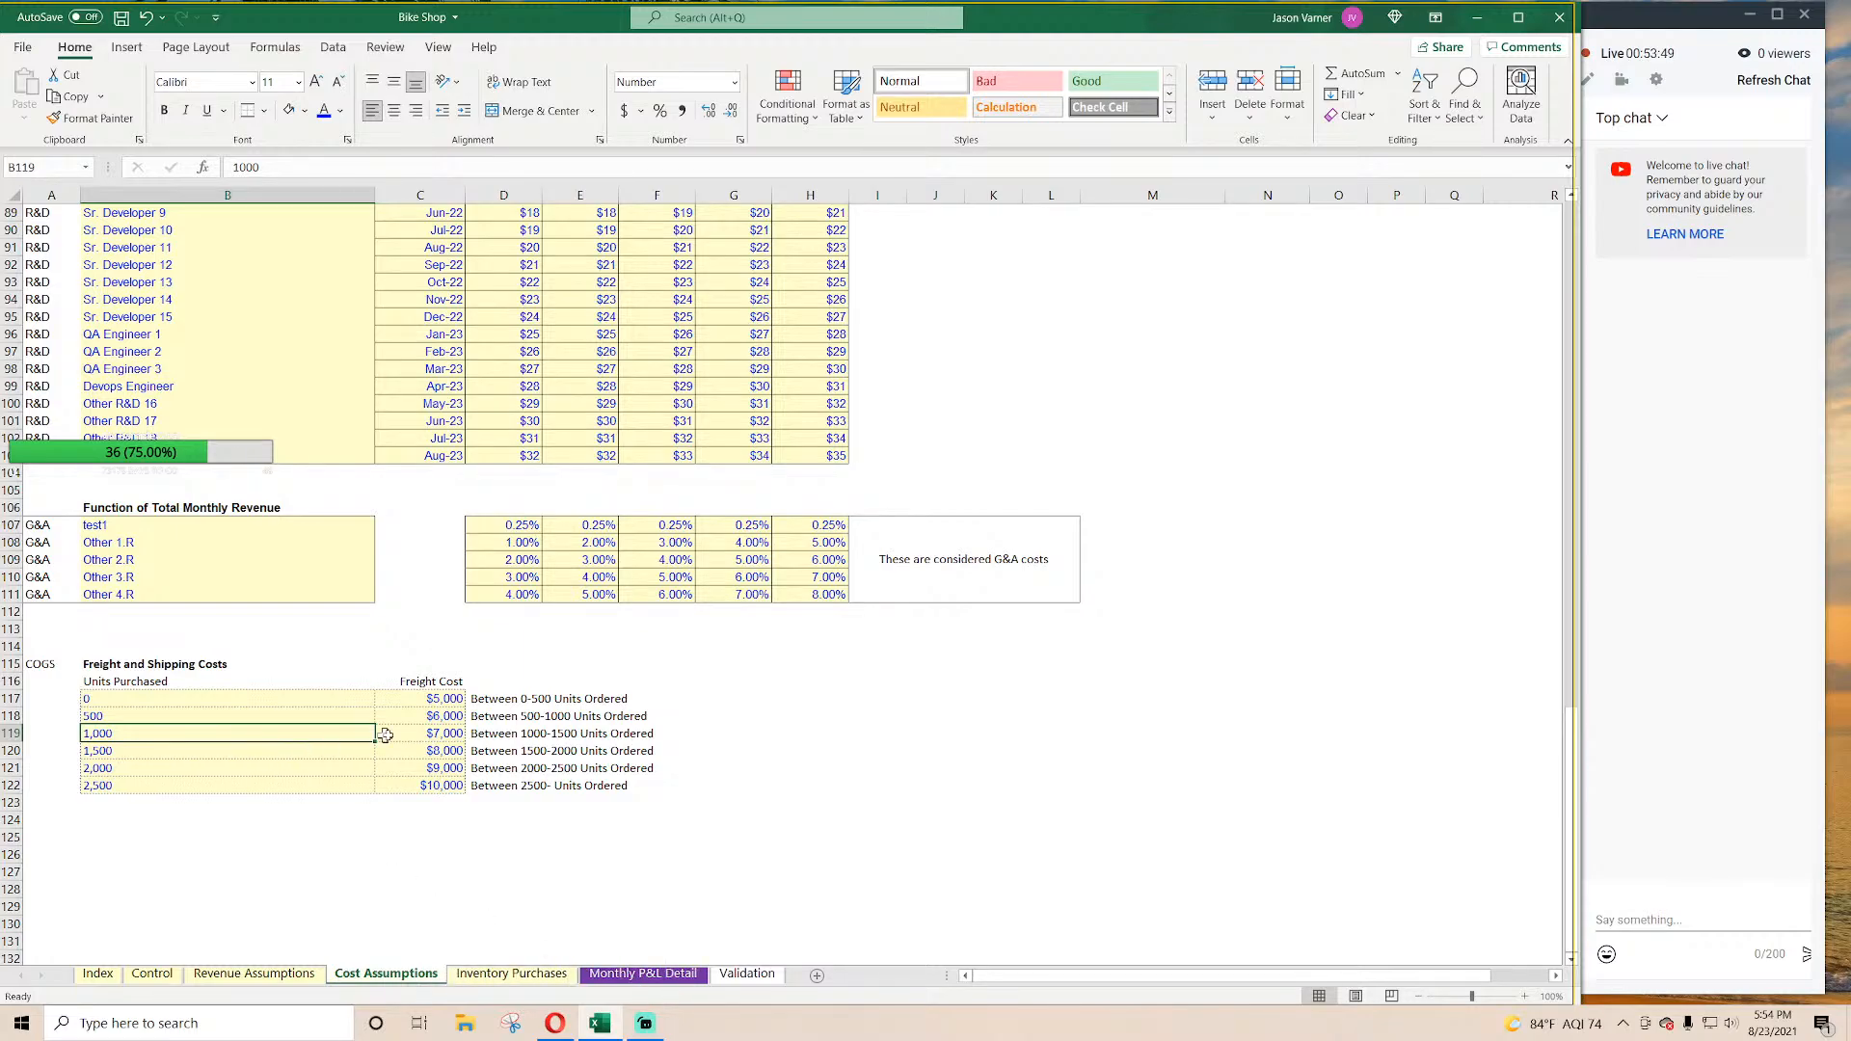
pyautogui.click(436, 733)
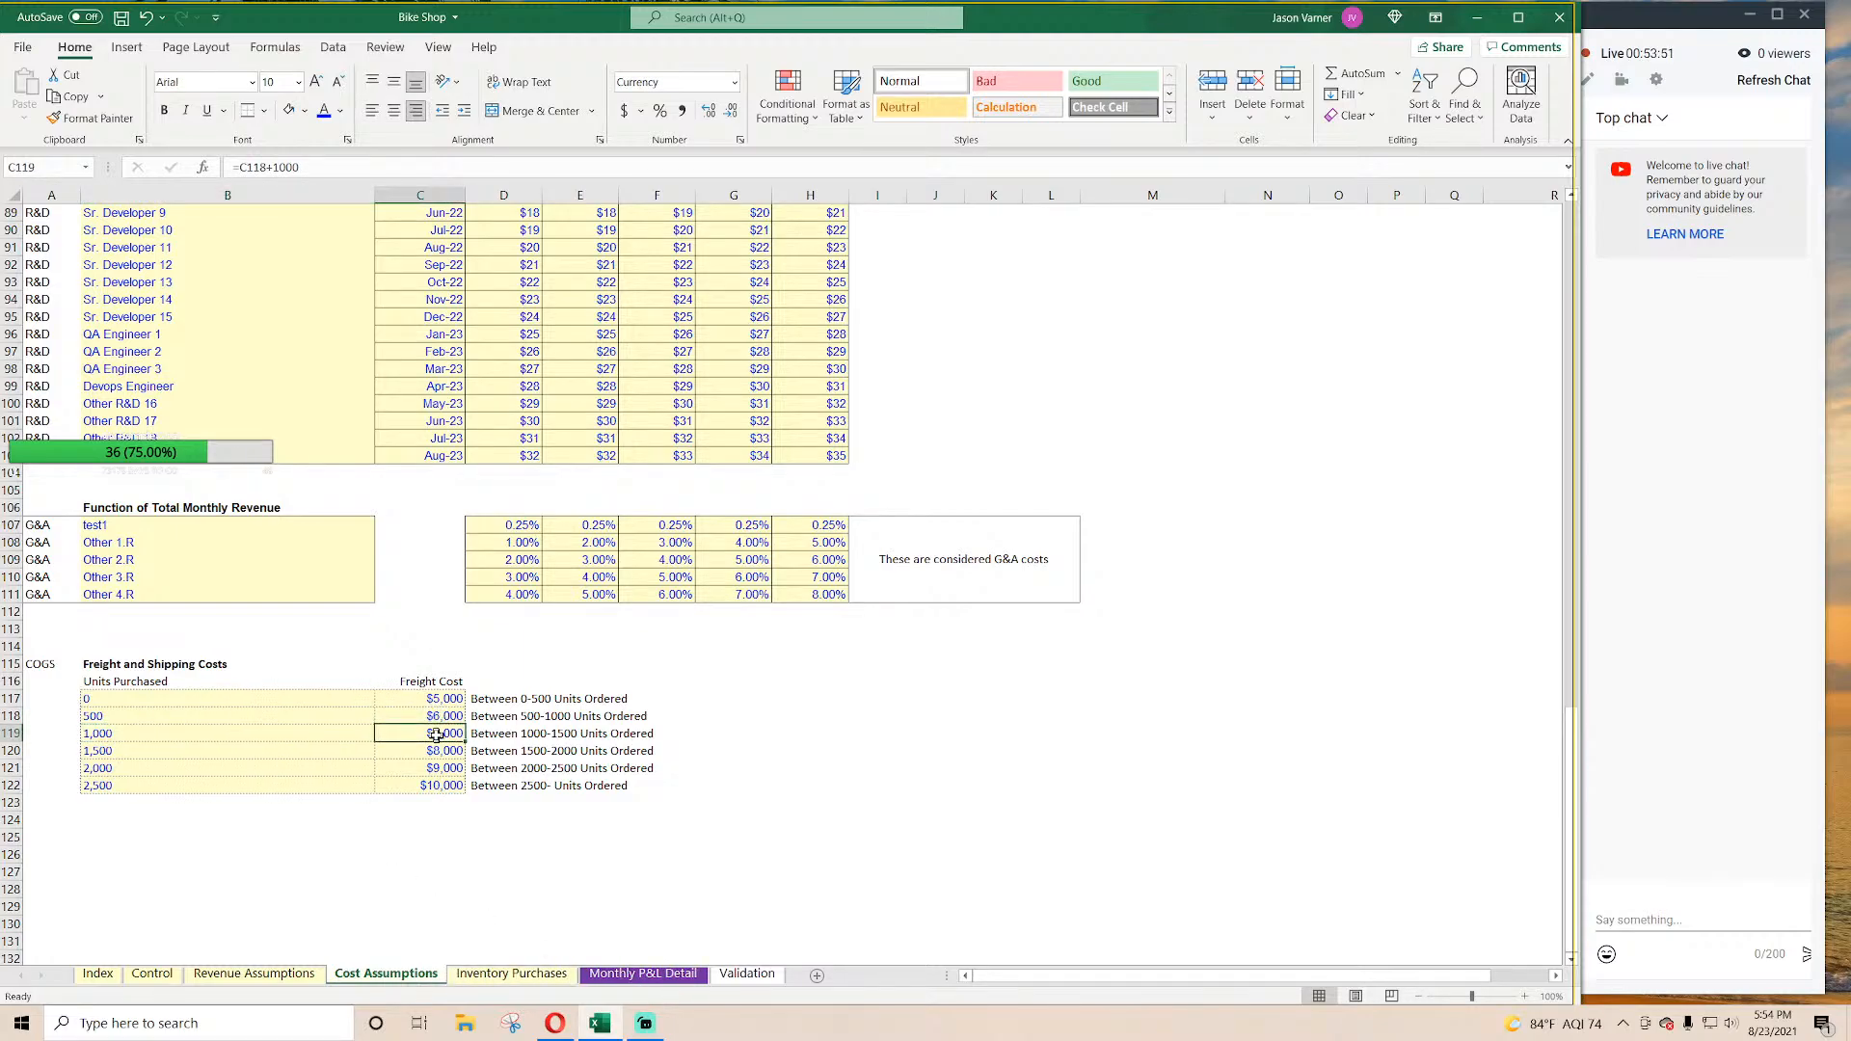
pyautogui.click(643, 974)
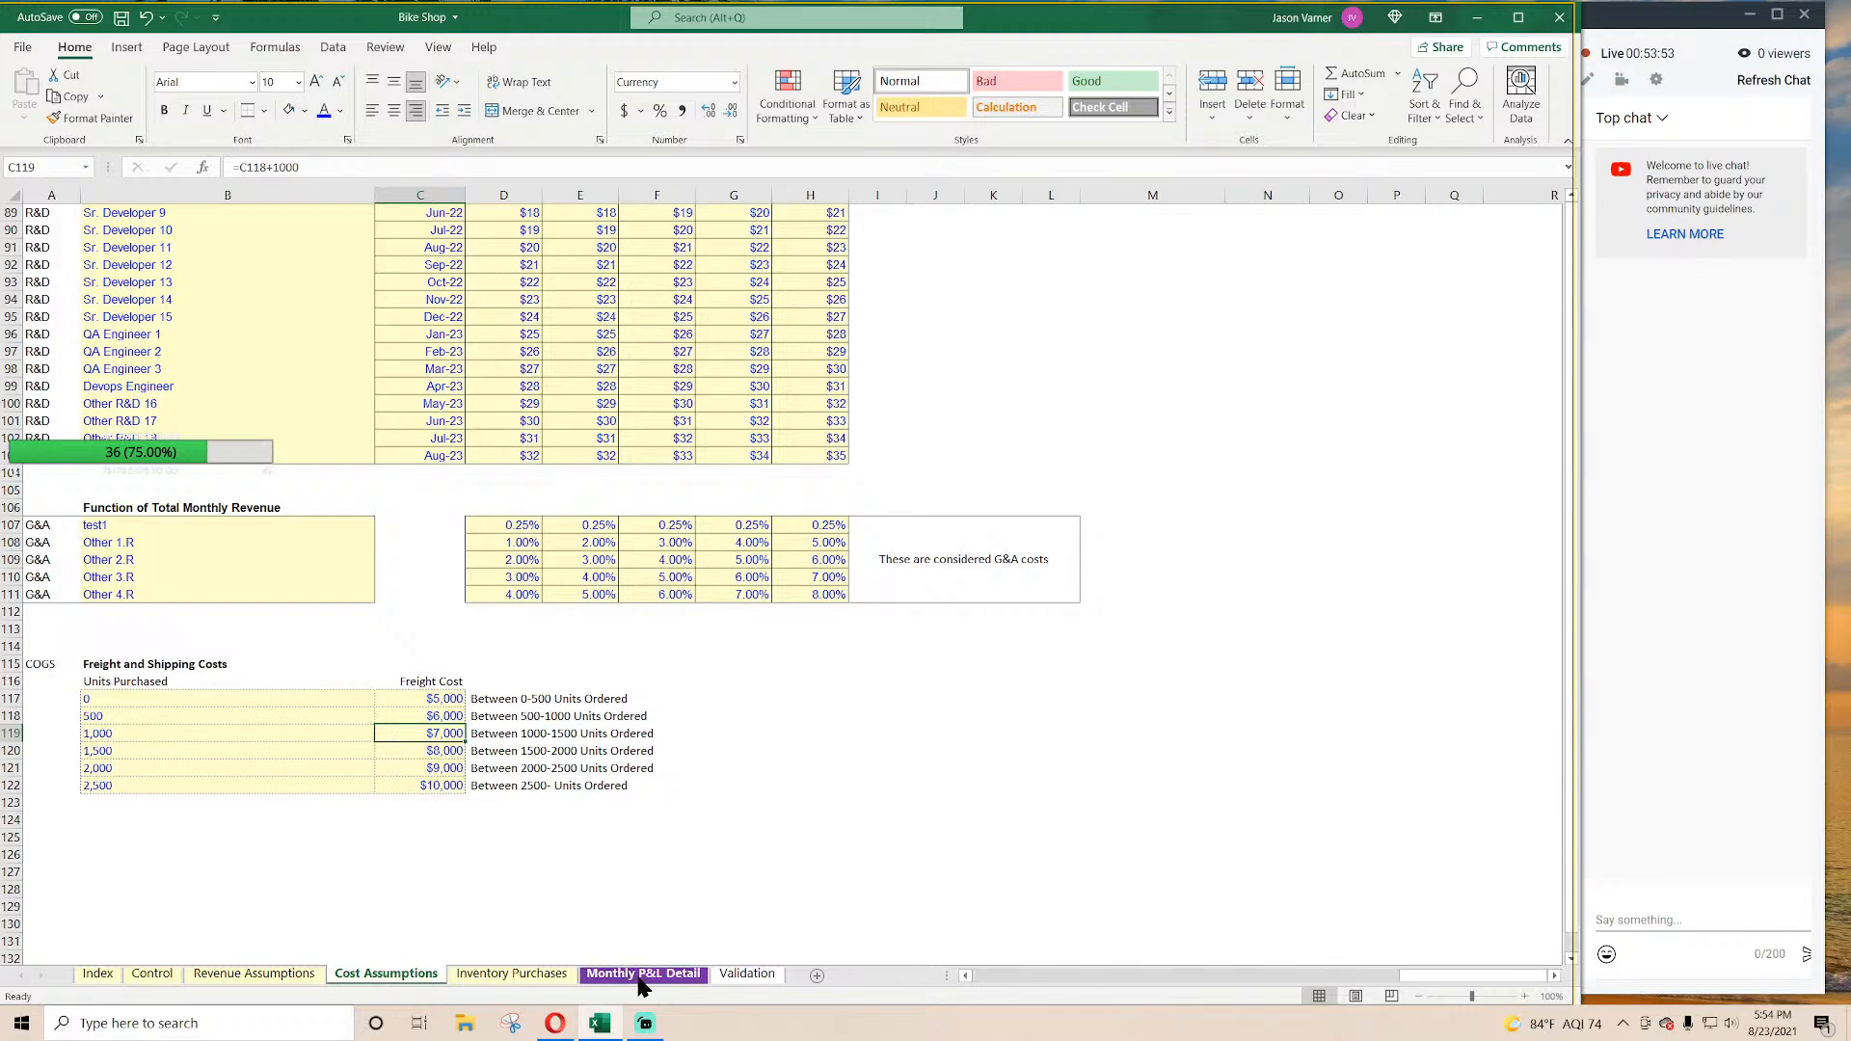
pyautogui.click(534, 975)
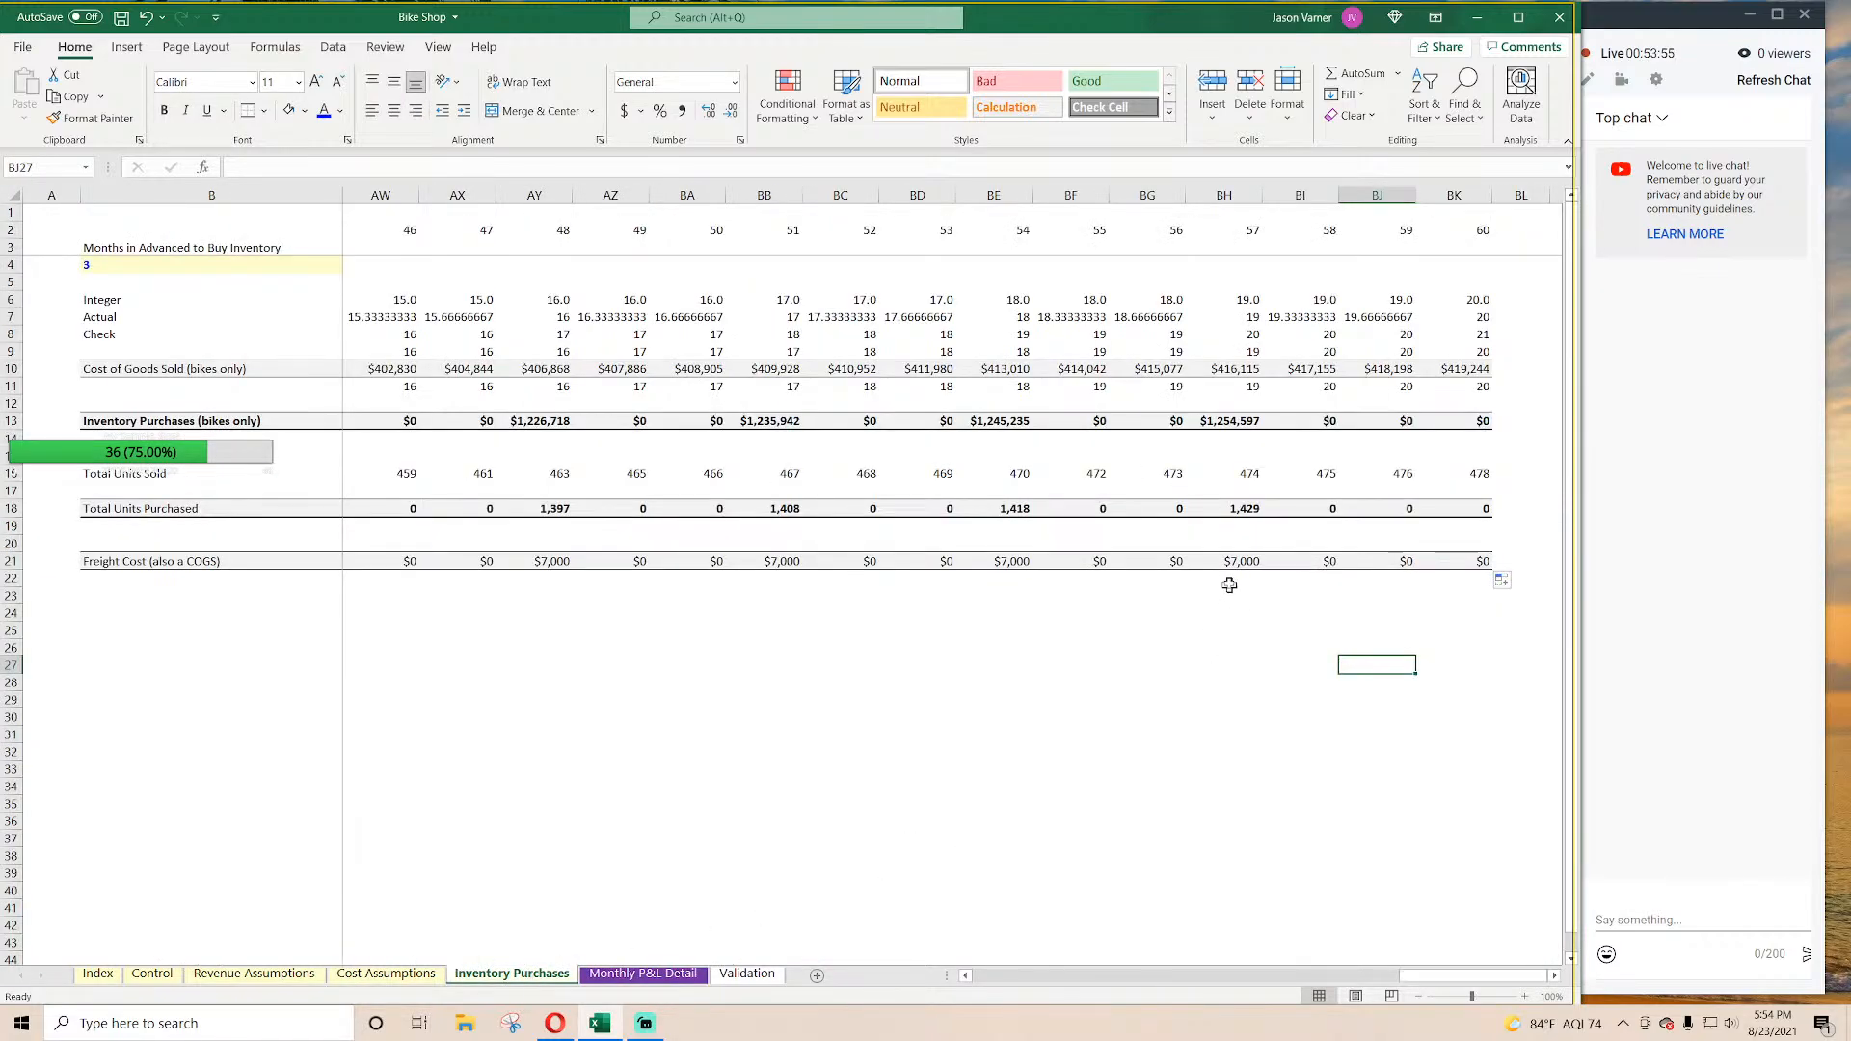
# Step: On Cost Assumptions, set the units-purchased threshold in B120 to 1300
pyautogui.click(386, 974)
pyautogui.click(169, 758)
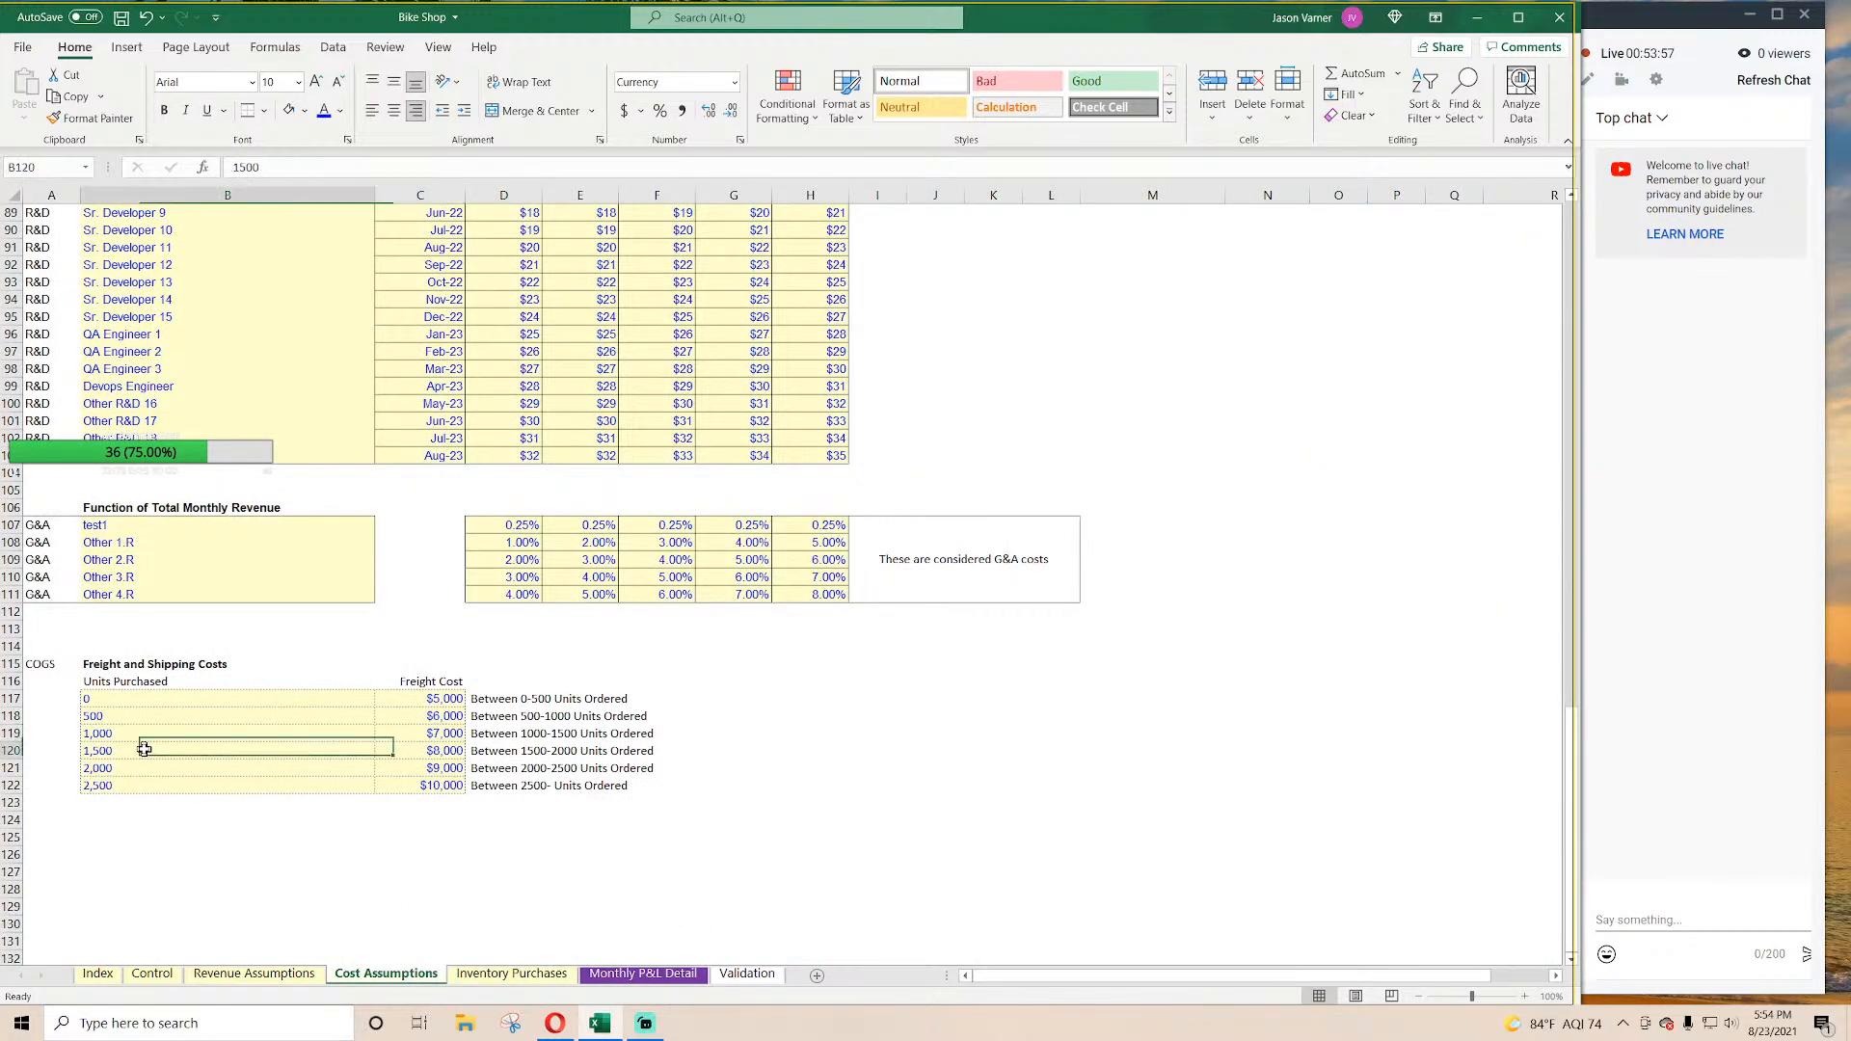
pyautogui.write('1')
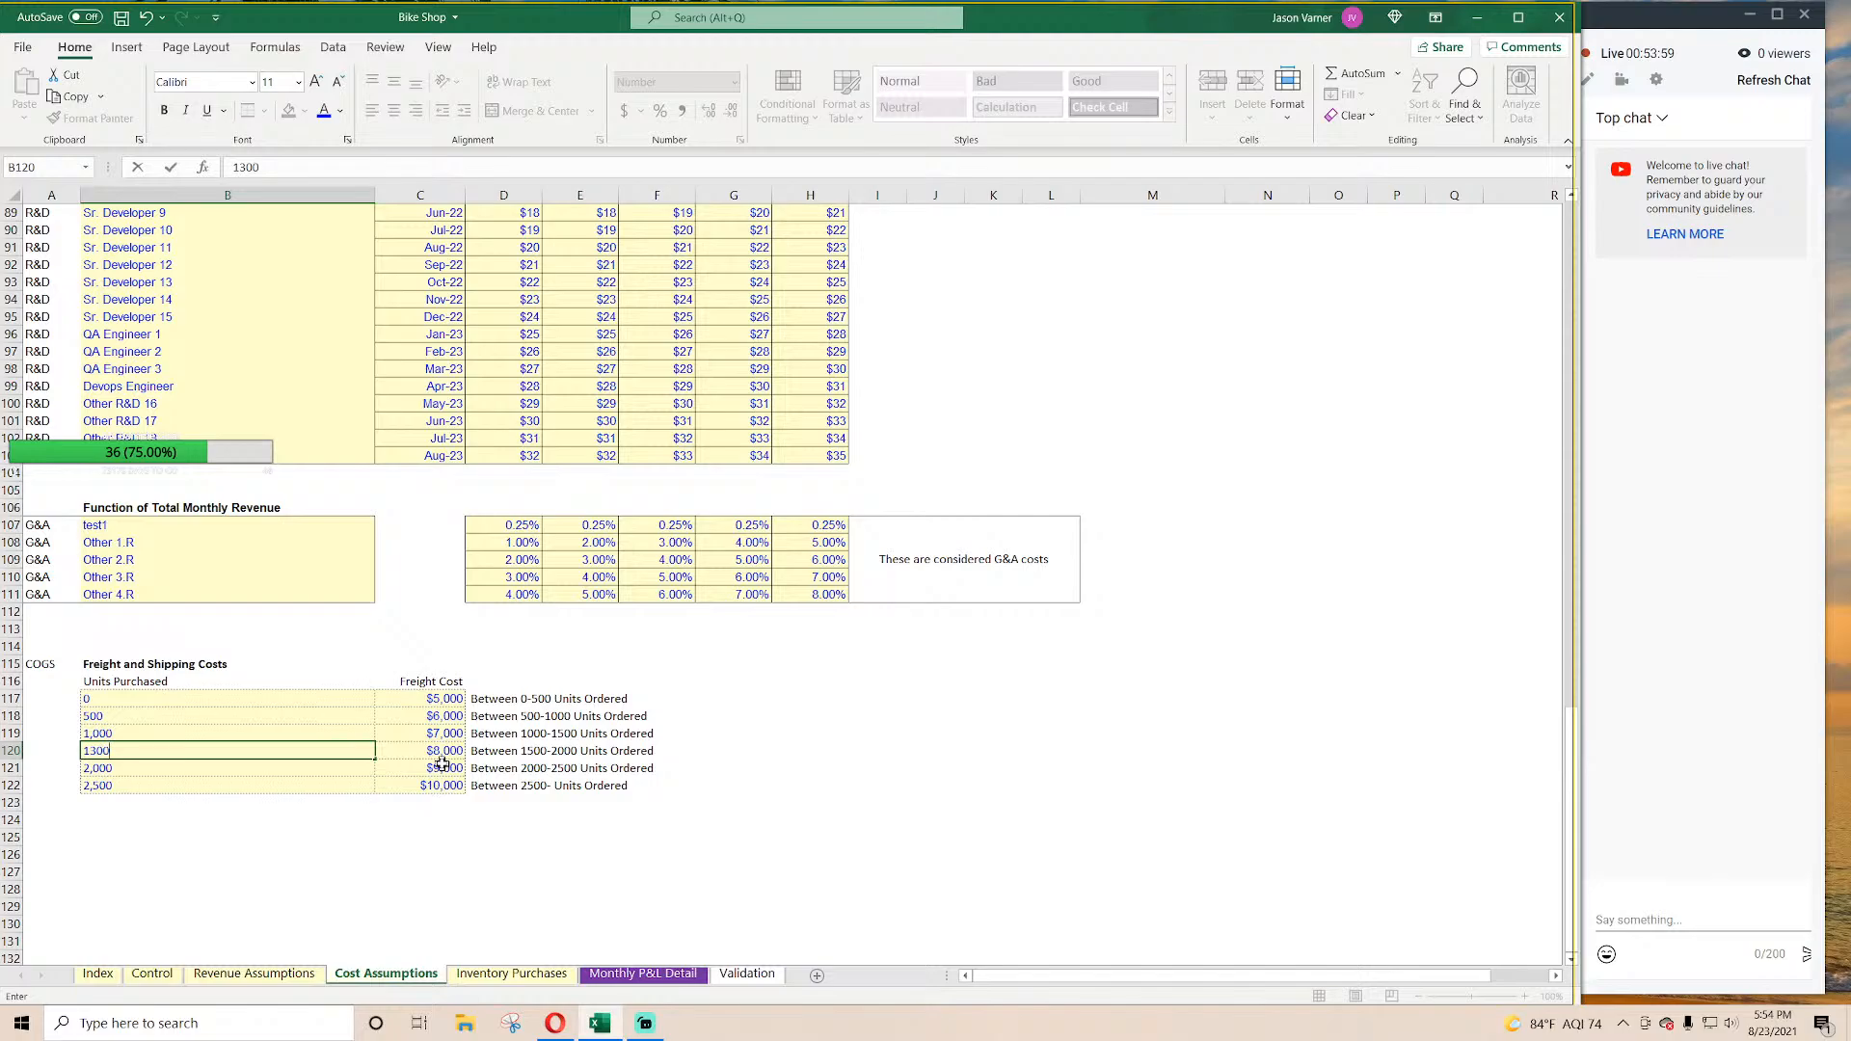
pyautogui.press('Return')
# Step: Examine the Freight Cost row on Inventory Purchases from the last months back to the start, comparing it with units purchased around the 1,300 tier
pyautogui.click(650, 974)
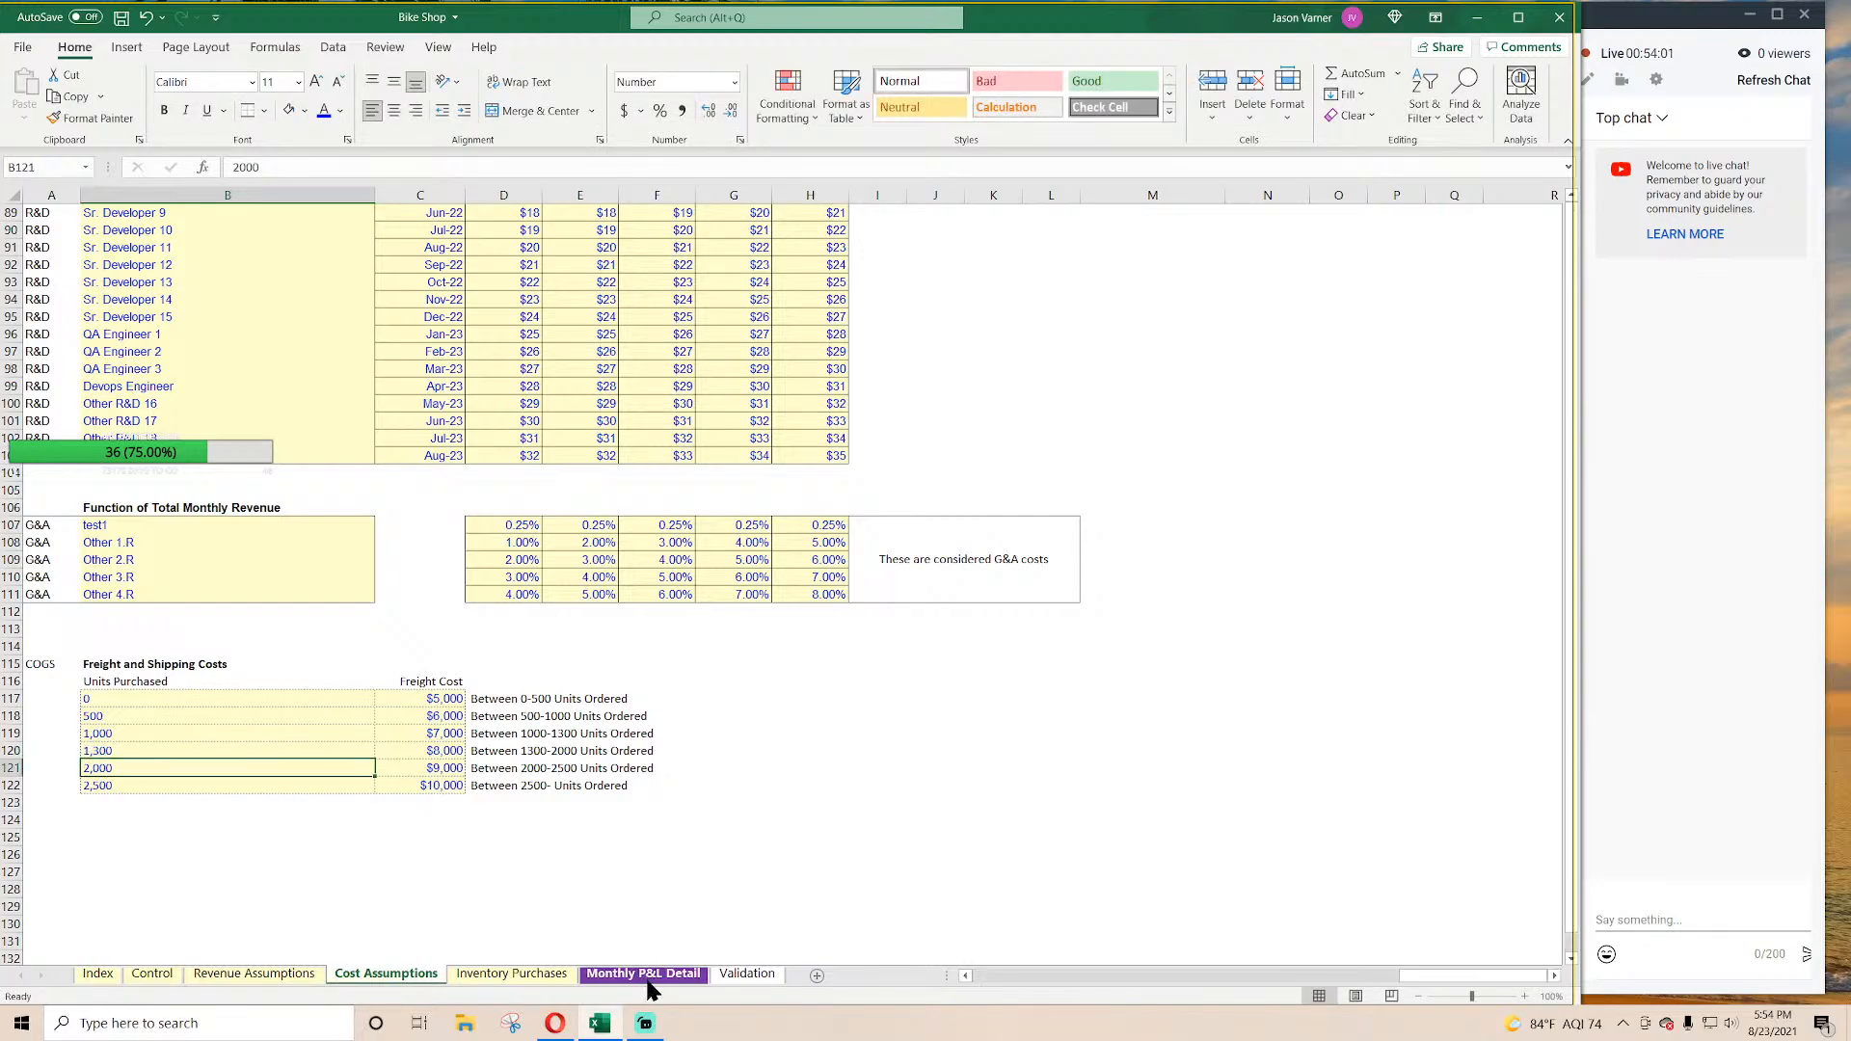
pyautogui.click(560, 974)
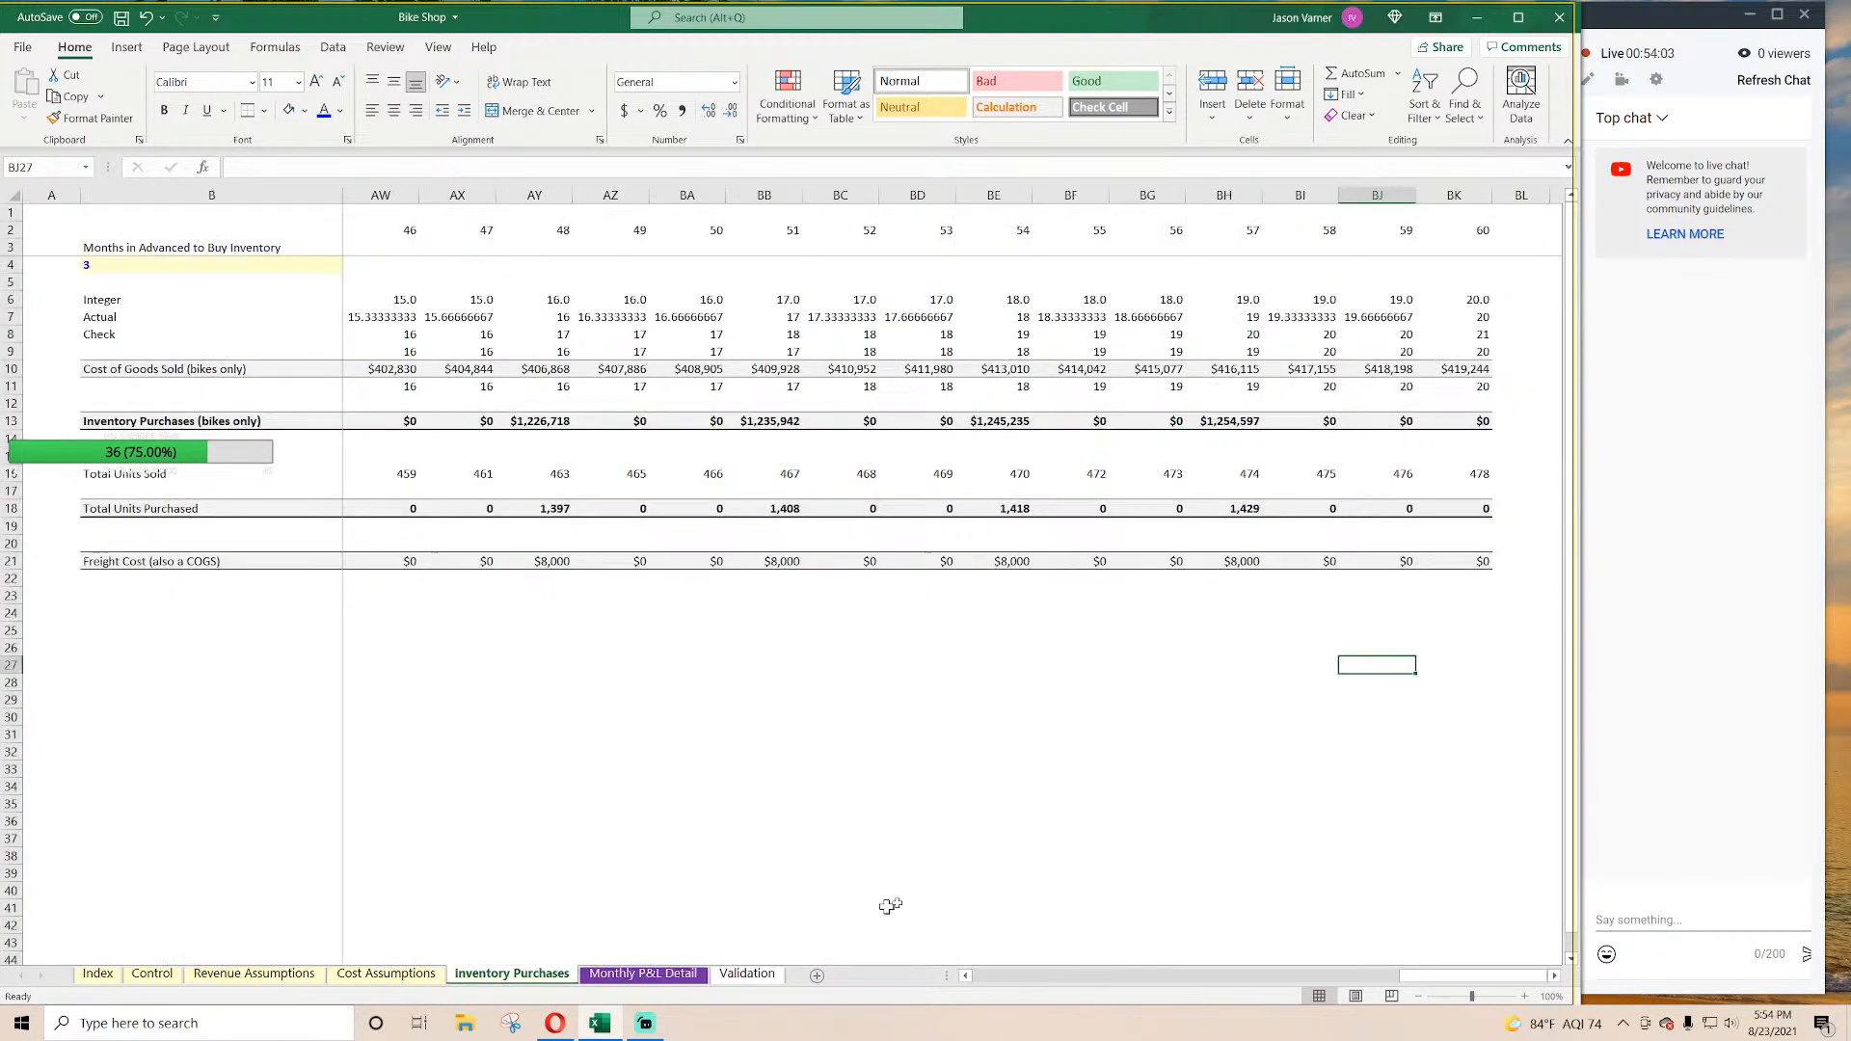
pyautogui.click(1244, 561)
pyautogui.click(1008, 559)
pyautogui.click(775, 566)
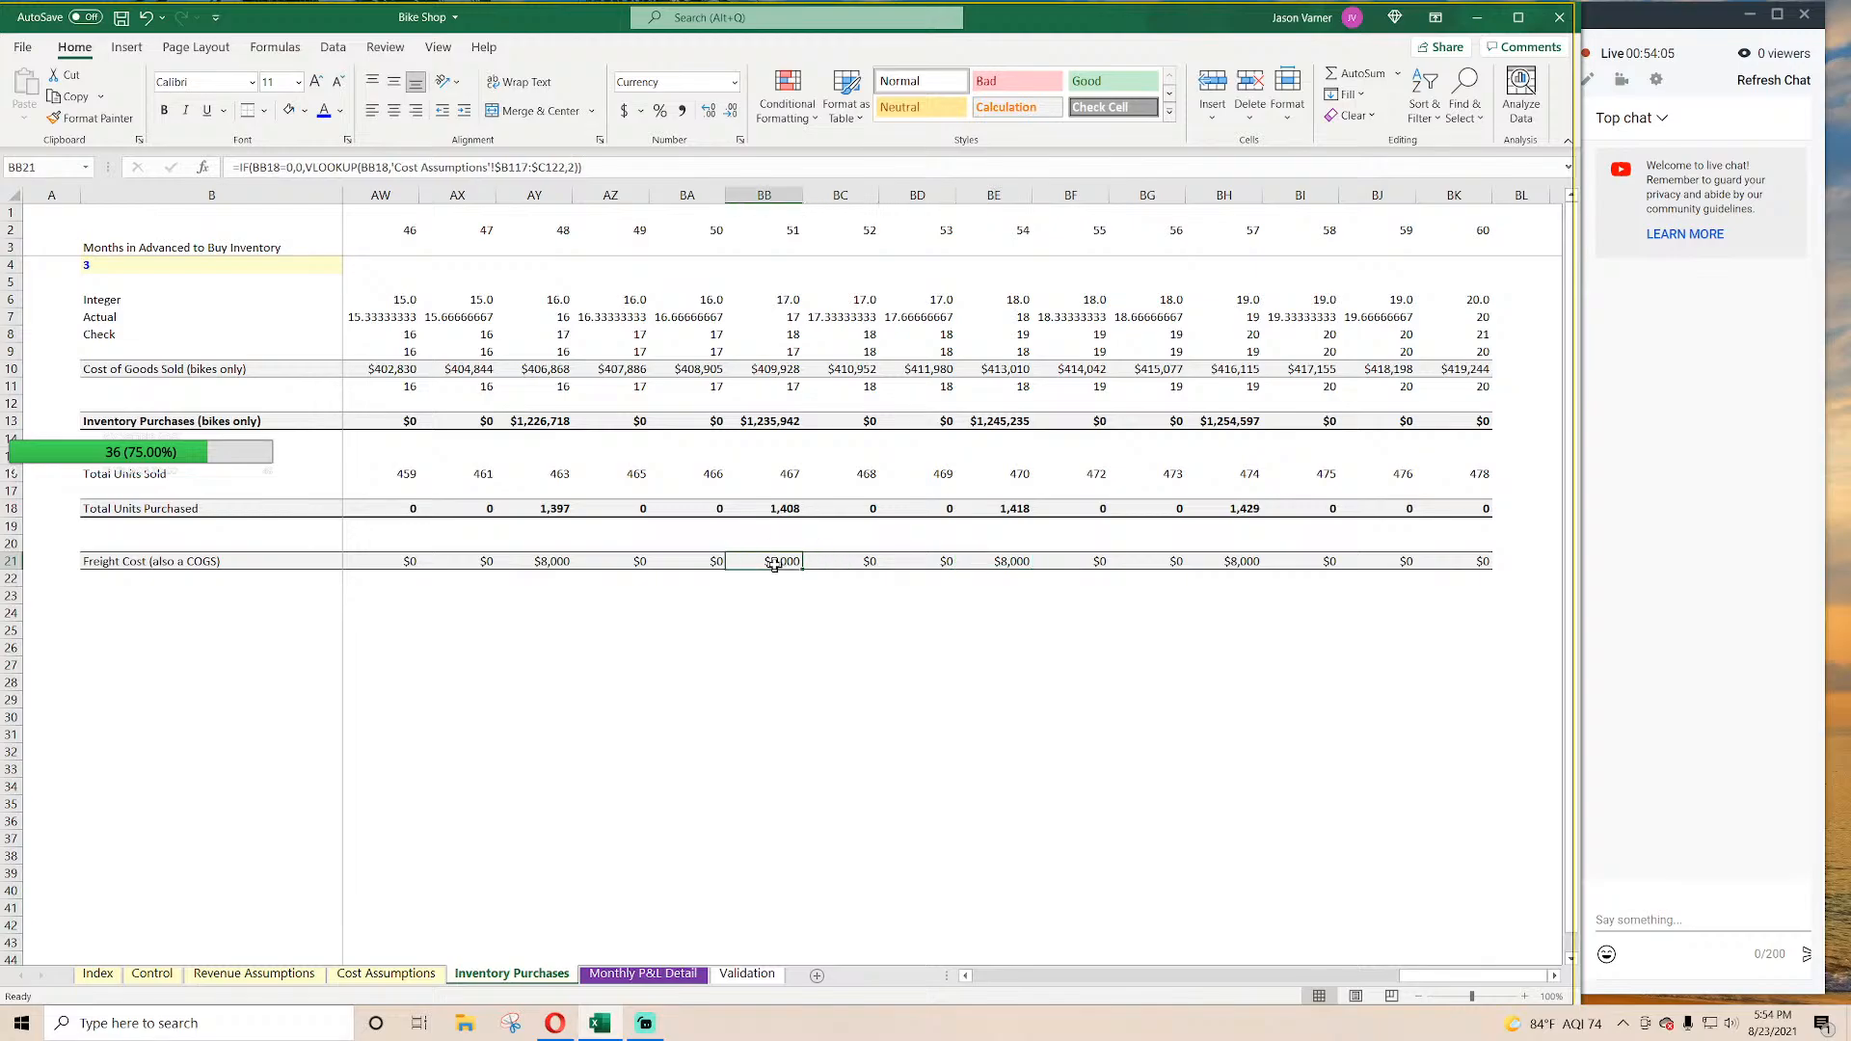
pyautogui.press('Left')
pyautogui.press('Left')
pyautogui.press('Left')
pyautogui.press('Left')
pyautogui.press('Left')
pyautogui.press('Left')
pyautogui.press('Left')
pyautogui.press('Left')
pyautogui.press('Left')
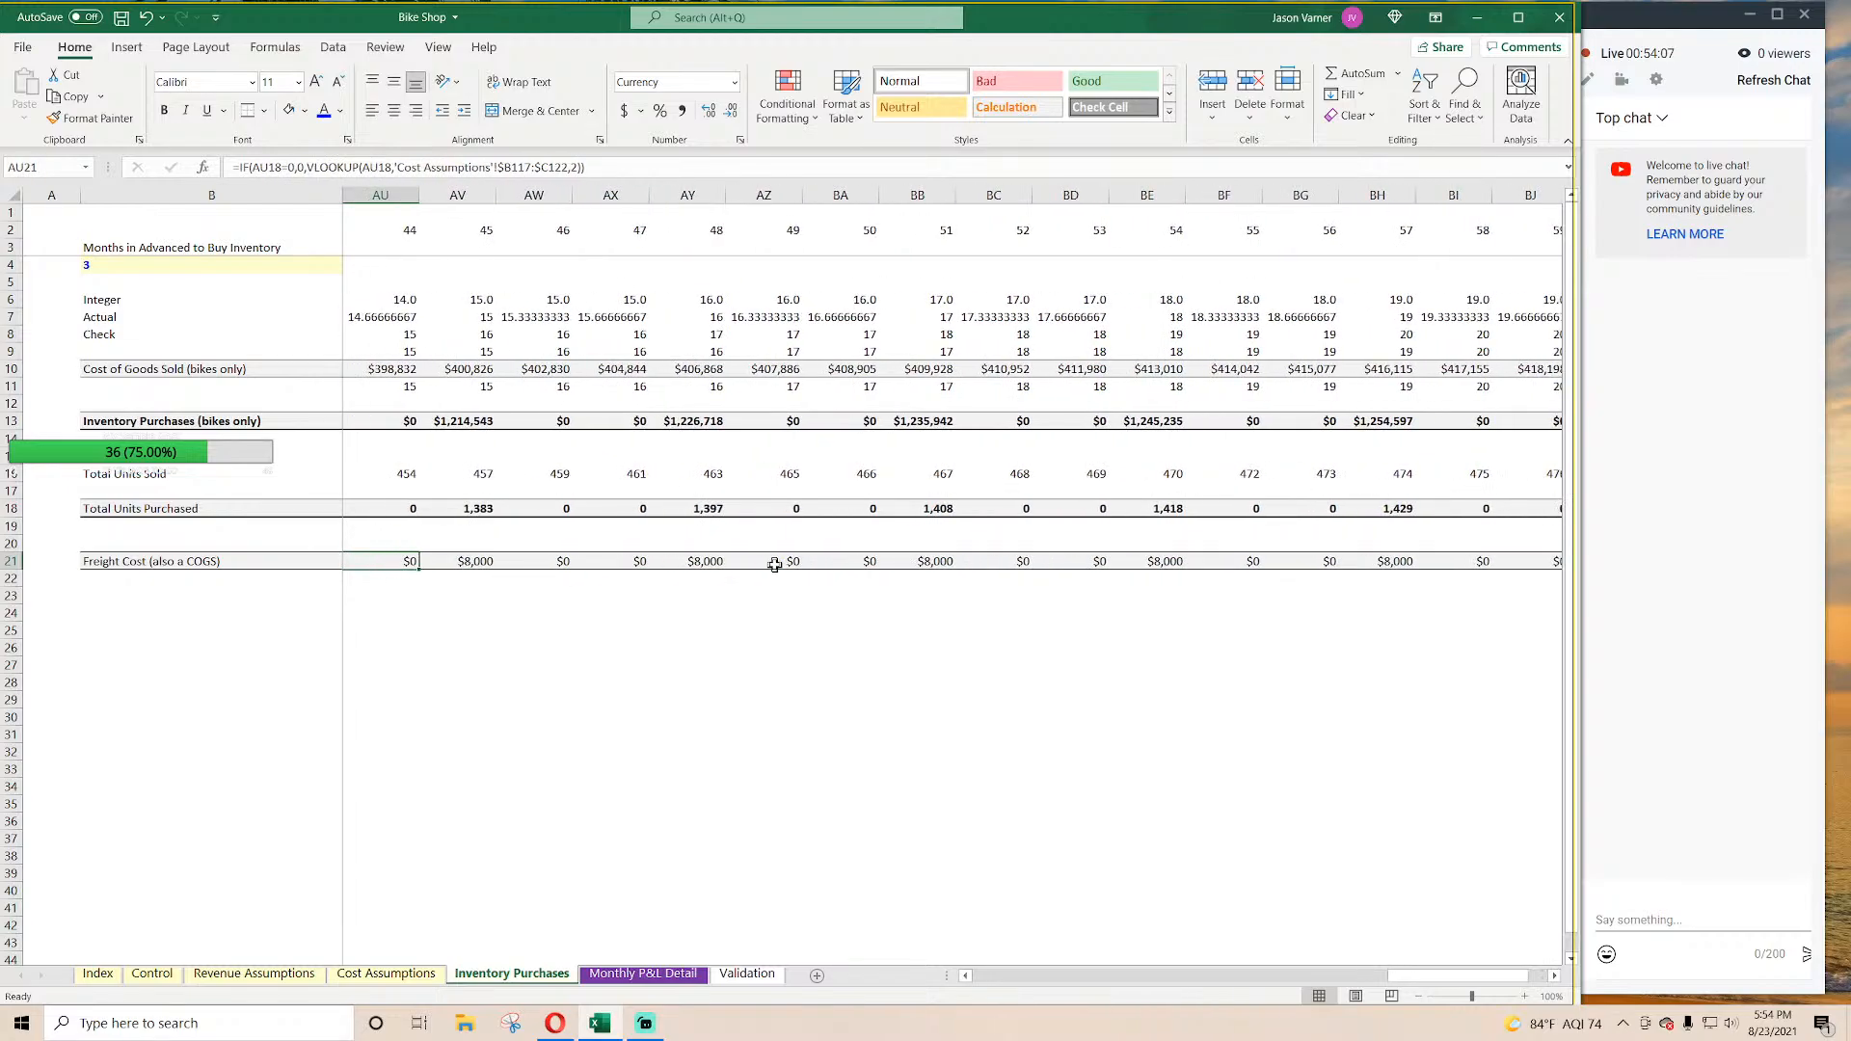
pyautogui.press('Left')
pyautogui.press('Left')
pyautogui.press('Left')
pyautogui.press('Left')
pyautogui.press('Left')
pyautogui.press('Left')
pyautogui.press('Left')
pyautogui.press('Left')
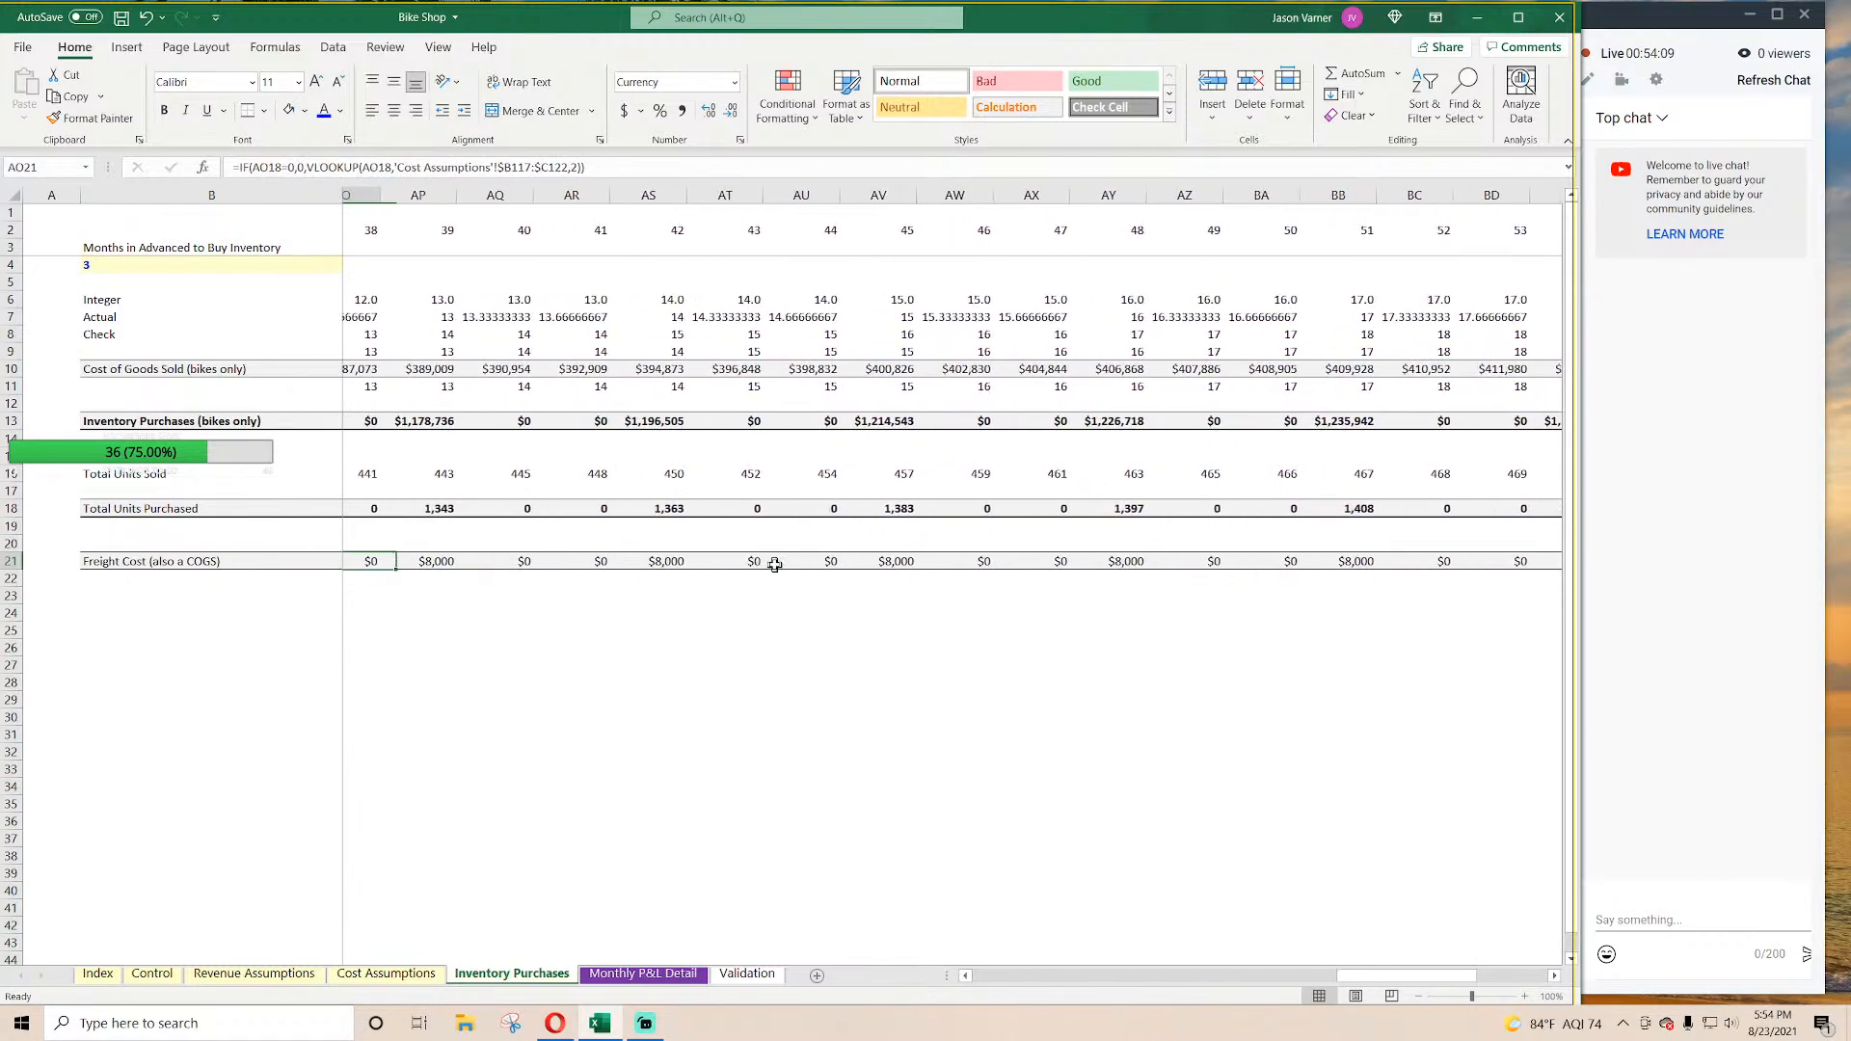
pyautogui.press('Left')
pyautogui.press('Left')
pyautogui.press('Left')
pyautogui.press('Left')
pyautogui.press('Left')
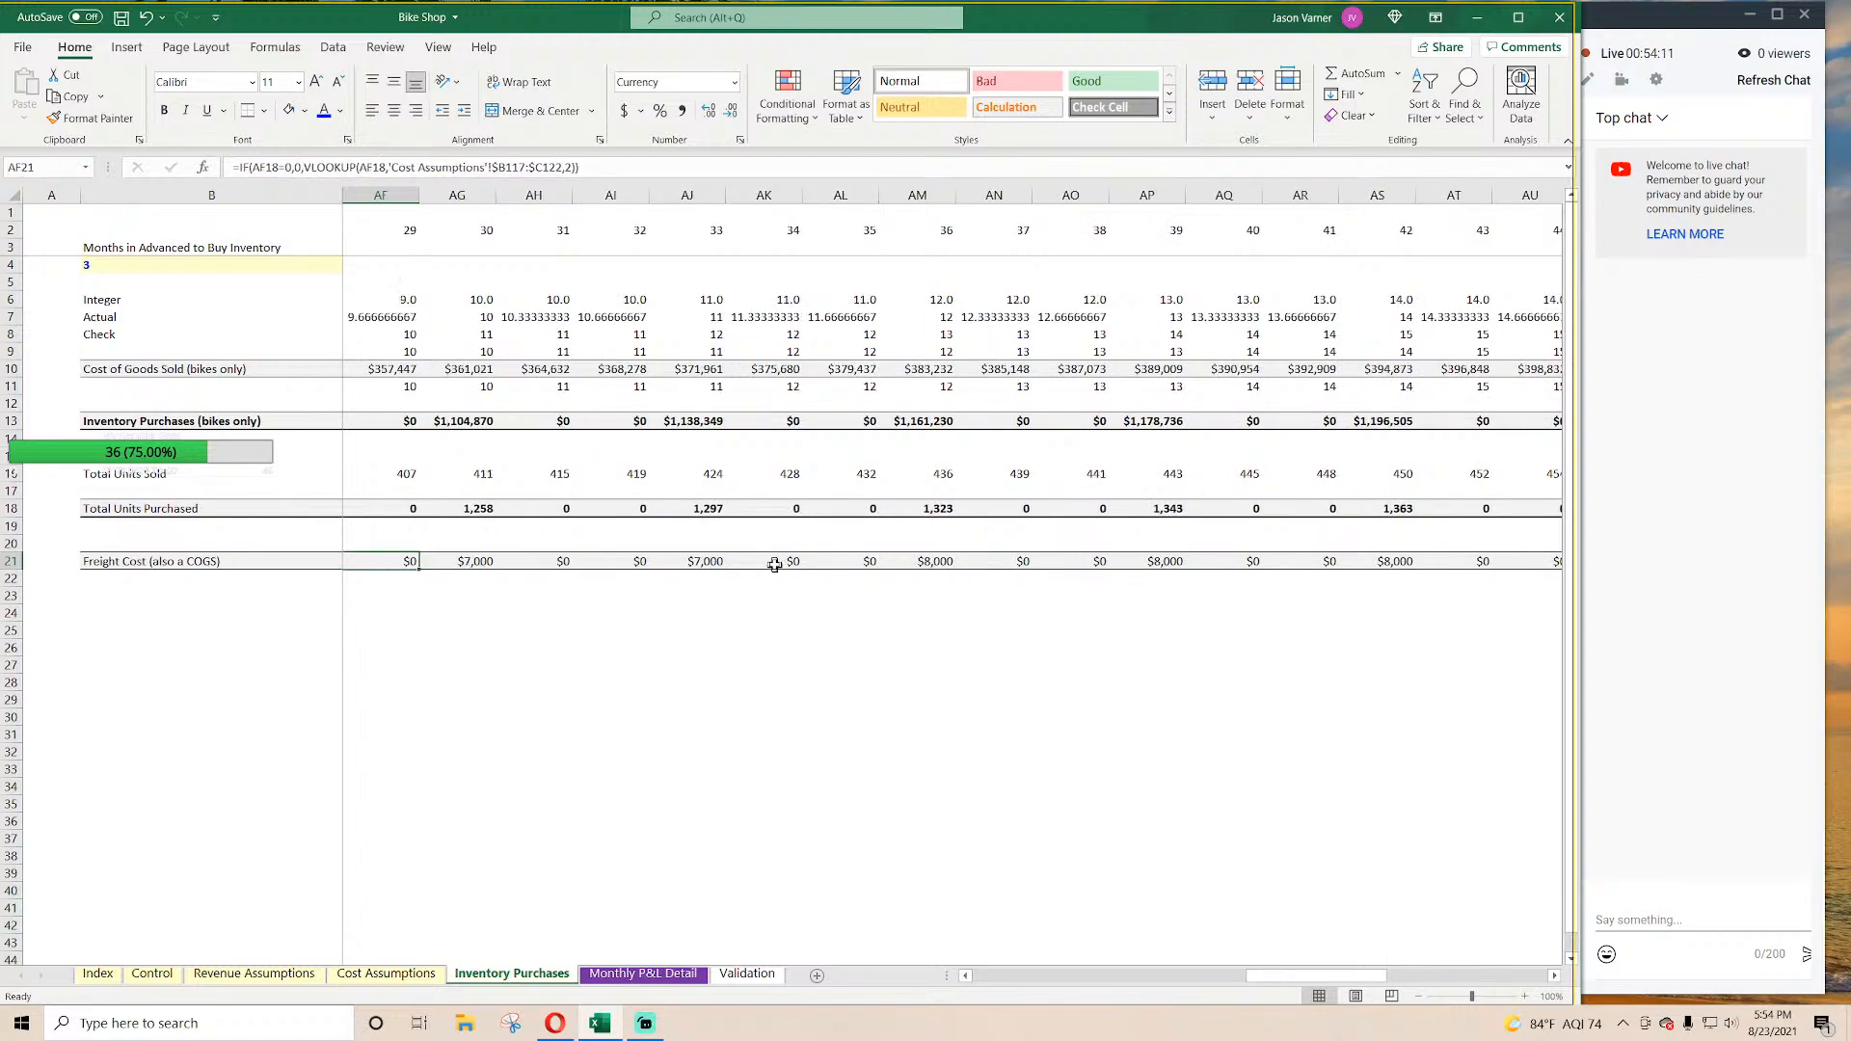
pyautogui.press('Right')
pyautogui.press('Right')
pyautogui.press('Right')
pyautogui.press('Right')
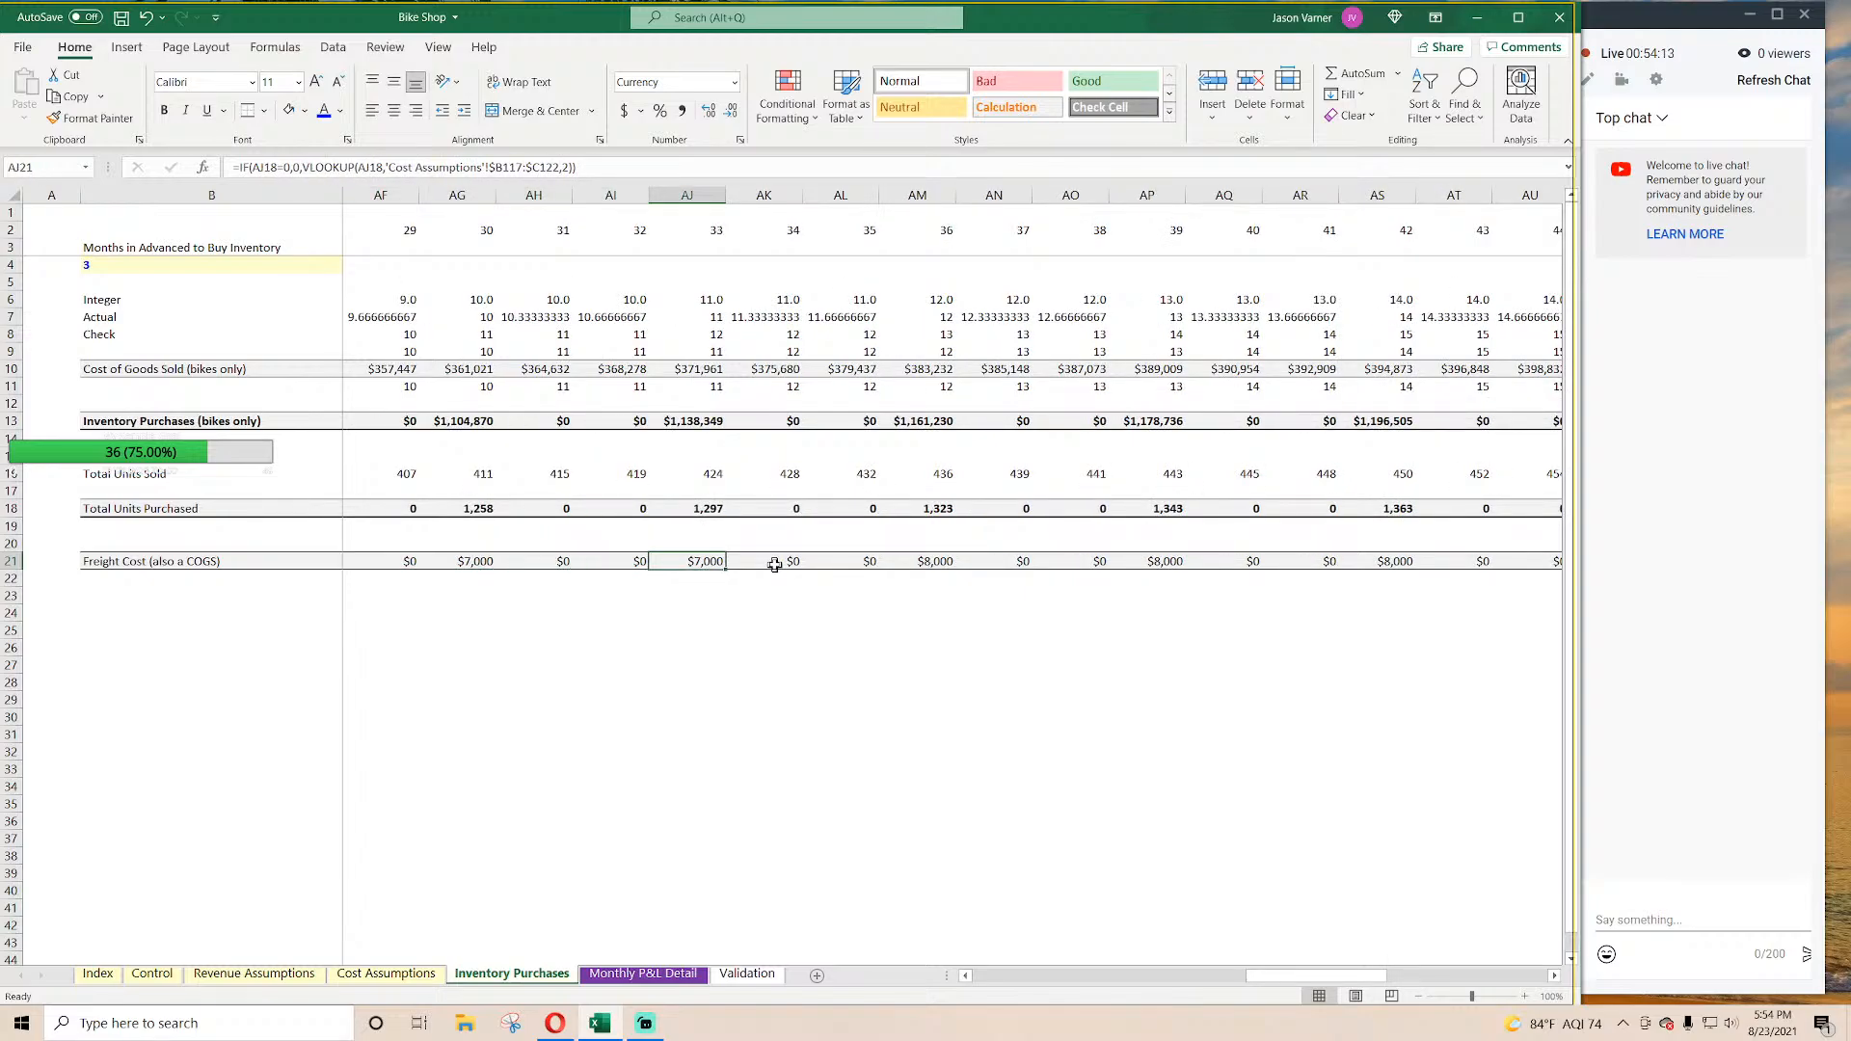
pyautogui.press('Right')
pyautogui.press('Right')
pyautogui.press('Right')
pyautogui.press('Left')
pyautogui.press('Left')
pyautogui.press('Left')
pyautogui.press('Left')
pyautogui.press('Left')
pyautogui.press('Left')
pyautogui.press('Left')
pyautogui.press('Left')
pyautogui.press('Left')
pyautogui.press('Left')
pyautogui.press('Left')
pyautogui.press('Left')
pyautogui.press('Left')
pyautogui.press('Left')
pyautogui.press('Left')
pyautogui.press('Left')
pyautogui.press('Left')
pyautogui.press('Left')
pyautogui.press('Left')
pyautogui.press('Left')
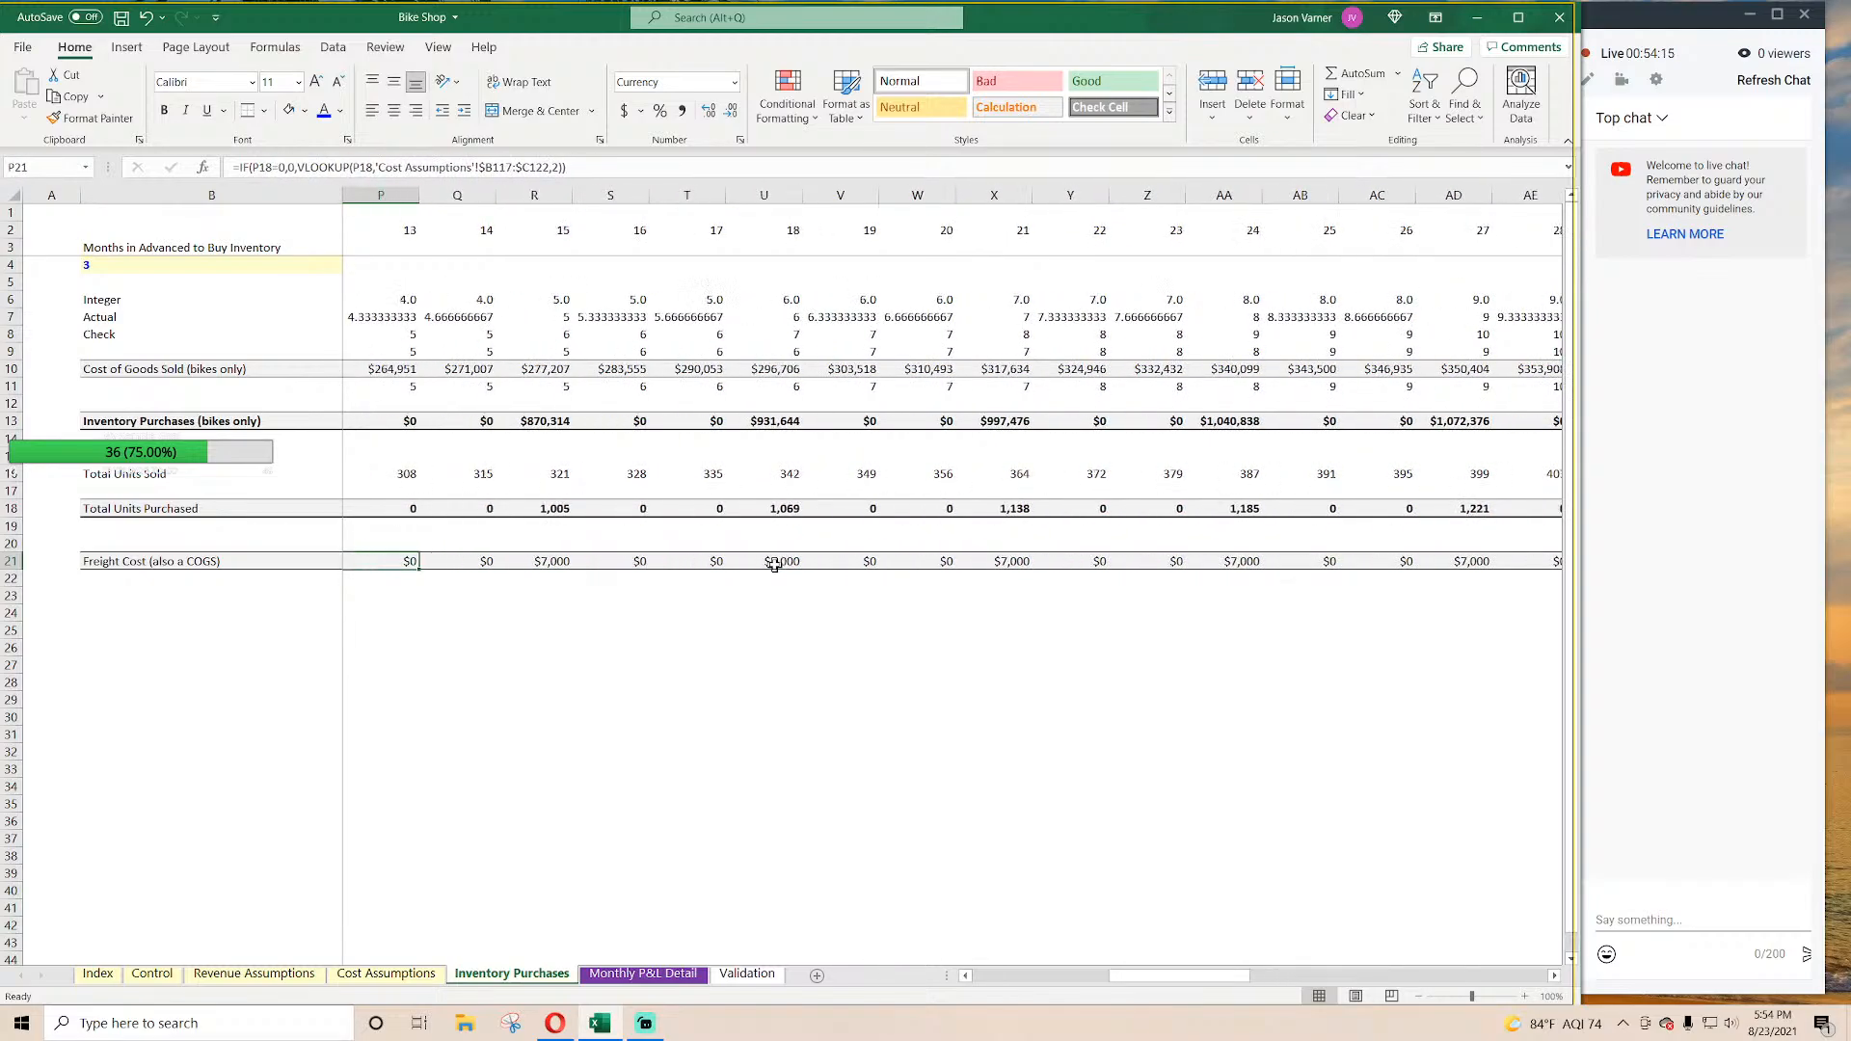
pyautogui.press('Home')
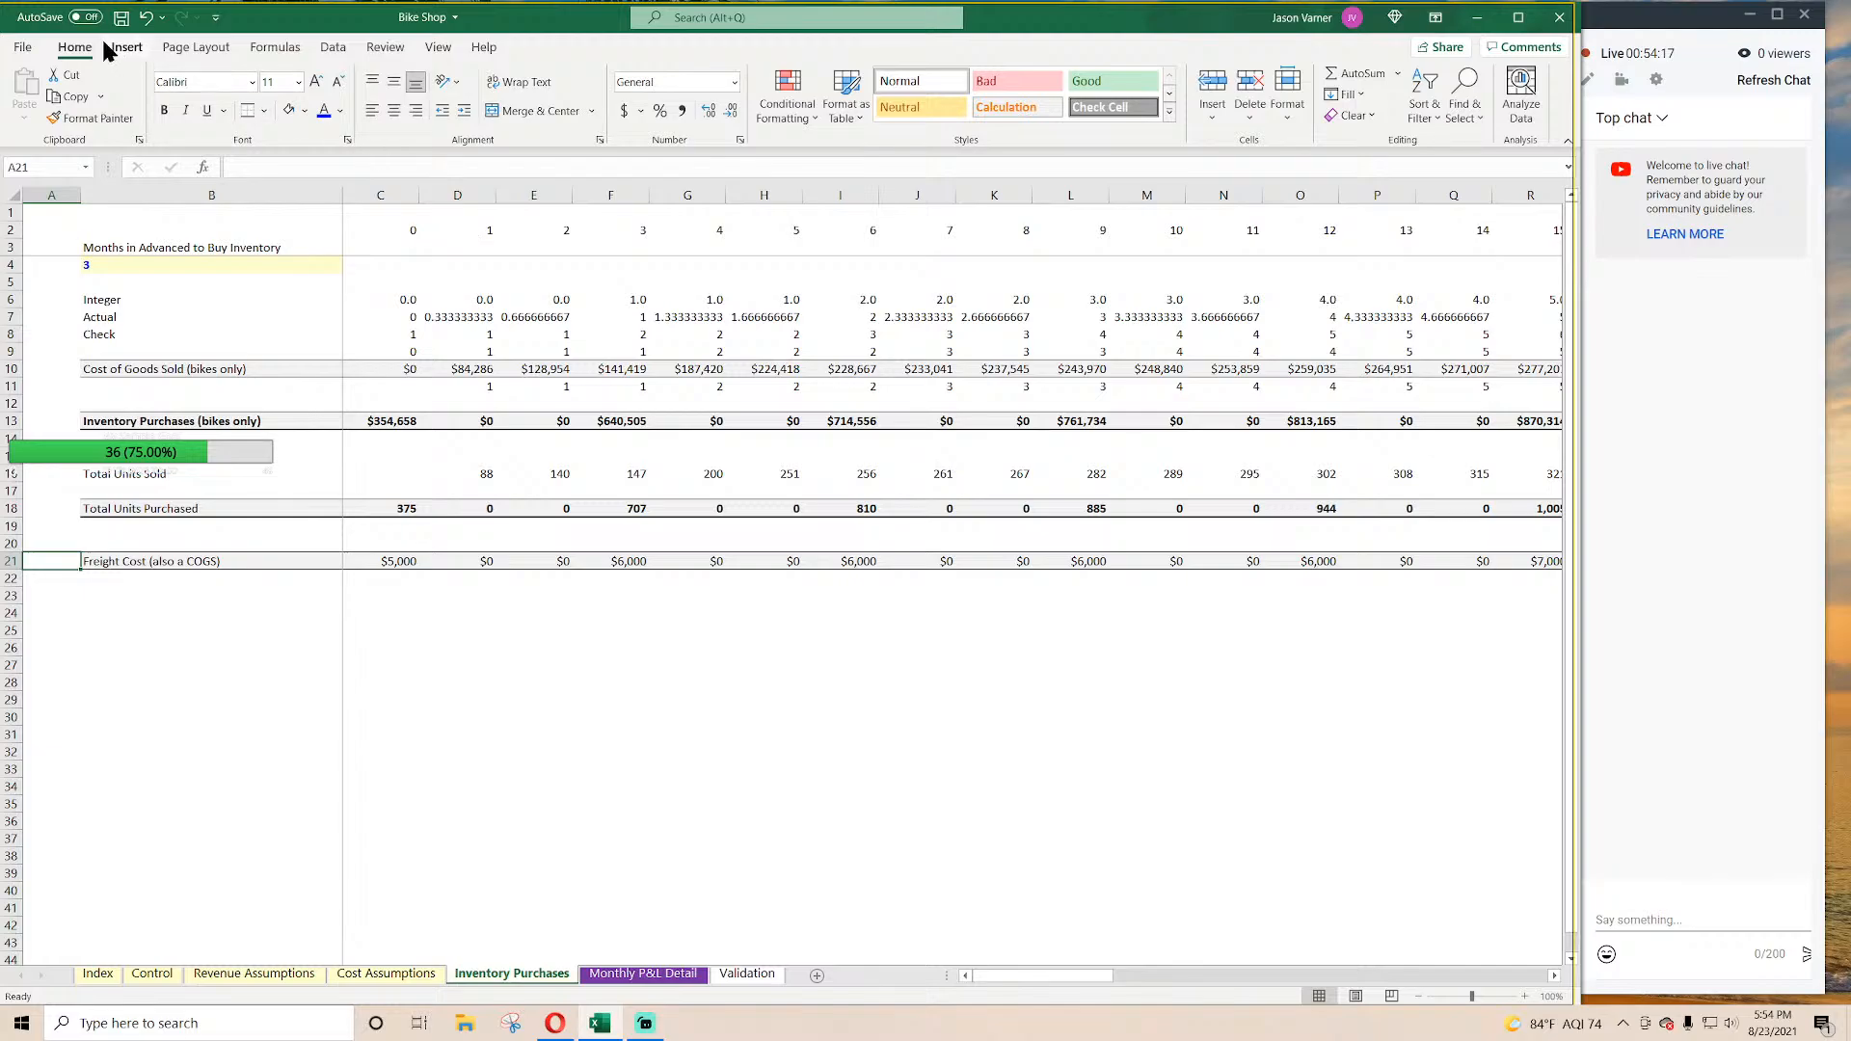
# Step: Save the workbook and link Total COGS (freight / shipping) in E115 of Monthly P&L Detail to 'Inventory Purchases'!C21
pyautogui.click(122, 18)
pyautogui.click(622, 974)
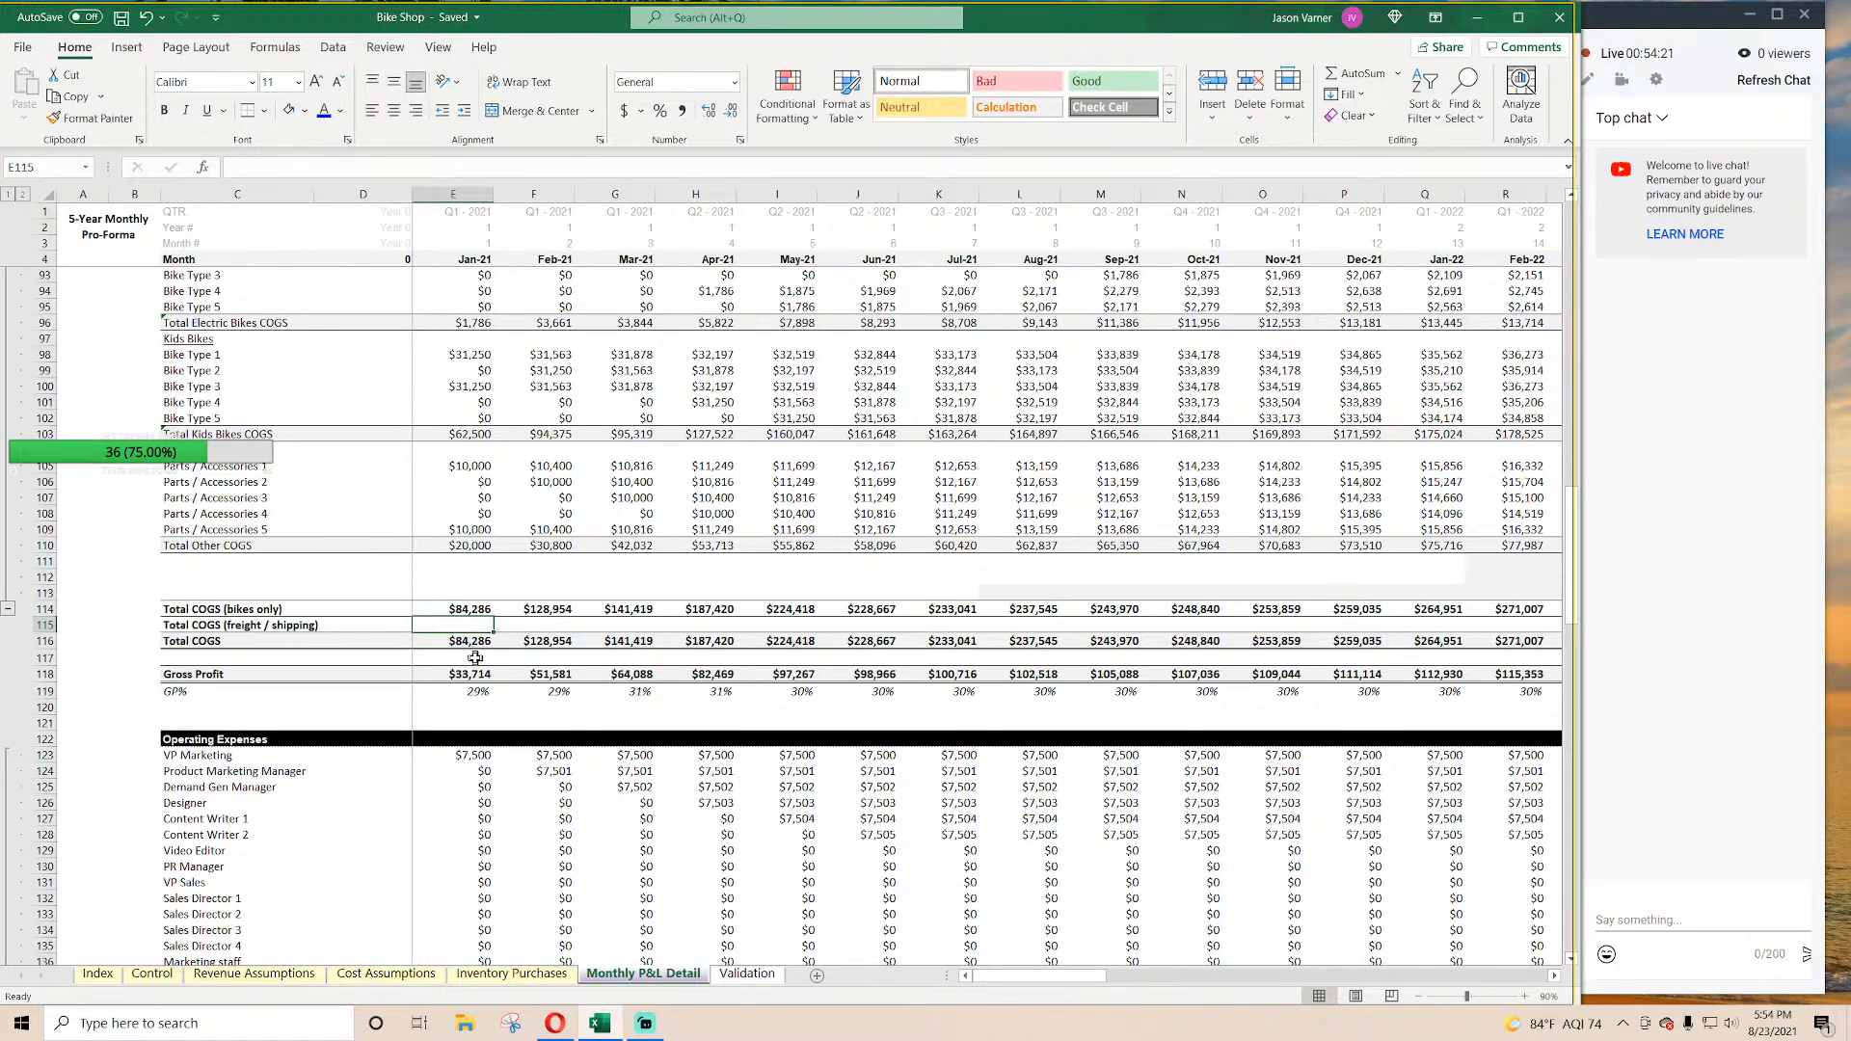
pyautogui.write('=')
pyautogui.click(511, 974)
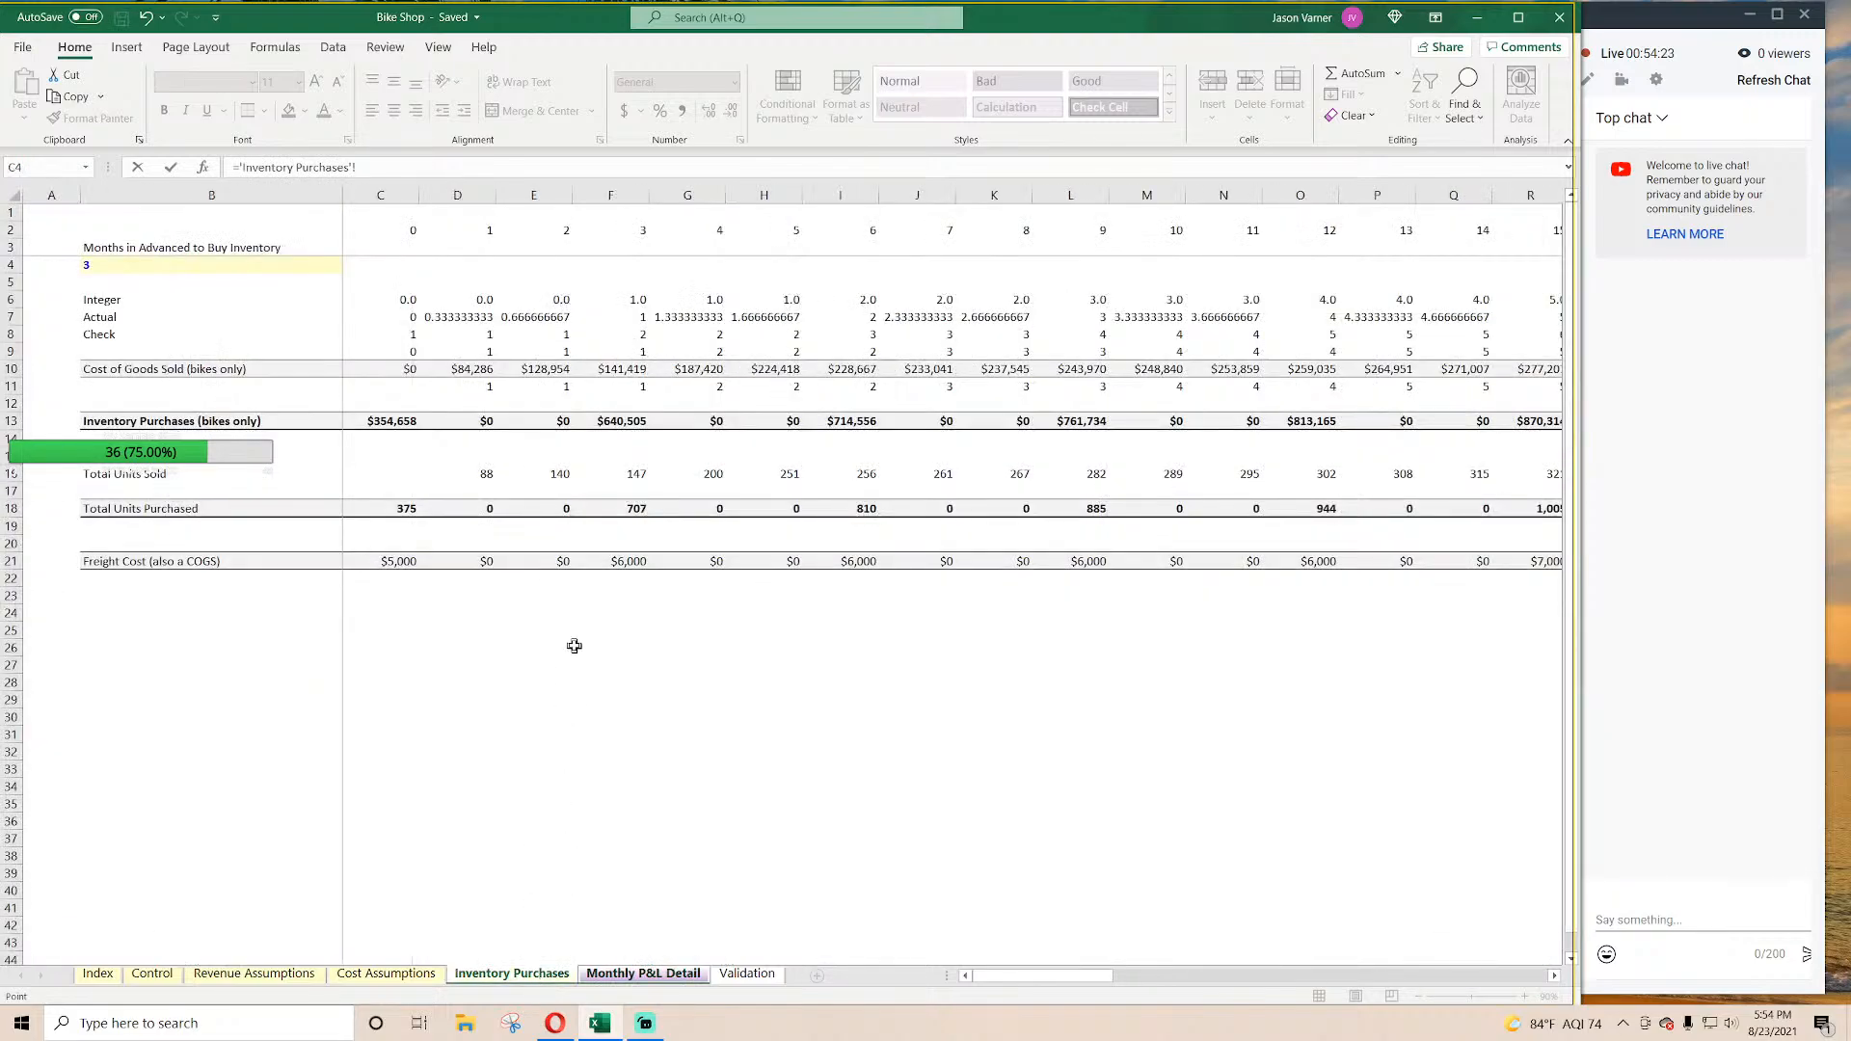
pyautogui.click(398, 563)
pyautogui.press('Return')
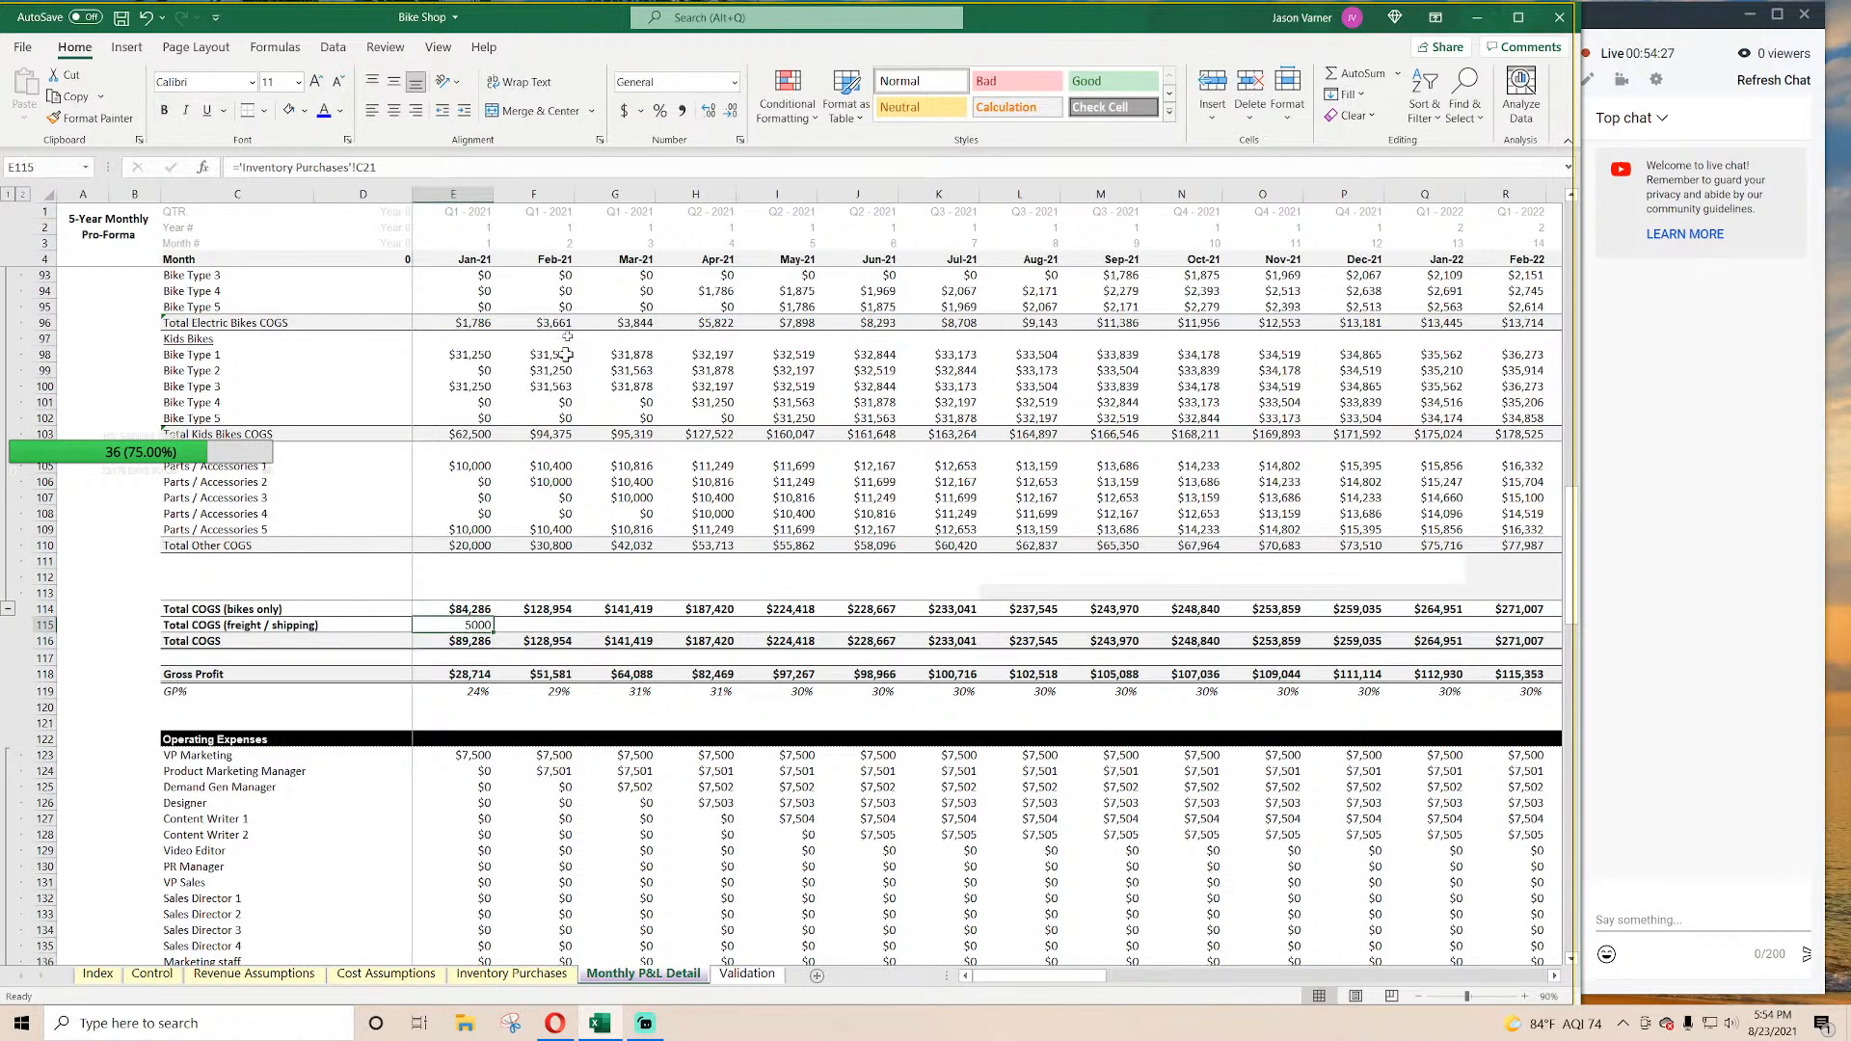
# Step: Format E115 as currency without decimals, and remove the bold from E114 and the labels in C114:C115
pyautogui.click(739, 141)
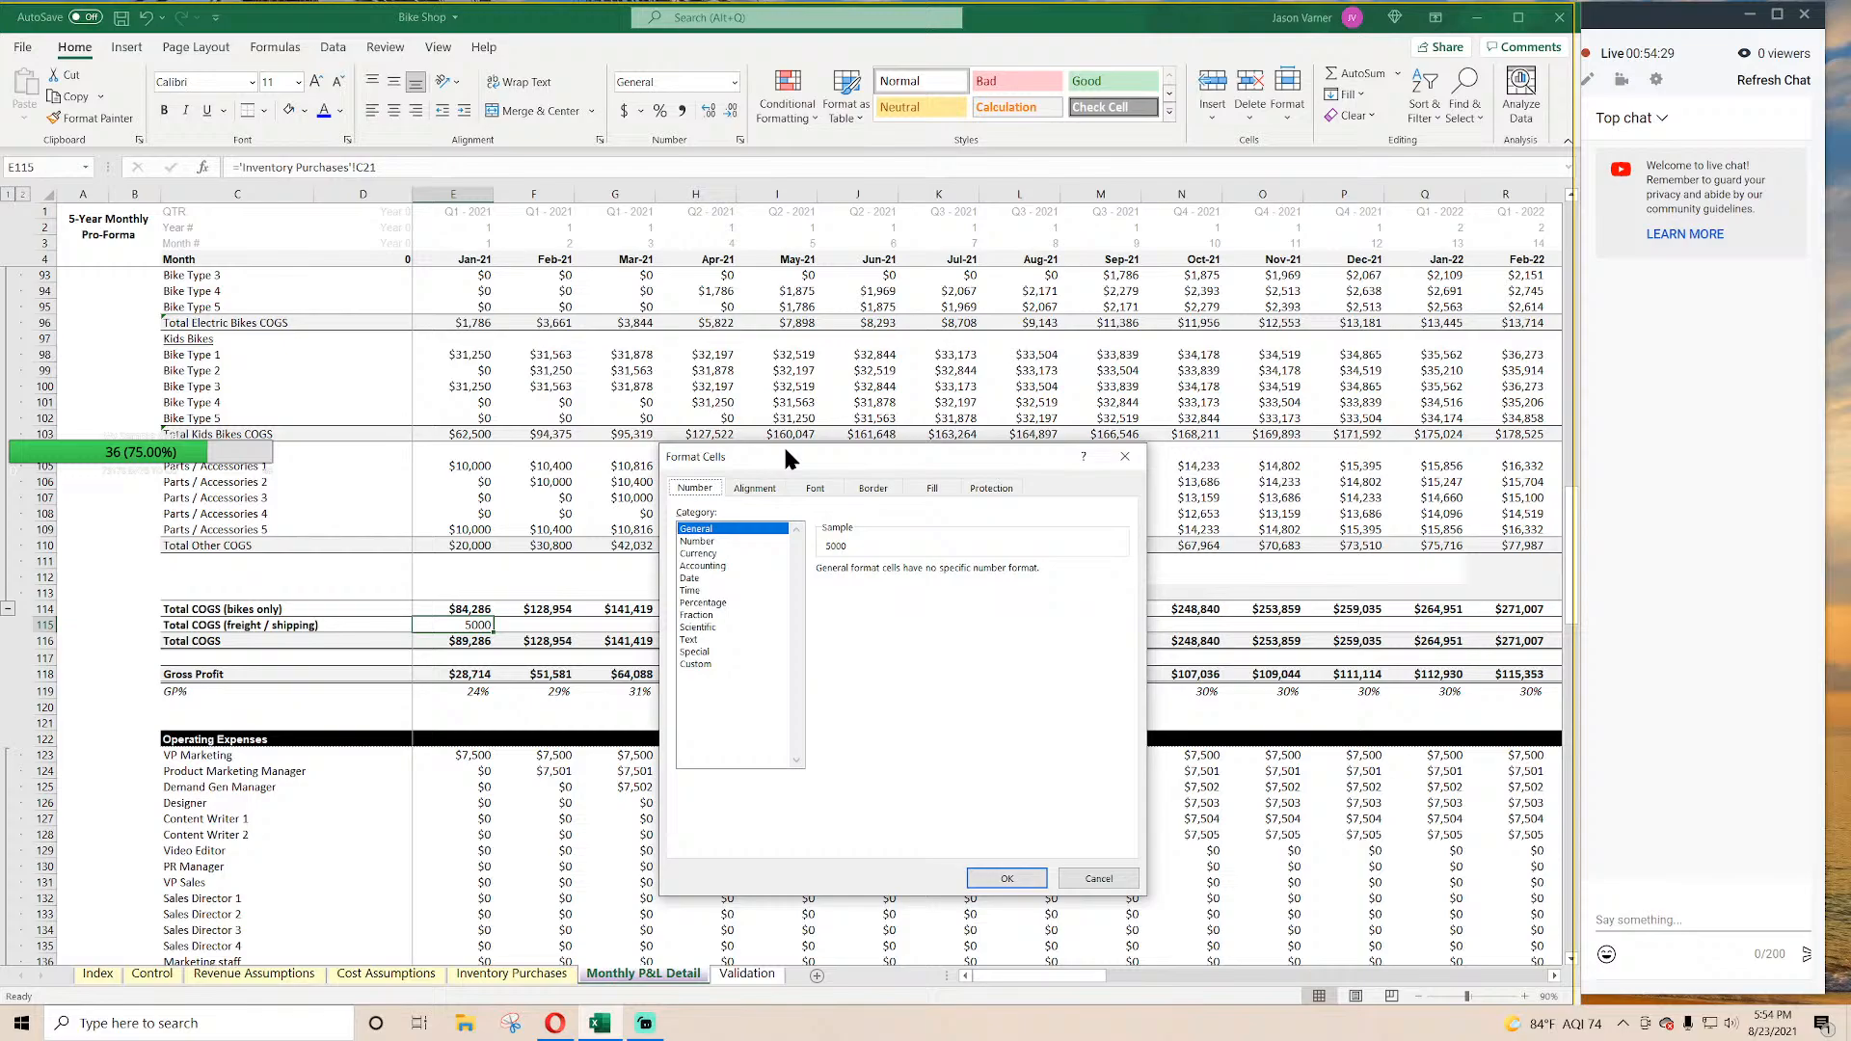
pyautogui.click(698, 553)
pyautogui.click(943, 576)
pyautogui.click(1006, 878)
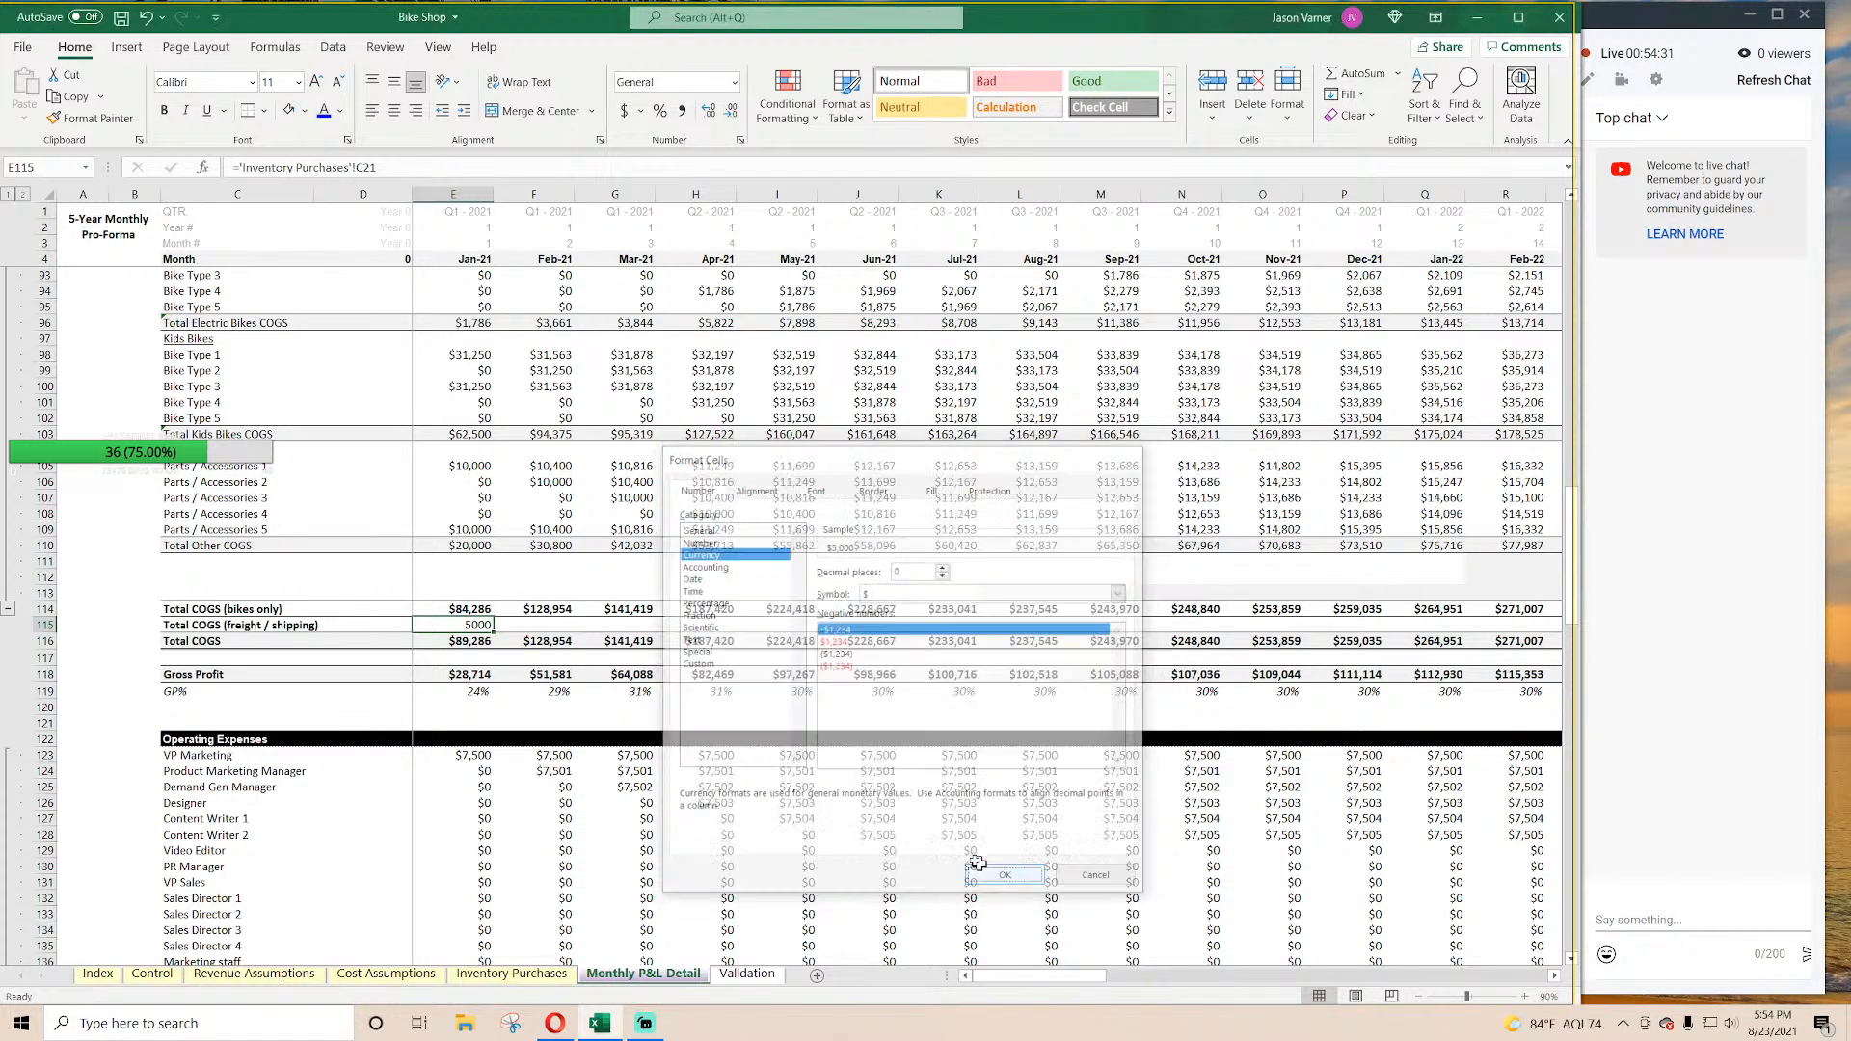
pyautogui.click(472, 608)
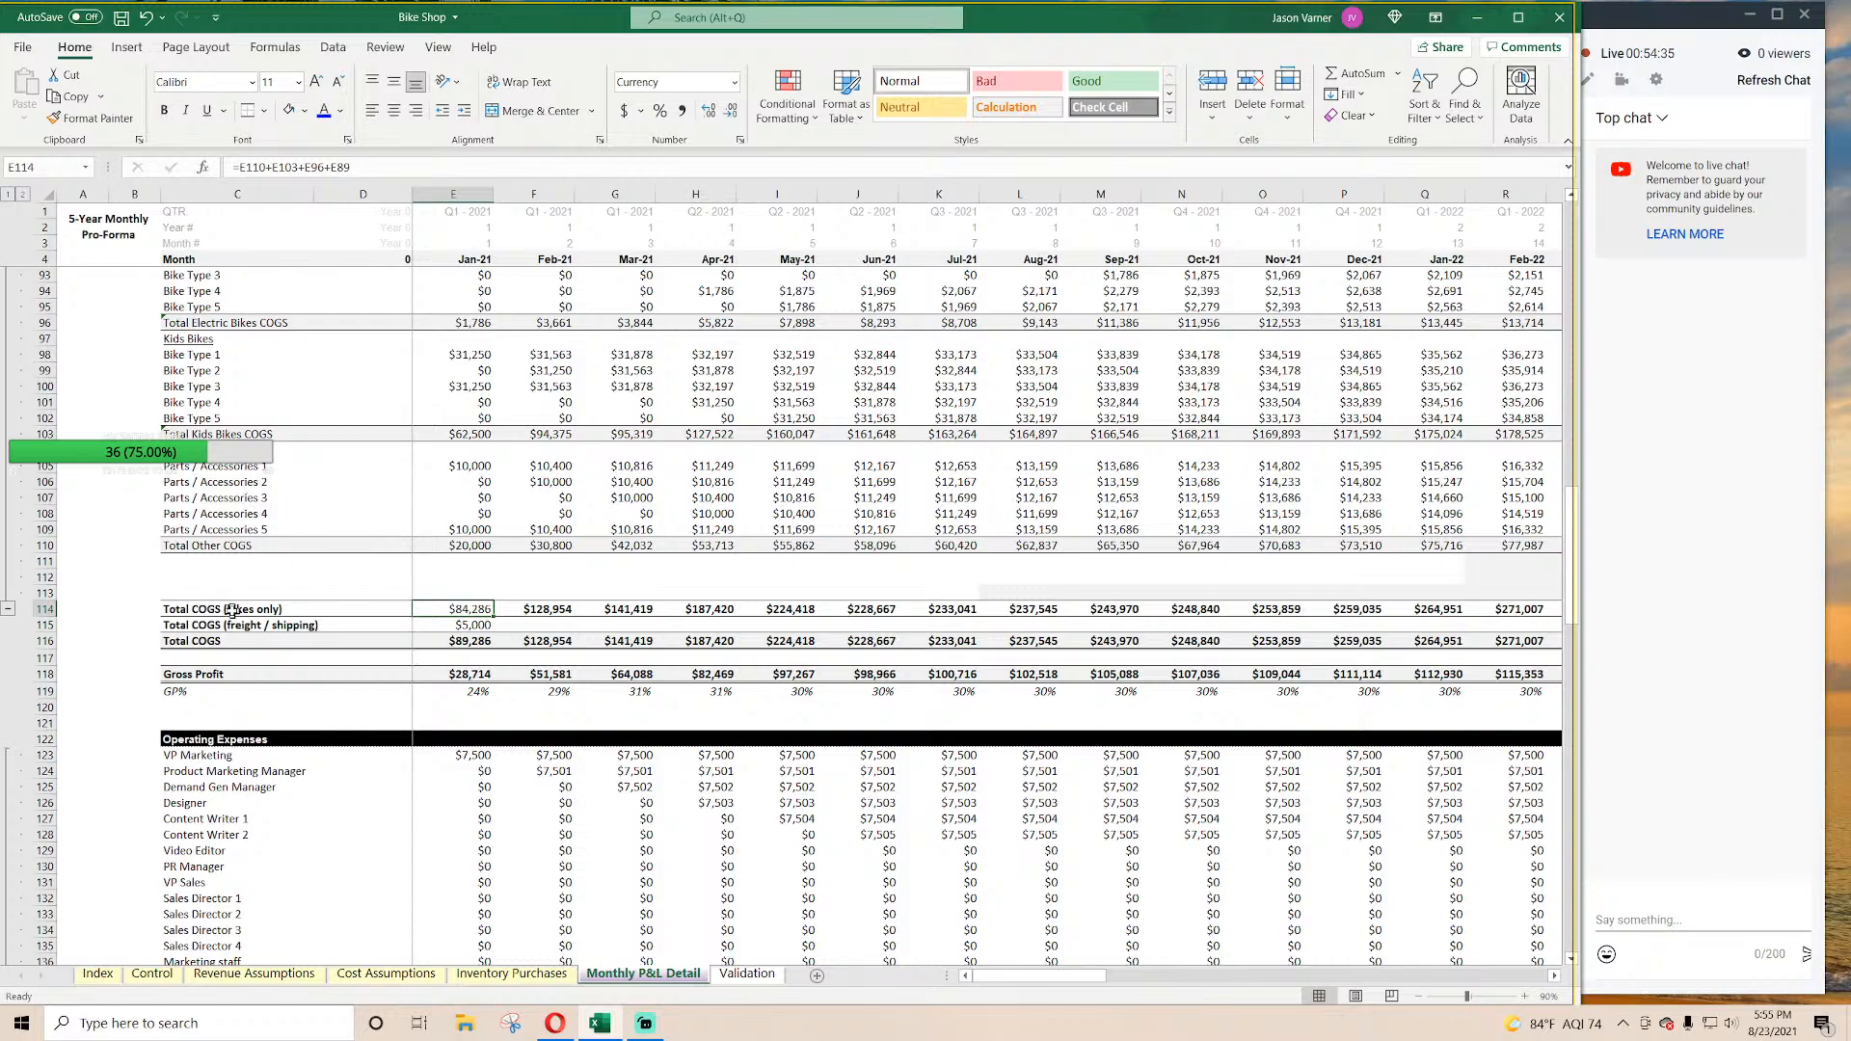
pyautogui.moveTo(233, 611); pyautogui.dragTo(234, 625)
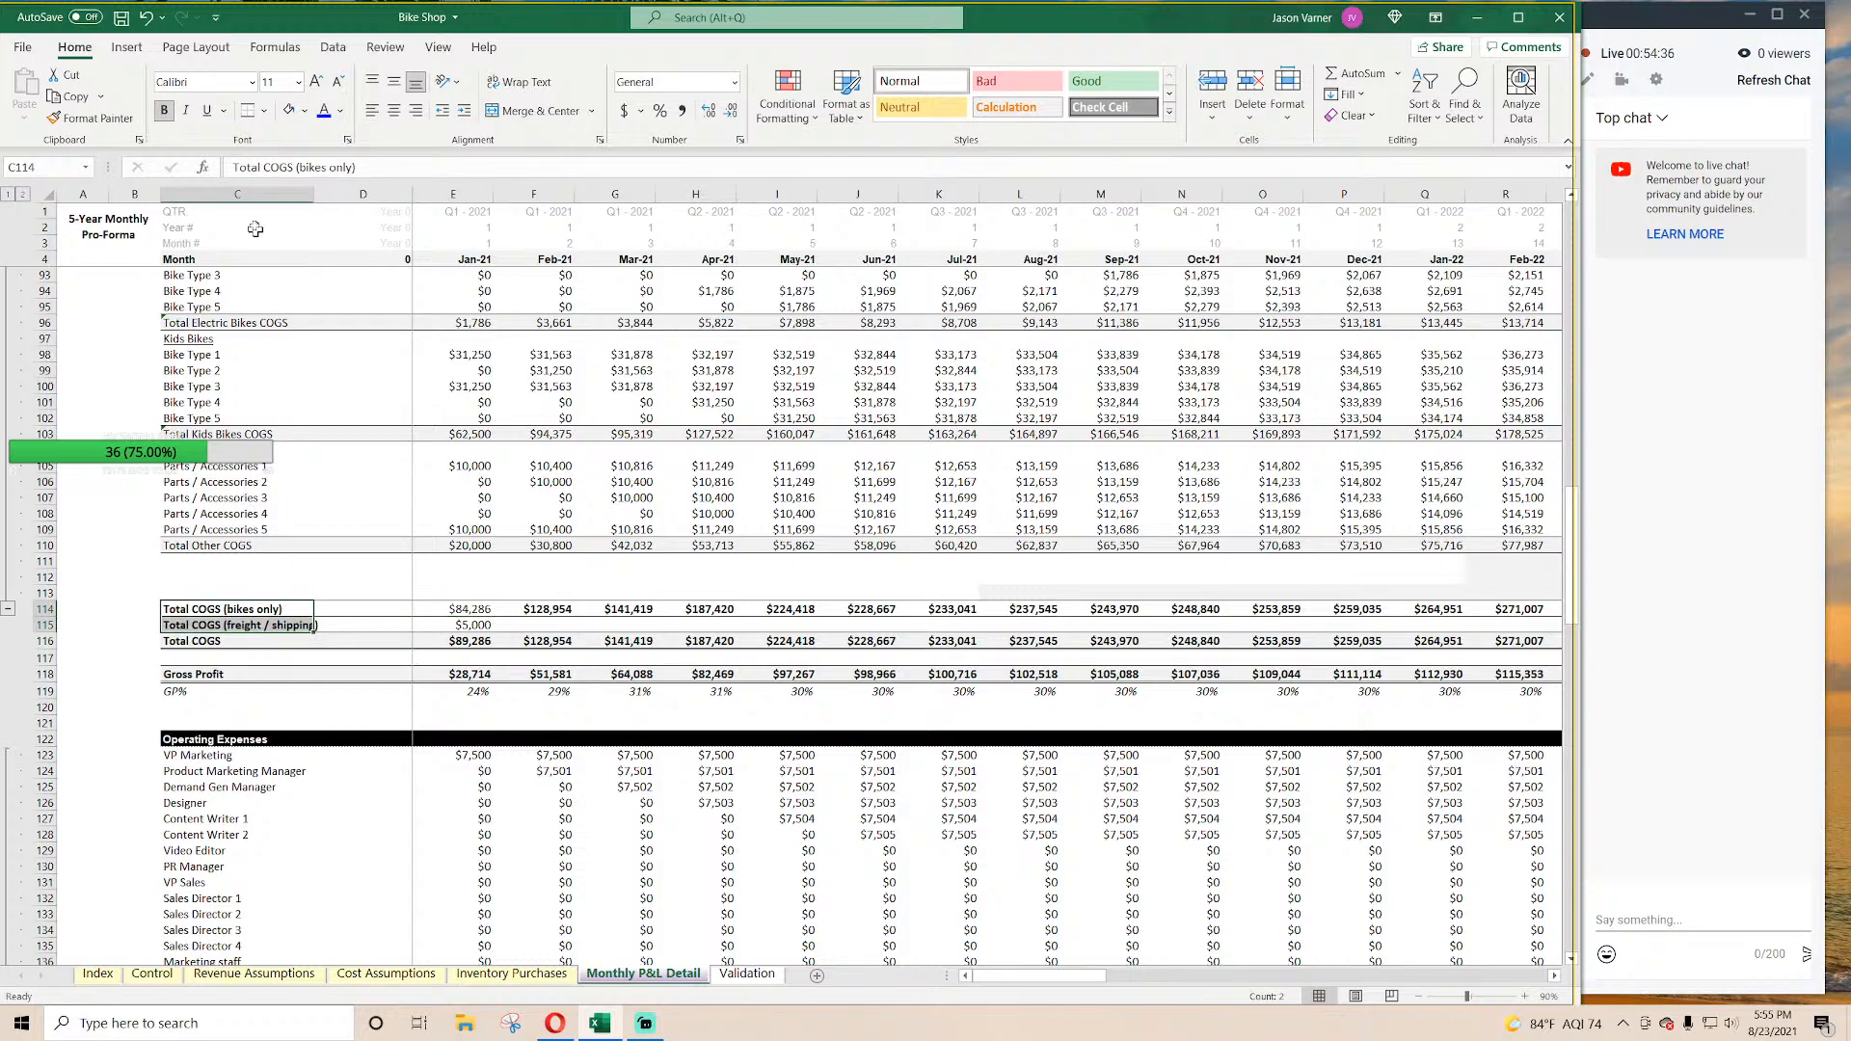
# Step: Fill the E115 freight formula across through Dec-25 in column BL and remove the bold from all of row 114
pyautogui.click(480, 626)
pyautogui.moveTo(493, 633); pyautogui.dragTo(1446, 632)
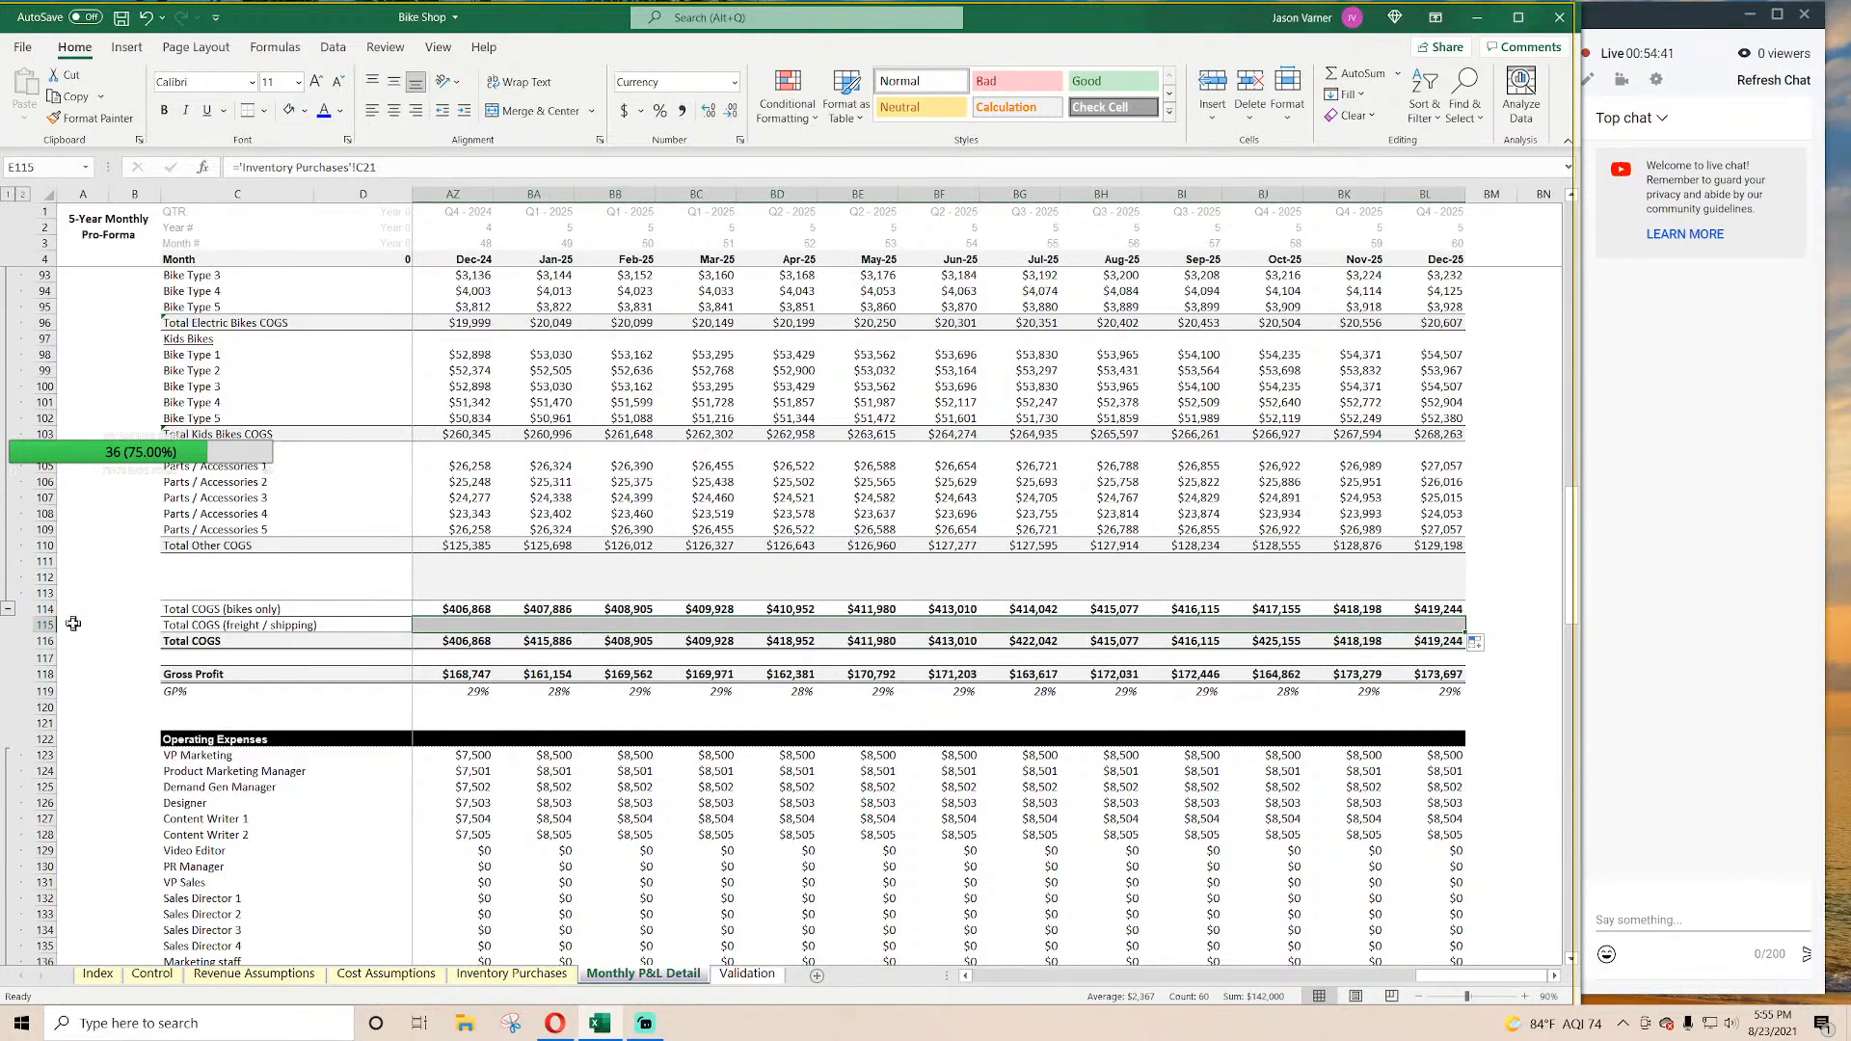
pyautogui.click(45, 609)
pyautogui.click(163, 112)
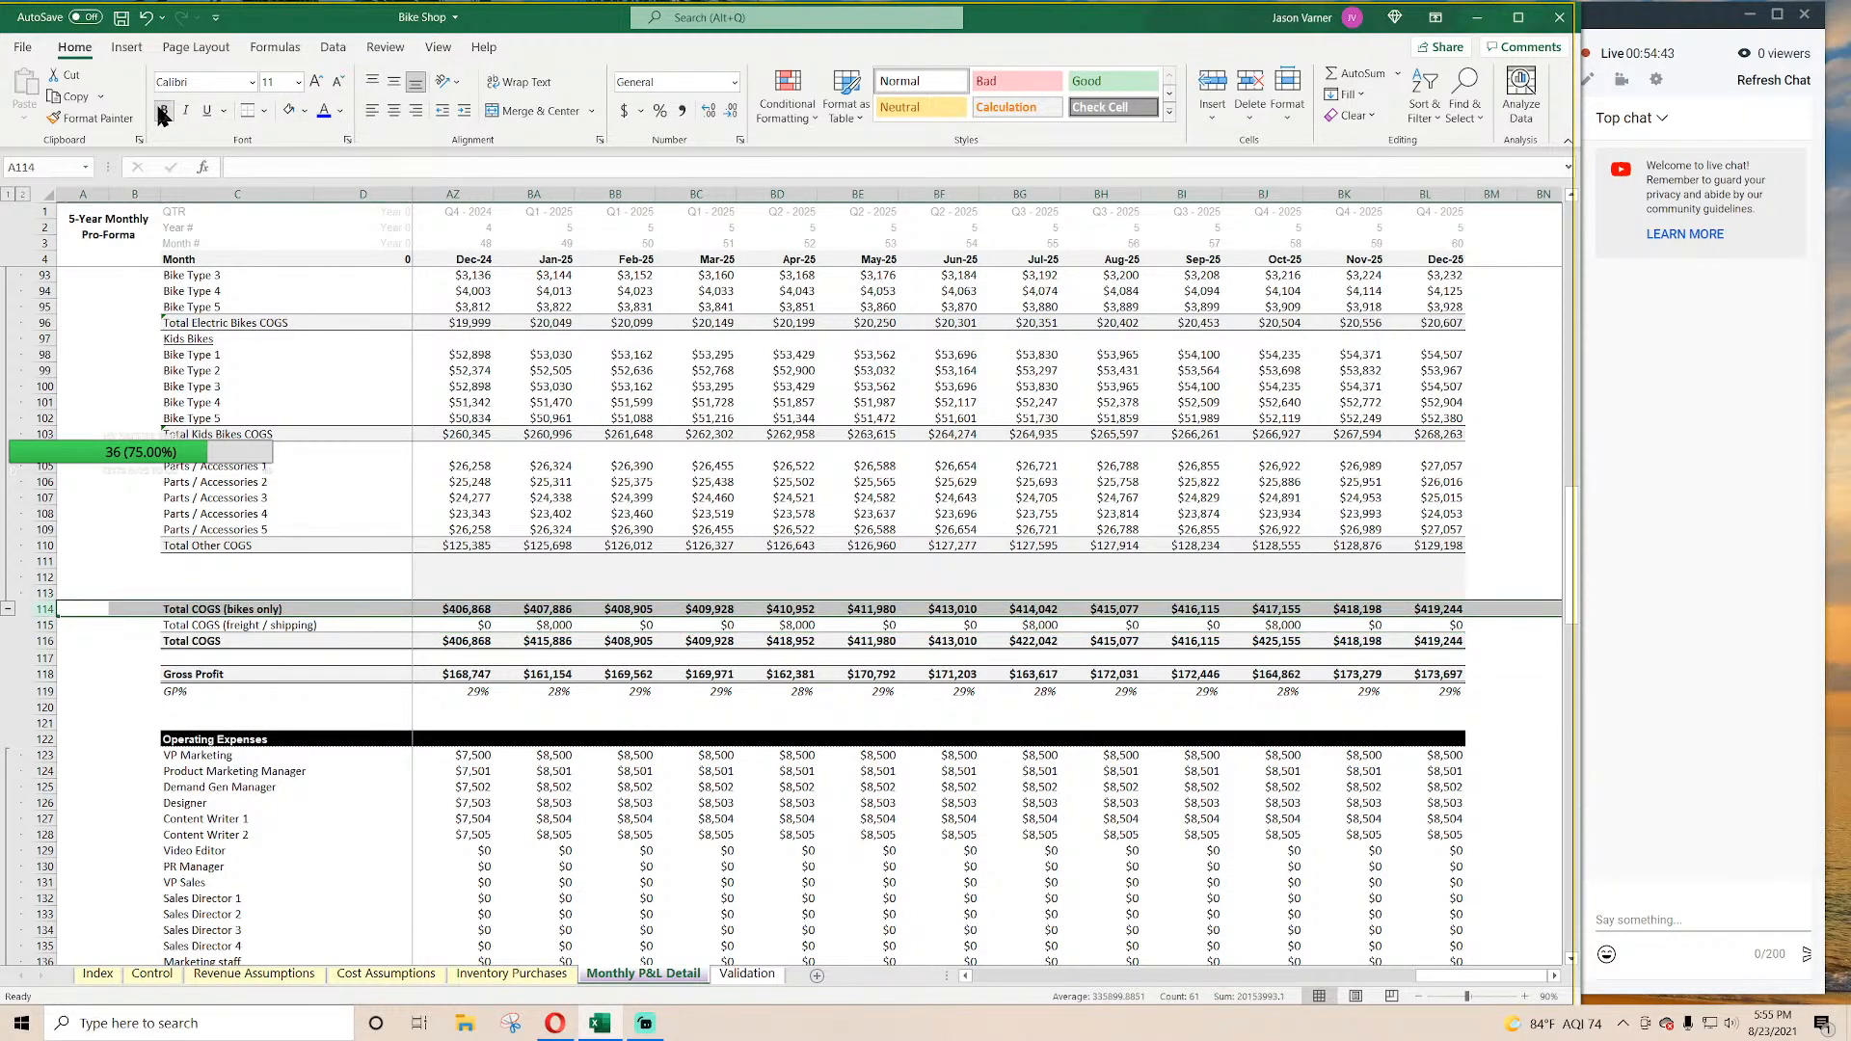
pyautogui.click(163, 112)
pyautogui.click(723, 498)
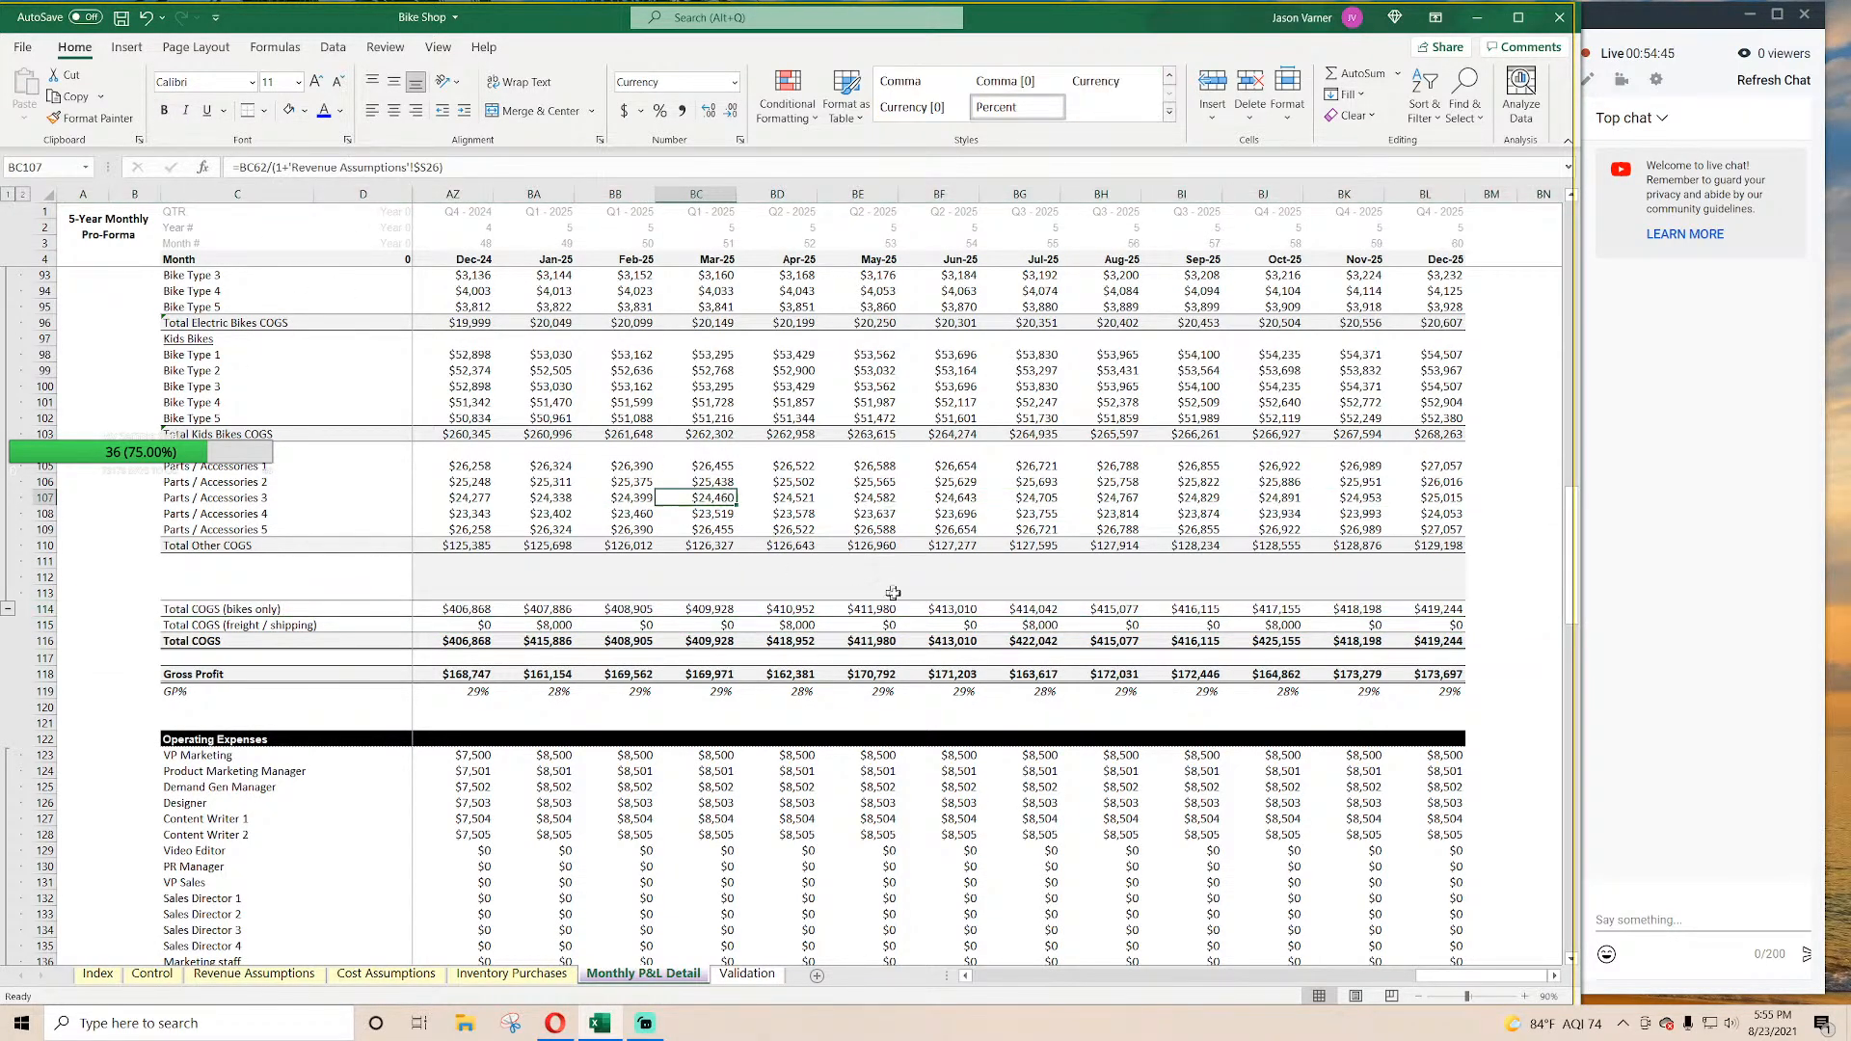
# Step: Save the workbook and inspect the Oct-25 freight, Gross Profit and Total COGS formulas in BJ115, BJ118 and BJ116
pyautogui.click(1284, 624)
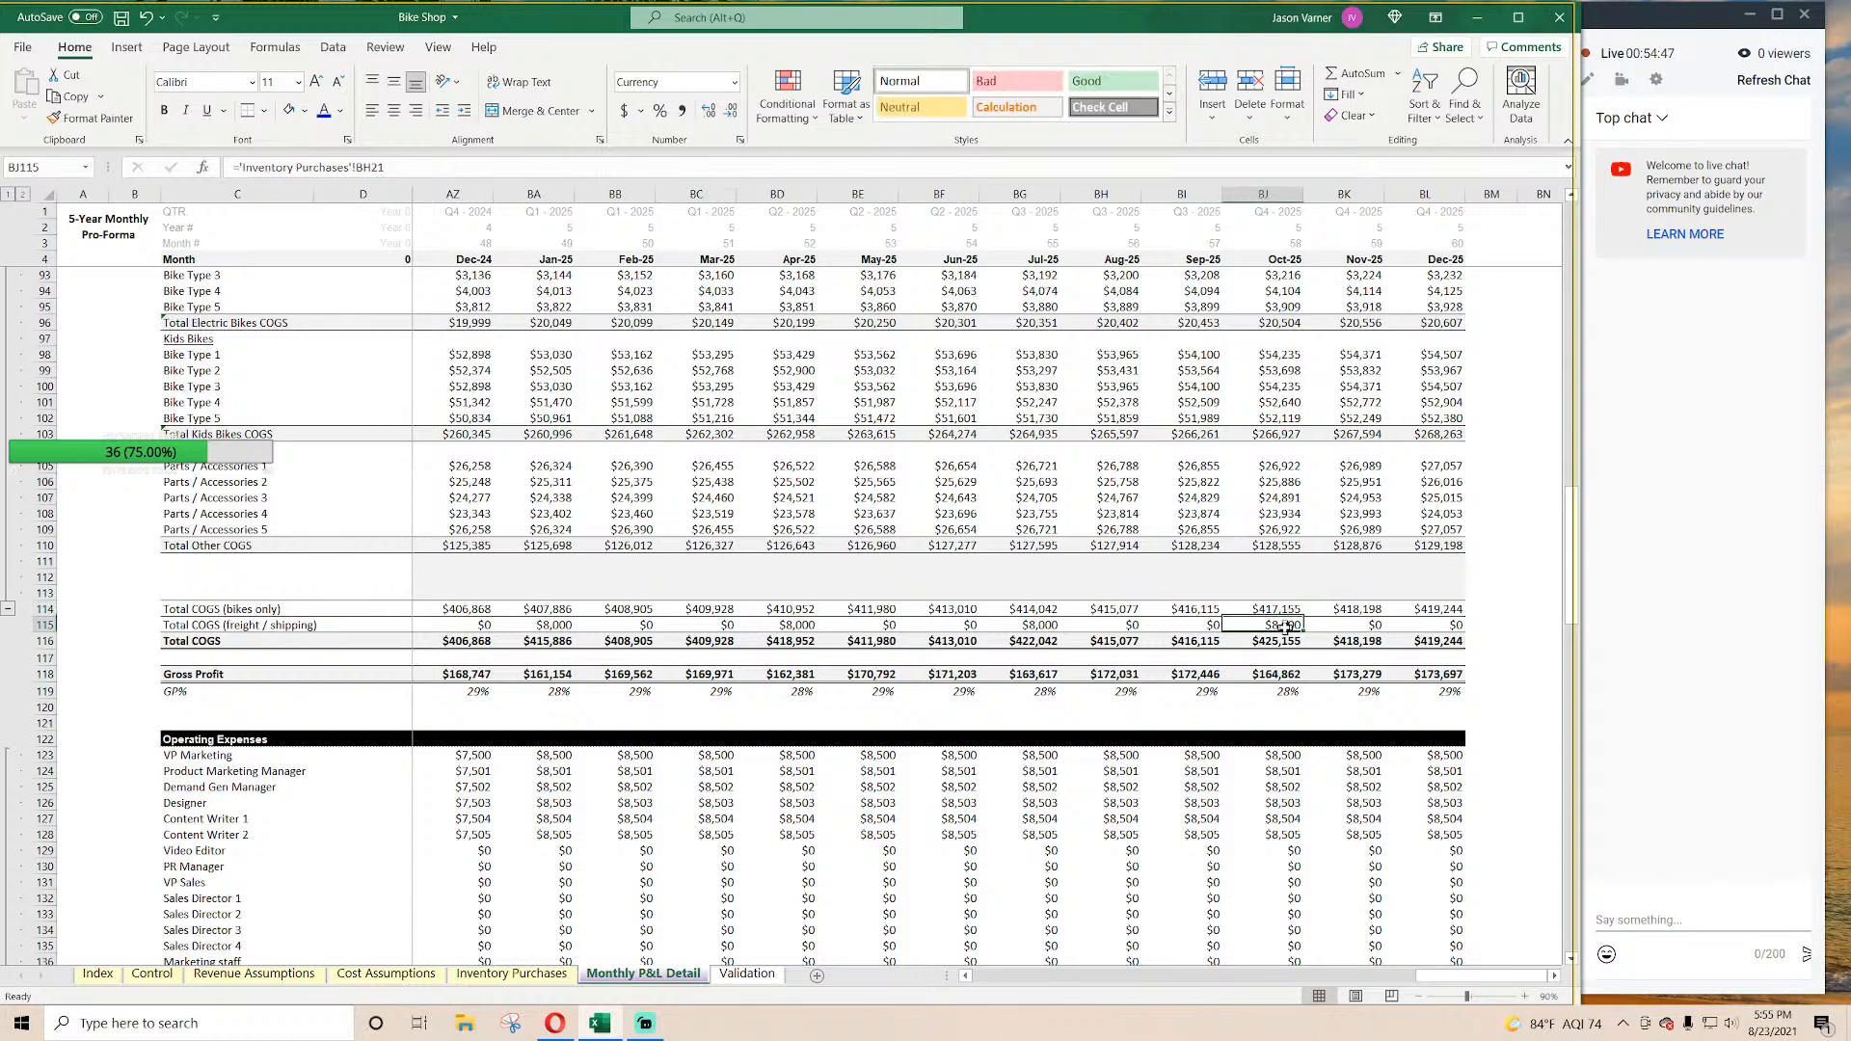
pyautogui.click(122, 17)
pyautogui.doubleClick(1281, 677)
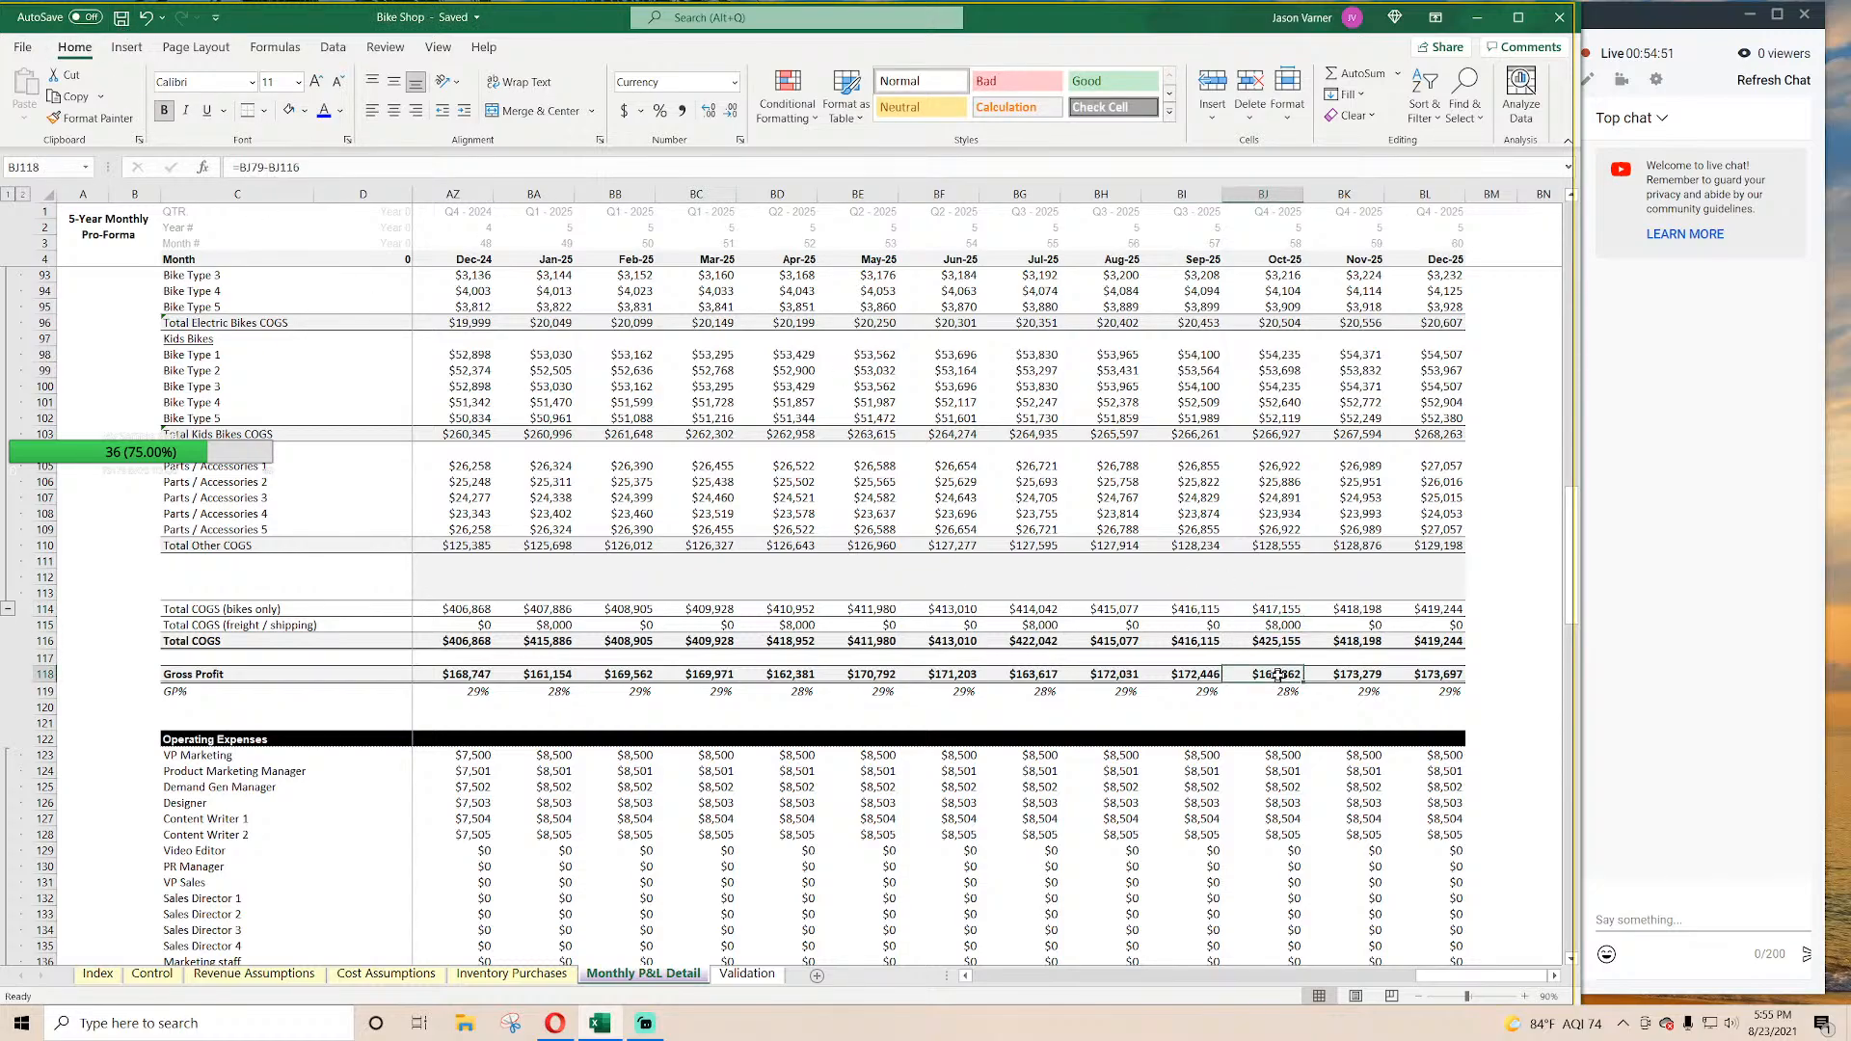
pyautogui.press('Return')
pyautogui.click(1281, 644)
pyautogui.doubleClick(1281, 644)
pyautogui.press('Return')
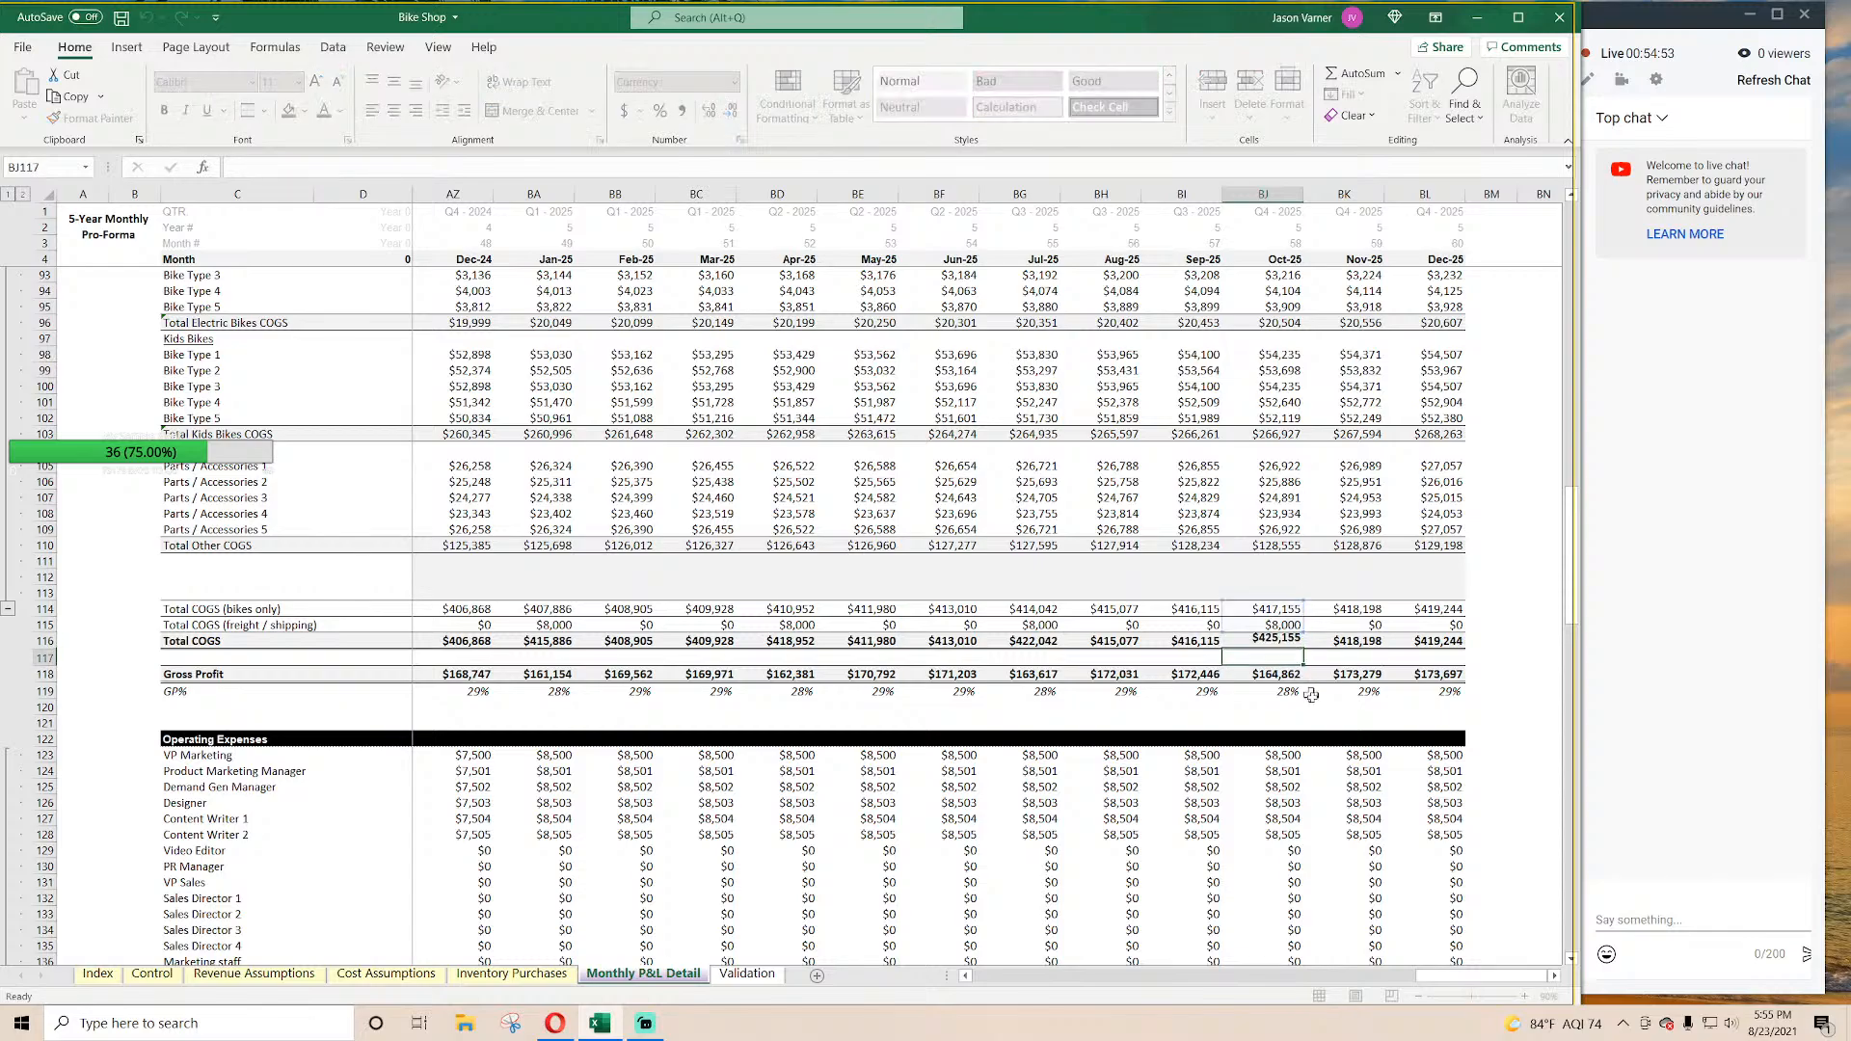
# Step: Save the workbook again and review the freight COGS entries for Jan-21, Apr-21 and Jul-21 in row 115
pyautogui.moveTo(1504, 976); pyautogui.dragTo(967, 979)
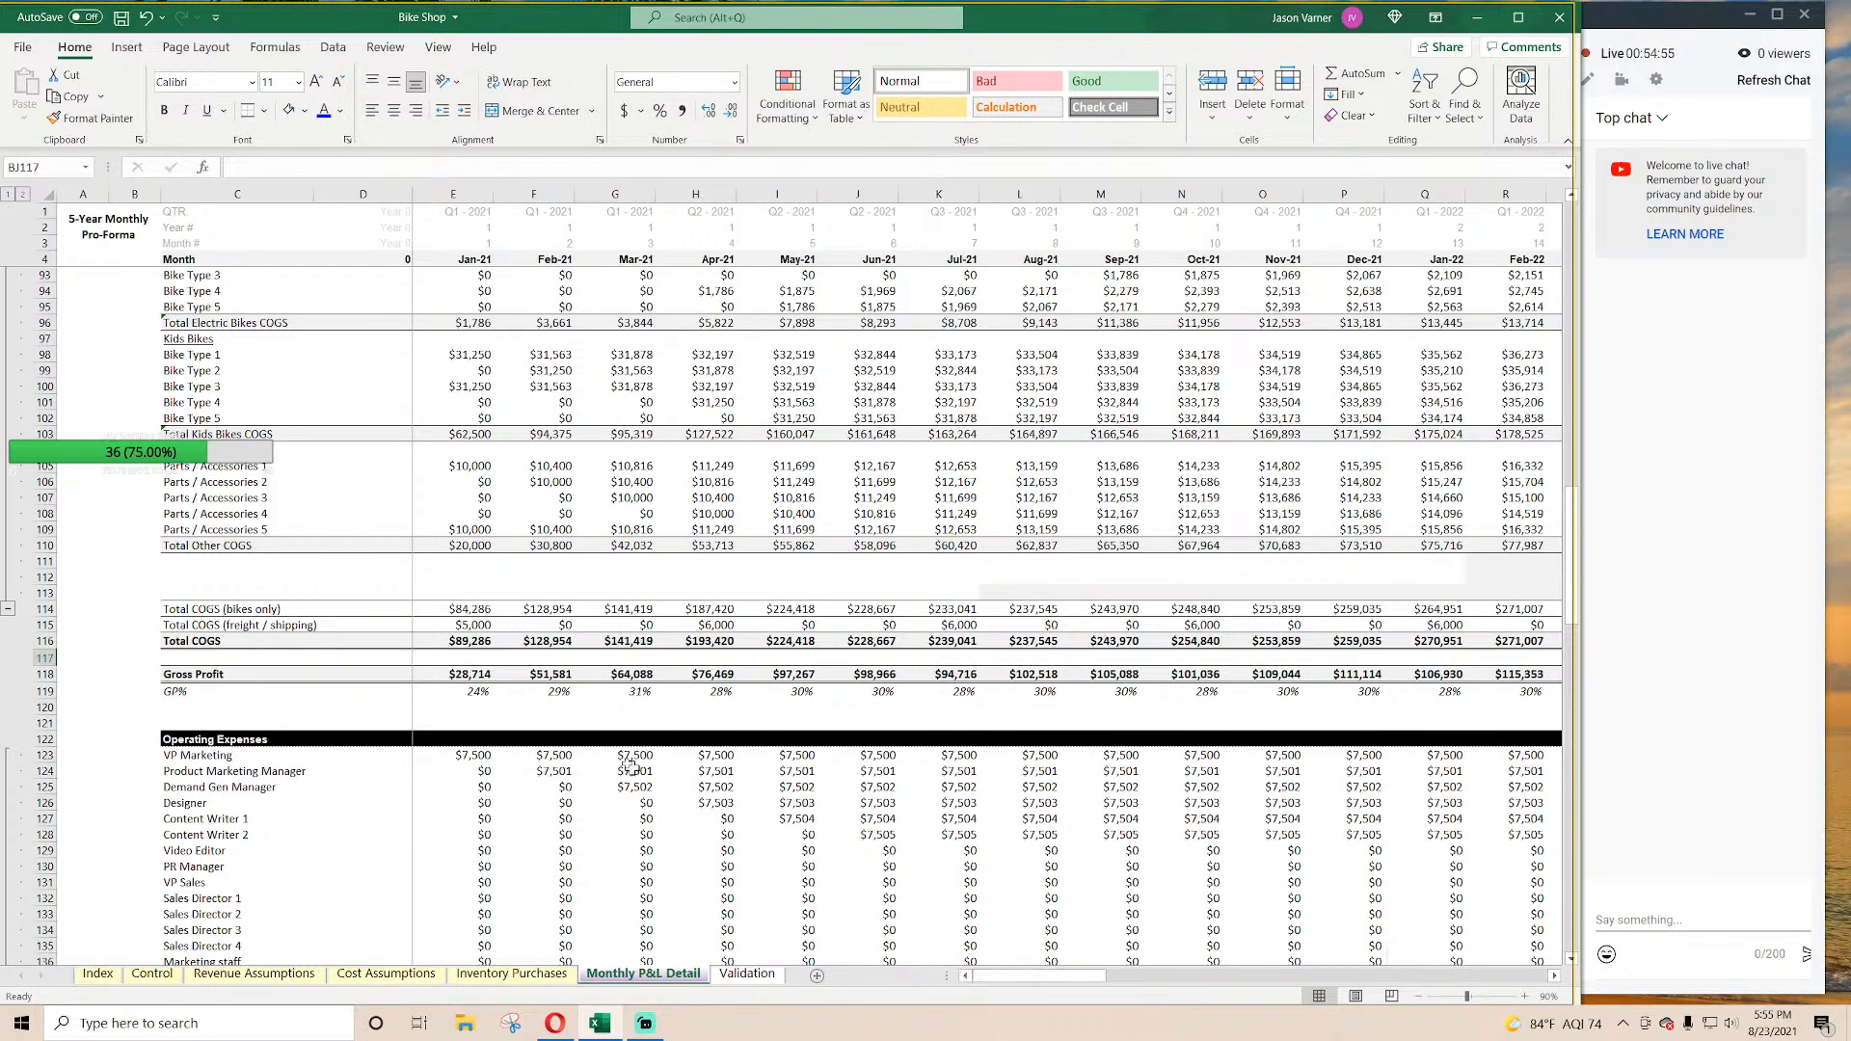
pyautogui.click(121, 20)
pyautogui.click(480, 625)
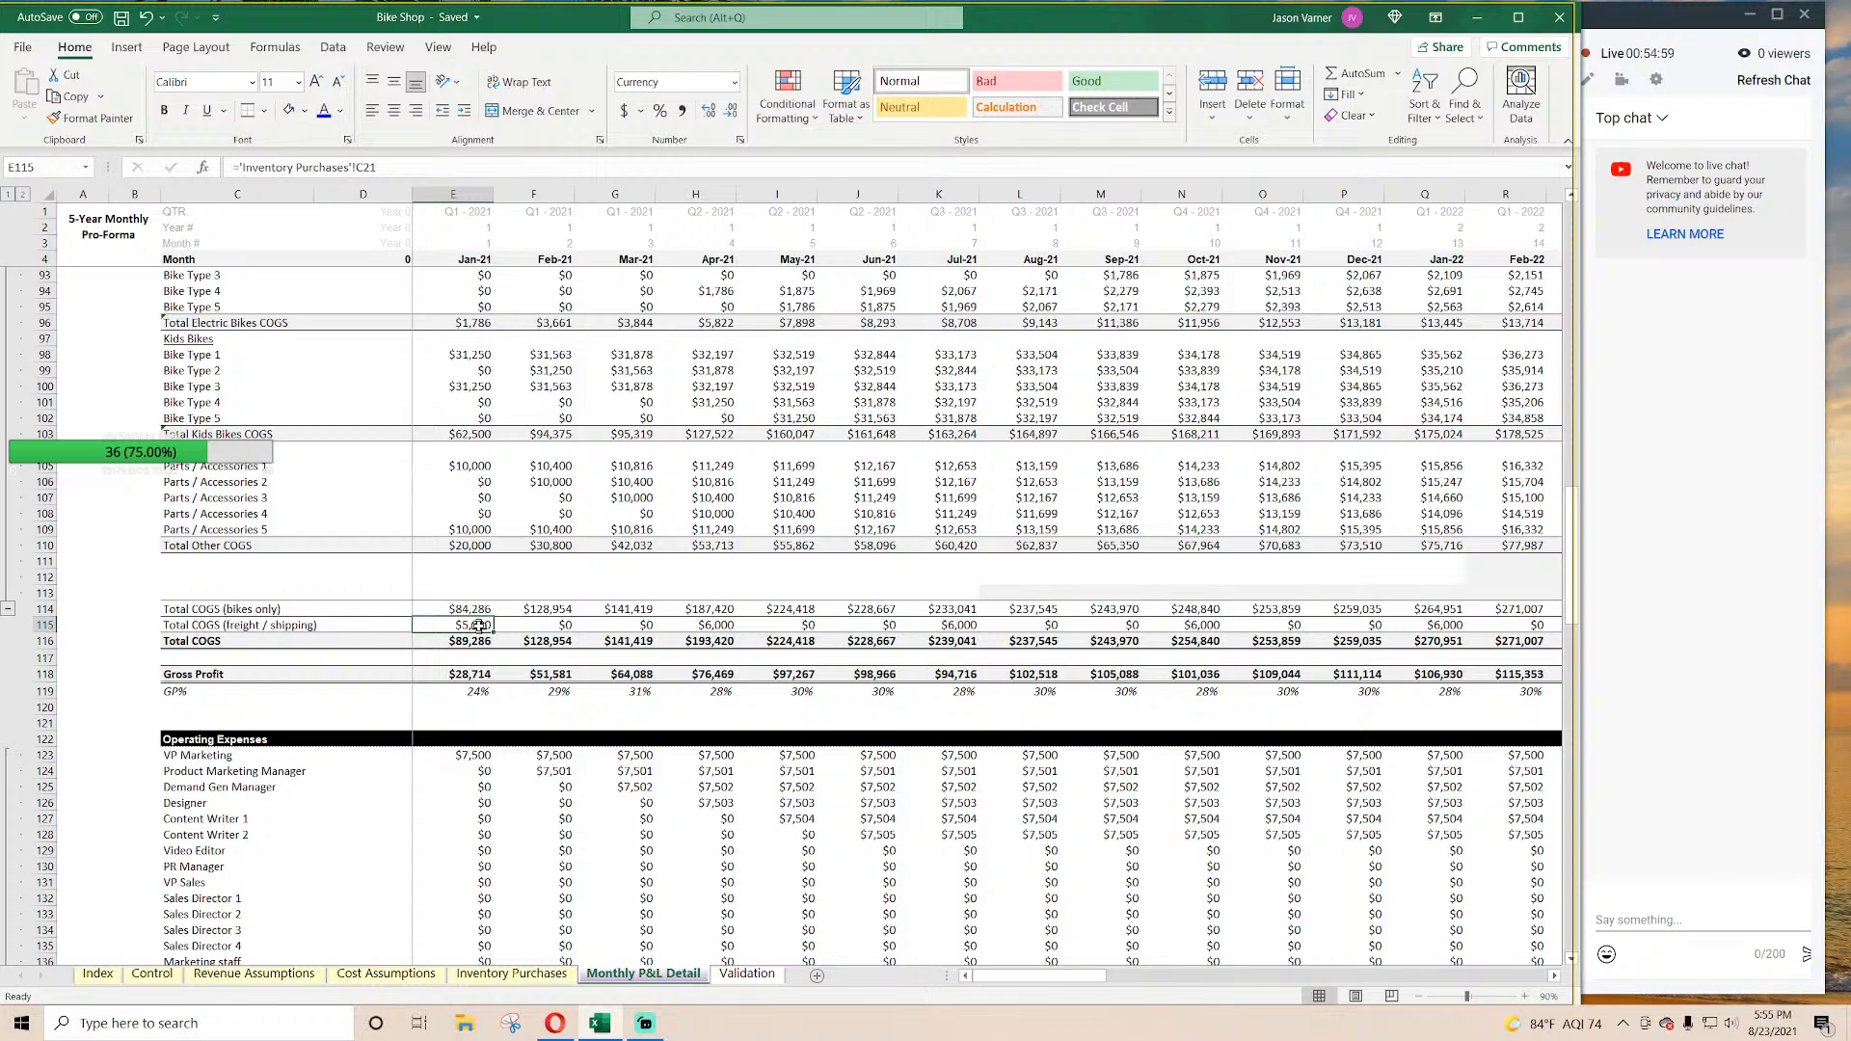
pyautogui.click(700, 624)
pyautogui.click(938, 625)
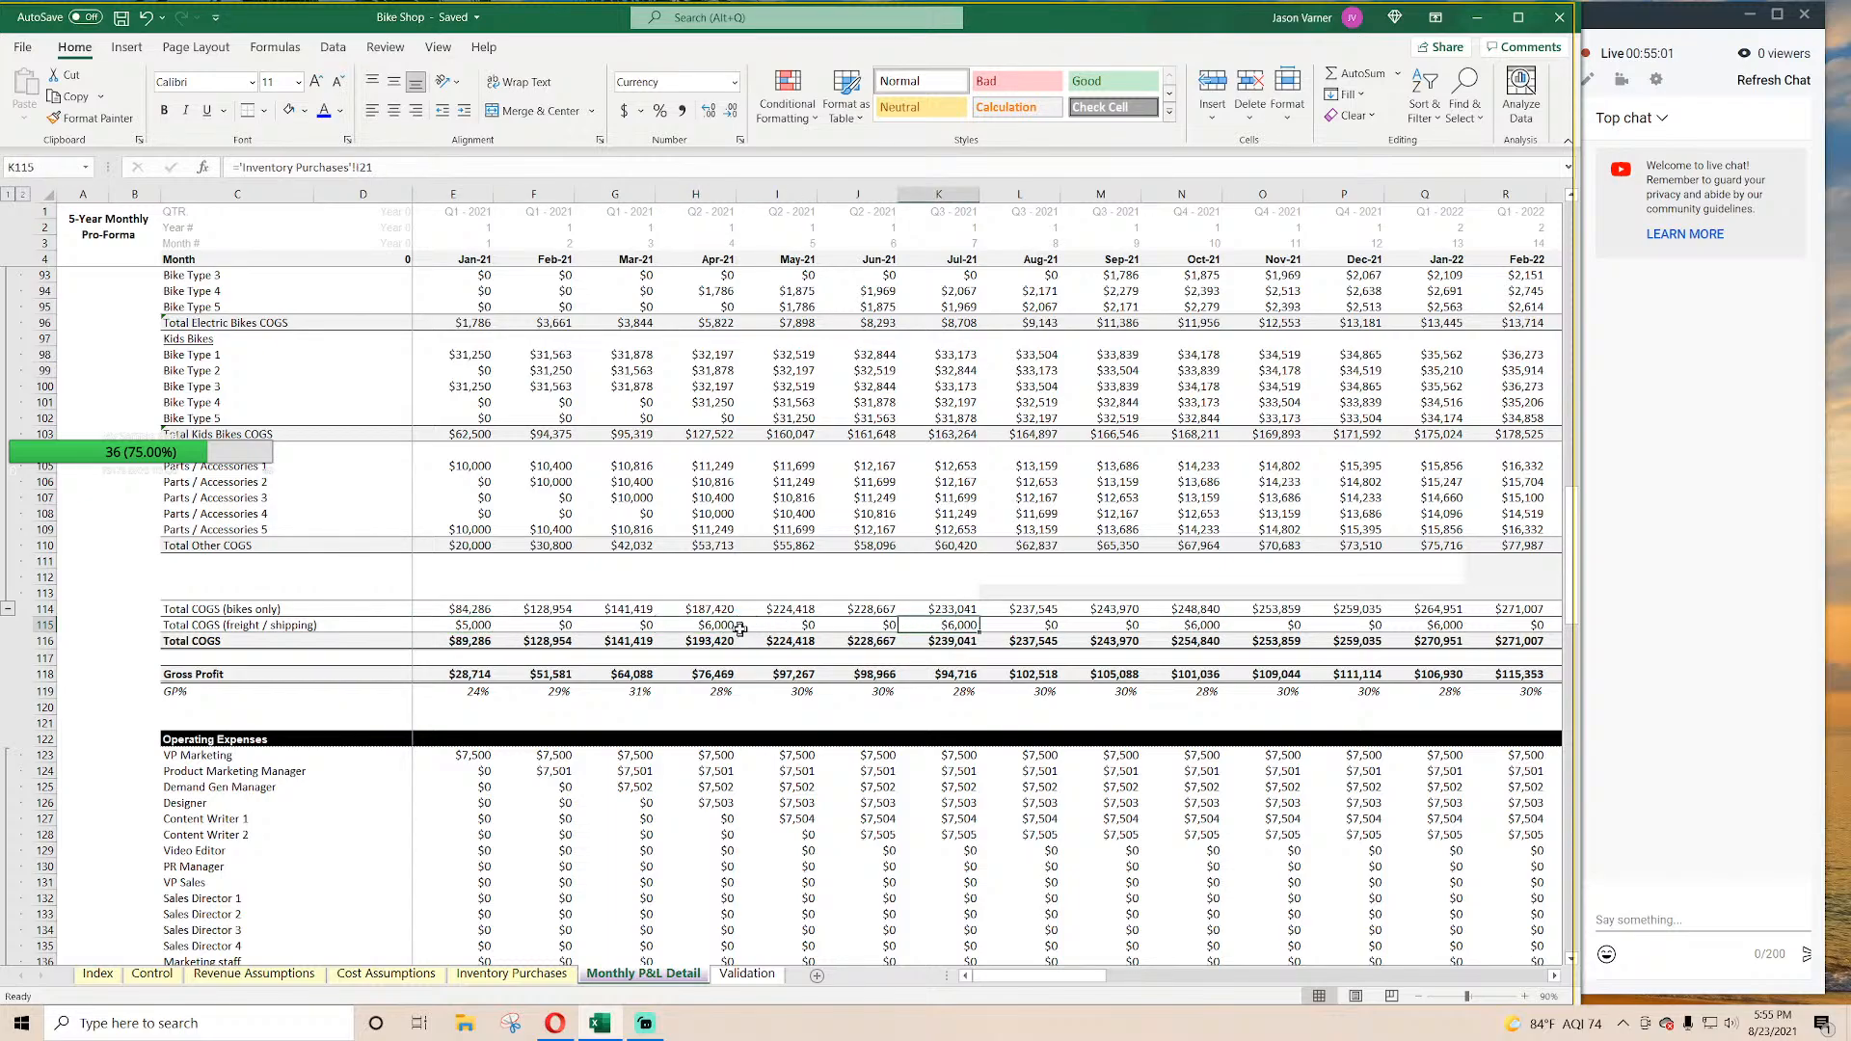
# Step: Review the freight COGS entries from Jan-21 through Apr-21 and the row label in C115
pyautogui.click(718, 627)
pyautogui.click(546, 625)
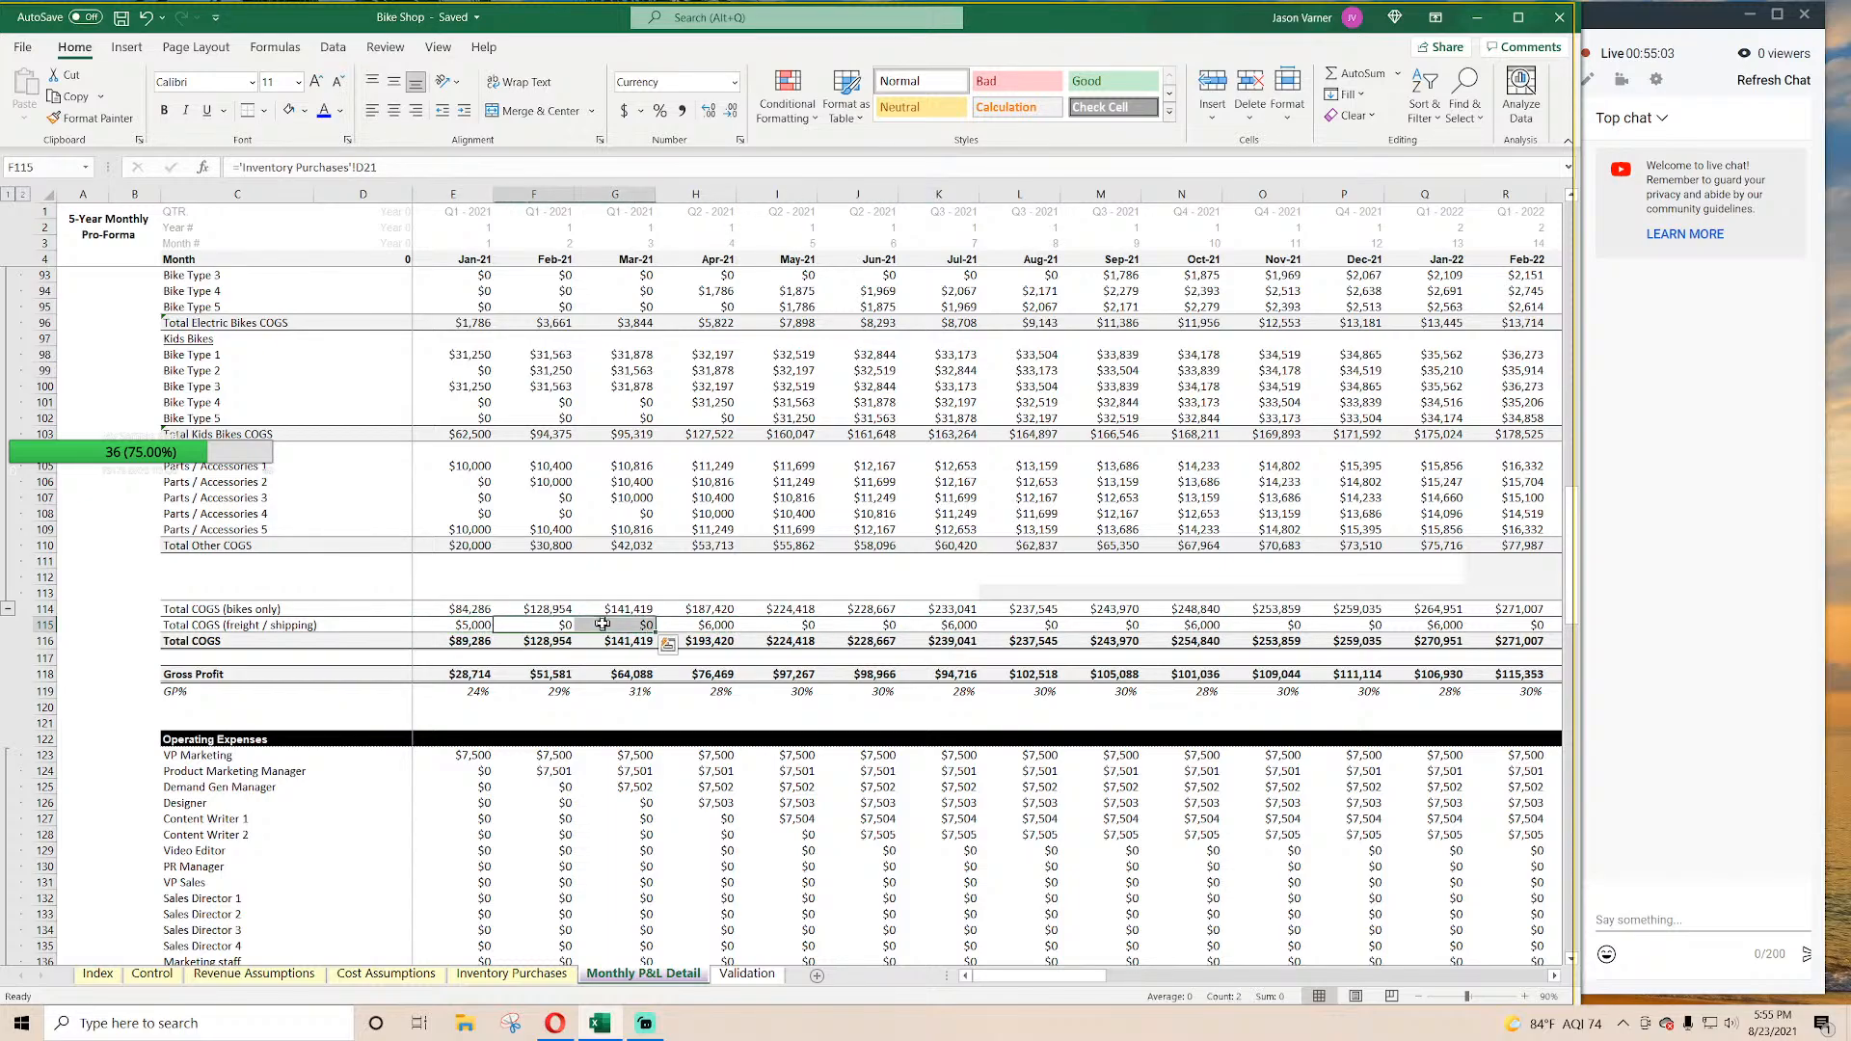
pyautogui.click(472, 625)
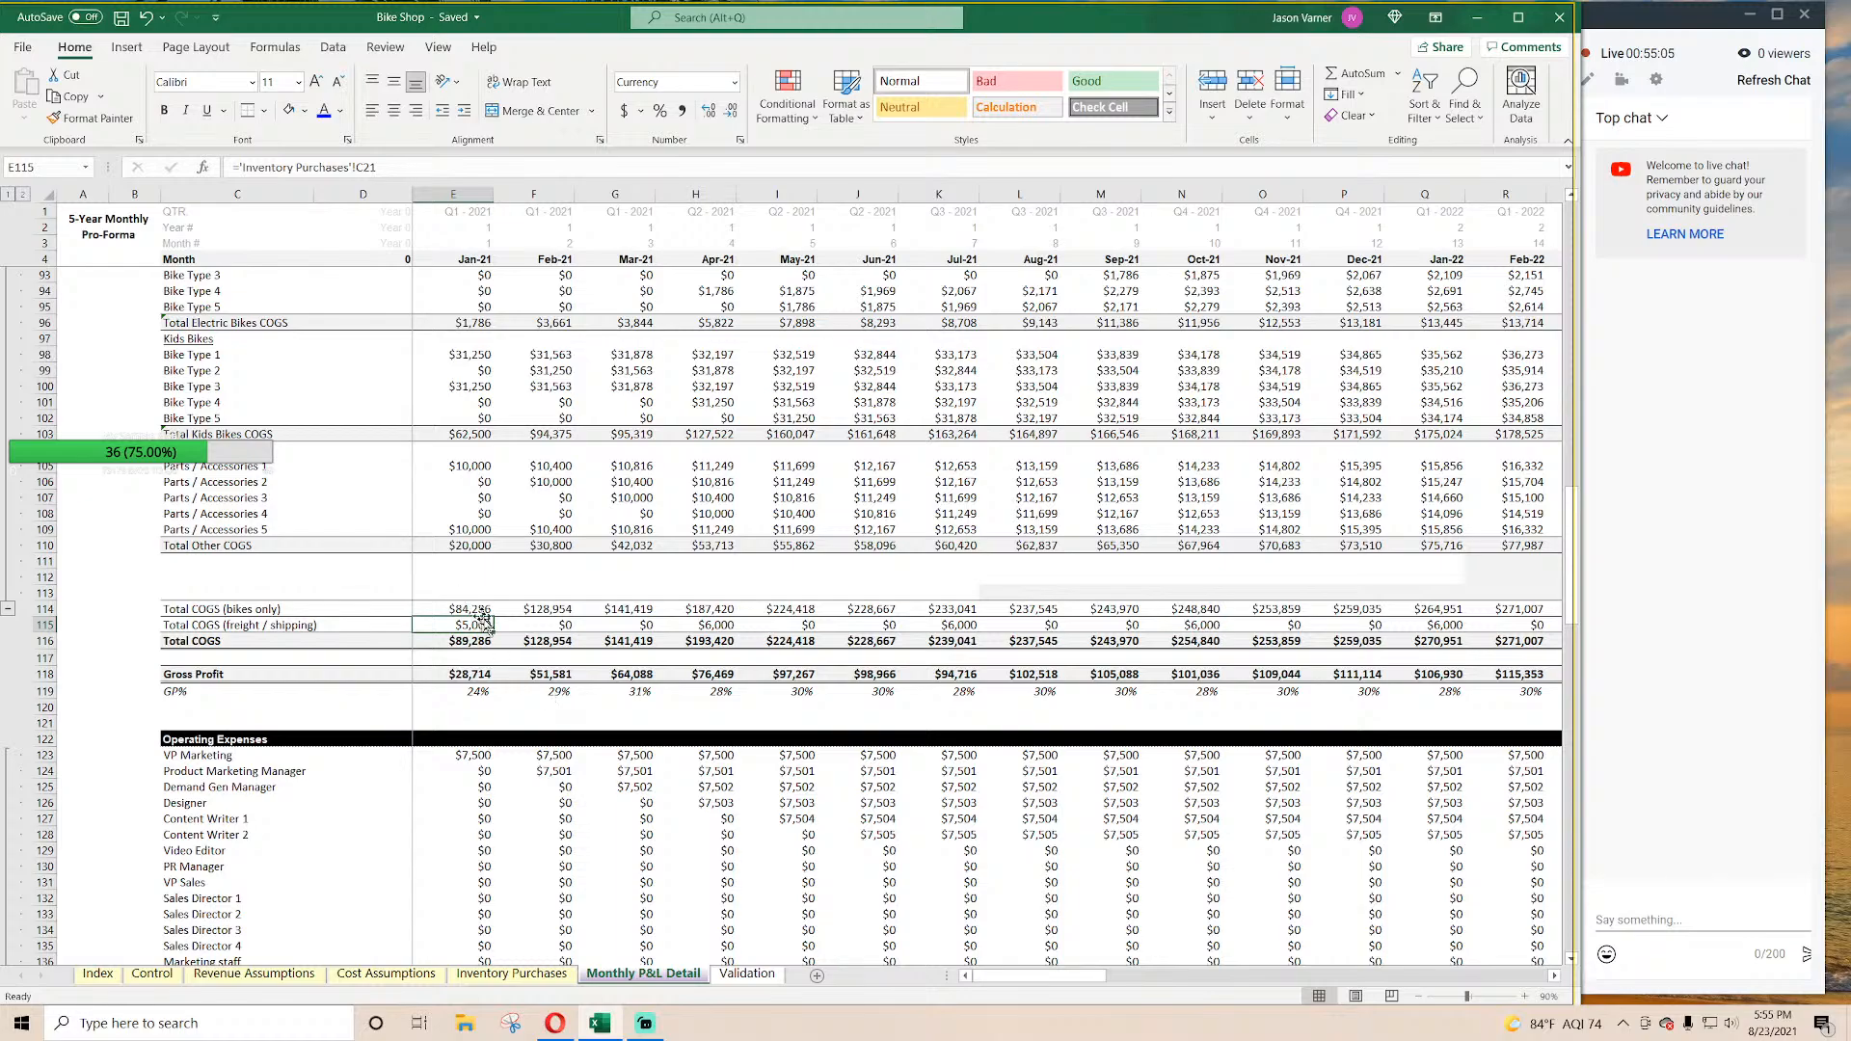
pyautogui.click(269, 625)
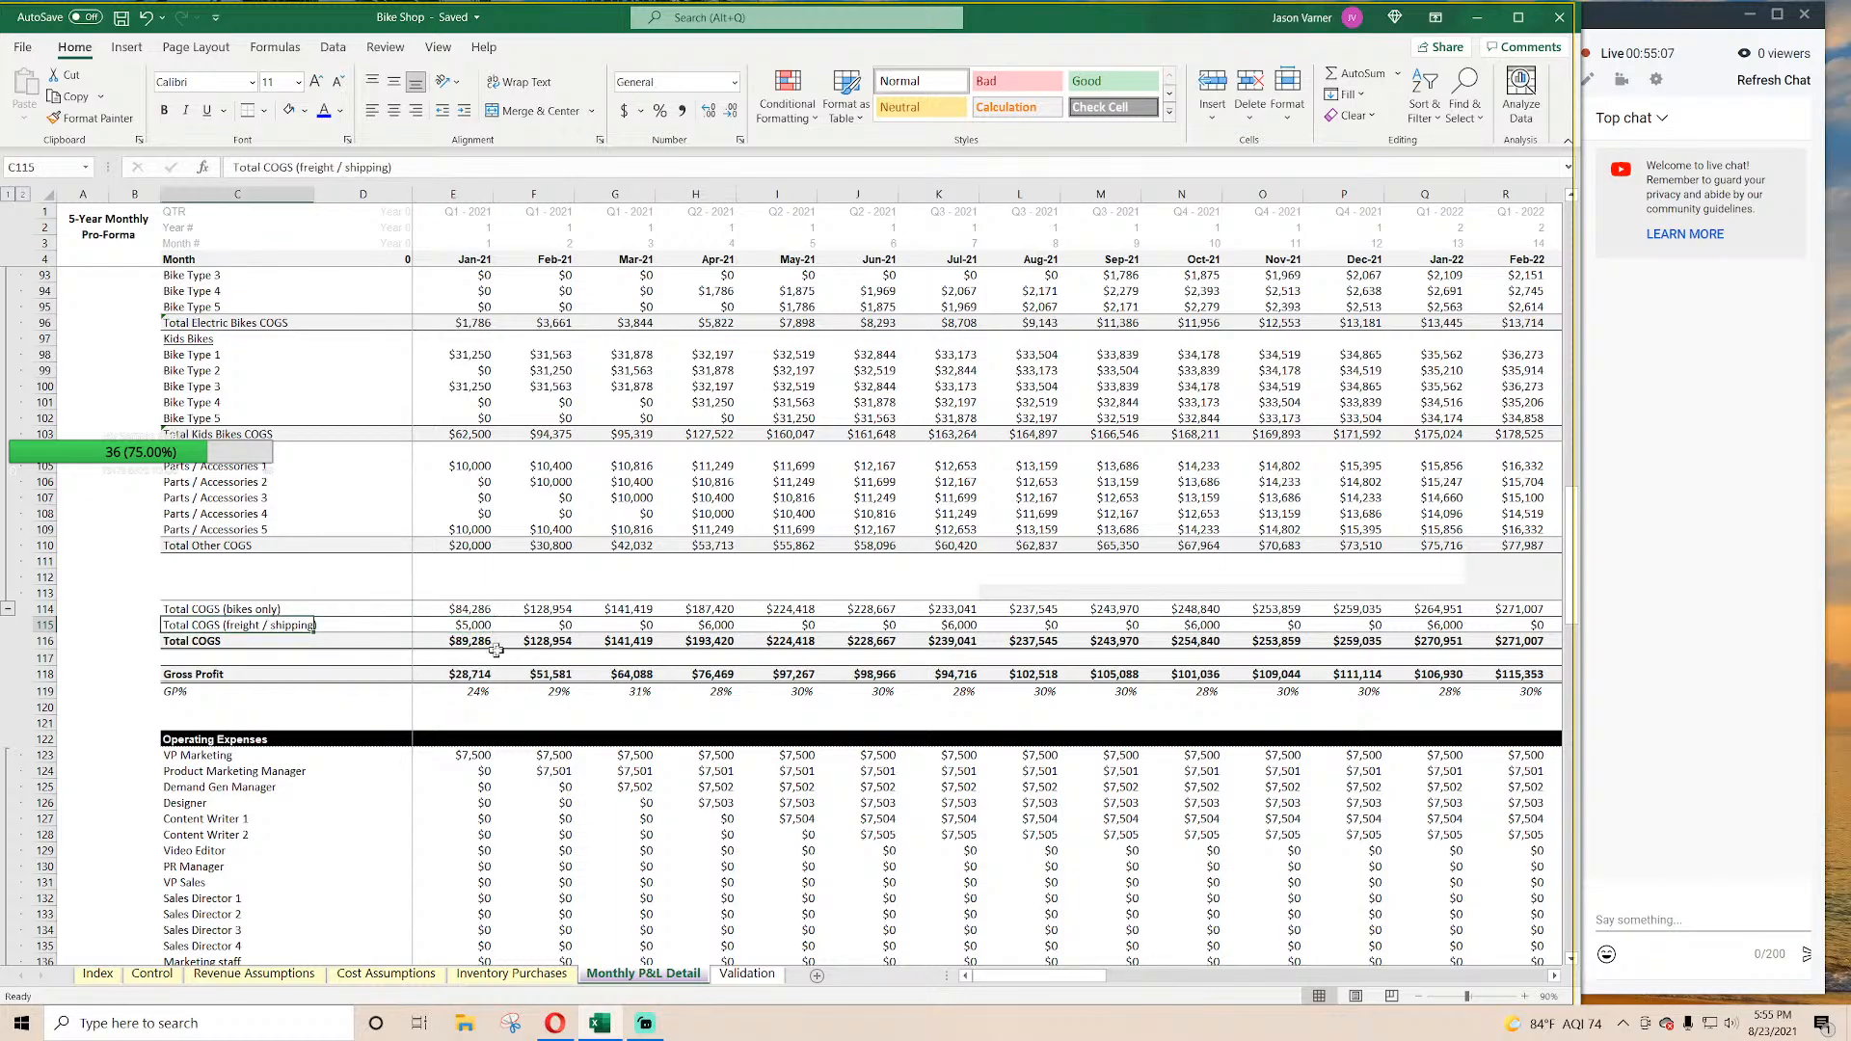
# Step: Format the EBITDA row 233 as Number with no decimals, a thousands separator and negatives in black parentheses
pyautogui.scroll(-20, 501, 651)
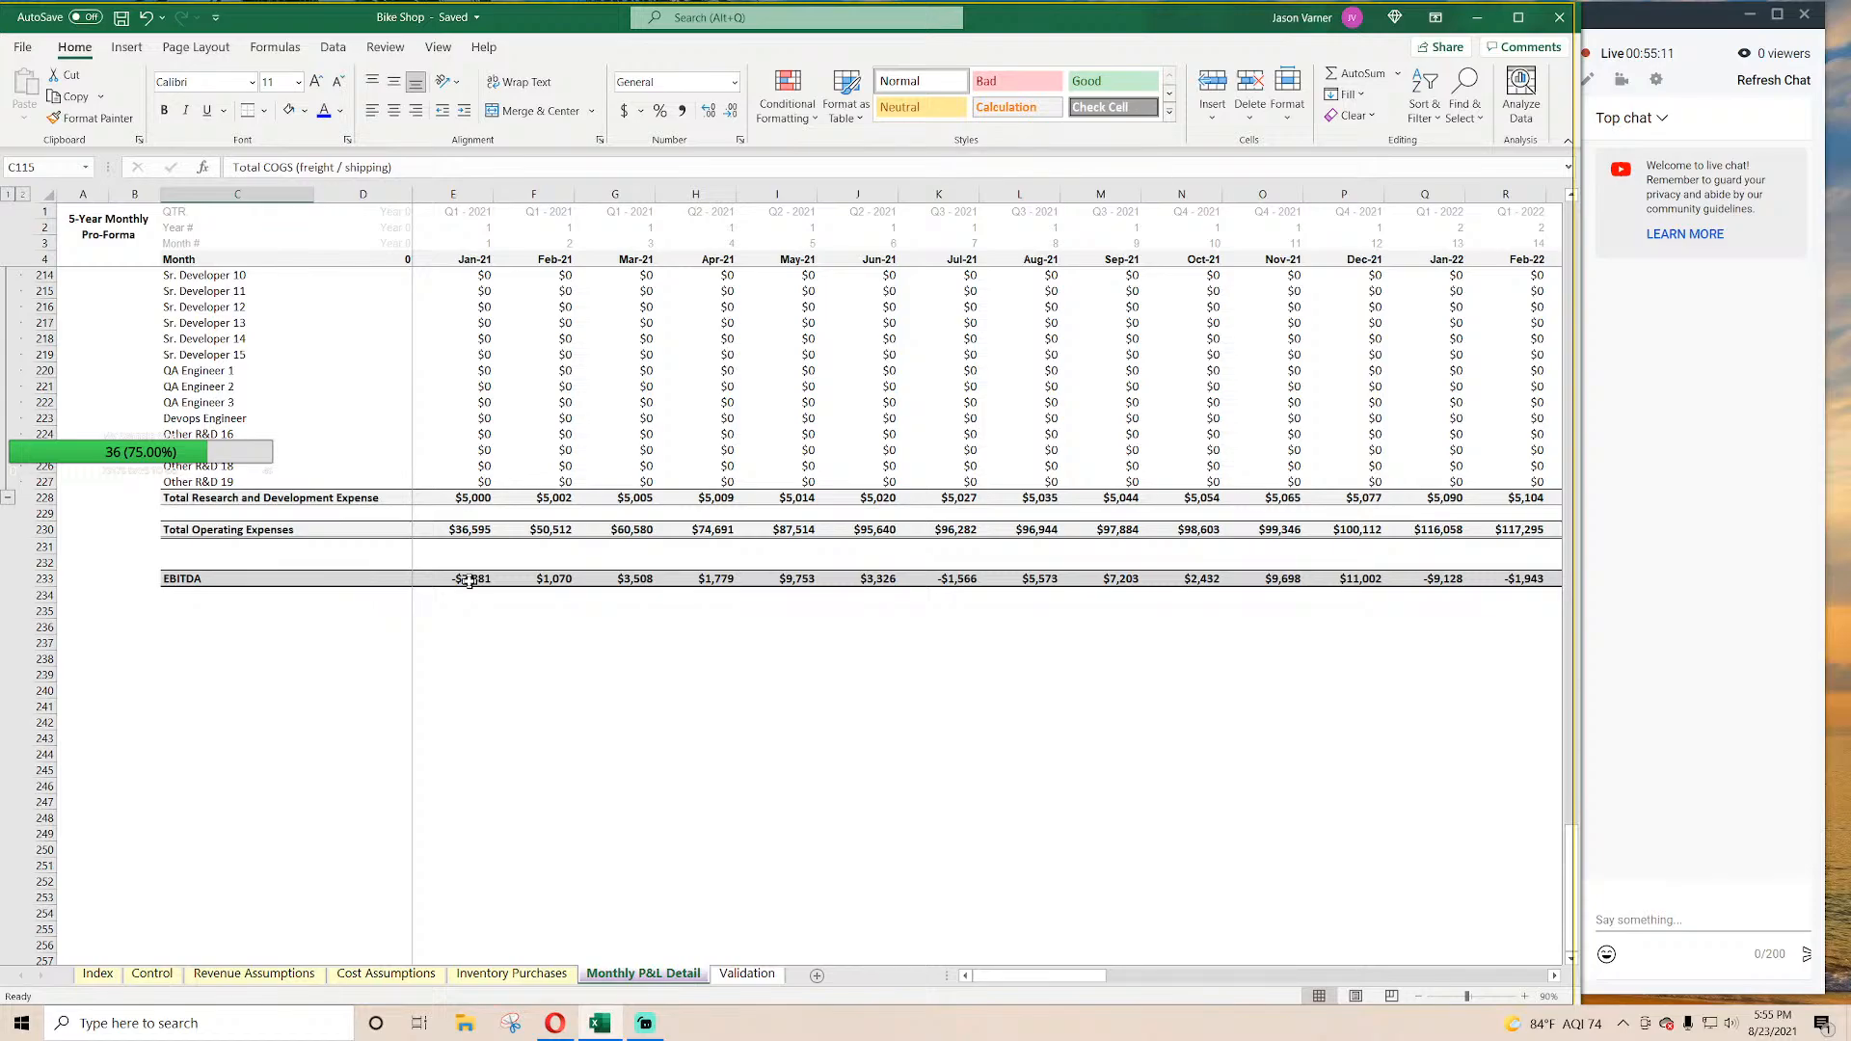
pyautogui.click(44, 579)
pyautogui.click(739, 140)
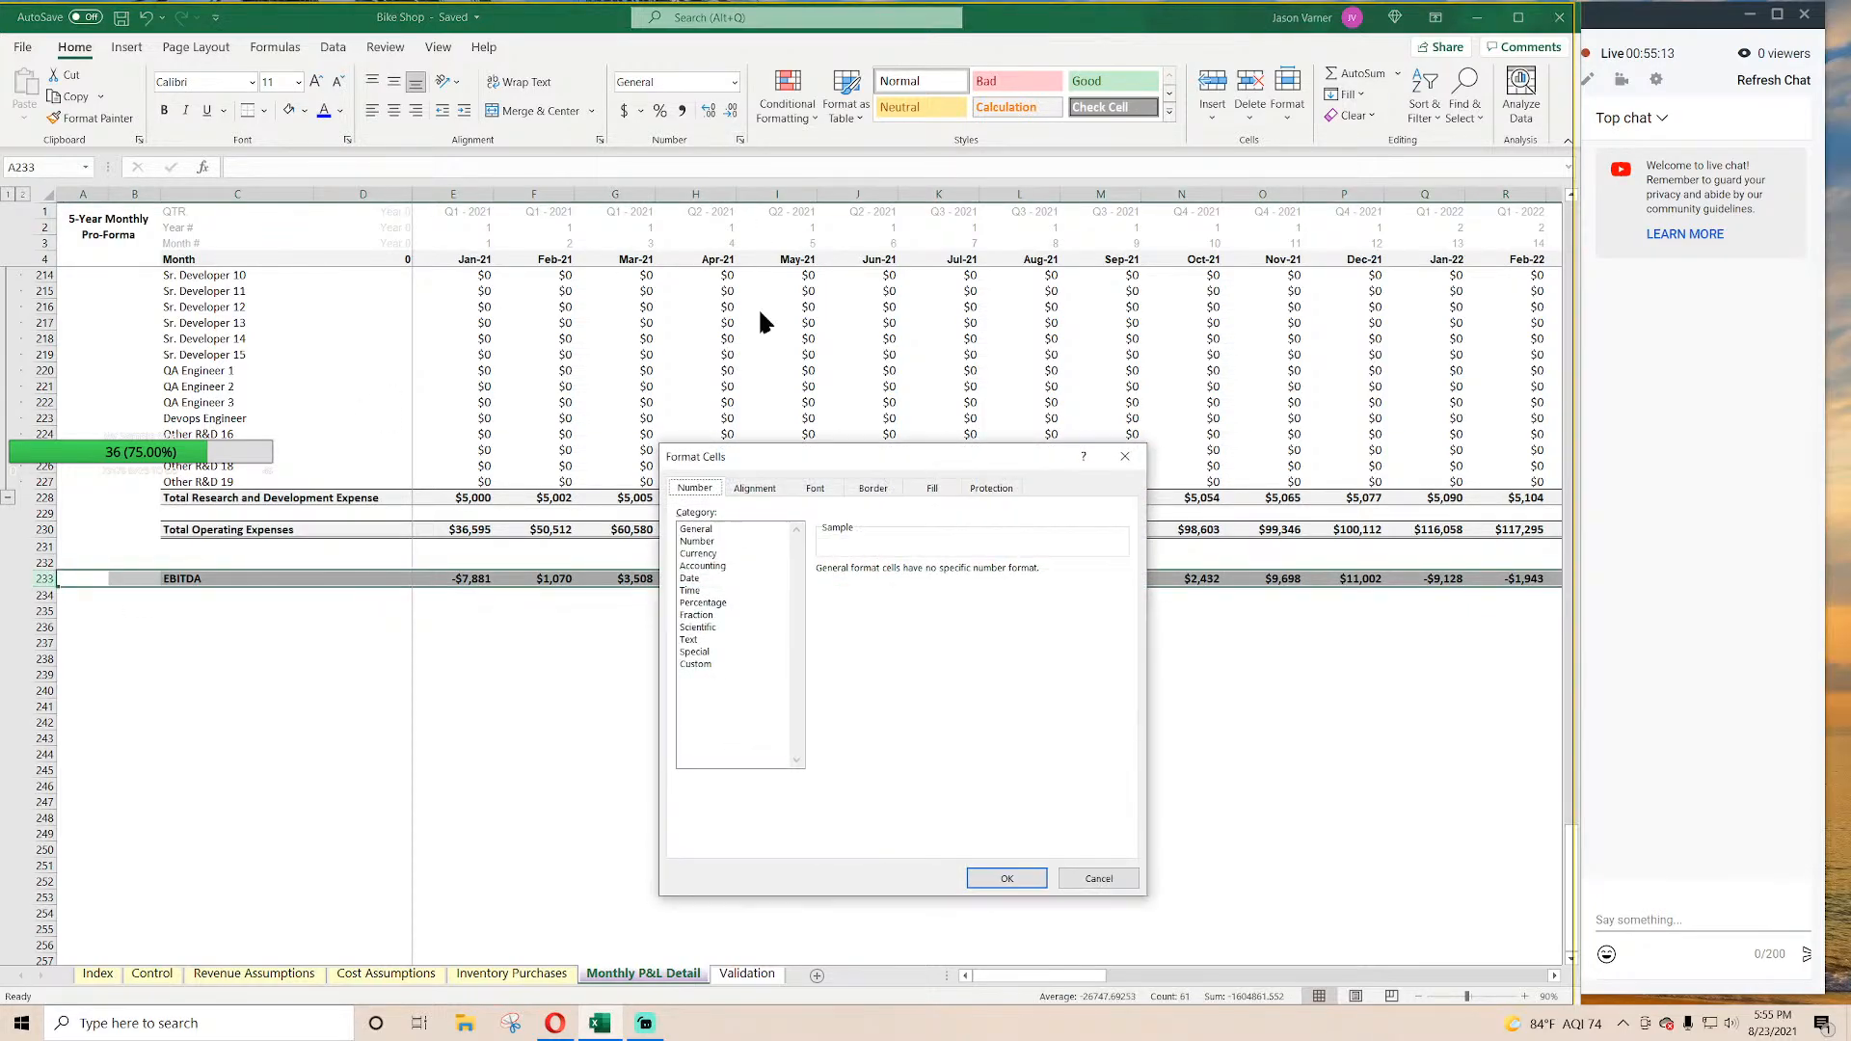
pyautogui.click(697, 541)
pyautogui.click(821, 593)
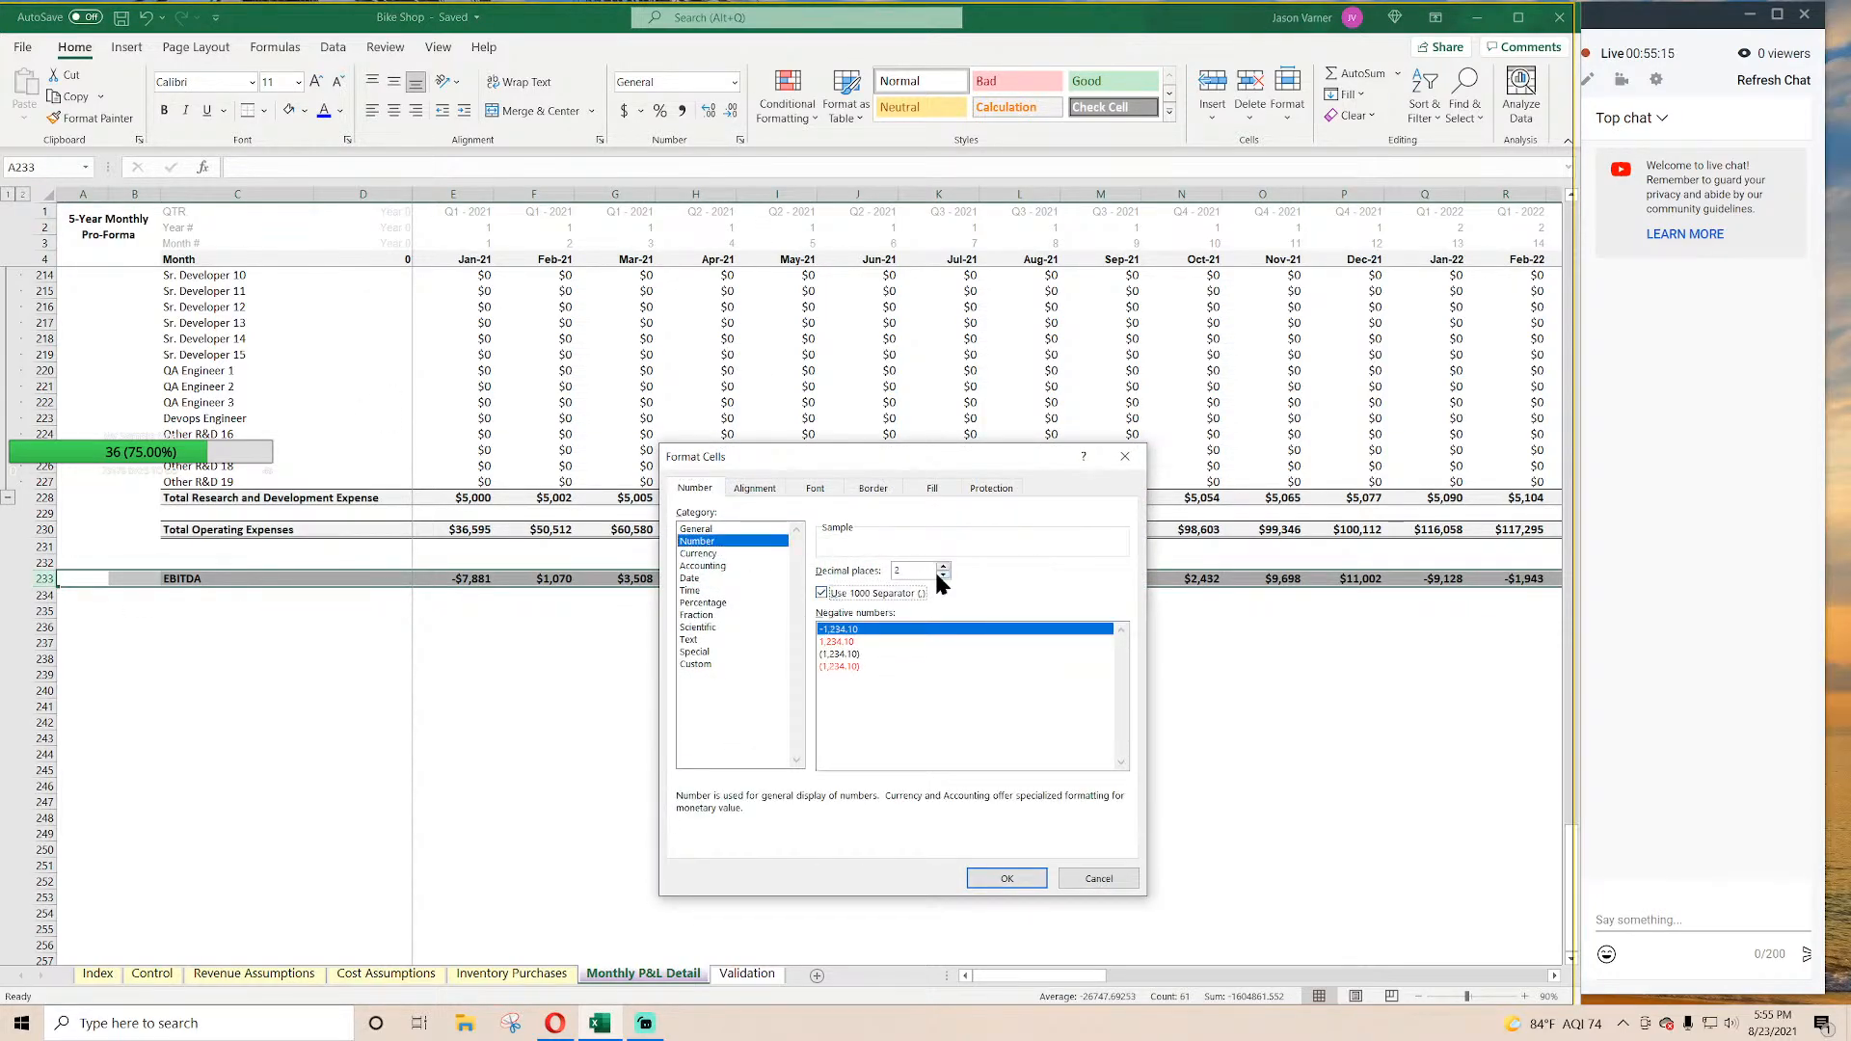
pyautogui.click(943, 575)
pyautogui.click(837, 654)
pyautogui.click(1007, 878)
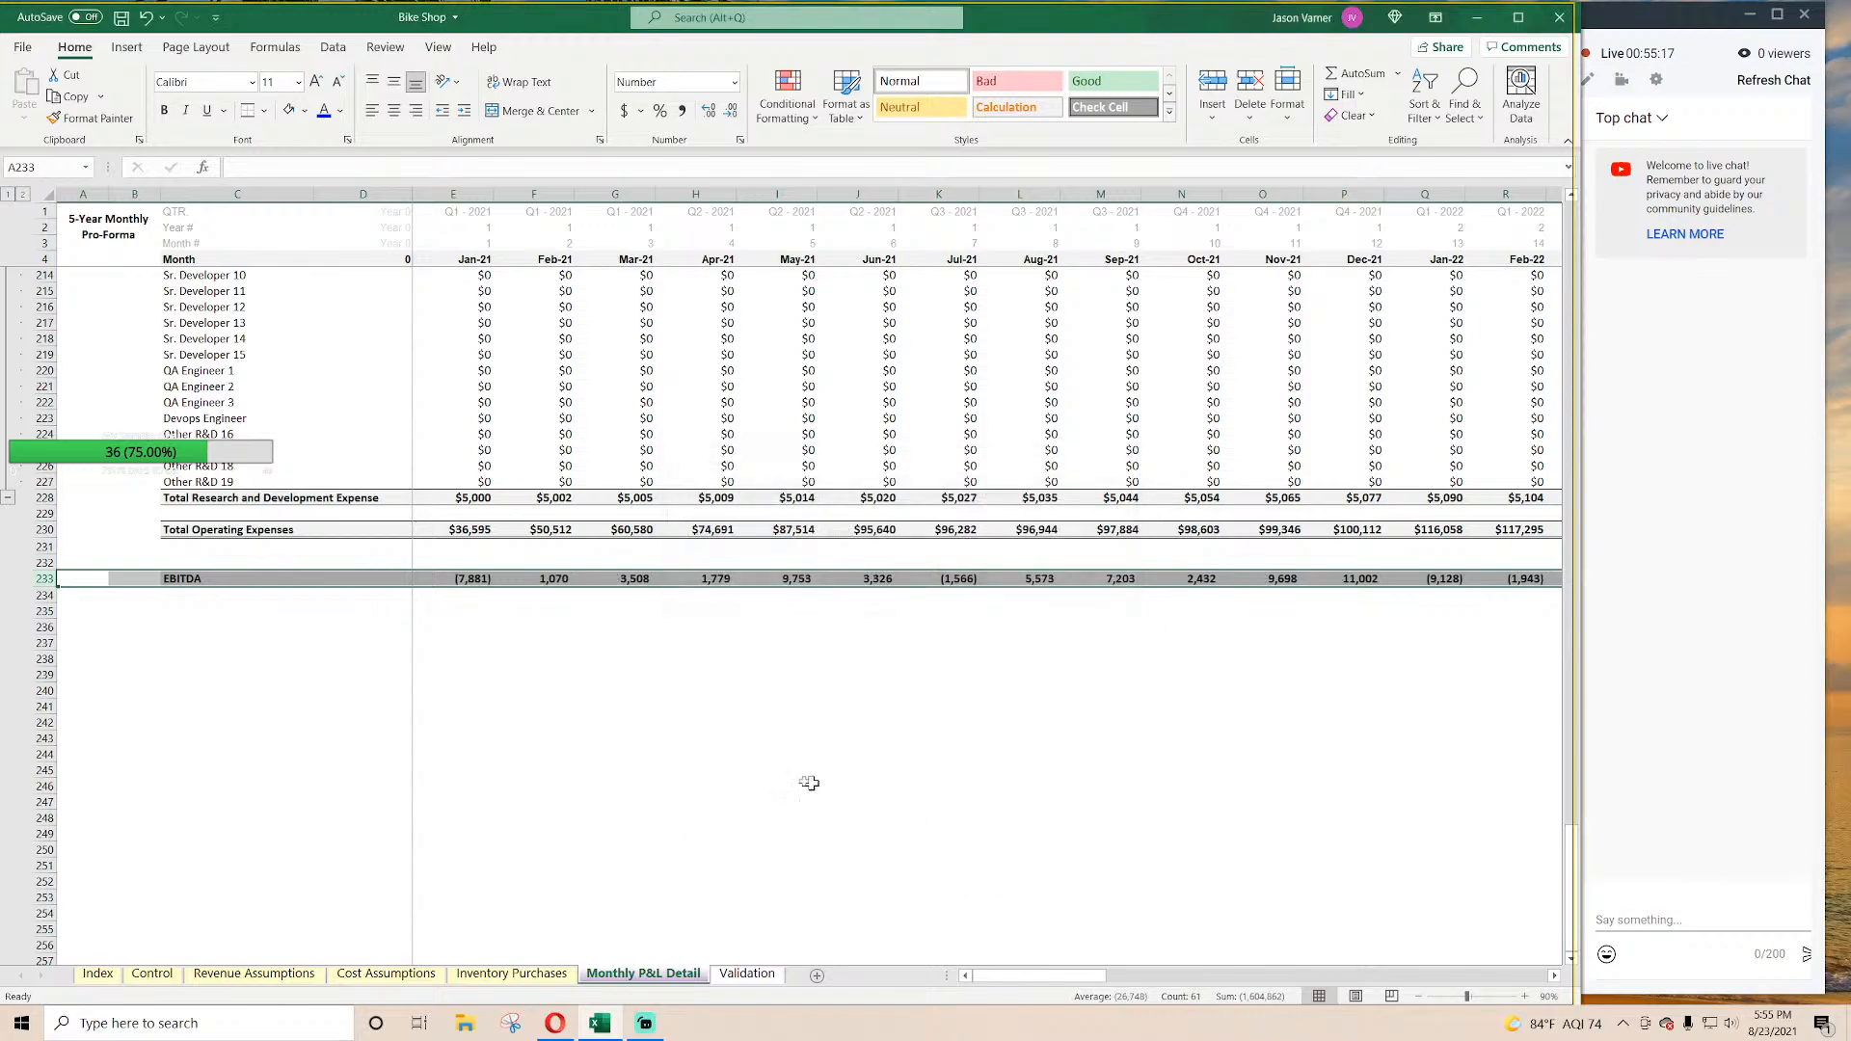
pyautogui.click(587, 711)
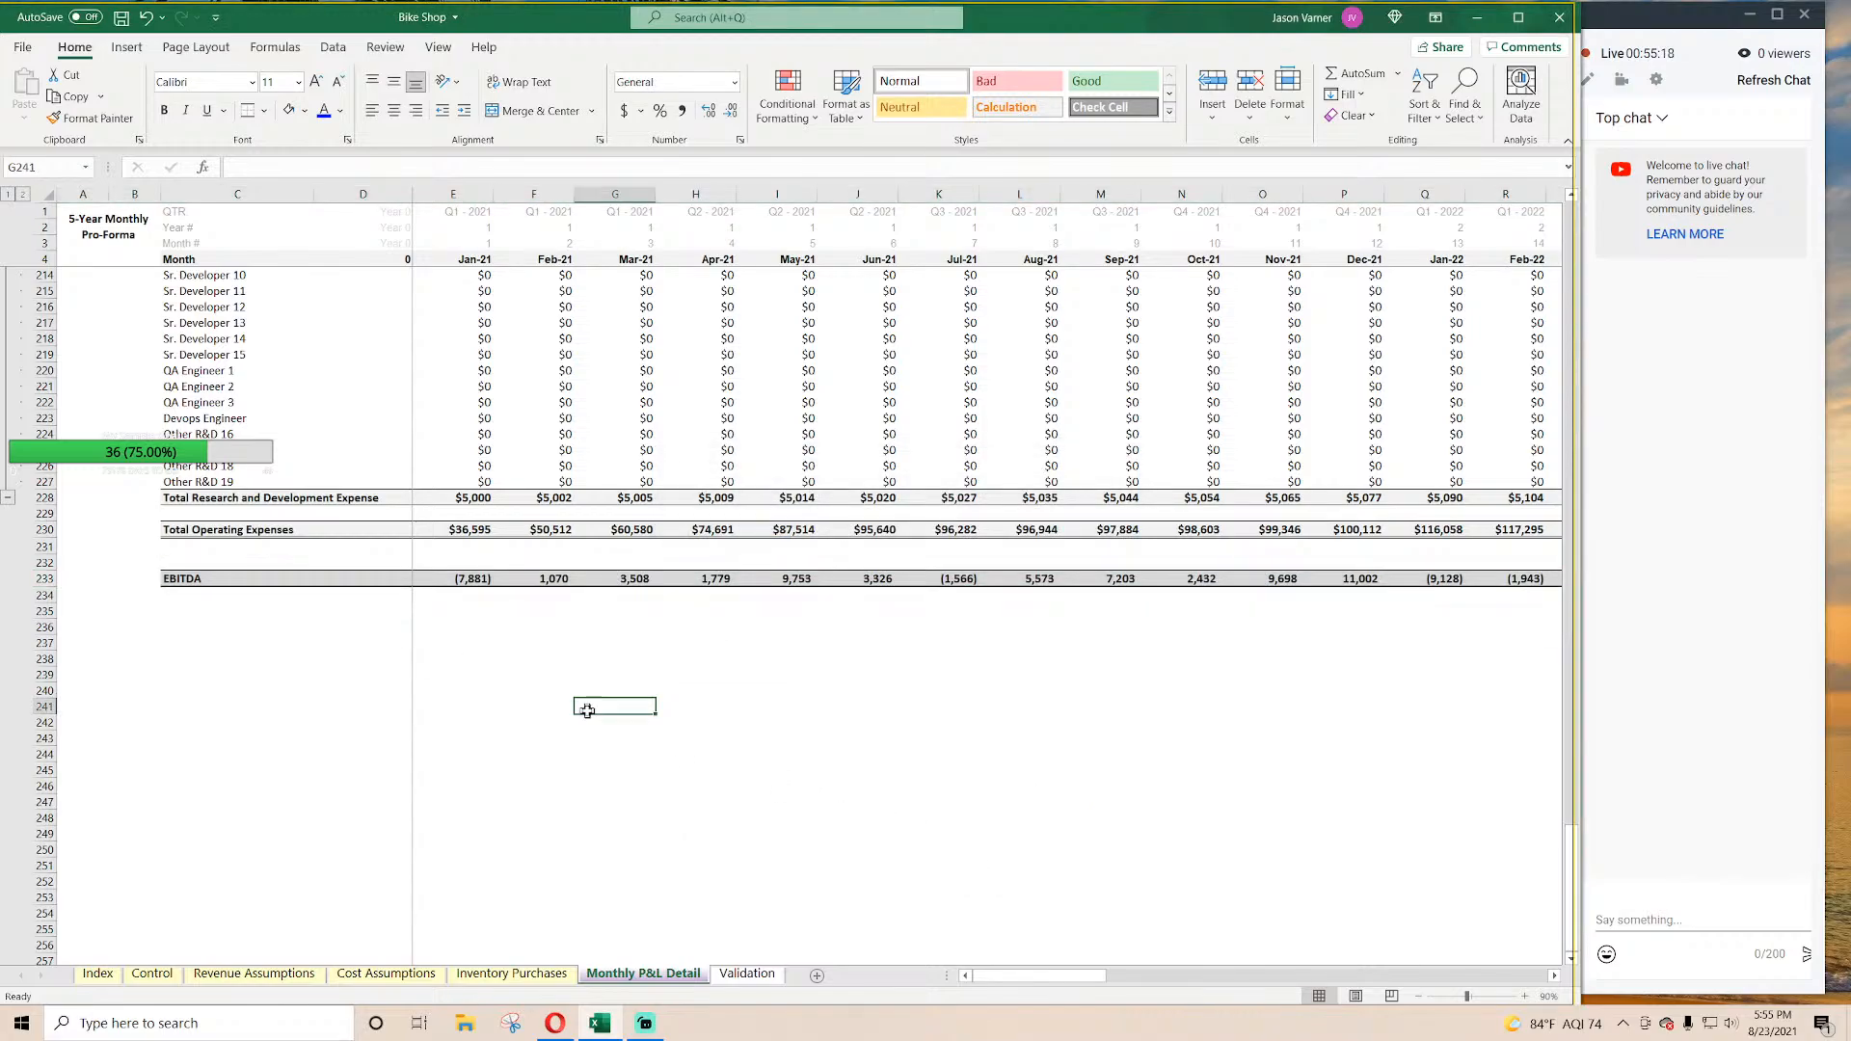
# Step: Enter the section heading "Other Cash Flow Items" in C236, three rows below EBITDA
pyautogui.click(193, 598)
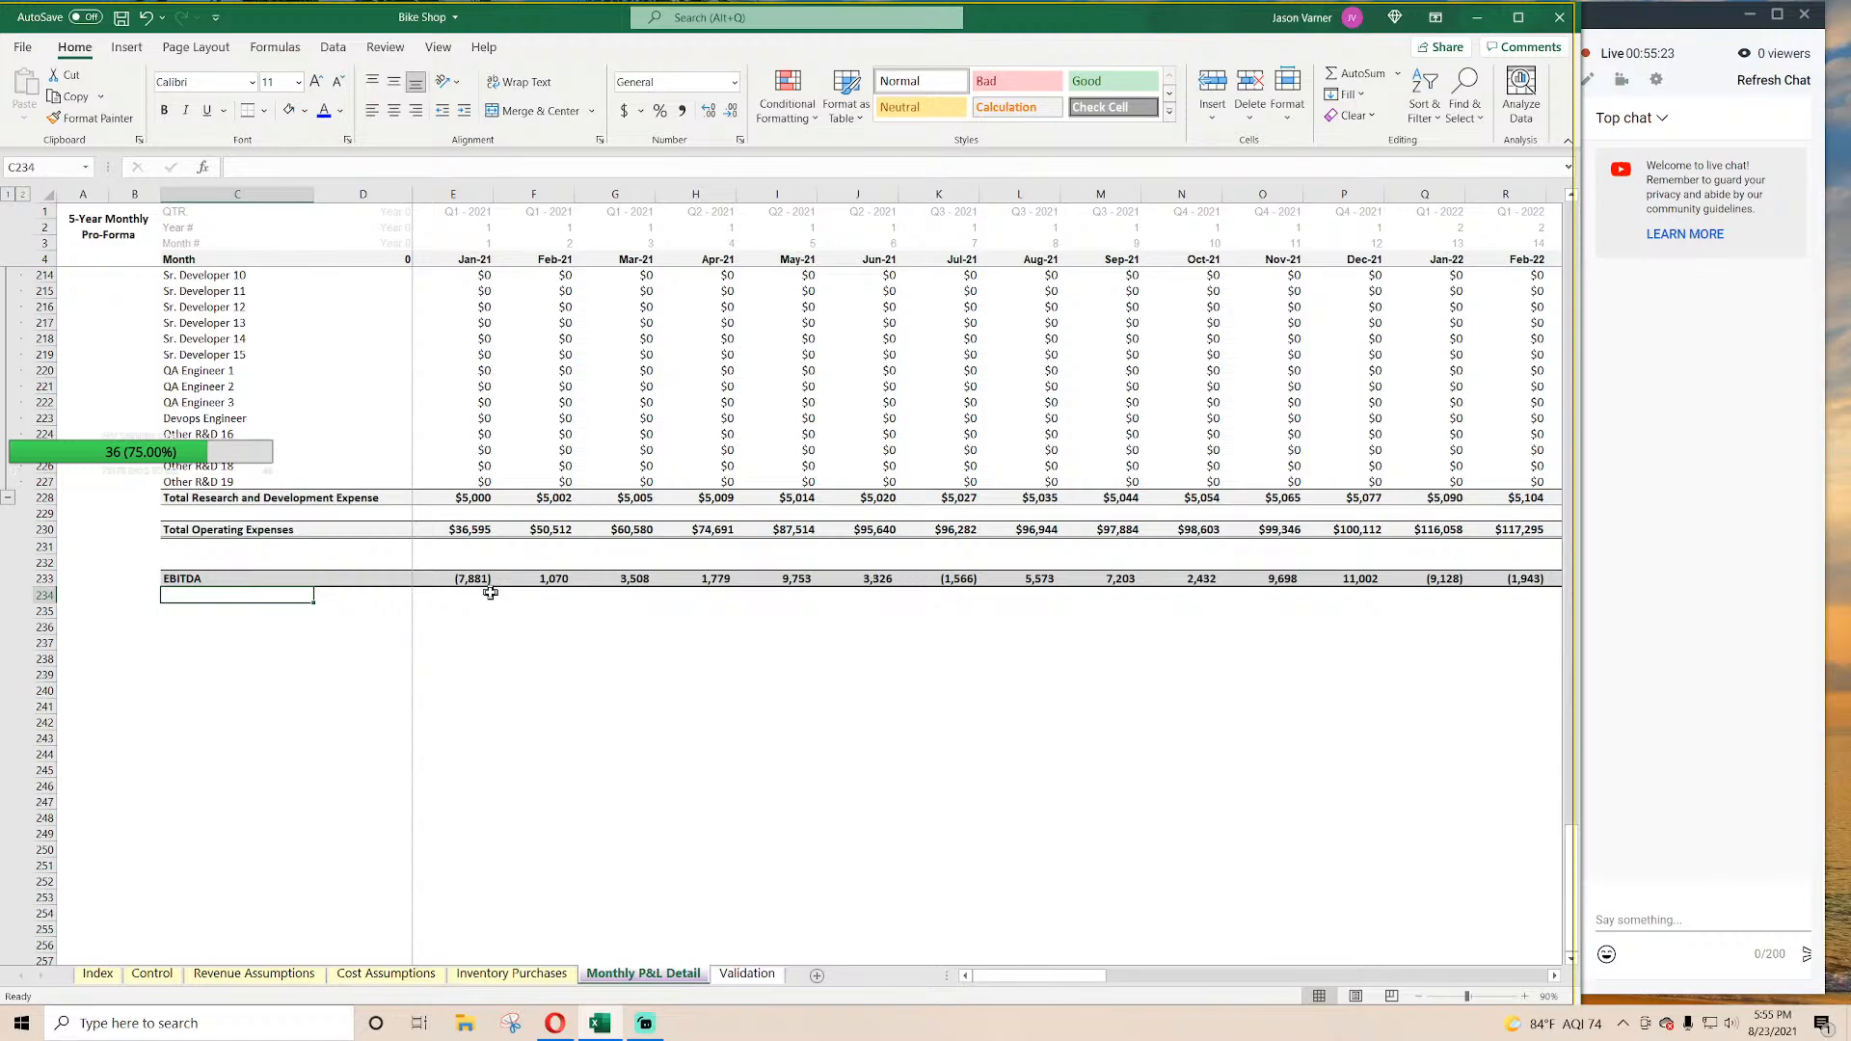
pyautogui.press('Down')
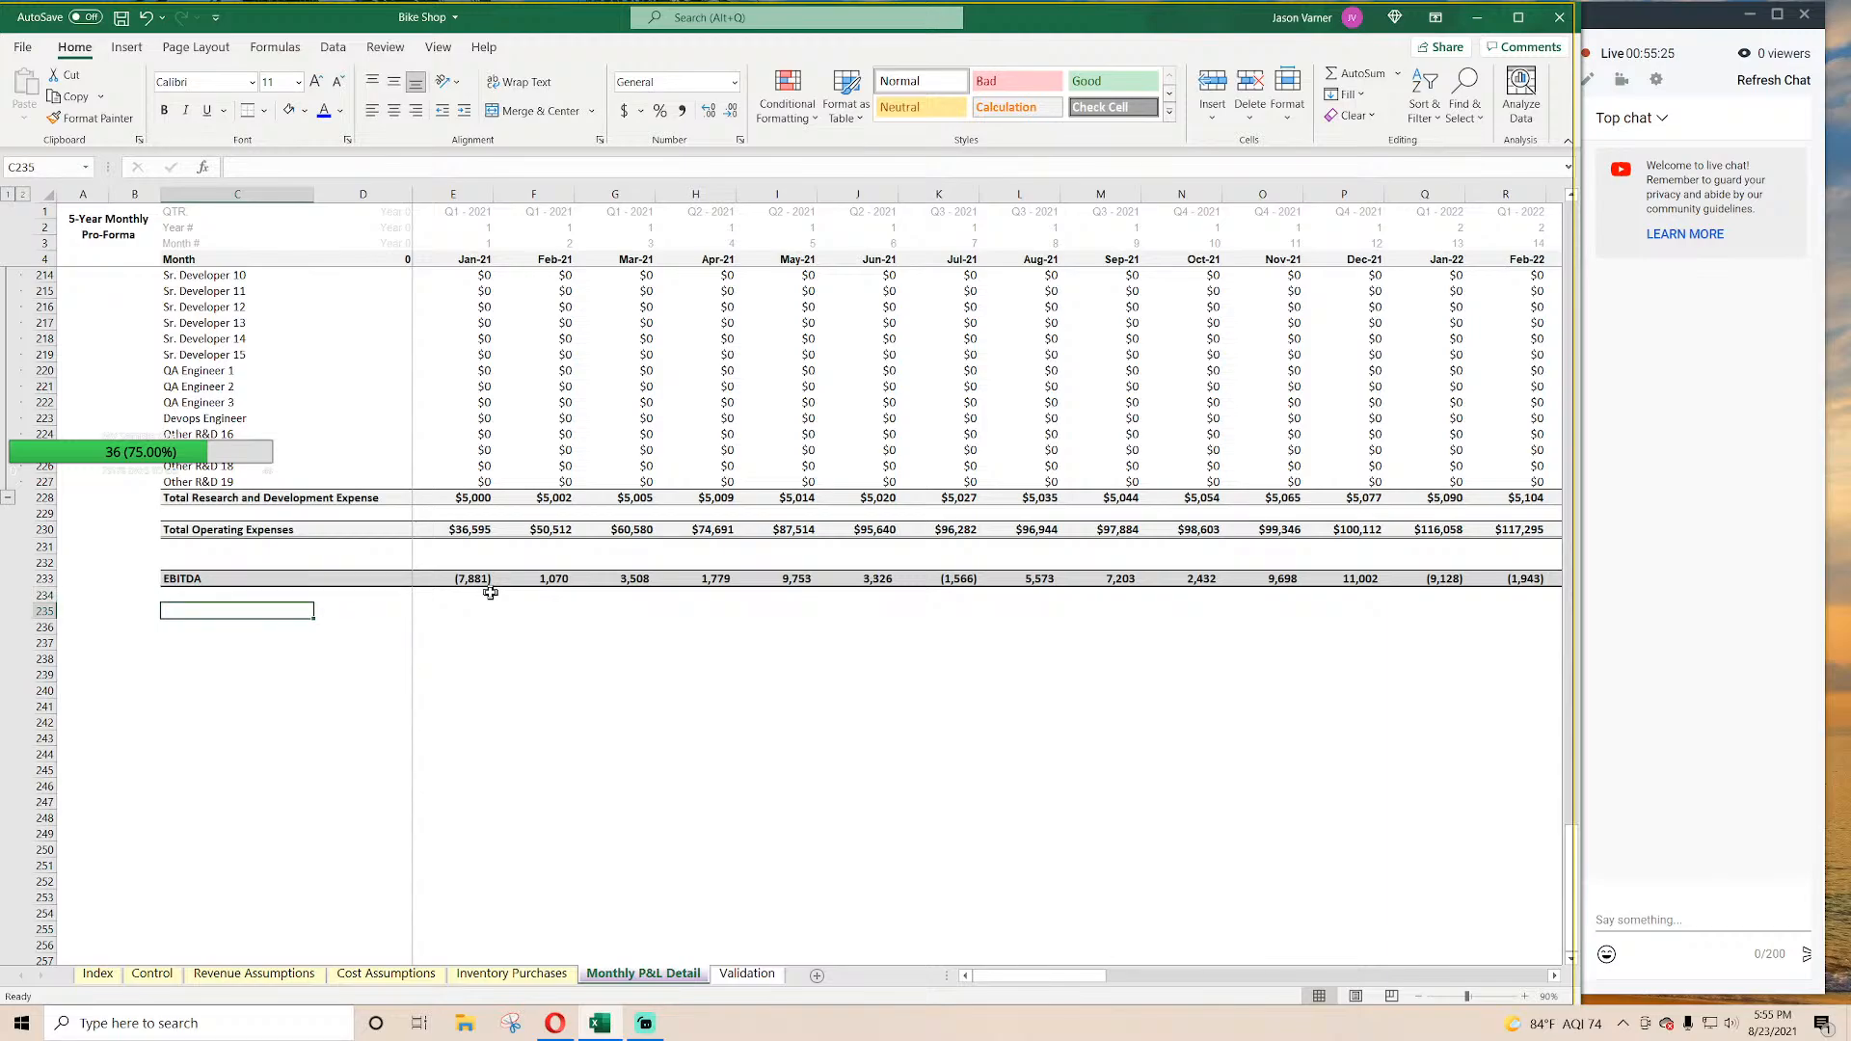
pyautogui.press('Down')
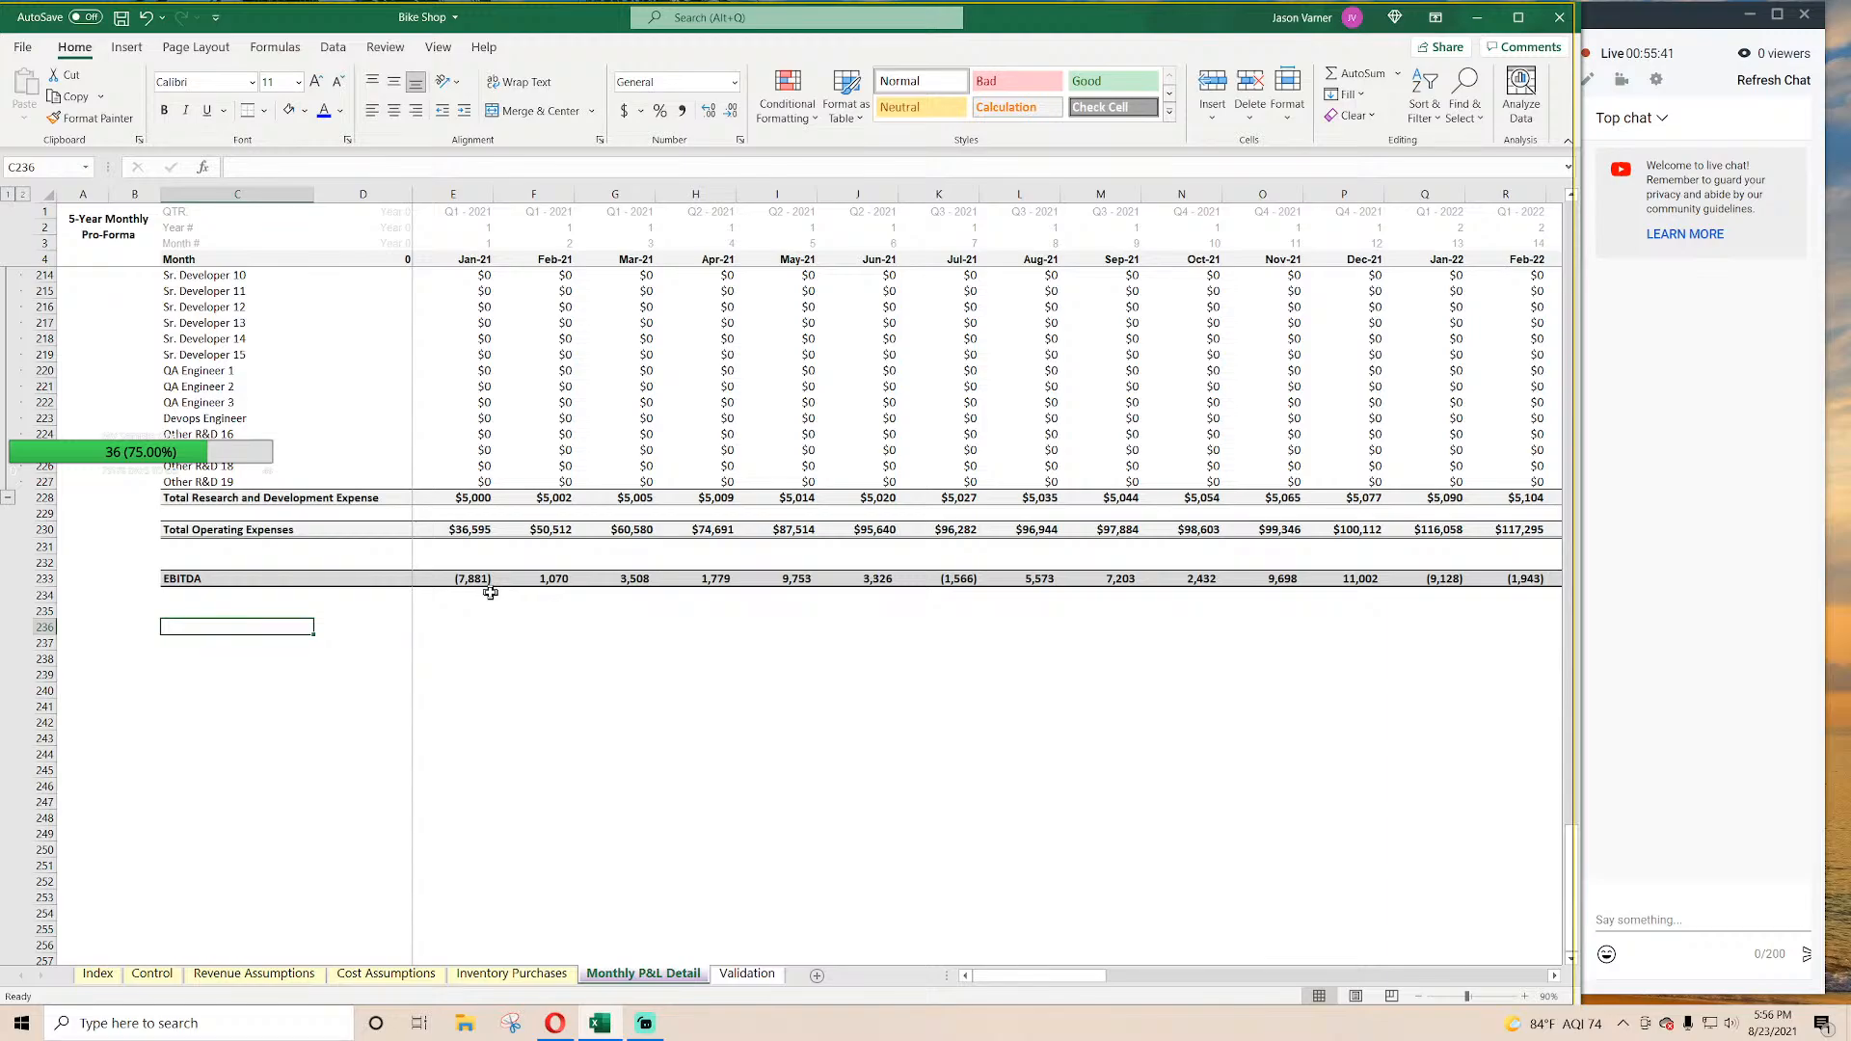
pyautogui.write('Other Cash')
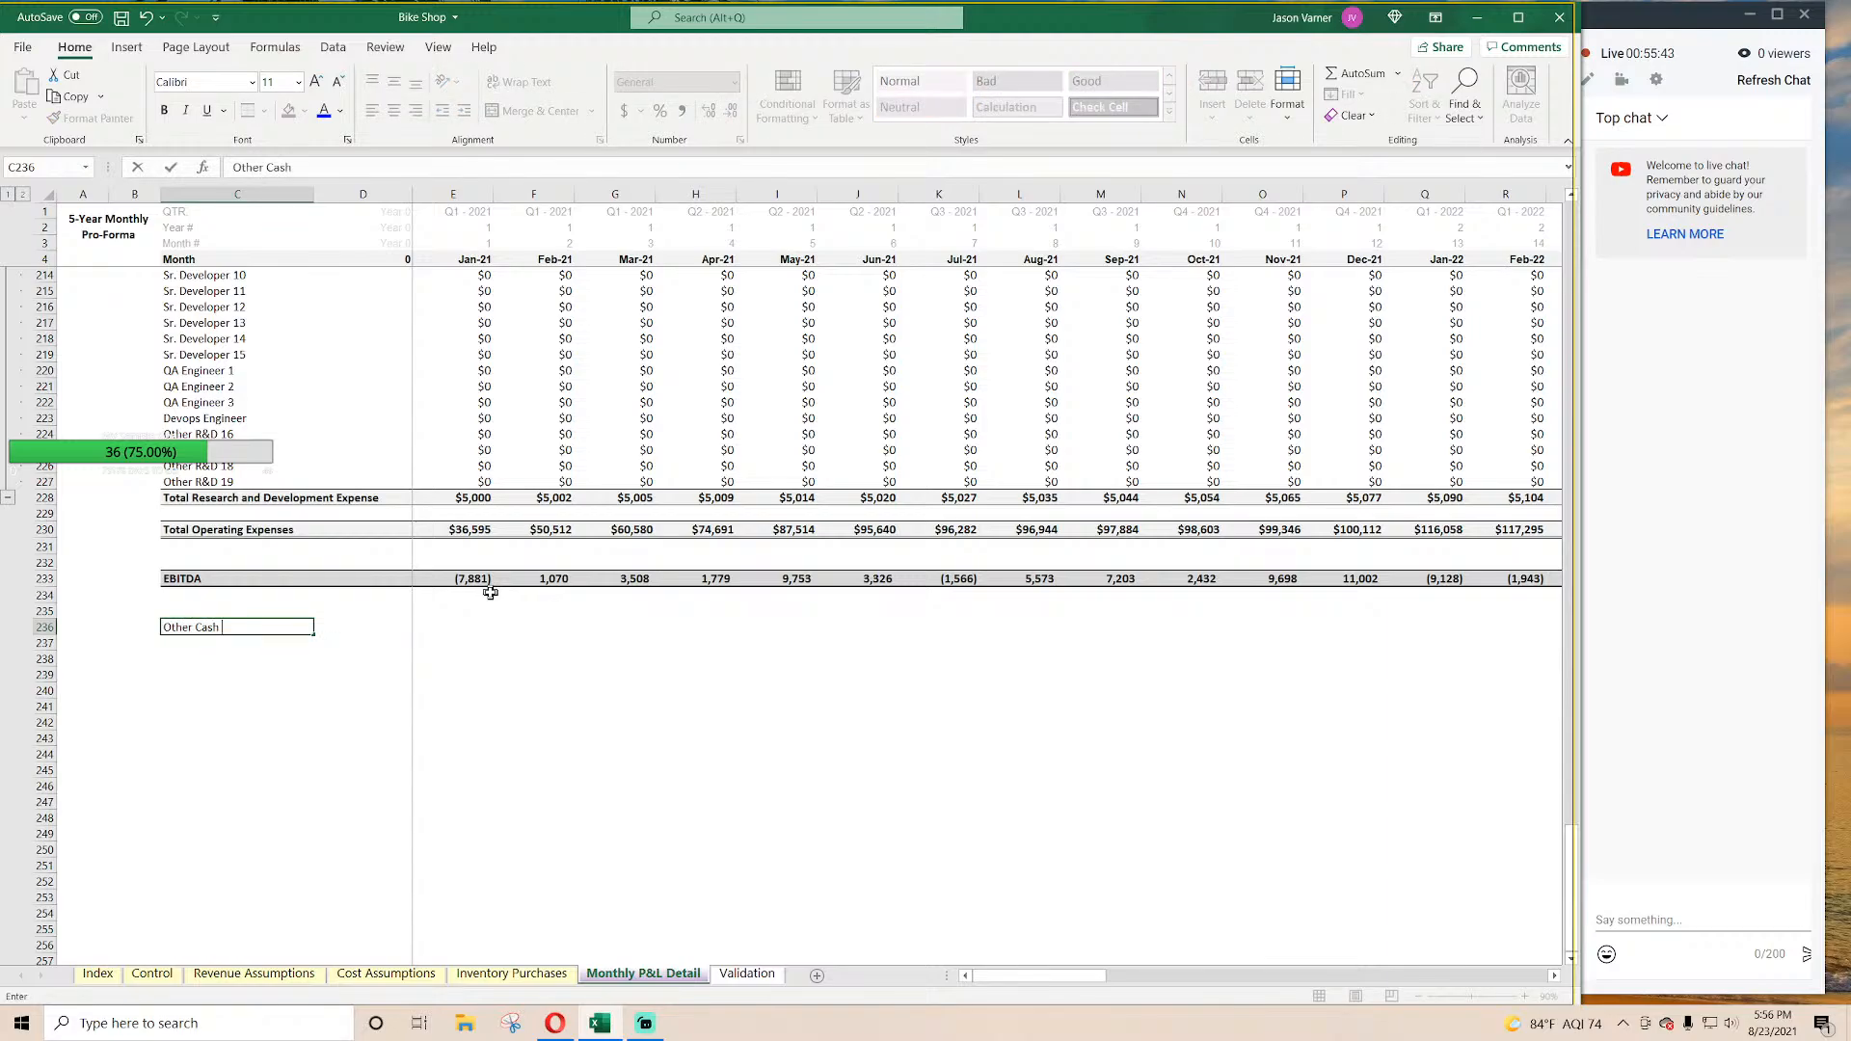
pyautogui.write(' Flow Items')
pyautogui.press('Return')
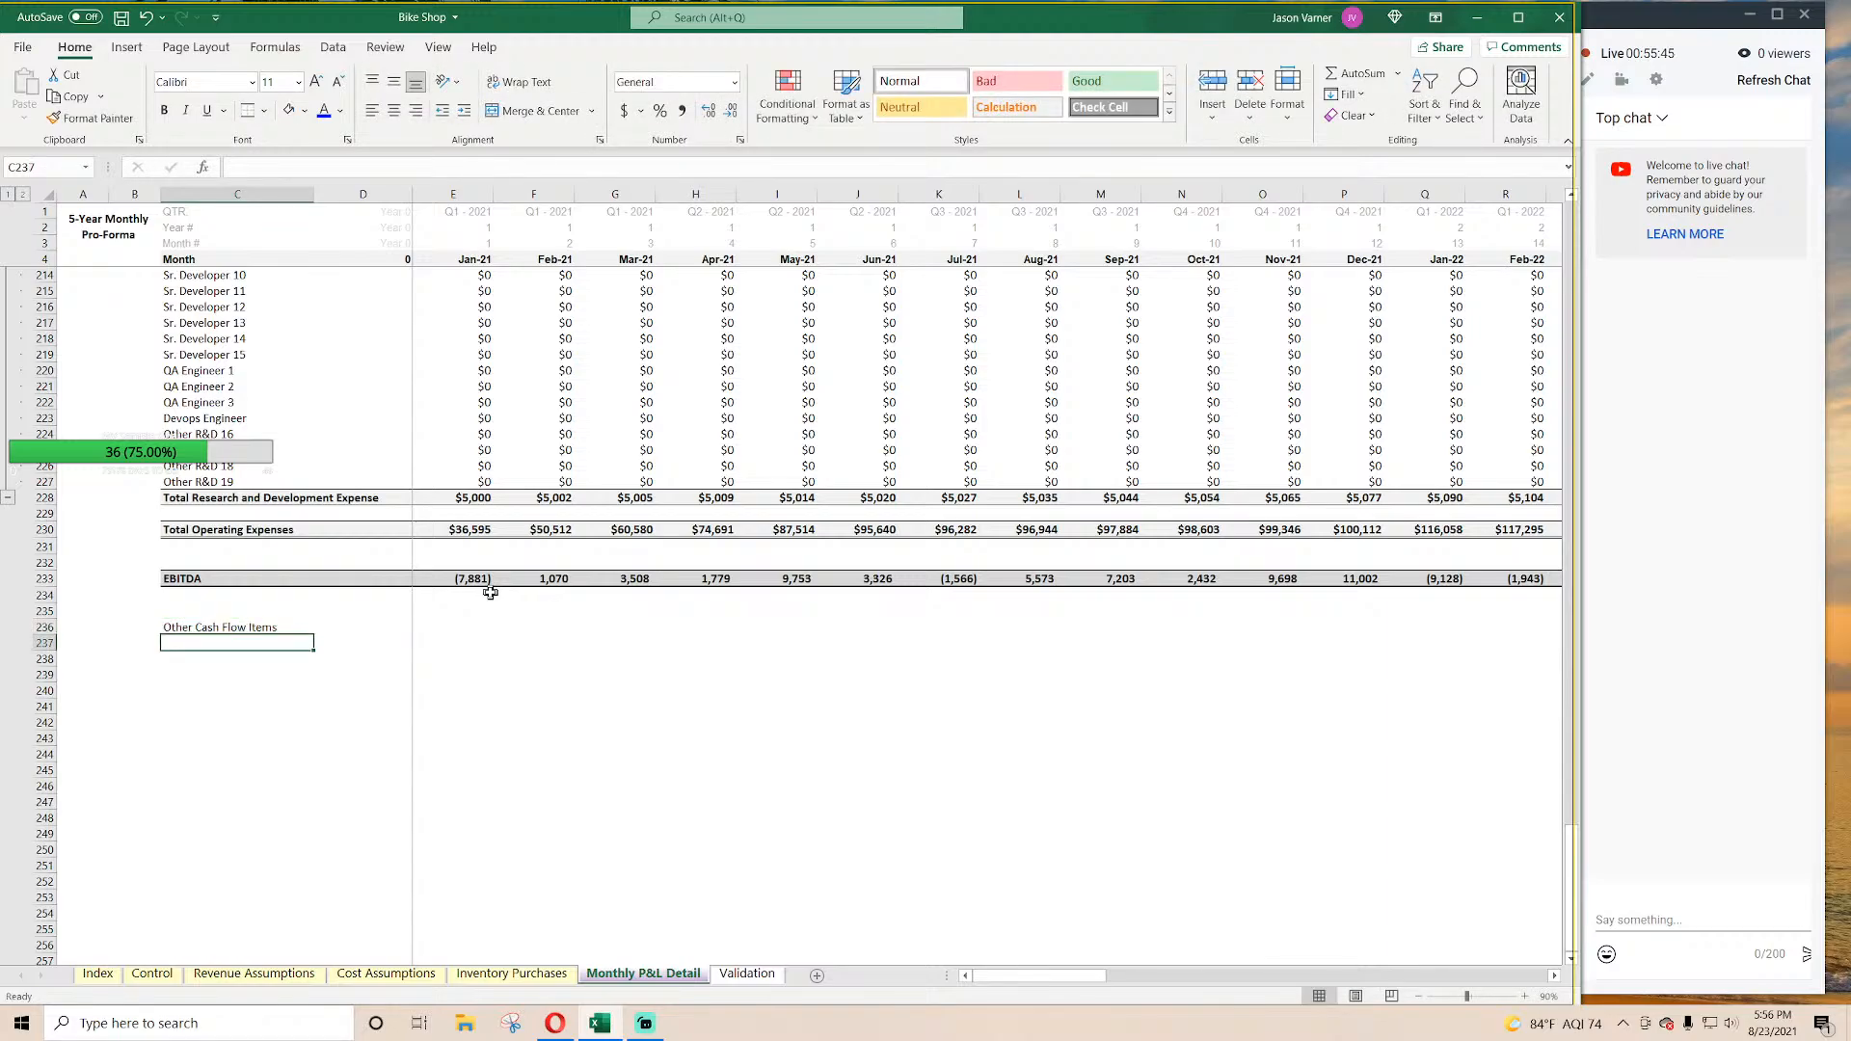
# Step: Give the Other Cash Flow Items heading row a black fill with white text across C236:I236
pyautogui.moveTo(220, 627); pyautogui.dragTo(752, 626)
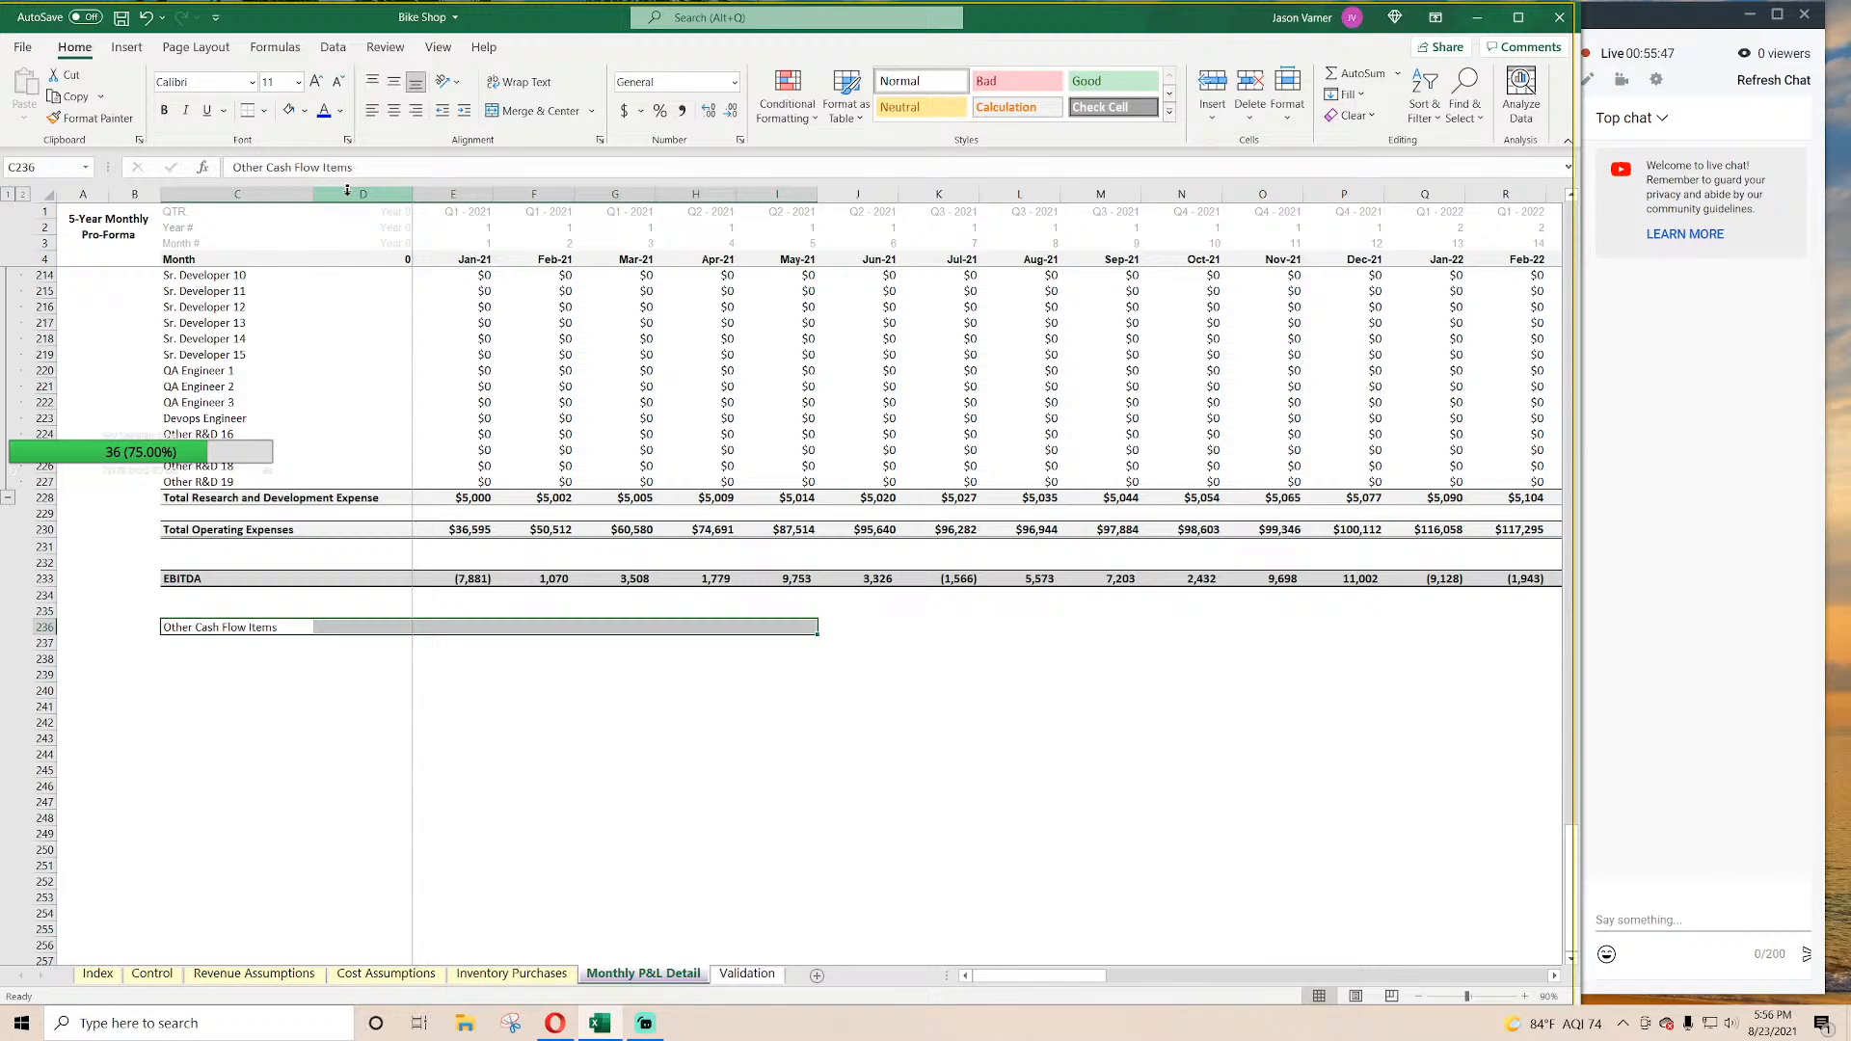
pyautogui.click(306, 112)
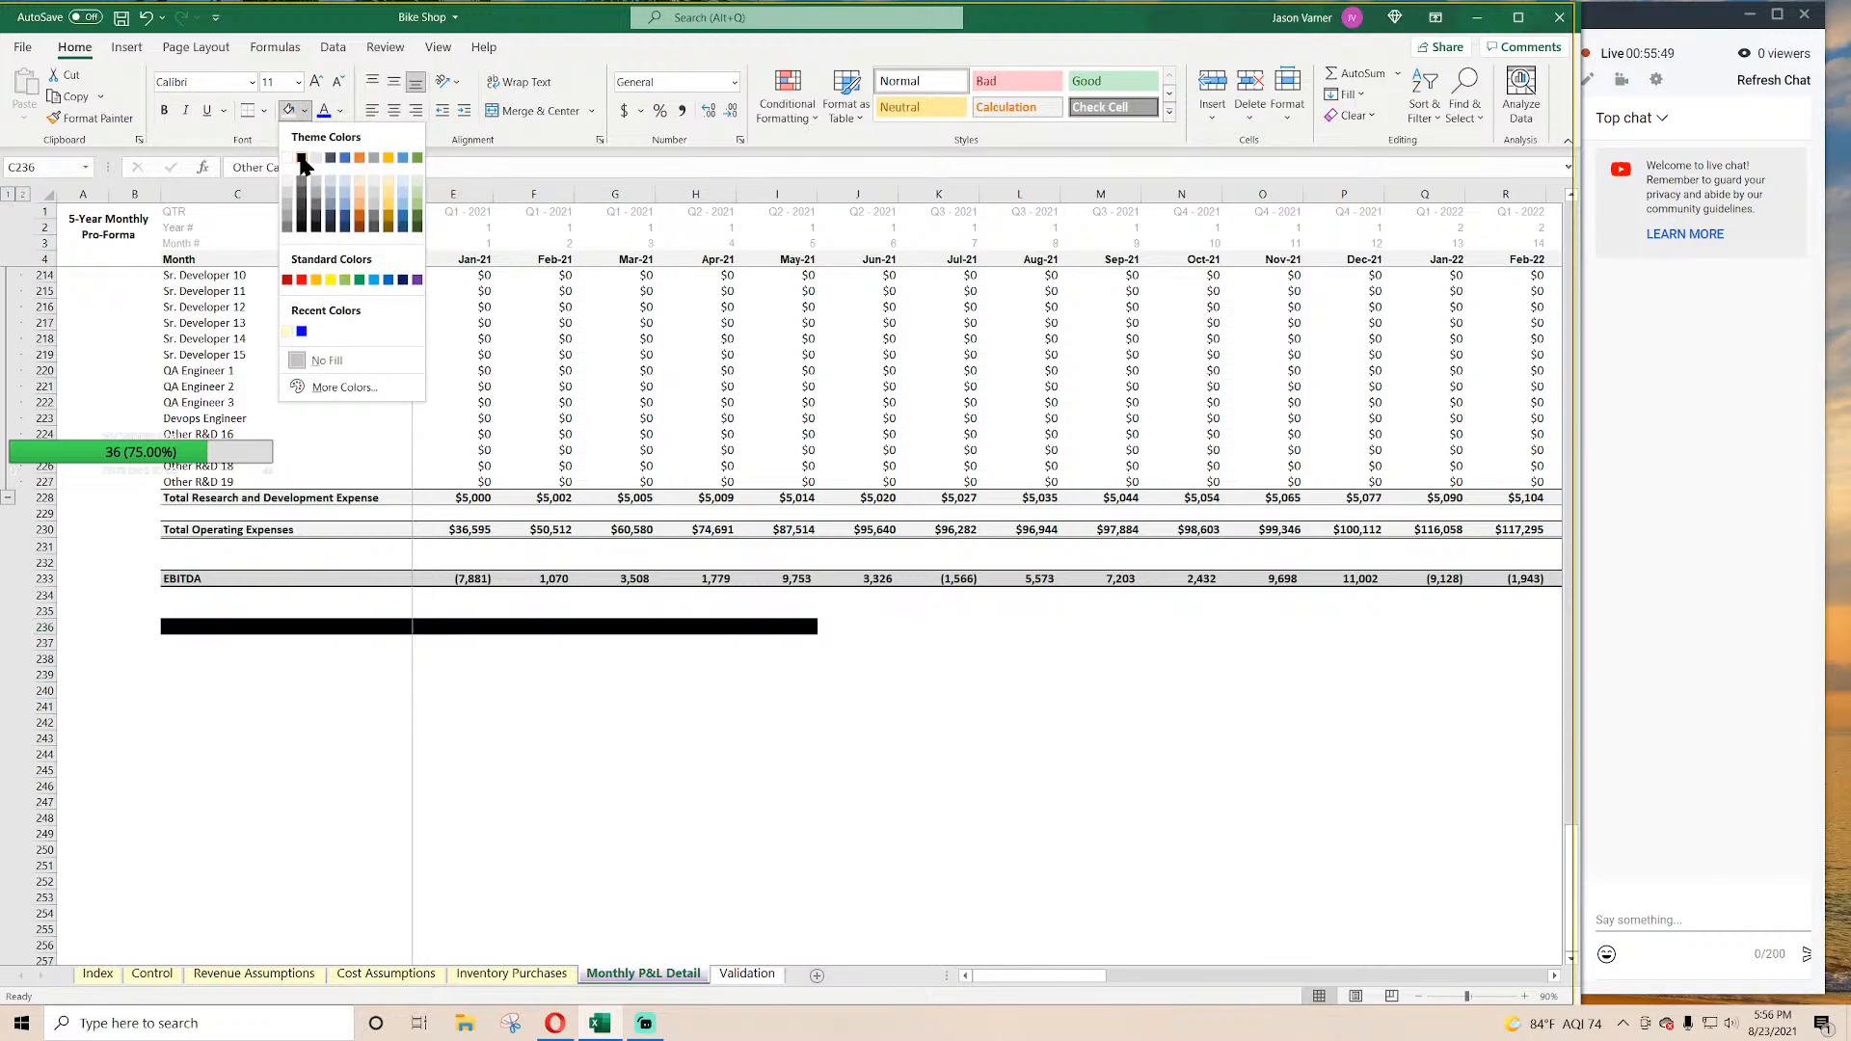
pyautogui.click(302, 158)
pyautogui.click(339, 111)
pyautogui.click(325, 158)
pyautogui.click(615, 812)
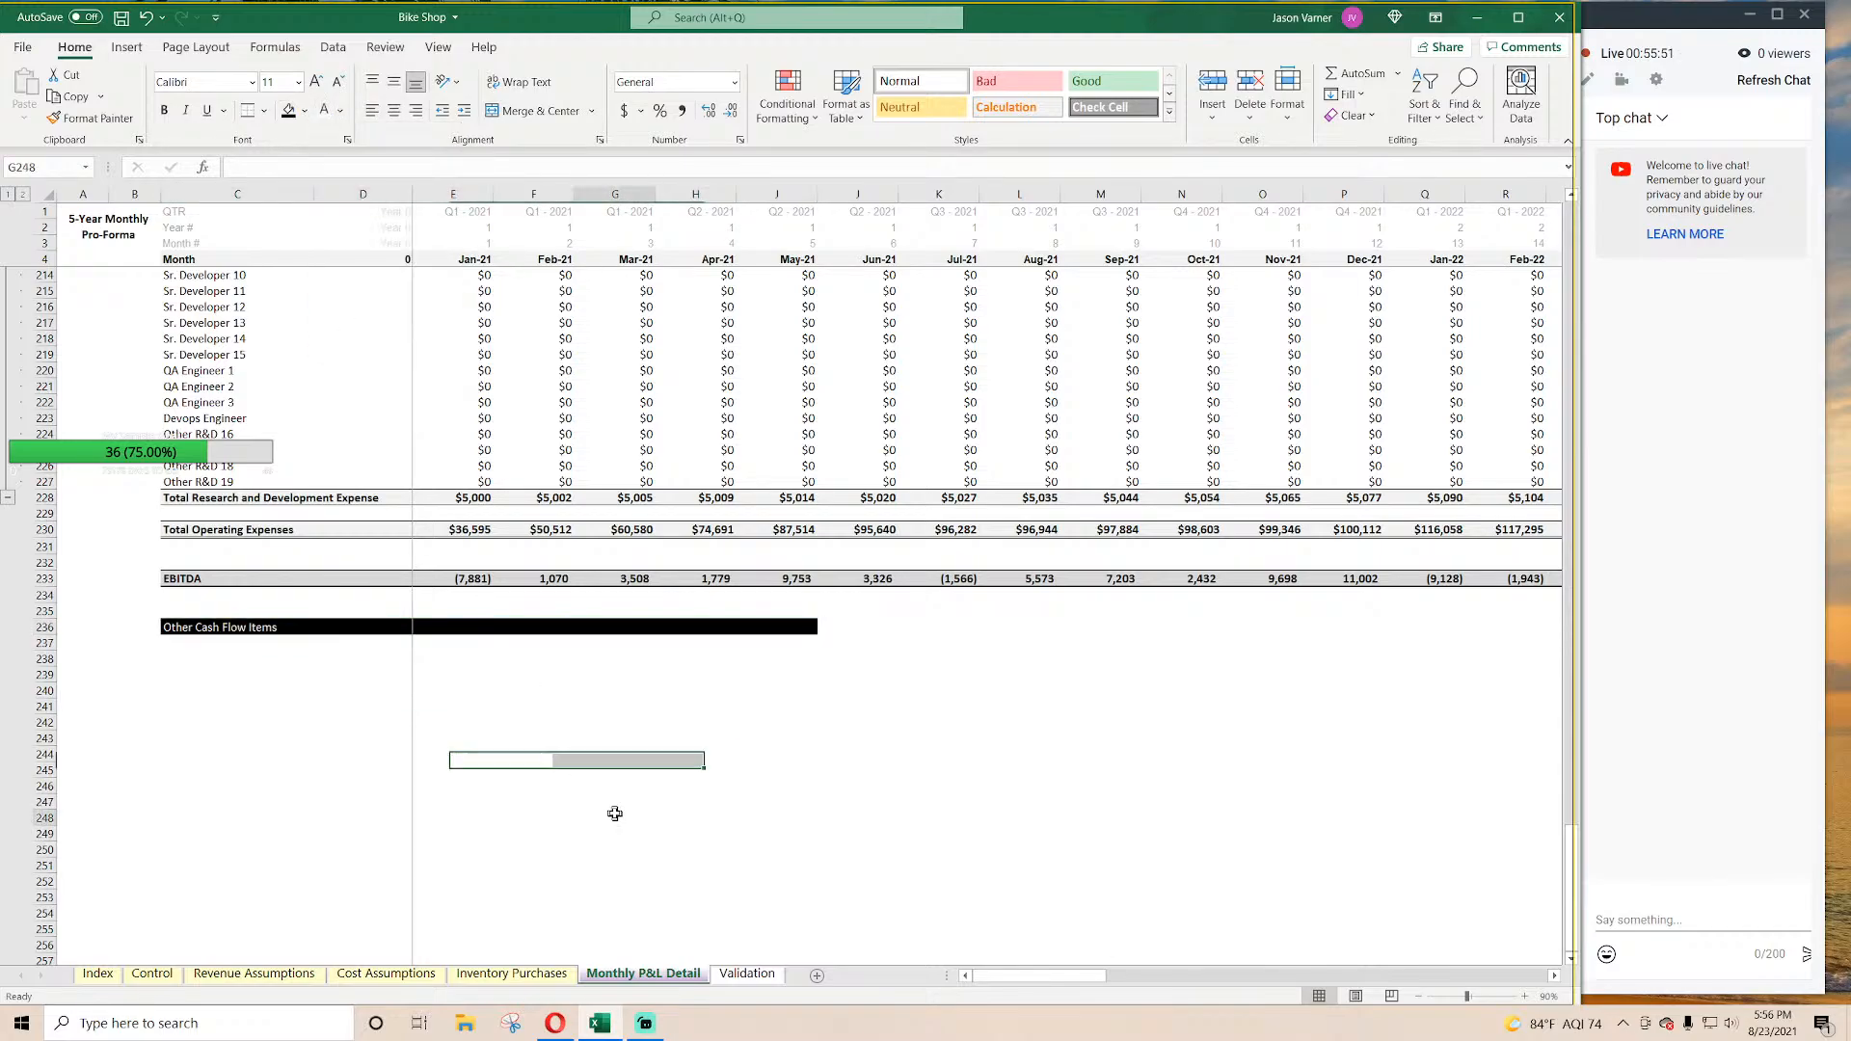
# Step: Open the workbook Website or App Subscription Startup Model V2.1 from the SaaS folder and maximize its window
pyautogui.click(179, 640)
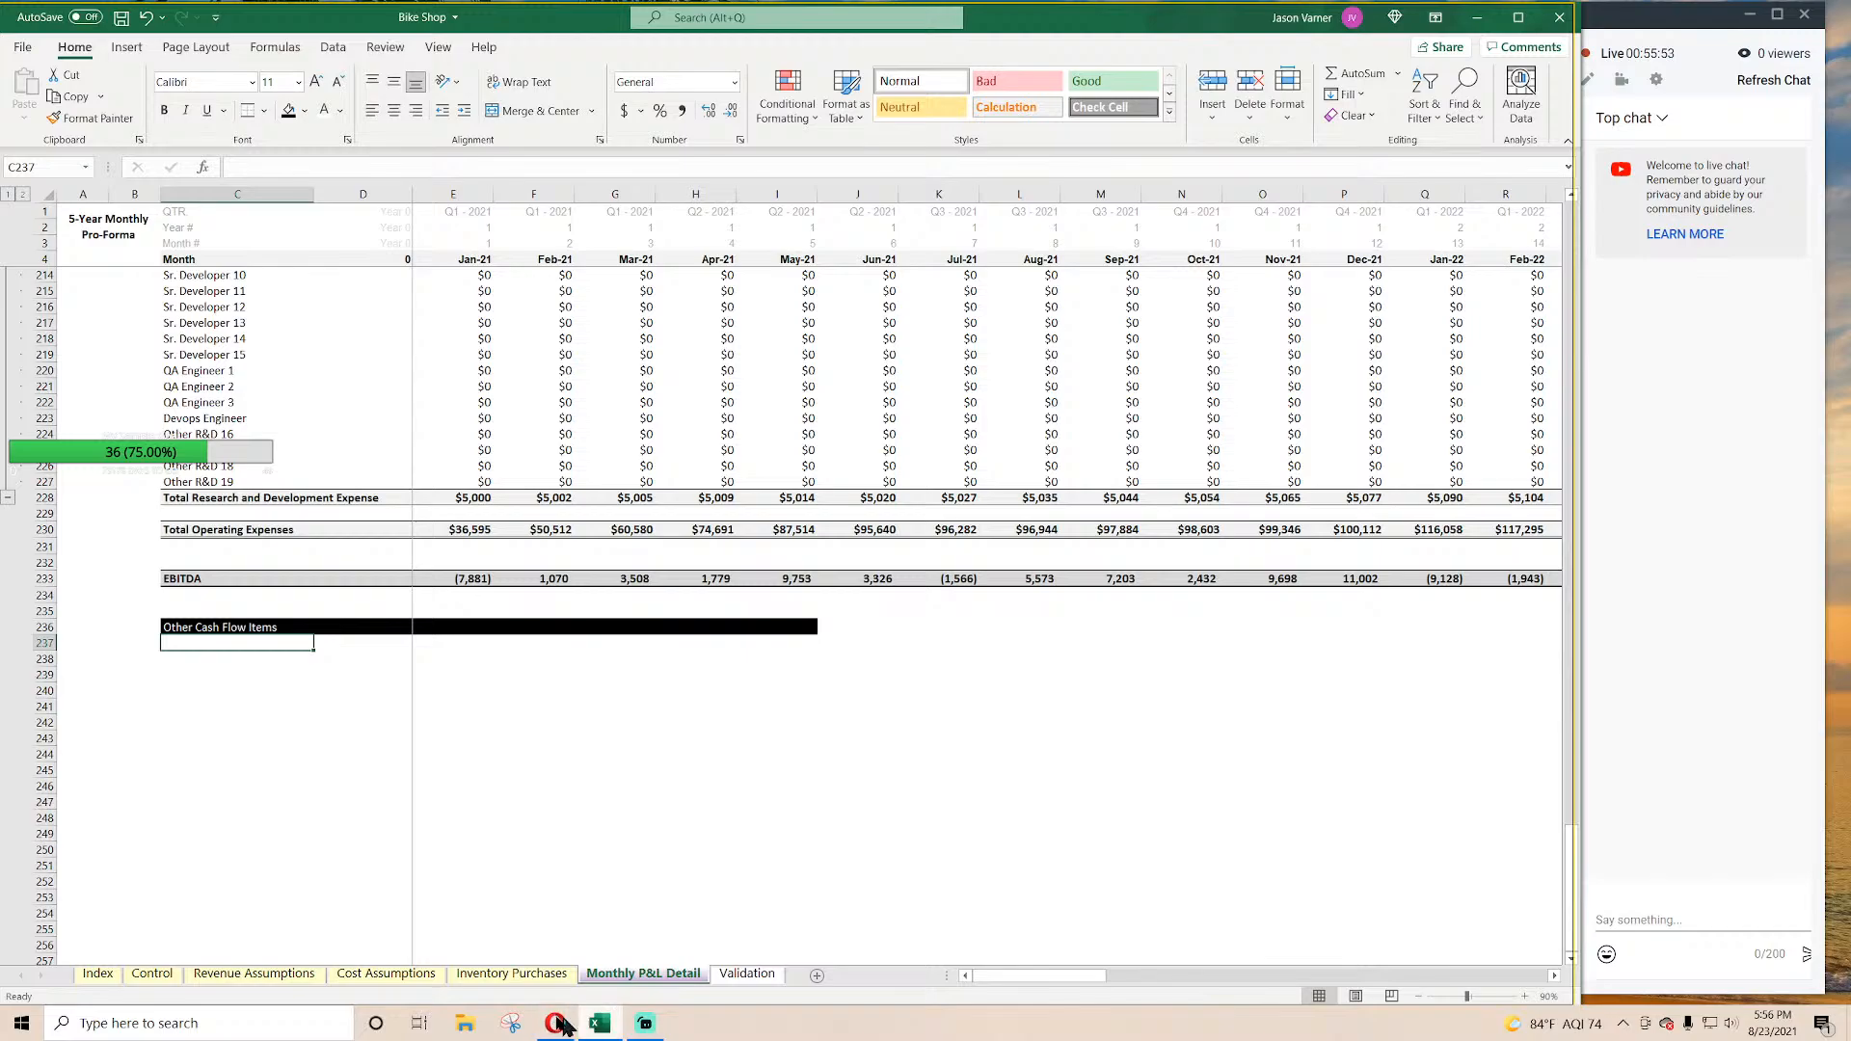
pyautogui.click(465, 1023)
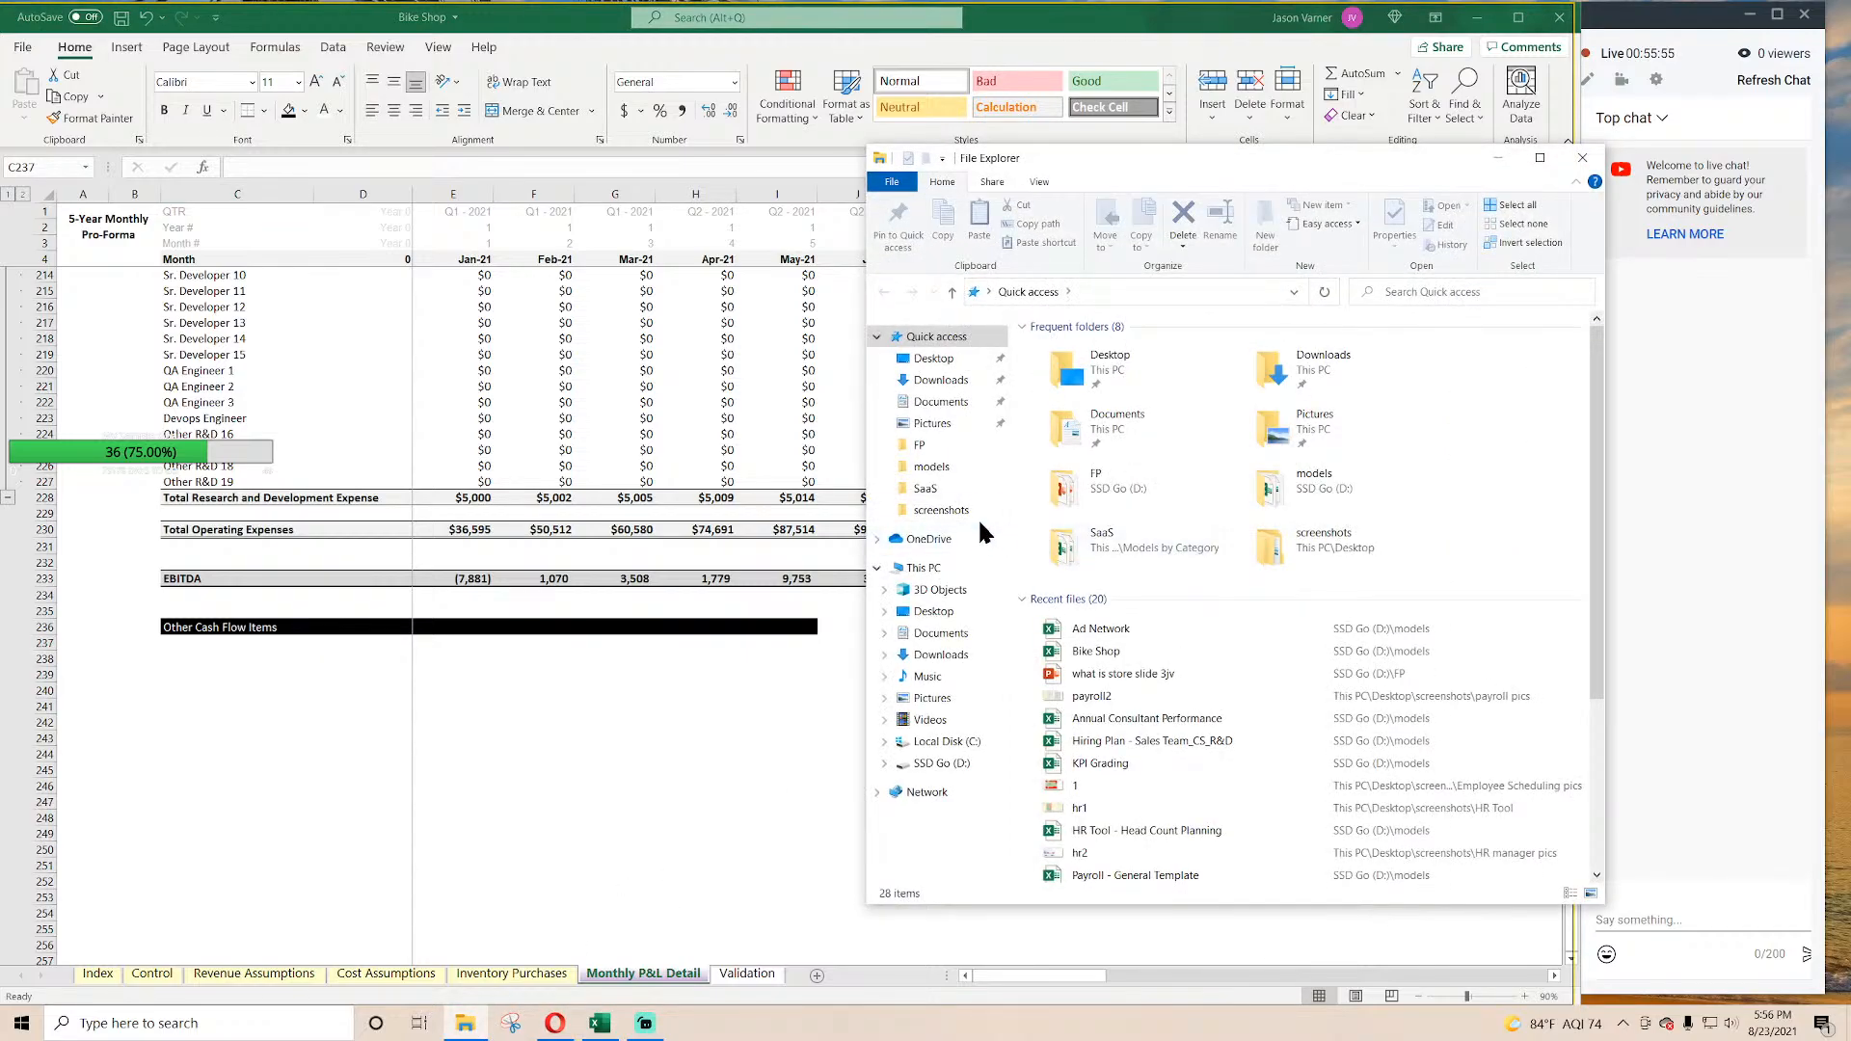
pyautogui.click(931, 466)
pyautogui.click(926, 488)
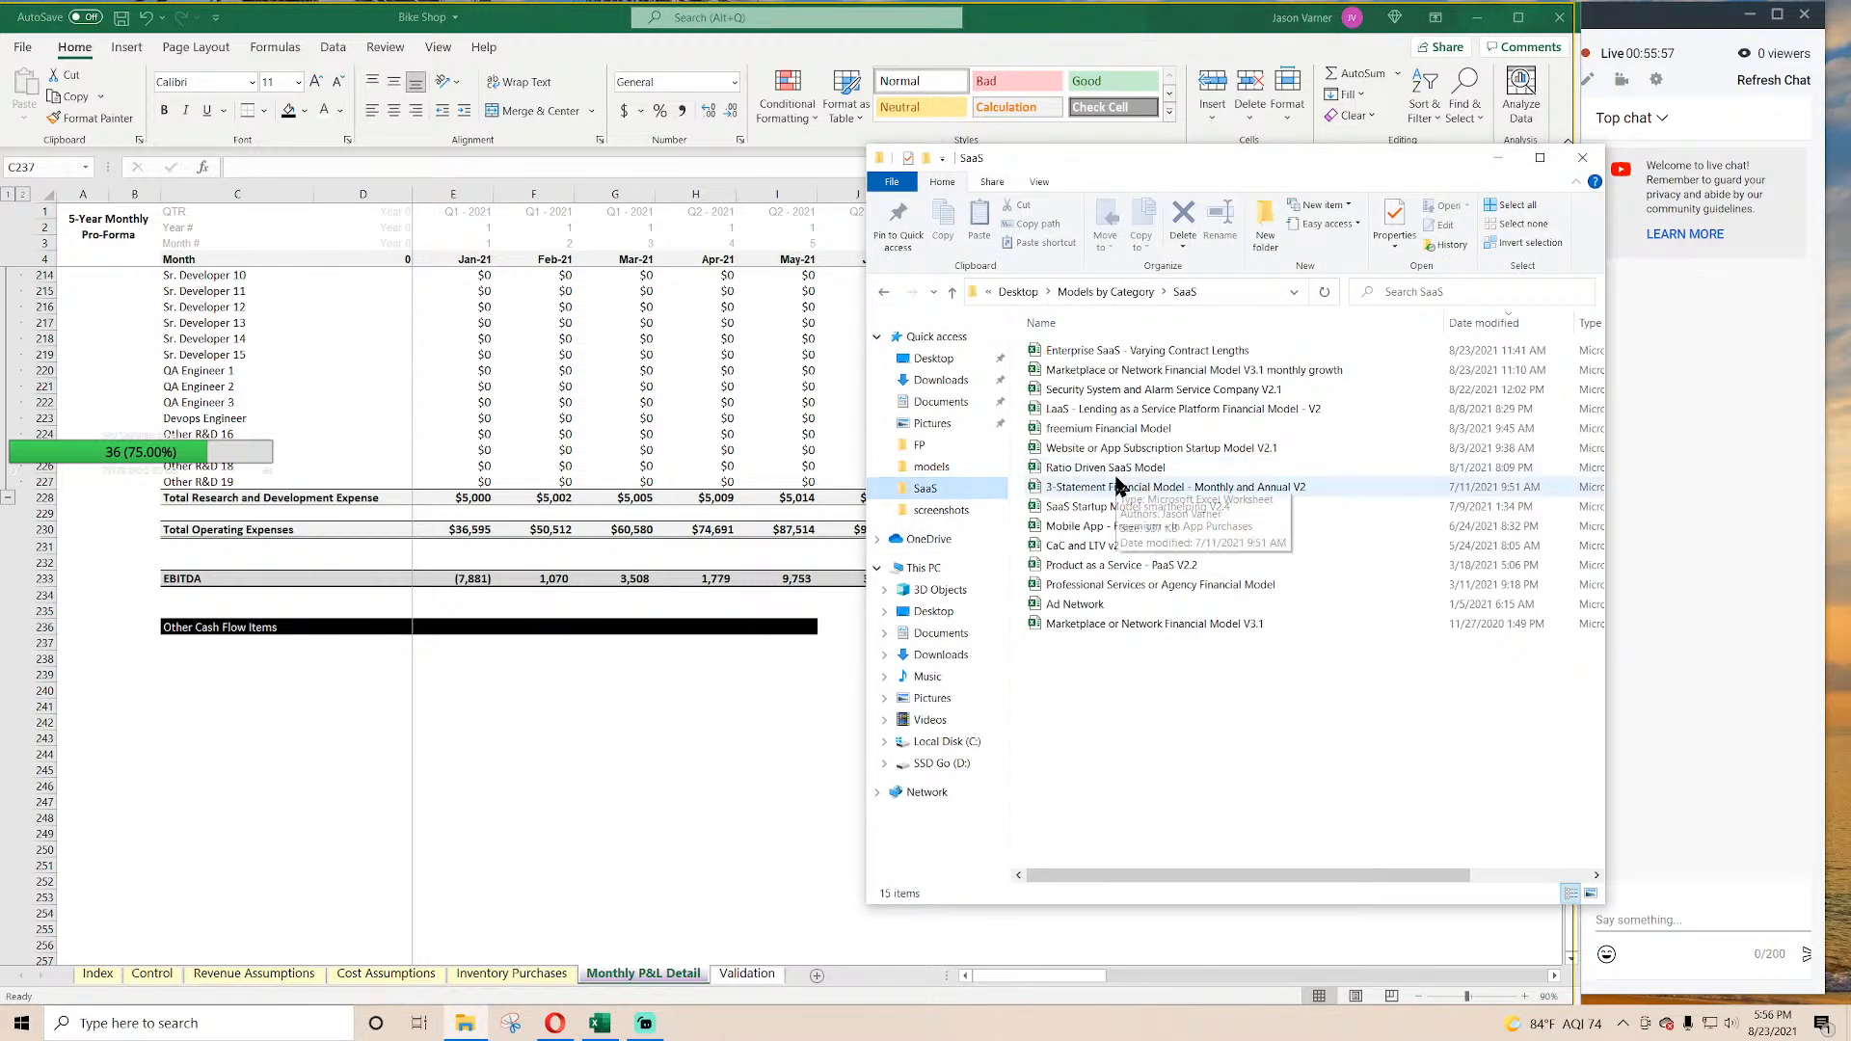
pyautogui.doubleClick(1123, 448)
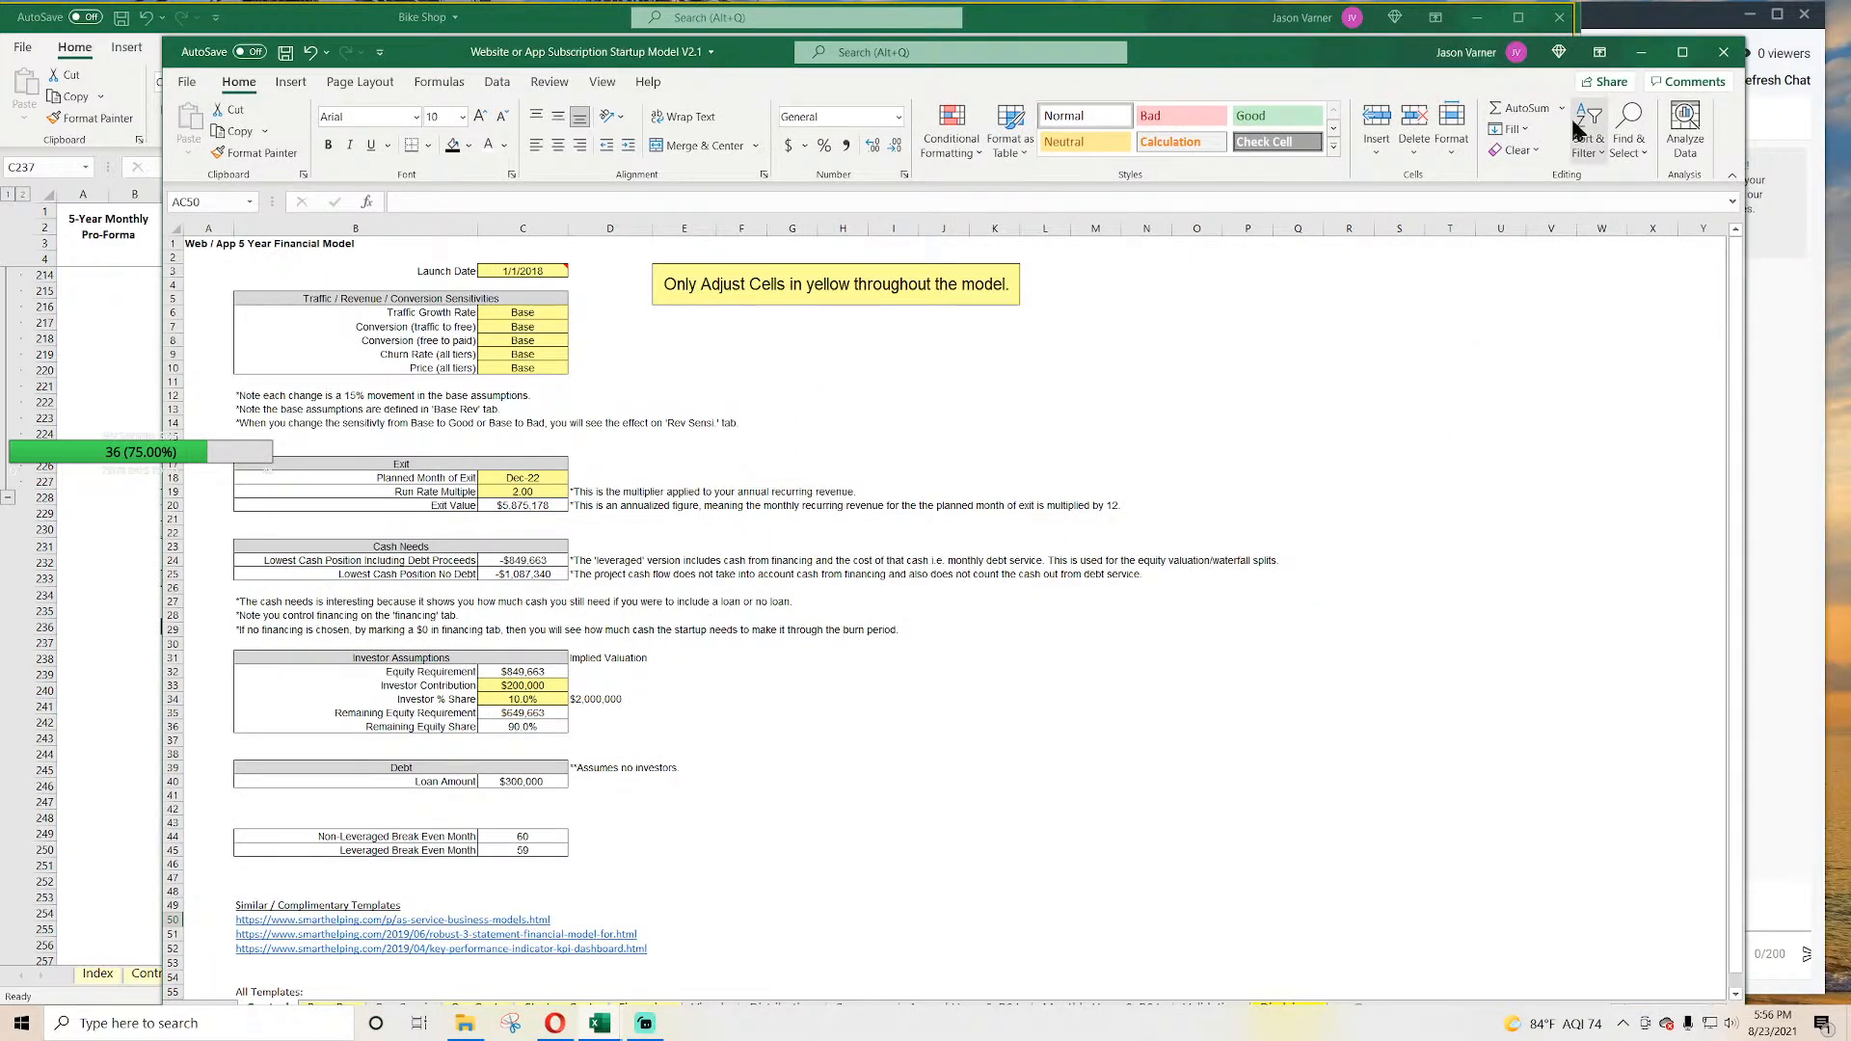
pyautogui.doubleClick(1488, 60)
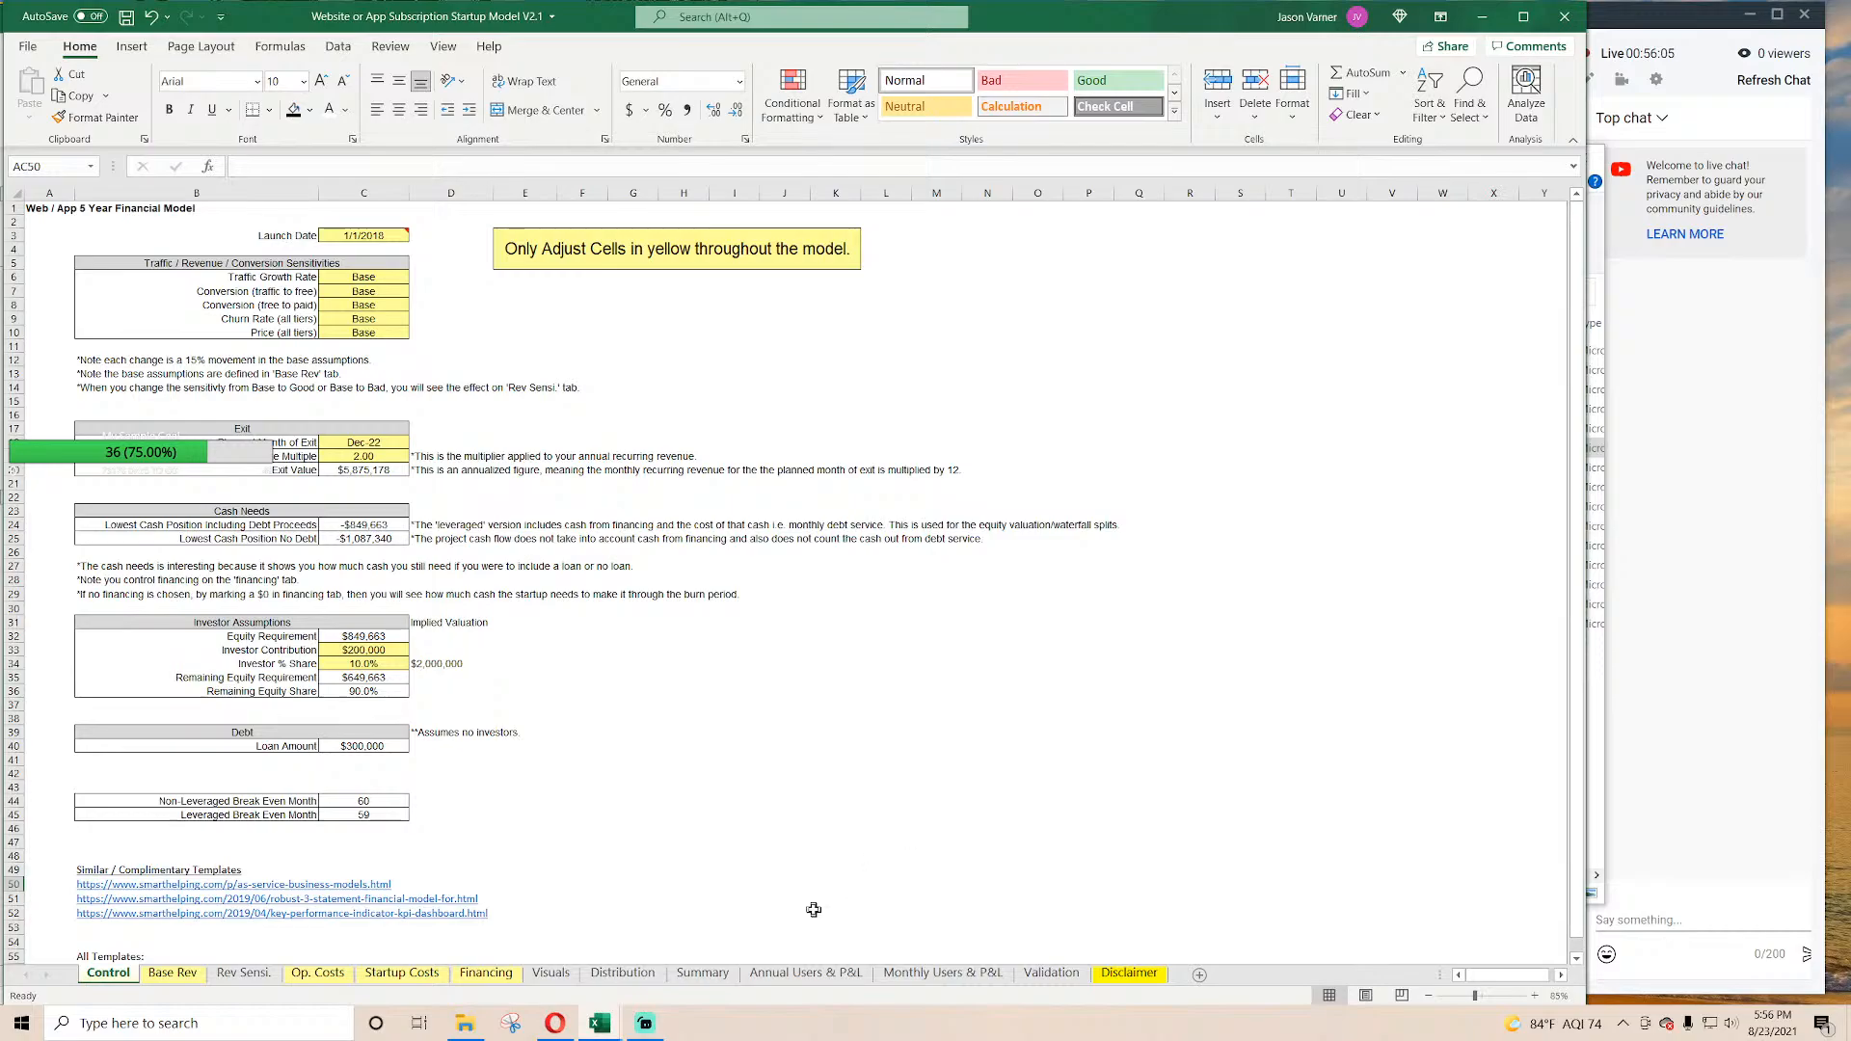
# Step: Copy the debt schedule columns A through P from the Financing sheet
pyautogui.click(486, 974)
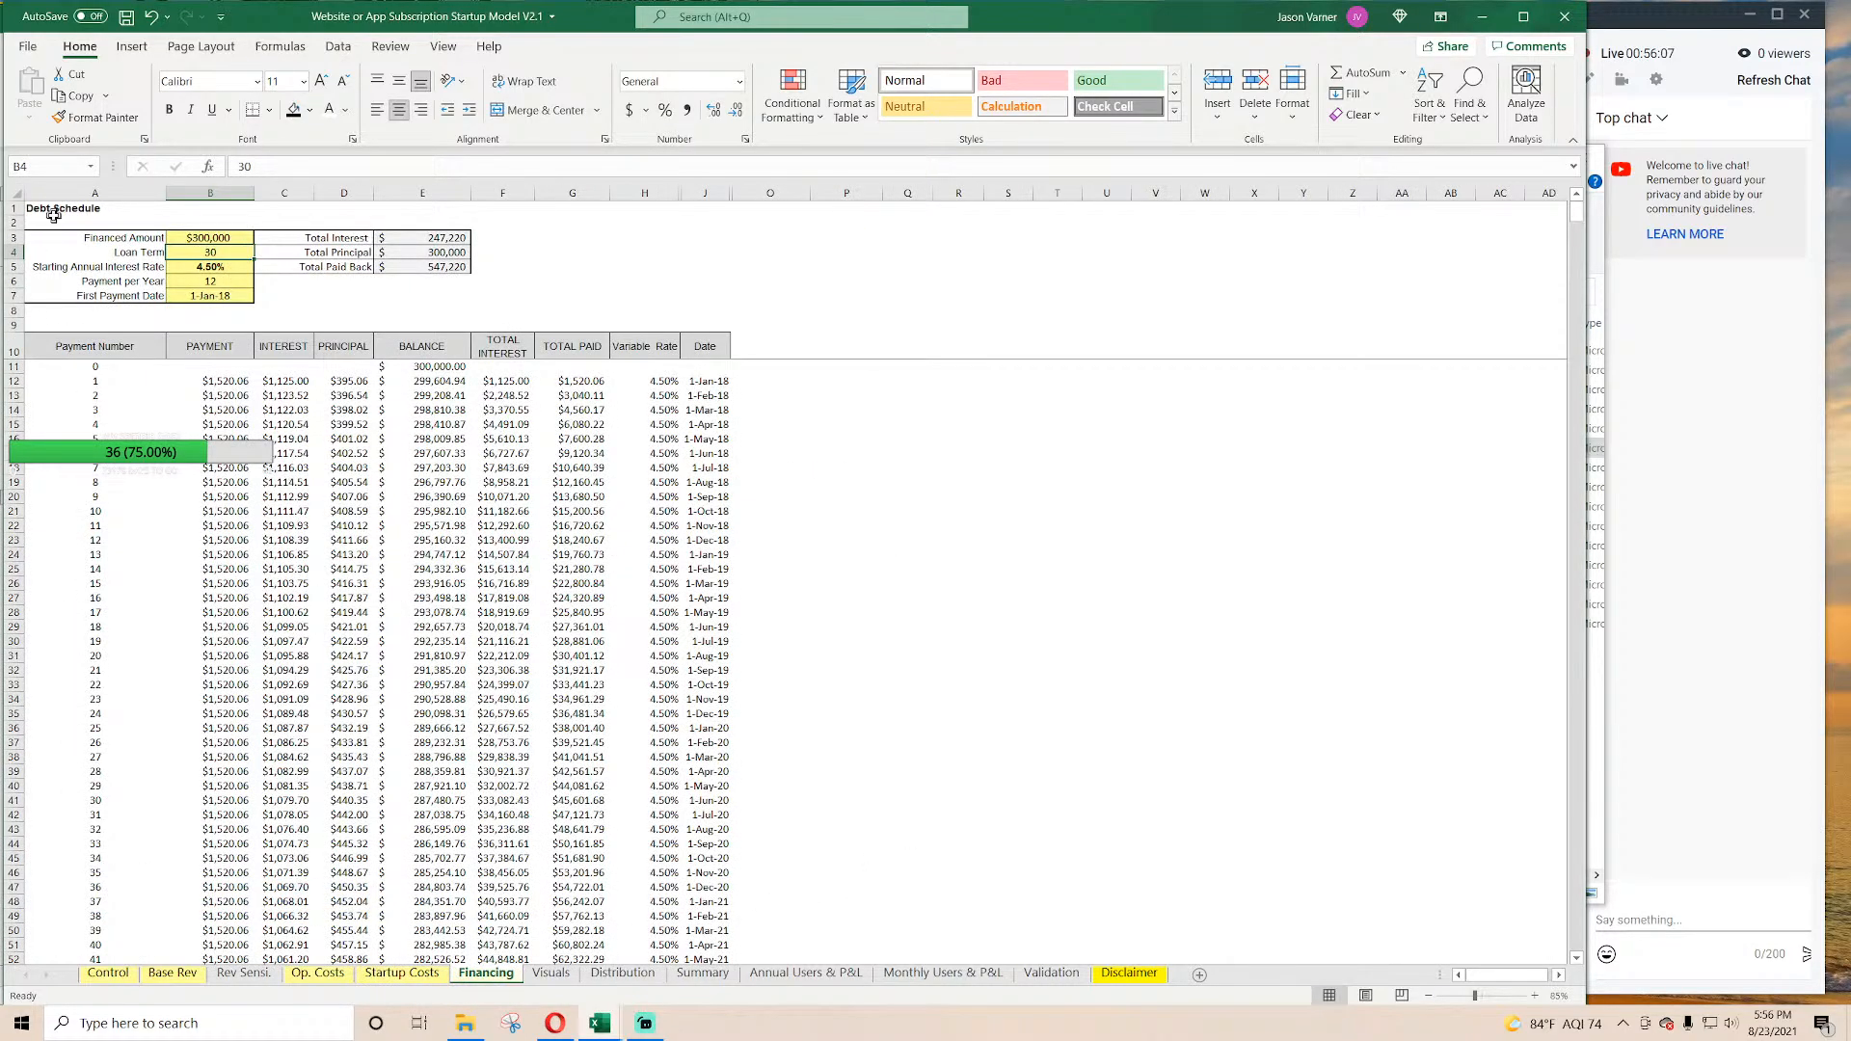
pyautogui.moveTo(48, 191); pyautogui.dragTo(868, 191)
pyautogui.rightClick(781, 190)
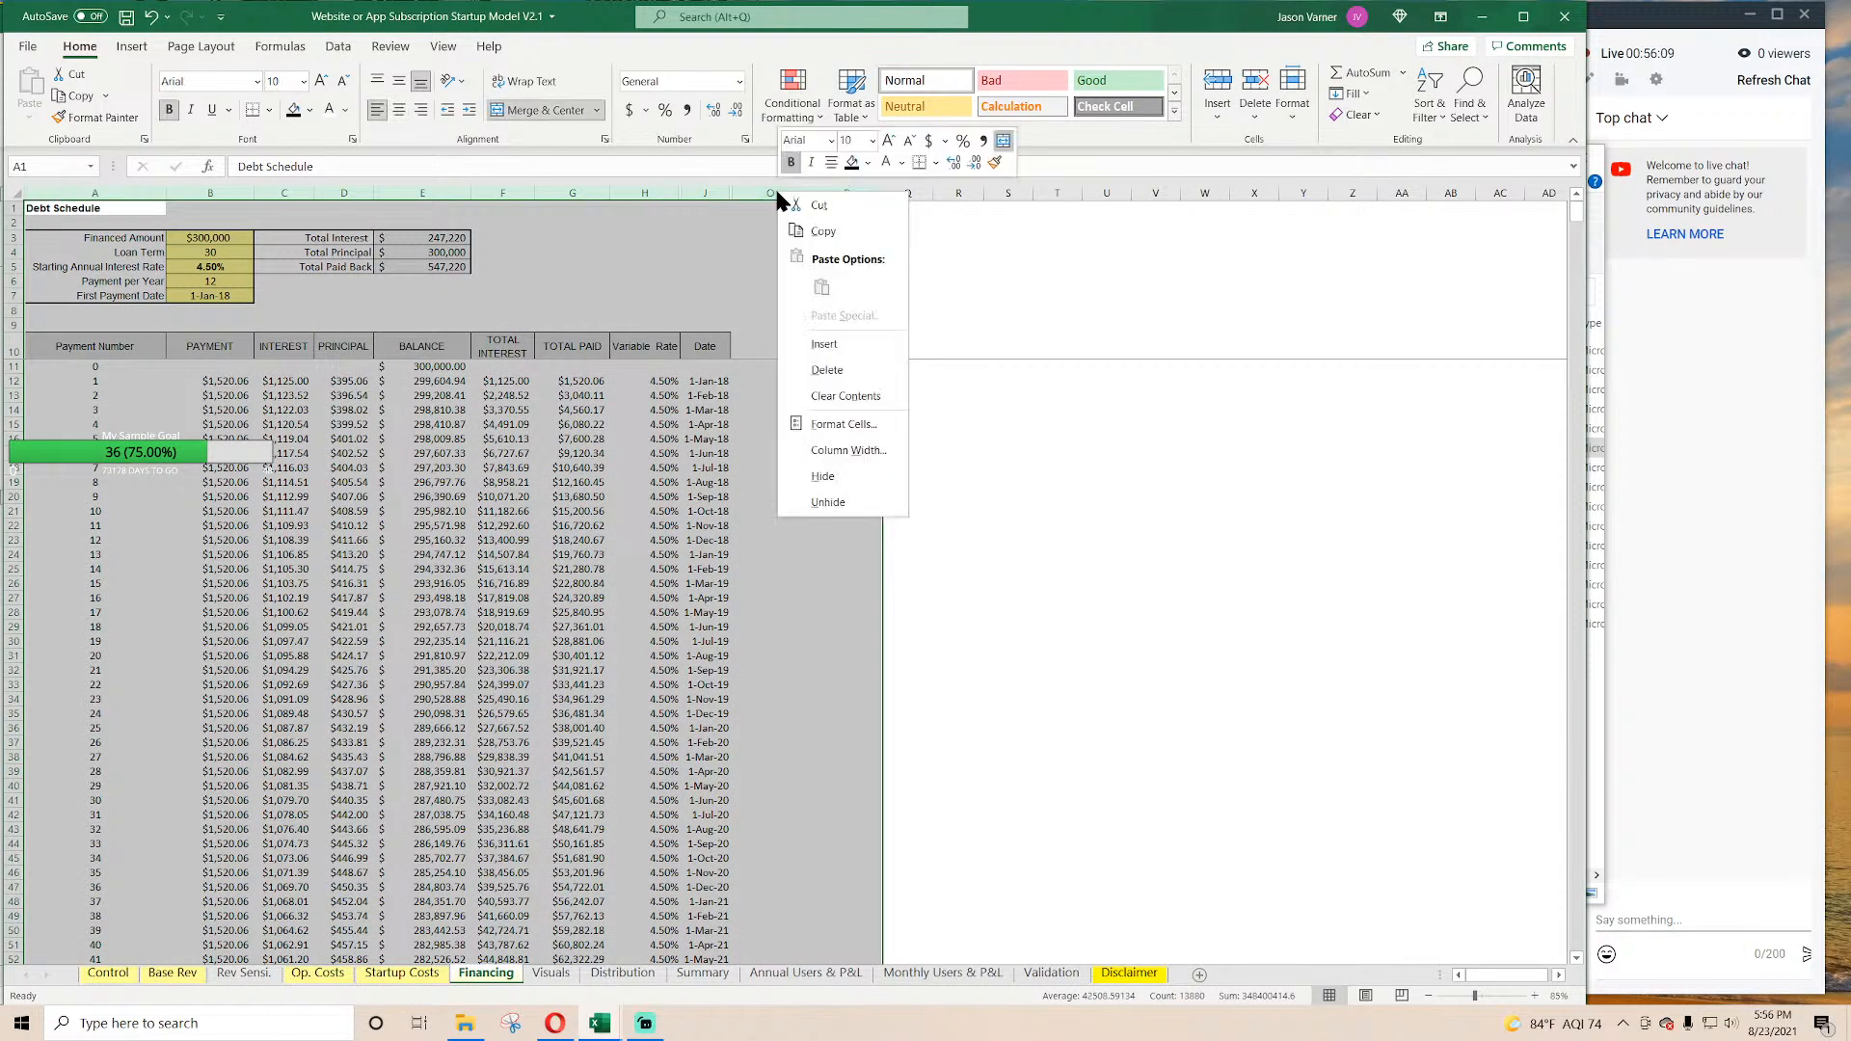
pyautogui.click(810, 230)
# Step: Return to the Bike Shop workbook and add a new sheet named Debt after Monthly P&L Detail
pyautogui.click(1482, 16)
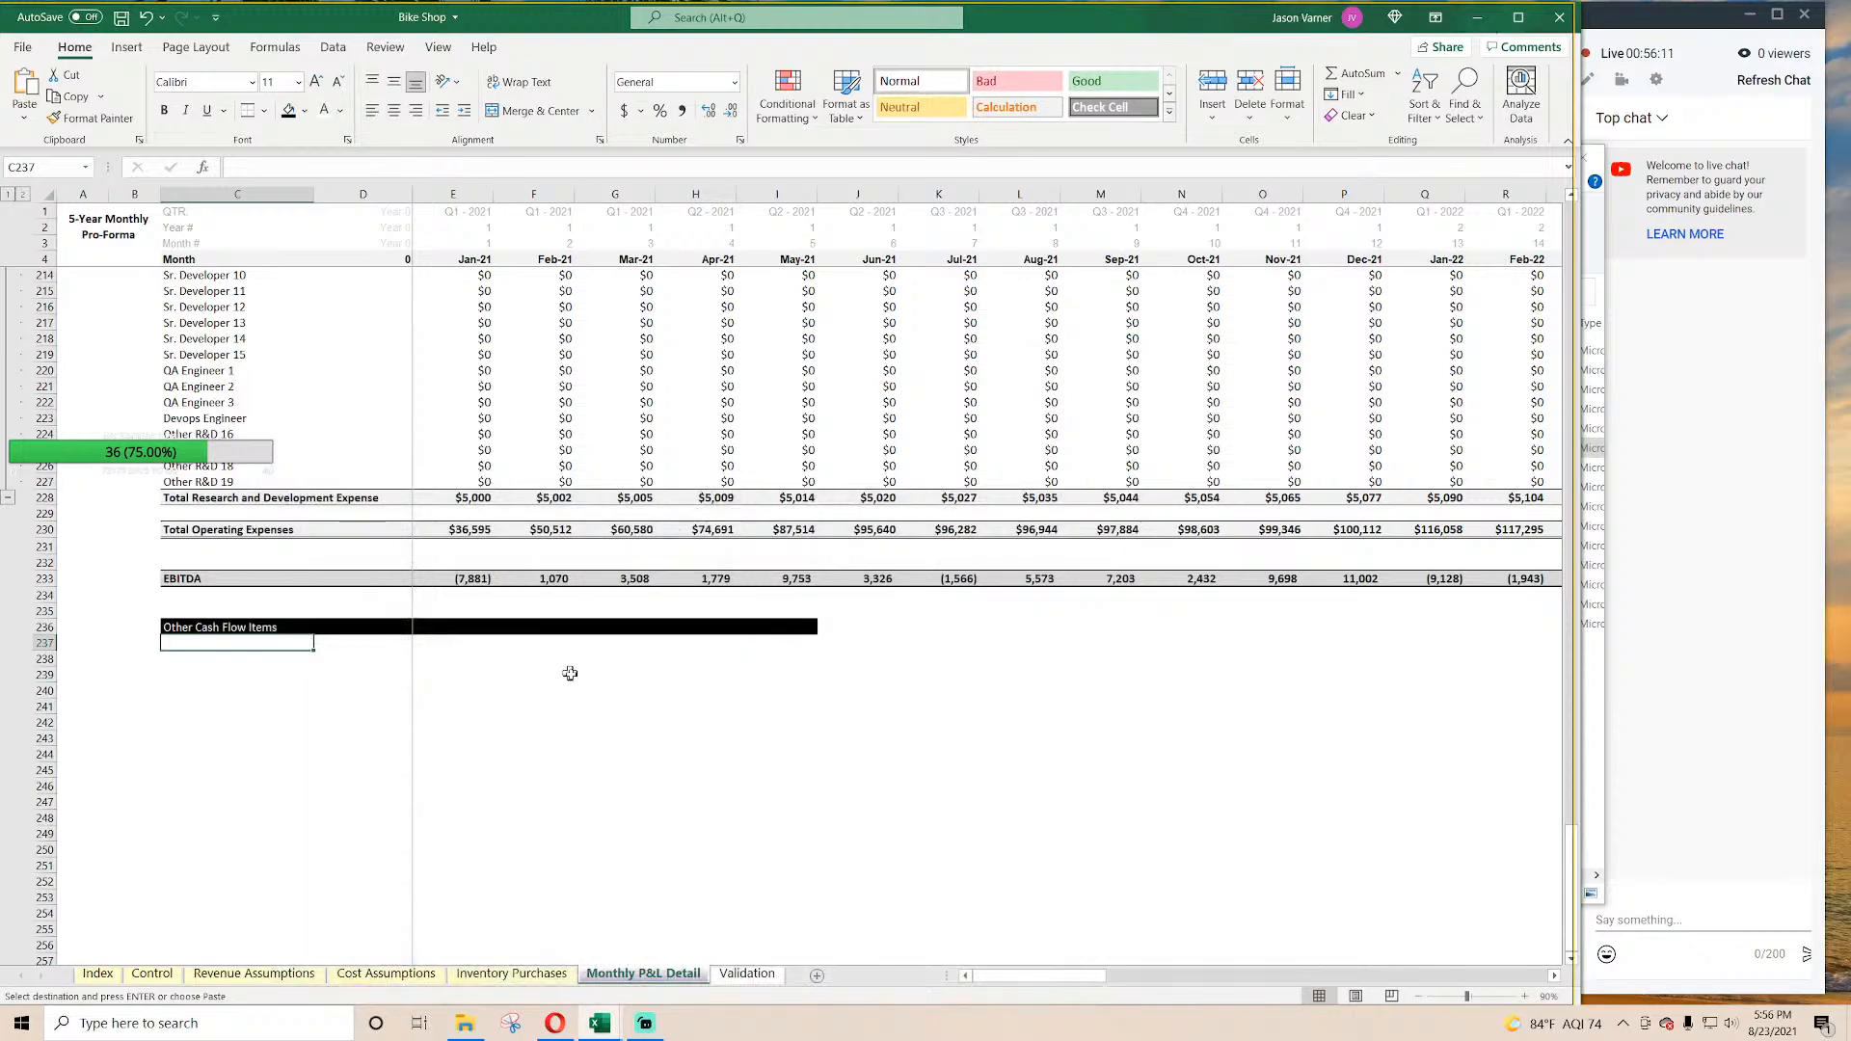
pyautogui.click(817, 975)
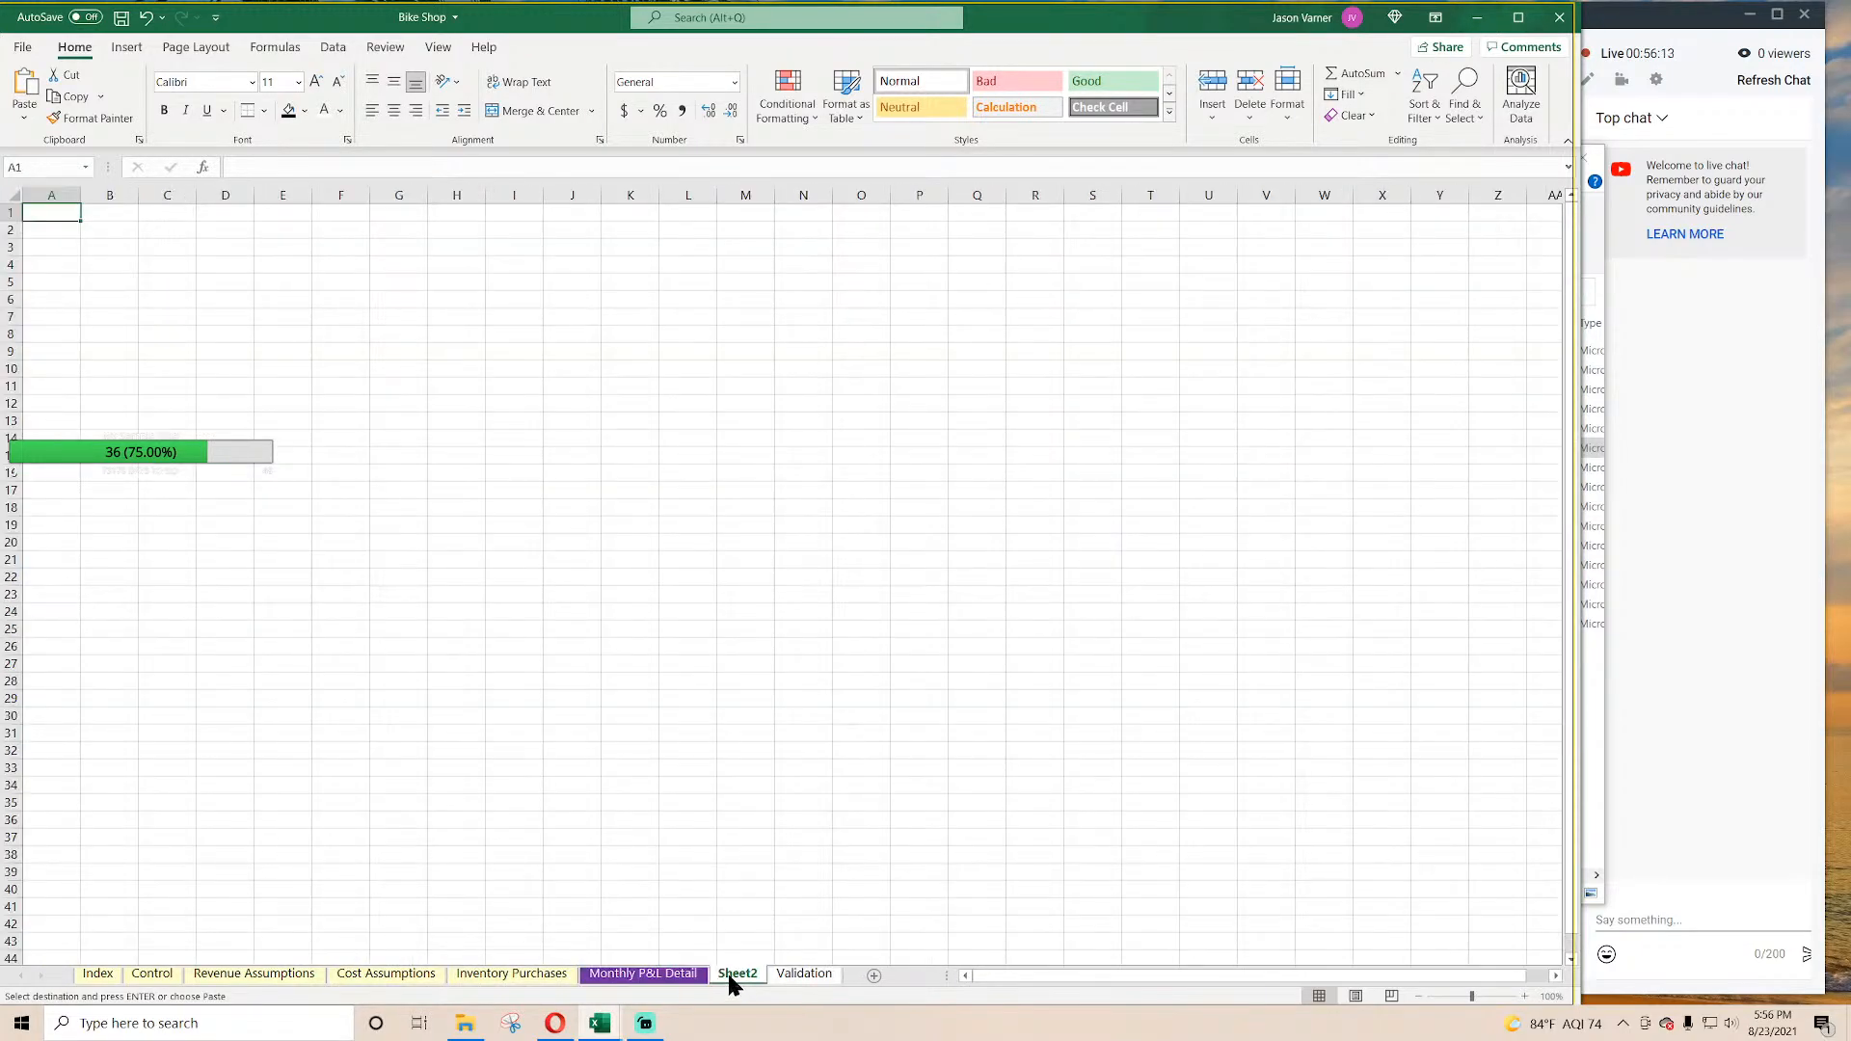
pyautogui.doubleClick(727, 974)
pyautogui.write('Debt')
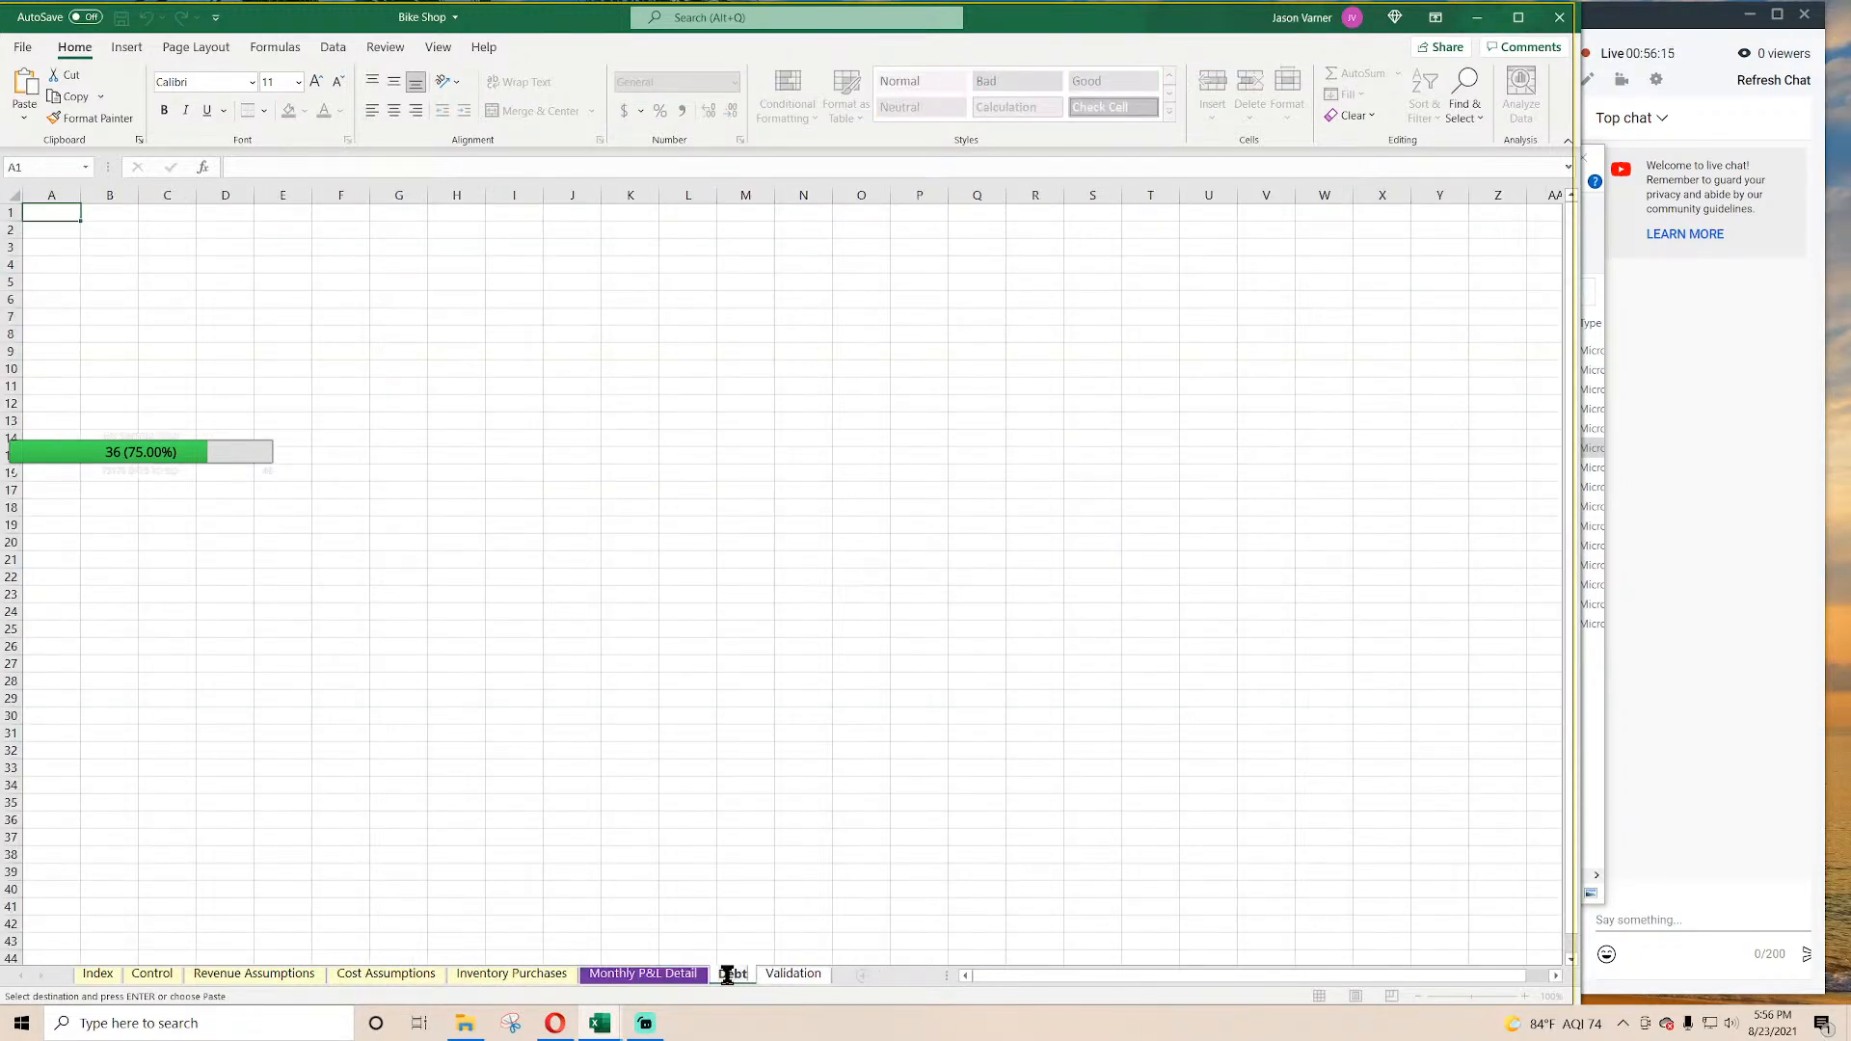
pyautogui.press('Return')
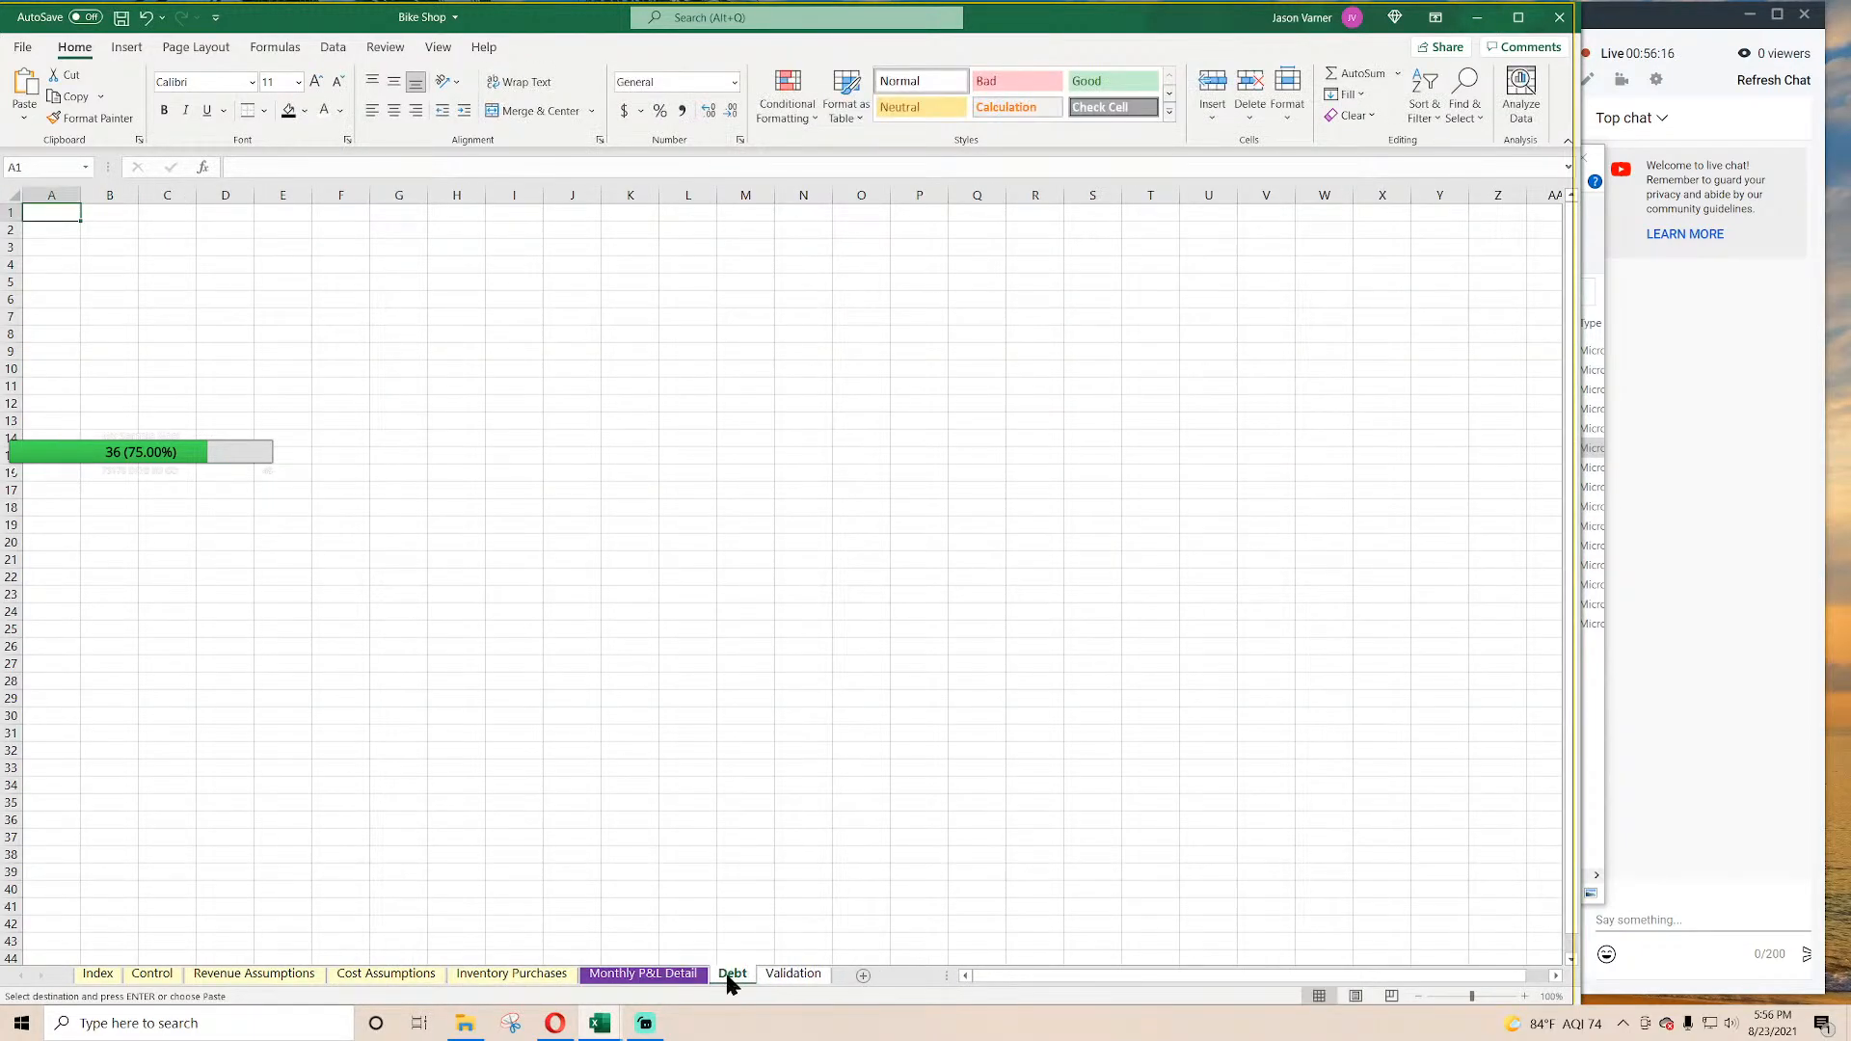
# Step: Paste the copied debt schedule into the Debt sheet starting at A1
pyautogui.rightClick(51, 213)
pyautogui.click(93, 304)
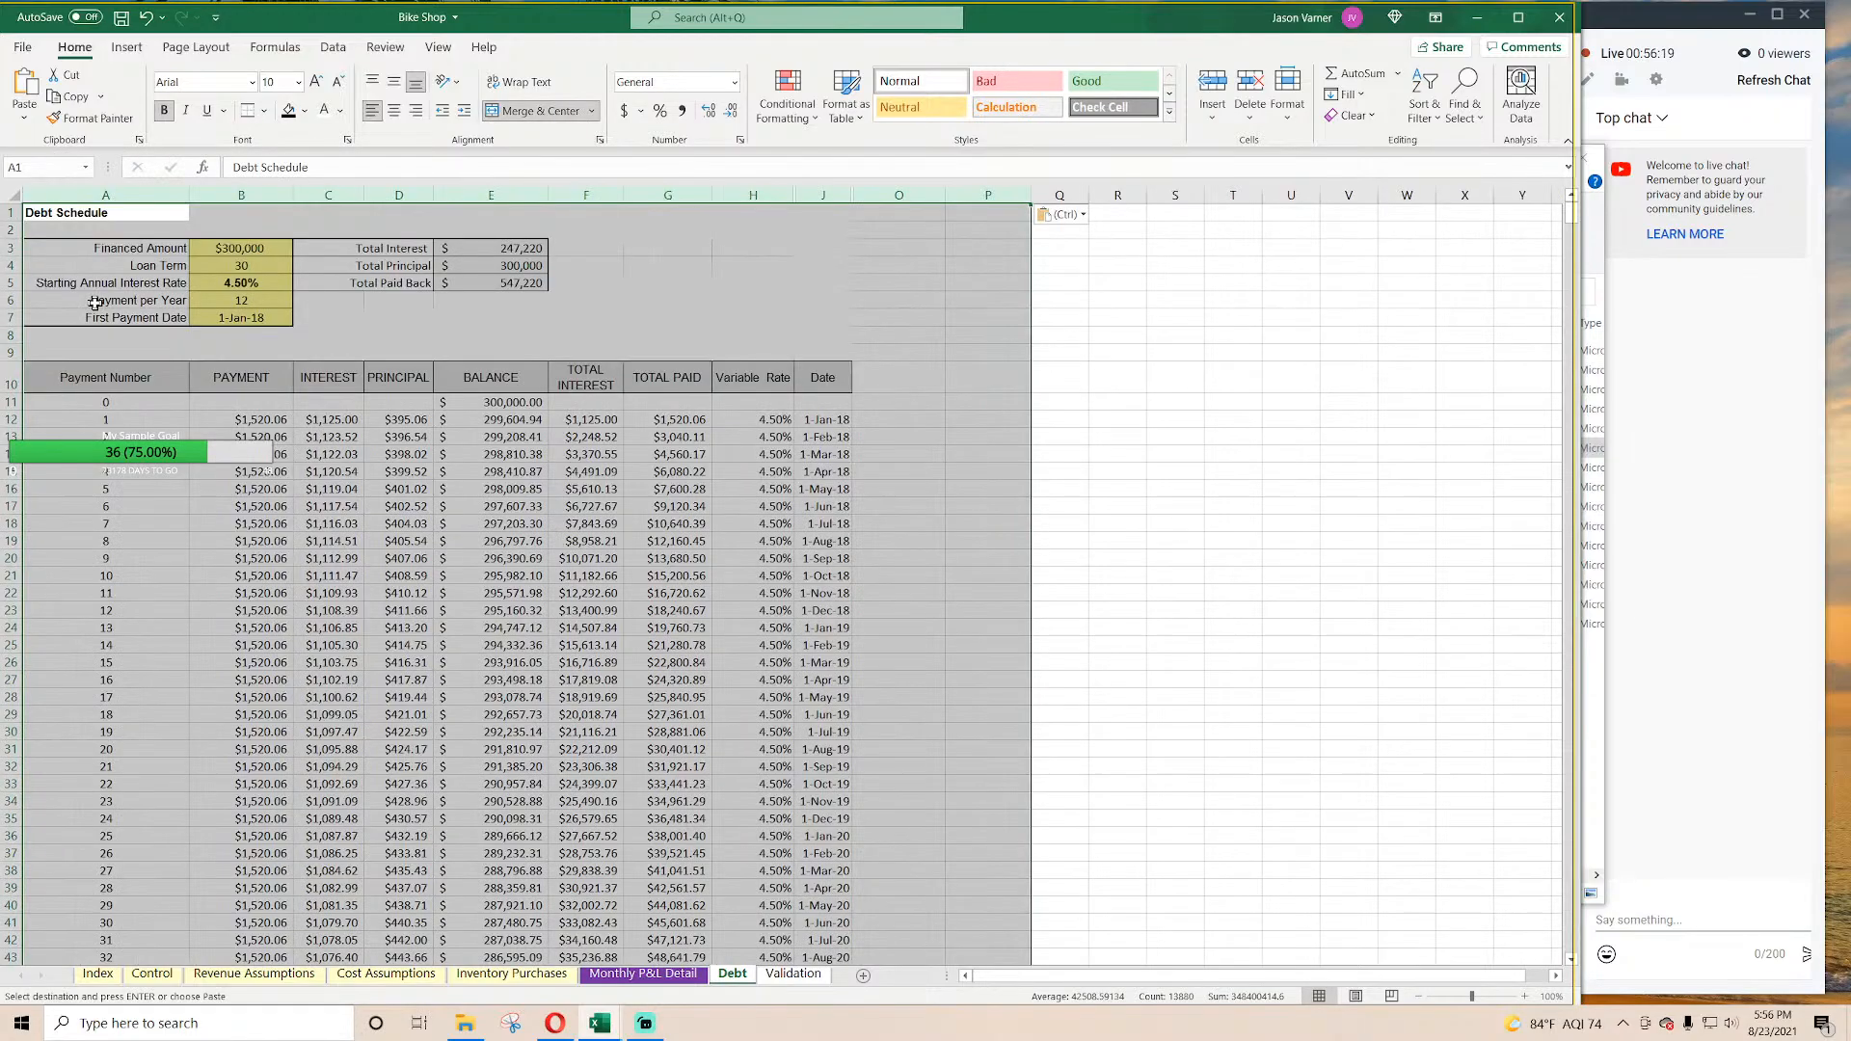
pyautogui.click(599, 523)
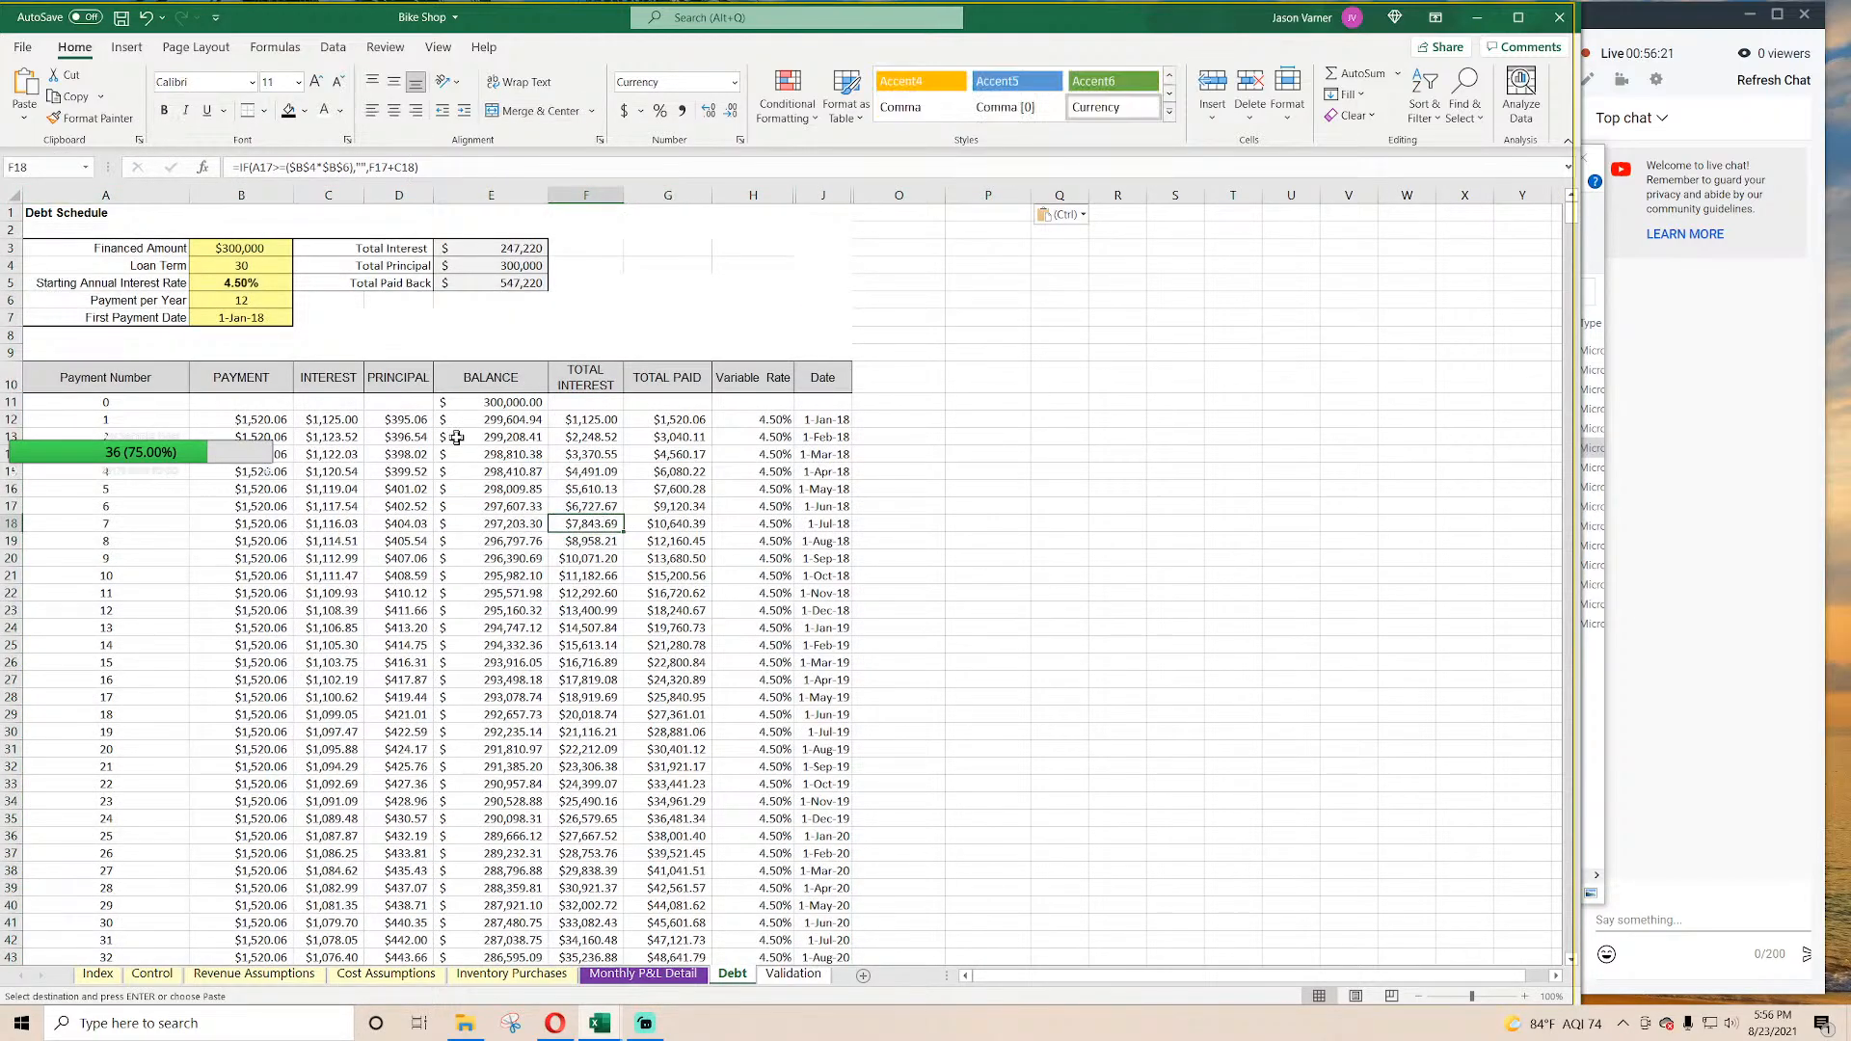
# Step: Inspect the First Payment Date in B7 and the date formulas in J14 and J13 of the debt schedule
pyautogui.click(234, 318)
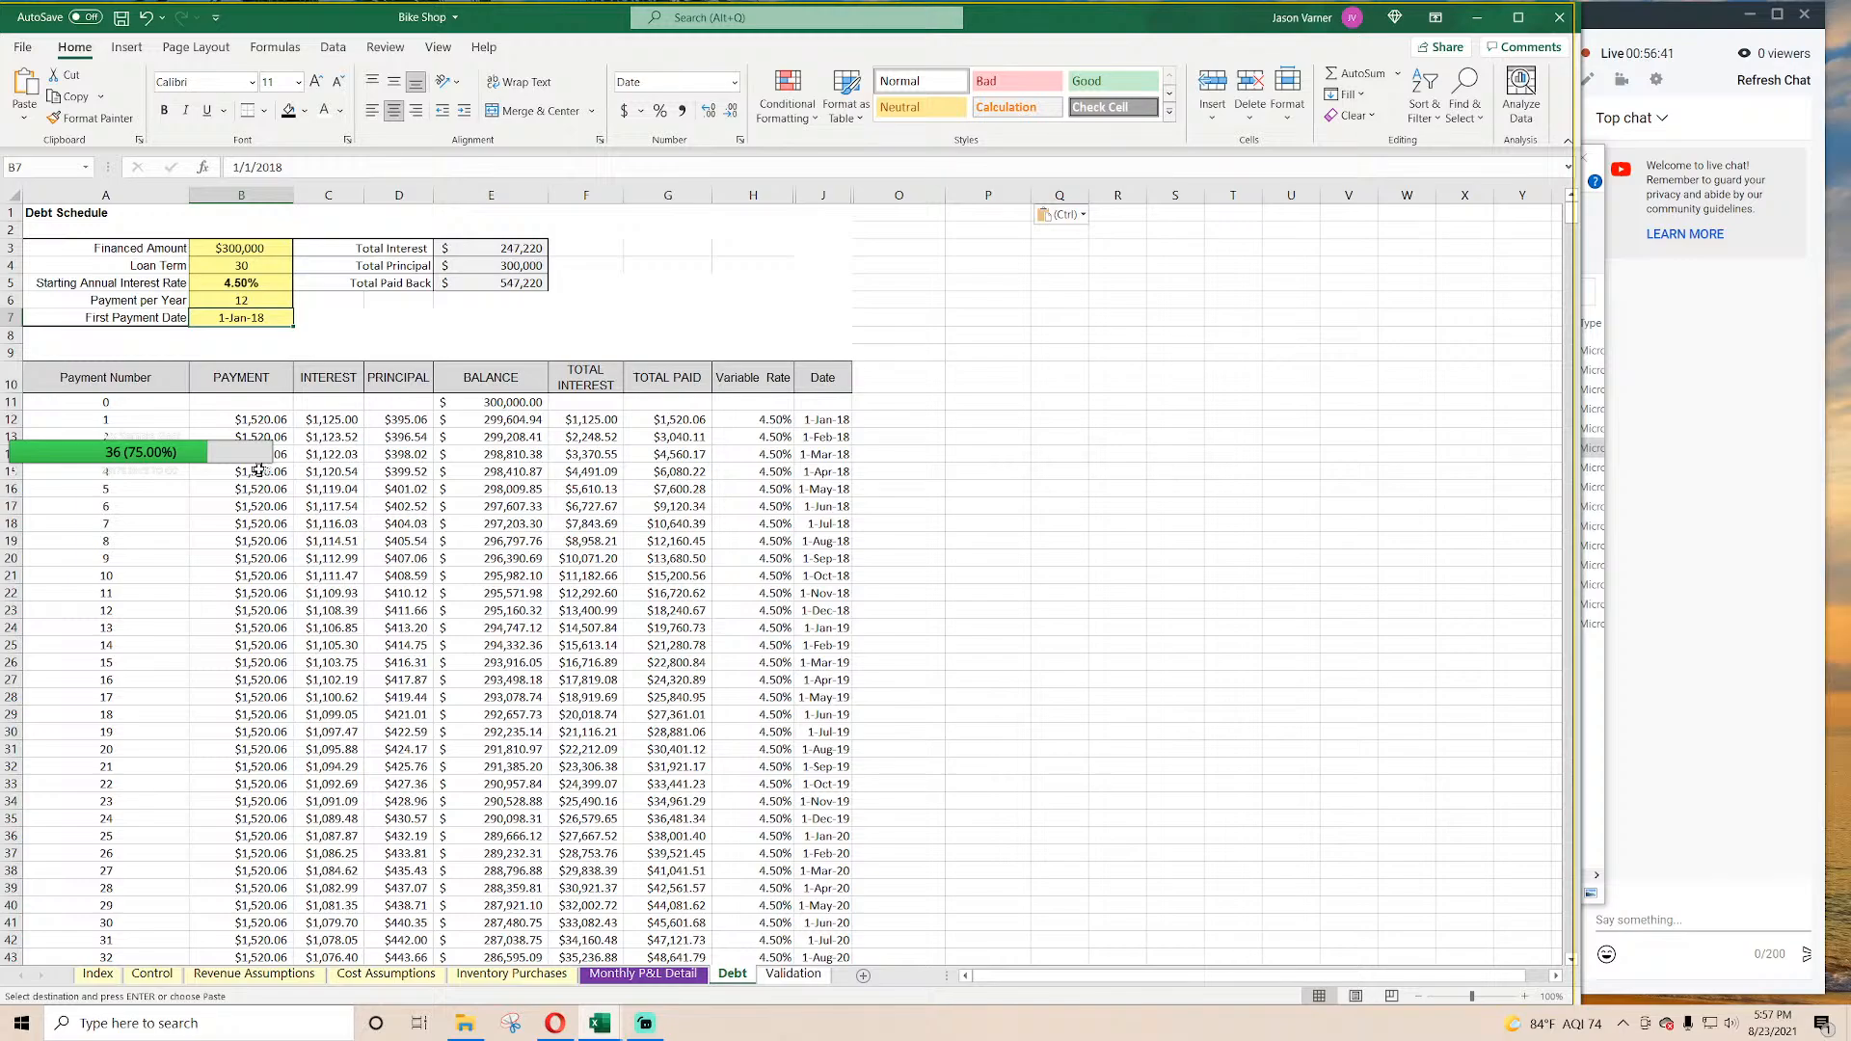
pyautogui.click(827, 451)
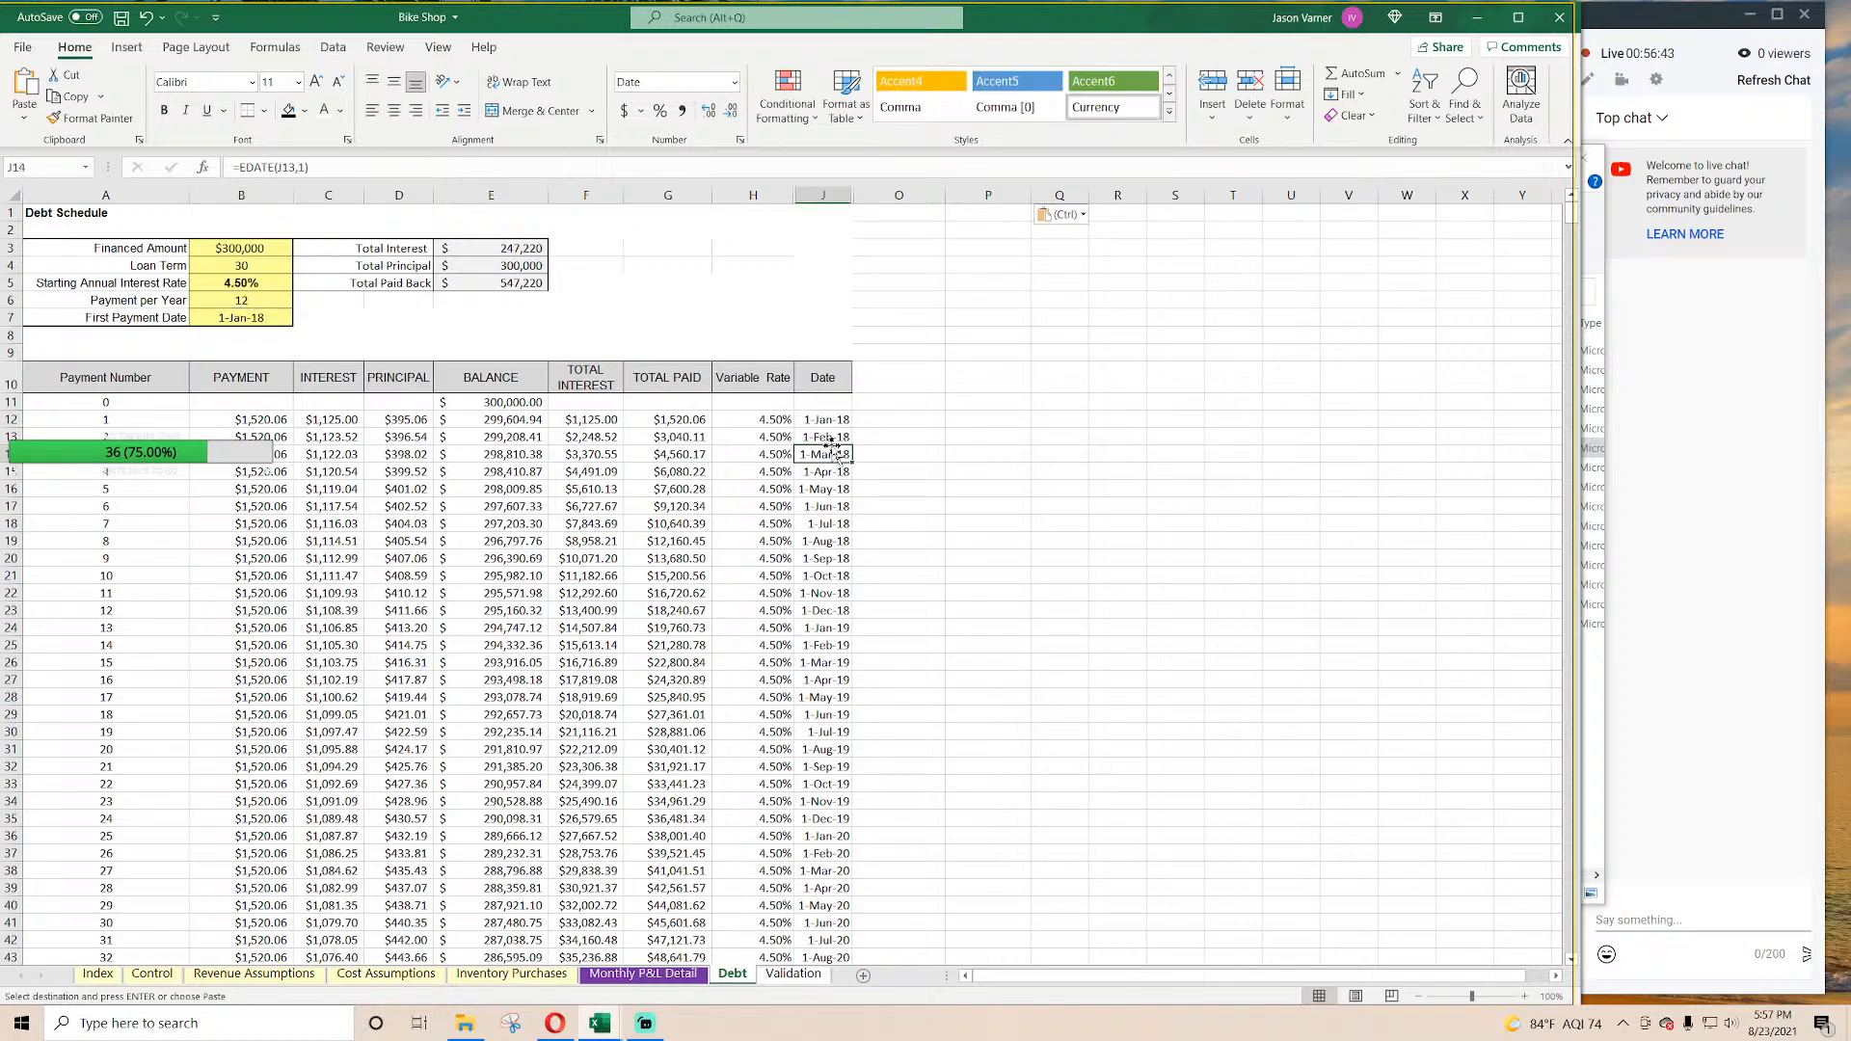
pyautogui.click(825, 436)
# Step: Restrict First Payment Date in B7 to a dropdown list sourced from Validation A1:A60 and choose Jan-21
pyautogui.click(254, 317)
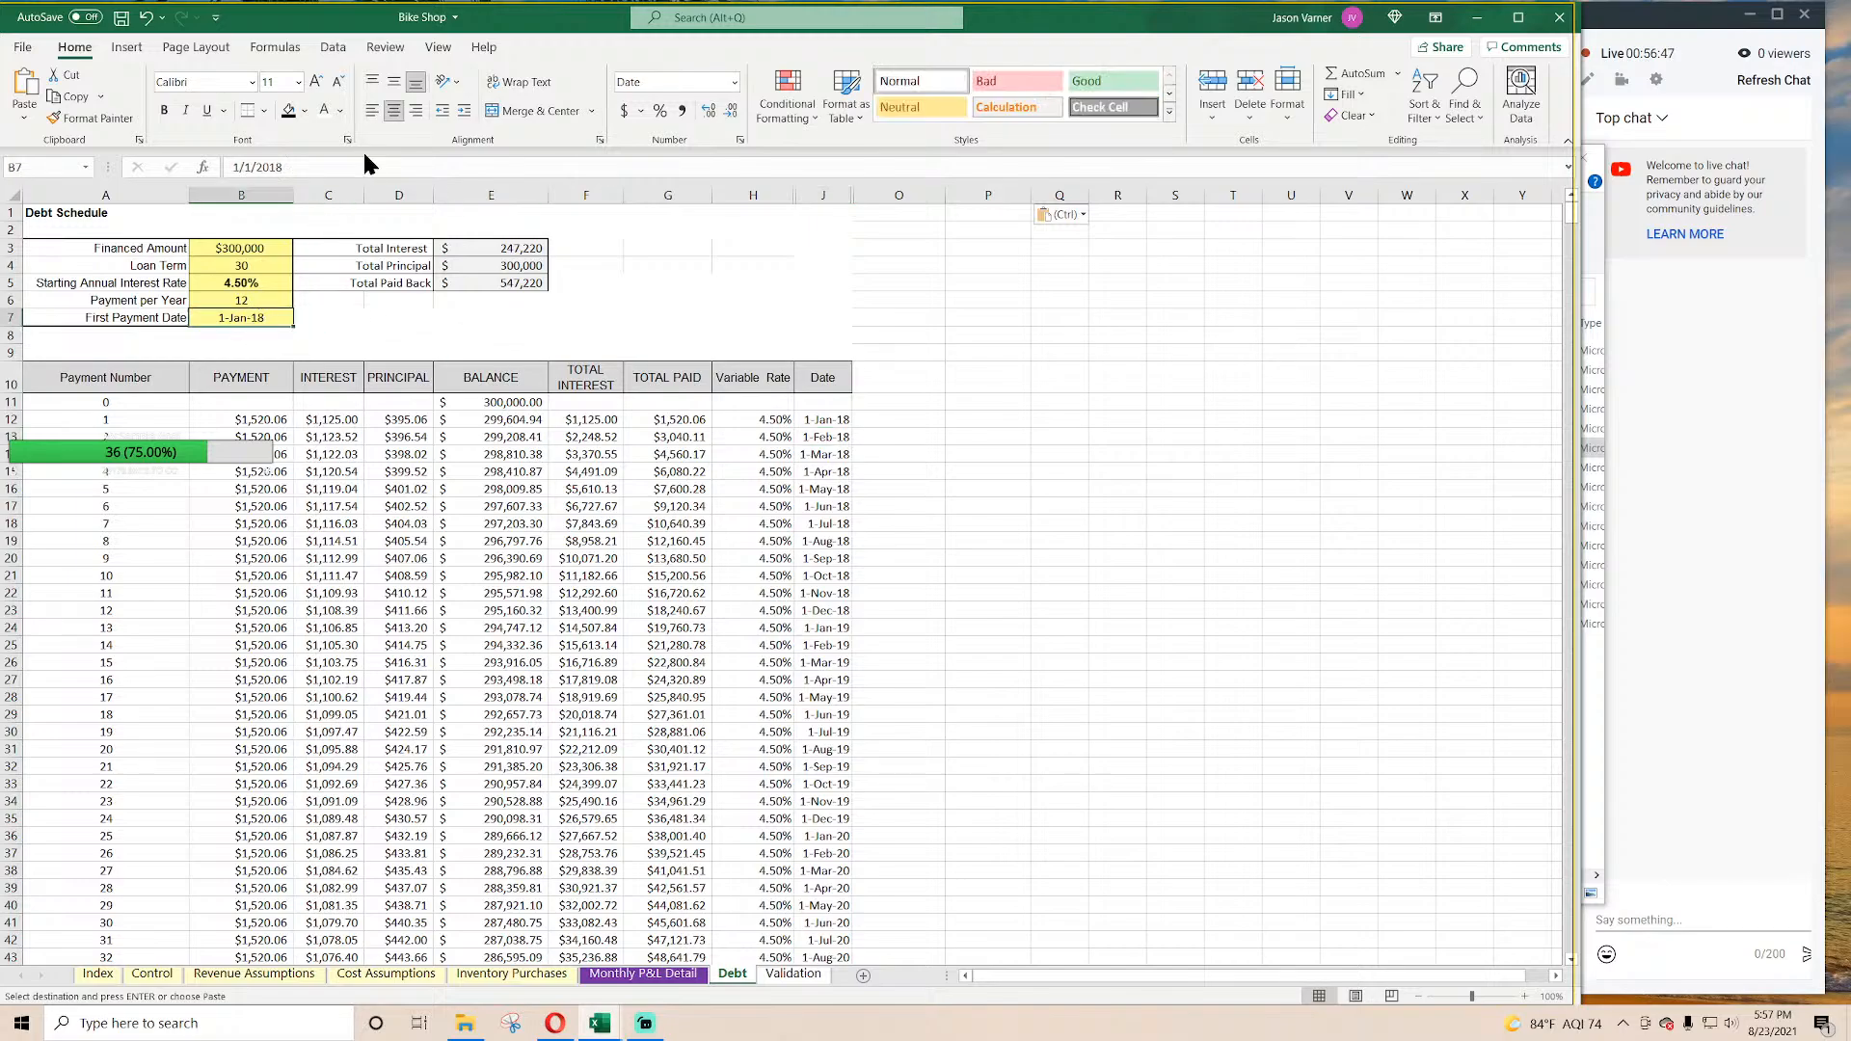
pyautogui.click(337, 51)
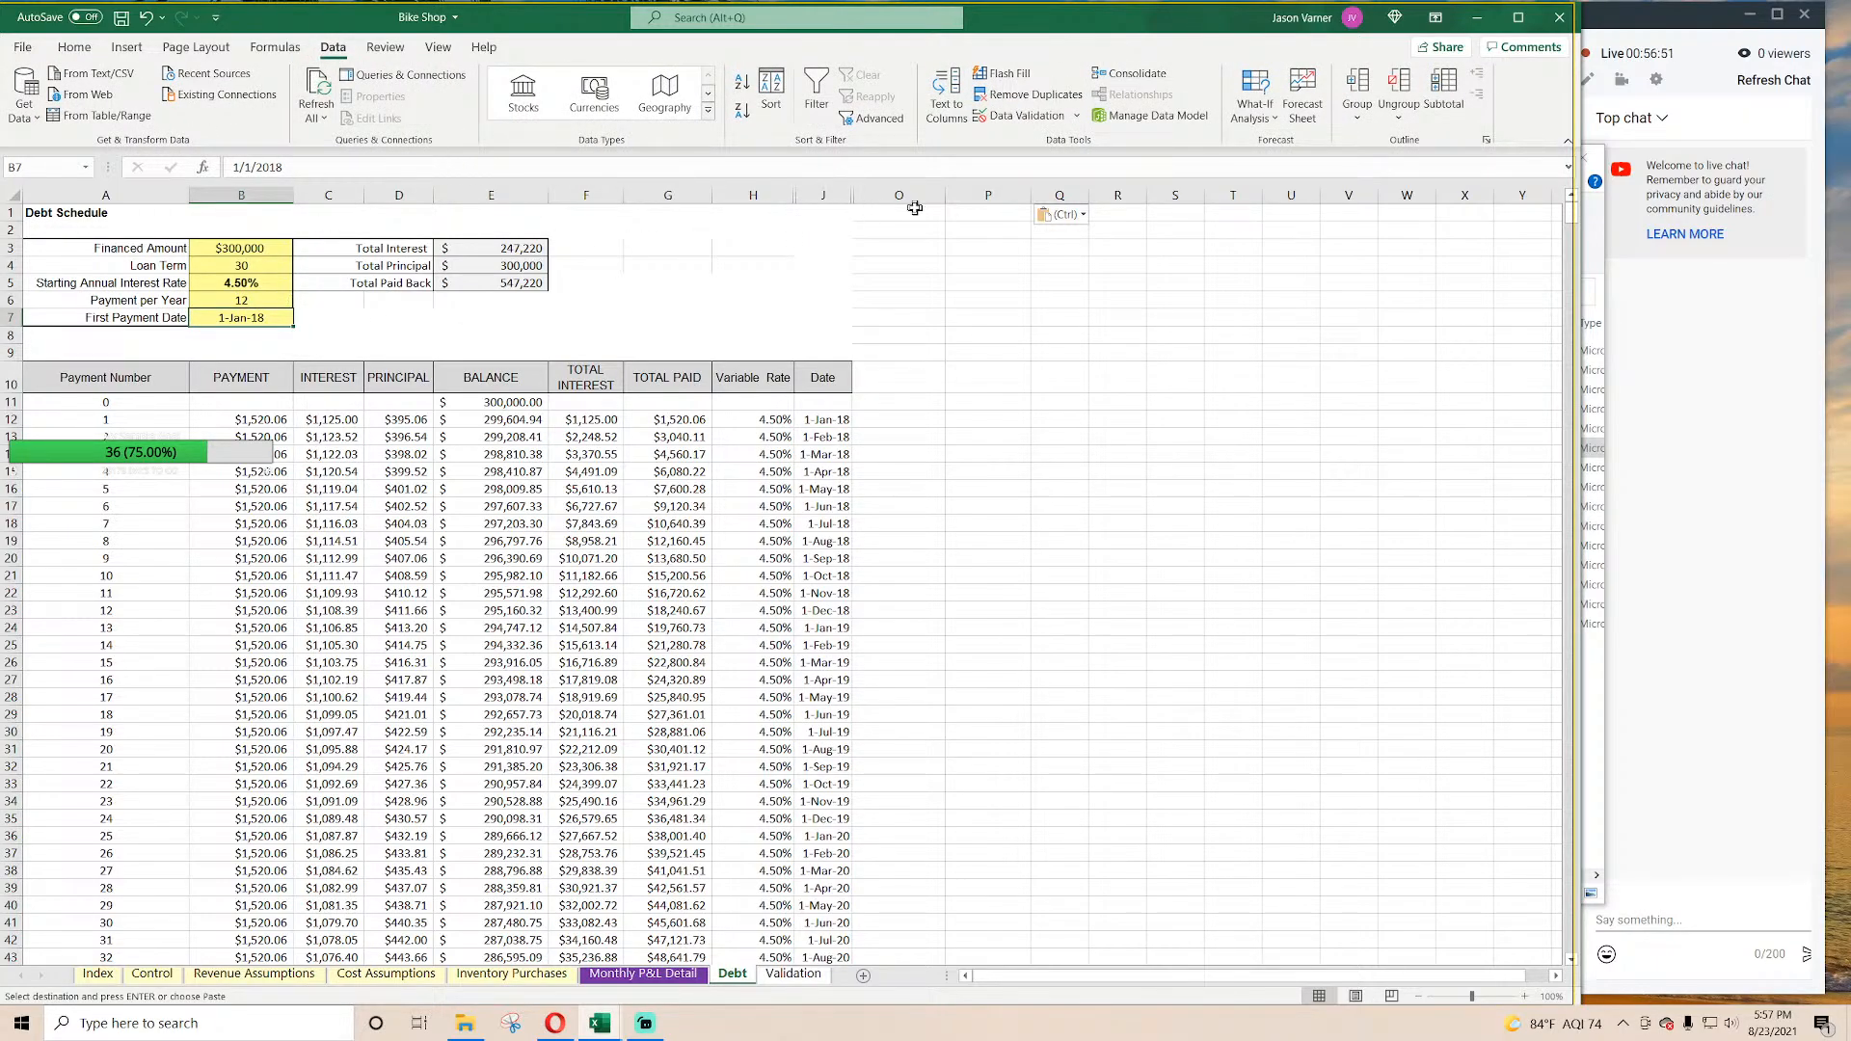
pyautogui.click(1022, 115)
pyautogui.click(843, 627)
pyautogui.click(766, 683)
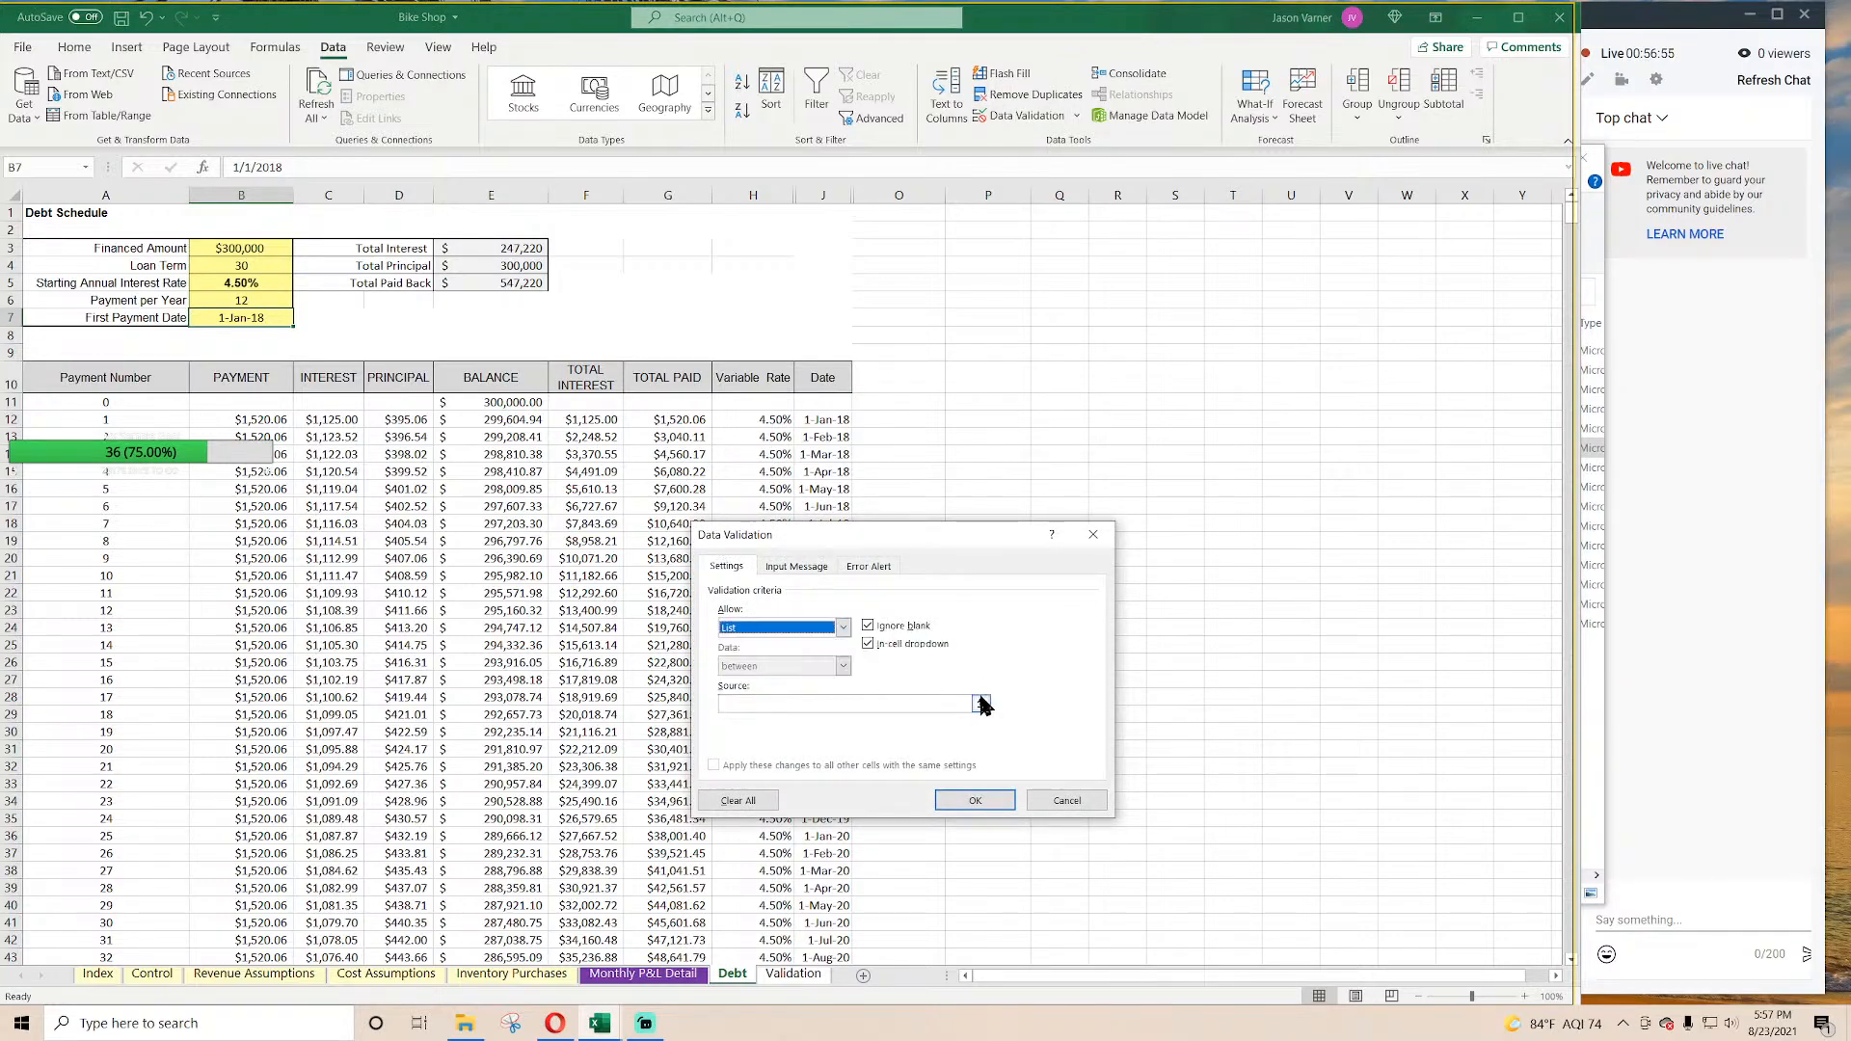
pyautogui.click(969, 680)
pyautogui.click(794, 974)
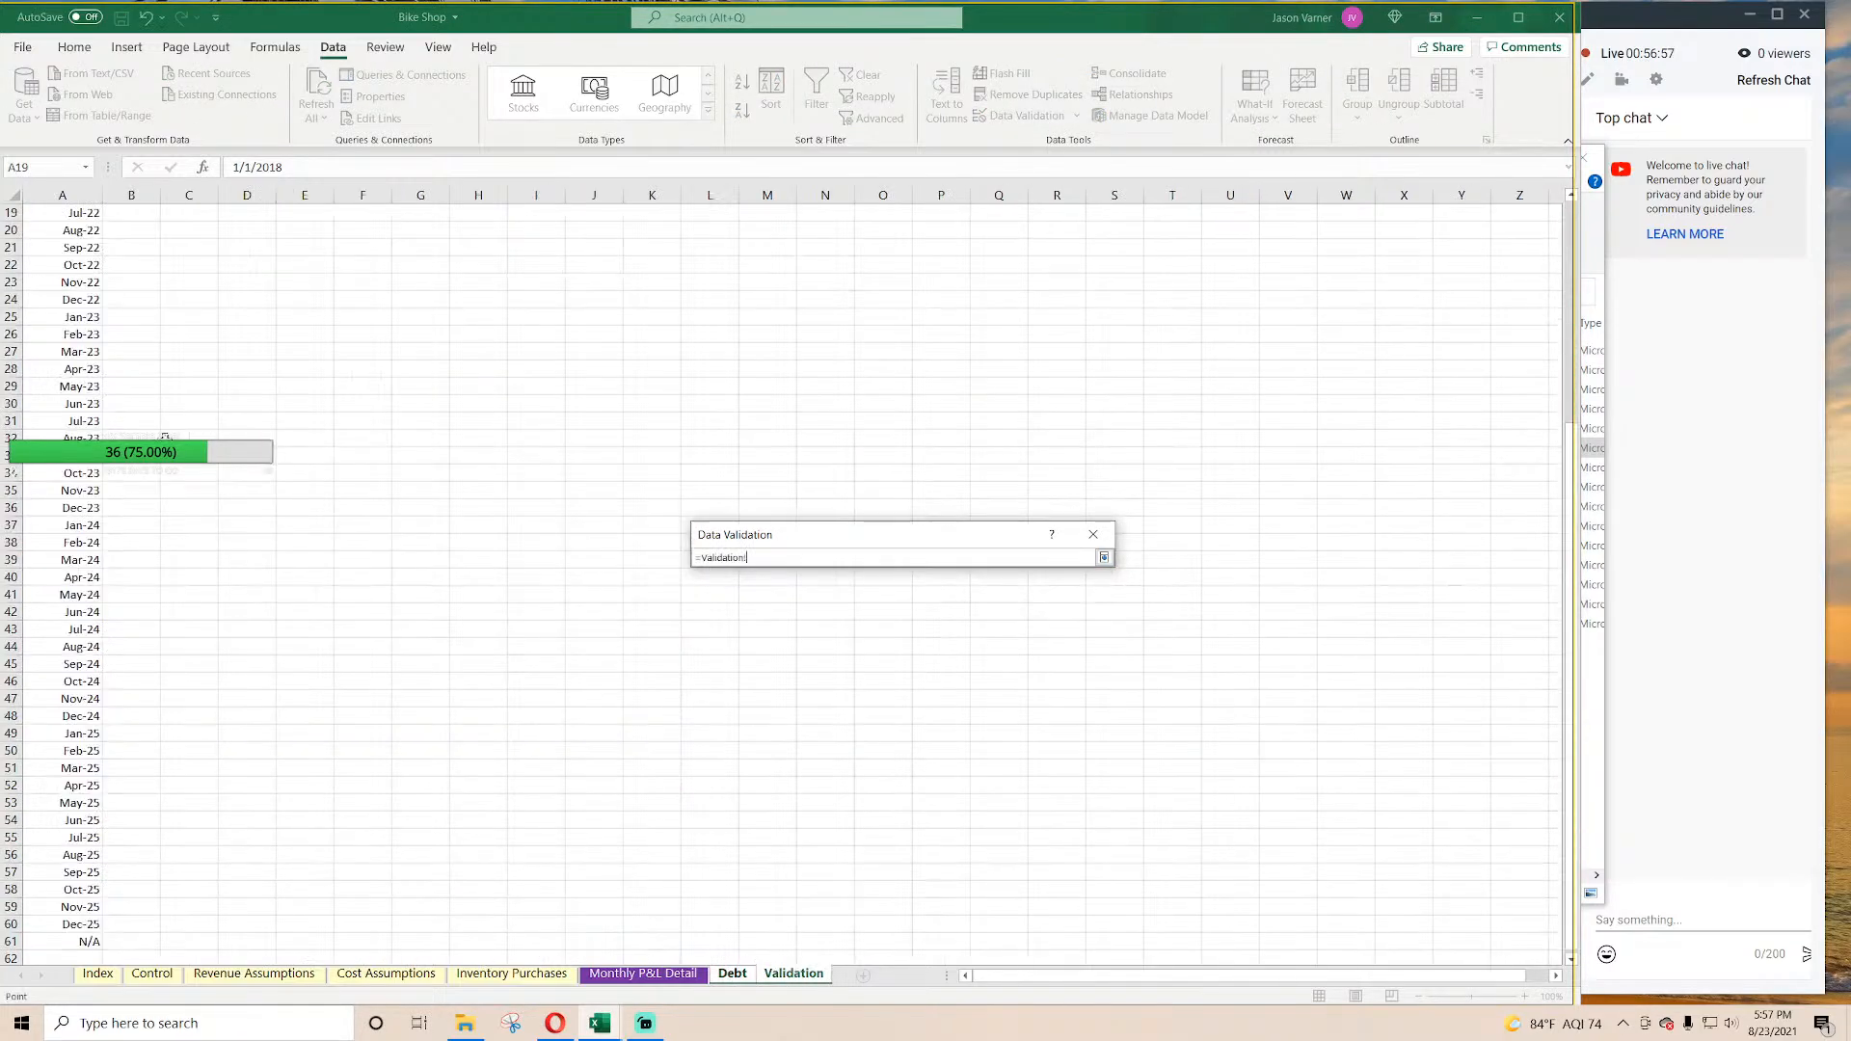
pyautogui.scroll(-9, 203, 707)
pyautogui.moveTo(77, 475); pyautogui.dragTo(58, 183)
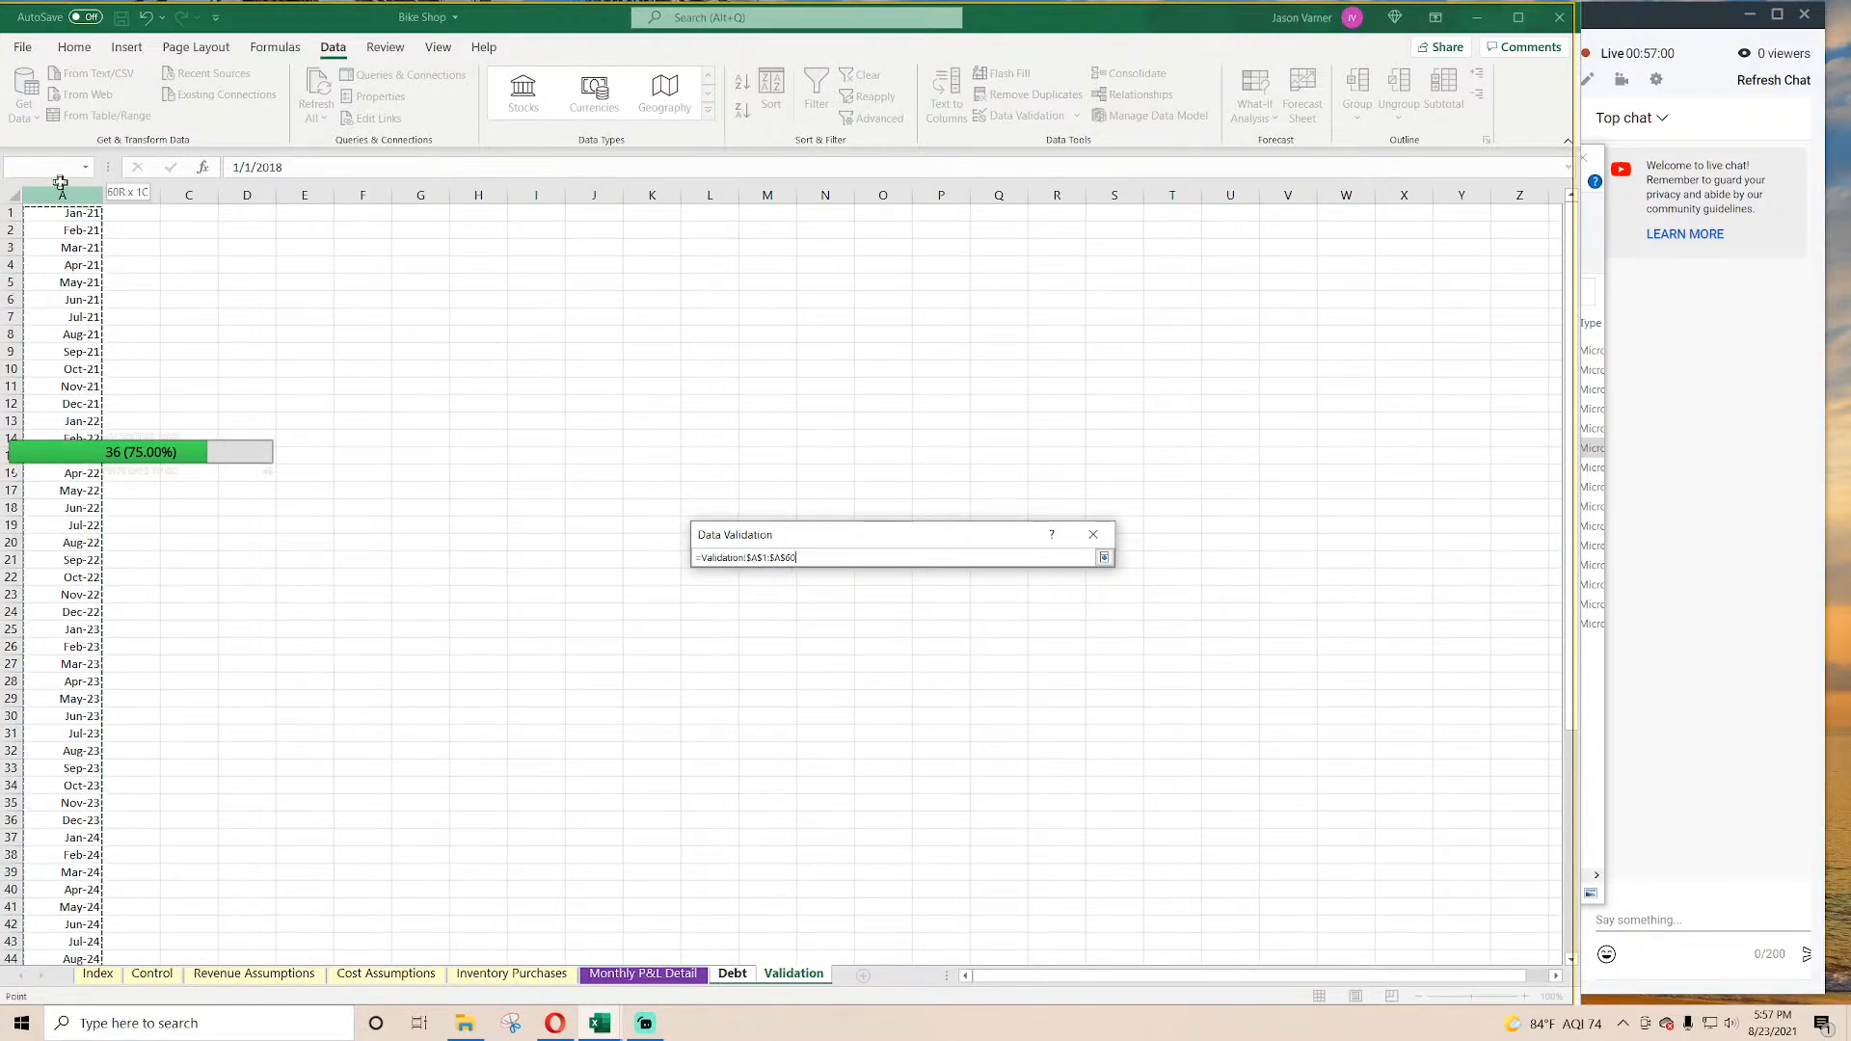
pyautogui.click(1104, 558)
pyautogui.click(976, 802)
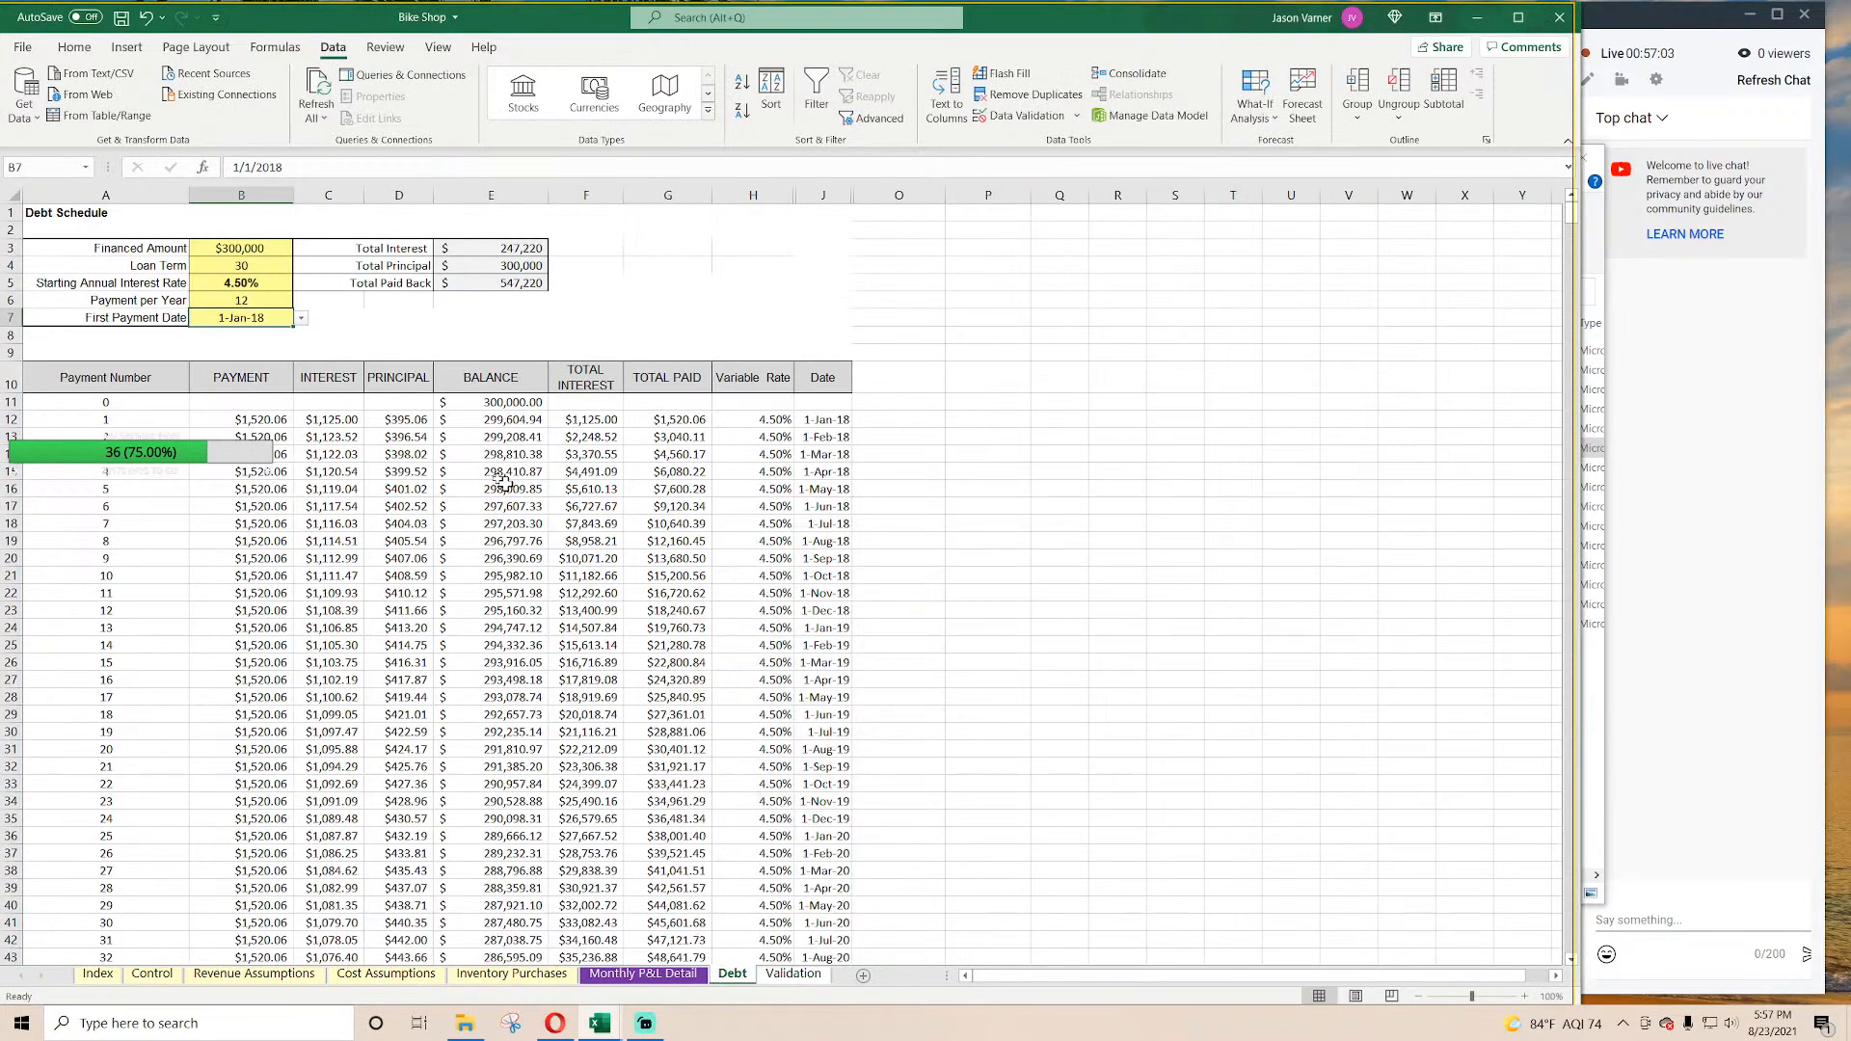
pyautogui.click(301, 318)
pyautogui.click(277, 335)
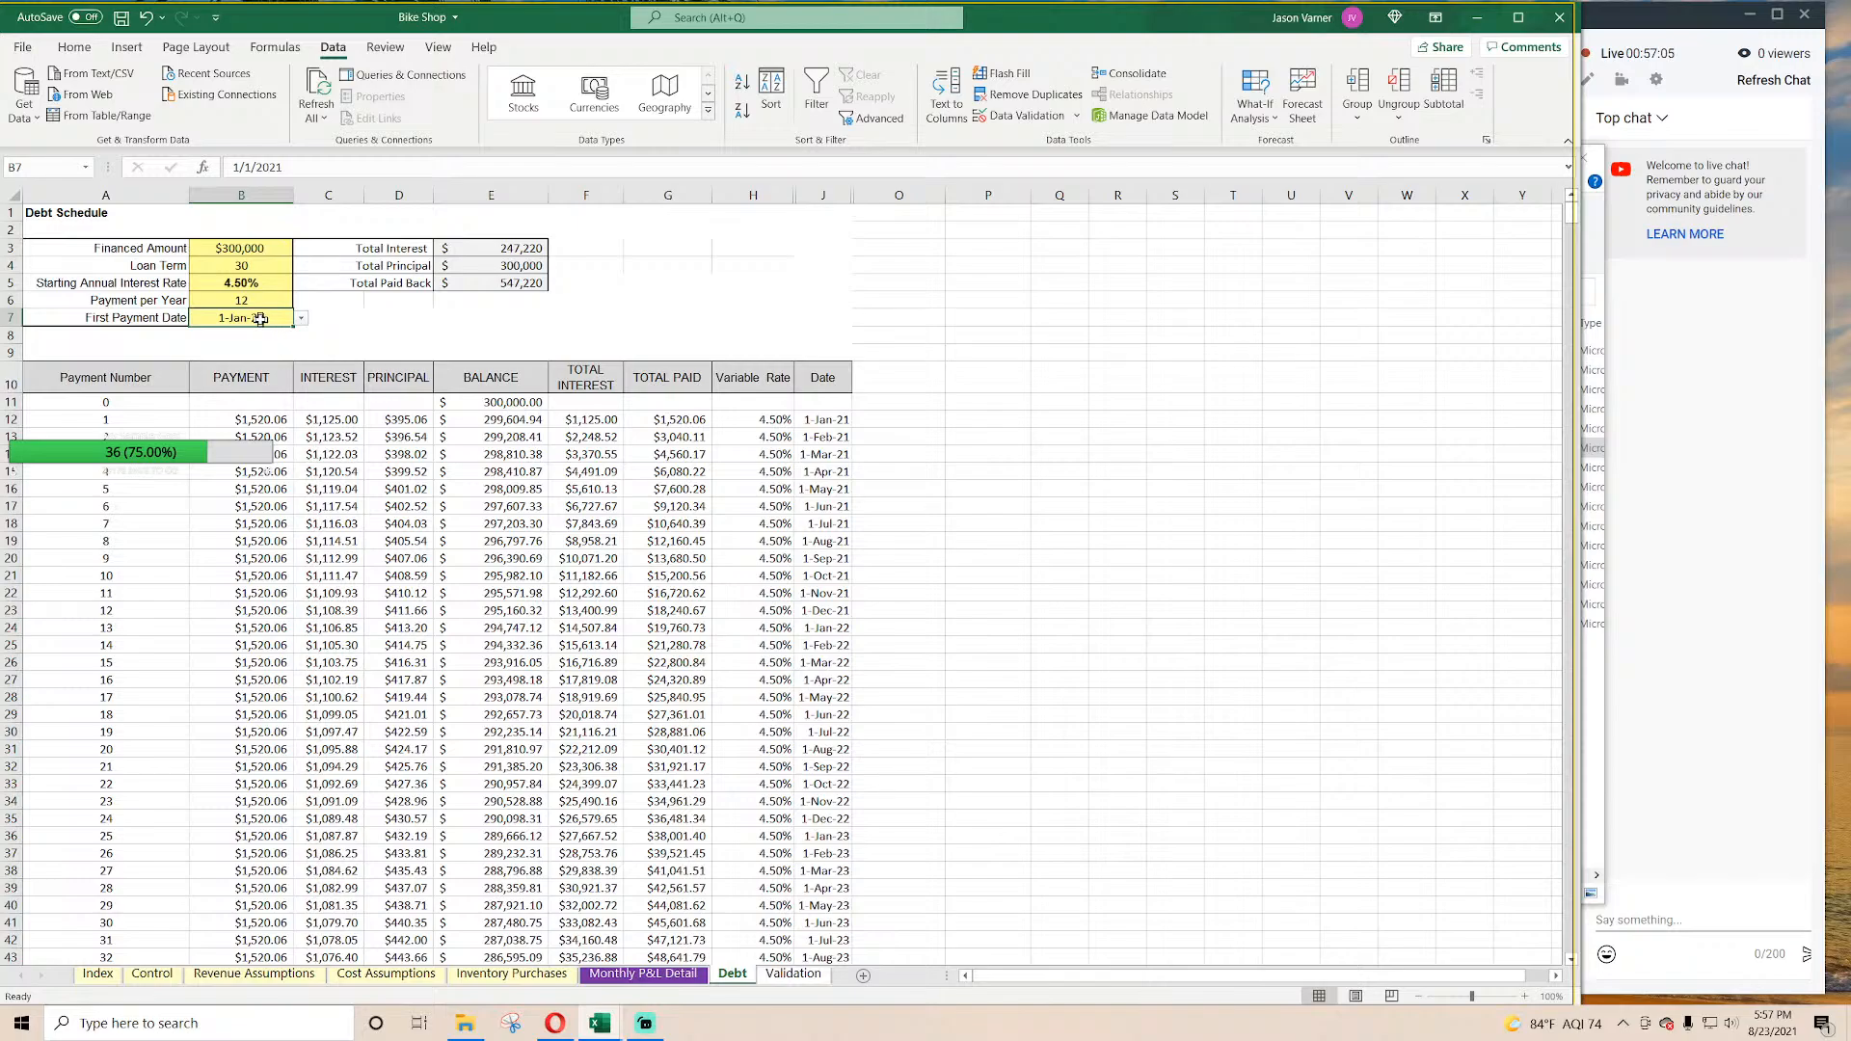
# Step: Colour the text of the debt assumption inputs in B3:B7 blue
pyautogui.moveTo(258, 319); pyautogui.dragTo(252, 252)
pyautogui.click(74, 46)
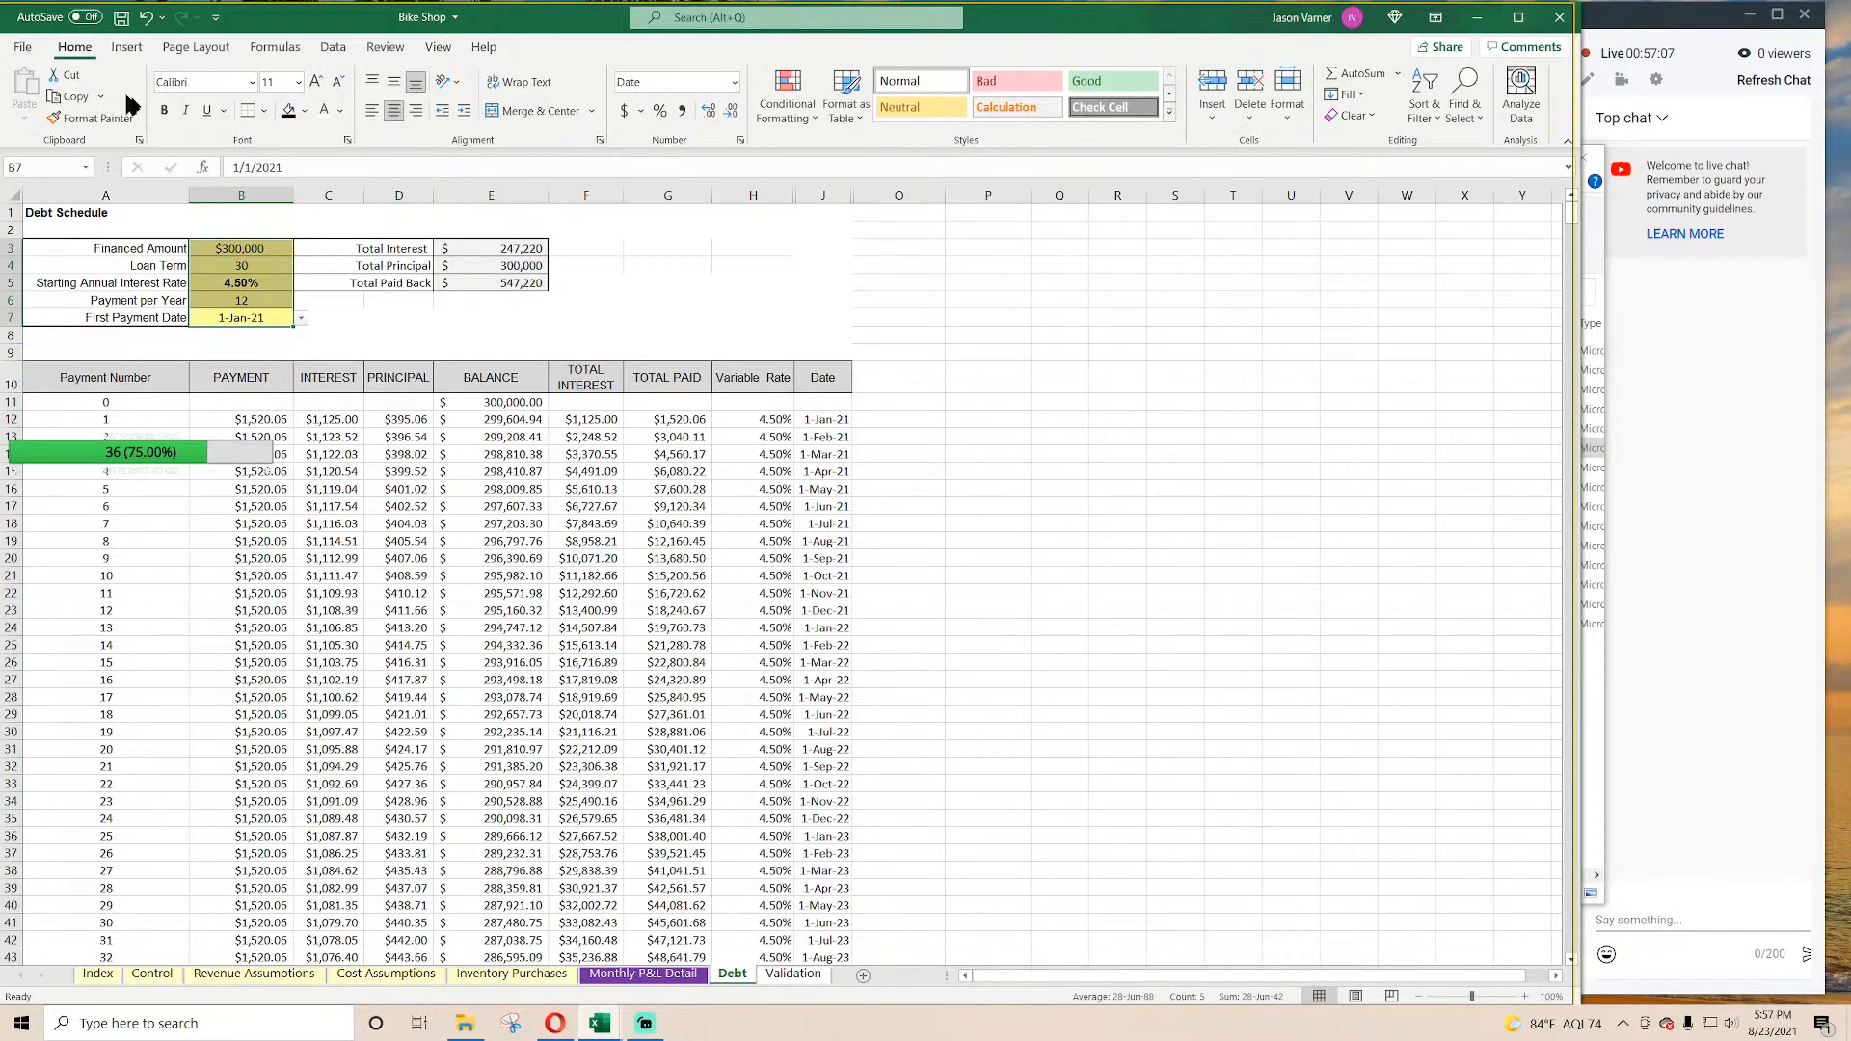
pyautogui.click(339, 110)
pyautogui.click(342, 369)
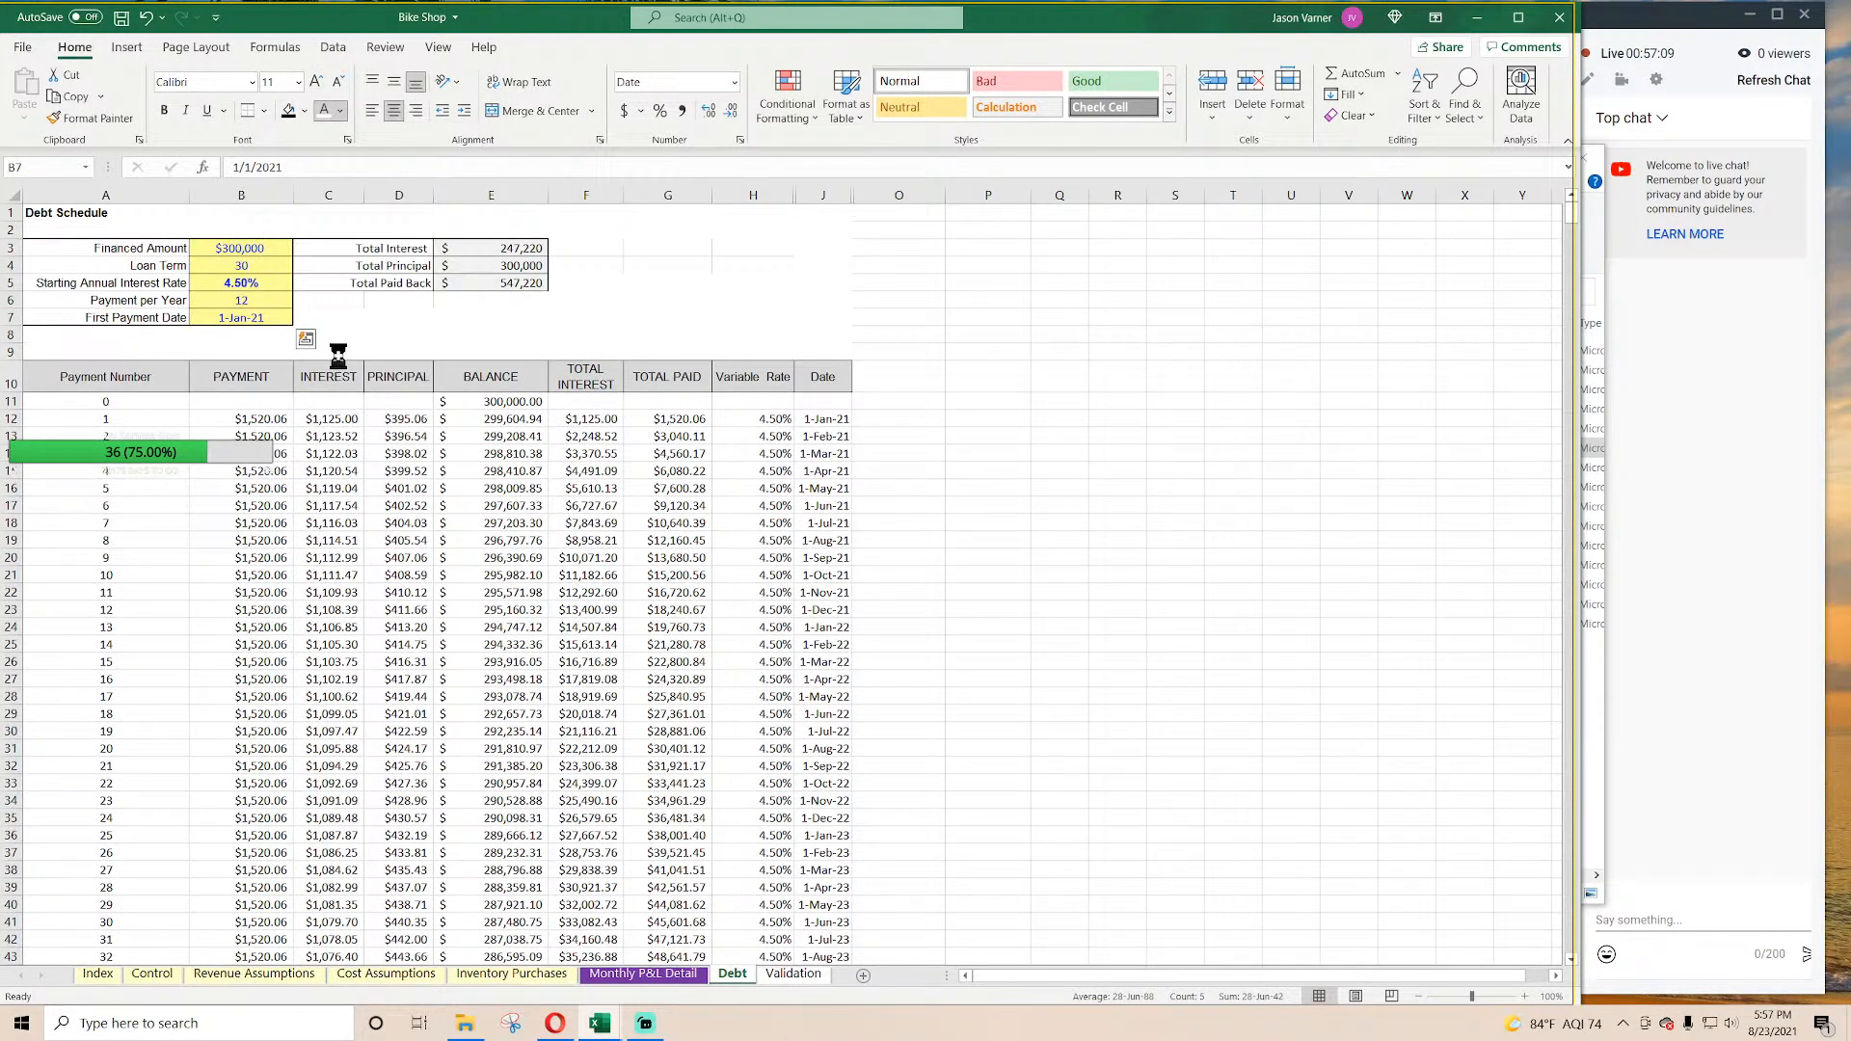
pyautogui.click(816, 305)
# Step: Link the Financed Amount in B3 to the Debt Proceeds on the Control sheet with =Control!C11
pyautogui.click(258, 250)
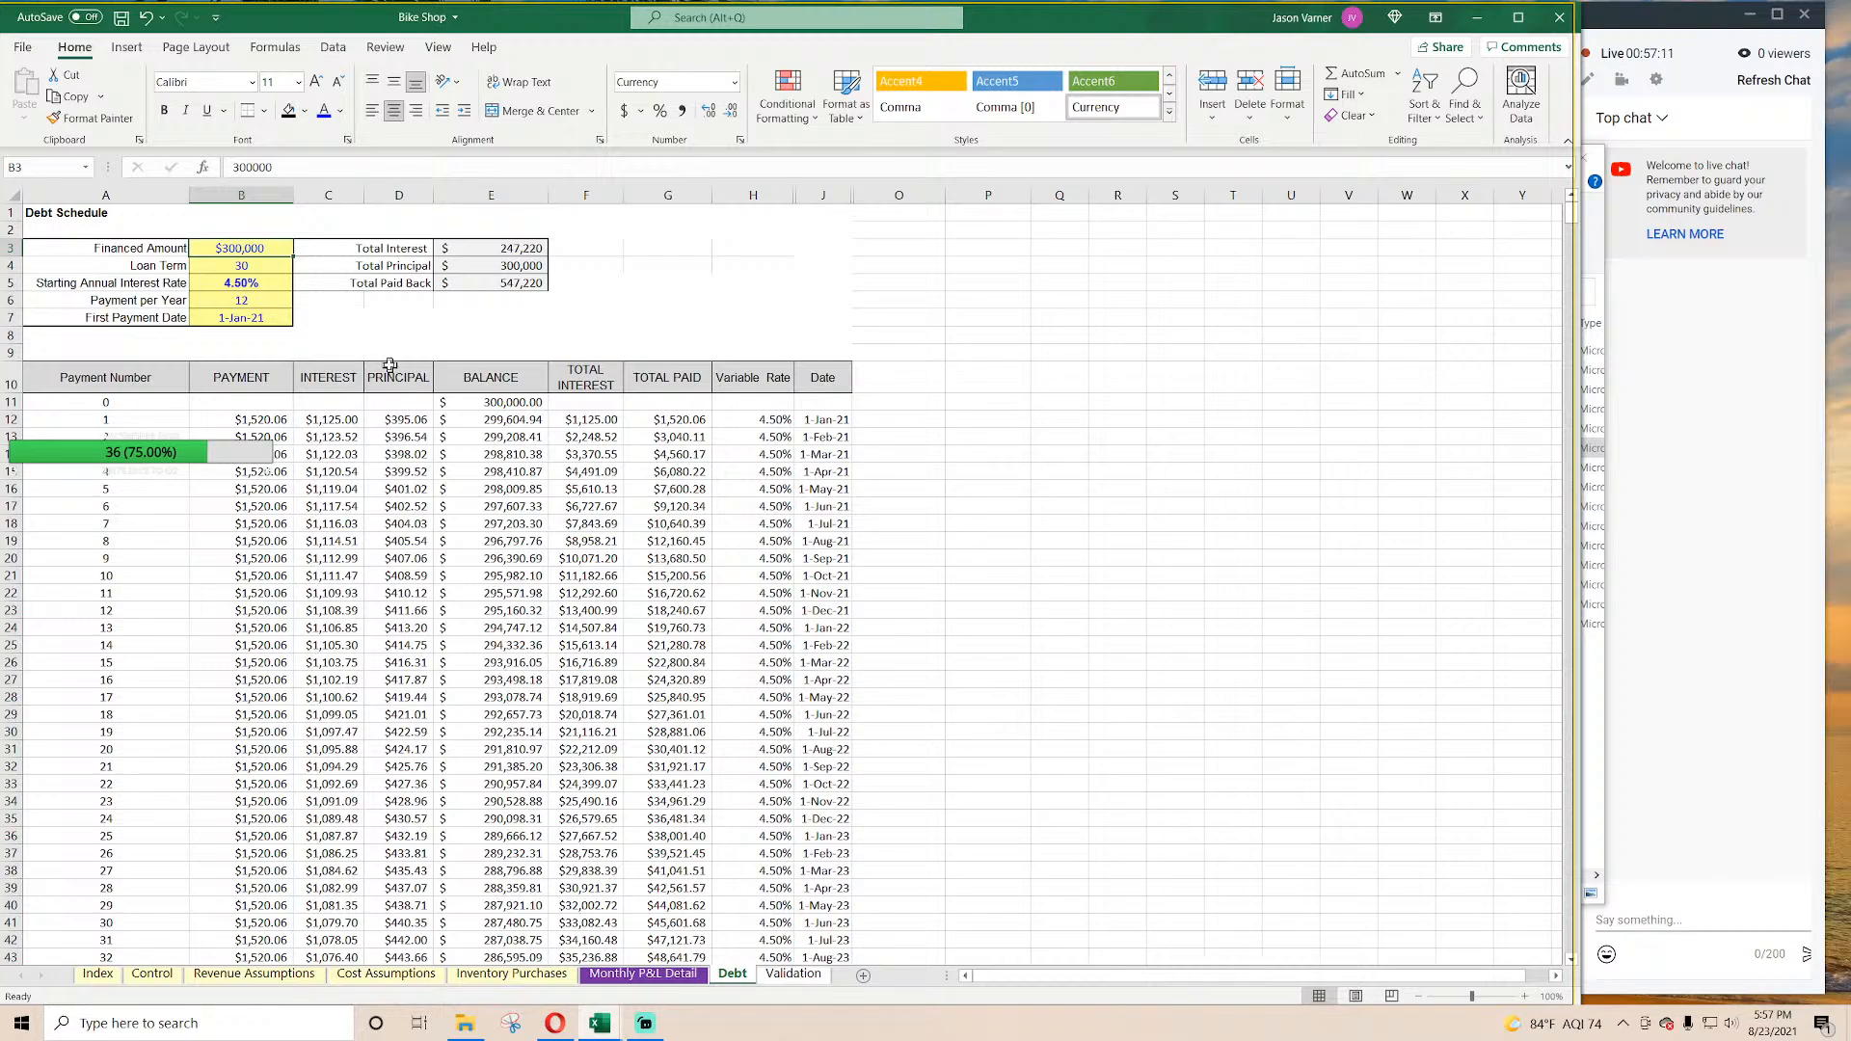
pyautogui.write('=')
pyautogui.click(153, 974)
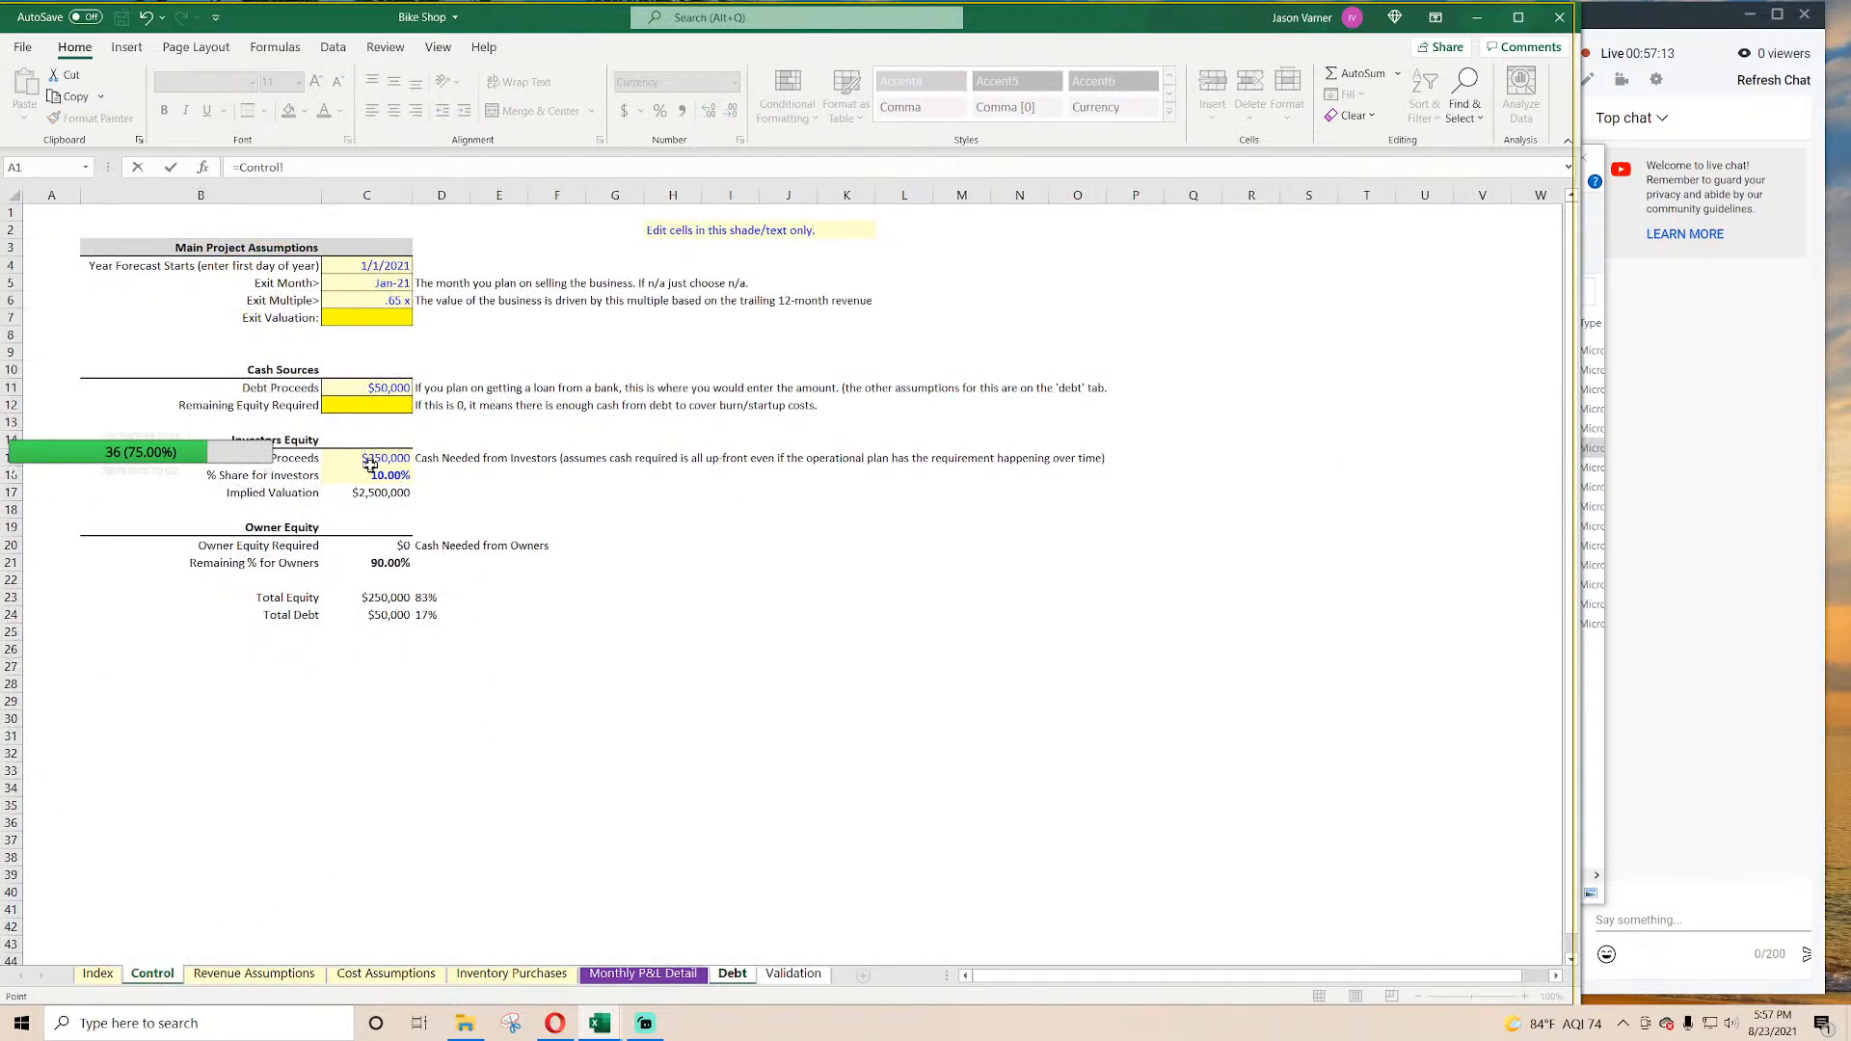
pyautogui.click(369, 389)
pyautogui.press('Return')
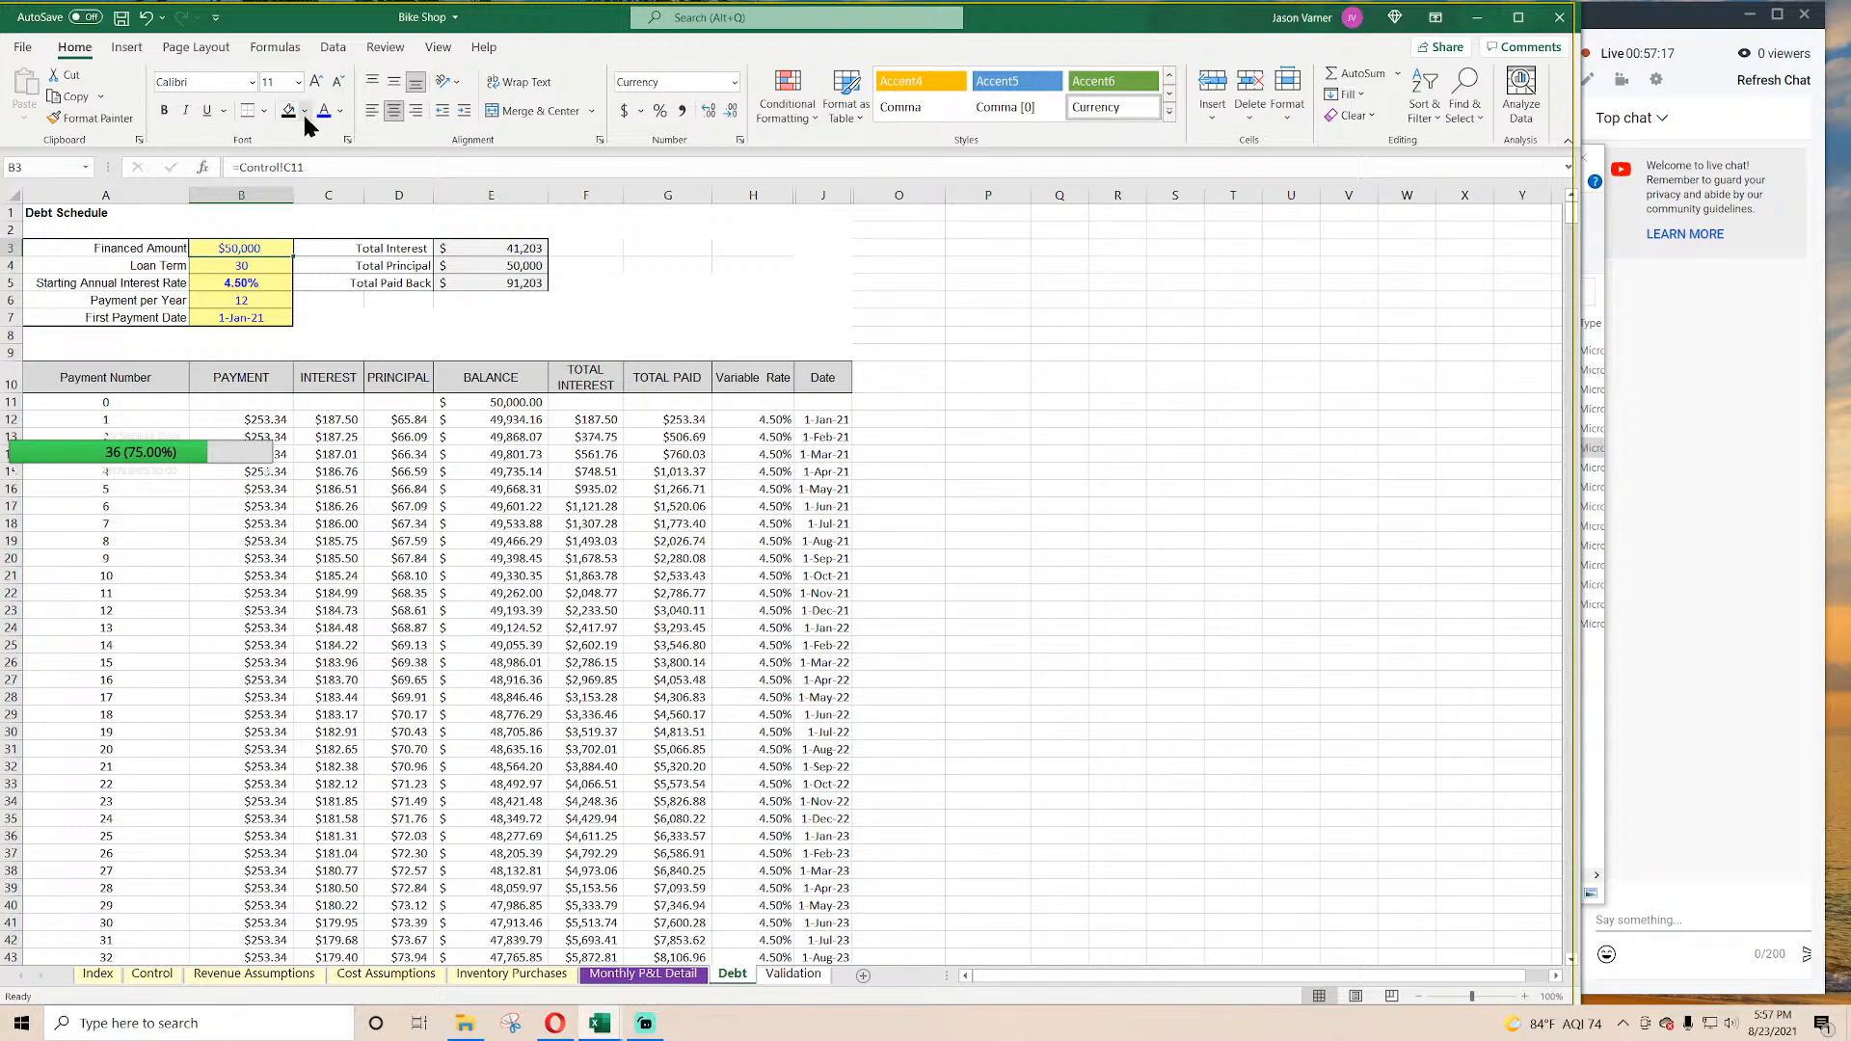
# Step: Format the Financed Amount cell B3 as a calculated value with a White, Background 1, Darker 5% fill and black text
pyautogui.click(305, 114)
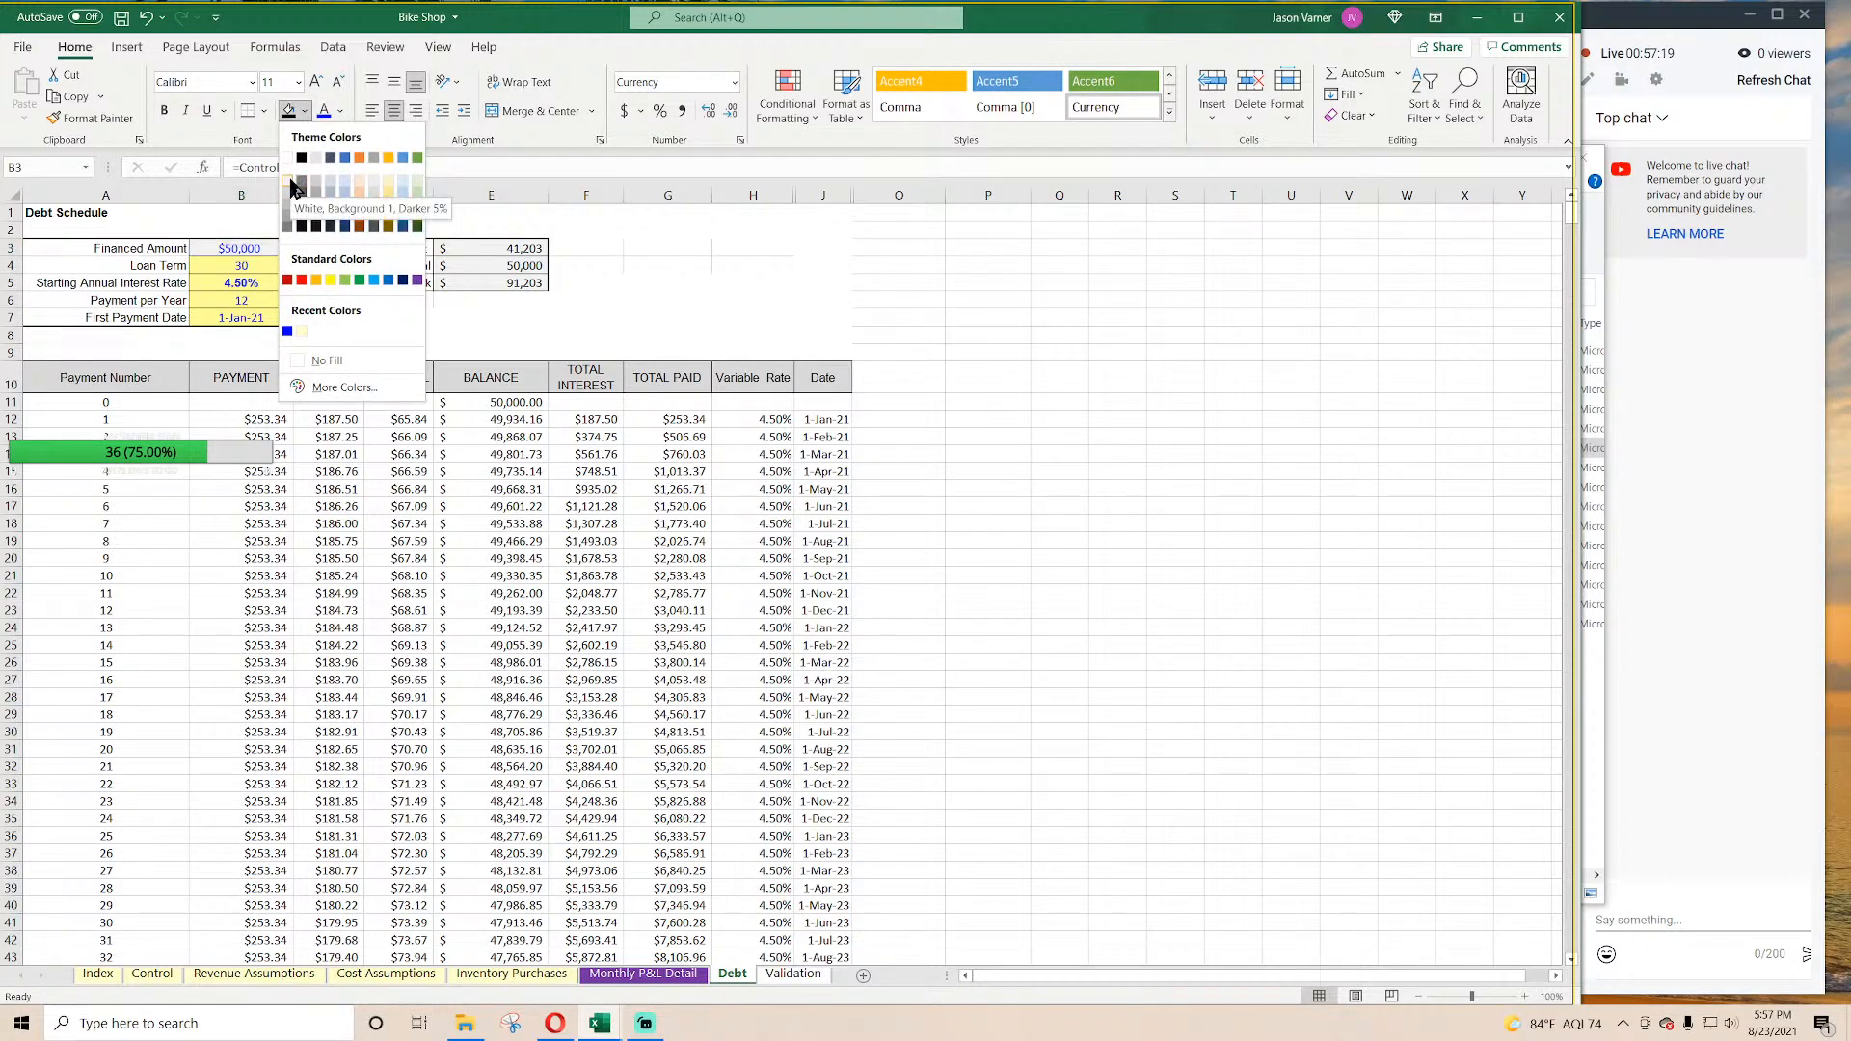
pyautogui.click(294, 189)
pyautogui.click(341, 111)
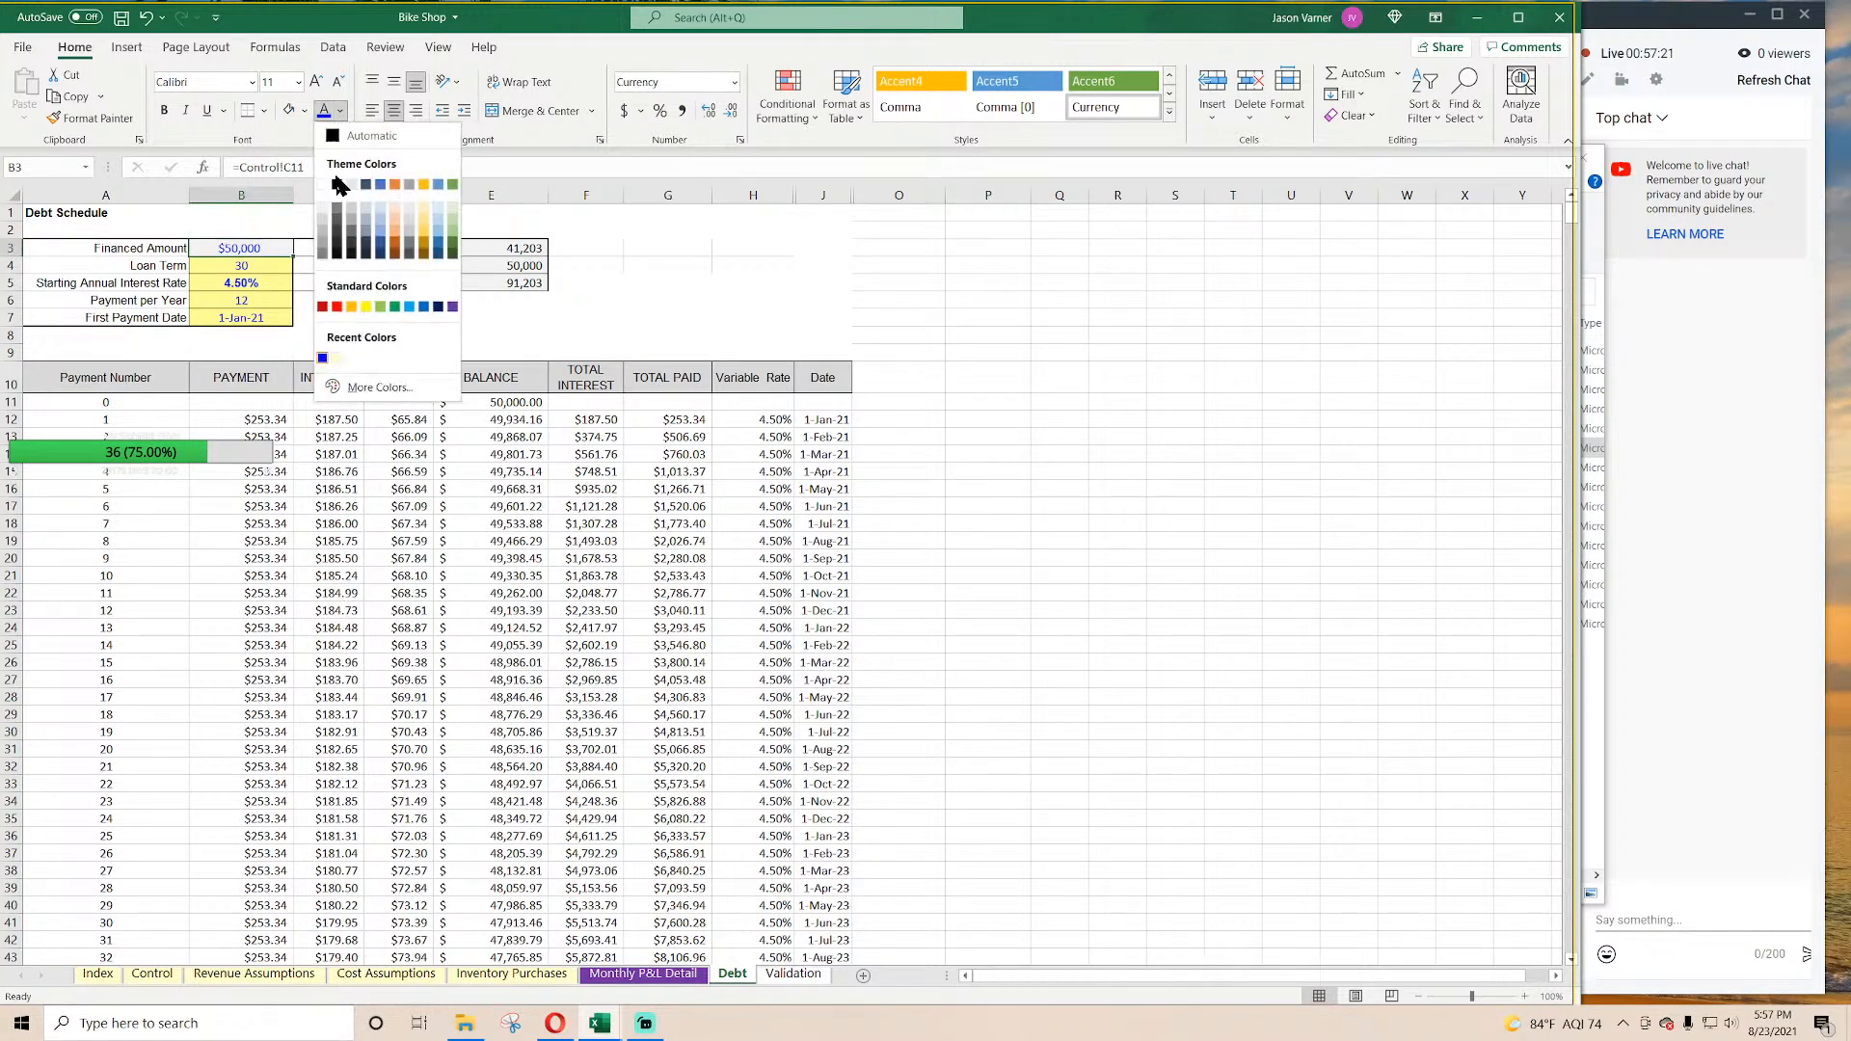
pyautogui.click(337, 186)
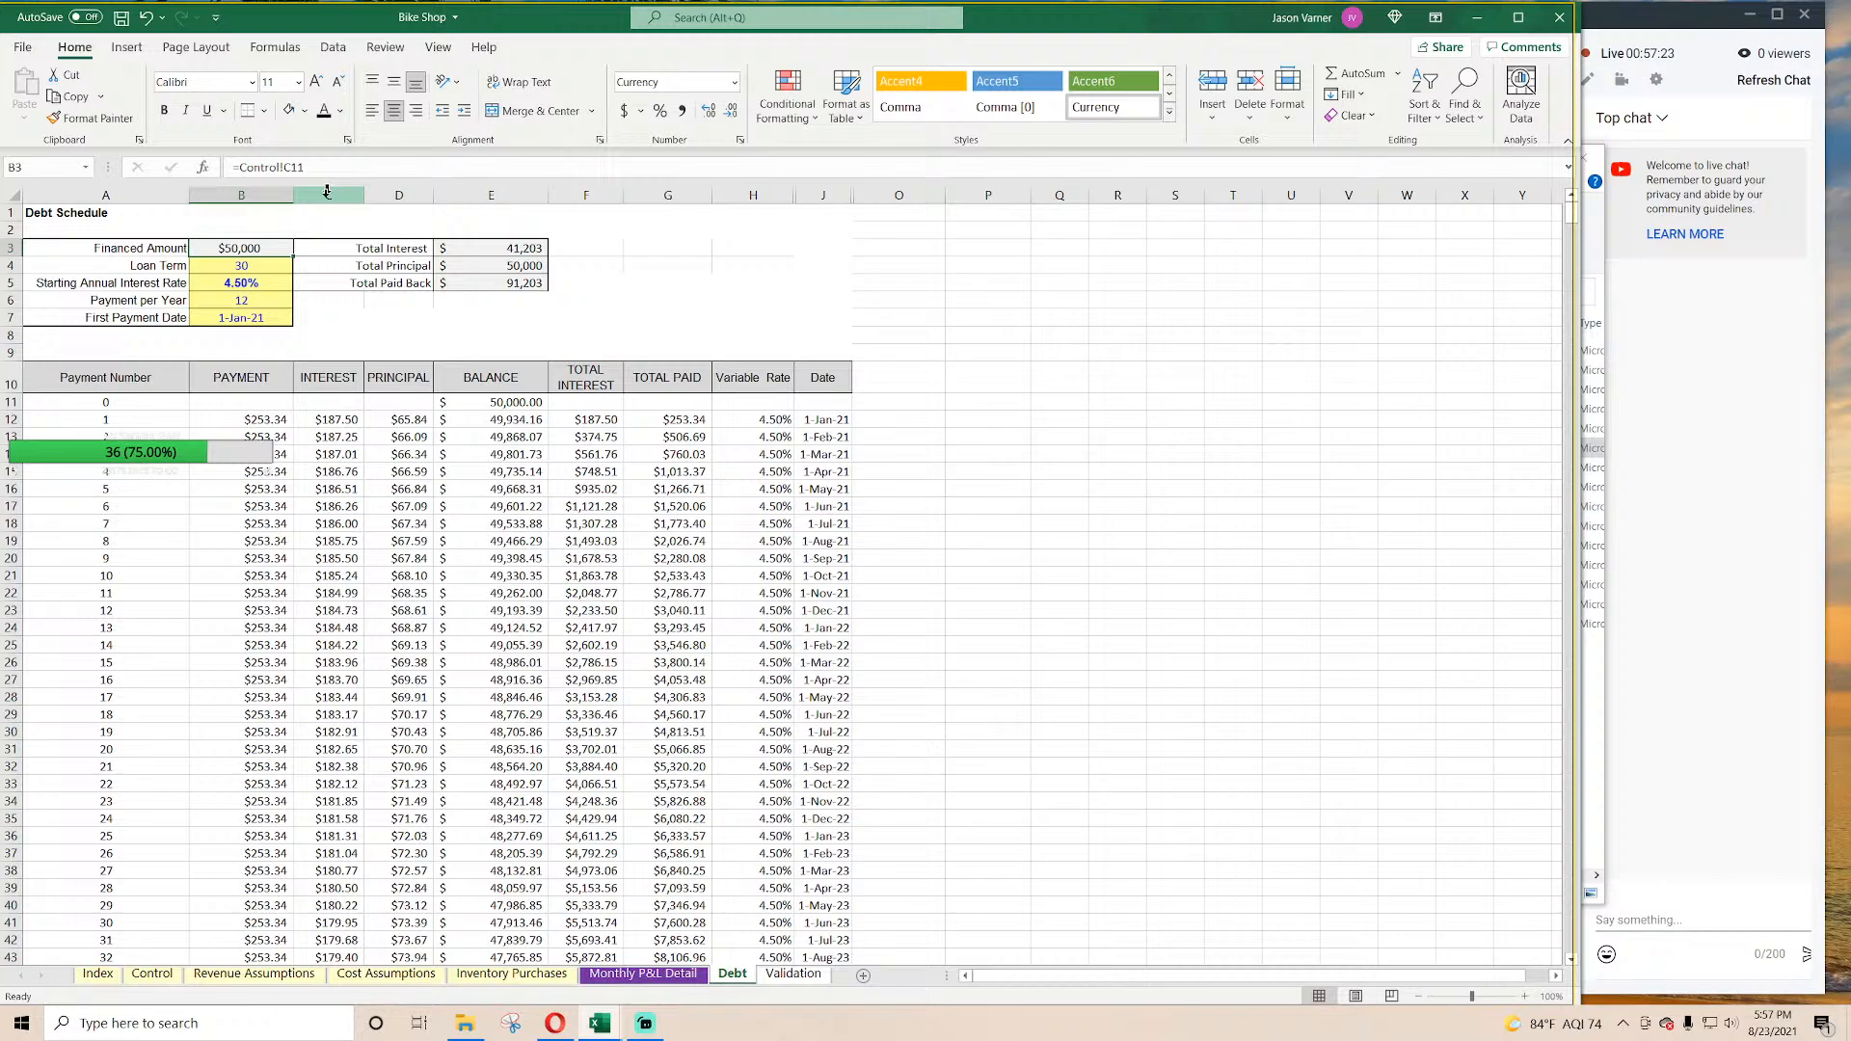
# Step: Turn off the gridlines on the Debt sheet and widen the workbook window slightly
pyautogui.click(250, 268)
pyautogui.click(290, 302)
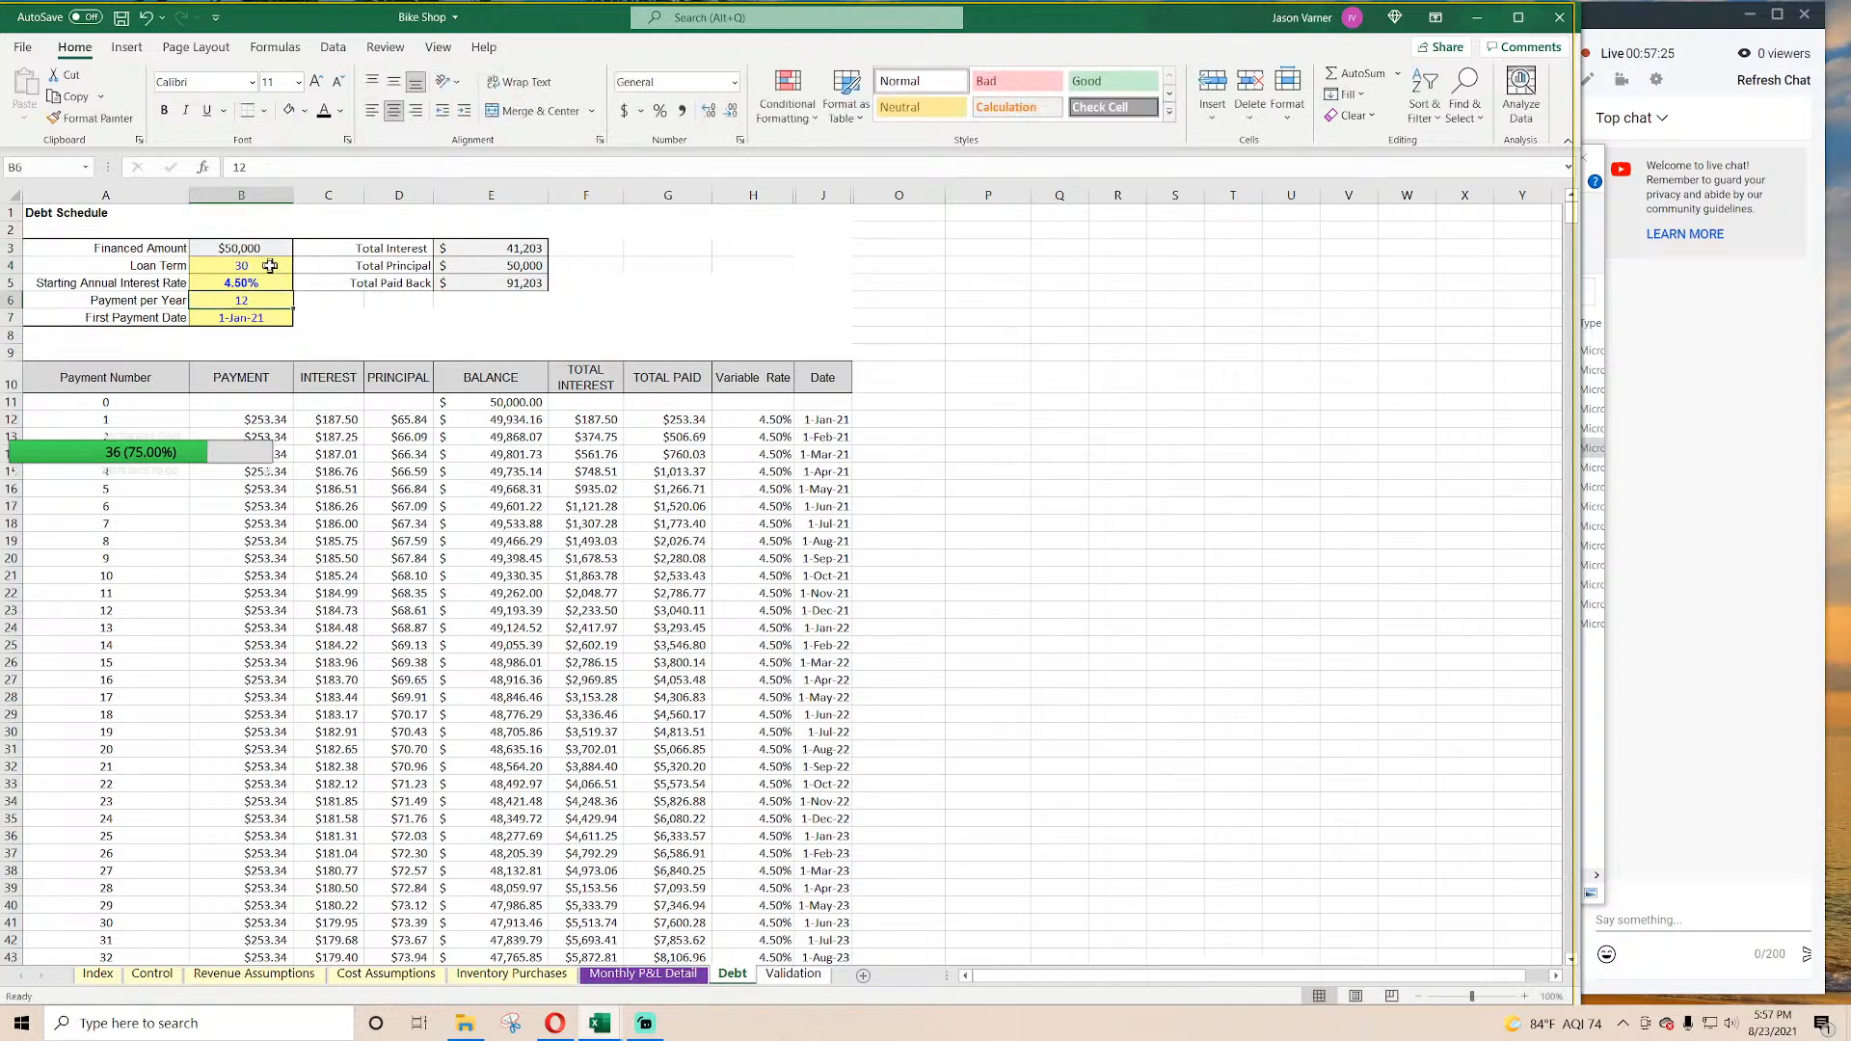
pyautogui.moveTo(269, 265); pyautogui.dragTo(269, 278)
pyautogui.click(437, 47)
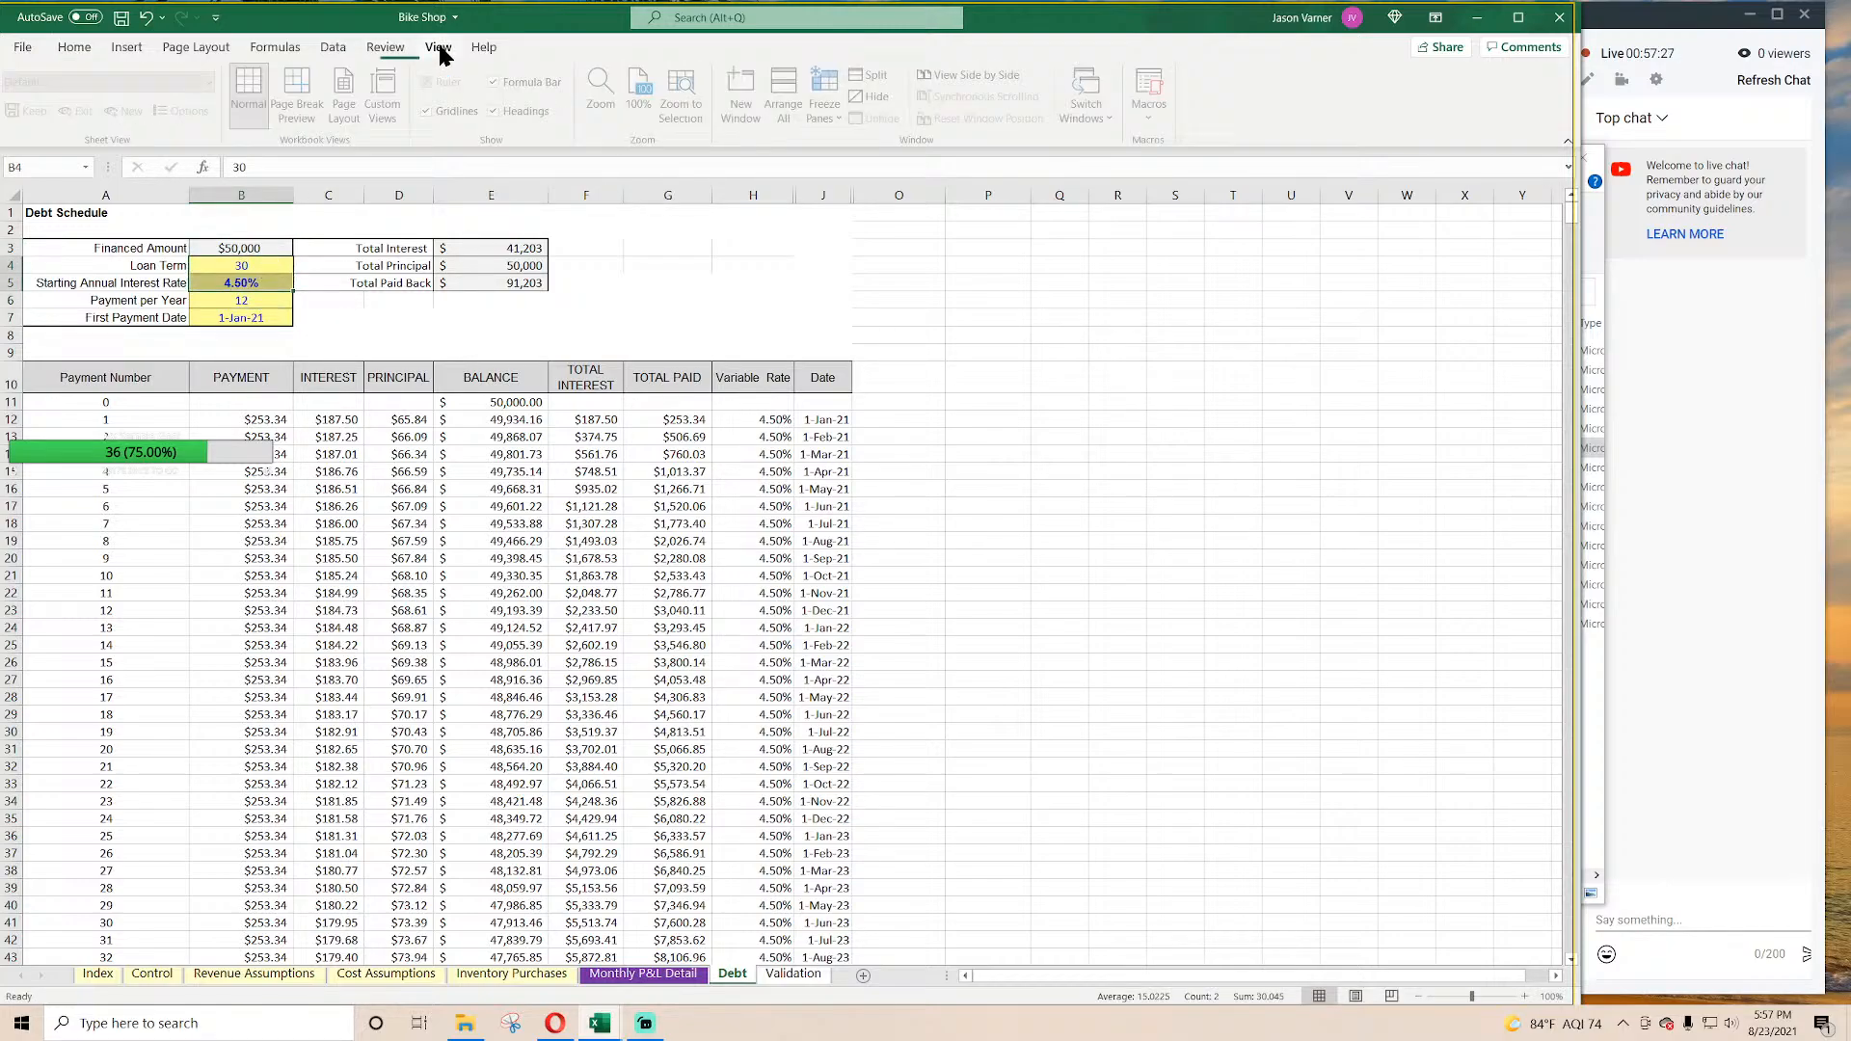
pyautogui.click(430, 111)
pyautogui.click(1059, 454)
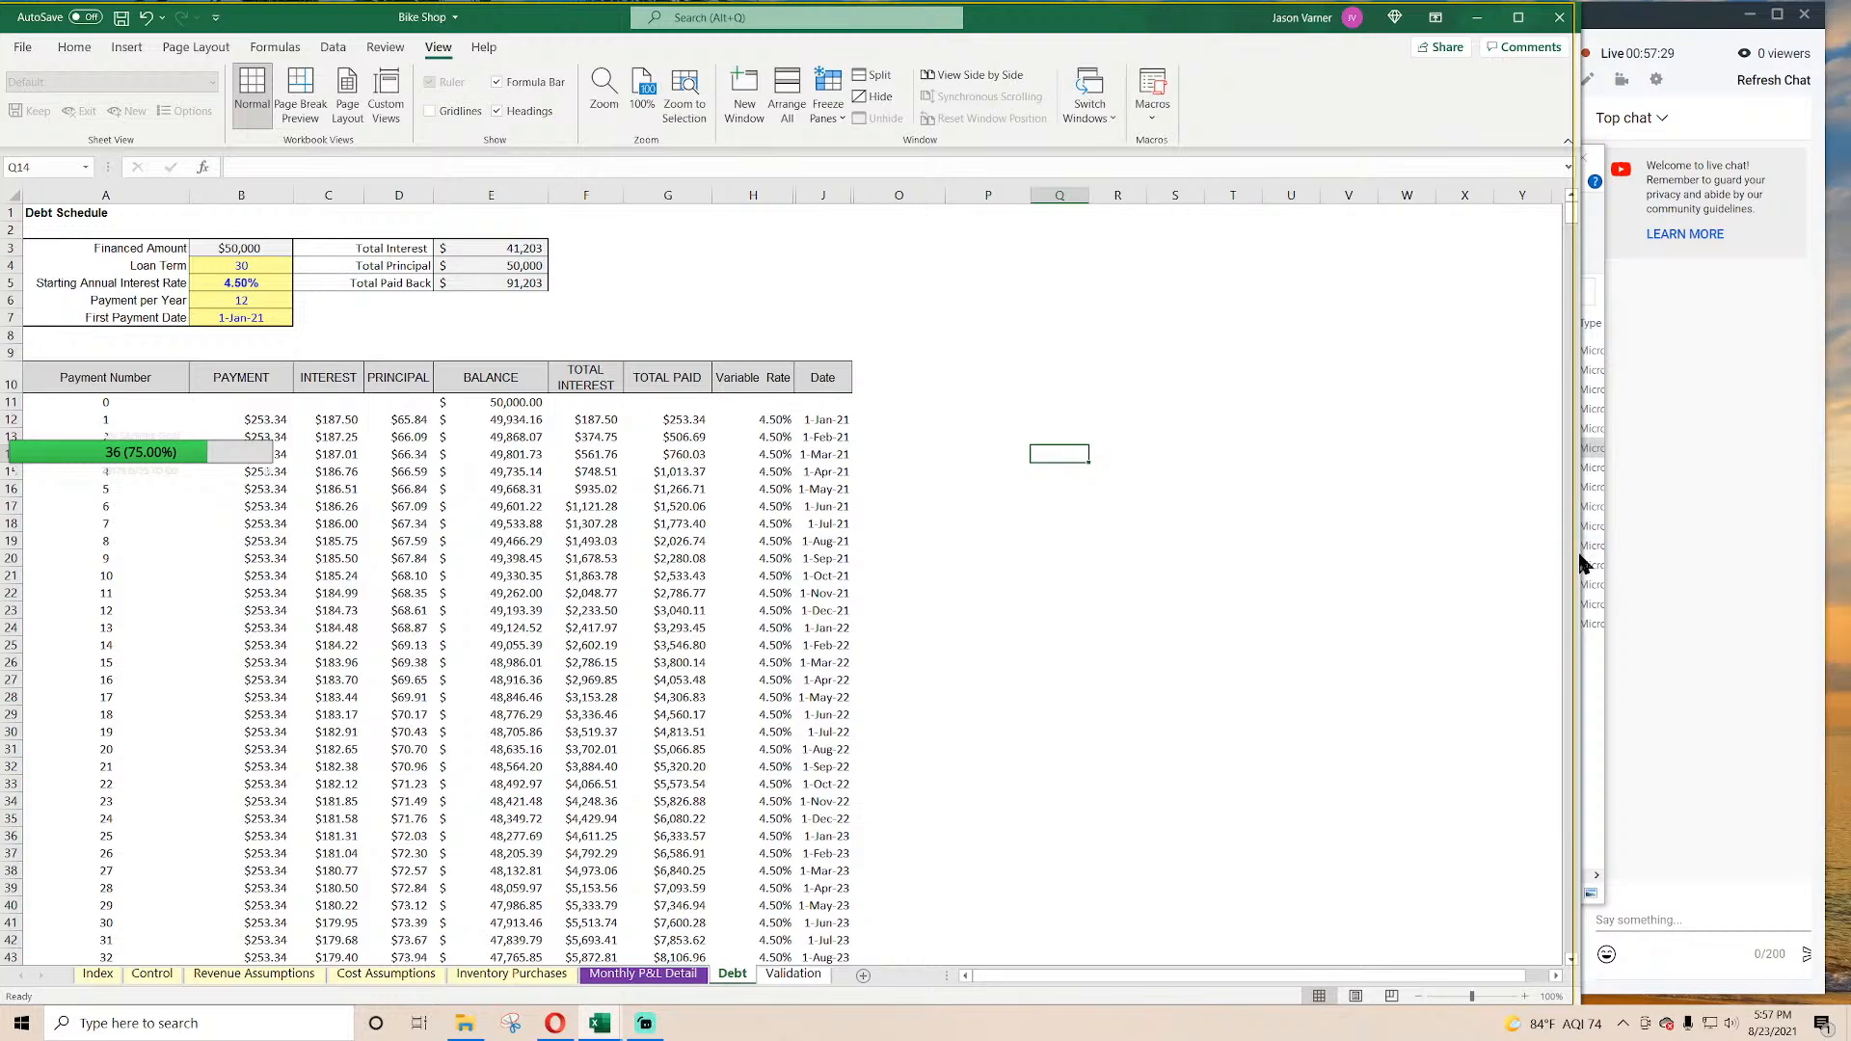
pyautogui.moveTo(1587, 554); pyautogui.dragTo(1603, 553)
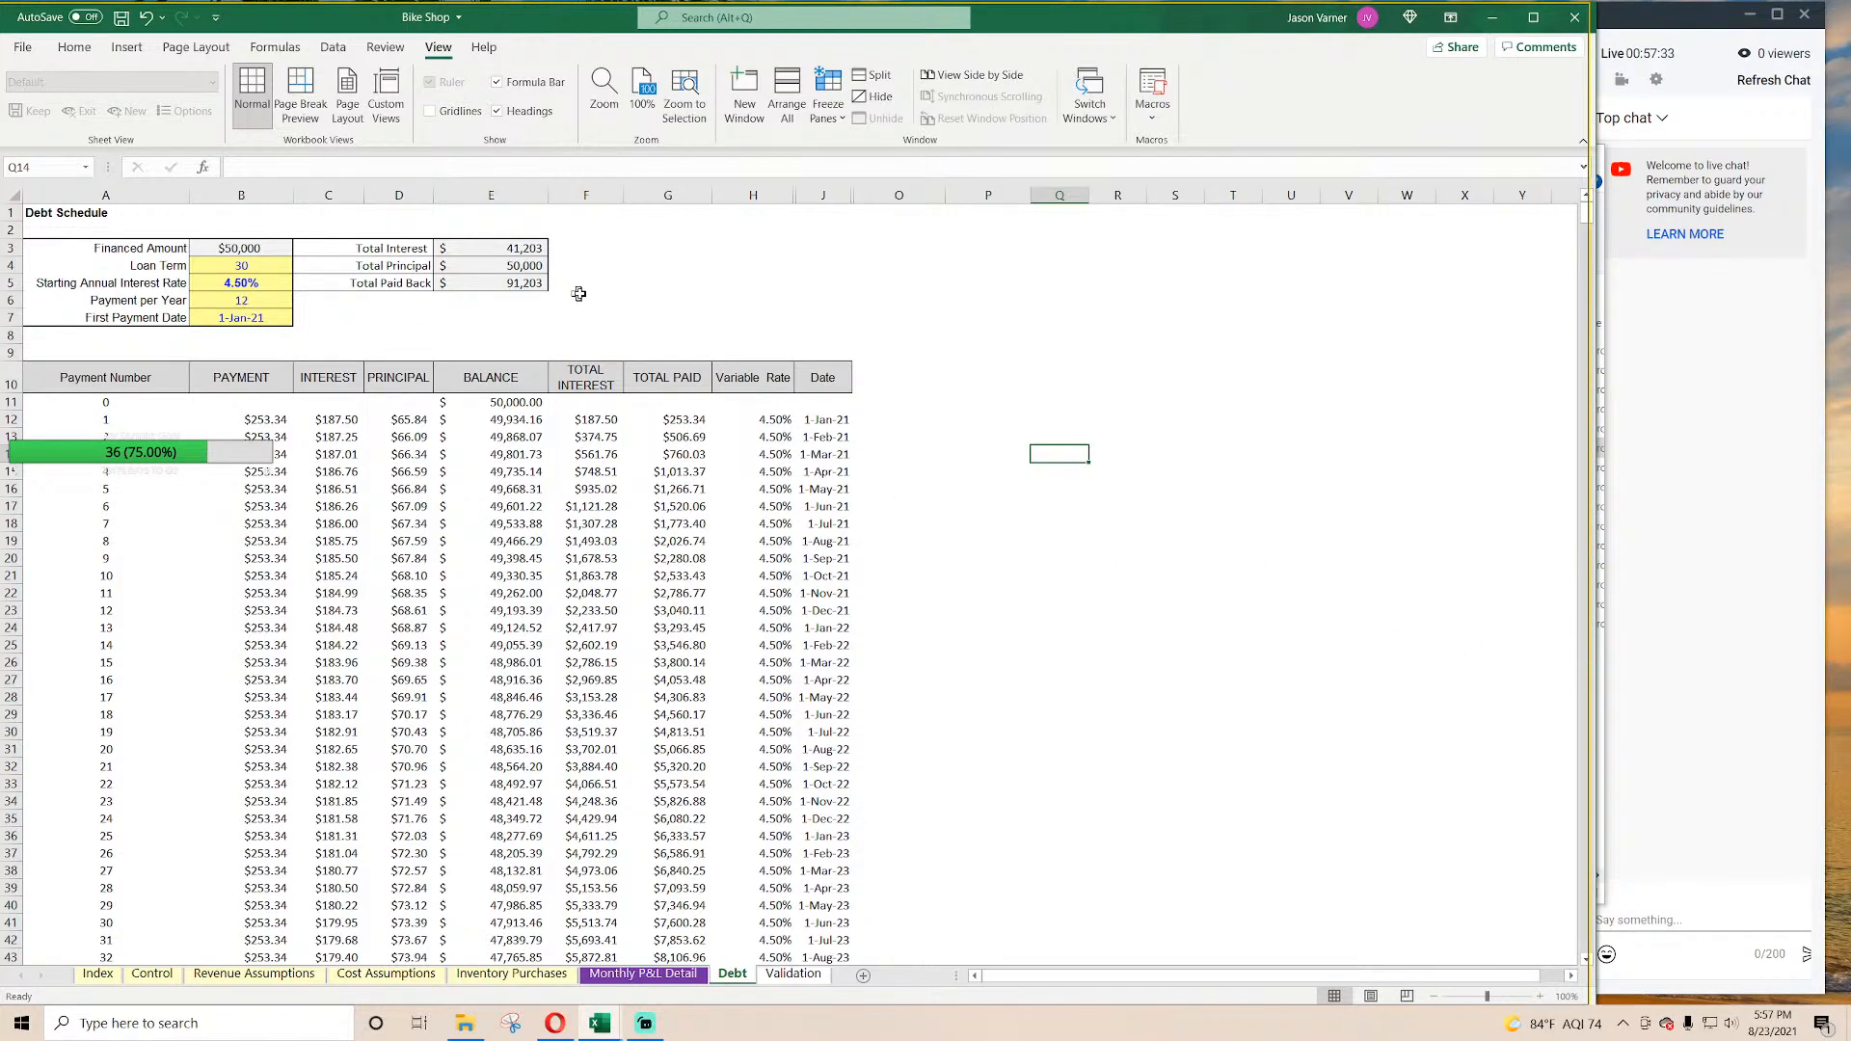
# Step: Check the date formulas in J12 and J13 and the payments per year, and try Mar-21 as the First Payment Date
pyautogui.click(830, 422)
pyautogui.click(830, 437)
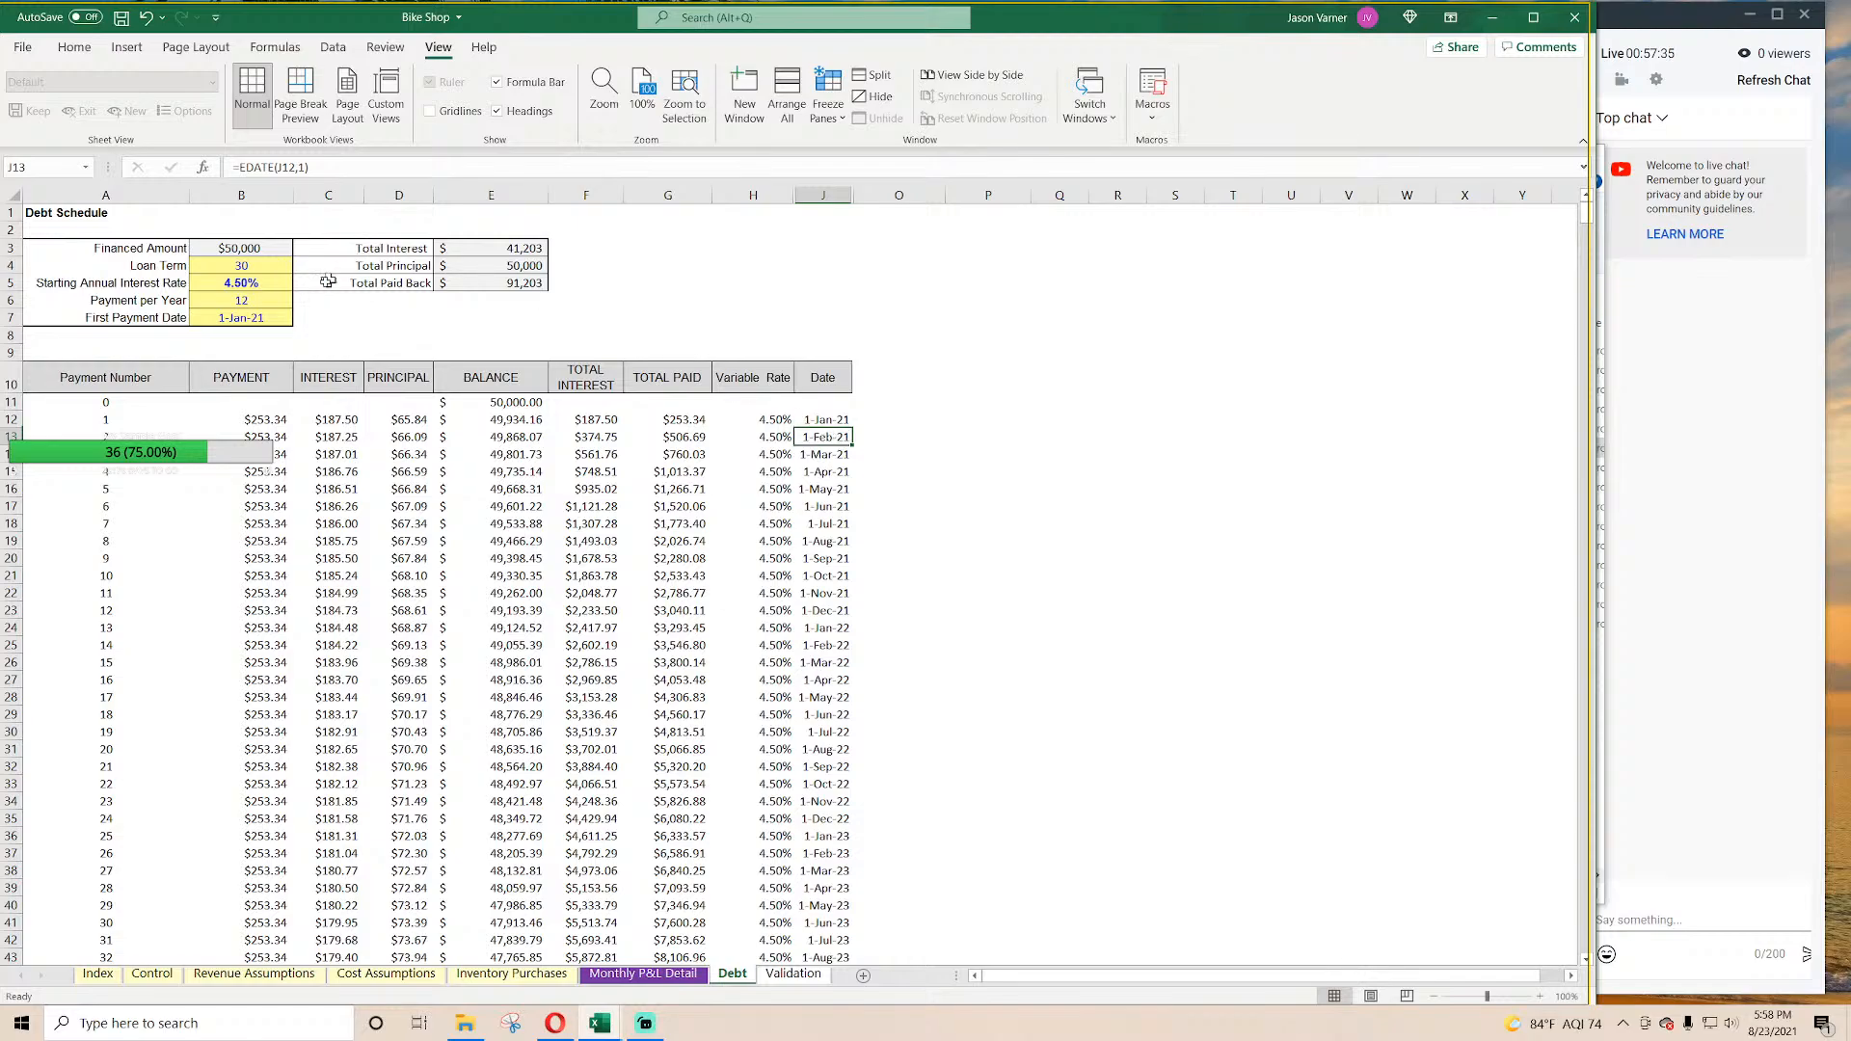
pyautogui.click(254, 299)
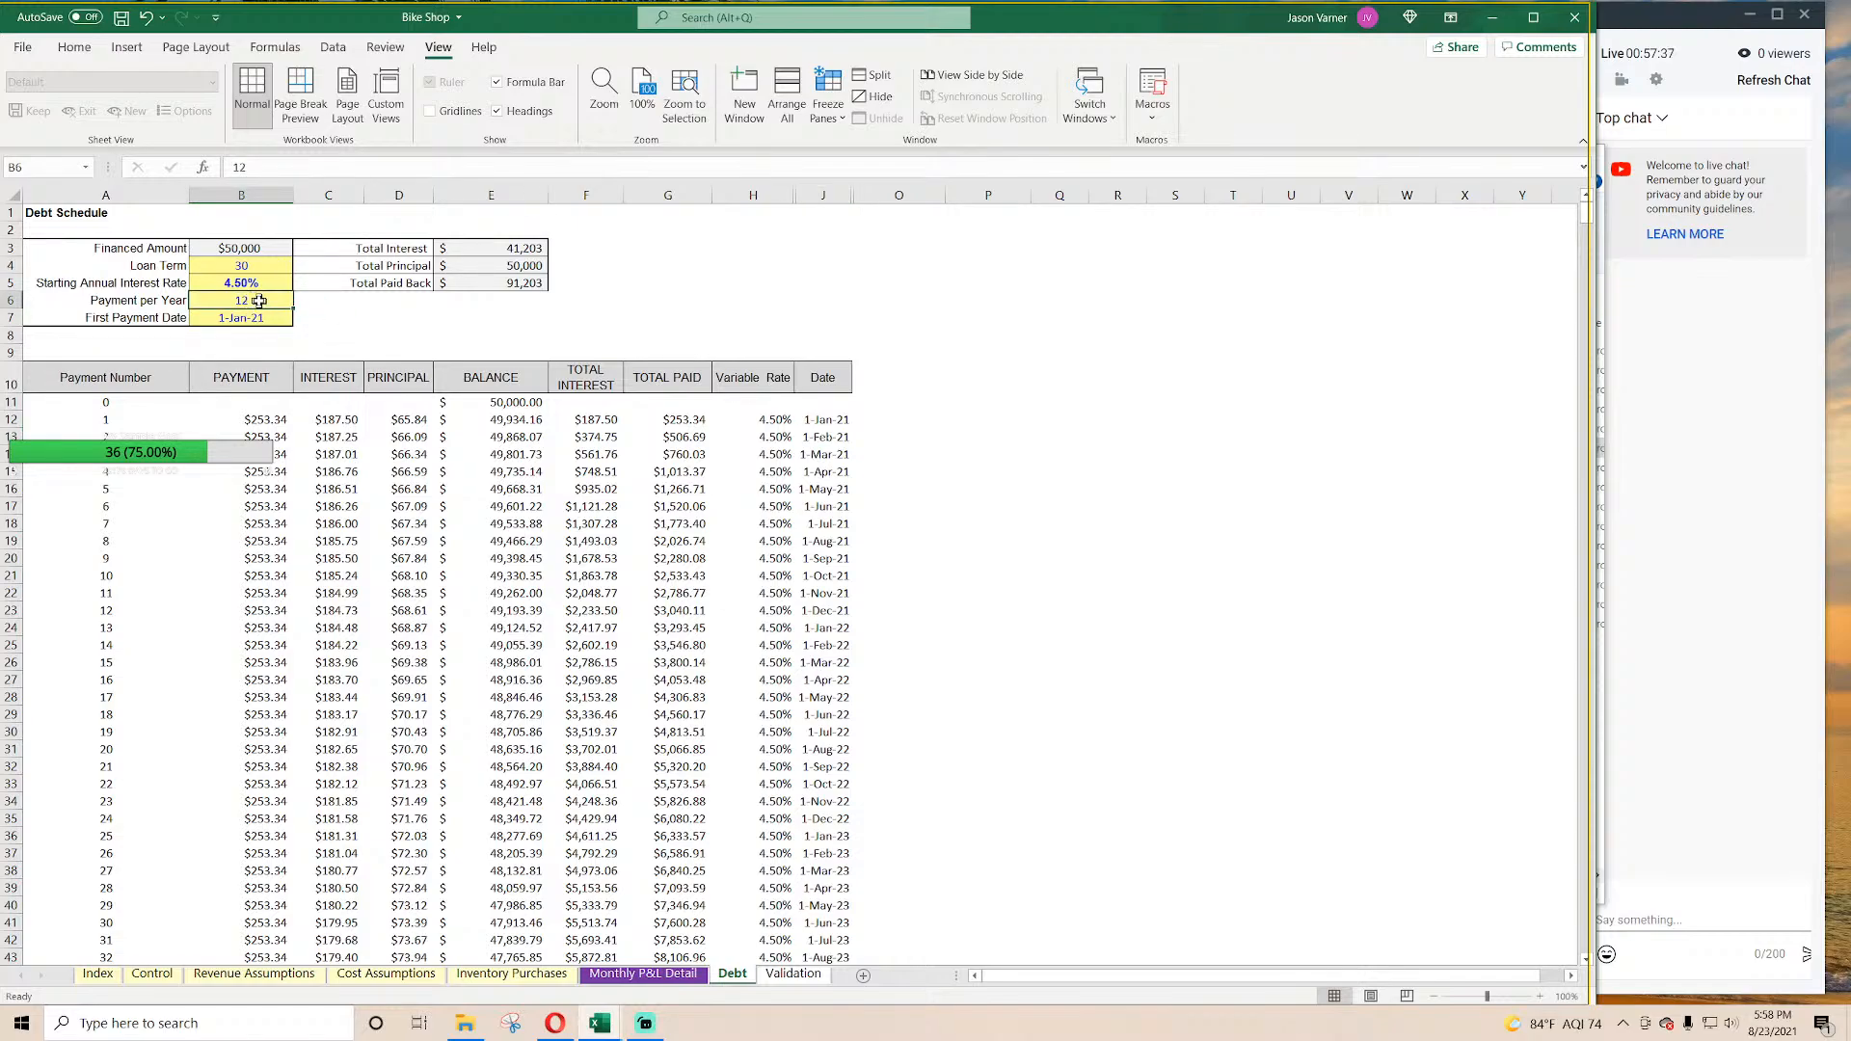
pyautogui.click(258, 318)
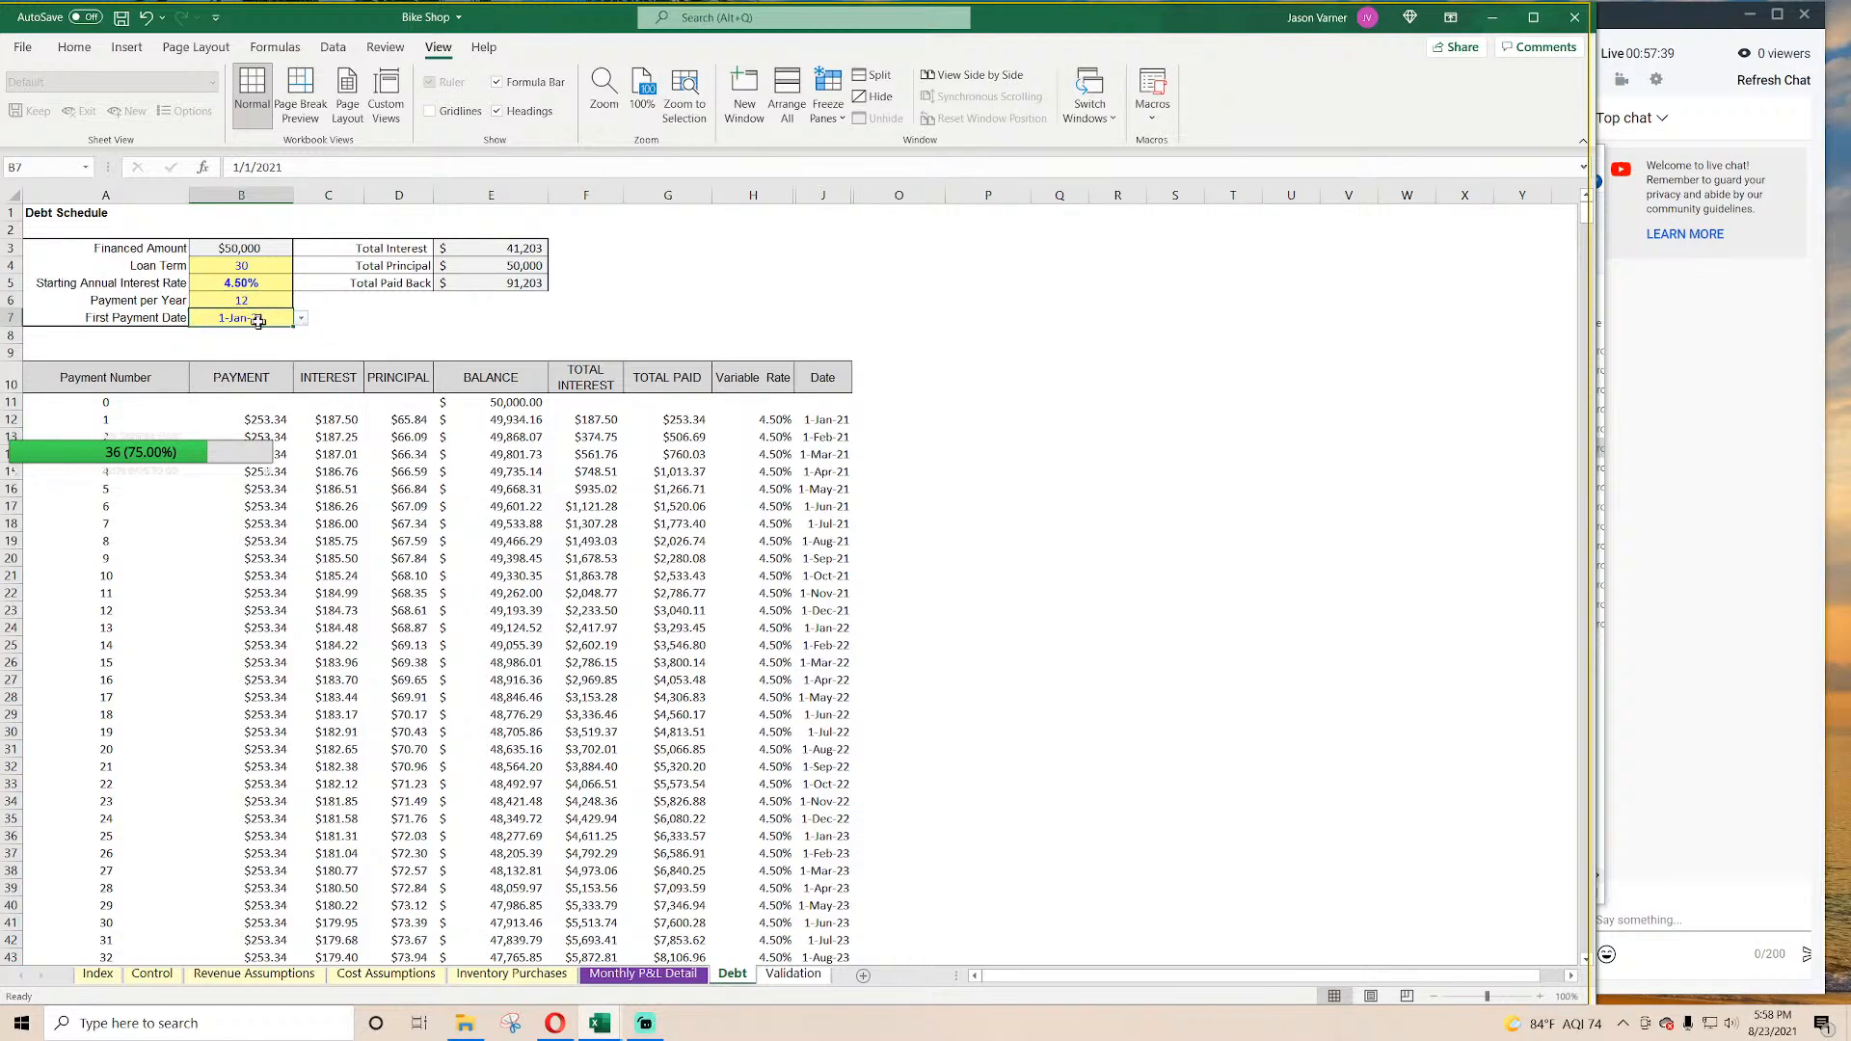
pyautogui.click(301, 318)
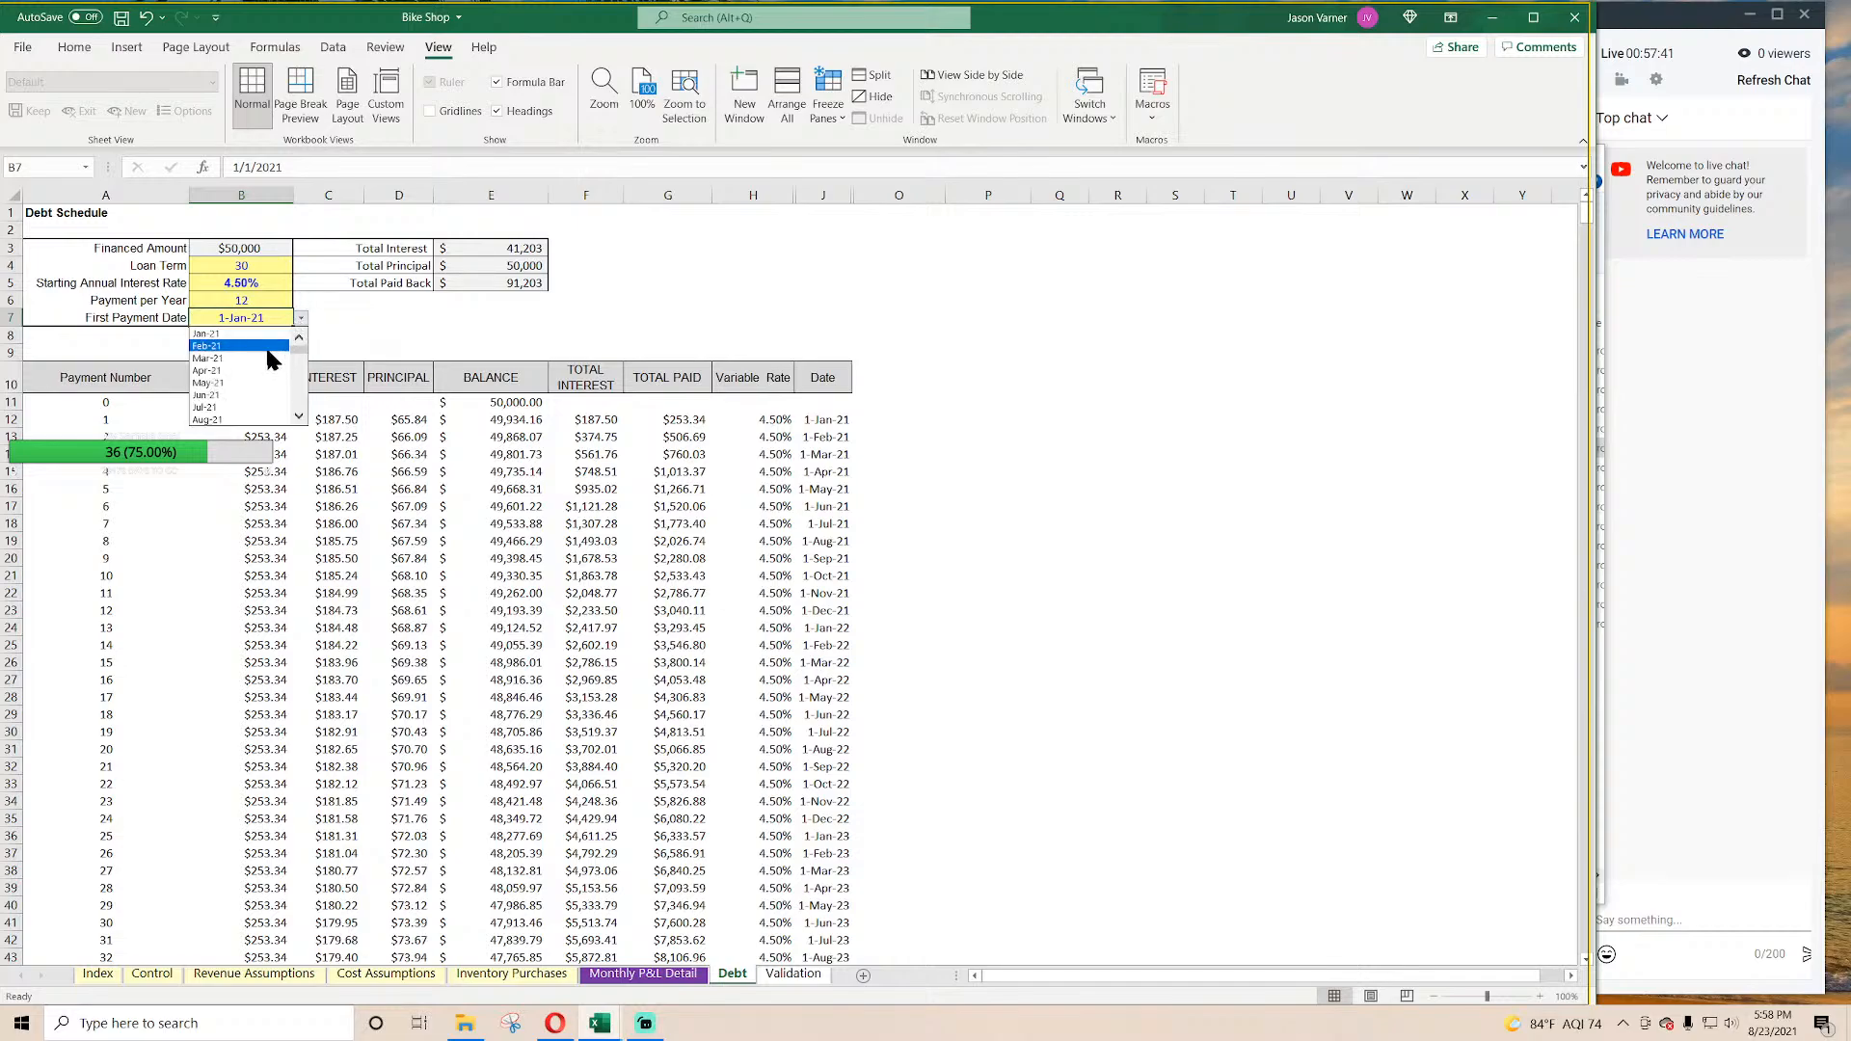
pyautogui.click(269, 358)
# Step: Format the First Payment Date in B7 with the month-year date type Mar-12
pyautogui.click(83, 45)
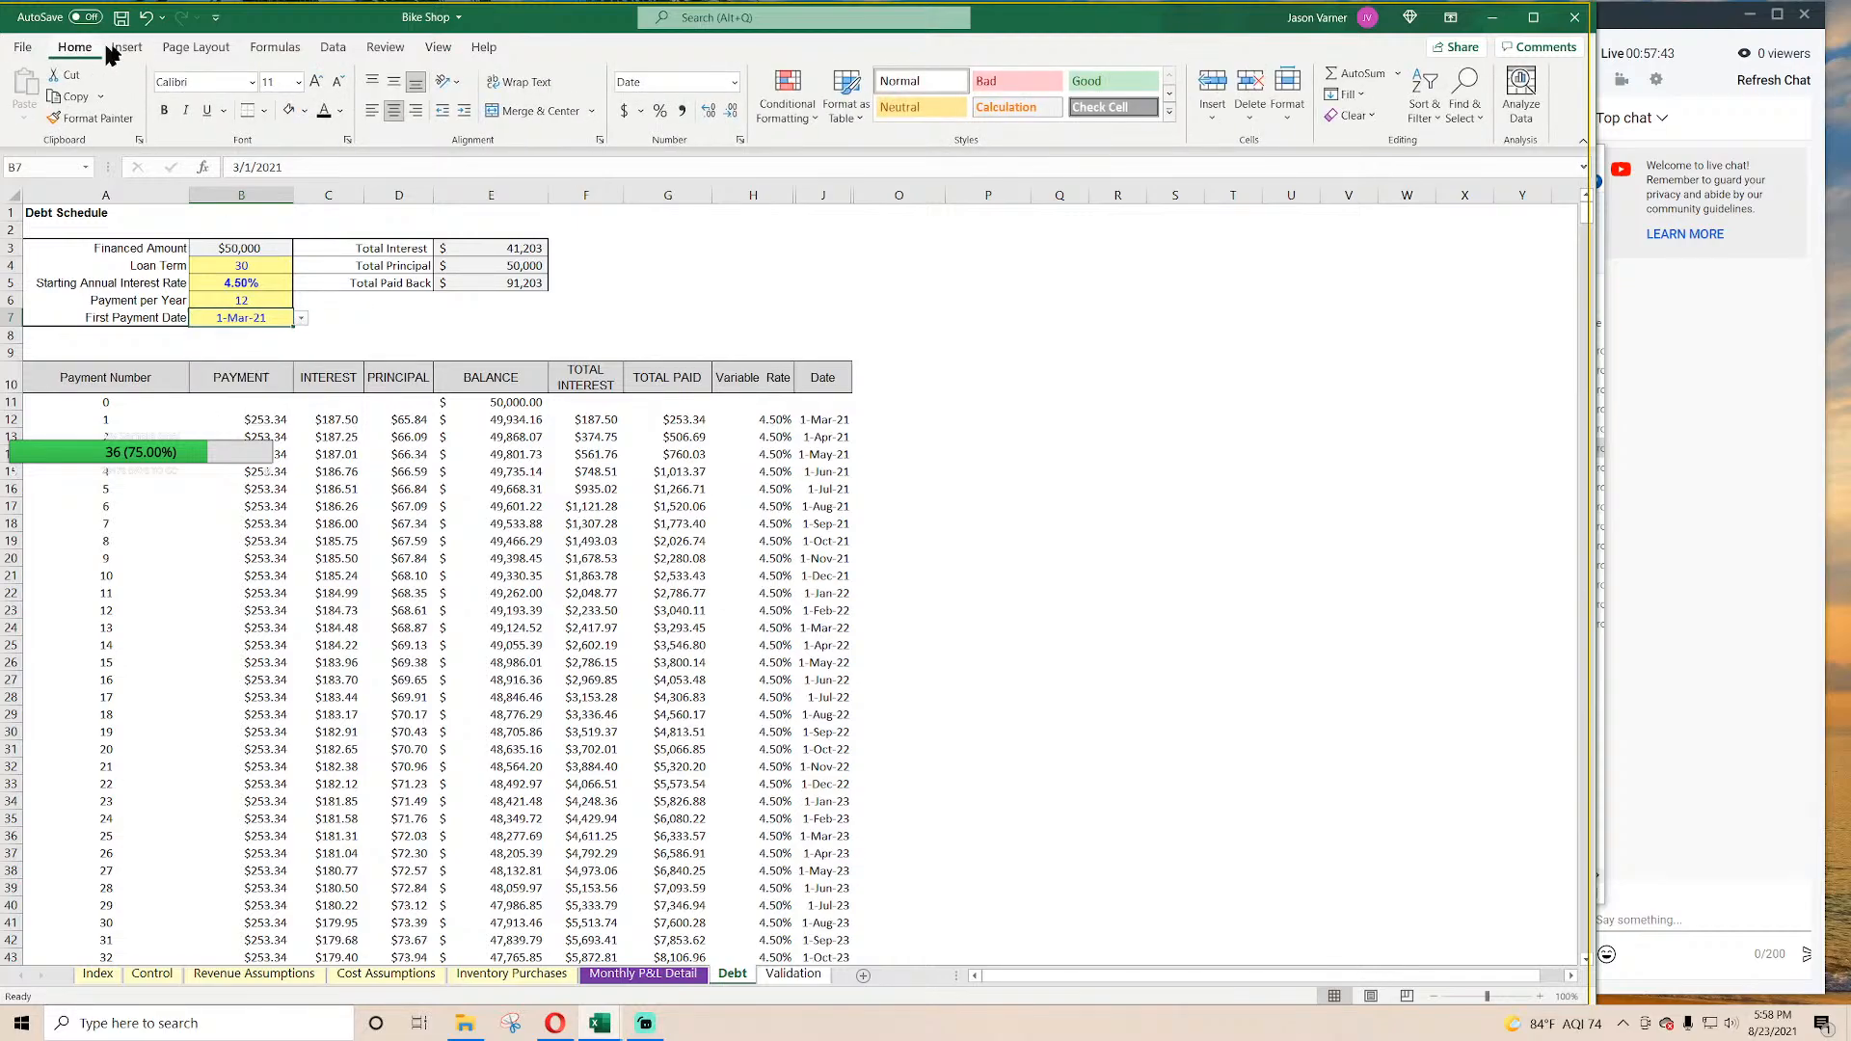
pyautogui.click(332, 47)
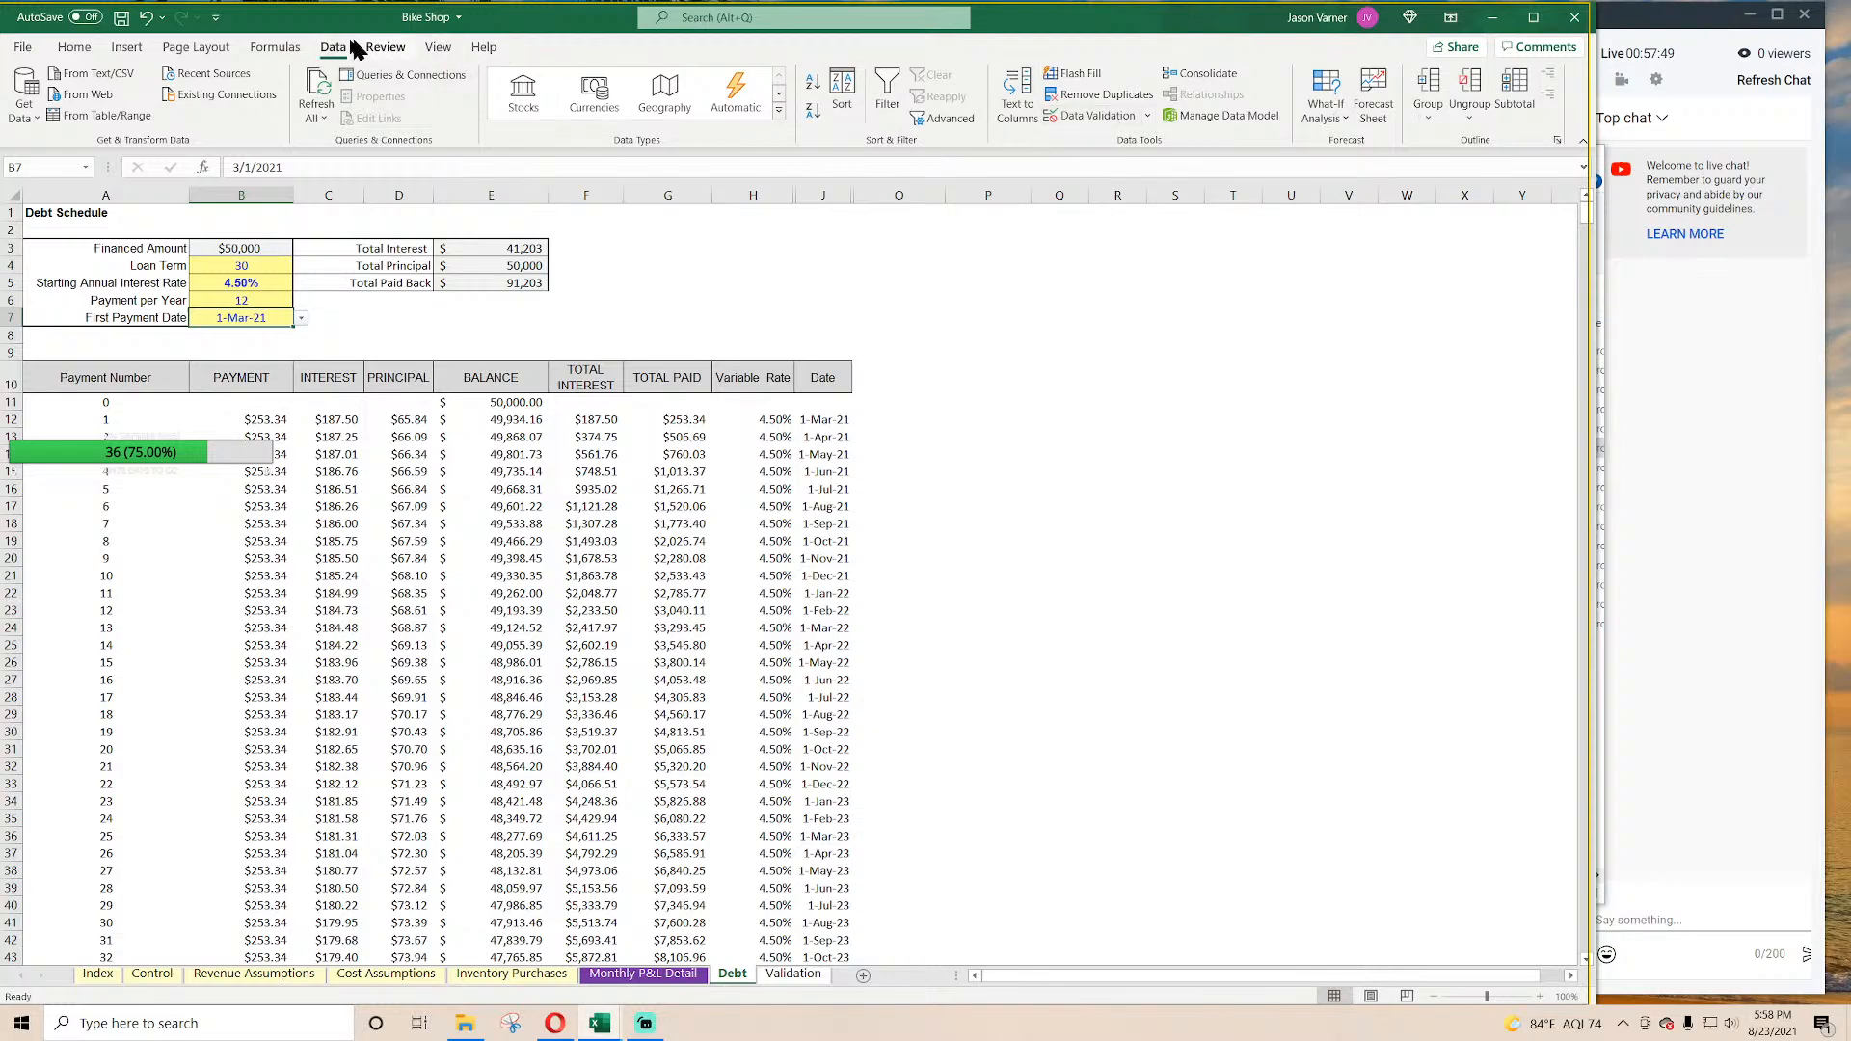
pyautogui.click(74, 47)
pyautogui.click(740, 140)
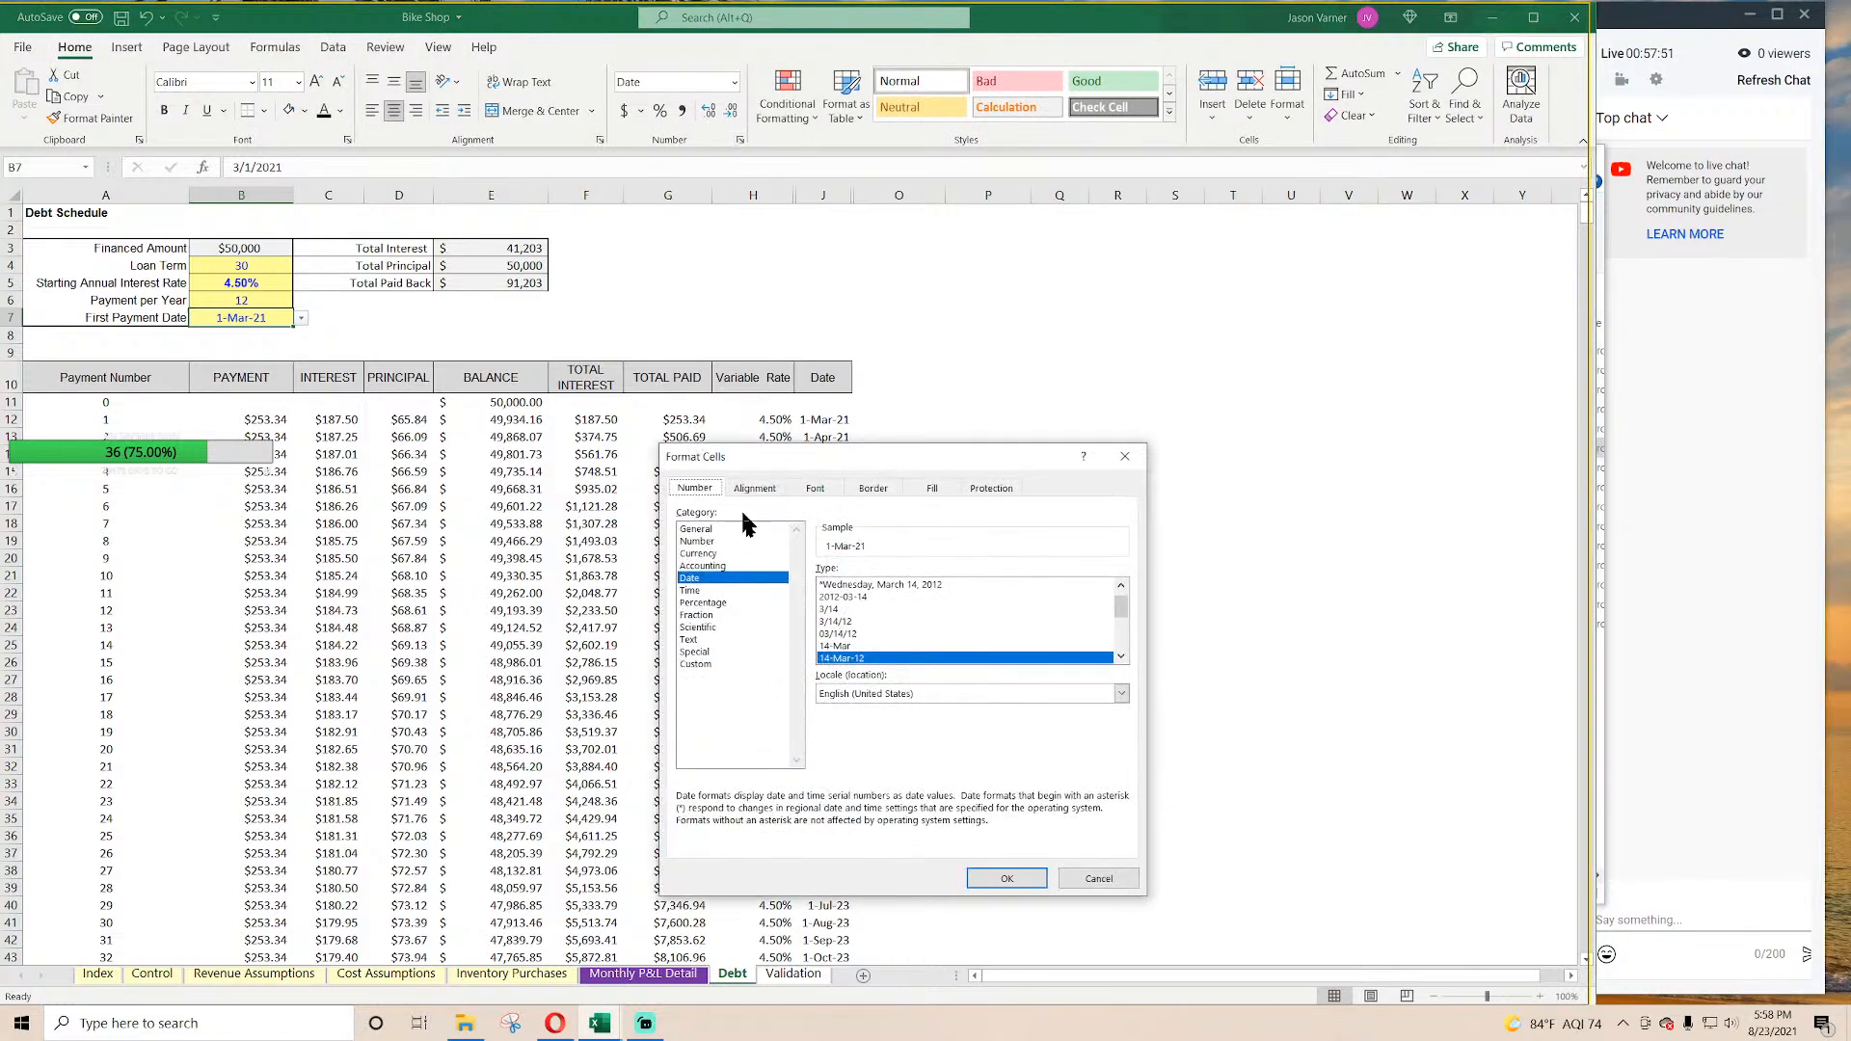
pyautogui.scroll(-1, 1121, 656)
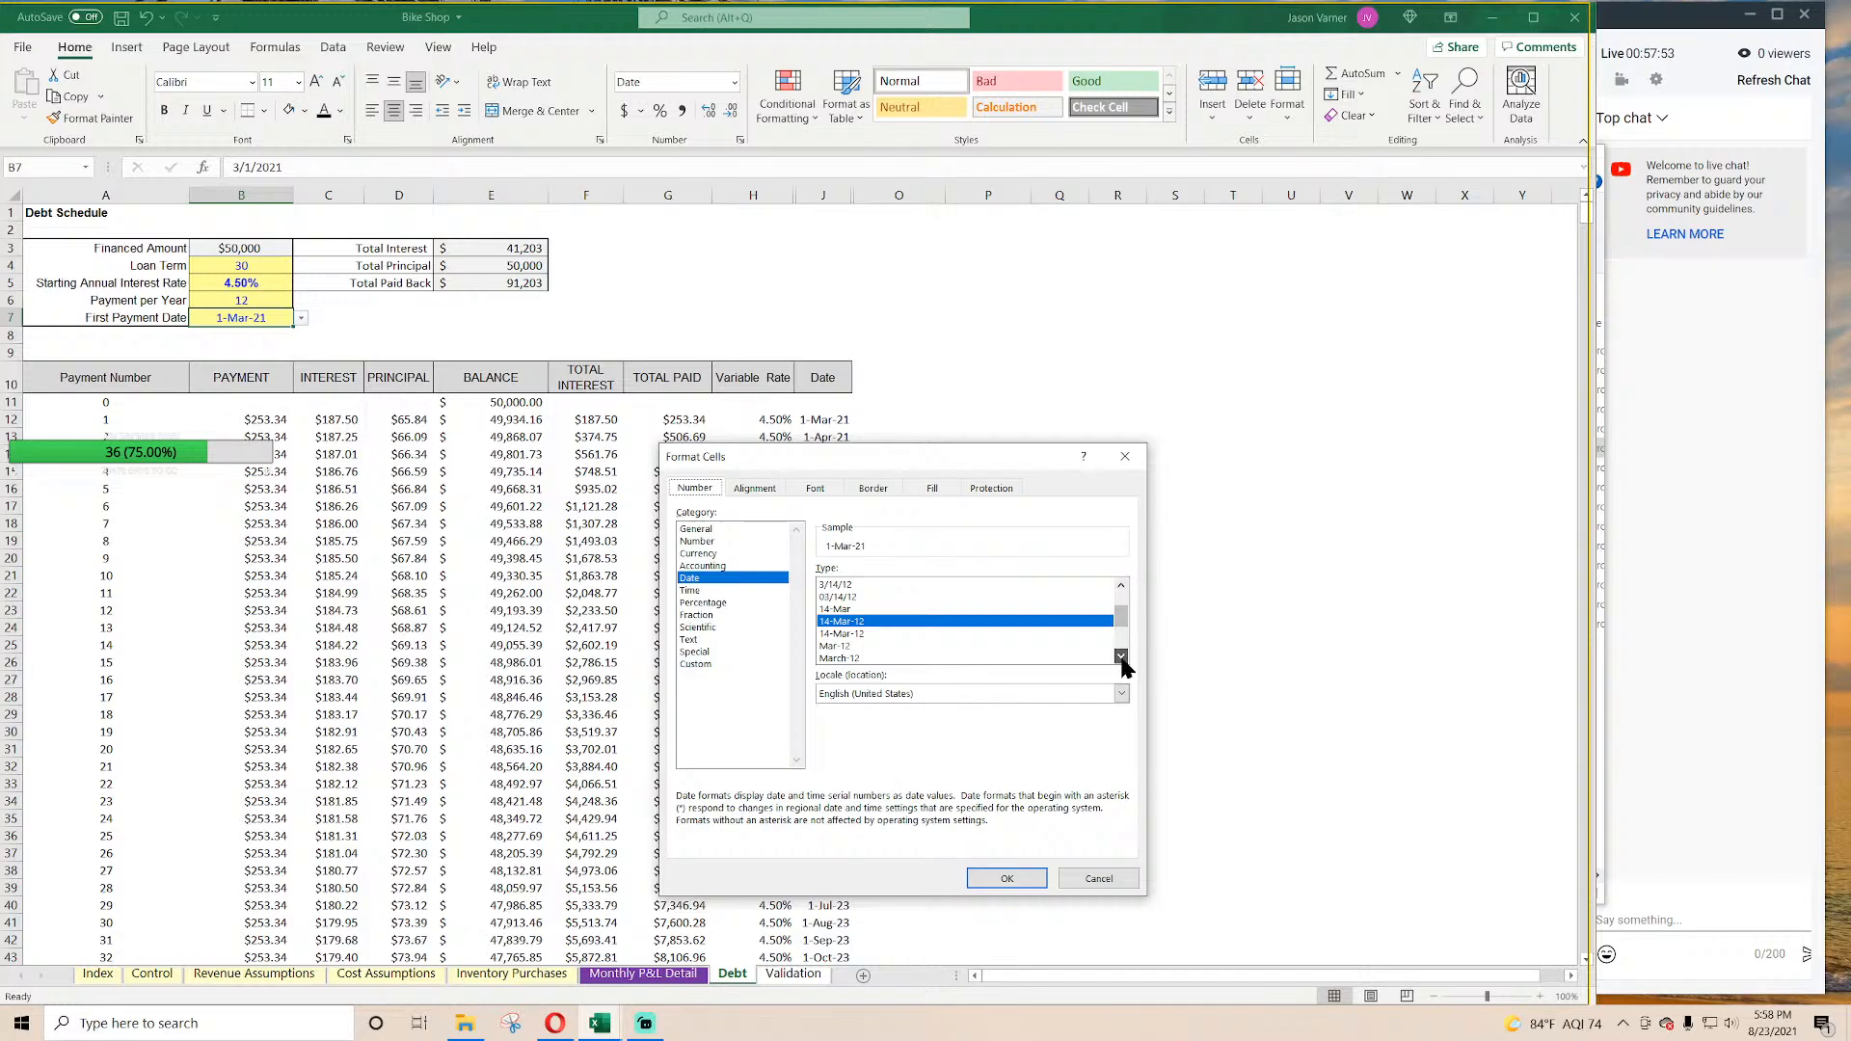
pyautogui.click(856, 647)
pyautogui.click(1003, 877)
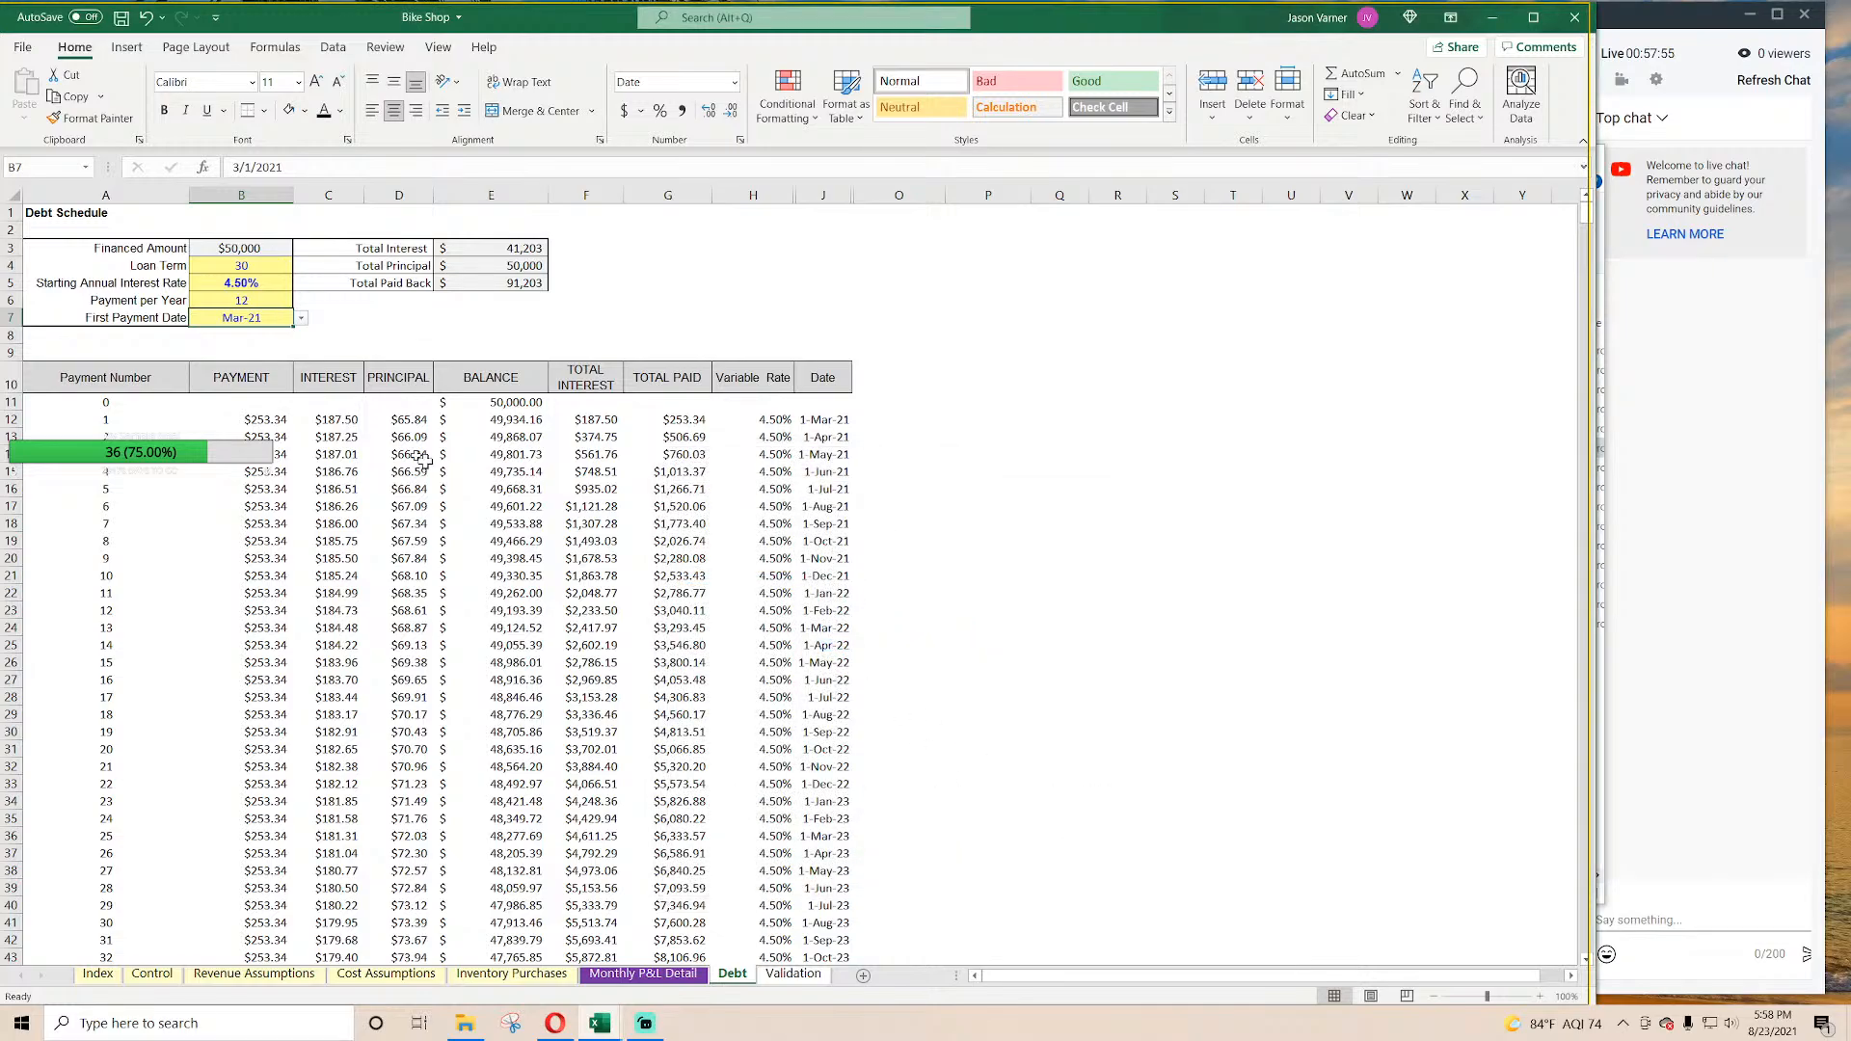
# Step: Test May-21 as the First Payment Date in B7 and set it back to Jan-21
pyautogui.click(300, 317)
pyautogui.click(236, 357)
pyautogui.click(301, 317)
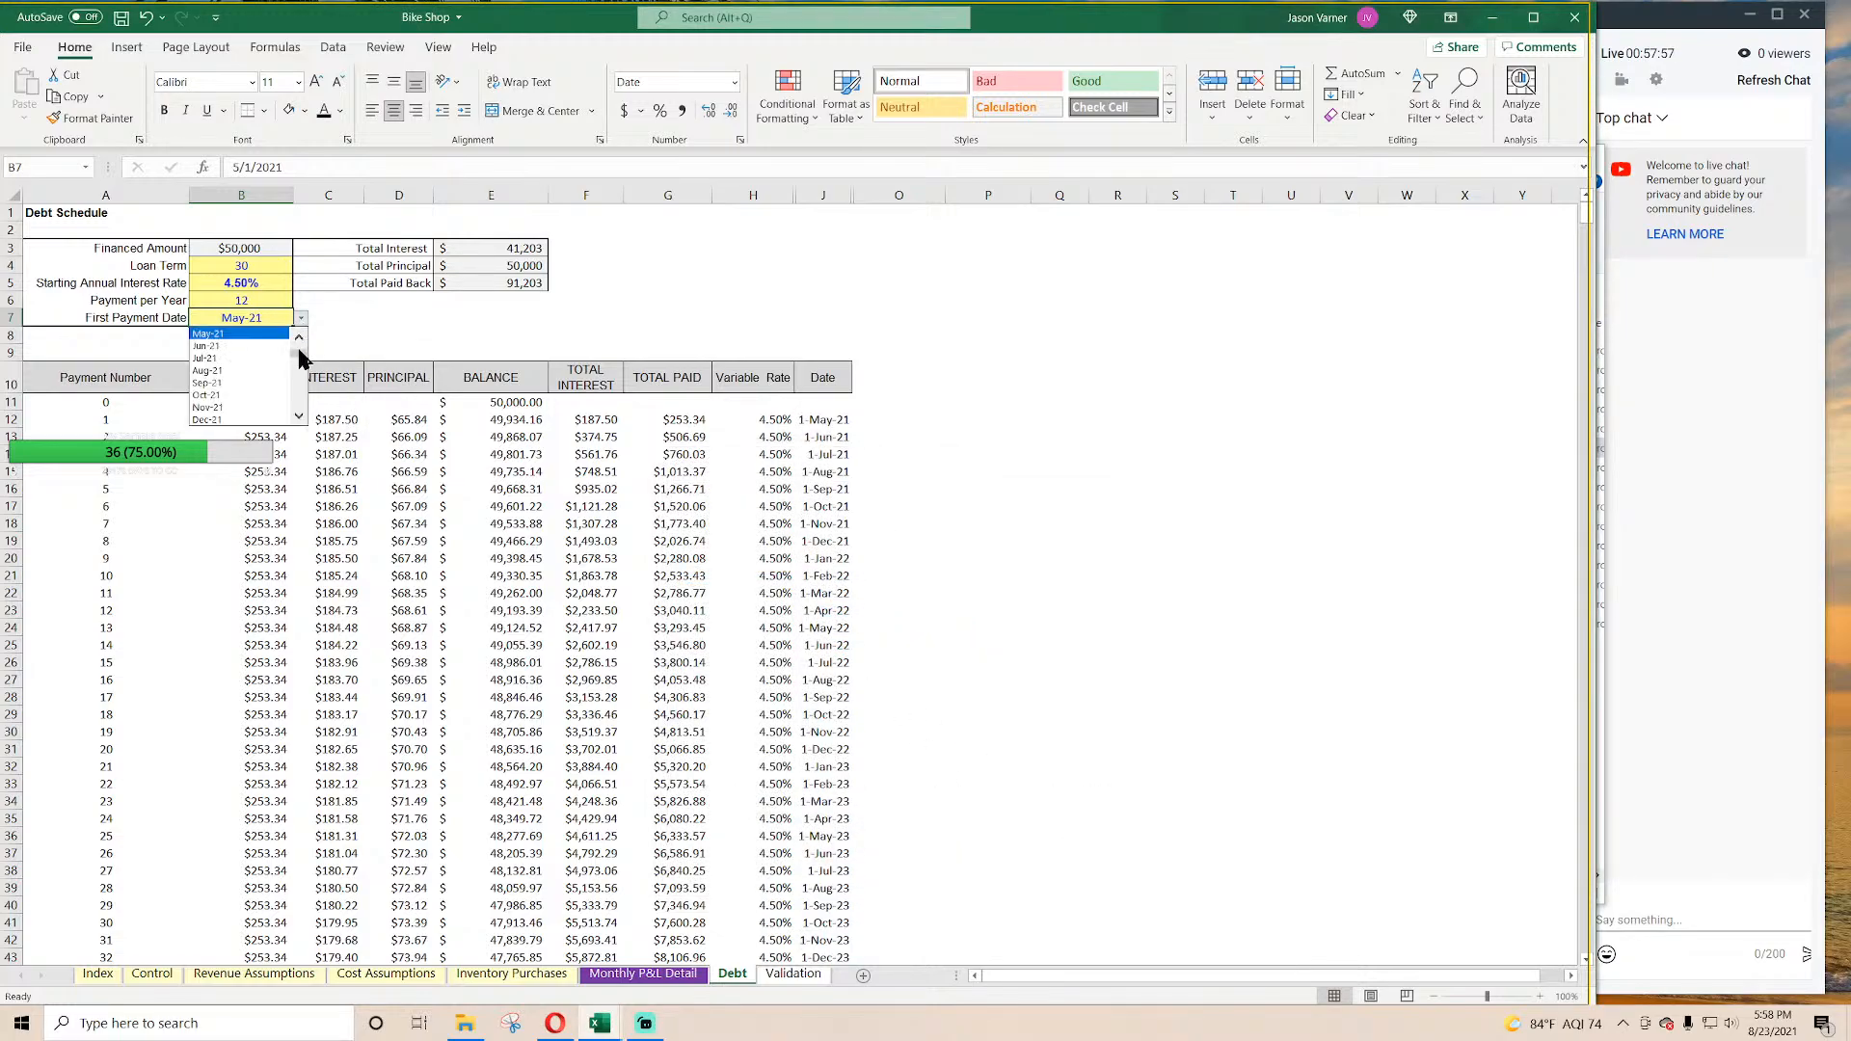
pyautogui.moveTo(301, 359); pyautogui.dragTo(300, 338)
pyautogui.click(241, 334)
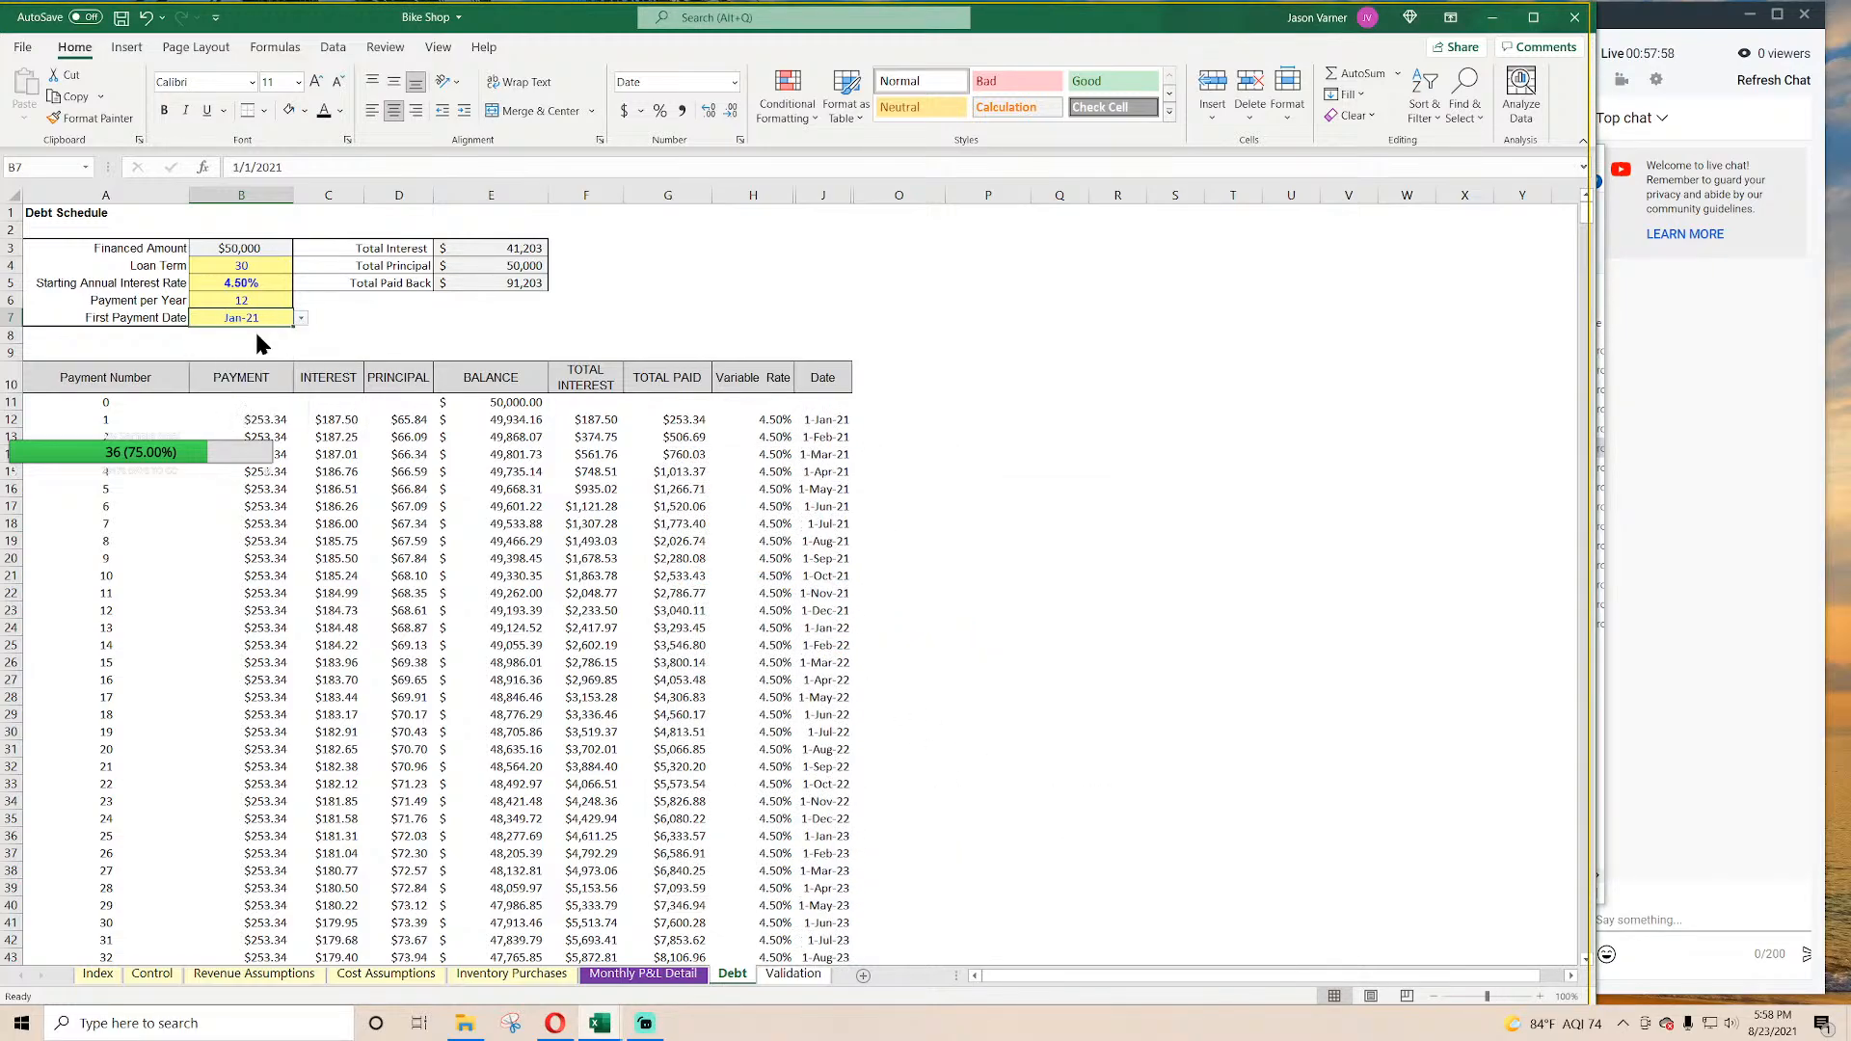
# Step: Change the second payment date formula in J13 to =EDATE(J12,ROUNDUP(12/B$6,0))
pyautogui.click(825, 437)
pyautogui.click(835, 419)
pyautogui.click(835, 439)
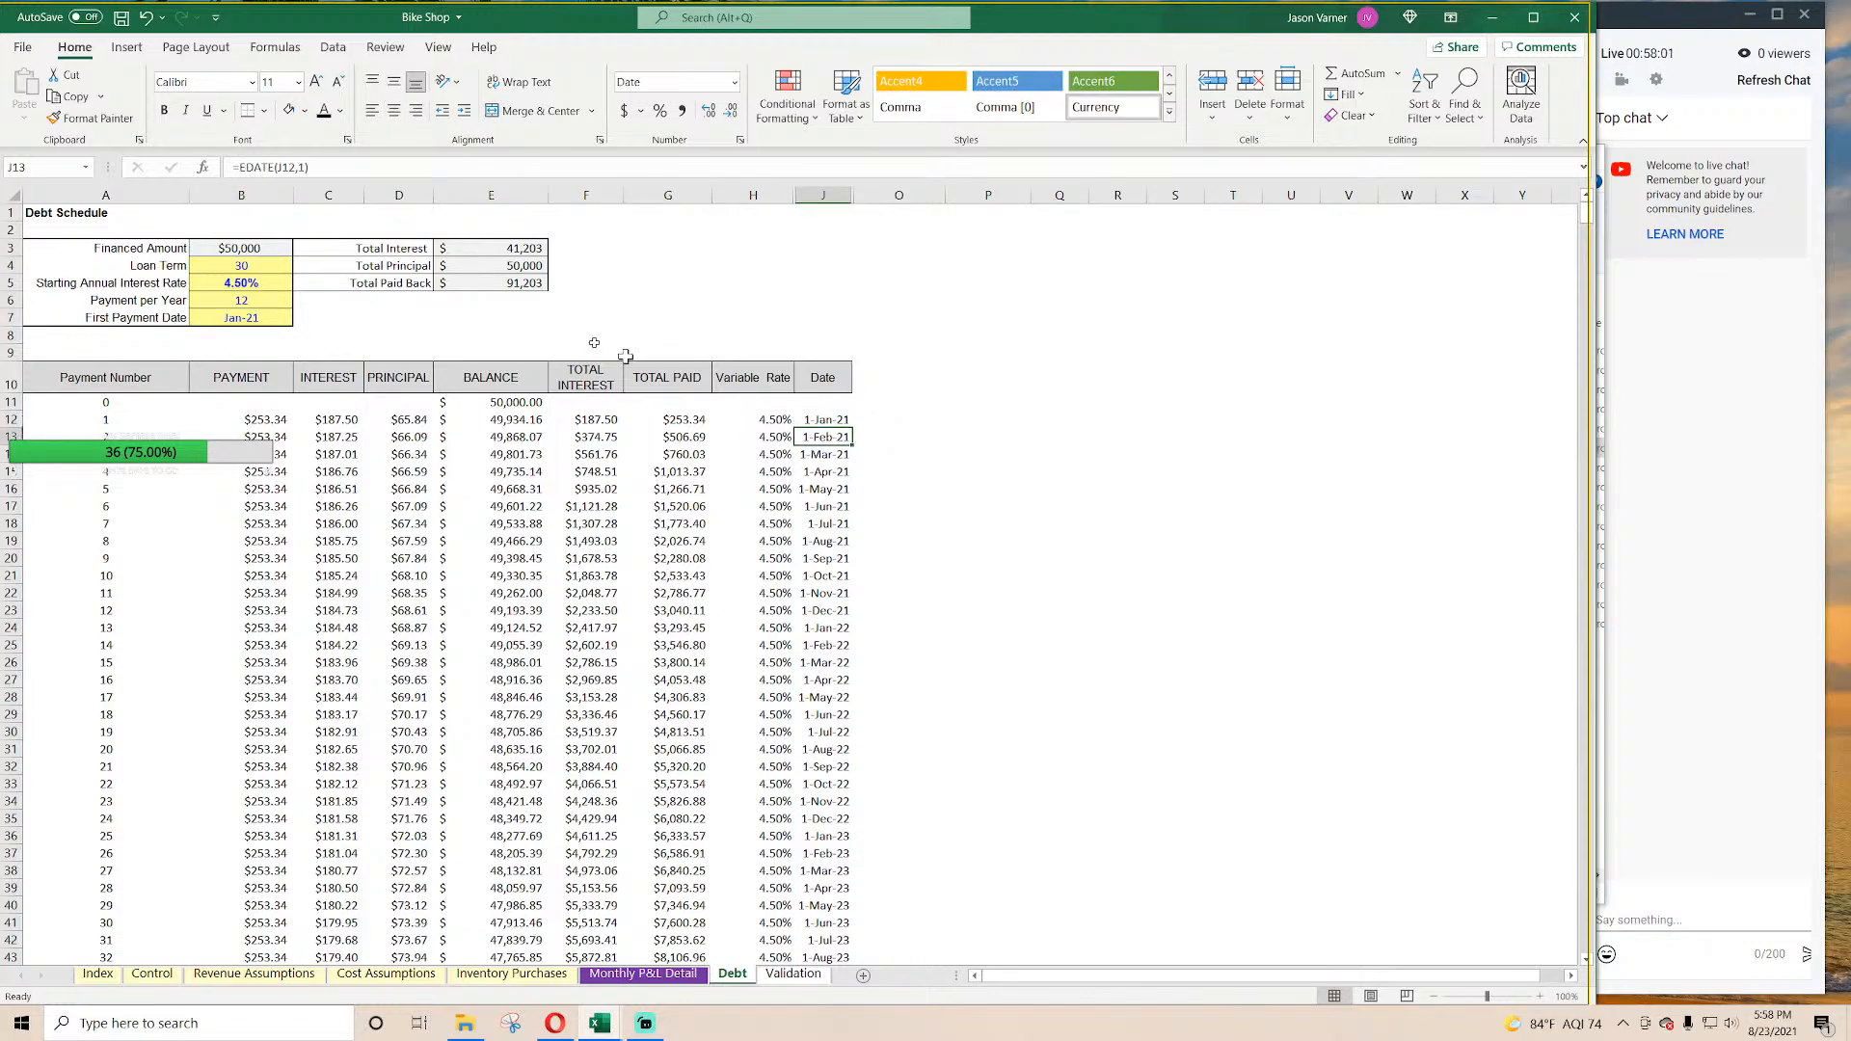
pyautogui.click(302, 170)
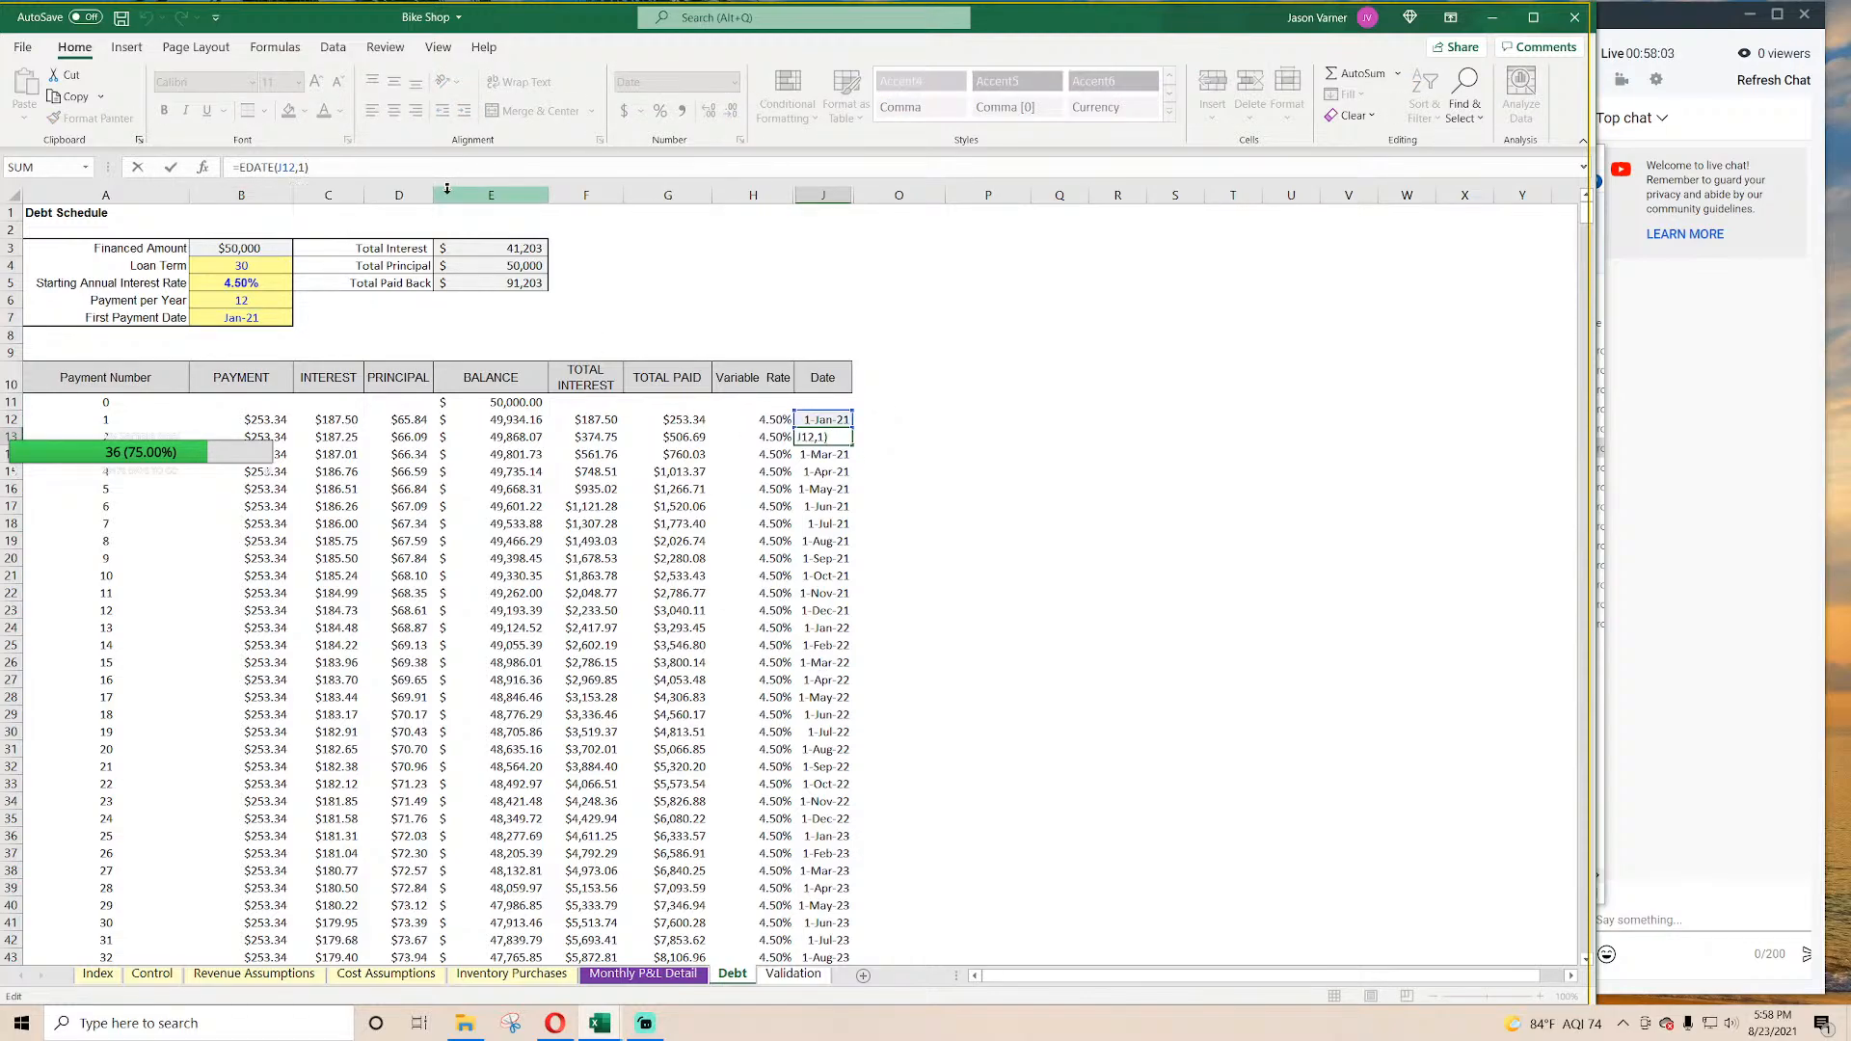
pyautogui.press('BackSpace')
pyautogui.press('BackSpace')
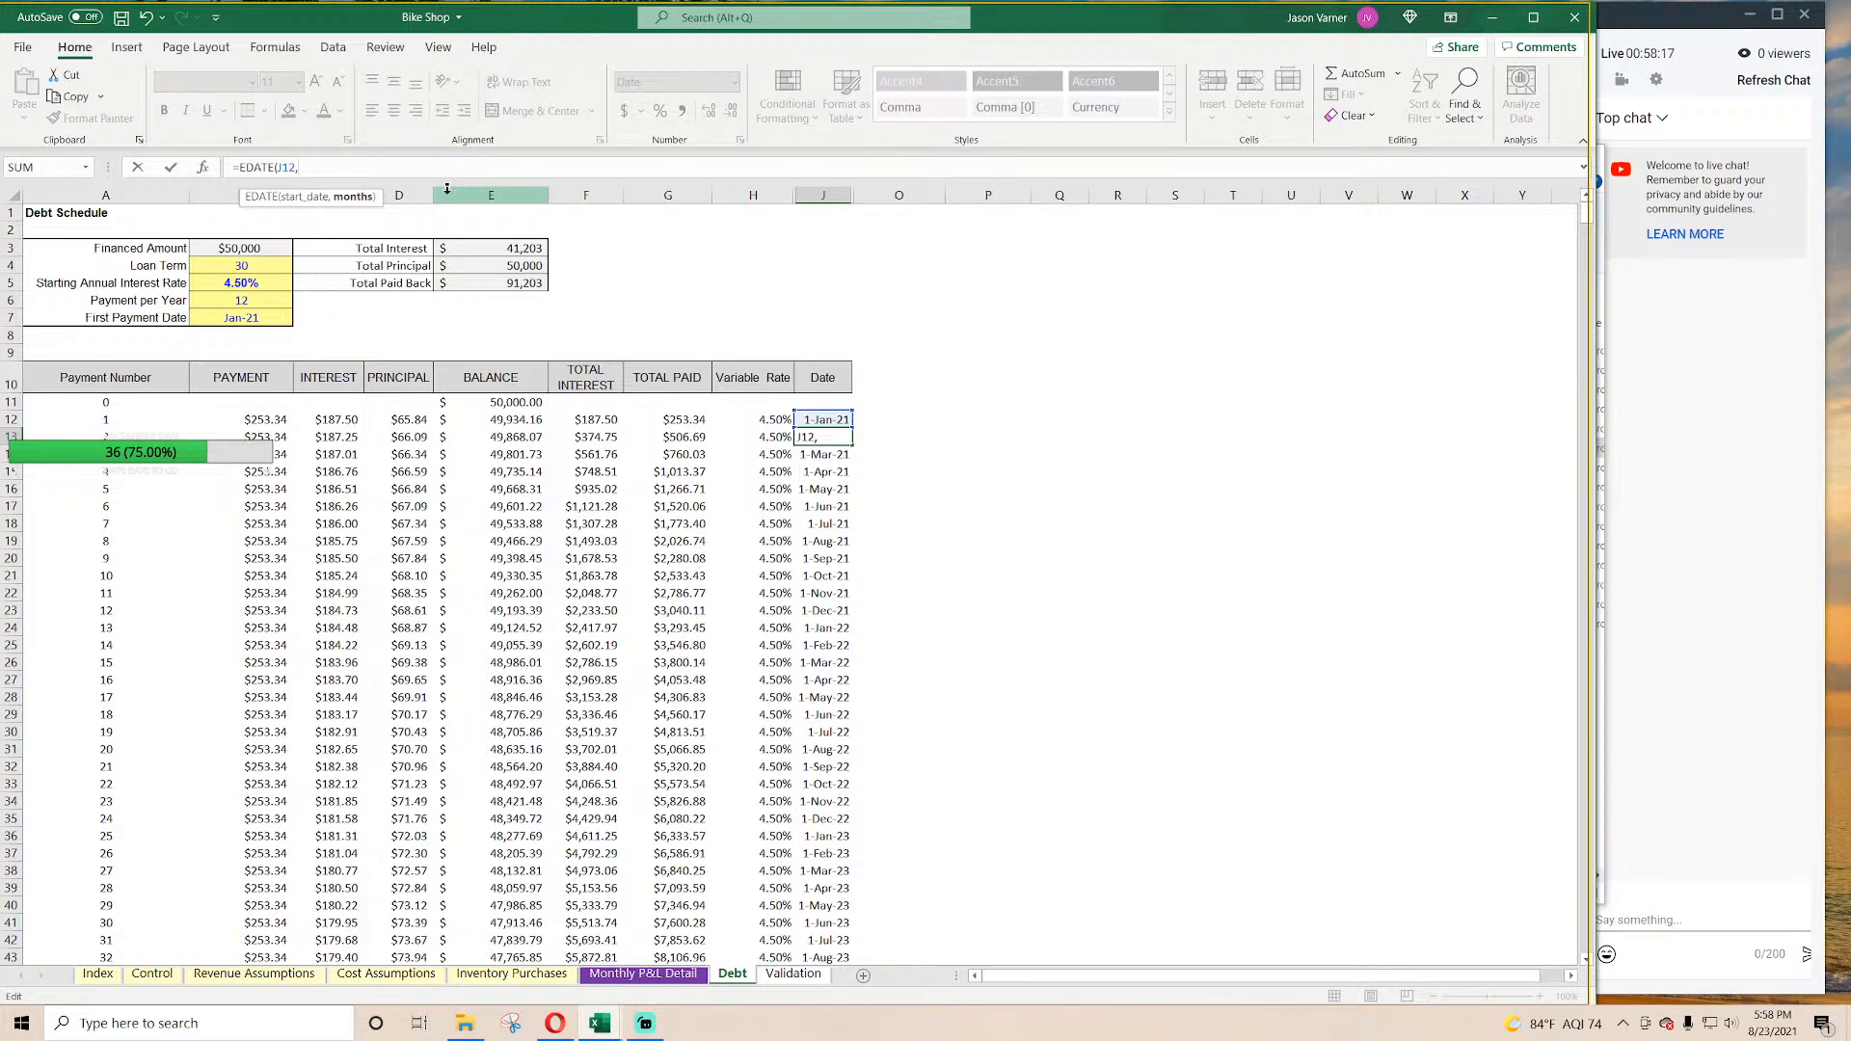
pyautogui.write('roundup(12/')
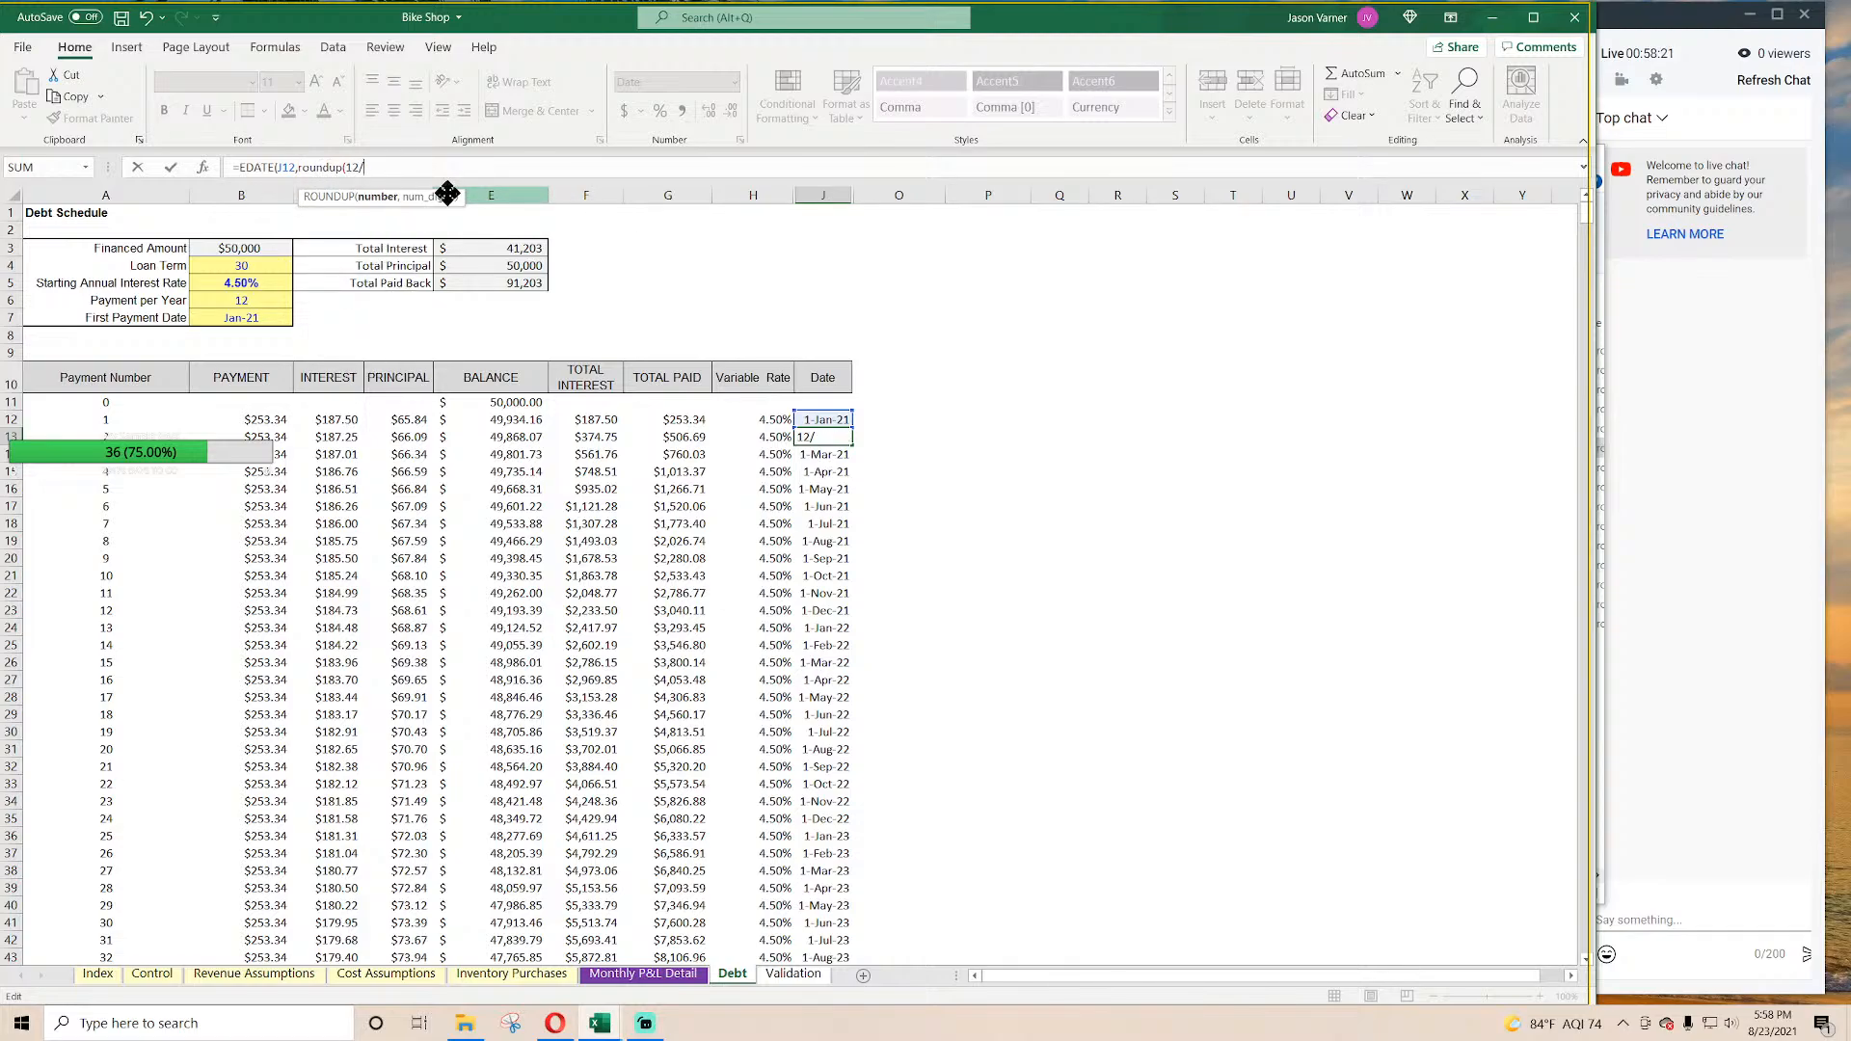
pyautogui.click(243, 300)
pyautogui.write(',0')
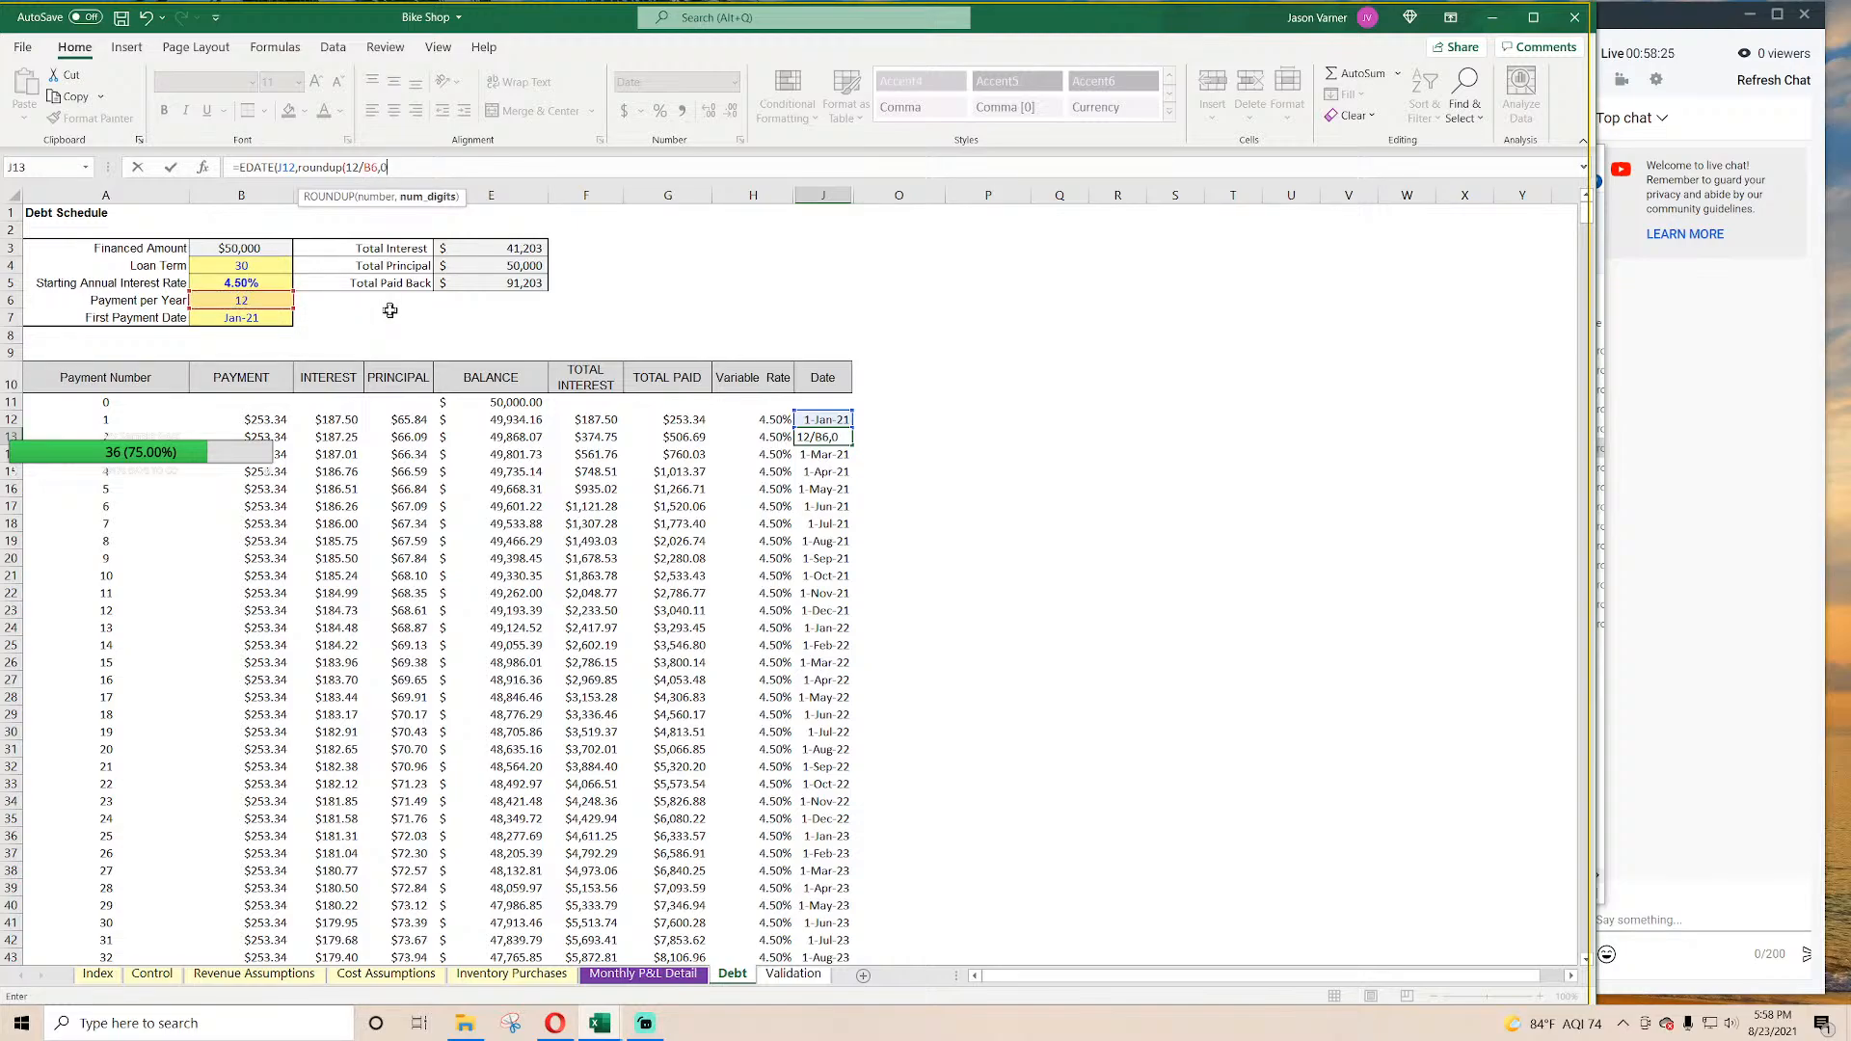
pyautogui.click(376, 168)
pyautogui.write('$')
pyautogui.press('Return')
pyautogui.press('Return')
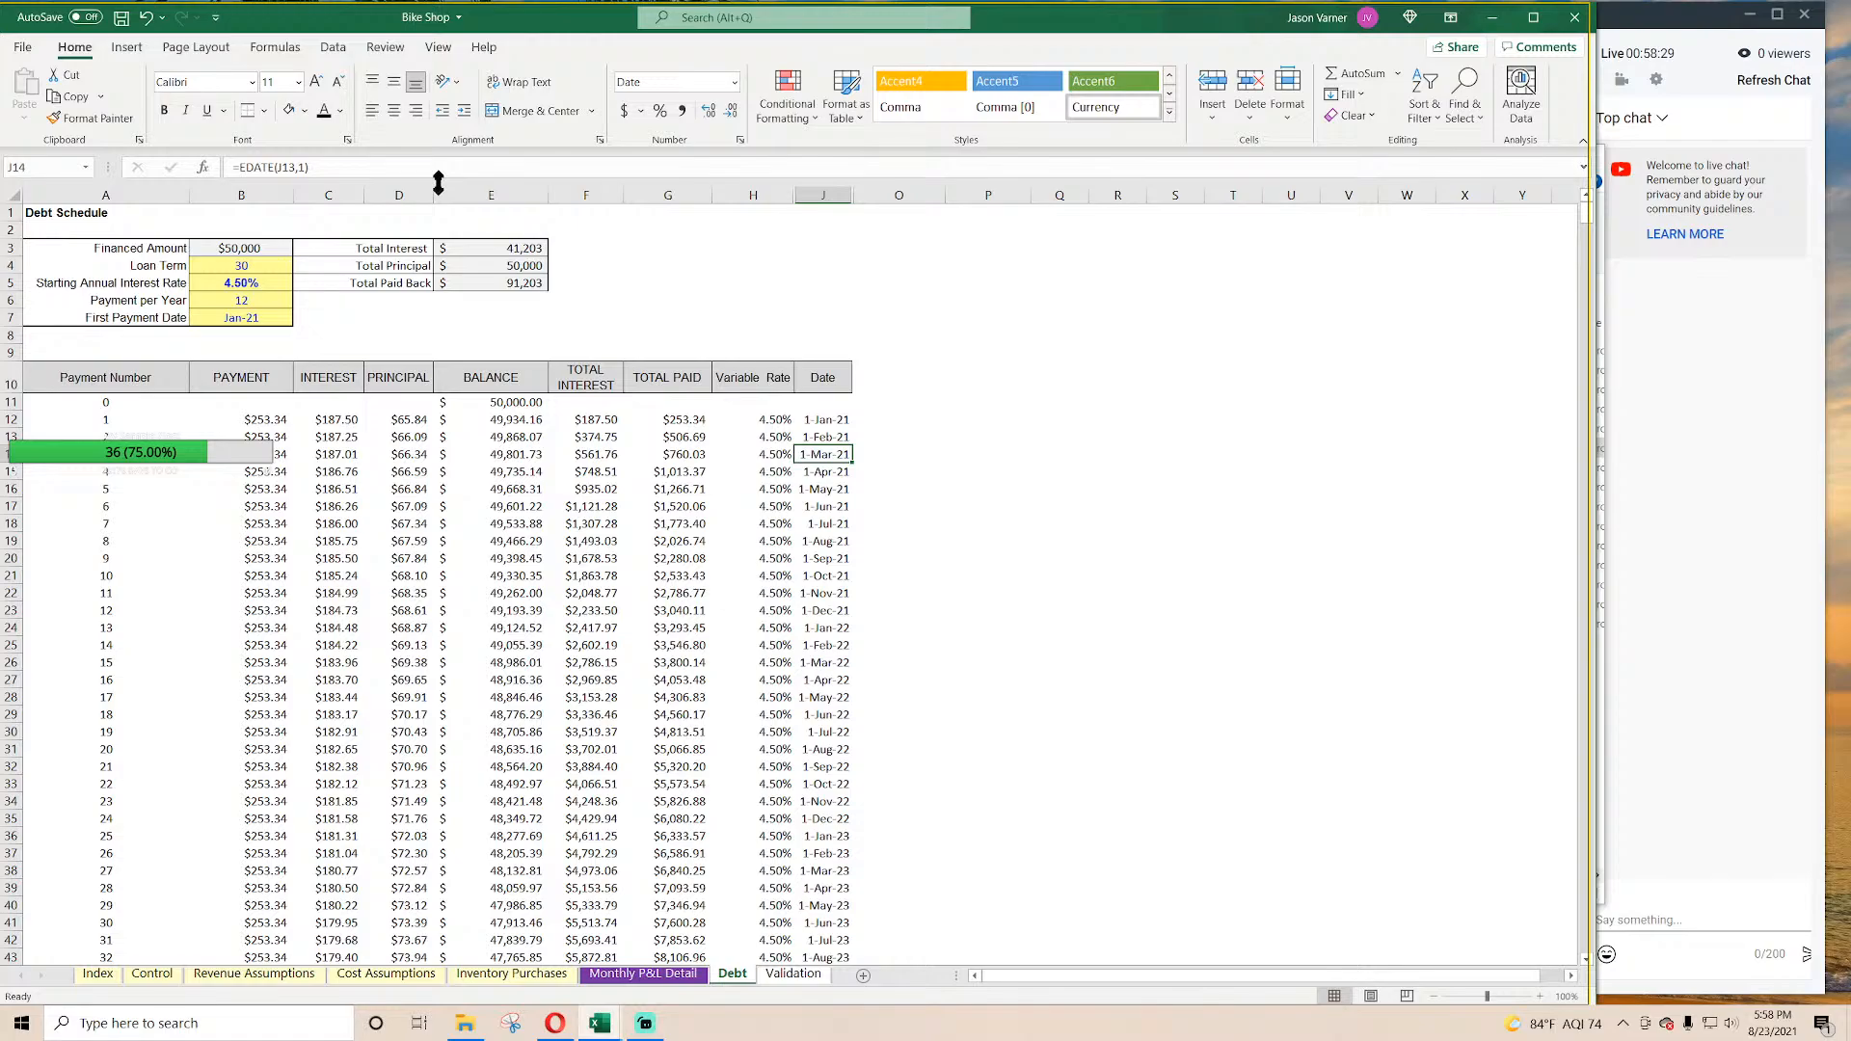
# Step: Set the Payment per Year in B6 to 6 and copy the J13 date formula down to row 32
pyautogui.click(262, 299)
pyautogui.write('6')
pyautogui.press('Return')
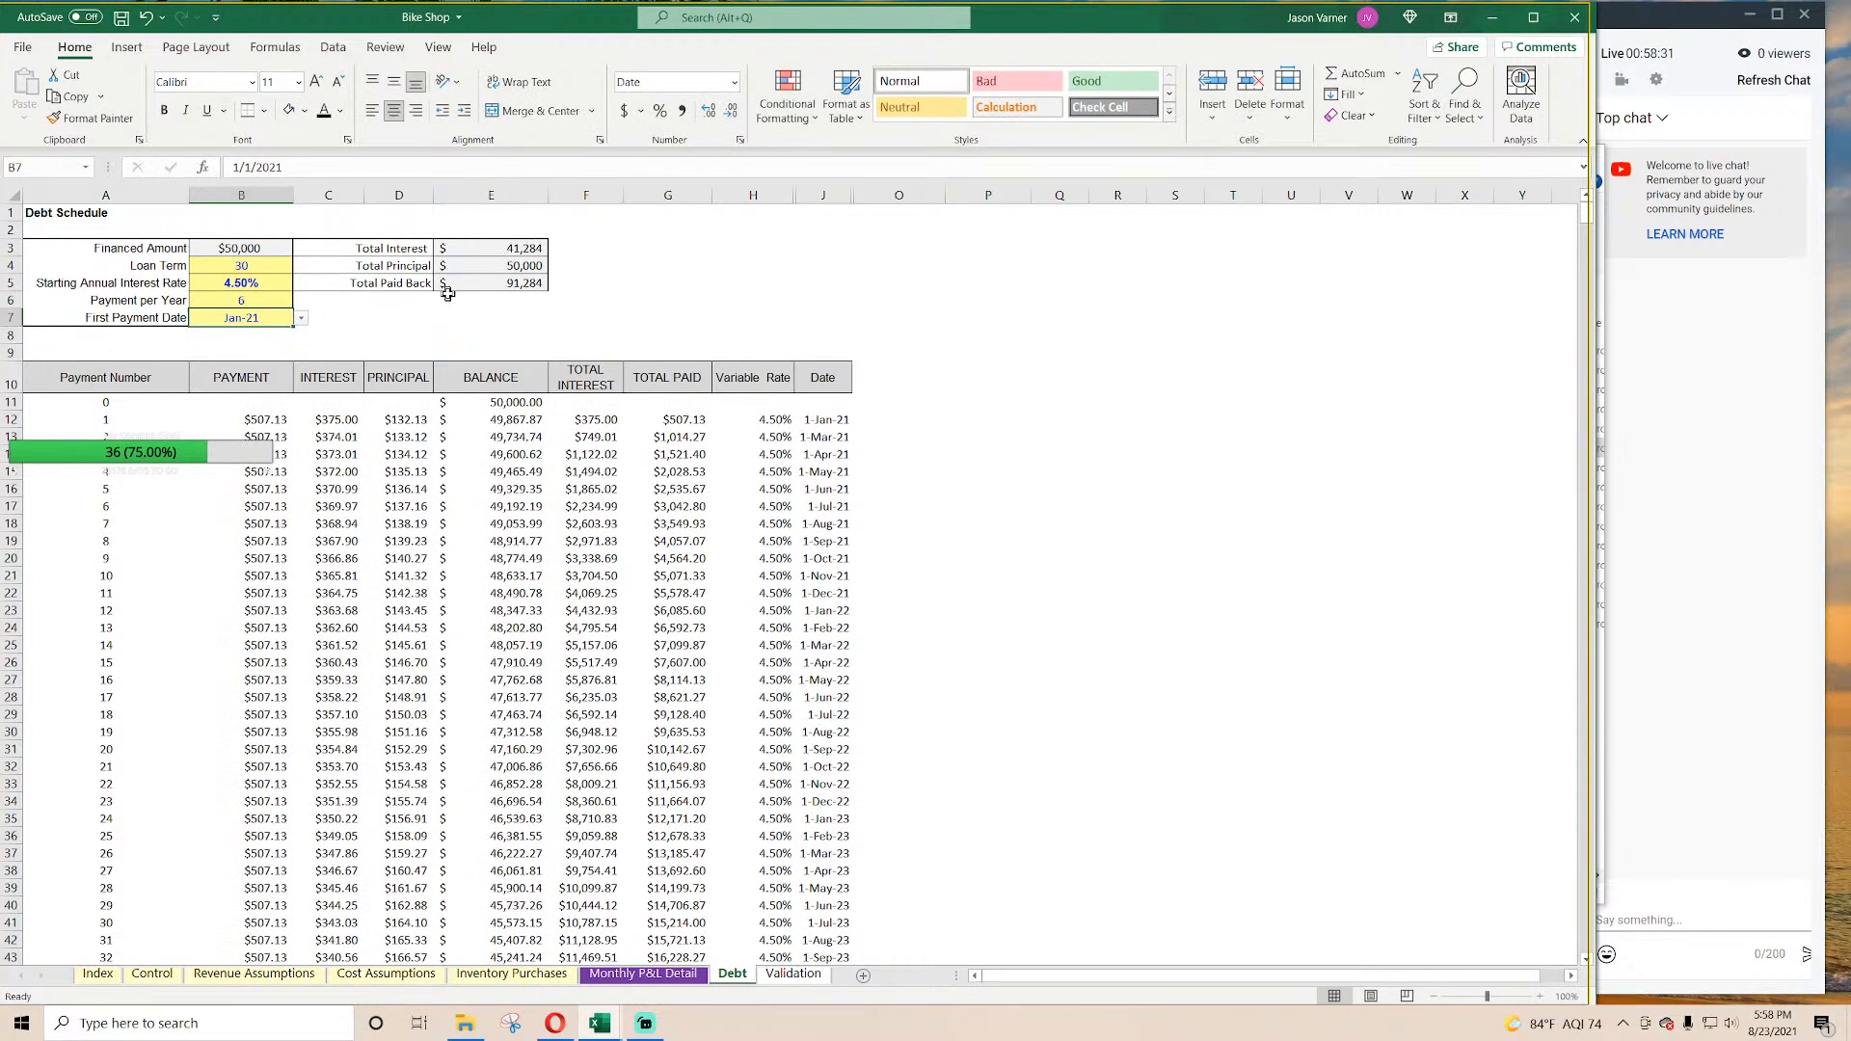
pyautogui.click(844, 438)
pyautogui.moveTo(852, 445); pyautogui.dragTo(854, 774)
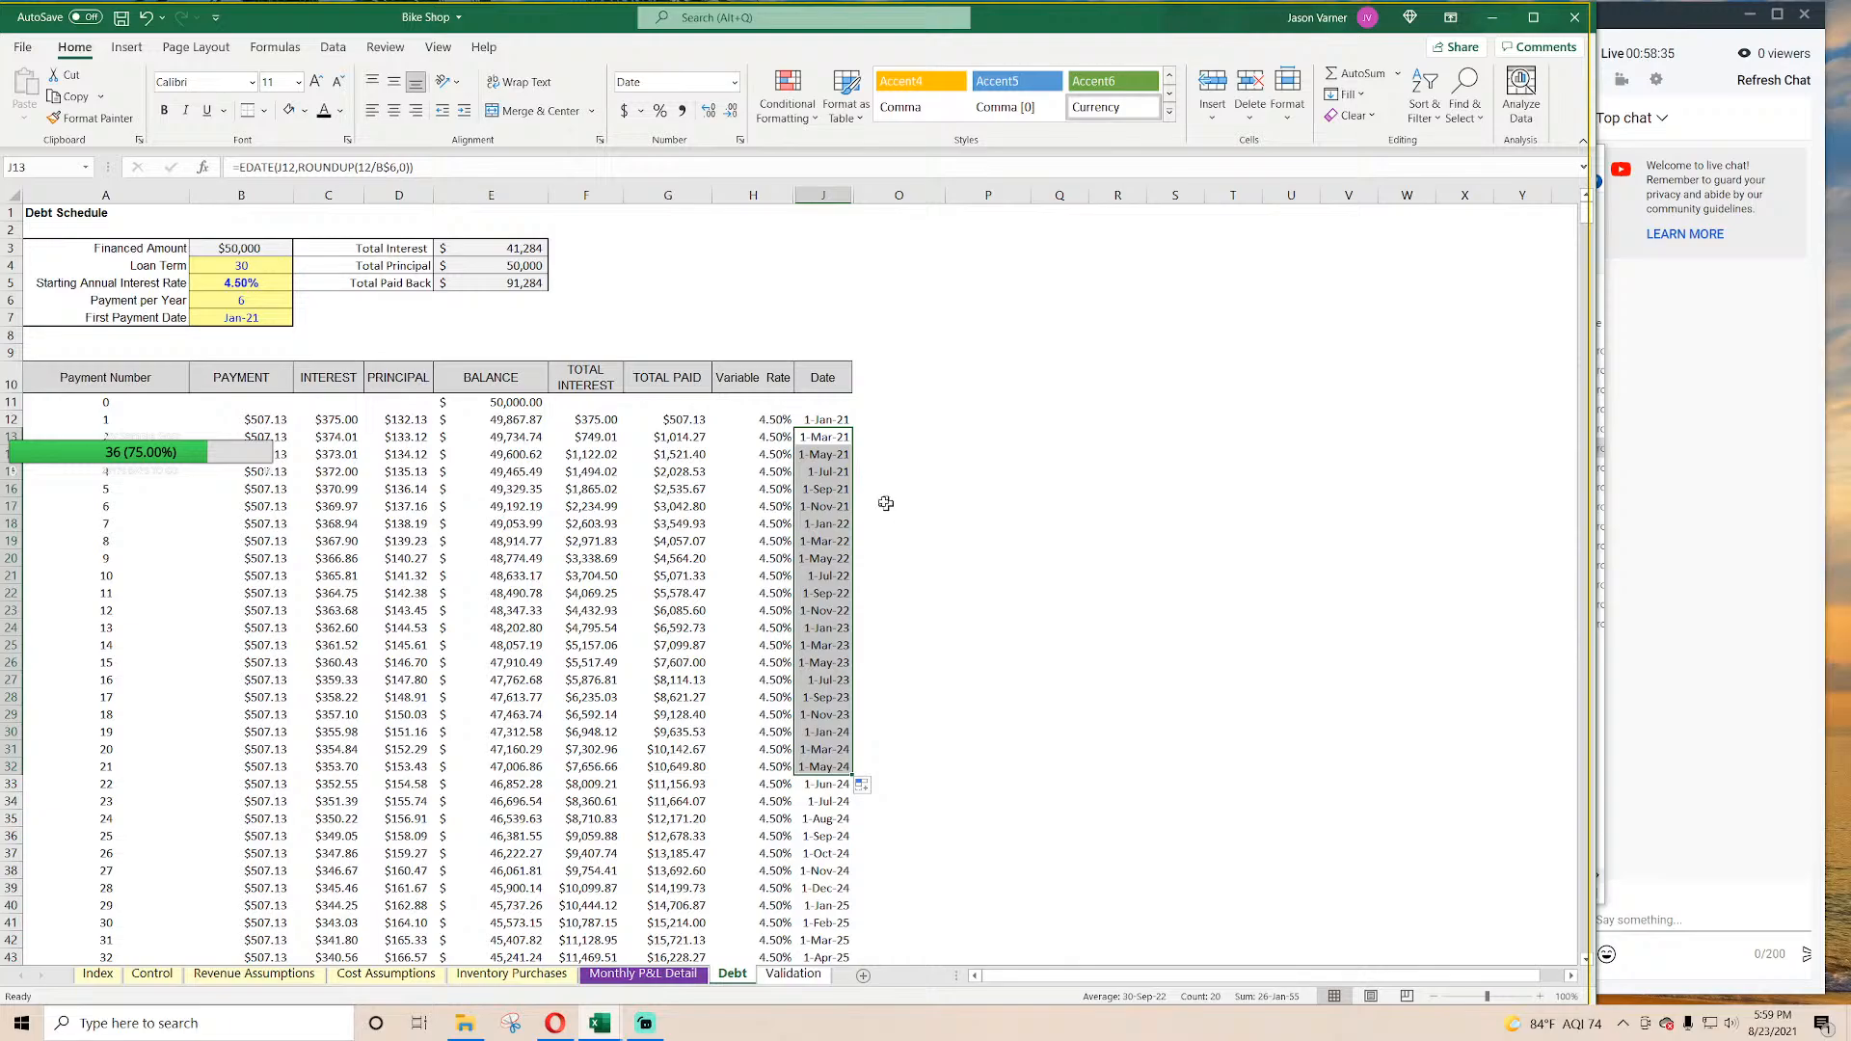
pyautogui.click(835, 424)
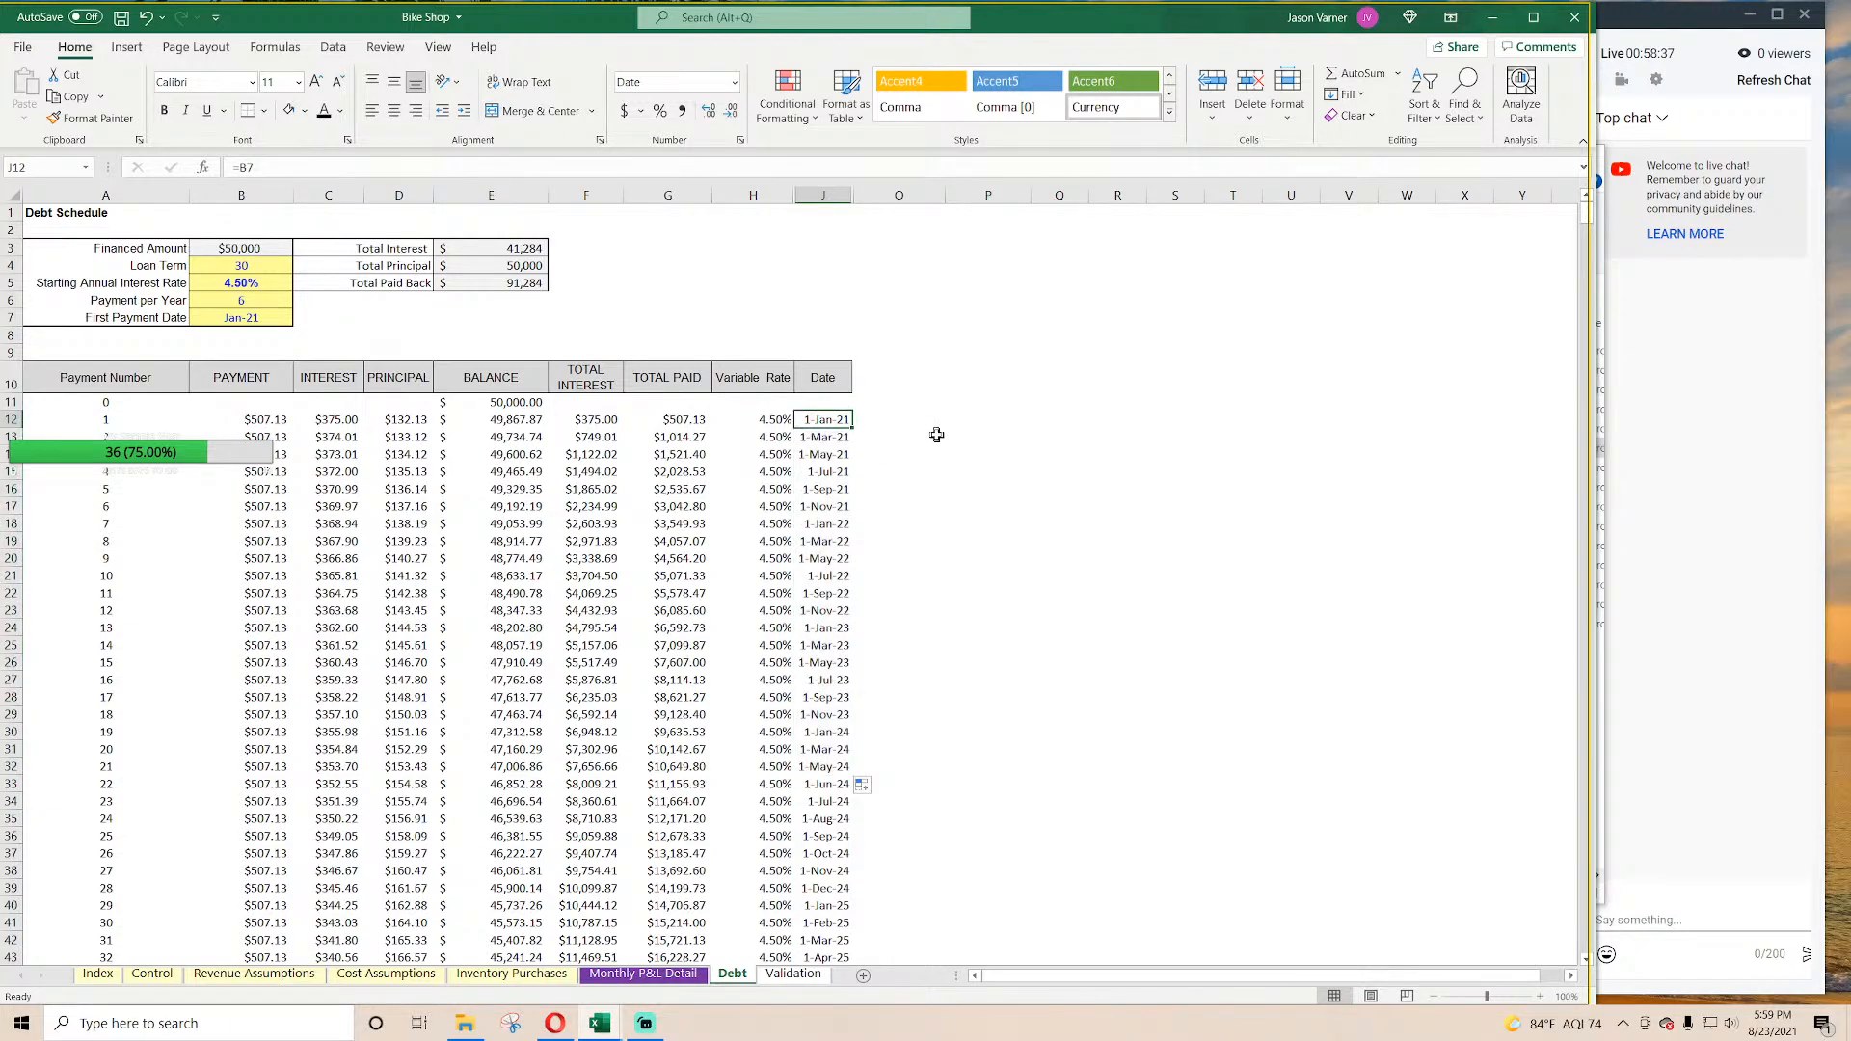
# Step: Try =EDATE(J12,ROUNDUP(B$6/12,0)) as the date formula in J13 and copy it down to row 34
pyautogui.click(831, 440)
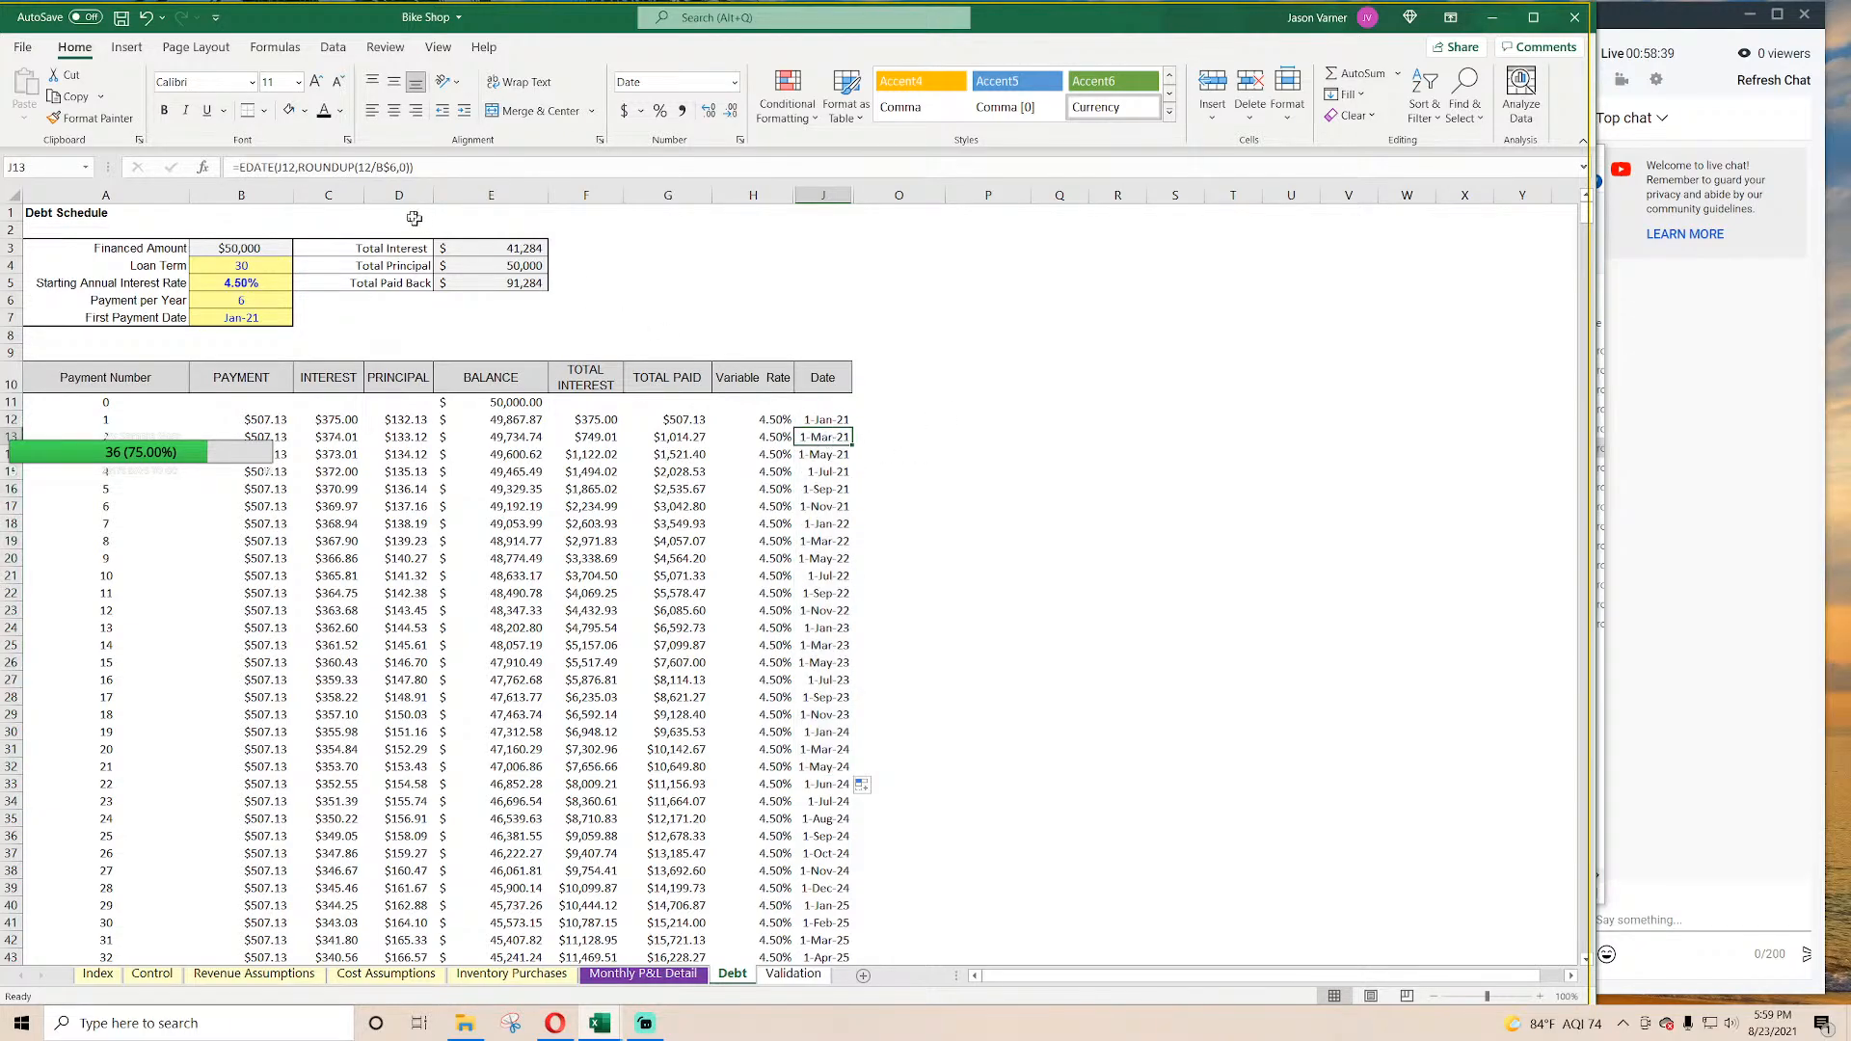
pyautogui.click(400, 168)
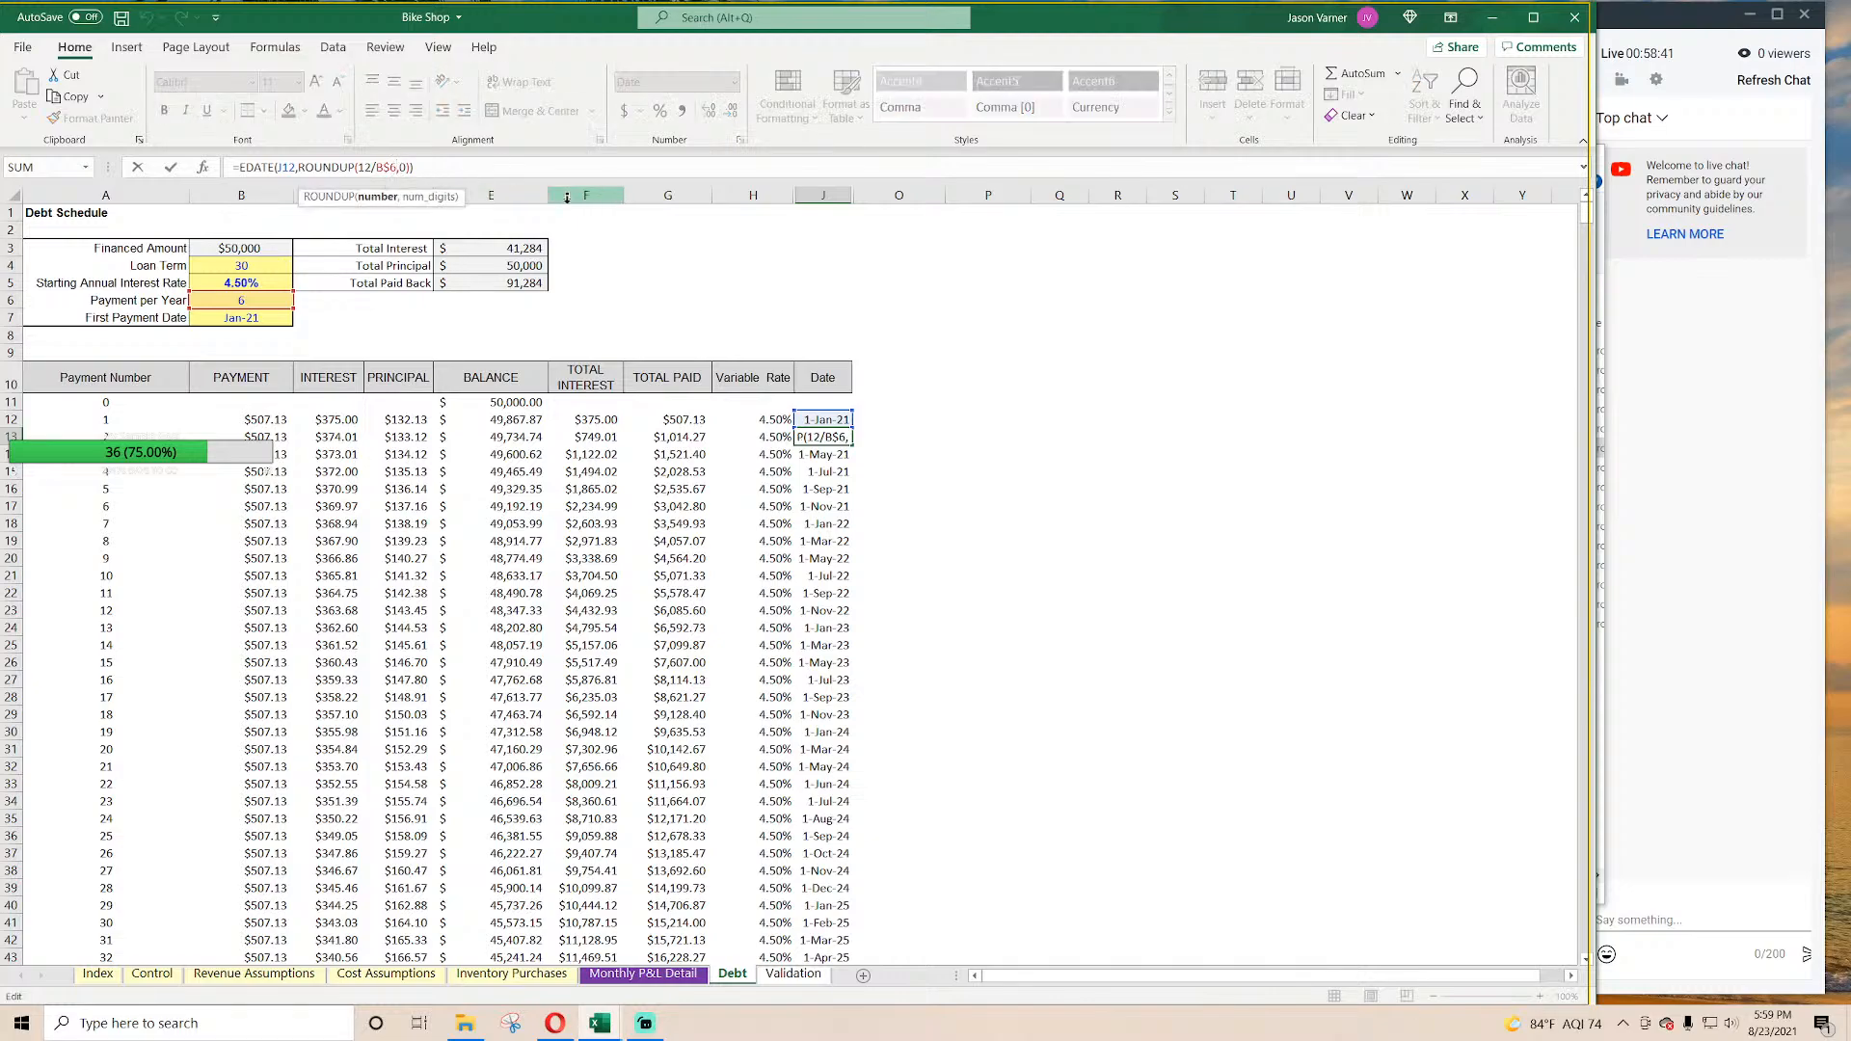
pyautogui.write('/12')
pyautogui.press('Left')
pyautogui.press('Left')
pyautogui.press('Left')
pyautogui.press('Delete')
pyautogui.press('Delete')
pyautogui.press('Delete')
pyautogui.press('Return')
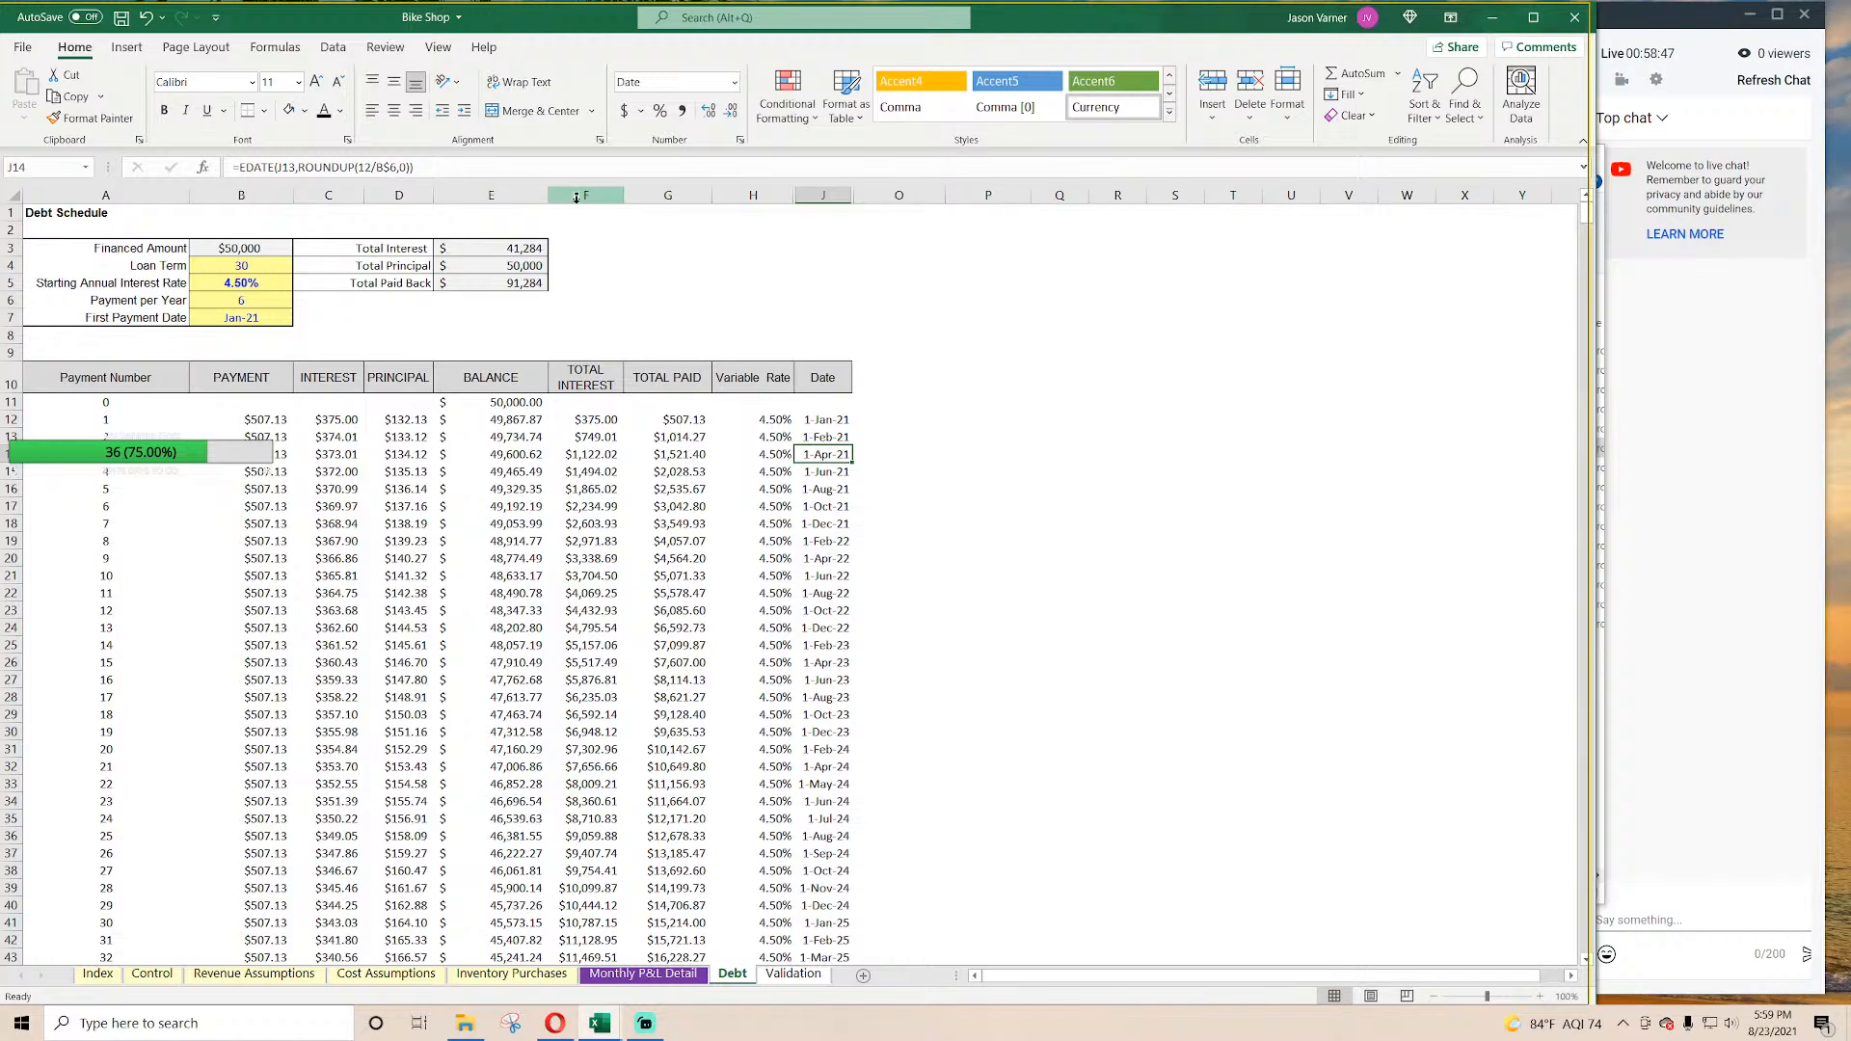
pyautogui.click(825, 436)
pyautogui.moveTo(852, 445); pyautogui.dragTo(858, 810)
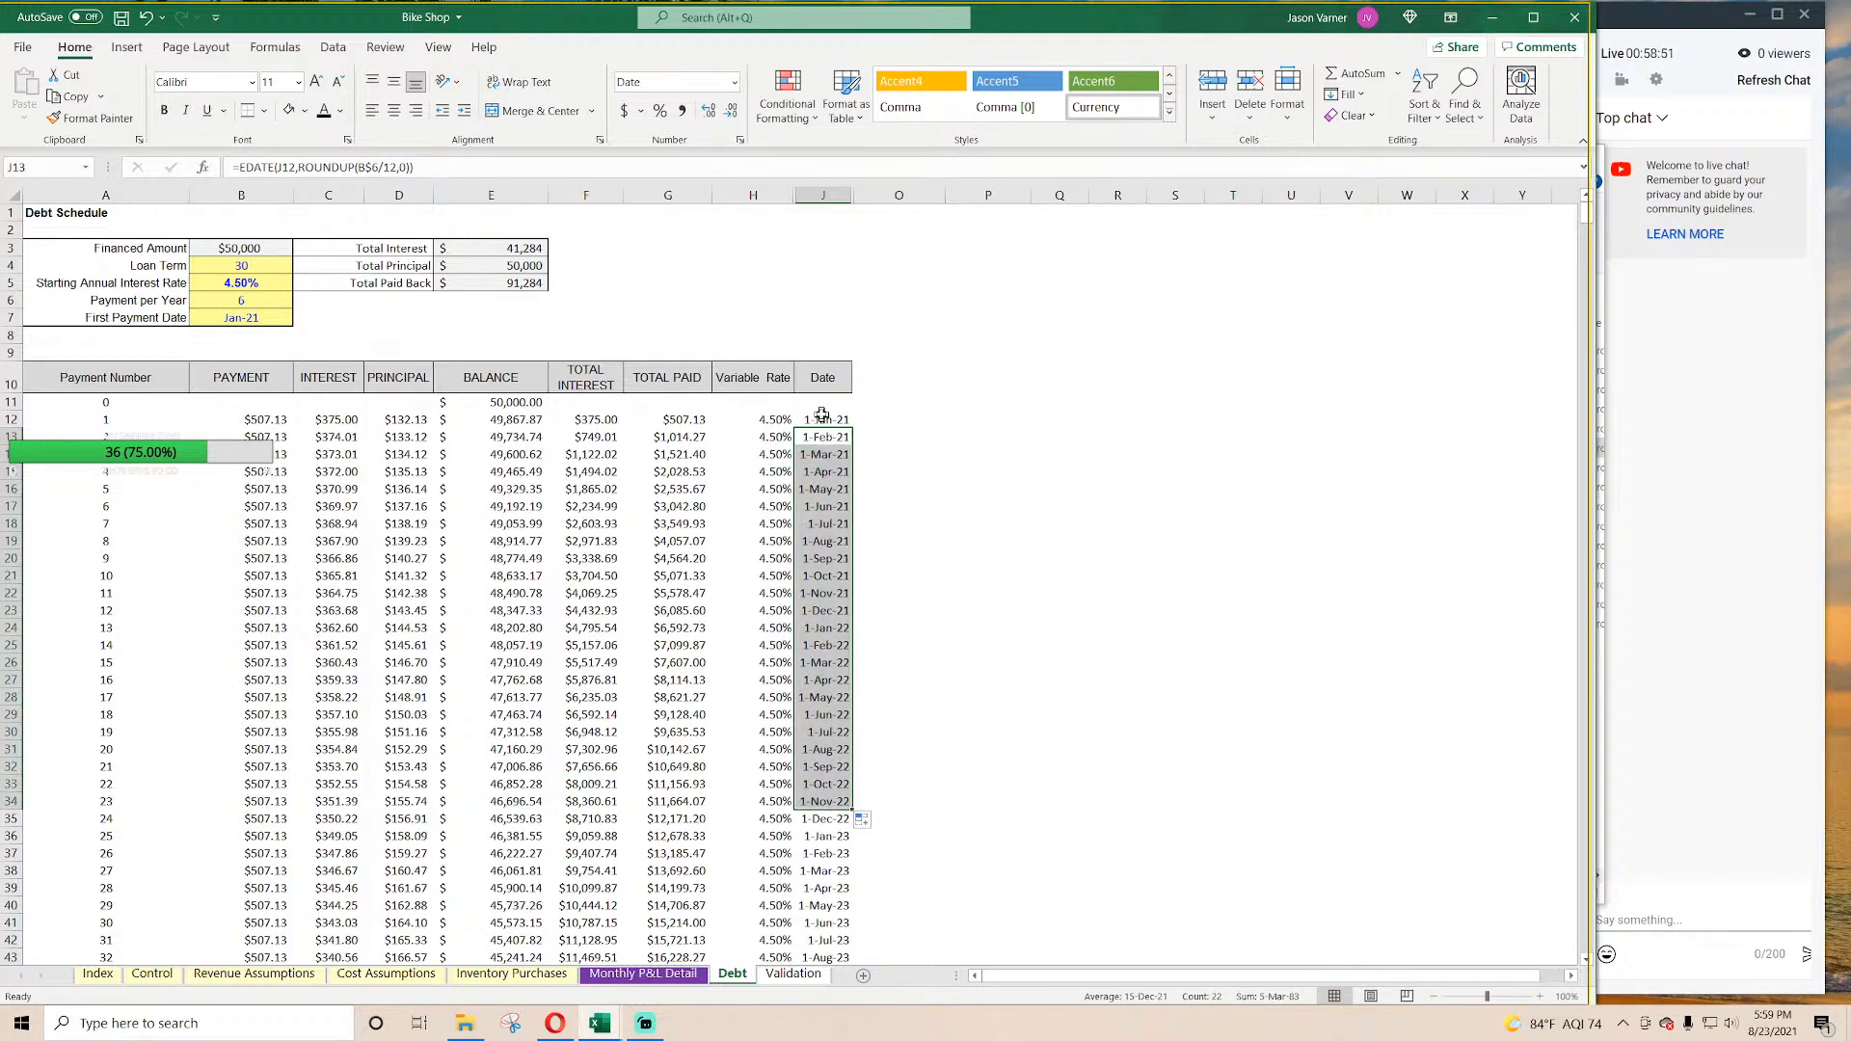
# Step: Format J12:J27 with the month-year date type and copy the J13 and J14 formulas down the Date column
pyautogui.moveTo(822, 414); pyautogui.dragTo(824, 680)
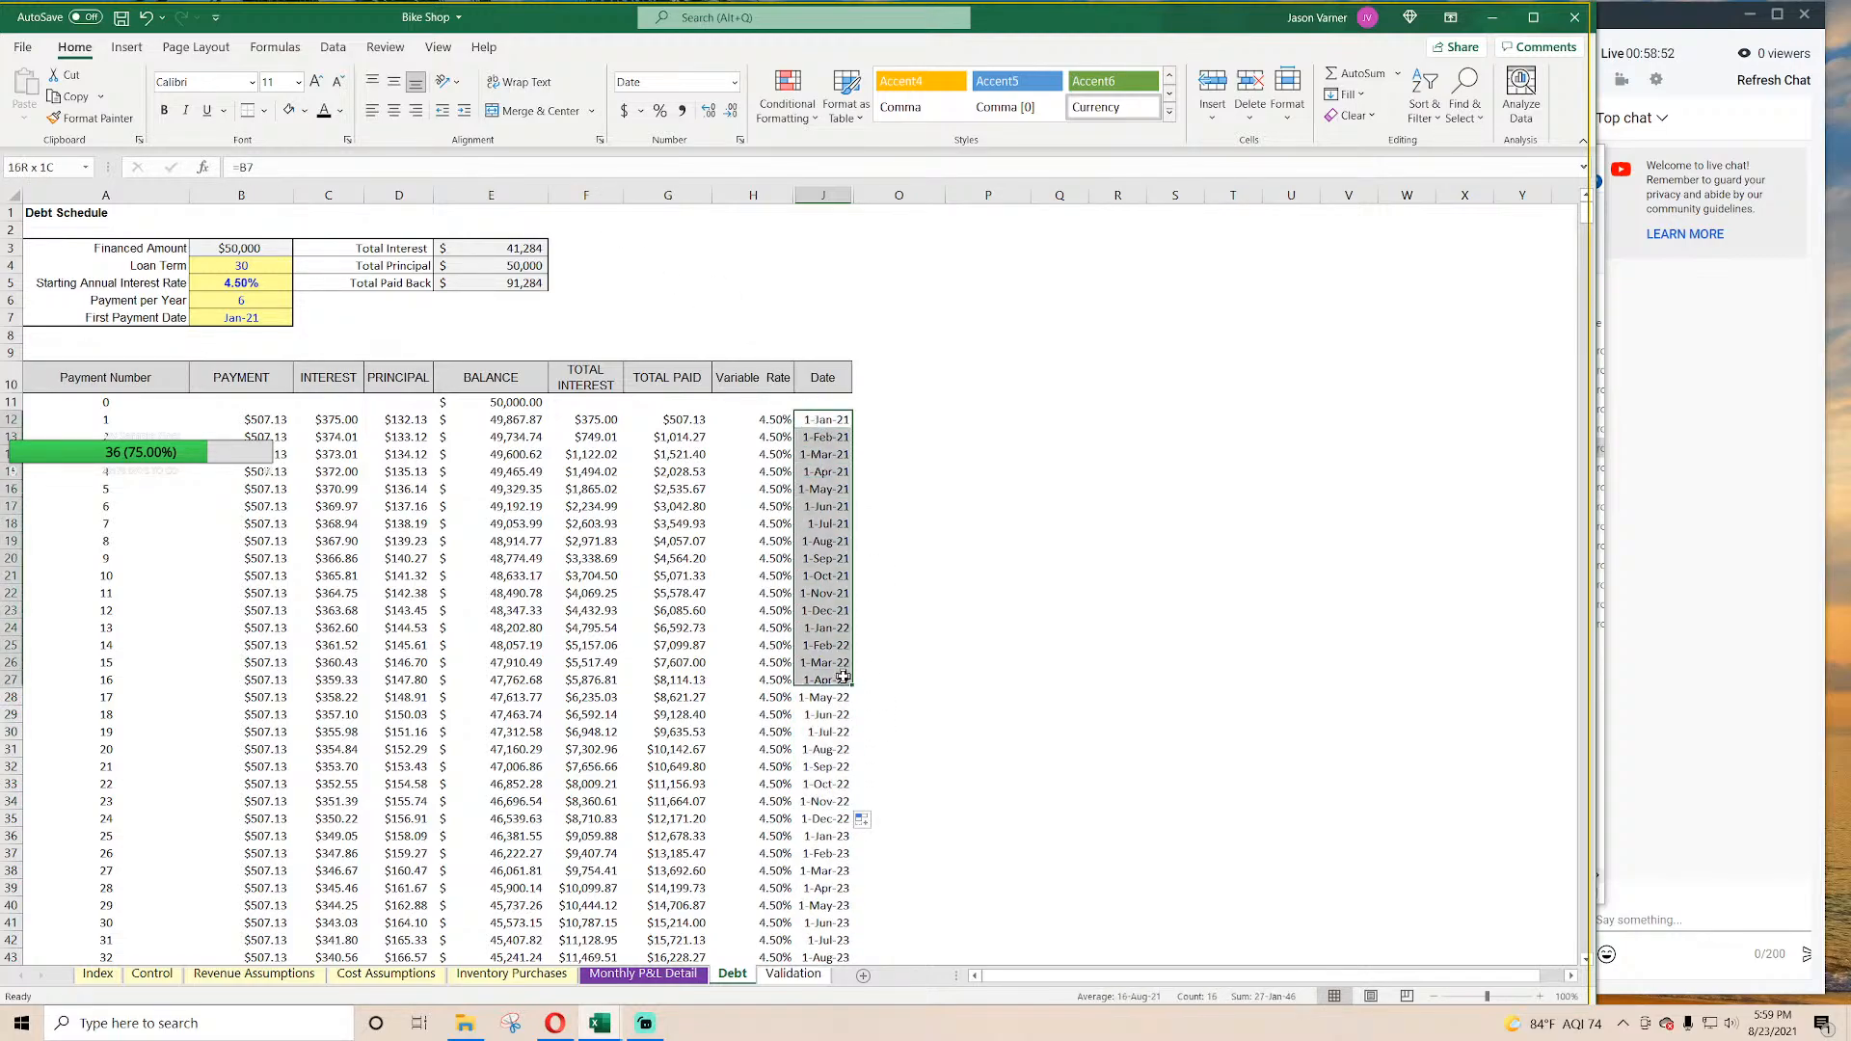
pyautogui.click(740, 139)
pyautogui.click(1119, 658)
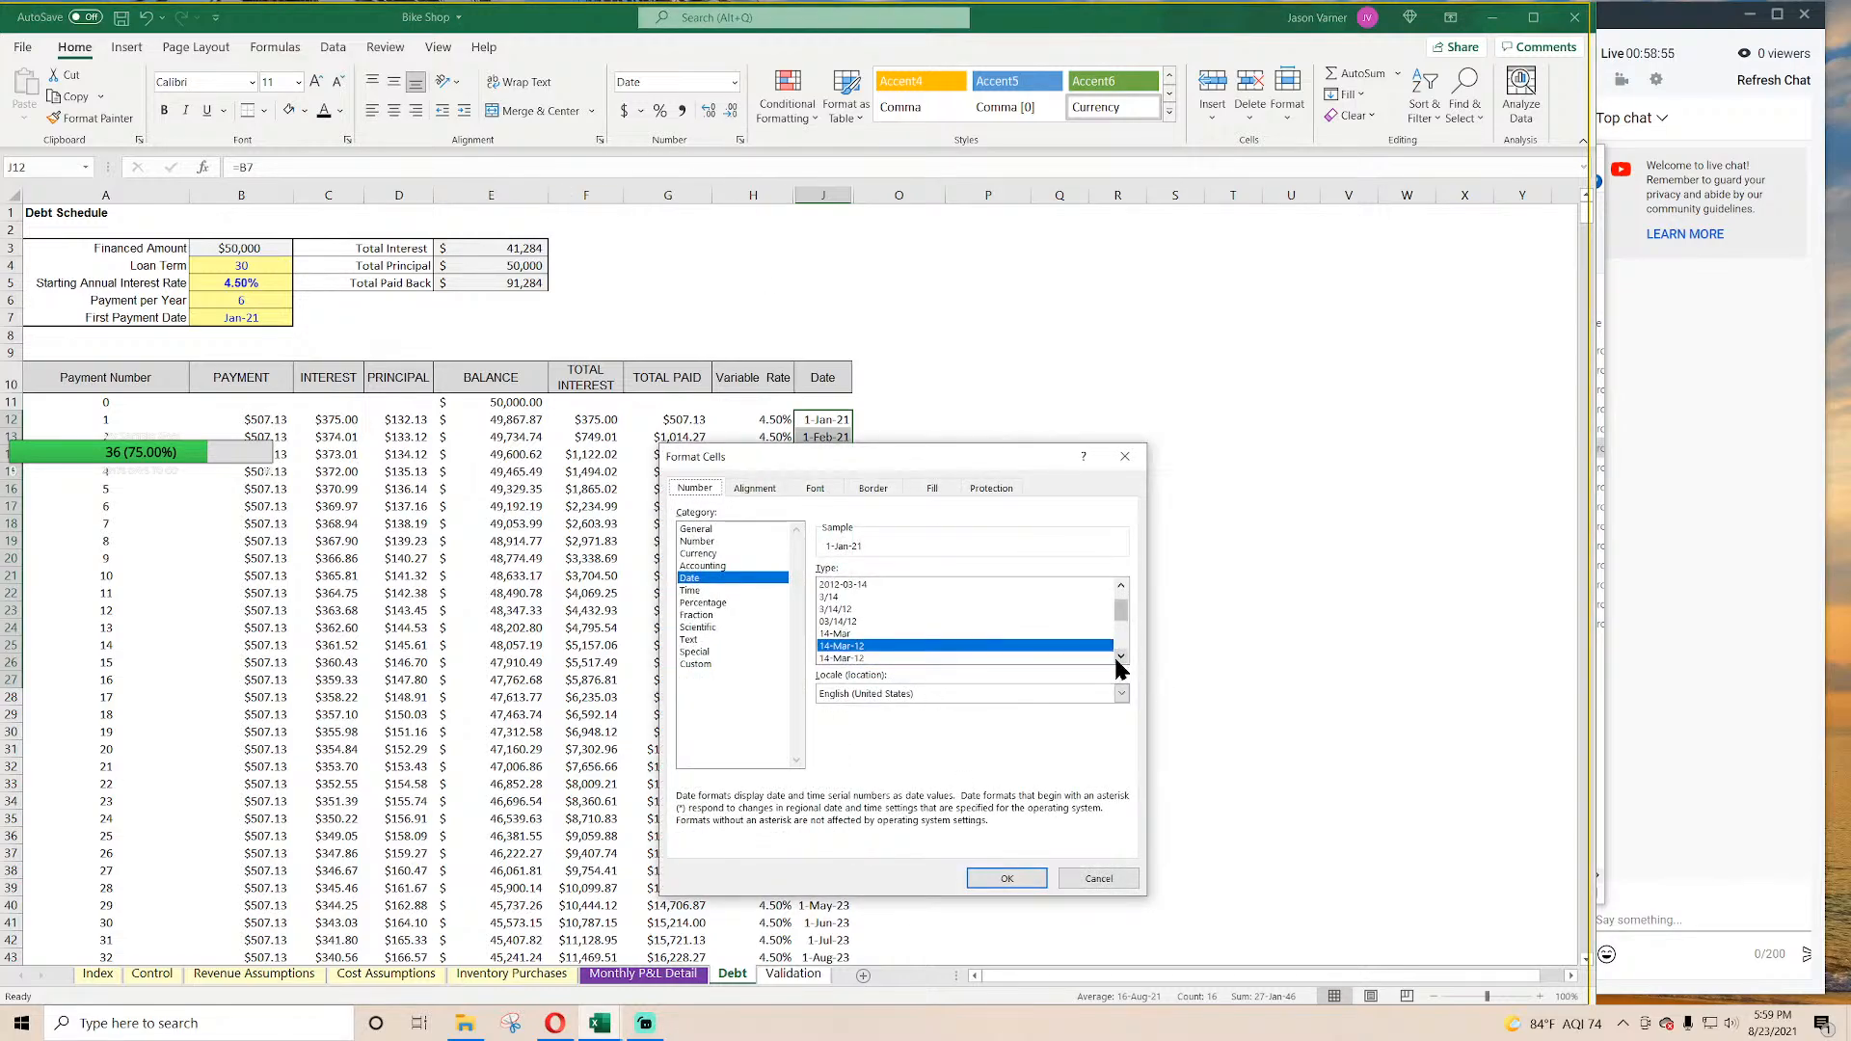
pyautogui.click(1119, 658)
pyautogui.click(1120, 658)
pyautogui.click(827, 647)
pyautogui.click(993, 878)
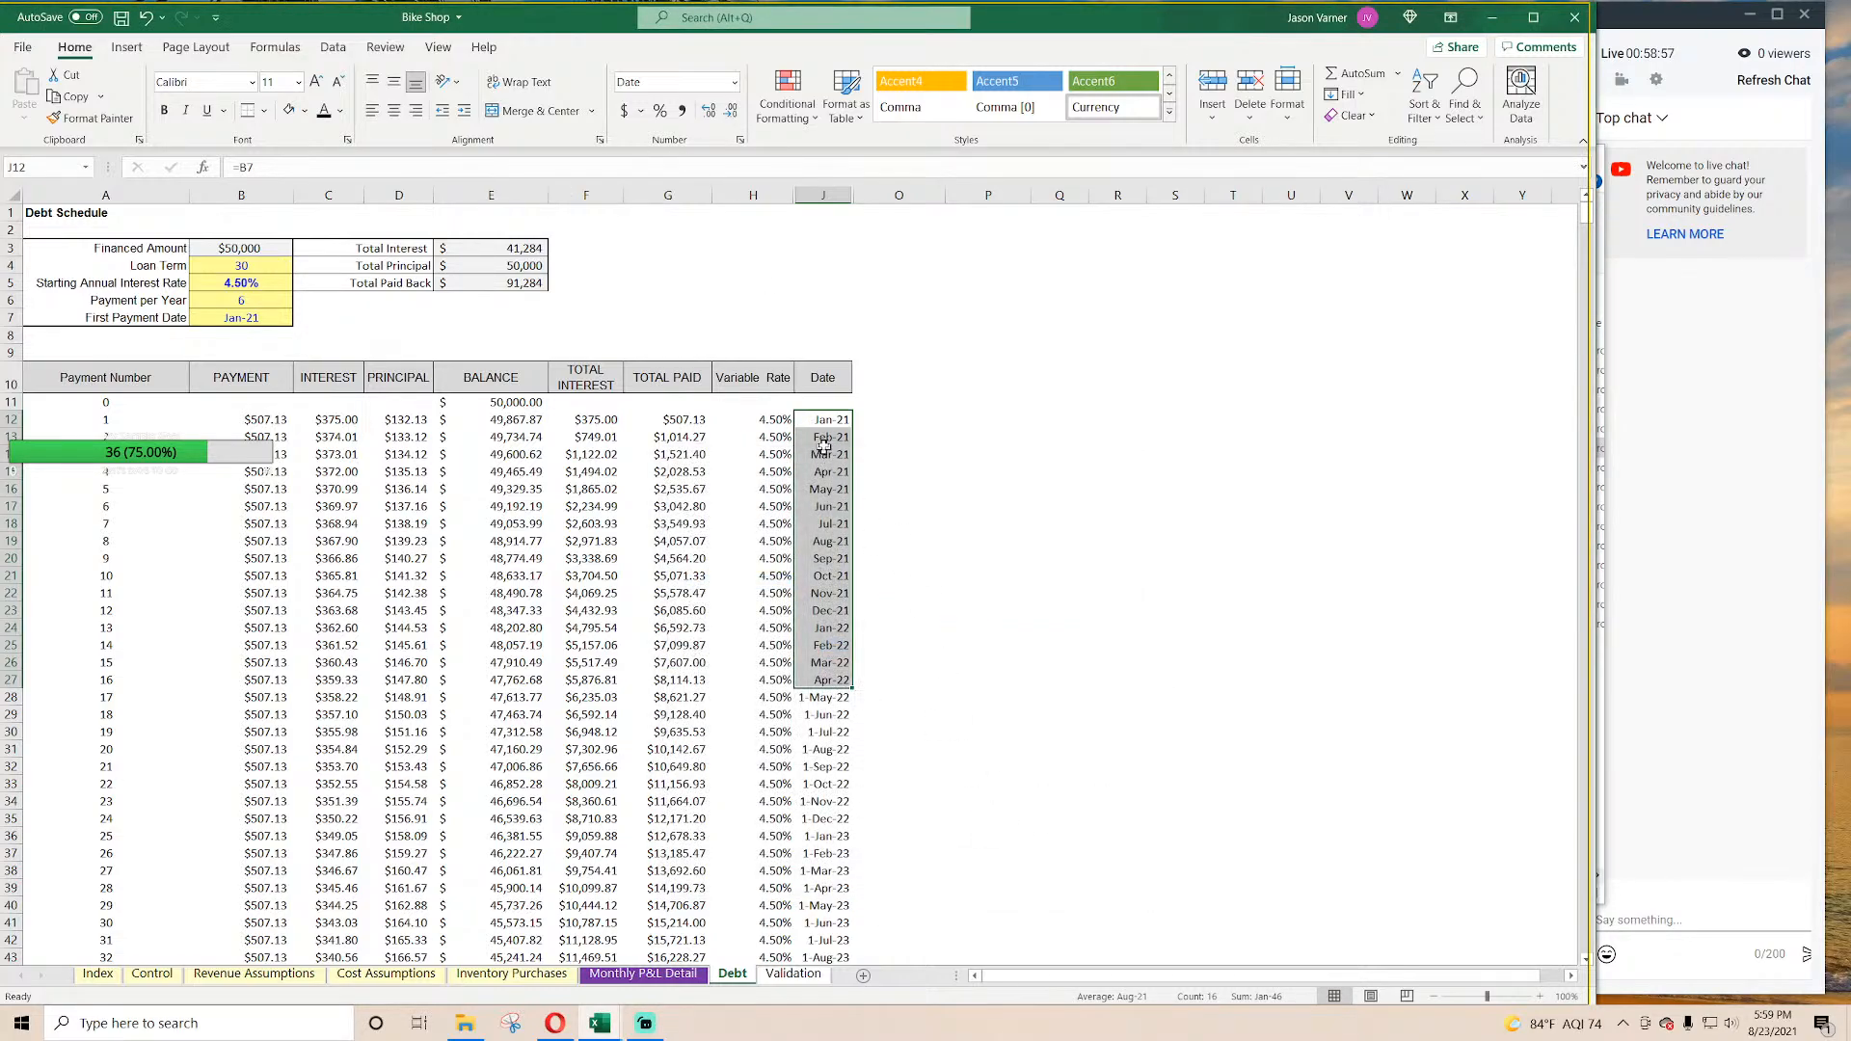
pyautogui.moveTo(837, 440); pyautogui.dragTo(840, 452)
pyautogui.doubleClick(854, 462)
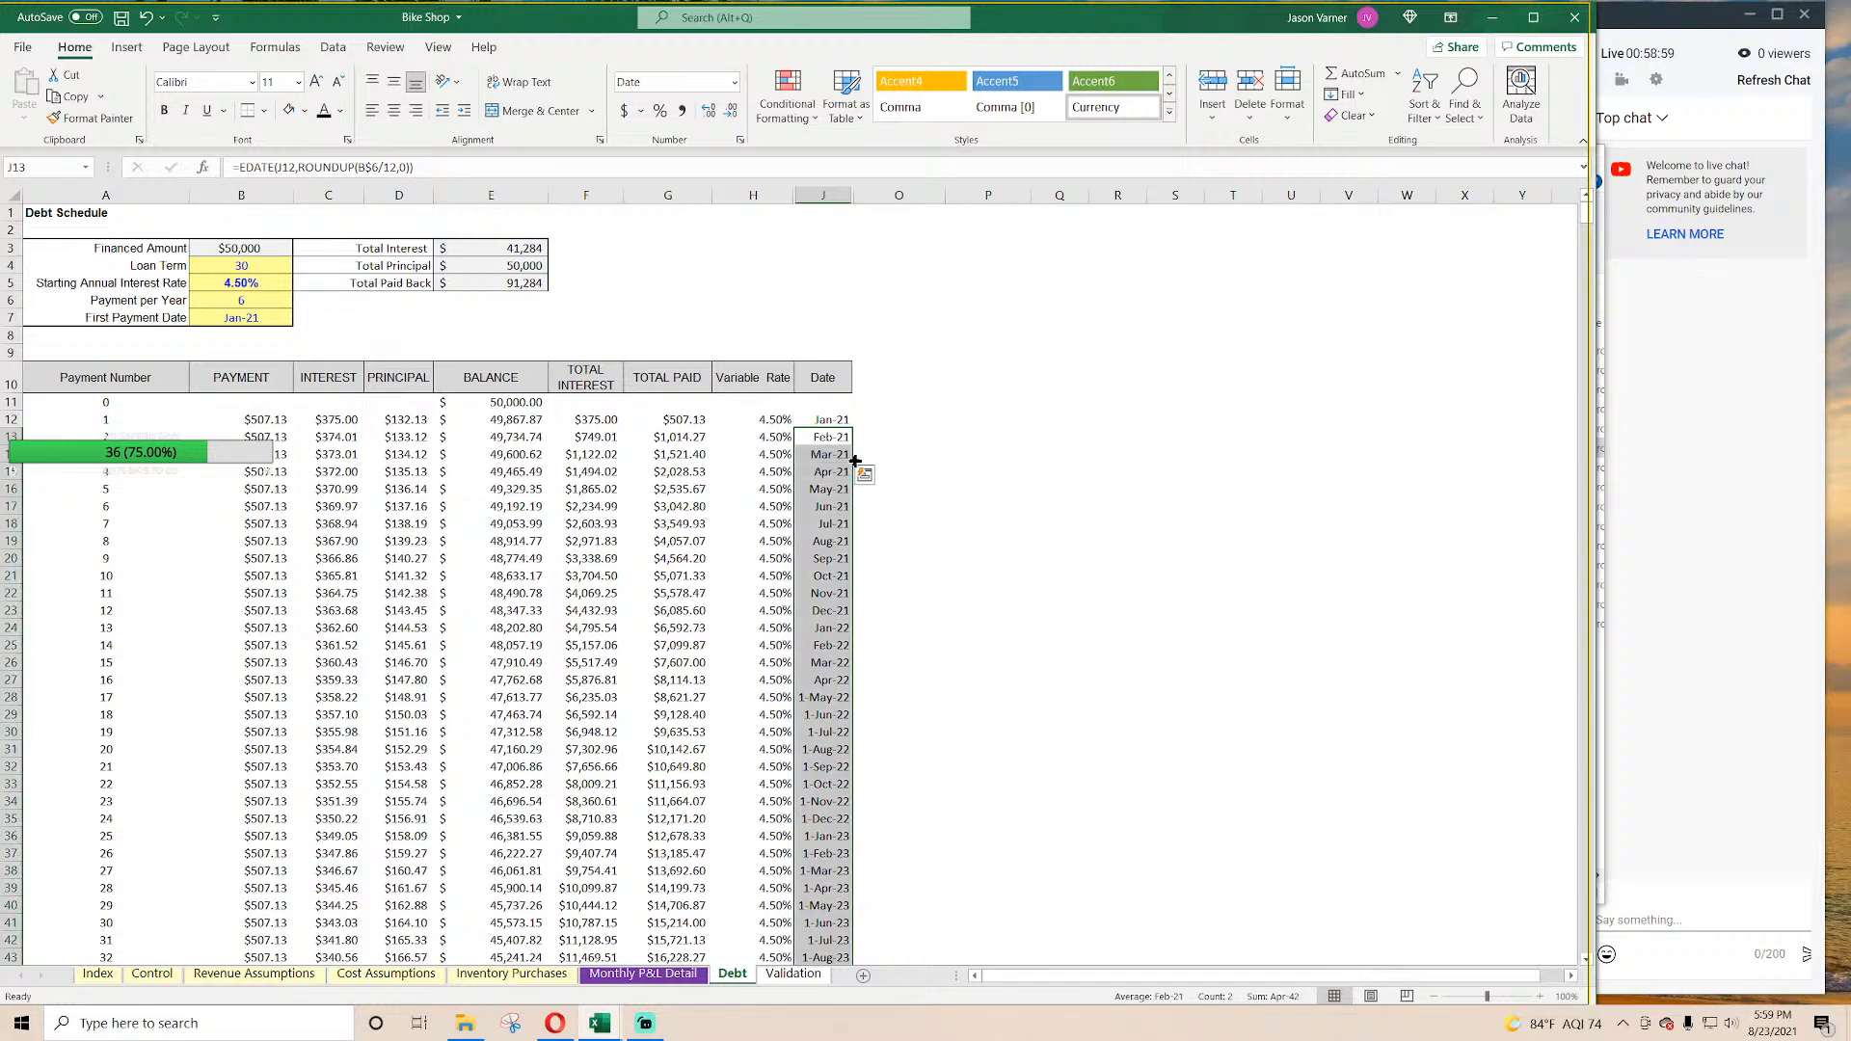
# Step: Change the J13 date formula back to =EDATE(J12,ROUNDUP(12/B$6,0)) and copy it down the whole Date column
pyautogui.click(254, 304)
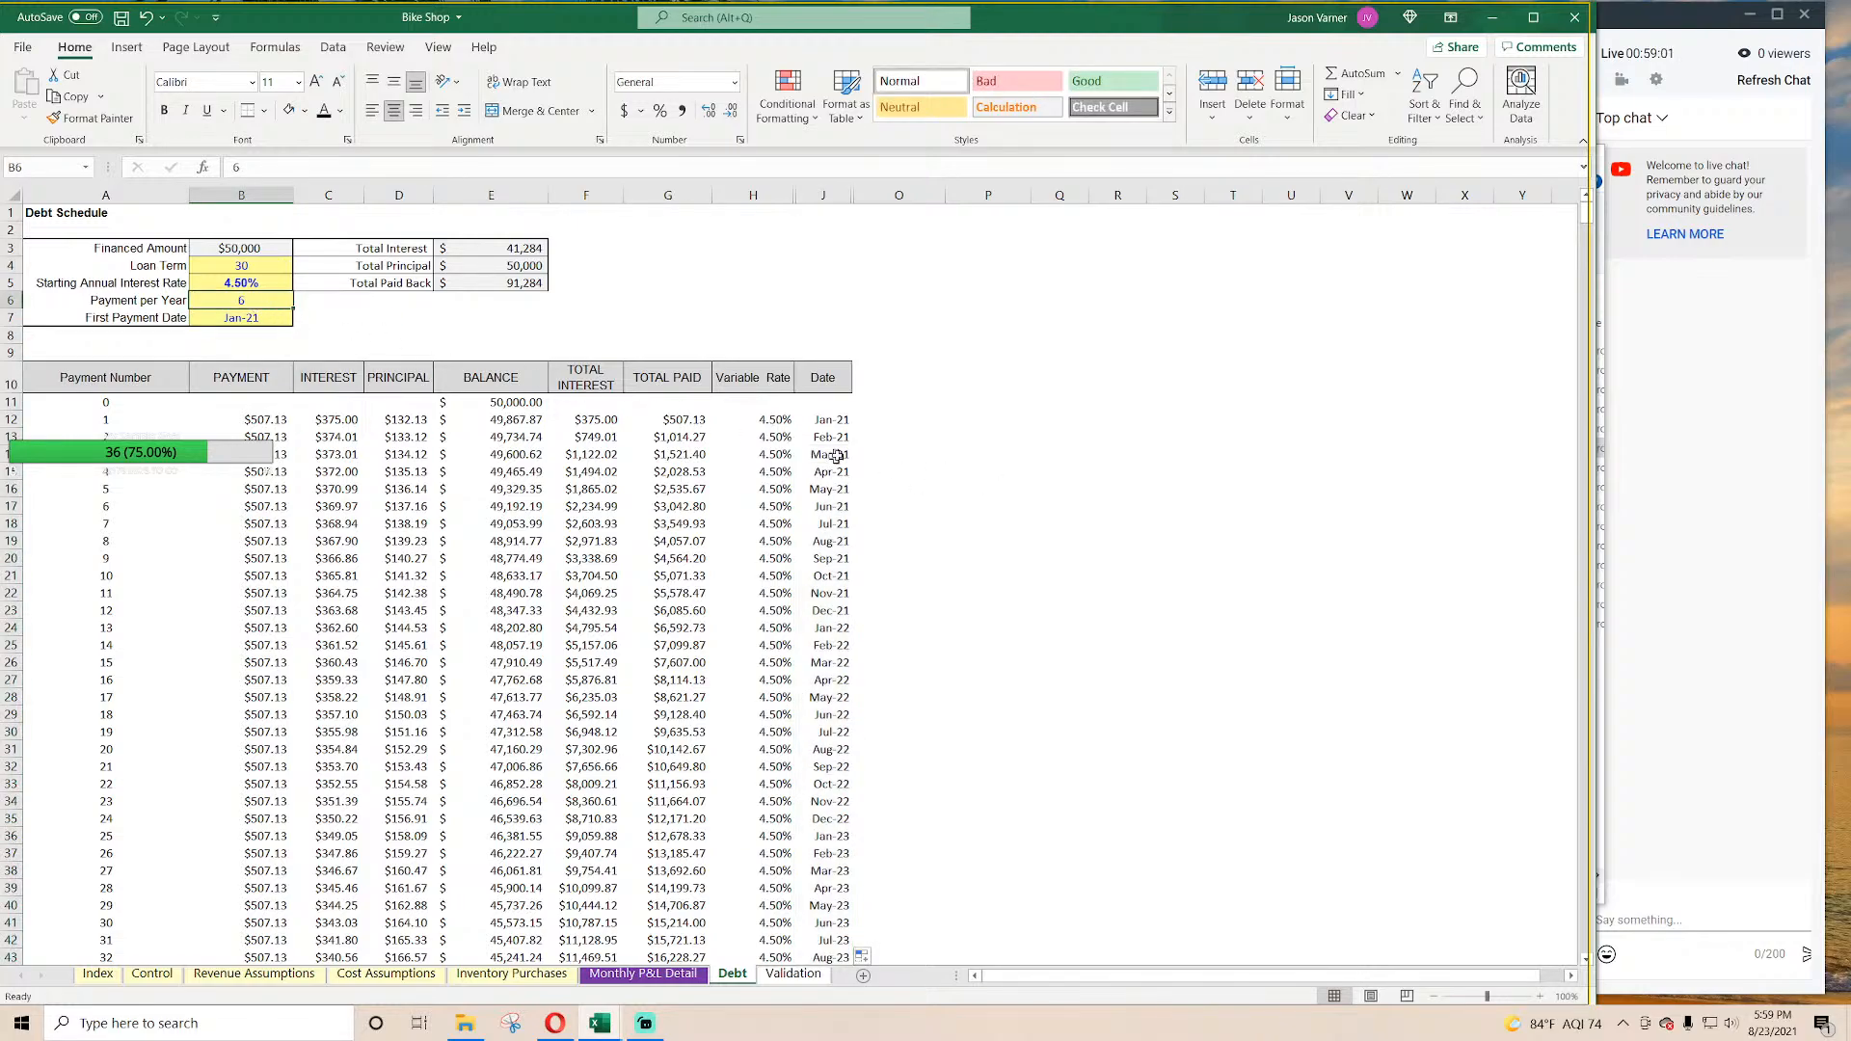
pyautogui.click(838, 422)
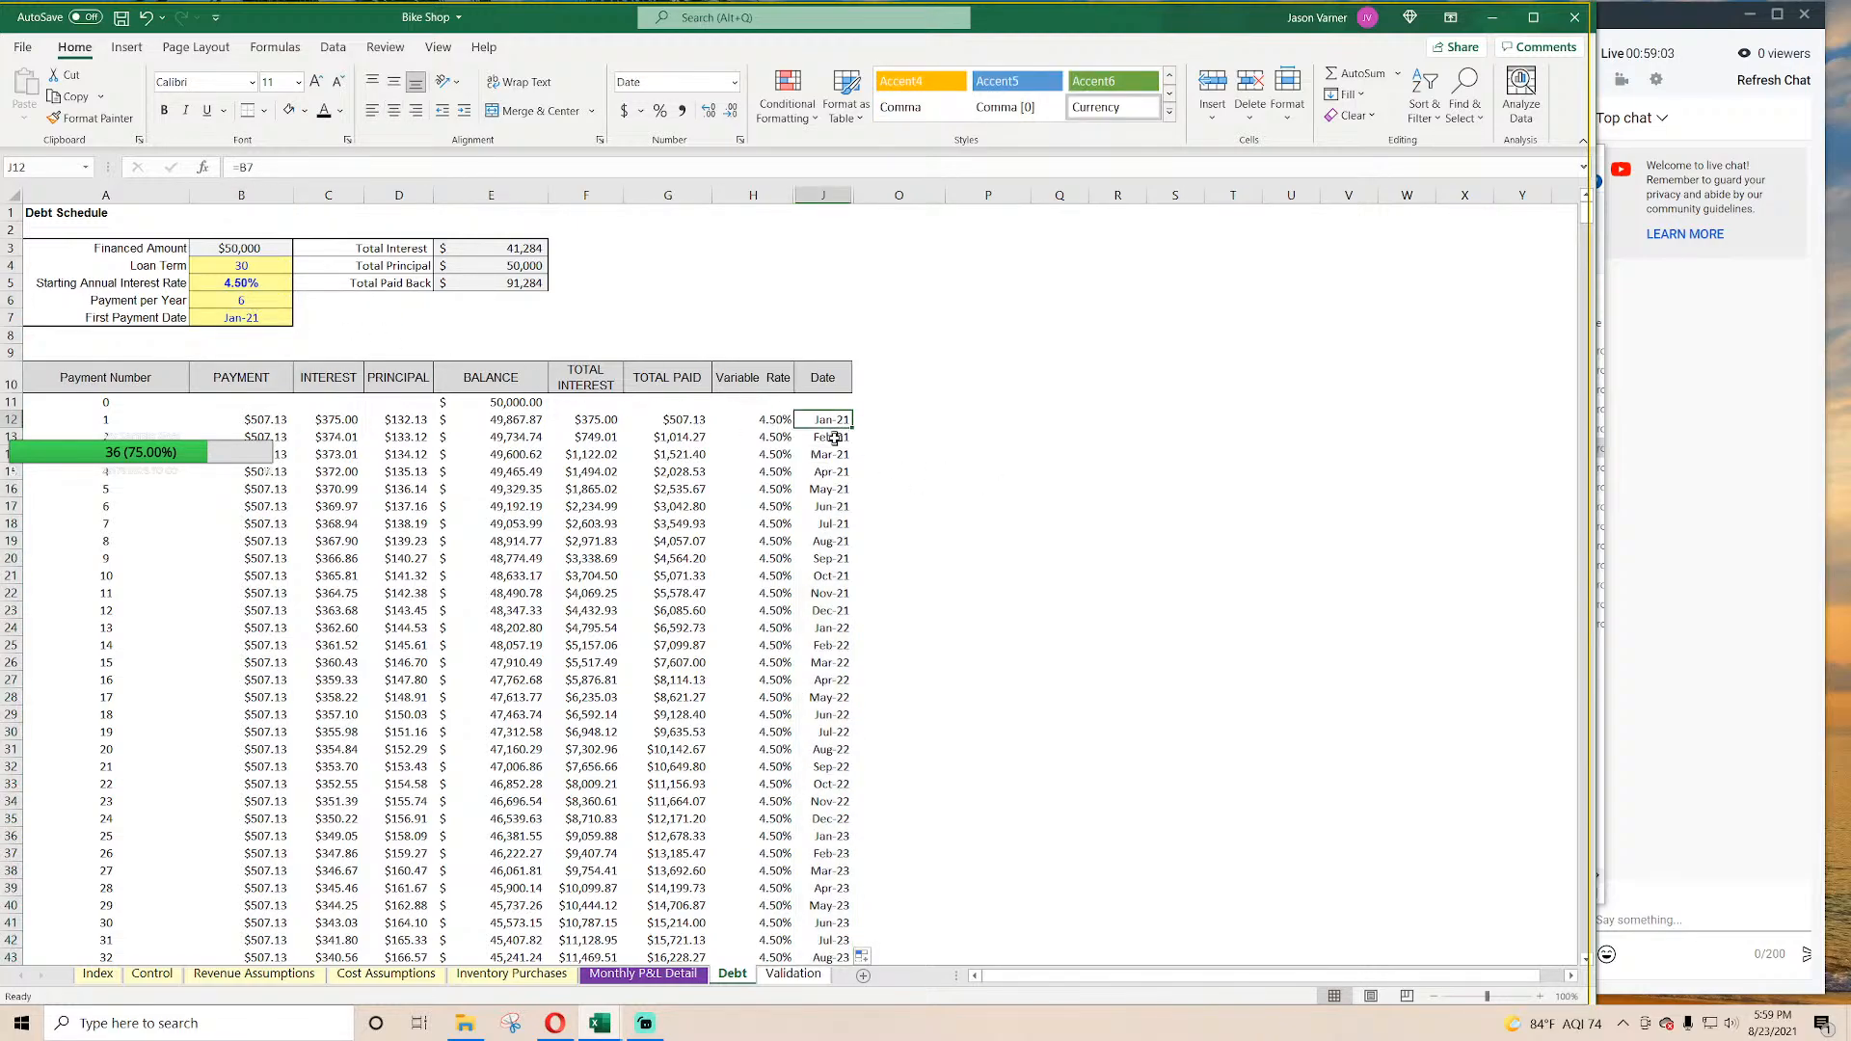
pyautogui.click(235, 302)
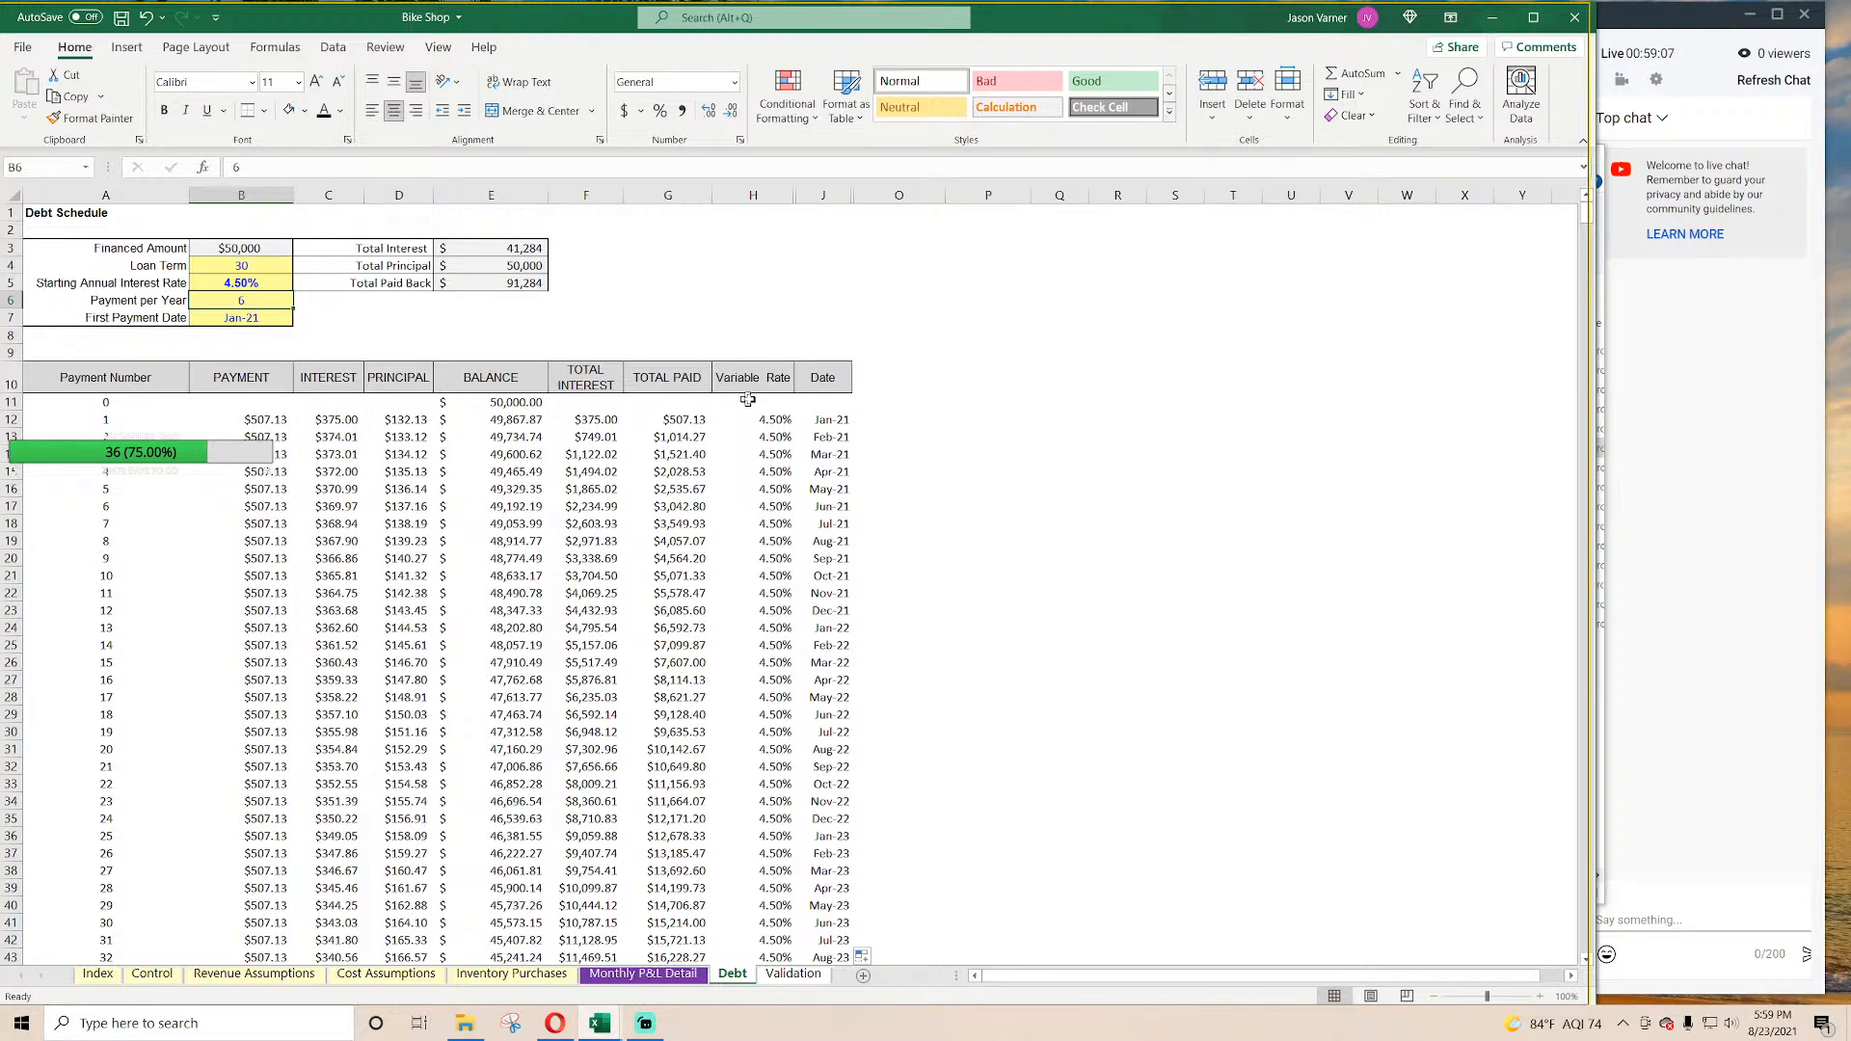
pyautogui.click(827, 419)
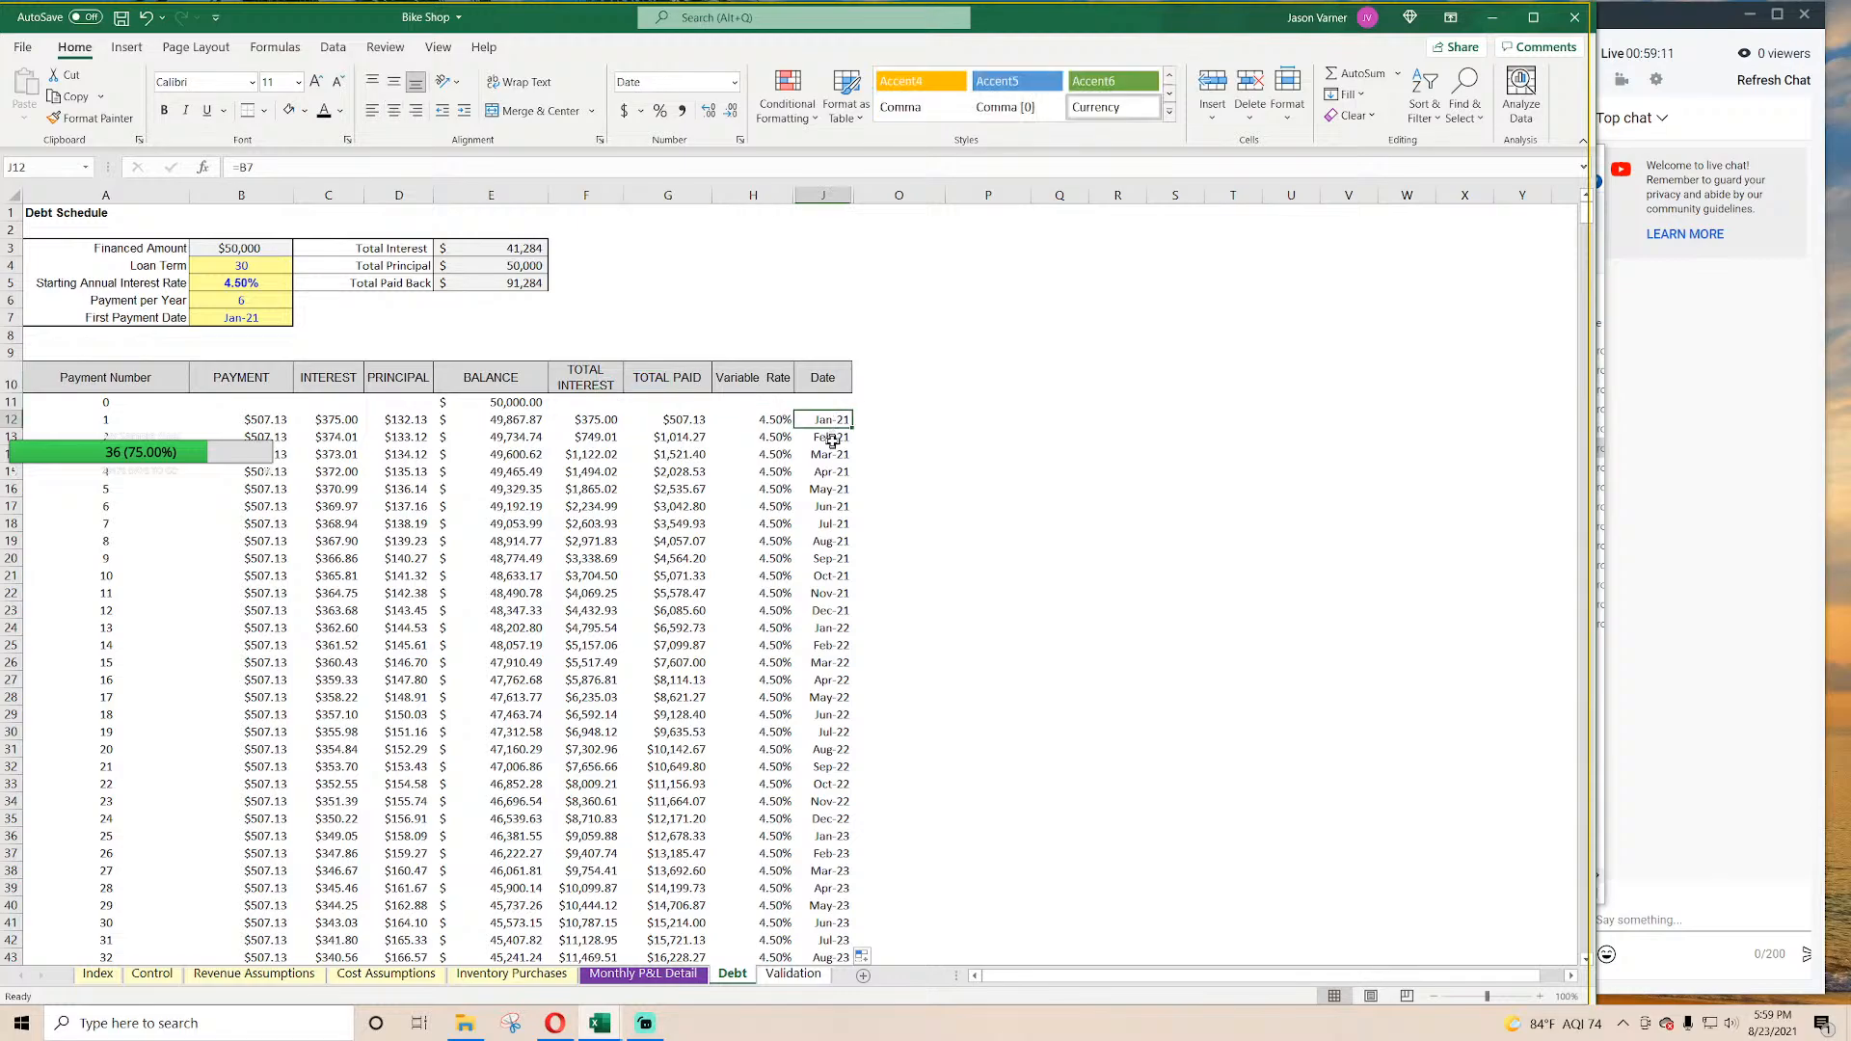
pyautogui.click(831, 436)
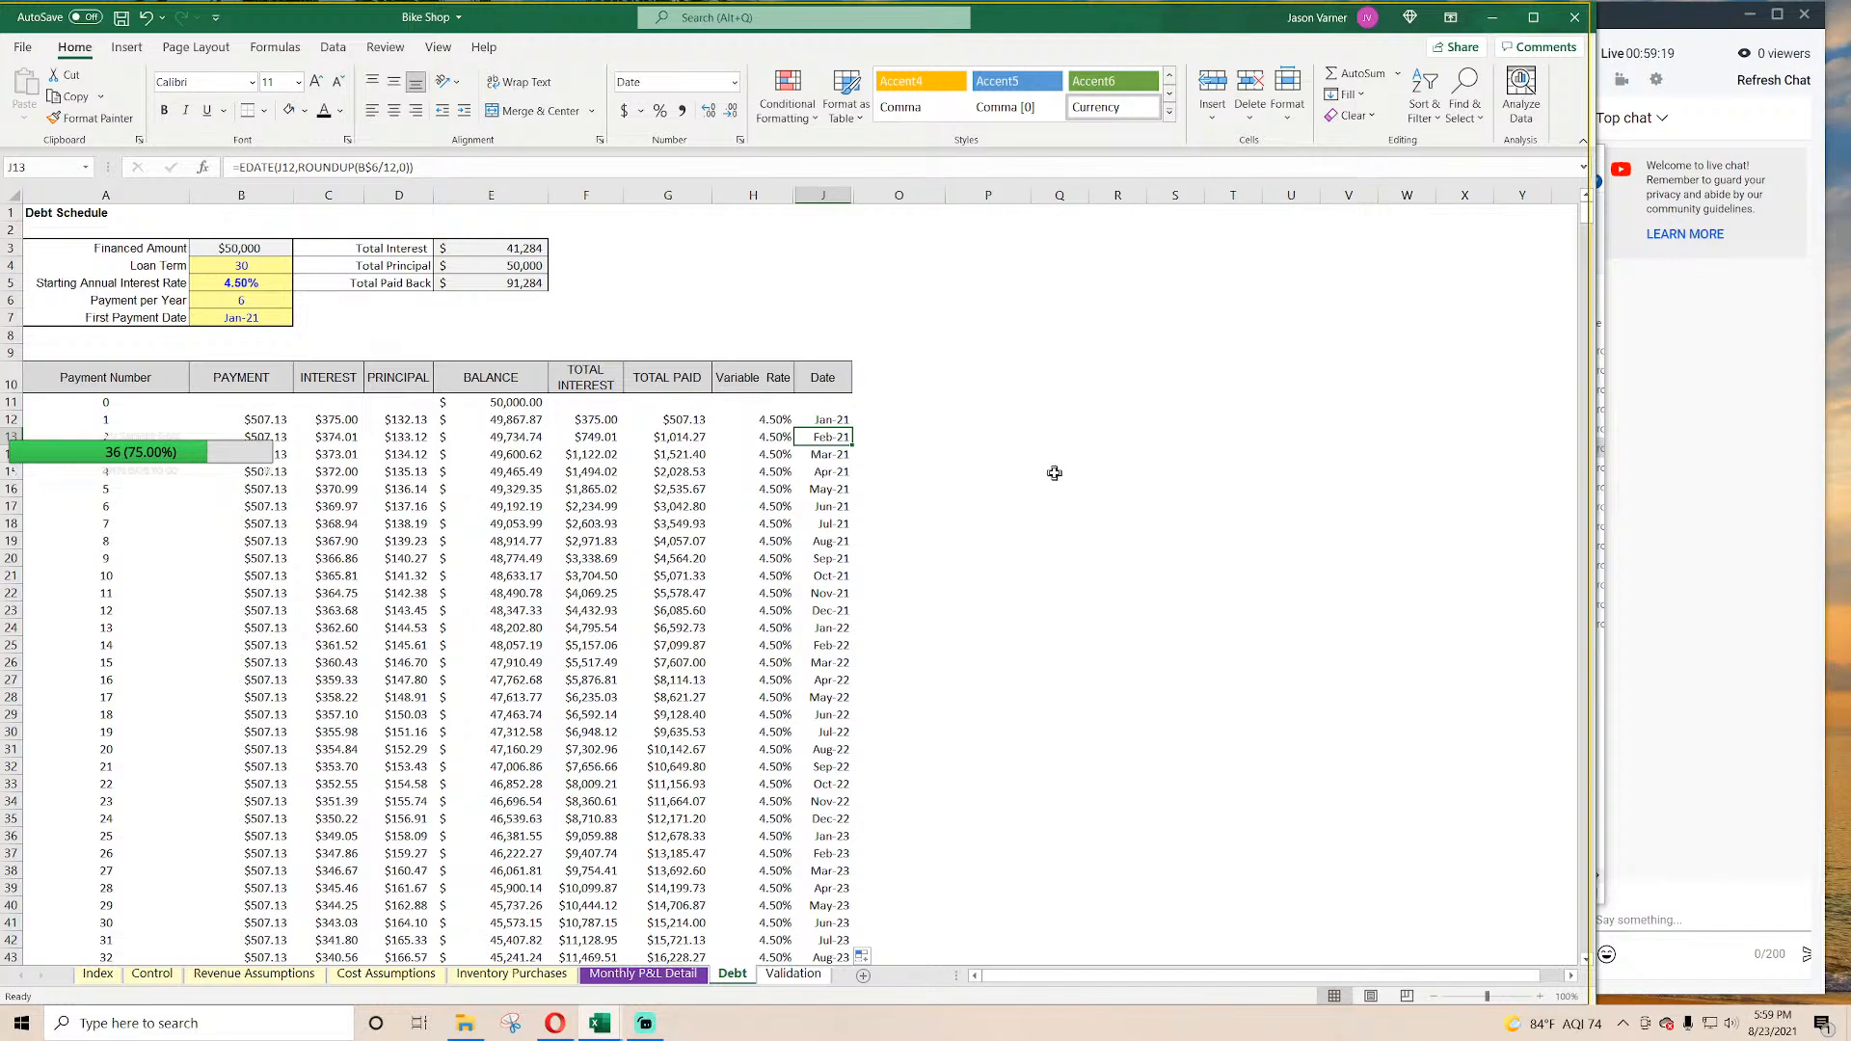
pyautogui.click(360, 167)
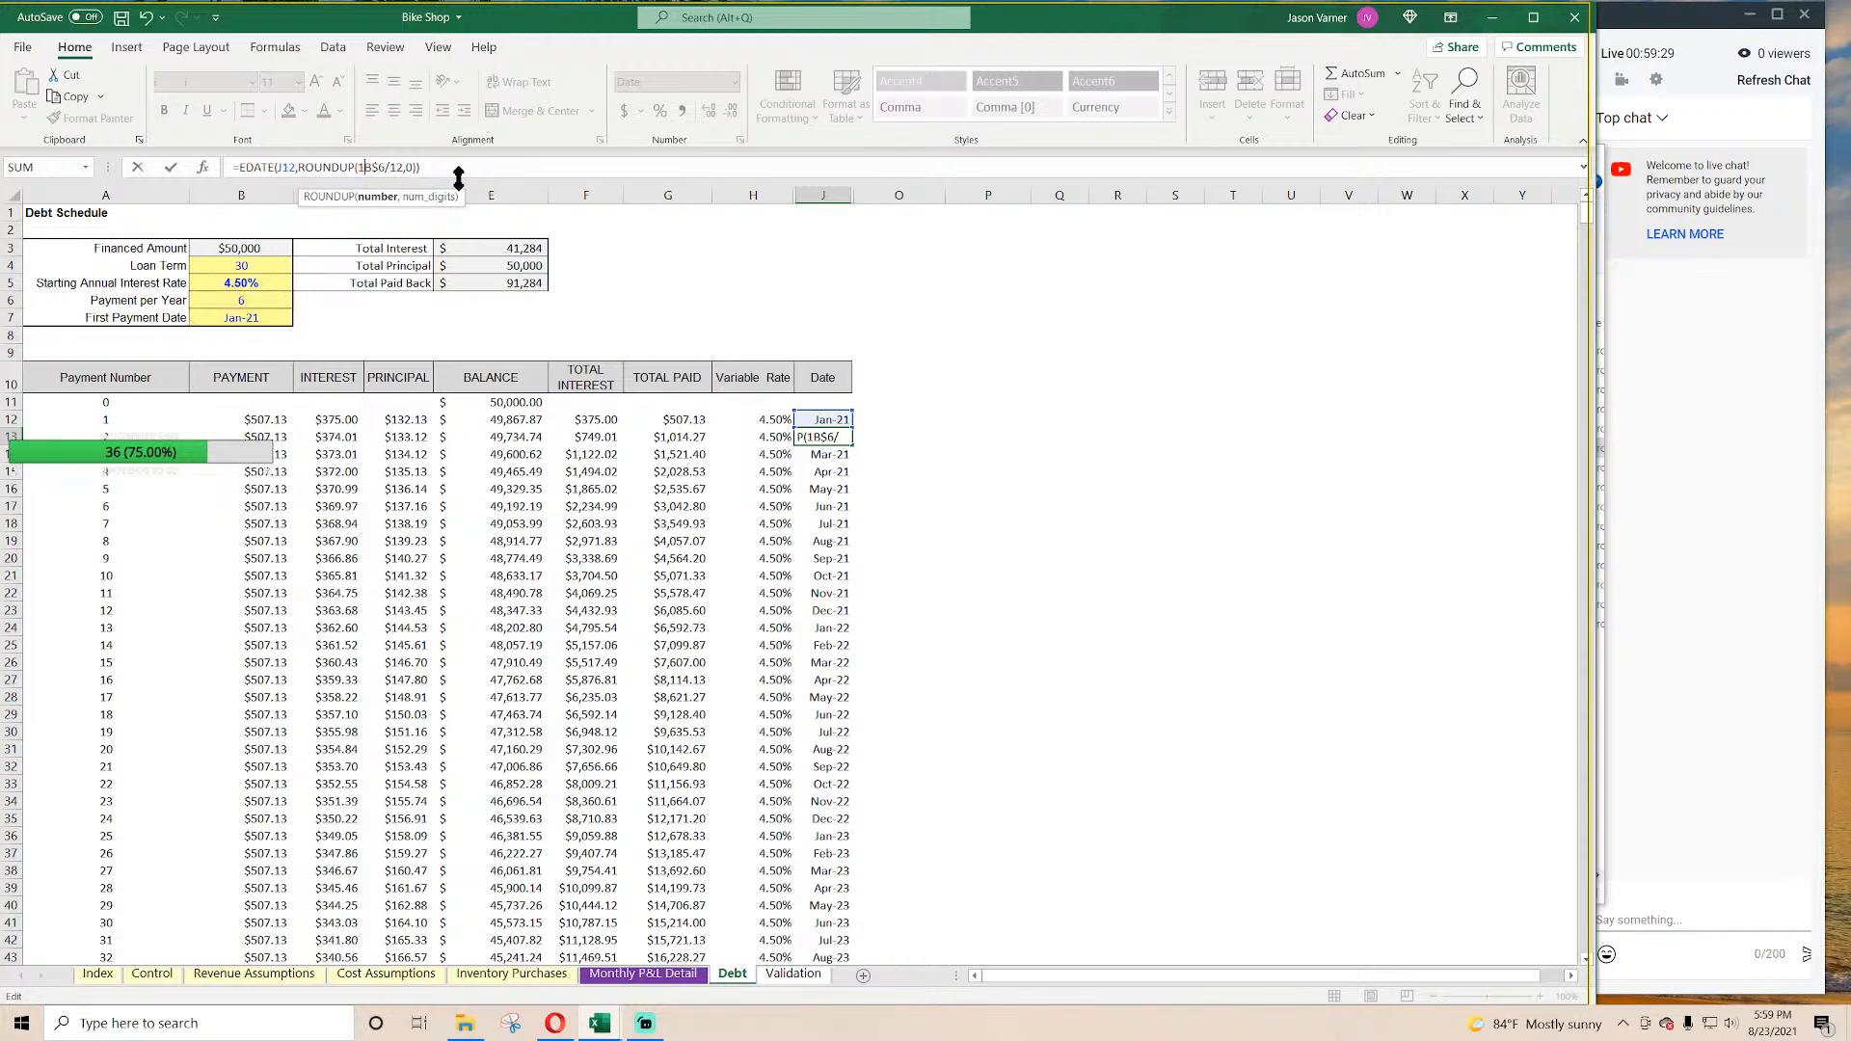
pyautogui.write('12/')
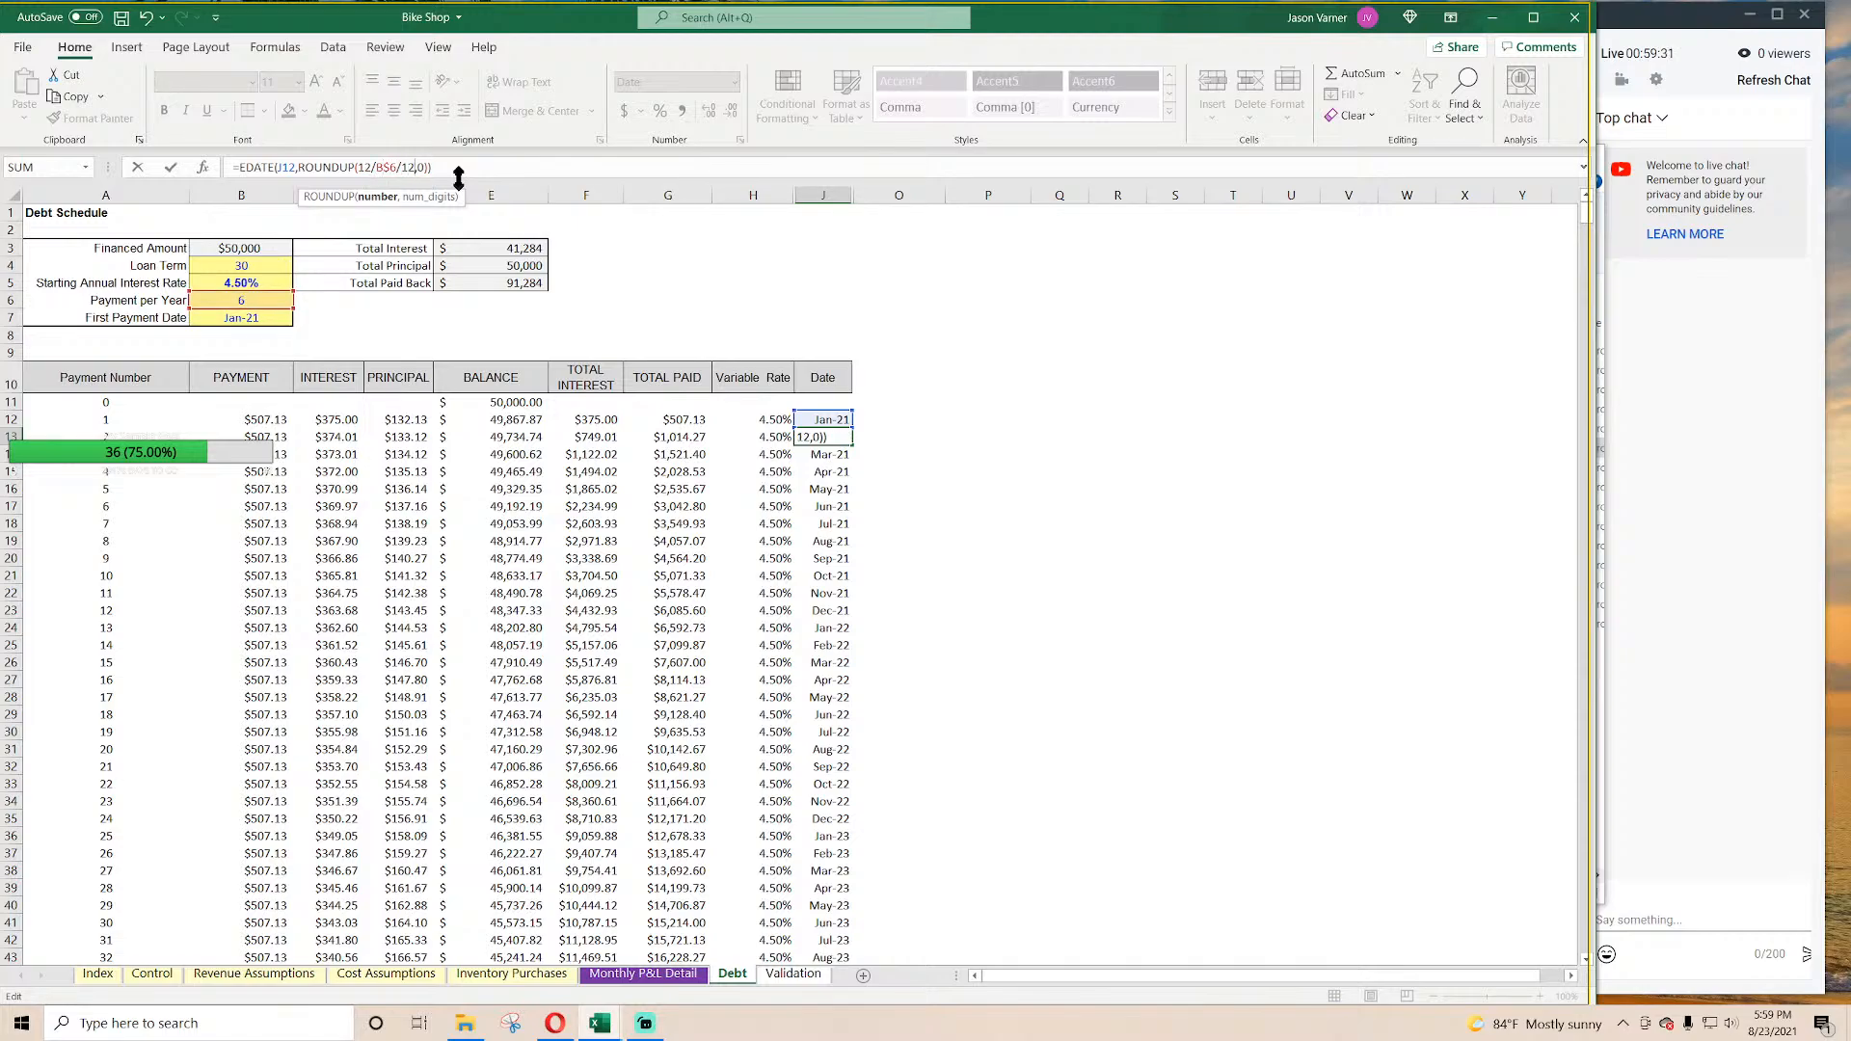
pyautogui.press('Return')
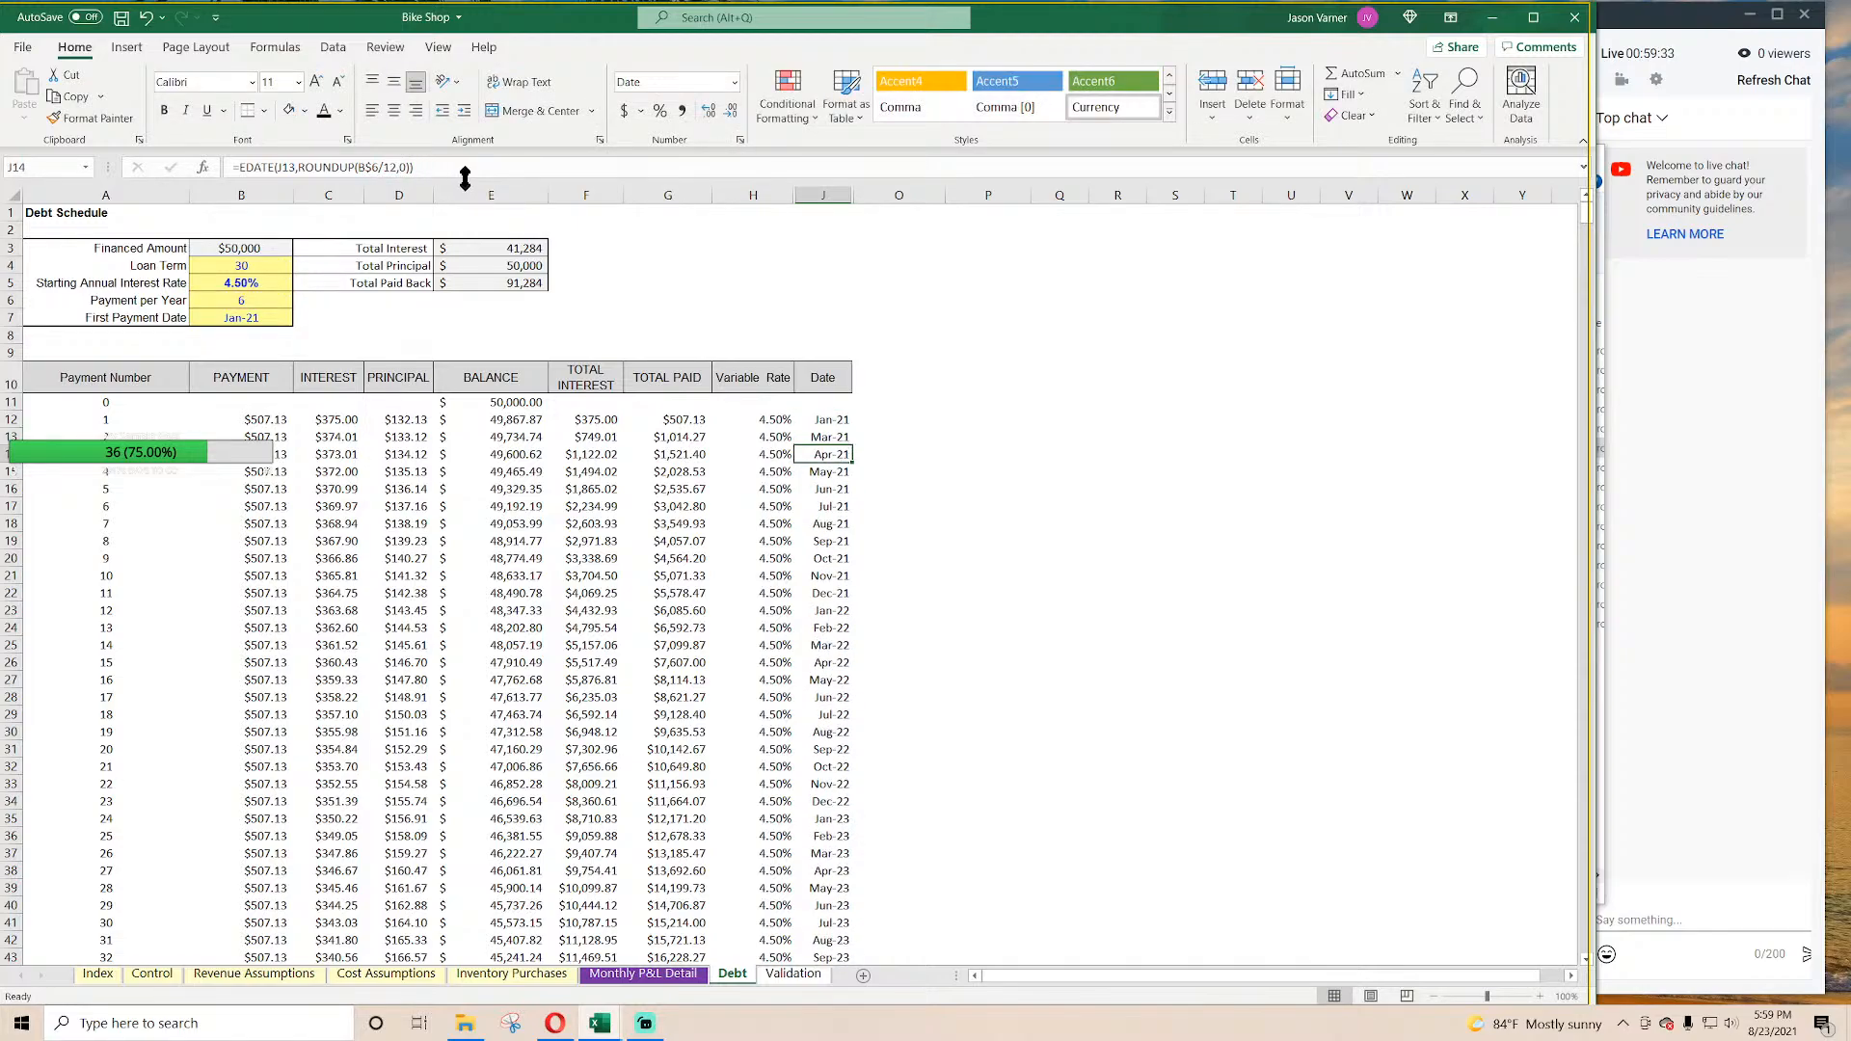
pyautogui.click(829, 440)
pyautogui.doubleClick(853, 447)
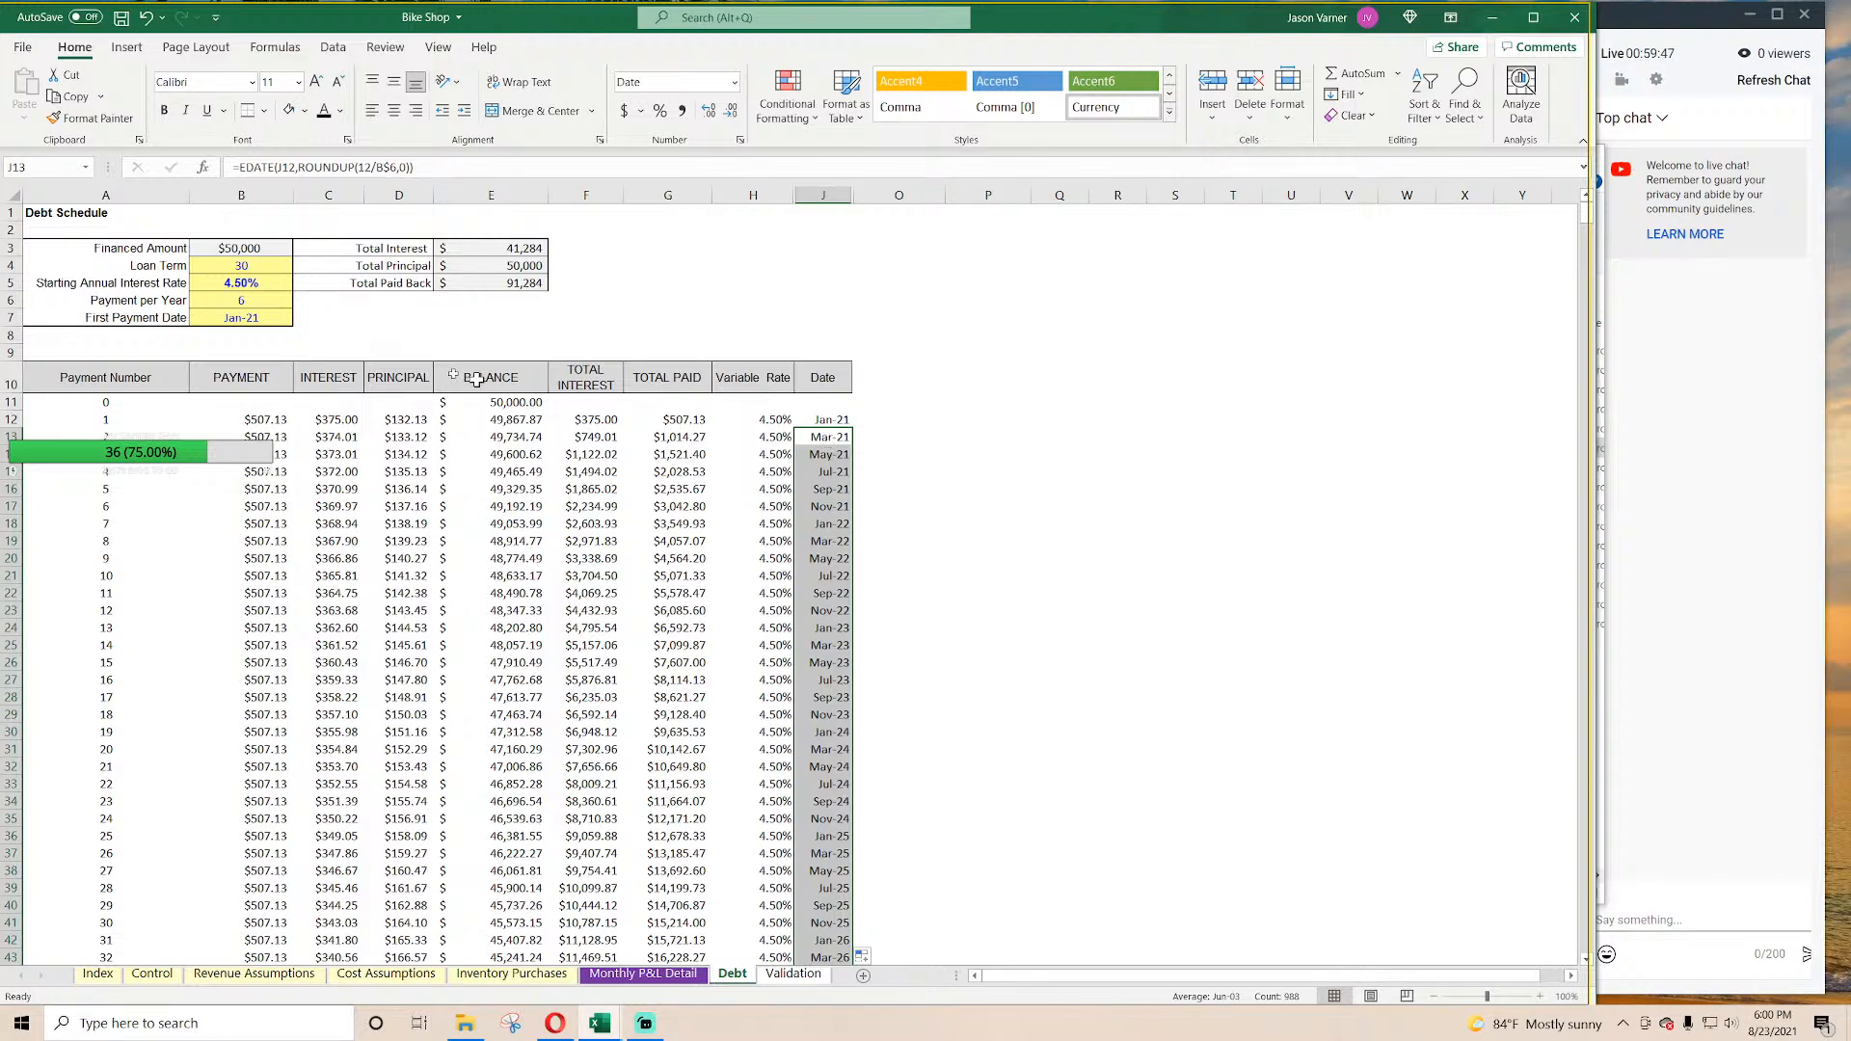
# Step: Choose Jan-21 again as the First Payment Date and set the Payment per Year in B6 to 3
pyautogui.click(252, 267)
pyautogui.click(252, 317)
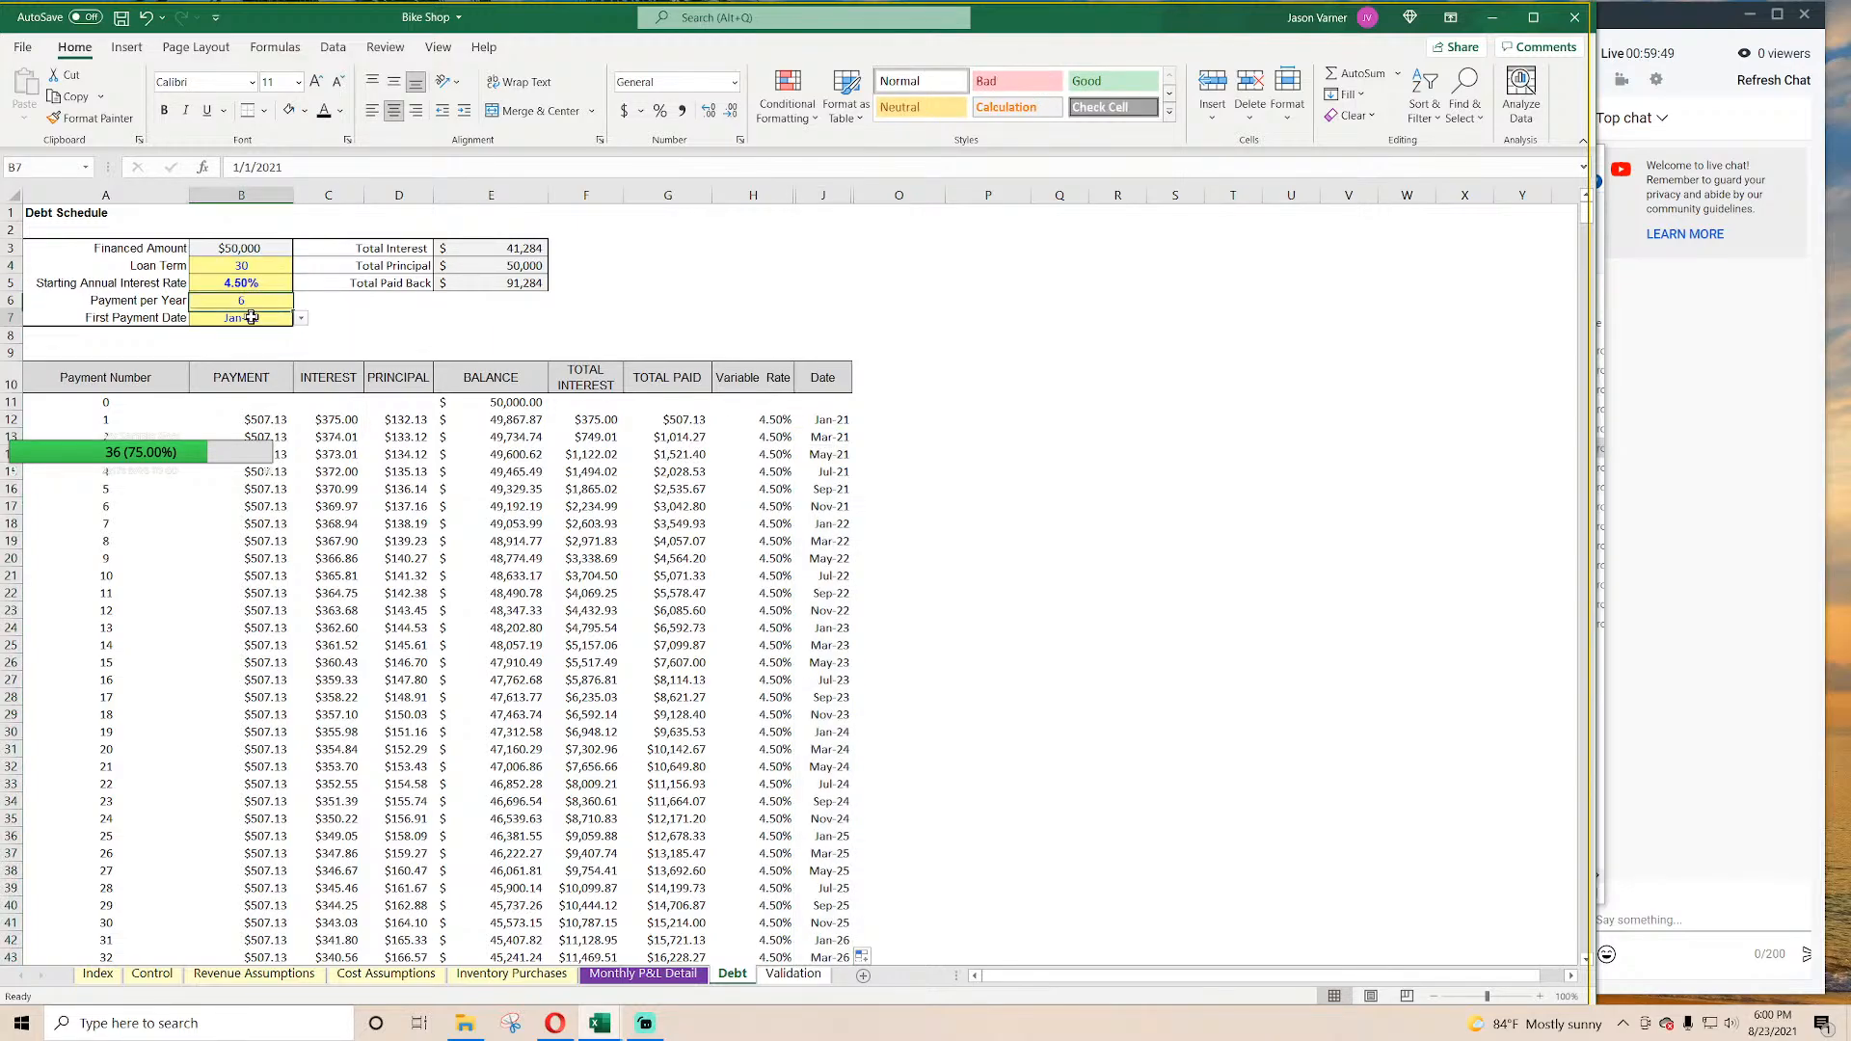
pyautogui.click(301, 319)
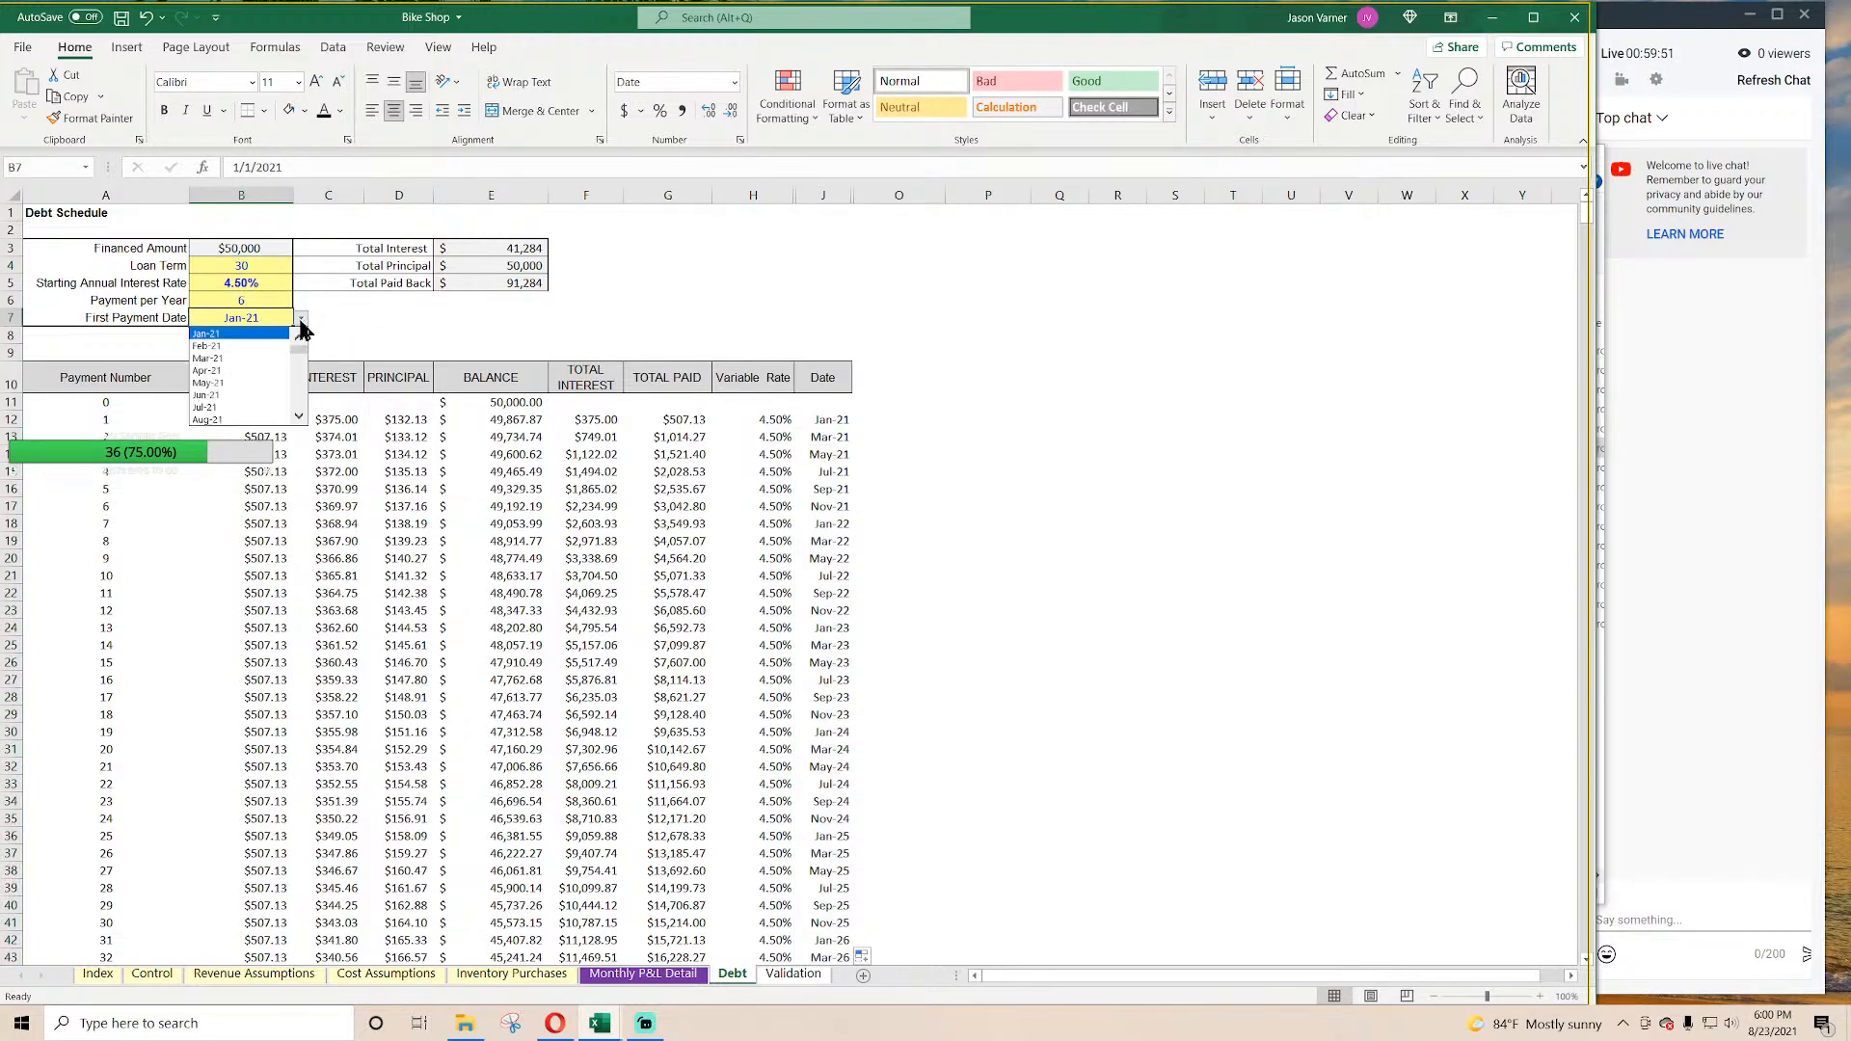
pyautogui.click(273, 340)
pyautogui.click(835, 437)
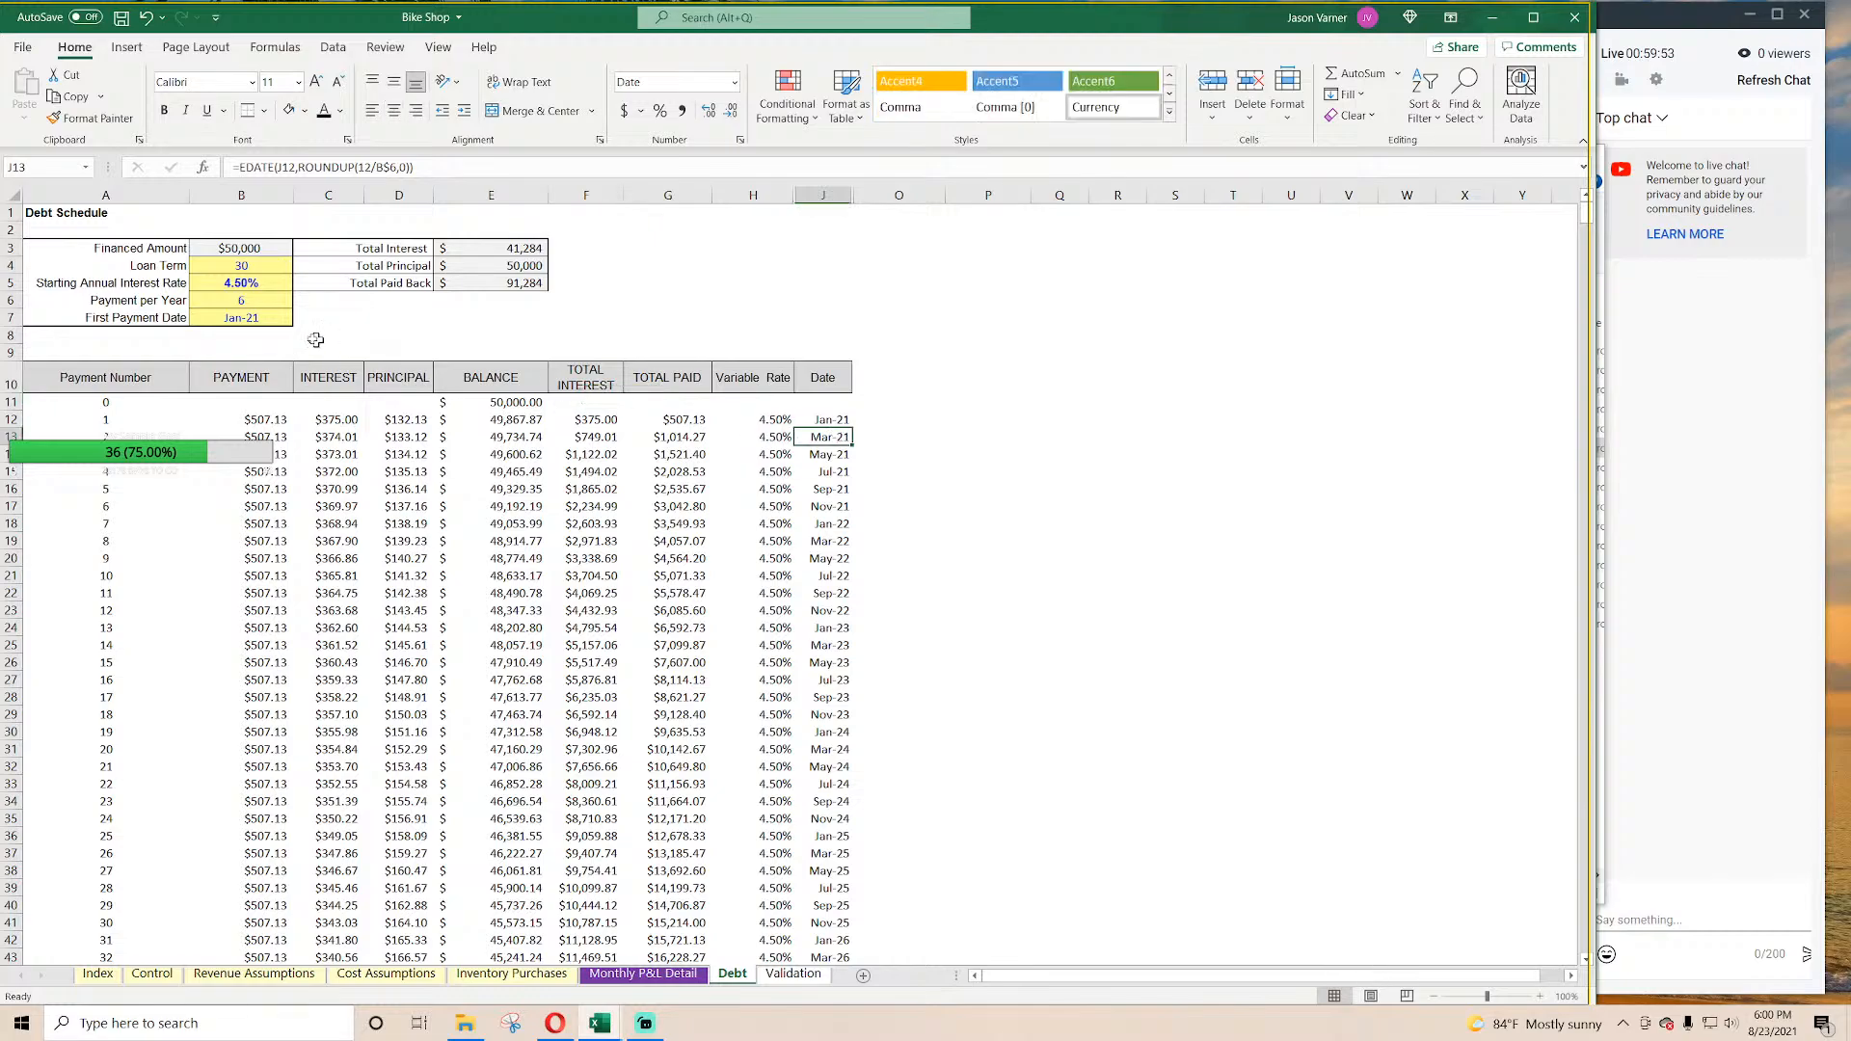
pyautogui.click(264, 306)
pyautogui.write('3')
pyautogui.press('Return')
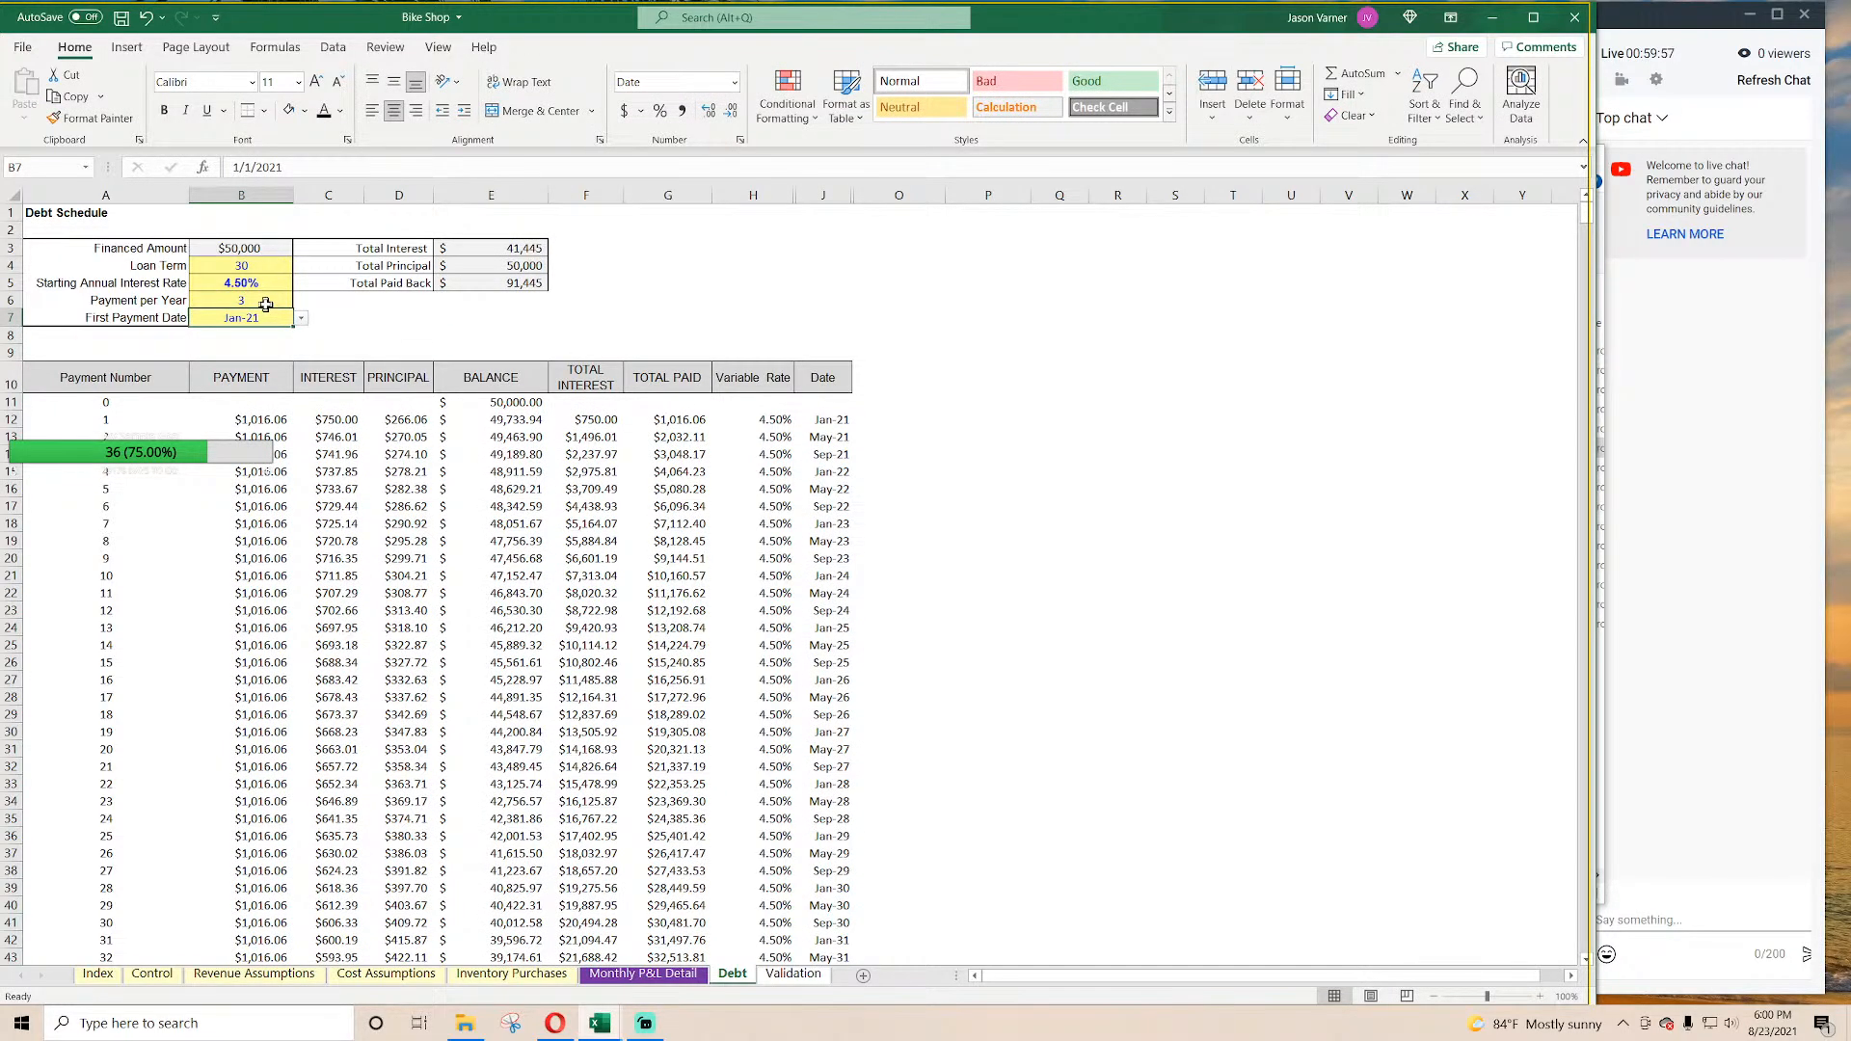
# Step: Remove the ROUNDUP from J13 so the formula is =EDATE(J12,12/B$6), and copy it down the whole Date column
pyautogui.click(835, 436)
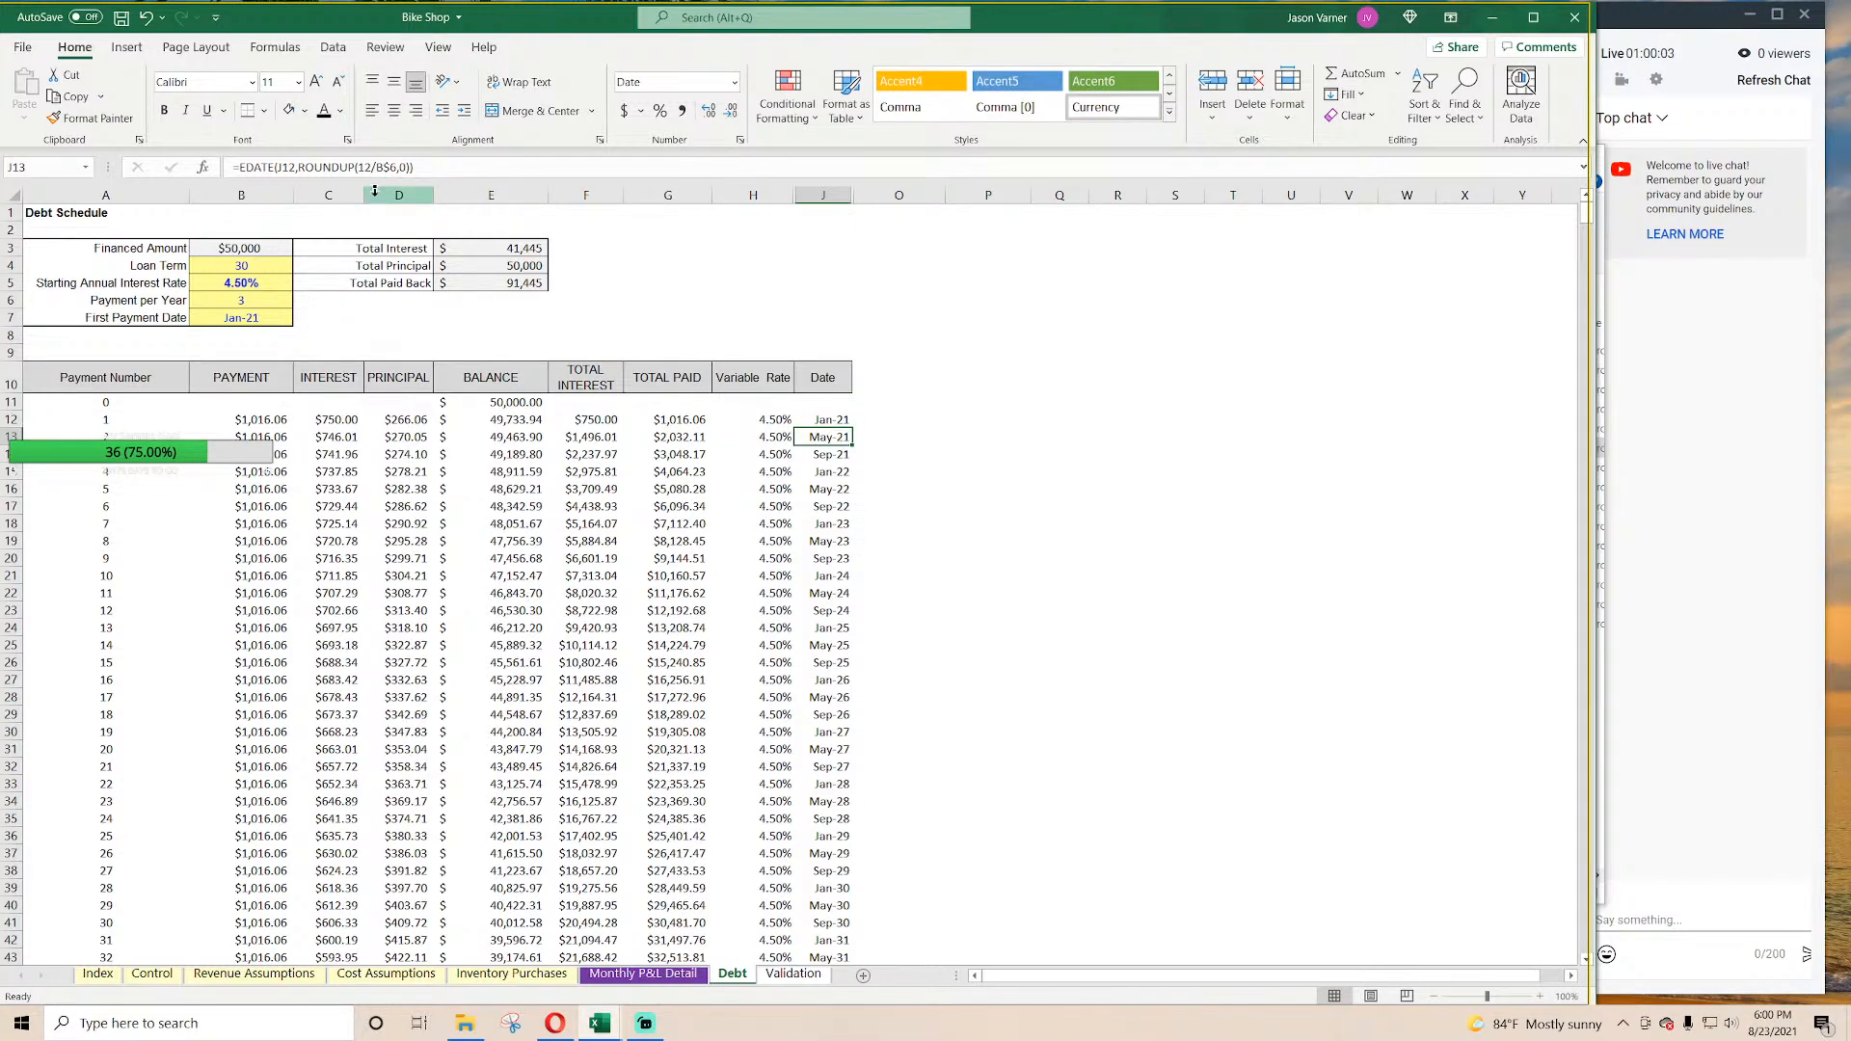
pyautogui.moveTo(357, 168); pyautogui.dragTo(307, 170)
pyautogui.press('Delete')
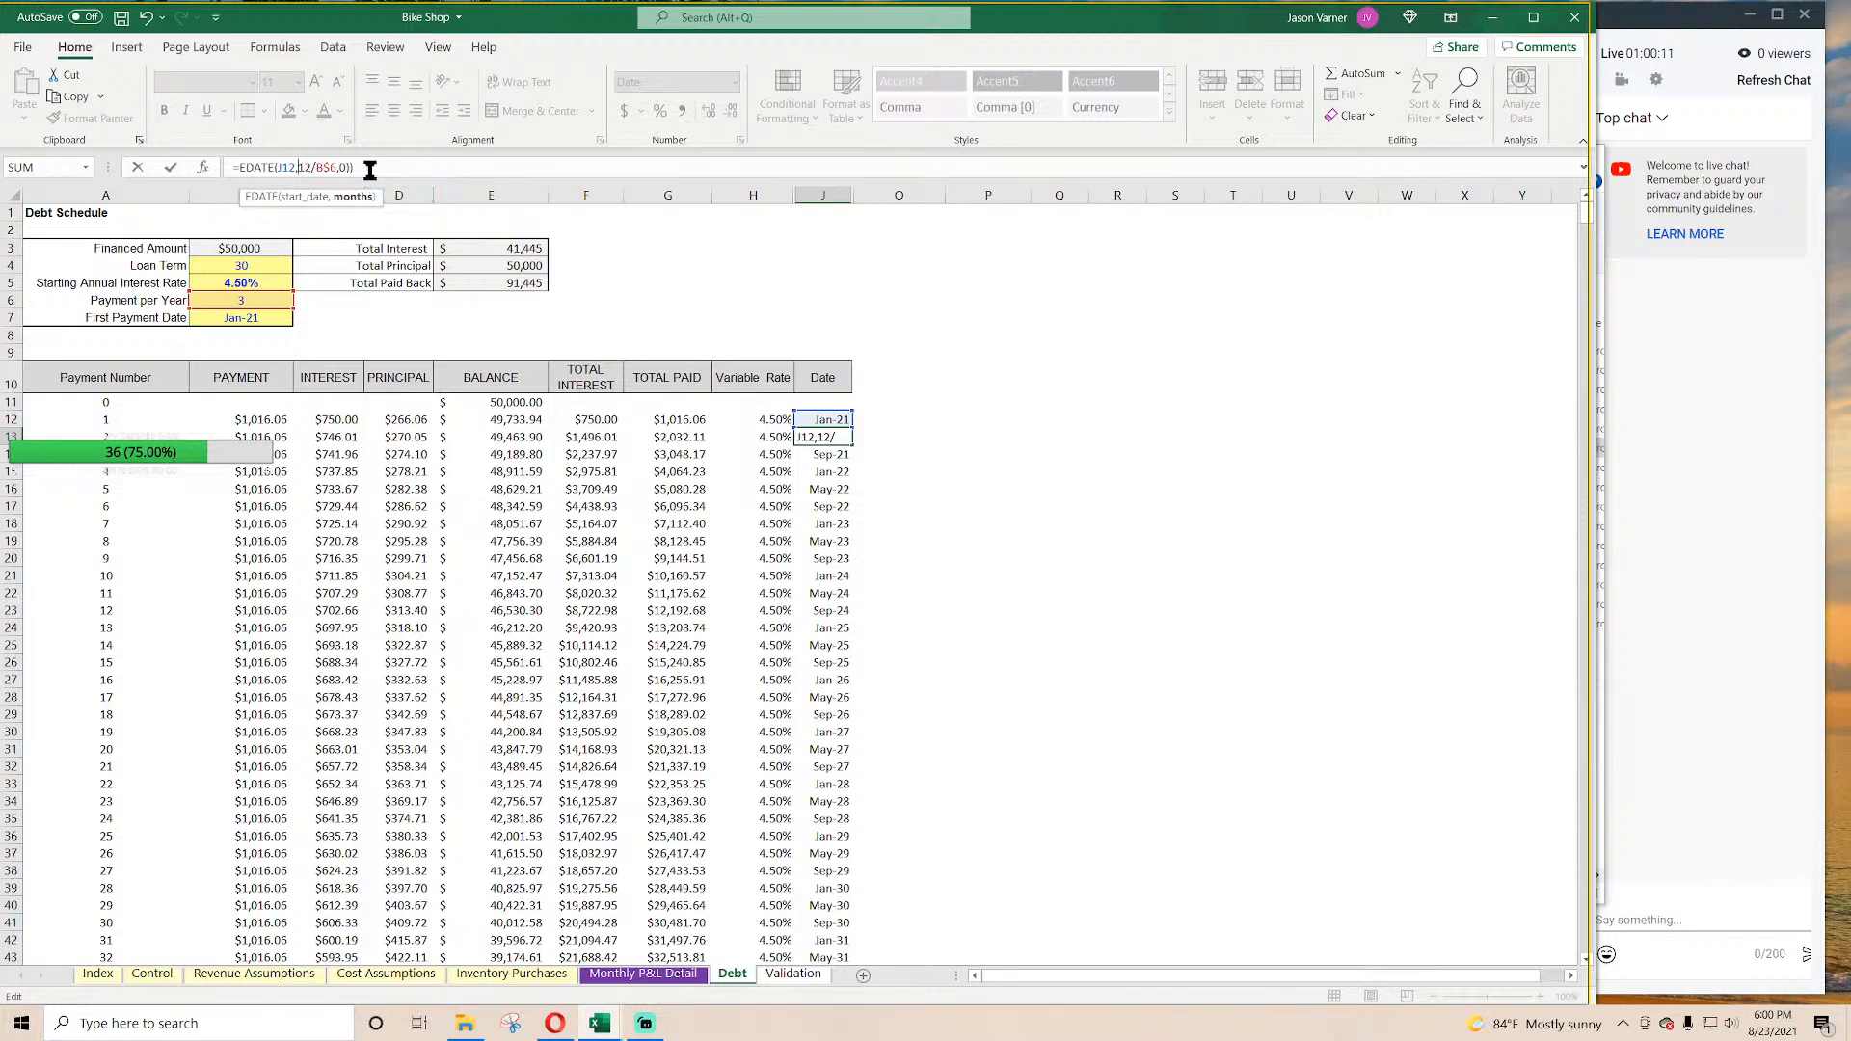
pyautogui.press('Return')
pyautogui.press('Return')
pyautogui.click(380, 161)
pyautogui.press('BackSpace')
pyautogui.press('BackSpace')
pyautogui.press('BackSpace')
pyautogui.press('BackSpace')
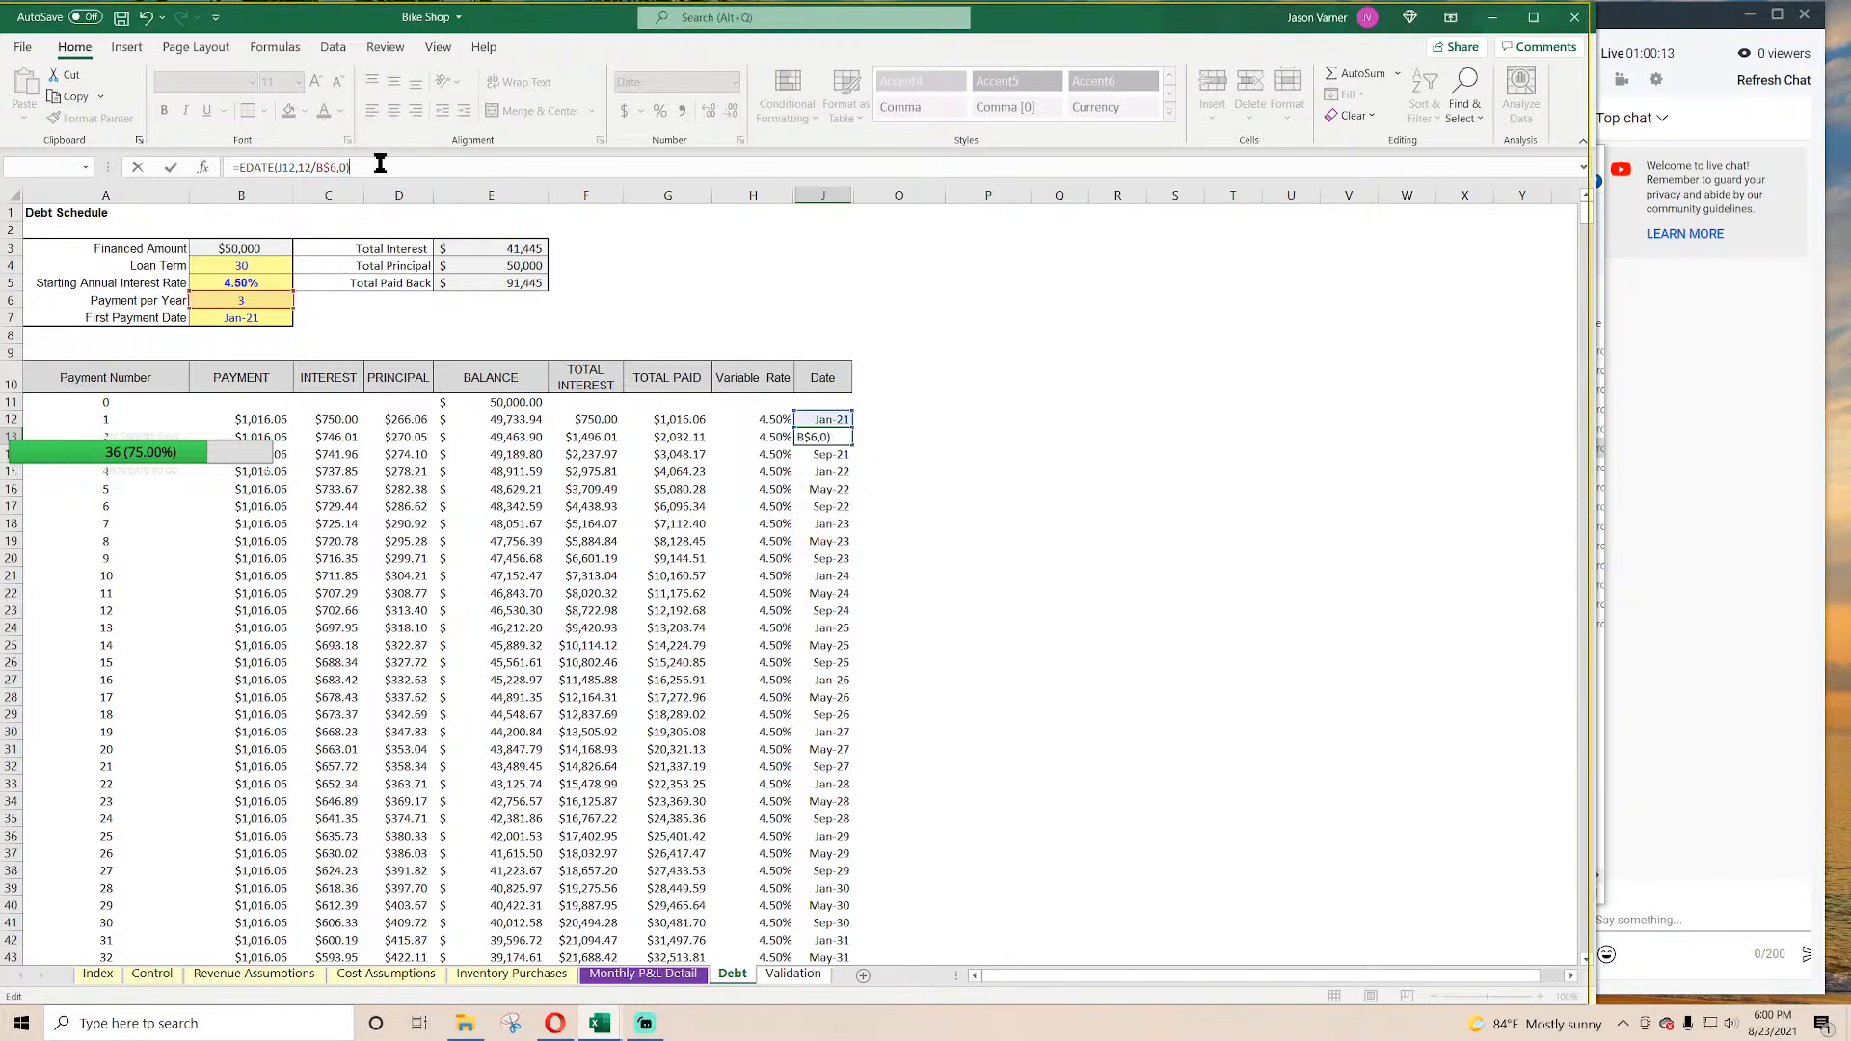
pyautogui.press('Return')
pyautogui.click(841, 436)
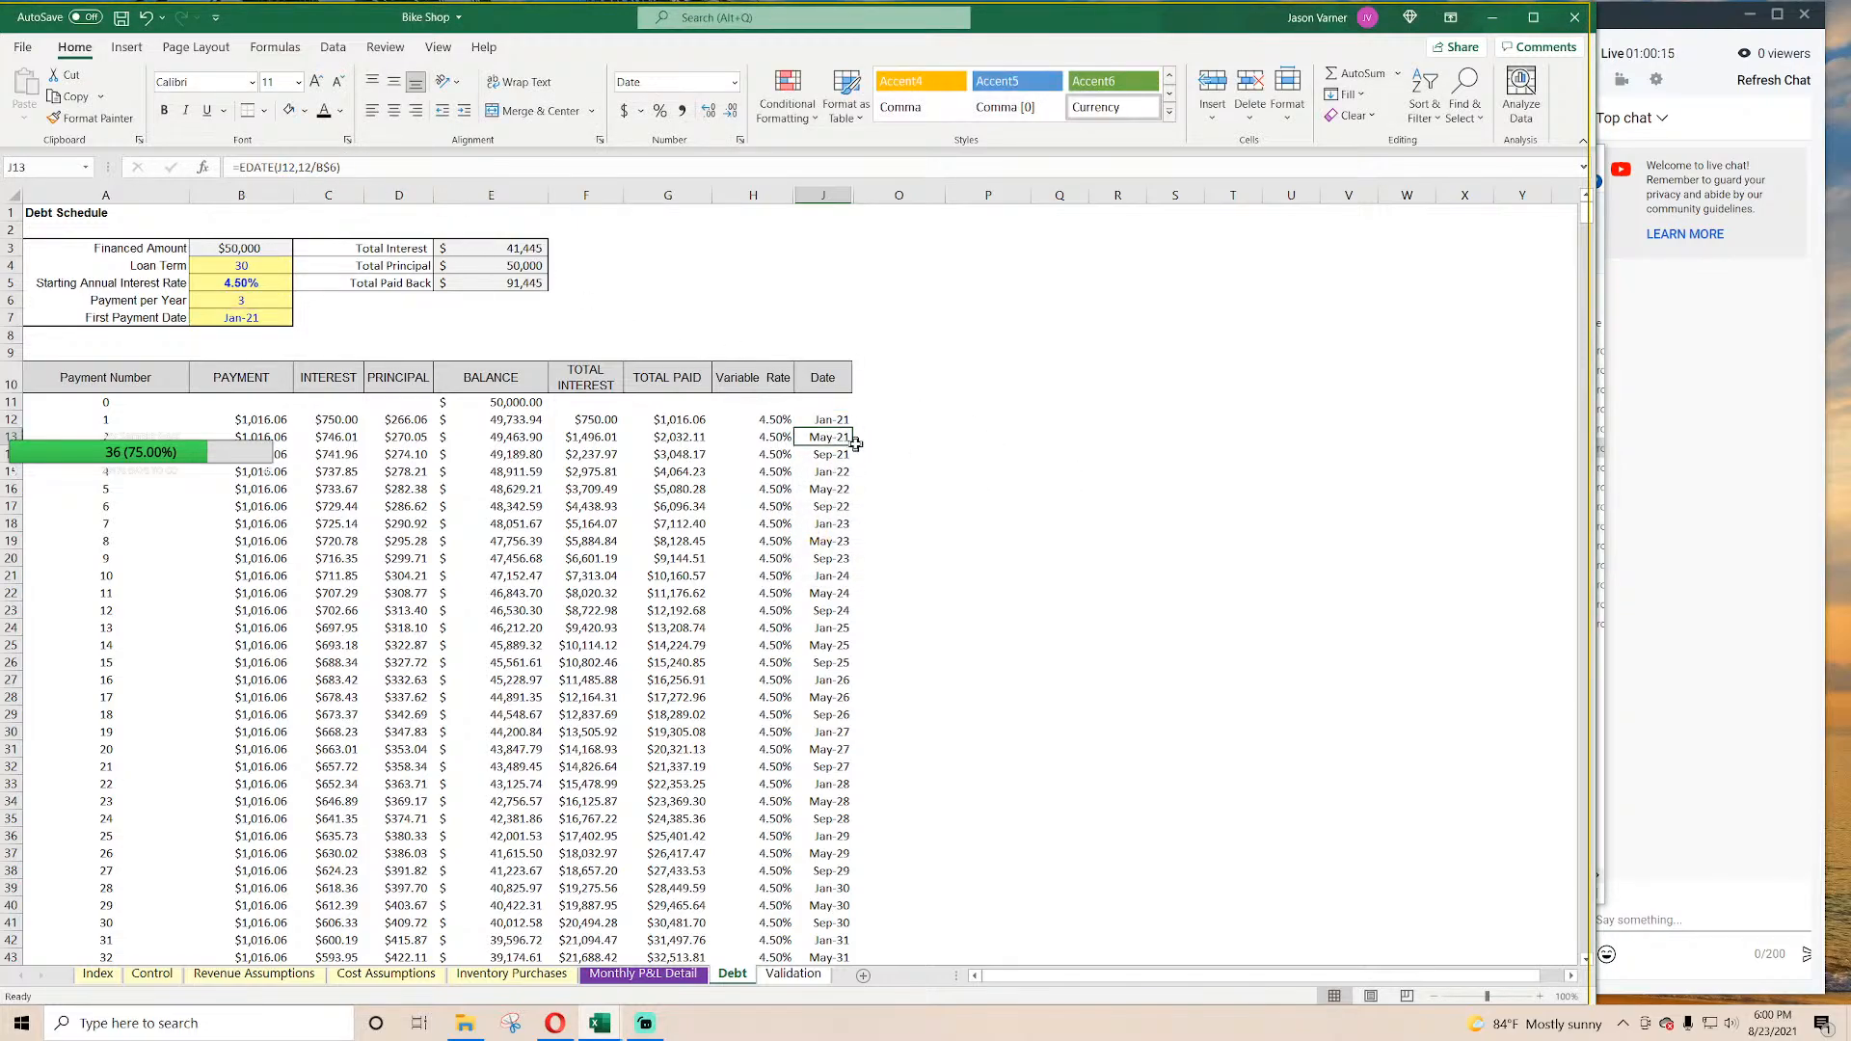
pyautogui.doubleClick(853, 445)
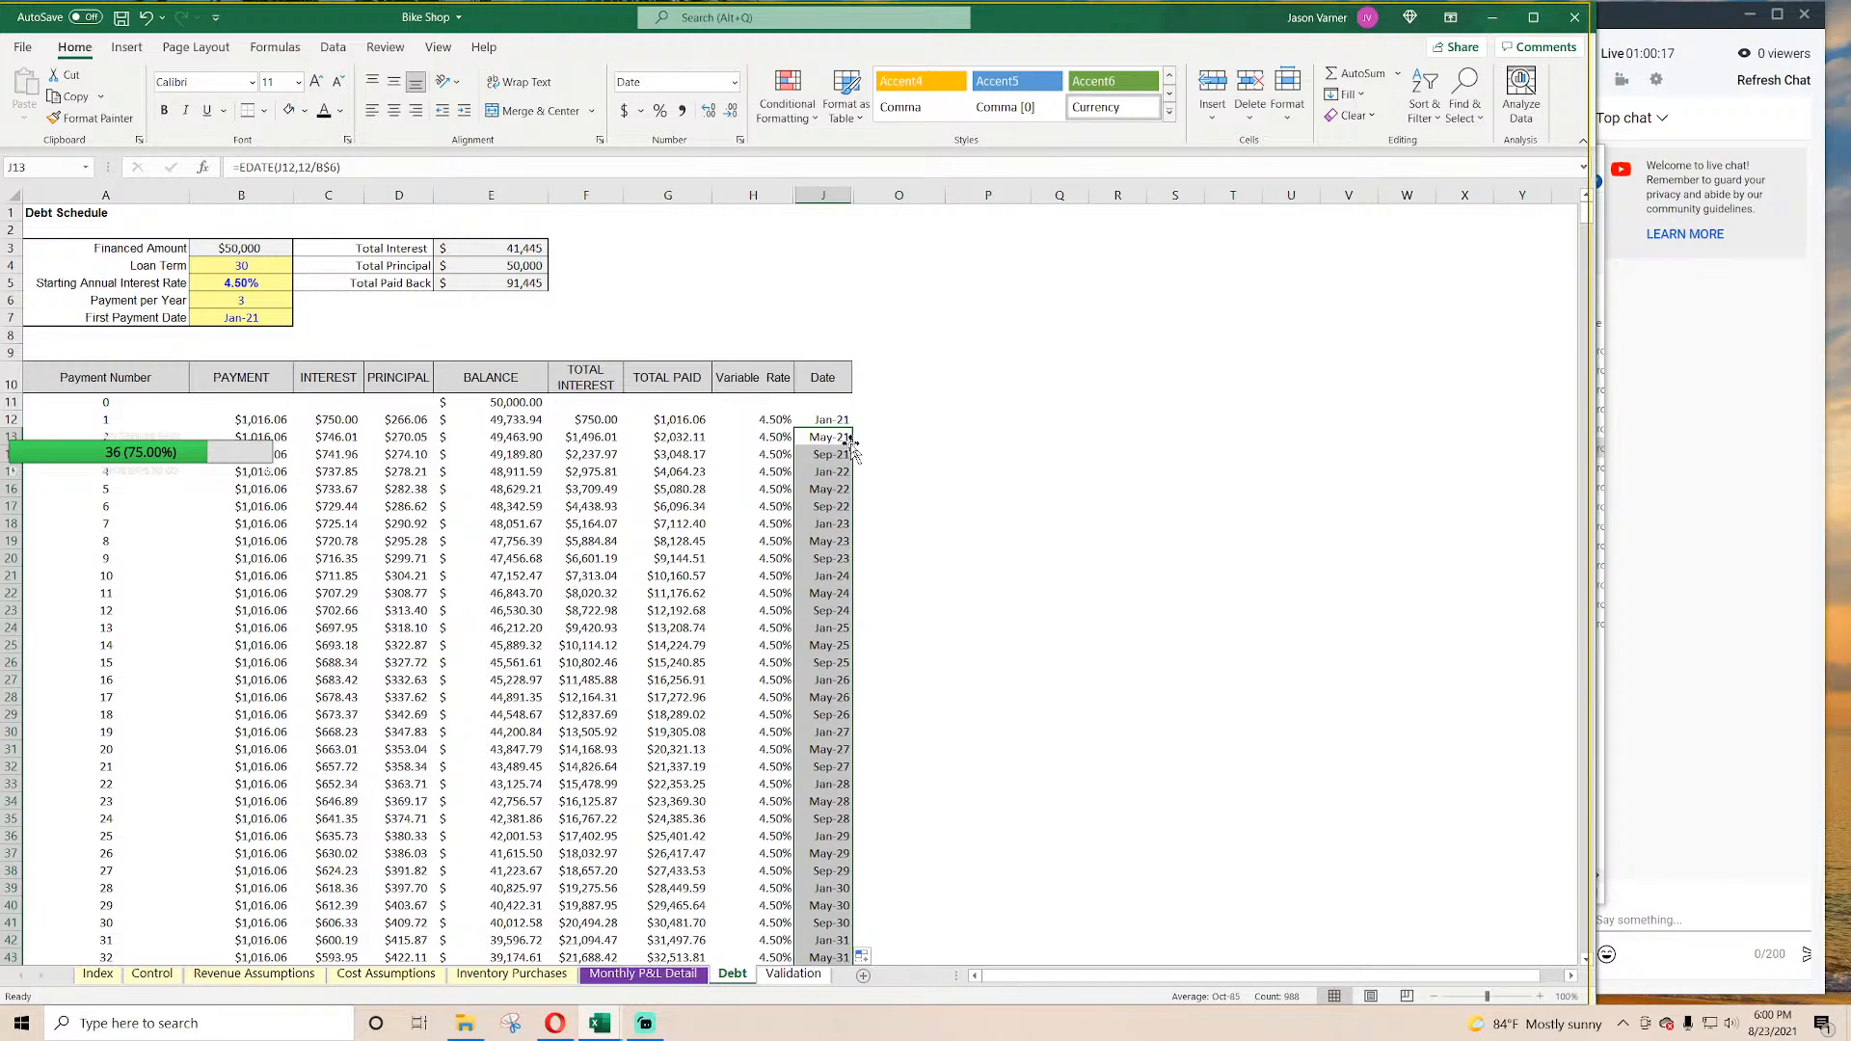
# Step: Set the Payment per Year in B6 to 6 and check the formulas in J12 and J13 of the Date column
pyautogui.press('Up')
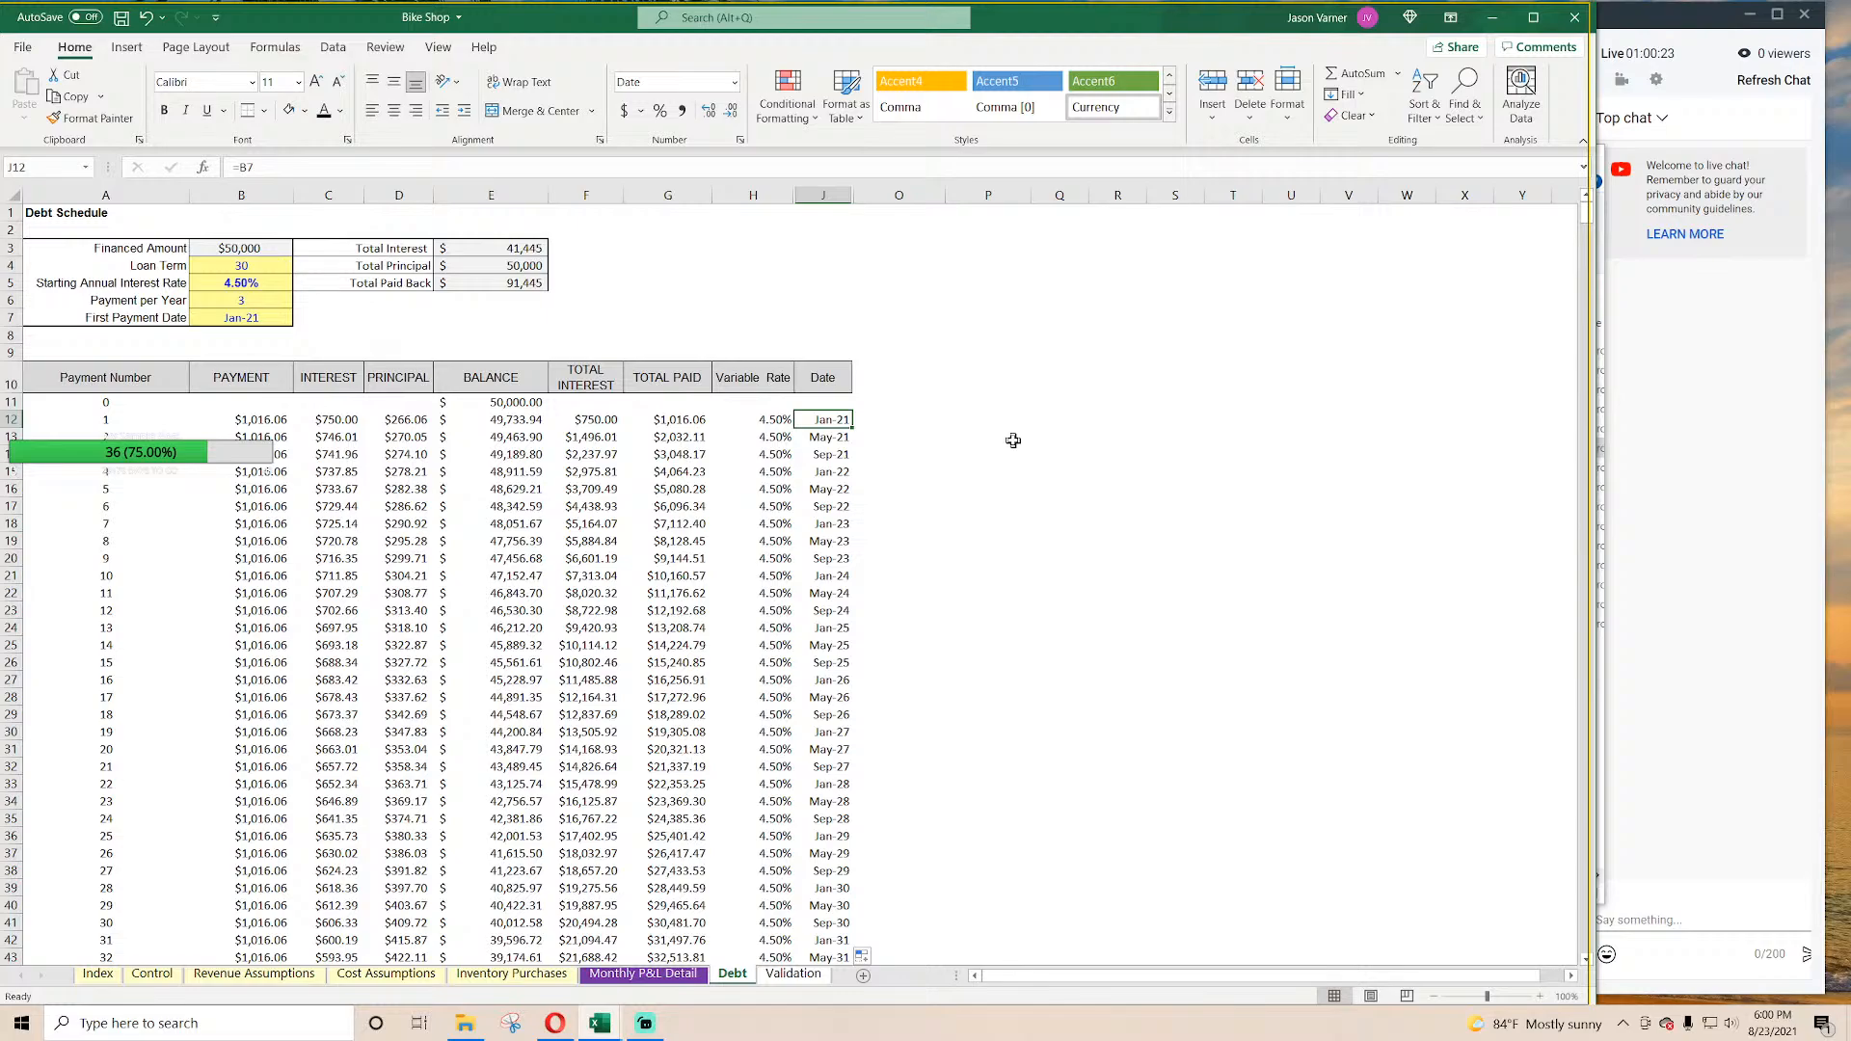
pyautogui.click(247, 304)
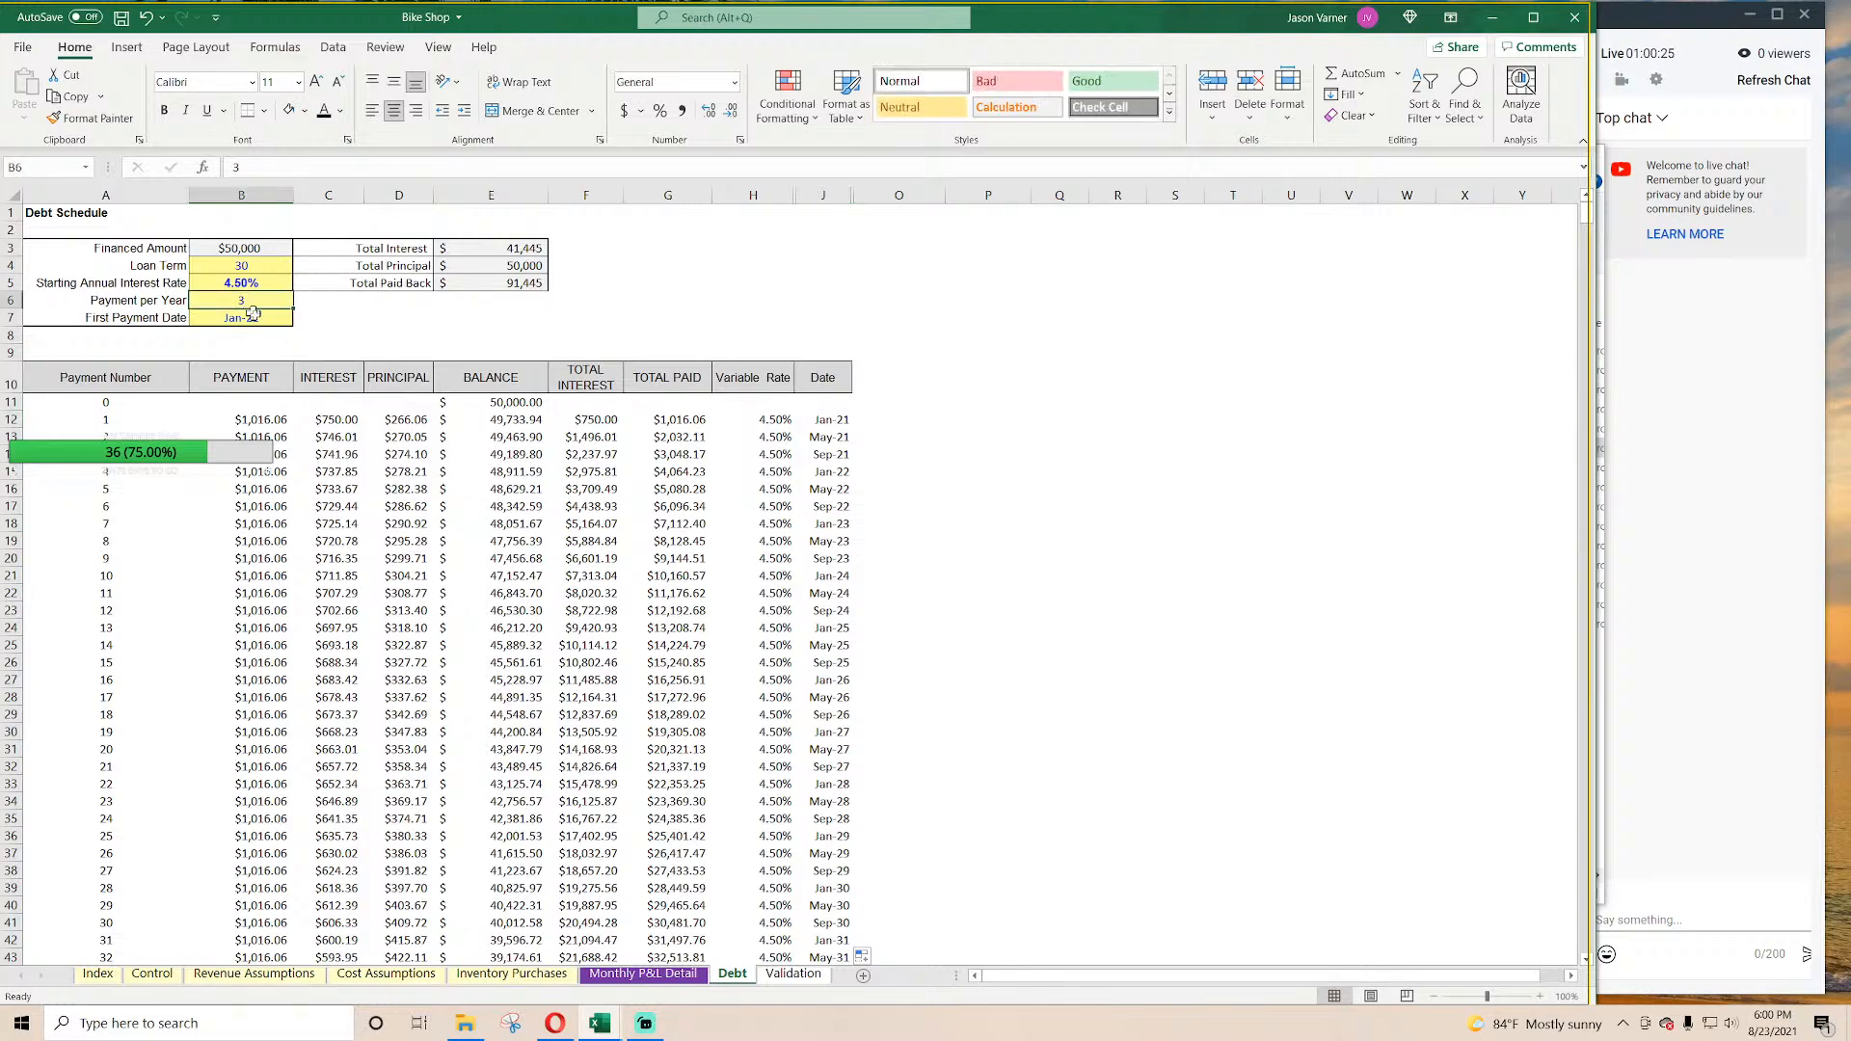
pyautogui.write('6')
pyautogui.press('Return')
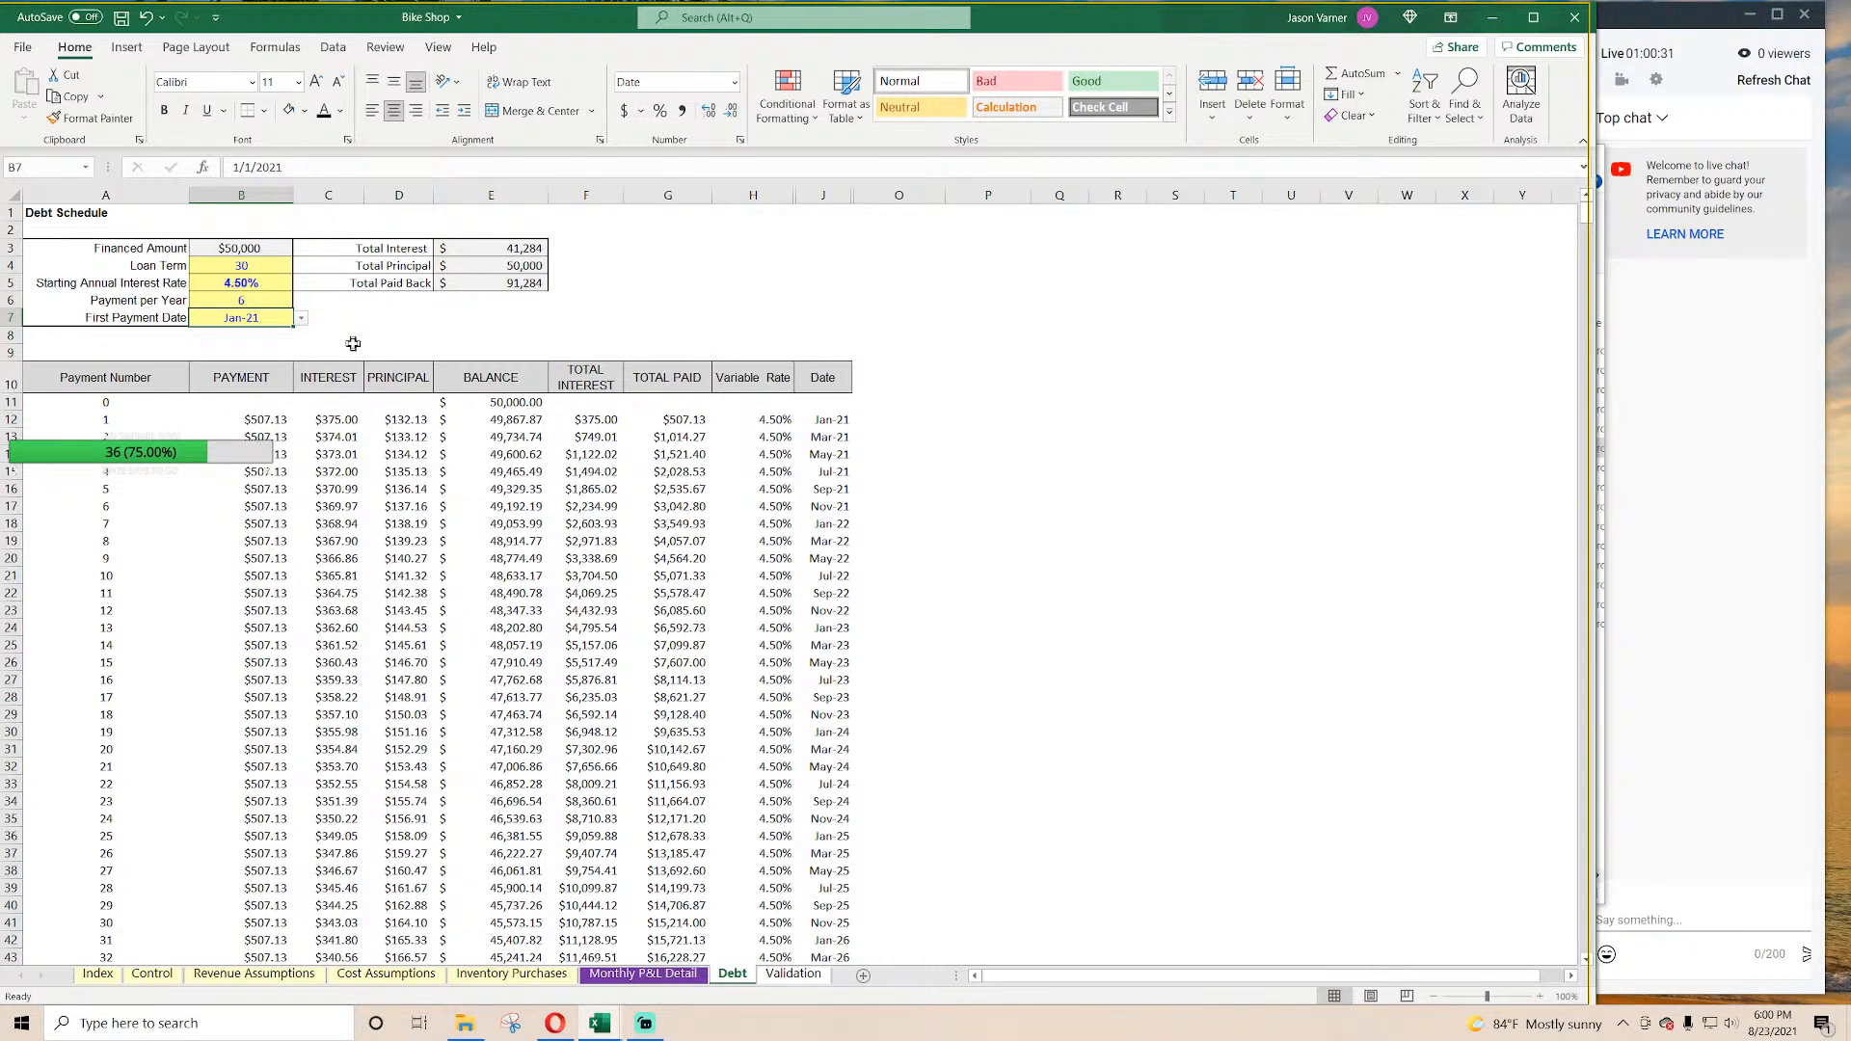
pyautogui.click(827, 420)
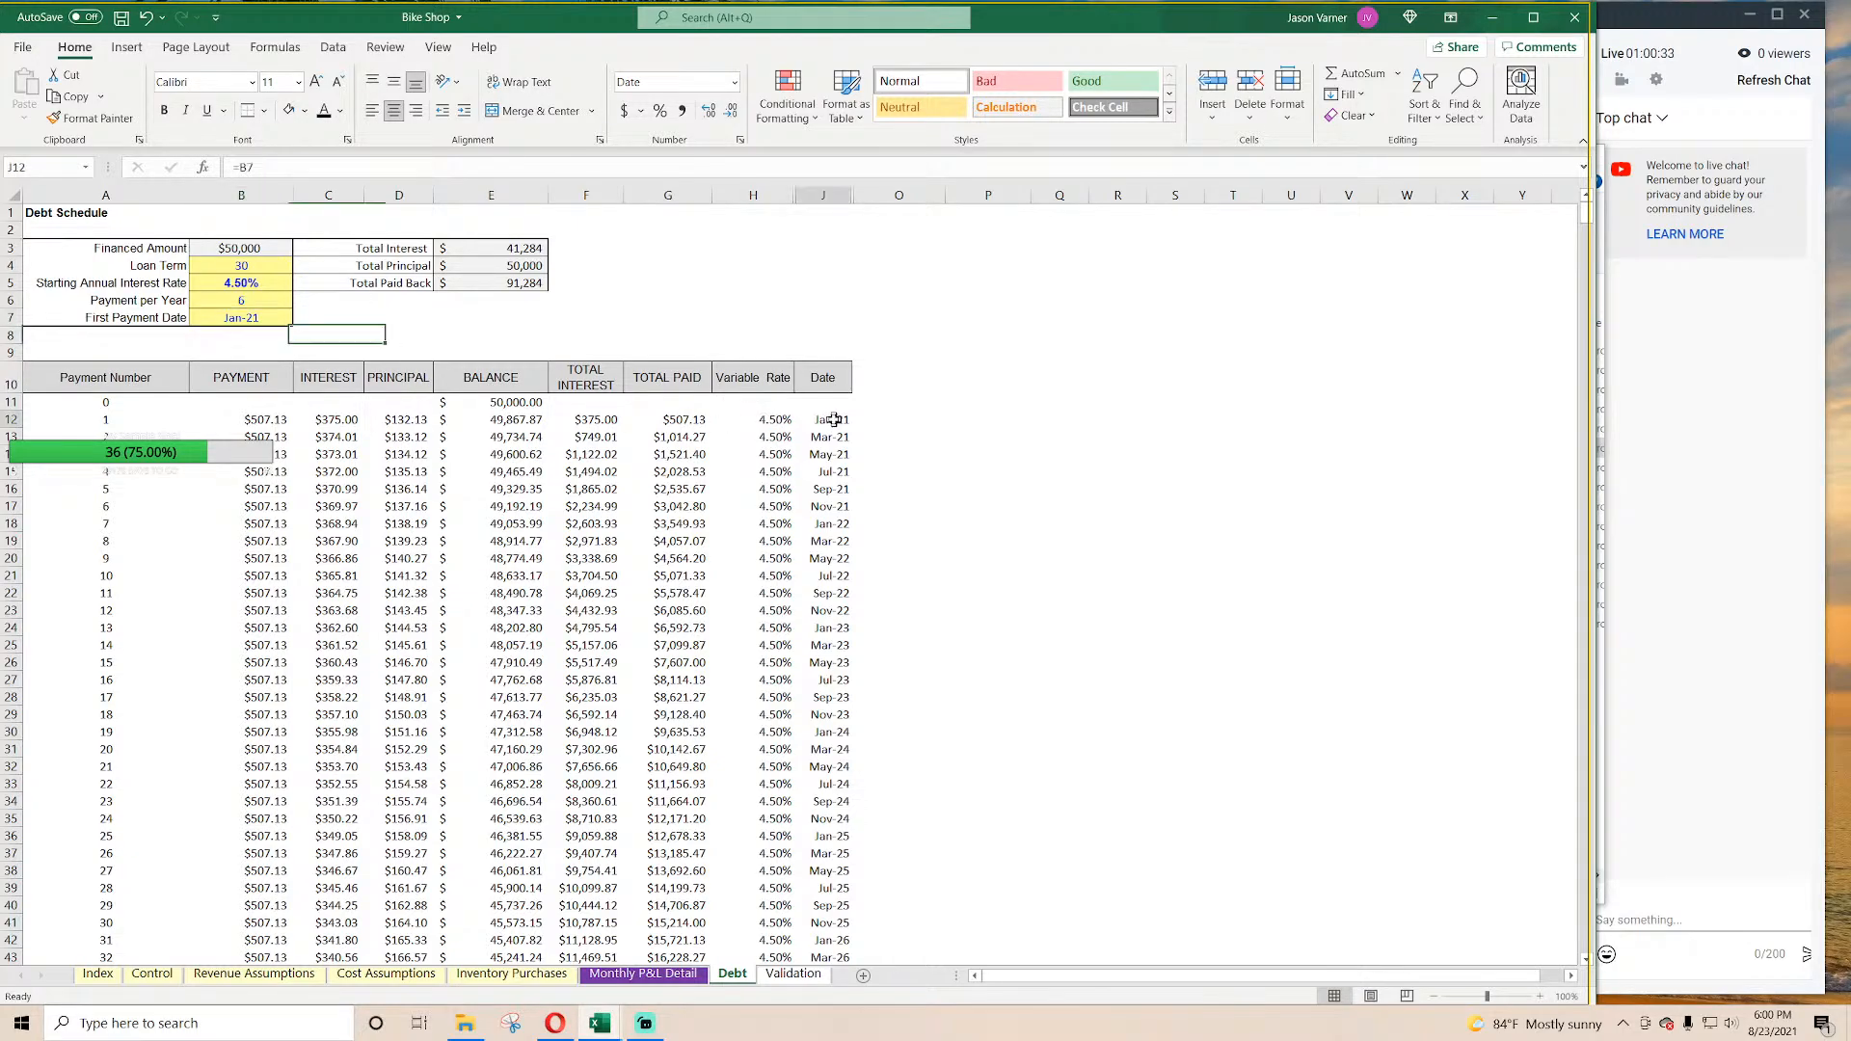
pyautogui.click(819, 438)
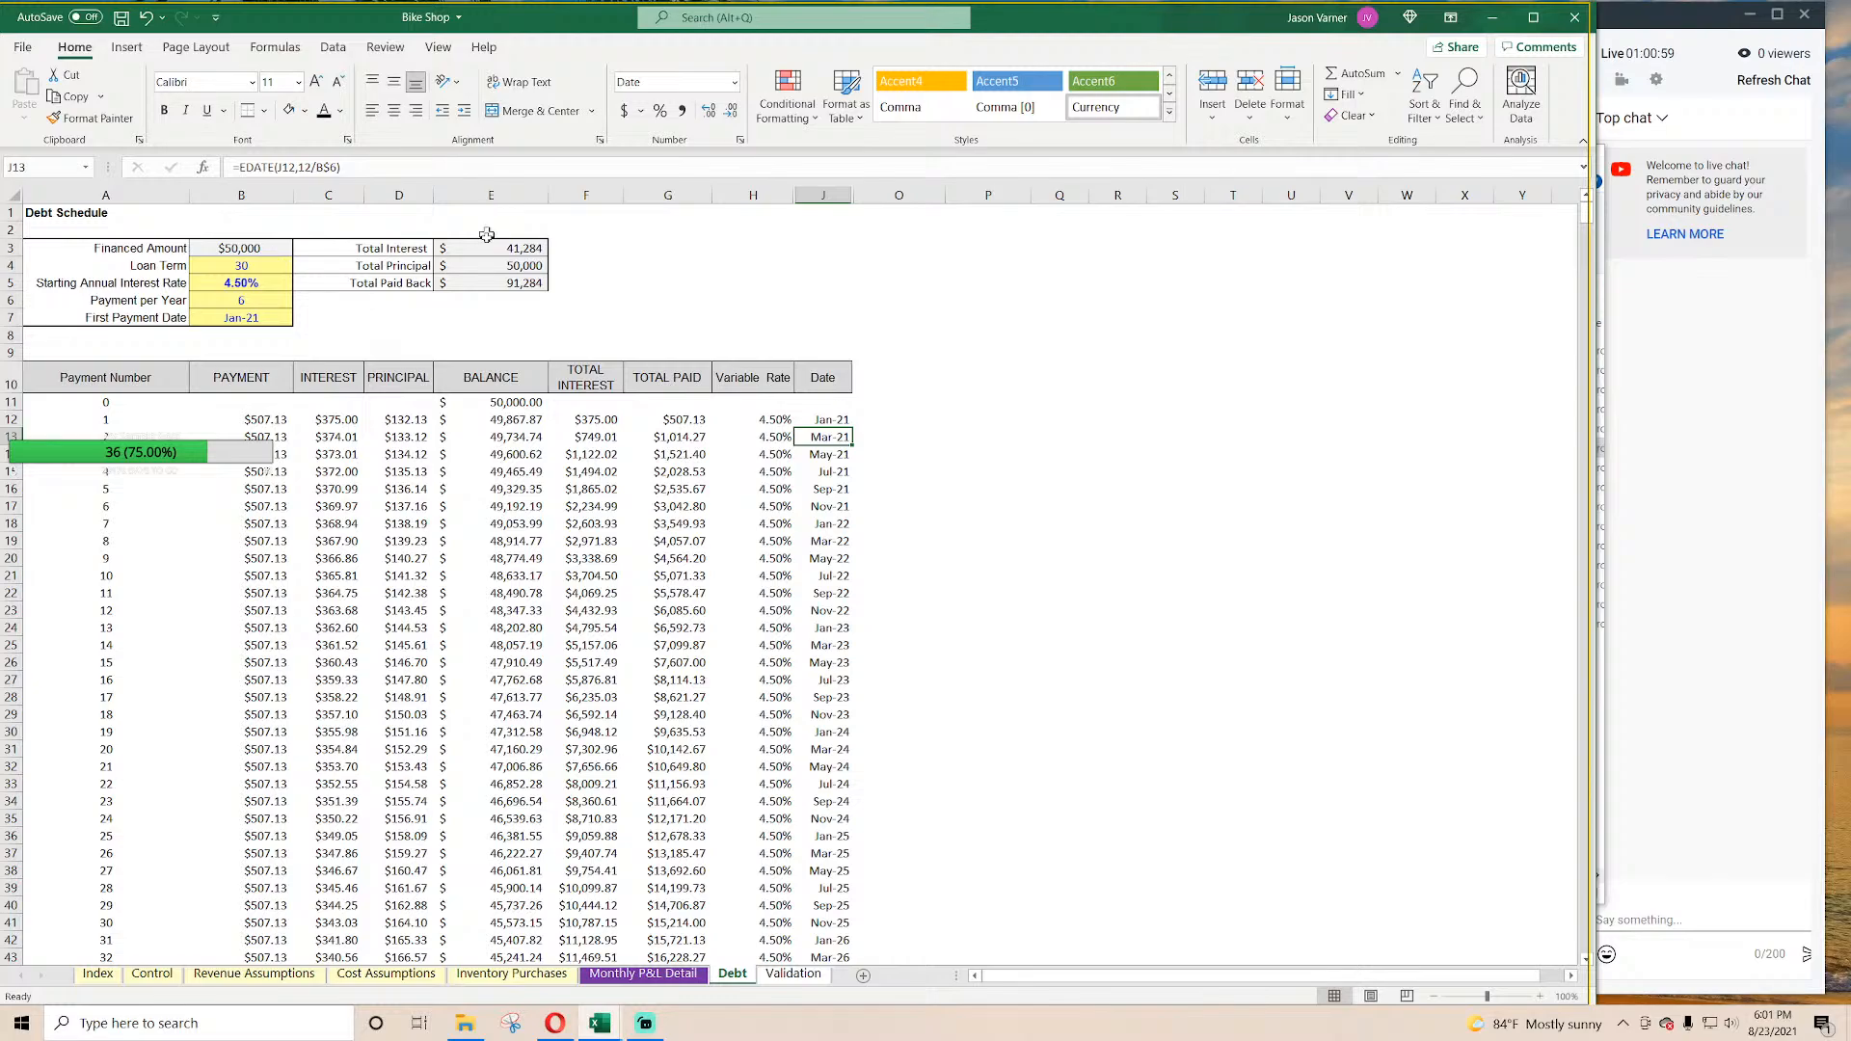
# Step: Open the Enterprise SaaS - Varying Contract Lengths workbook from the SaaS folder and inspect the J13 date formula on its Debt sheet
pyautogui.click(464, 1023)
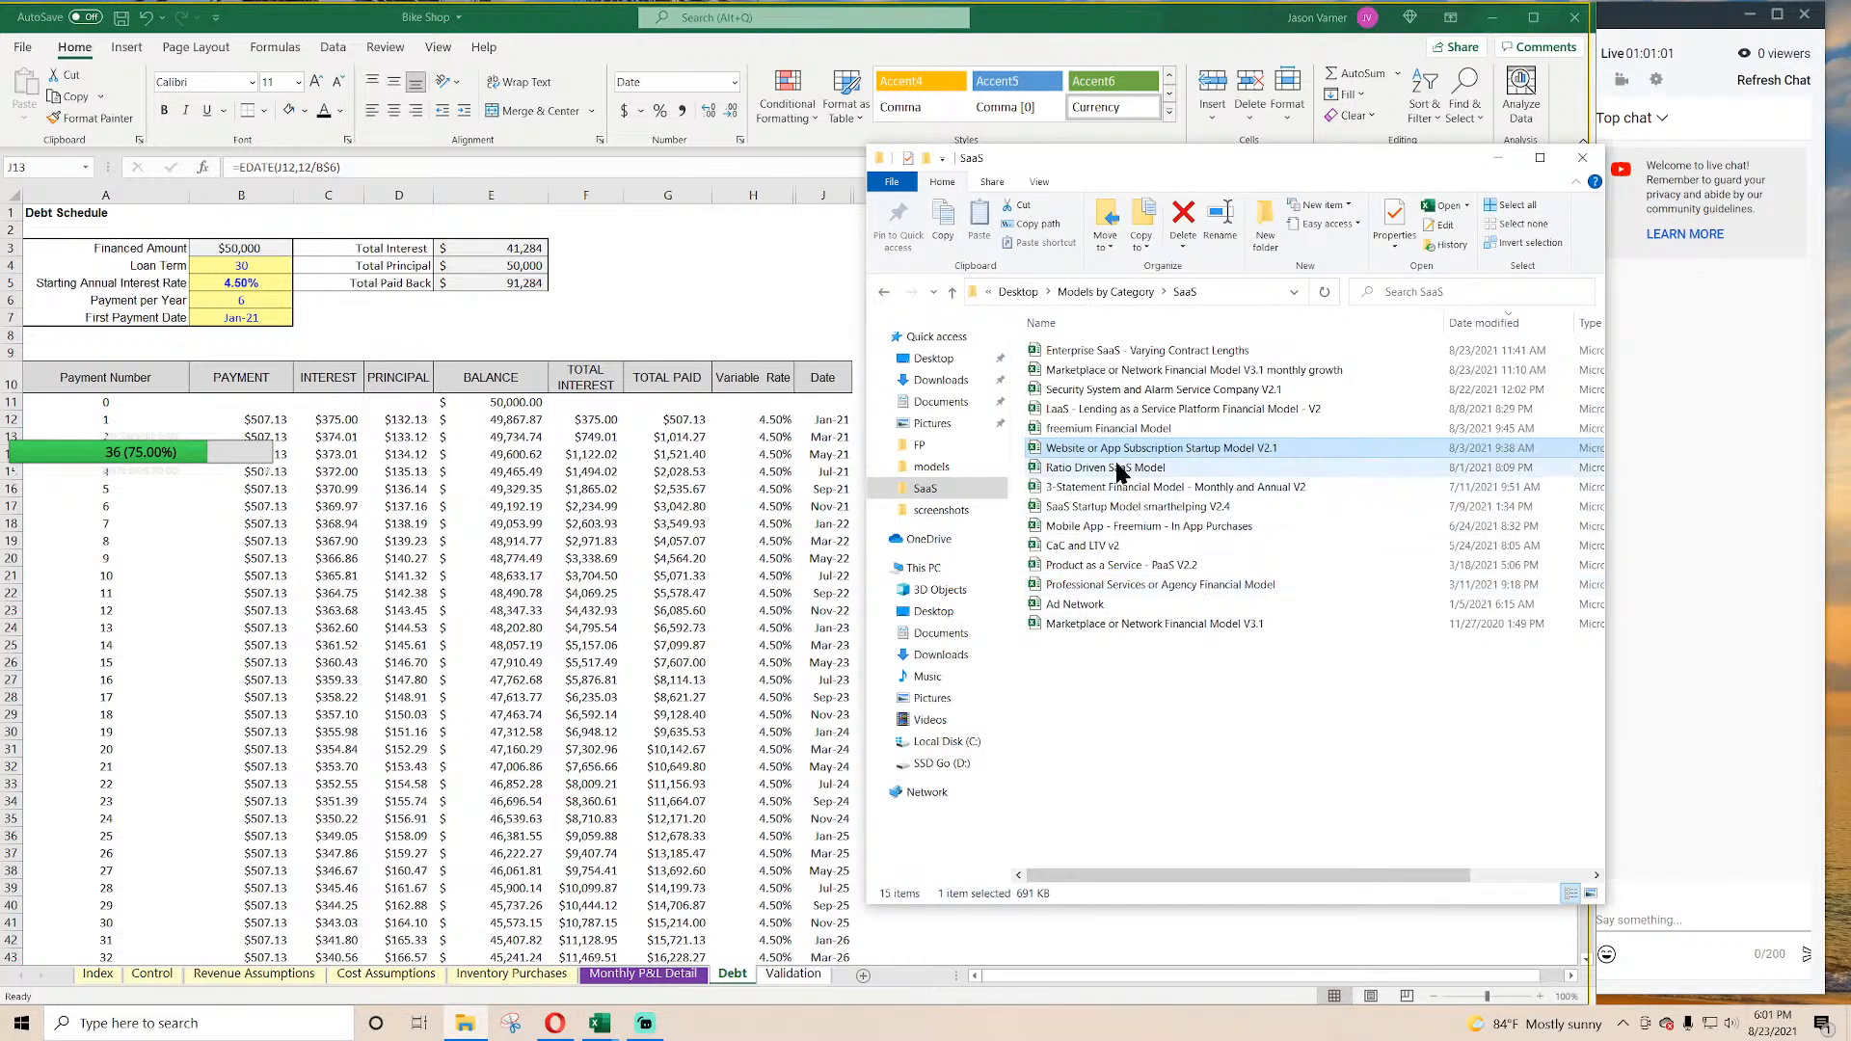
pyautogui.doubleClick(1102, 352)
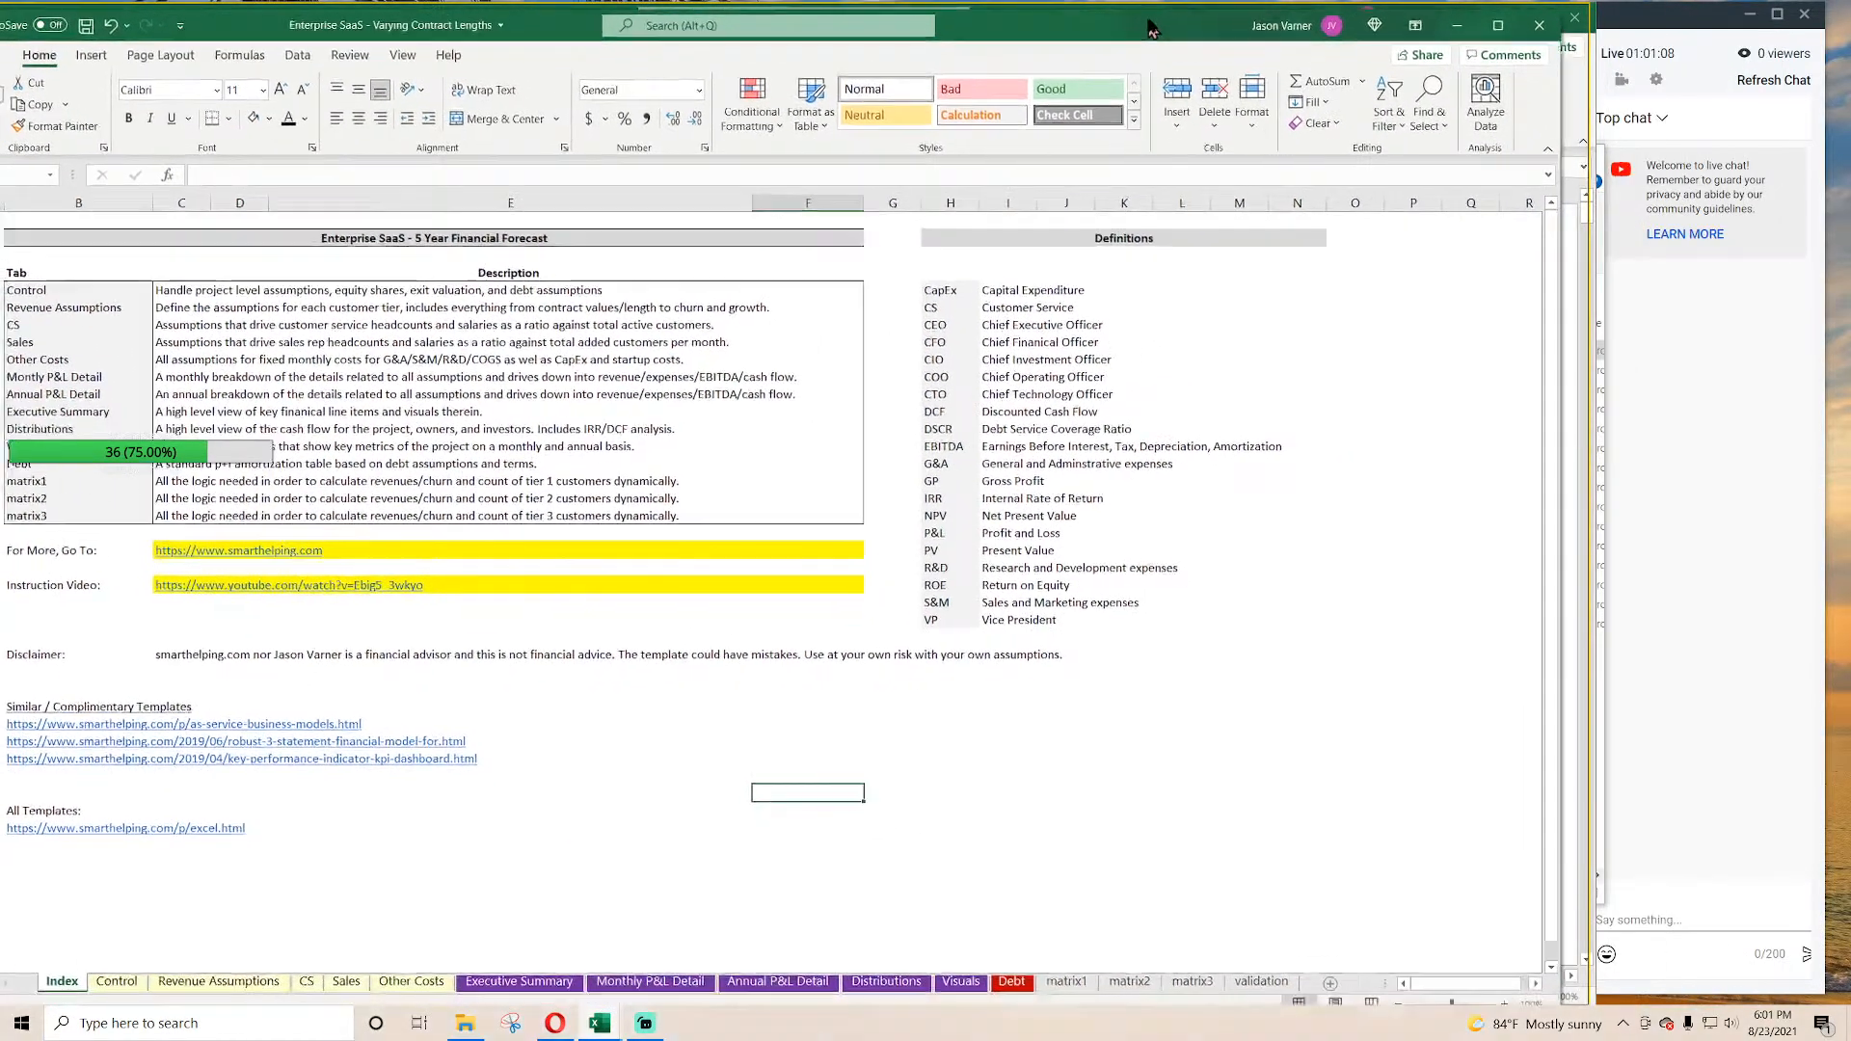
pyautogui.moveTo(1148, 19); pyautogui.dragTo(1155, 13)
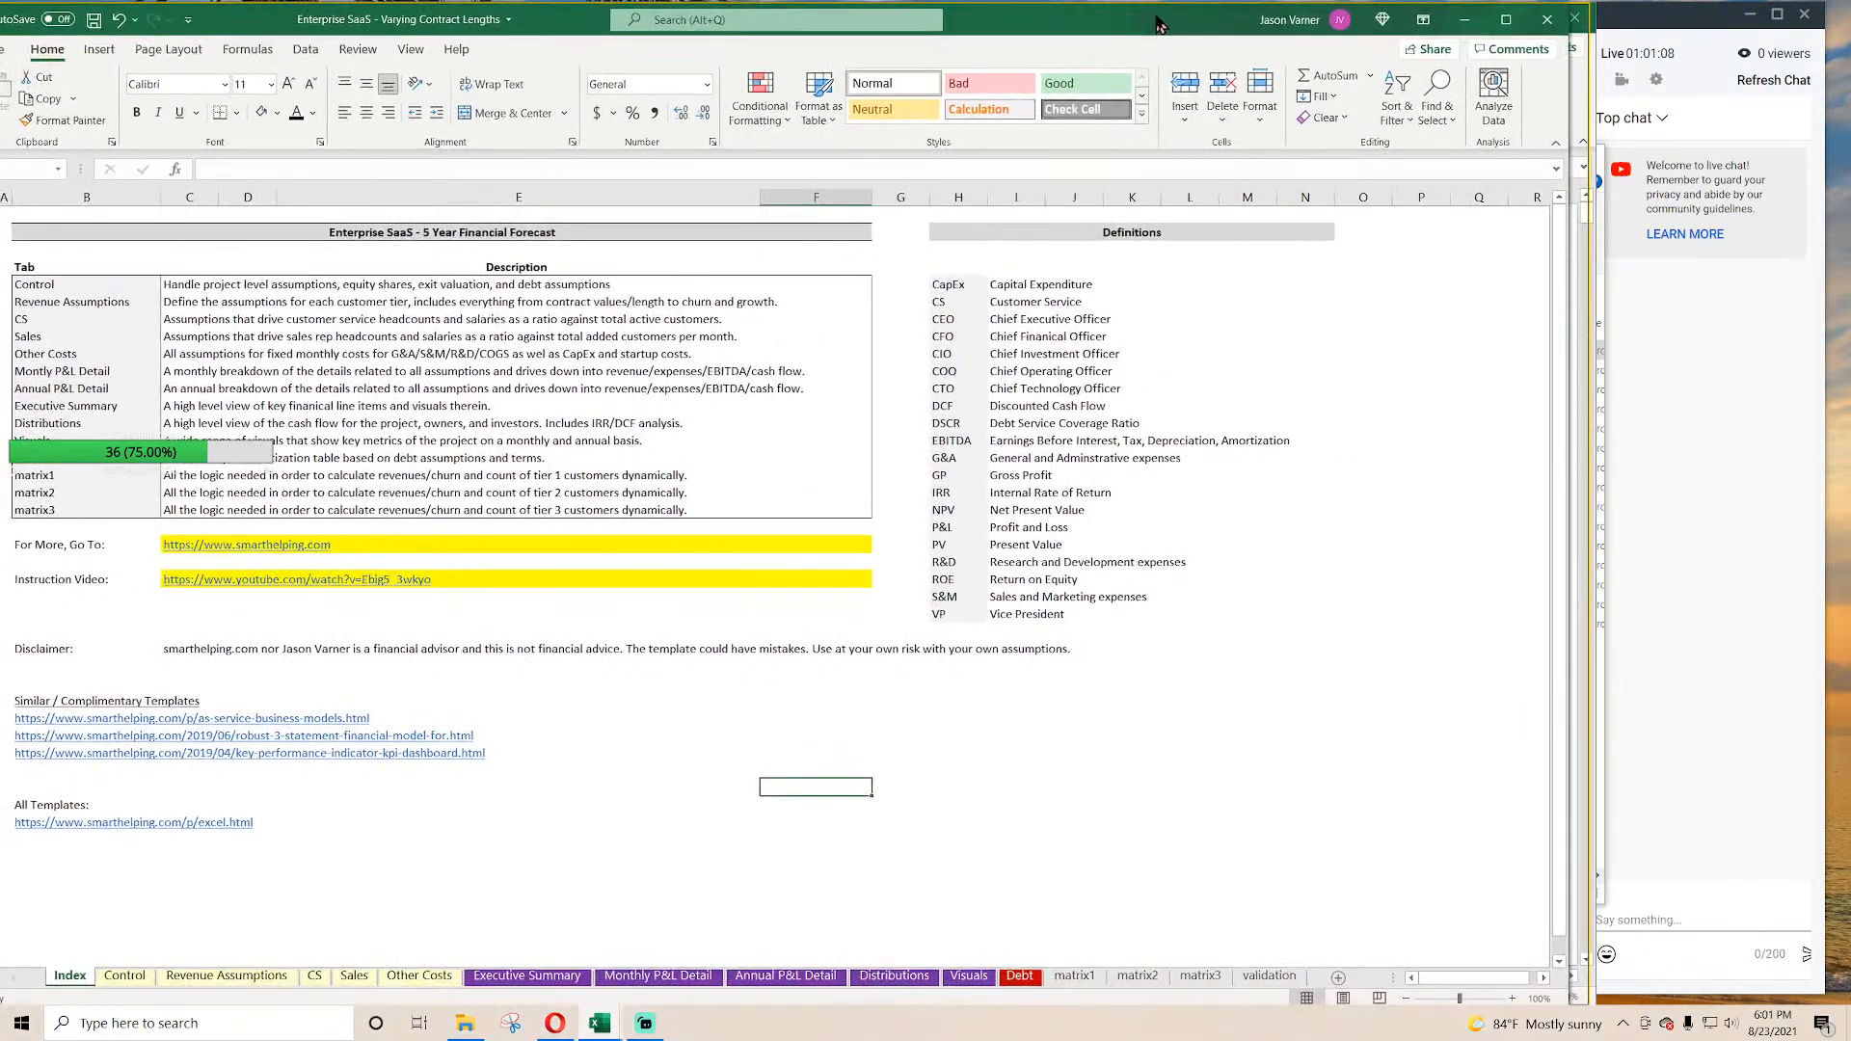
pyautogui.click(1010, 982)
pyautogui.scroll(15, 806, 433)
pyautogui.click(802, 452)
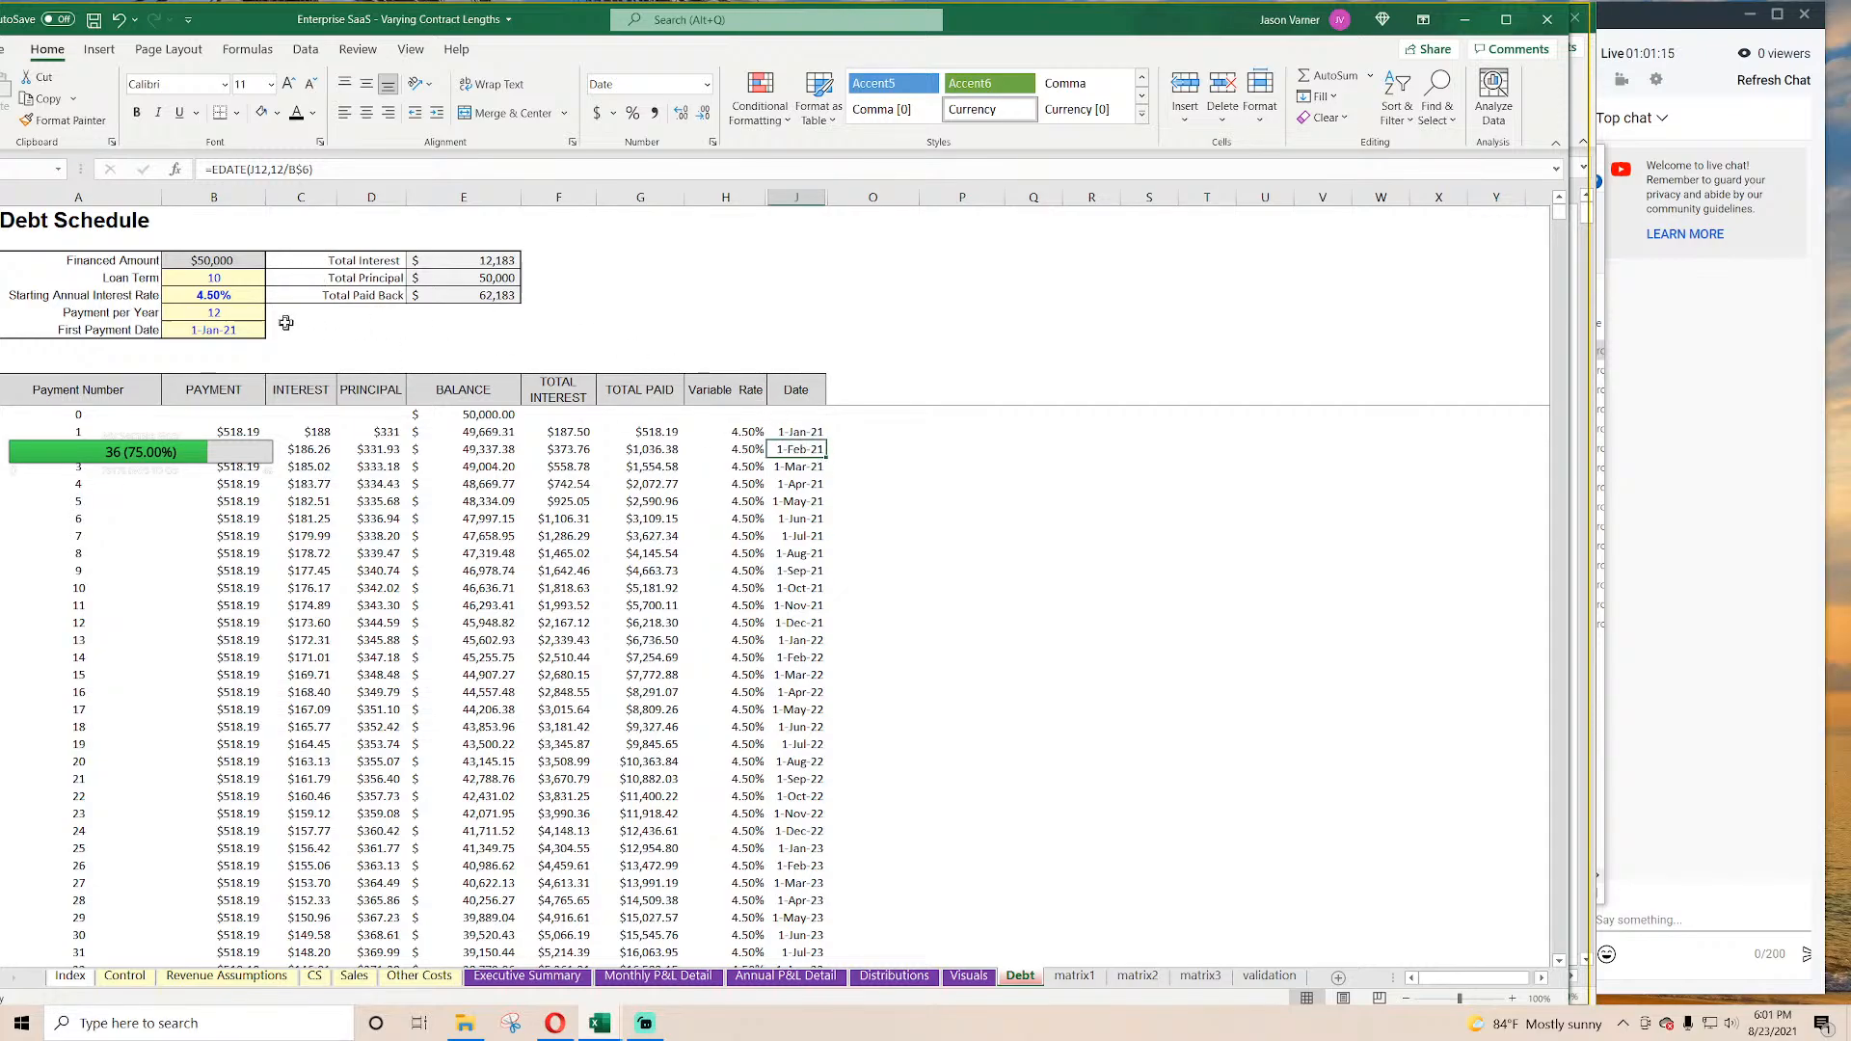
# Step: Set the Payment per Year to 6 in the Enterprise SaaS debt schedule and examine its first six payment dates
pyautogui.click(225, 311)
pyautogui.write('6')
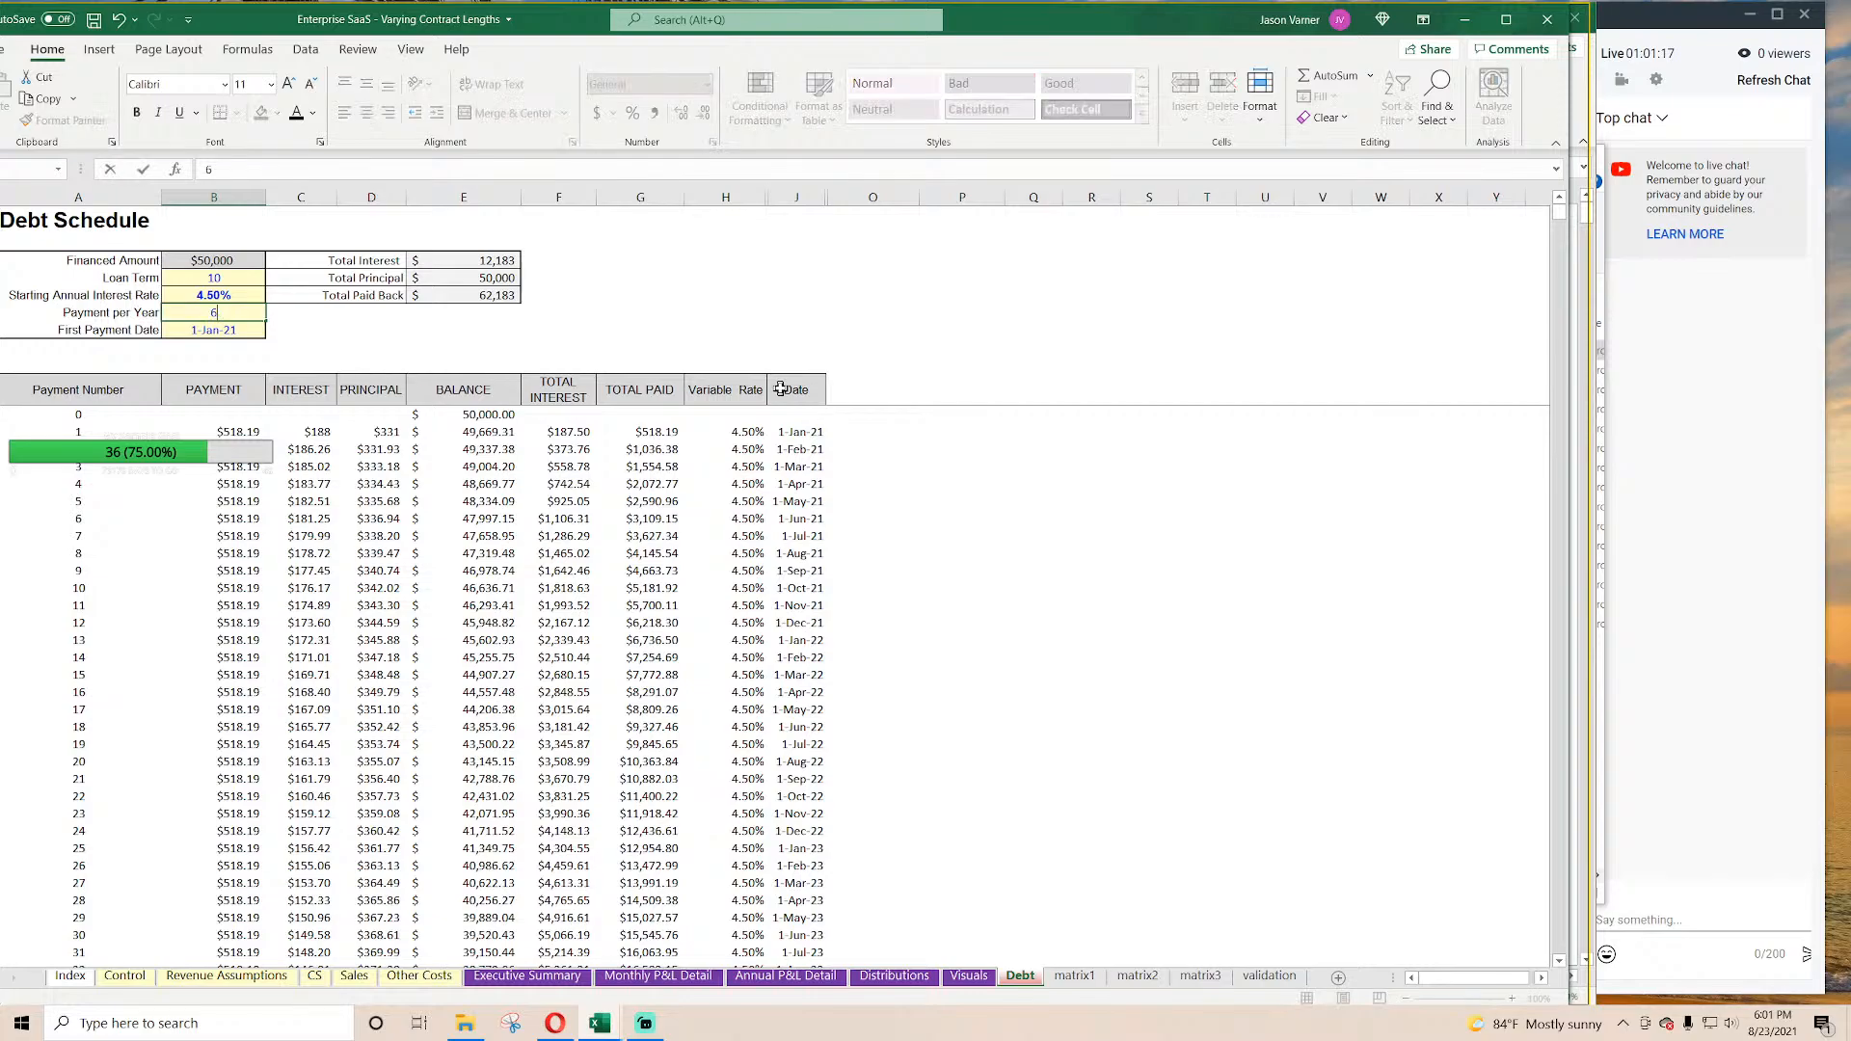
pyautogui.press('Return')
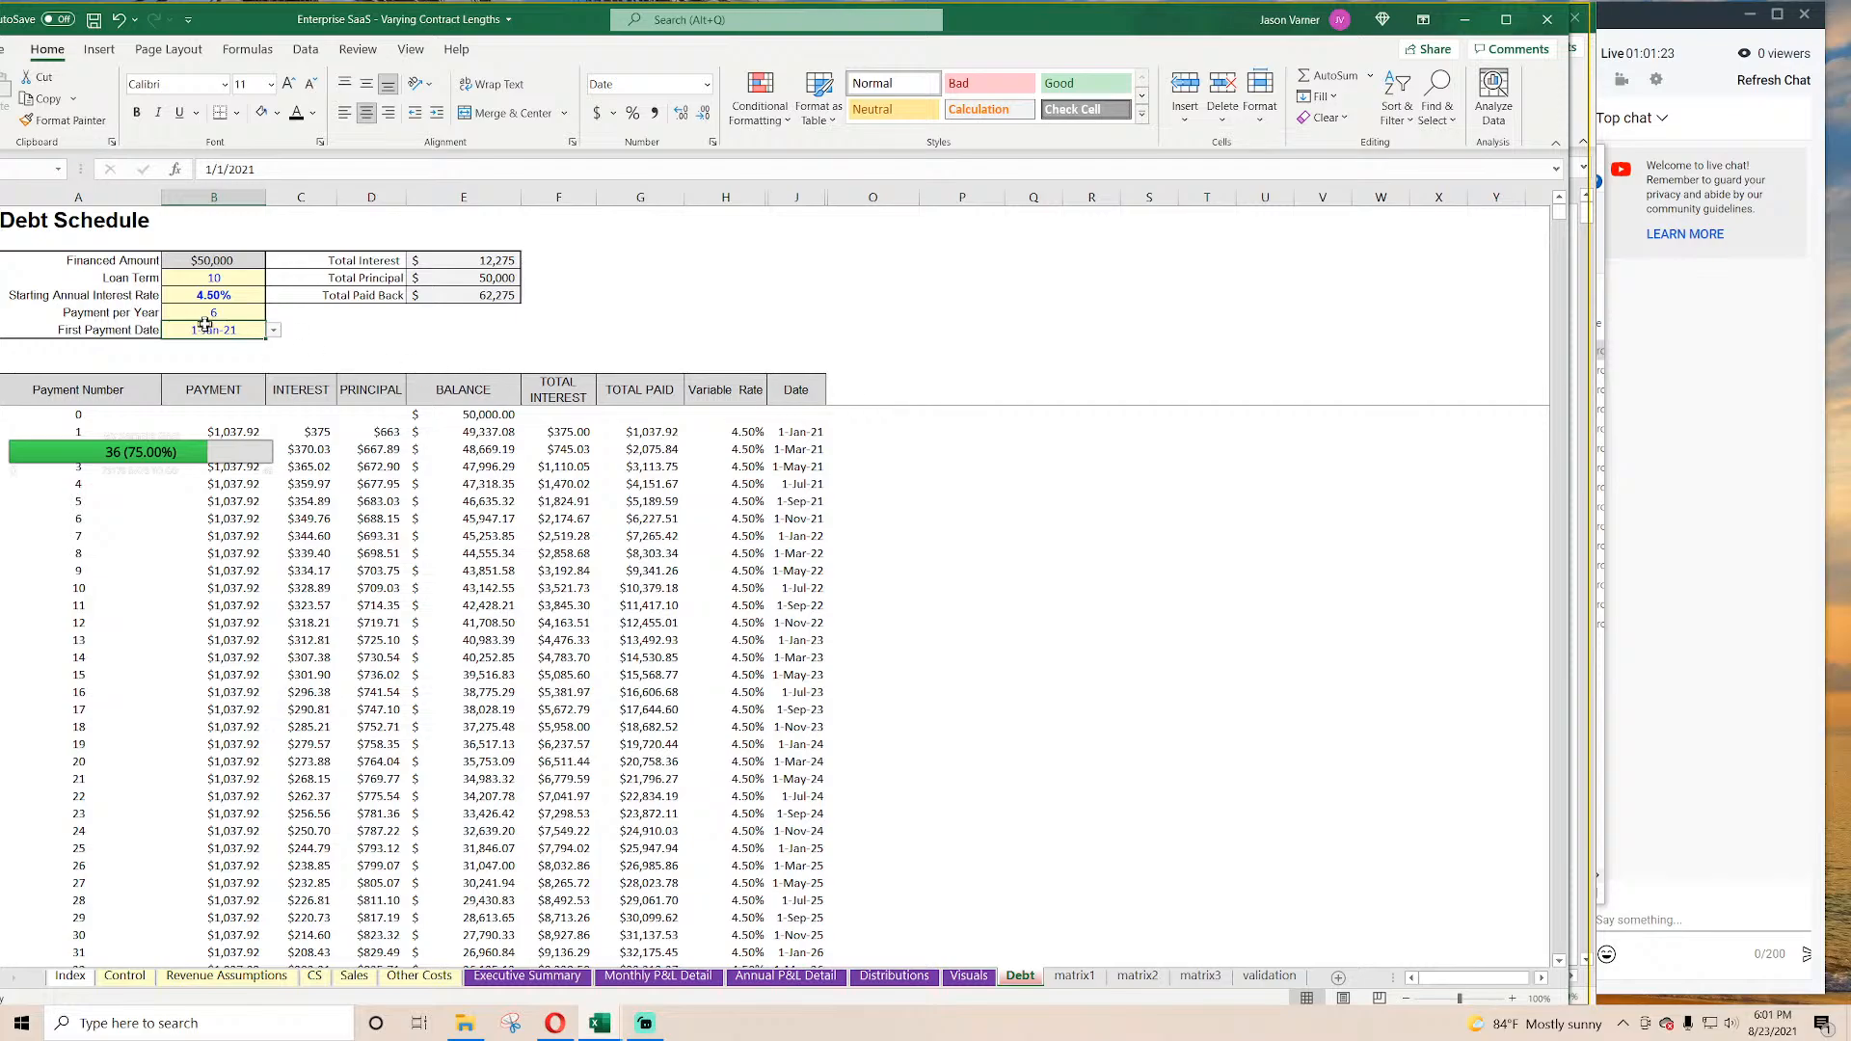
pyautogui.click(129, 315)
pyautogui.click(225, 313)
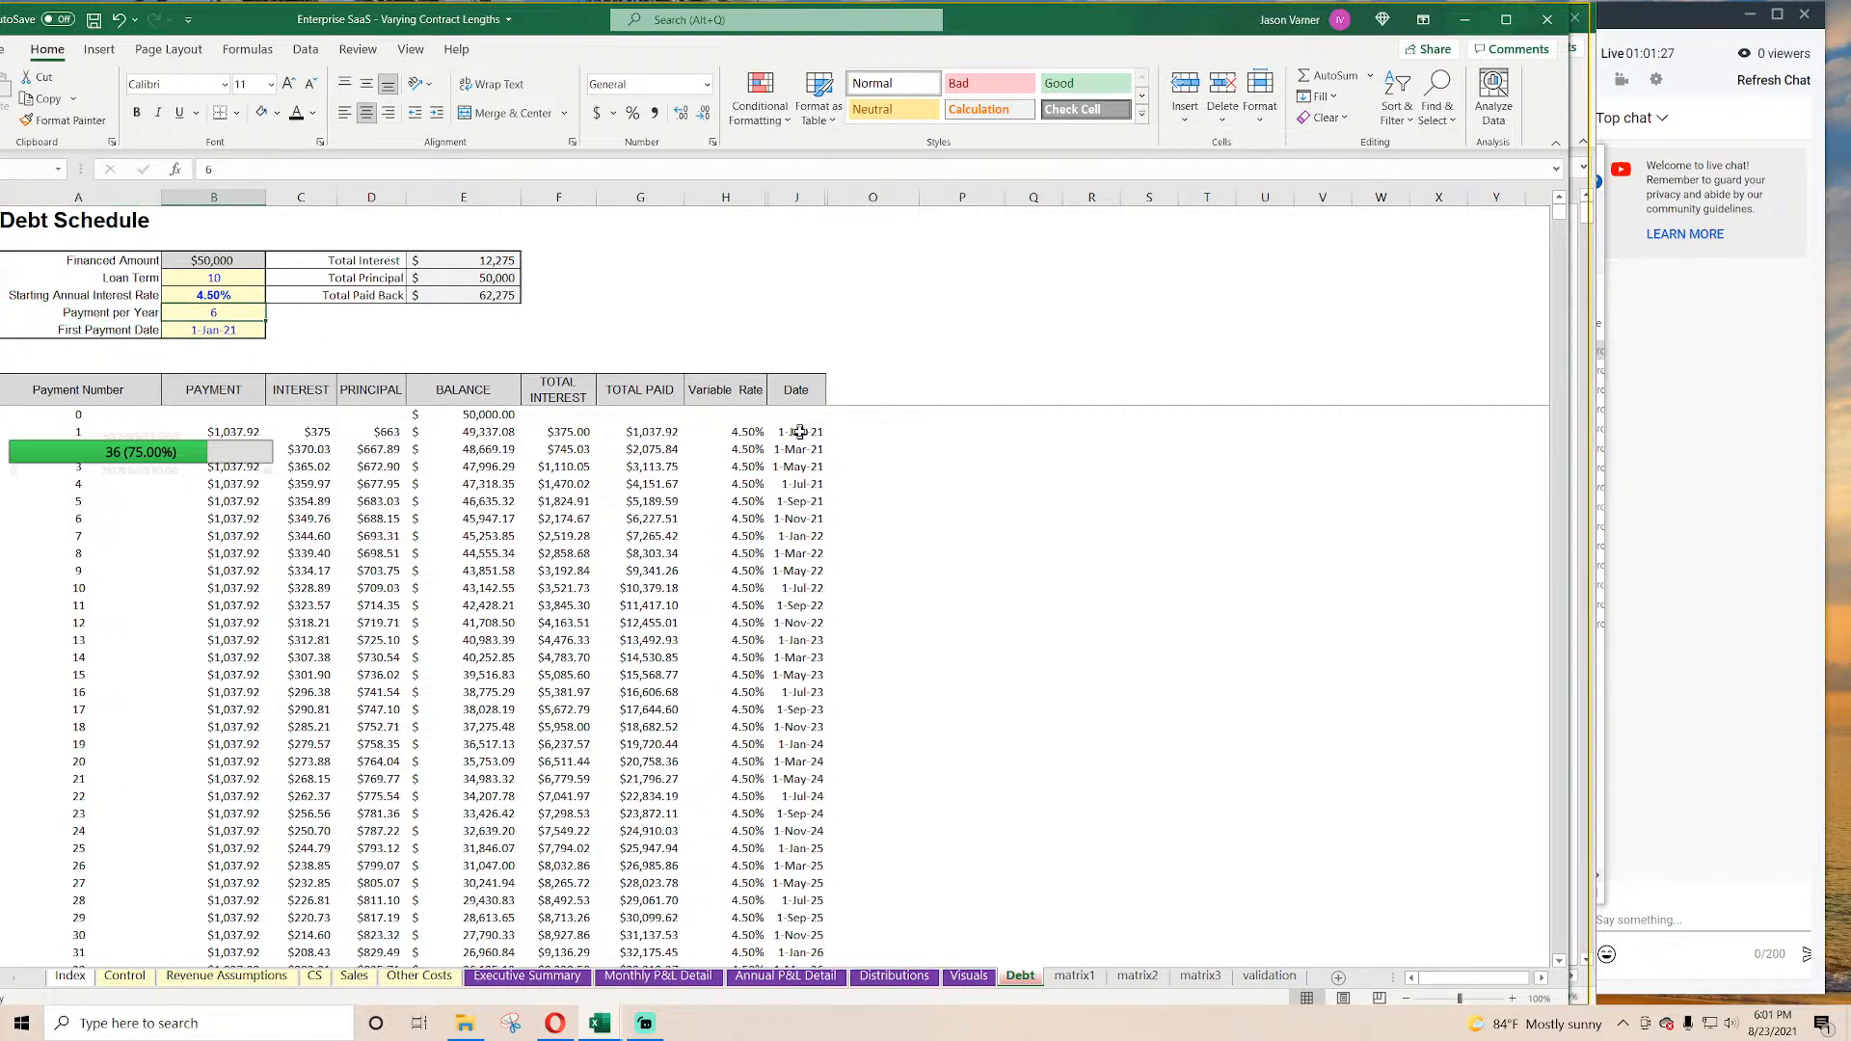
pyautogui.moveTo(799, 432); pyautogui.dragTo(810, 521)
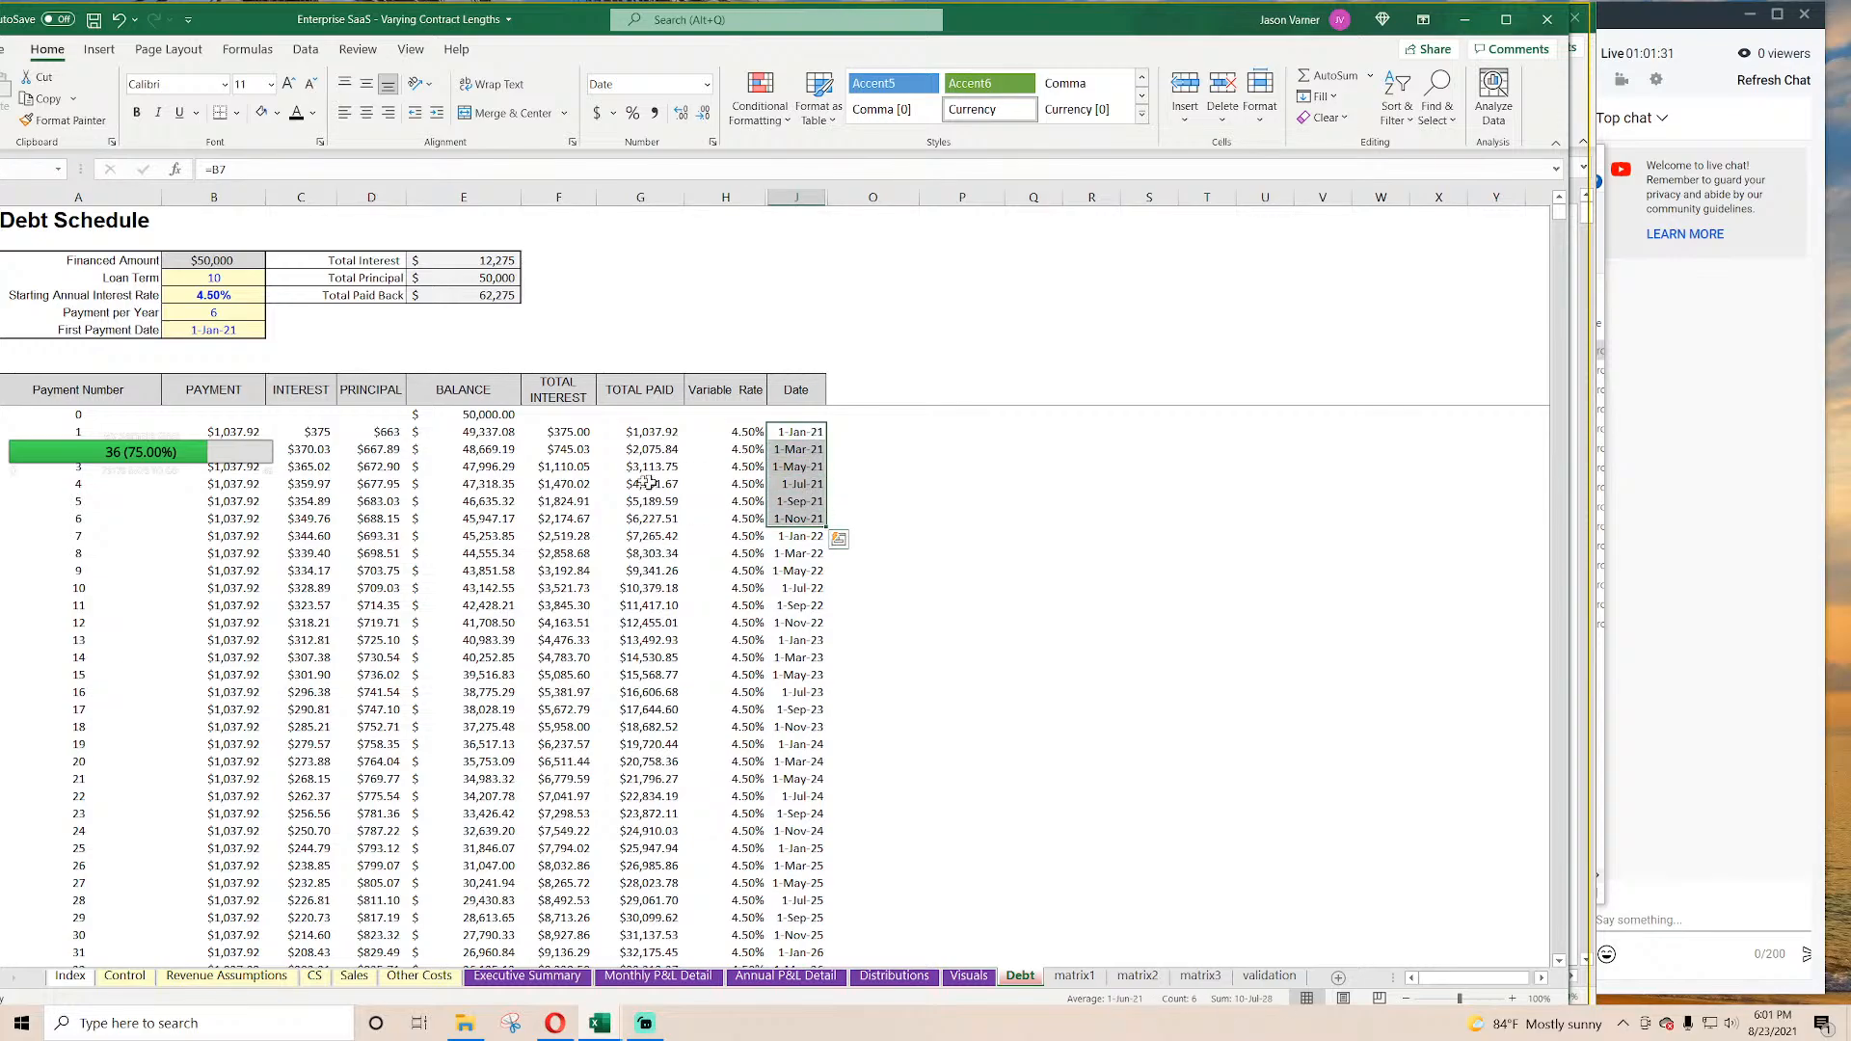
pyautogui.click(802, 452)
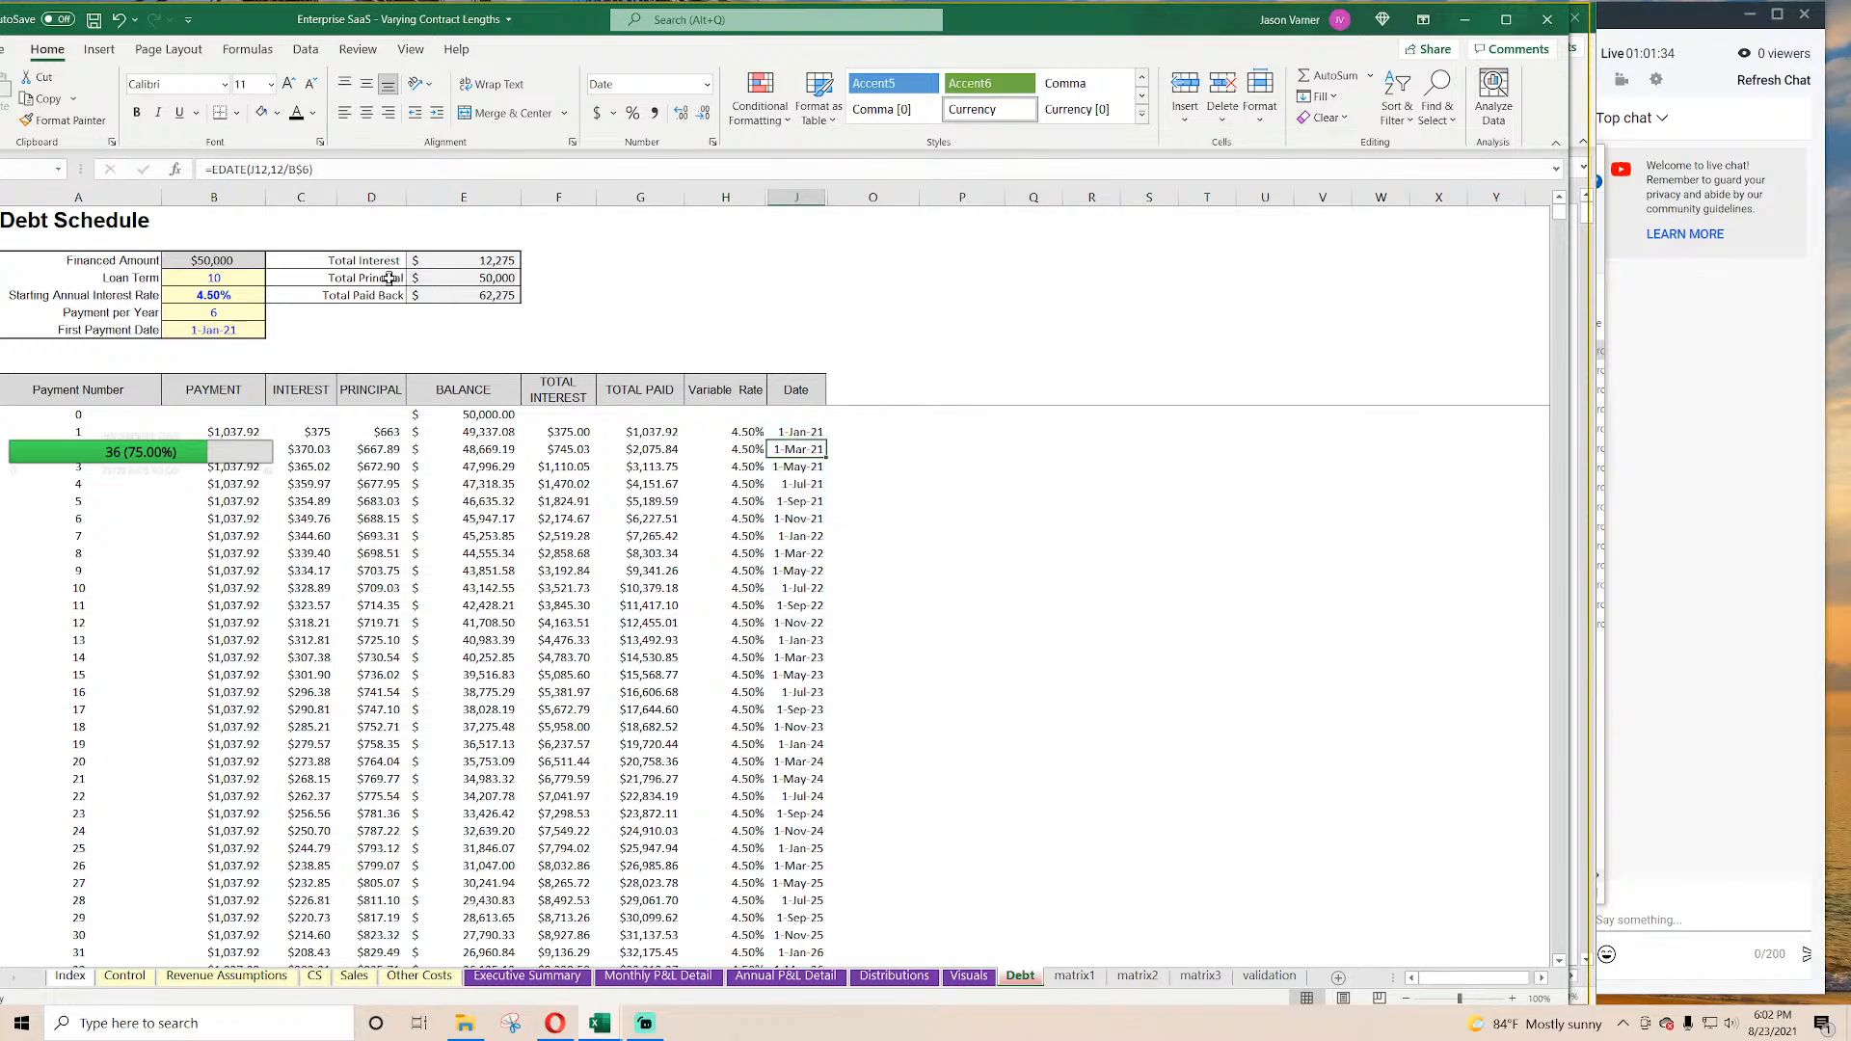
# Step: Close the Enterprise SaaS workbook without saving and review the Bike Shop payment dates in J12:J17
pyautogui.click(1547, 21)
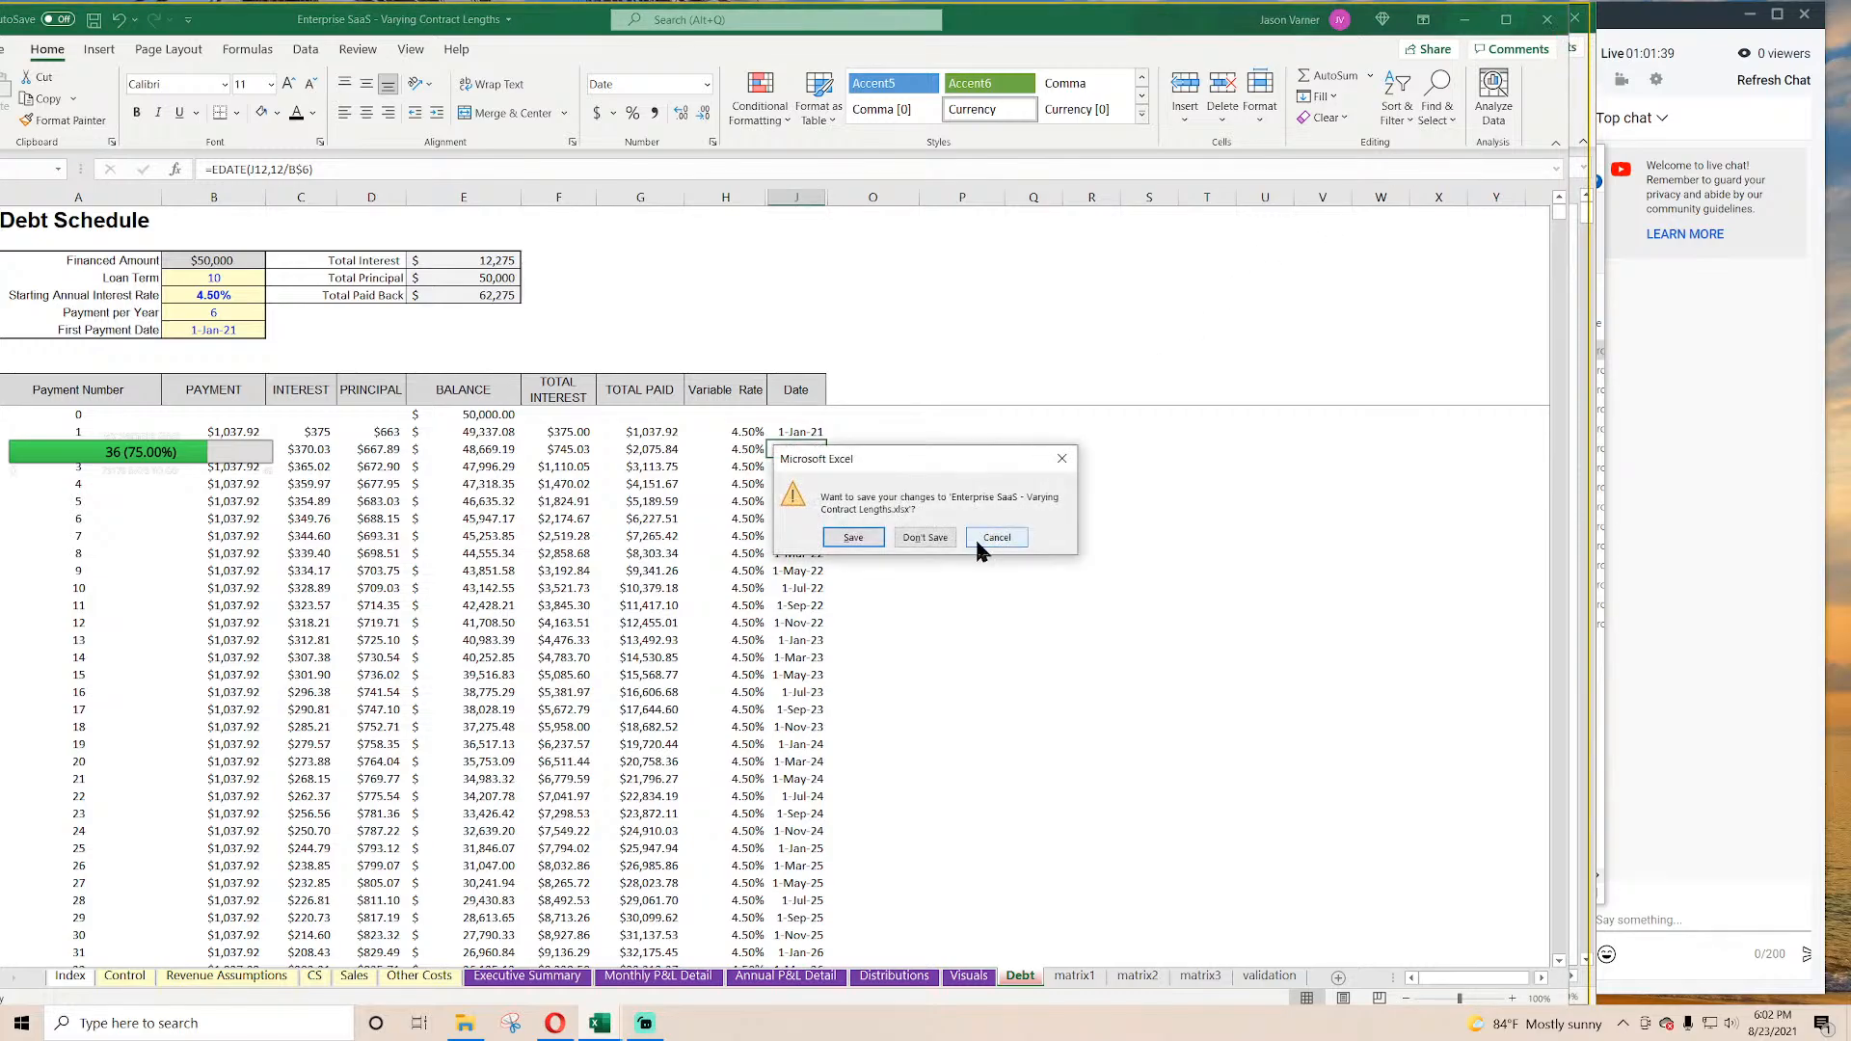
pyautogui.click(928, 538)
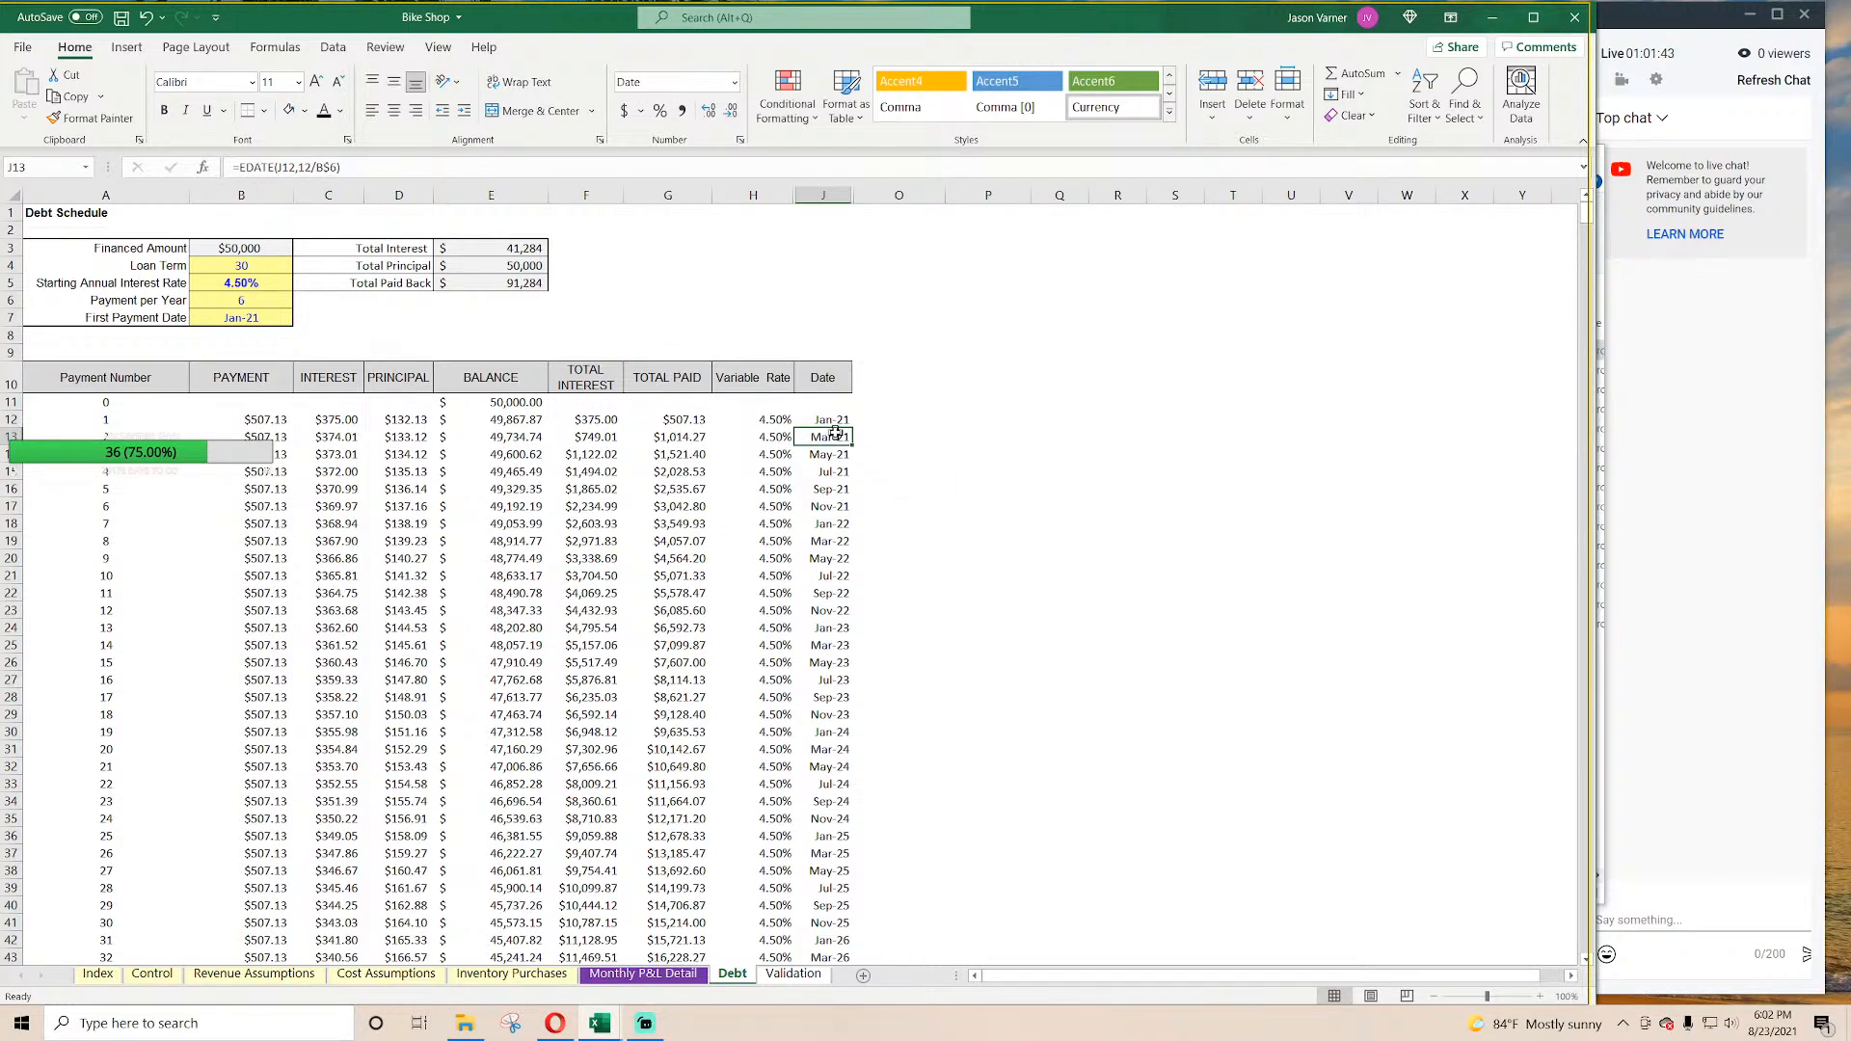
pyautogui.click(241, 300)
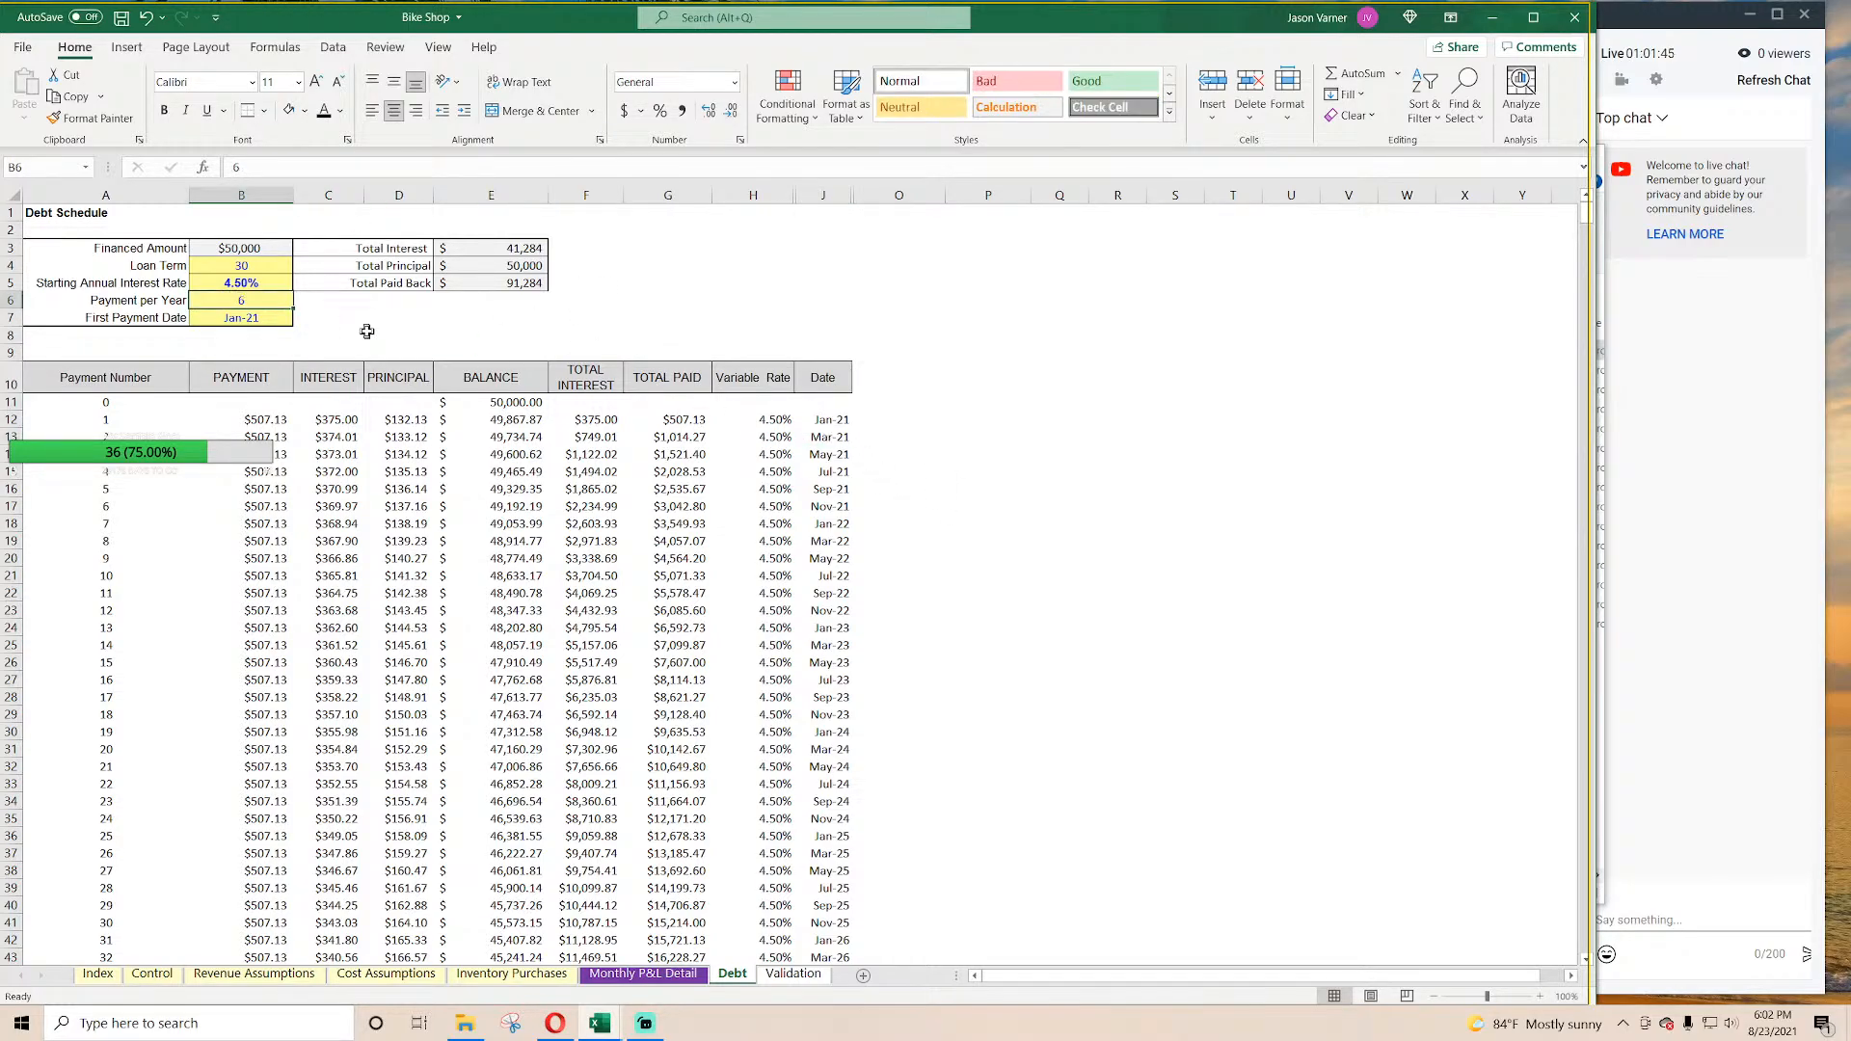
pyautogui.click(829, 420)
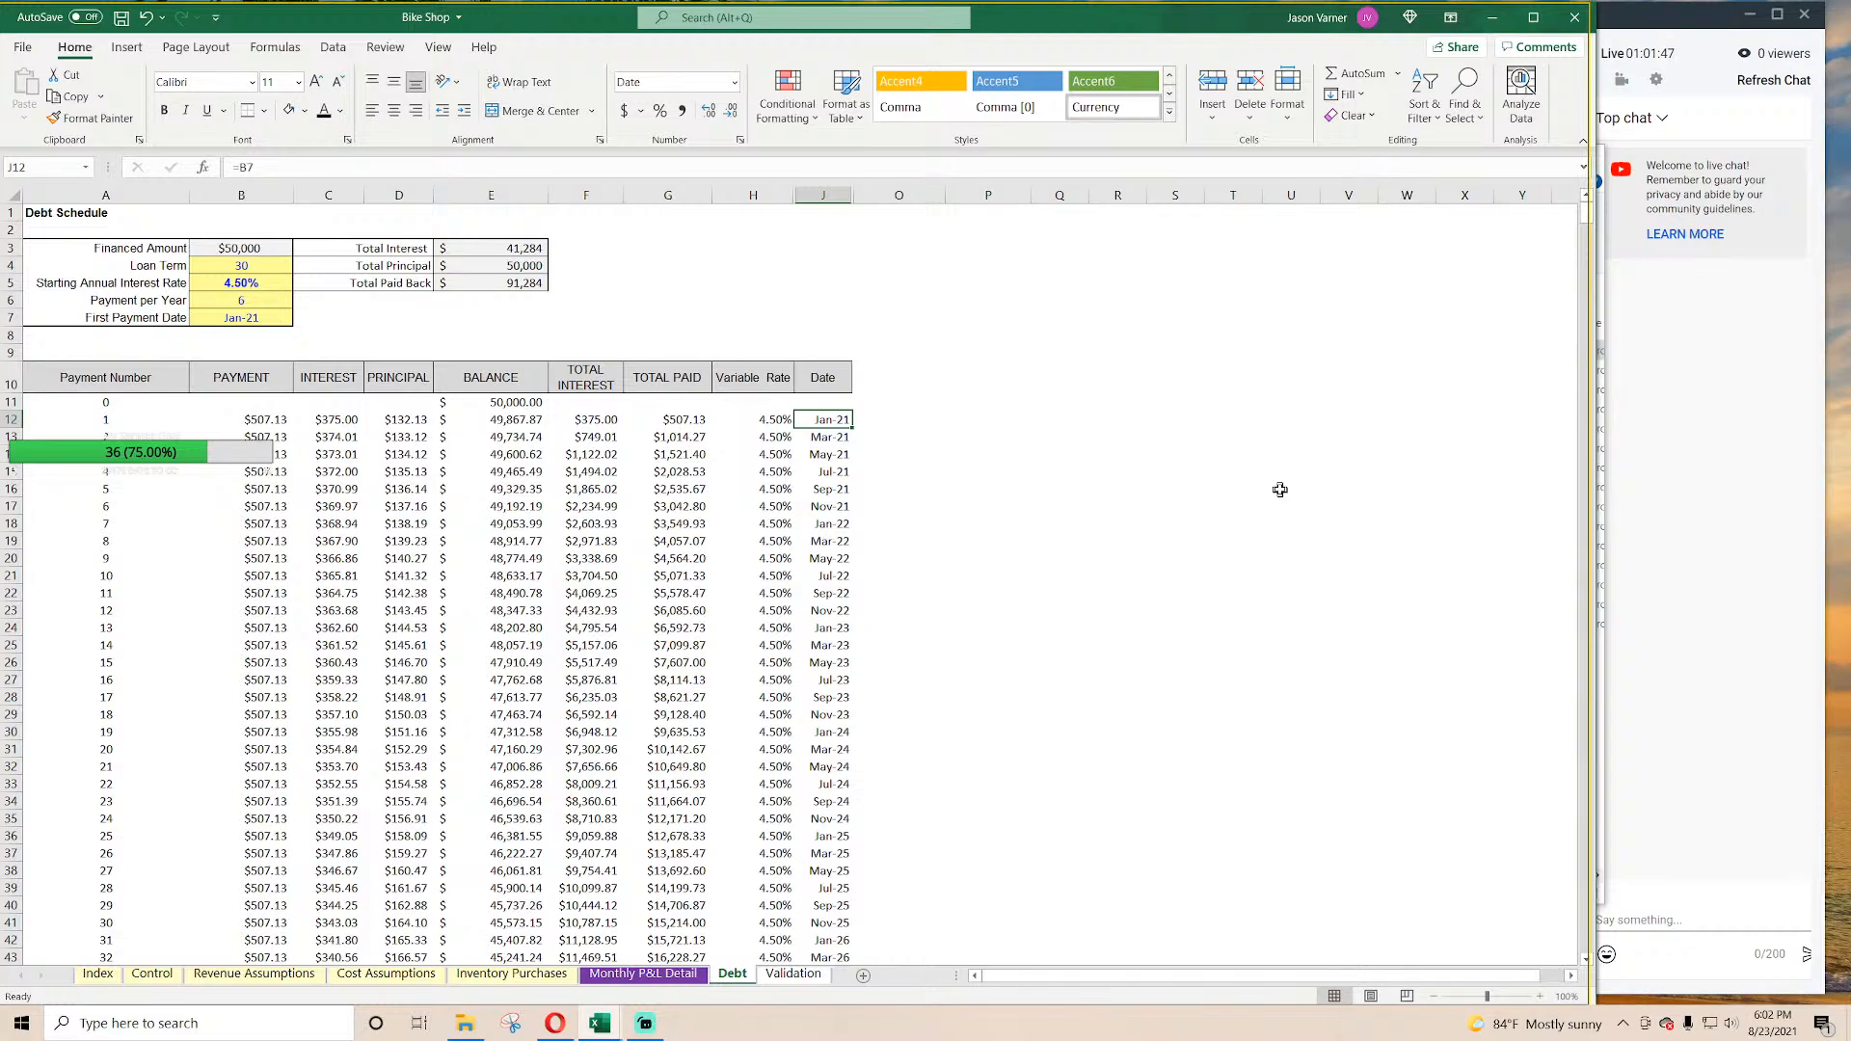
pyautogui.moveTo(831, 420); pyautogui.dragTo(833, 510)
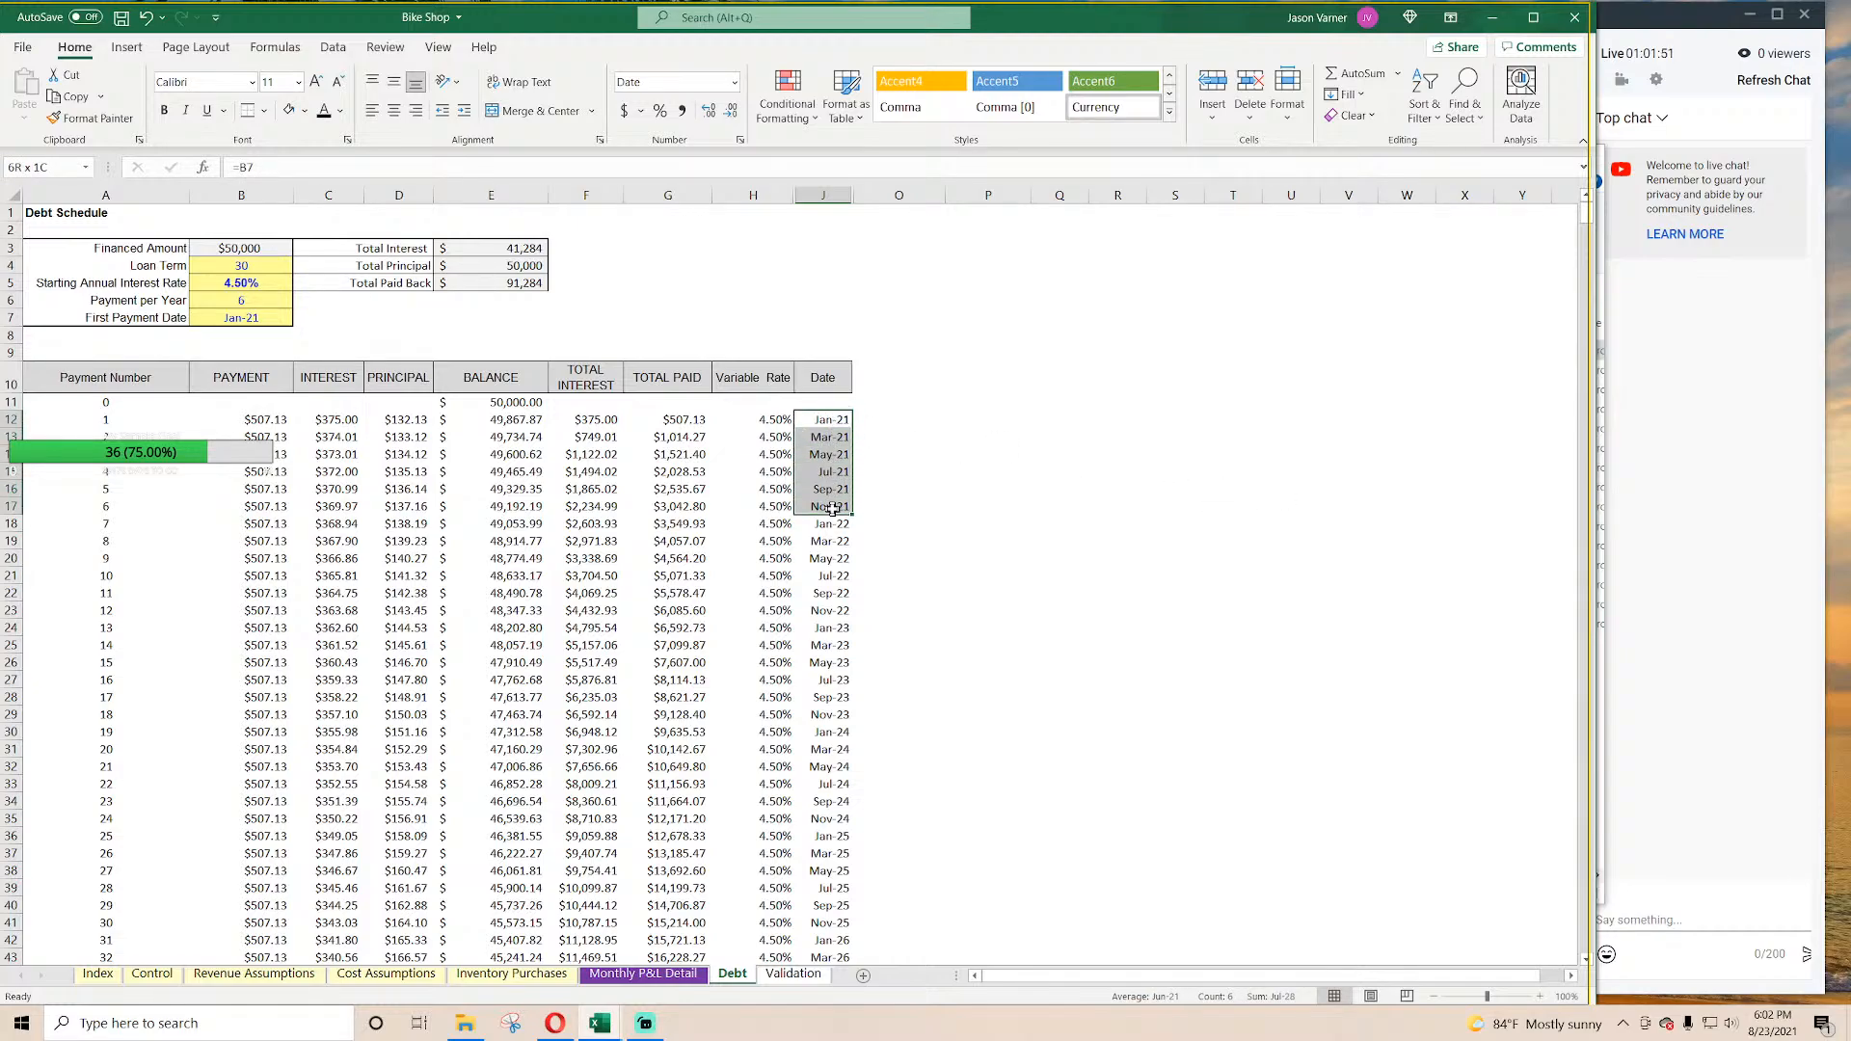
# Step: Set the Payment per Year in B6 to 3 and check the spacing of the first payment dates
pyautogui.click(219, 298)
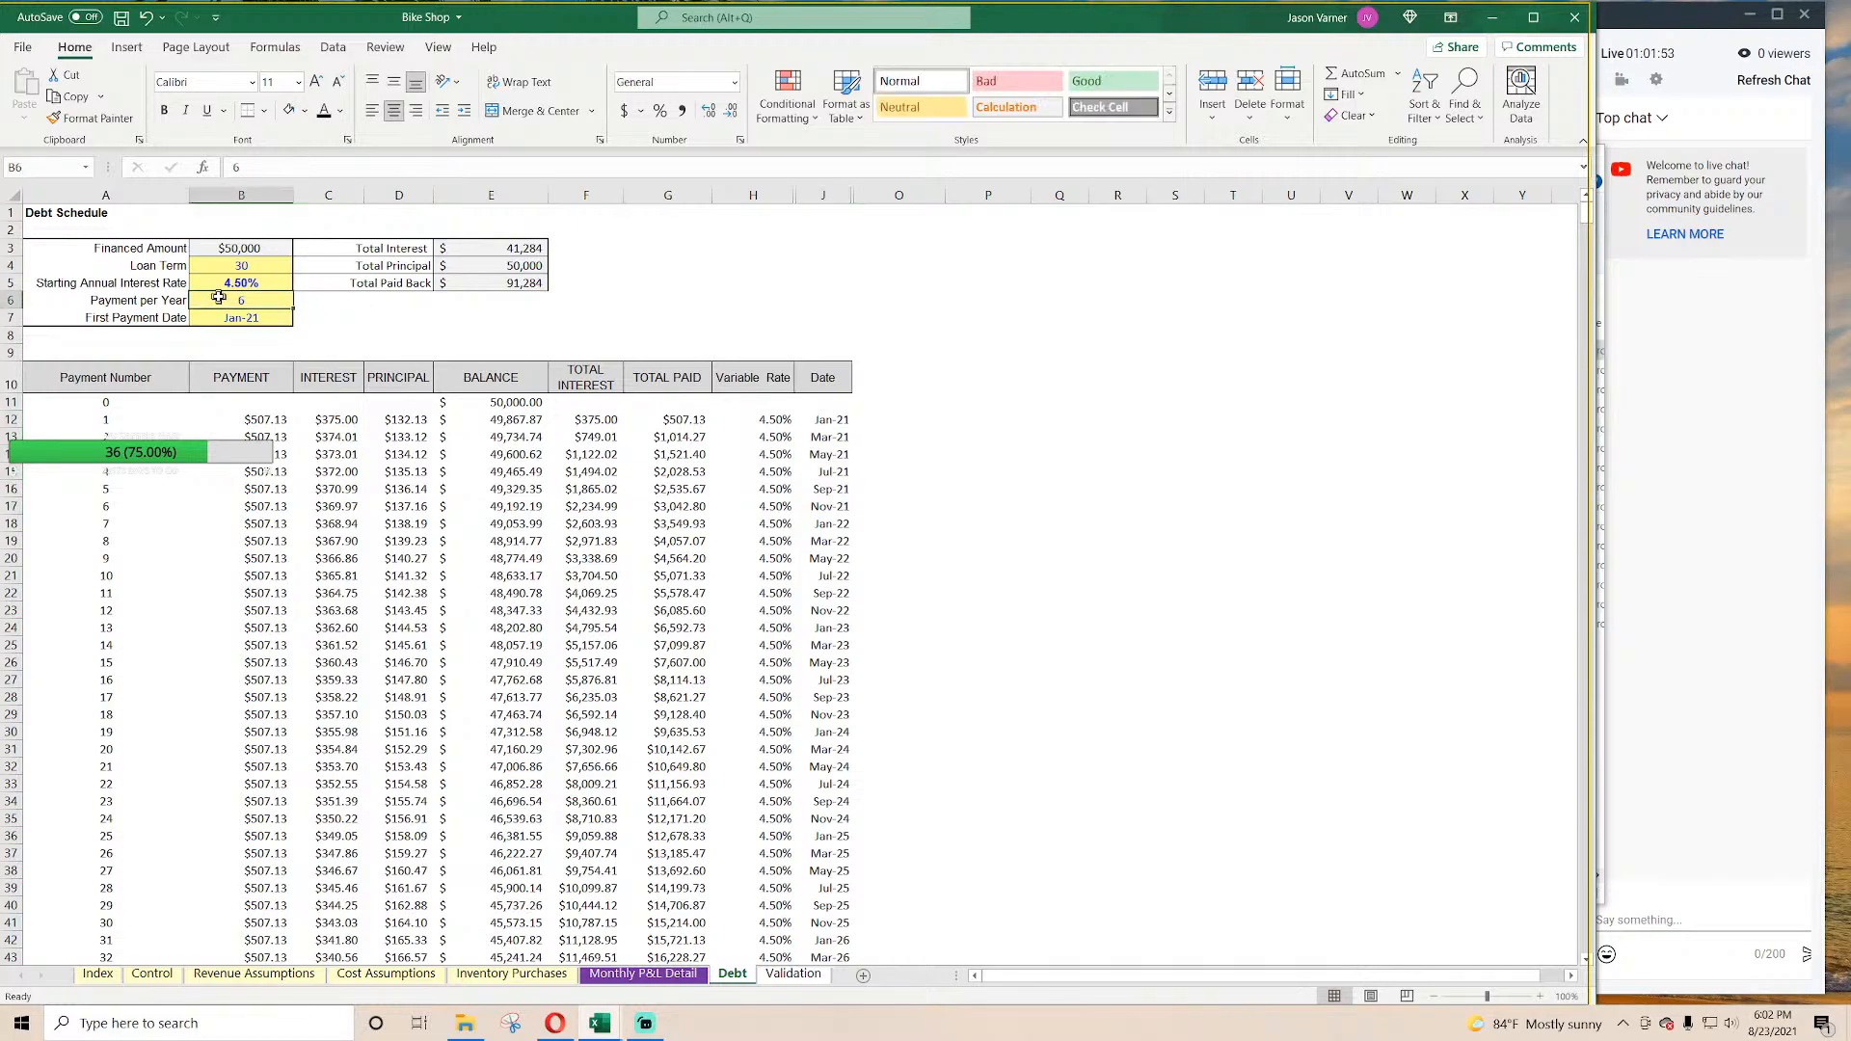
pyautogui.write('3')
pyautogui.press('Return')
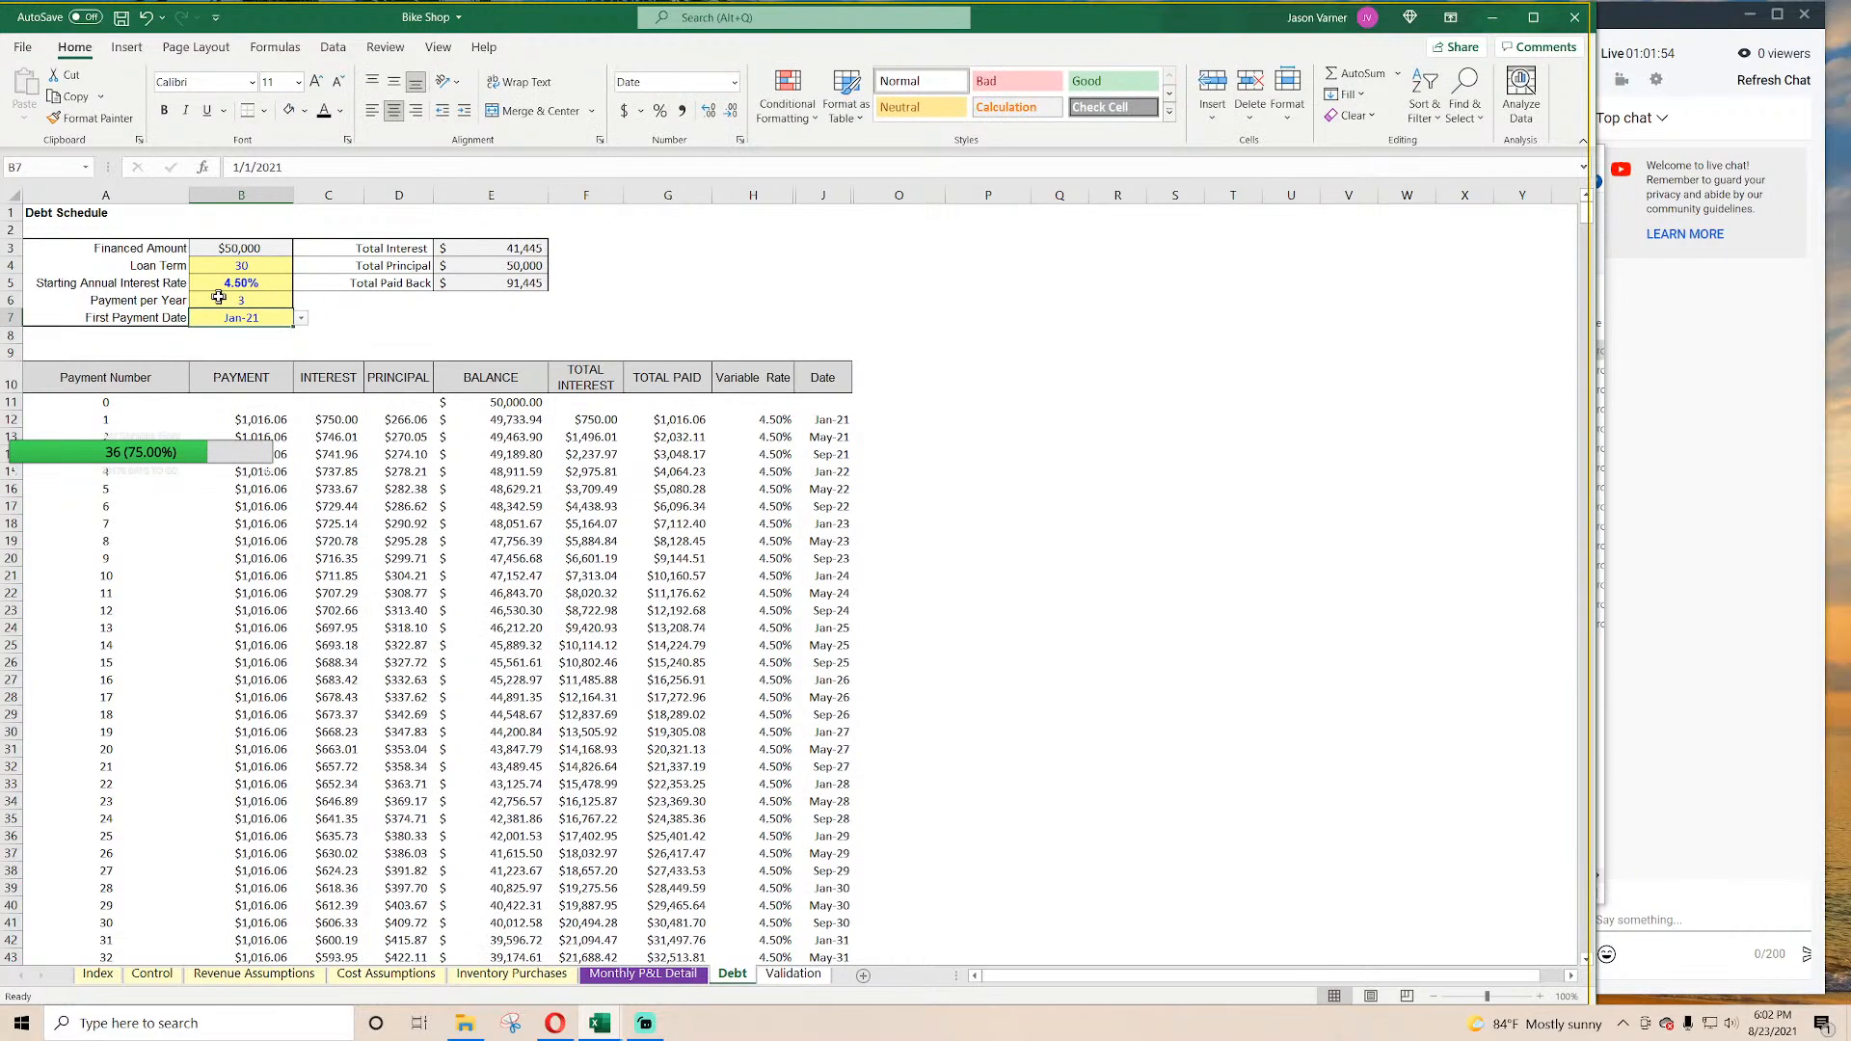
pyautogui.click(831, 424)
pyautogui.moveTo(830, 426); pyautogui.dragTo(830, 504)
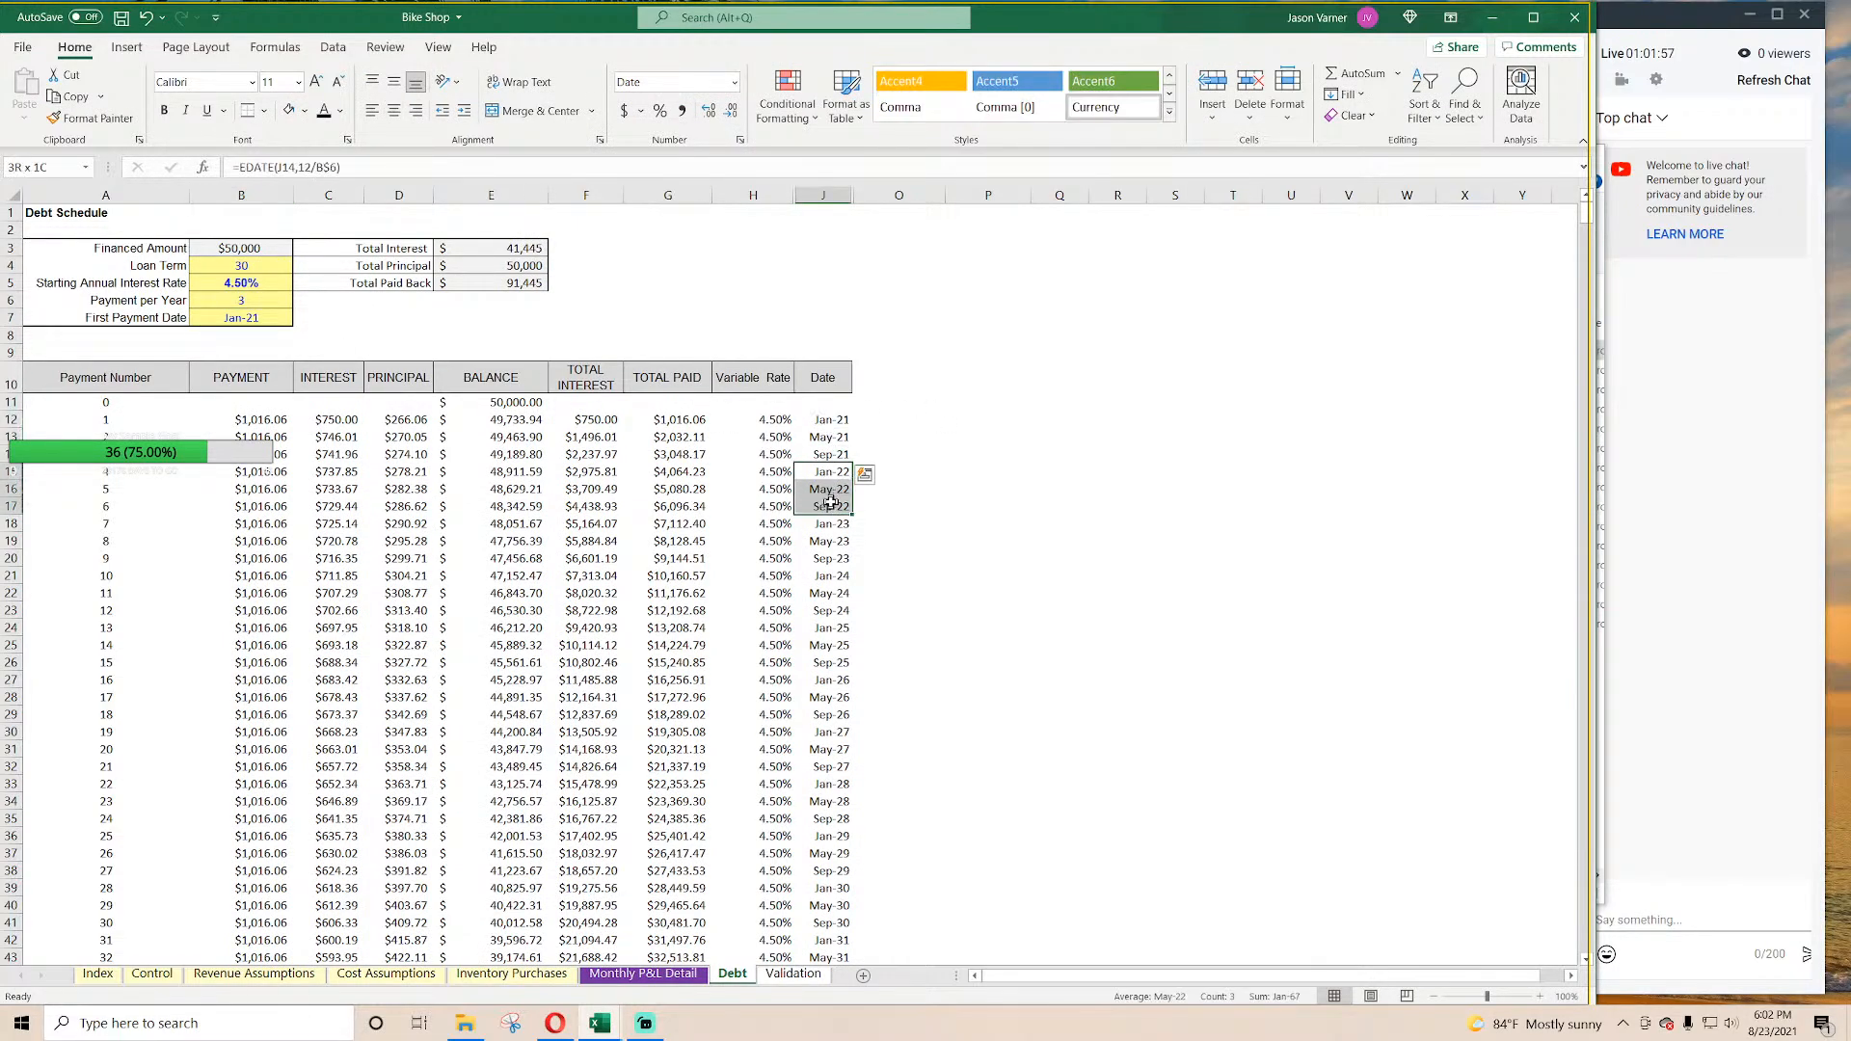
# Step: Set the Payment per Year in B6 to 2 and check the first dates in the Date column
pyautogui.click(246, 300)
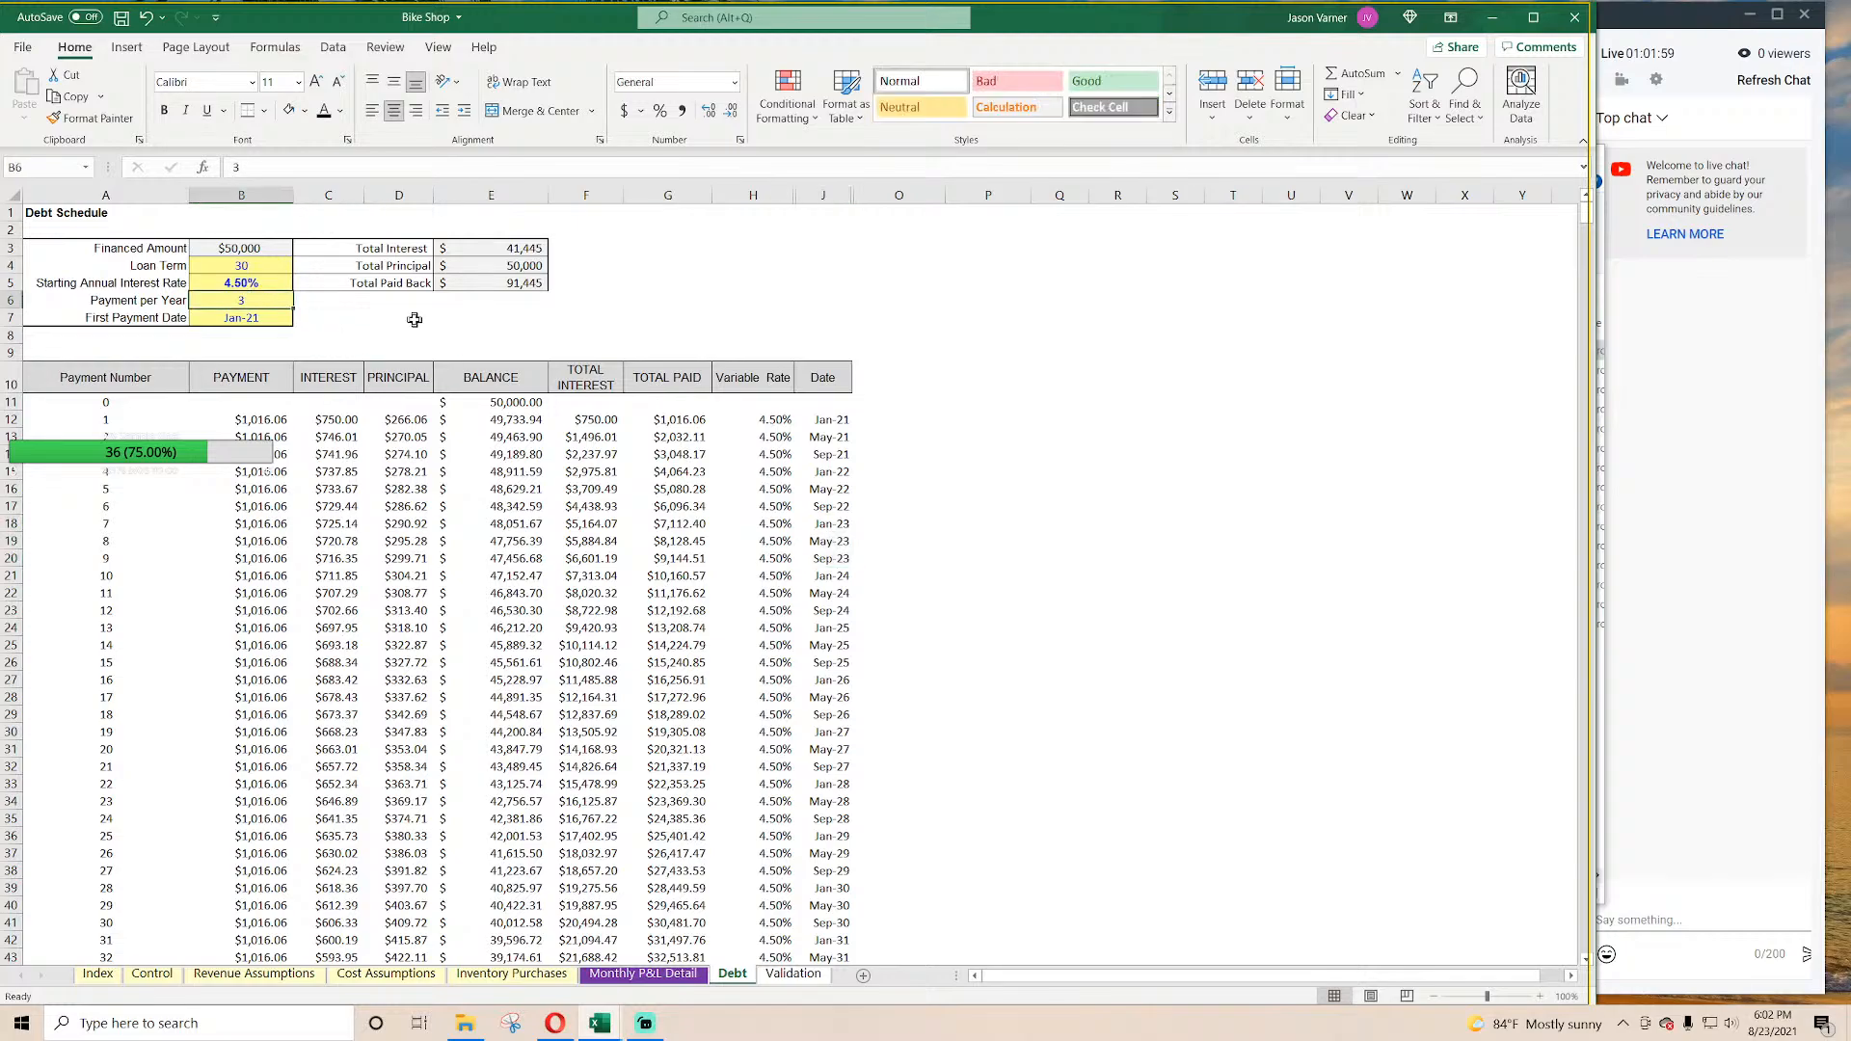
pyautogui.write('2')
pyautogui.press('Return')
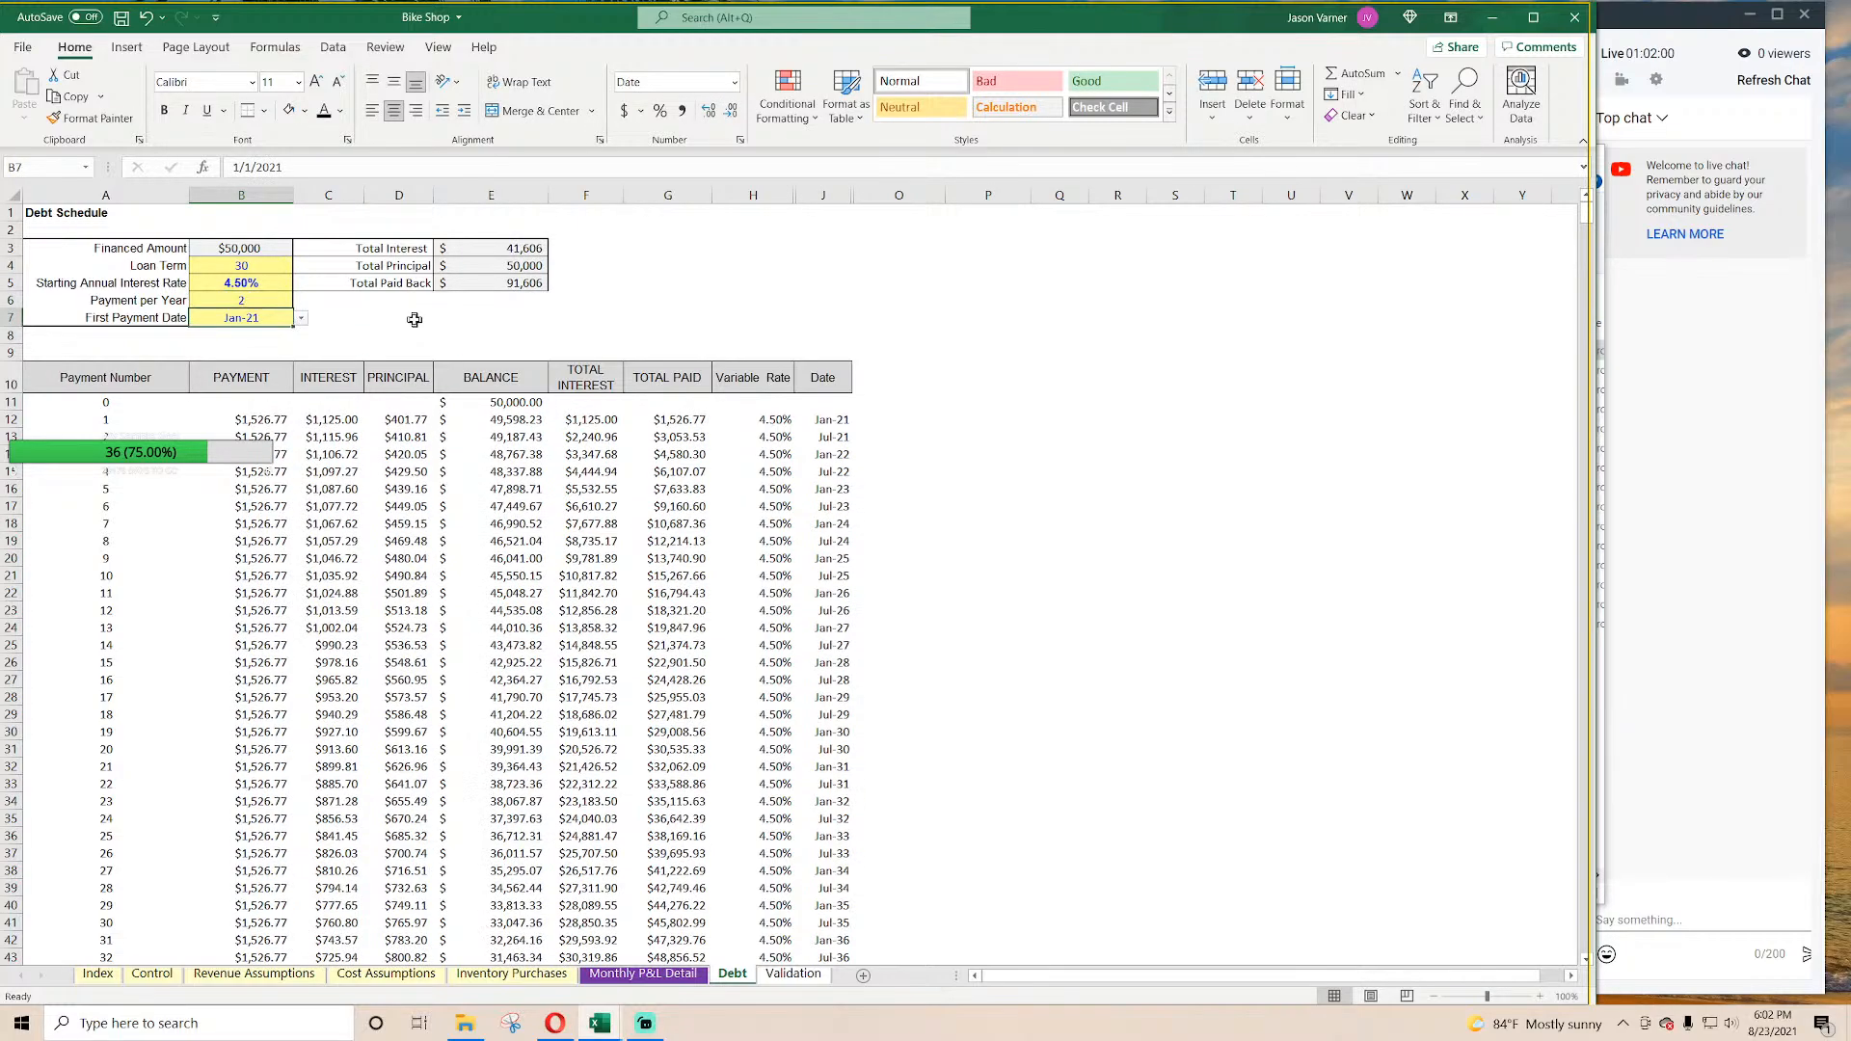
pyautogui.click(819, 420)
pyautogui.moveTo(818, 427); pyautogui.dragTo(828, 473)
# Step: Set the Payment per Year in B6 to 12, save the workbook, and check the Financed Amount and Total Interest cells
pyautogui.click(259, 304)
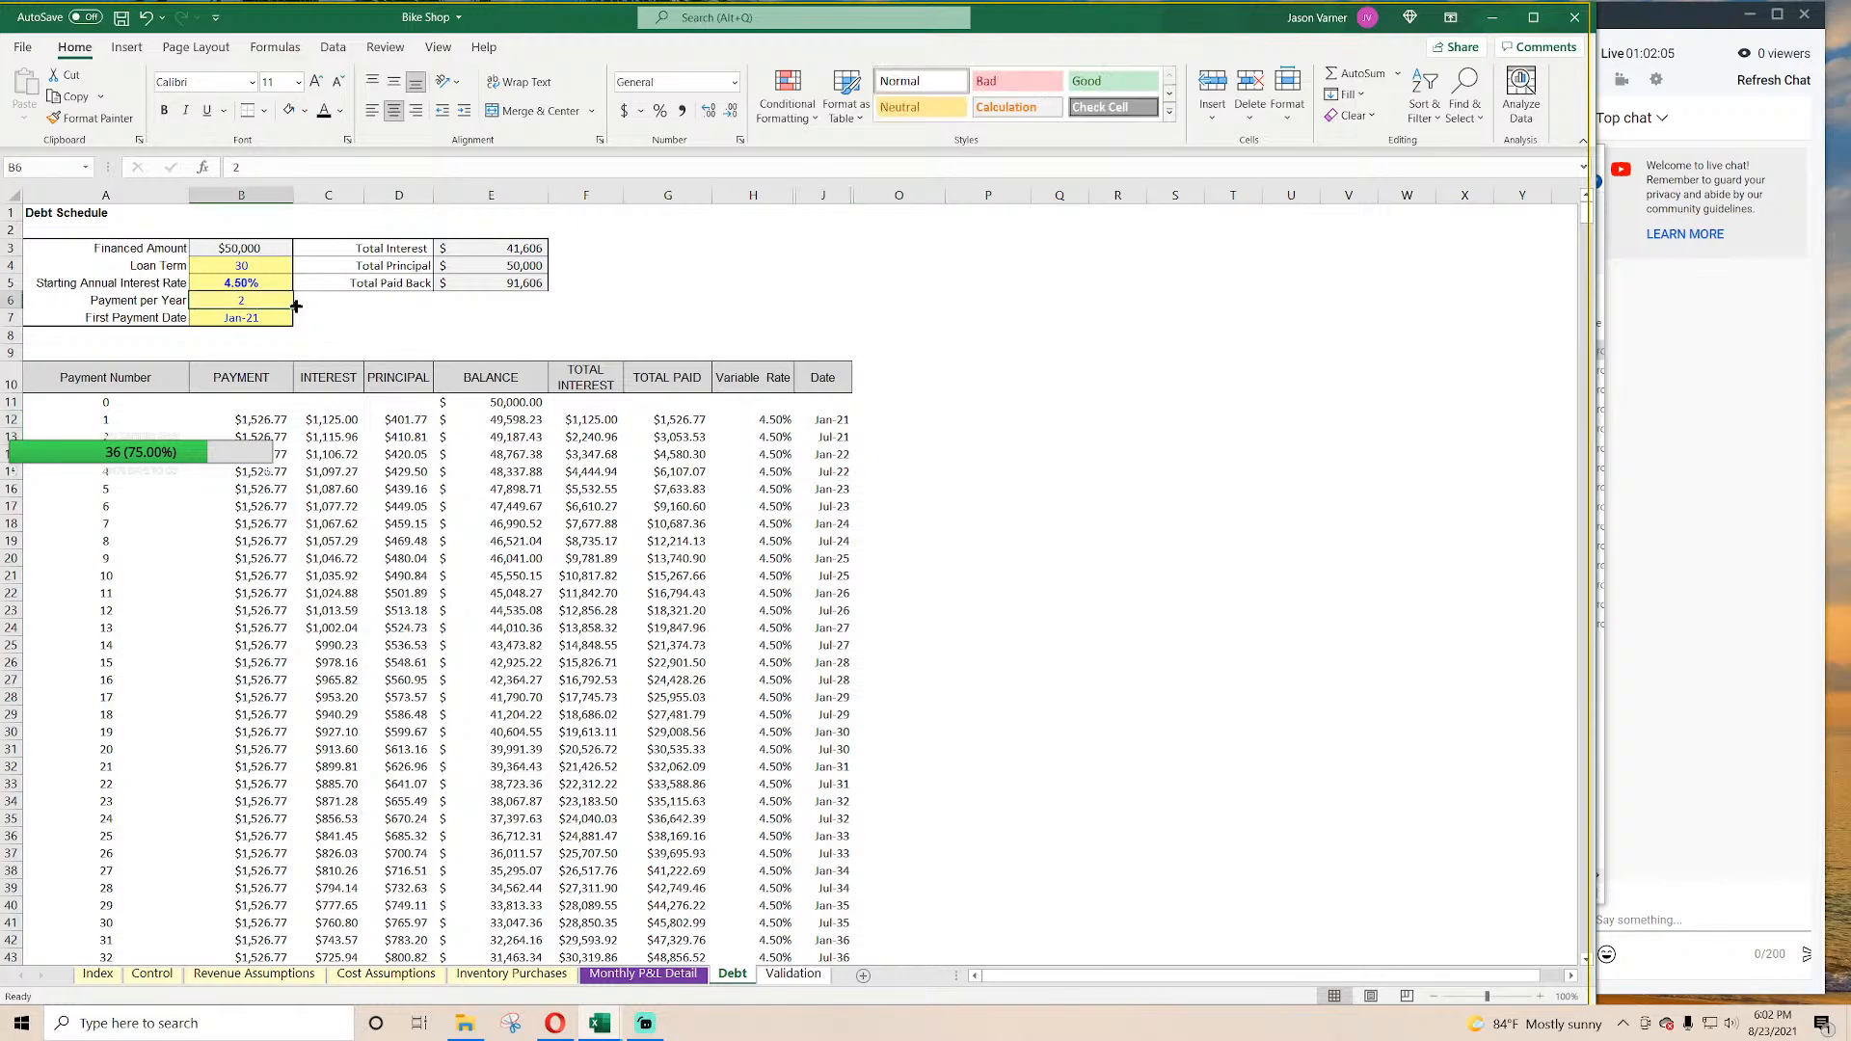
pyautogui.write('12')
pyautogui.press('Return')
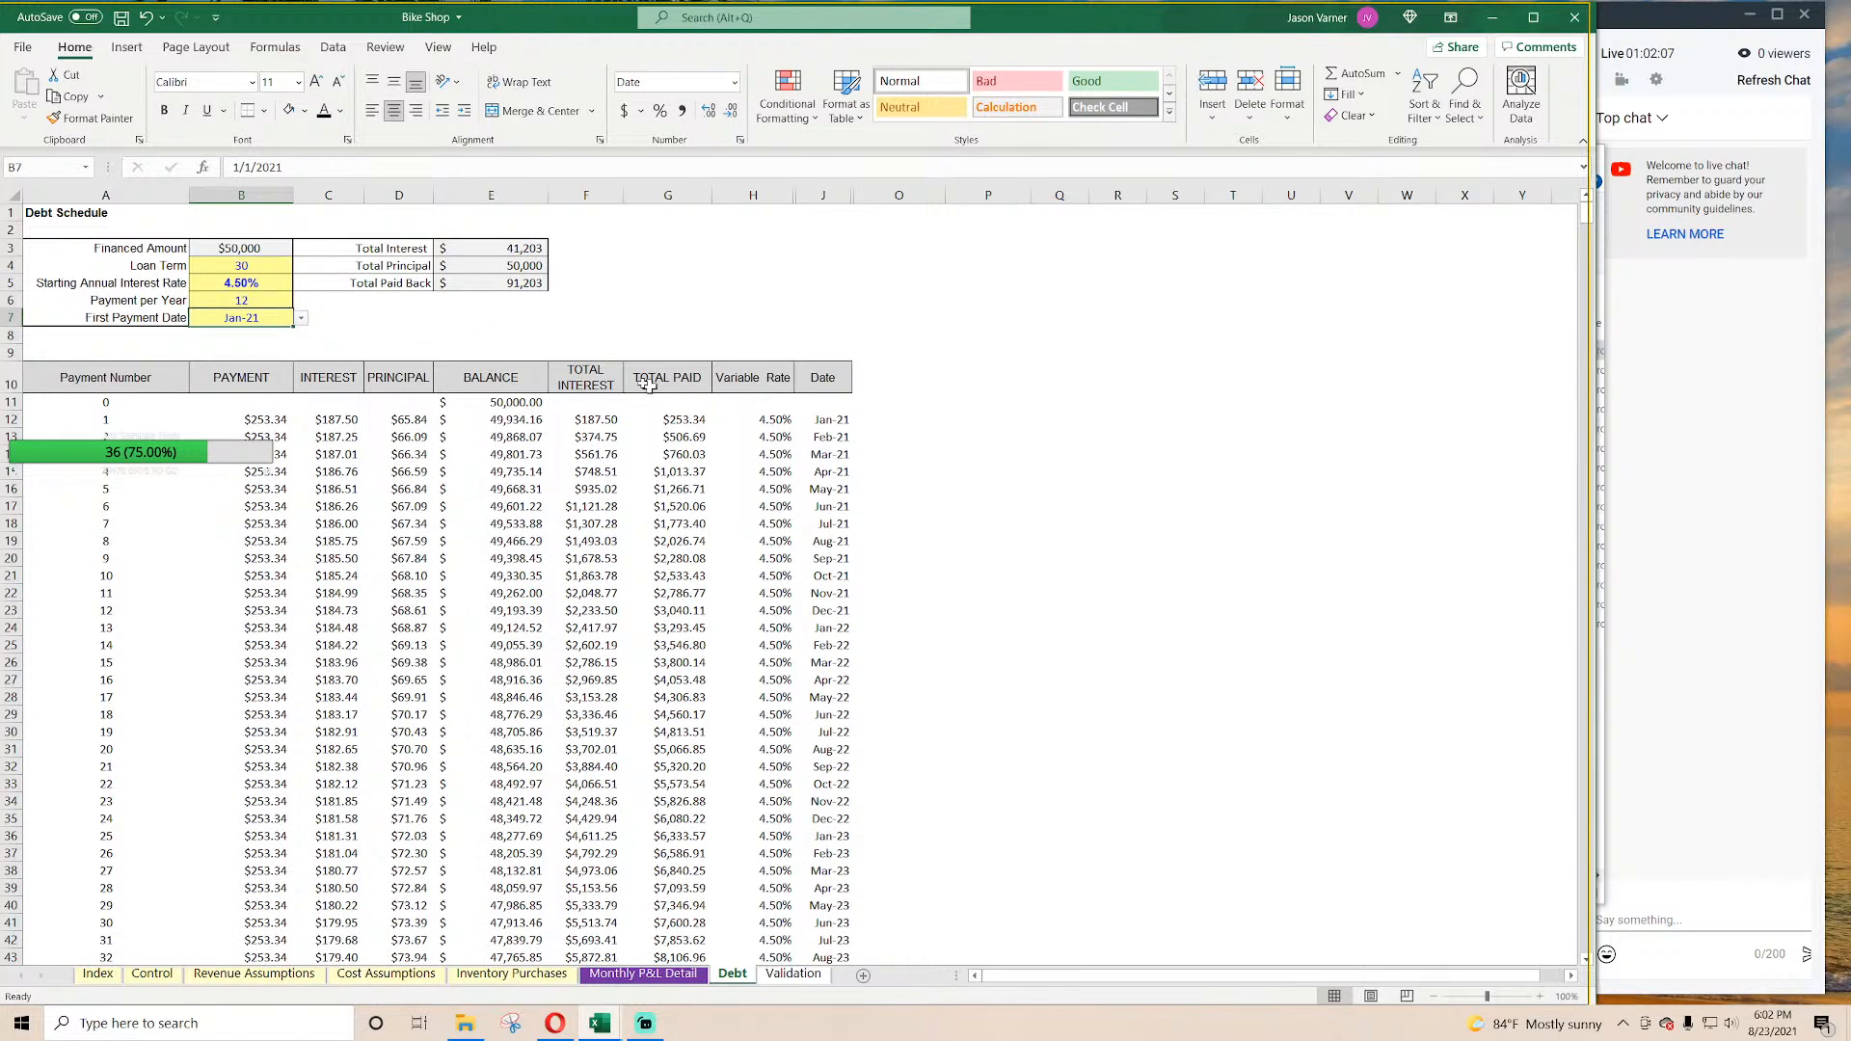
pyautogui.click(122, 17)
pyautogui.click(542, 573)
pyautogui.click(236, 248)
pyautogui.click(491, 249)
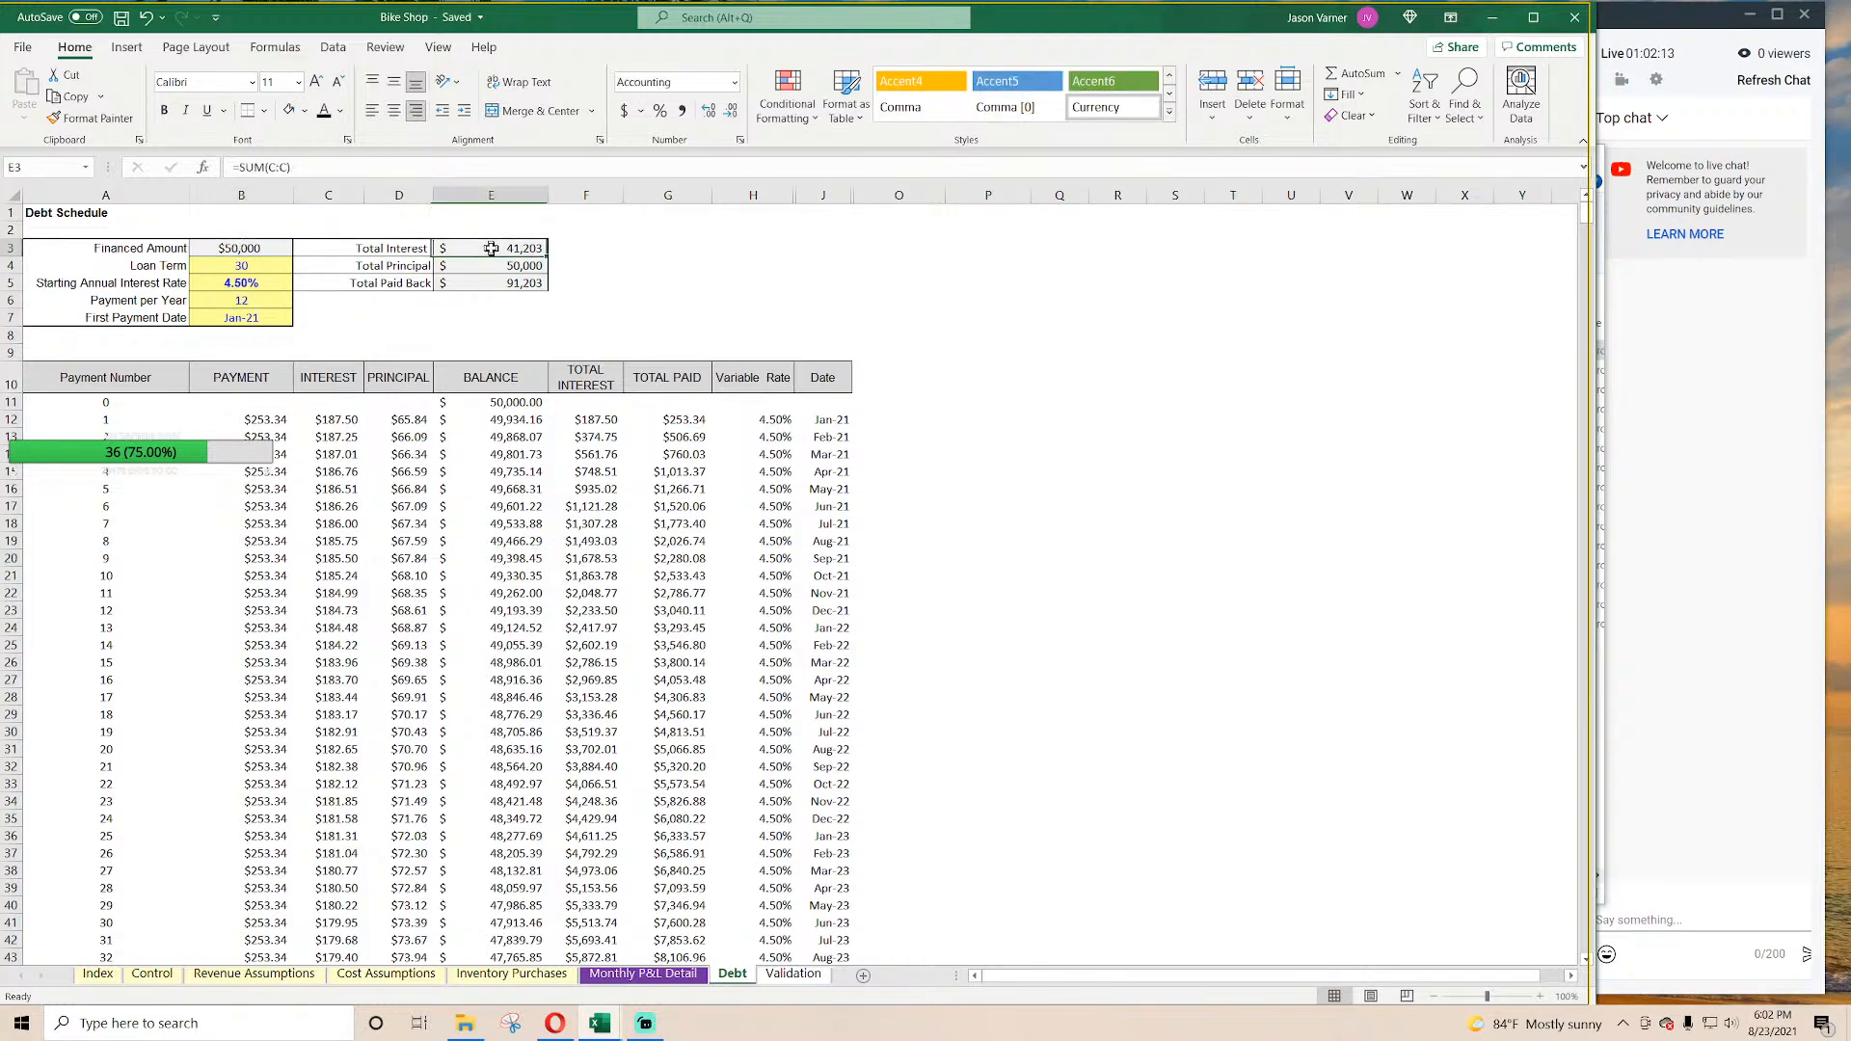
# Step: On the Monthly P&L Detail sheet, enter the labels Debt Service, Principal, Interest and Total Debt Service in C237:C240
pyautogui.click(643, 974)
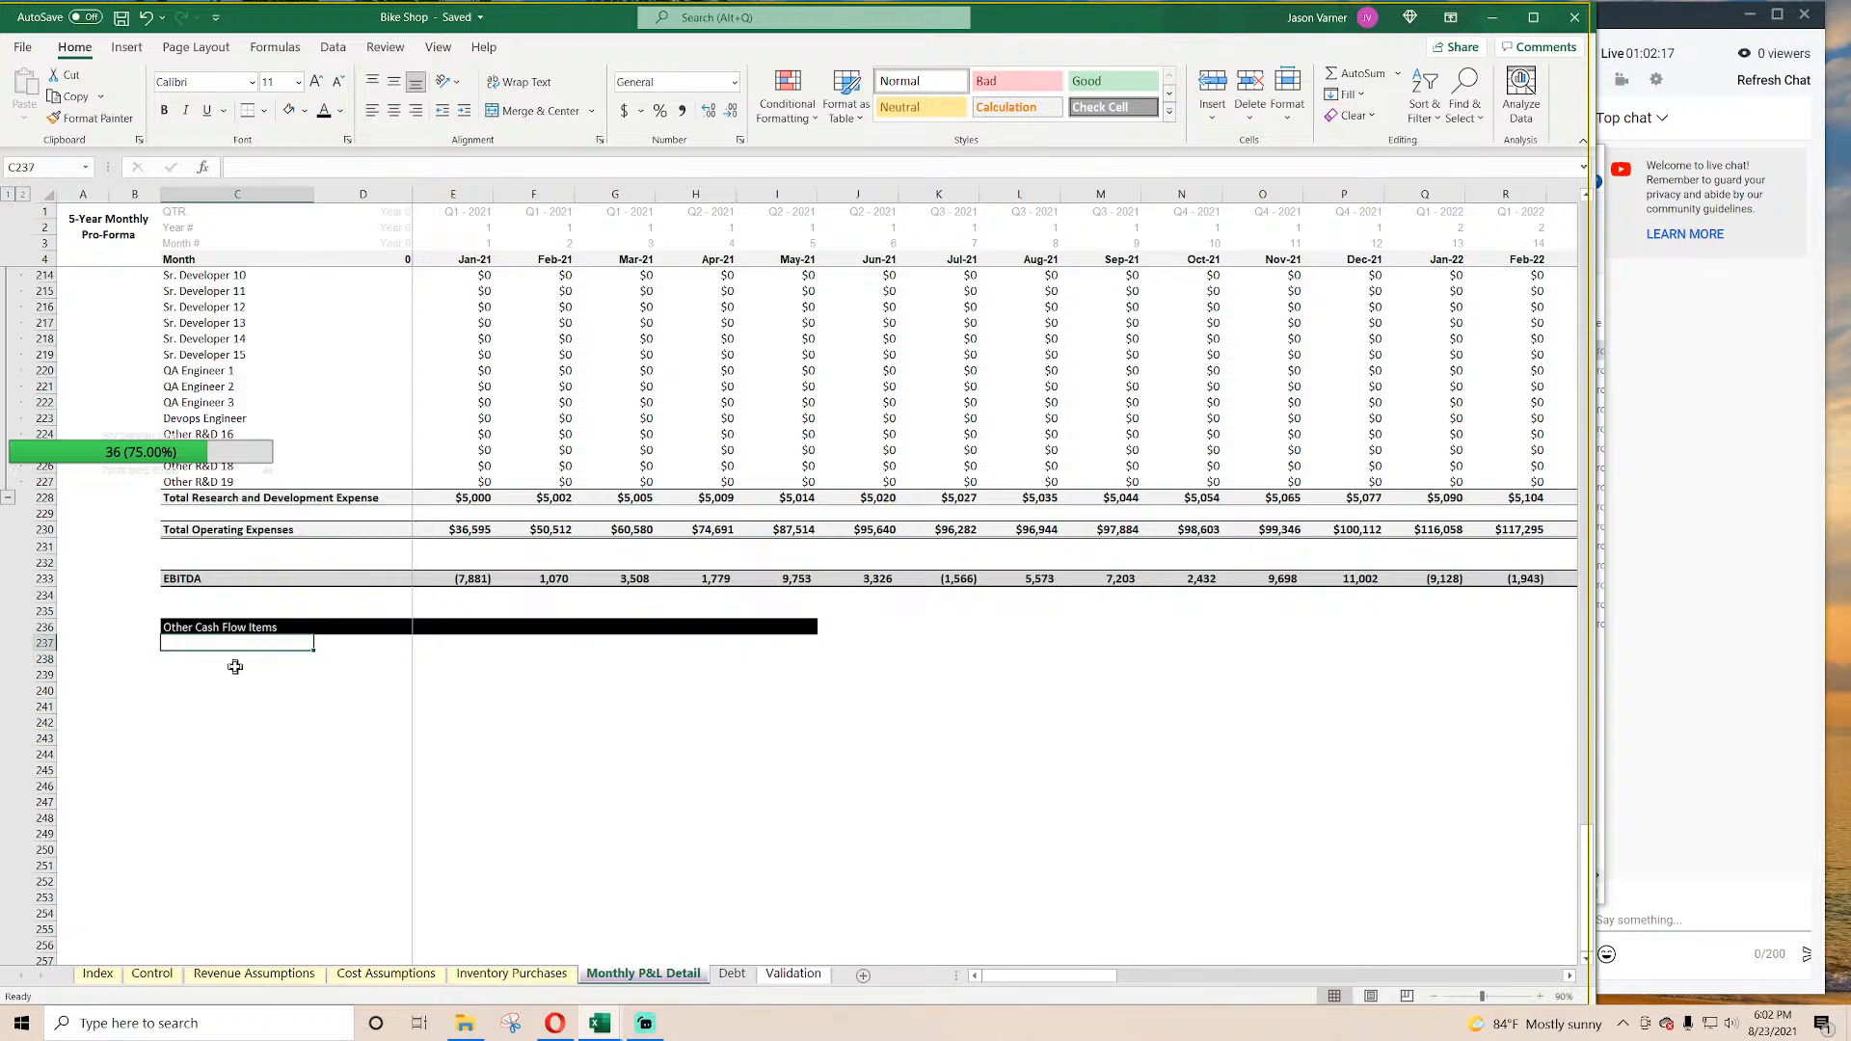
pyautogui.write('Debt Service')
pyautogui.press('Return')
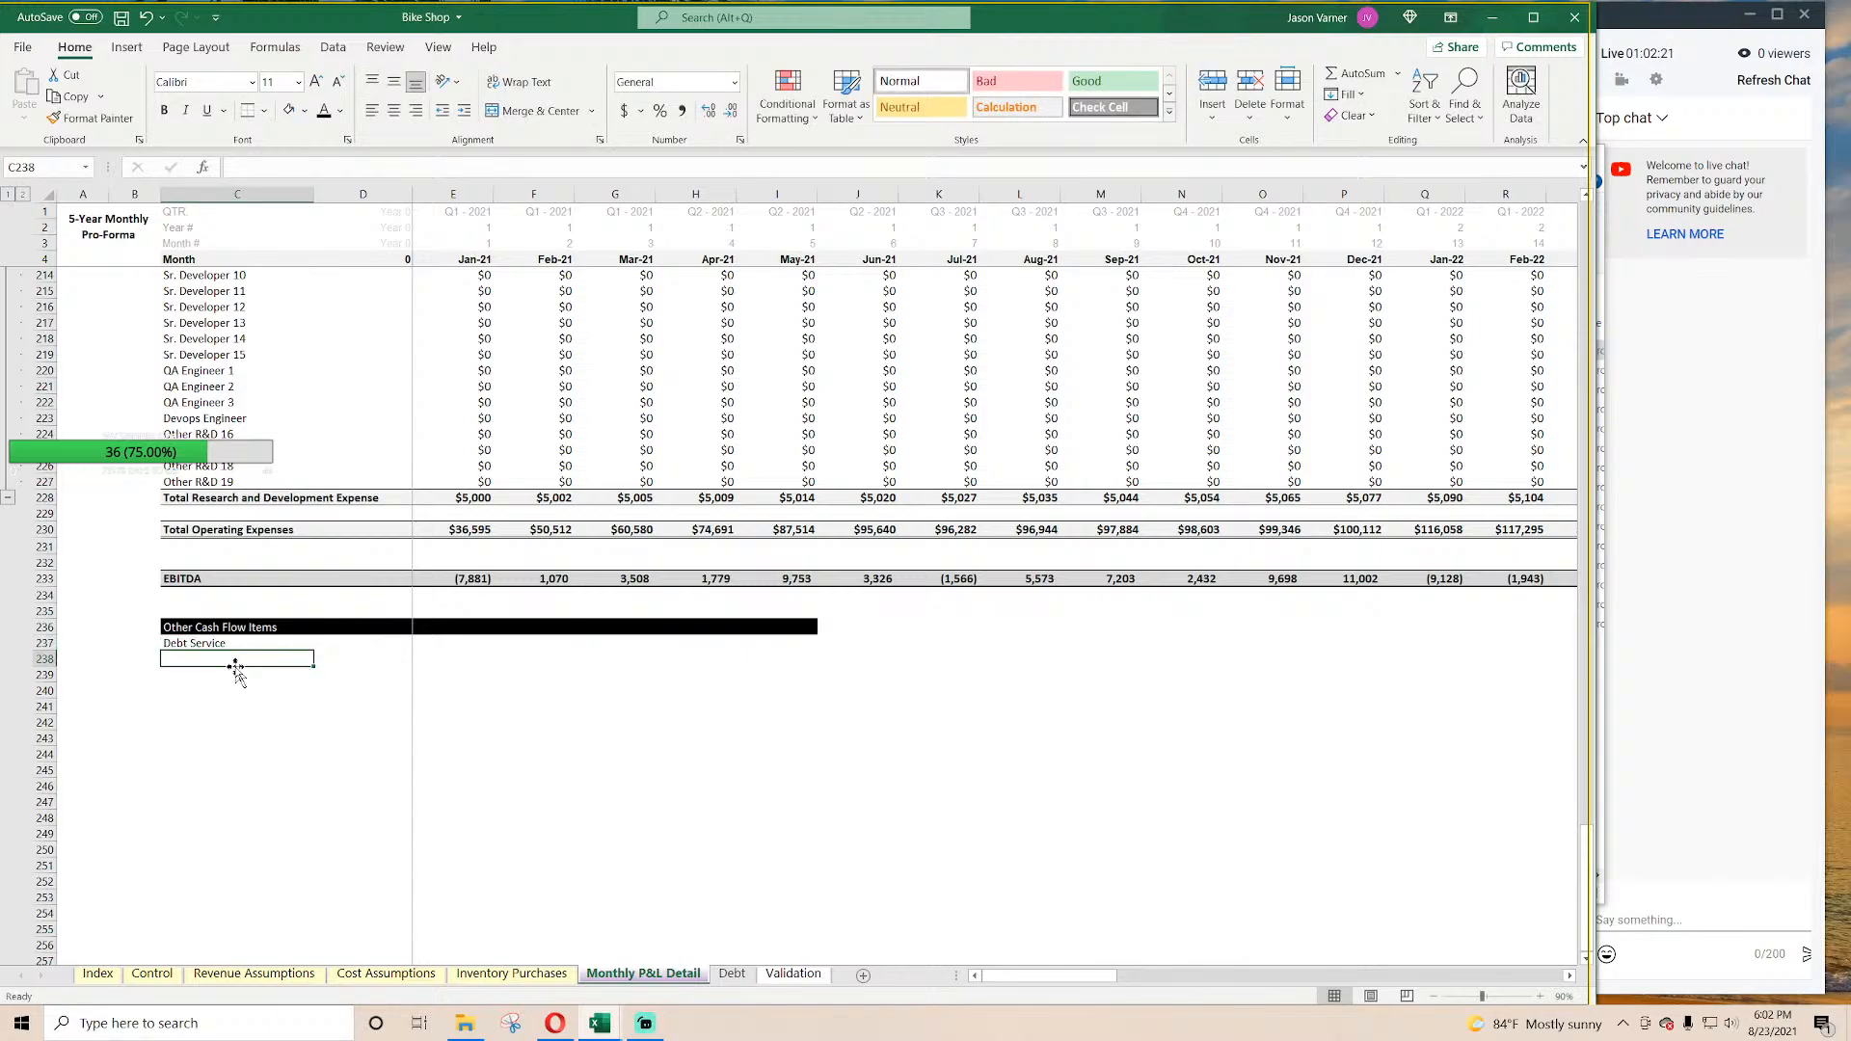
pyautogui.write('Principal')
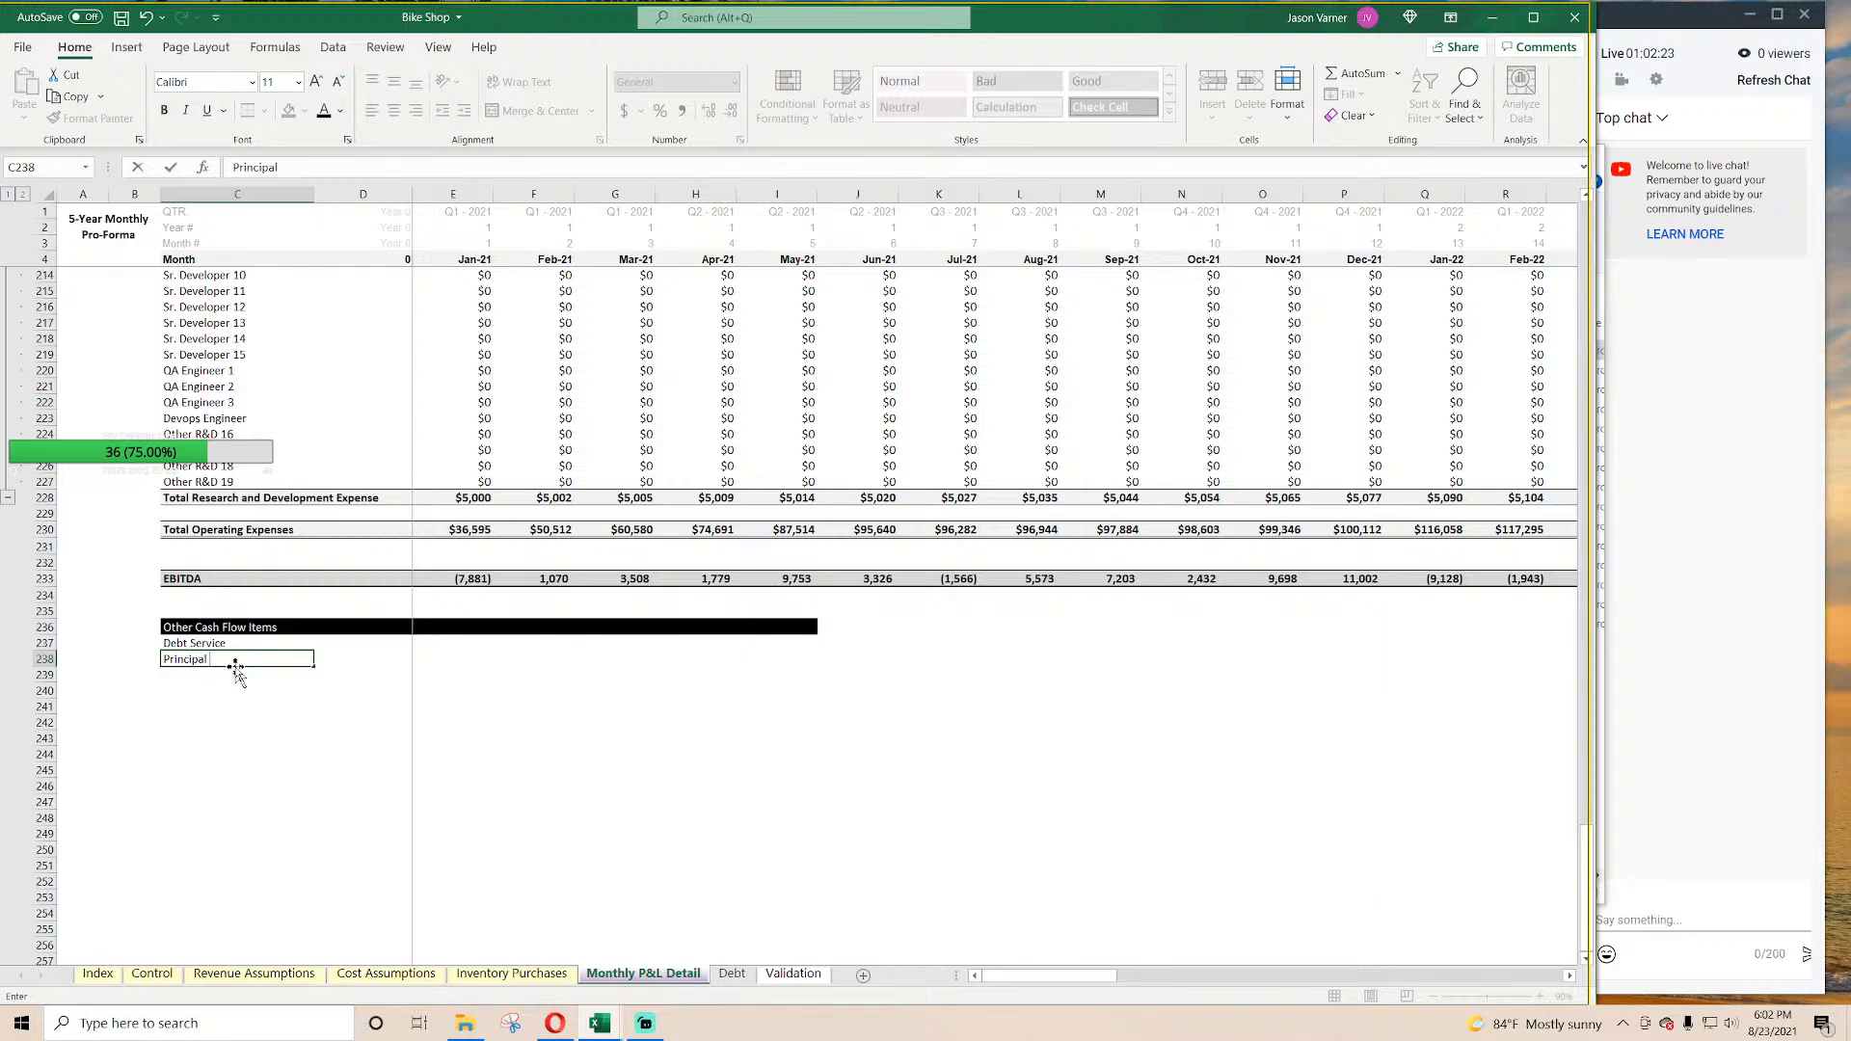
pyautogui.press('Return')
pyautogui.write('Interest')
pyautogui.press('Return')
pyautogui.write('T')
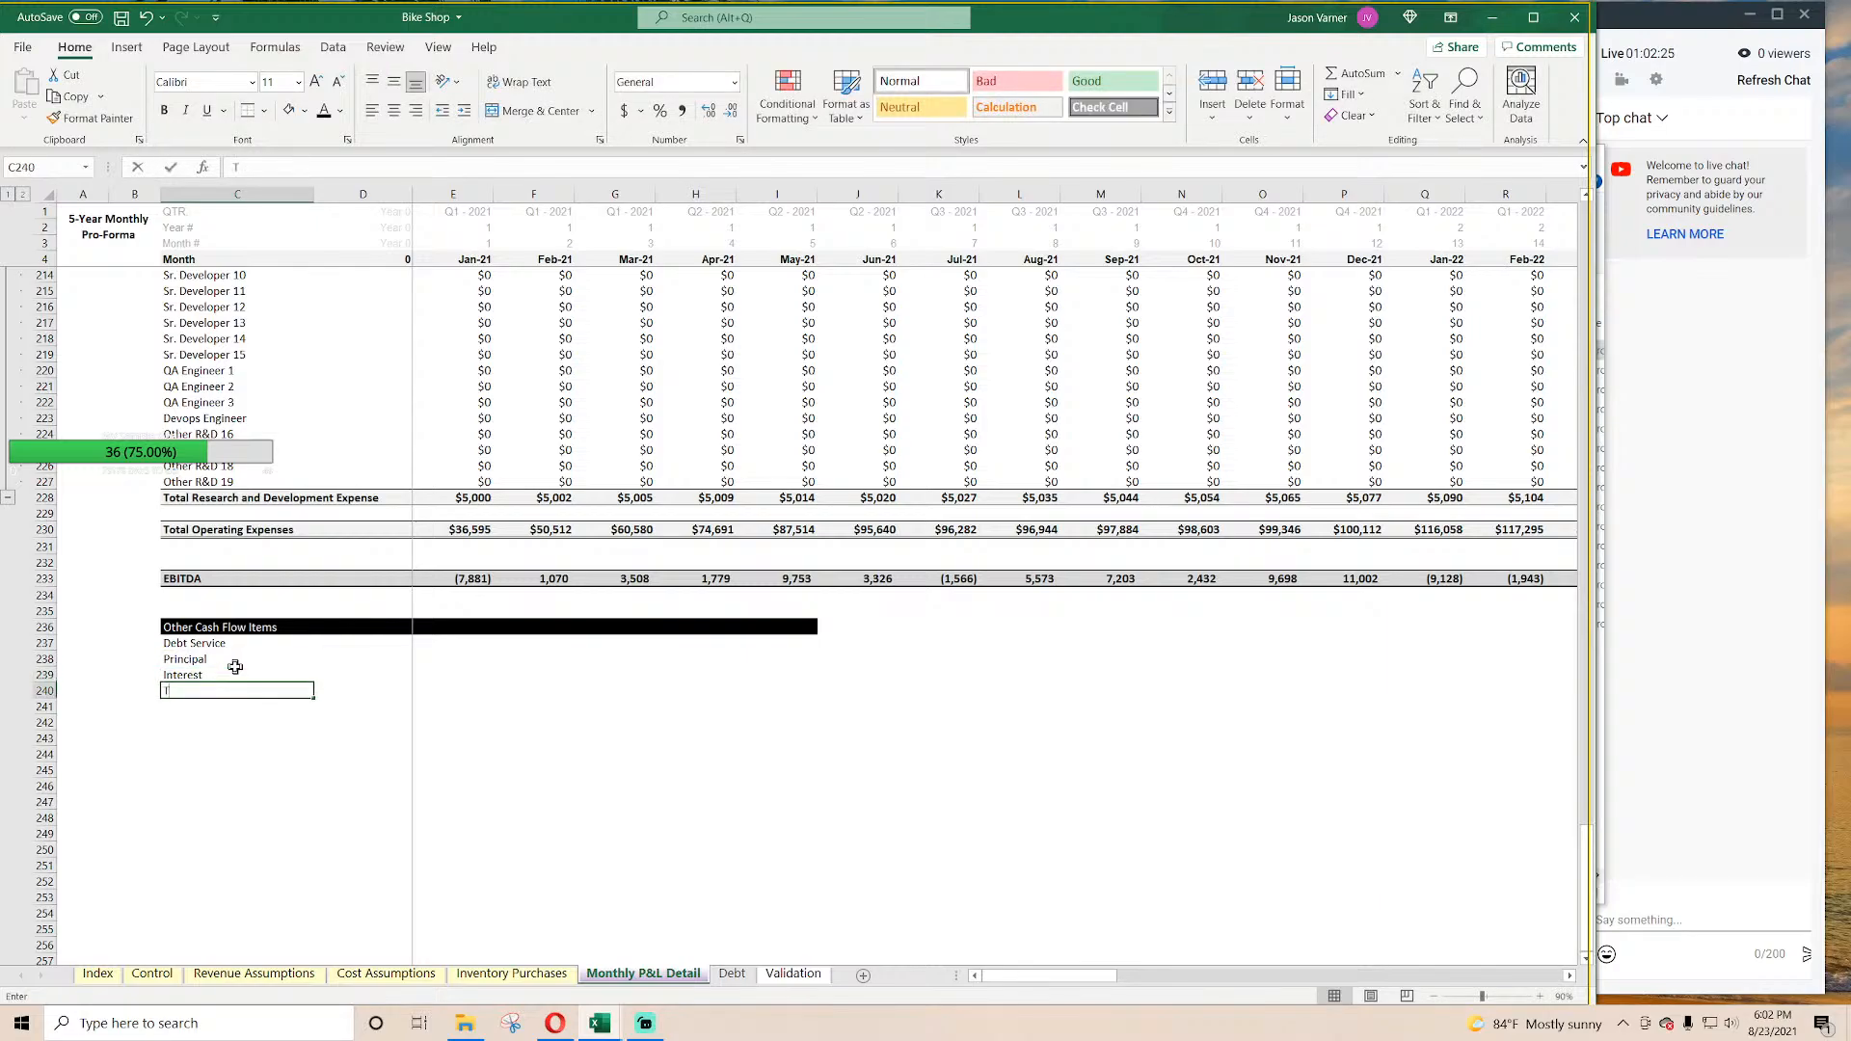
pyautogui.write('otal Debt Service')
pyautogui.press('Return')
# Step: Delete the Debt Service label in C237 and format C240:H240 with a top border and light grey fill
pyautogui.press('Up')
pyautogui.press('Up')
pyautogui.press('Up')
pyautogui.press('Up')
pyautogui.press('Delete')
pyautogui.press('Down')
pyautogui.press('Down')
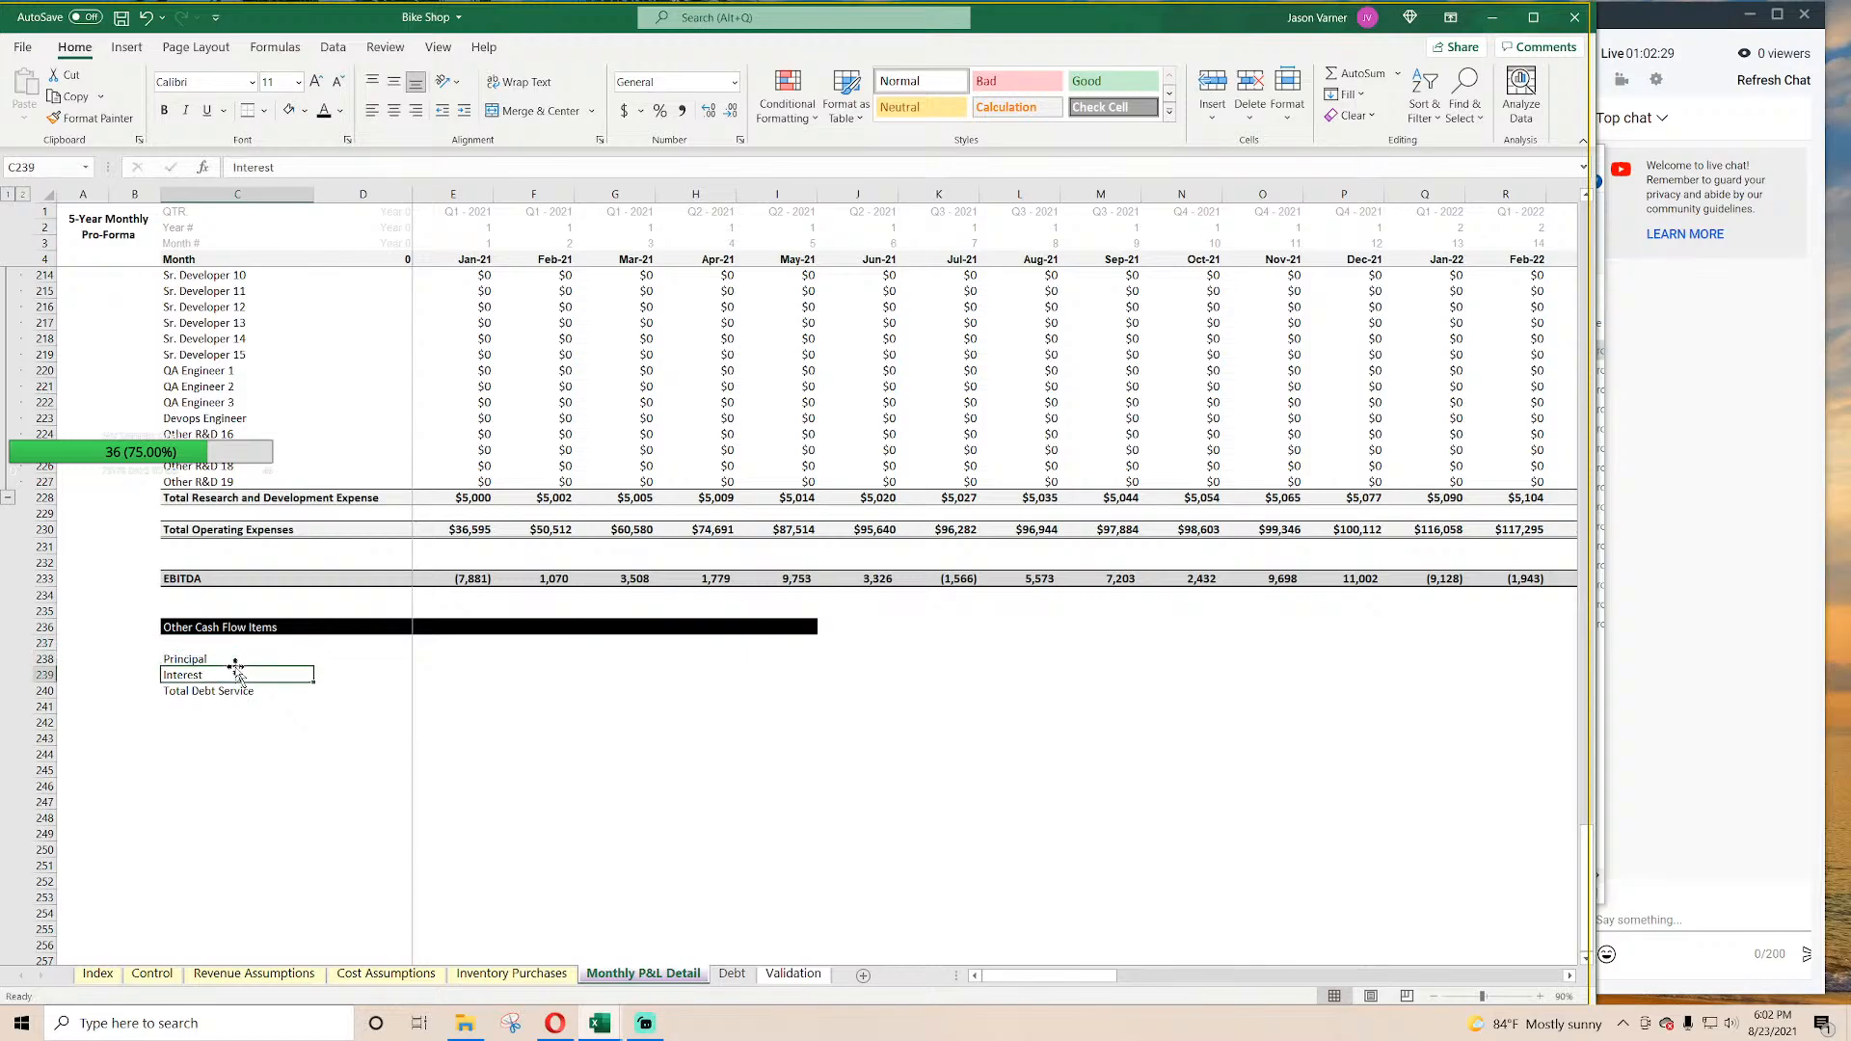
pyautogui.moveTo(214, 692); pyautogui.dragTo(719, 696)
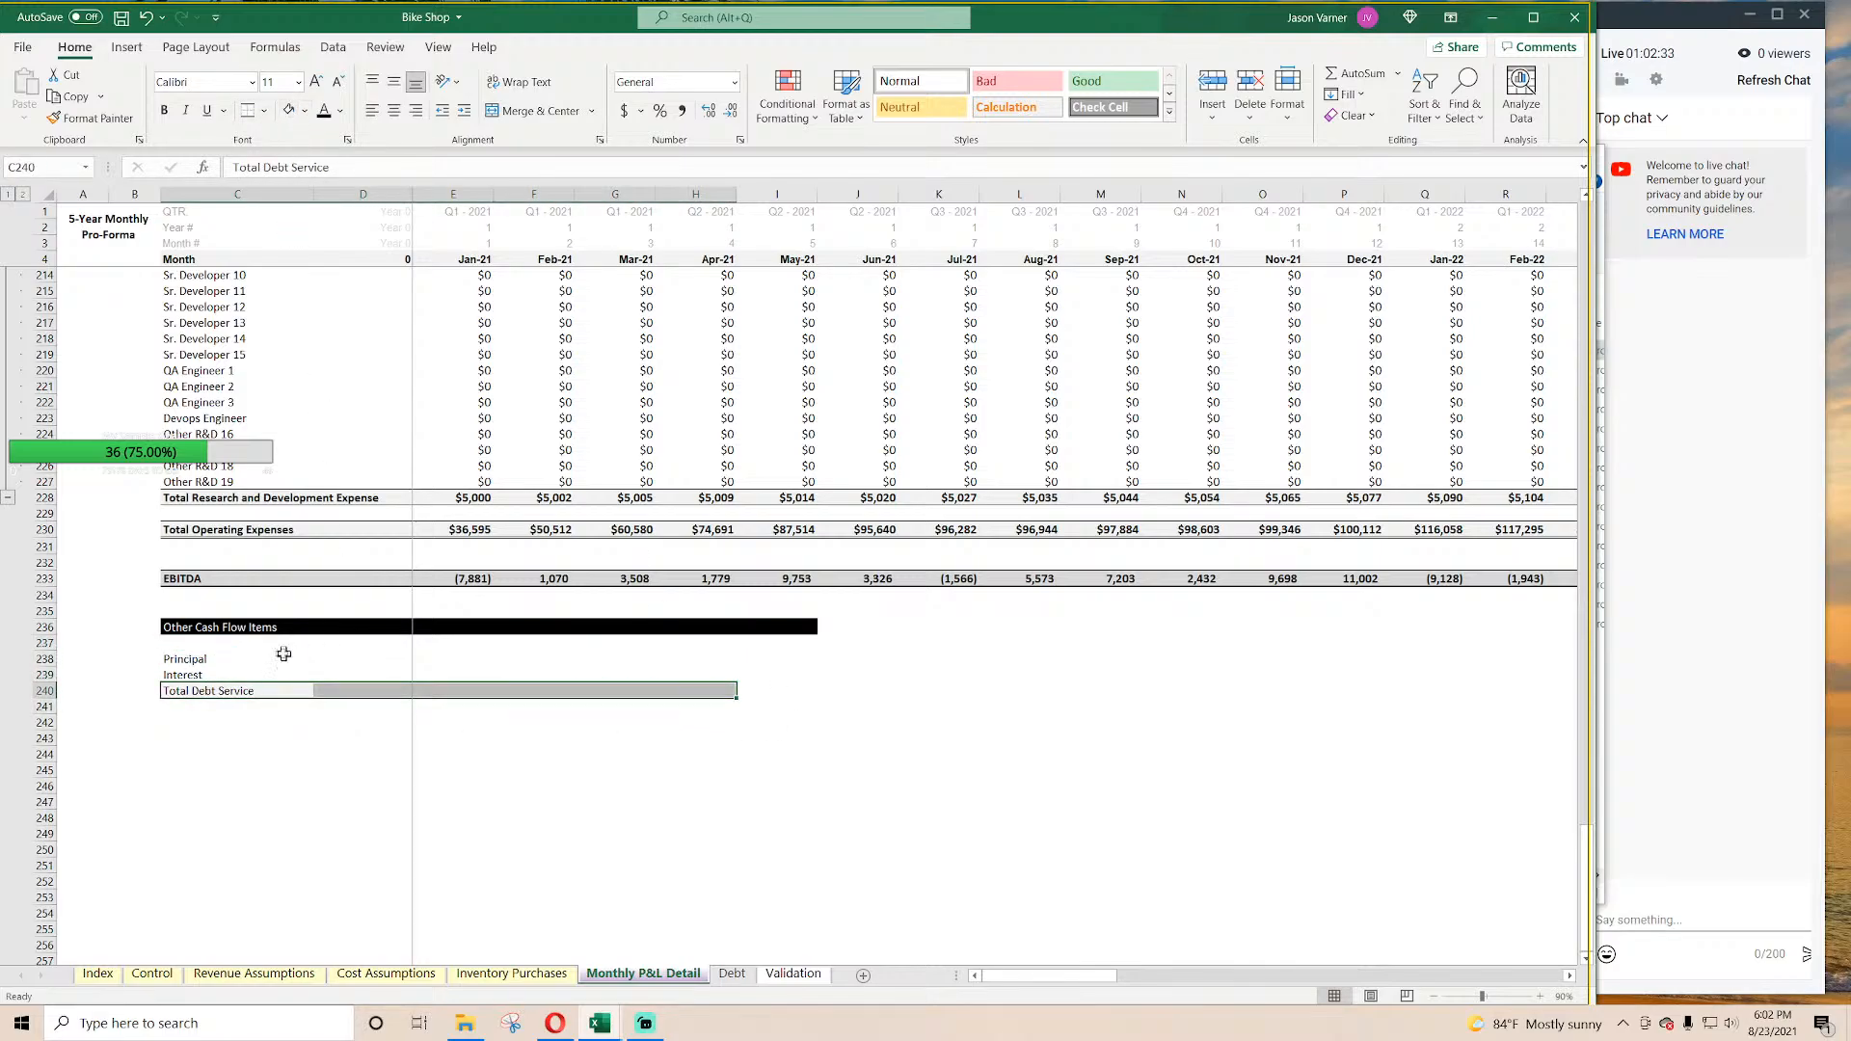
# Step: In E238, enter a SUMIFS that sums Debt column D where Debt column J matches the month in E4
pyautogui.click(203, 658)
pyautogui.press('Right')
pyautogui.press('Right')
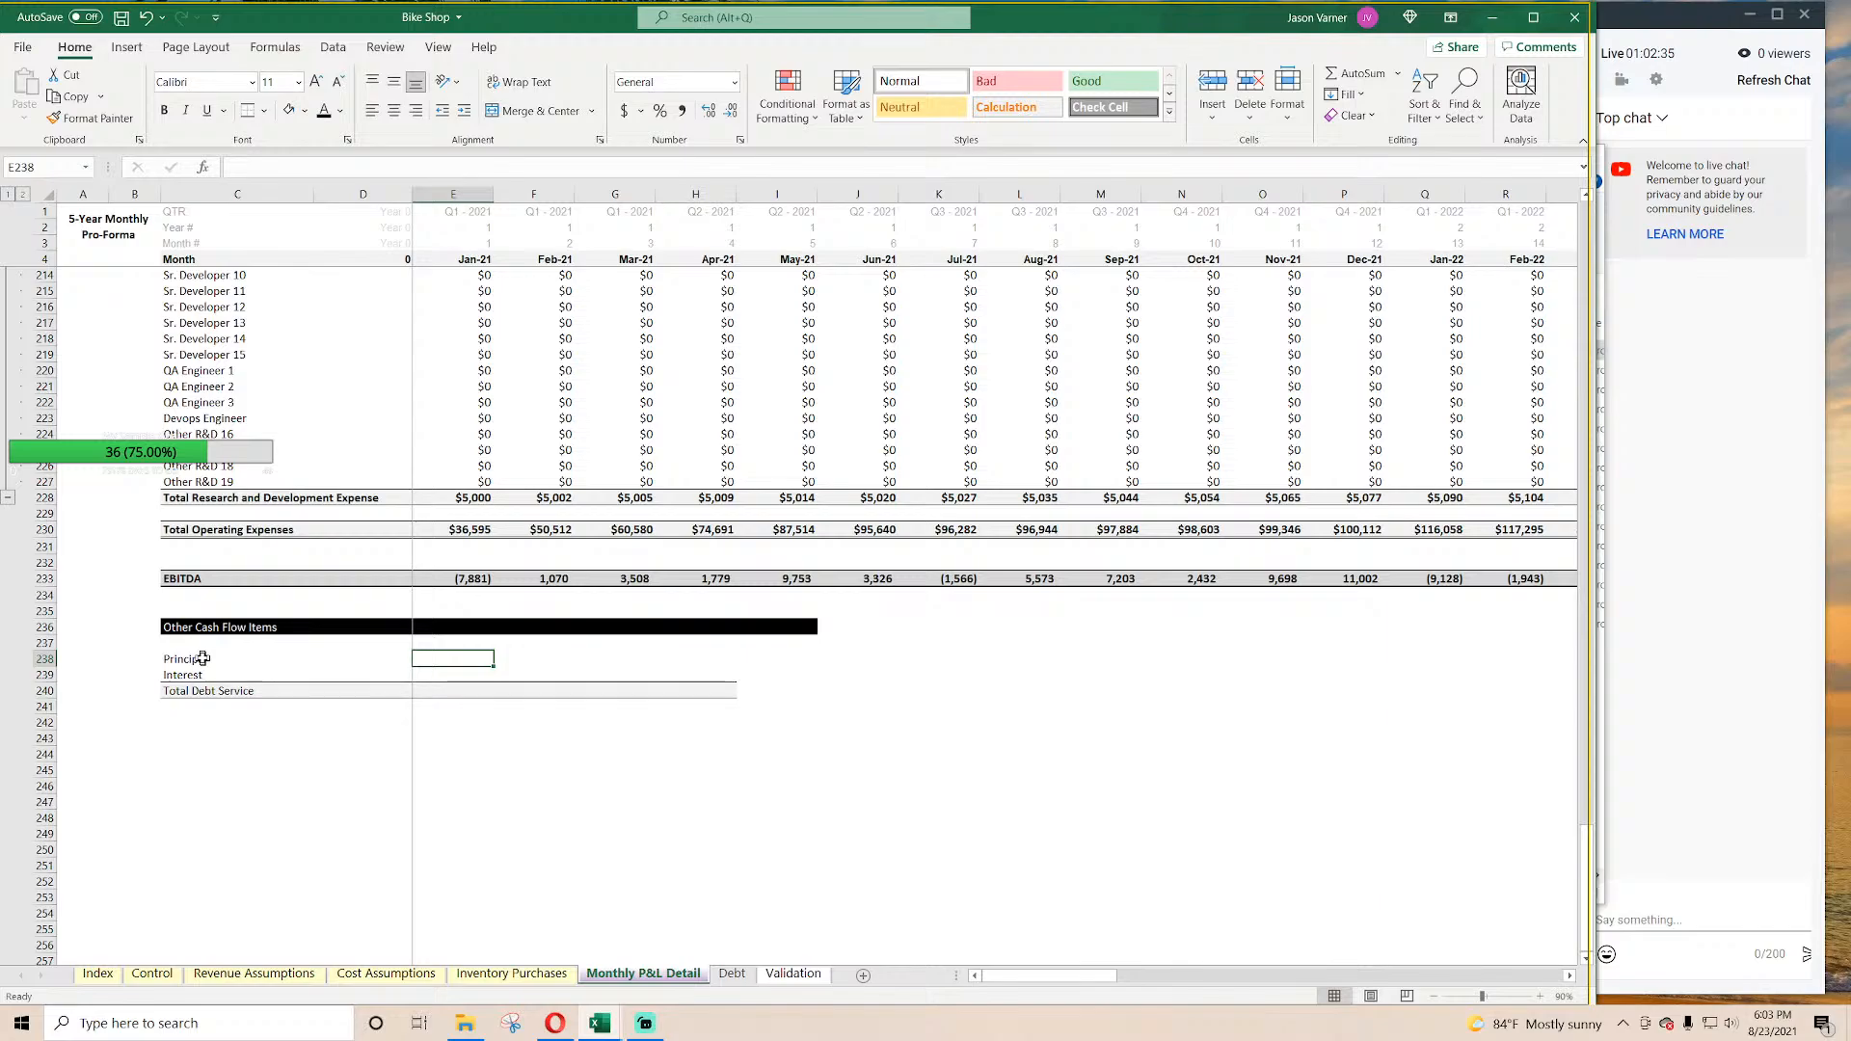
pyautogui.write('=sumifs(')
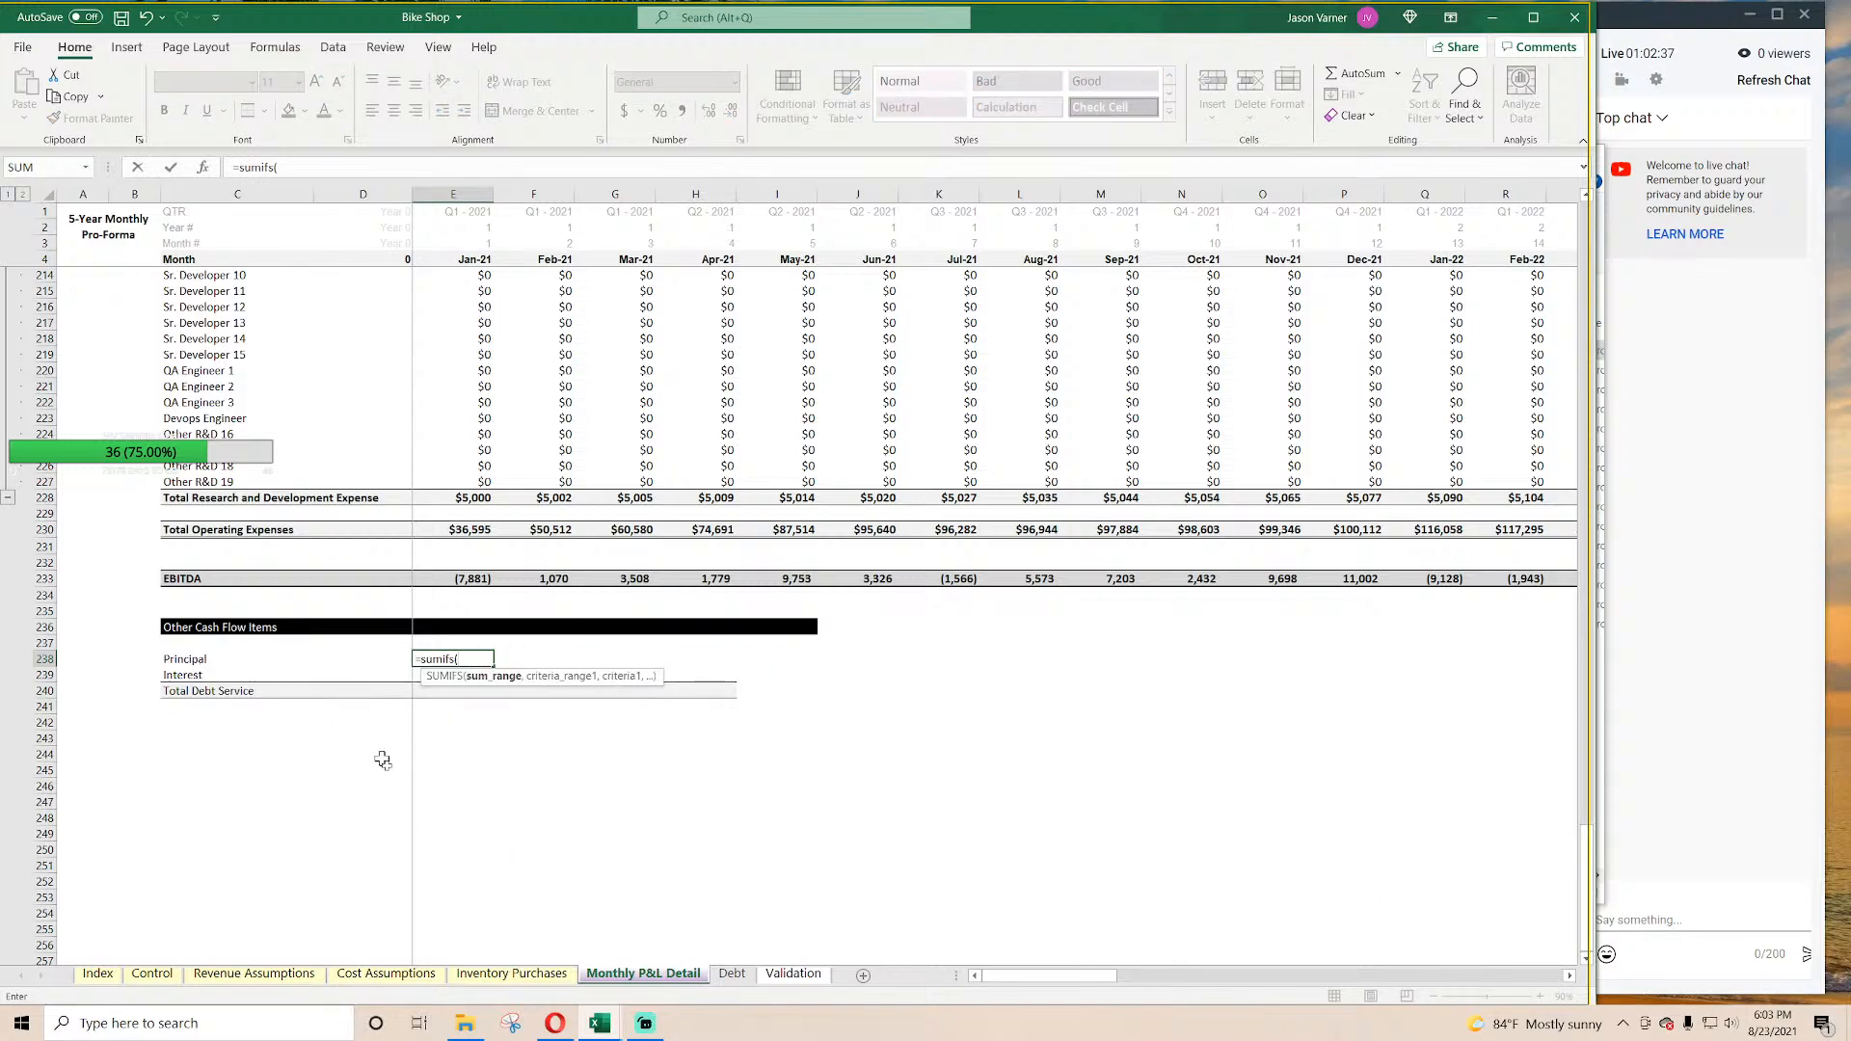
pyautogui.click(732, 974)
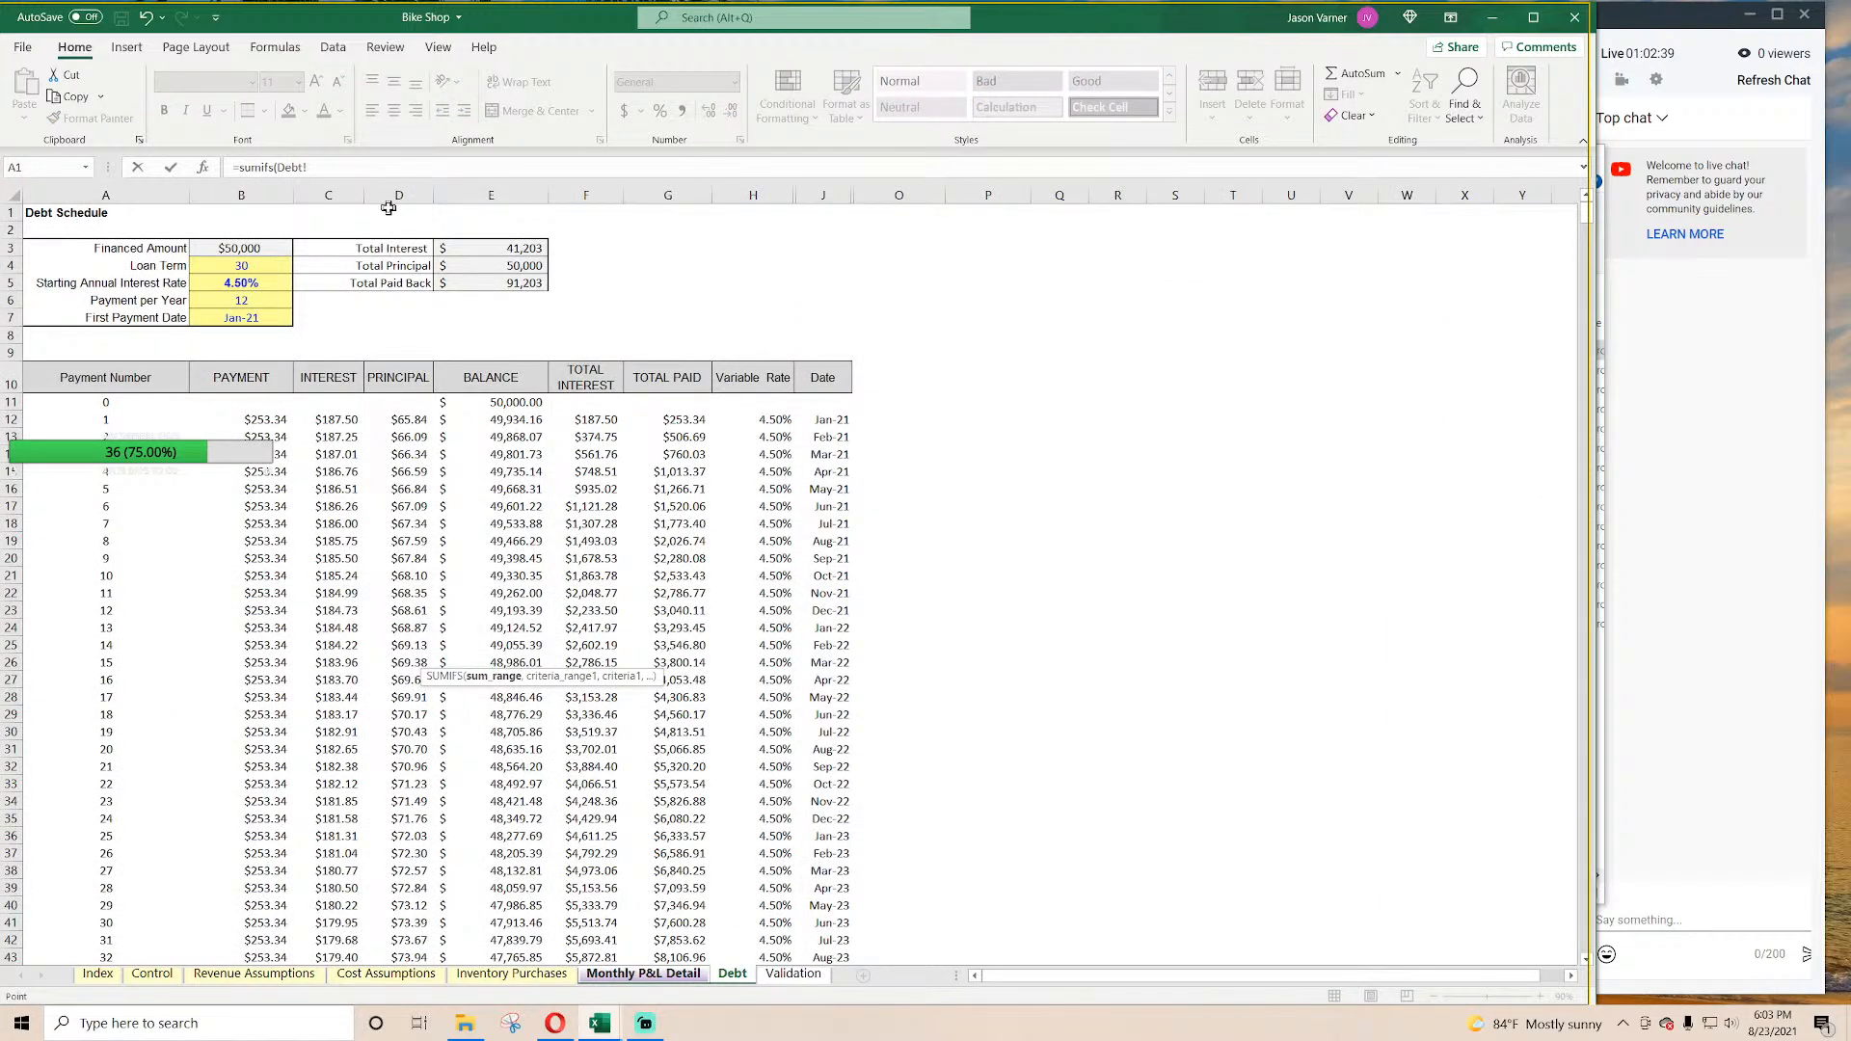
pyautogui.moveTo(389, 197); pyautogui.dragTo(356, 193)
pyautogui.click(348, 160)
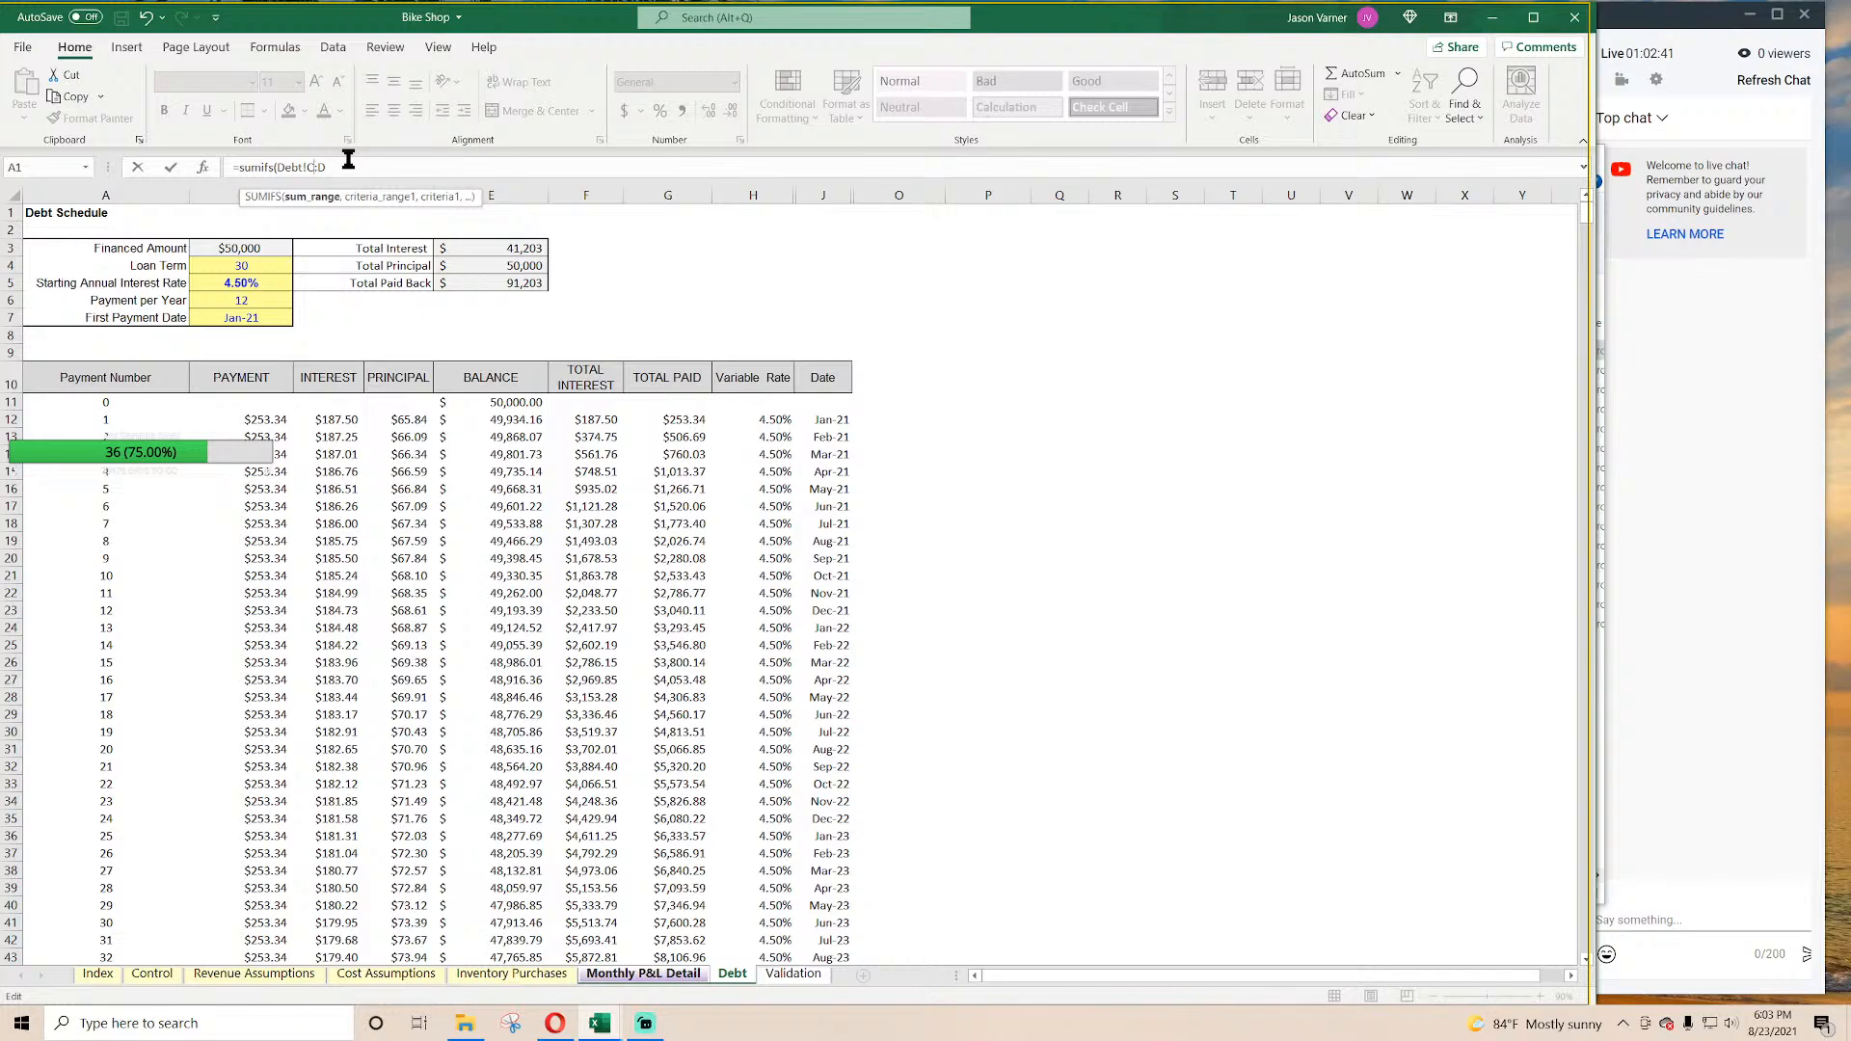
pyautogui.write(',')
pyautogui.click(822, 200)
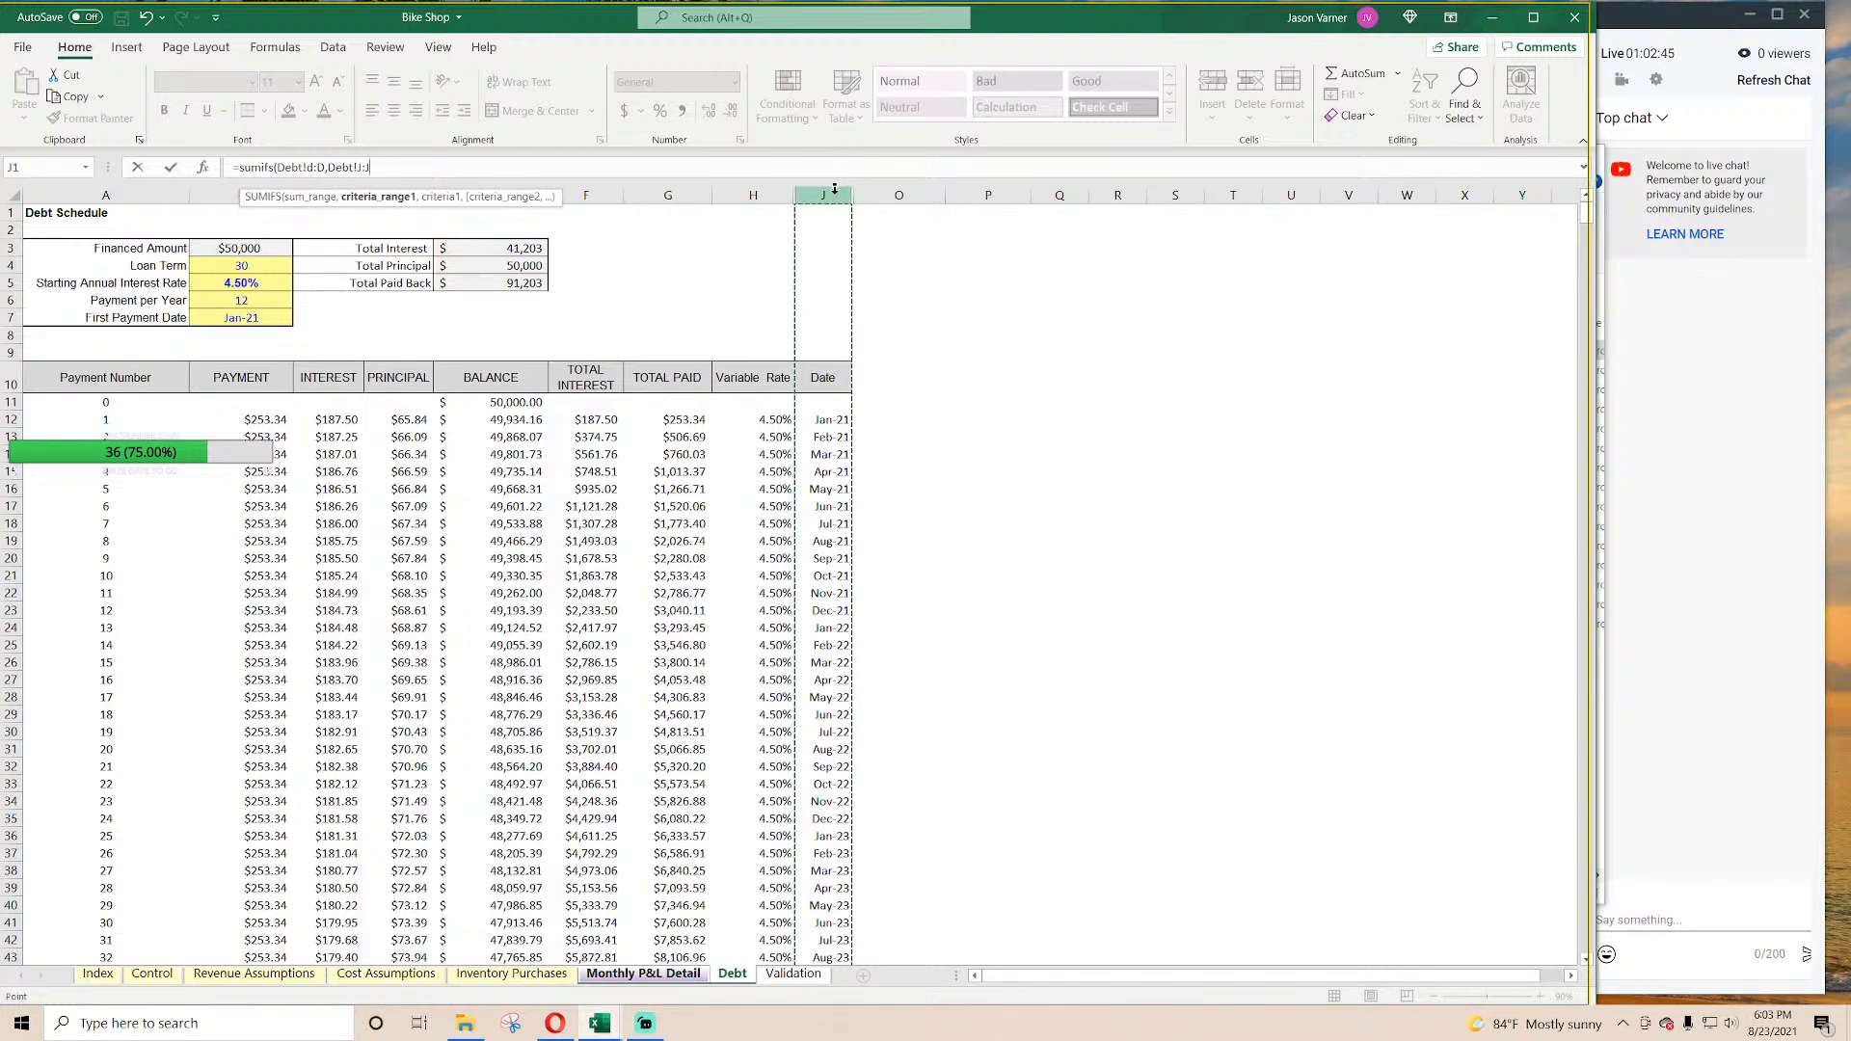
pyautogui.write(',')
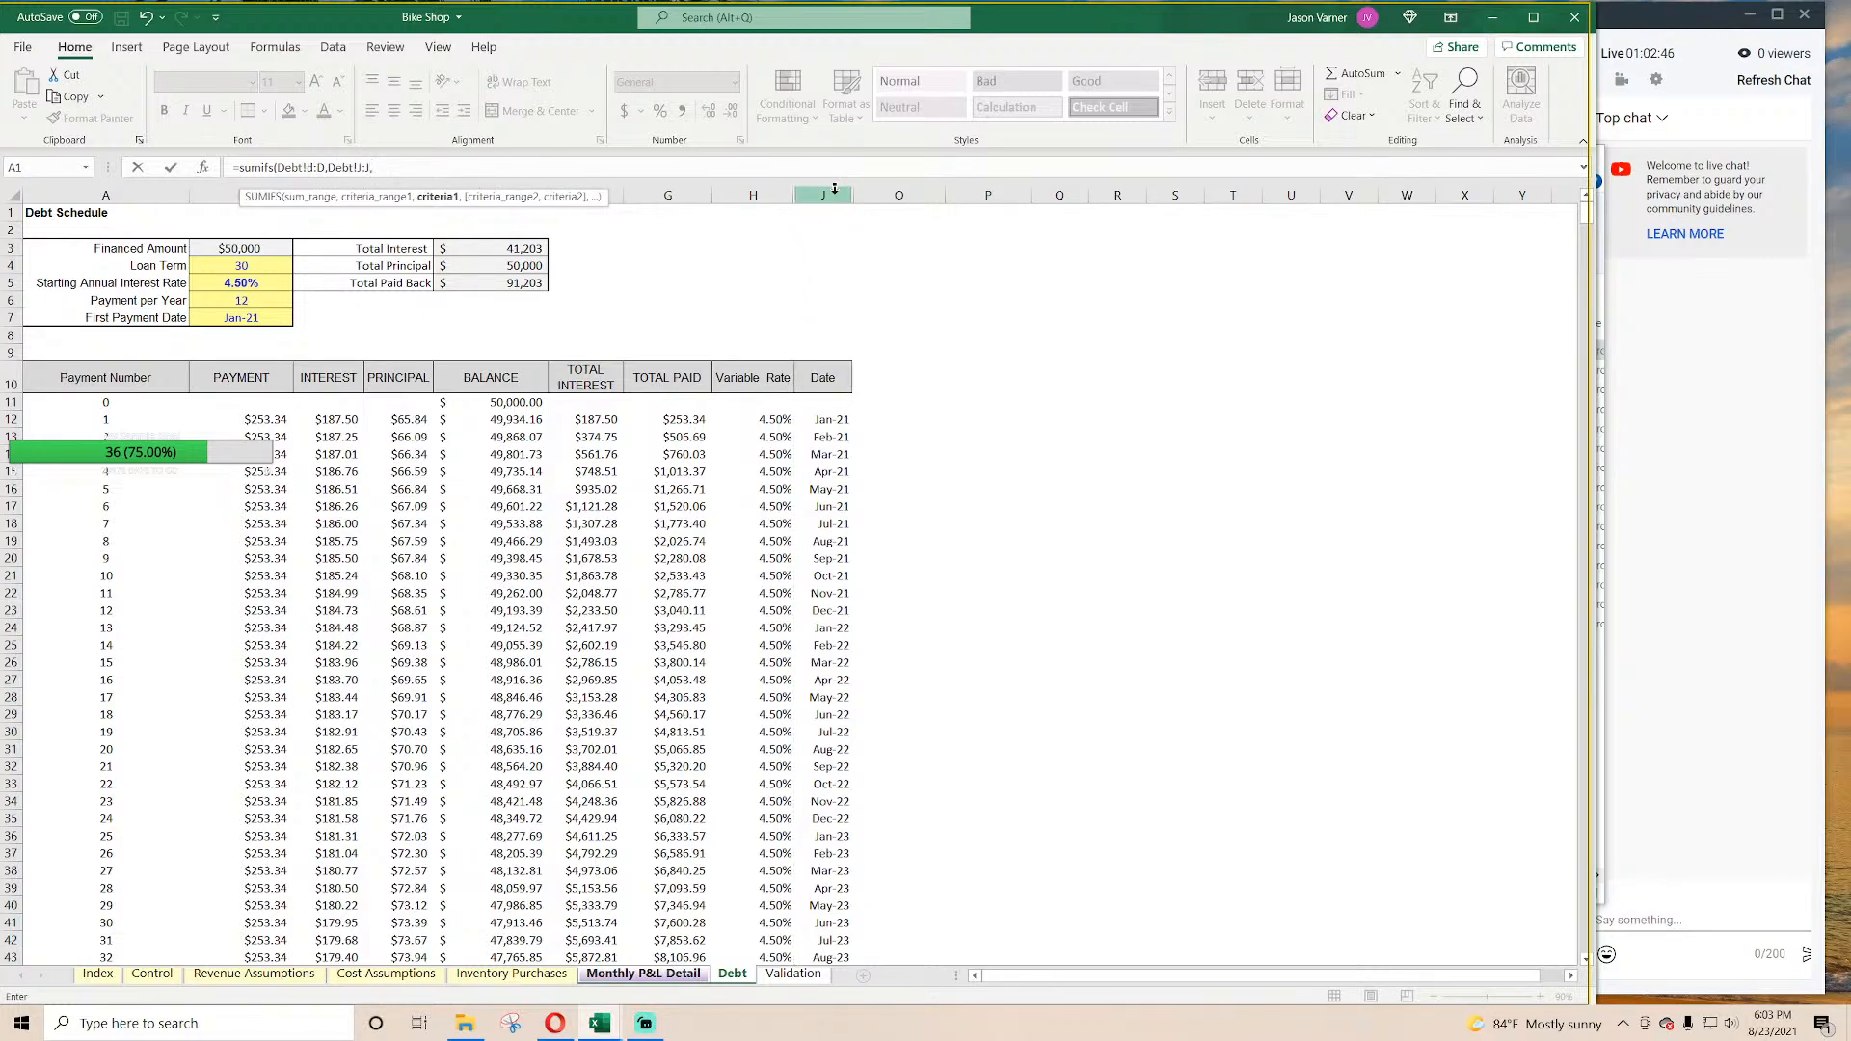
pyautogui.click(643, 974)
pyautogui.click(479, 256)
pyautogui.press('Return')
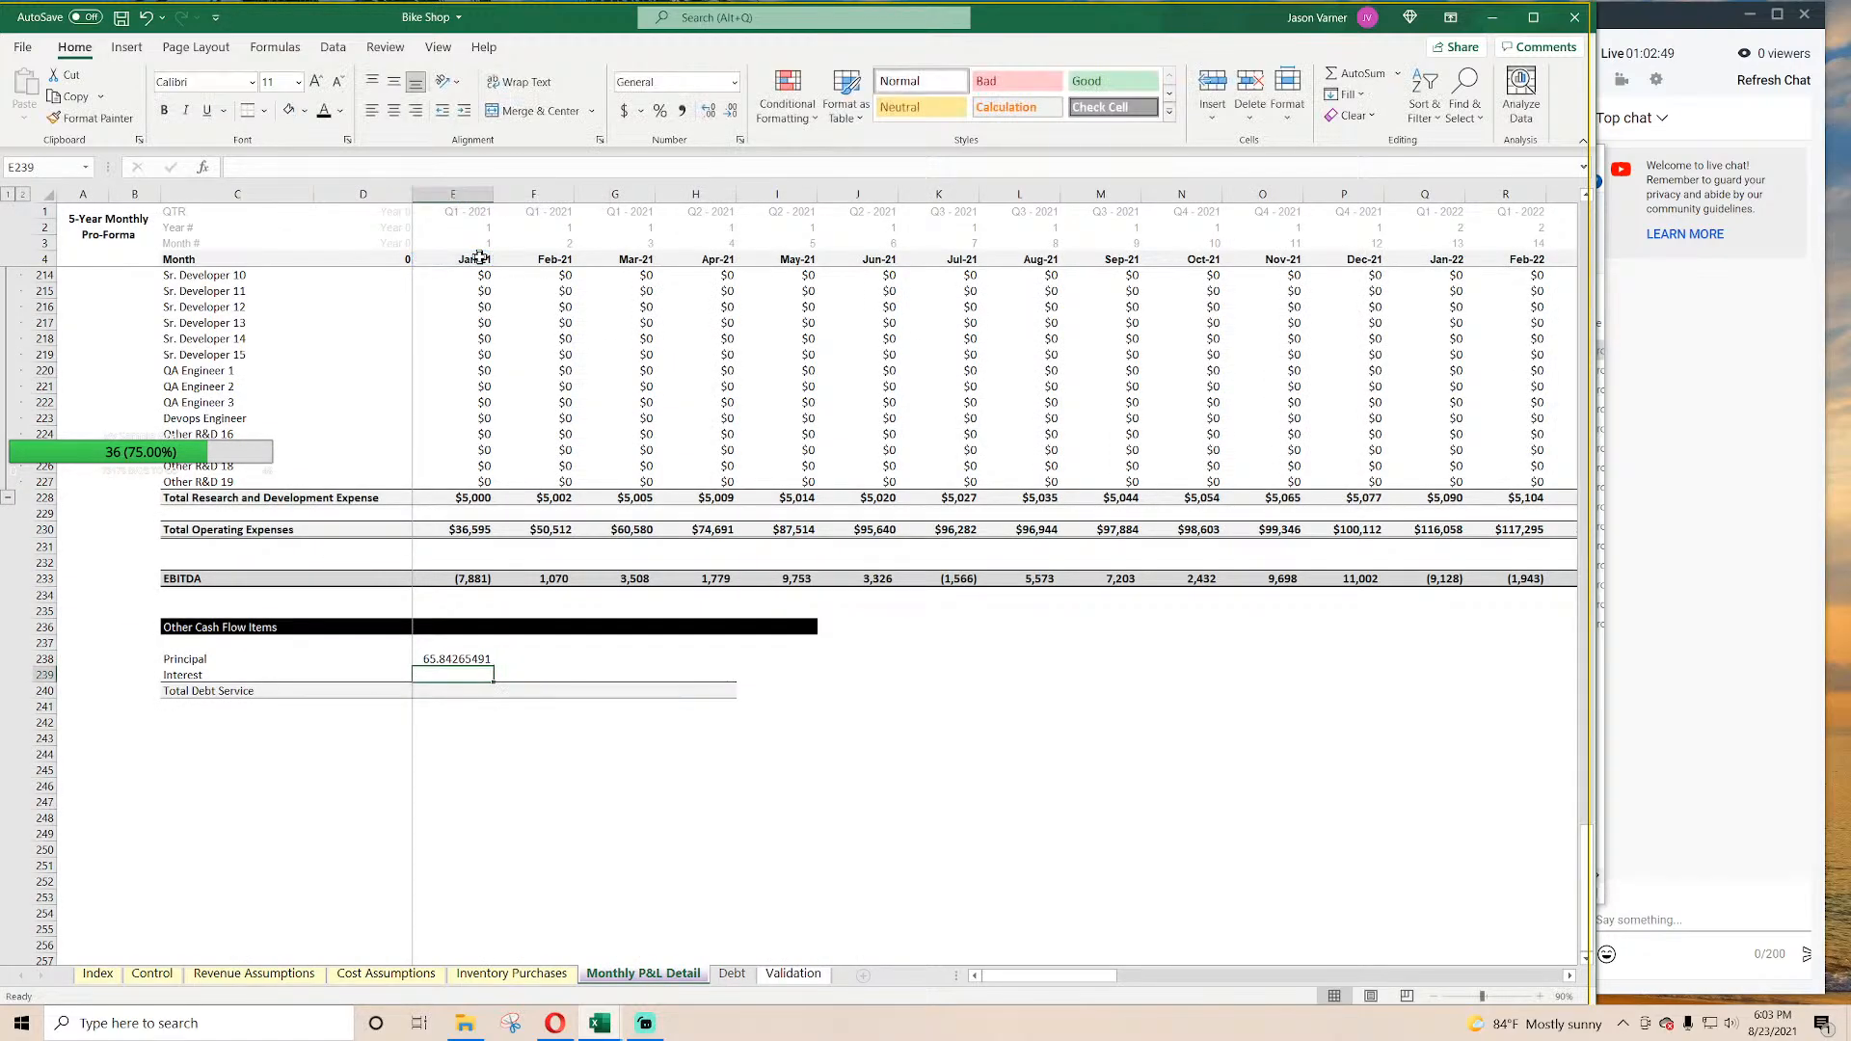
# Step: Set the Debt sheet's tab color to red
pyautogui.click(732, 973)
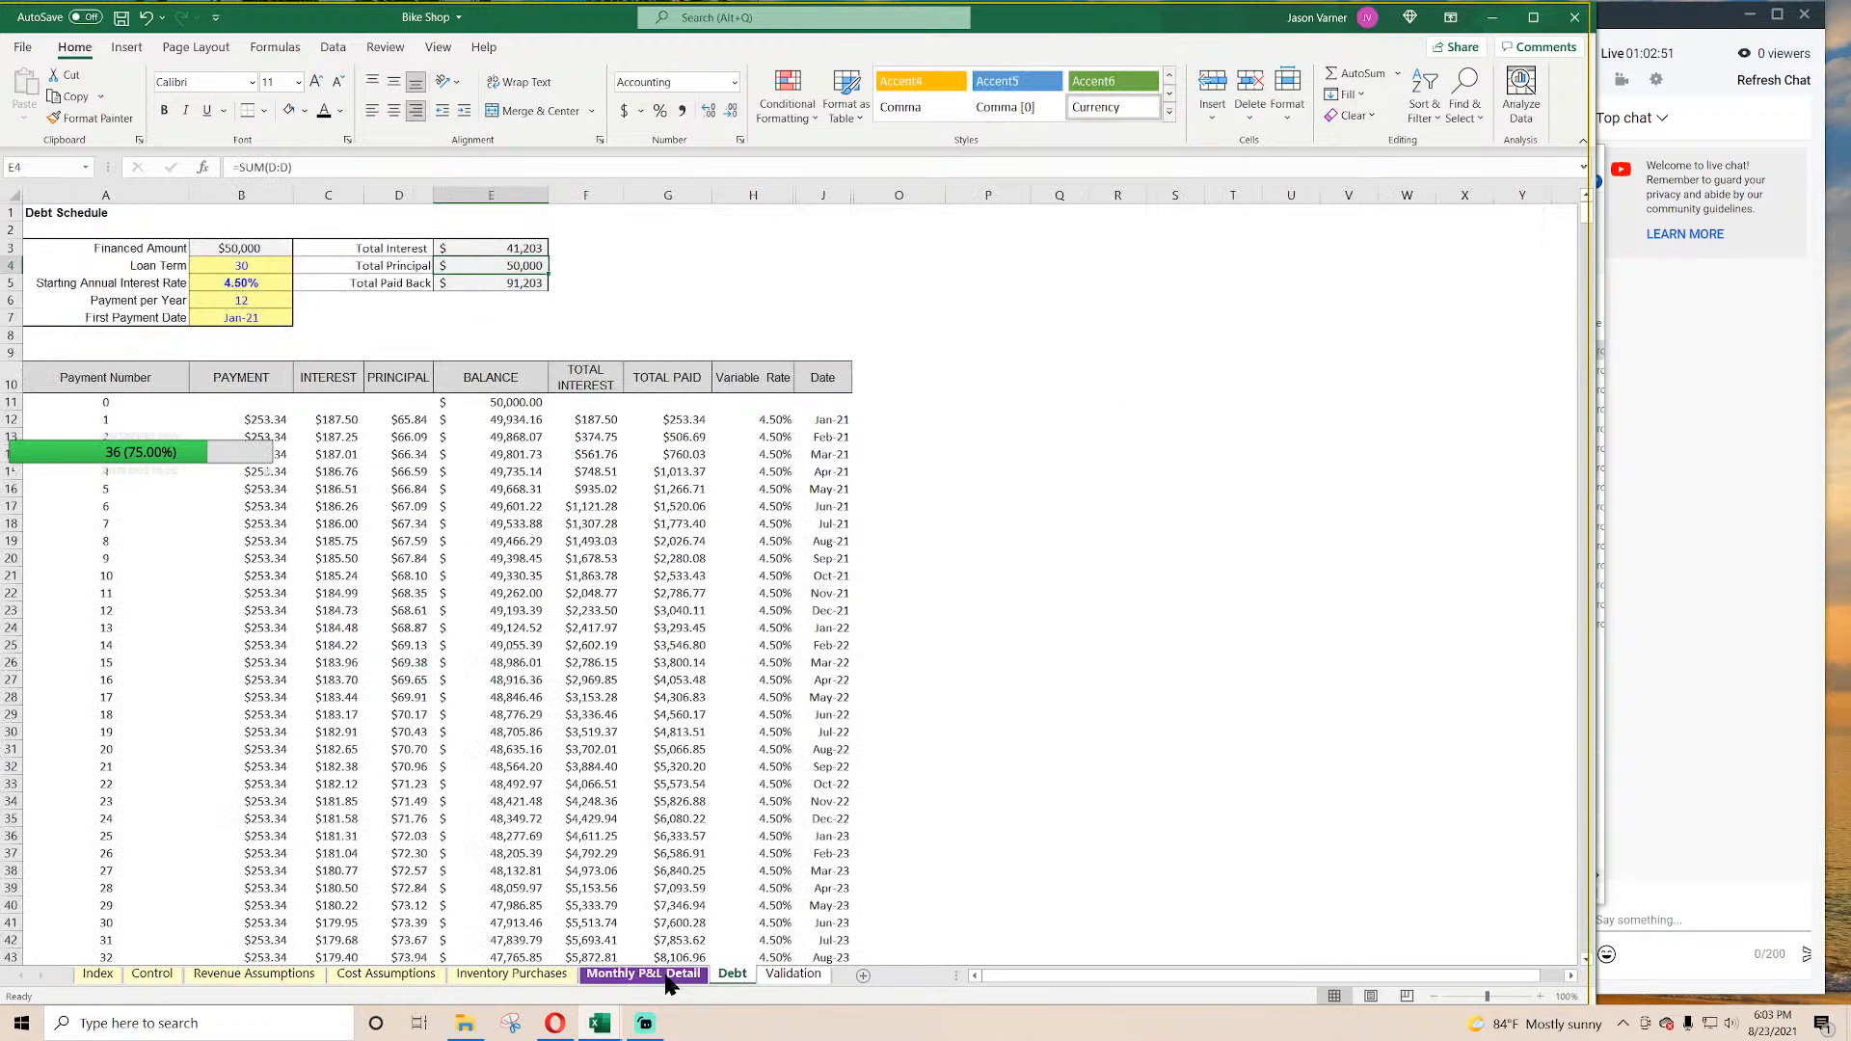
pyautogui.rightClick(732, 978)
pyautogui.moveTo(808, 881)
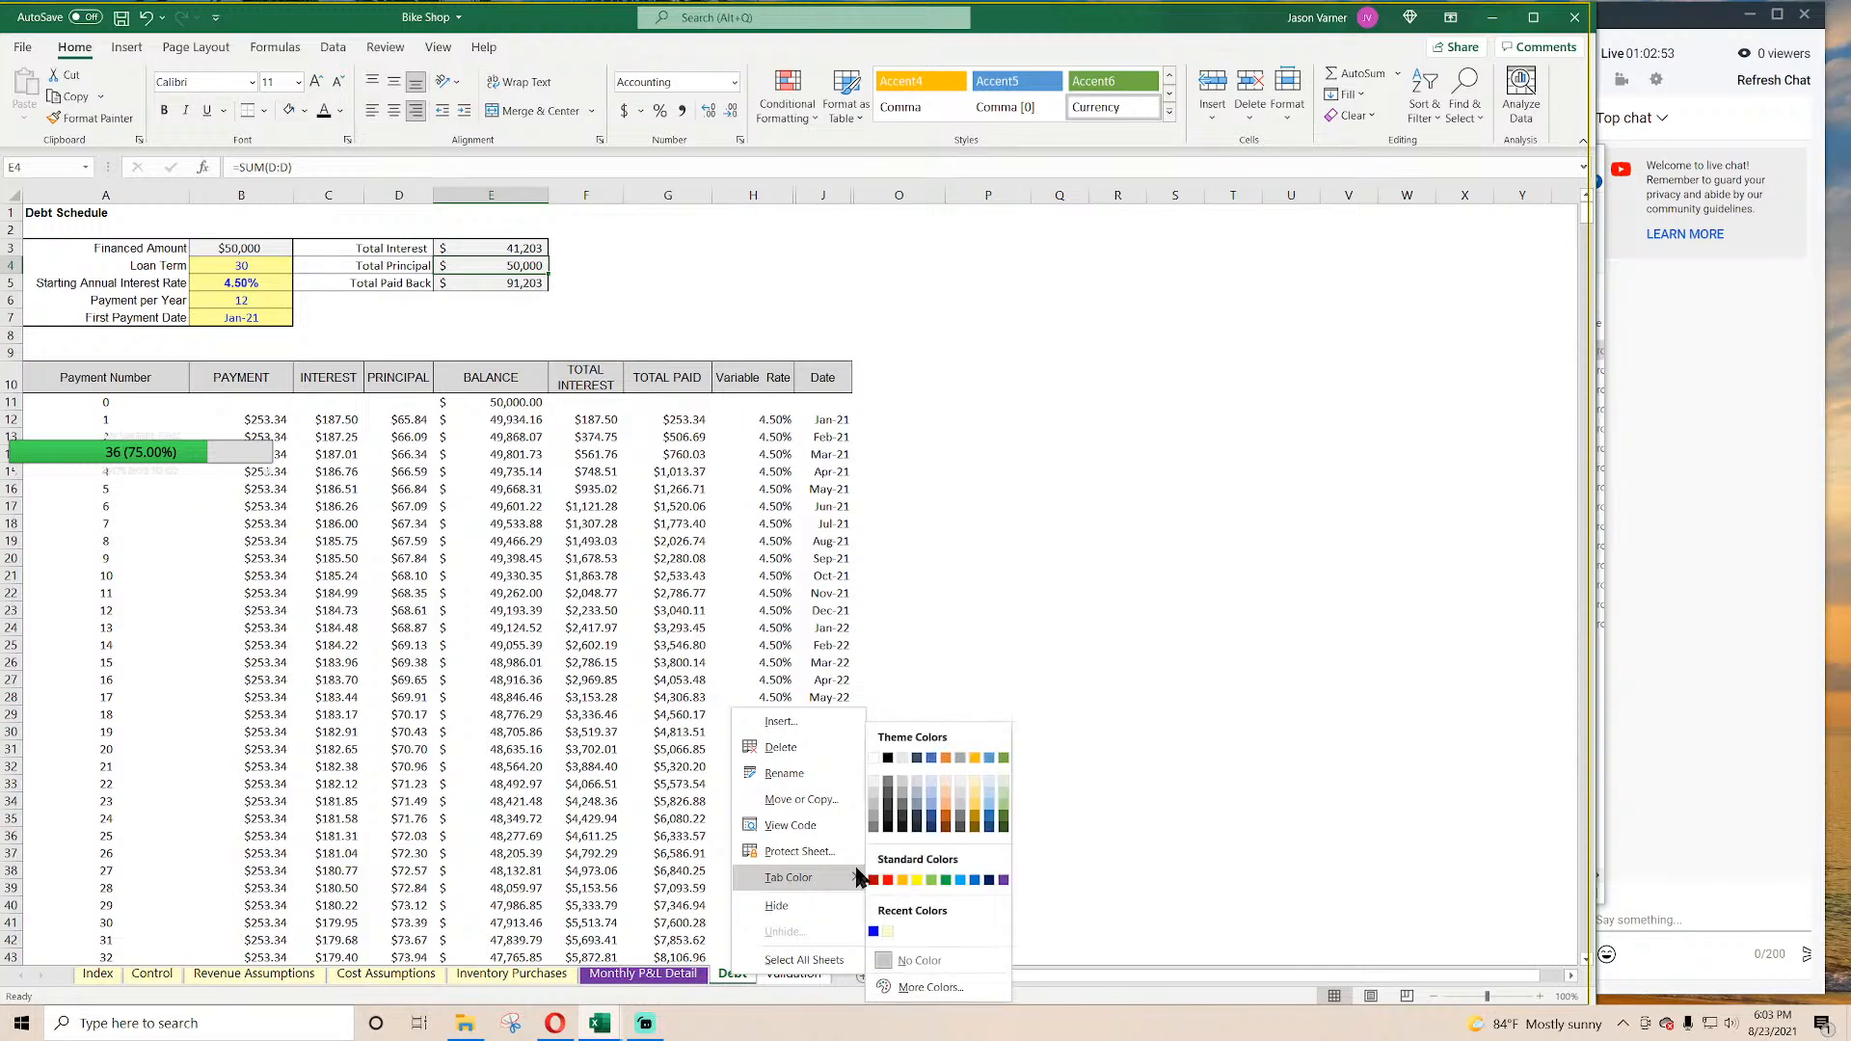
pyautogui.click(875, 885)
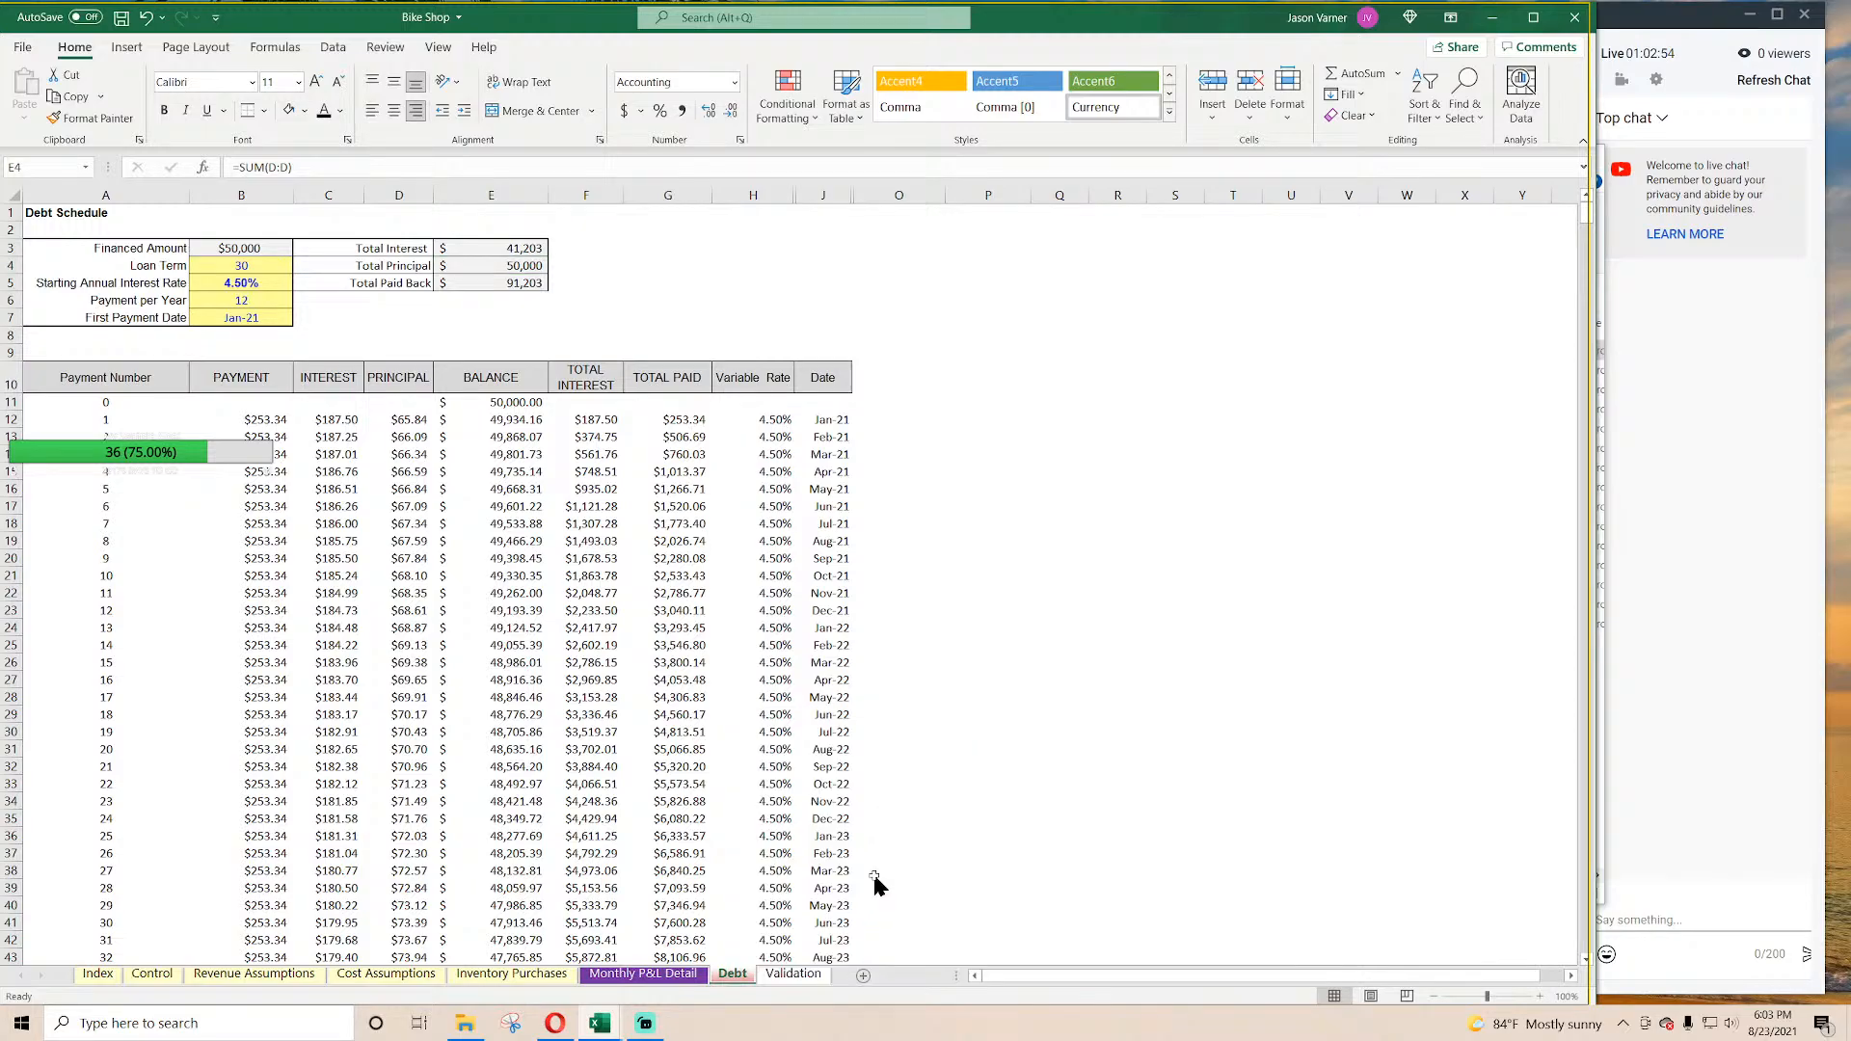
# Step: Copy the Principal formula into E239 for Interest with the sum range changed to Debt!C:C, and total E238:E239 in E240
pyautogui.click(662, 976)
pyautogui.click(485, 660)
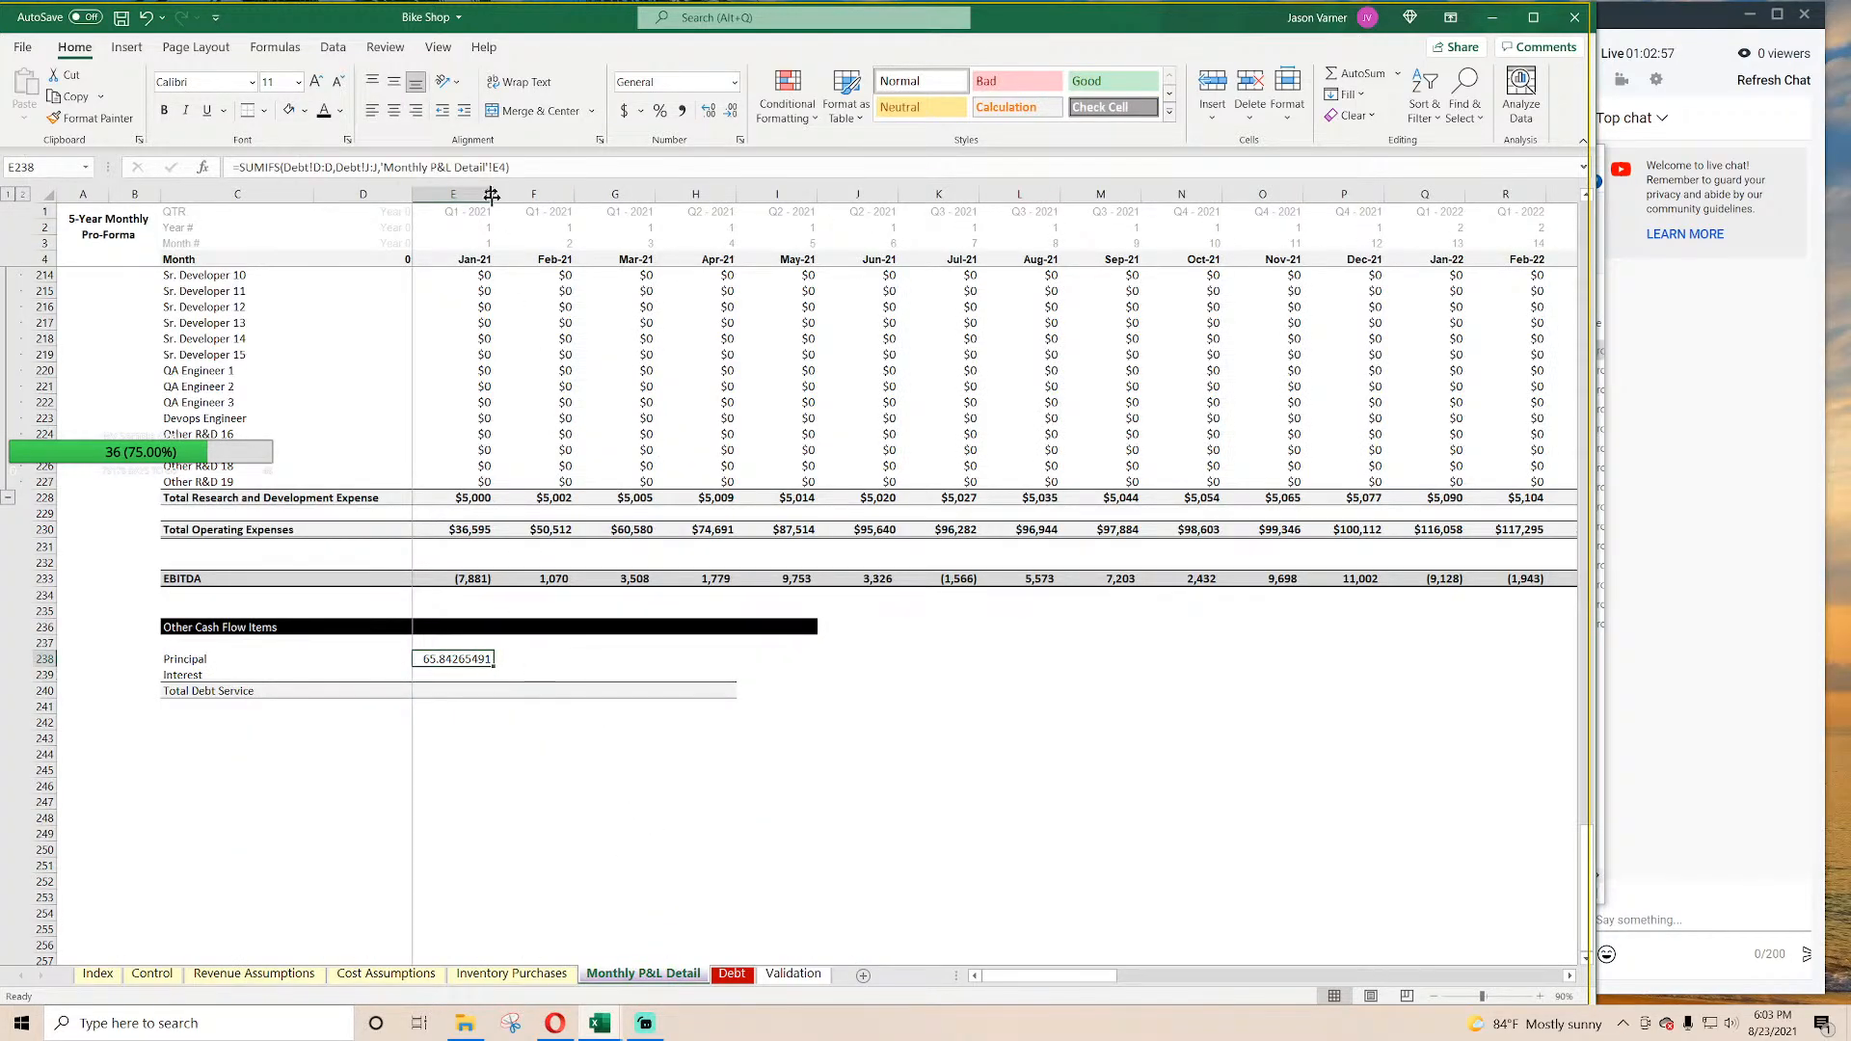
pyautogui.moveTo(547, 167); pyautogui.dragTo(123, 171)
pyautogui.hotkey('ctrl', 'c')
pyautogui.press('Return')
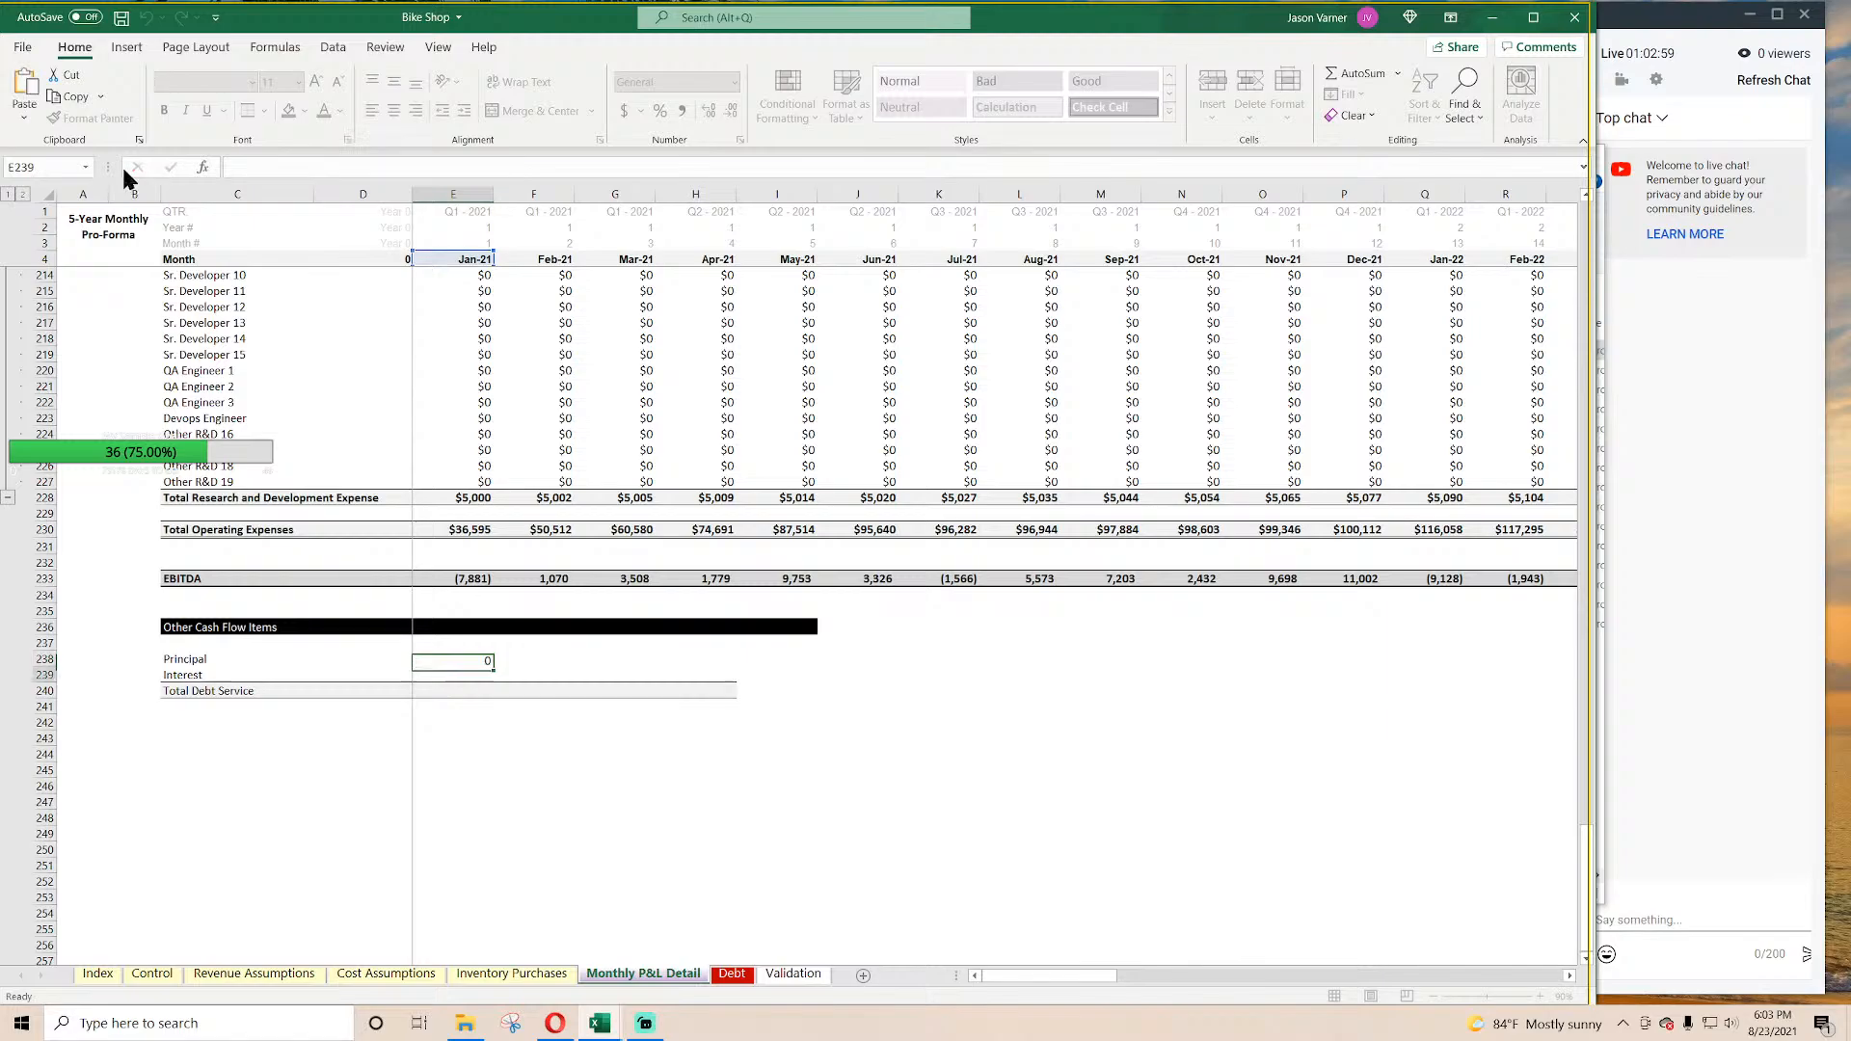
pyautogui.click(299, 169)
pyautogui.hotkey('ctrl', 'v')
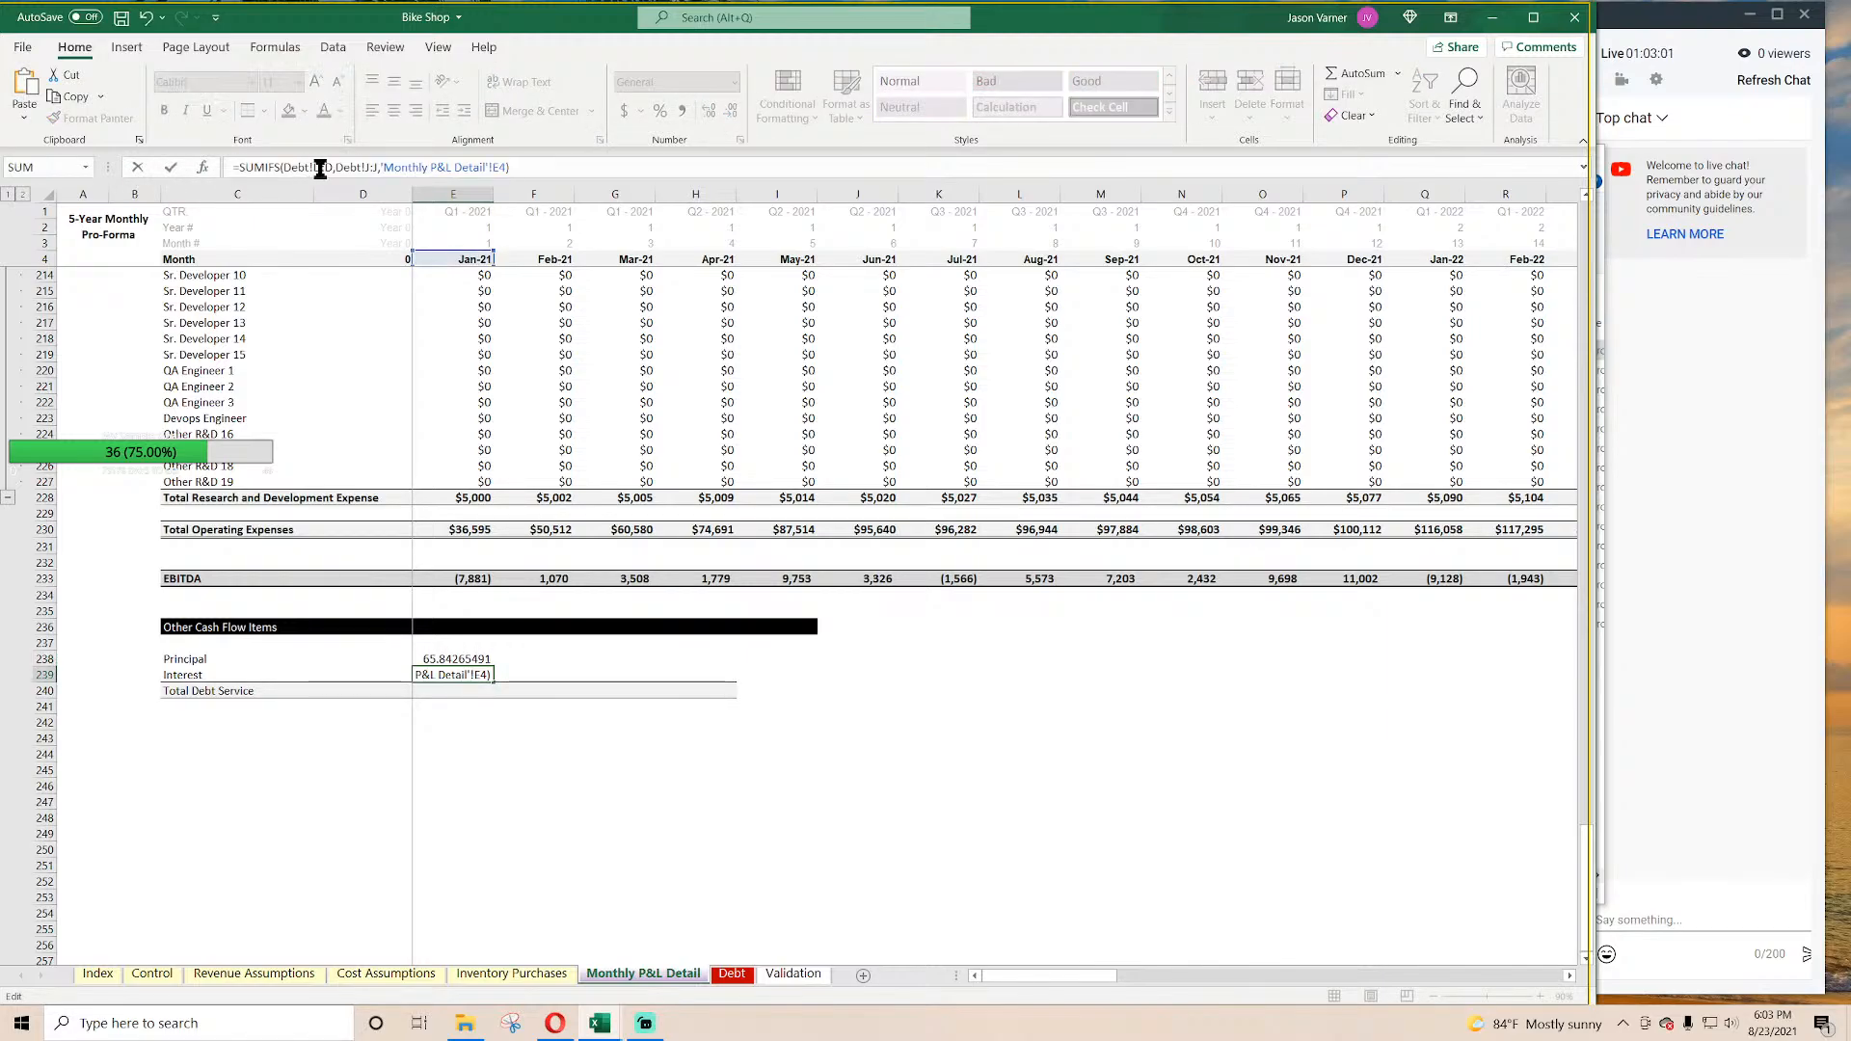
pyautogui.click(321, 168)
pyautogui.press('BackSpace')
pyautogui.write('c')
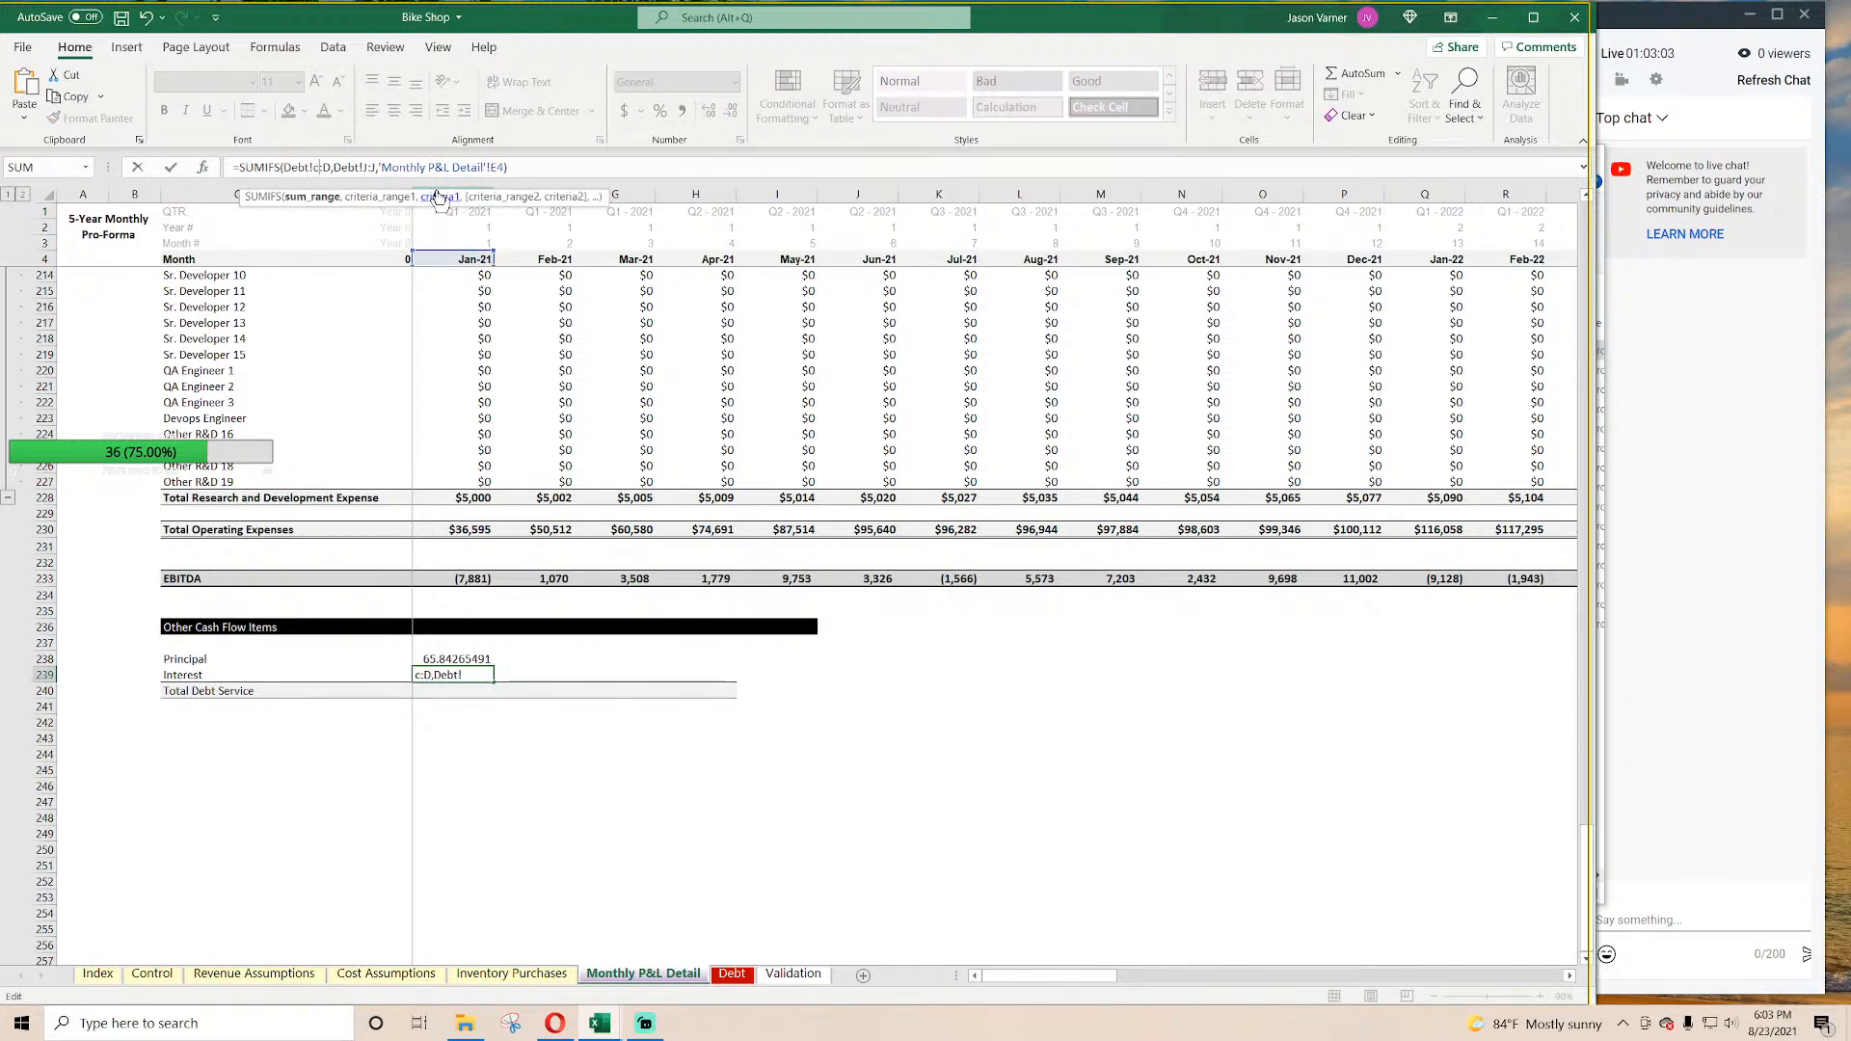
pyautogui.press('Return')
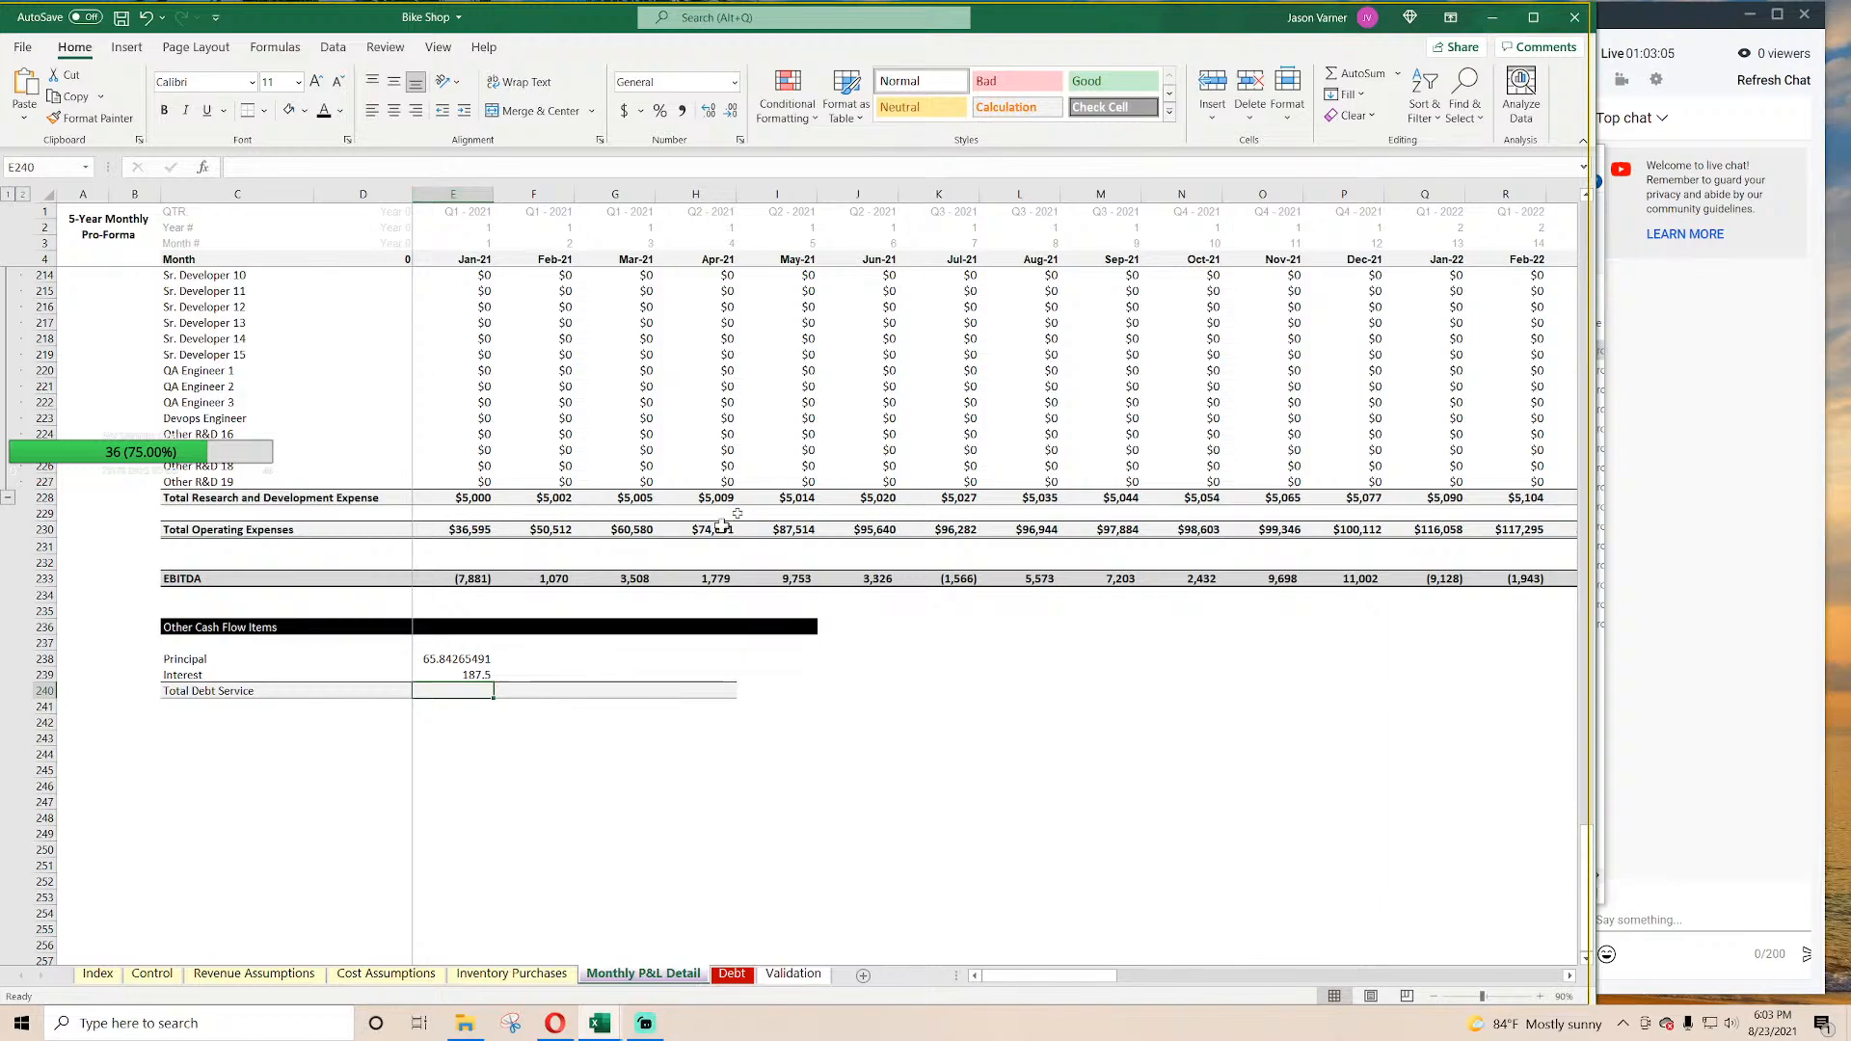
pyautogui.click(1332, 73)
pyautogui.press('Return')
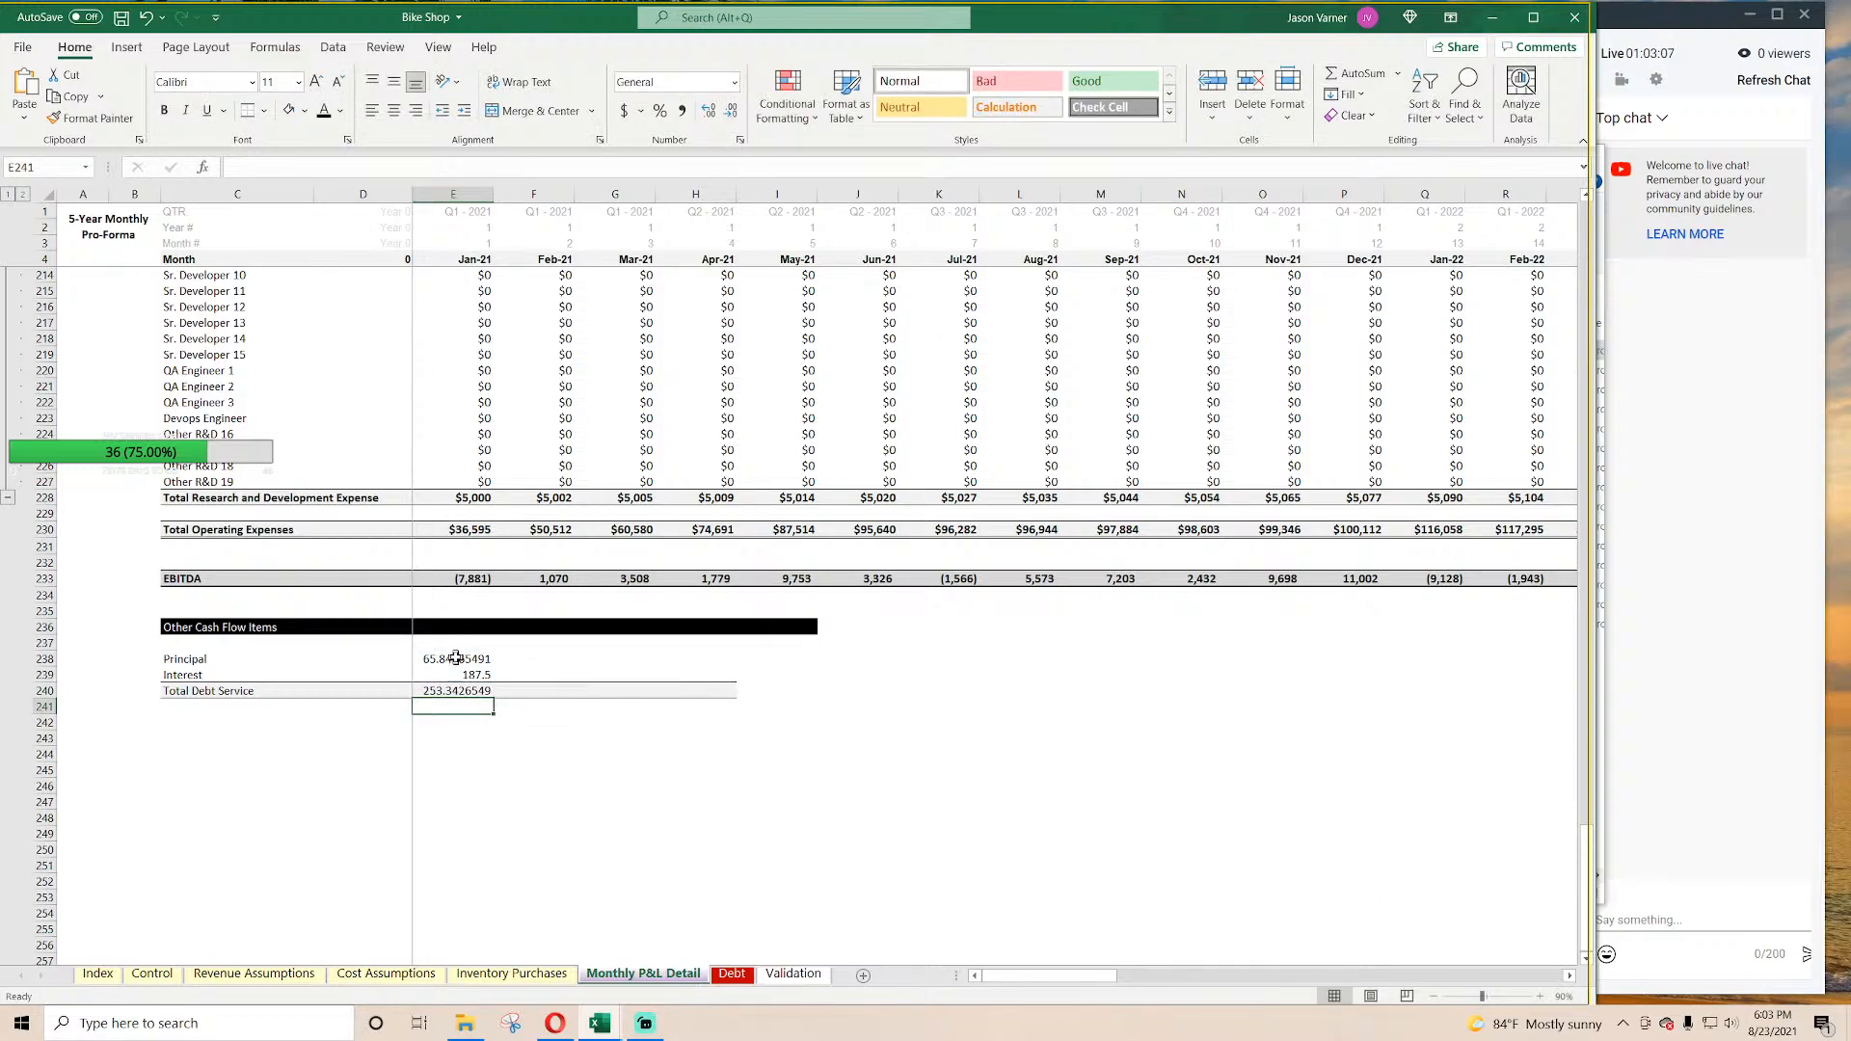
# Step: Format E238:E240 as Currency with 0 decimal places and fill the three cells across through column M
pyautogui.moveTo(457, 658); pyautogui.dragTo(457, 690)
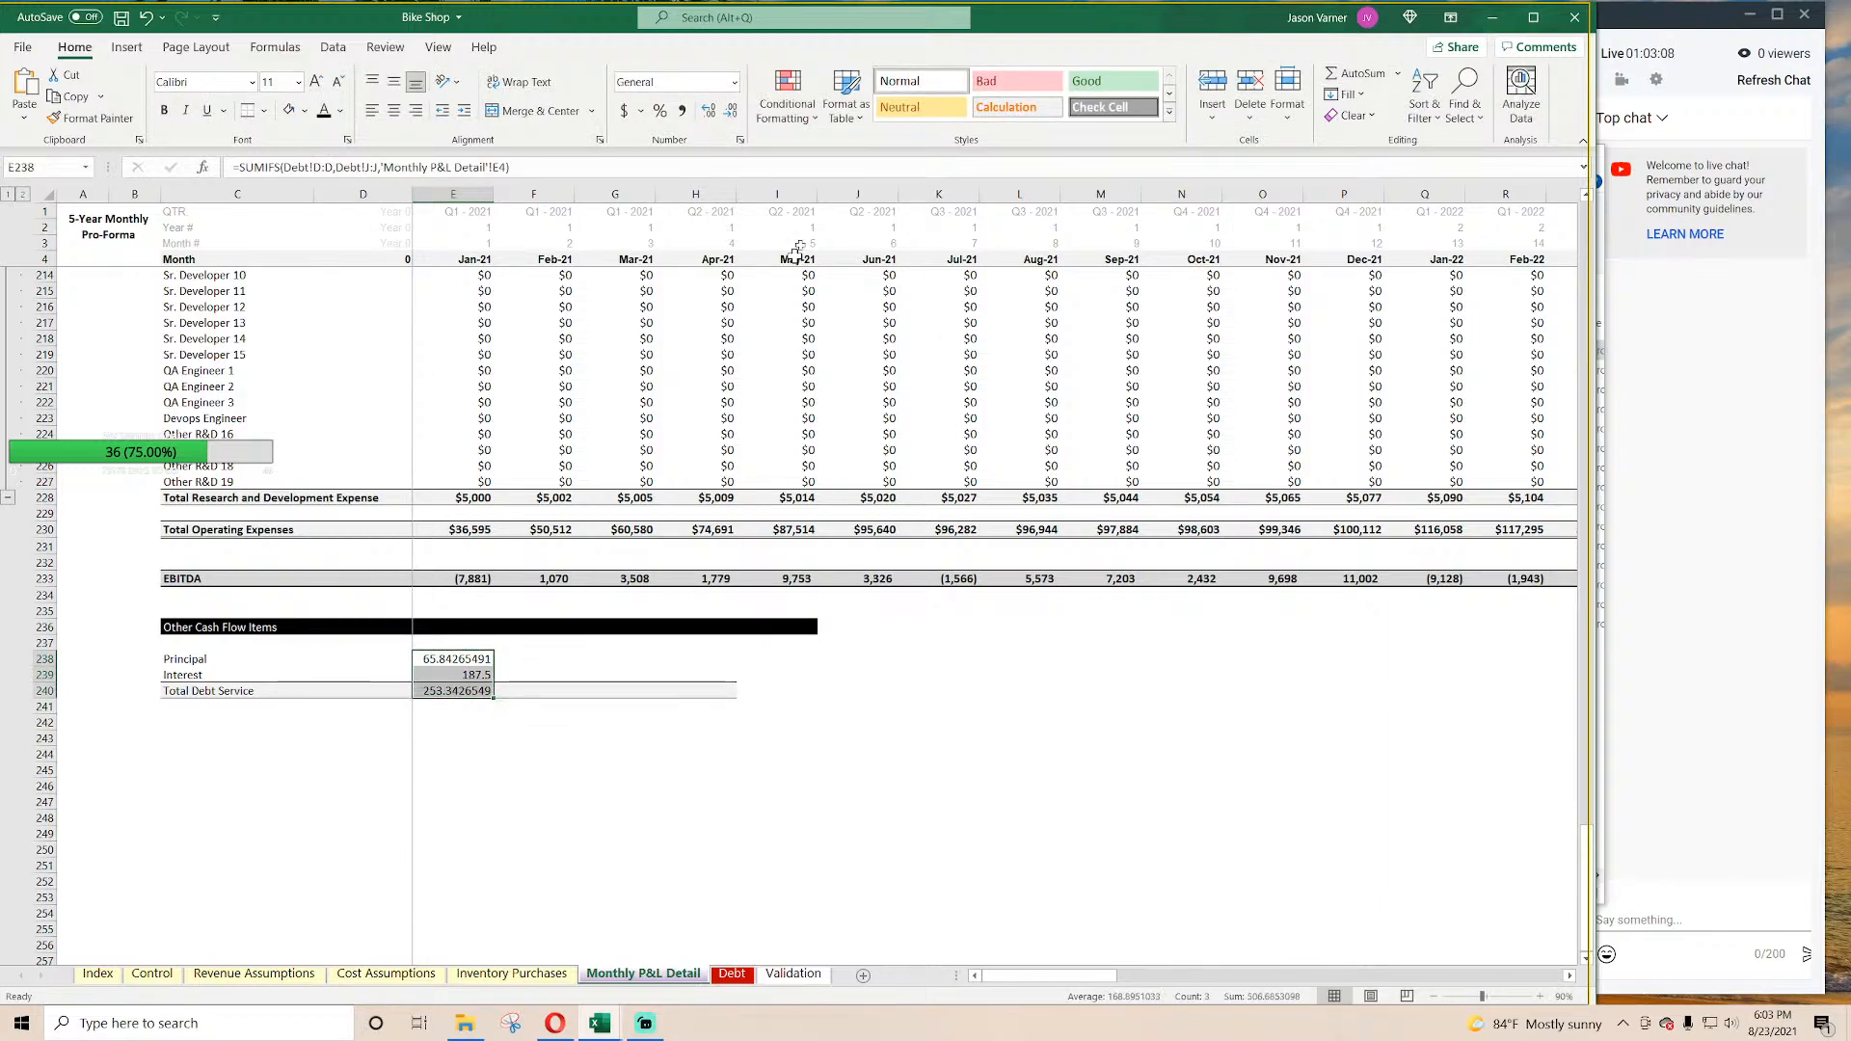
pyautogui.click(739, 140)
pyautogui.click(733, 554)
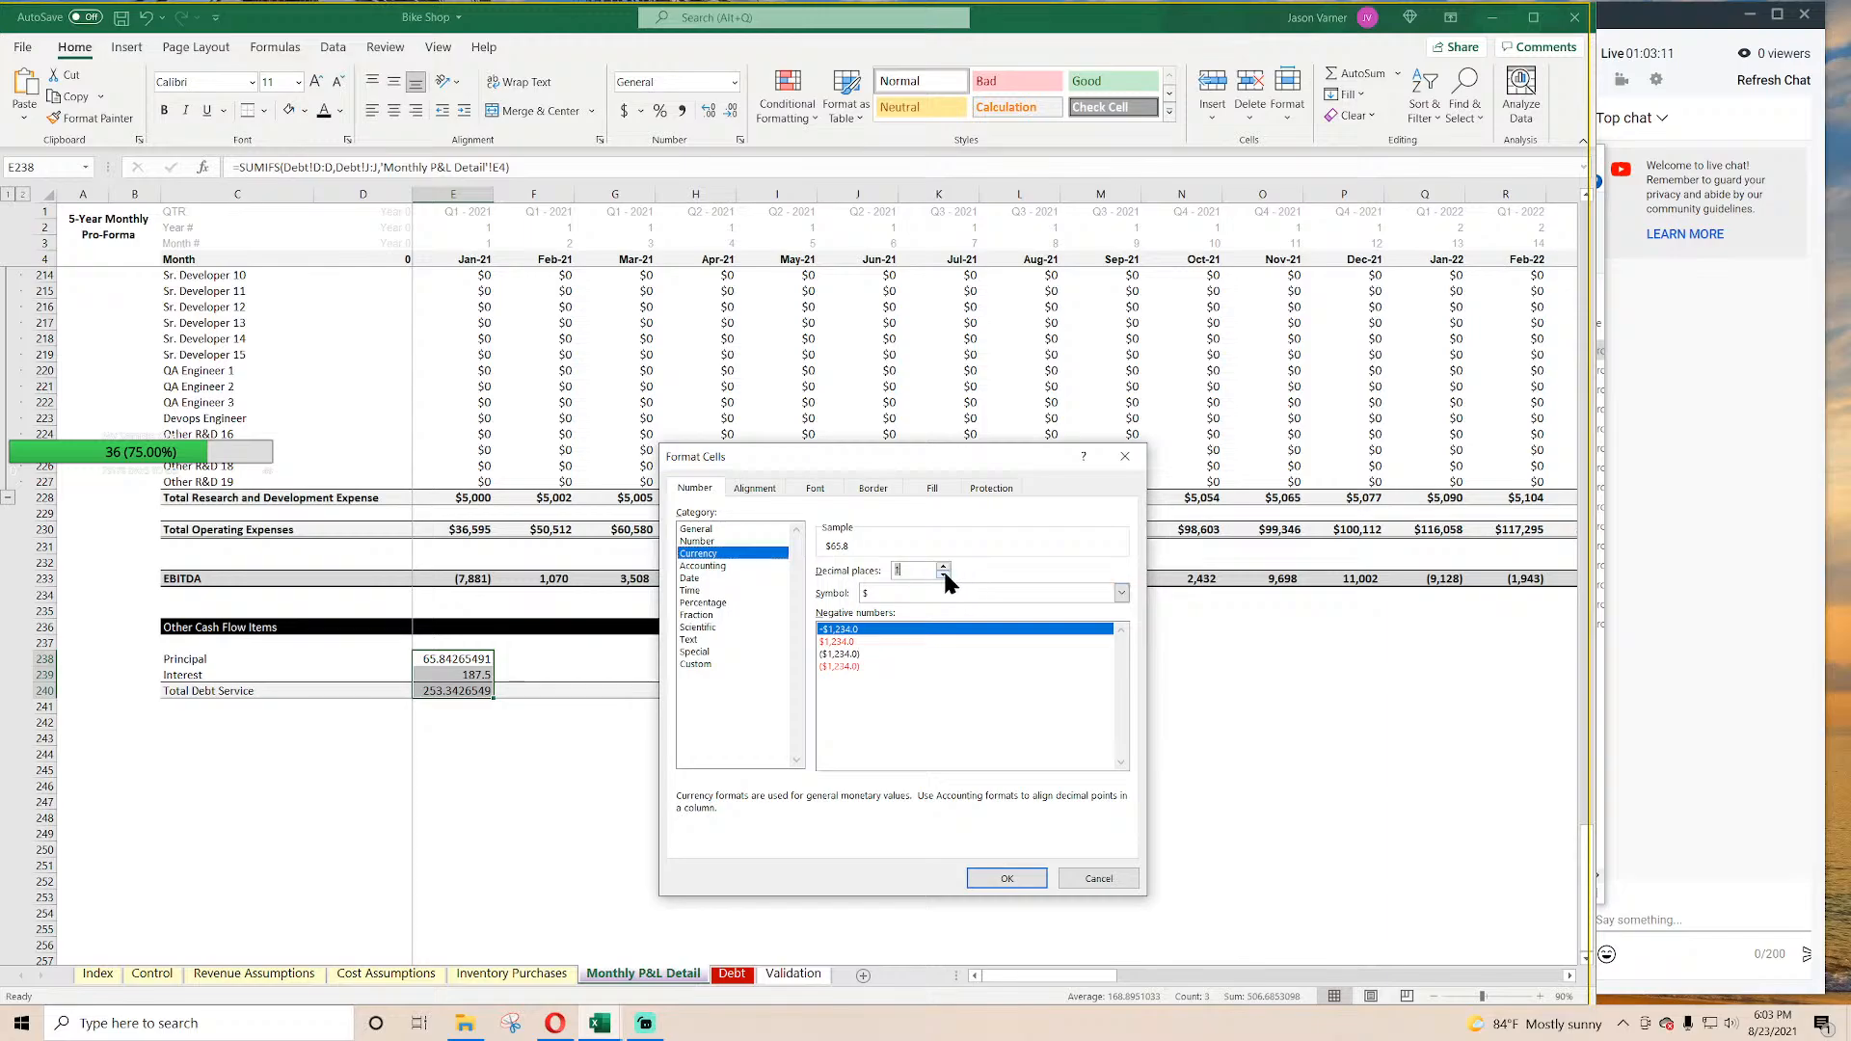
pyautogui.doubleClick(944, 576)
pyautogui.click(1007, 878)
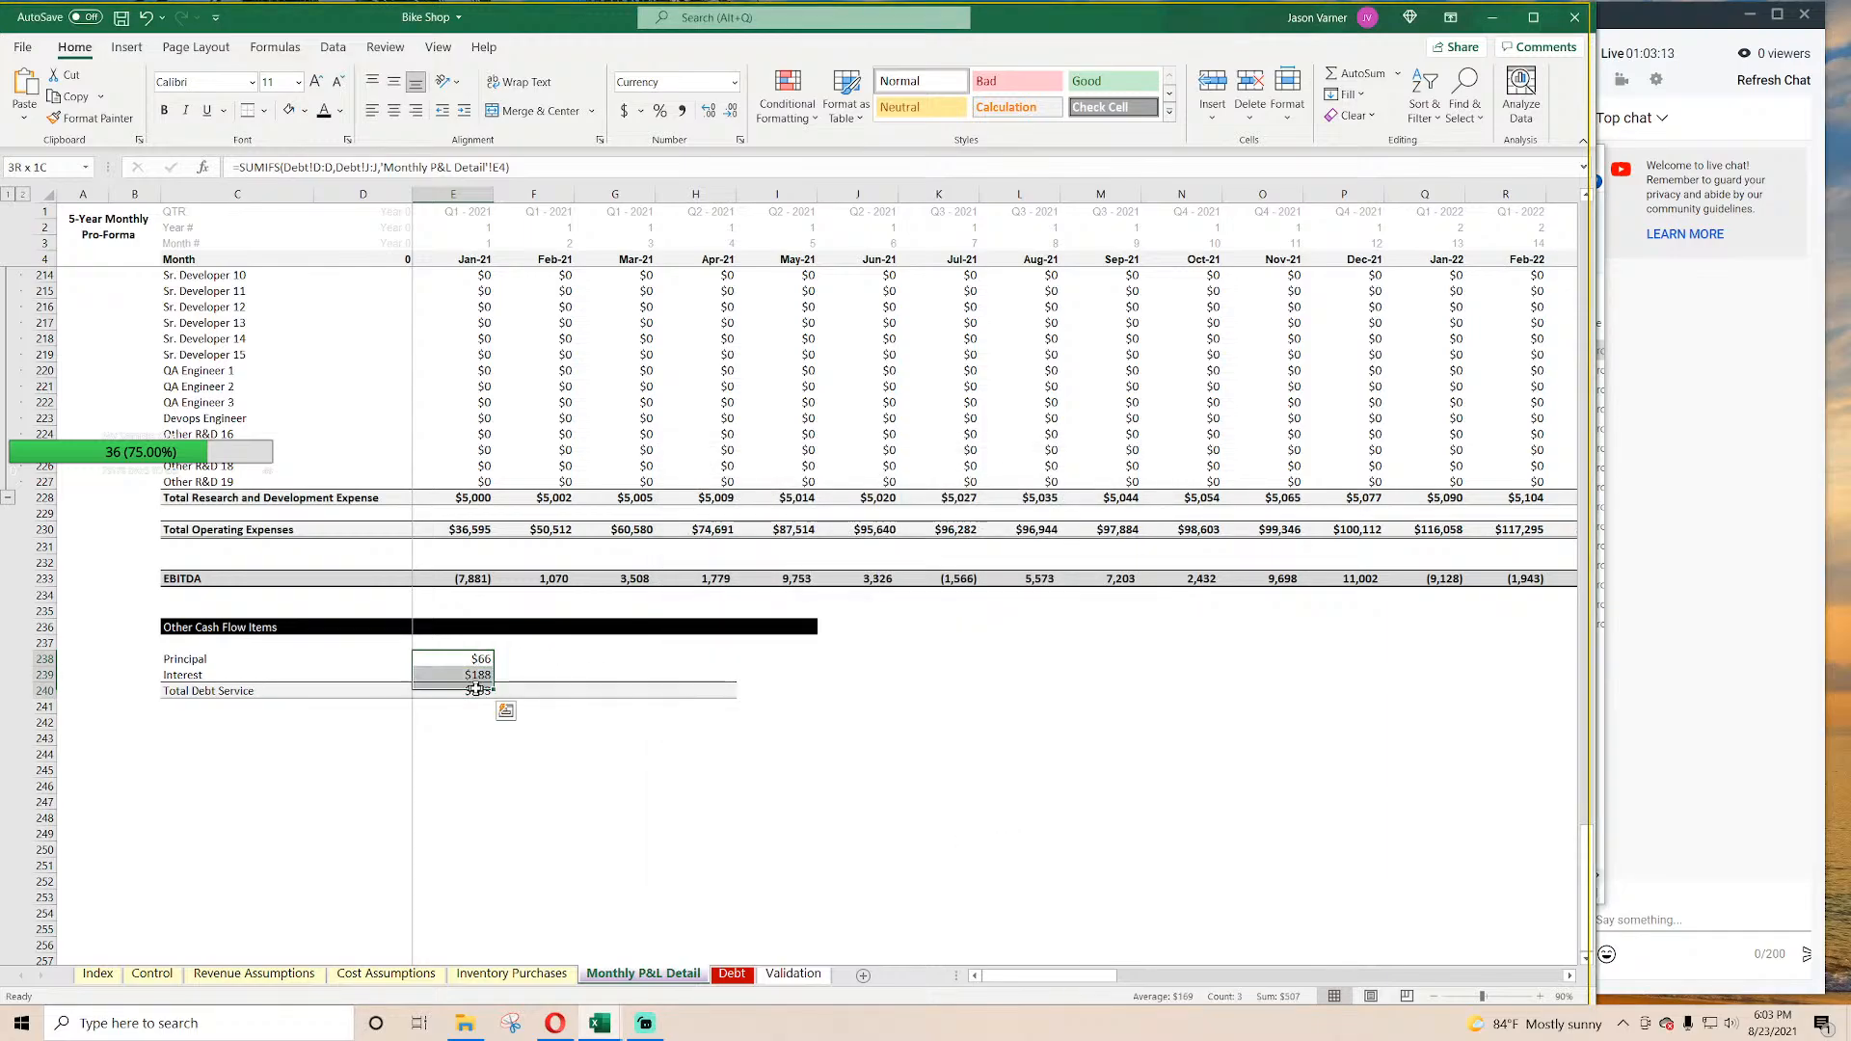
pyautogui.moveTo(493, 696); pyautogui.dragTo(1129, 694)
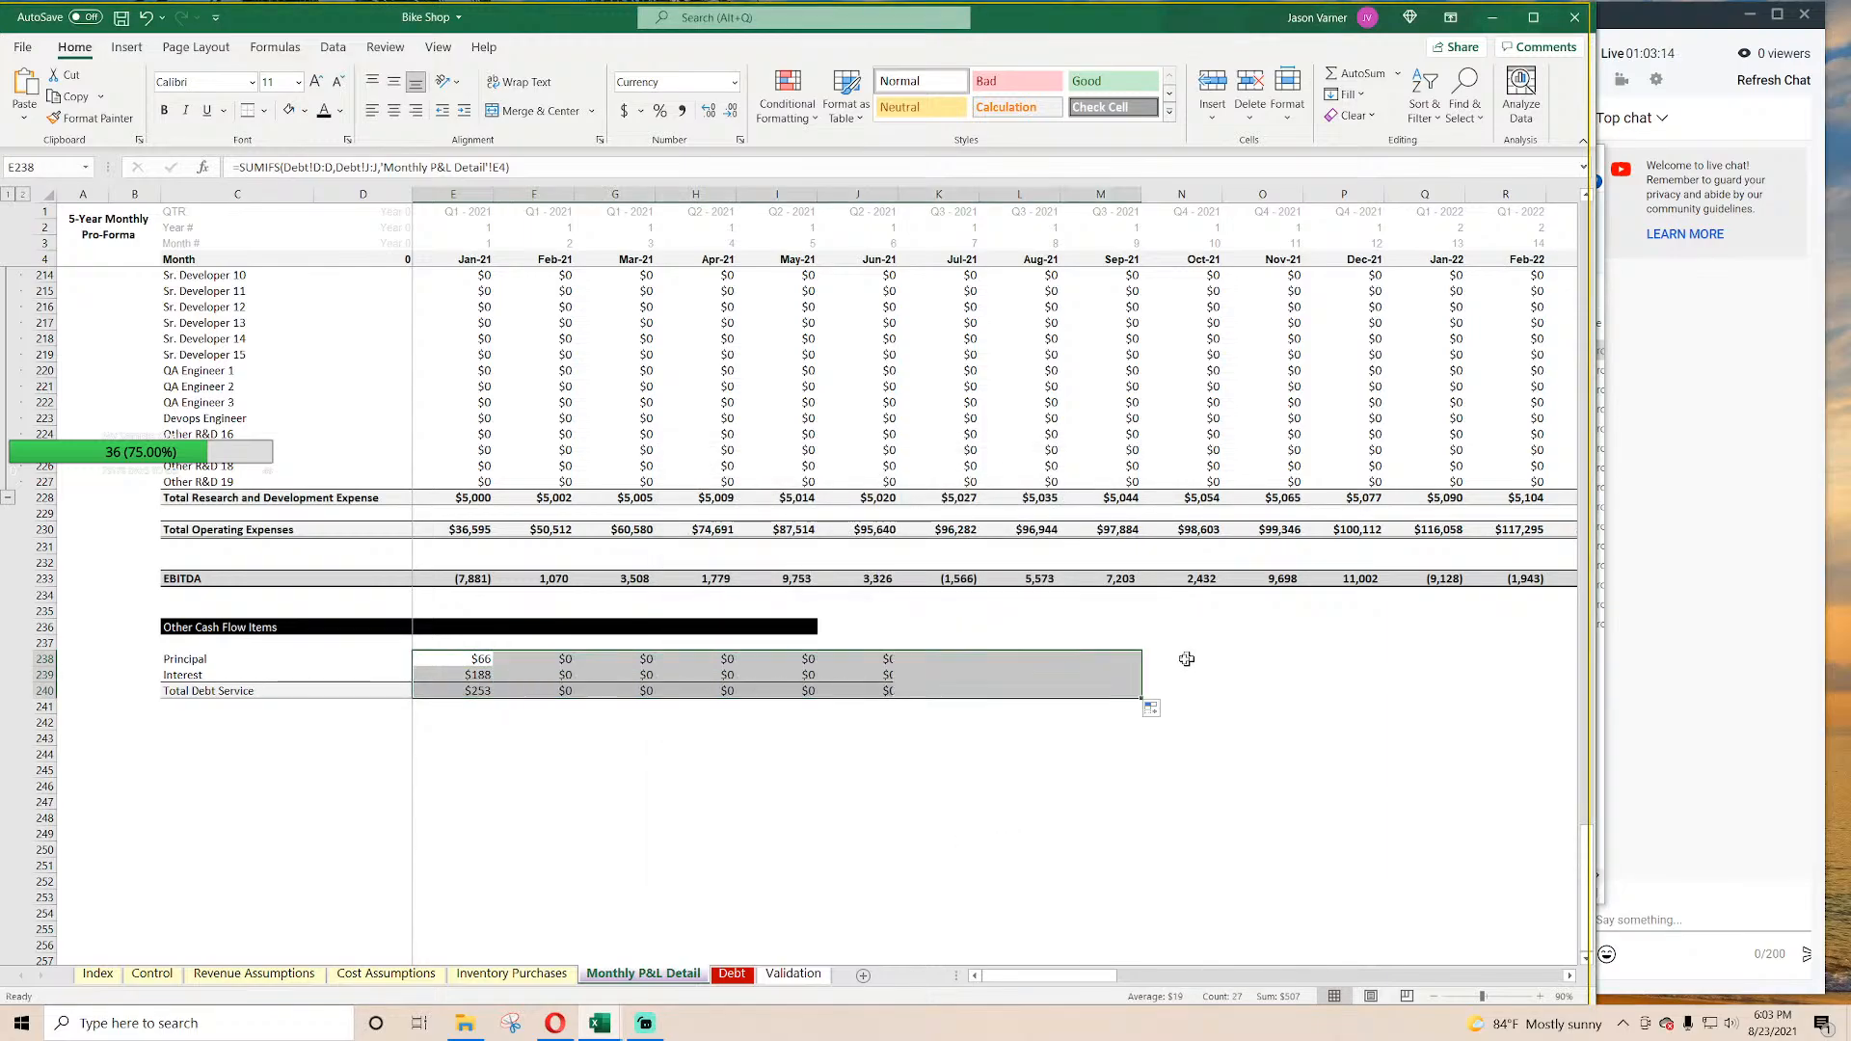
# Step: Anchor the Principal formula's references in E238 and remove the sheet name from the criterion: =SUMIFS(Debt!$D:$D,Debt!$J:$J,E$4)
pyautogui.click(472, 659)
pyautogui.click(415, 169)
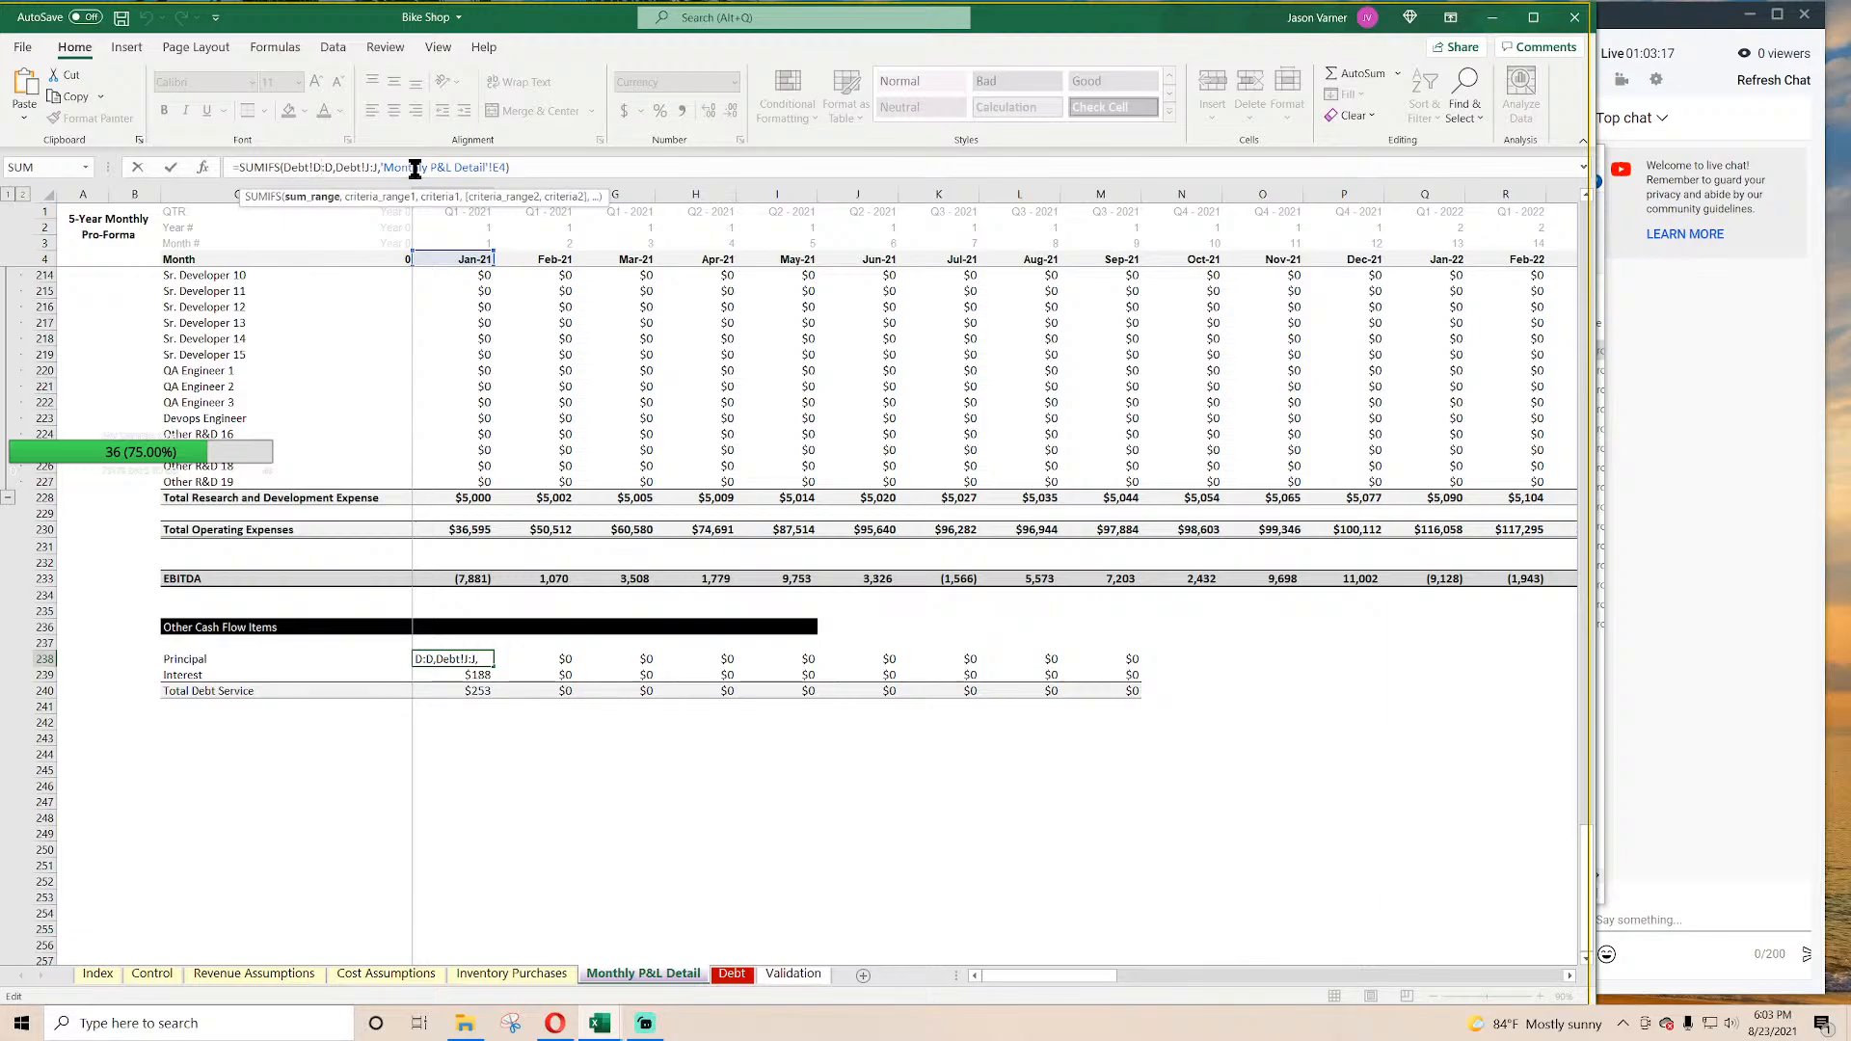
pyautogui.write('$')
pyautogui.press('Right')
pyautogui.press('Right')
pyautogui.write('$')
pyautogui.press('Right')
pyautogui.press('Right')
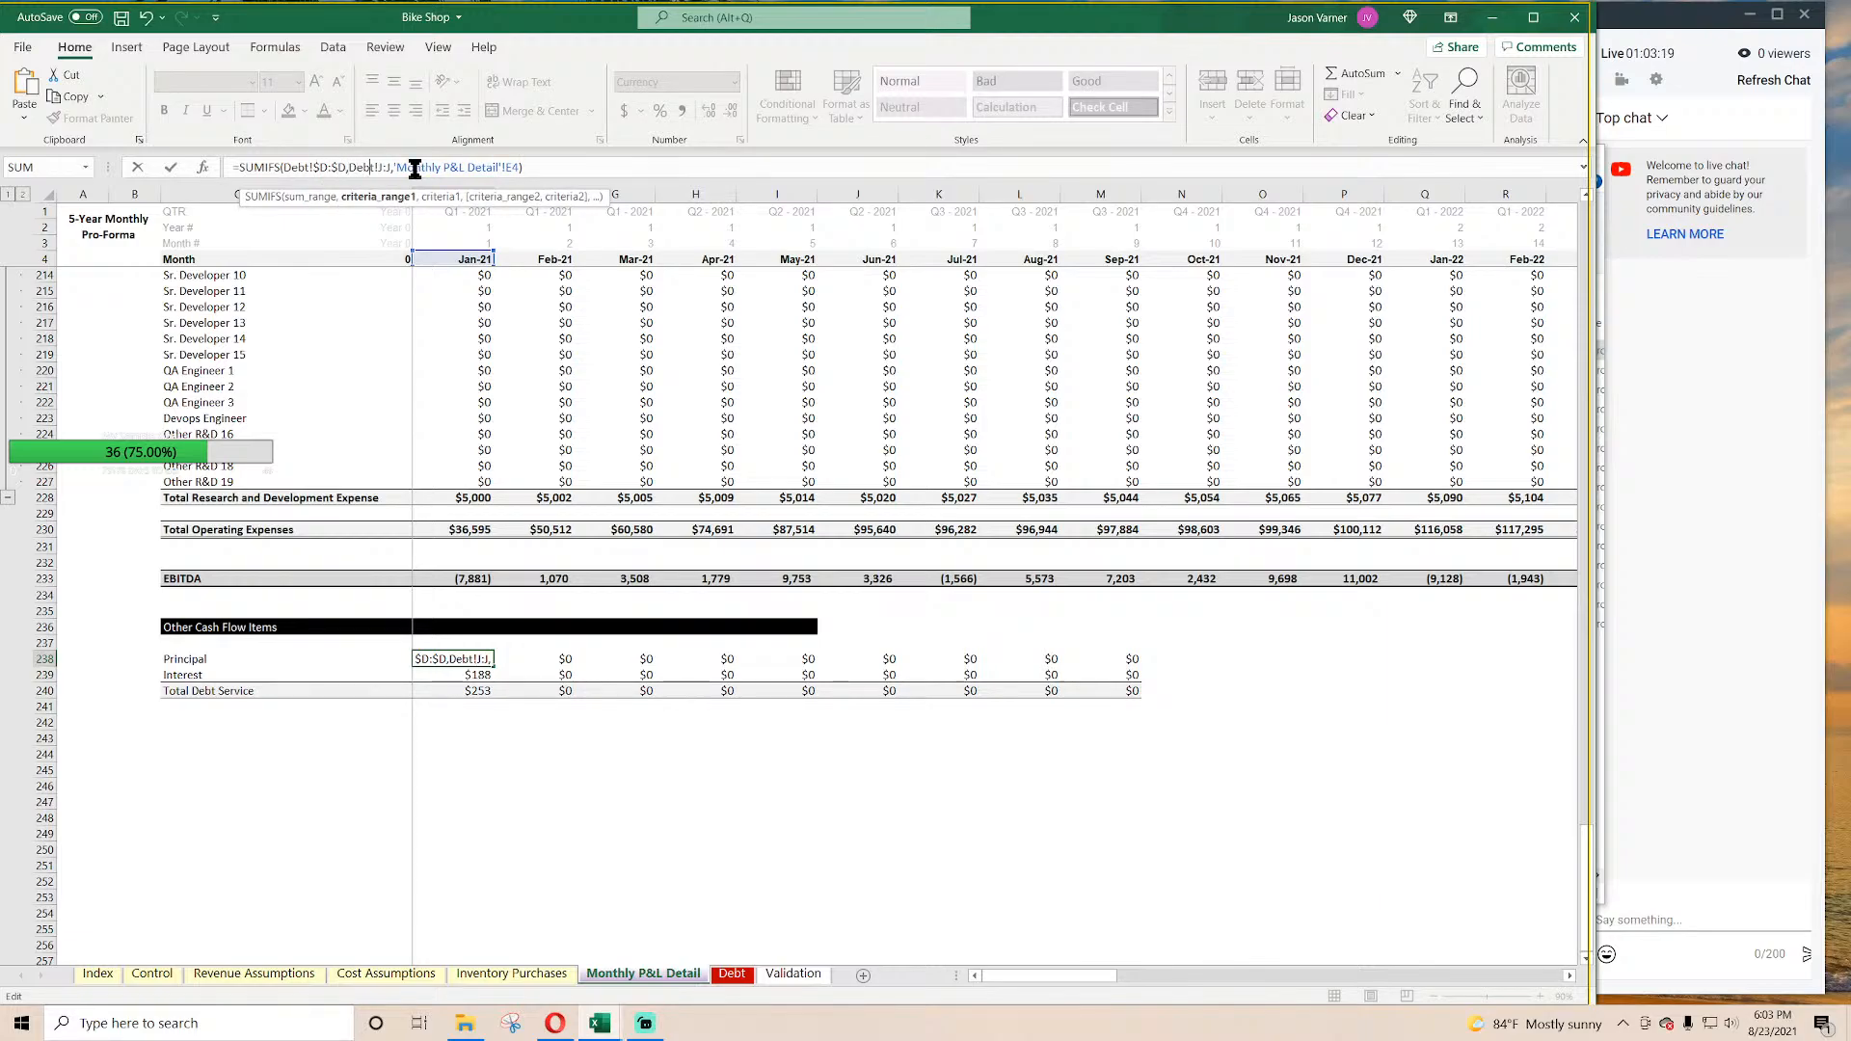
pyautogui.write('$')
pyautogui.press('Right')
pyautogui.press('Right')
pyautogui.write('$')
pyautogui.press('Right')
pyautogui.press('Right')
pyautogui.press('End')
pyautogui.press('Left')
pyautogui.press('Left')
pyautogui.write('$')
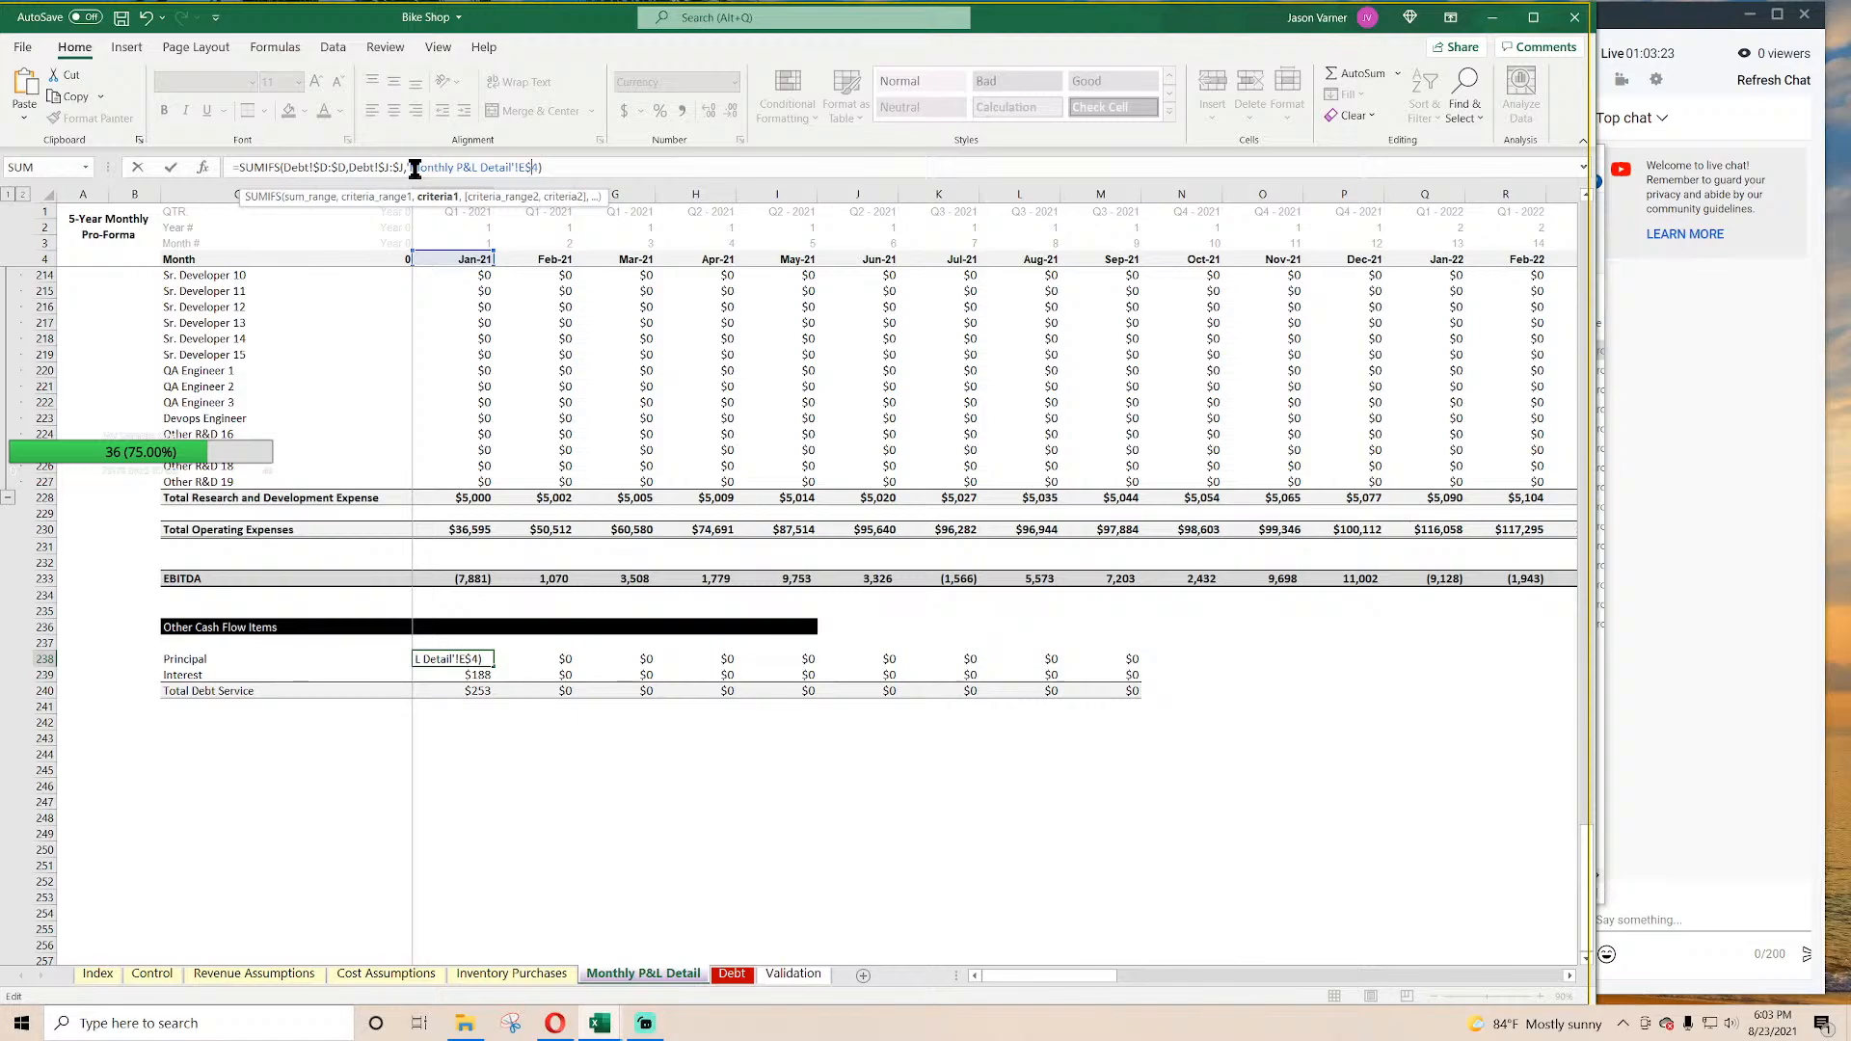
pyautogui.press('BackSpace')
pyautogui.press('BackSpace')
pyautogui.press('BackSpace')
pyautogui.press('BackSpace')
pyautogui.press('BackSpace')
pyautogui.press('BackSpace')
pyautogui.press('BackSpace')
pyautogui.press('BackSpace')
pyautogui.press('BackSpace')
pyautogui.press('BackSpace')
pyautogui.press('BackSpace')
pyautogui.press('BackSpace')
pyautogui.press('BackSpace')
pyautogui.press('BackSpace')
pyautogui.press('BackSpace')
pyautogui.press('BackSpace')
pyautogui.press('BackSpace')
pyautogui.press('BackSpace')
pyautogui.press('BackSpace')
pyautogui.press('BackSpace')
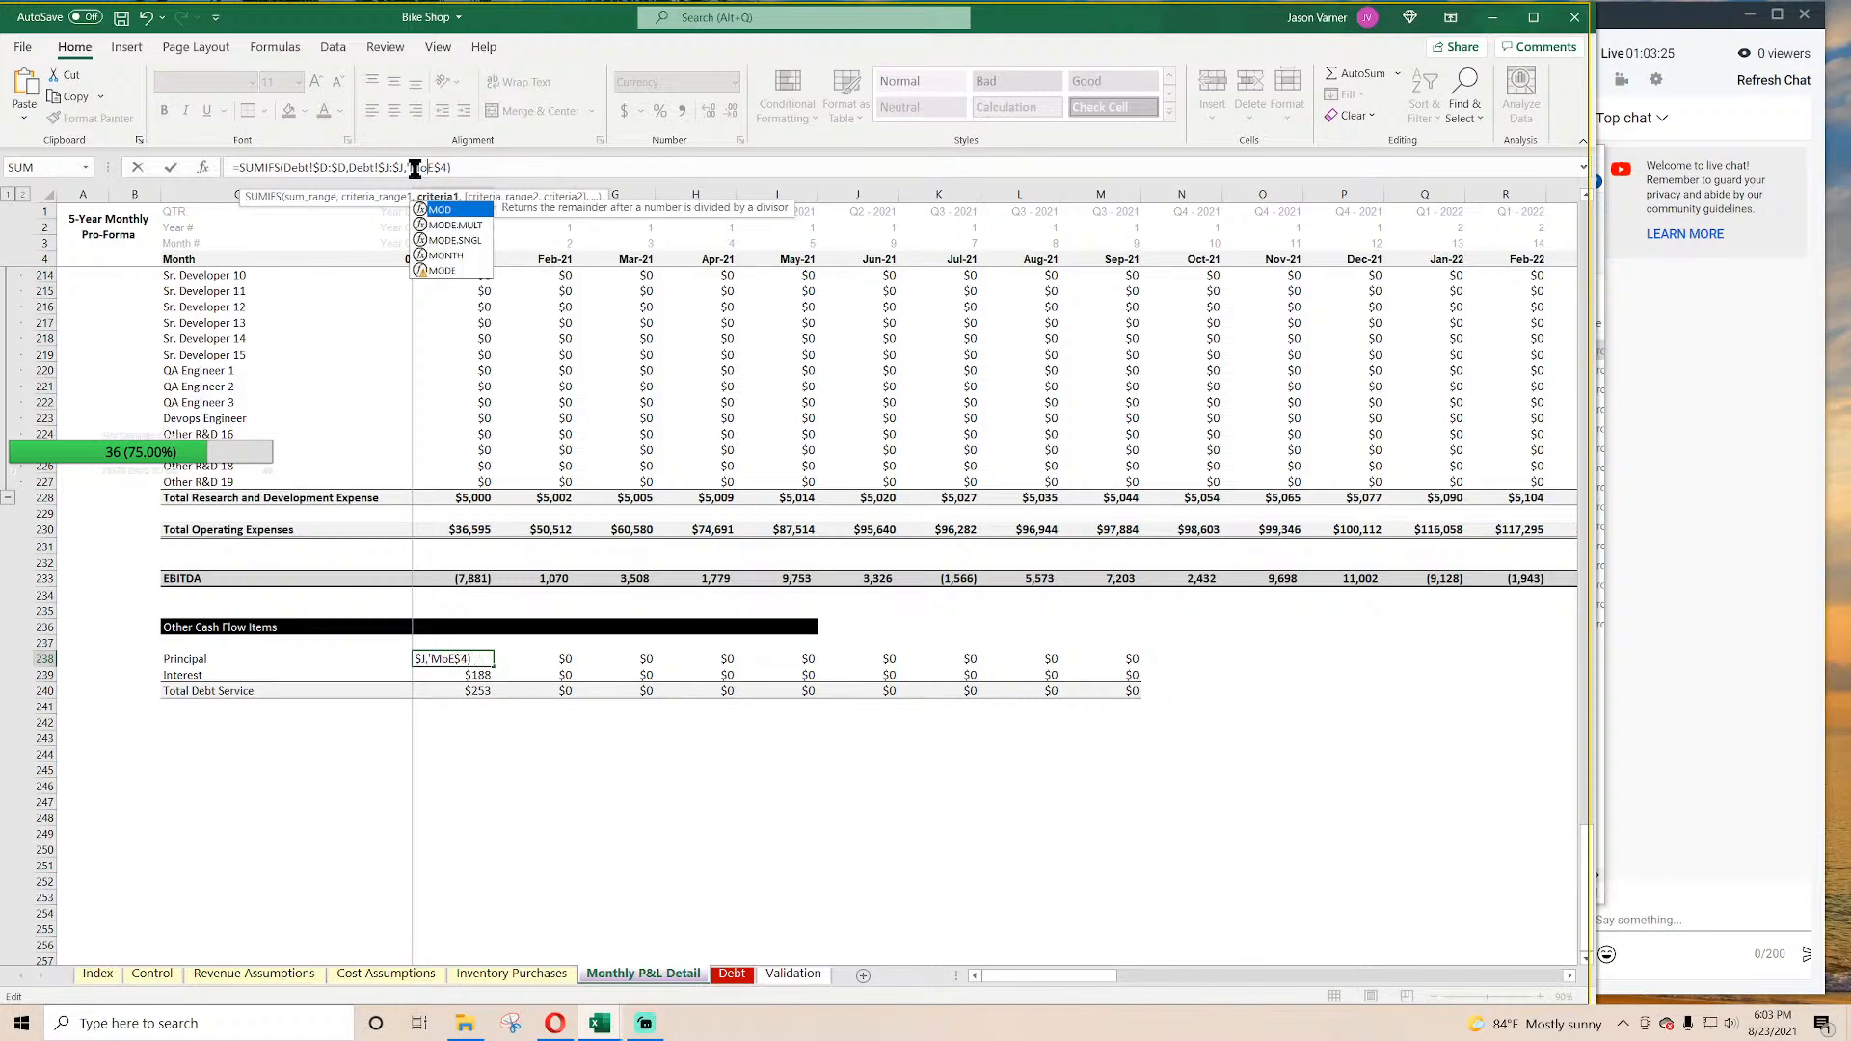
pyautogui.press('BackSpace')
pyautogui.press('Return')
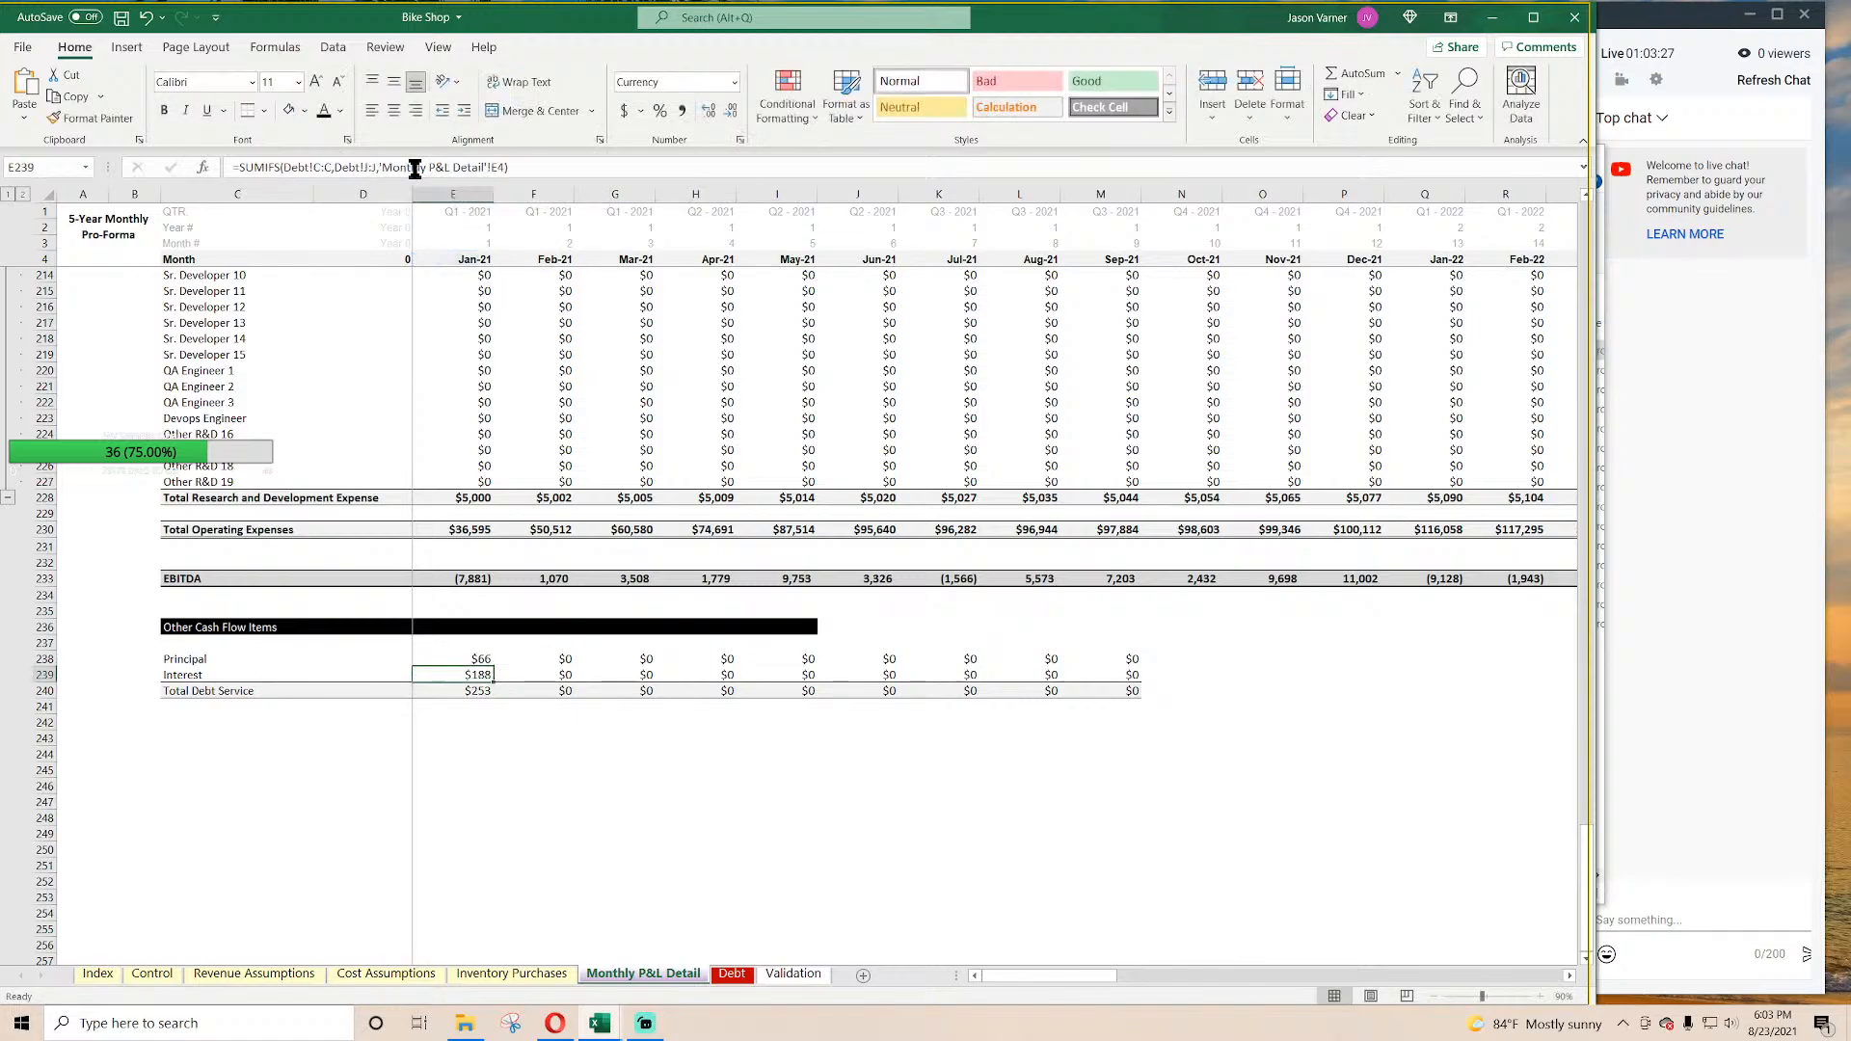
# Step: Anchor the Interest formula's references in E239 and remove the sheet name from the criterion: =SUMIFS(Debt!$C:$C,Debt!$J:$J,E$4)
pyautogui.click(314, 166)
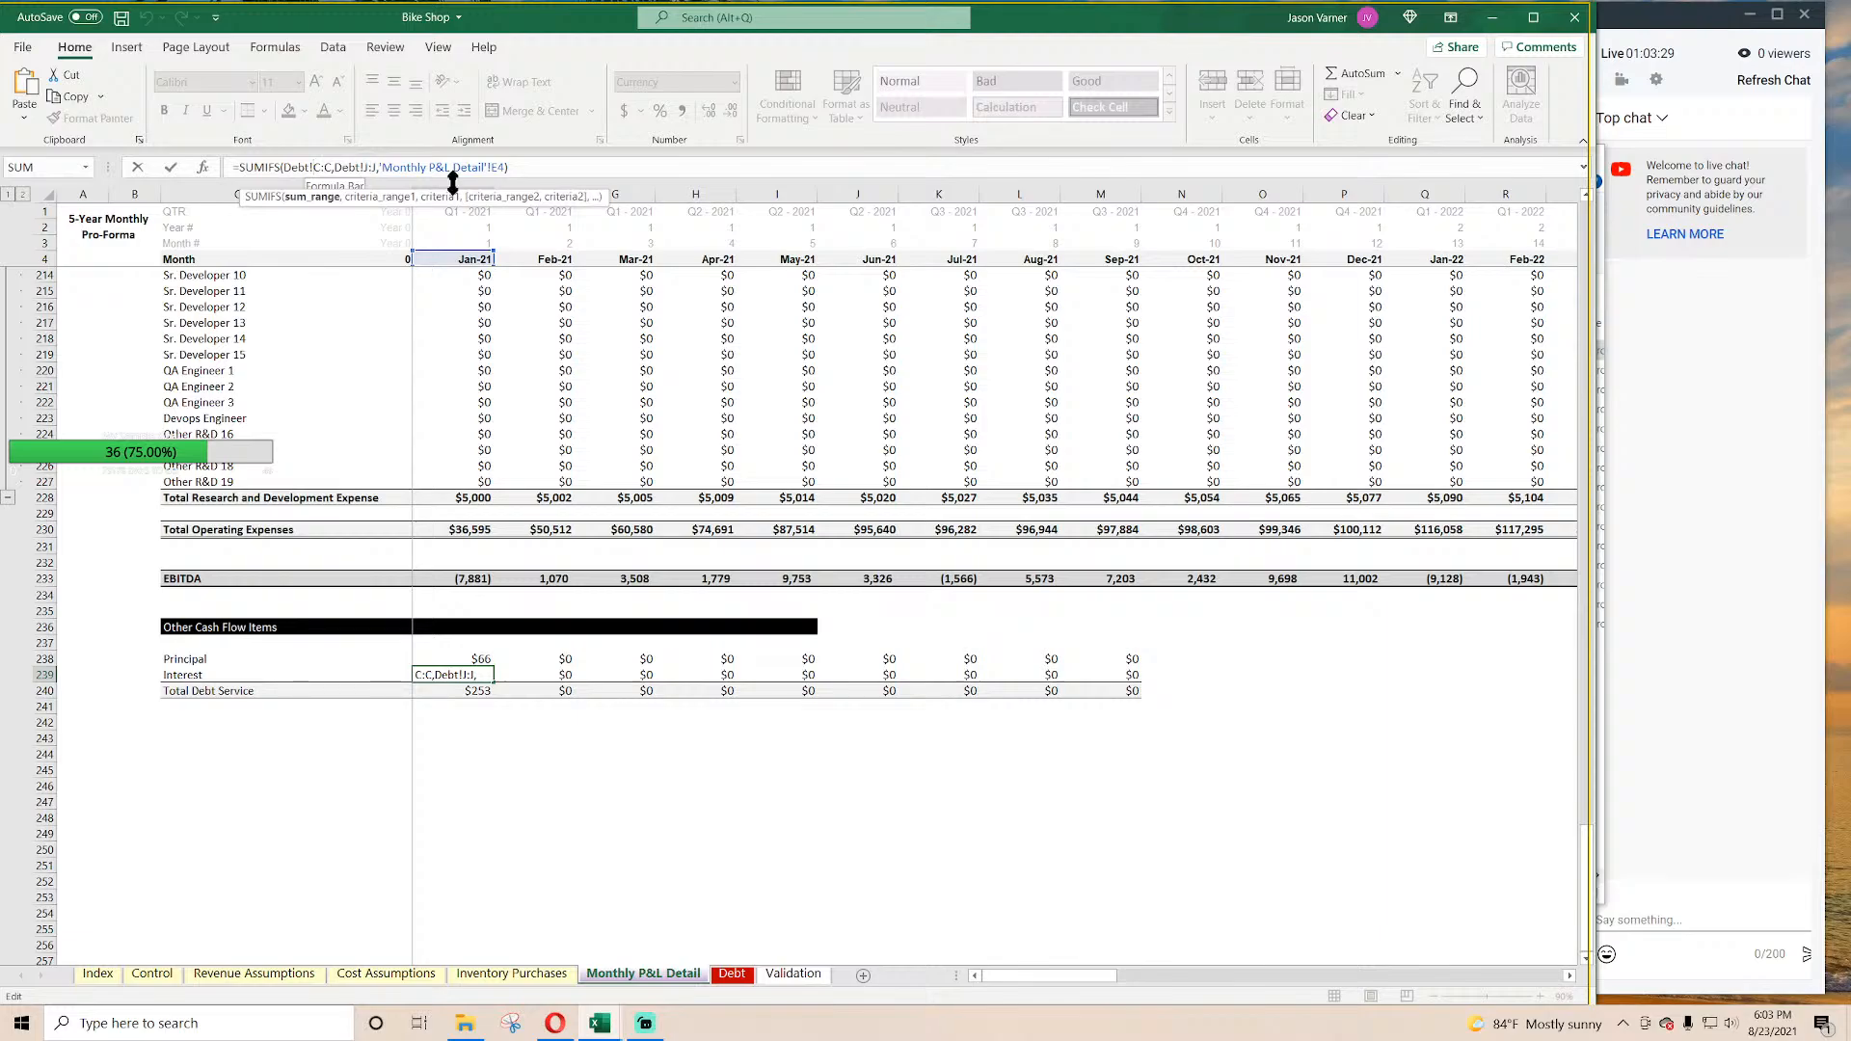
pyautogui.write('$')
pyautogui.press('Right')
pyautogui.press('Right')
pyautogui.press('Right')
pyautogui.press('Right')
pyautogui.press('Right')
pyautogui.press('Right')
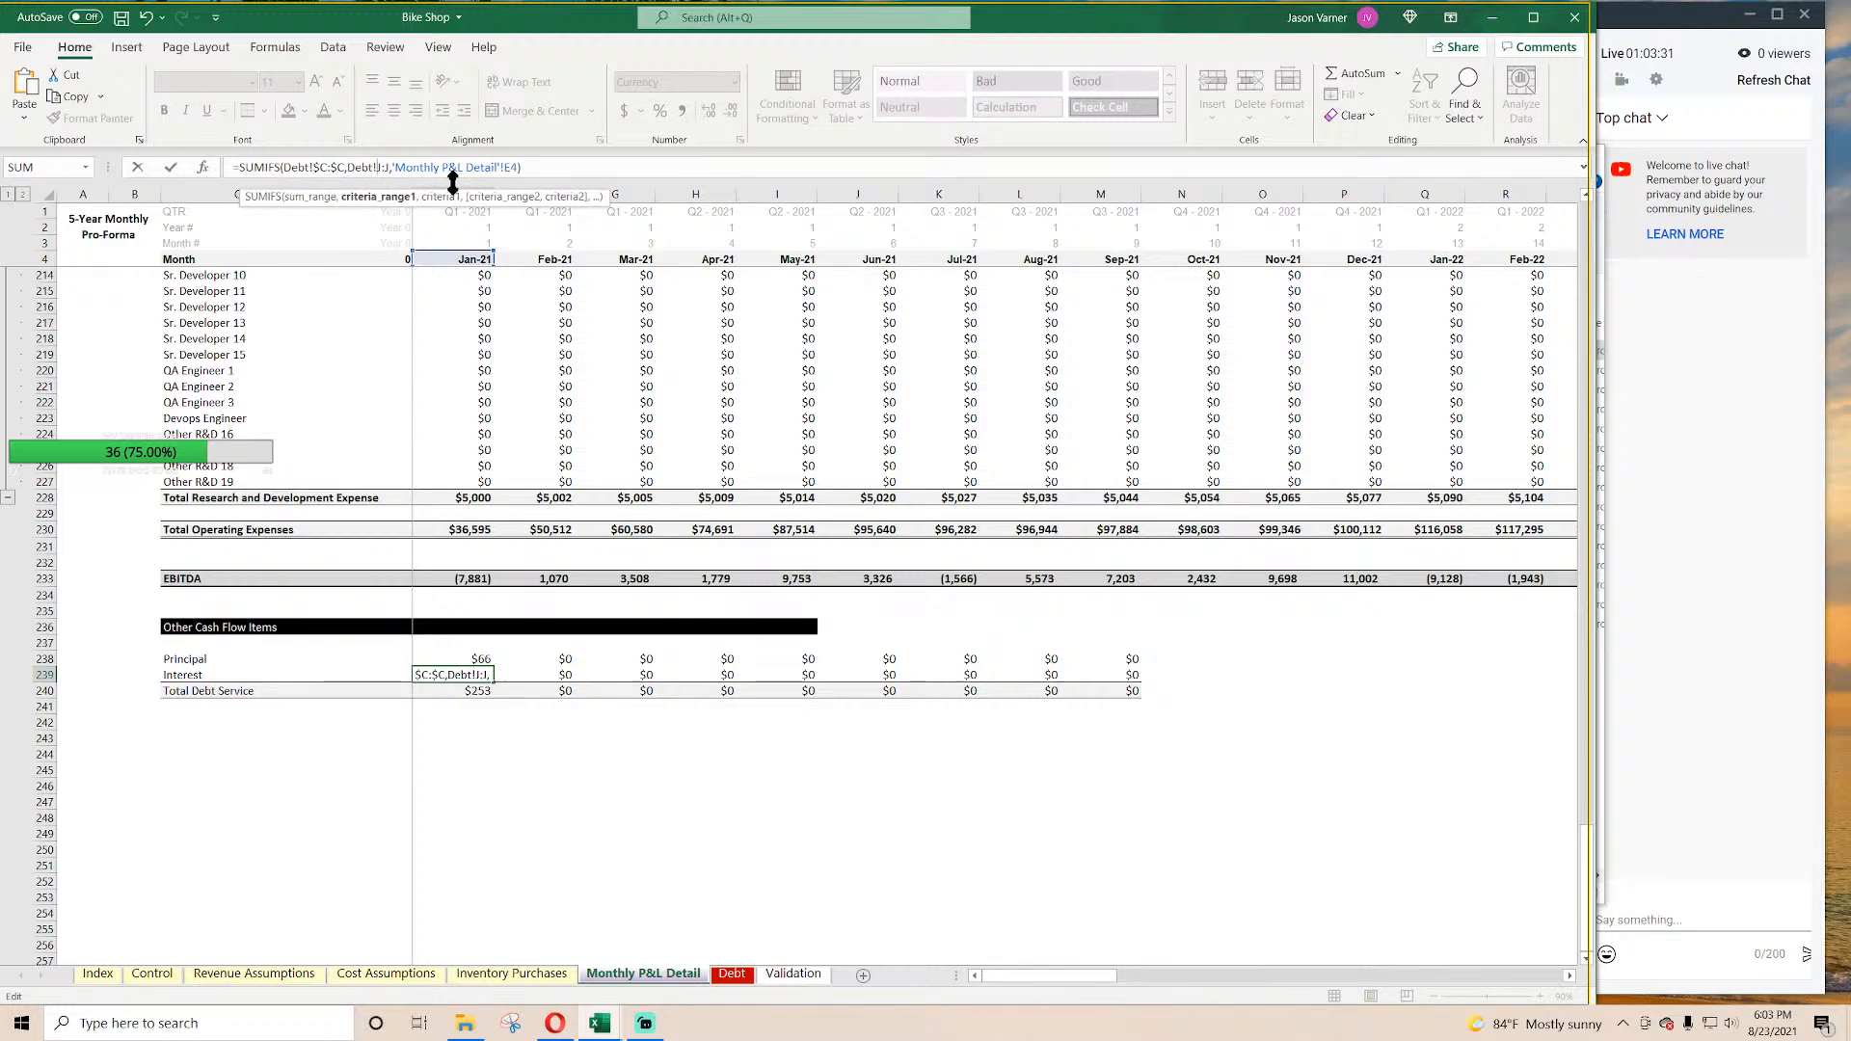
pyautogui.write('$')
pyautogui.press('Right')
pyautogui.press('Right')
pyautogui.write('$')
pyautogui.press('Right')
pyautogui.press('Right')
pyautogui.press('Right')
pyautogui.press('Right')
pyautogui.press('Right')
pyautogui.press('Right')
pyautogui.press('Right')
pyautogui.press('Right')
pyautogui.press('Right')
pyautogui.press('Right')
pyautogui.press('Right')
pyautogui.press('Right')
pyautogui.press('Right')
pyautogui.press('Right')
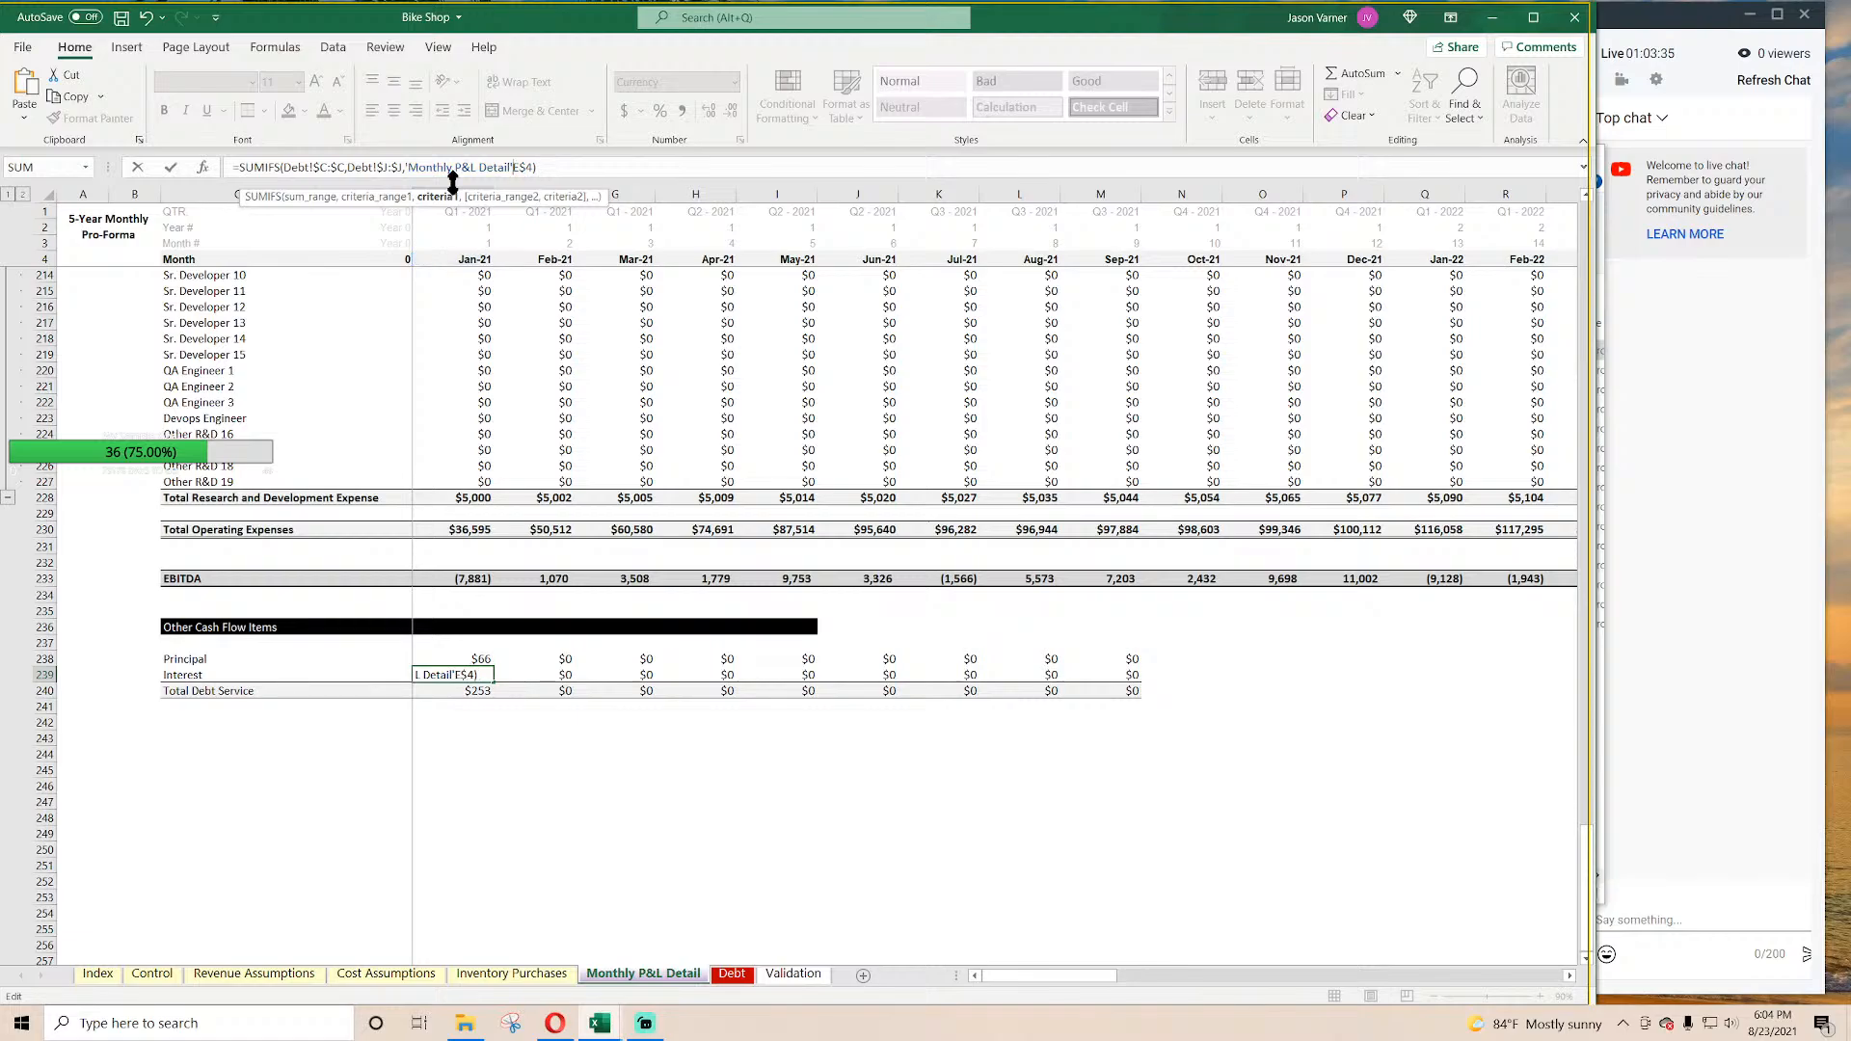
pyautogui.press('BackSpace')
pyautogui.press('BackSpace')
pyautogui.press('BackSpace')
pyautogui.press('BackSpace')
pyautogui.press('BackSpace')
pyautogui.press('BackSpace')
pyautogui.press('BackSpace')
pyautogui.press('BackSpace')
pyautogui.press('BackSpace')
pyautogui.press('BackSpace')
pyautogui.press('BackSpace')
pyautogui.press('BackSpace')
pyautogui.press('BackSpace')
pyautogui.press('BackSpace')
pyautogui.press('BackSpace')
pyautogui.press('BackSpace')
pyautogui.press('BackSpace')
pyautogui.press('BackSpace')
pyautogui.press('BackSpace')
pyautogui.press('BackSpace')
pyautogui.press('Return')
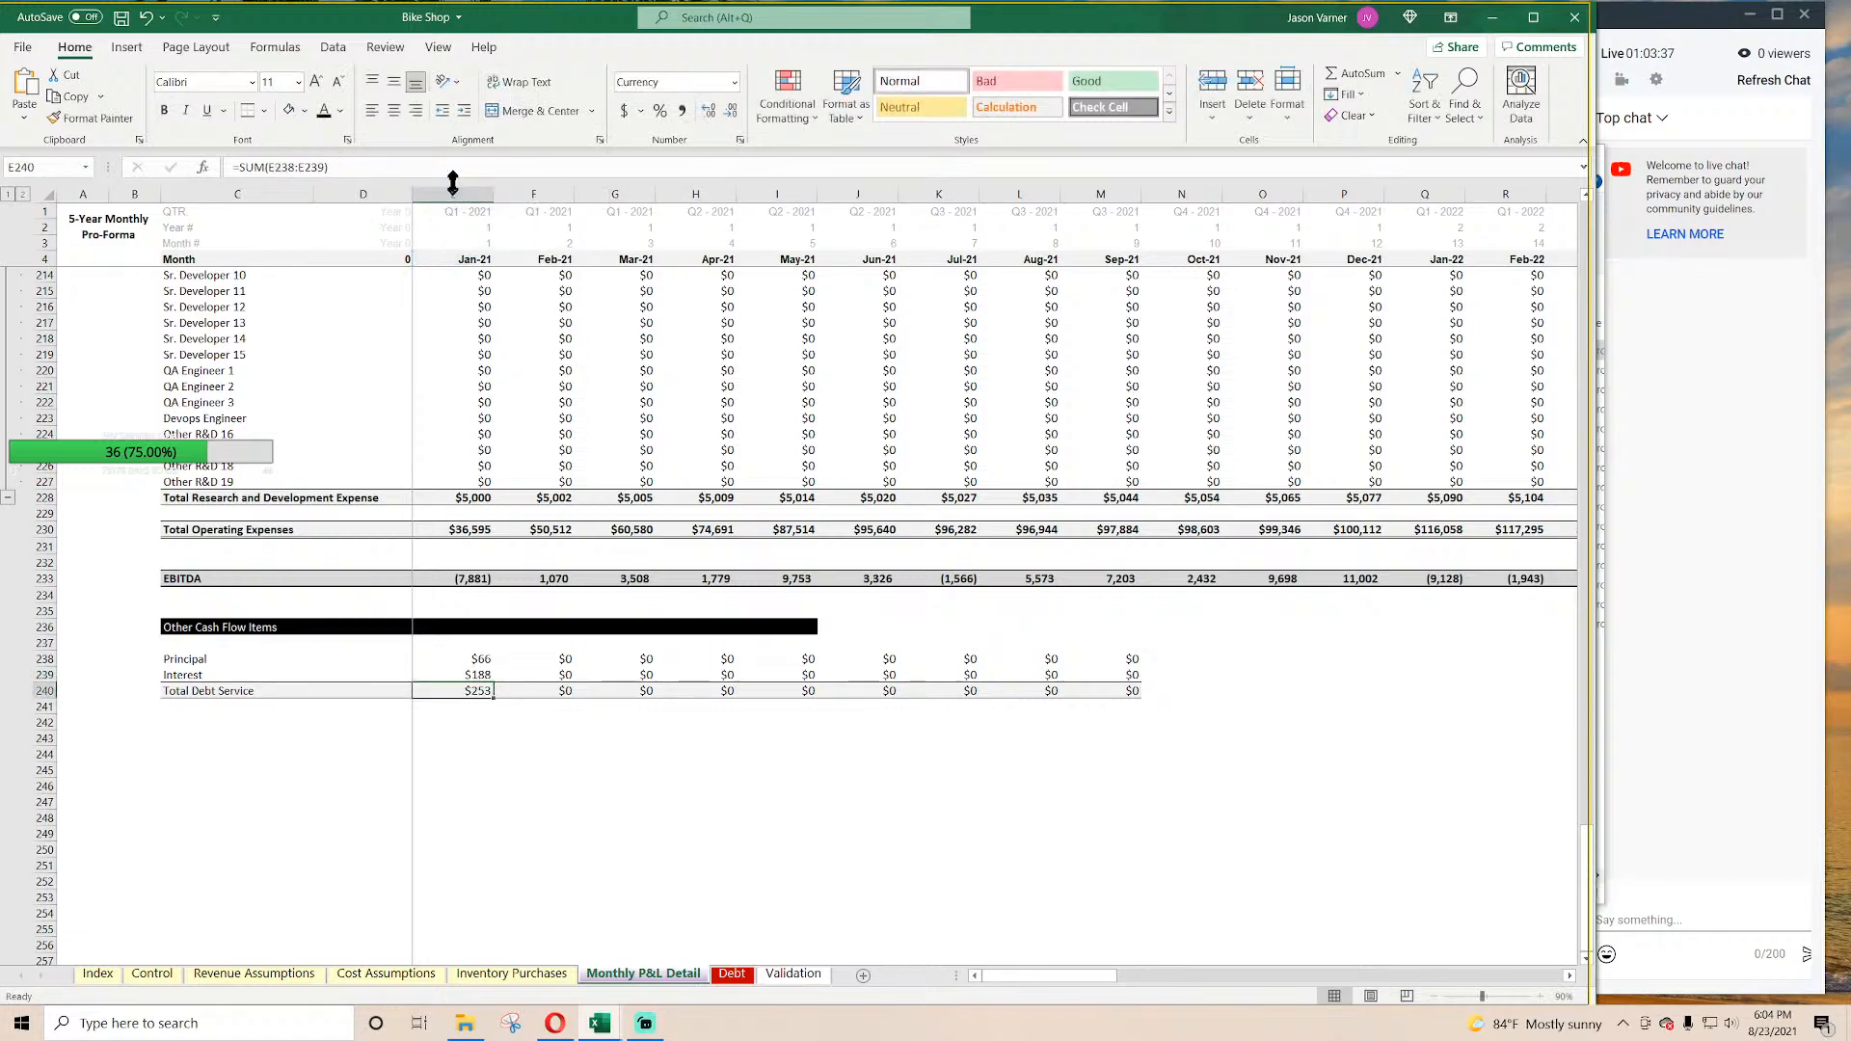
# Step: Label C241 "Debt Proceeds", directly below Total Debt Service
pyautogui.press('Down')
pyautogui.press('Left')
pyautogui.press('Left')
pyautogui.write('De')
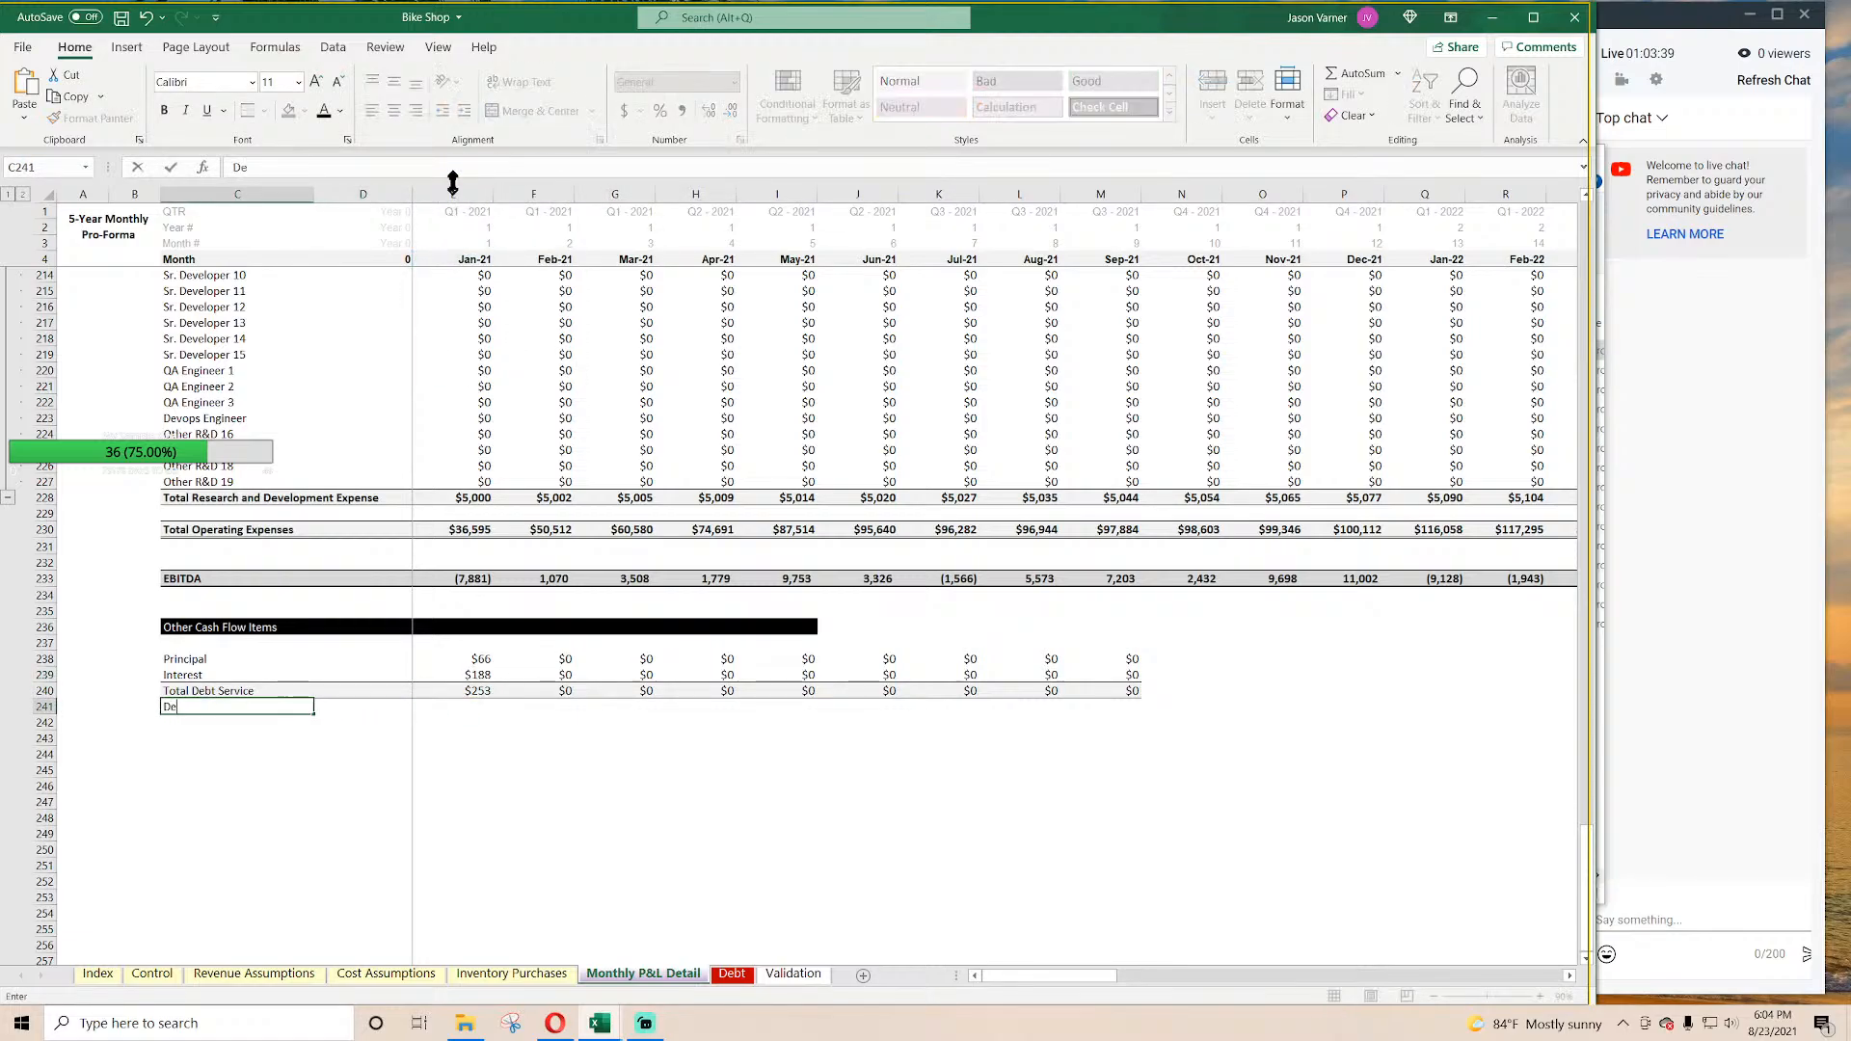
pyautogui.write('bt')
pyautogui.press('BackSpace')
pyautogui.press('BackSpace')
pyautogui.press('BackSpace')
pyautogui.press('BackSpace')
pyautogui.write('Debt Proceeds')
pyautogui.press('Right')
pyautogui.press('Right')
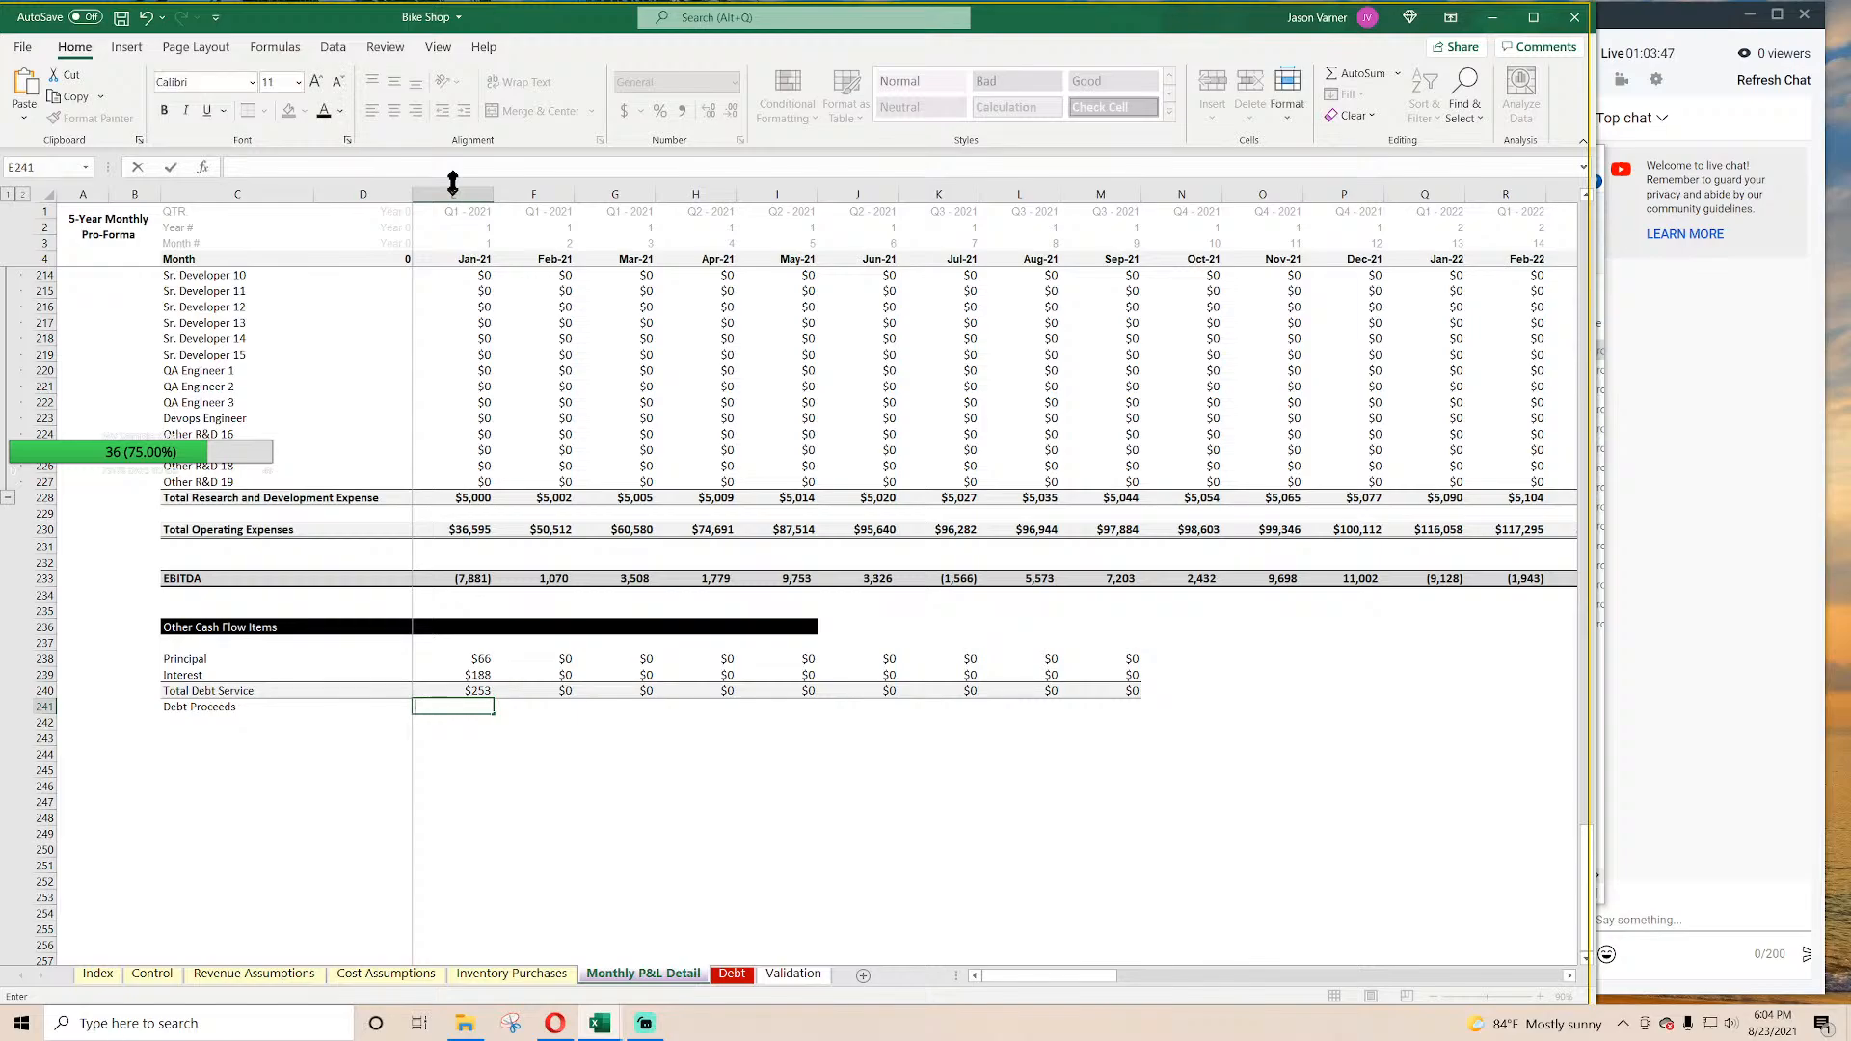
pyautogui.press('Escape')
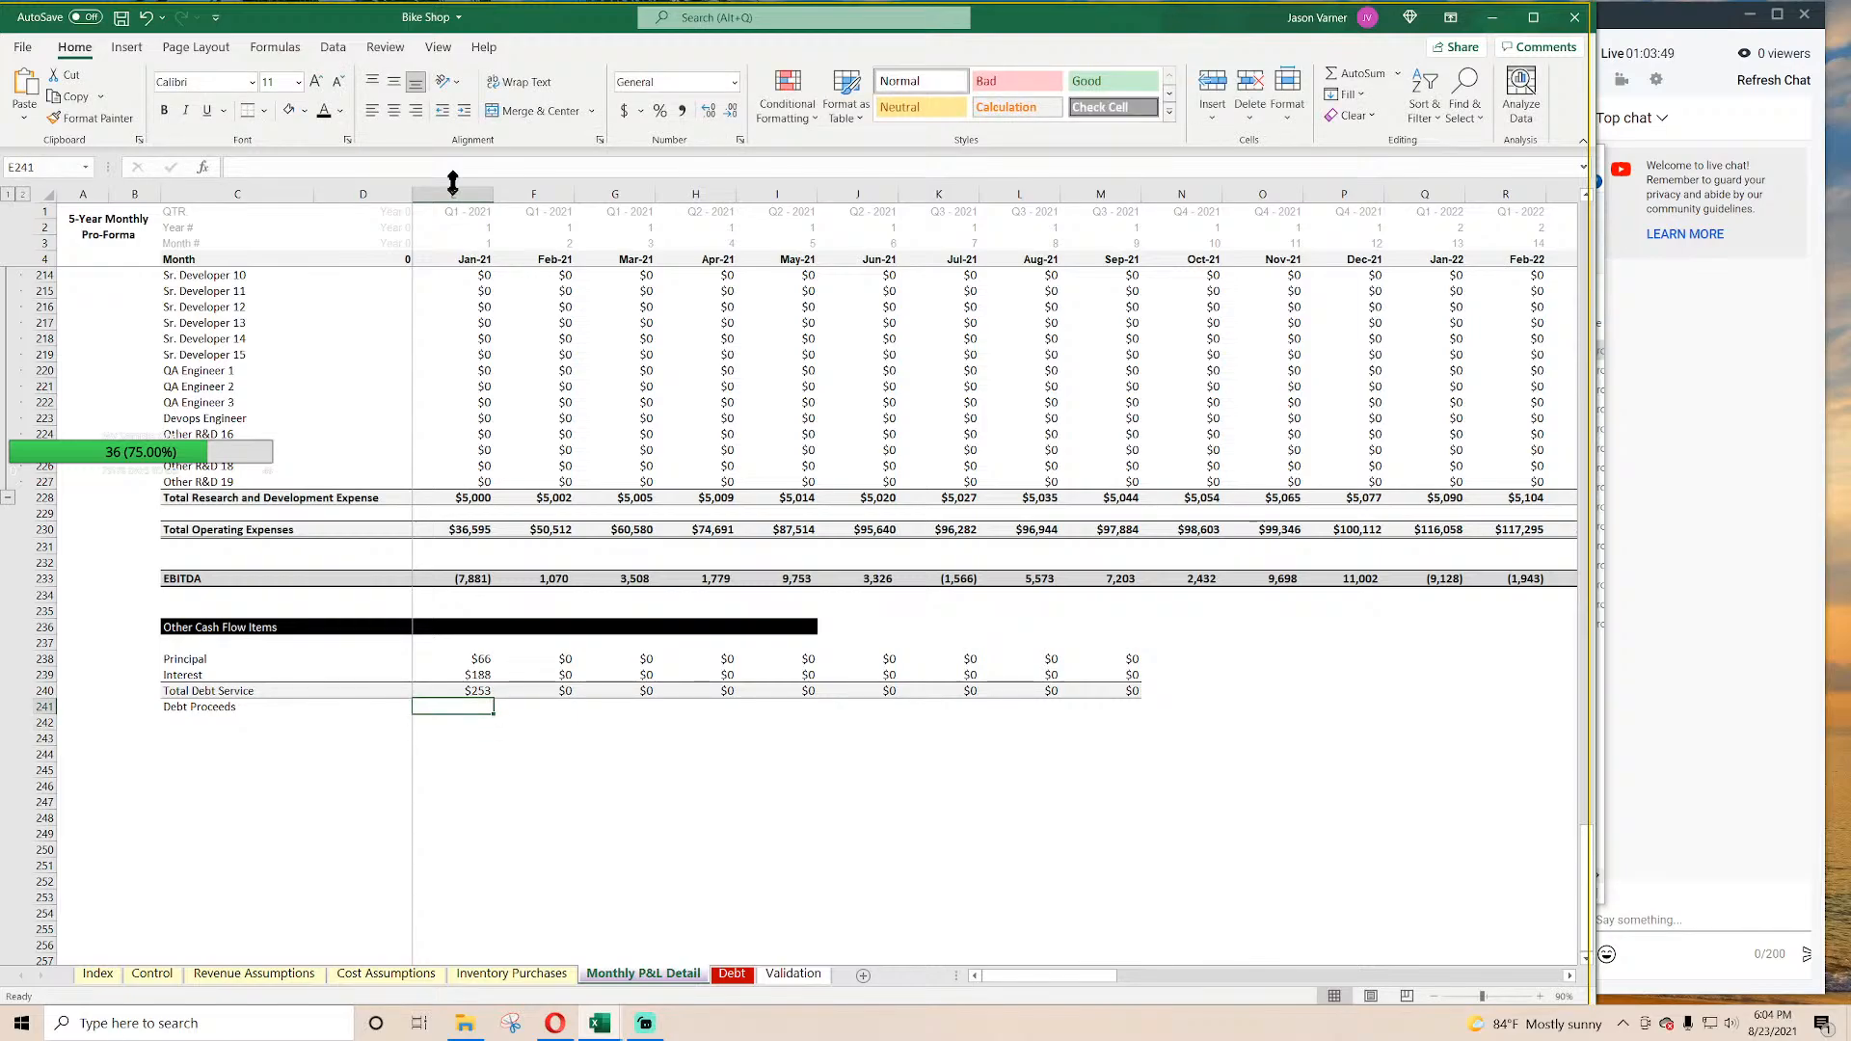
# Step: Enter =IF(E4=Debt!$B7,Debt!$B3,0) in D241 to return the financed amount one month before the first payment date
pyautogui.press('Left')
pyautogui.write('=if(')
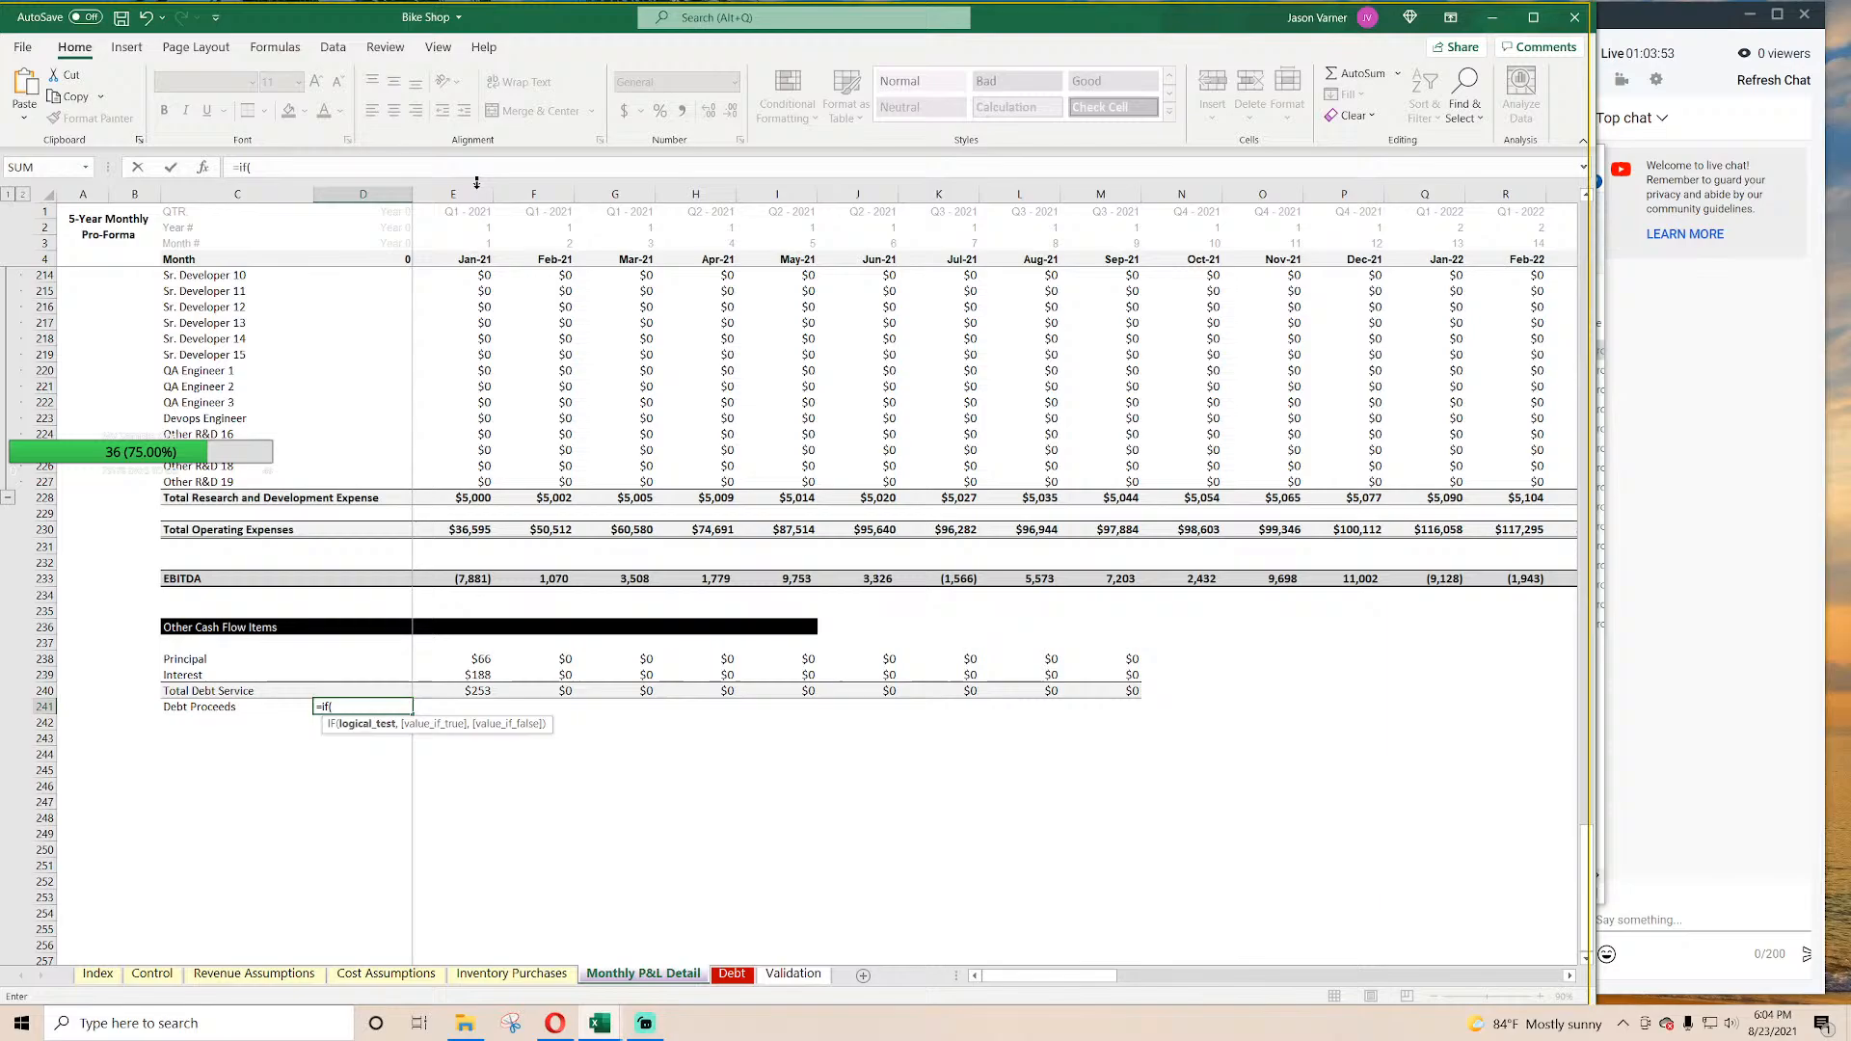
pyautogui.moveTo(484, 276); pyautogui.dragTo(483, 270)
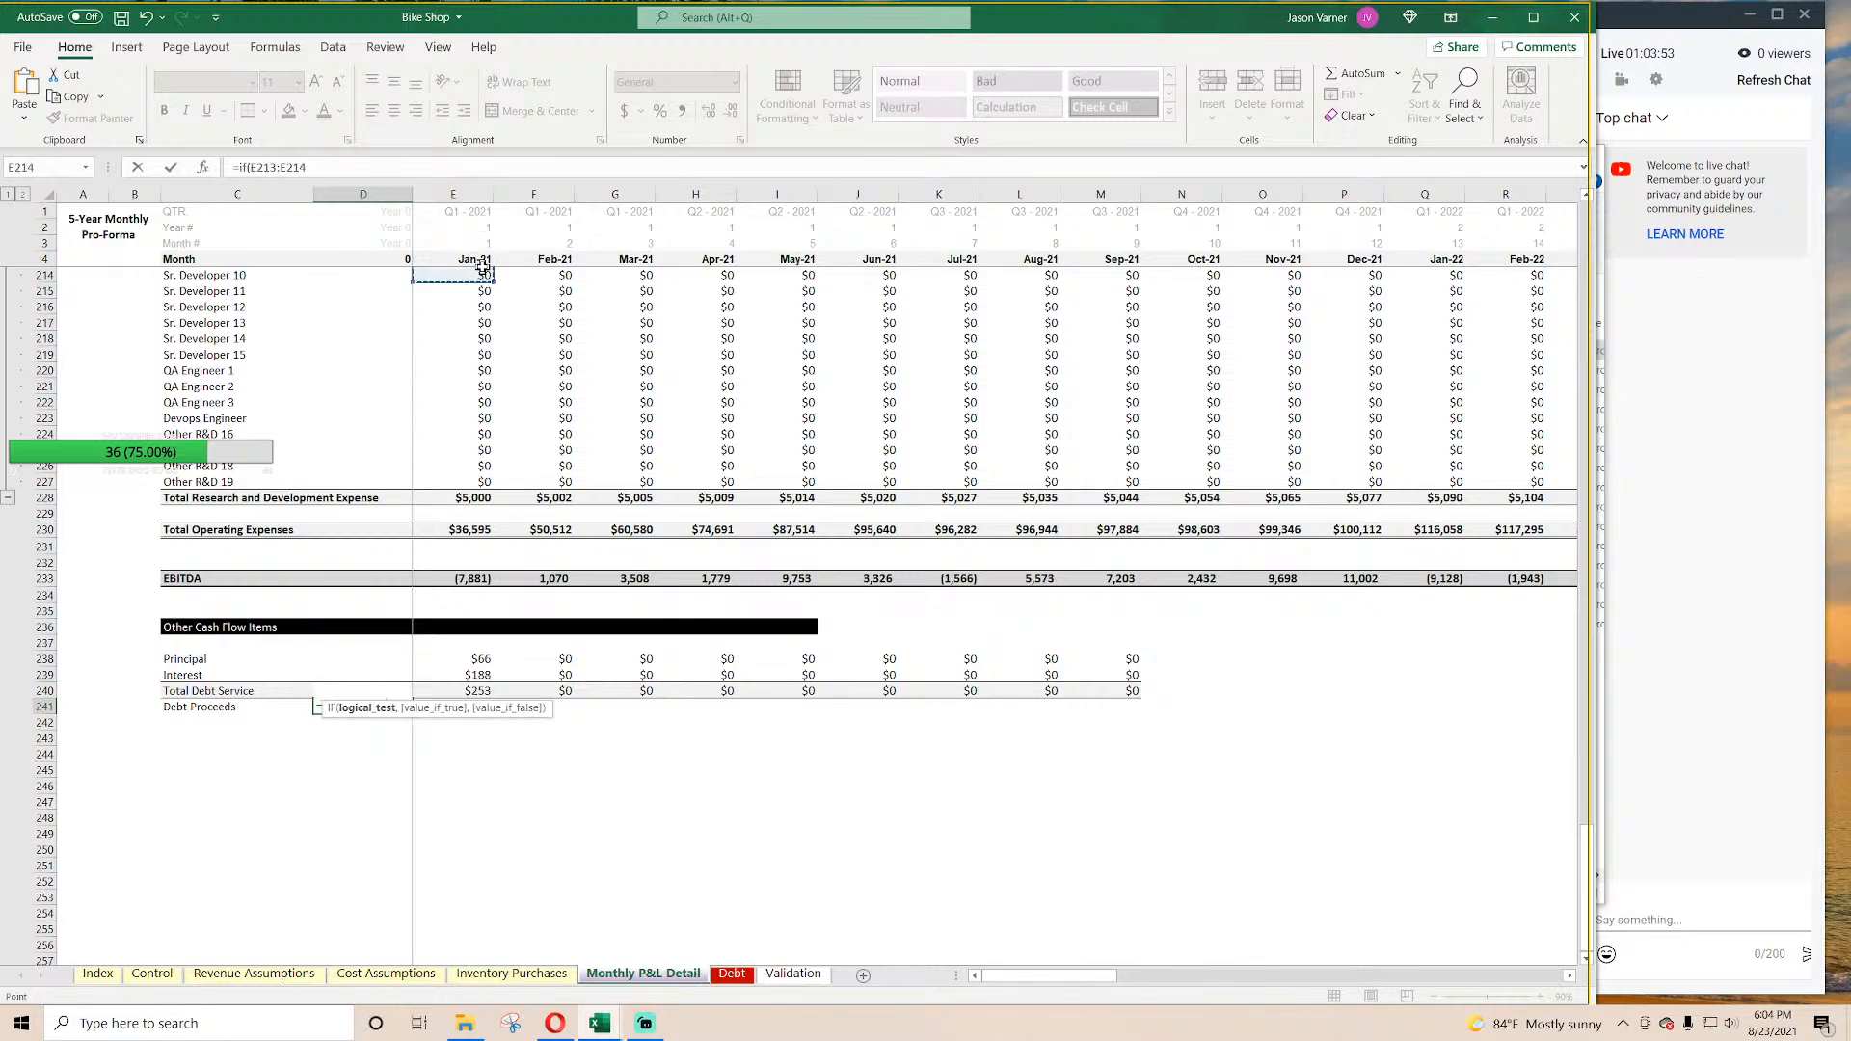
pyautogui.click(480, 263)
pyautogui.write('=if(E4=')
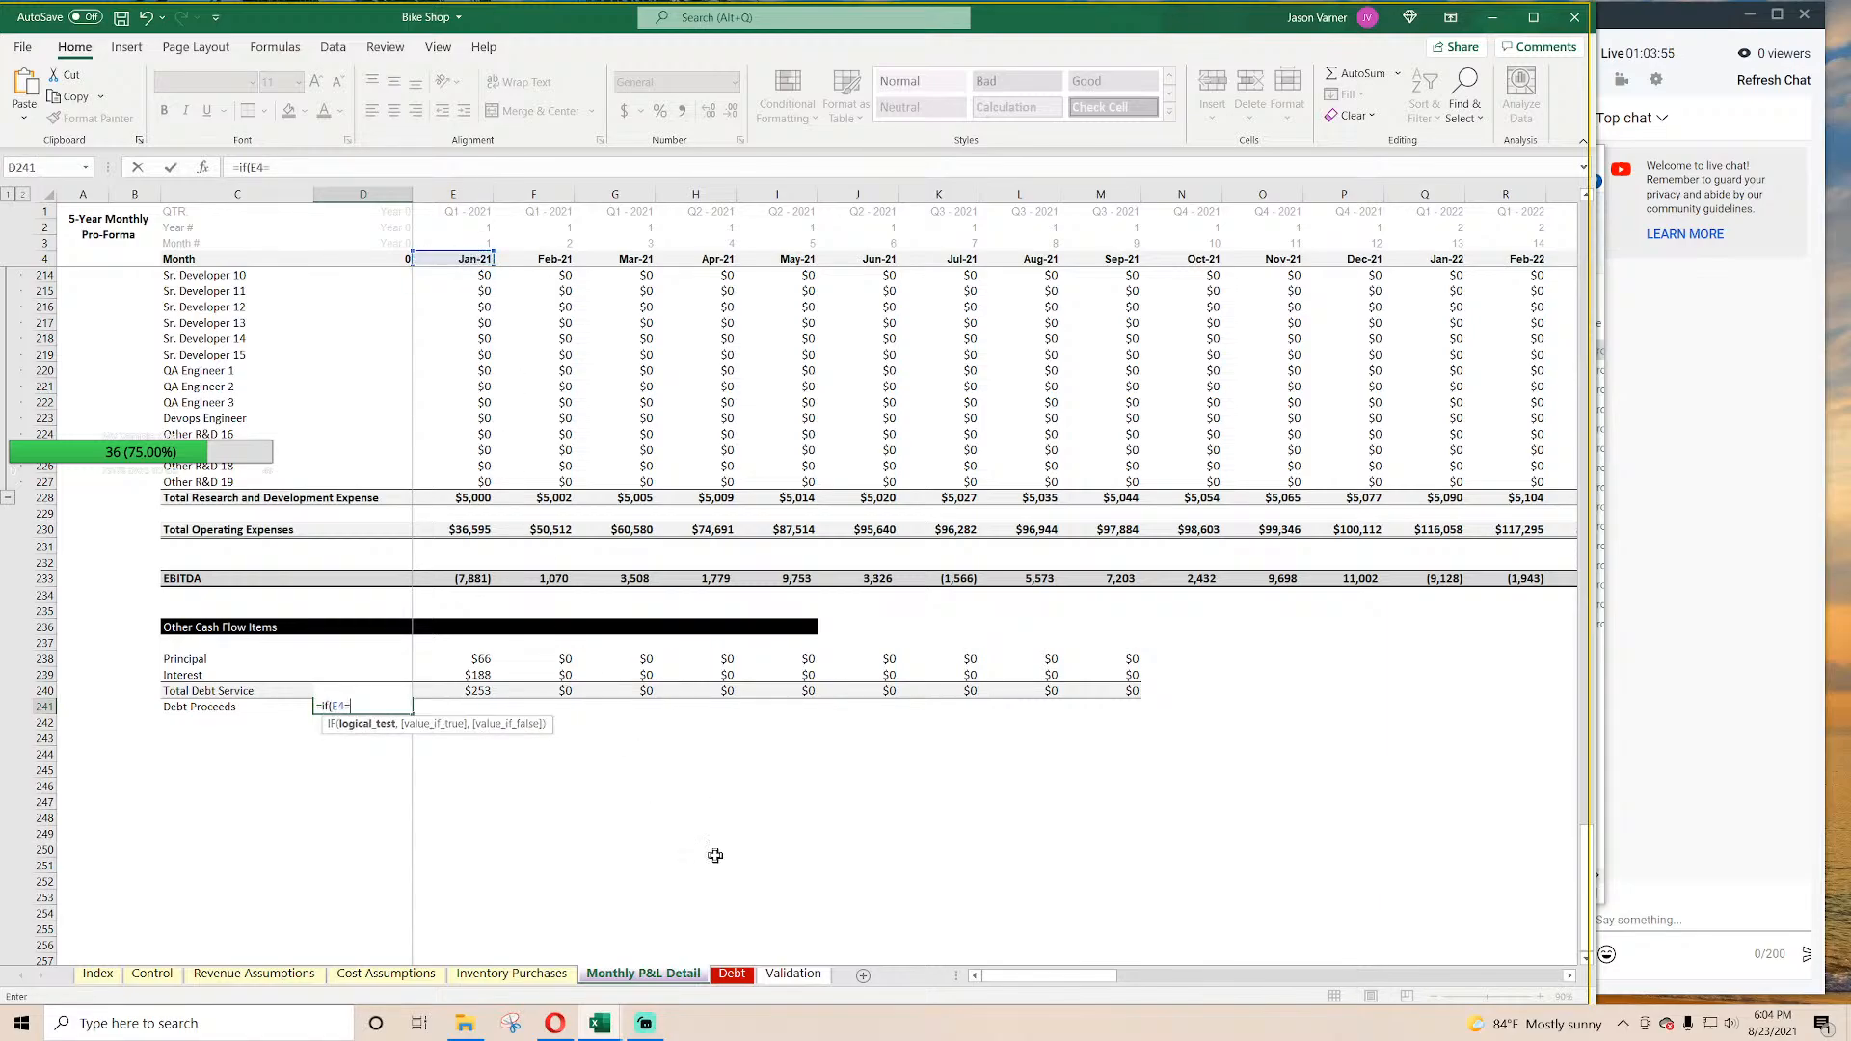
pyautogui.click(733, 976)
pyautogui.click(233, 321)
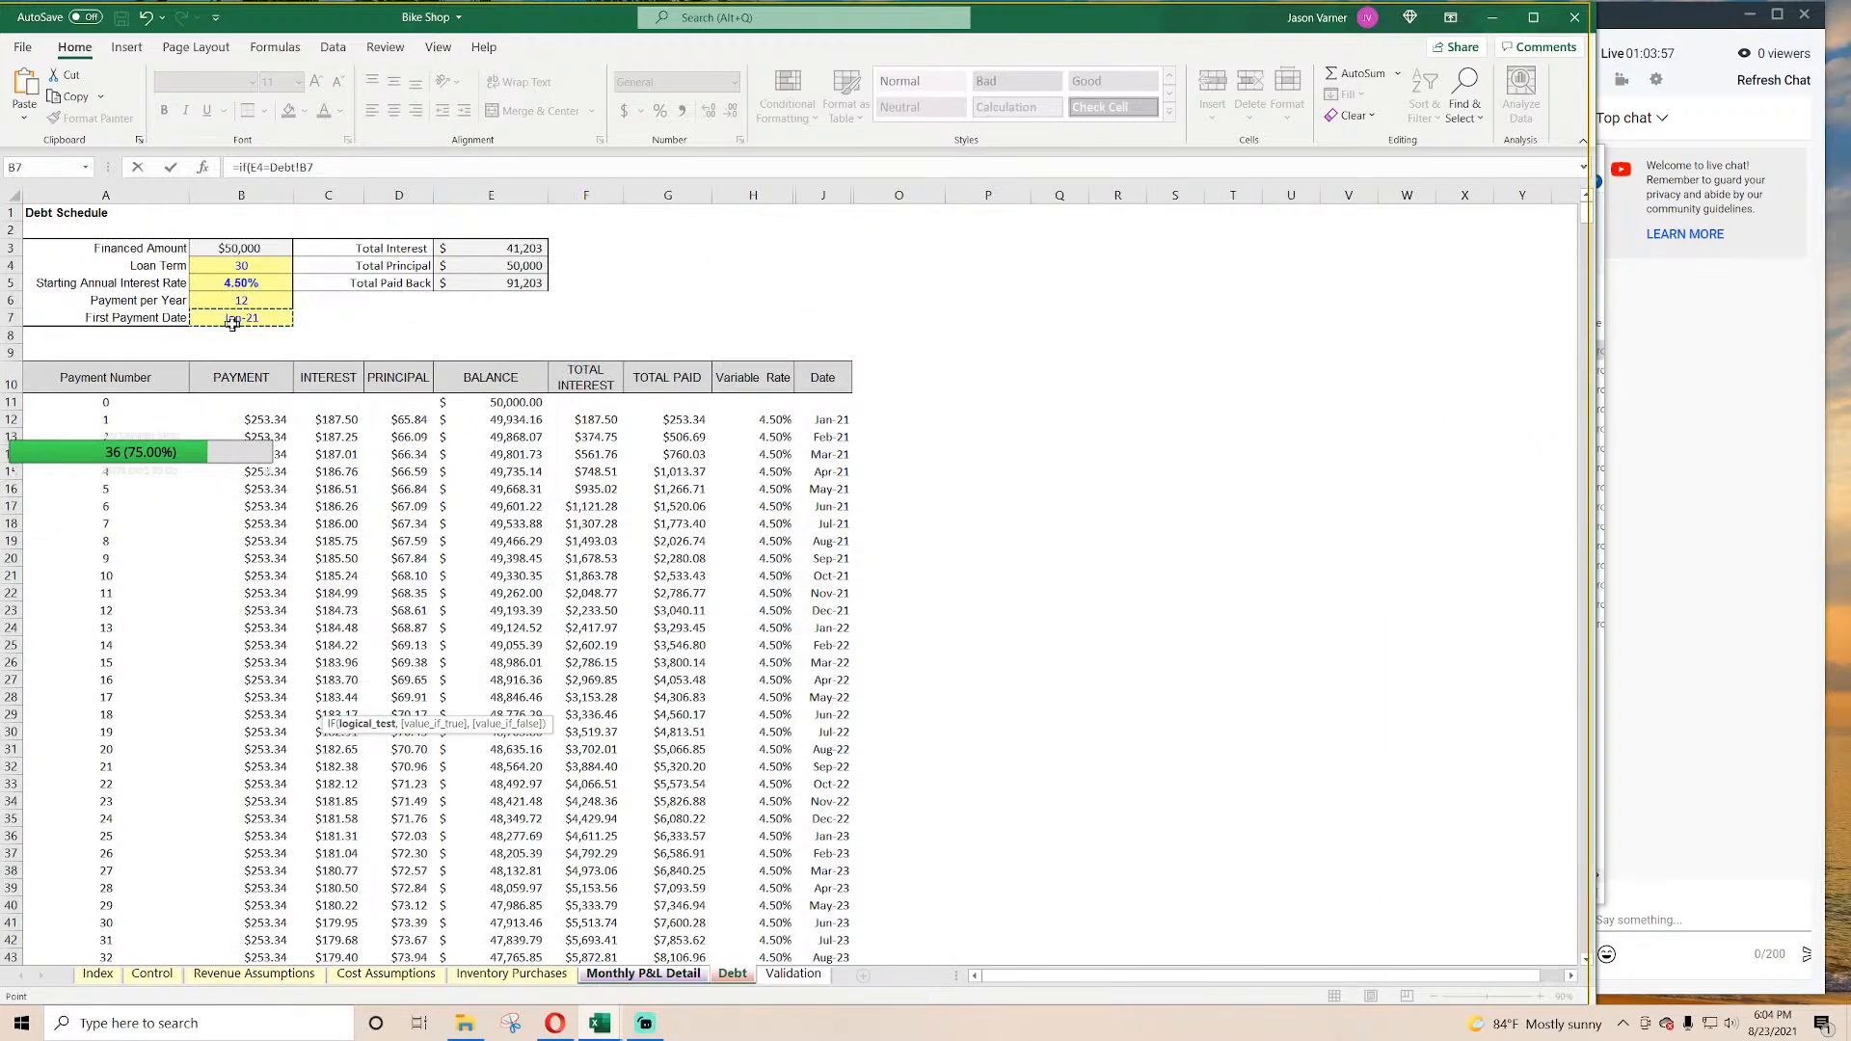
pyautogui.write(',')
pyautogui.click(240, 249)
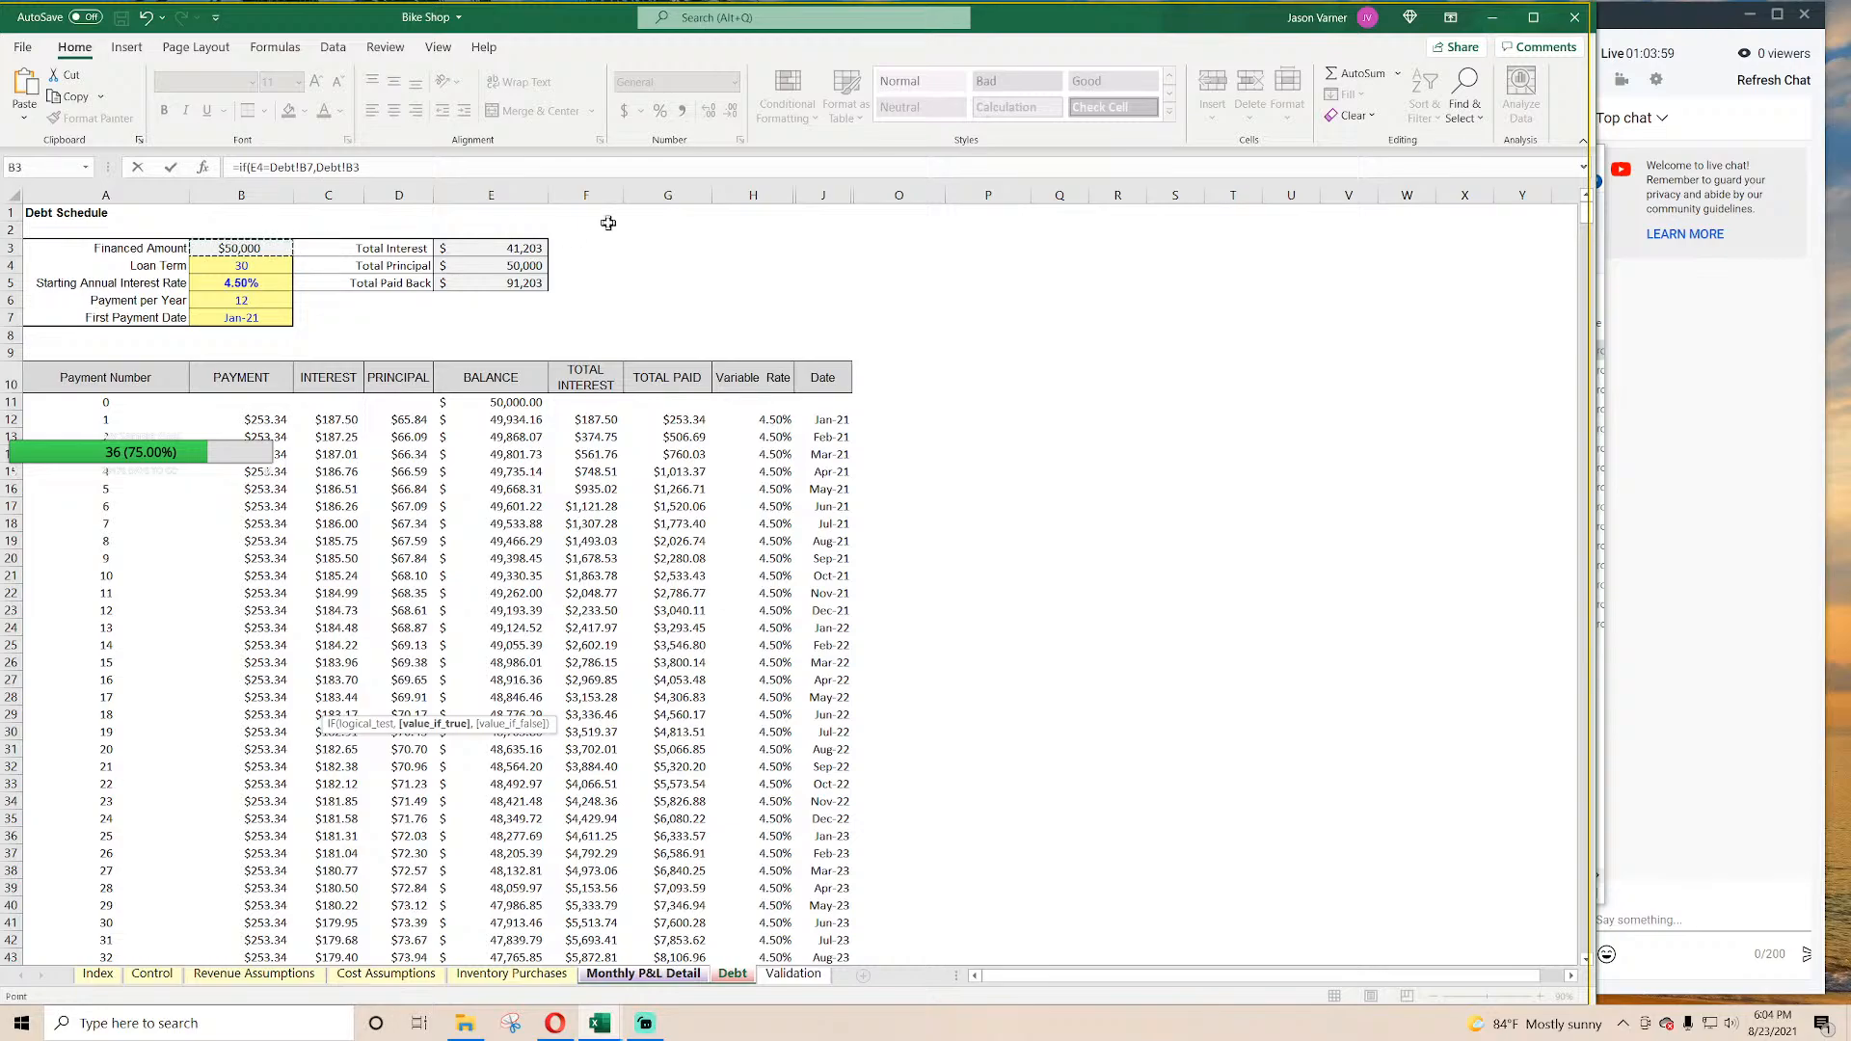
pyautogui.write(',0')
pyautogui.click(354, 160)
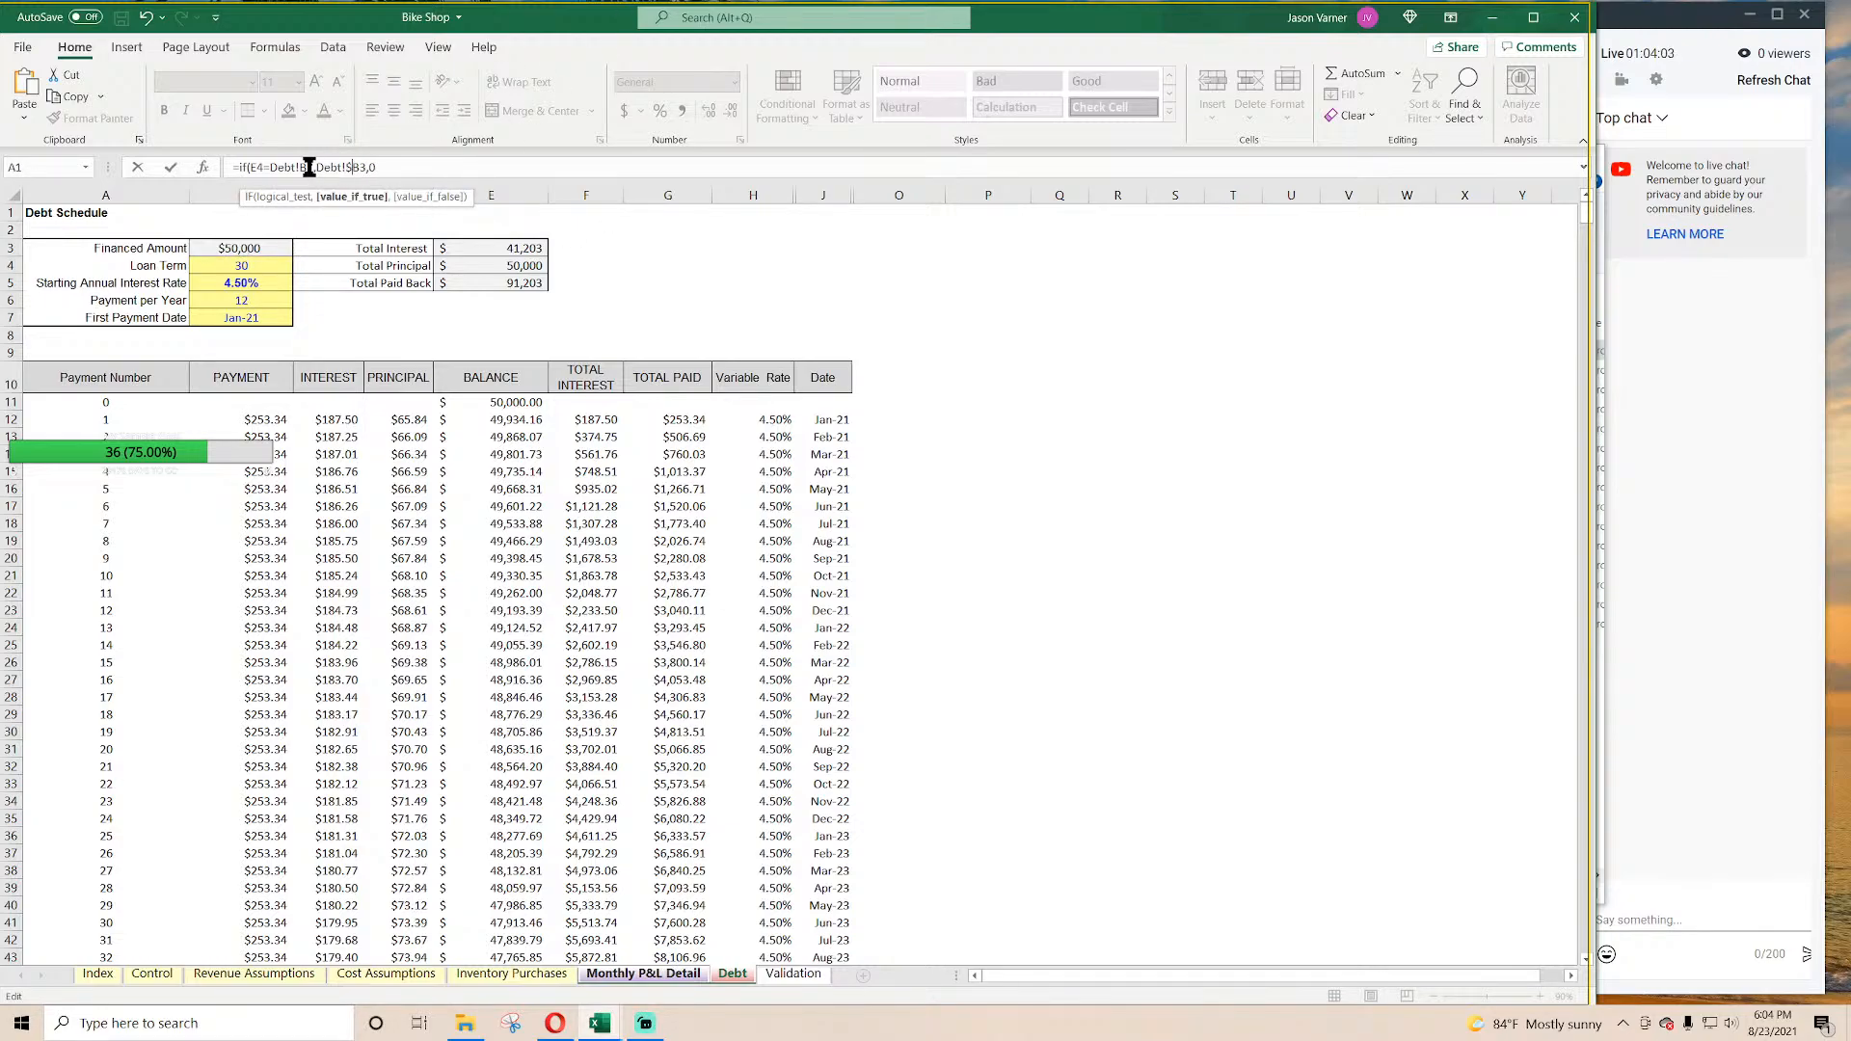
pyautogui.write(')')
pyautogui.press('Return')
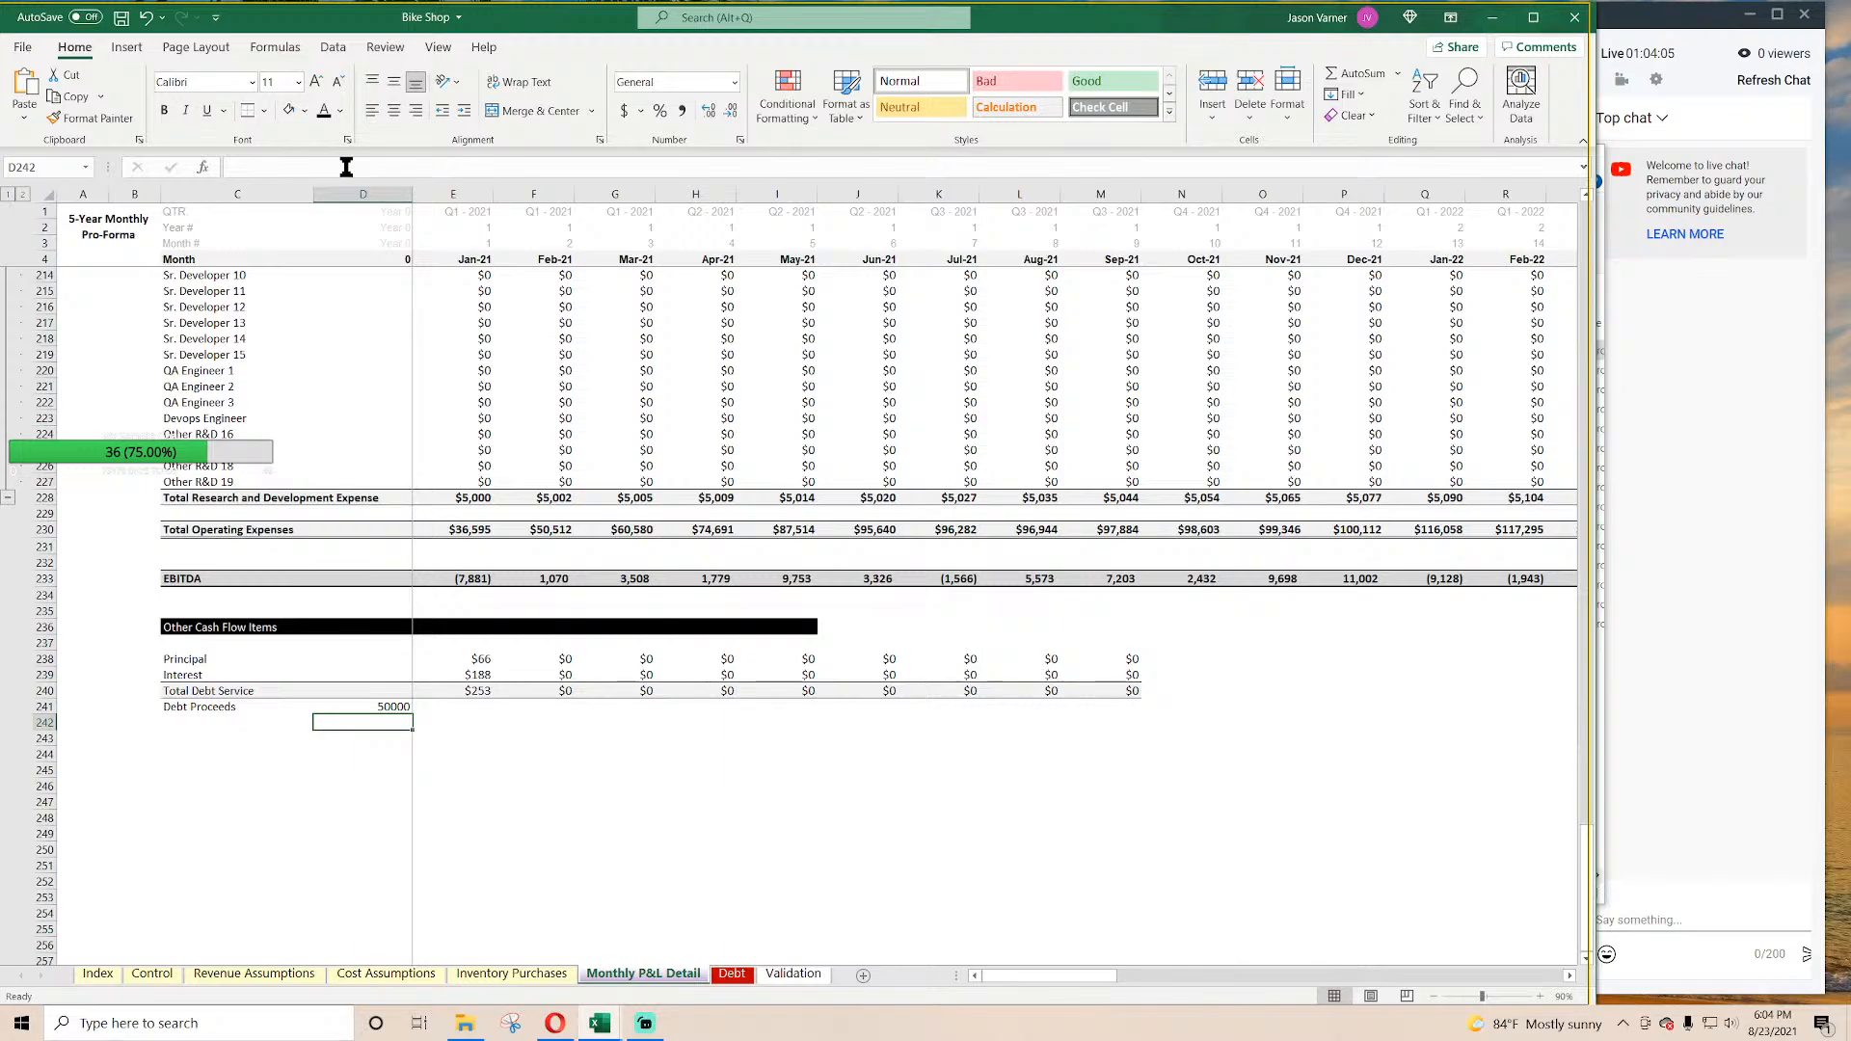
# Step: Format the Debt Proceeds cell D241 as Currency with 0 decimal places
pyautogui.click(395, 705)
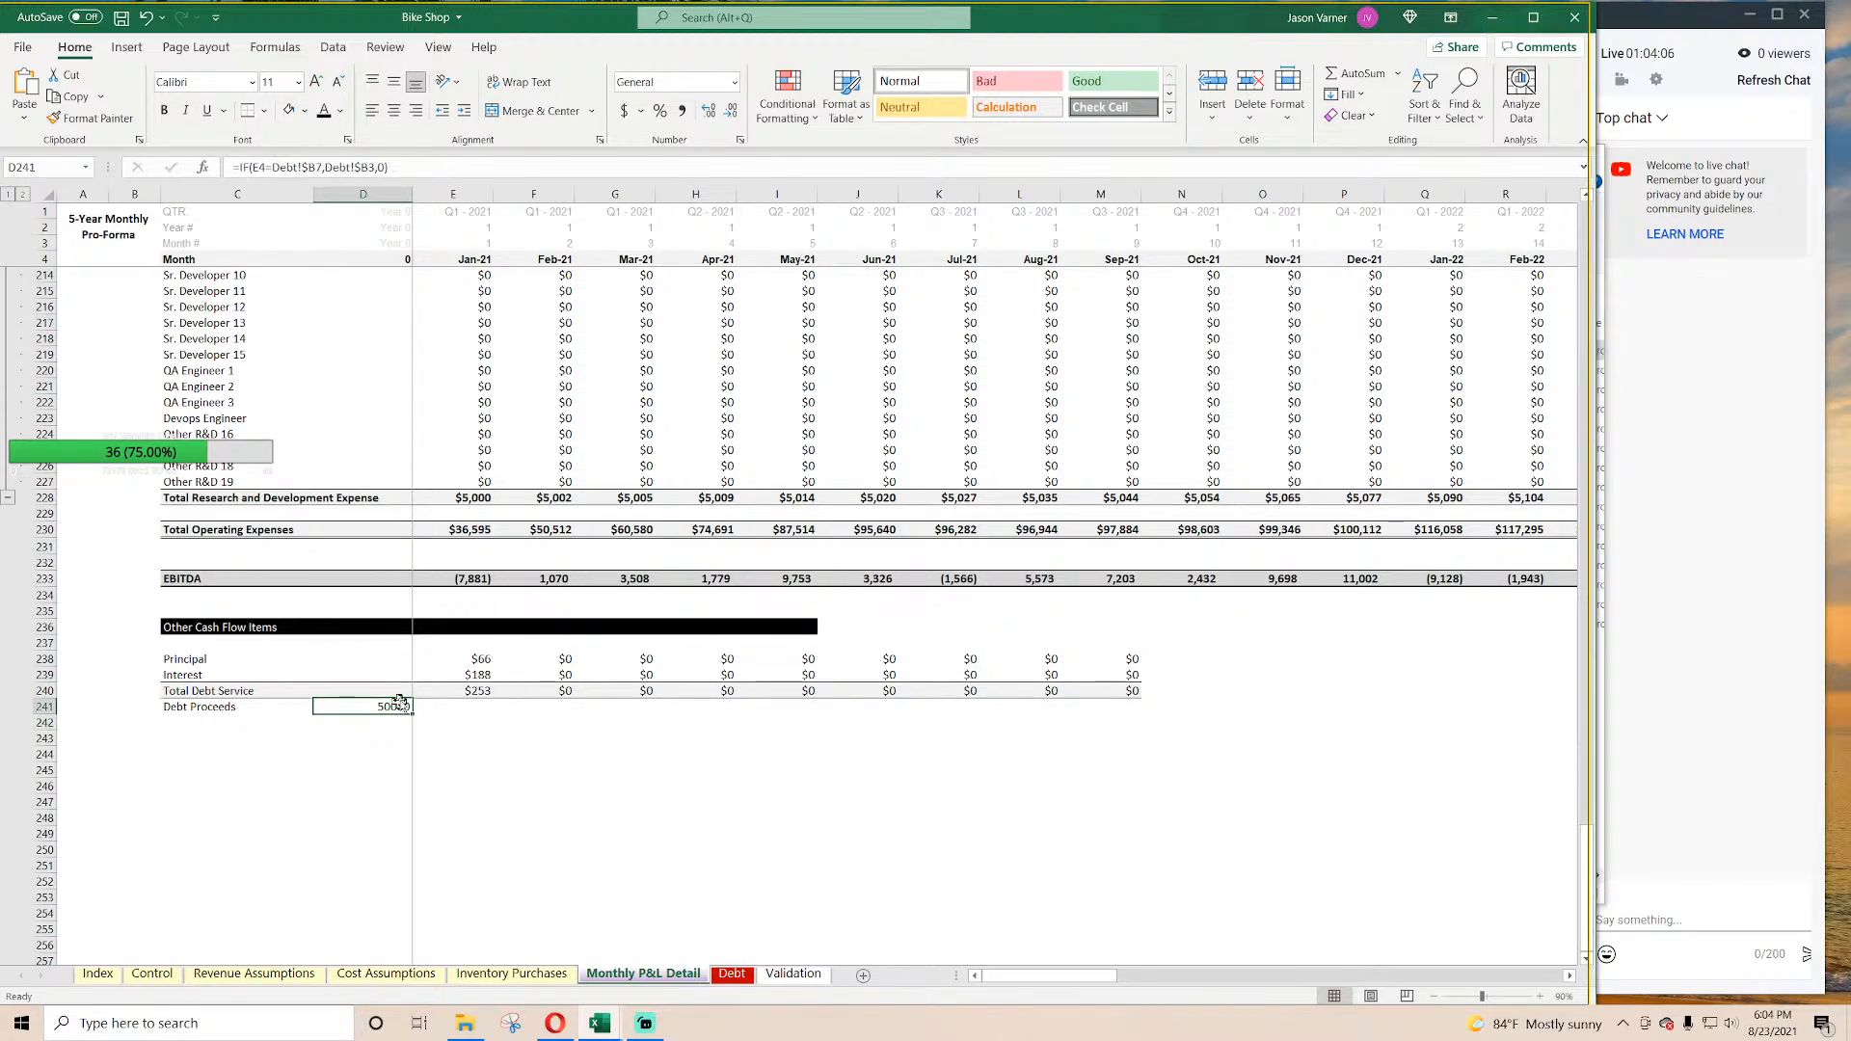
pyautogui.click(740, 140)
pyautogui.click(720, 553)
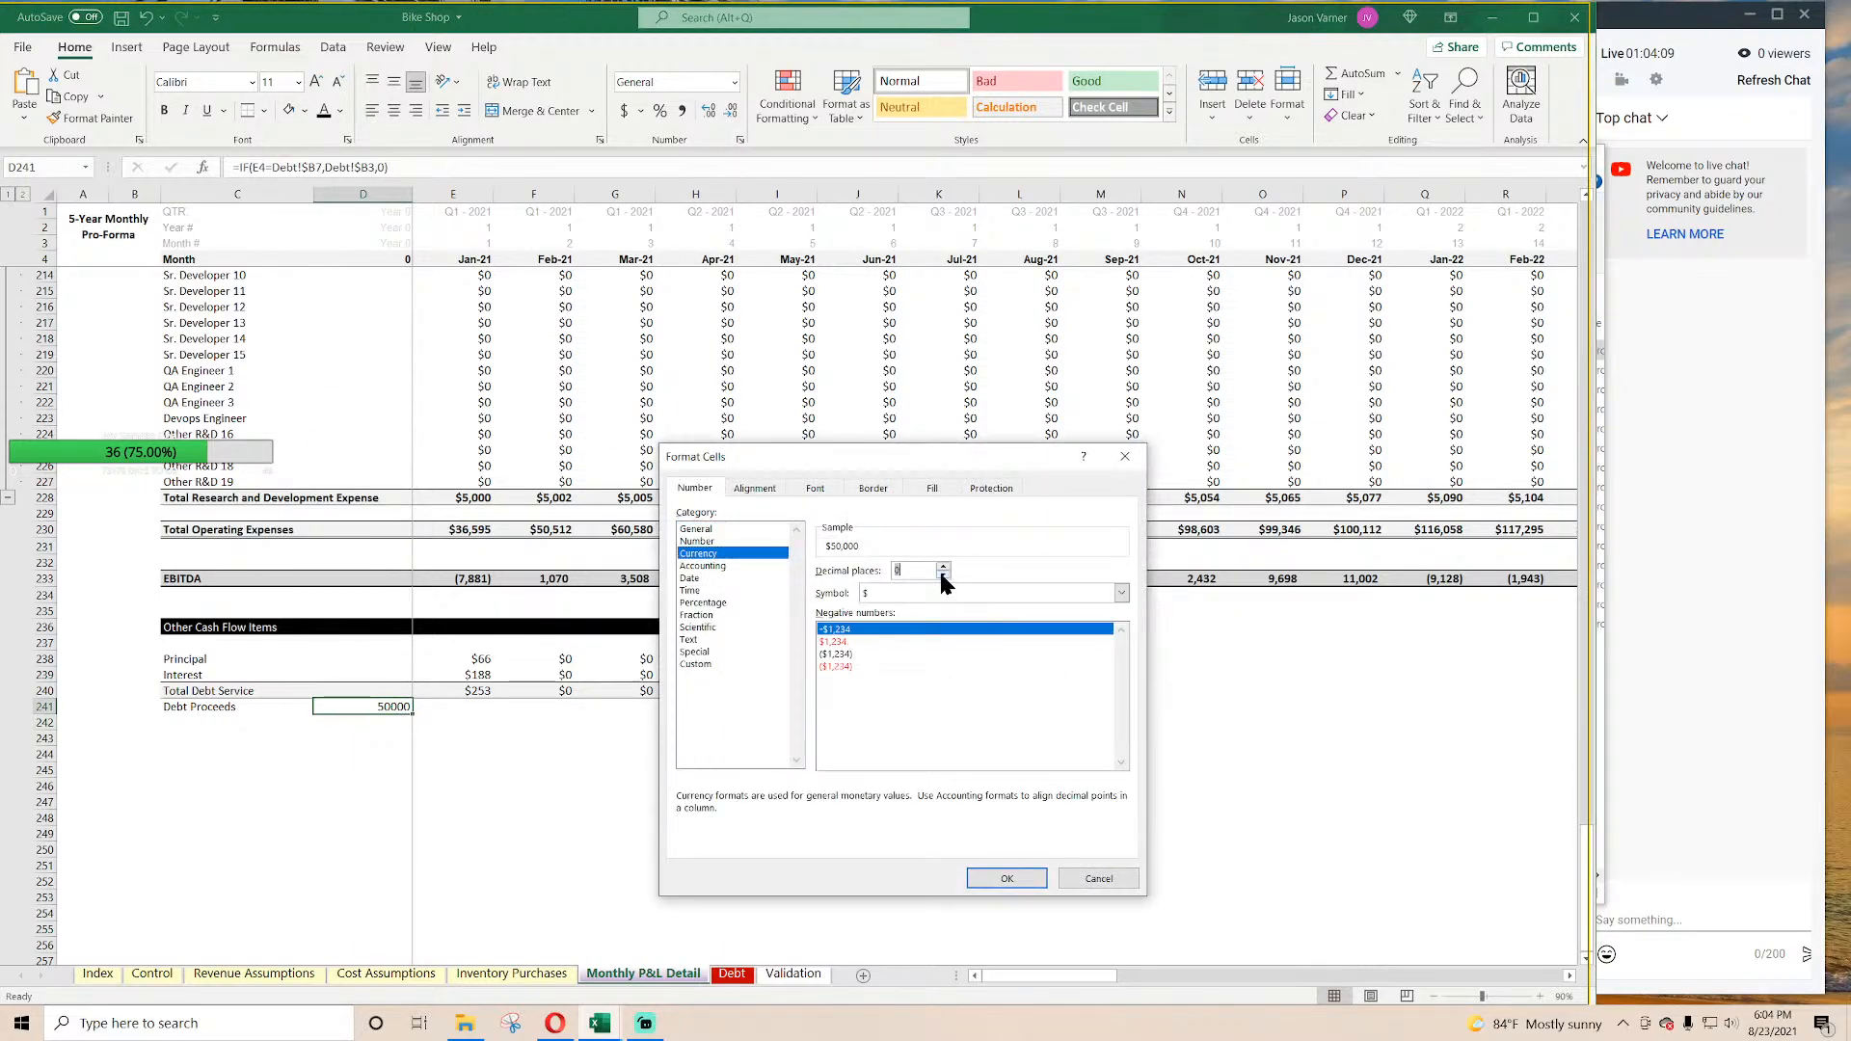
pyautogui.click(1006, 878)
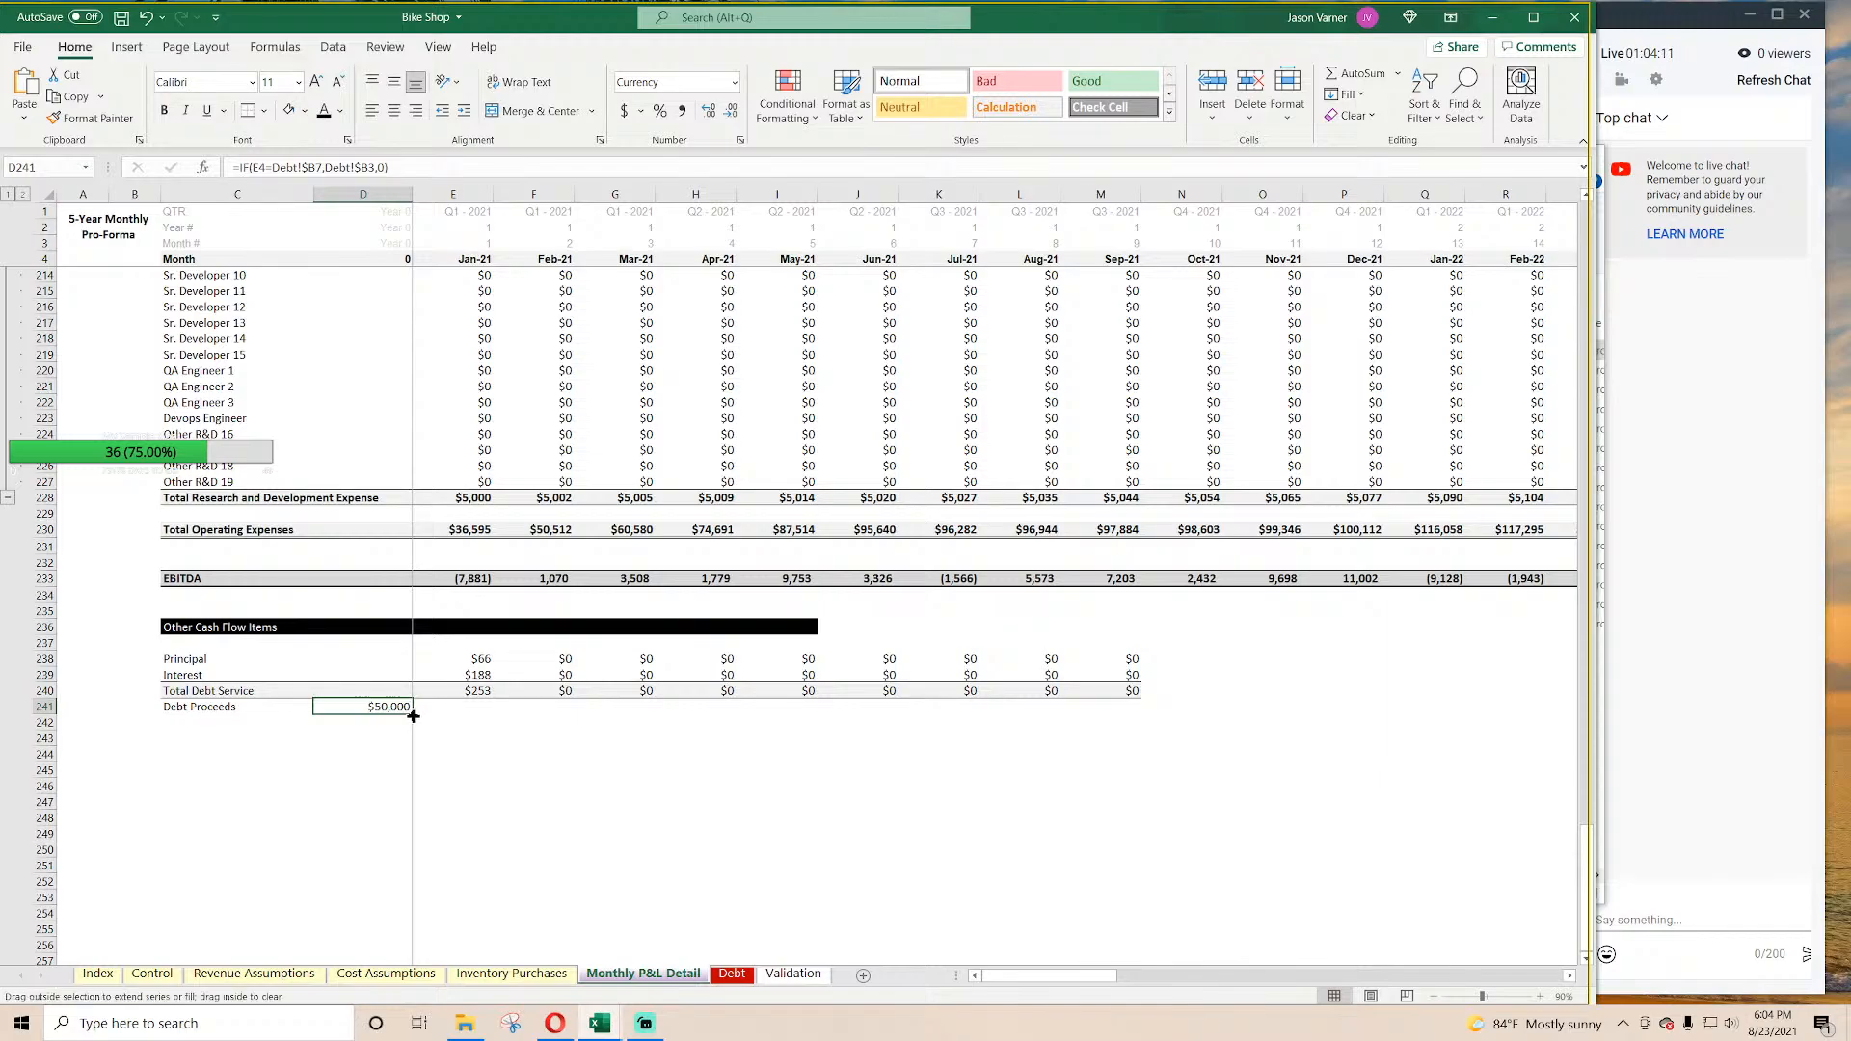
# Step: Fill the Debt Proceeds and debt service rows, together with the black Other Cash Flow Items header, across through Nov-21
pyautogui.moveTo(413, 715); pyautogui.dragTo(1294, 715)
pyautogui.moveTo(481, 659); pyautogui.dragTo(1219, 718)
pyautogui.click(386, 707)
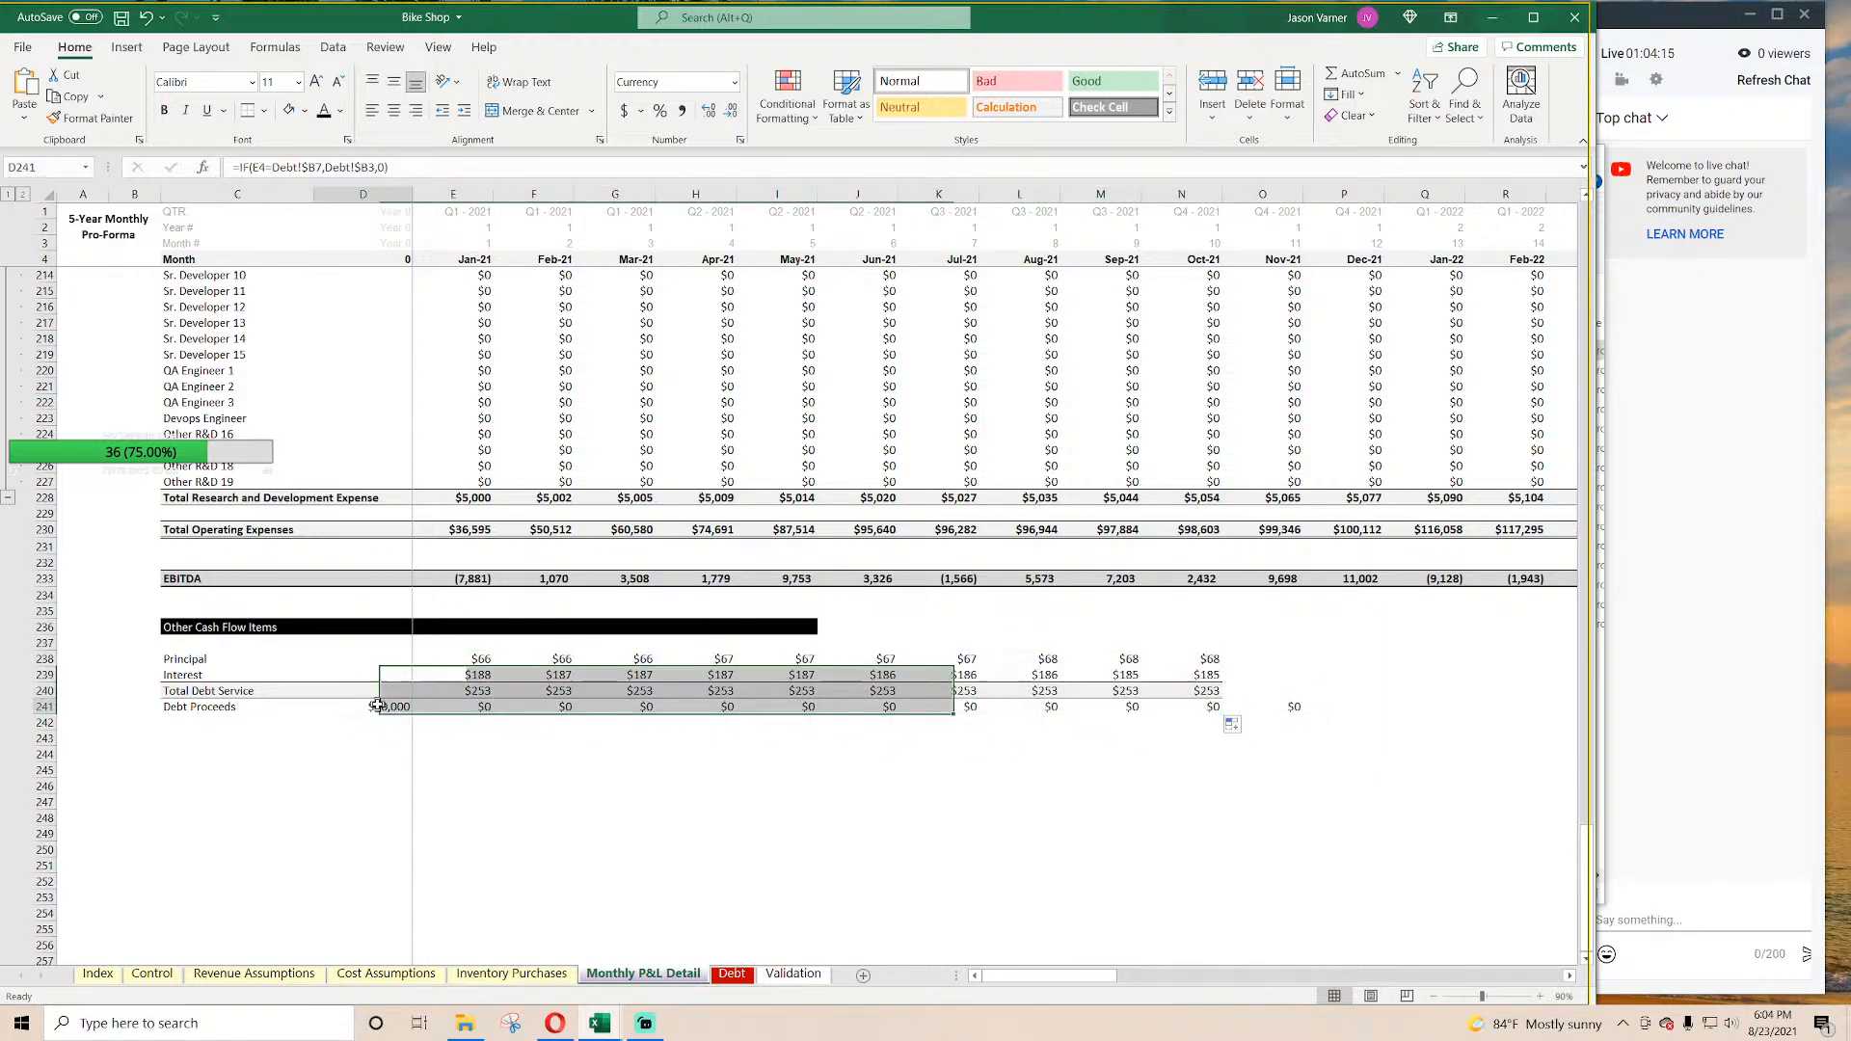
pyautogui.moveTo(467, 626); pyautogui.dragTo(1292, 712)
# Step: On the Debt sheet, set the First Payment Date to Mar-21 and the payments per year to 6
pyautogui.click(732, 974)
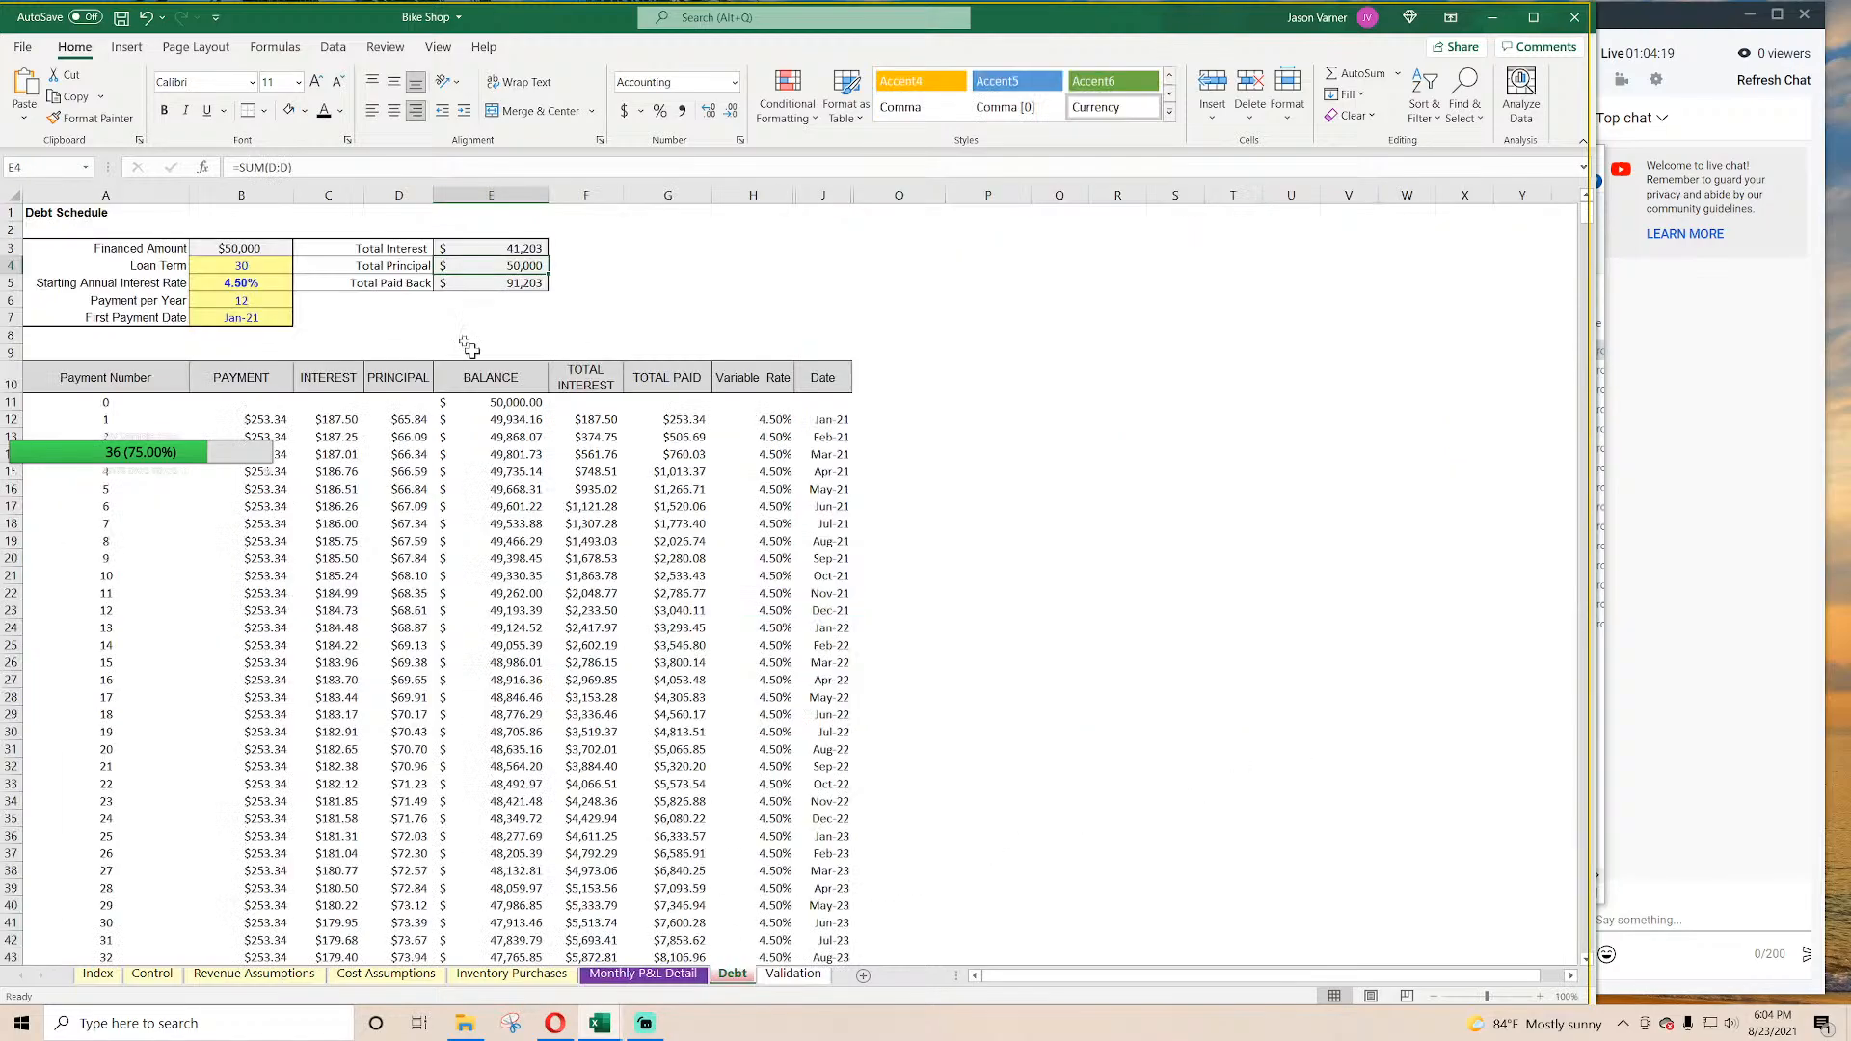
pyautogui.click(275, 318)
pyautogui.click(300, 321)
pyautogui.click(270, 357)
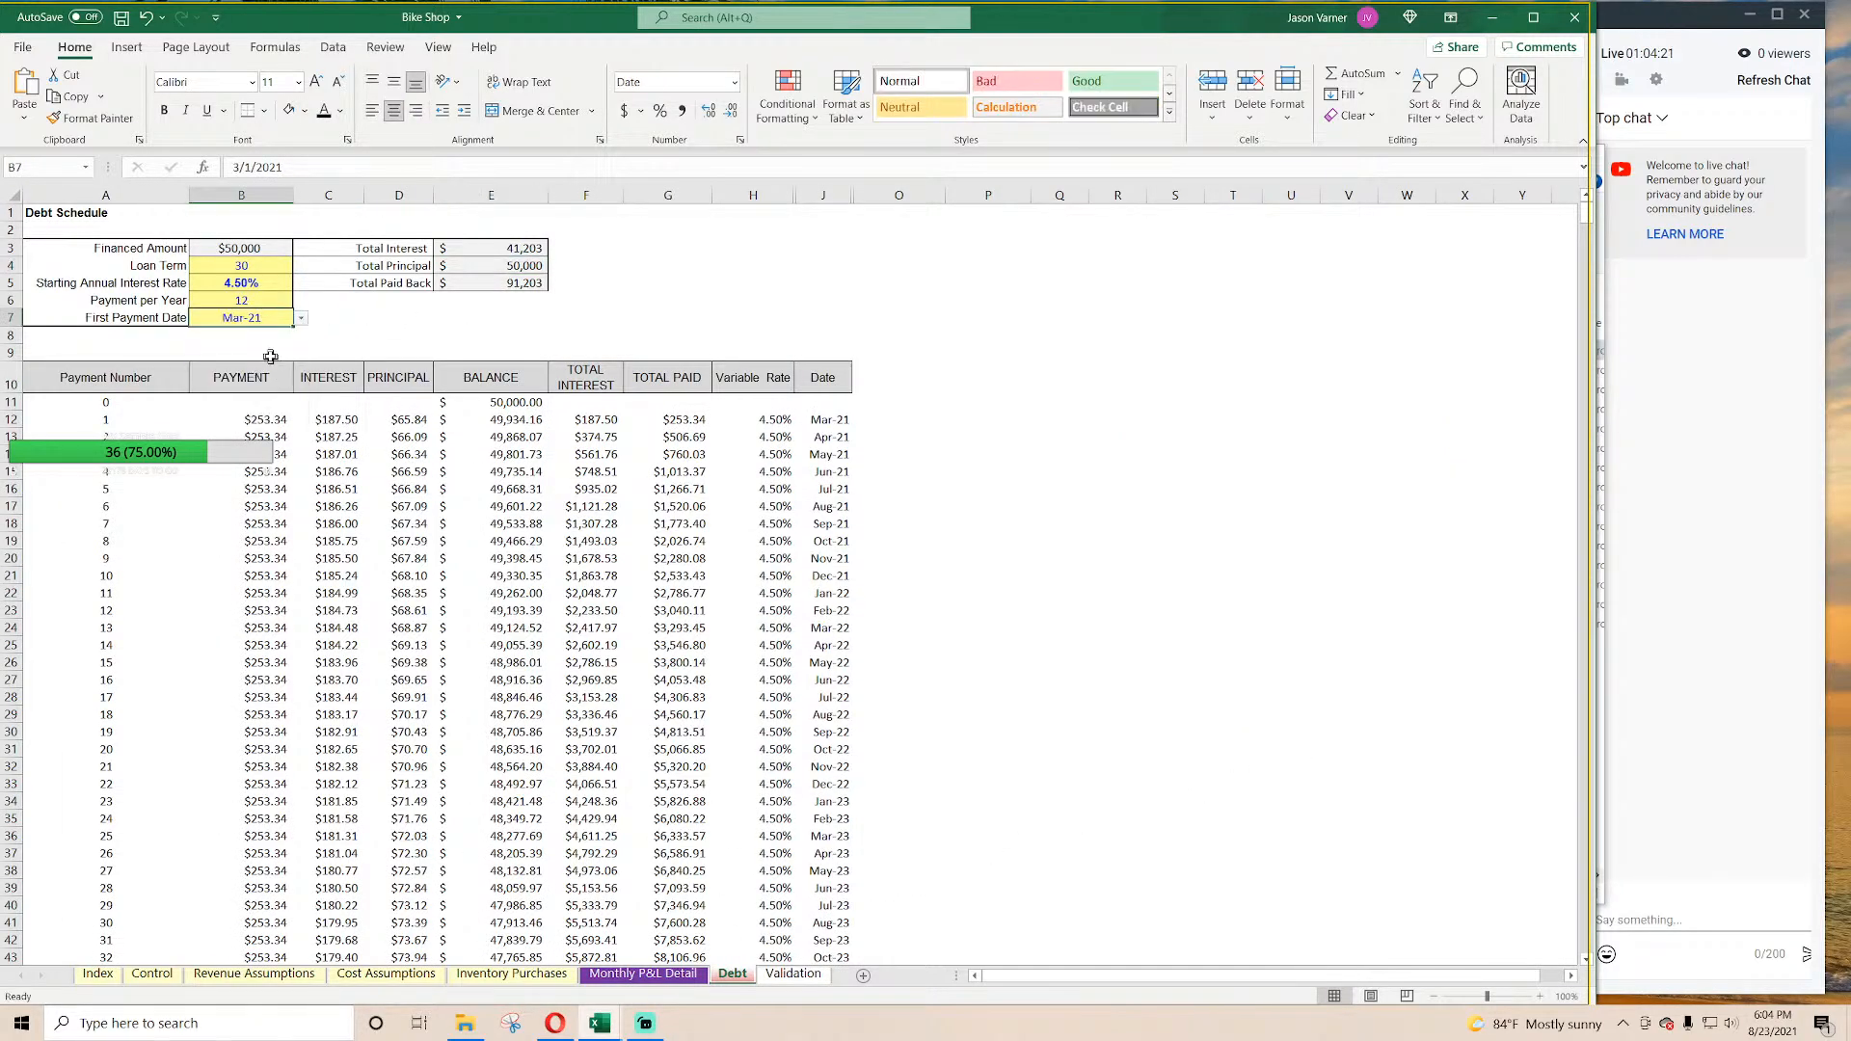
pyautogui.click(268, 301)
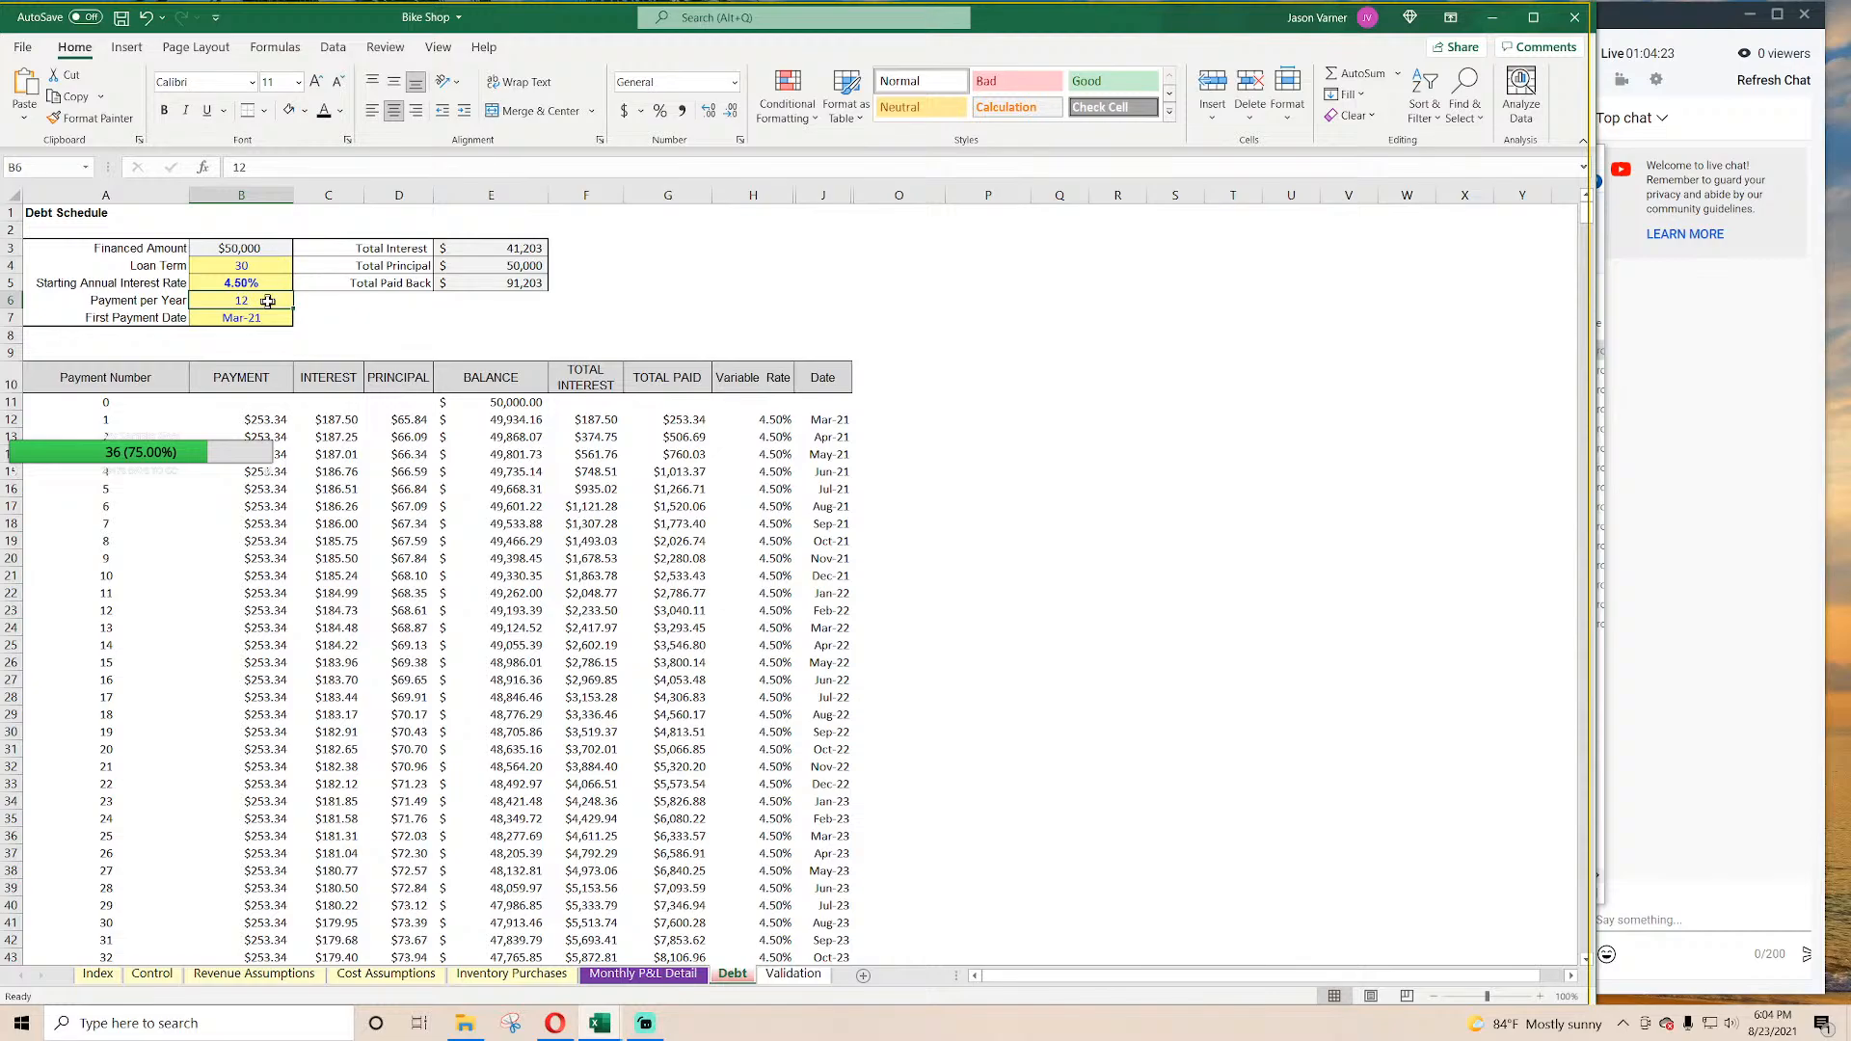
pyautogui.write('6')
pyautogui.press('Return')
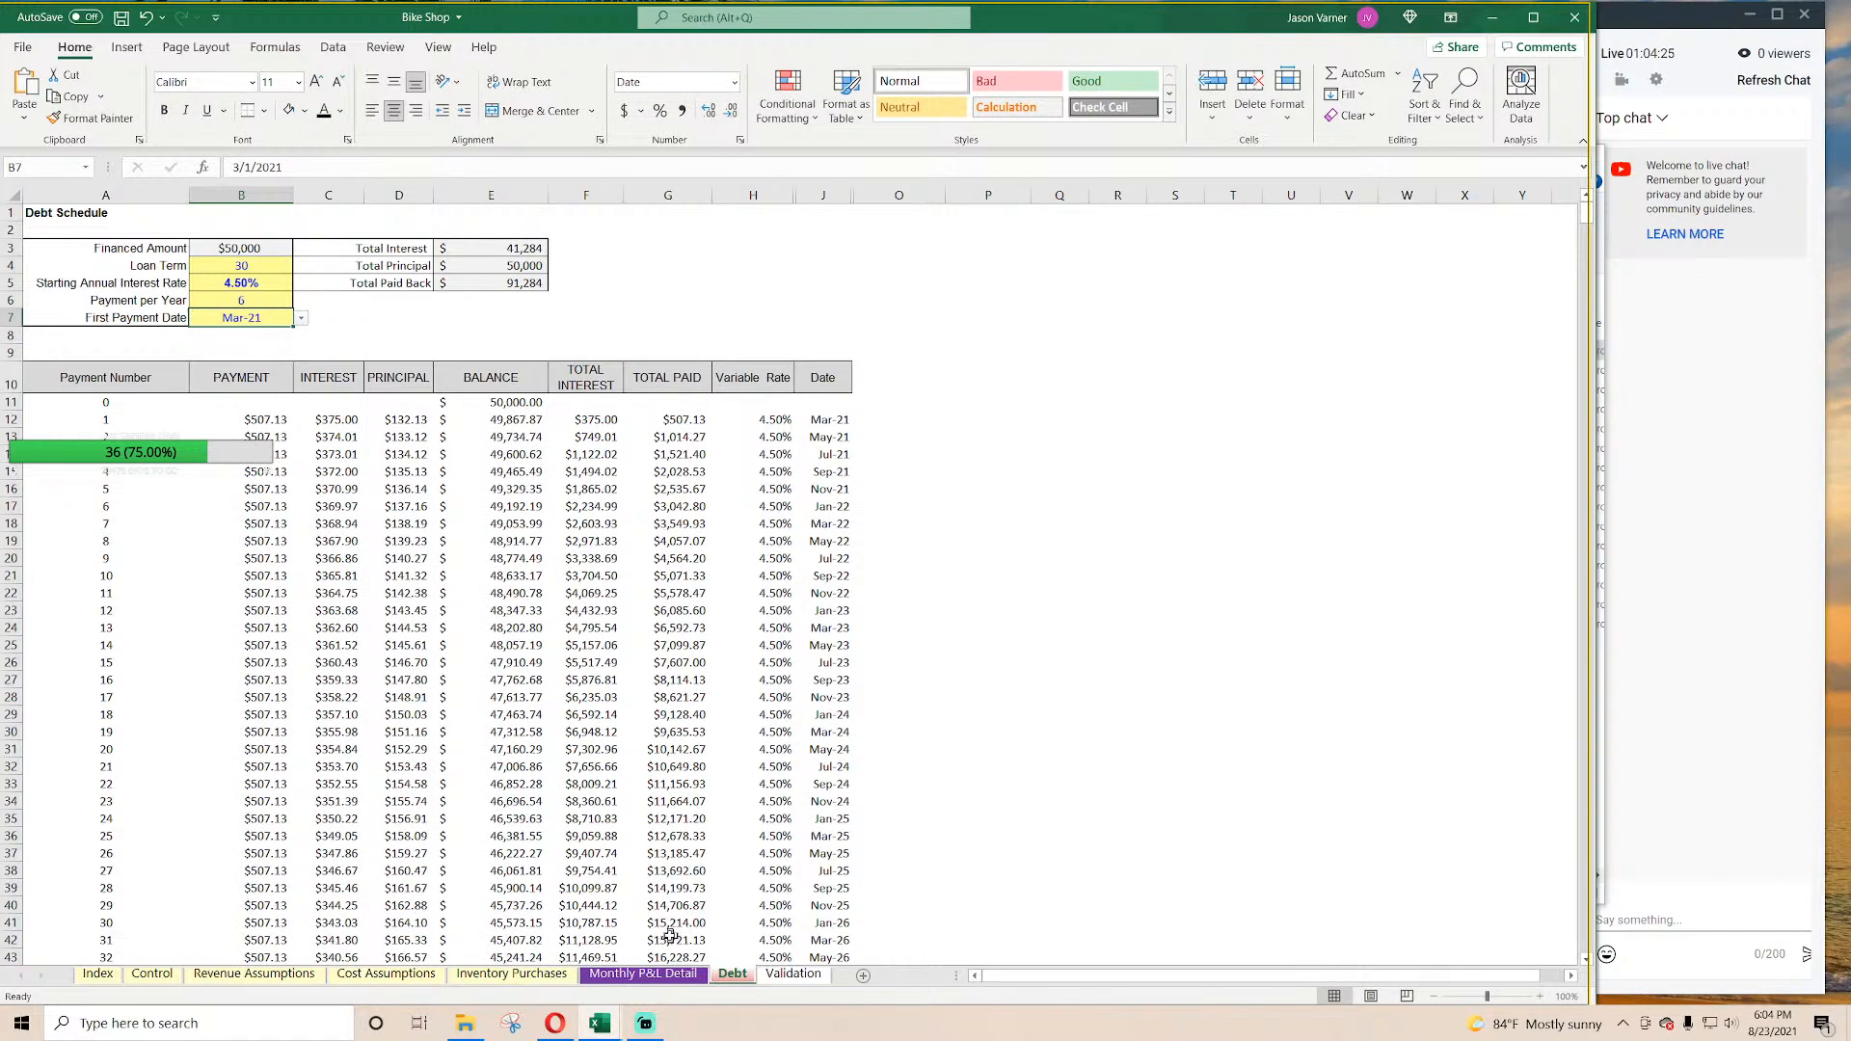
# Step: Examine the Debt Proceeds and Principal rows month by month on the Monthly P&L Detail sheet against the debt inputs
pyautogui.click(642, 974)
pyautogui.click(552, 710)
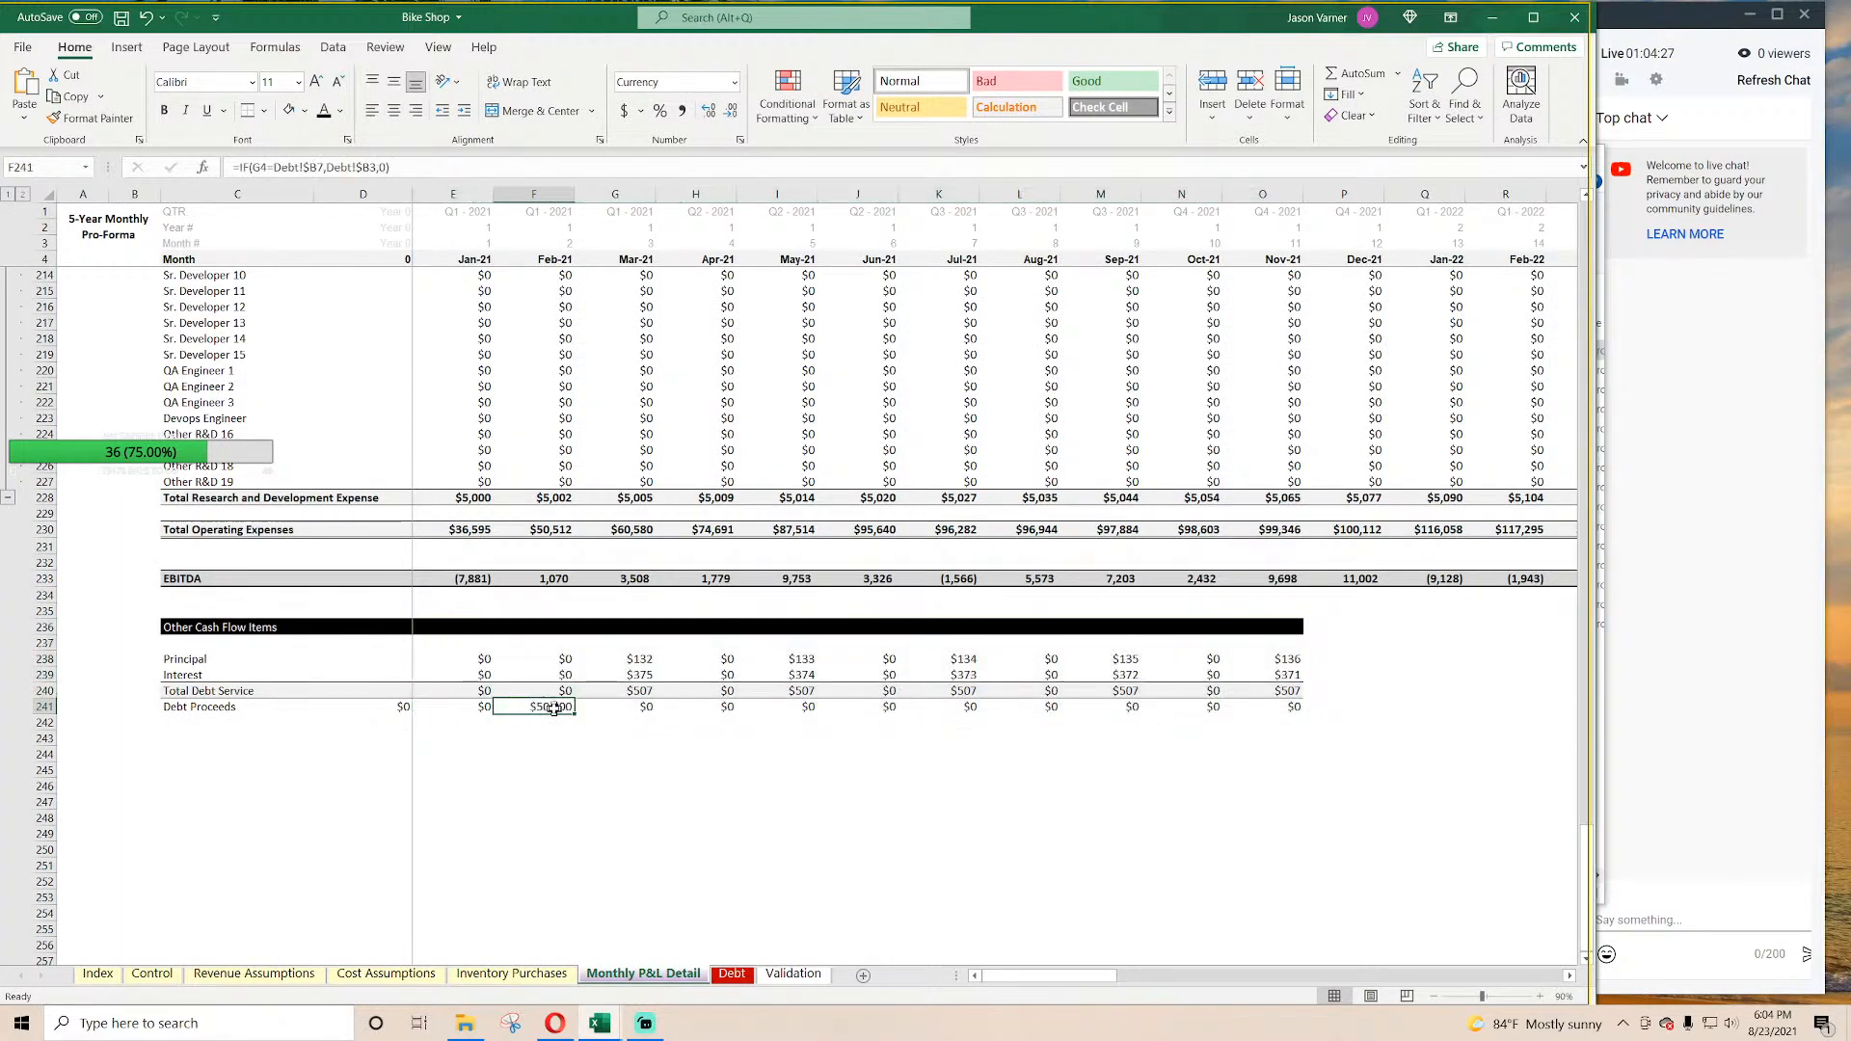
pyautogui.click(729, 972)
pyautogui.click(669, 975)
pyautogui.click(642, 661)
pyautogui.press('Right')
pyautogui.press('Right')
pyautogui.press('Right')
pyautogui.press('Right')
pyautogui.press('Right')
pyautogui.press('Right')
pyautogui.press('Right')
pyautogui.press('Right')
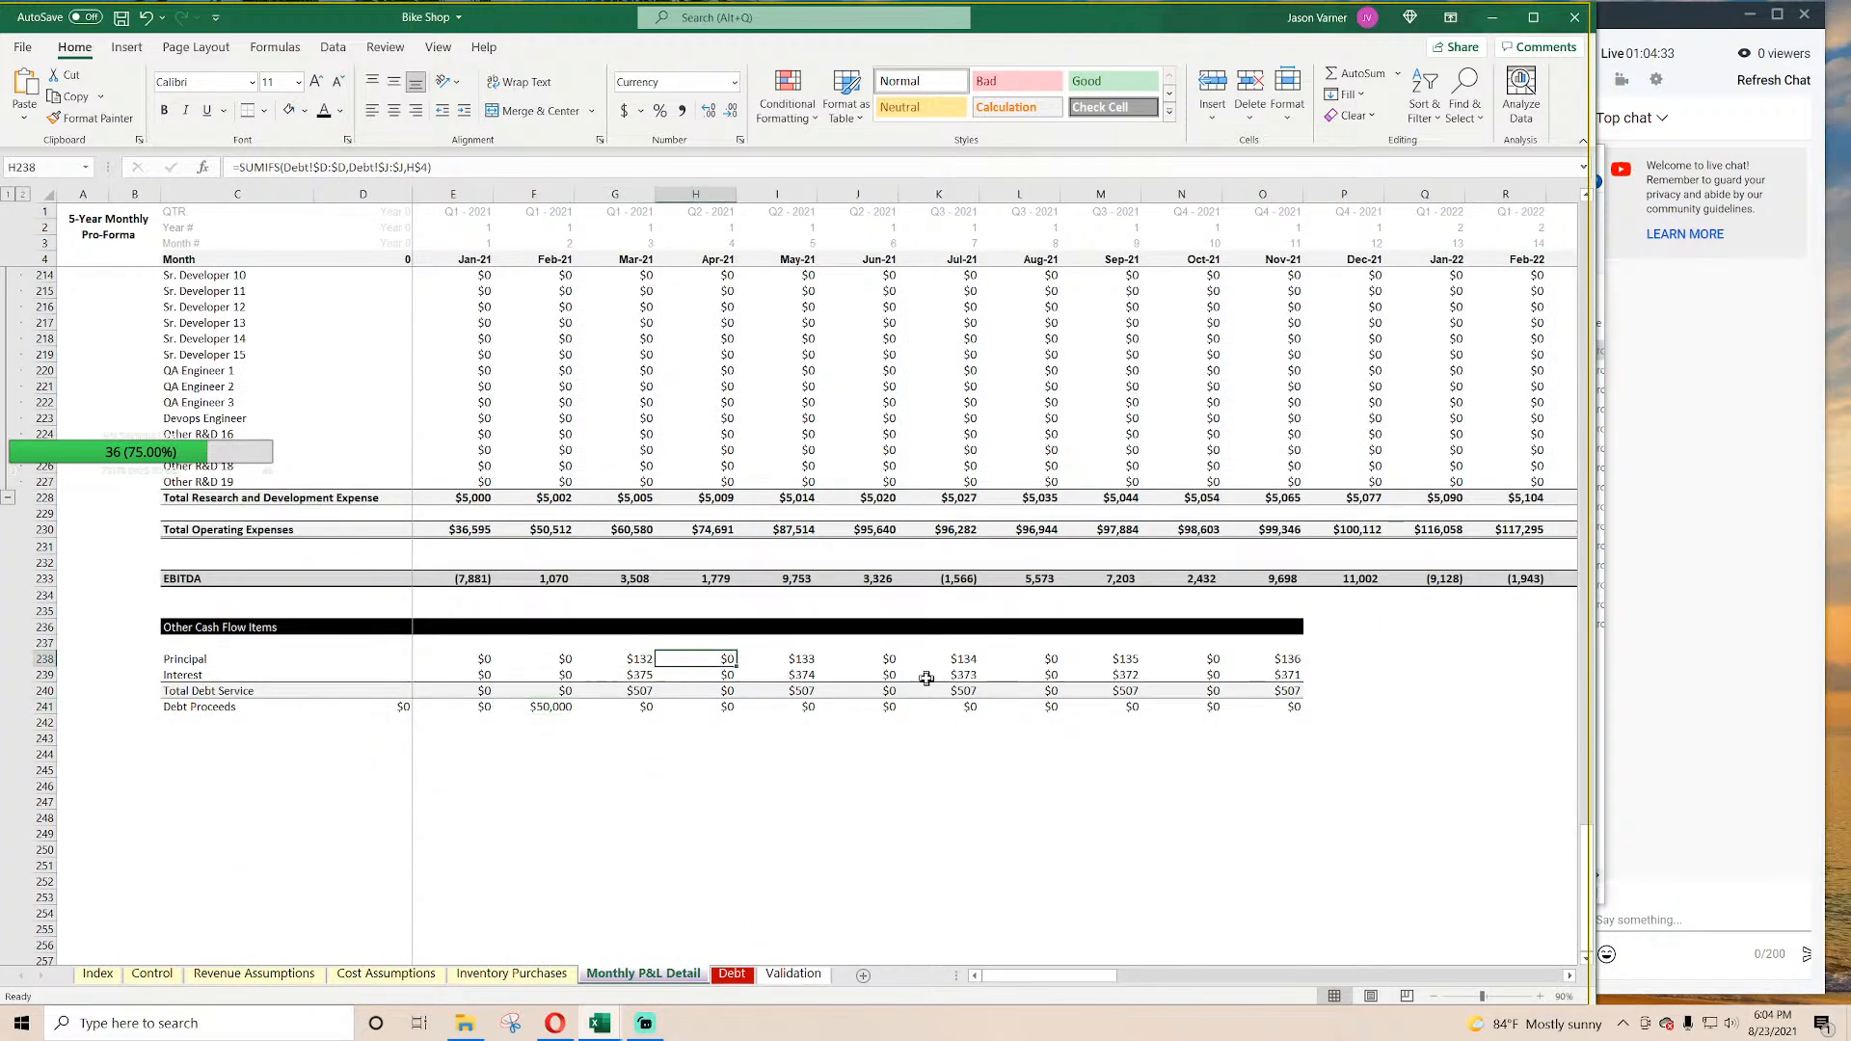
pyautogui.press('Left')
pyautogui.press('Left')
pyautogui.press('Left')
pyautogui.press('Left')
pyautogui.press('Left')
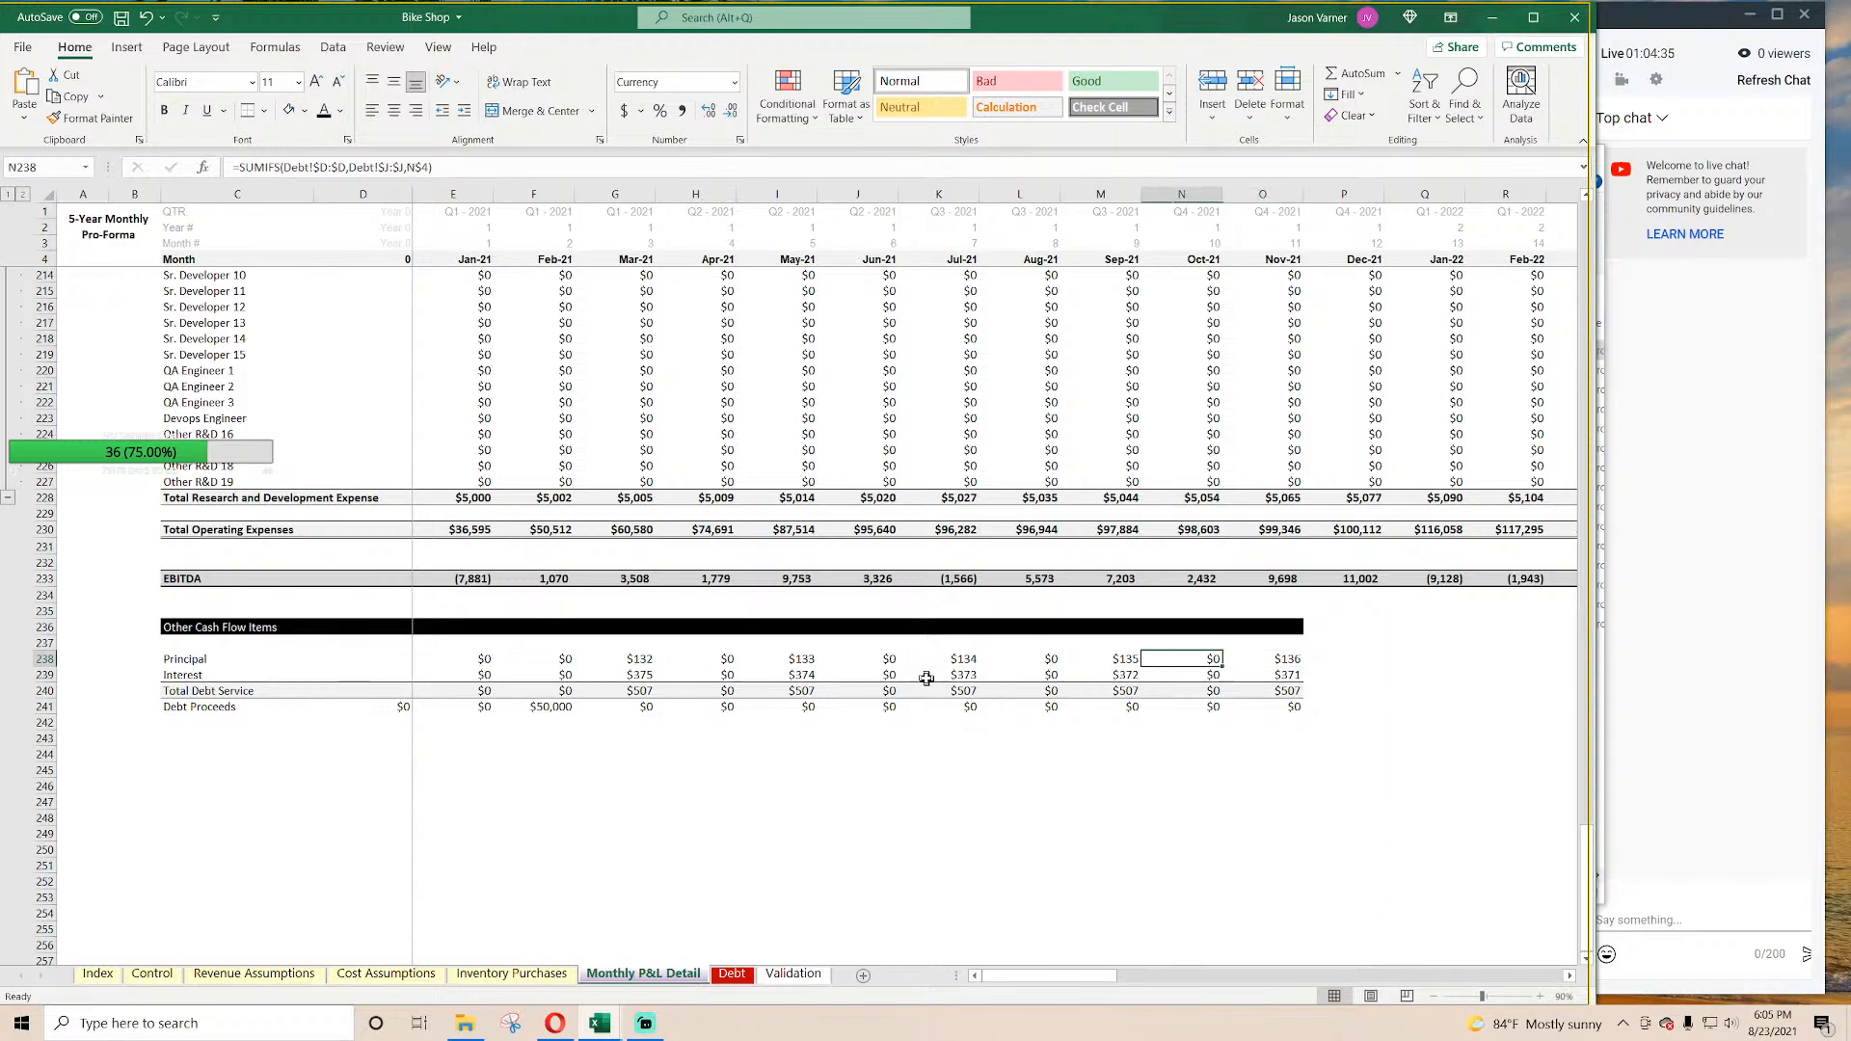
# Step: On the Debt sheet, set the First Payment Date to Jan-21 and the payments per year to 12
pyautogui.click(732, 974)
pyautogui.click(301, 318)
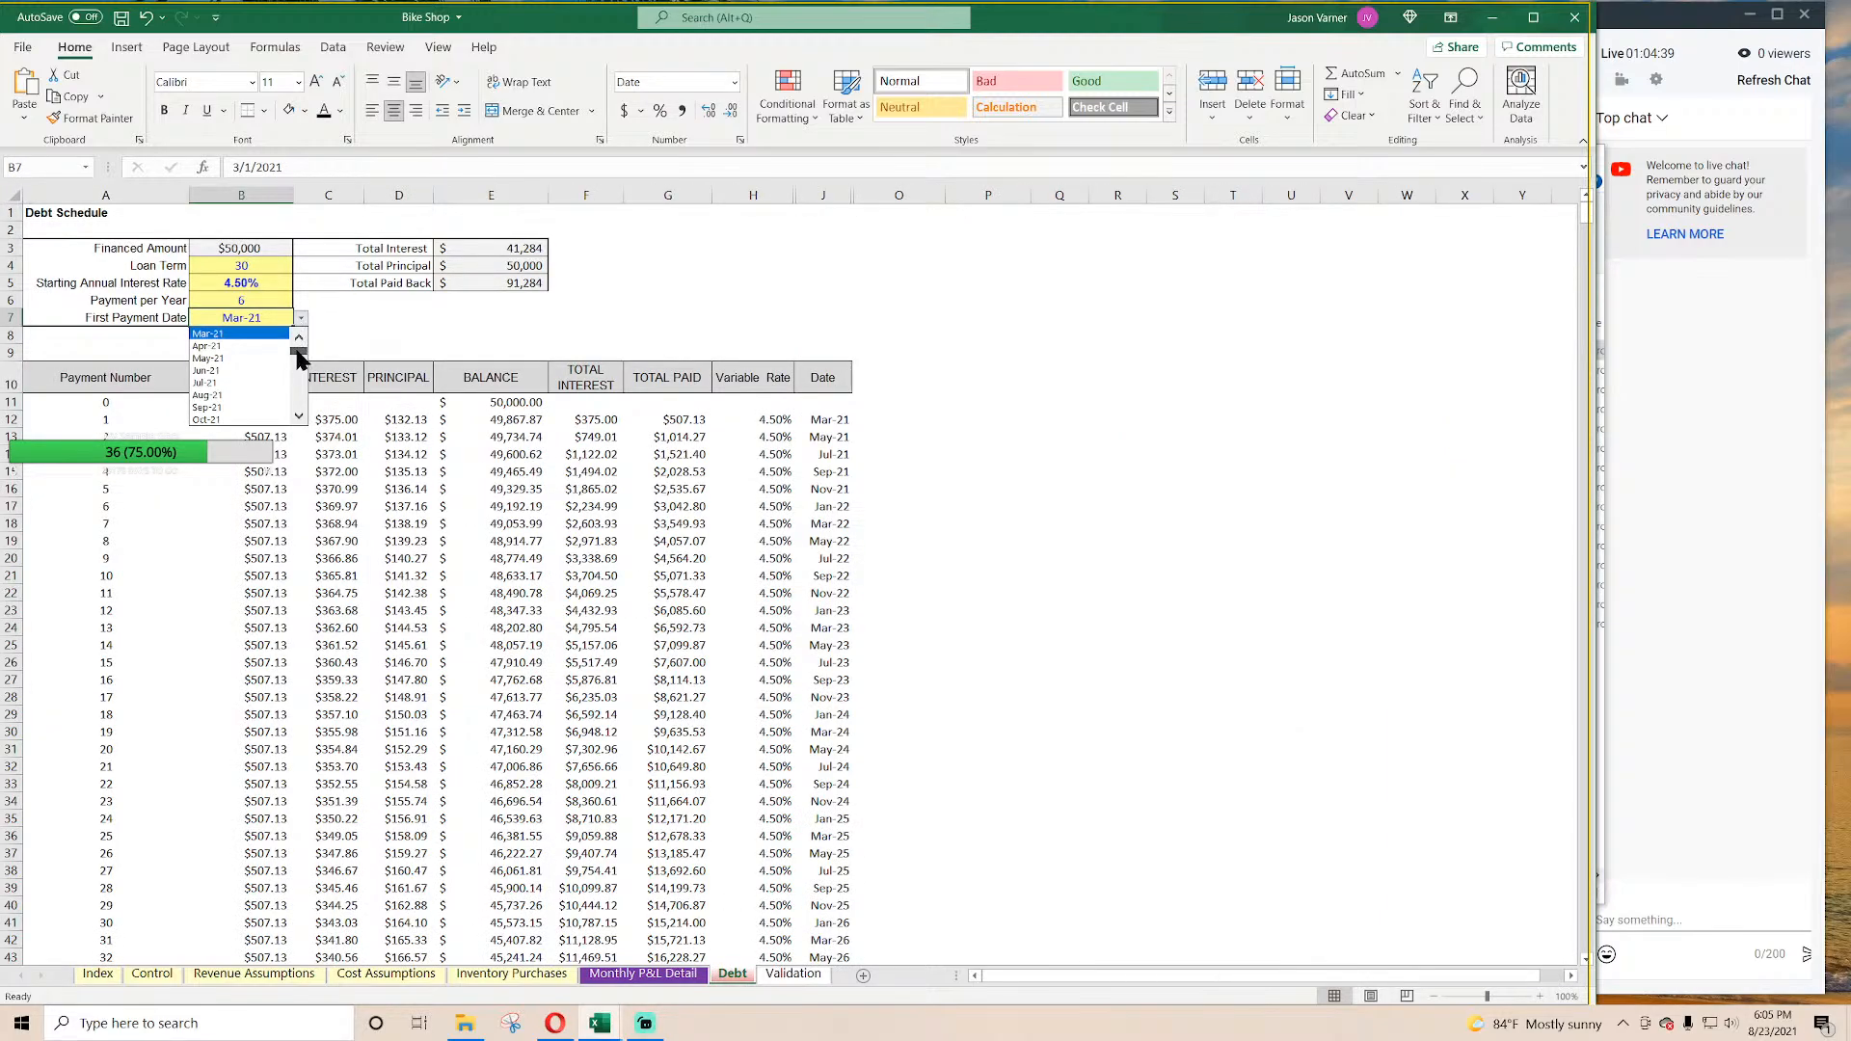
pyautogui.scroll(1, 299, 357)
pyautogui.click(241, 333)
pyautogui.click(256, 299)
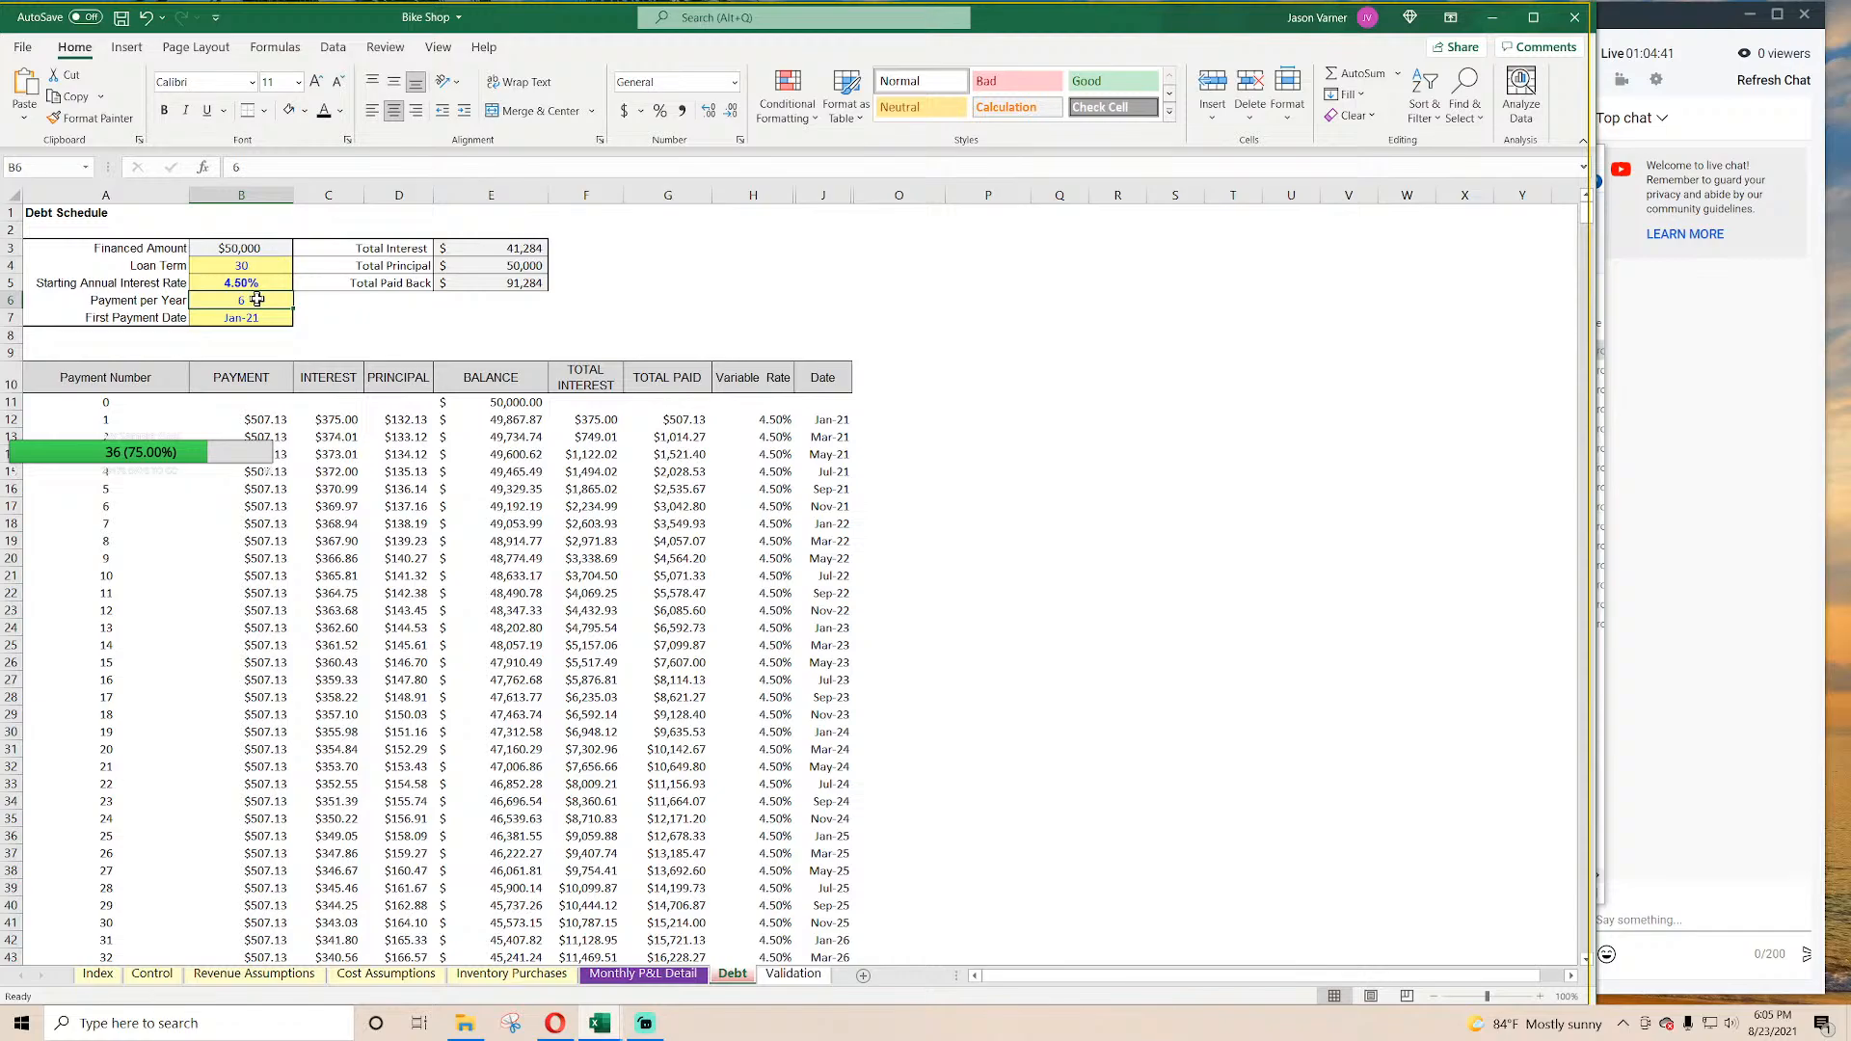
pyautogui.write('12')
pyautogui.press('Return')
# Step: Extend the Other Cash Flow Items block on Monthly P&L Detail, from its header through Debt Proceeds, across to Dec-25
pyautogui.click(643, 974)
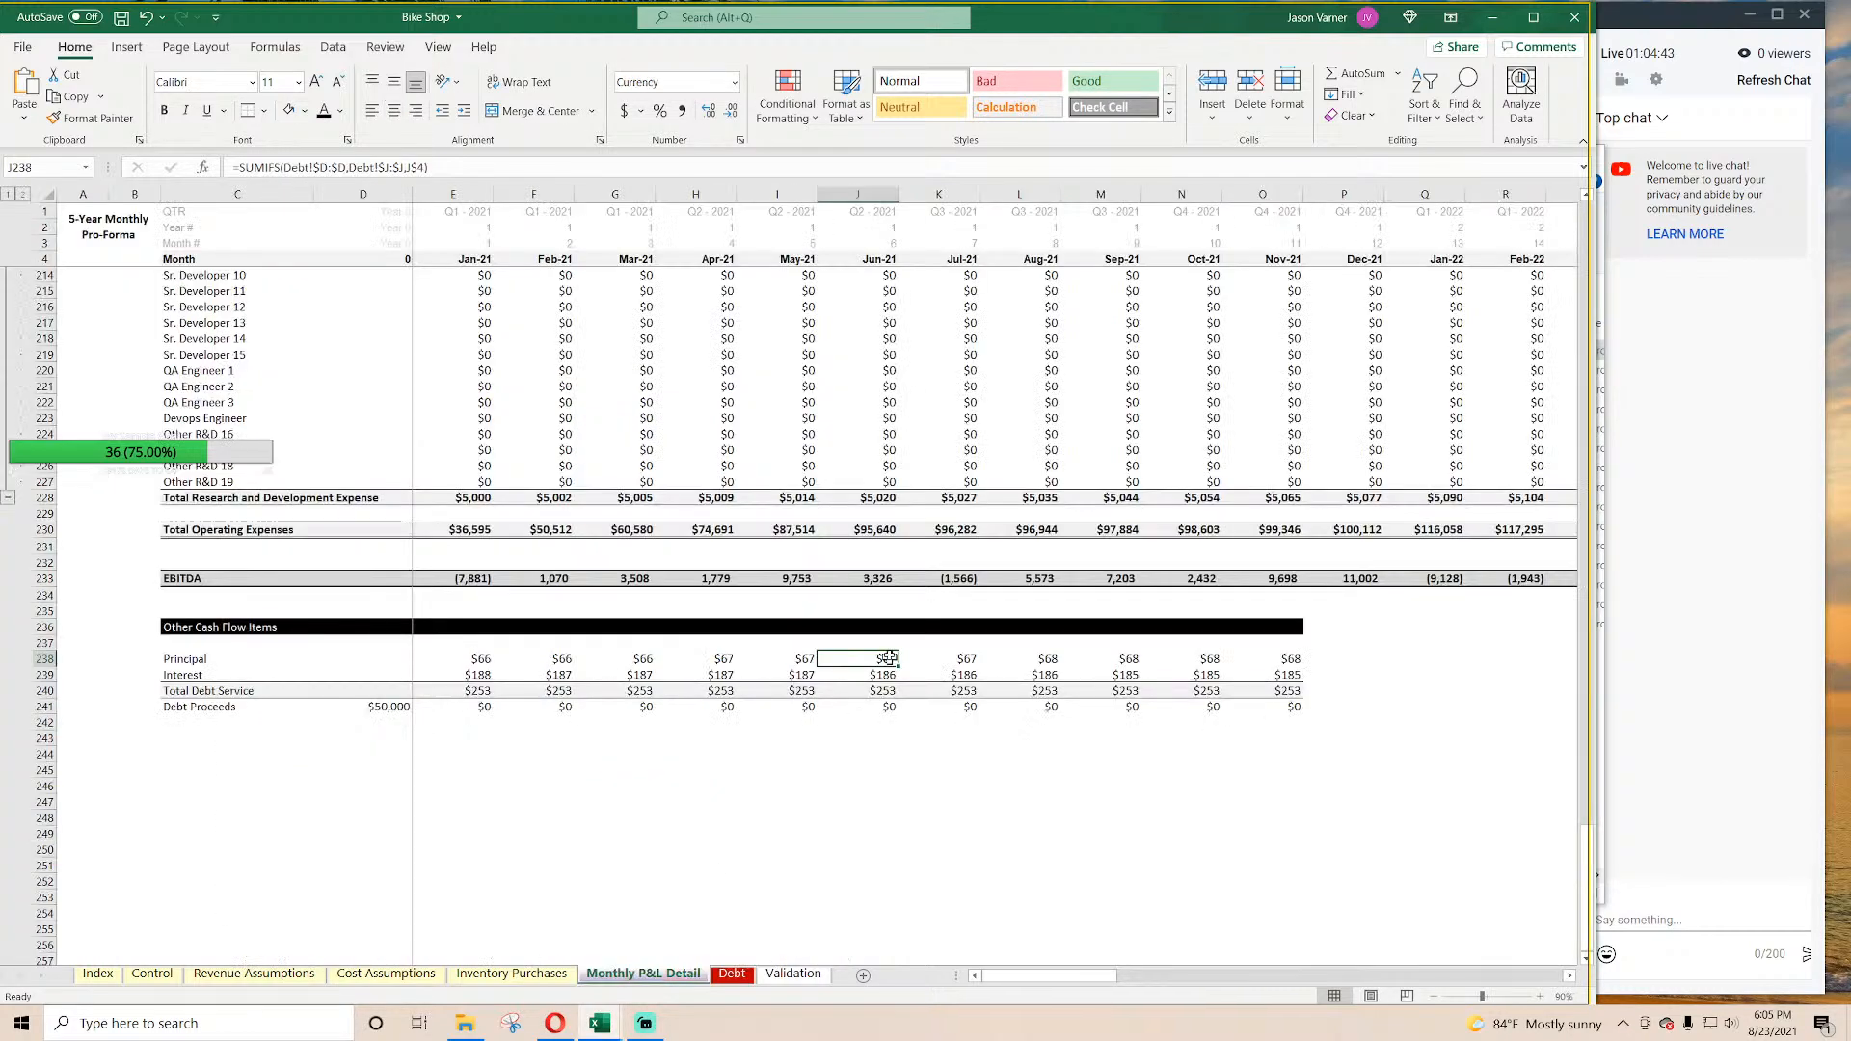
pyautogui.moveTo(891, 627); pyautogui.dragTo(1427, 641)
pyautogui.moveTo(1443, 974); pyautogui.dragTo(980, 976)
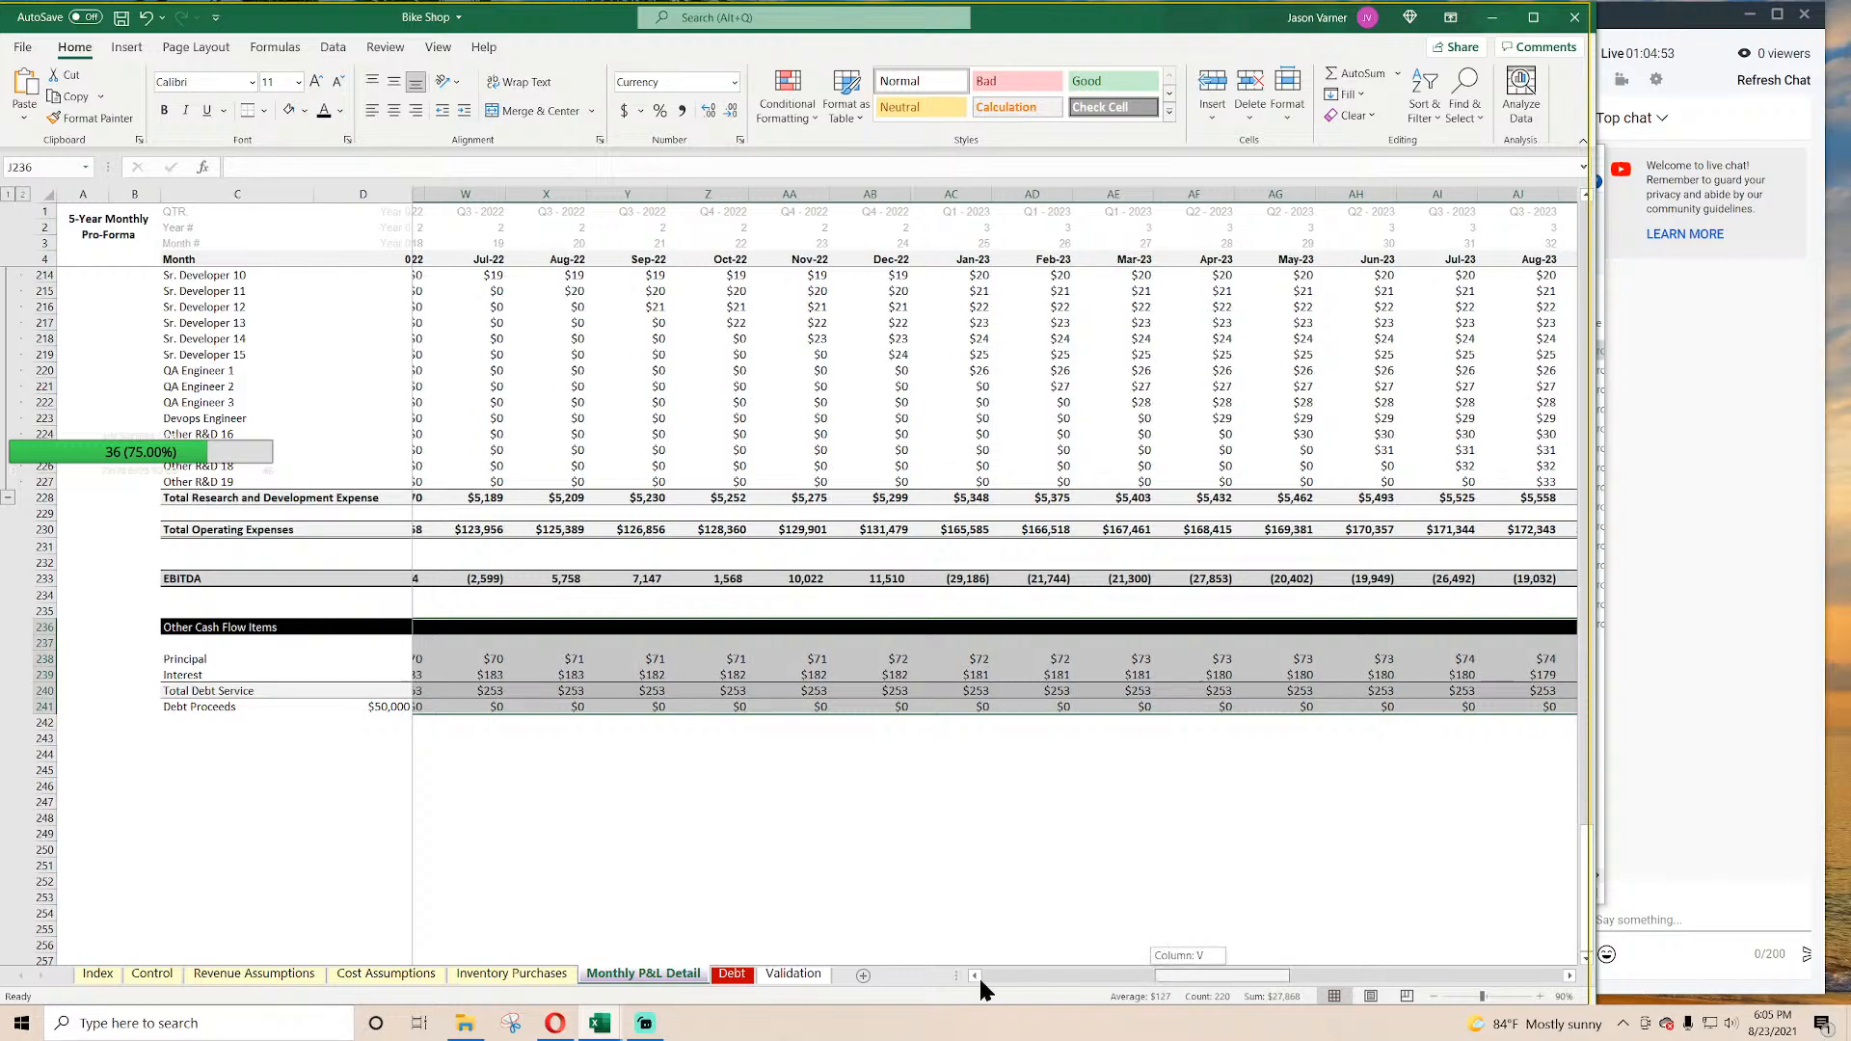
# Step: On Revenue Assumptions, set the average selling price of all five mountain bike types to $350 for Years 1 to 5
pyautogui.click(253, 974)
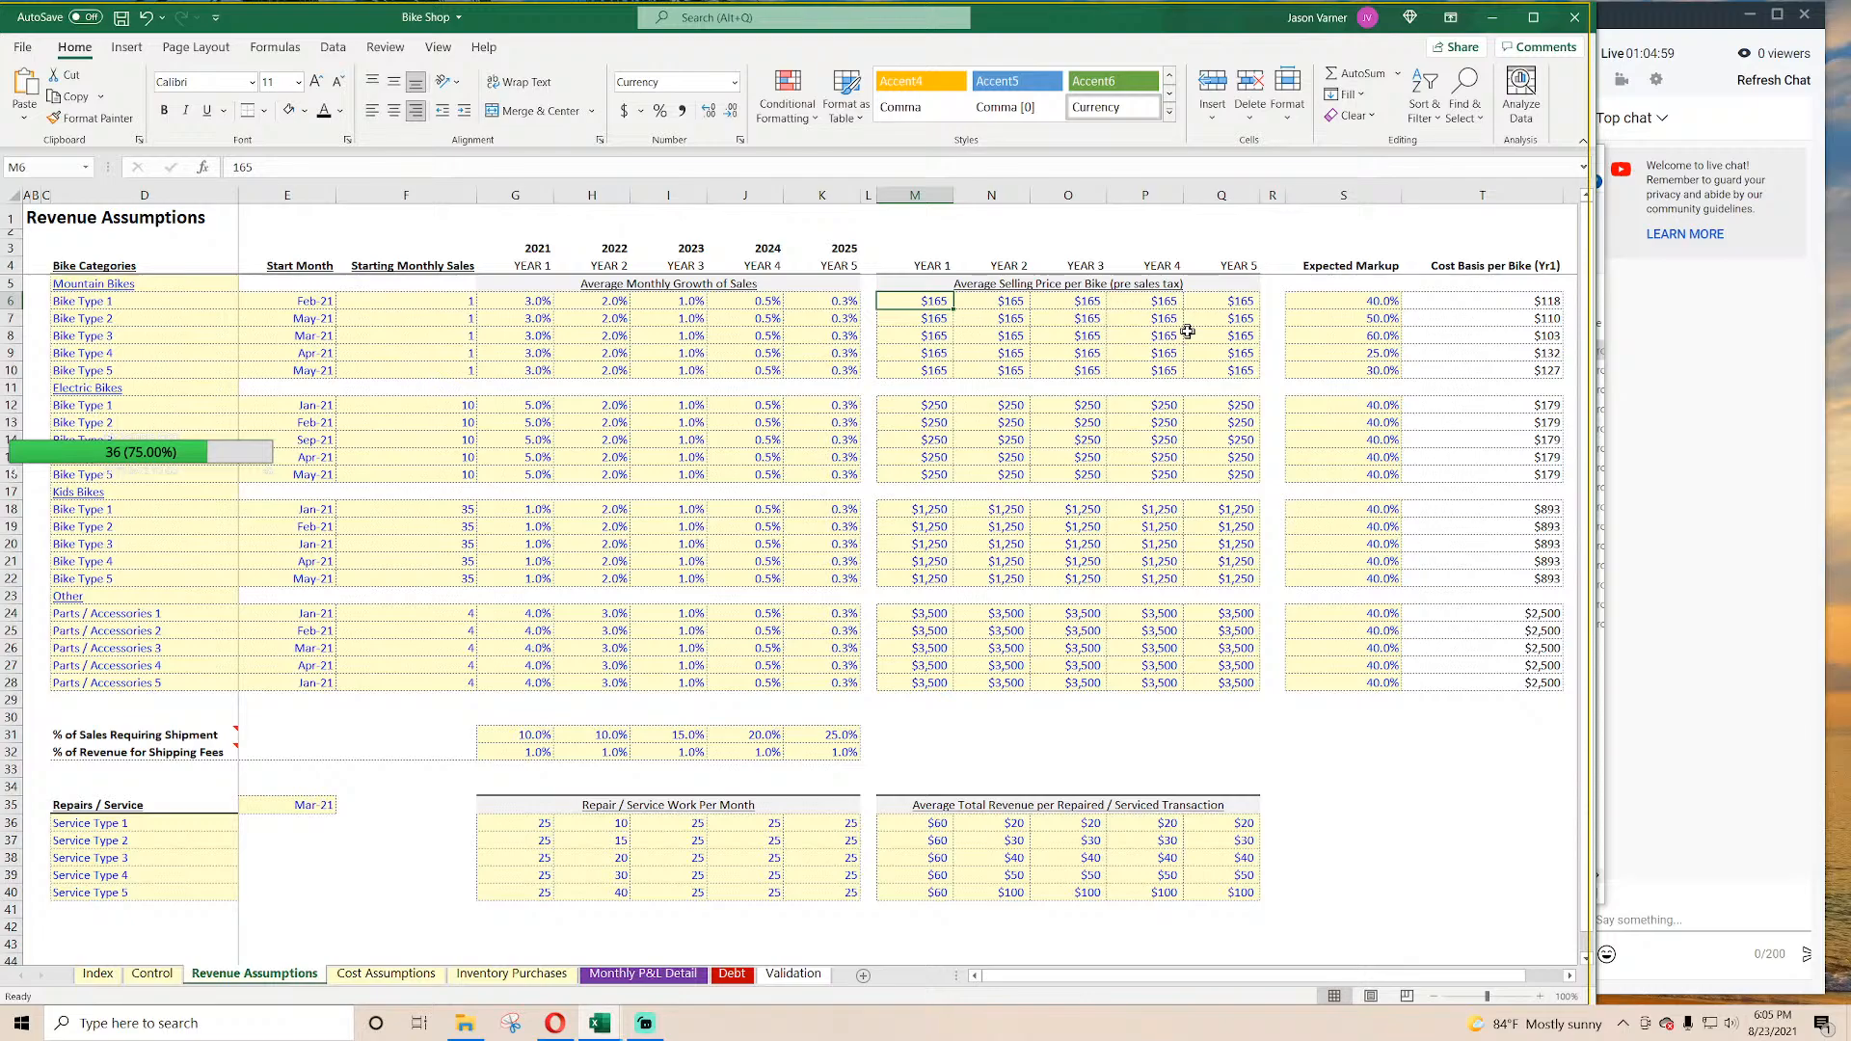
pyautogui.write('350')
pyautogui.press('Return')
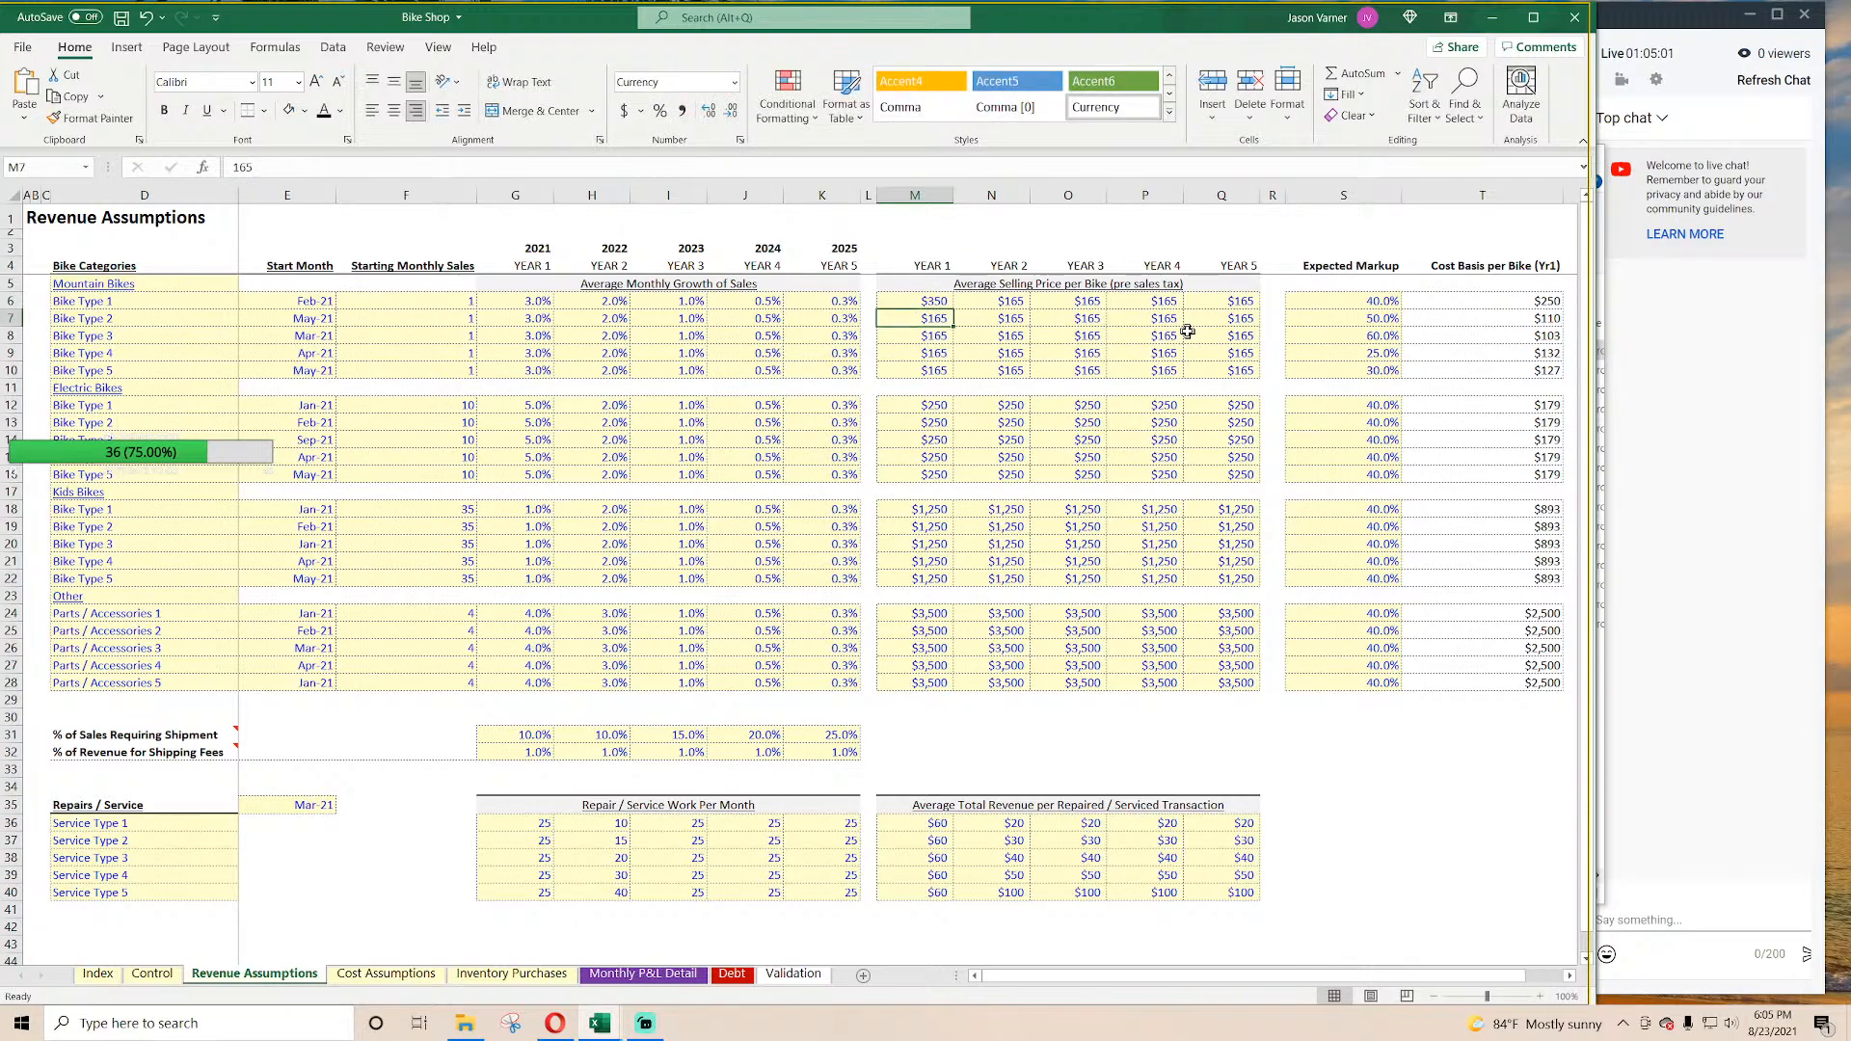
pyautogui.click(923, 299)
pyautogui.moveTo(949, 305); pyautogui.dragTo(1252, 379)
pyautogui.click(675, 974)
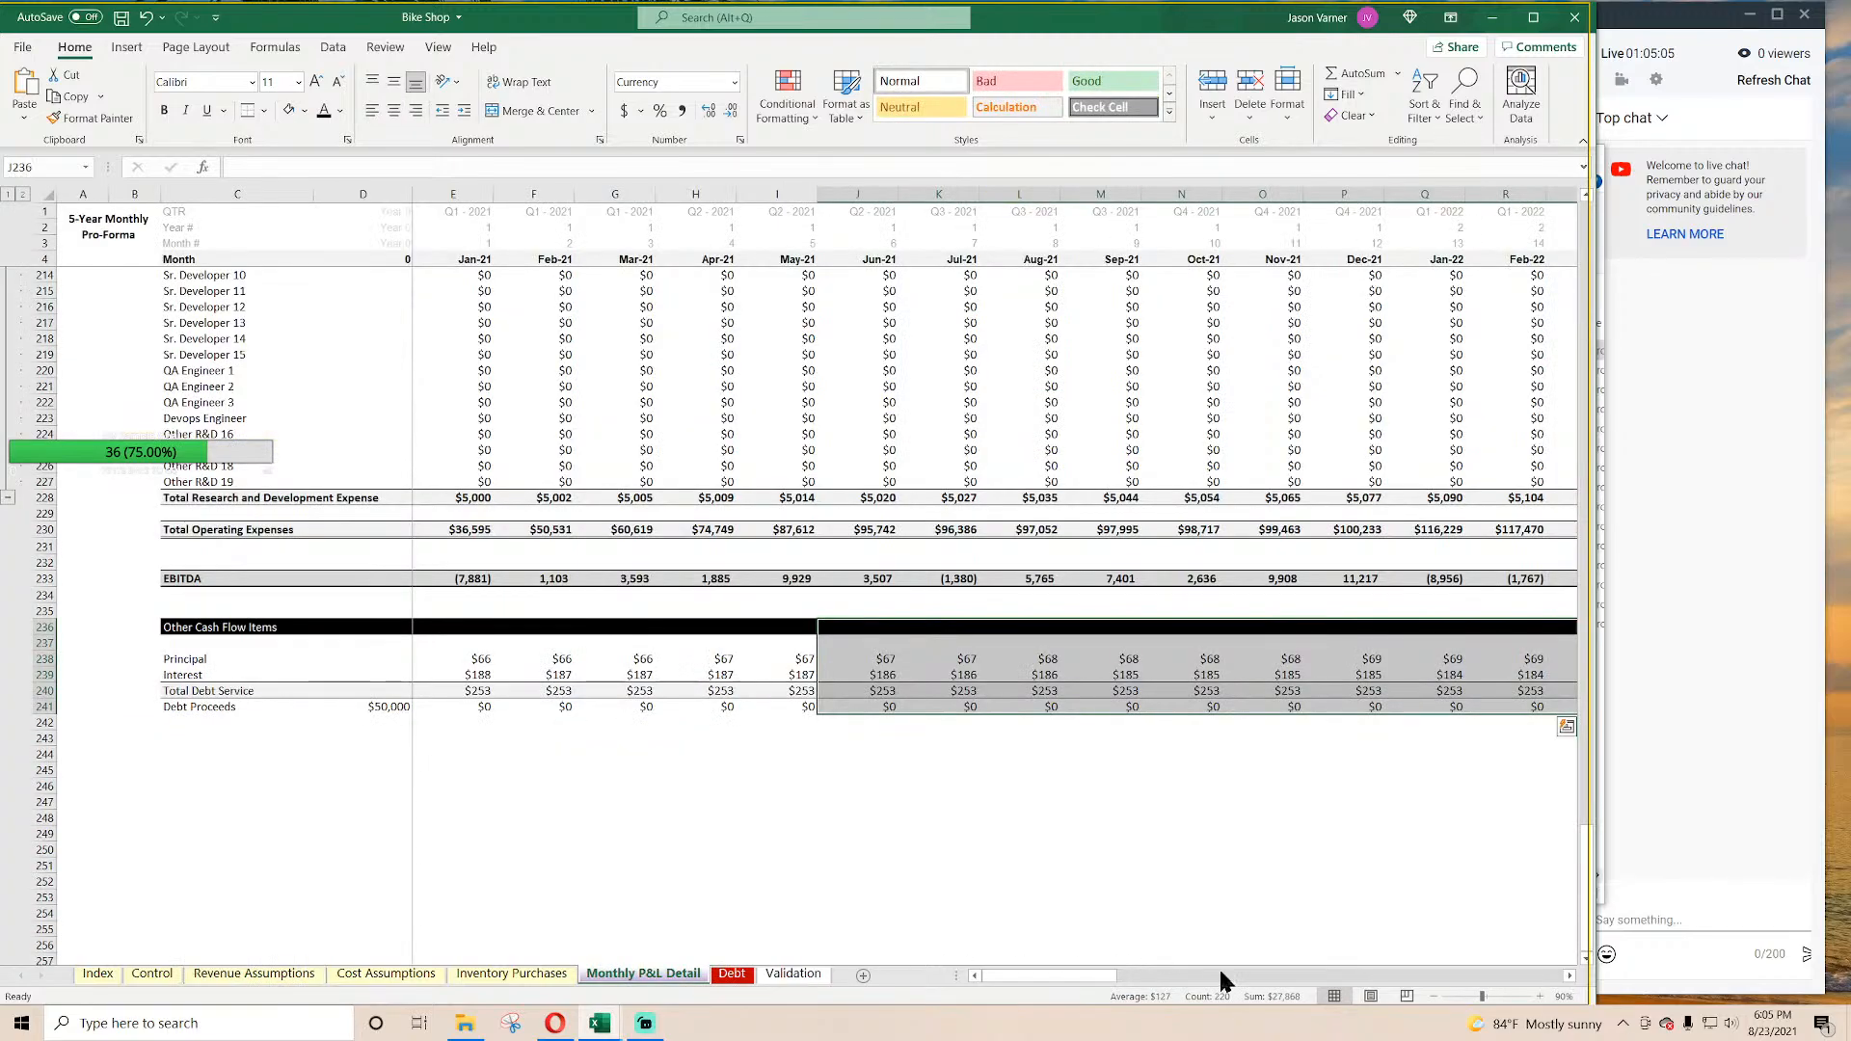
pyautogui.moveTo(1102, 985); pyautogui.dragTo(1028, 968)
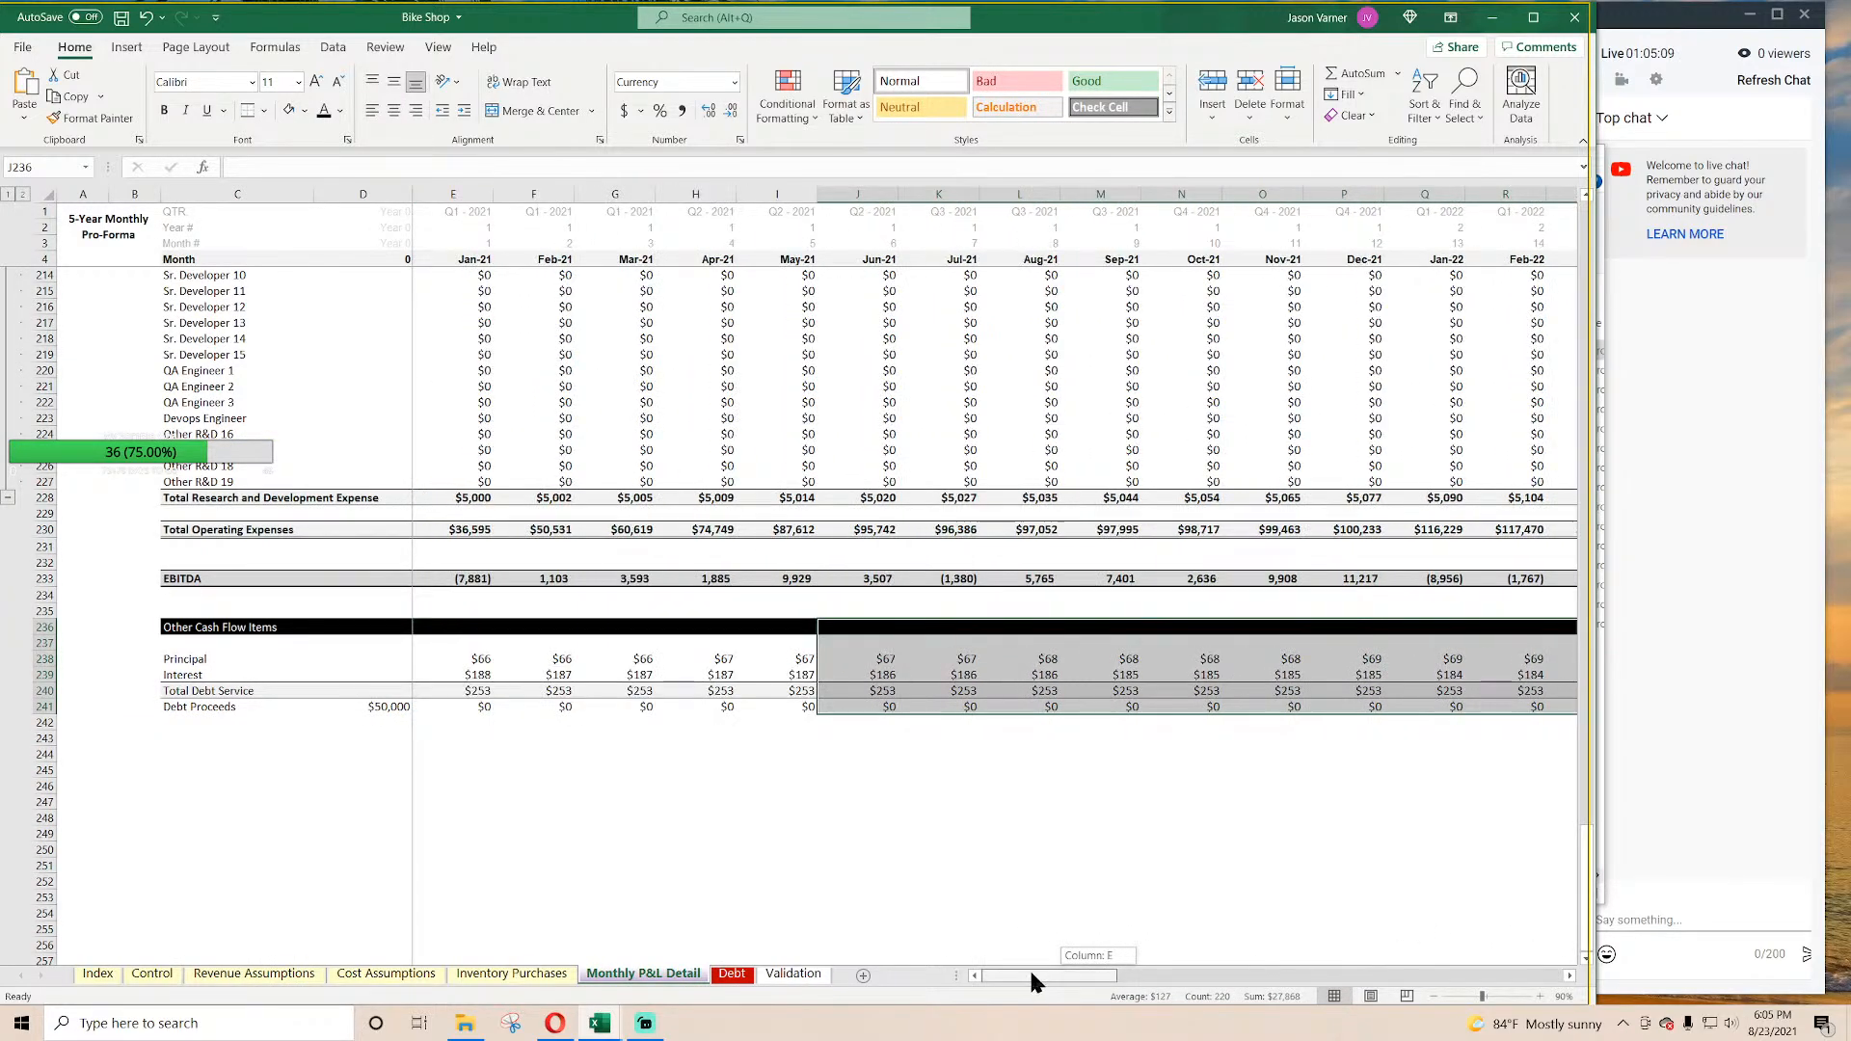
# Step: Set the average monthly sales growth of all five mountain bike types to 3.0% for every year from 2021 to 2025
pyautogui.click(511, 974)
pyautogui.click(424, 974)
pyautogui.click(289, 974)
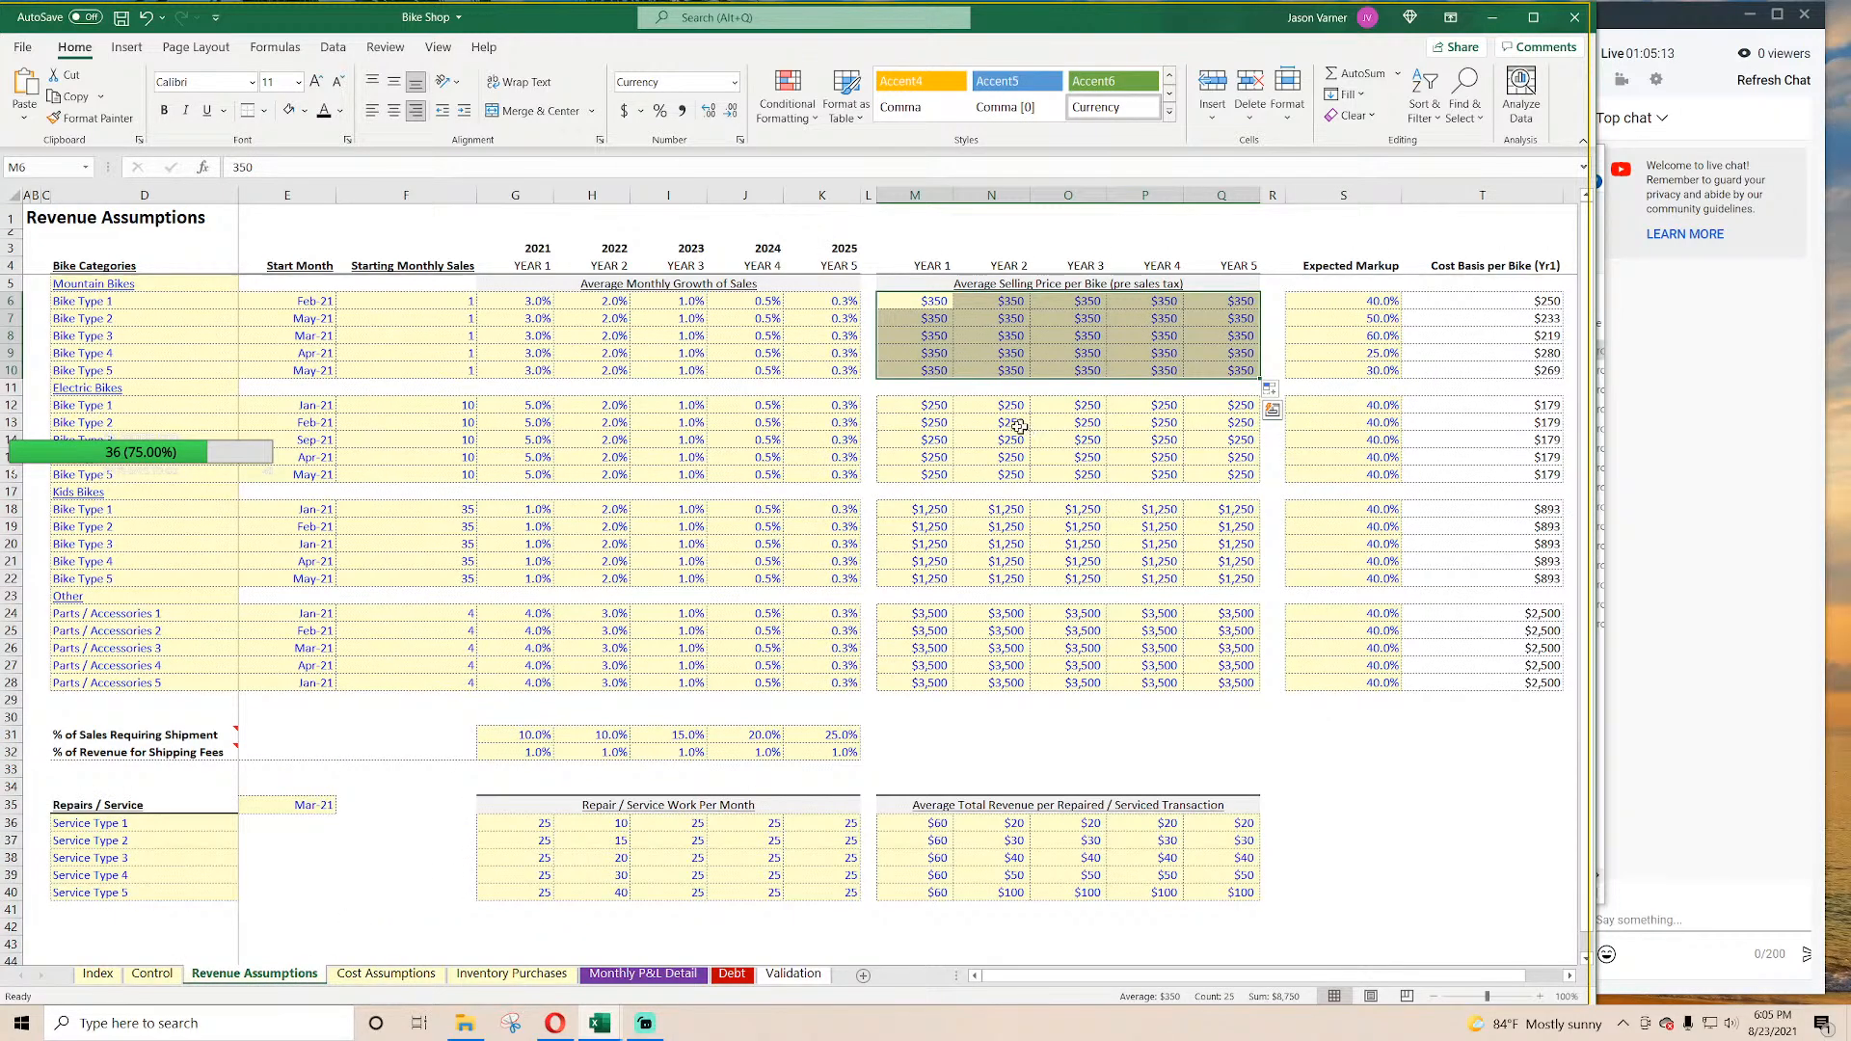
pyautogui.moveTo(538, 304); pyautogui.dragTo(845, 383)
# Step: Inspect the final months' EBITDA and the Dec-25 Gross Profit cell on the Monthly P&L Detail sheet
pyautogui.click(643, 974)
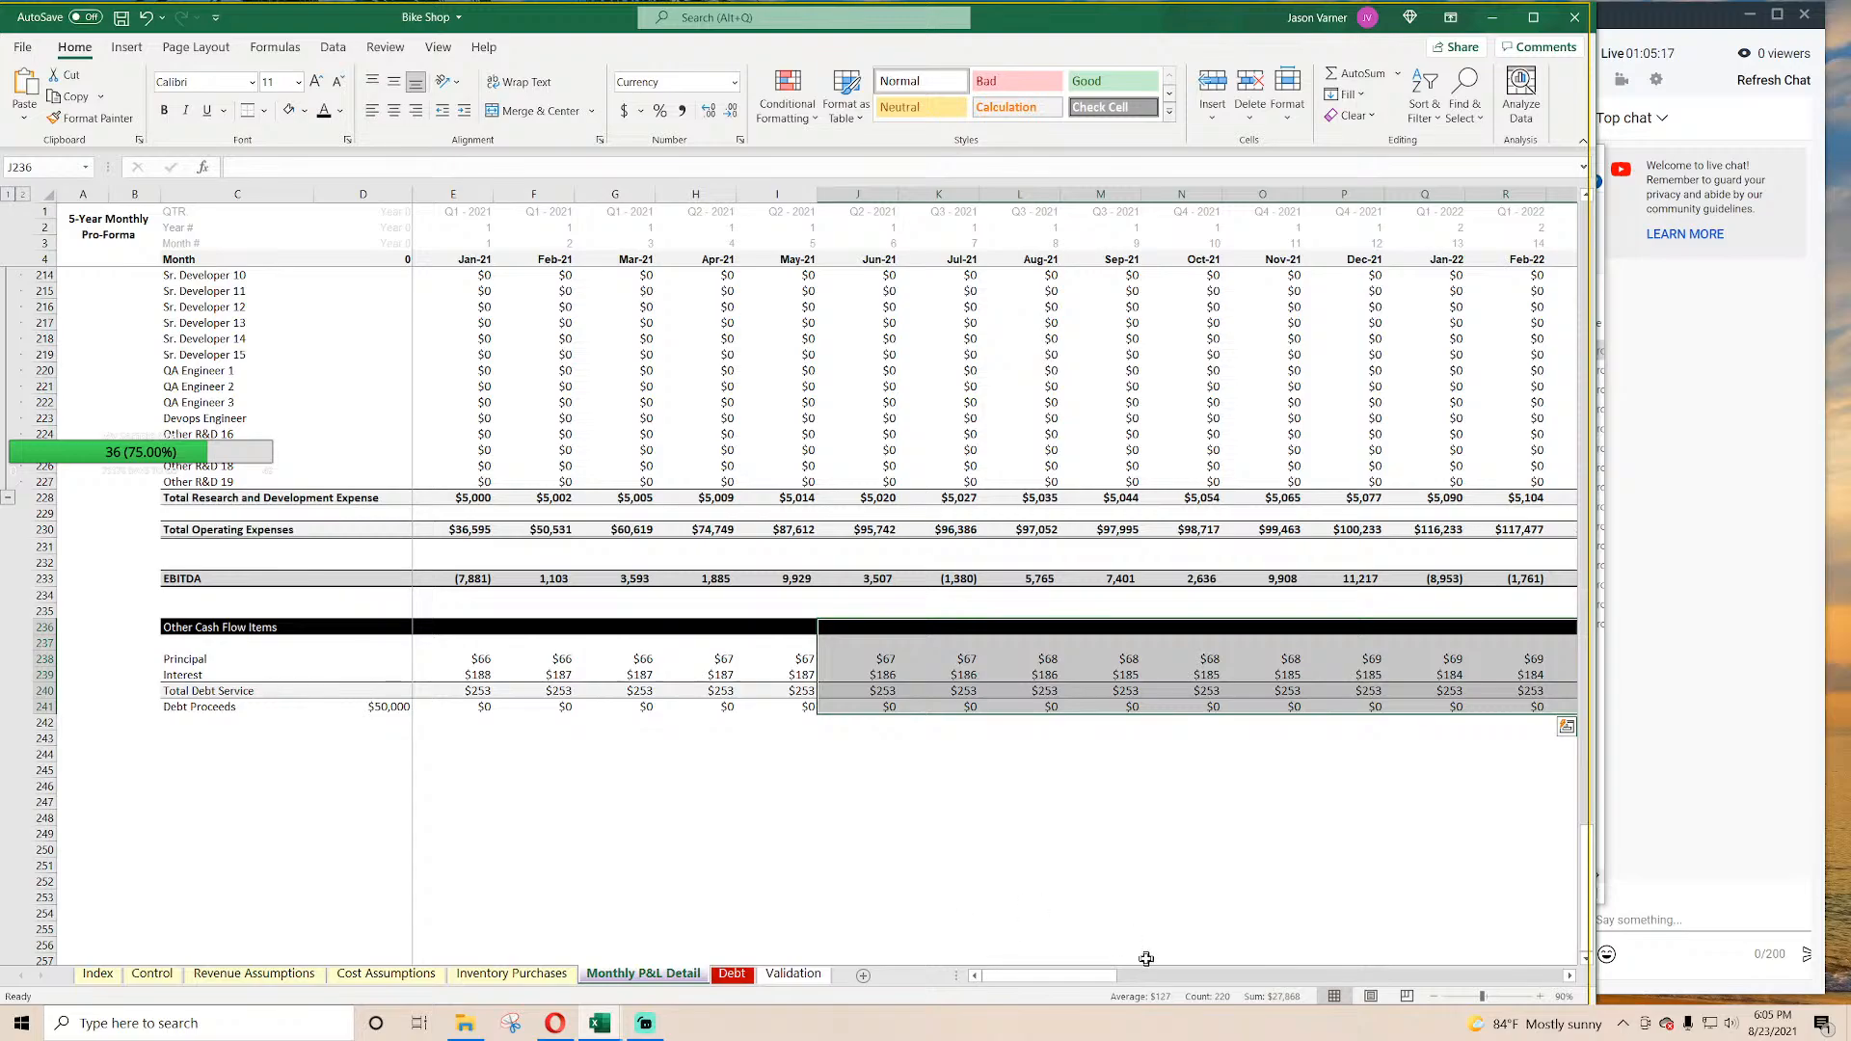
pyautogui.moveTo(1128, 976); pyautogui.dragTo(1568, 968)
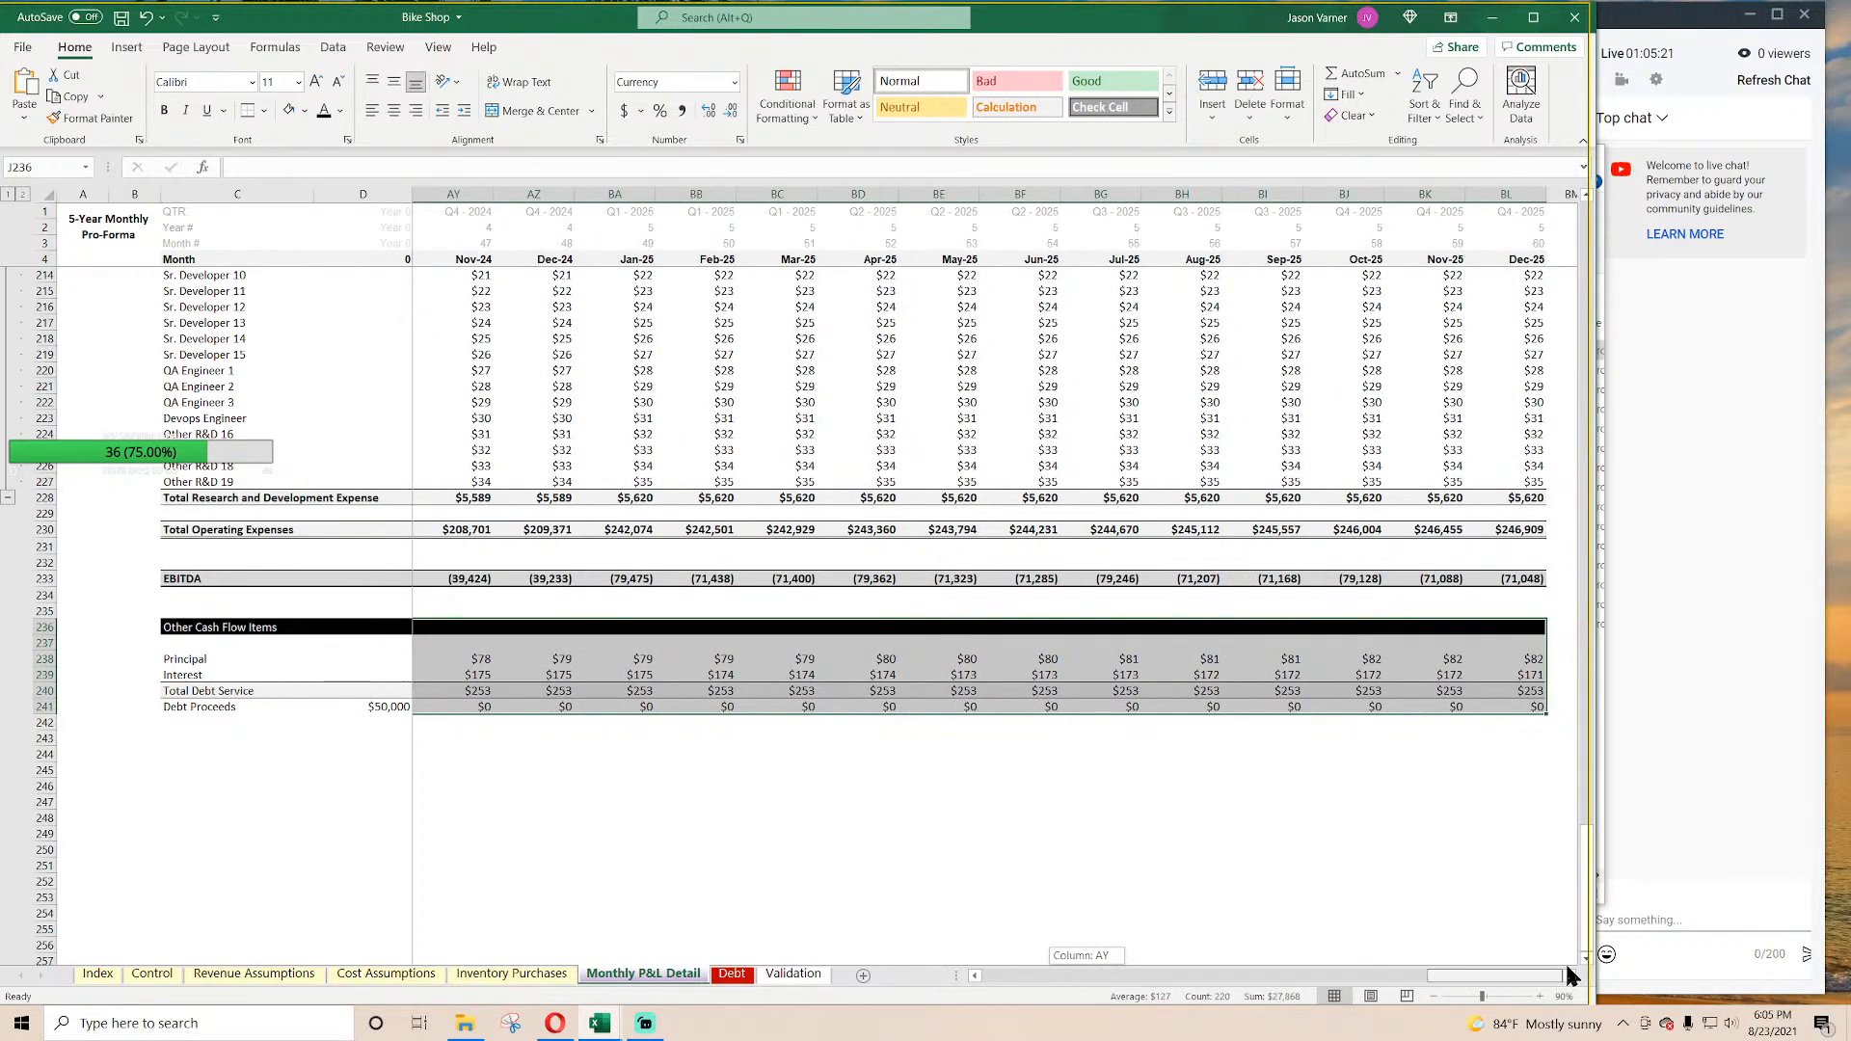
pyautogui.scroll(20, 1400, 795)
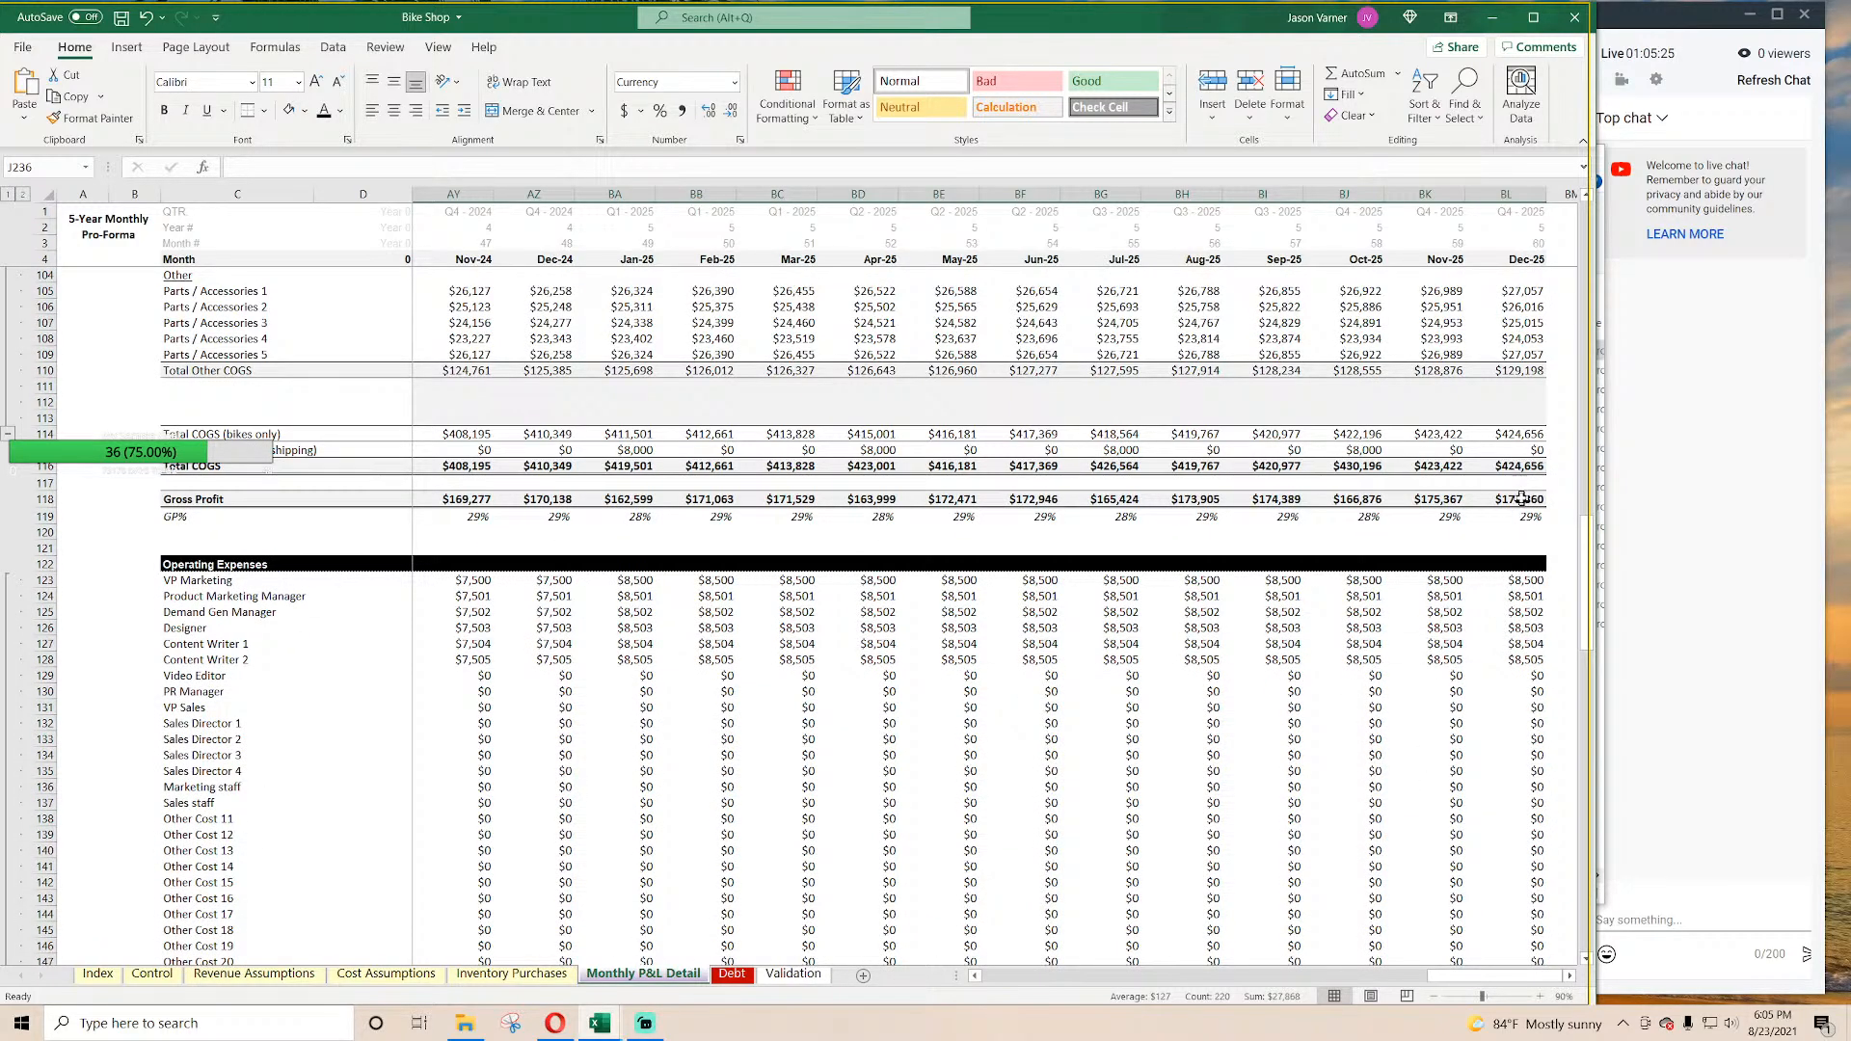
pyautogui.click(1522, 498)
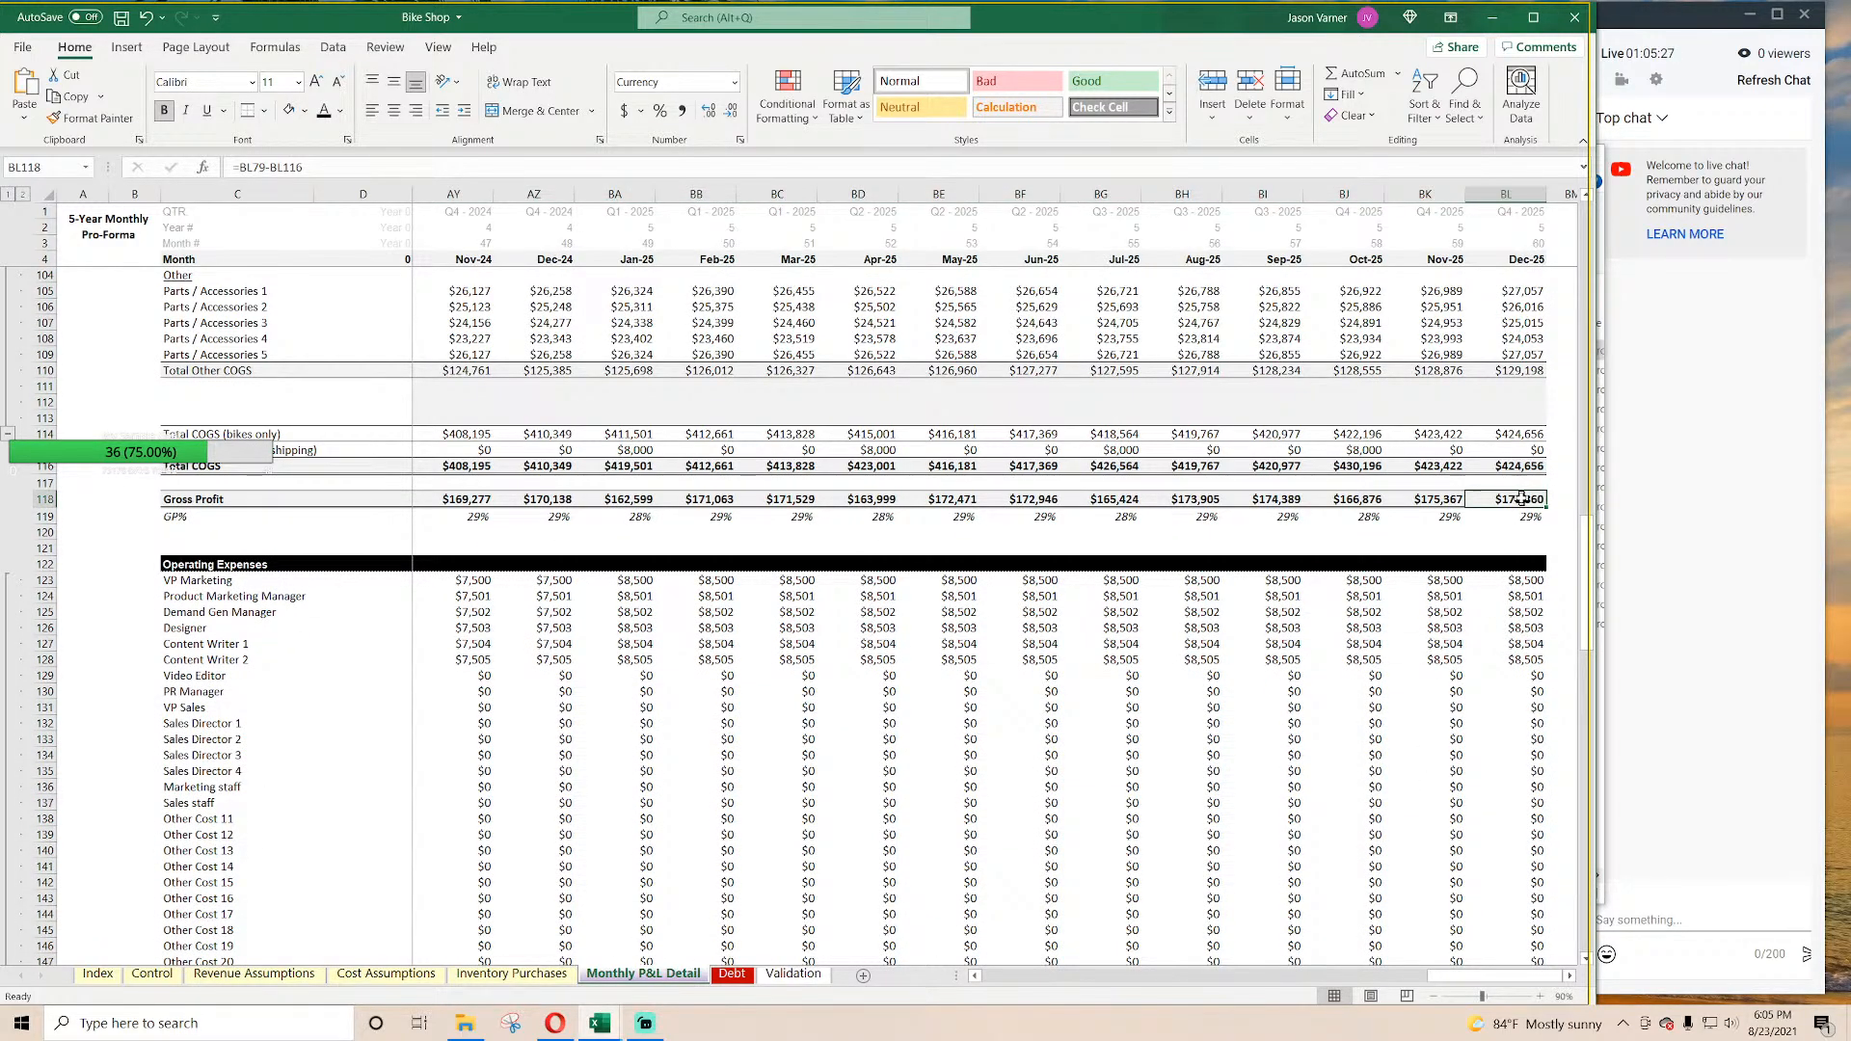
# Step: On Revenue Assumptions, set the expected markup of all five mountain bike types to 70%
pyautogui.click(386, 975)
pyautogui.click(246, 974)
pyautogui.click(1357, 302)
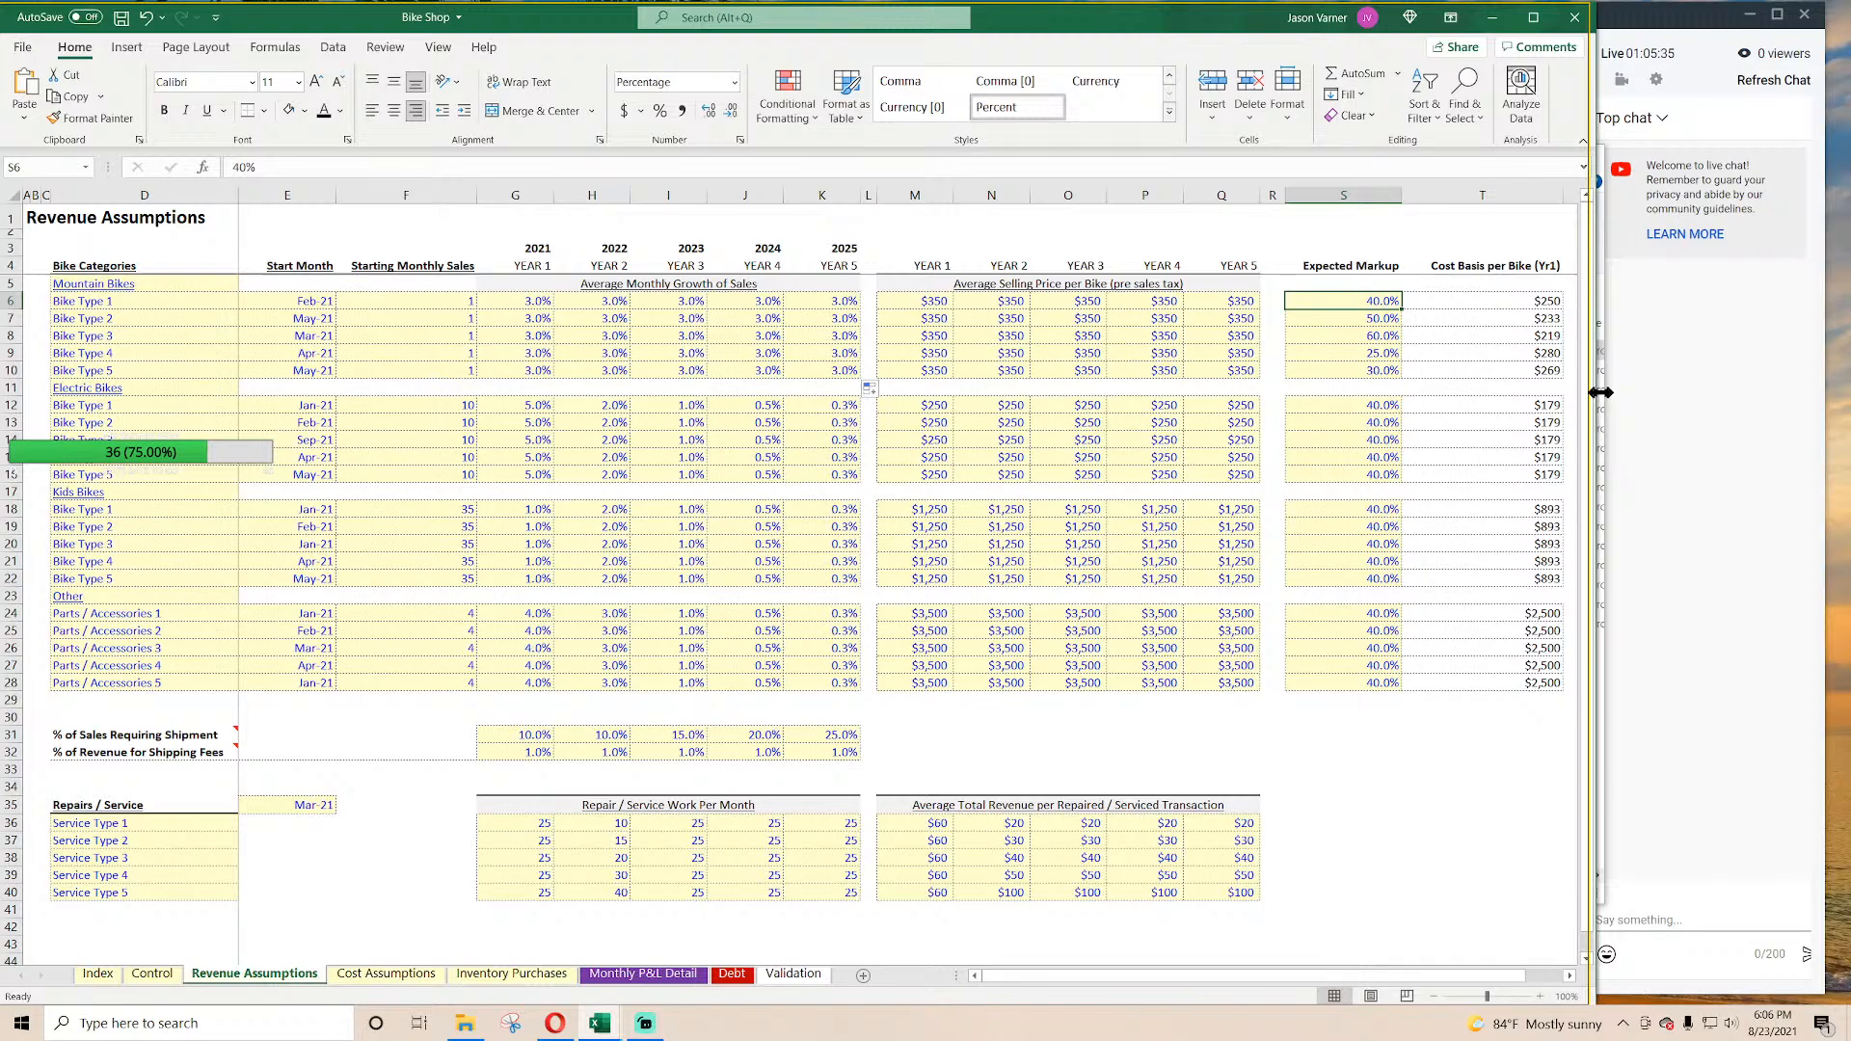
pyautogui.write('70')
pyautogui.press('Return')
pyautogui.click(1386, 301)
pyautogui.moveTo(1387, 302); pyautogui.dragTo(1405, 378)
# Step: Copy the mountain bikes' expected markups to the Electric Bikes, Kids Bikes and Other categories
pyautogui.rightClick(1388, 312)
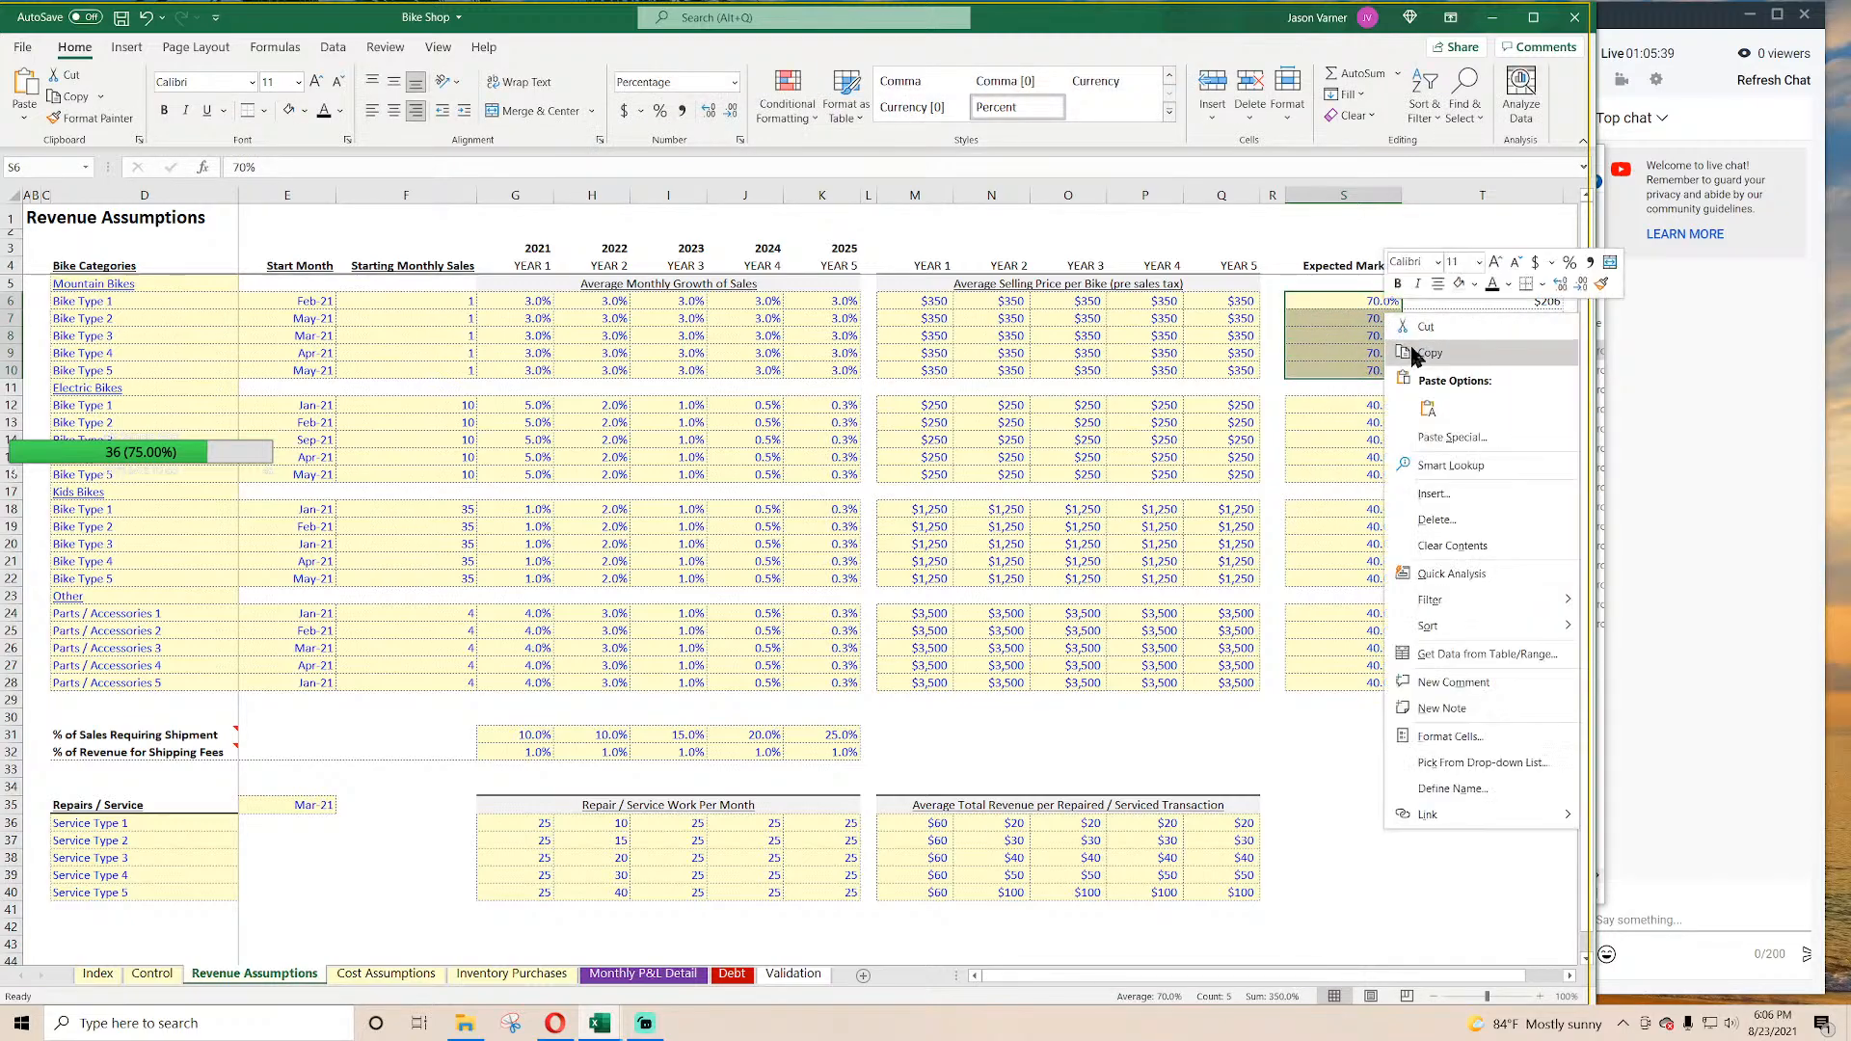
pyautogui.click(1414, 355)
pyautogui.rightClick(1360, 405)
pyautogui.click(1405, 502)
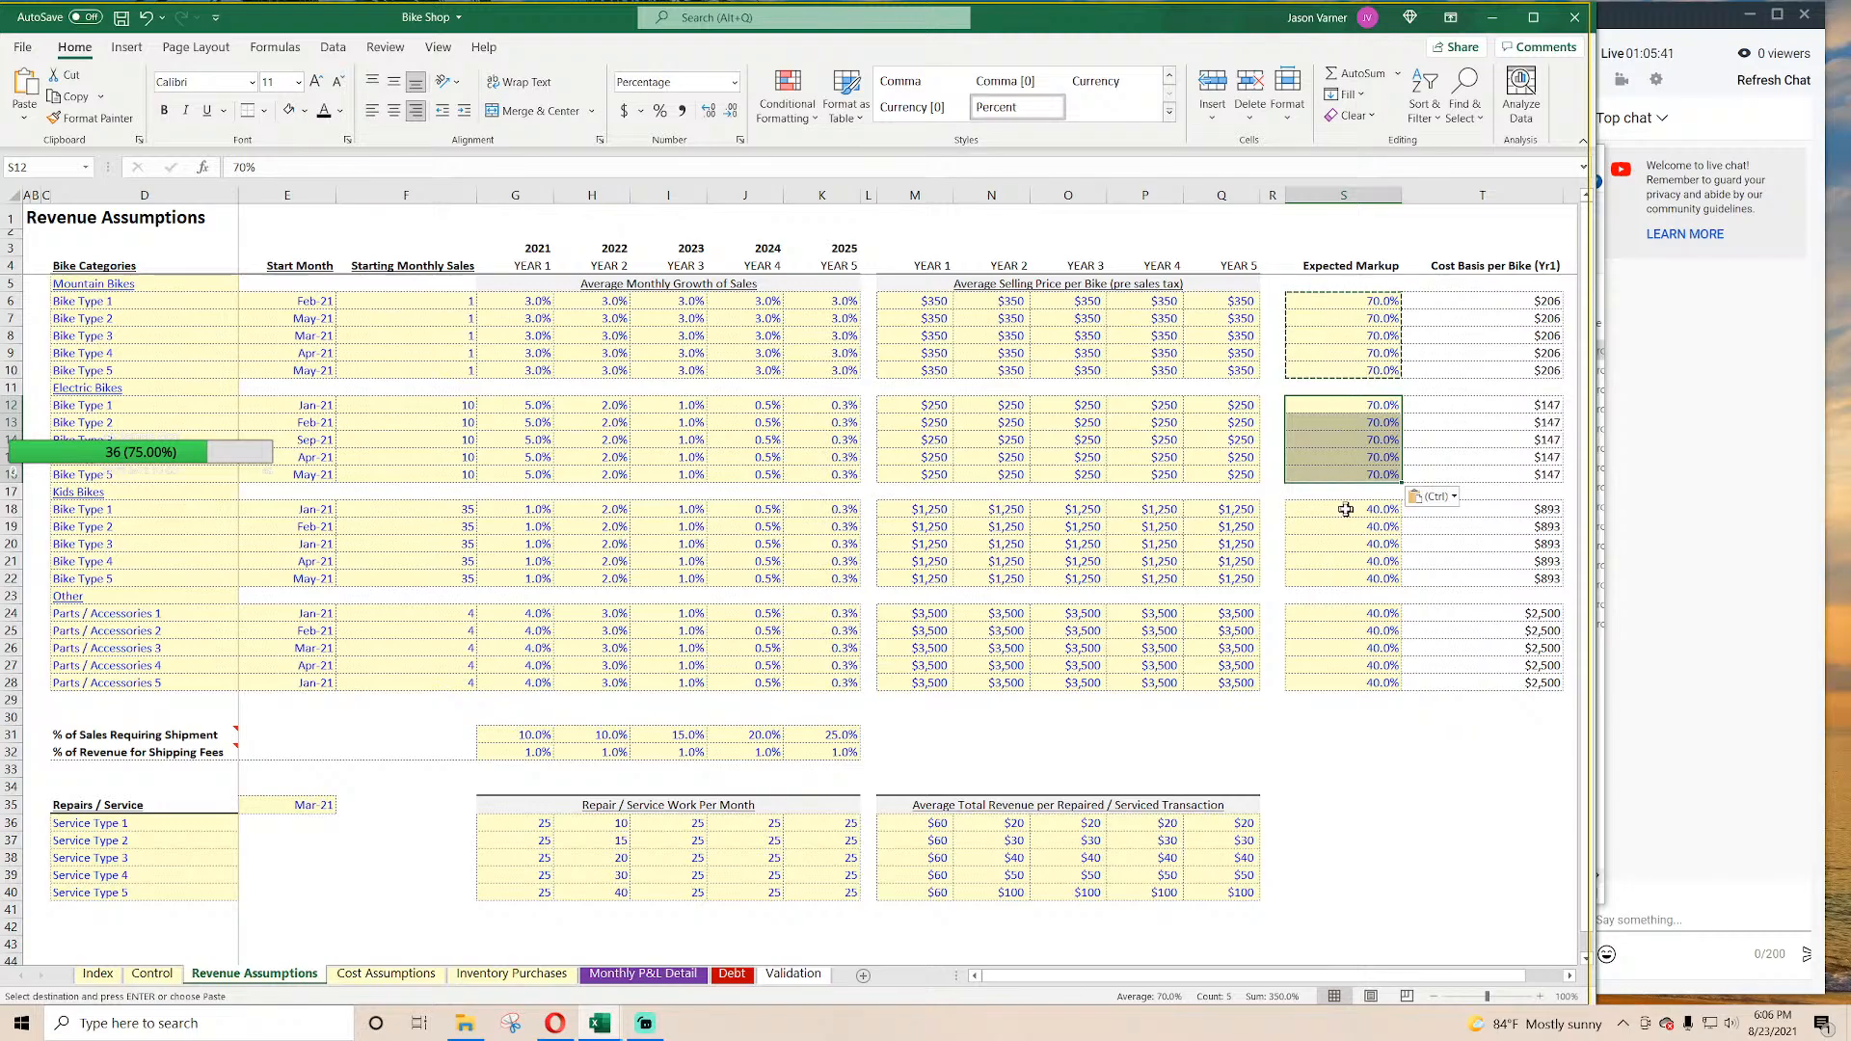
pyautogui.rightClick(1350, 509)
pyautogui.click(1396, 603)
pyautogui.rightClick(1356, 614)
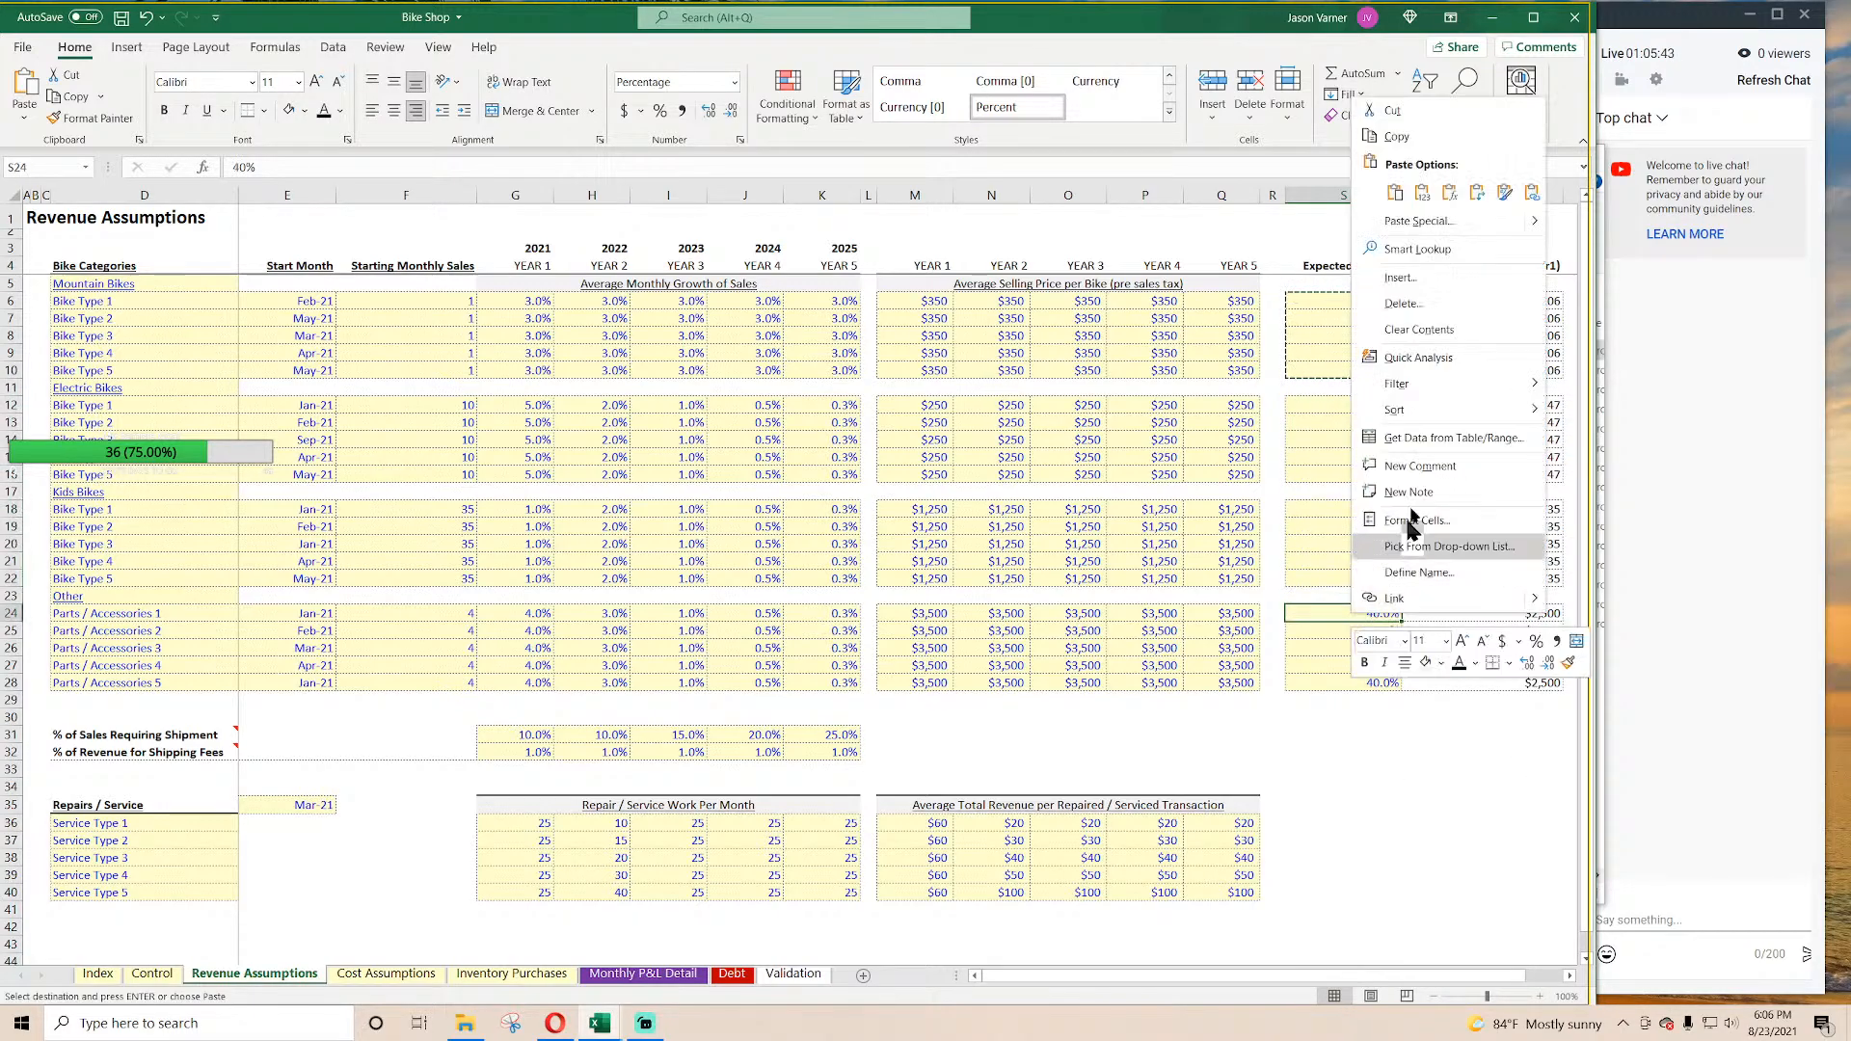
pyautogui.click(1395, 193)
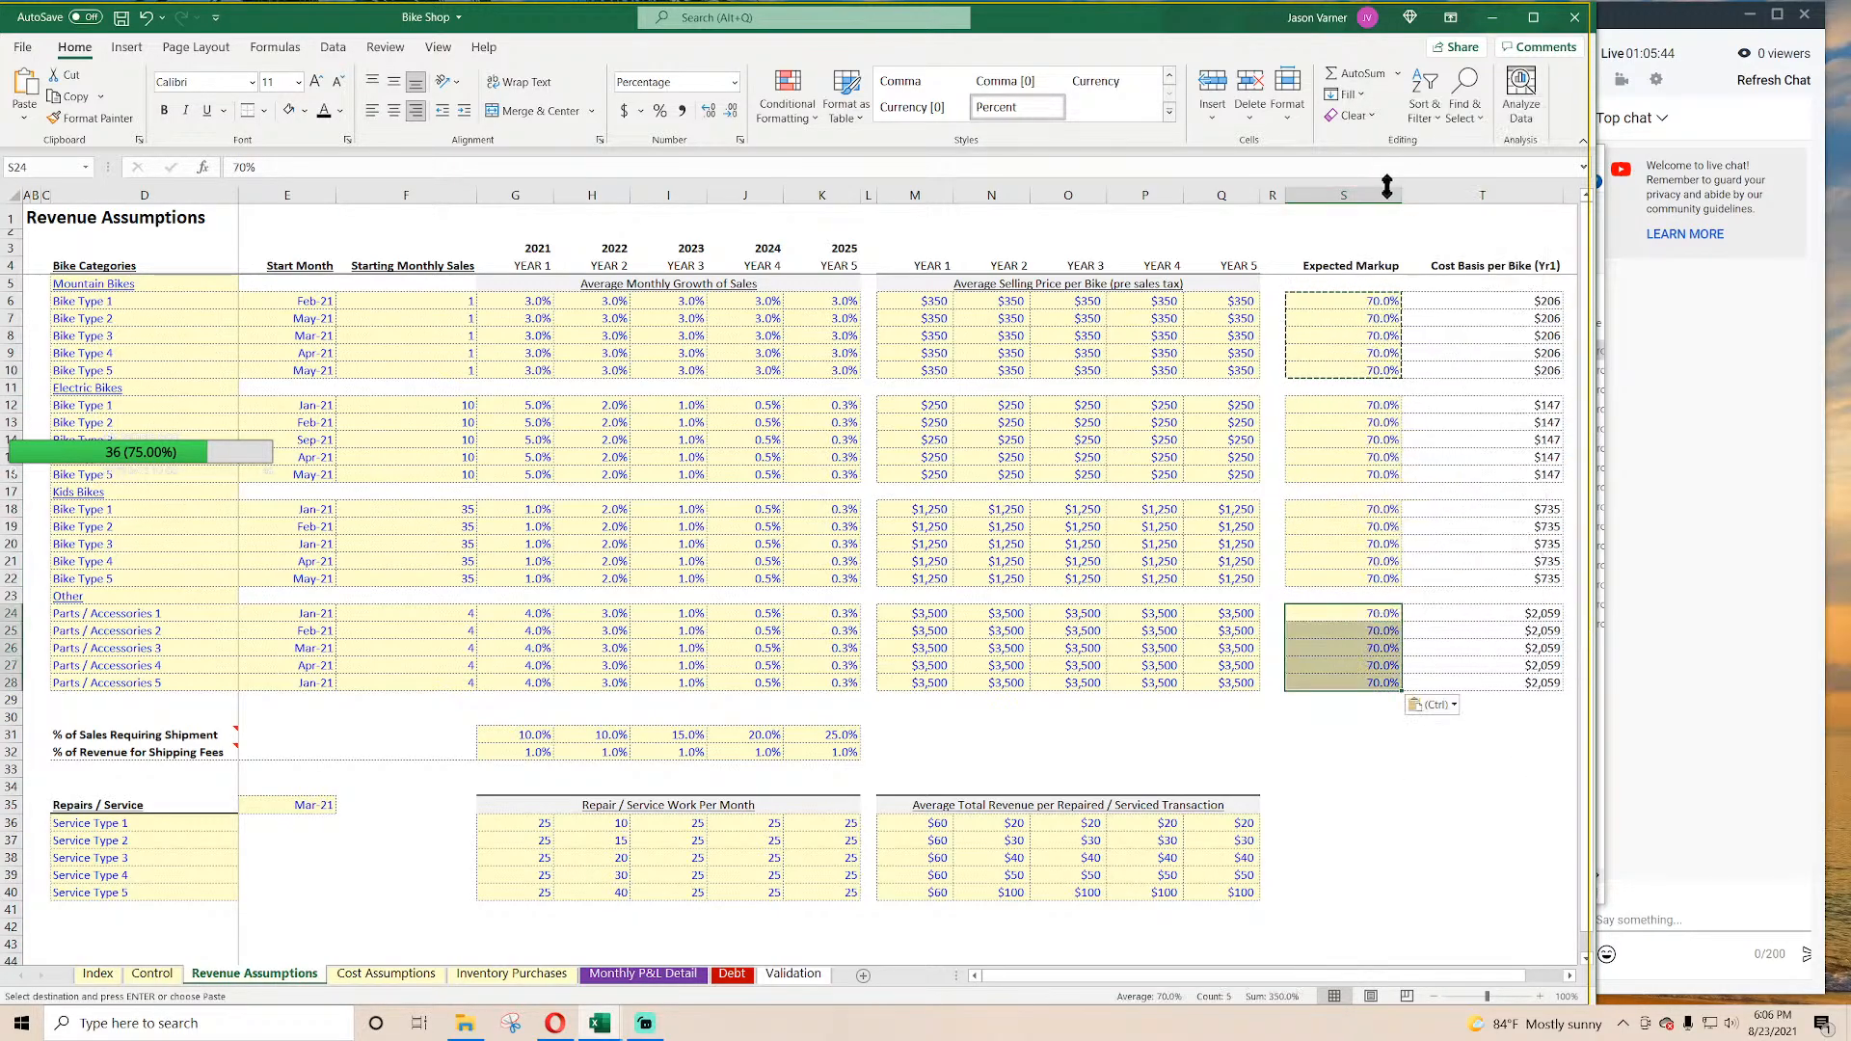
# Step: Check the EBITDA row on Monthly P&L Detail from Dec-25 back to Jan-21, and save the workbook
pyautogui.click(620, 976)
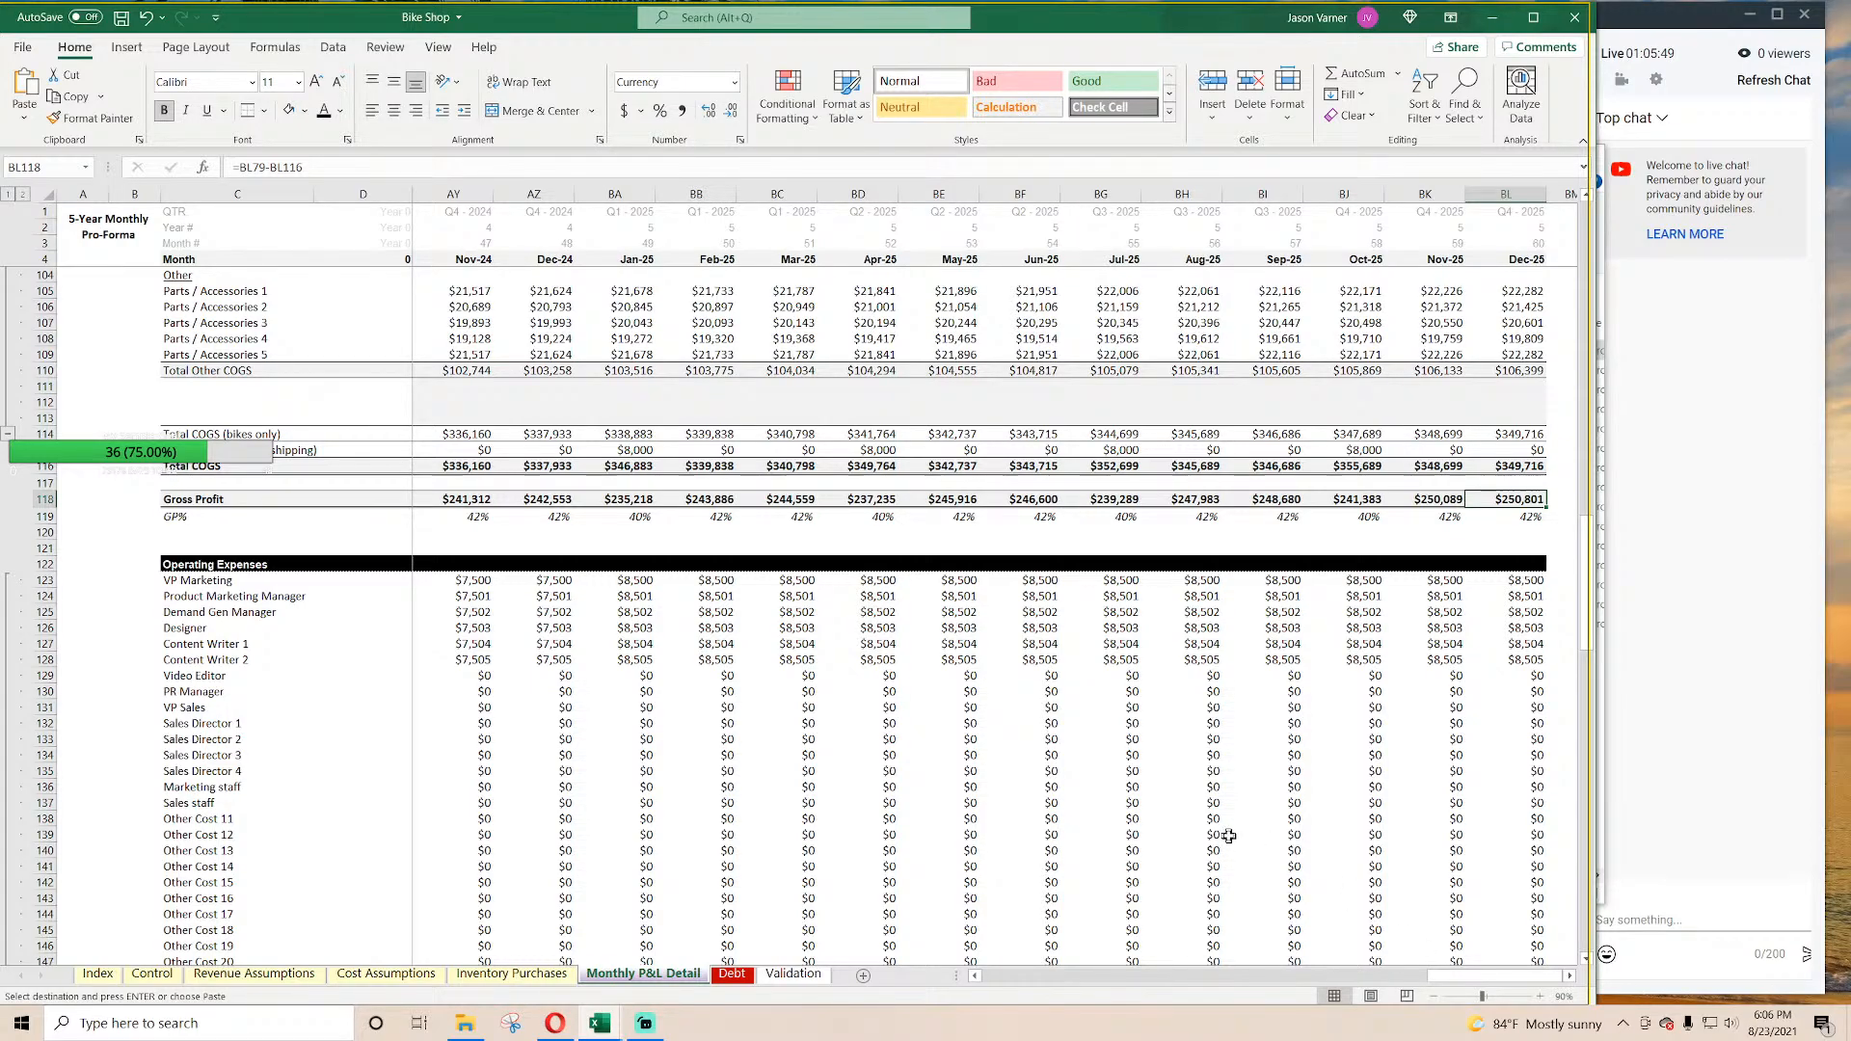
pyautogui.scroll(-20, 1230, 836)
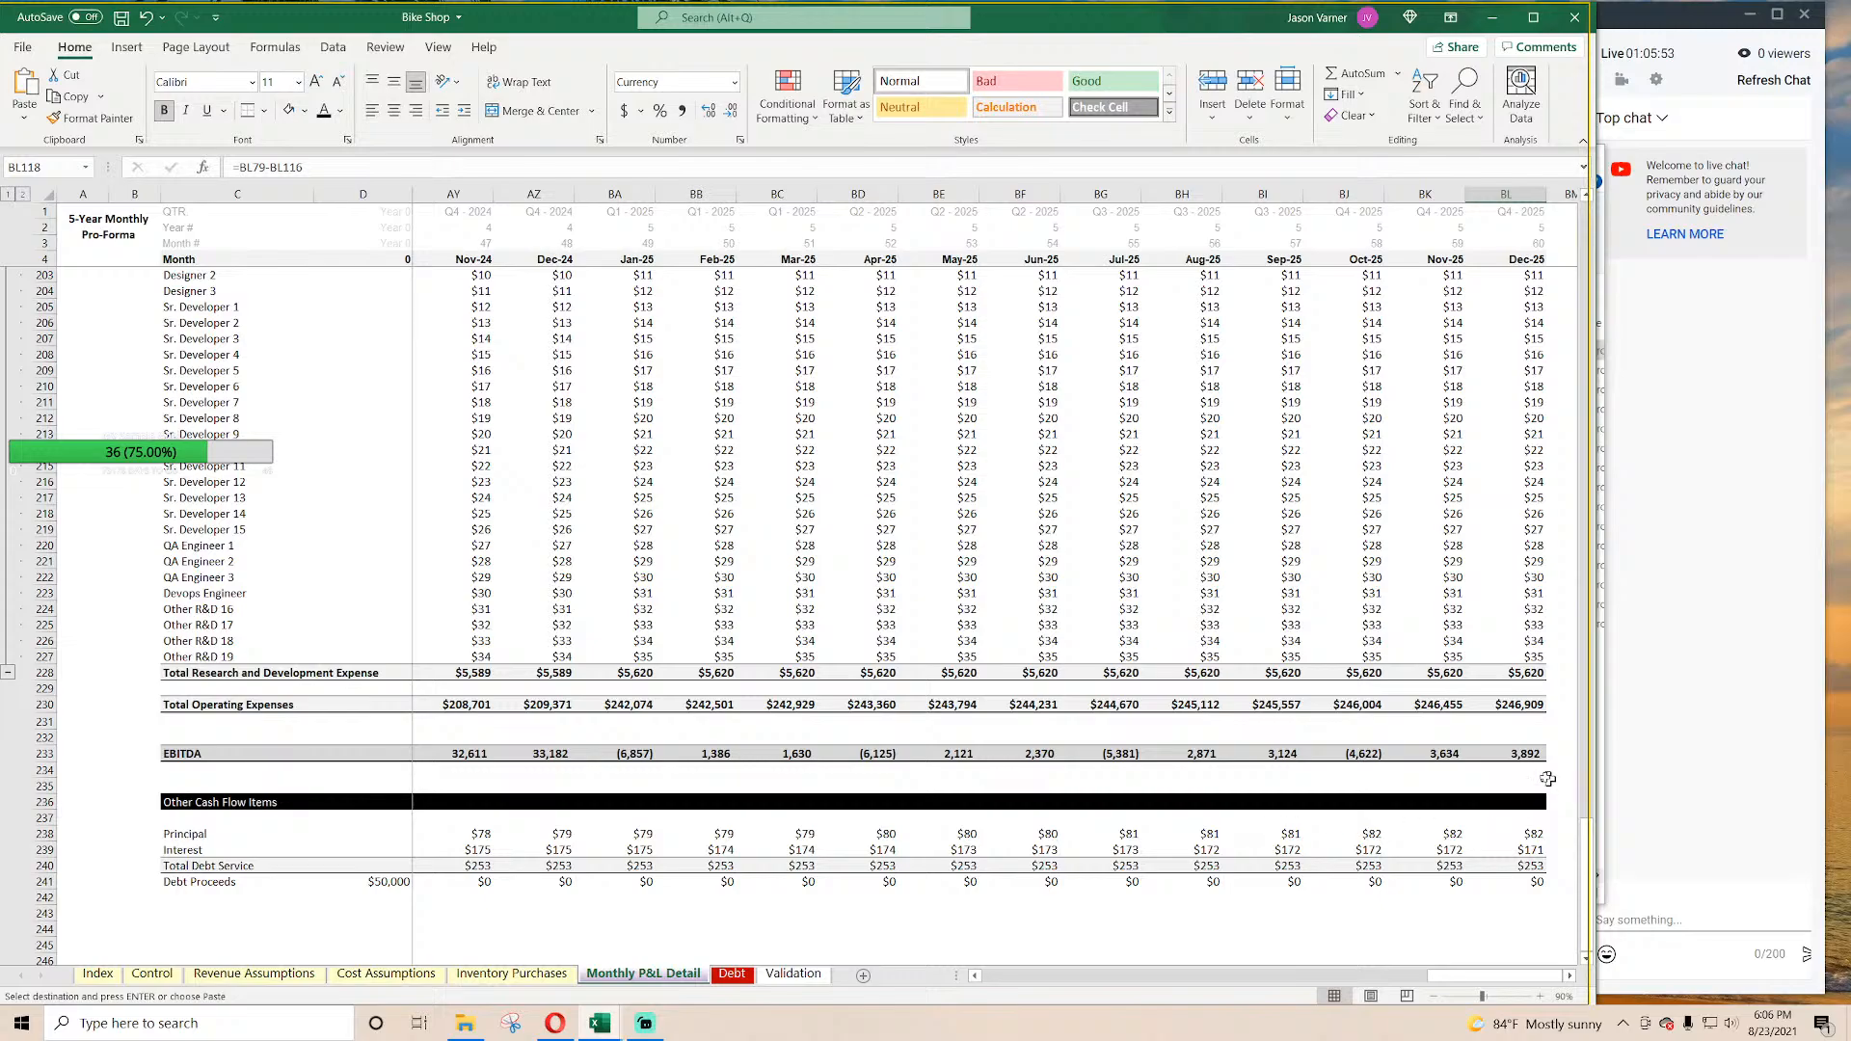
pyautogui.click(1512, 756)
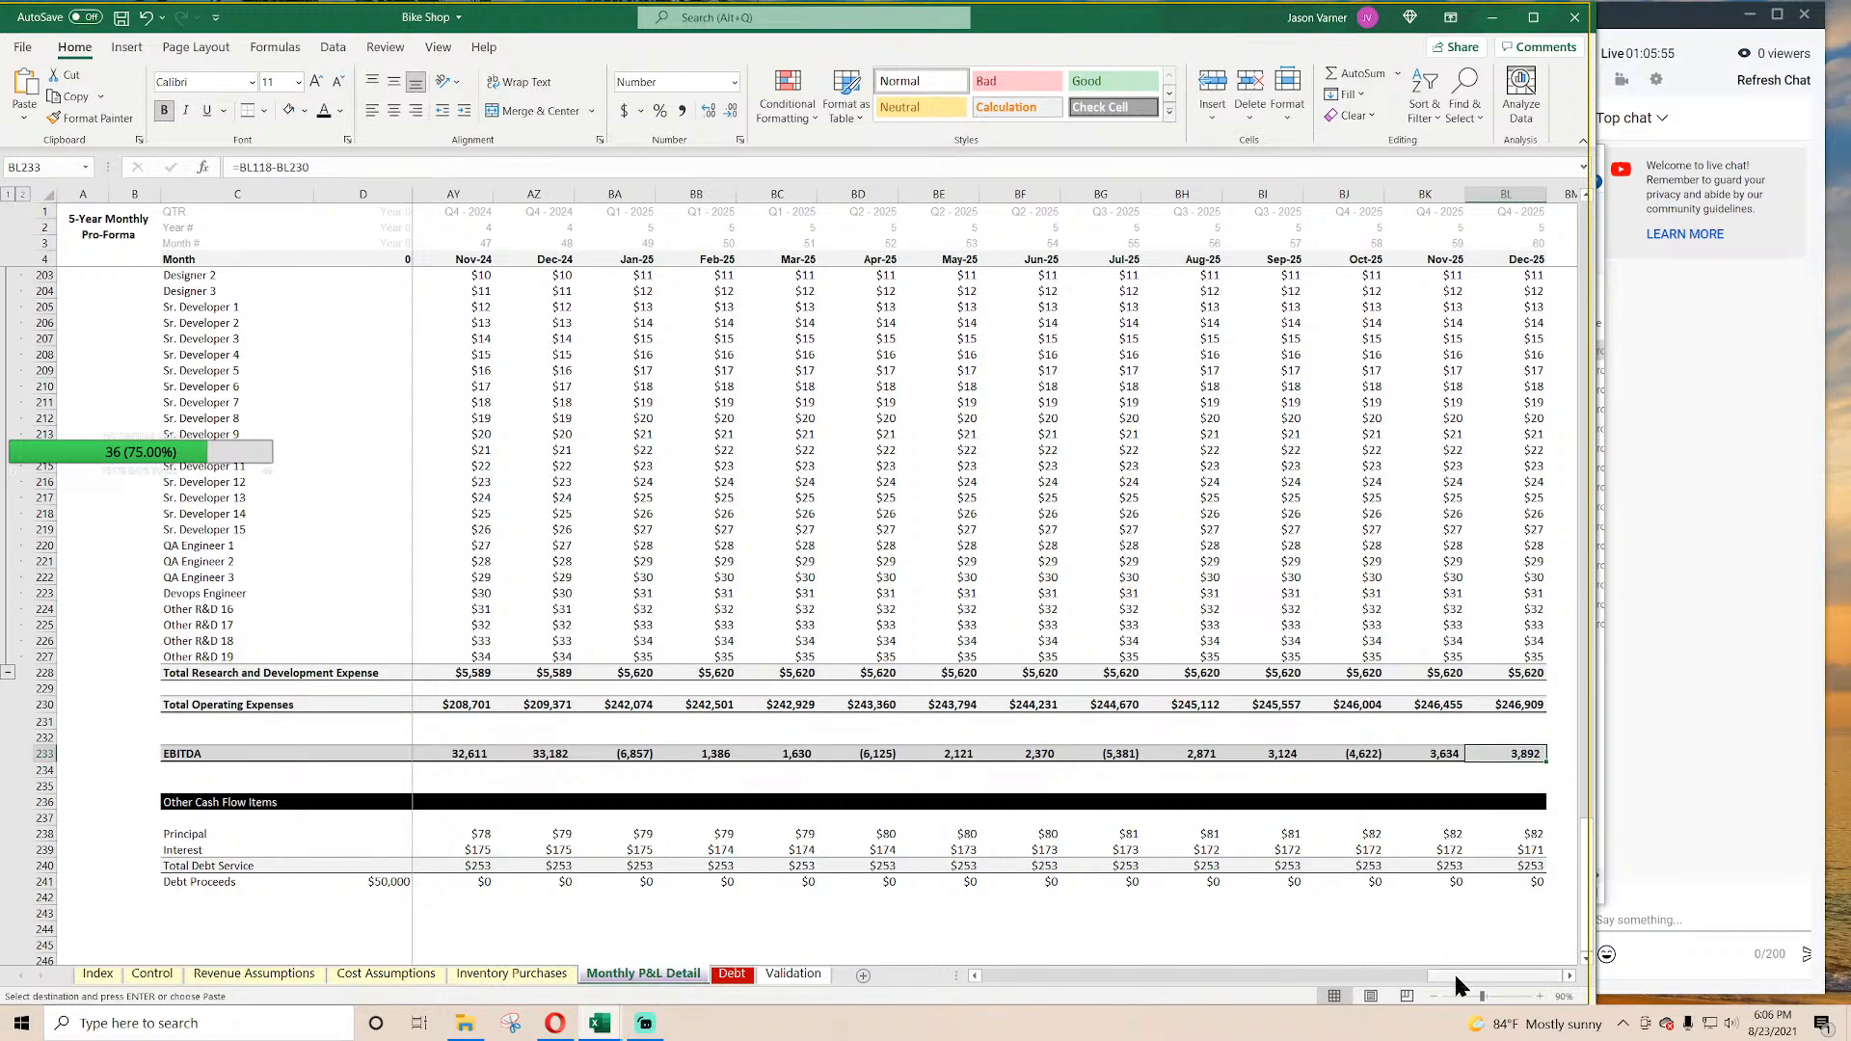
pyautogui.moveTo(1456, 976); pyautogui.dragTo(968, 976)
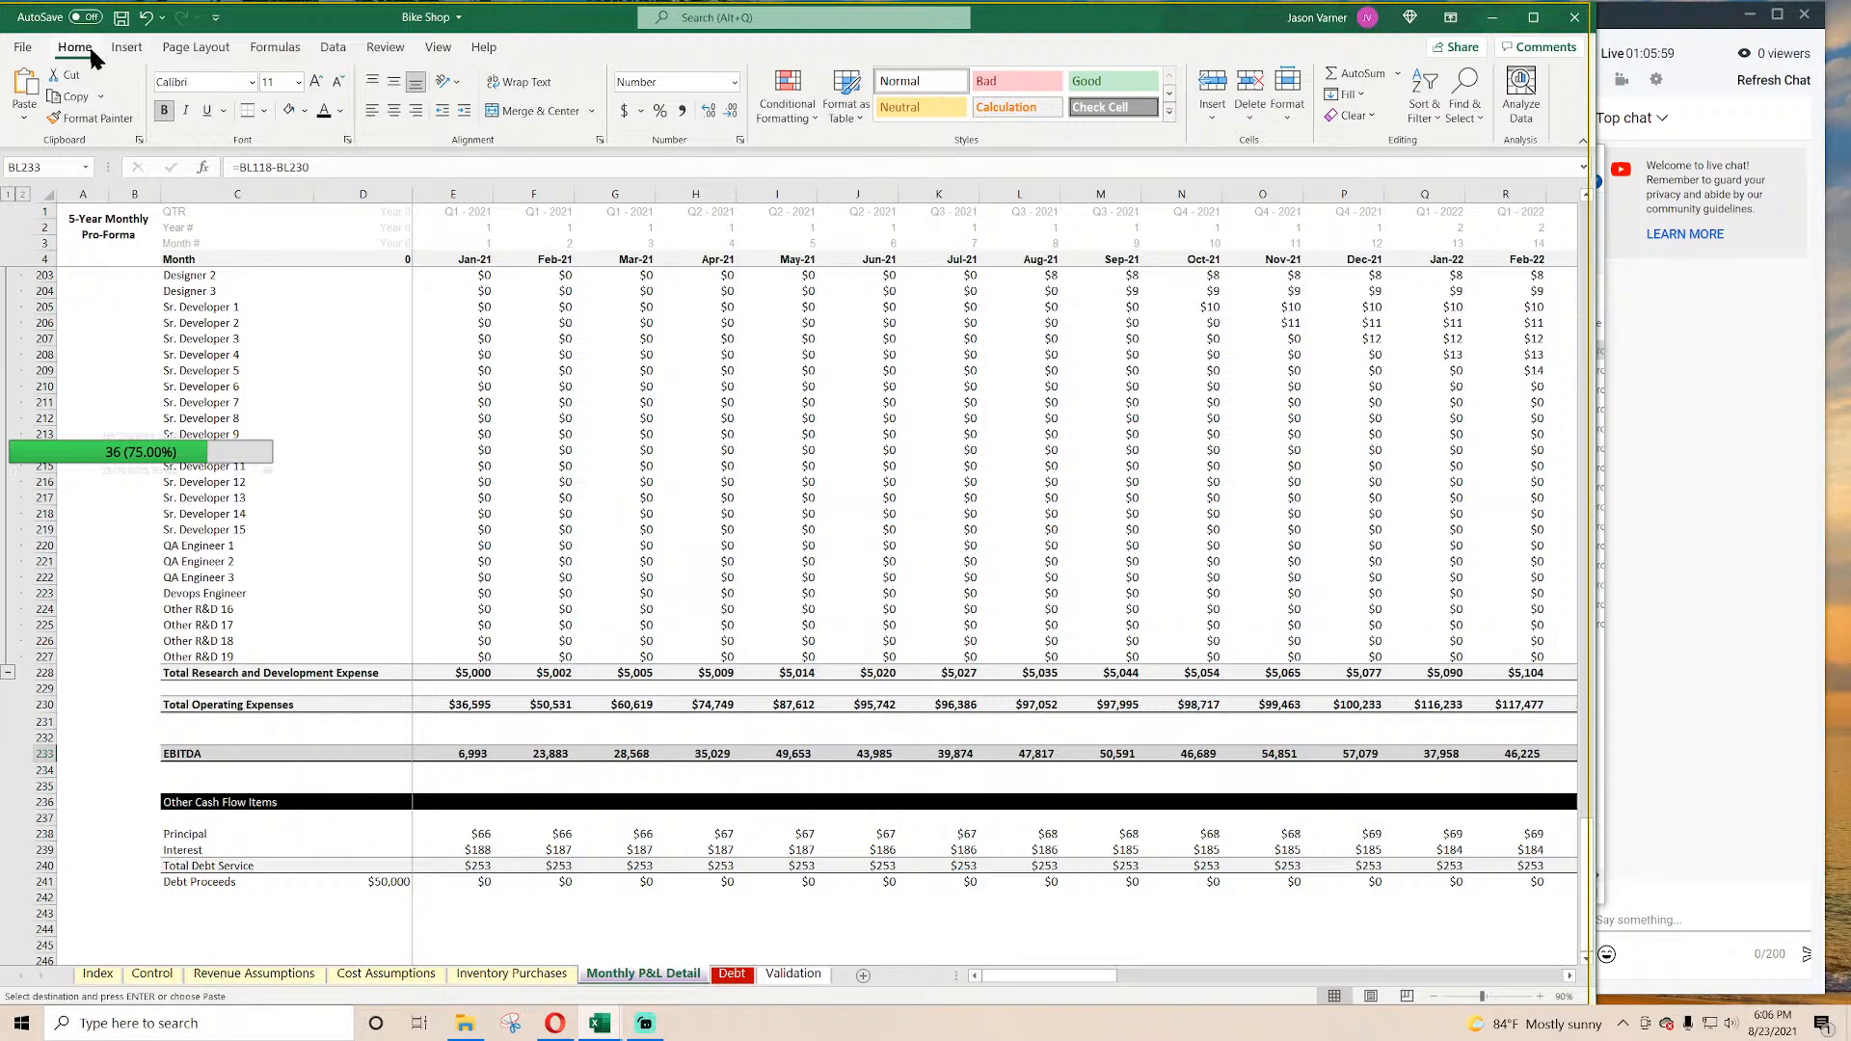
pyautogui.click(120, 17)
# Step: Review the Inventory Purchases and Cost Assumptions sheets, and the Other Cash Flow Items block on Monthly P&L Detail
pyautogui.click(526, 975)
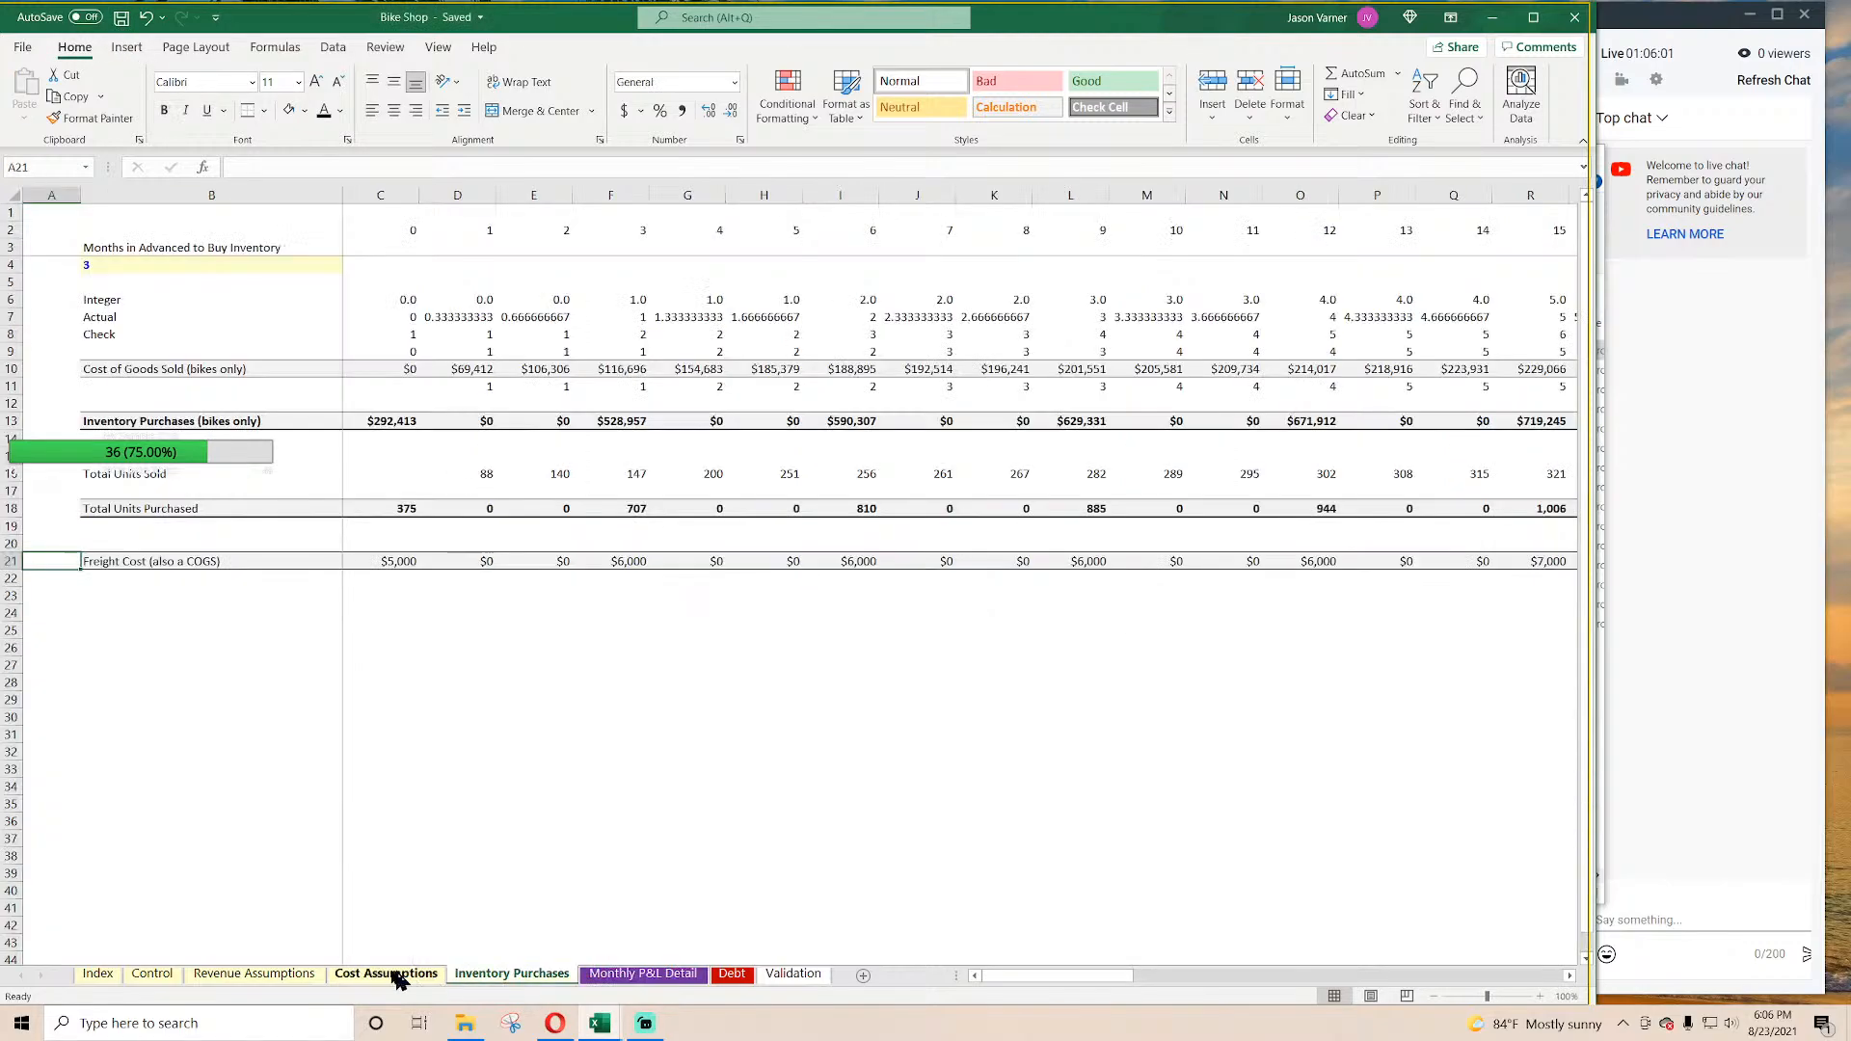
pyautogui.click(384, 975)
pyautogui.scroll(20, 378, 645)
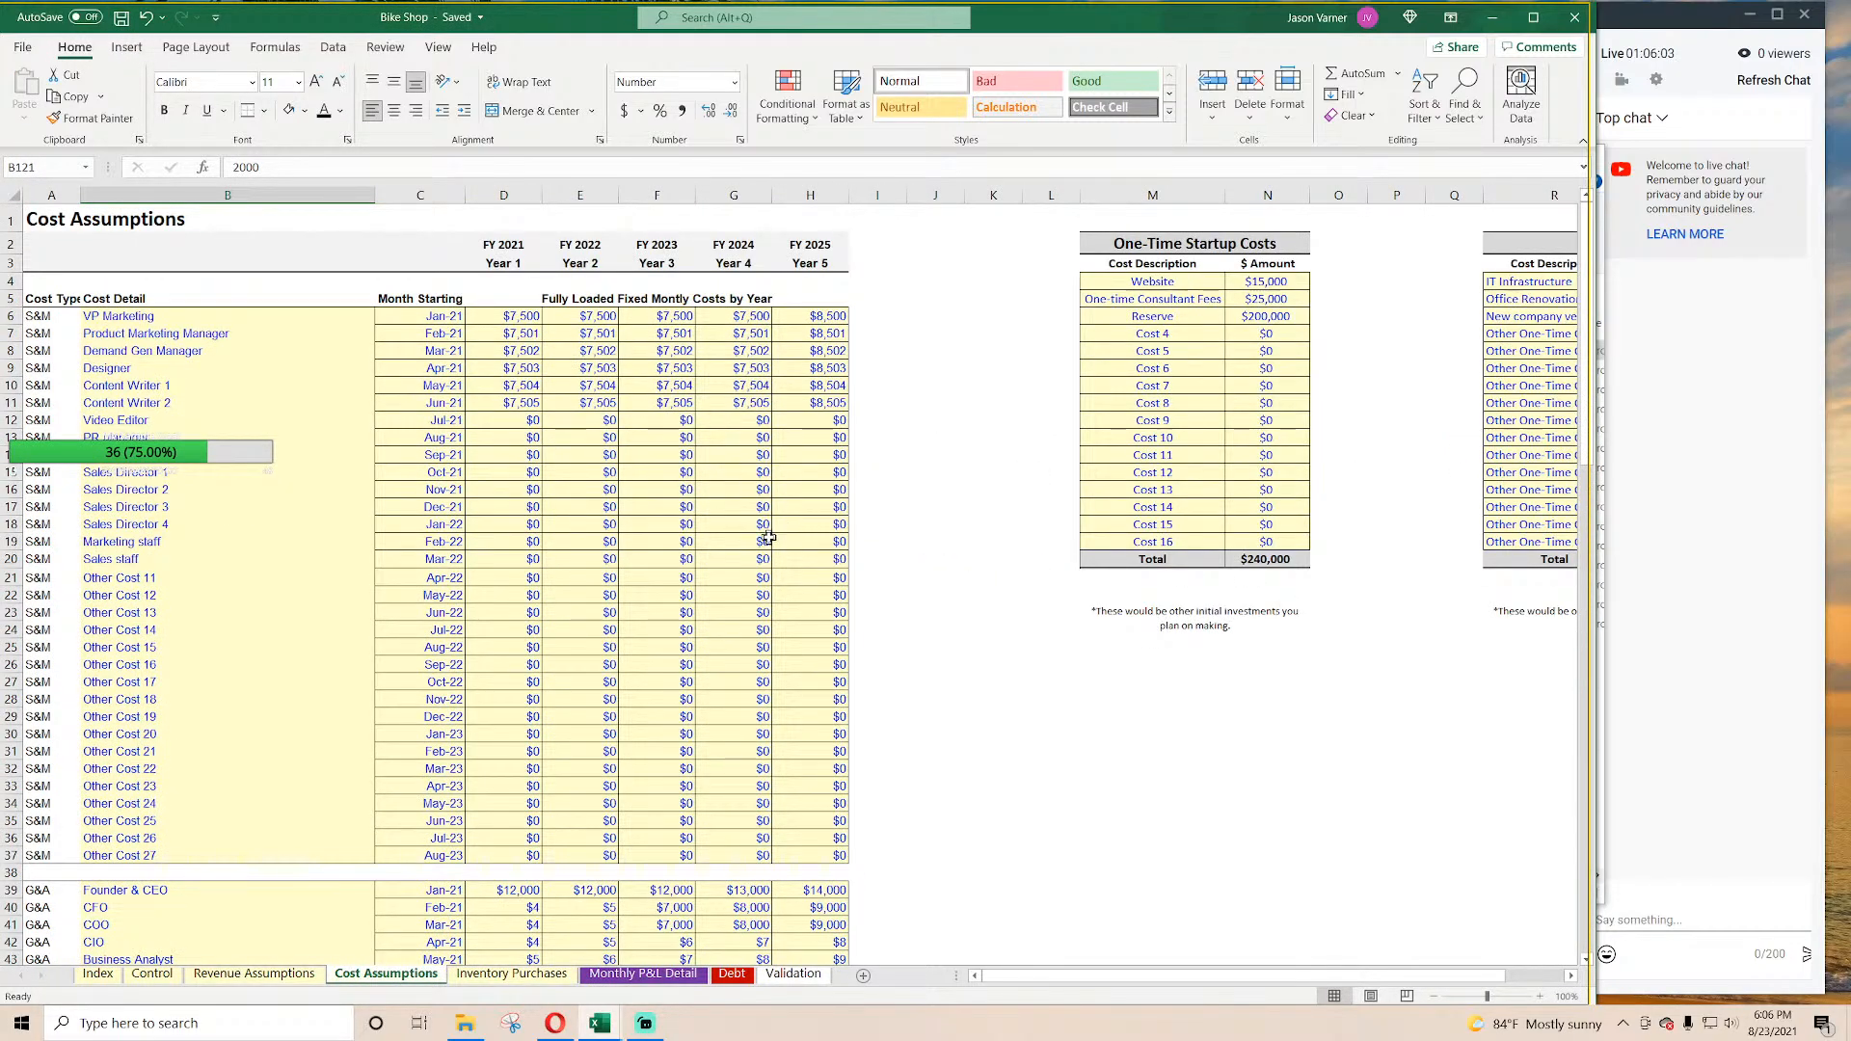
pyautogui.scroll(-20, 744, 628)
pyautogui.scroll(20, 741, 712)
pyautogui.click(677, 975)
pyautogui.scroll(-1, 458, 712)
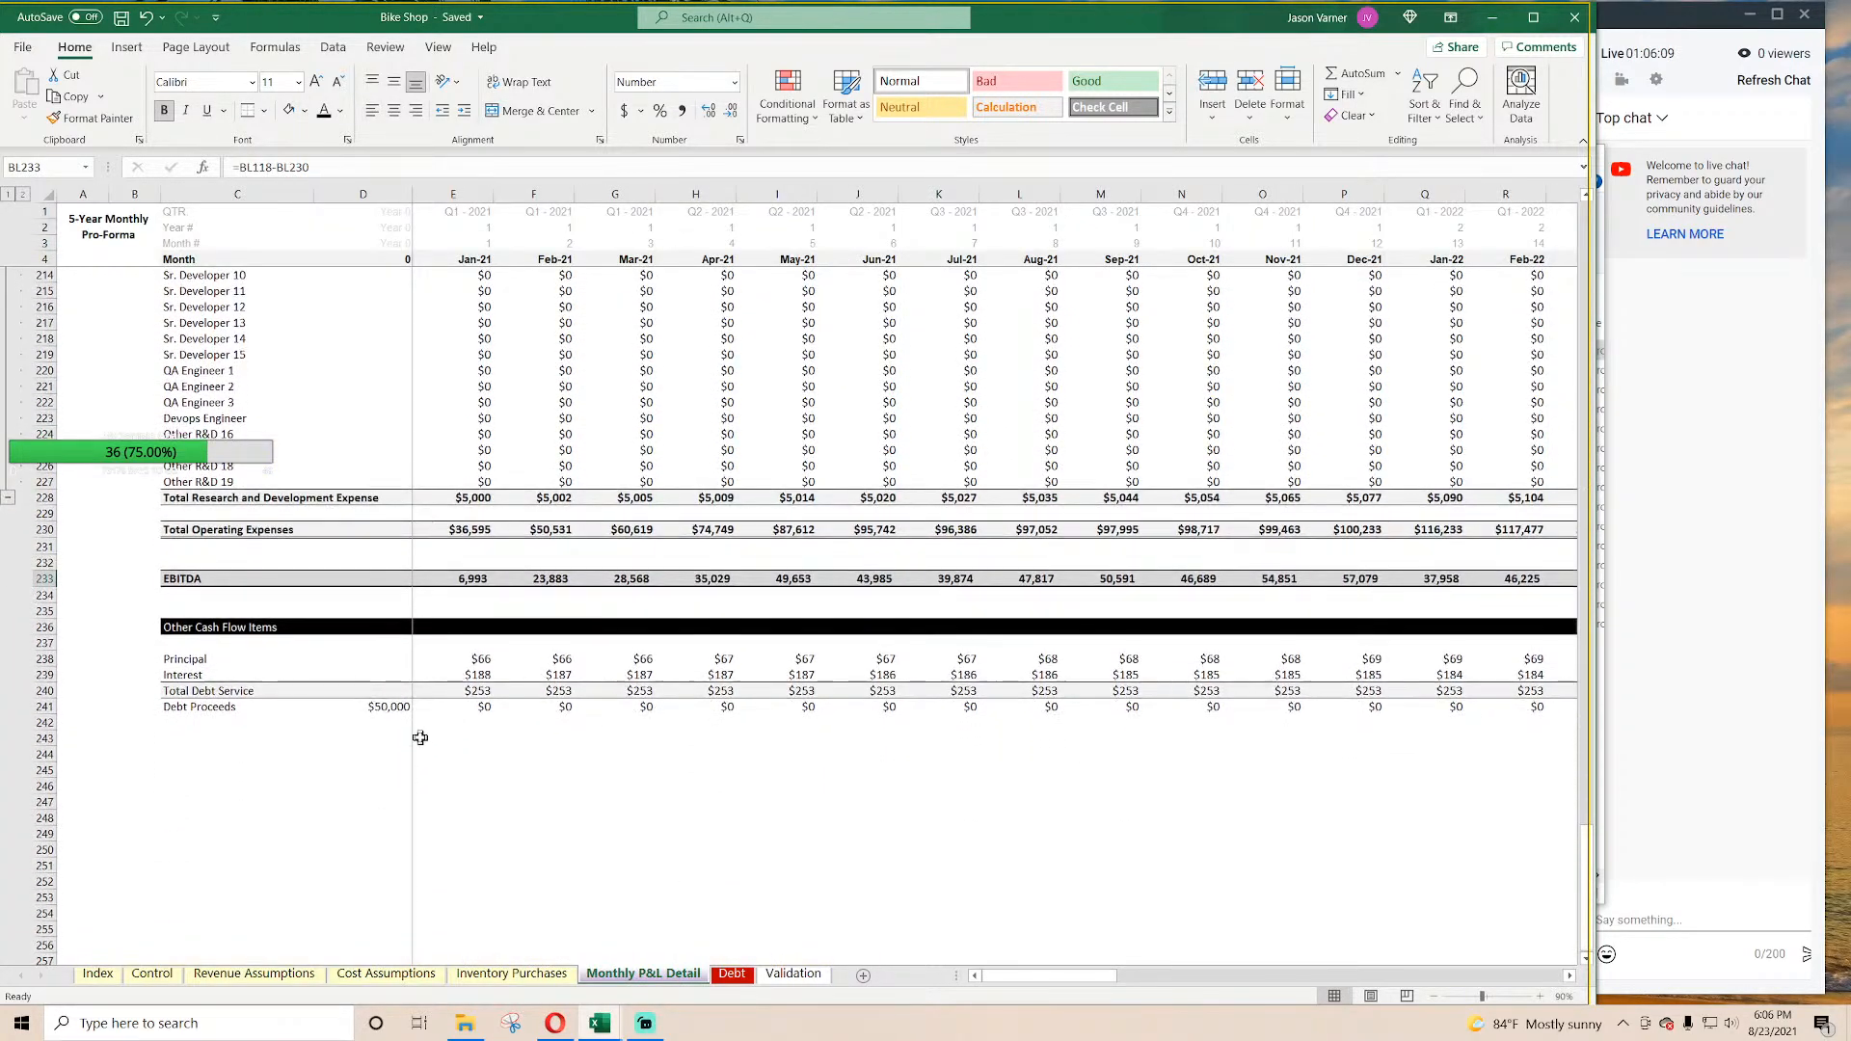
pyautogui.scroll(10, 183, 668)
pyautogui.scroll(-10, 184, 669)
pyautogui.scroll(-4, 185, 668)
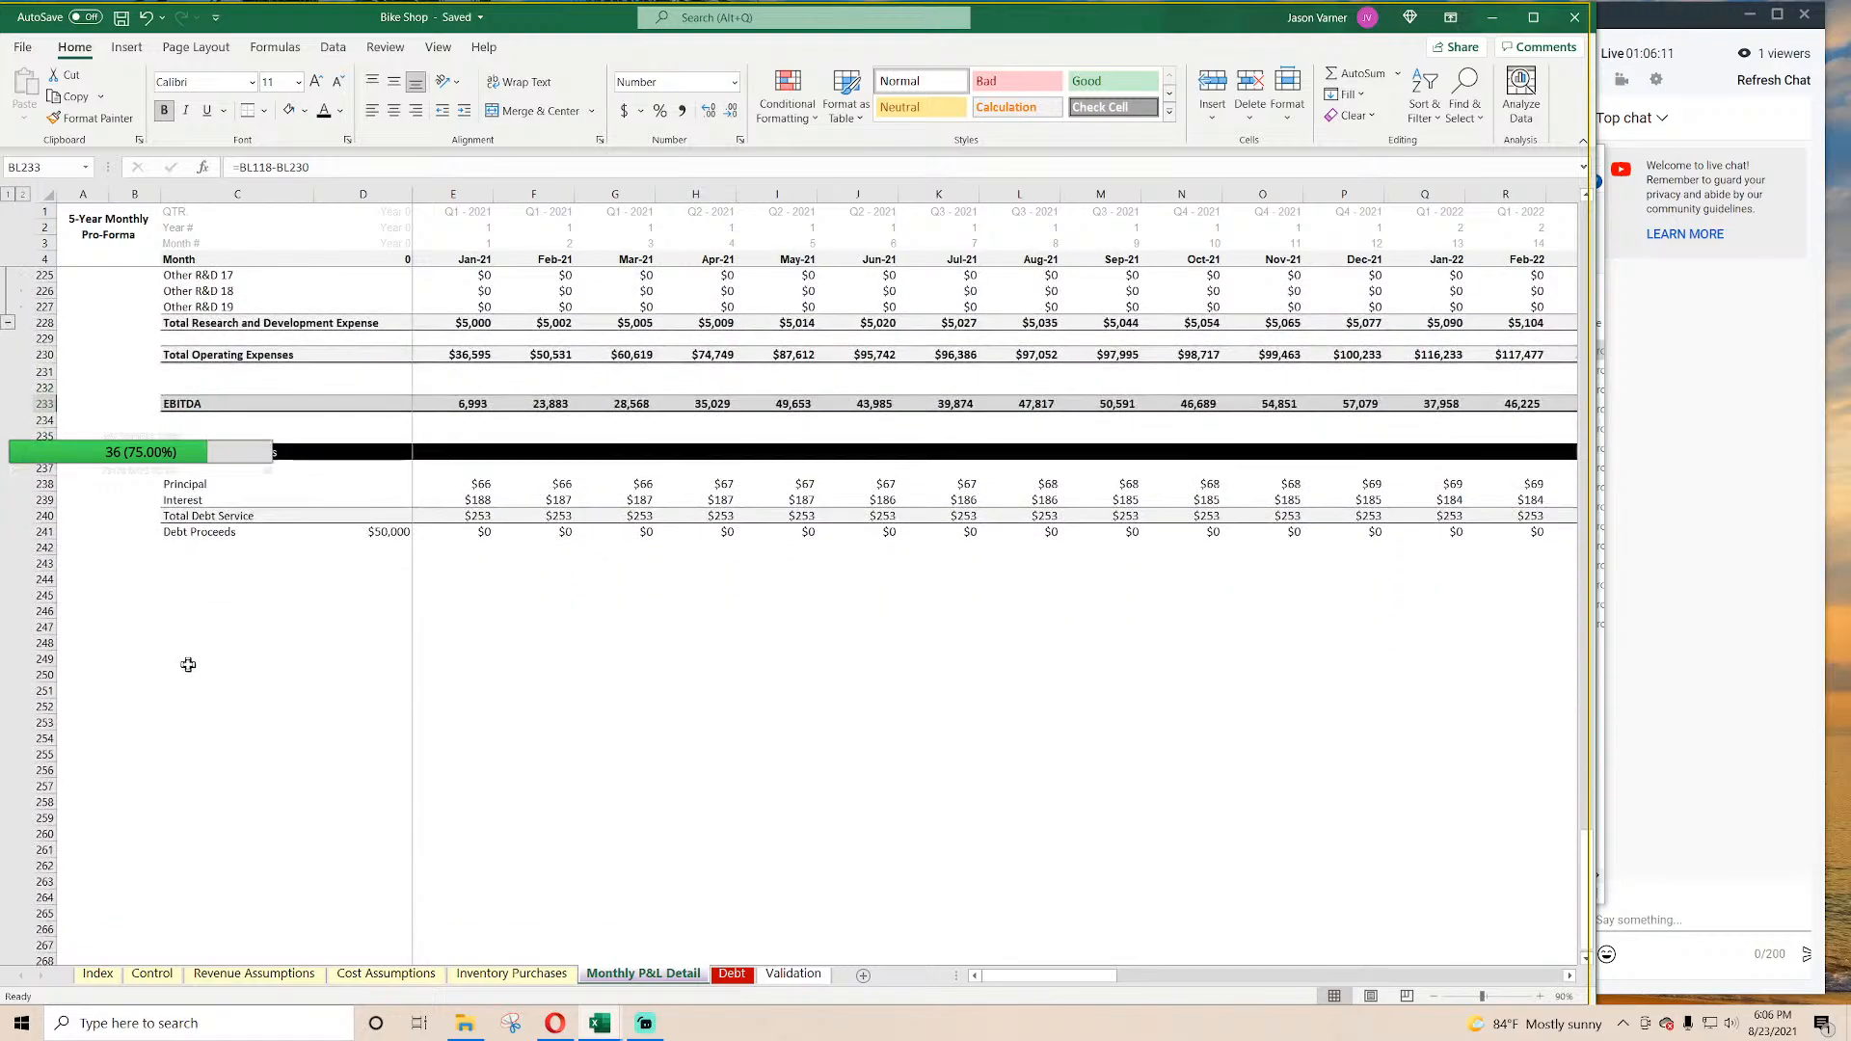
# Step: Add a "Capex" heading in C243, below Debt Proceeds on Monthly P&L Detail
pyautogui.click(194, 692)
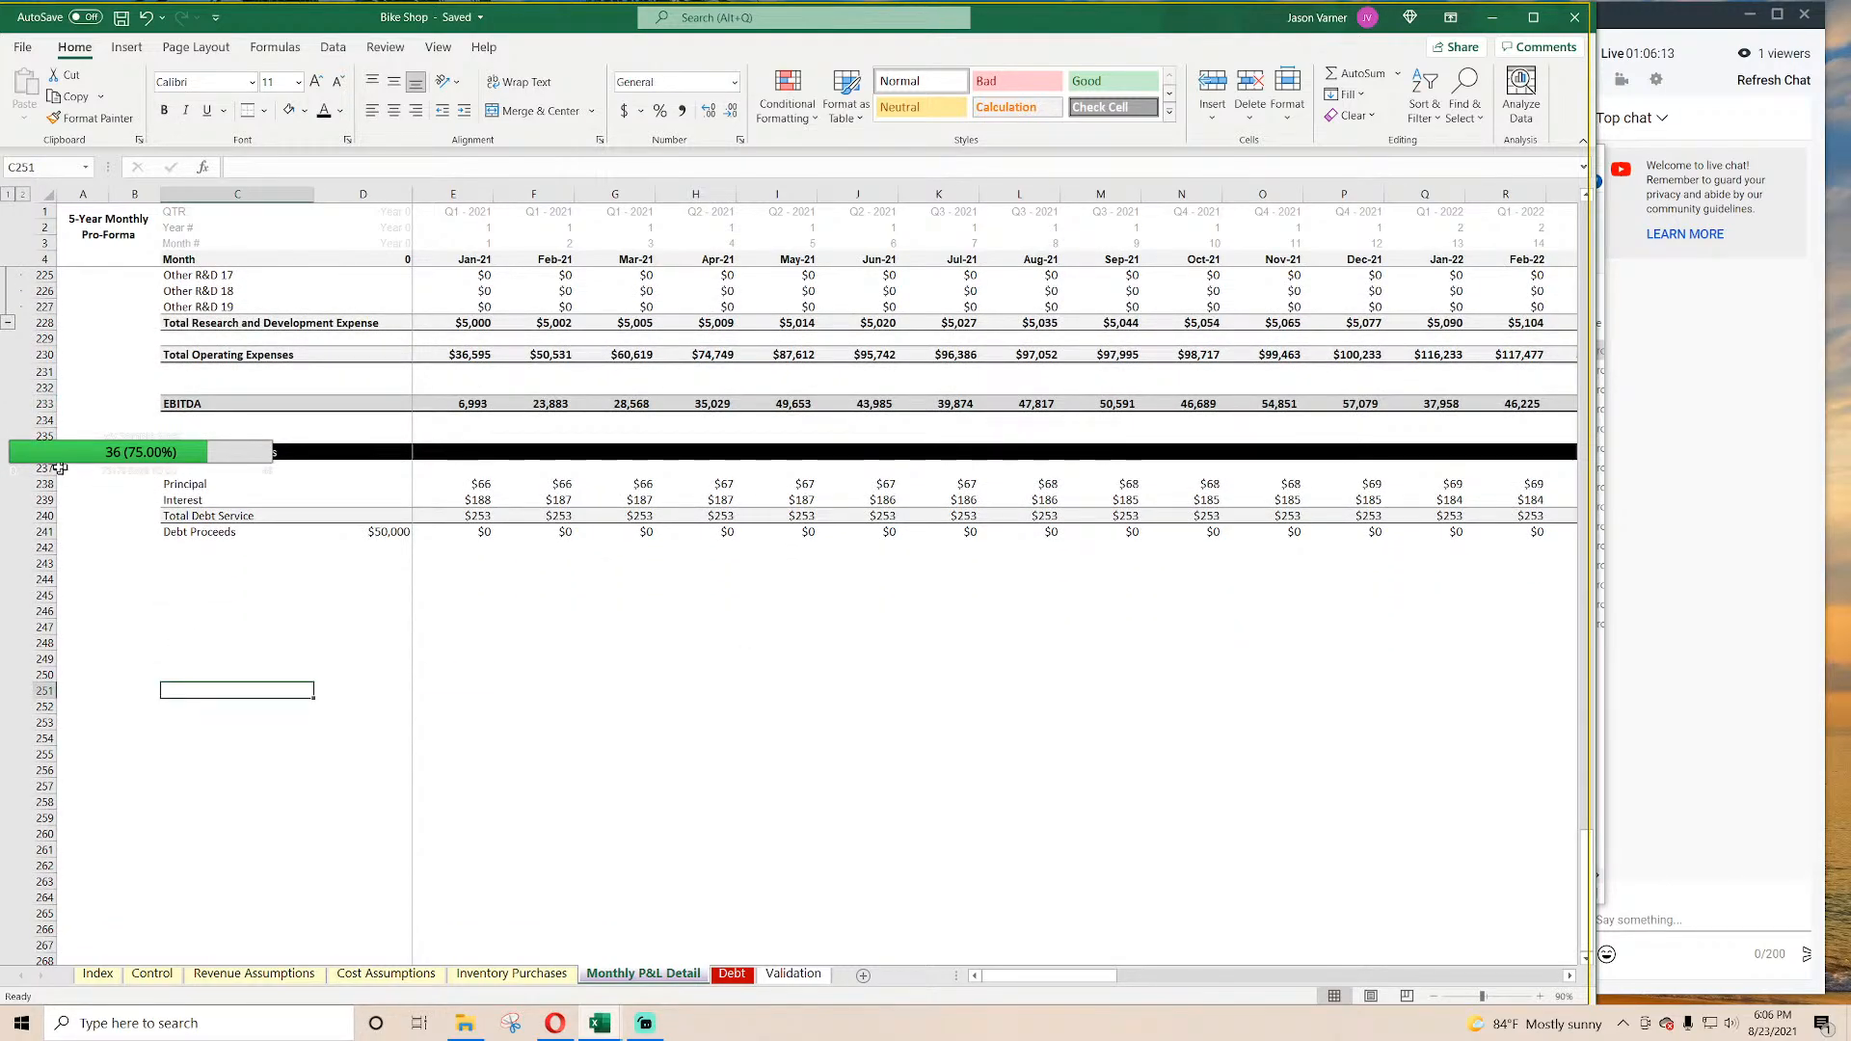
pyautogui.click(204, 484)
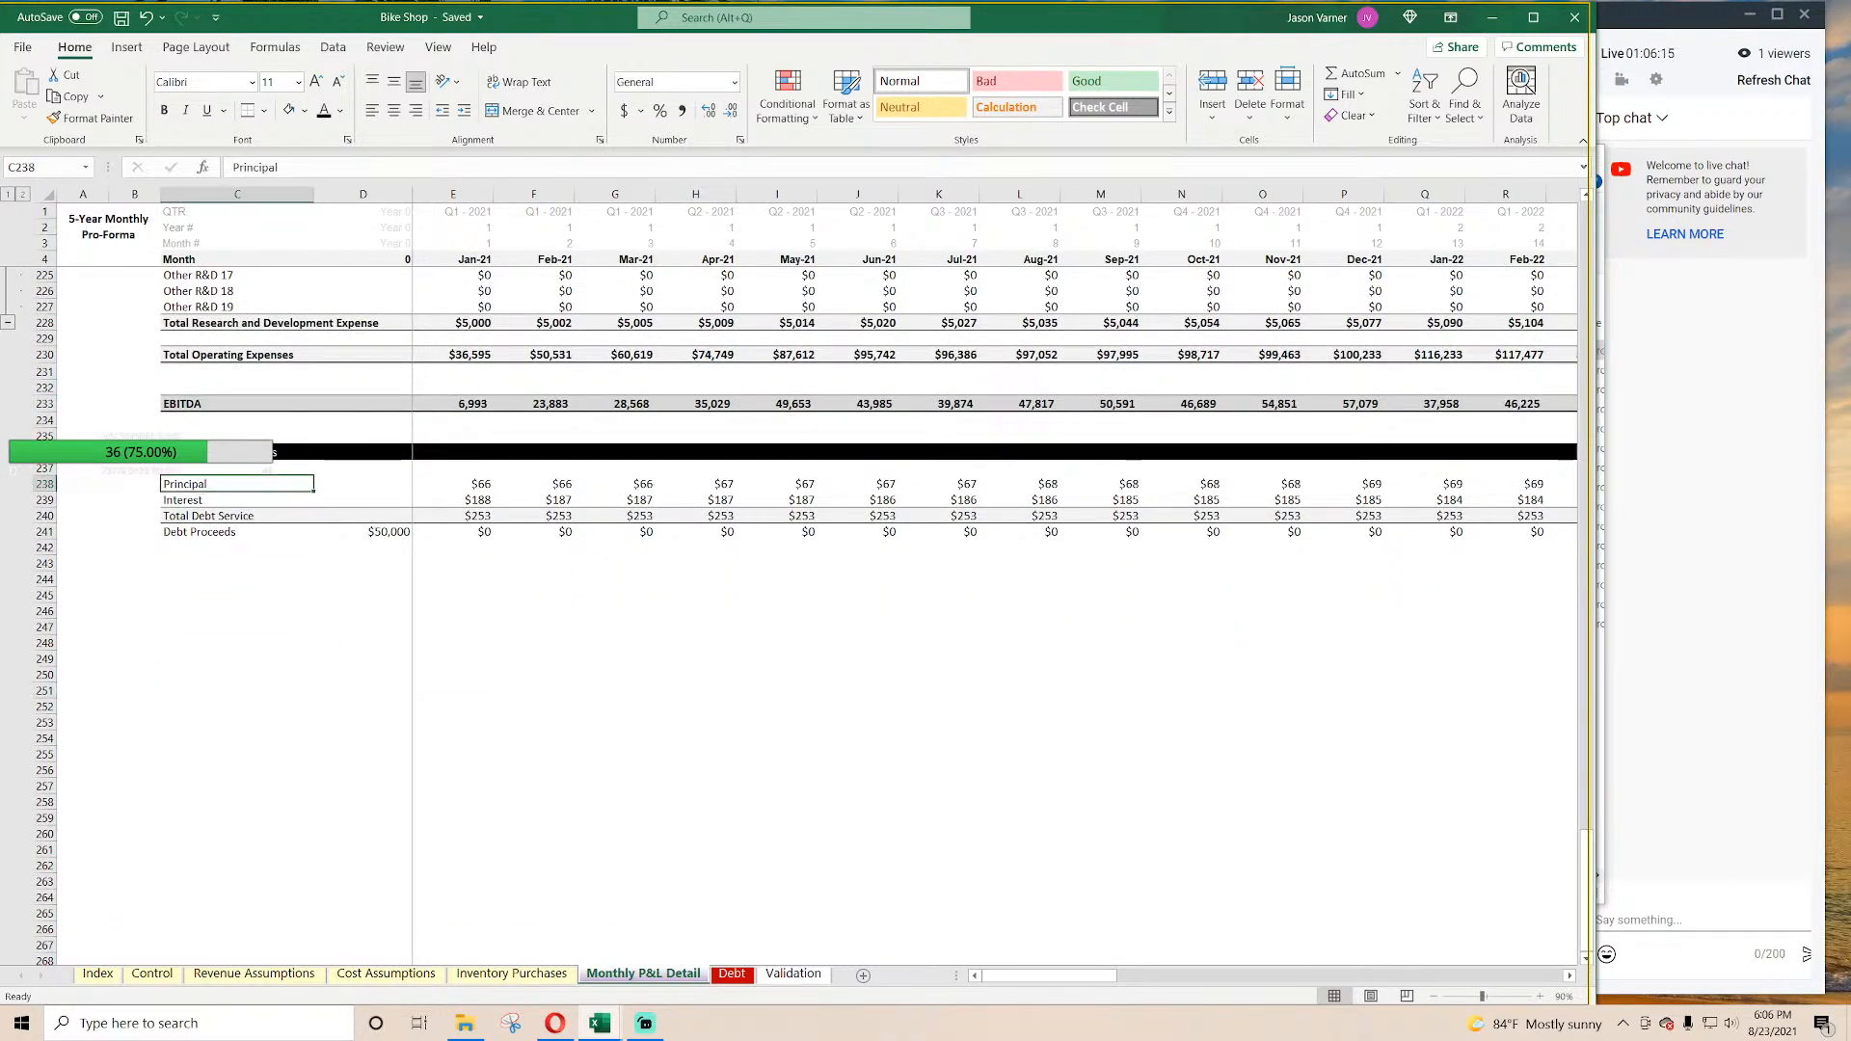
pyautogui.moveTo(200, 484); pyautogui.dragTo(371, 502)
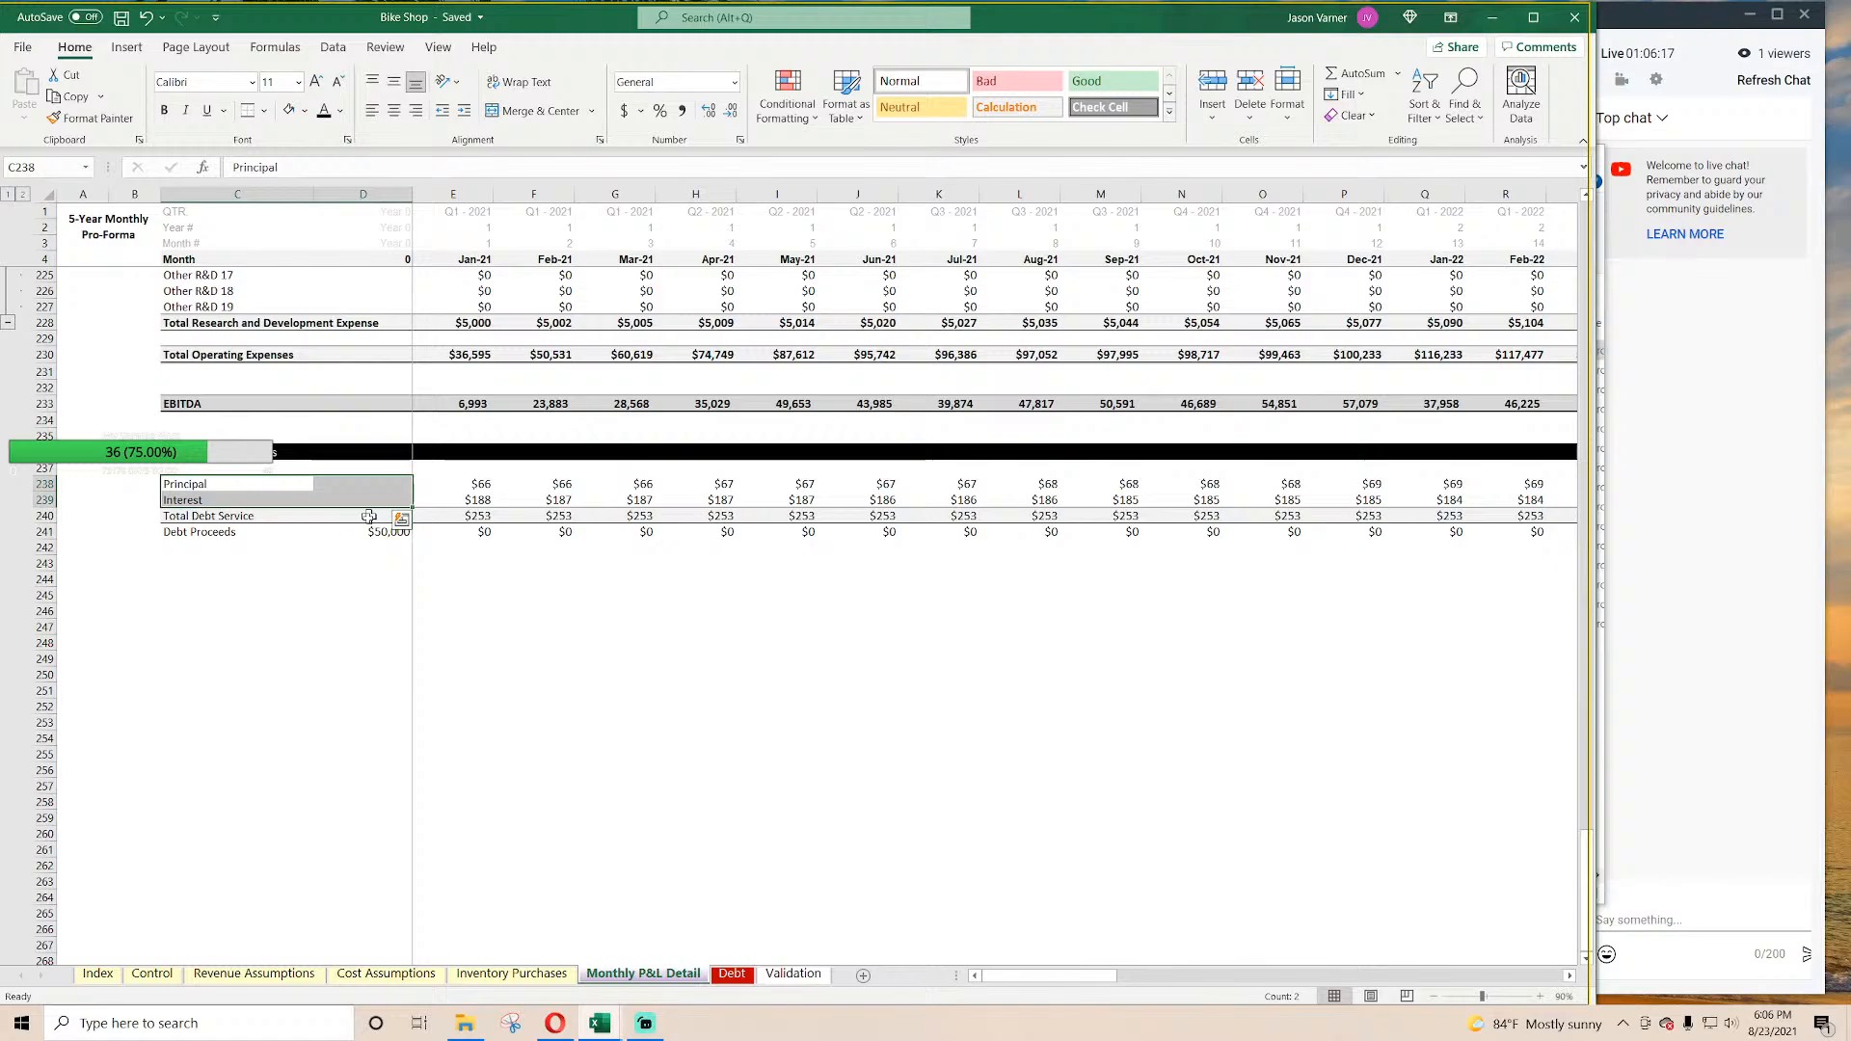
pyautogui.click(208, 554)
pyautogui.click(208, 558)
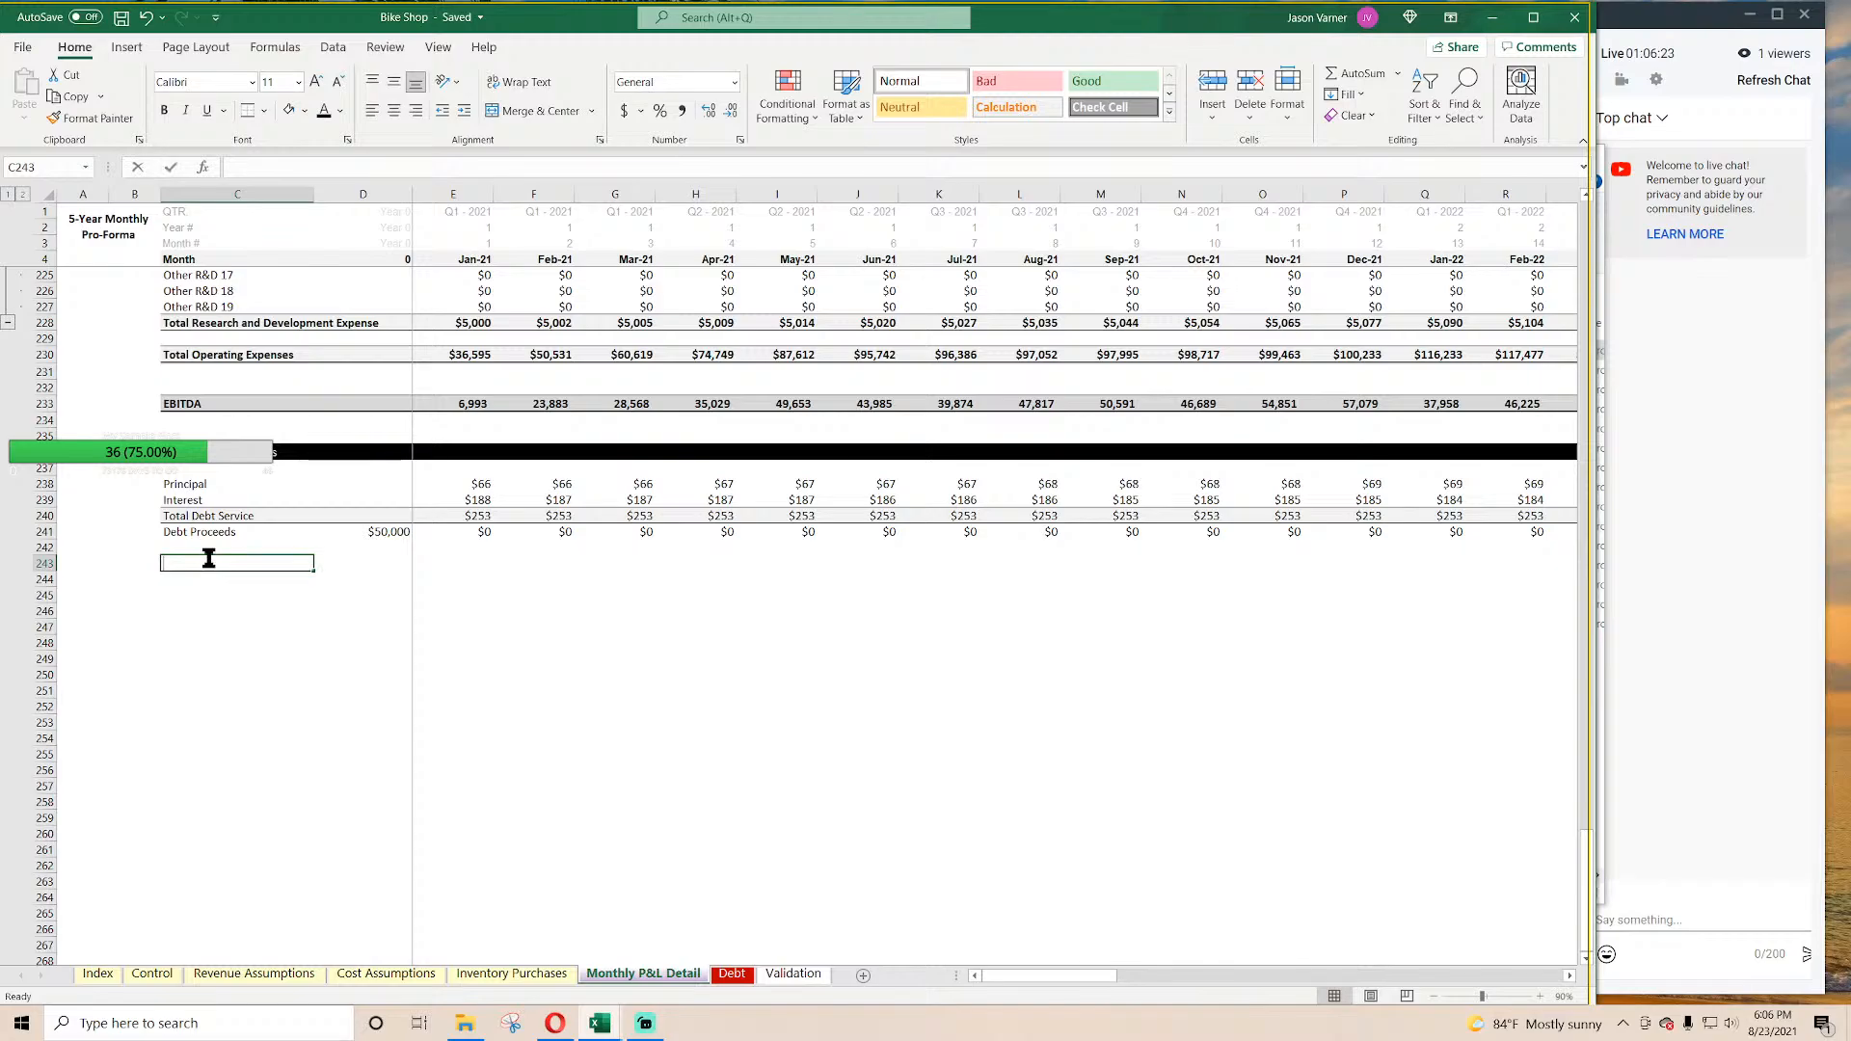
pyautogui.write('Capex')
pyautogui.press('Return')
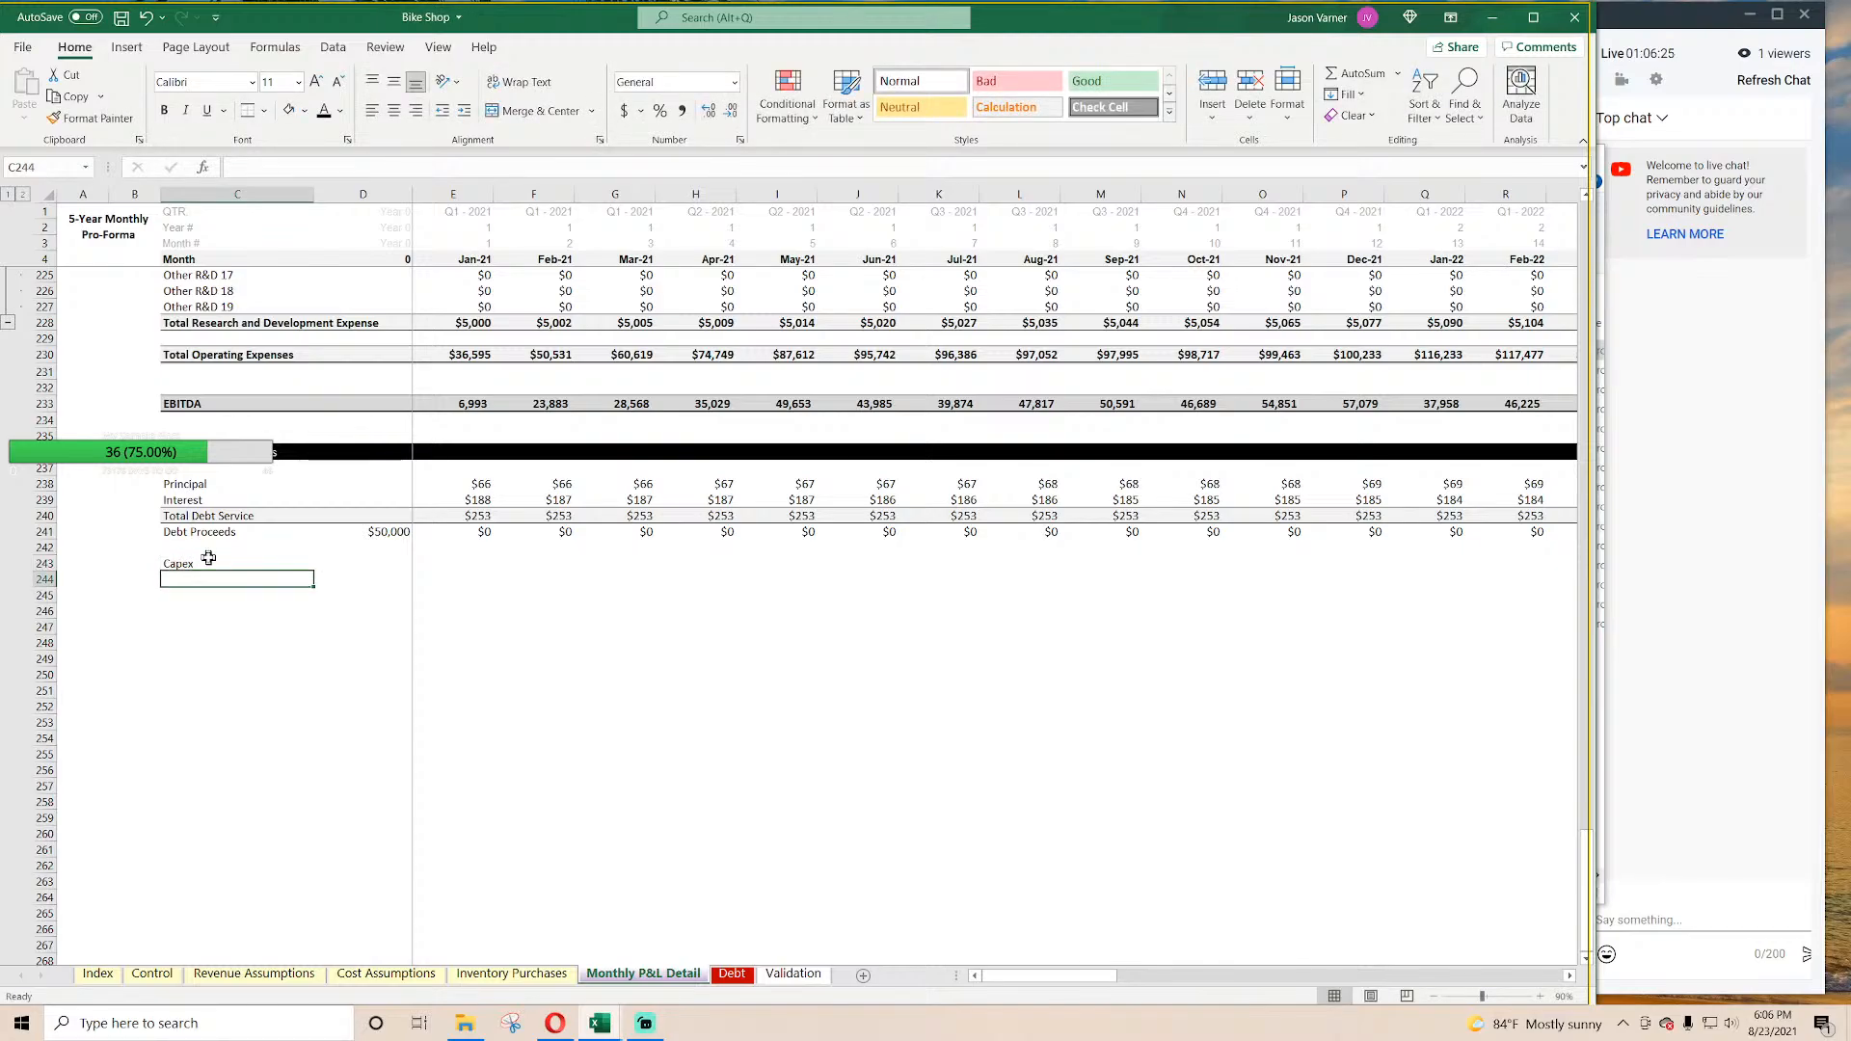
# Step: Link C244 to the IT Infrastructure label in the CapEx table on Cost Assumptions, and fill the link down through Other One-Time Costs 13
pyautogui.write('=')
pyautogui.click(280, 974)
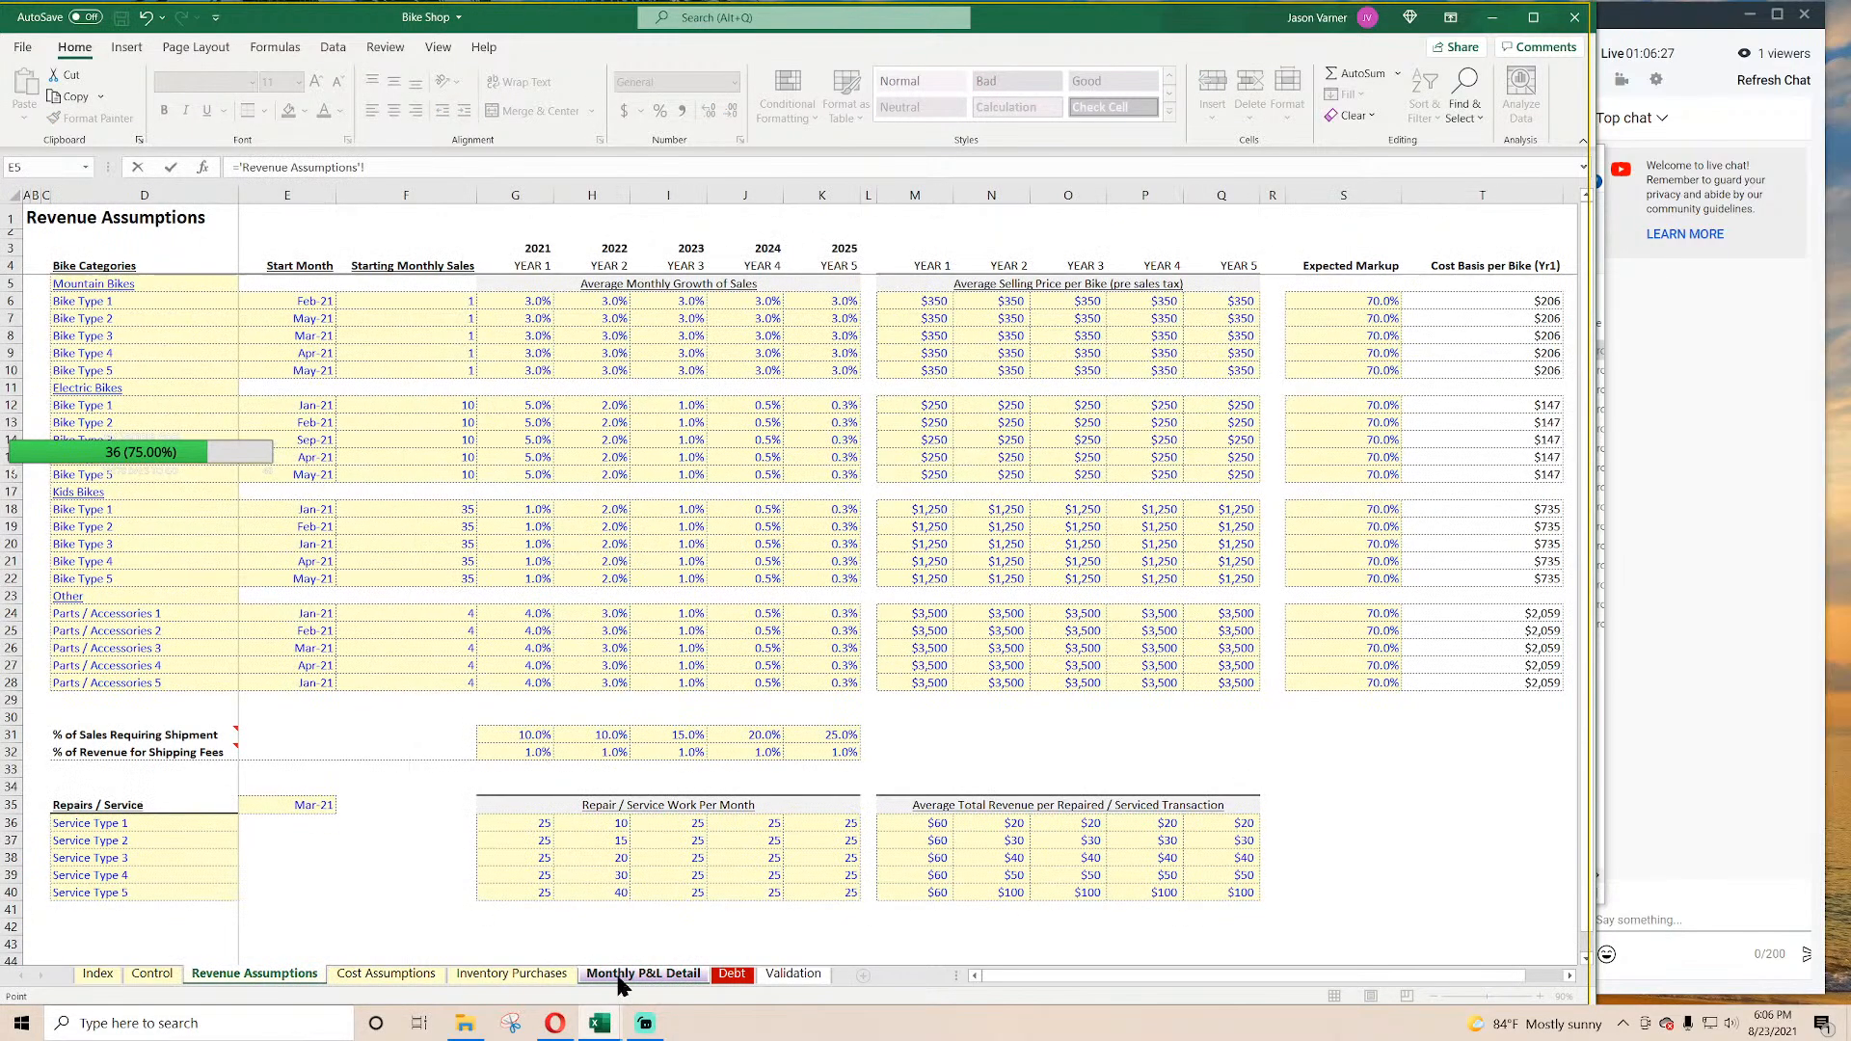
pyautogui.click(386, 974)
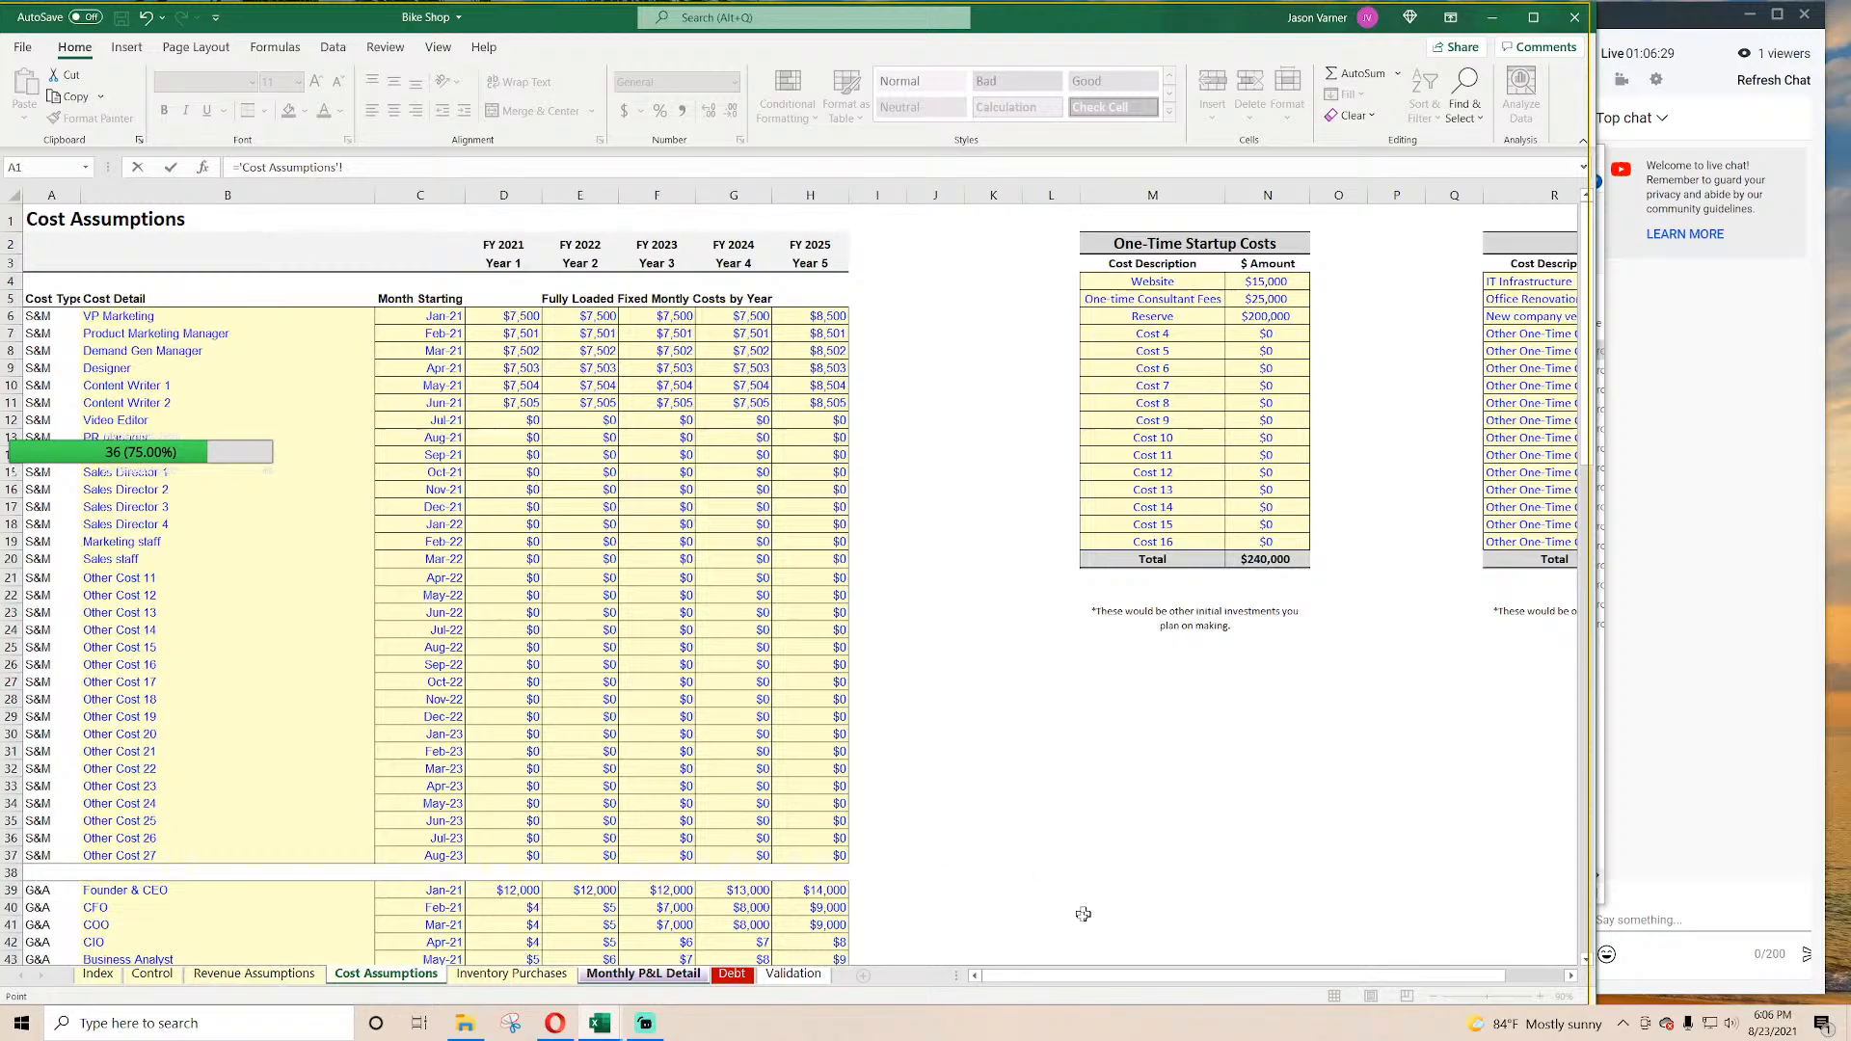
pyautogui.moveTo(1080, 975); pyautogui.dragTo(1134, 976)
pyautogui.click(1166, 280)
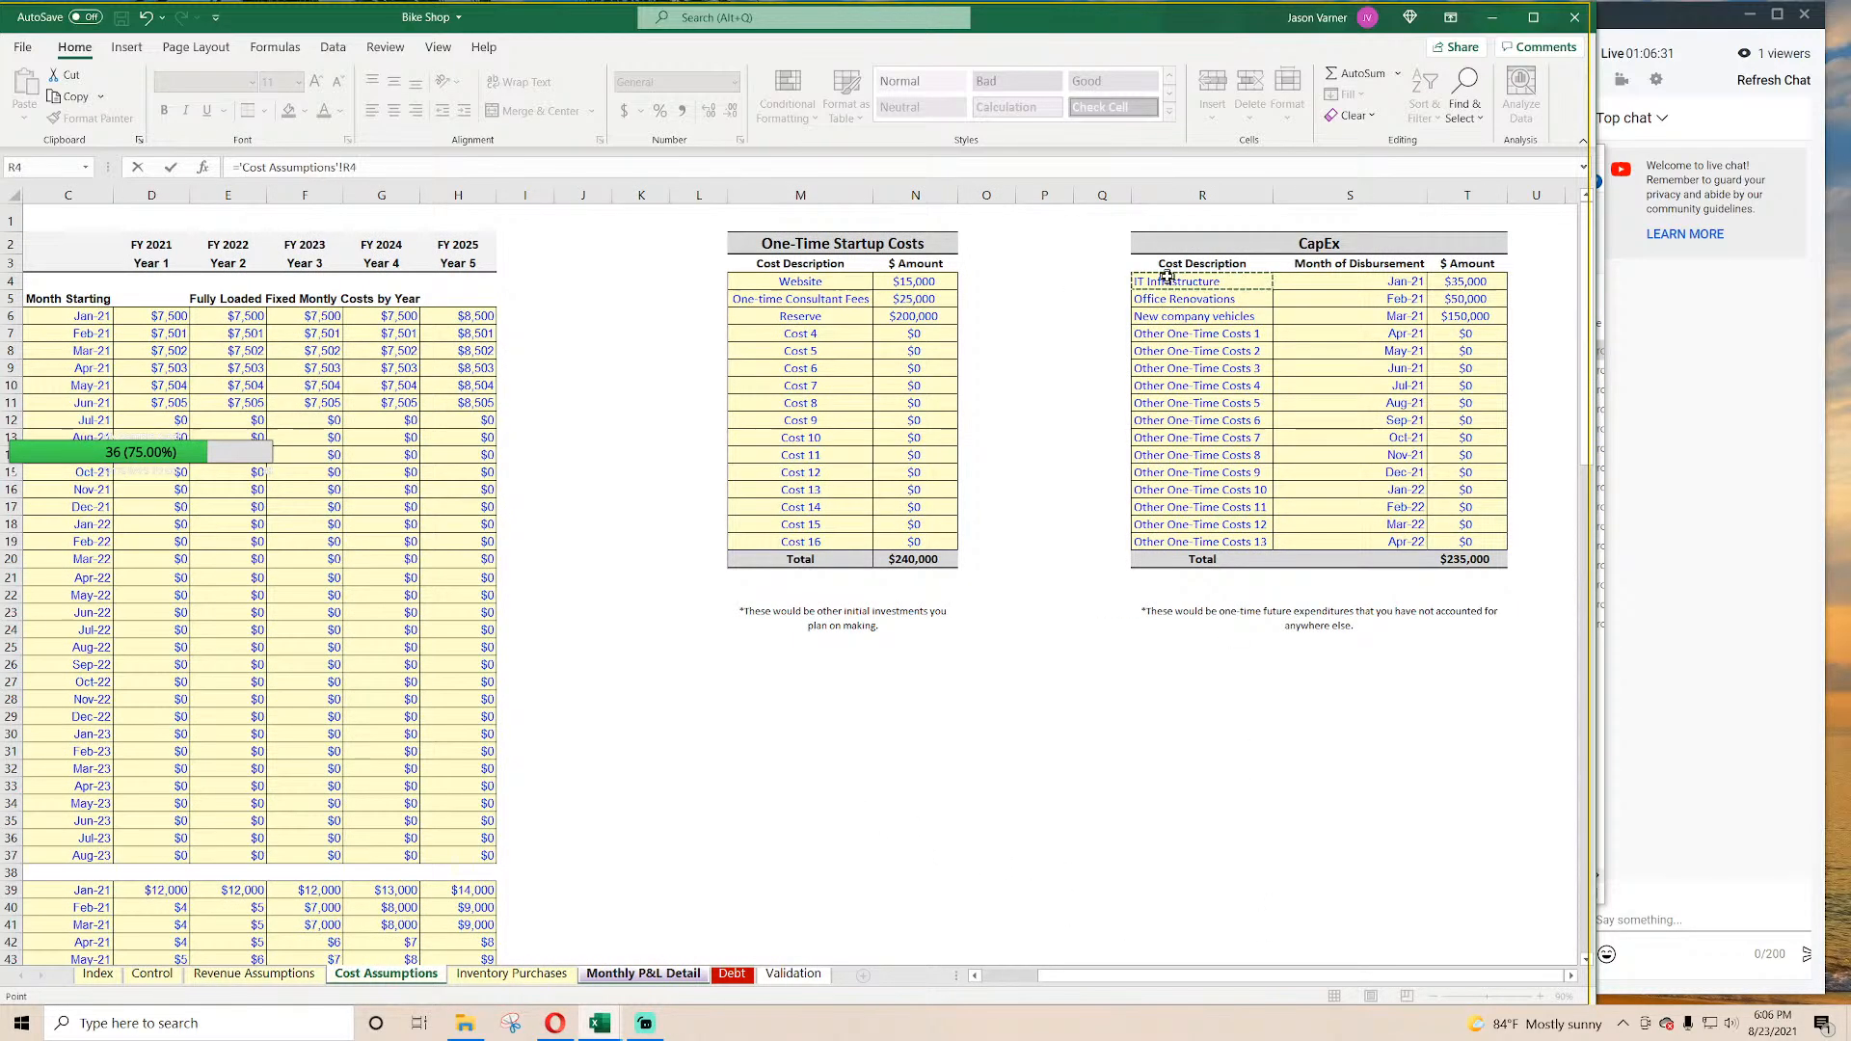
pyautogui.press('Return')
pyautogui.click(207, 581)
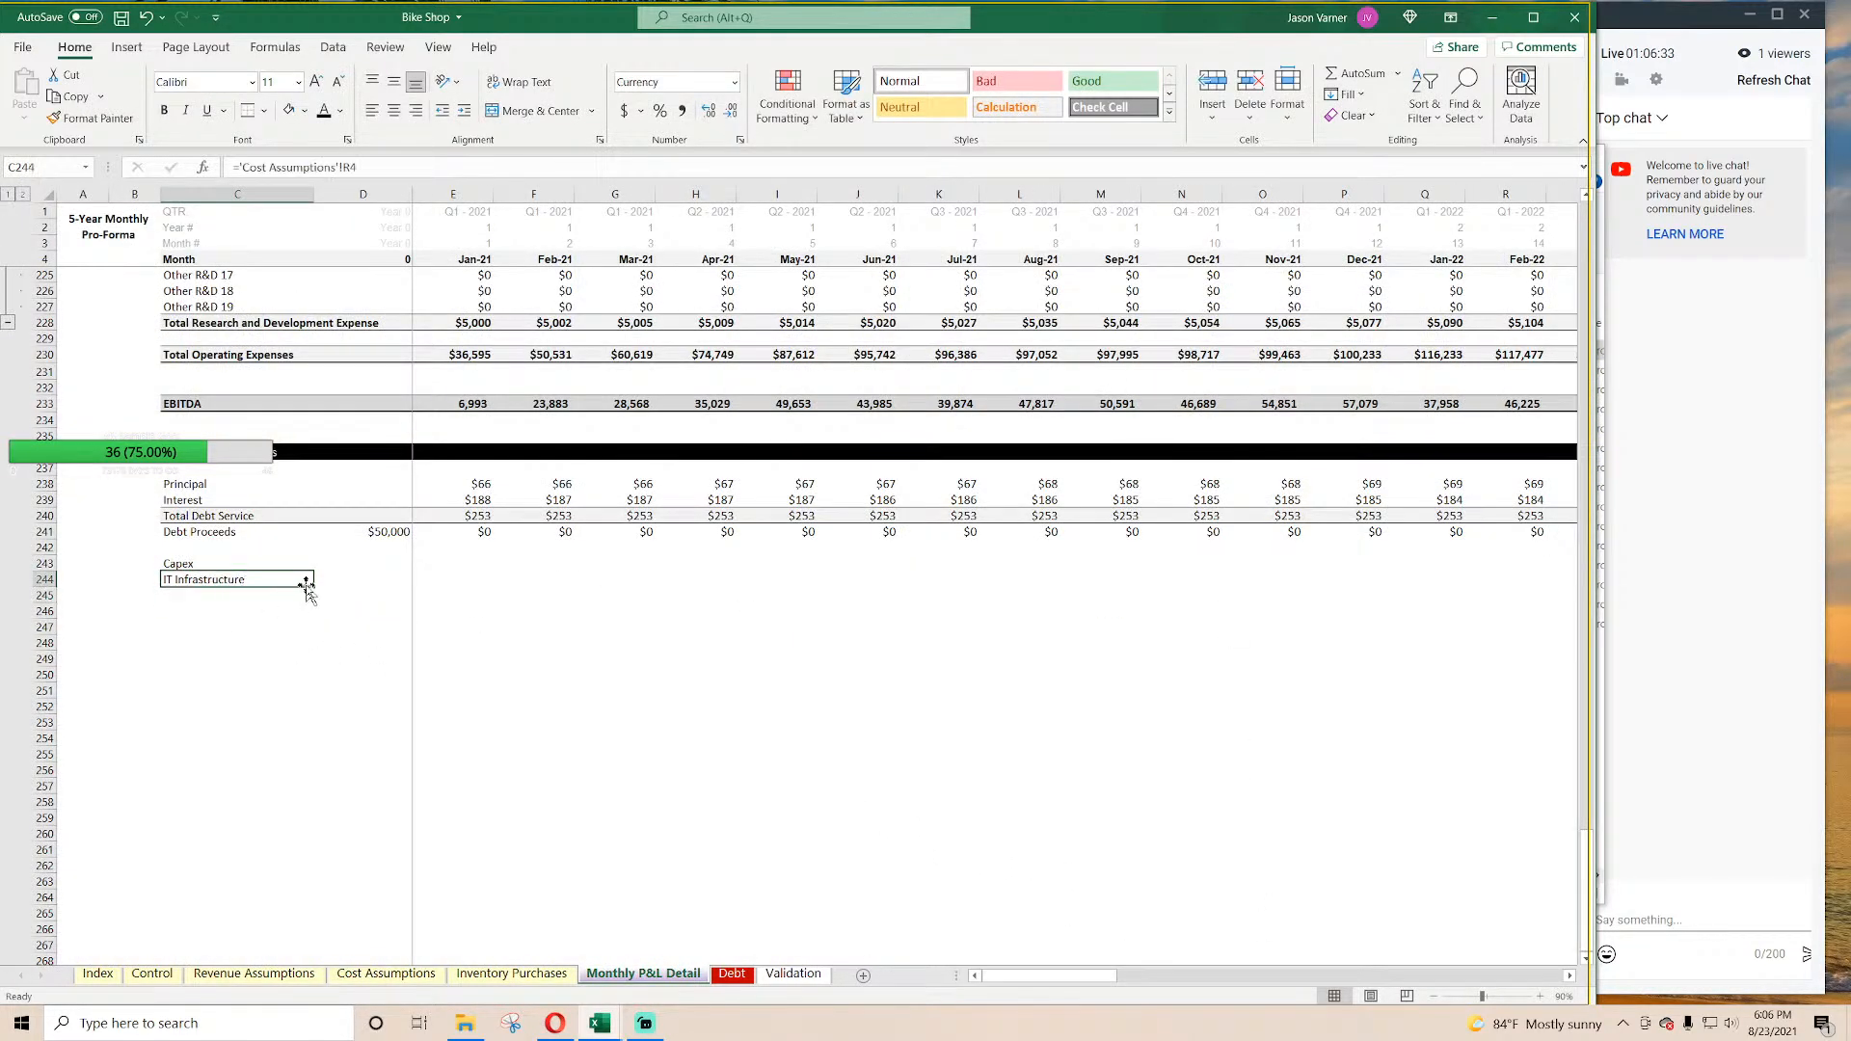
pyautogui.moveTo(315, 588); pyautogui.dragTo(305, 817)
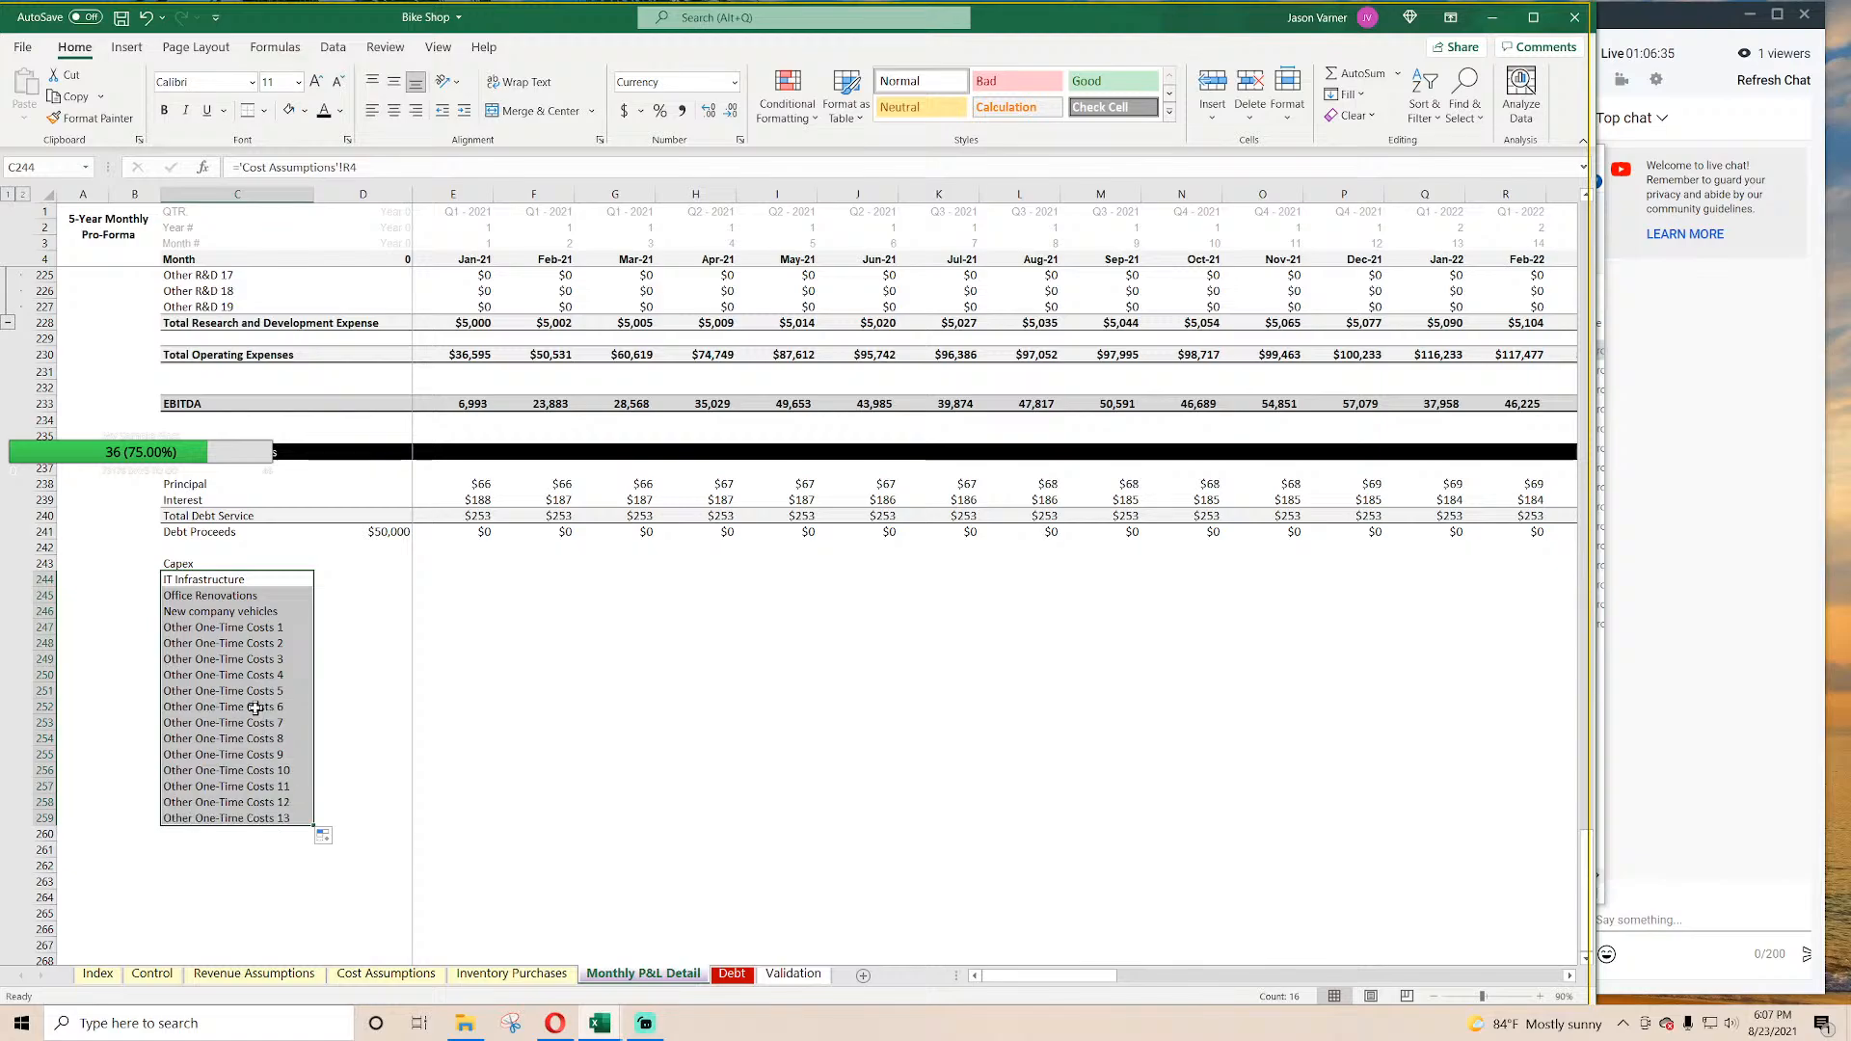
# Step: Extend the Capex label links down to include the Total row, and clear the surplus cells C261 to C273
pyautogui.scroll(-4, 269, 714)
pyautogui.click(299, 640)
pyautogui.moveTo(312, 650); pyautogui.dragTo(306, 874)
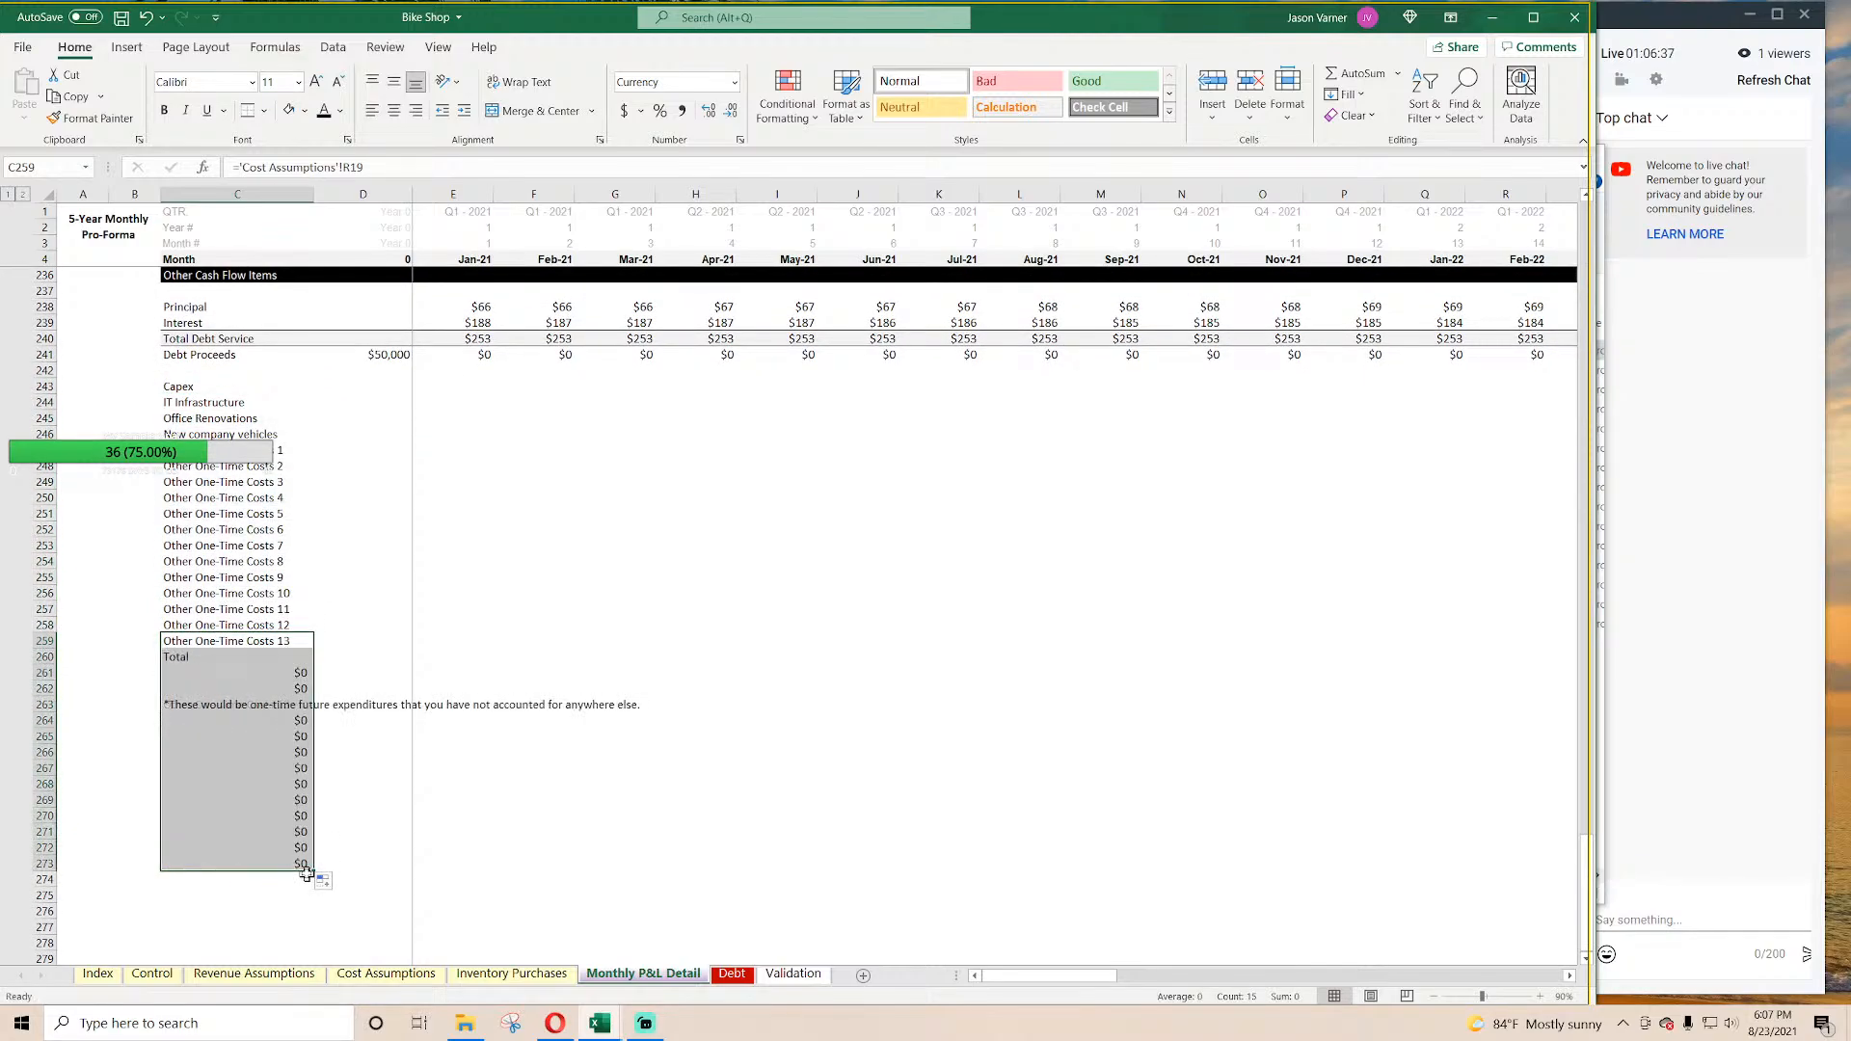
pyautogui.moveTo(241, 672); pyautogui.dragTo(255, 863)
pyautogui.rightClick(254, 861)
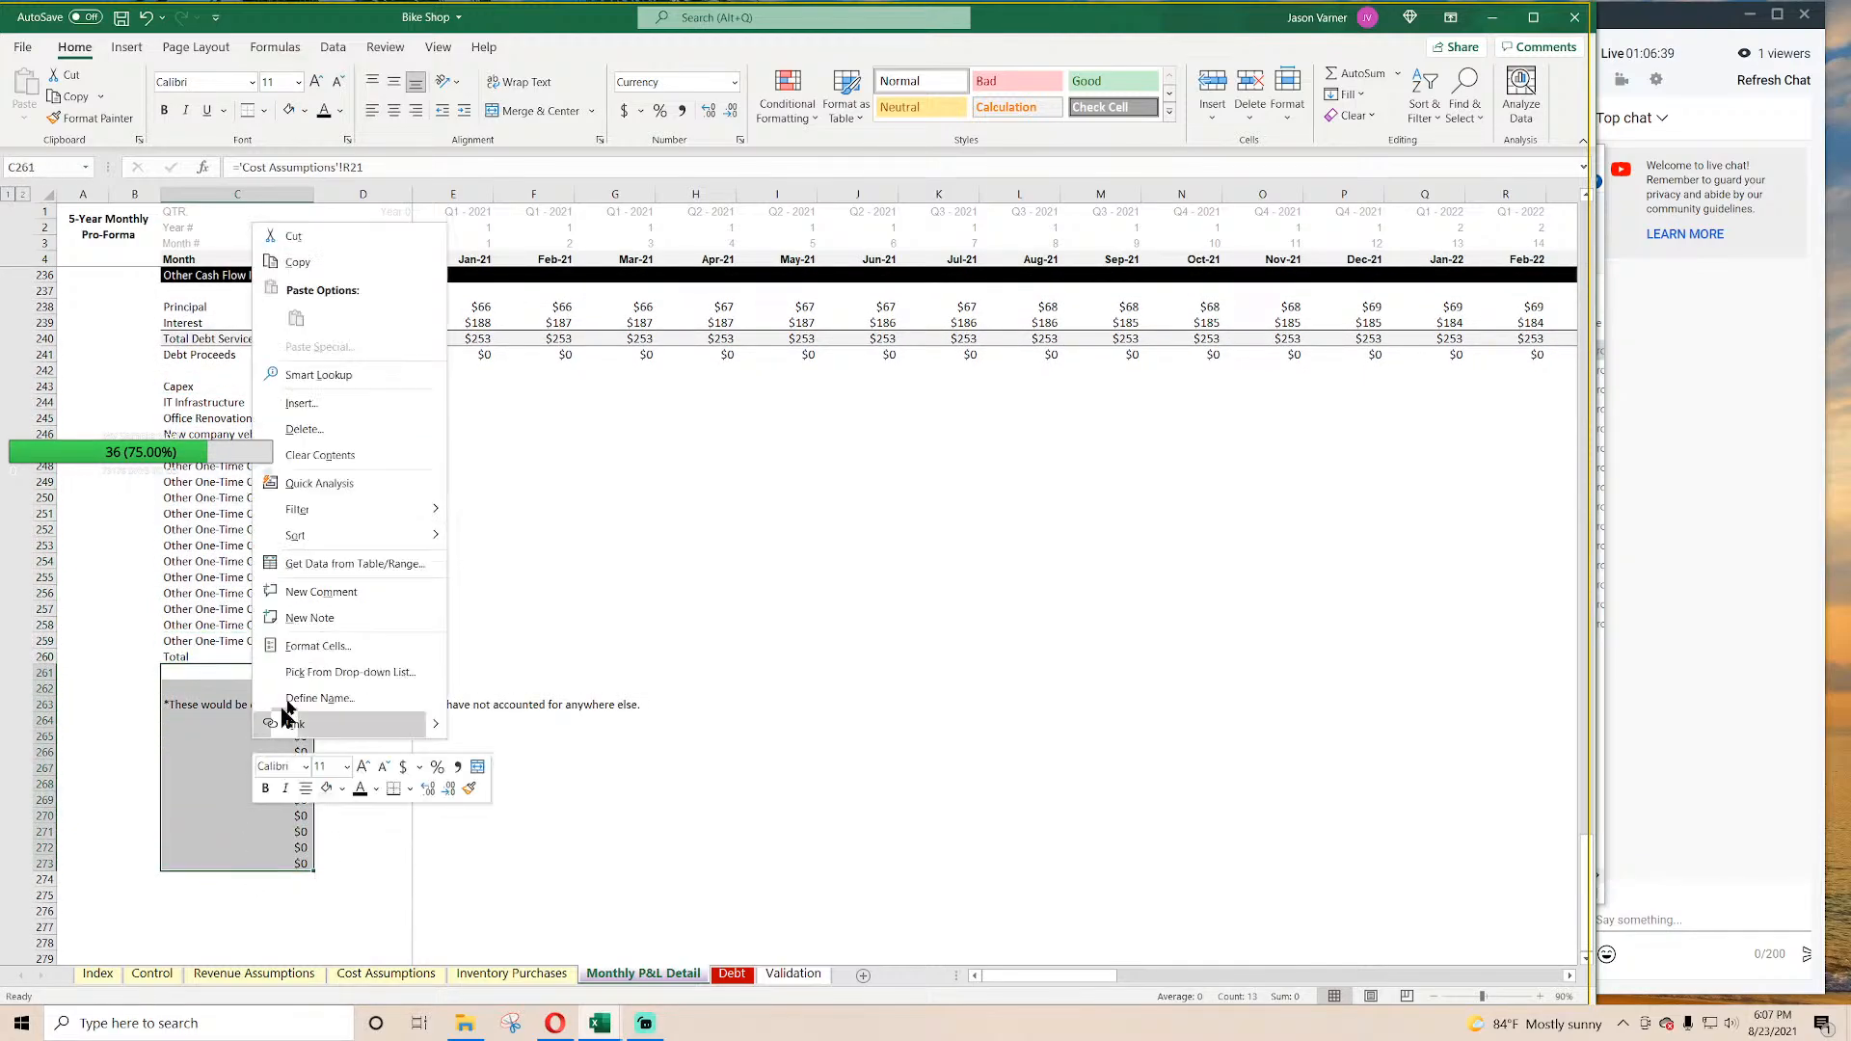
pyautogui.click(351, 454)
# Step: Format the Capex Total row from C260 to G260 with light gray shading and top and bottom borders, and underline the Capex heading
pyautogui.moveTo(193, 654); pyautogui.dragTo(578, 656)
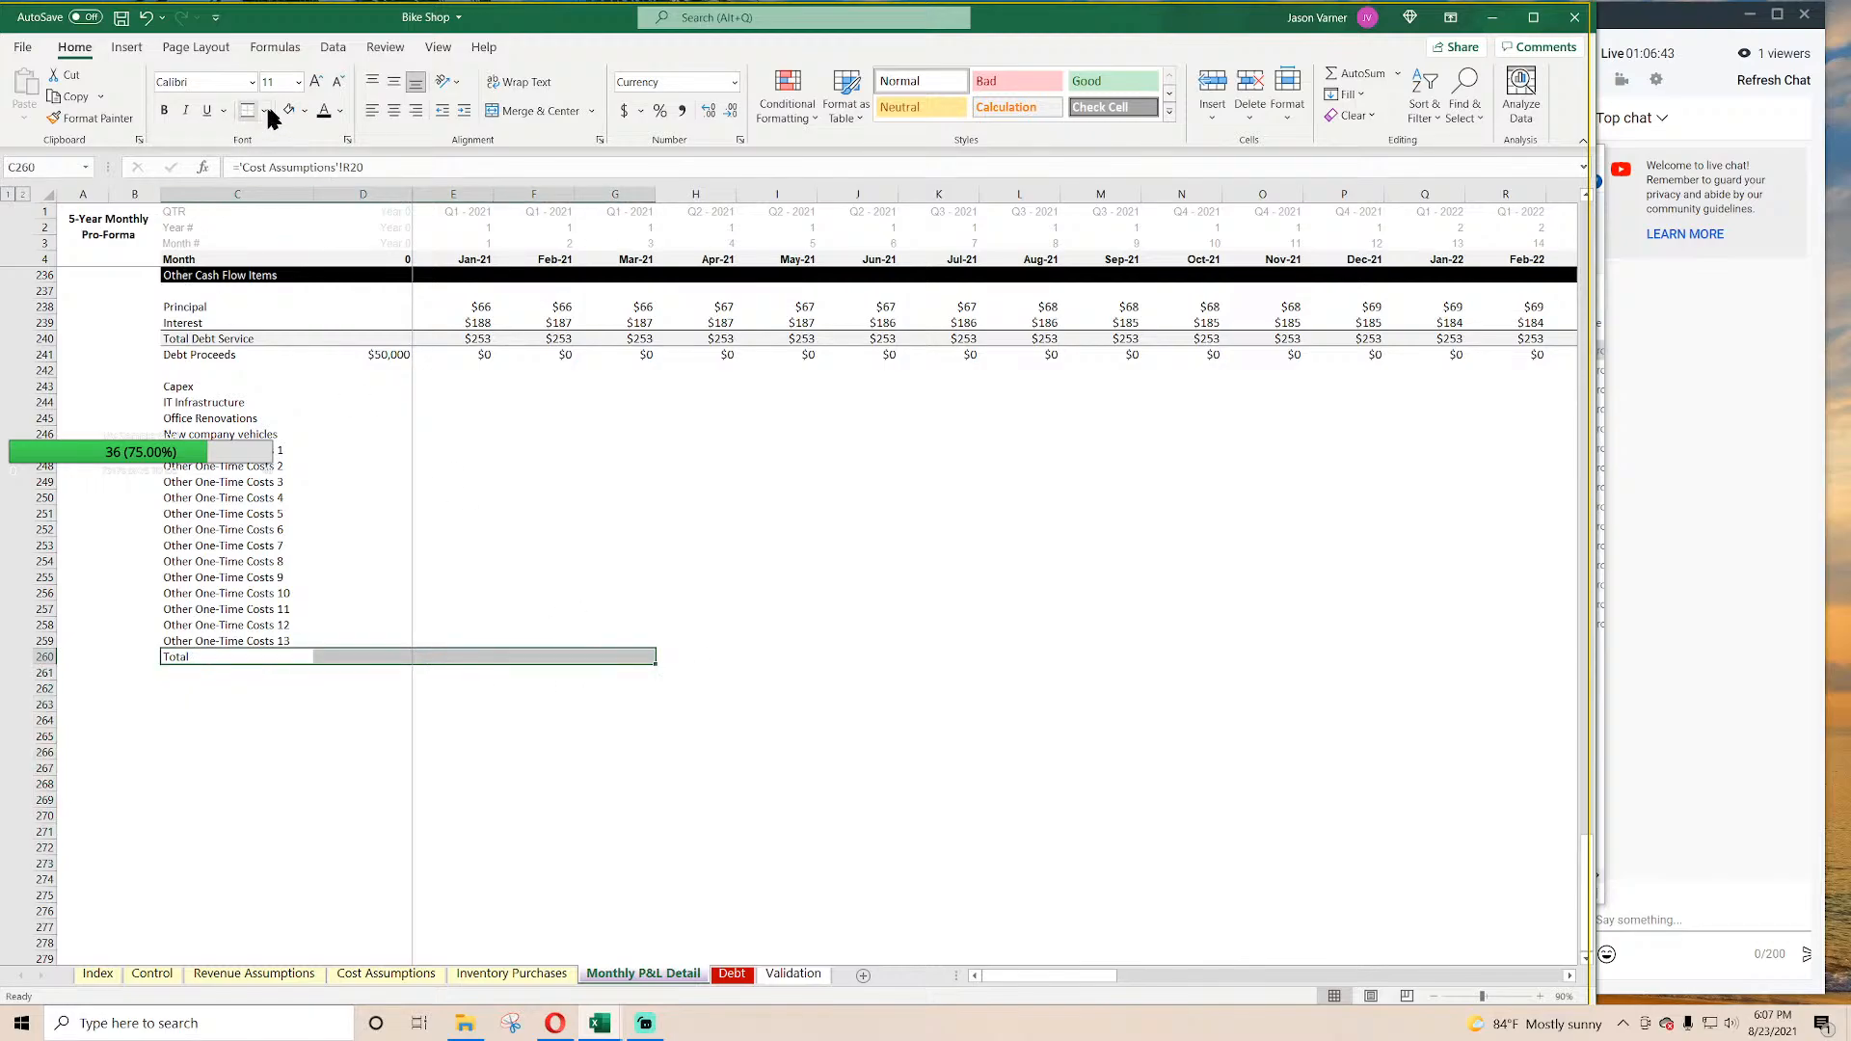
pyautogui.click(304, 111)
pyautogui.click(749, 529)
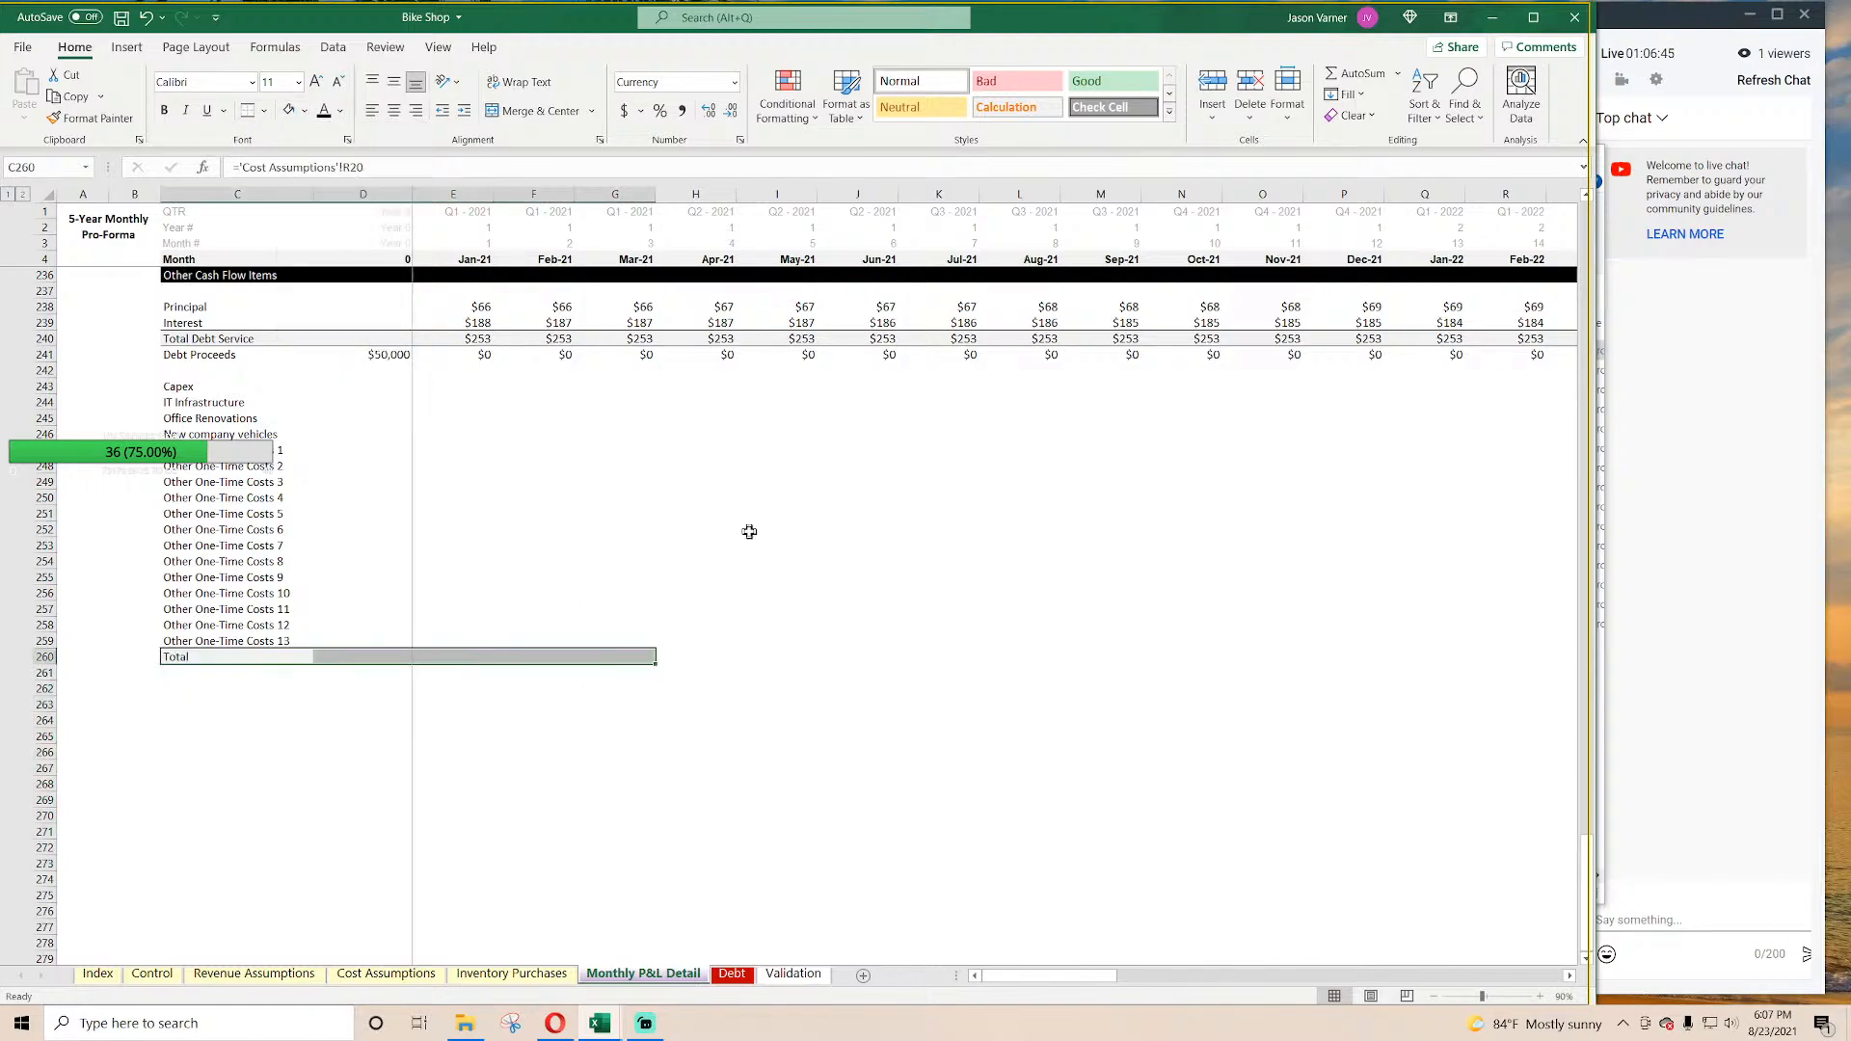
pyautogui.scroll(4, 389, 576)
pyautogui.click(202, 564)
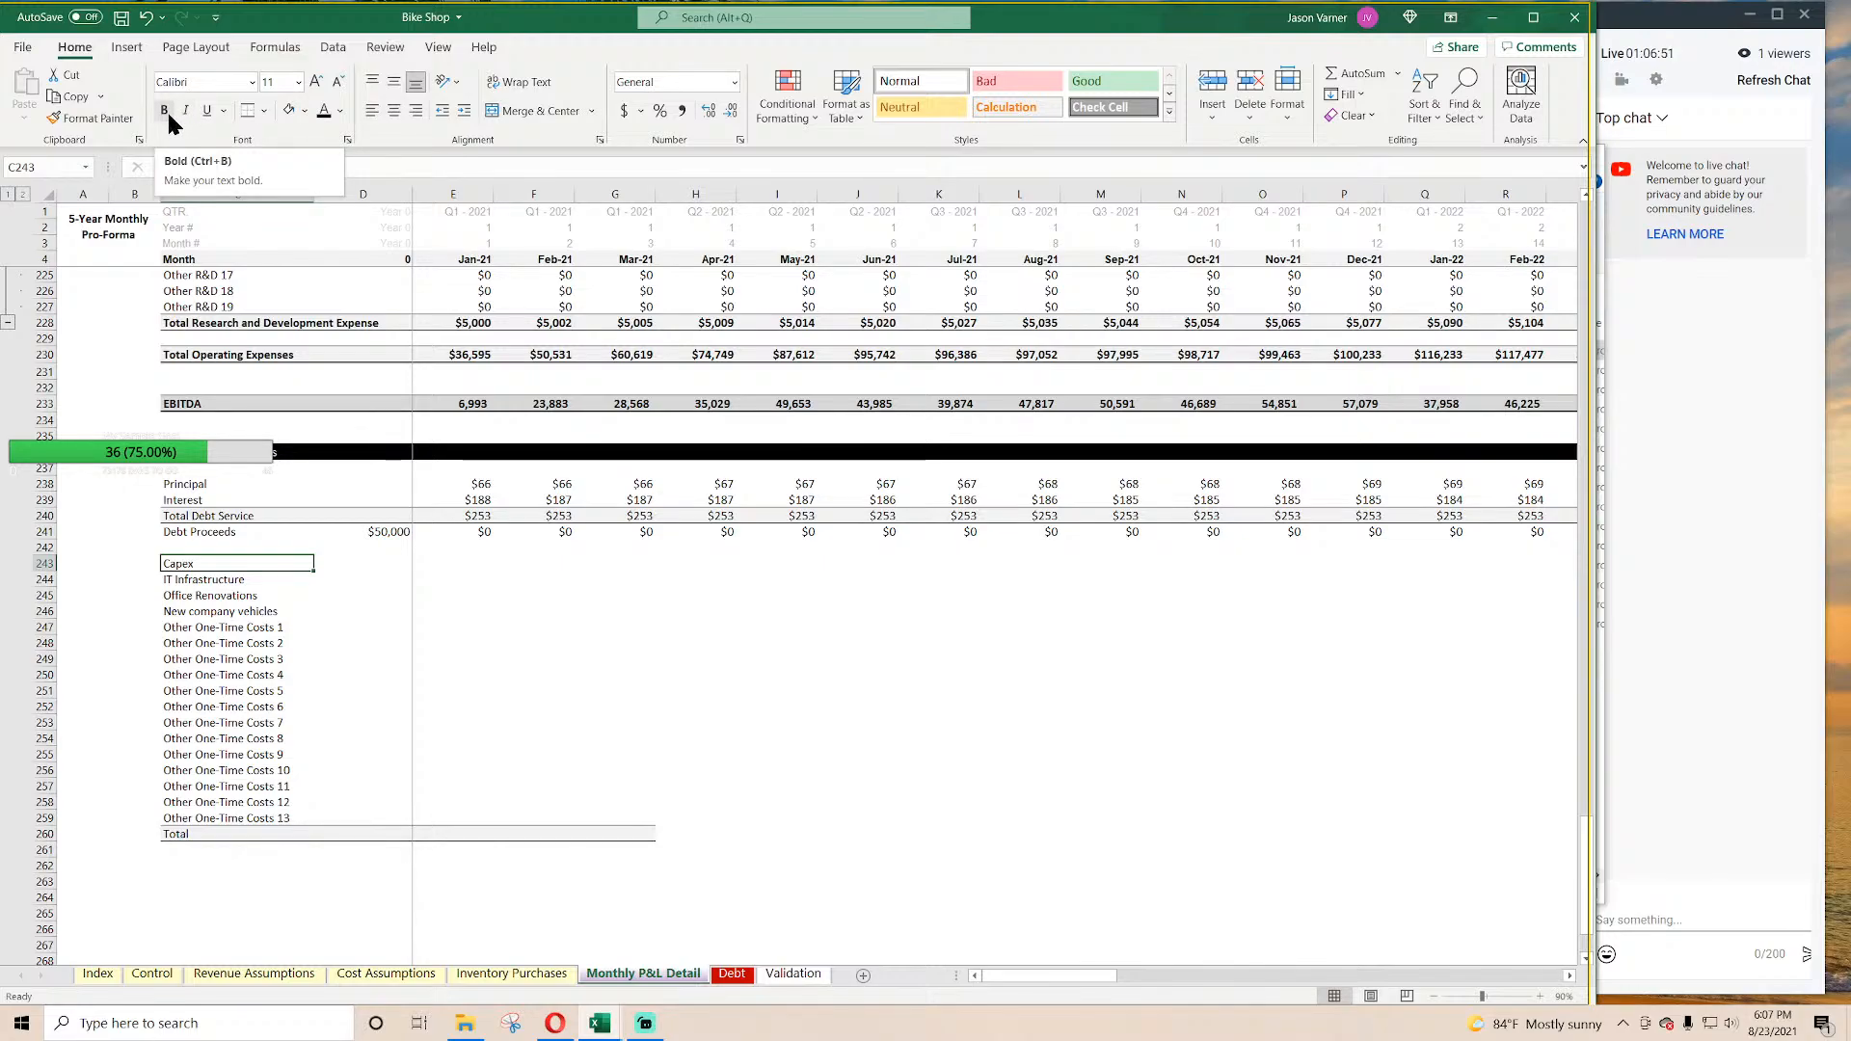
# Step: Write an IF formula in E244 that returns 'Cost Assumptions'!T4 when month E4 matches 'Cost Assumptions'!S4, and 0 otherwise
pyautogui.click(243, 579)
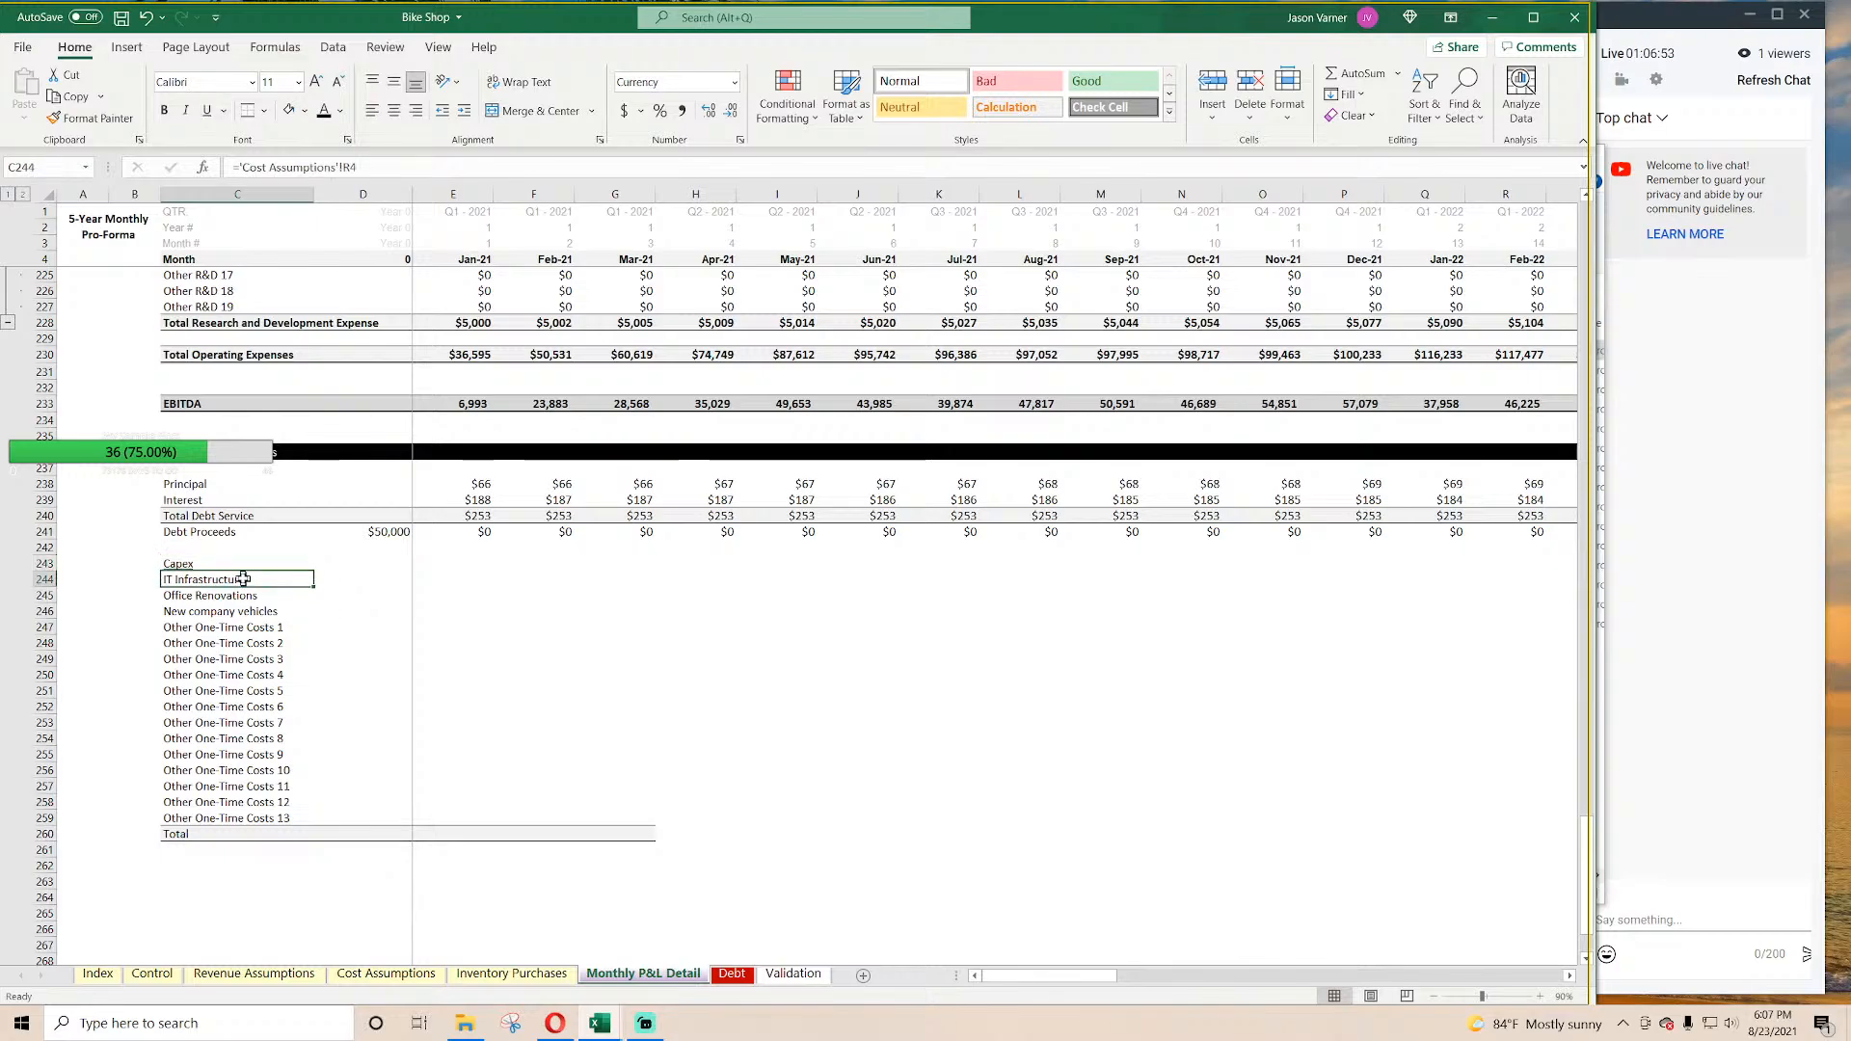
pyautogui.press('Right')
pyautogui.press('Right')
pyautogui.write('=')
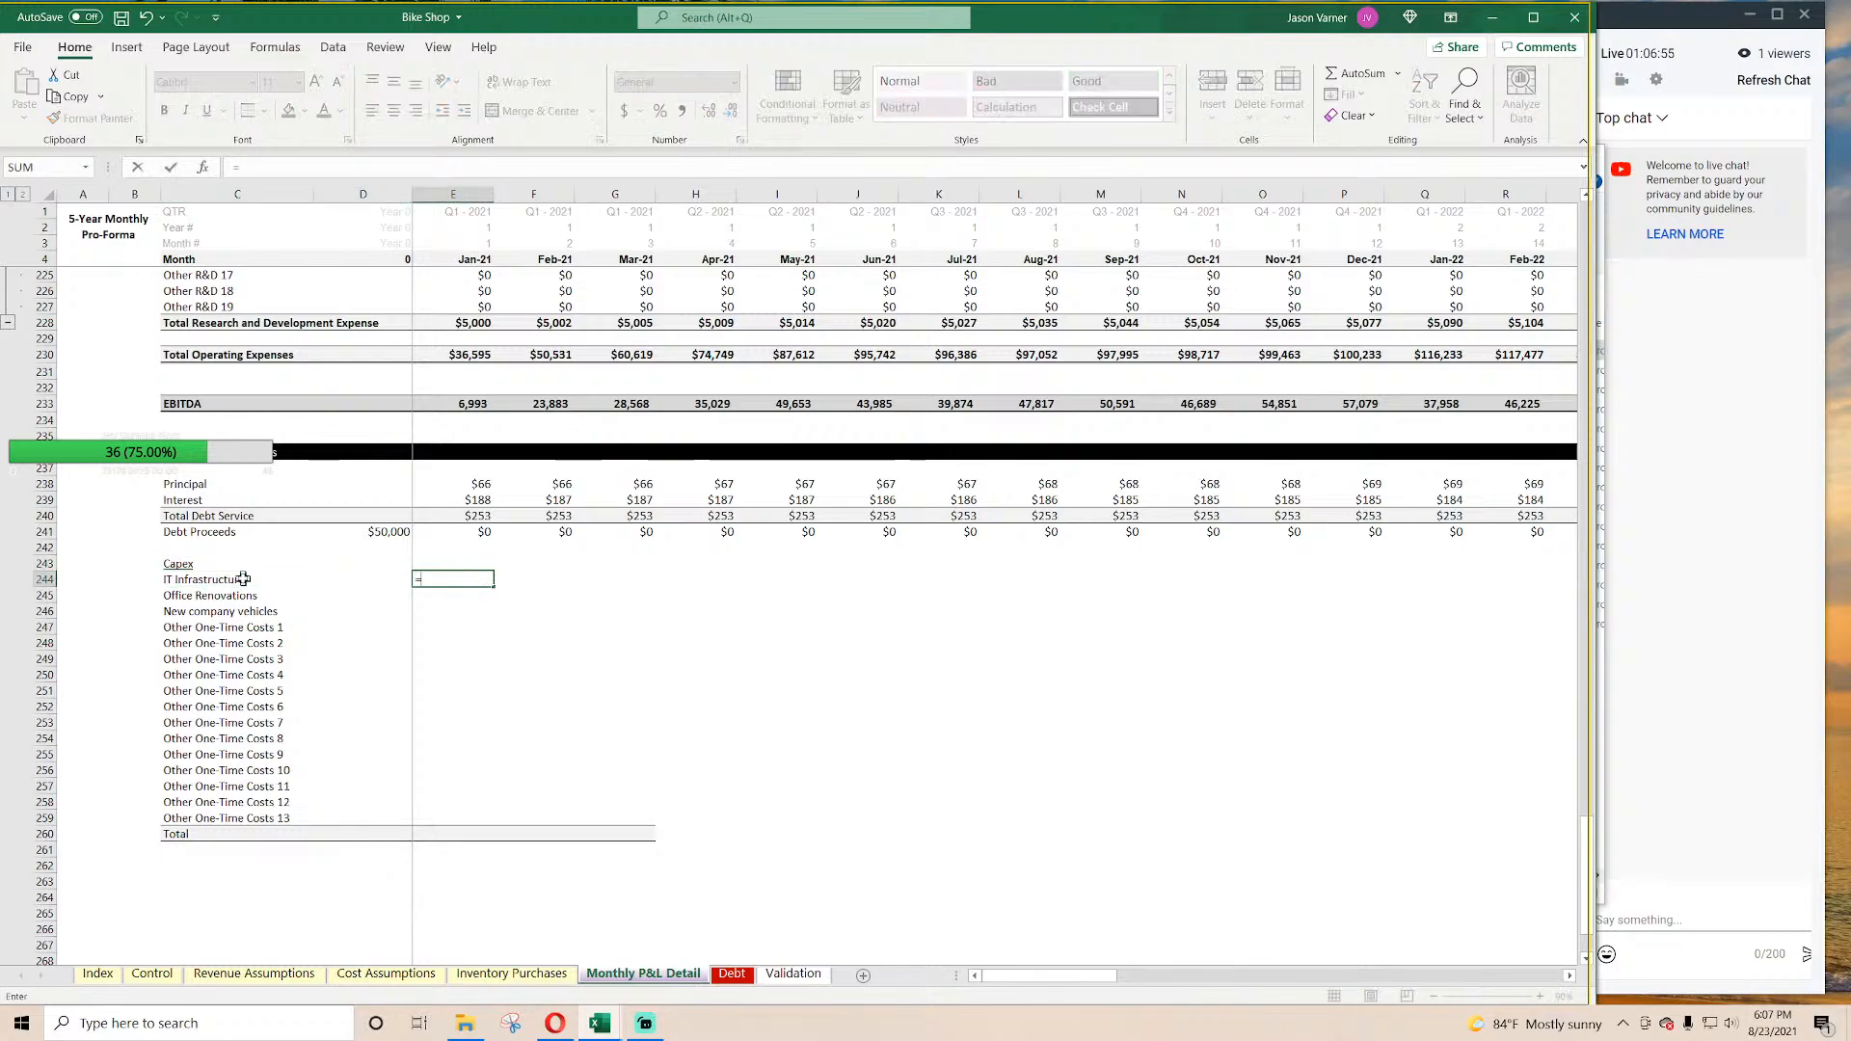
pyautogui.write('if(')
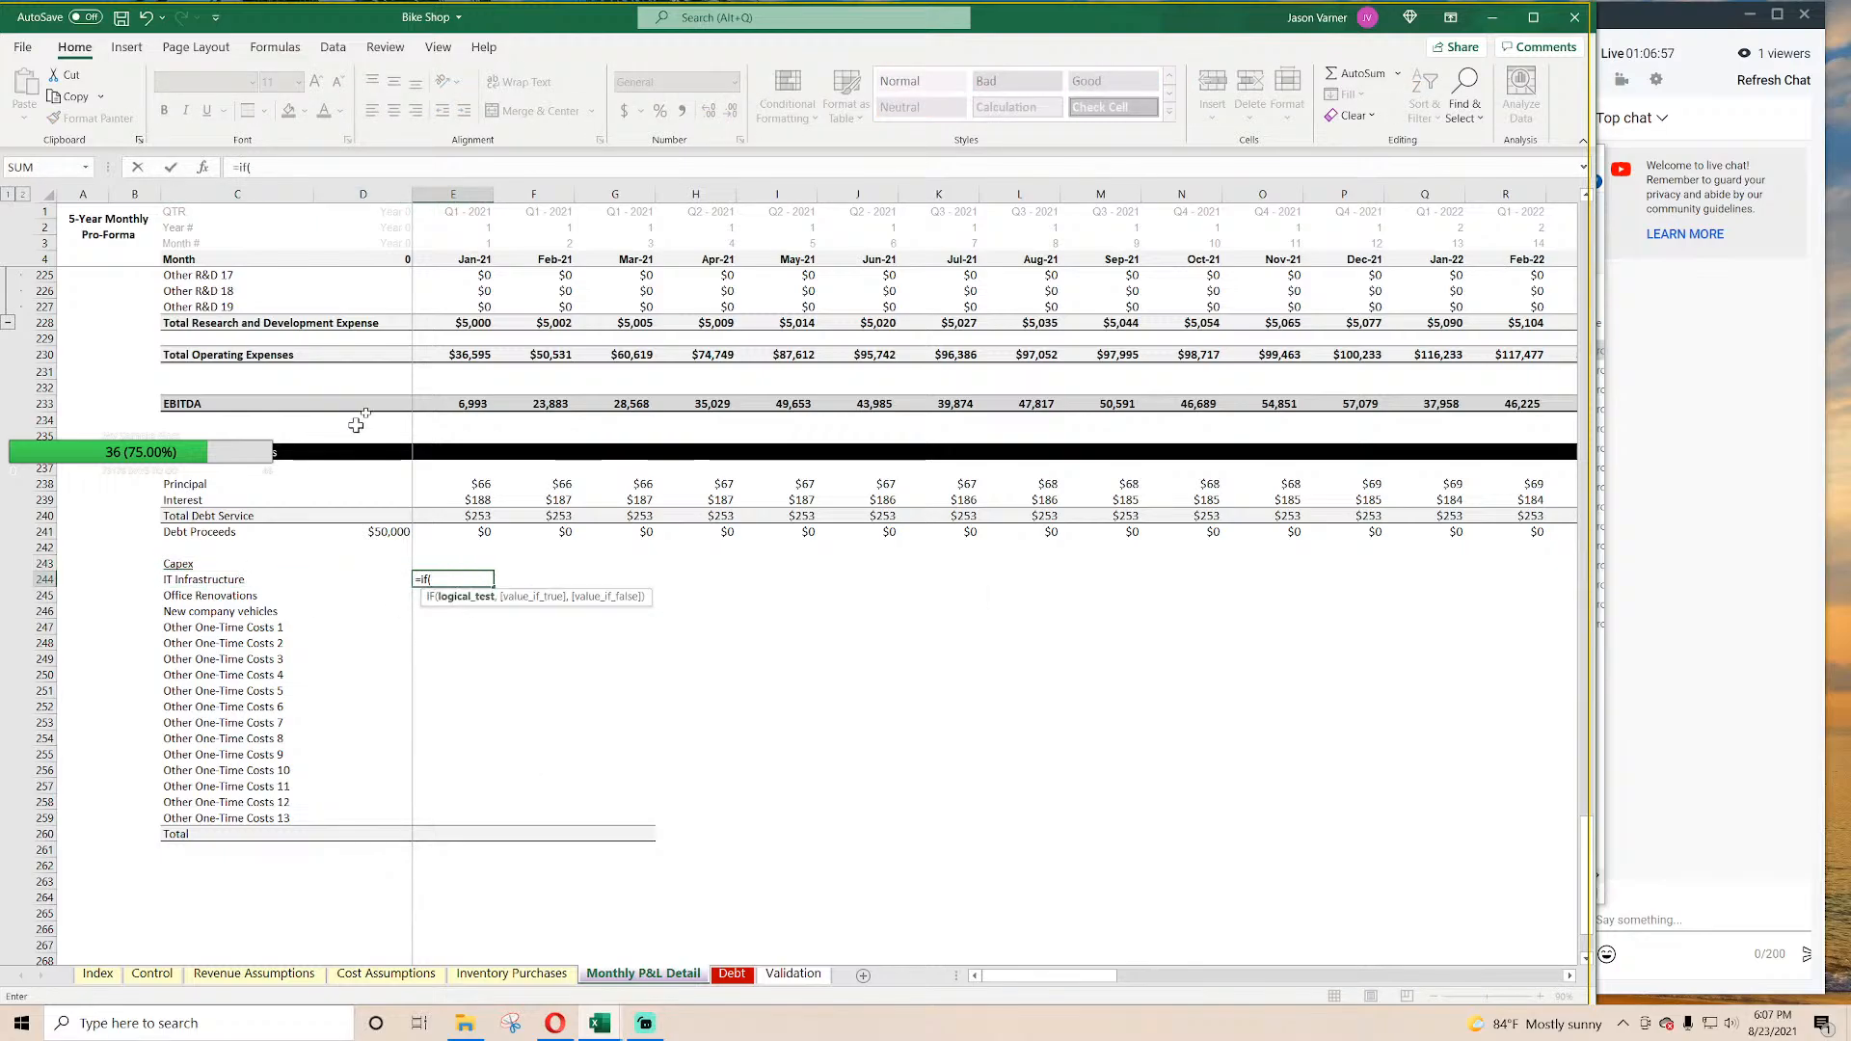
pyautogui.click(448, 260)
pyautogui.write('=')
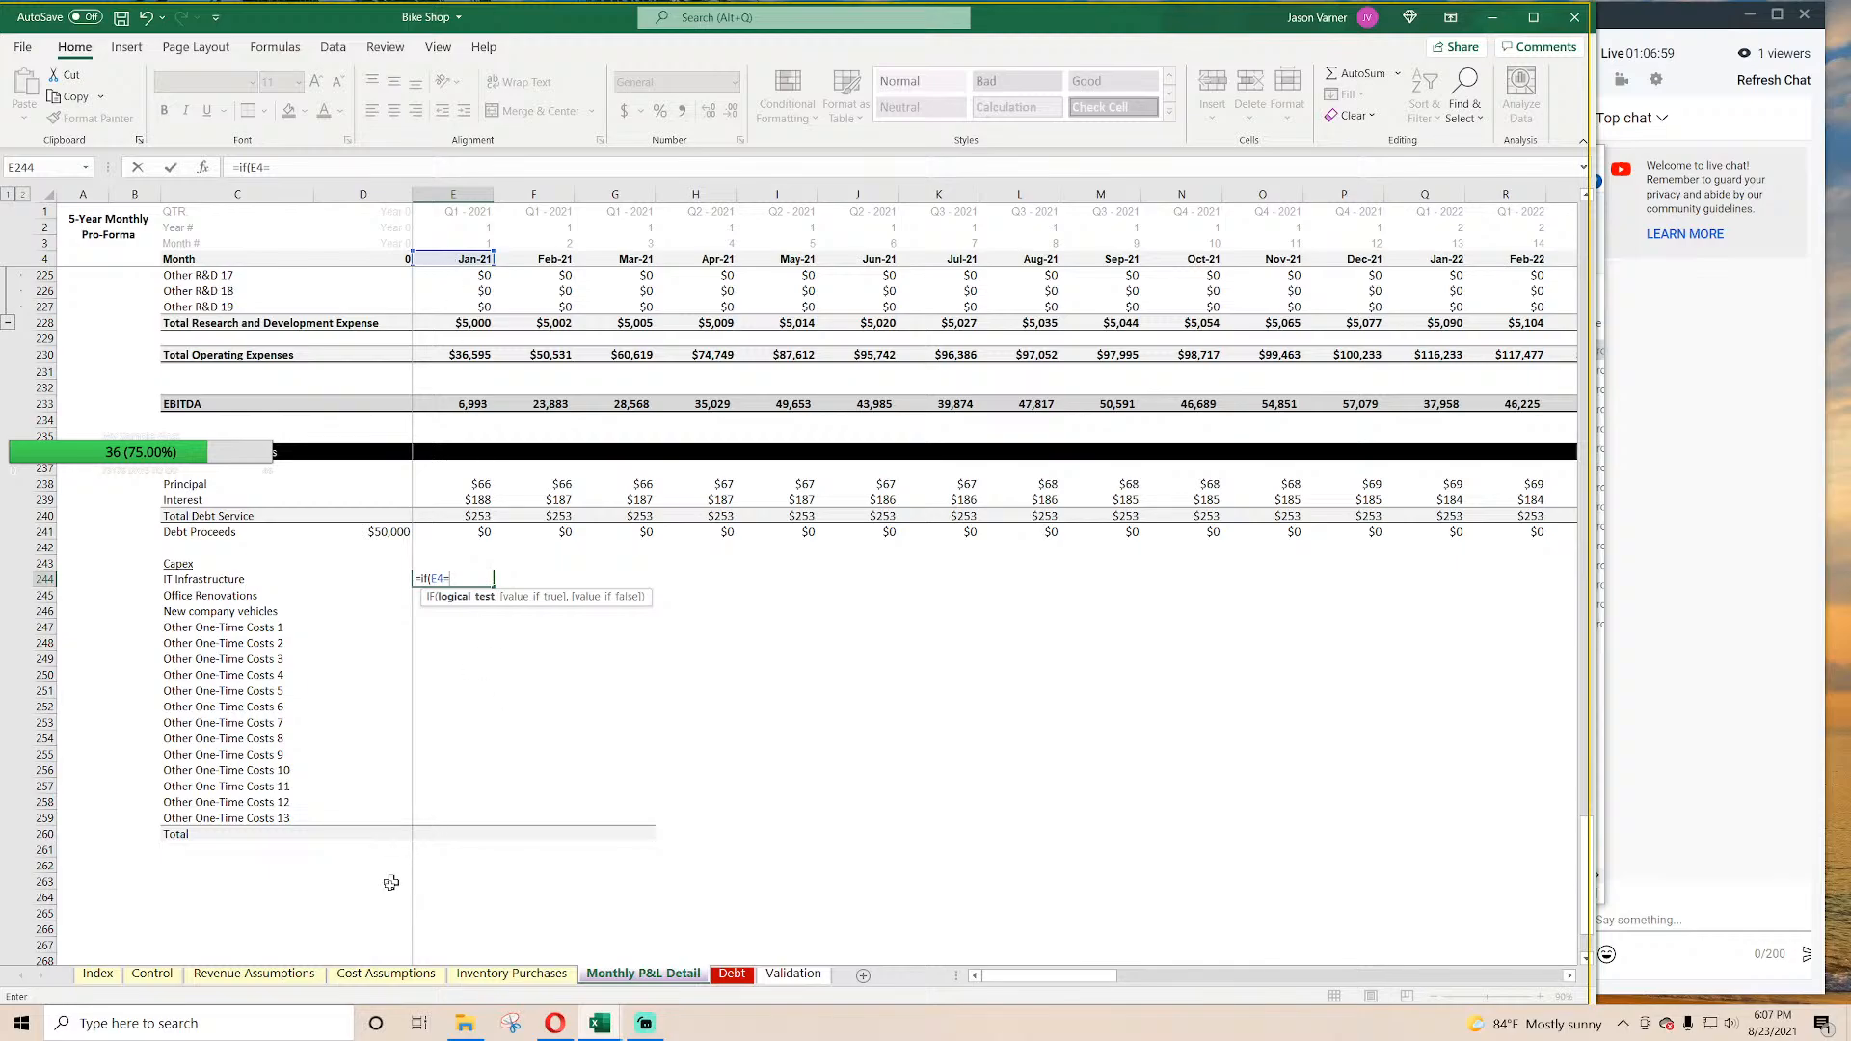
pyautogui.click(386, 974)
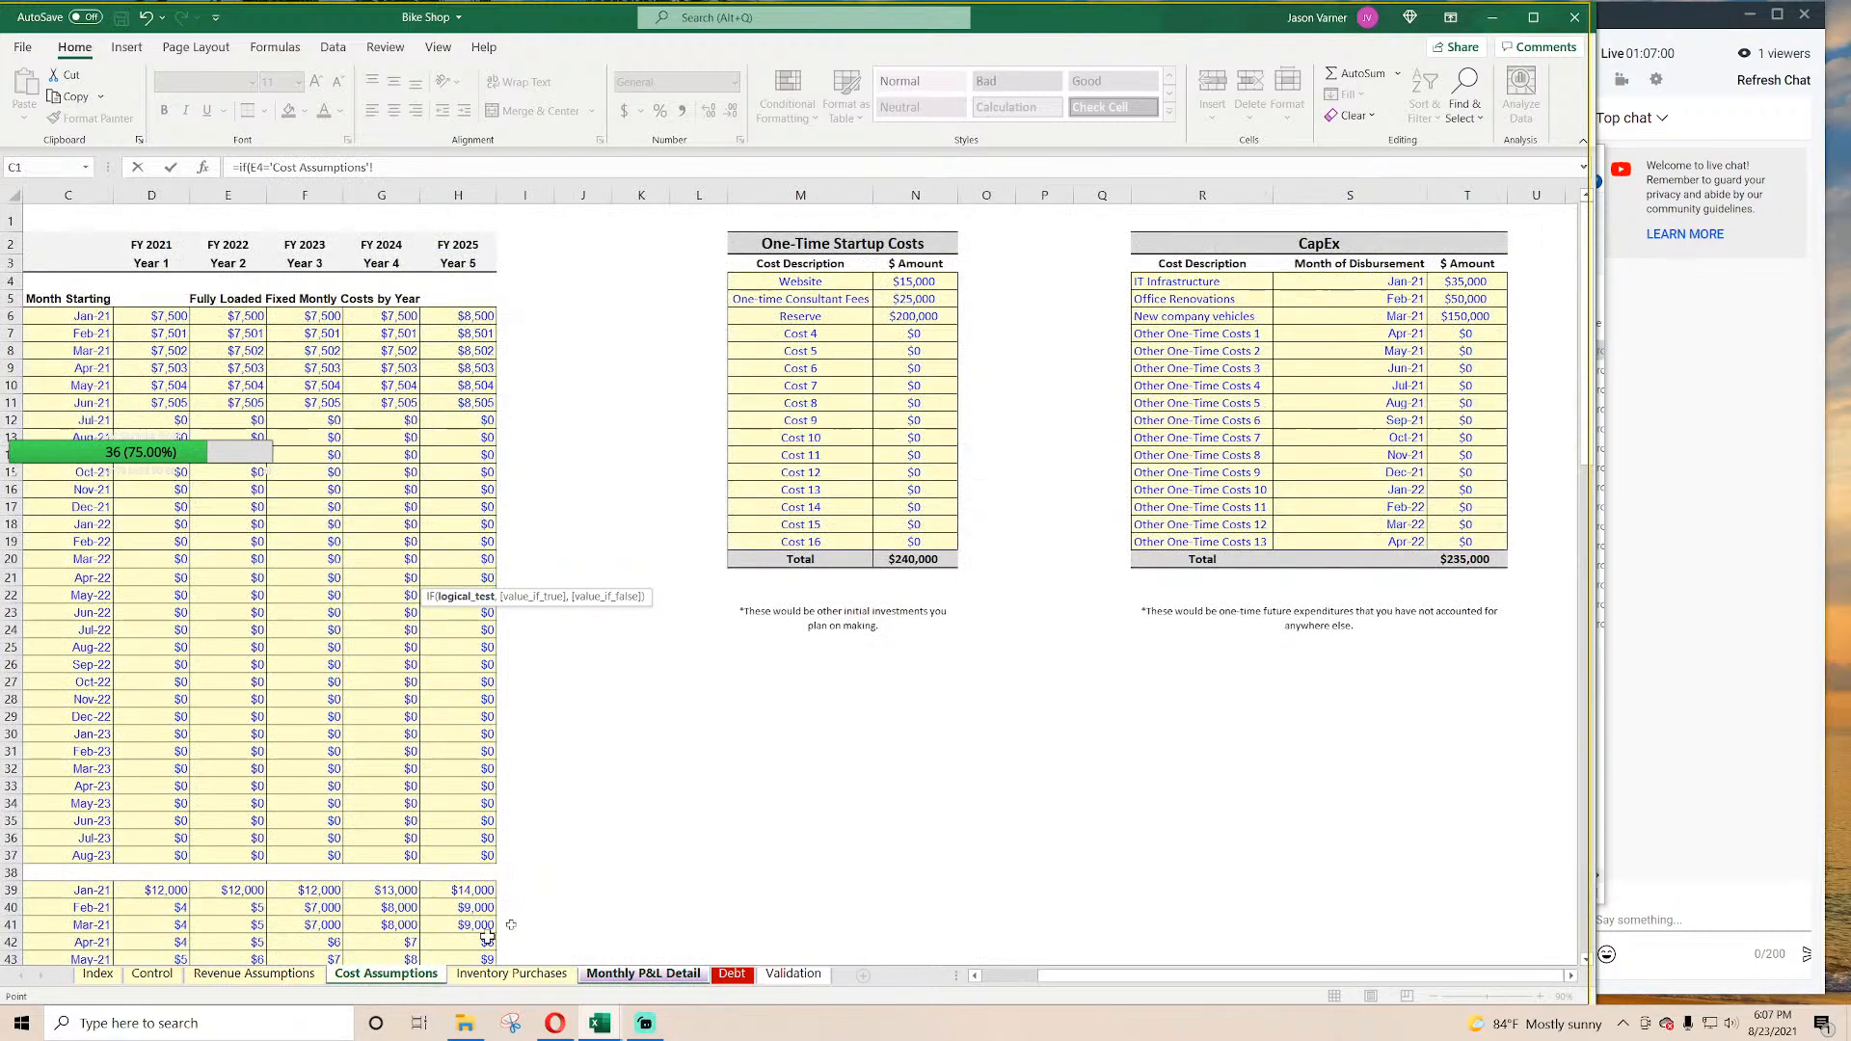
pyautogui.click(1389, 284)
pyautogui.write(',')
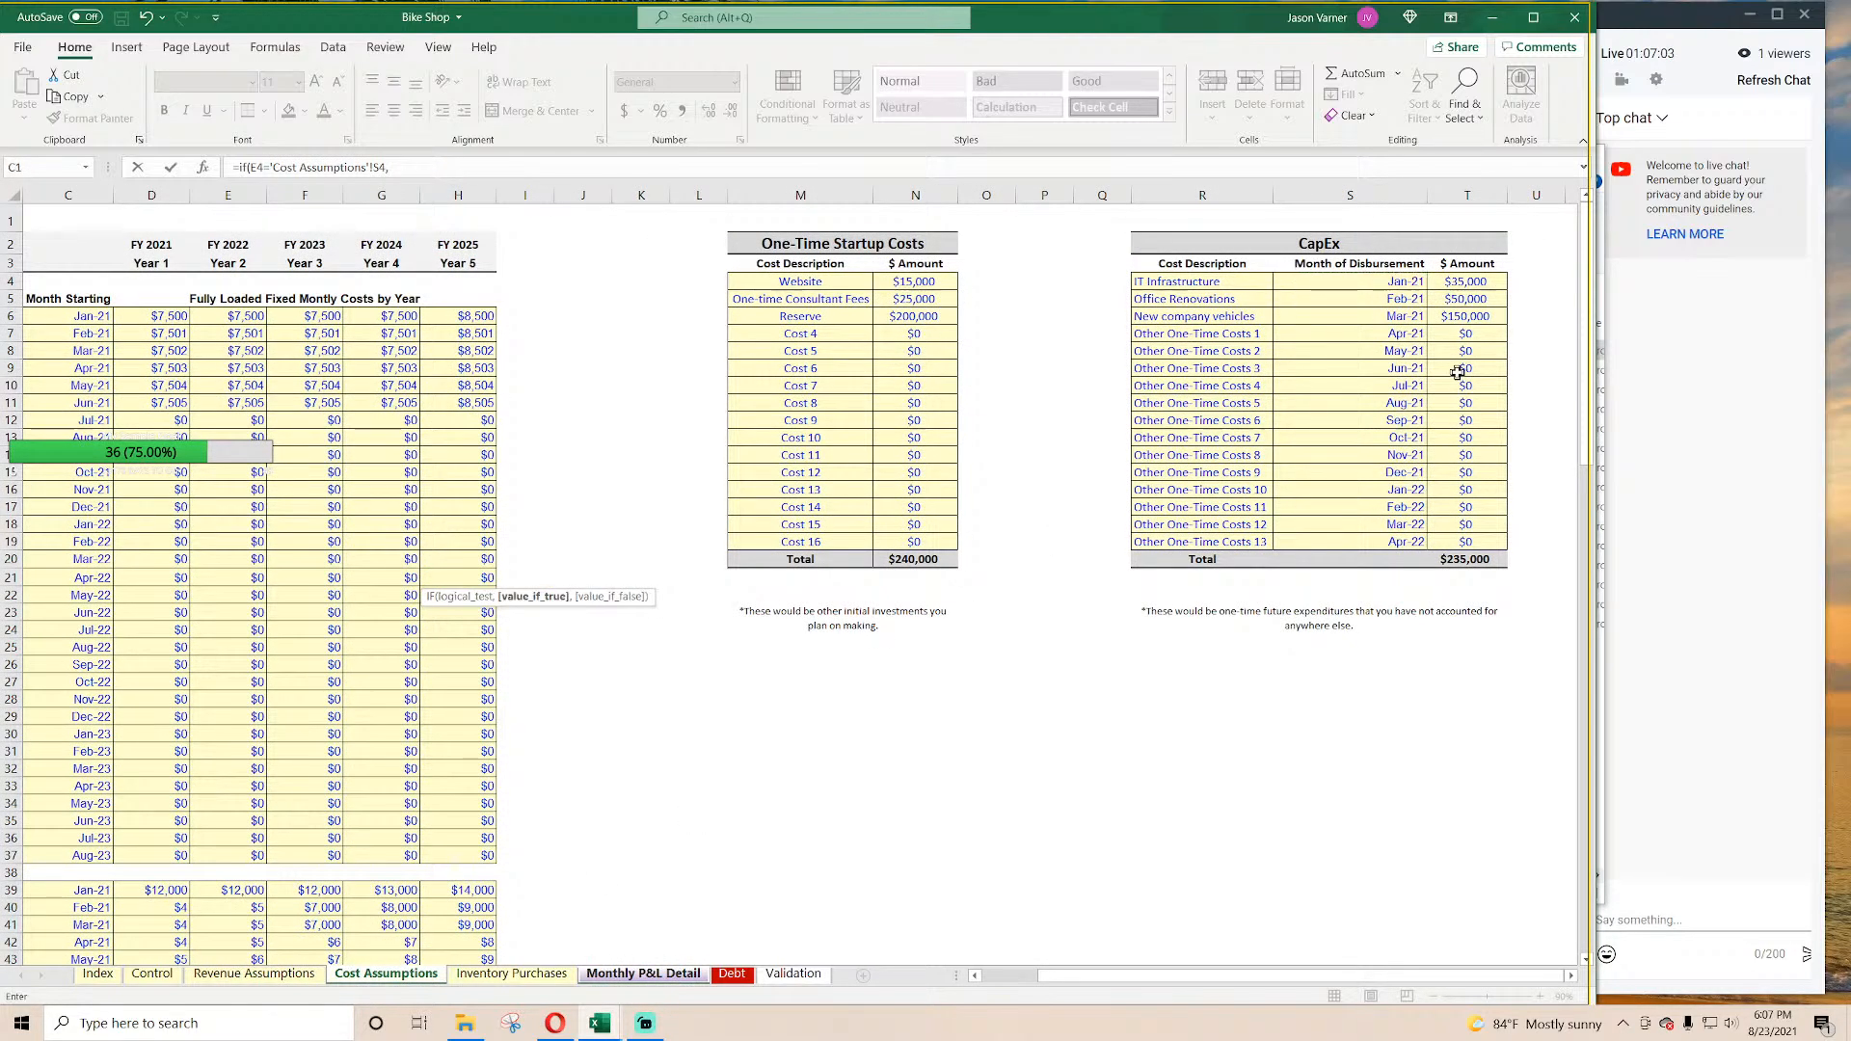
pyautogui.click(1464, 281)
pyautogui.write(',0')
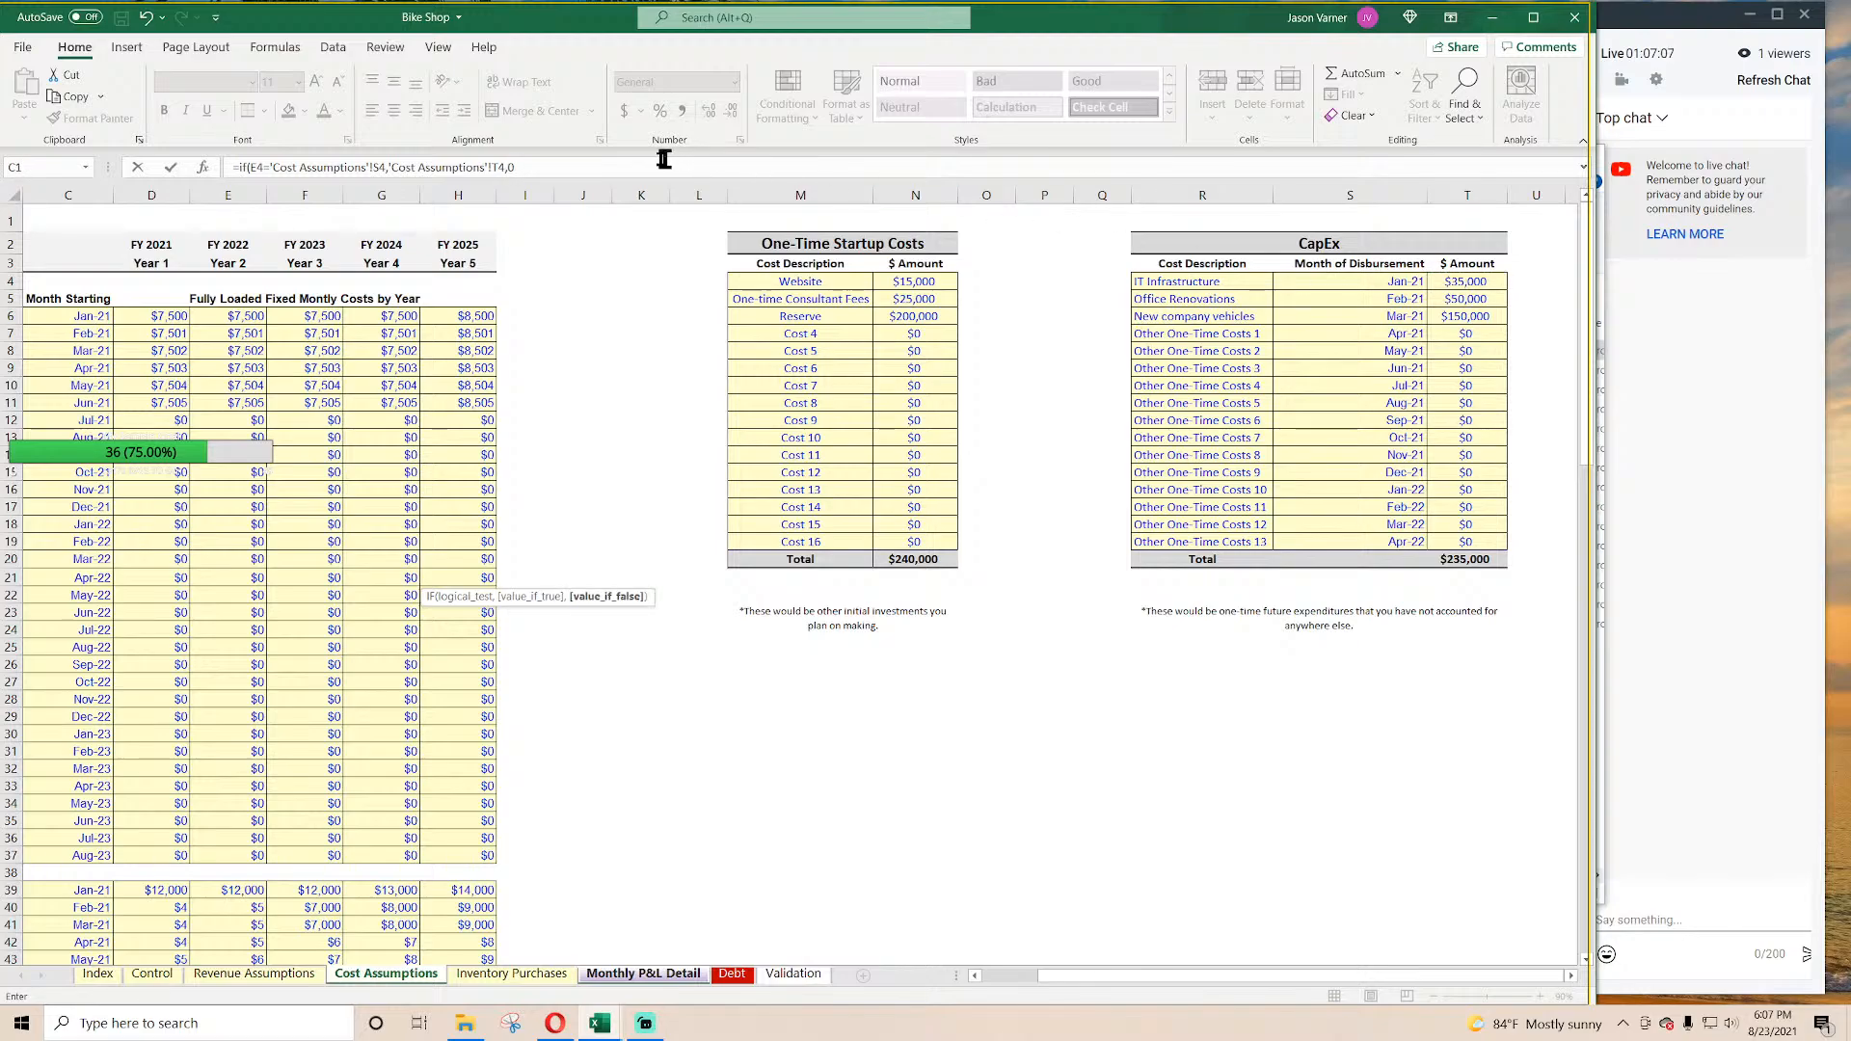
# Step: Anchor the references in the E244 formula as E$4, 'Cost Assumptions'!$S4 and 'Cost Assumptions'!$T4, and commit it
pyautogui.click(500, 166)
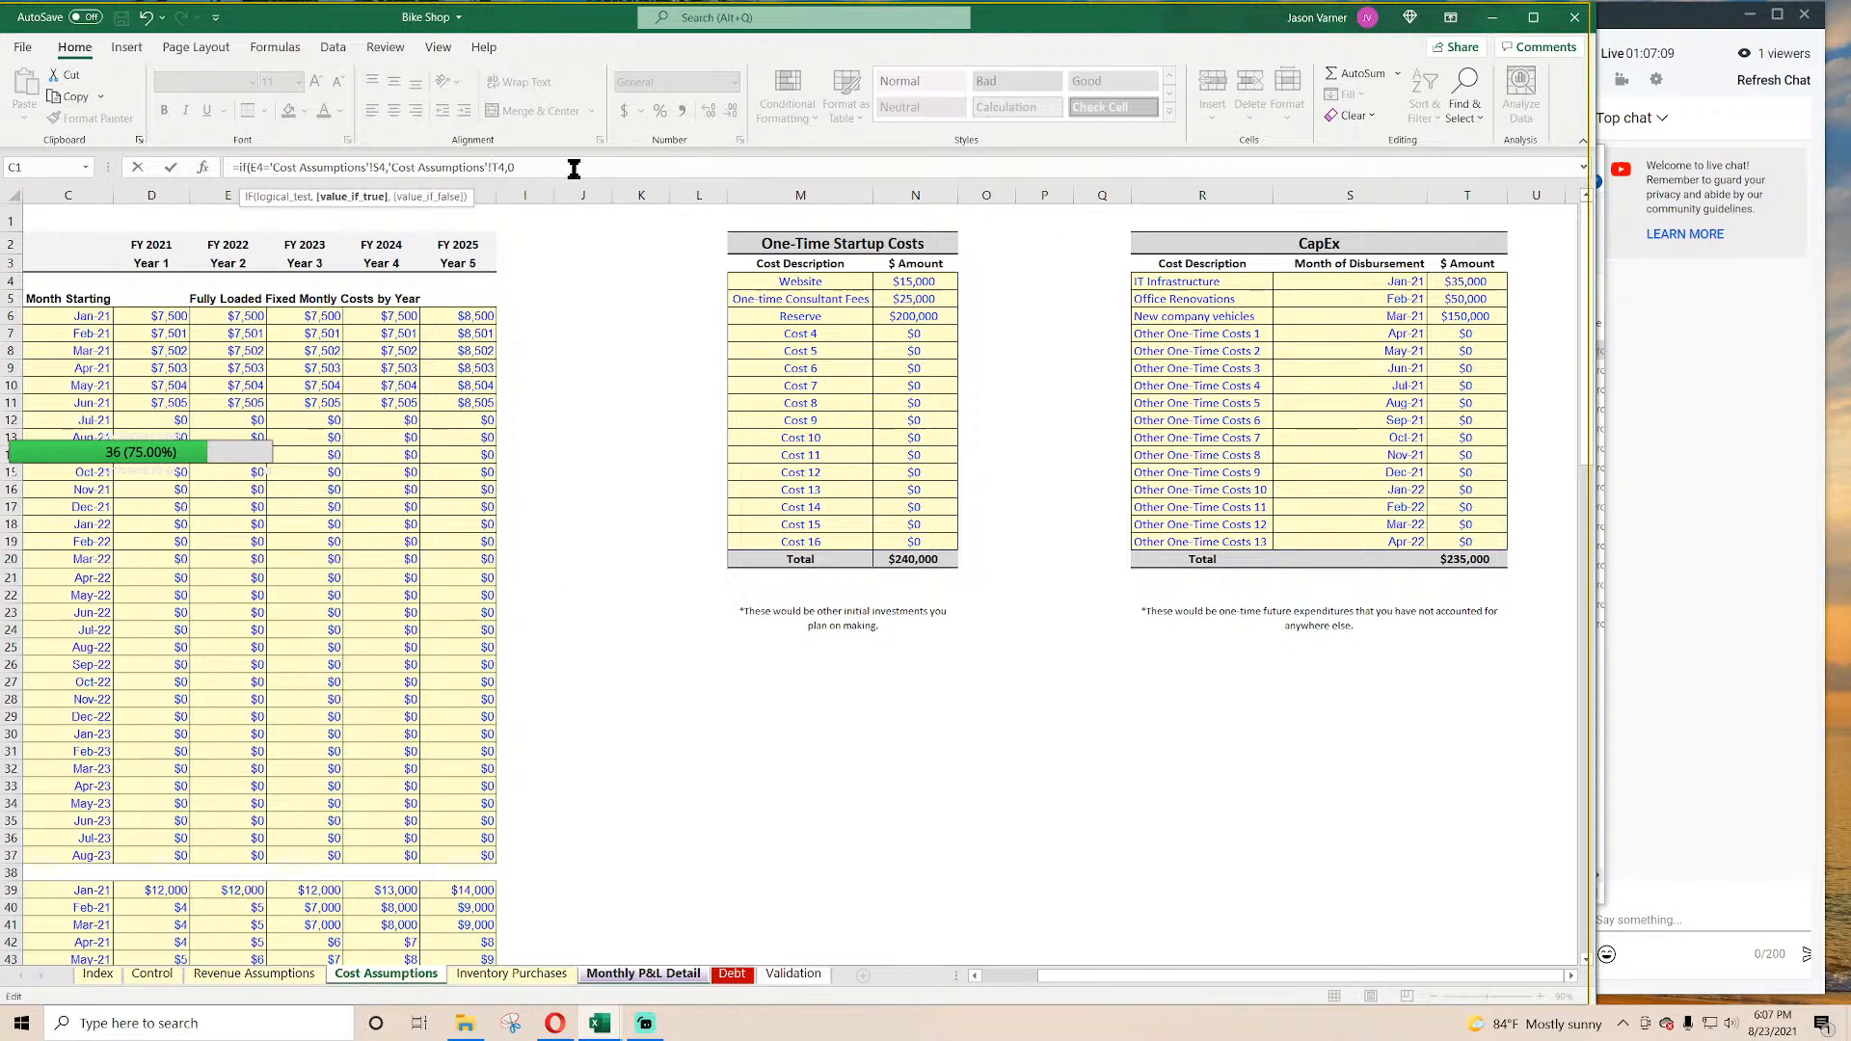
pyautogui.write('$')
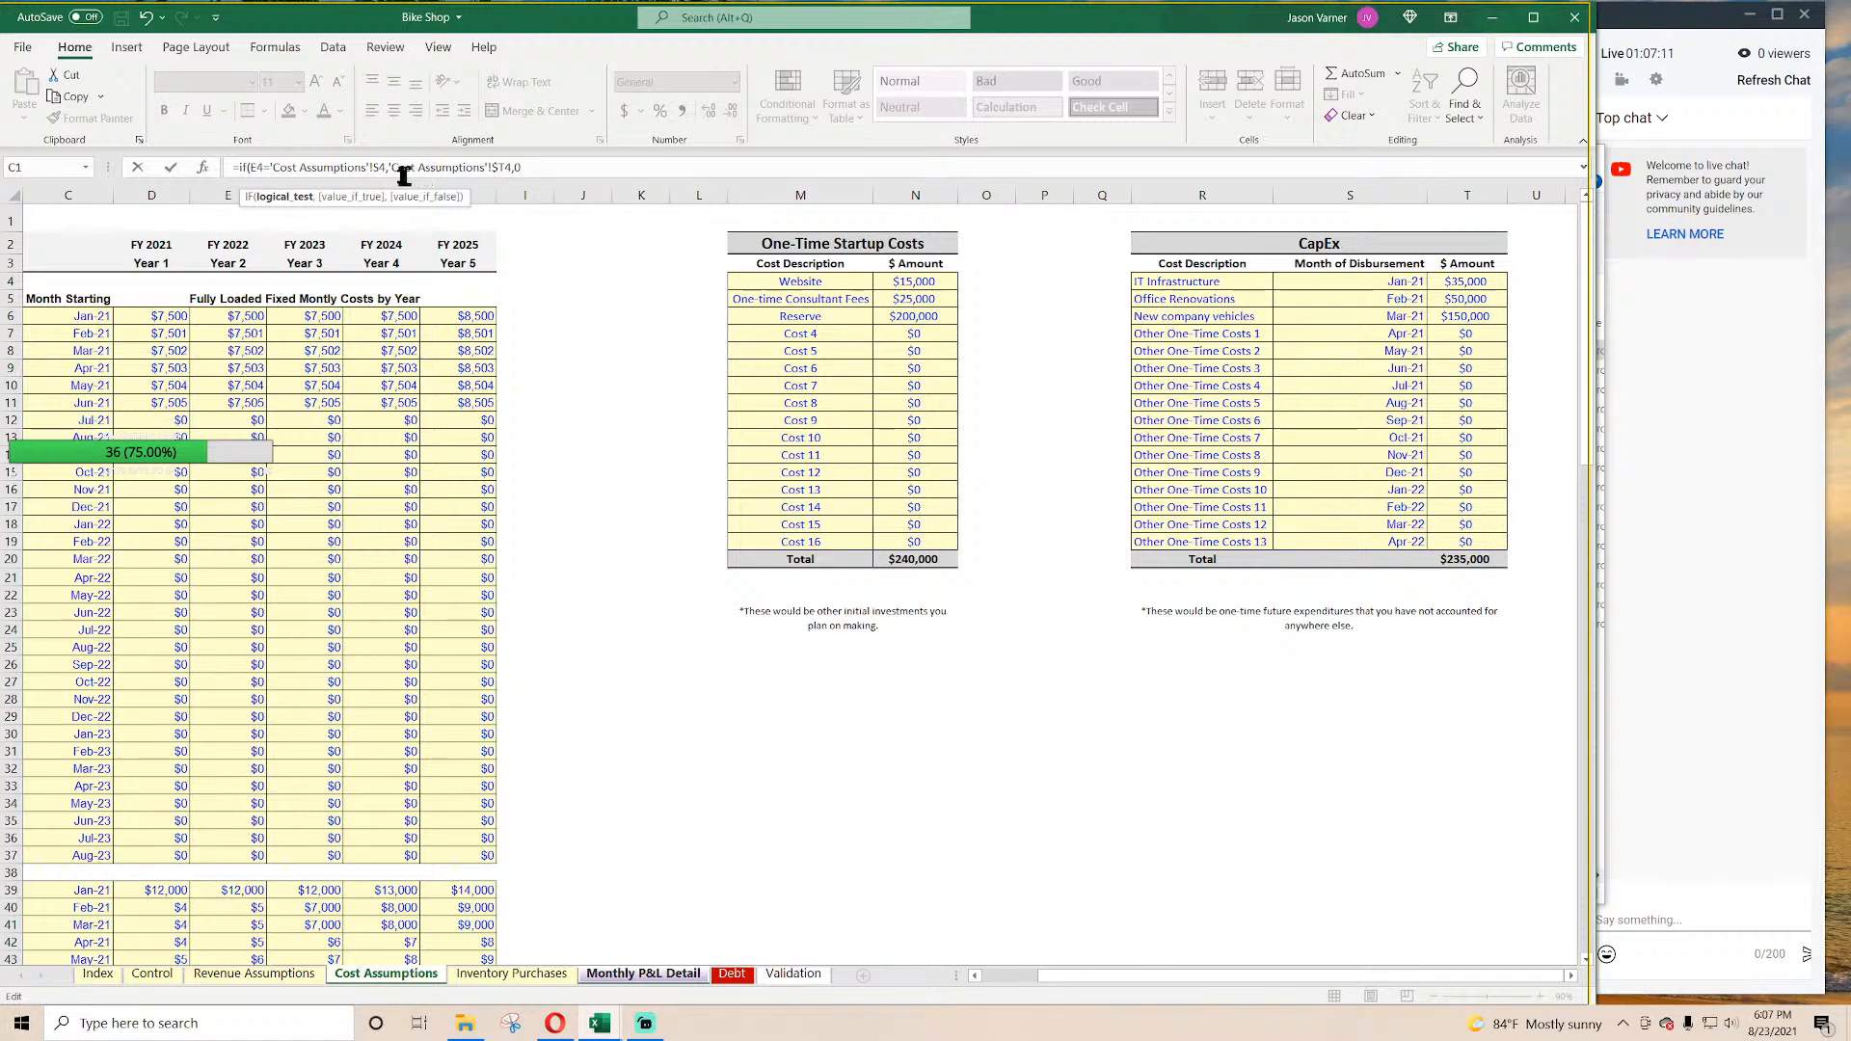
pyautogui.click(255, 167)
pyautogui.write('$')
pyautogui.click(384, 167)
pyautogui.write('$')
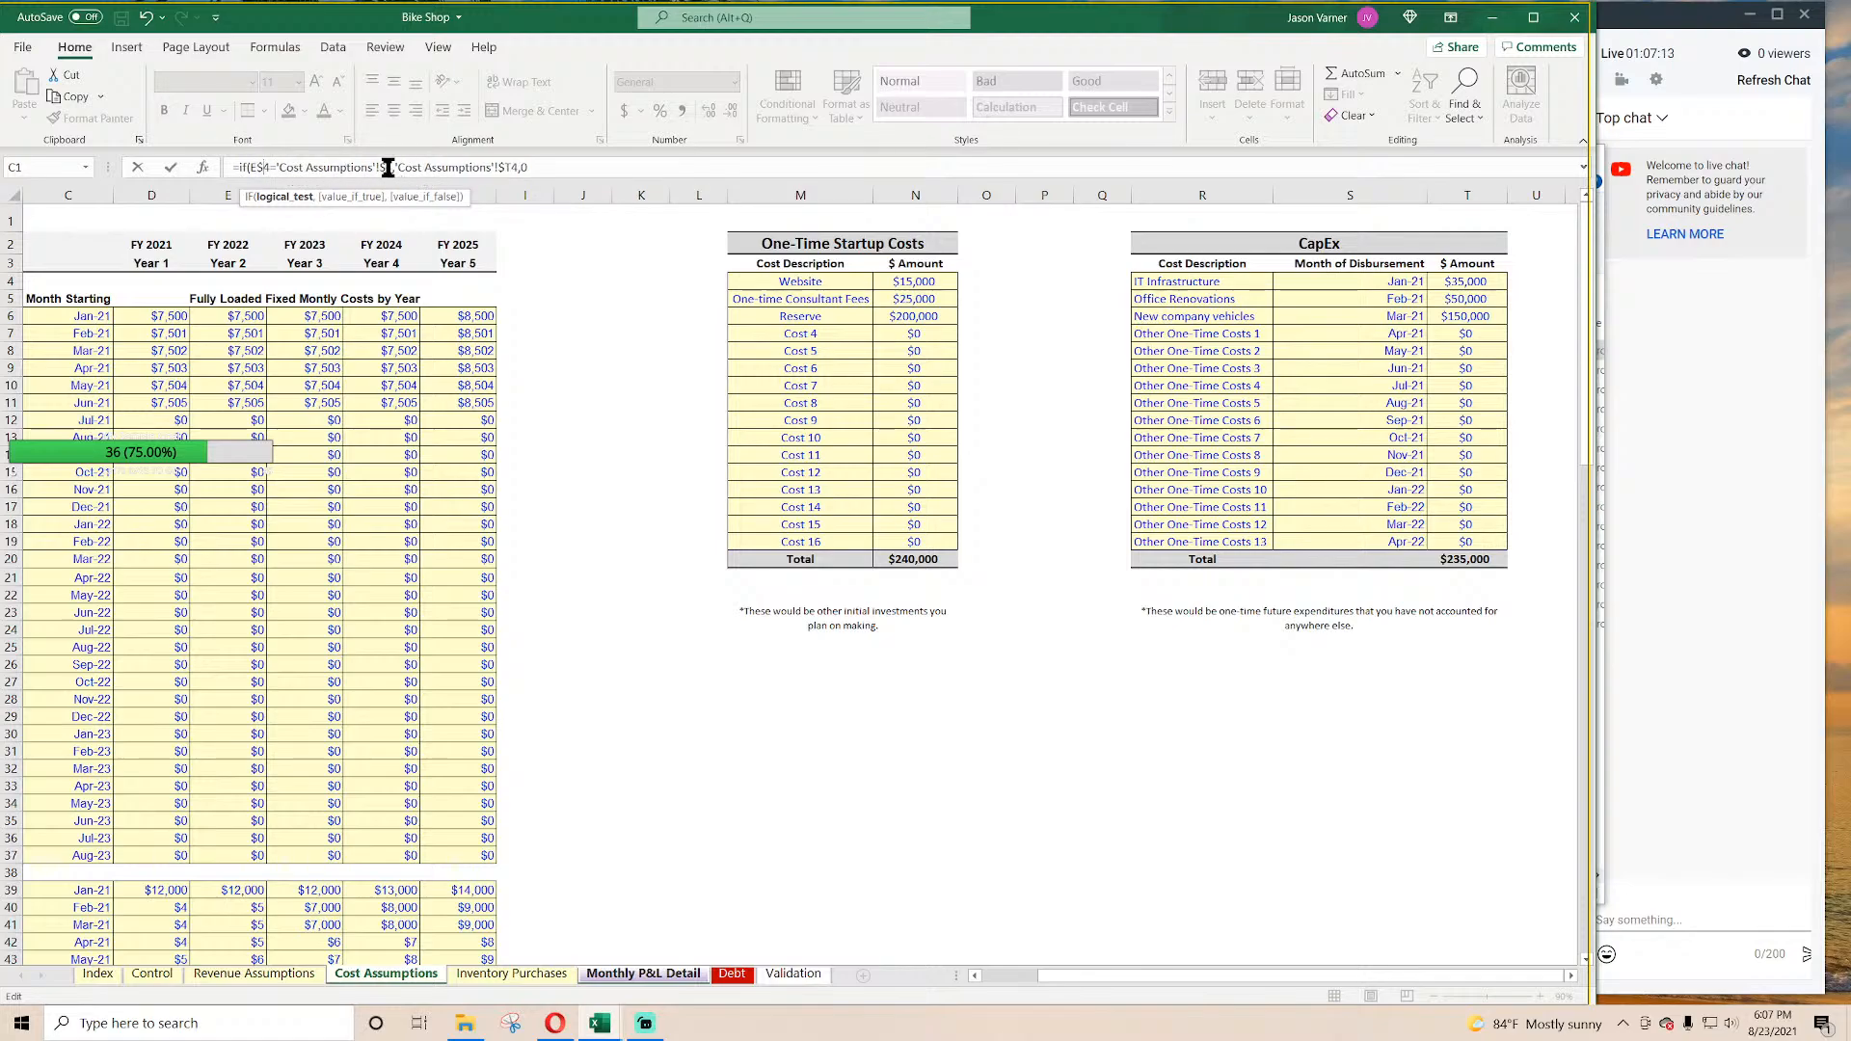
pyautogui.press('Return')
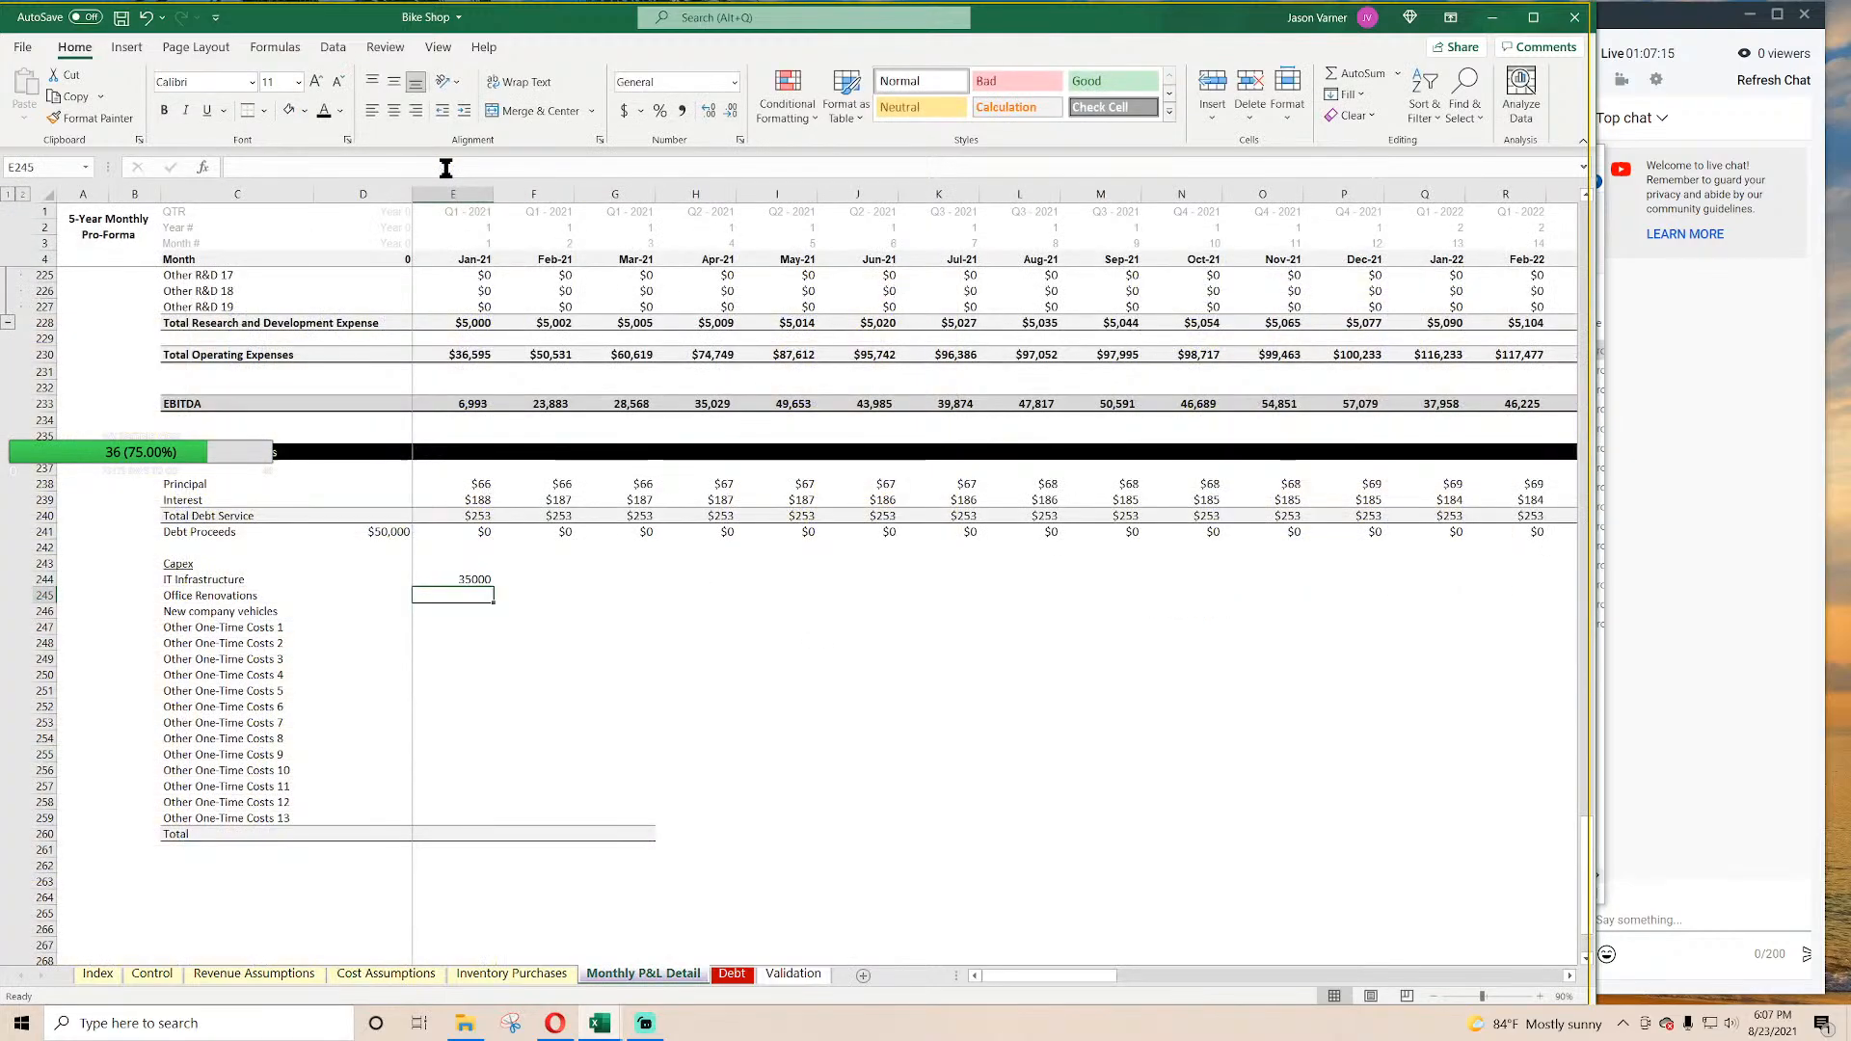
# Step: Format E244 as Currency with the $ symbol and 0 decimal places
pyautogui.click(476, 580)
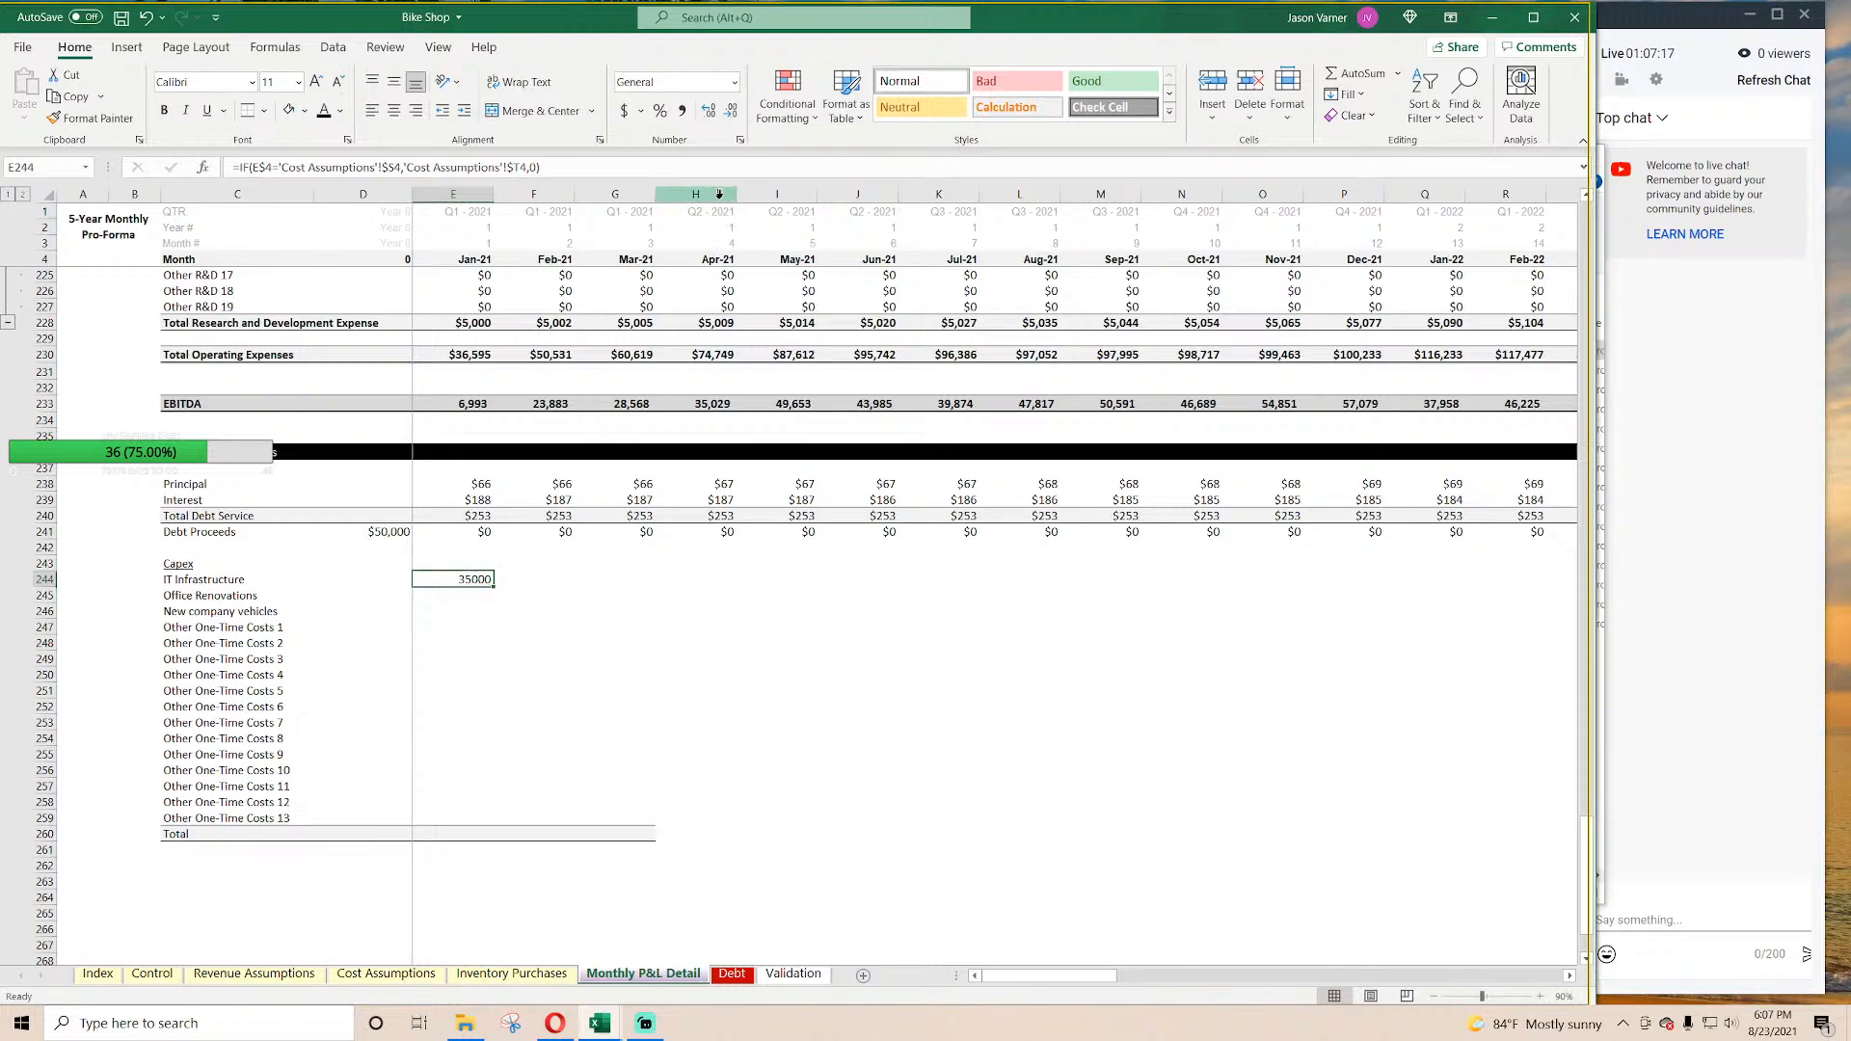
pyautogui.click(739, 140)
pyautogui.click(698, 553)
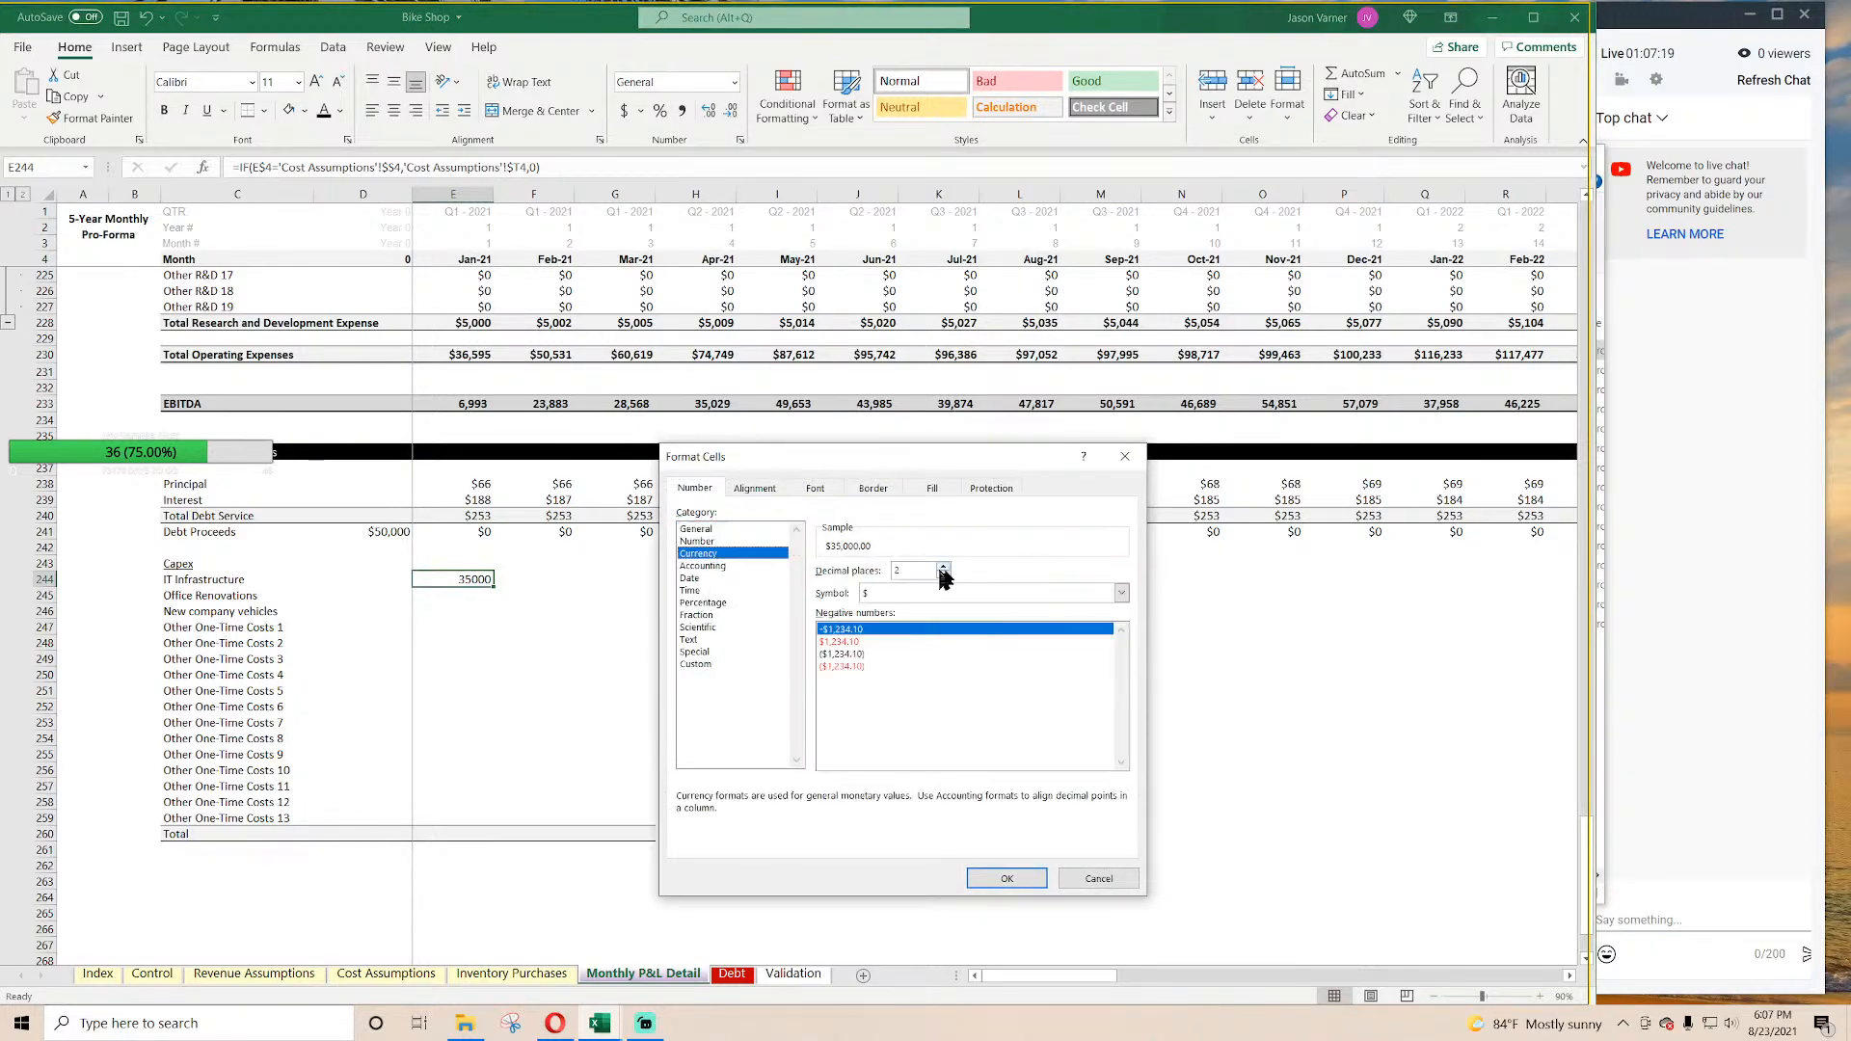
pyautogui.click(943, 575)
pyautogui.click(943, 575)
pyautogui.click(1003, 878)
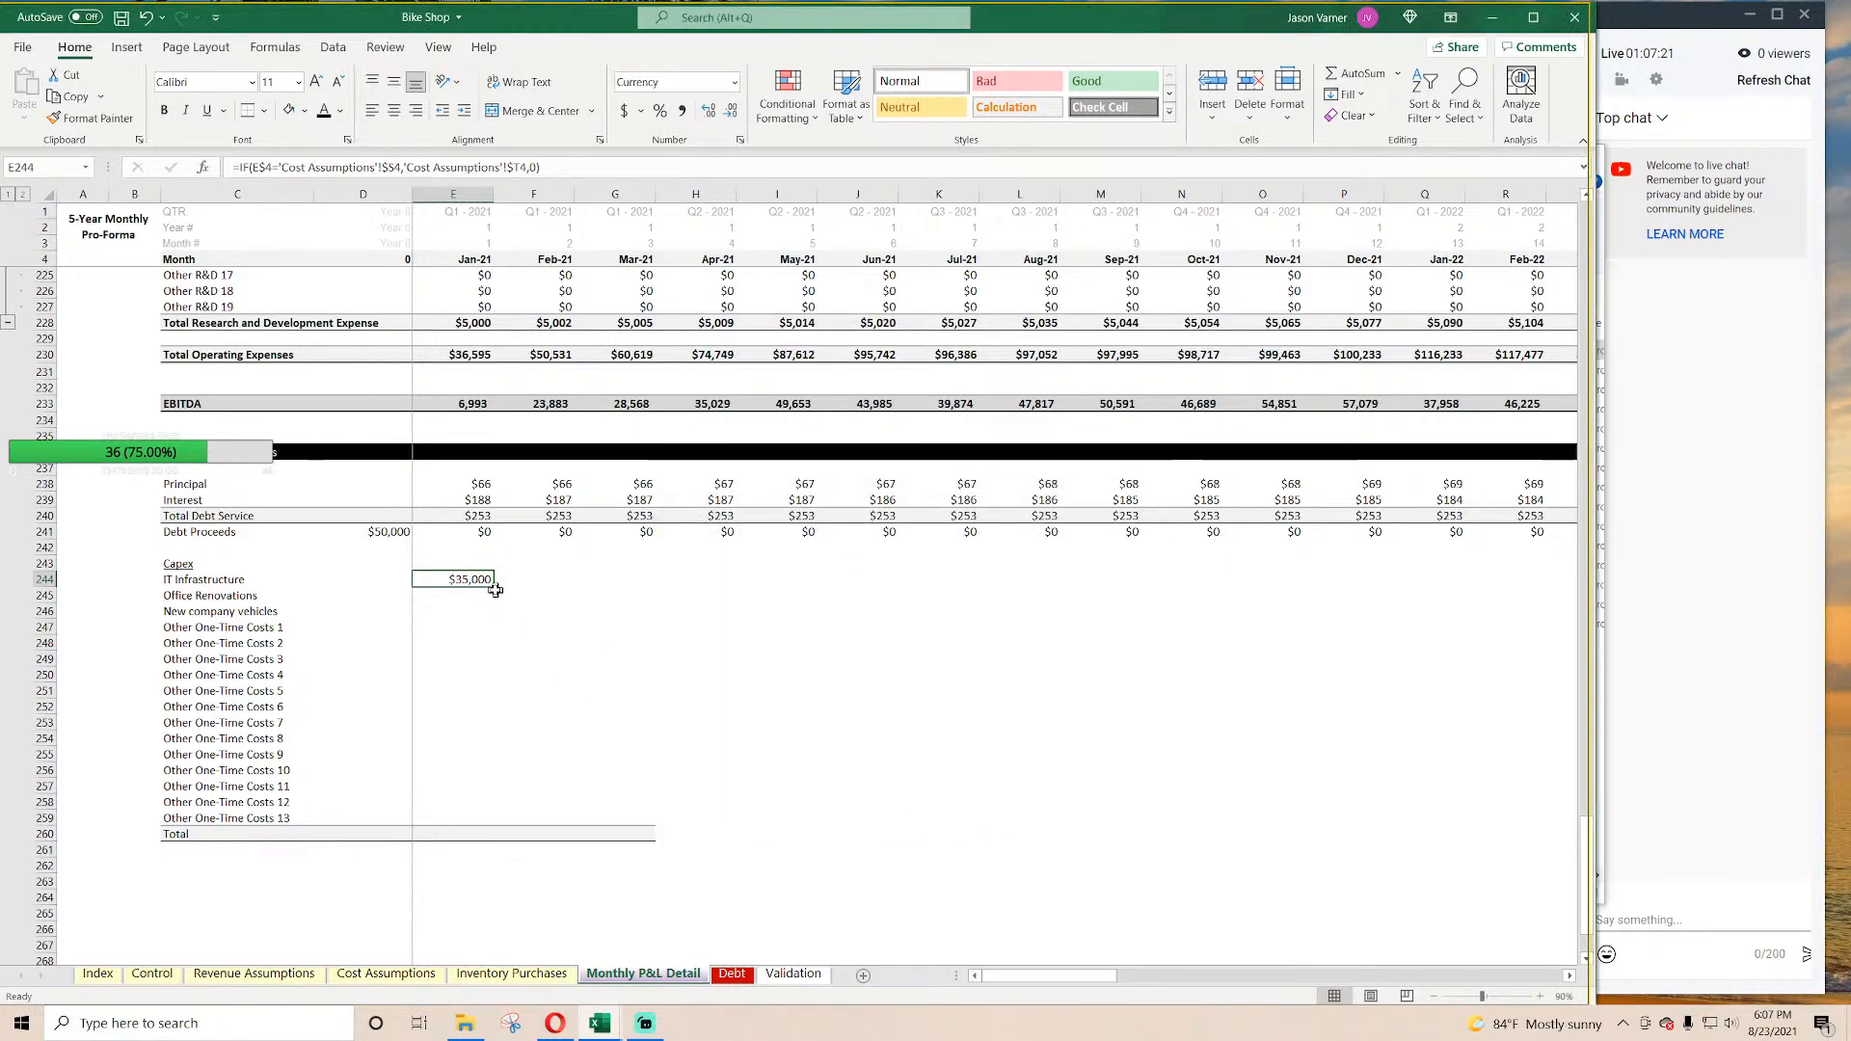
# Step: Fill the E244 formula down and across through N259, and sum E244:E259 in the Capex Total cell E260
pyautogui.moveTo(494, 587); pyautogui.dragTo(1259, 826)
pyautogui.click(453, 835)
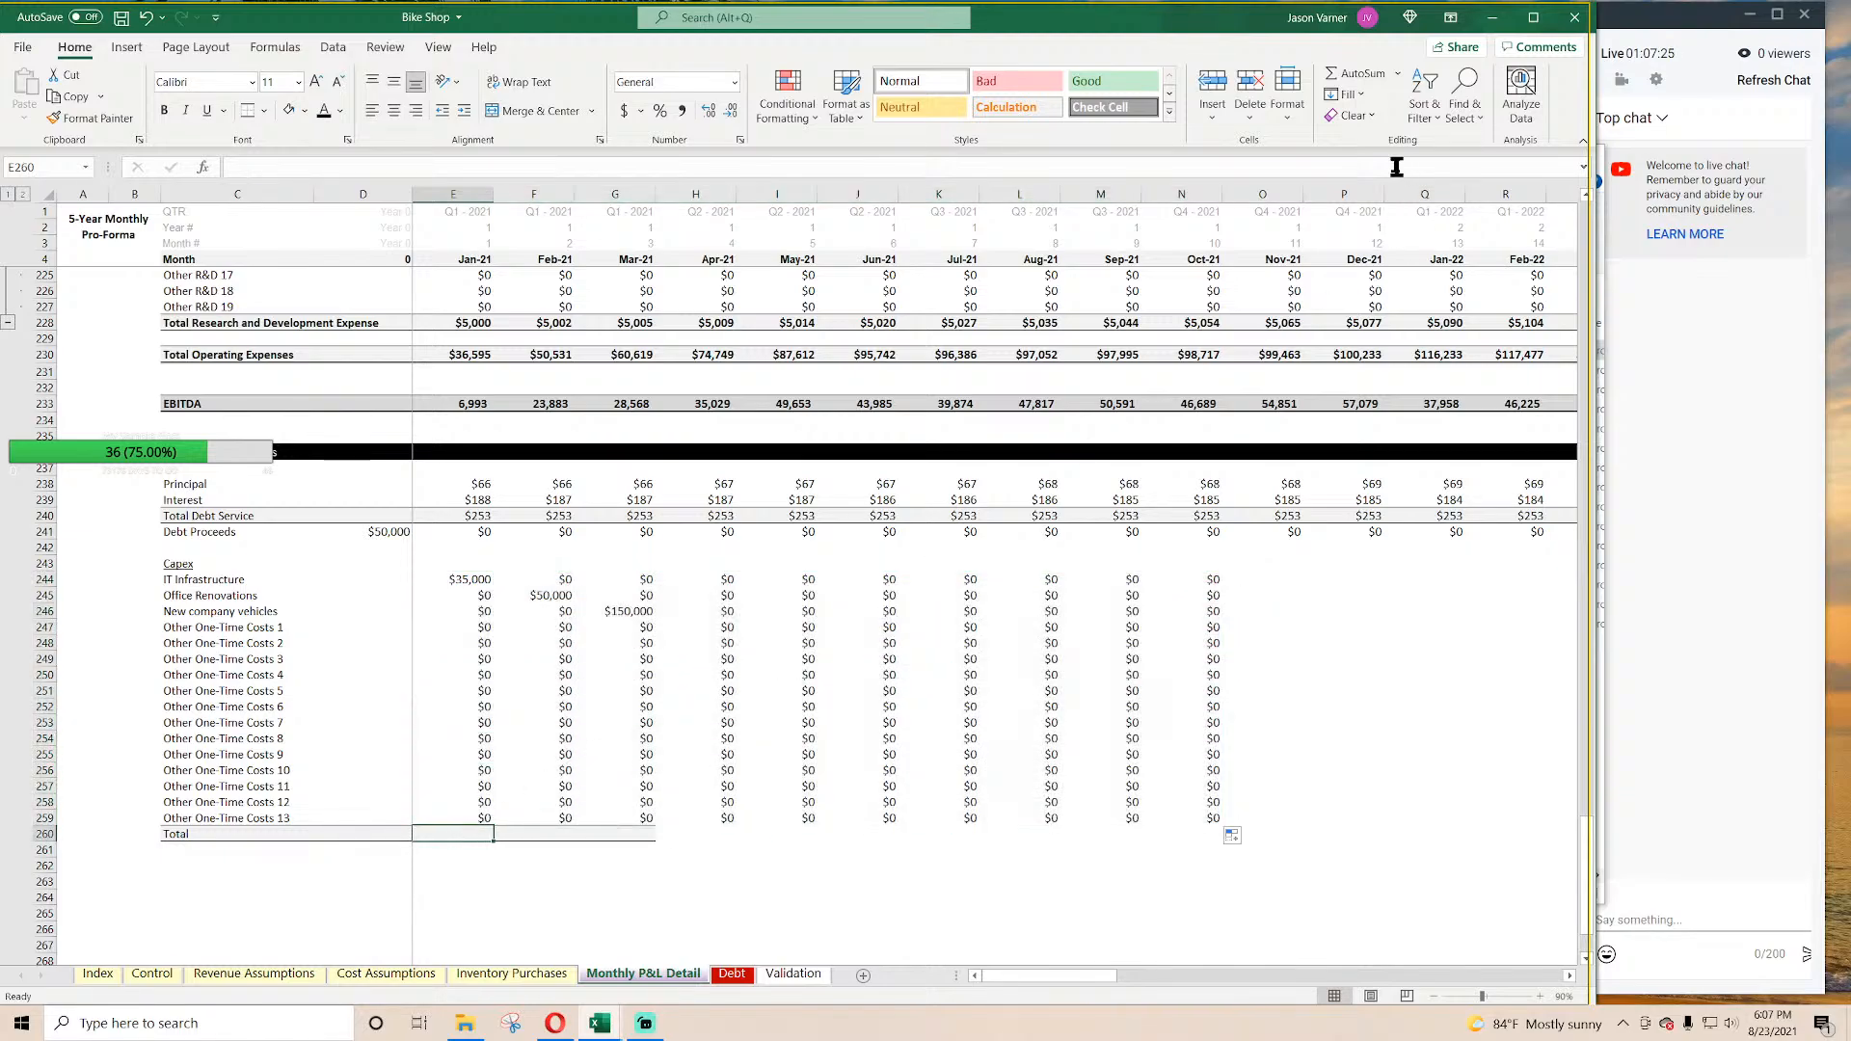
pyautogui.click(1359, 74)
pyautogui.press('Return')
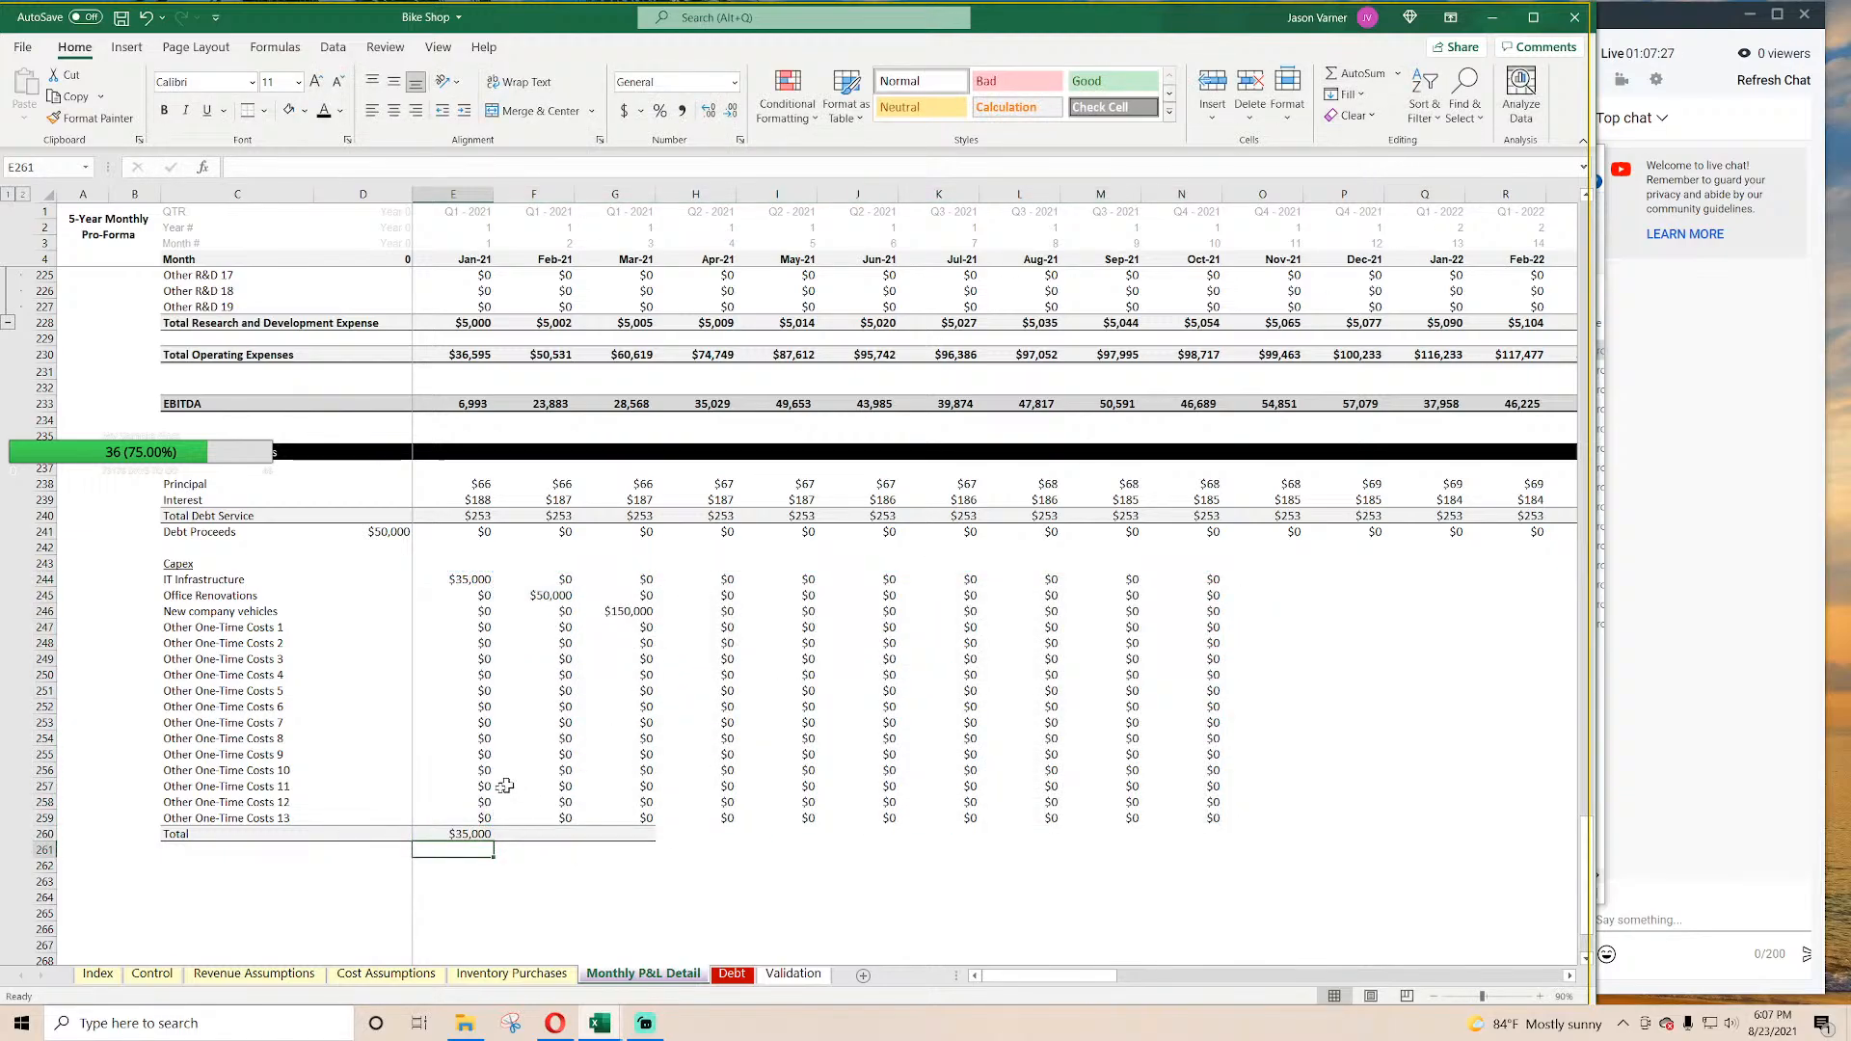
# Step: Fill the Capex Total formula from E260 across to O260, and bold row 260
pyautogui.click(453, 832)
pyautogui.moveTo(493, 841); pyautogui.dragTo(1302, 837)
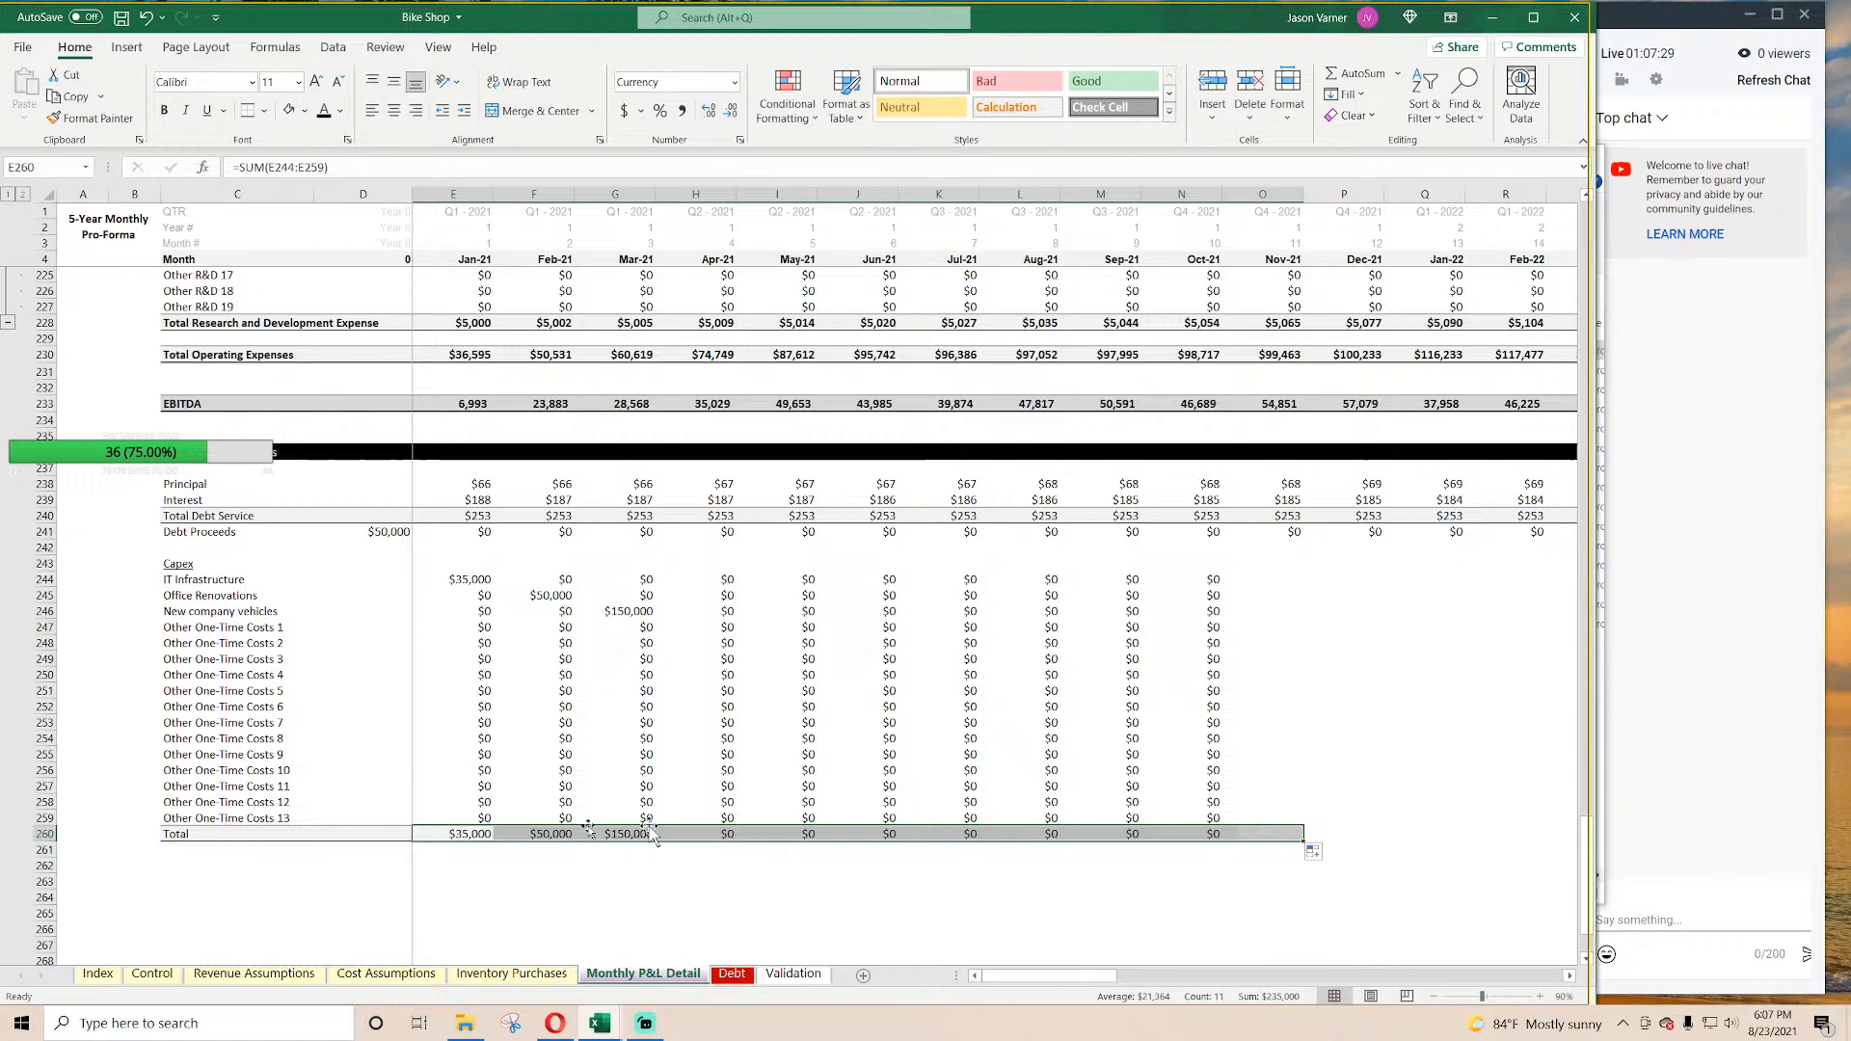
pyautogui.click(45, 833)
pyautogui.click(163, 110)
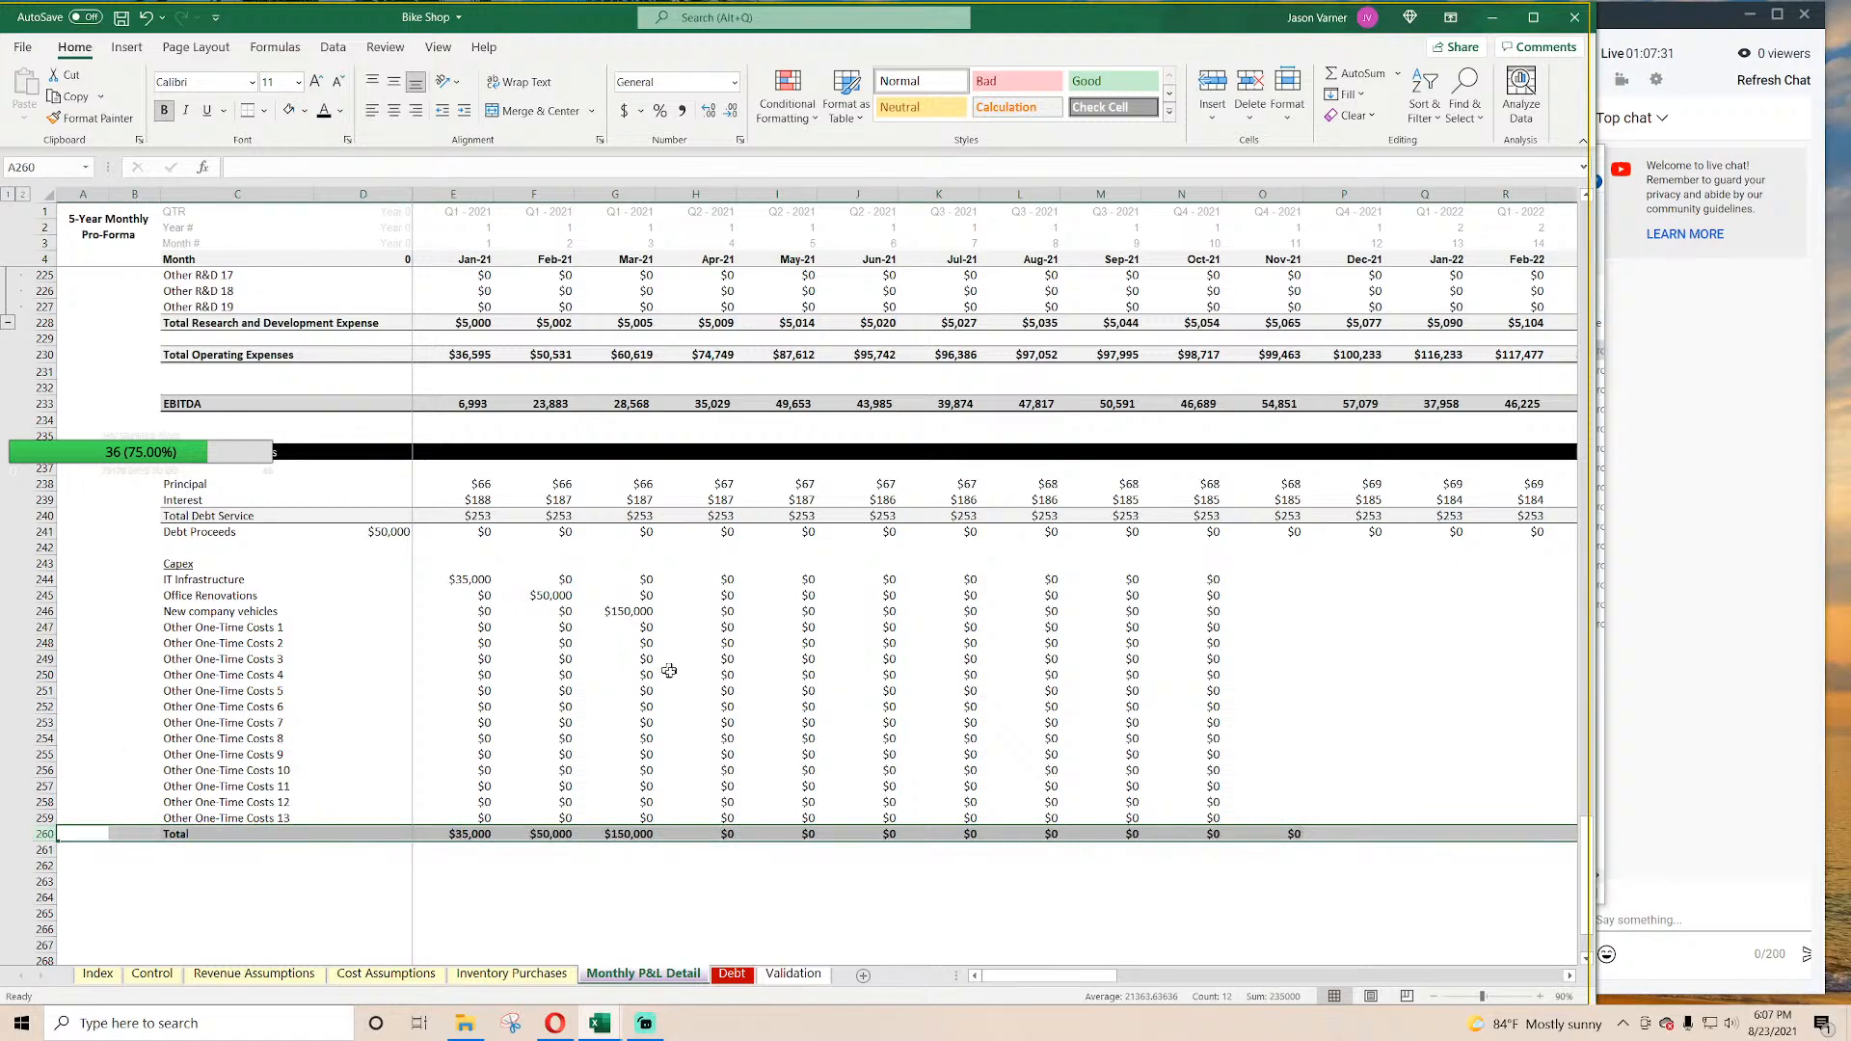
# Step: Fill the Capex formulas and Total row from column F across through Dec-25 in column BL
pyautogui.moveTo(533, 579); pyautogui.dragTo(1461, 742)
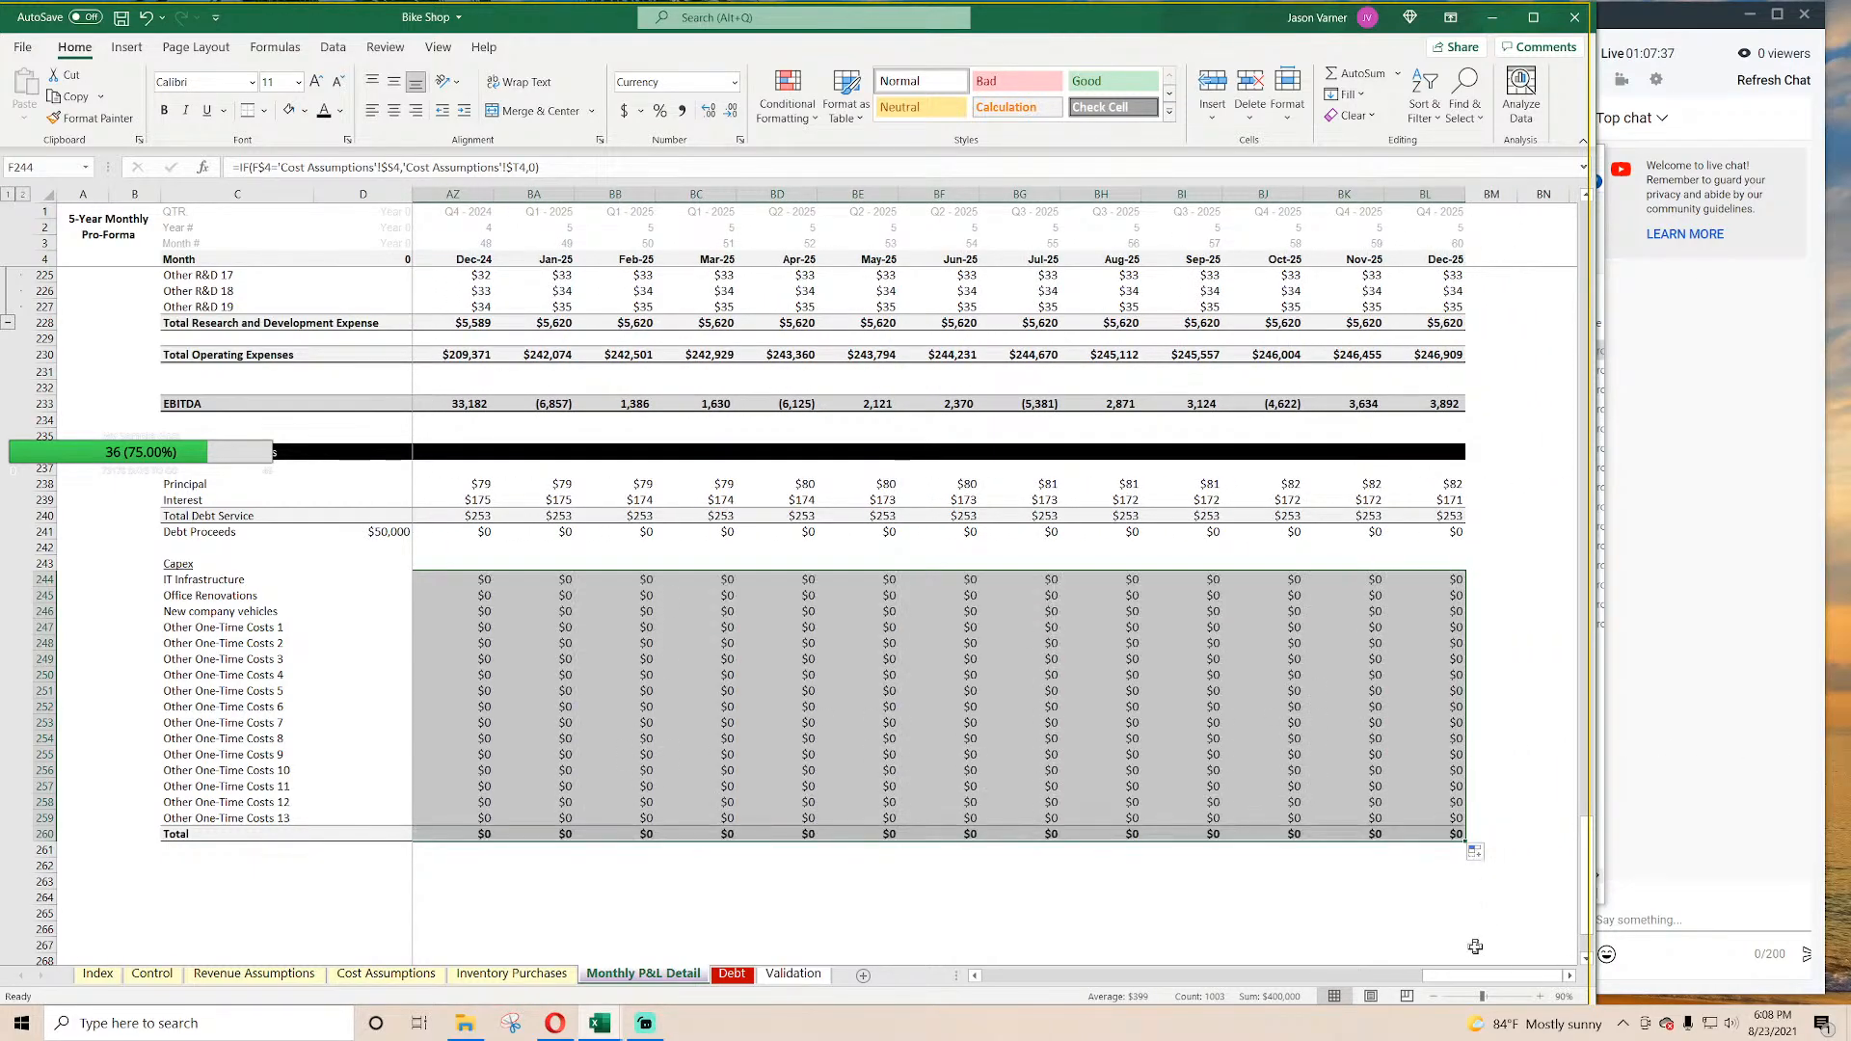
pyautogui.moveTo(1460, 970); pyautogui.dragTo(945, 970)
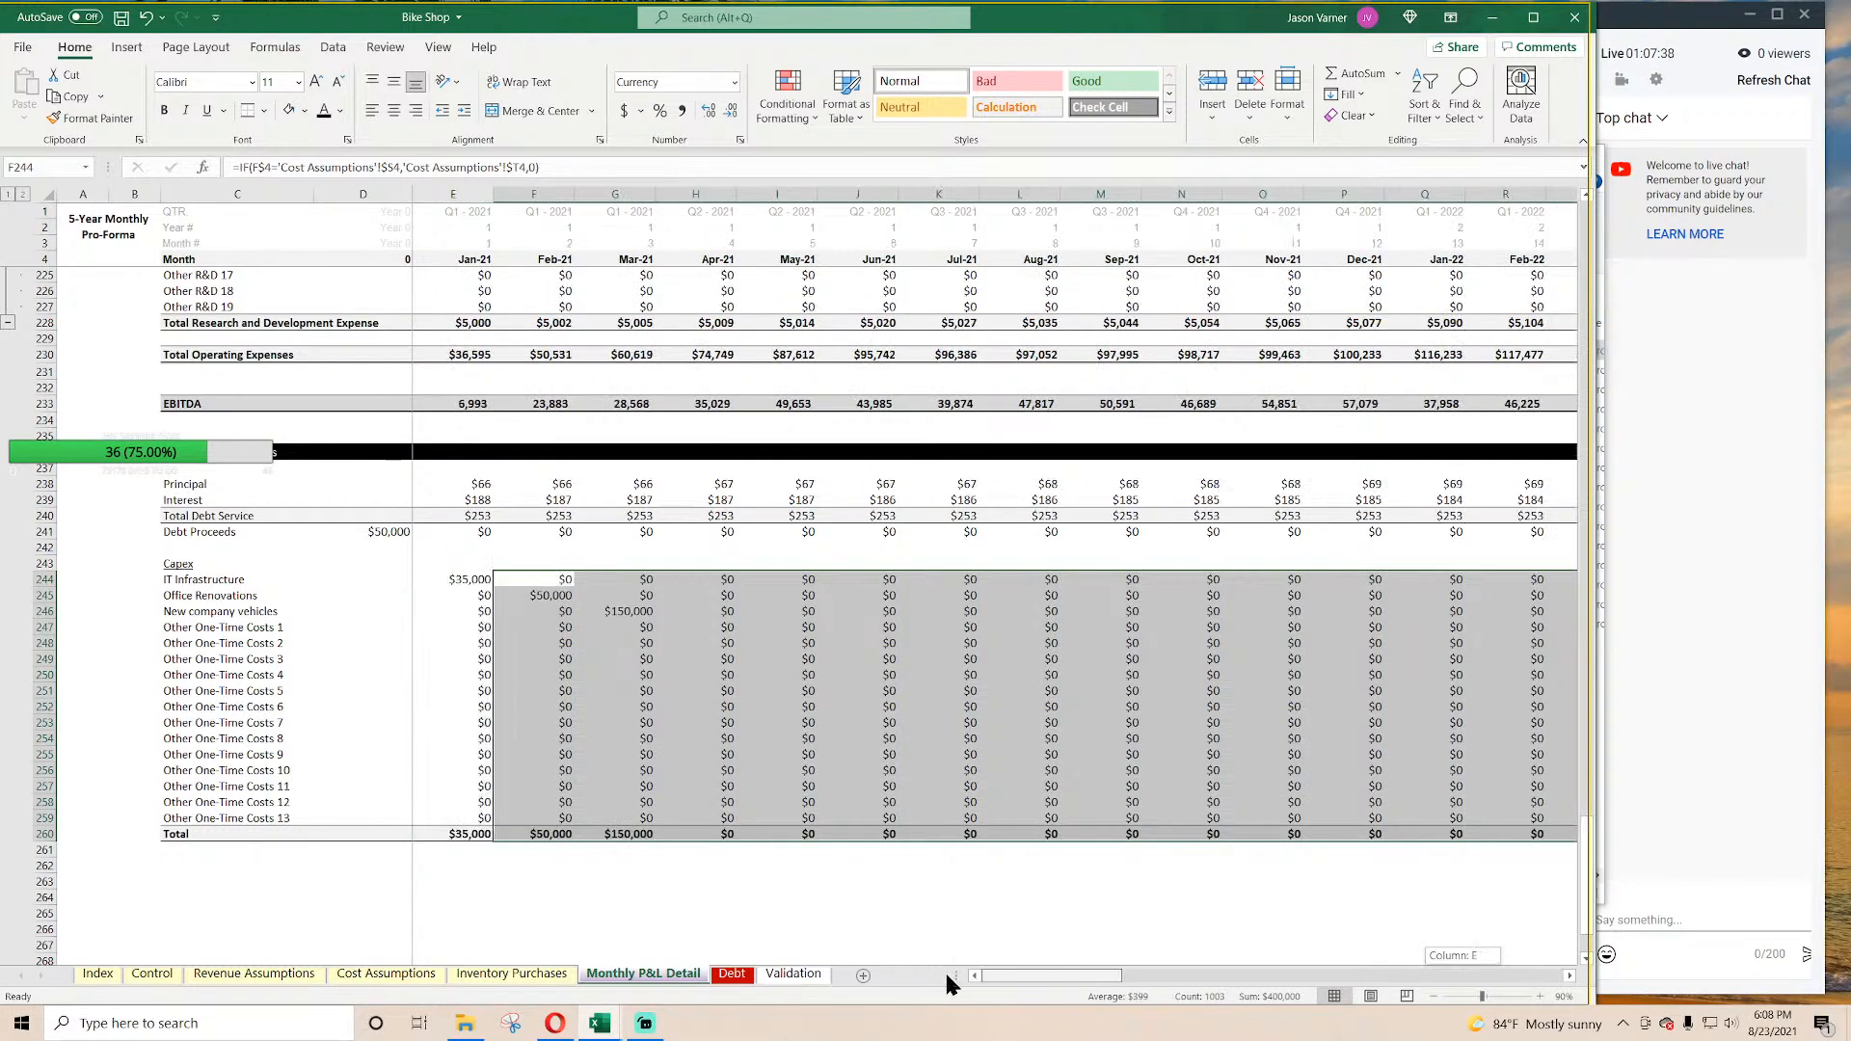
pyautogui.click(252, 645)
# Step: Group the Capex detail rows 244 to 259 into a collapsible outline
pyautogui.moveTo(43, 580); pyautogui.dragTo(37, 813)
pyautogui.click(333, 47)
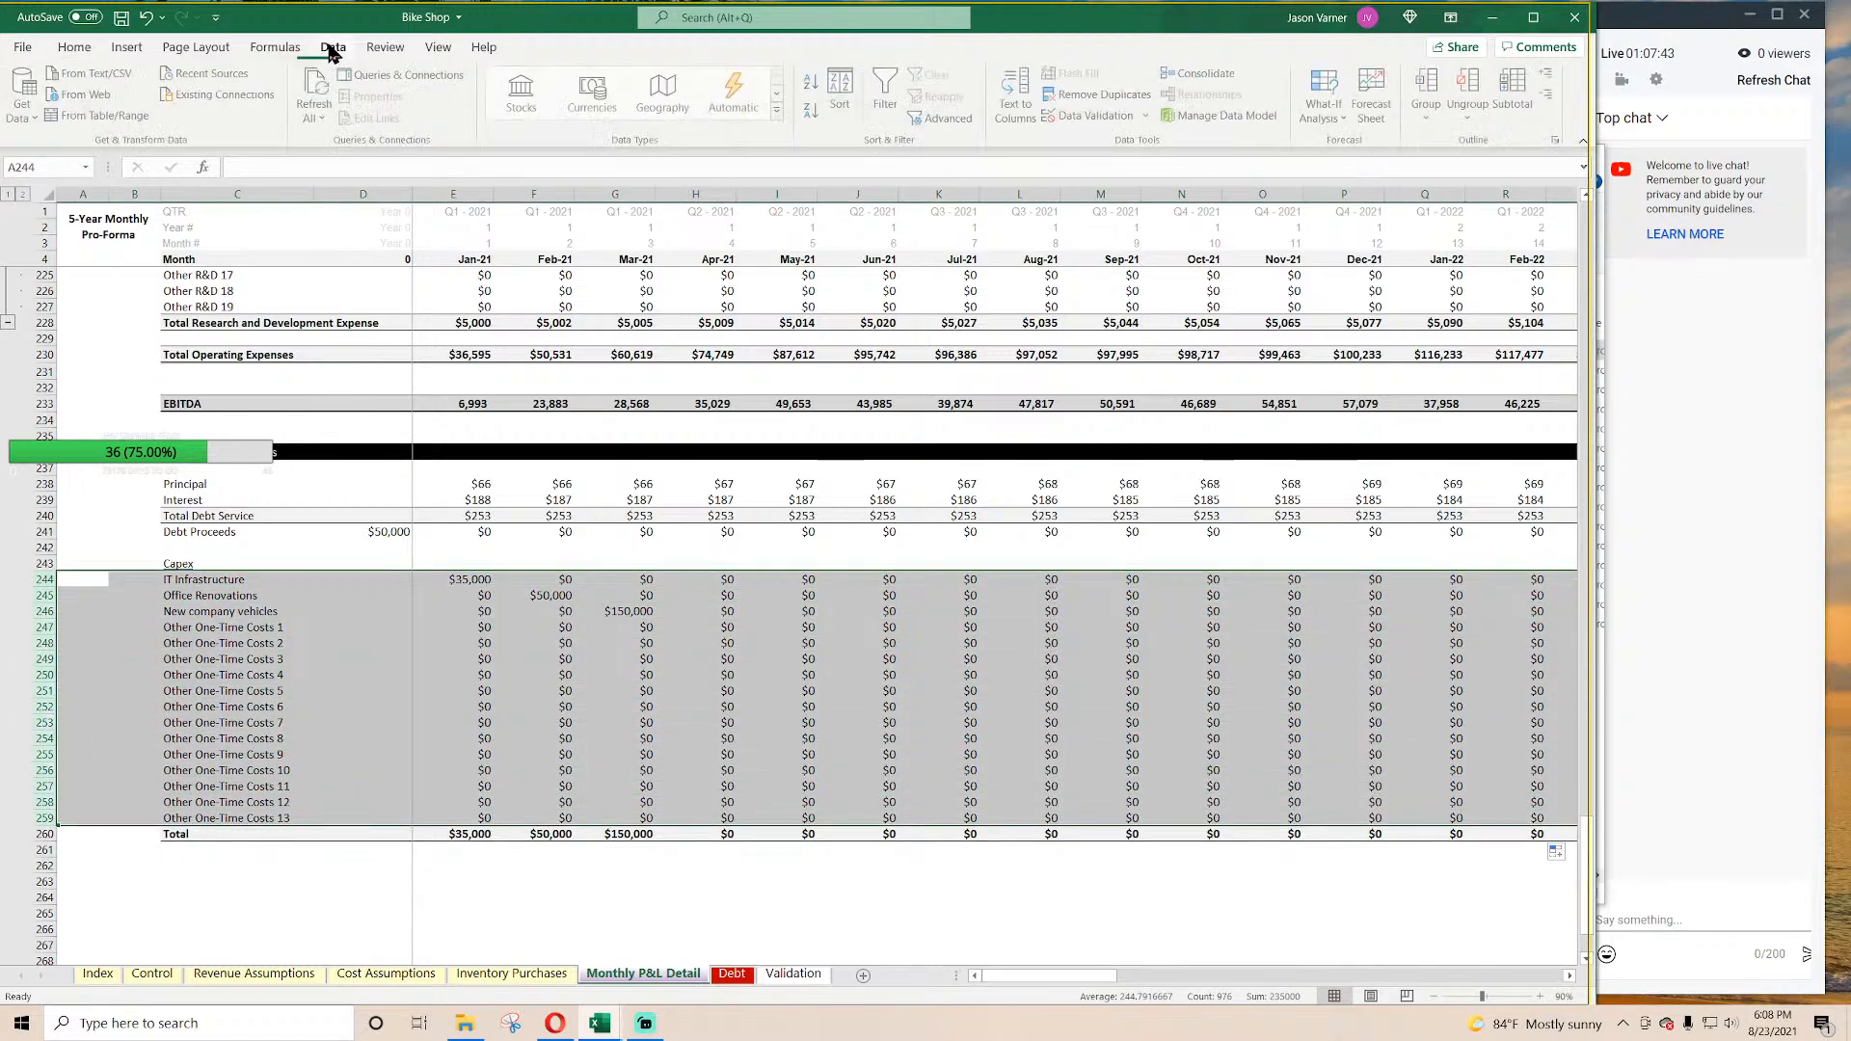
pyautogui.click(1428, 113)
pyautogui.click(1434, 144)
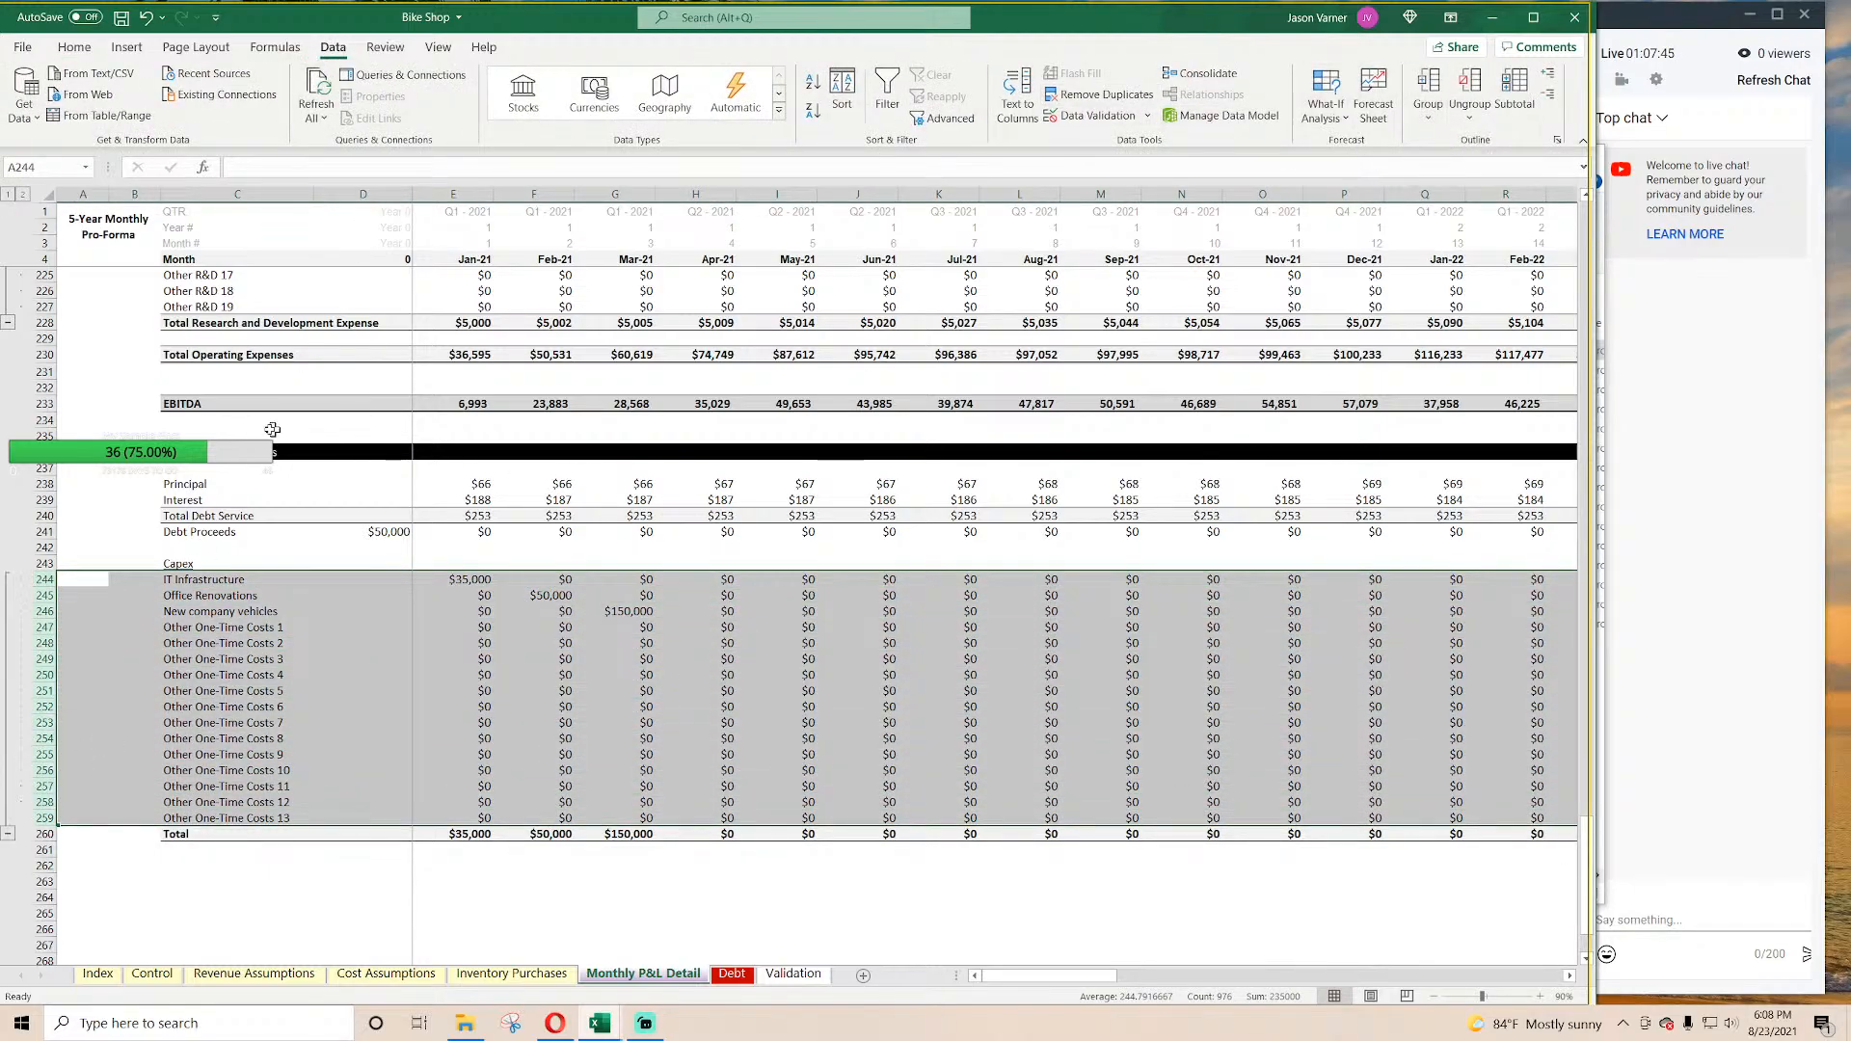
# Step: Group the Principal and Interest rows 238 and 239 into a collapsible outline
pyautogui.click(45, 485)
pyautogui.moveTo(45, 485); pyautogui.dragTo(45, 500)
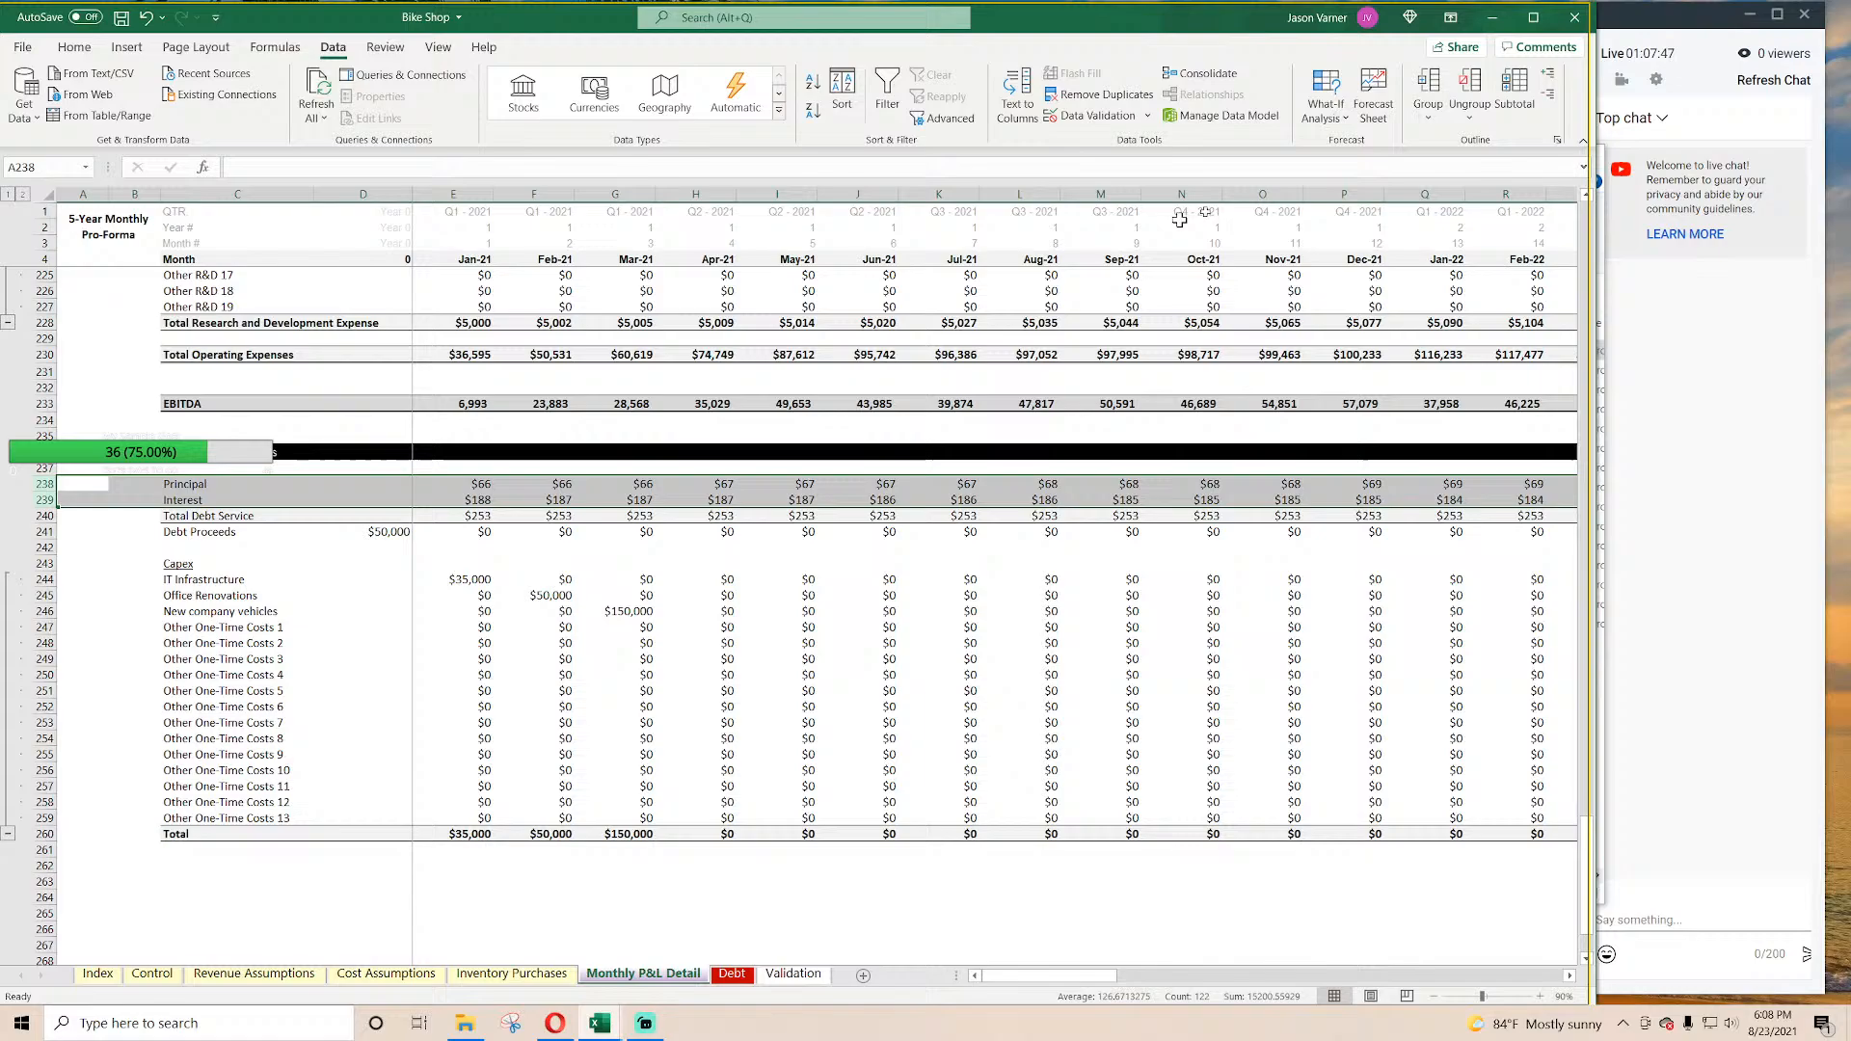
pyautogui.click(1428, 114)
pyautogui.click(1435, 144)
pyautogui.click(662, 689)
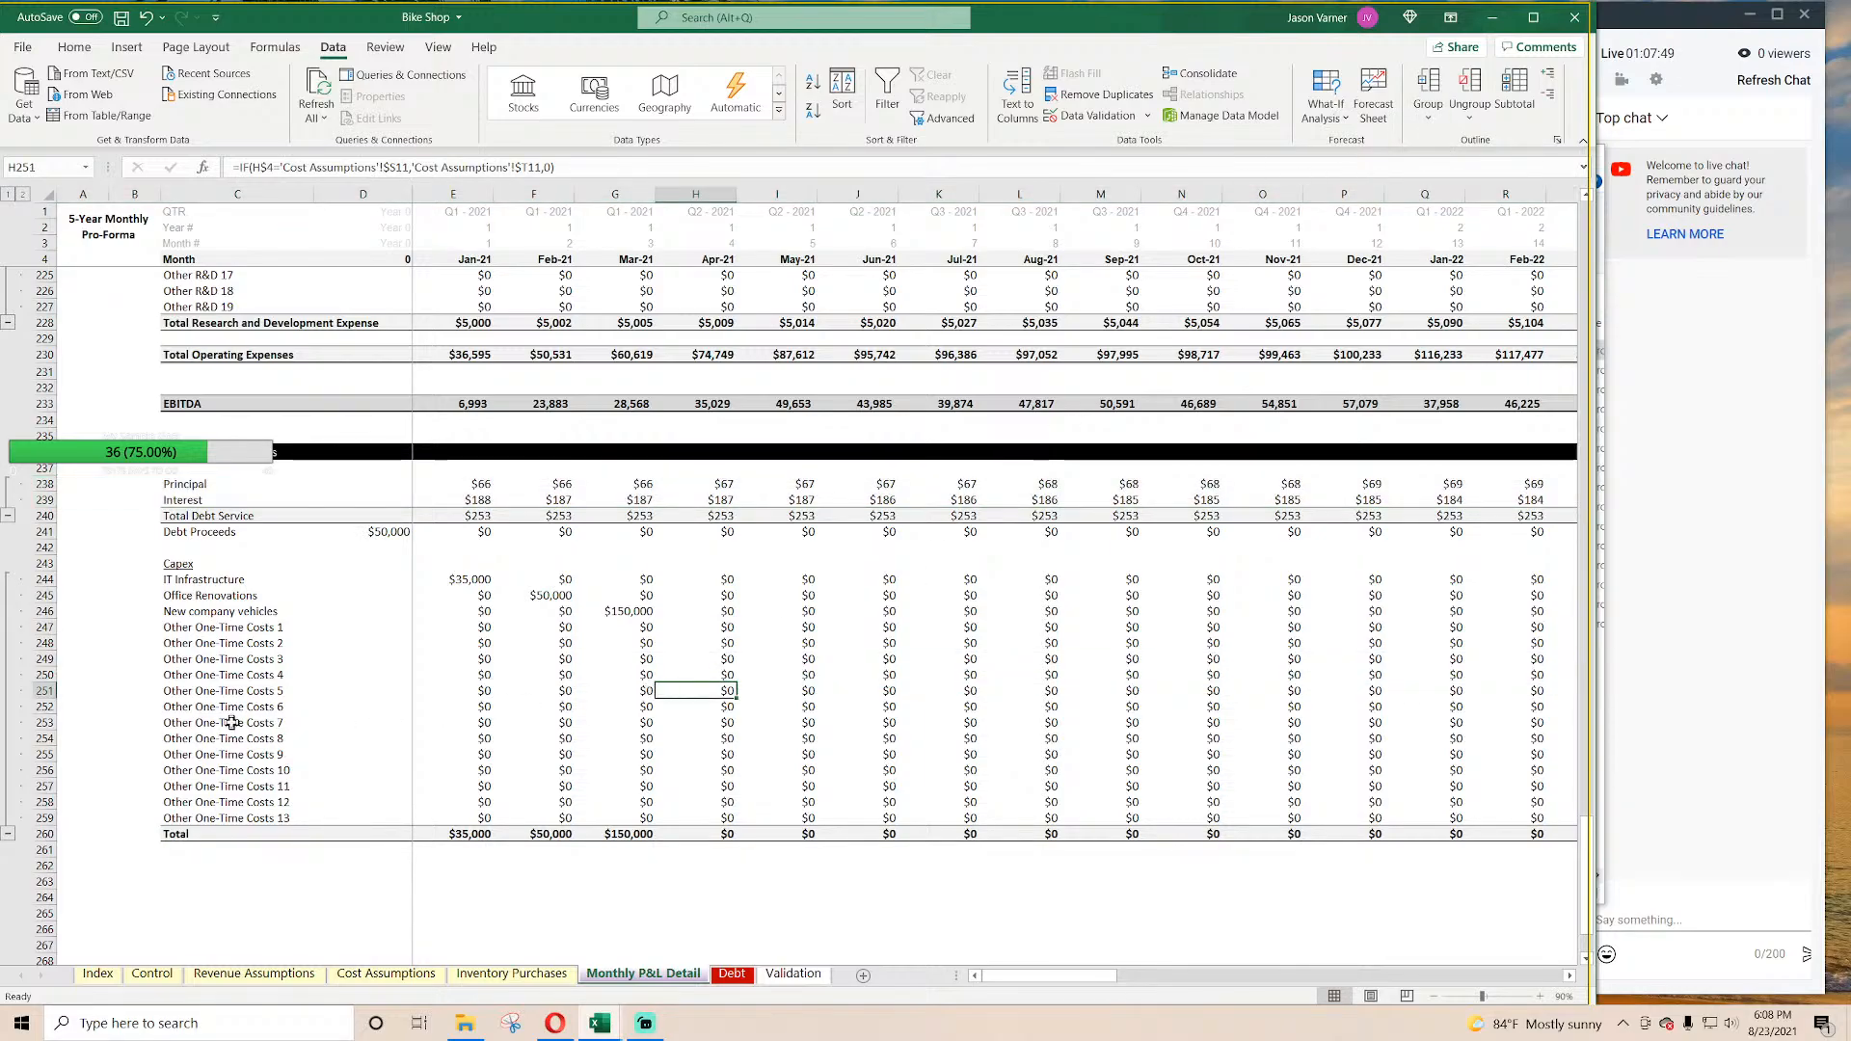
# Step: Bold the Total Debt Service row 240
pyautogui.scroll(-4, 231, 724)
pyautogui.click(180, 675)
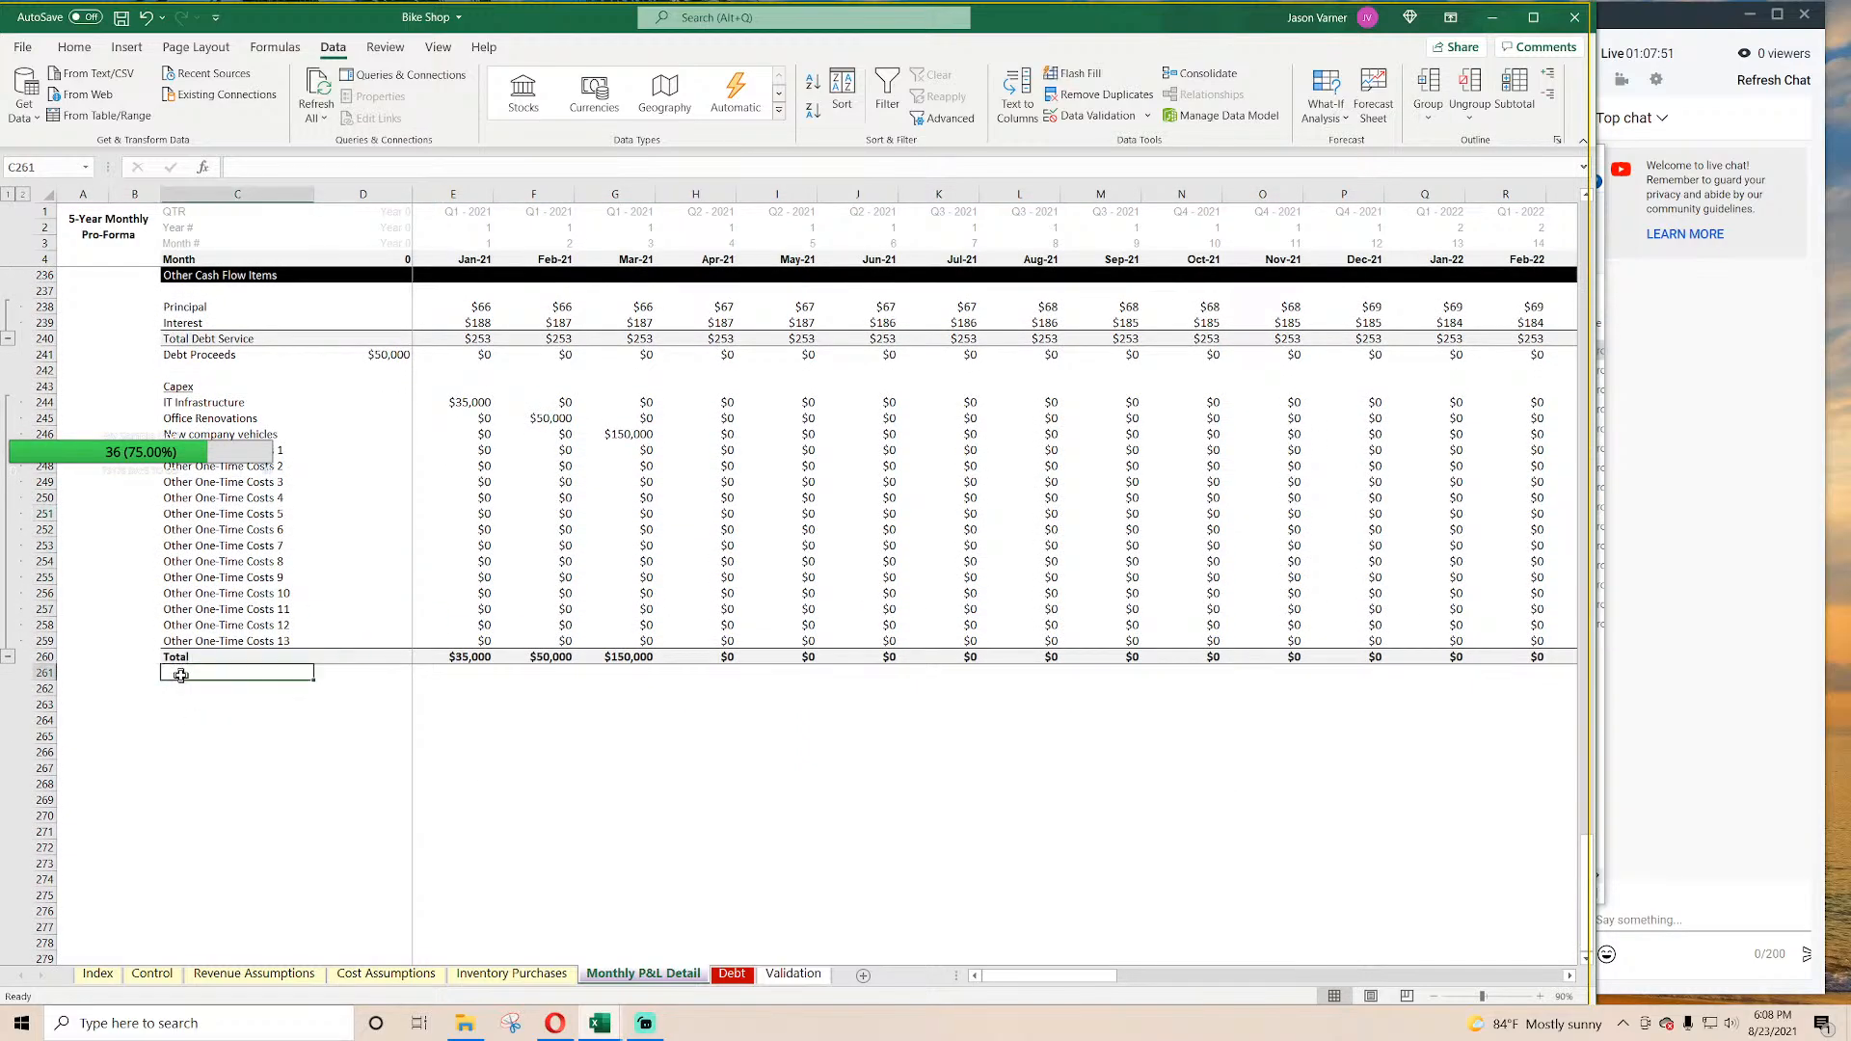
pyautogui.click(45, 338)
pyautogui.click(74, 47)
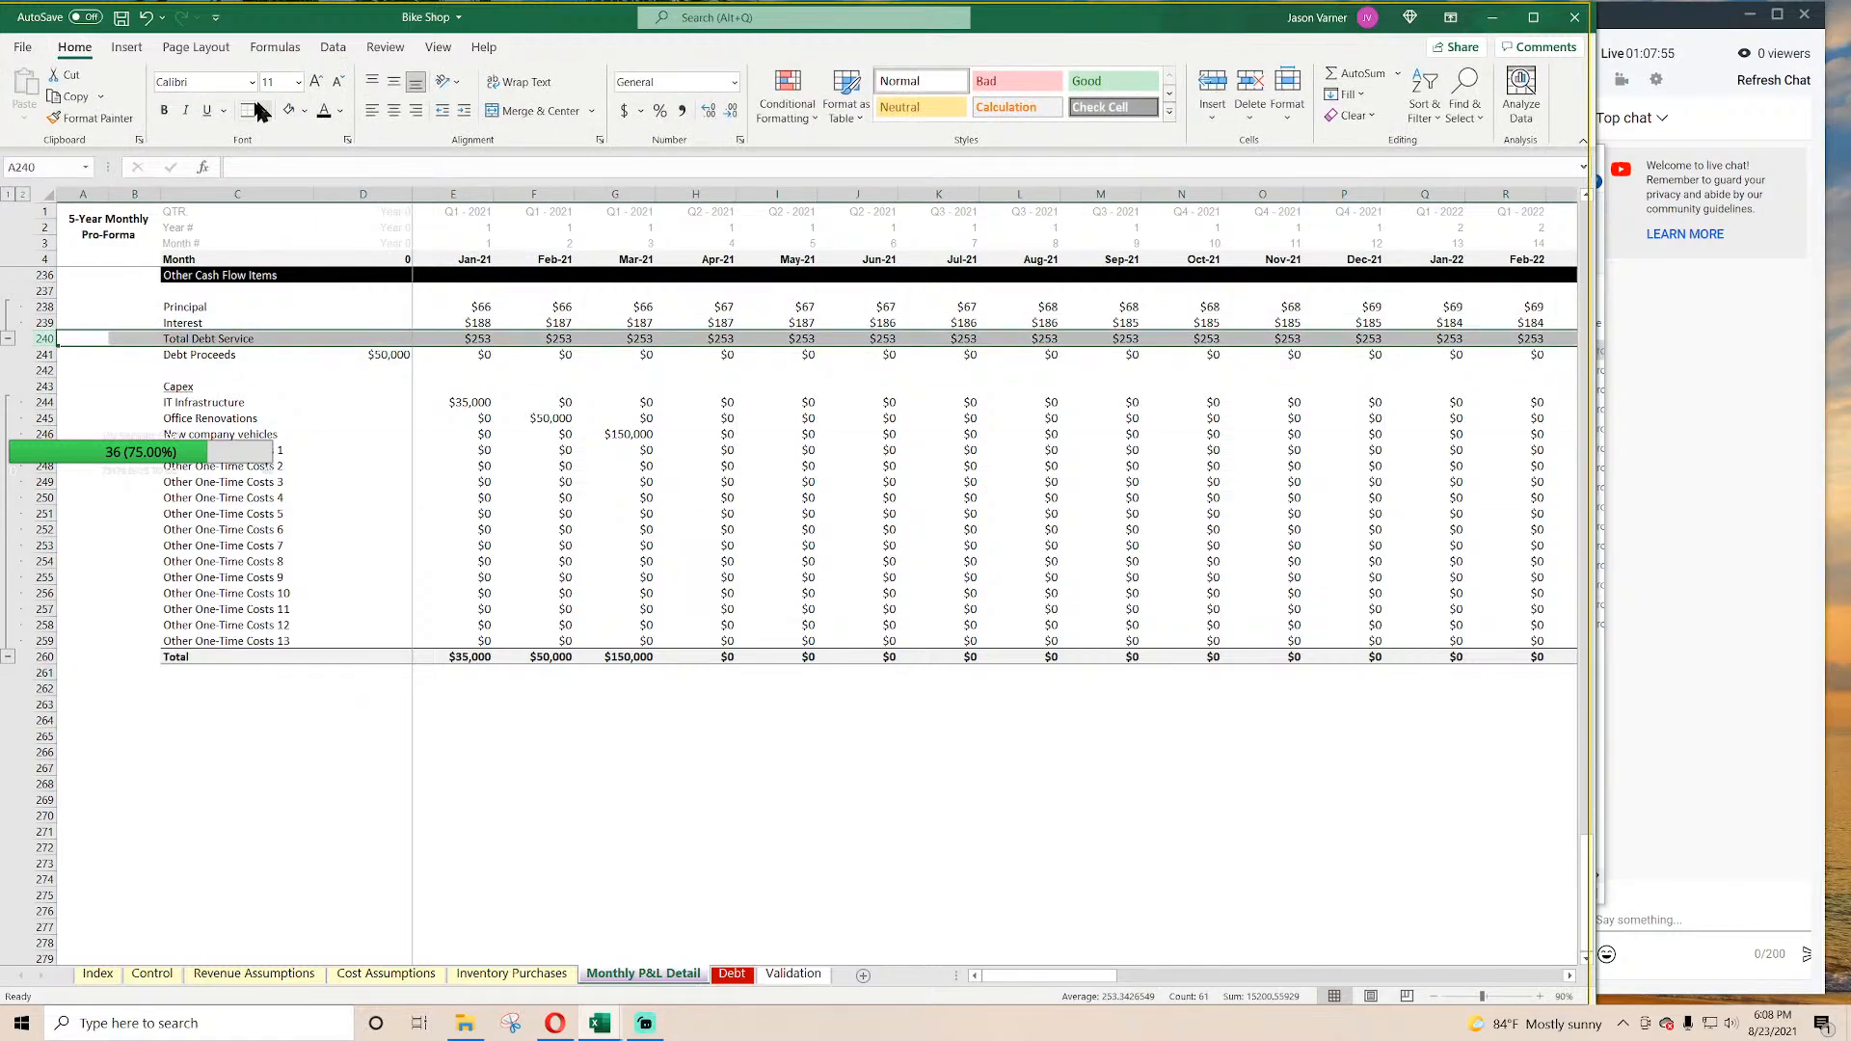
pyautogui.click(164, 111)
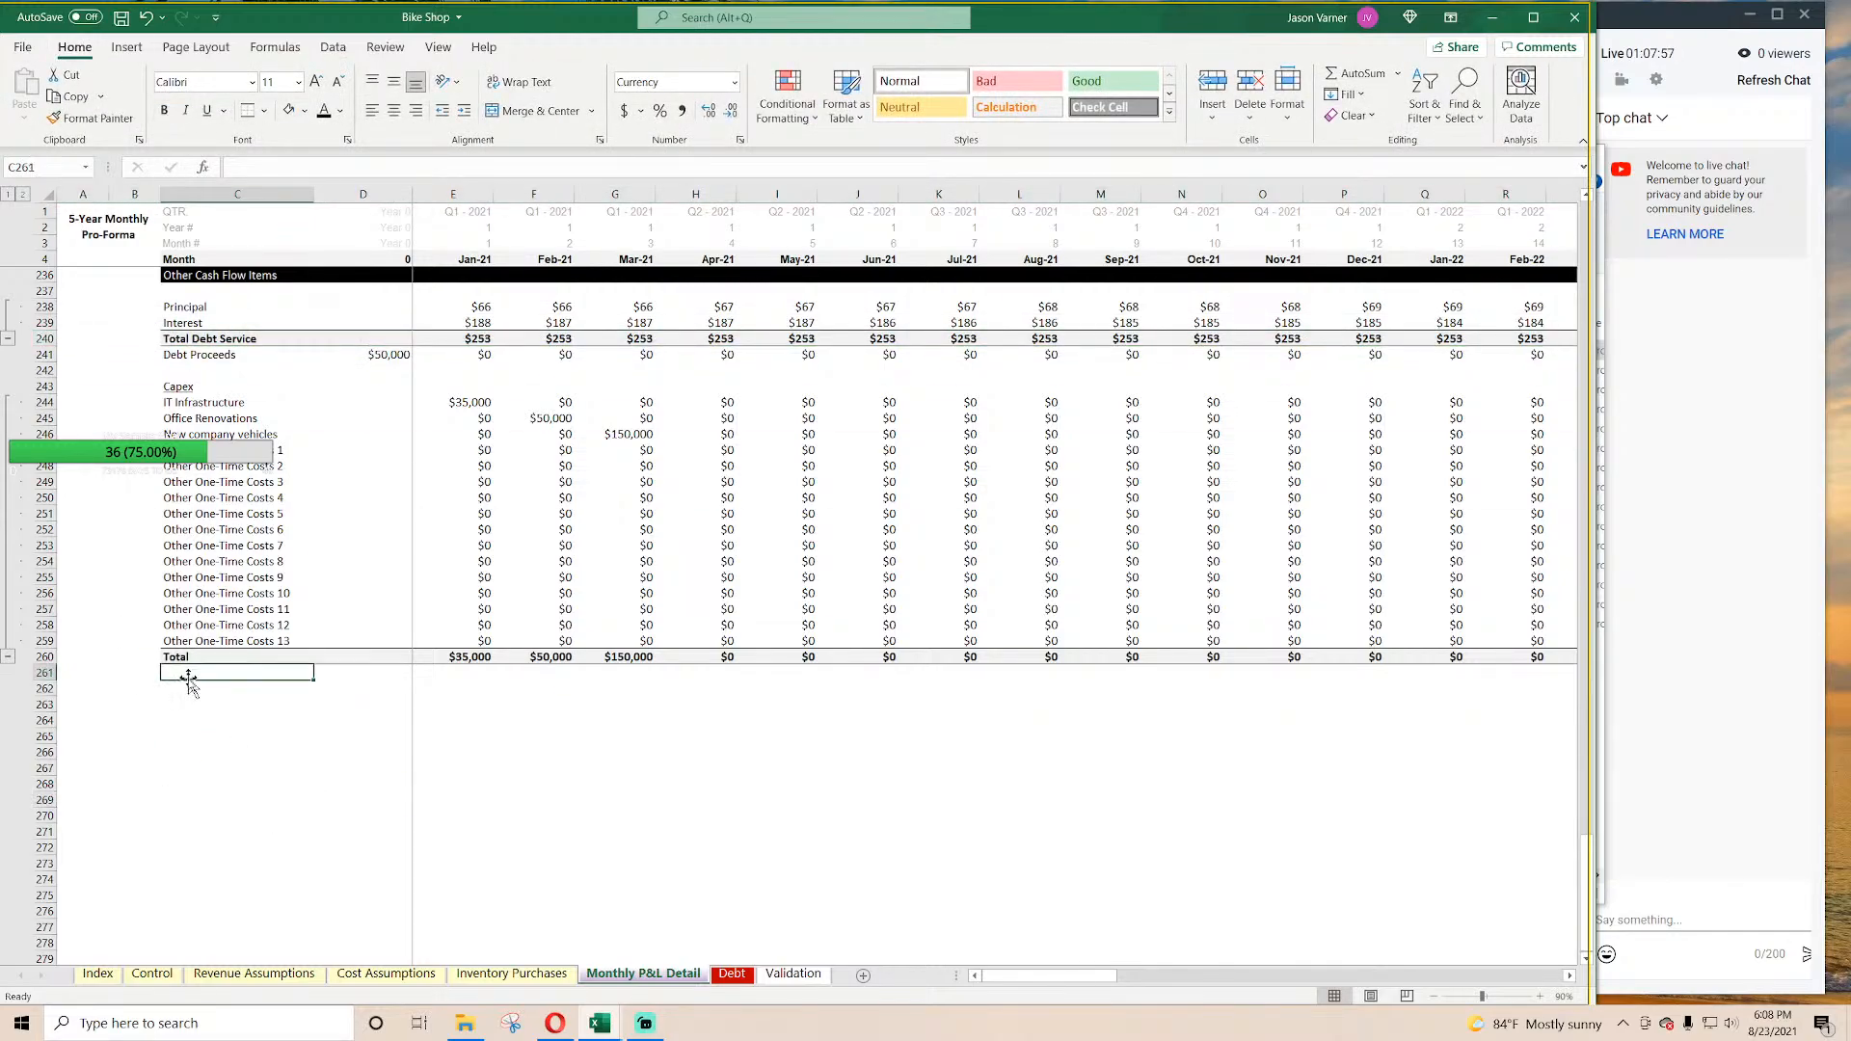
# Step: Add a "Startup Costs" heading in C263, below the Capex Total row
pyautogui.click(188, 688)
pyautogui.click(188, 705)
pyautogui.write('O')
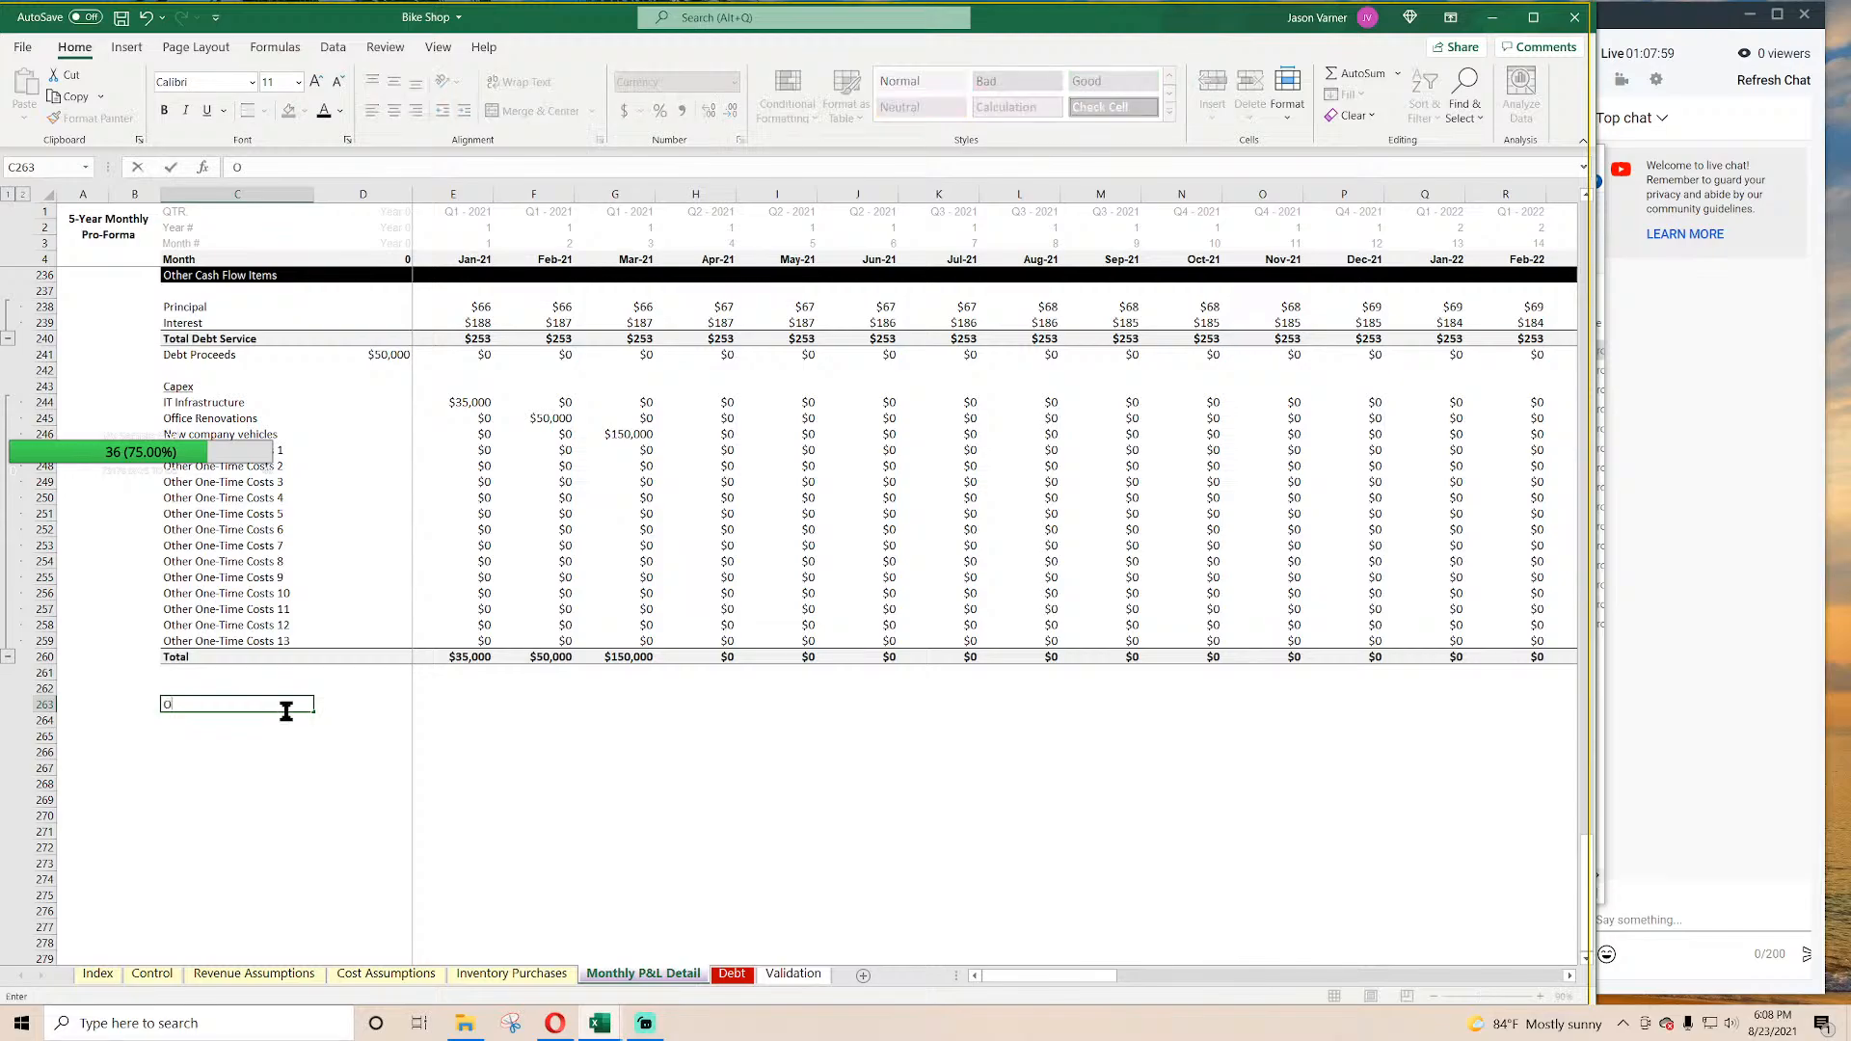
pyautogui.write('tartup Costs')
pyautogui.press('Return')
# Step: Link C264 to the Website label in 'Cost Assumptions'!M4 of the One-Time Startup Costs table
pyautogui.write('=')
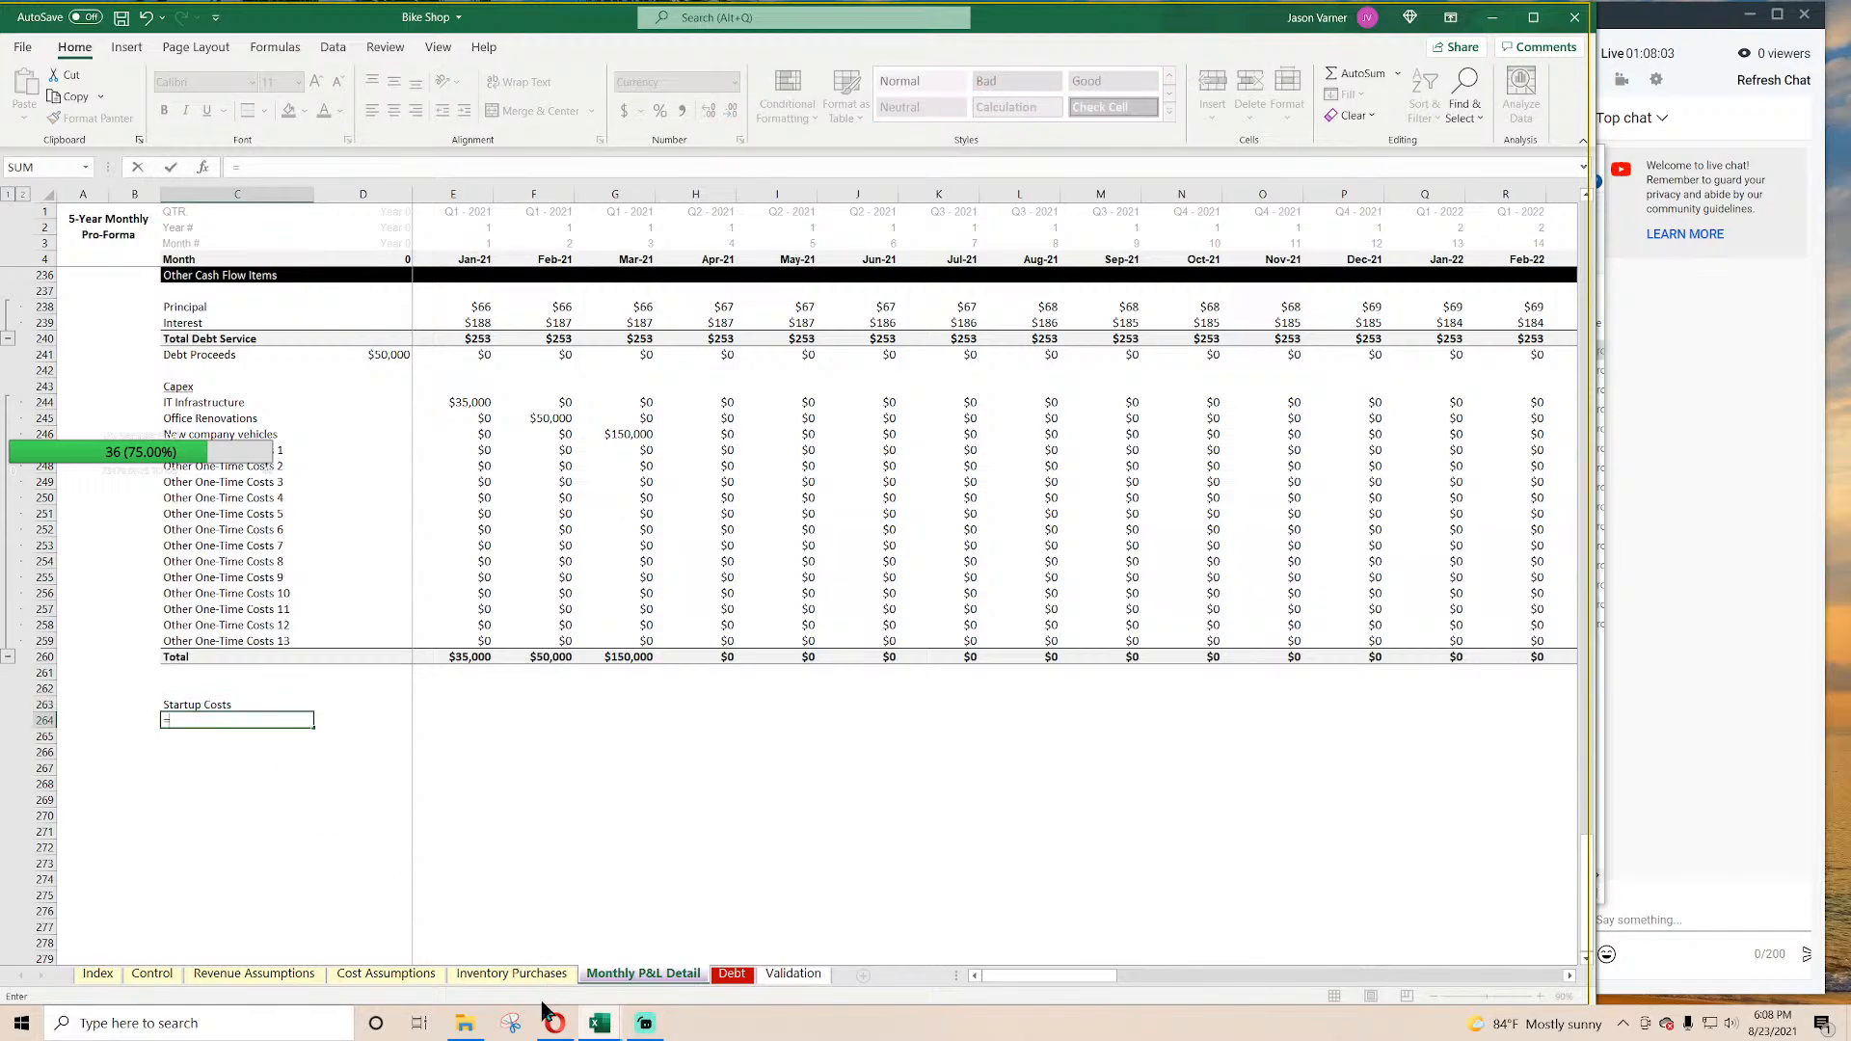
pyautogui.click(386, 974)
pyautogui.click(800, 282)
pyautogui.press('Return')
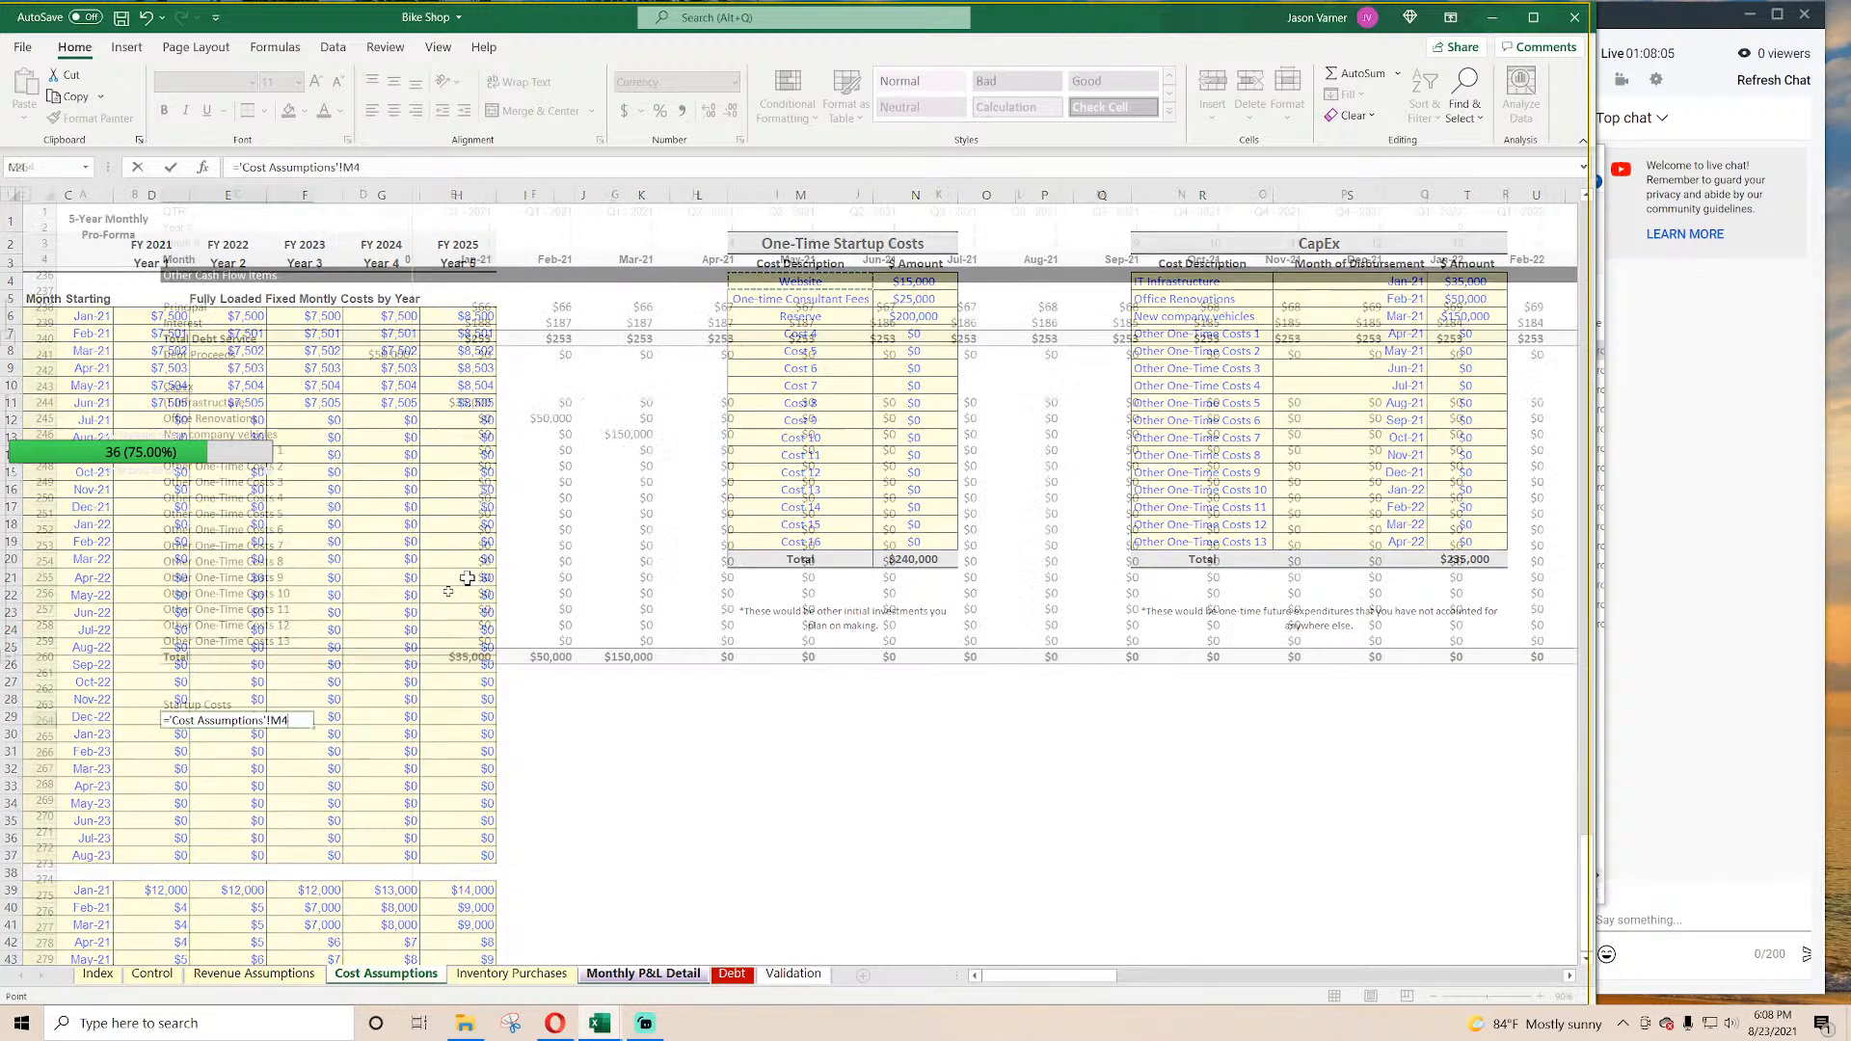
# Step: Underline the Startup Costs heading and delete the surplus blank row 262 above it
pyautogui.click(234, 706)
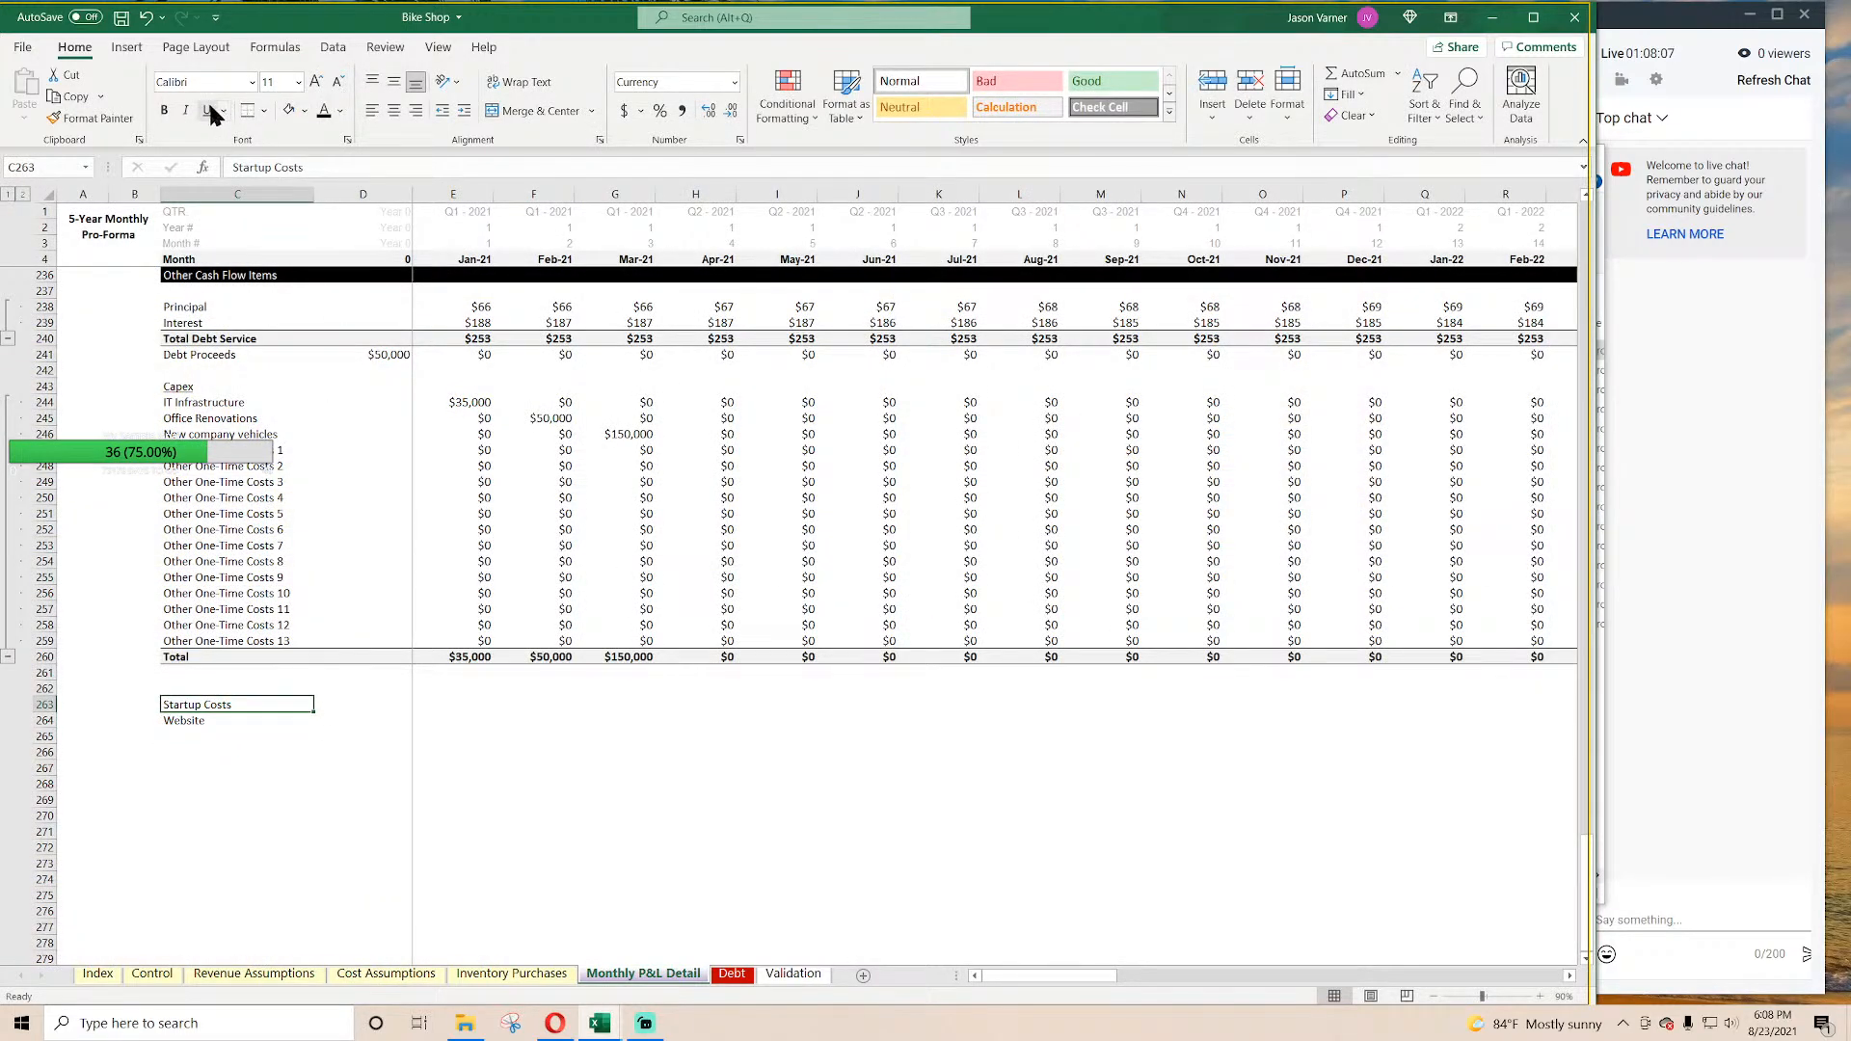
pyautogui.click(256, 727)
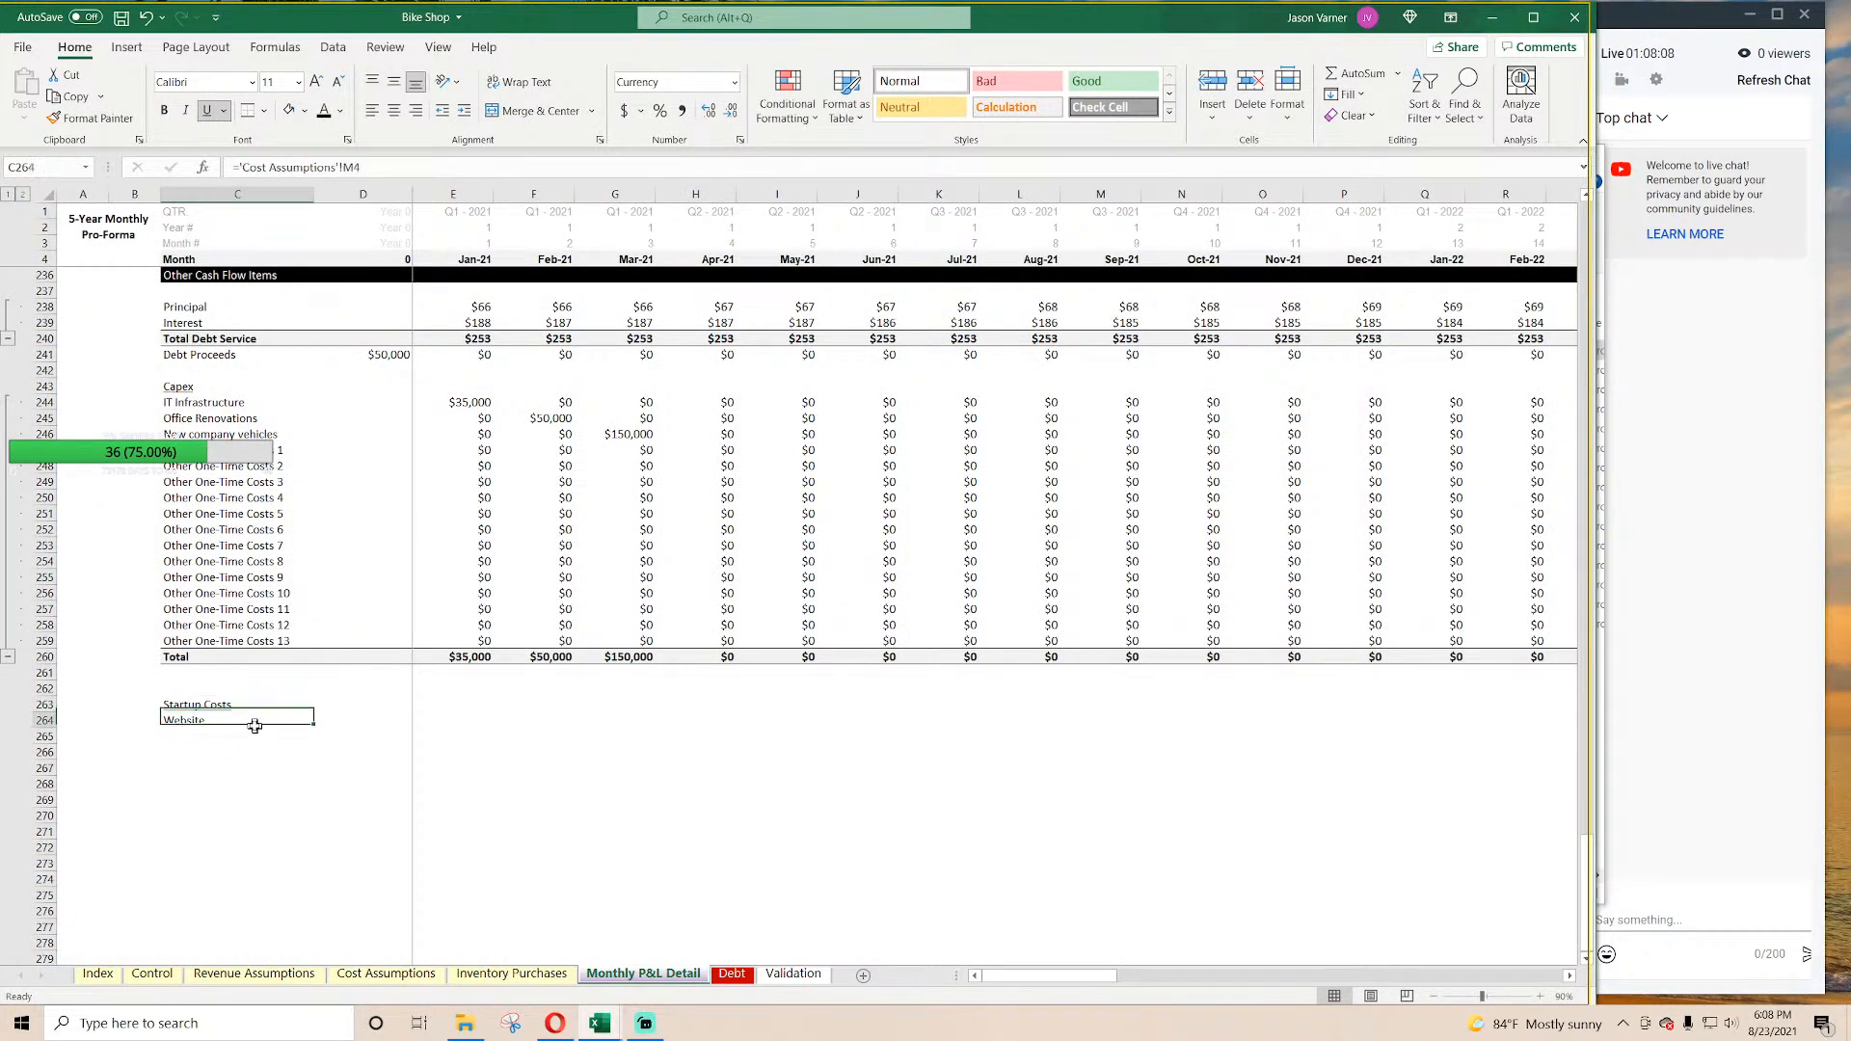
pyautogui.rightClick(42, 691)
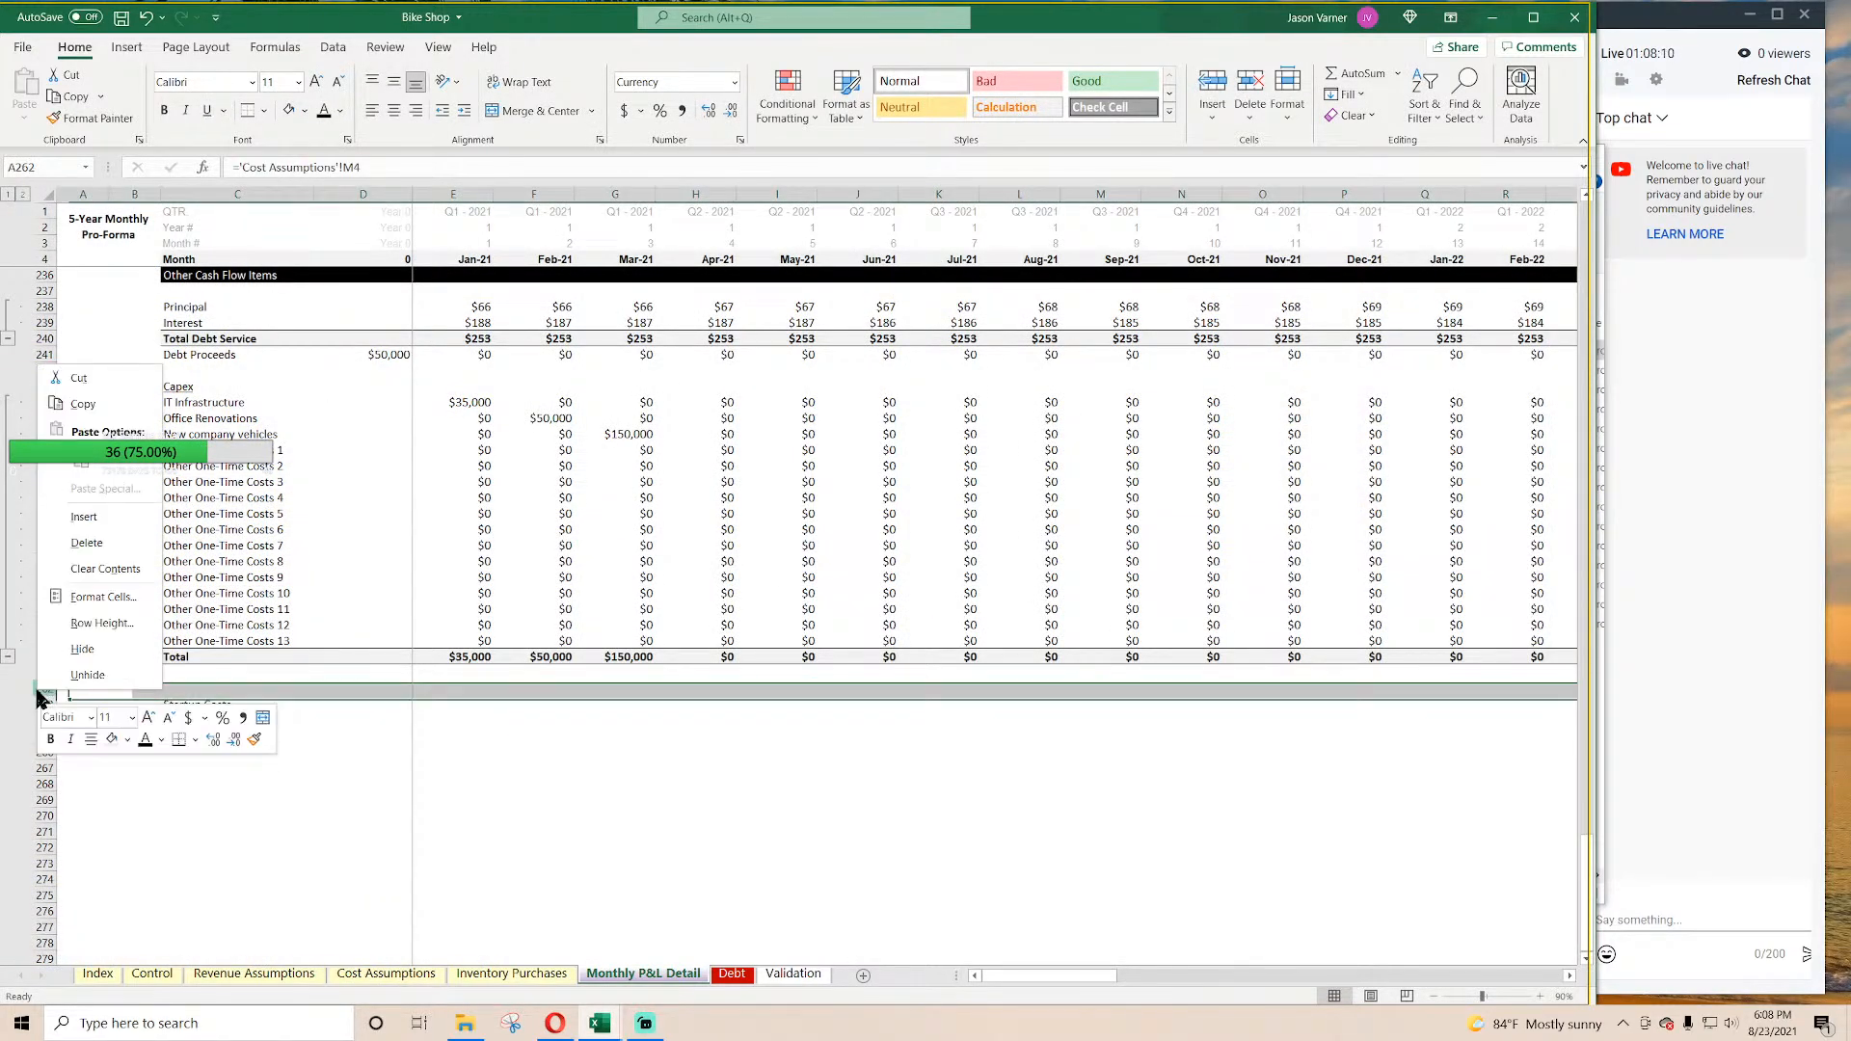
pyautogui.click(87, 543)
# Step: Fill the Website label link from C263 down through C285 to bring in the remaining startup cost labels
pyautogui.click(208, 705)
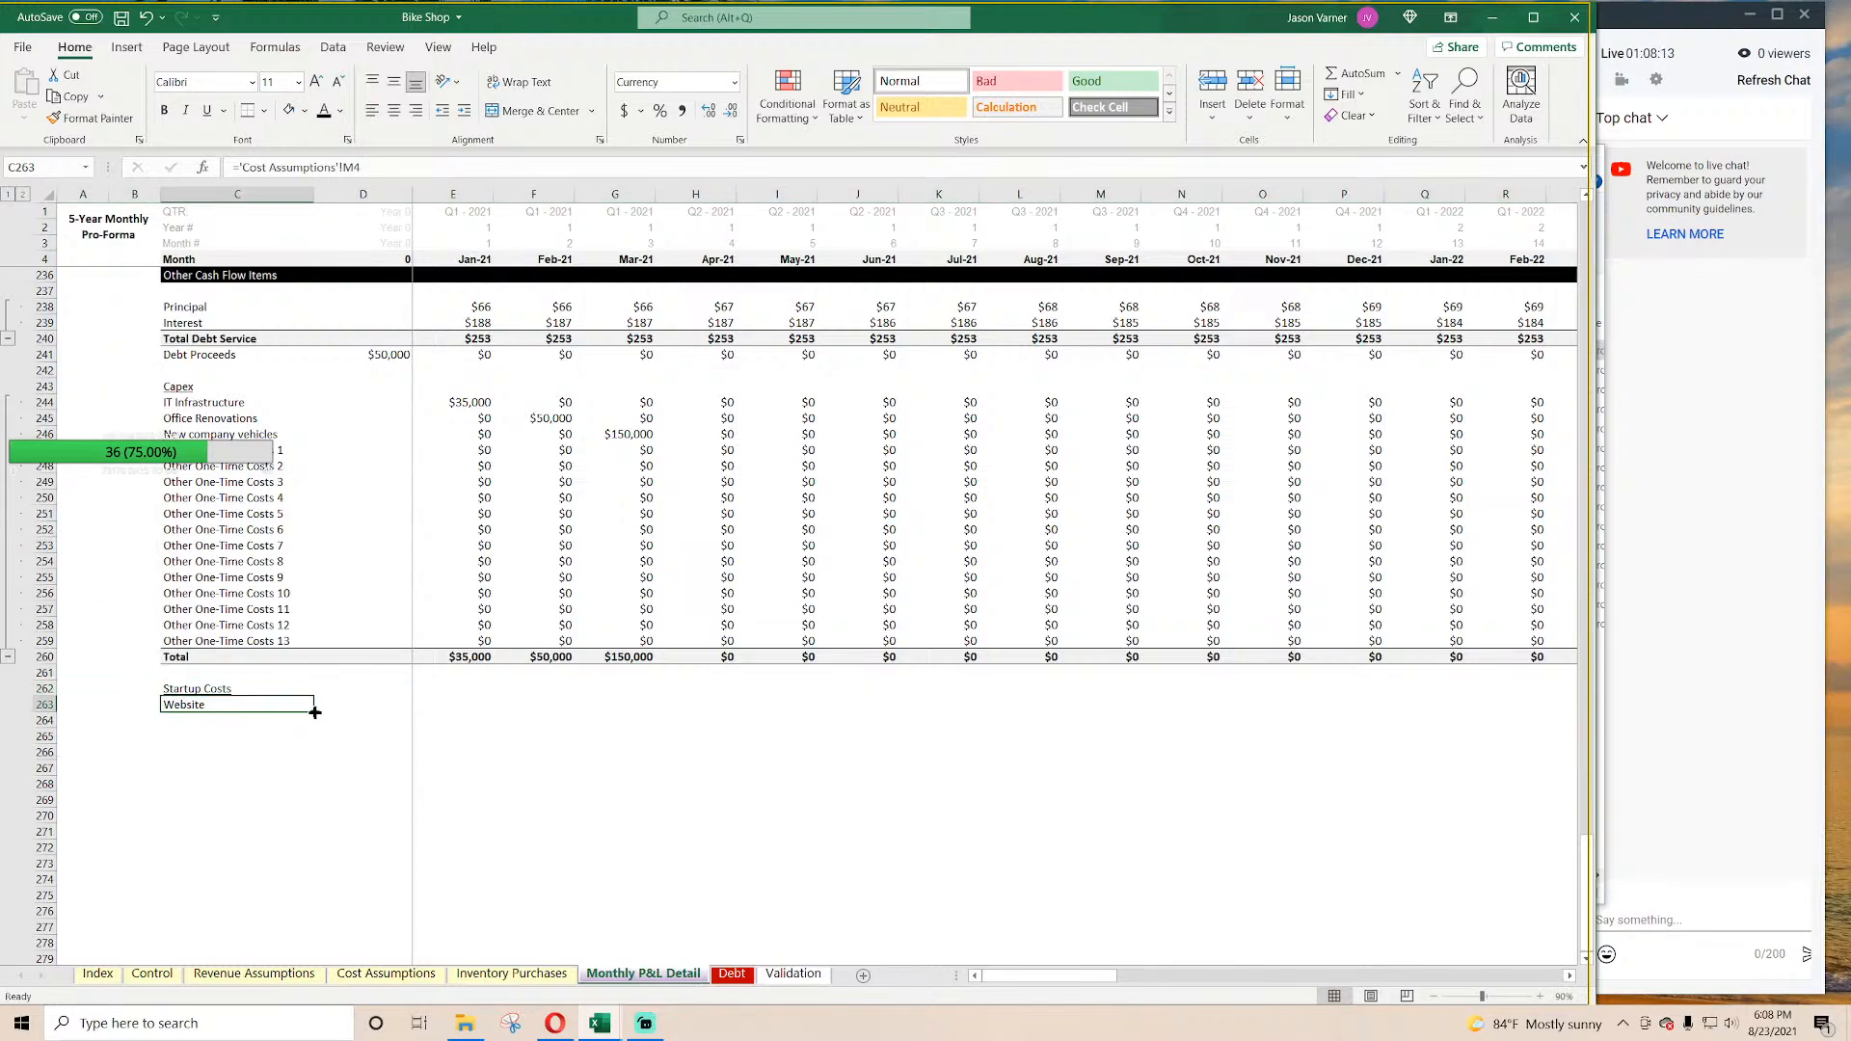
pyautogui.moveTo(314, 712); pyautogui.dragTo(320, 885)
pyautogui.click(227, 798)
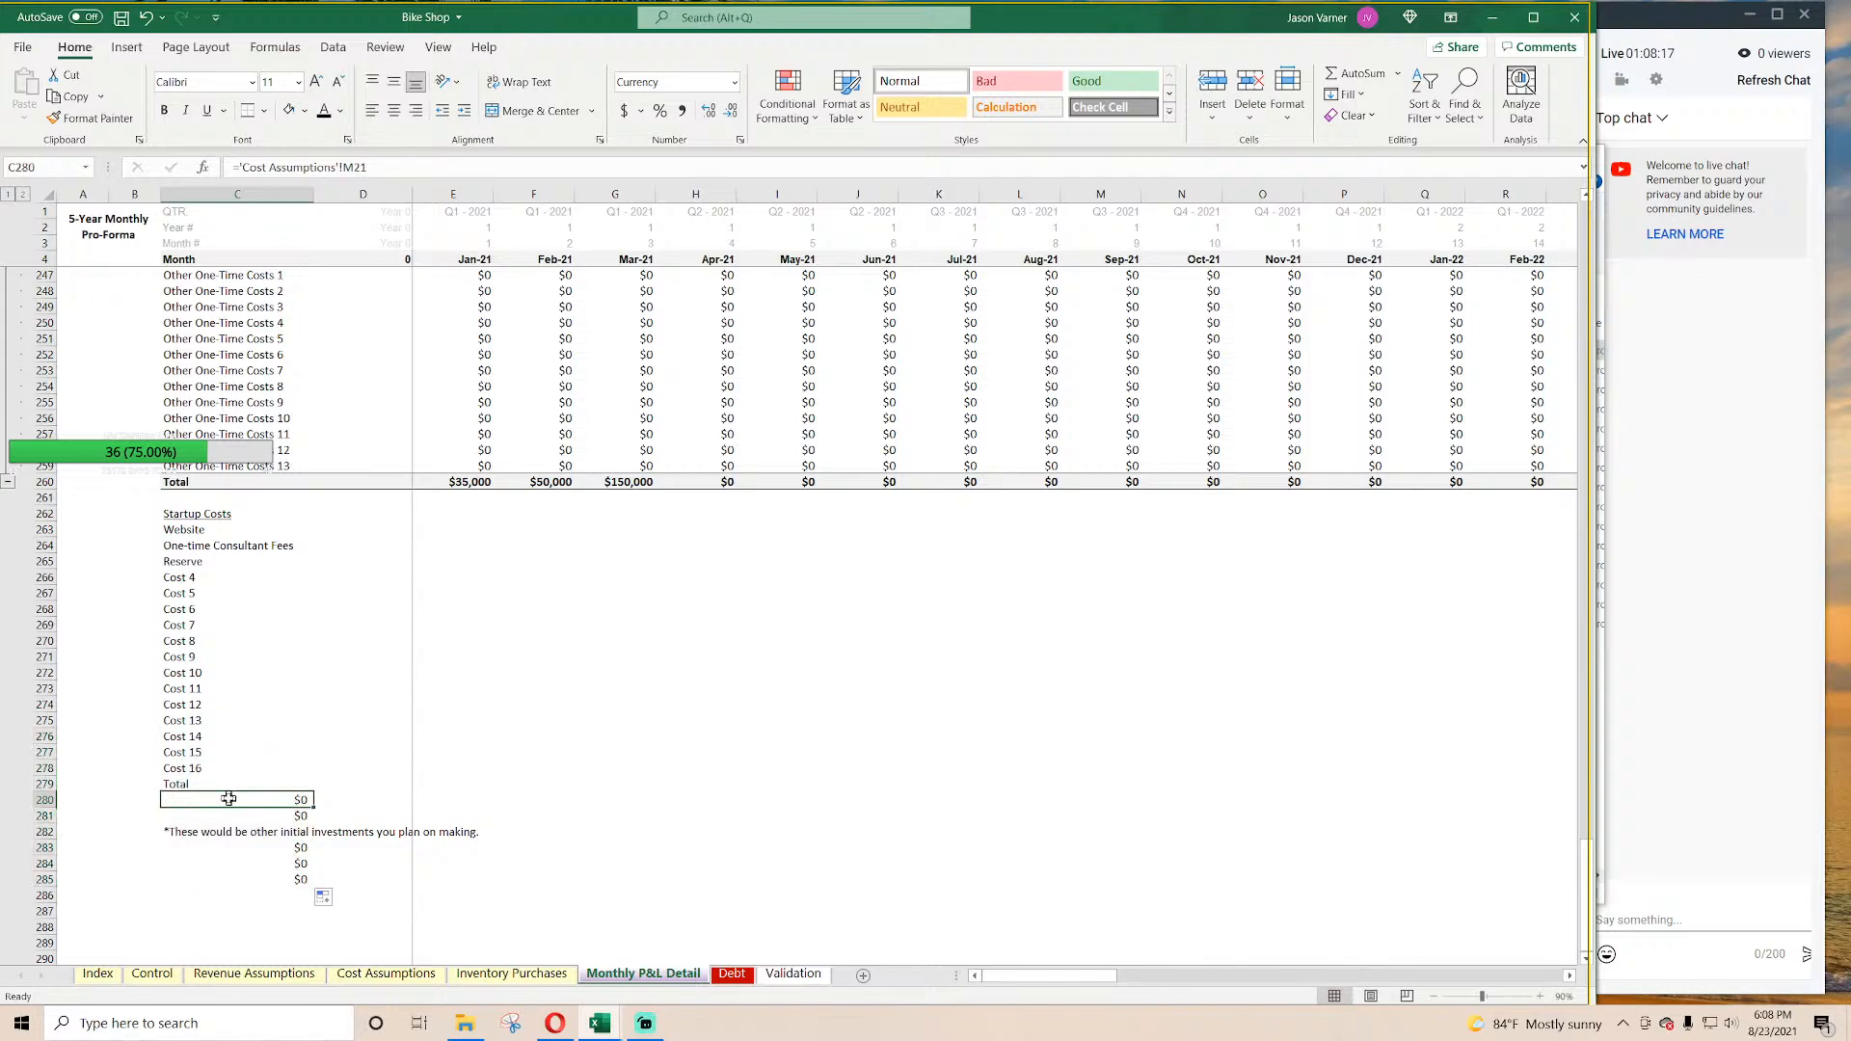
# Step: Clear the surplus linked cells C280 through C285 beneath the startup cost labels
pyautogui.press('BackSpace')
pyautogui.press('Return')
pyautogui.press('BackSpace')
pyautogui.press('Return')
pyautogui.press('BackSpace')
pyautogui.press('Return')
pyautogui.press('BackSpace')
pyautogui.press('Return')
pyautogui.press('BackSpace')
pyautogui.press('Return')
pyautogui.press('BackSpace')
pyautogui.press('Return')
# Step: Replace the linked Total label in C279 with the text "Total Startup Costs"
pyautogui.click(193, 783)
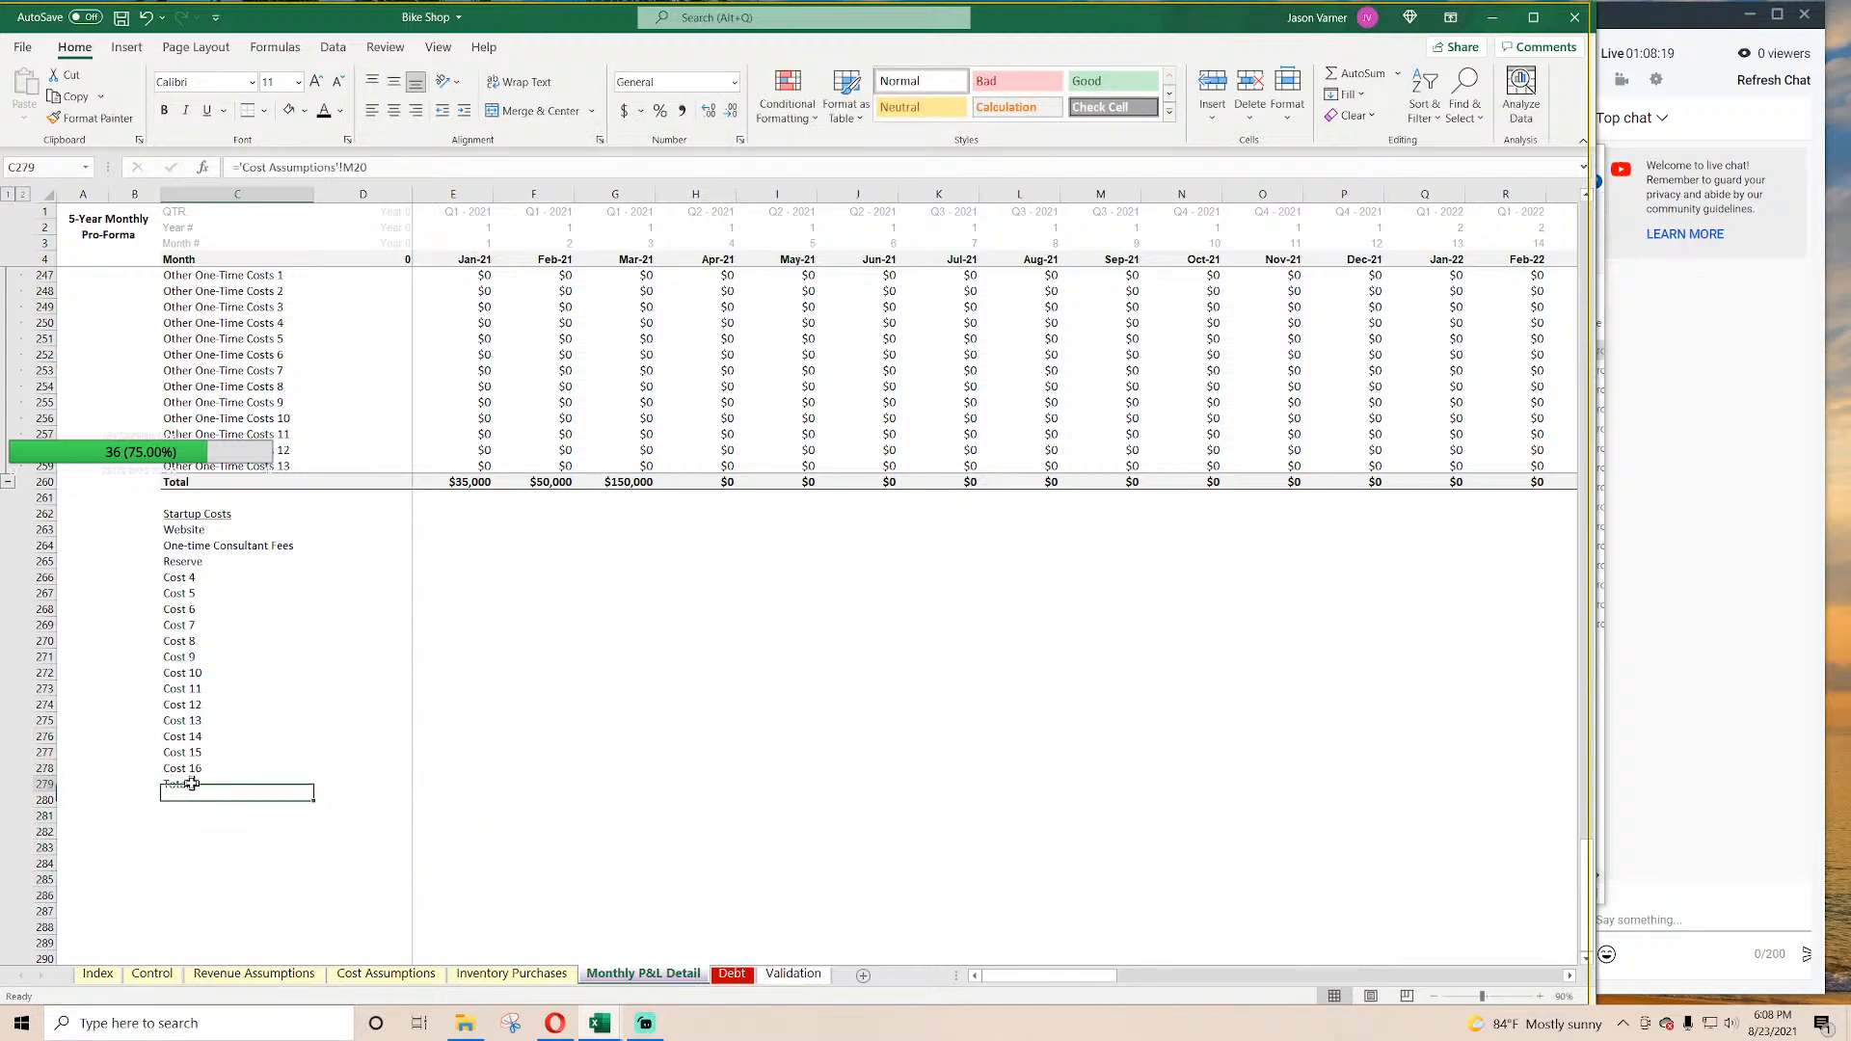
pyautogui.write('Total Star')
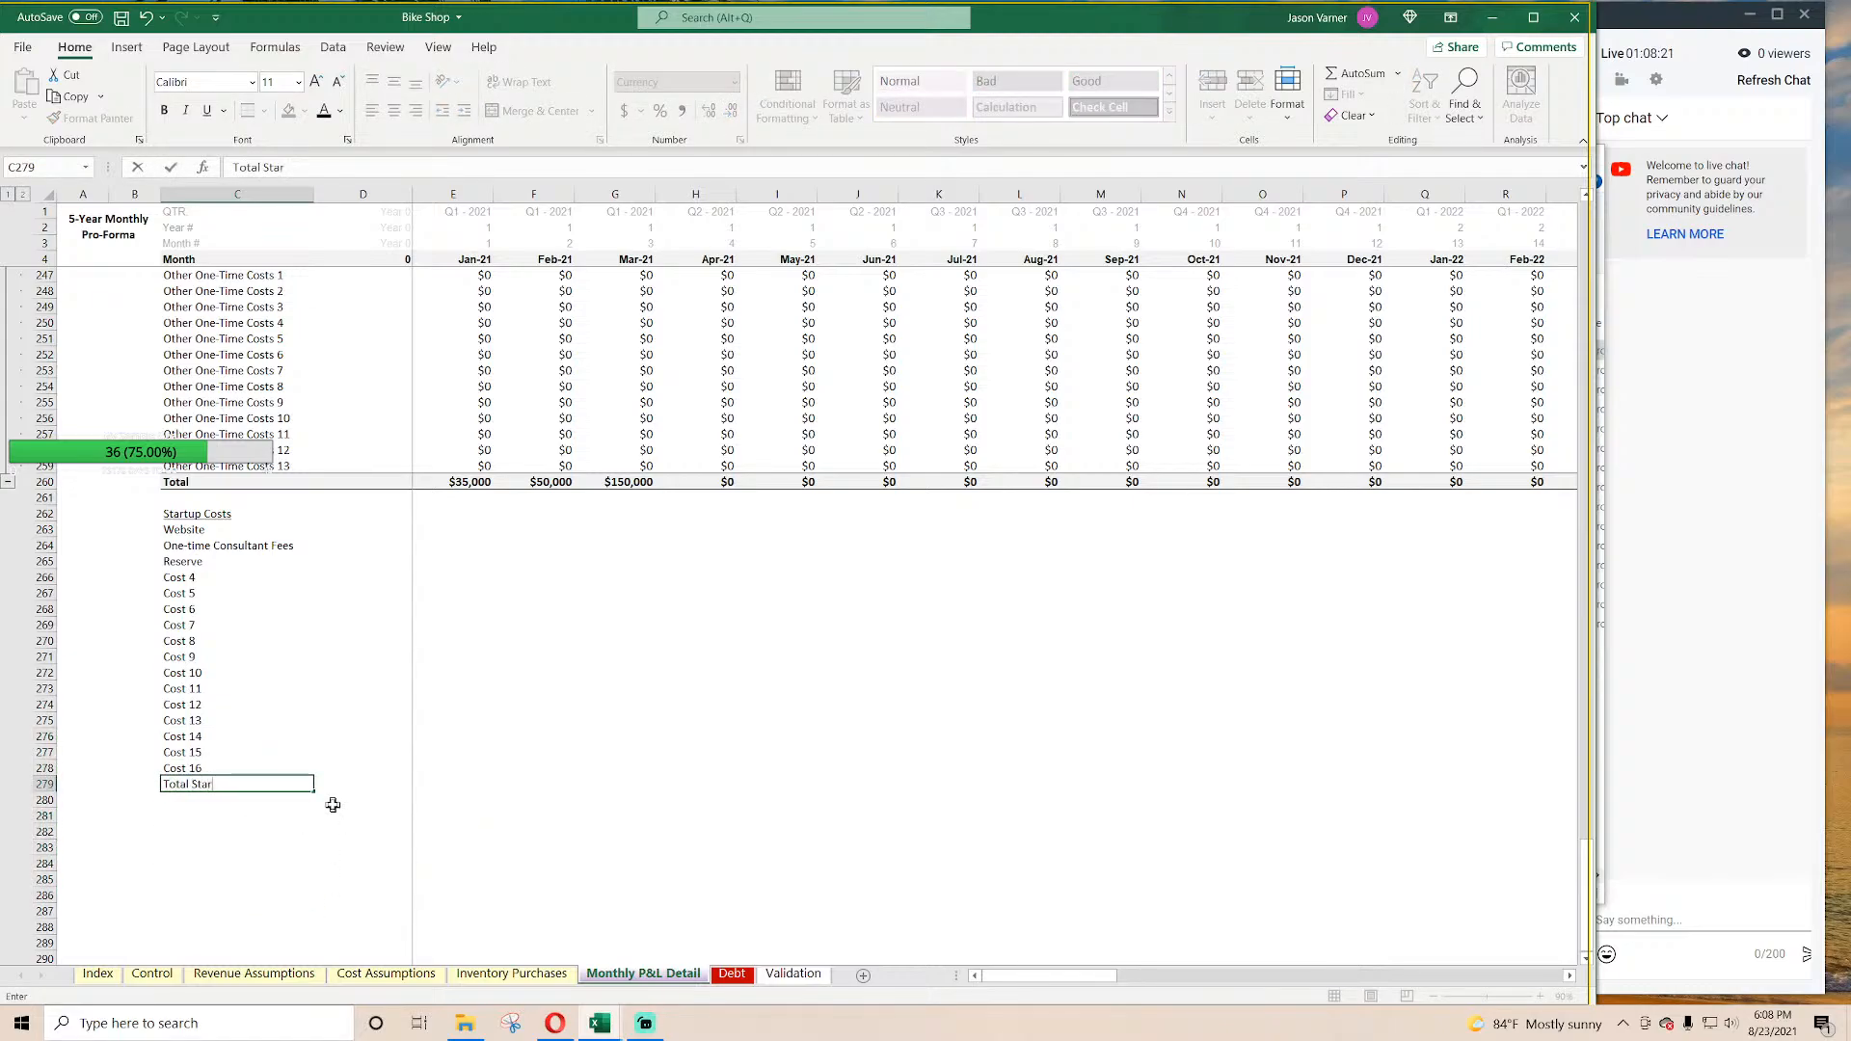
pyautogui.write('tup Costs')
pyautogui.press('Return')
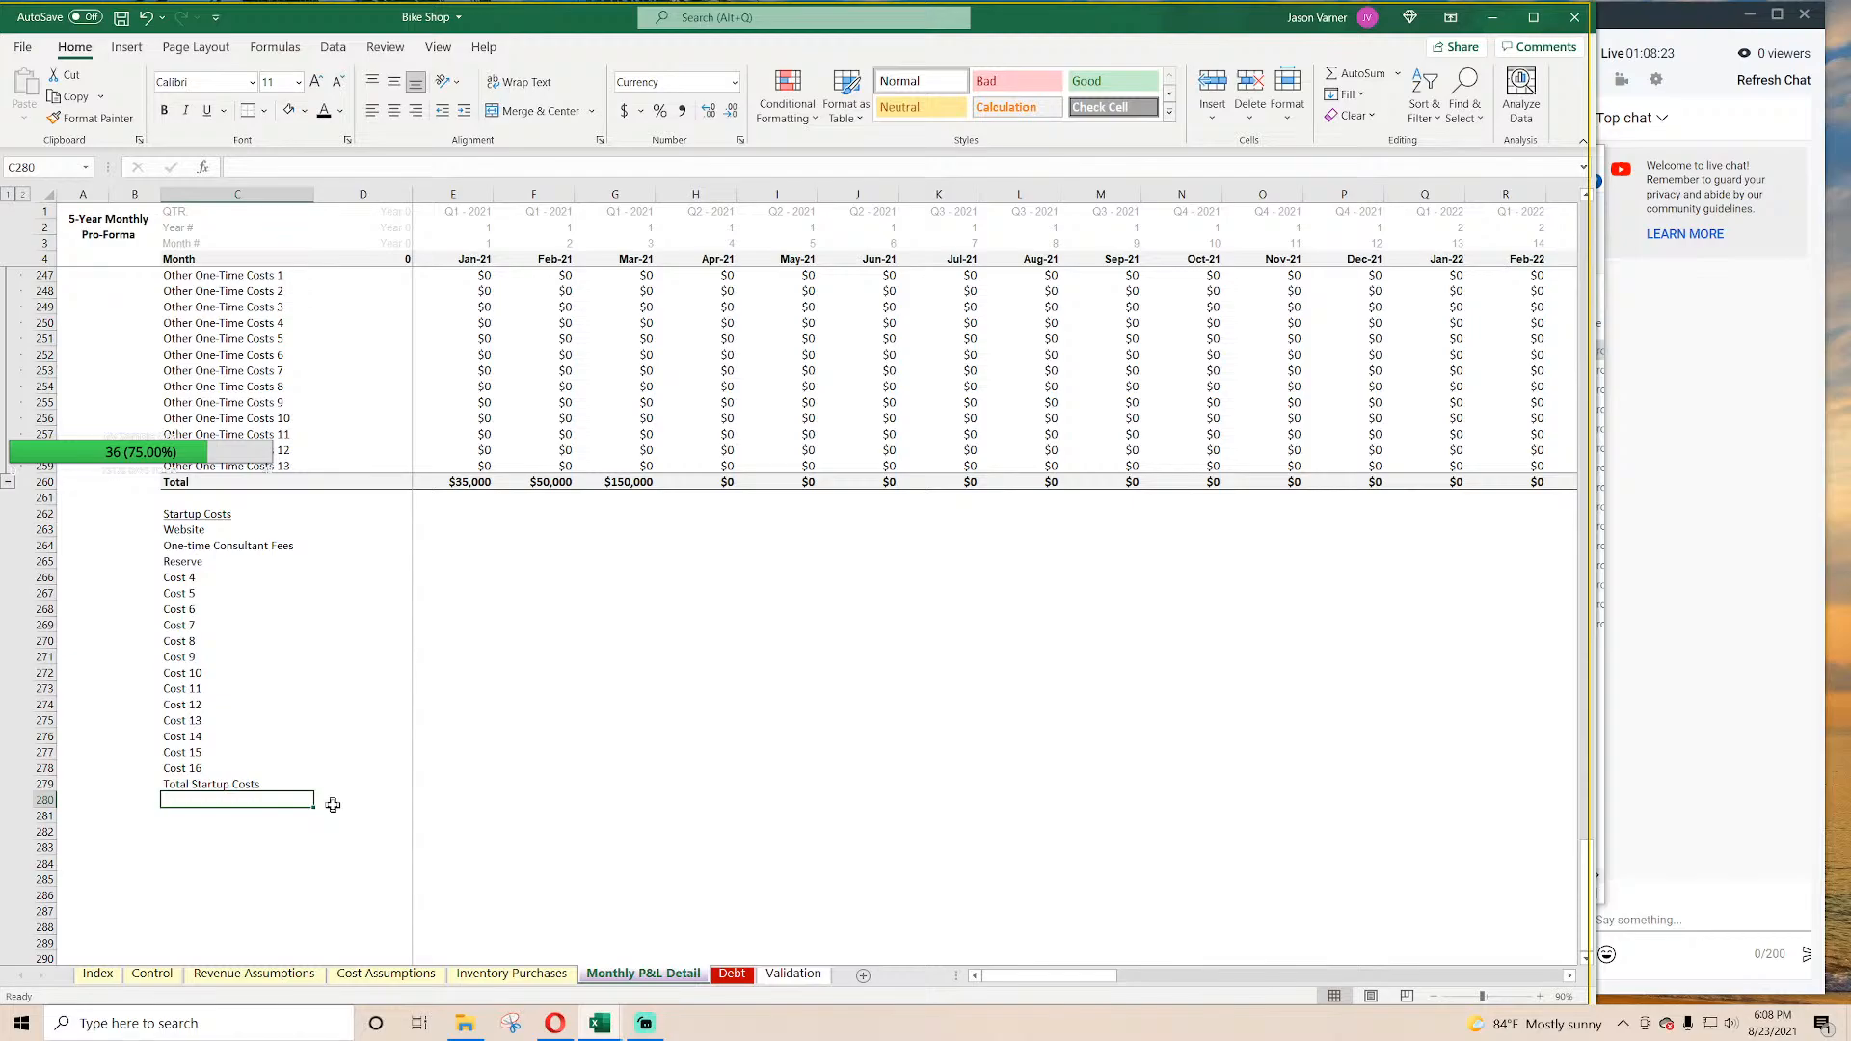
# Step: Link D263 to the Website amount in 'Cost Assumptions'!N4 and fill the formula down through D278
pyautogui.click(217, 529)
pyautogui.click(357, 528)
pyautogui.write('=')
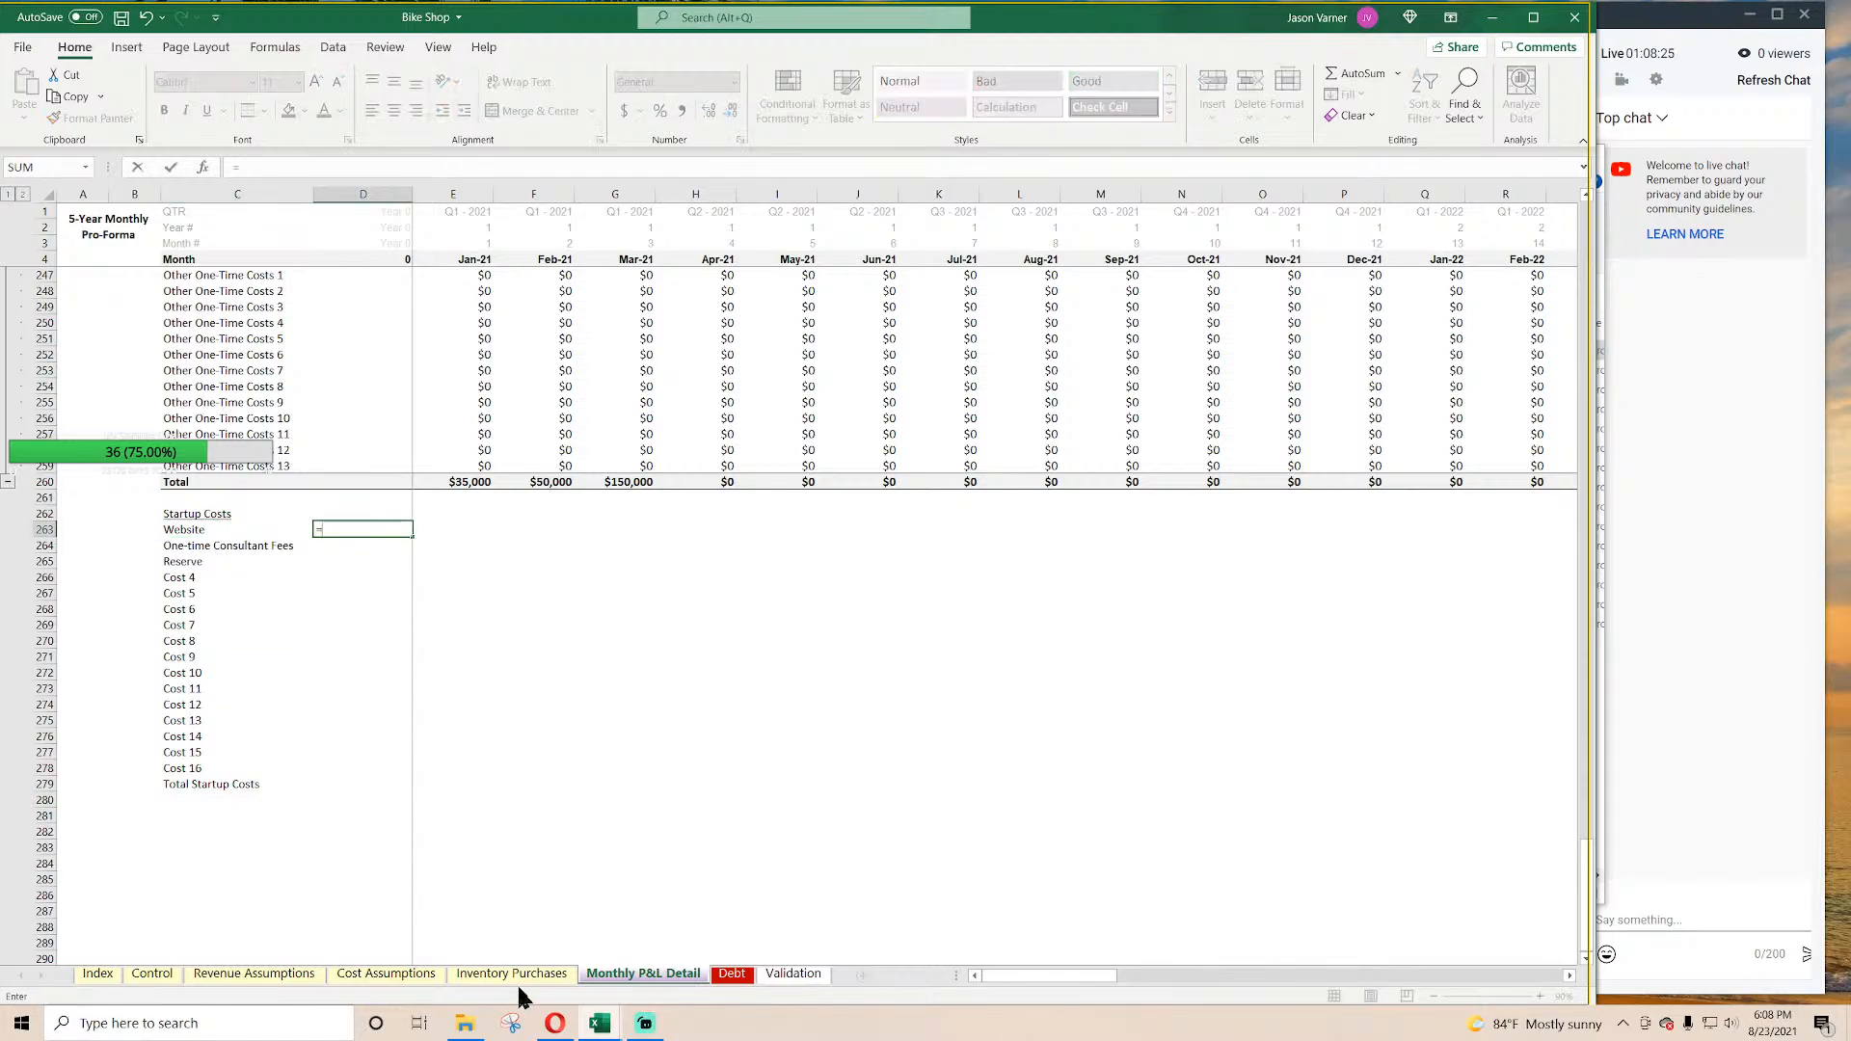
pyautogui.click(384, 976)
pyautogui.click(914, 287)
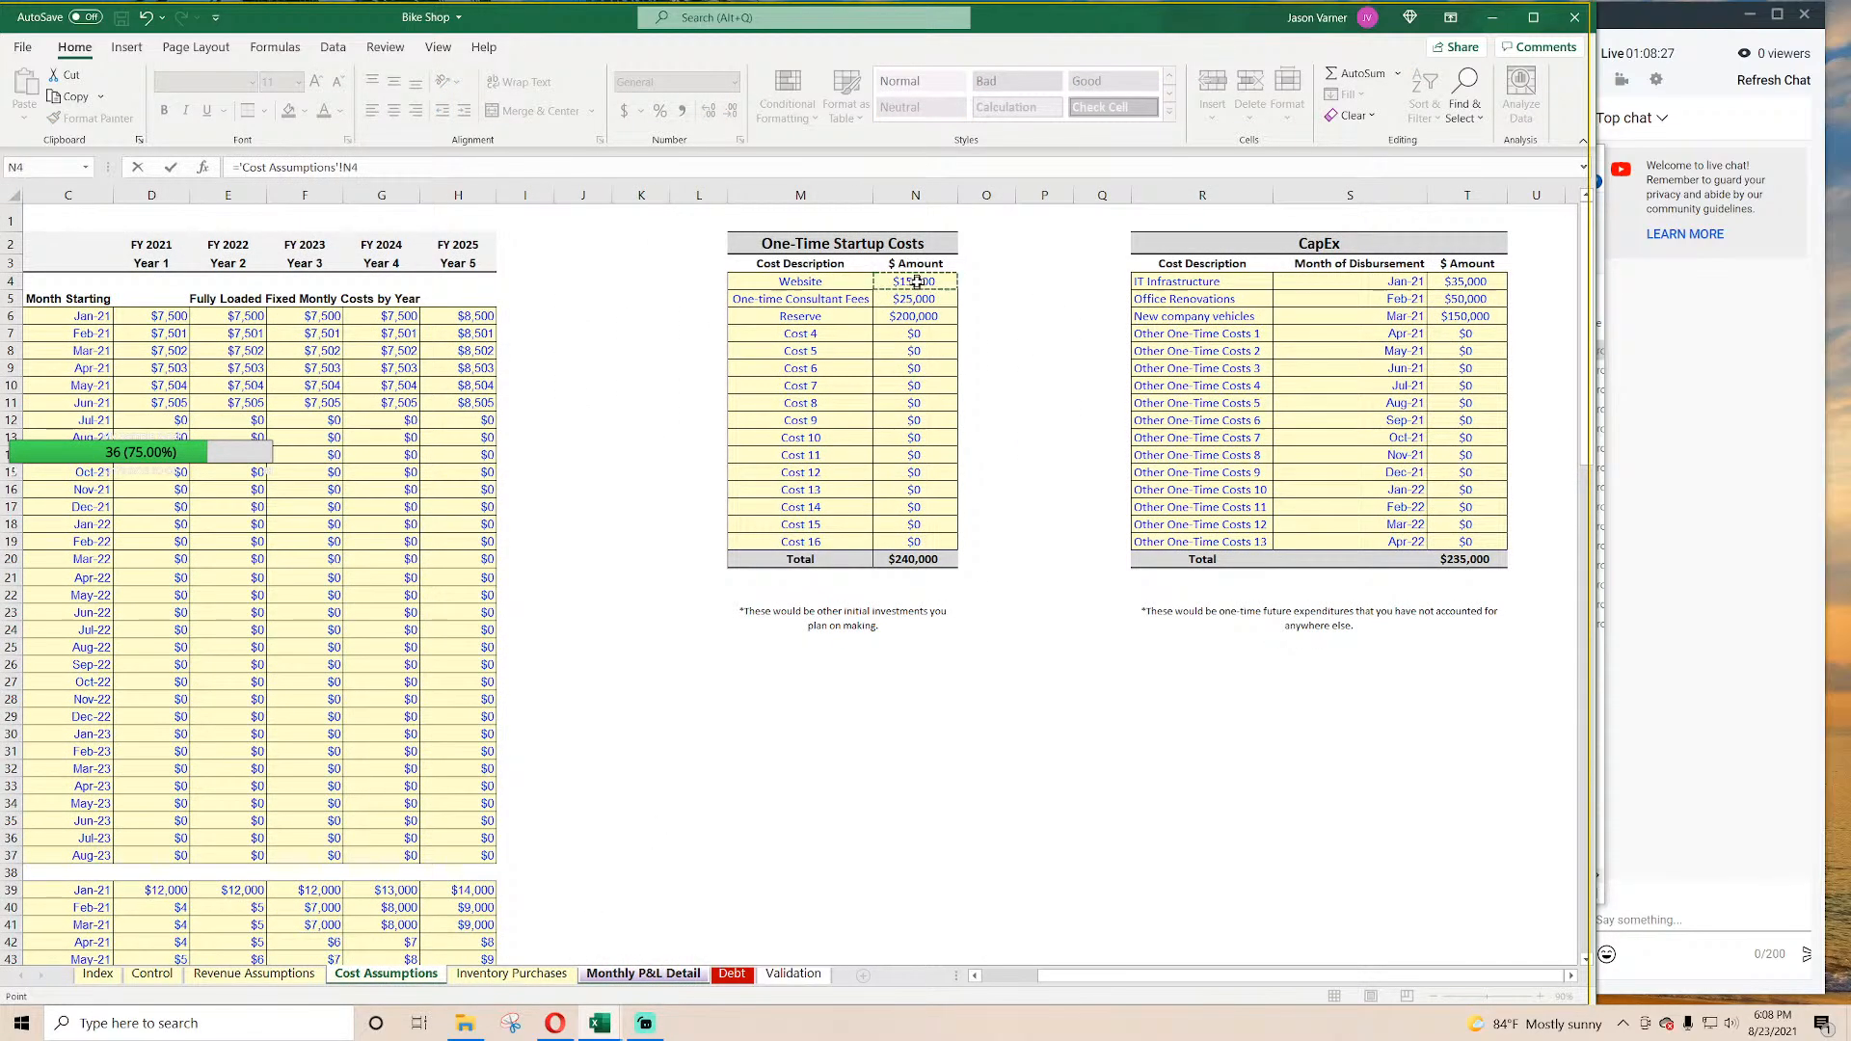
pyautogui.press('Return')
pyautogui.click(396, 526)
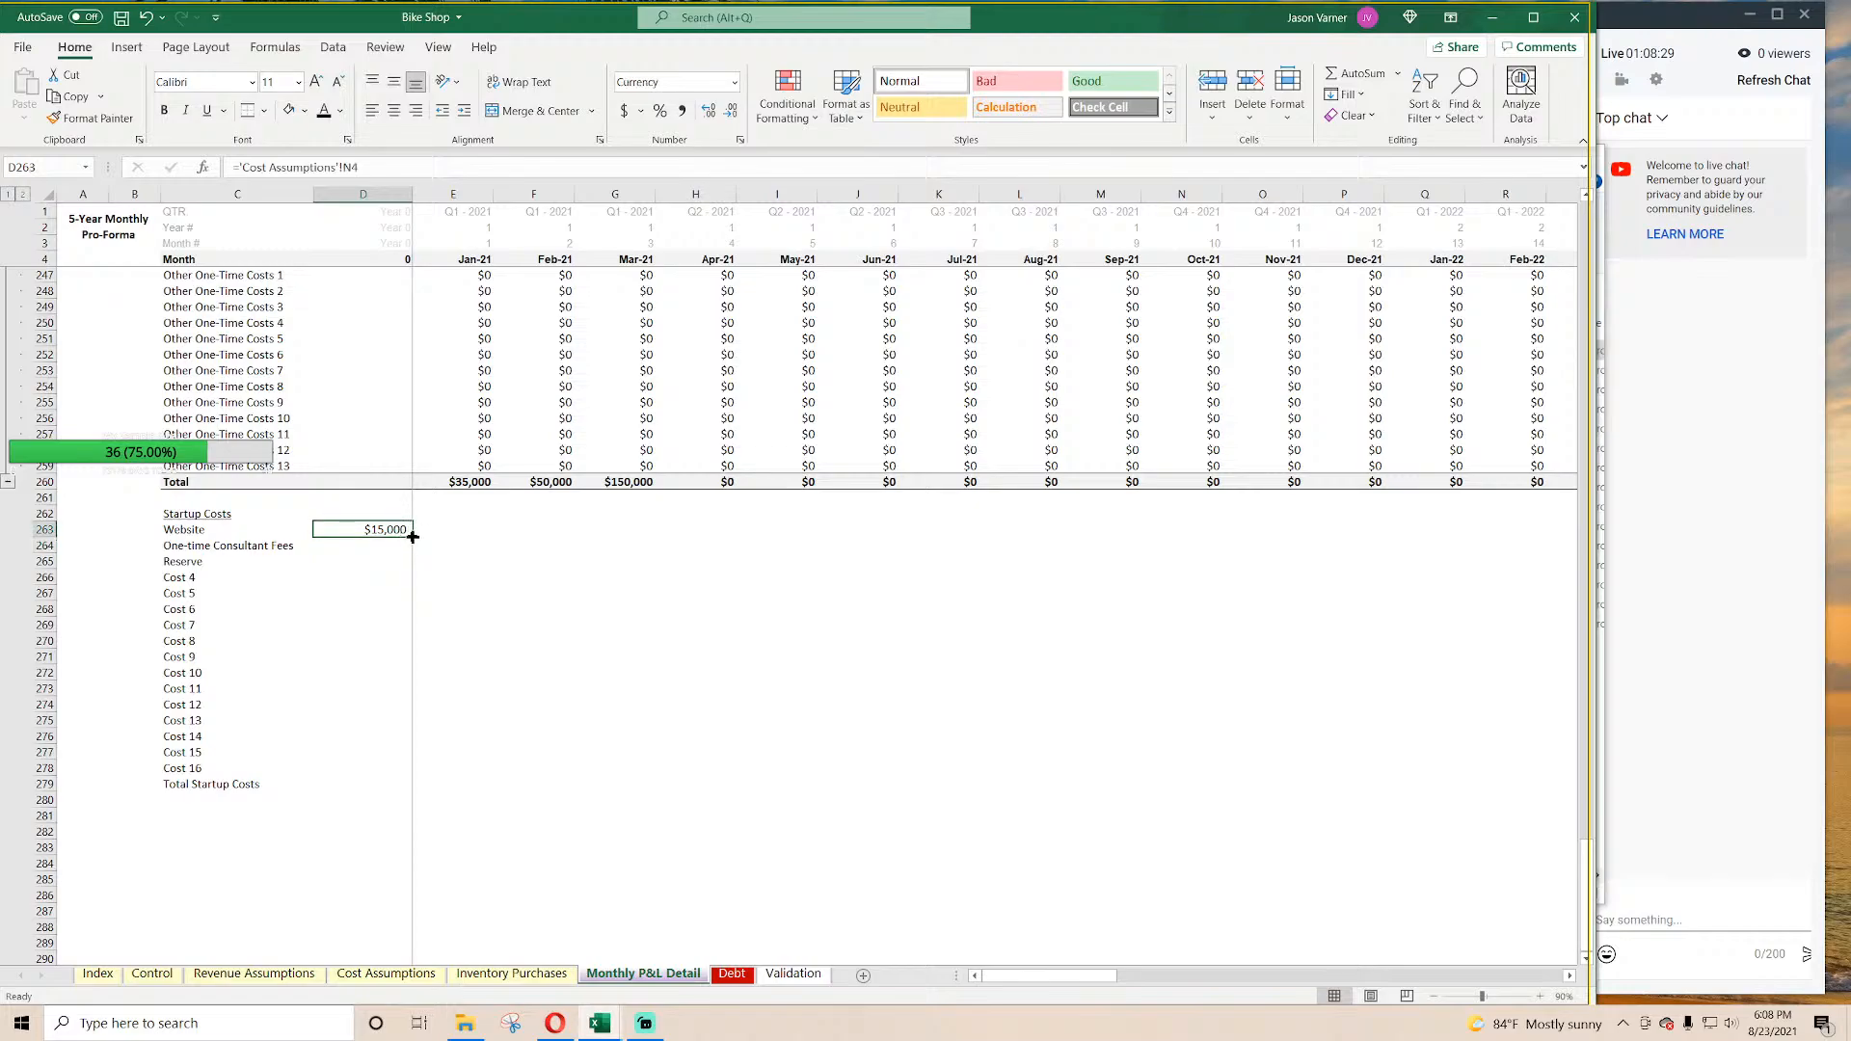
pyautogui.moveTo(411, 537); pyautogui.dragTo(405, 781)
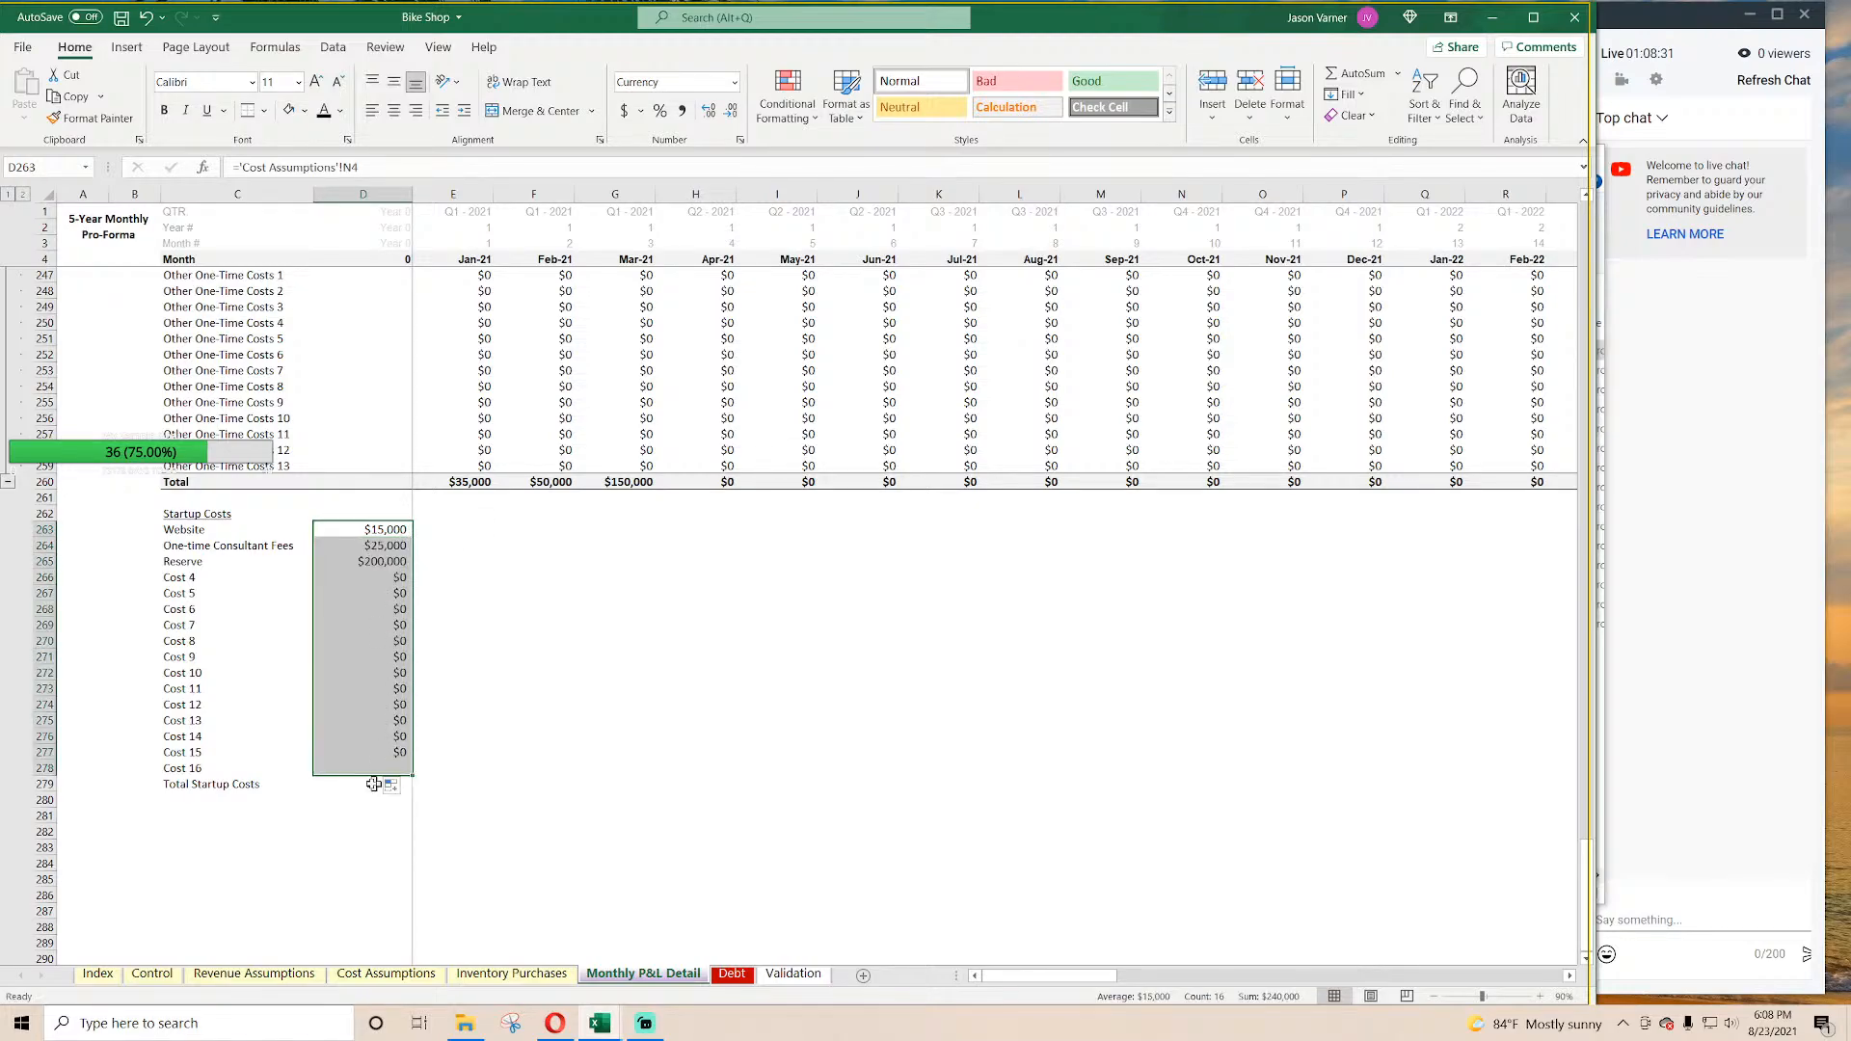
# Step: Sum the startup cost amounts in D279 with AutoSum
pyautogui.click(400, 784)
pyautogui.click(1355, 73)
pyautogui.press('Return')
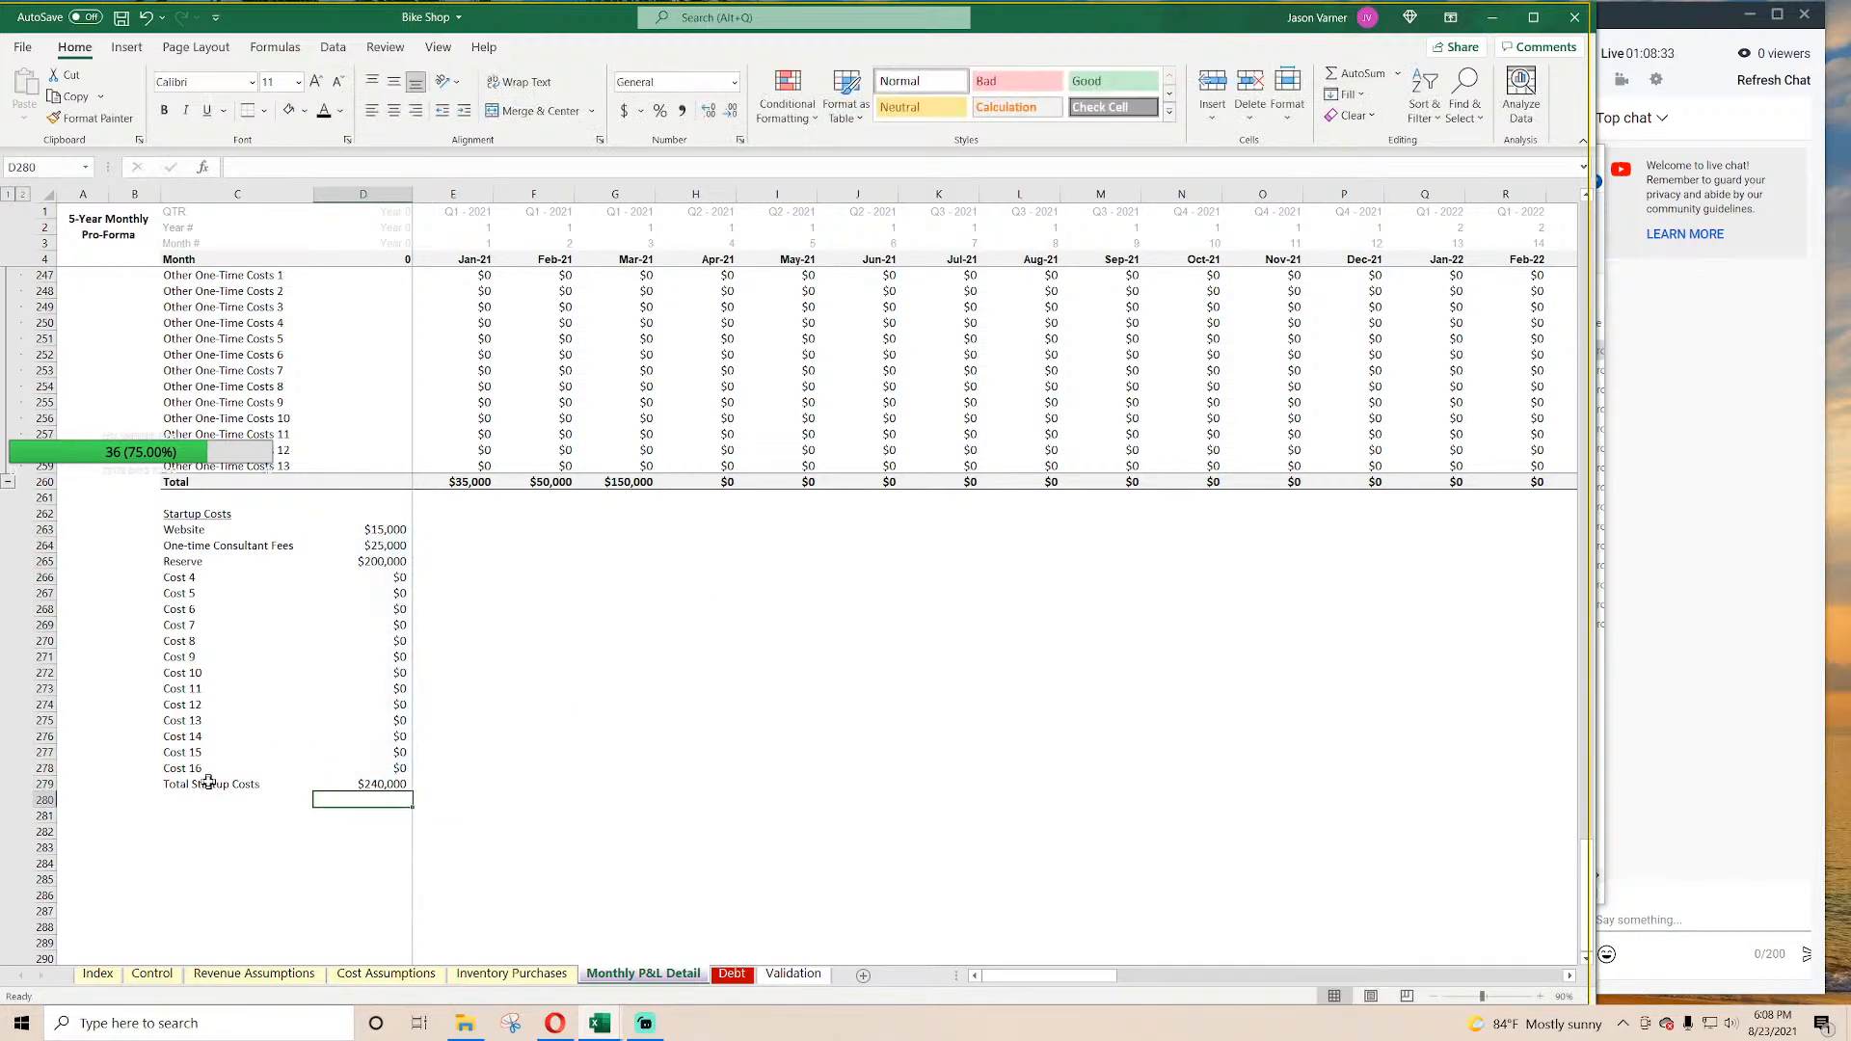
# Step: Format the Total Startup Costs cells C279:D279 in bold with top and bottom borders and a light grey fill
pyautogui.moveTo(212, 784); pyautogui.dragTo(366, 784)
pyautogui.click(164, 113)
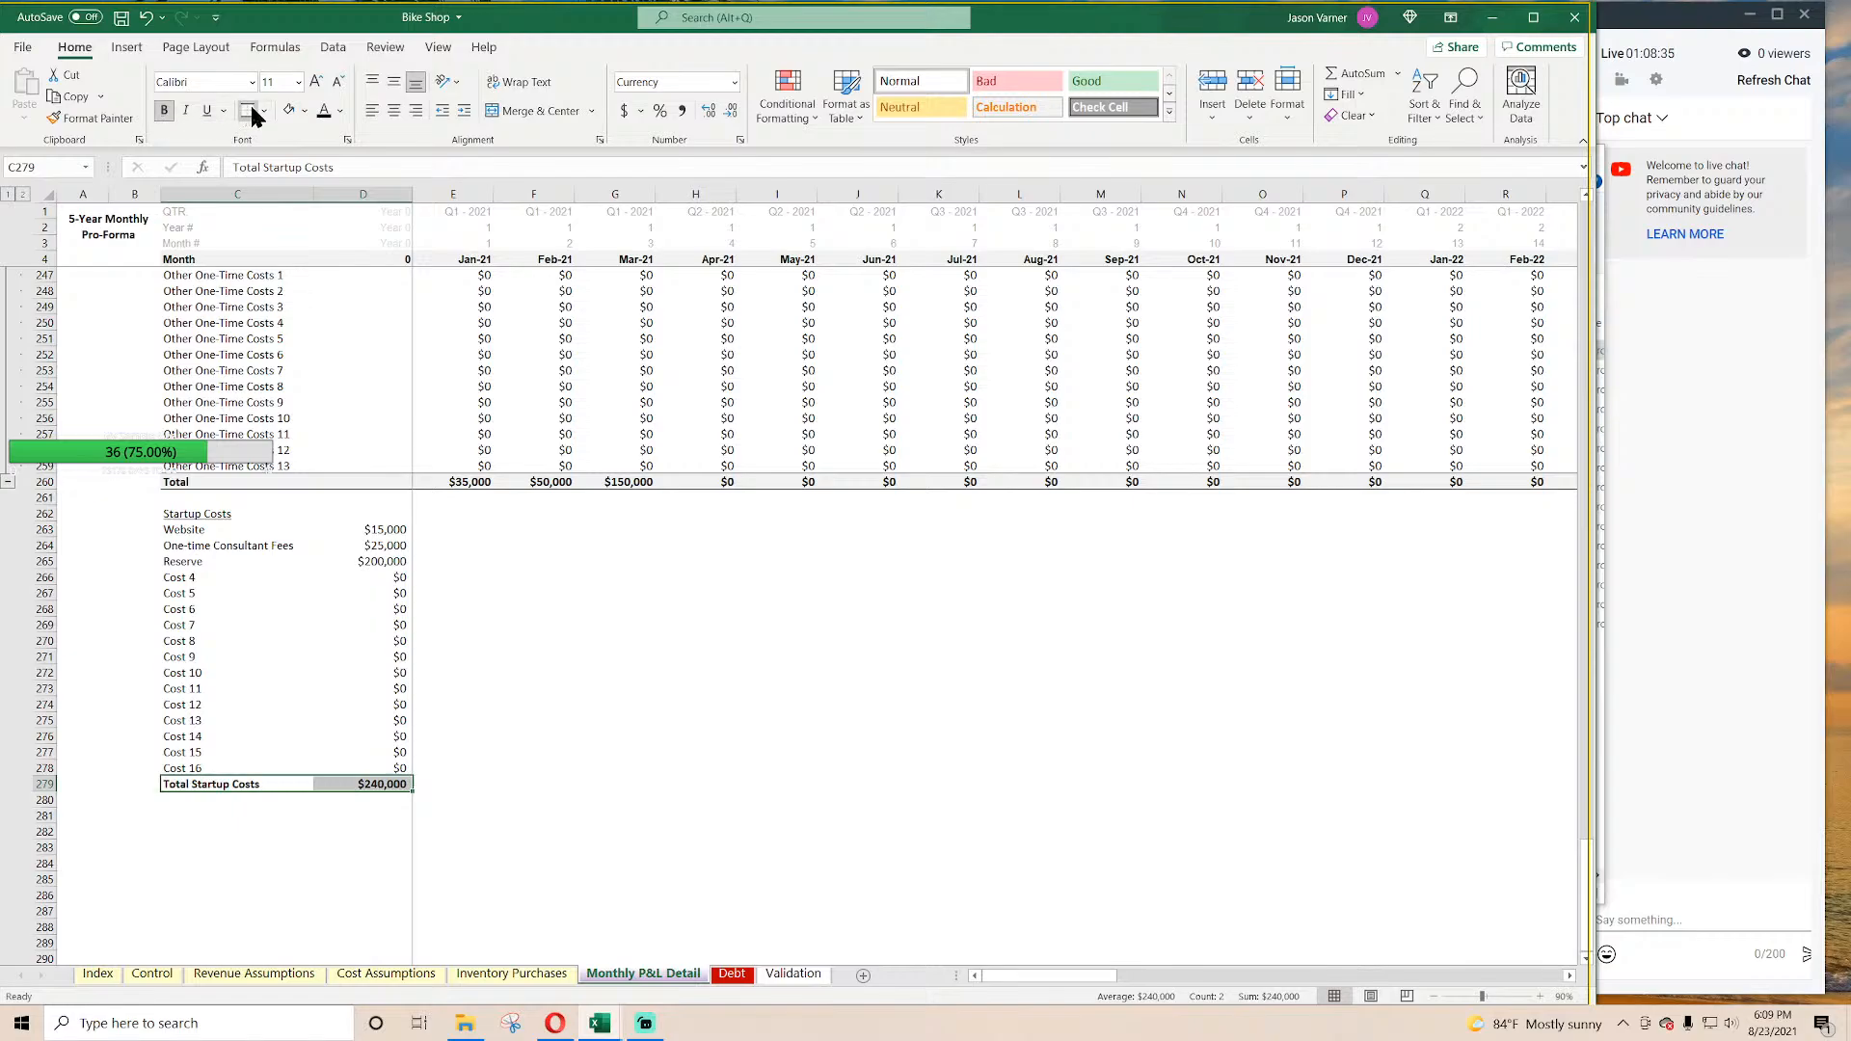
pyautogui.click(252, 113)
pyautogui.click(954, 750)
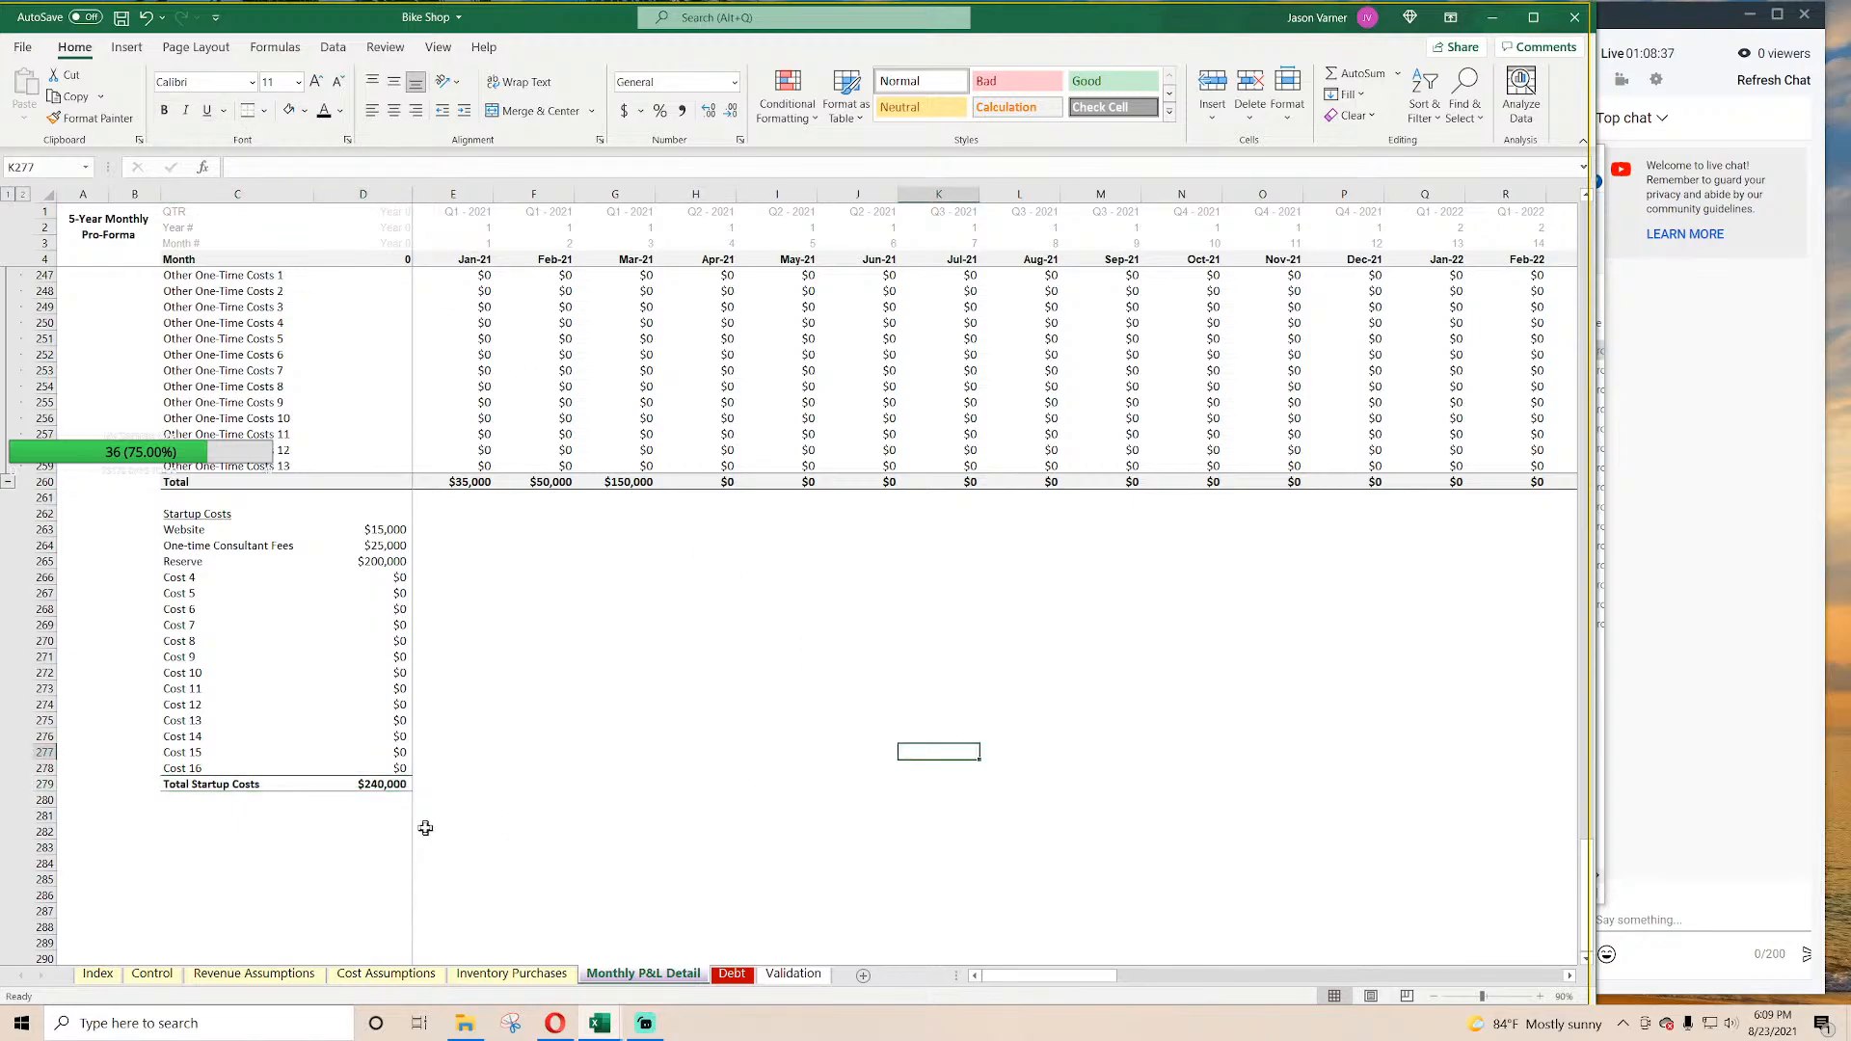
pyautogui.moveTo(214, 785); pyautogui.dragTo(366, 784)
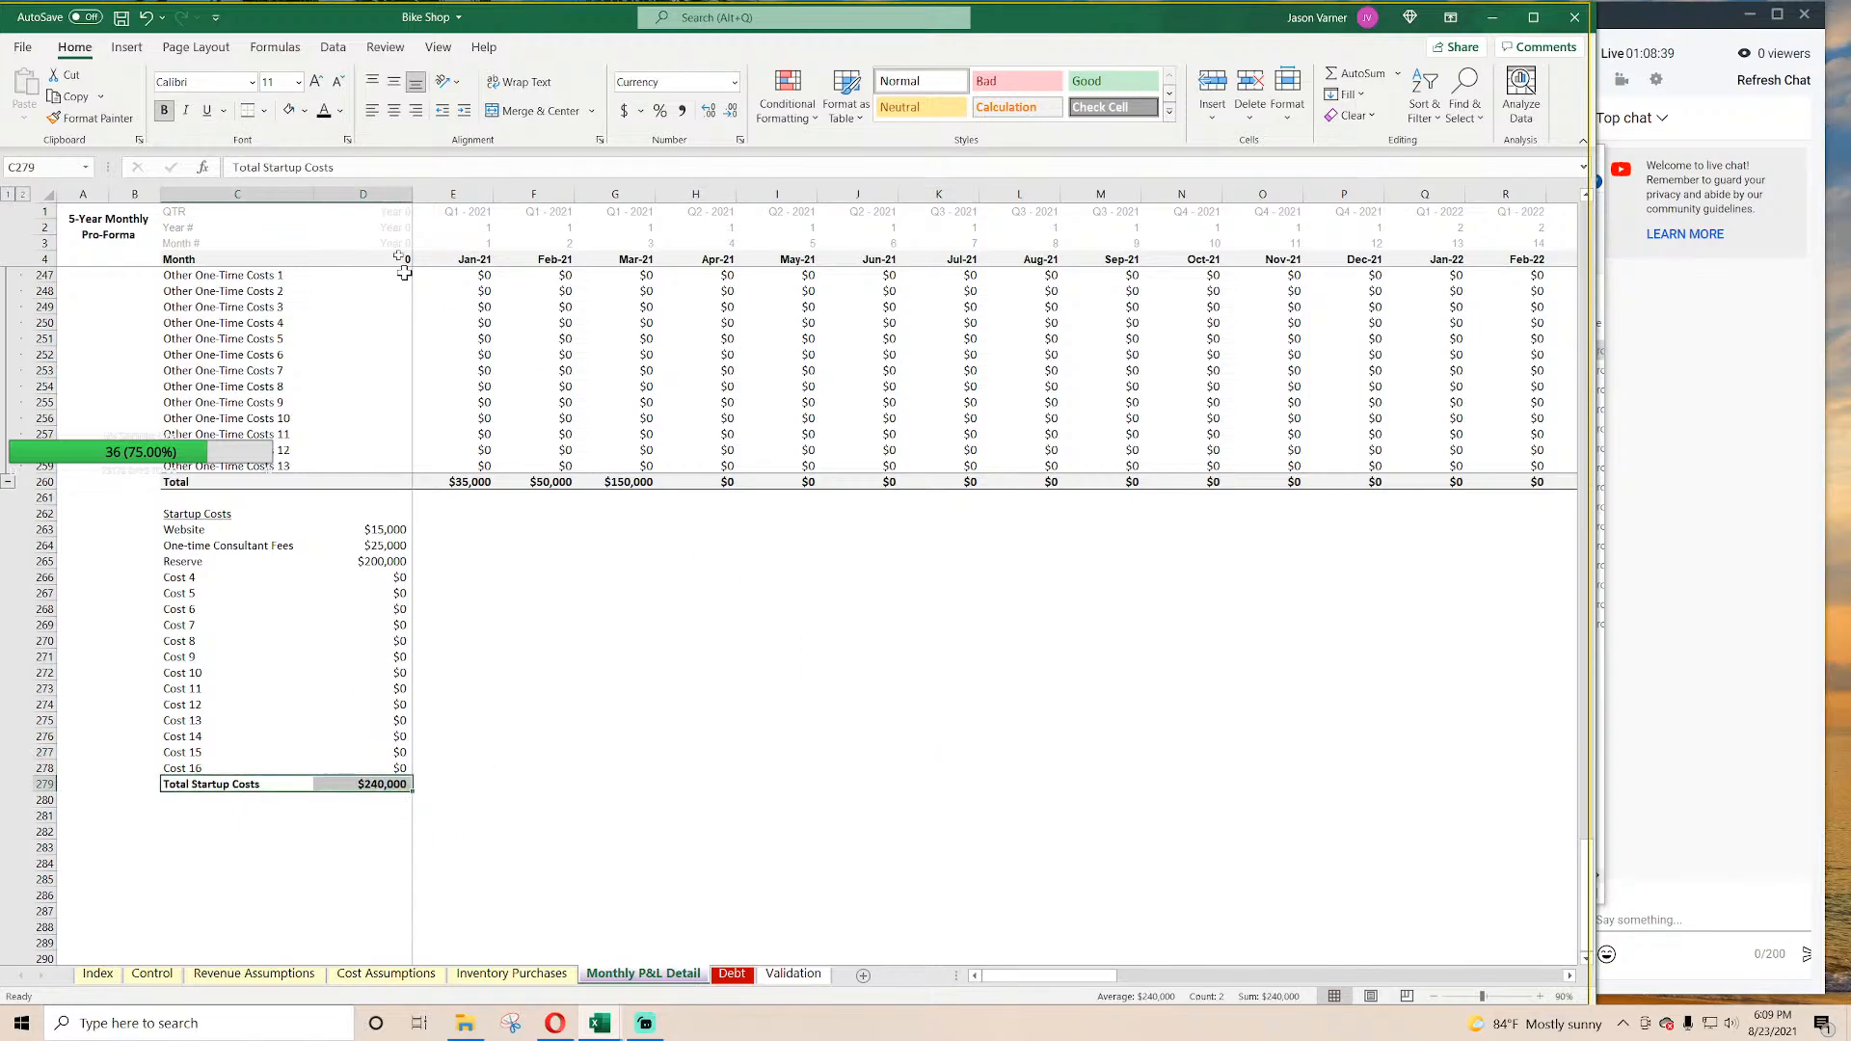
pyautogui.click(290, 111)
pyautogui.click(618, 699)
# Step: Group the startup cost detail rows 263 through 278 into a collapsible outline
pyautogui.scroll(11, 618, 697)
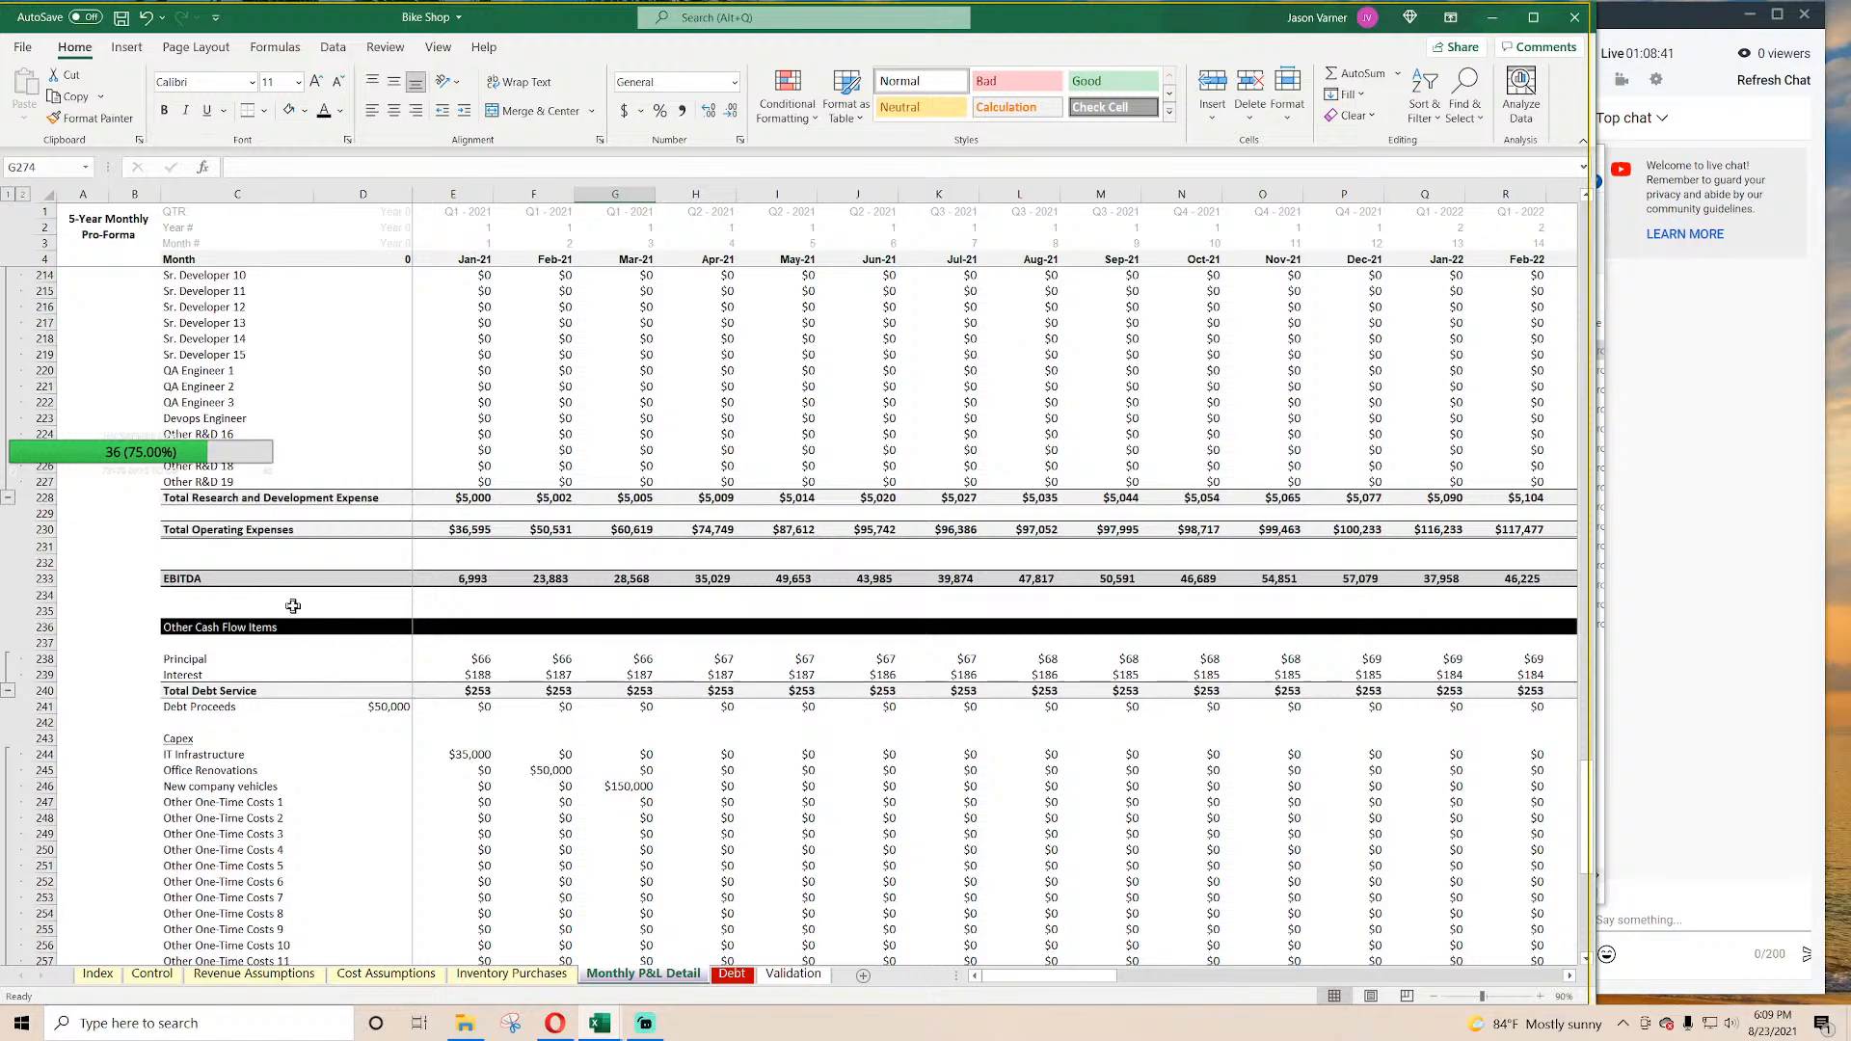
pyautogui.moveTo(194, 579); pyautogui.dragTo(735, 583)
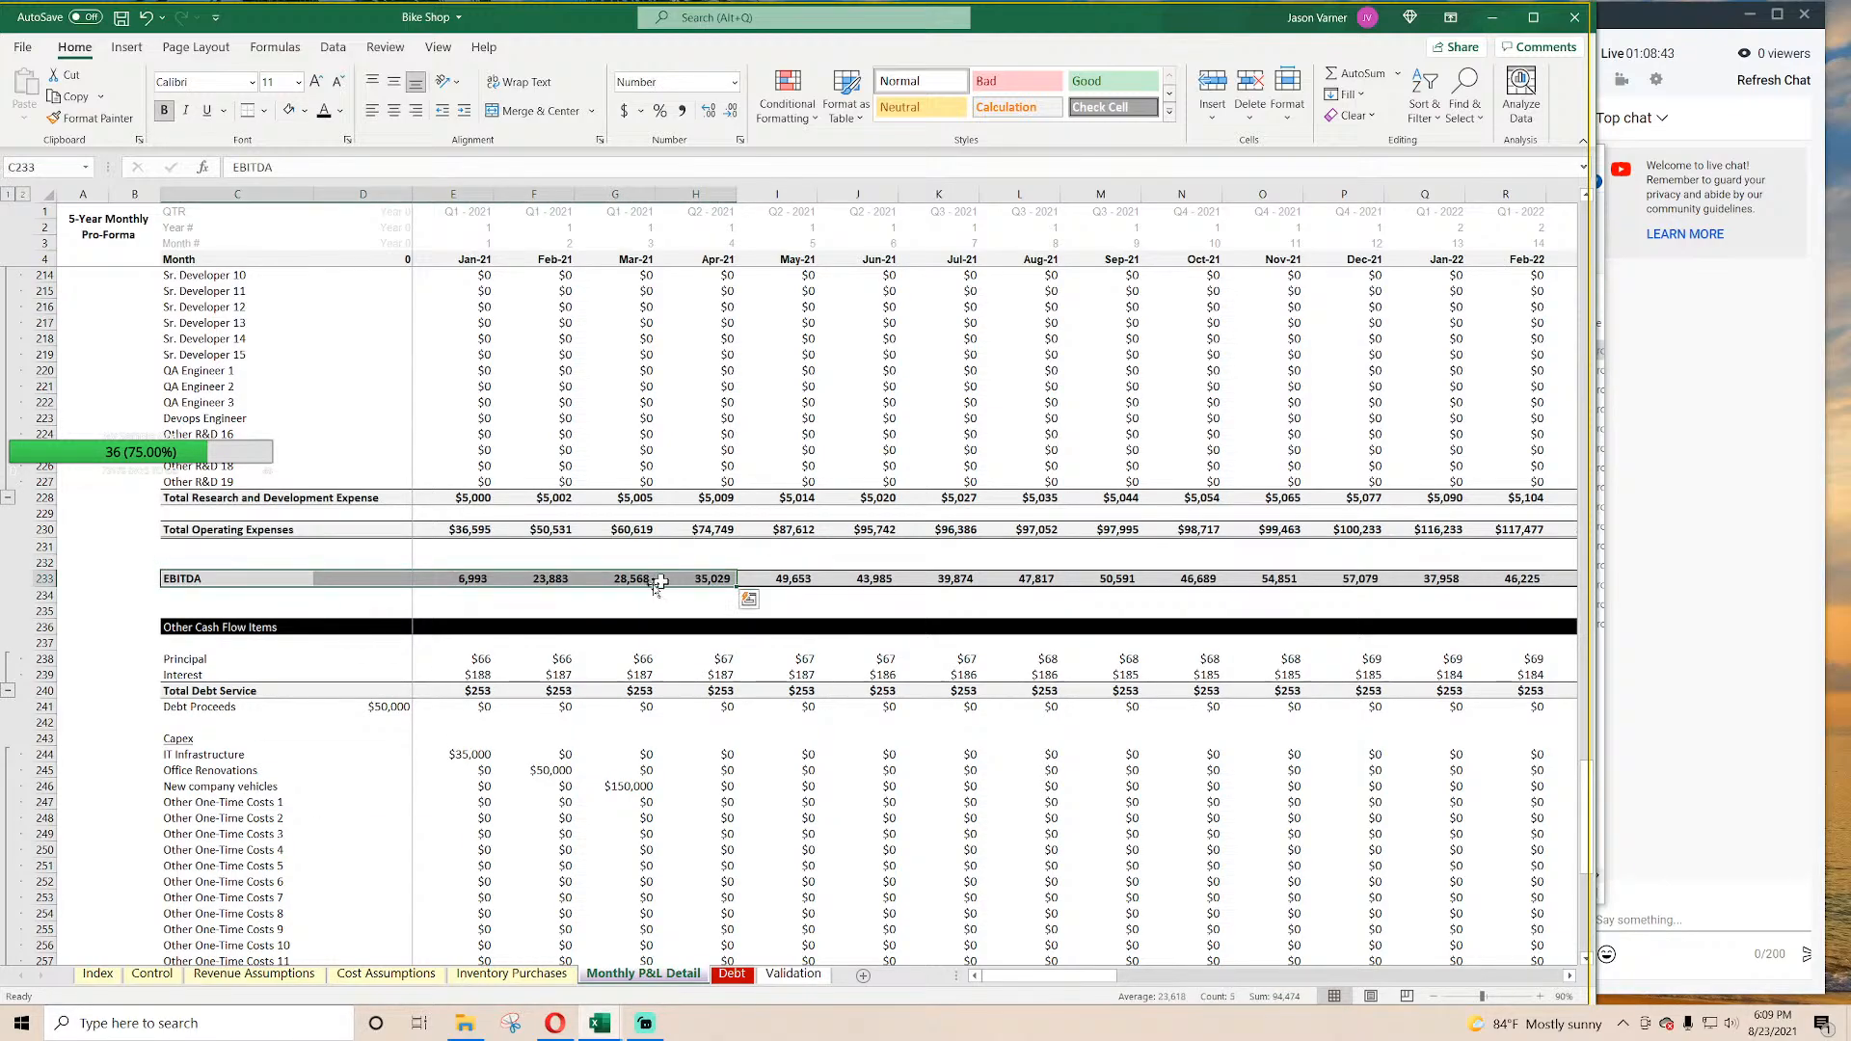
pyautogui.scroll(-7, 333, 690)
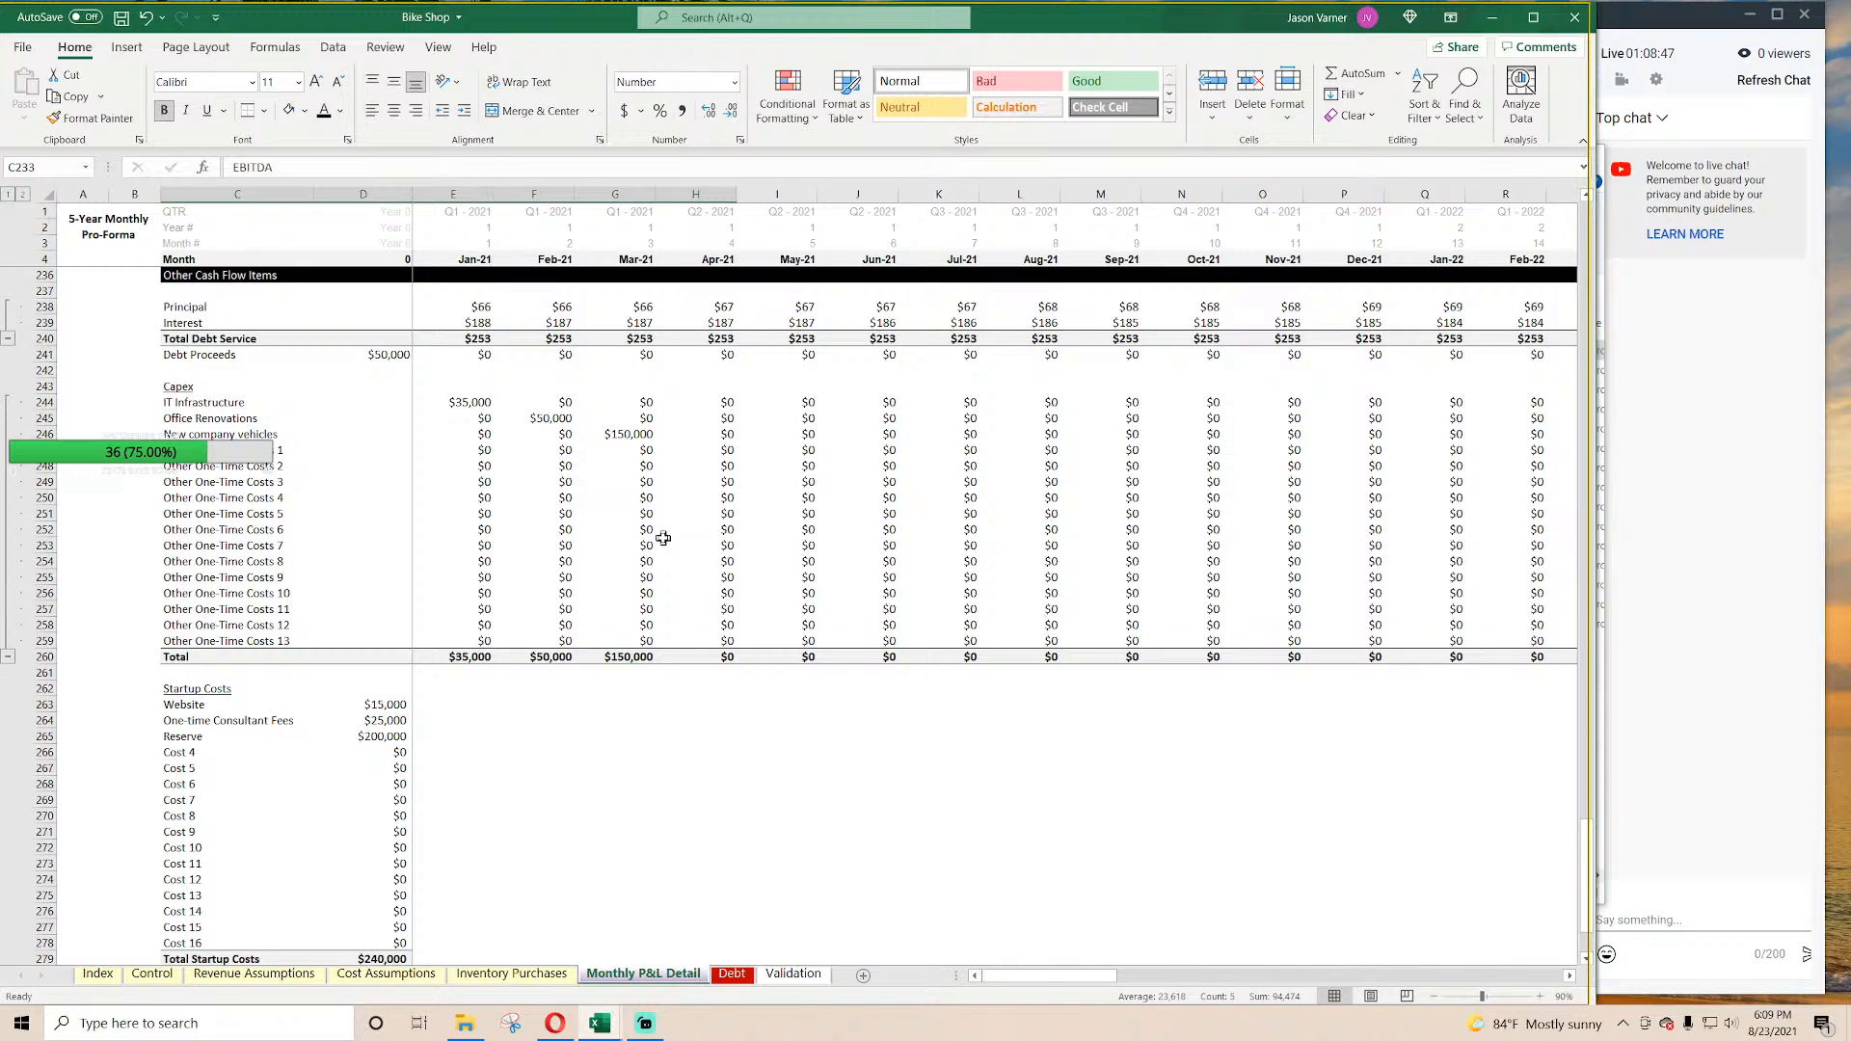
pyautogui.scroll(-4, 575, 530)
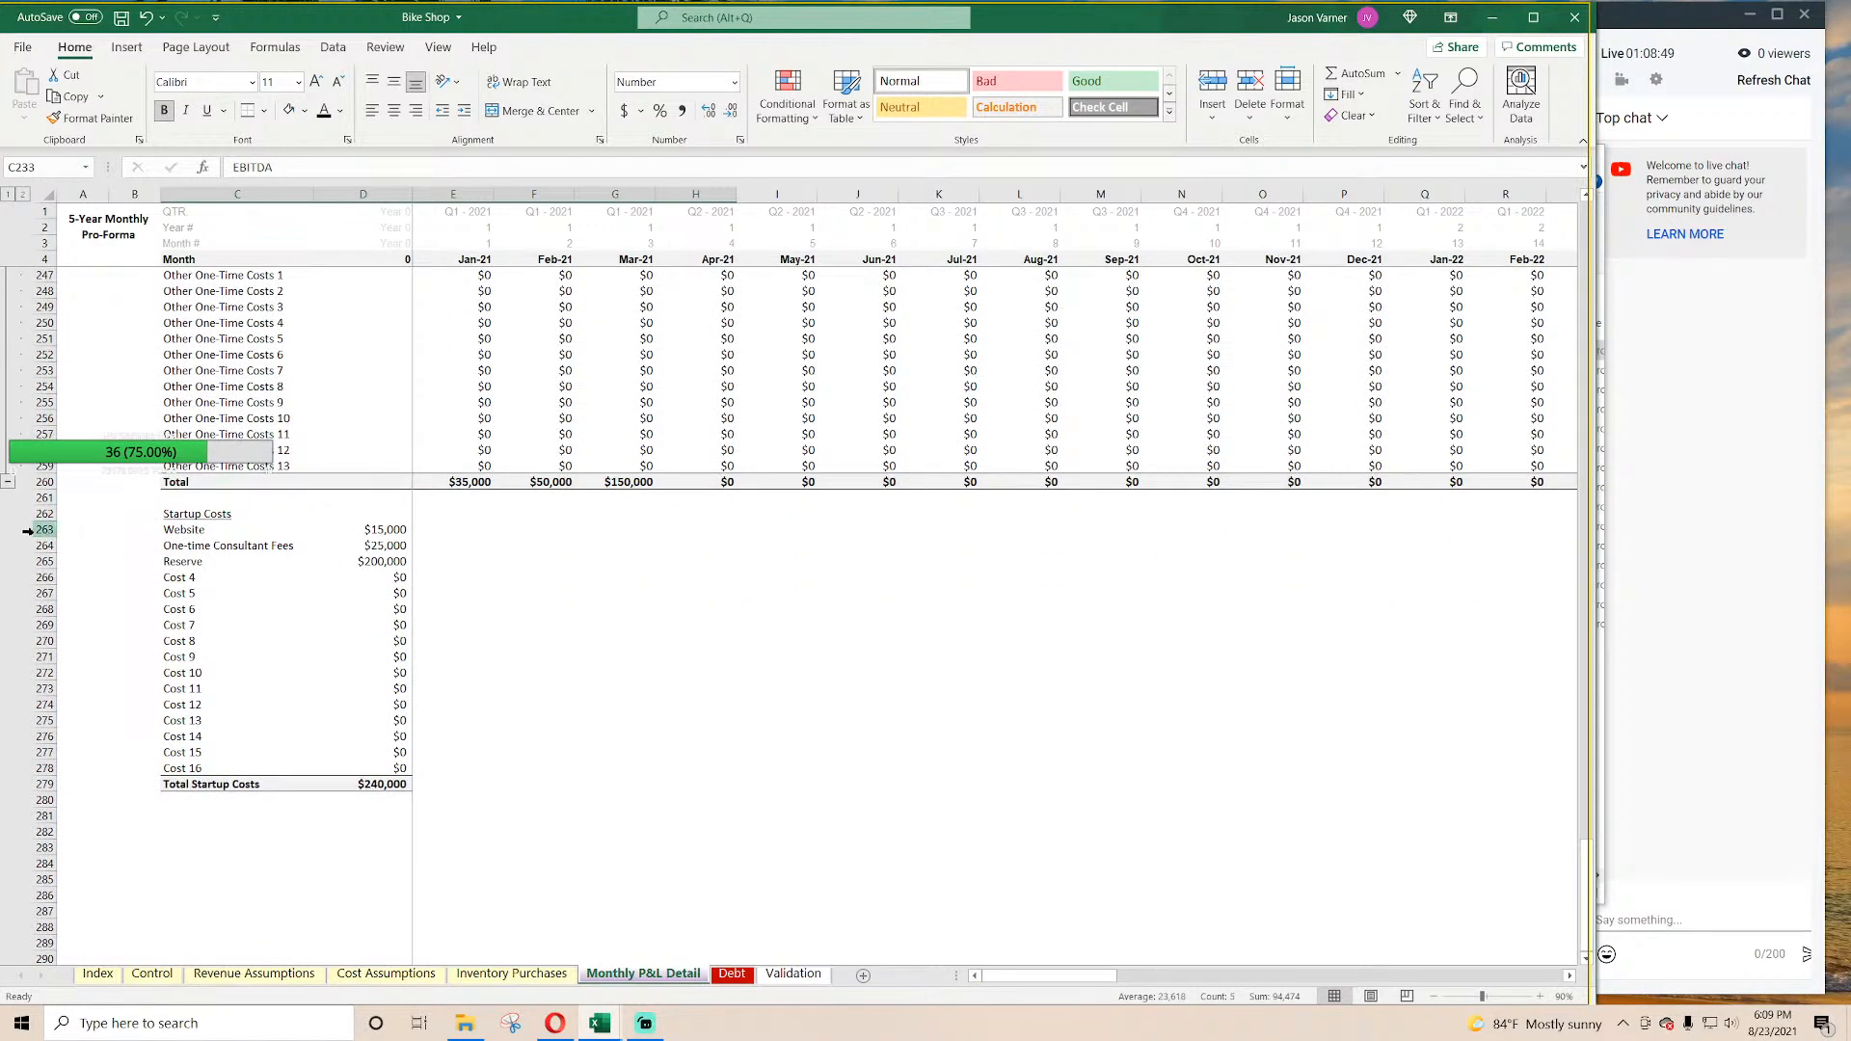
pyautogui.moveTo(29, 530); pyautogui.dragTo(29, 768)
pyautogui.click(334, 48)
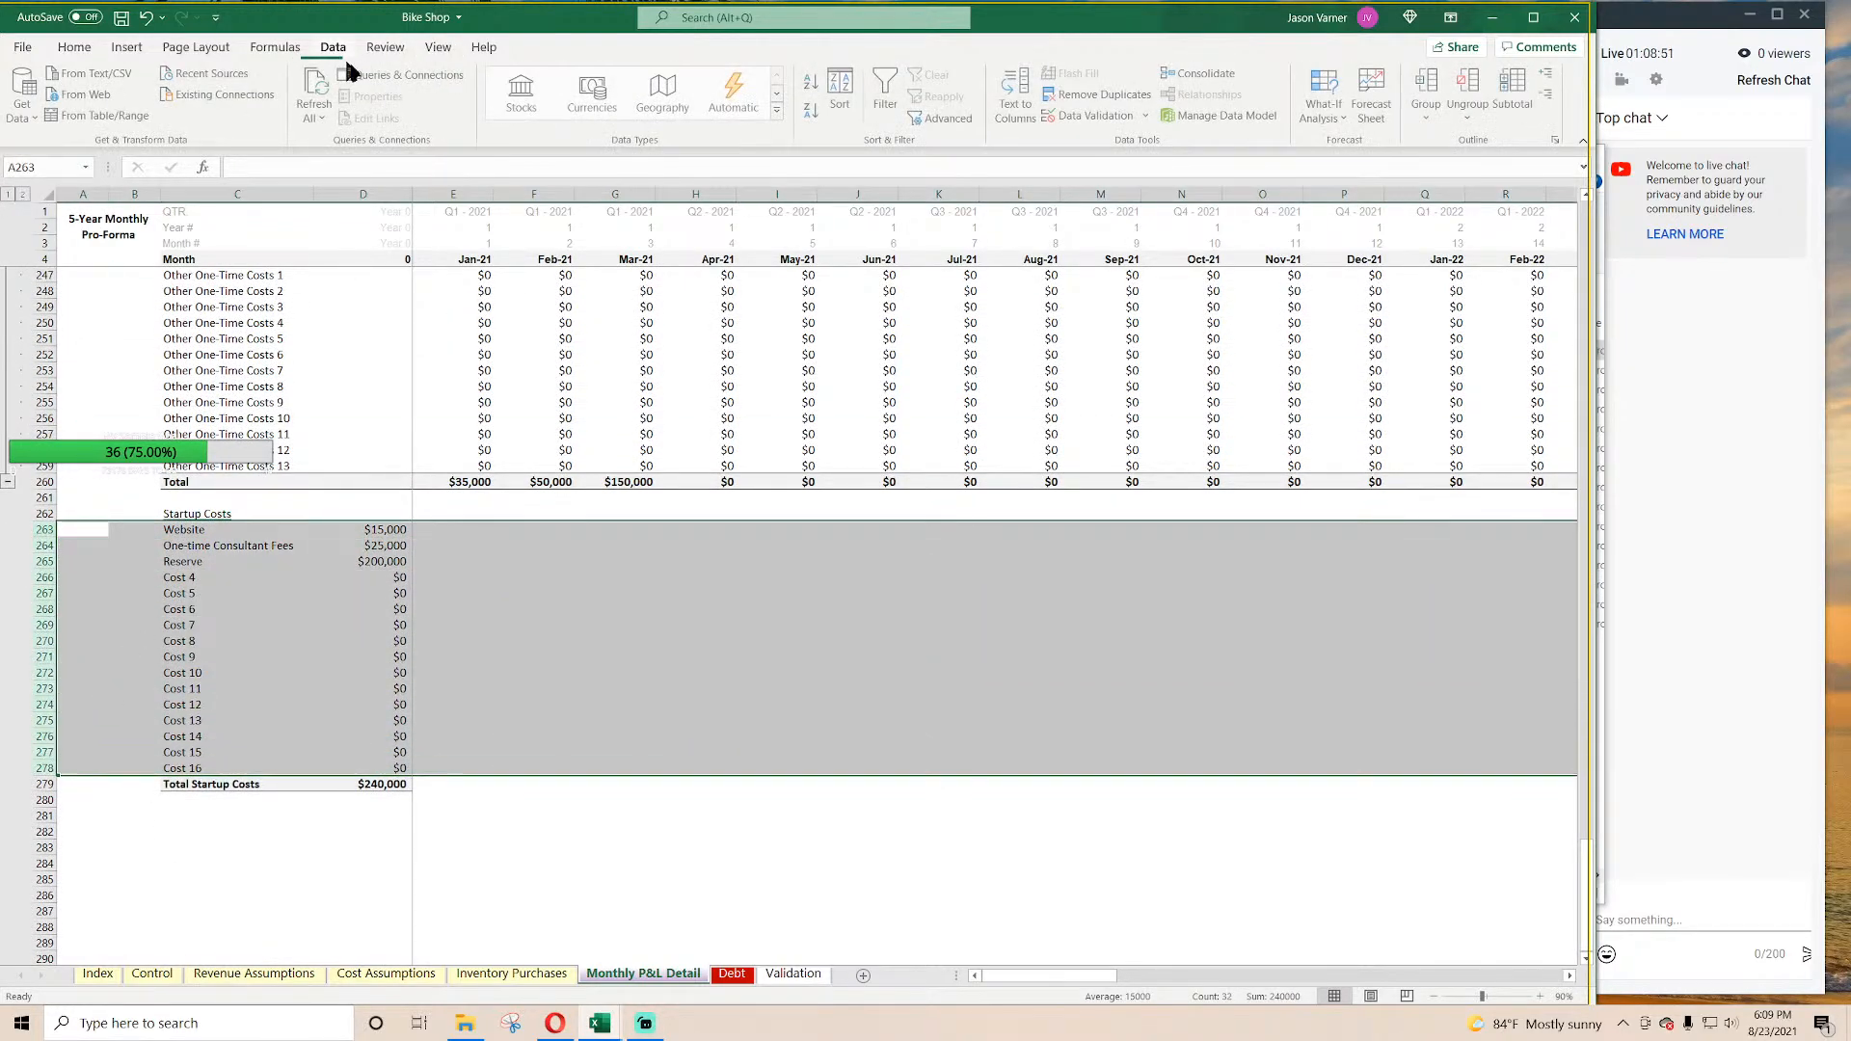
pyautogui.click(1432, 113)
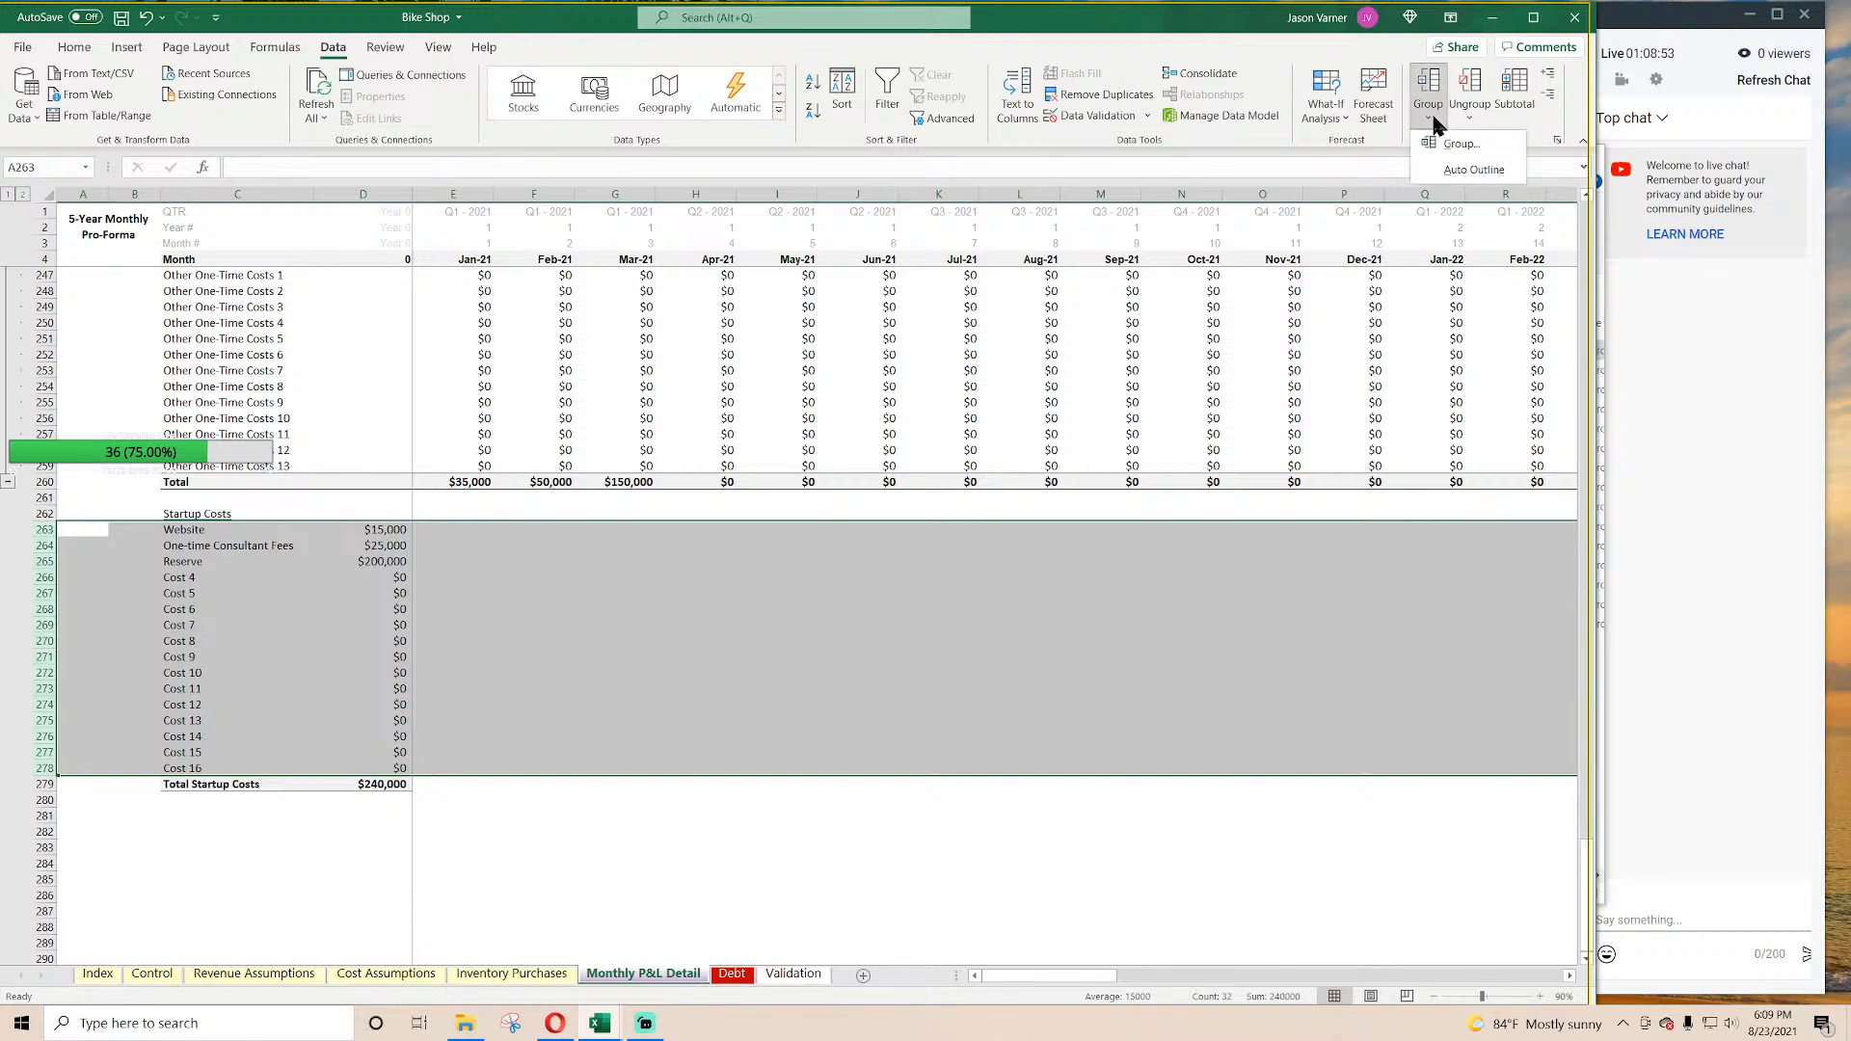
pyautogui.click(1459, 144)
pyautogui.click(749, 833)
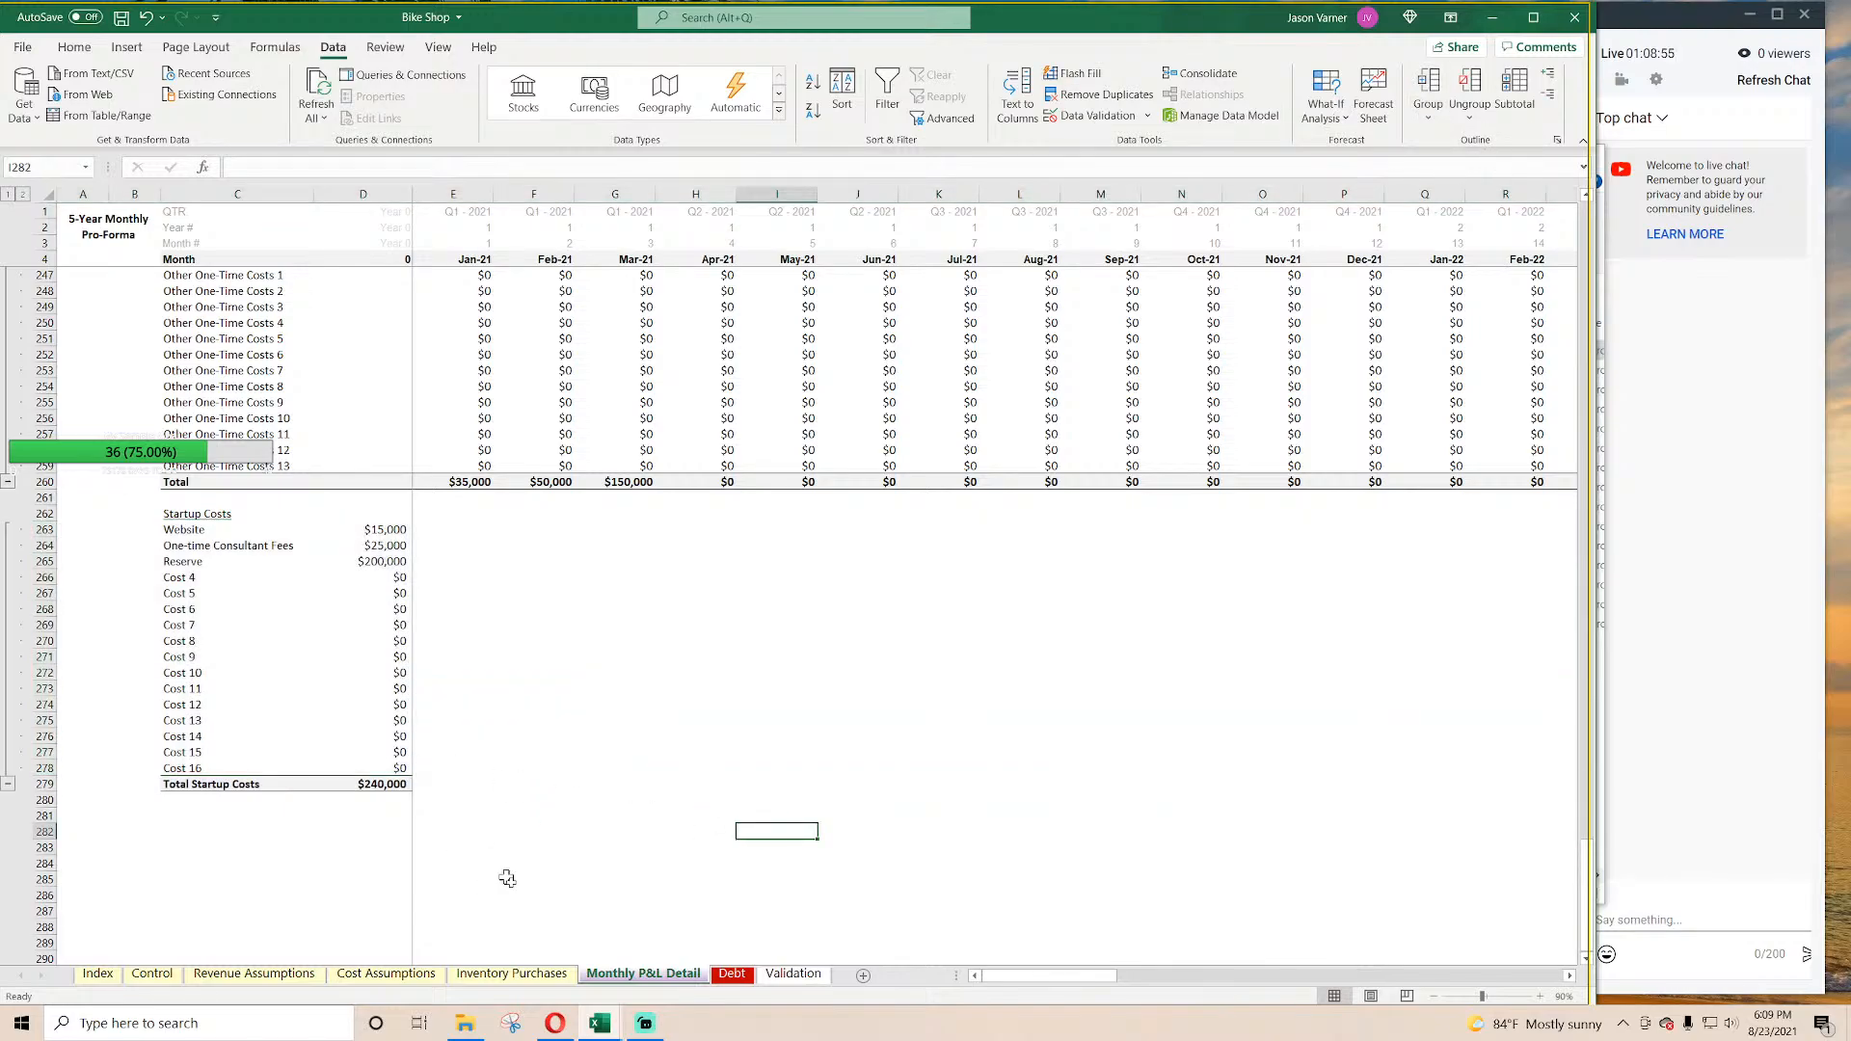
# Step: Switch to the Cost Assumptions sheet and save the workbook
pyautogui.click(399, 976)
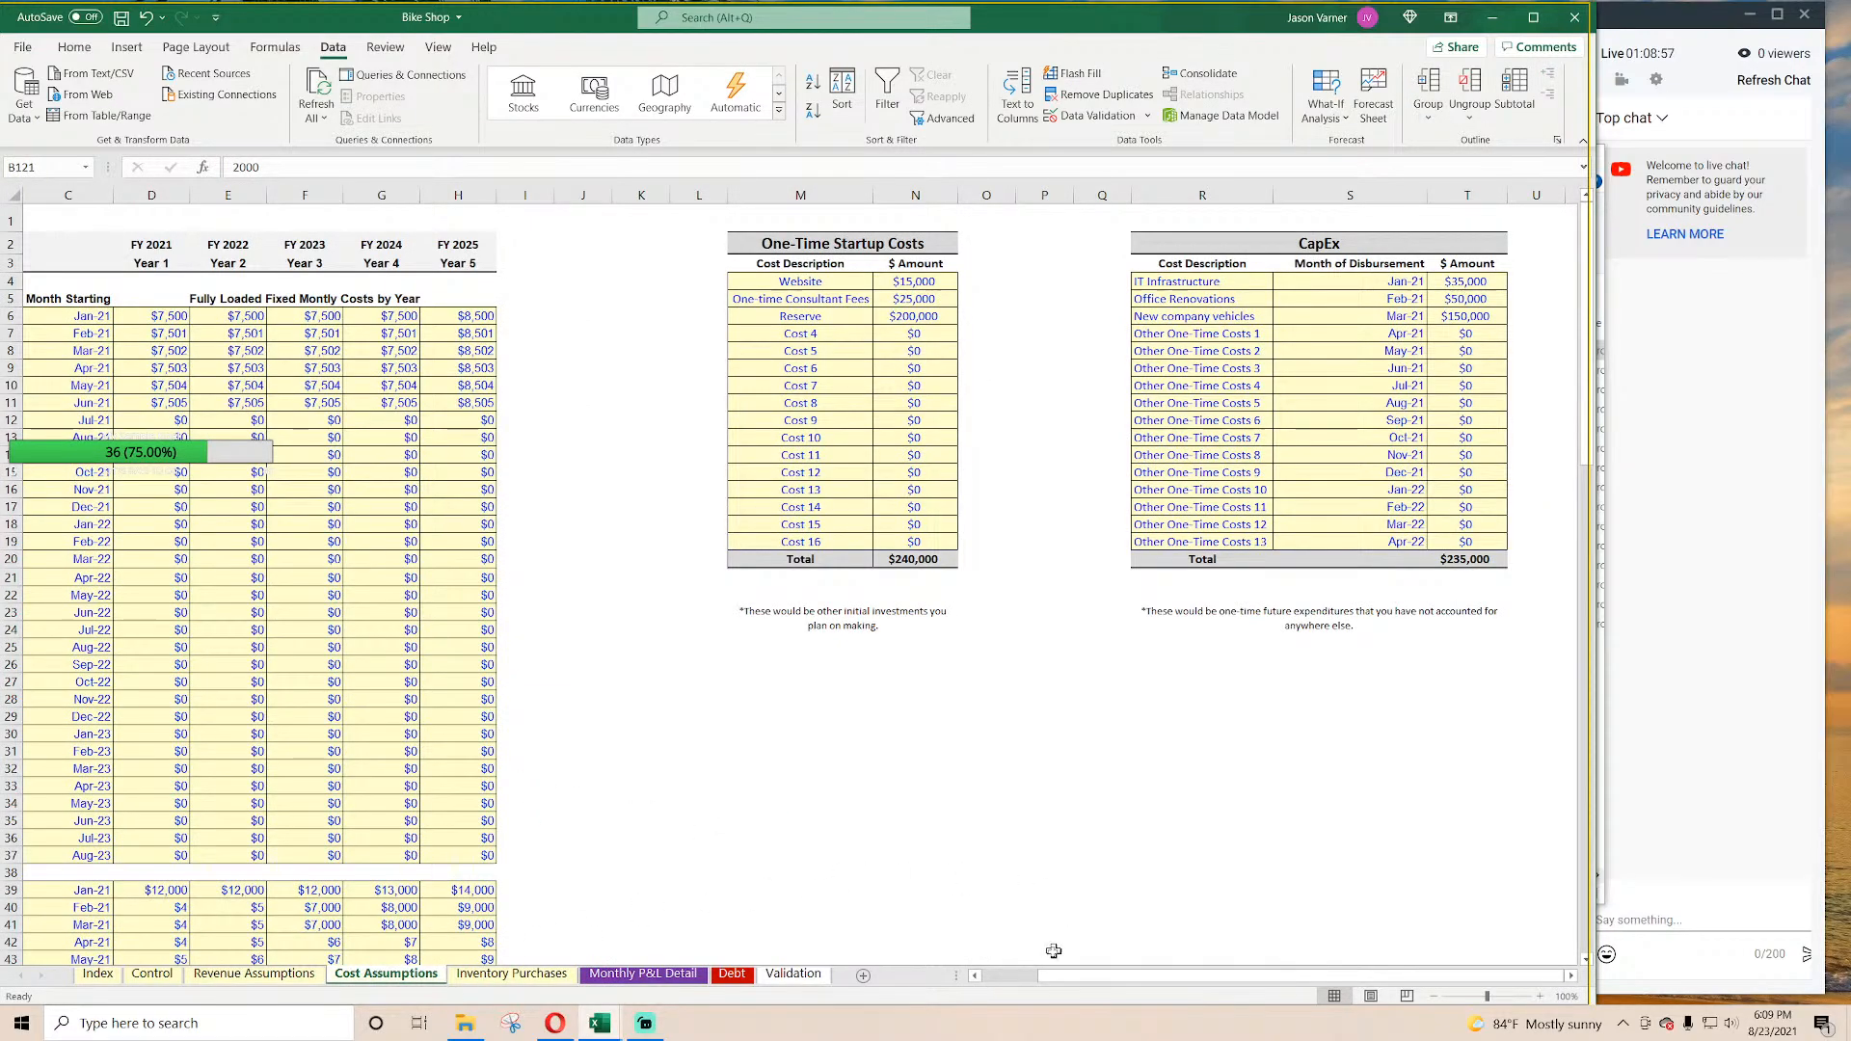
pyautogui.click(71, 50)
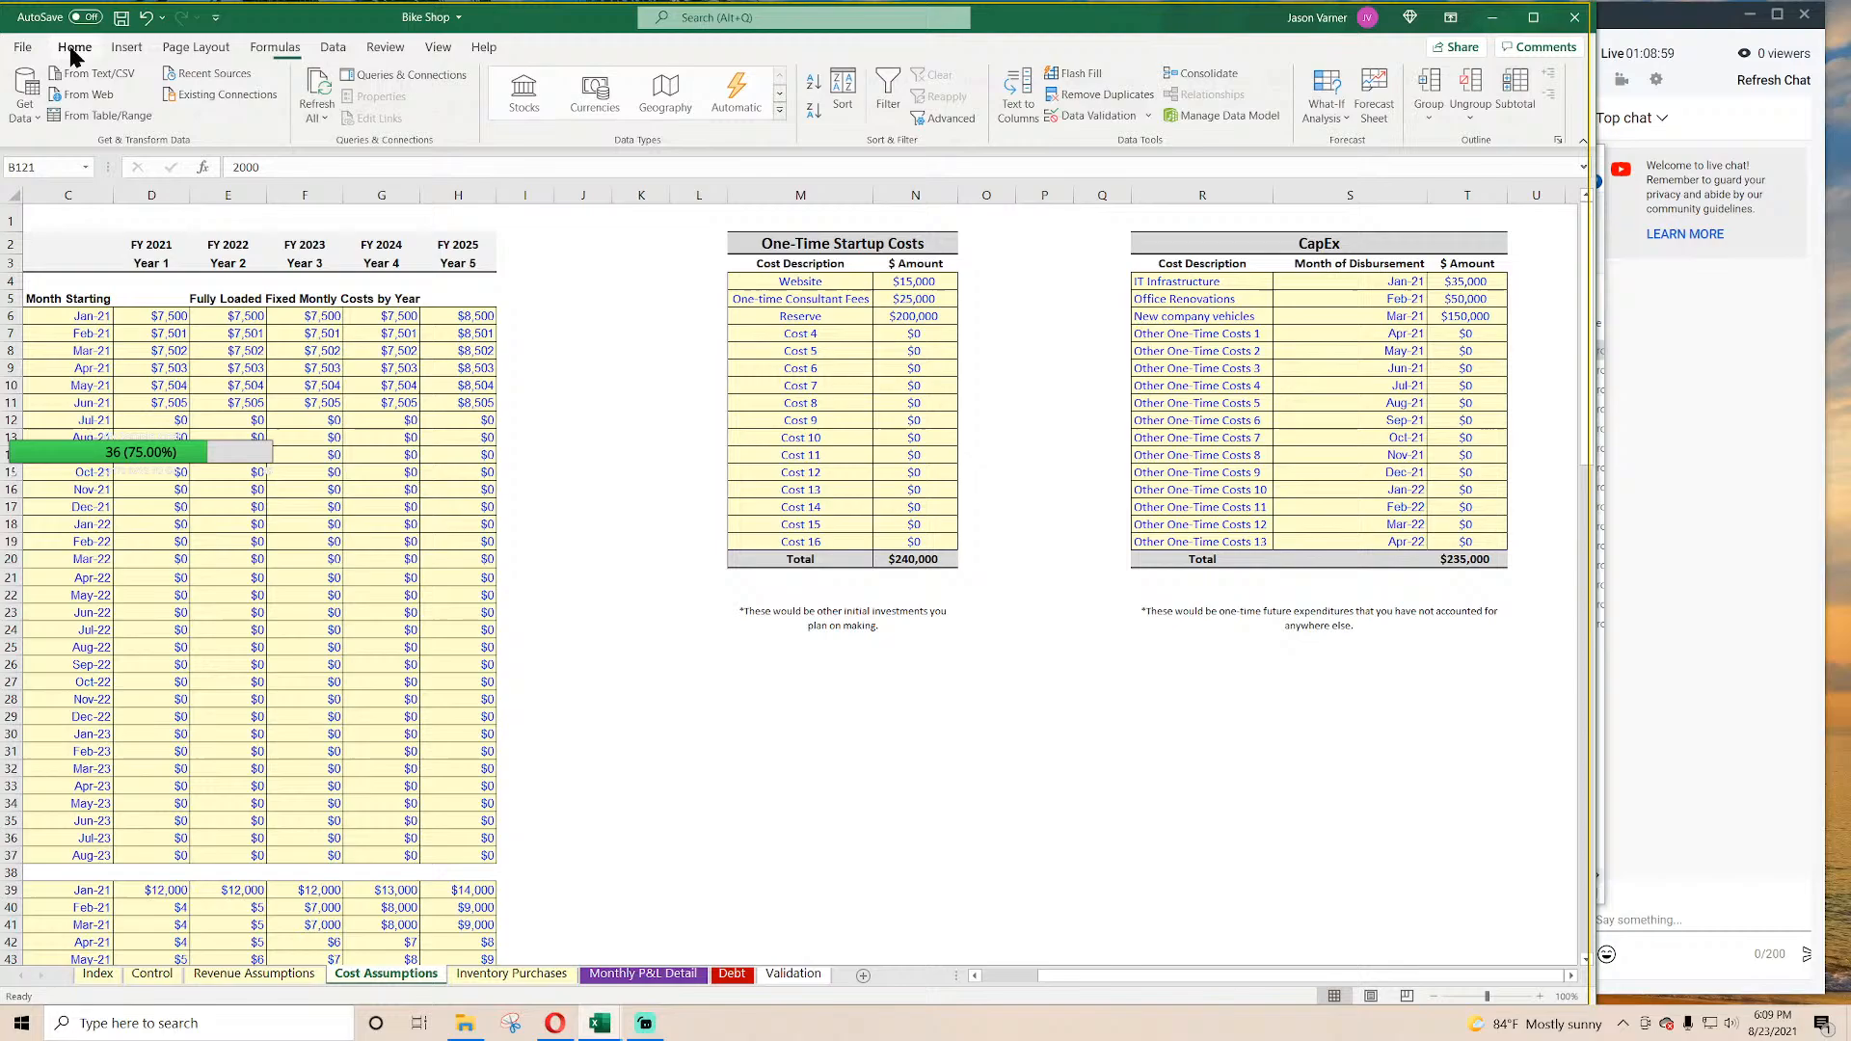
pyautogui.click(122, 18)
pyautogui.click(1044, 682)
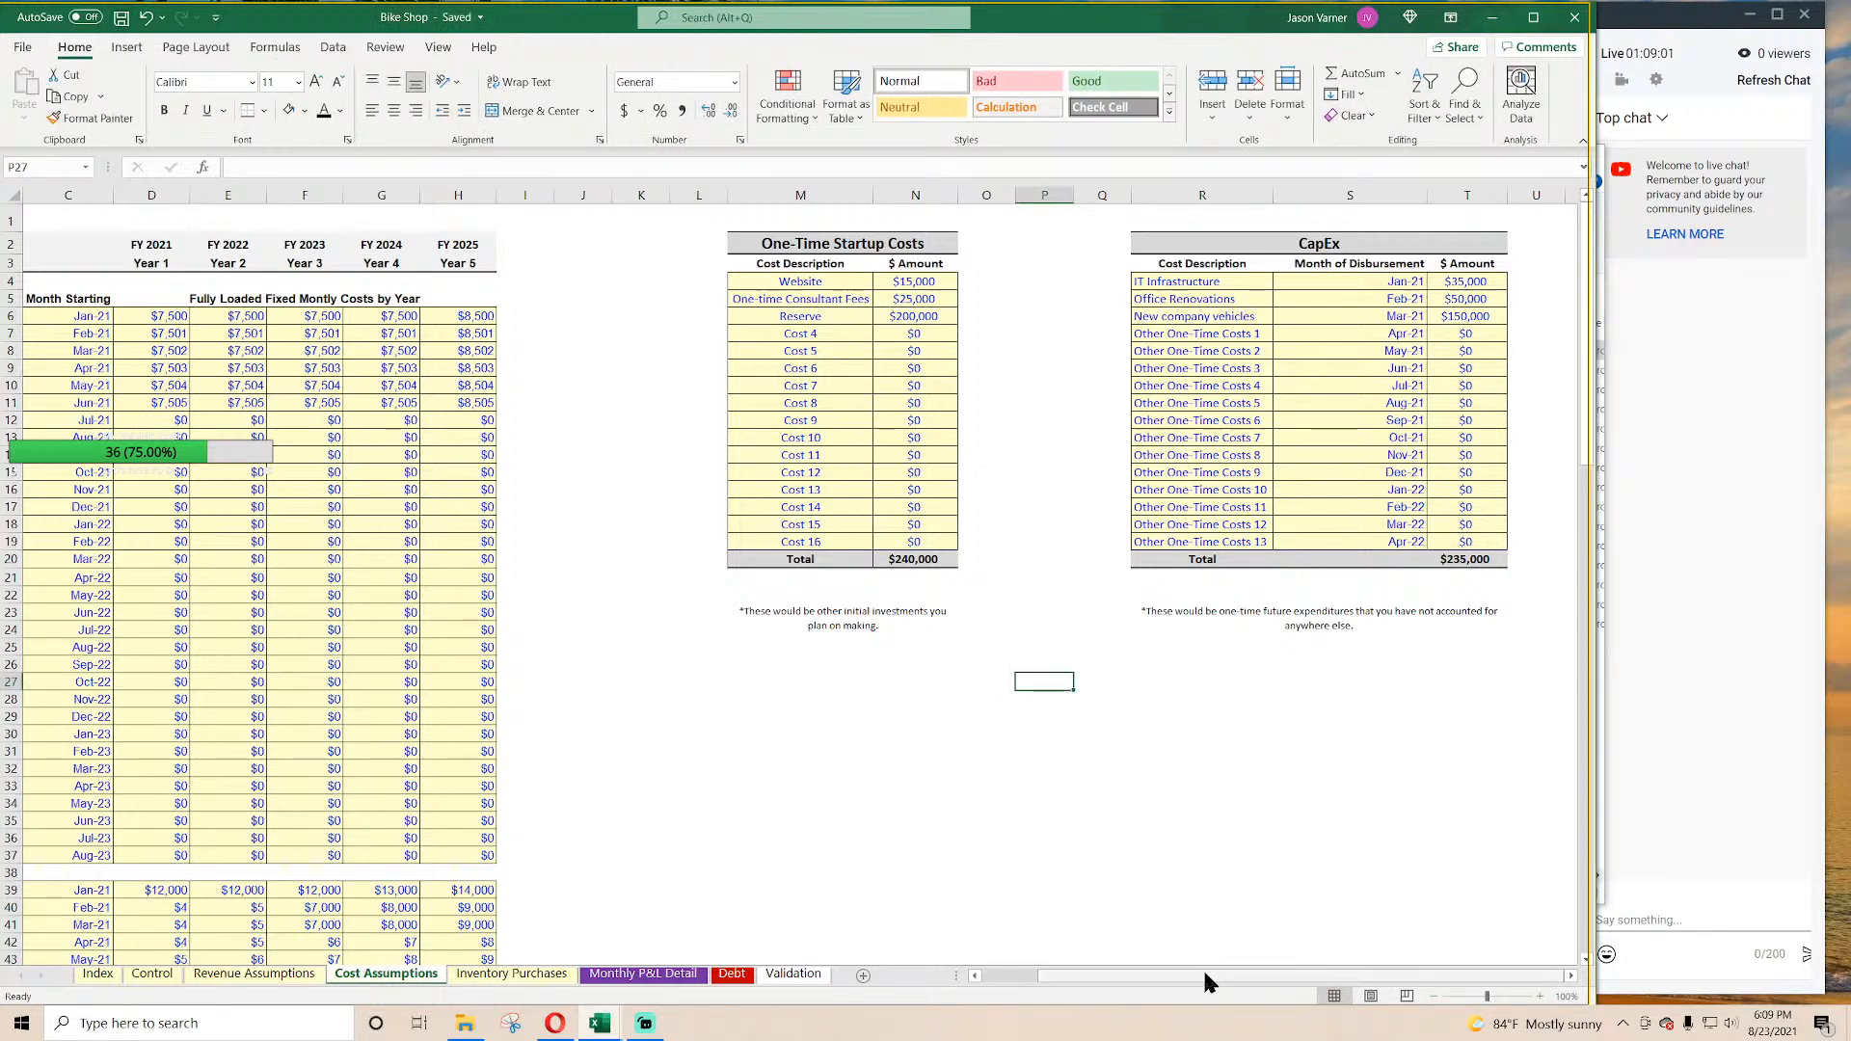
# Step: Add an "Exit Value" label in C282 of the Monthly P&L Detail sheet, below Total Startup Costs
pyautogui.moveTo(1201, 970); pyautogui.dragTo(1133, 975)
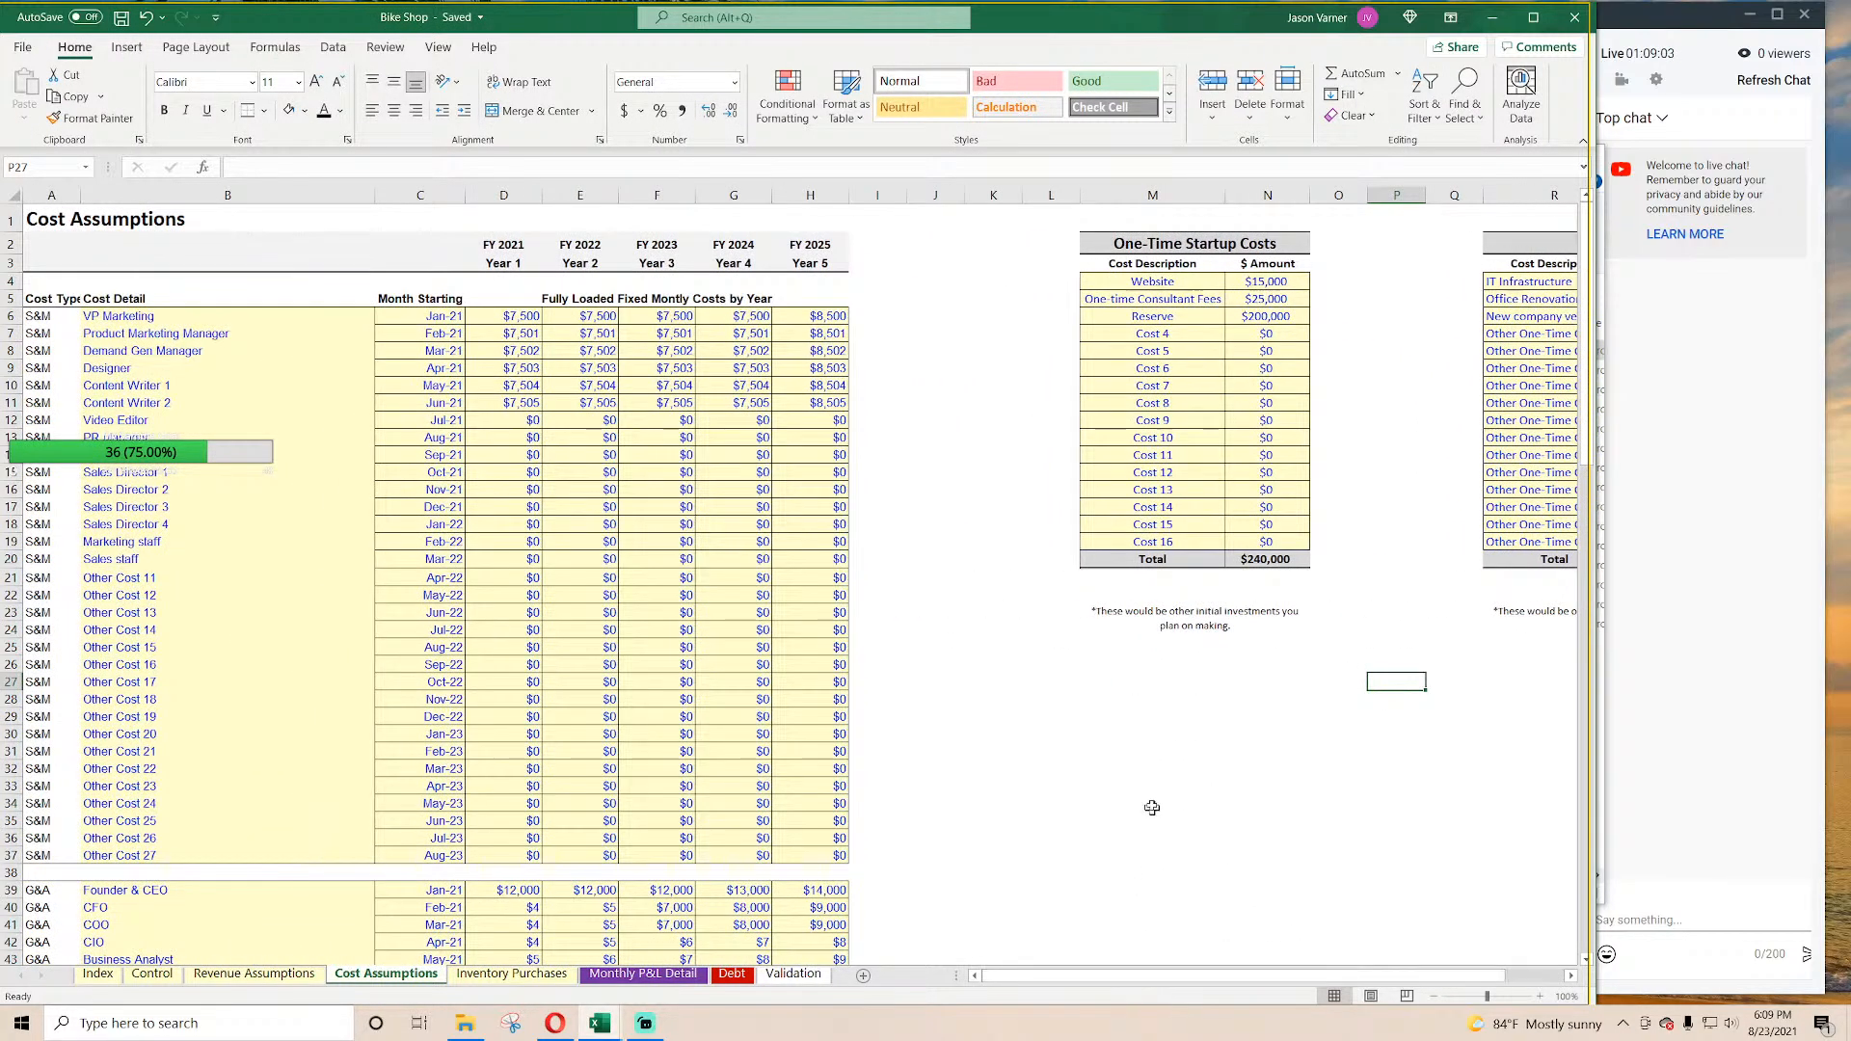
pyautogui.scroll(-15, 982, 750)
pyautogui.scroll(15, 983, 748)
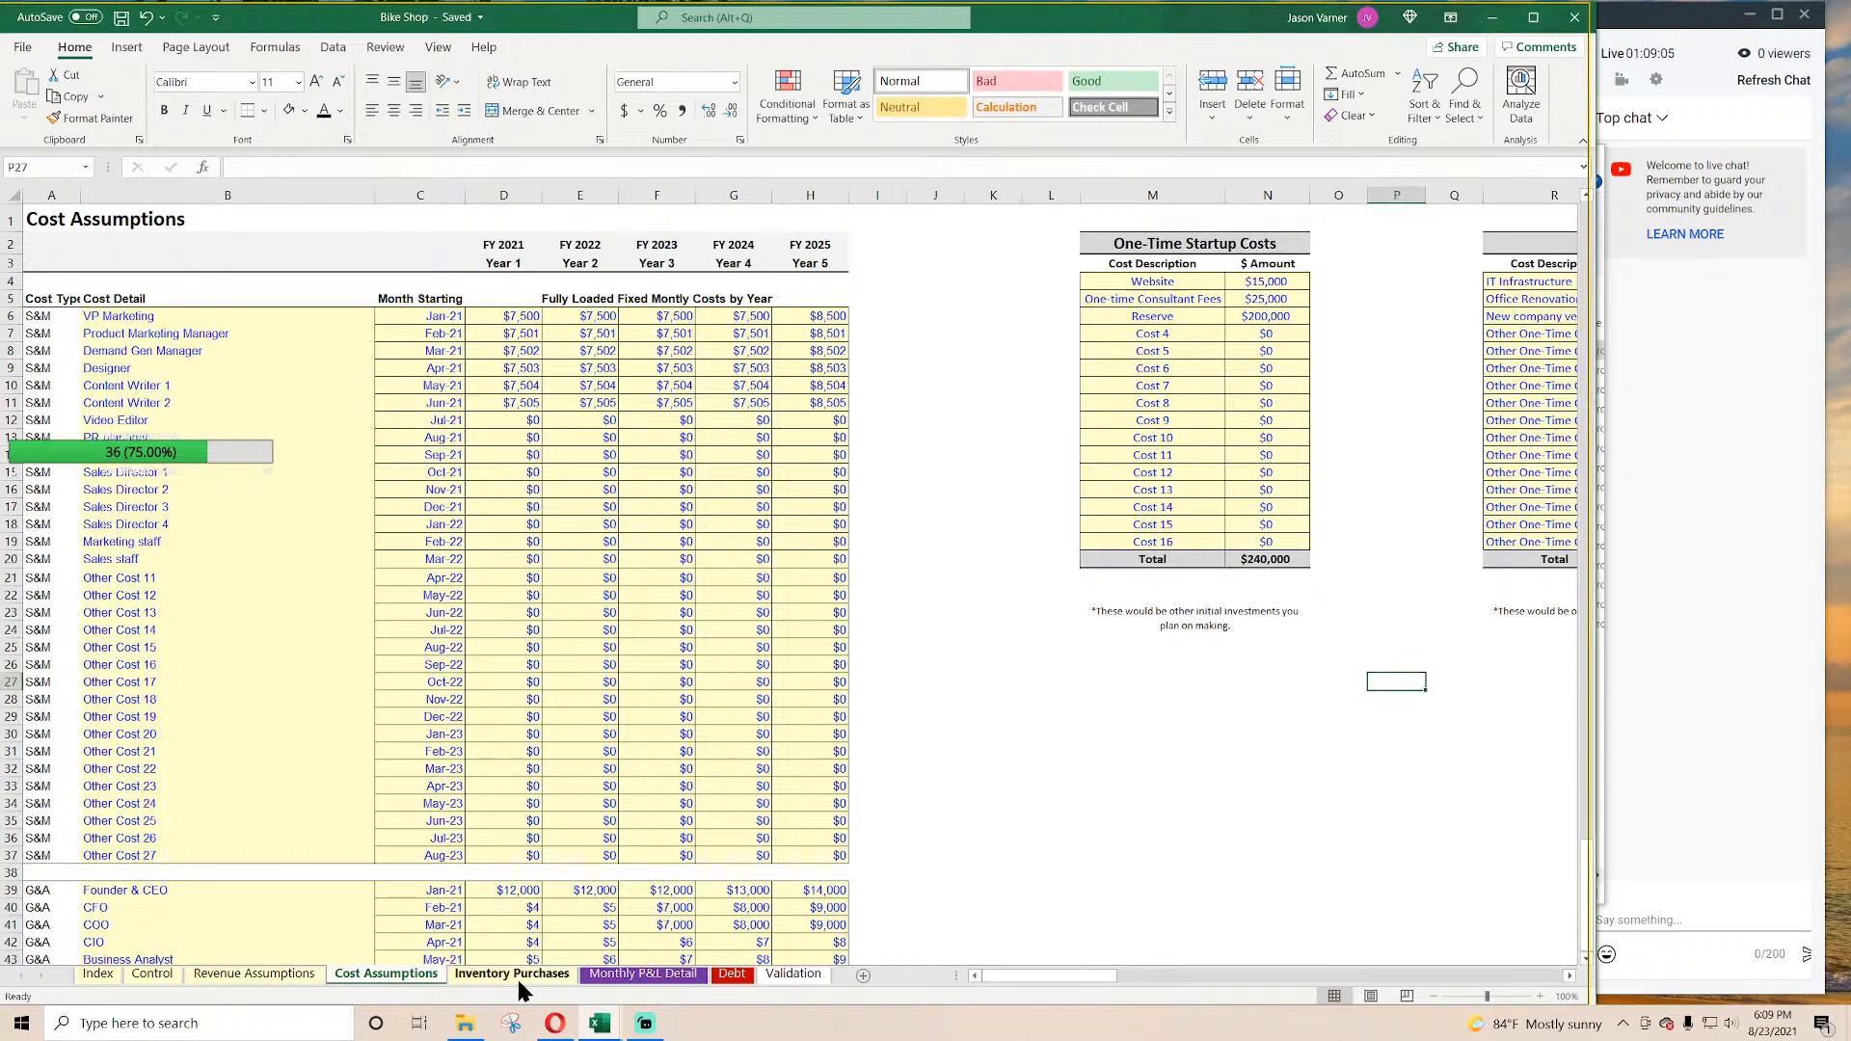
pyautogui.click(640, 973)
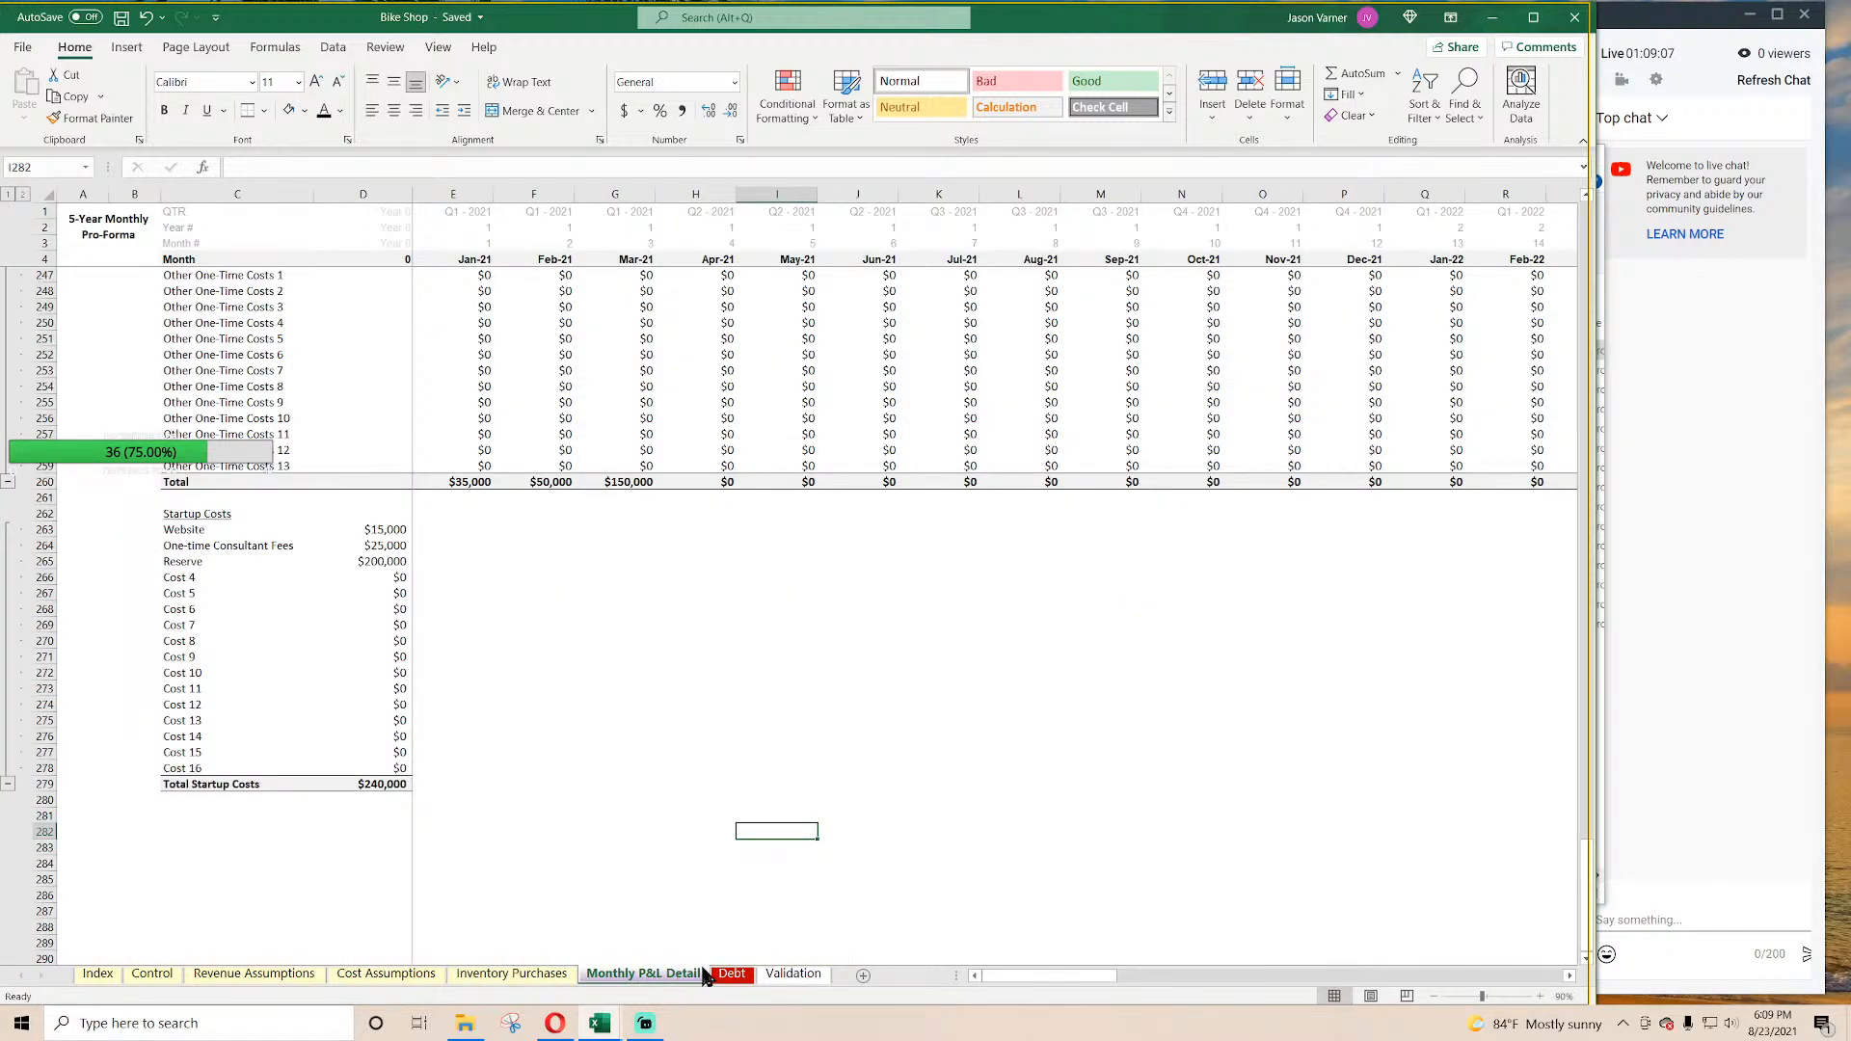
pyautogui.scroll(11, 394, 697)
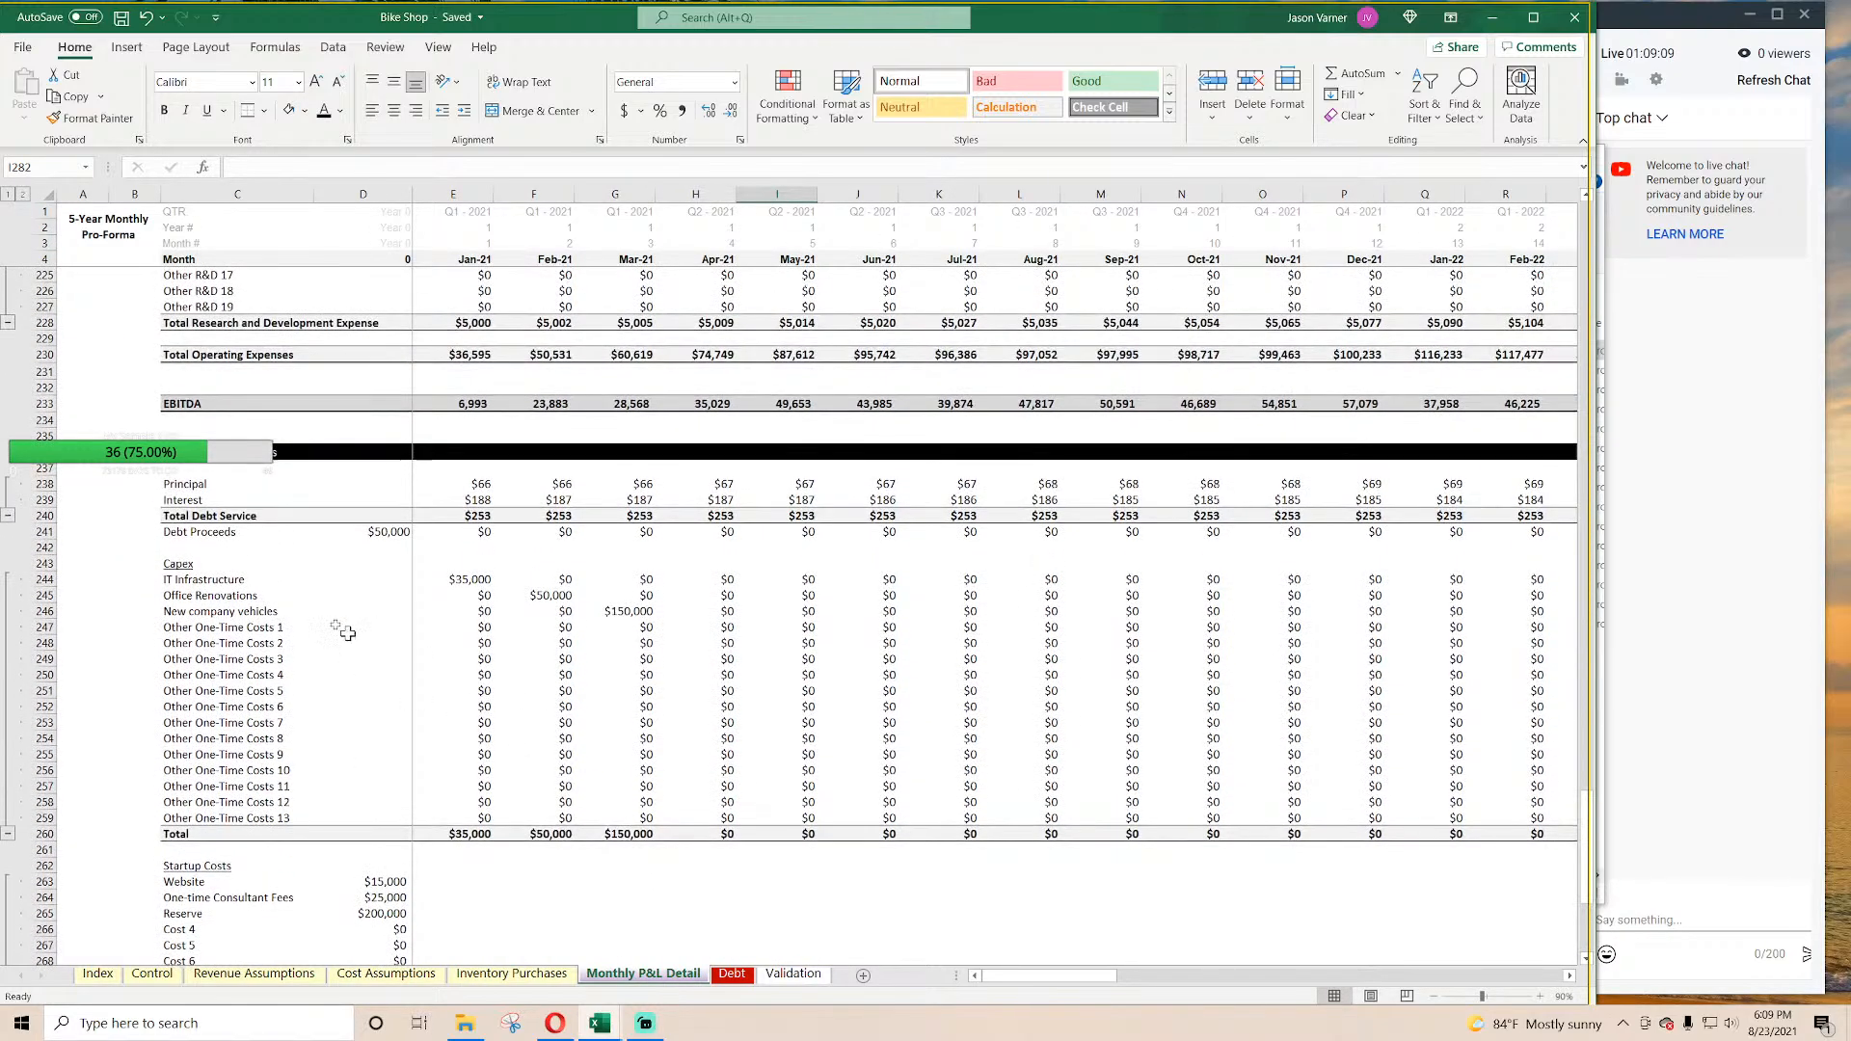
pyautogui.scroll(-15, 395, 705)
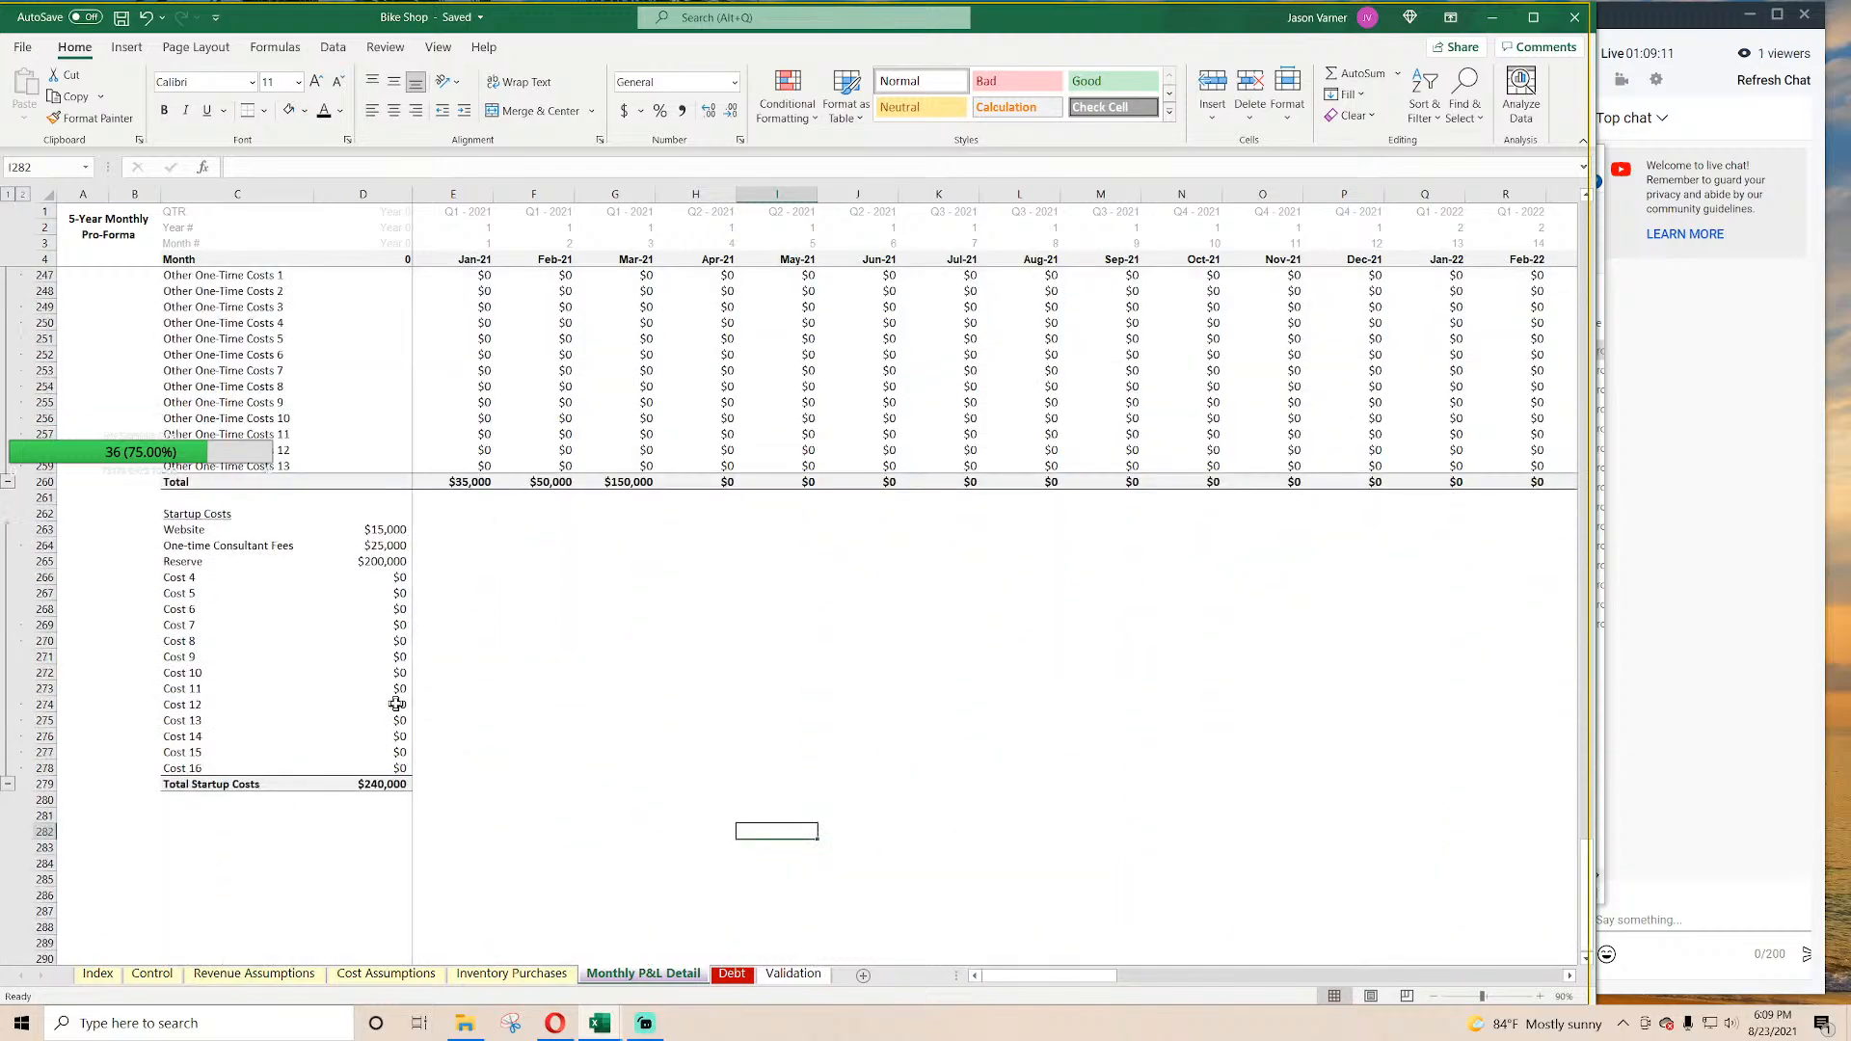
pyautogui.click(192, 630)
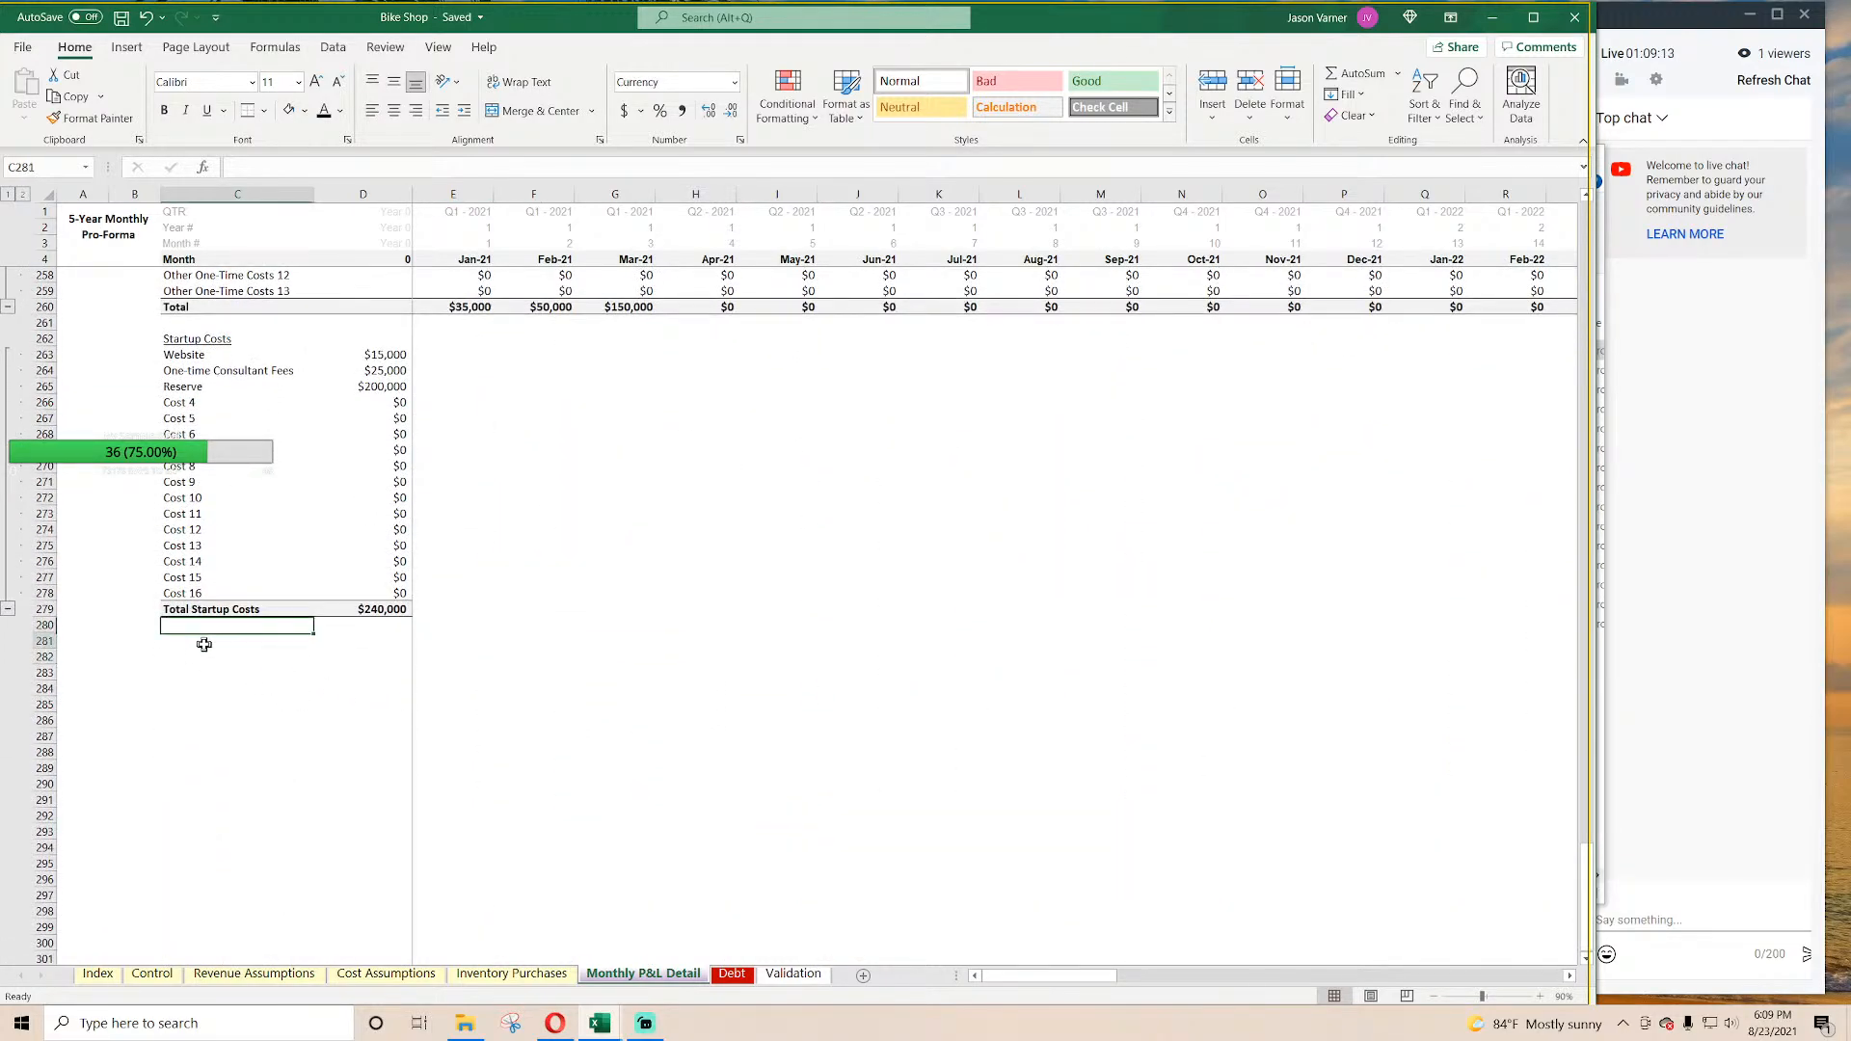
pyautogui.click(214, 658)
pyautogui.write('Exit Value')
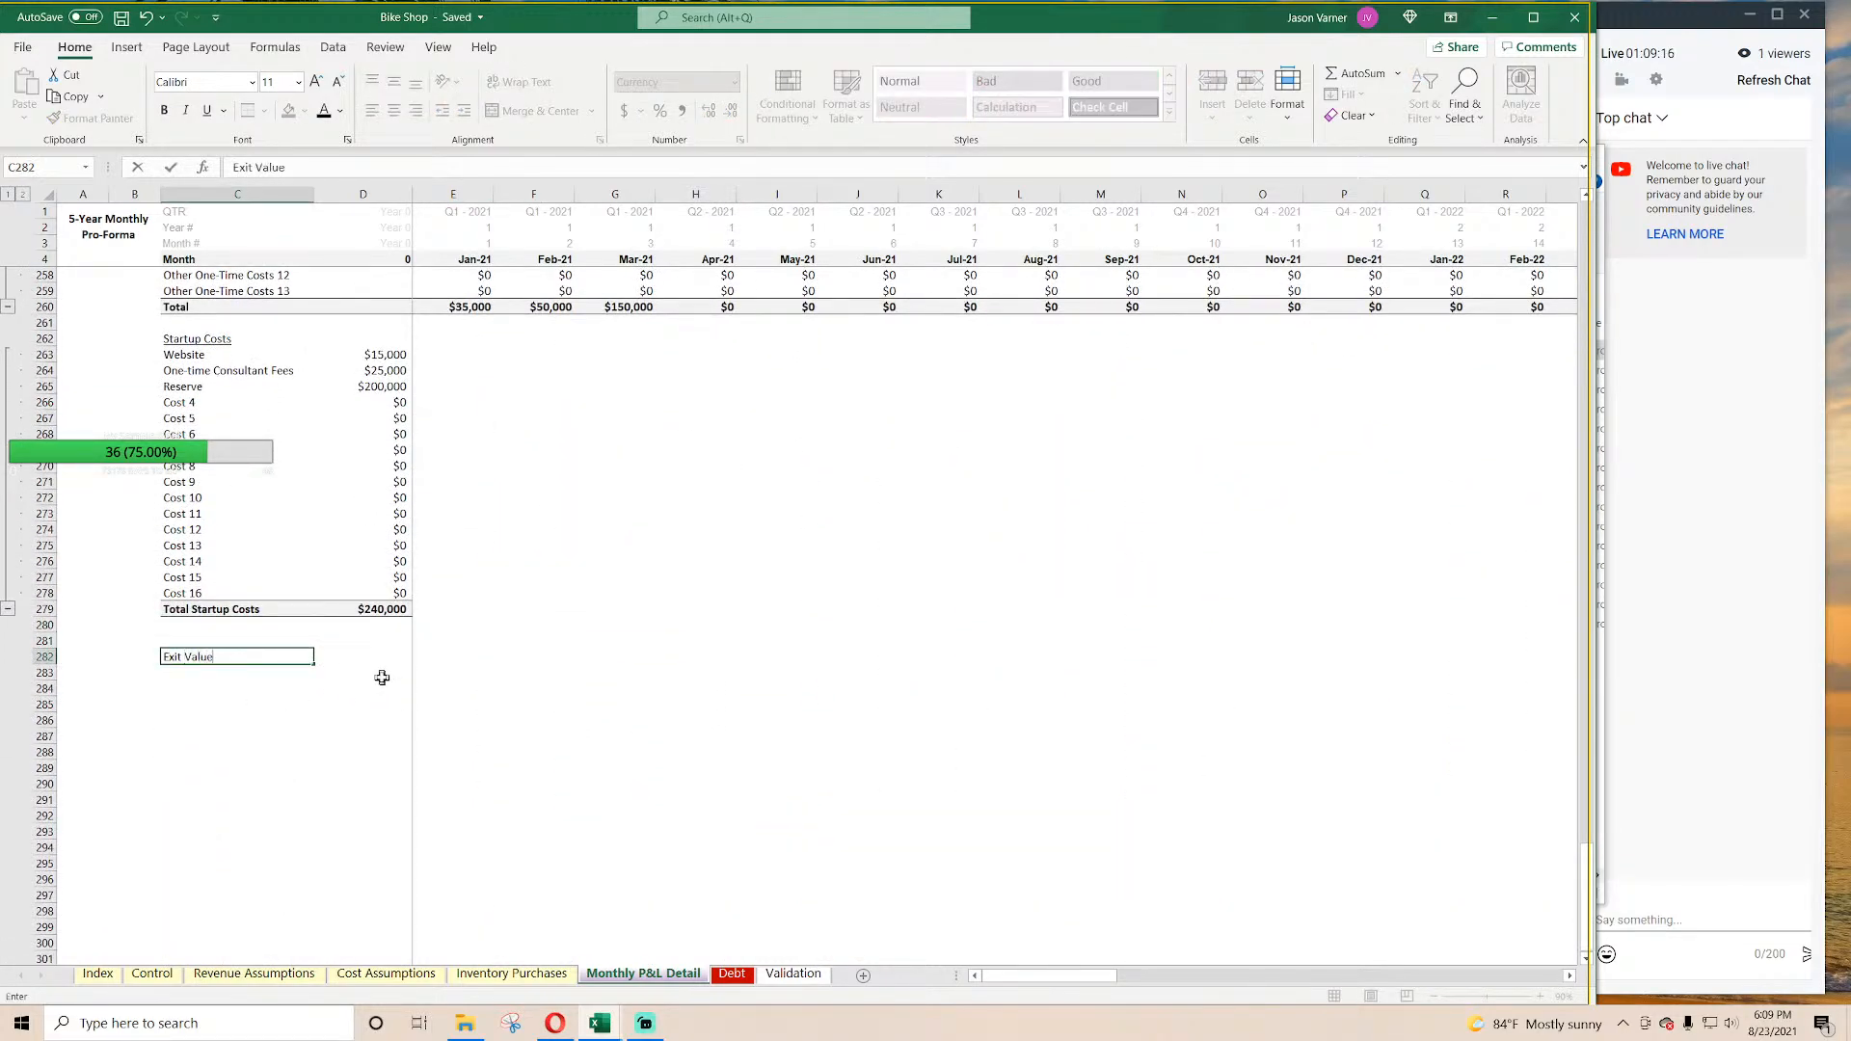
pyautogui.press('Return')
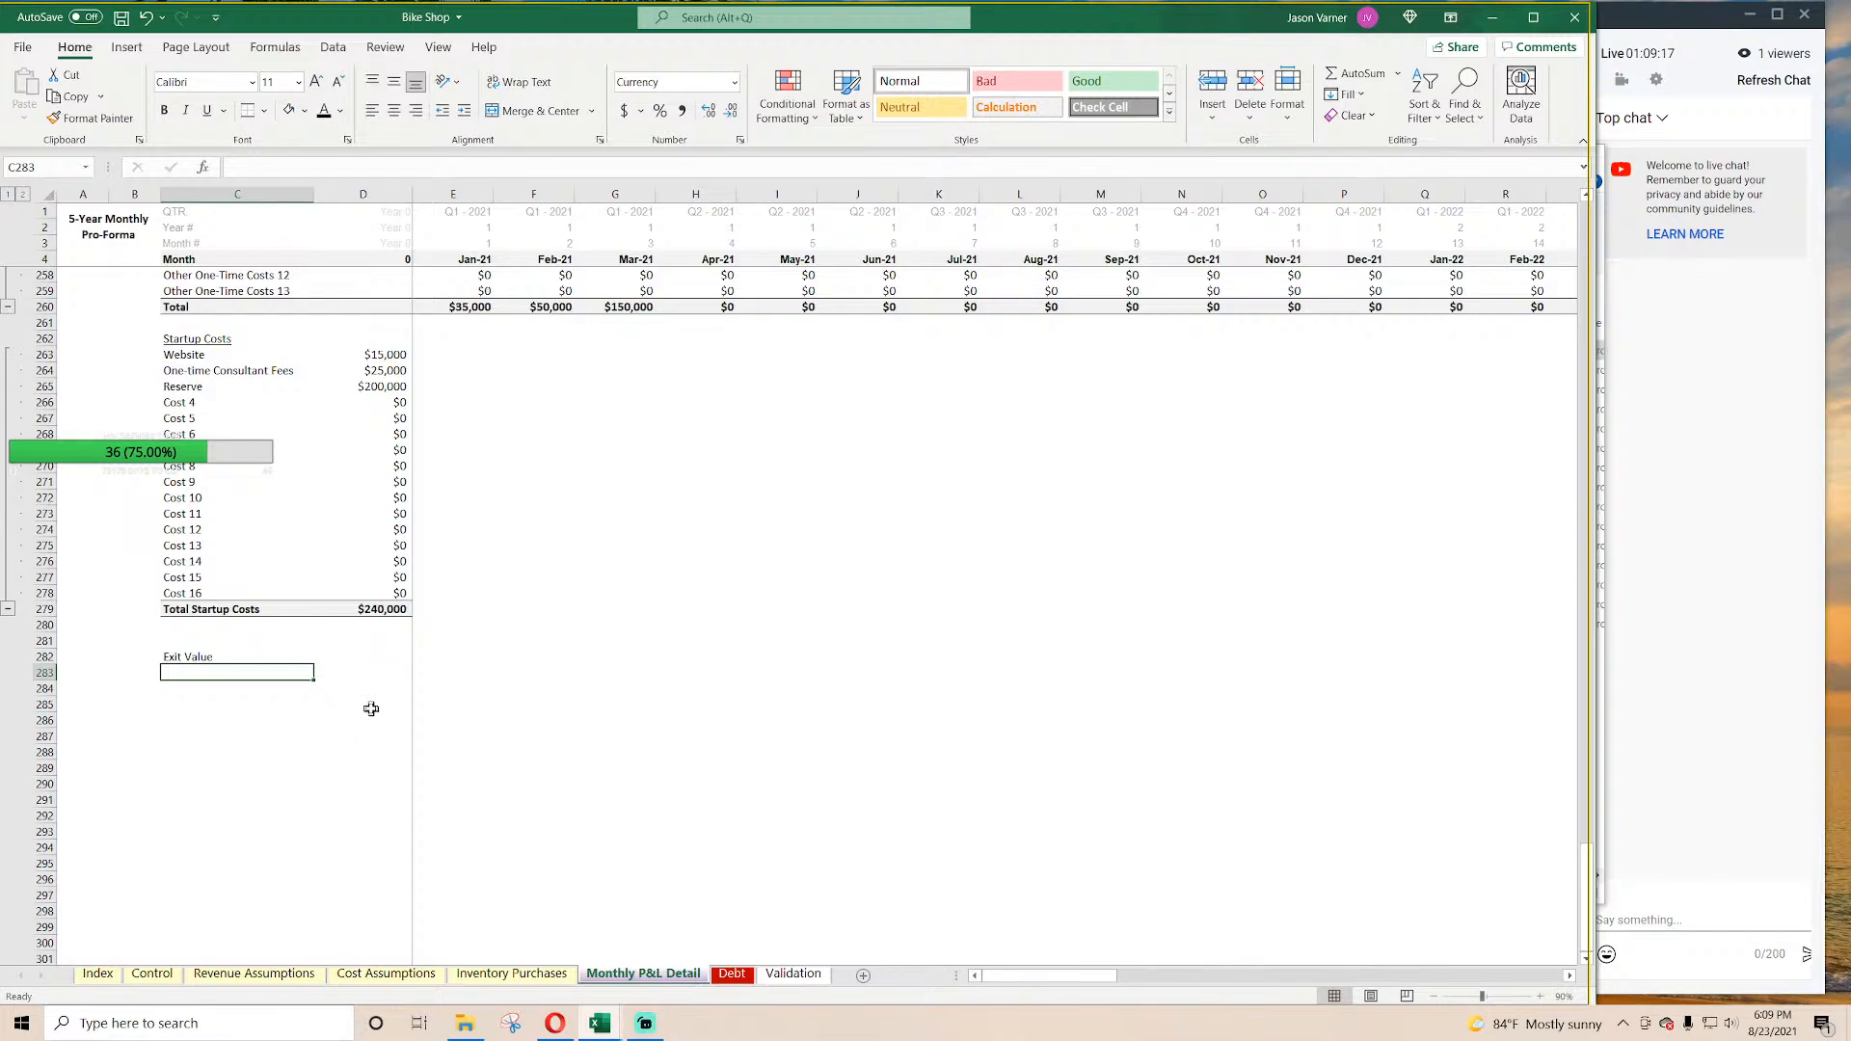
# Step: On the Control sheet, change the Exit Multiple note in D6 so it refers to trailing 12-month EBITDA instead of revenue
pyautogui.click(151, 979)
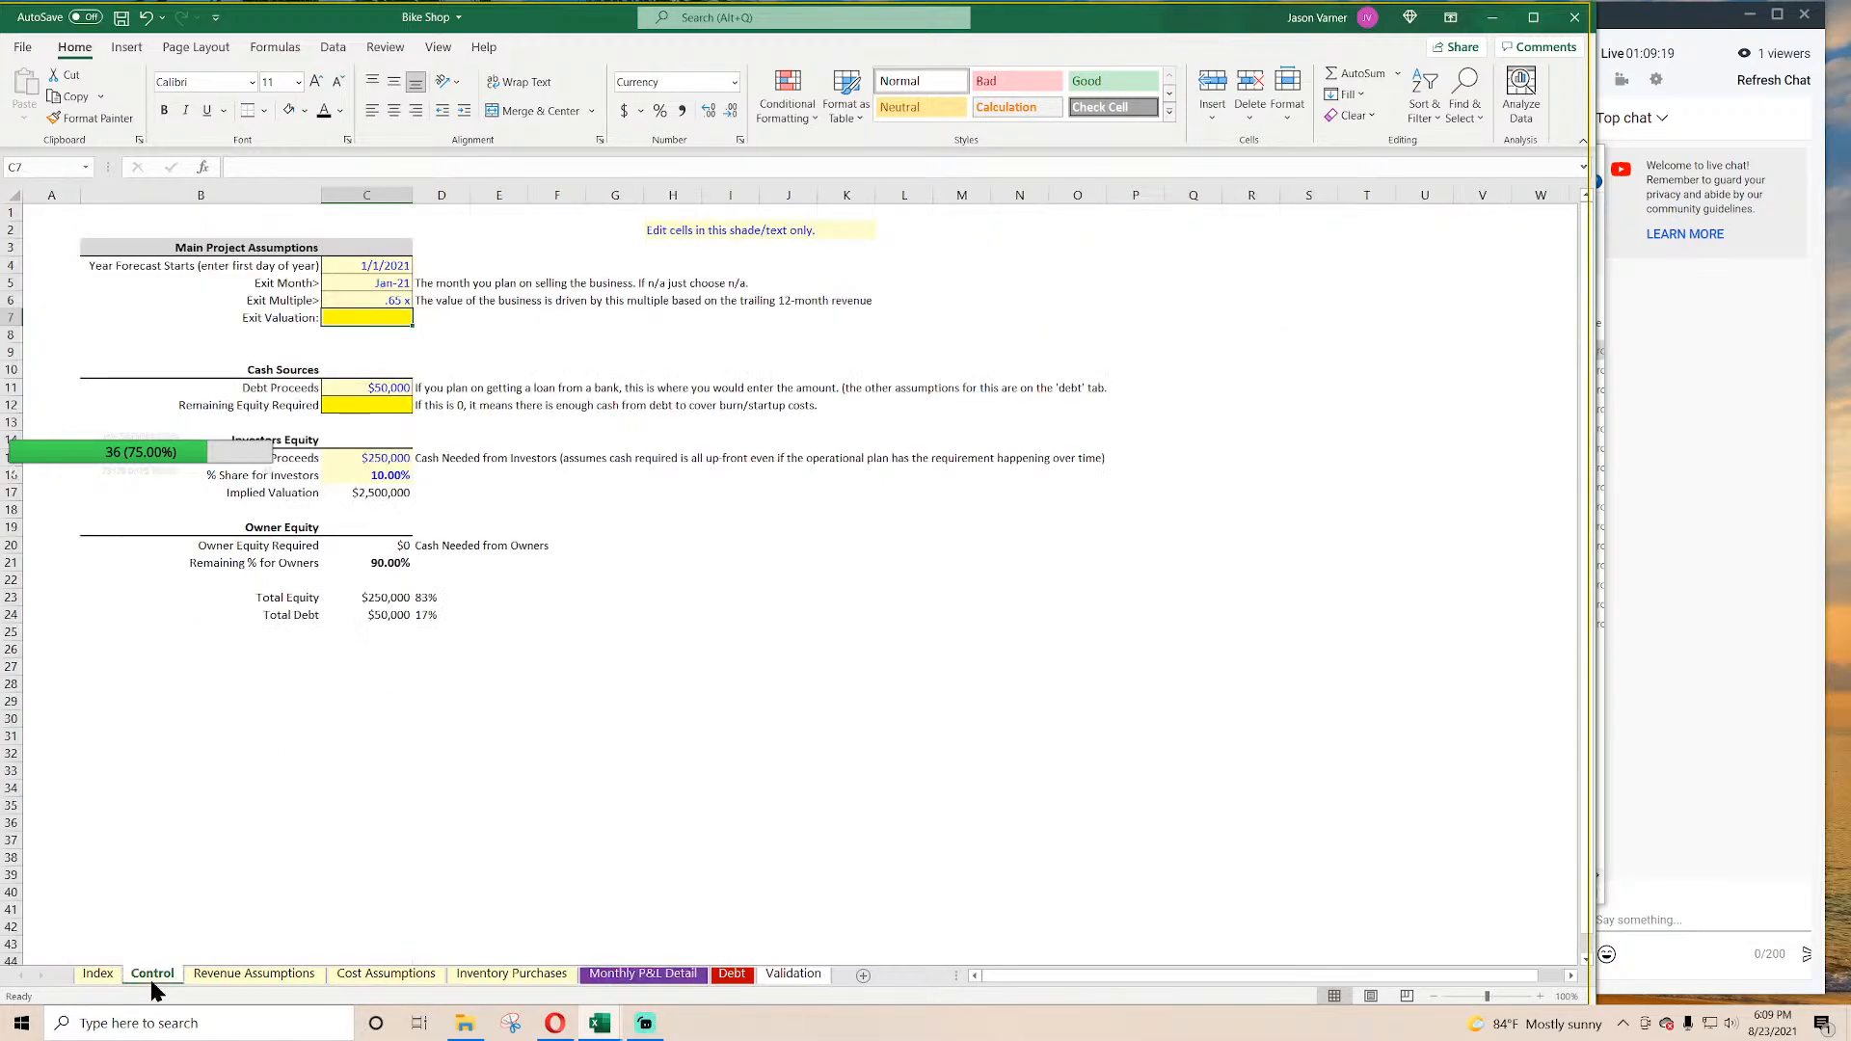
pyautogui.click(531, 861)
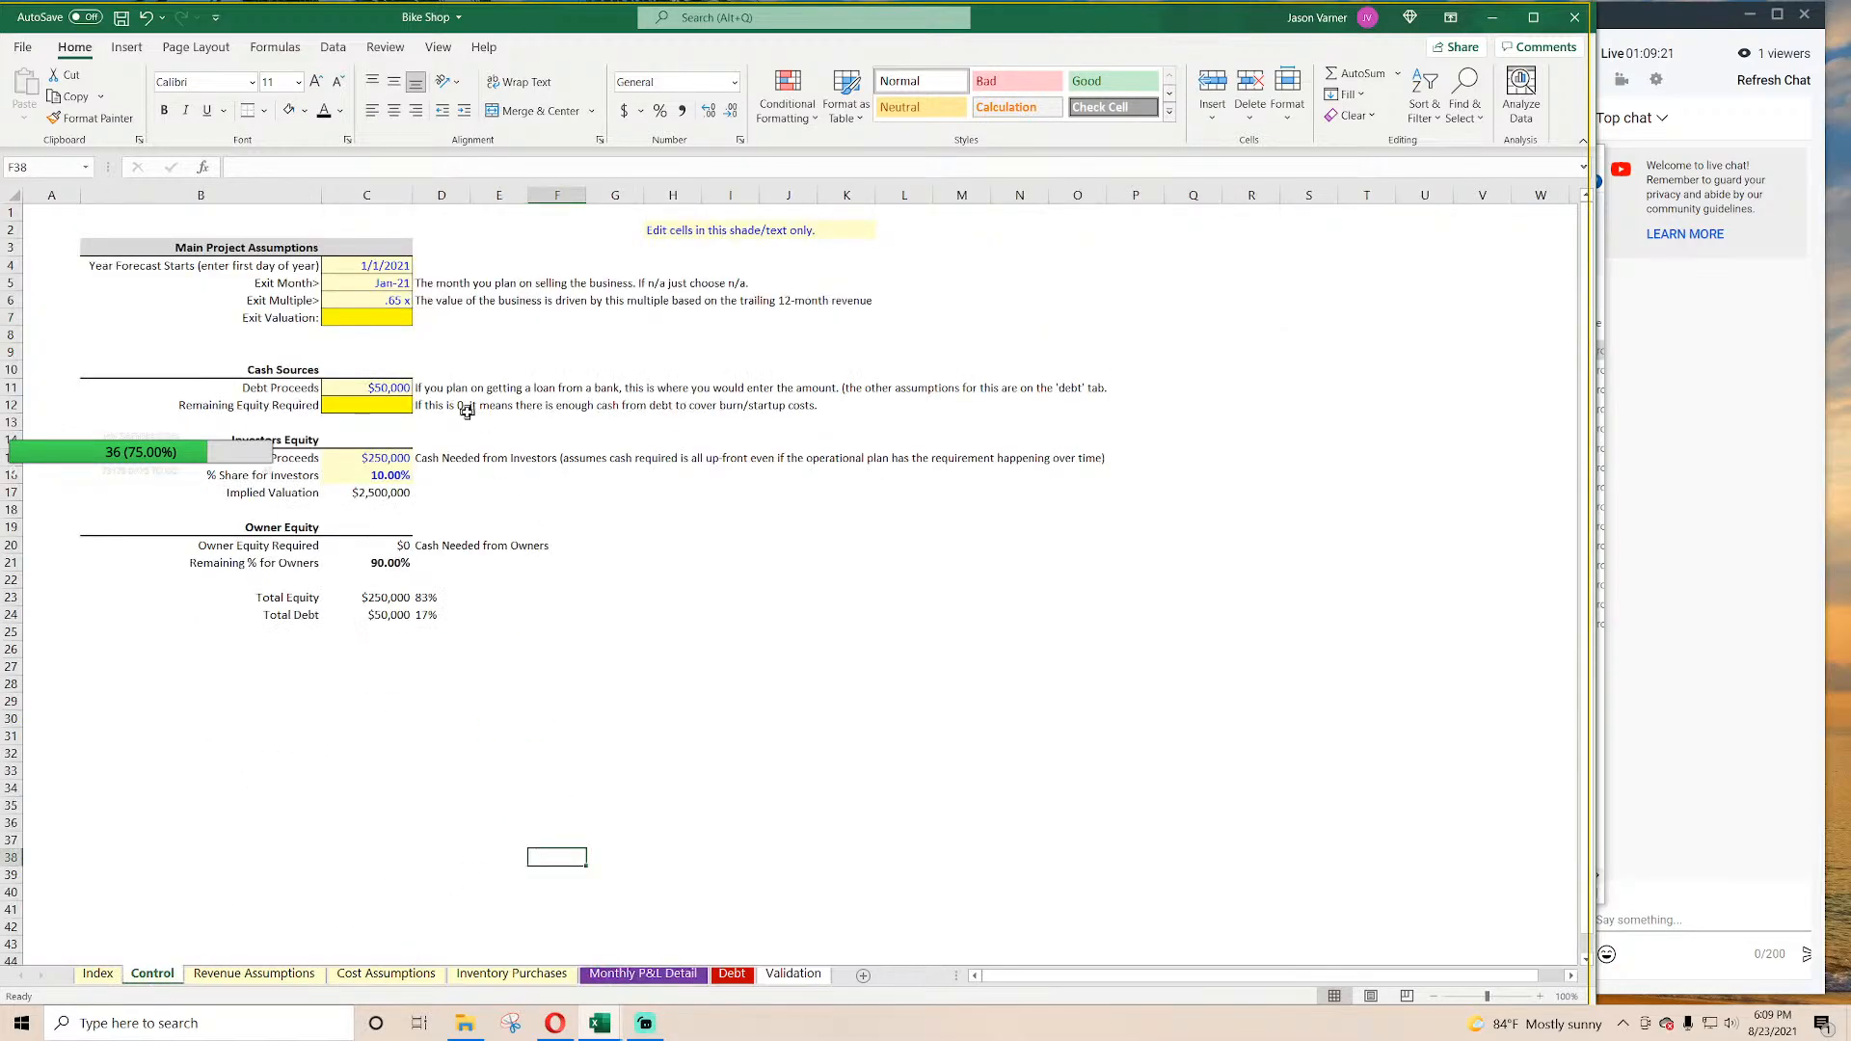
pyautogui.click(384, 297)
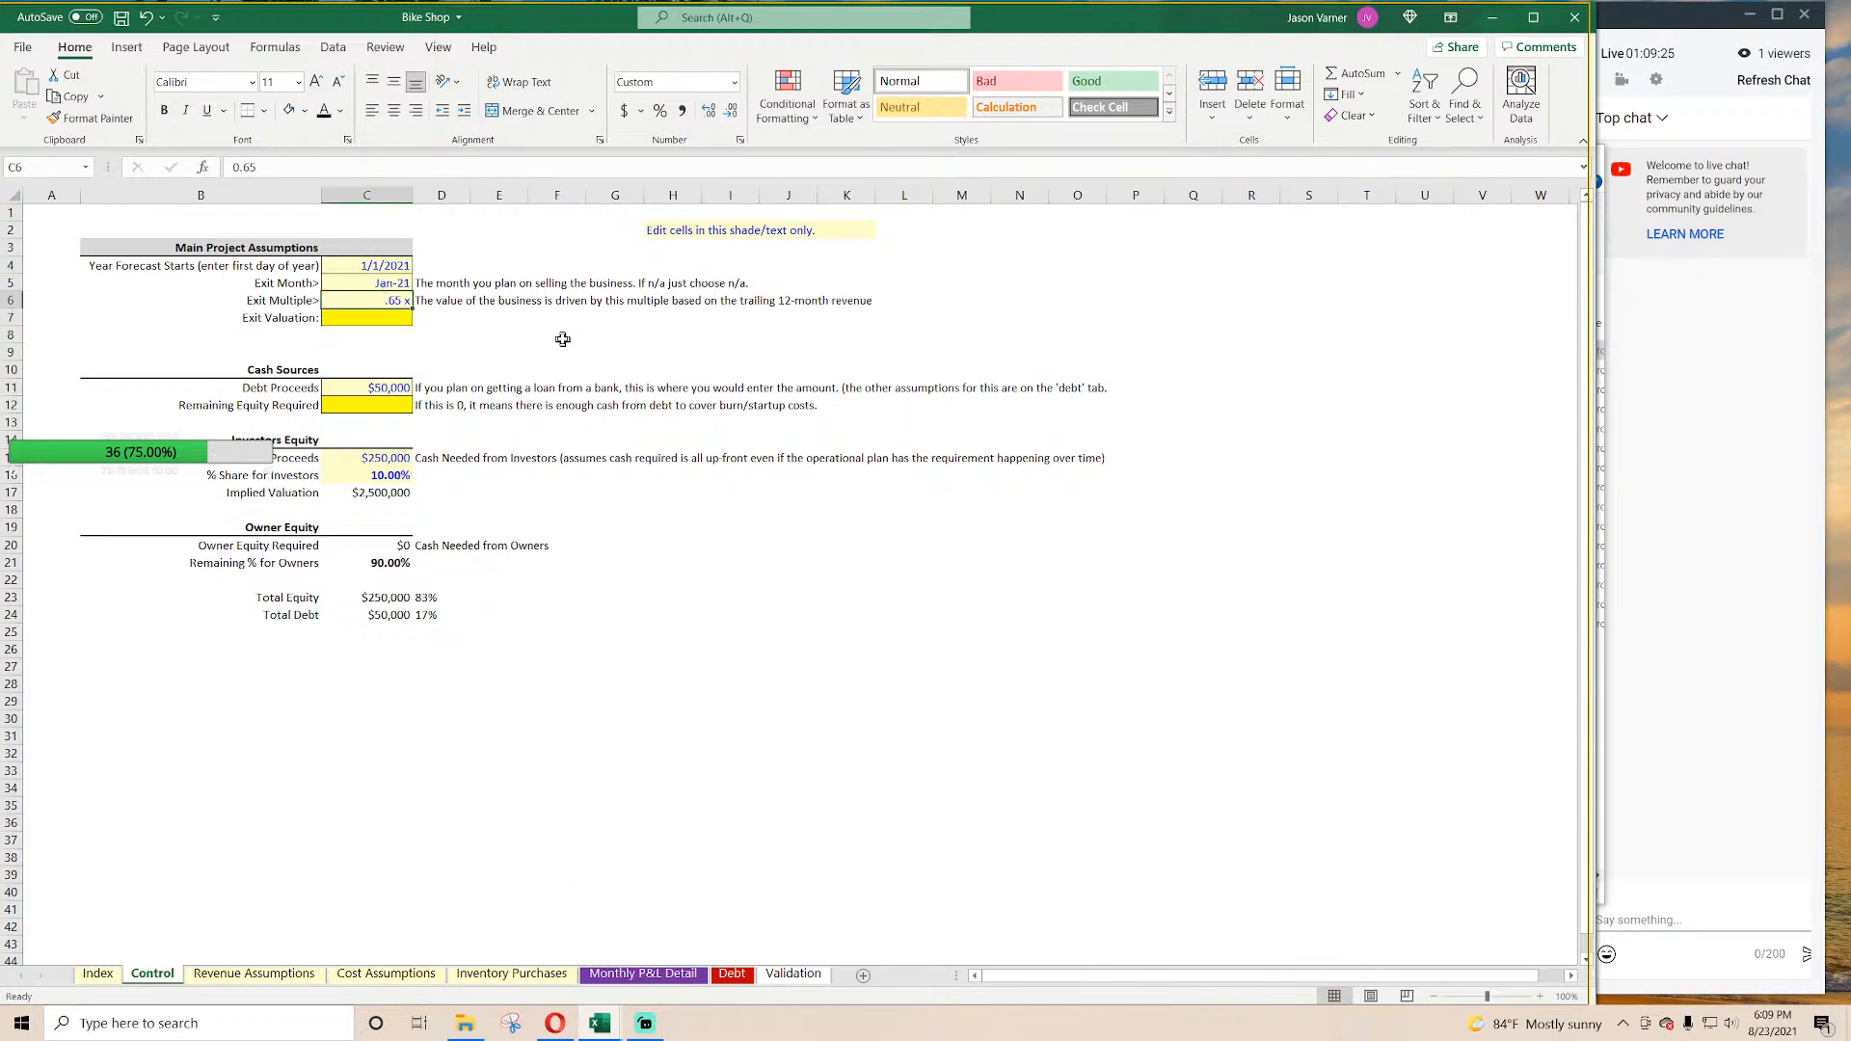
pyautogui.press('Right')
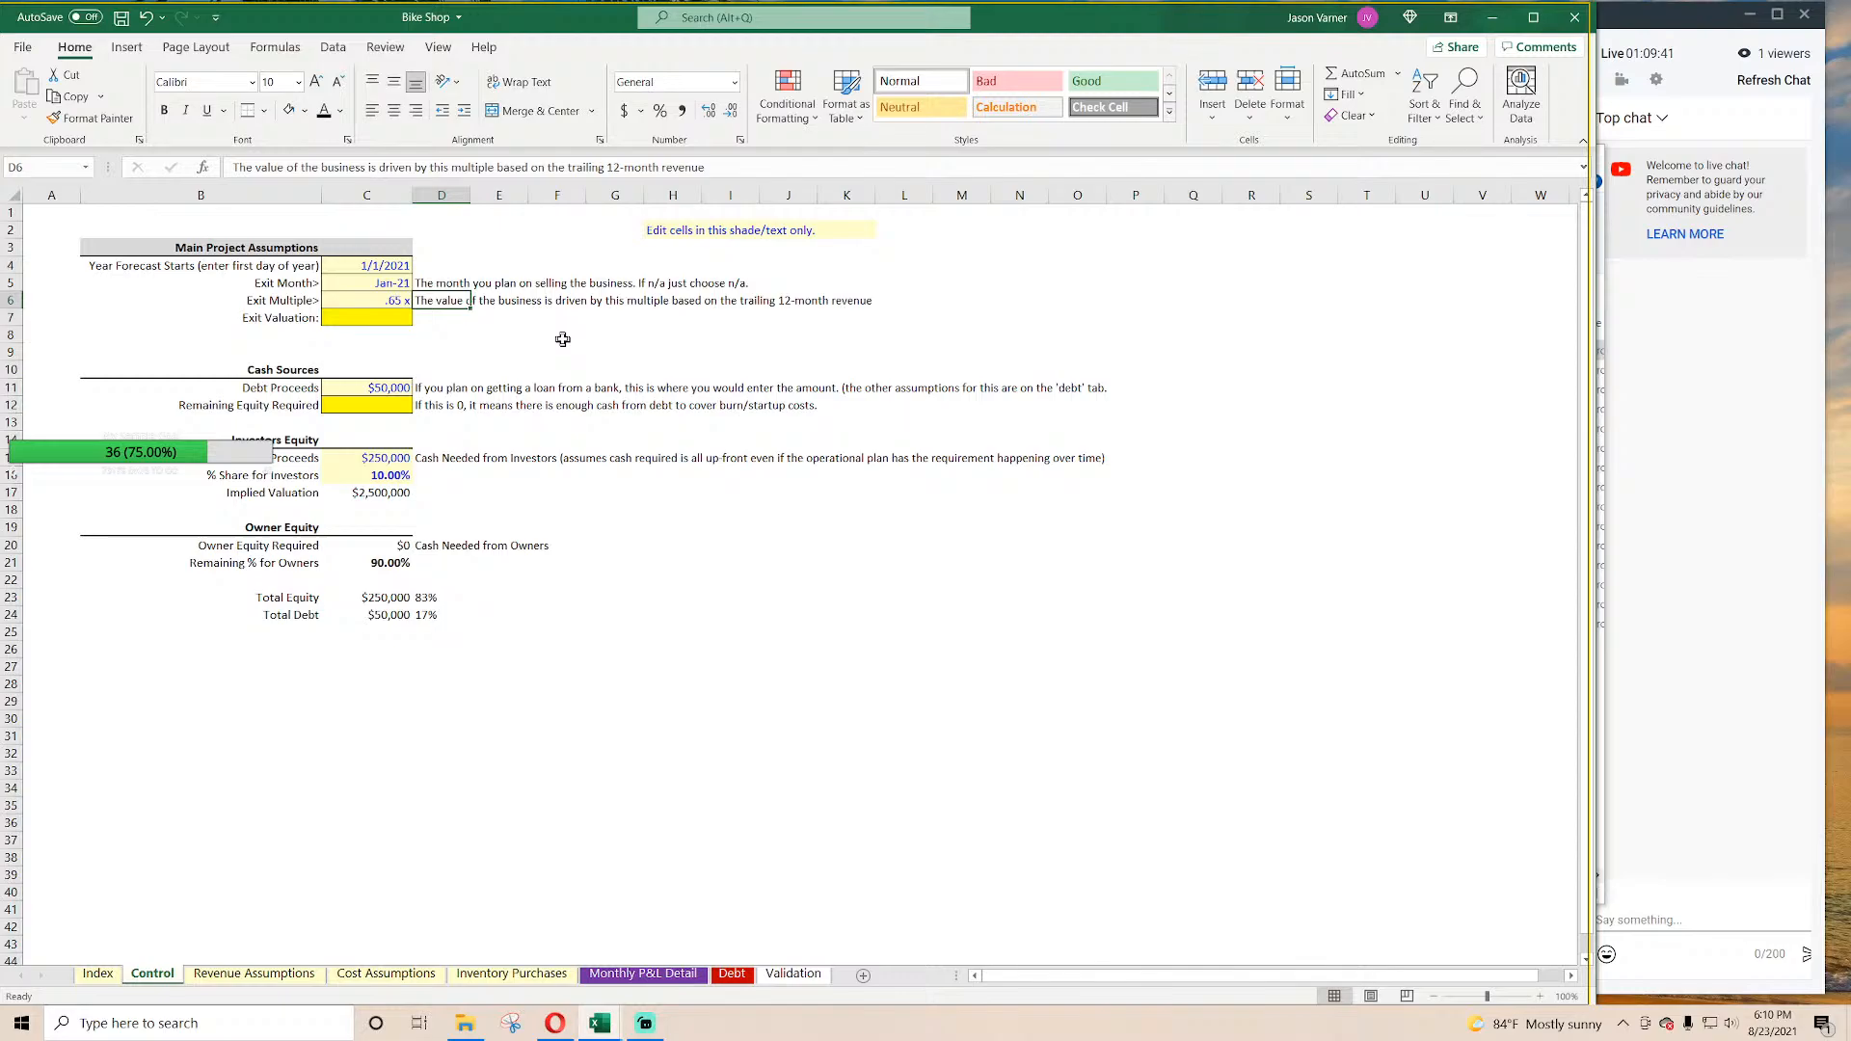
pyautogui.press('Left')
pyautogui.press('Left')
pyautogui.press('Right')
pyautogui.press('Right')
pyautogui.doubleClick(662, 168)
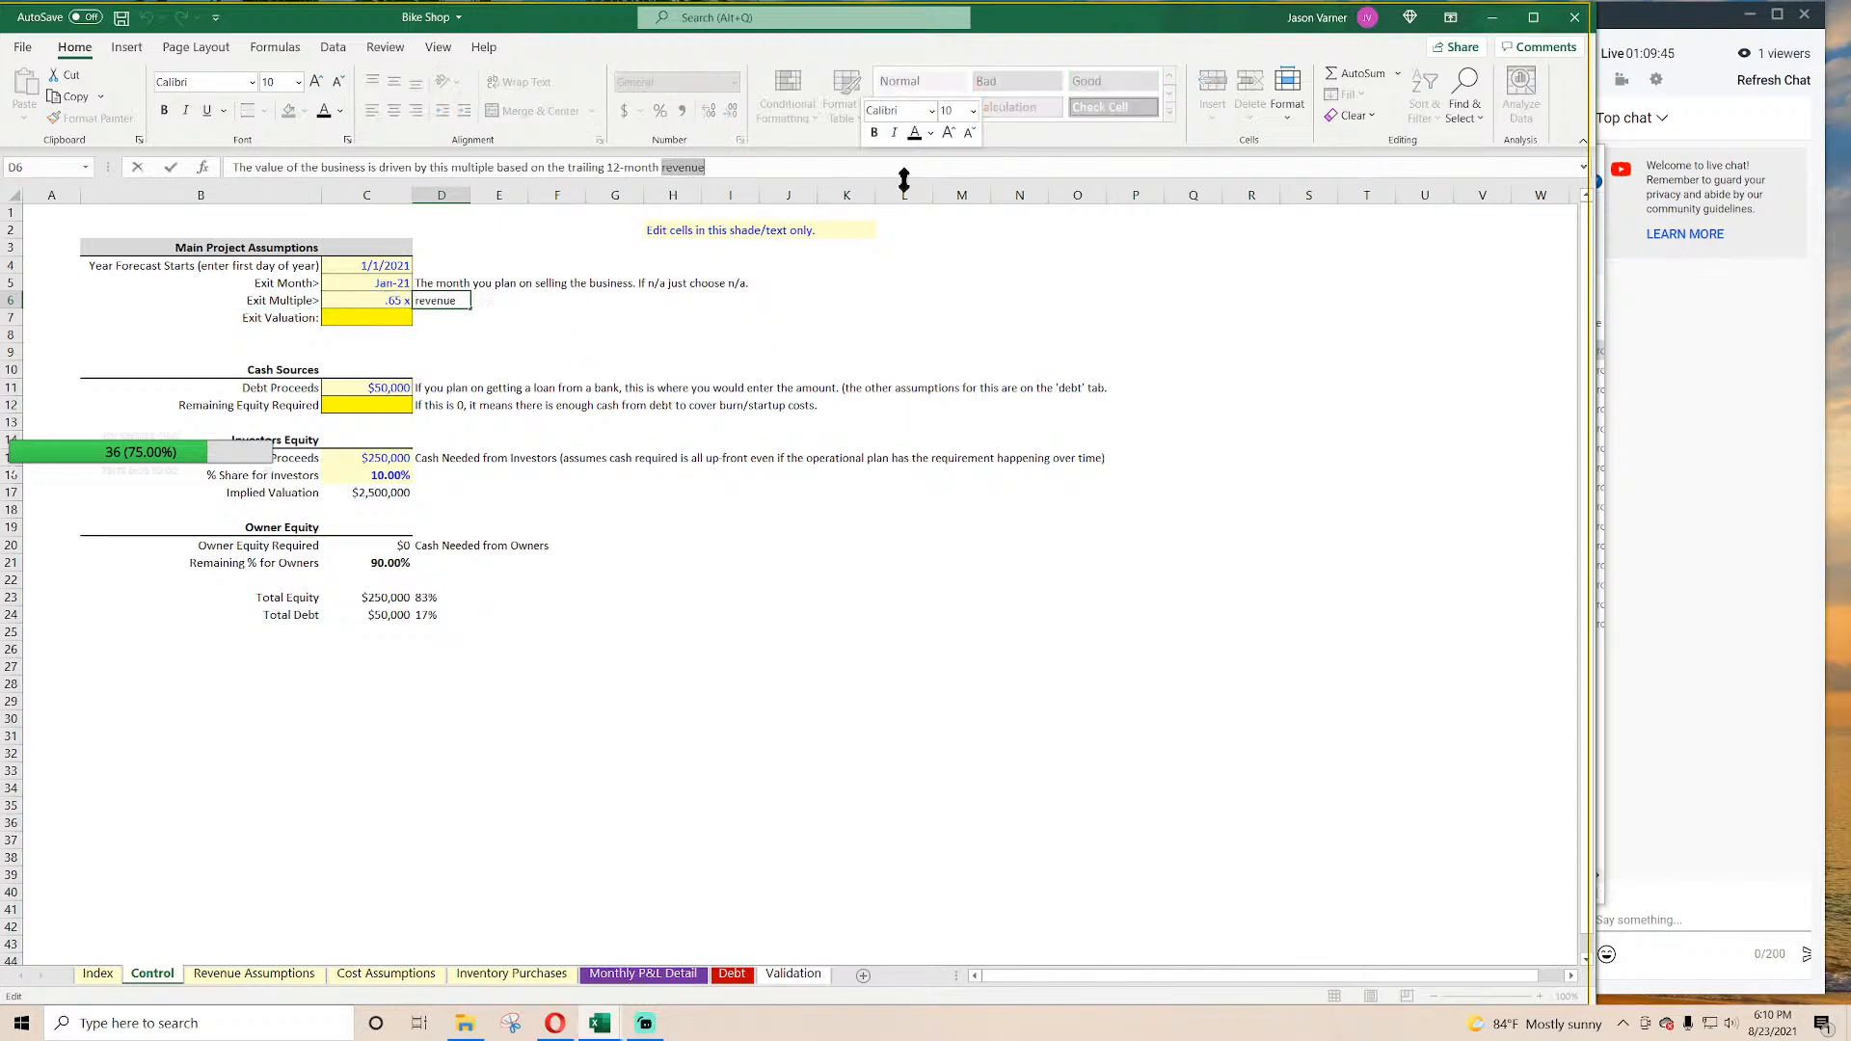
pyautogui.write('EBITDA')
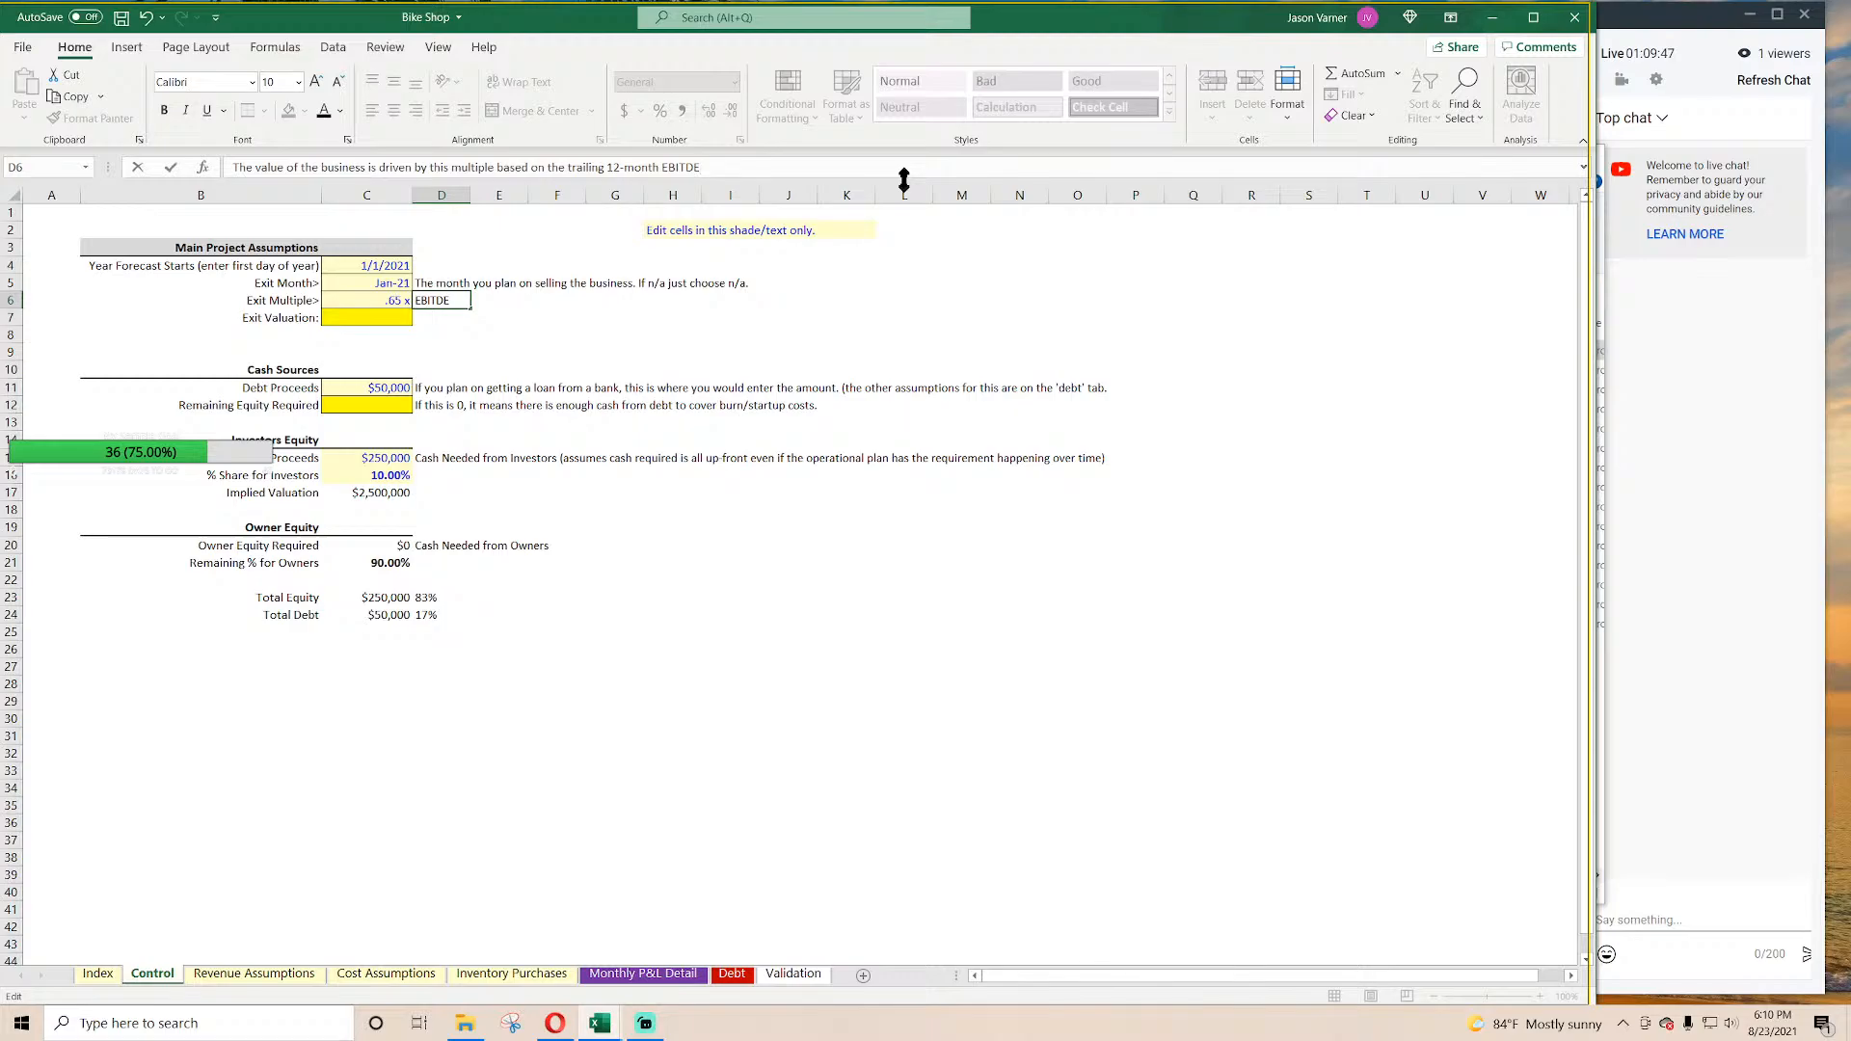
pyautogui.press('Return')
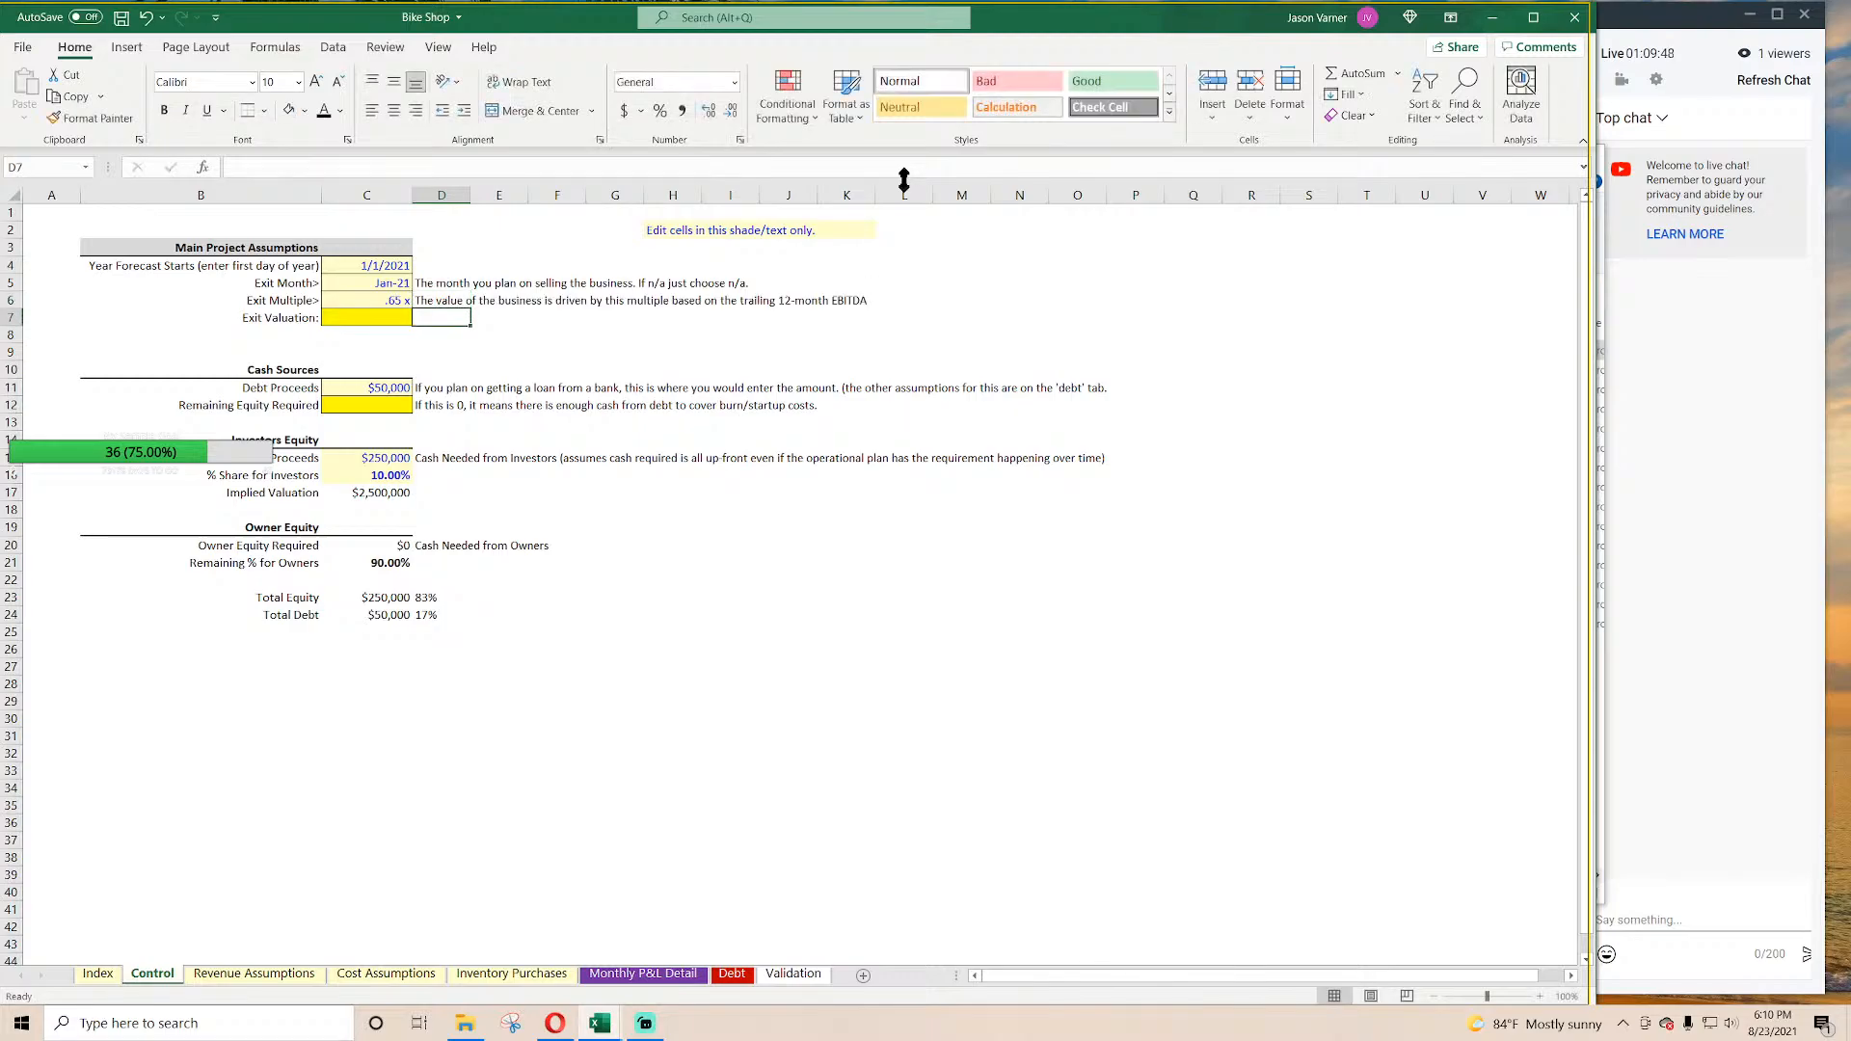
# Step: Set the Exit Month to Dec-25 and the Exit Multiple to 3.5 in the Main Project Assumptions
pyautogui.click(397, 282)
pyautogui.click(421, 283)
pyautogui.moveTo(420, 323); pyautogui.dragTo(418, 378)
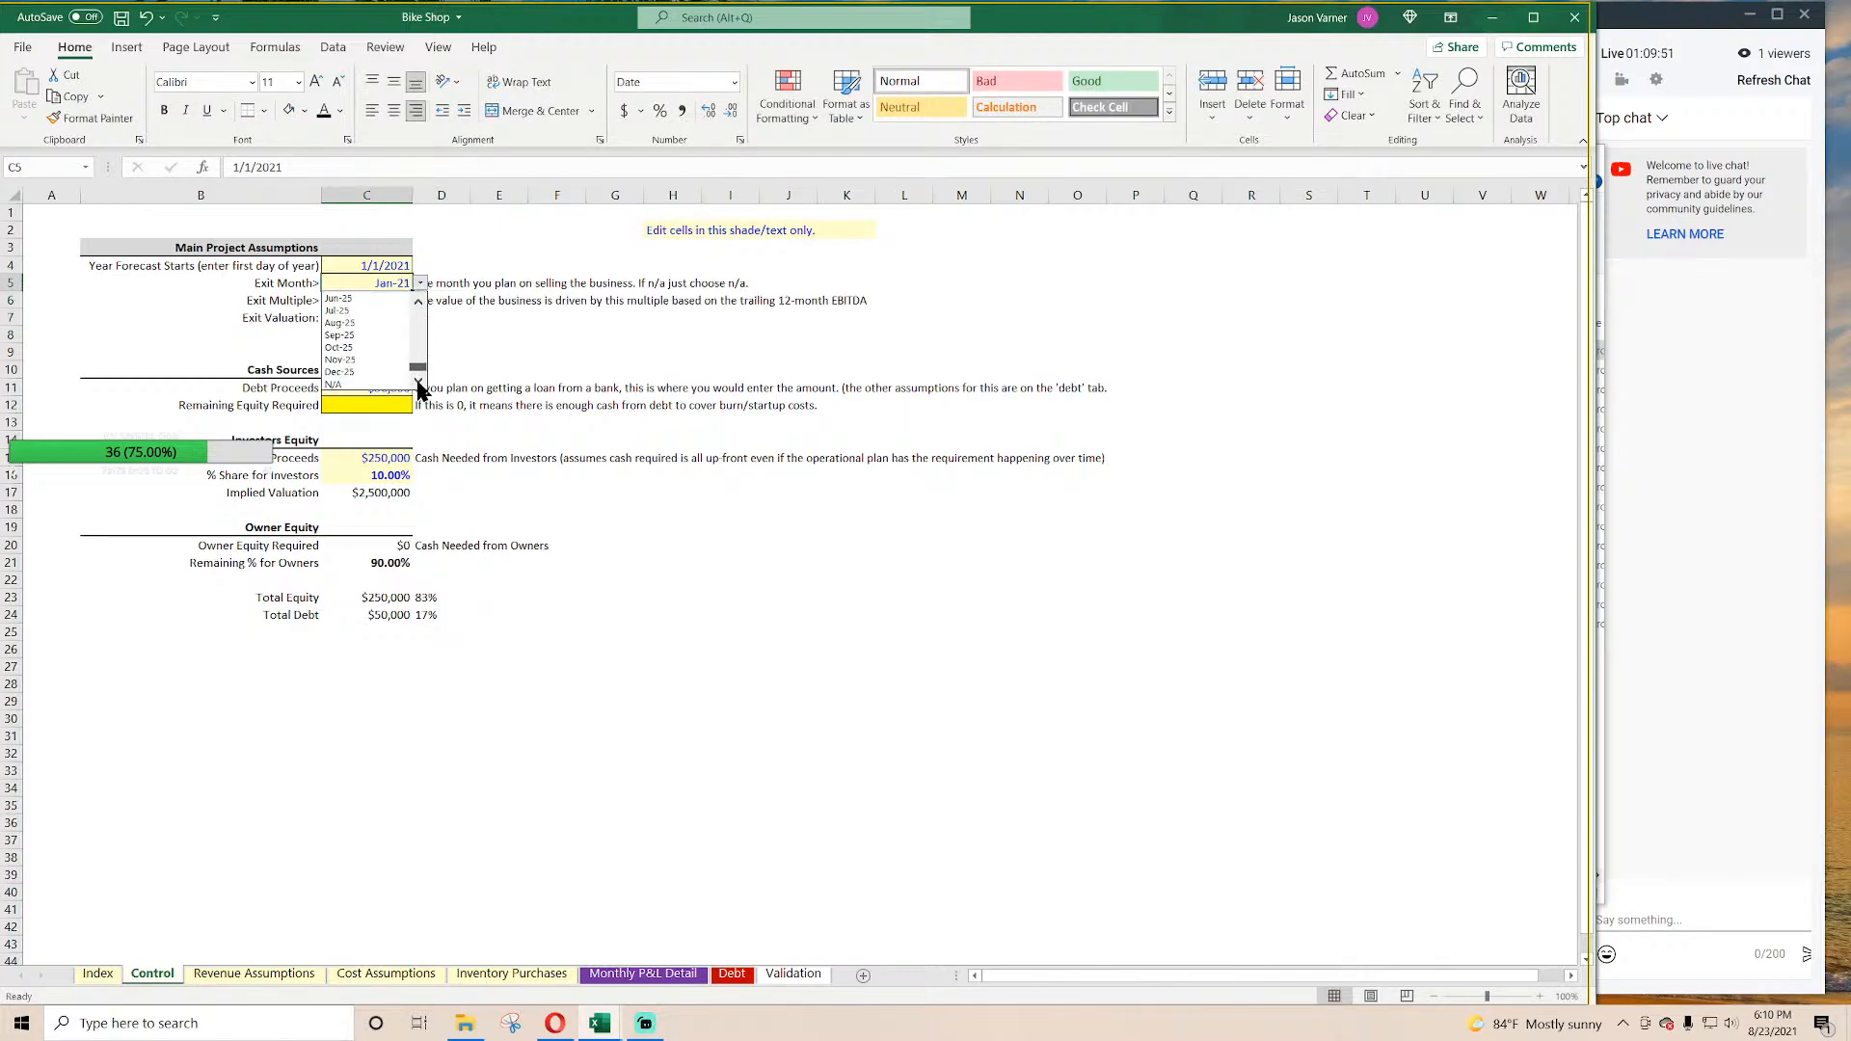
pyautogui.click(380, 383)
pyautogui.press('Return')
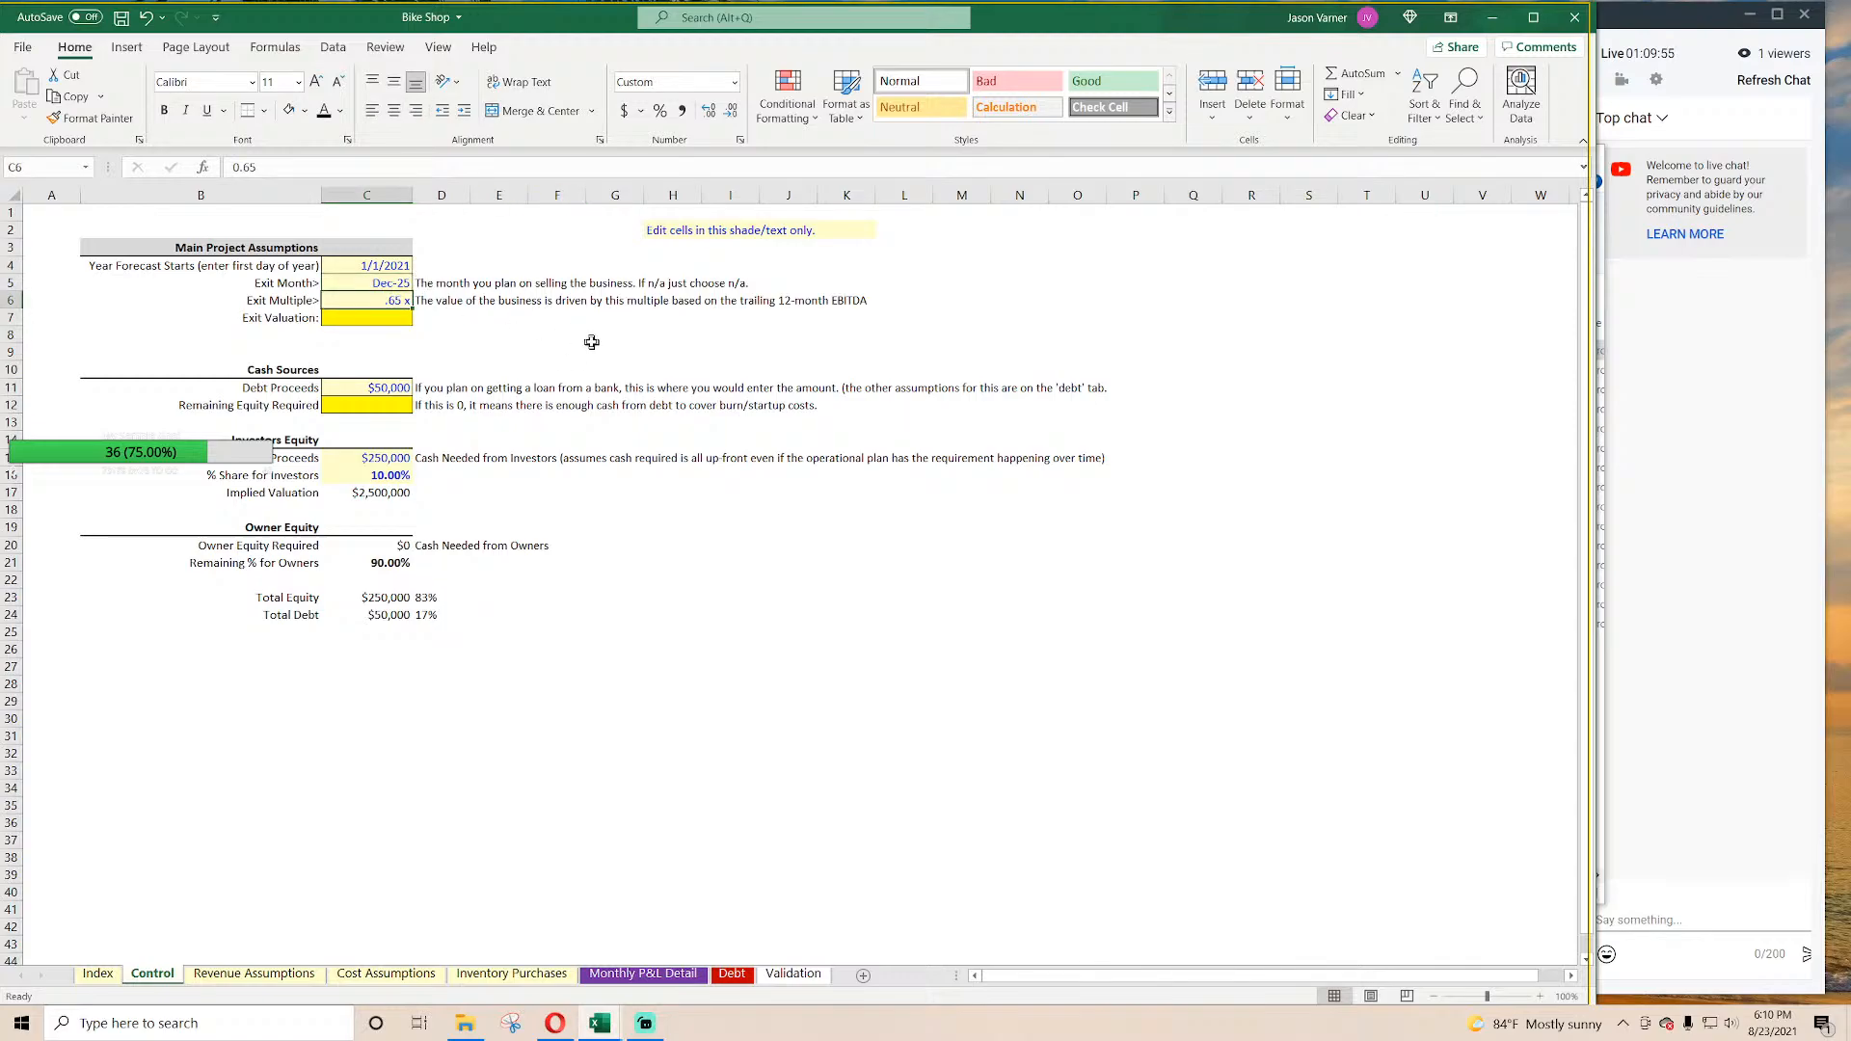
pyautogui.write('3.5')
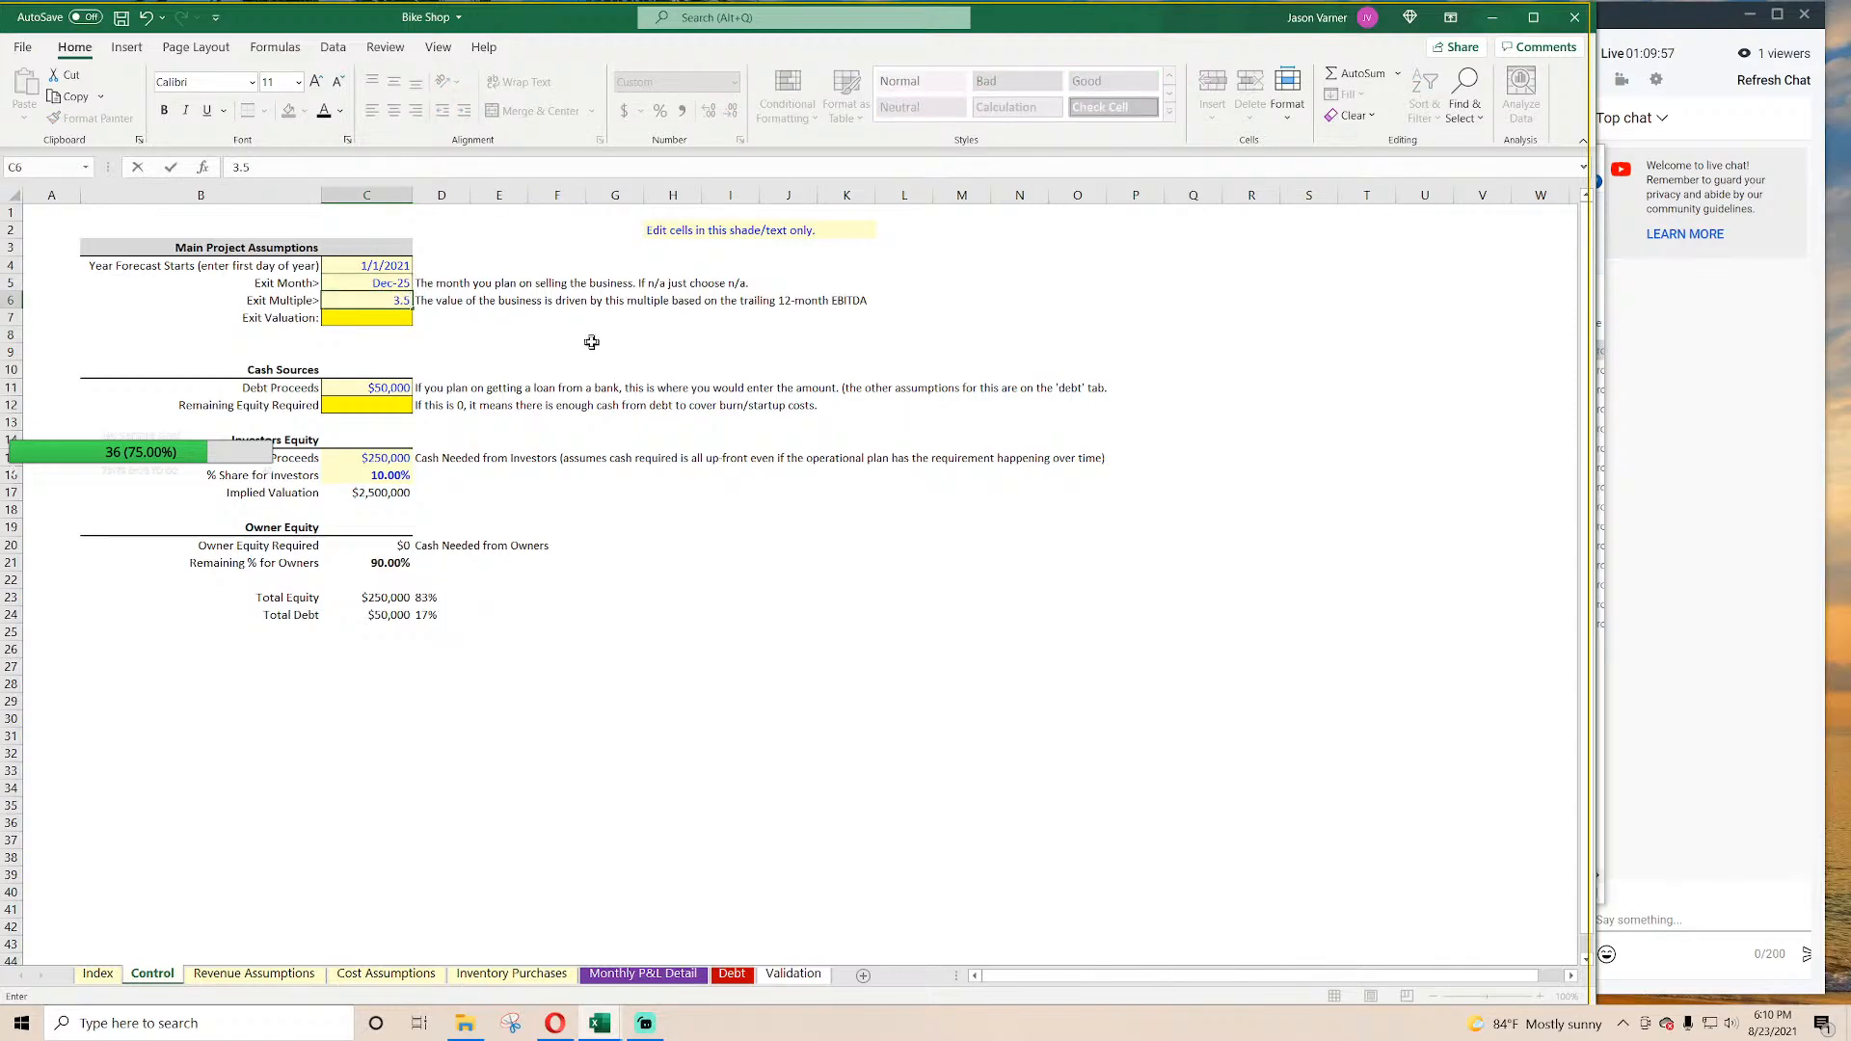
pyautogui.press('Return')
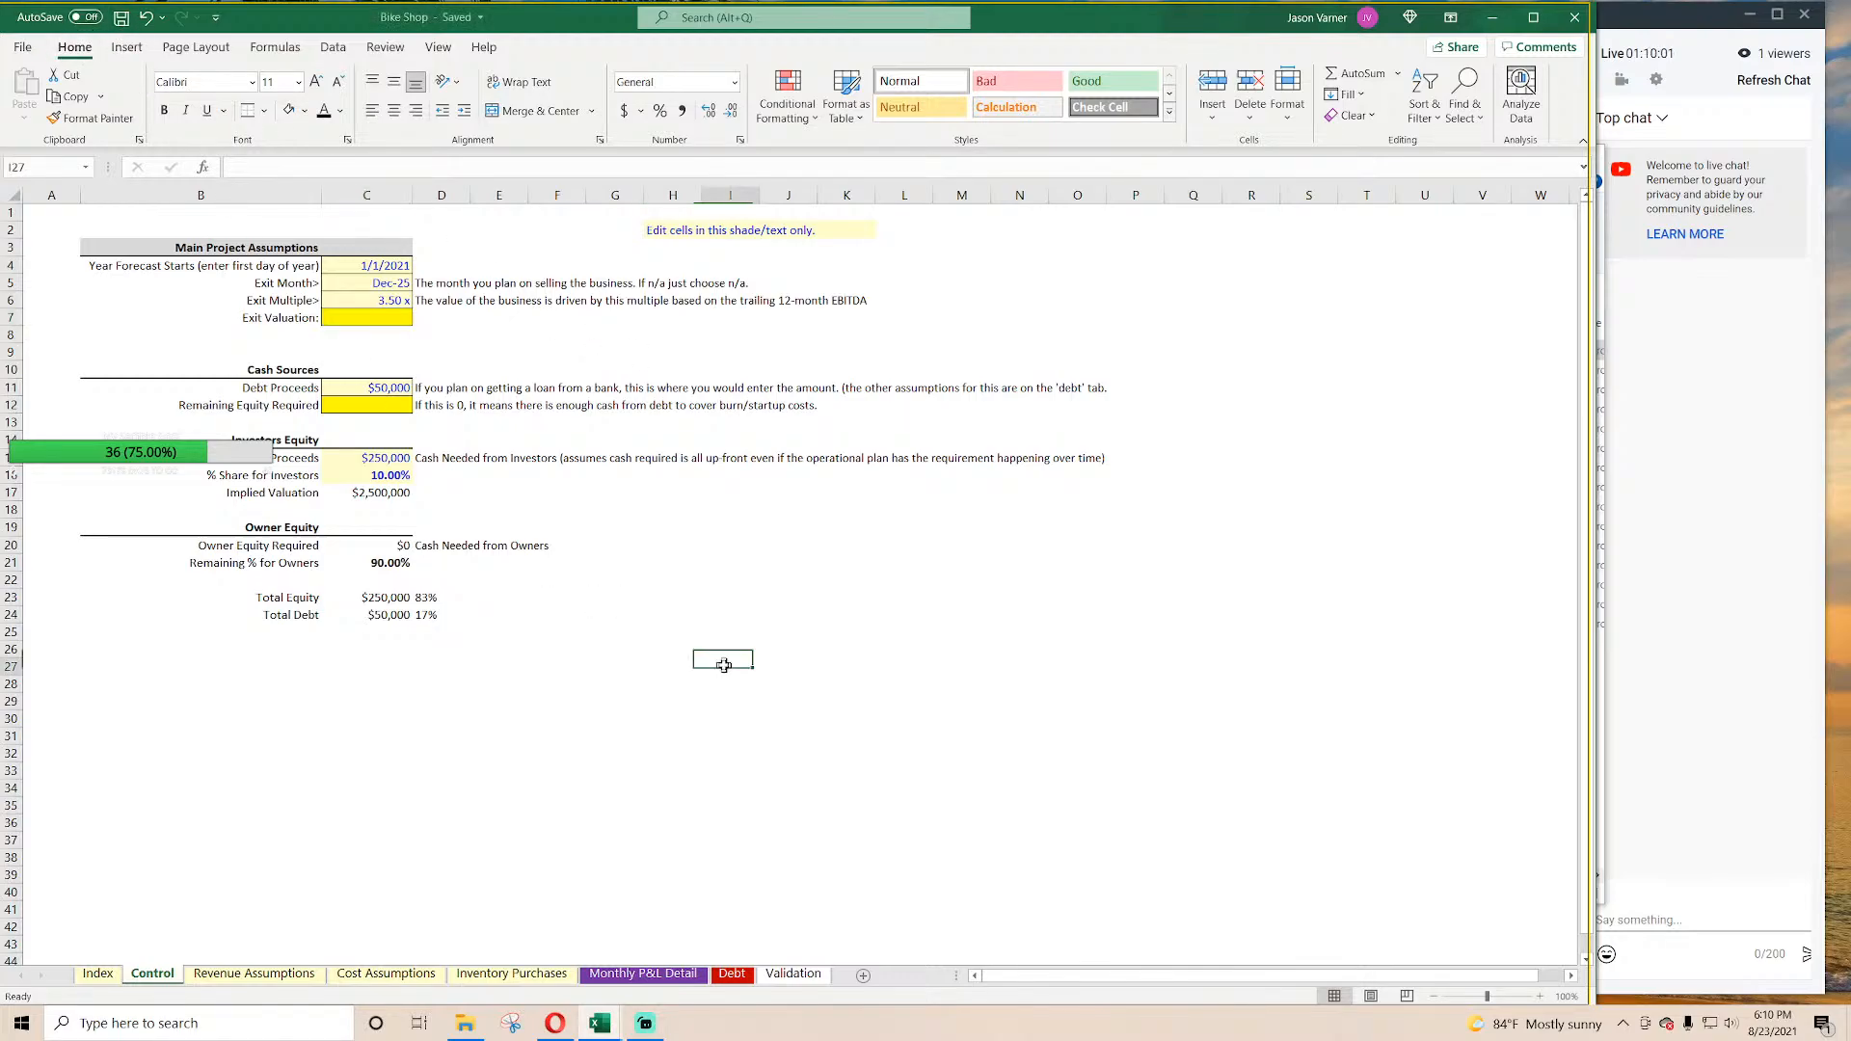
# Step: Fill the Exit Valuation cell C7 with light grey and return to the Exit Value label on the Monthly P&L Detail sheet
pyautogui.click(307, 110)
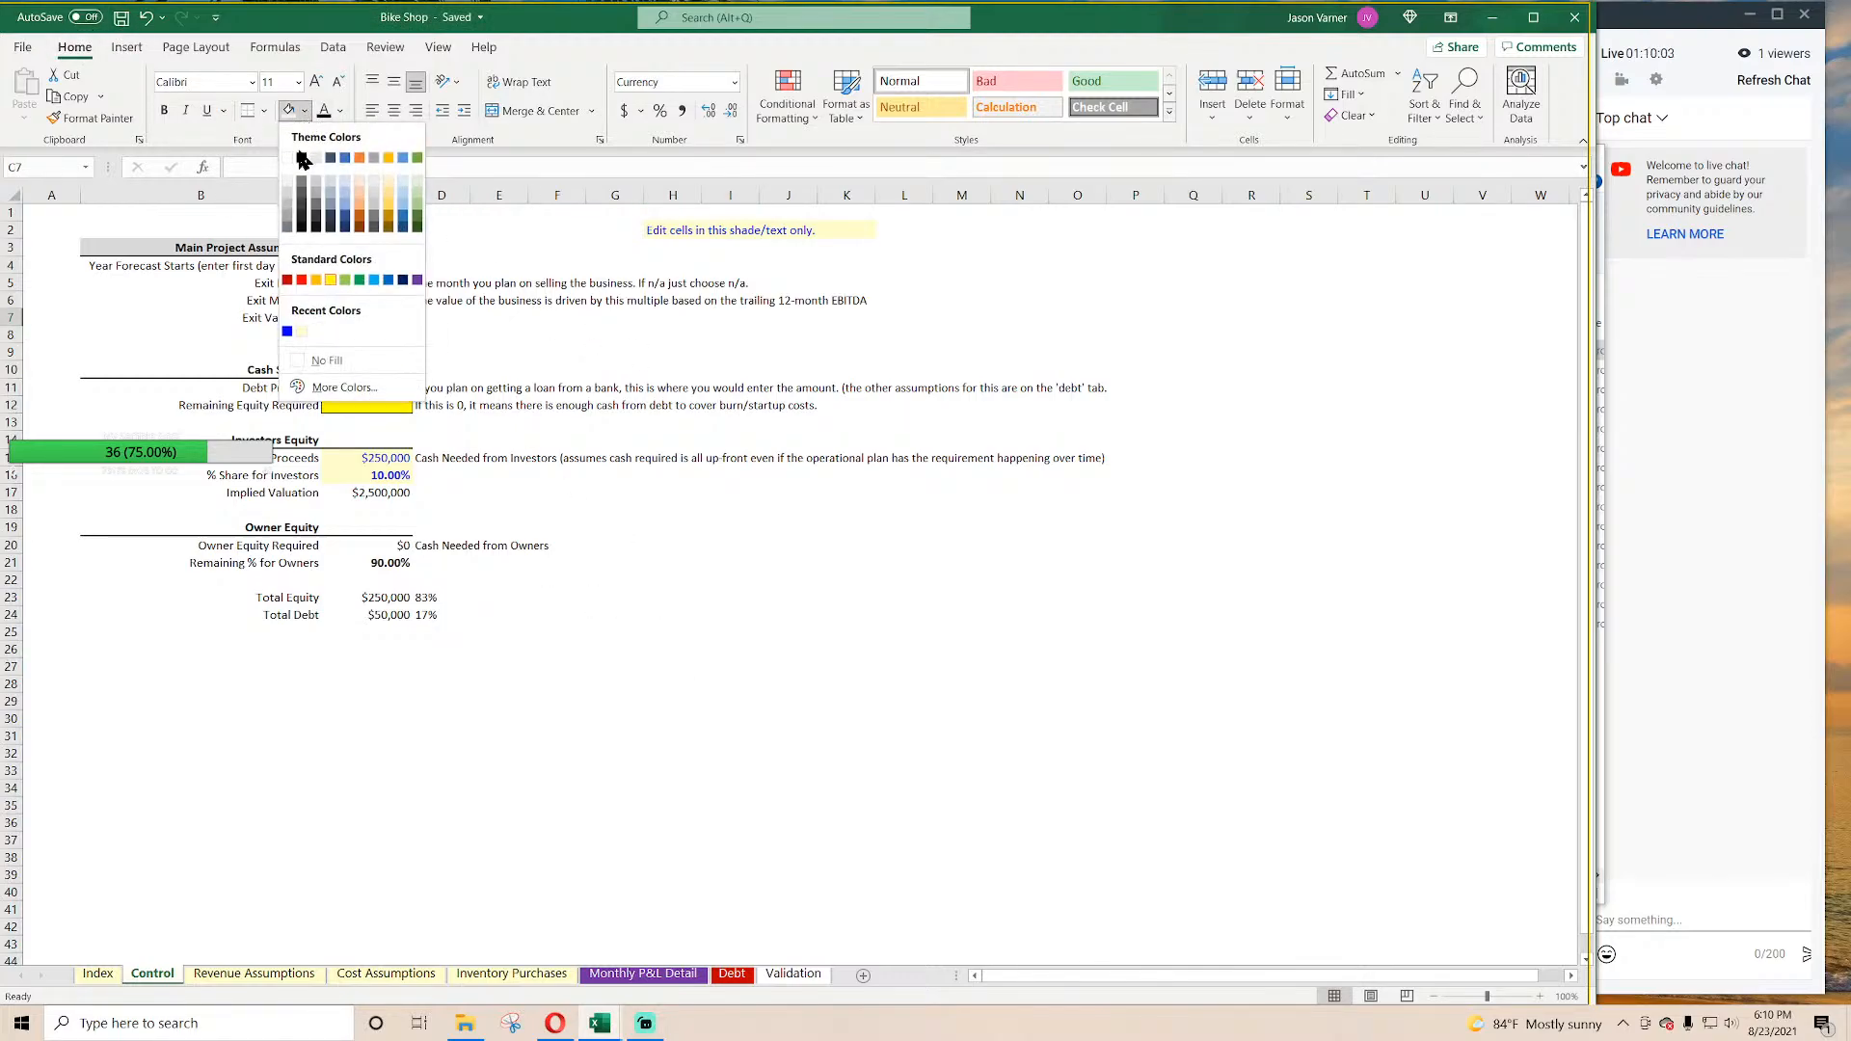
pyautogui.click(286, 184)
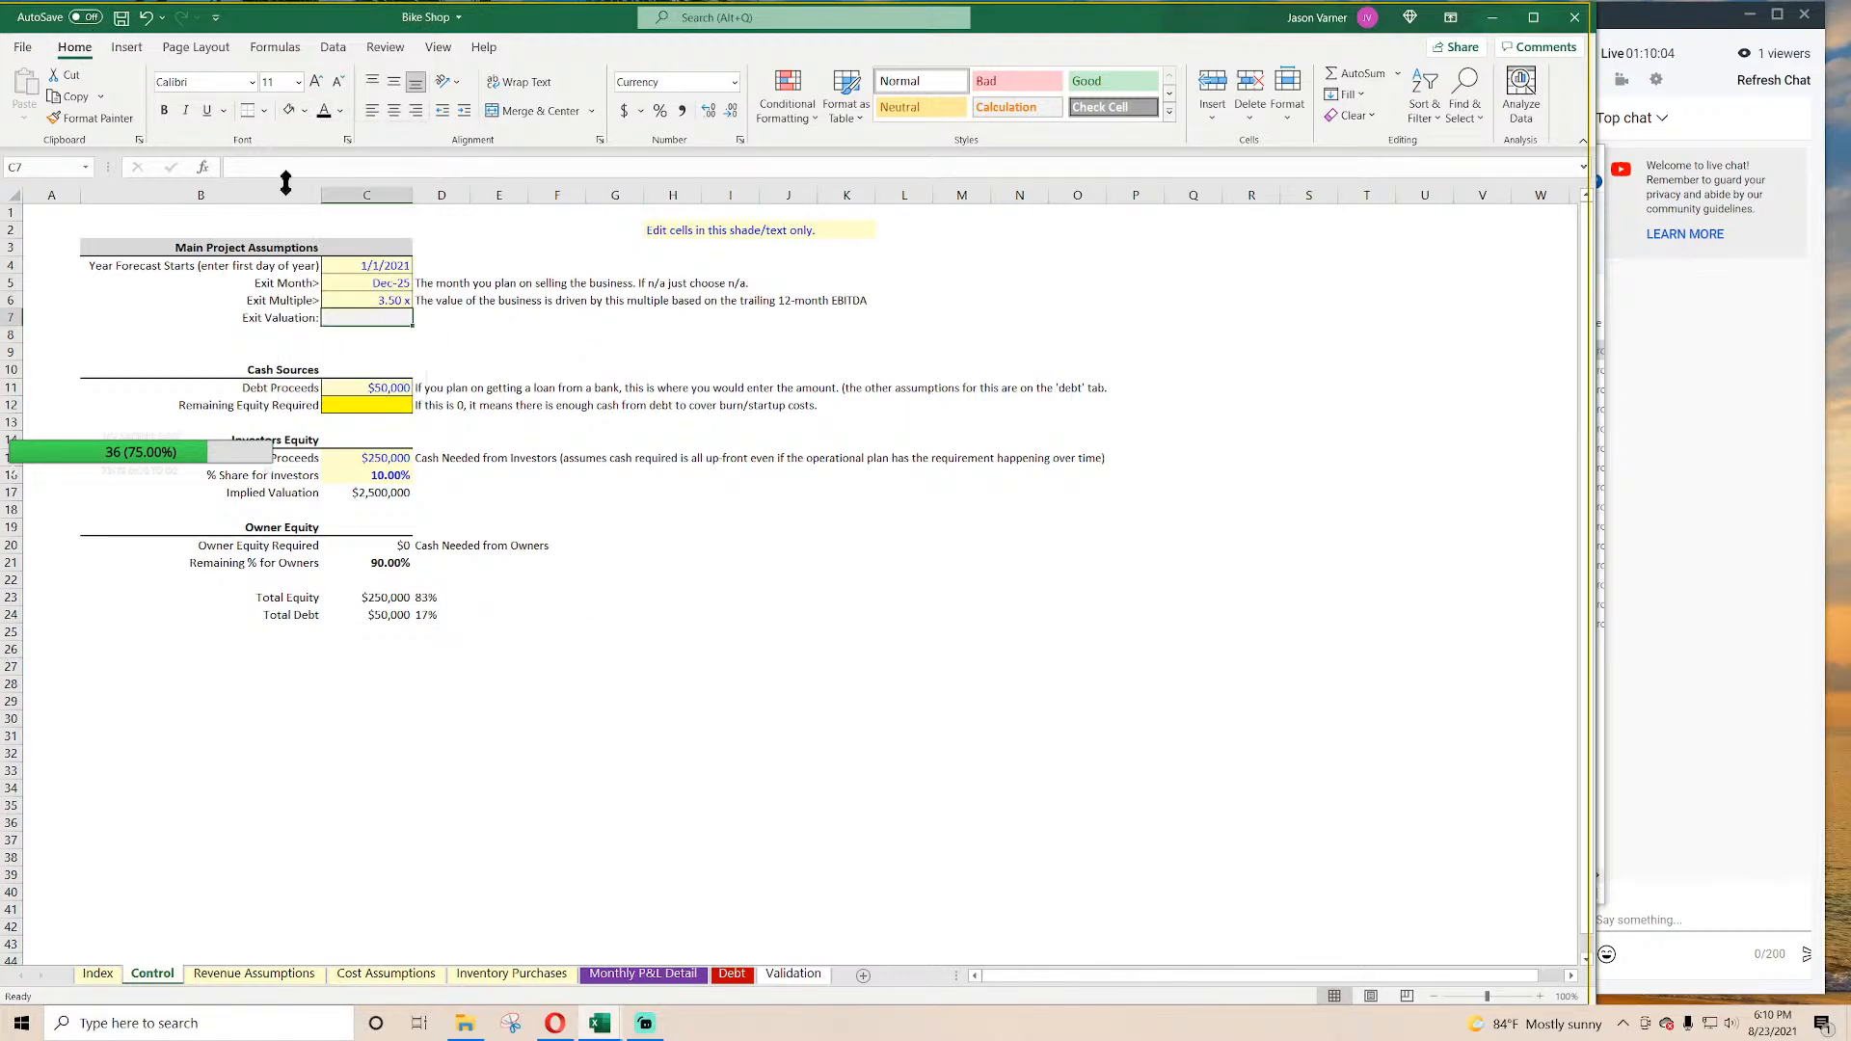
pyautogui.click(654, 975)
pyautogui.click(234, 655)
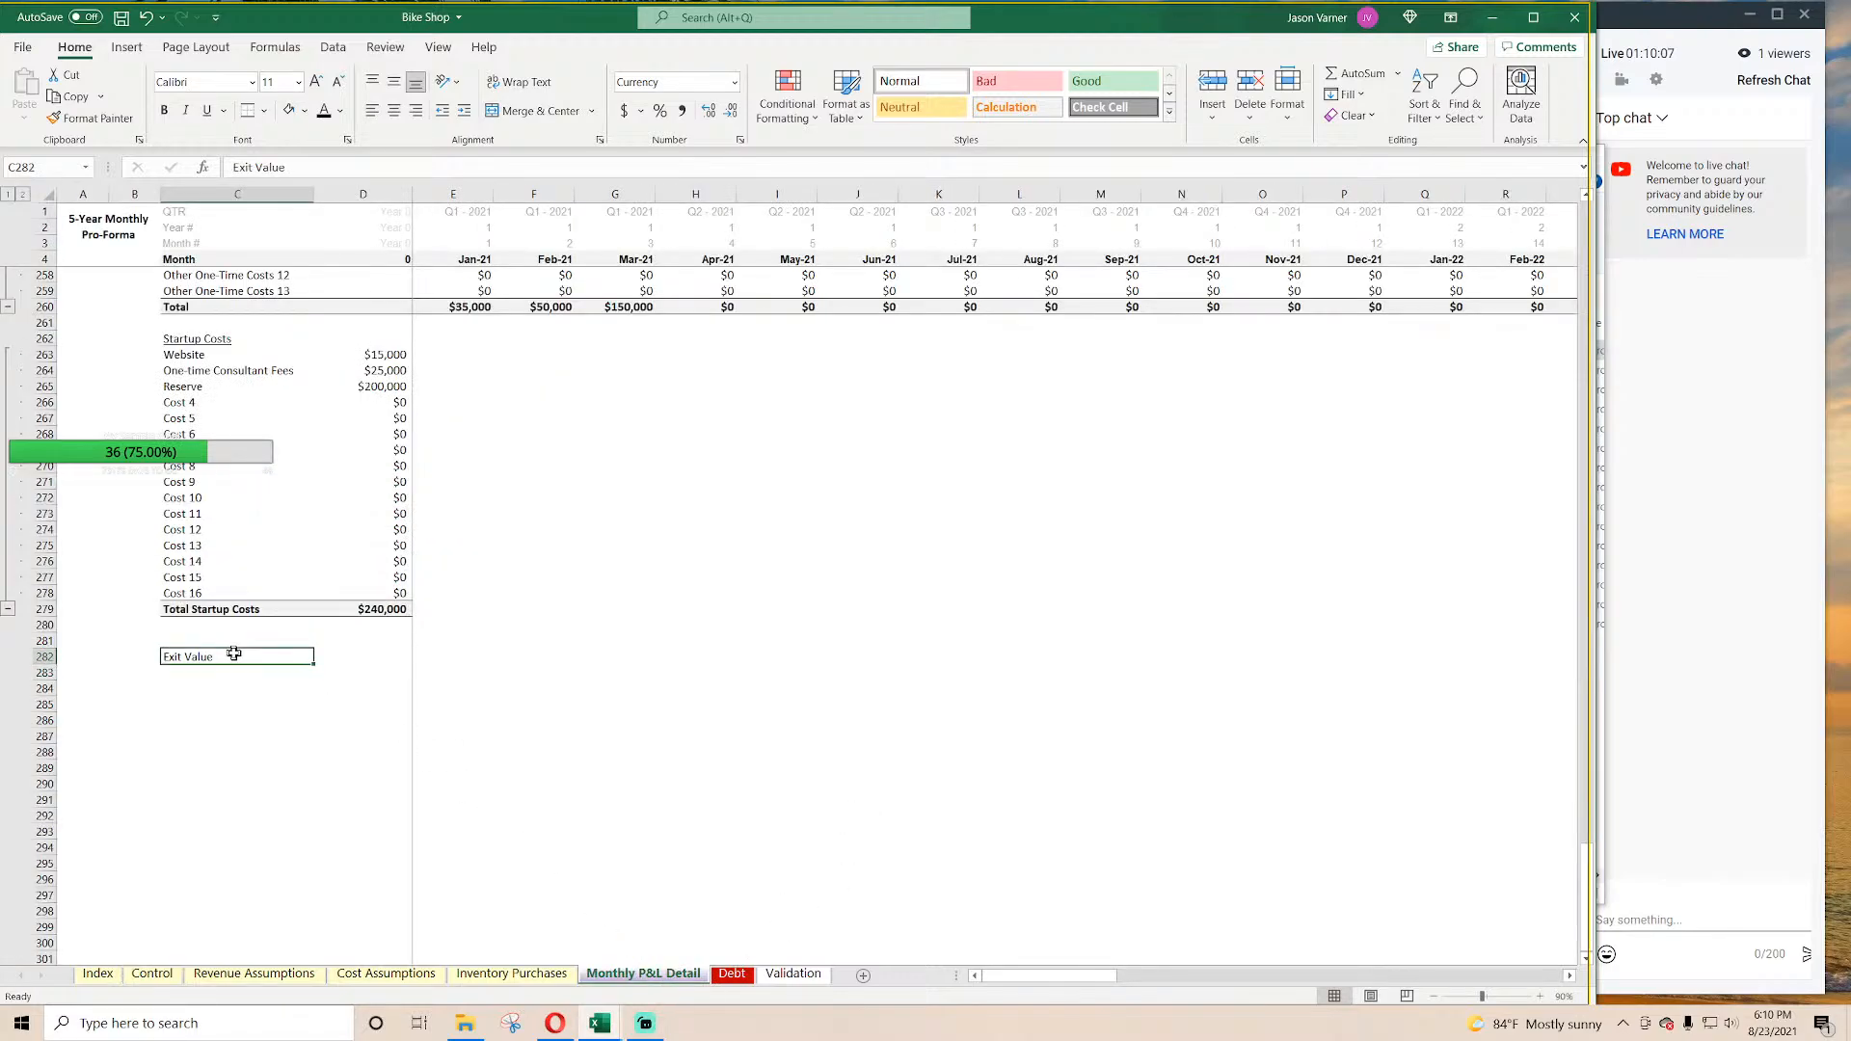
# Step: Close the Website or App Subscription Startup Model workbook and open Enterprise SaaS - Varying Contract Lengths from the SaaS folder
pyautogui.moveTo(597, 1029)
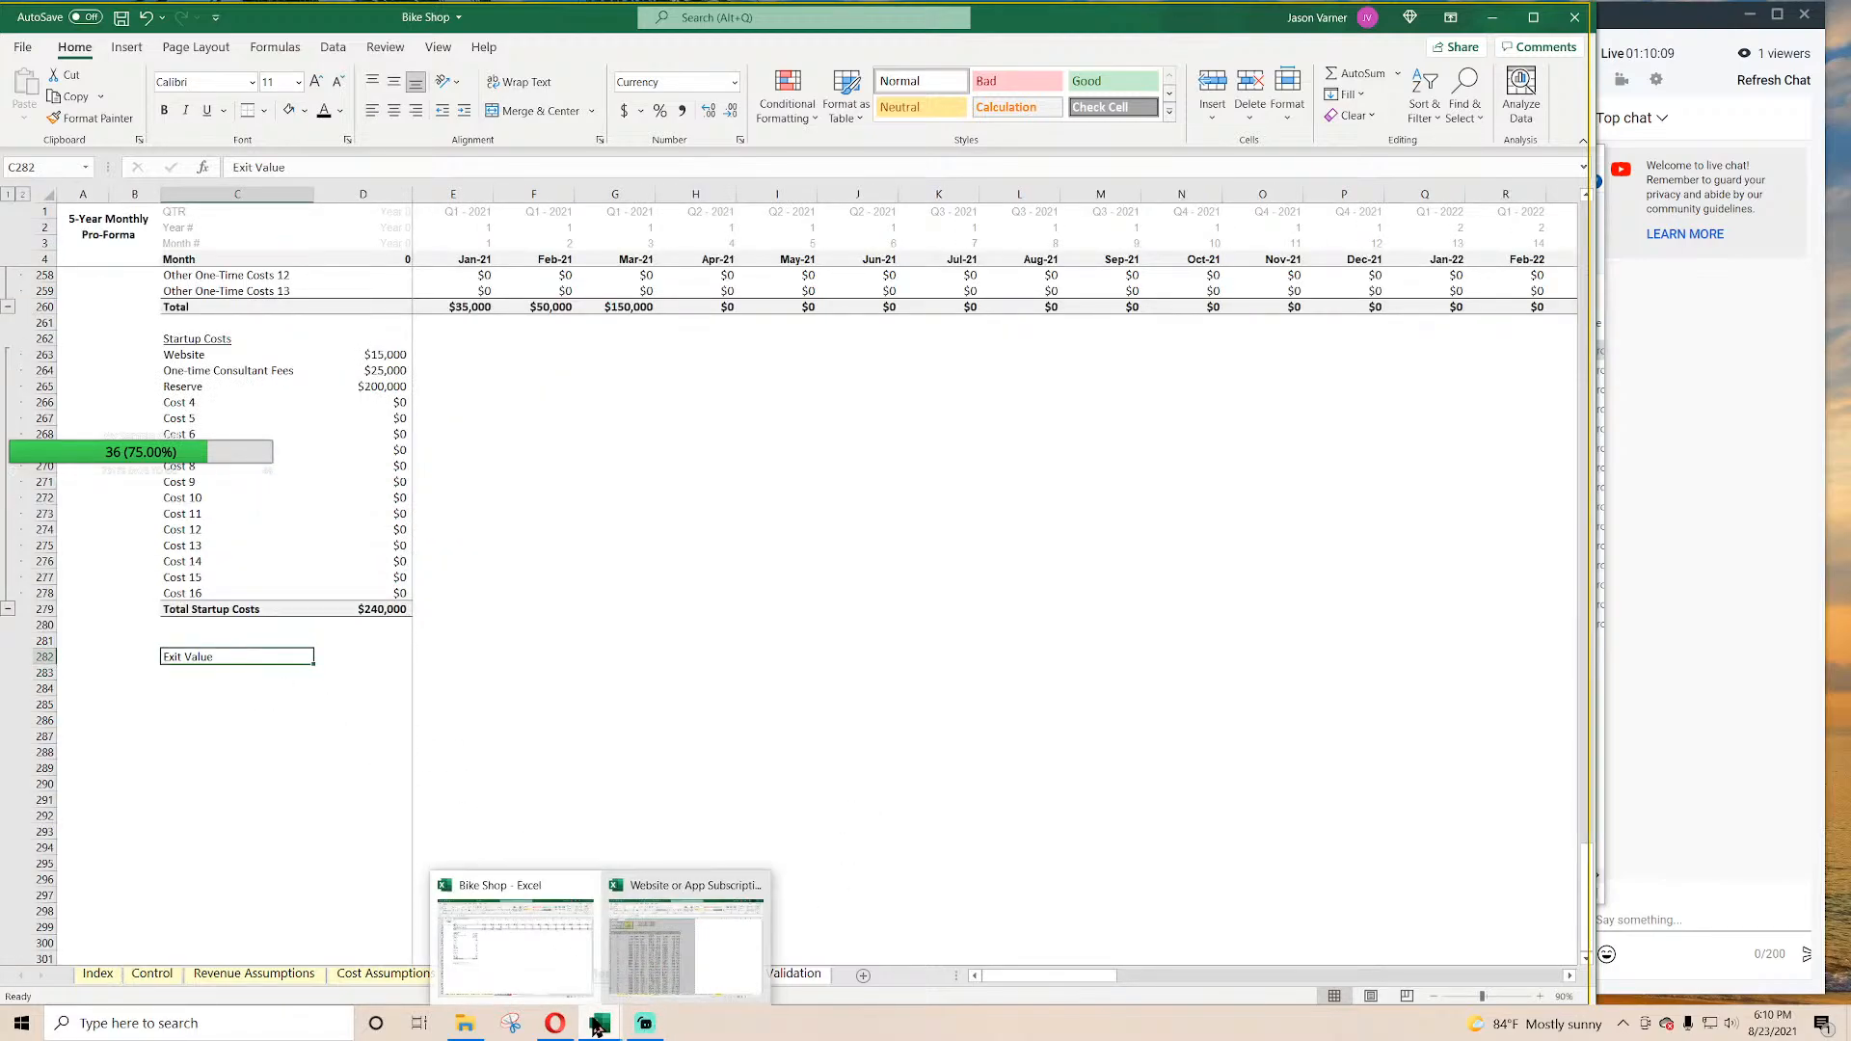
pyautogui.click(694, 945)
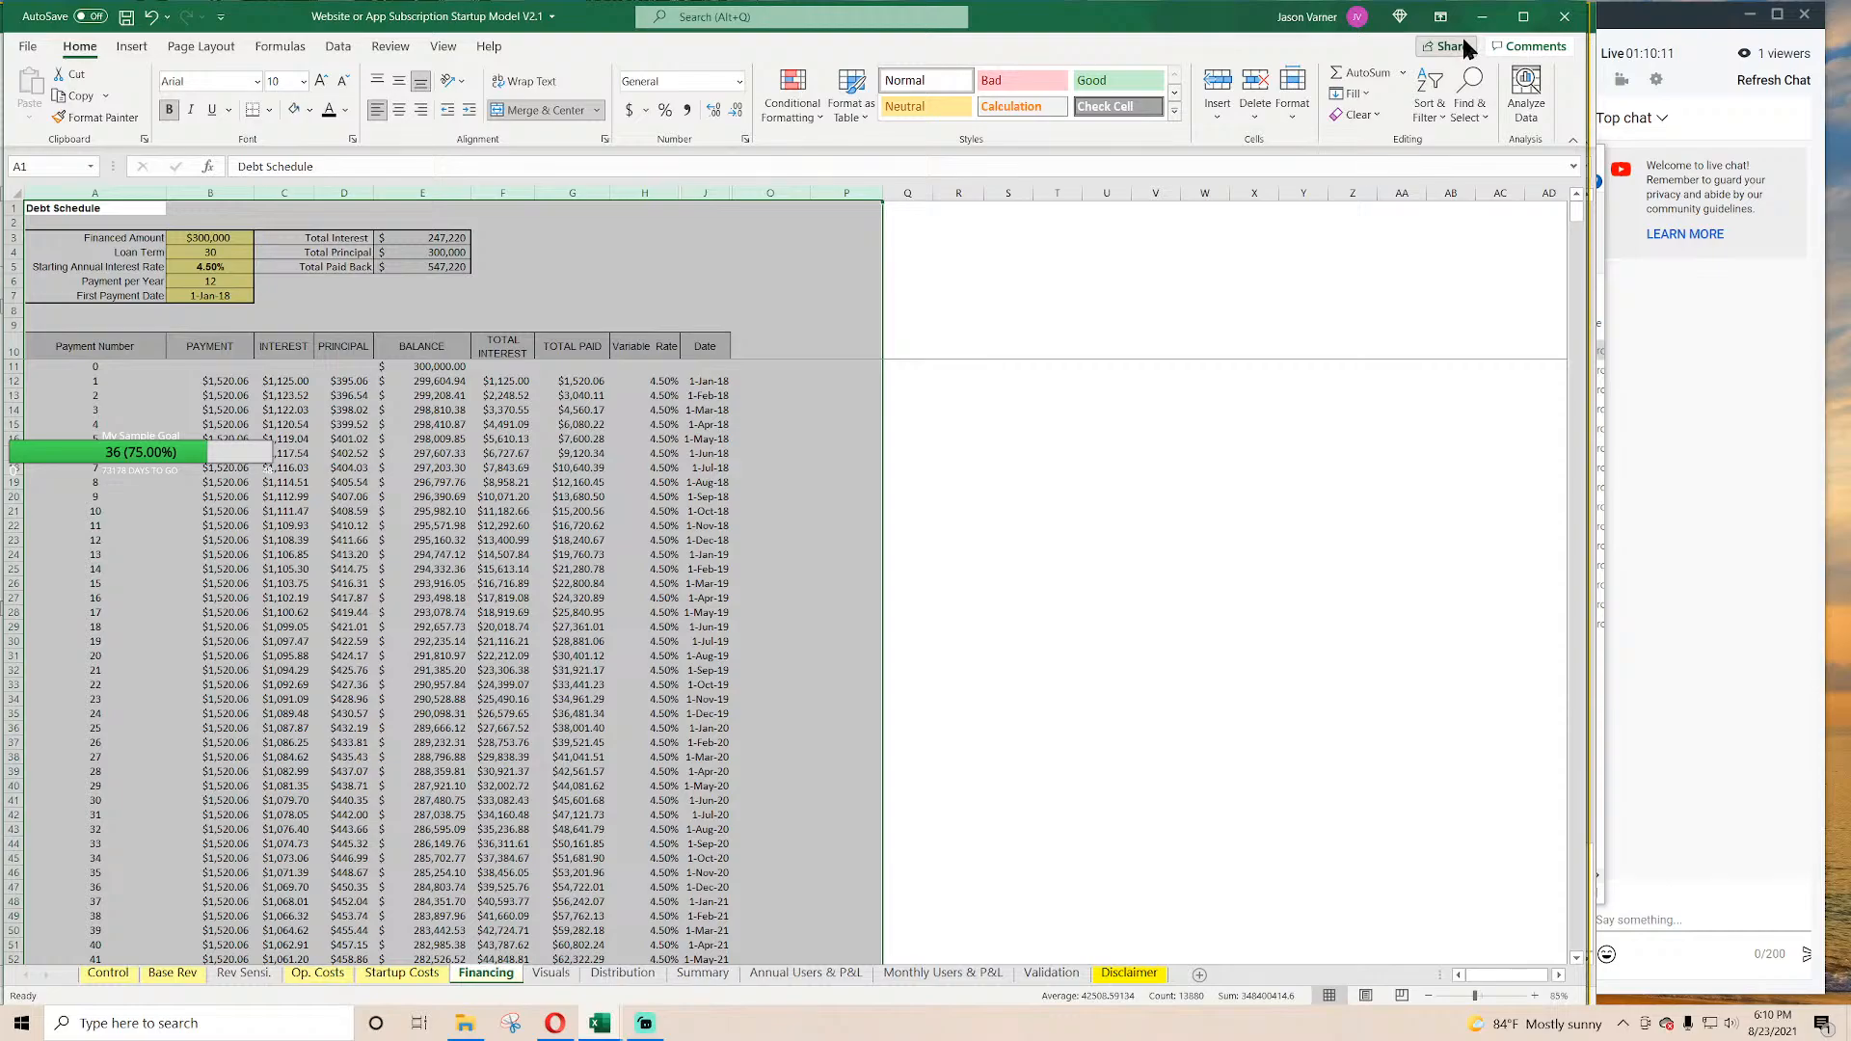
pyautogui.click(1564, 17)
pyautogui.click(465, 1023)
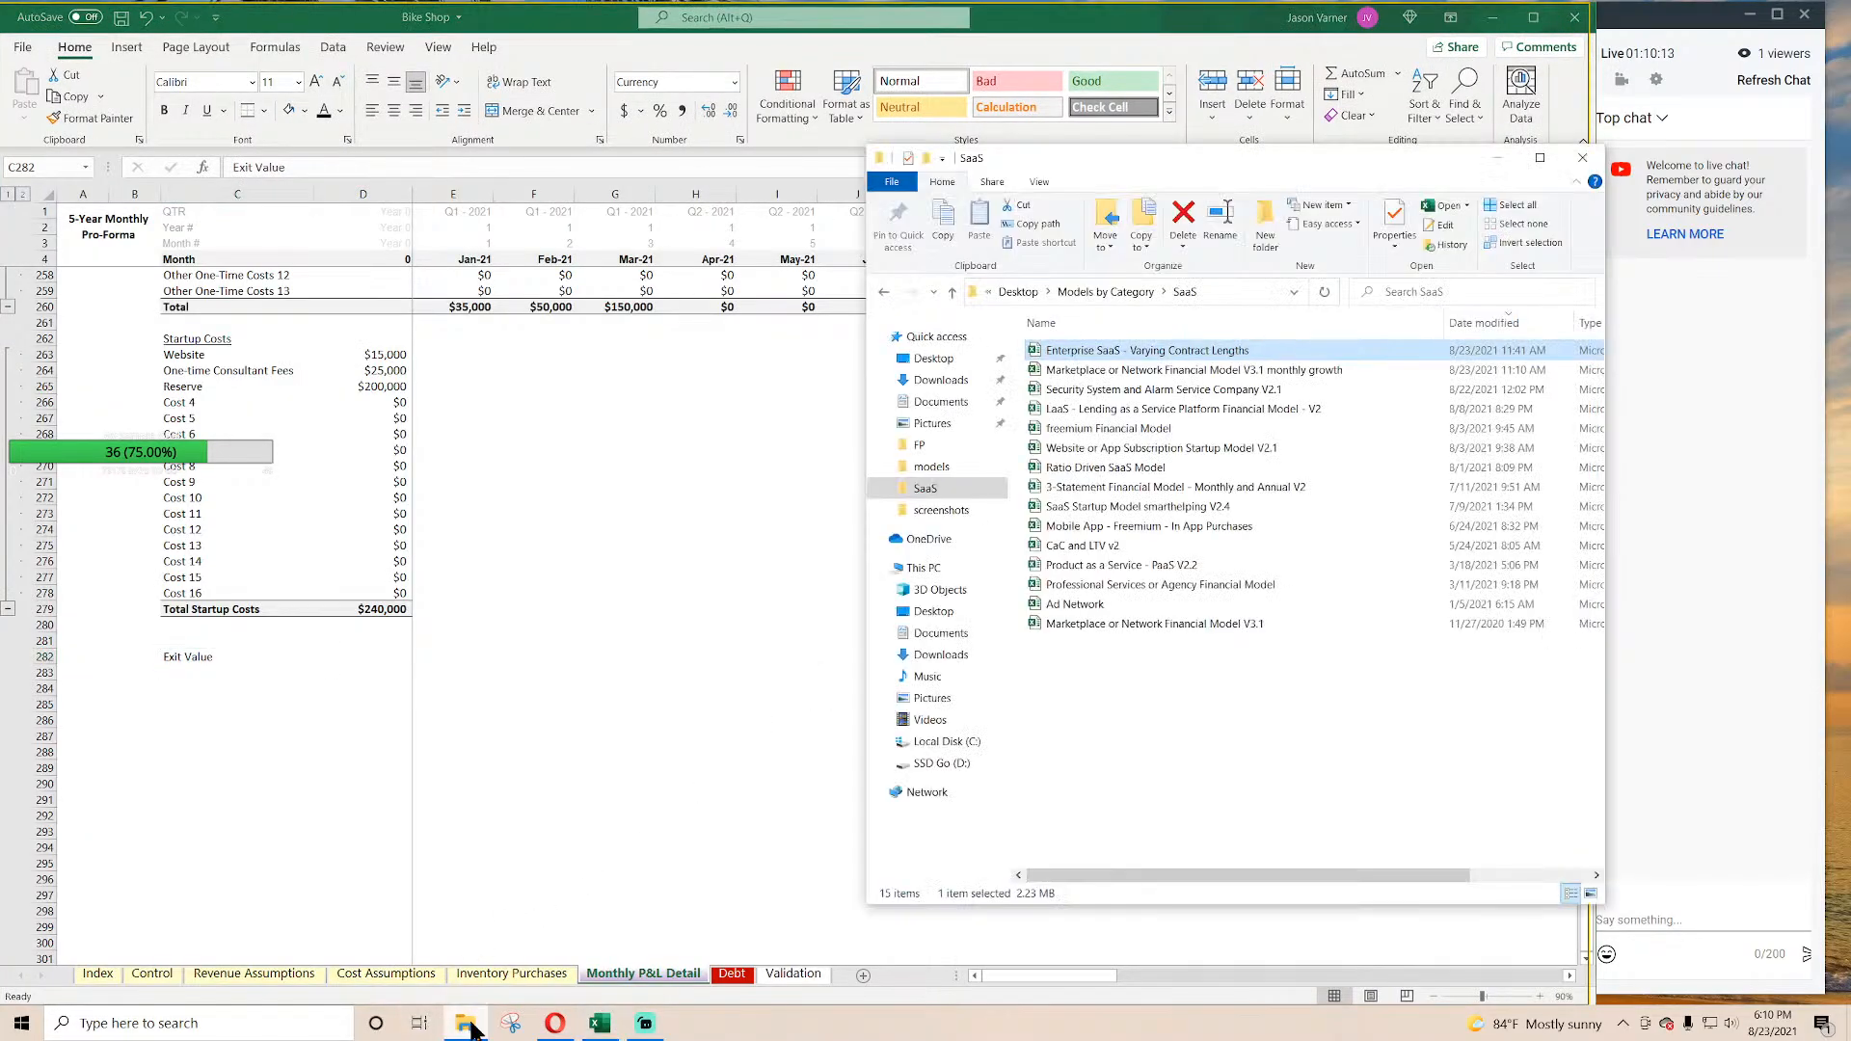
pyautogui.doubleClick(1123, 351)
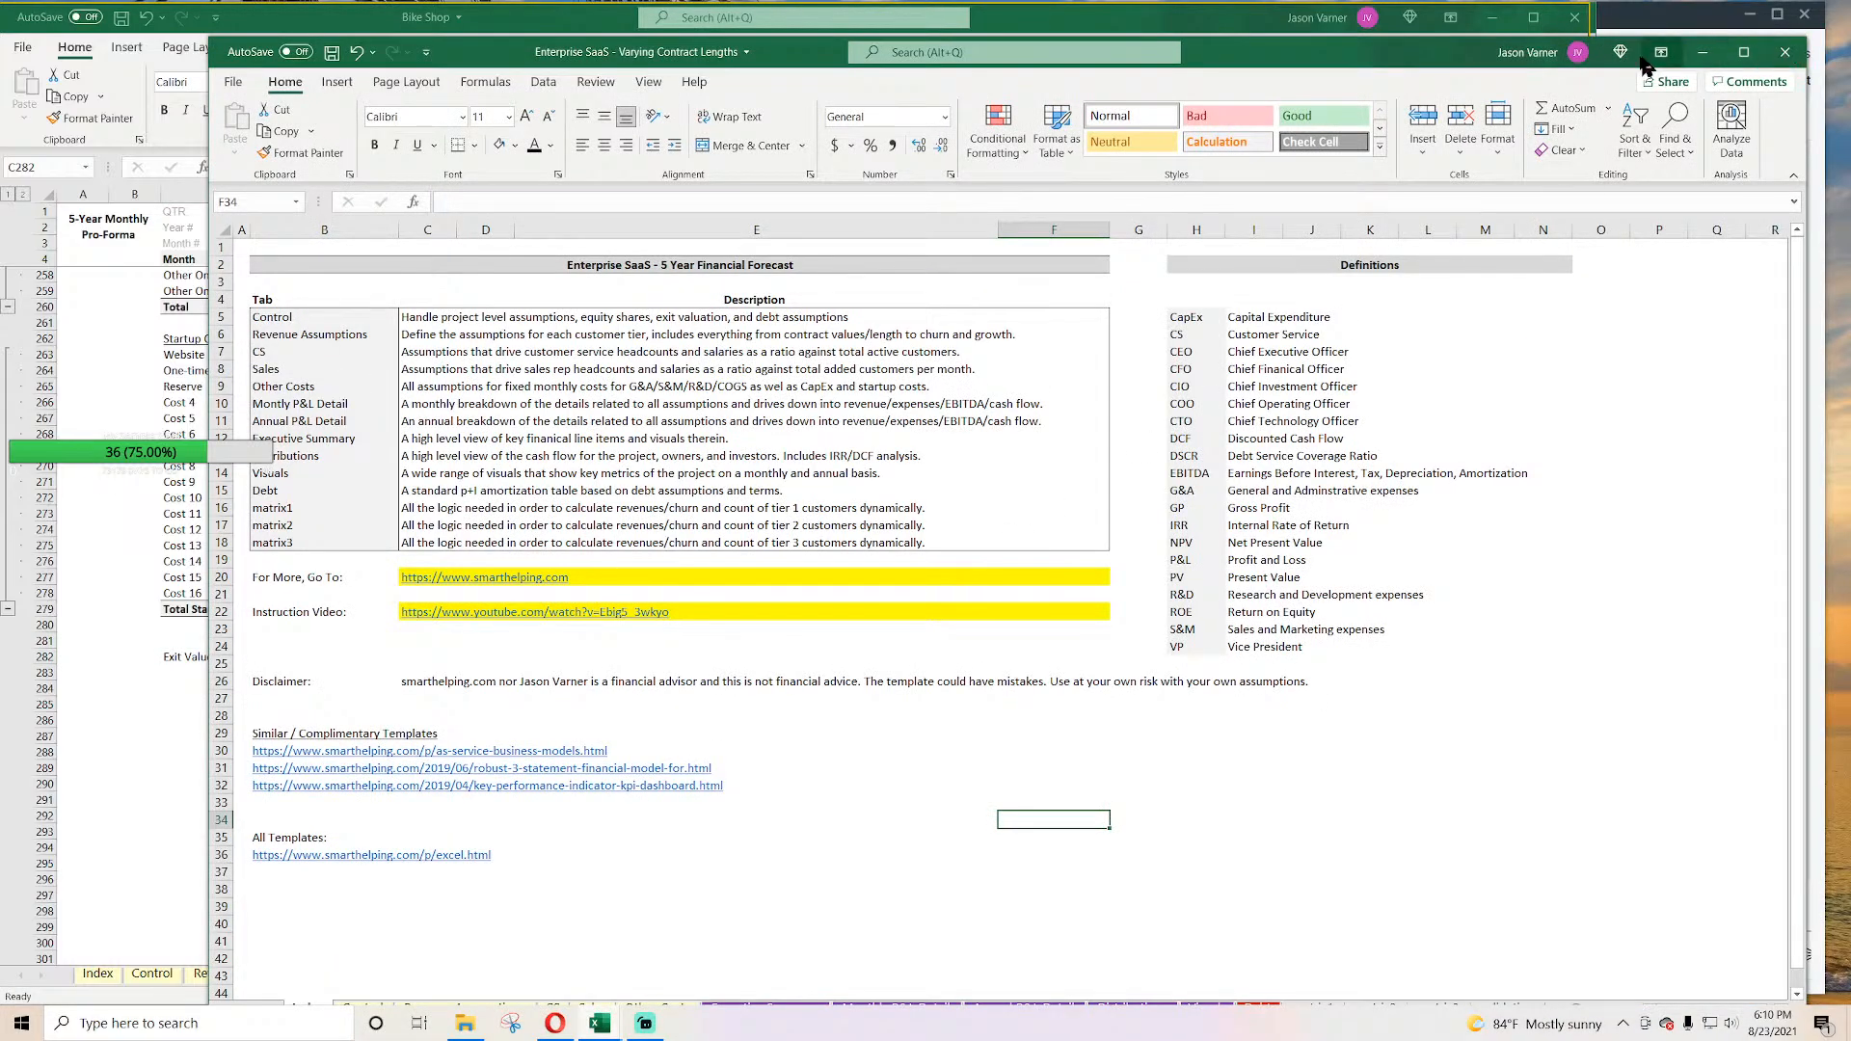
pyautogui.moveTo(1415, 61); pyautogui.dragTo(1224, 30)
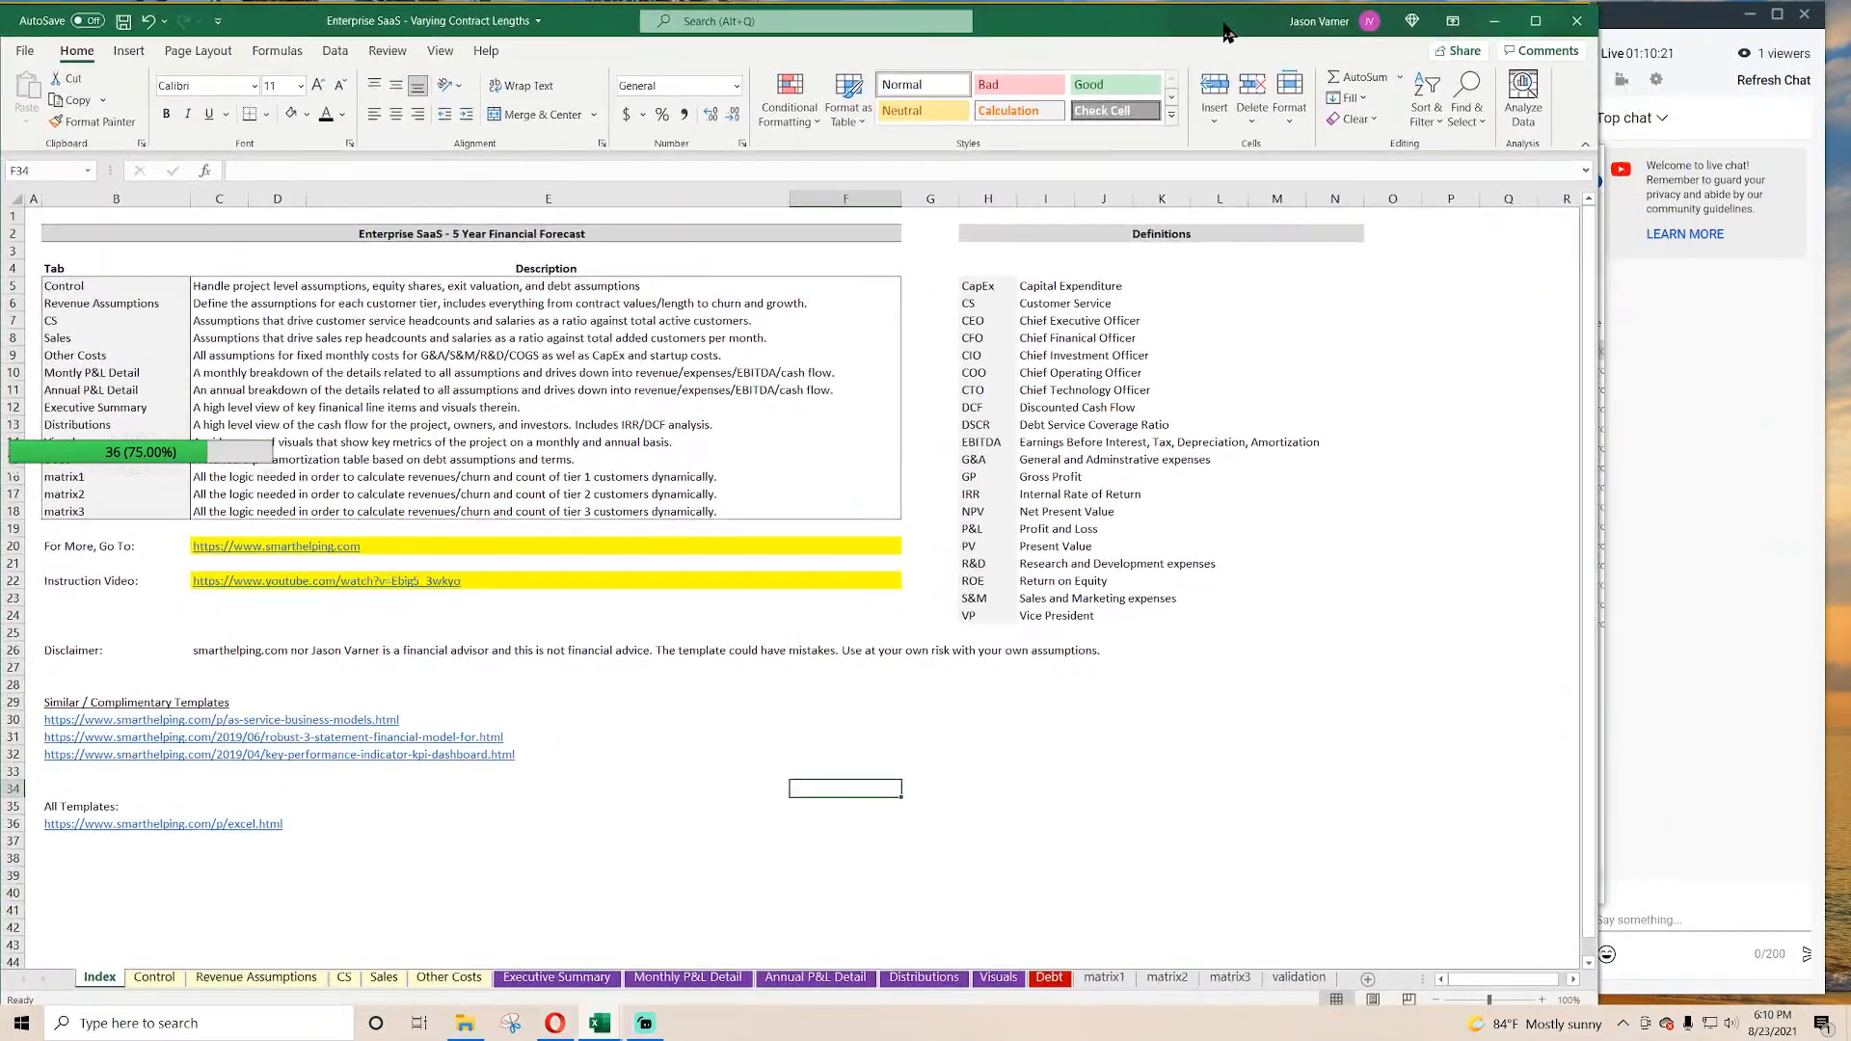
# Step: Examine the Active Months in Year and Proceeds from Exit of Business formulas on the SaaS model's Monthly P&L Detail sheet
pyautogui.click(707, 976)
pyautogui.scroll(-10, 466, 714)
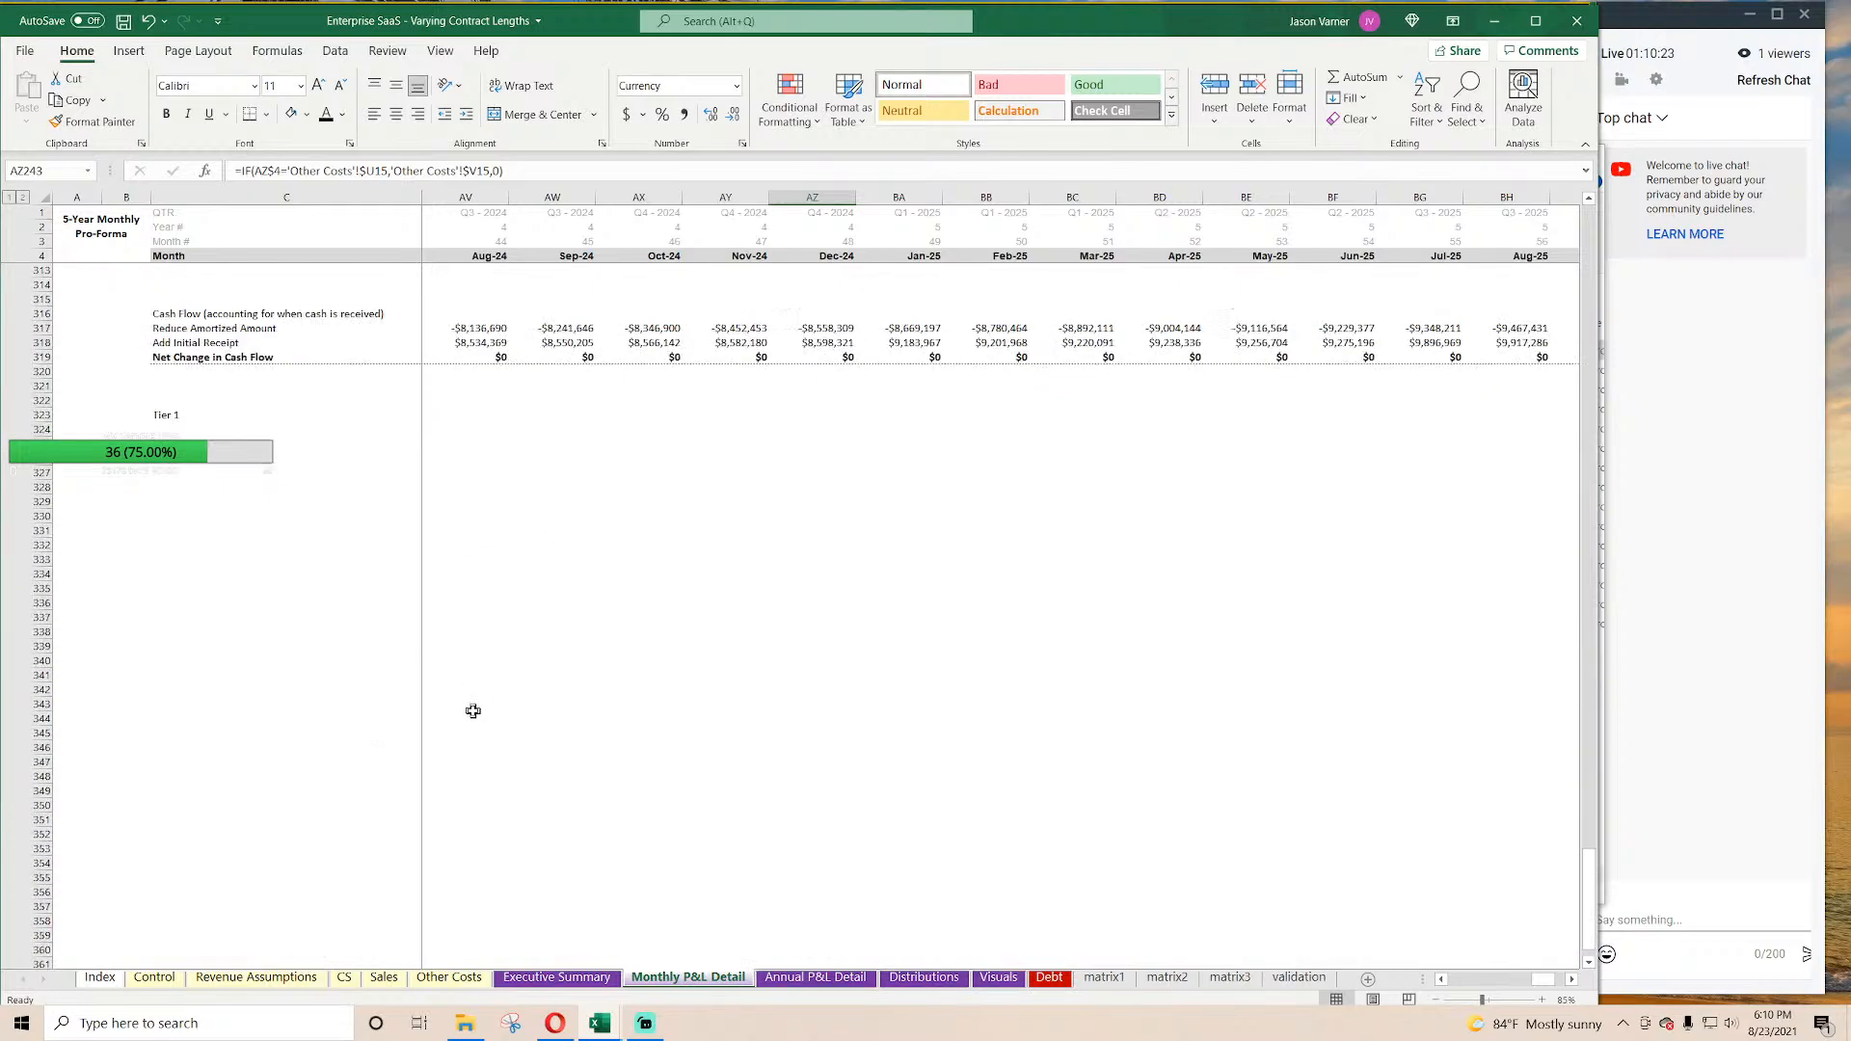
pyautogui.scroll(8, 473, 710)
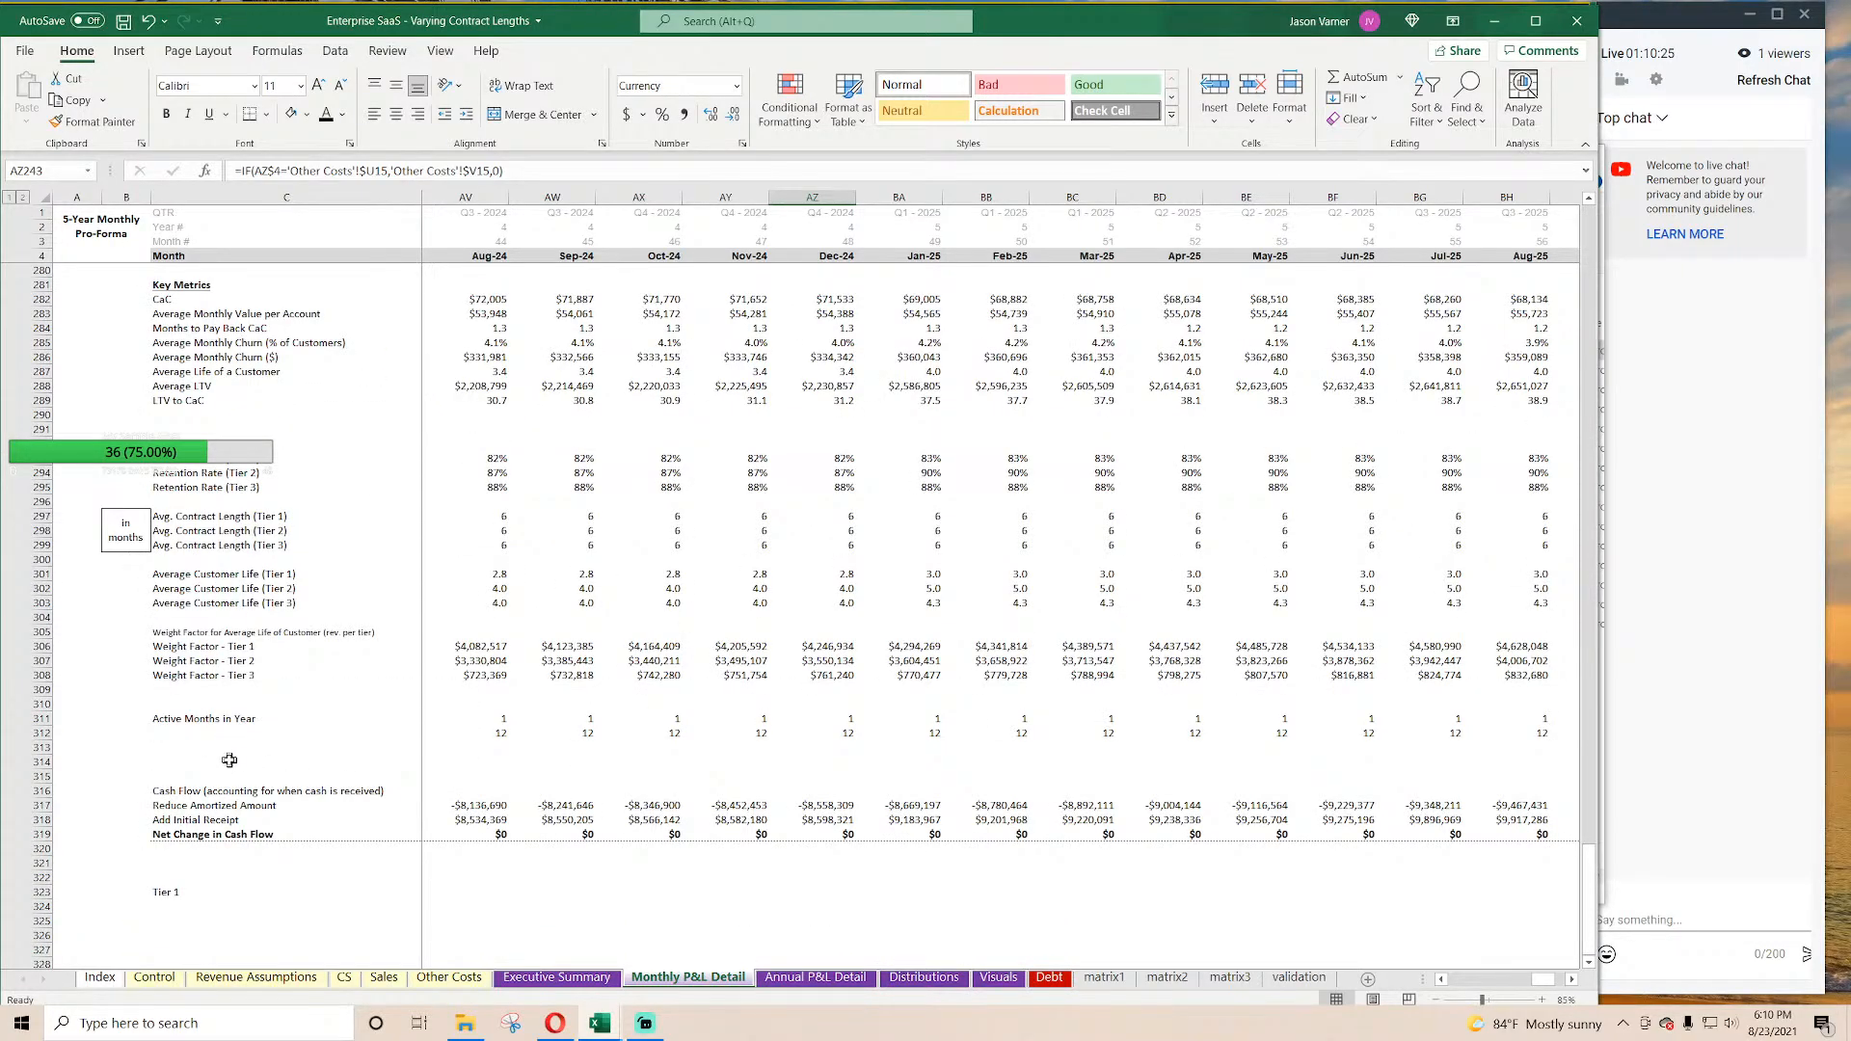
pyautogui.click(490, 721)
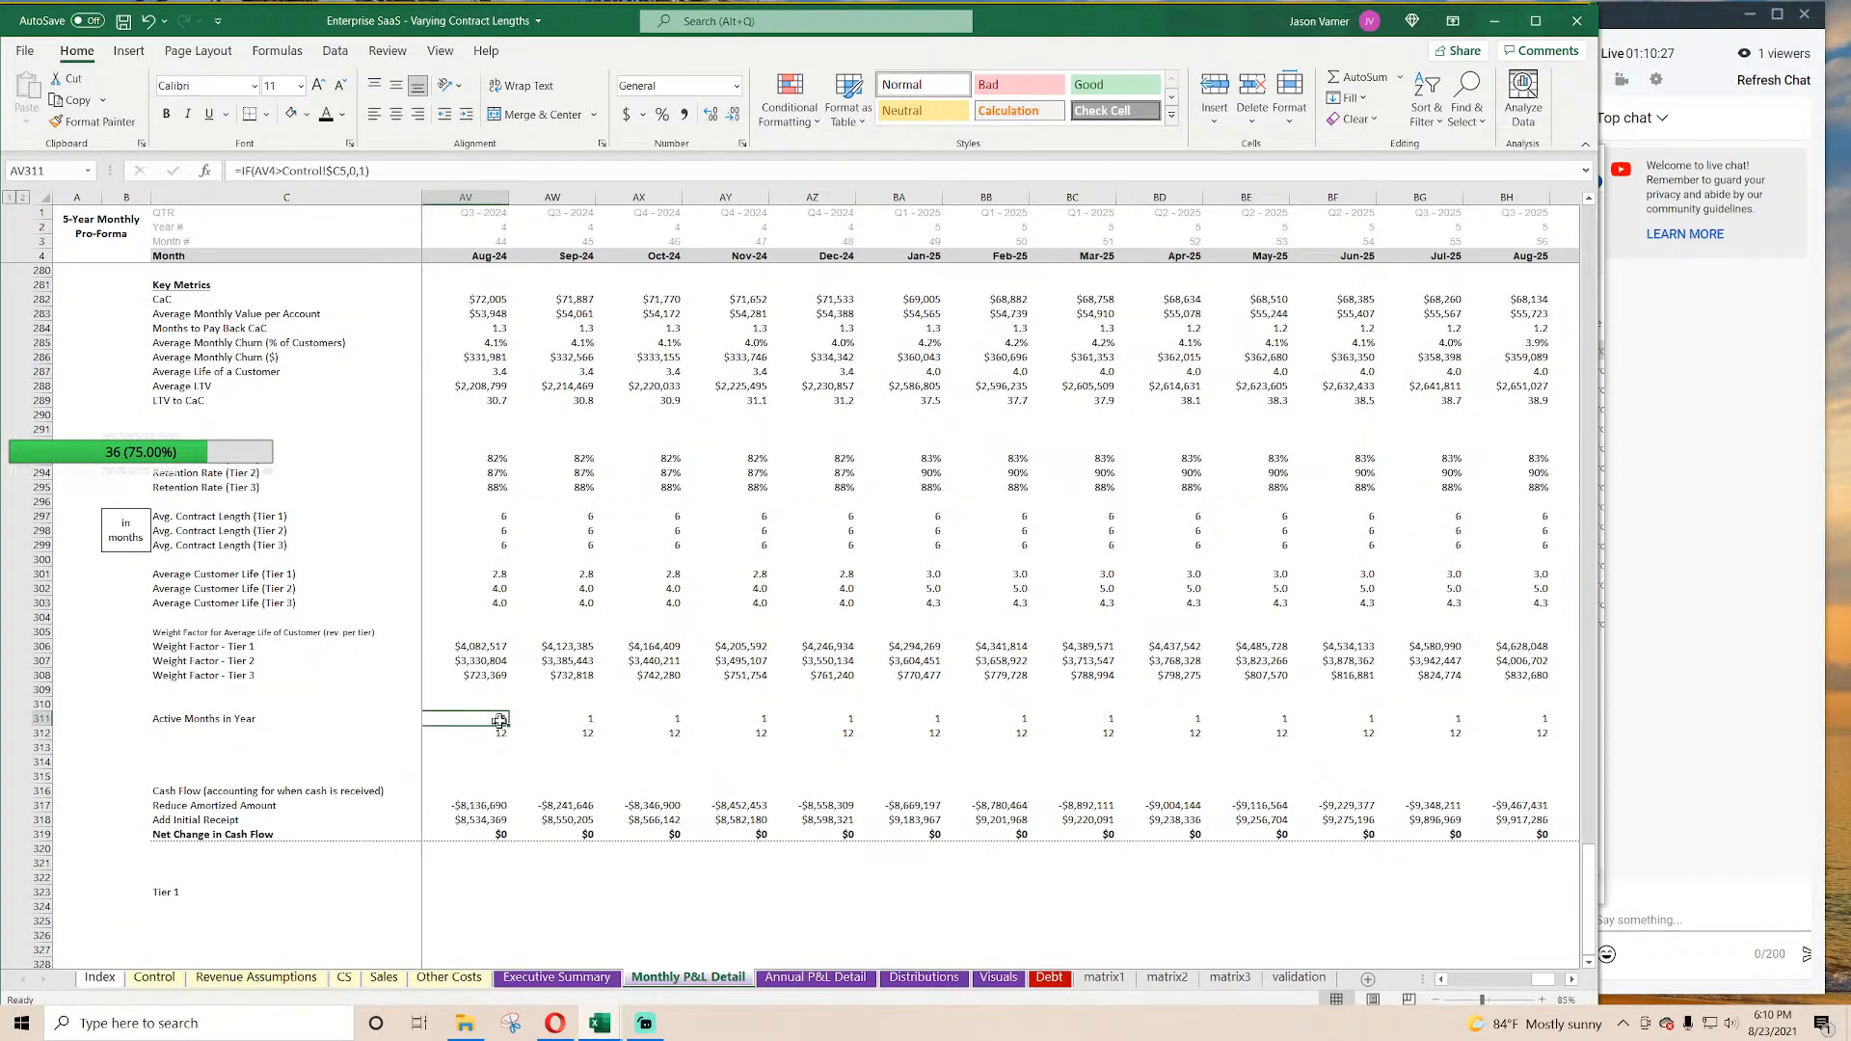
pyautogui.click(549, 718)
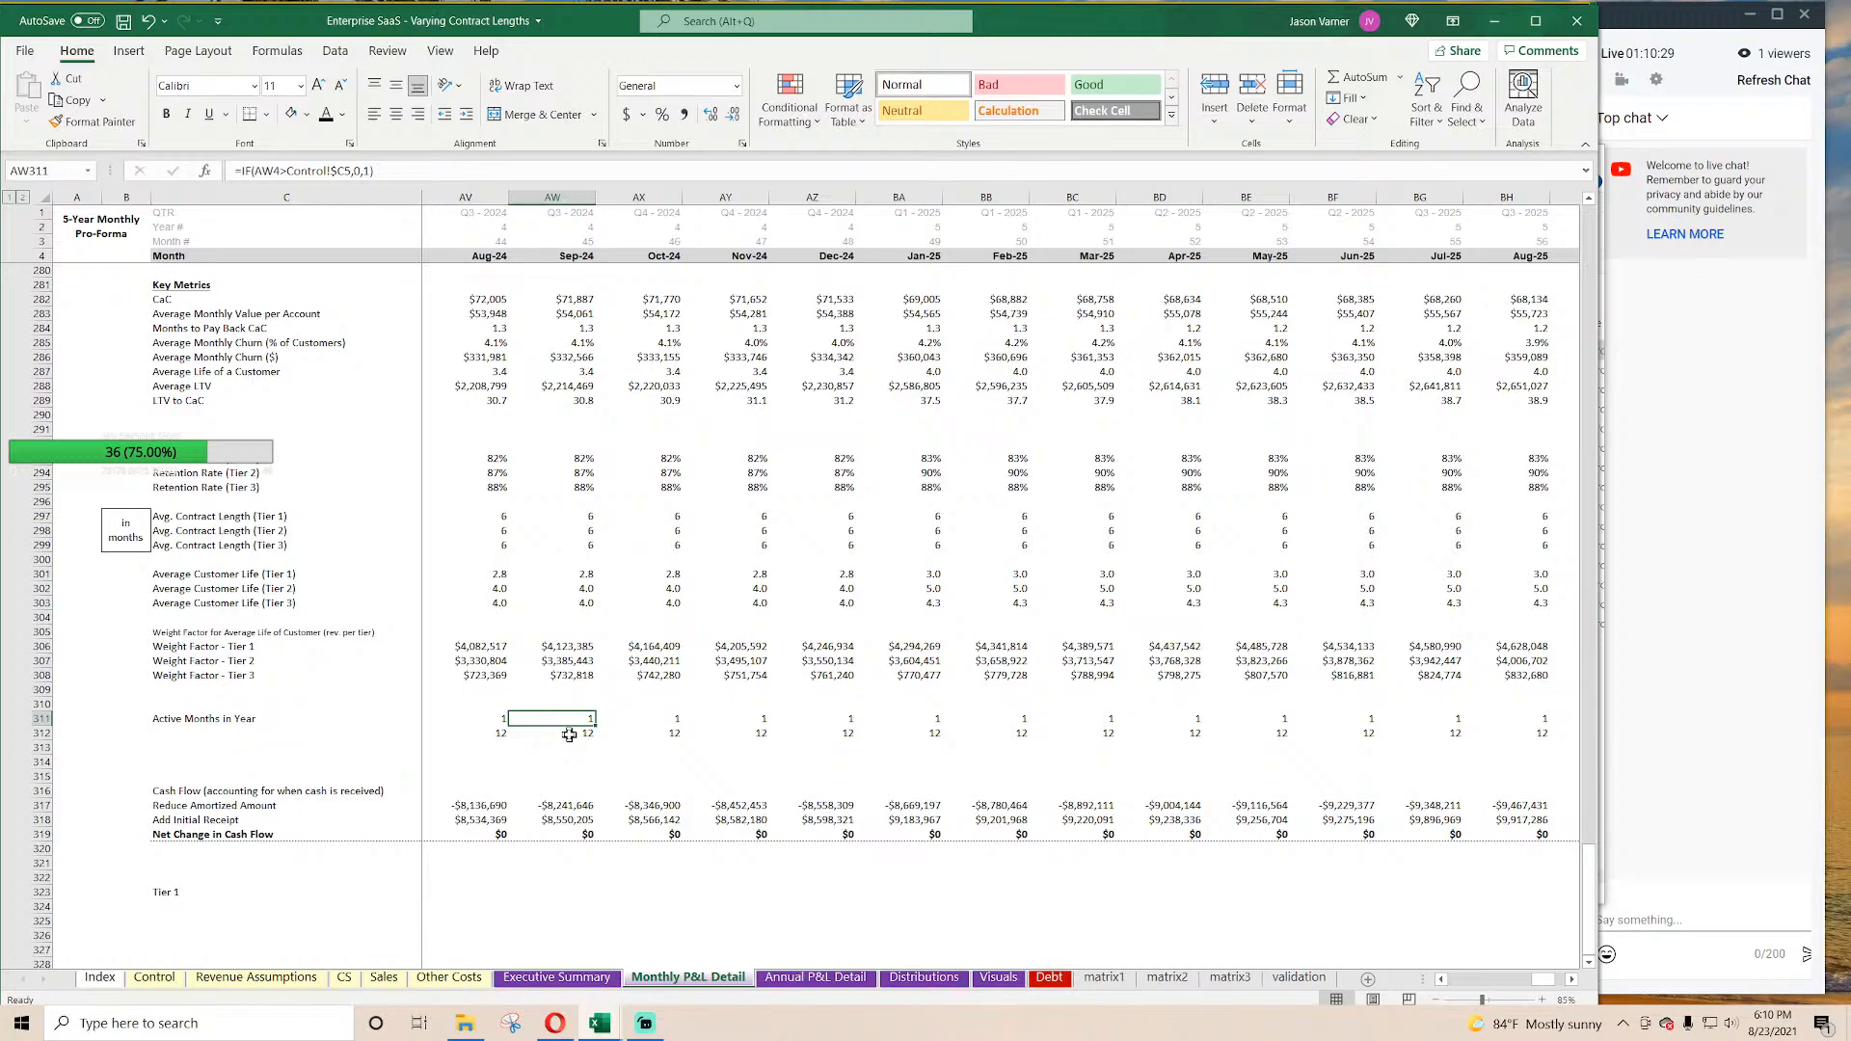
pyautogui.click(570, 735)
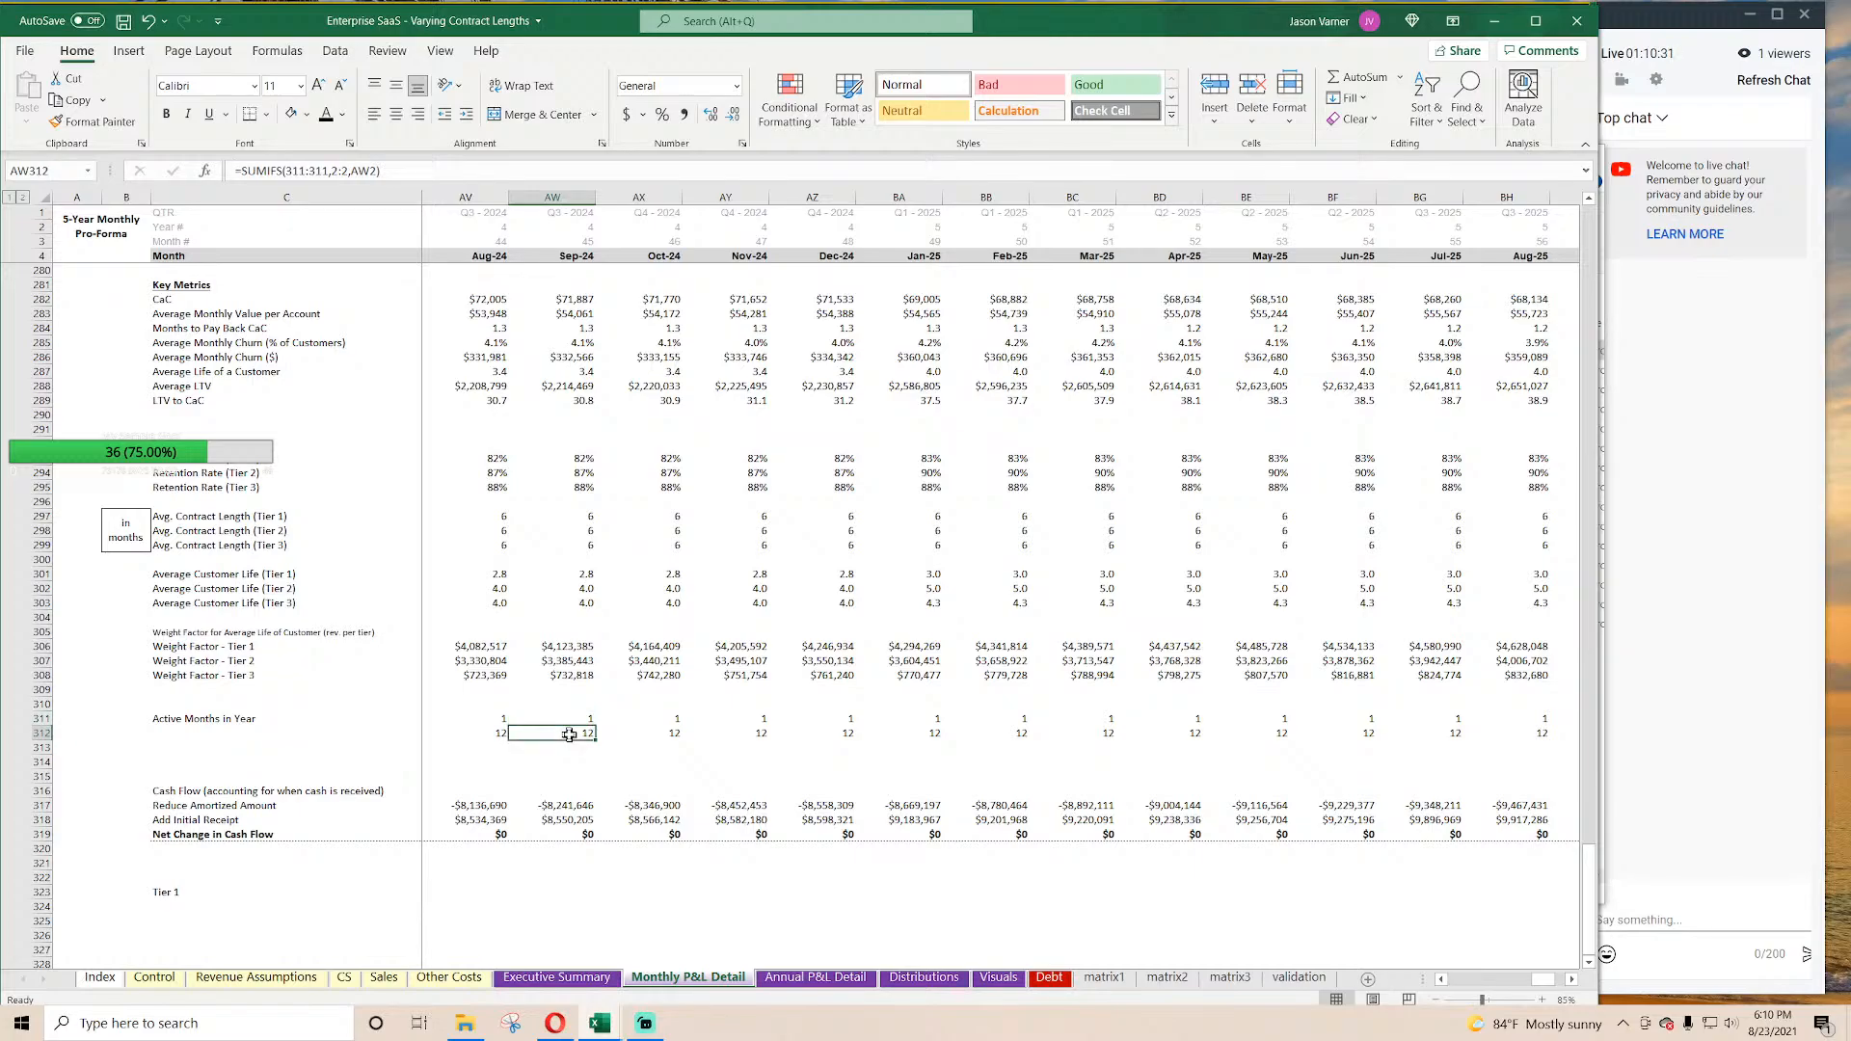
pyautogui.click(1568, 980)
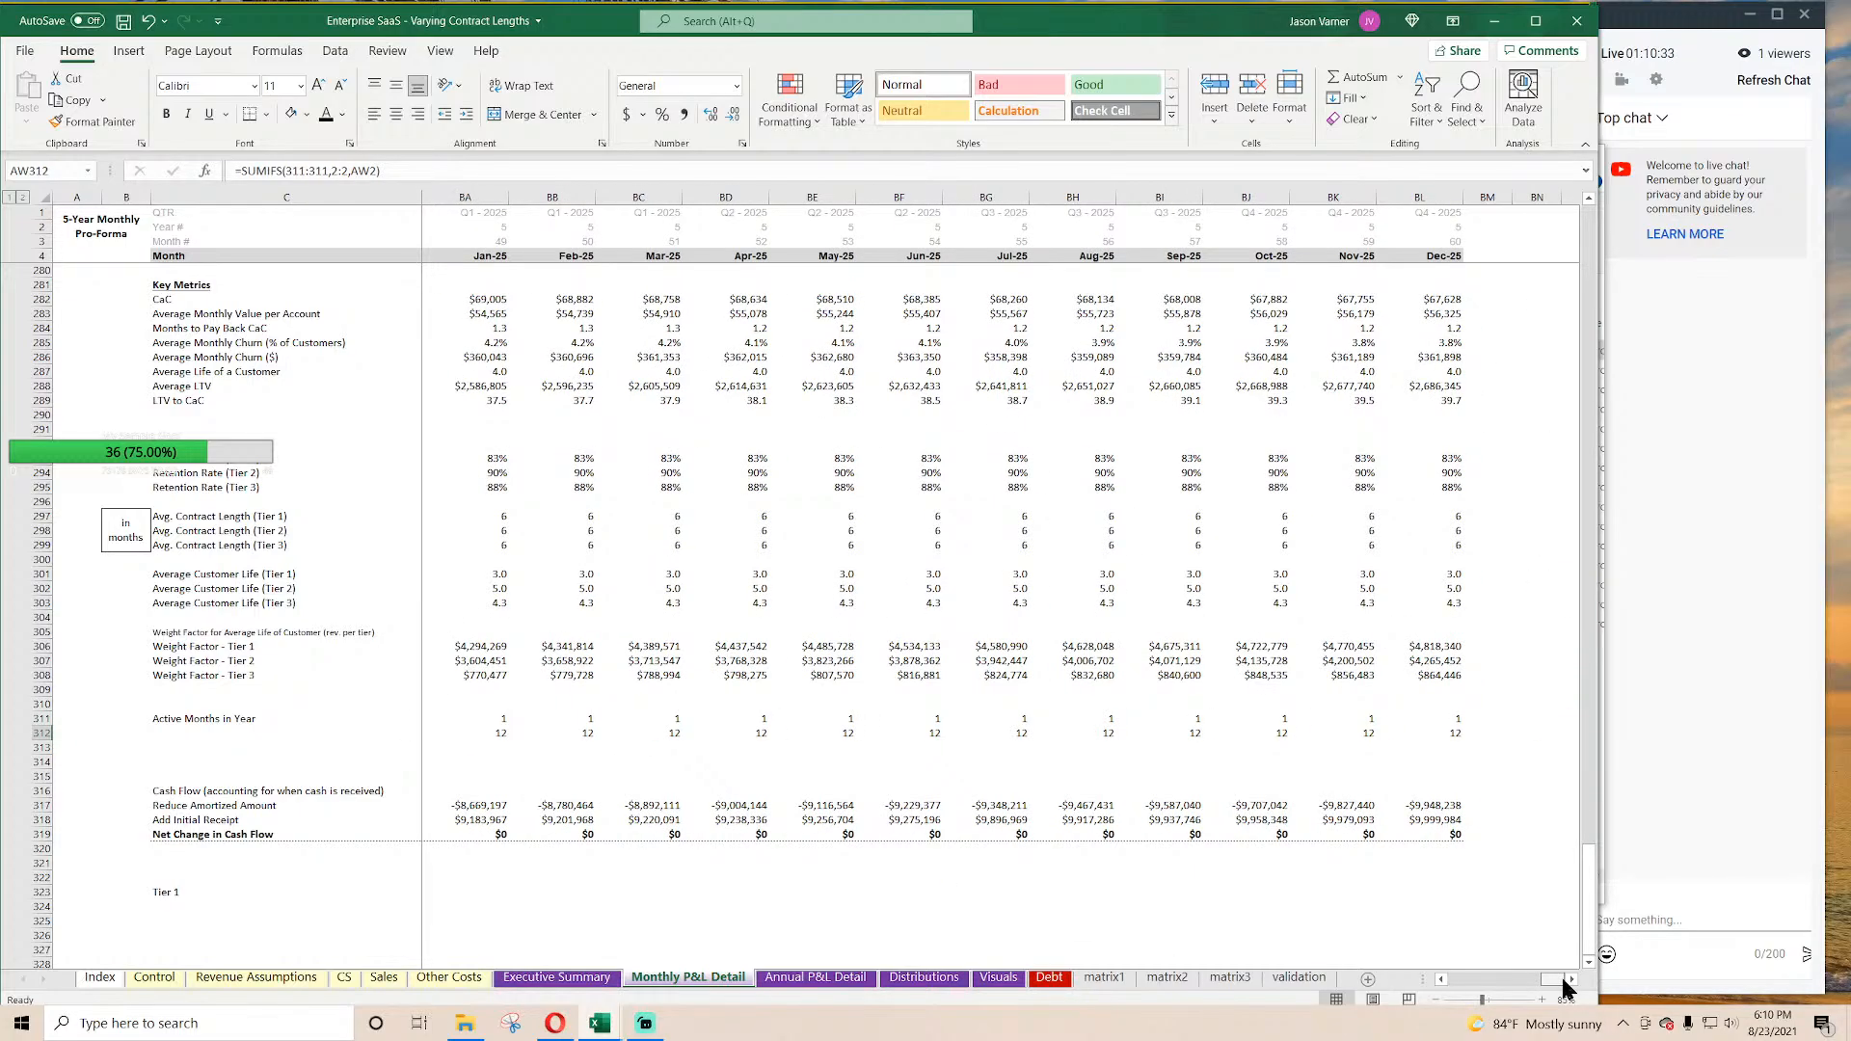
pyautogui.click(188, 718)
pyautogui.scroll(7, 241, 733)
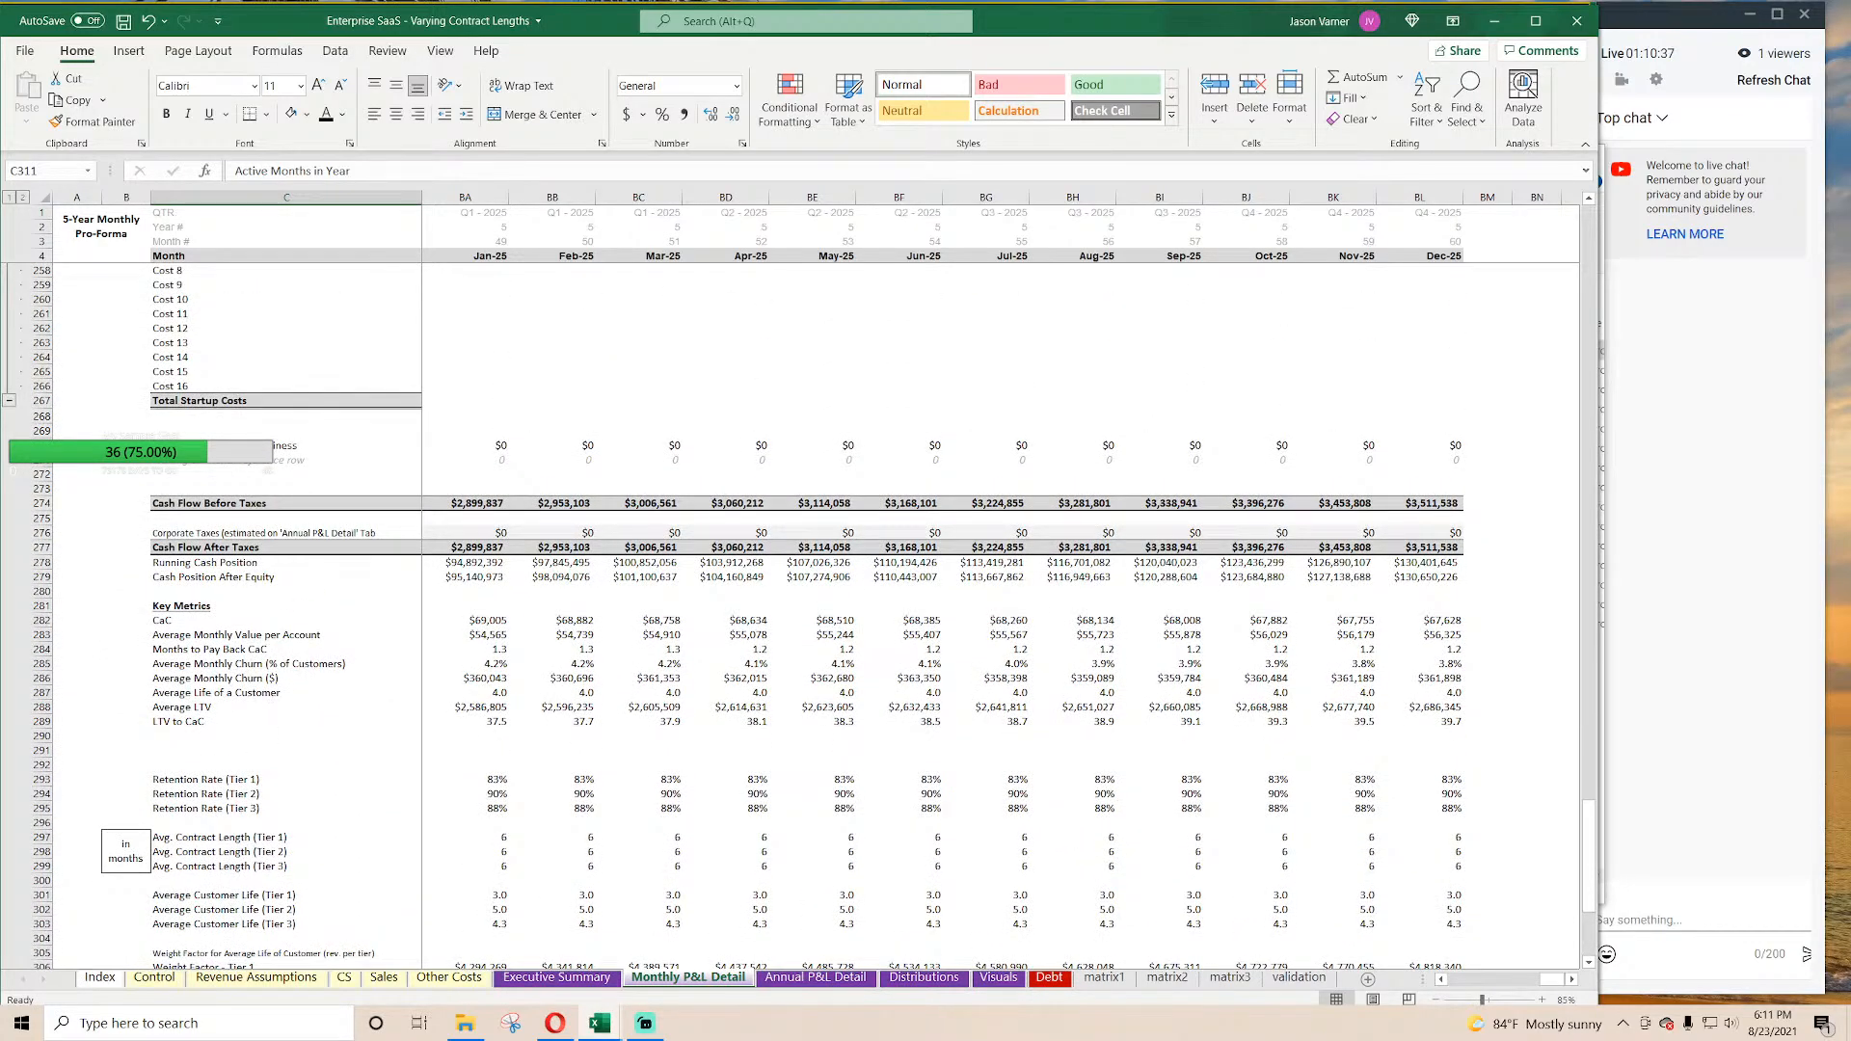
pyautogui.moveTo(348, 445); pyautogui.dragTo(712, 460)
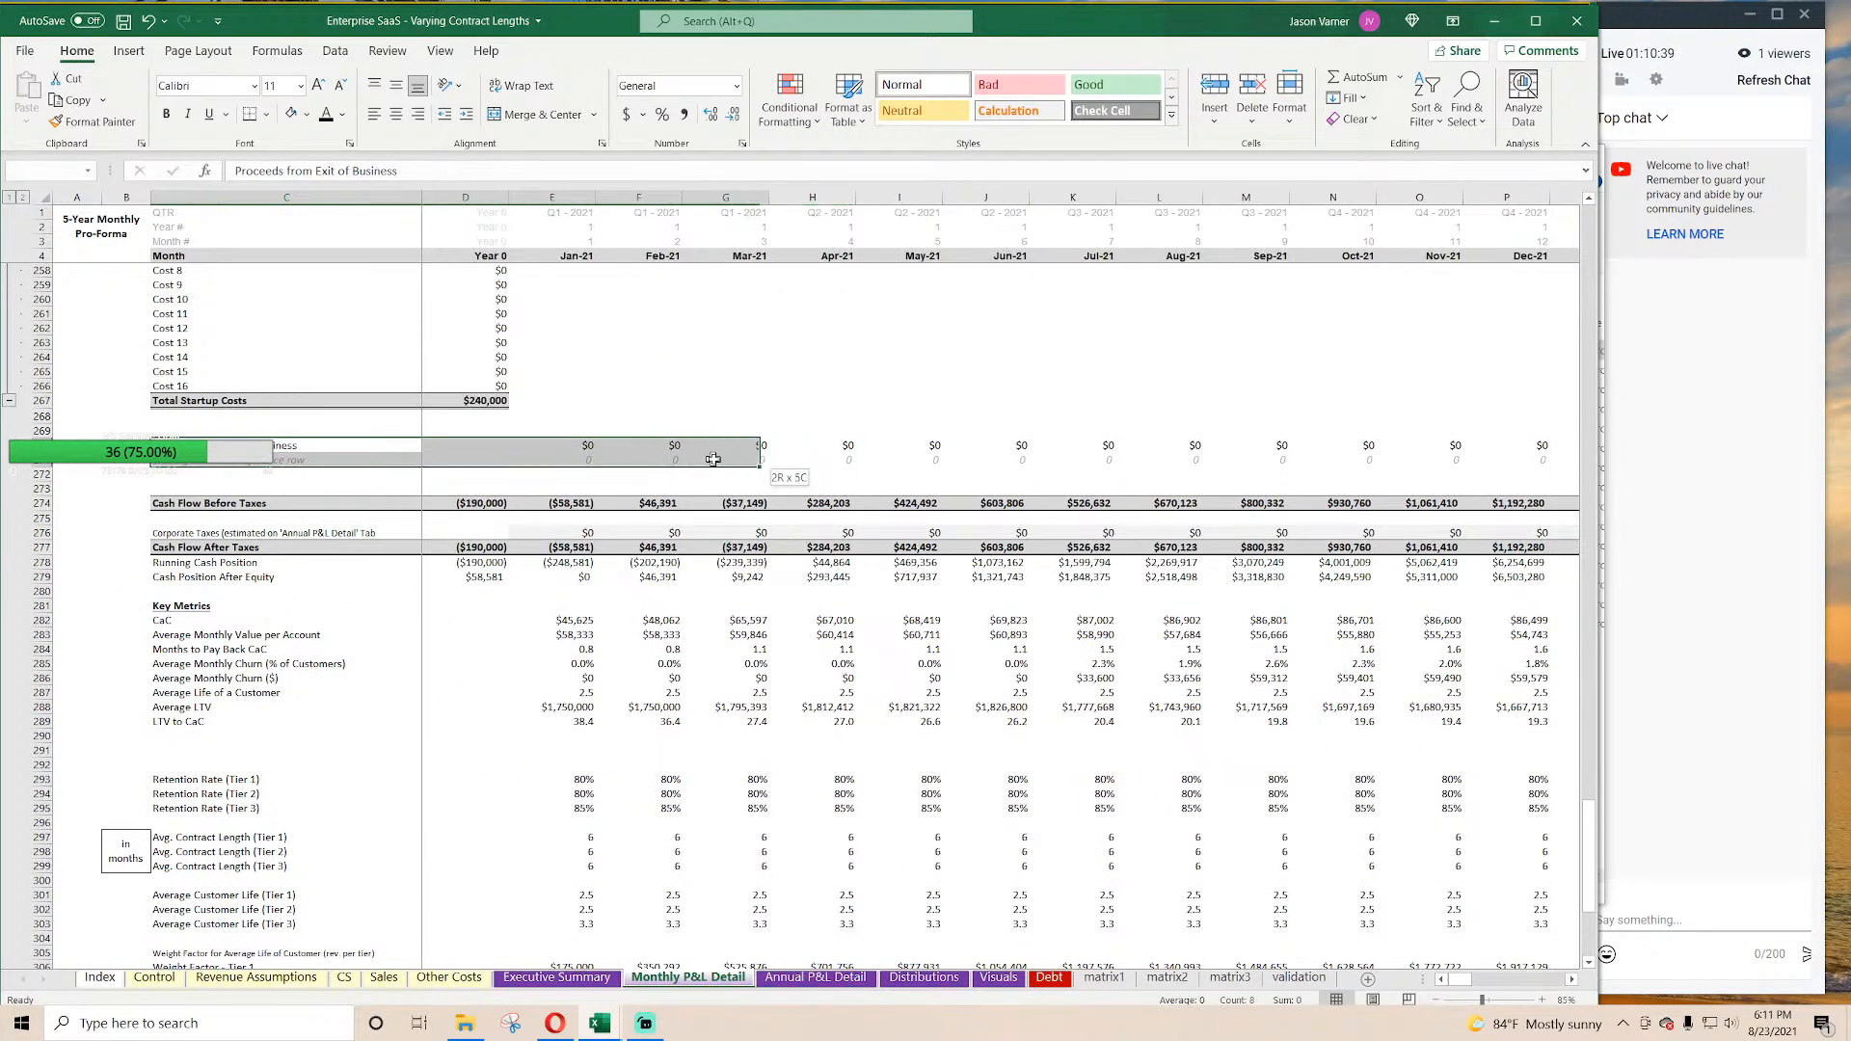
pyautogui.click(590, 447)
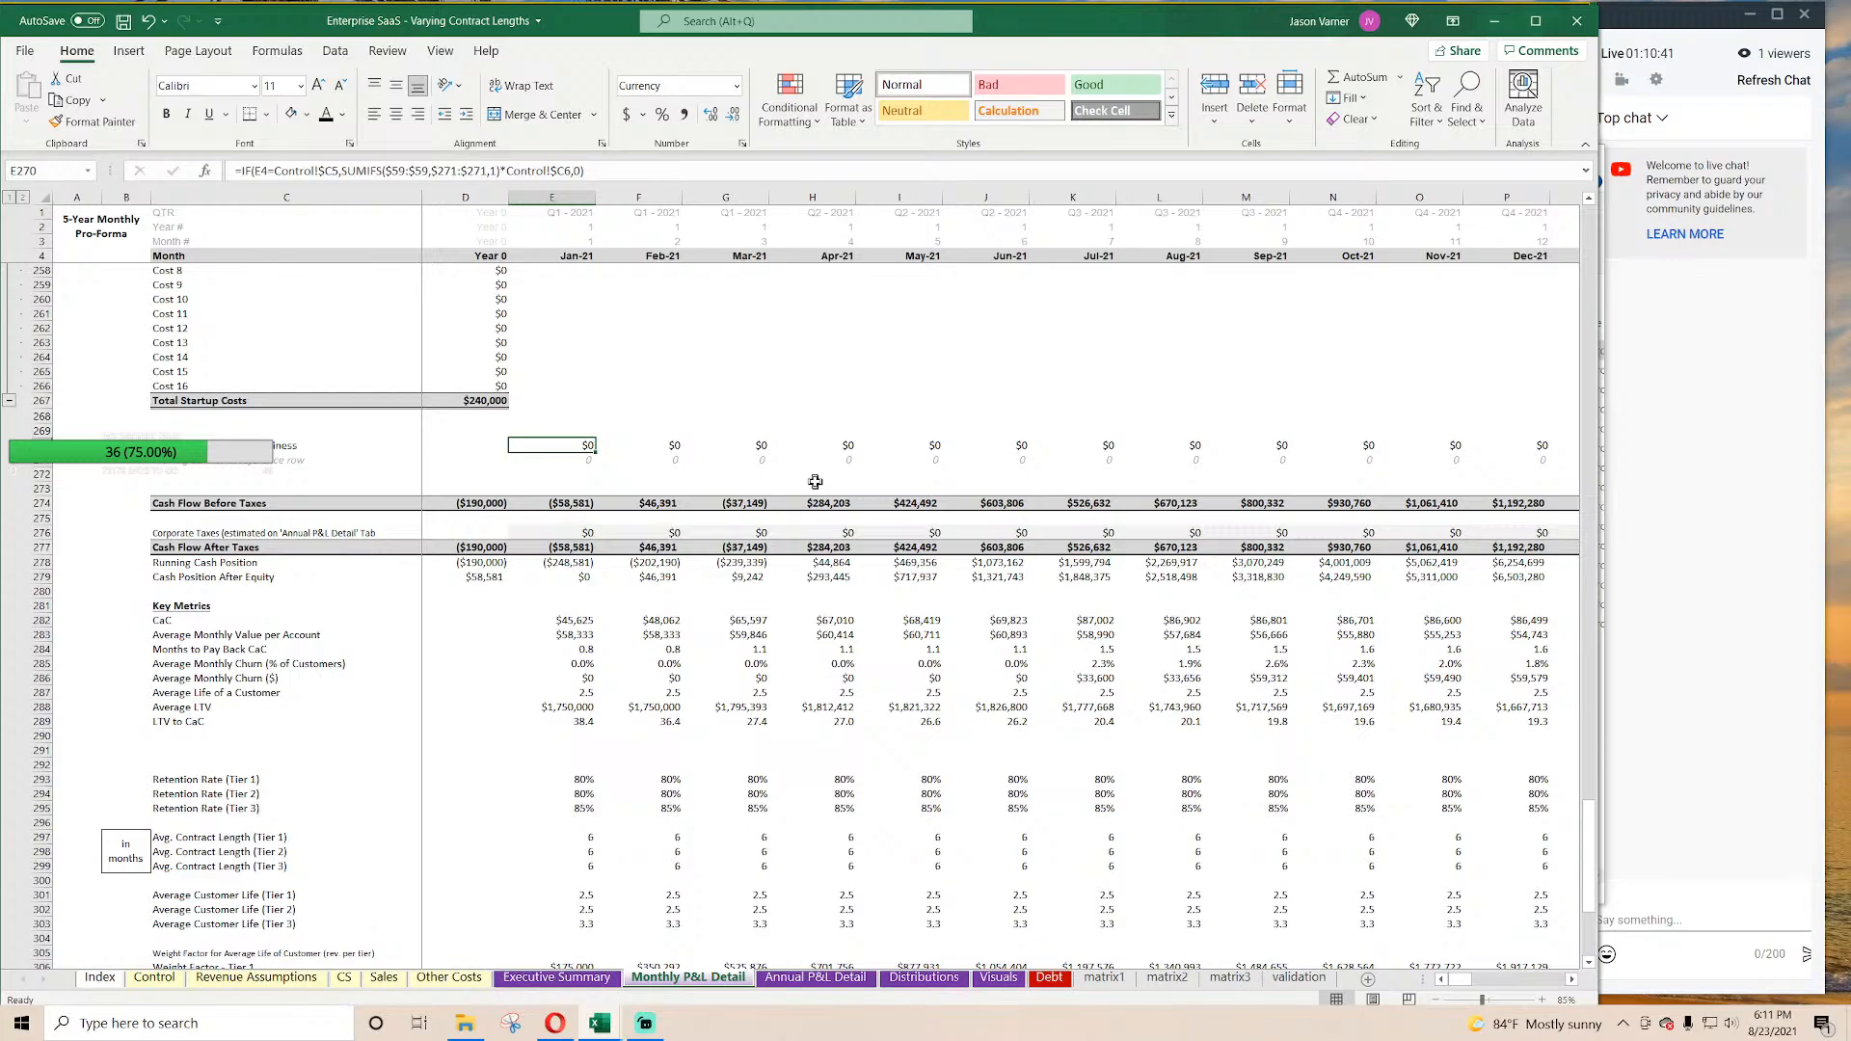
# Step: Set the Exit Month in C5 of the SaaS model's Control sheet to Dec-25
pyautogui.click(154, 976)
pyautogui.click(411, 287)
pyautogui.click(449, 287)
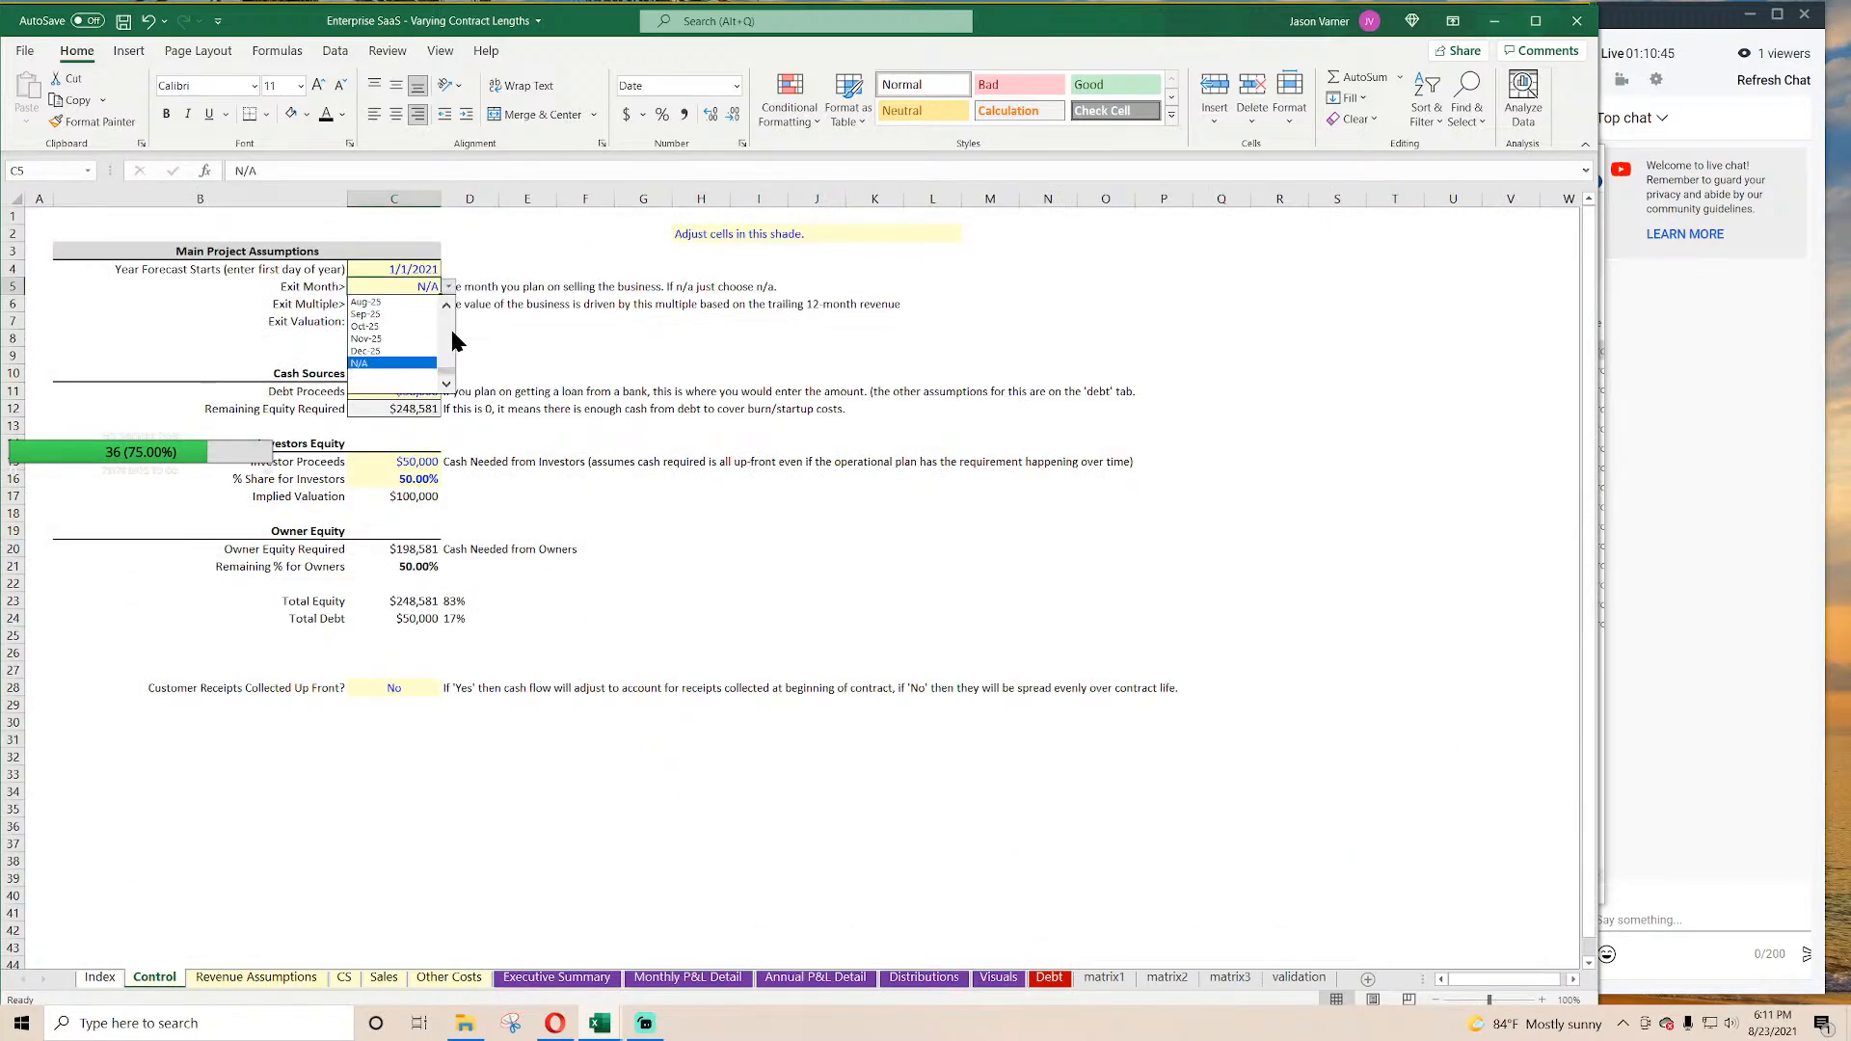
pyautogui.click(402, 356)
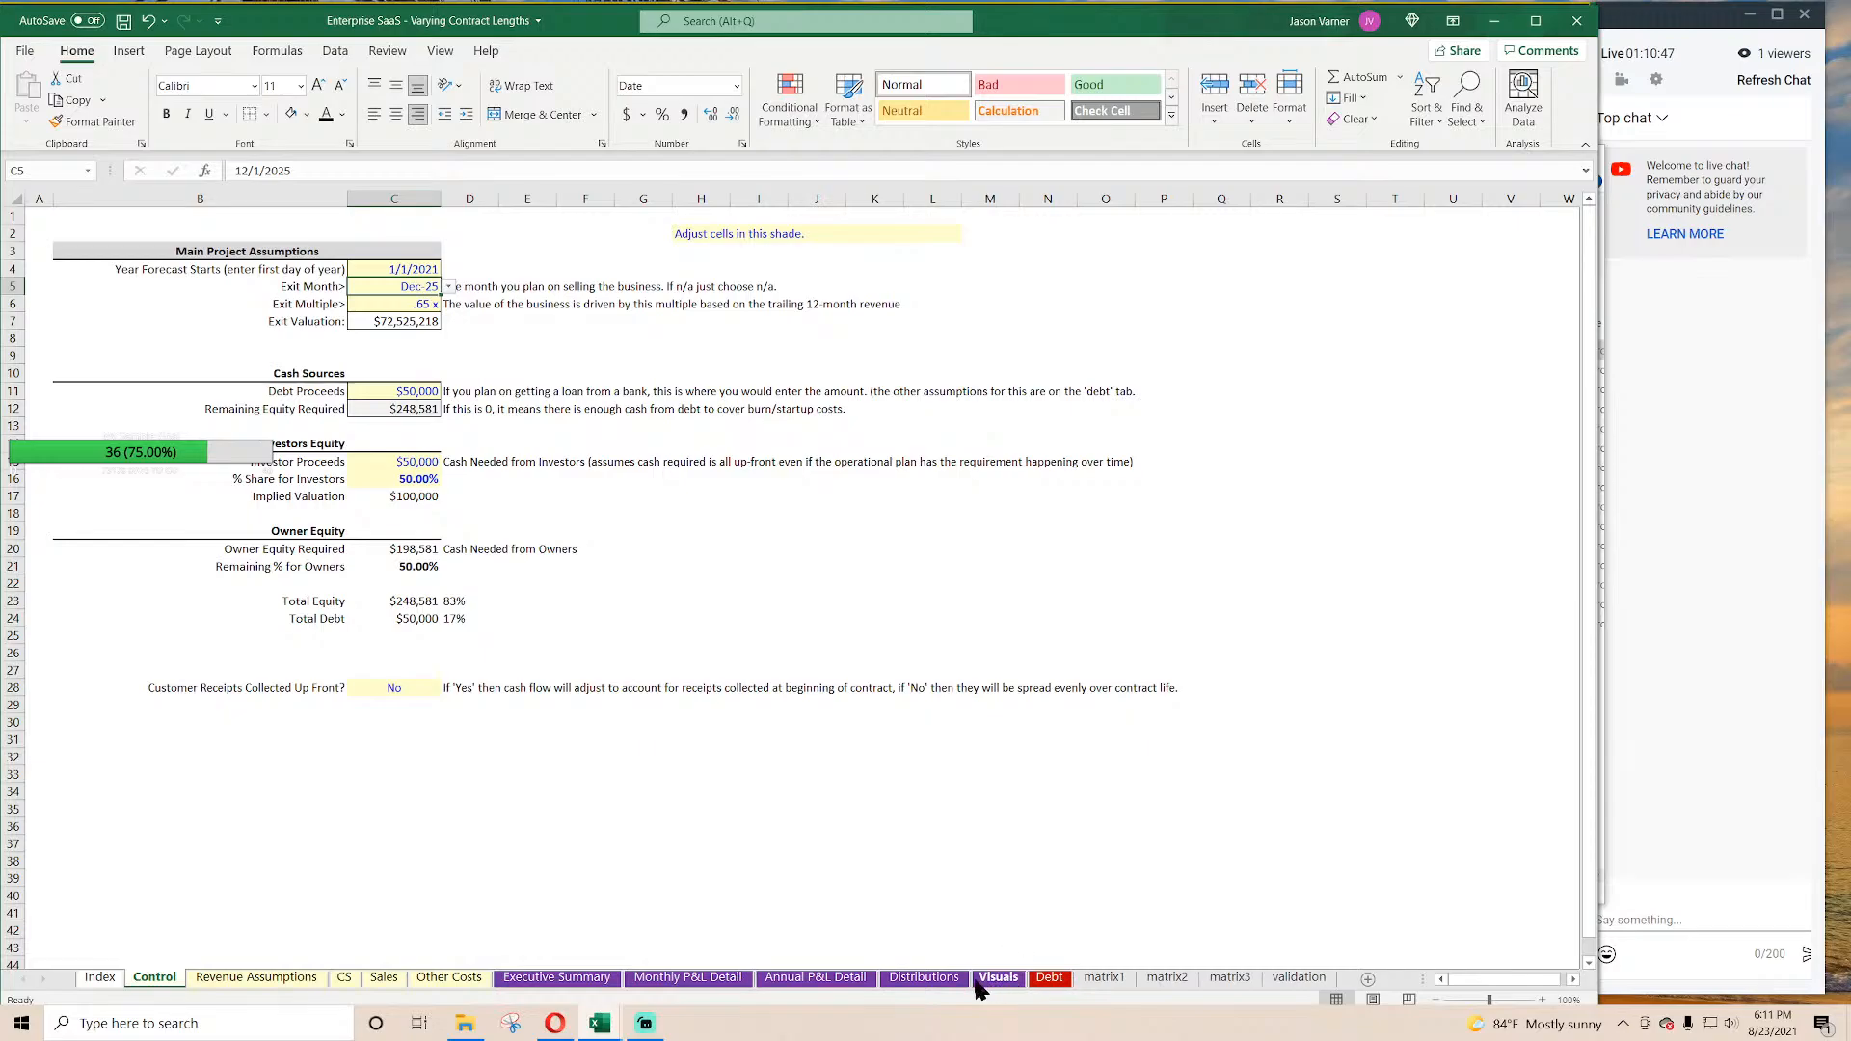
# Step: Examine the helper row 271 formulas beneath the exit proceeds across the 2025 months of the SaaS model's Monthly P&L Detail sheet
pyautogui.click(688, 977)
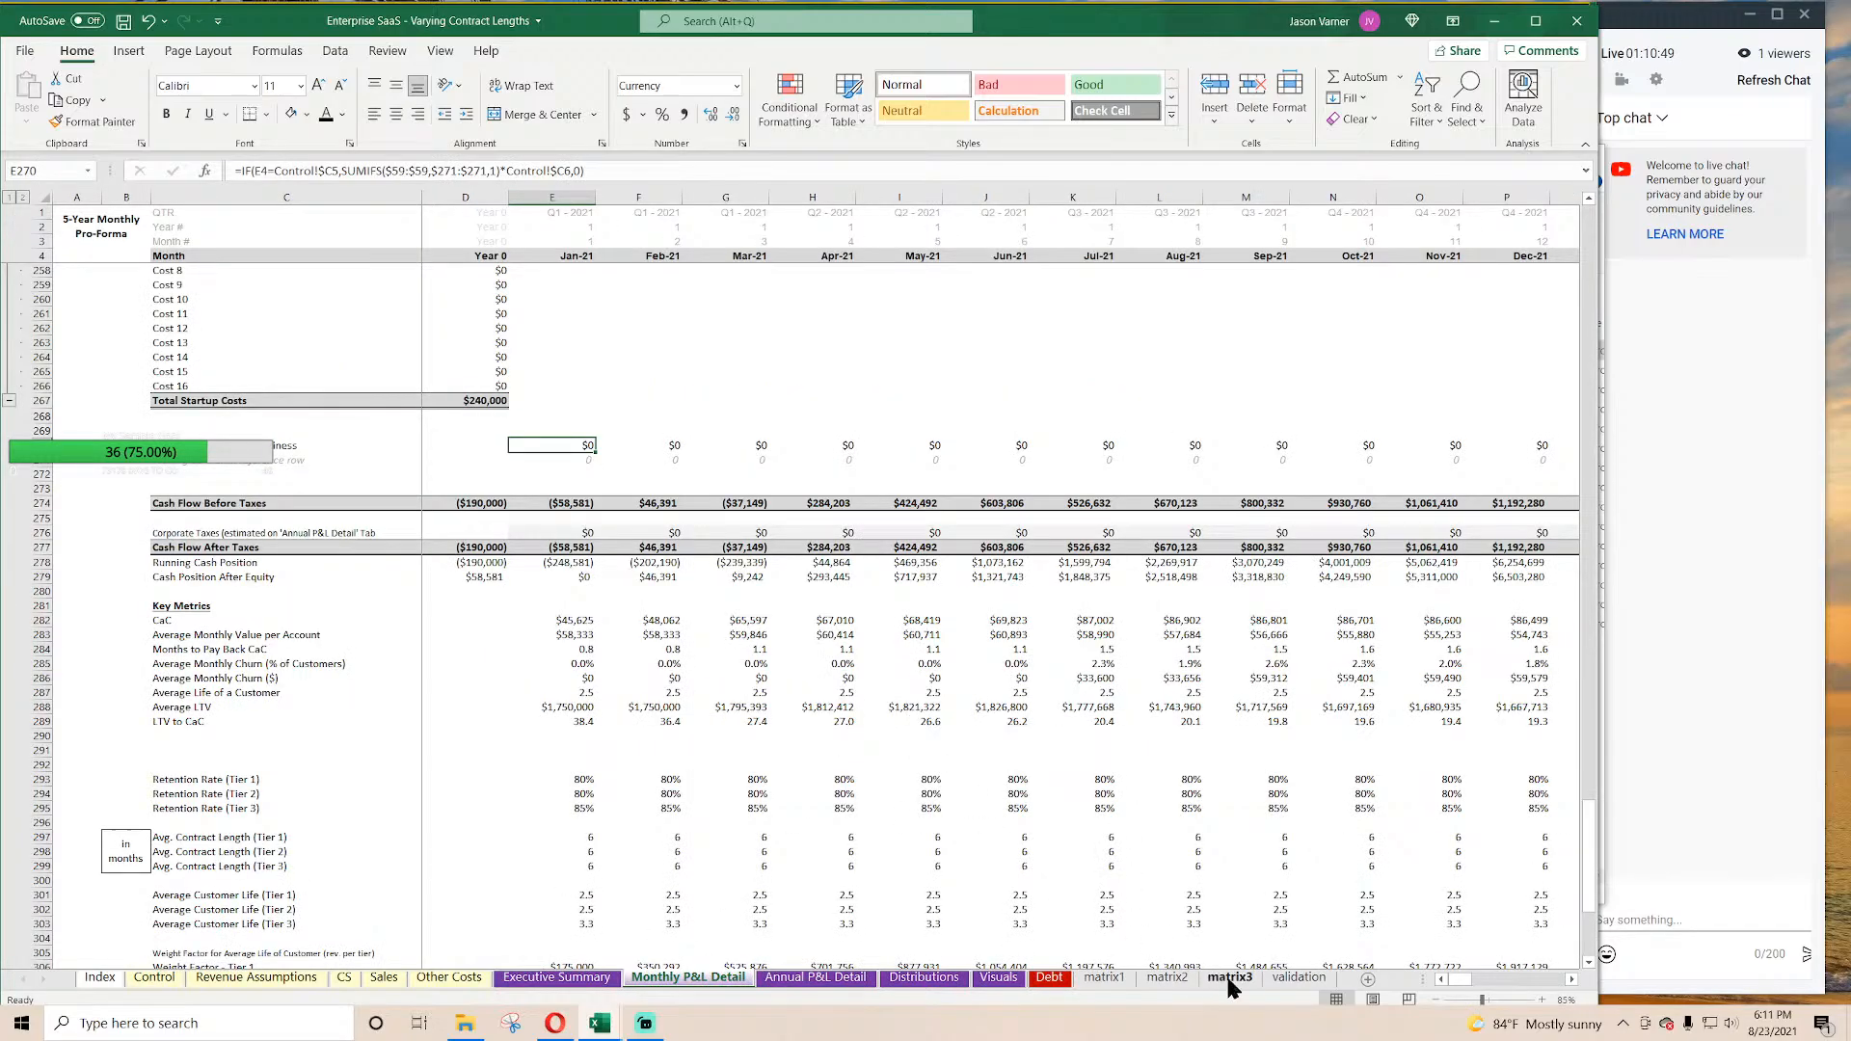
pyautogui.moveTo(1450, 979); pyautogui.dragTo(1547, 981)
pyautogui.click(1350, 460)
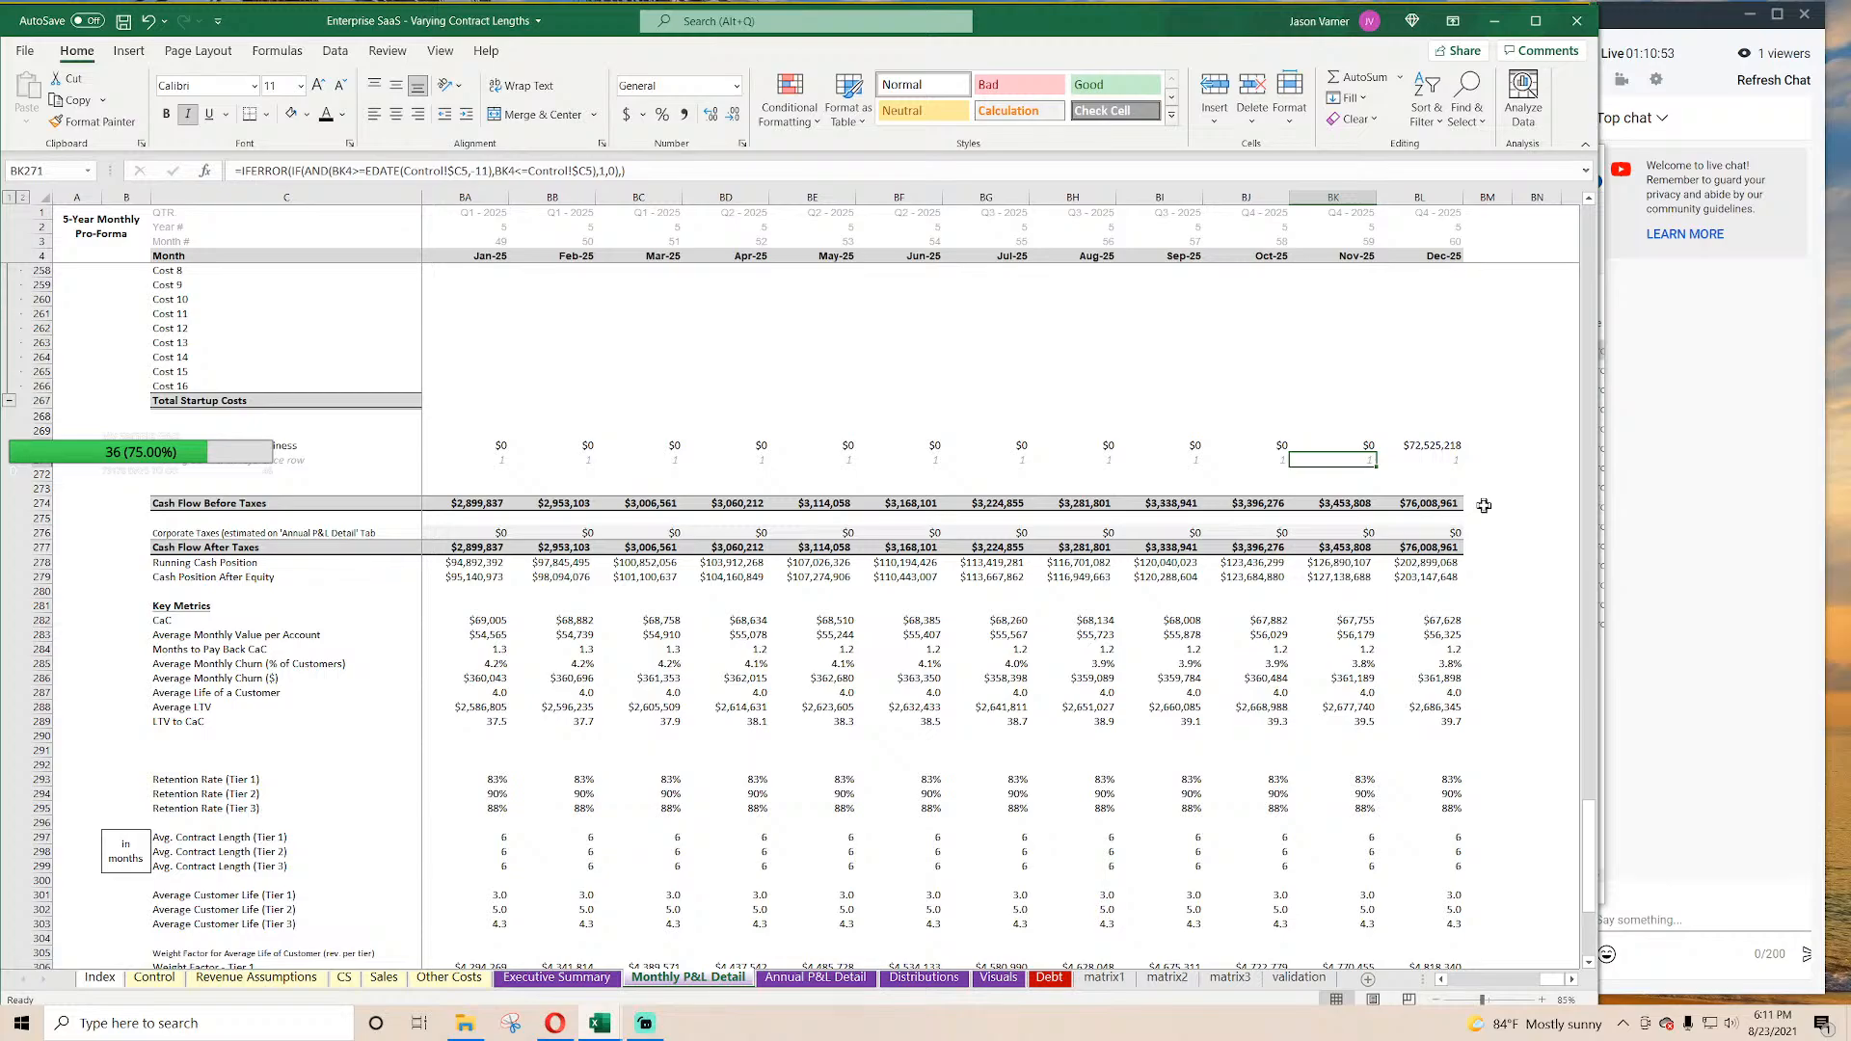
pyautogui.press('Right')
pyautogui.press('Left')
pyautogui.press('Left')
pyautogui.press('Left')
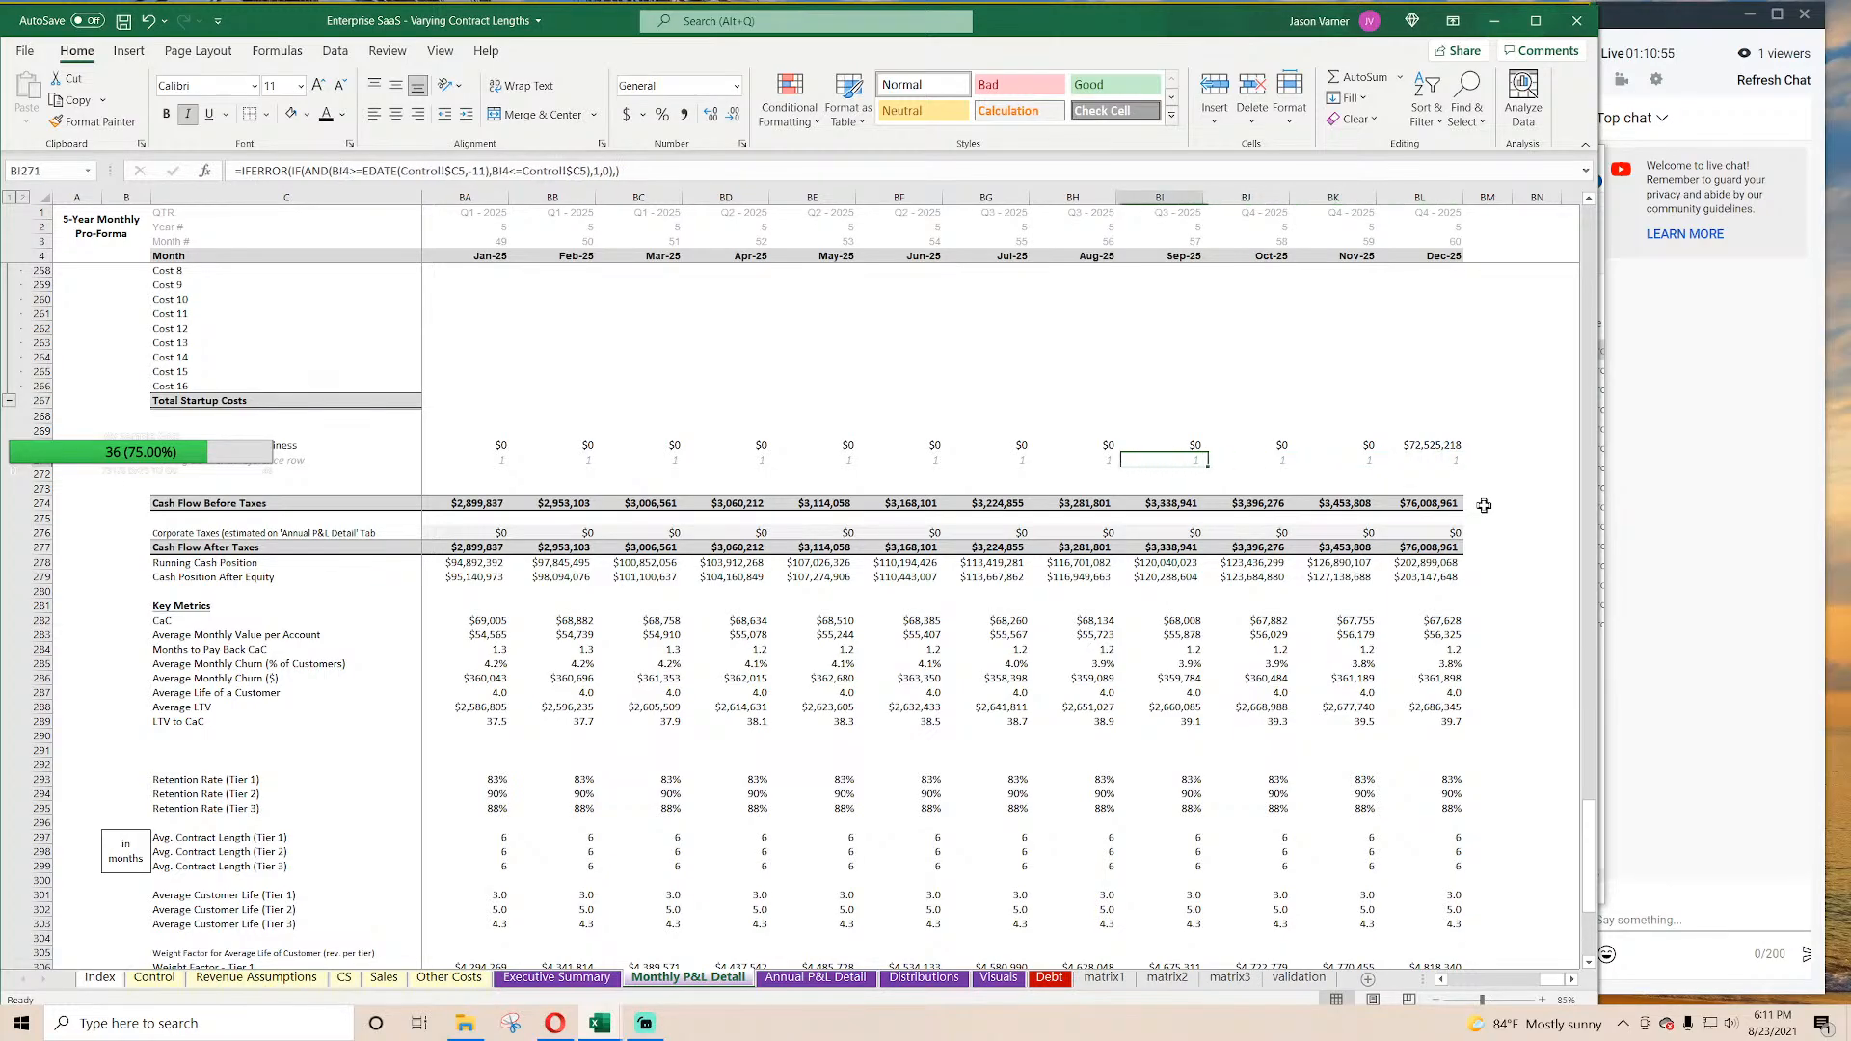
pyautogui.press('Right')
pyautogui.press('Right')
pyautogui.press('Right')
pyautogui.press('Left')
pyautogui.press('Left')
pyautogui.press('Left')
pyautogui.press('Left')
pyautogui.press('Left')
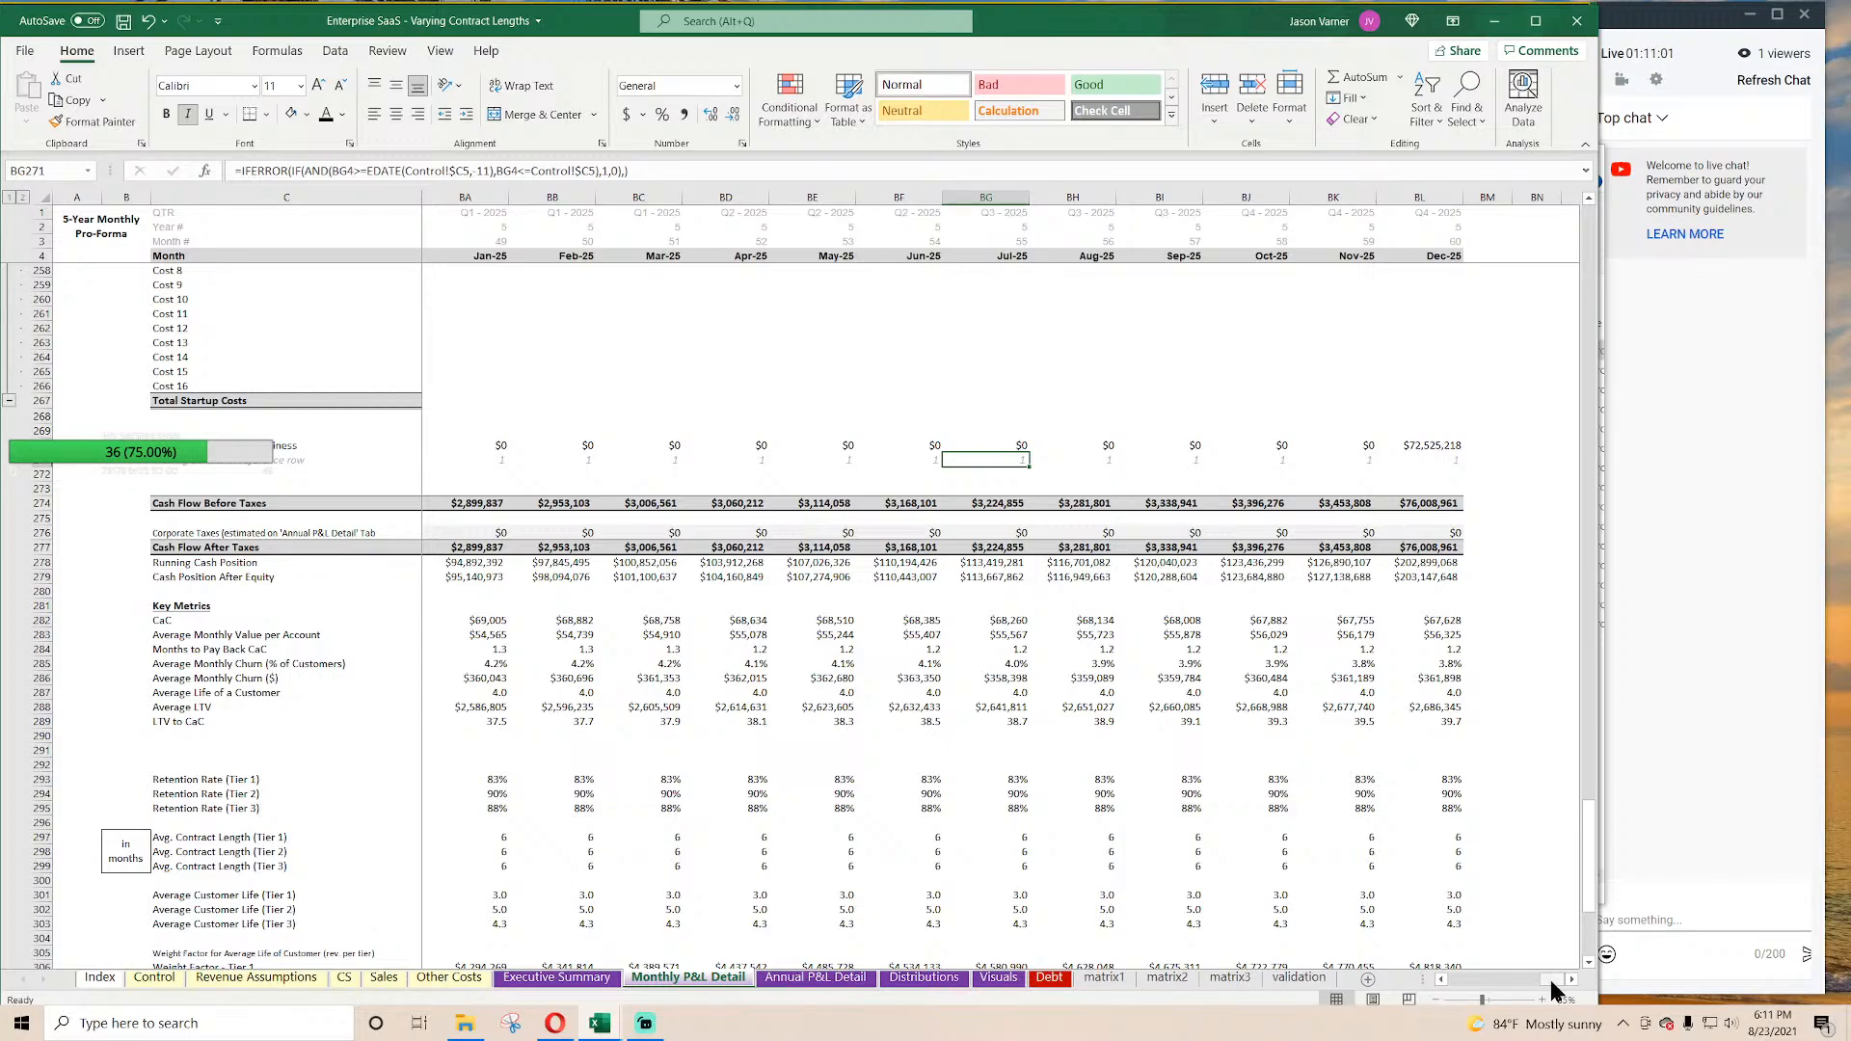
pyautogui.moveTo(1555, 991); pyautogui.dragTo(1424, 981)
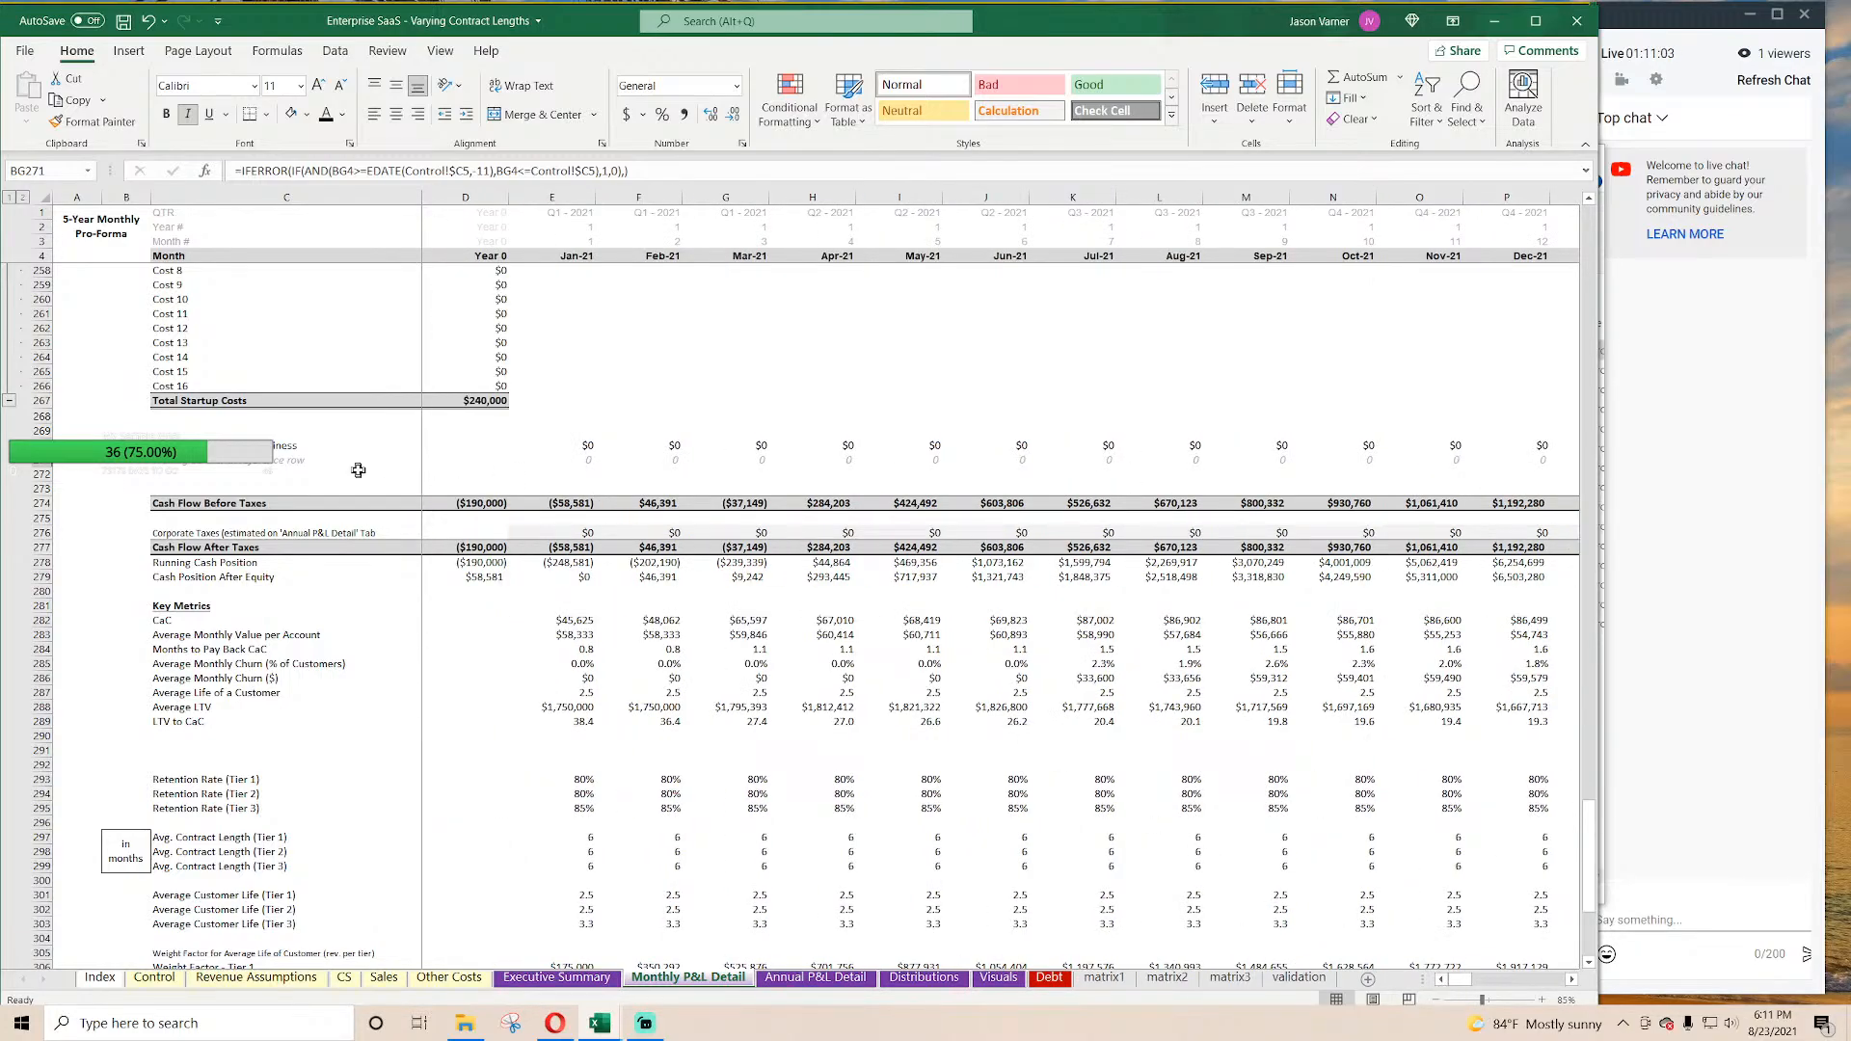
# Step: Copy the SaaS model's Proceeds from Exit of Business row and its trailing 12-month reference row, C270:H271, into Bike Shop's Monthly P&L Detail at C283
pyautogui.moveTo(241, 447); pyautogui.dragTo(834, 460)
pyautogui.rightClick(831, 450)
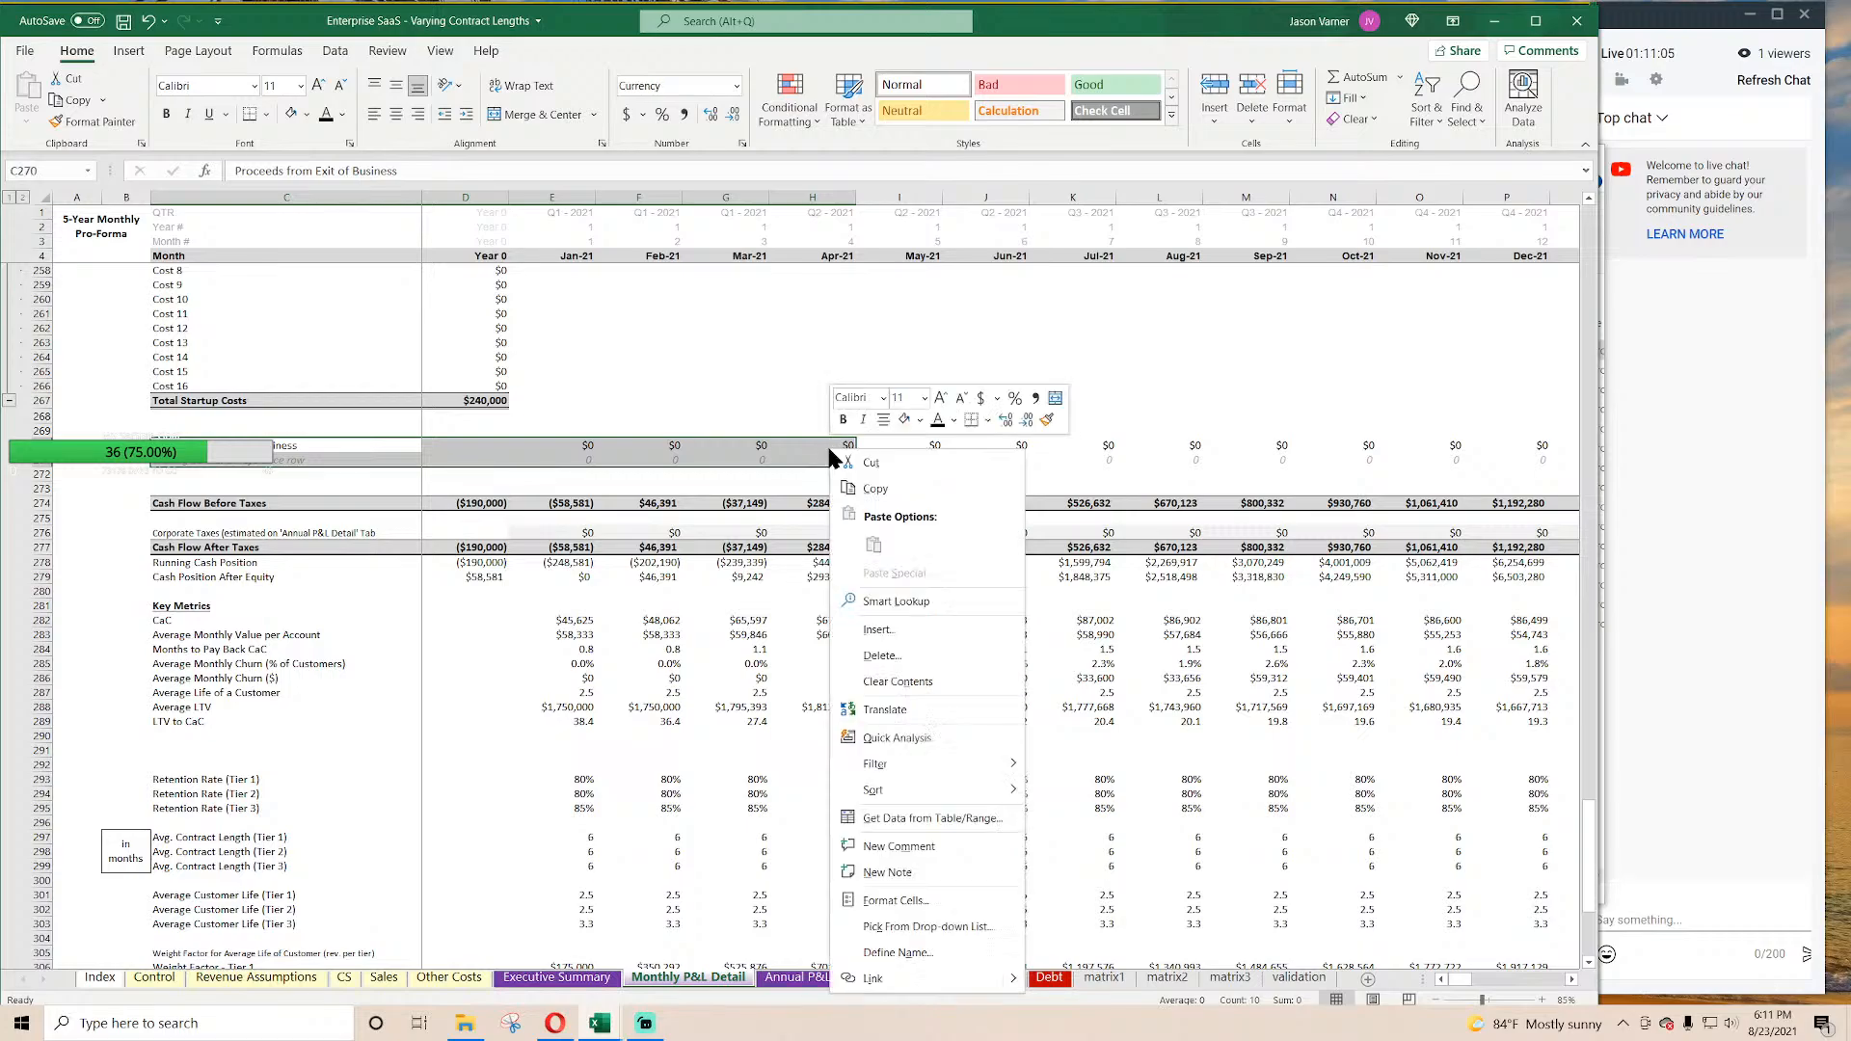
pyautogui.click(884, 491)
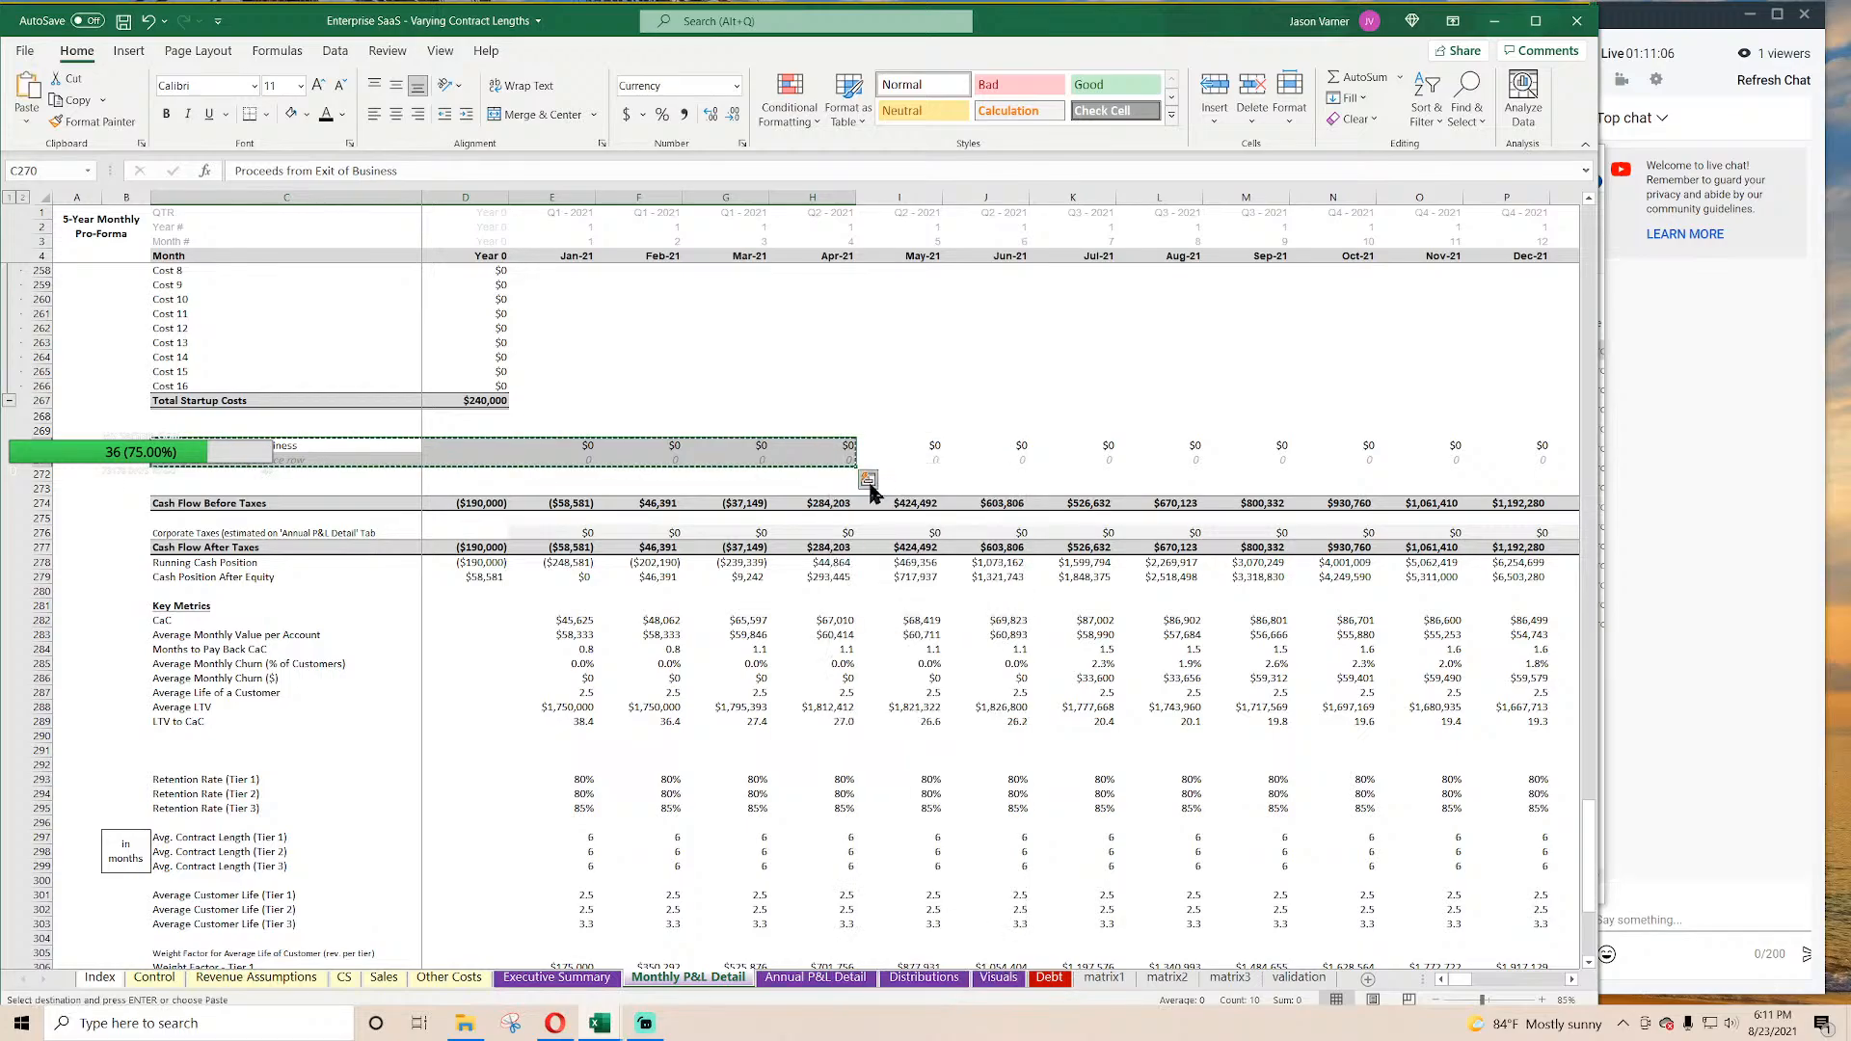
pyautogui.click(1494, 20)
pyautogui.click(214, 721)
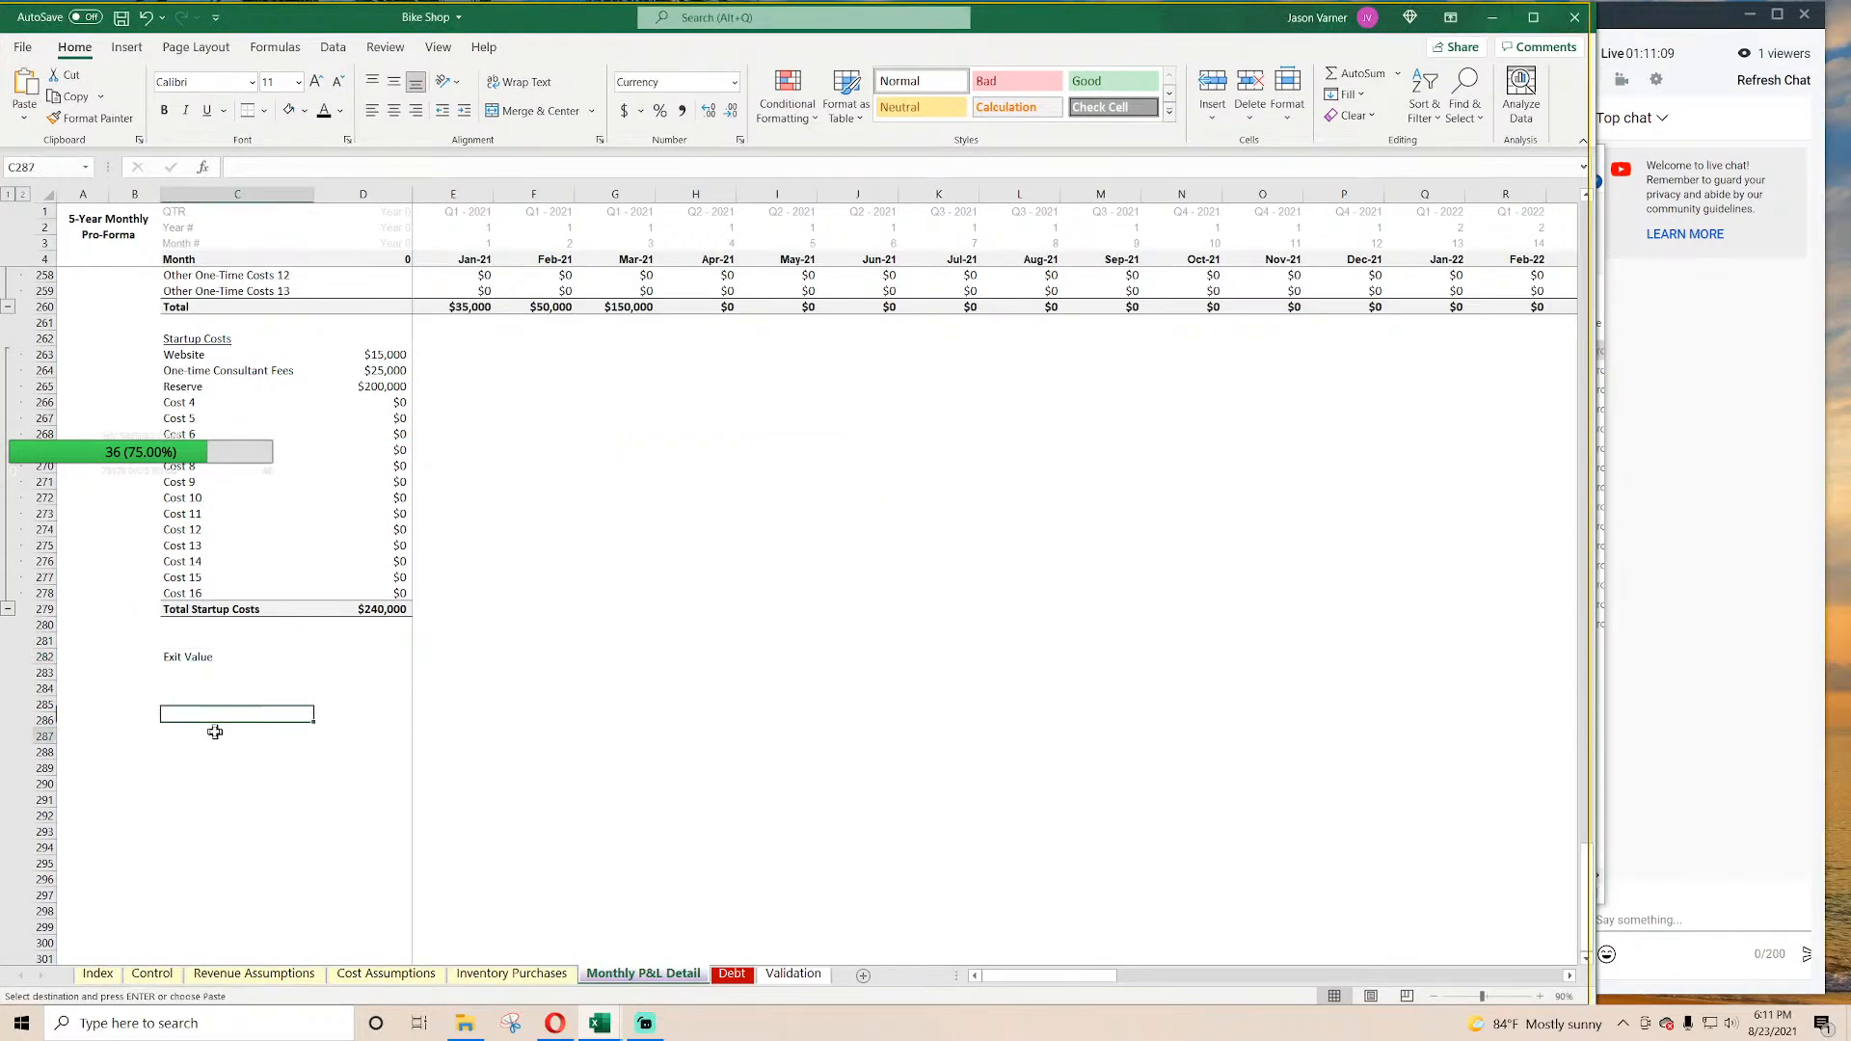
pyautogui.click(207, 735)
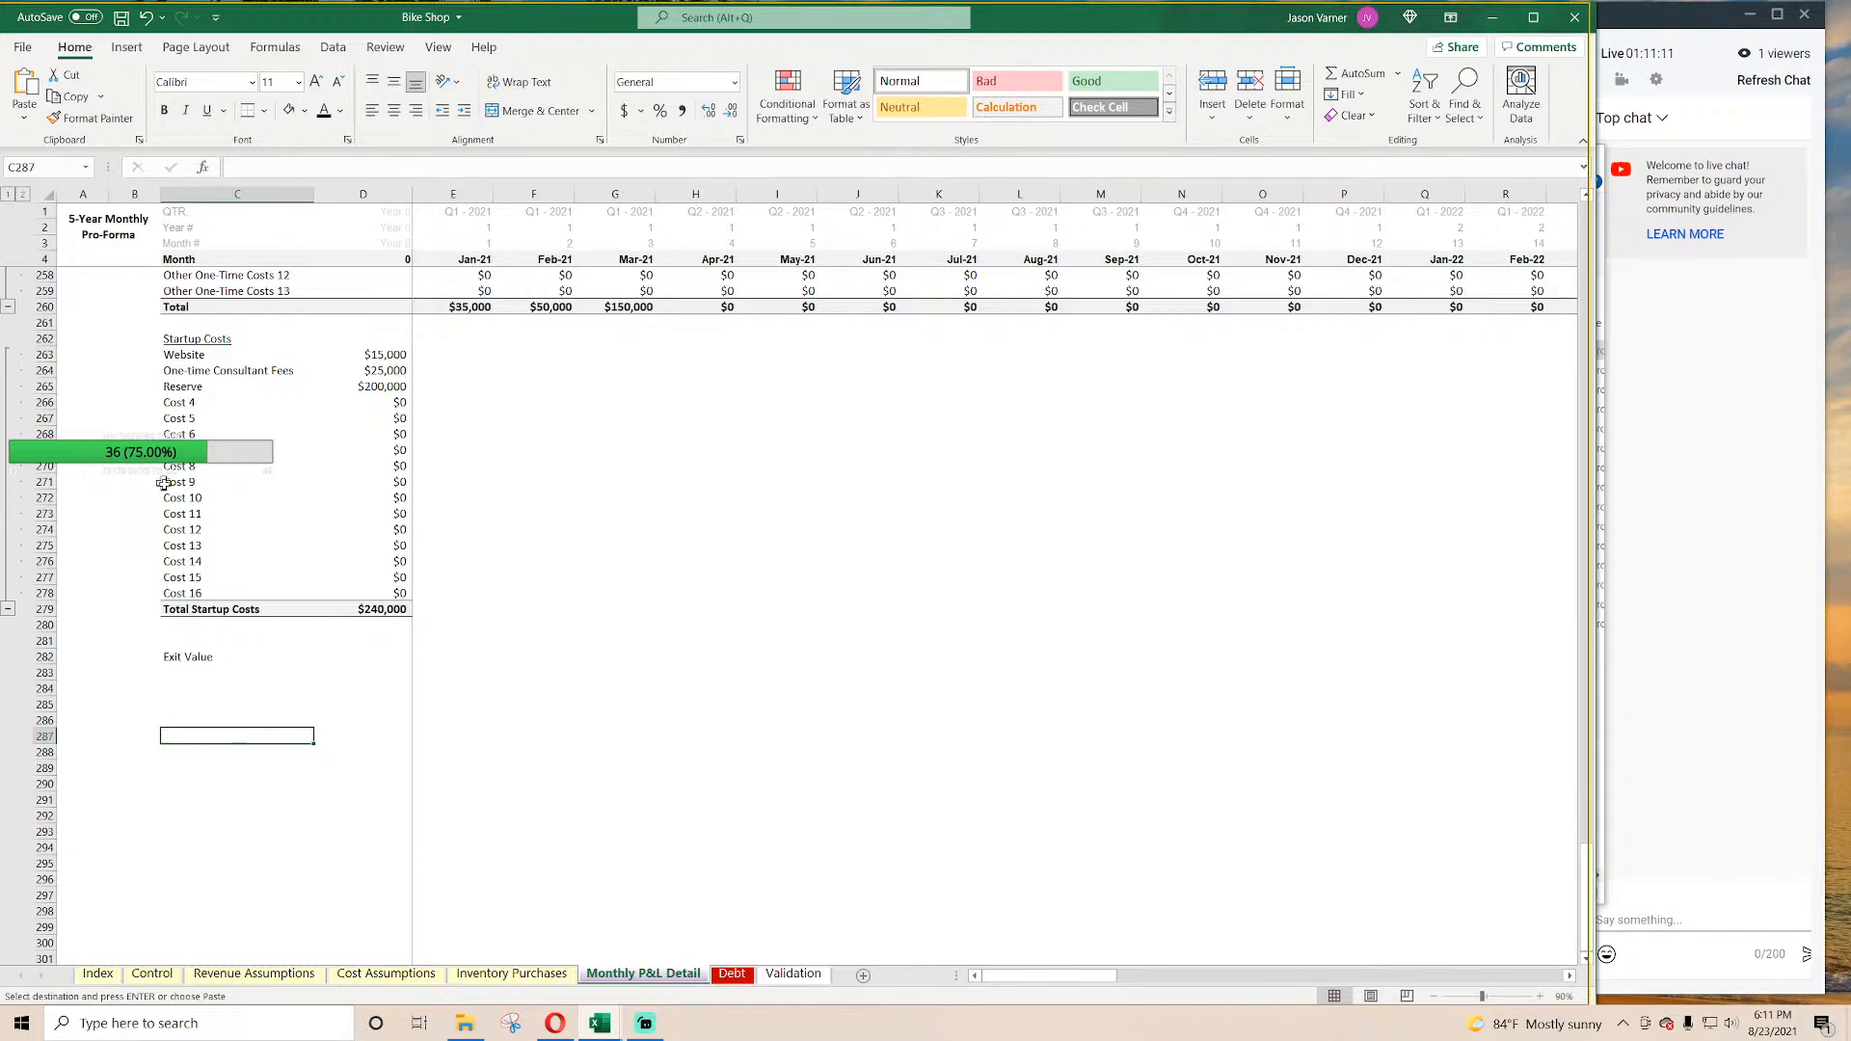
pyautogui.rightClick(183, 672)
pyautogui.click(219, 247)
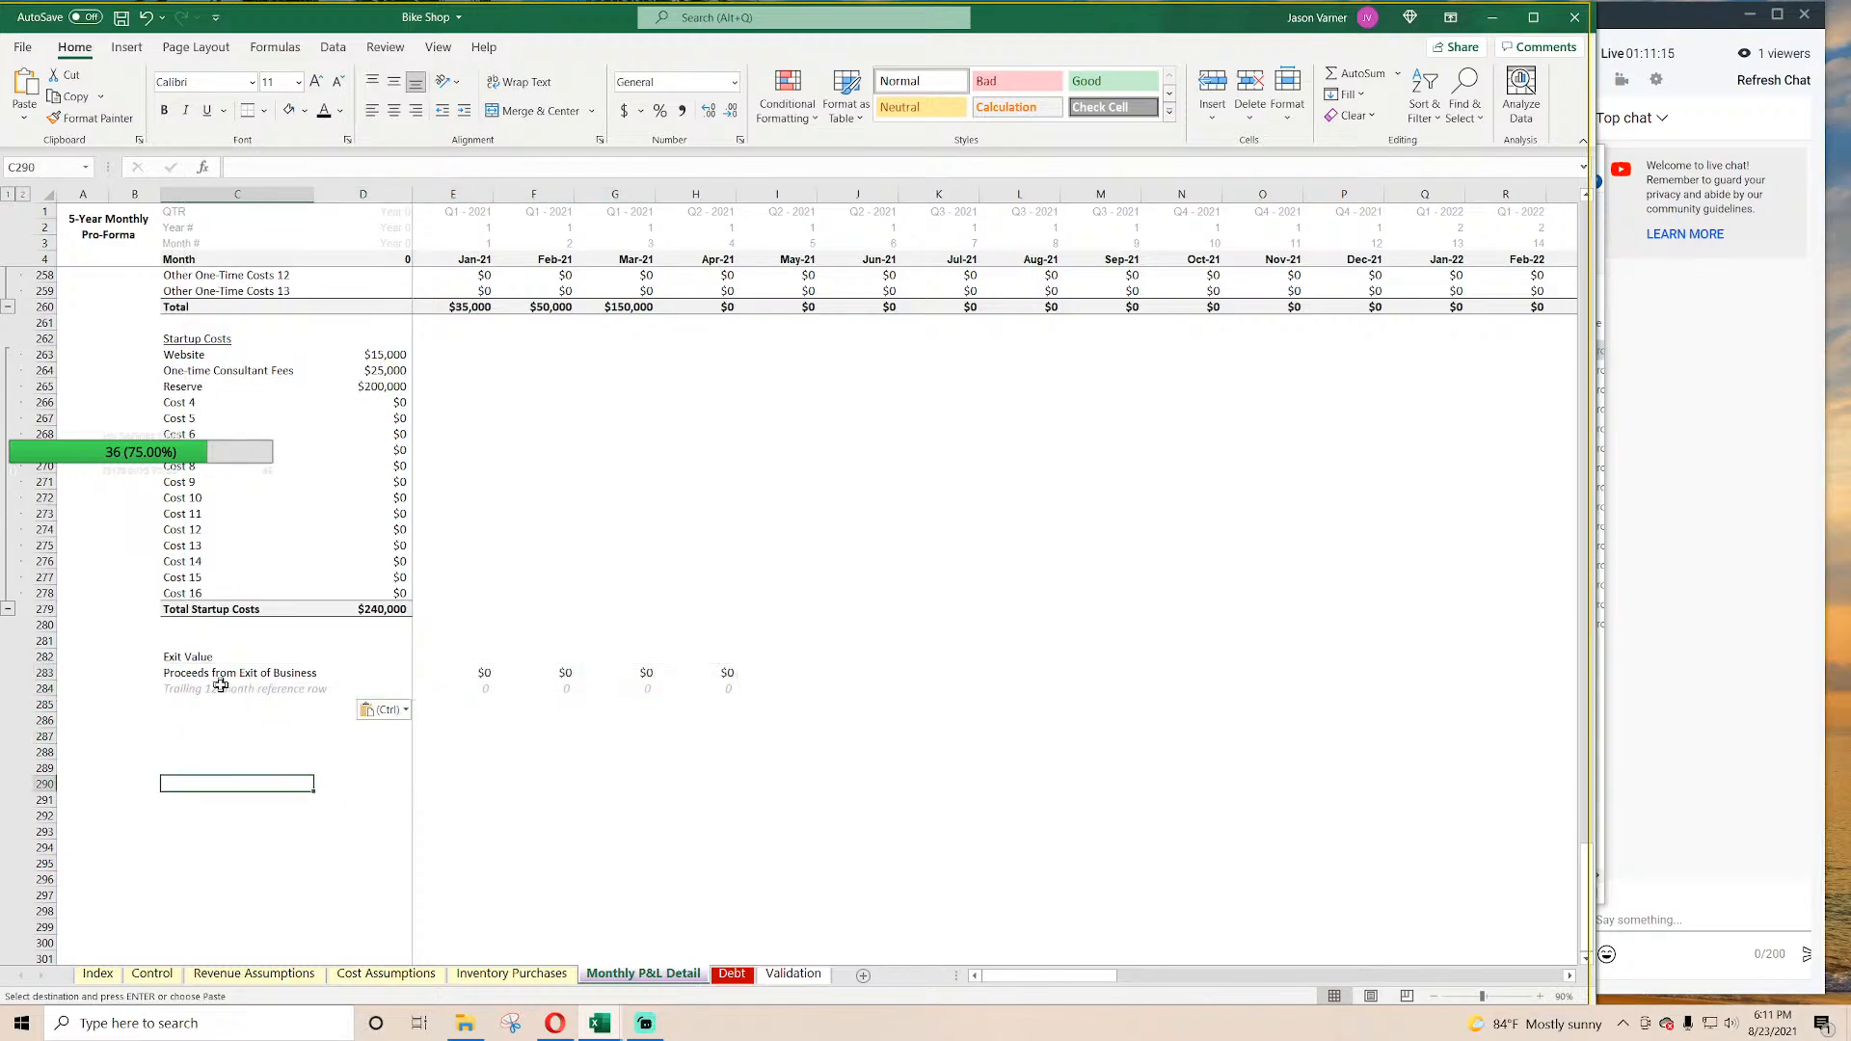
pyautogui.click(221, 672)
pyautogui.press('Right')
pyautogui.press('Right')
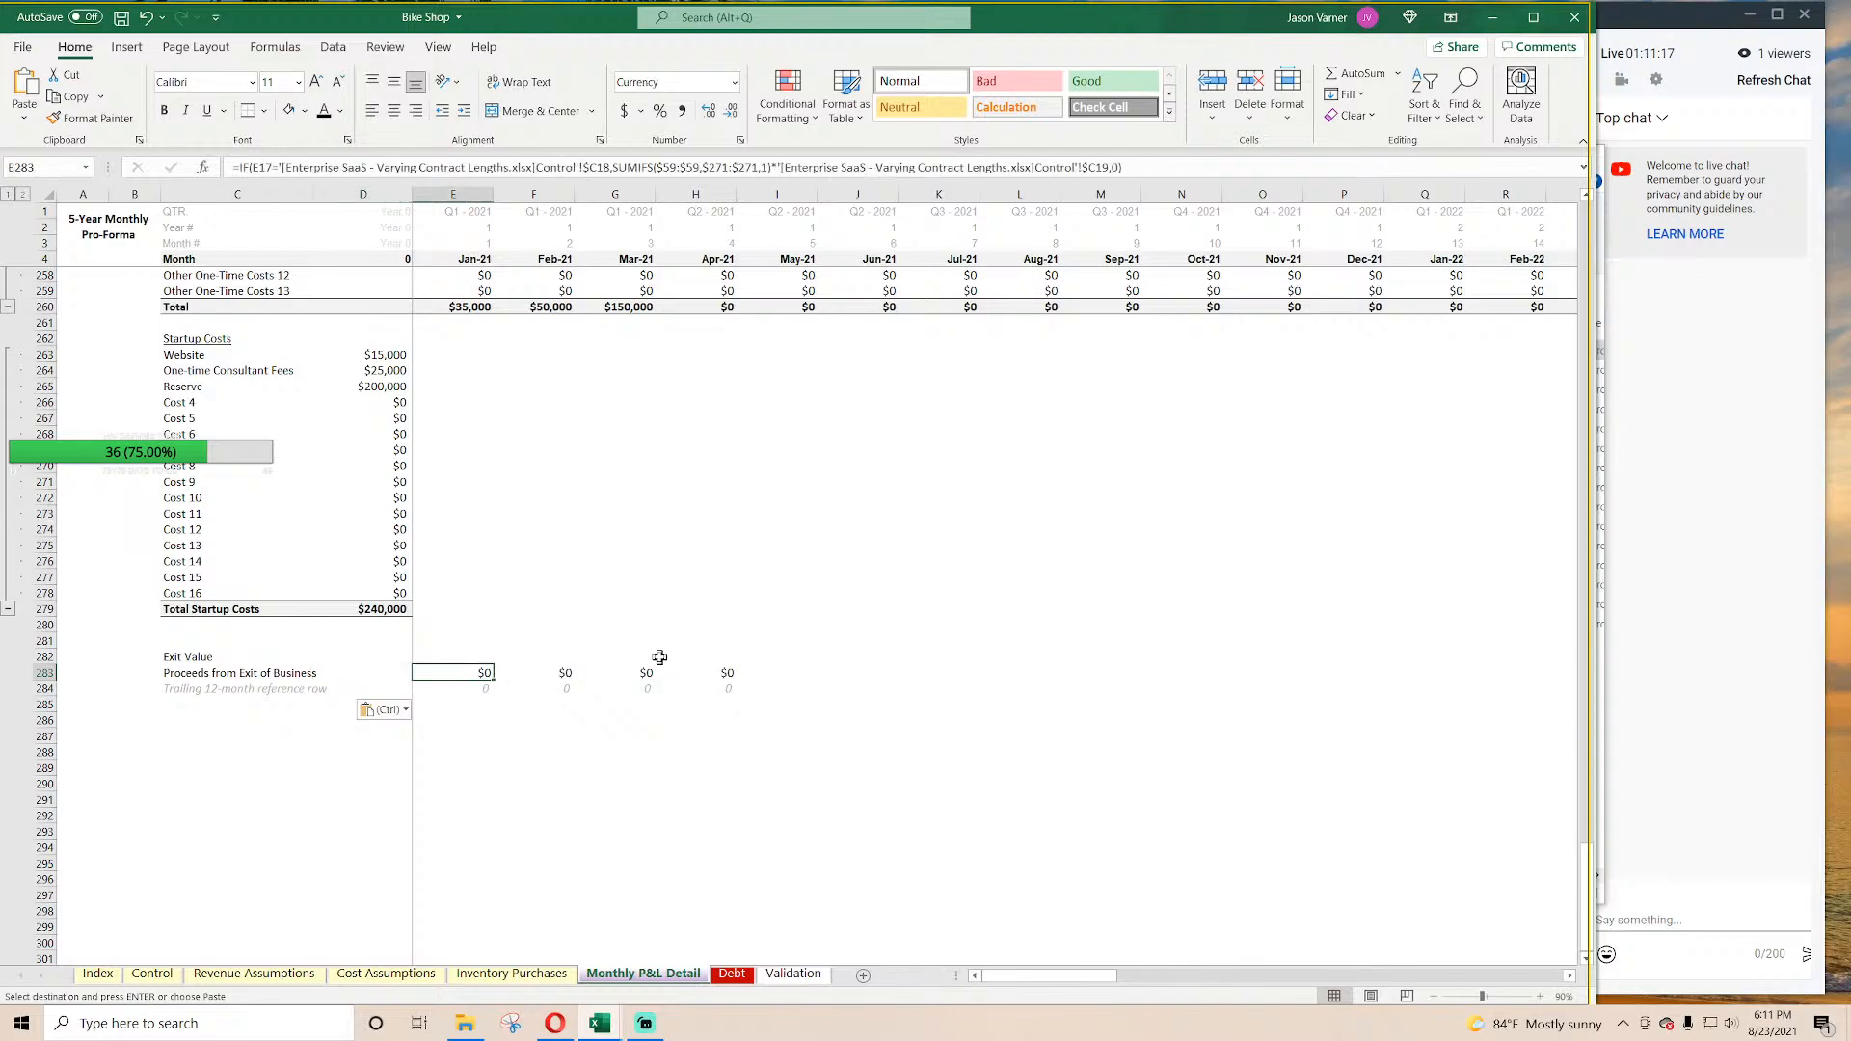
# Step: In the Jan-21 trailing 12-month reference formula in E284, point the first AND condition at the month header E4
pyautogui.click(464, 689)
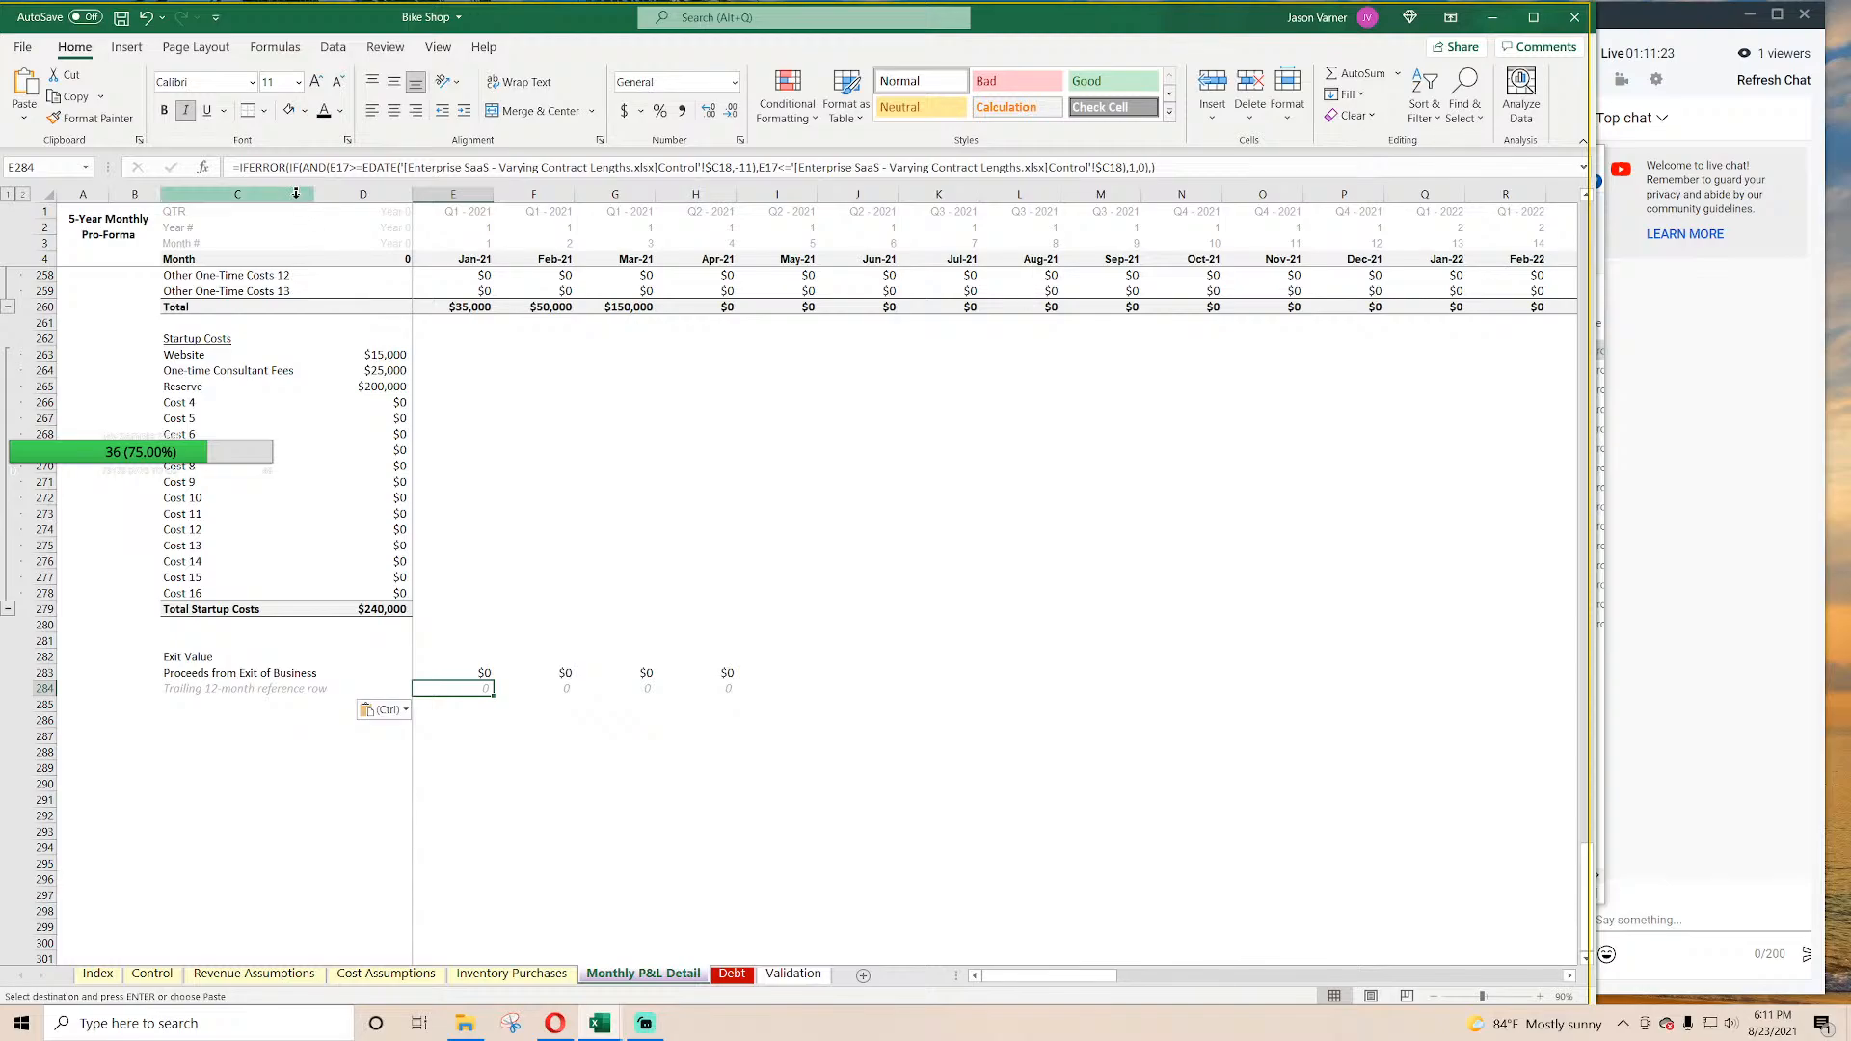
pyautogui.doubleClick(464, 689)
pyautogui.click(351, 168)
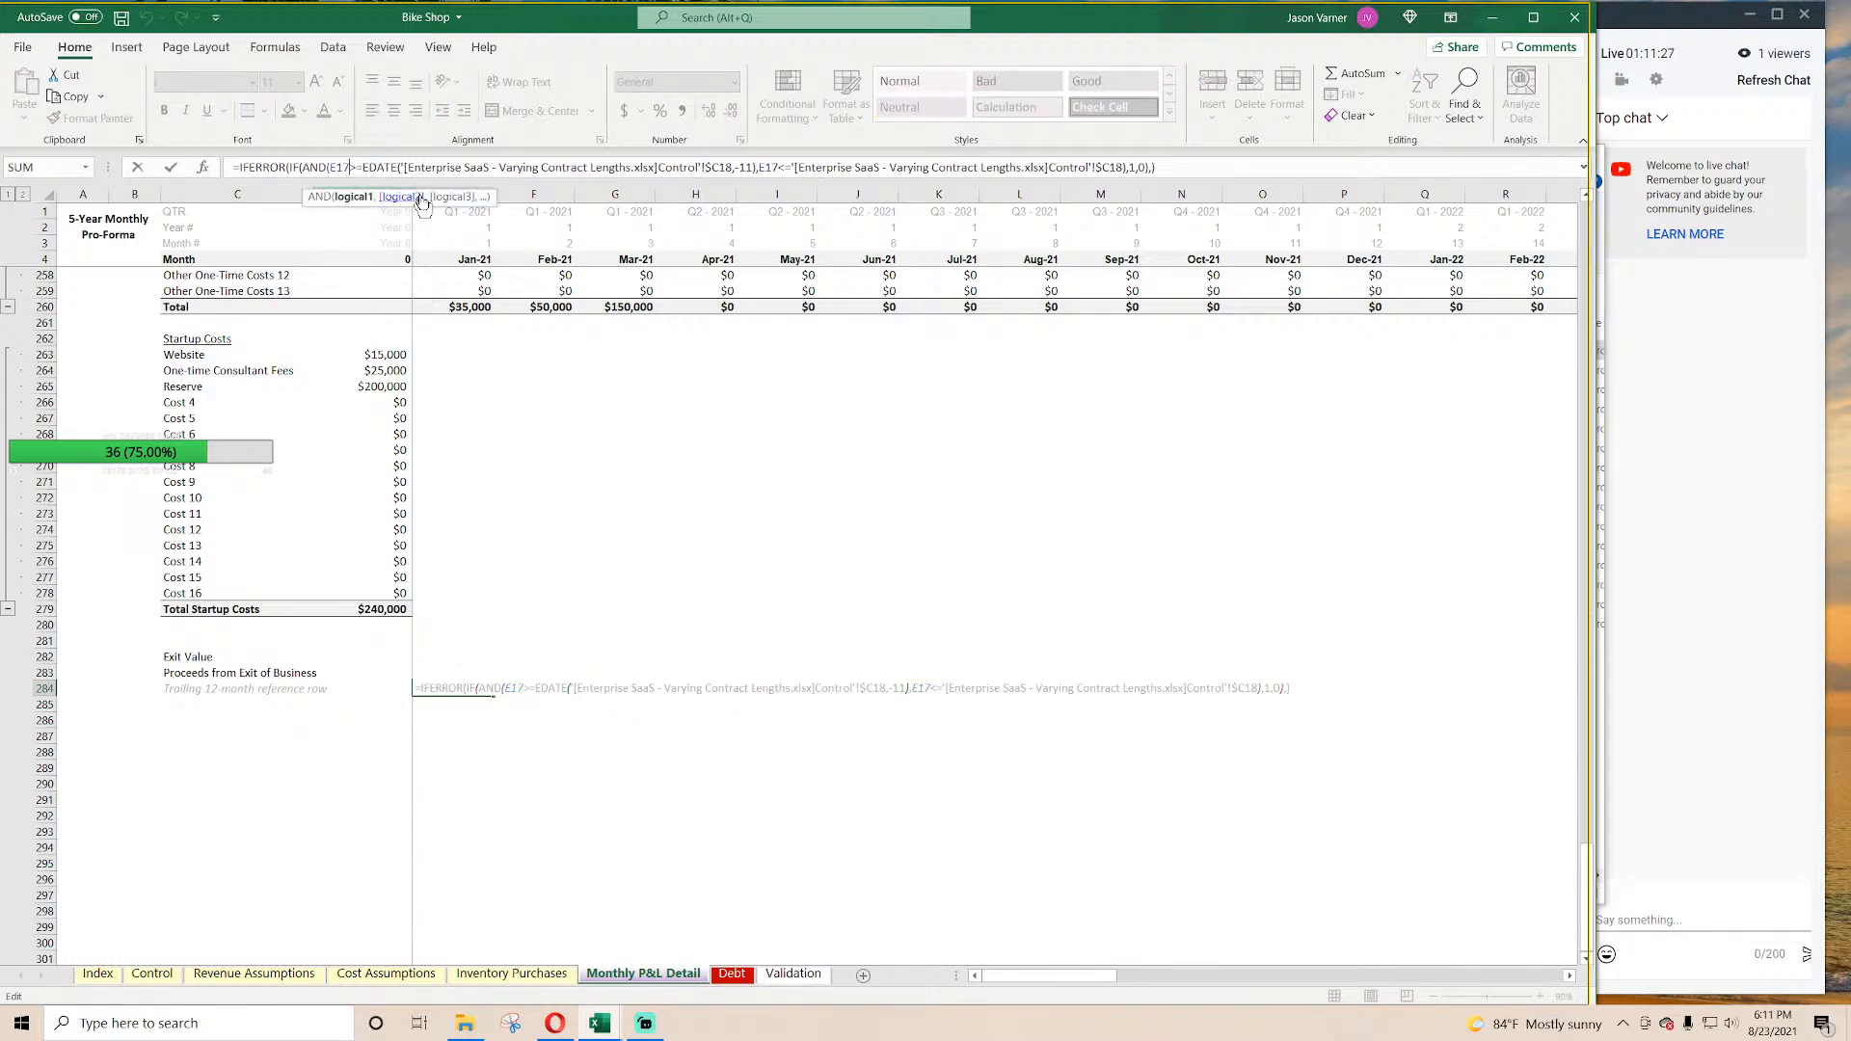
pyautogui.press('BackSpace')
pyautogui.press('BackSpace')
pyautogui.press('BackSpace')
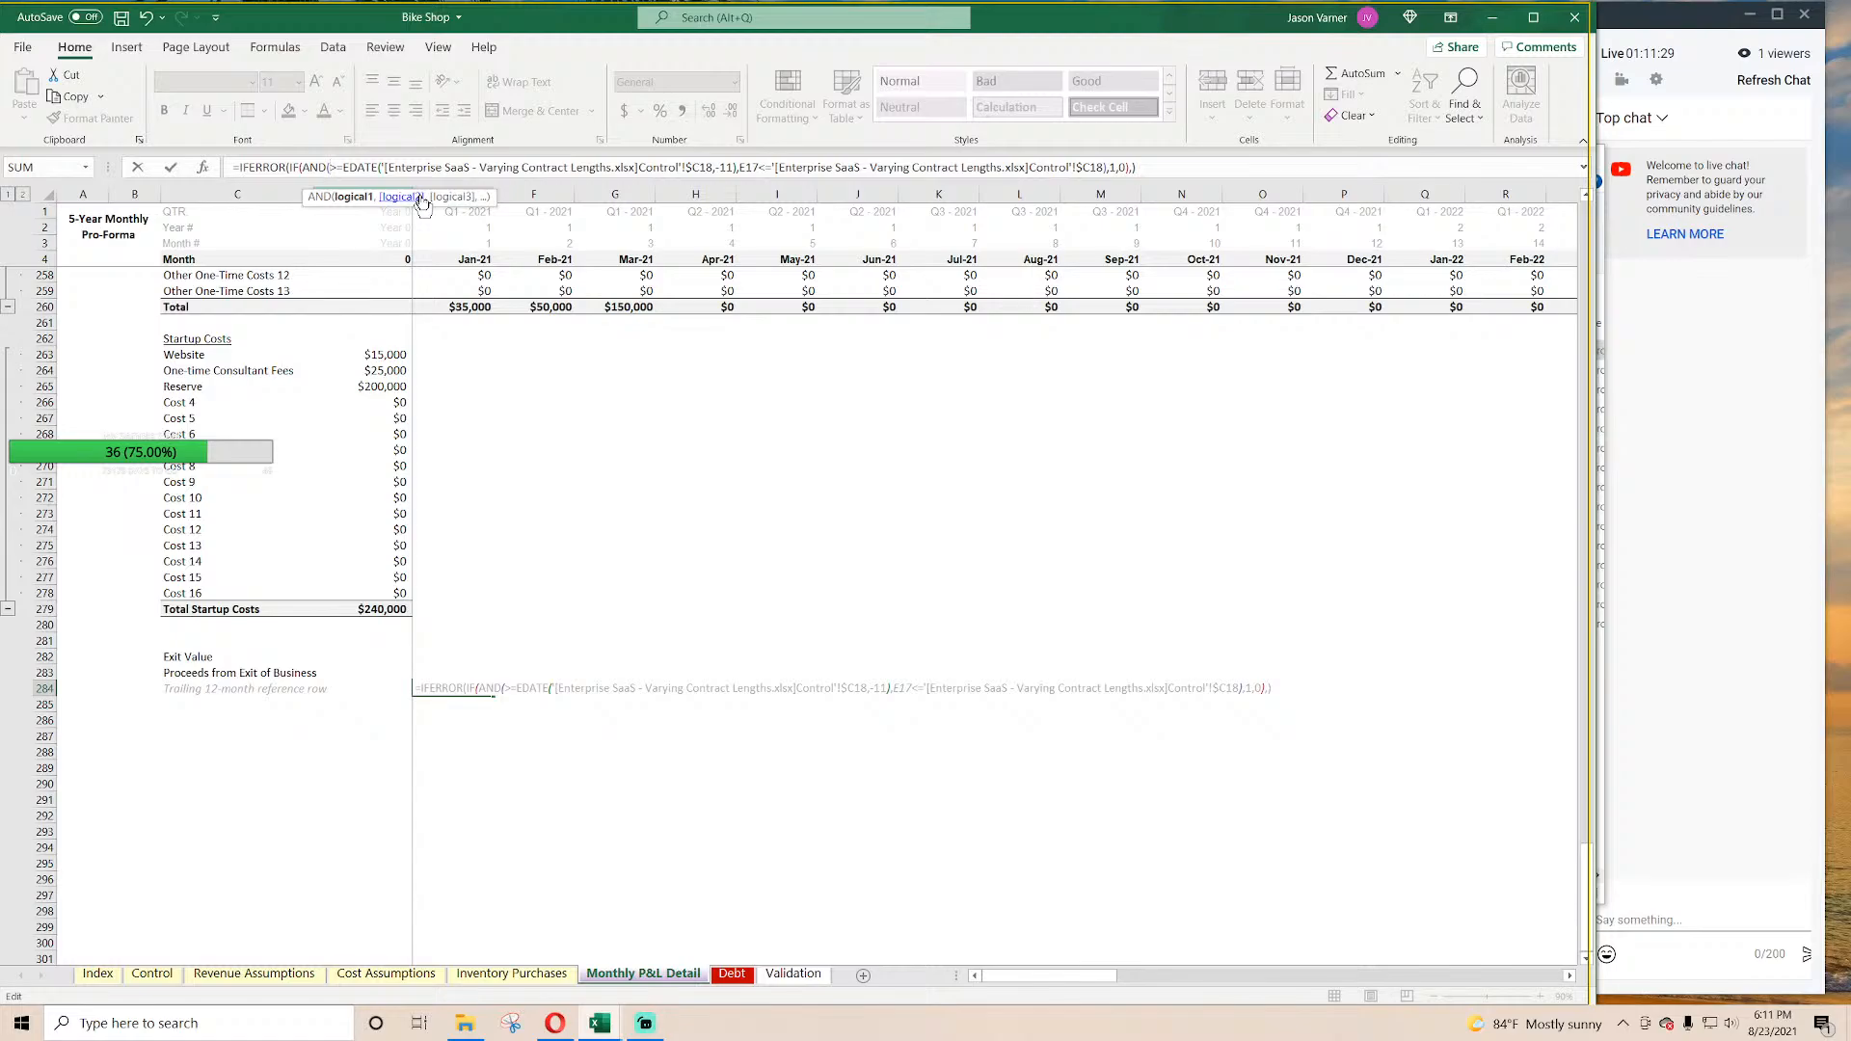
pyautogui.click(466, 260)
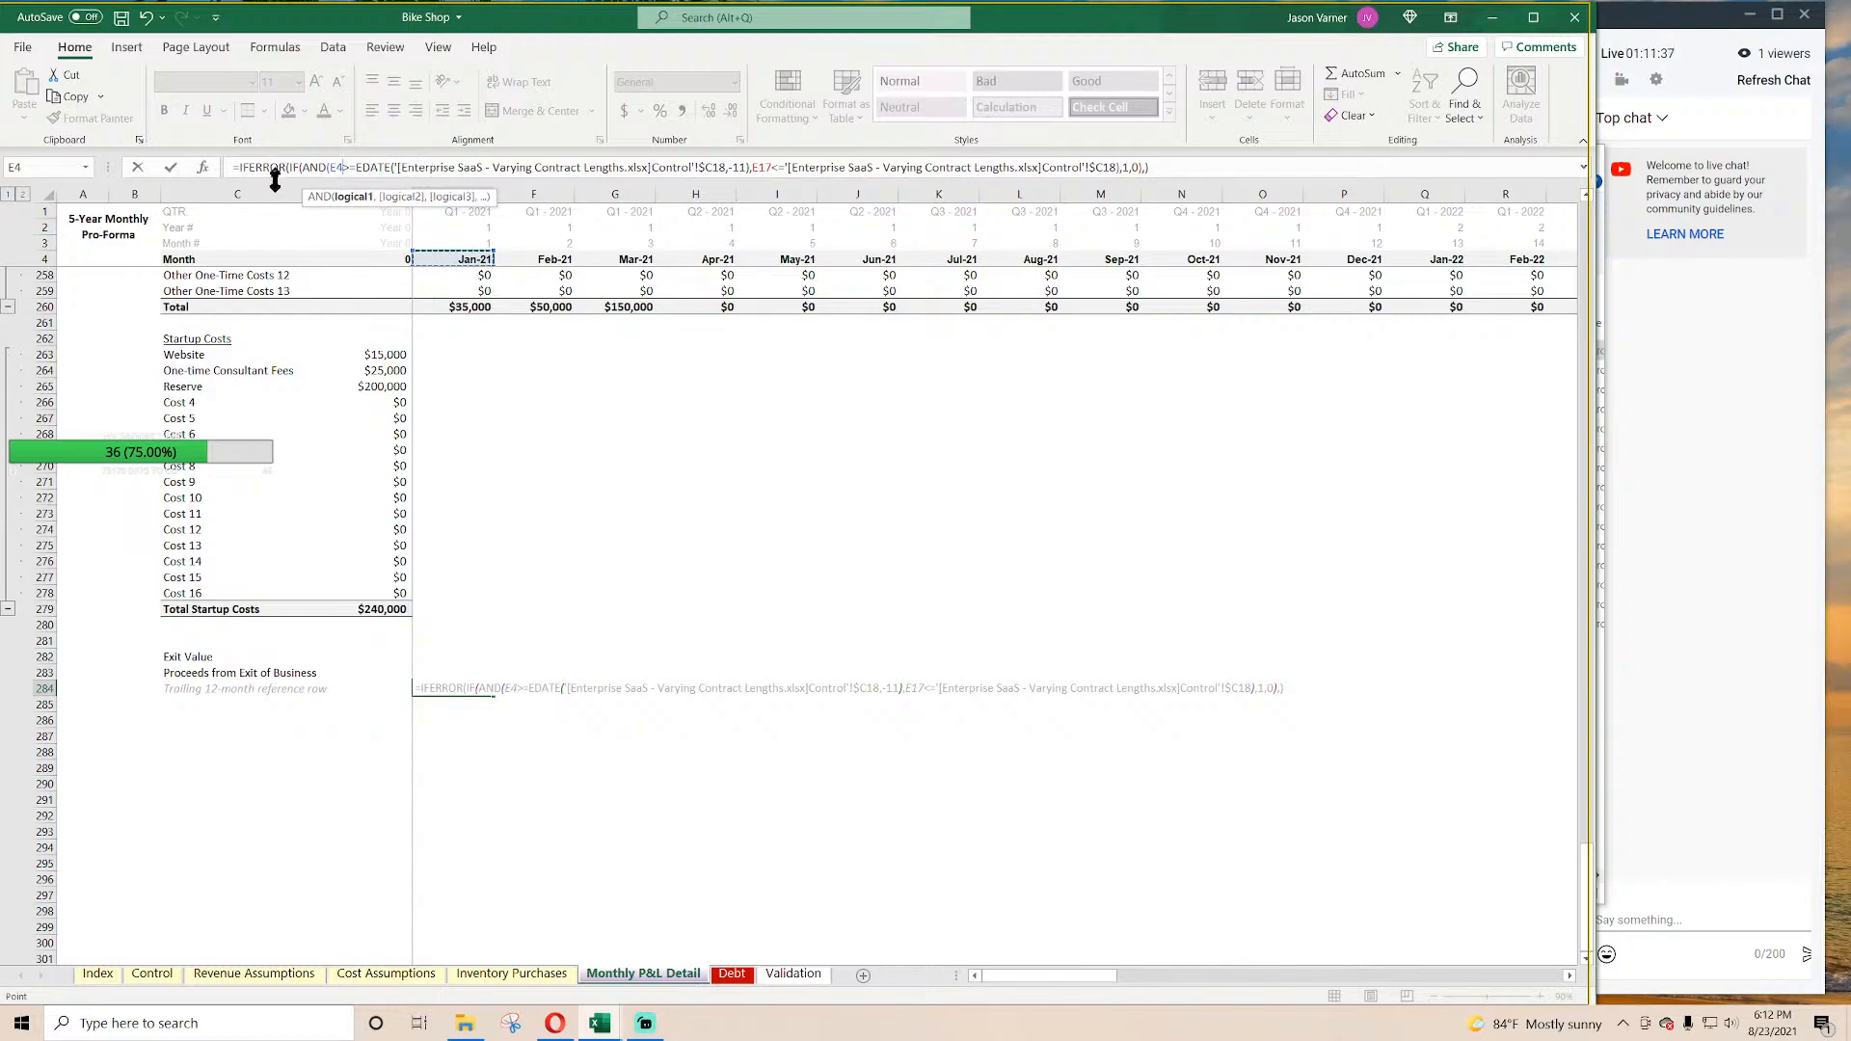
# Step: Point the EDATE start date in E284 at the Control sheet's $C5, removing the external SaaS workbook name
pyautogui.moveTo(398, 170); pyautogui.dragTo(652, 170)
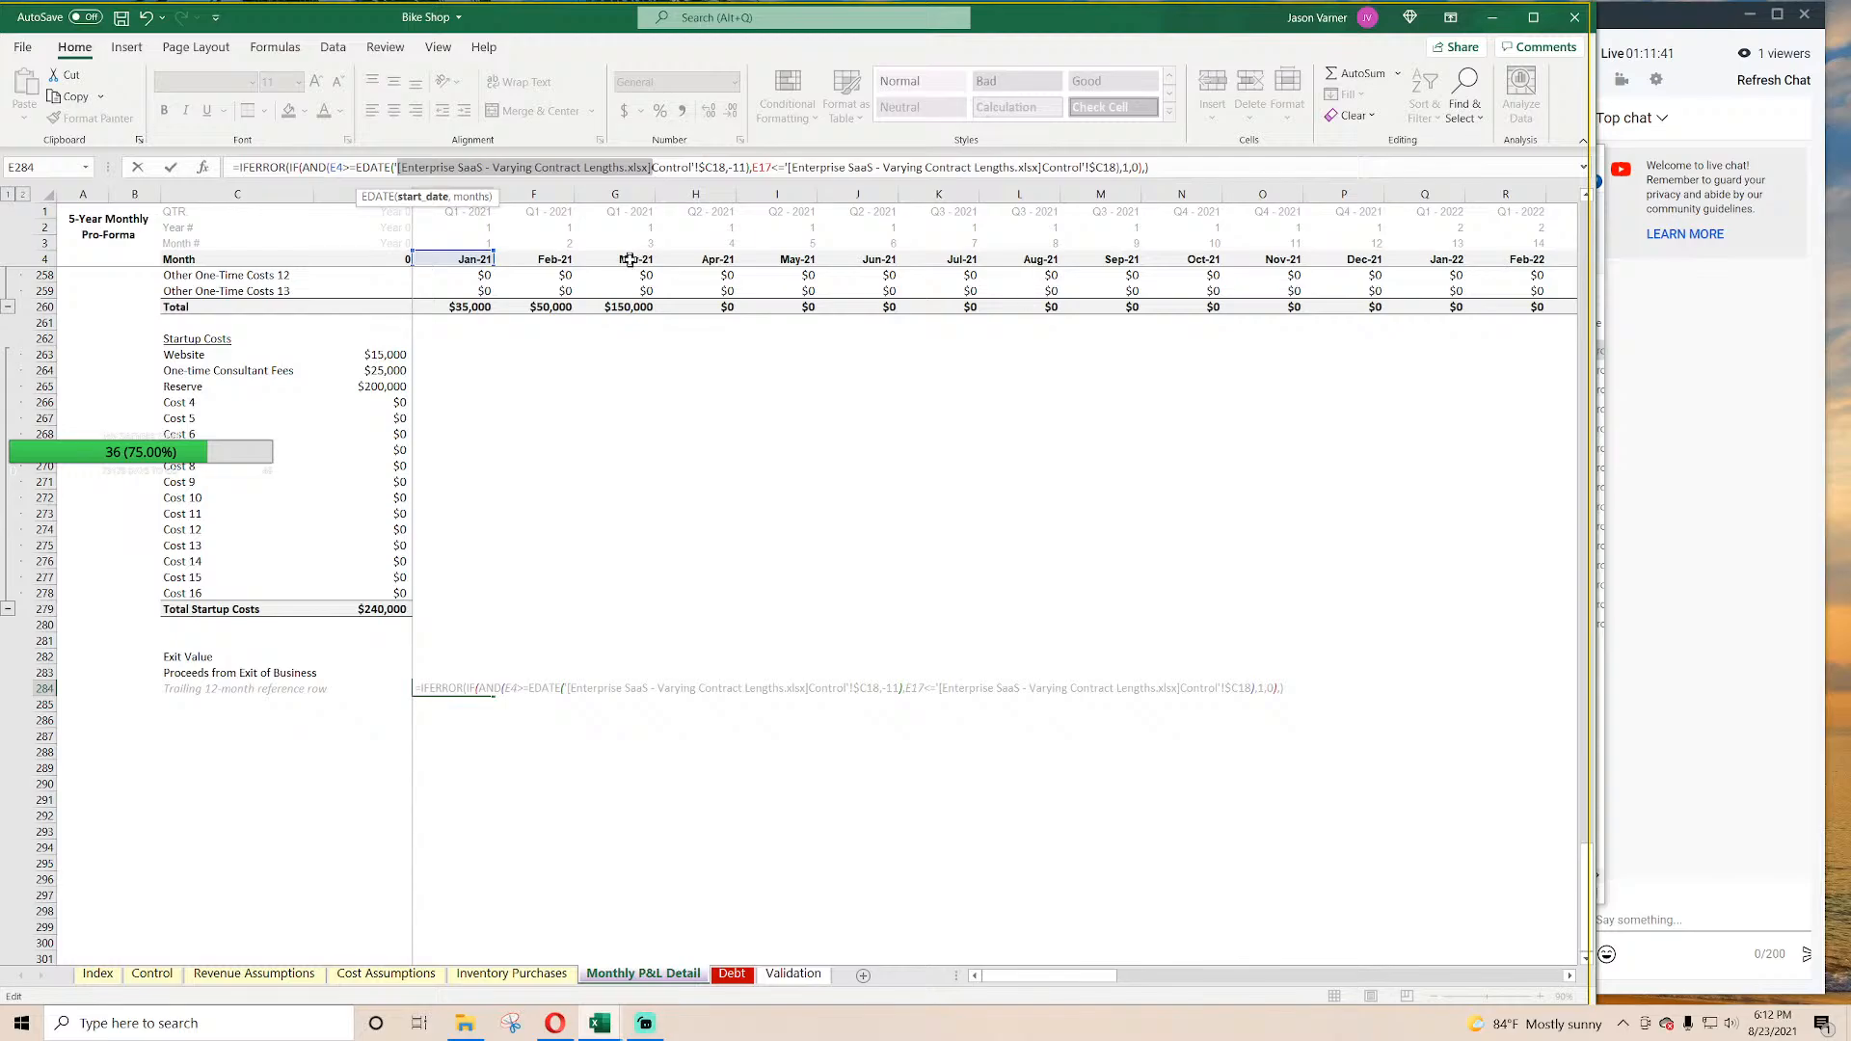
pyautogui.press('BackSpace')
pyautogui.press('BackSpace')
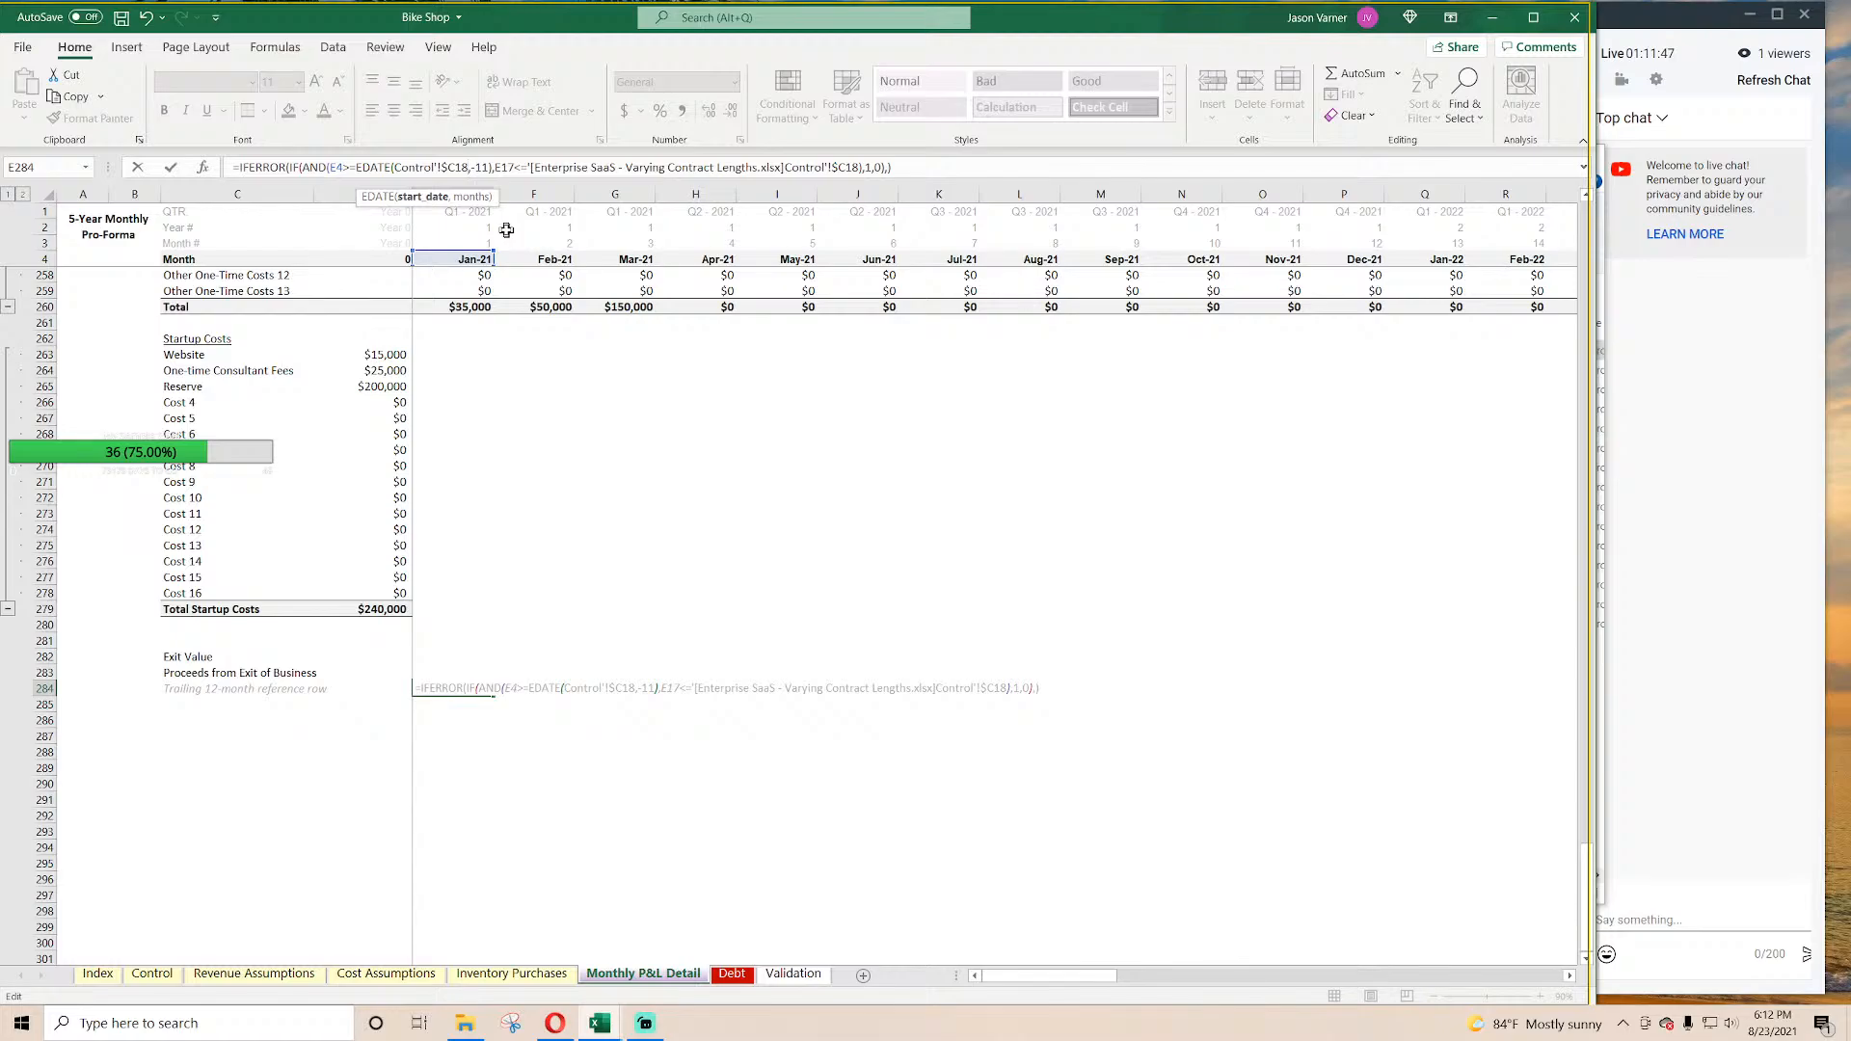
pyautogui.press('BackSpace')
pyautogui.press('BackSpace')
pyautogui.write('5')
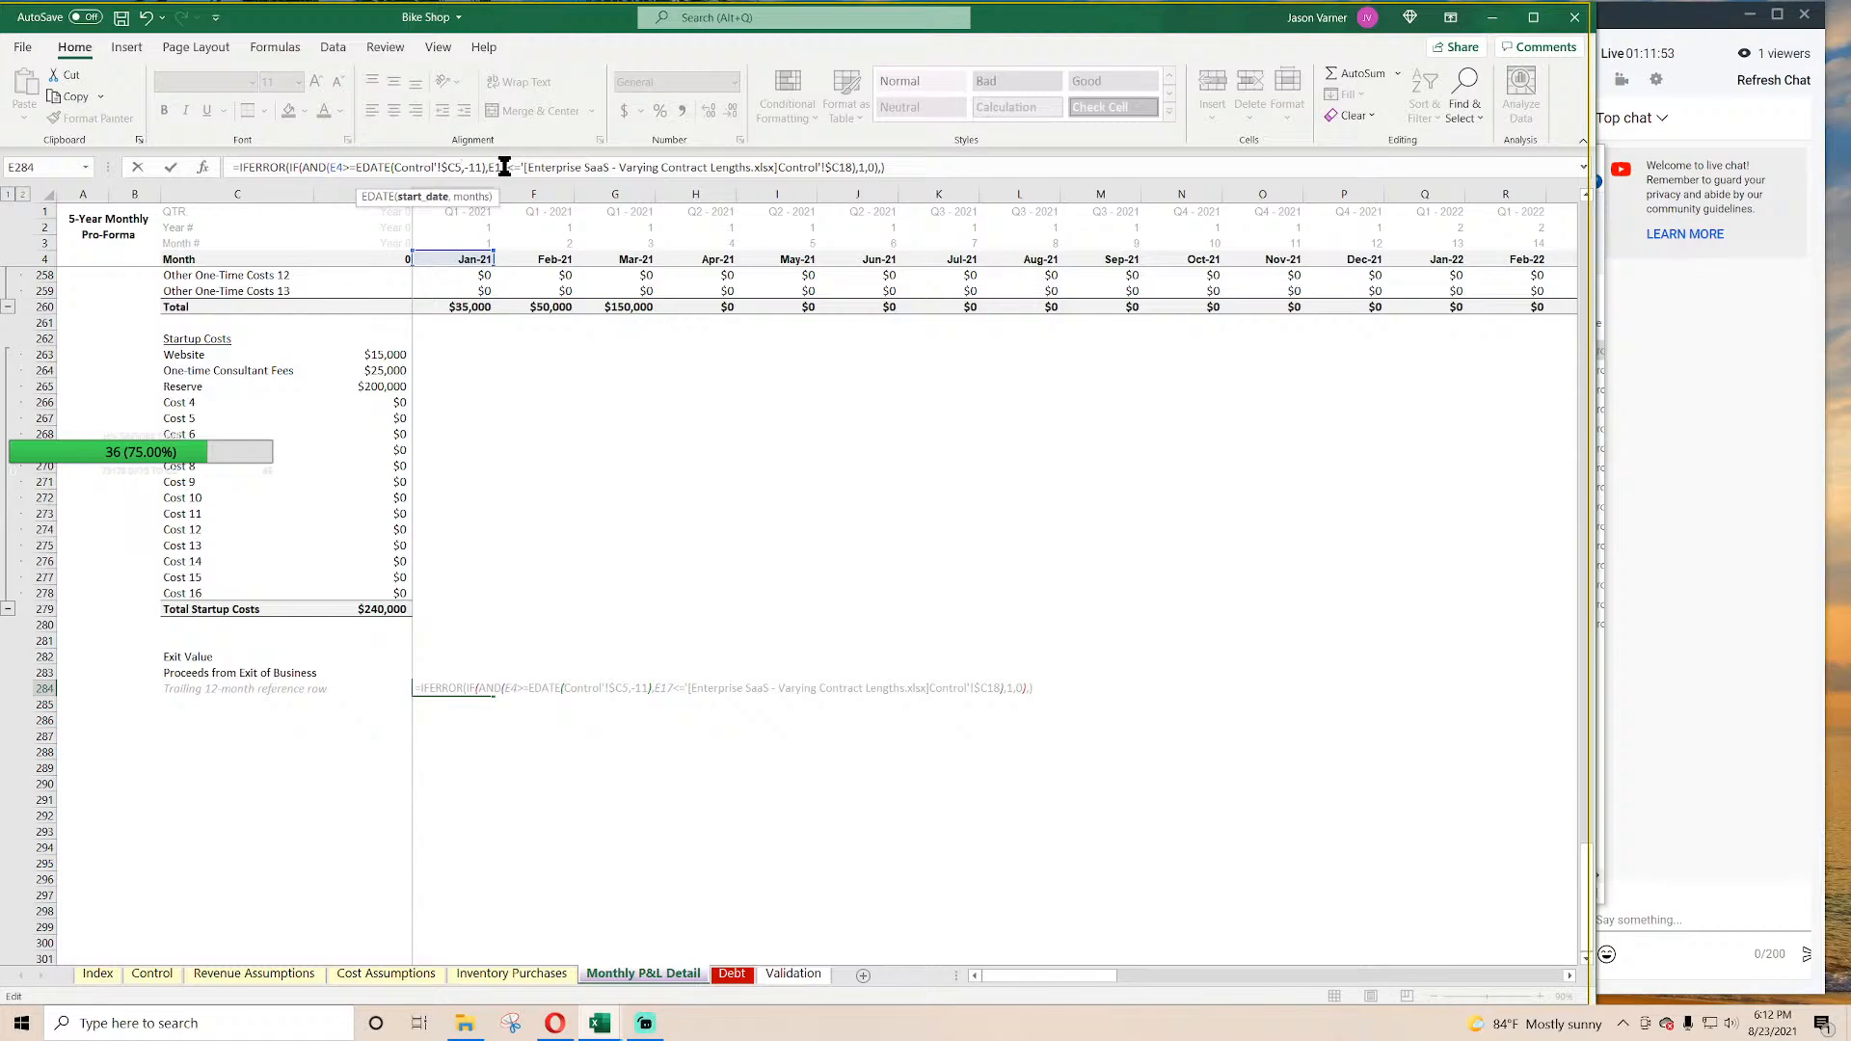
# Step: Change the month reference in the second AND condition of the E284 formula to E4
pyautogui.click(505, 167)
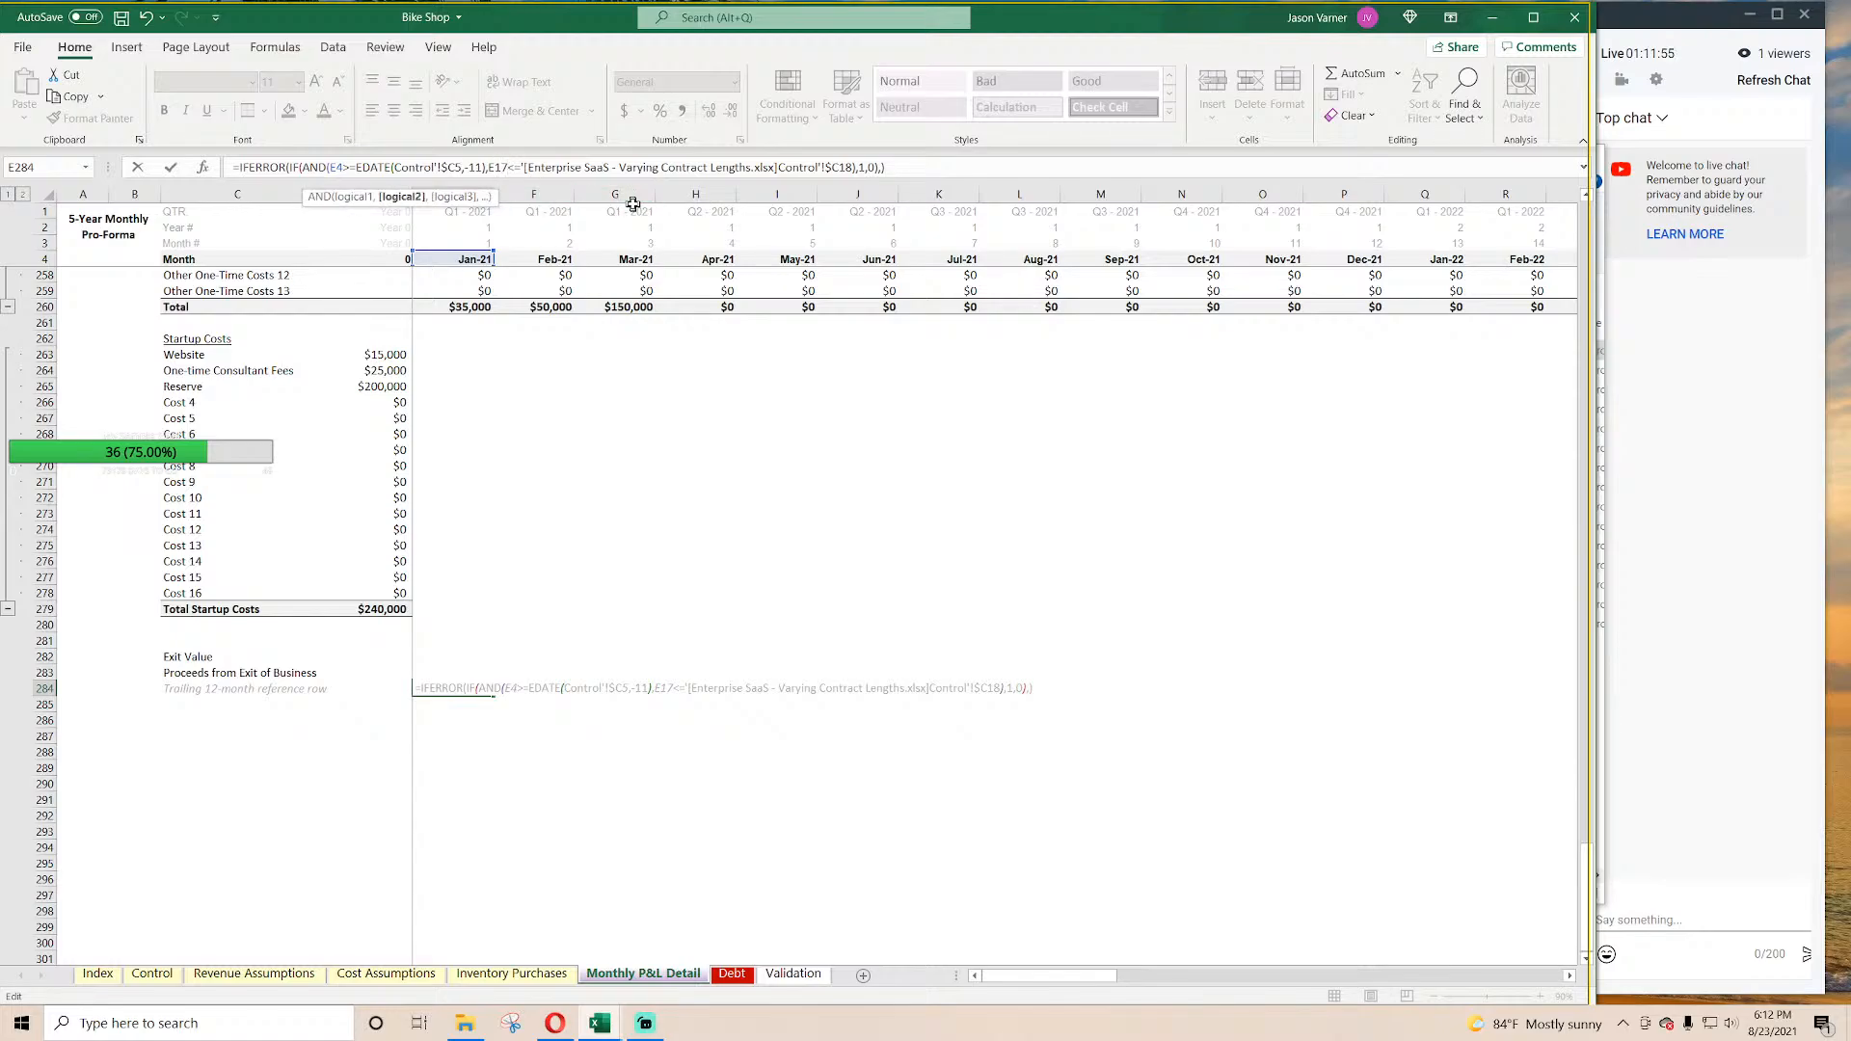
pyautogui.press('BackSpace')
pyautogui.press('BackSpace')
pyautogui.press('BackSpace')
pyautogui.write('E4')
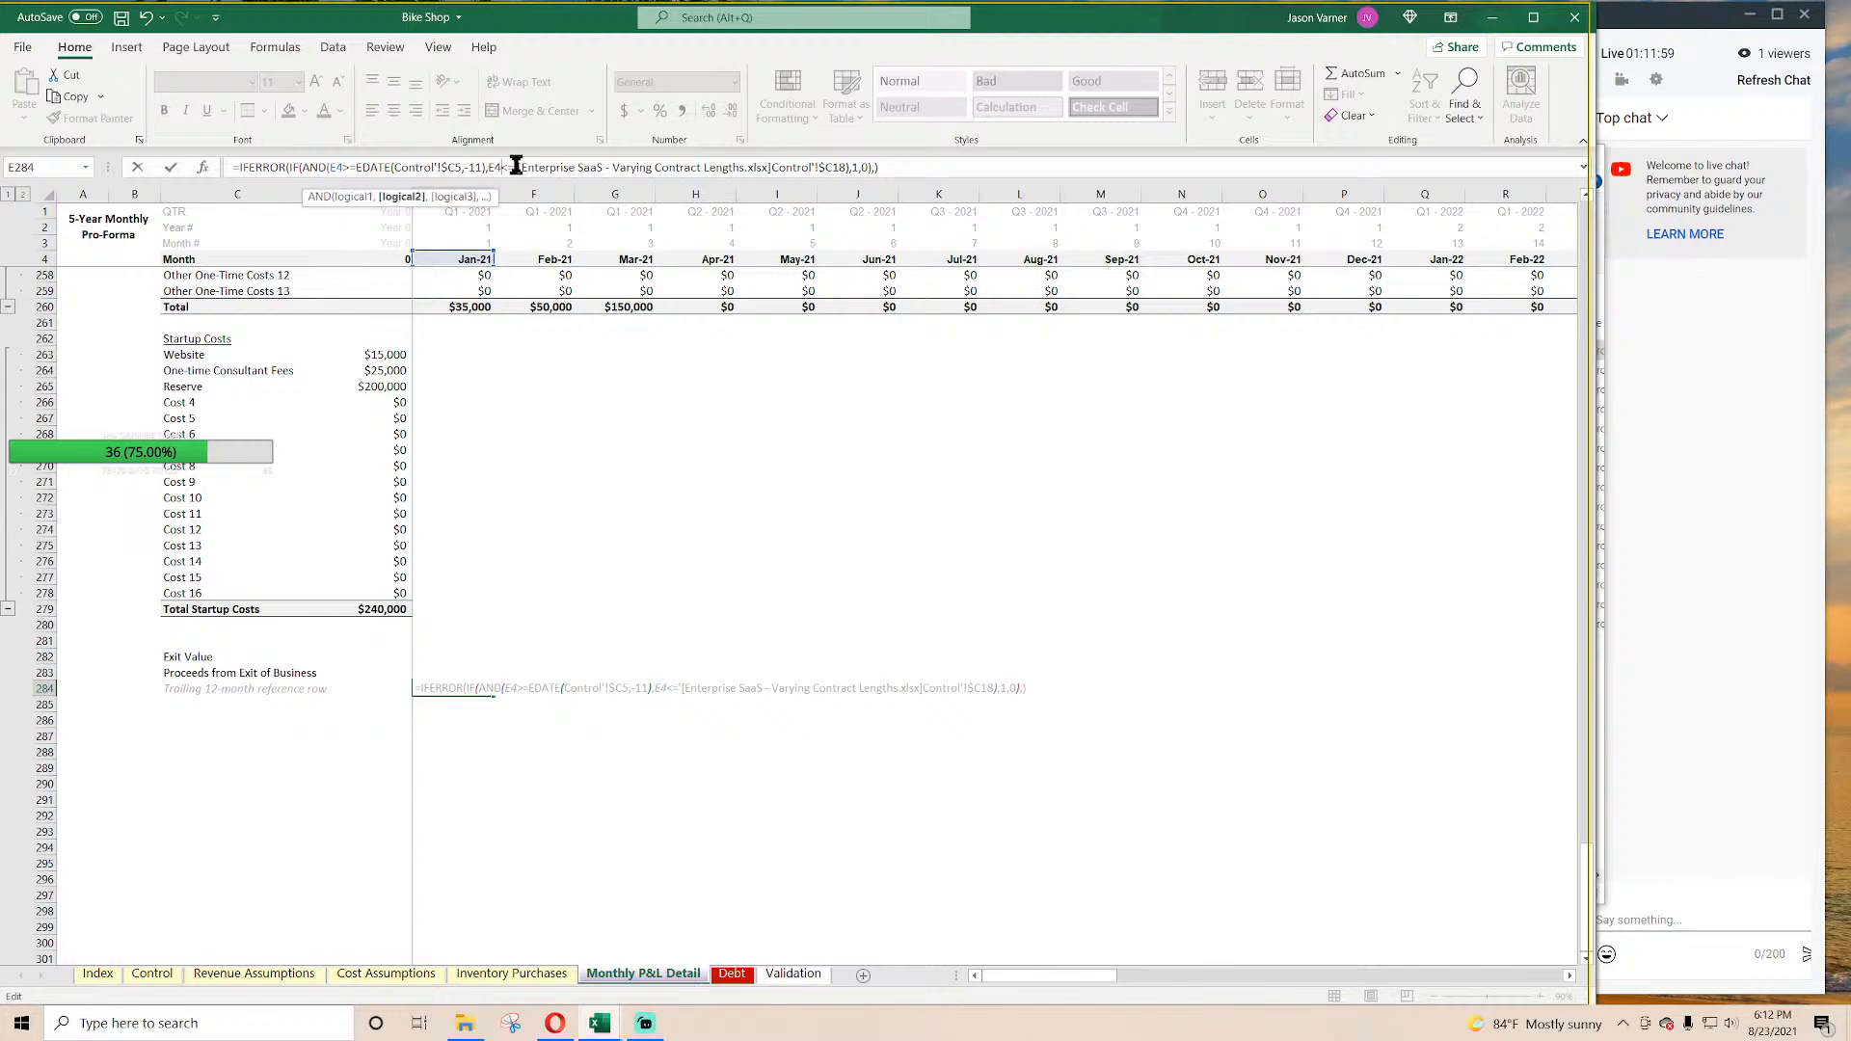
# Step: Remove the external workbook name from the second condition in E284 and compare against the Control sheet's $C5
pyautogui.moveTo(516, 167); pyautogui.dragTo(771, 170)
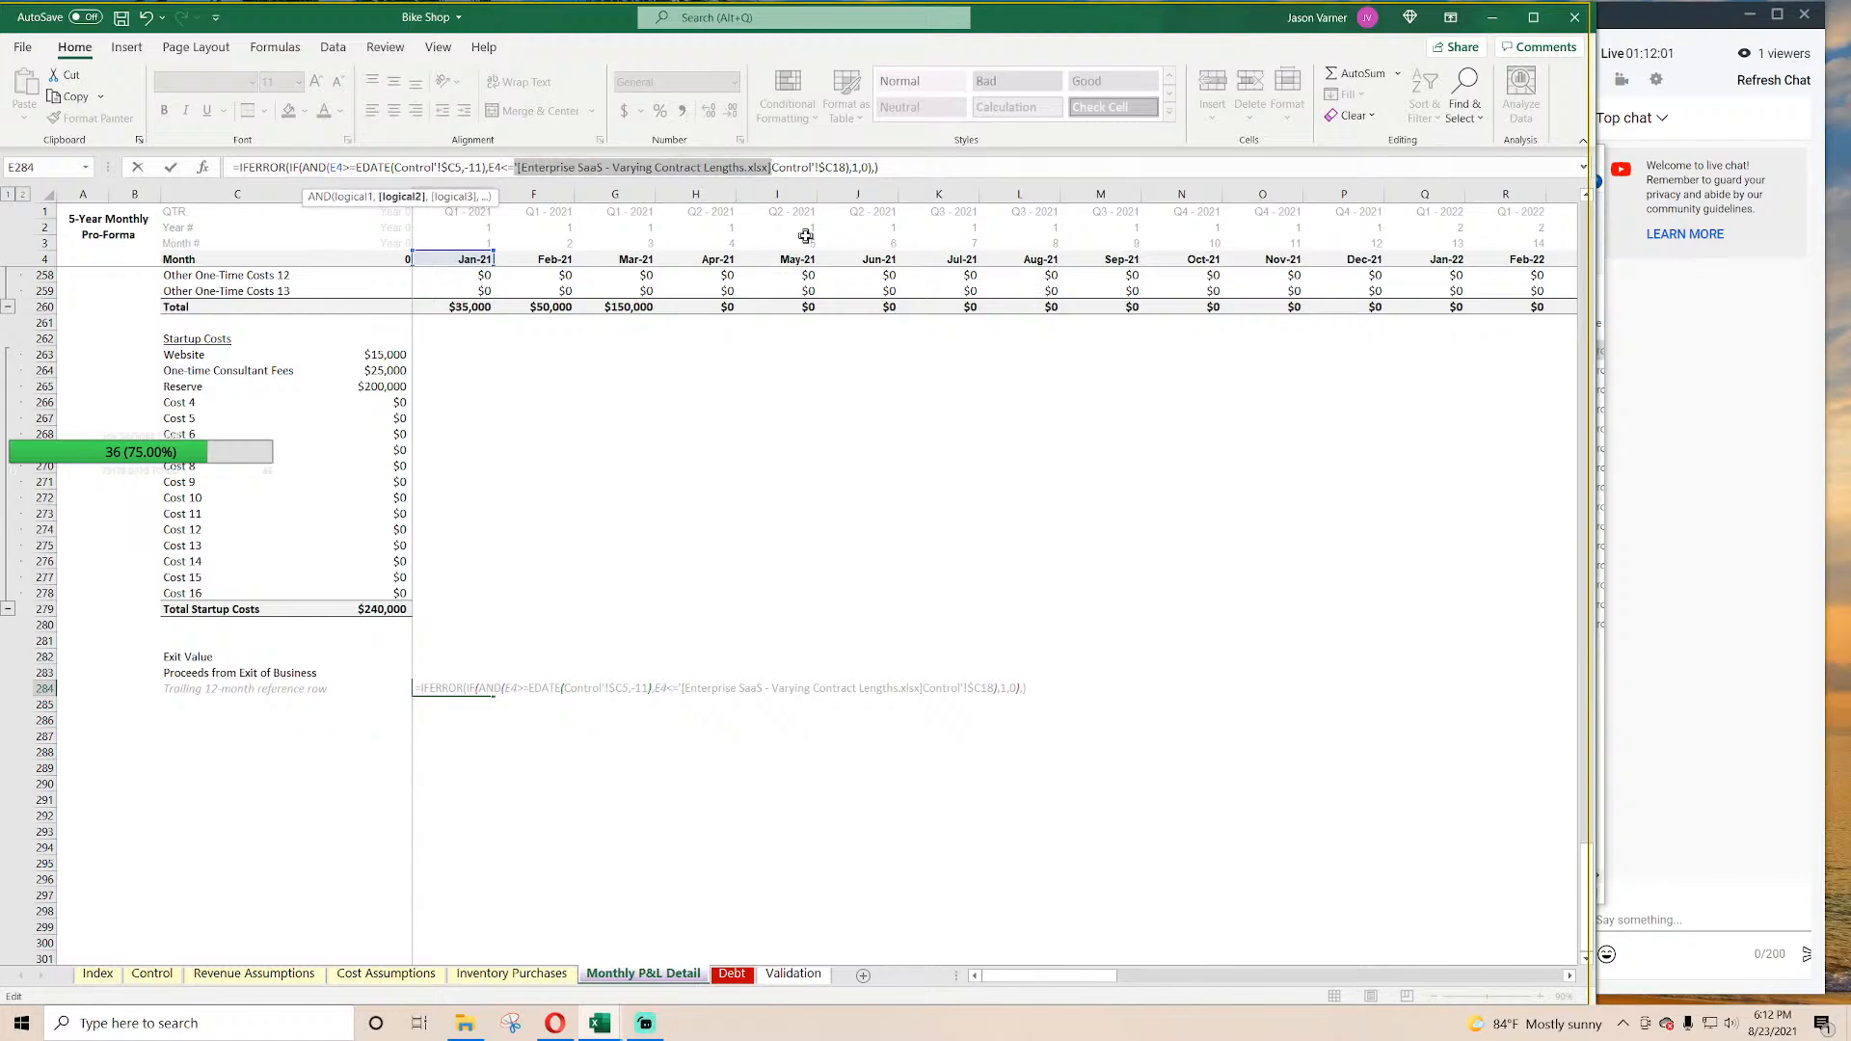
pyautogui.press('Delete')
pyautogui.click(587, 168)
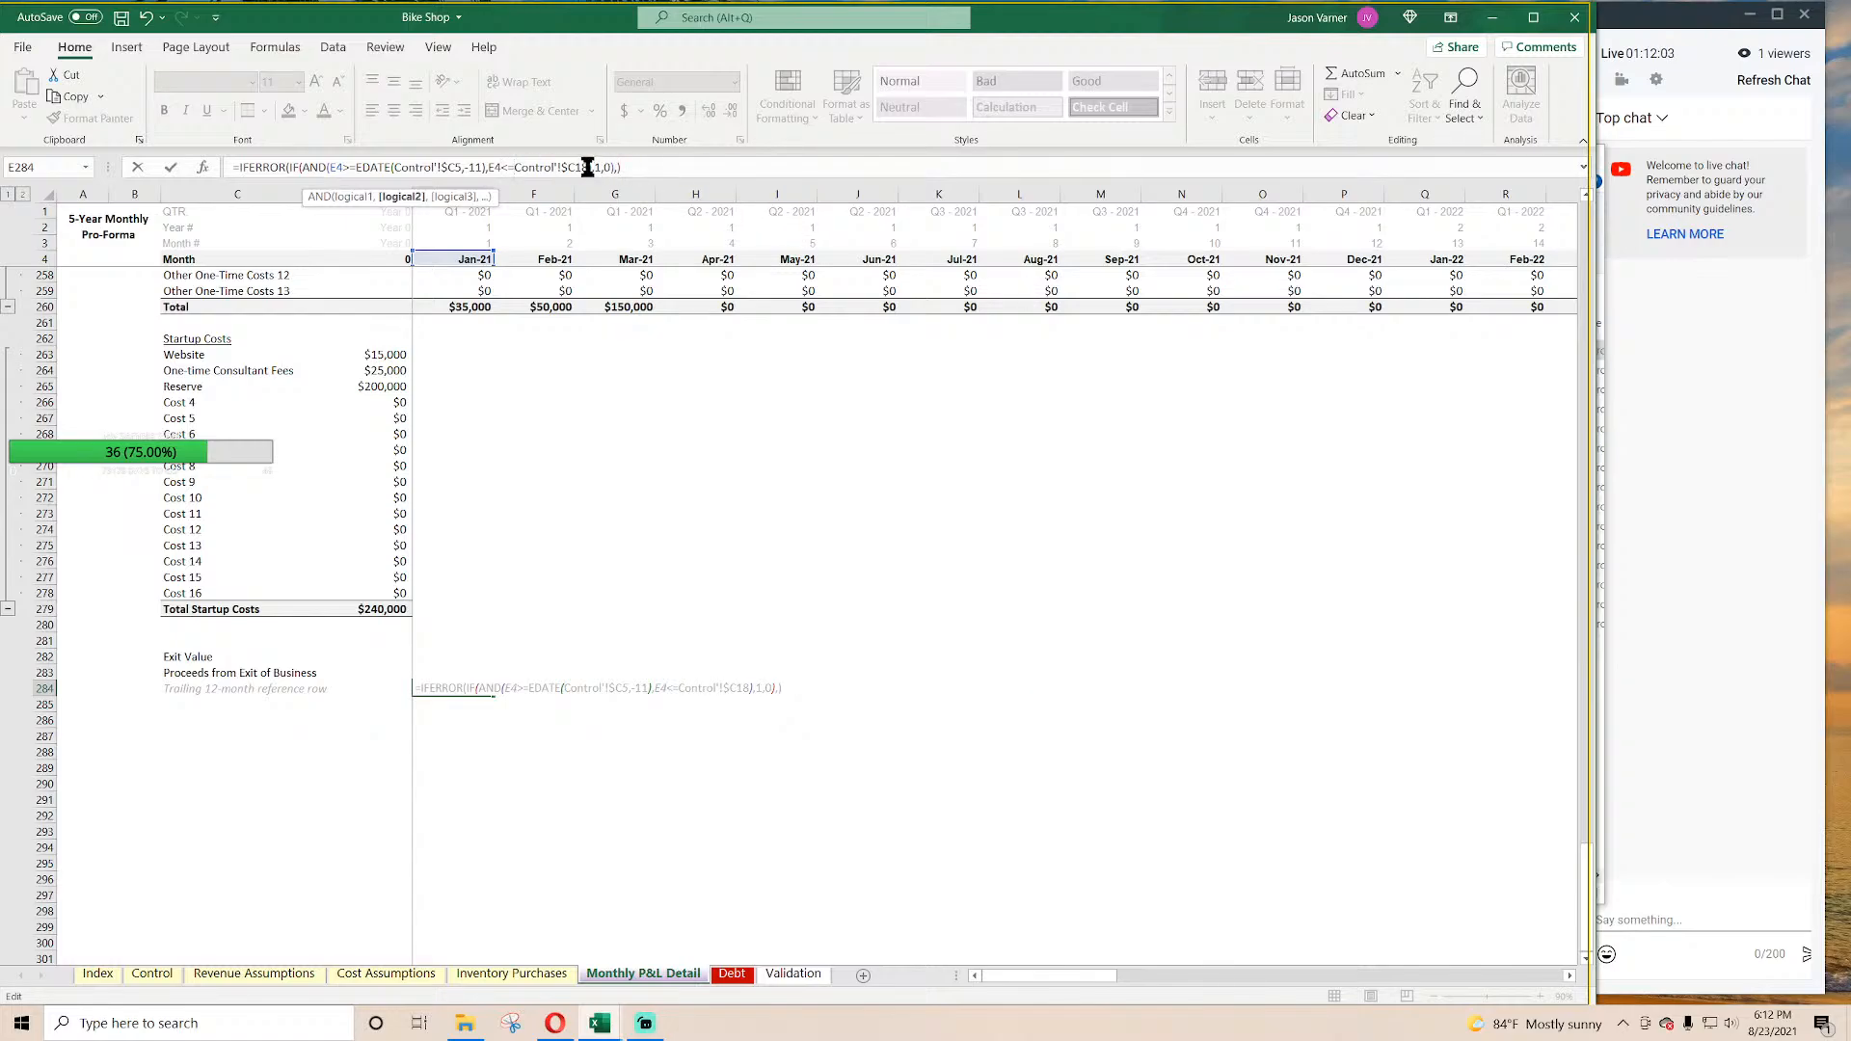
pyautogui.press('BackSpace')
pyautogui.press('BackSpace')
pyautogui.write('5')
pyautogui.press('Return')
pyautogui.press('Return')
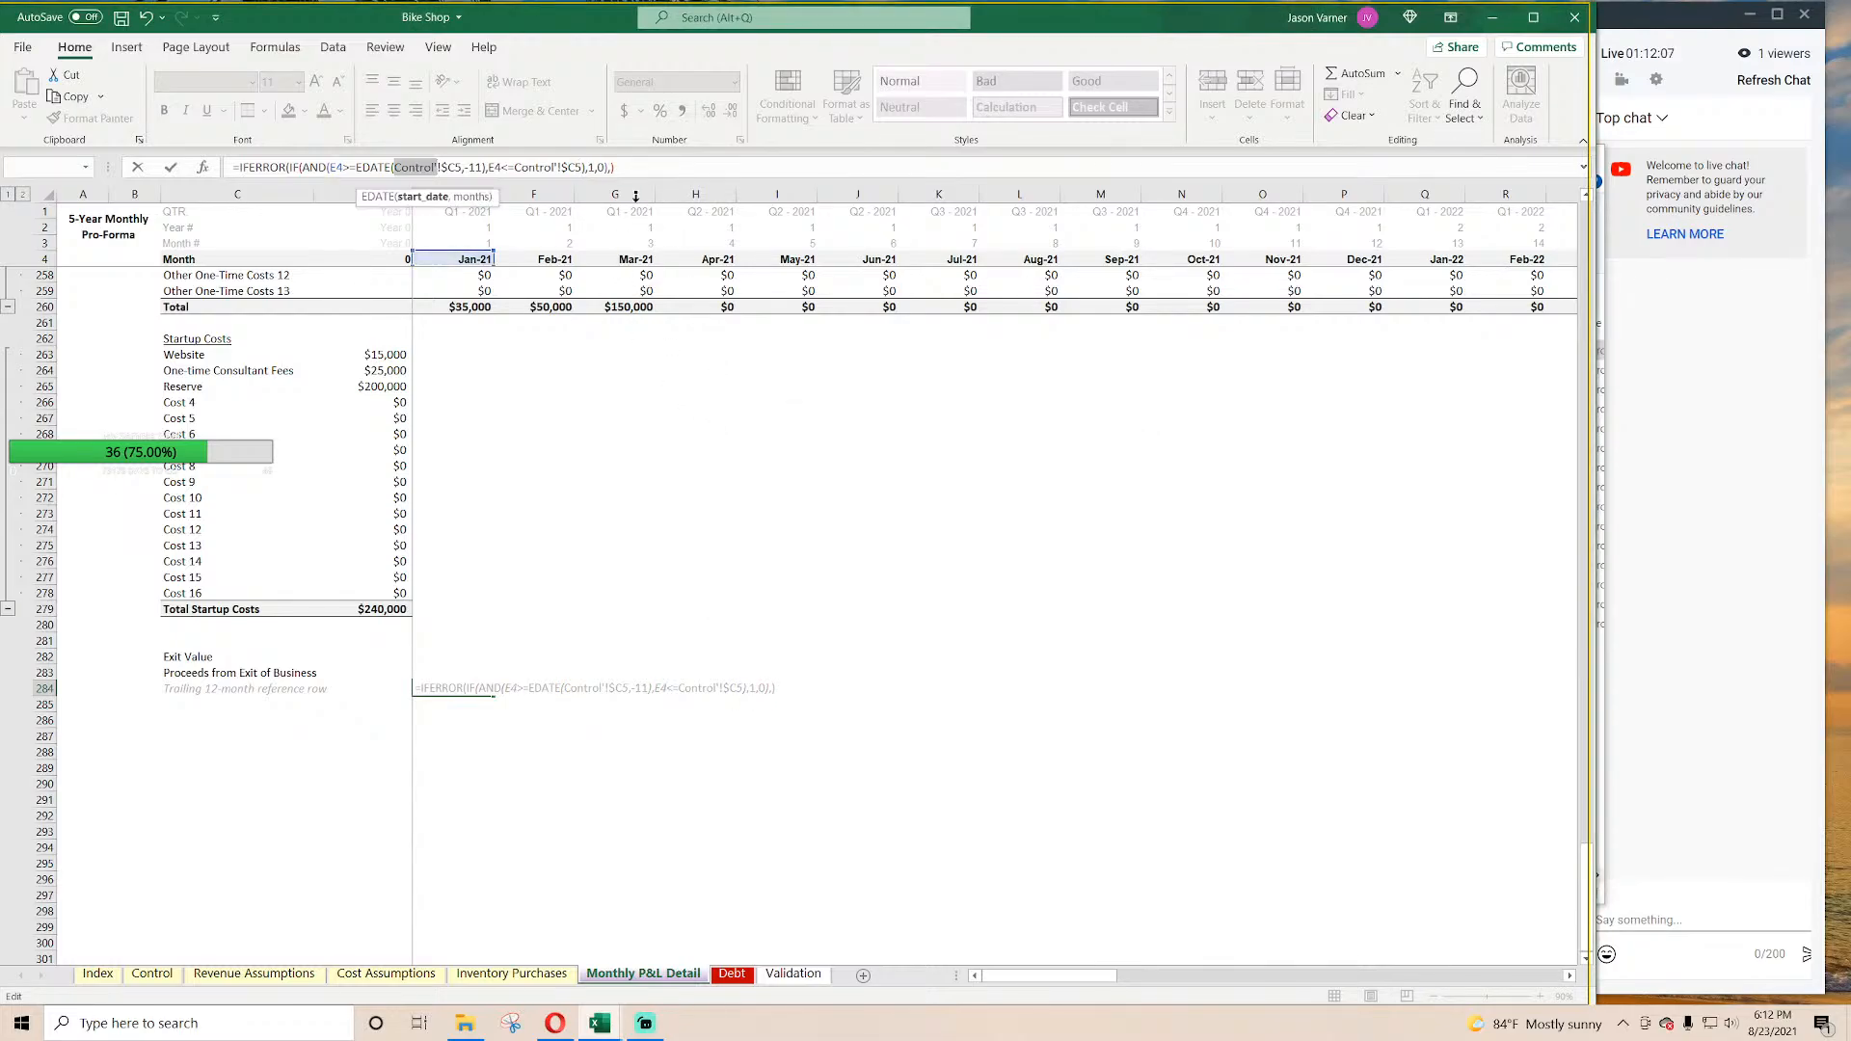
# Step: Delete the stray apostrophes after both Control sheet names in the E284 formula and enter it
pyautogui.click(444, 168)
pyautogui.press('BackSpace')
pyautogui.press('Return')
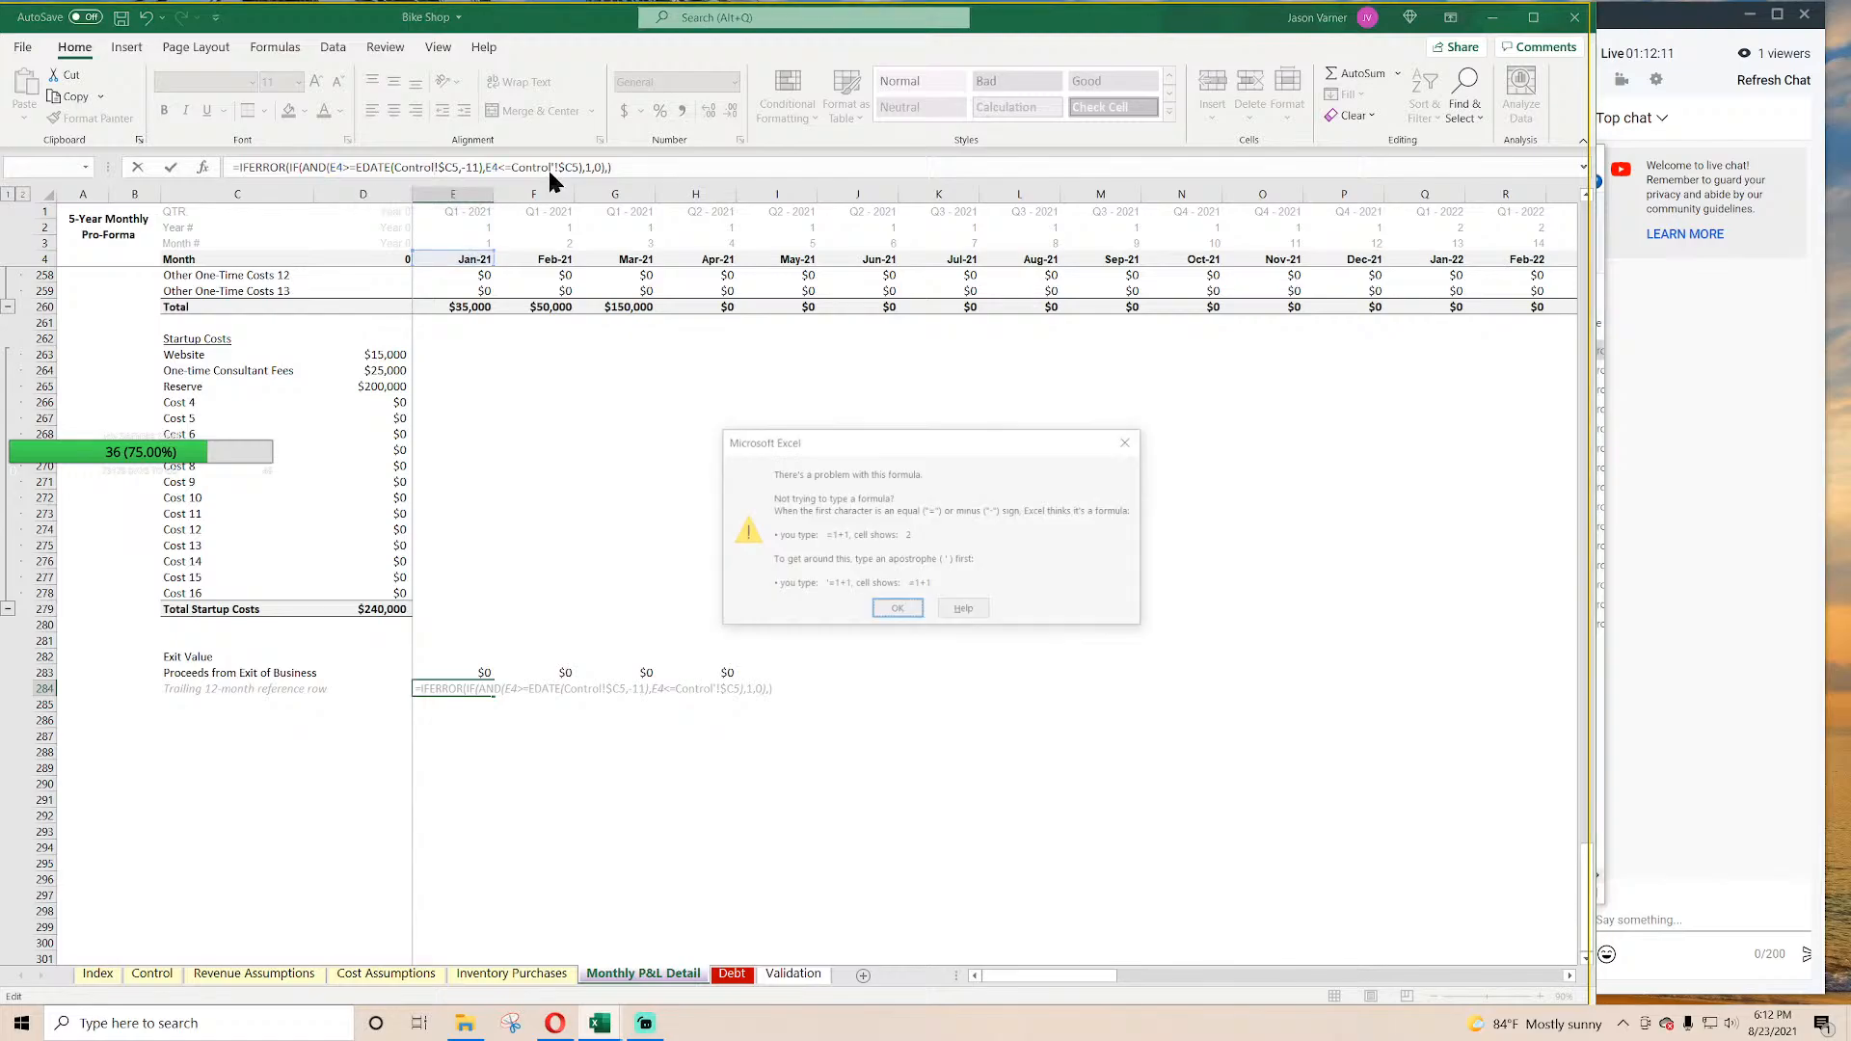
pyautogui.press('Return')
pyautogui.click(559, 168)
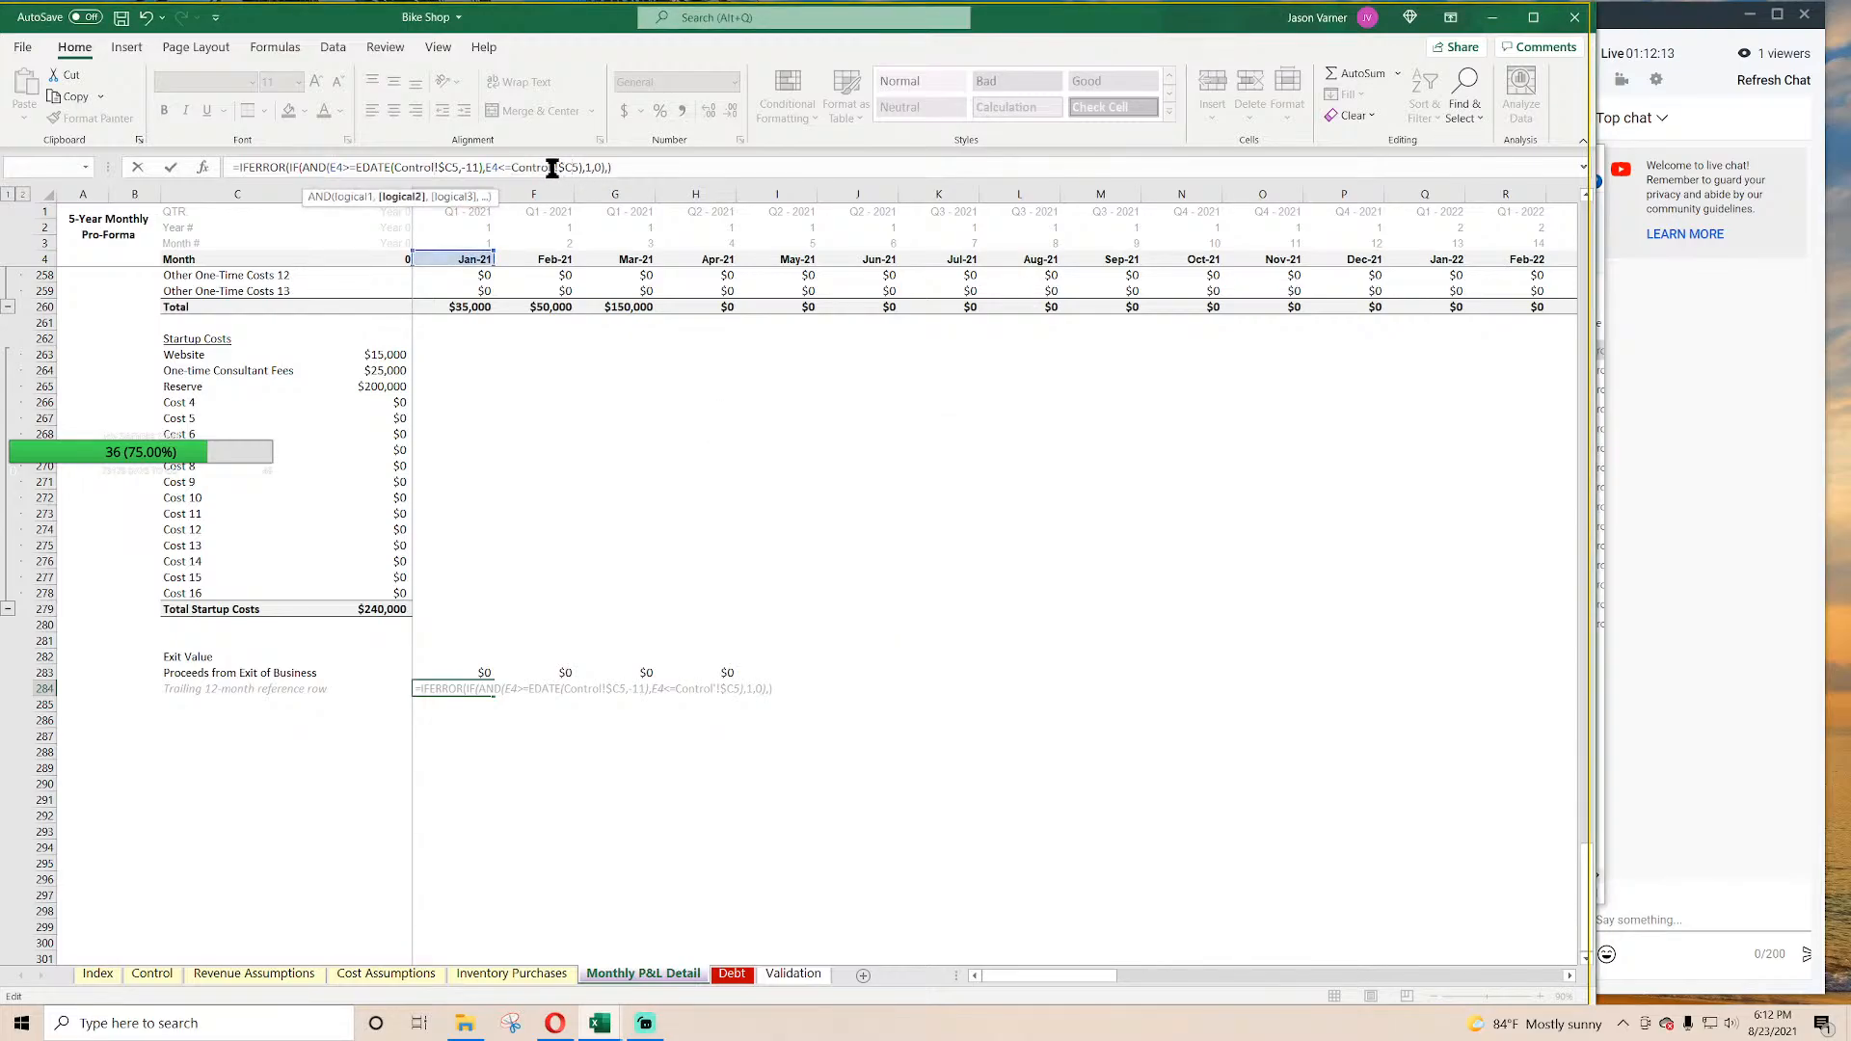
pyautogui.press('BackSpace')
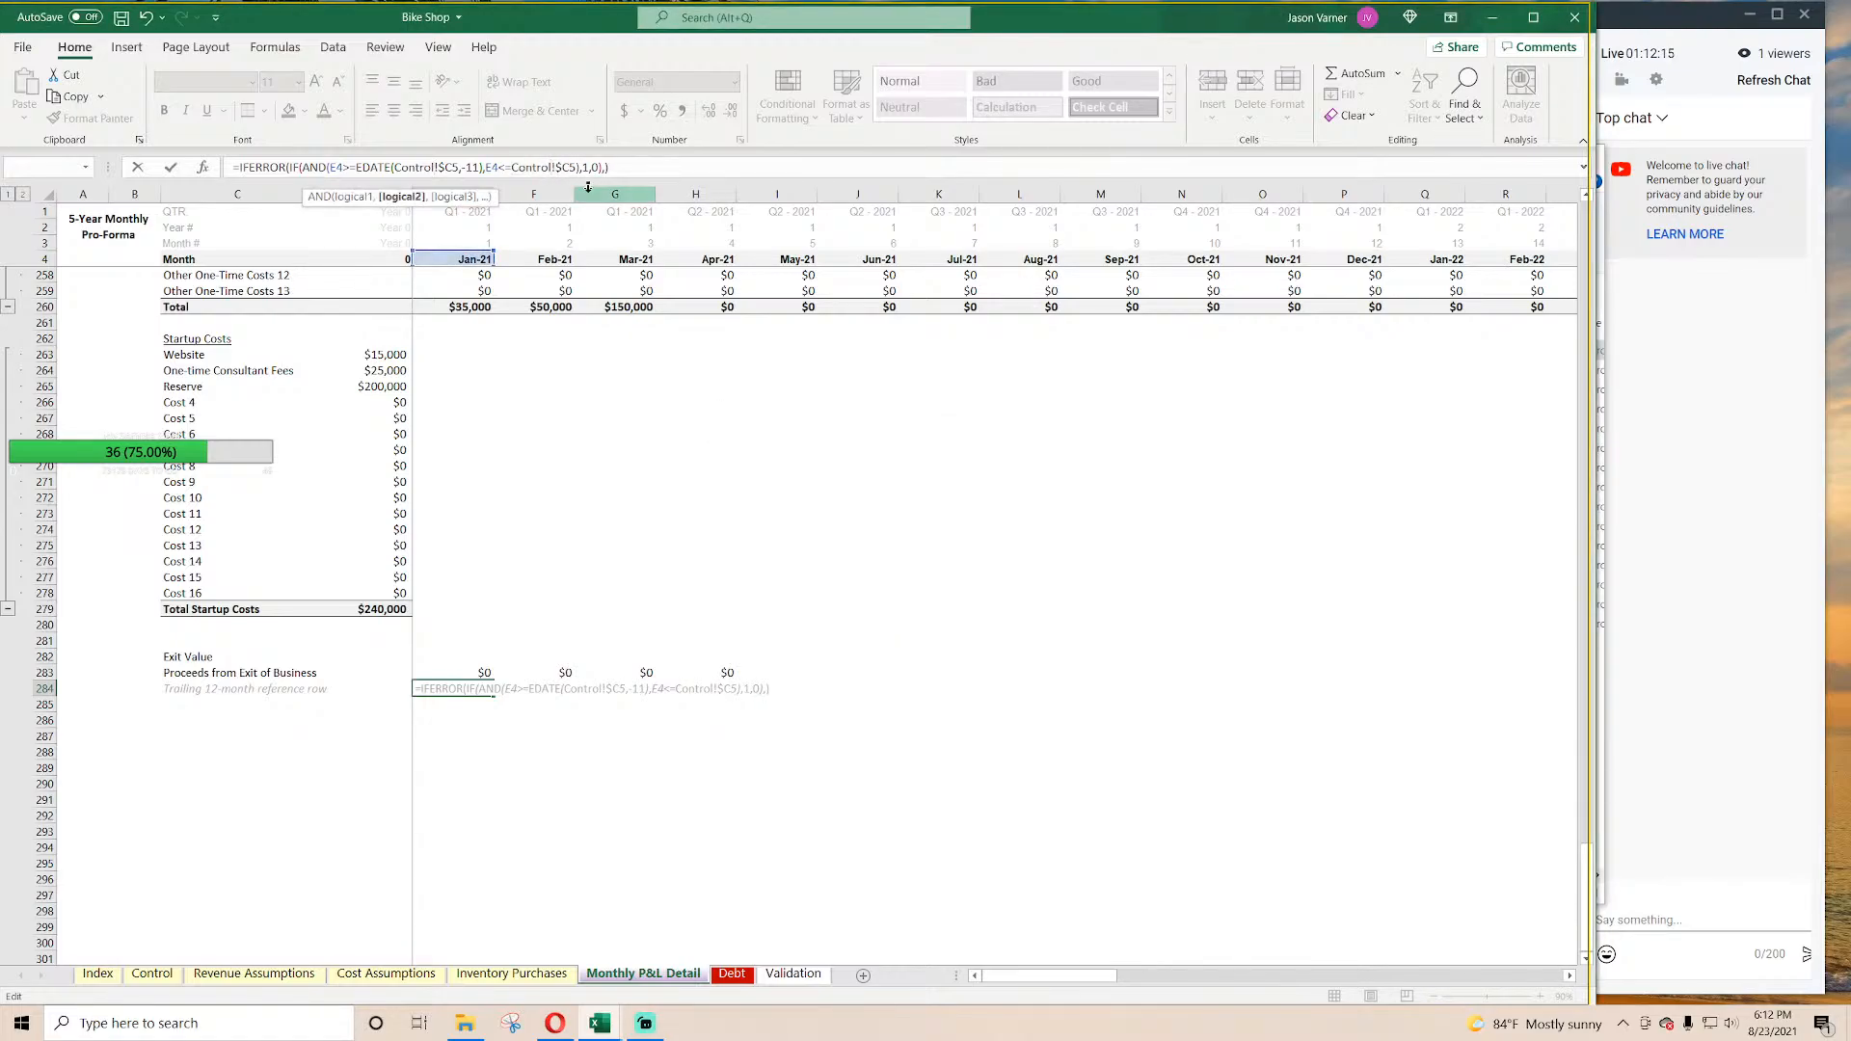
pyautogui.press('Return')
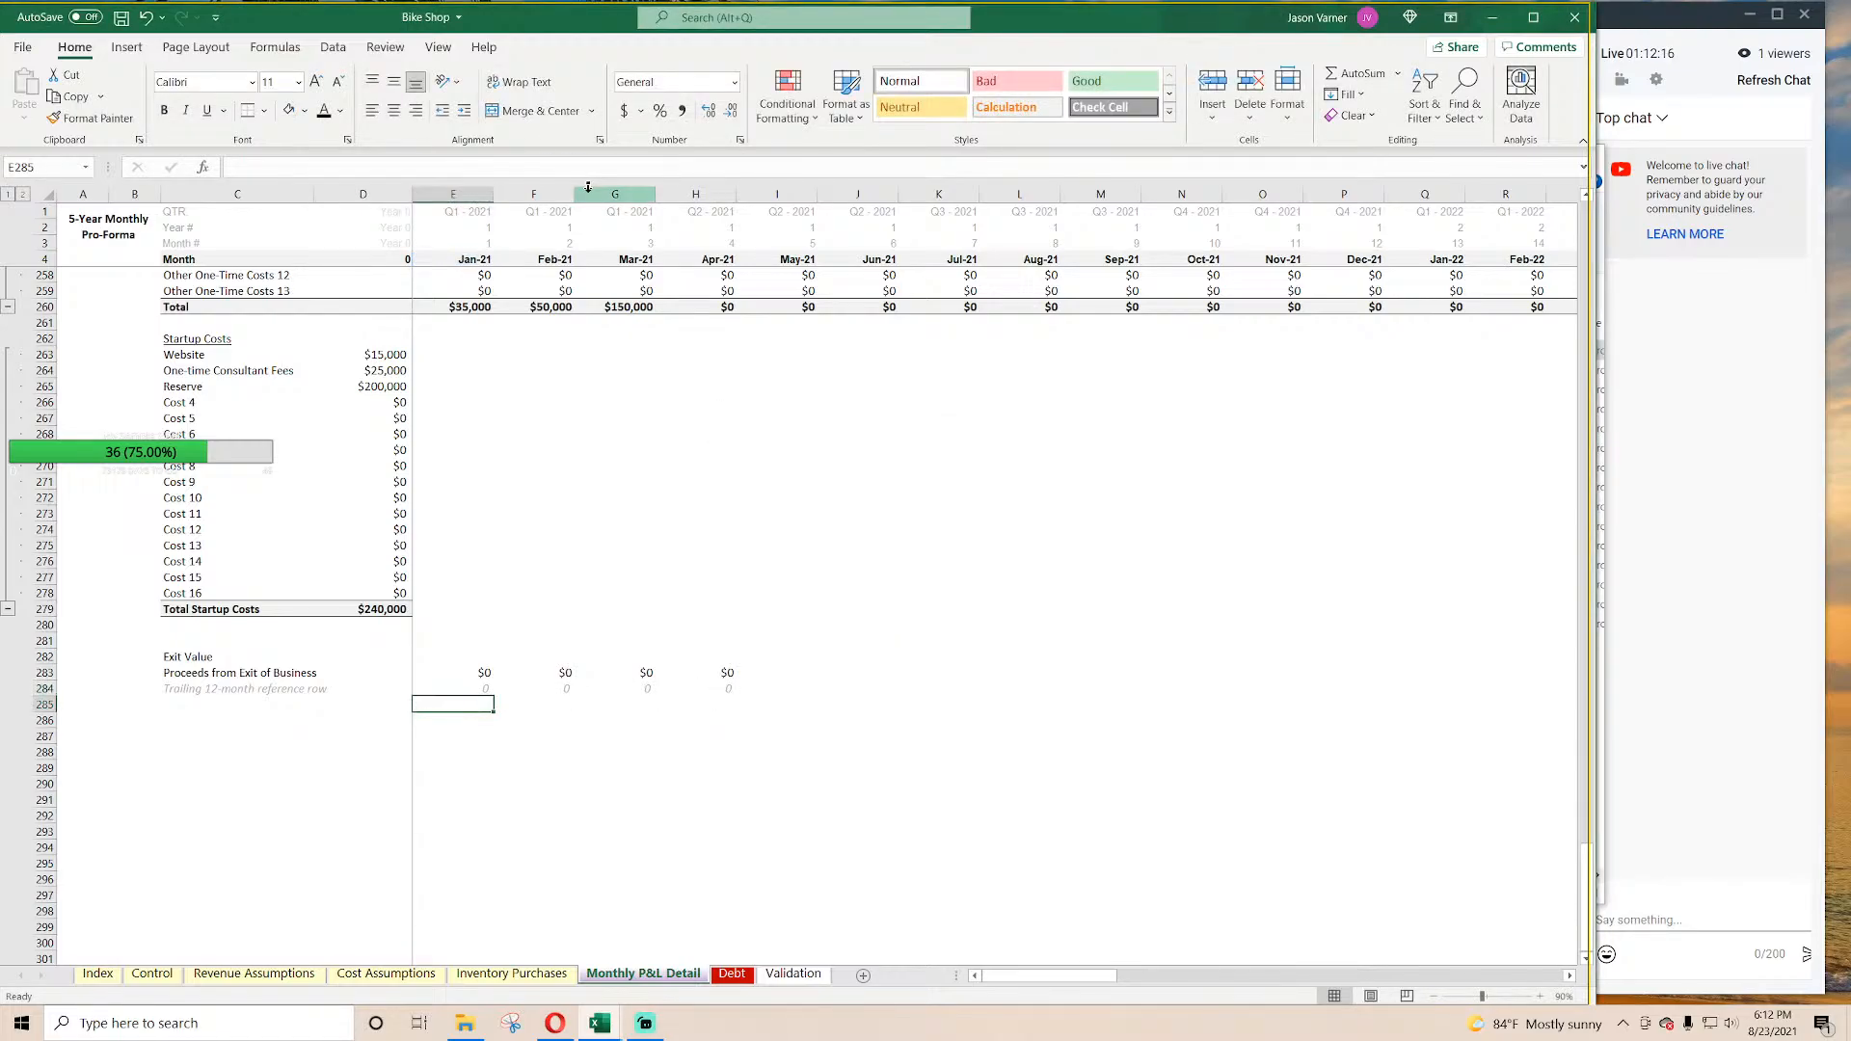
# Step: Check the Exit Month cell on the Control sheet and fill the E284 reference formula across row 284 to Dec-25 in BL284
pyautogui.click(143, 977)
pyautogui.click(384, 284)
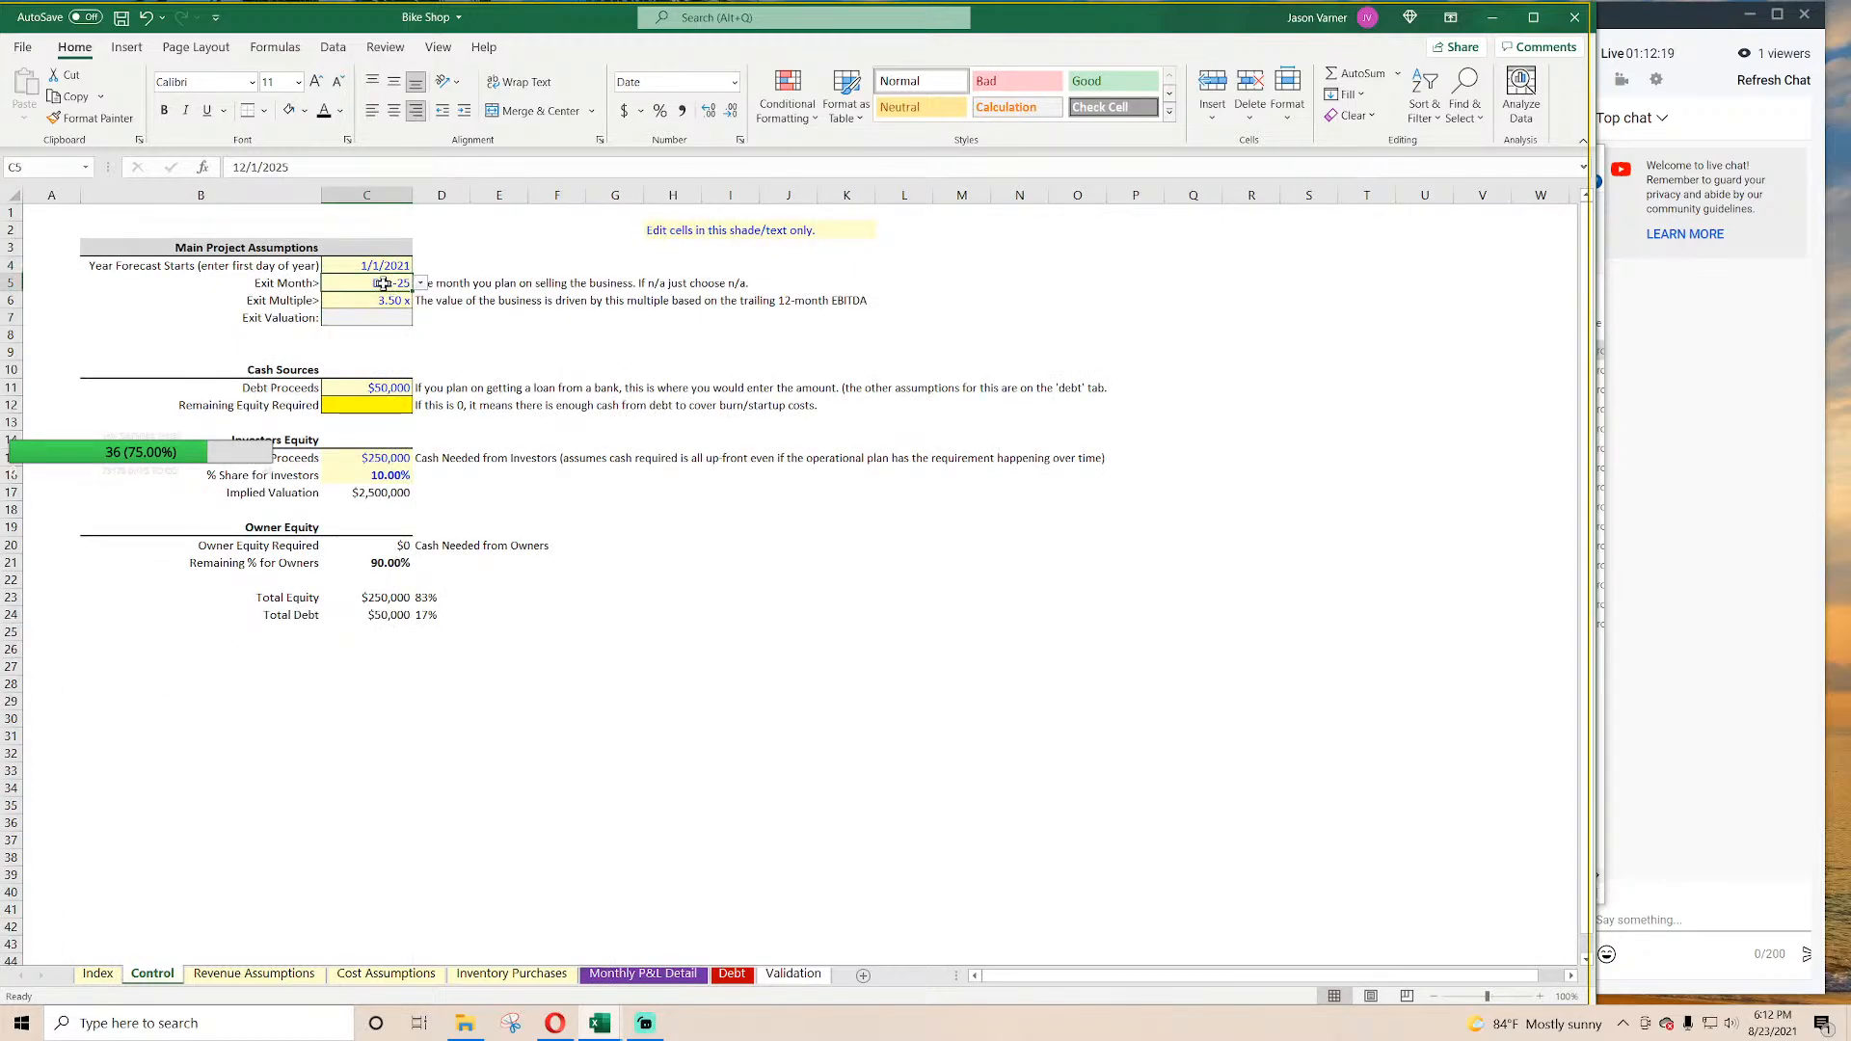
pyautogui.click(652, 968)
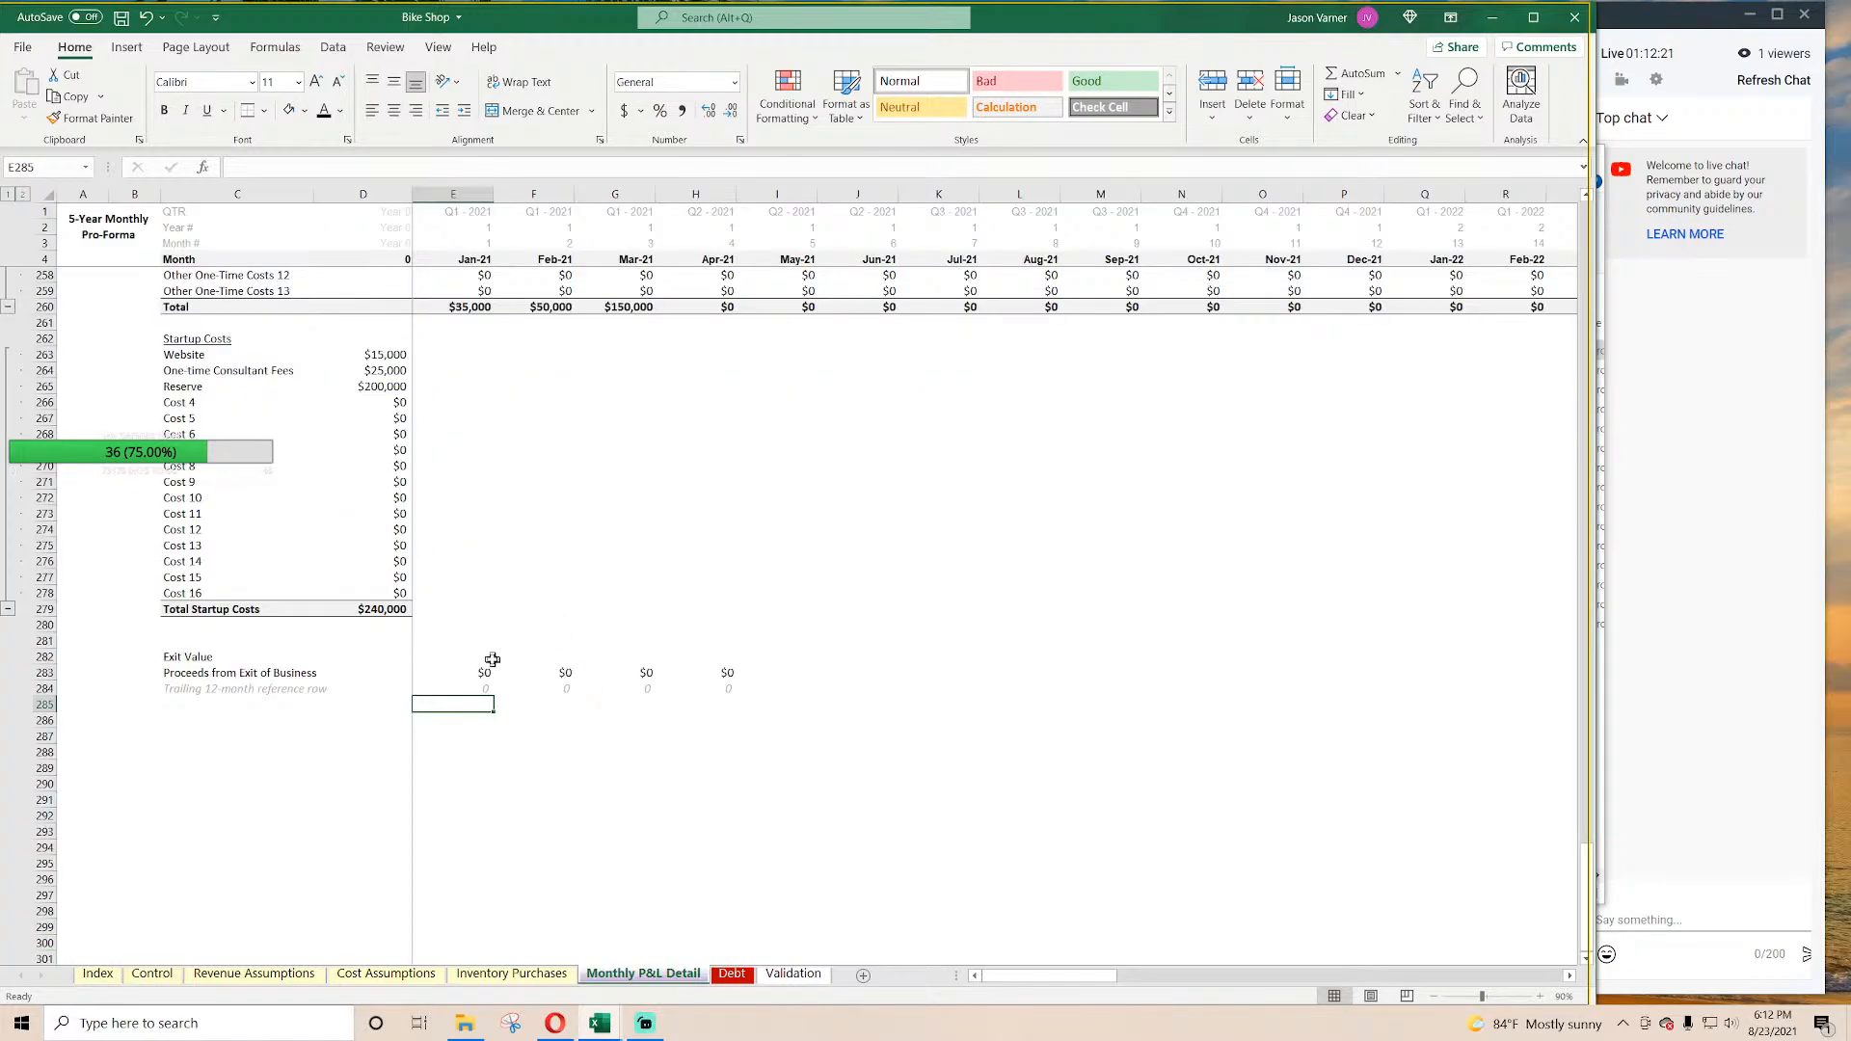
pyautogui.click(488, 688)
pyautogui.moveTo(496, 696); pyautogui.dragTo(1466, 646)
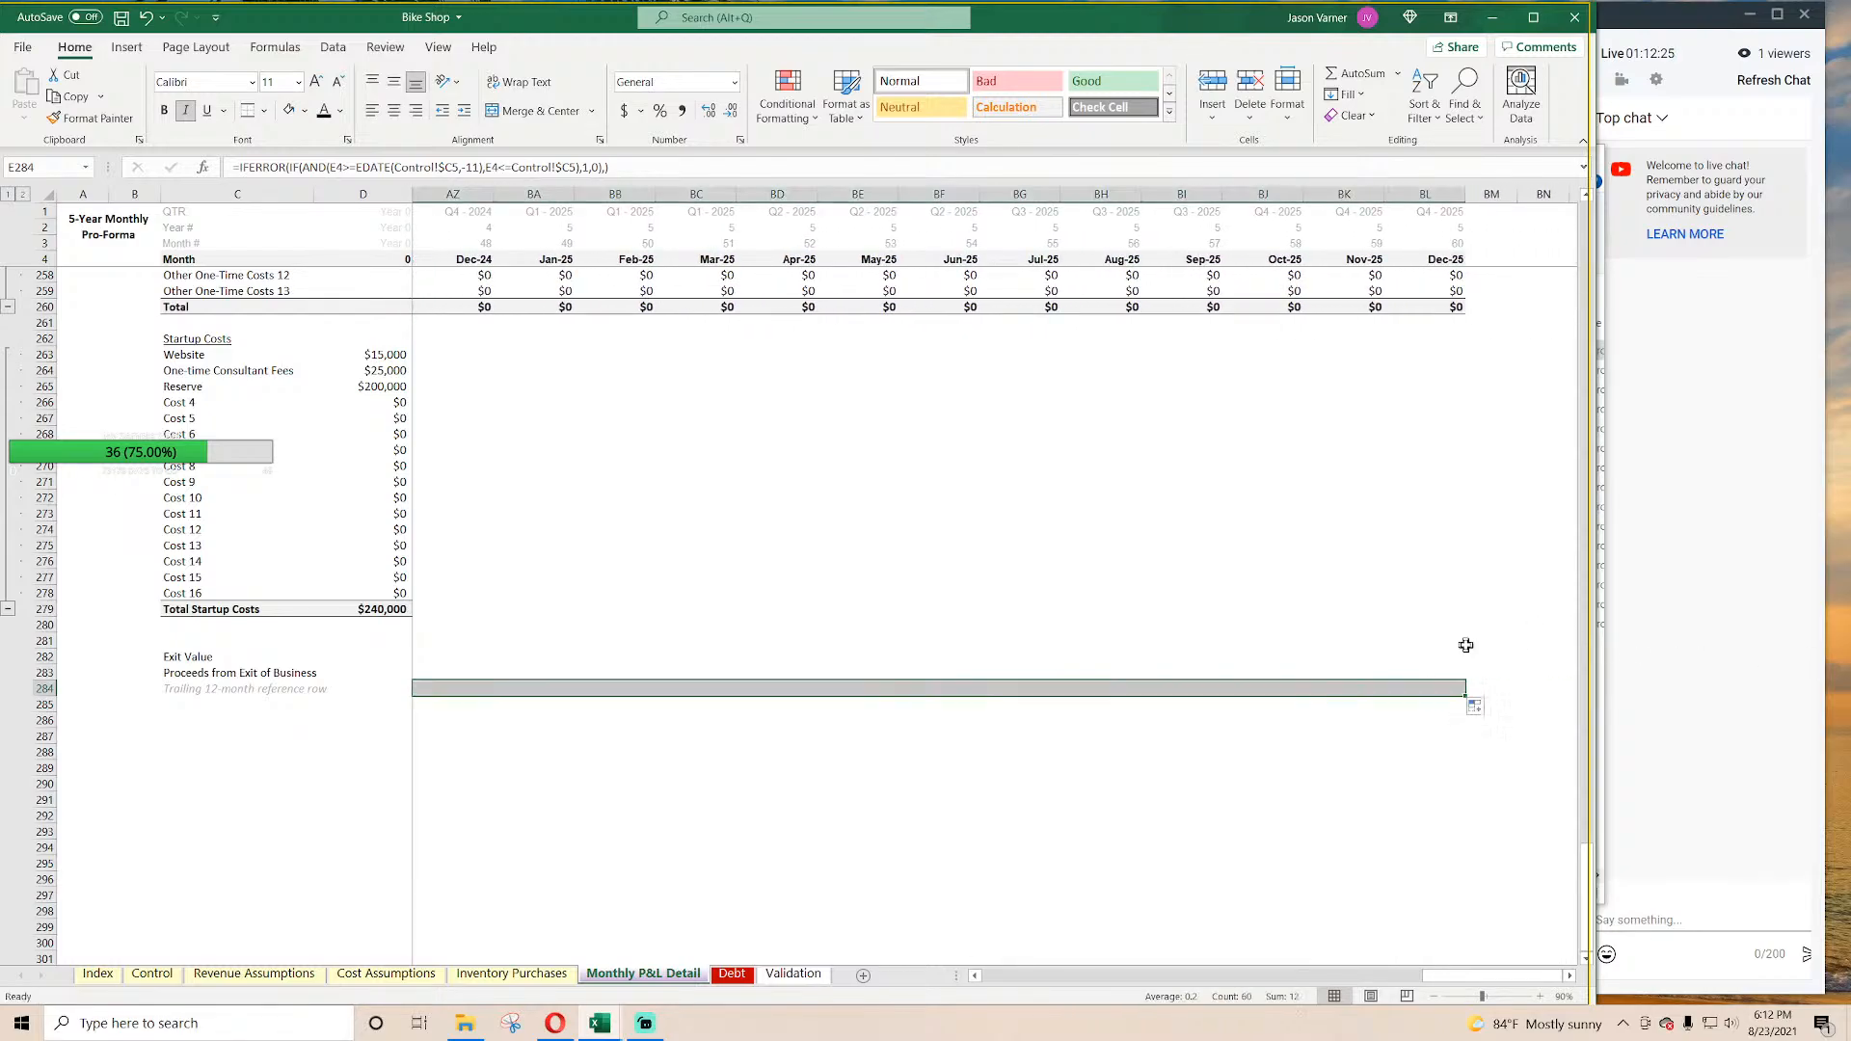
pyautogui.click(1434, 688)
pyautogui.moveTo(1434, 688); pyautogui.dragTo(558, 686)
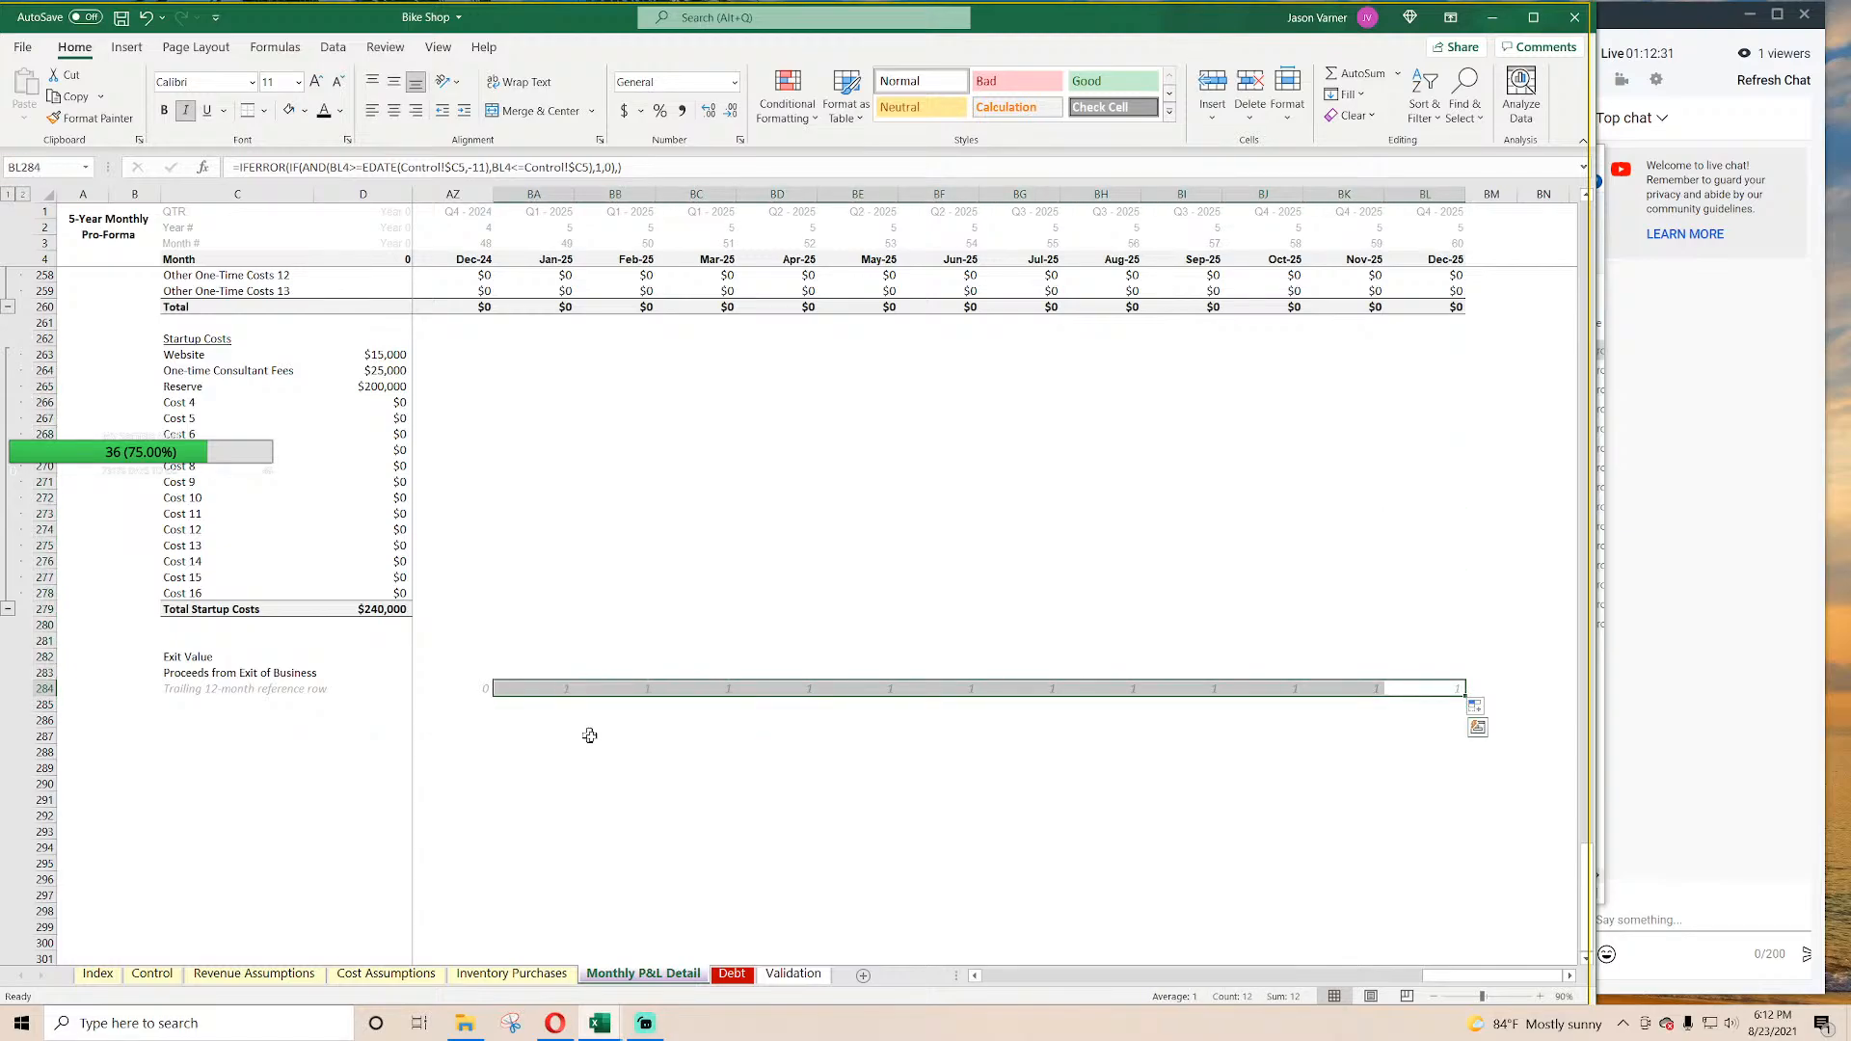
# Step: Set the Exit Month in C5 of the Control sheet to Oct-25 and check the trailing 12-month flags in row 284
pyautogui.click(98, 974)
pyautogui.click(153, 974)
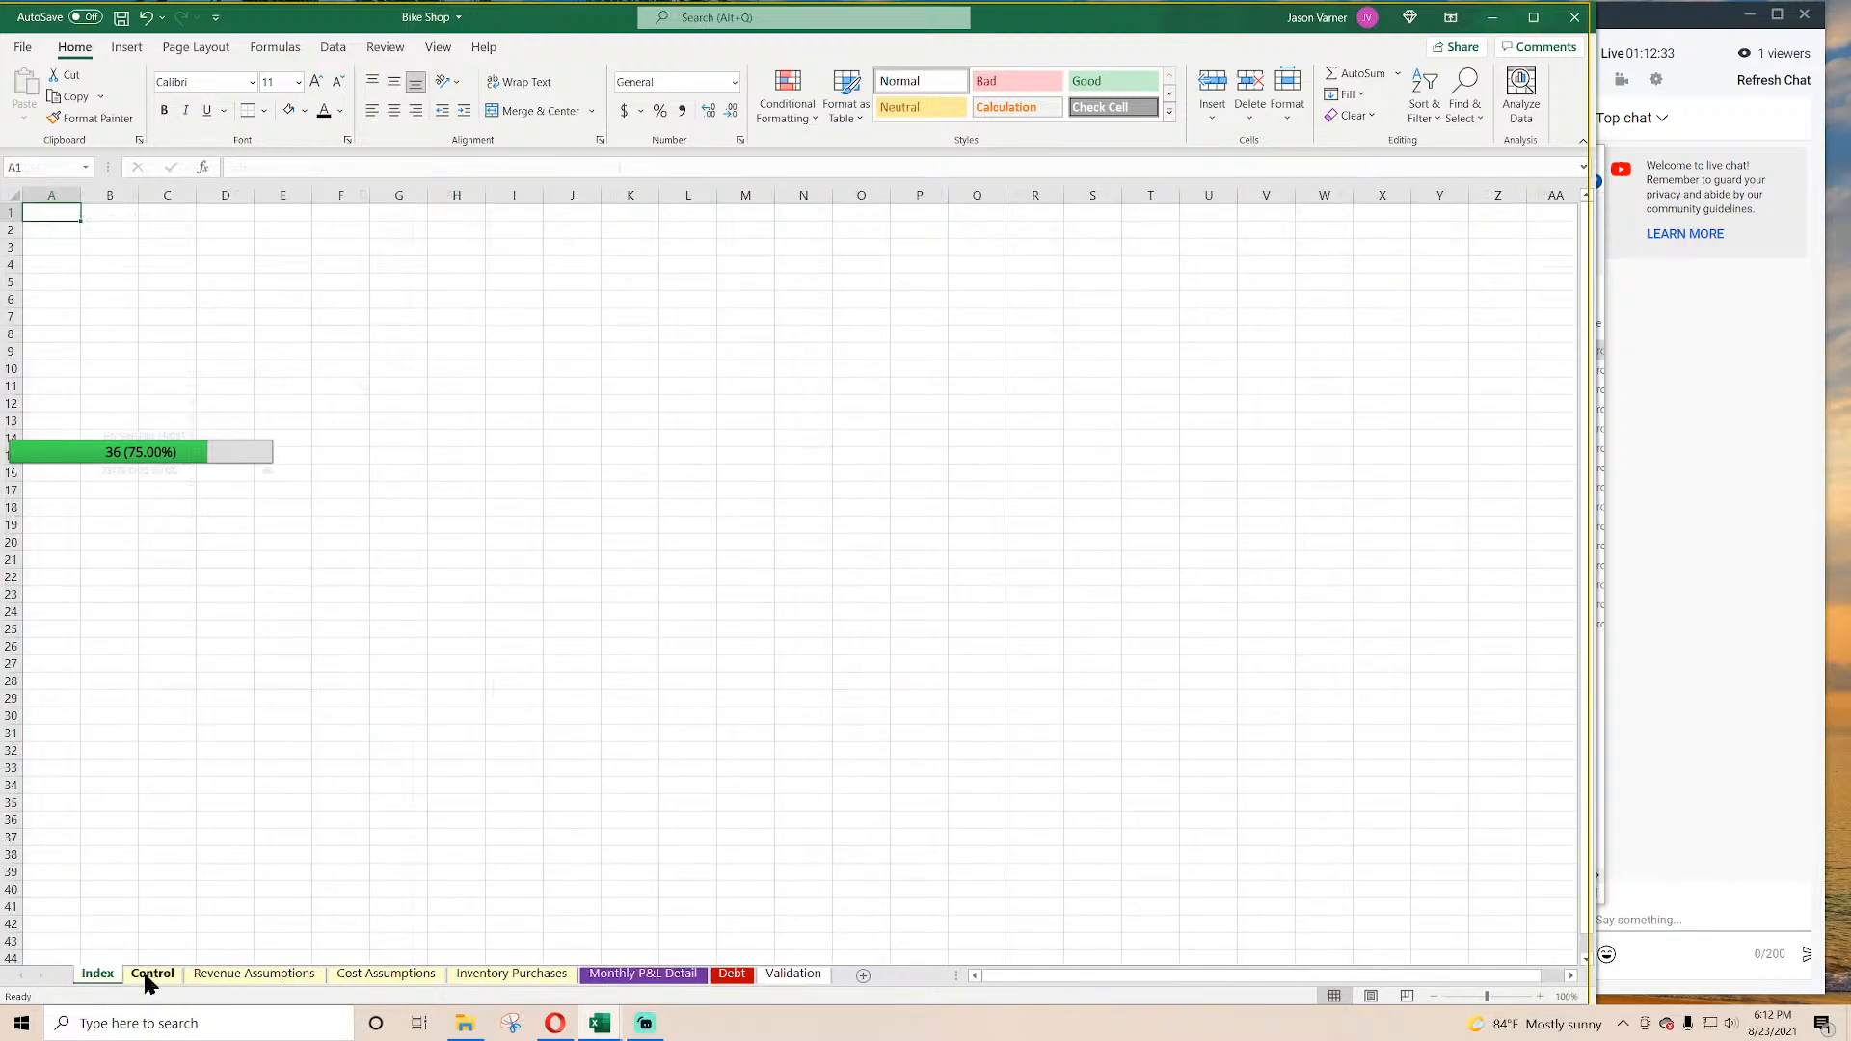
pyautogui.click(420, 283)
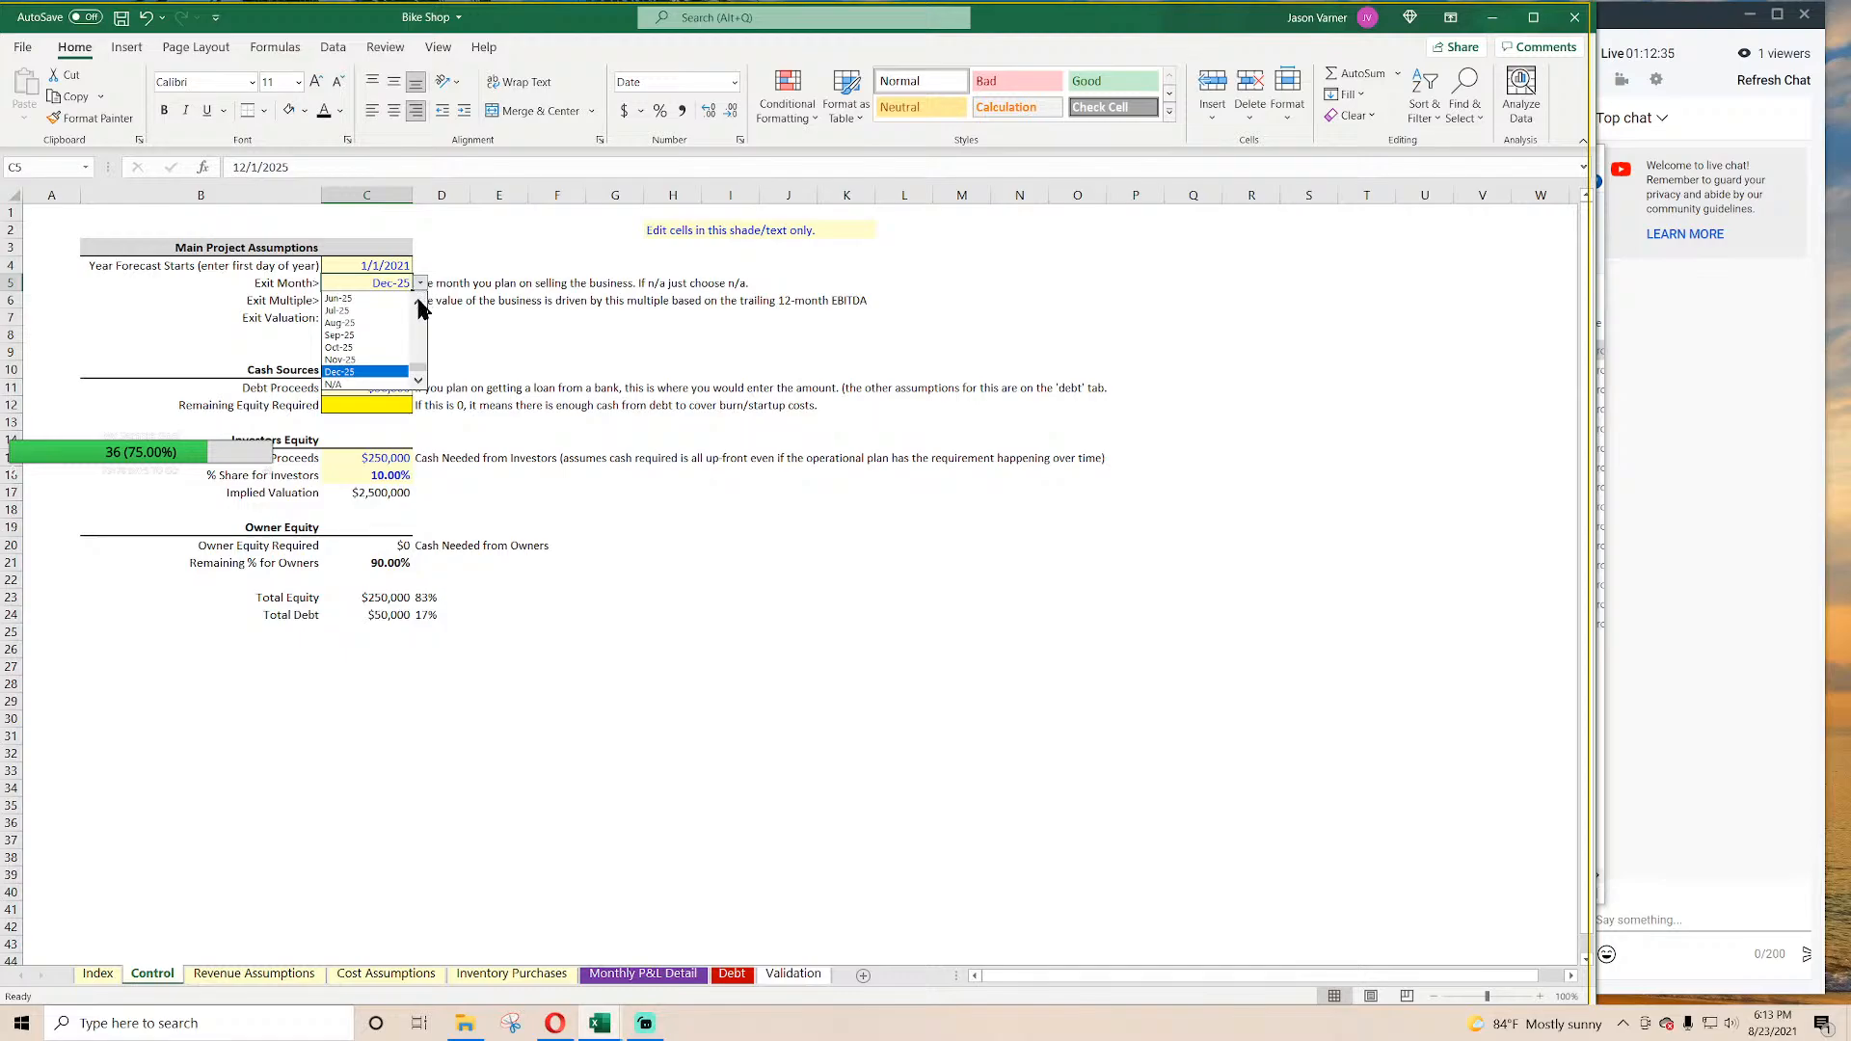
pyautogui.click(385, 347)
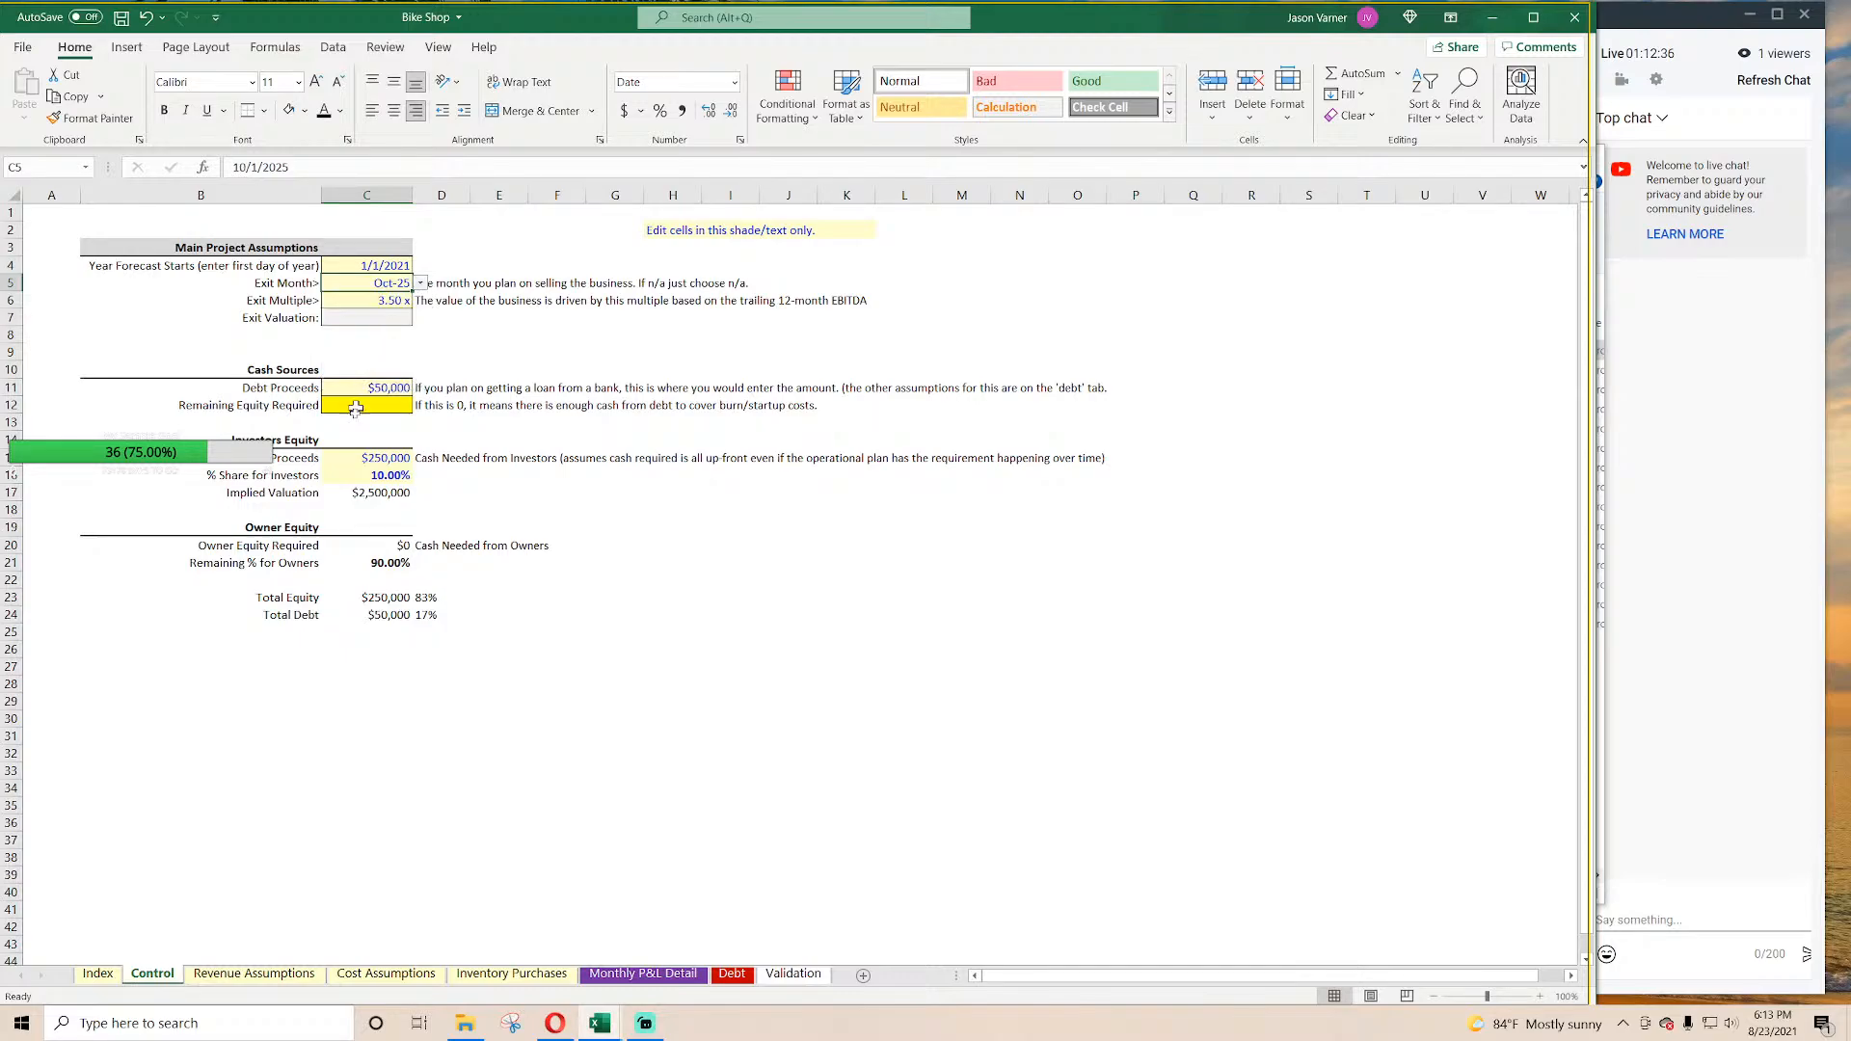
pyautogui.click(664, 976)
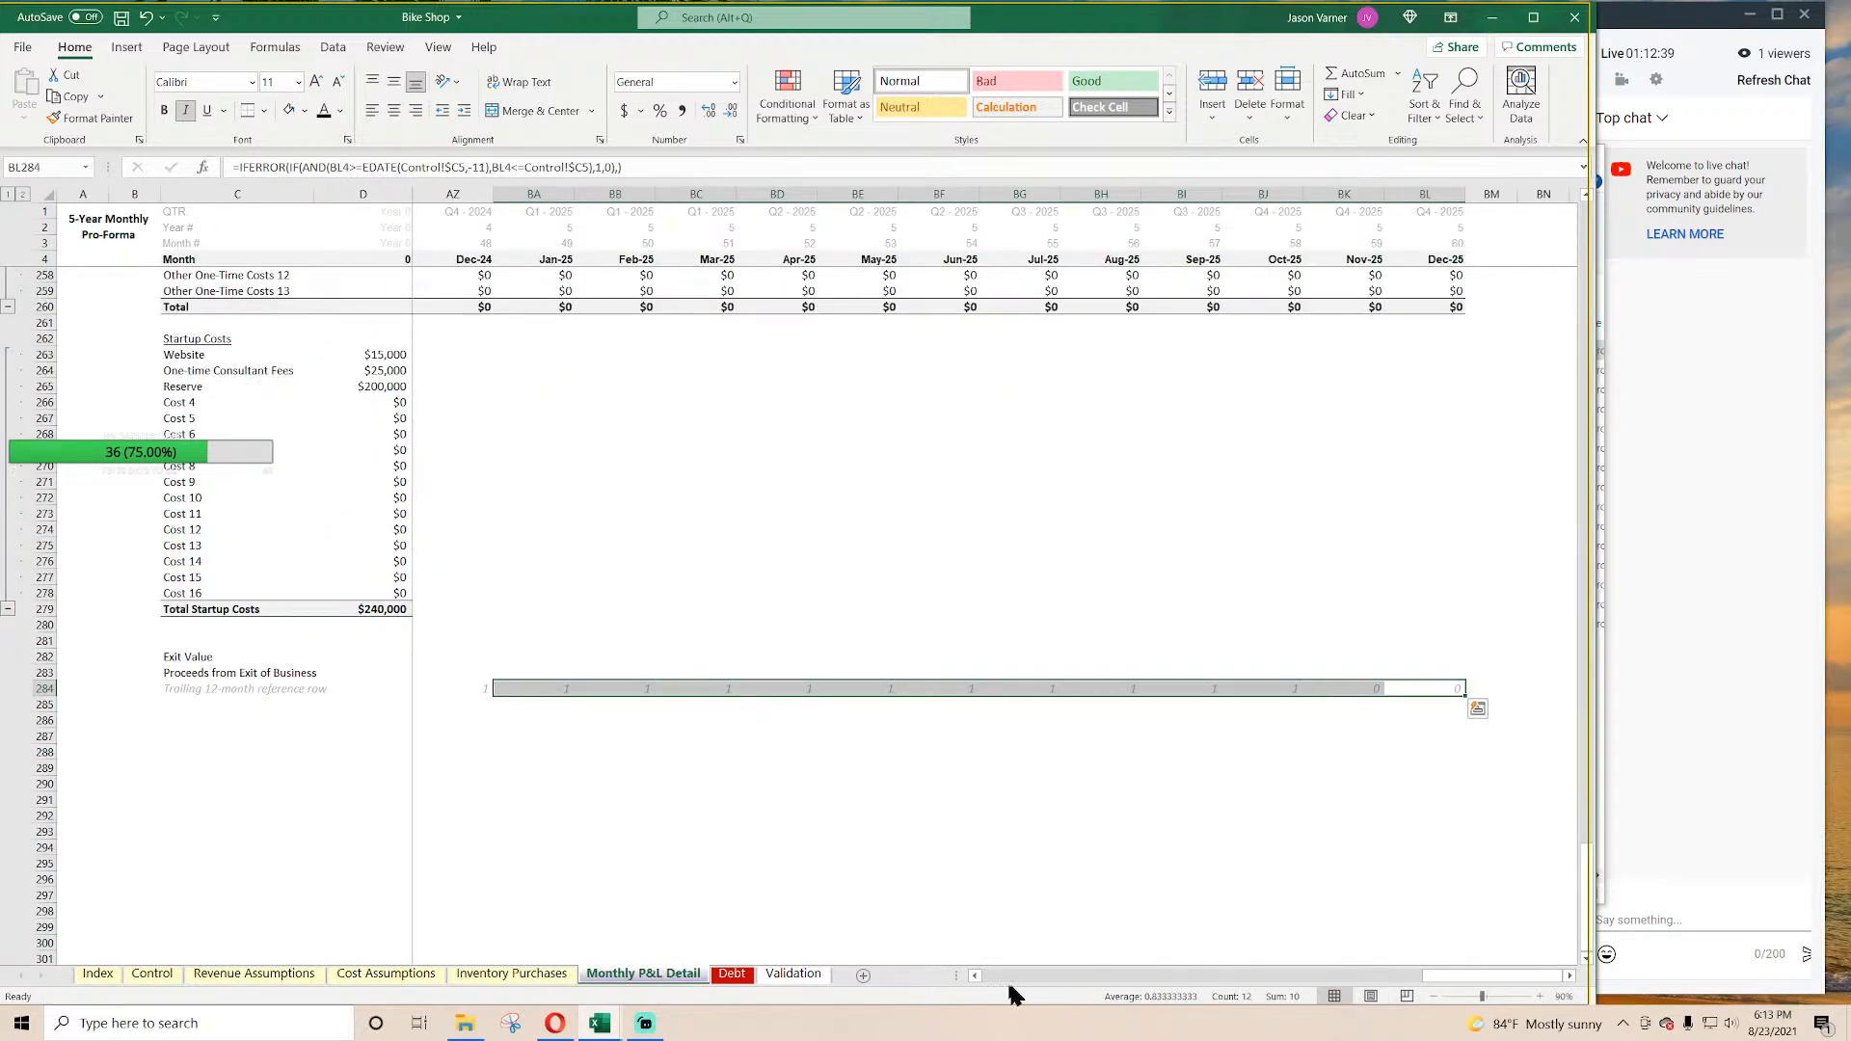
pyautogui.click(974, 974)
pyautogui.click(974, 974)
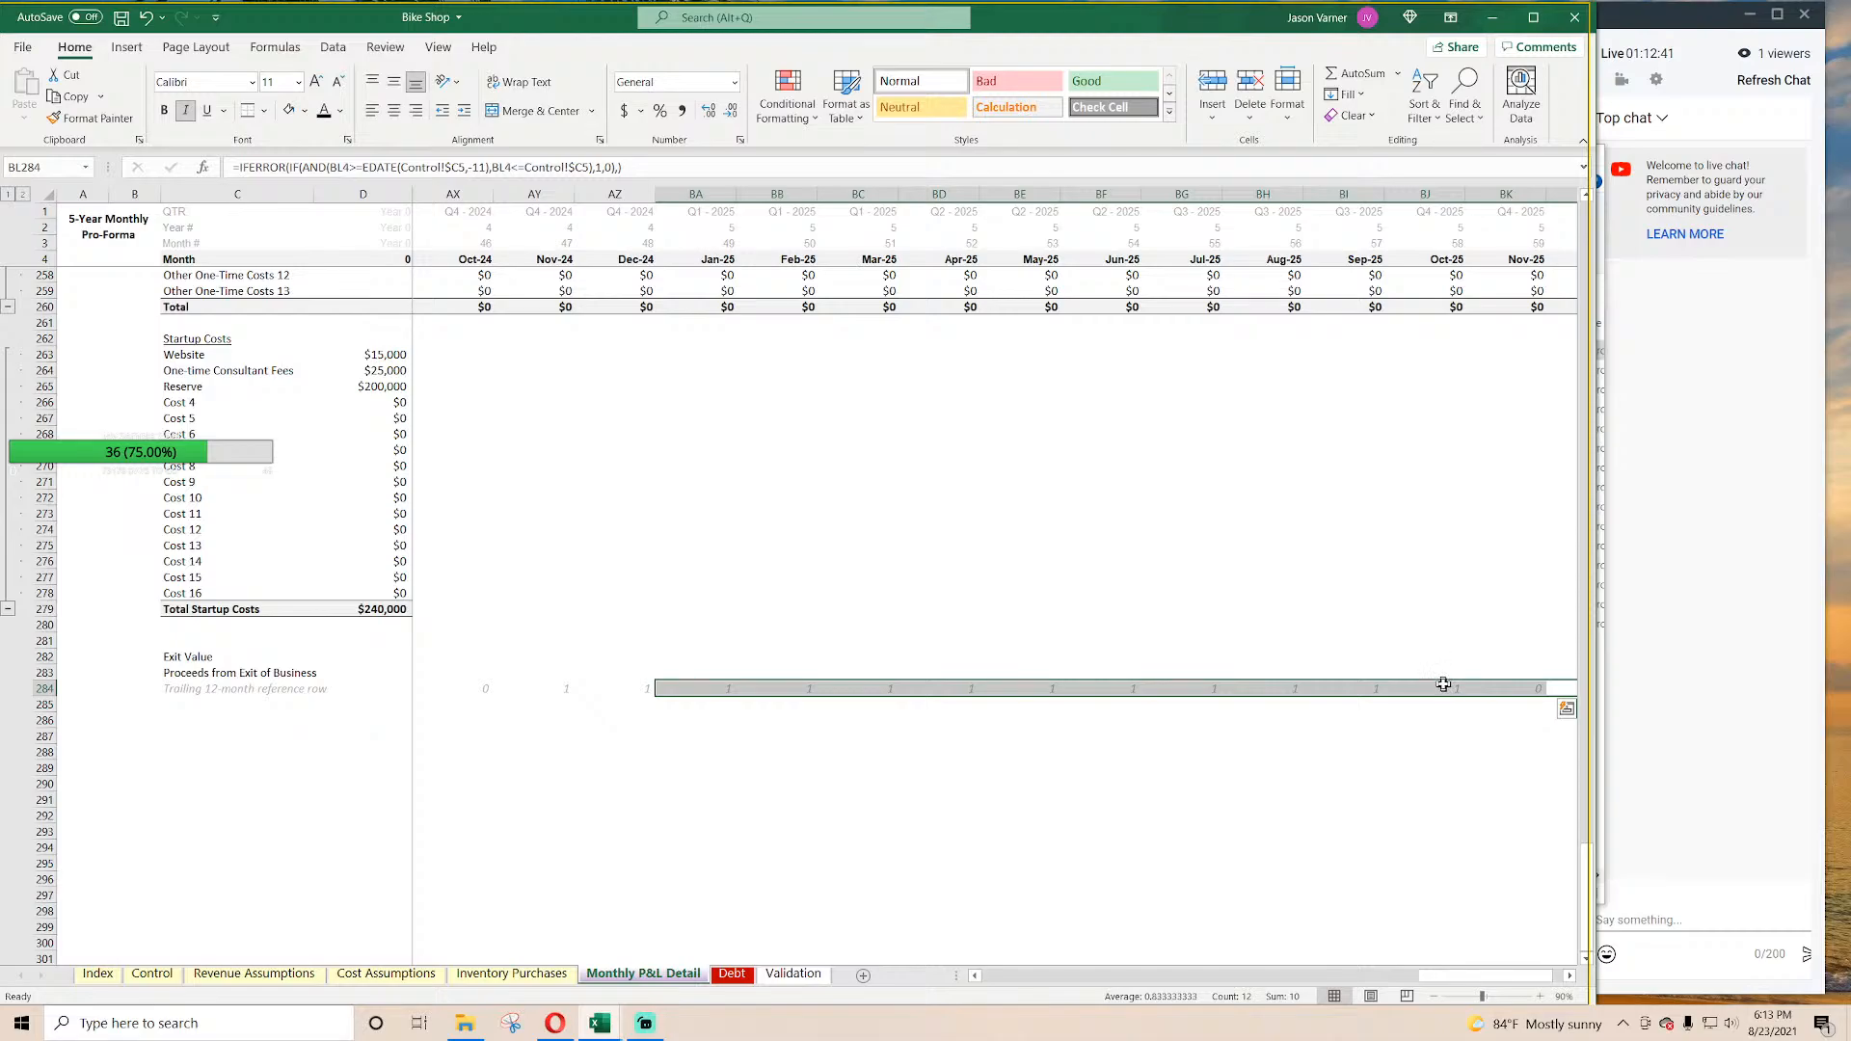
pyautogui.moveTo(1444, 683); pyautogui.dragTo(550, 693)
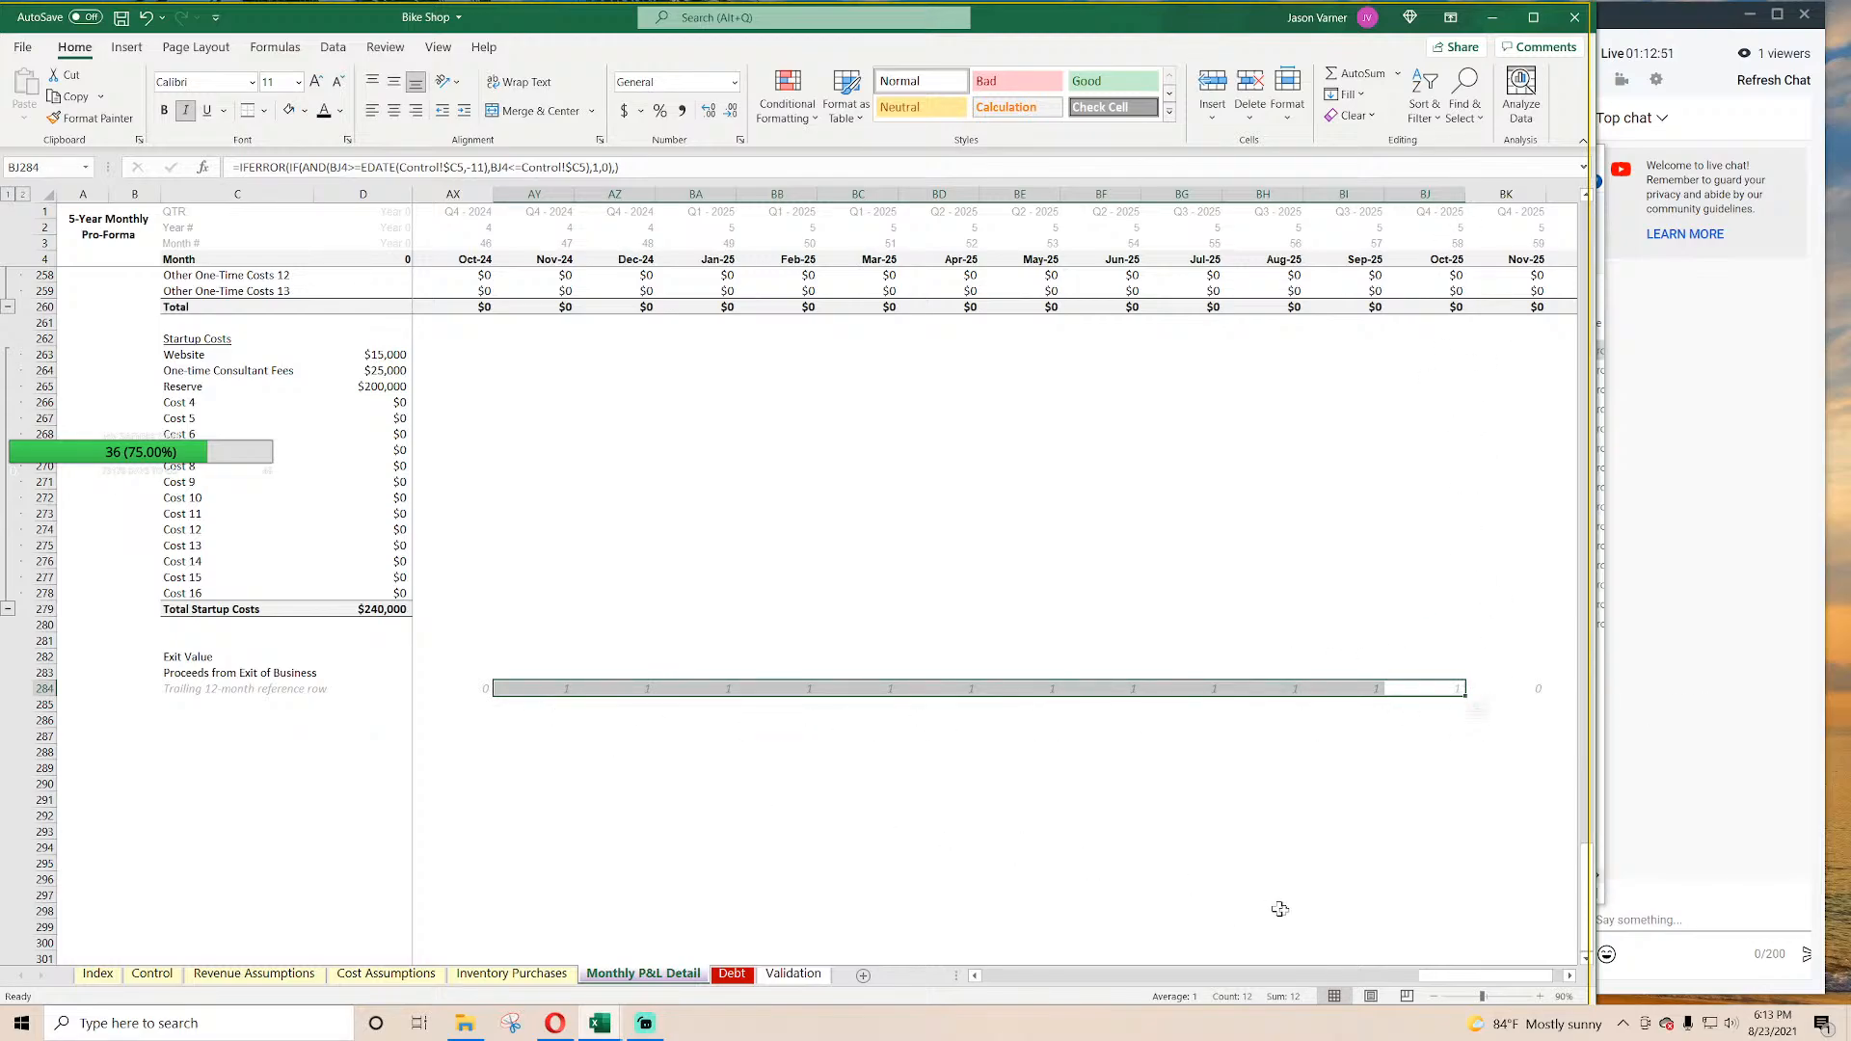
# Step: Start an IF formula in E283 that tests whether the month in E4 equals the Exit Month in Control!C5
pyautogui.moveTo(1436, 975); pyautogui.dragTo(969, 977)
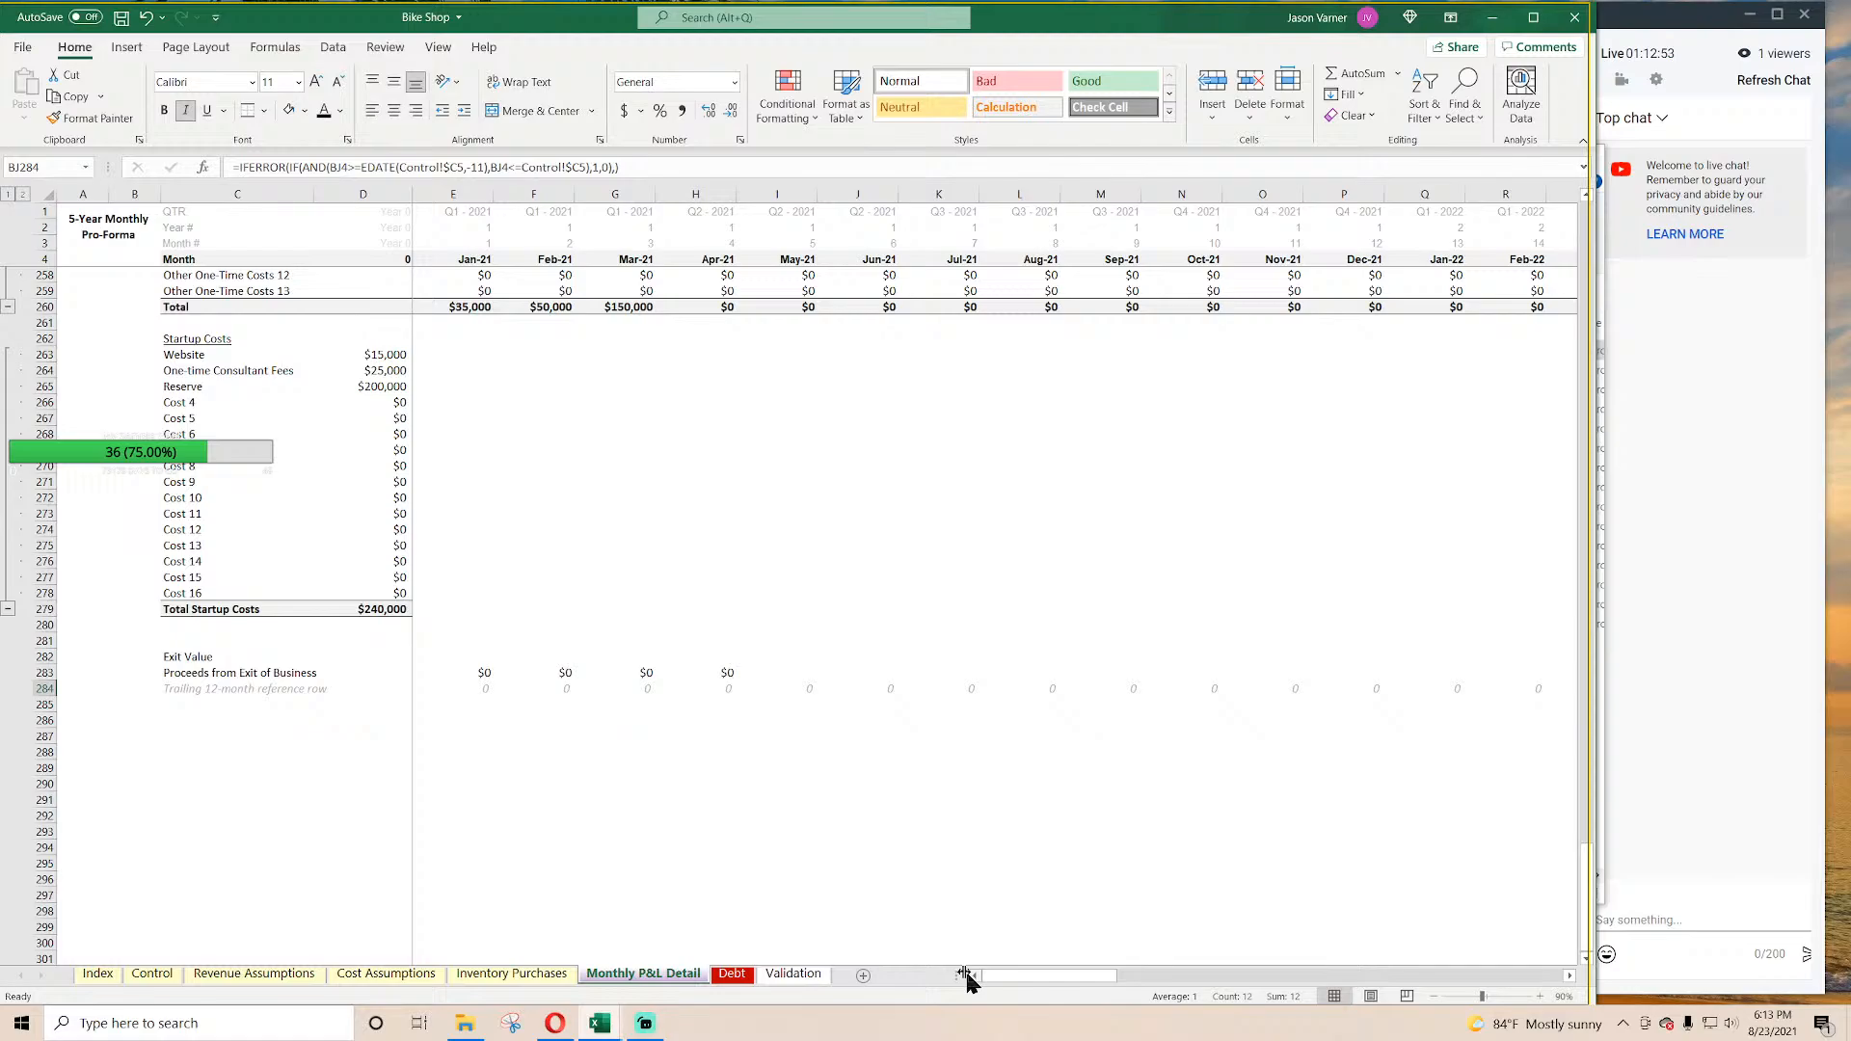
pyautogui.doubleClick(477, 673)
pyautogui.press('Escape')
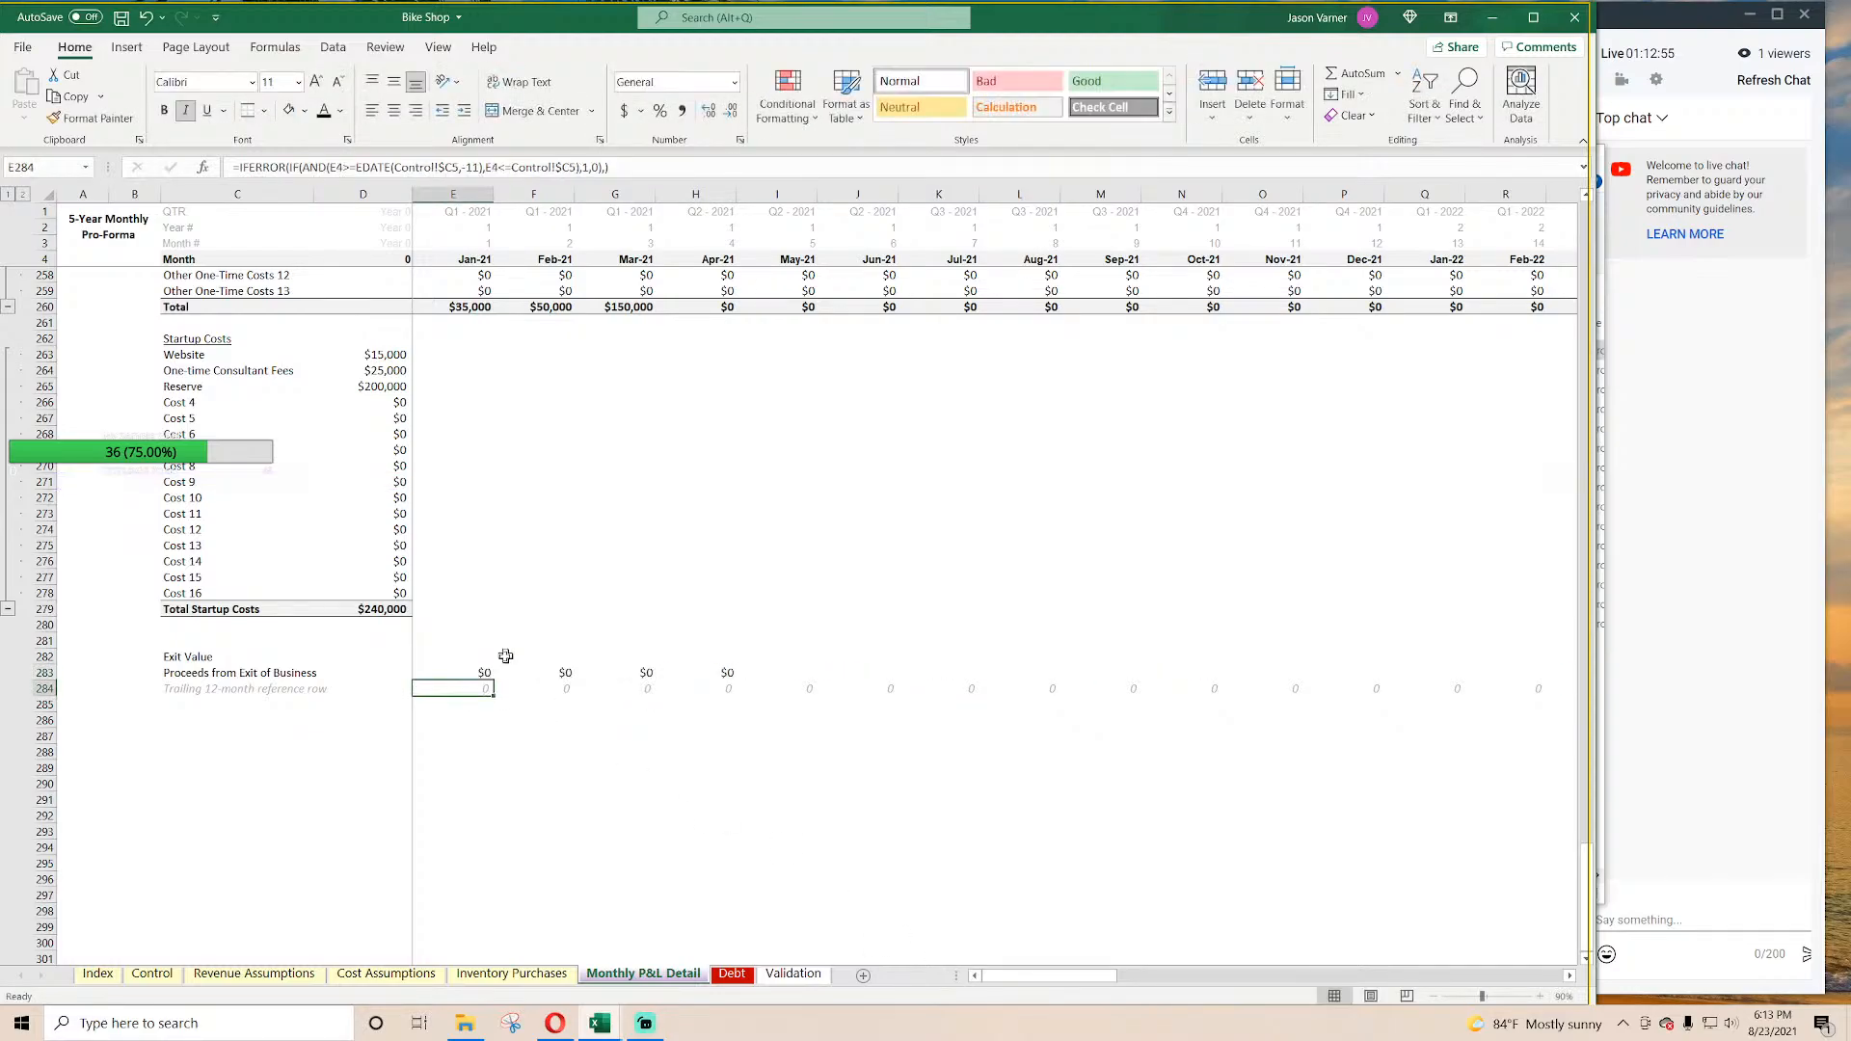
pyautogui.write('=')
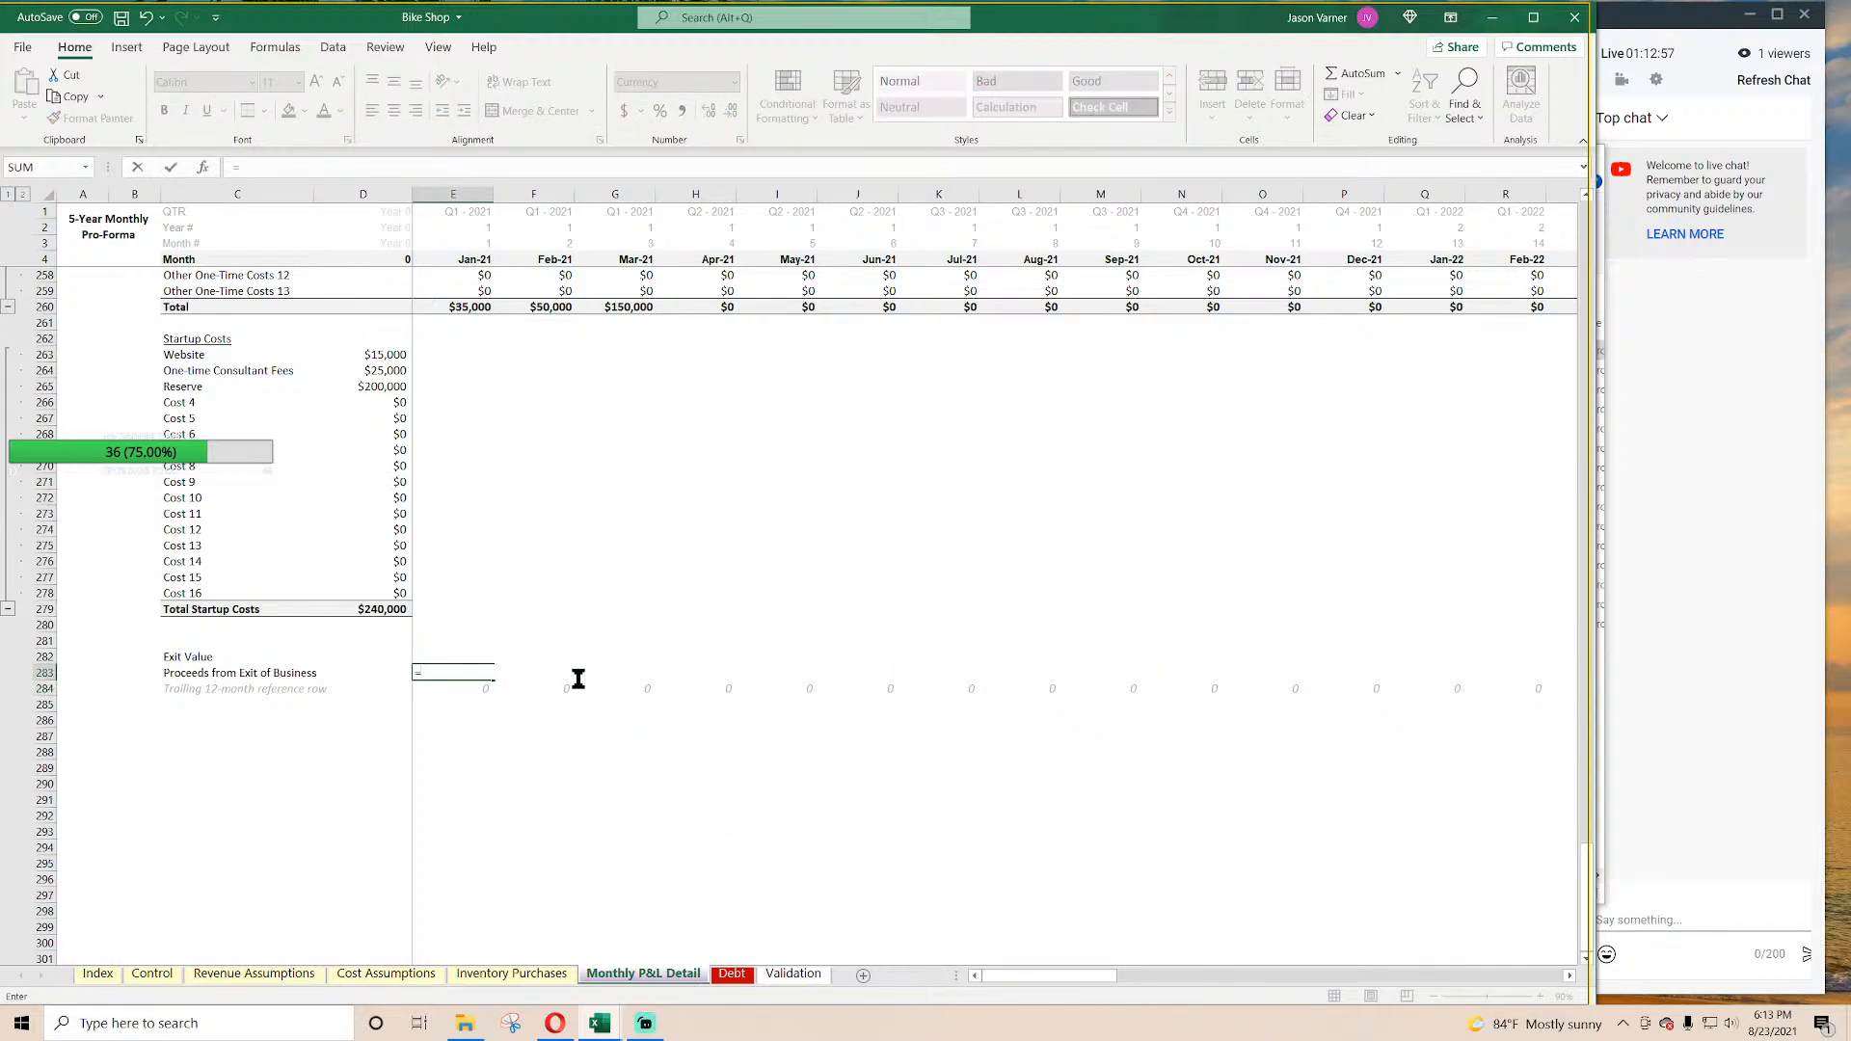
pyautogui.write('if(')
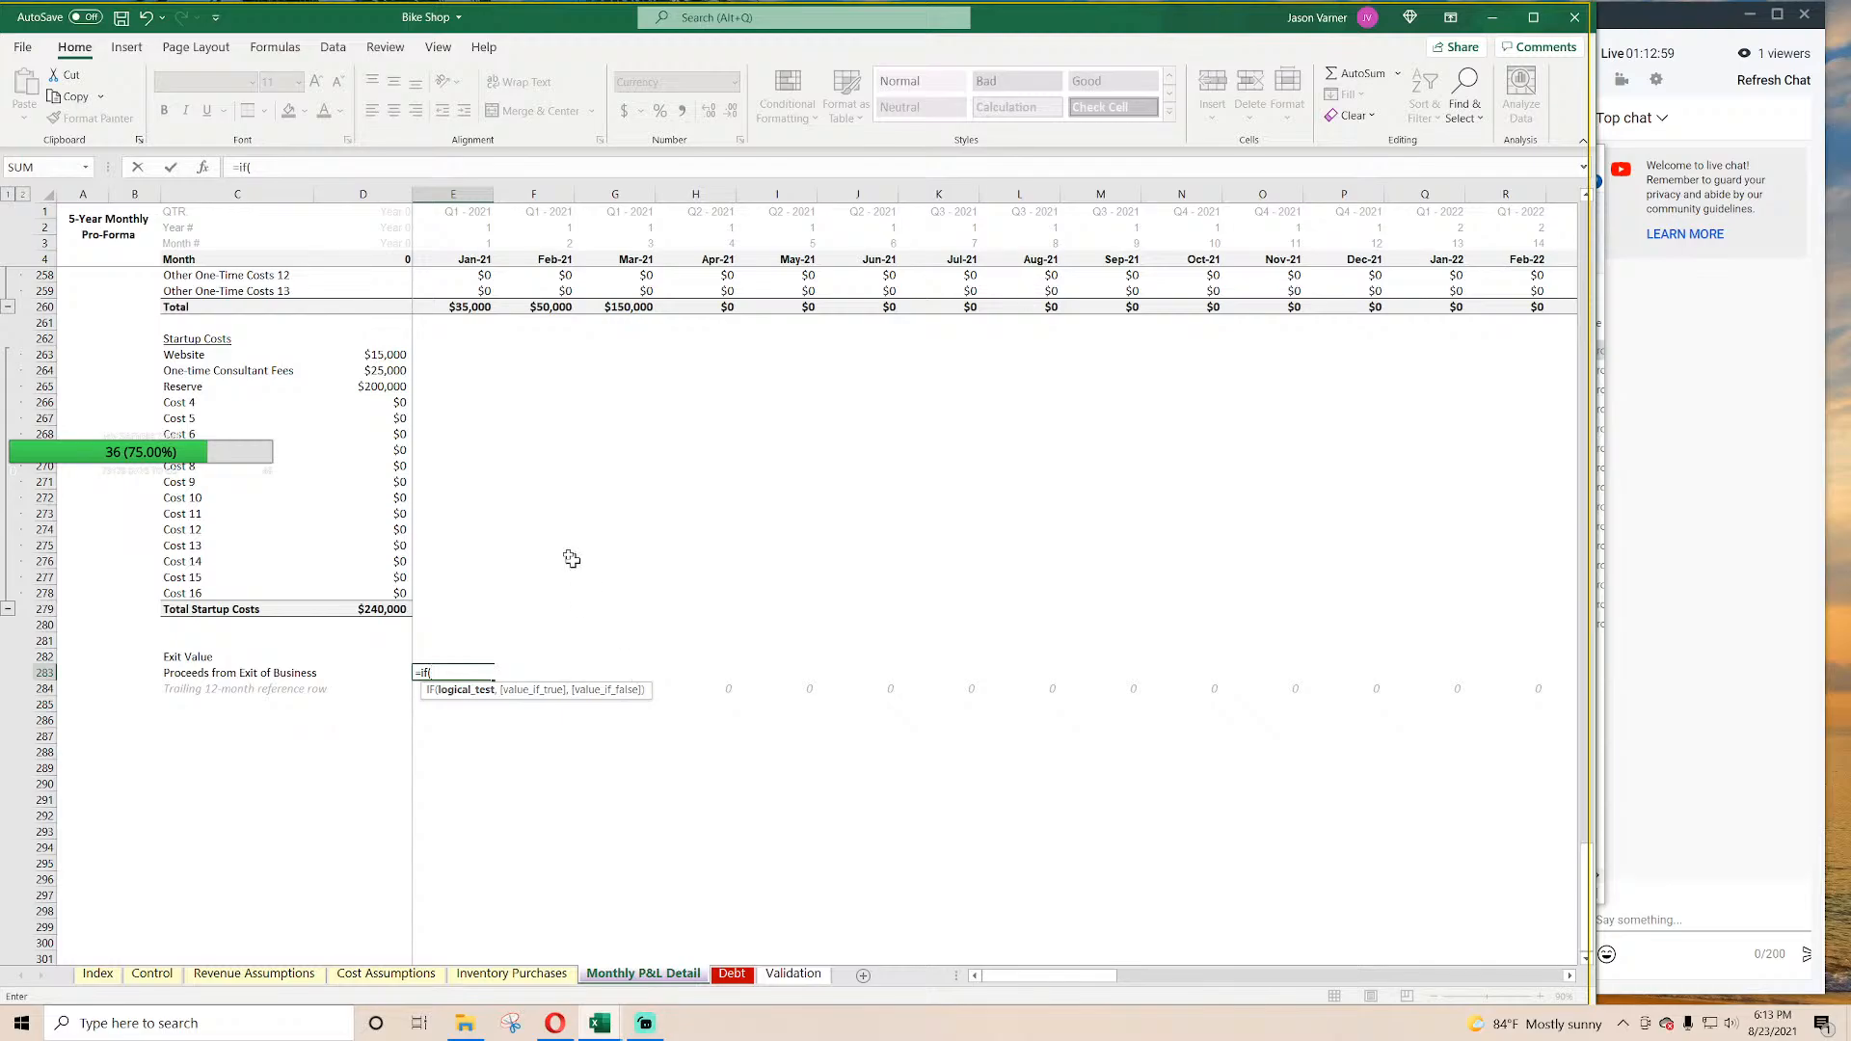
pyautogui.click(457, 261)
pyautogui.write('=')
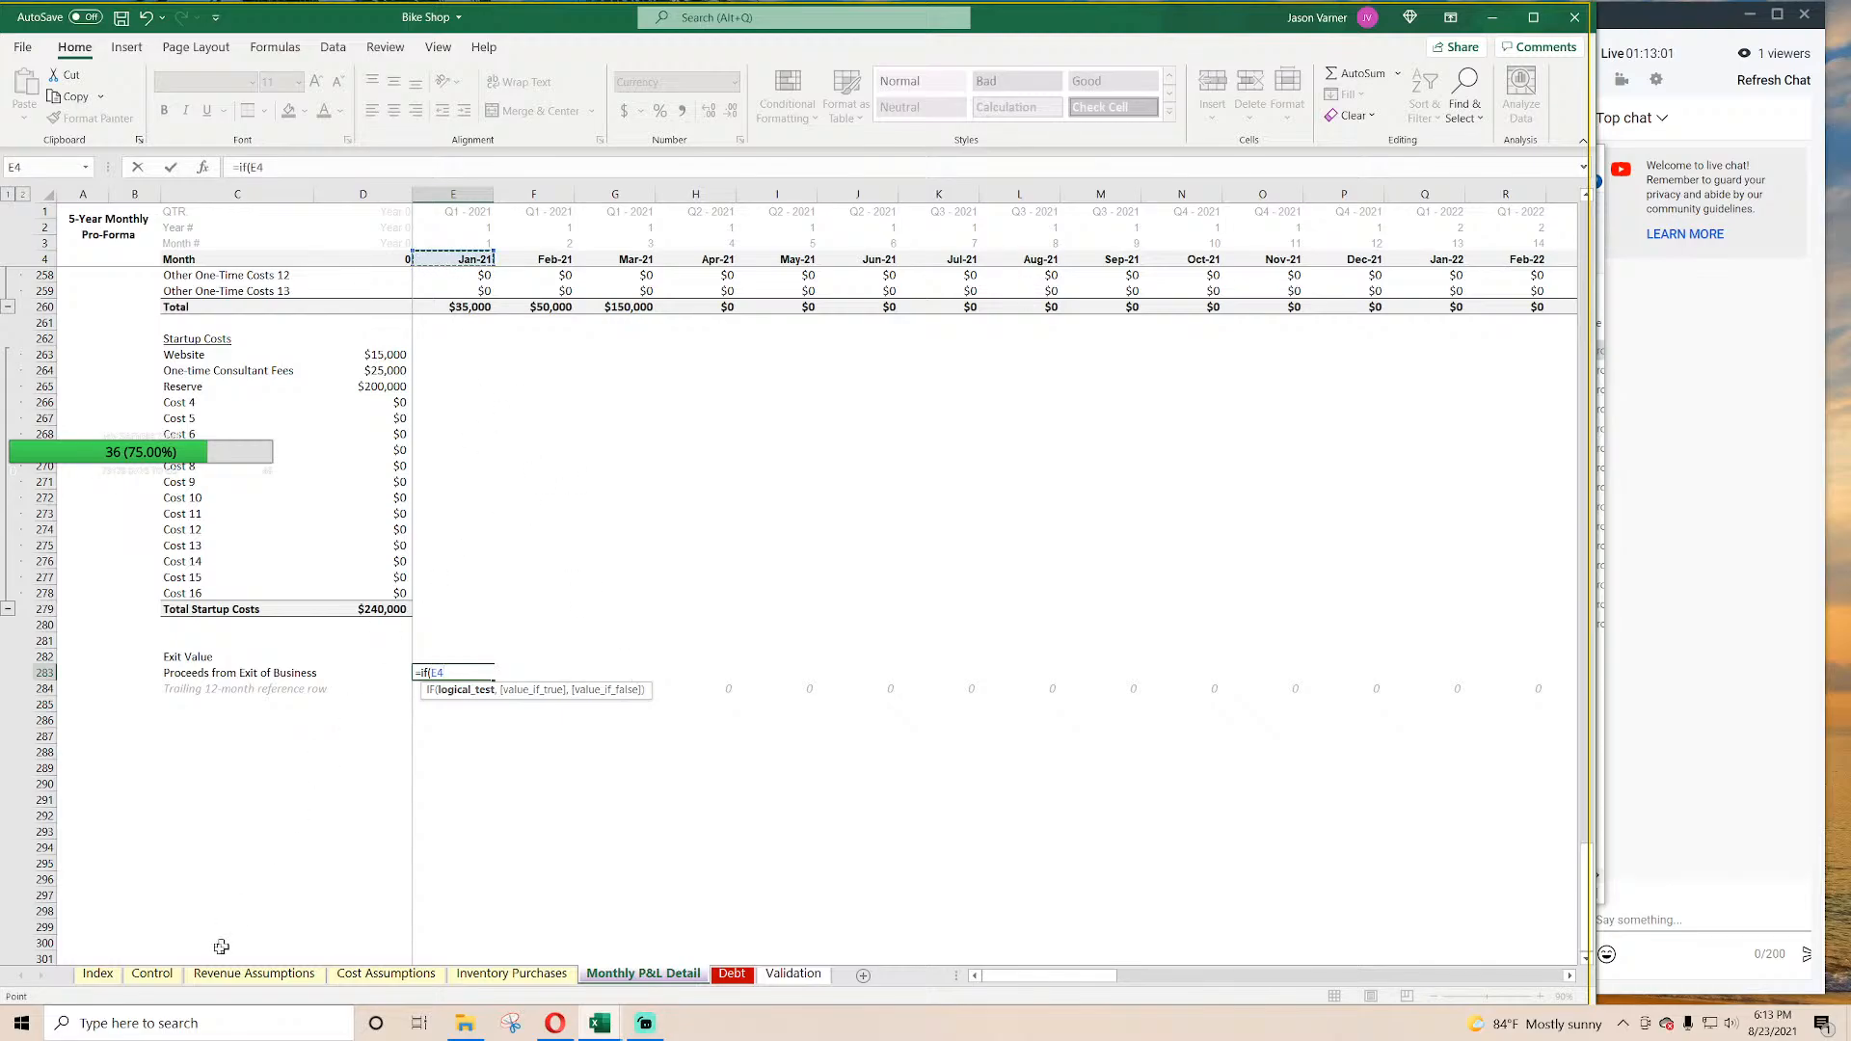
pyautogui.click(152, 974)
pyautogui.click(383, 281)
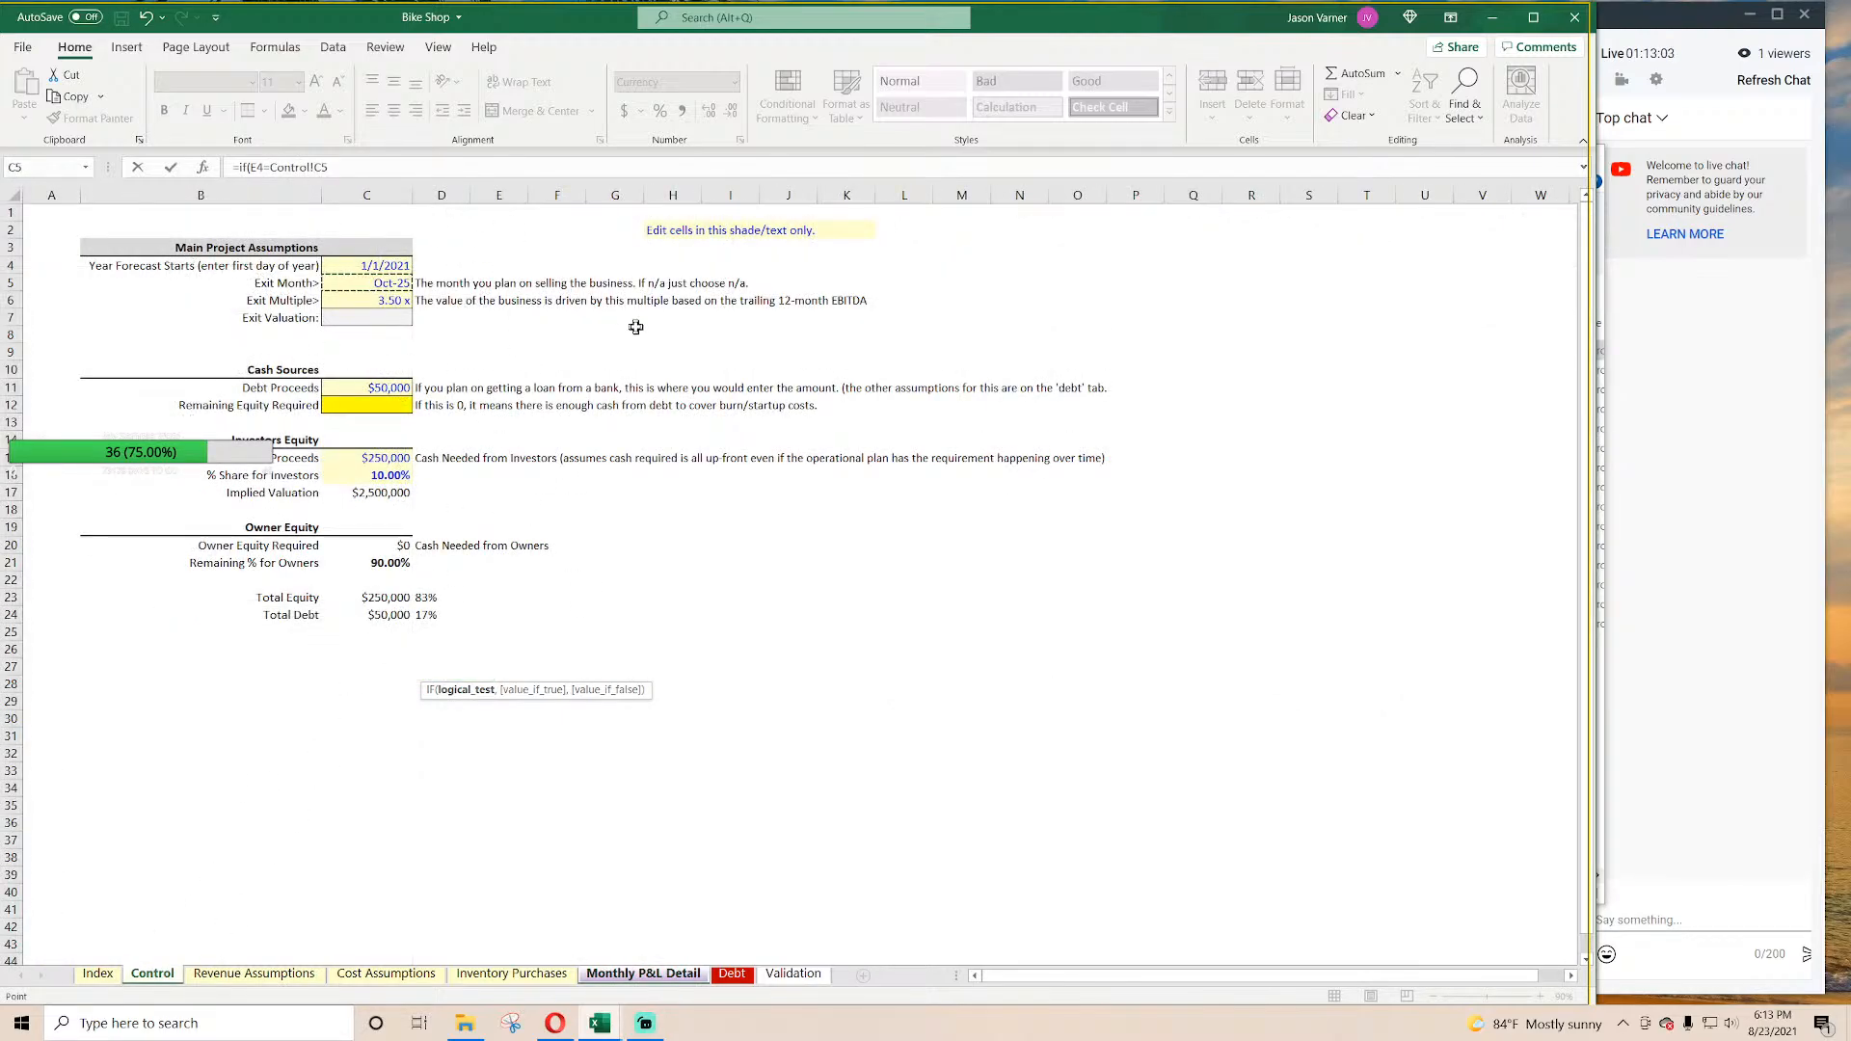
# Step: Complete the E283 formula with a SUMIFS of EBITDA row 233 where the trailing 12-month reference row 284 equals 1
pyautogui.write(',sumifs(')
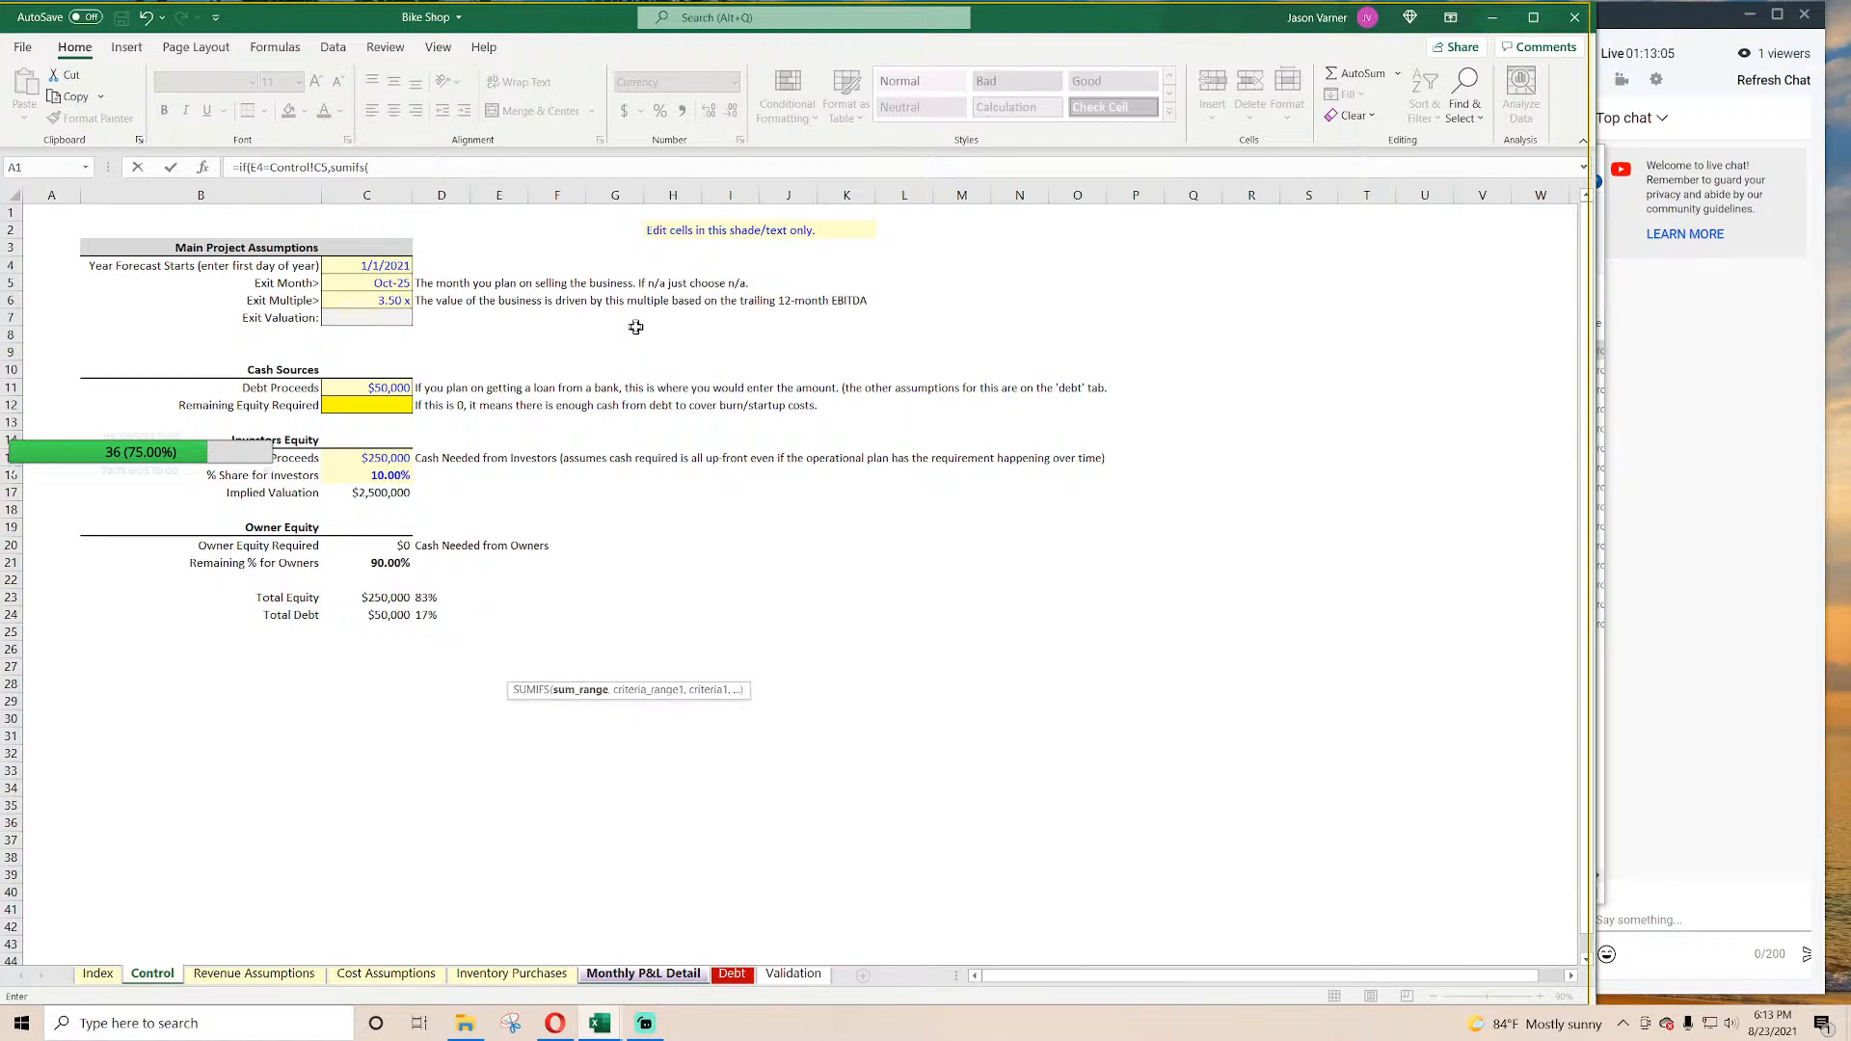
pyautogui.click(666, 974)
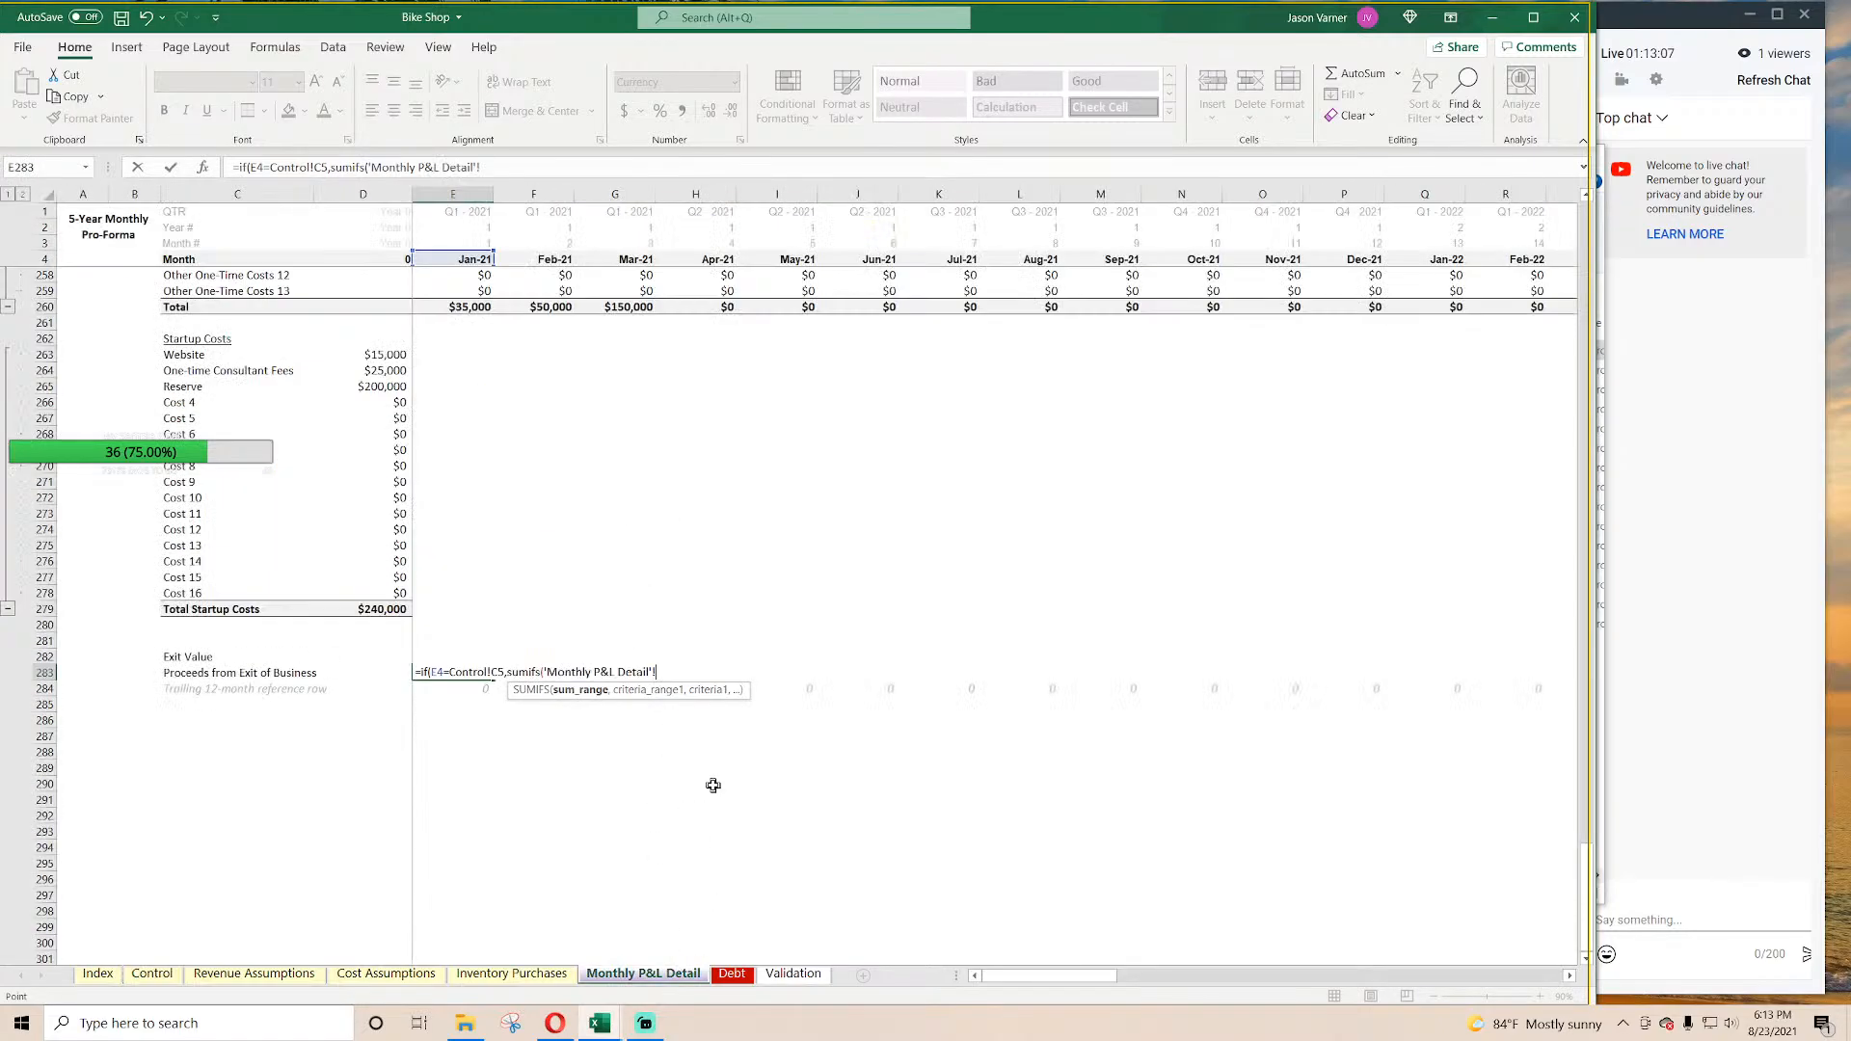
pyautogui.scroll(18, 562, 589)
pyautogui.scroll(-3, 45, 578)
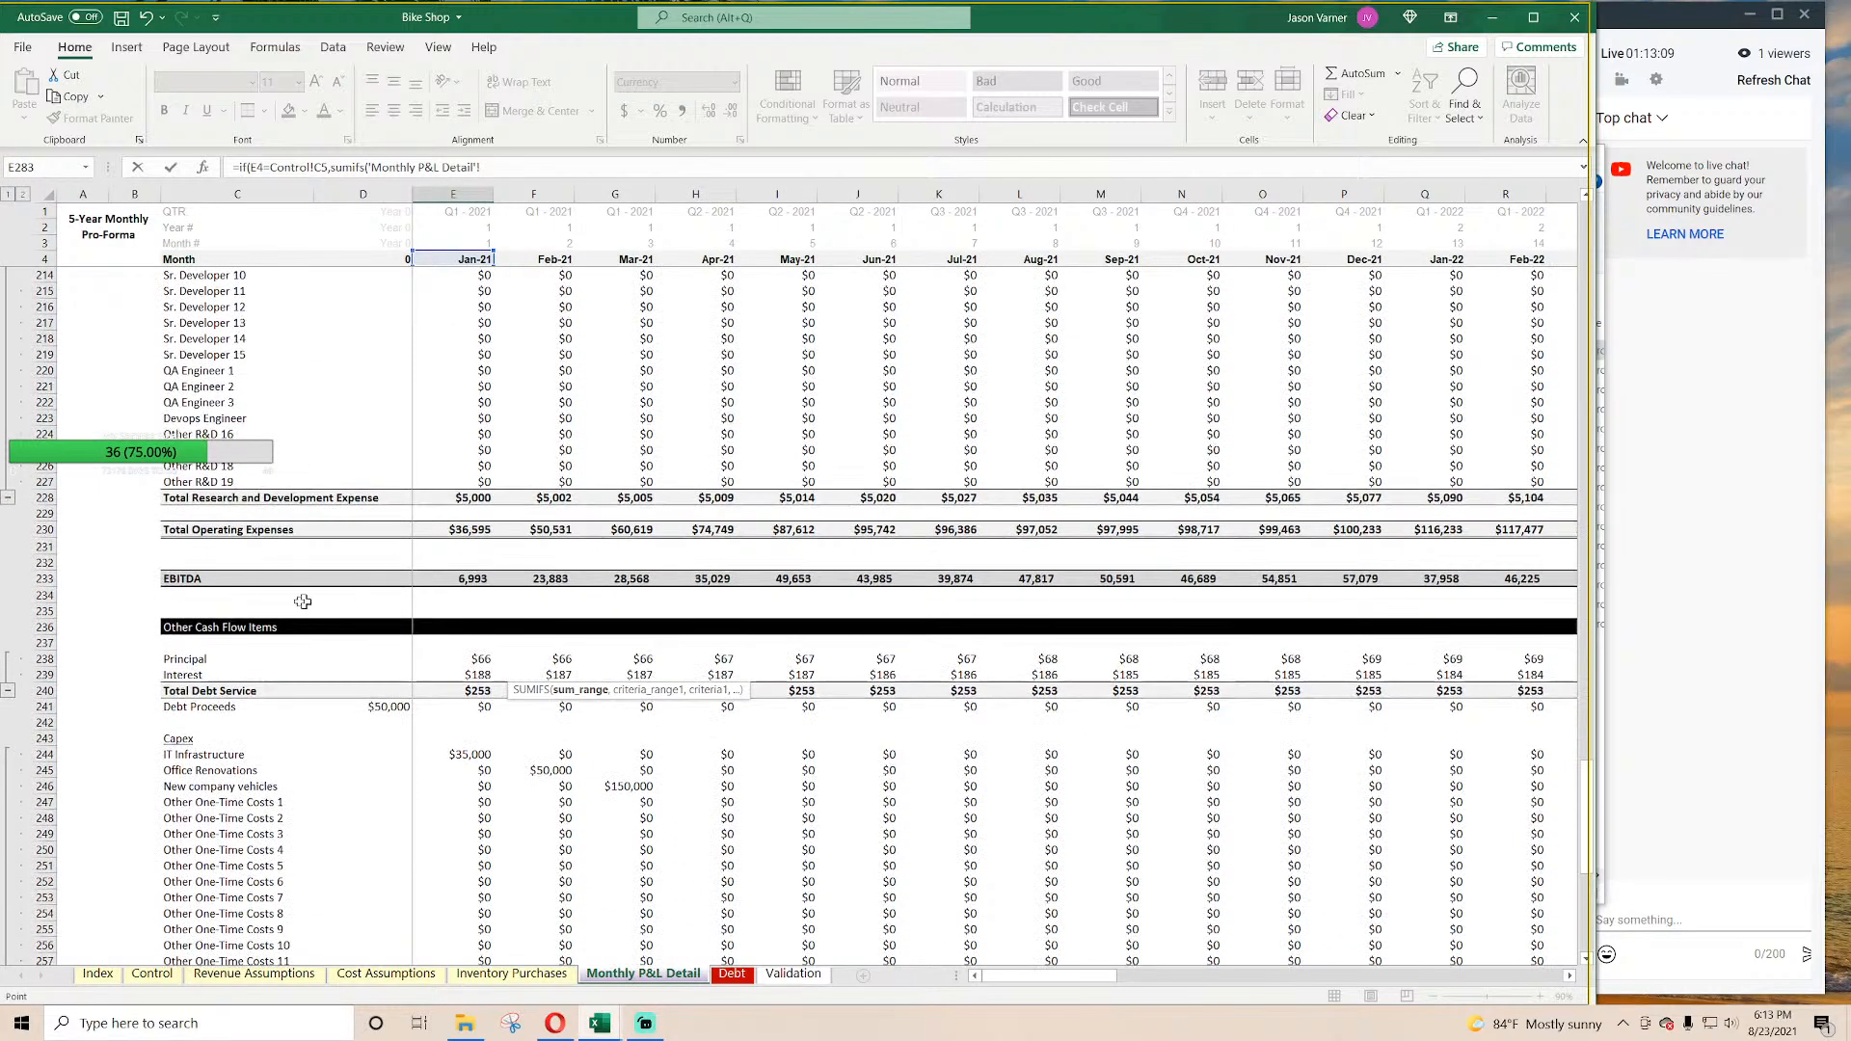
pyautogui.click(45, 578)
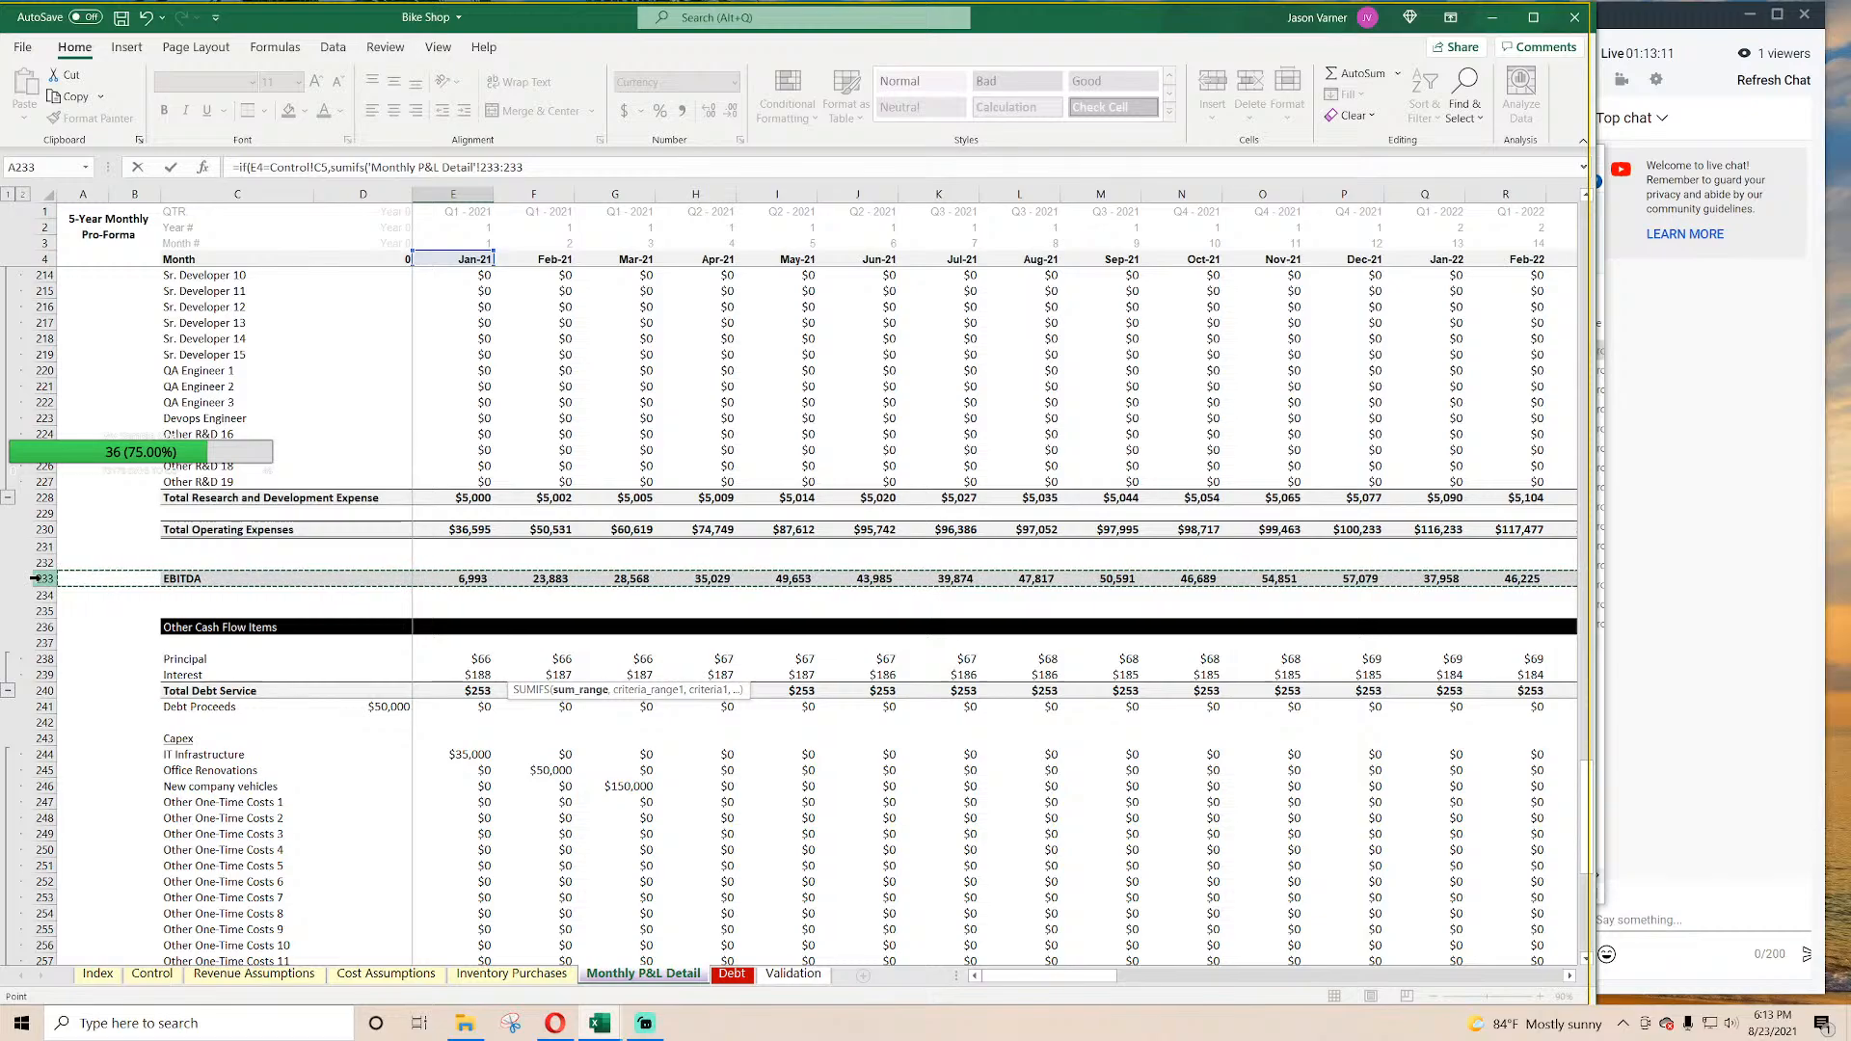
pyautogui.write(',')
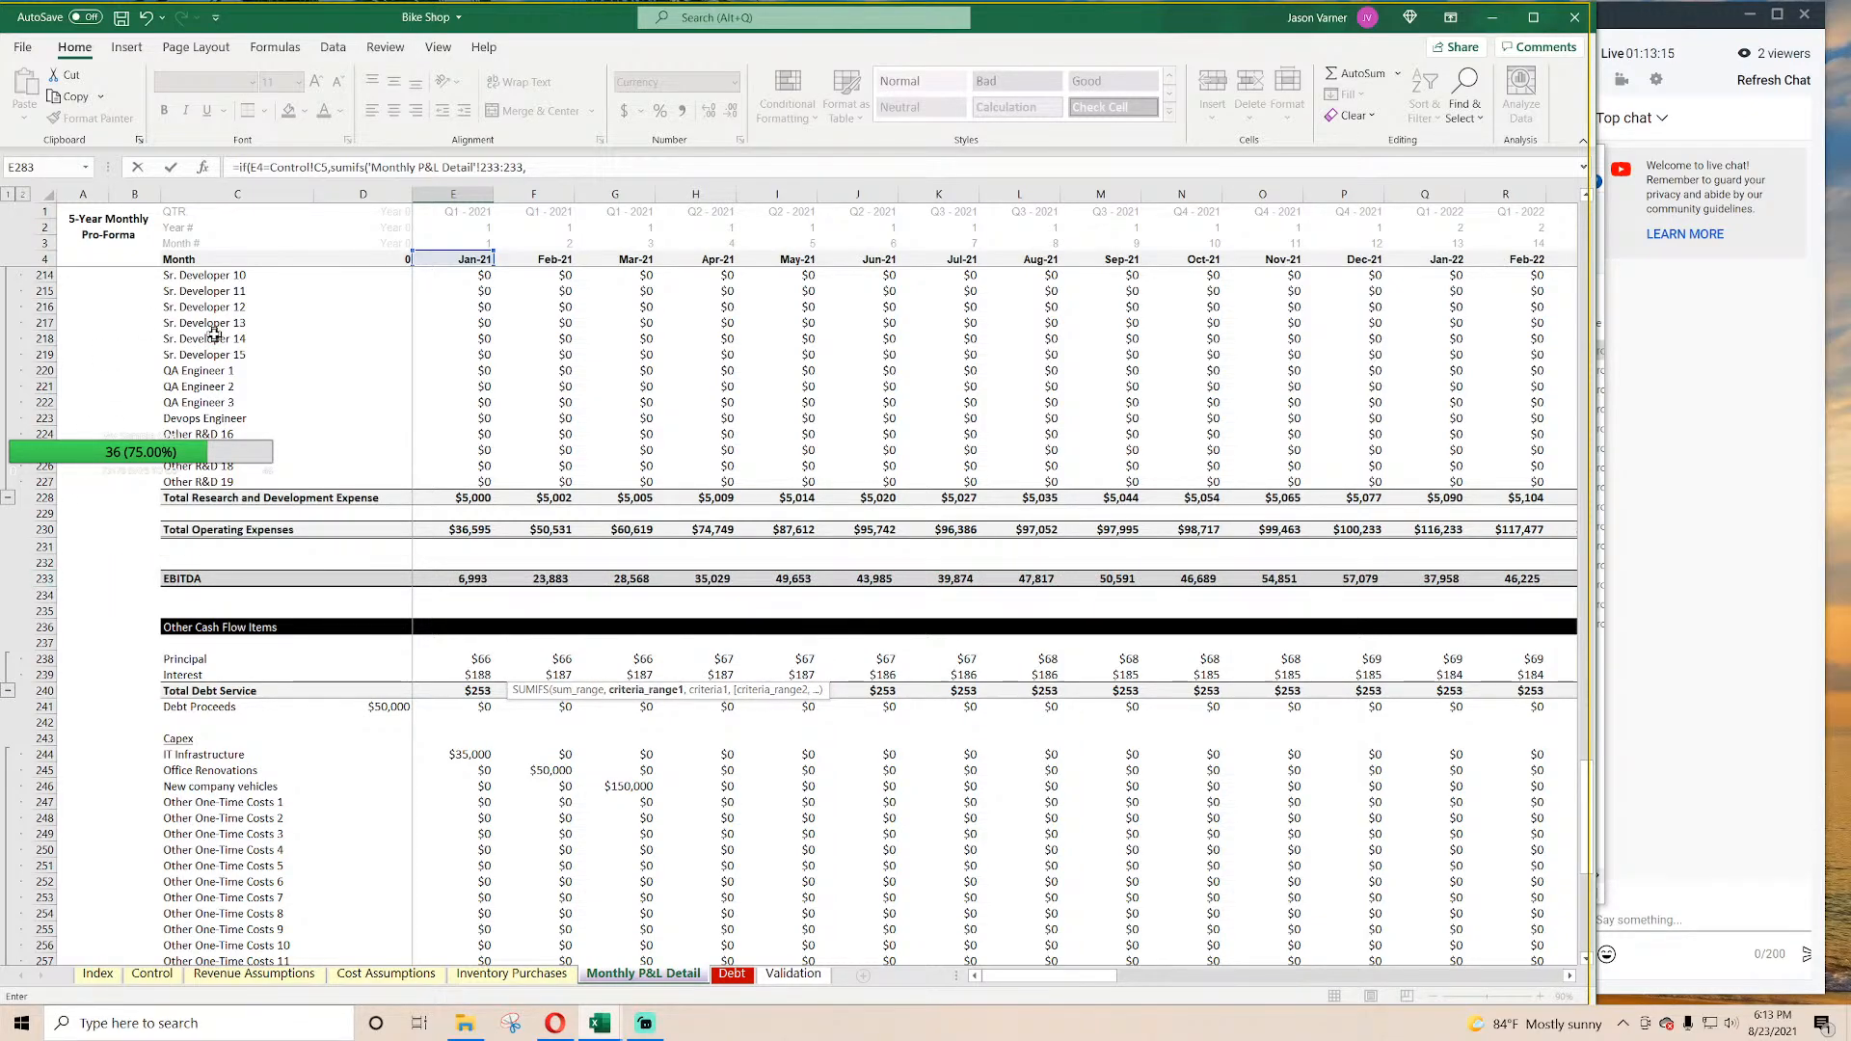
pyautogui.scroll(-18, 212, 667)
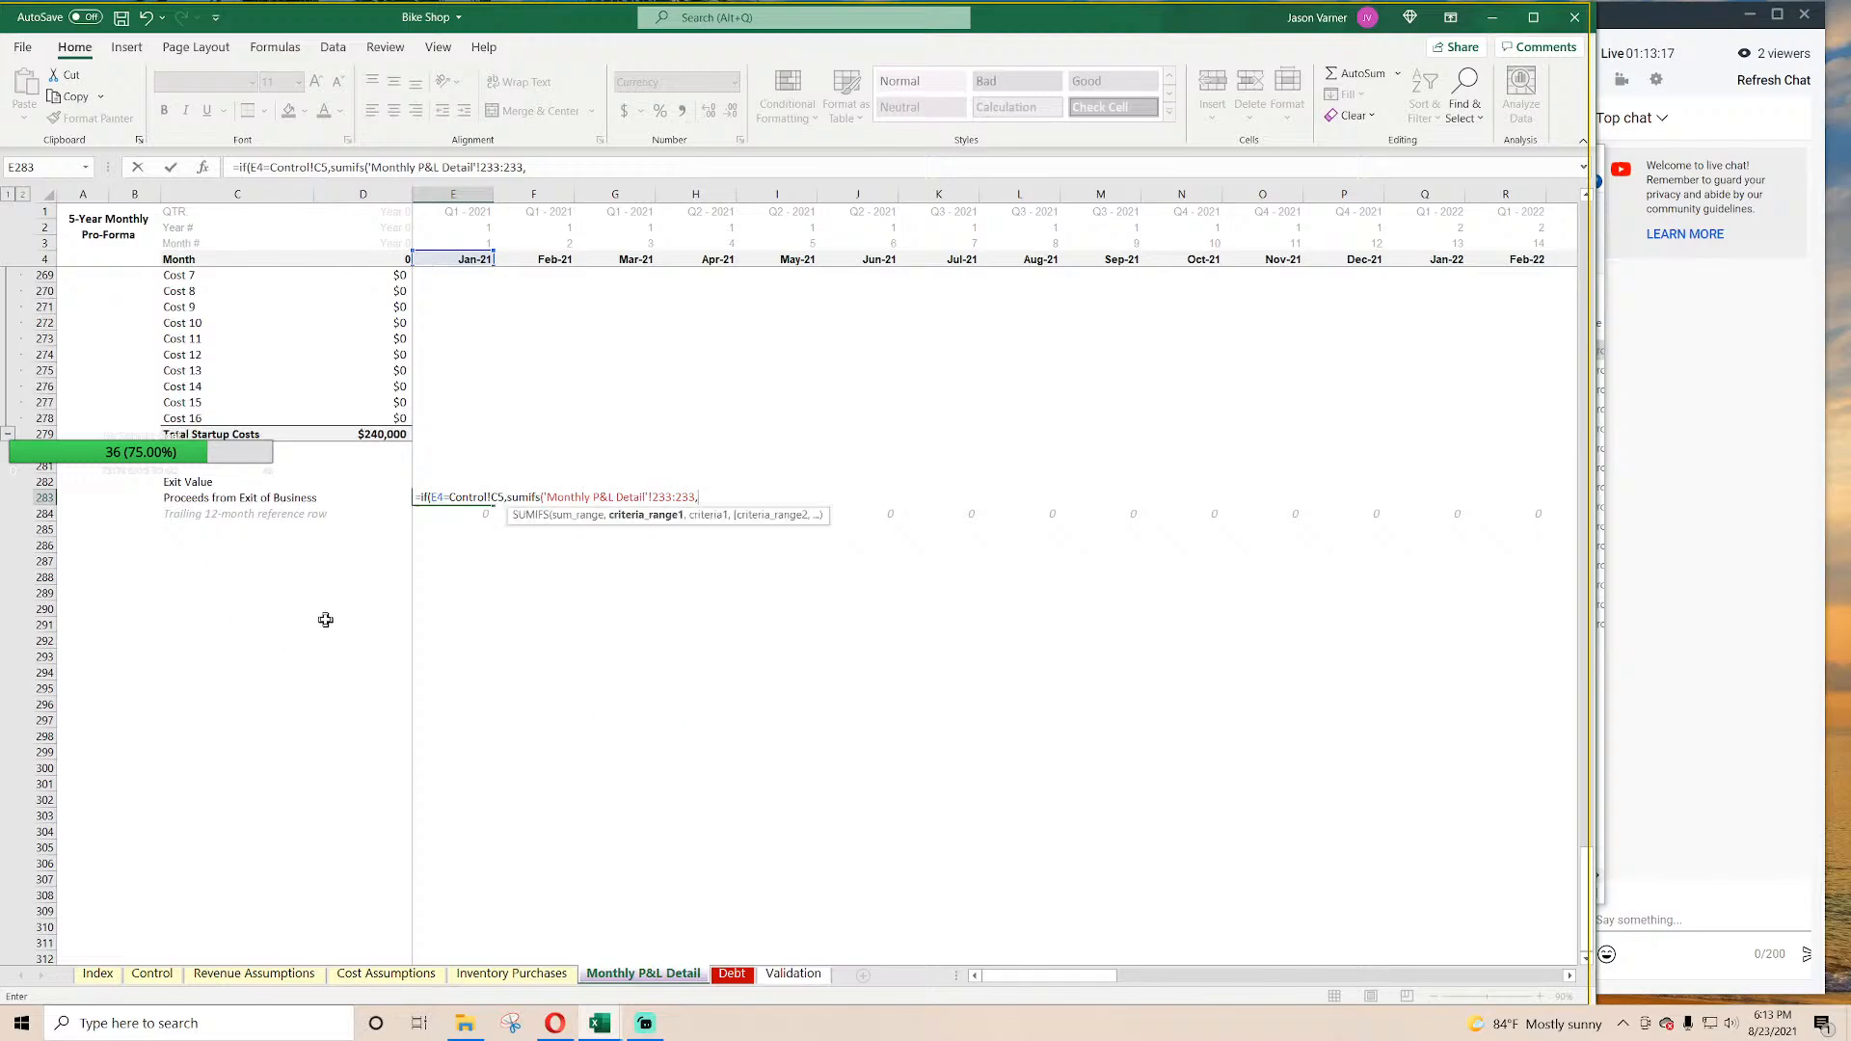
pyautogui.click(44, 514)
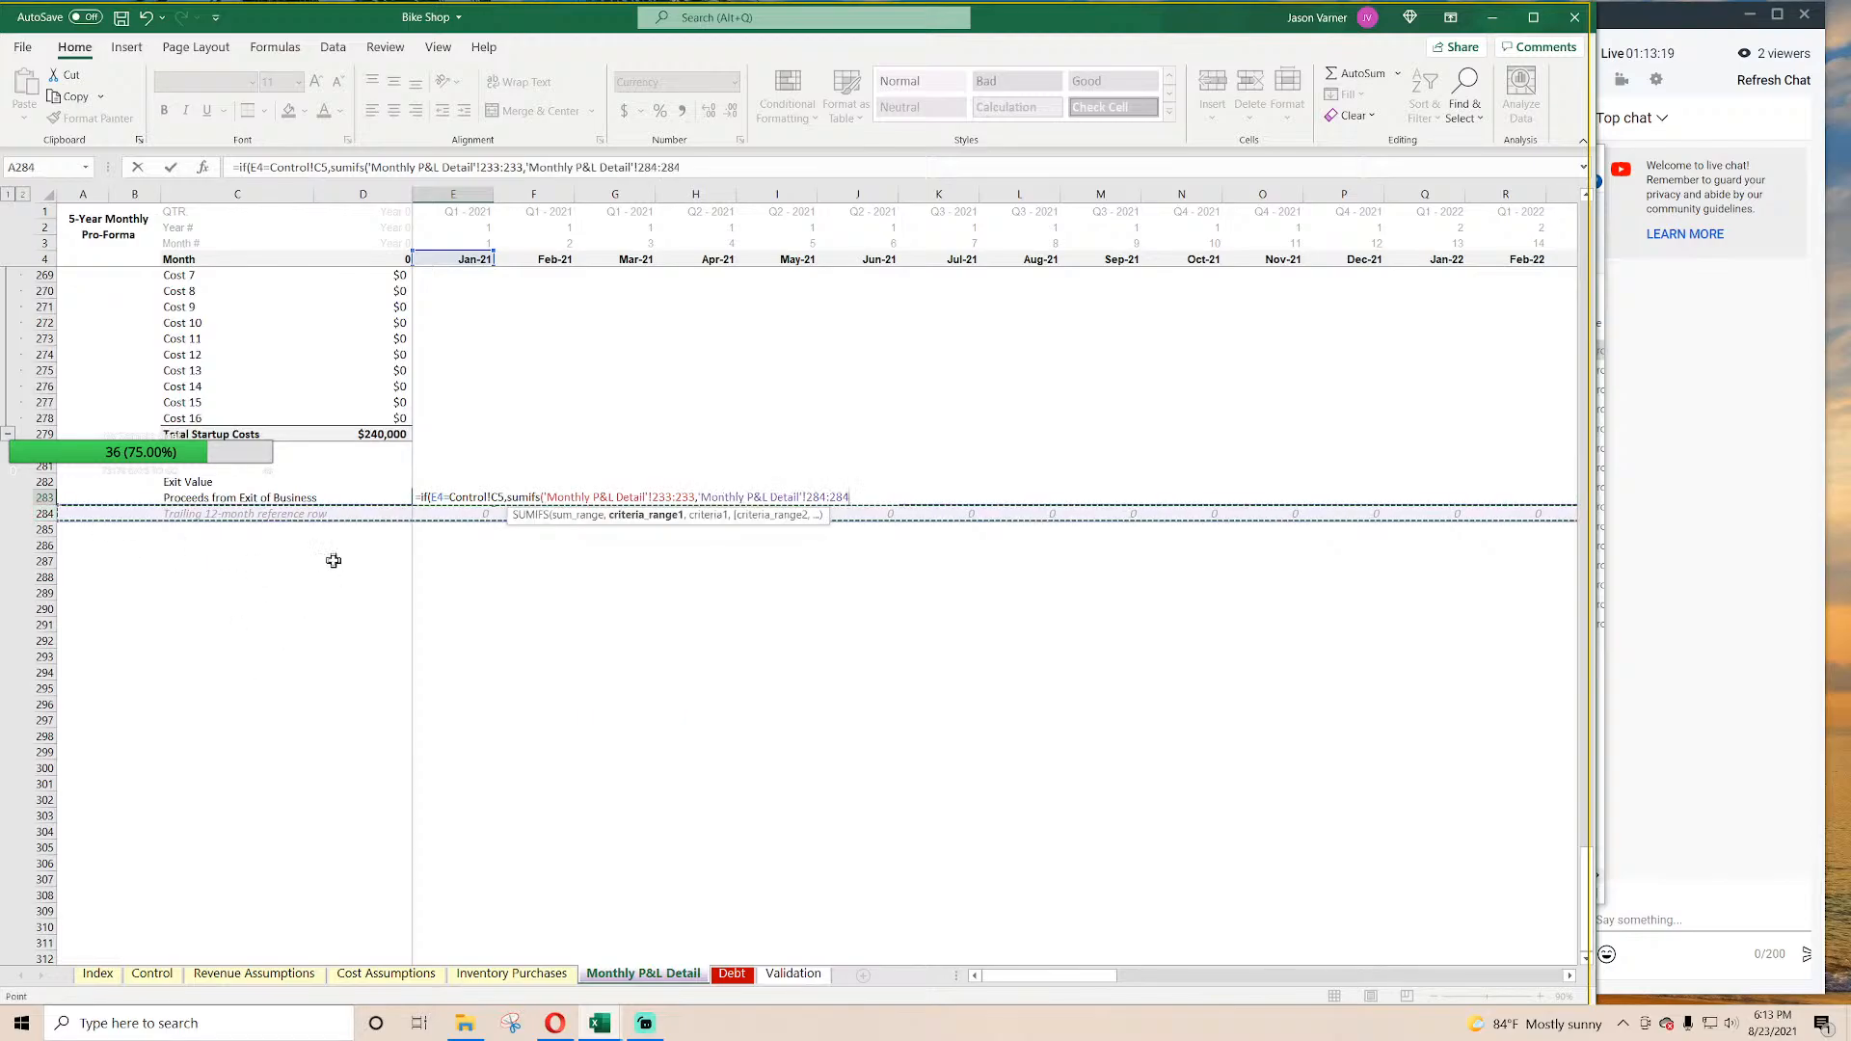
pyautogui.write(',1')
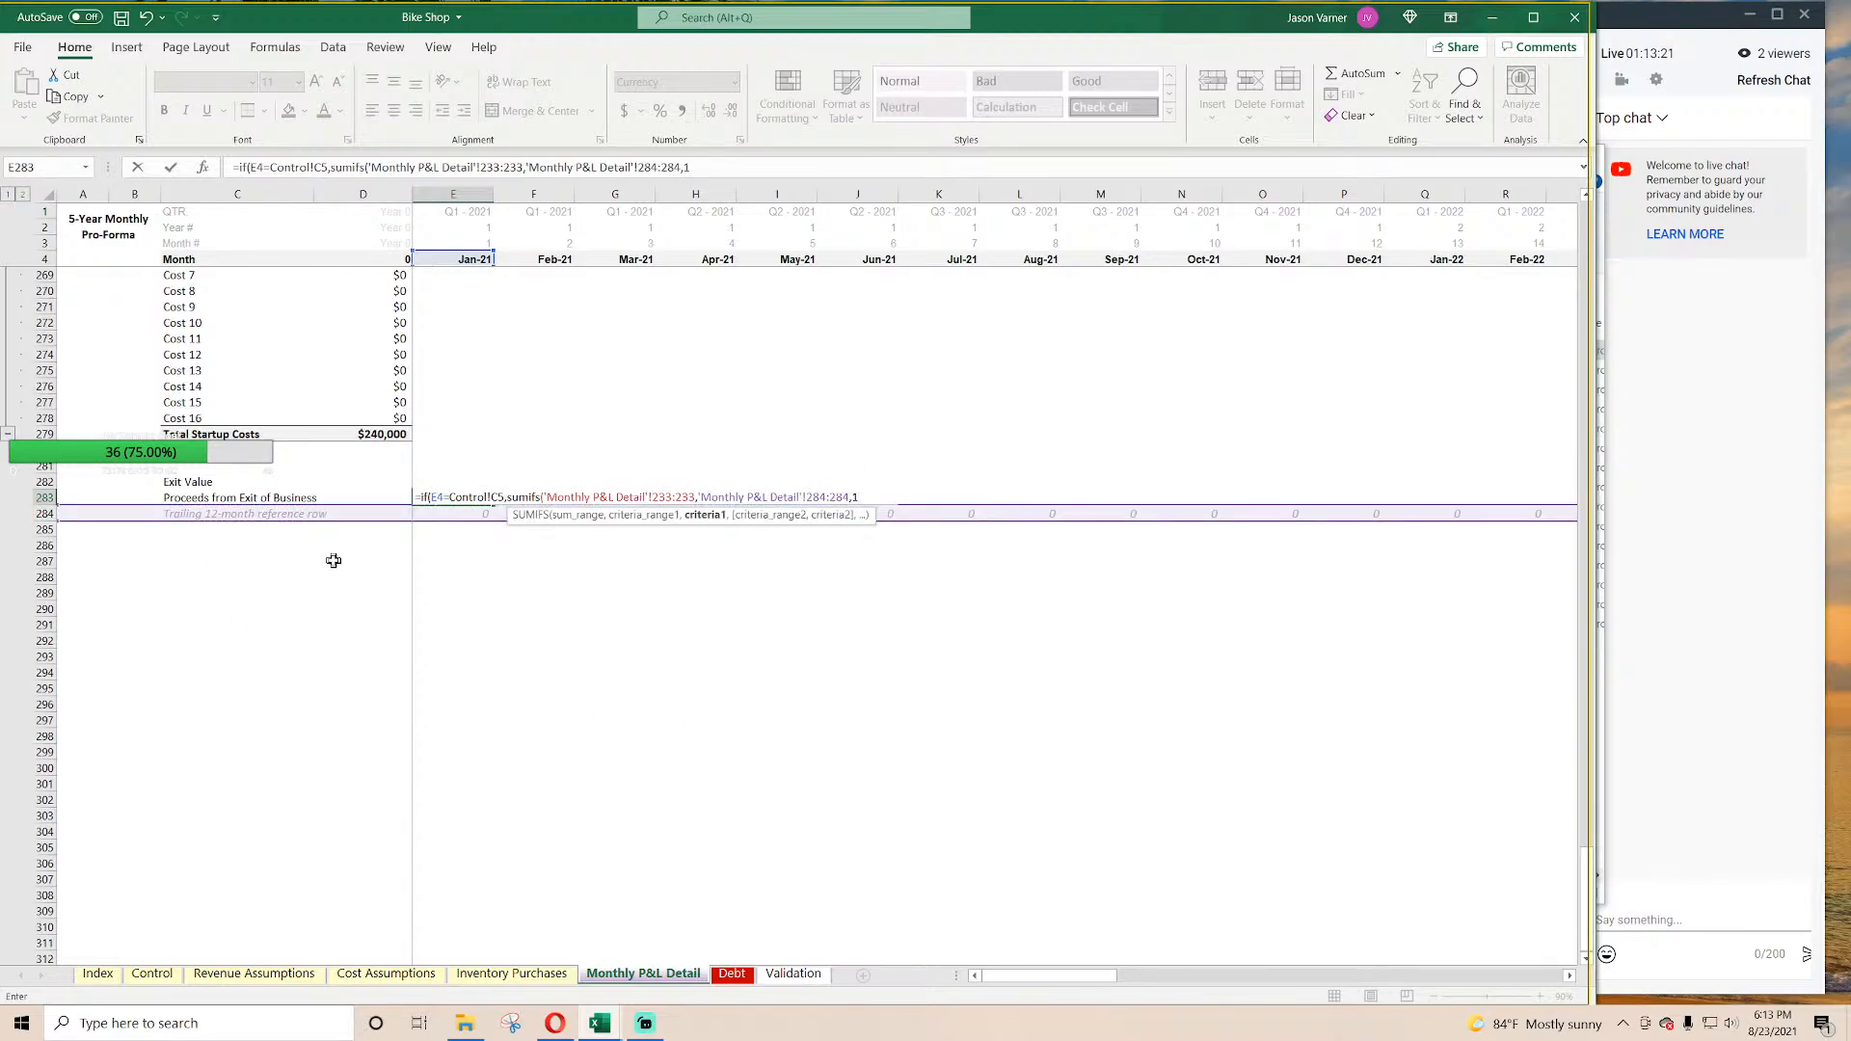
pyautogui.press('Return')
pyautogui.press('Return')
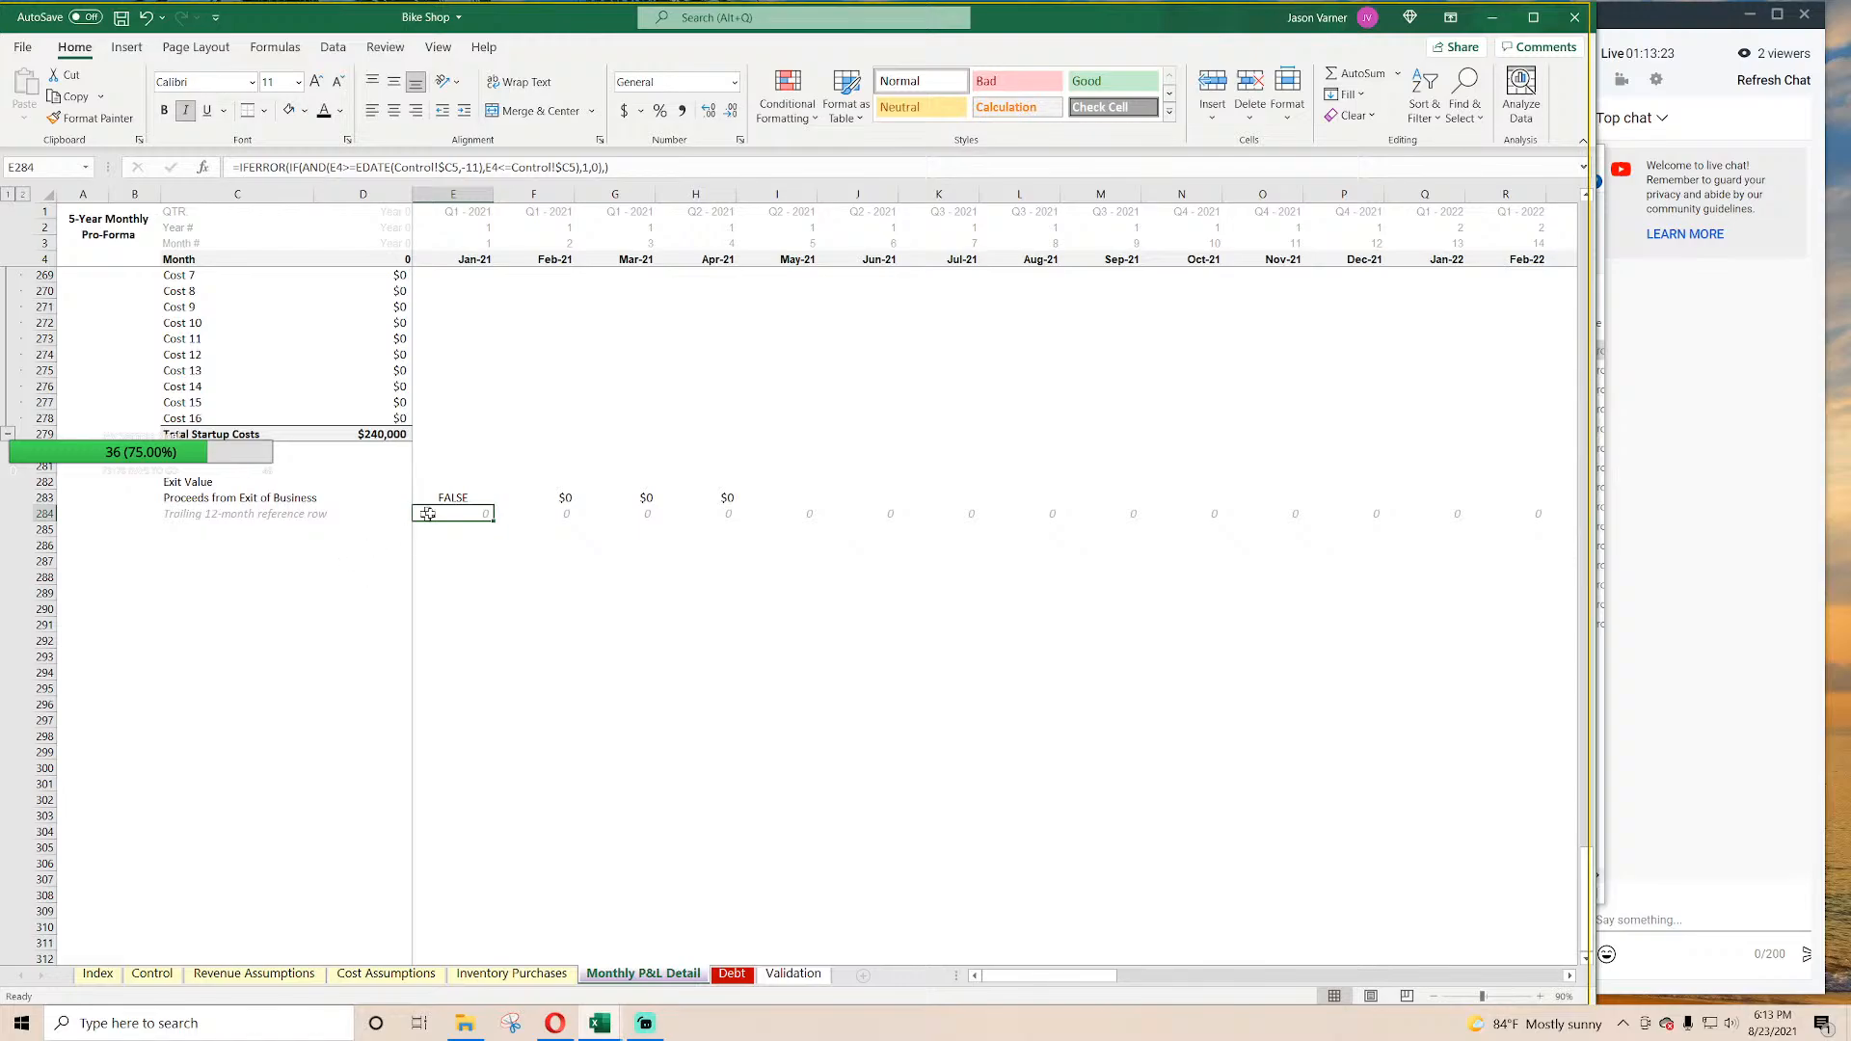
# Step: Add 0 as the value-if-false argument of the IF formula in E283
pyautogui.click(461, 499)
pyautogui.click(730, 164)
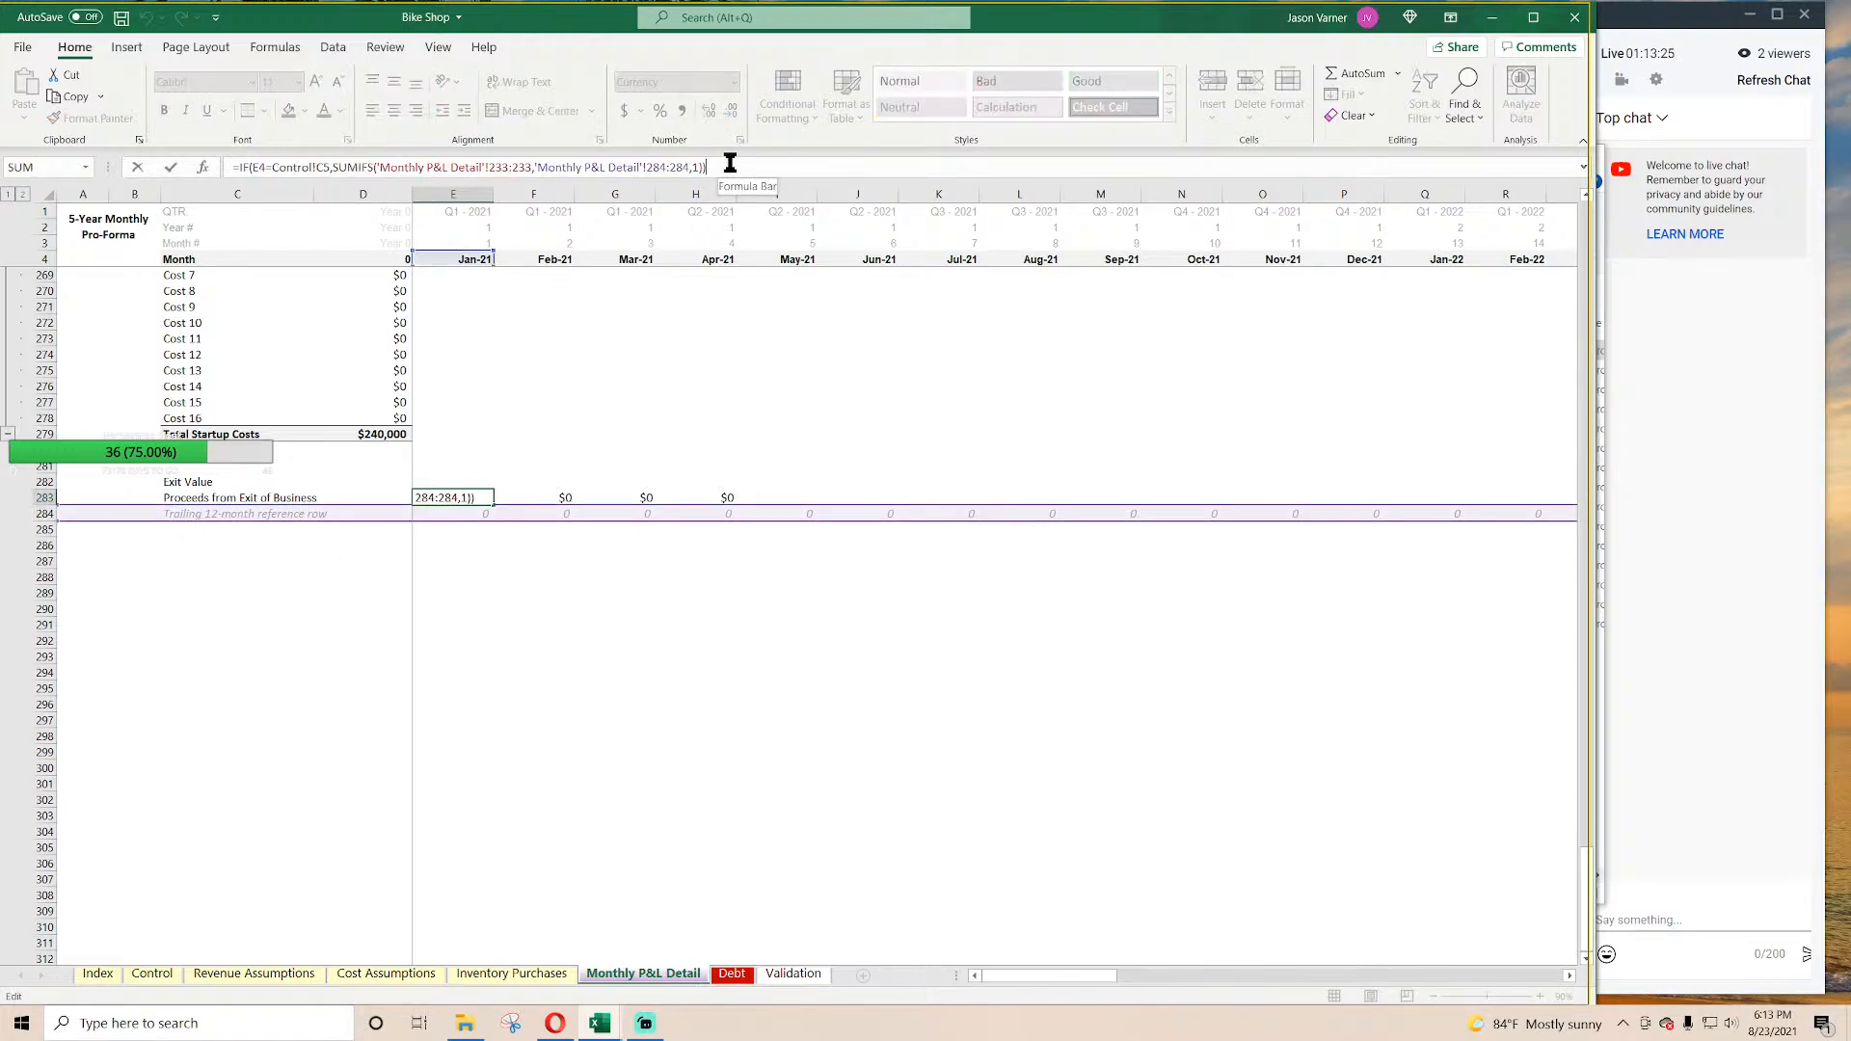
pyautogui.press('Return')
pyautogui.press('Return')
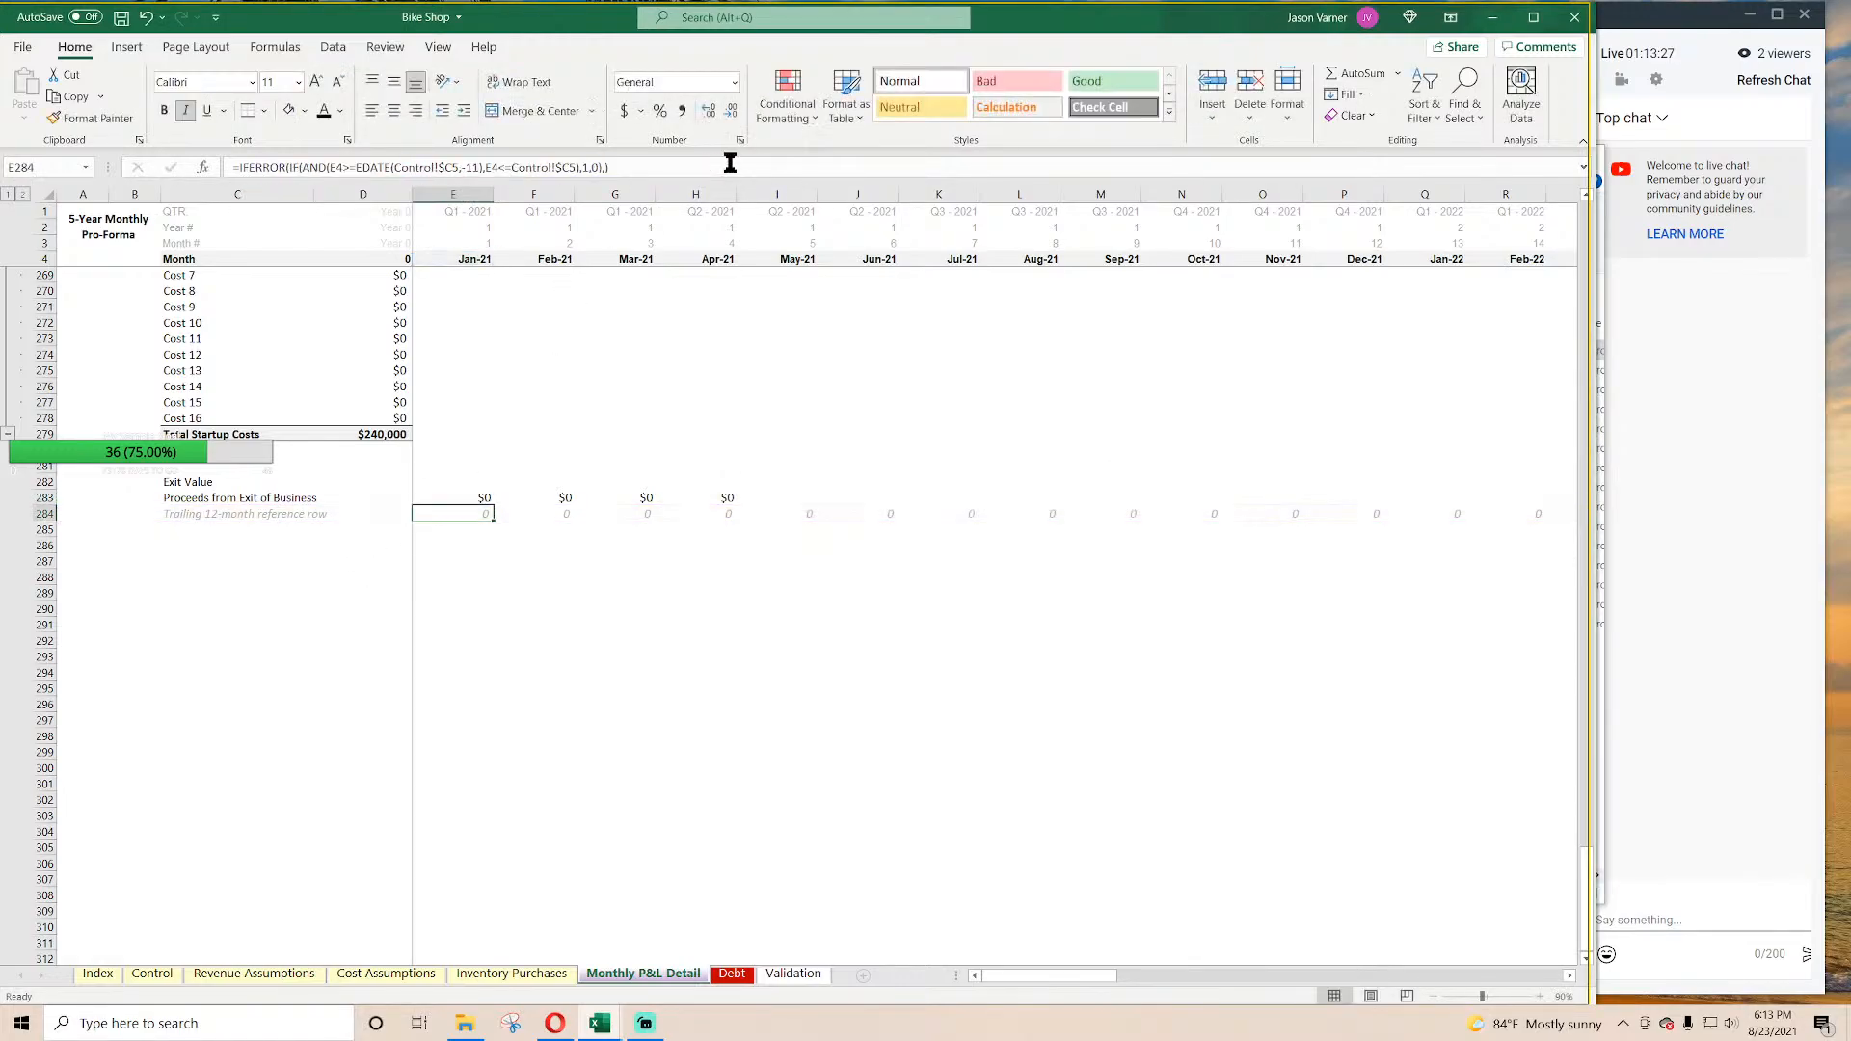
# Step: Anchor the column of the Exit Month reference in E283 as Control!$C5 and fill the formula across row 283 to Dec-25
pyautogui.press('Up')
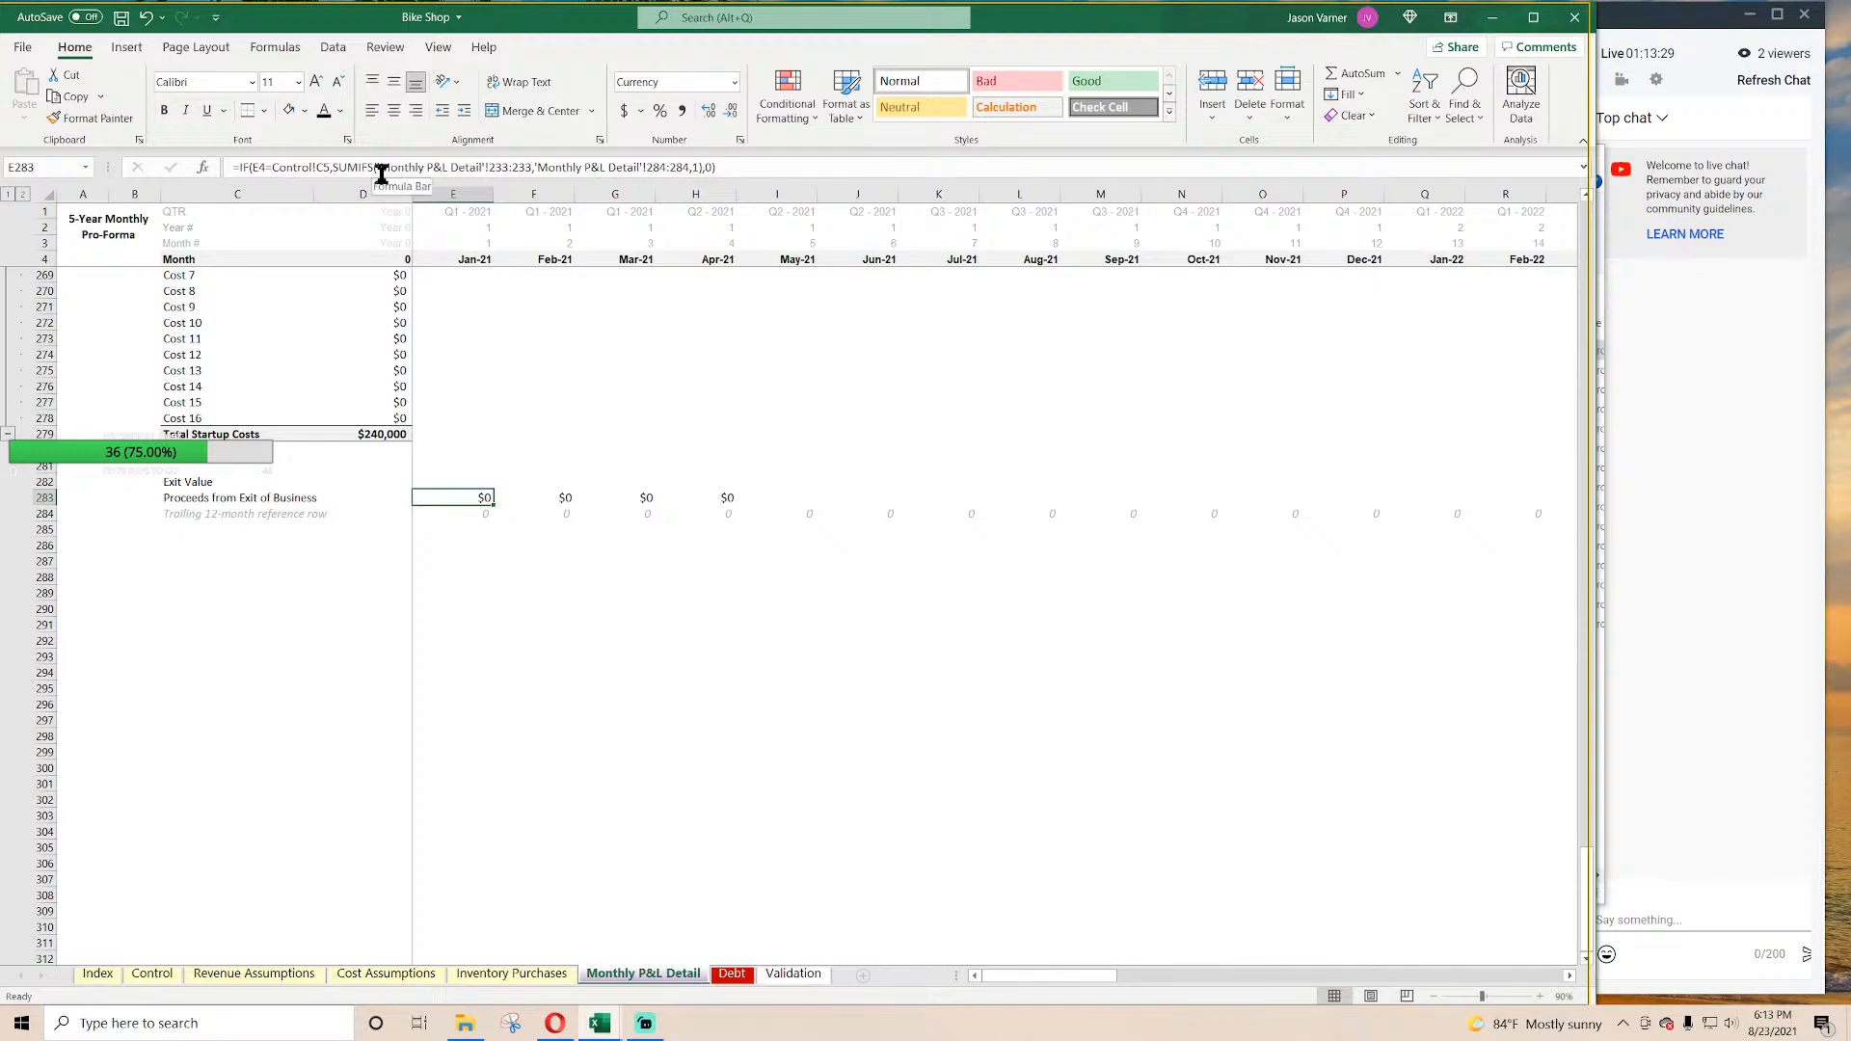
pyautogui.click(322, 167)
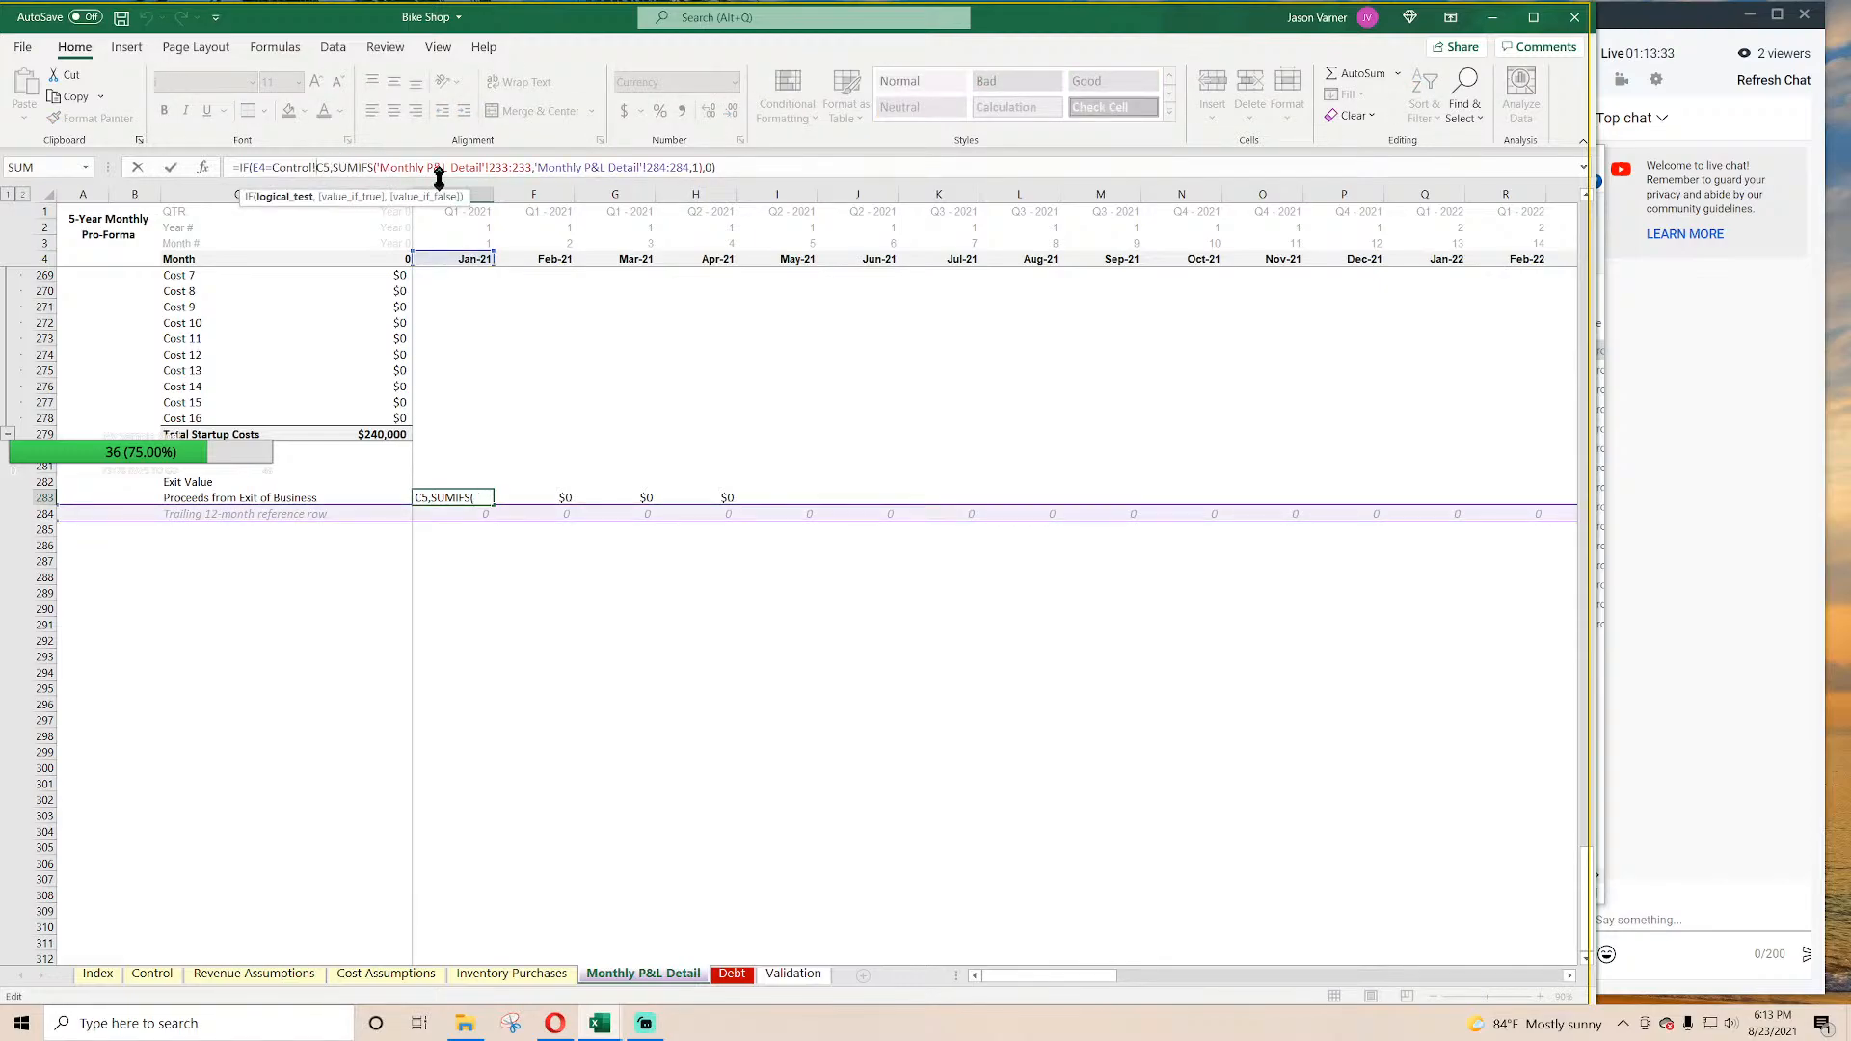
pyautogui.write('$')
pyautogui.press('Right')
pyautogui.press('Right')
pyautogui.press('Right')
pyautogui.press('Right')
pyautogui.press('Right')
pyautogui.press('Right')
pyautogui.press('Right')
pyautogui.press('Right')
pyautogui.press('Right')
pyautogui.press('Right')
pyautogui.press('Right')
pyautogui.press('Right')
pyautogui.press('Right')
pyautogui.press('Right')
pyautogui.press('Right')
pyautogui.press('Right')
pyautogui.press('Right')
pyautogui.press('Right')
pyautogui.press('Right')
pyautogui.press('Right')
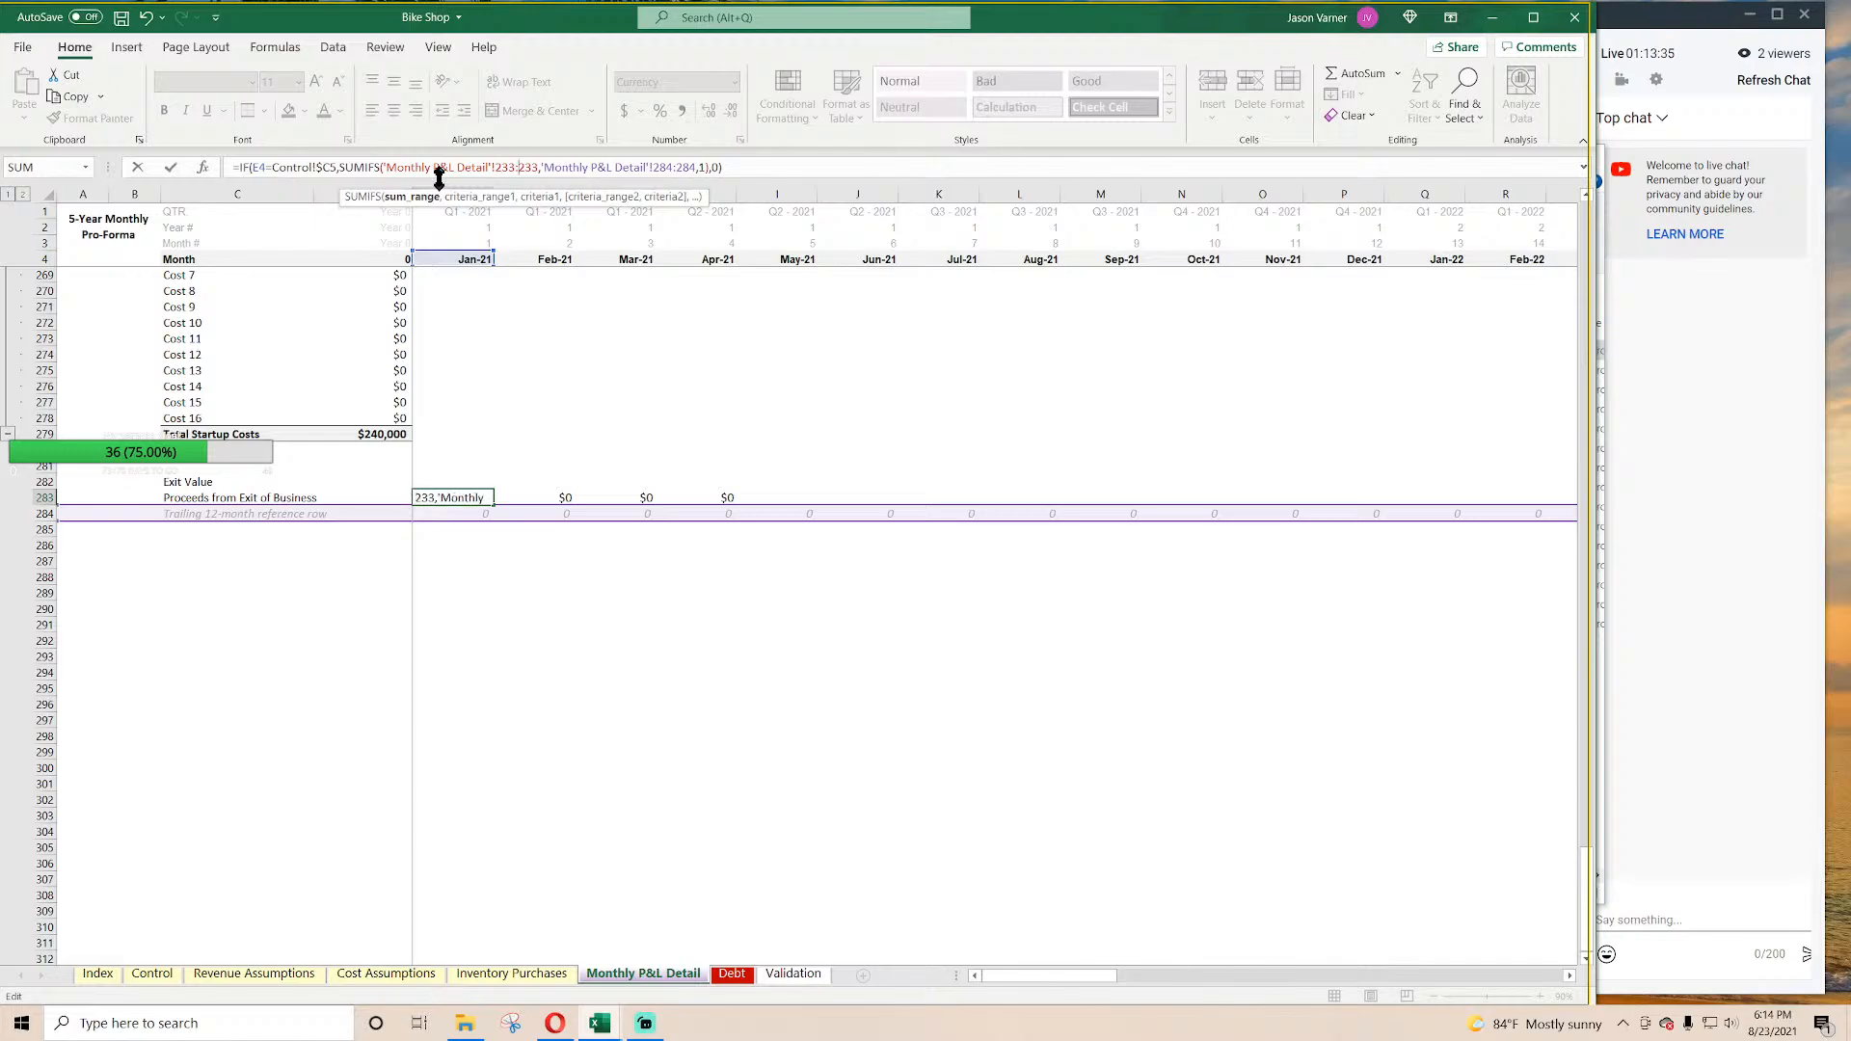
pyautogui.press('Right')
pyautogui.press('Right')
pyautogui.press('Right')
pyautogui.press('Right')
pyautogui.press('Right')
pyautogui.press('Right')
pyautogui.press('Right')
pyautogui.press('Right')
pyautogui.press('Right')
pyautogui.press('Return')
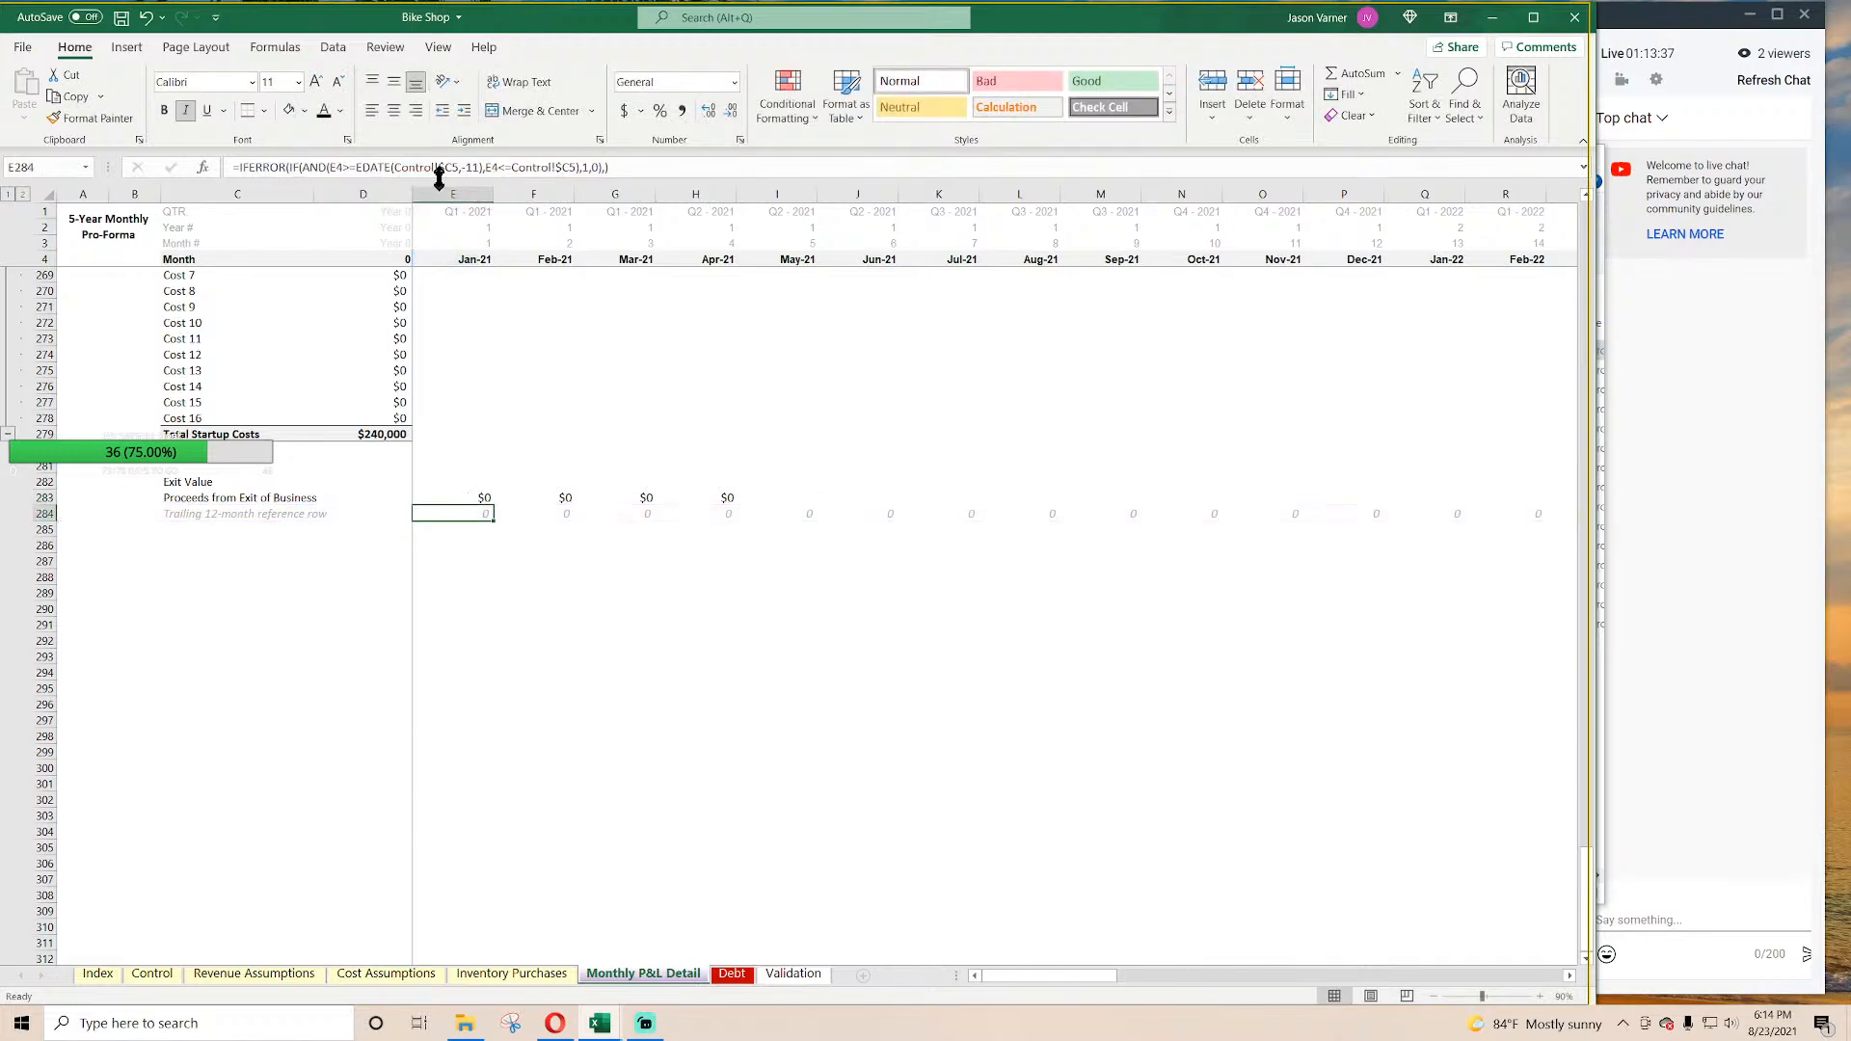
pyautogui.click(487, 500)
pyautogui.moveTo(492, 505); pyautogui.dragTo(1467, 467)
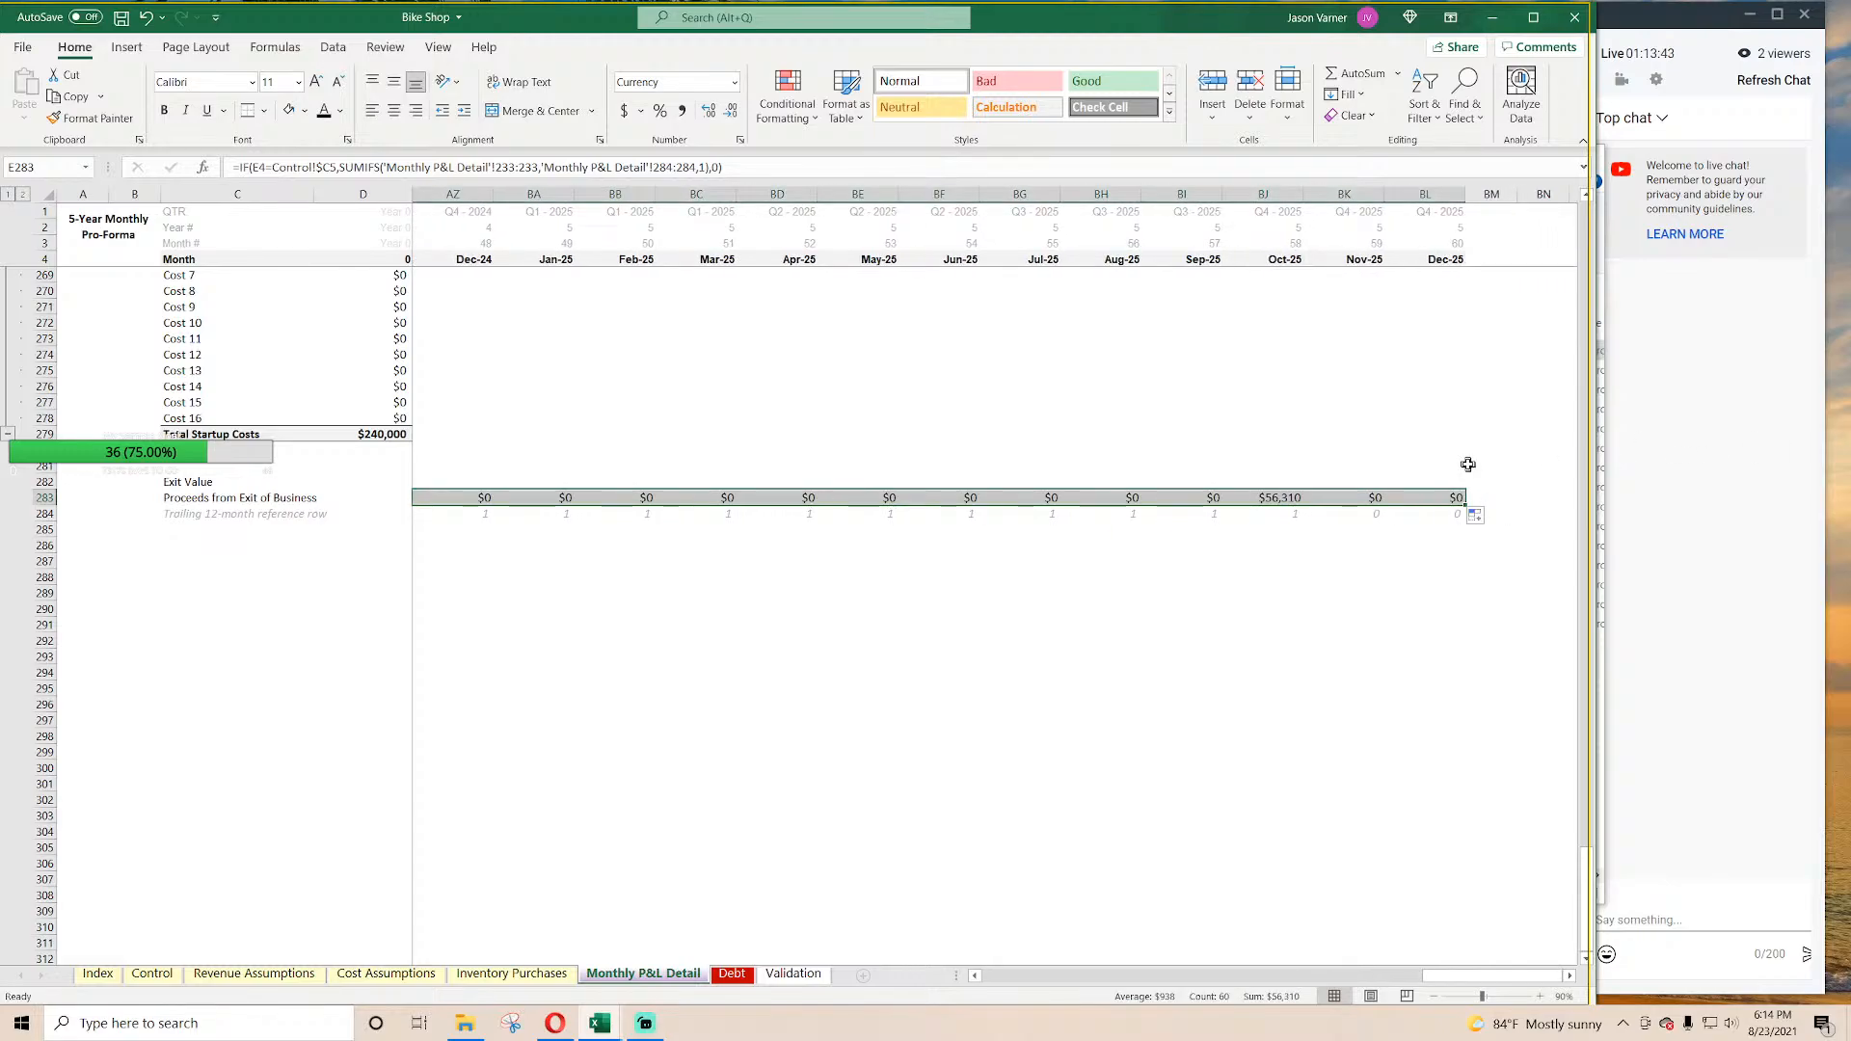
# Step: Multiply the SUMIFS in BJ283 by the Exit Multiple in Control!$C6 and fill the formula back across row 283 to Jan-21
pyautogui.click(1288, 498)
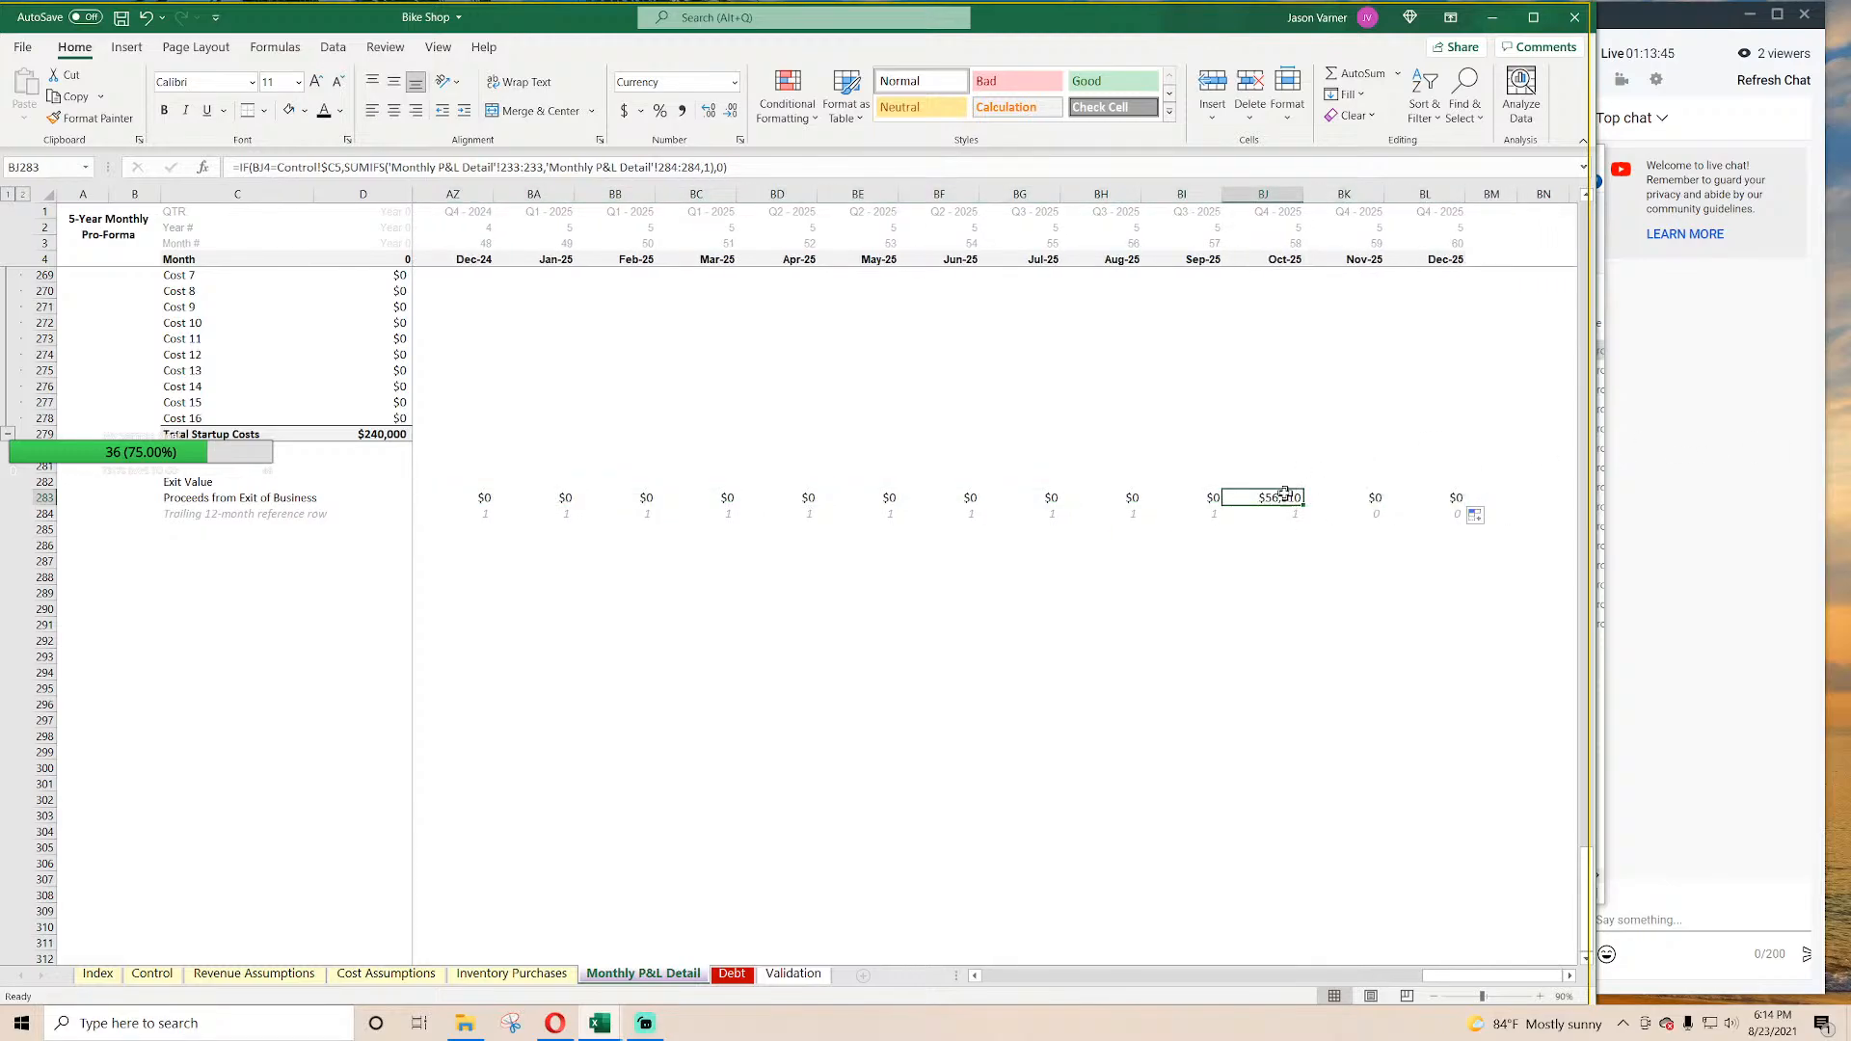
pyautogui.click(714, 167)
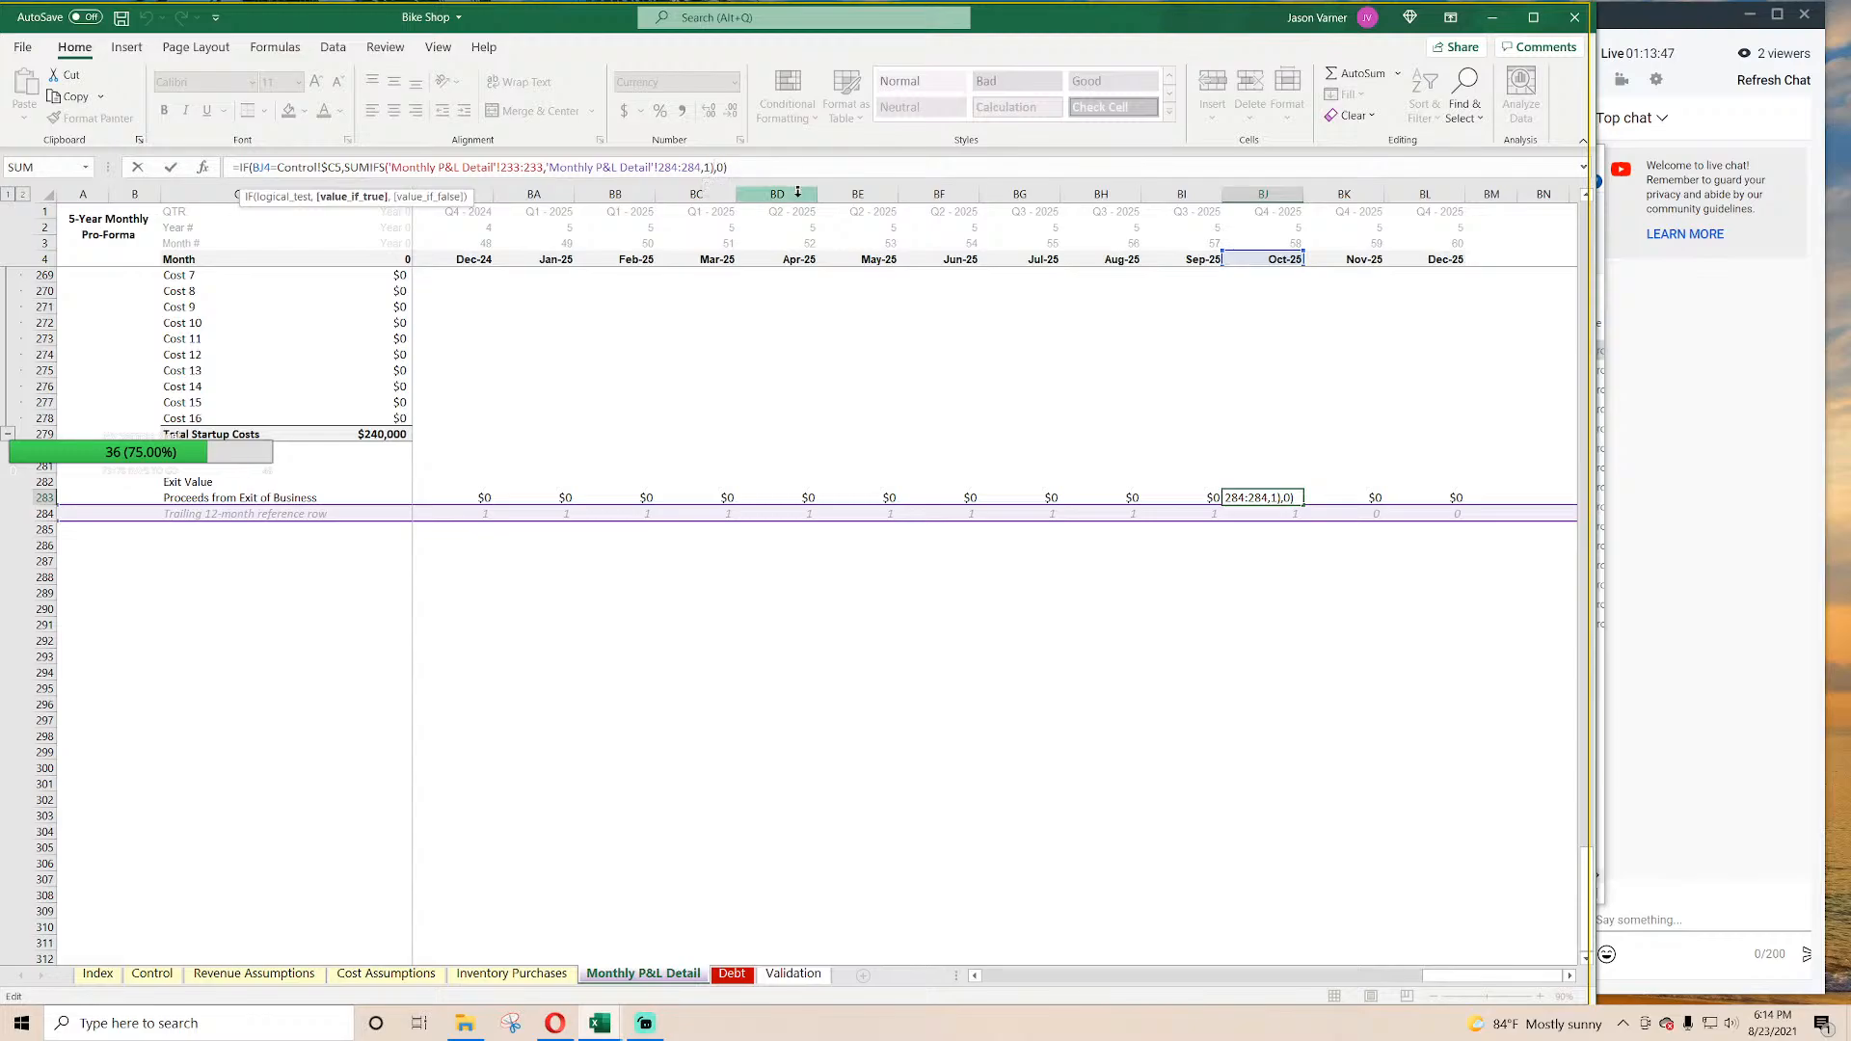
pyautogui.write('*')
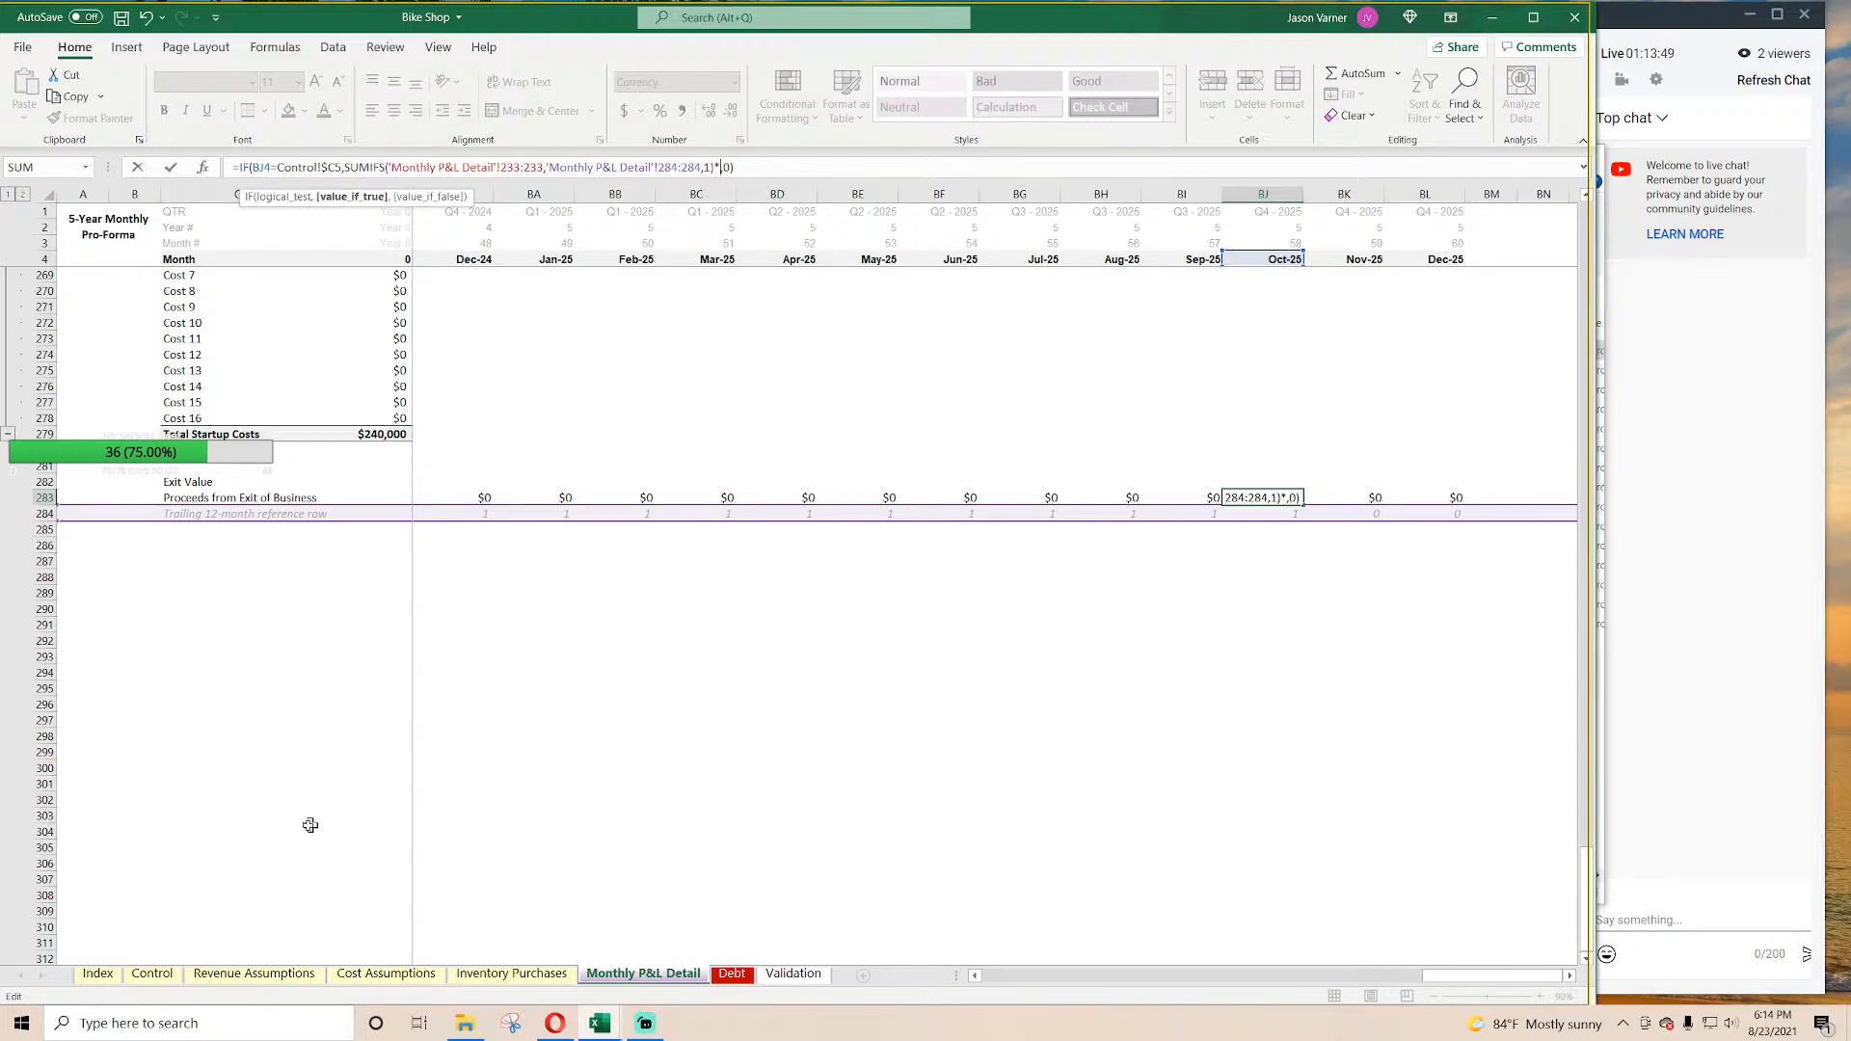
pyautogui.click(152, 974)
pyautogui.click(386, 300)
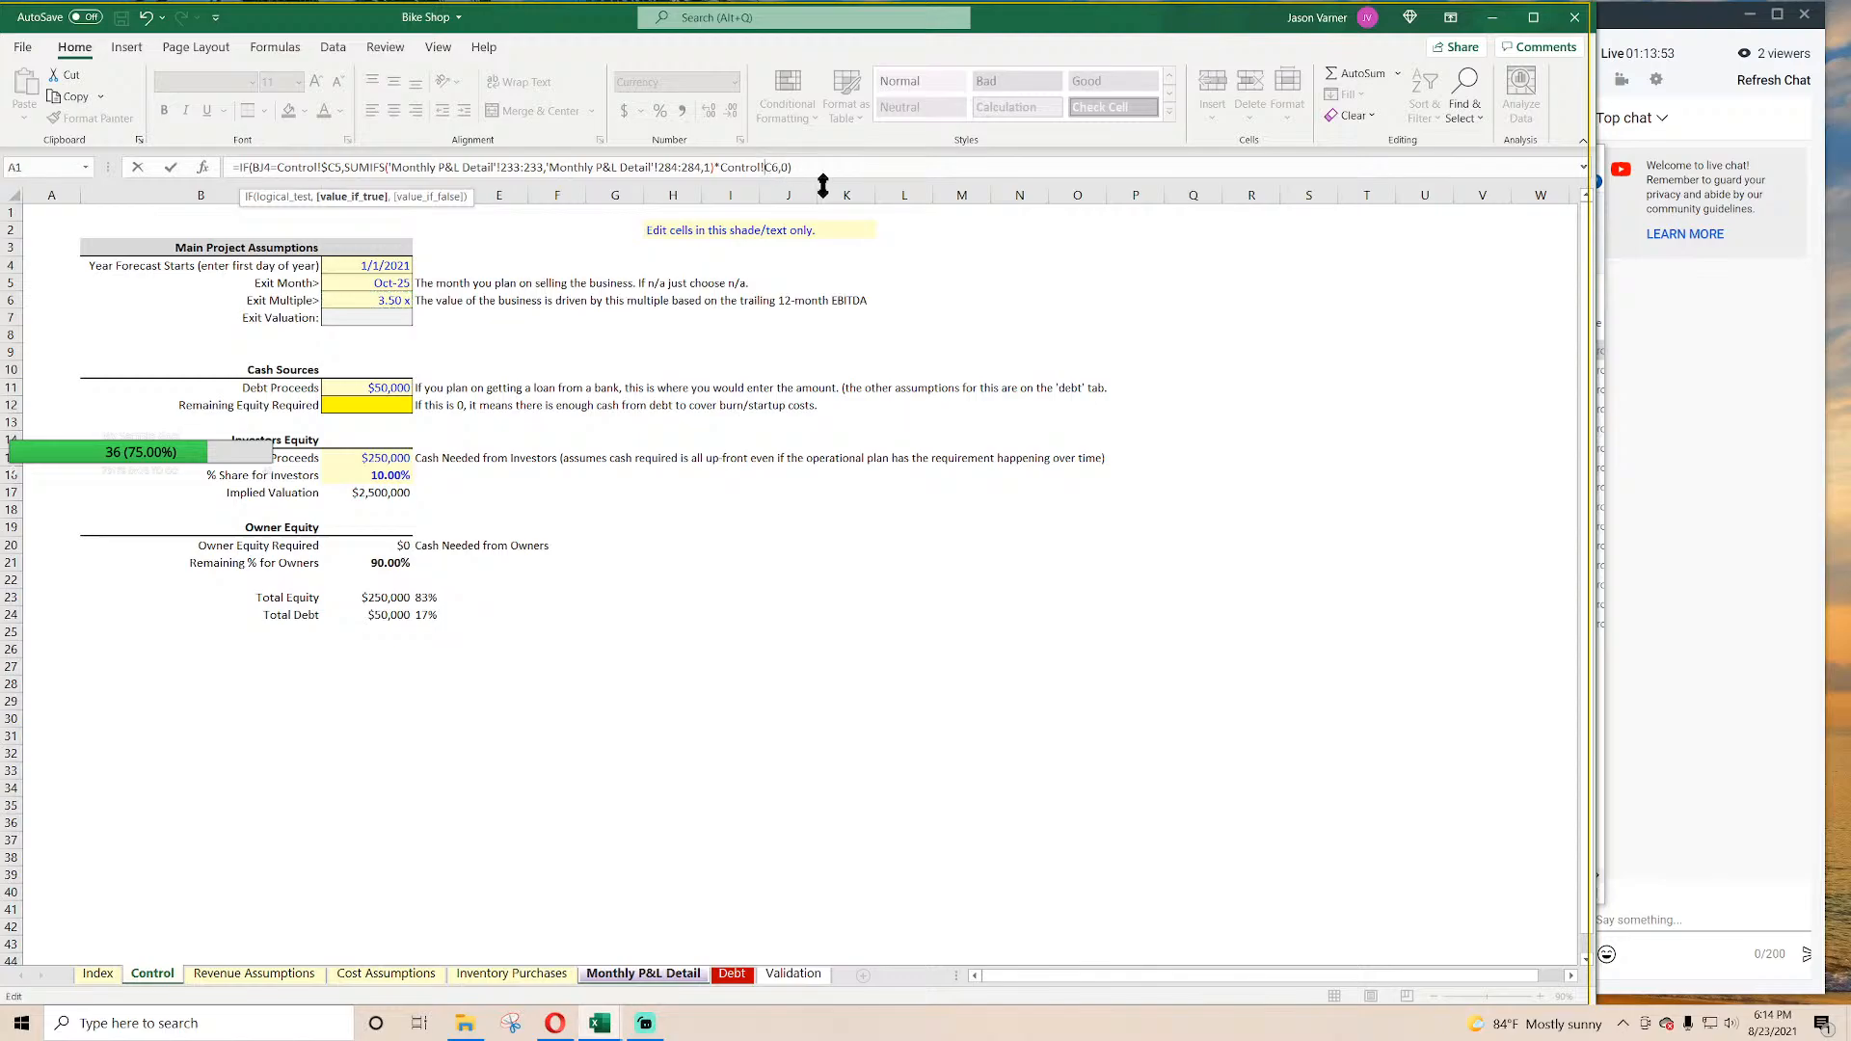
pyautogui.press('Return')
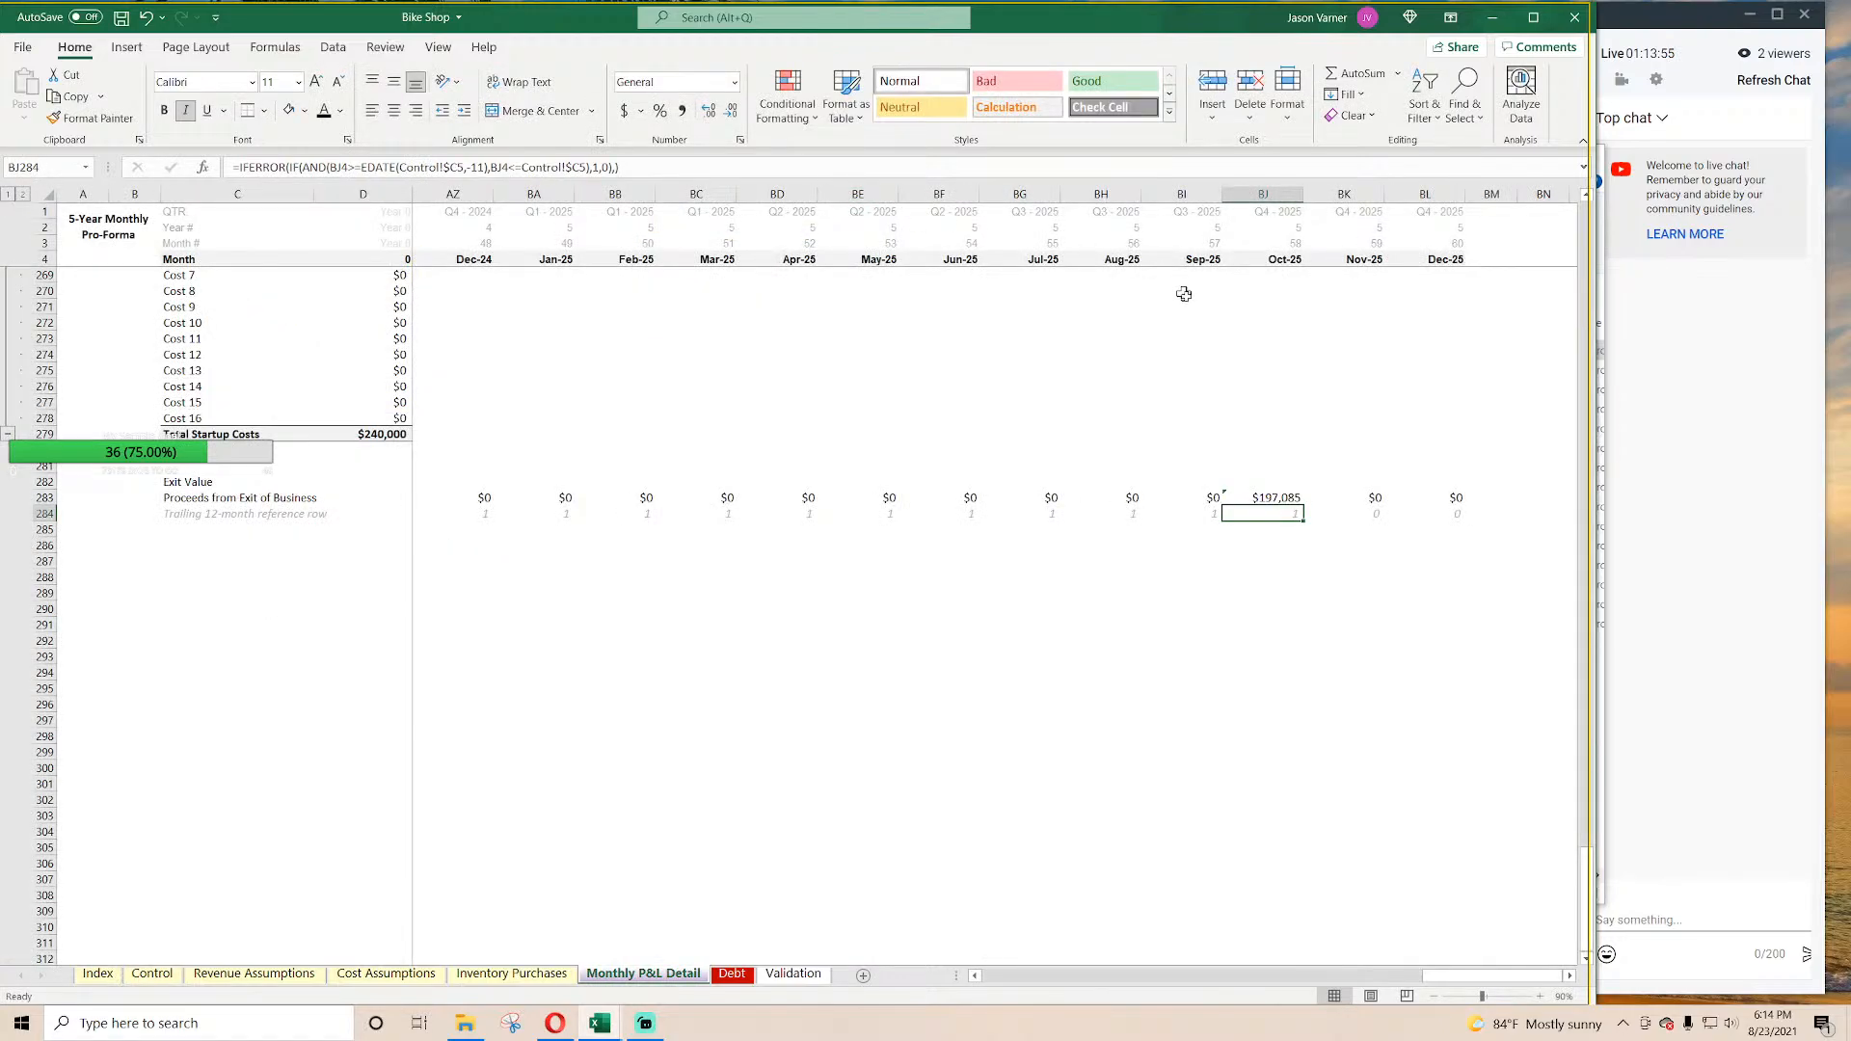
pyautogui.click(1263, 498)
pyautogui.moveTo(1303, 505); pyautogui.dragTo(540, 595)
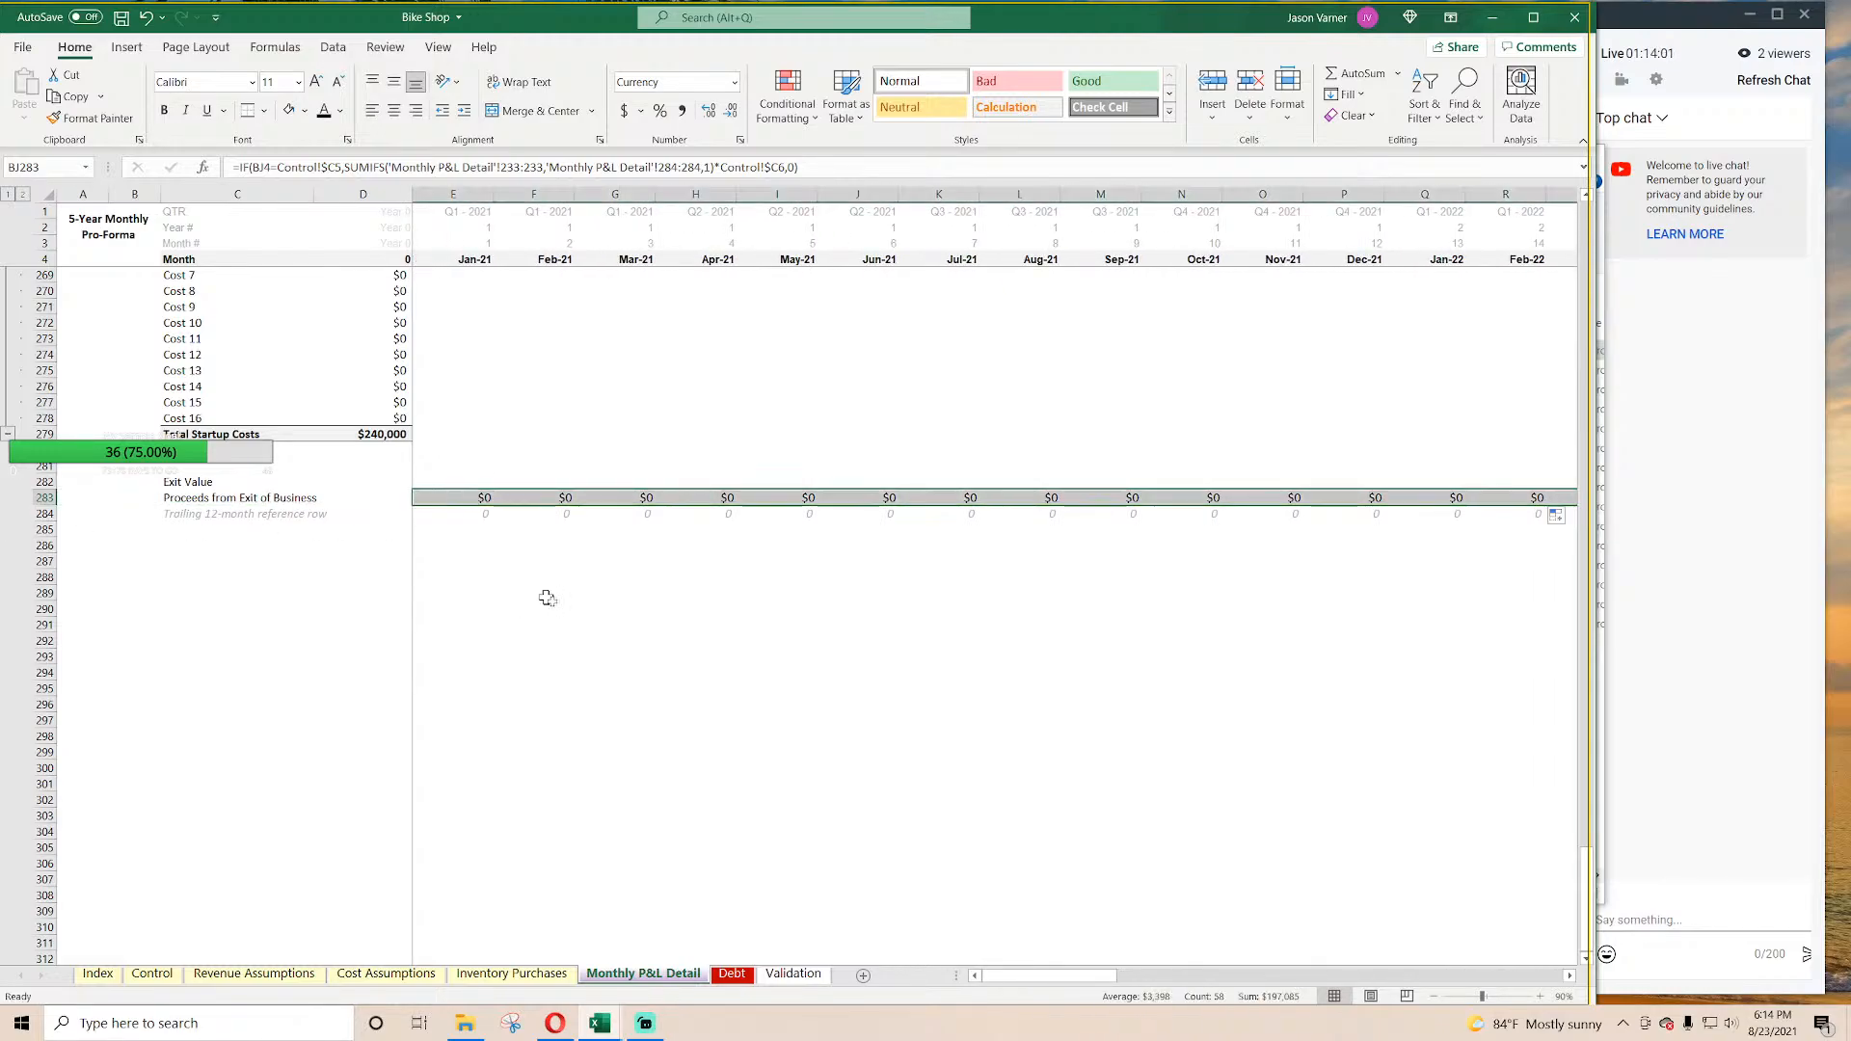
# Step: Review the Other Cash Flow Items section, from the debt service rows down to the Exit Value rows
pyautogui.click(620, 636)
pyautogui.scroll(11, 256, 488)
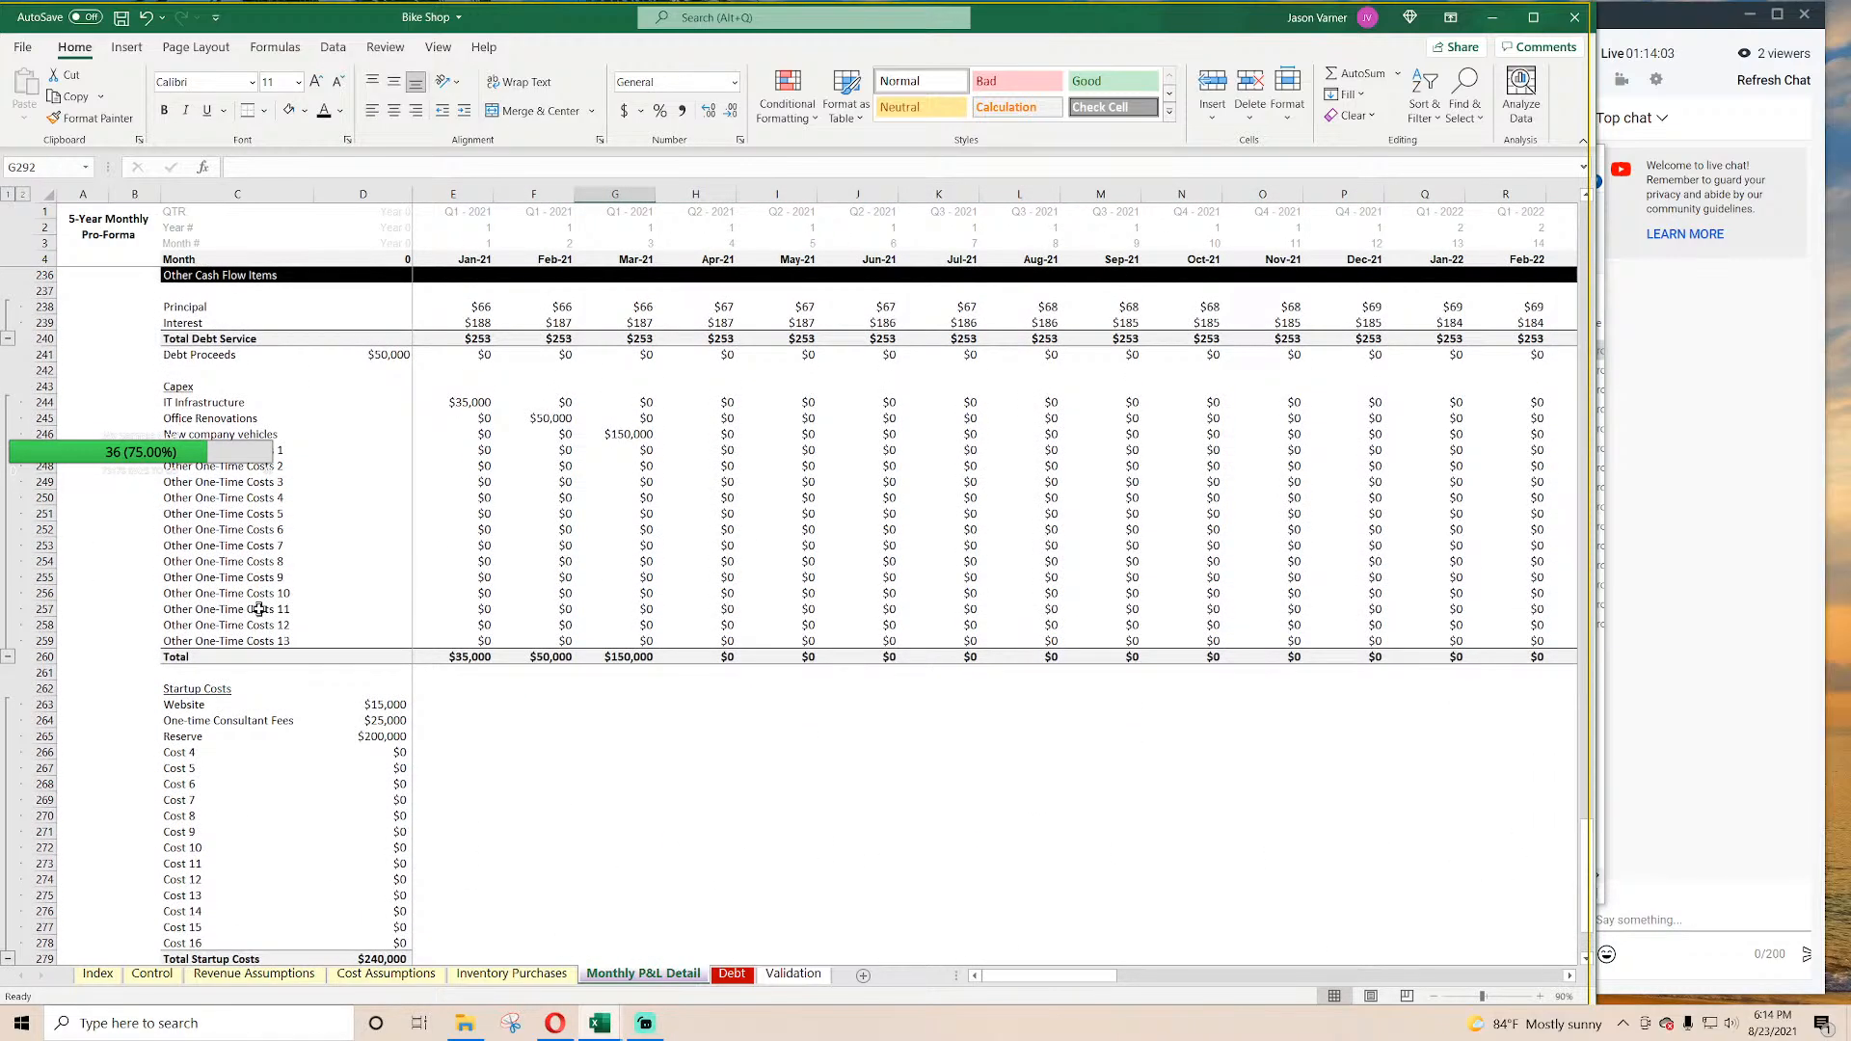
pyautogui.scroll(4, 258, 609)
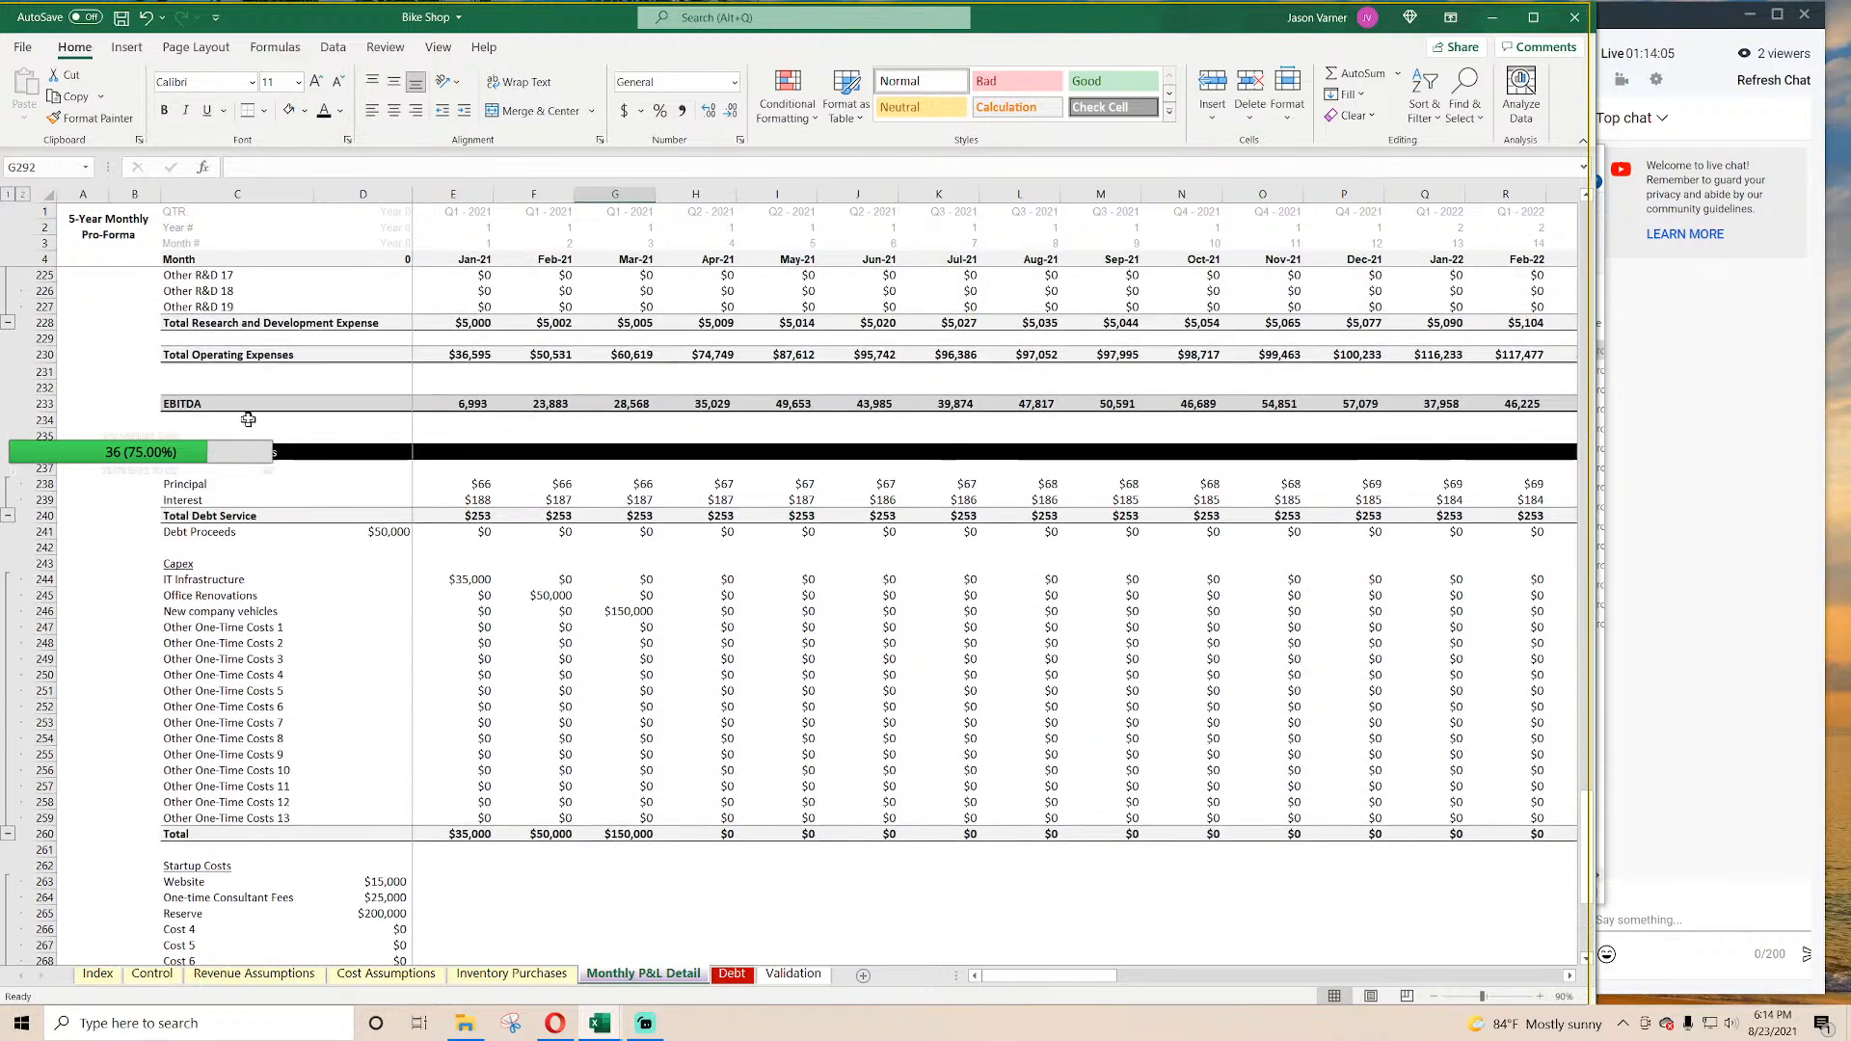
pyautogui.moveTo(190, 487); pyautogui.dragTo(632, 531)
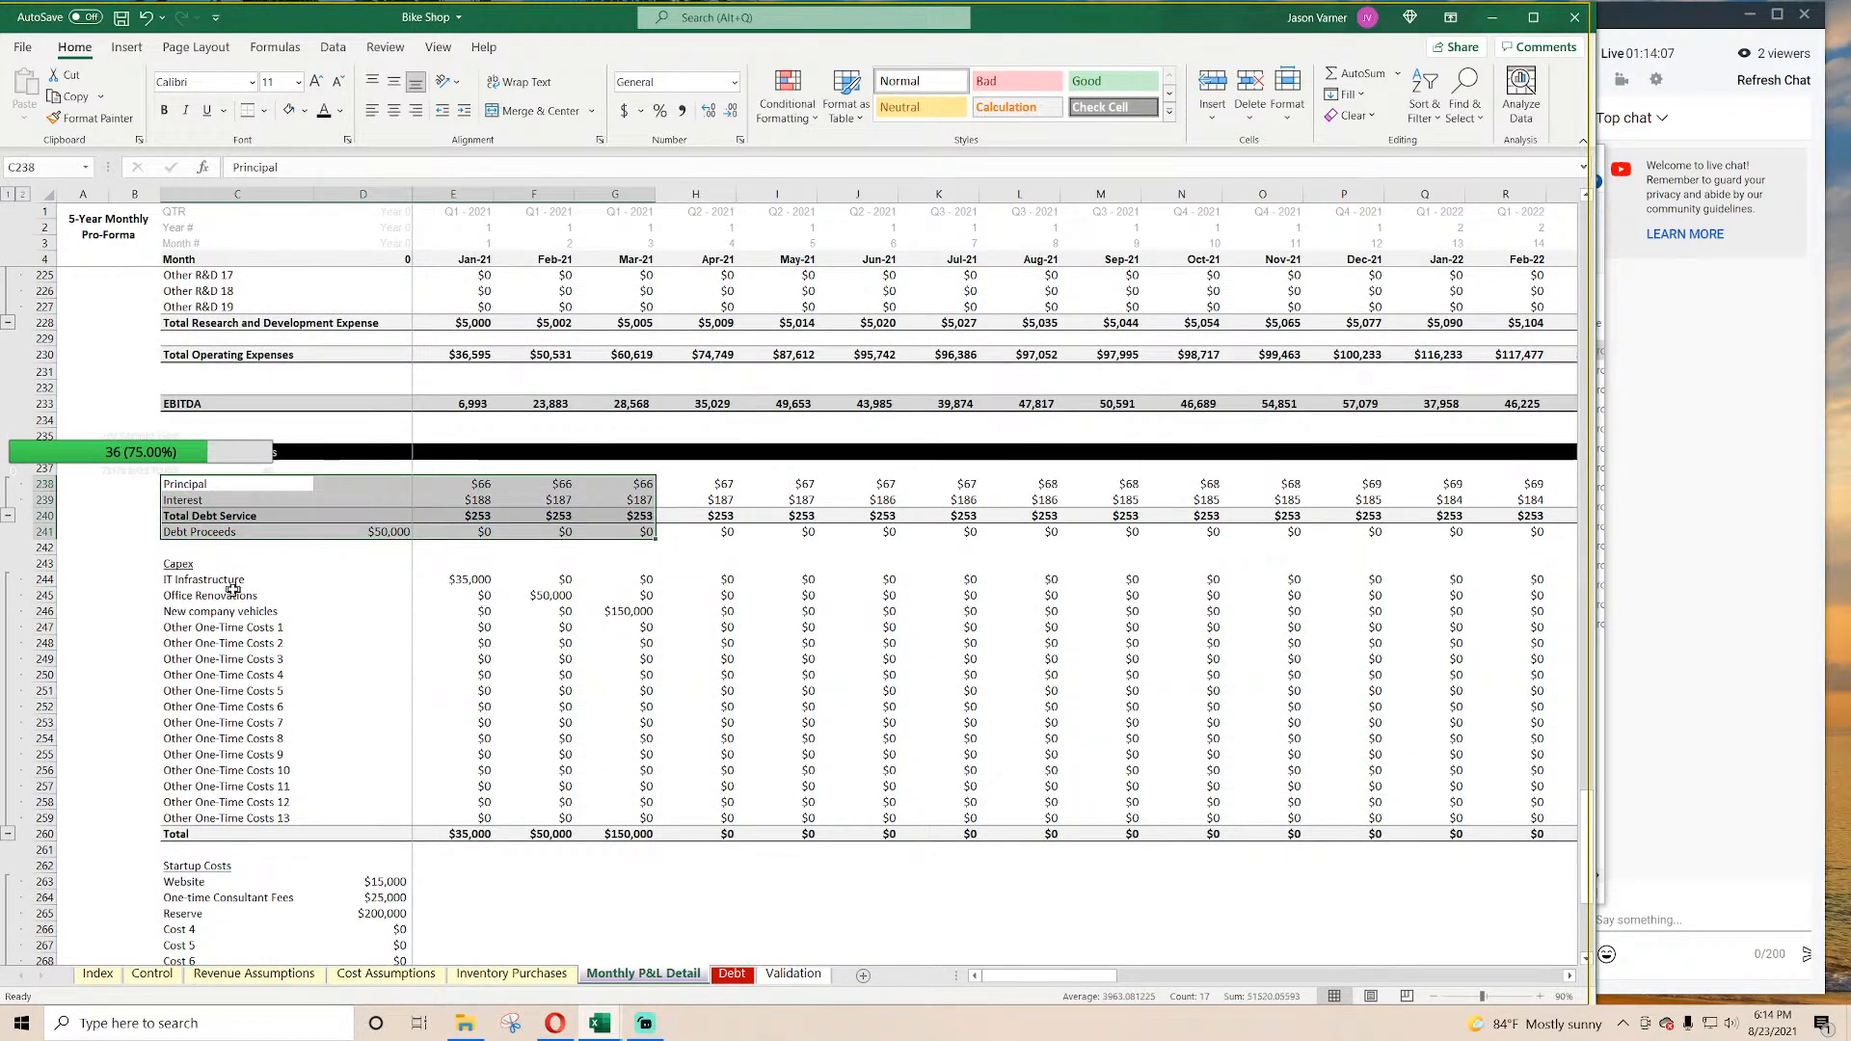
pyautogui.scroll(-11, 234, 590)
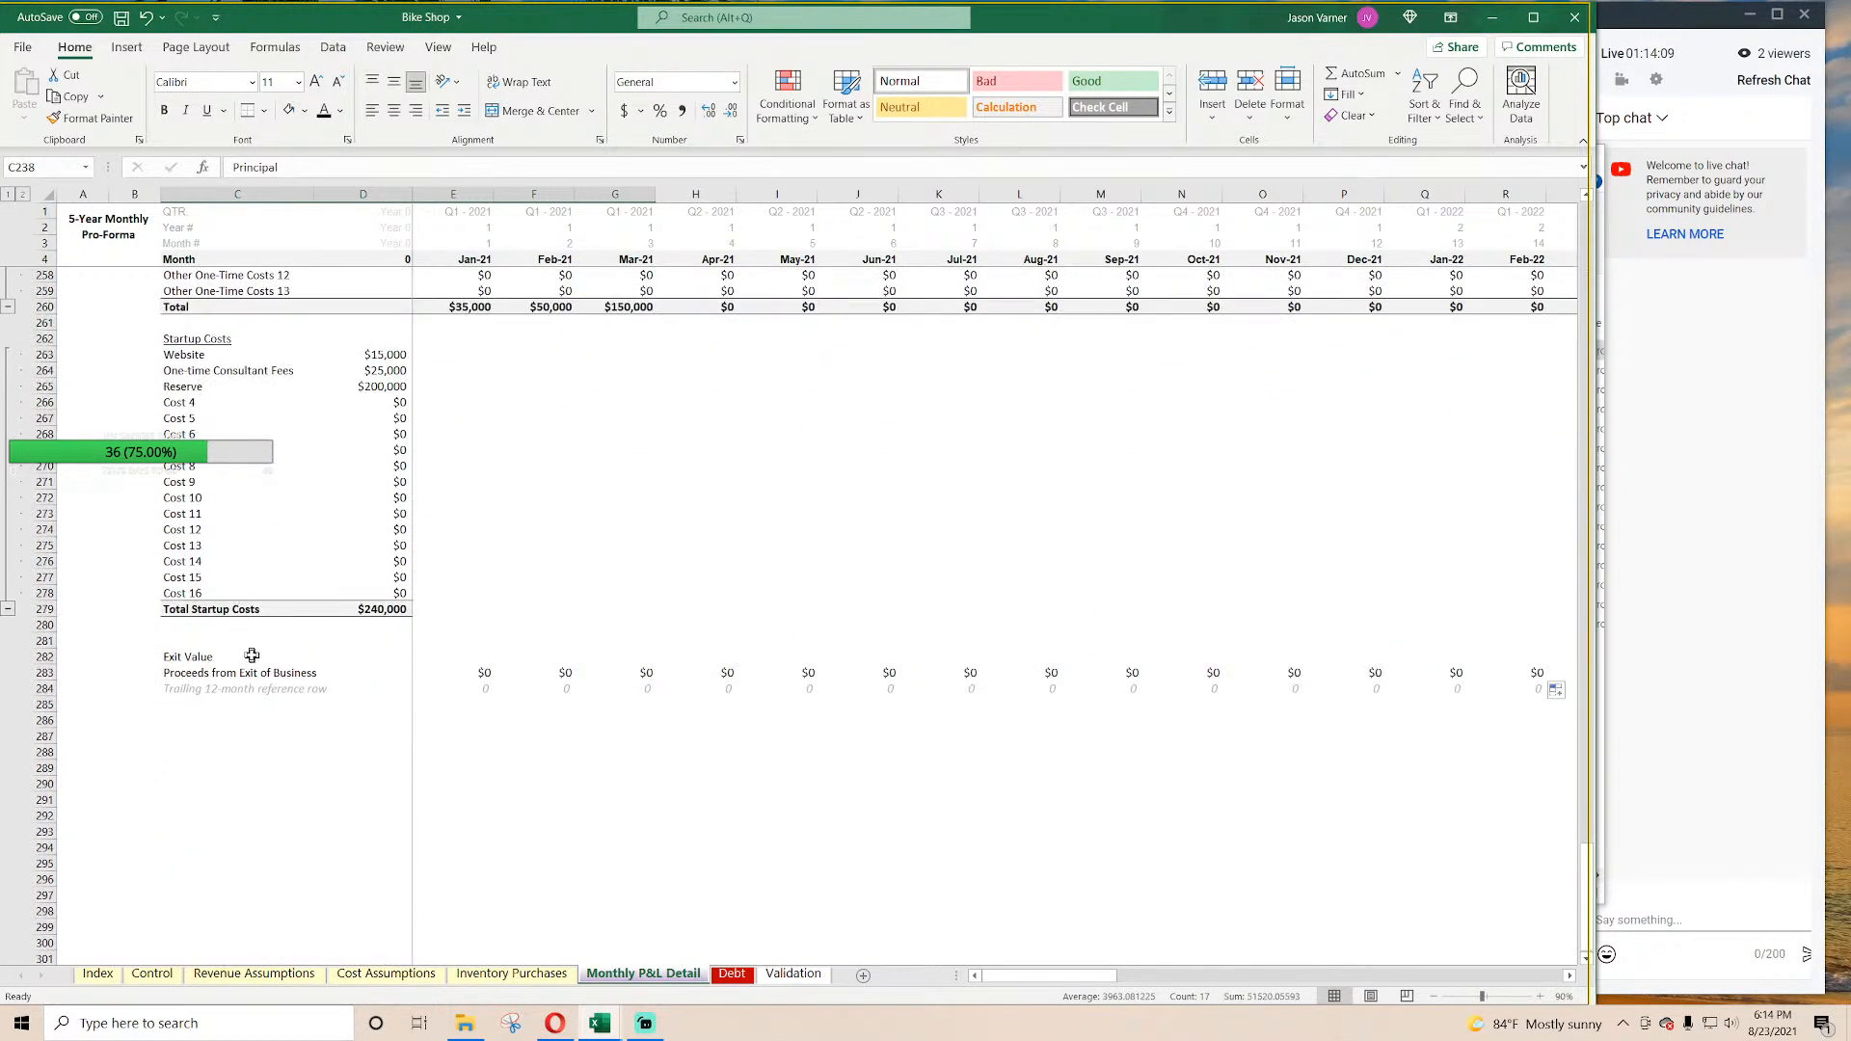
pyautogui.click(201, 658)
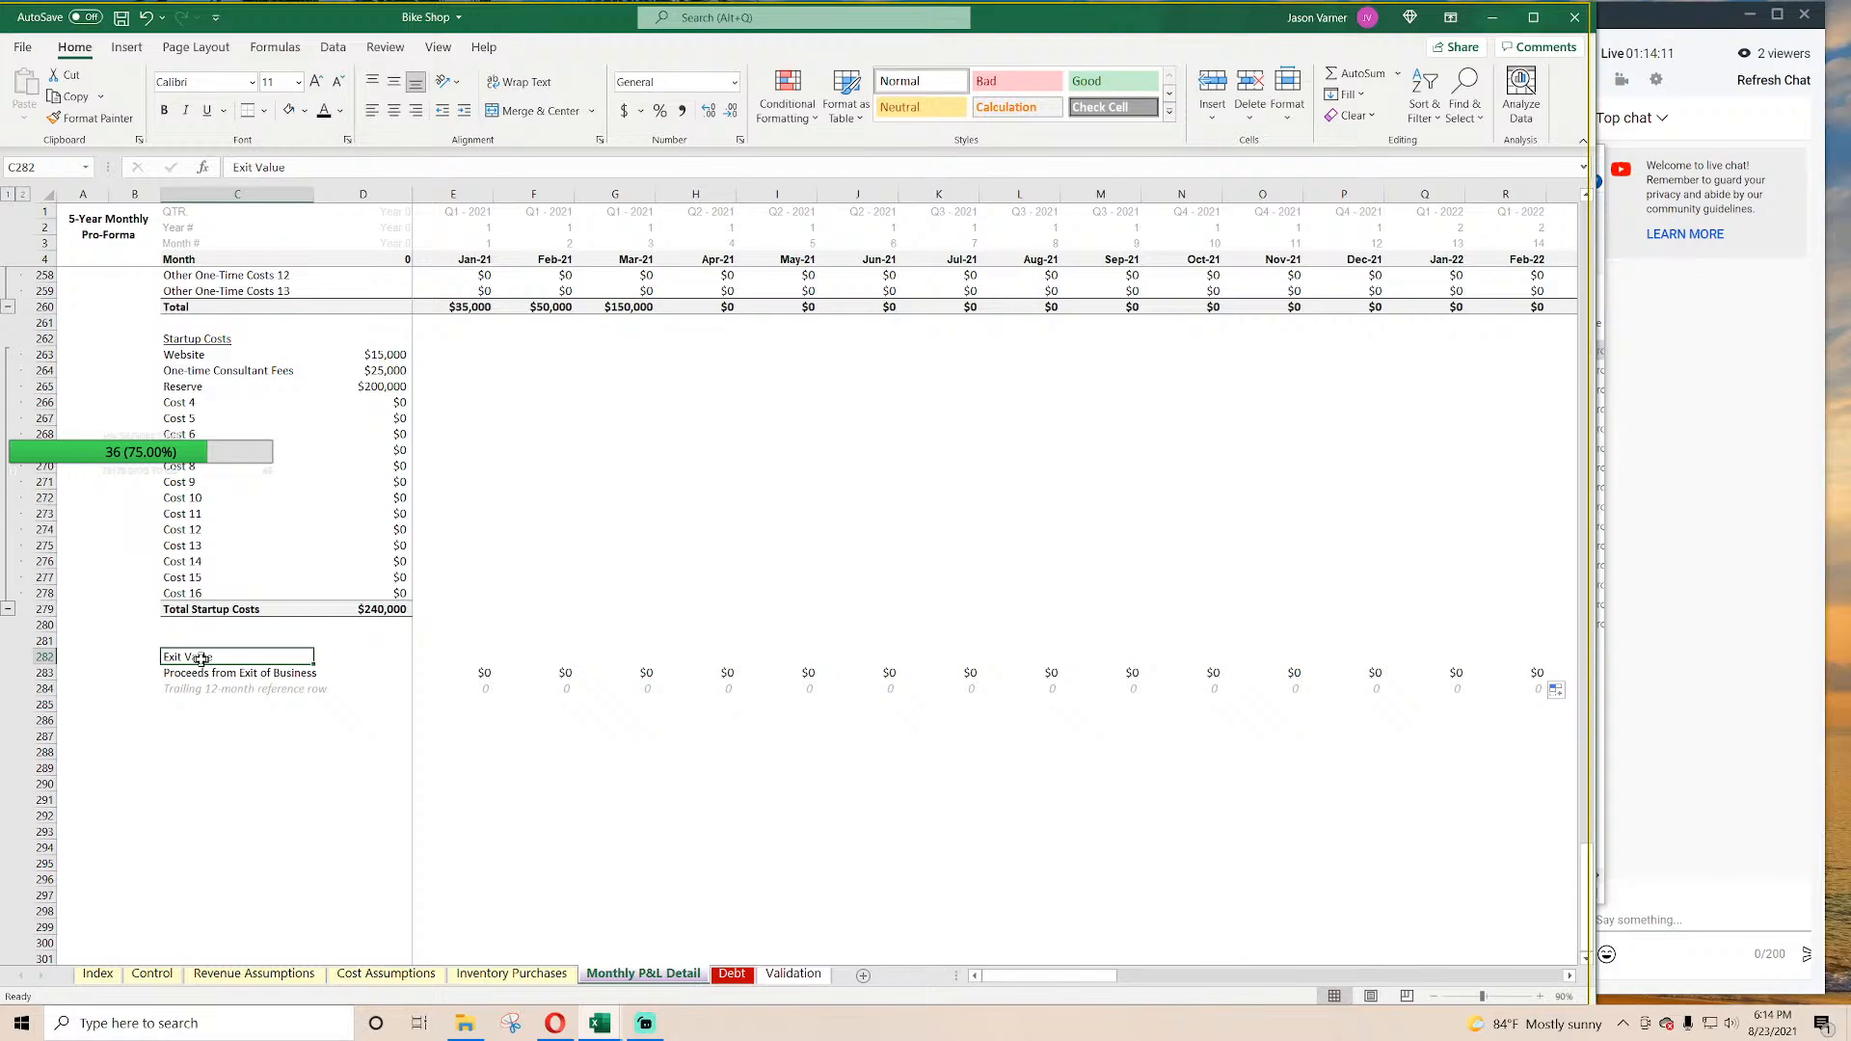
# Step: Link the Exit Valuation in Control C7 to the sum of row 283 of Monthly P&L Detail
pyautogui.click(153, 973)
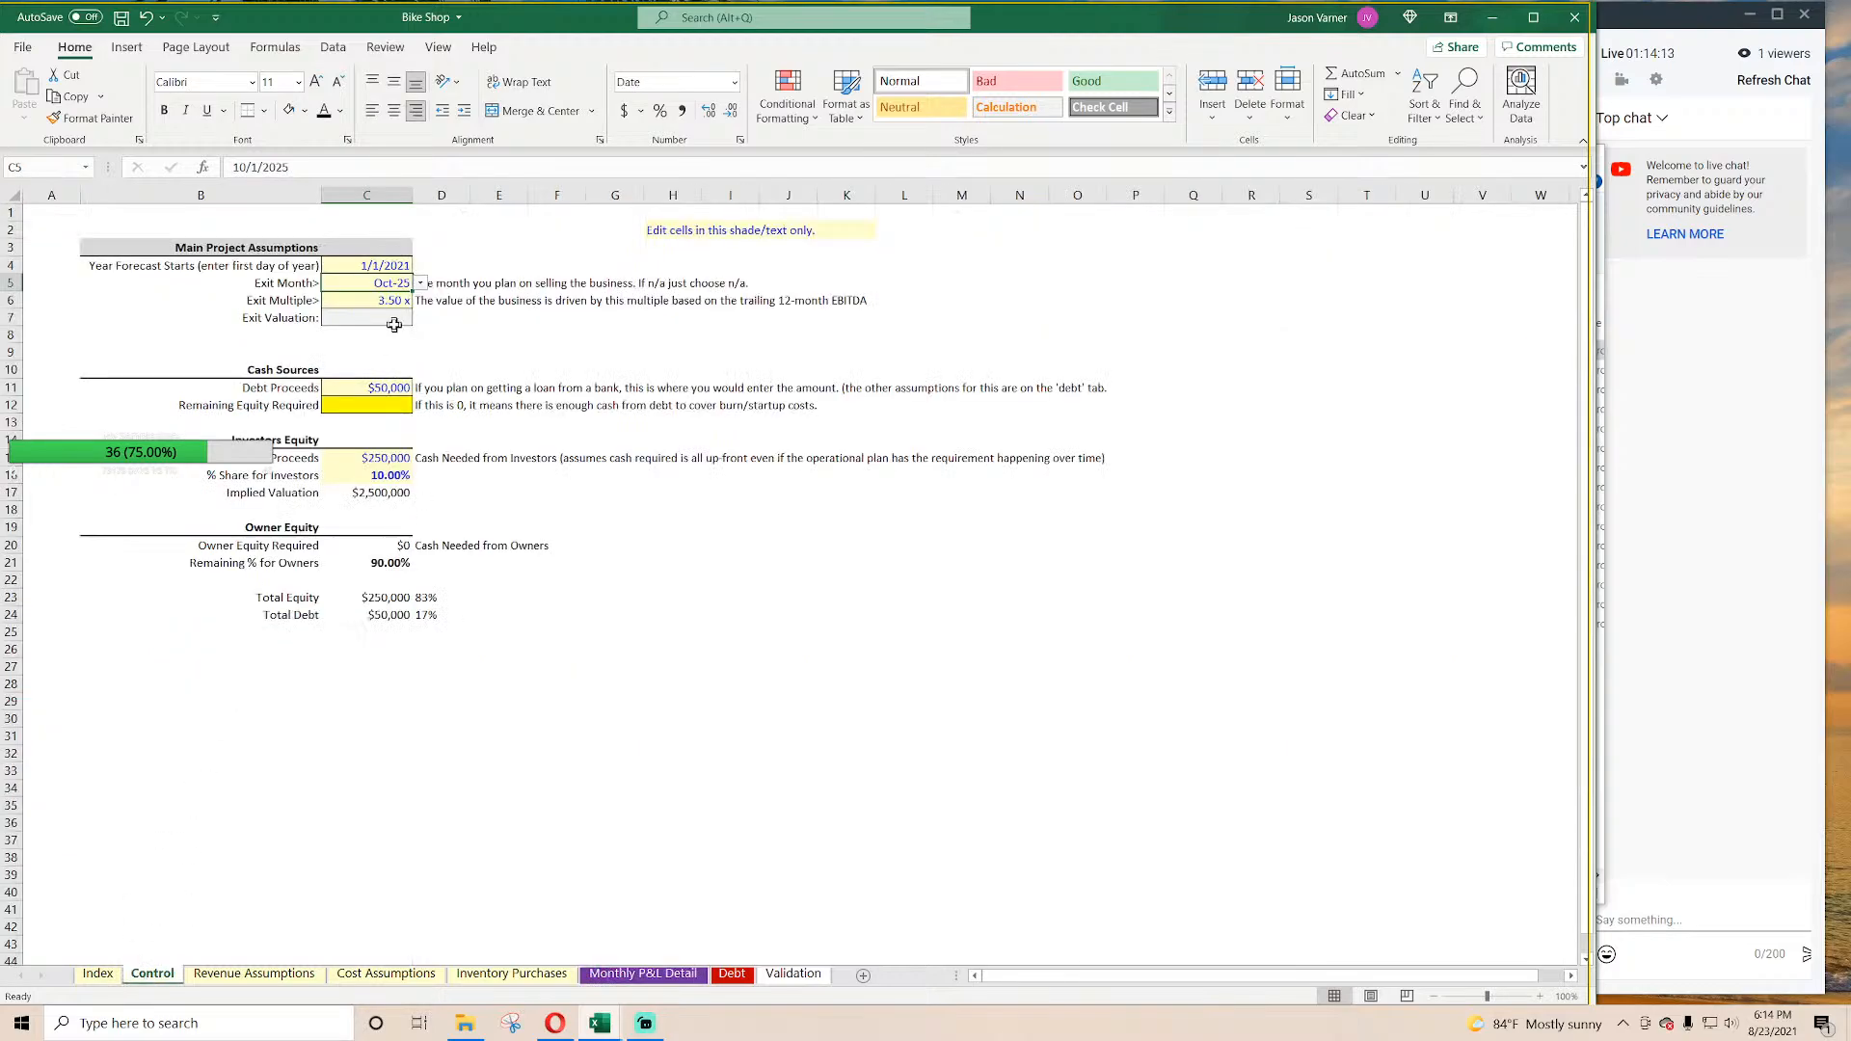
pyautogui.click(379, 319)
pyautogui.click(1355, 73)
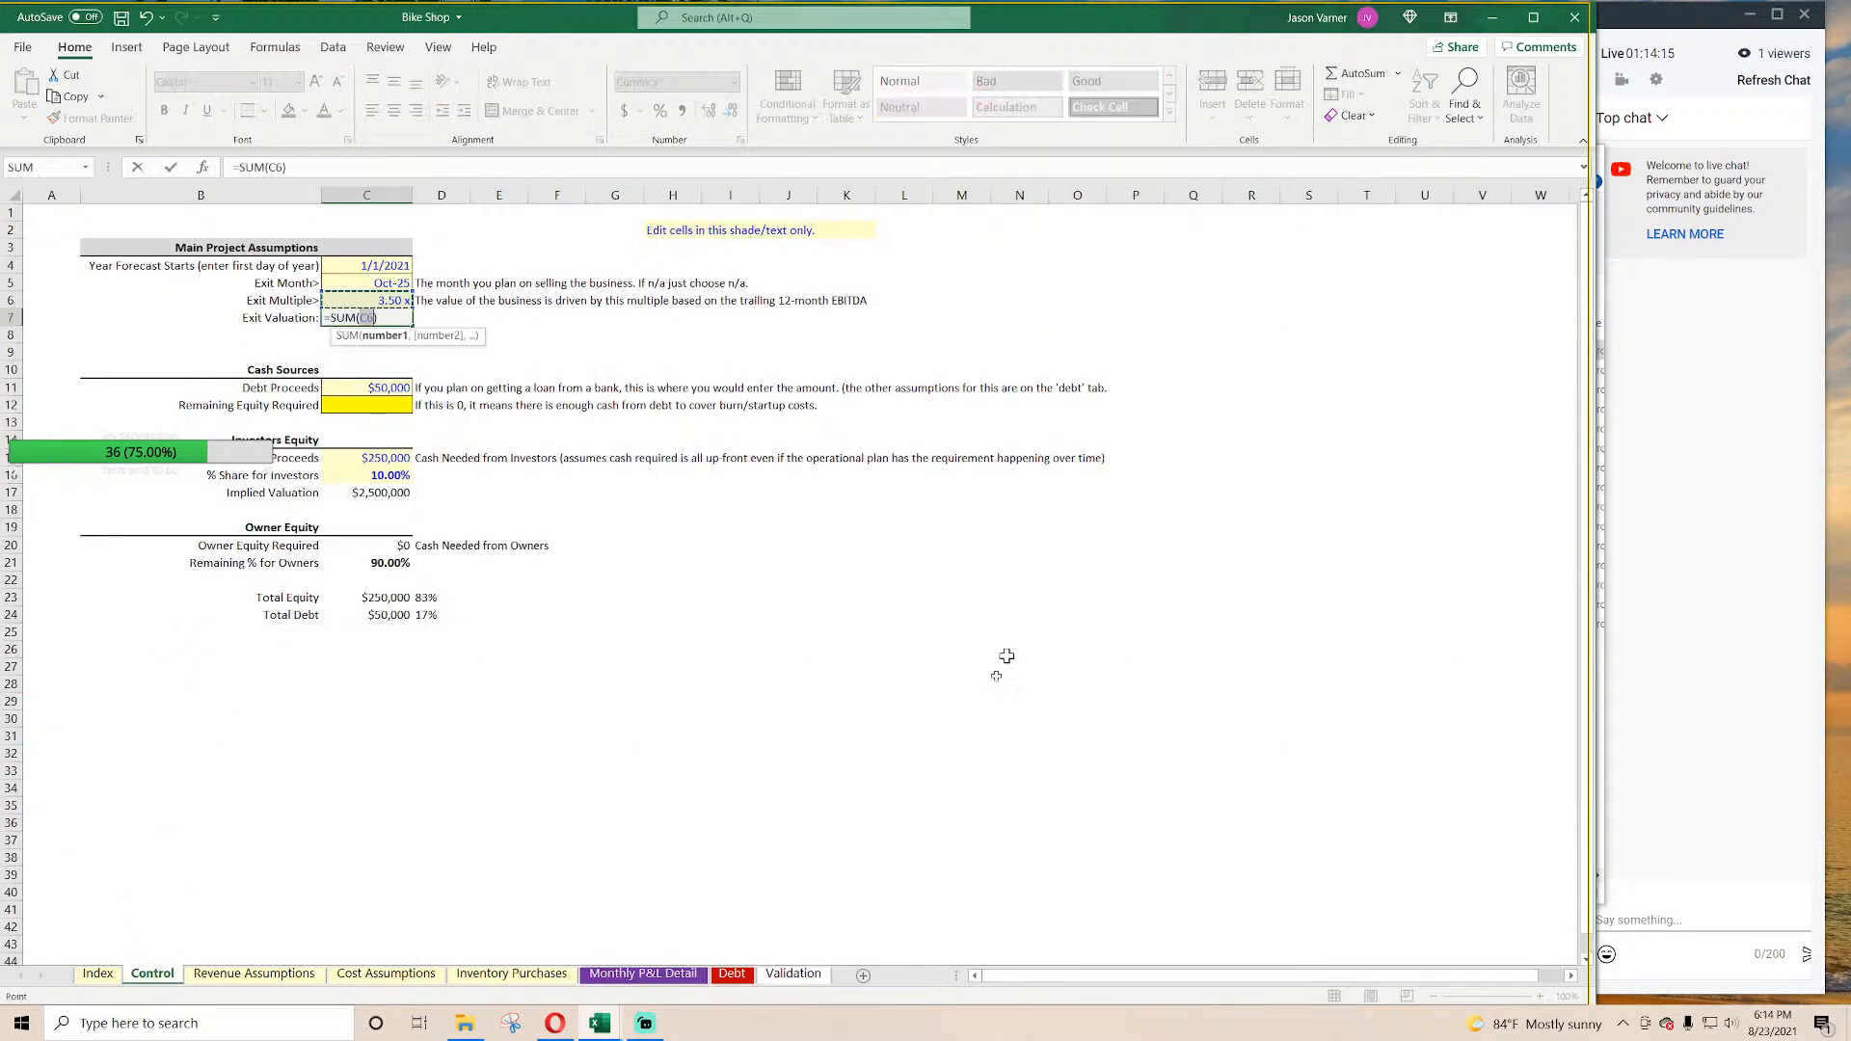
pyautogui.click(638, 973)
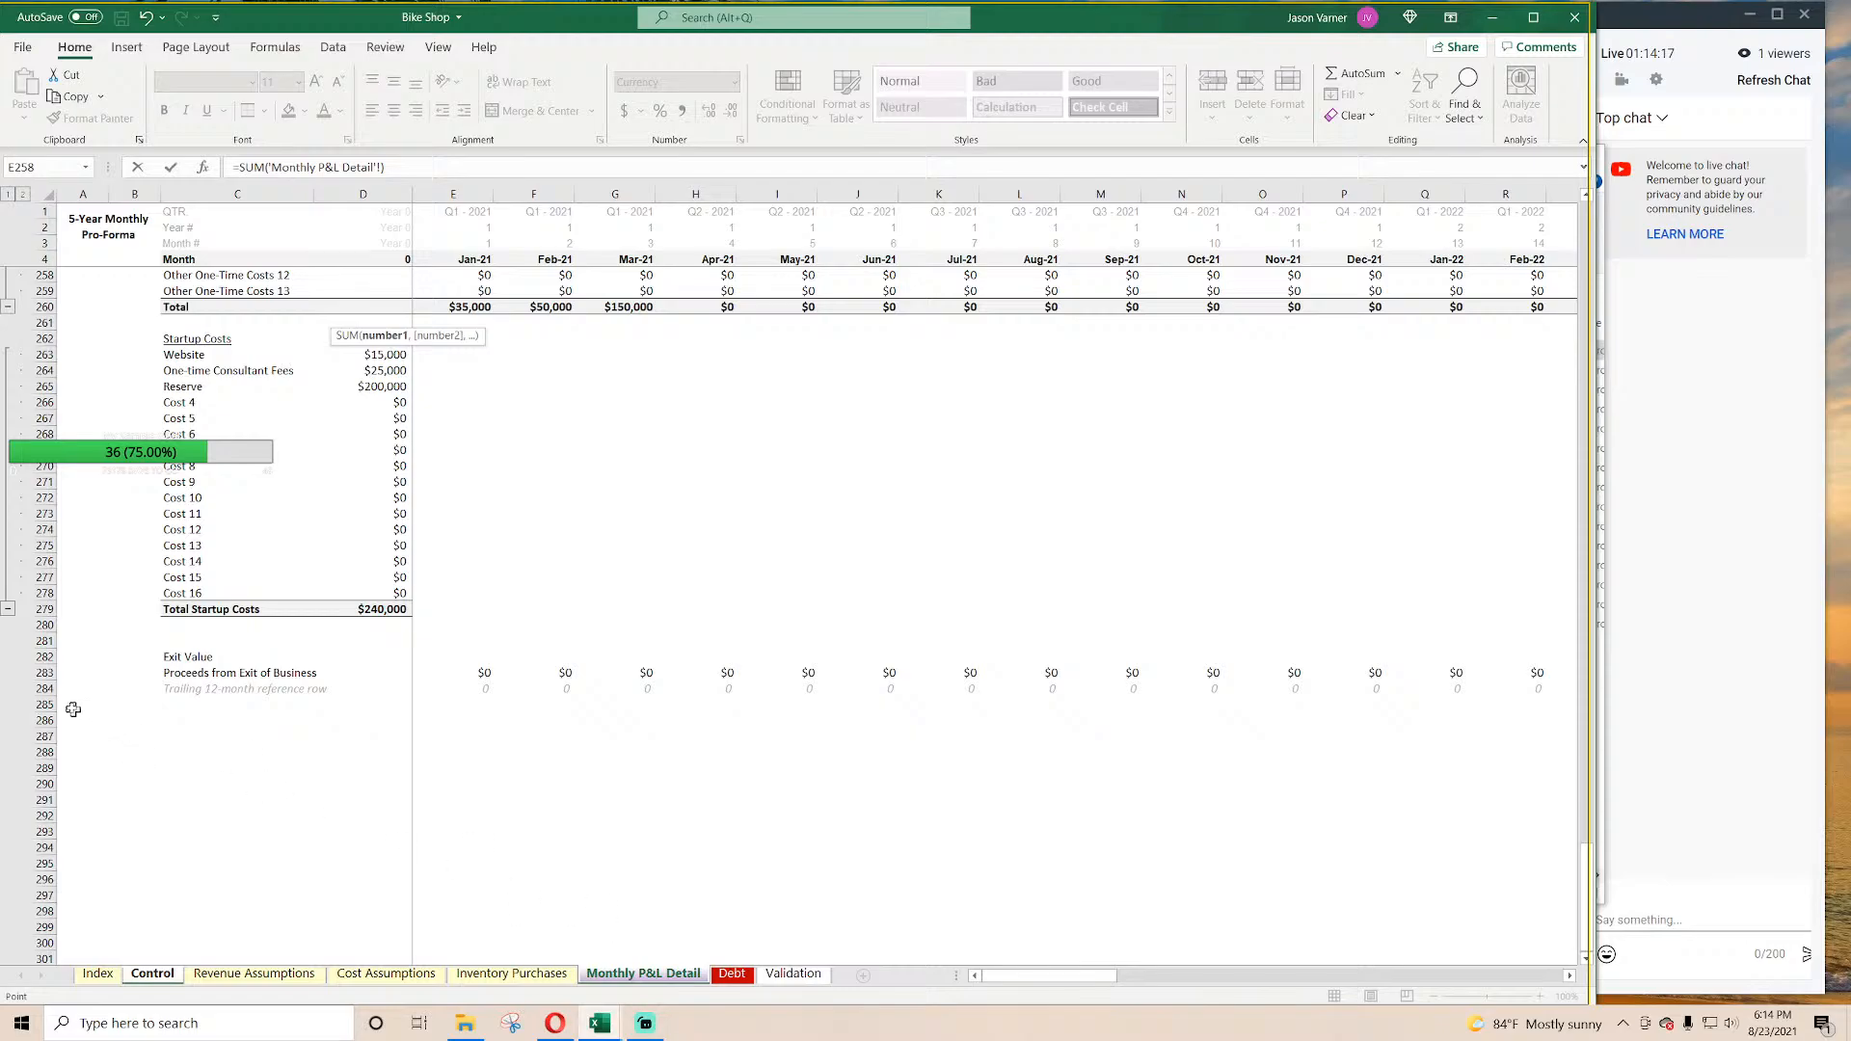
pyautogui.click(36, 673)
pyautogui.press('Return')
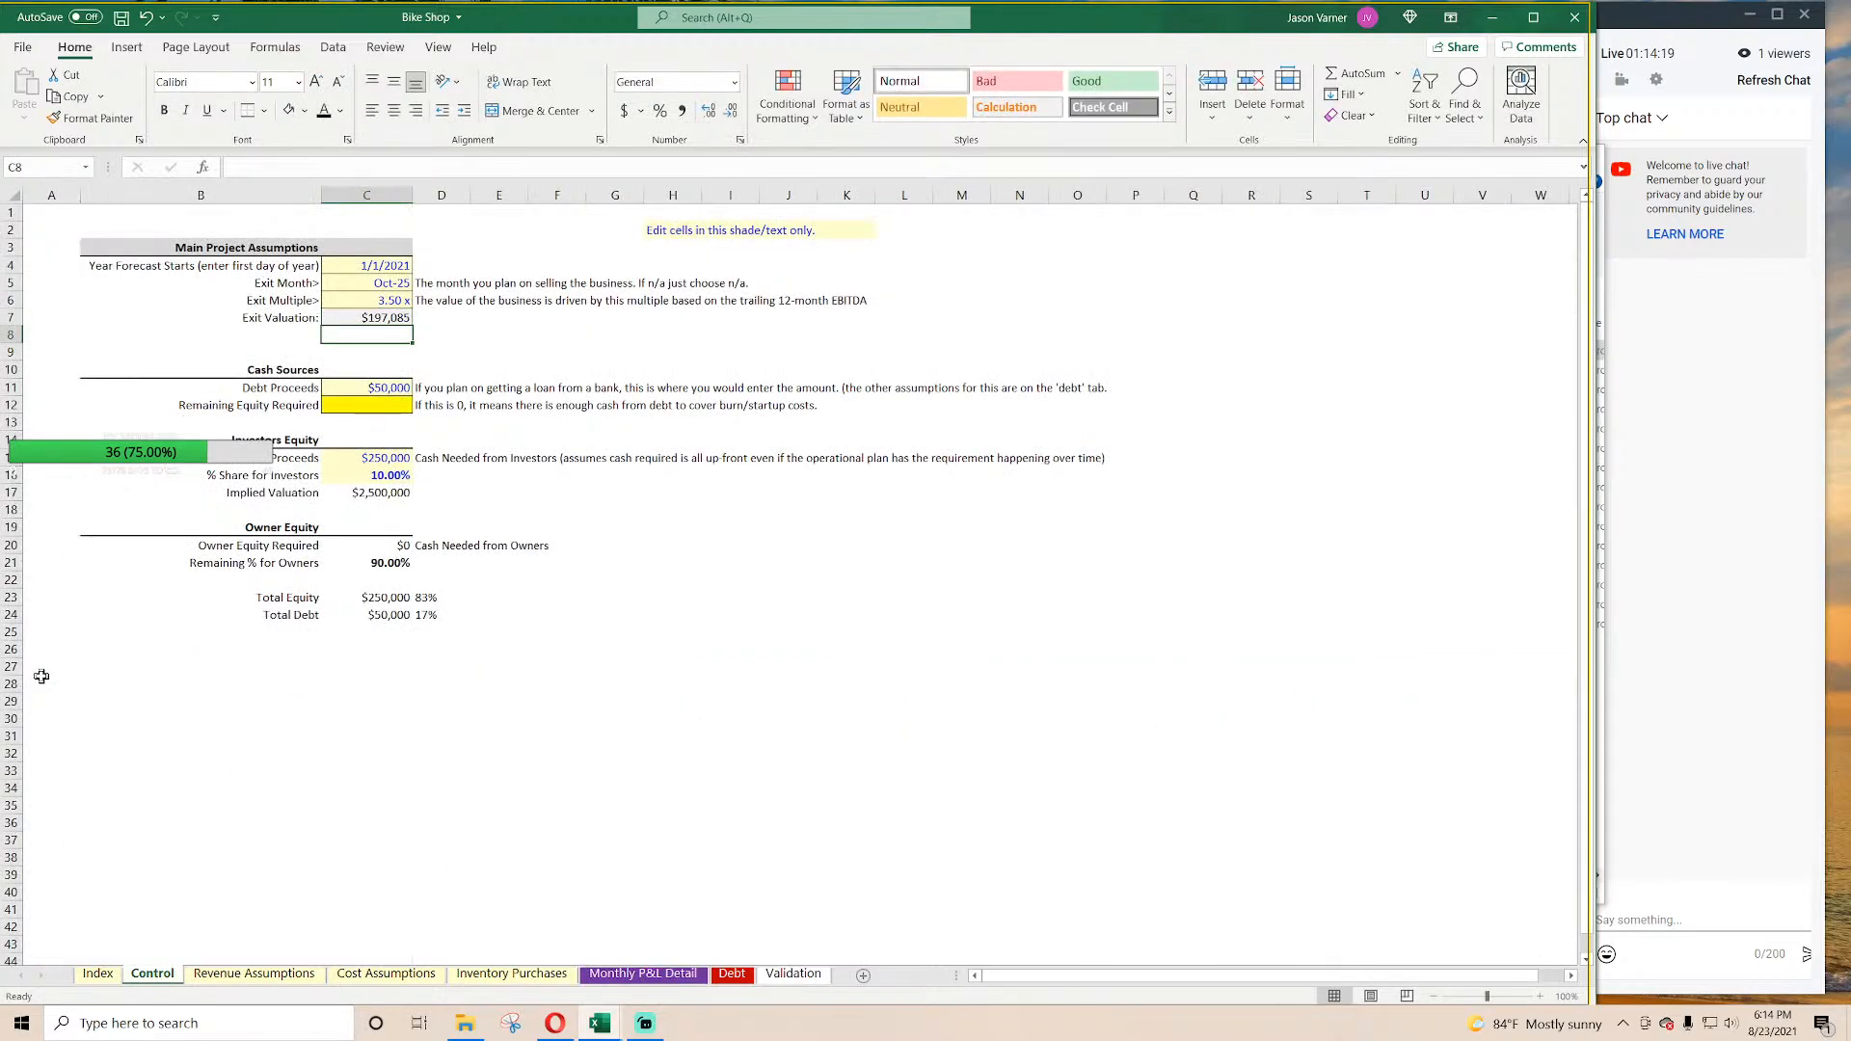
# Step: Test the Exit Multiple with 7, 5 and 2, and set it to 4
pyautogui.press('Up')
pyautogui.press('Up')
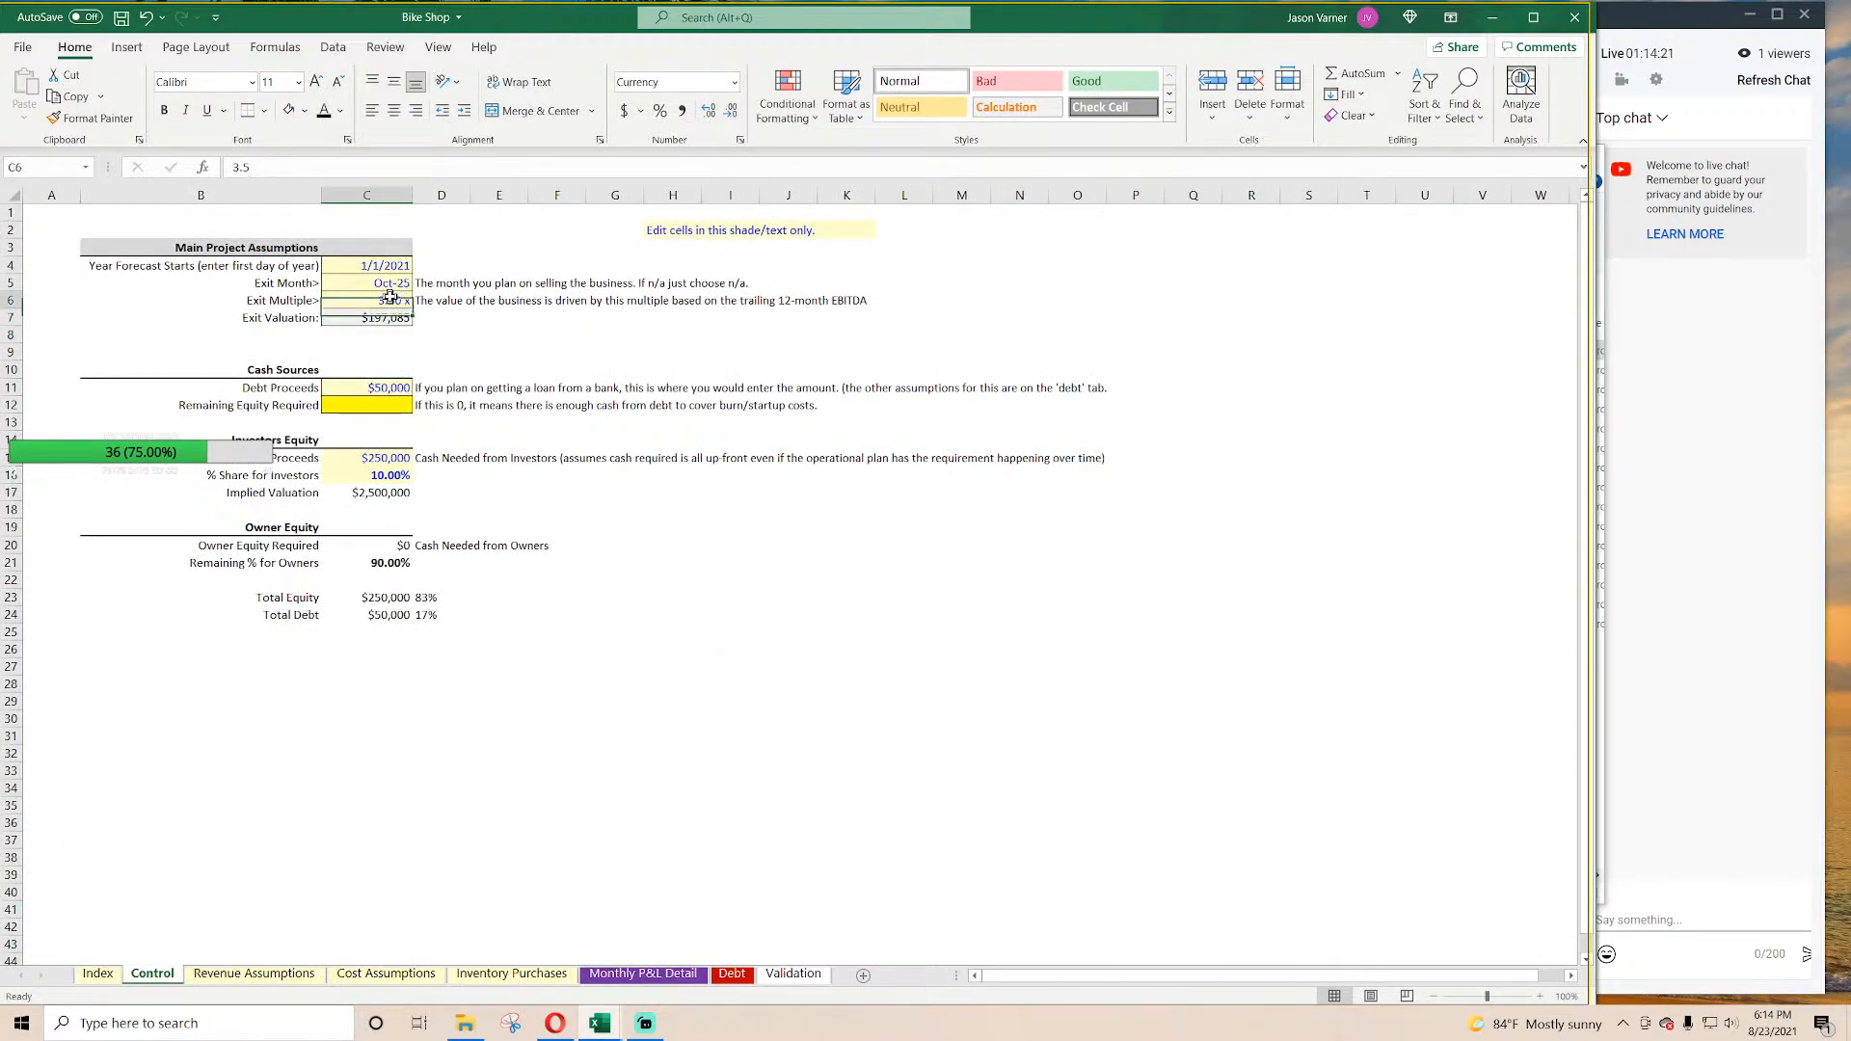
pyautogui.write('7')
pyautogui.press('Return')
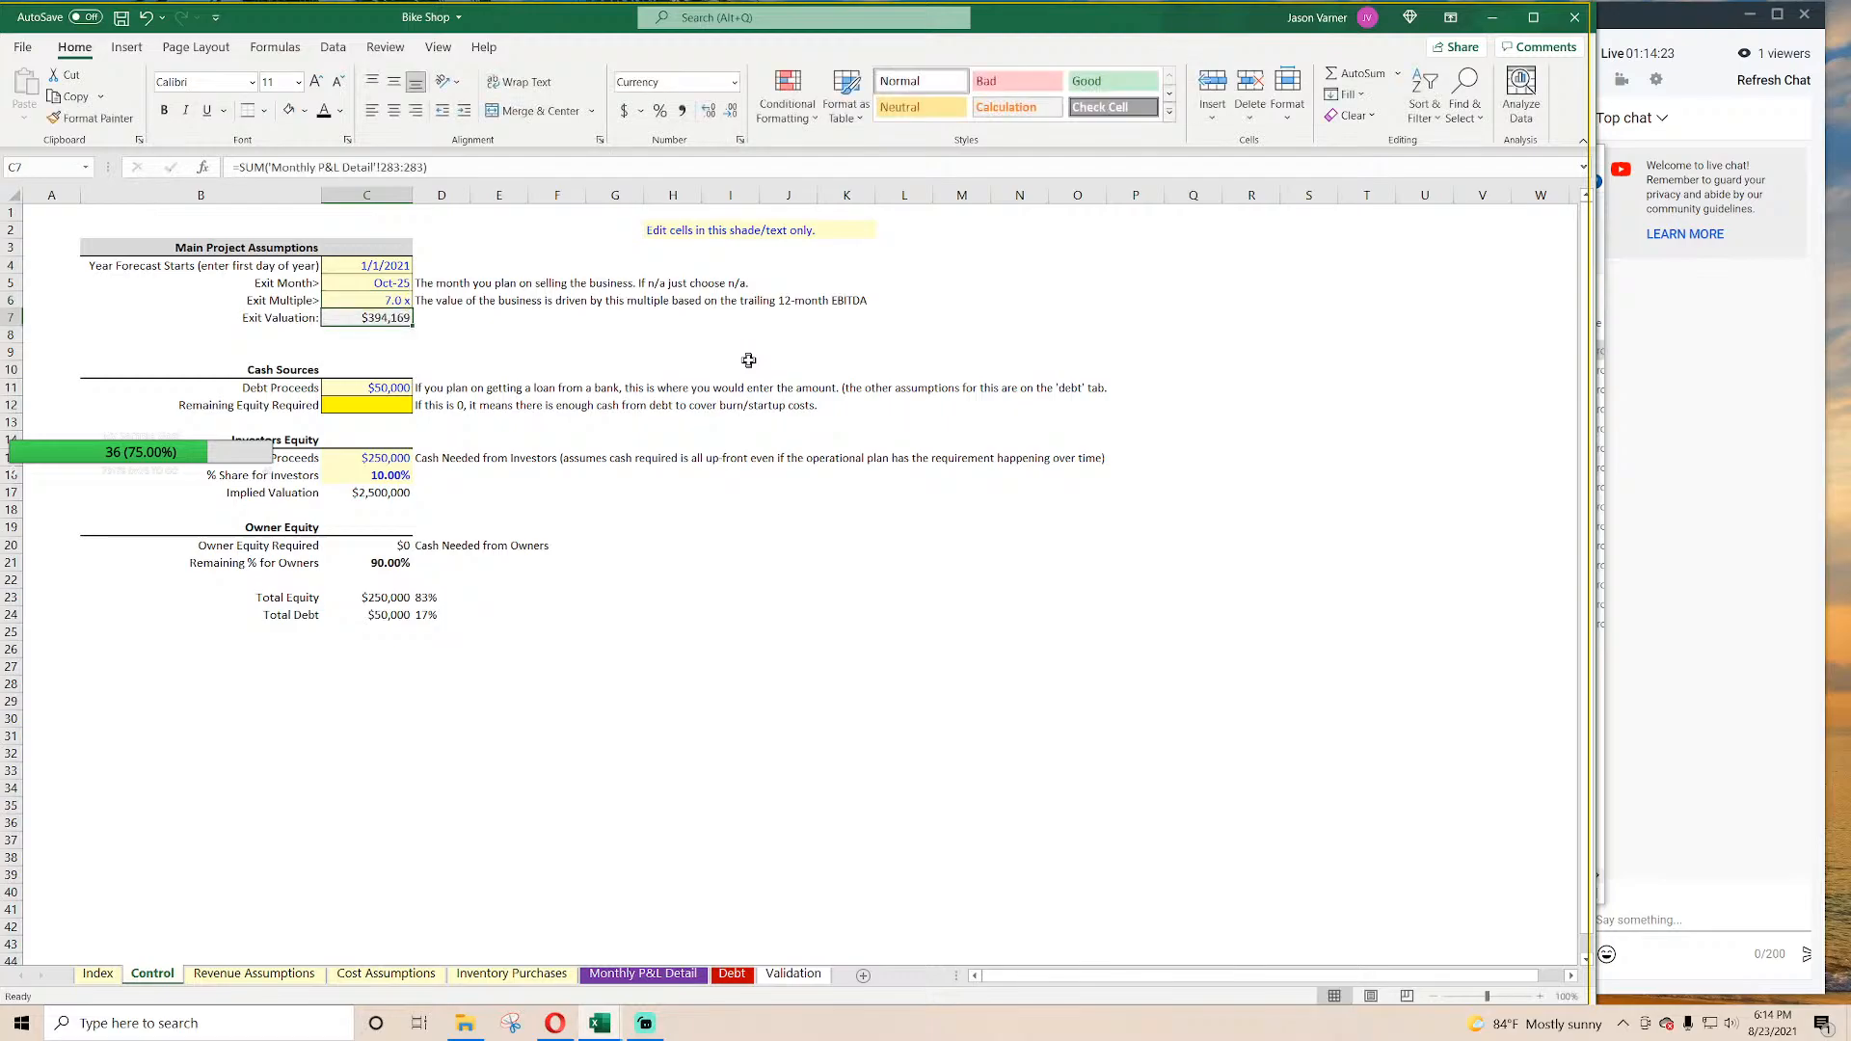
pyautogui.press('Up')
pyautogui.write('5')
pyautogui.press('Return')
pyautogui.press('Up')
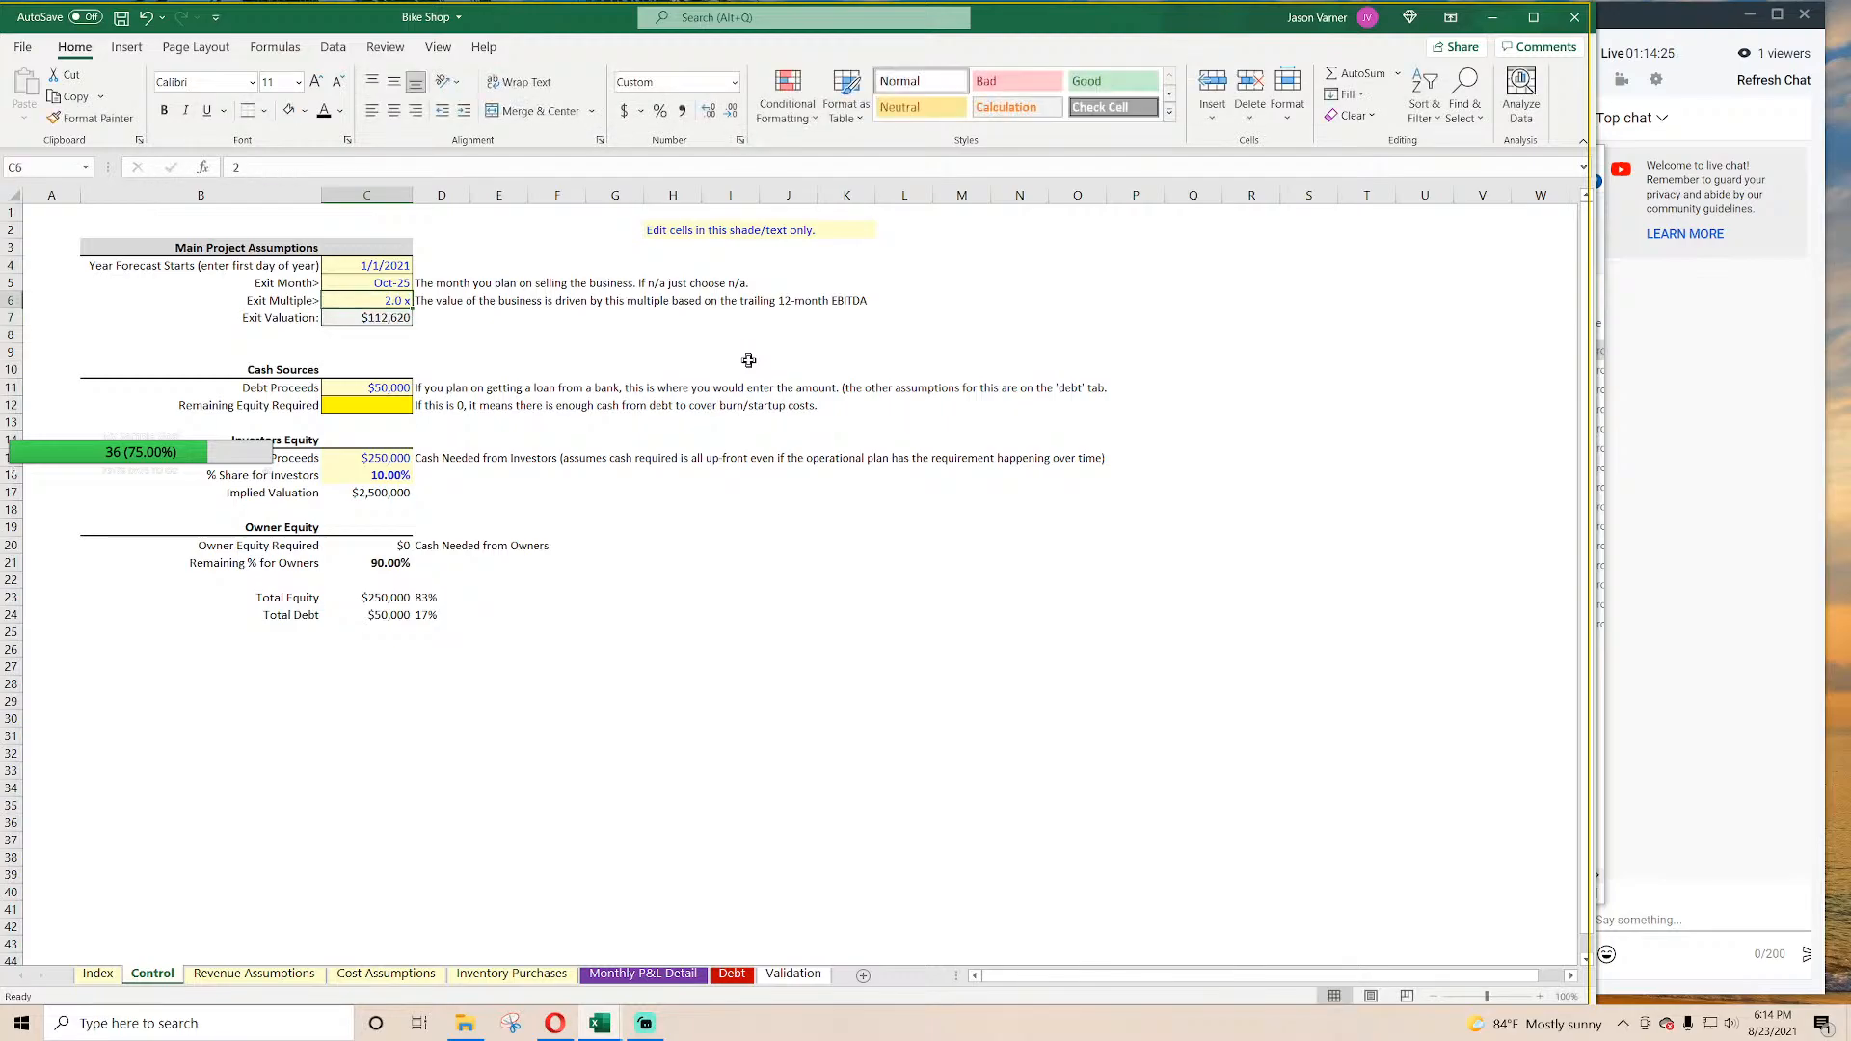
pyautogui.write('4')
pyautogui.press('Return')
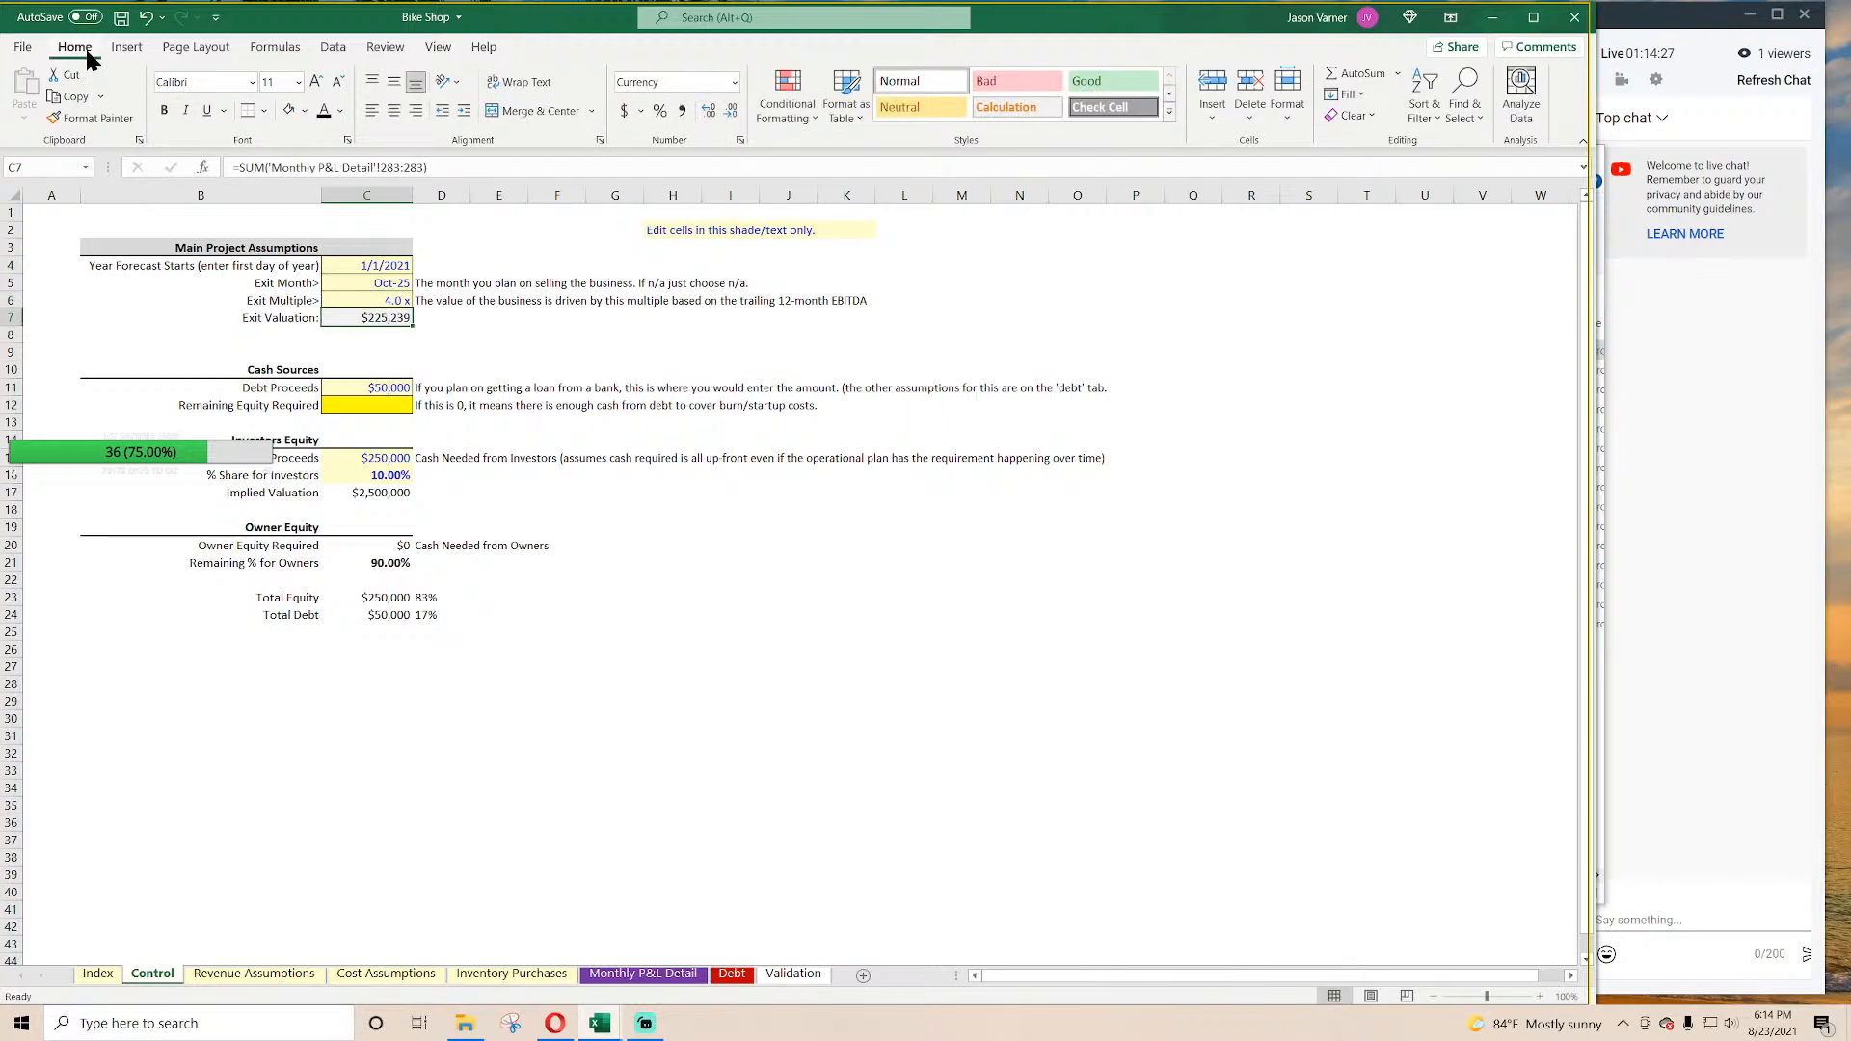
# Step: Set the Exit Month on the Control sheet to Dec-25
pyautogui.click(381, 283)
pyautogui.click(420, 283)
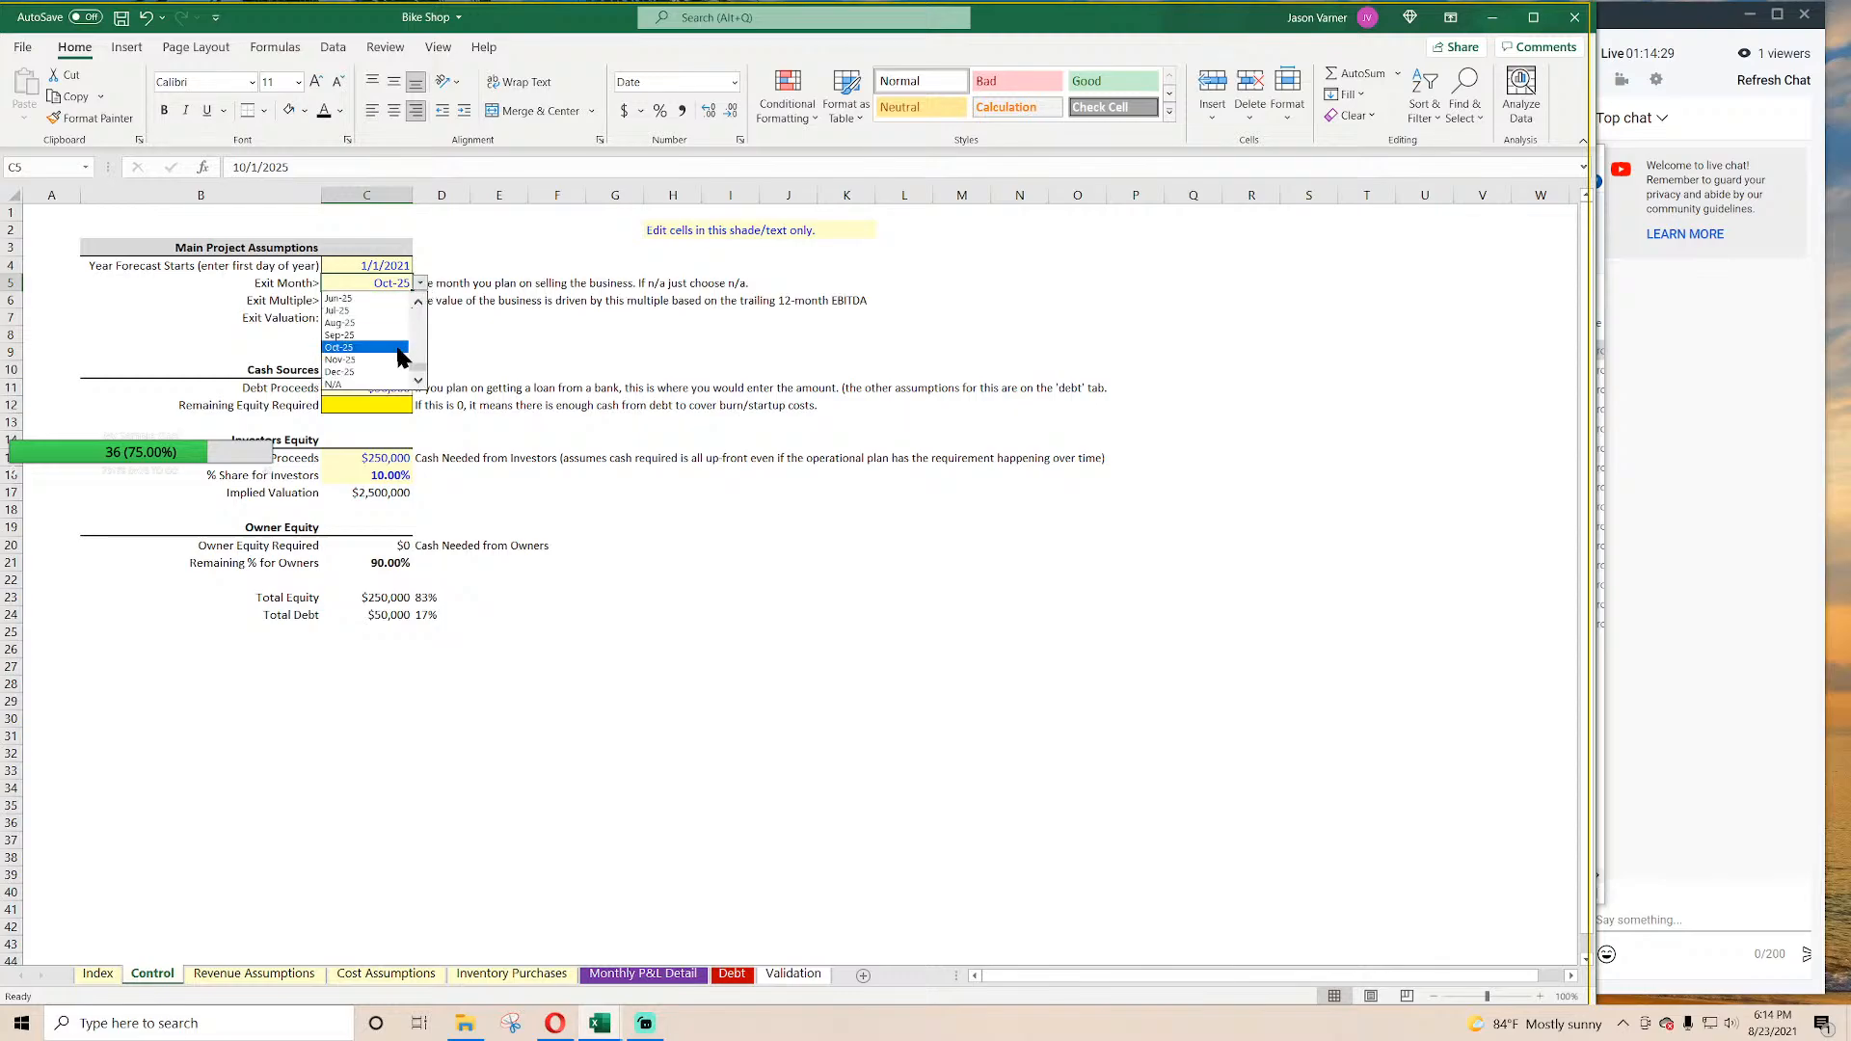
pyautogui.click(384, 372)
pyautogui.click(389, 321)
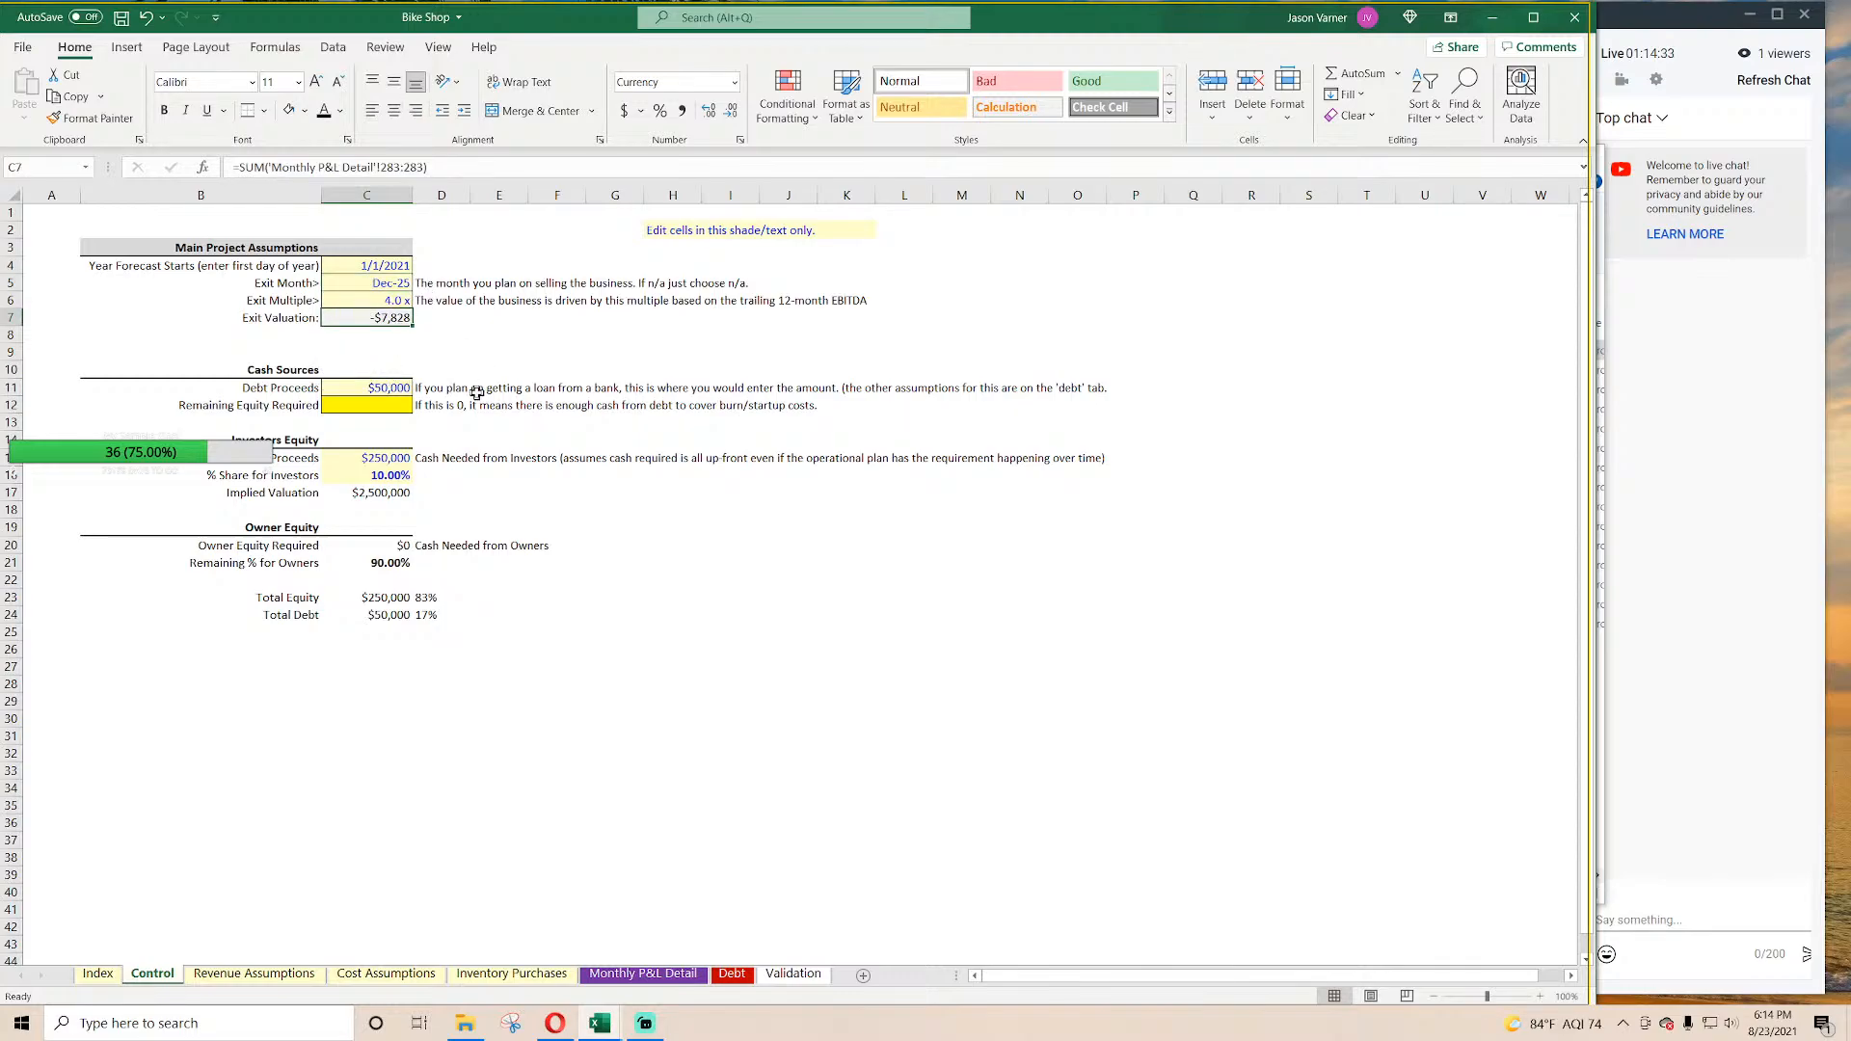
# Step: Check the monthly EBITDA from Jan-25 to Dec-25 in row 233 of Monthly P&L Detail
pyautogui.click(656, 976)
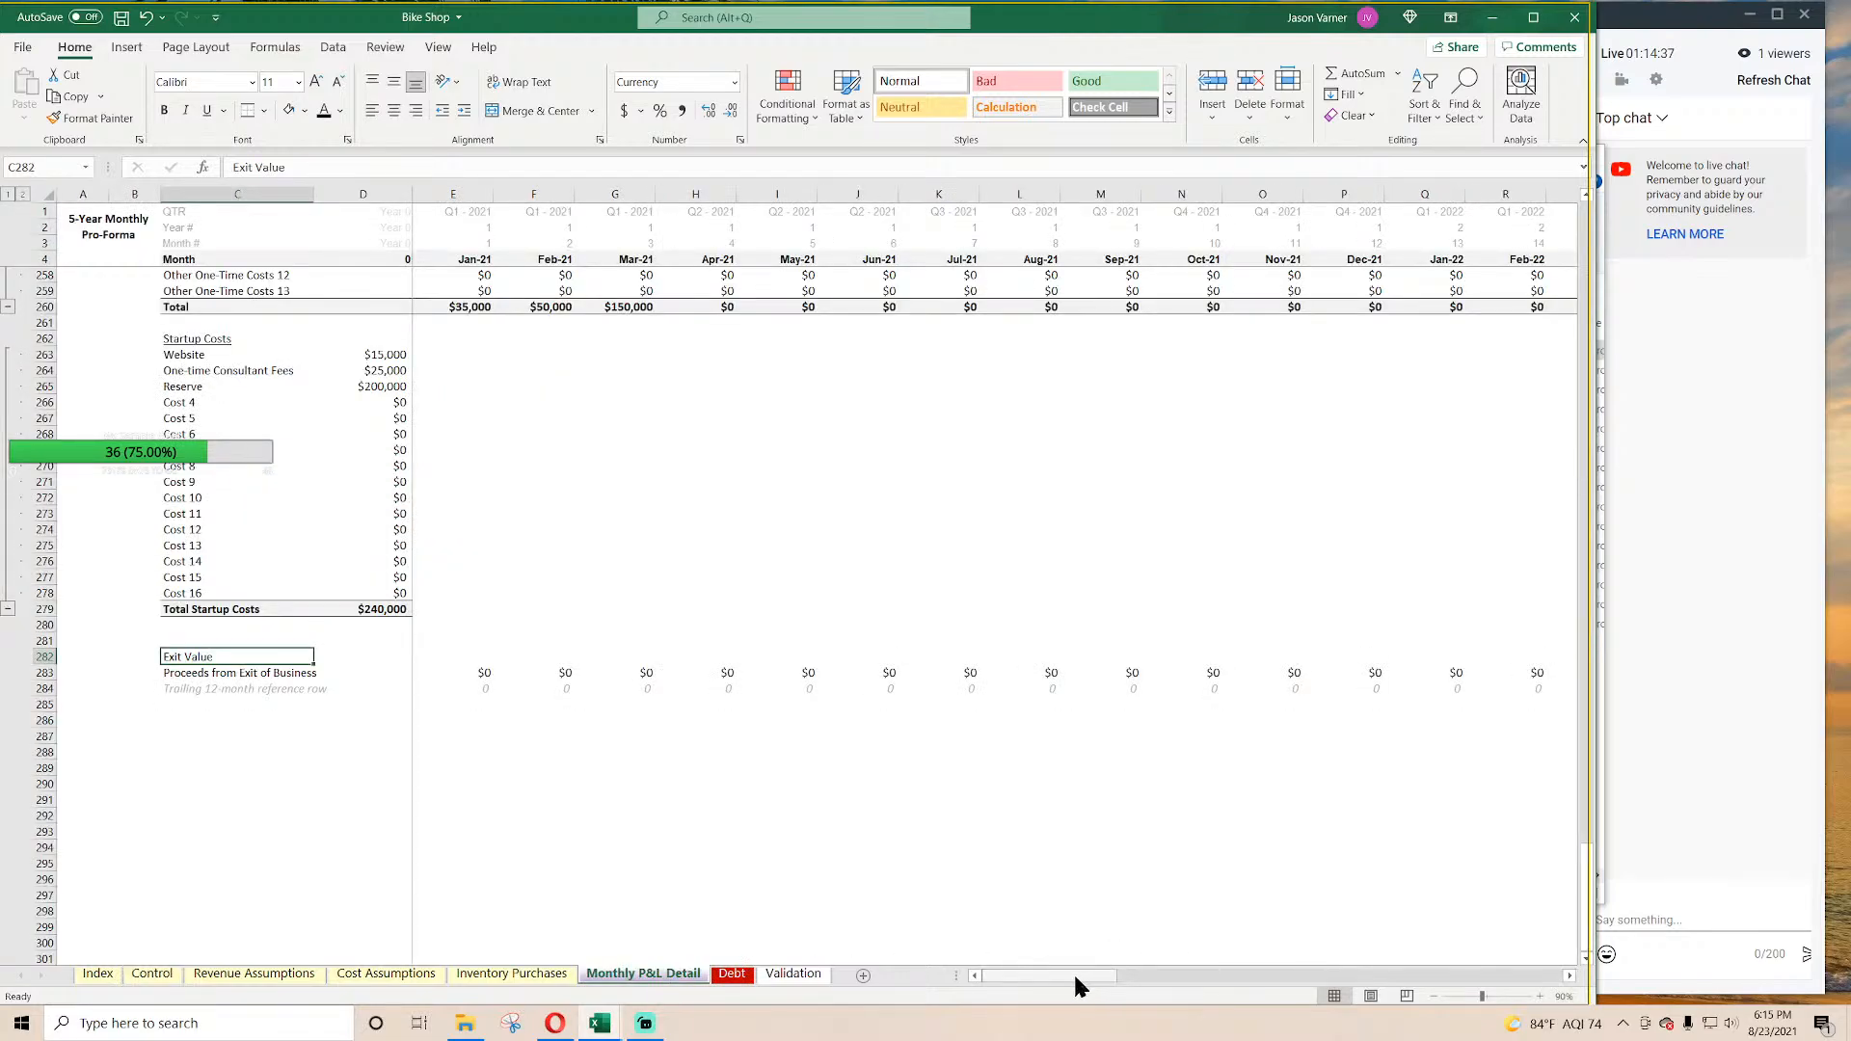
pyautogui.scroll(11, 1195, 845)
pyautogui.moveTo(1116, 974); pyautogui.dragTo(1572, 972)
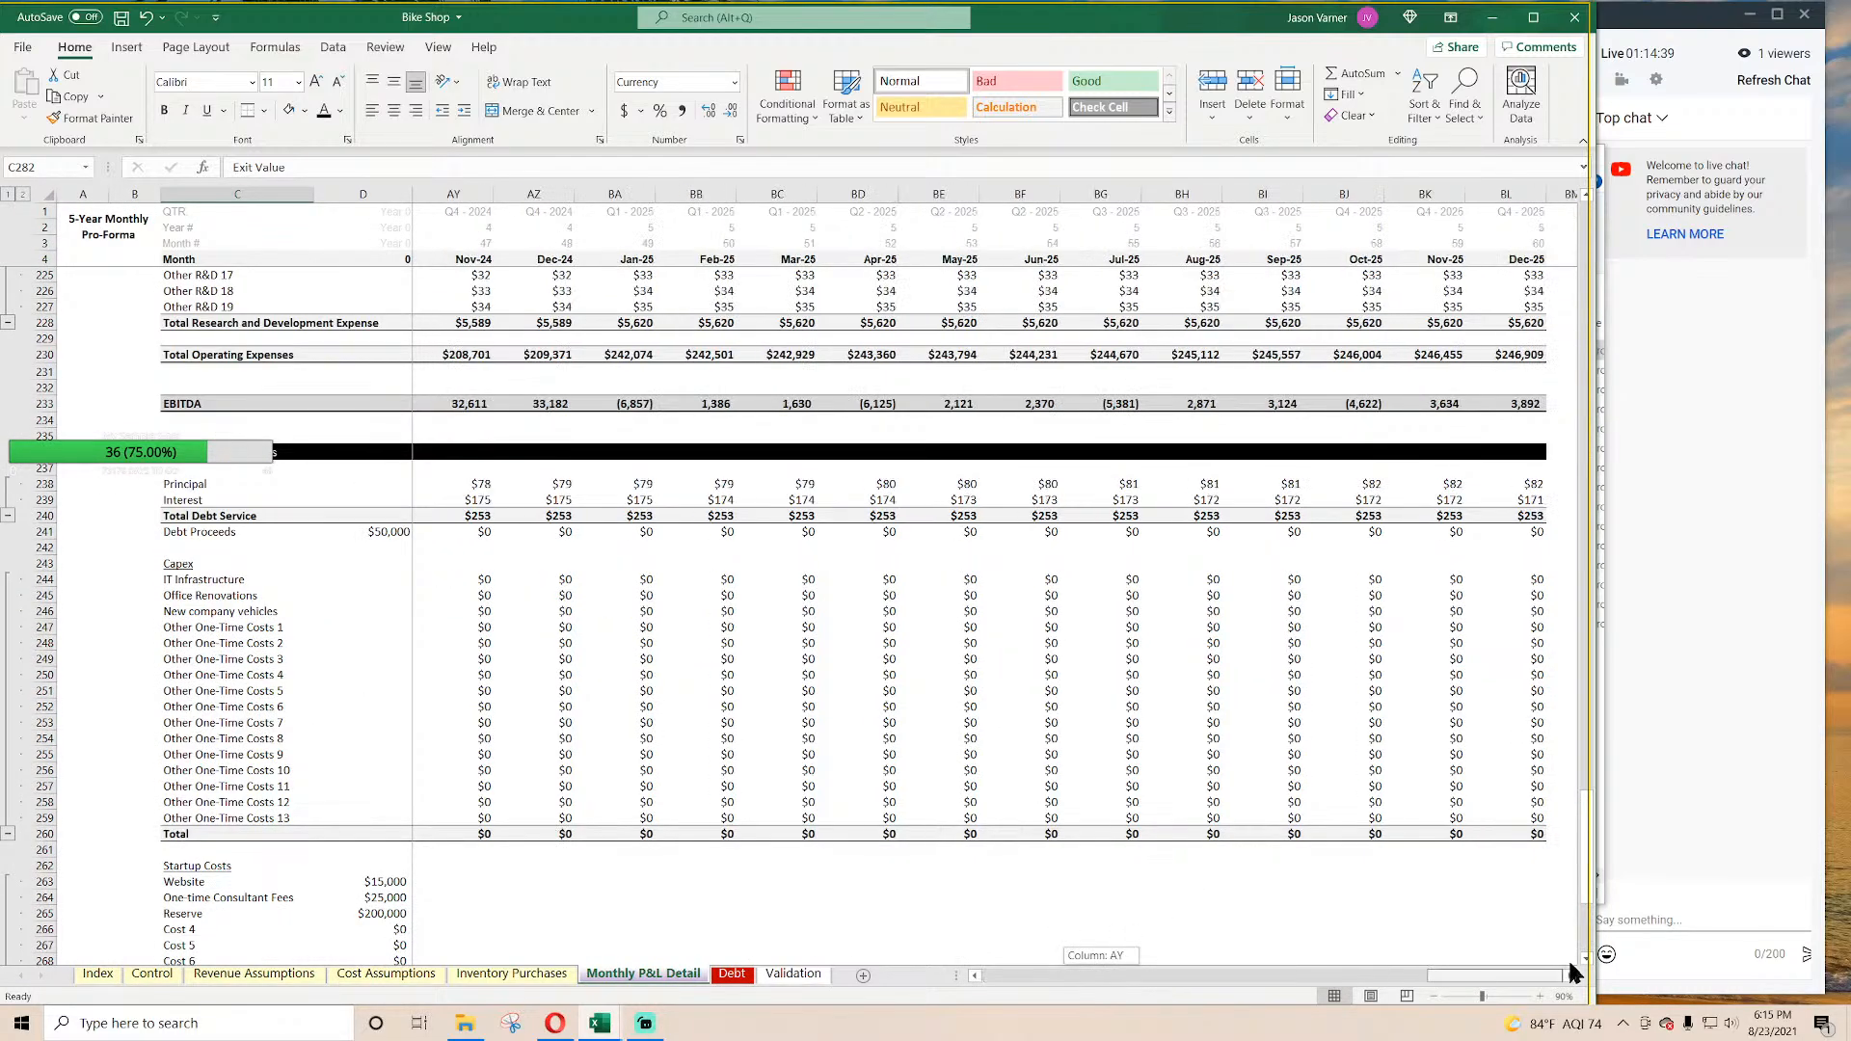
pyautogui.click(1478, 403)
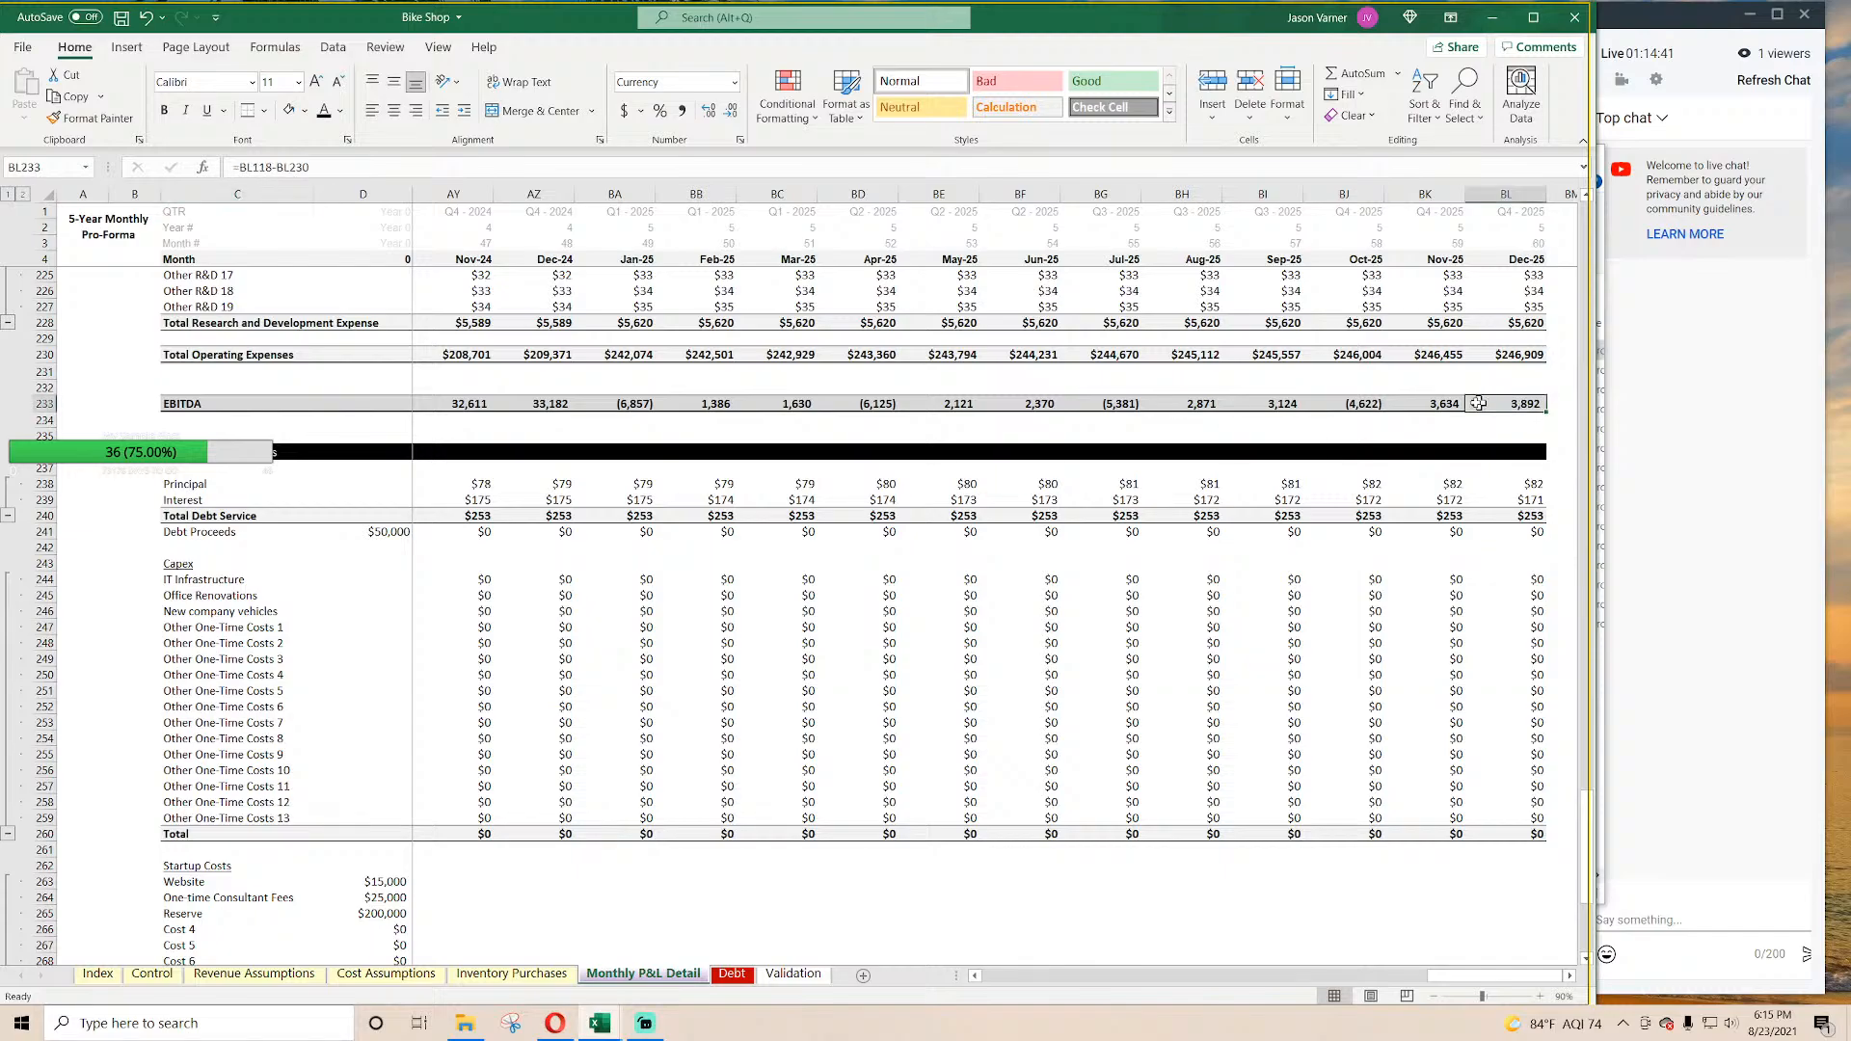
pyautogui.moveTo(1478, 403); pyautogui.dragTo(635, 404)
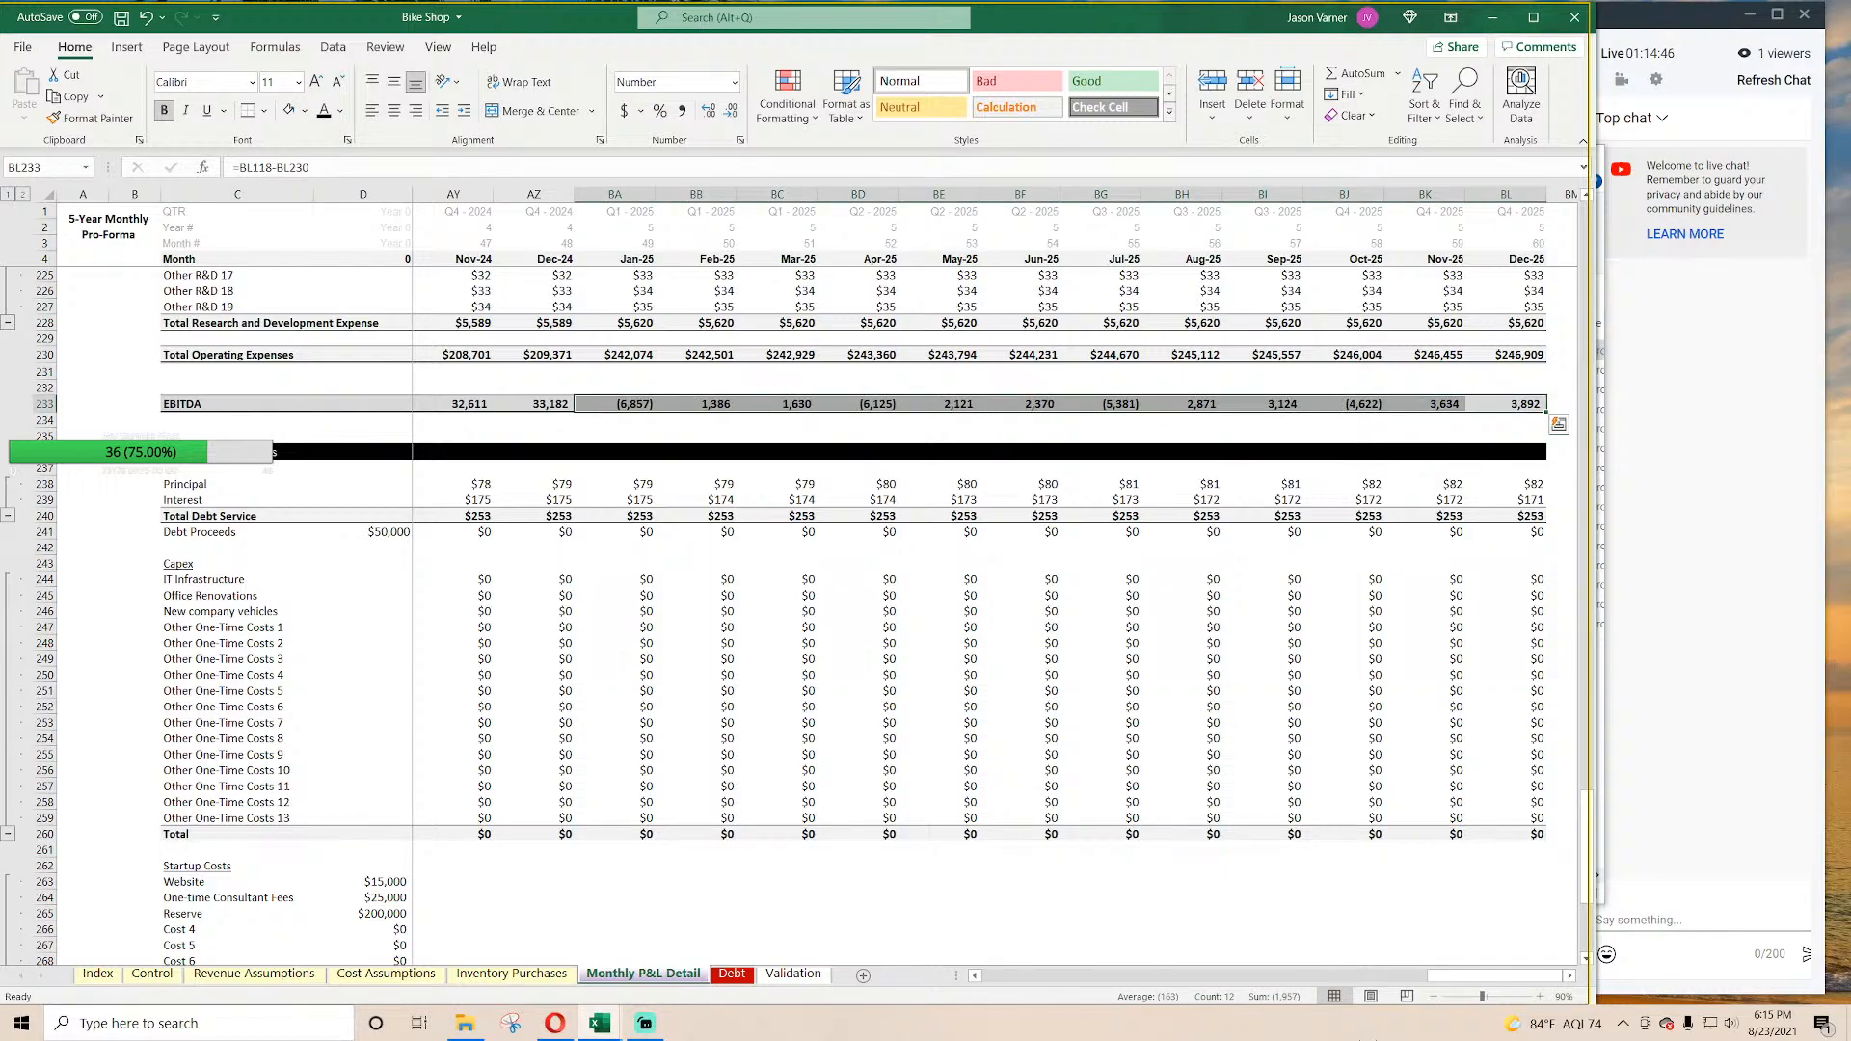
# Step: Set the average selling price of all five Electric Bikes types to $5,000 for years 1 to 5 in Revenue Assumptions
pyautogui.click(374, 975)
pyautogui.click(263, 975)
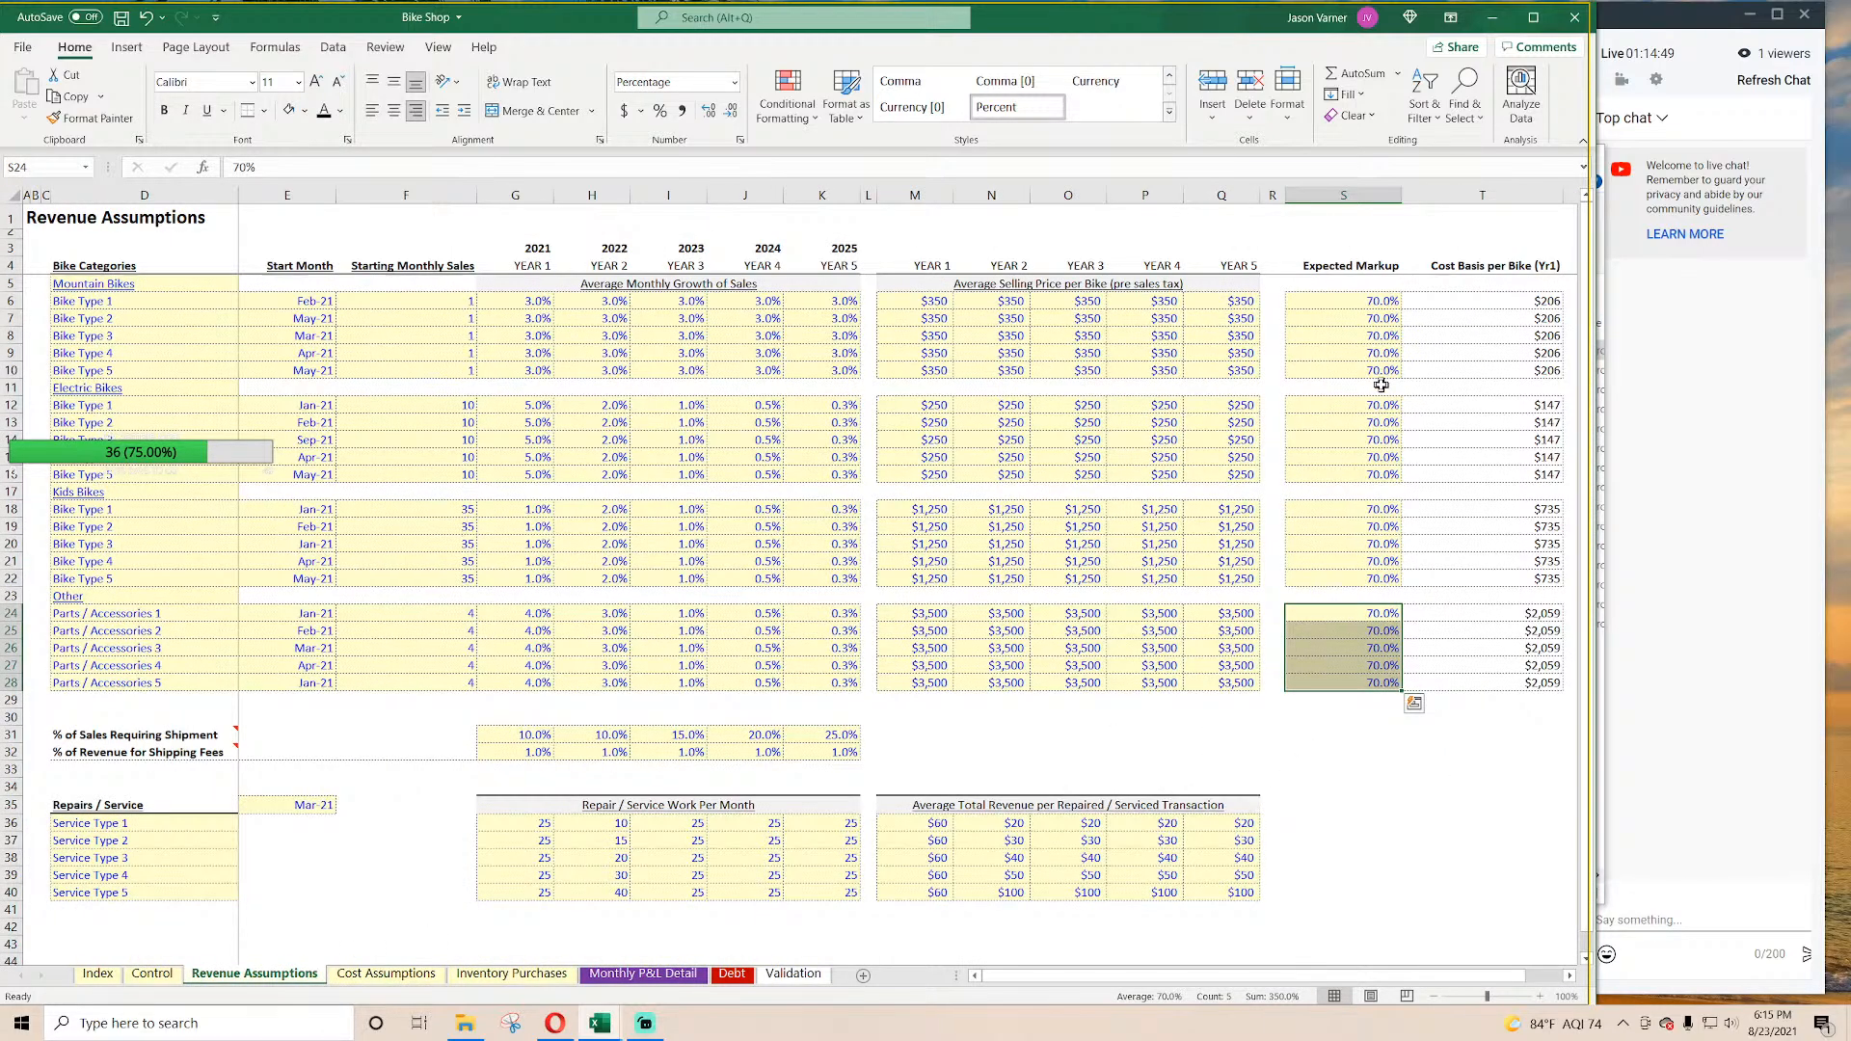
pyautogui.click(921, 406)
pyautogui.write('5000')
pyautogui.press('Return')
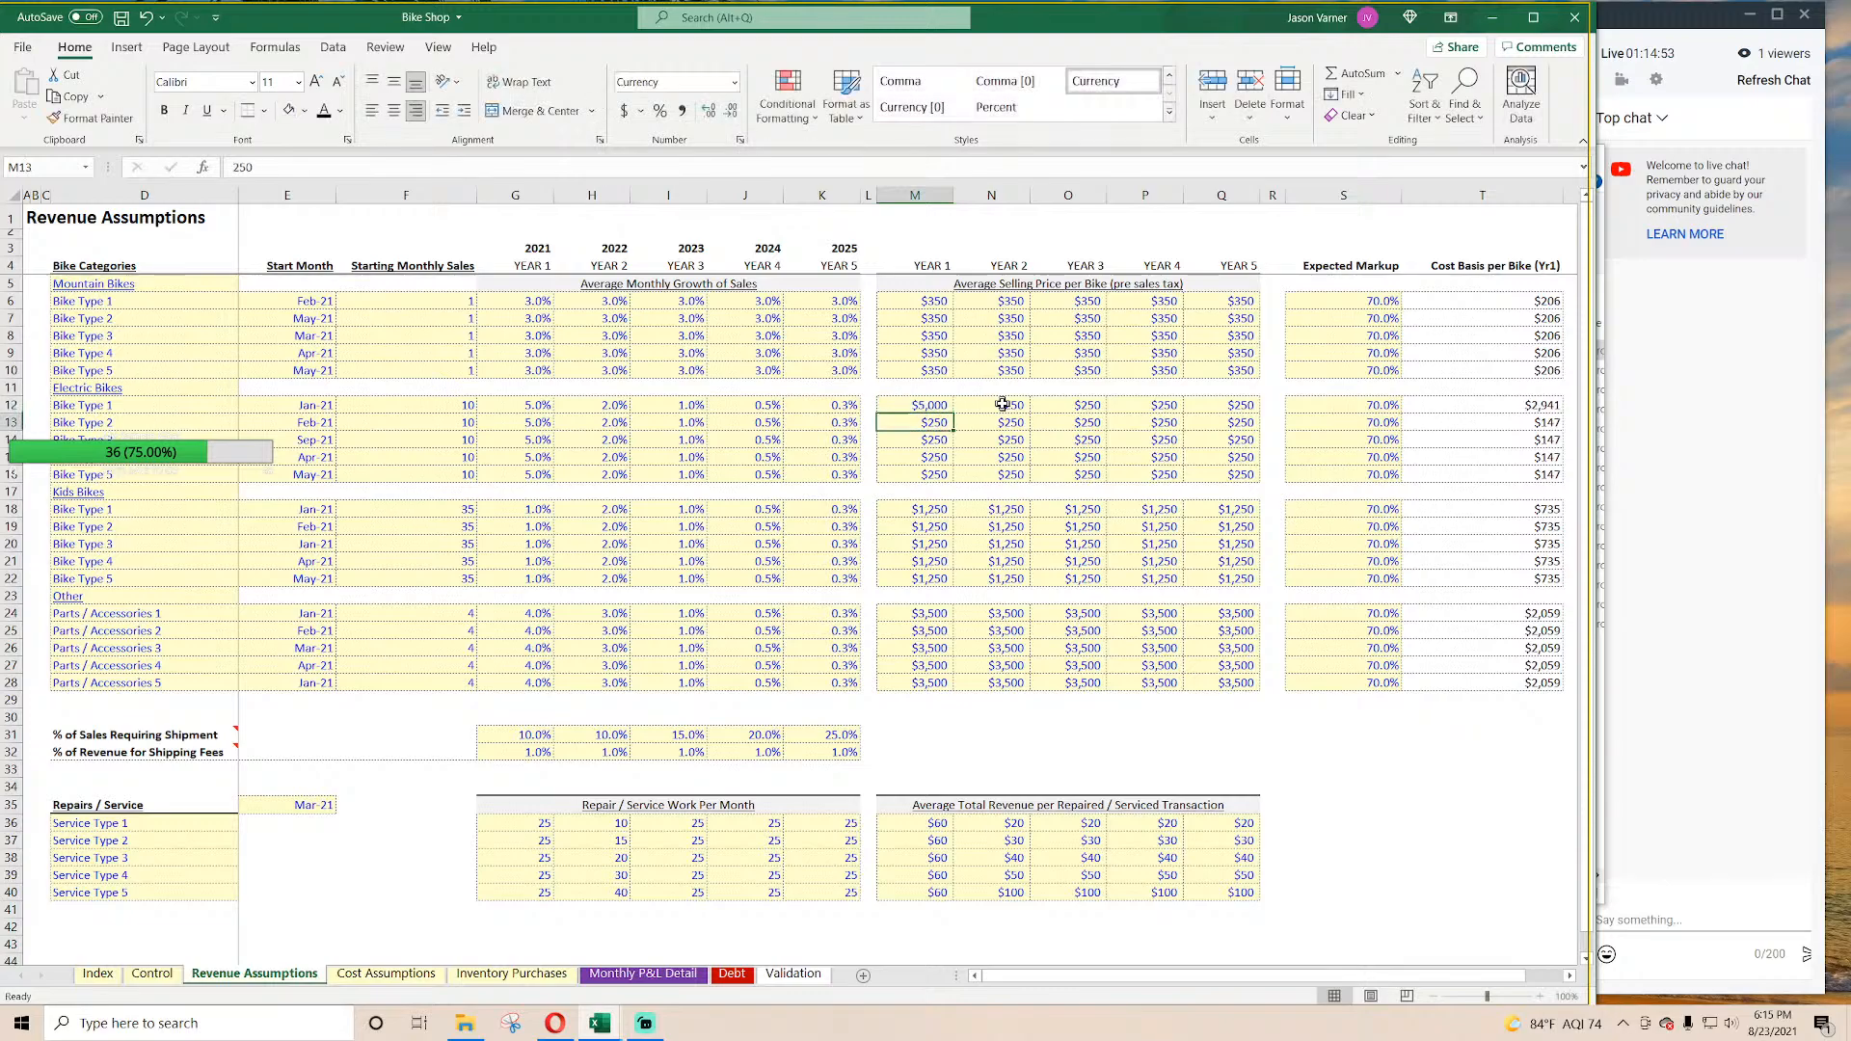
pyautogui.click(941, 406)
pyautogui.moveTo(953, 414); pyautogui.dragTo(1259, 479)
pyautogui.click(1062, 444)
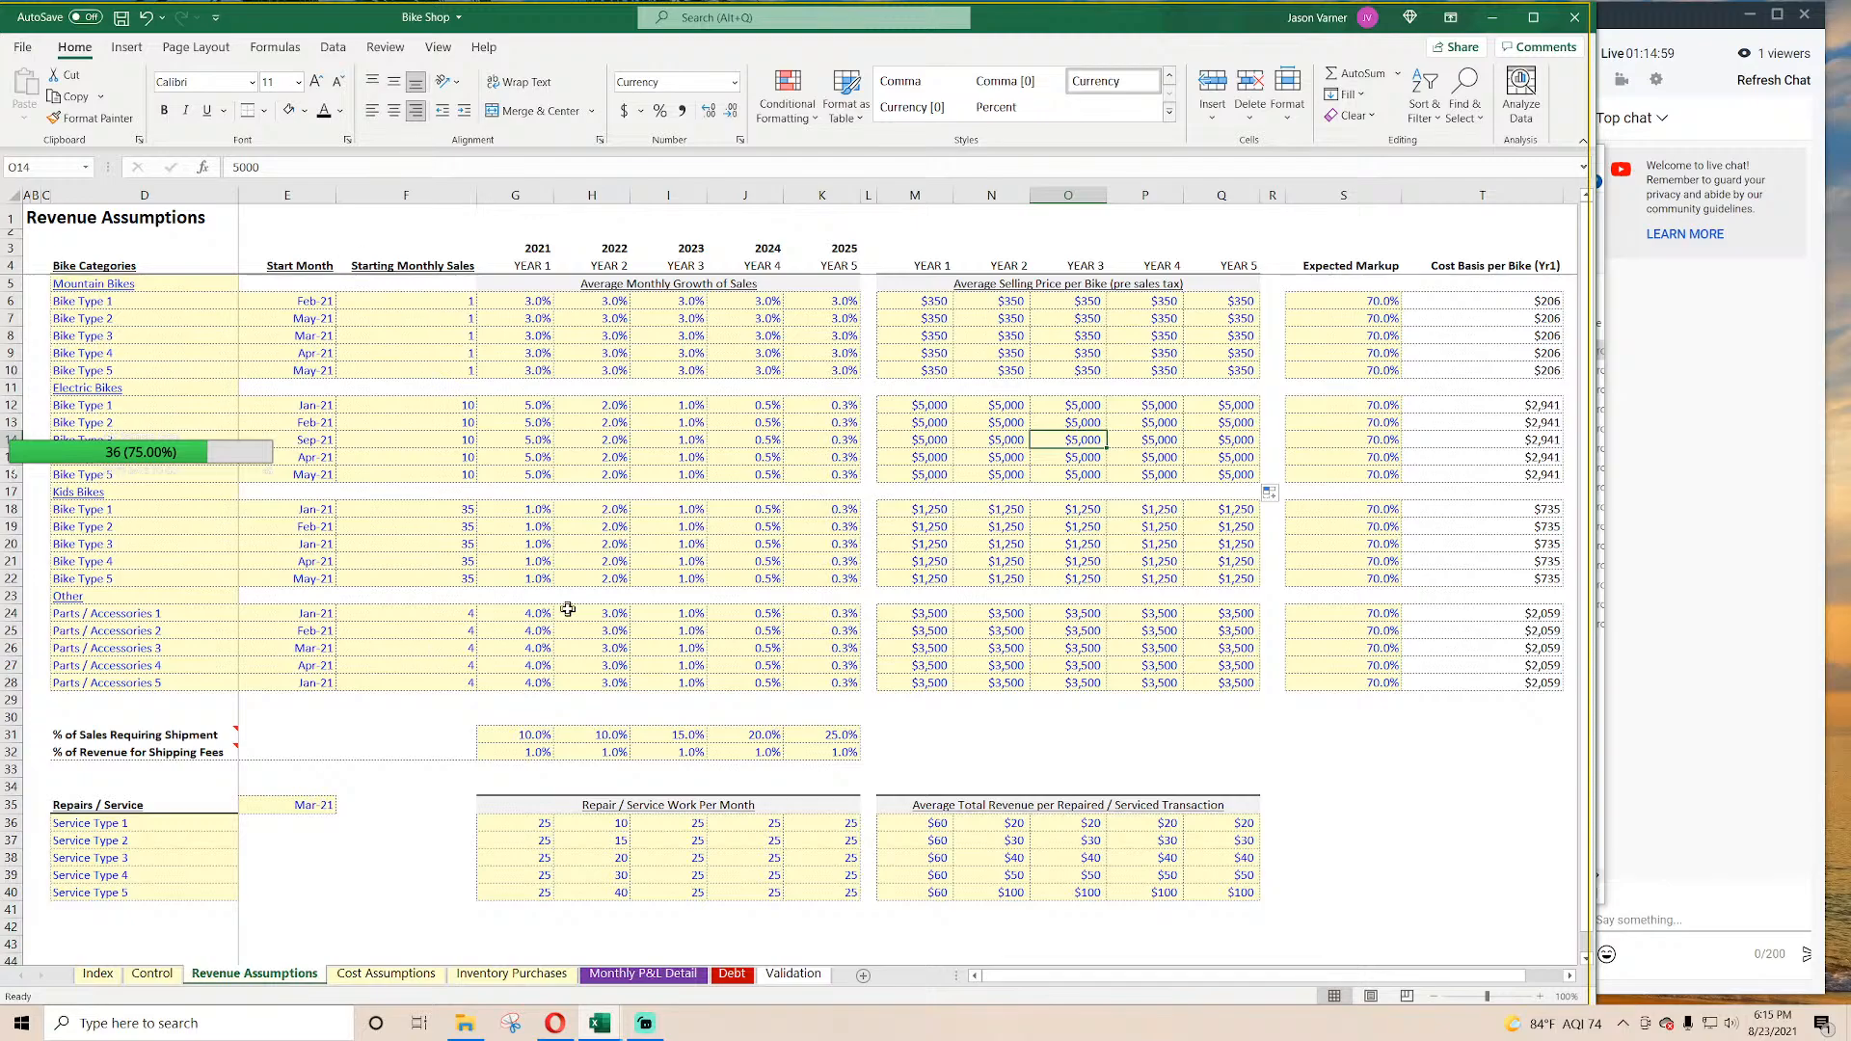
# Step: Check the Dec-25 exit proceeds and the Exit Valuation on the Control sheet, and save the workbook
pyautogui.click(678, 975)
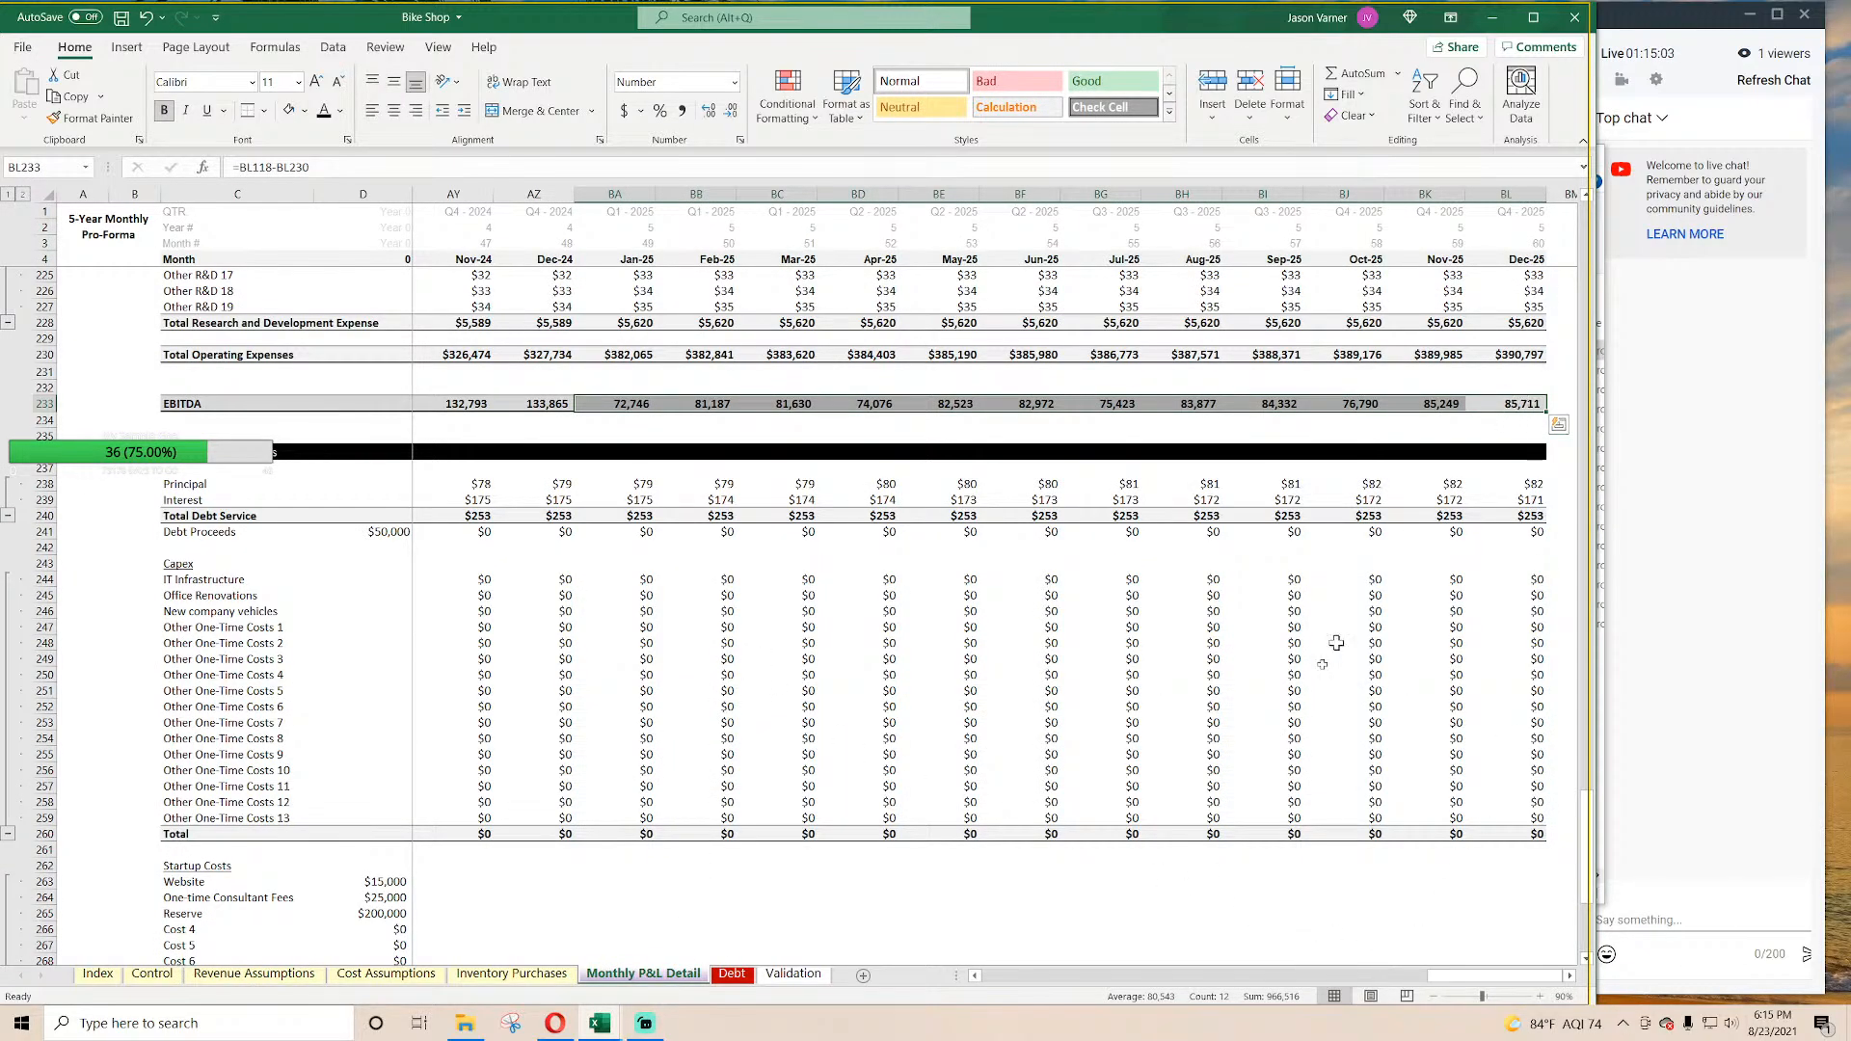
pyautogui.scroll(-11, 1235, 785)
pyautogui.click(1479, 672)
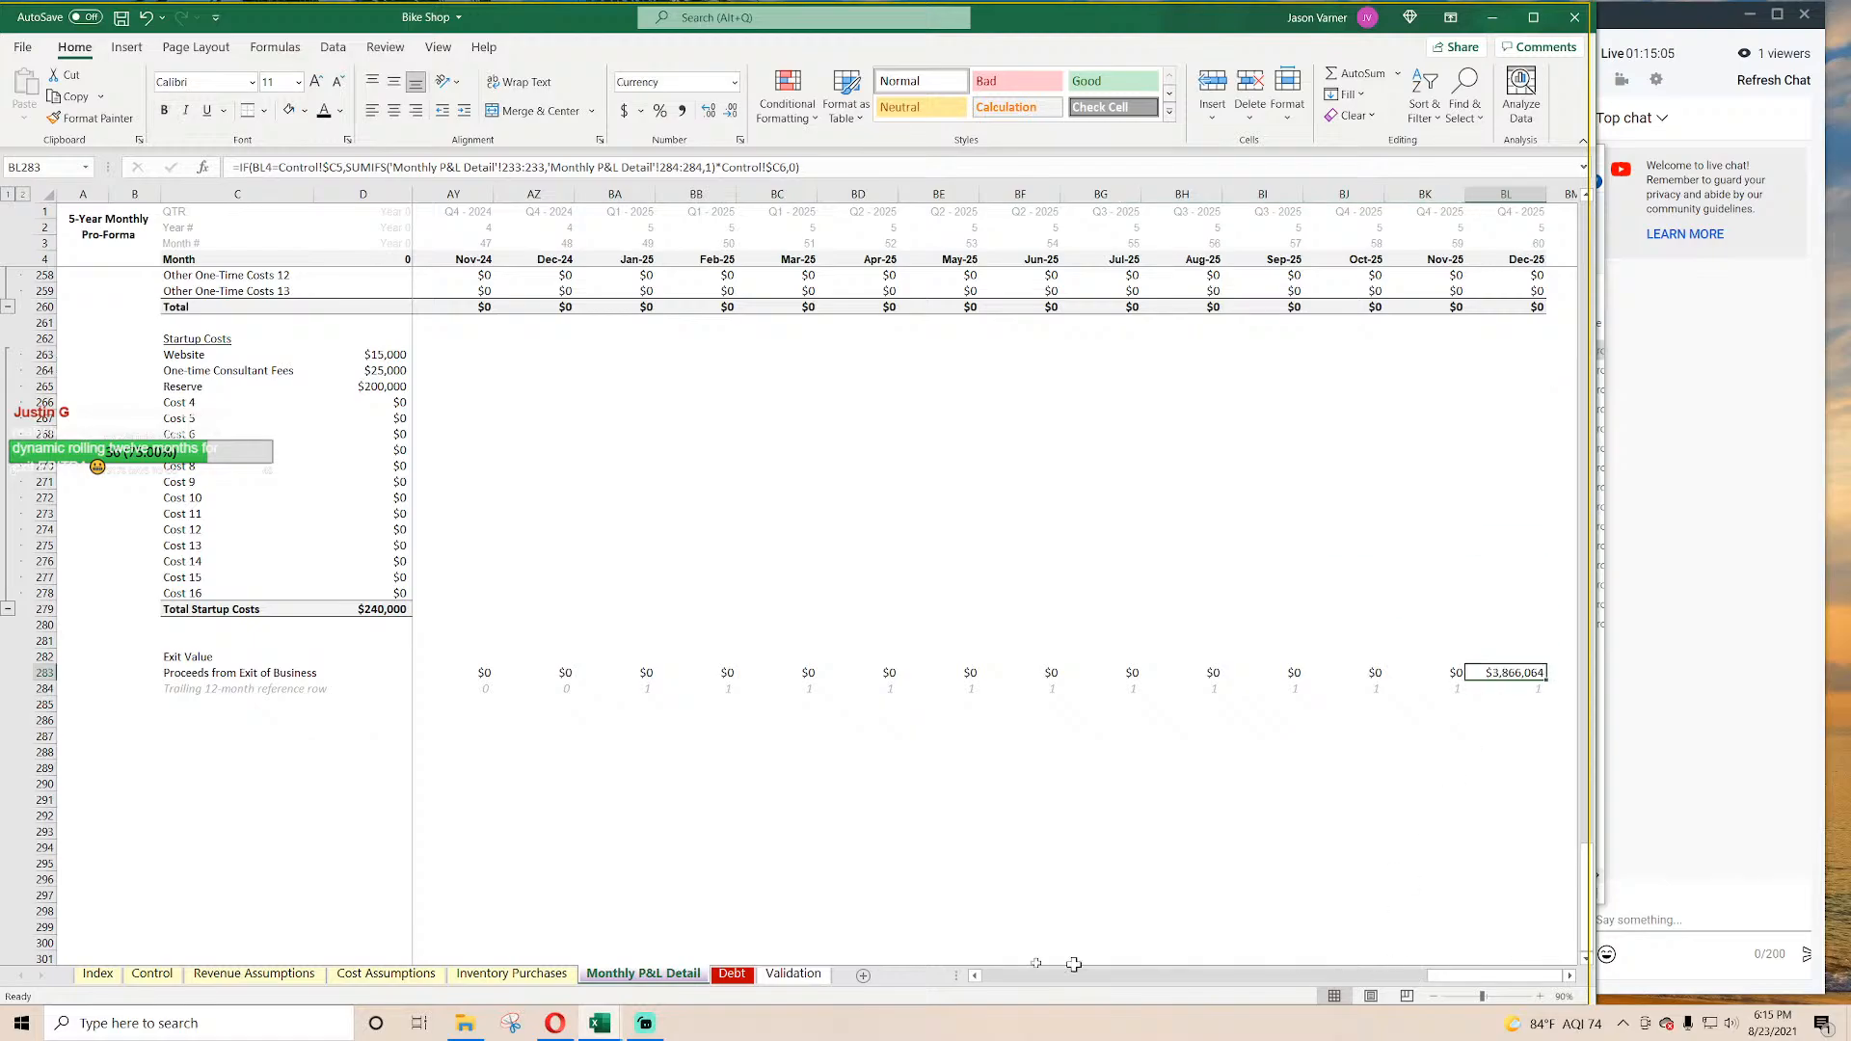
pyautogui.click(117, 970)
pyautogui.click(149, 974)
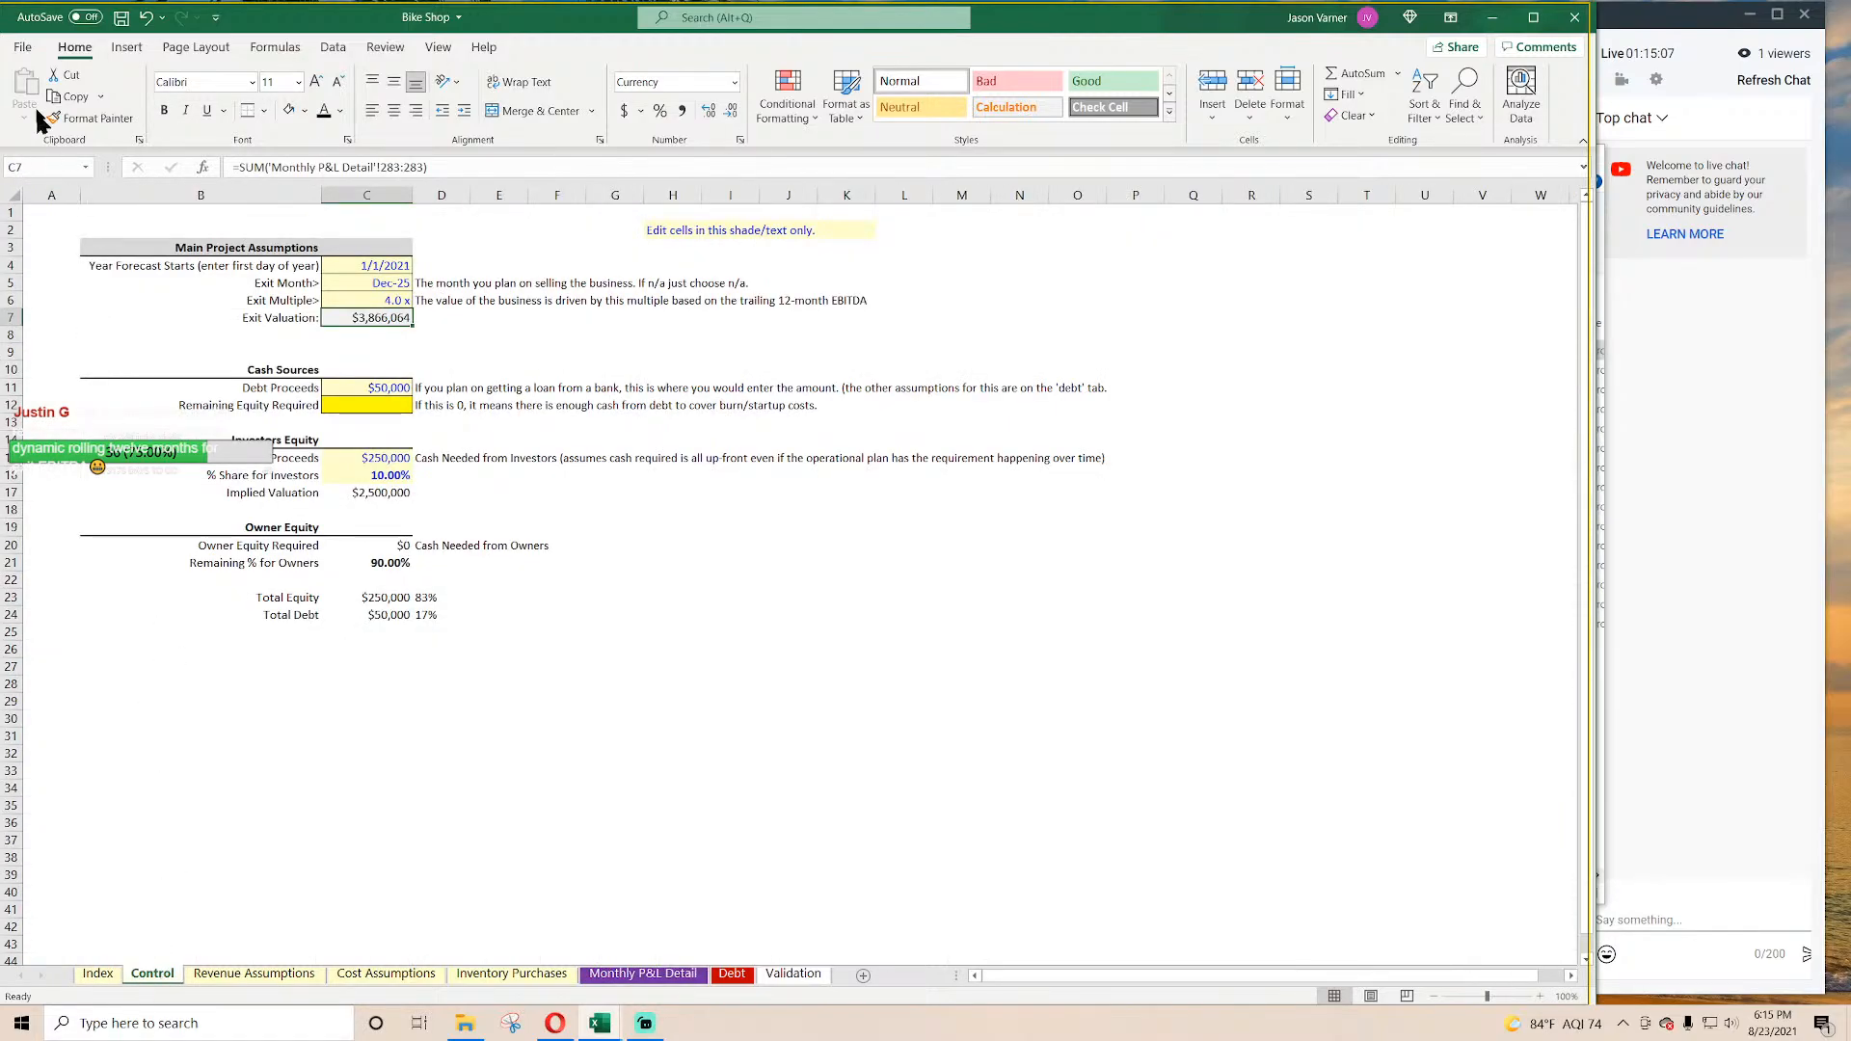
pyautogui.click(121, 19)
pyautogui.click(847, 667)
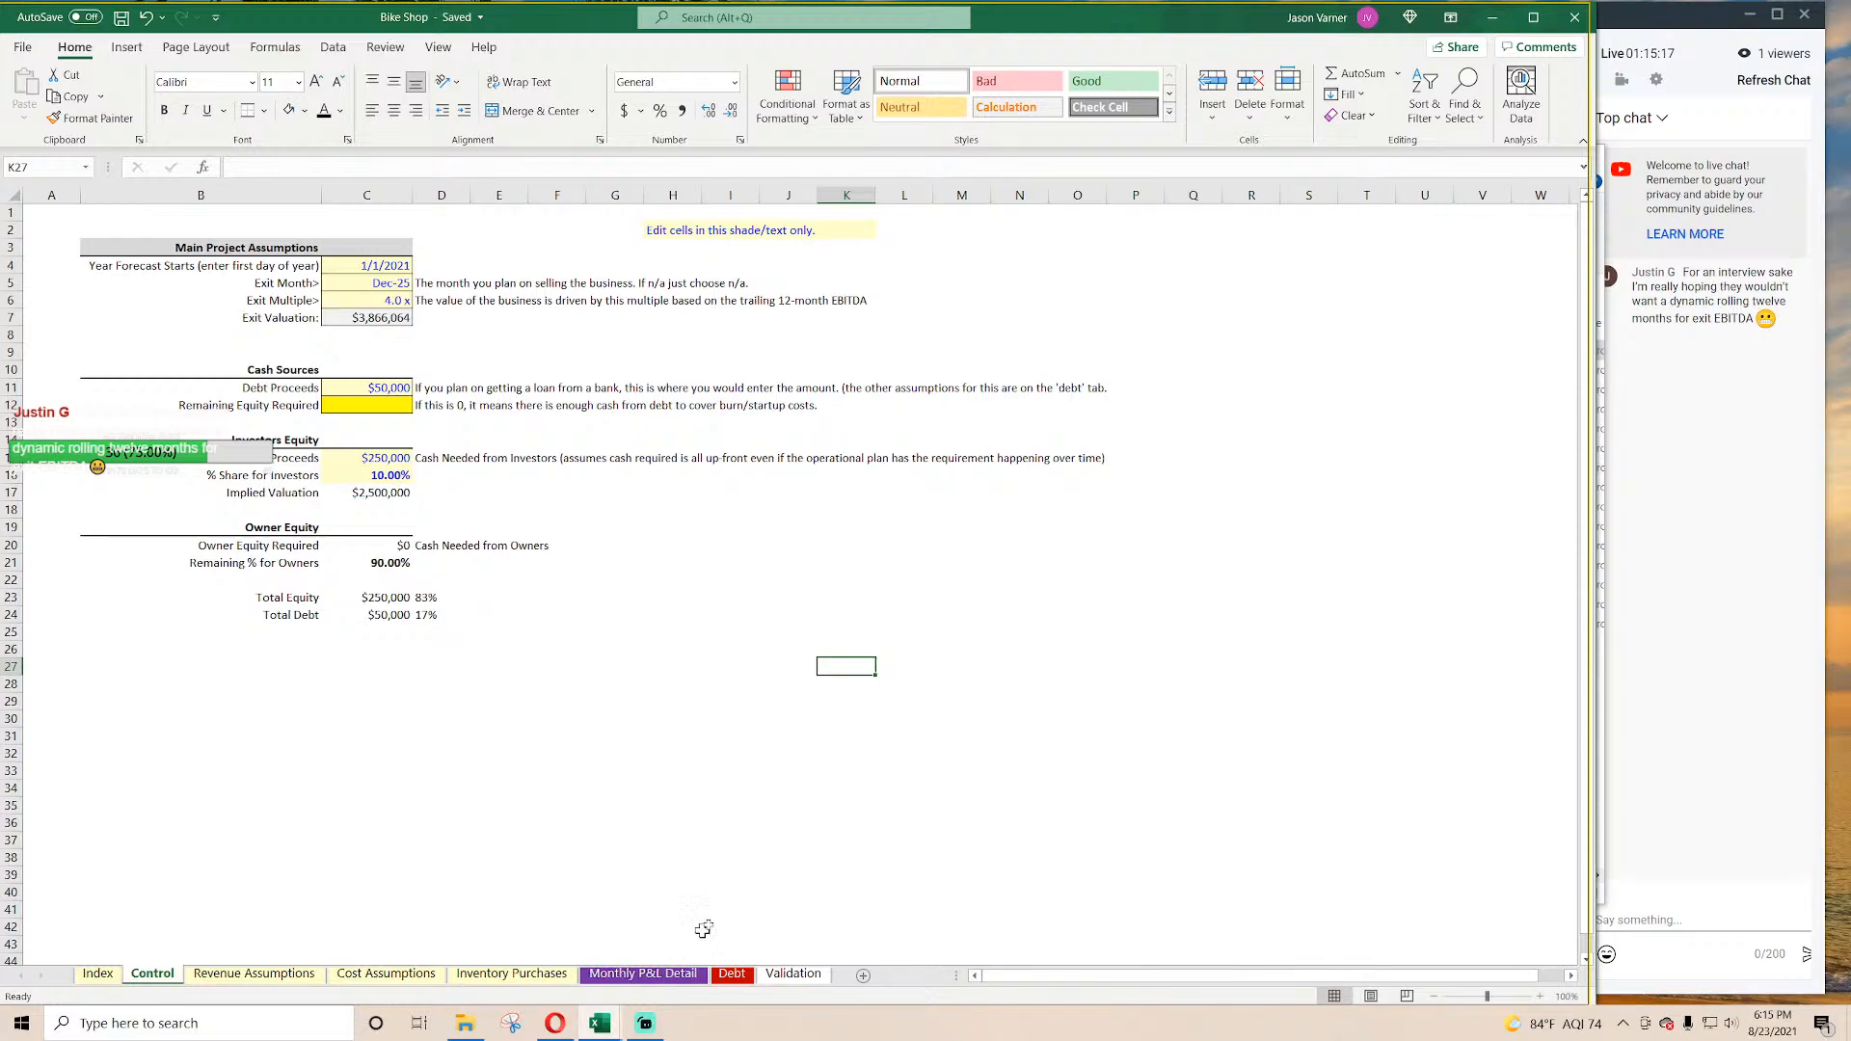
# Step: Examine the exit proceeds formulas for Nov-25 and Dec-25 in row 283 against the month headers in row 4
pyautogui.click(625, 976)
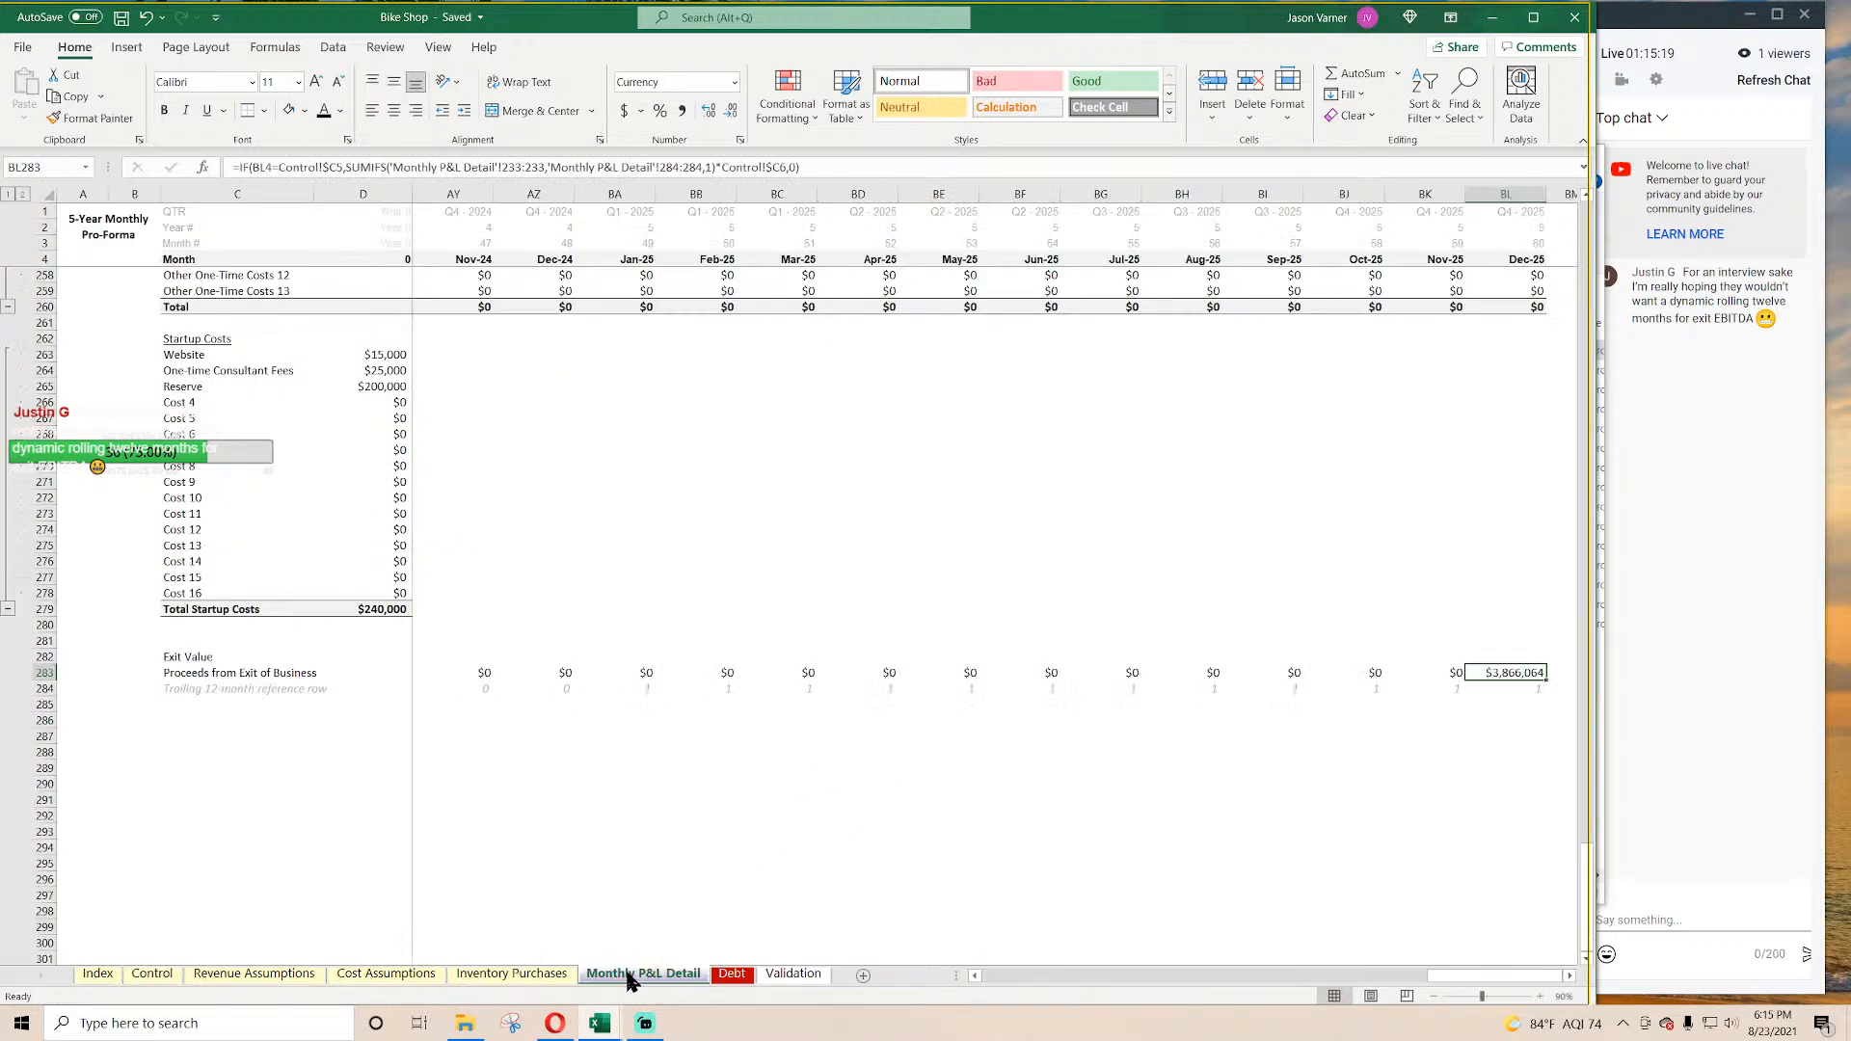
pyautogui.click(509, 812)
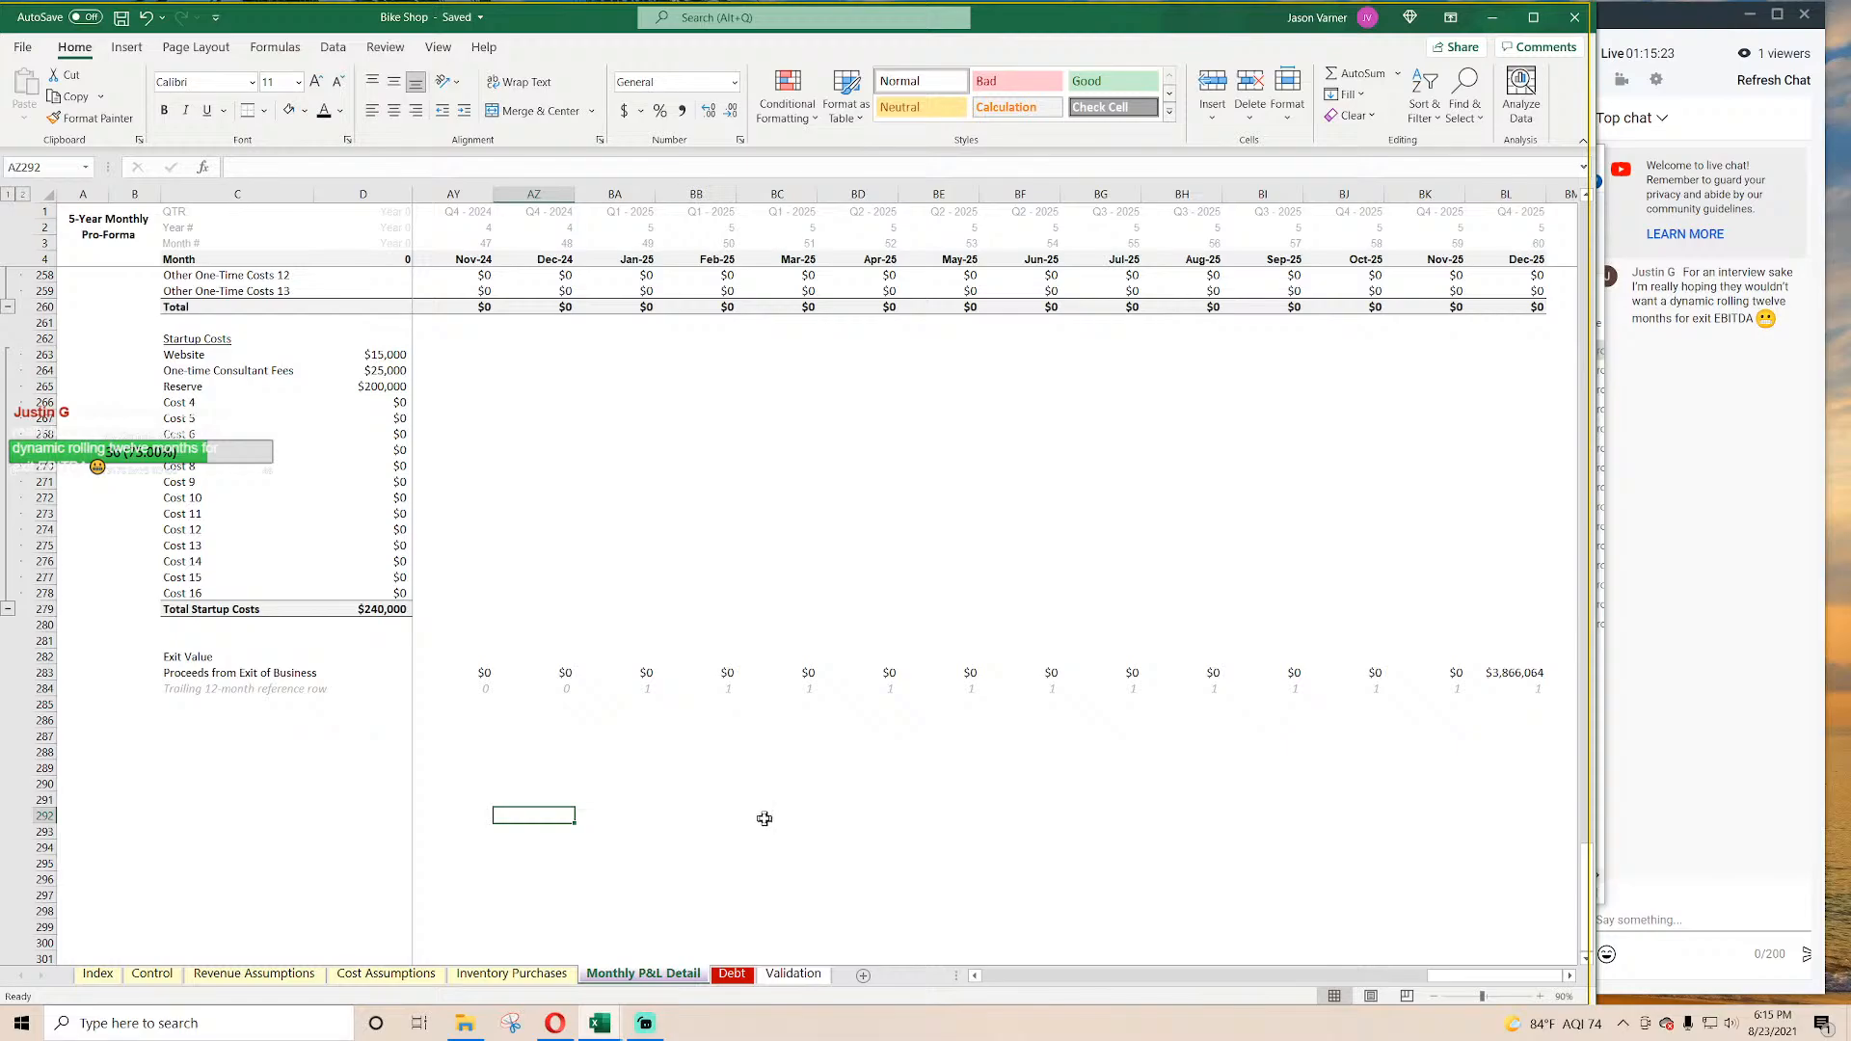
pyautogui.click(807, 817)
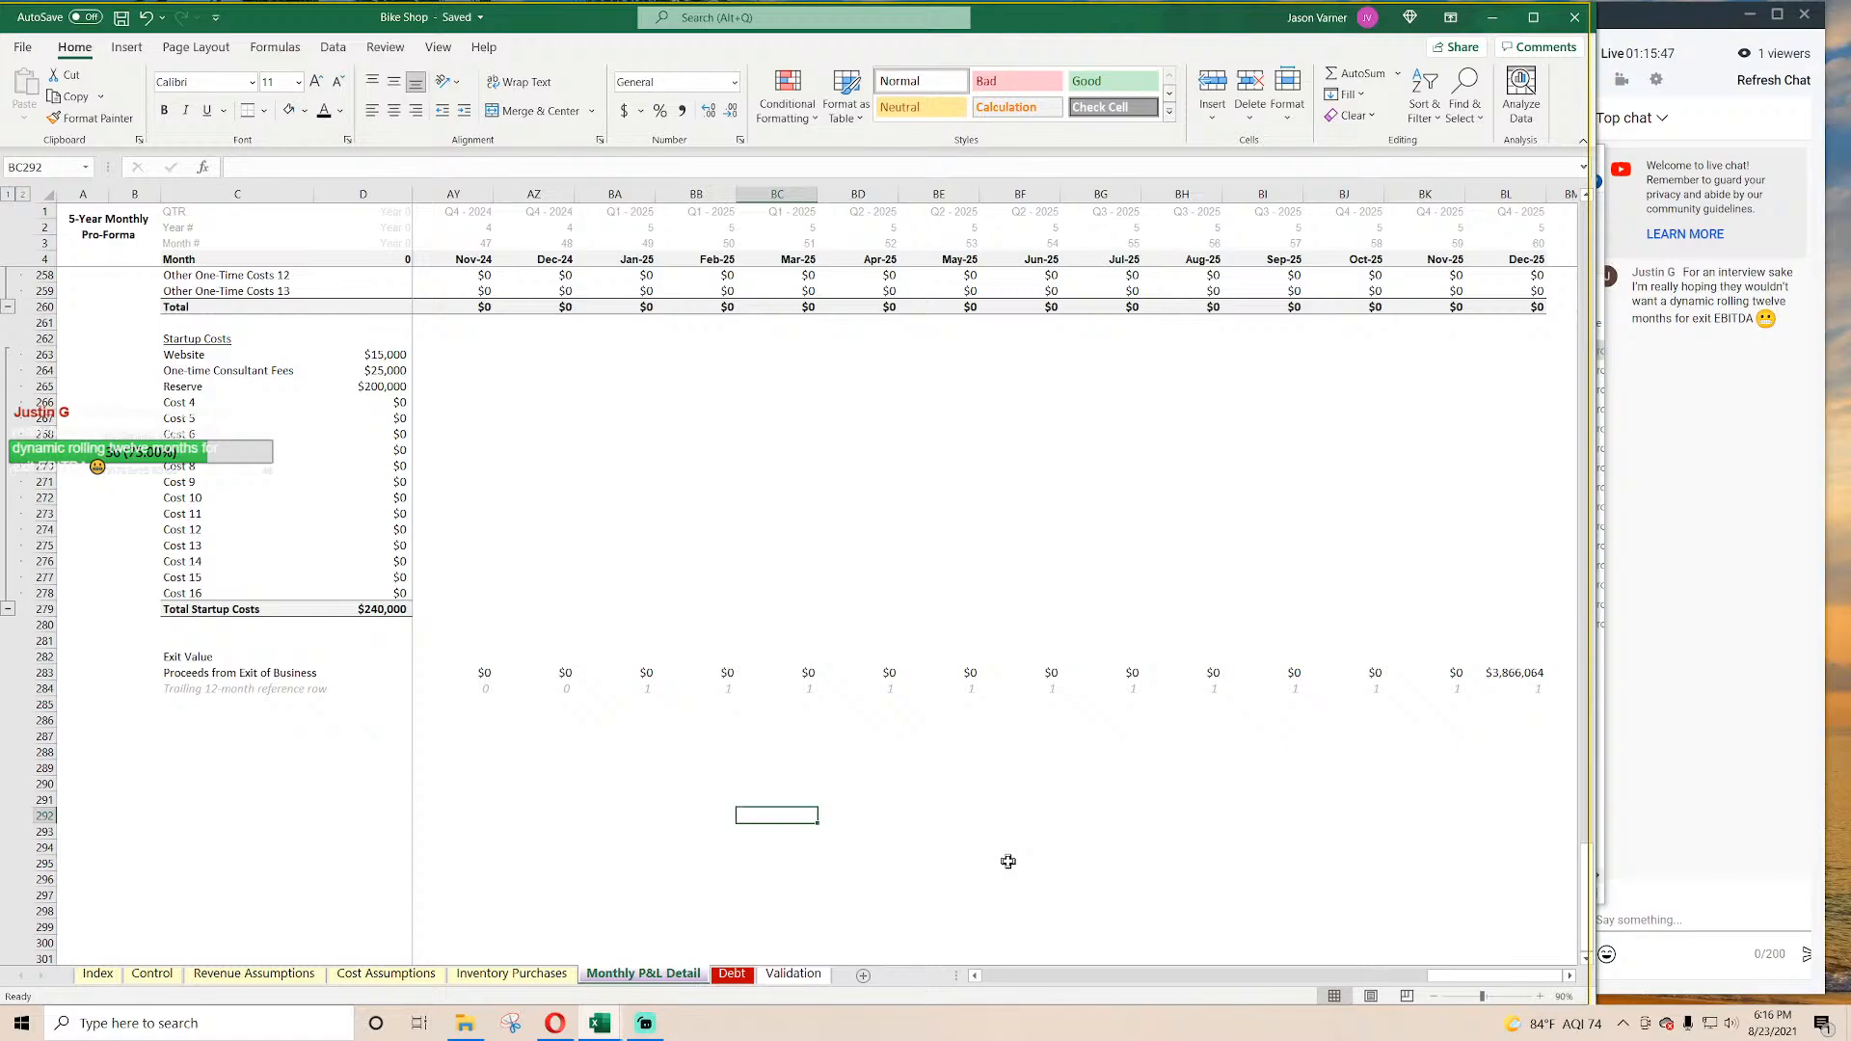
pyautogui.click(1522, 672)
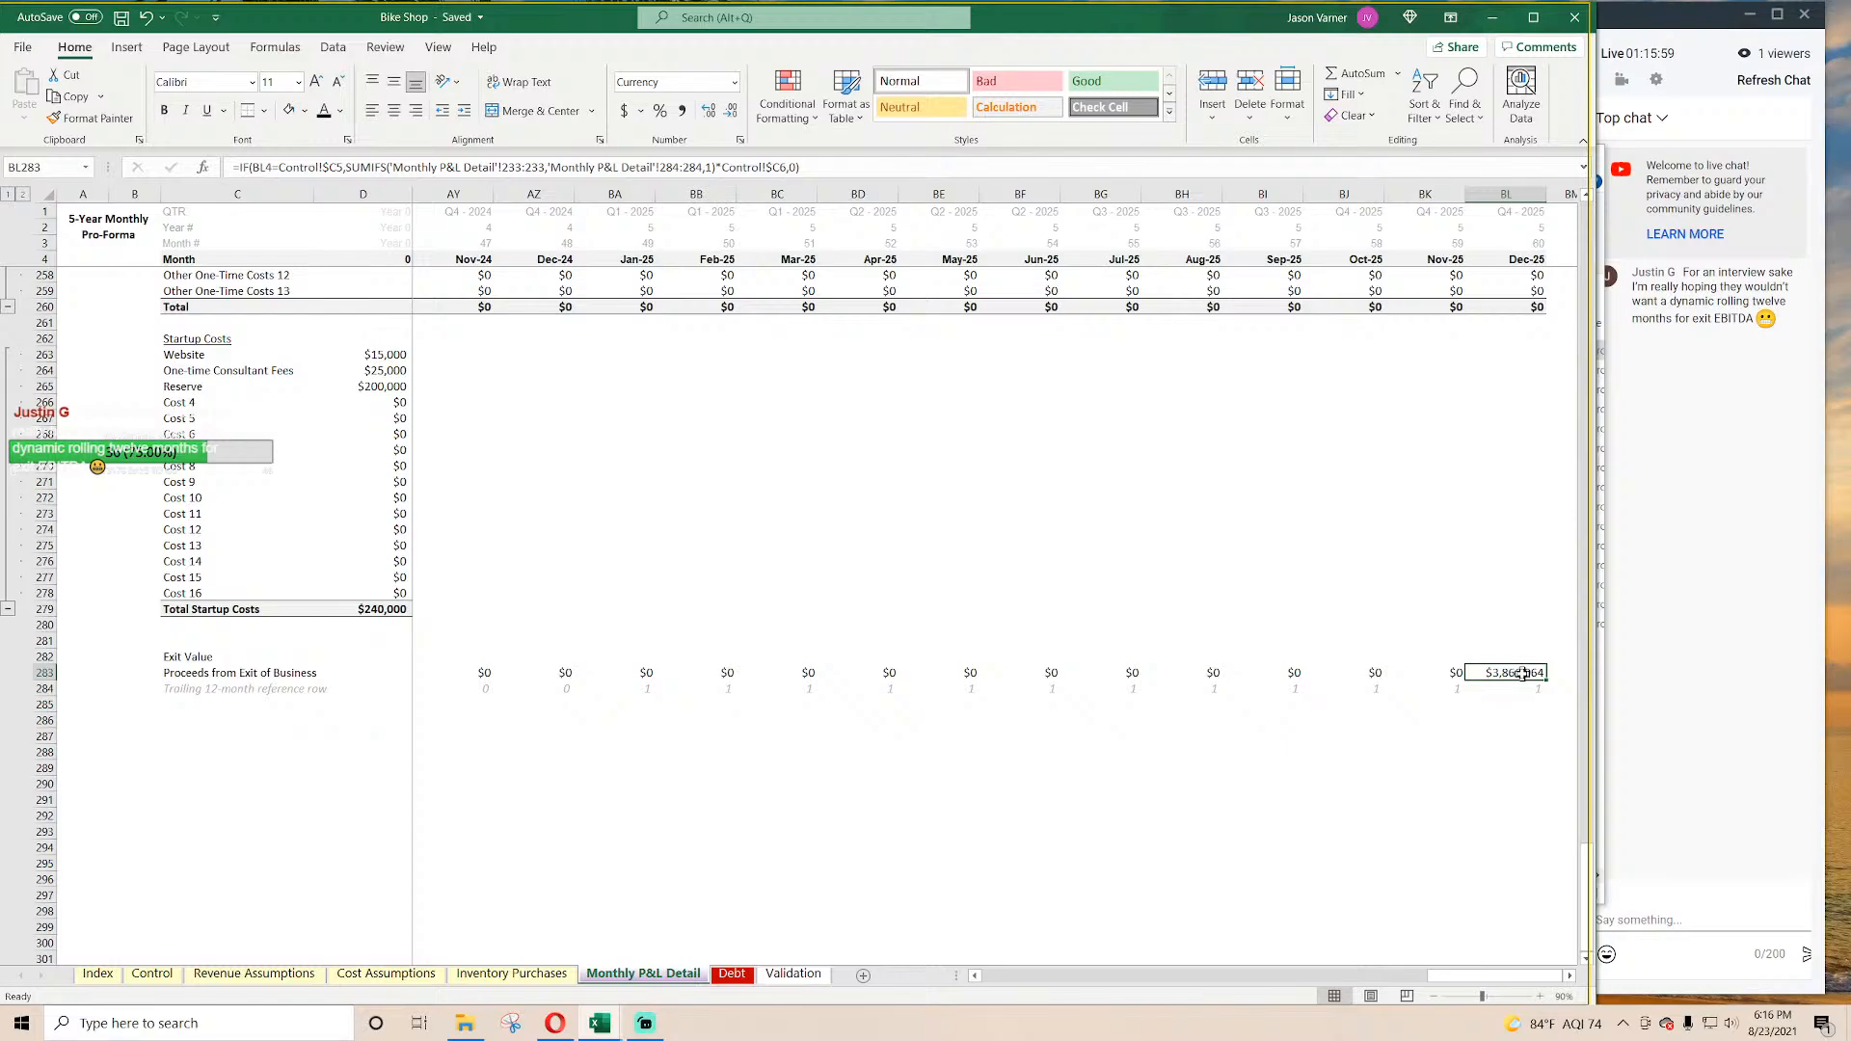
pyautogui.click(1446, 669)
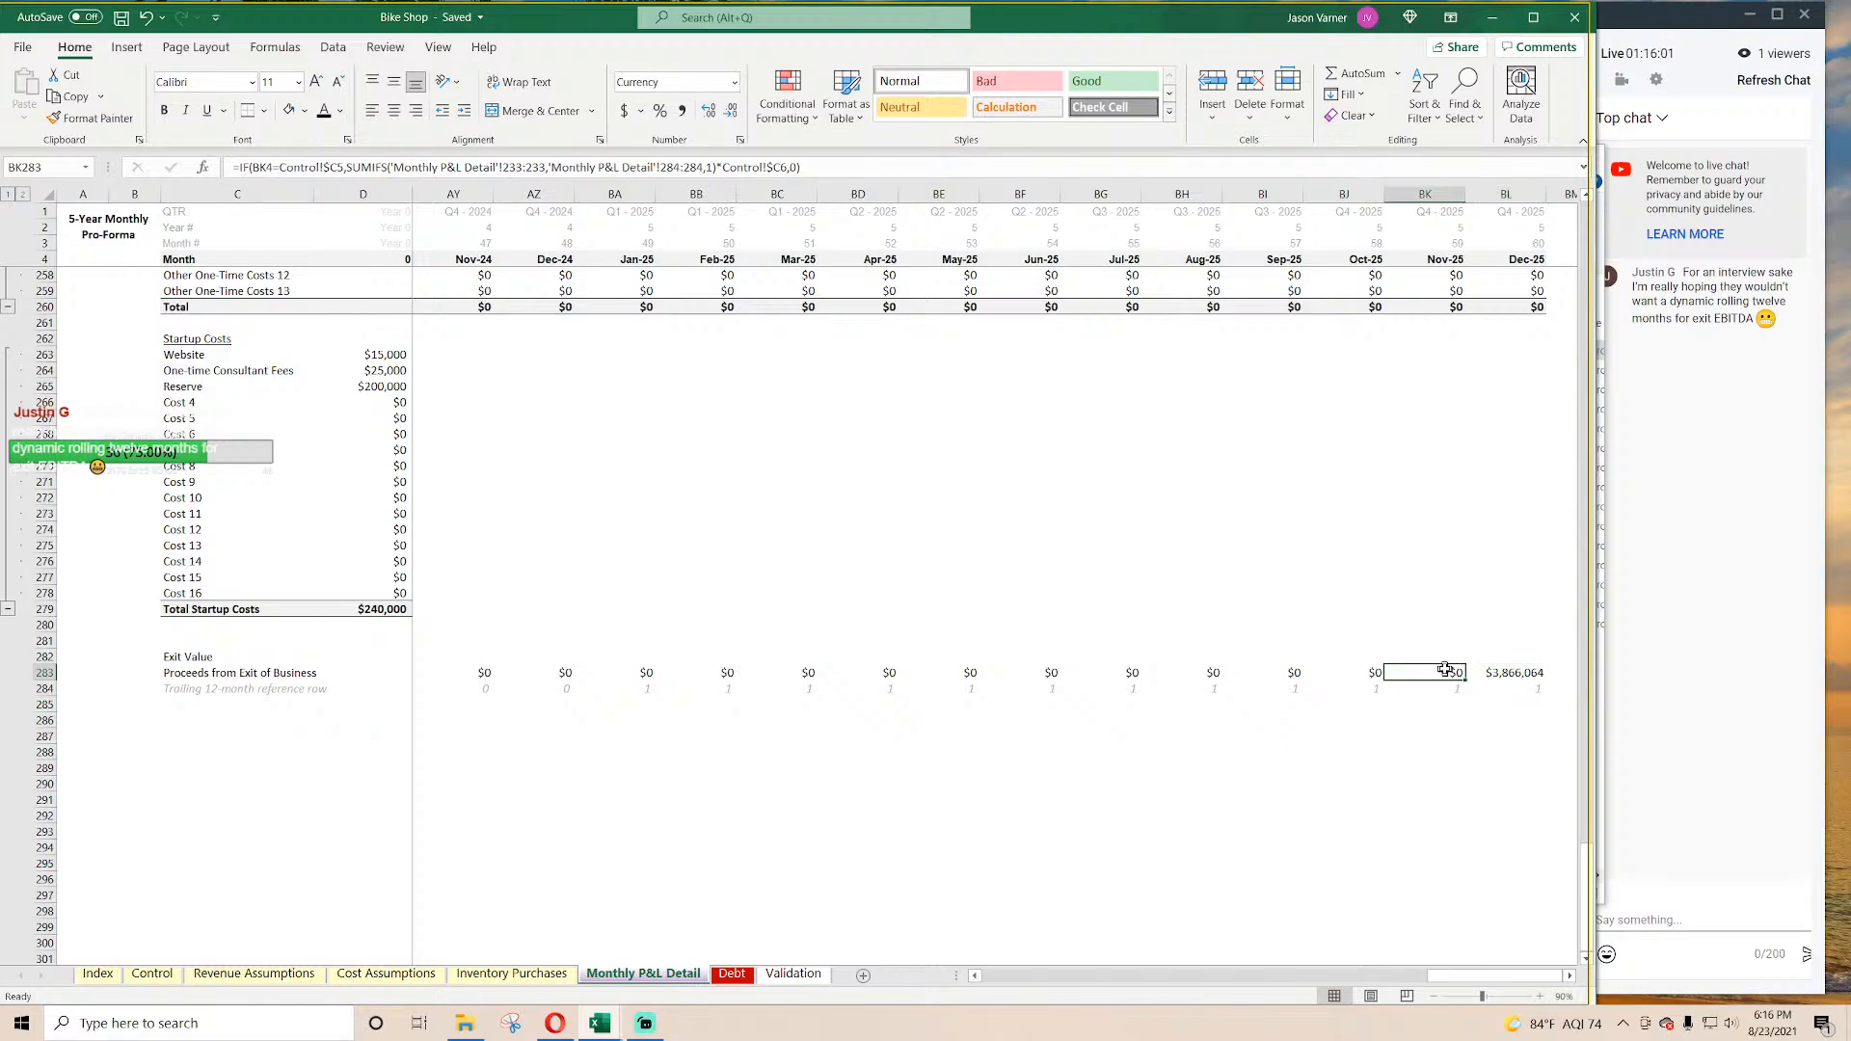
pyautogui.click(1504, 673)
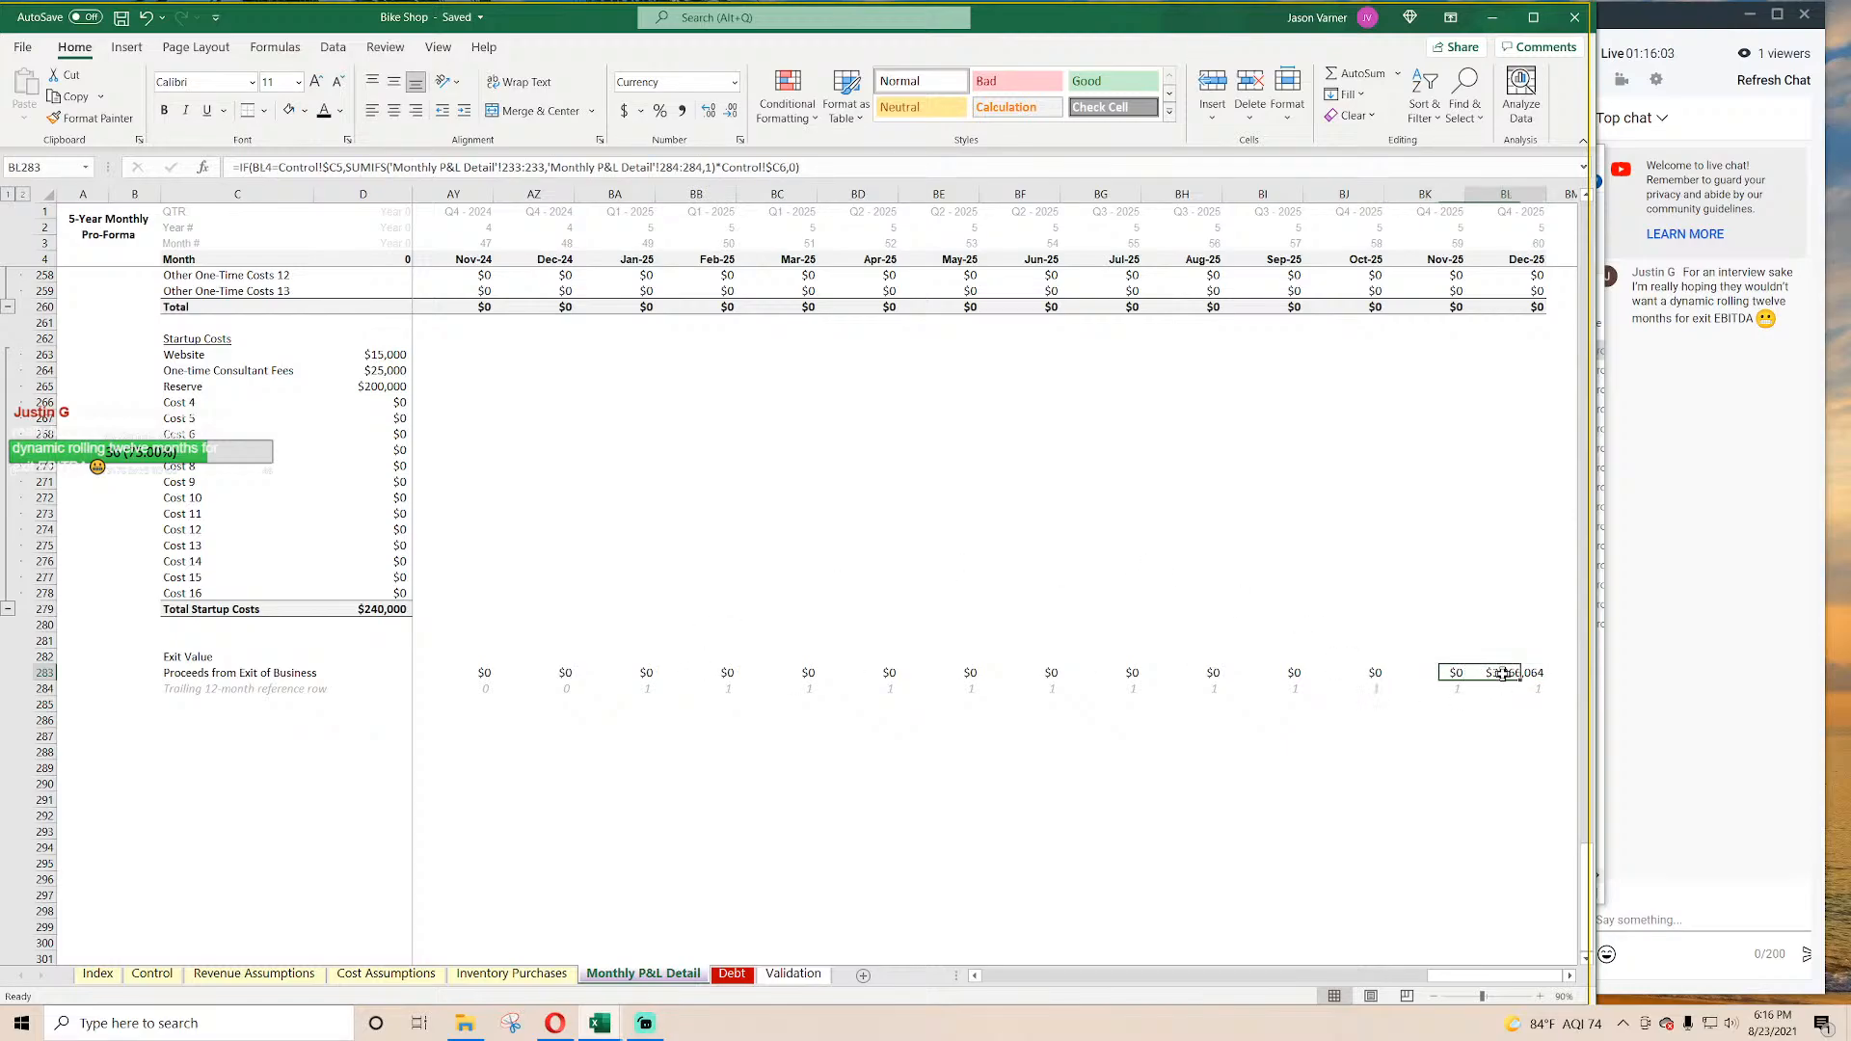
pyautogui.moveTo(1507, 258); pyautogui.dragTo(796, 259)
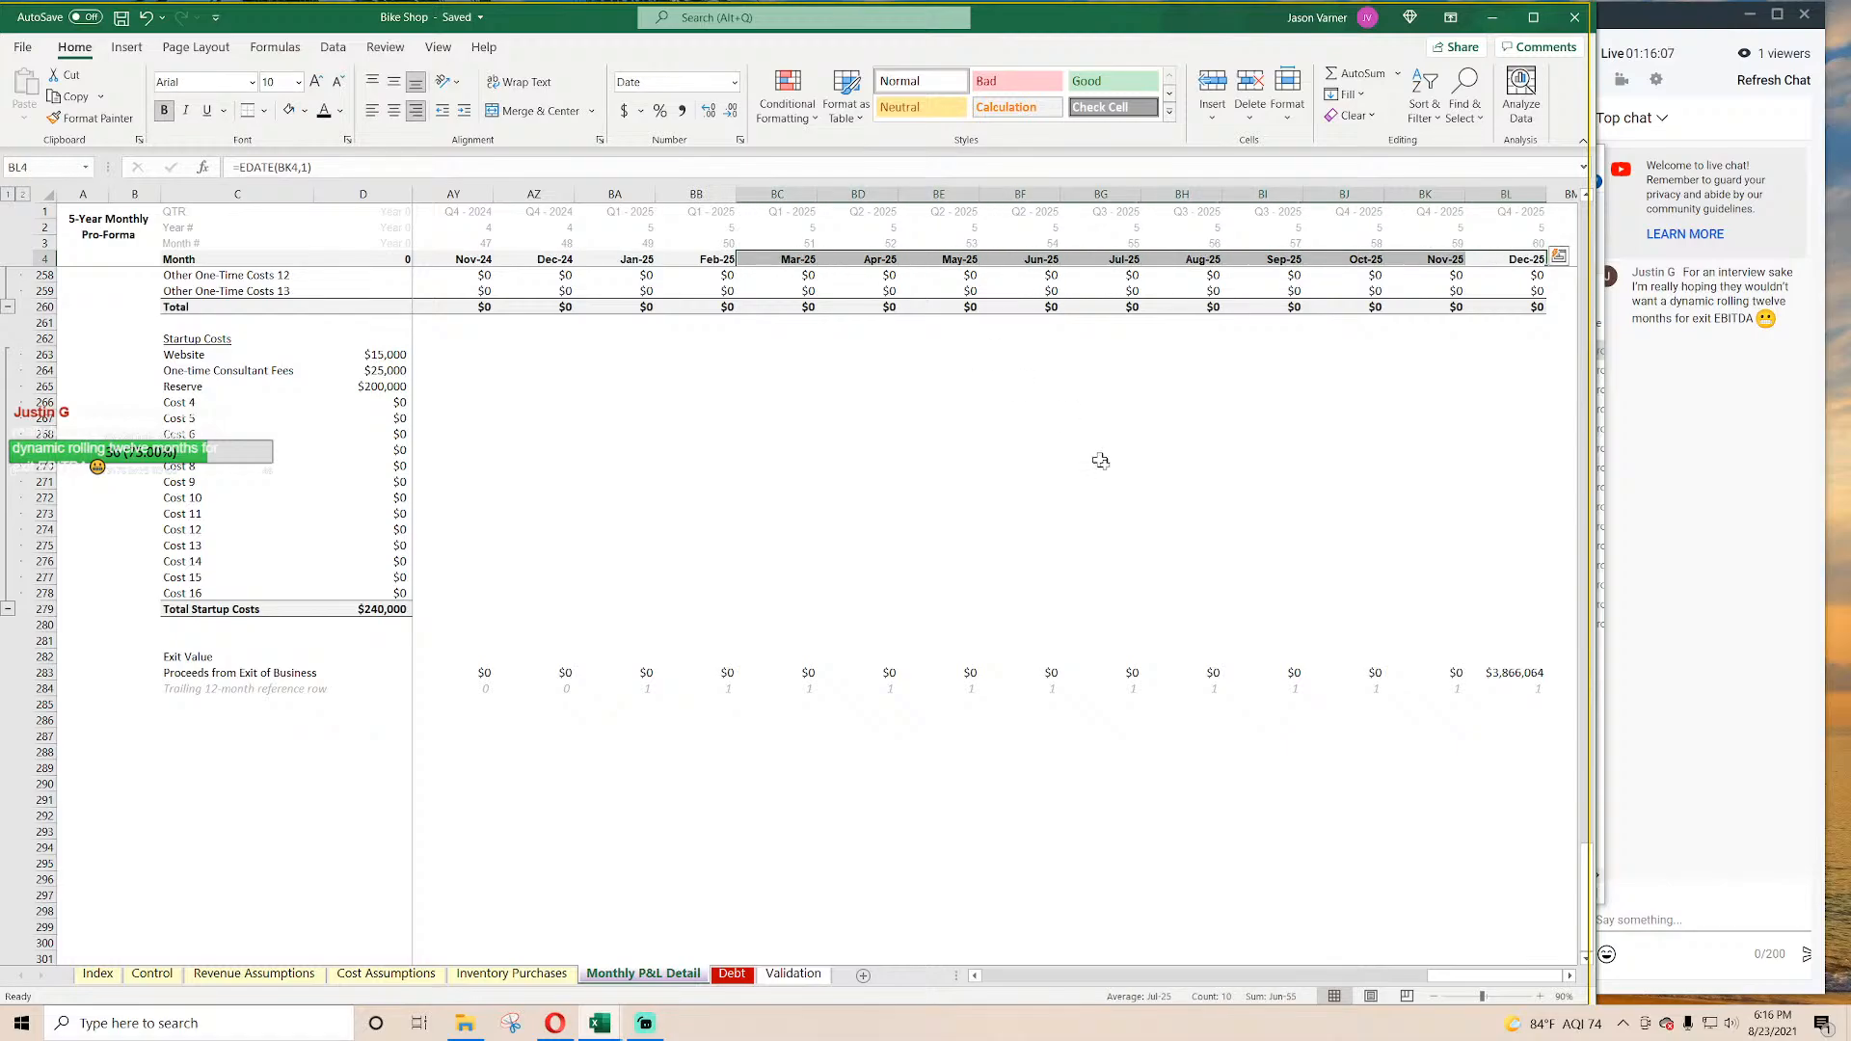
pyautogui.click(1126, 482)
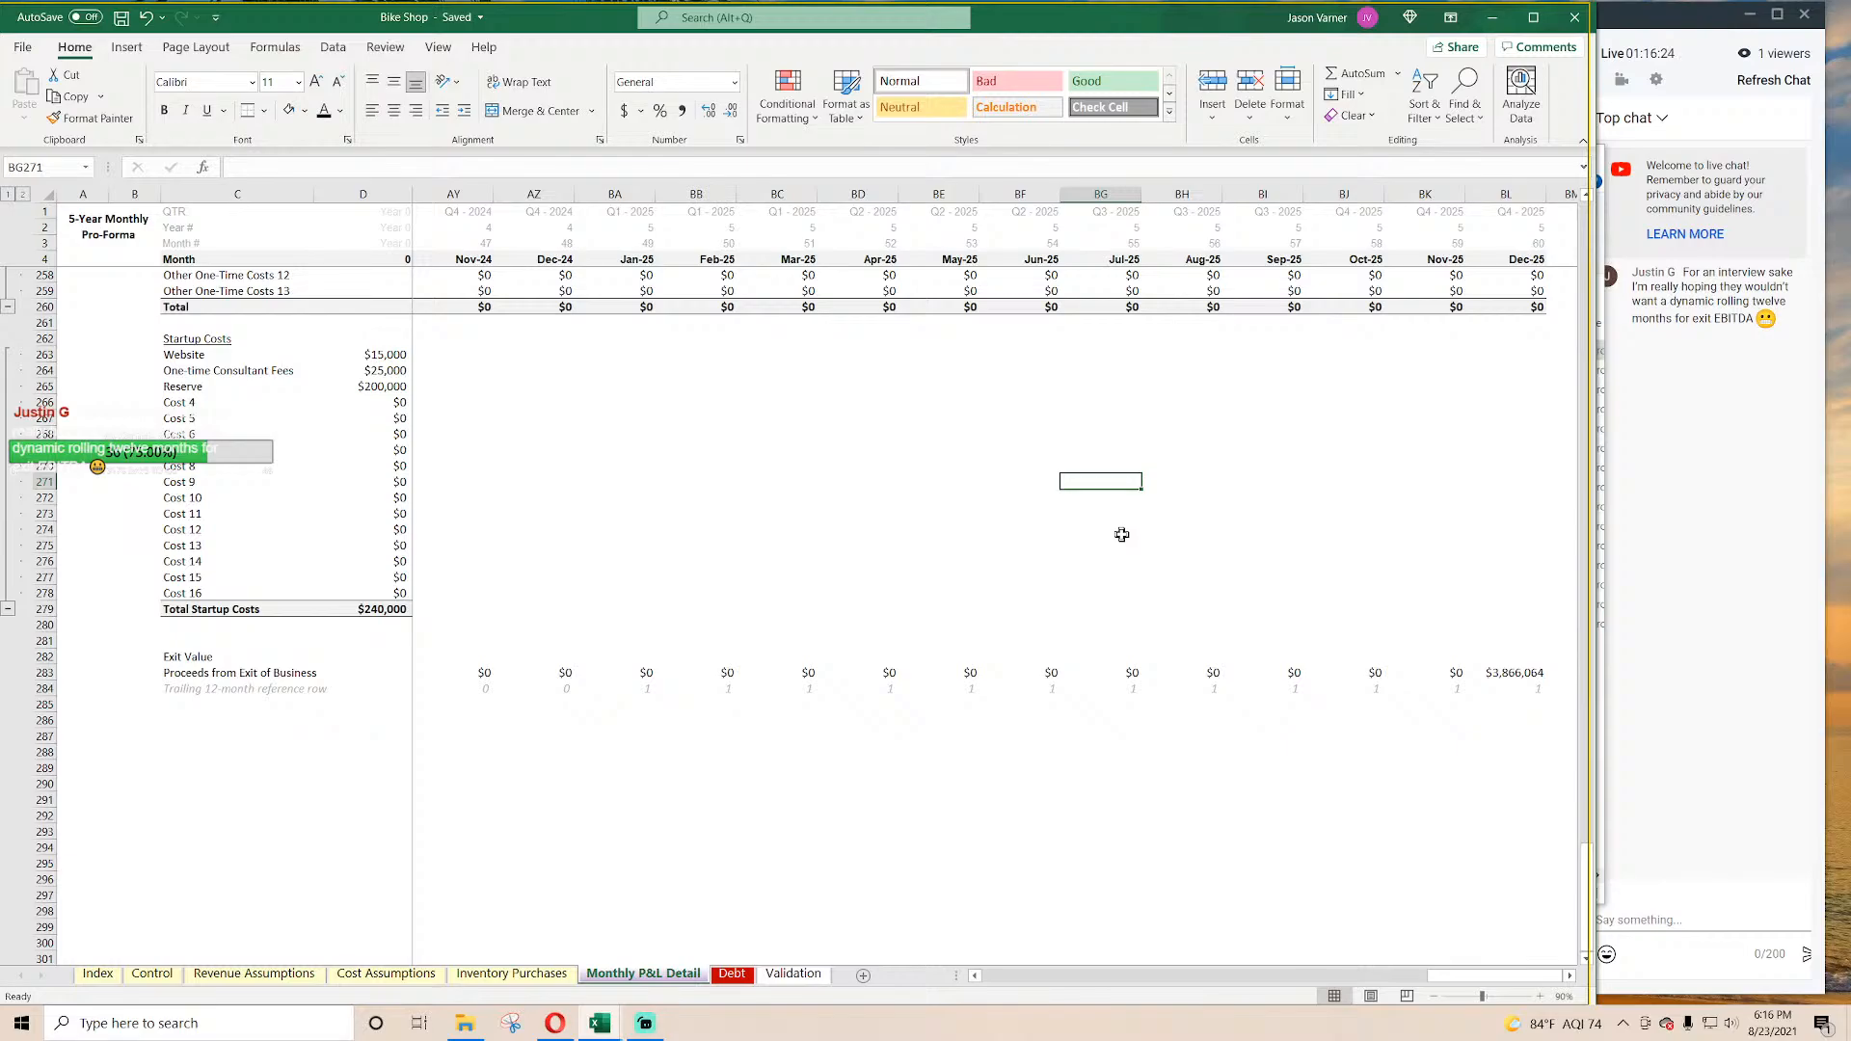
# Step: Review the Proceeds from Exit of Business row from May-25 to Dec-25 and return to the first forecast months
pyautogui.click(1520, 710)
pyautogui.click(1522, 750)
pyautogui.click(1518, 677)
pyautogui.click(1510, 721)
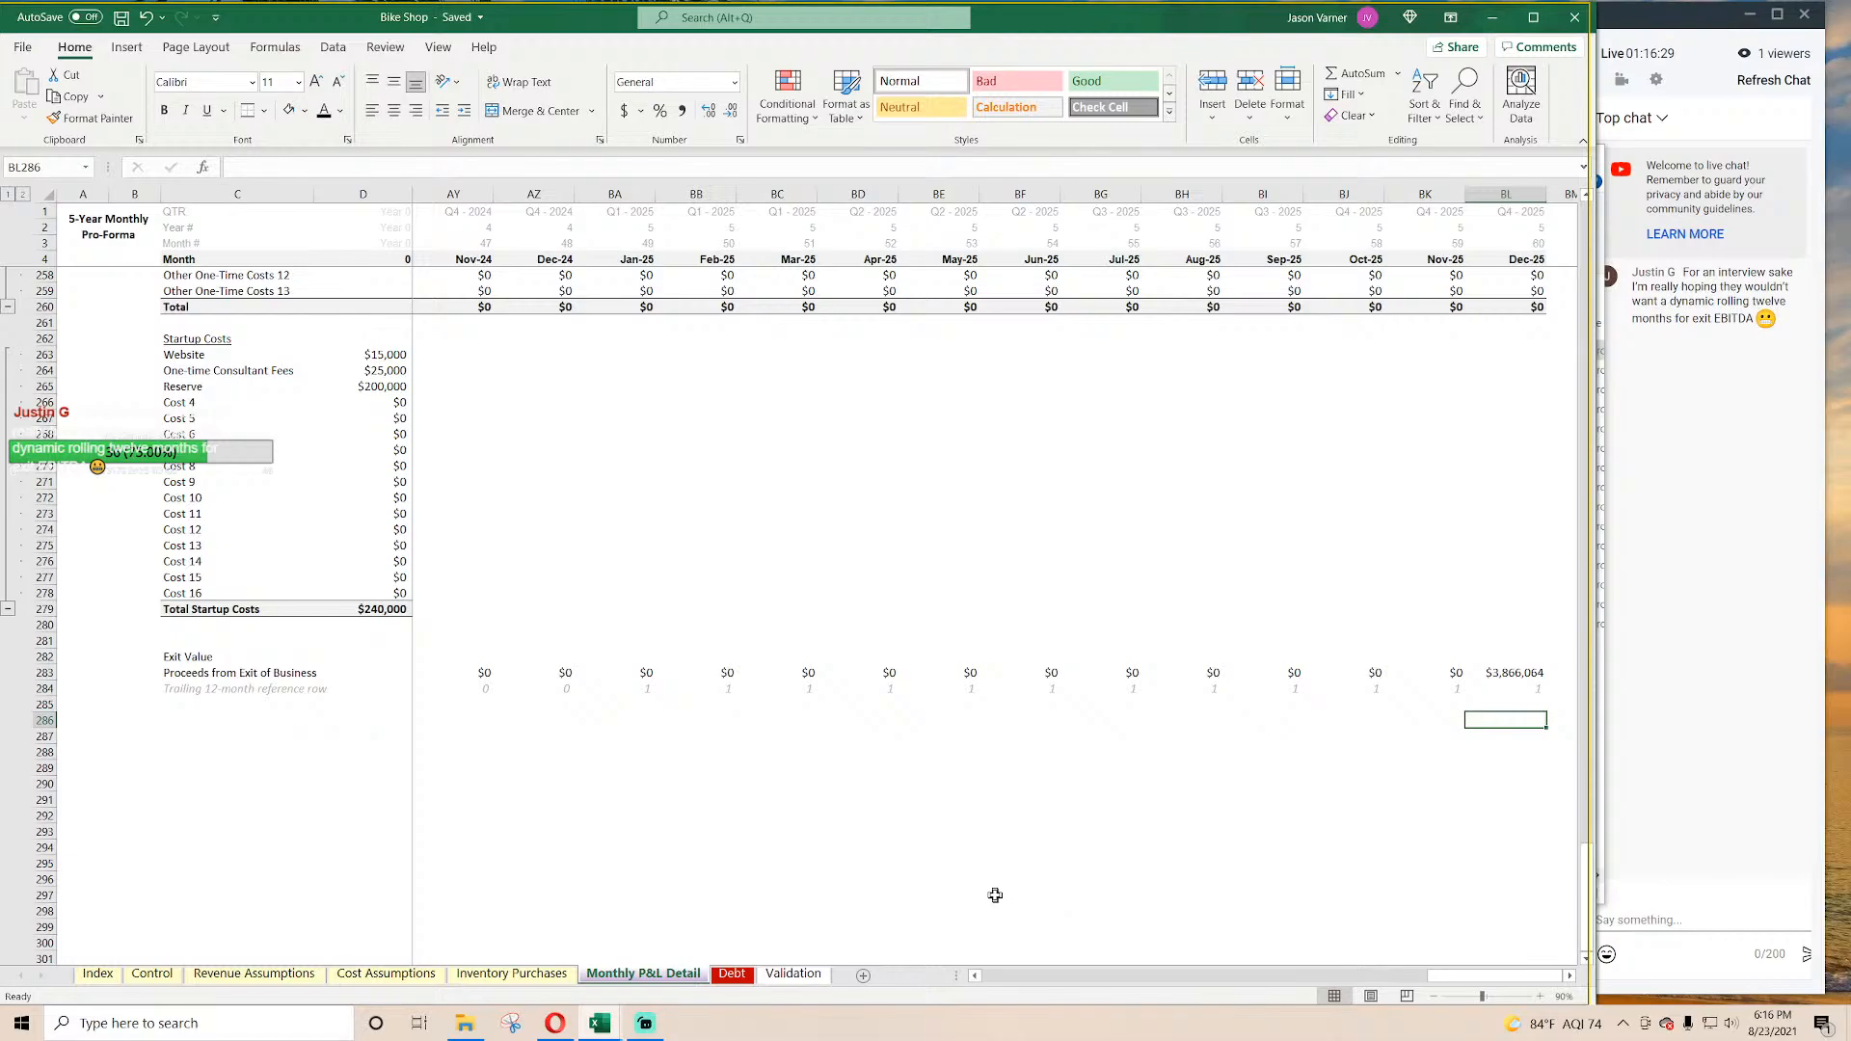
pyautogui.click(1525, 674)
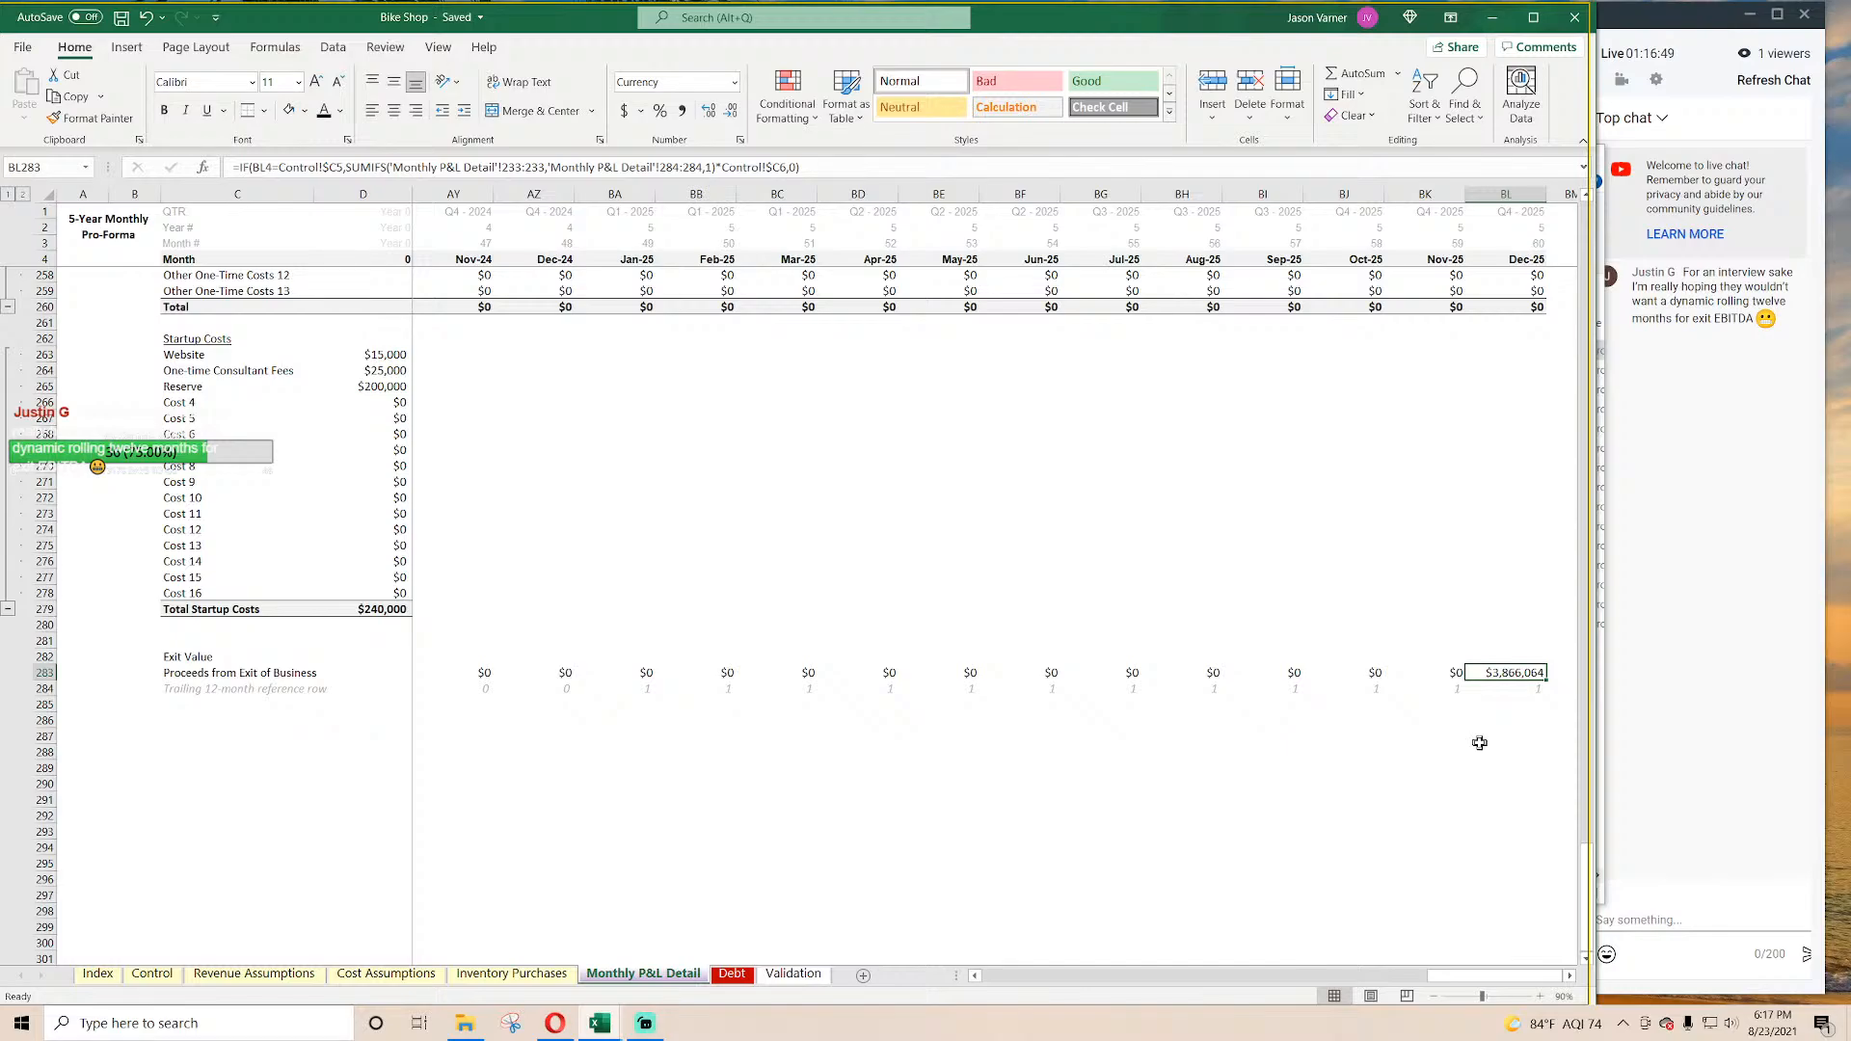
pyautogui.click(1508, 702)
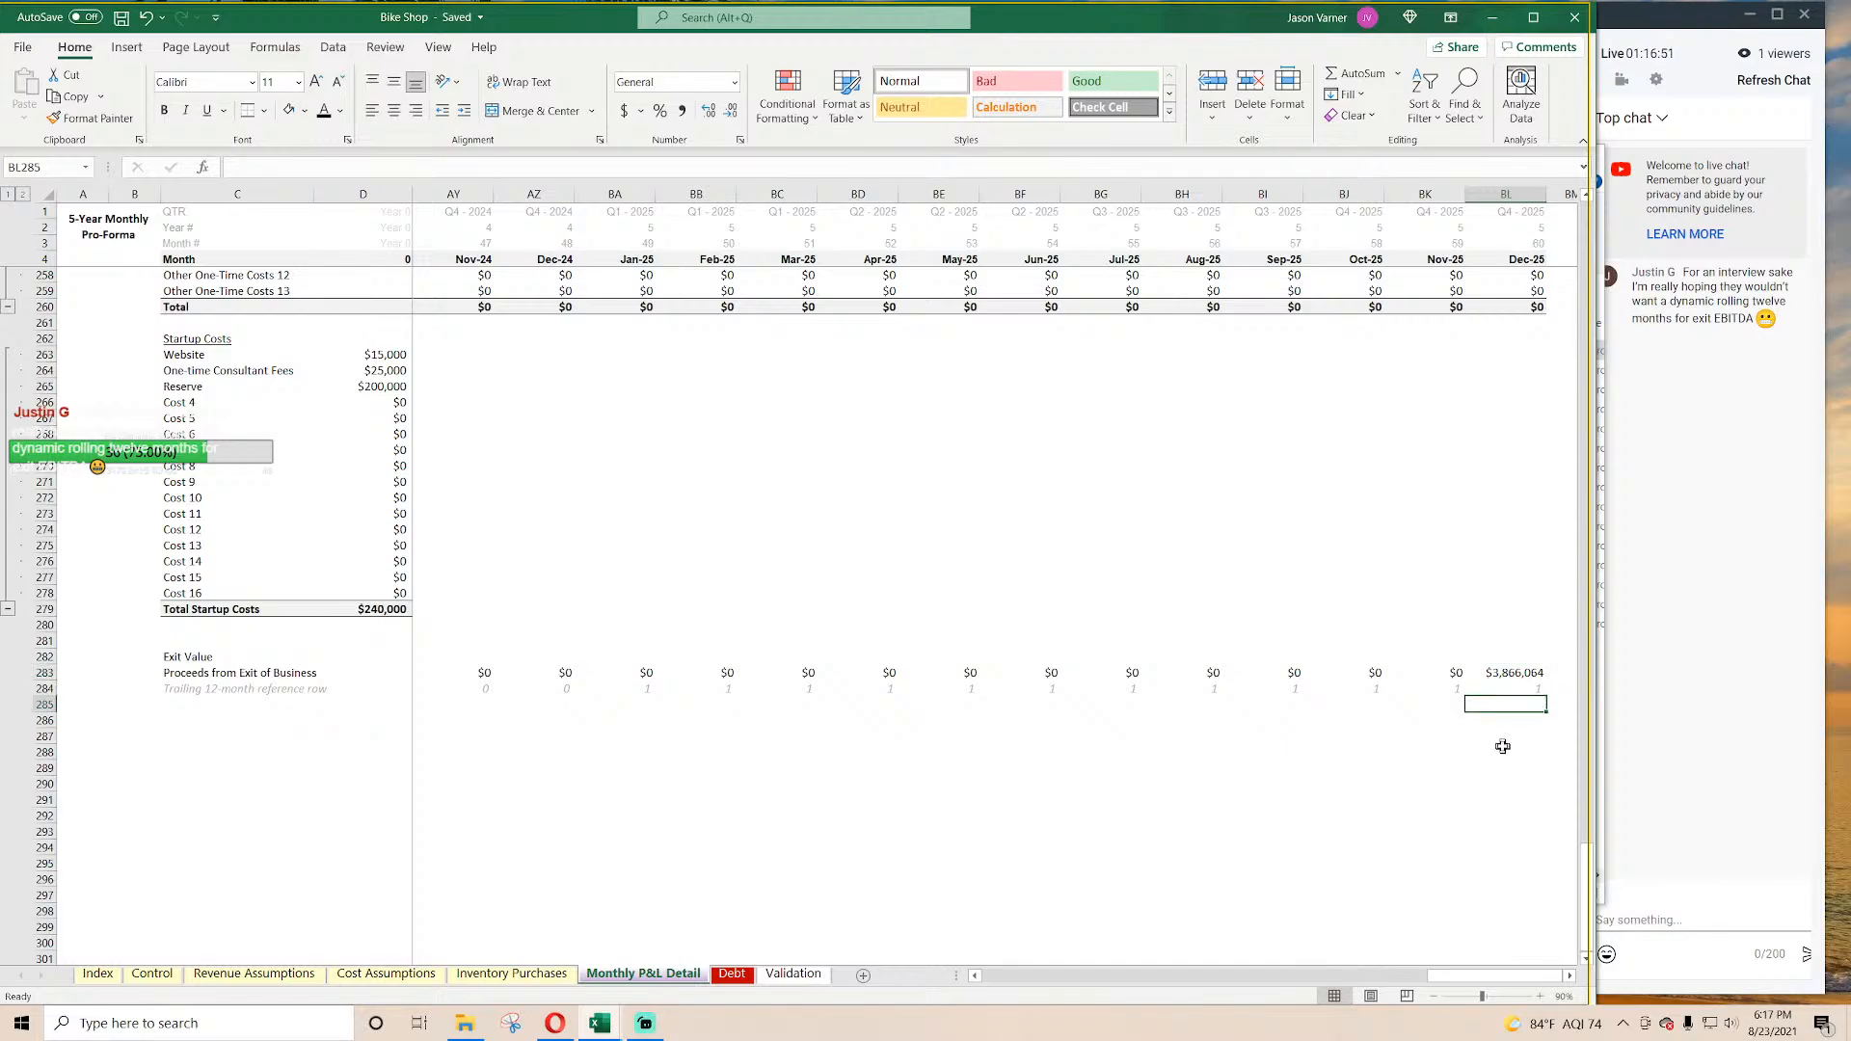
pyautogui.click(1502, 749)
pyautogui.click(1516, 672)
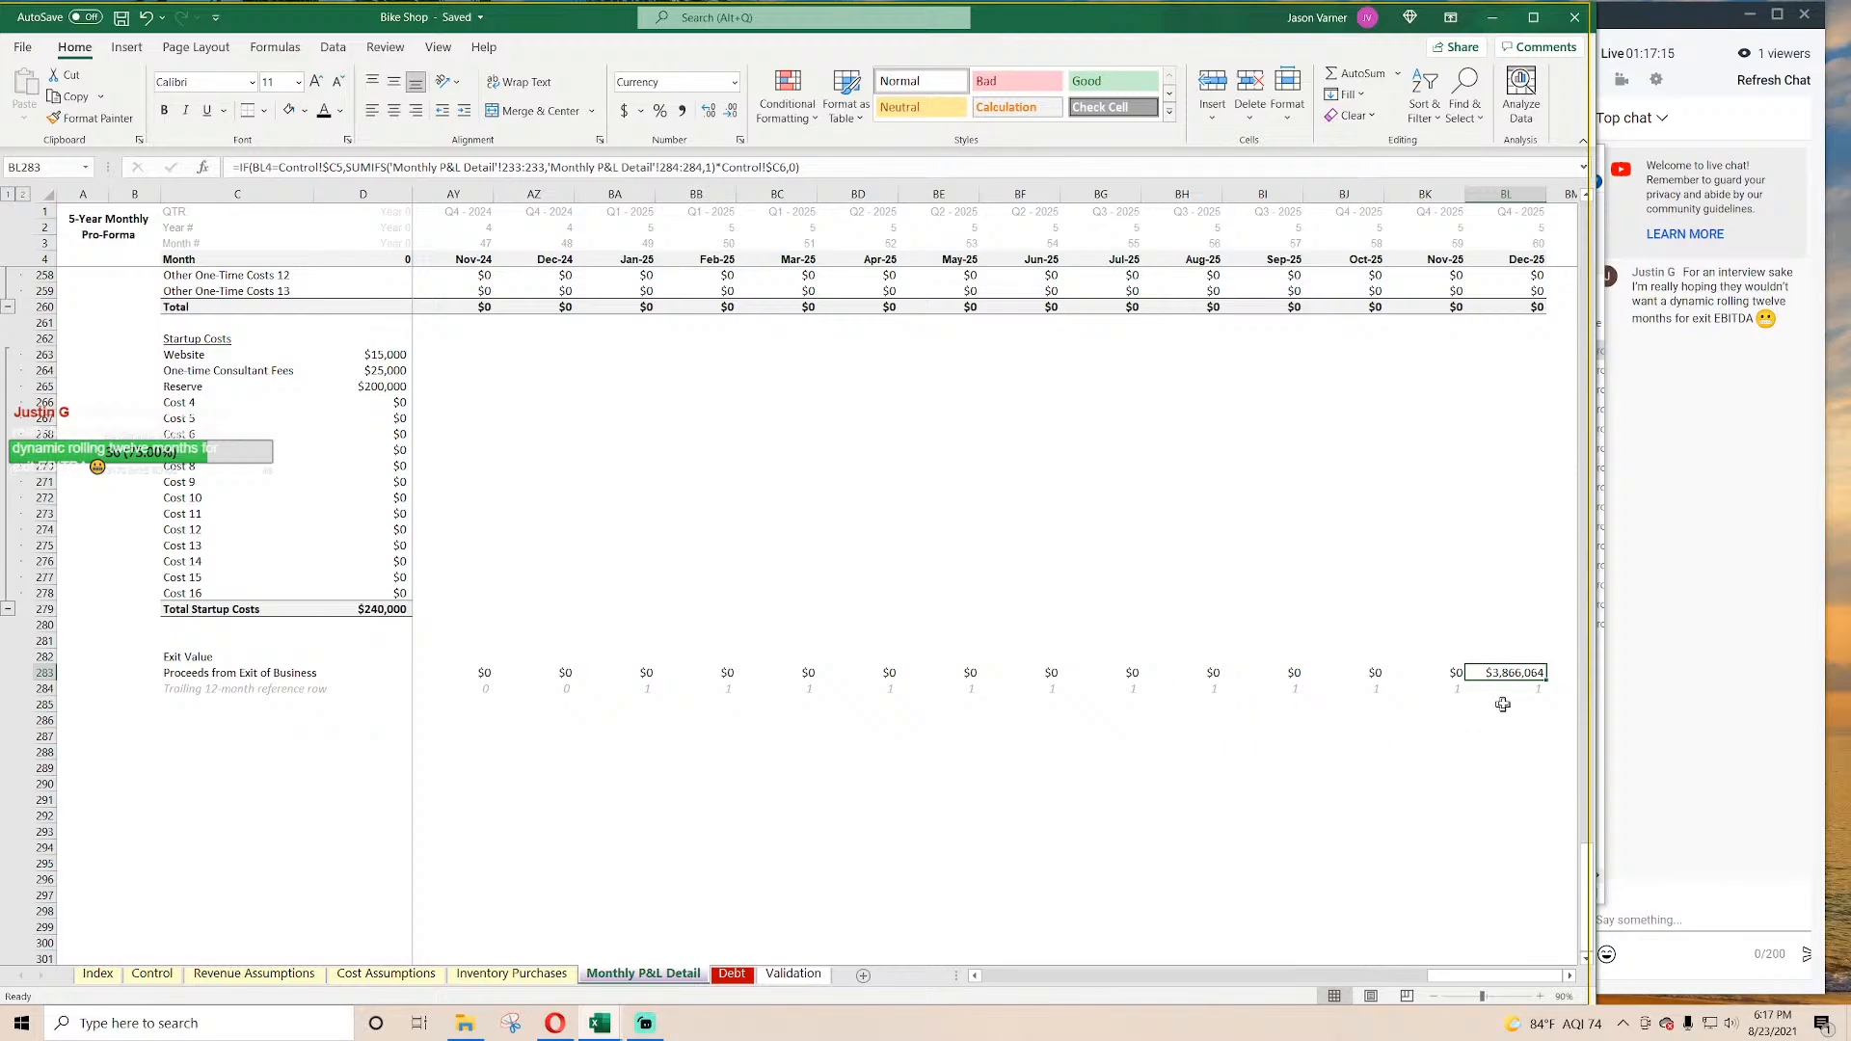
pyautogui.moveTo(1521, 669); pyautogui.dragTo(1024, 669)
pyautogui.moveTo(1524, 672); pyautogui.dragTo(970, 675)
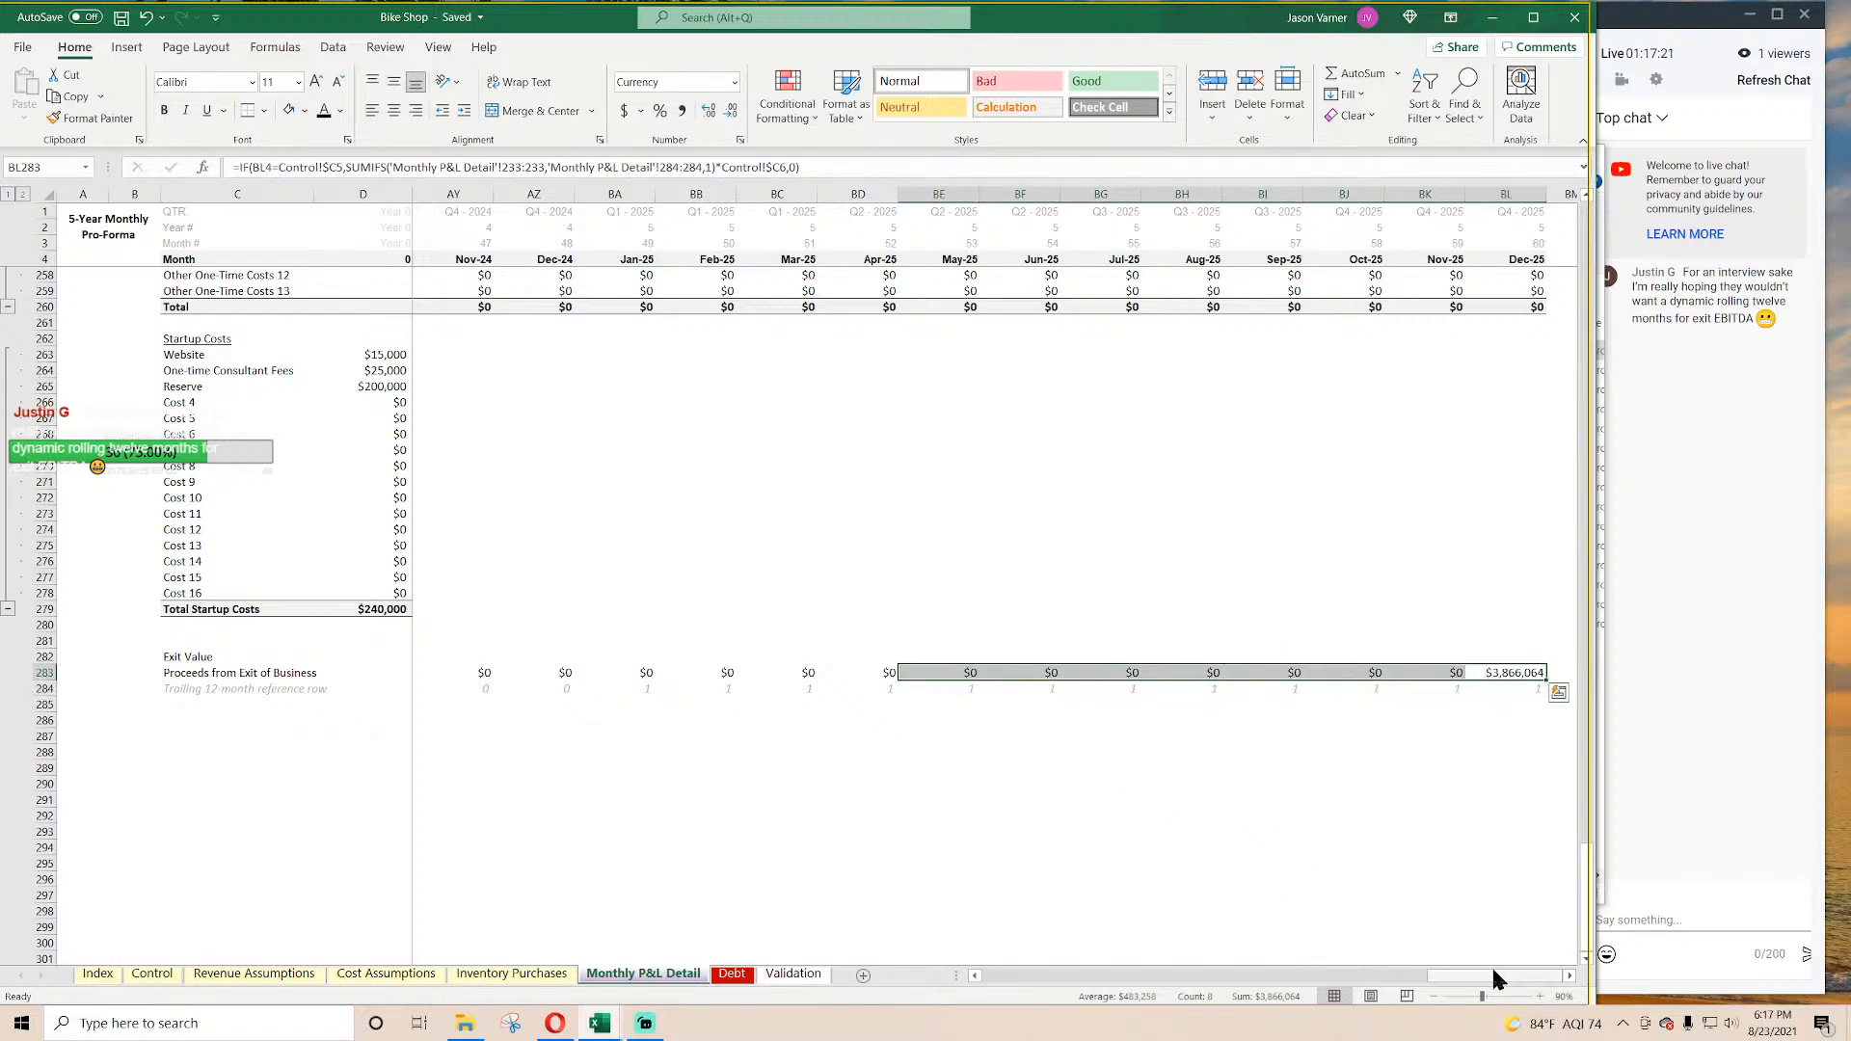
pyautogui.moveTo(1501, 976); pyautogui.dragTo(1039, 978)
pyautogui.click(607, 815)
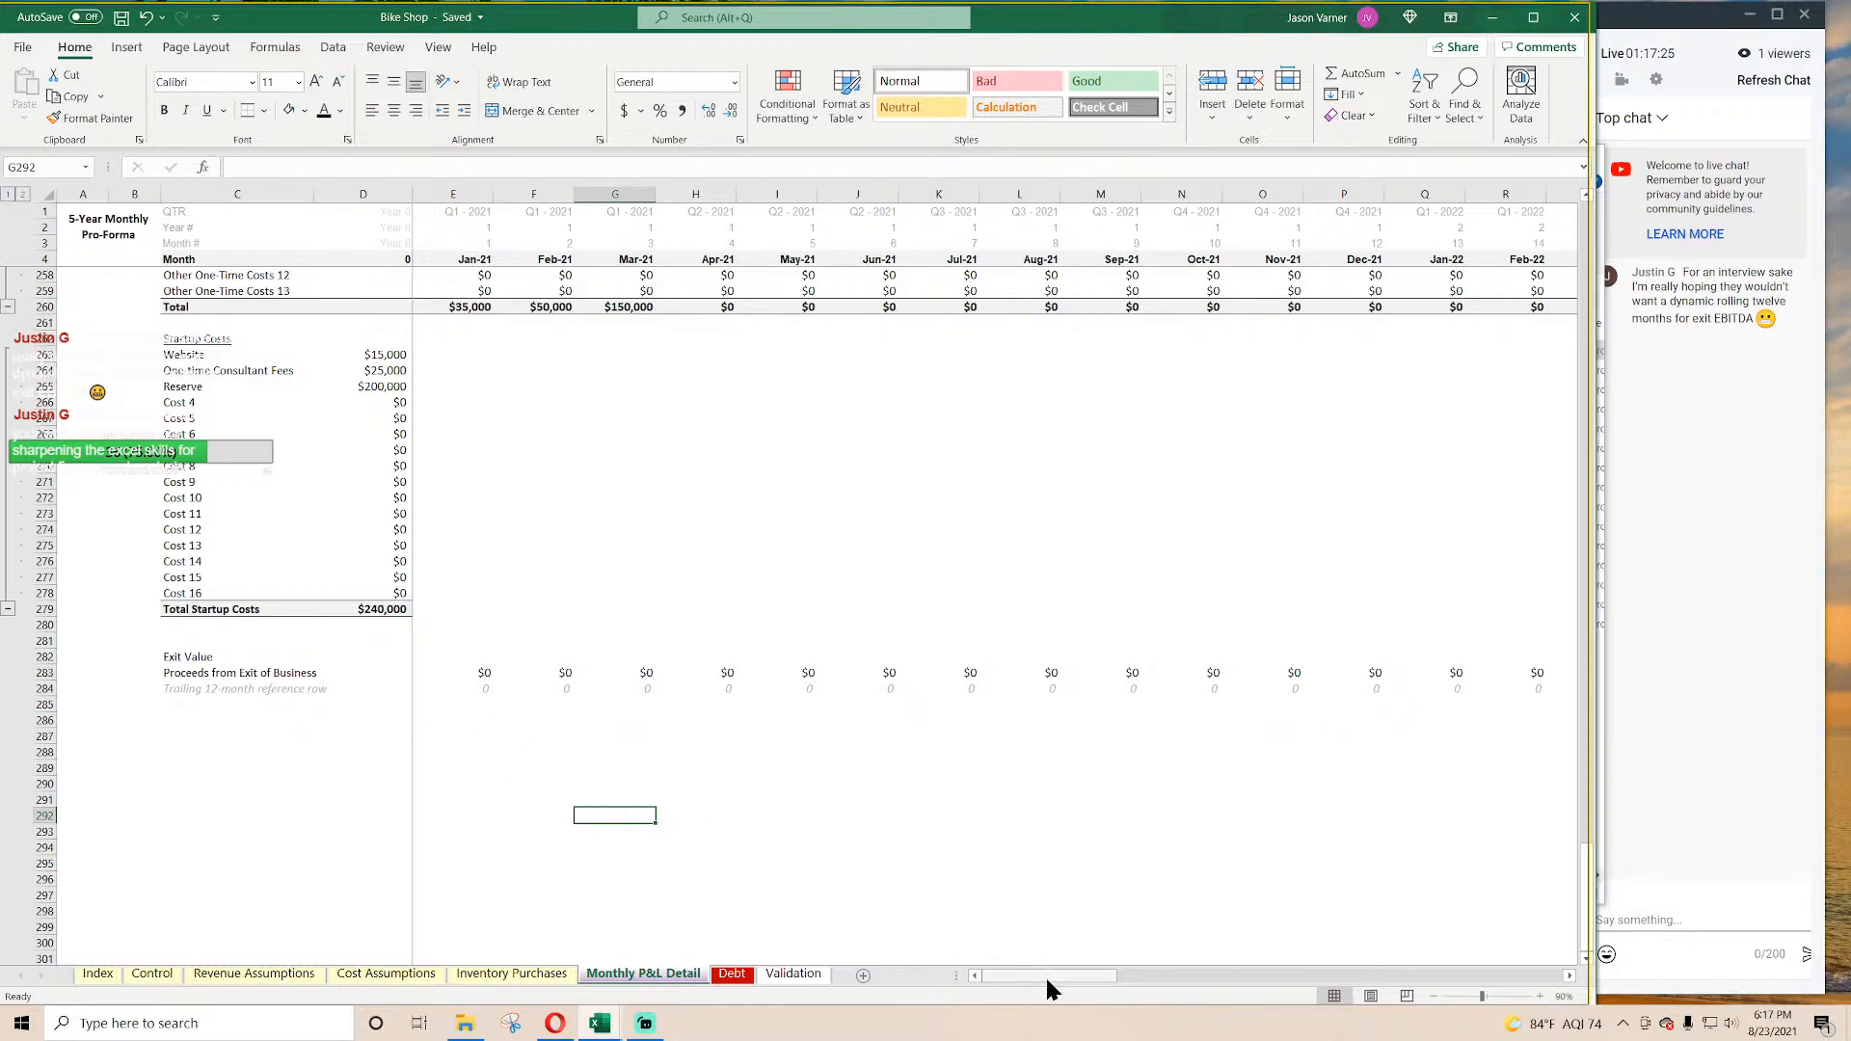
# Step: Save the workbook
pyautogui.moveTo(1015, 975)
pyautogui.mouseDown()
pyautogui.moveTo(1506, 991)
pyautogui.moveTo(997, 962)
pyautogui.mouseUp()
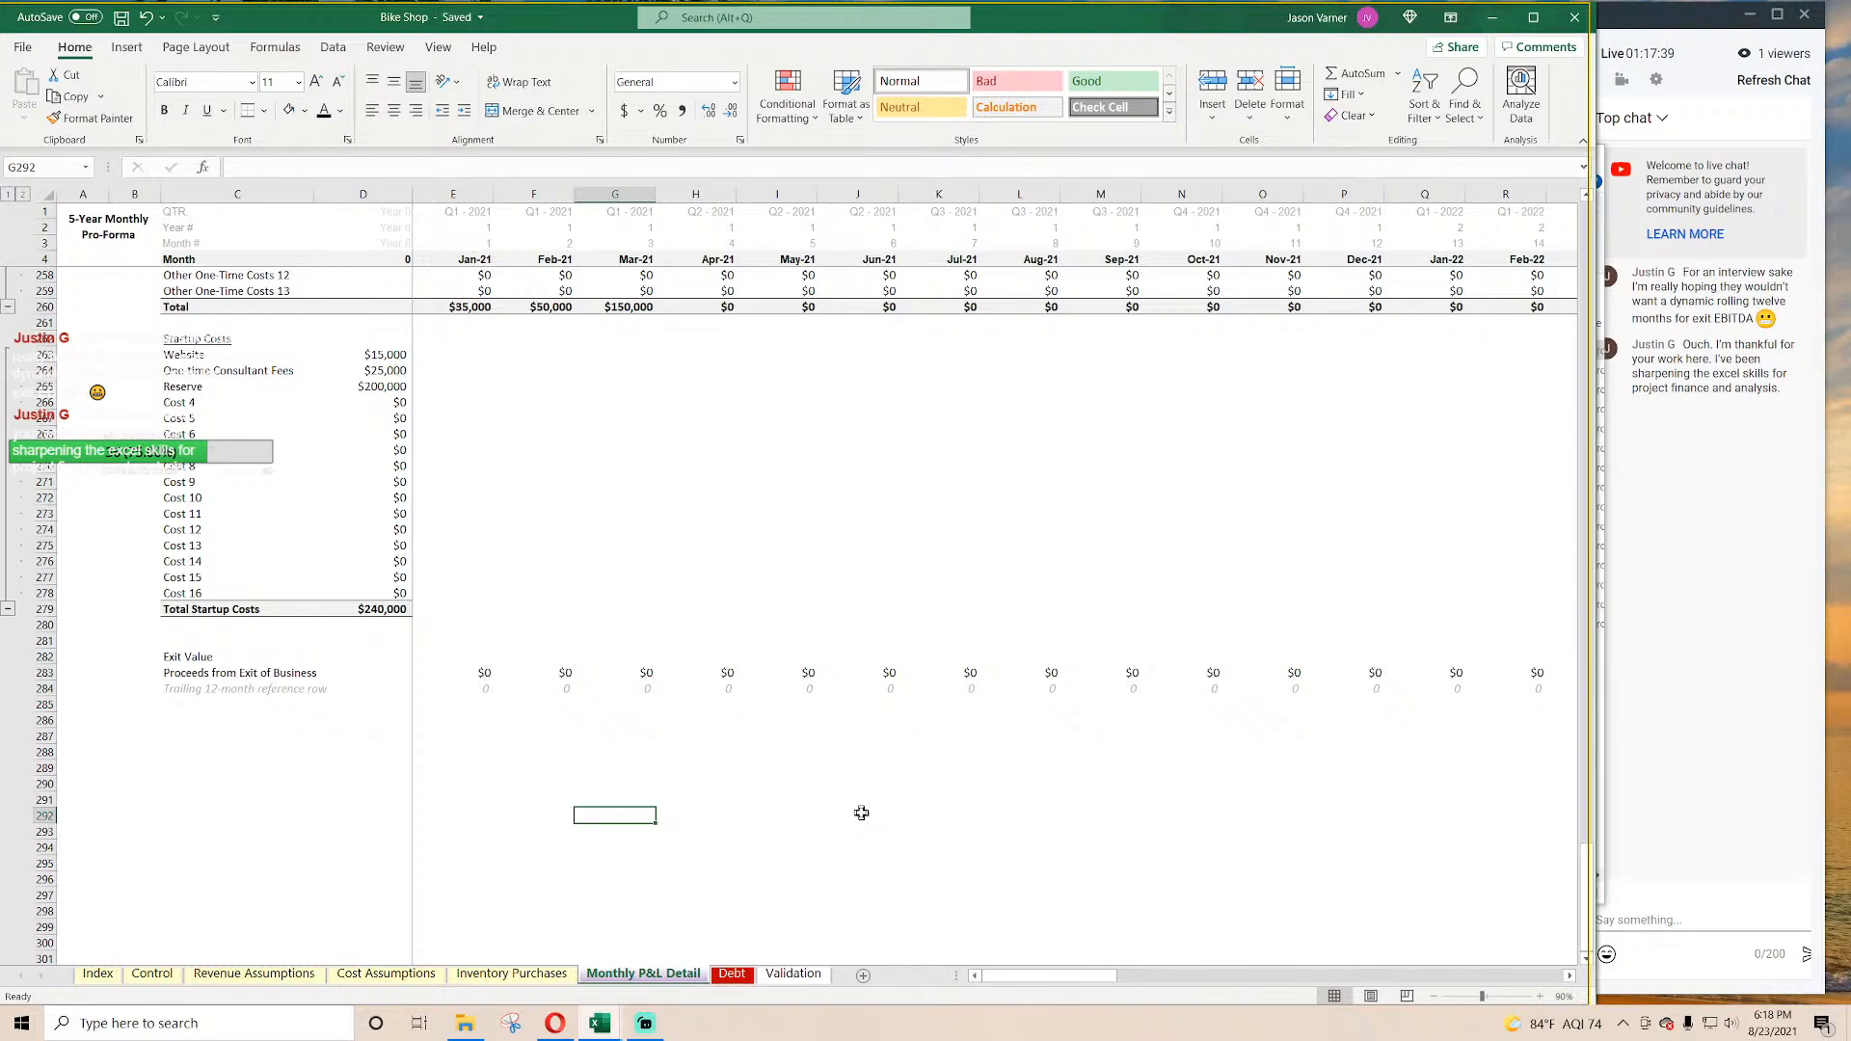
pyautogui.click(617, 769)
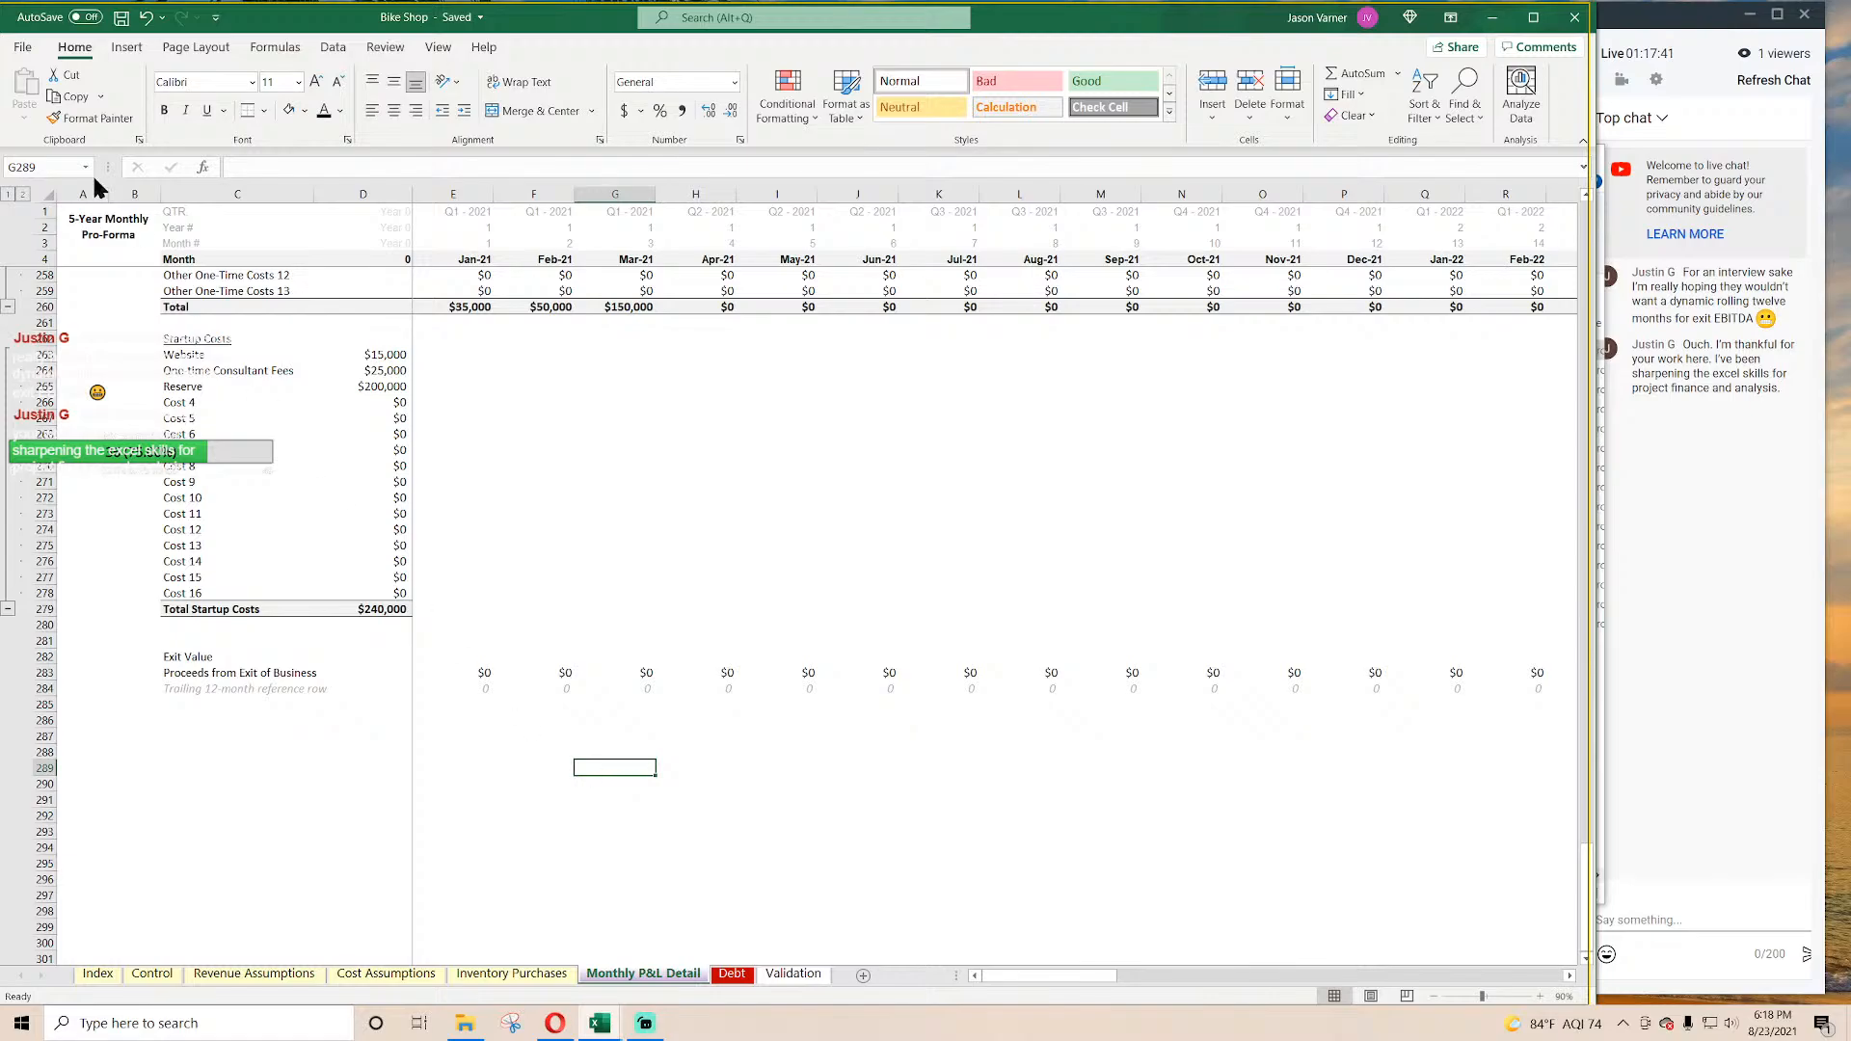
pyautogui.click(122, 21)
pyautogui.moveTo(616, 705); pyautogui.dragTo(615, 755)
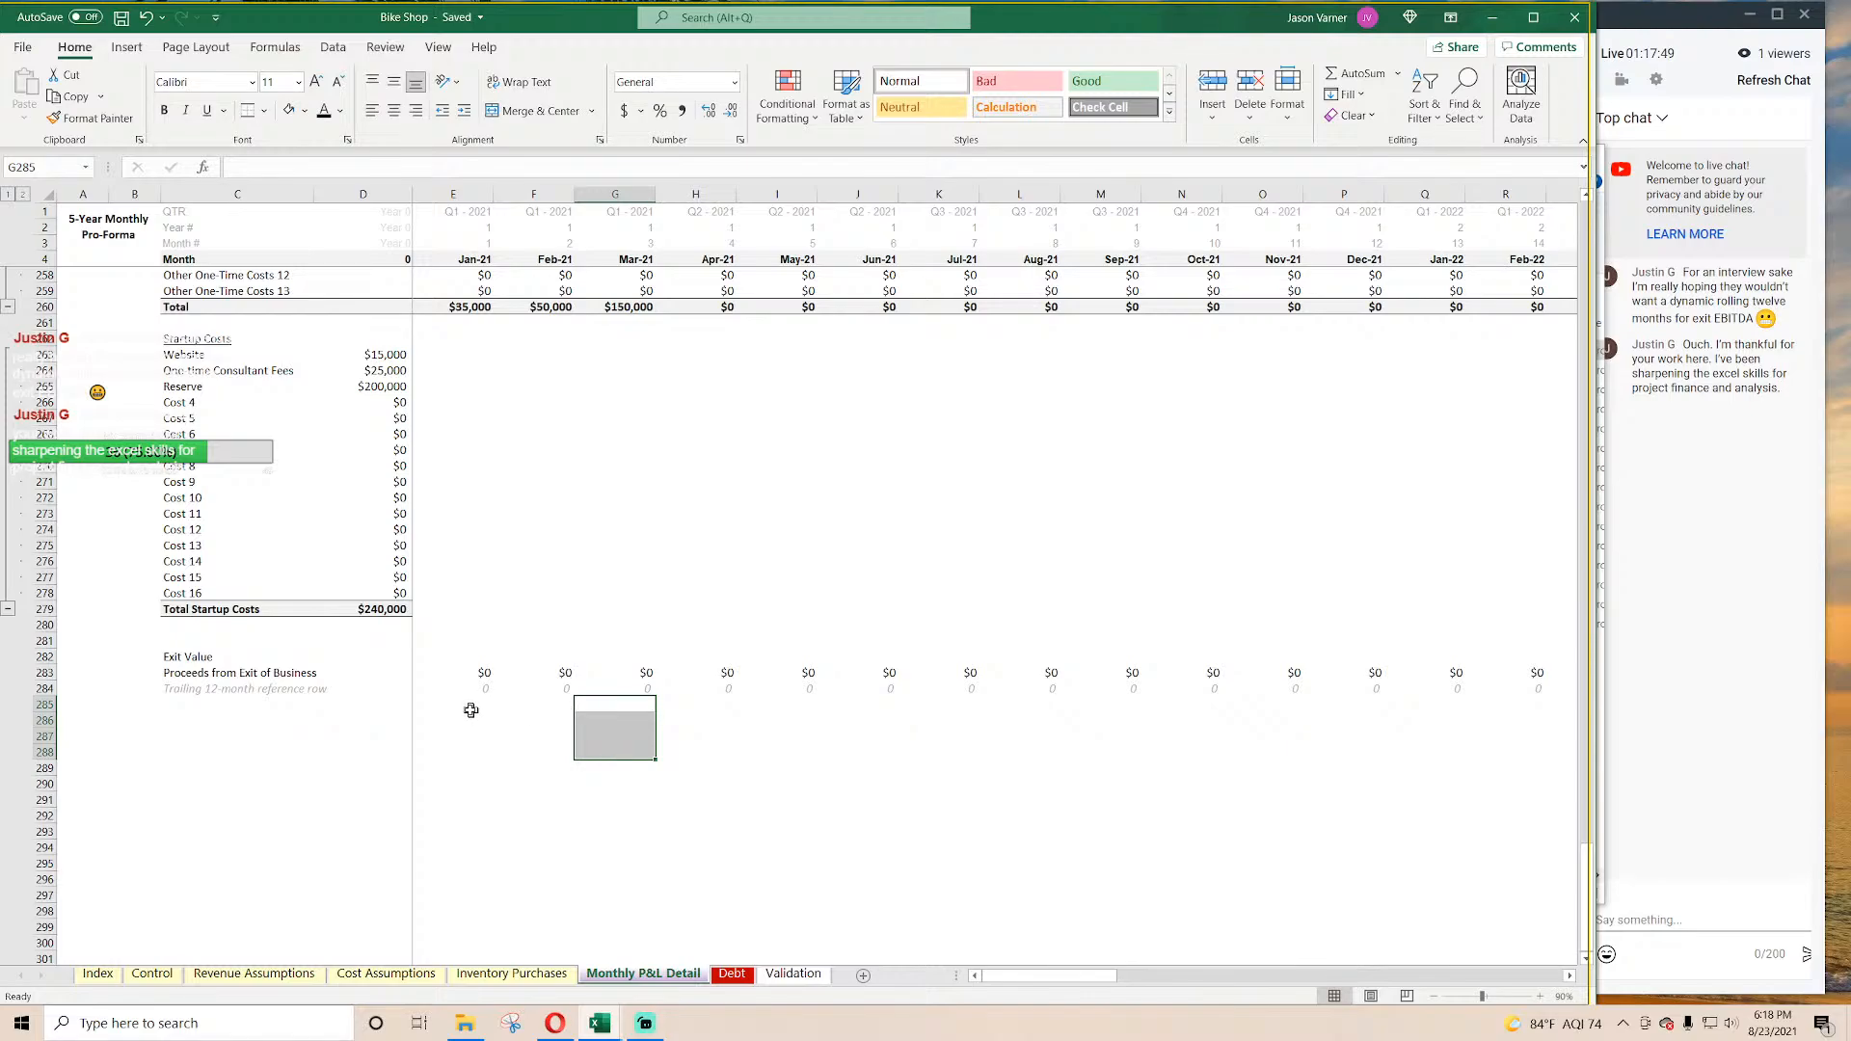
pyautogui.moveTo(472, 712); pyautogui.dragTo(662, 818)
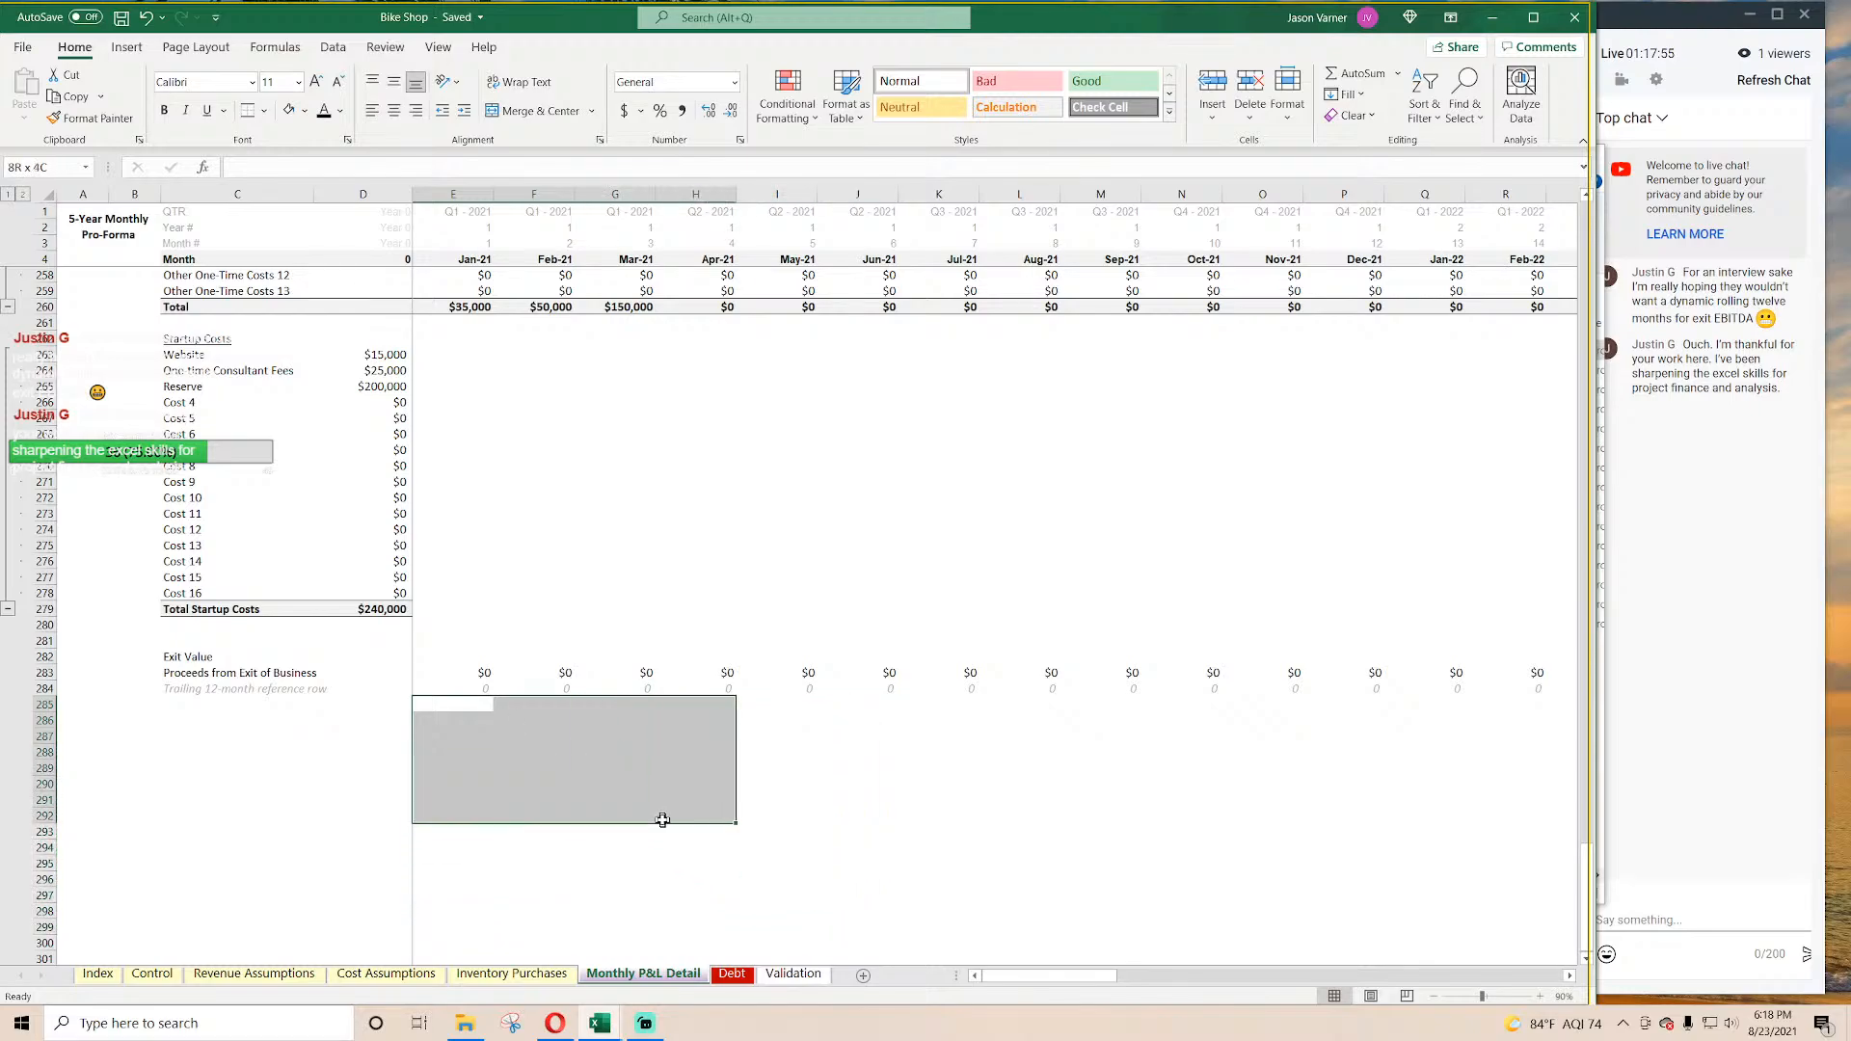
pyautogui.click(545, 751)
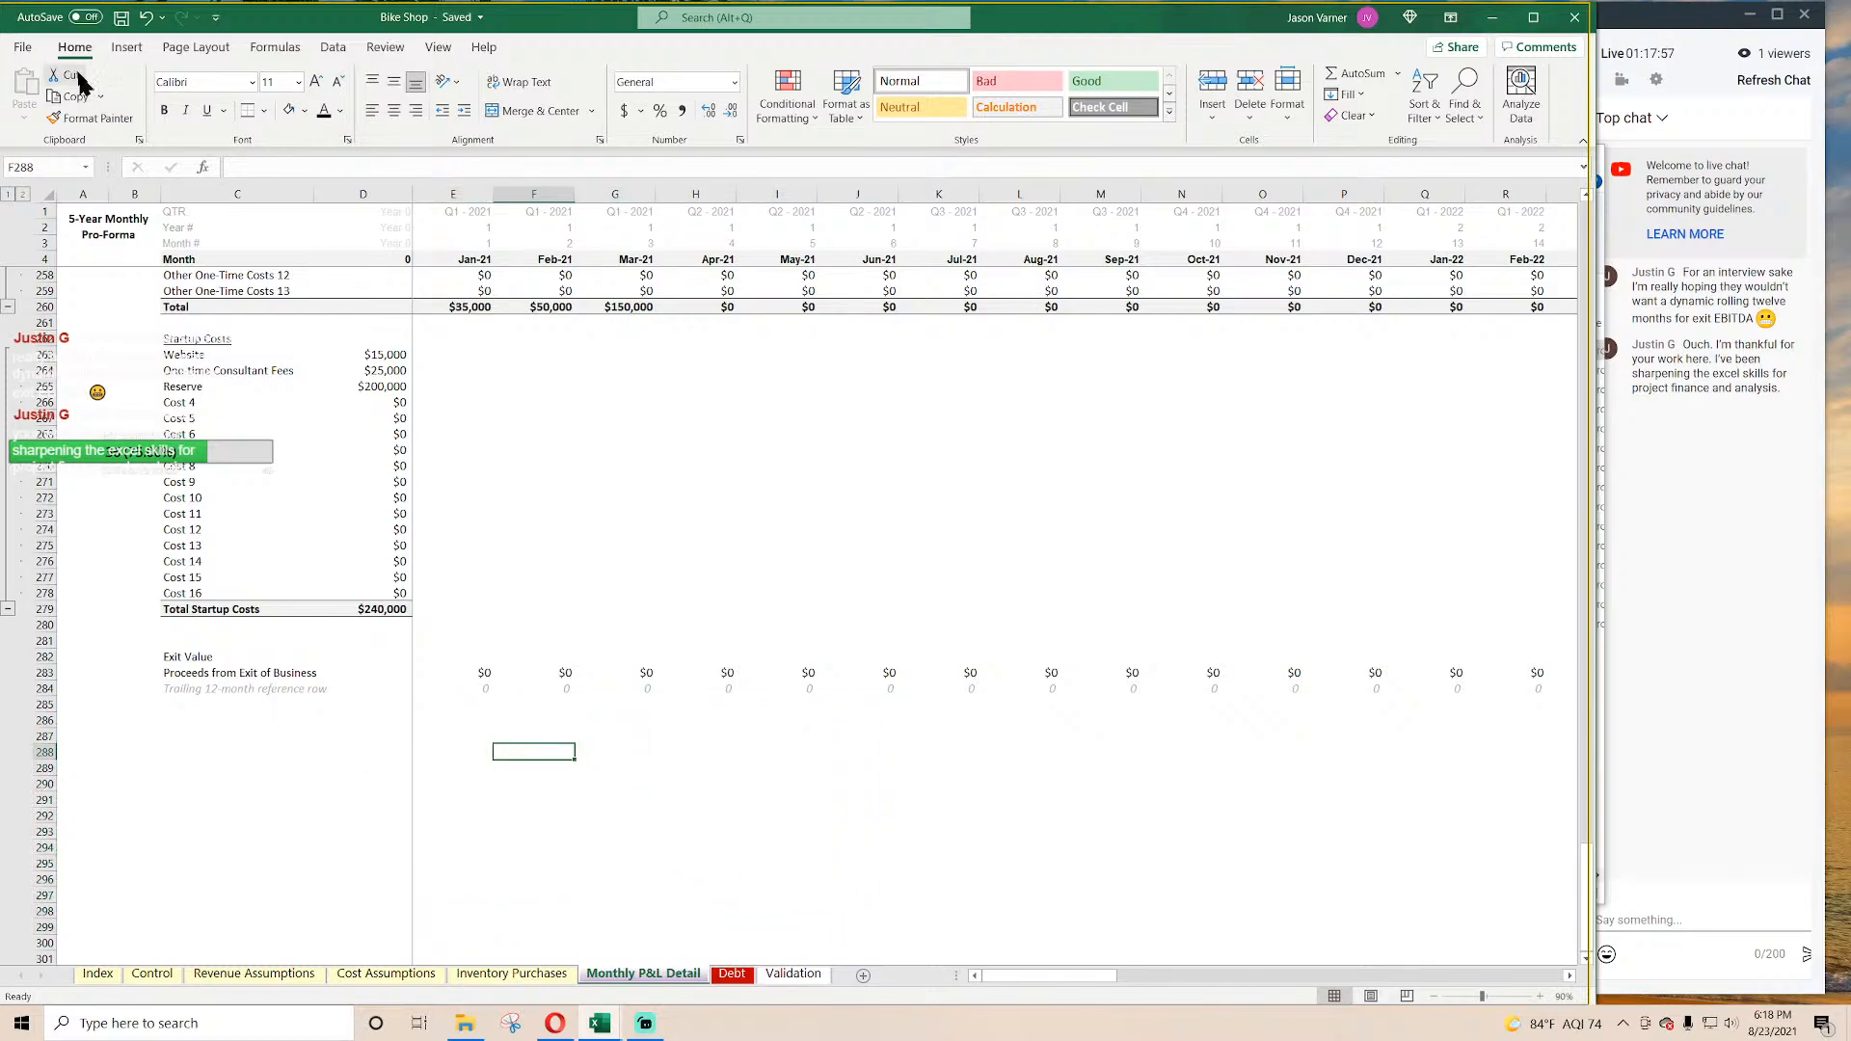
pyautogui.click(121, 17)
# Step: Label cell C287, below the exit value rows, "Add Back Cost of Goods Sold"
pyautogui.scroll(20, 673, 662)
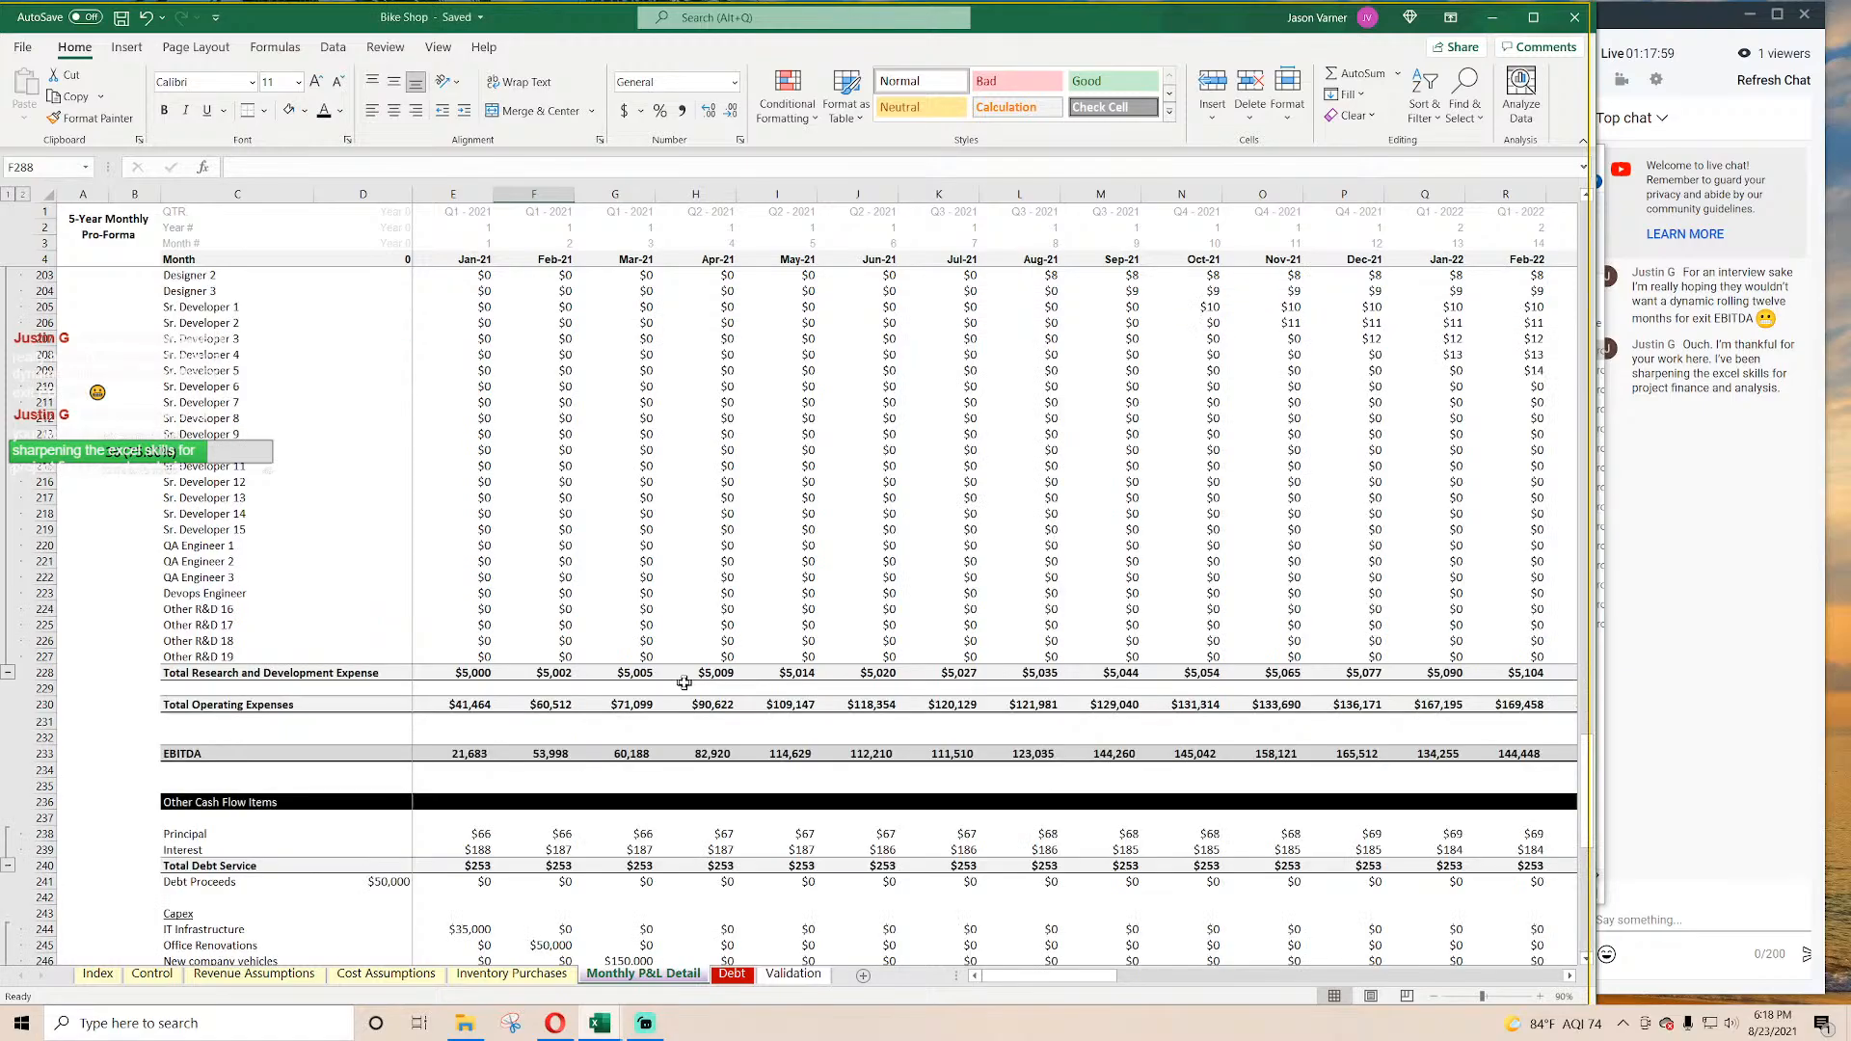
pyautogui.scroll(-20, 684, 681)
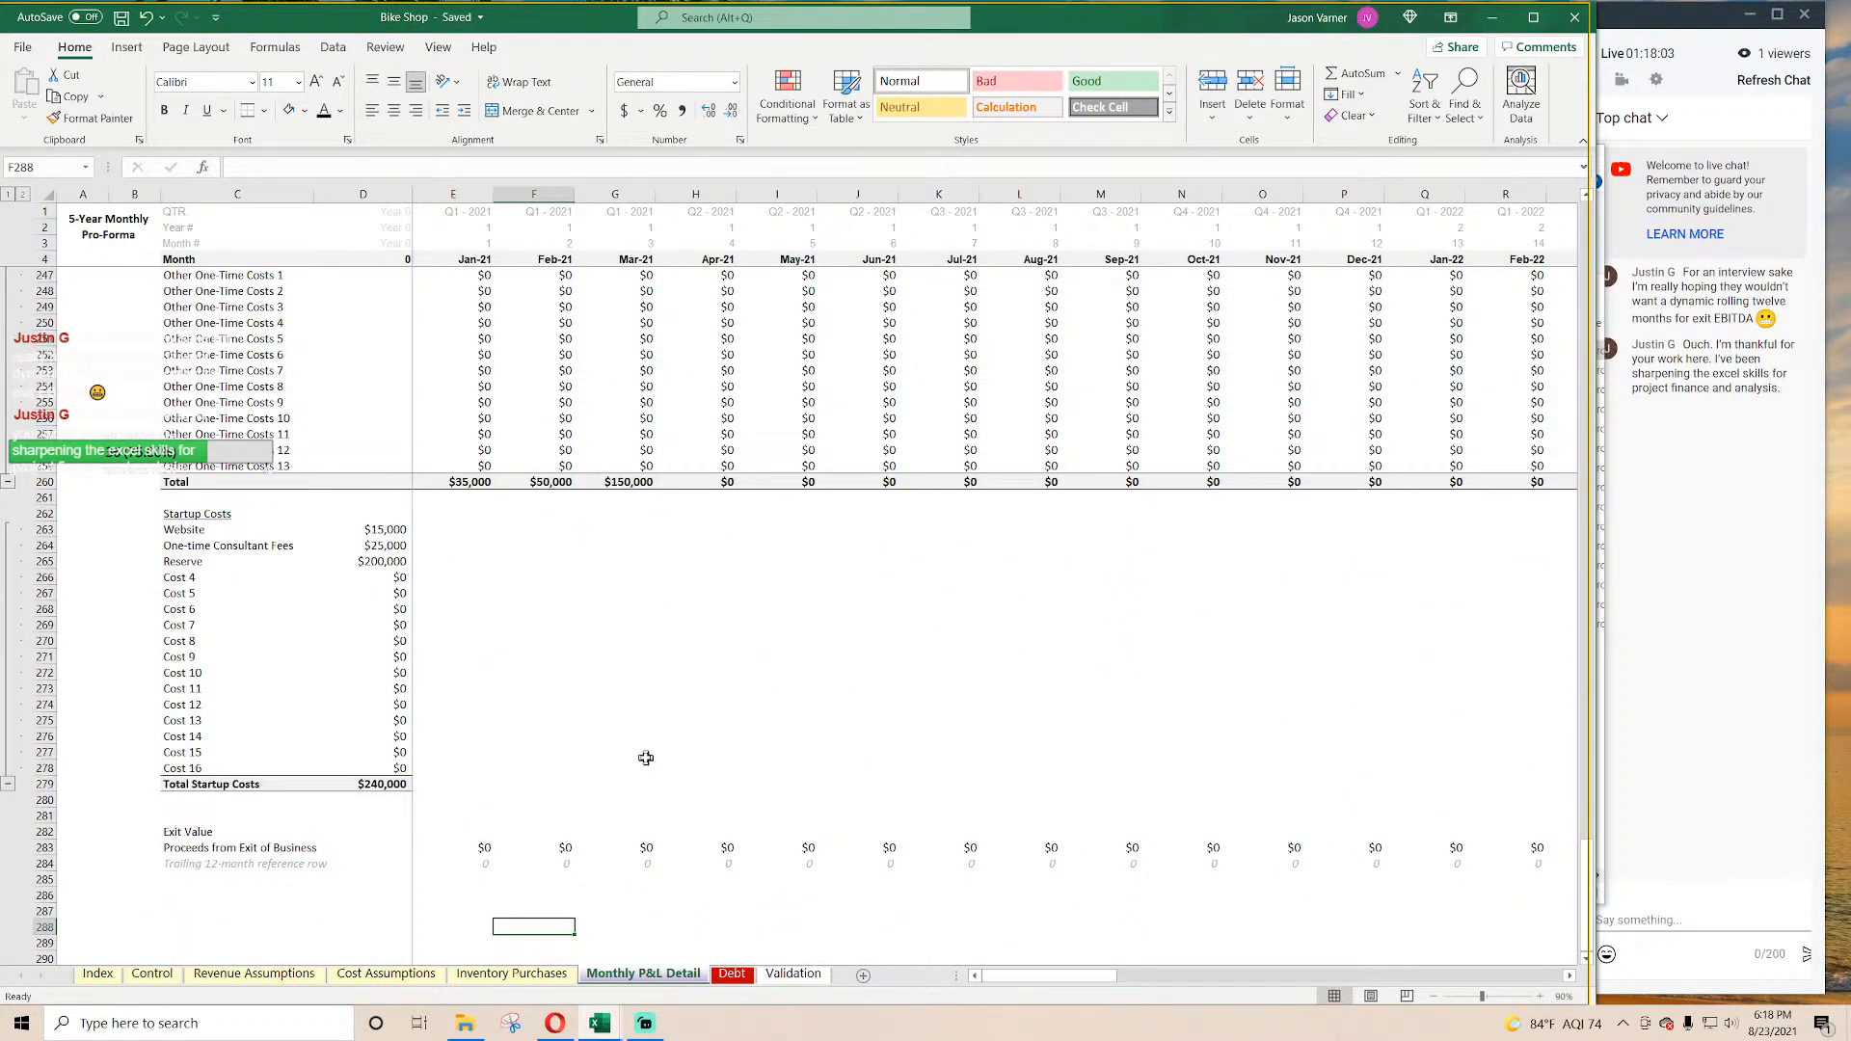
pyautogui.scroll(-4, 645, 756)
pyautogui.moveTo(1006, 972)
pyautogui.mouseDown()
pyautogui.moveTo(1521, 972)
pyautogui.moveTo(989, 972)
pyautogui.mouseUp()
pyautogui.click(209, 706)
pyautogui.click(207, 719)
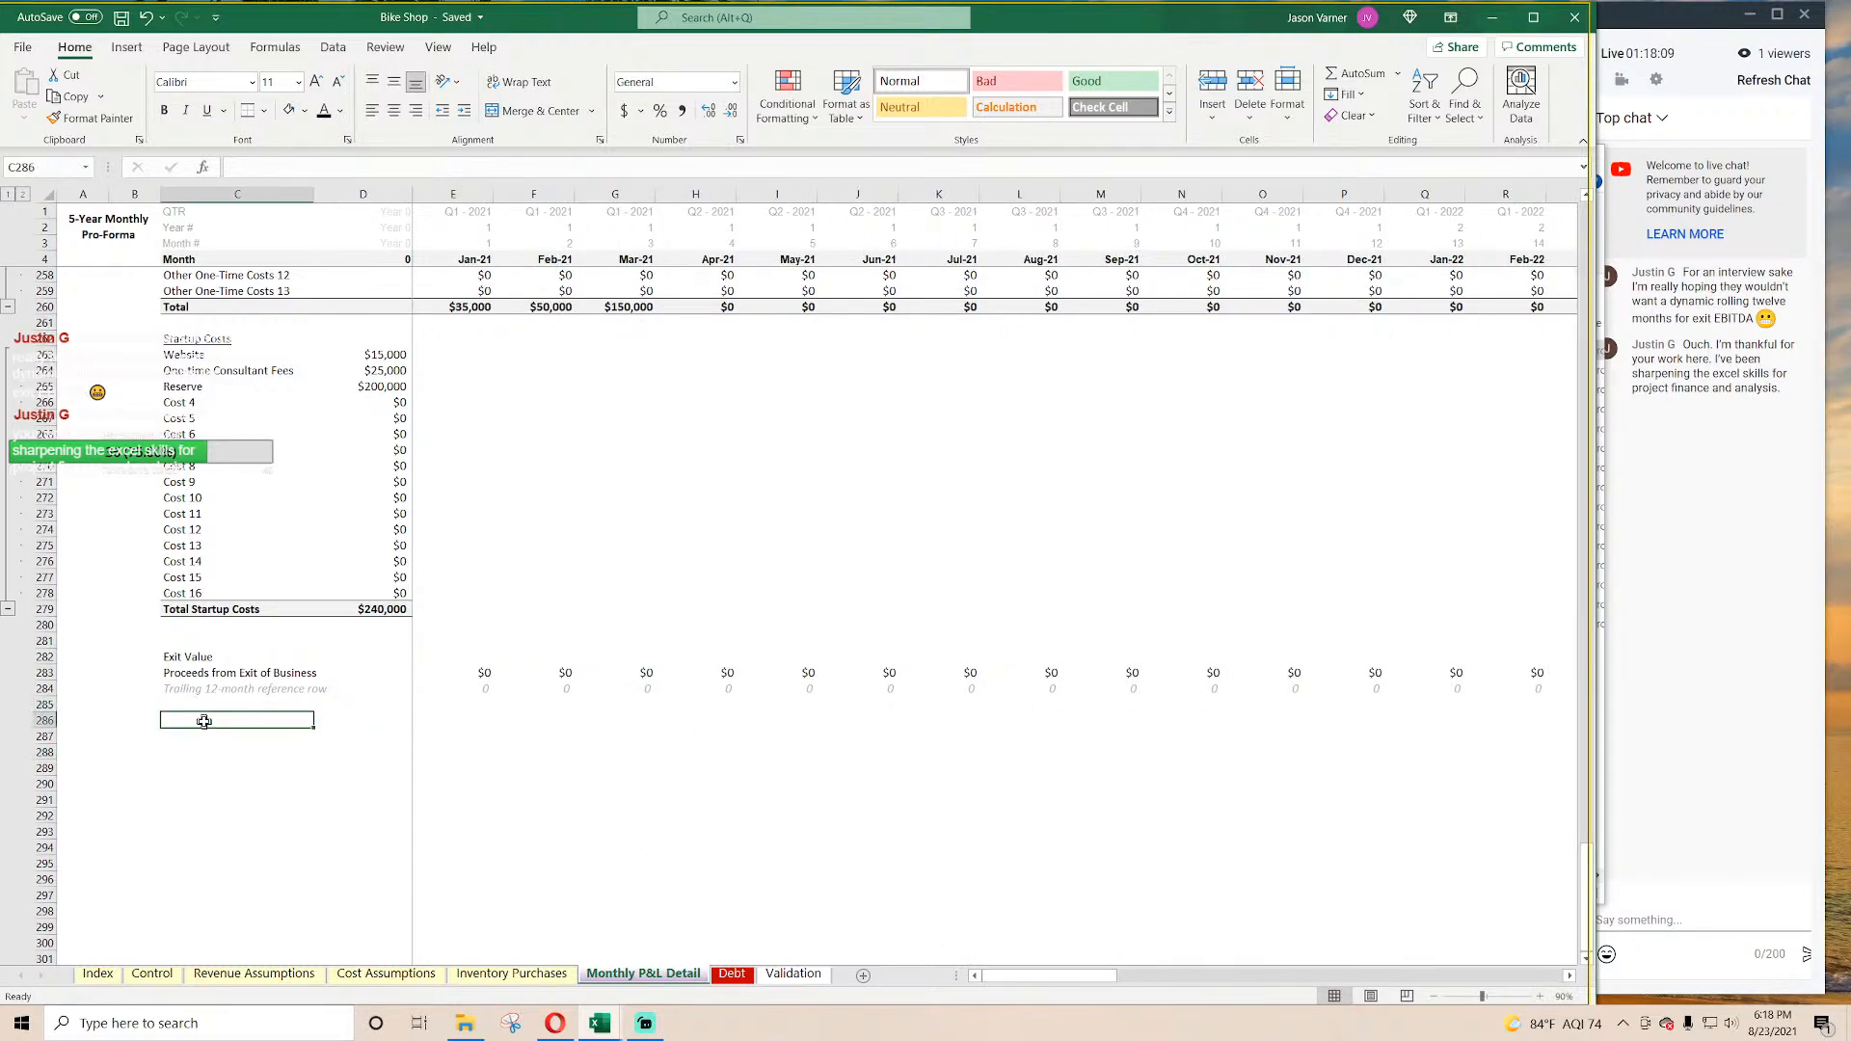
pyautogui.click(209, 730)
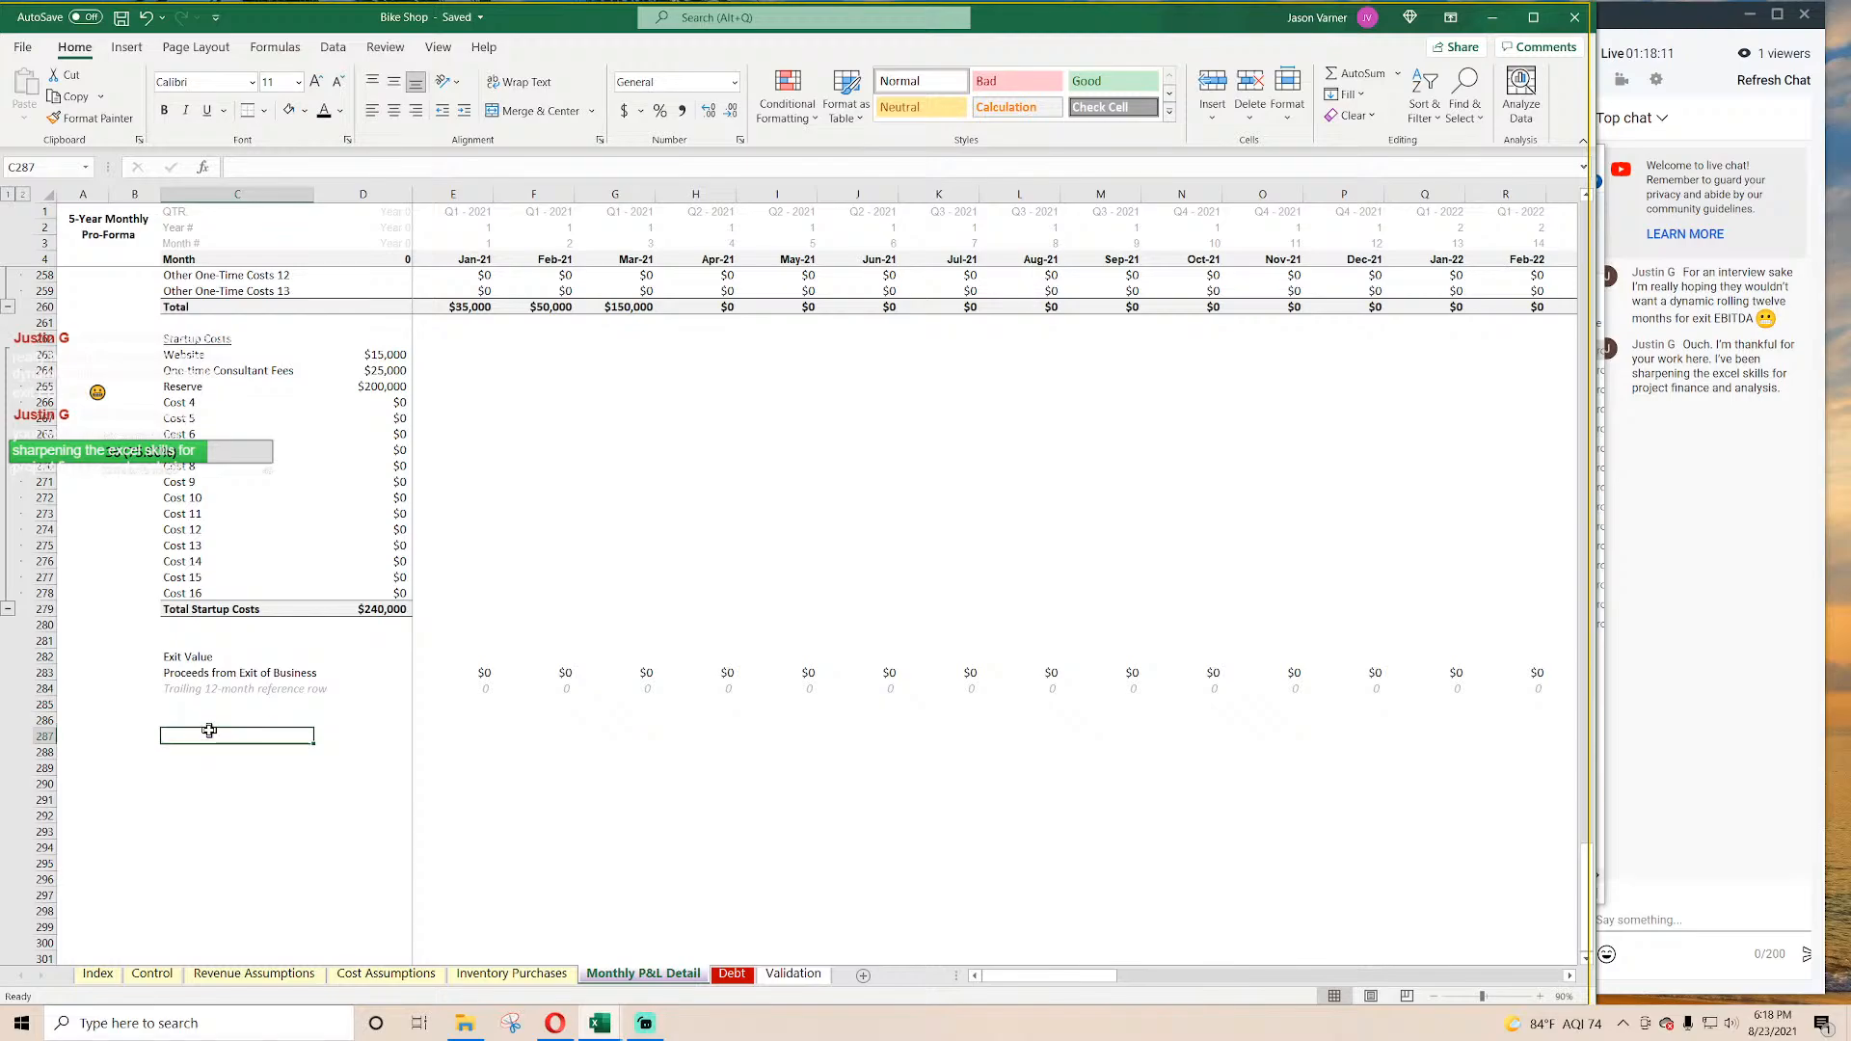
pyautogui.write('Add')
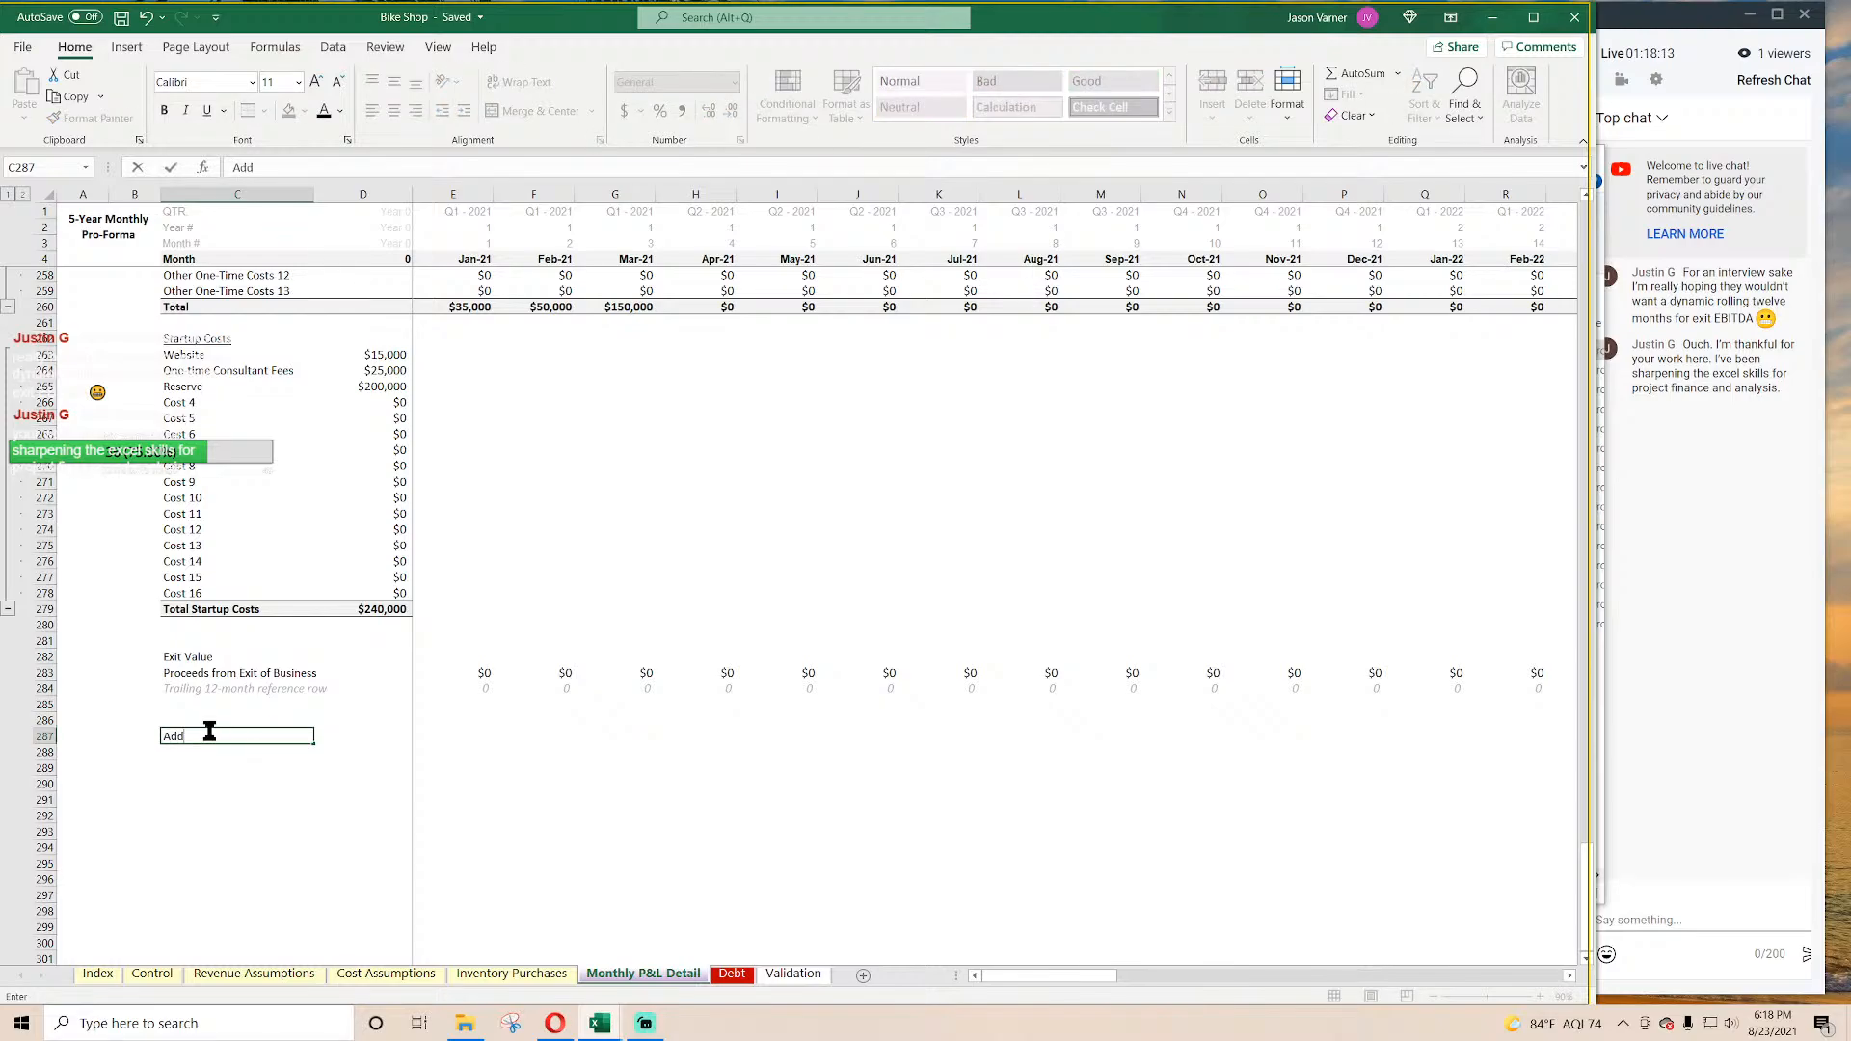
pyautogui.write(' Back Cost of Goods Sold')
# Step: Link the Jan-21 cell of the Add Back Cost of Goods Sold row to the month's Total COGS (bikes only)
pyautogui.press('Tab')
pyautogui.press('Tab')
pyautogui.write('=')
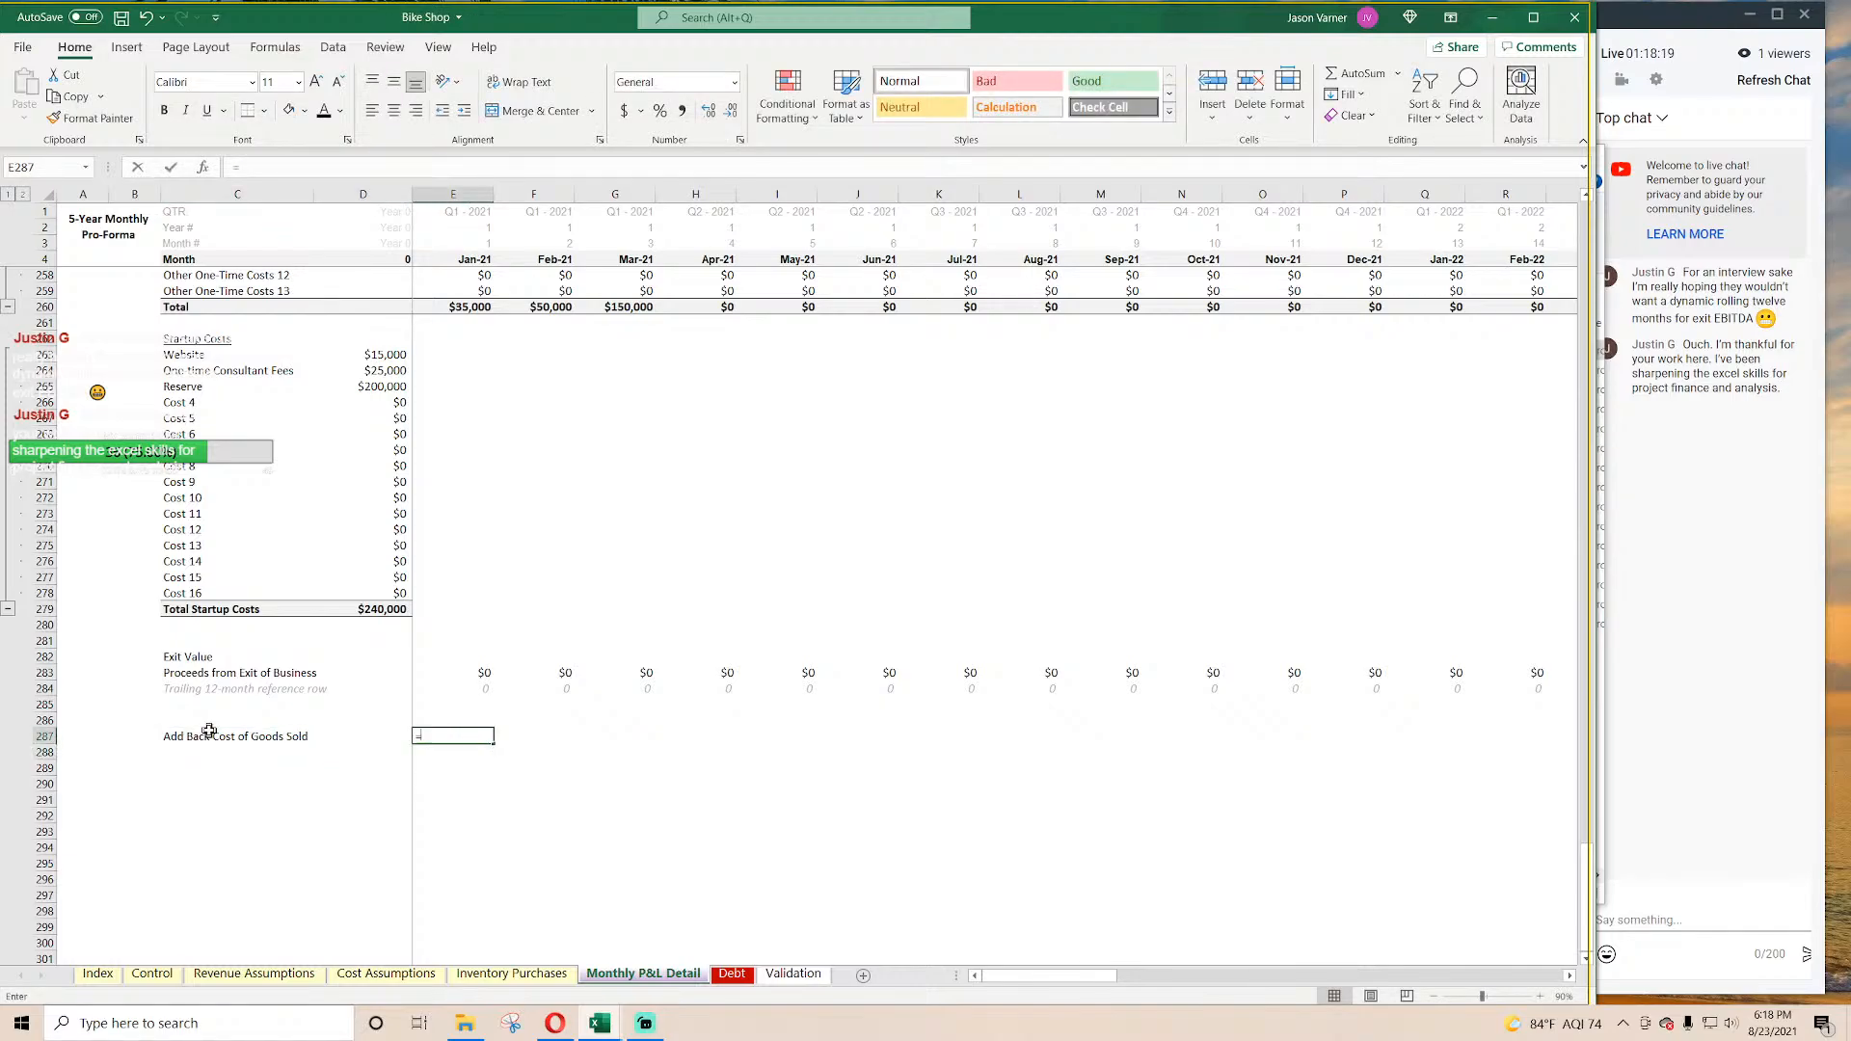
pyautogui.scroll(20, 611, 681)
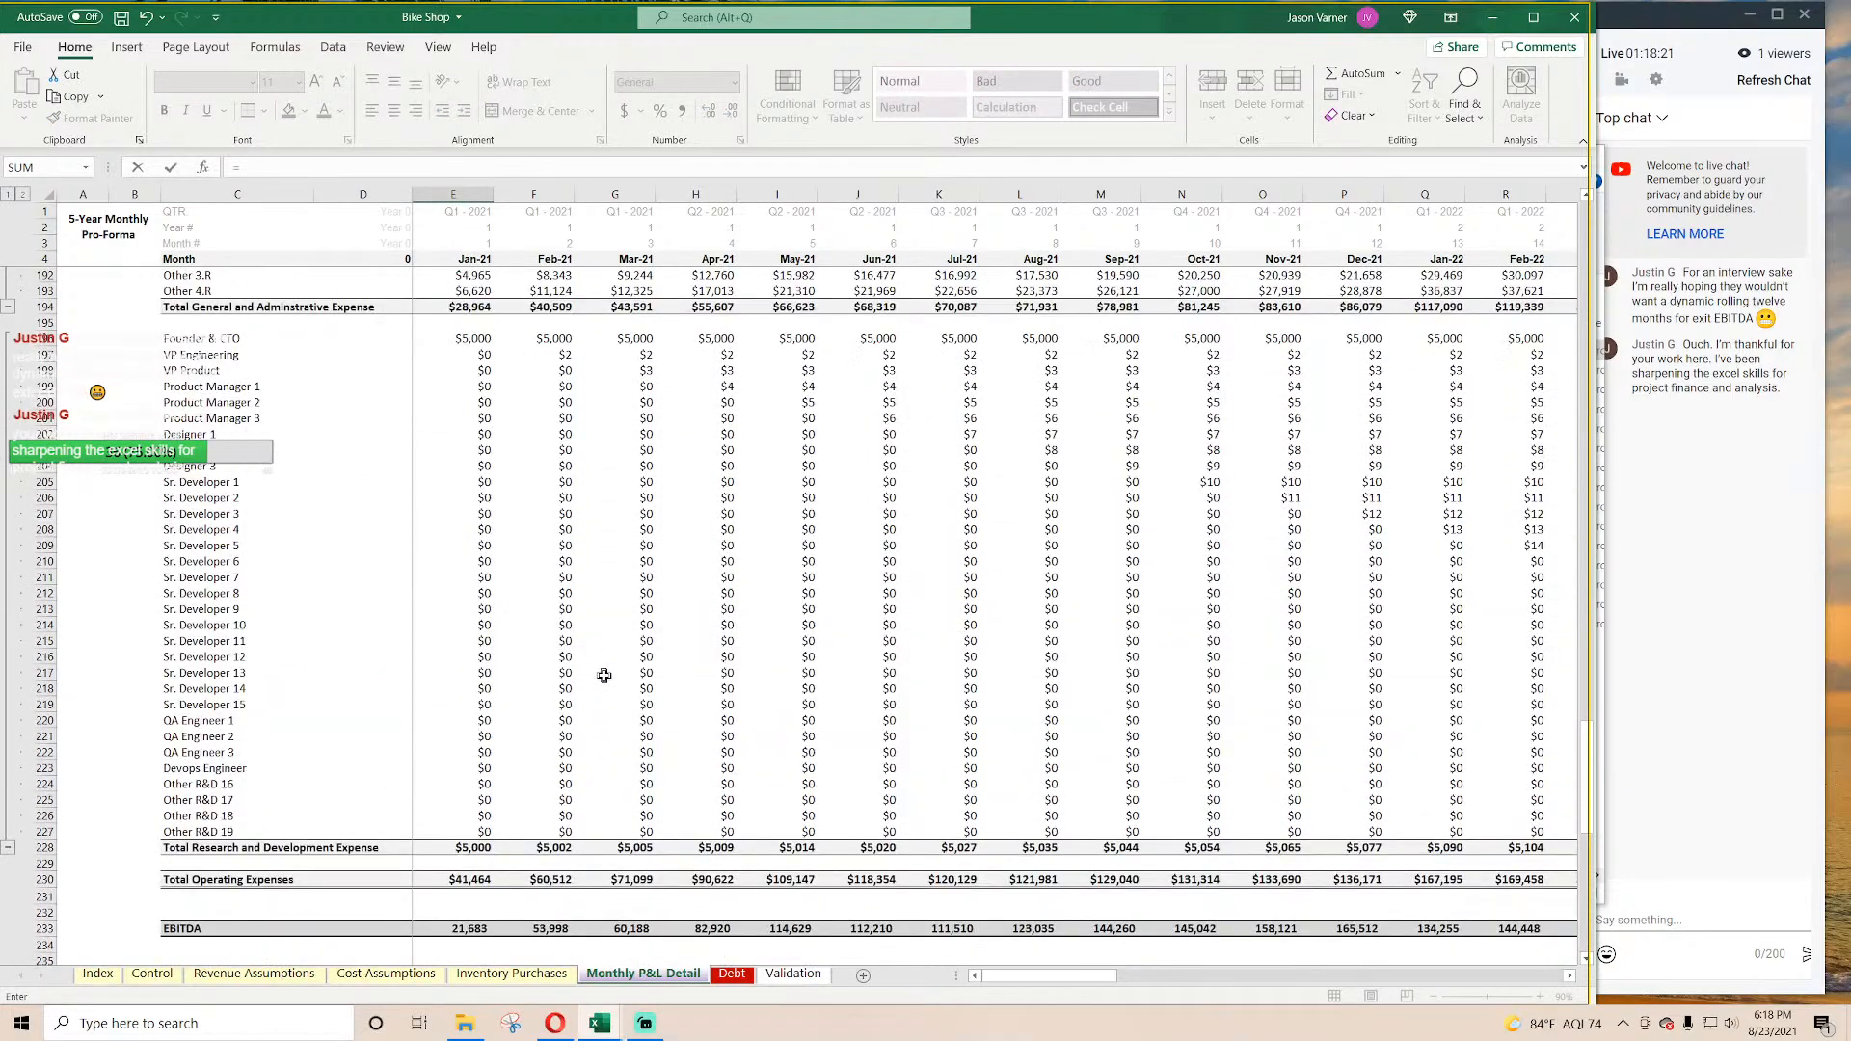
pyautogui.scroll(18, 611, 680)
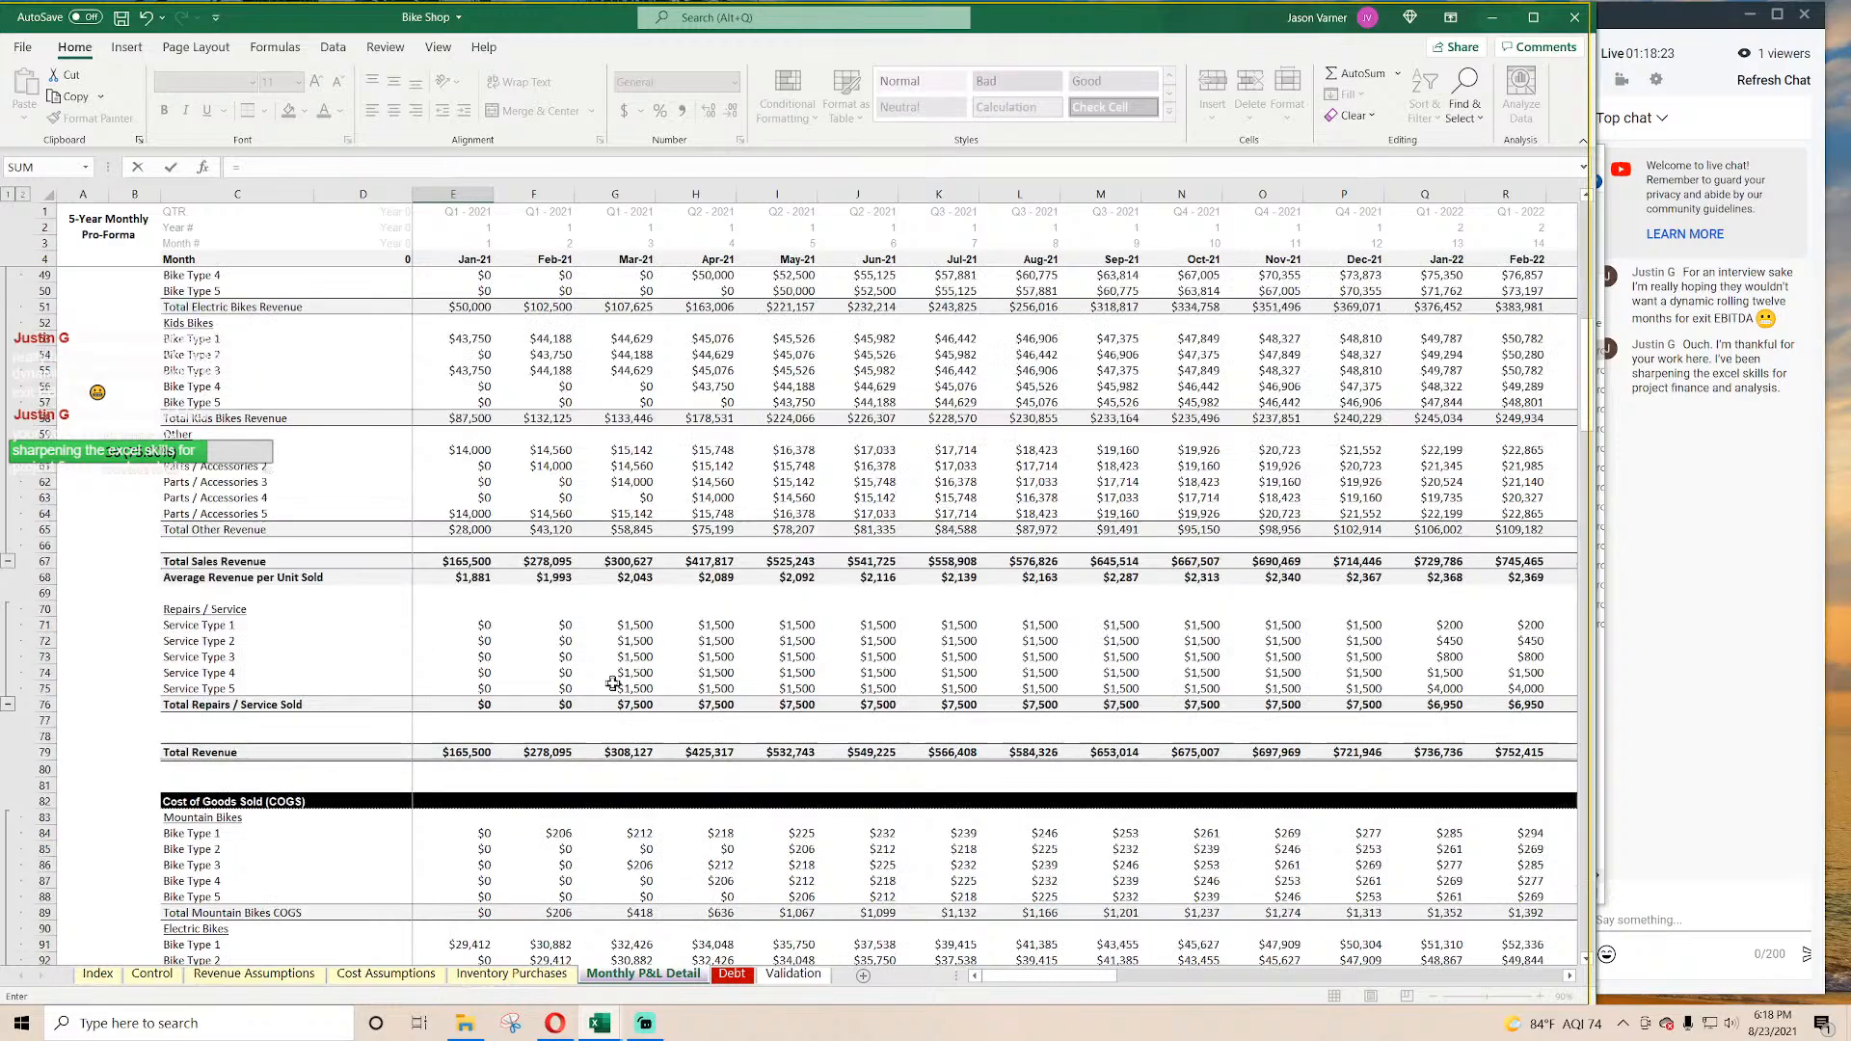
pyautogui.scroll(-15, 483, 656)
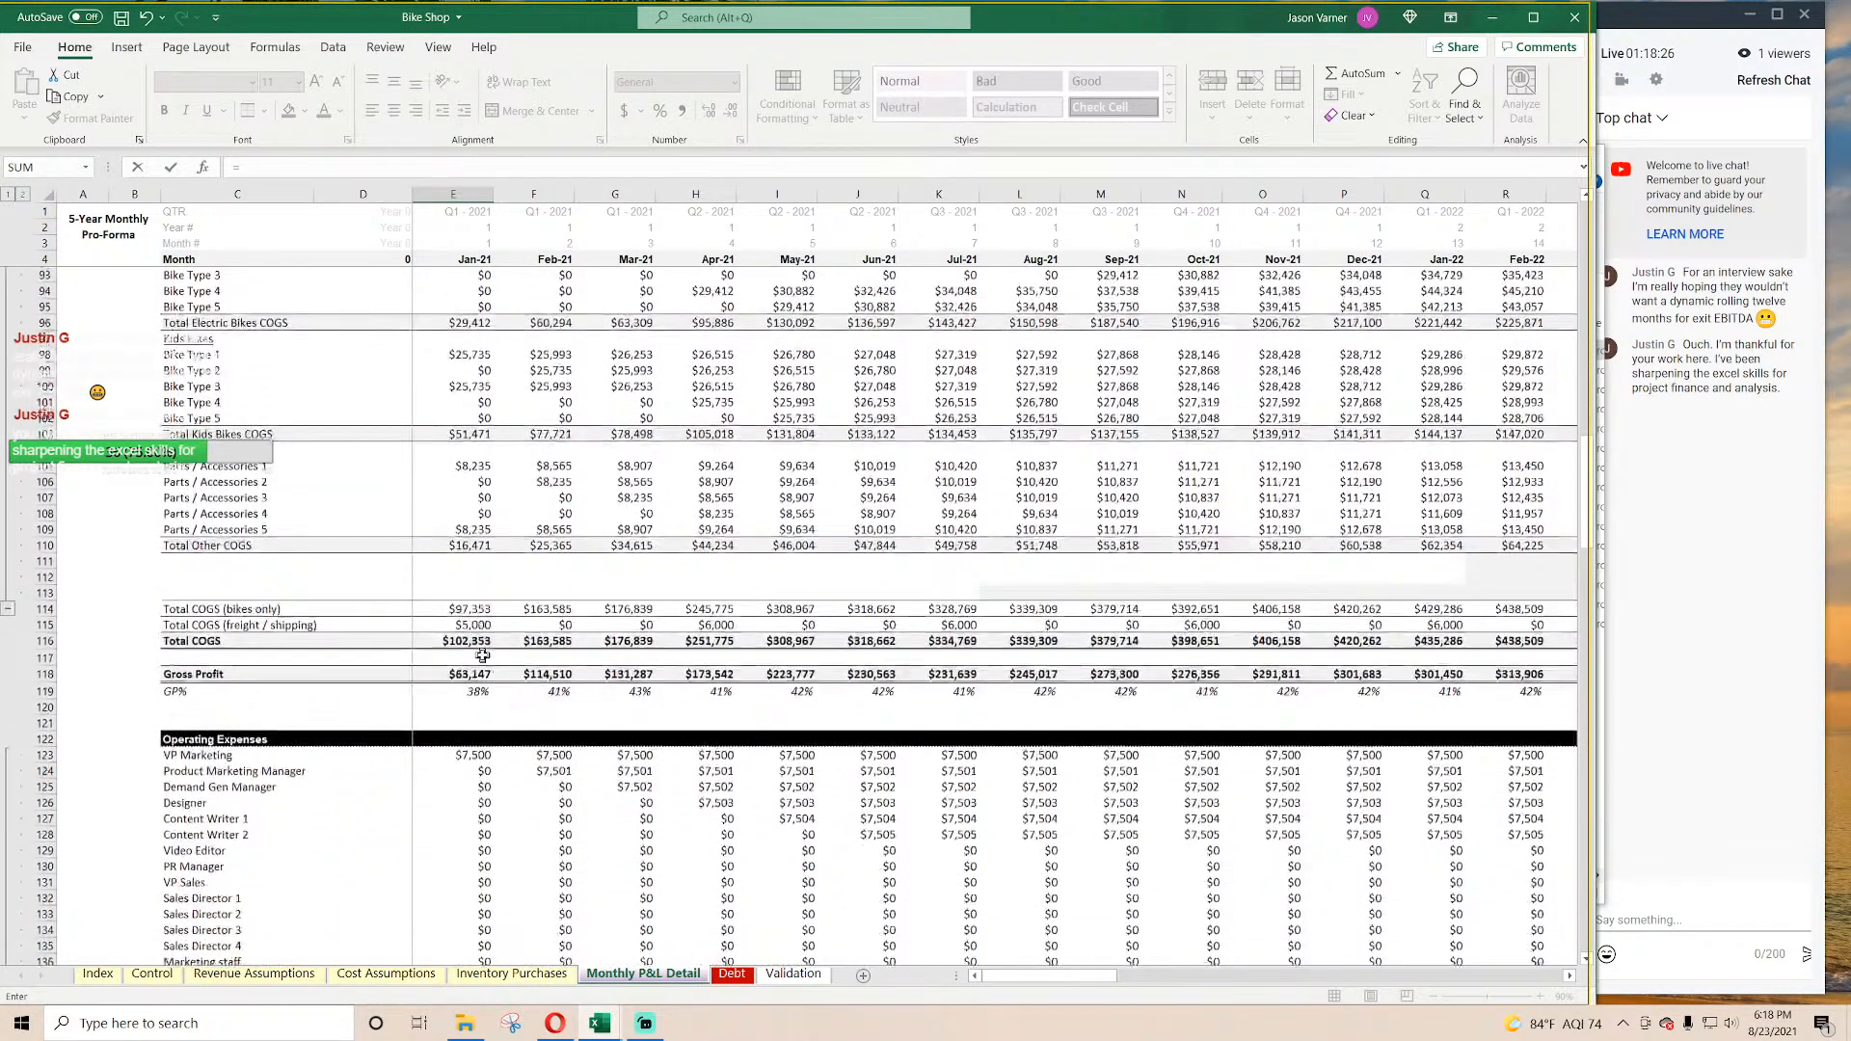
pyautogui.click(461, 611)
pyautogui.press('Return')
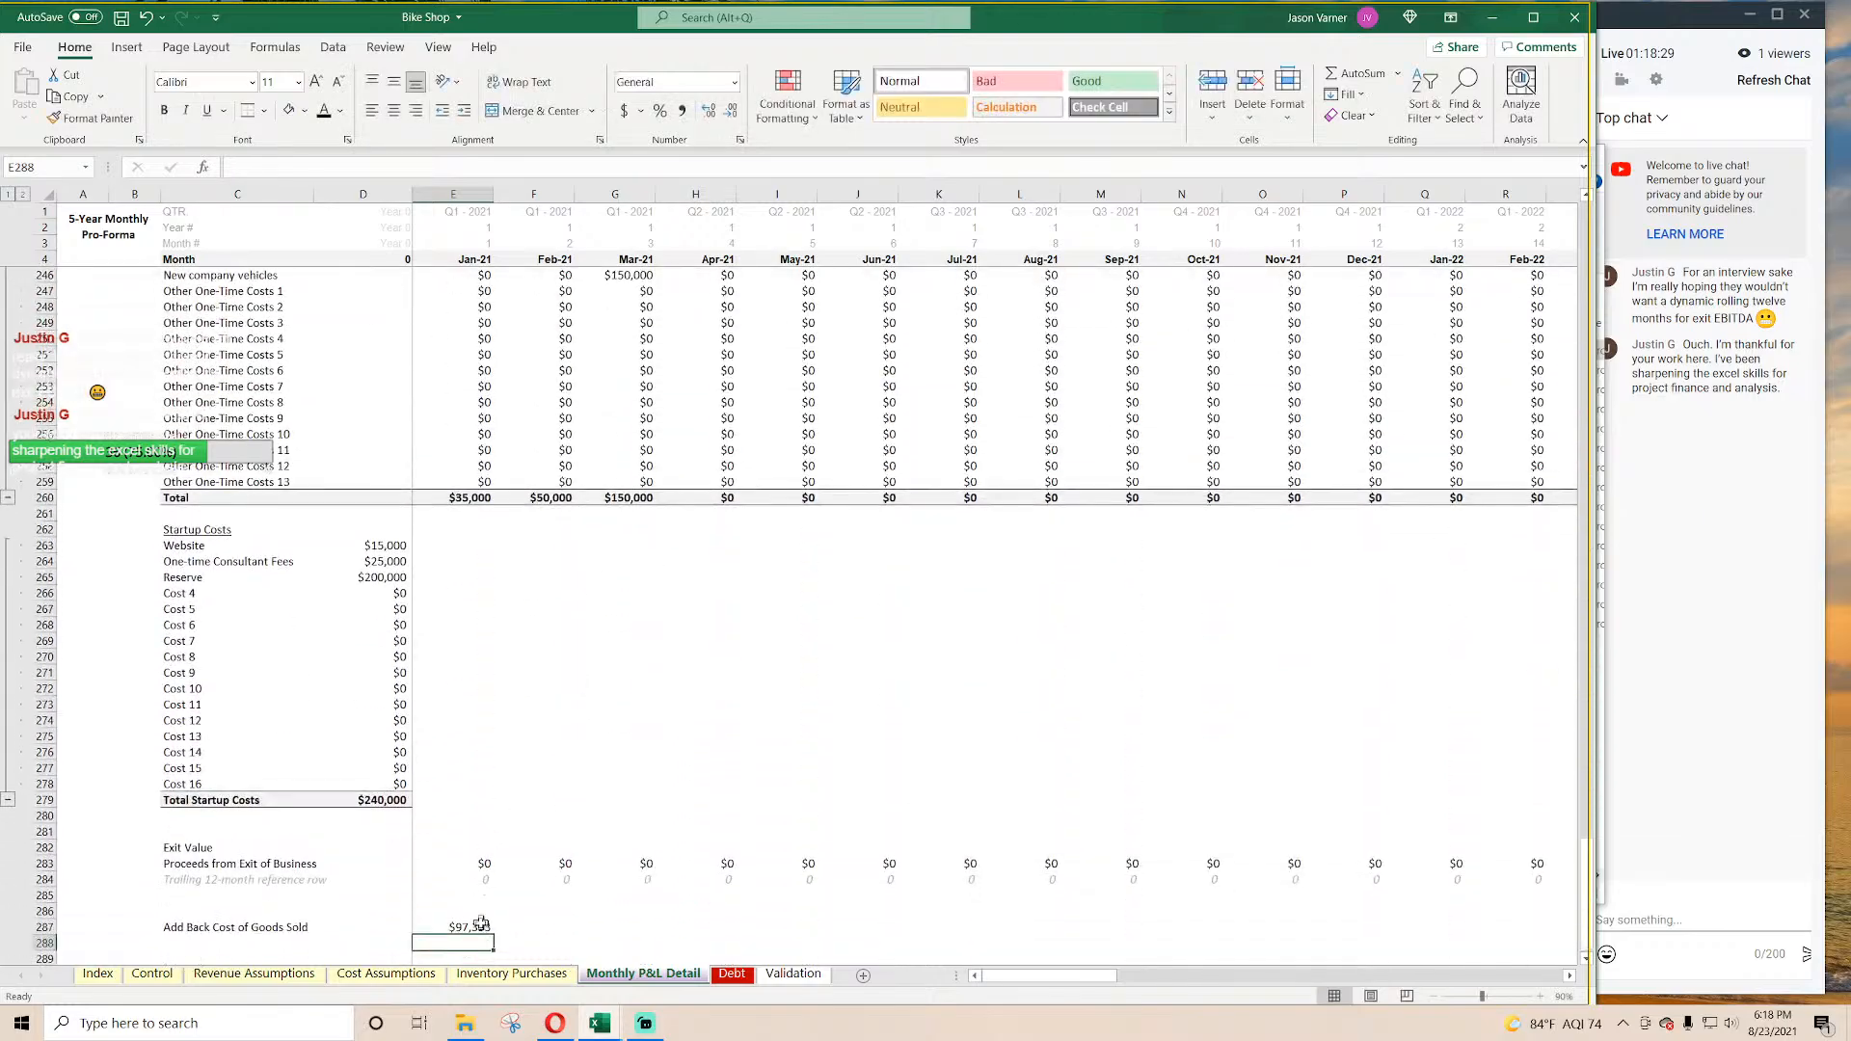
# Step: Label the row beneath Add Back Cost of Goods Sold "Inventory Purchases"
pyautogui.scroll(9, 512, 807)
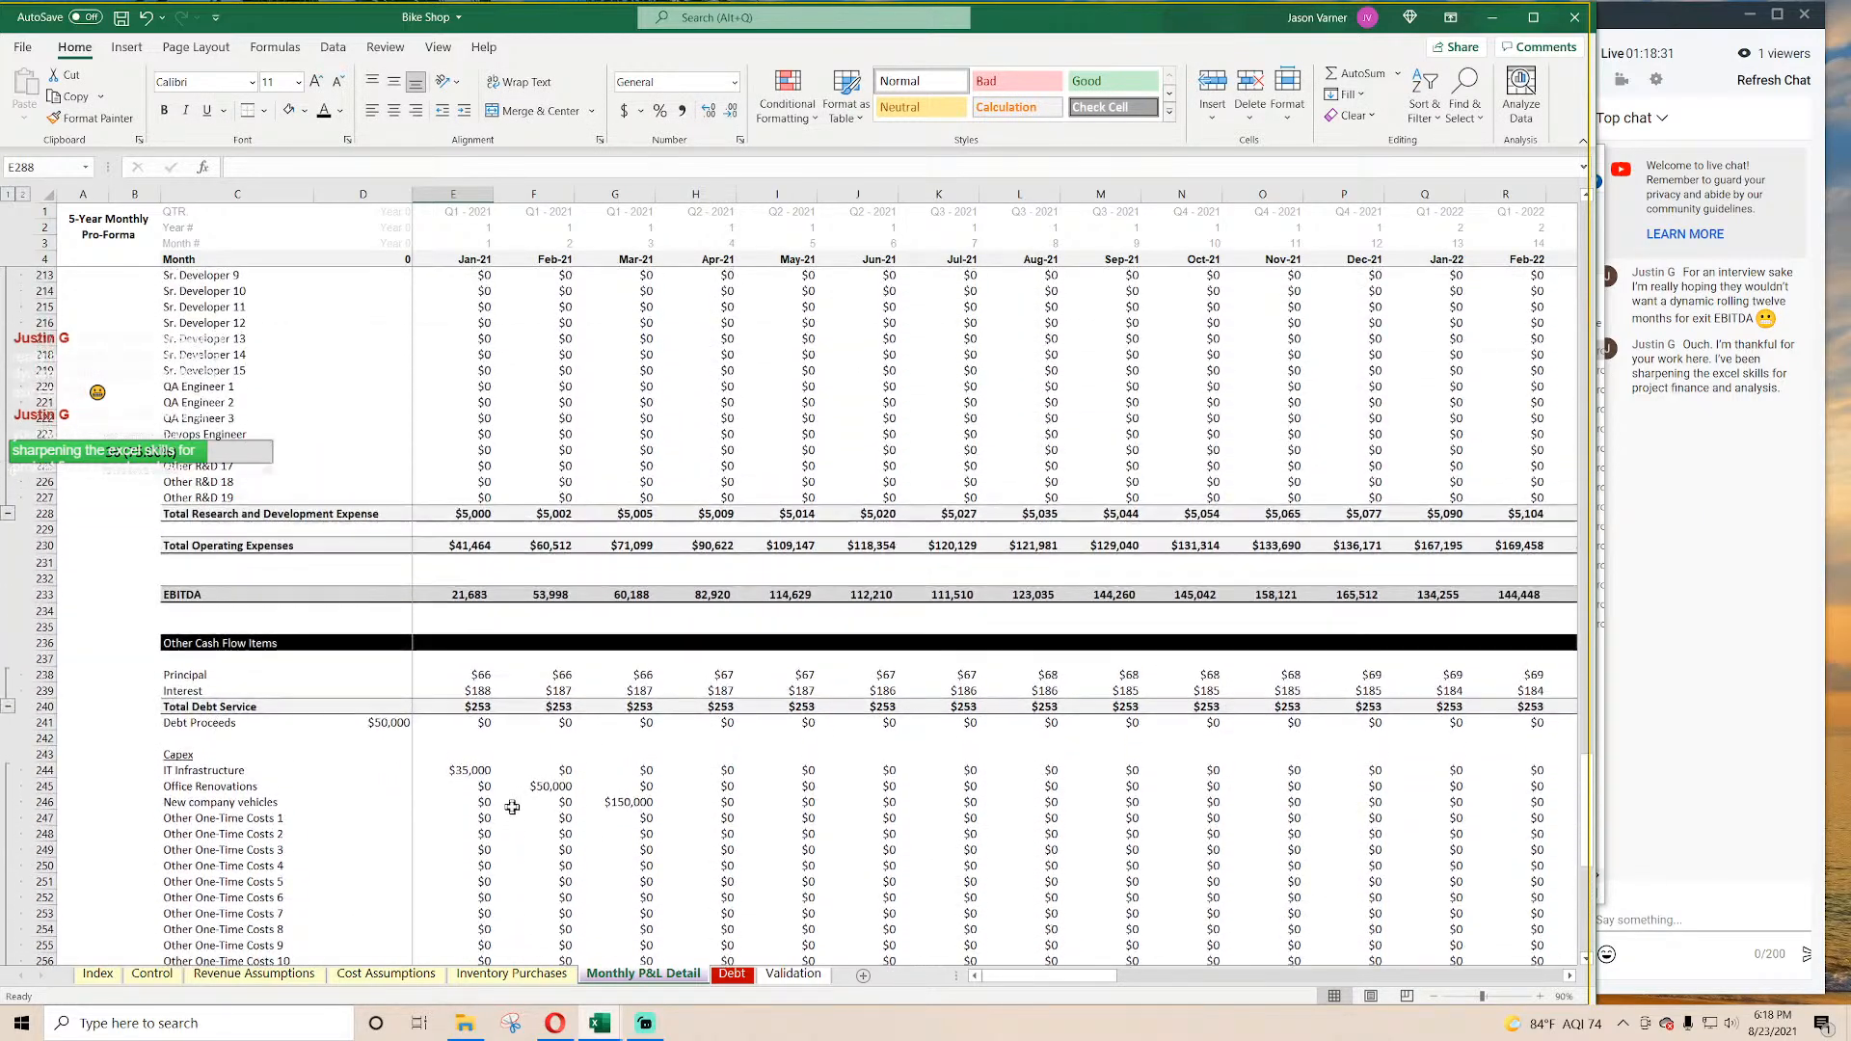
pyautogui.scroll(-2, 512, 807)
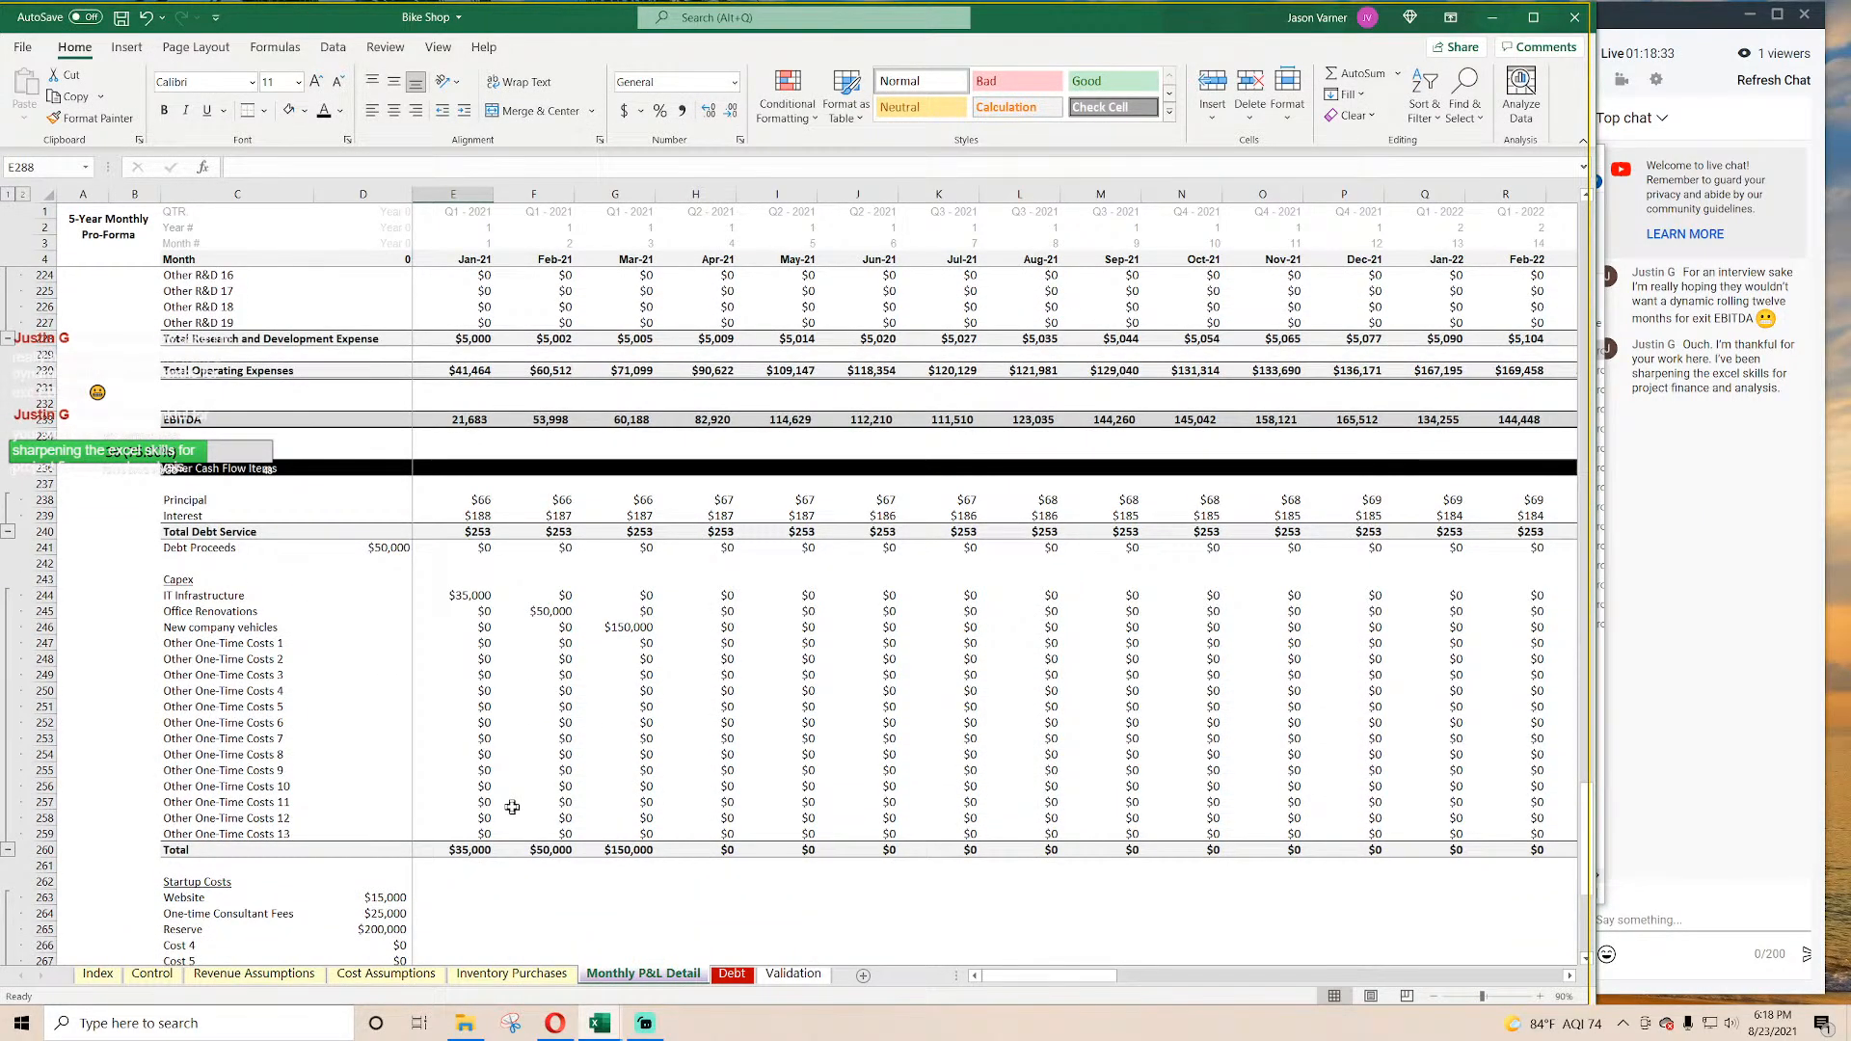
pyautogui.scroll(4, 512, 807)
pyautogui.scroll(-19, 512, 808)
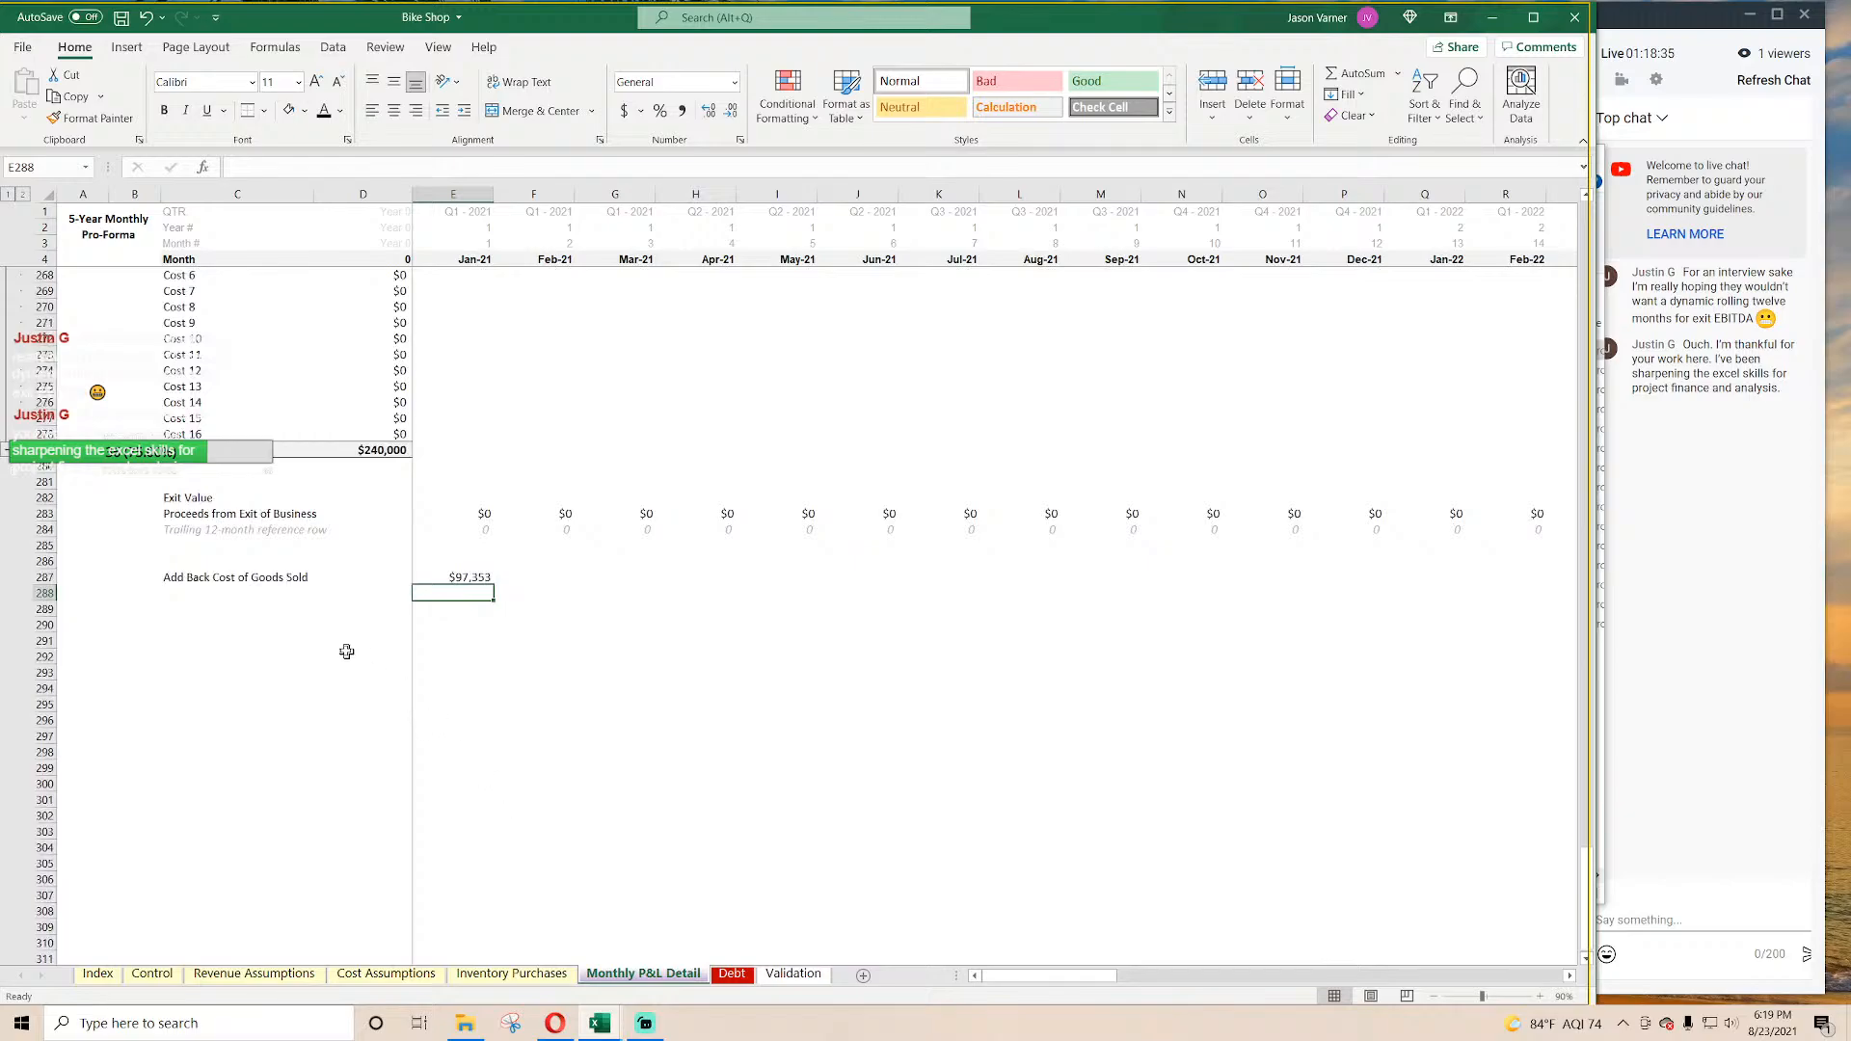
pyautogui.click(231, 593)
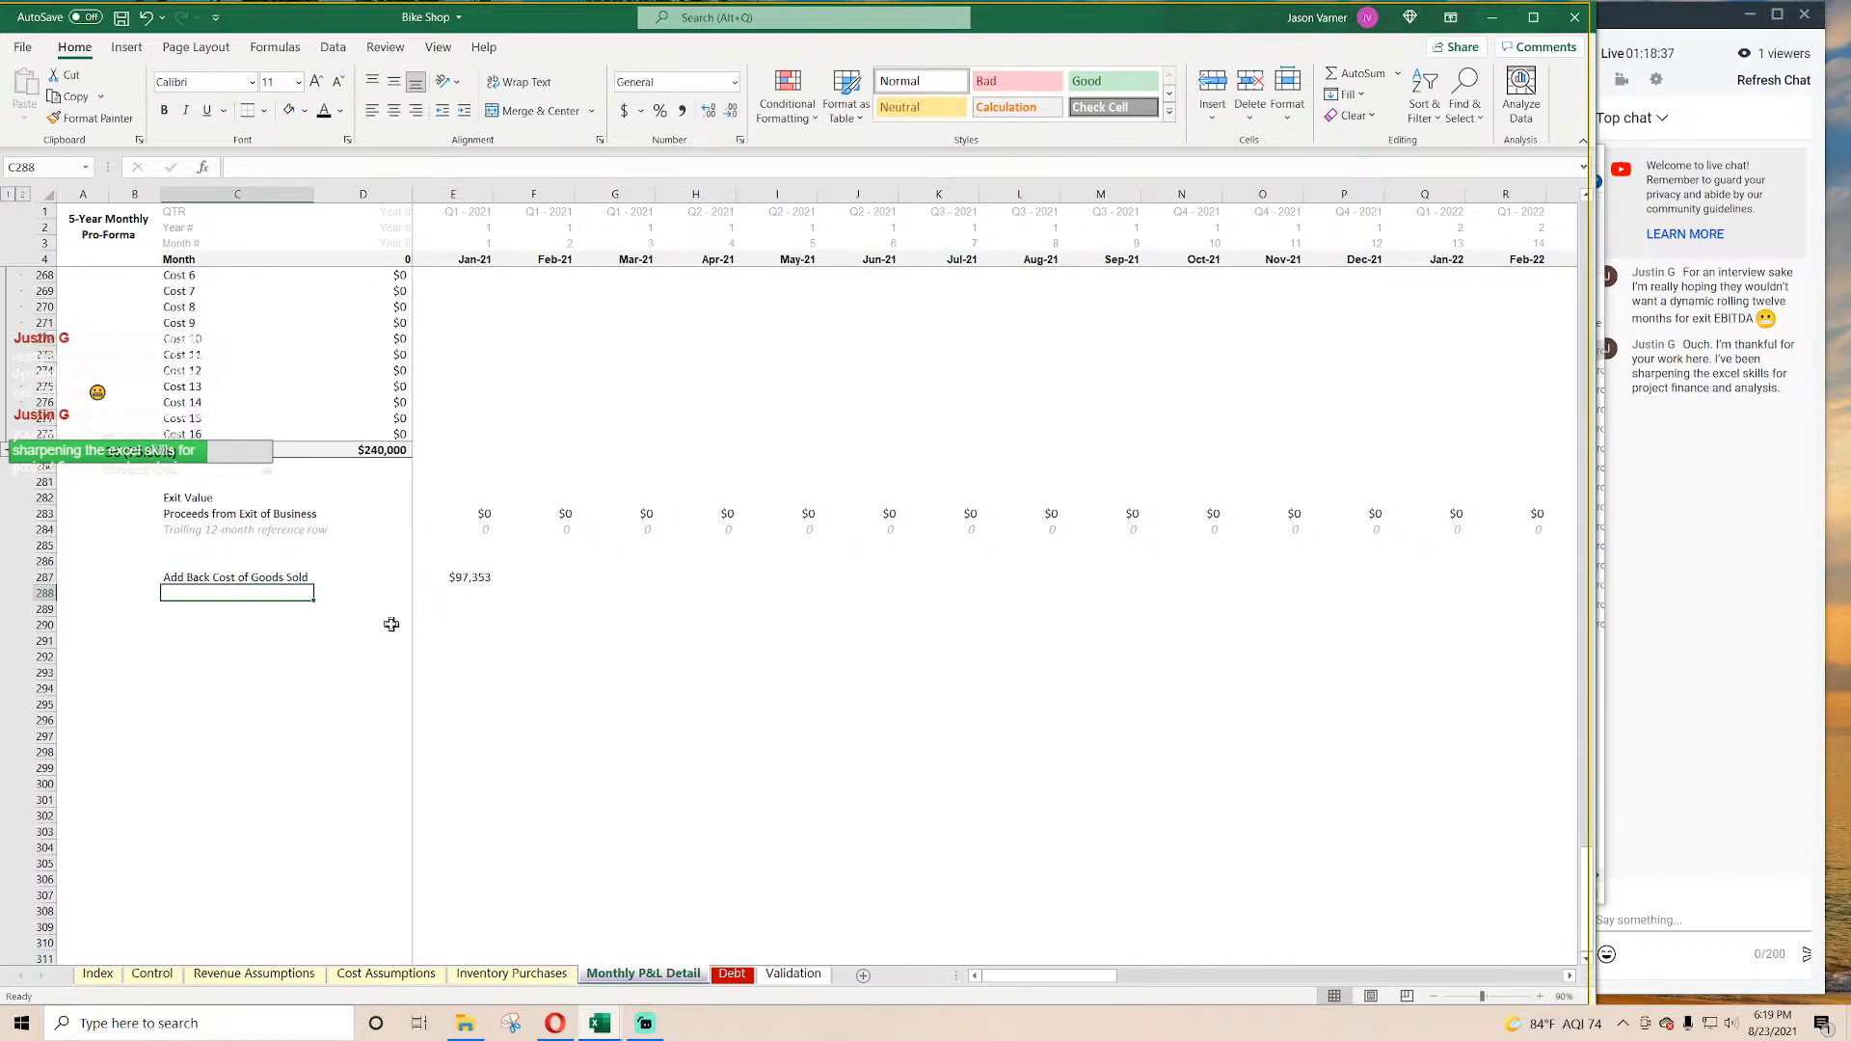
pyautogui.write('Inventory Purchases')
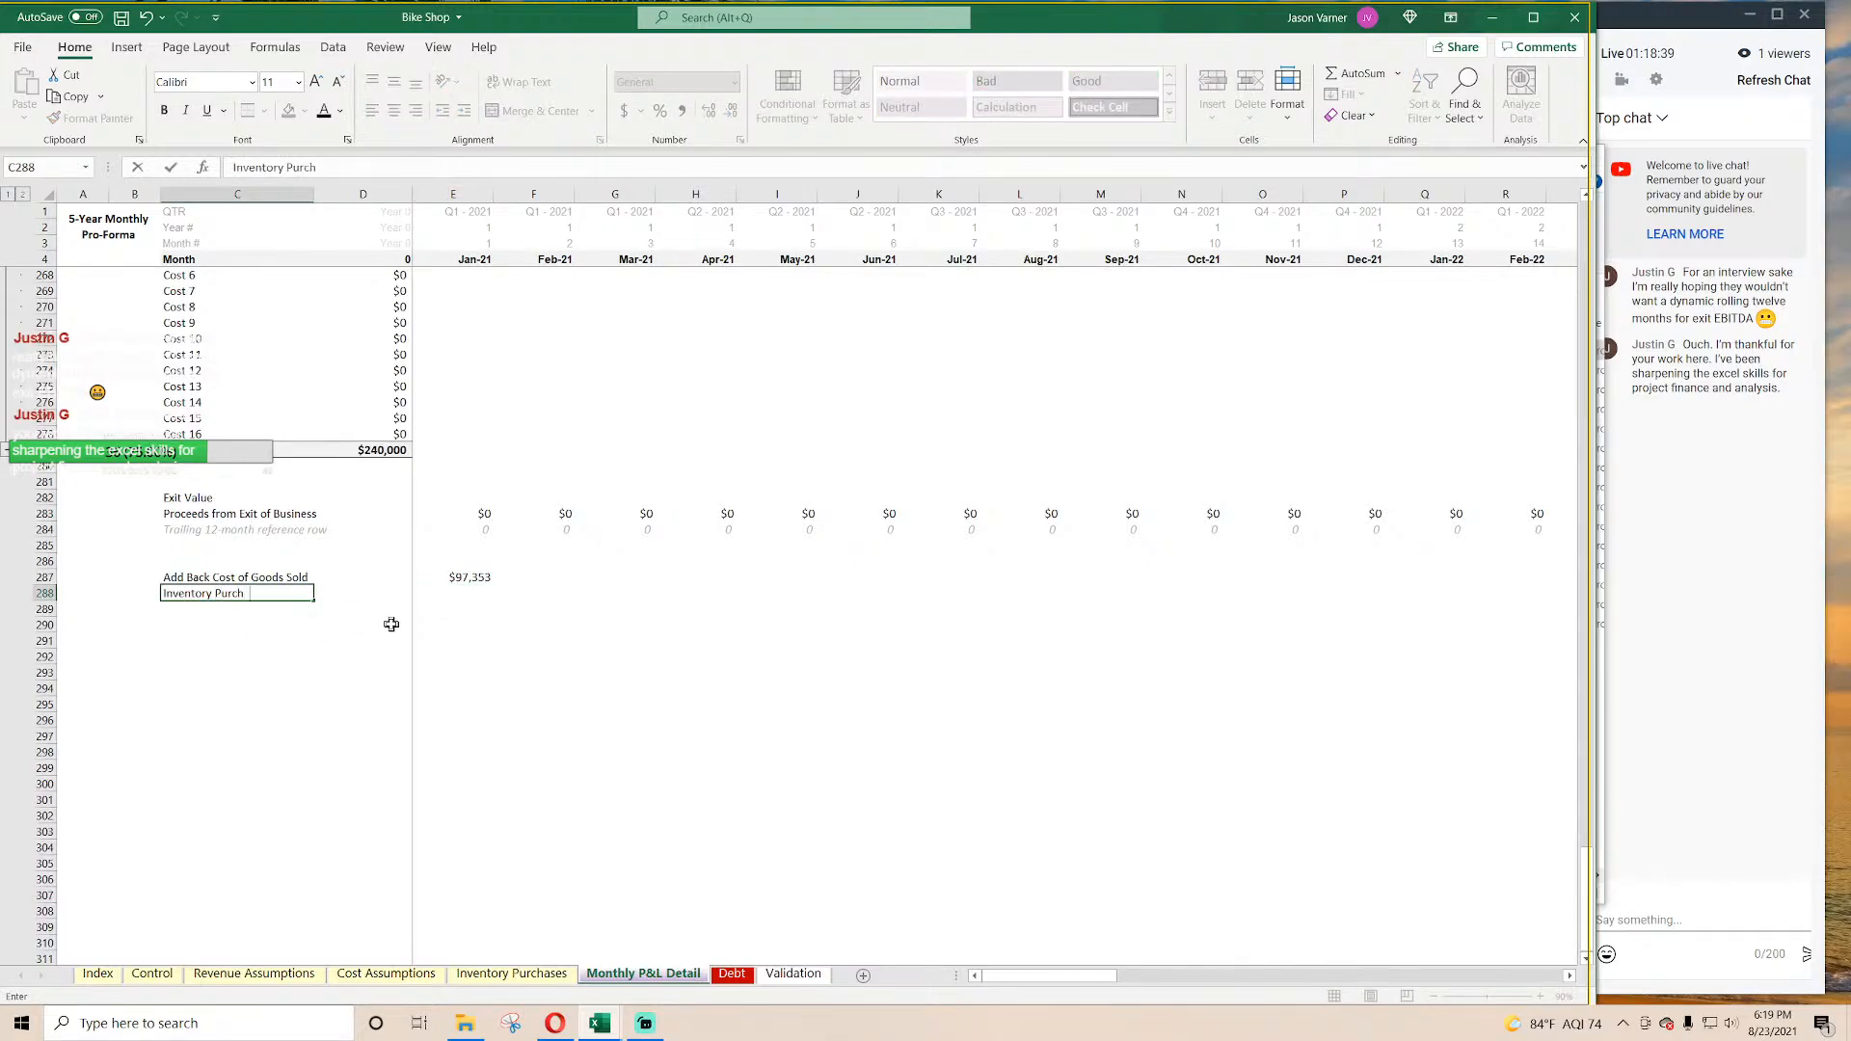
pyautogui.press('Return')
# Step: Link the month 0 cell of the new Inventory Purchases row to C13 on the Inventory Purchases sheet
pyautogui.press('Up')
pyautogui.press('Right')
pyautogui.press('Right')
pyautogui.press('Left')
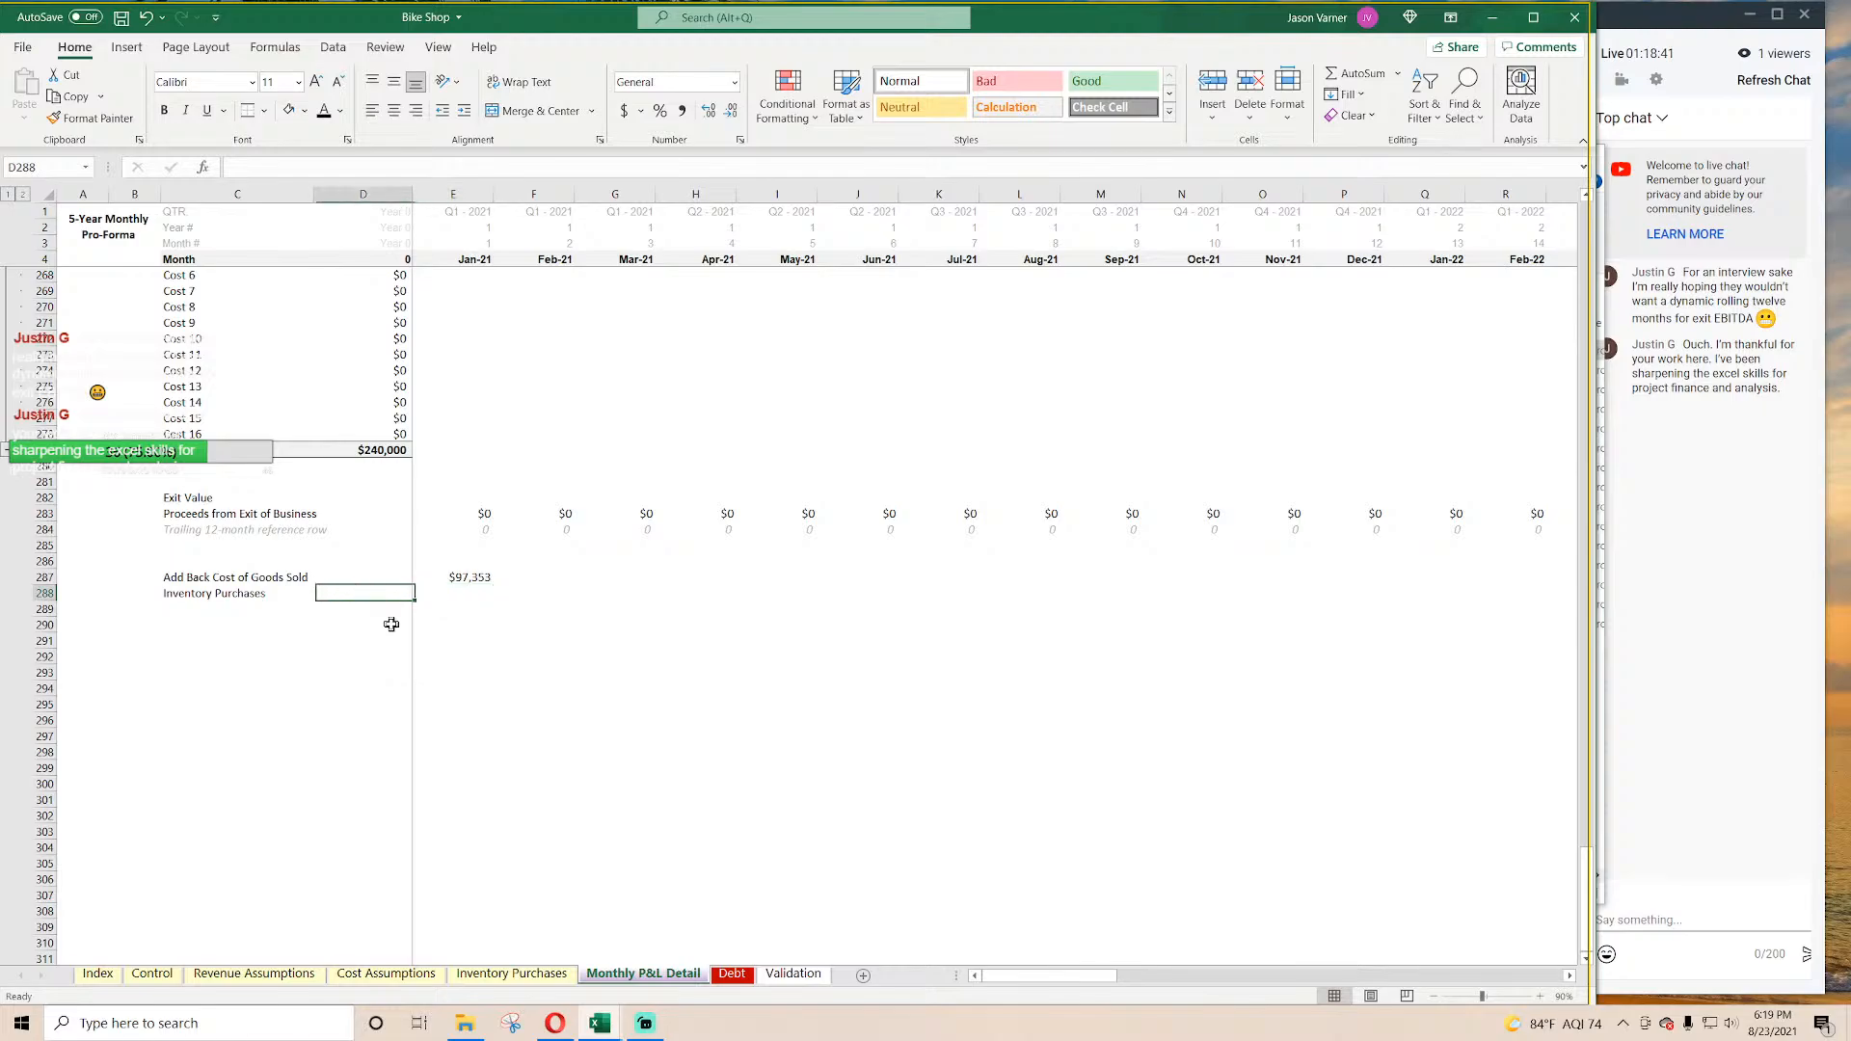
pyautogui.write('=')
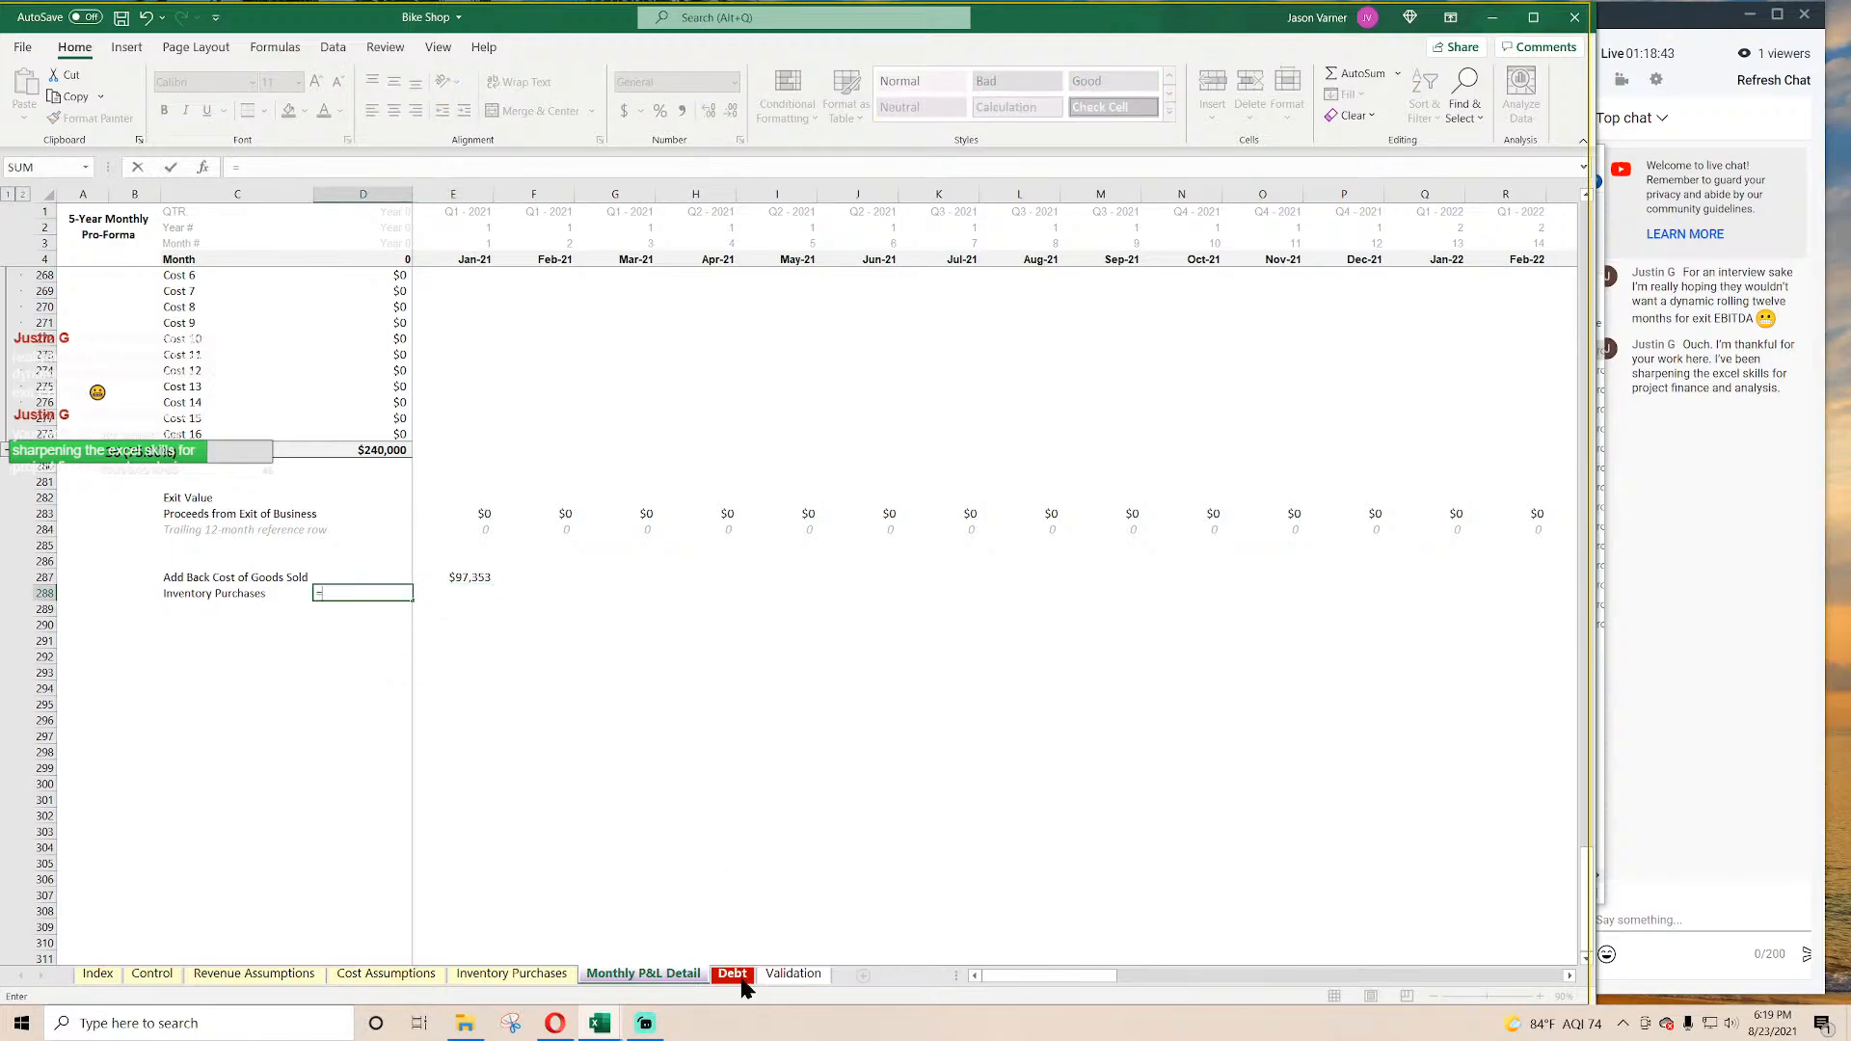
pyautogui.click(511, 974)
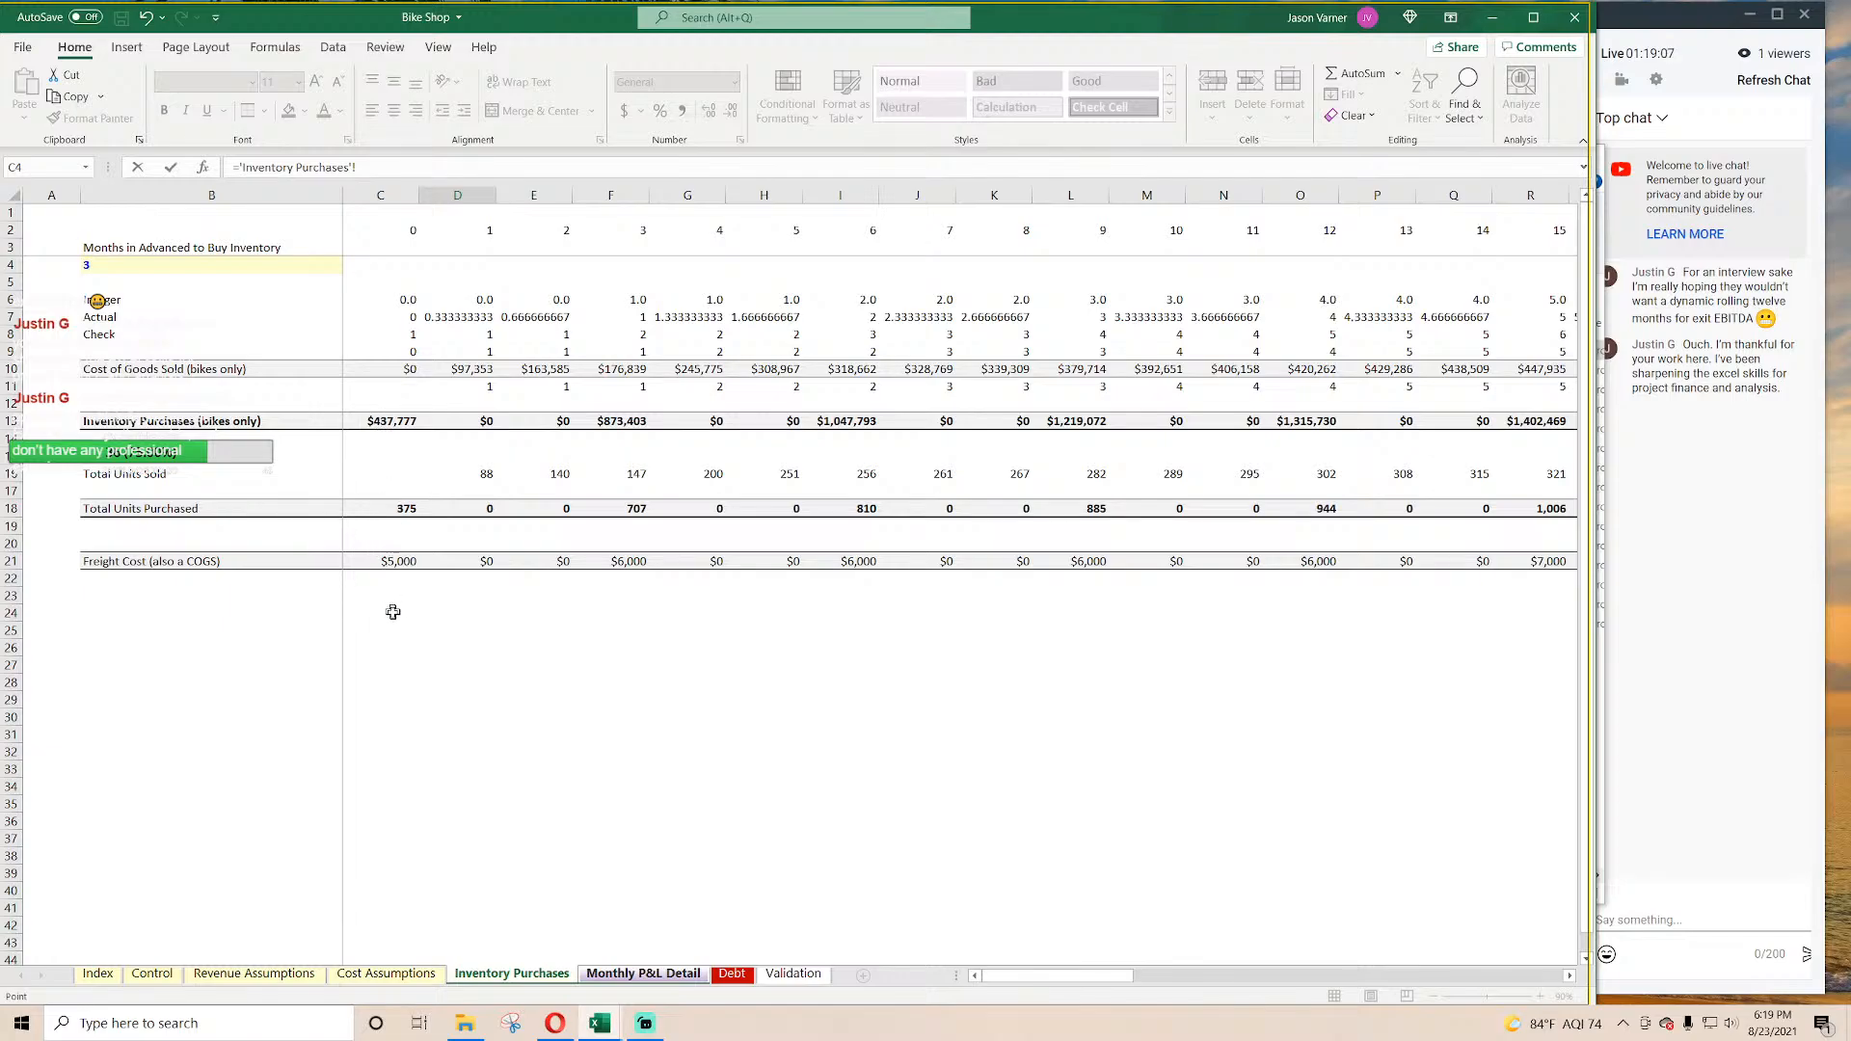
pyautogui.click(395, 421)
pyautogui.press('Return')
# Step: Format the month 0 inventory purchase in D288 as Currency with 0 decimal places
pyautogui.click(386, 592)
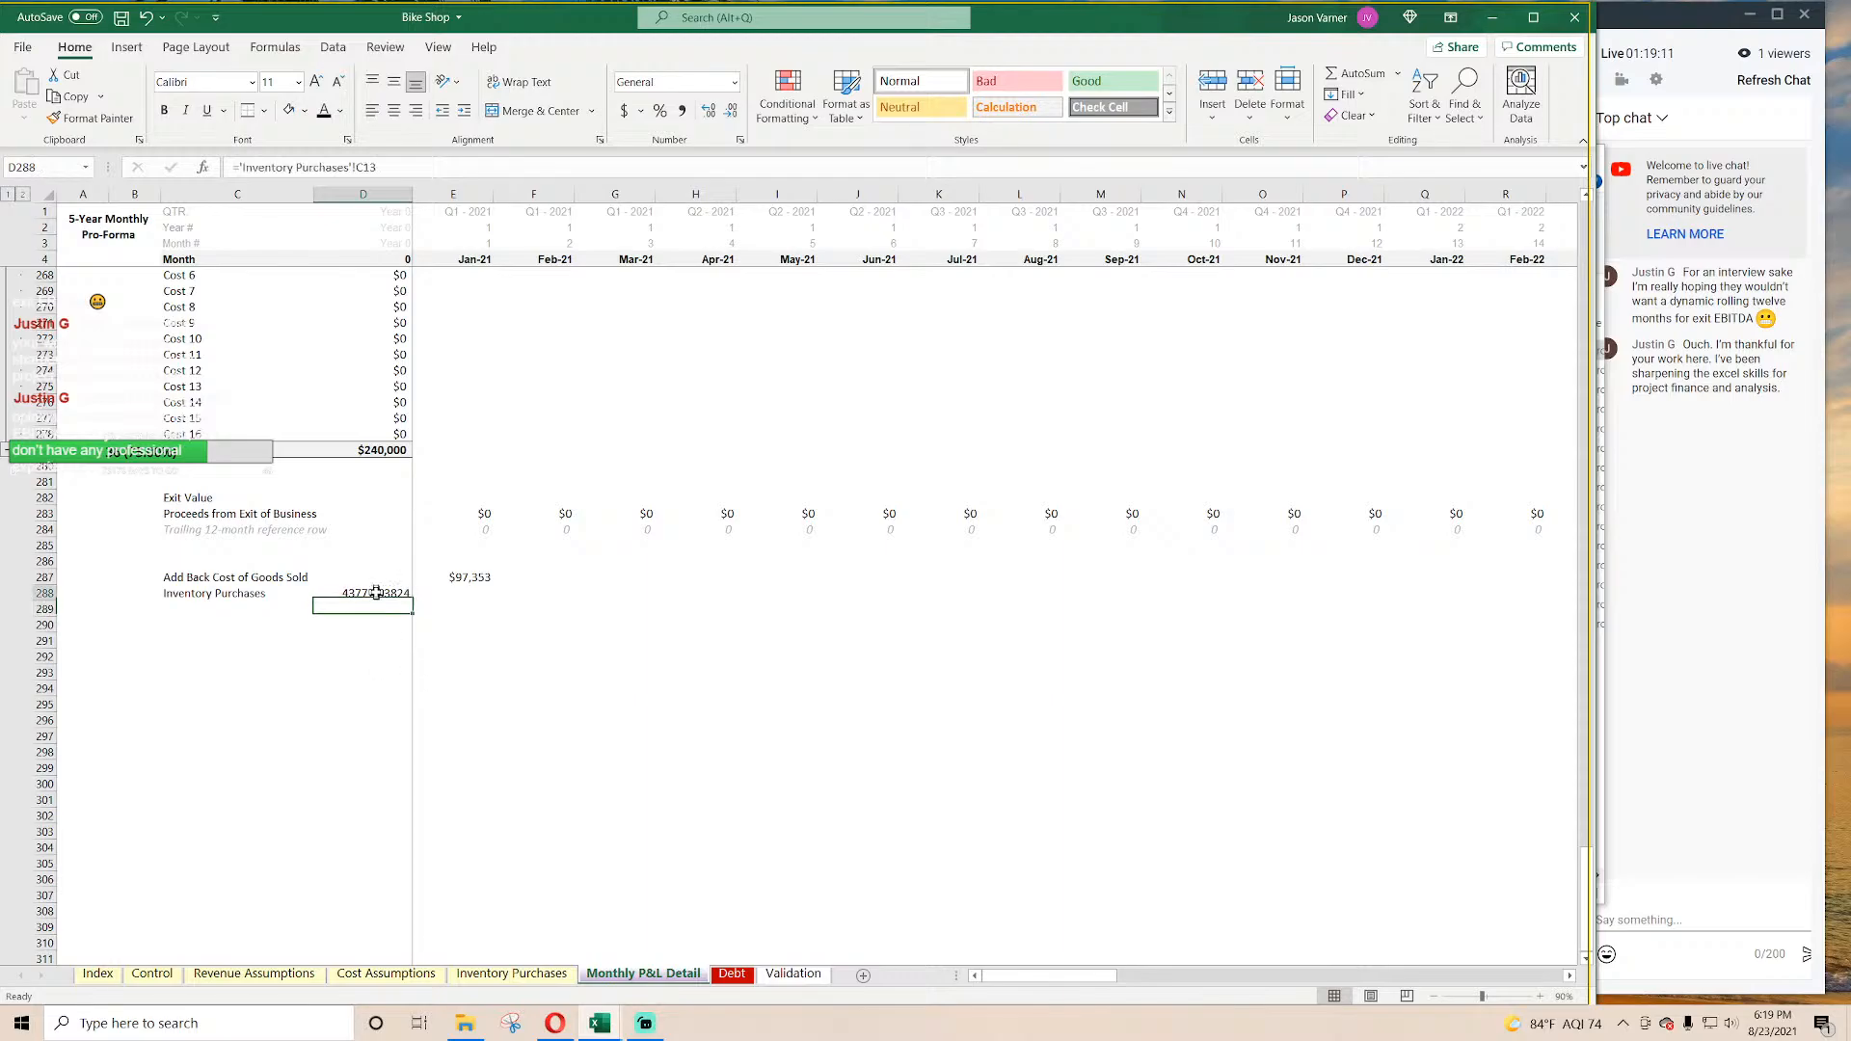
pyautogui.click(739, 140)
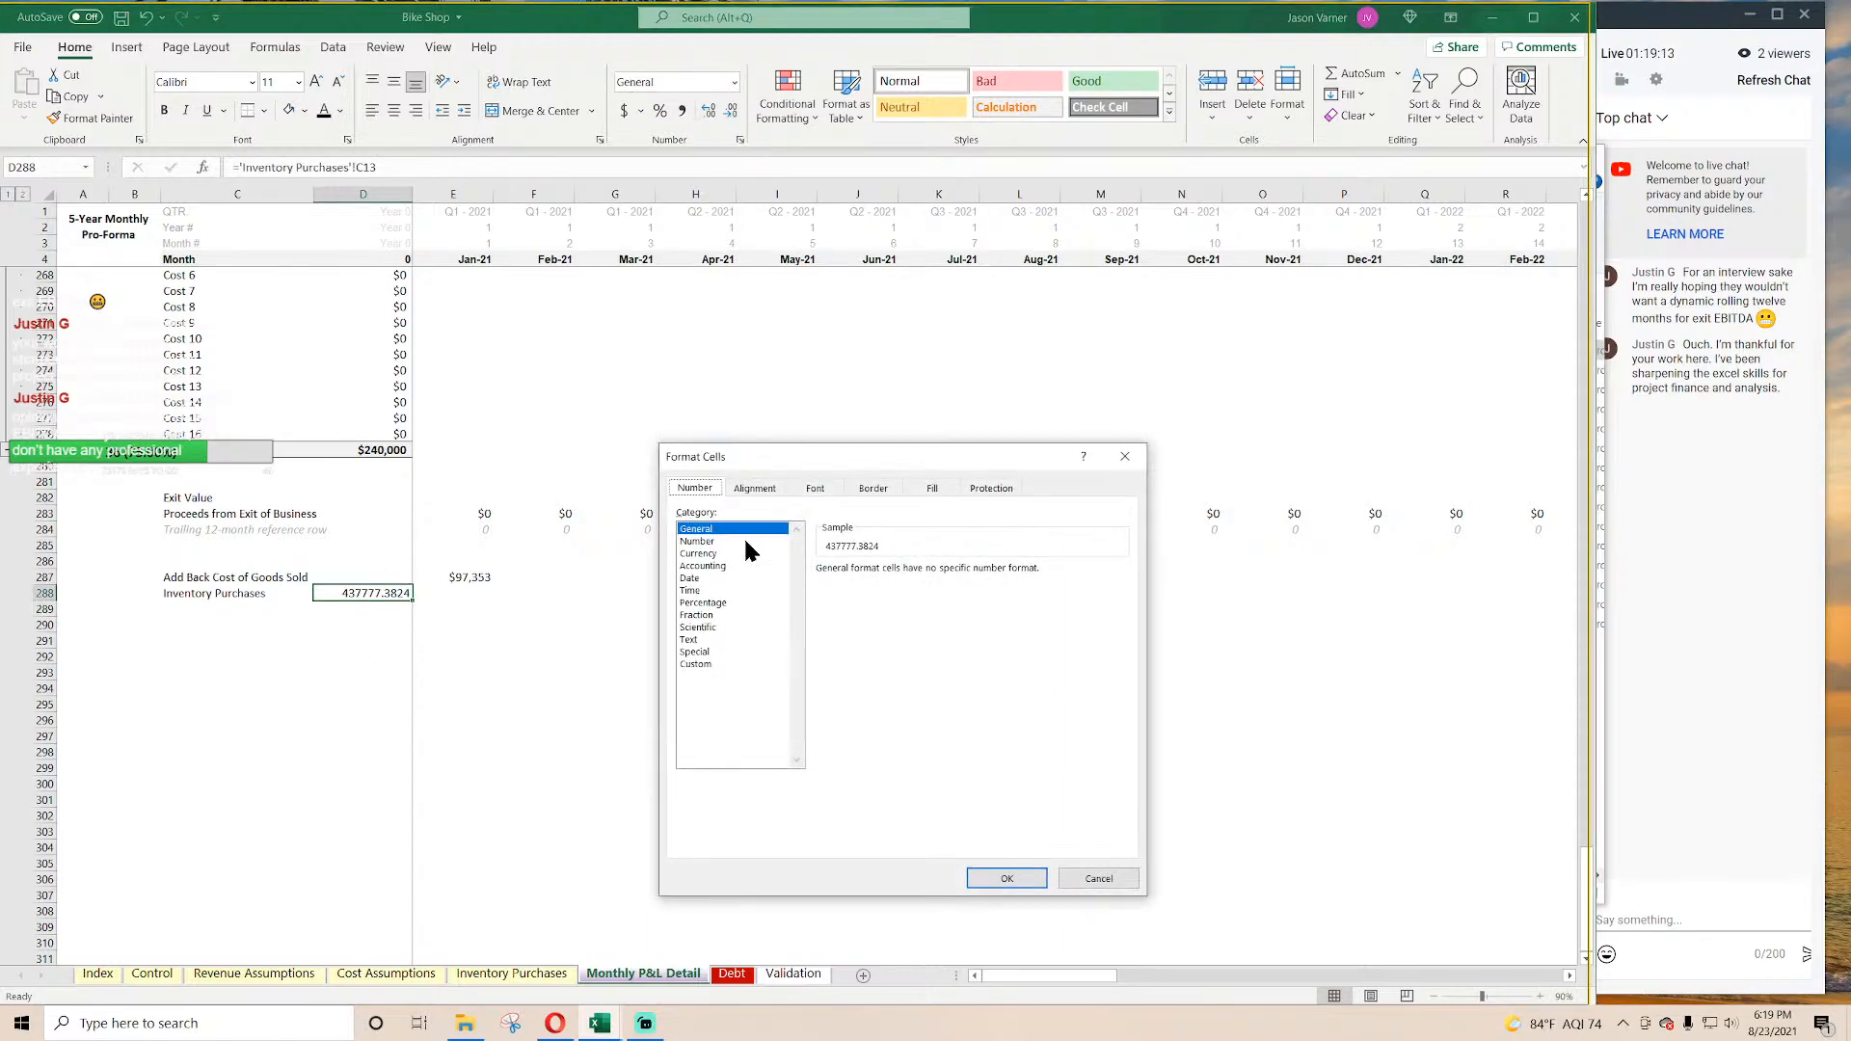
pyautogui.click(703, 556)
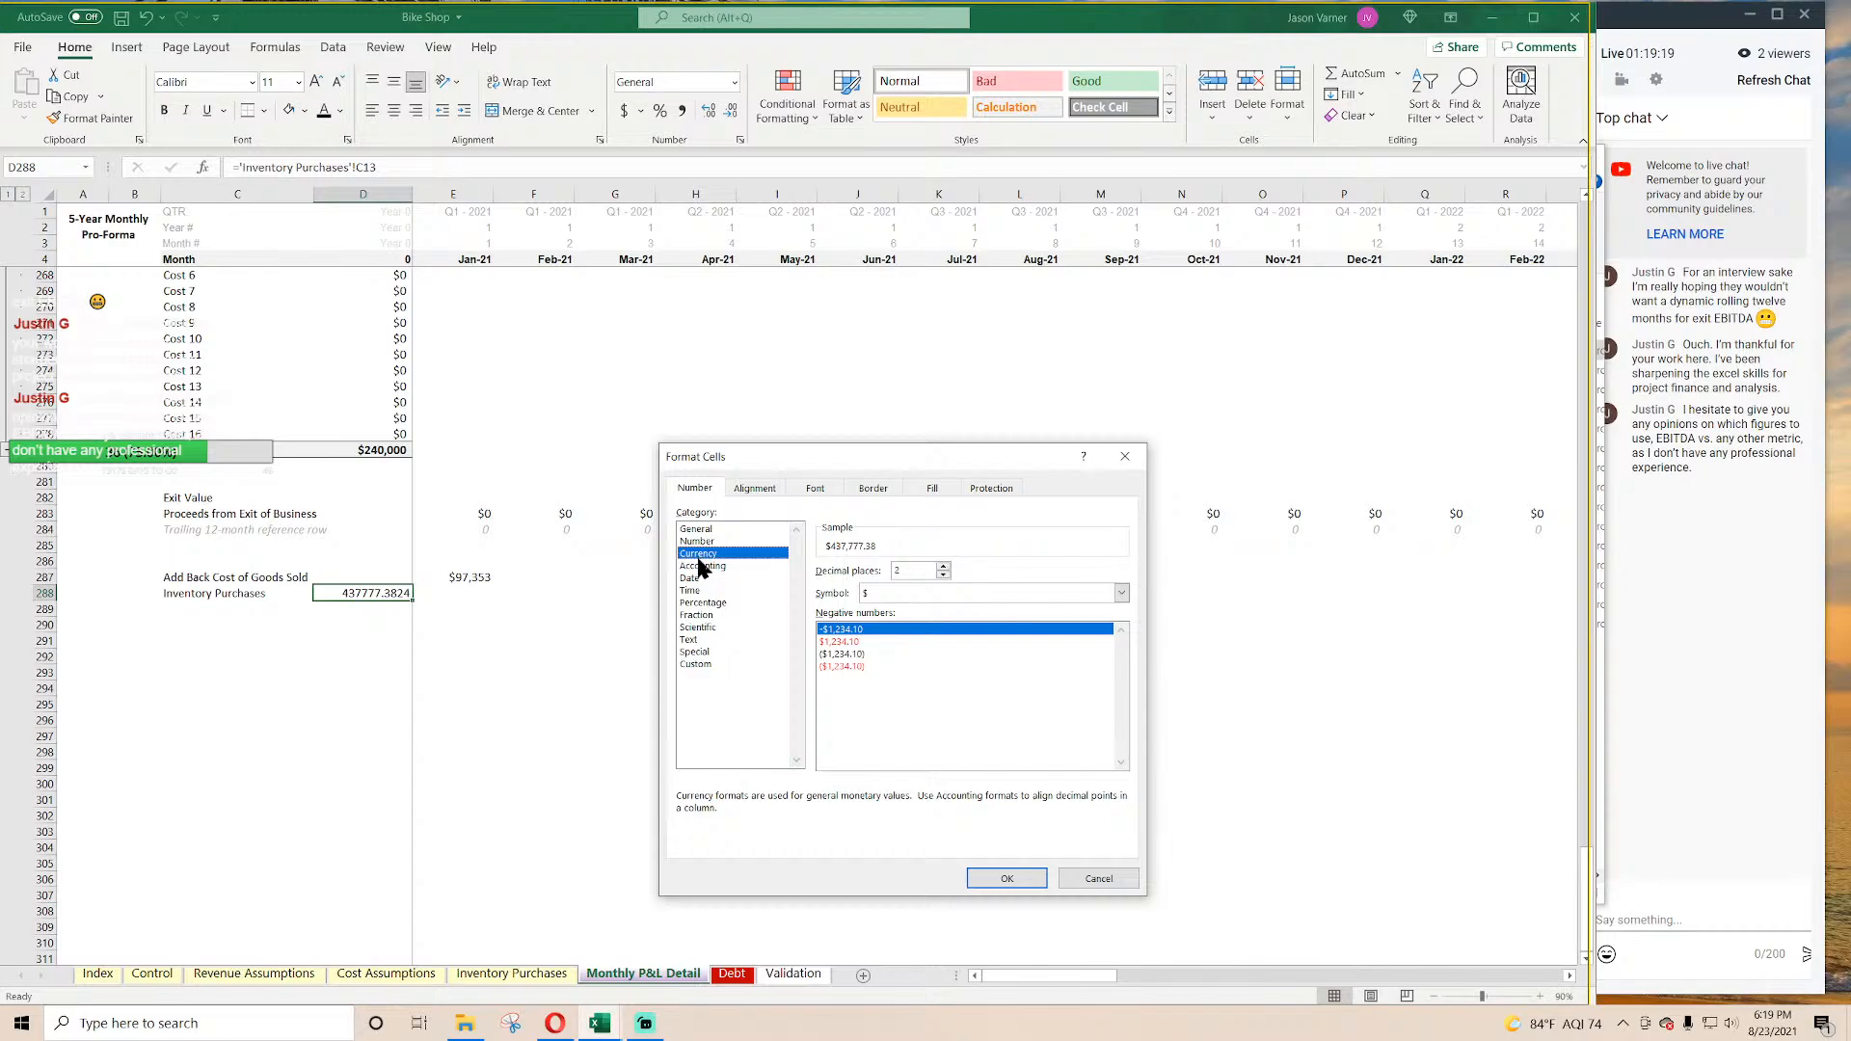
pyautogui.click(943, 574)
pyautogui.click(943, 574)
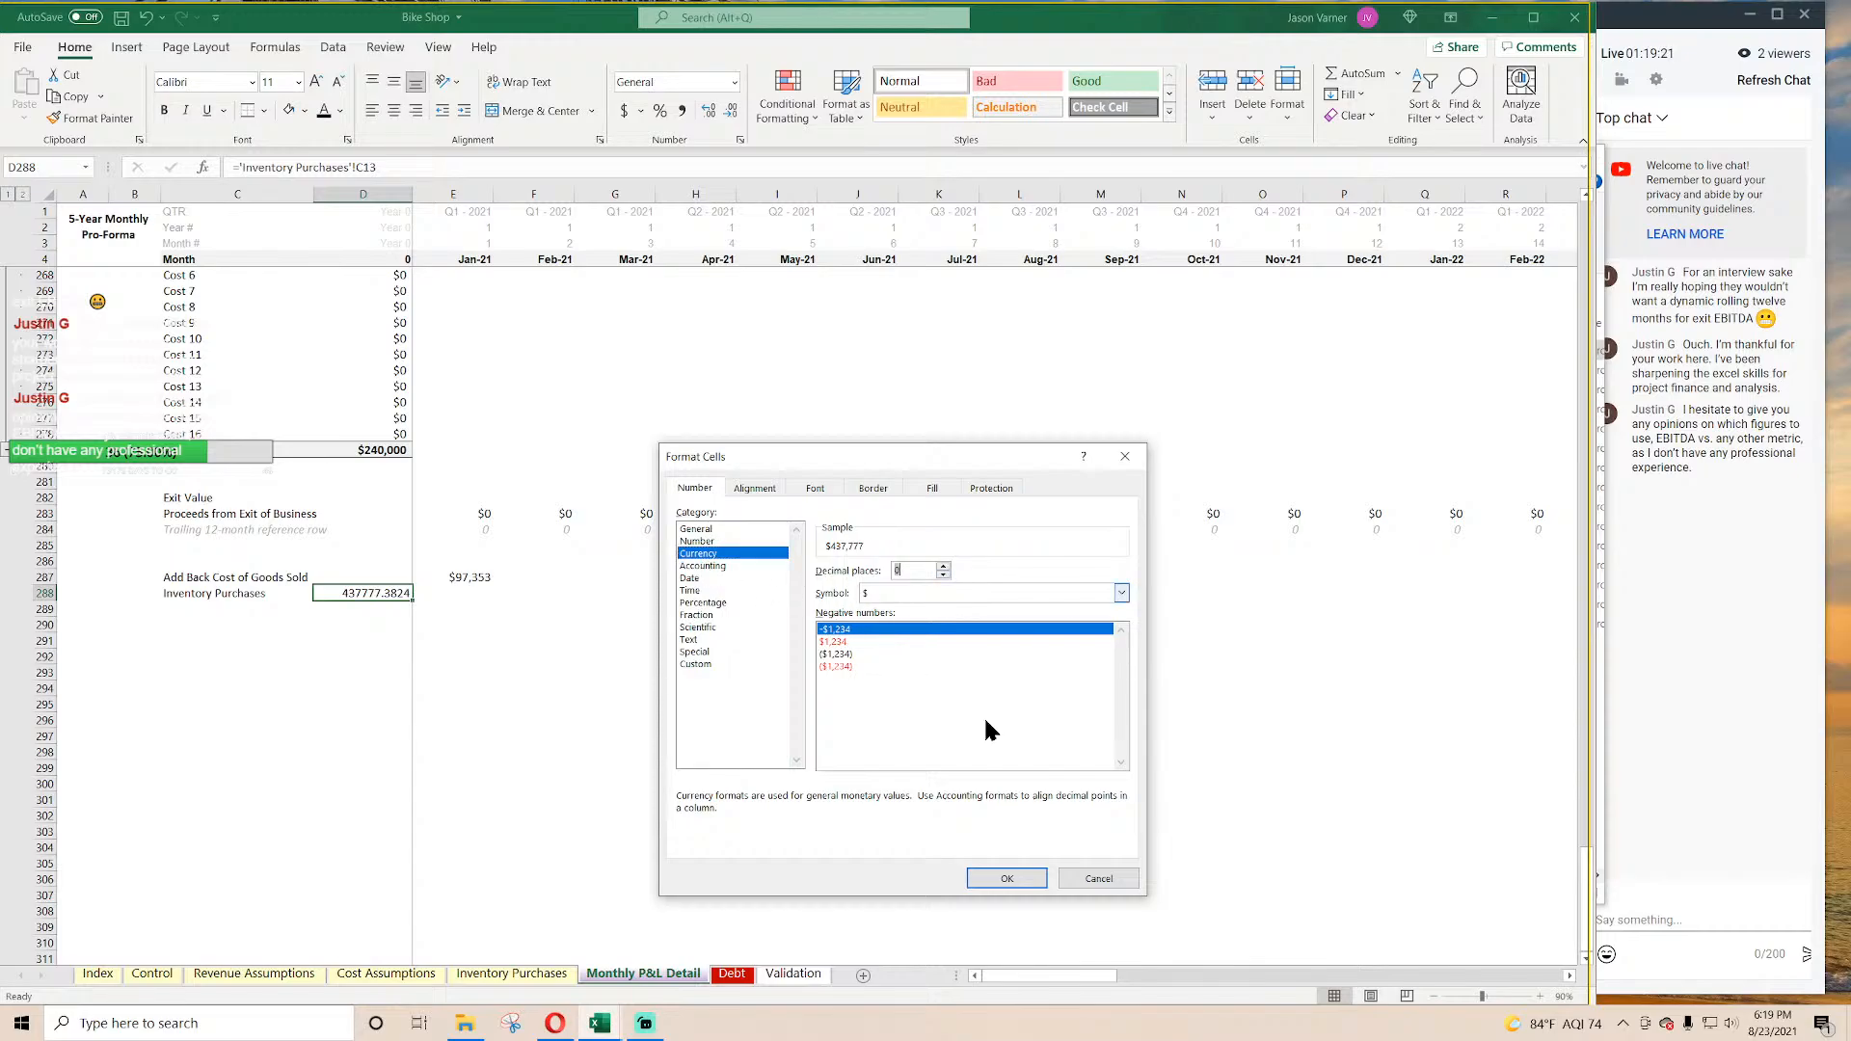
pyautogui.click(1007, 879)
# Step: Fill the Inventory Purchases formula across to Sep-21 and the Add Back Cost of Goods Sold formula across to Dec-21
pyautogui.moveTo(413, 600); pyautogui.dragTo(1147, 610)
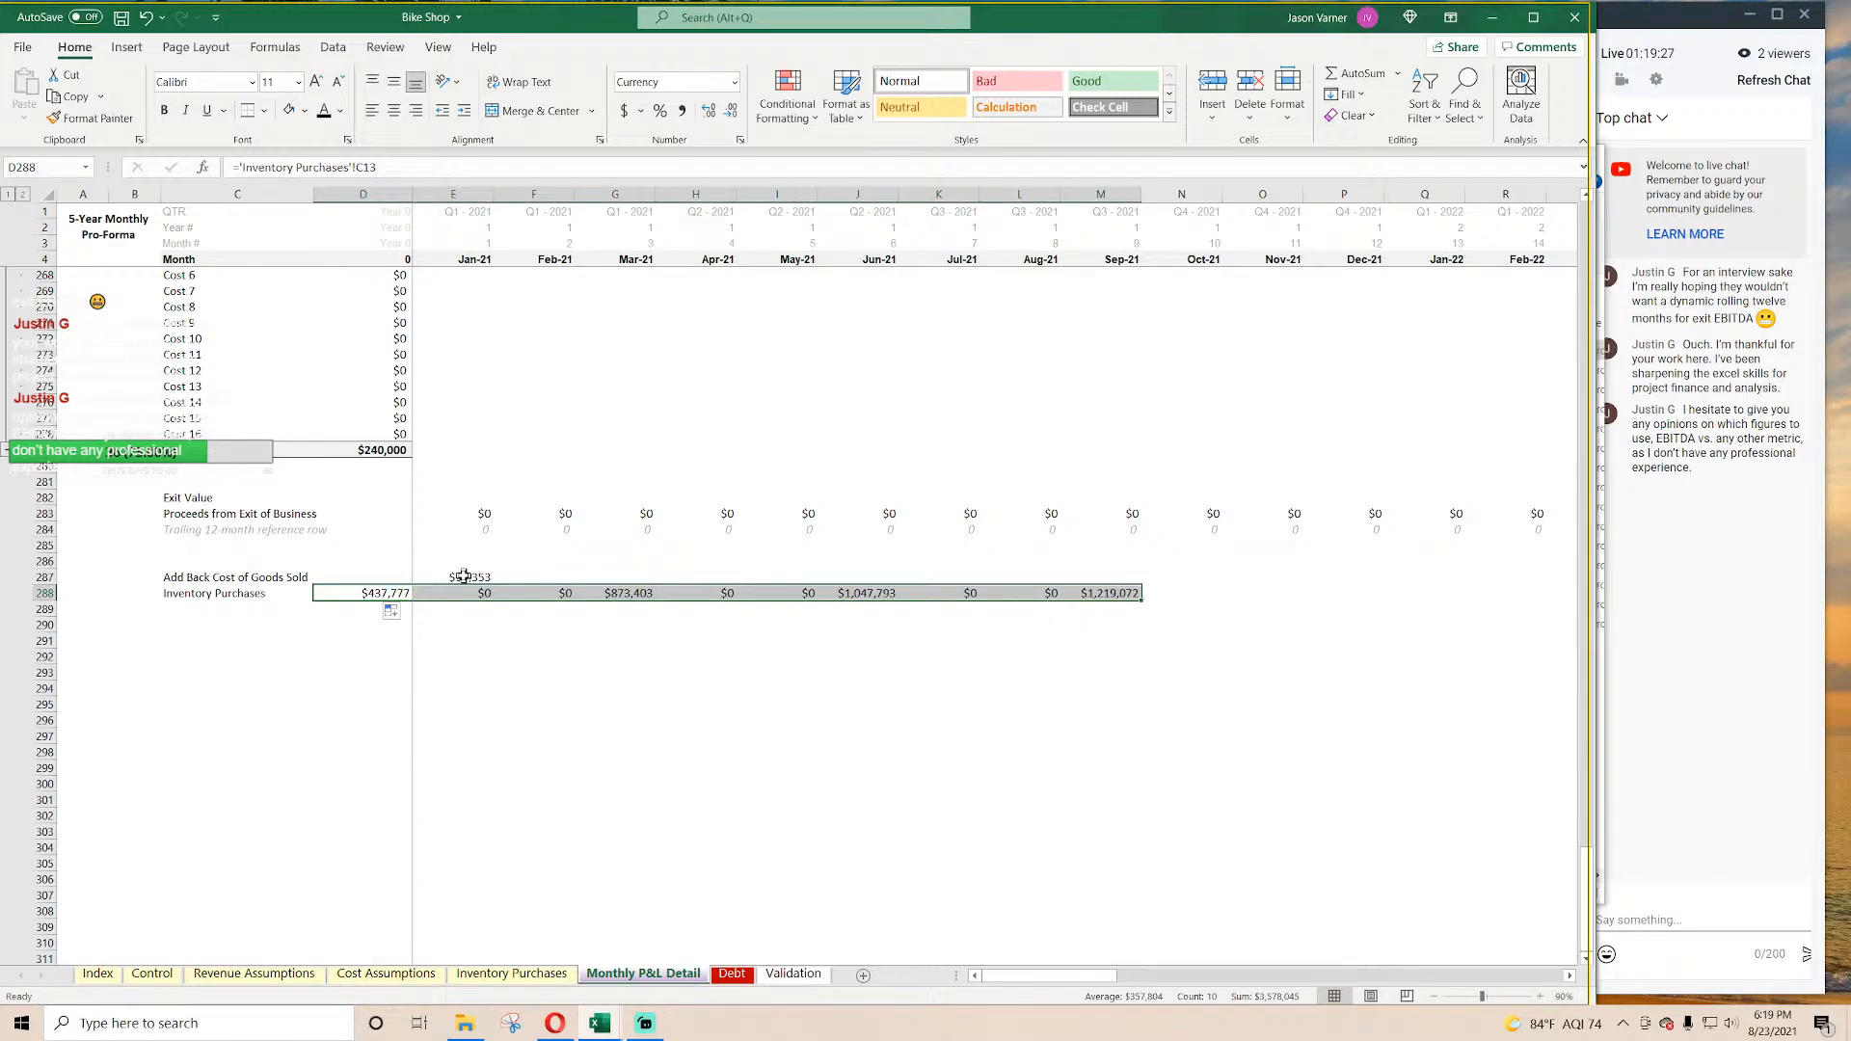
pyautogui.click(477, 577)
pyautogui.moveTo(494, 585); pyautogui.dragTo(1369, 593)
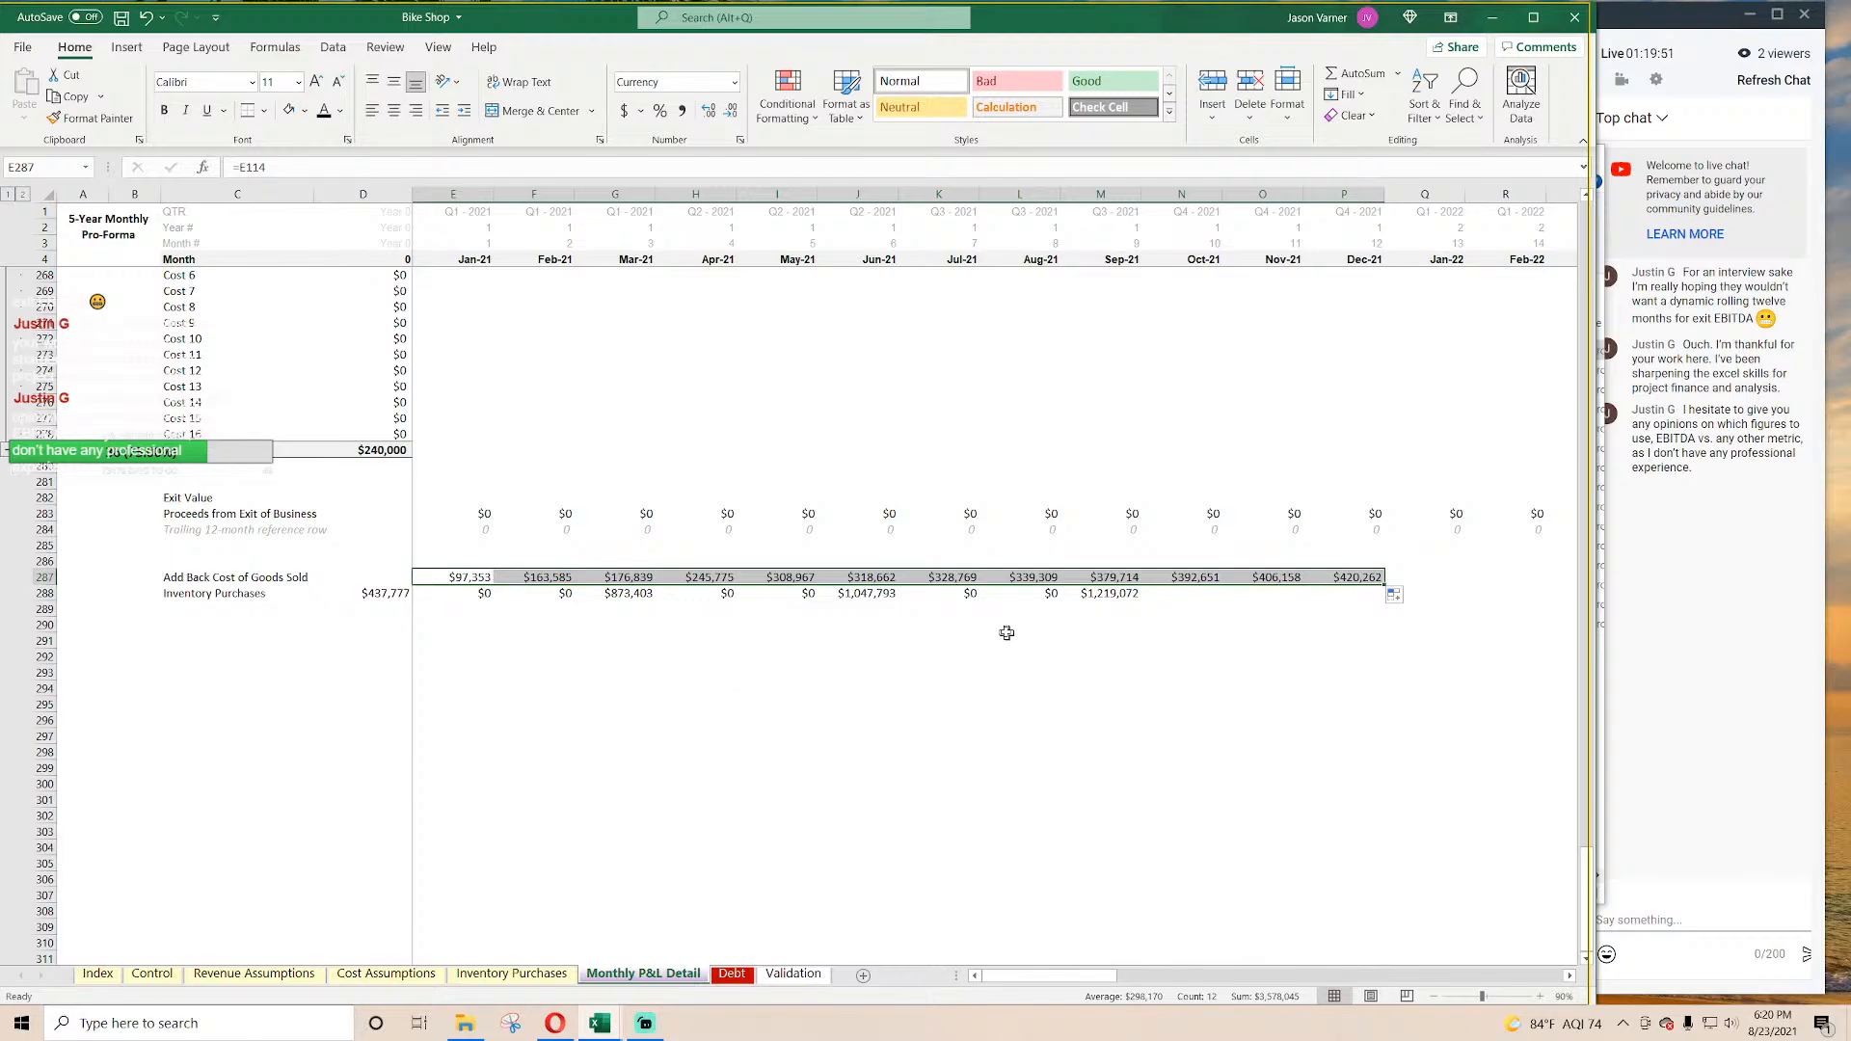
# Step: Compare the cost of goods sold add-back with the inventory purchases across month 0, Jan-21 and Feb-21
pyautogui.moveTo(940, 608); pyautogui.dragTo(1140, 696)
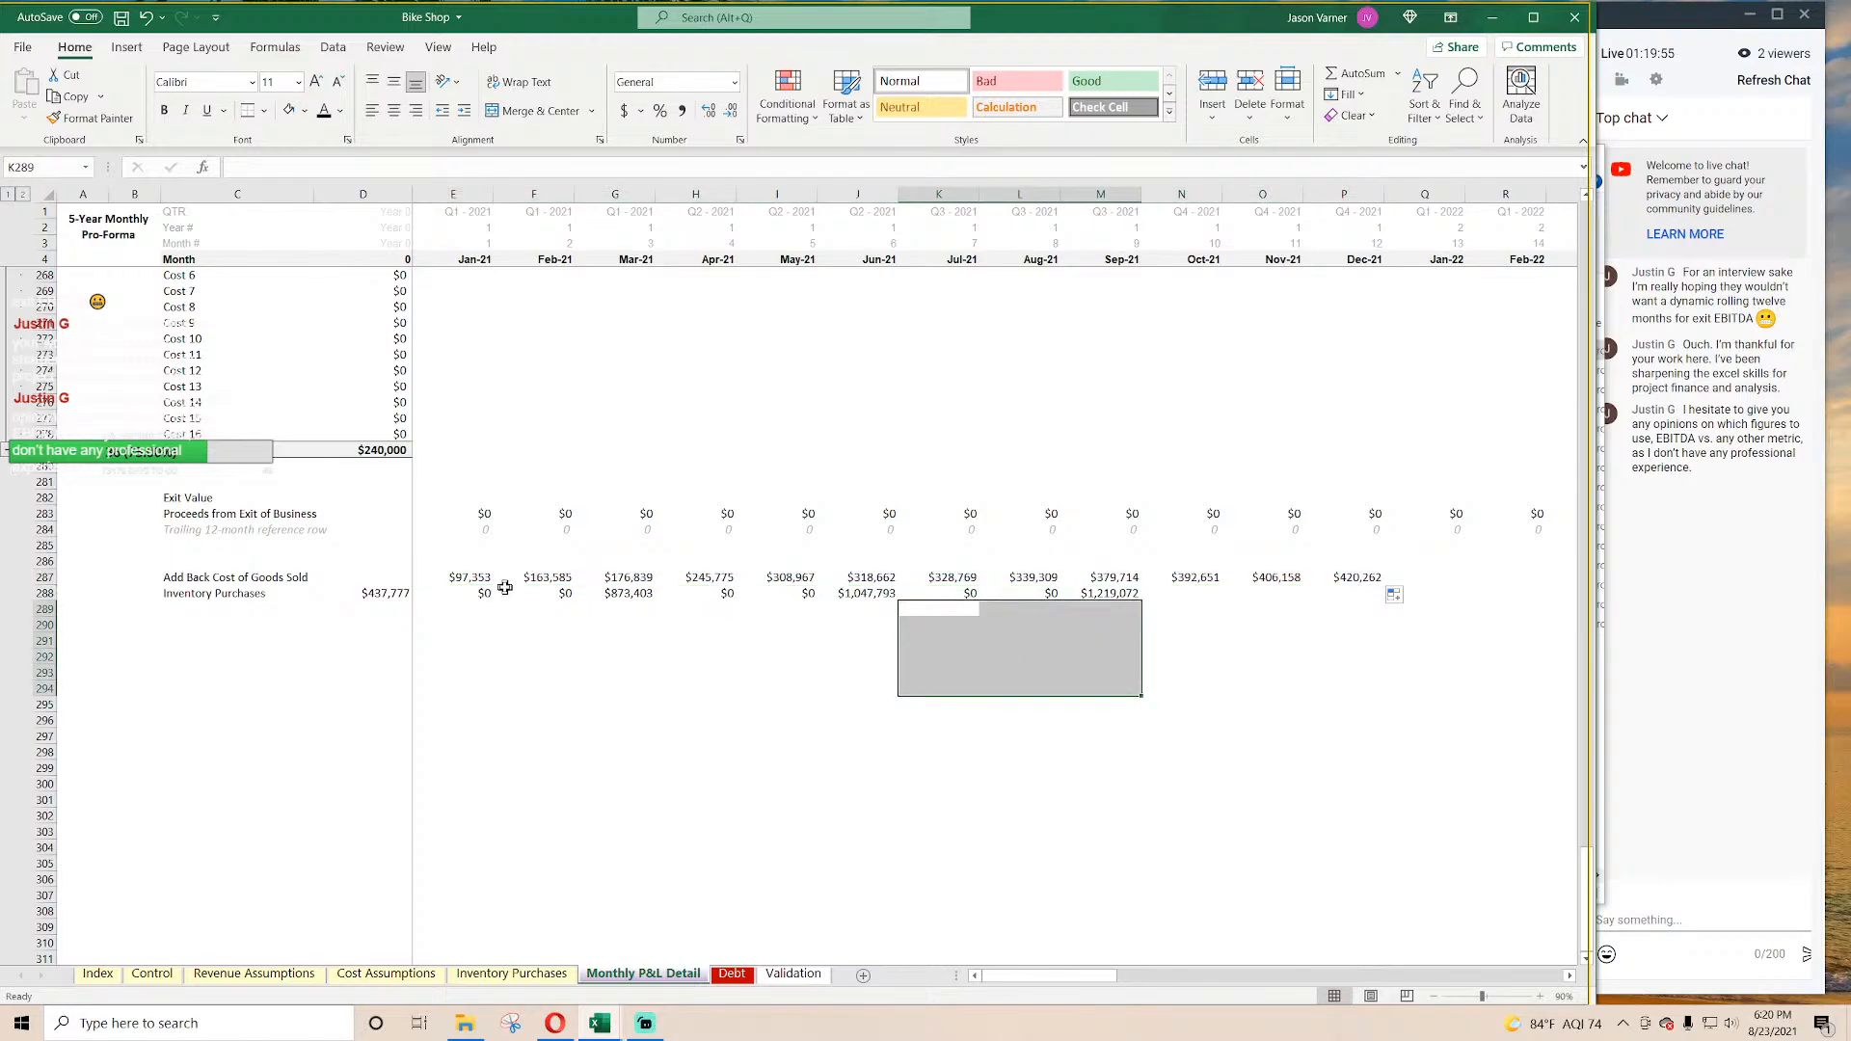
pyautogui.click(460, 575)
pyautogui.click(535, 575)
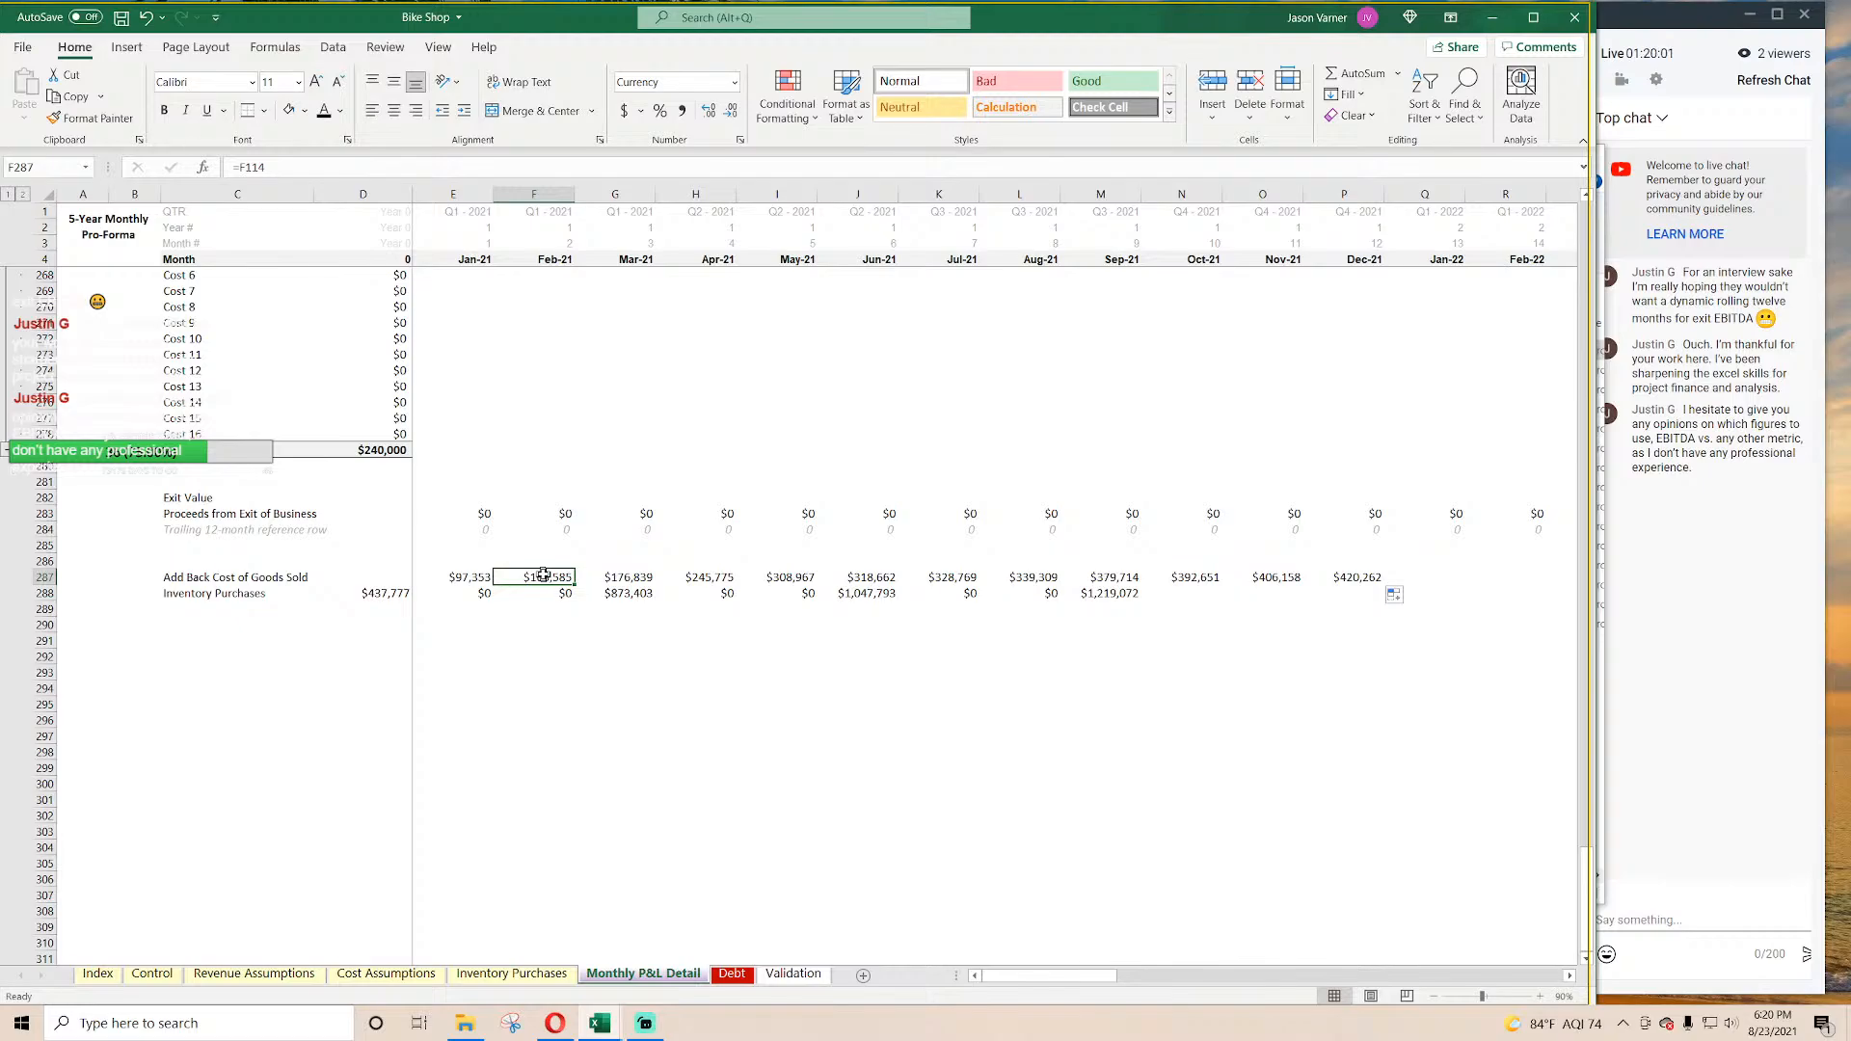
pyautogui.press('Left')
pyautogui.press('Left')
pyautogui.press('Down')
pyautogui.press('Right')
pyautogui.press('Right')
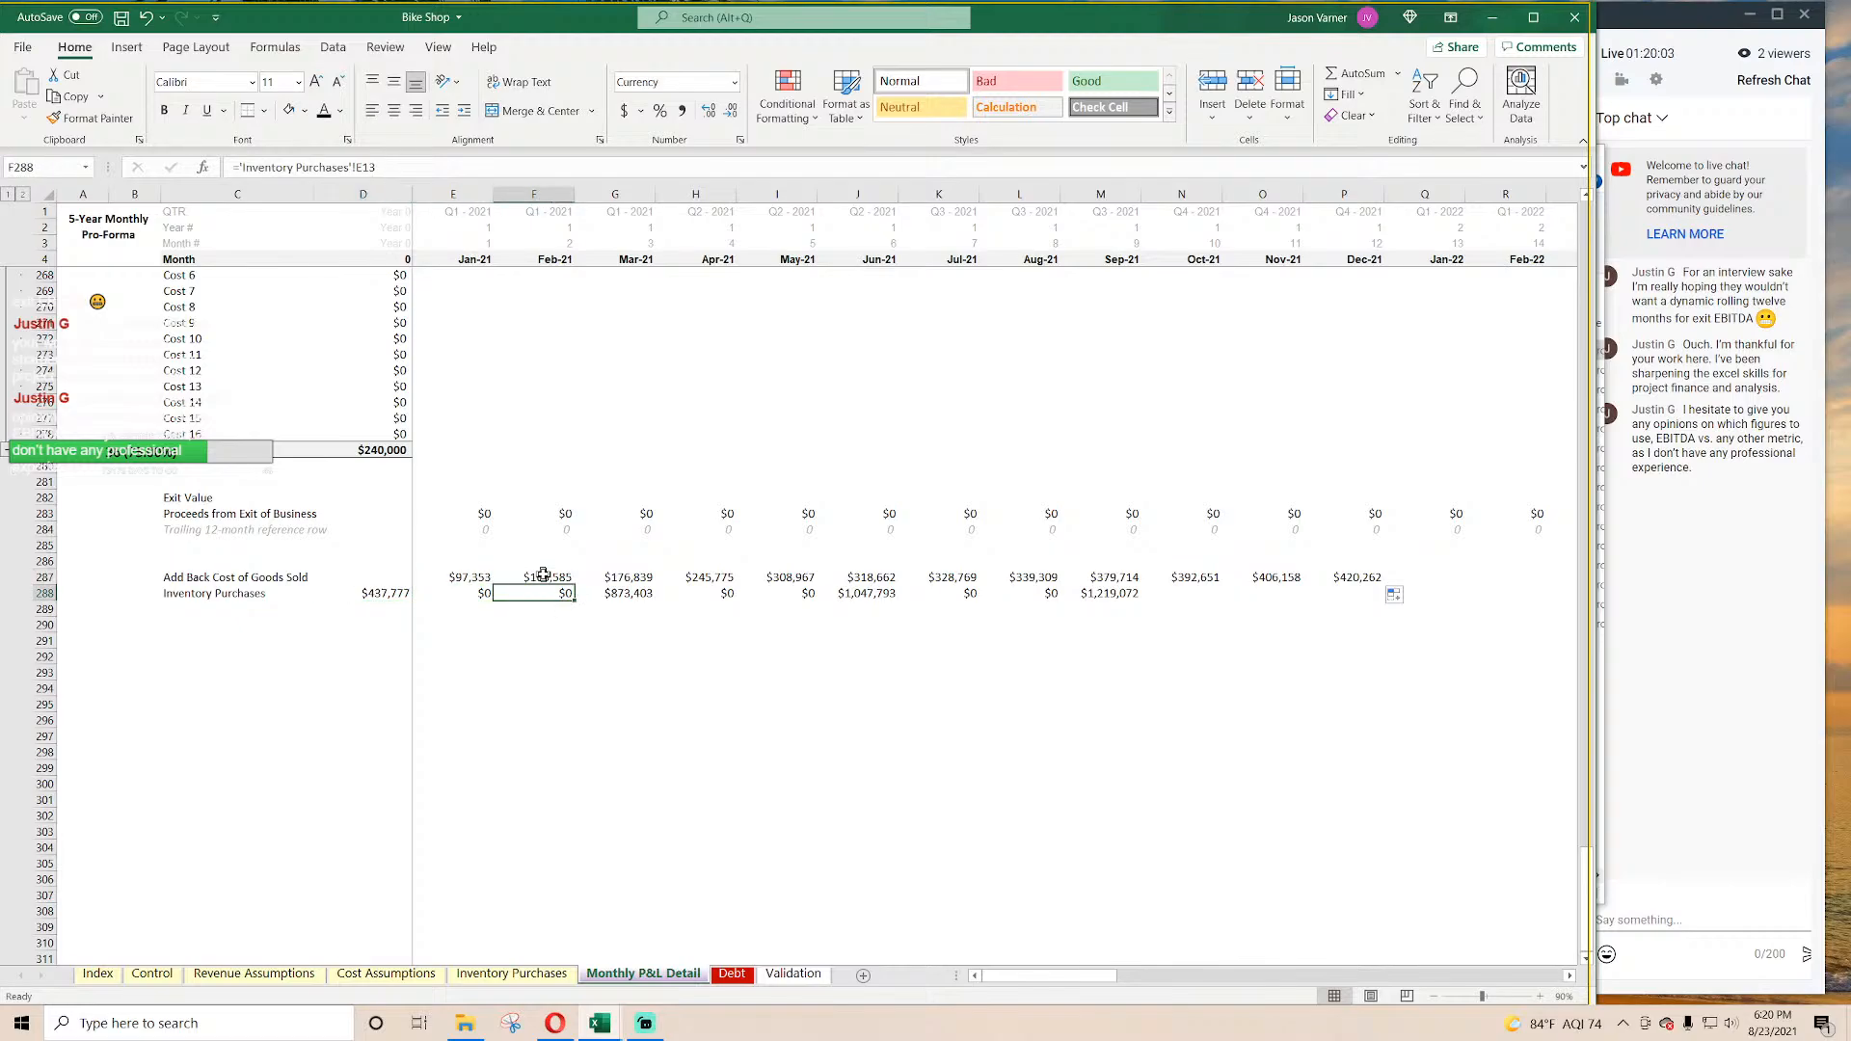
pyautogui.press('Up')
pyautogui.press('Left')
pyautogui.press('Left')
pyautogui.press('Down')
pyautogui.press('Right')
pyautogui.press('Up')
pyautogui.press('Left')
pyautogui.press('Down')
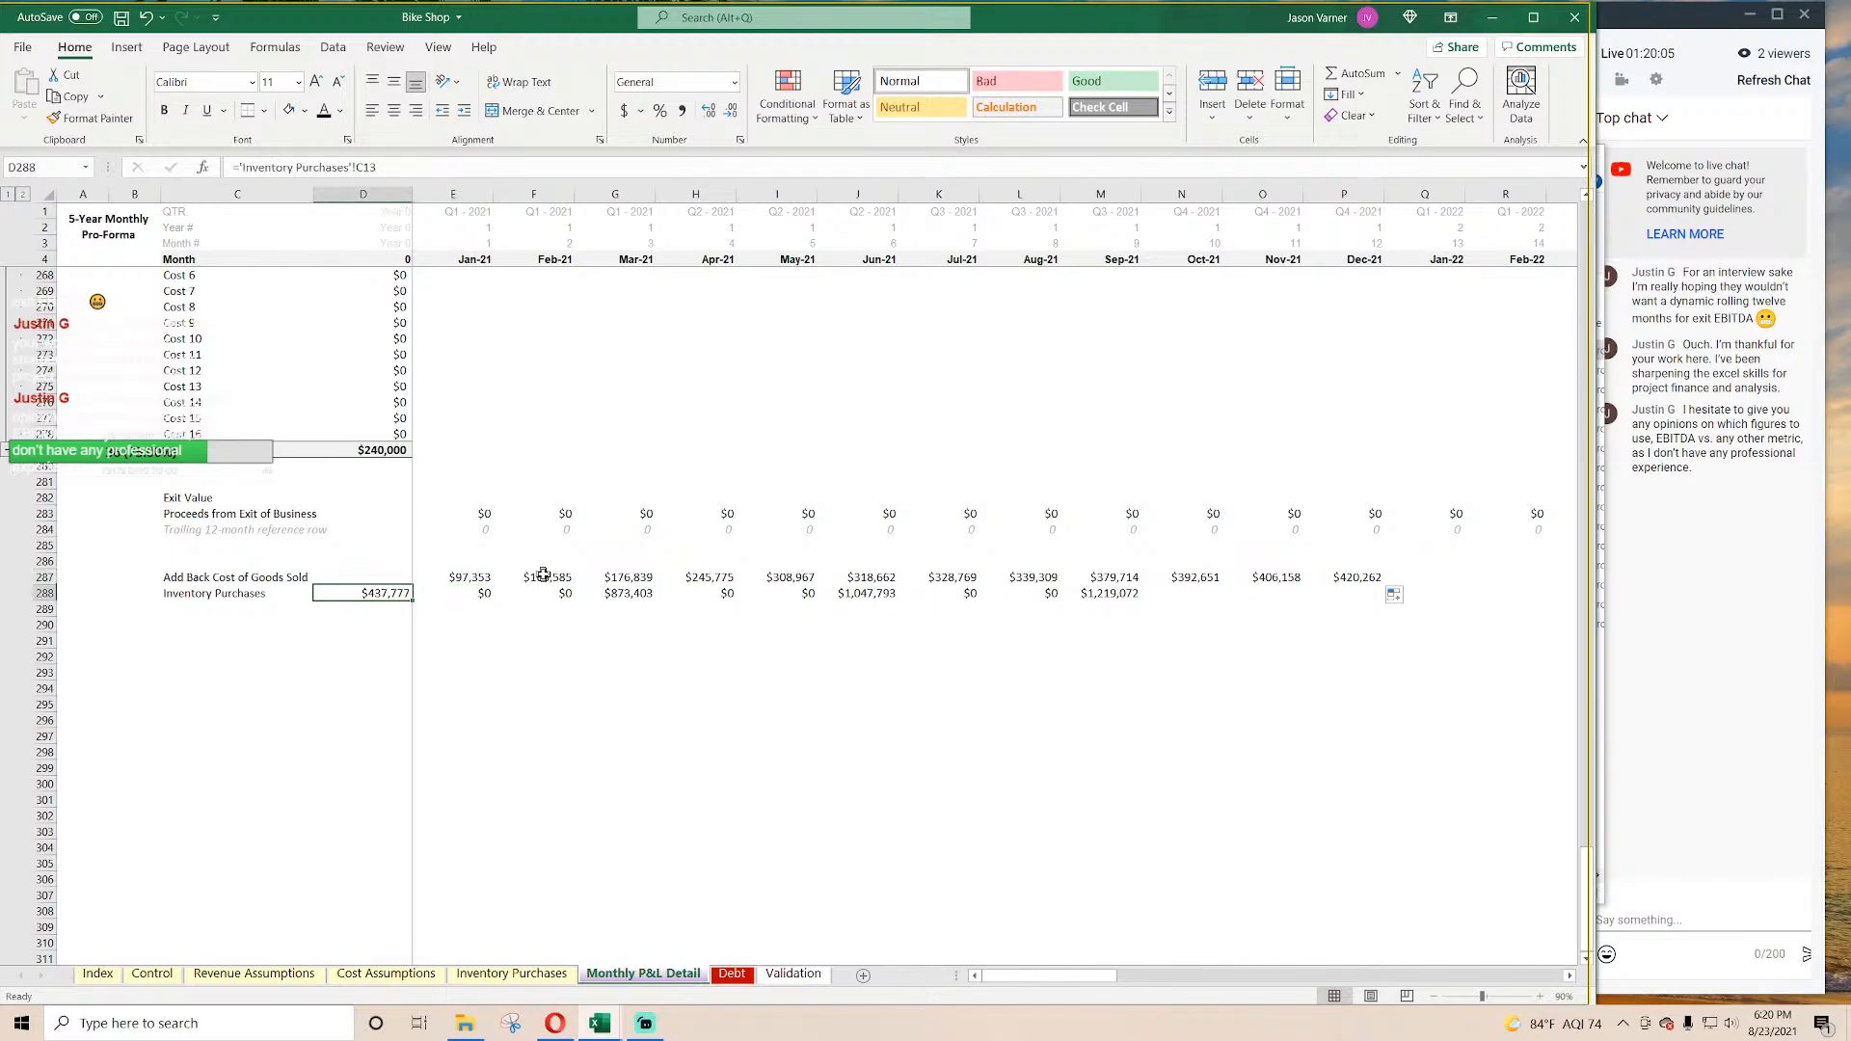
pyautogui.press('Up')
pyautogui.press('Right')
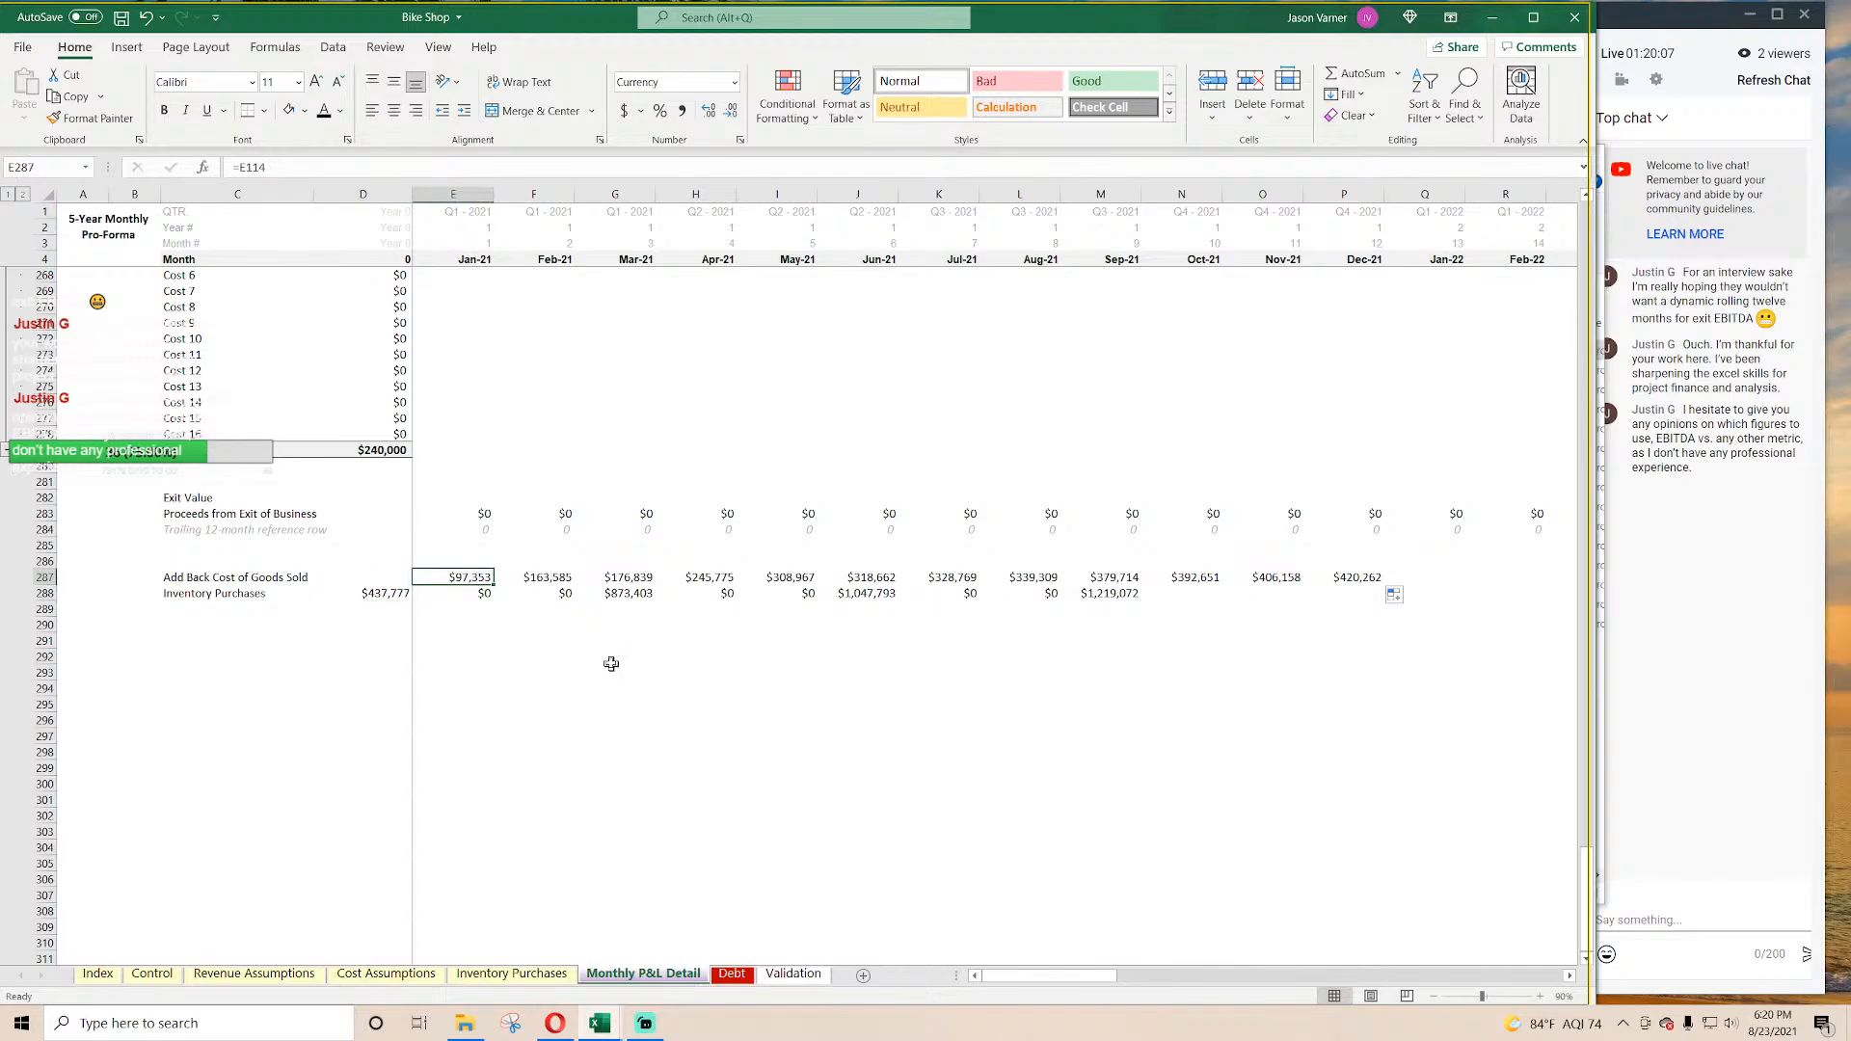
# Step: Extend the Inventory Purchases formula in row 288 from Sep-21 to Feb-22
pyautogui.click(1094, 593)
pyautogui.moveTo(1142, 599); pyautogui.dragTo(1150, 604)
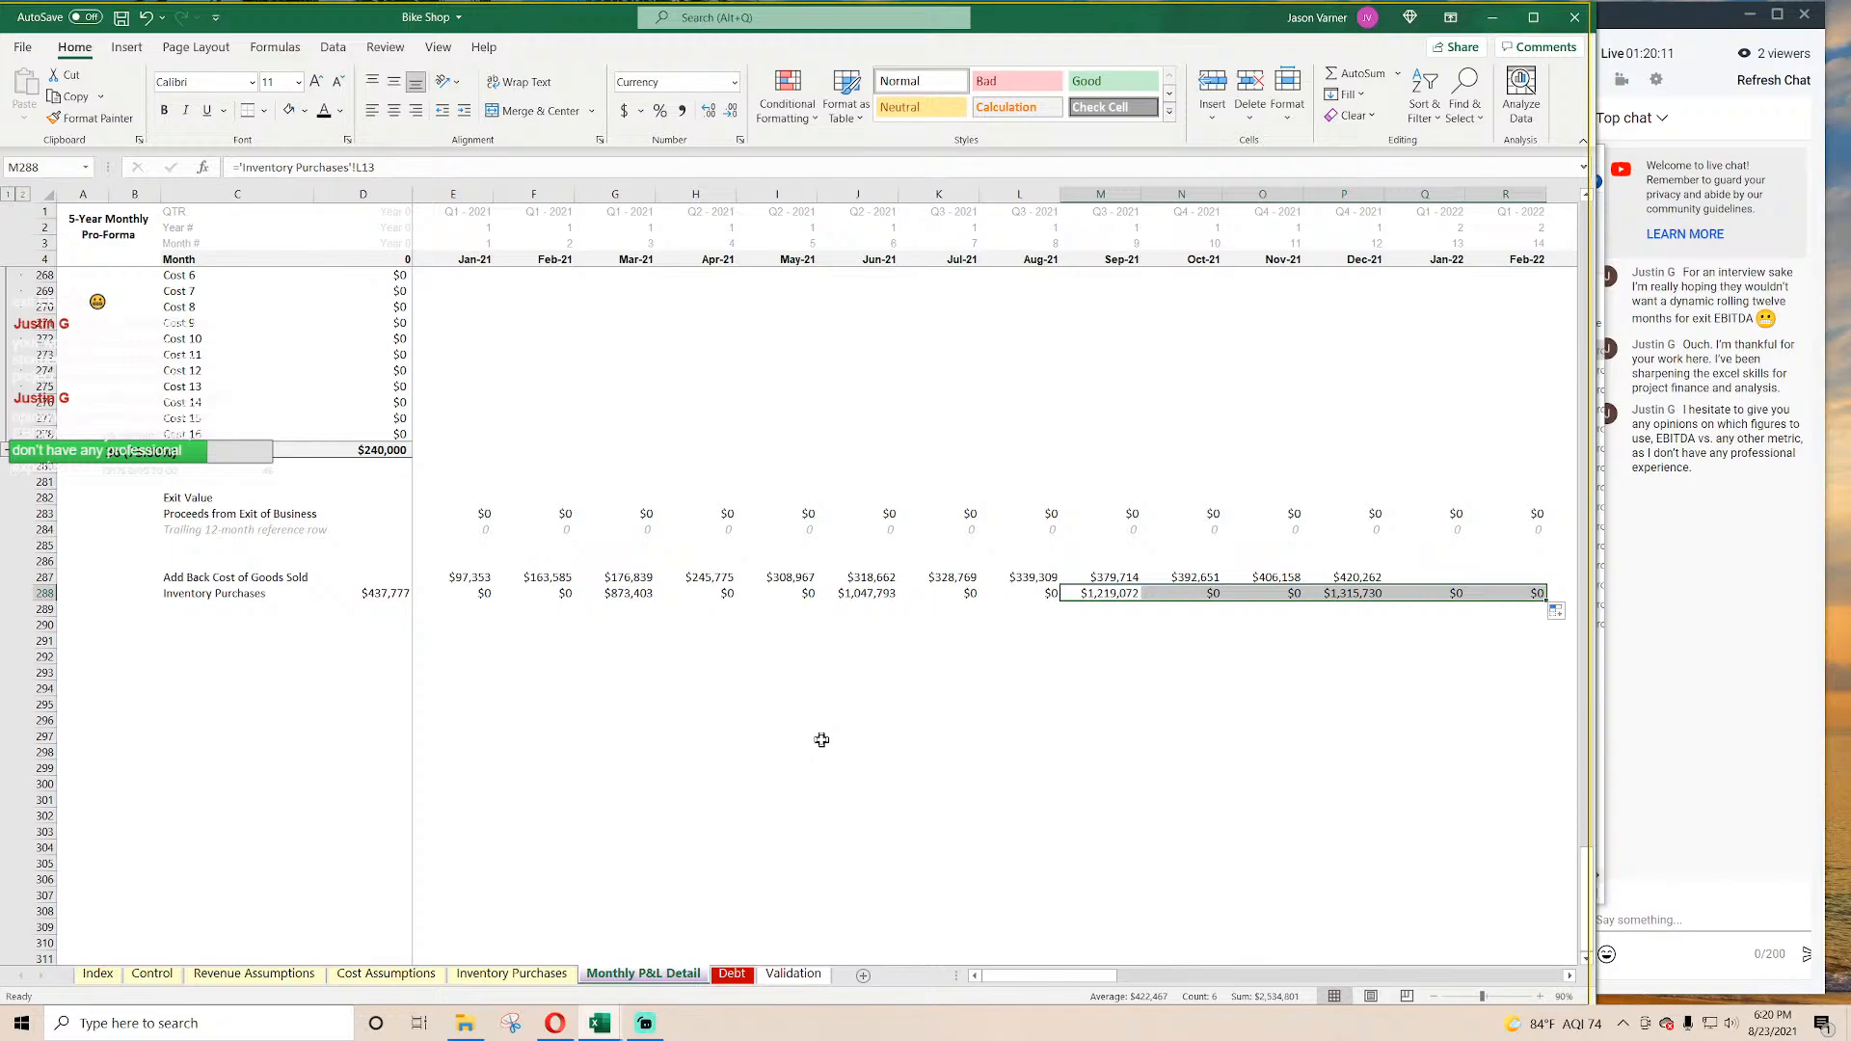
# Step: Compare the Jan-21 Add Back Cost of Goods Sold formula in row 287 with the Jan-21 EBITDA formula in row 233
pyautogui.click(482, 577)
pyautogui.scroll(11, 499, 663)
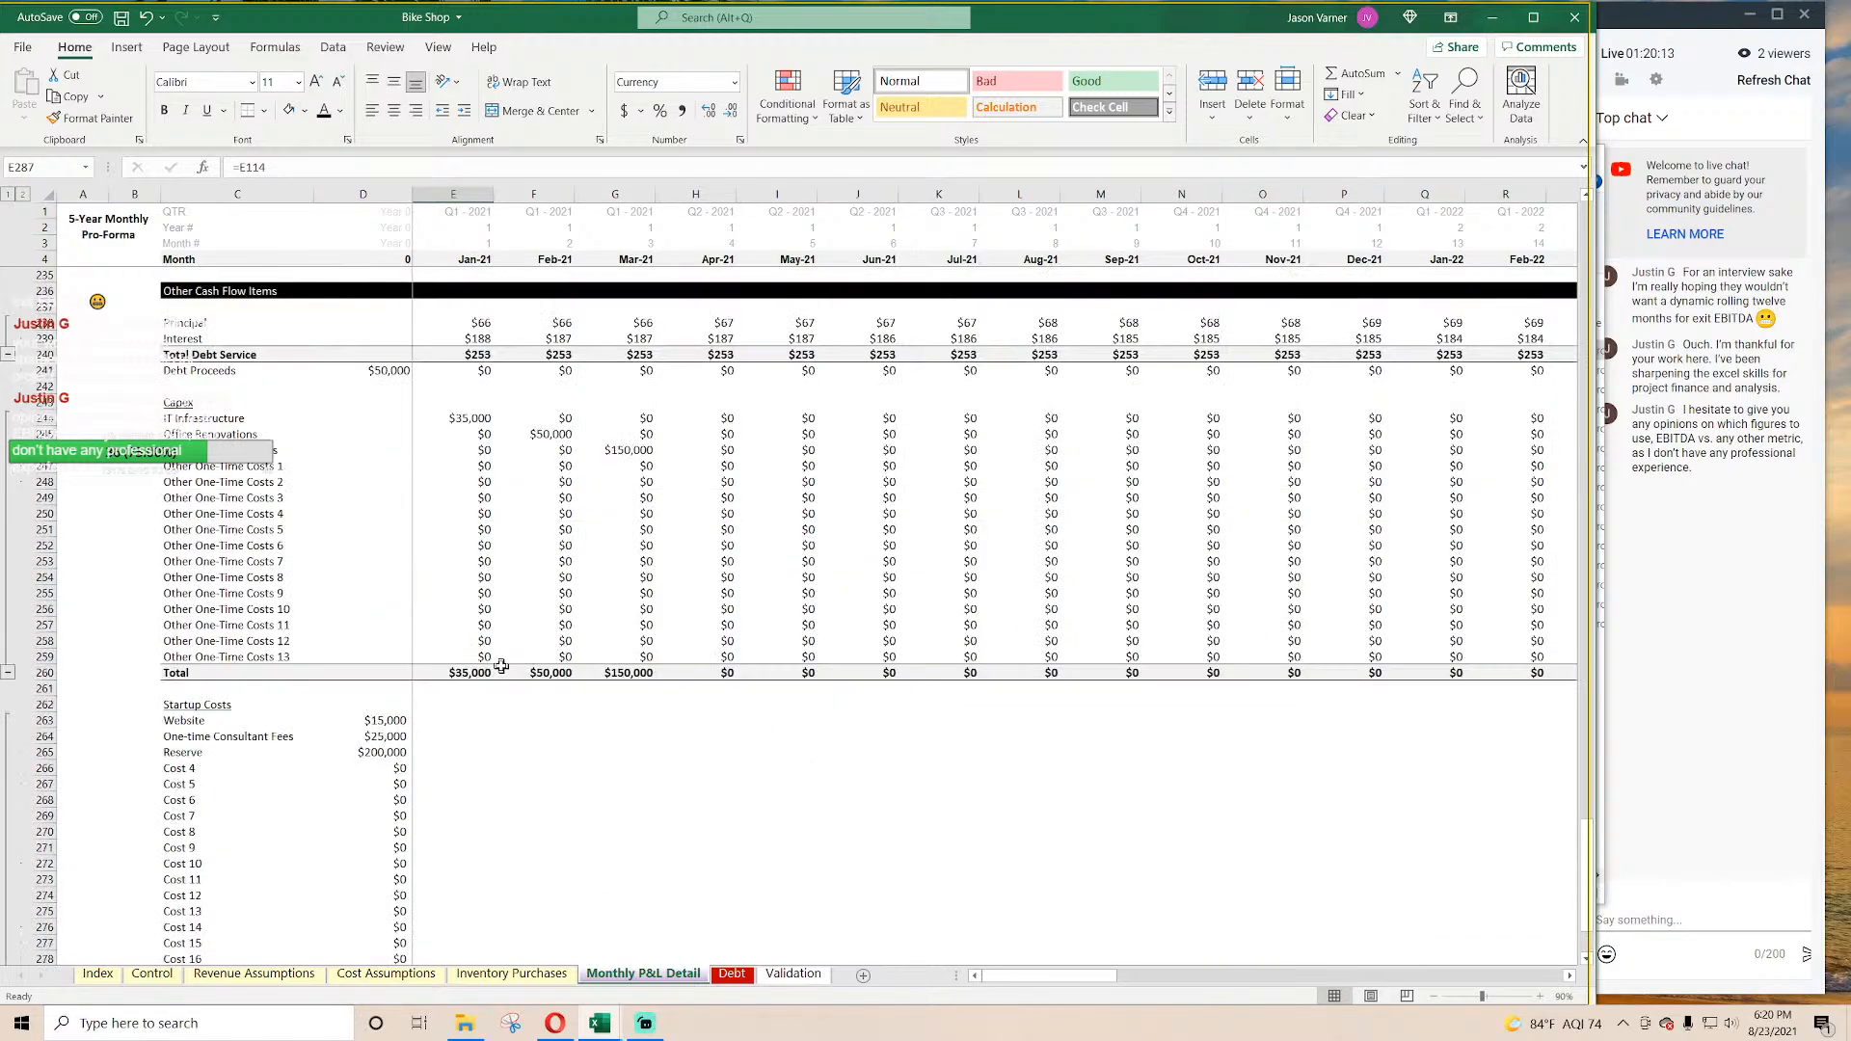
pyautogui.scroll(4, 501, 666)
pyautogui.click(464, 417)
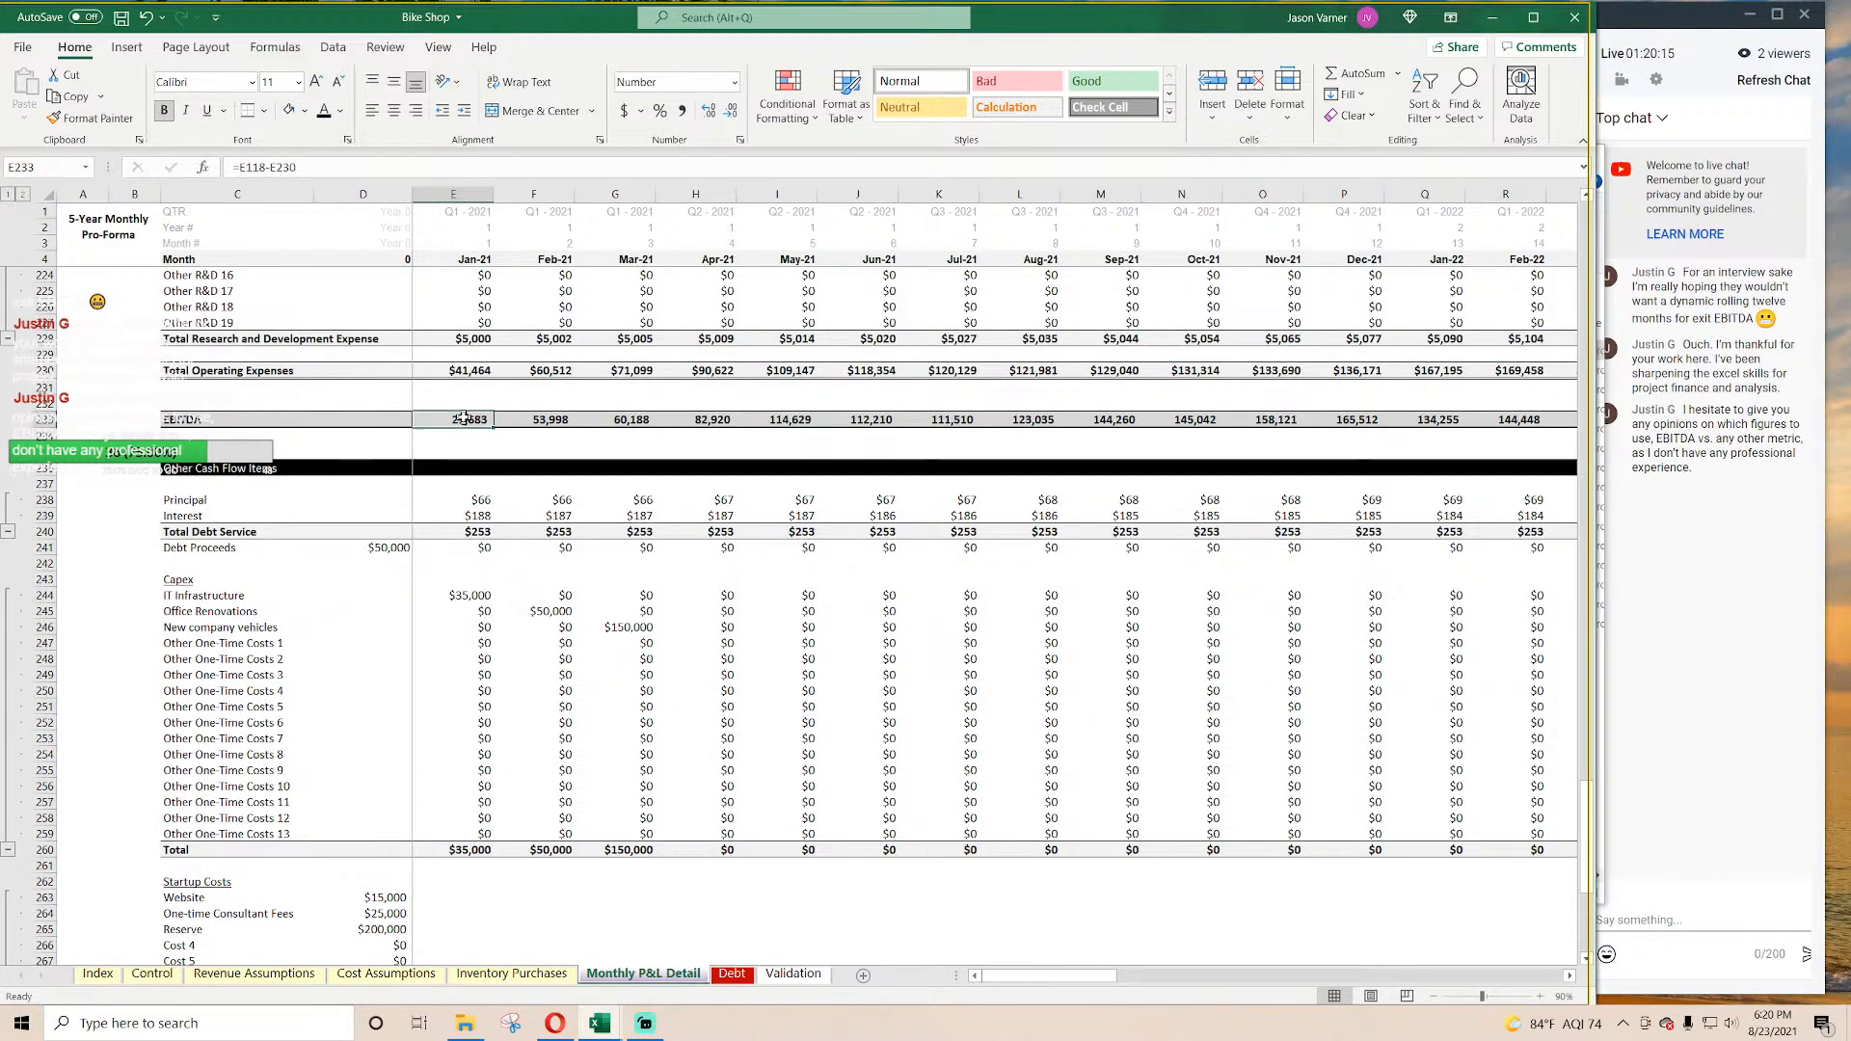
pyautogui.scroll(-15, 472, 754)
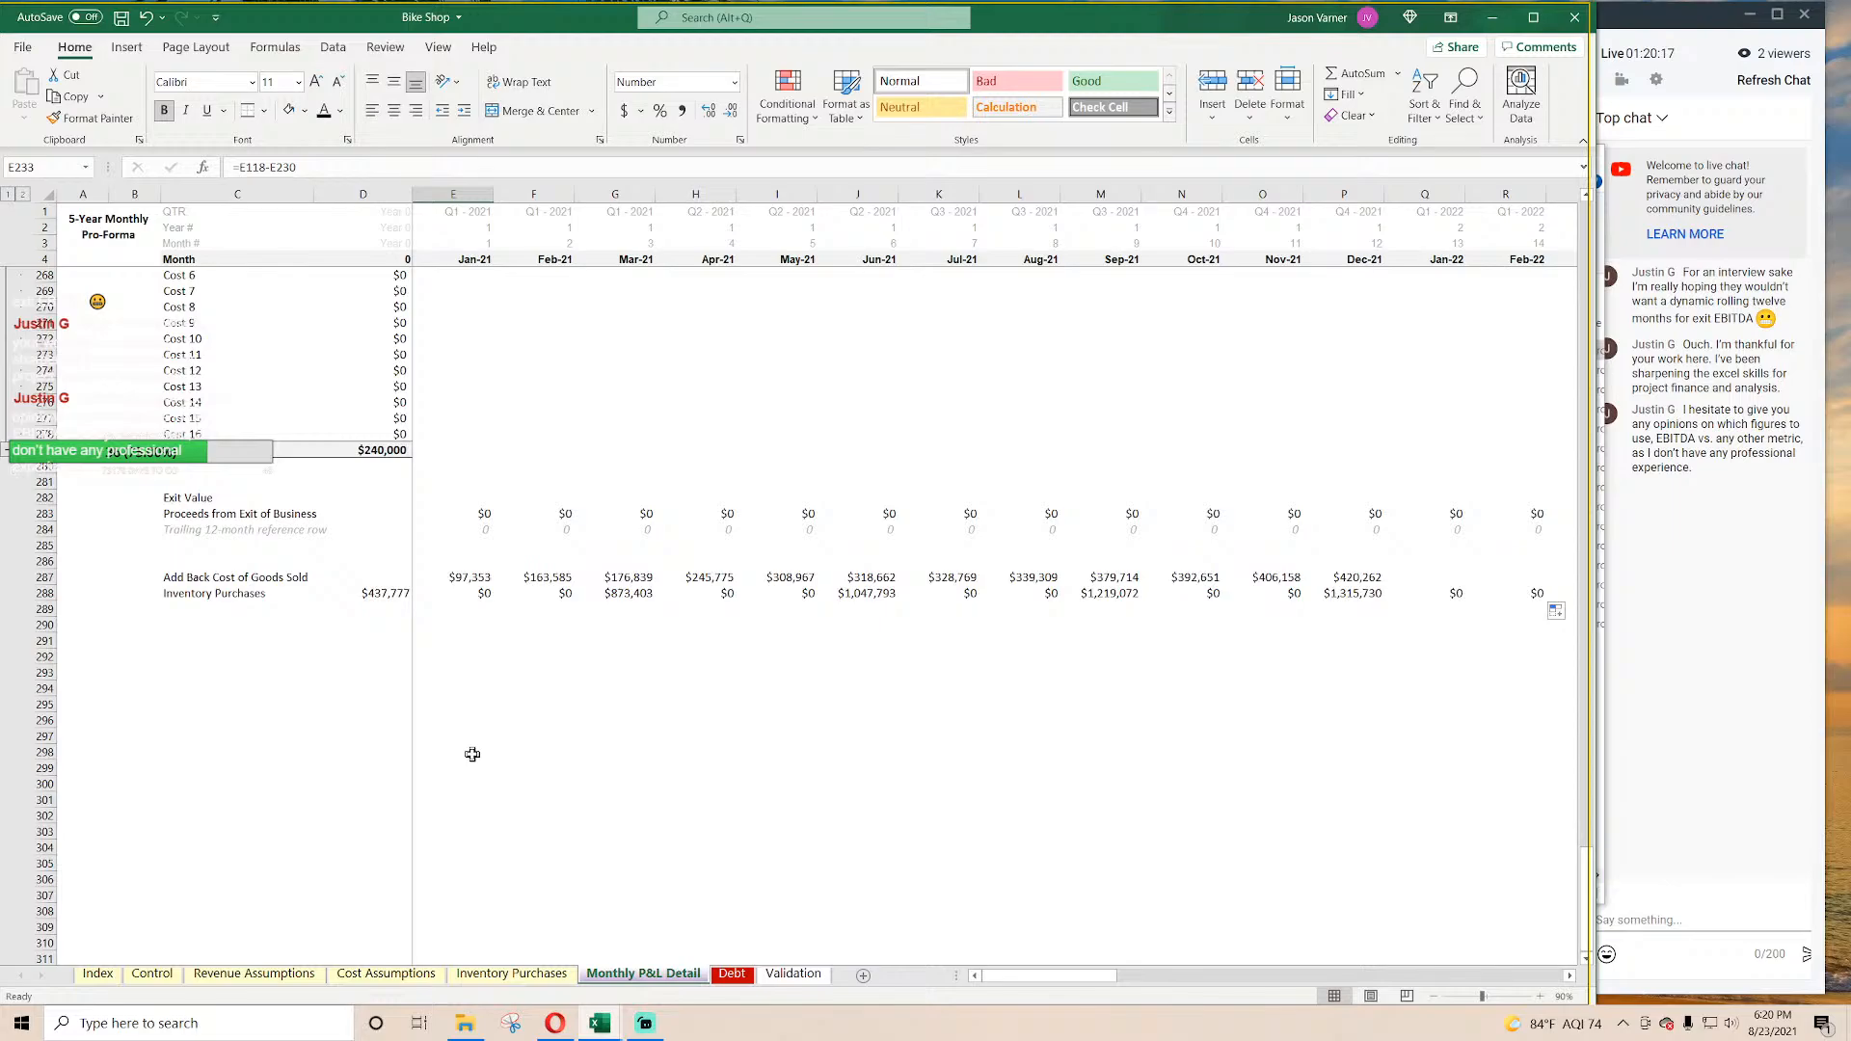
pyautogui.click(468, 576)
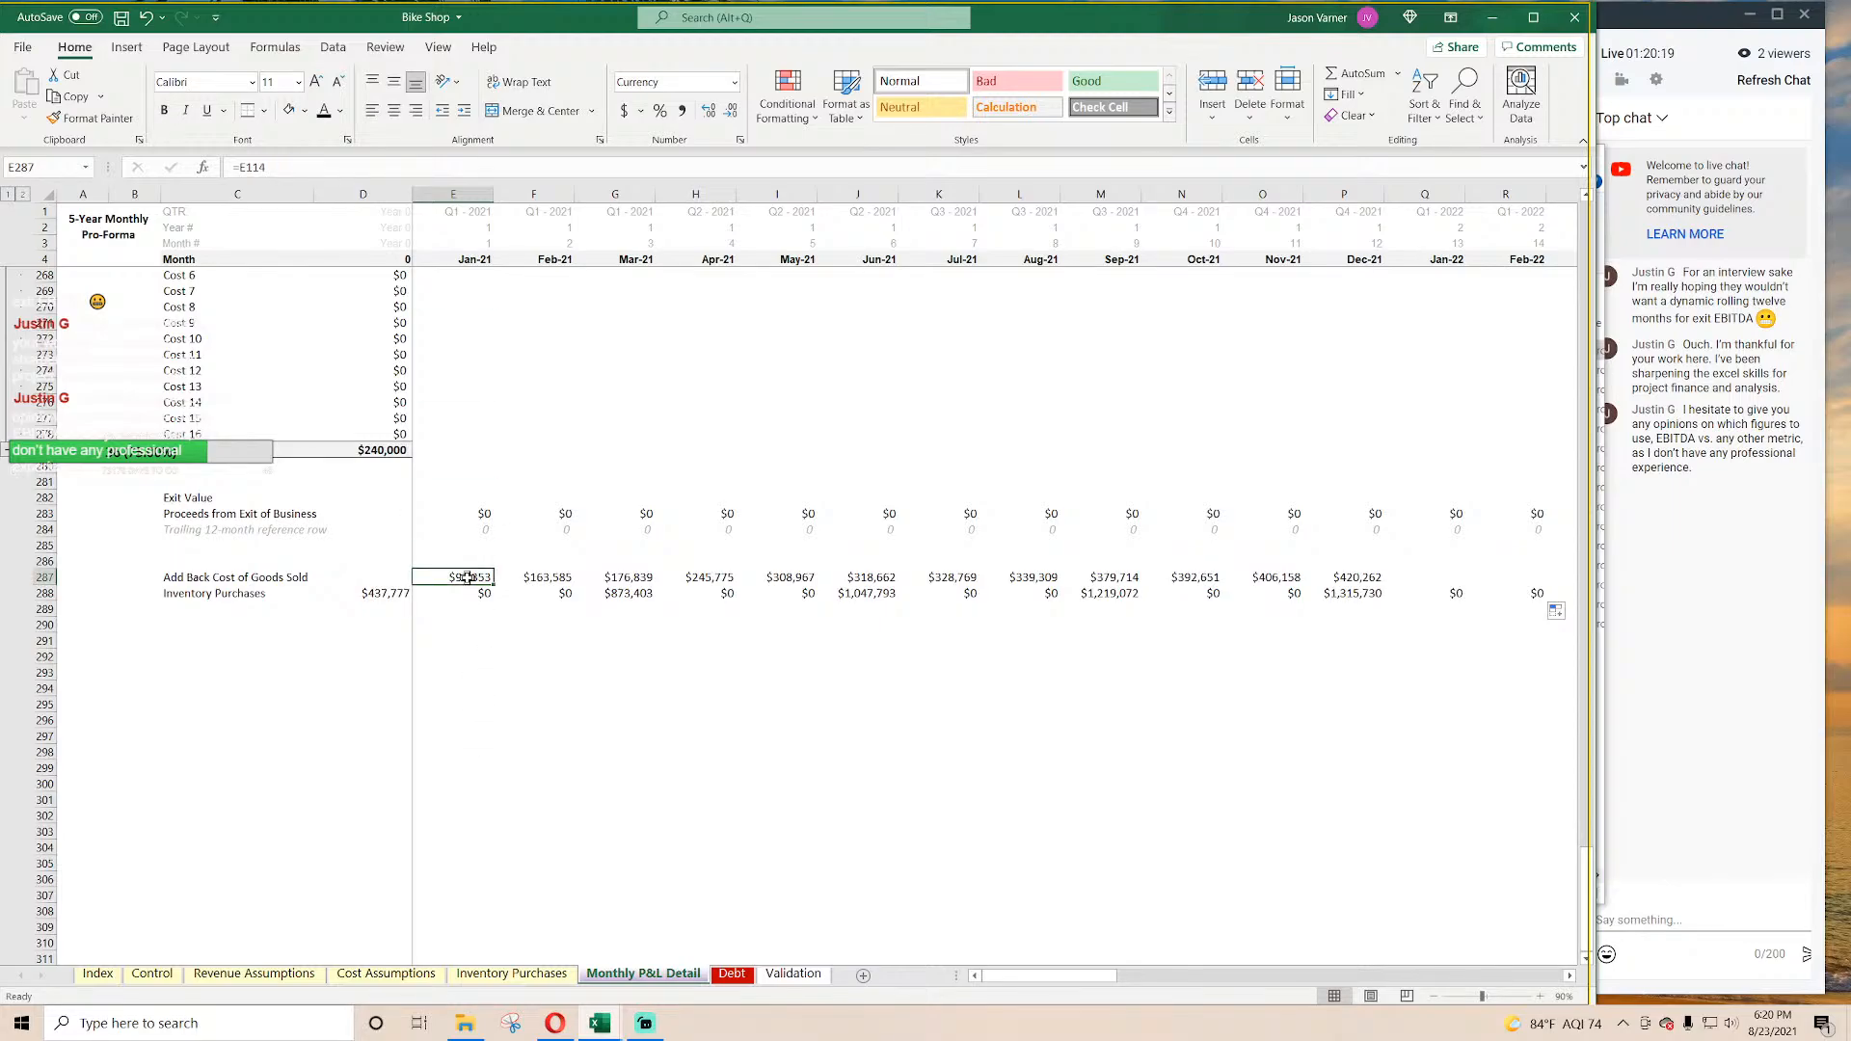
# Step: Trace the Feb-21 EBITDA formula in F233 back to Gross Profit and the Total COGS rows
pyautogui.scroll(4, 485, 696)
pyautogui.scroll(15, 489, 696)
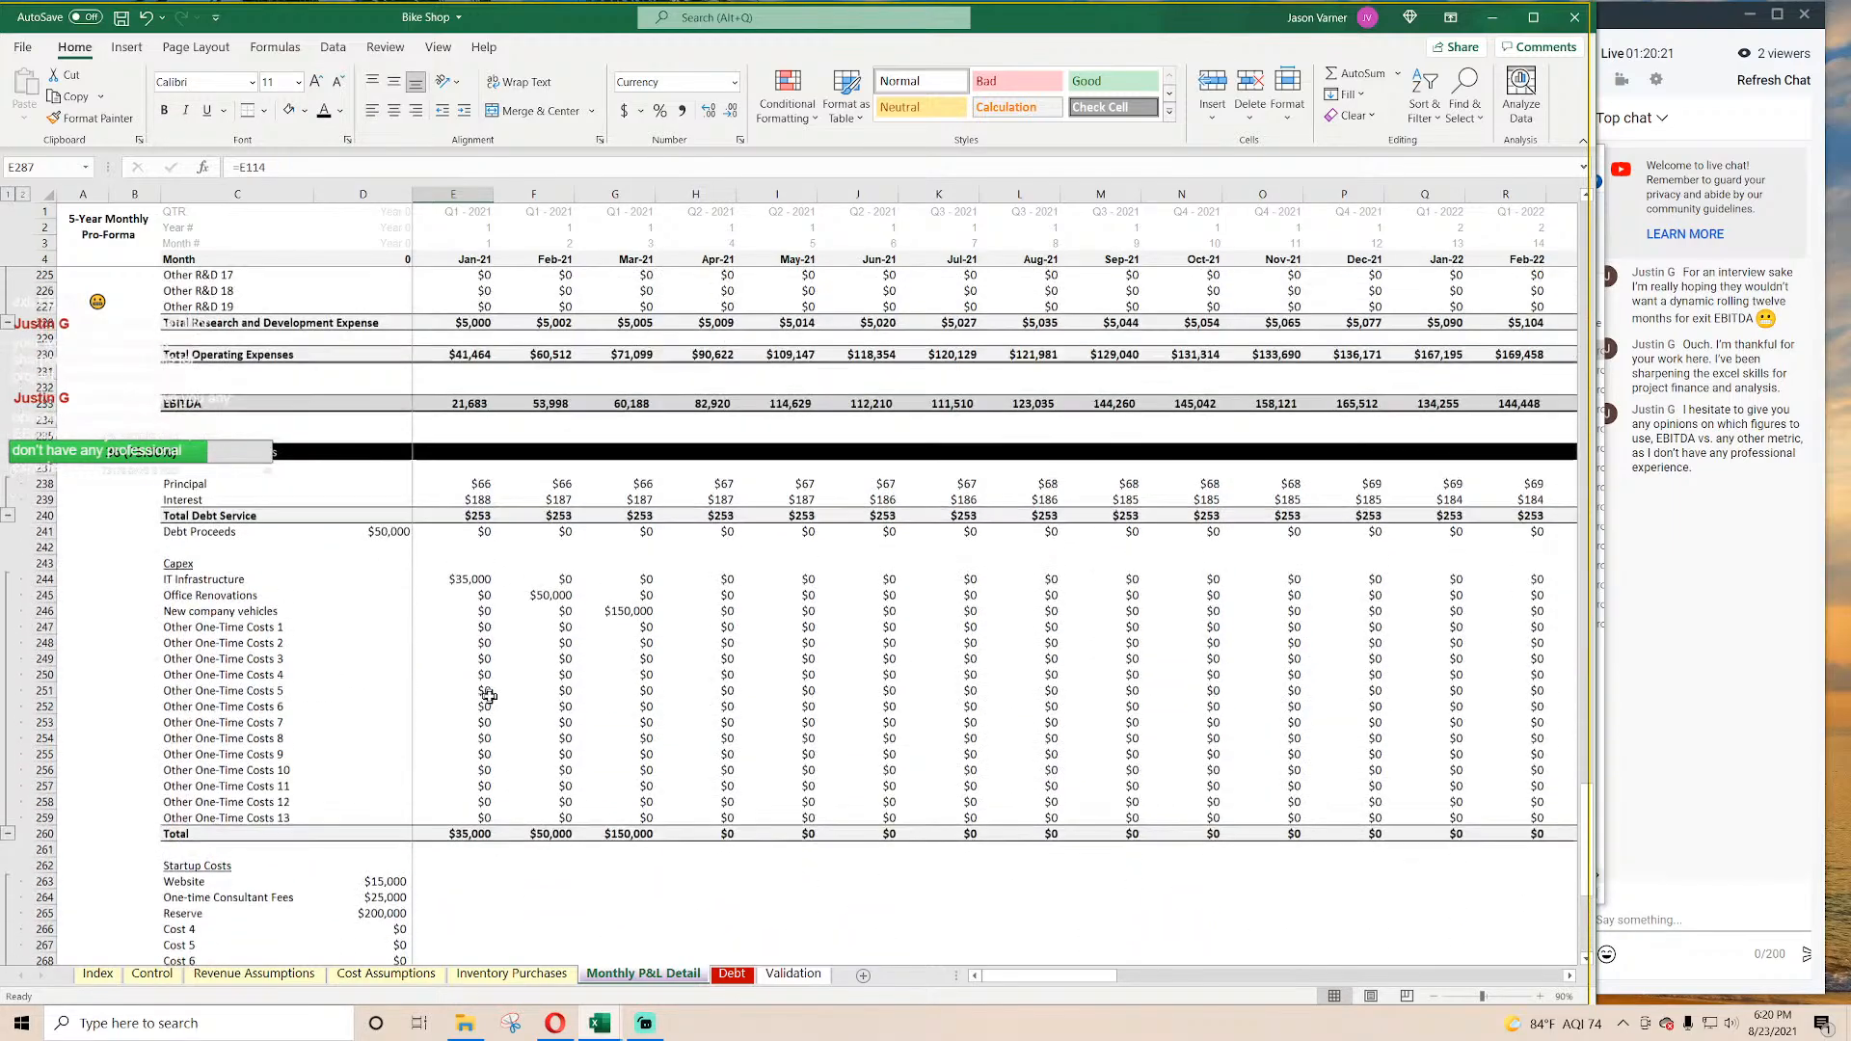
pyautogui.click(533, 594)
pyautogui.press('F2')
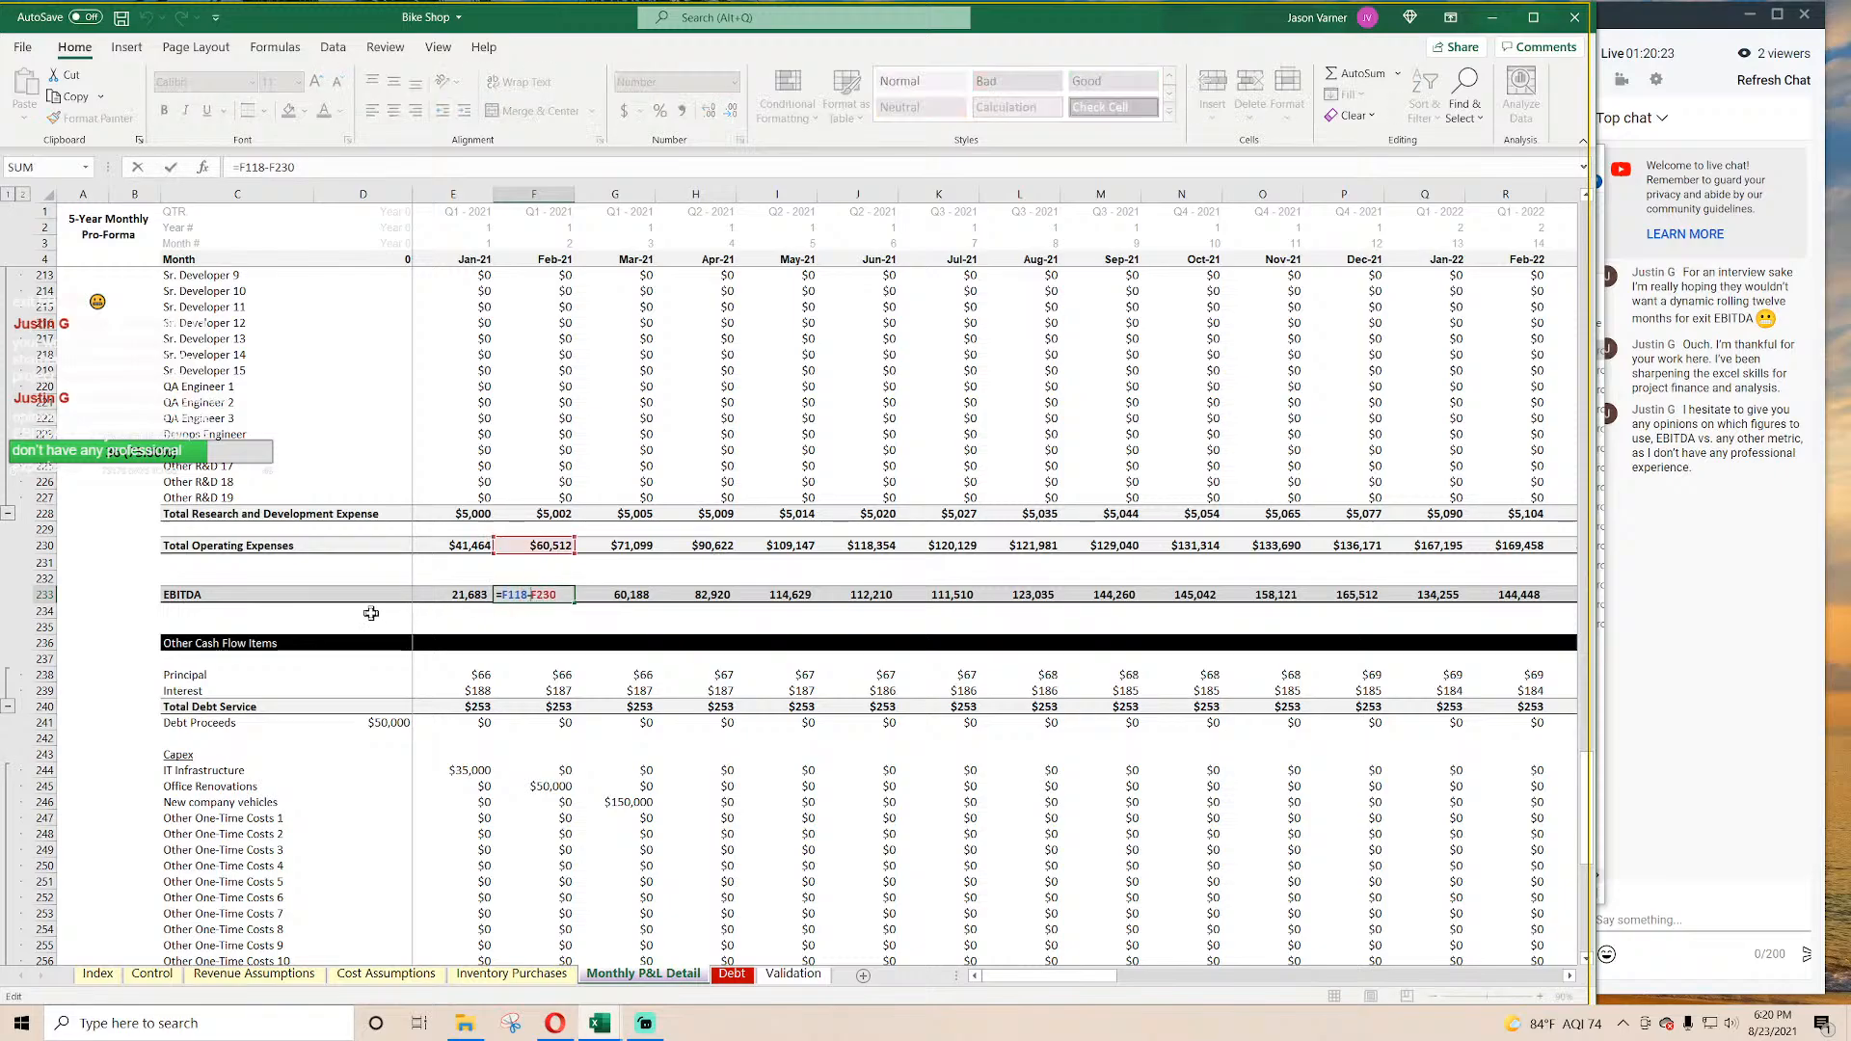
pyautogui.scroll(20, 372, 613)
pyautogui.scroll(7, 372, 614)
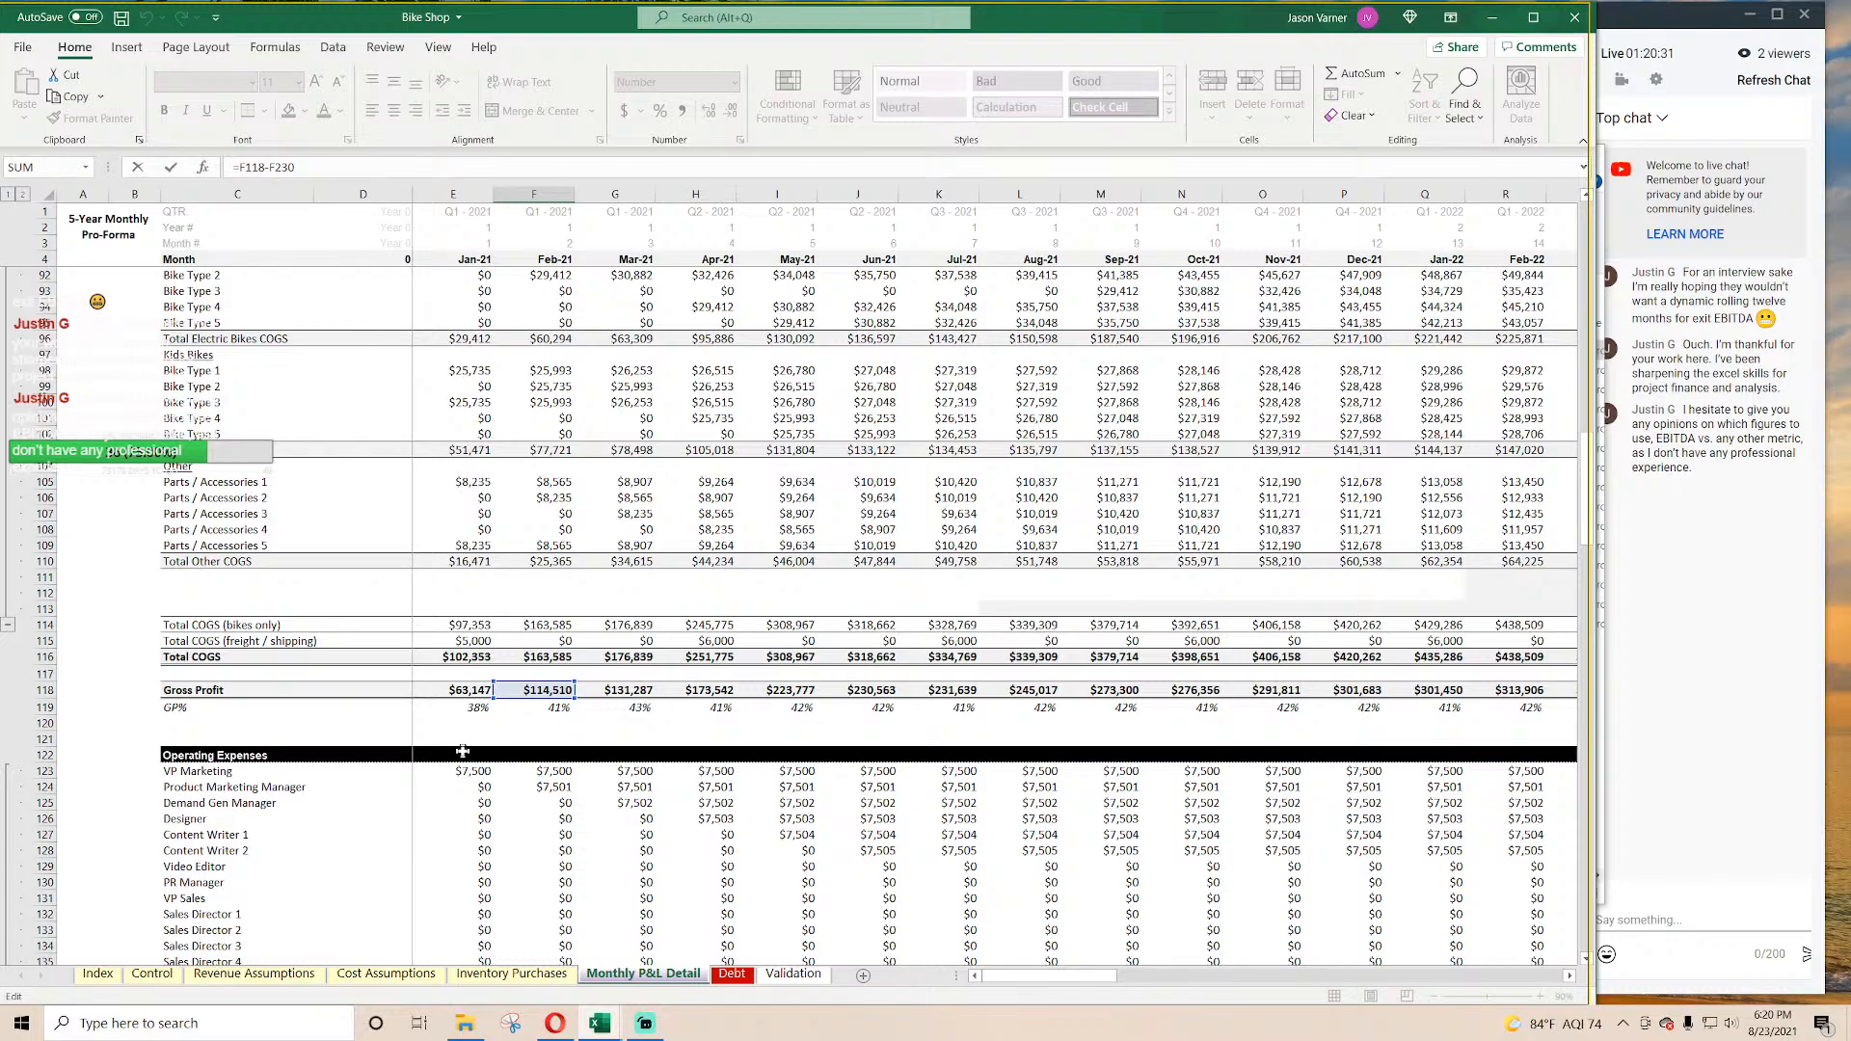
pyautogui.press('Return')
# Step: Extend the Add Back Cost of Goods Sold and Inventory Purchases formulas in rows 287 and 288 across to Dec-25
pyautogui.scroll(-20, 463, 751)
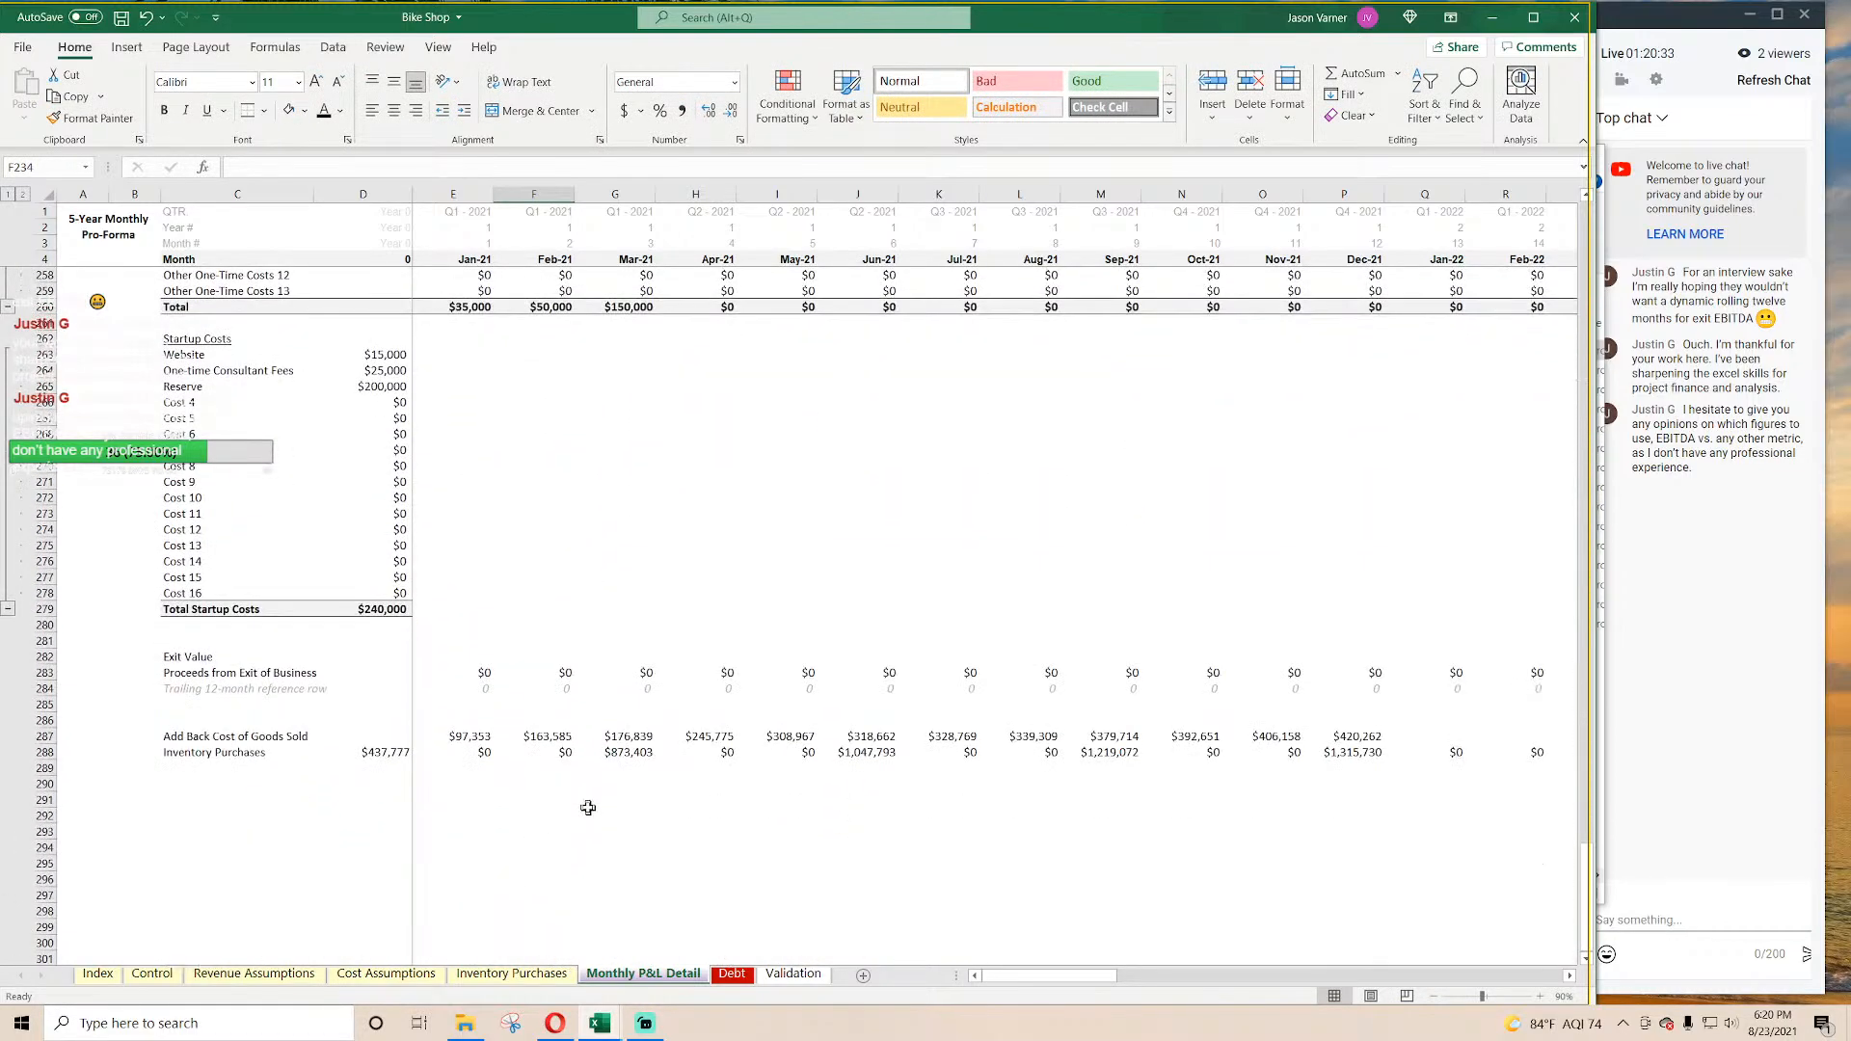
pyautogui.moveTo(237, 738); pyautogui.dragTo(1466, 762)
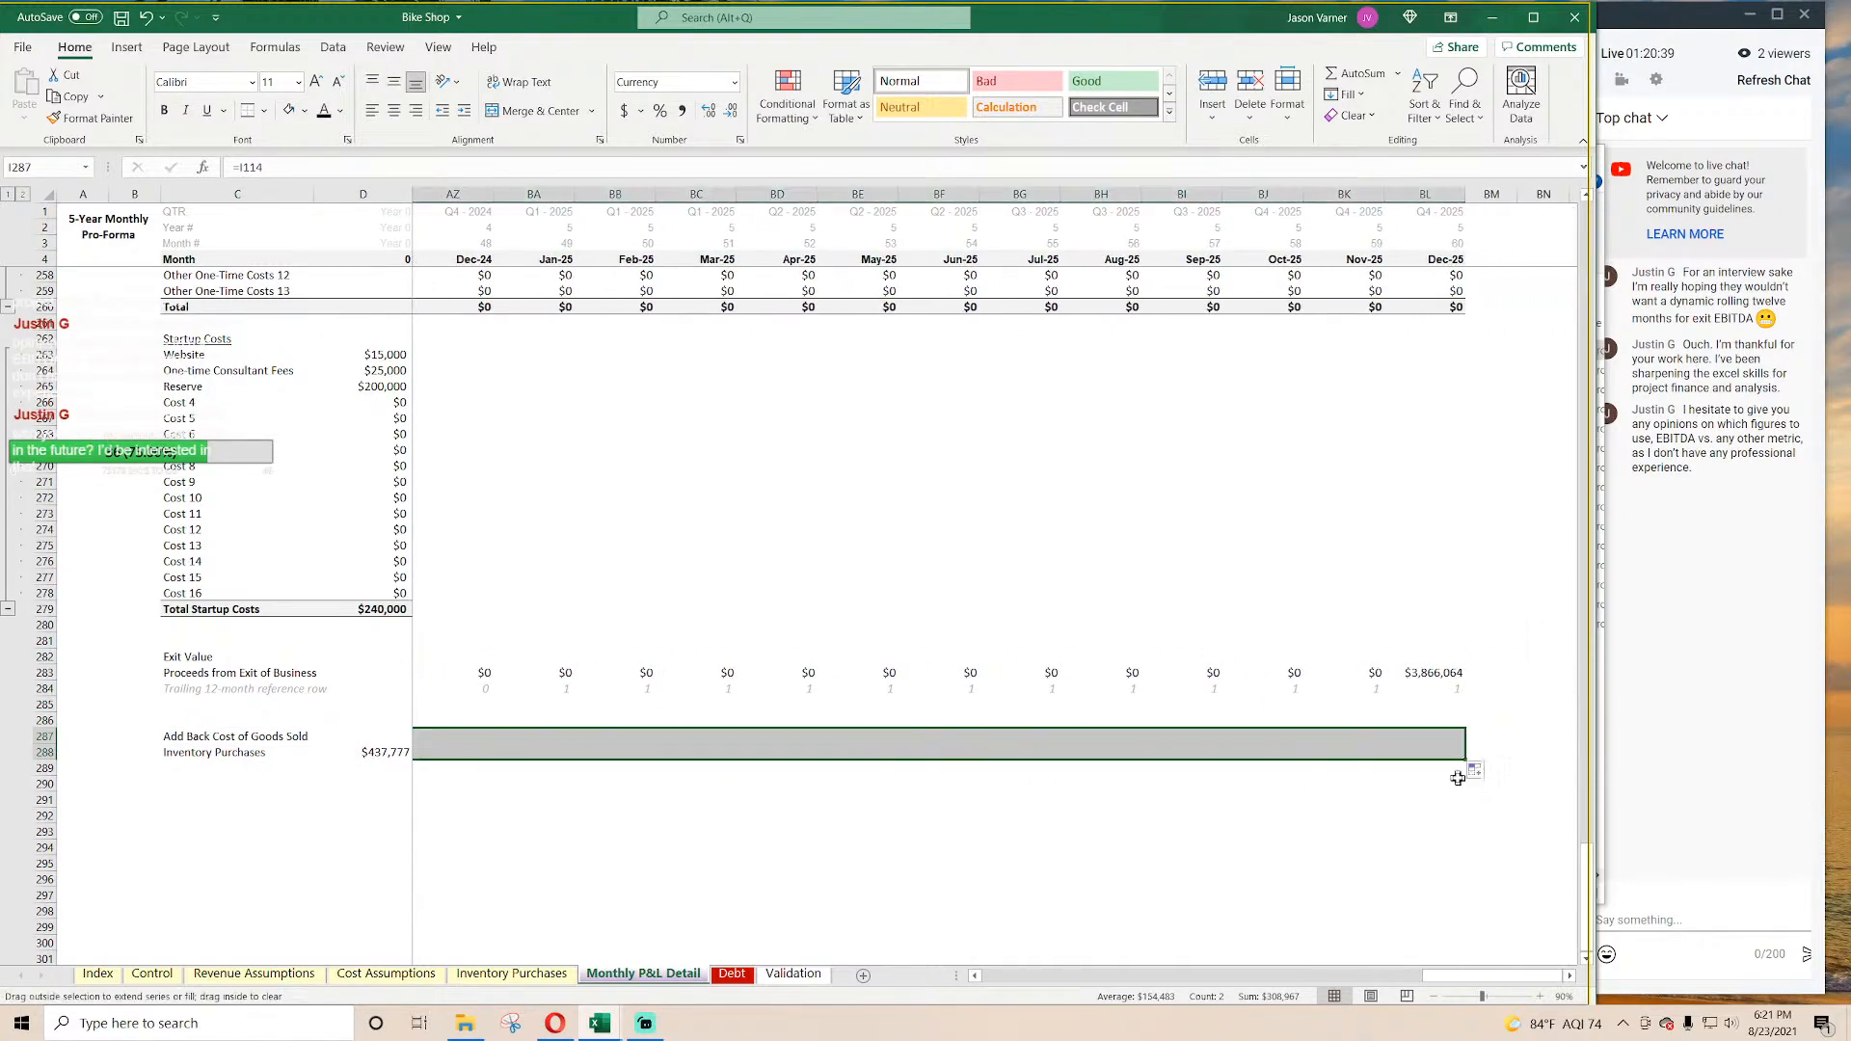
pyautogui.moveTo(1467, 976); pyautogui.dragTo(1051, 976)
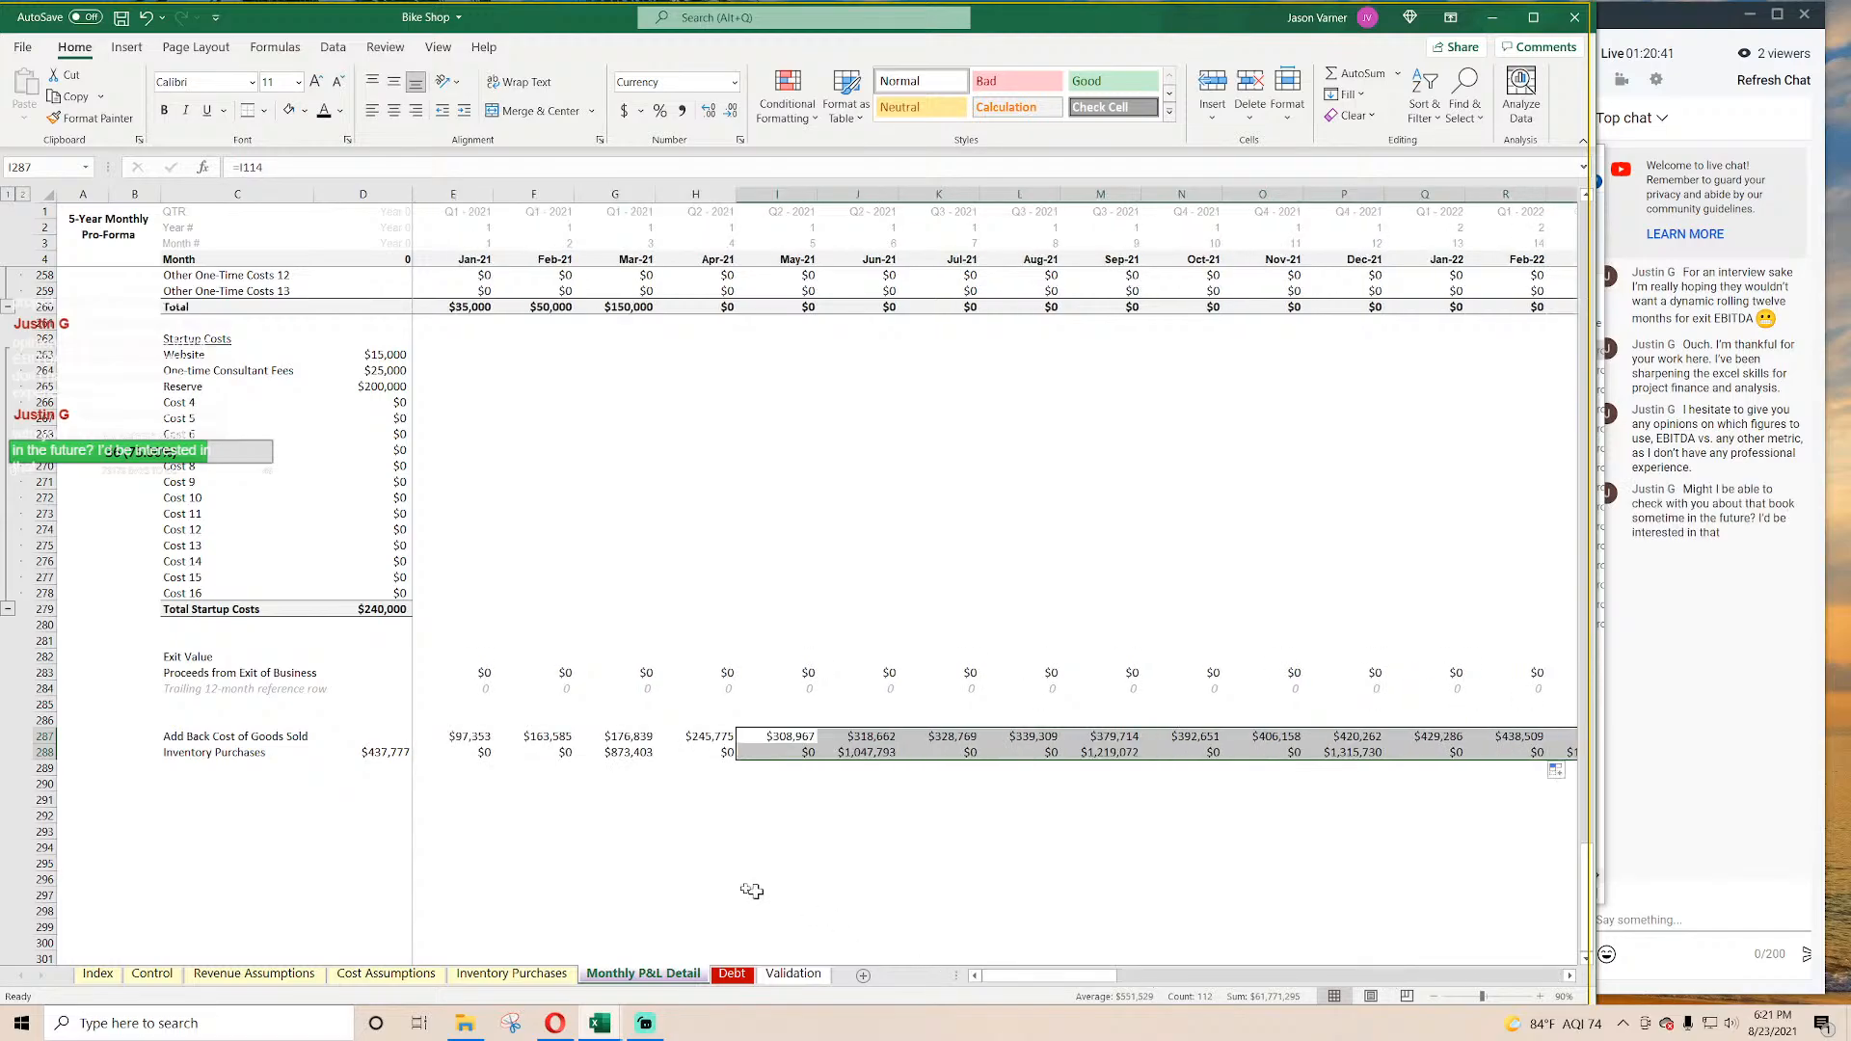
# Step: Add the row label "Cash Flow Before Taxes" in C291, below Inventory Purchases
pyautogui.click(225, 768)
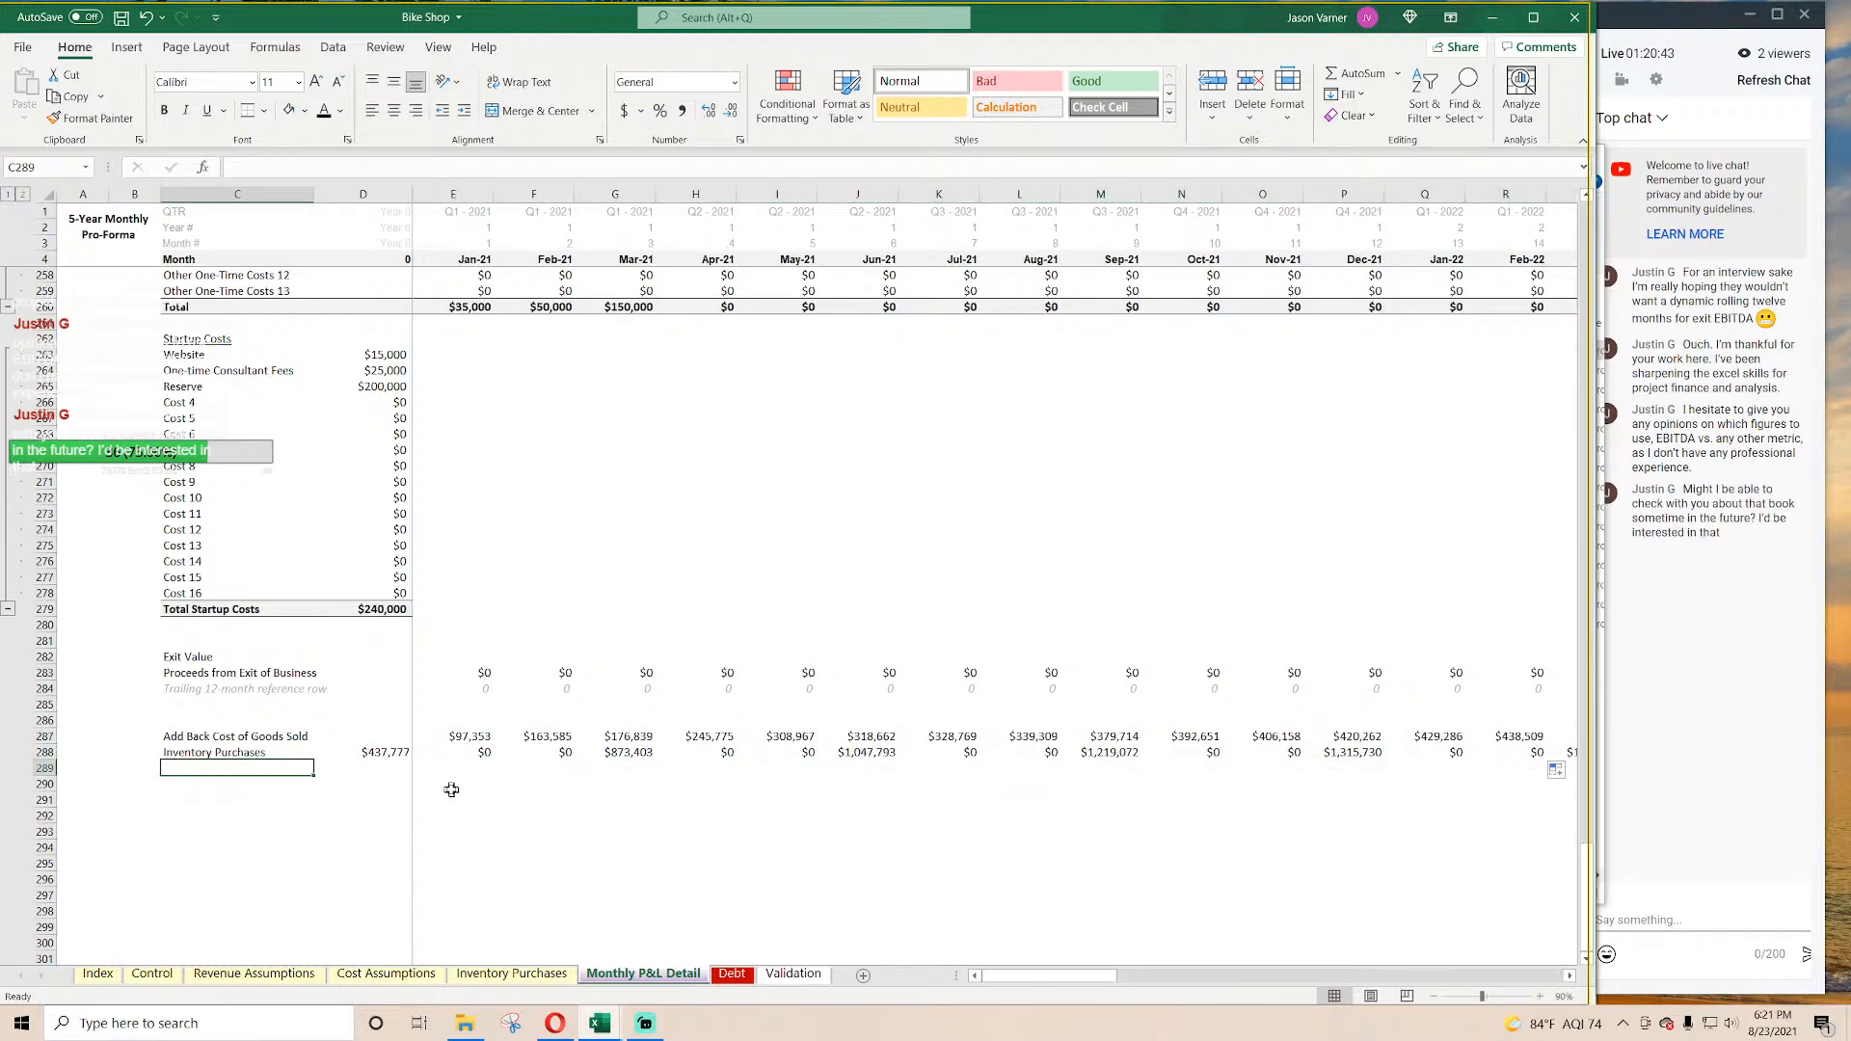
pyautogui.press('Down')
pyautogui.press('Down')
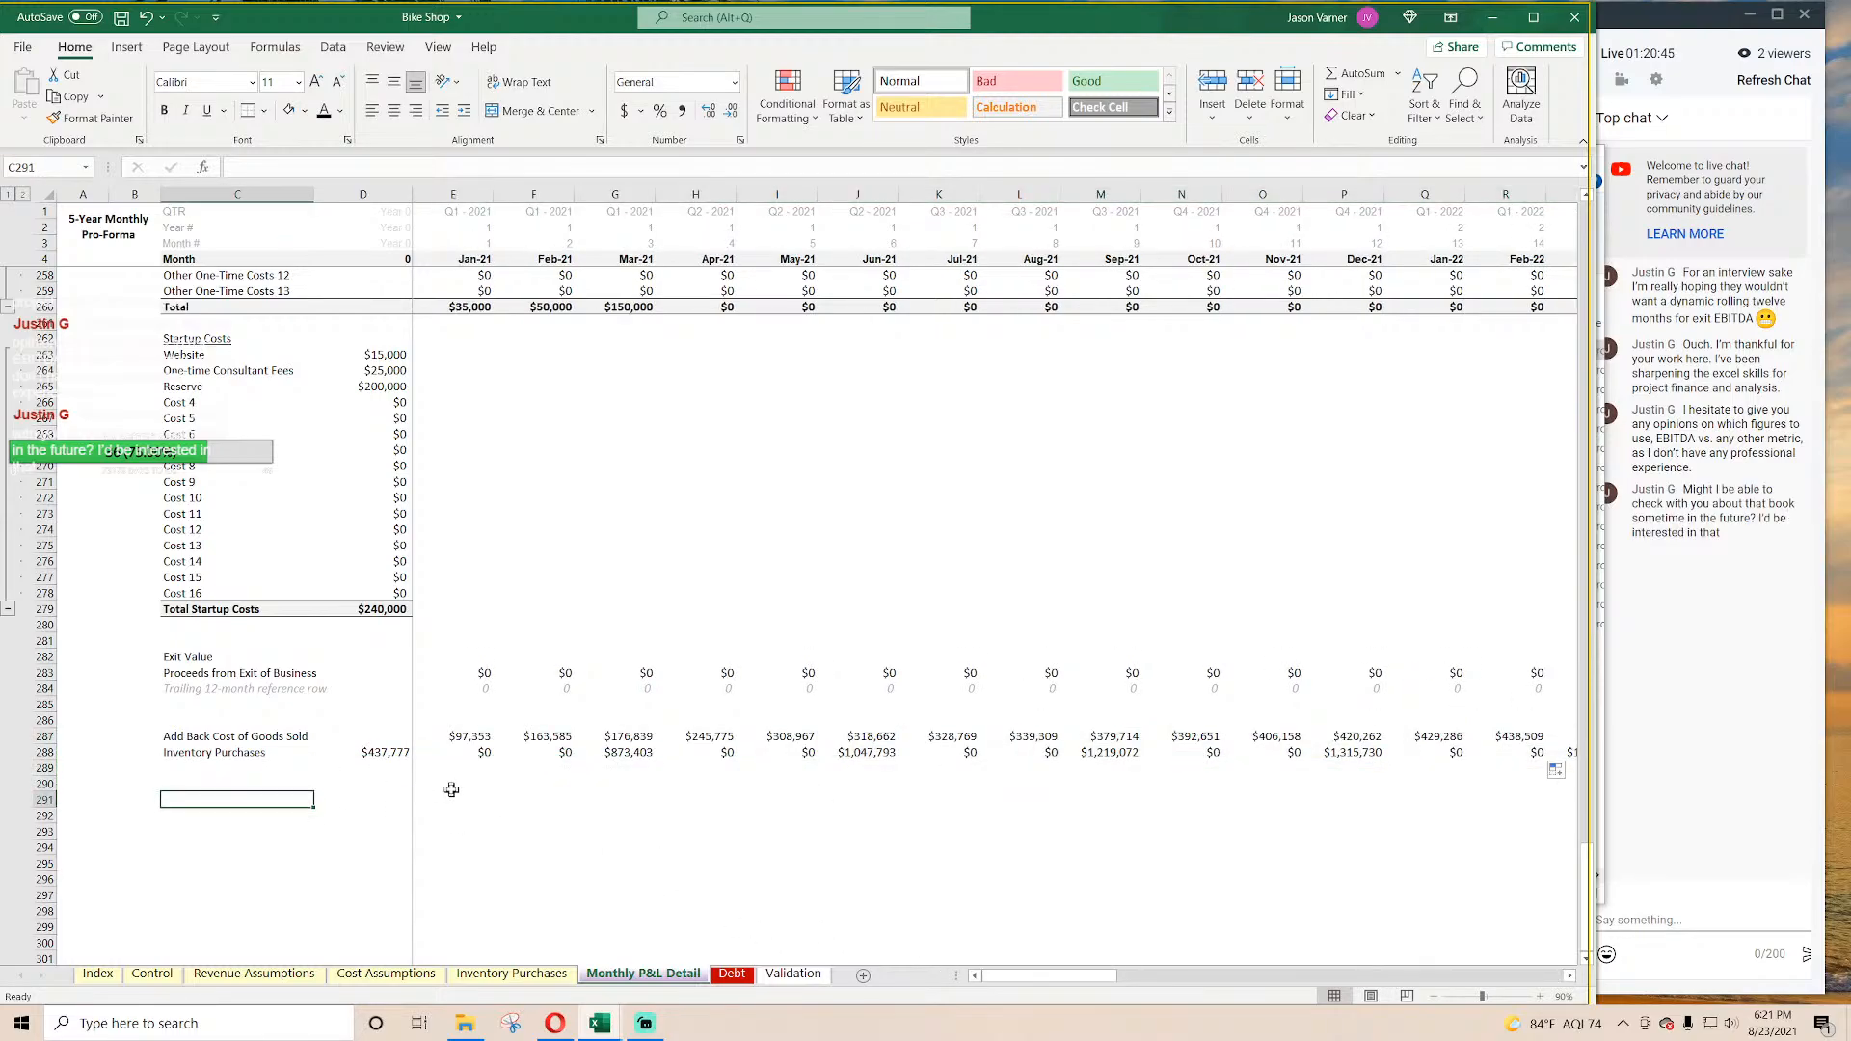
pyautogui.write('Cash Flow Before Taxes')
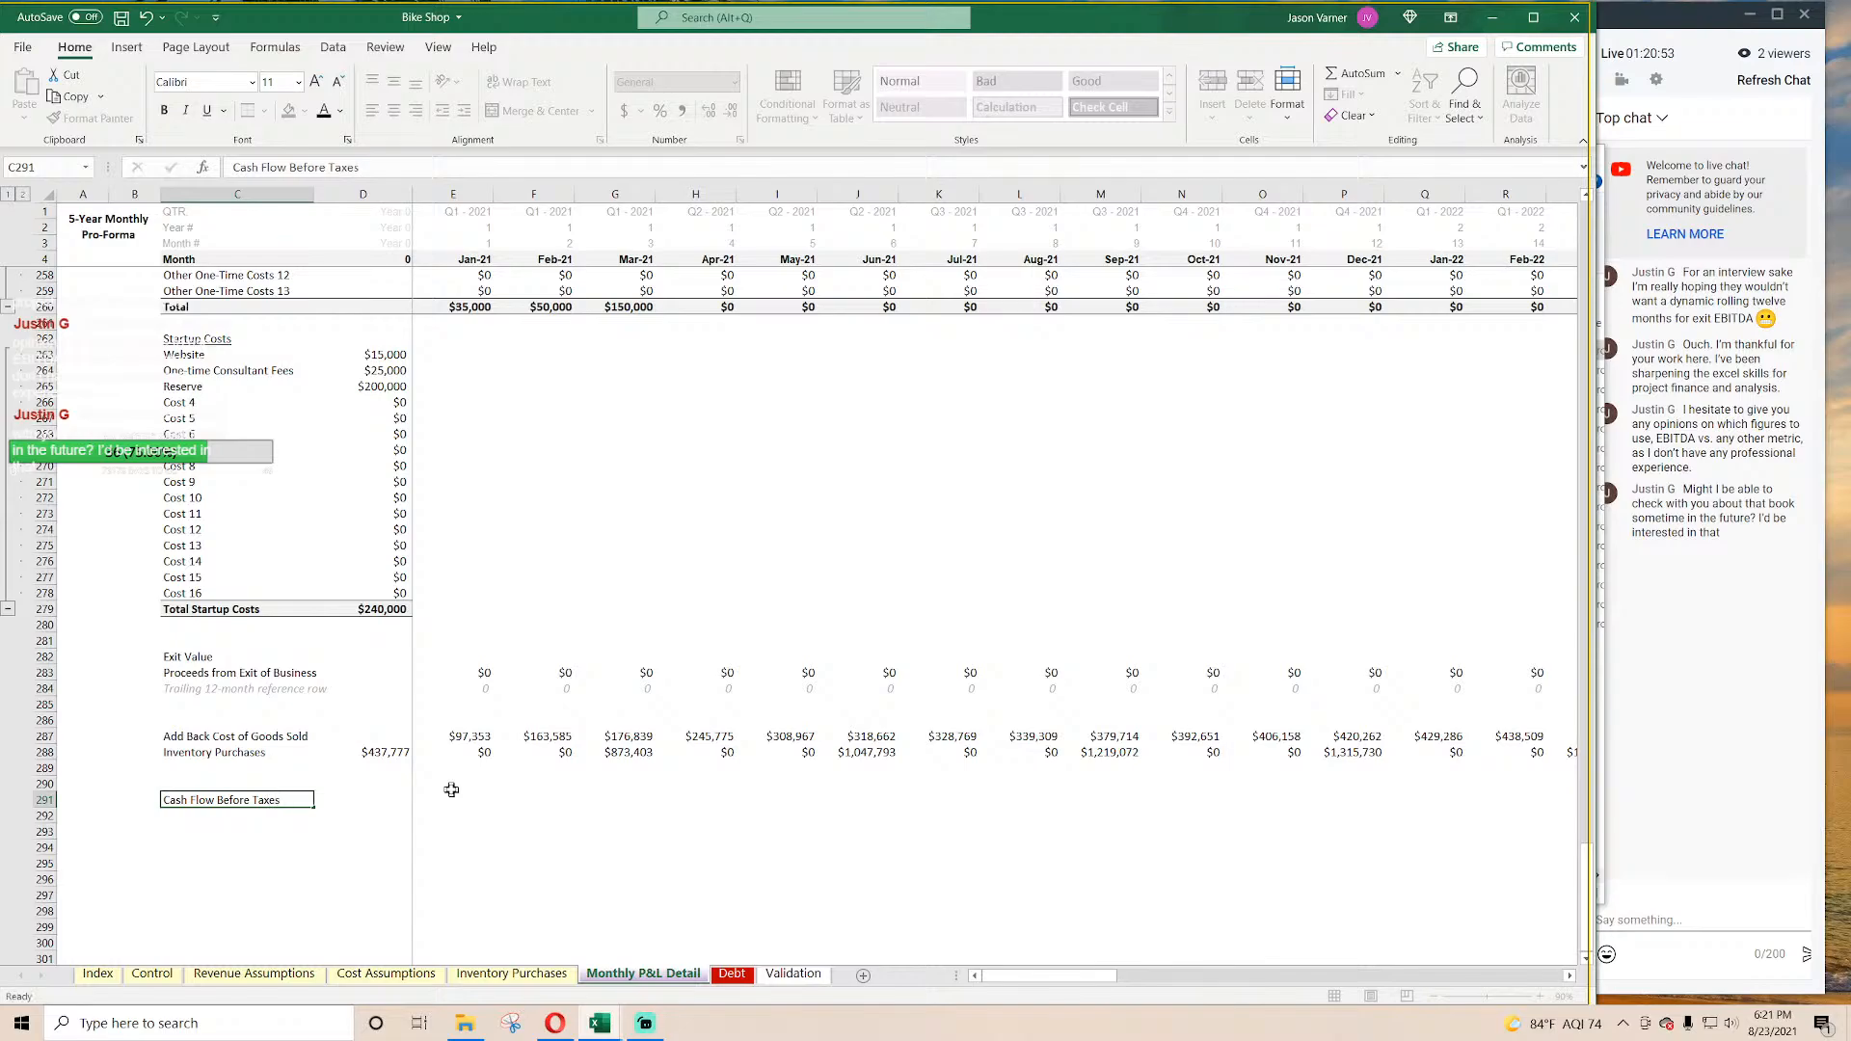
pyautogui.press('Tab')
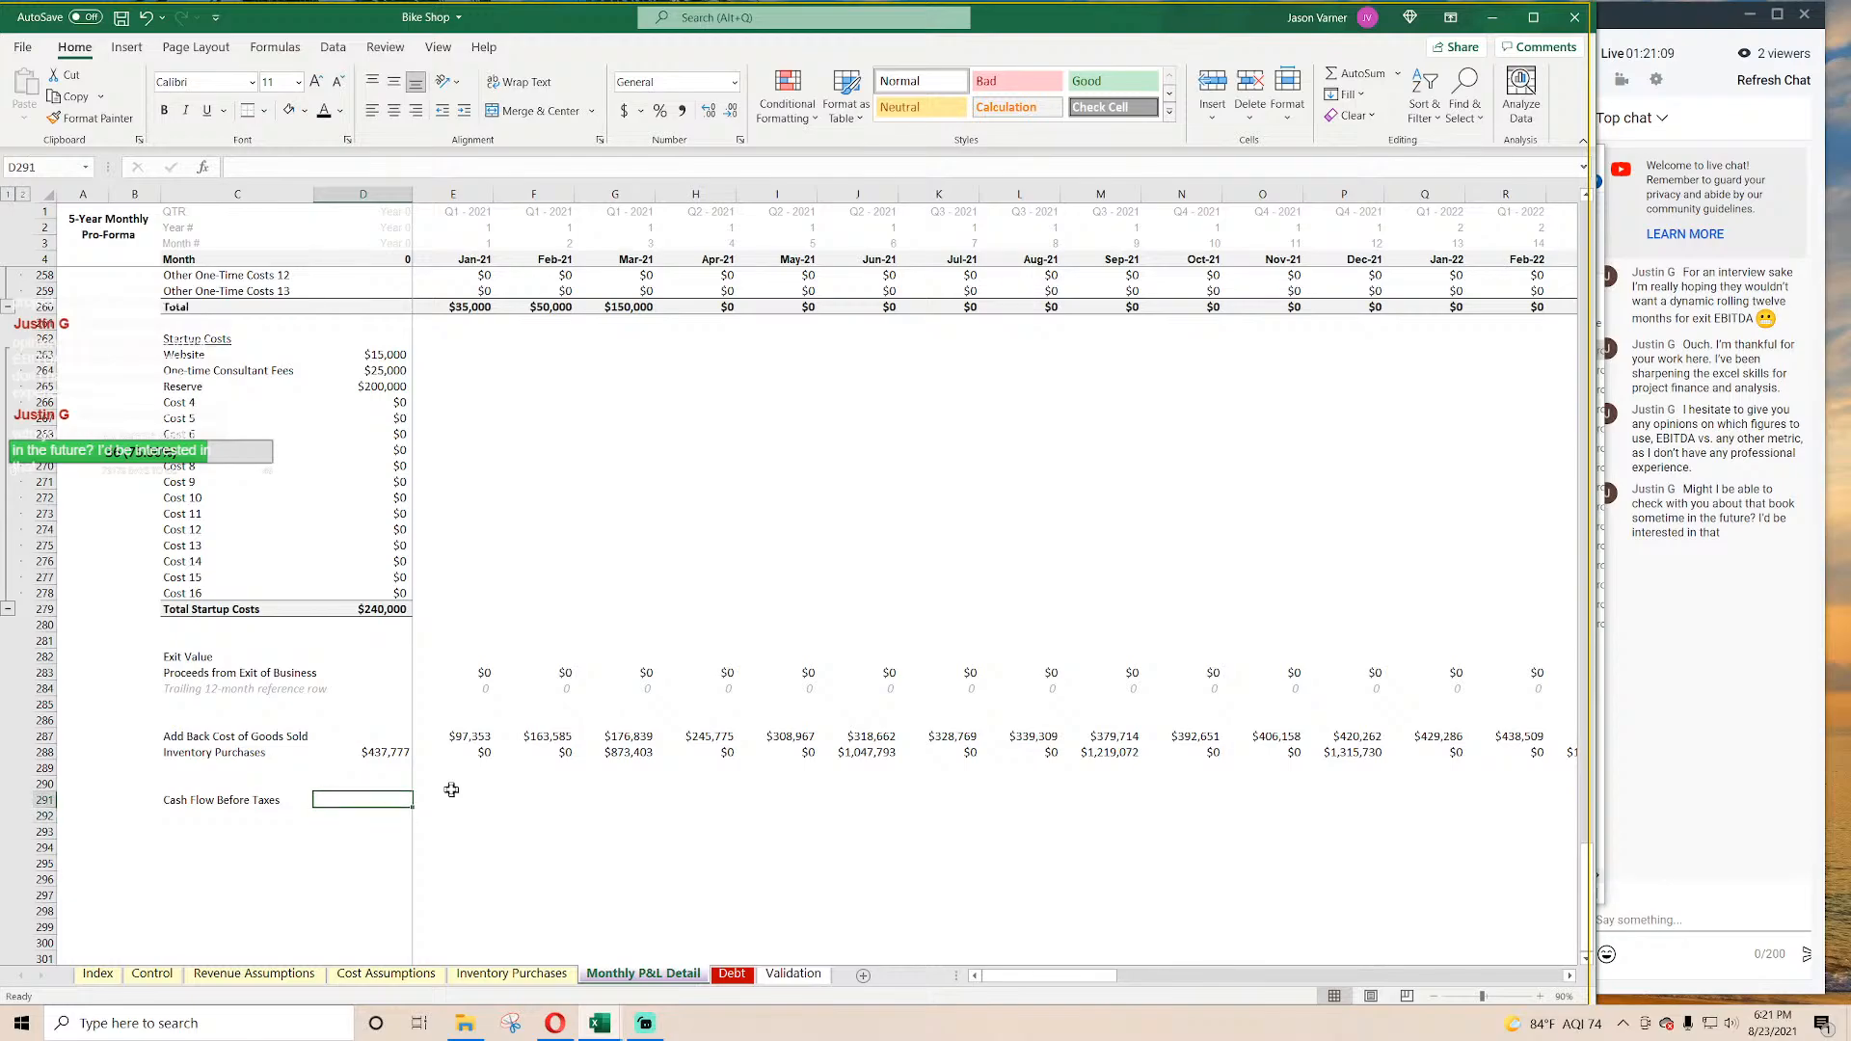
# Step: Begin the month 0 Cash Flow Before Taxes formula in D291 with EBITDA plus debt proceeds minus total debt service: =D233+D241-D240
pyautogui.write('=')
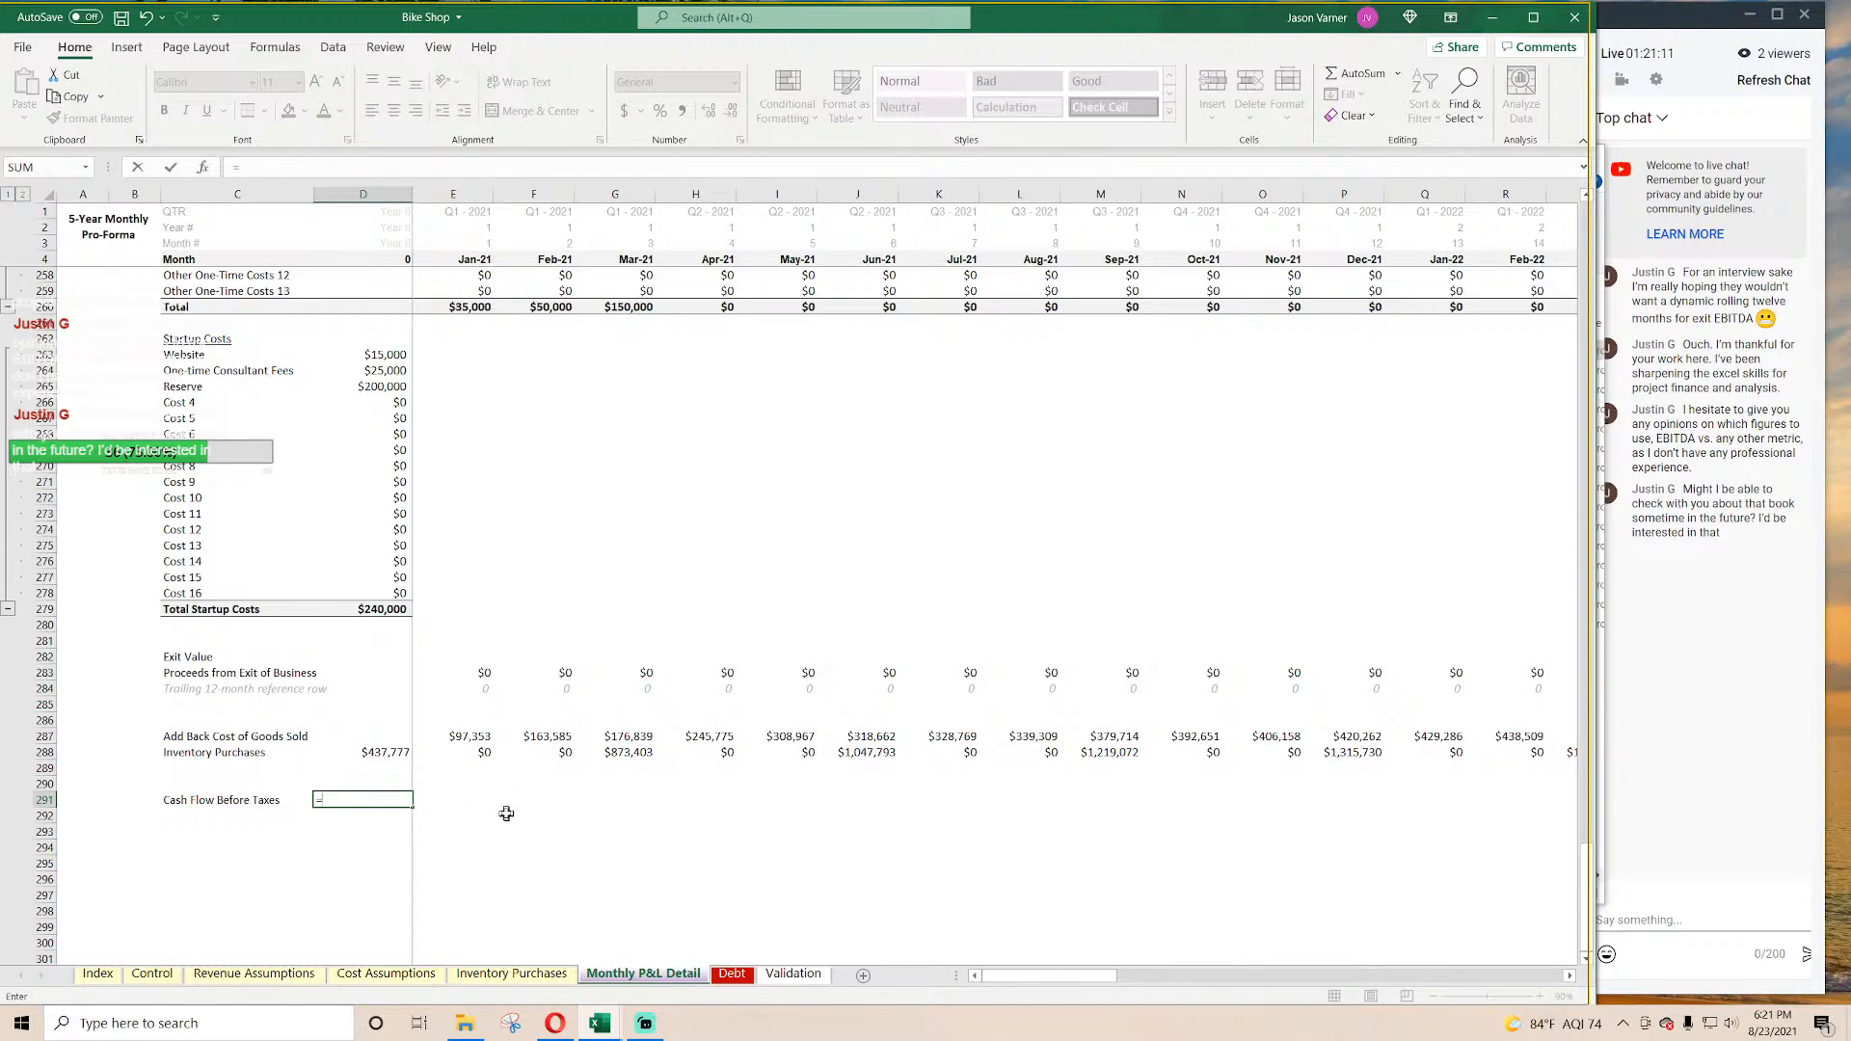
pyautogui.scroll(4, 506, 815)
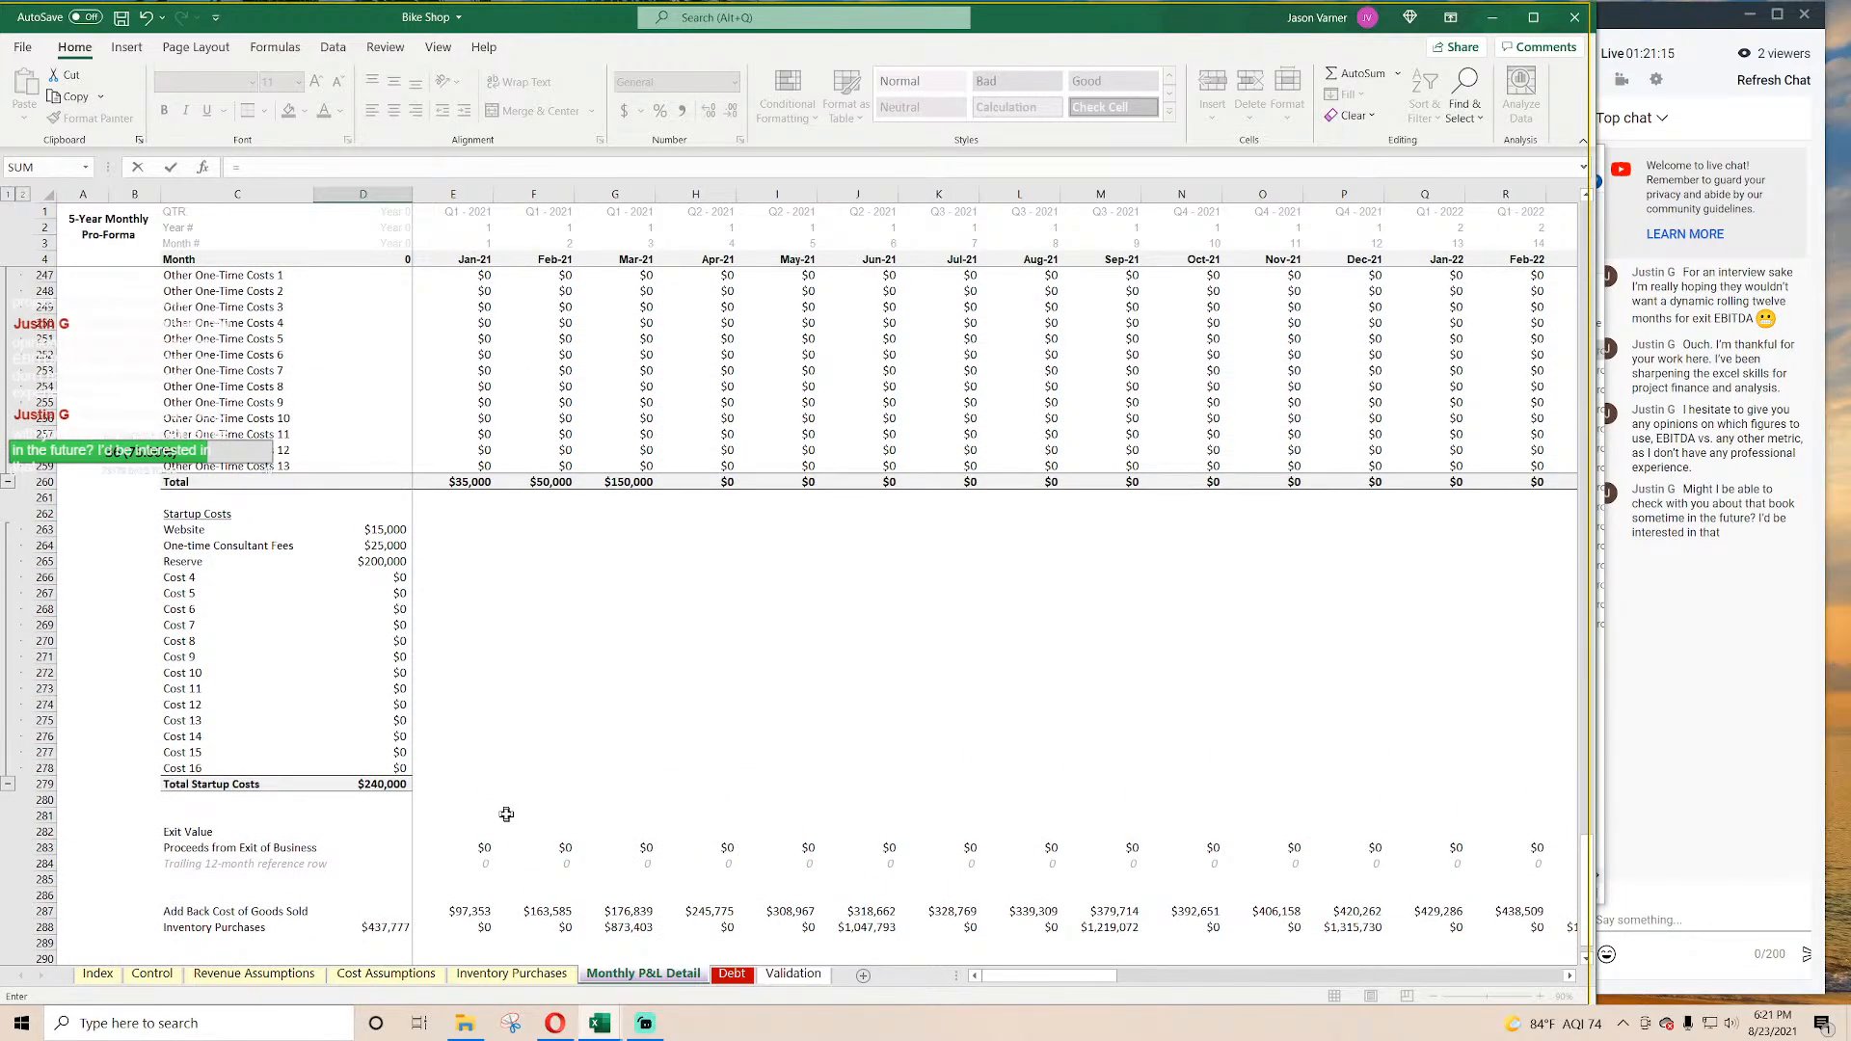
pyautogui.scroll(-4, 506, 815)
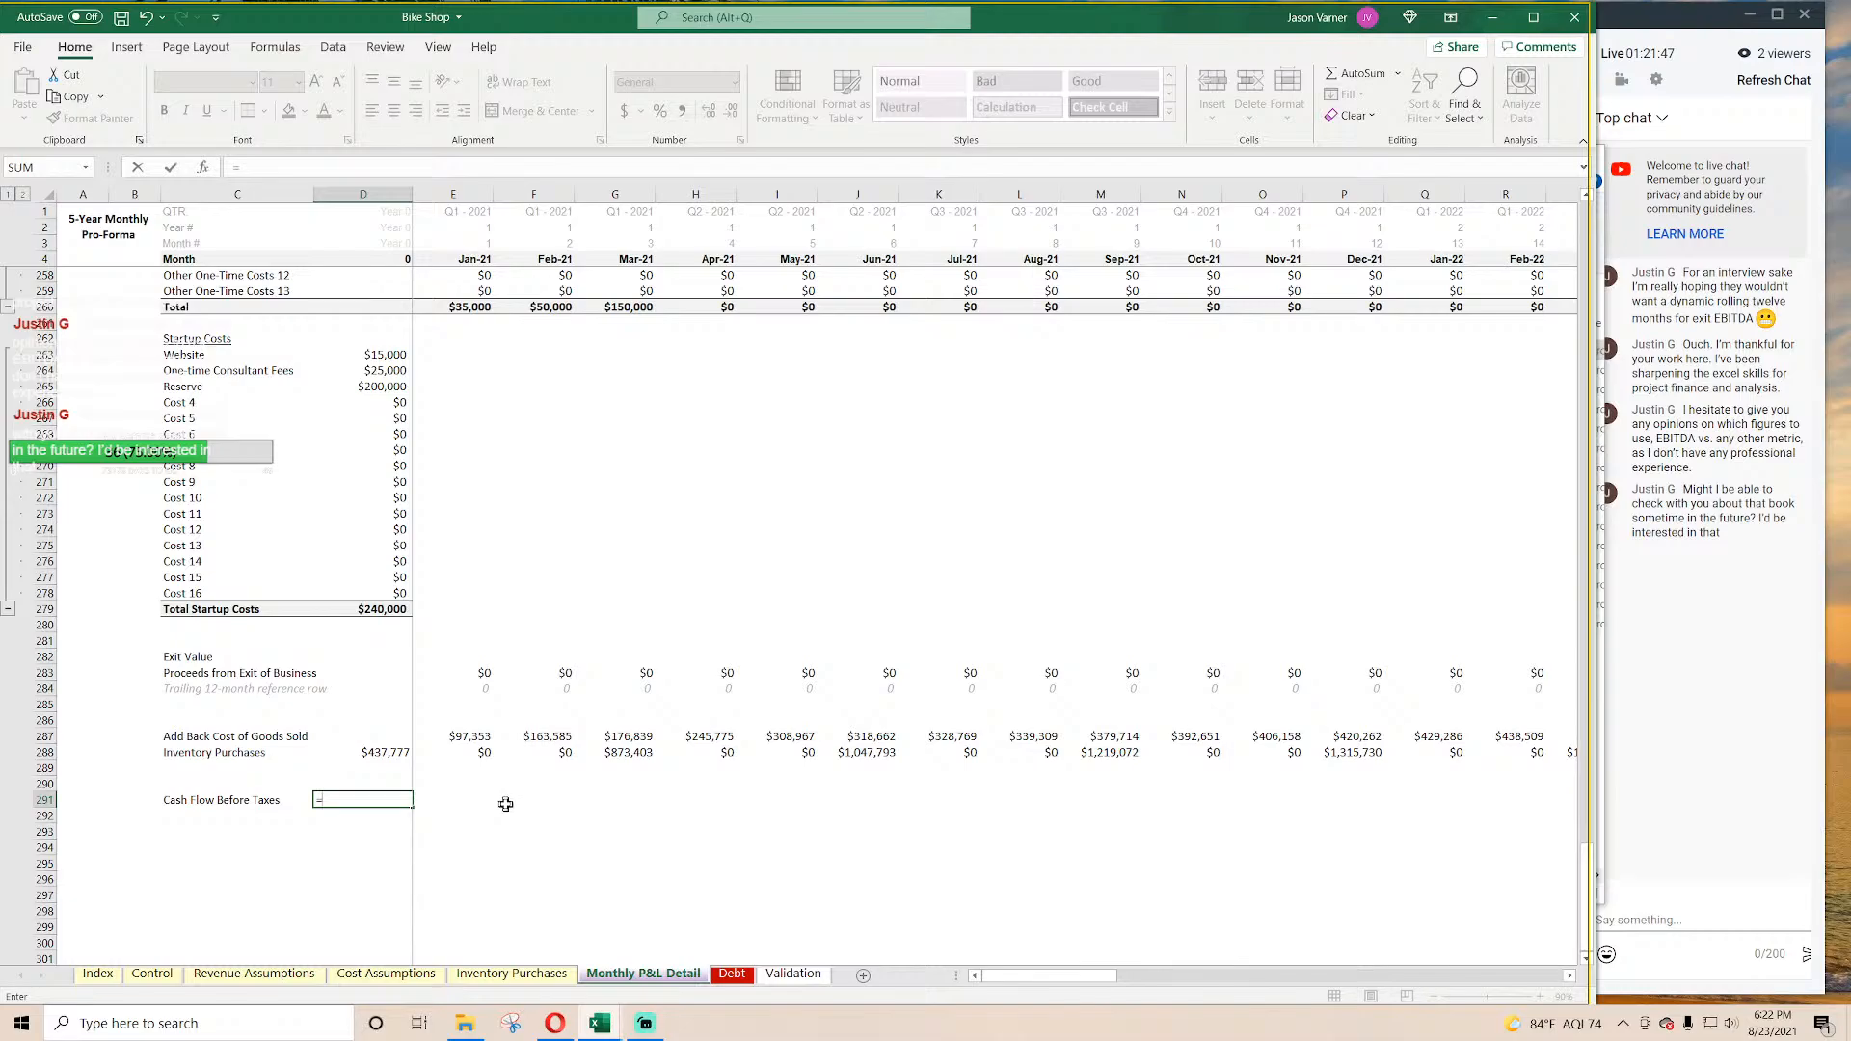
pyautogui.scroll(15, 505, 804)
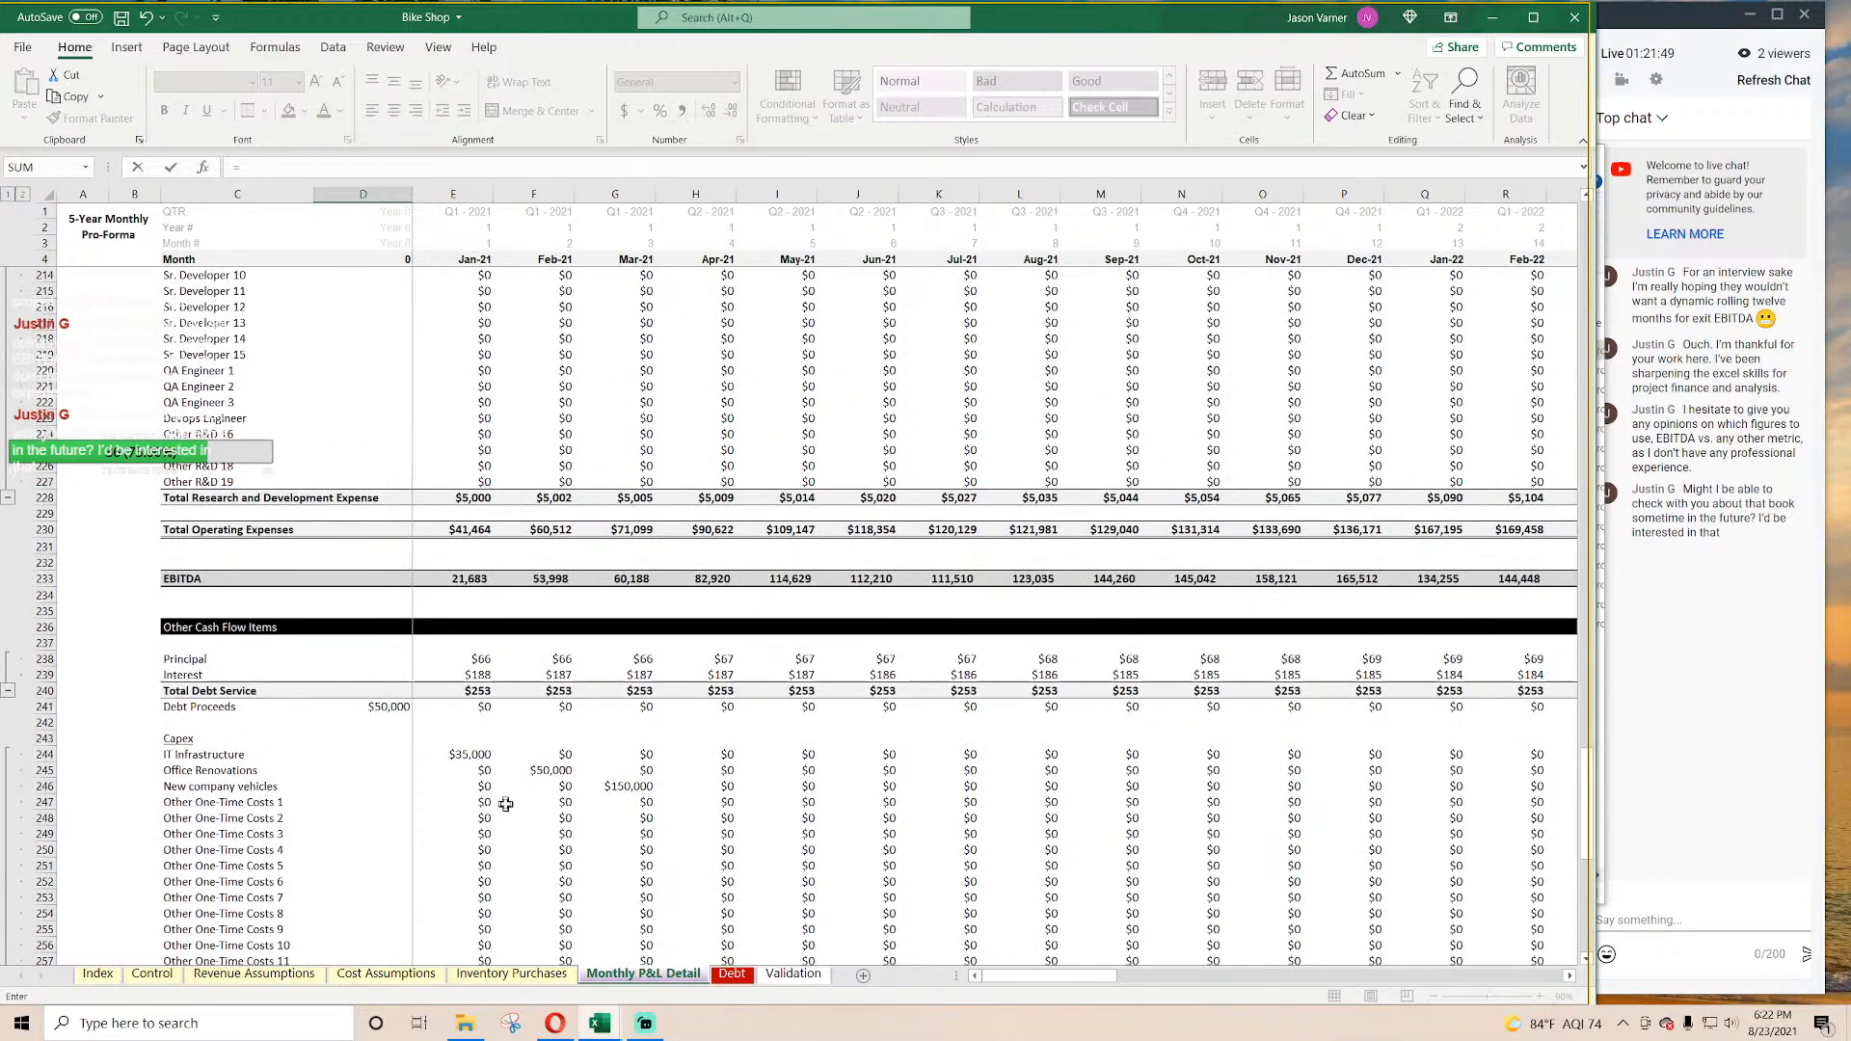
pyautogui.scroll(20, 506, 804)
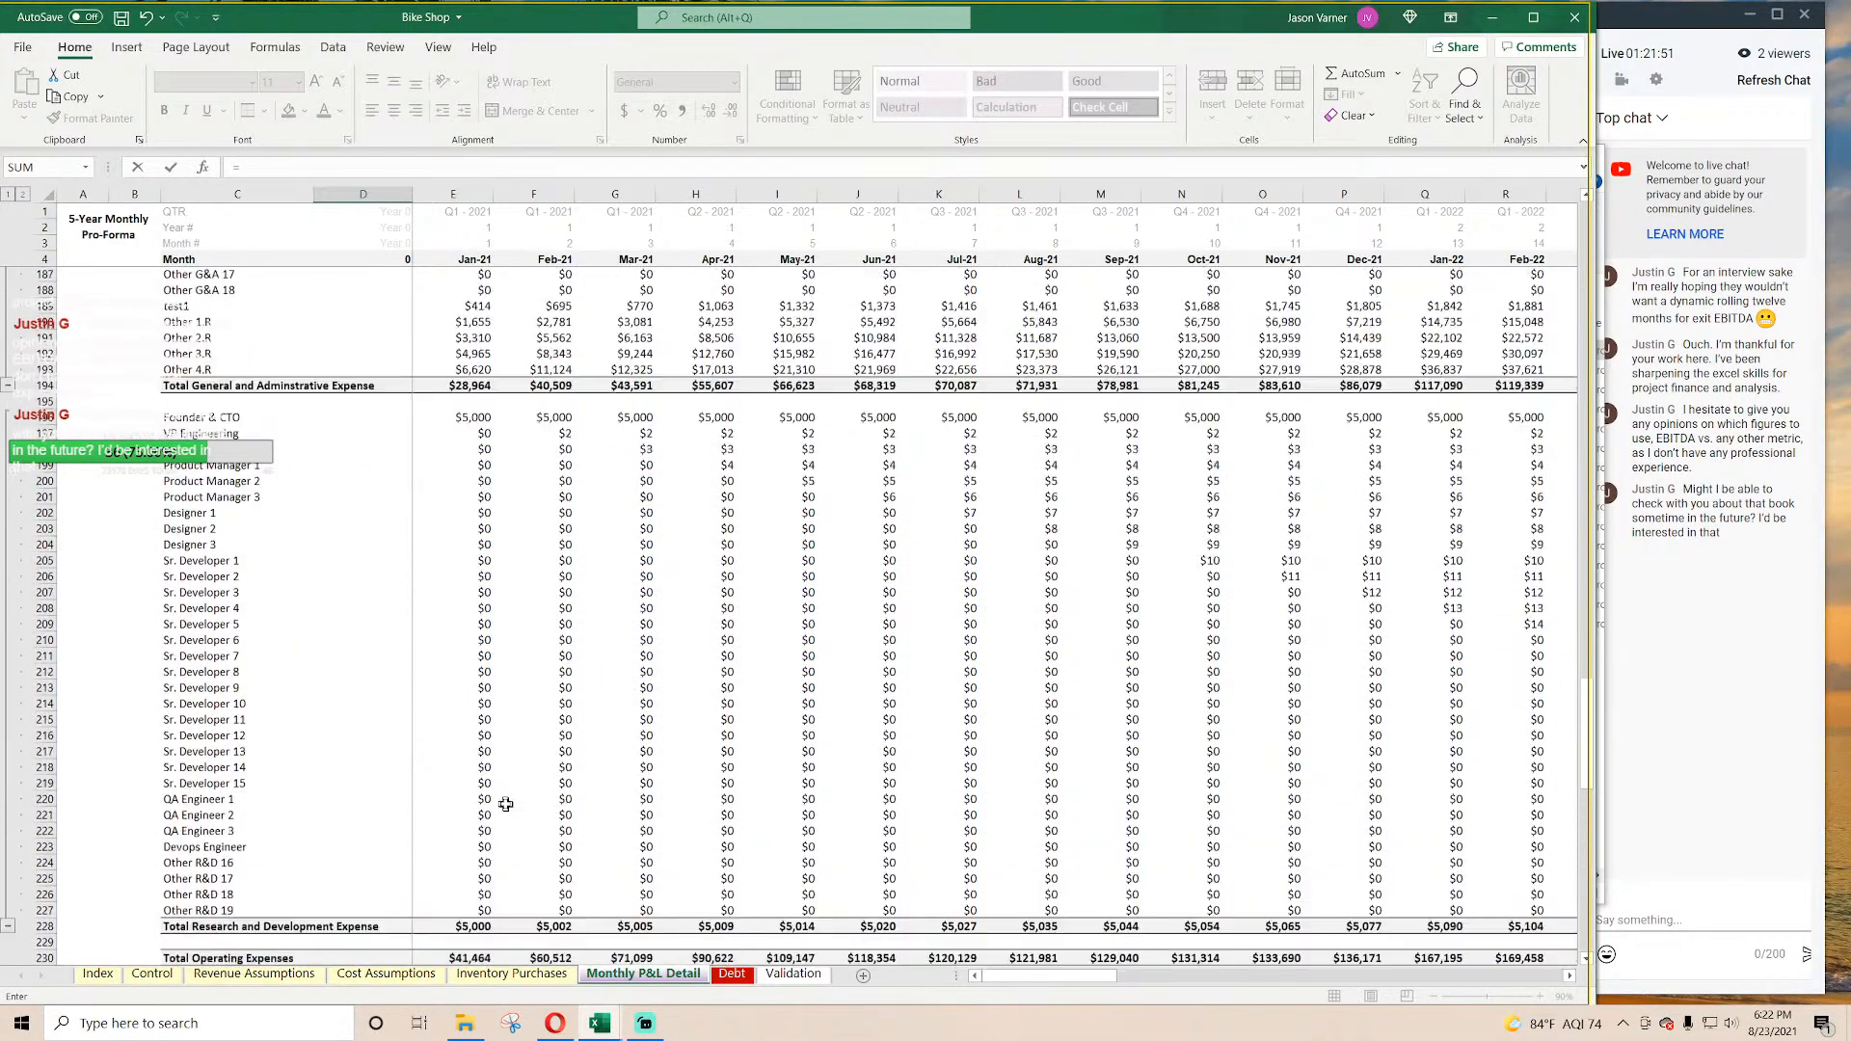
pyautogui.scroll(10, 505, 804)
pyautogui.scroll(-20, 505, 804)
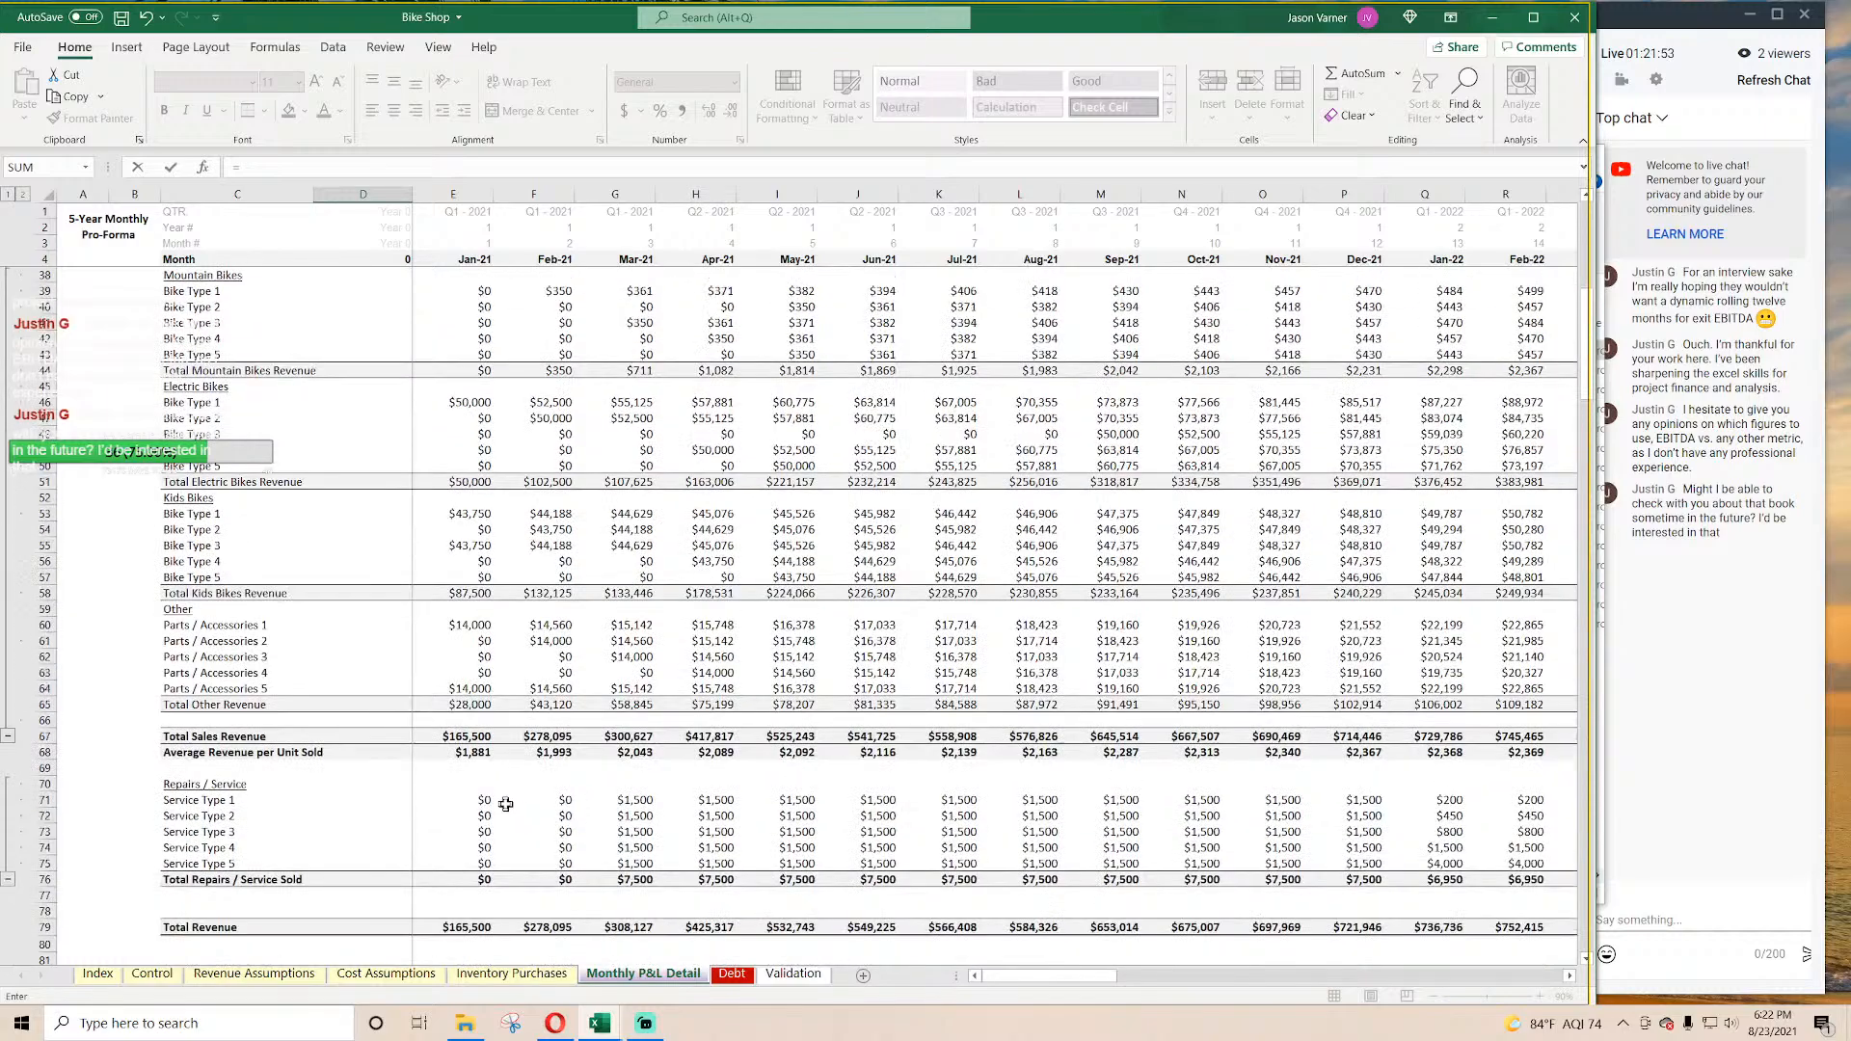
pyautogui.scroll(-20, 505, 804)
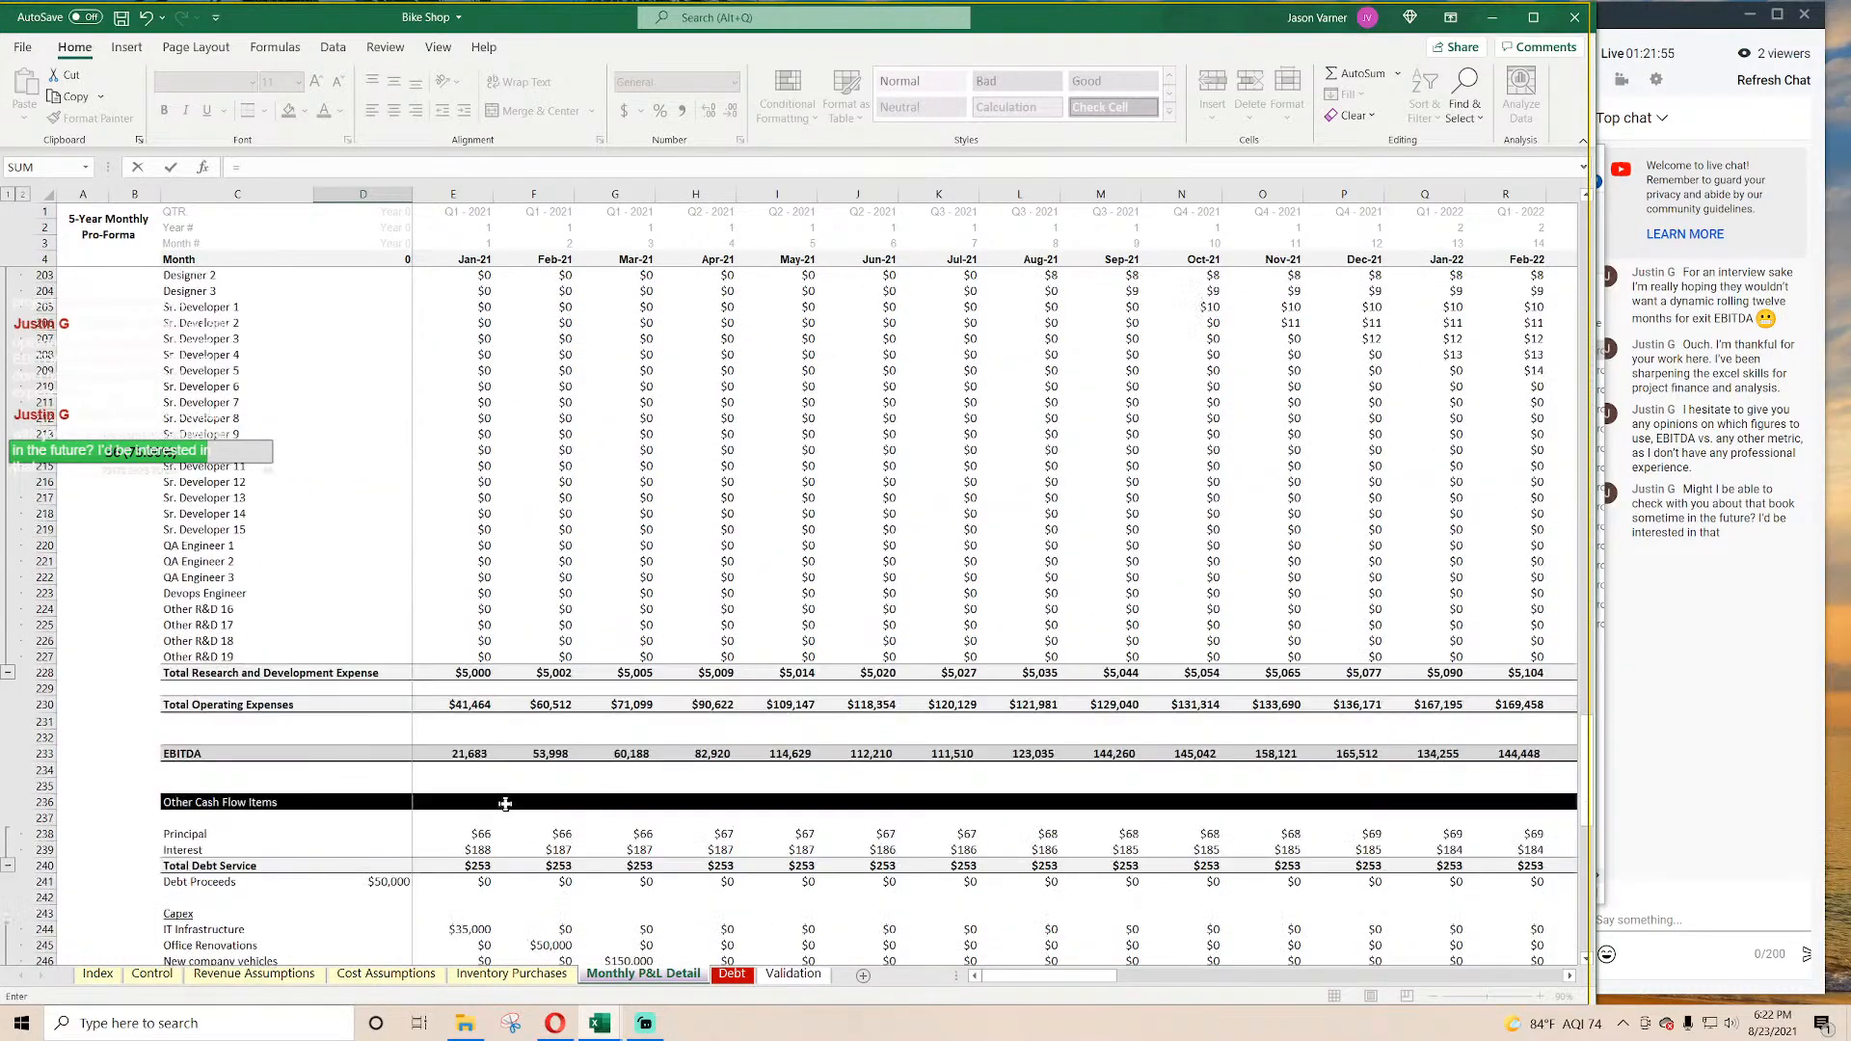
pyautogui.scroll(-4, 506, 804)
pyautogui.click(391, 579)
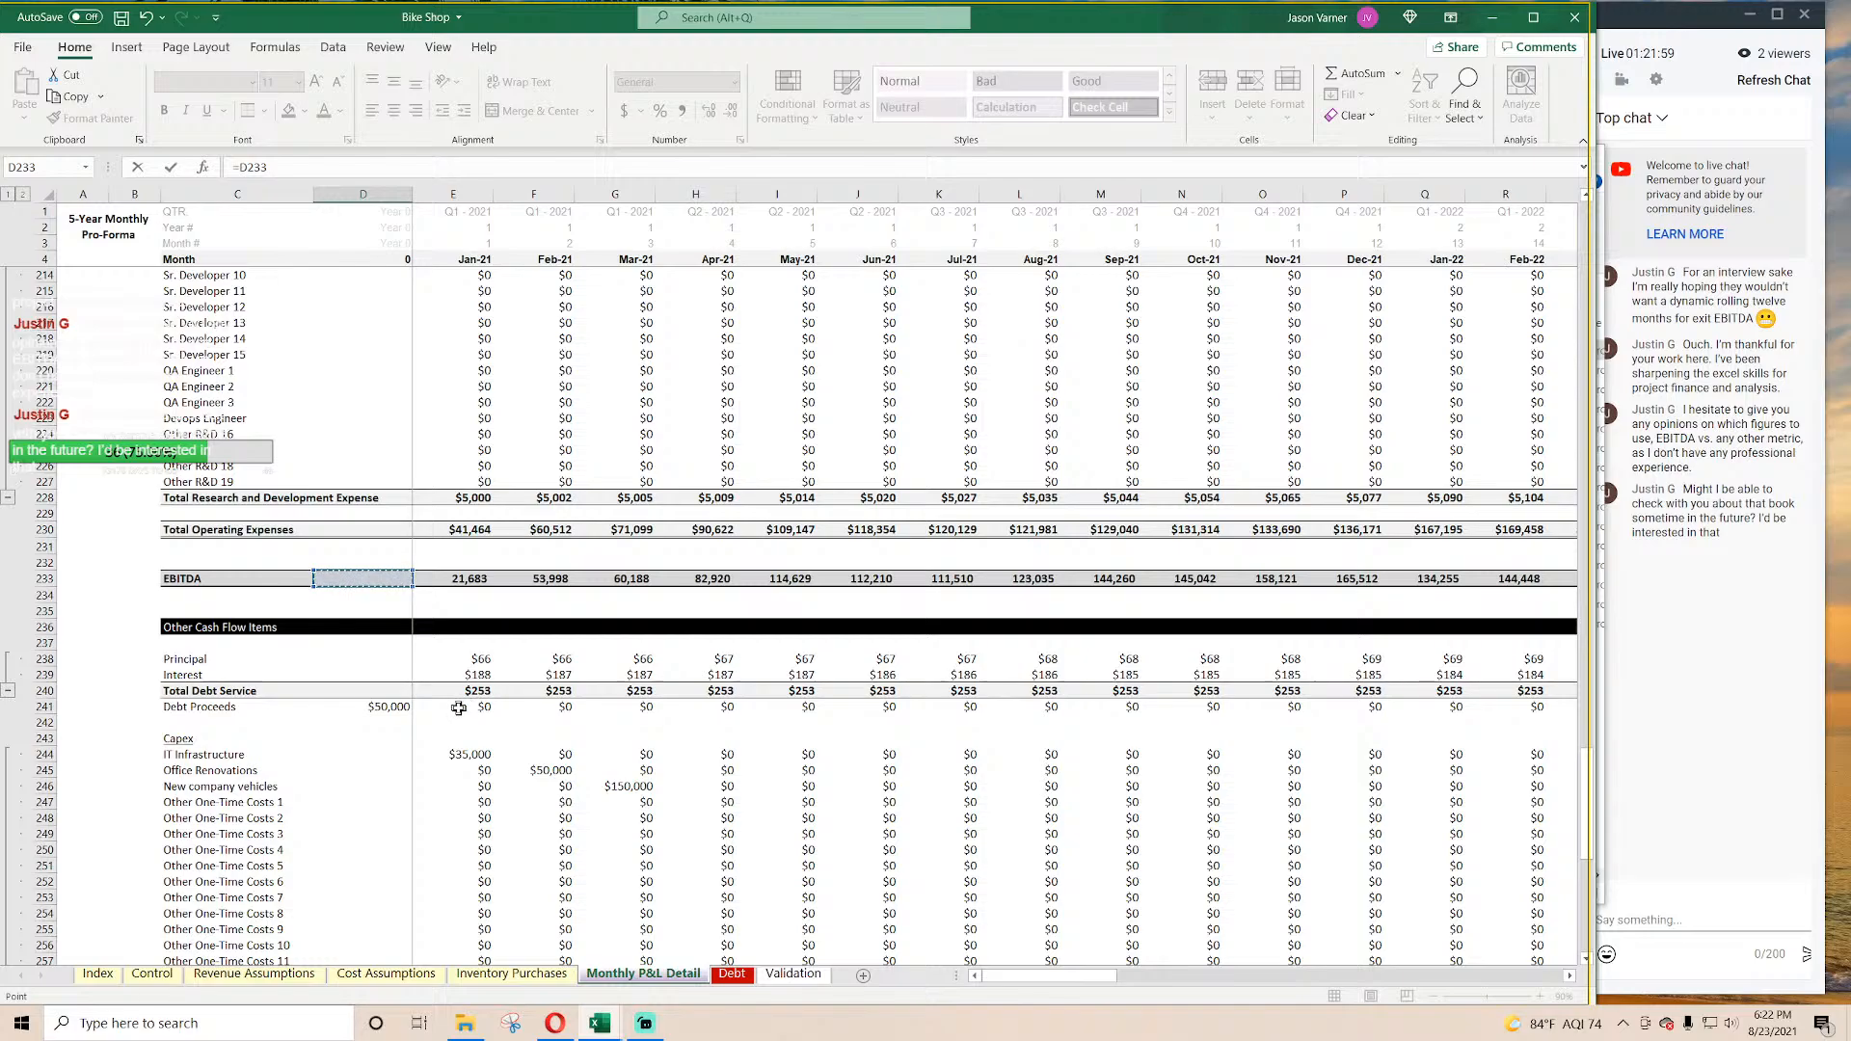
pyautogui.press('+')
pyautogui.click(387, 707)
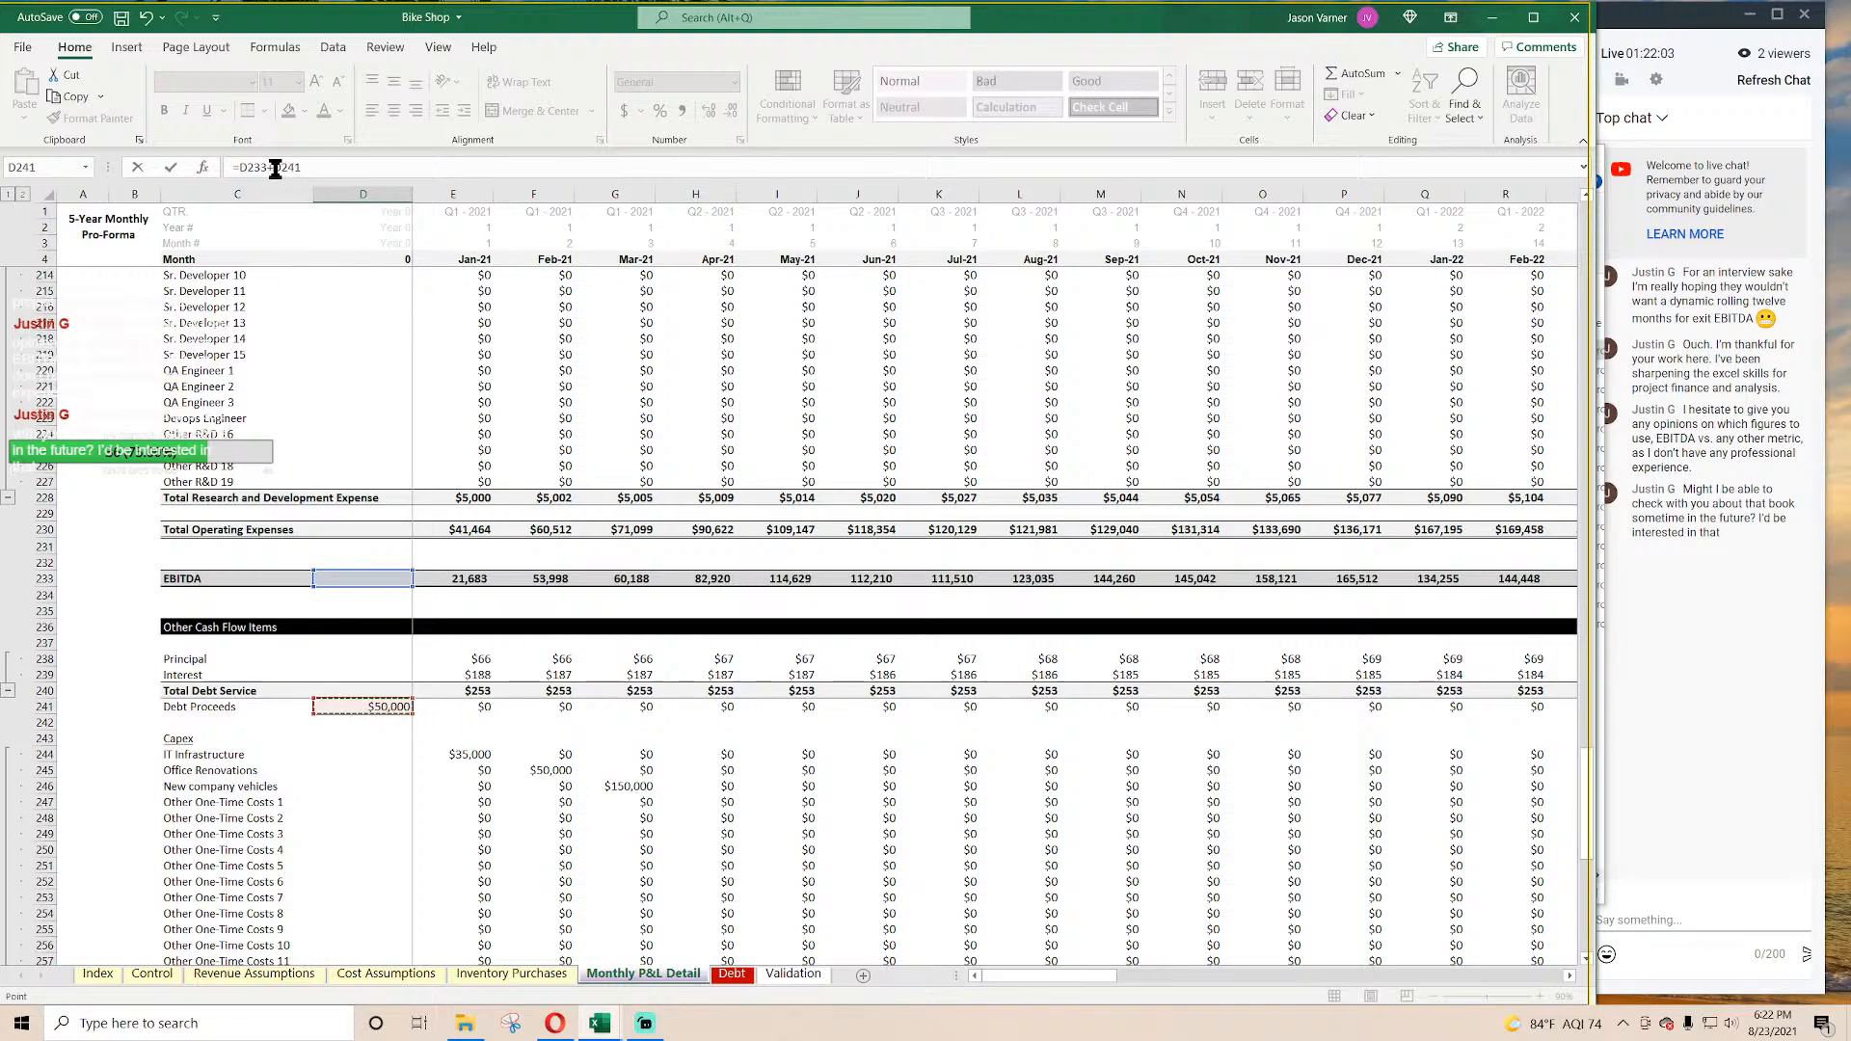
pyautogui.write('-')
pyautogui.click(386, 690)
# Step: Continue the D291 formula by subtracting the capex total in D260 and Total Startup Costs in D279
pyautogui.scroll(-7, 425, 687)
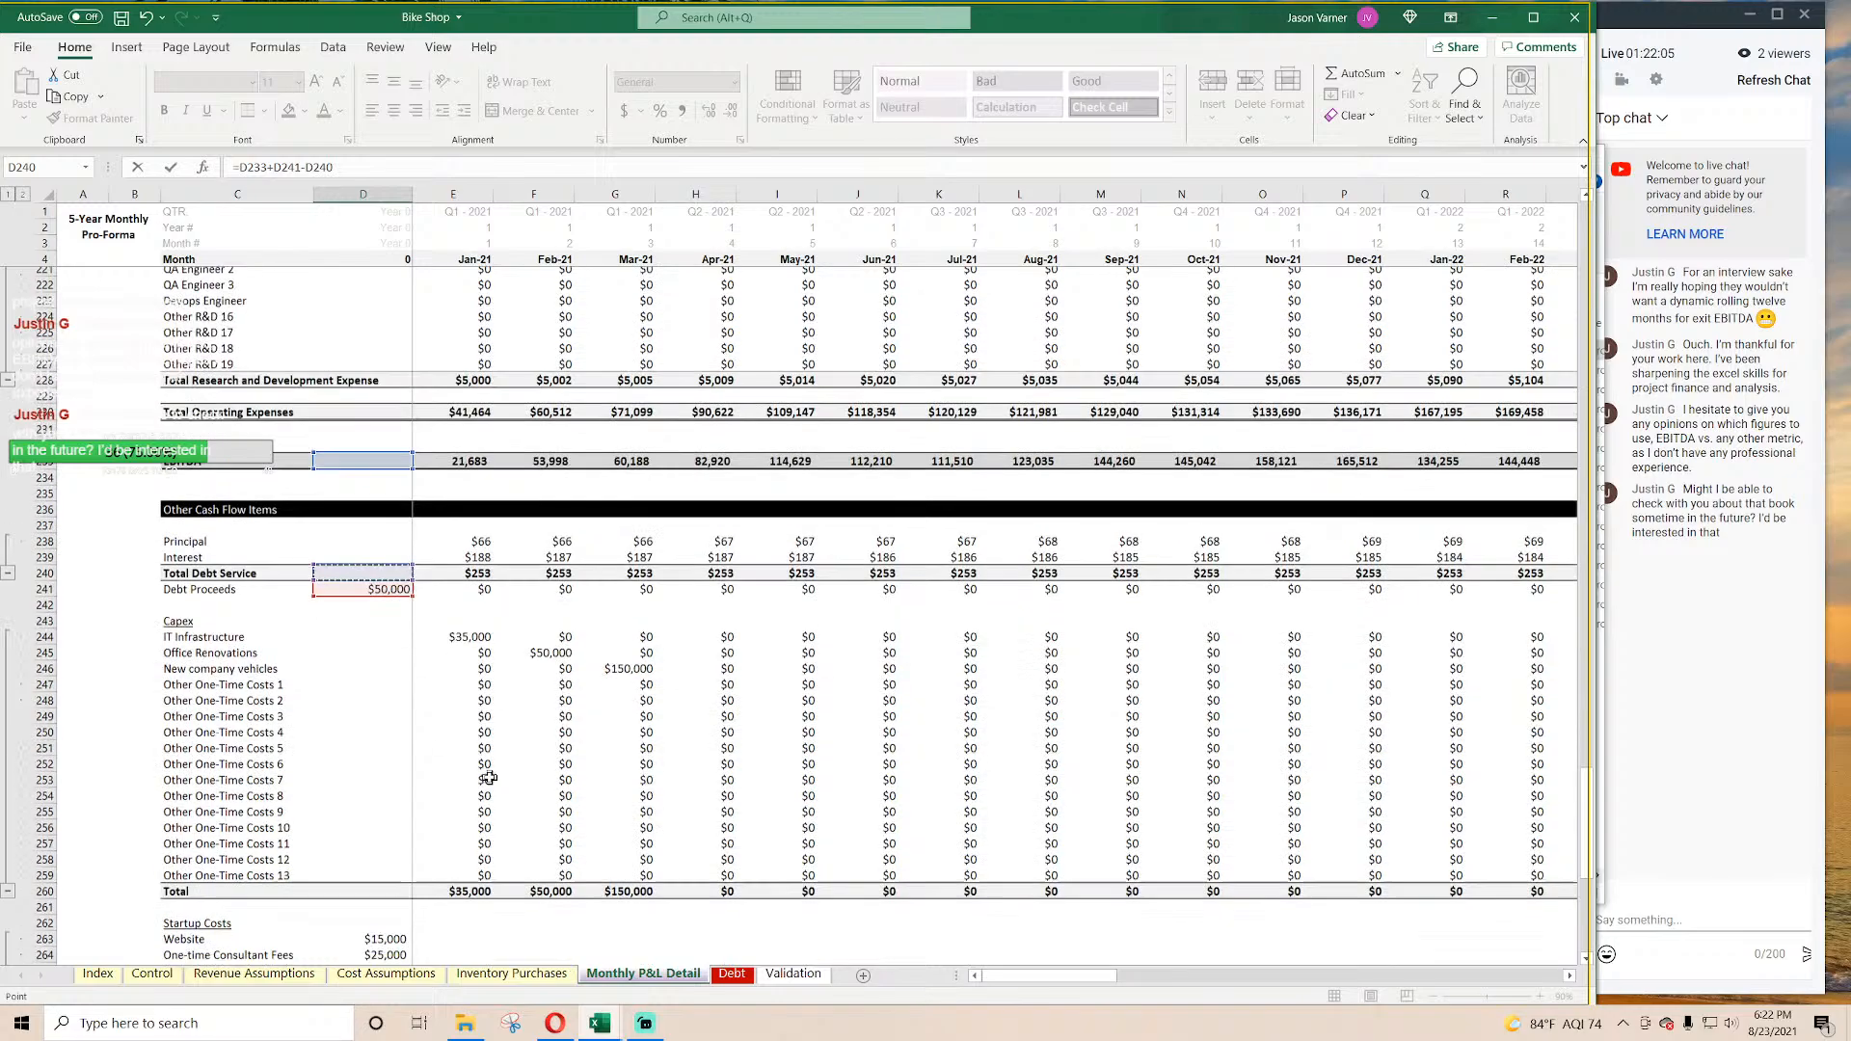
pyautogui.write('-')
pyautogui.click(390, 659)
pyautogui.scroll(-7, 529, 756)
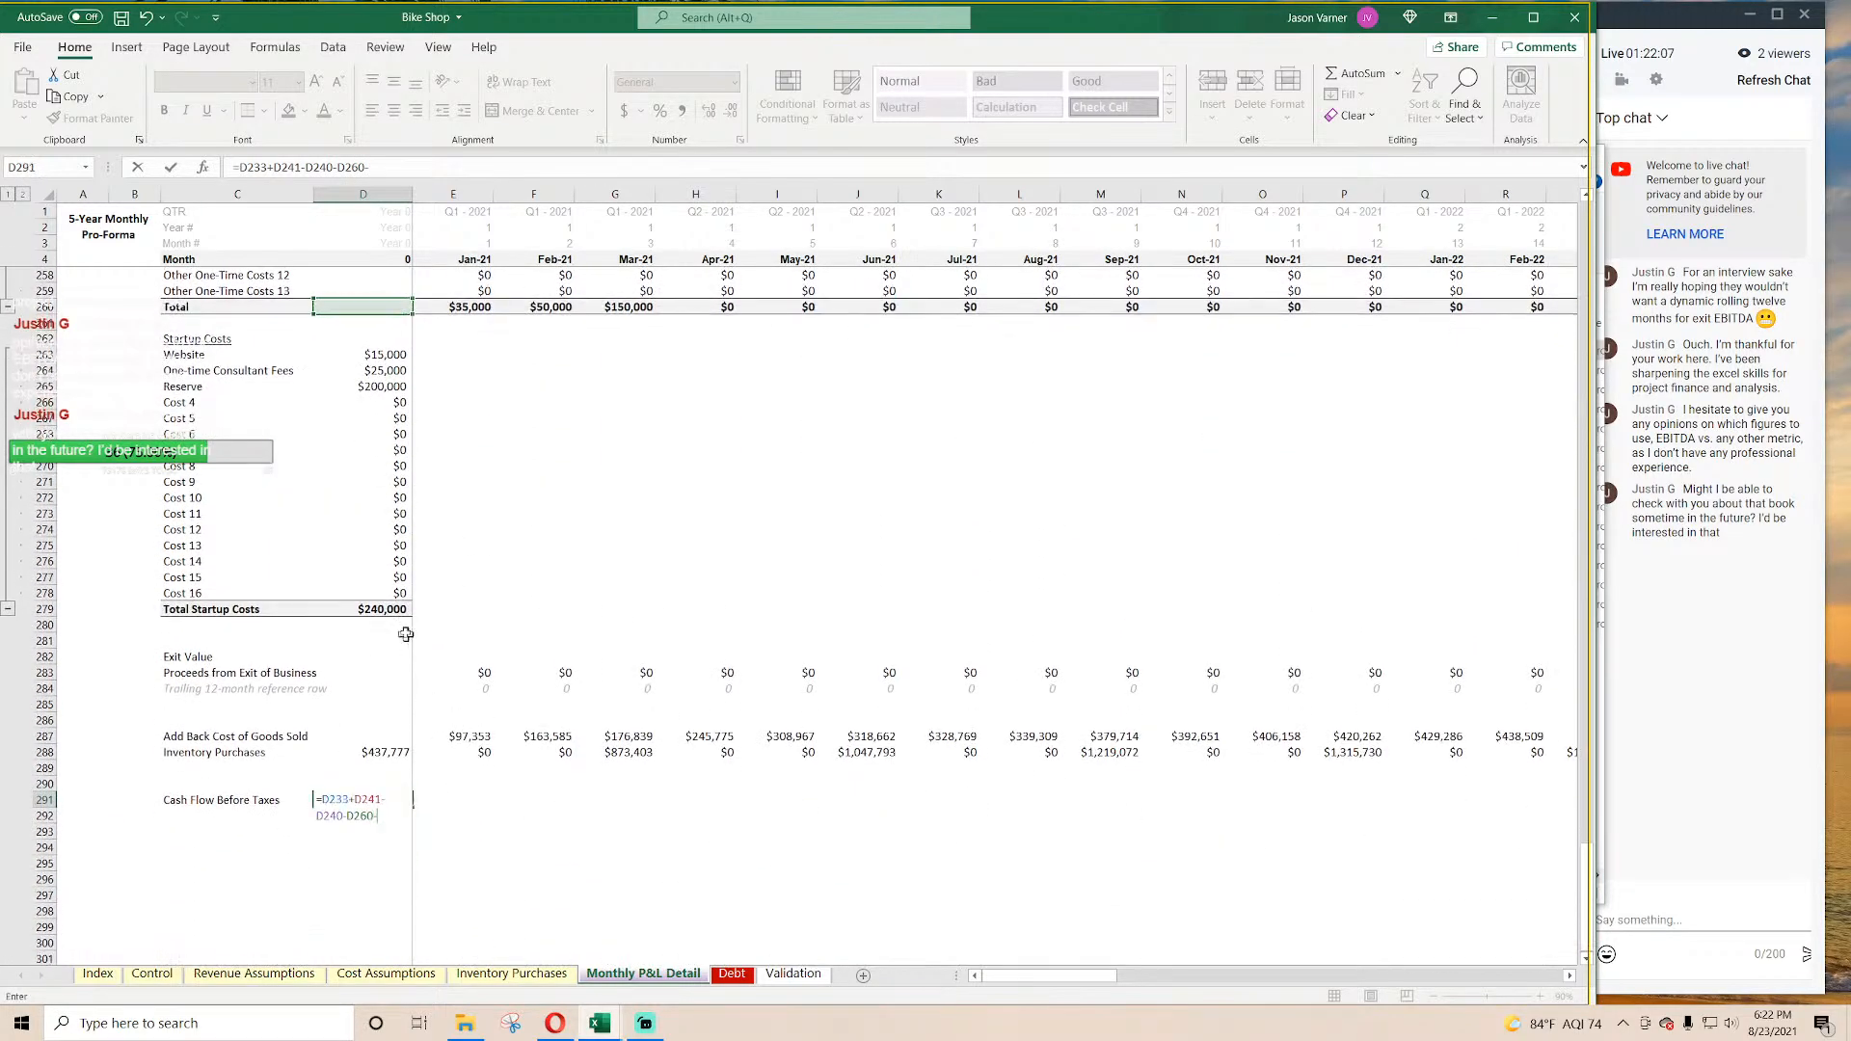
pyautogui.write('-')
pyautogui.click(390, 609)
# Step: Complete the D291 formula by adding exit proceeds (D283) and the cost of goods sold add-back (D287) and subtracting inventory purchases (D288)
pyautogui.write('+')
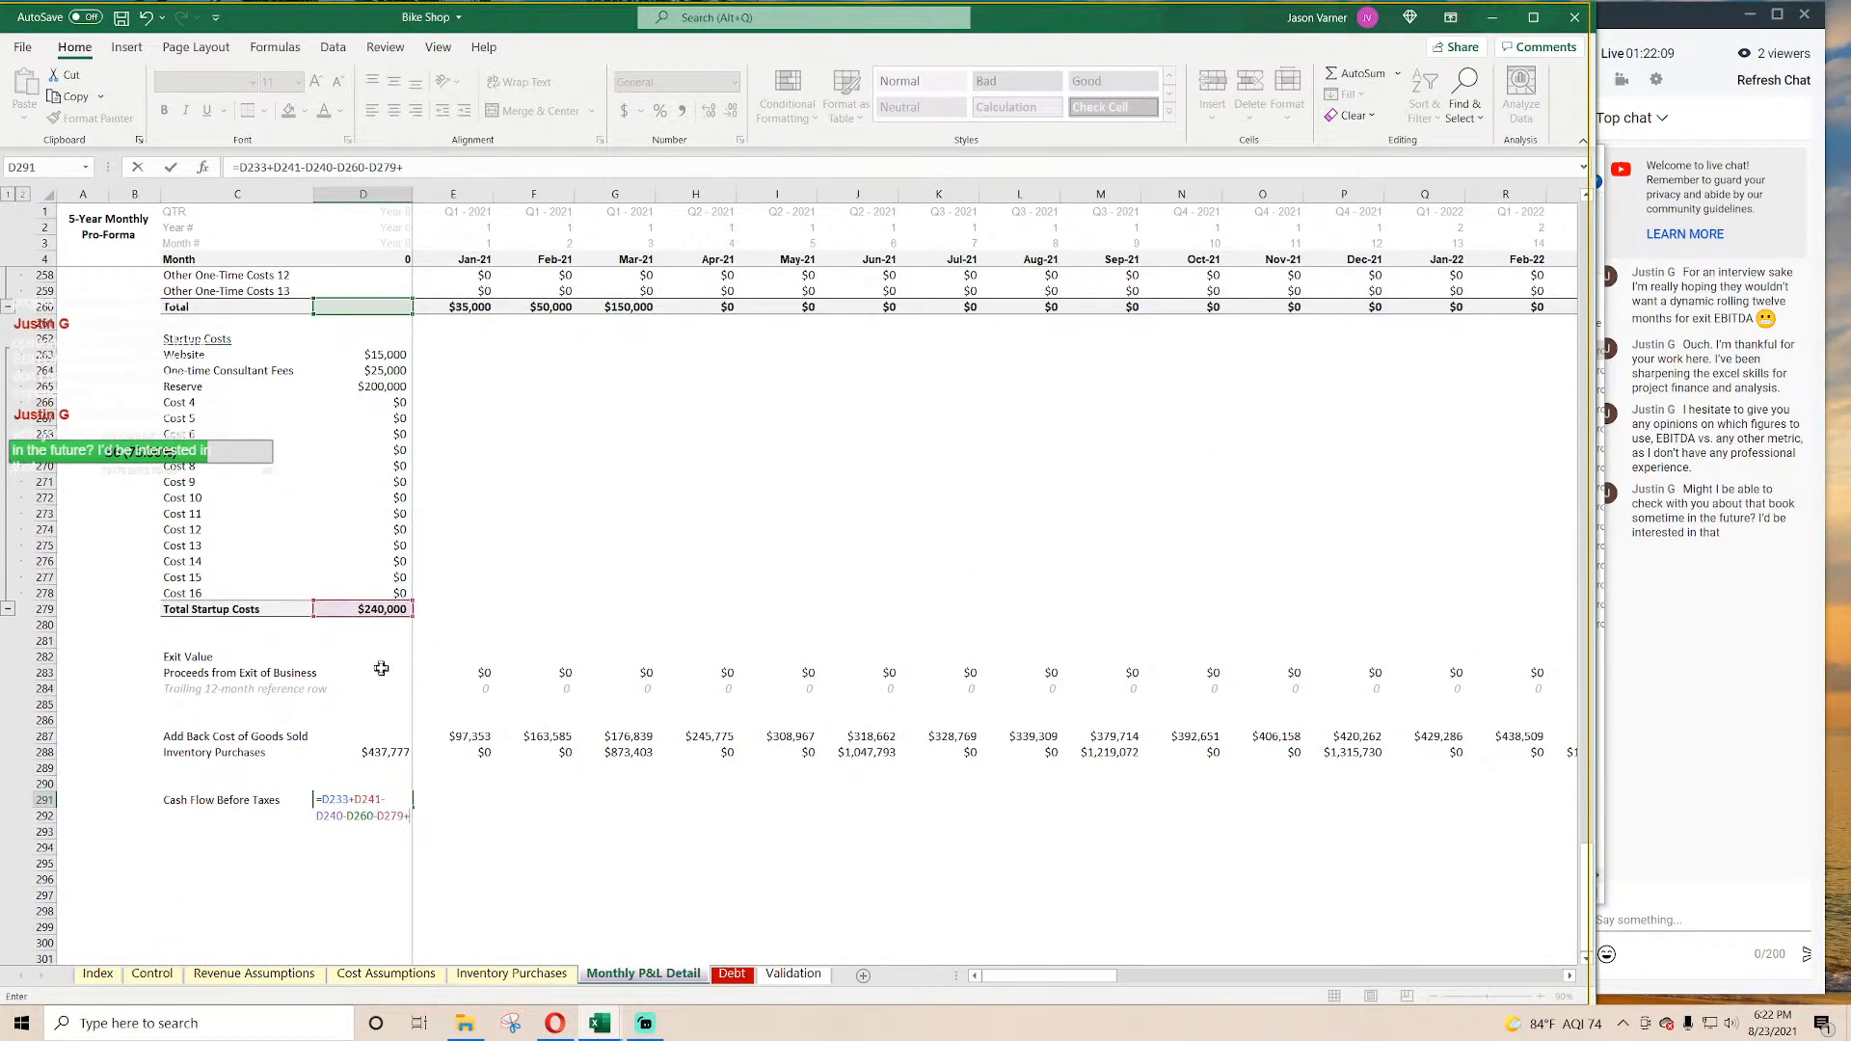
pyautogui.click(381, 672)
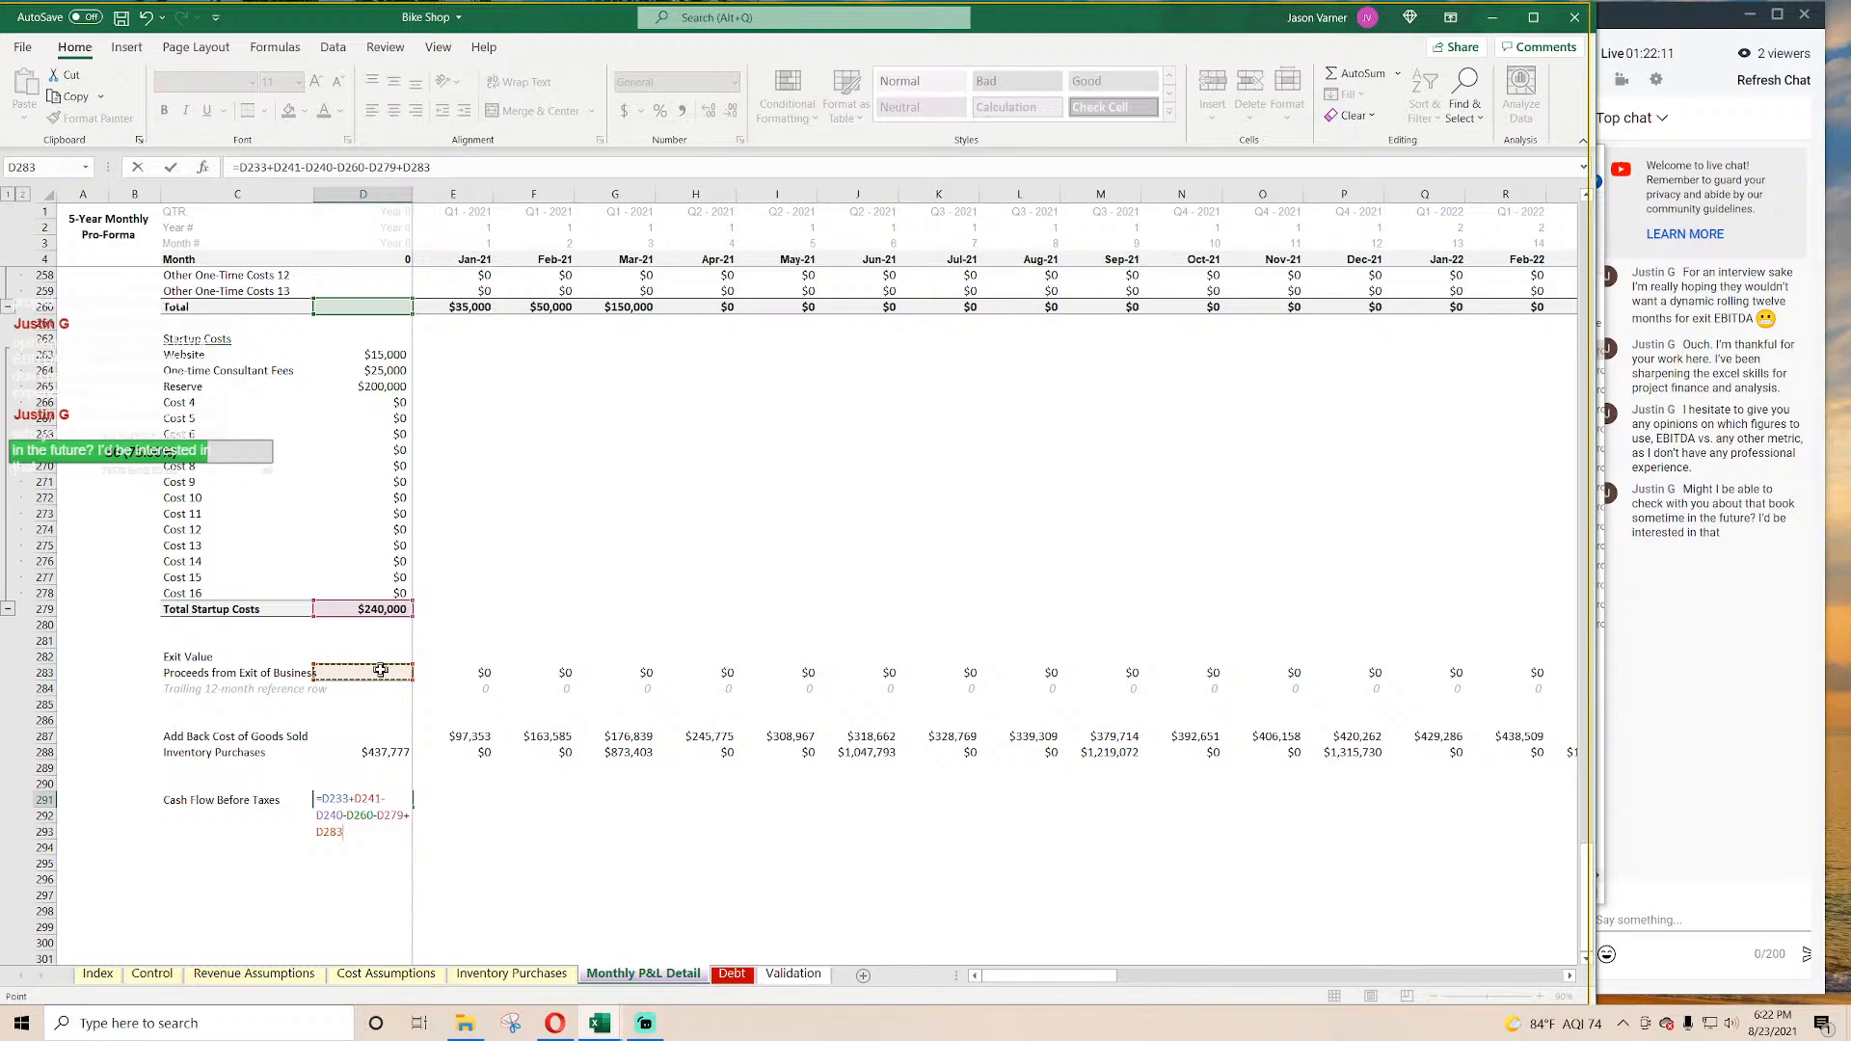
pyautogui.write('+')
pyautogui.click(384, 735)
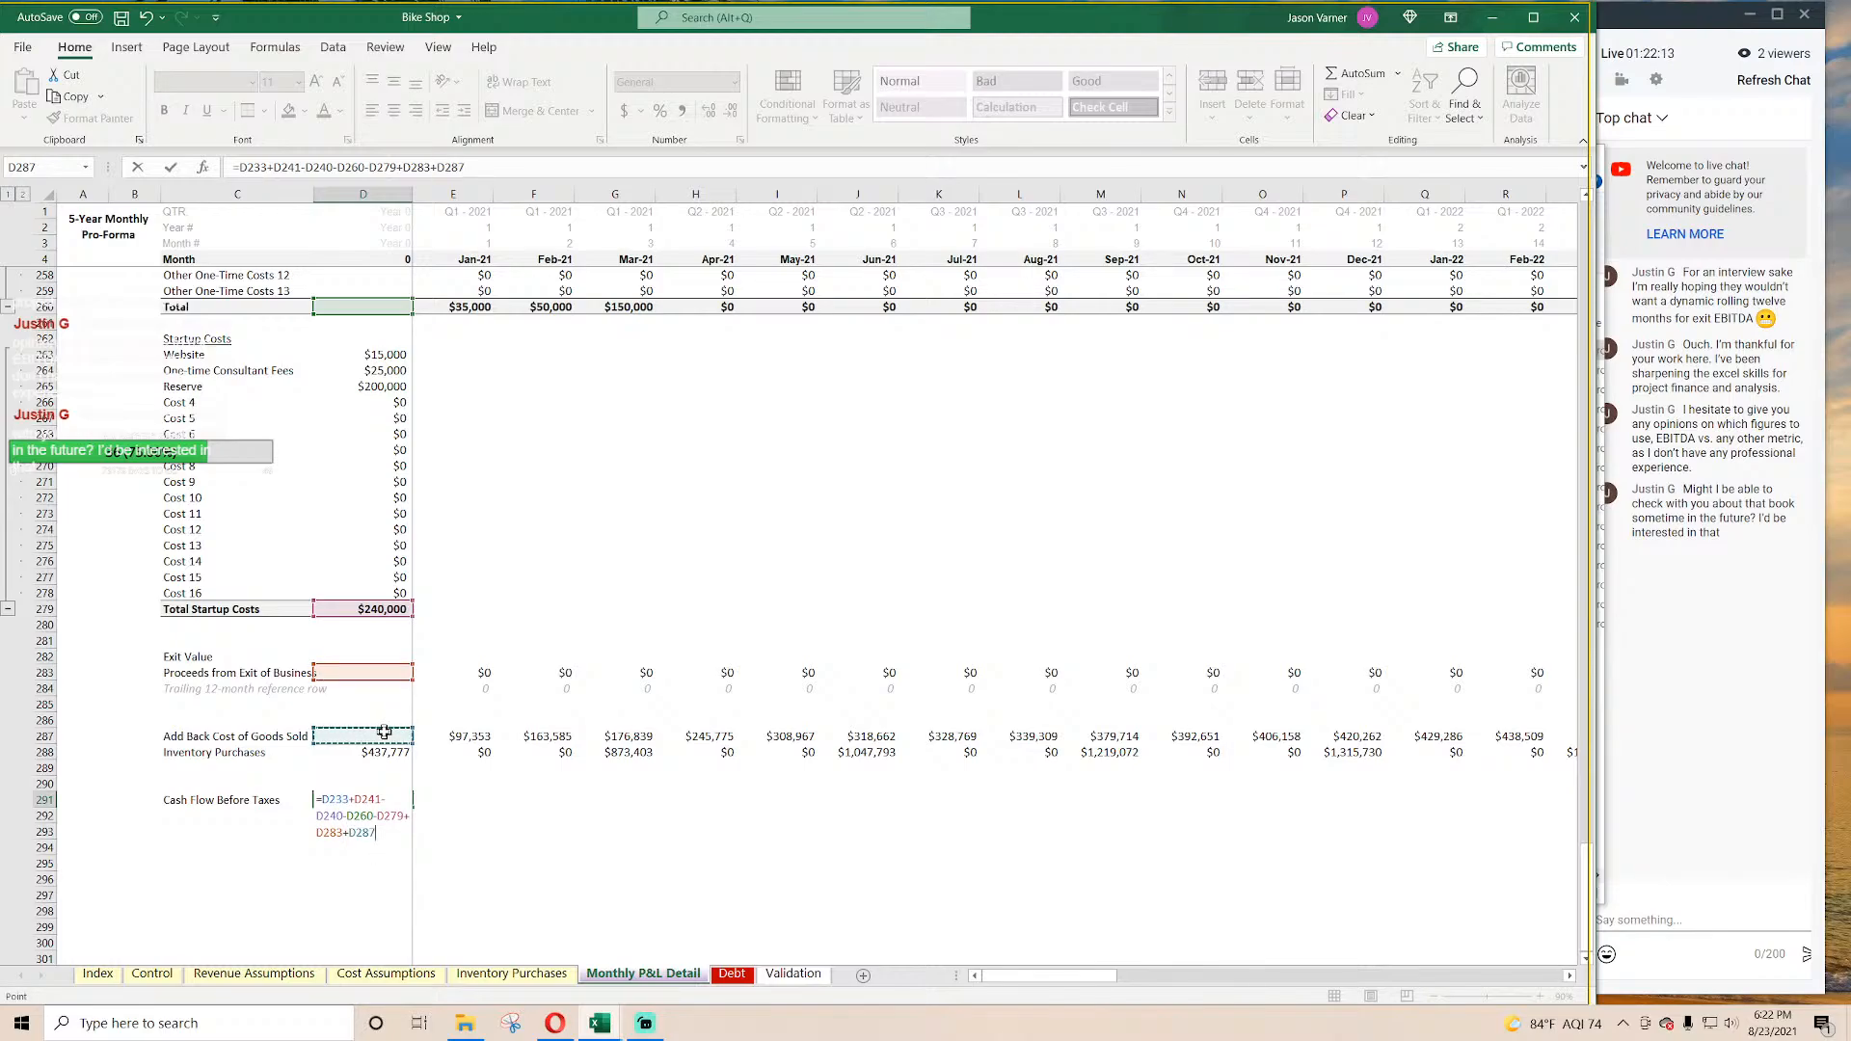
pyautogui.write('-')
pyautogui.click(386, 752)
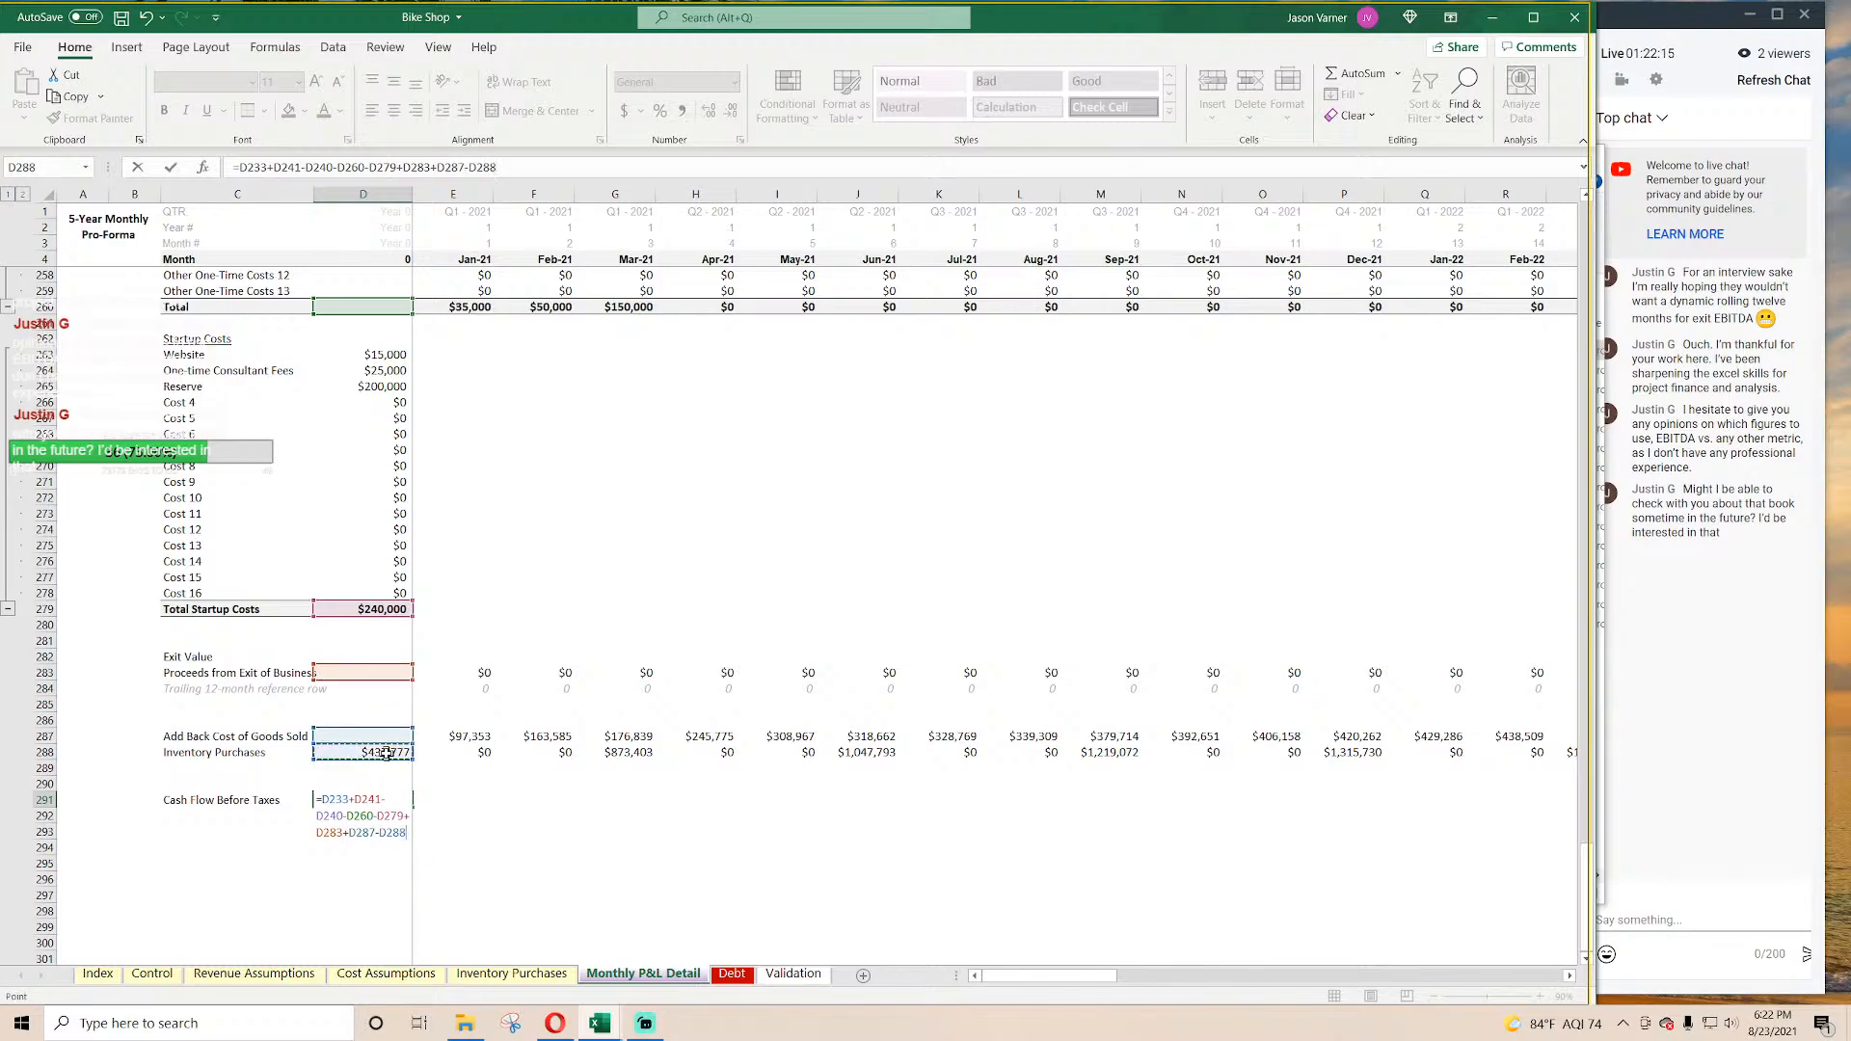
pyautogui.press('Return')
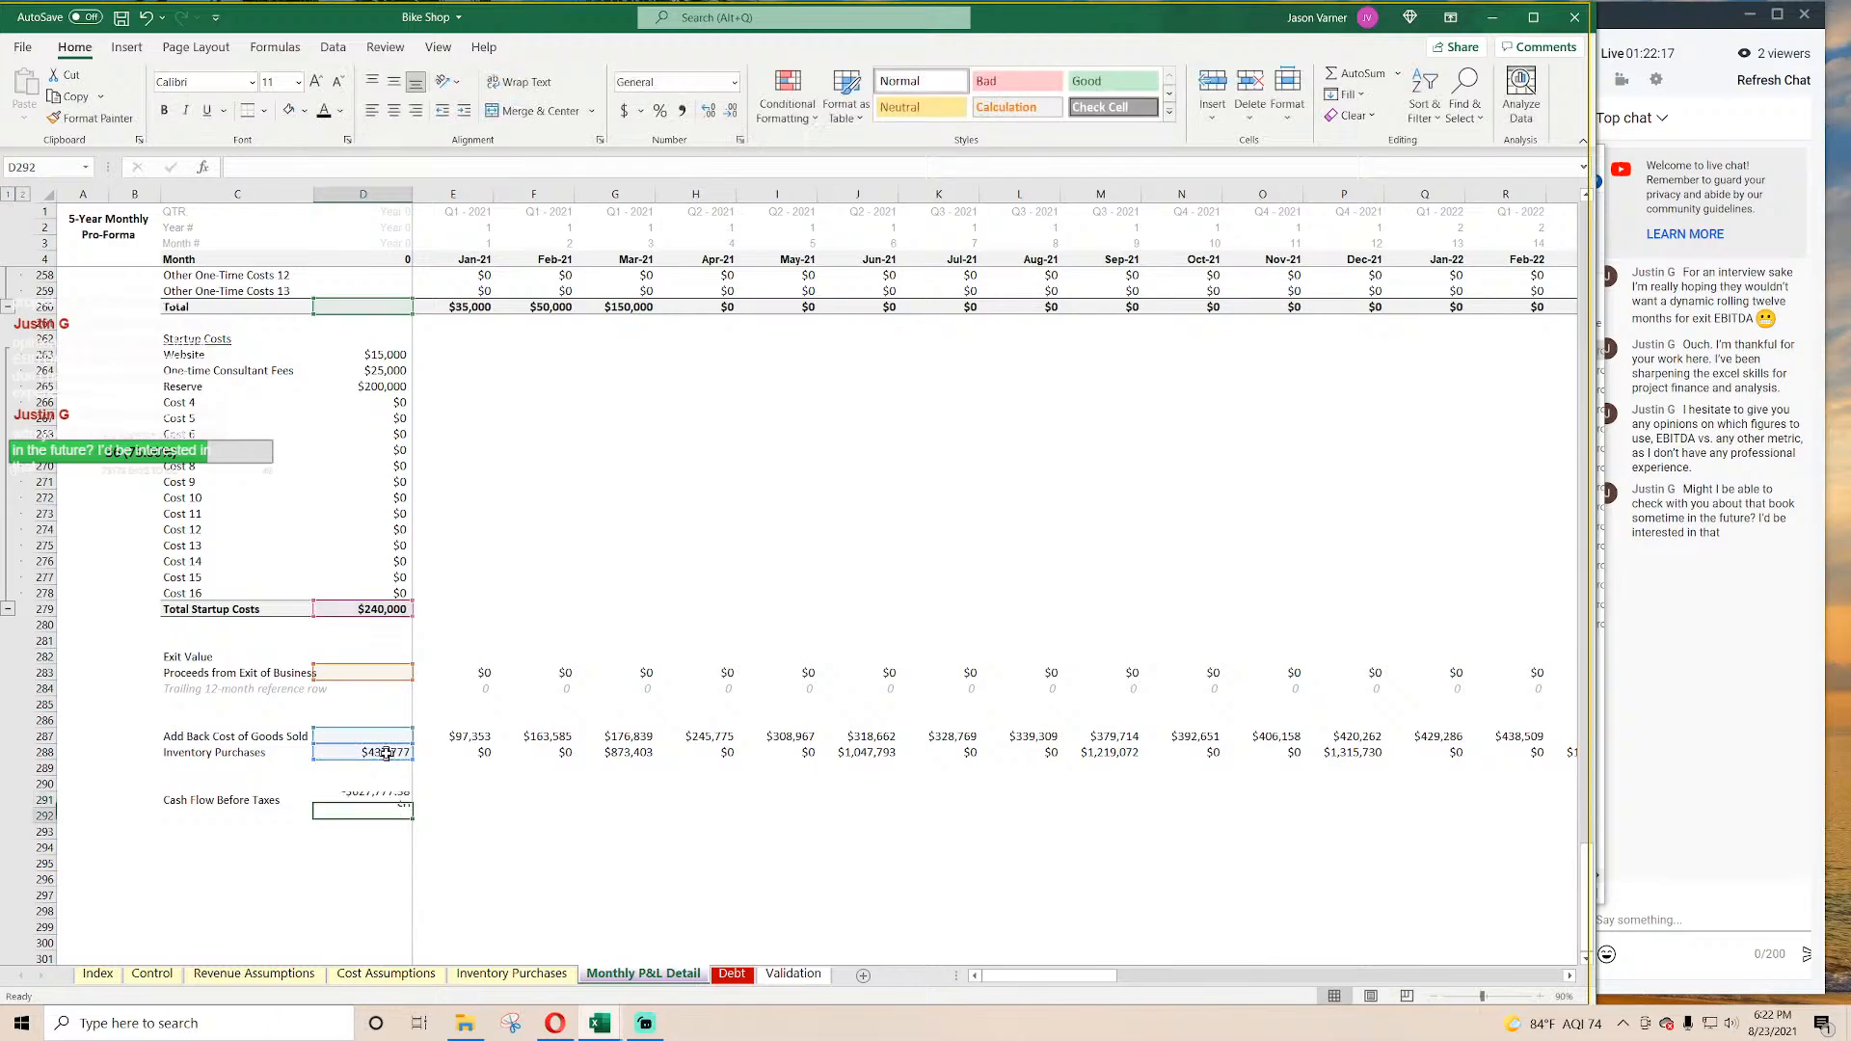
# Step: Format the month 0 Cash Flow Before Taxes in D291 as Currency with 0 decimal places
pyautogui.click(385, 754)
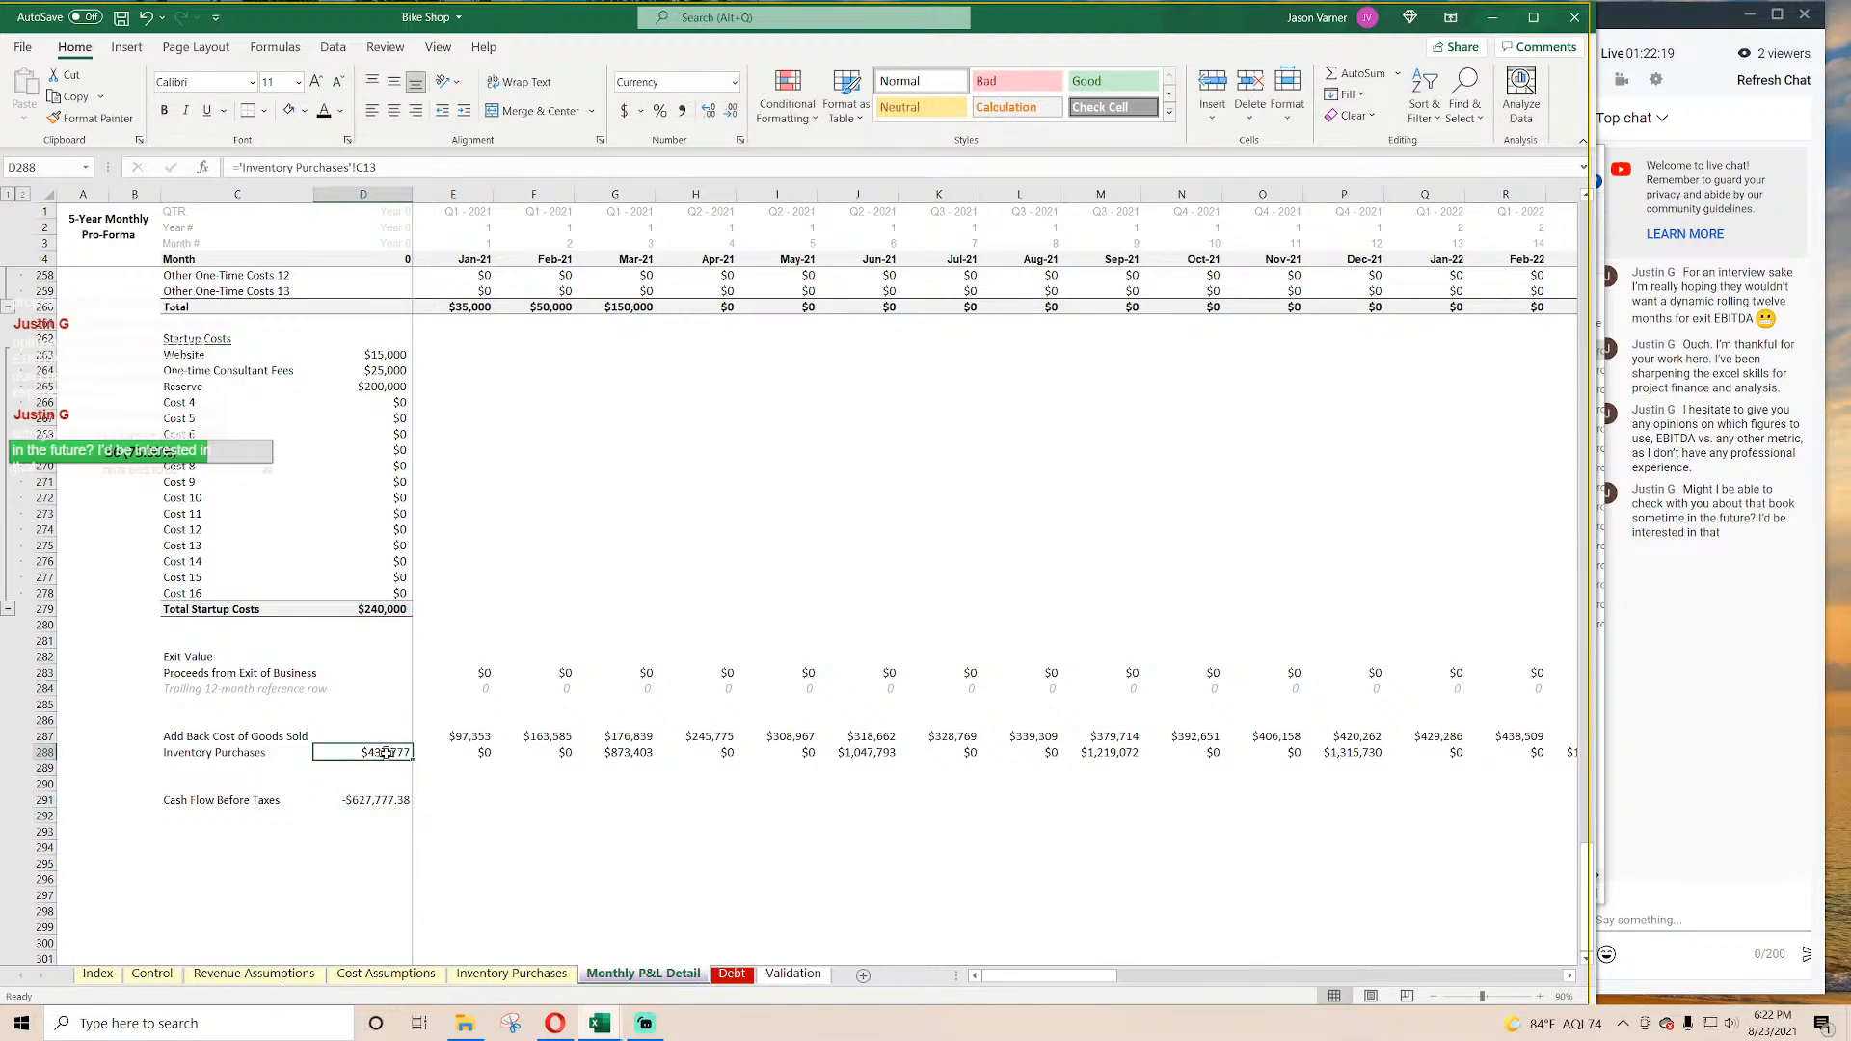
pyautogui.click(390, 800)
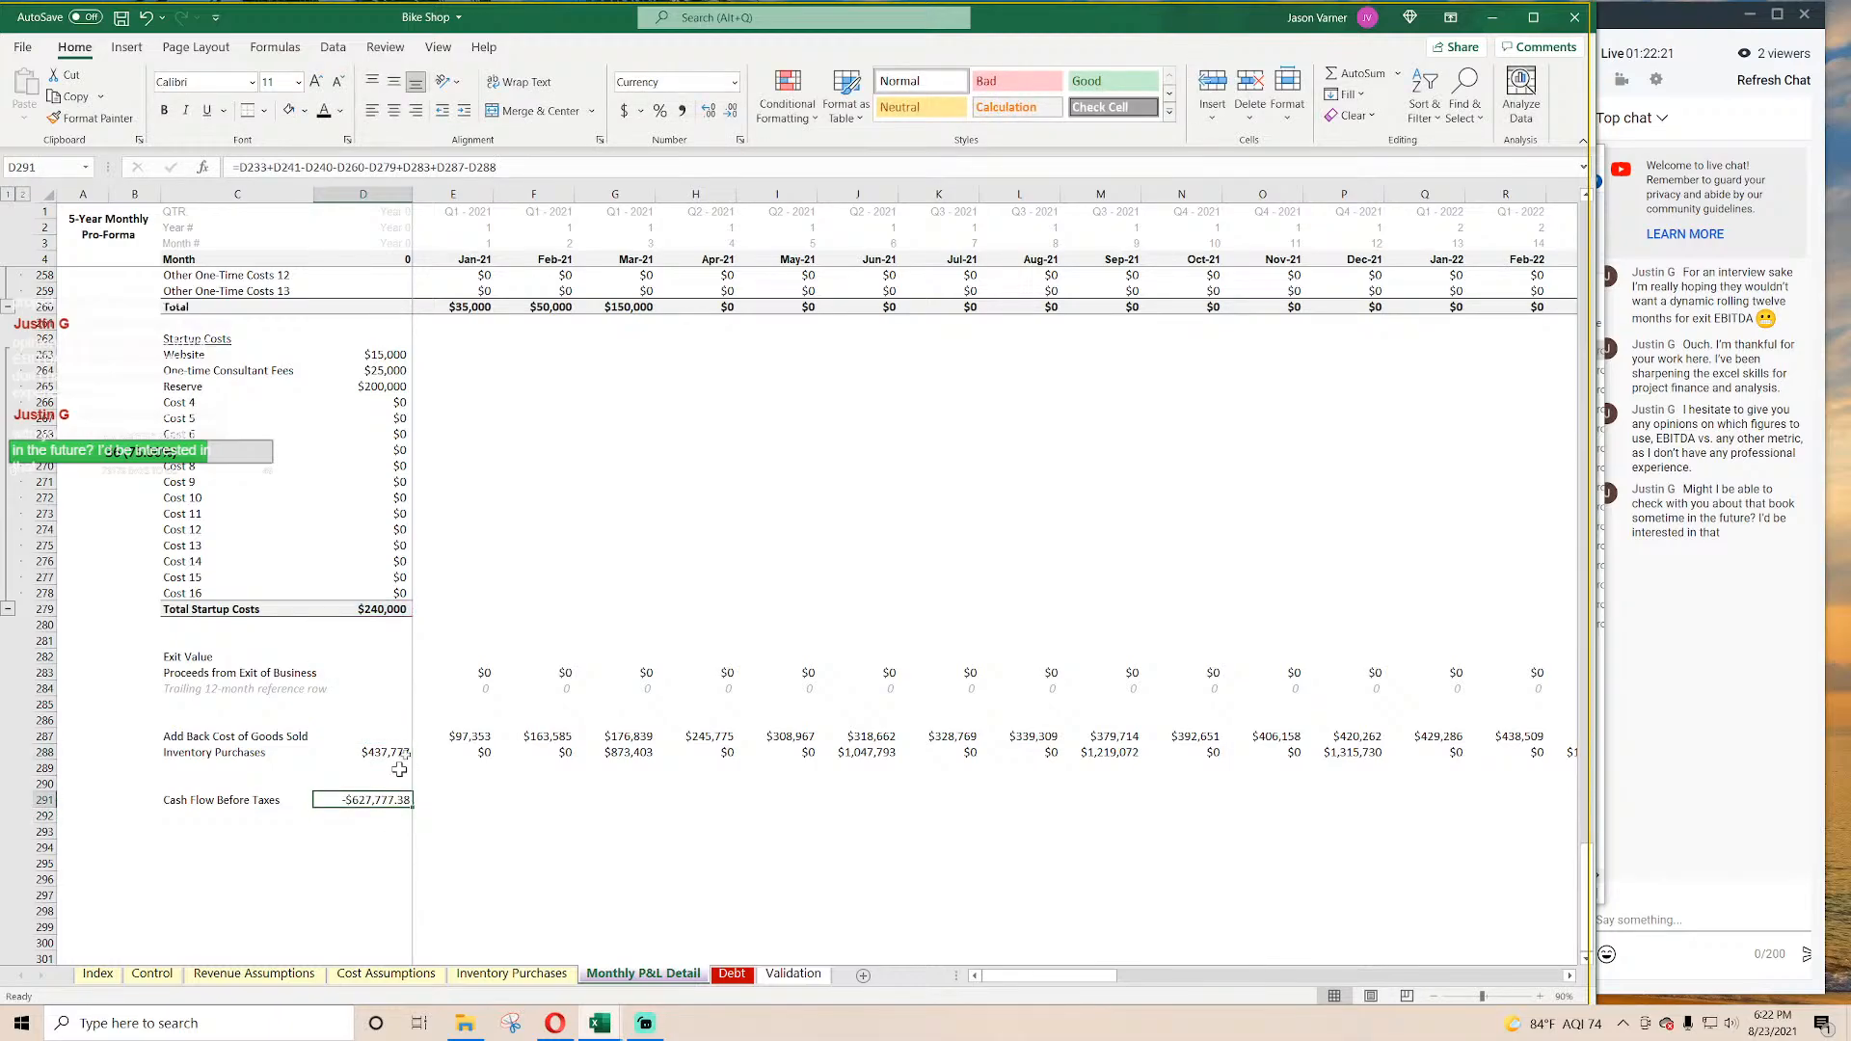
pyautogui.click(739, 139)
pyautogui.doubleClick(943, 576)
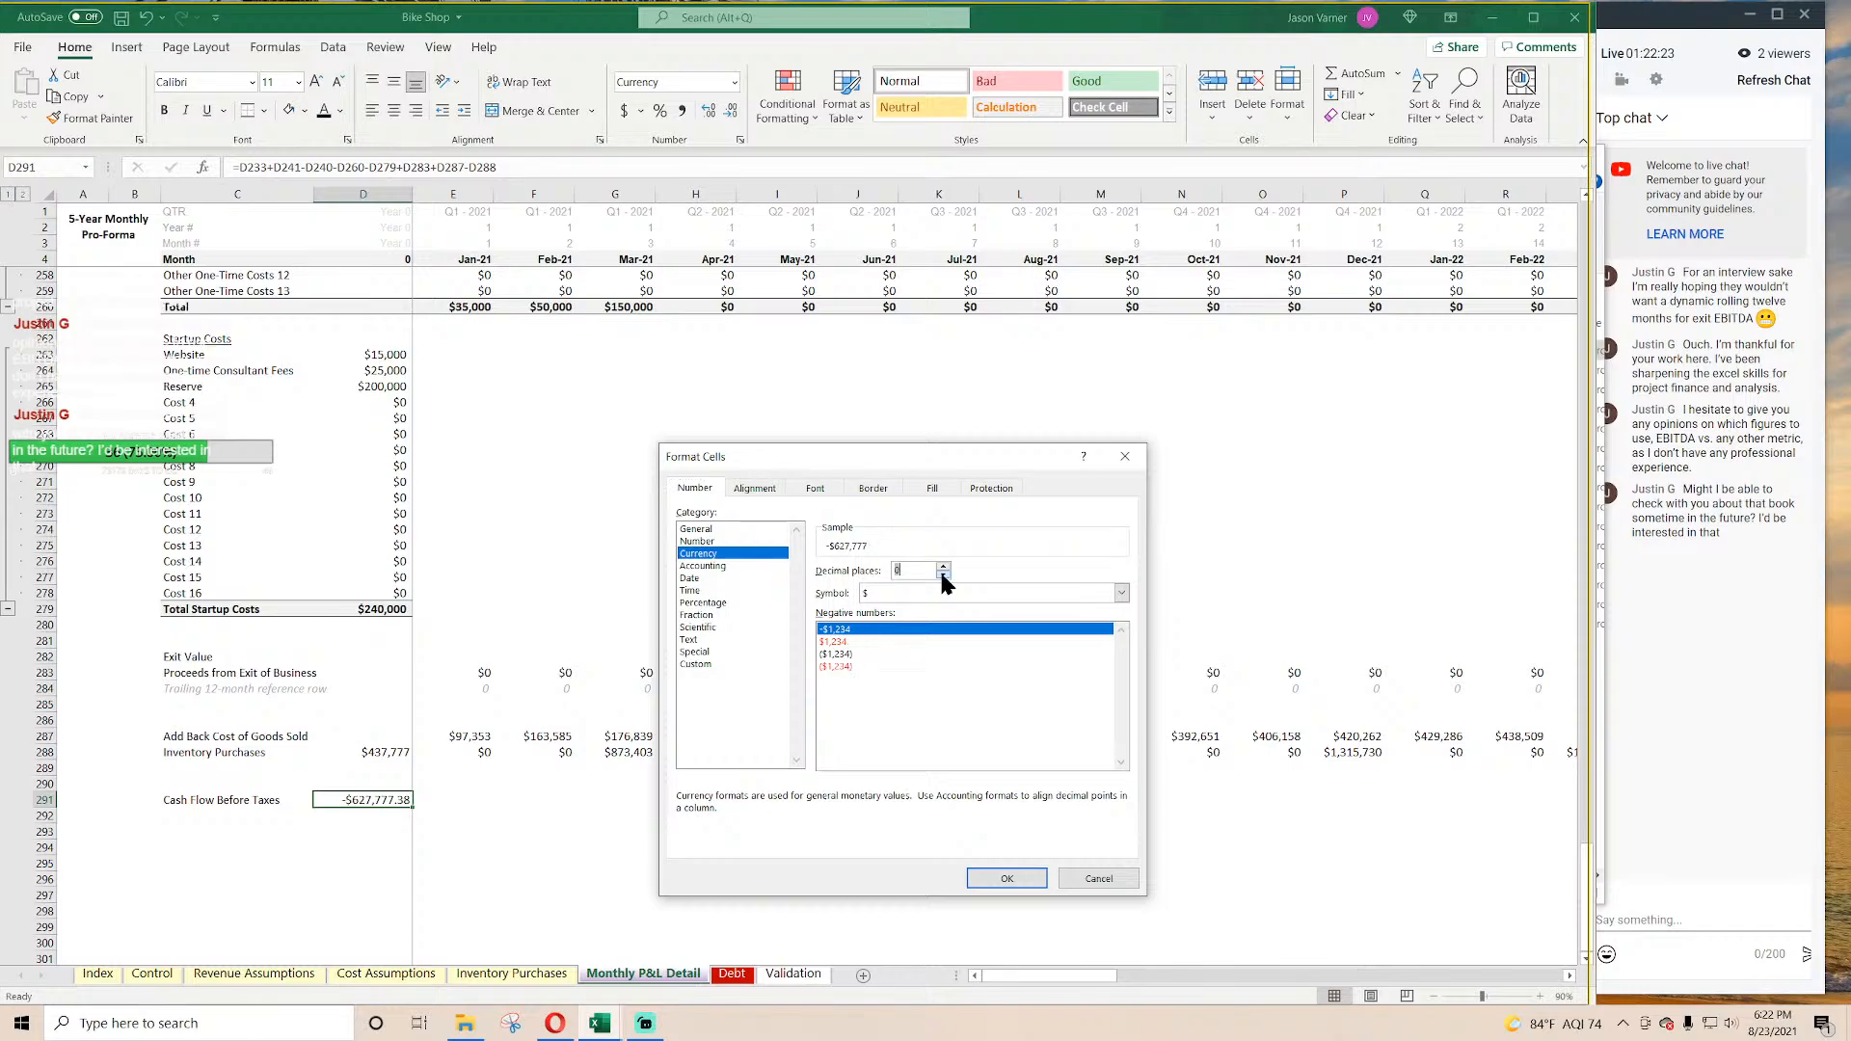
pyautogui.click(1007, 878)
# Step: Format C291:H291 as Currency with 0 decimals, the $ symbol and parenthesised negatives, and copy the D291 formula across through Oct-21
pyautogui.moveTo(212, 801); pyautogui.dragTo(714, 800)
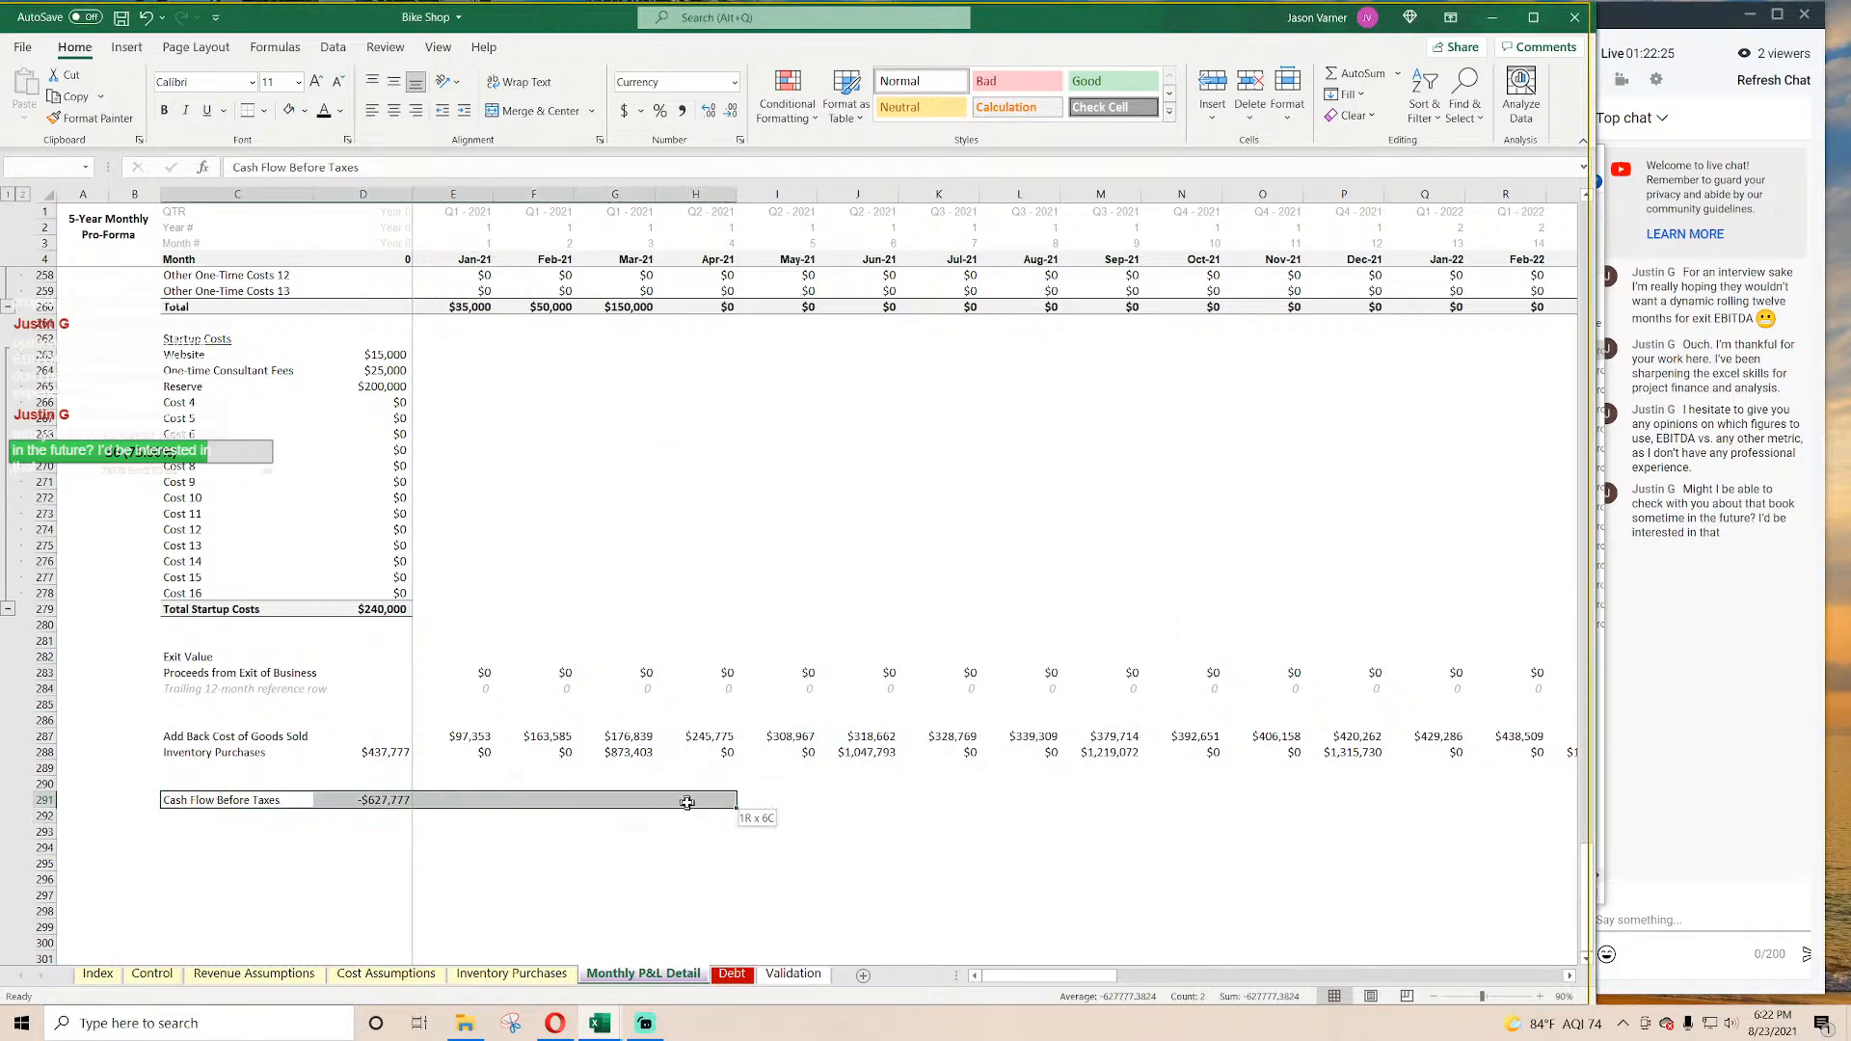
pyautogui.click(740, 139)
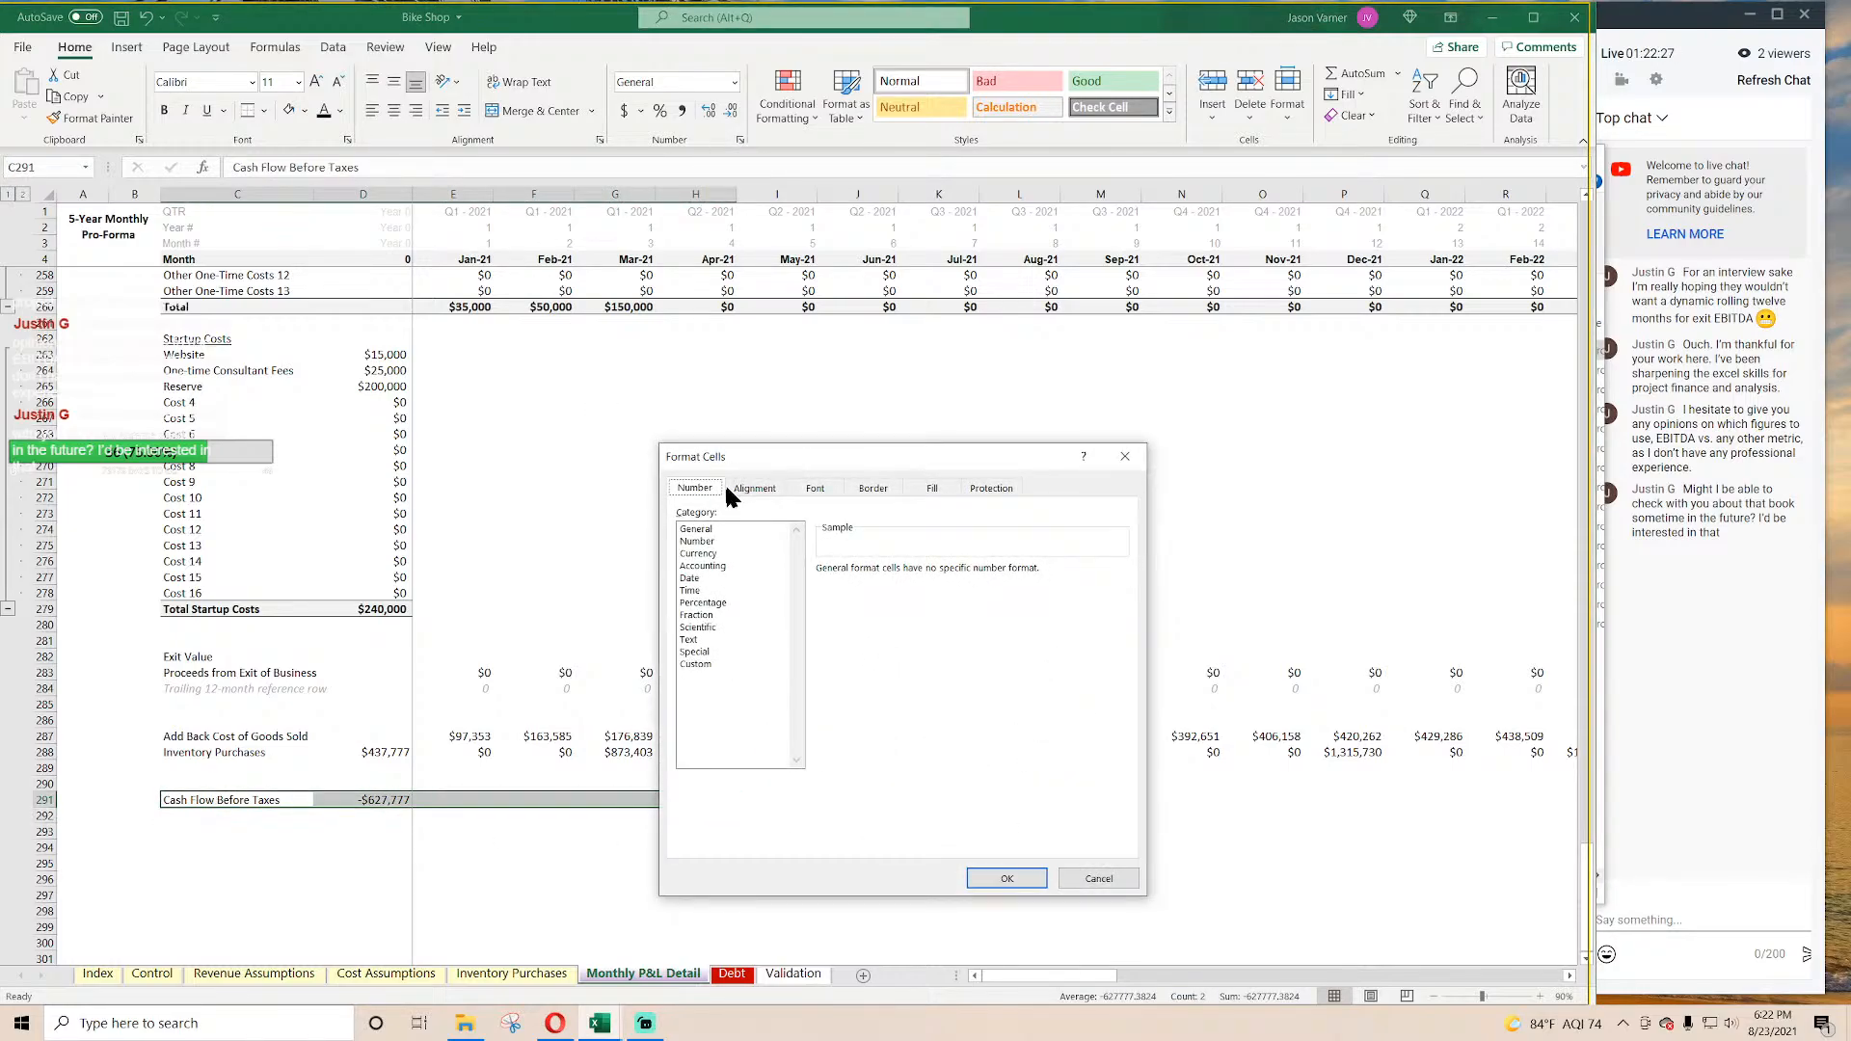
pyautogui.click(714, 554)
pyautogui.doubleClick(943, 575)
pyautogui.click(916, 590)
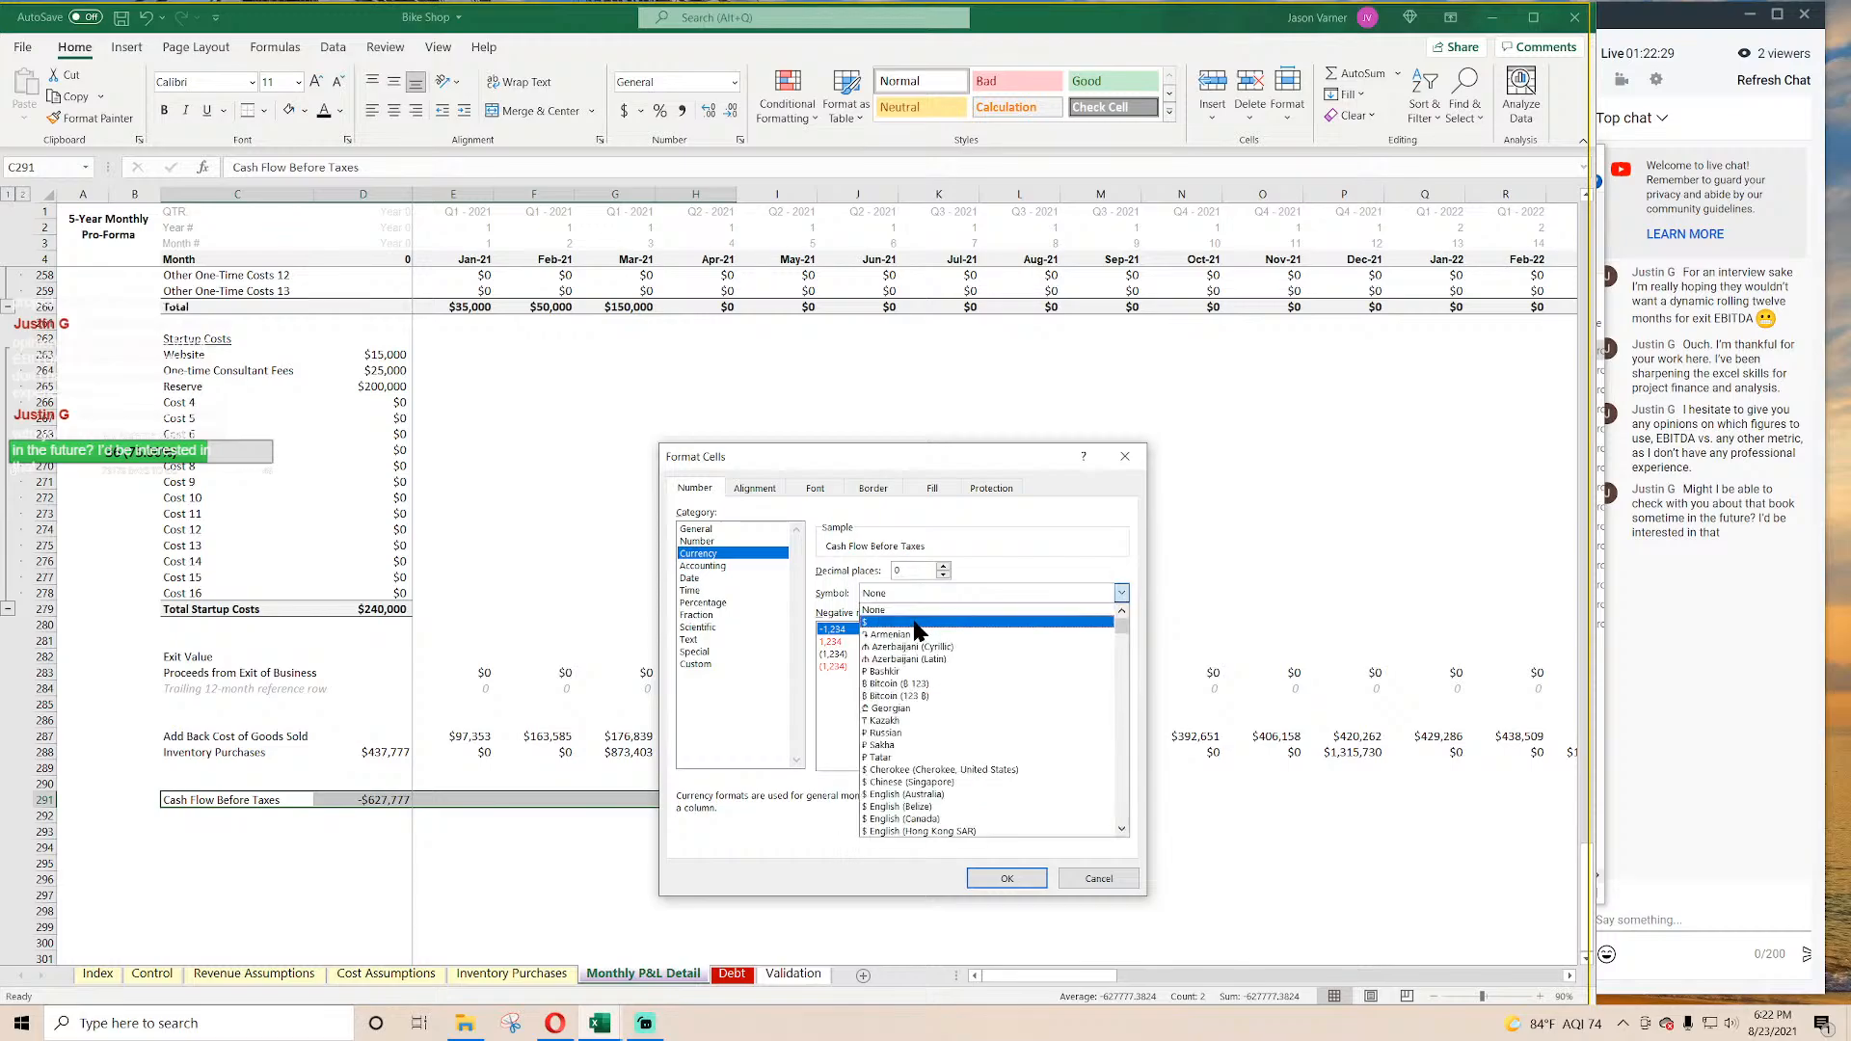
pyautogui.click(916, 620)
pyautogui.click(862, 654)
pyautogui.click(1006, 879)
pyautogui.click(382, 800)
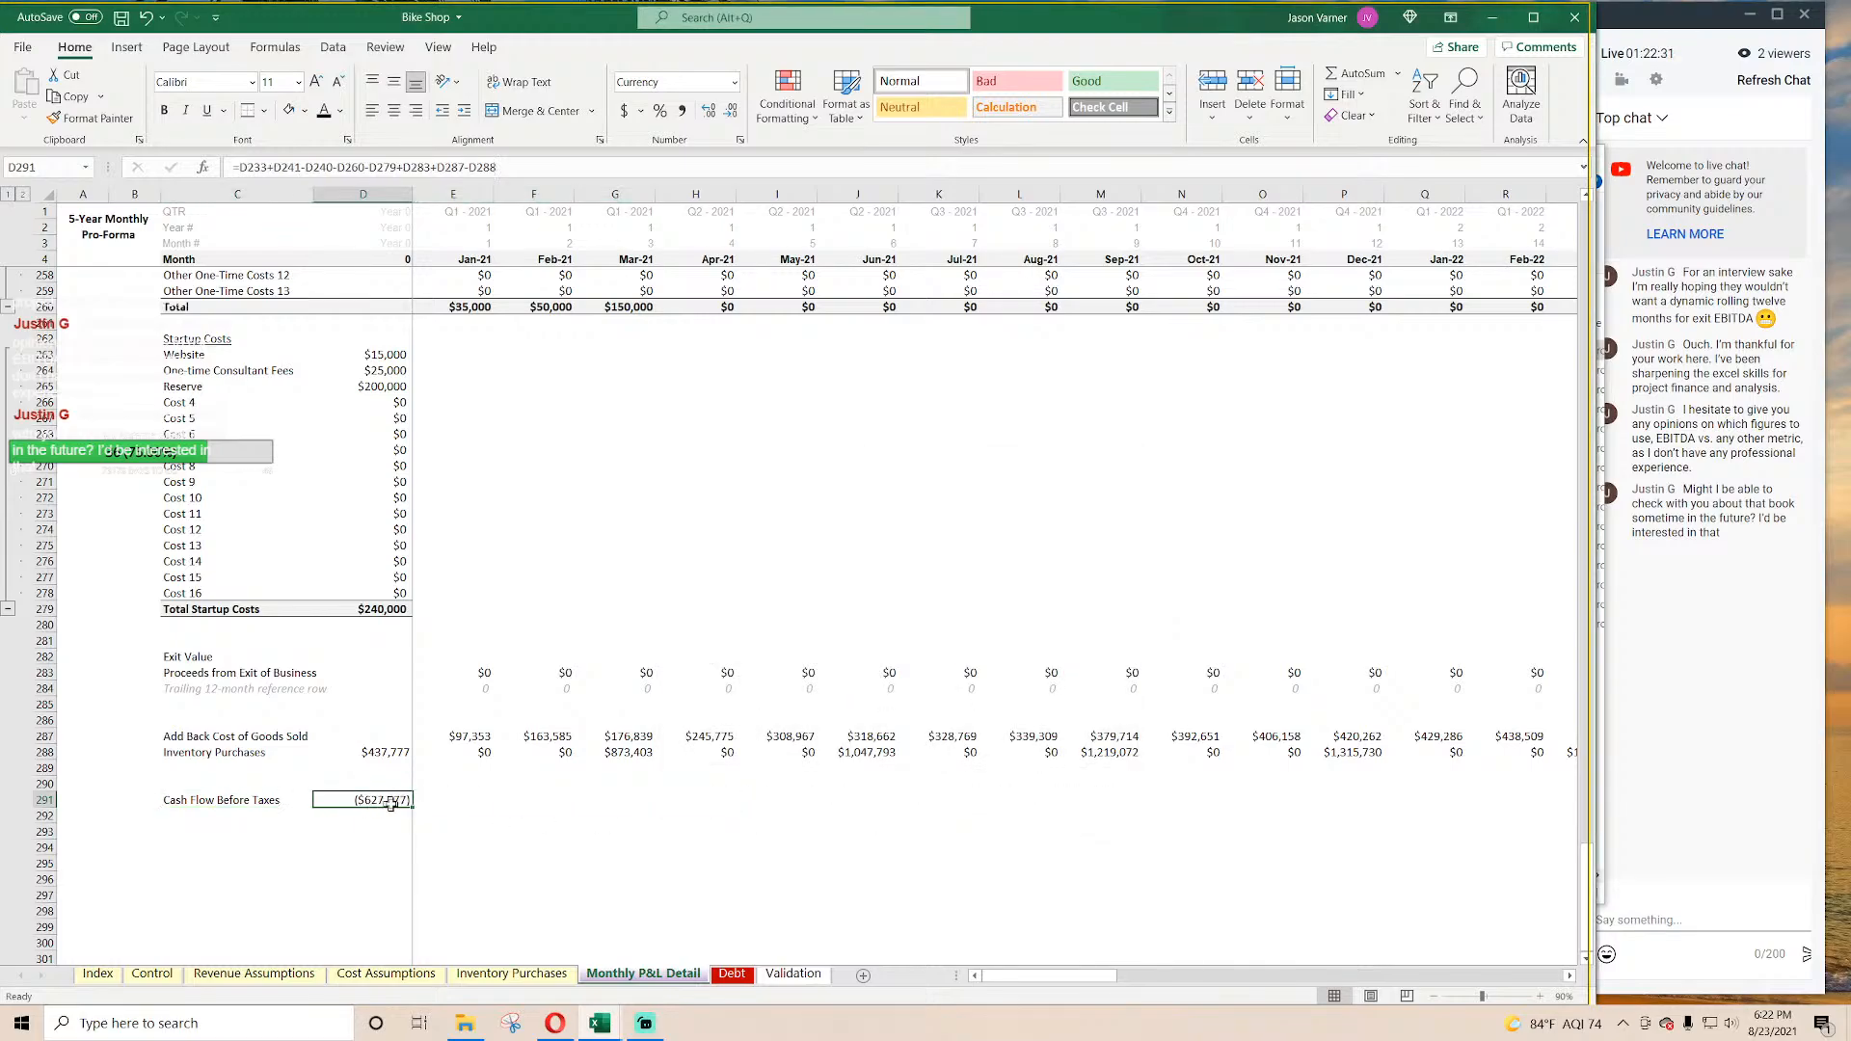
pyautogui.moveTo(423, 810); pyautogui.dragTo(1210, 803)
# Step: Apply a light grey fill and bold text to the Cash Flow Before Taxes row from C291 to H291
pyautogui.moveTo(236, 801); pyautogui.dragTo(718, 801)
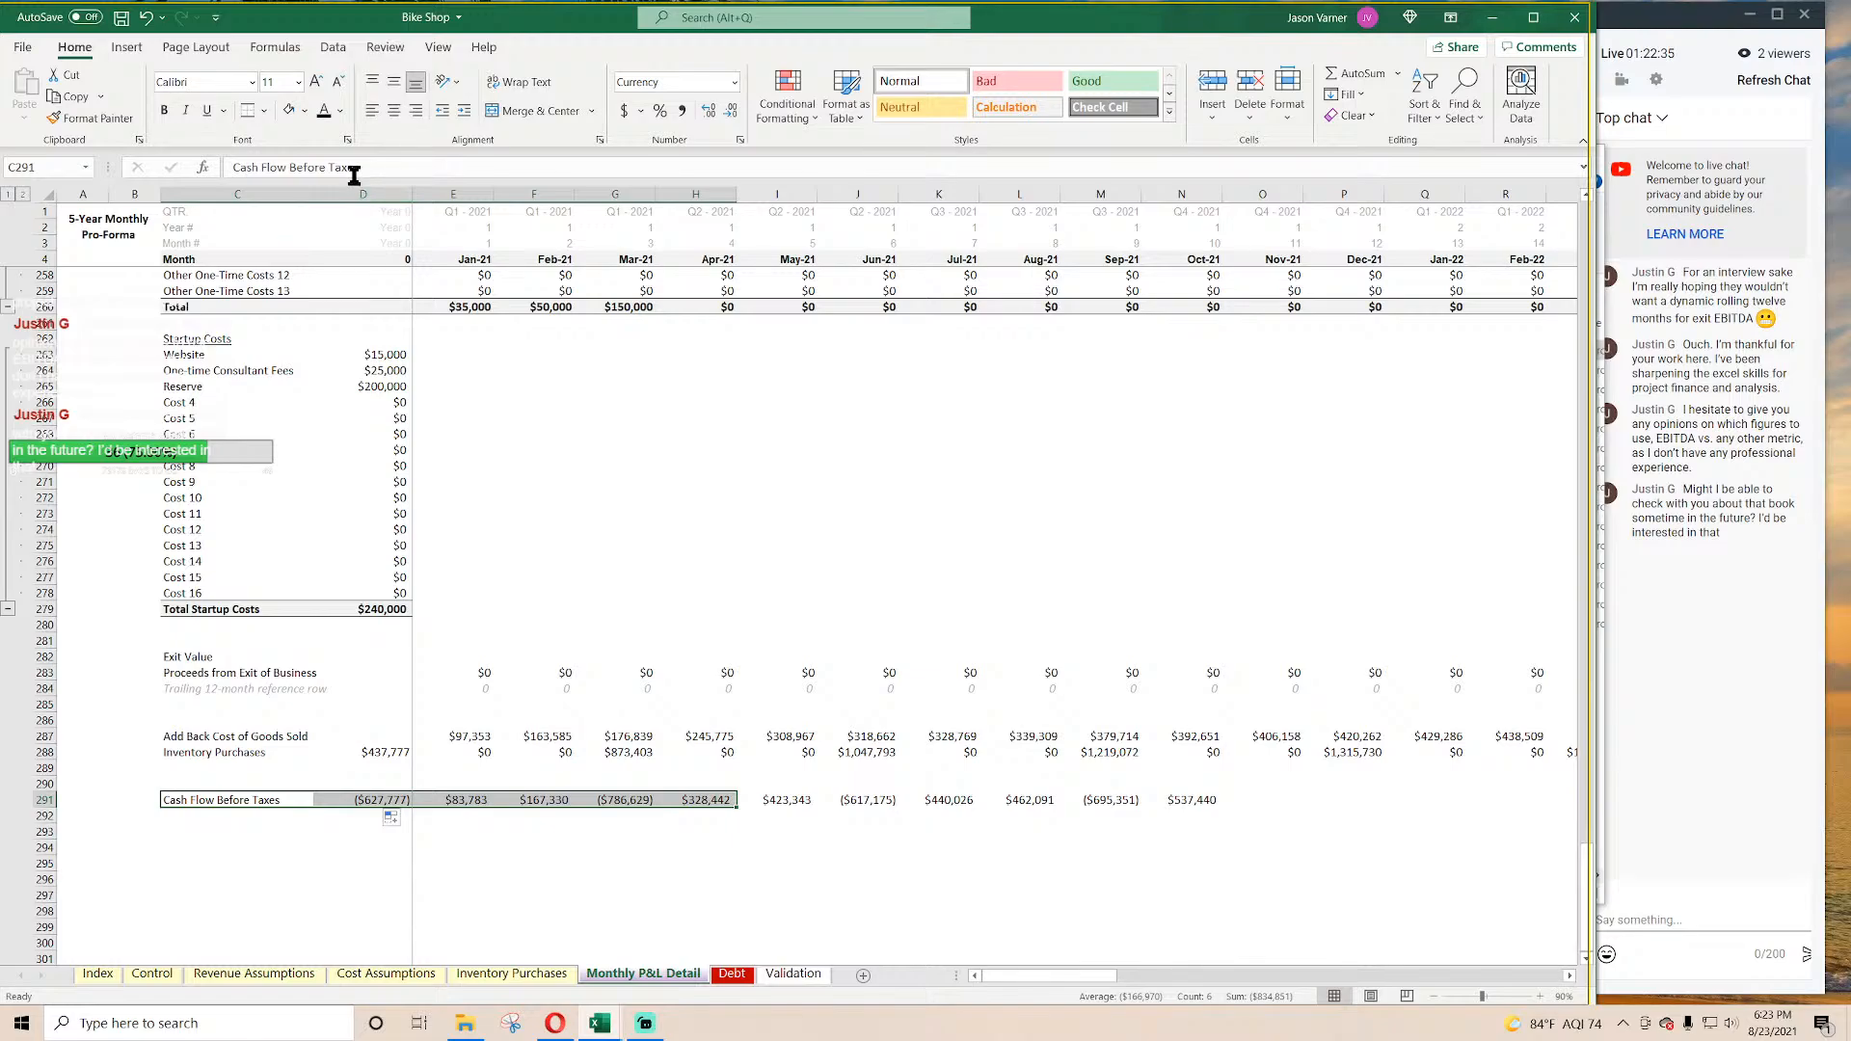
pyautogui.click(307, 112)
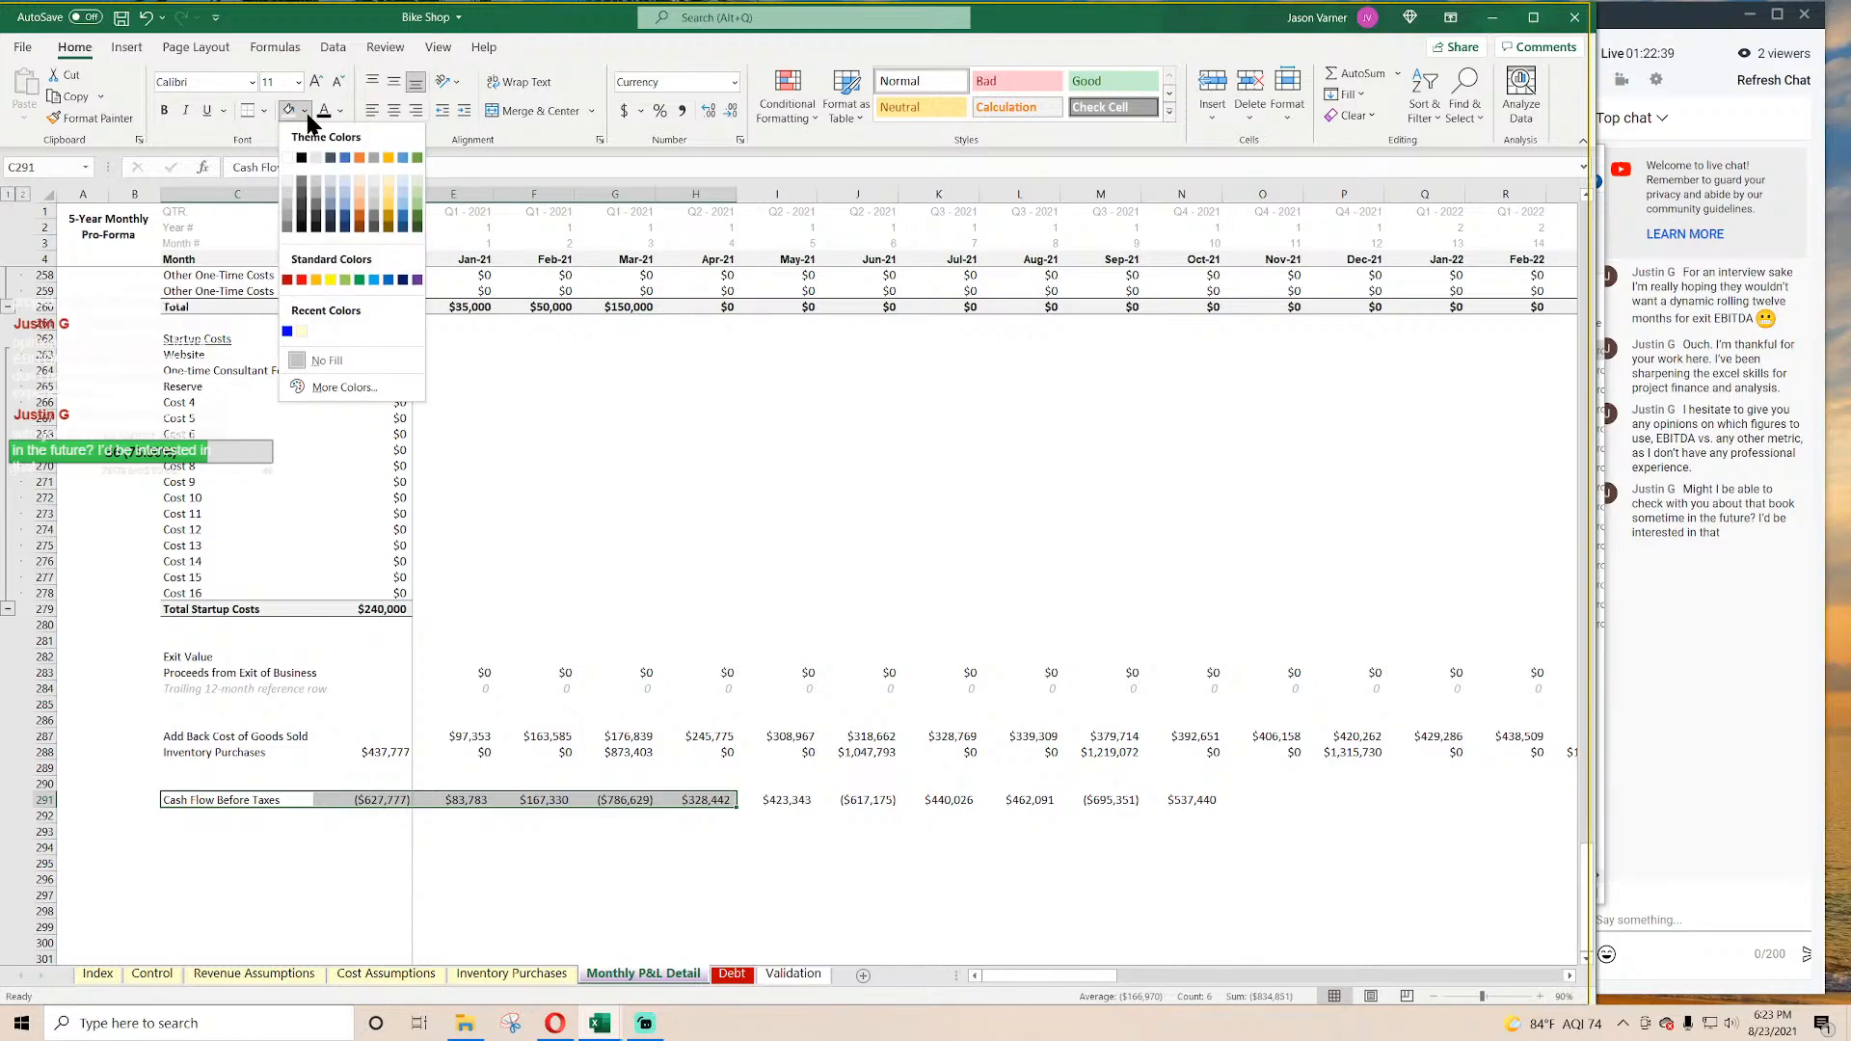
pyautogui.click(288, 190)
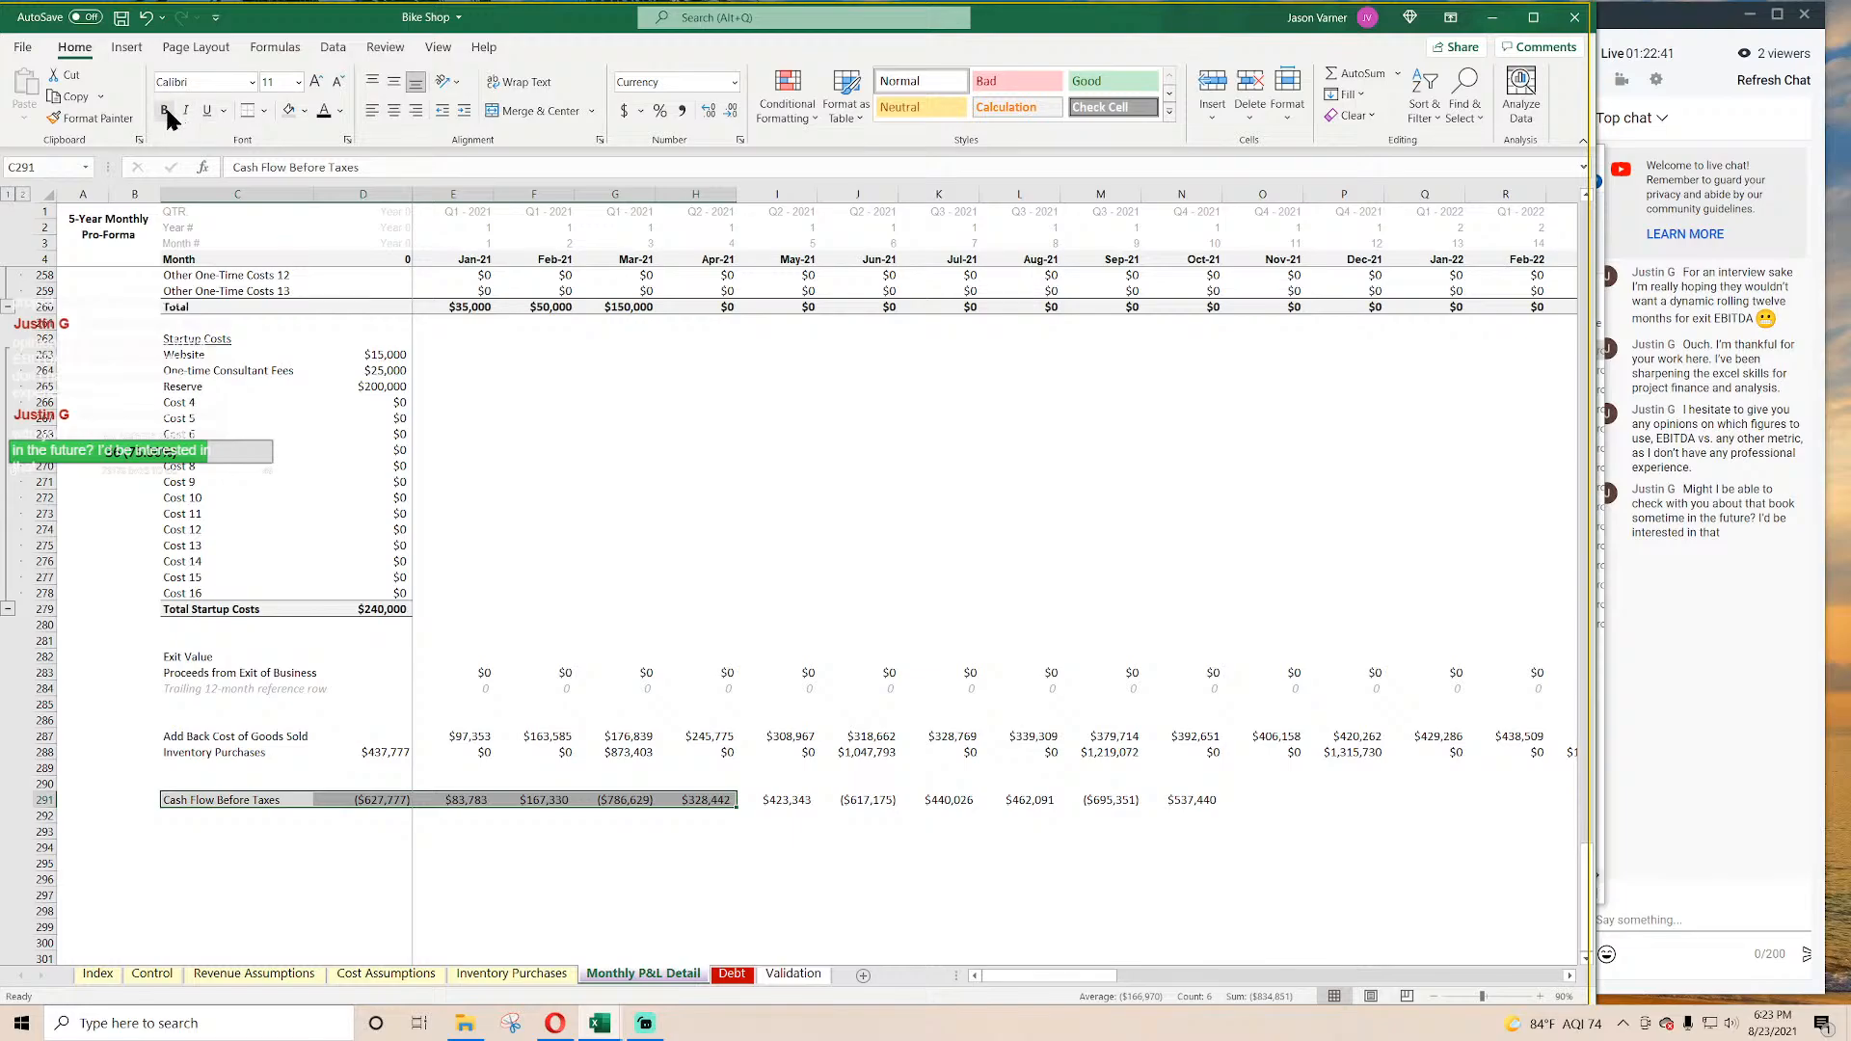
pyautogui.click(165, 111)
pyautogui.click(810, 878)
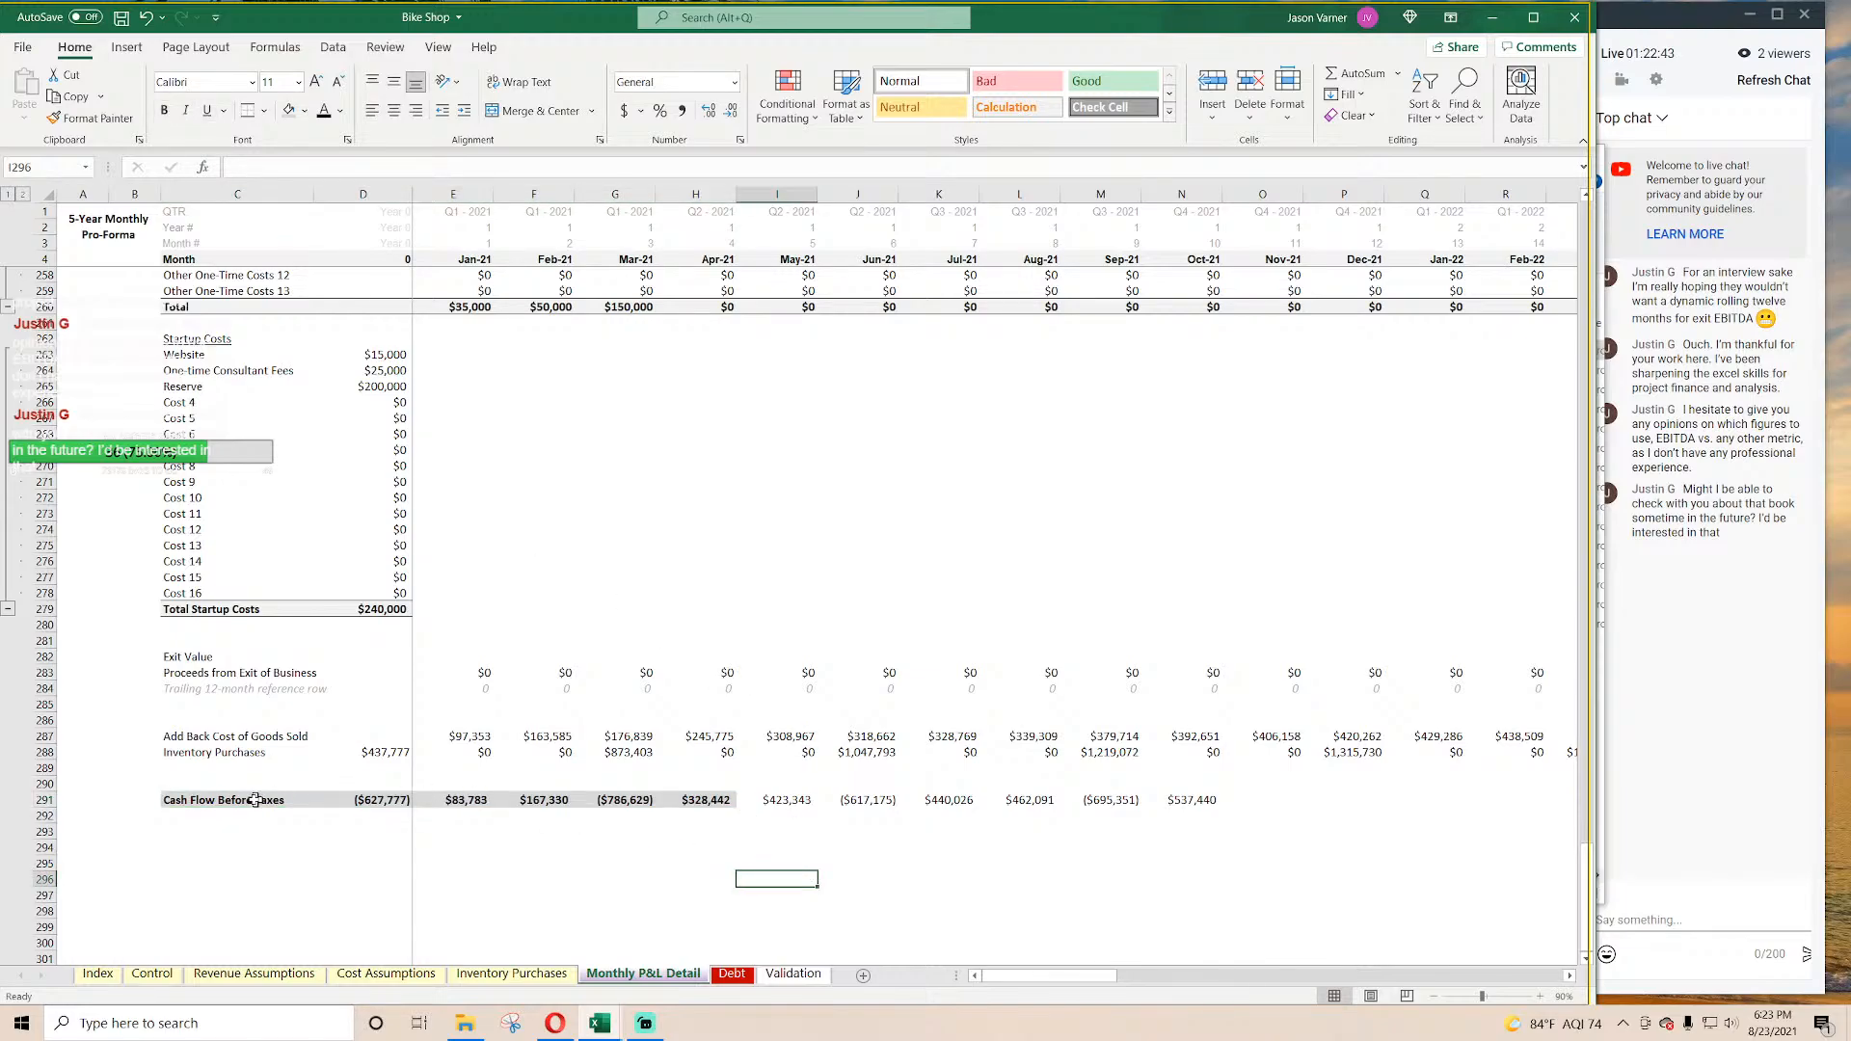
# Step: Add a Top and Thick Bottom Border to the Cash Flow Before Taxes cells C291:I291
pyautogui.moveTo(255, 799); pyautogui.dragTo(795, 799)
pyautogui.click(263, 110)
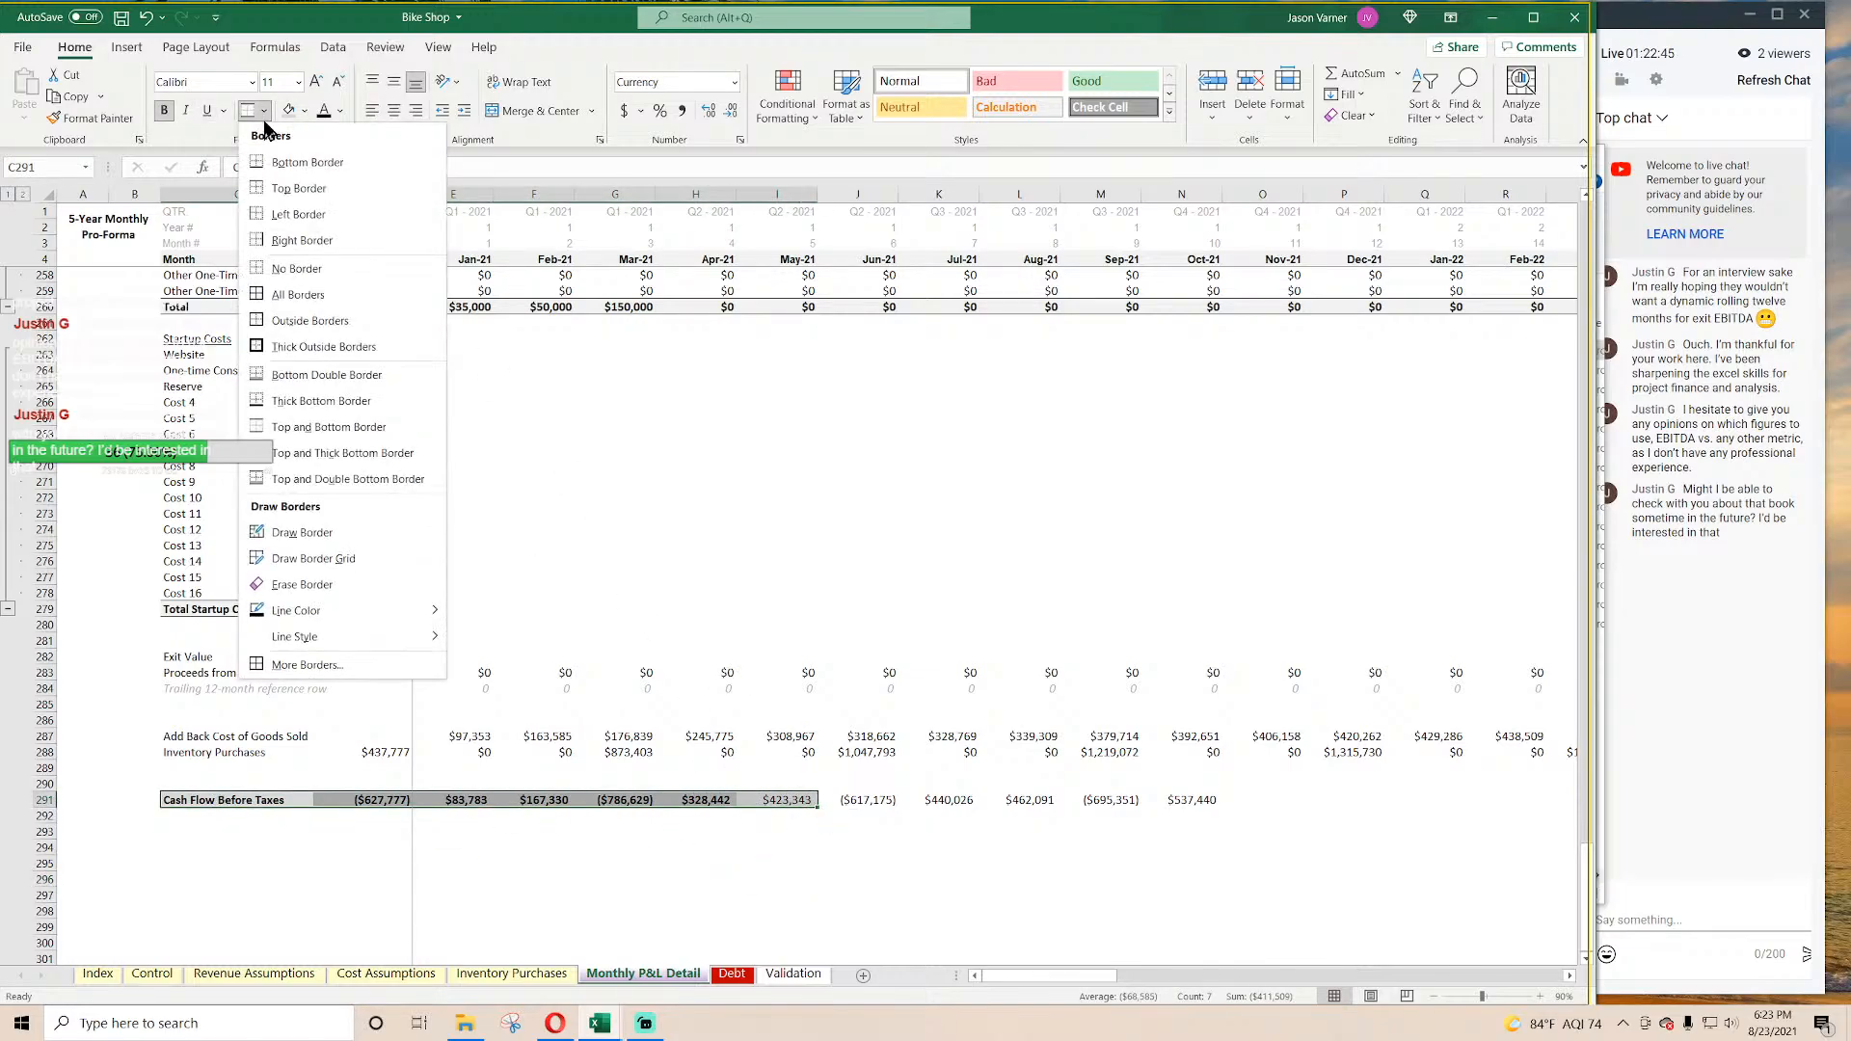
pyautogui.click(333, 453)
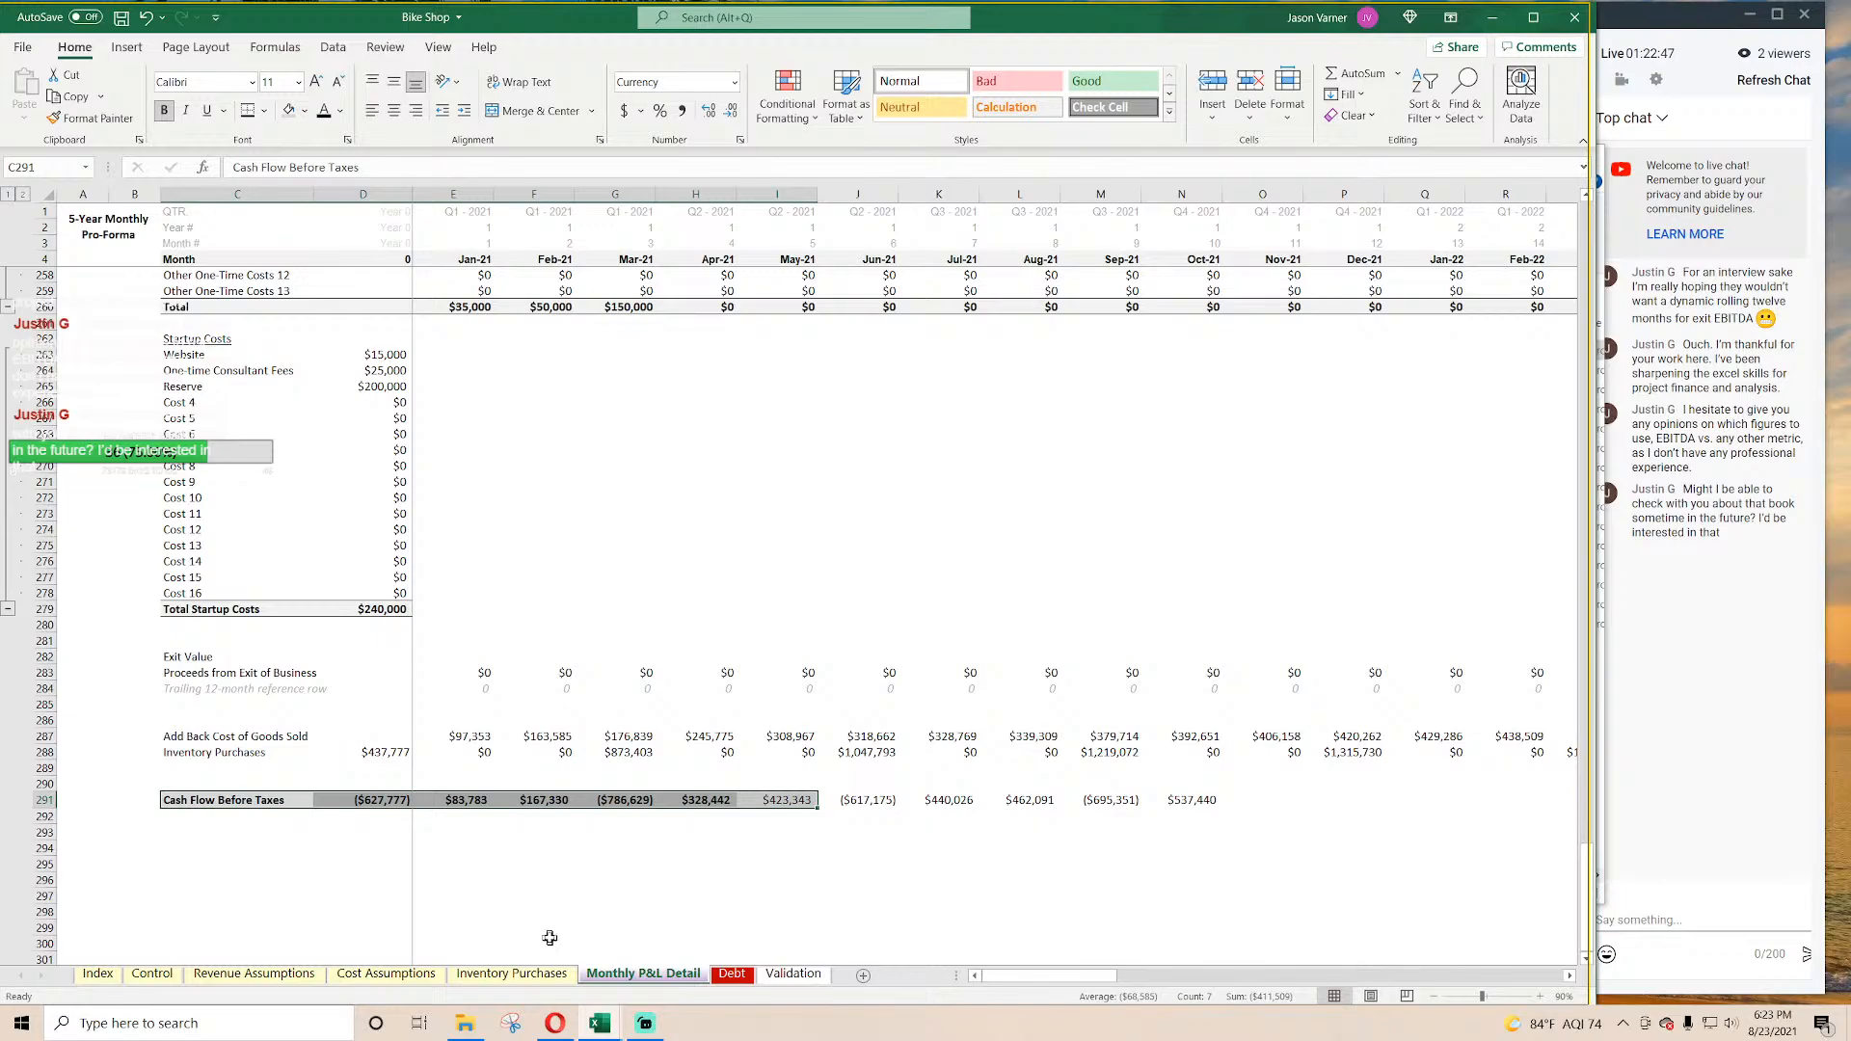
pyautogui.click(550, 937)
# Step: Copy the formatted E291 Cash Flow Before Taxes formula across all months through Dec-25 in BL291, saving the workbook along the way
pyautogui.click(469, 800)
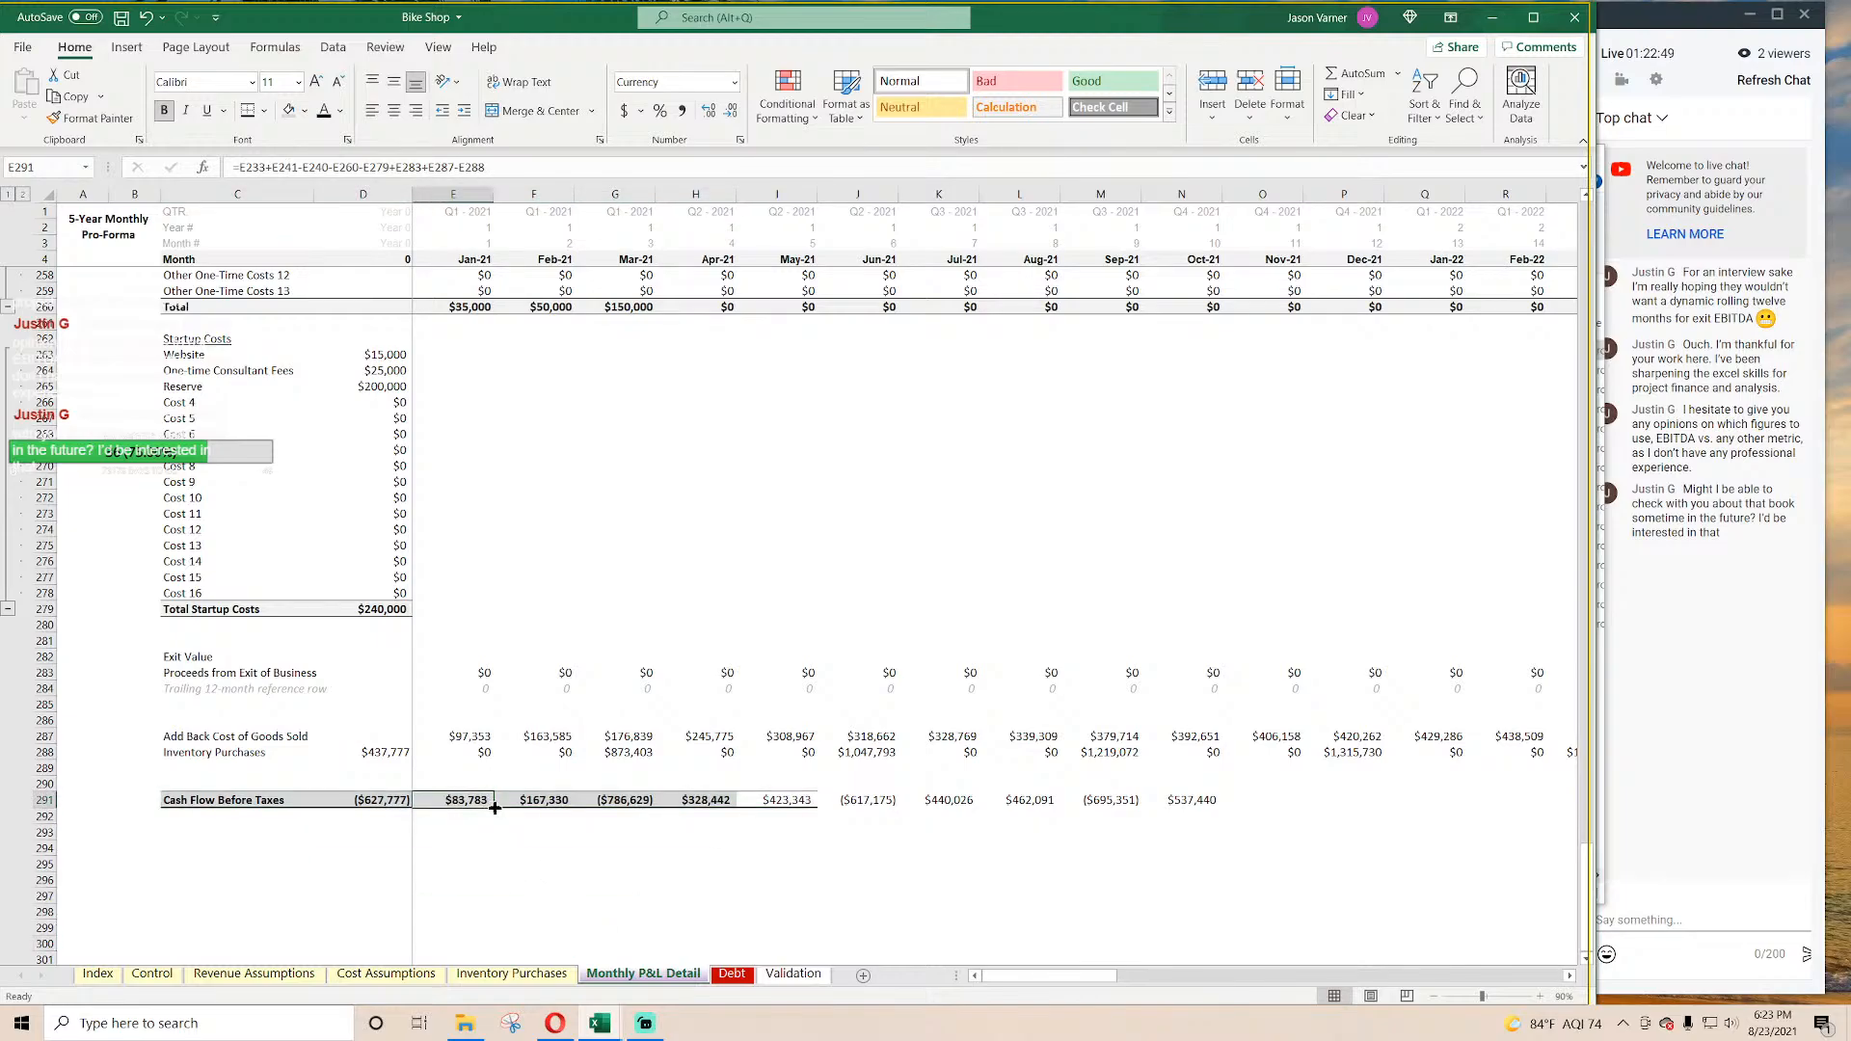
pyautogui.moveTo(494, 808); pyautogui.dragTo(1459, 813)
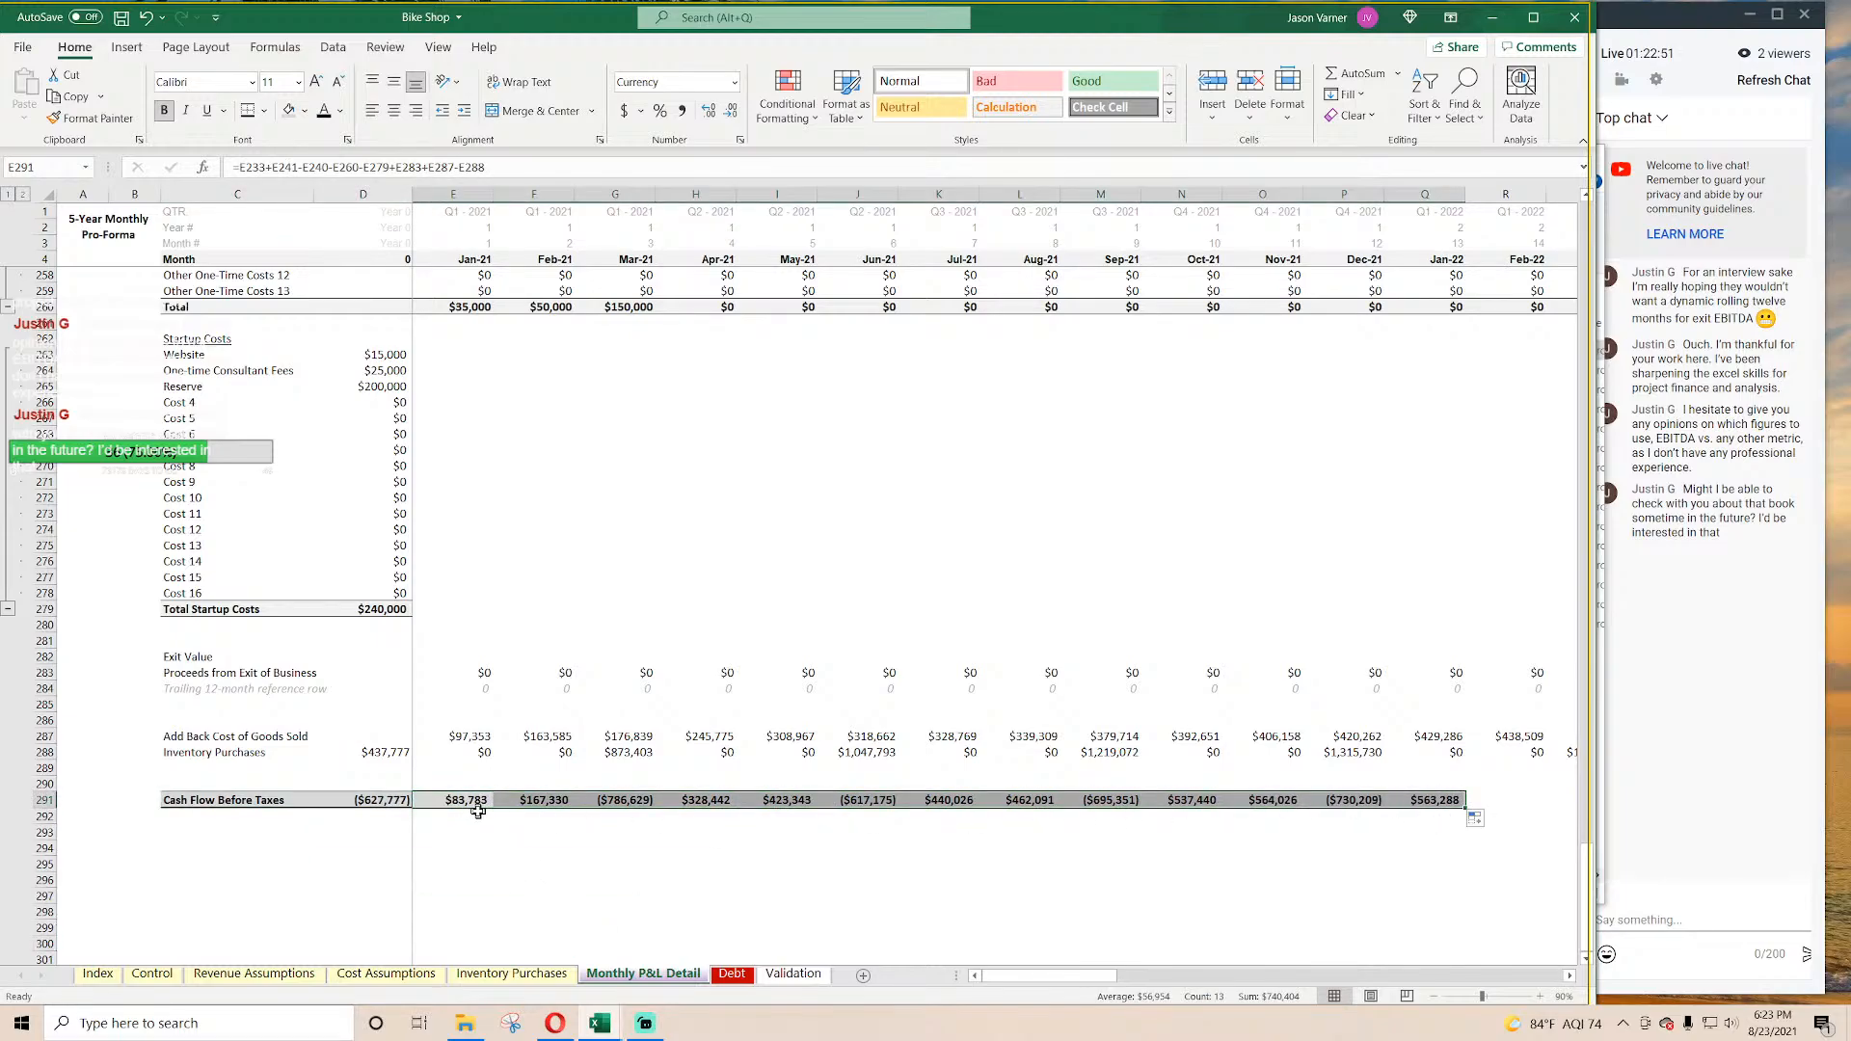
pyautogui.click(122, 18)
pyautogui.click(511, 895)
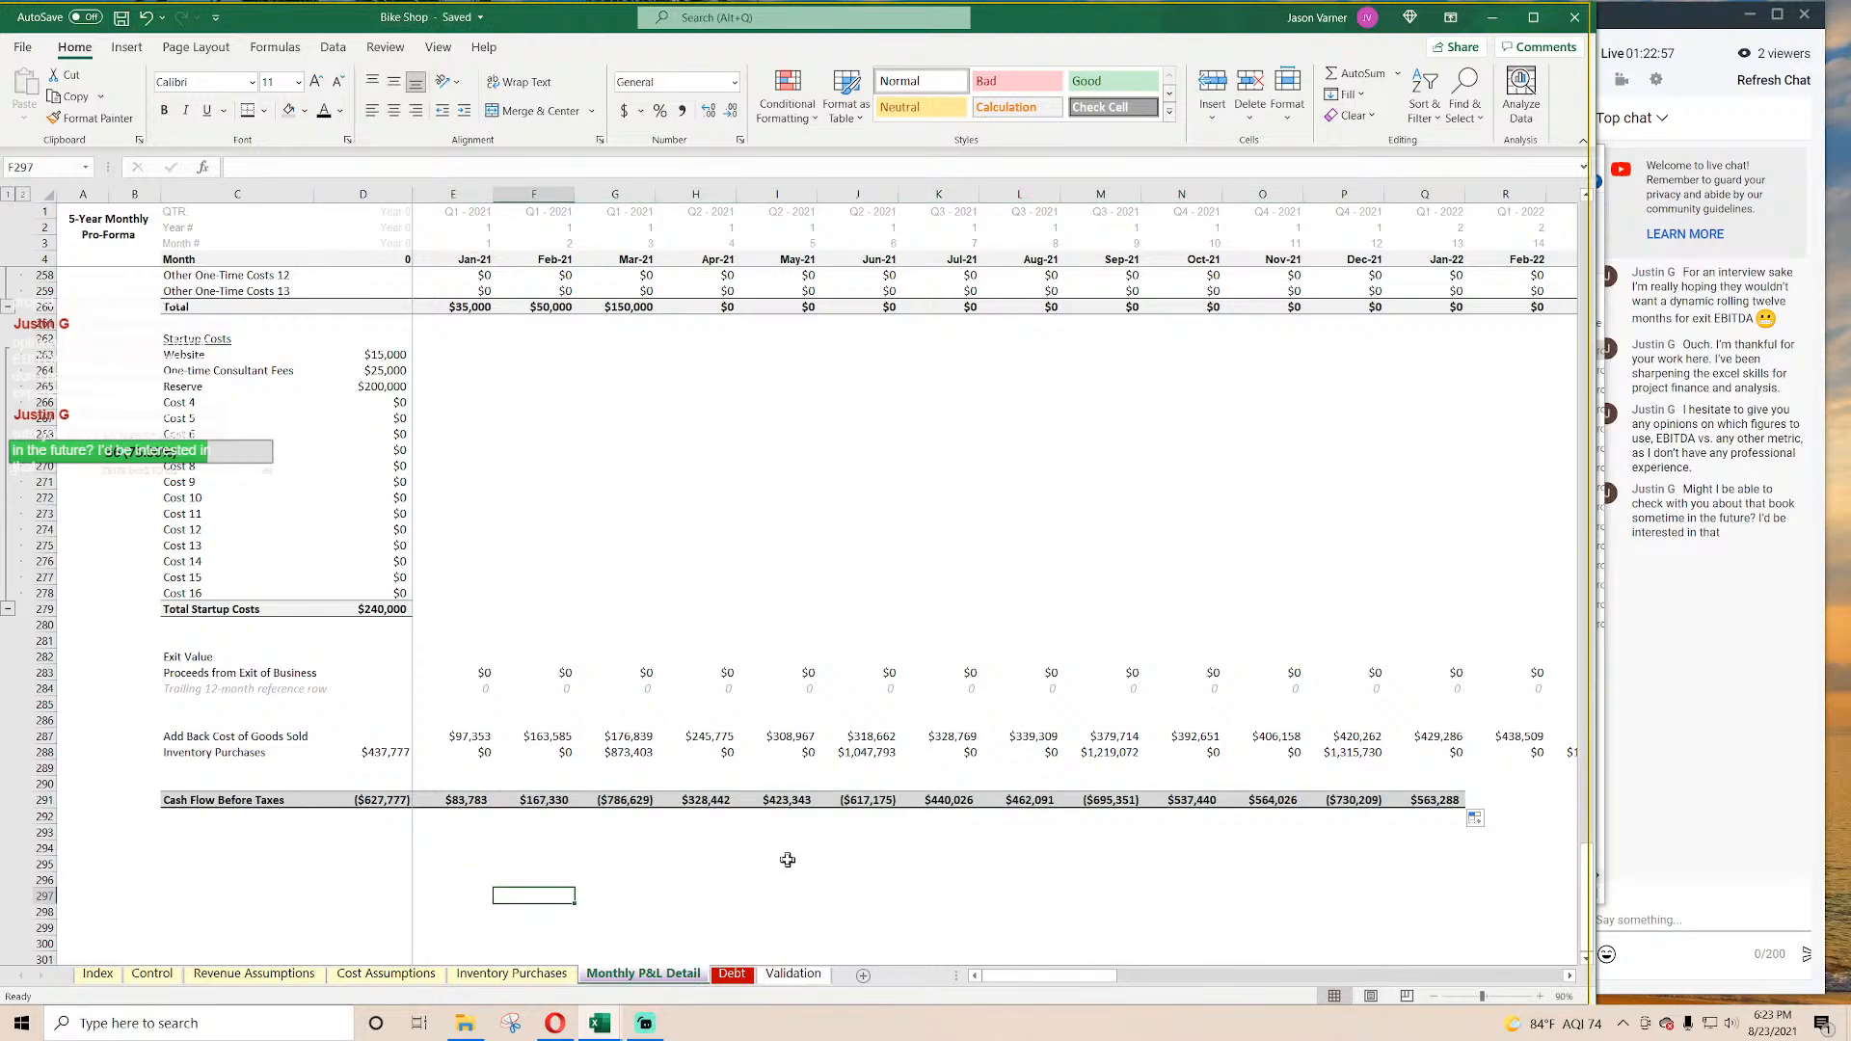
pyautogui.click(210, 799)
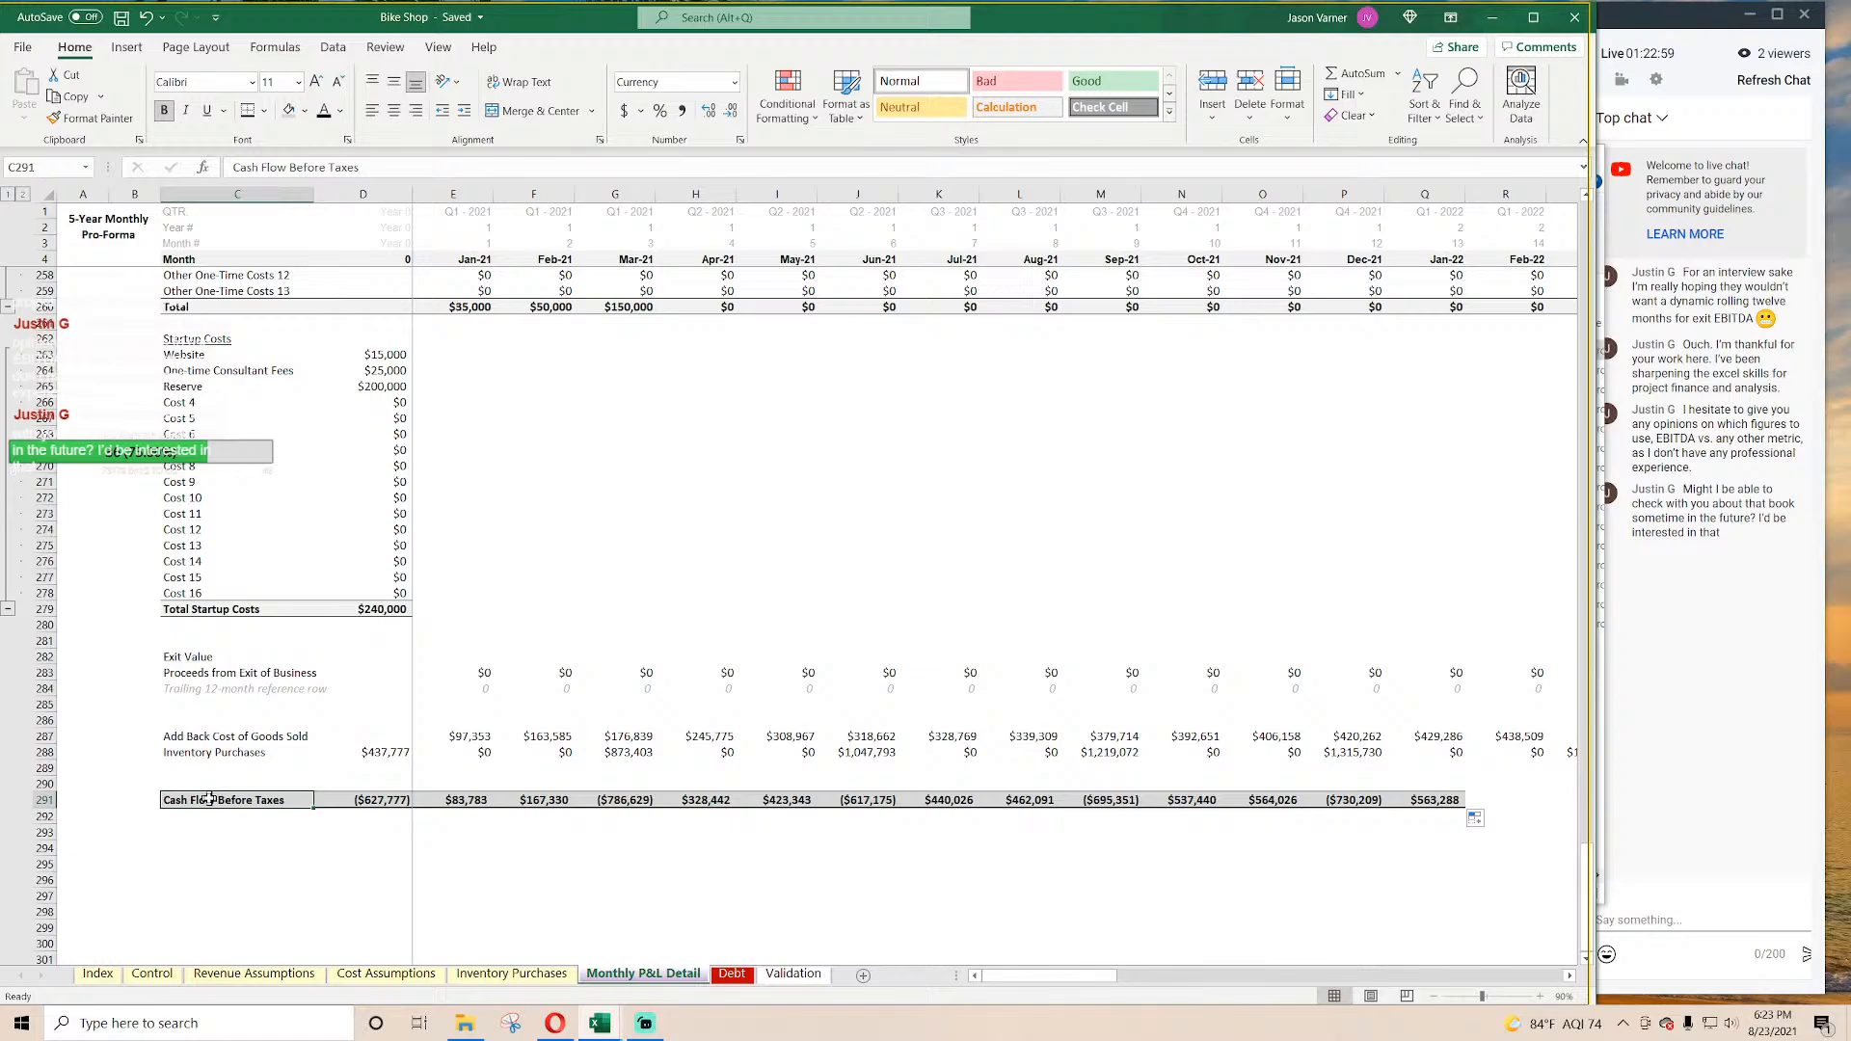
pyautogui.click(384, 802)
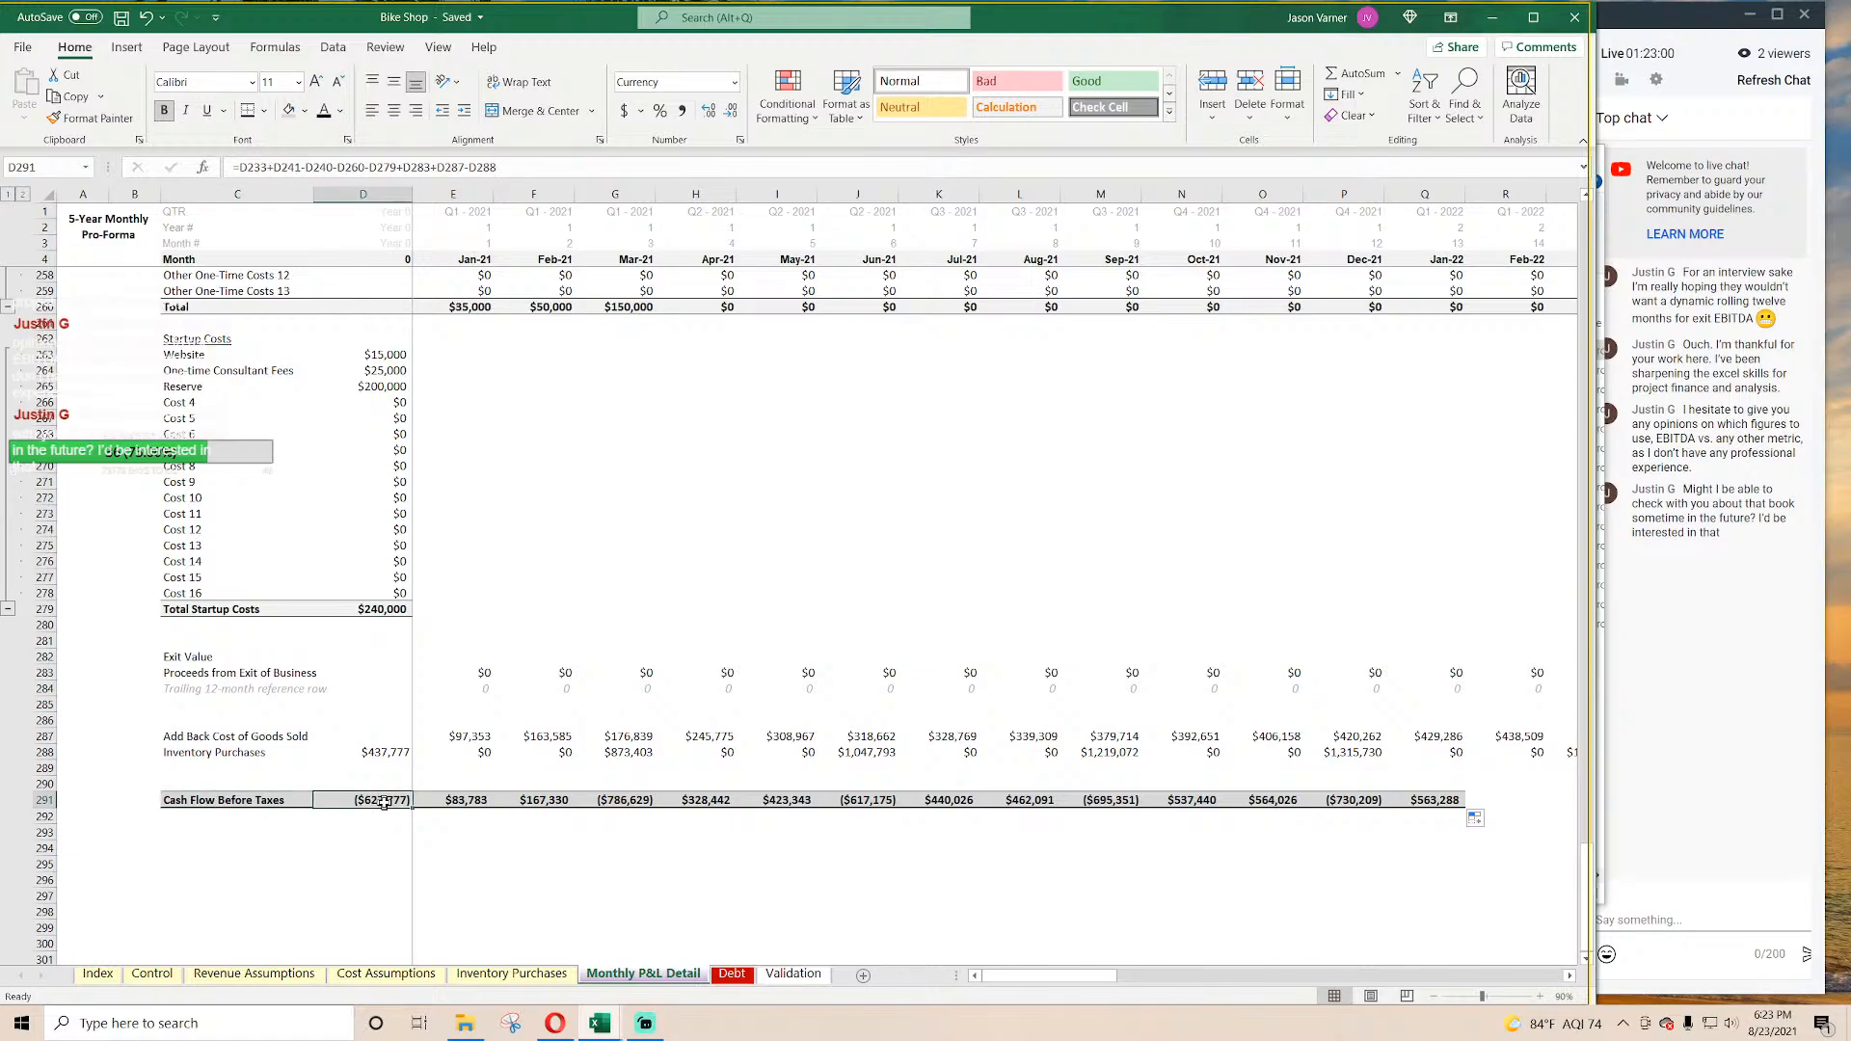
pyautogui.click(468, 804)
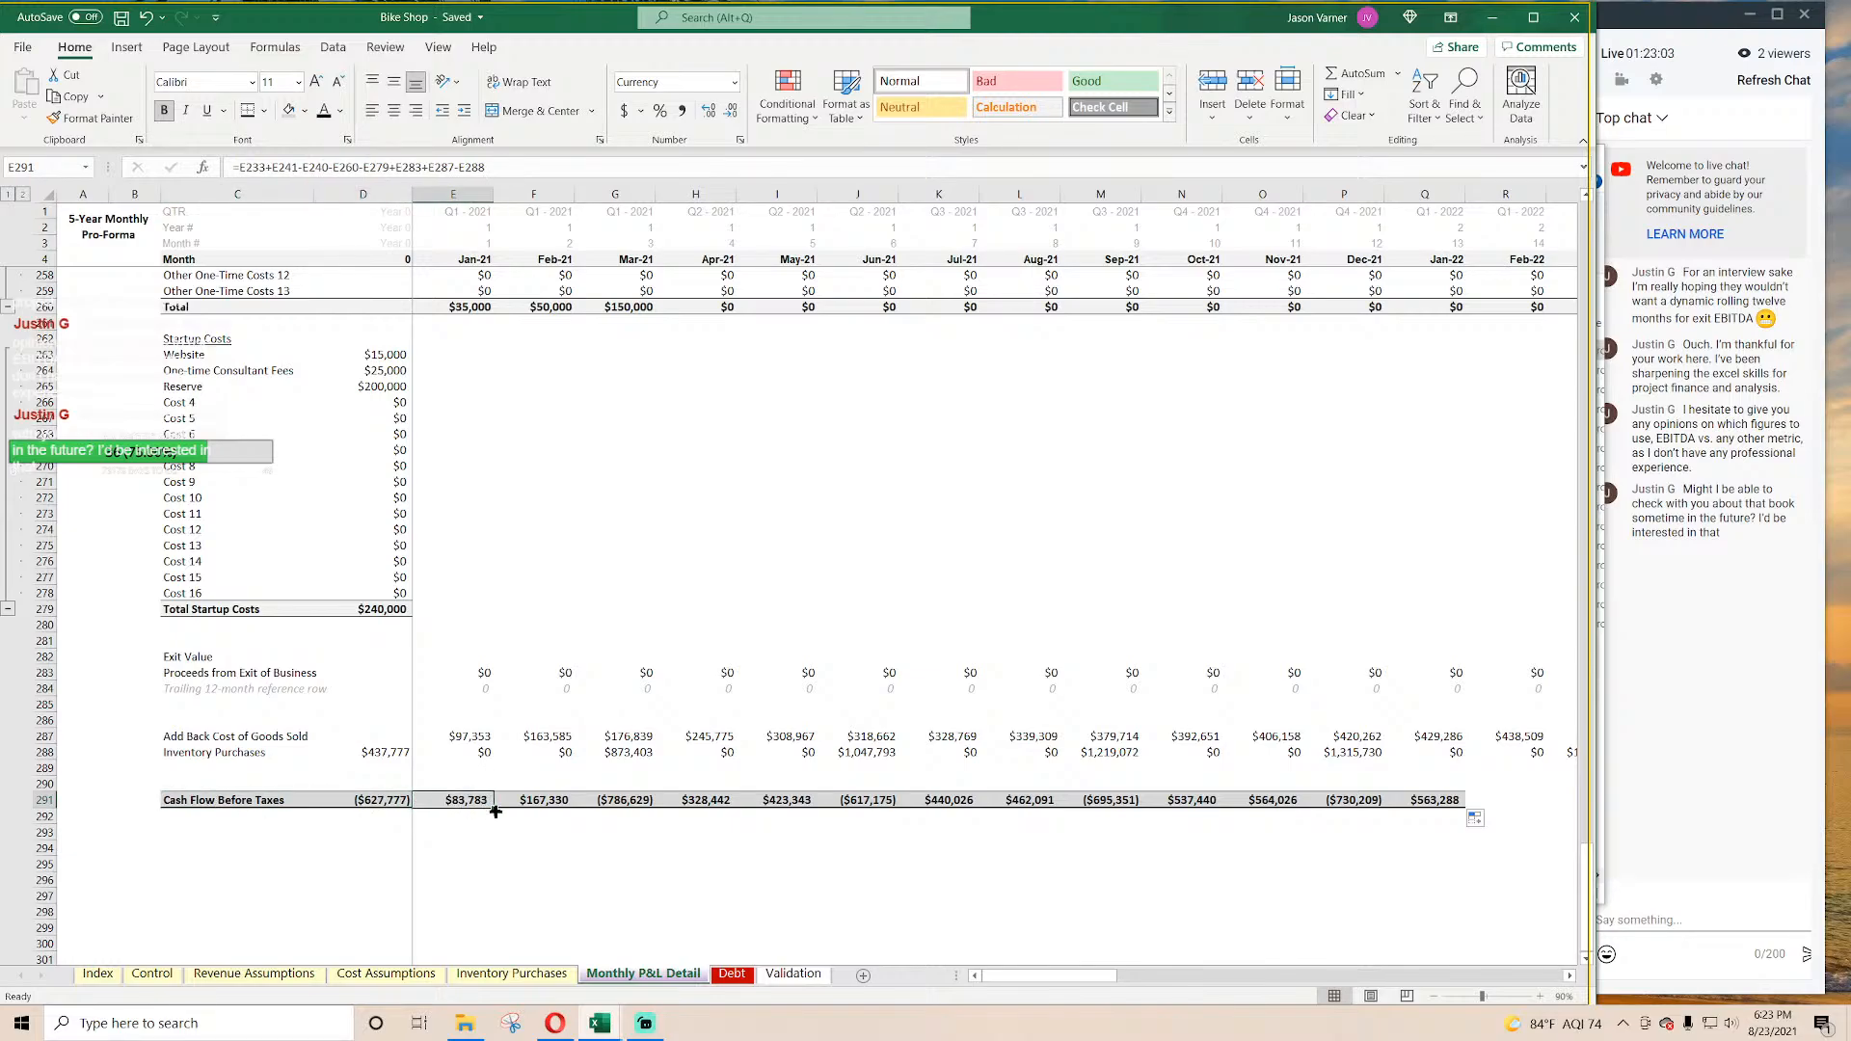
pyautogui.moveTo(494, 812); pyautogui.dragTo(1430, 834)
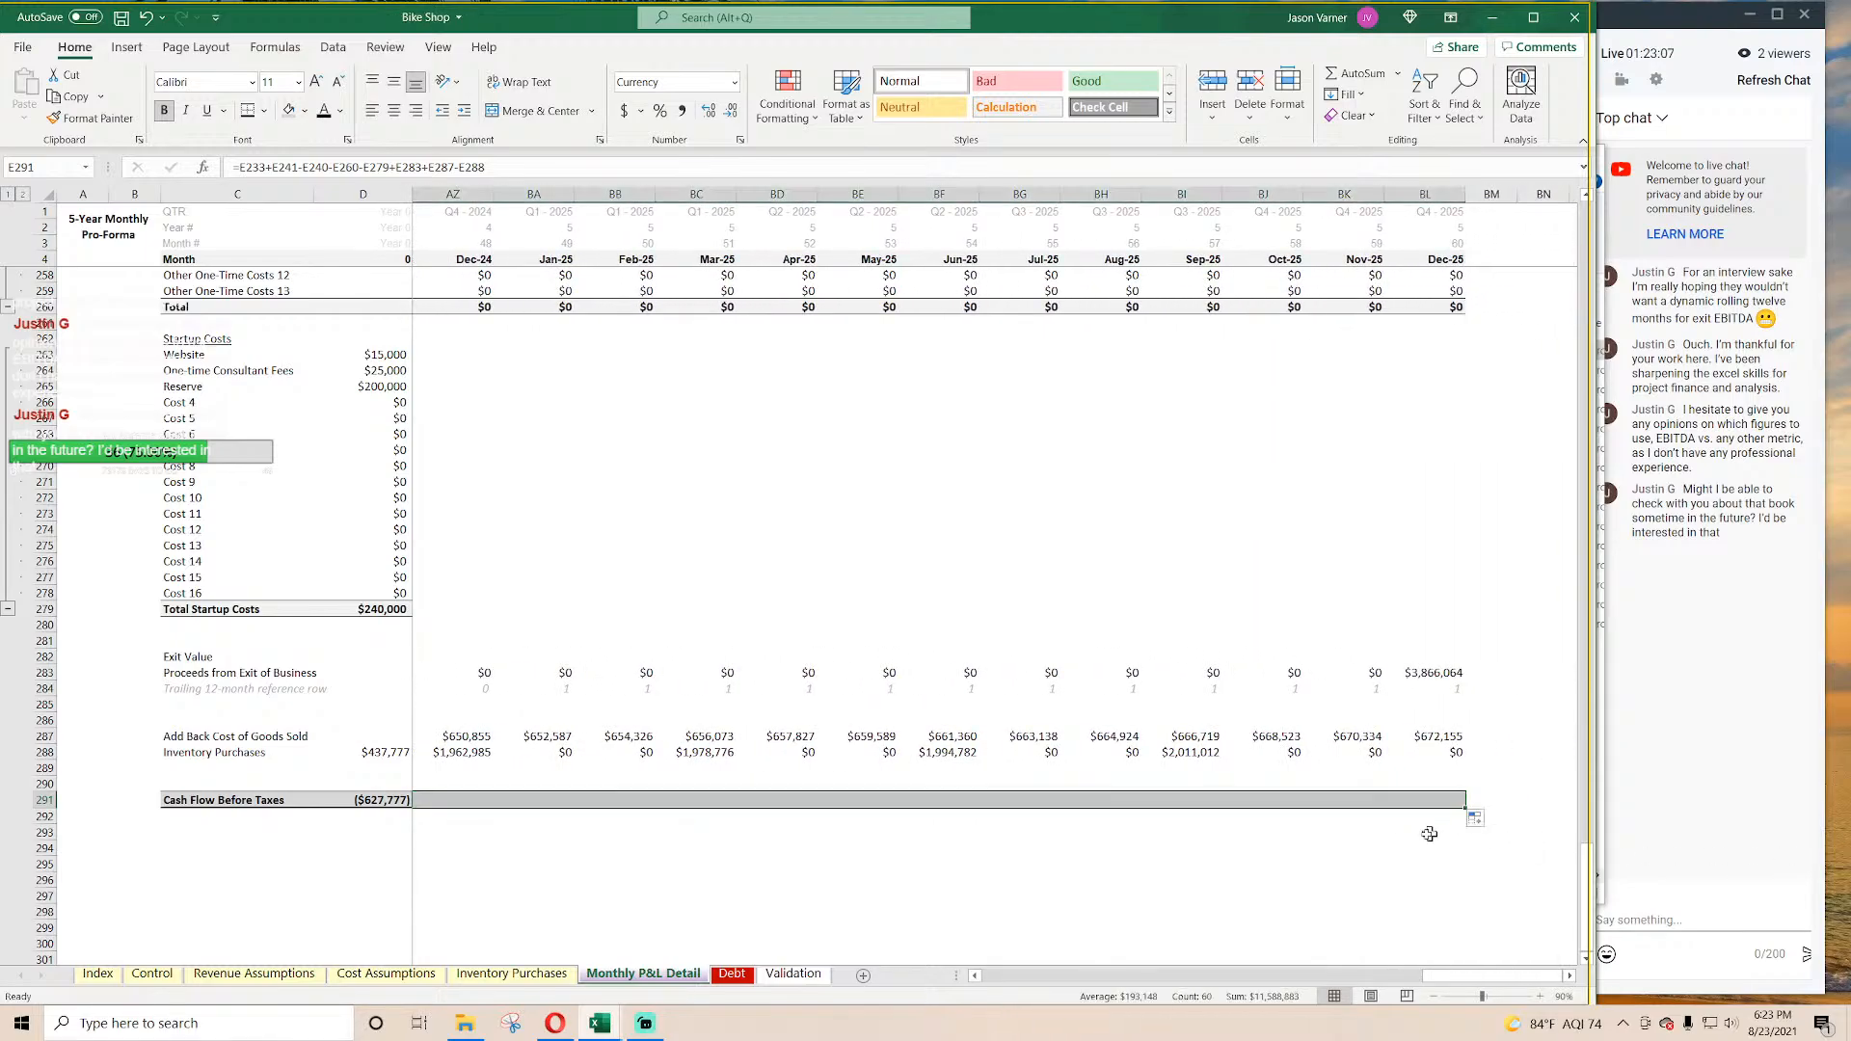
pyautogui.click(1316, 861)
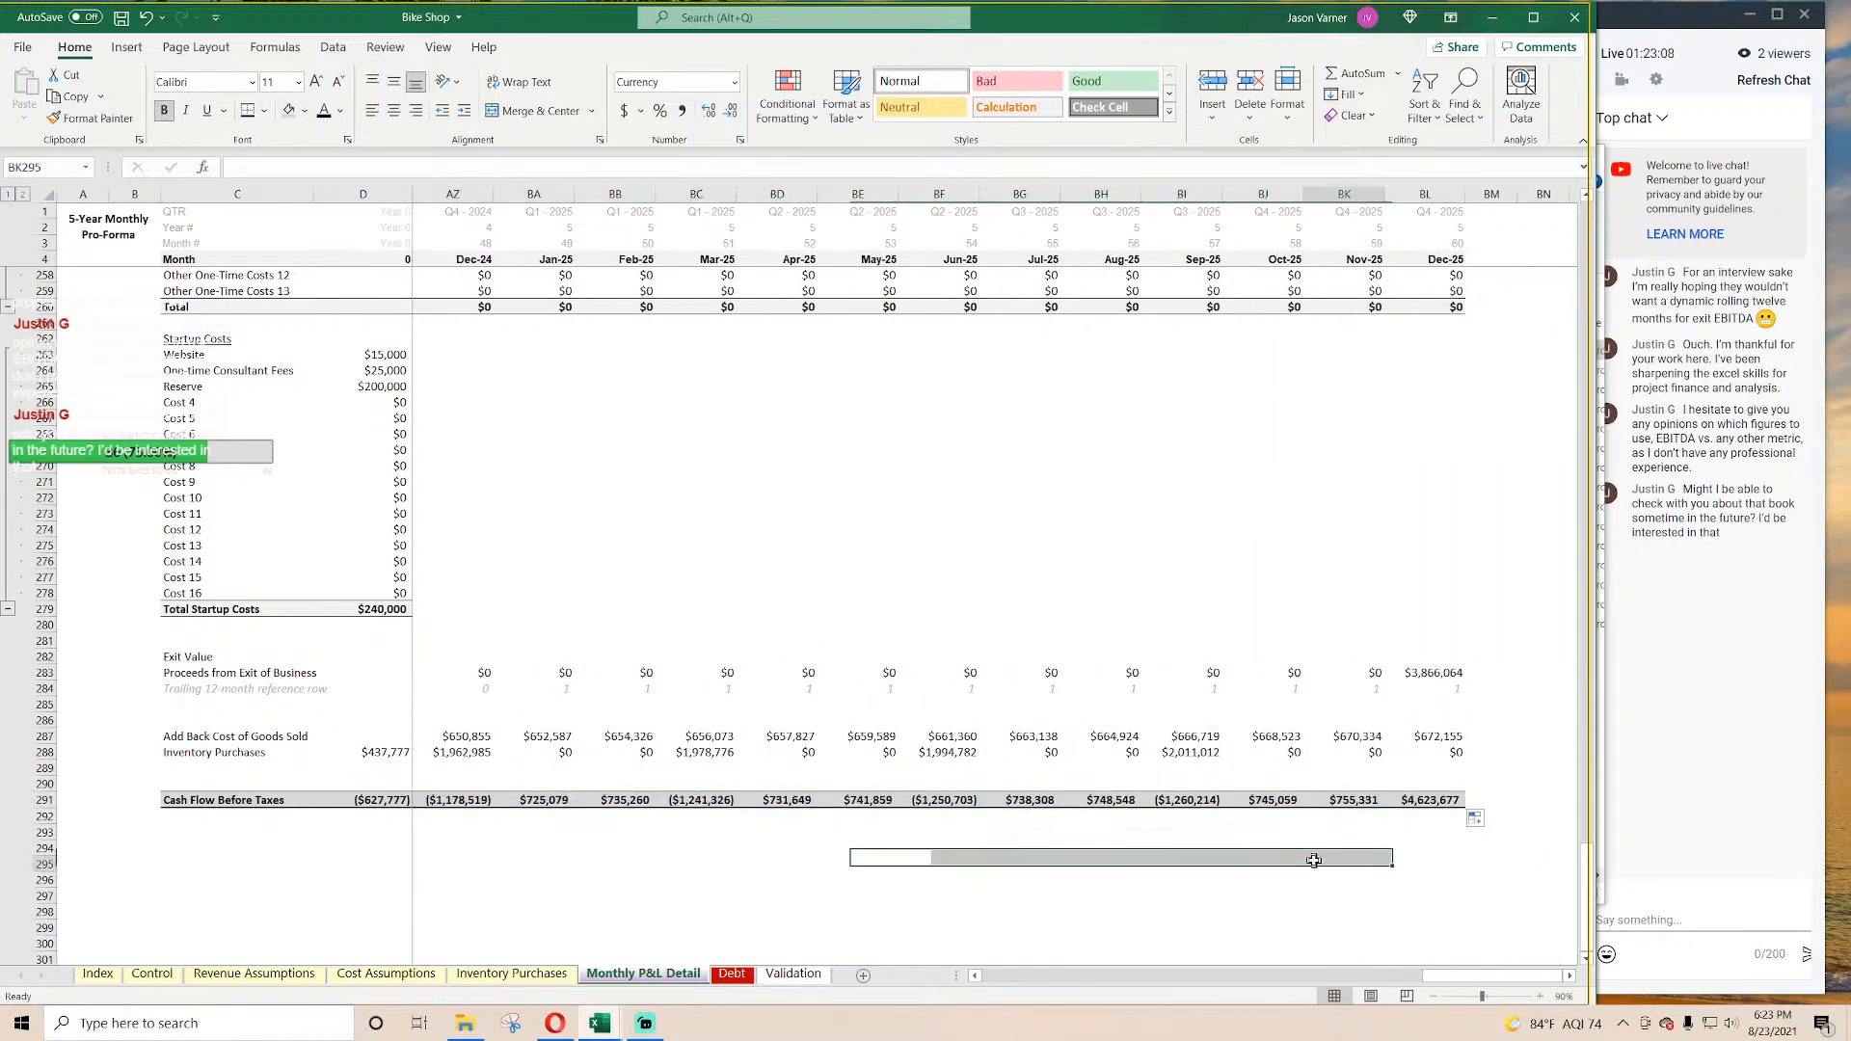
pyautogui.click(1417, 802)
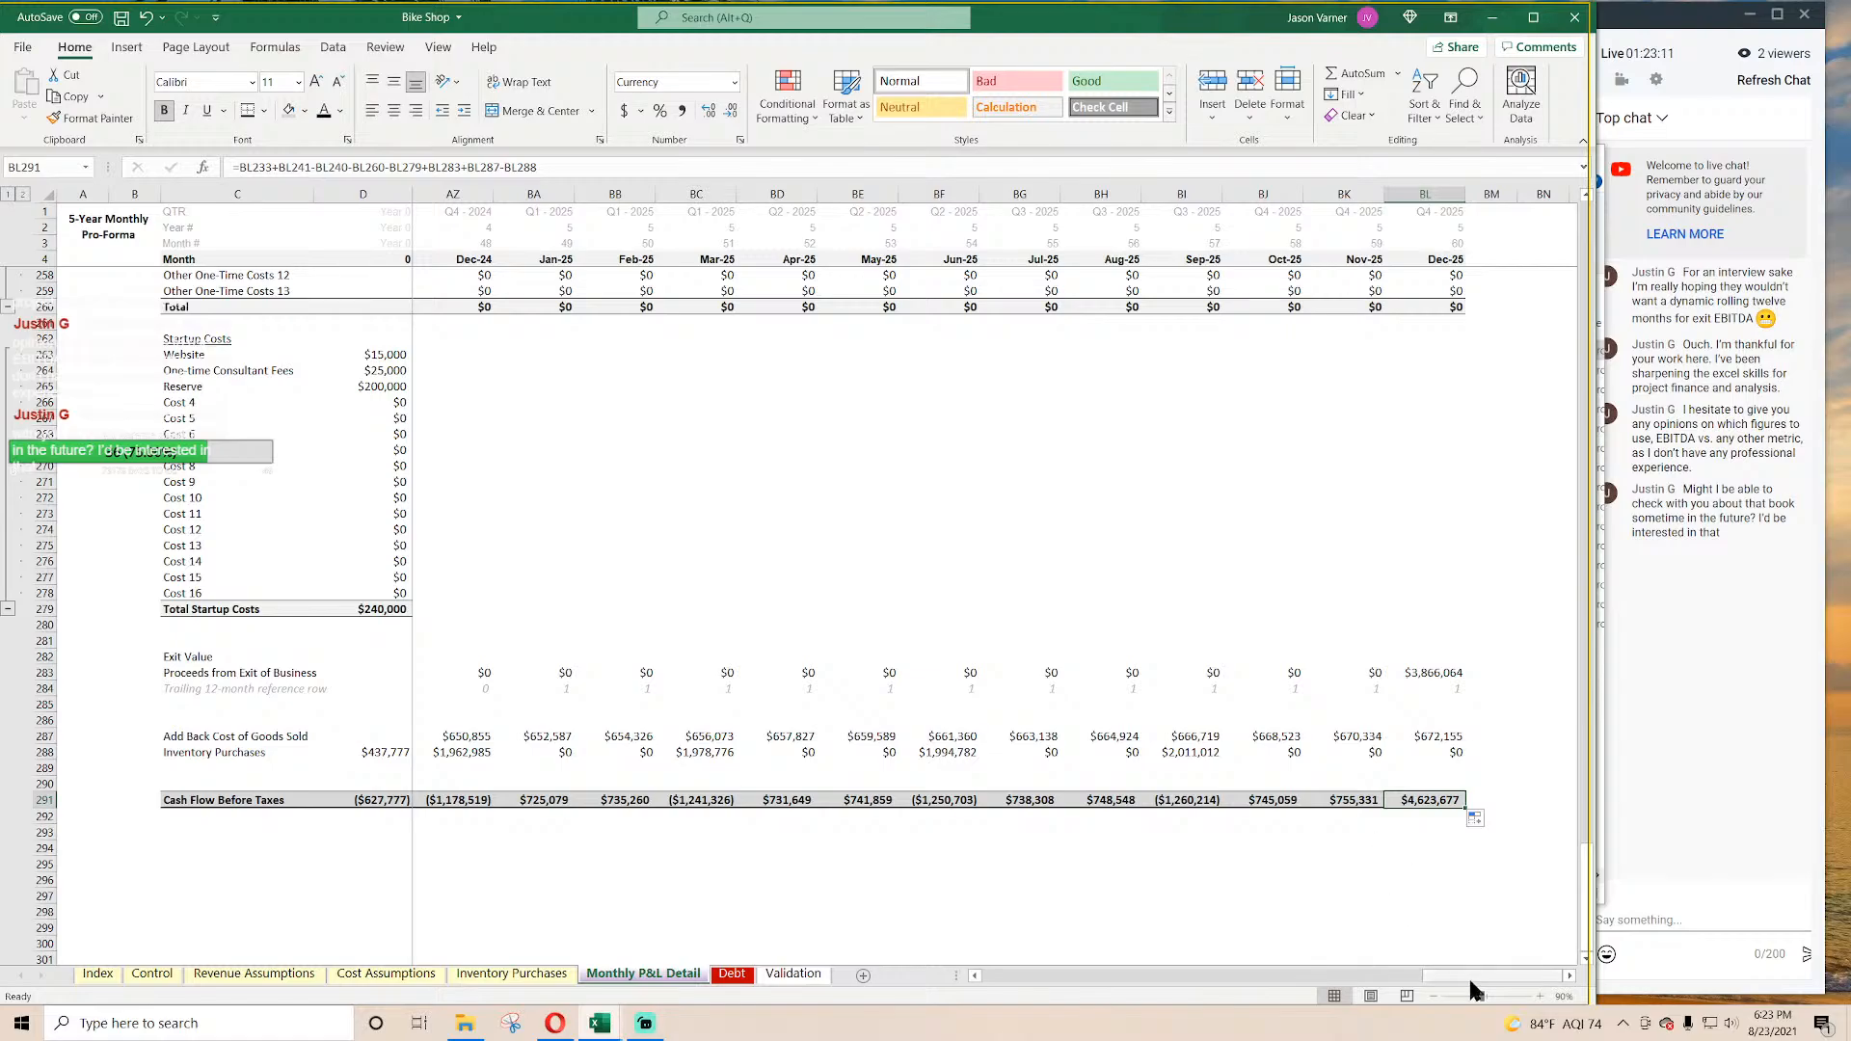
# Step: Label C292 "Cumulative Cash Flow" and link its month 0 cell D292 to the month 0 Cash Flow Before Taxes with =D291
pyautogui.moveTo(1473, 977); pyautogui.dragTo(983, 994)
pyautogui.click(193, 818)
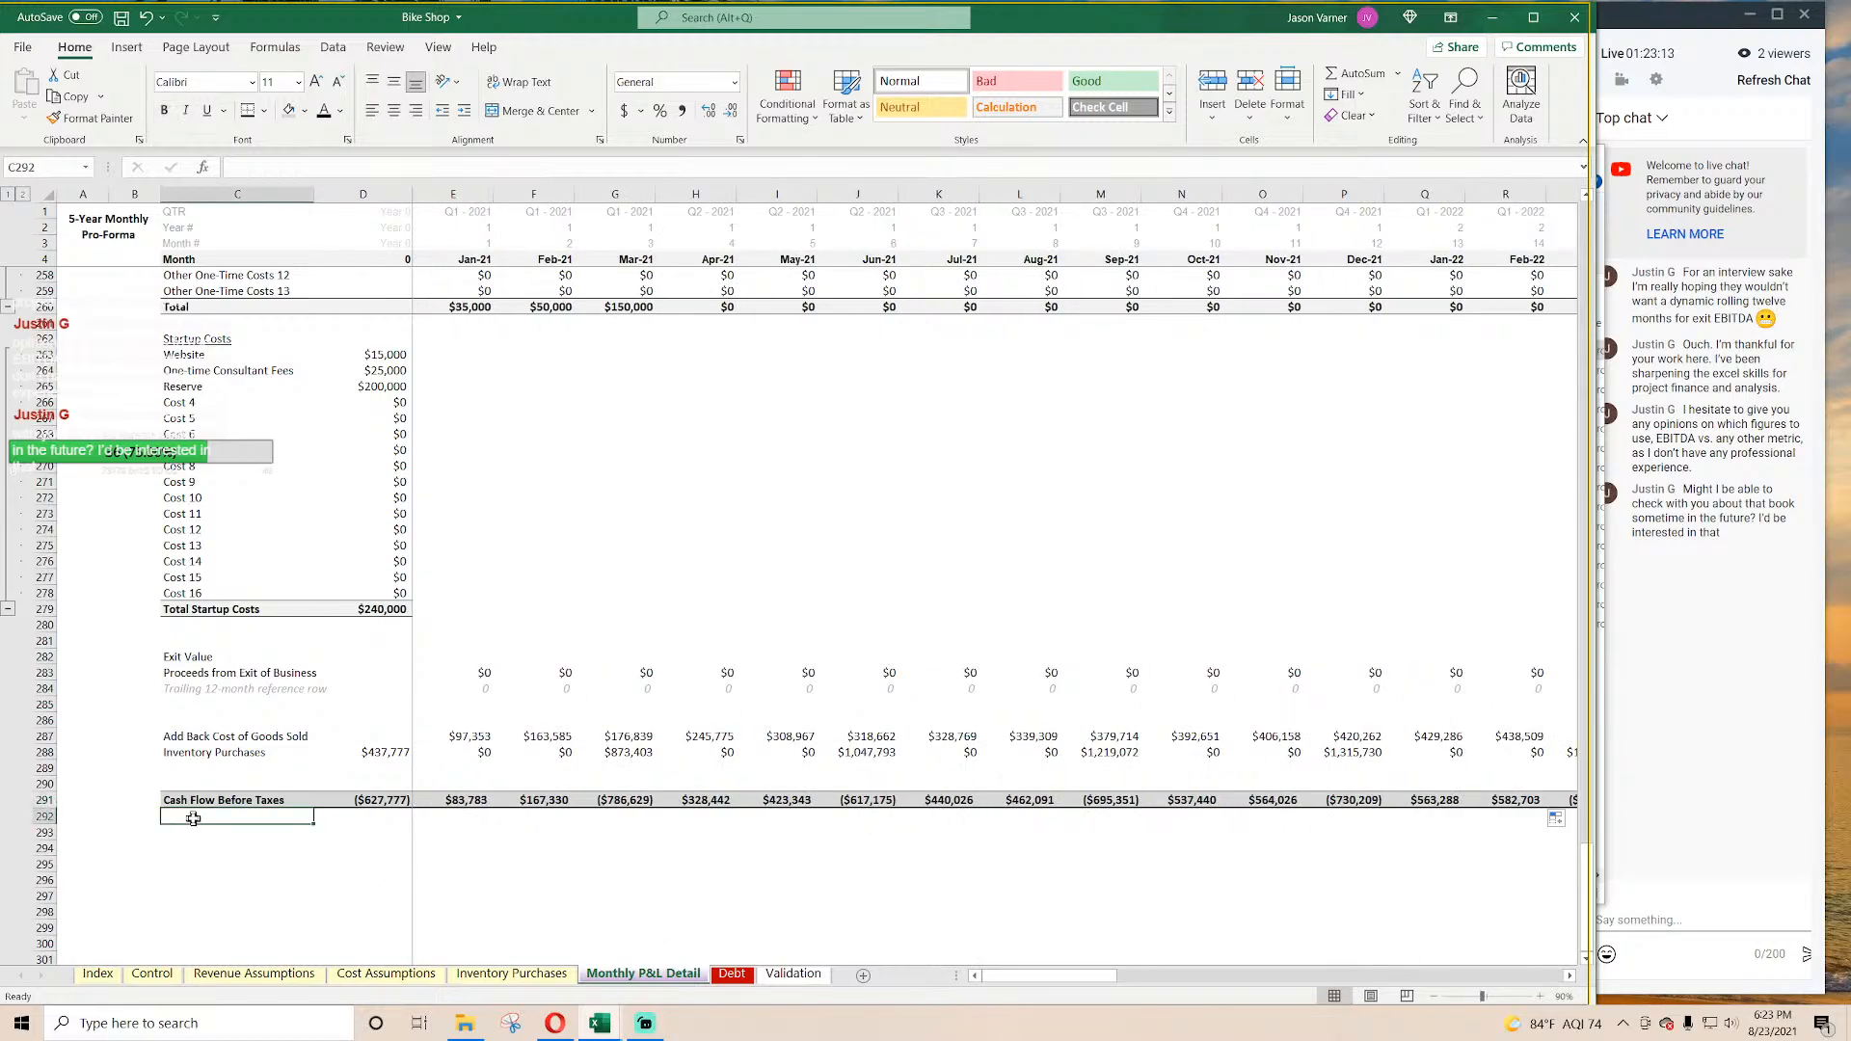
pyautogui.write('Cumul')
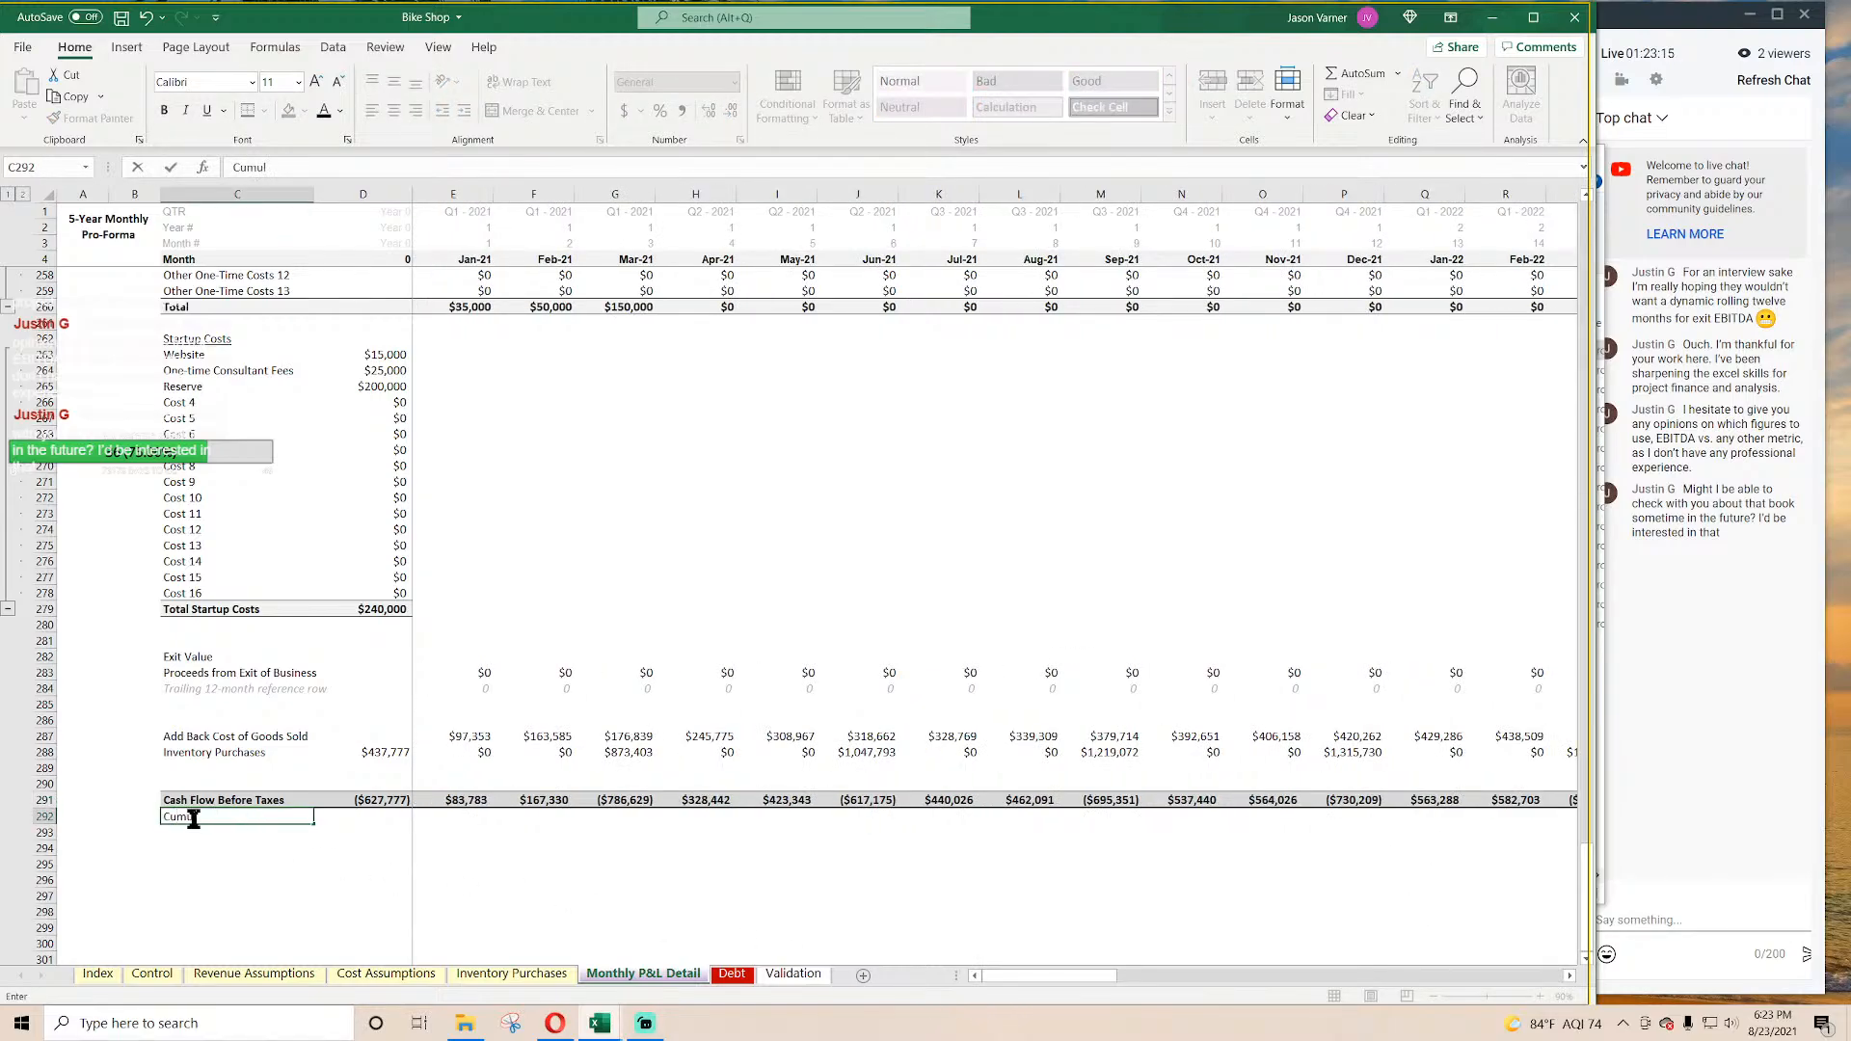
pyautogui.write('ative Cash Flow')
pyautogui.press('Tab')
pyautogui.write('=')
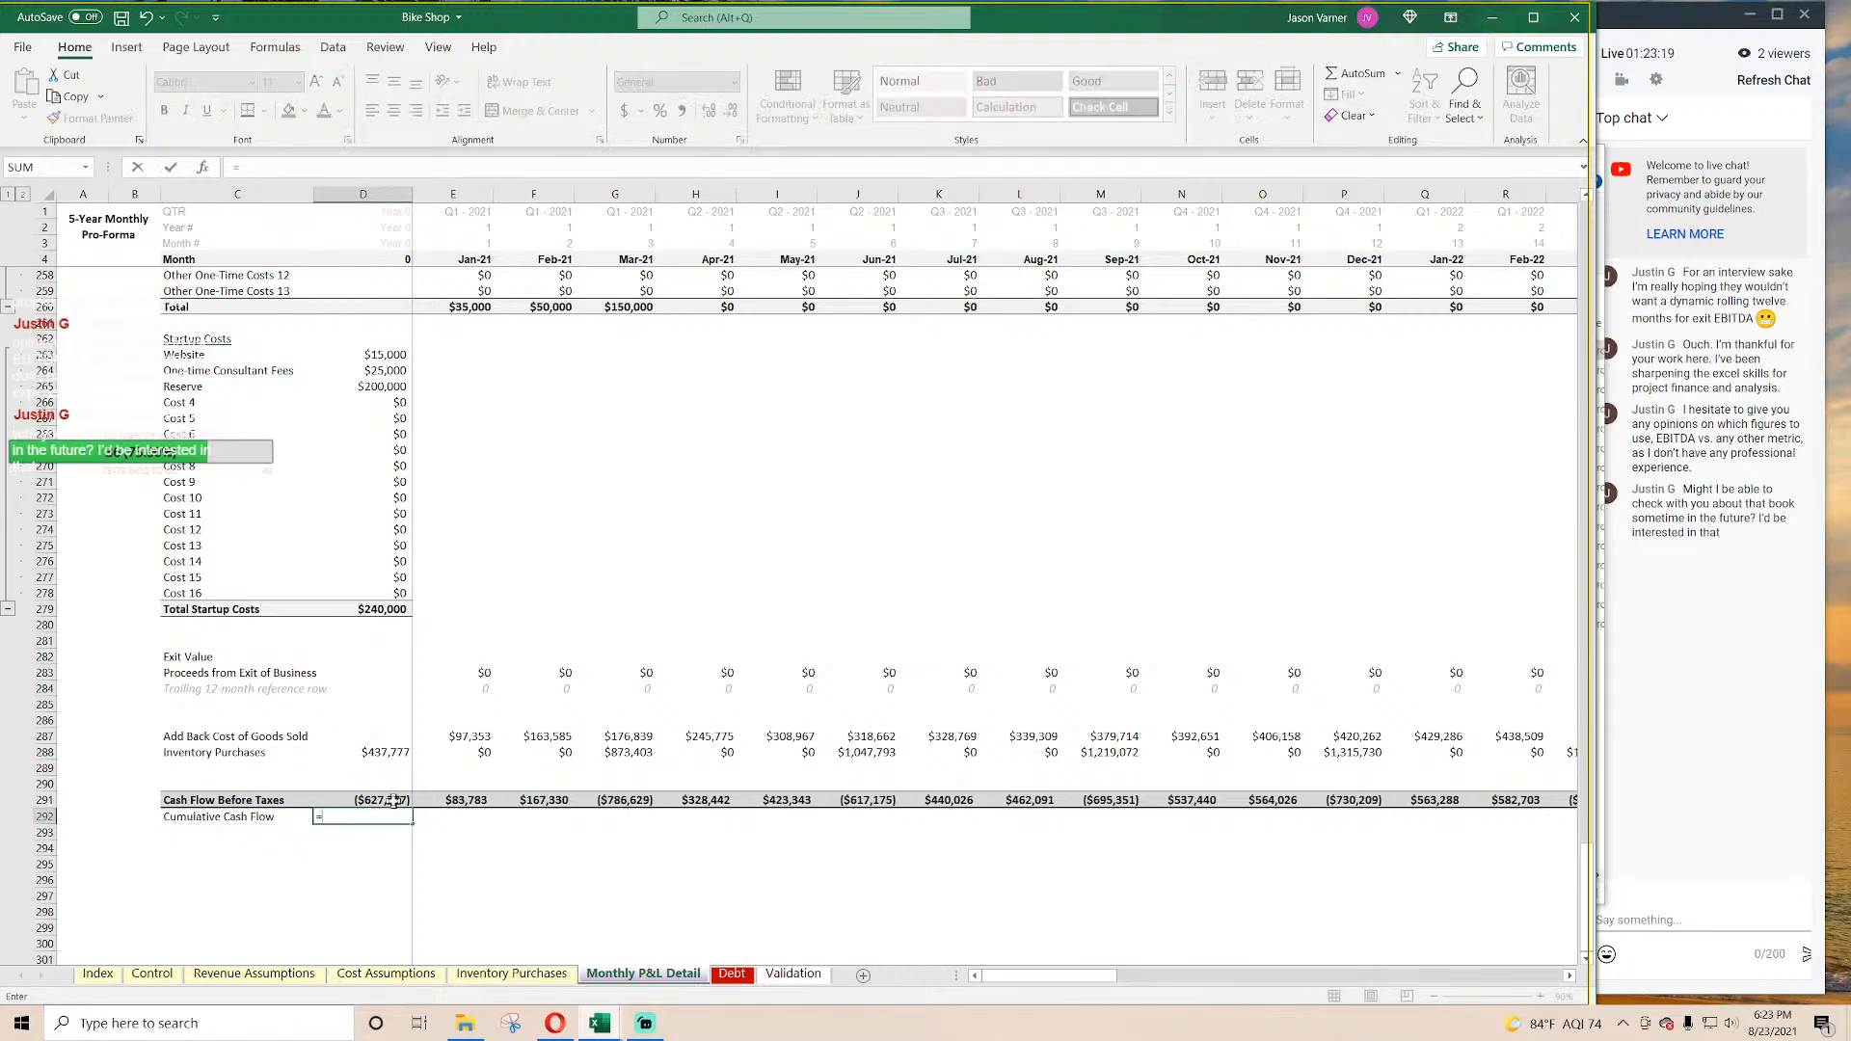
pyautogui.click(381, 801)
pyautogui.press('Tab')
# Step: Enter the Jan-21 Cumulative Cash Flow formula in E292 as the prior balance plus the month's cash flow: =D292+E291
pyautogui.write('=')
pyautogui.click(379, 817)
pyautogui.write('+')
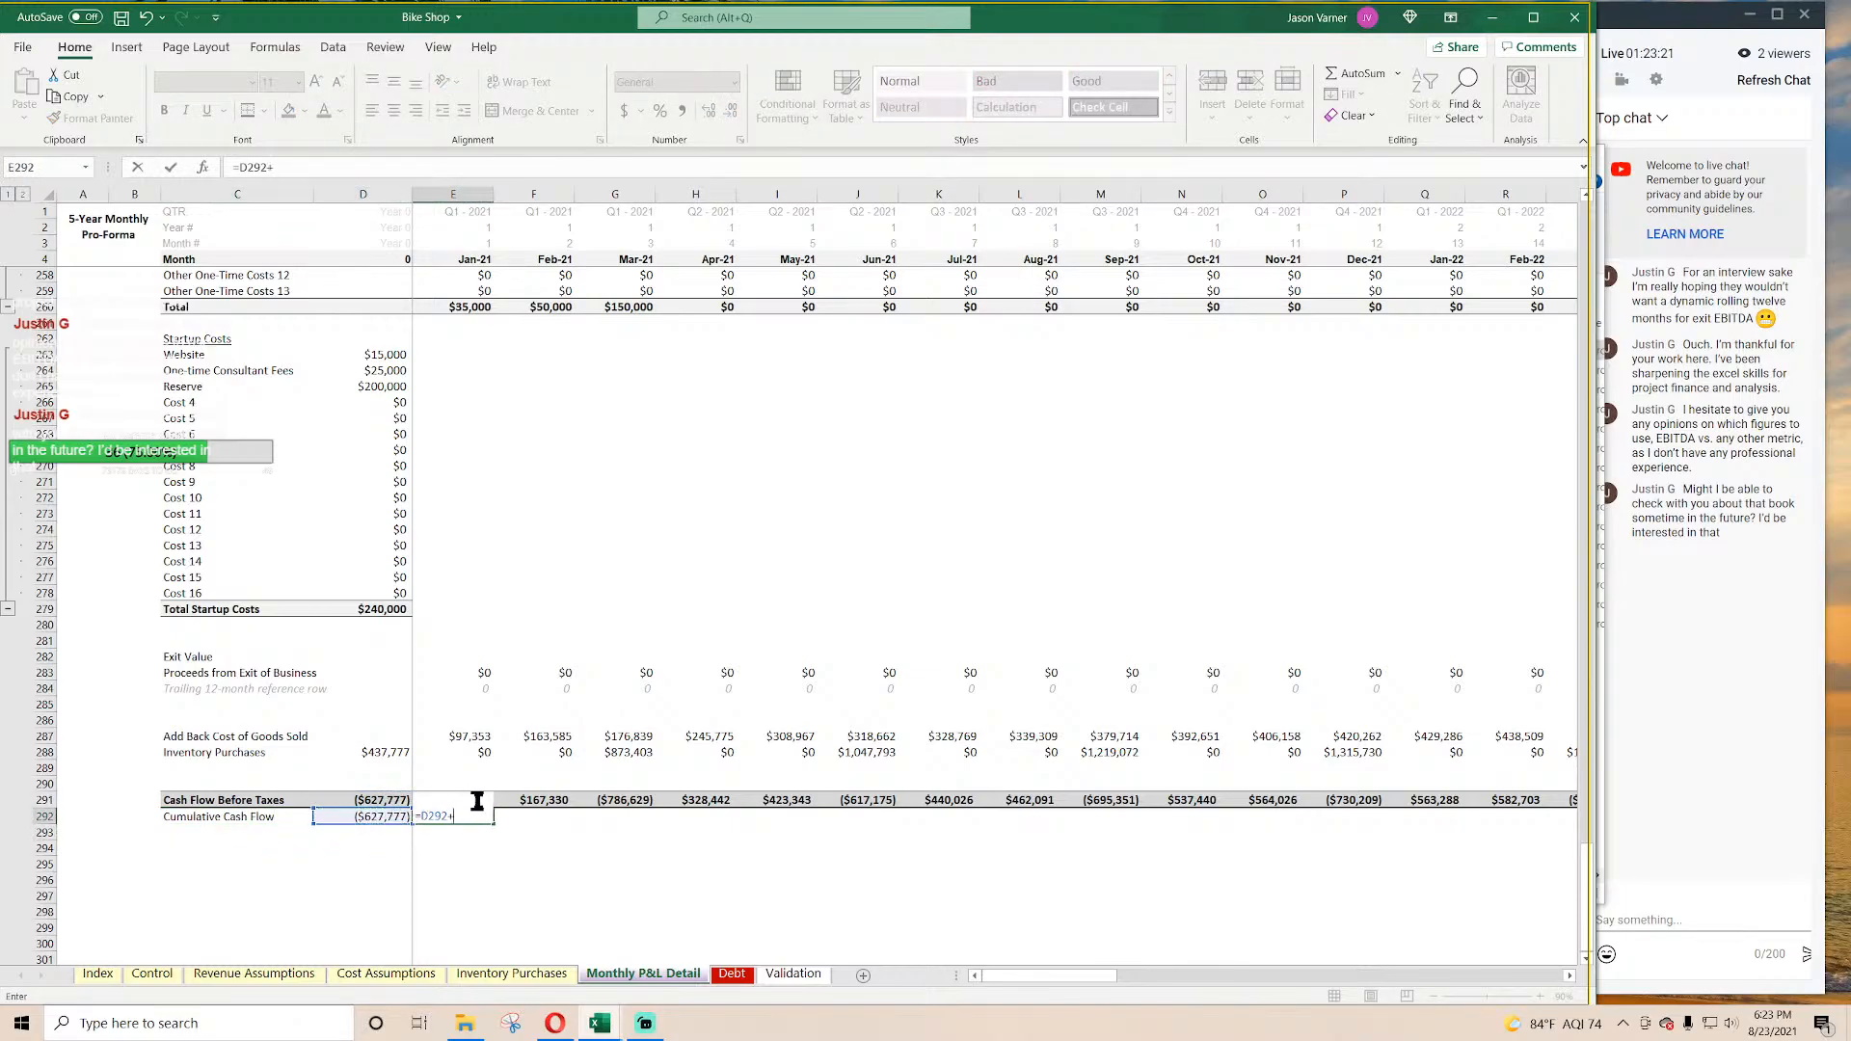
pyautogui.click(530, 800)
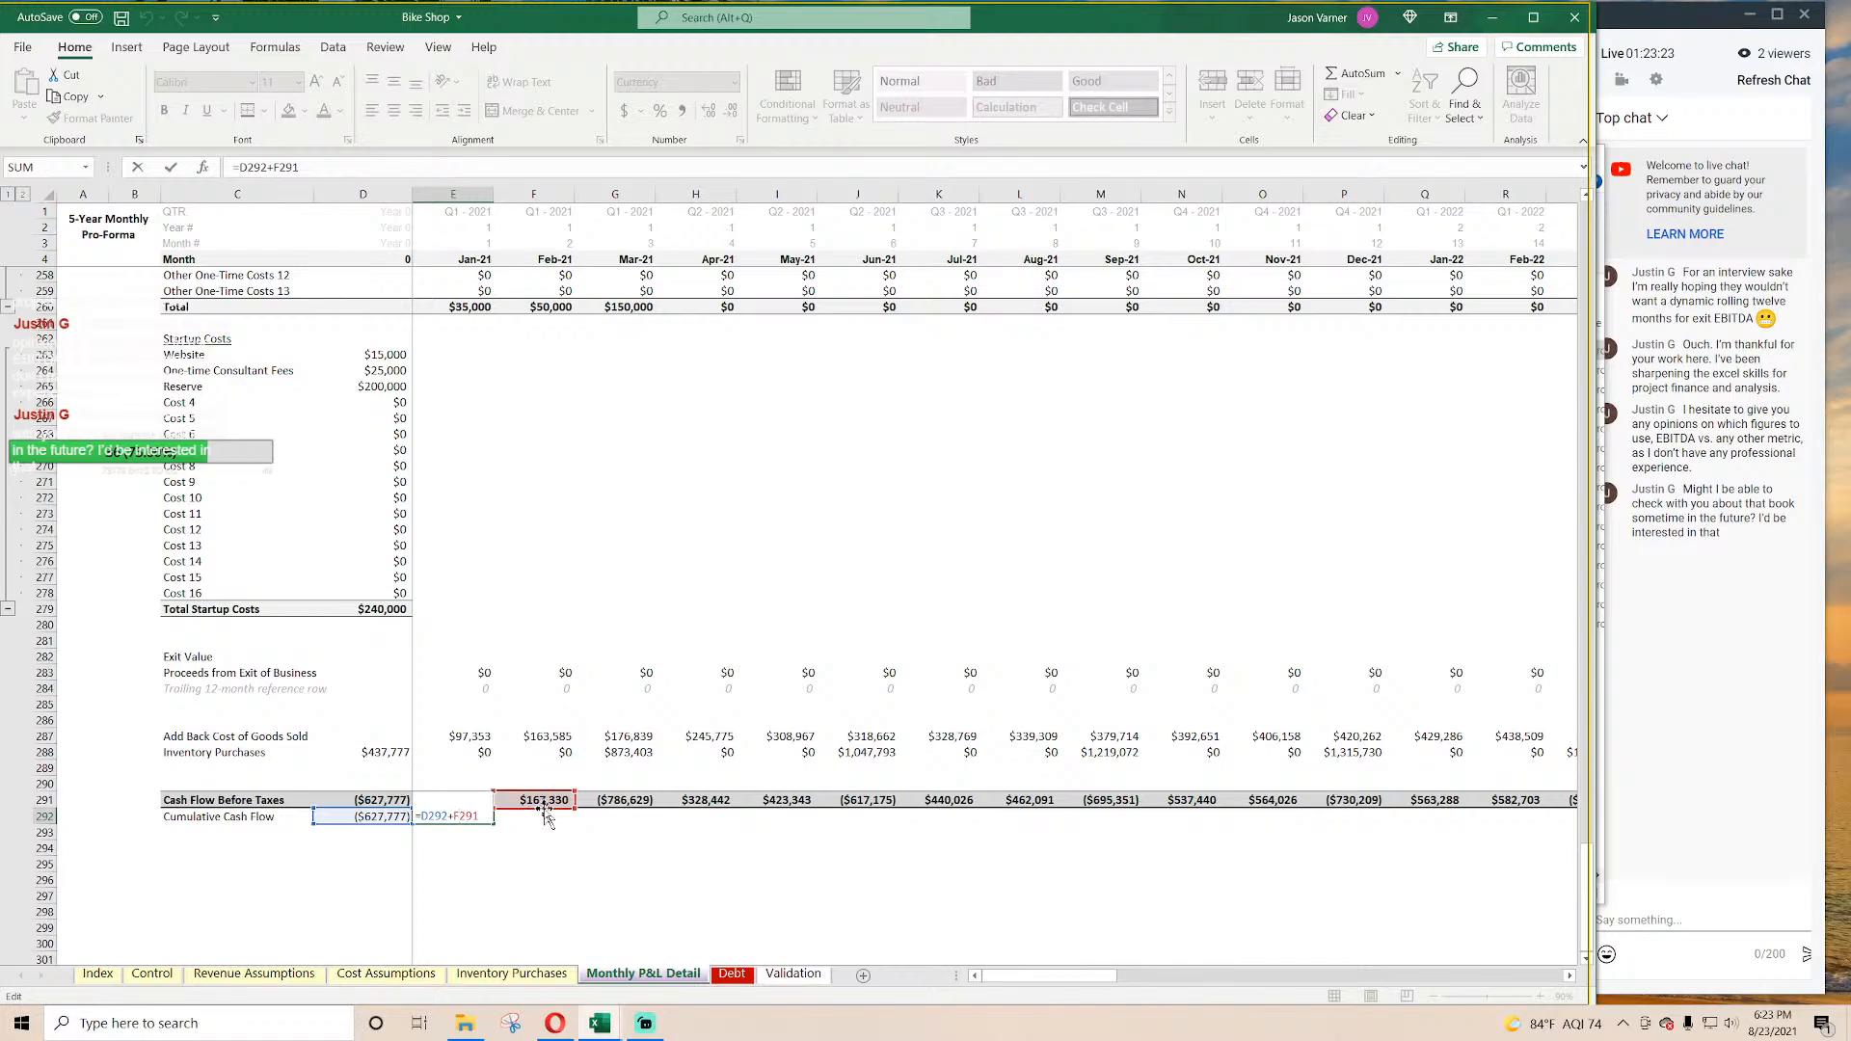
pyautogui.click(475, 801)
pyautogui.hotkey('ctrl', 'Return')
# Step: Copy the E292 Cumulative Cash Flow formula across all months through Dec-25 in BL292, and save the workbook
pyautogui.moveTo(497, 820); pyautogui.dragTo(1467, 837)
pyautogui.click(1108, 882)
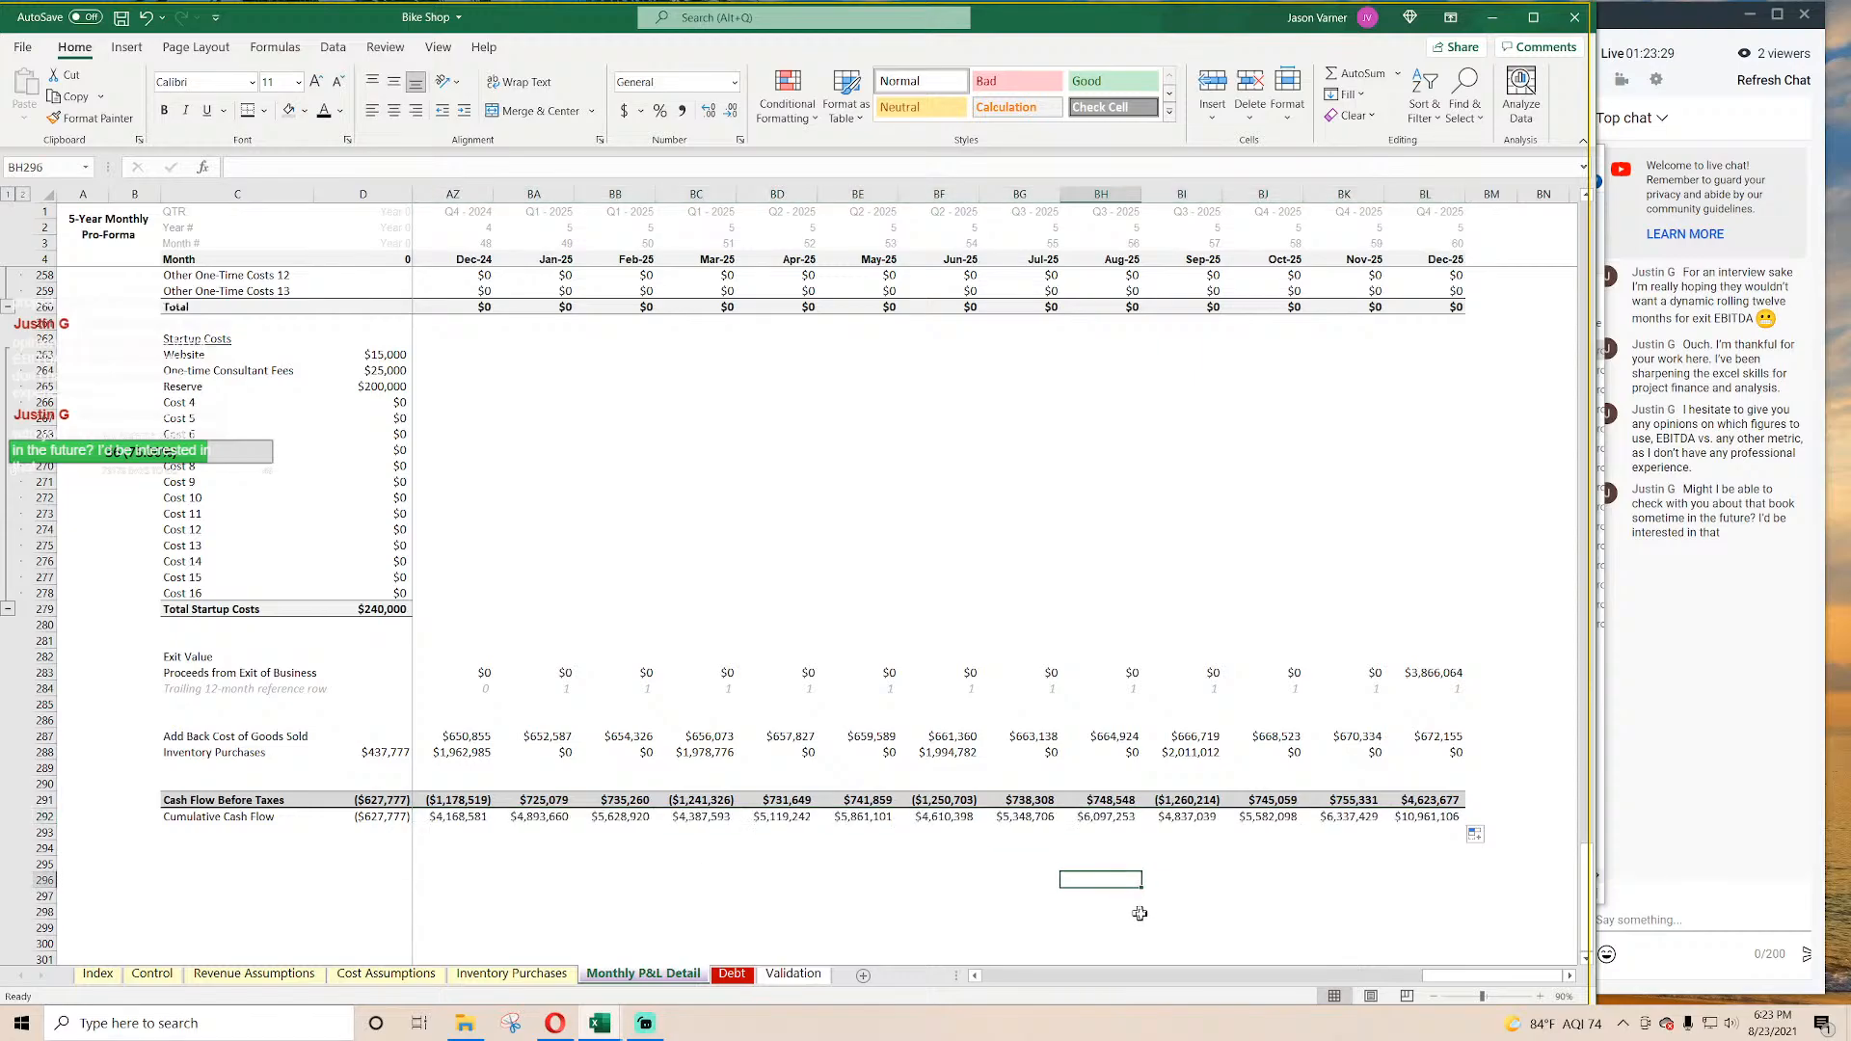
pyautogui.moveTo(1433, 977); pyautogui.dragTo(1437, 978)
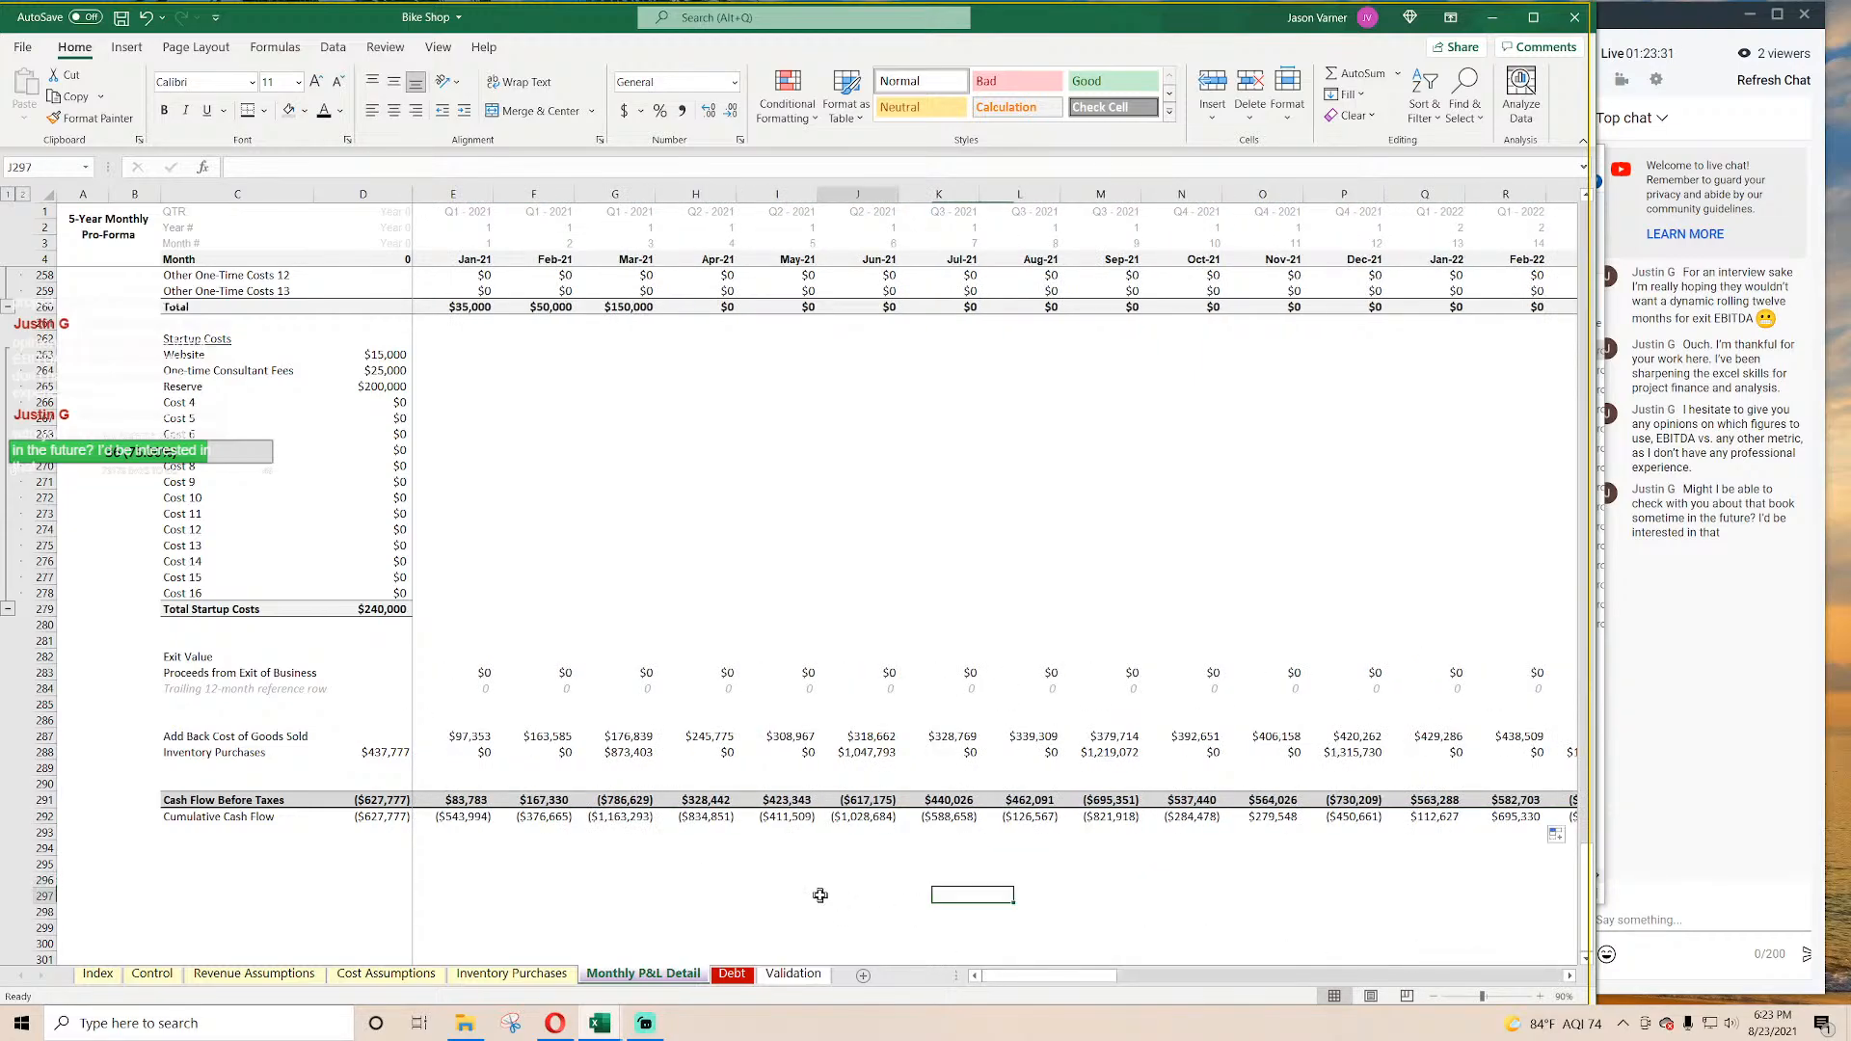
pyautogui.click(857, 896)
pyautogui.click(121, 18)
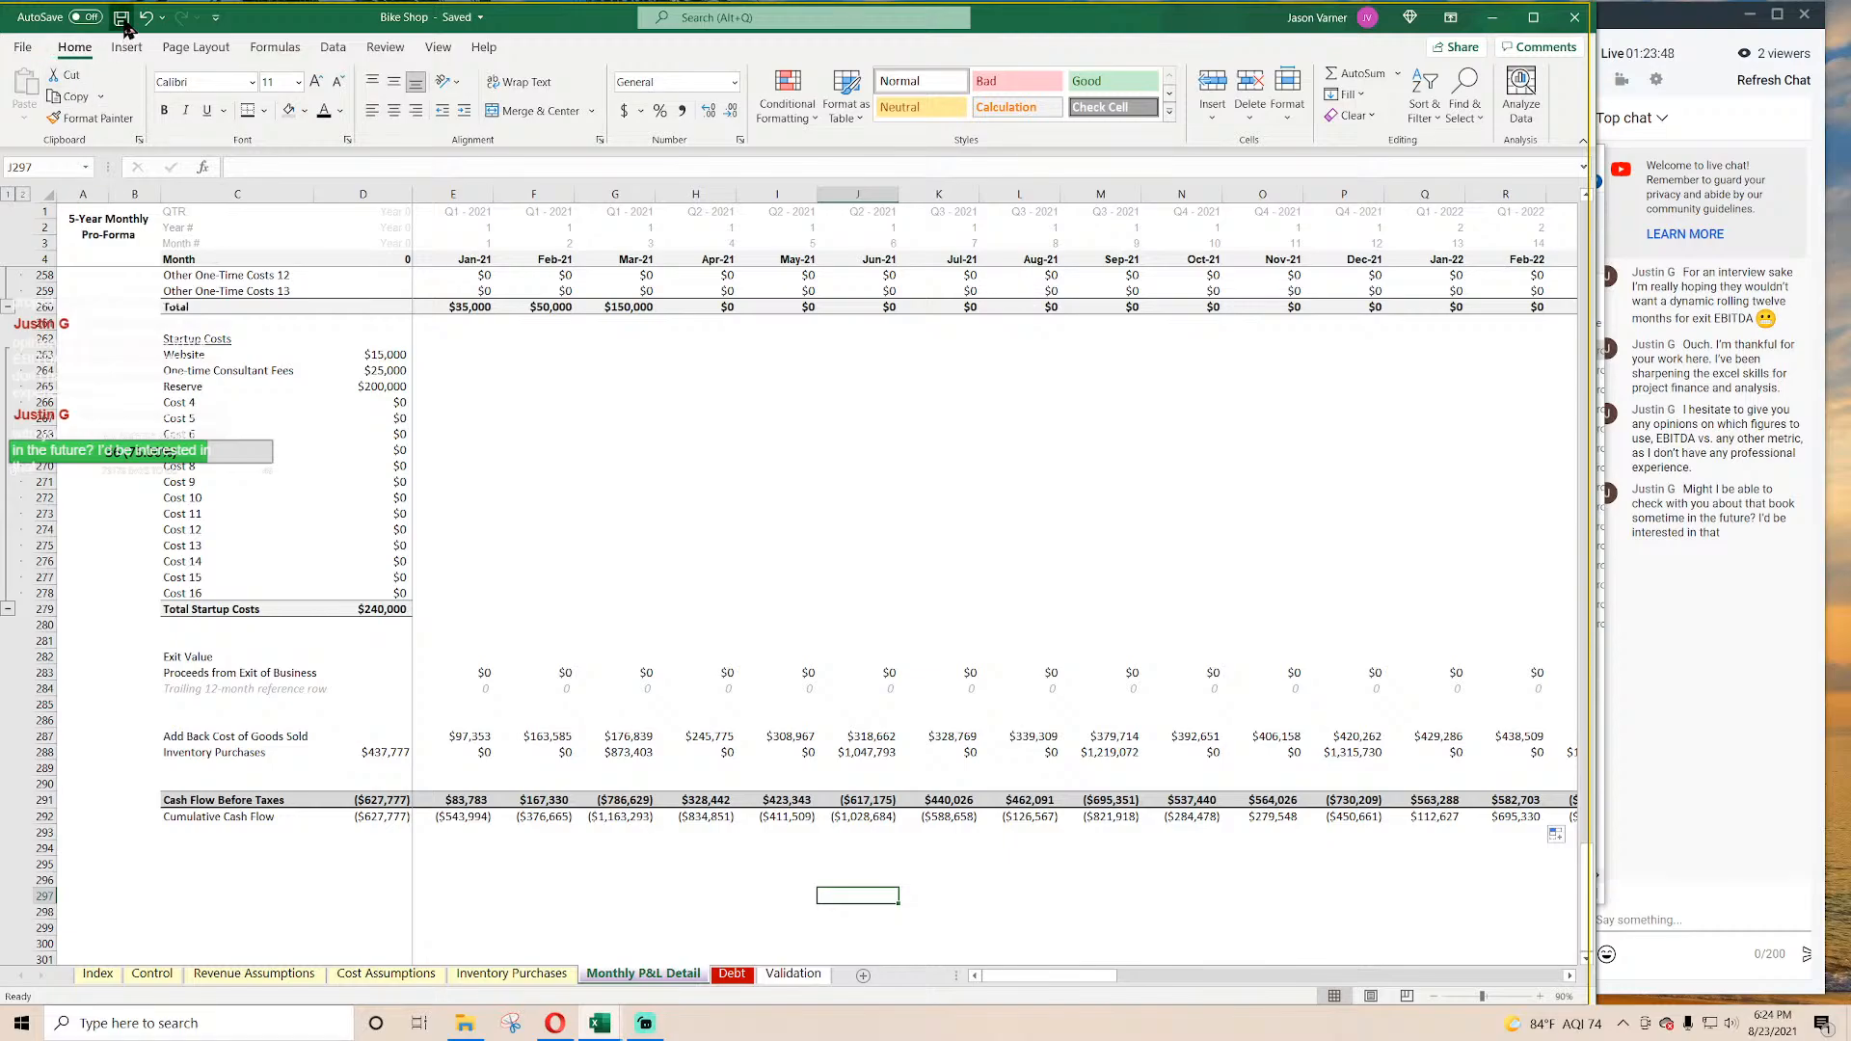
# Step: Review the Cash Flow Before Taxes cells in row 291 for month 0 and January through June 2021
pyautogui.click(463, 800)
pyautogui.click(532, 800)
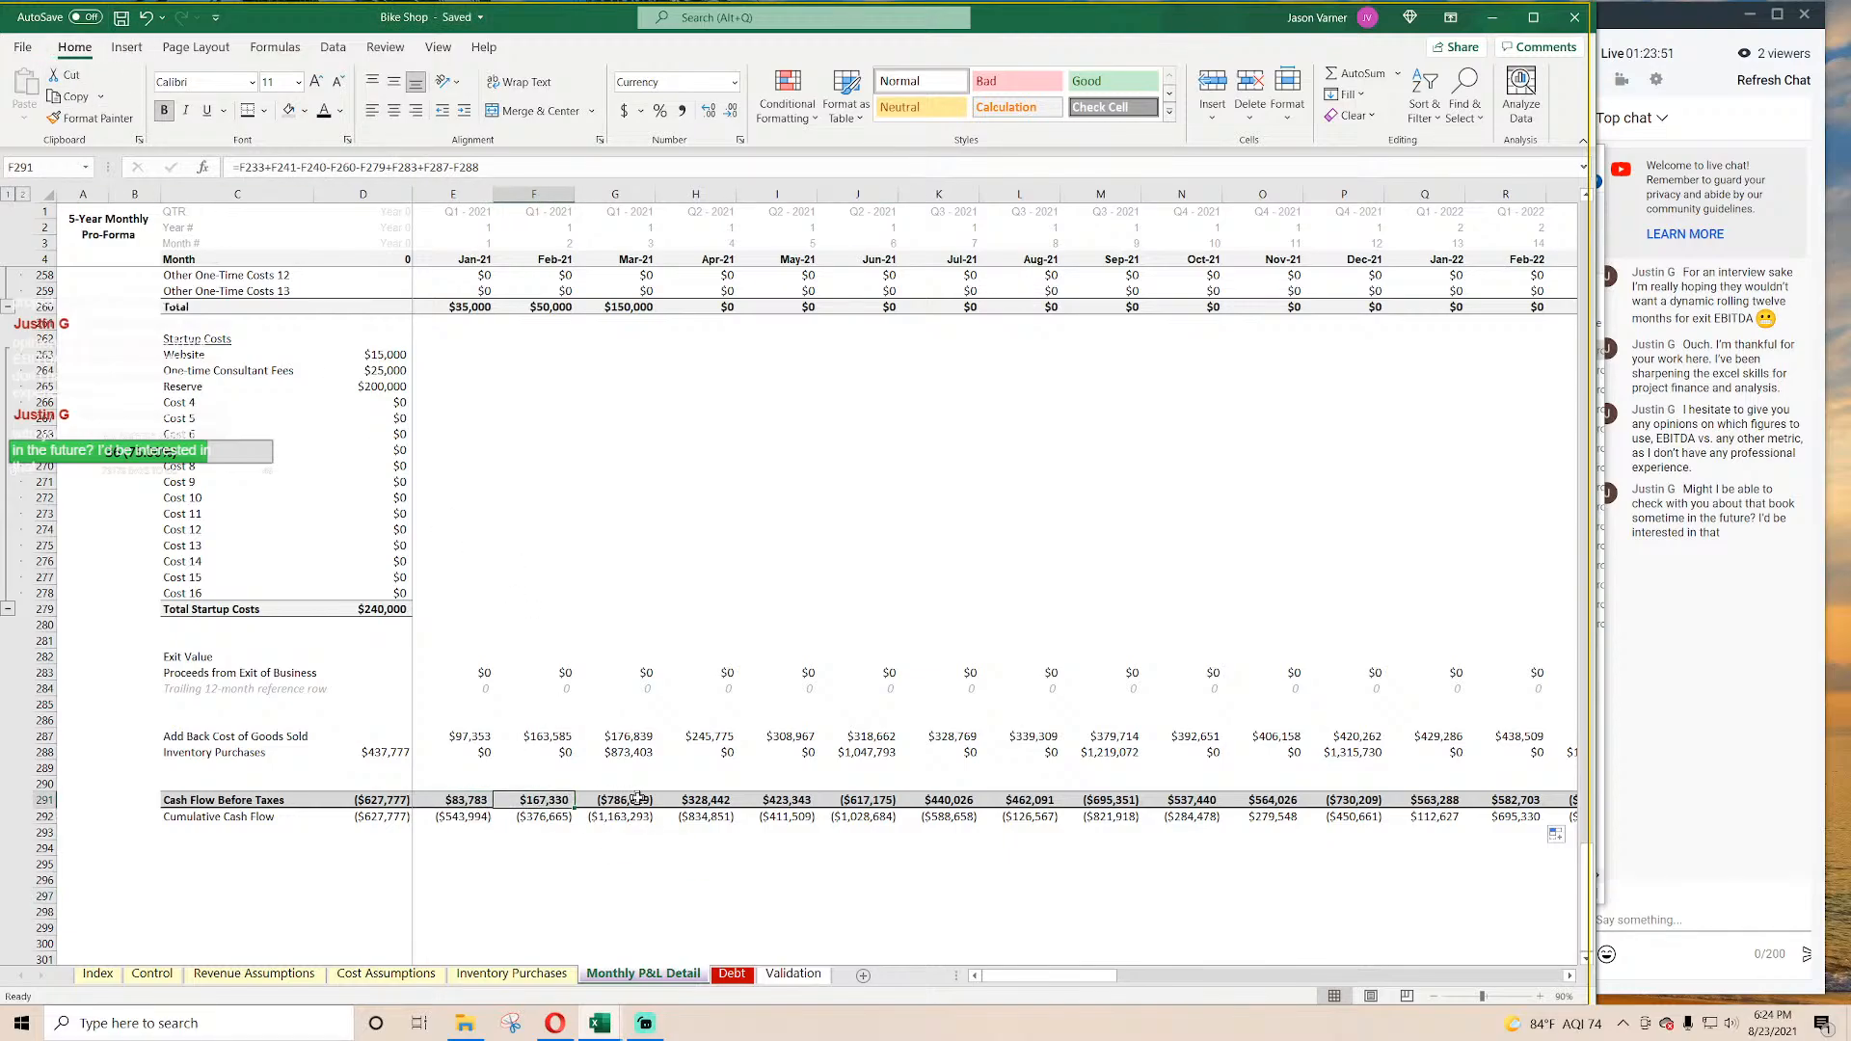
pyautogui.click(638, 800)
pyautogui.click(707, 798)
pyautogui.click(778, 799)
pyautogui.click(852, 799)
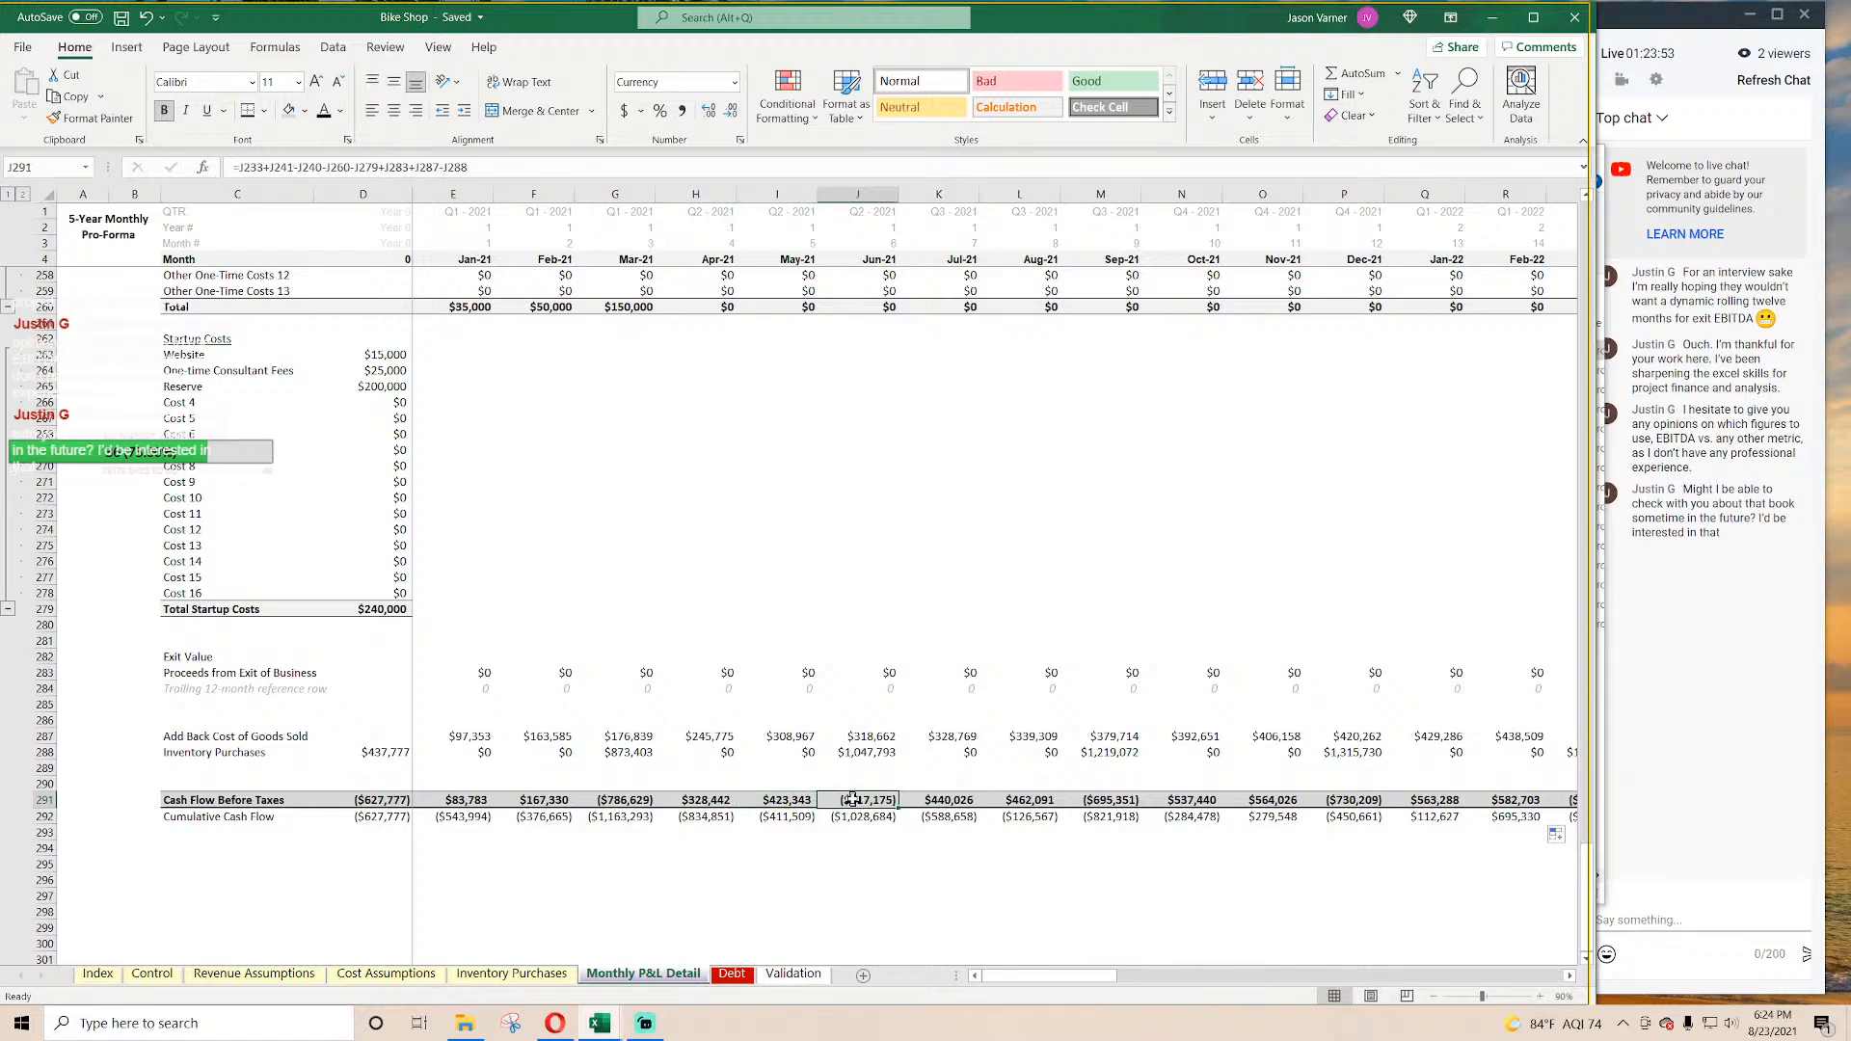
pyautogui.click(390, 799)
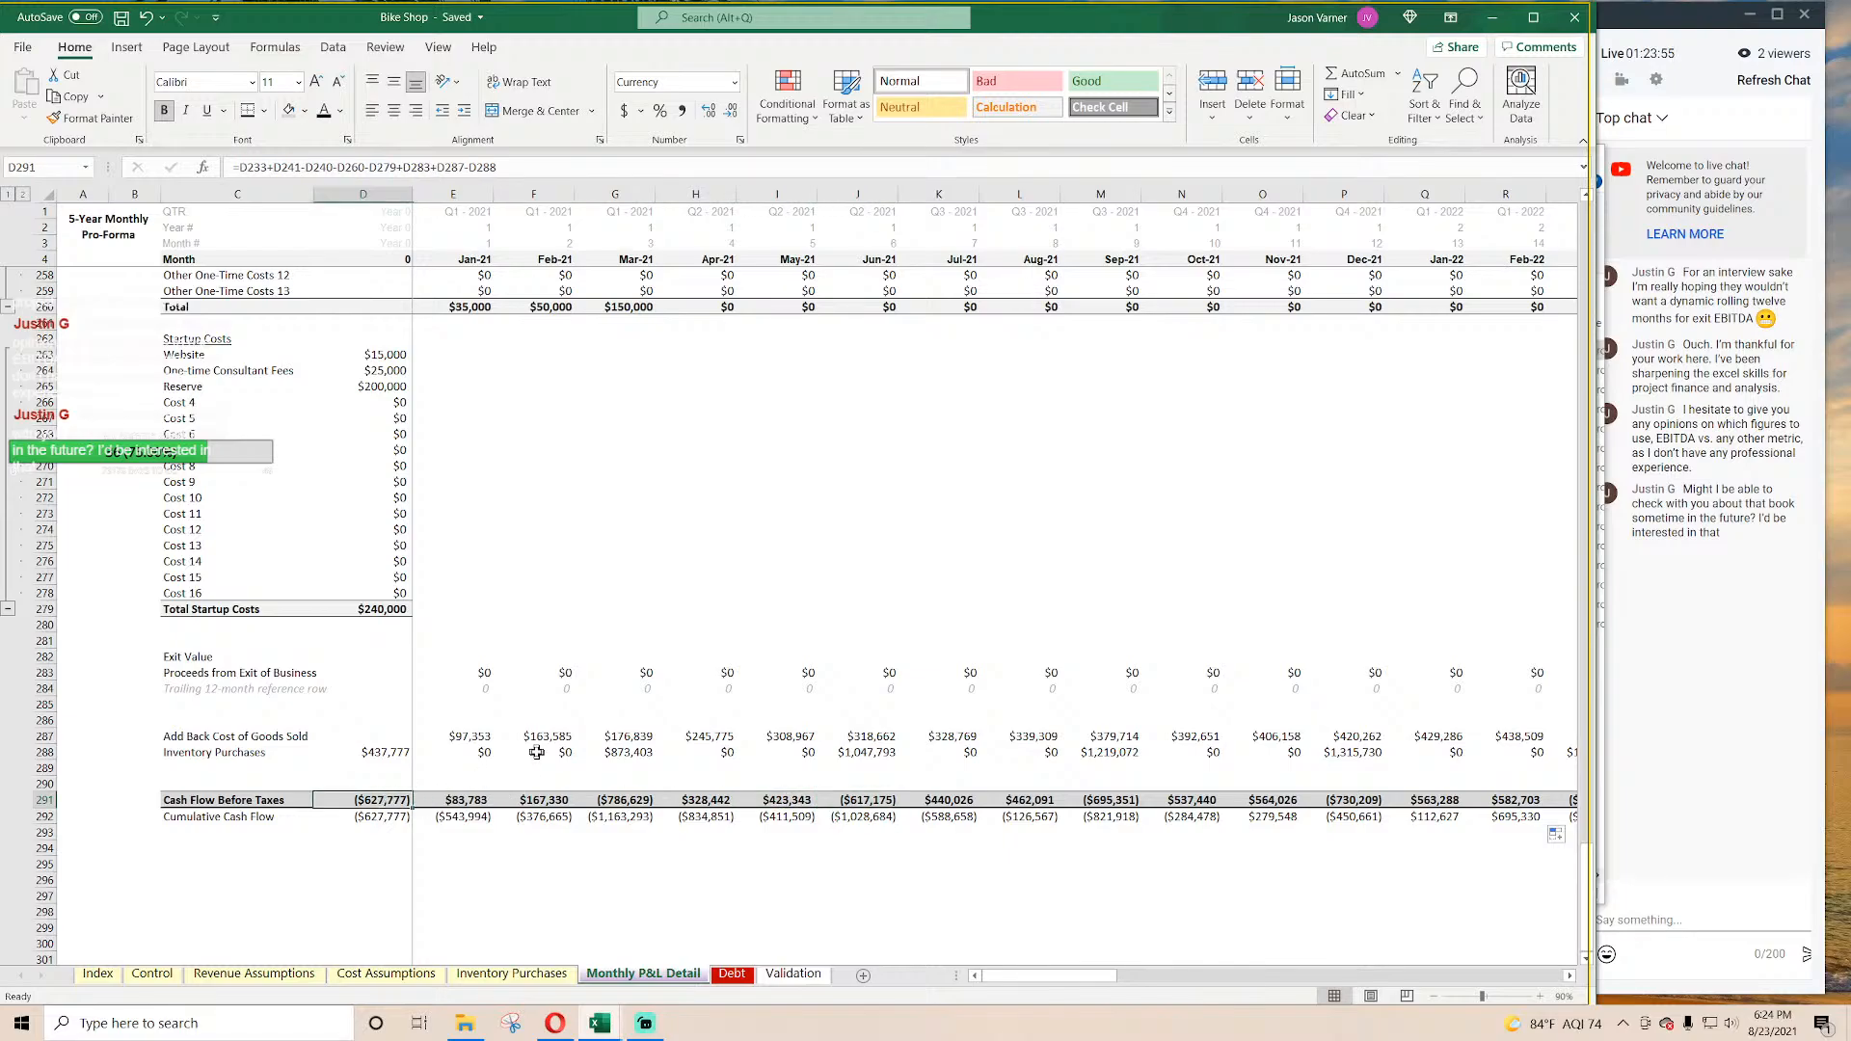
pyautogui.scroll(2, 434, 675)
pyautogui.scroll(-5, 212, 608)
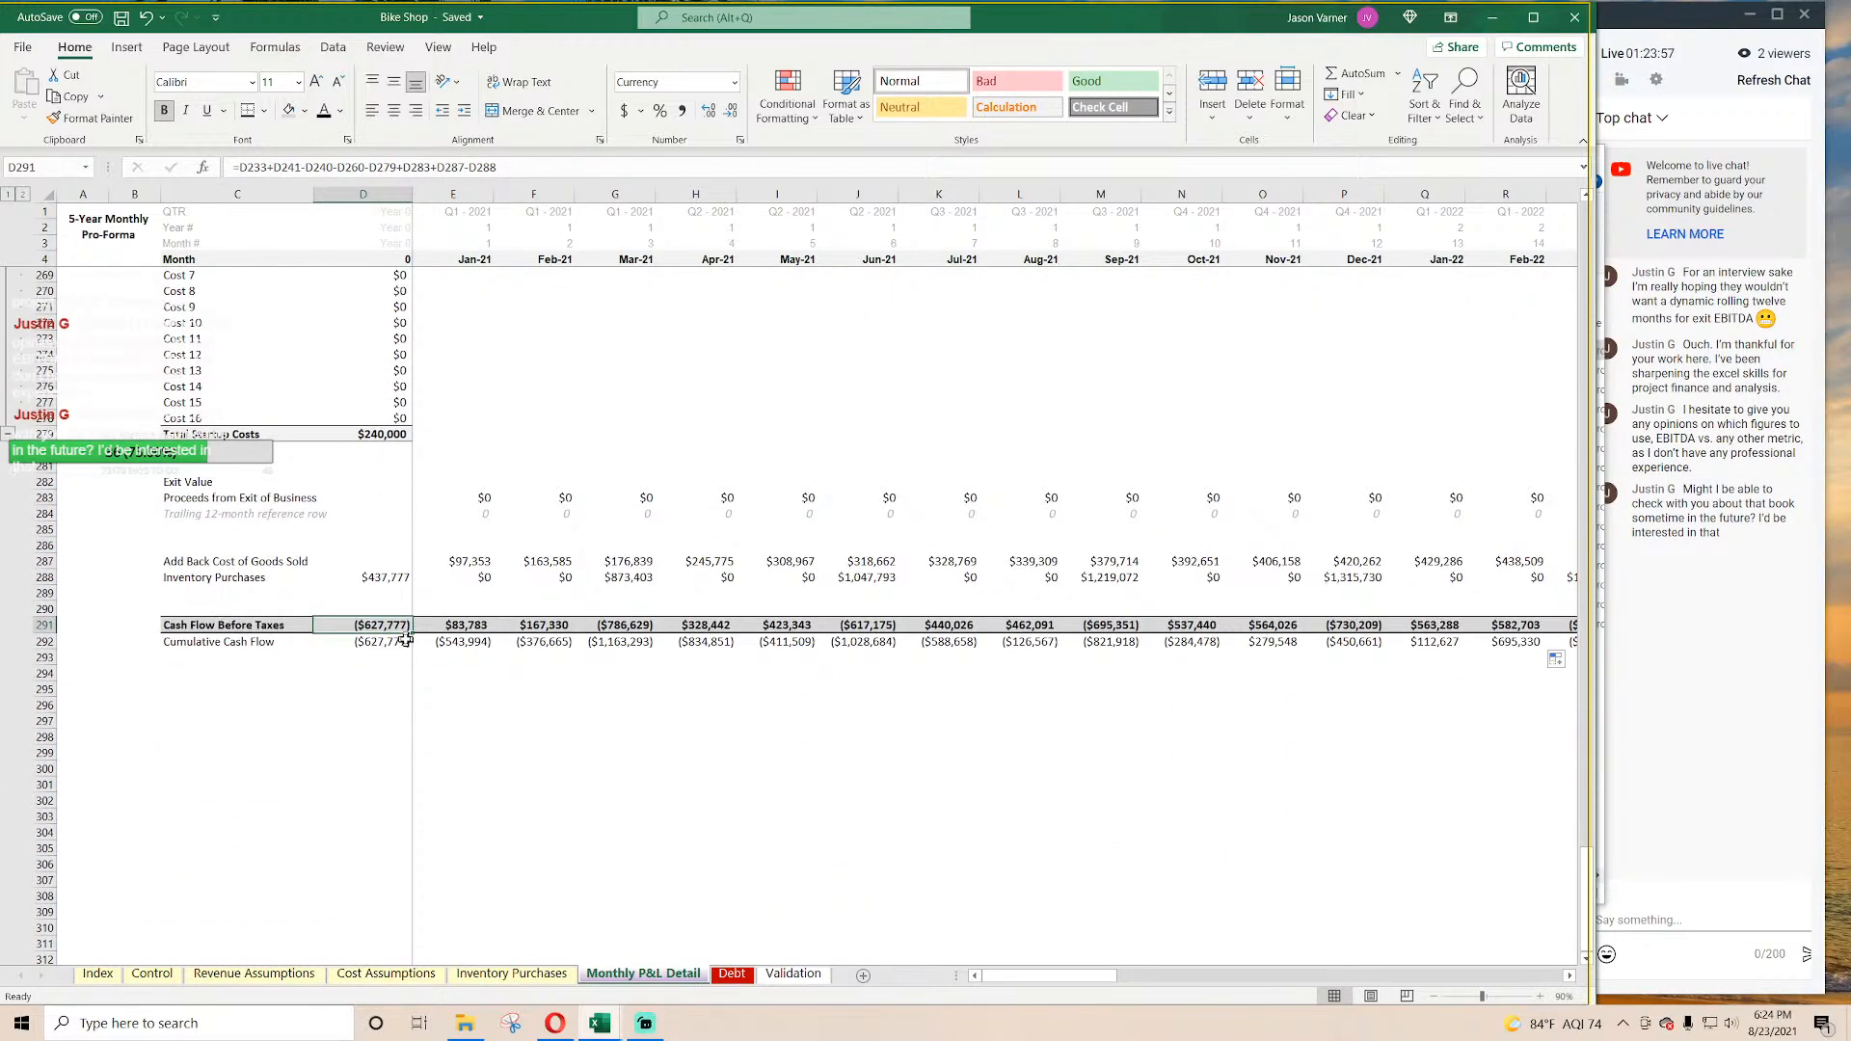
# Step: On the Control sheet, calculate Remaining Equity Required in C12 as the negated minimum of the Cumulative Cash Flow row: =-MIN('Monthly P&L Detail'!292:292)
pyautogui.click(153, 974)
pyautogui.click(371, 286)
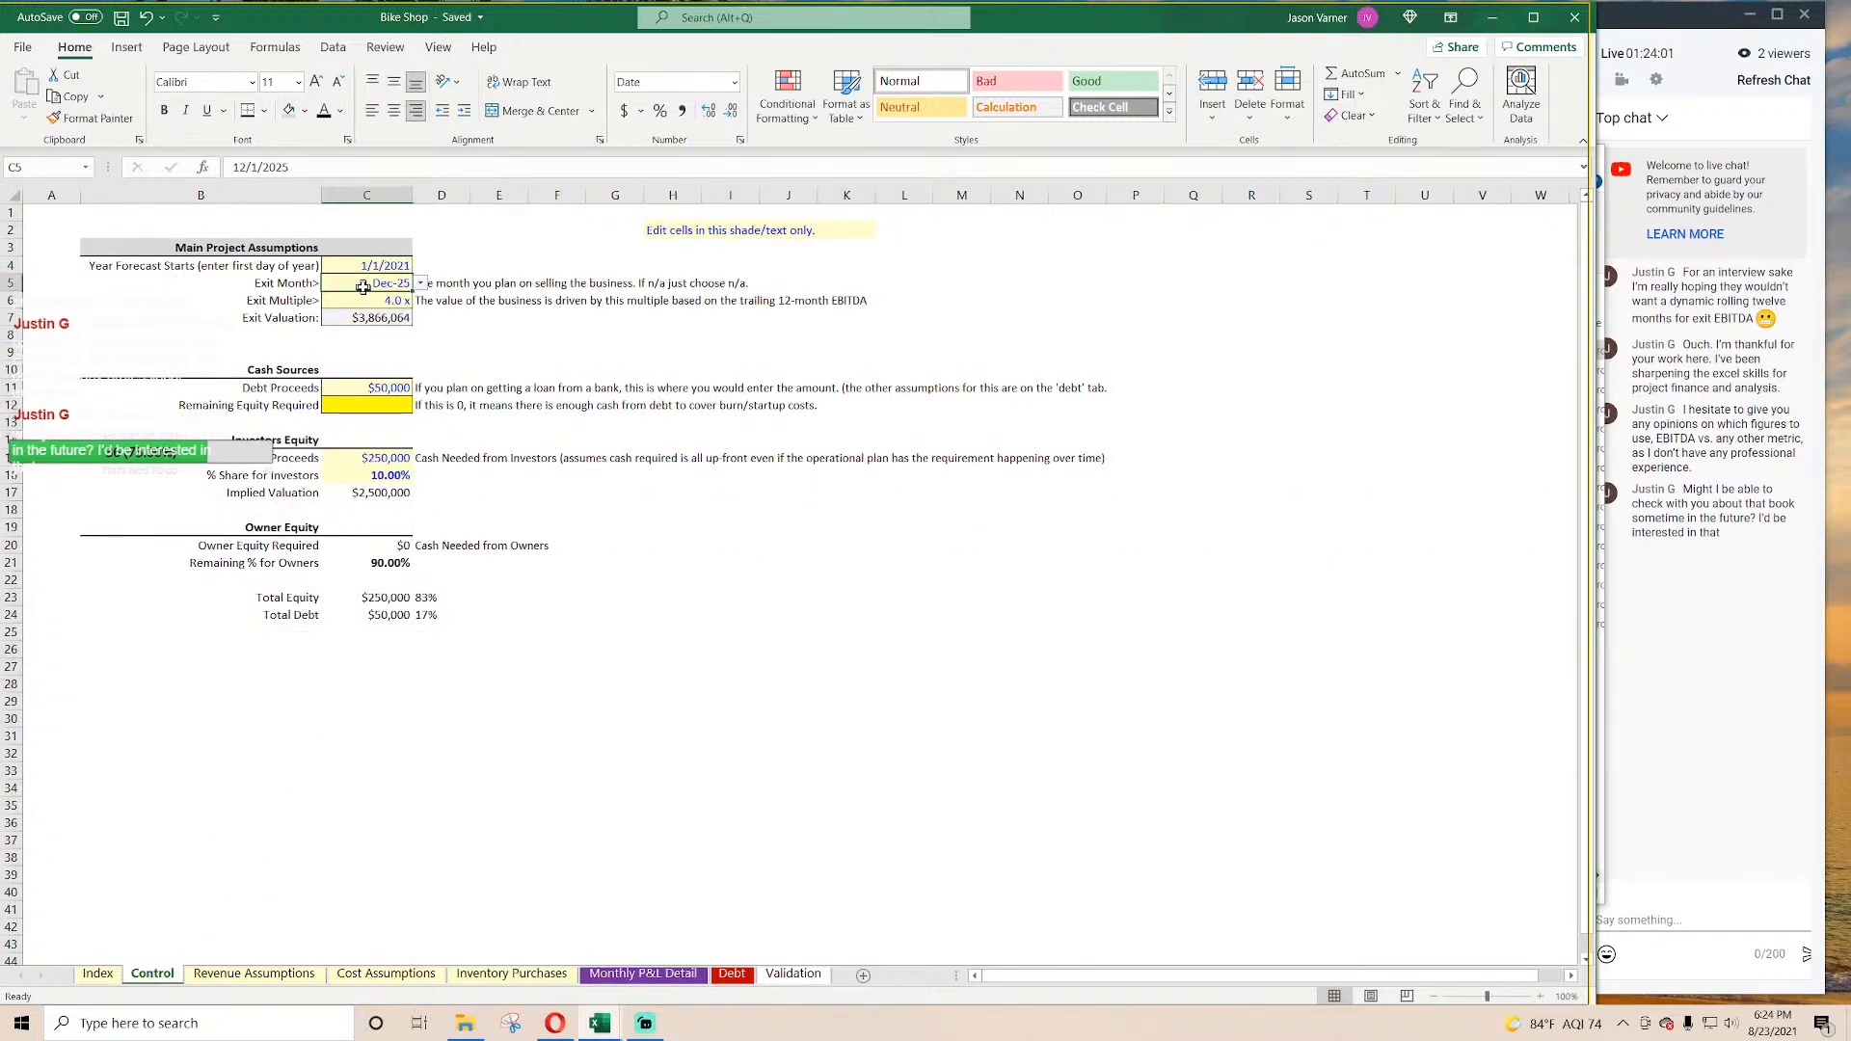
pyautogui.click(380, 388)
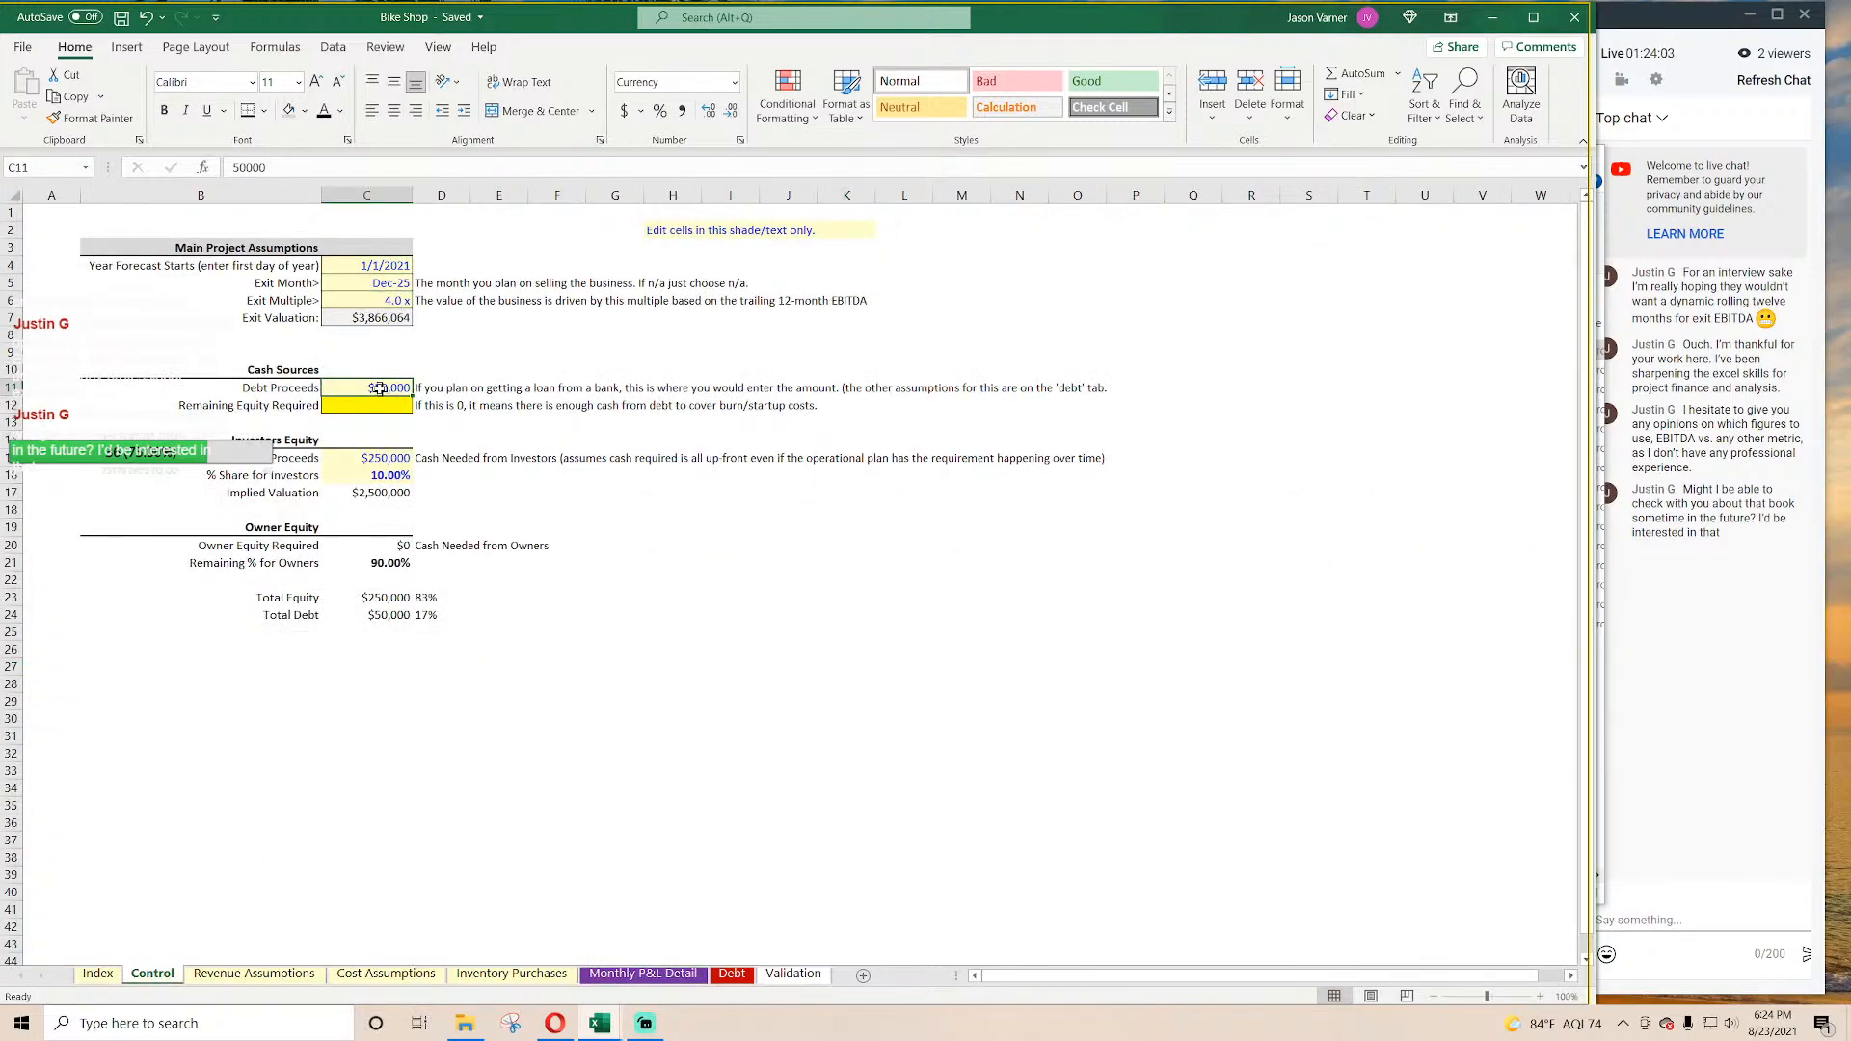
pyautogui.click(380, 405)
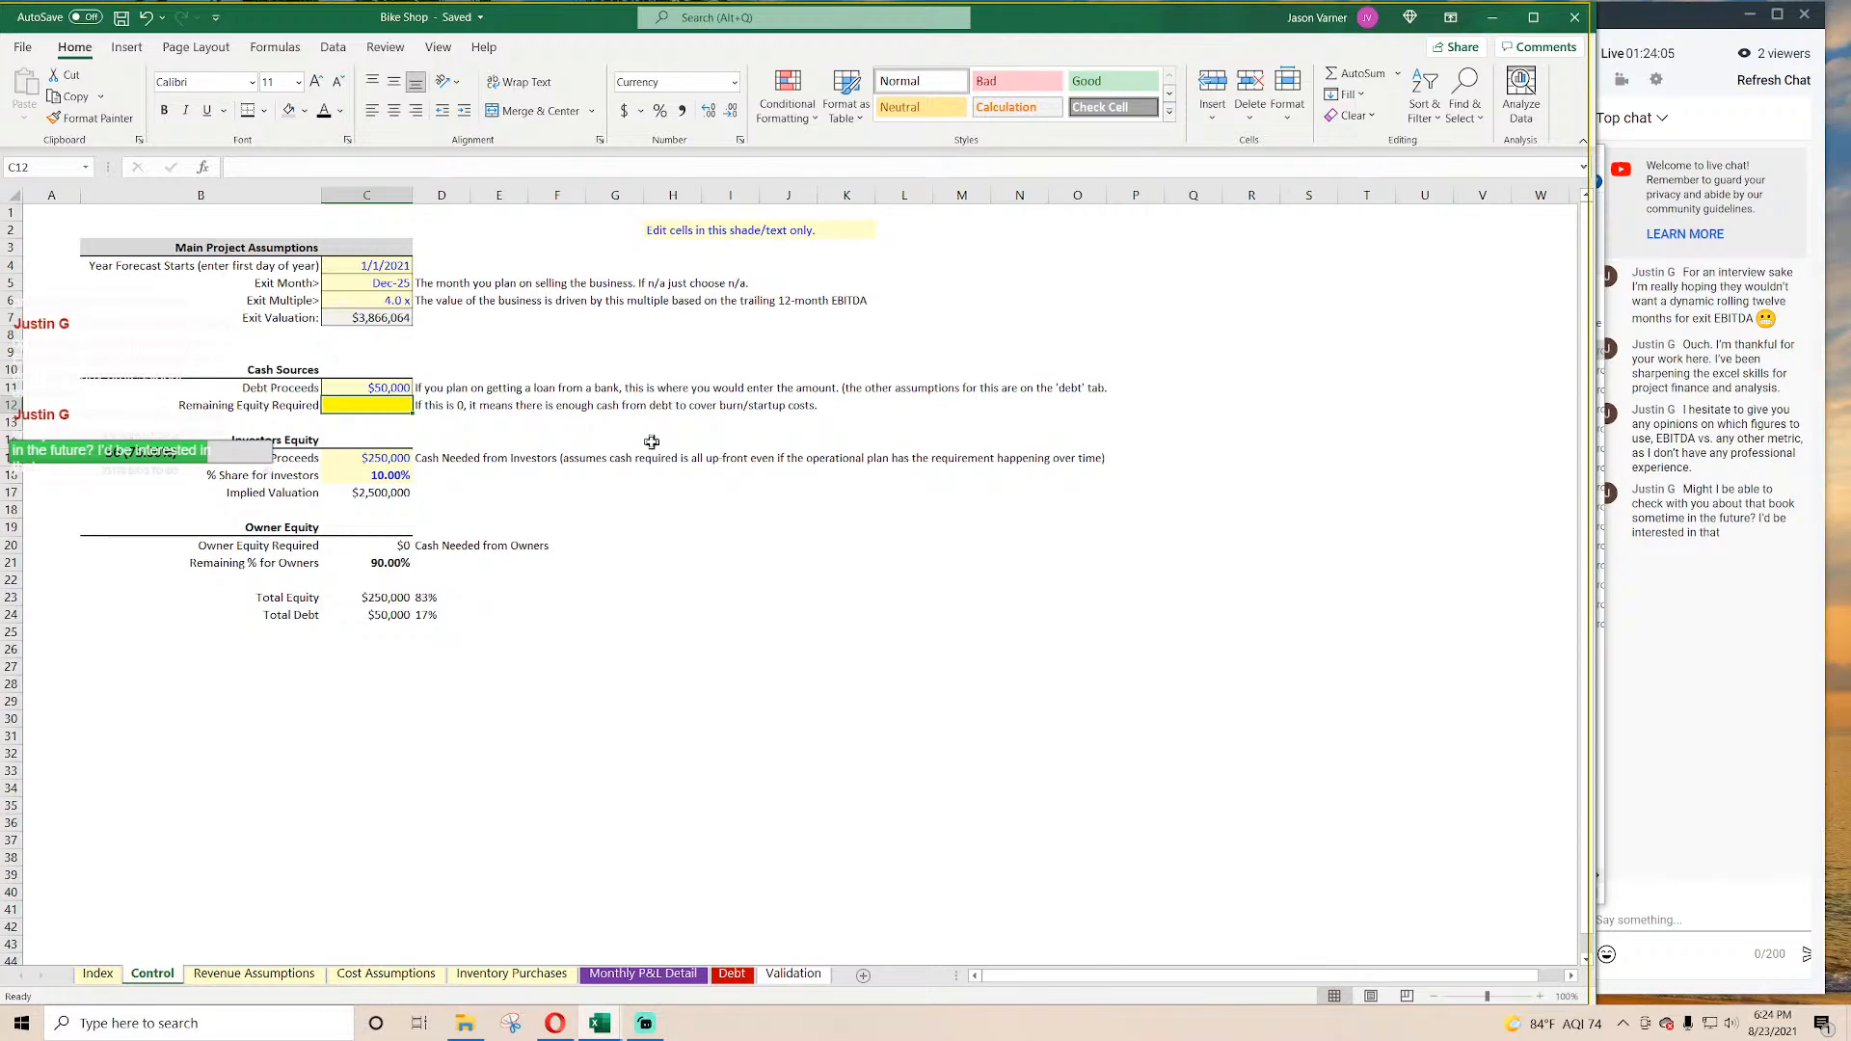
pyautogui.write('=')
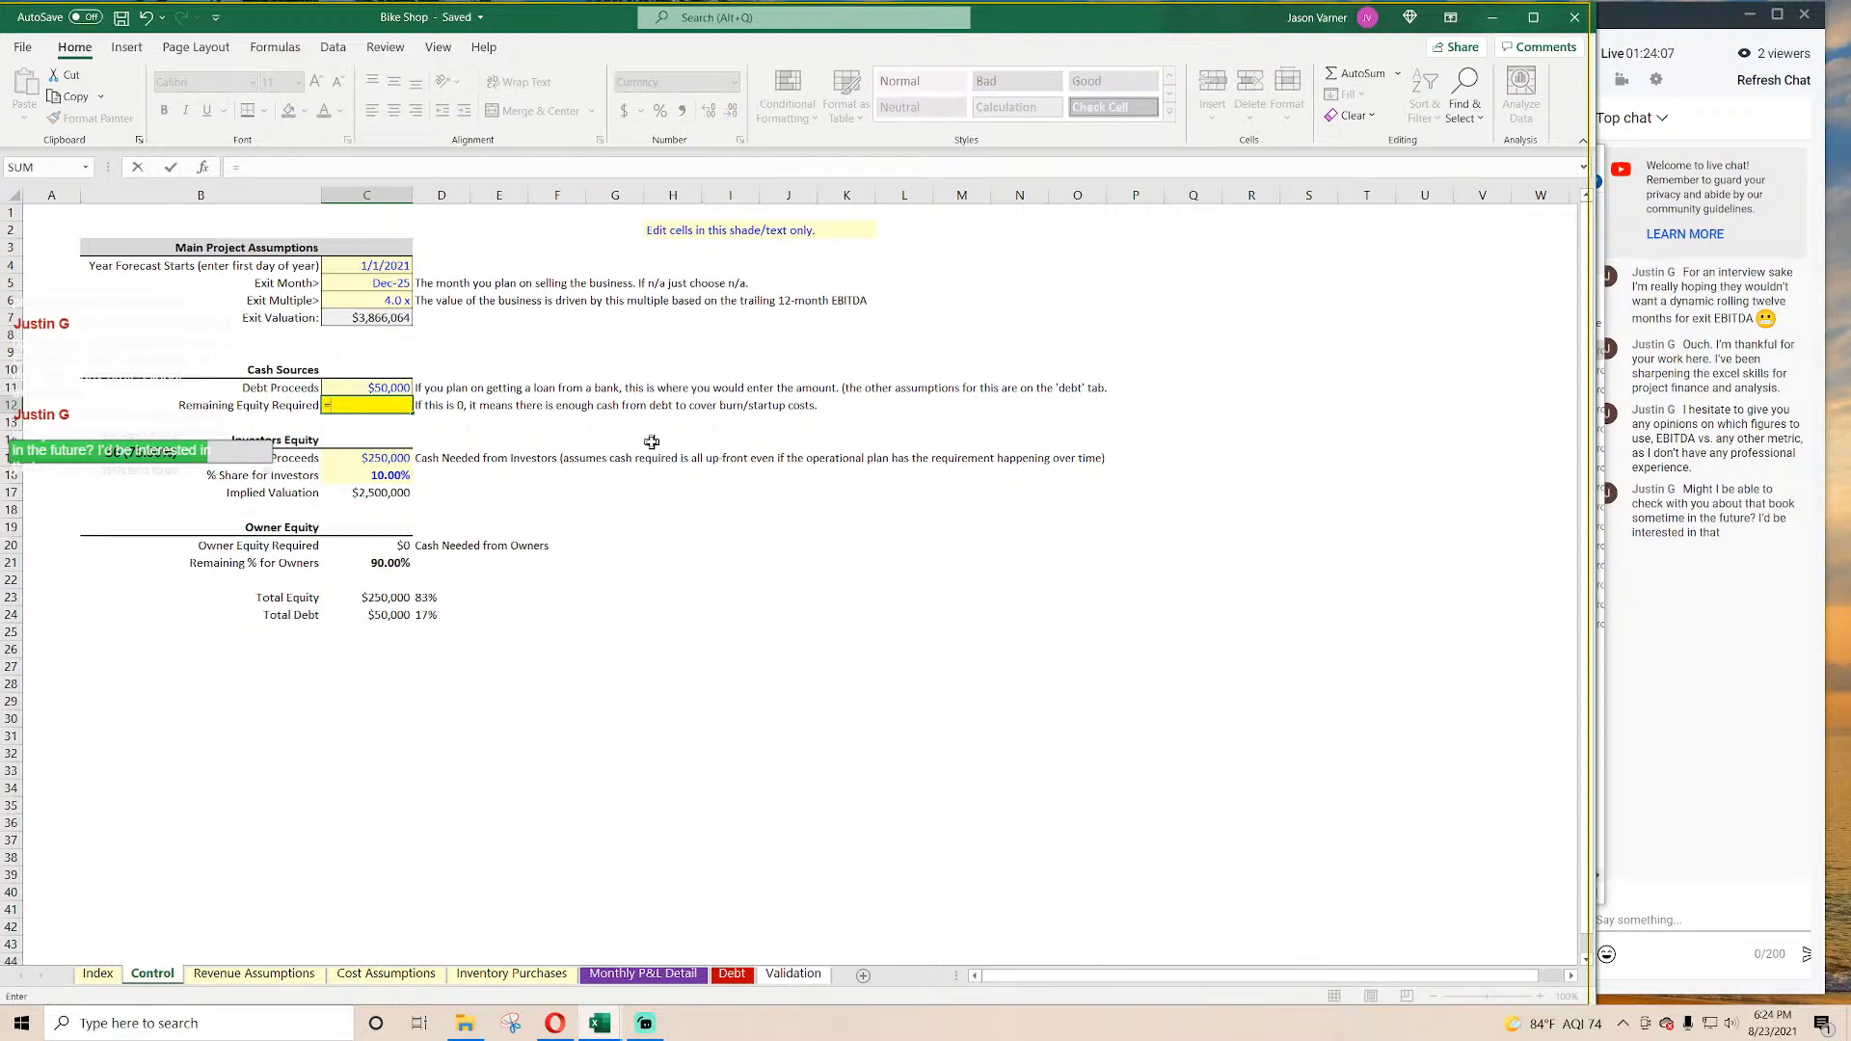
pyautogui.write('-min(')
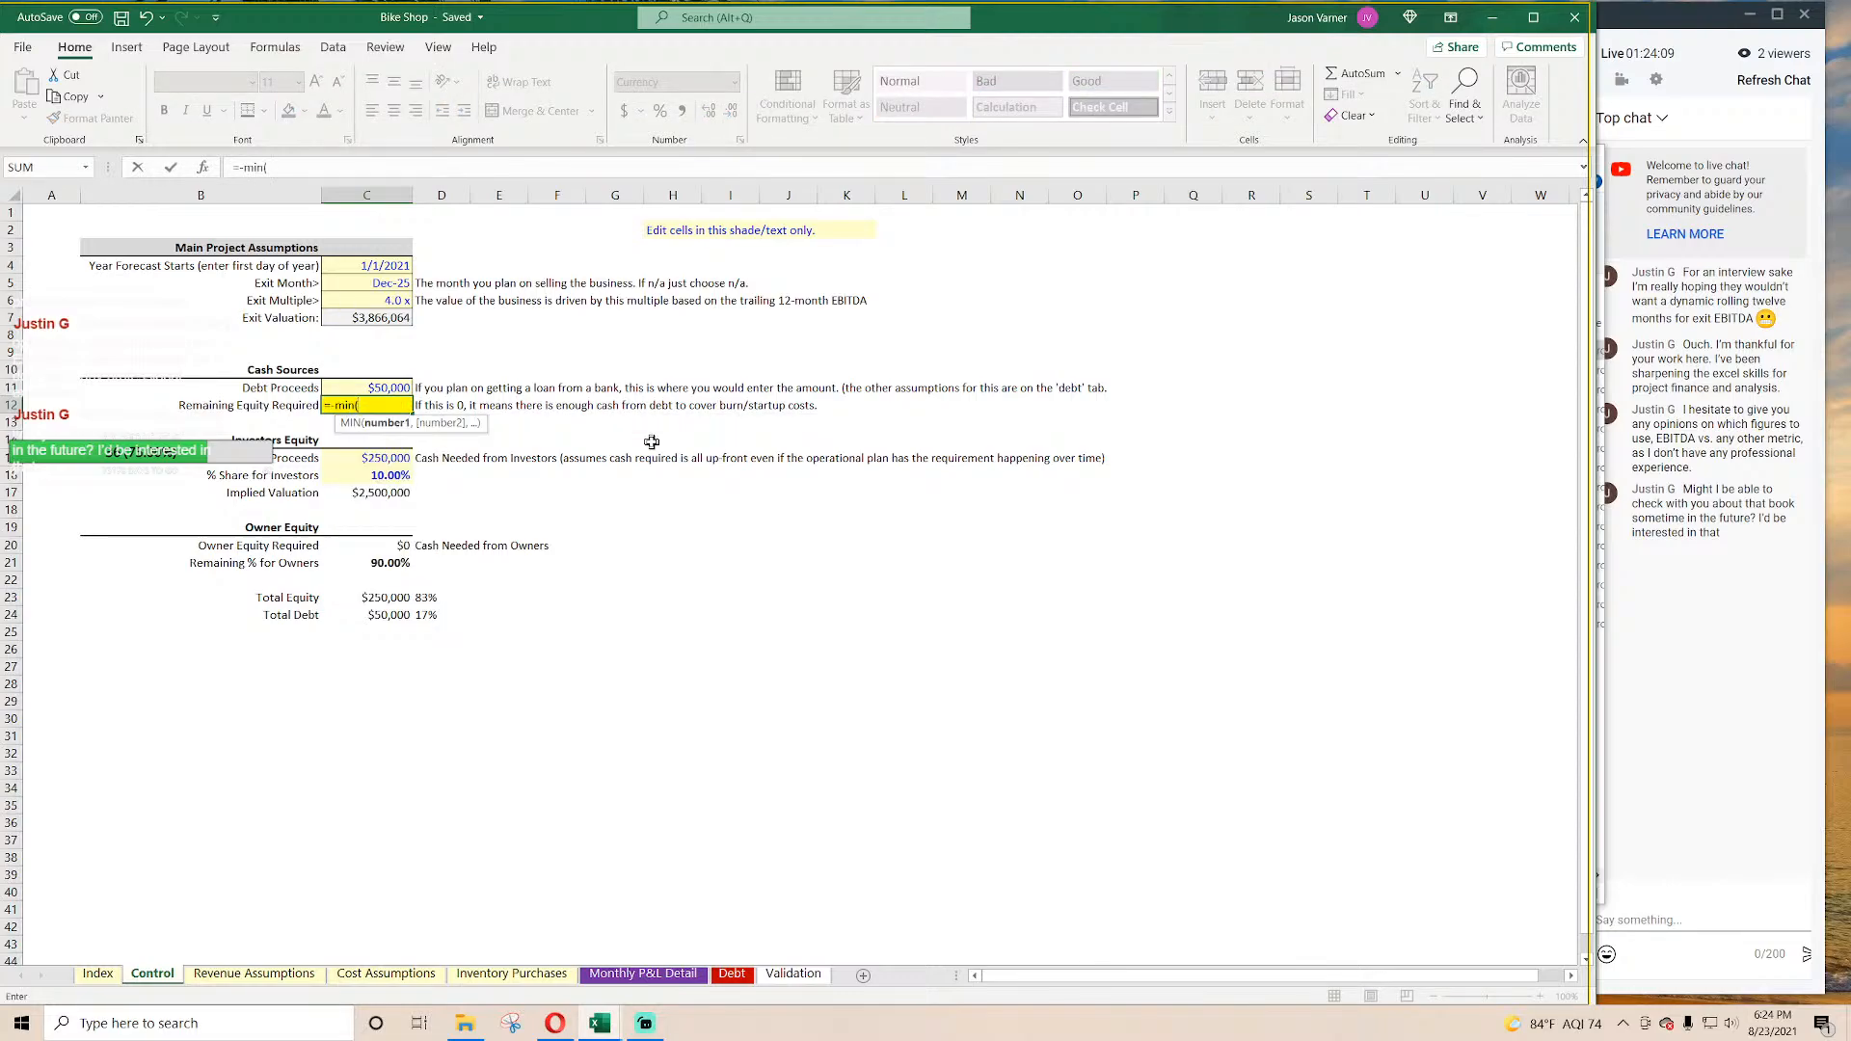
pyautogui.click(644, 974)
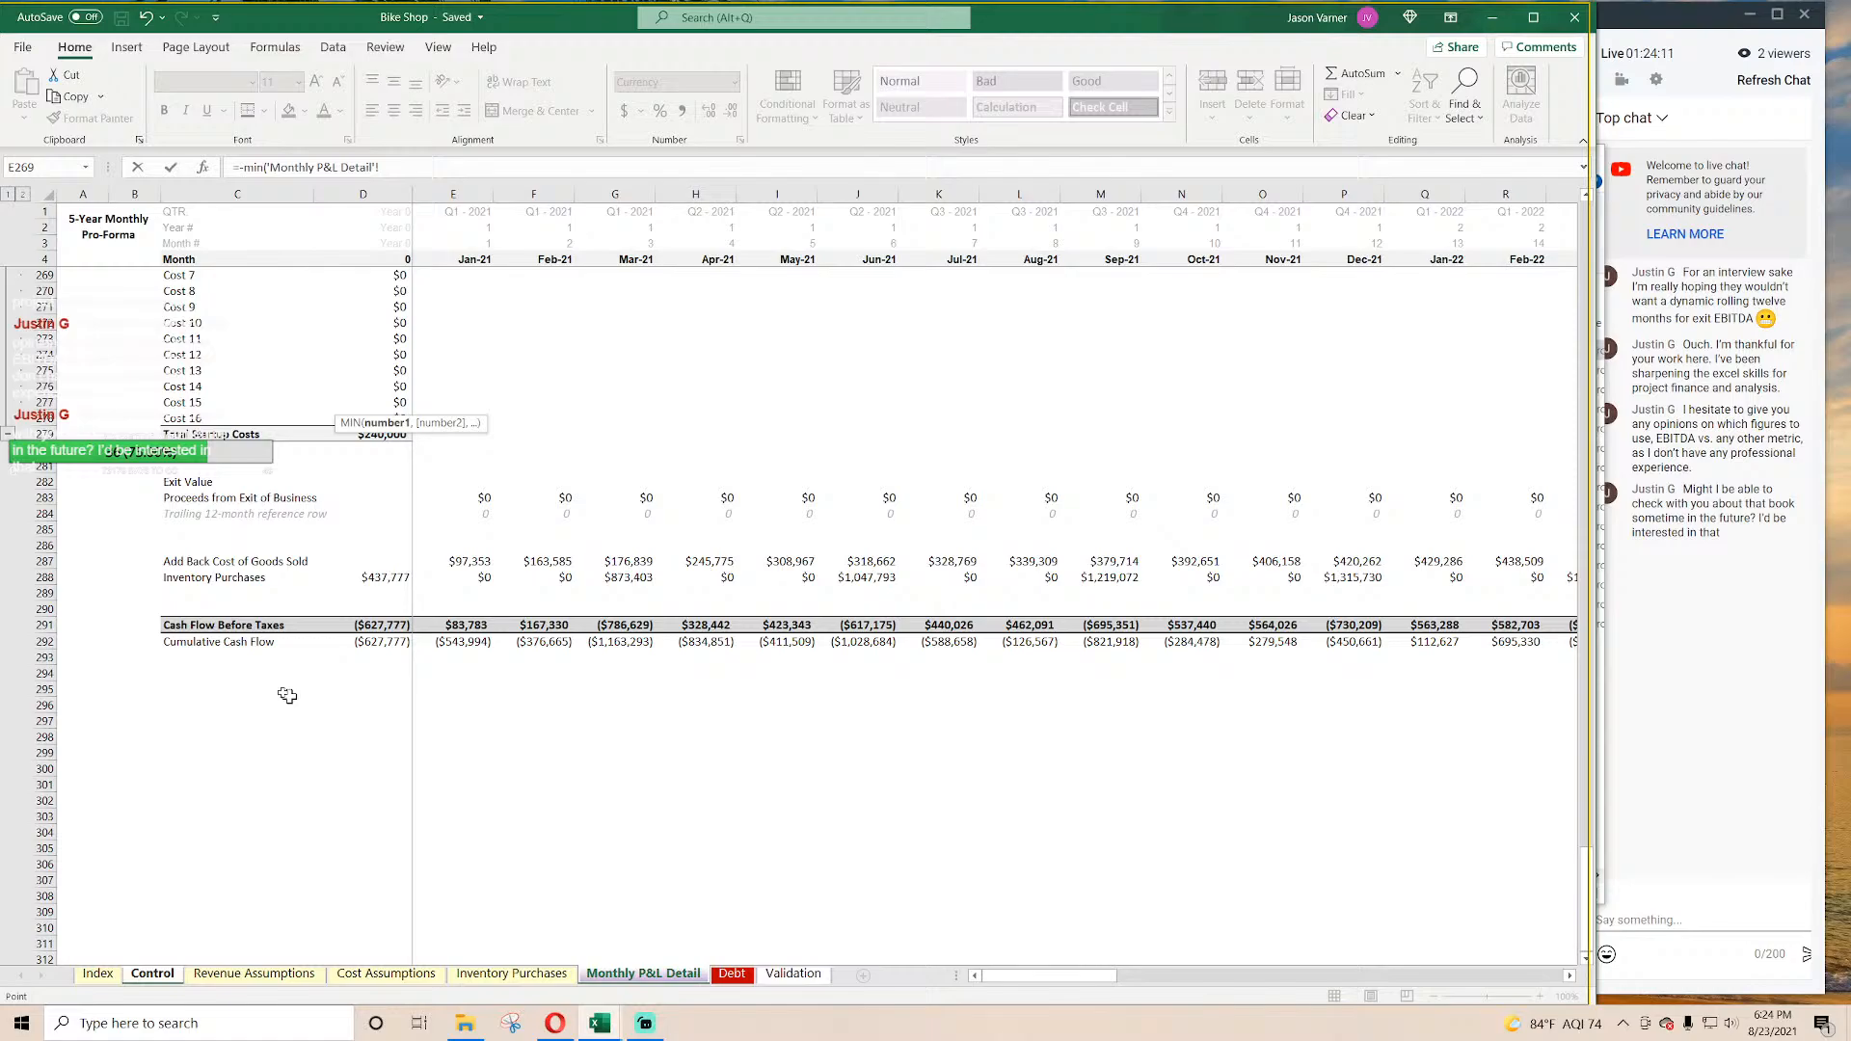
pyautogui.click(38, 642)
pyautogui.press('Return')
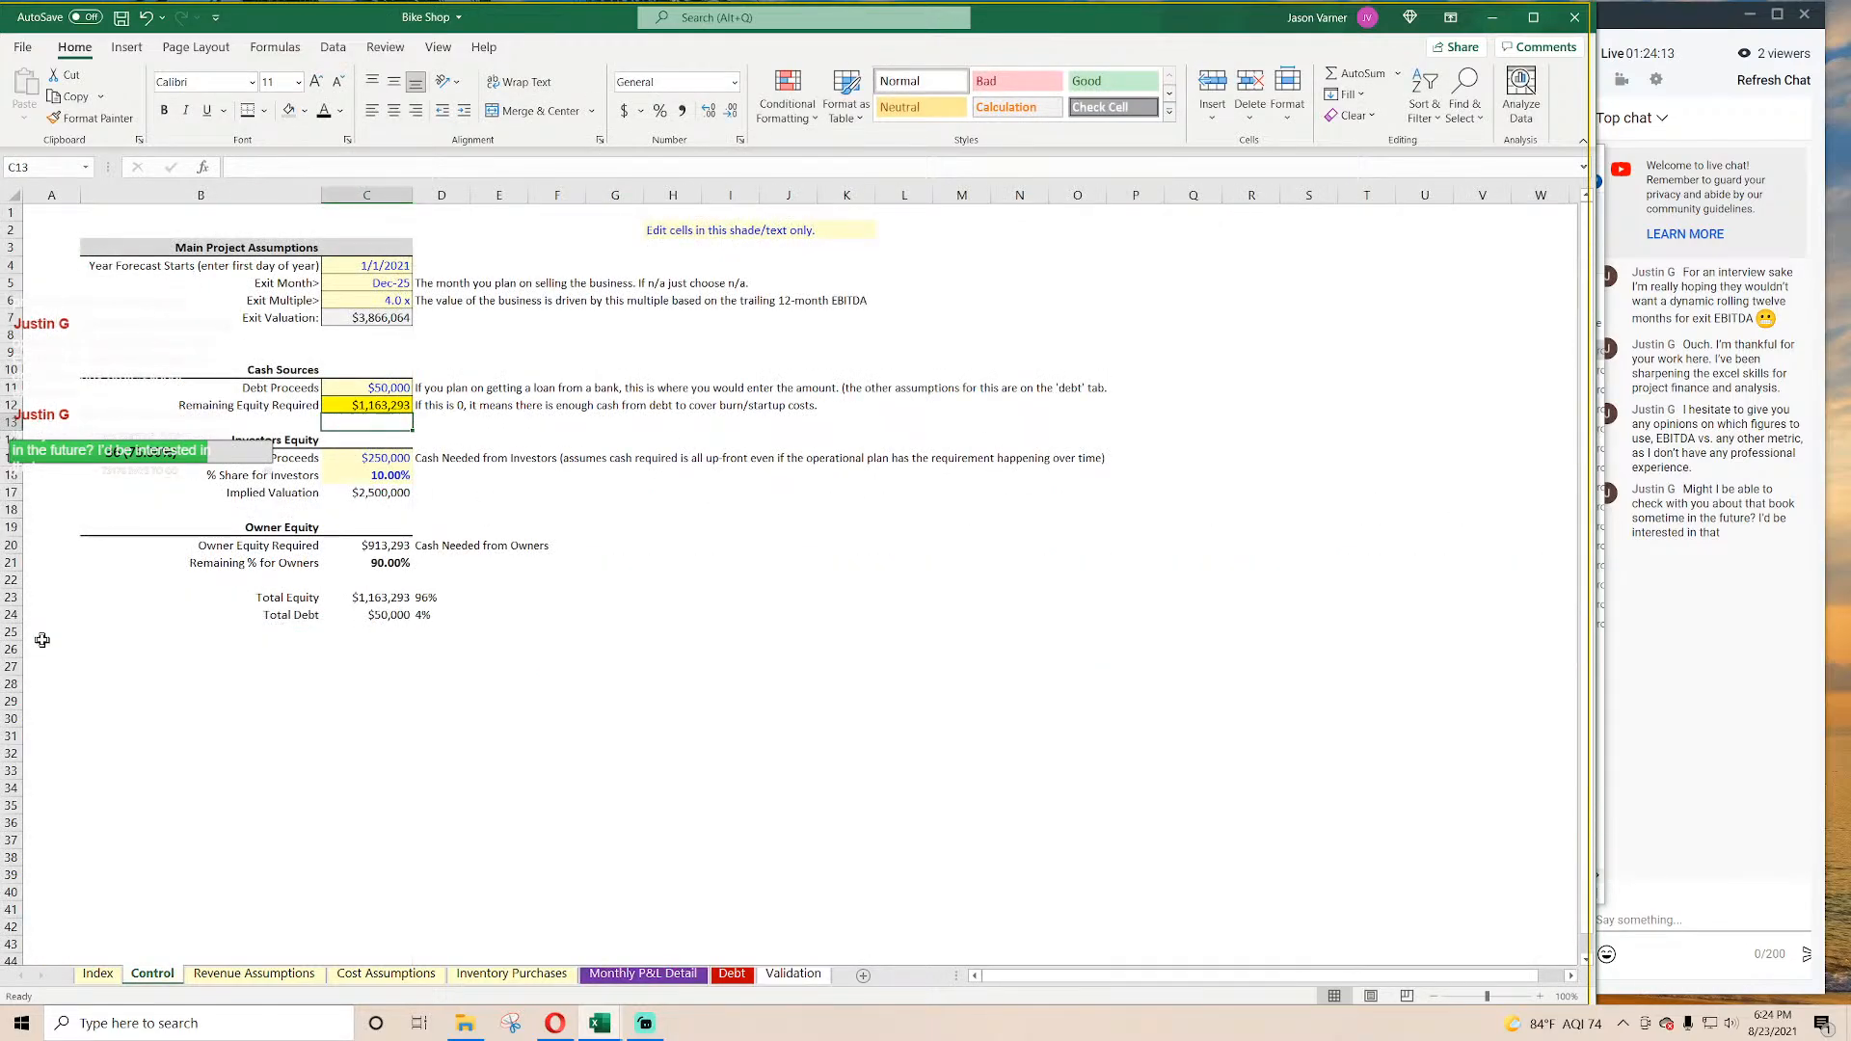
# Step: Wrap the C12 formula in an IF that returns 0 for negative results: =IF(-MIN('Monthly P&L Detail'!292:292)<0,0,-MIN('Monthly P&L Detail'!292:292))
pyautogui.click(380, 406)
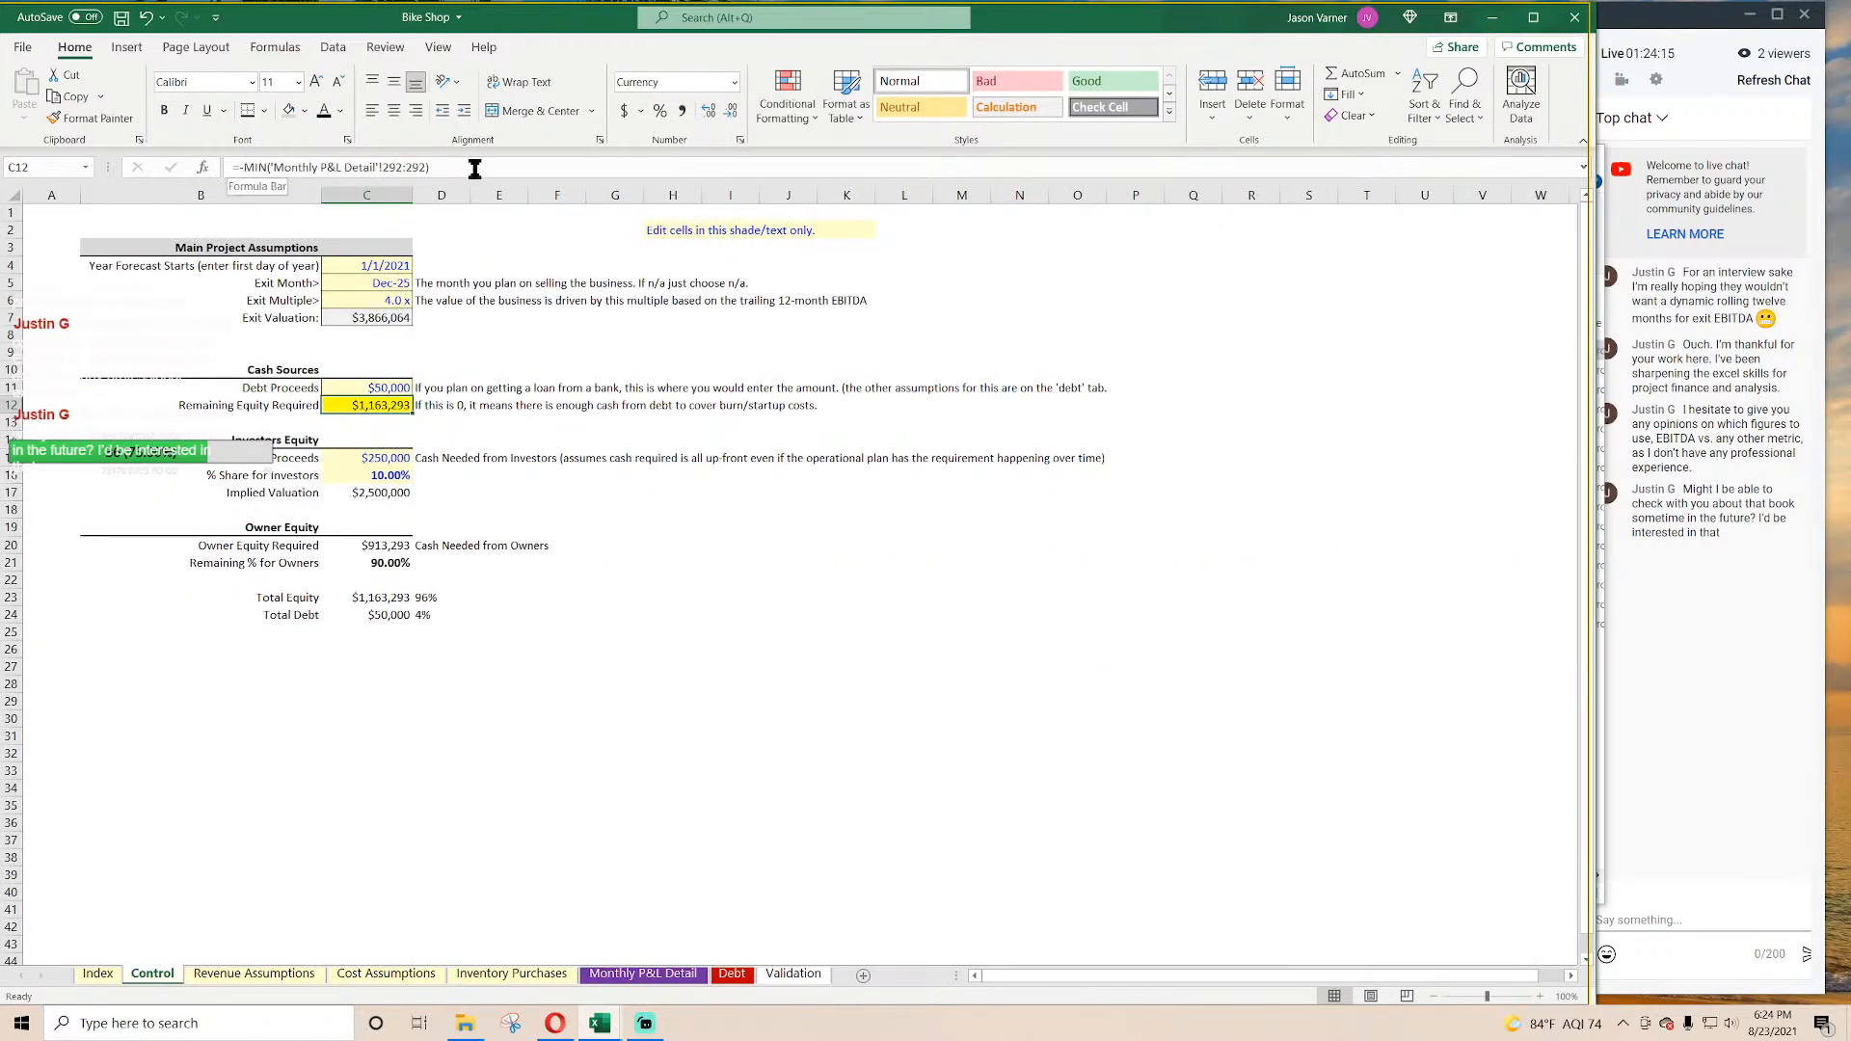
pyautogui.click(439, 405)
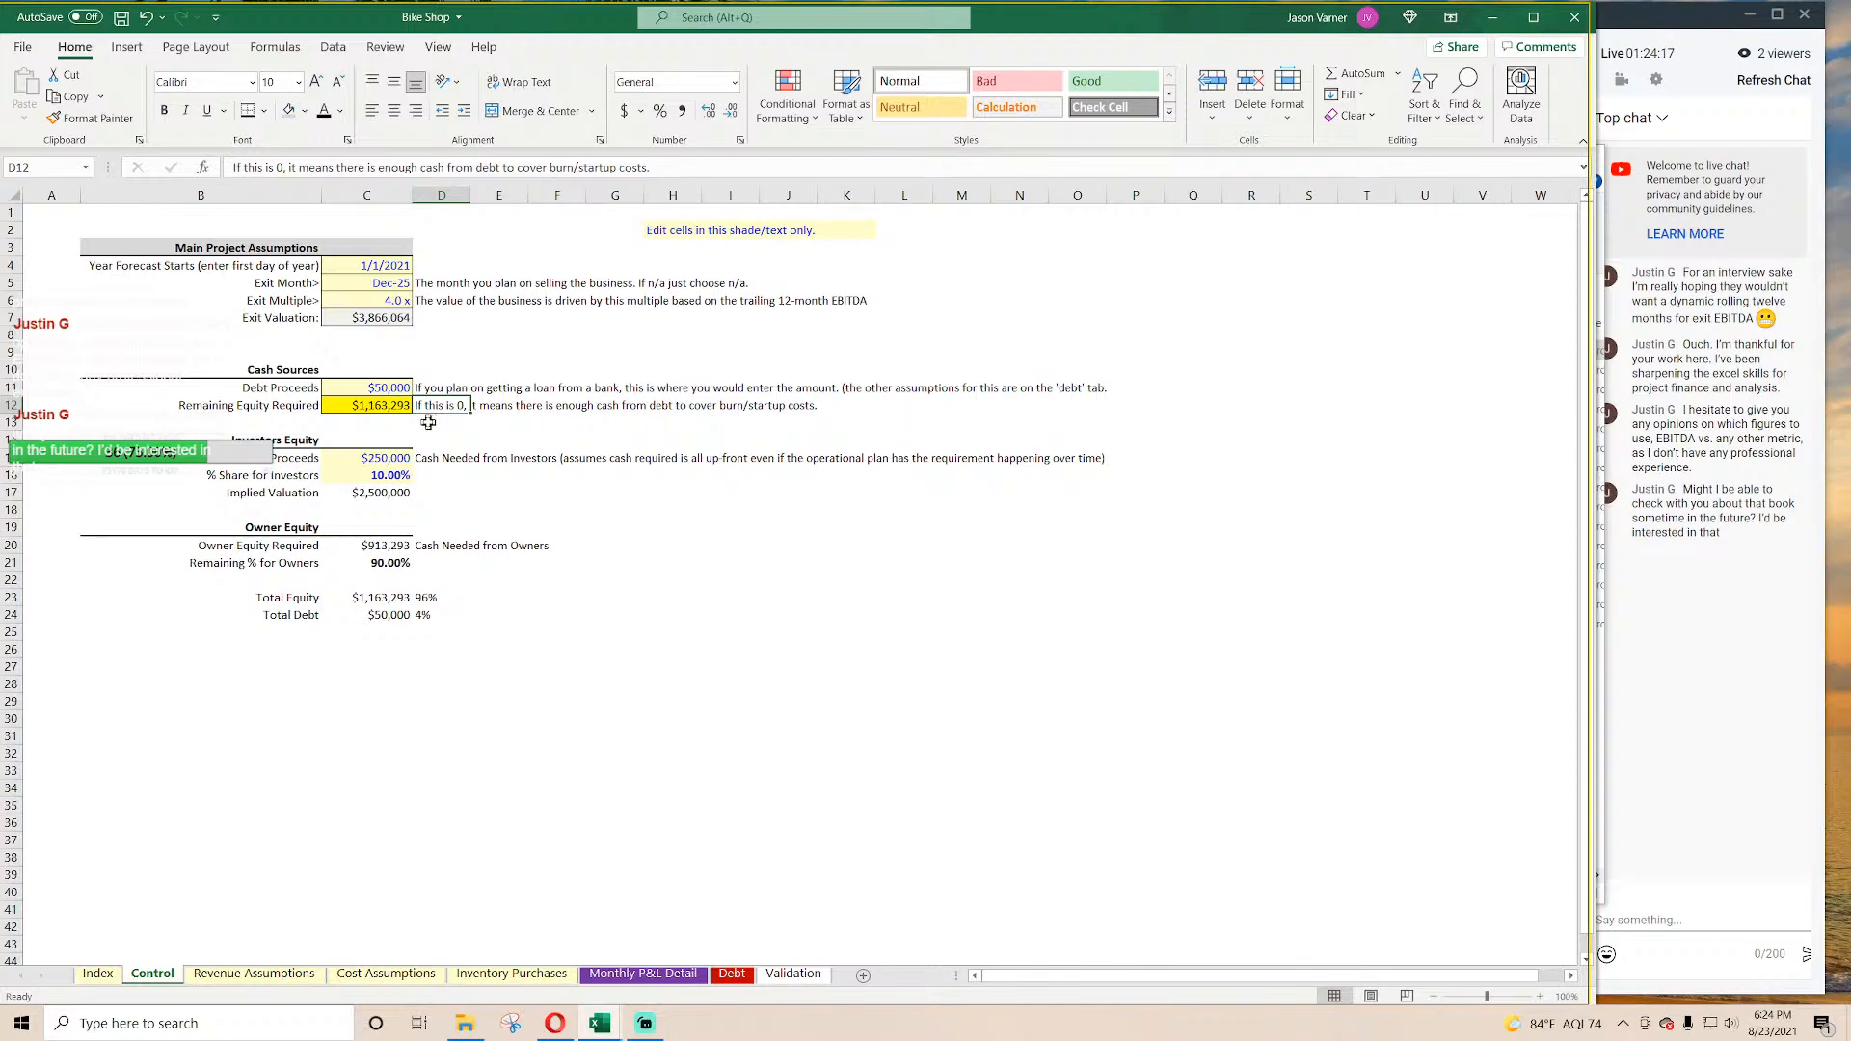
pyautogui.click(376, 406)
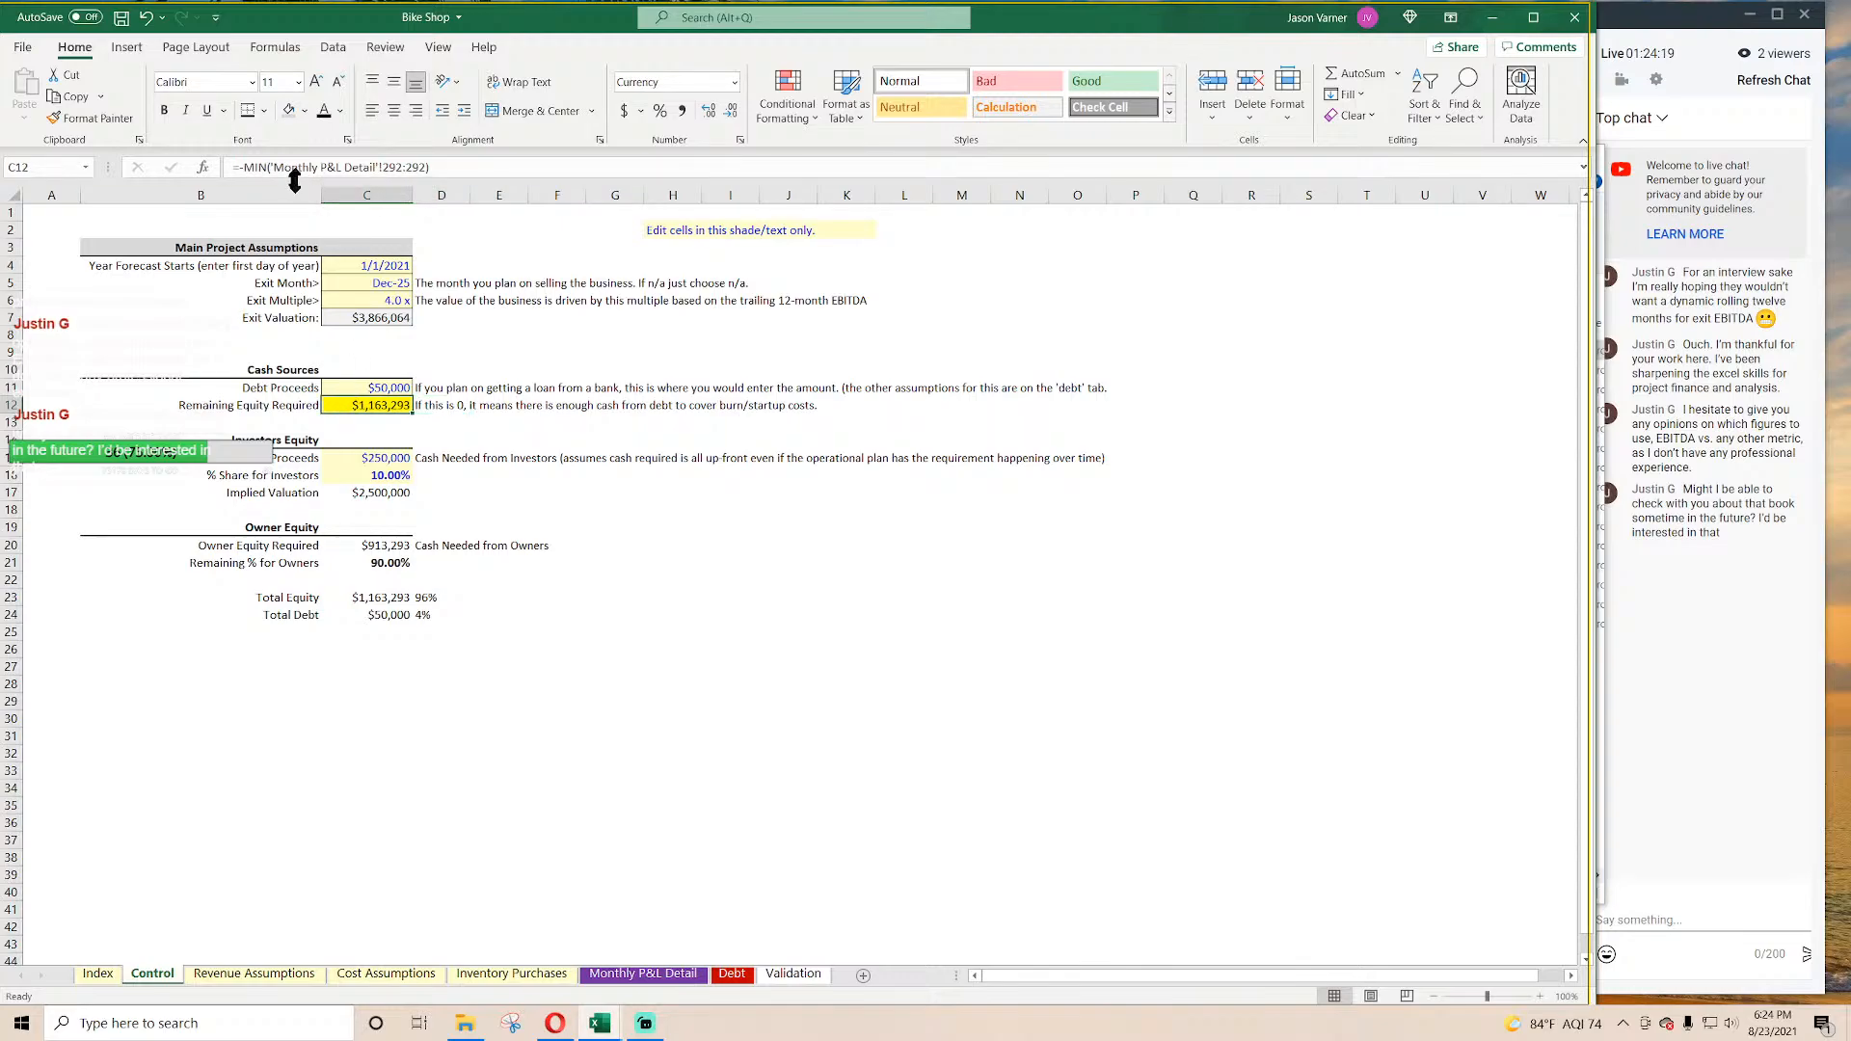
pyautogui.click(238, 168)
pyautogui.write('if(')
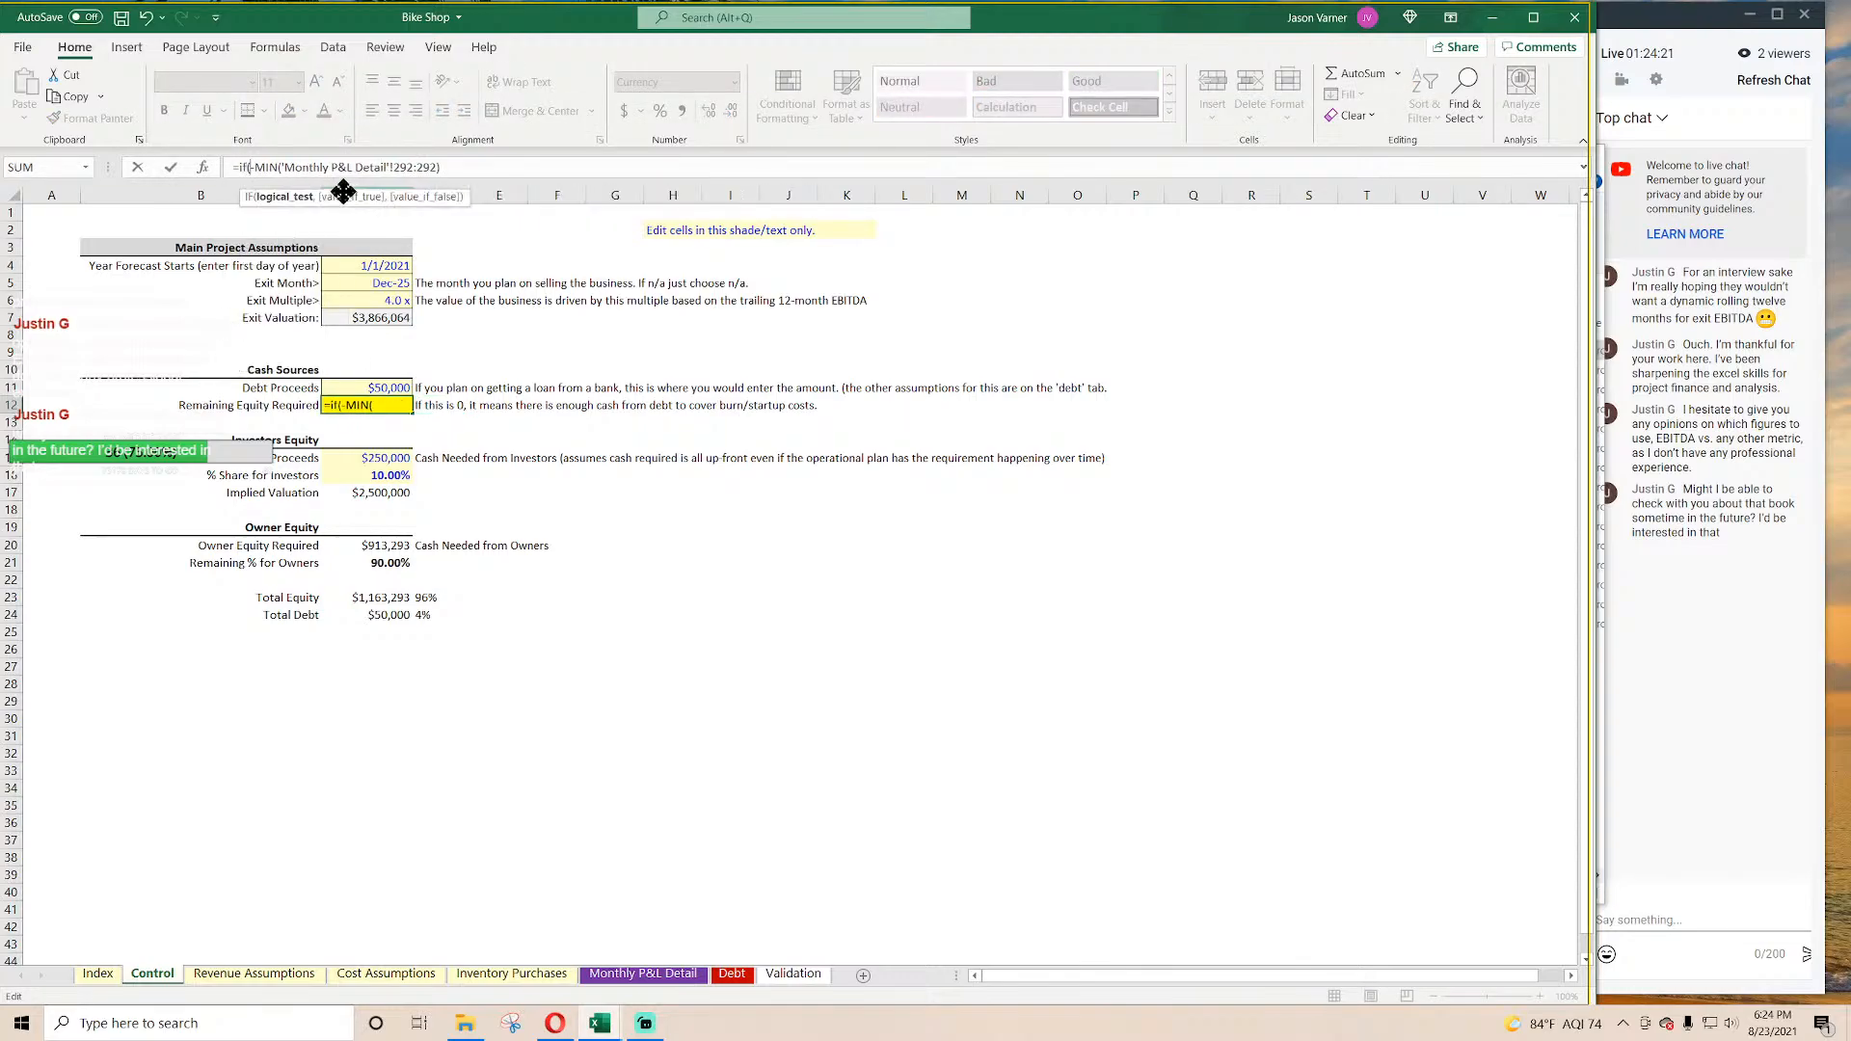
pyautogui.click(468, 168)
pyautogui.write('<0,0,')
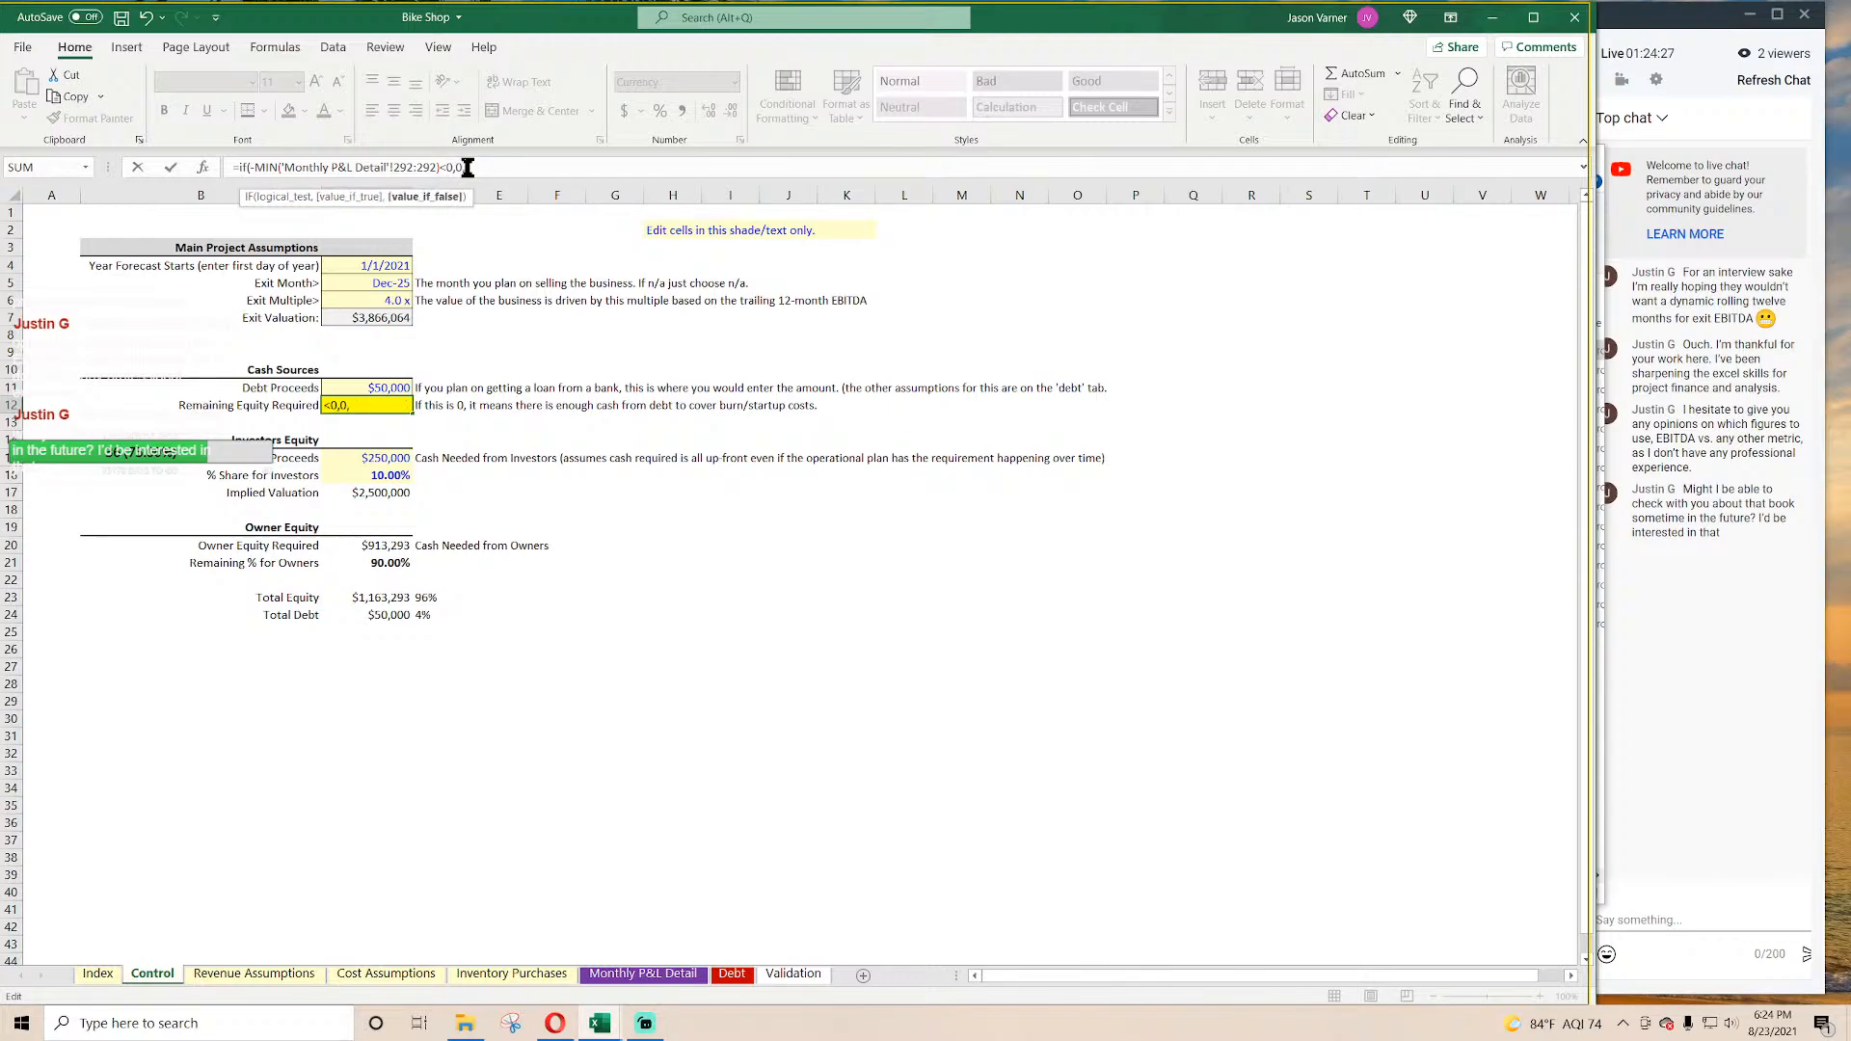
pyautogui.moveTo(439, 168); pyautogui.dragTo(252, 169)
pyautogui.click(520, 167)
pyautogui.press('Return')
pyautogui.press('Return')
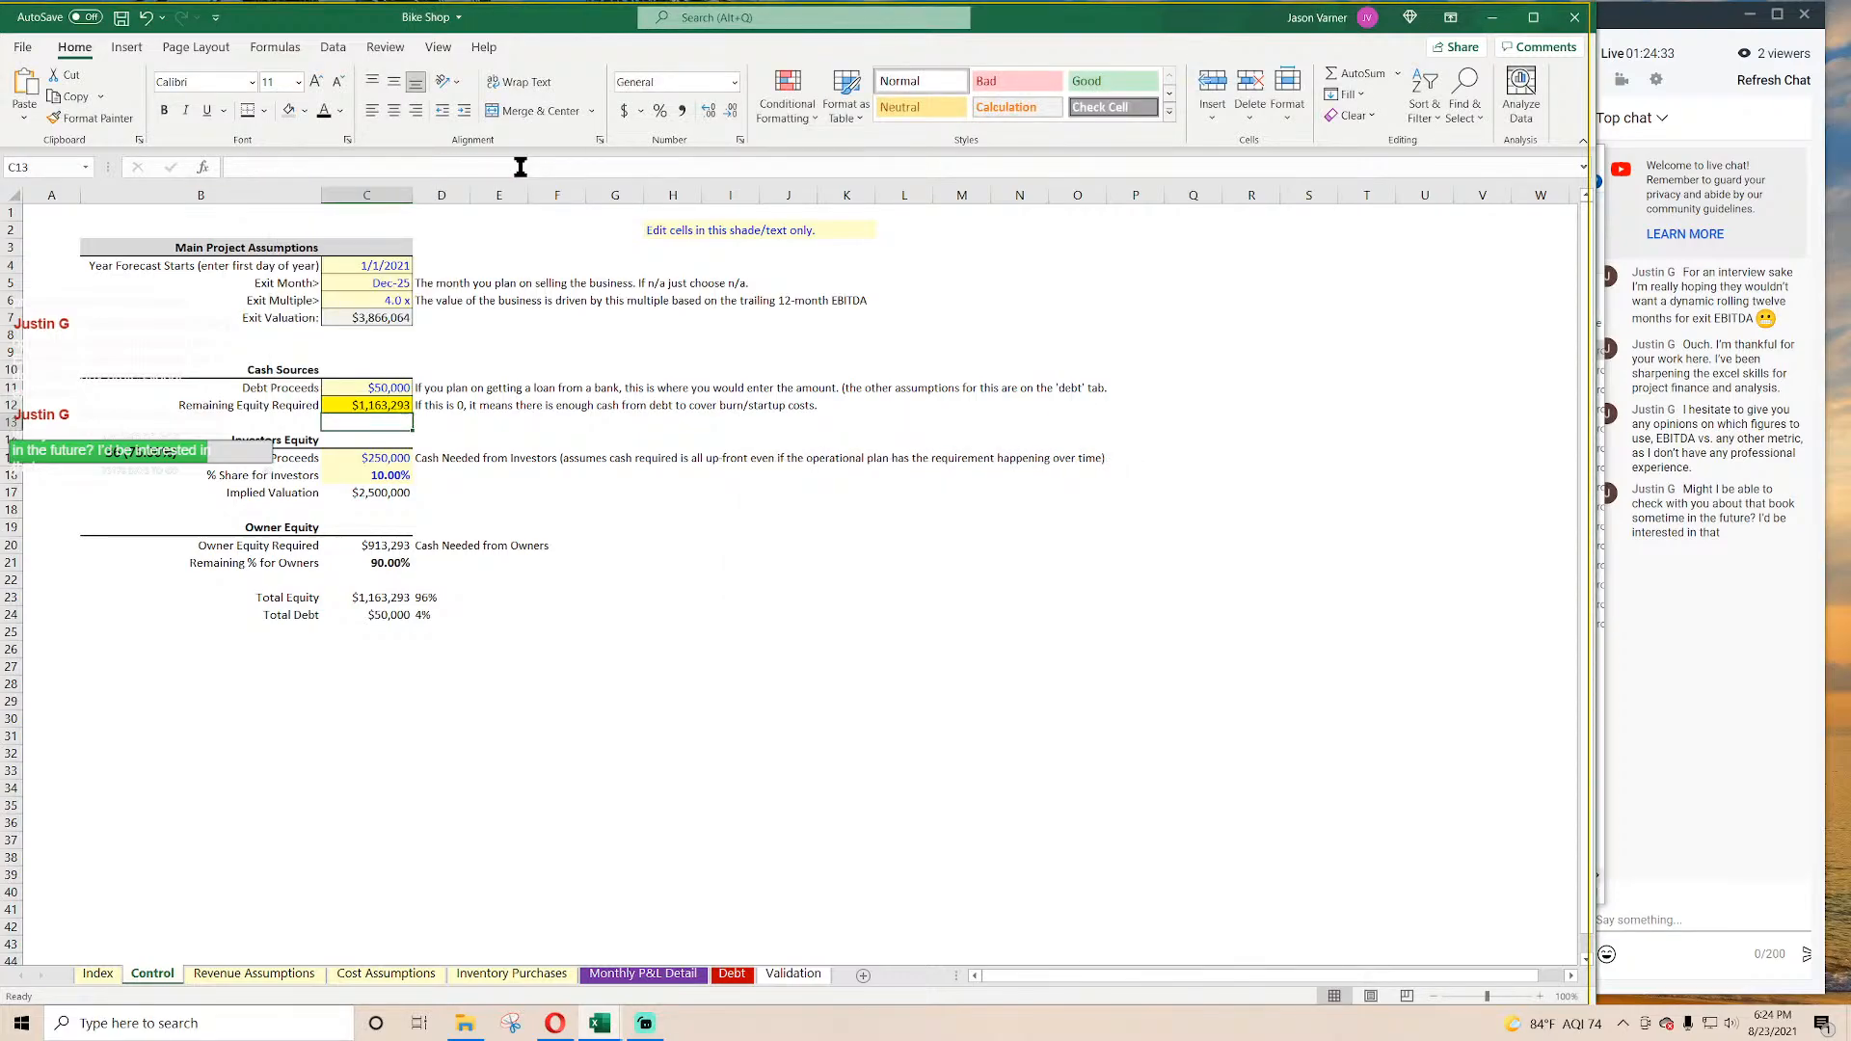
# Step: Replace the yellow fill of the Remaining Equity Required cell C12 with light grey, and save the workbook
pyautogui.click(386, 403)
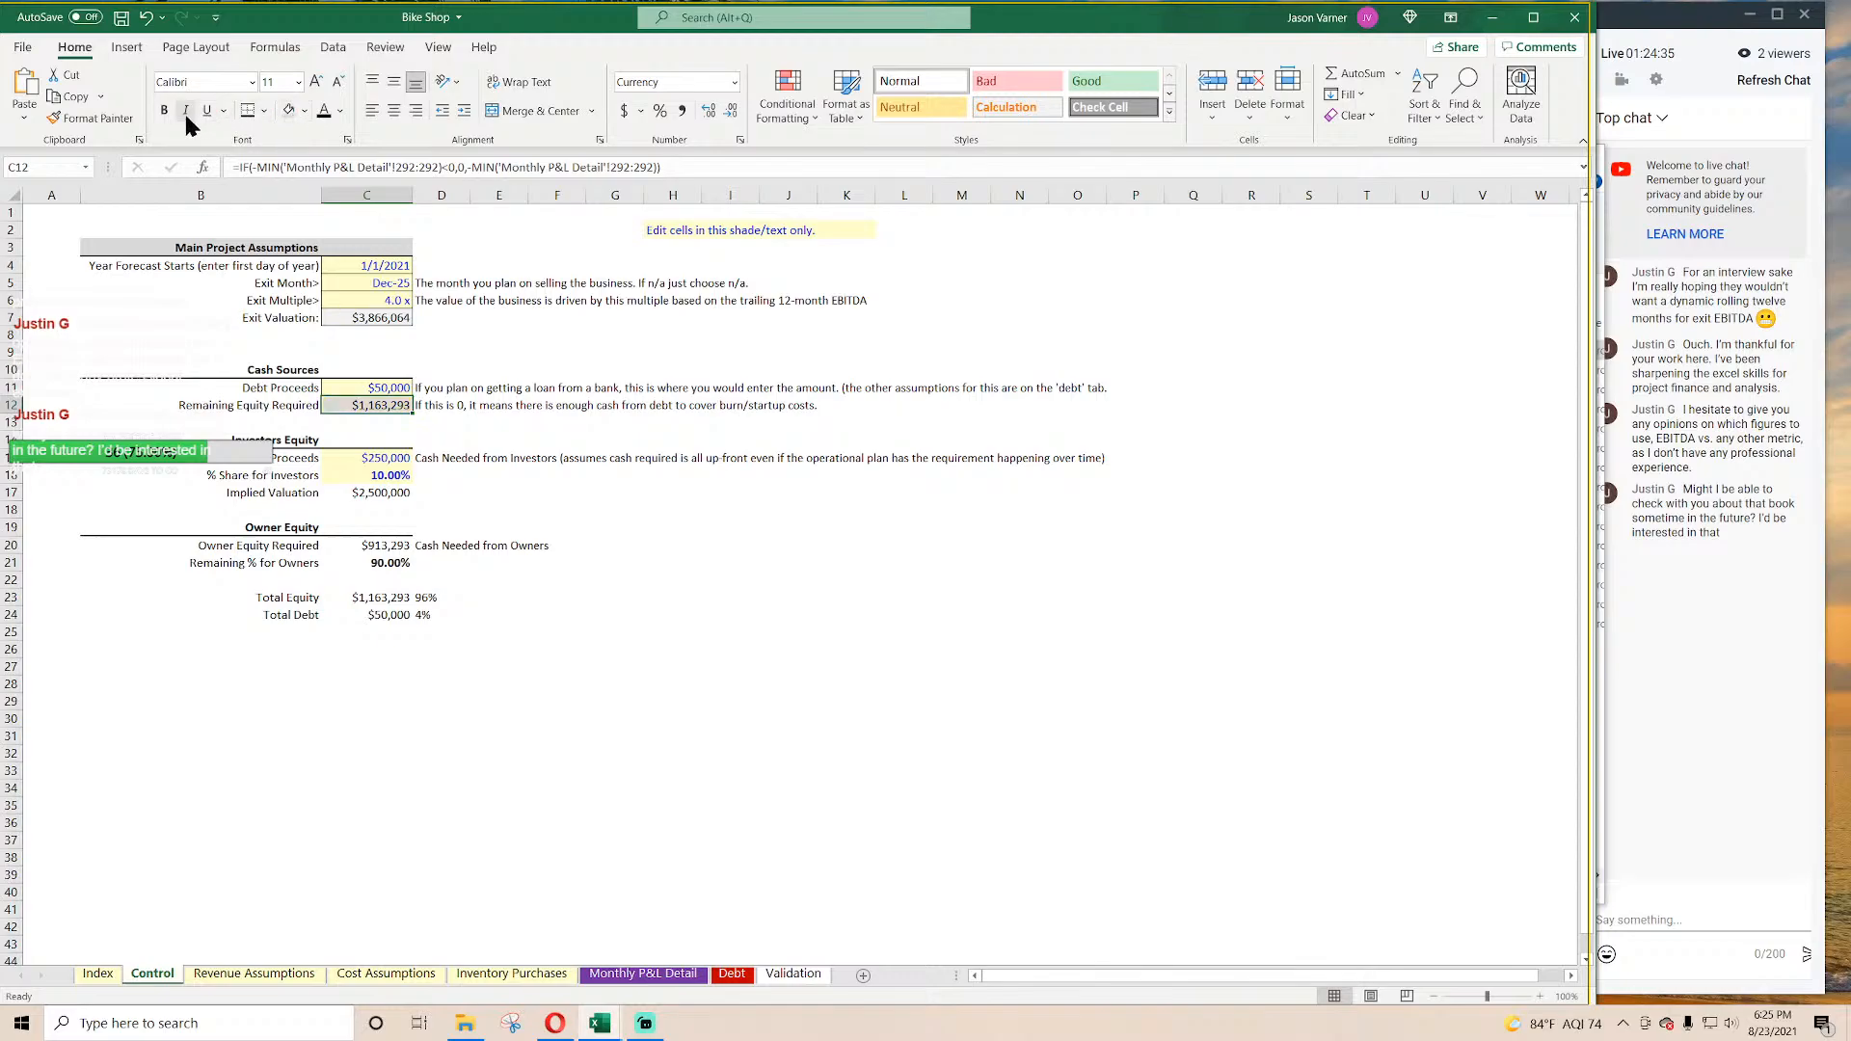
pyautogui.click(305, 111)
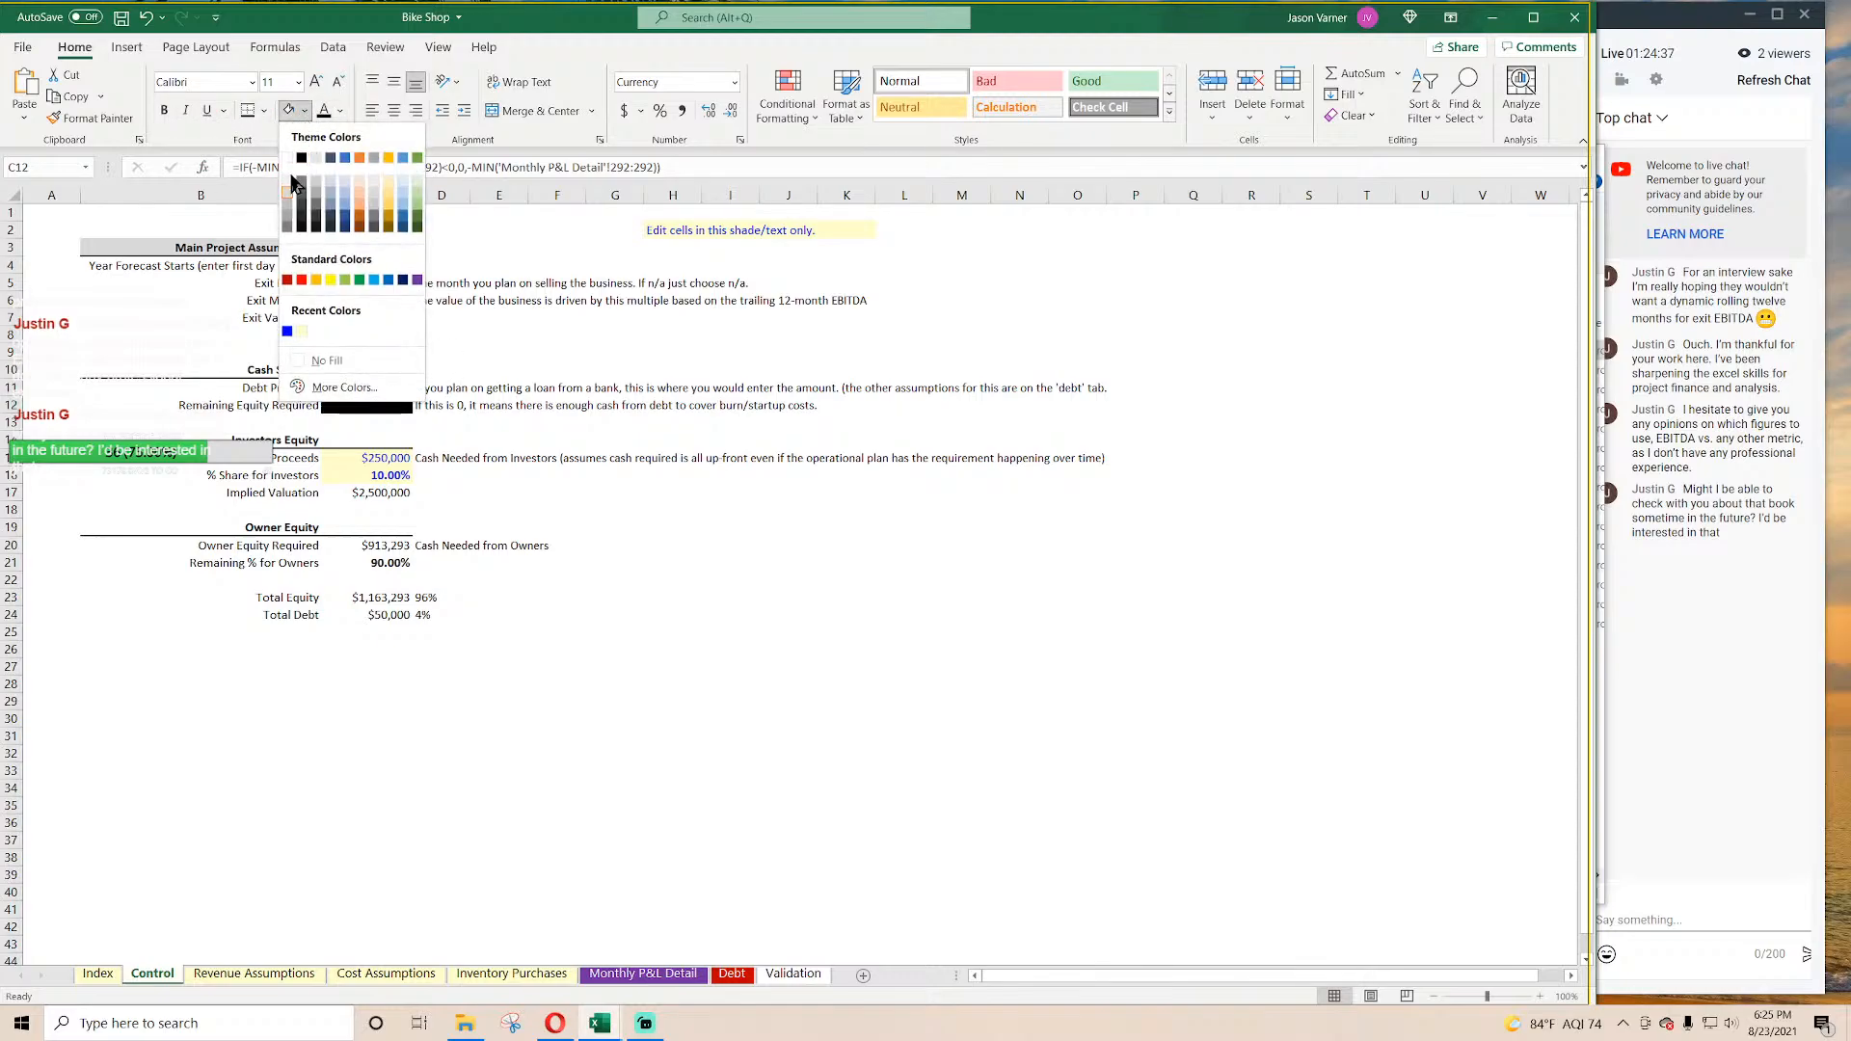
pyautogui.click(292, 182)
pyautogui.click(964, 715)
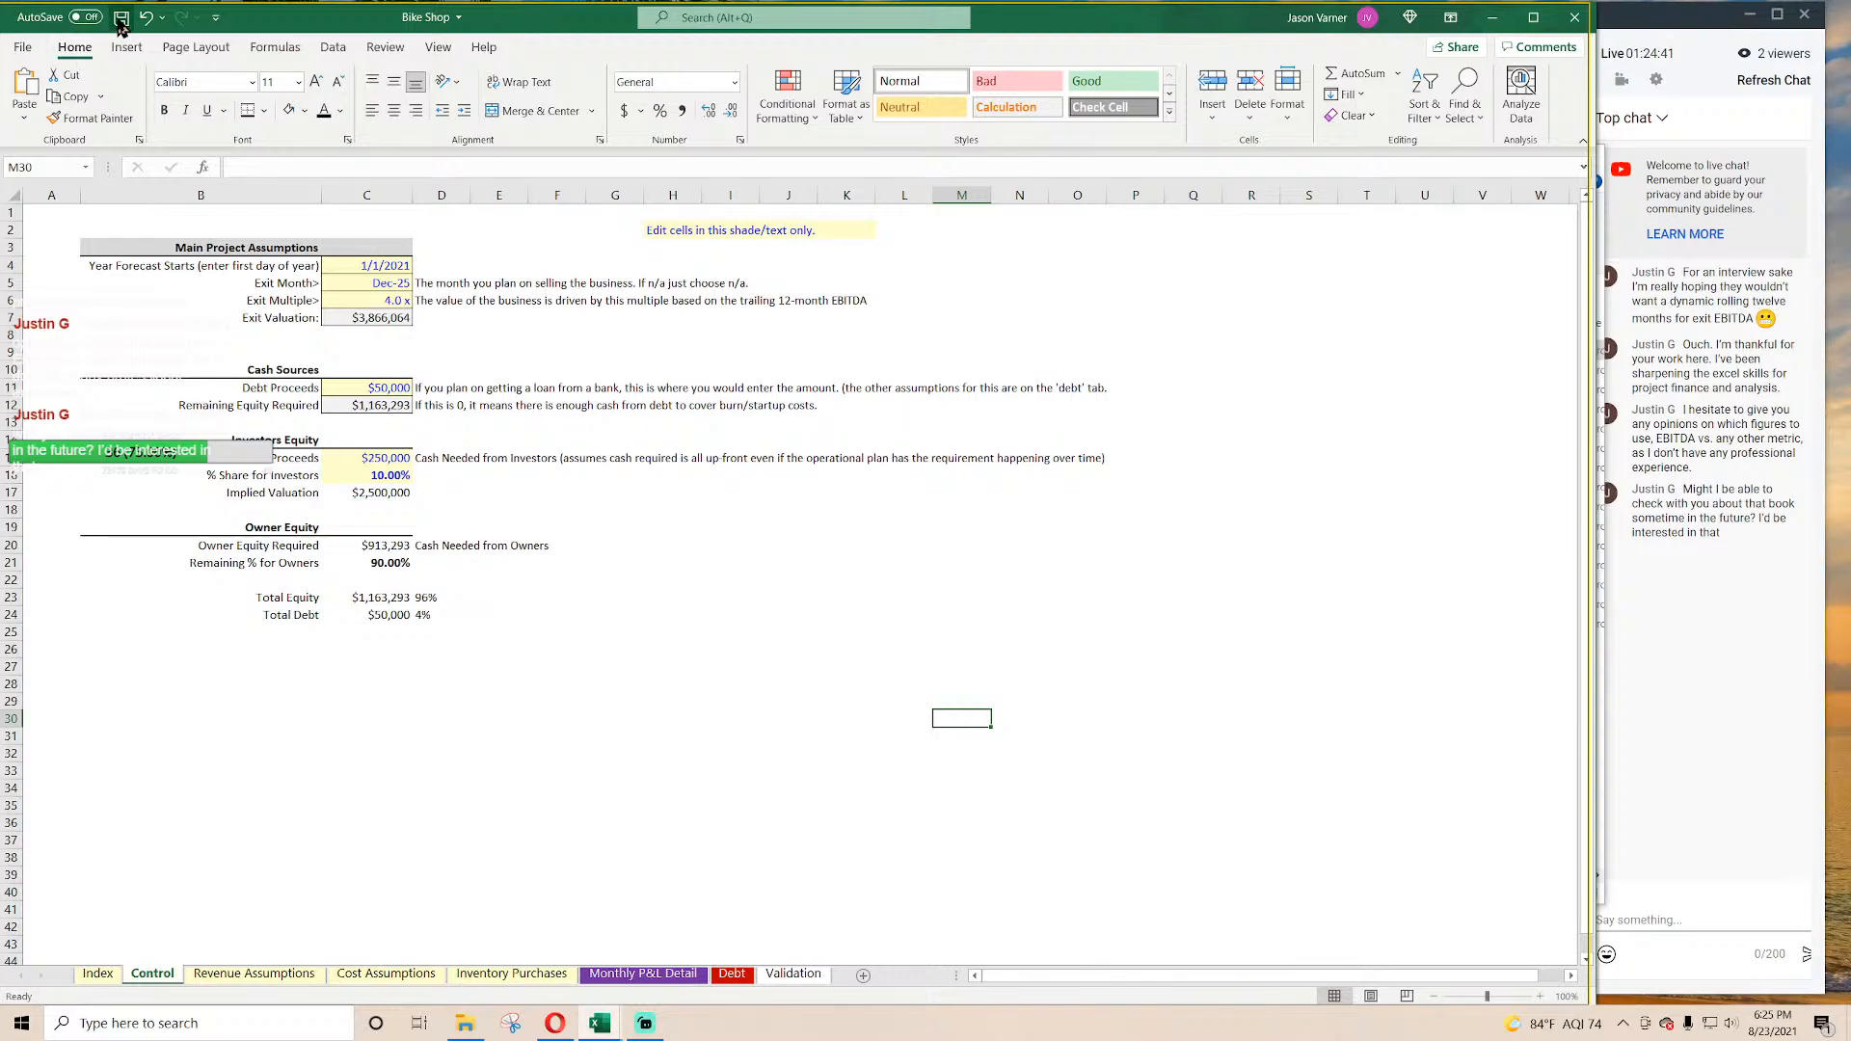
pyautogui.click(648, 666)
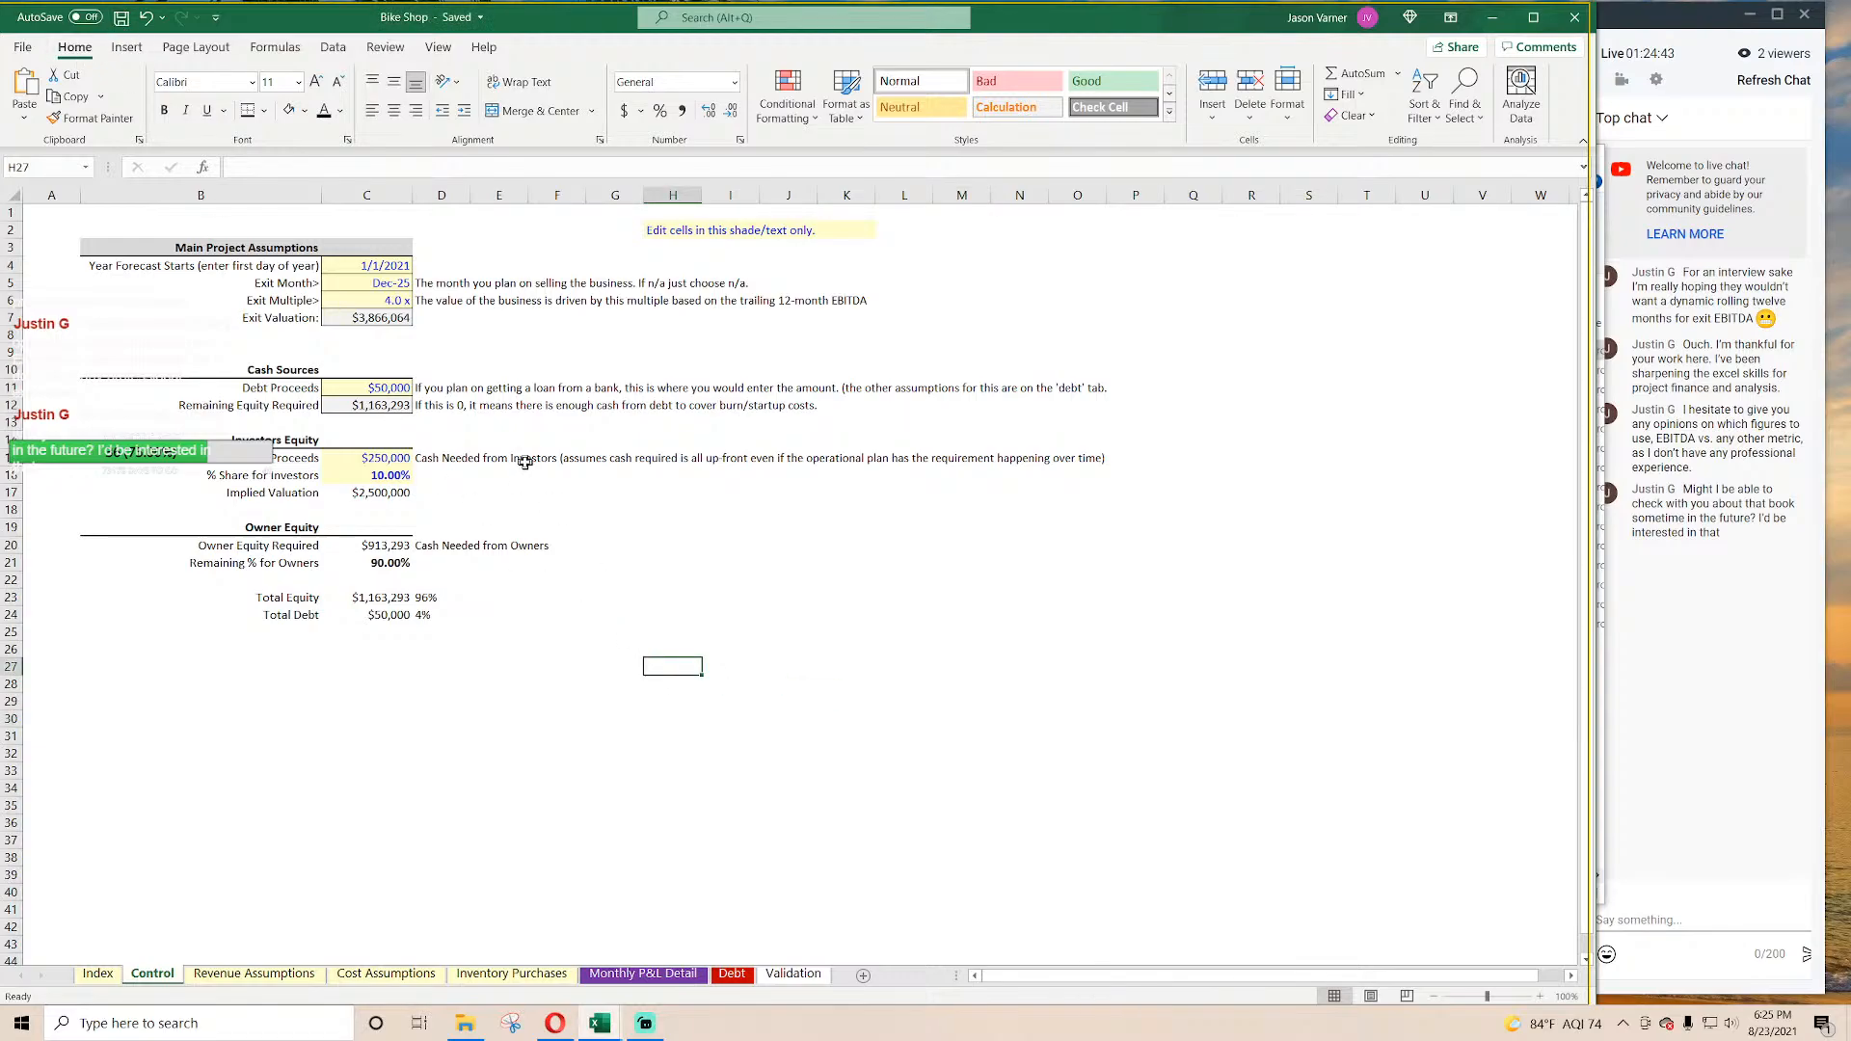
# Step: Review the inputs behind Remaining Equity Required: startup costs, inventory purchases, operating expenses, debt service and capex on their respective sheets
pyautogui.click(375, 402)
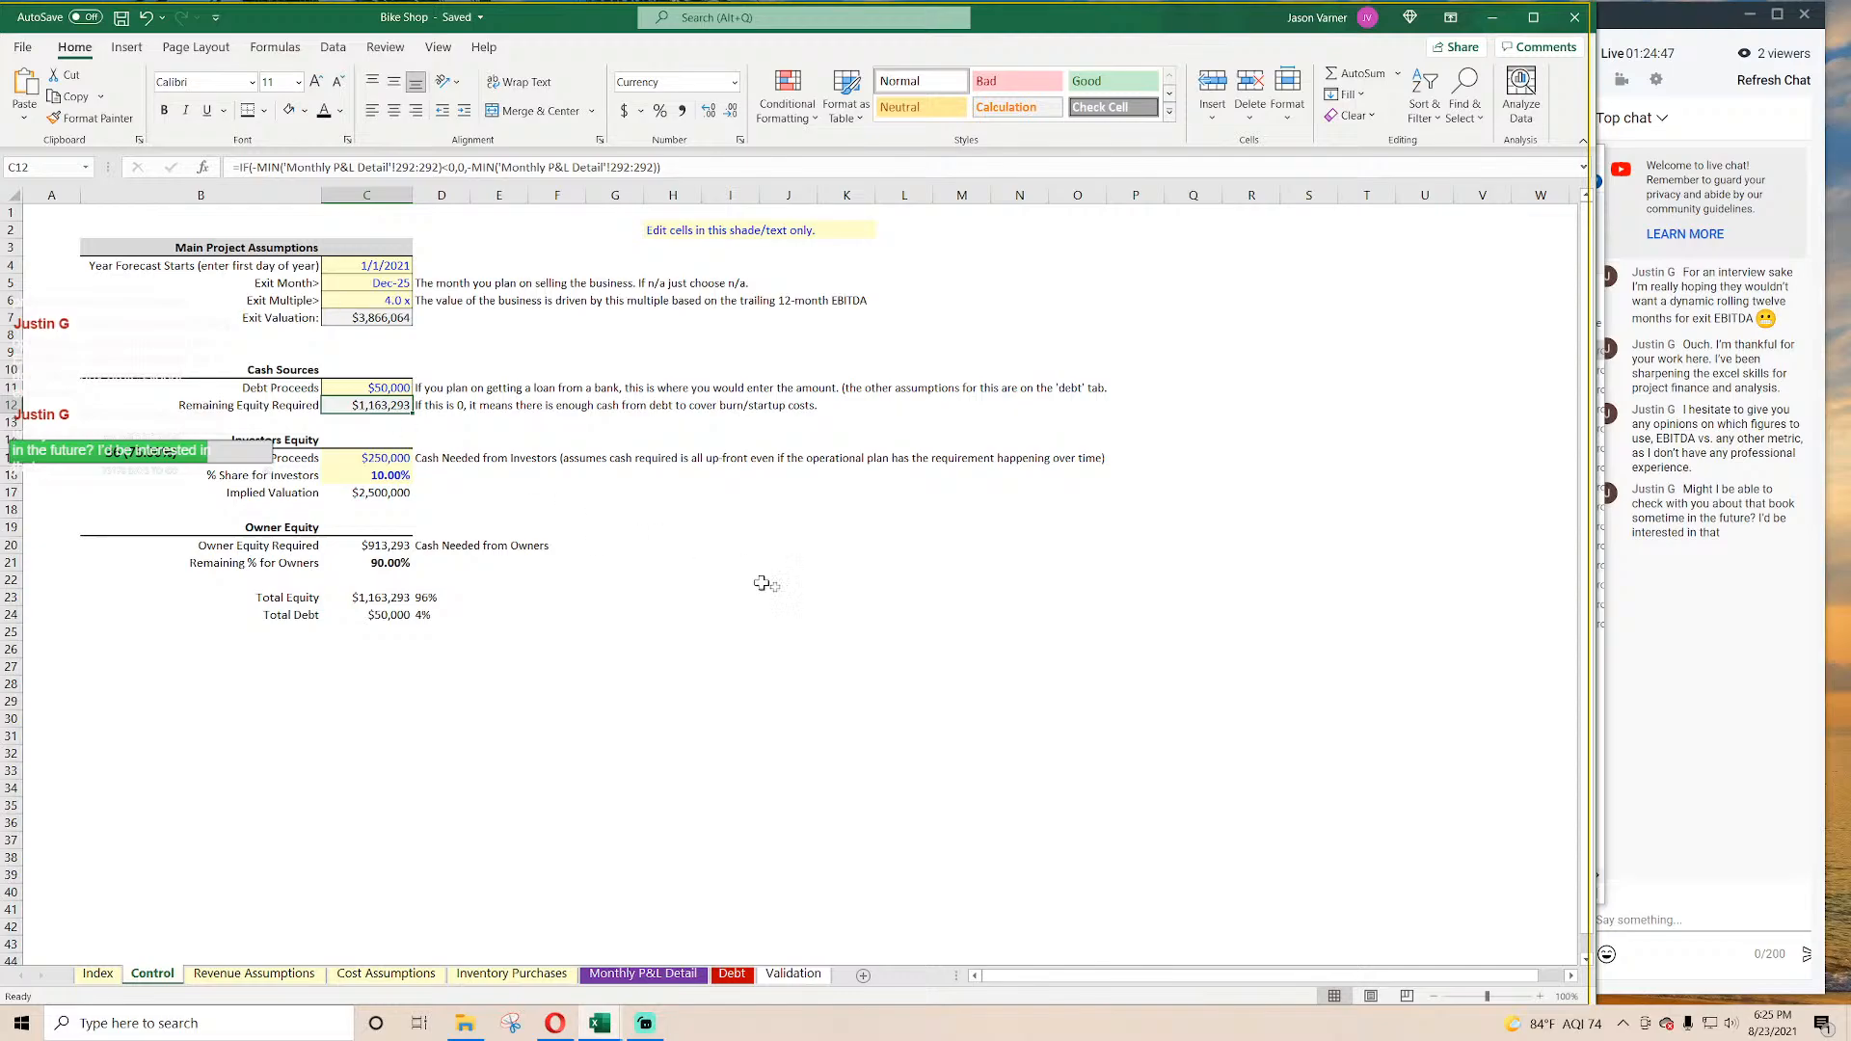
pyautogui.click(643, 973)
pyautogui.click(641, 783)
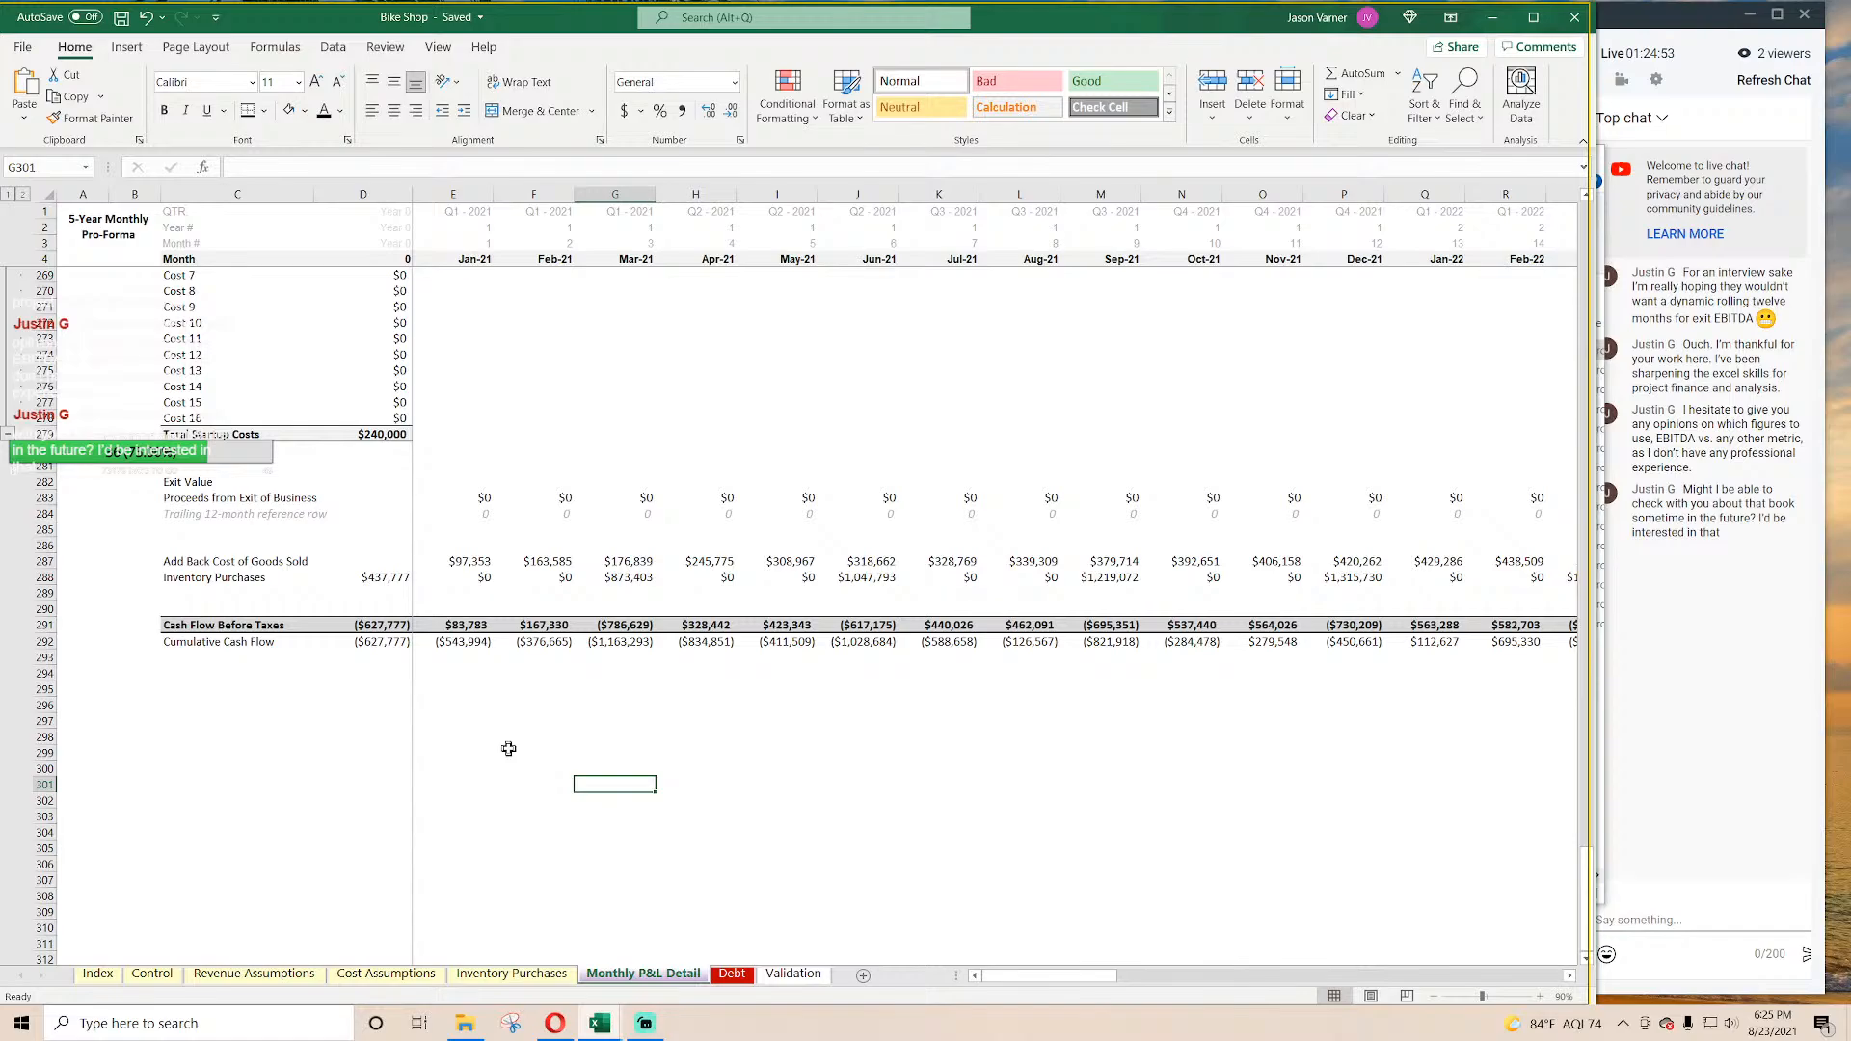
pyautogui.scroll(4, 508, 749)
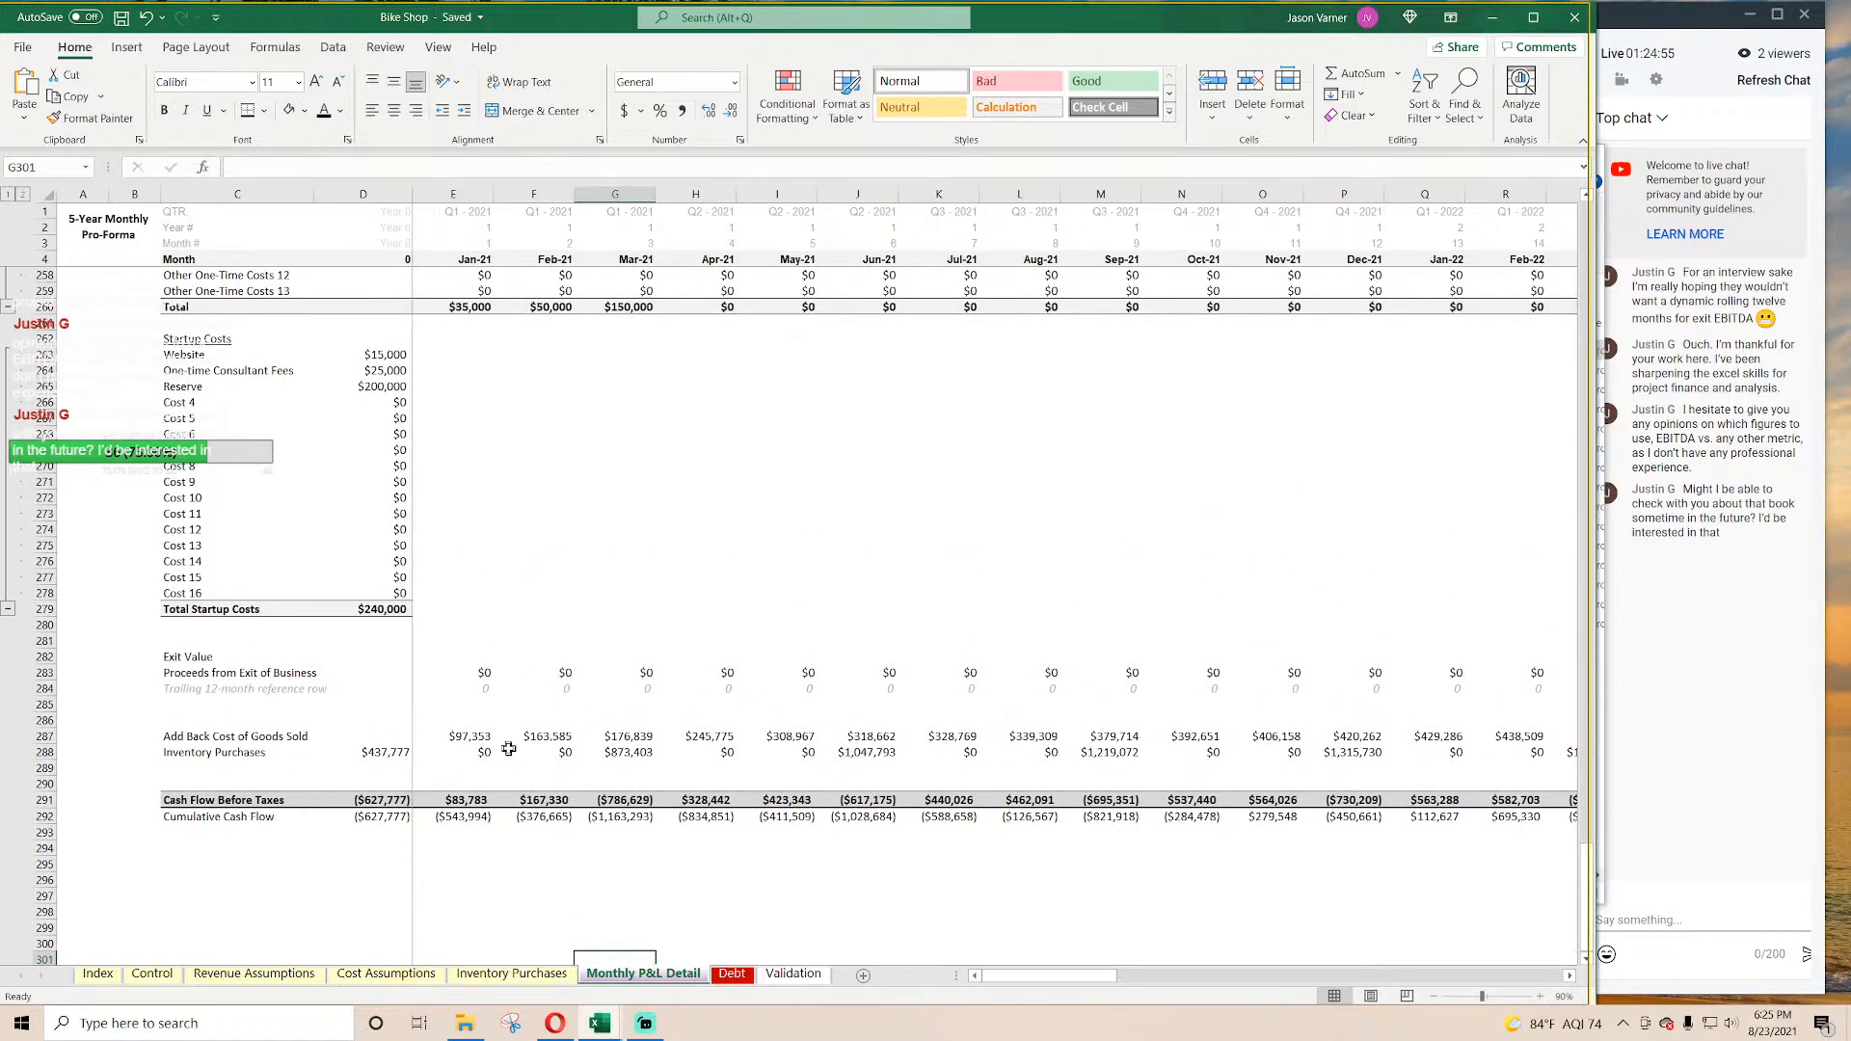
pyautogui.click(386, 974)
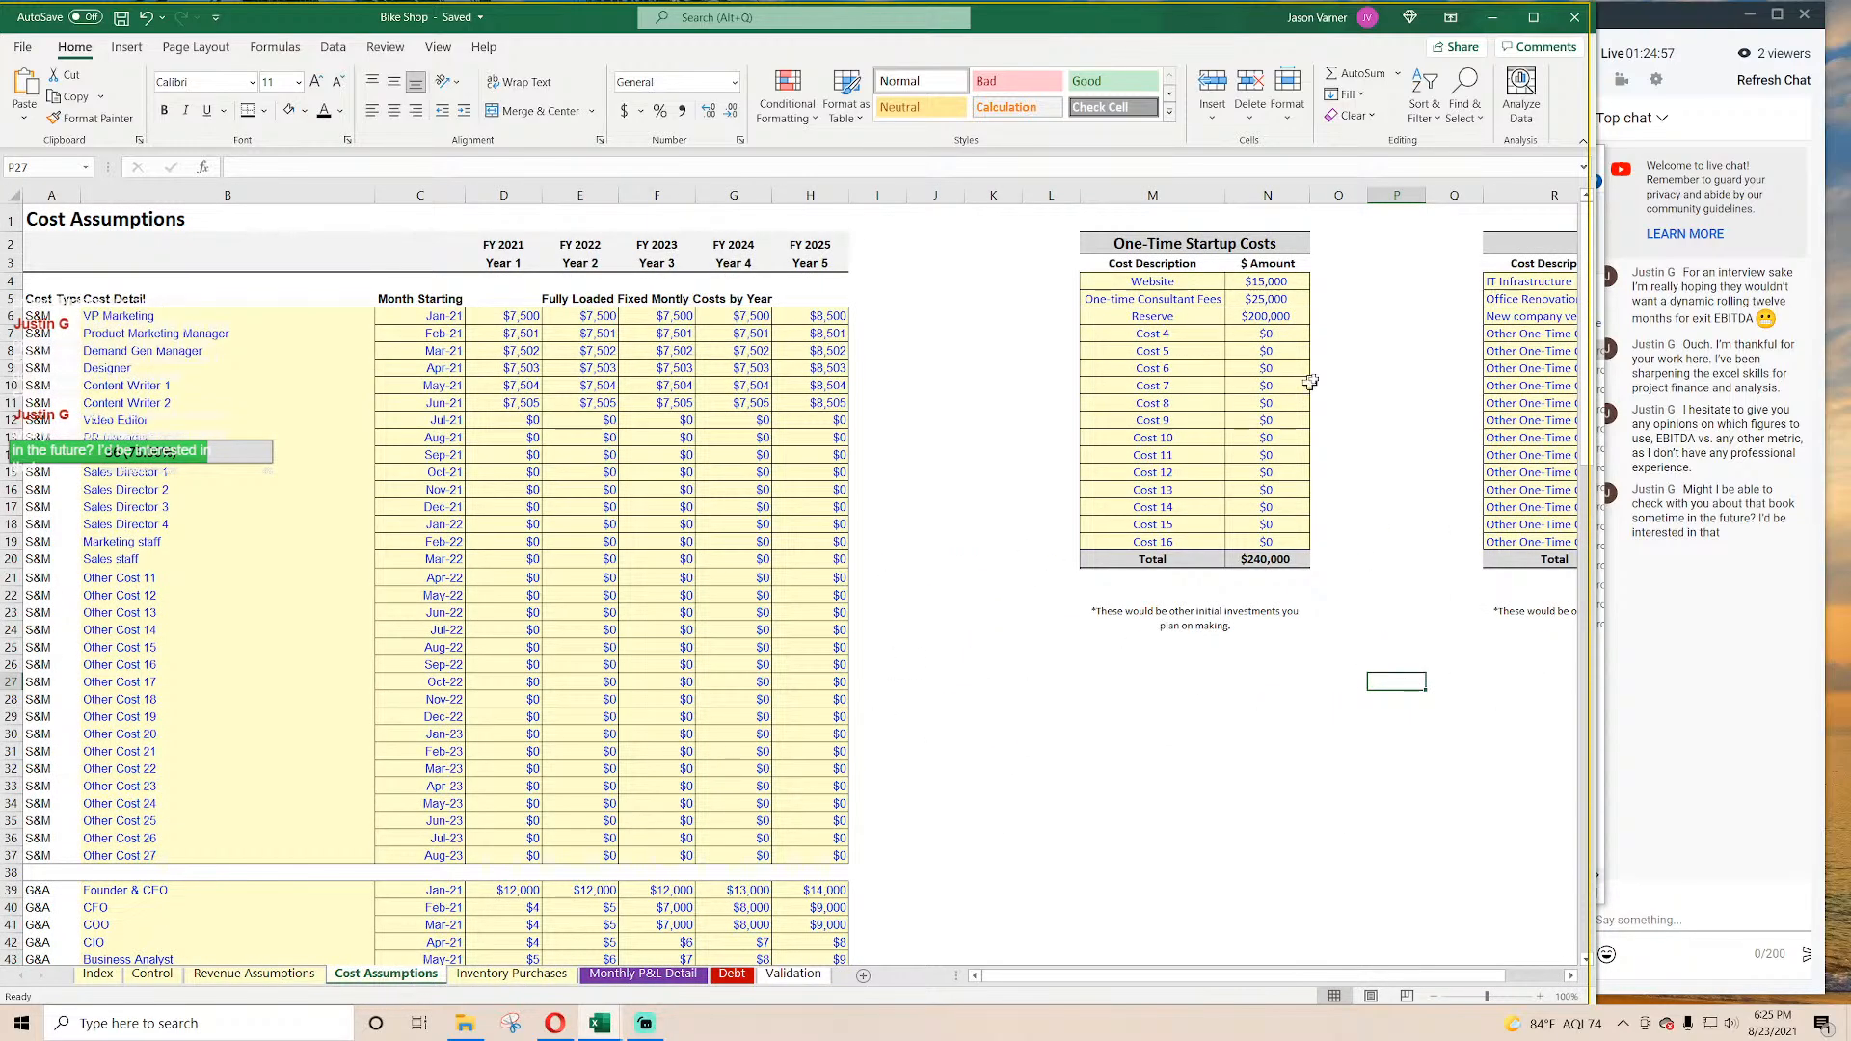
pyautogui.moveTo(1273, 280); pyautogui.dragTo(1264, 538)
pyautogui.click(632, 975)
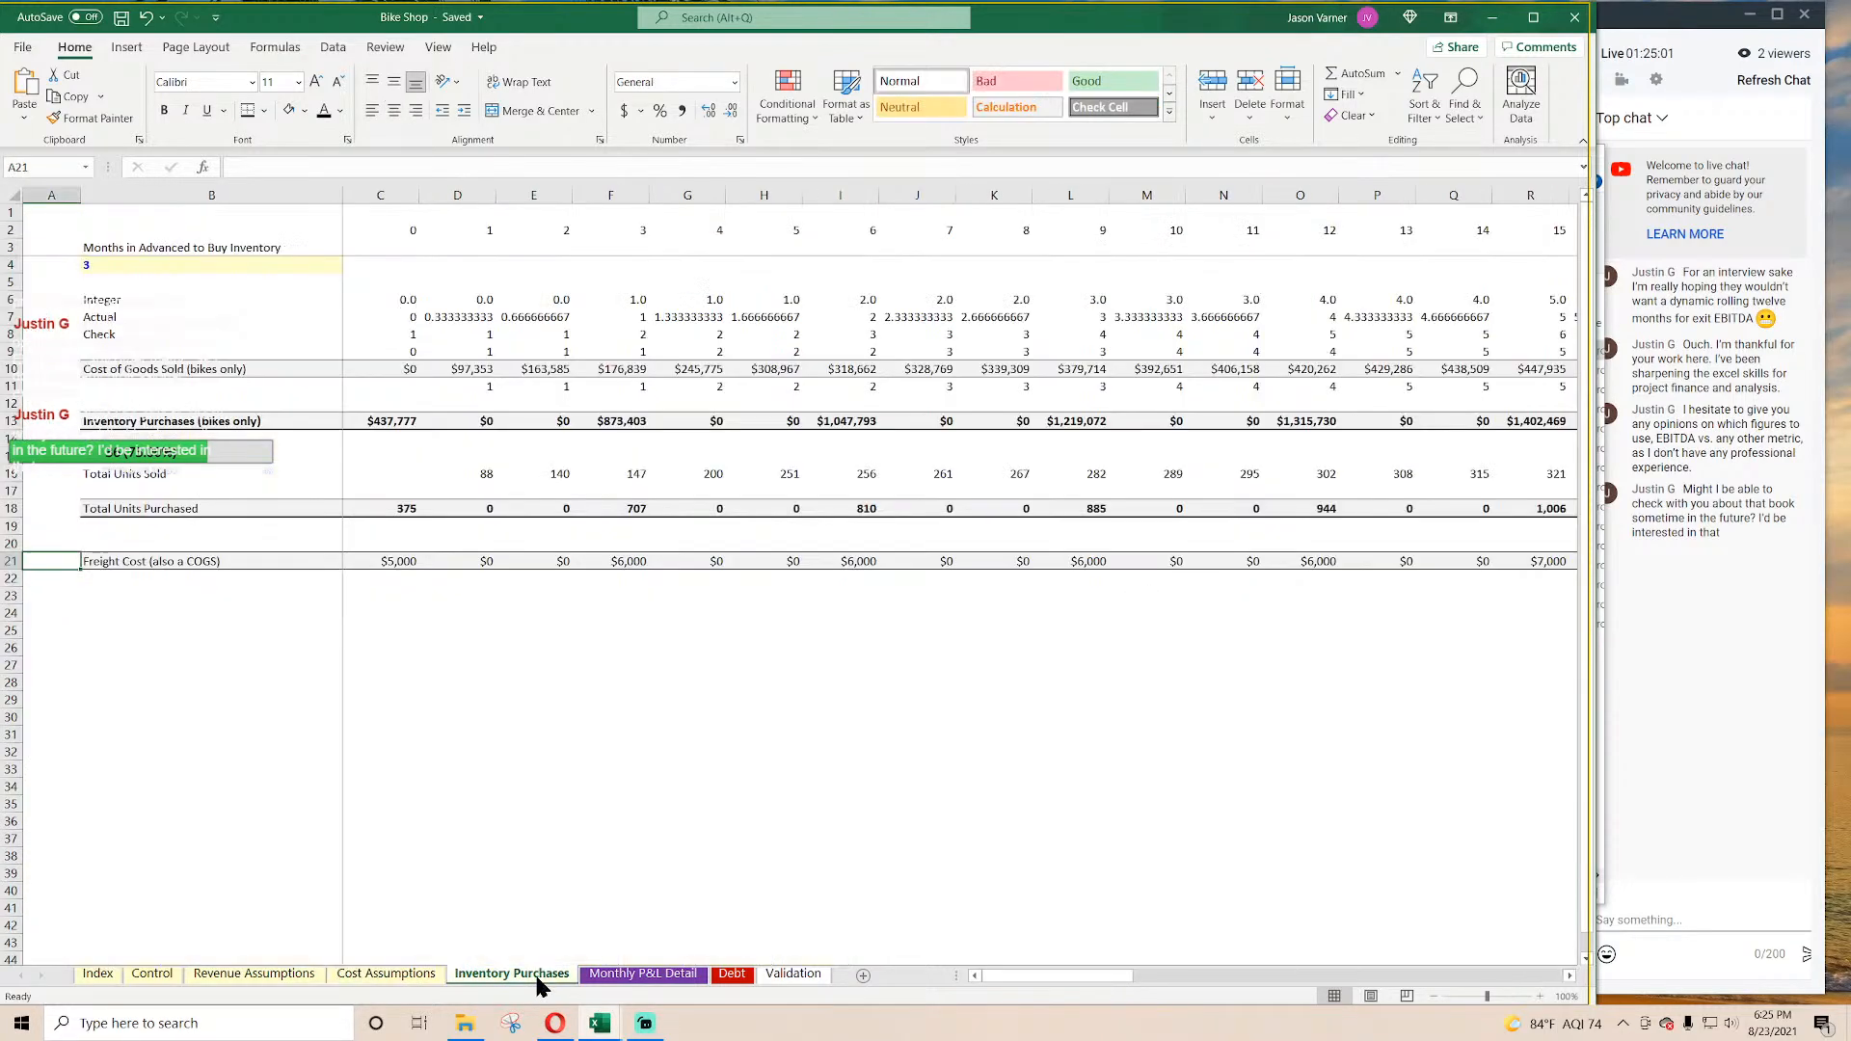
pyautogui.scroll(11, 516, 674)
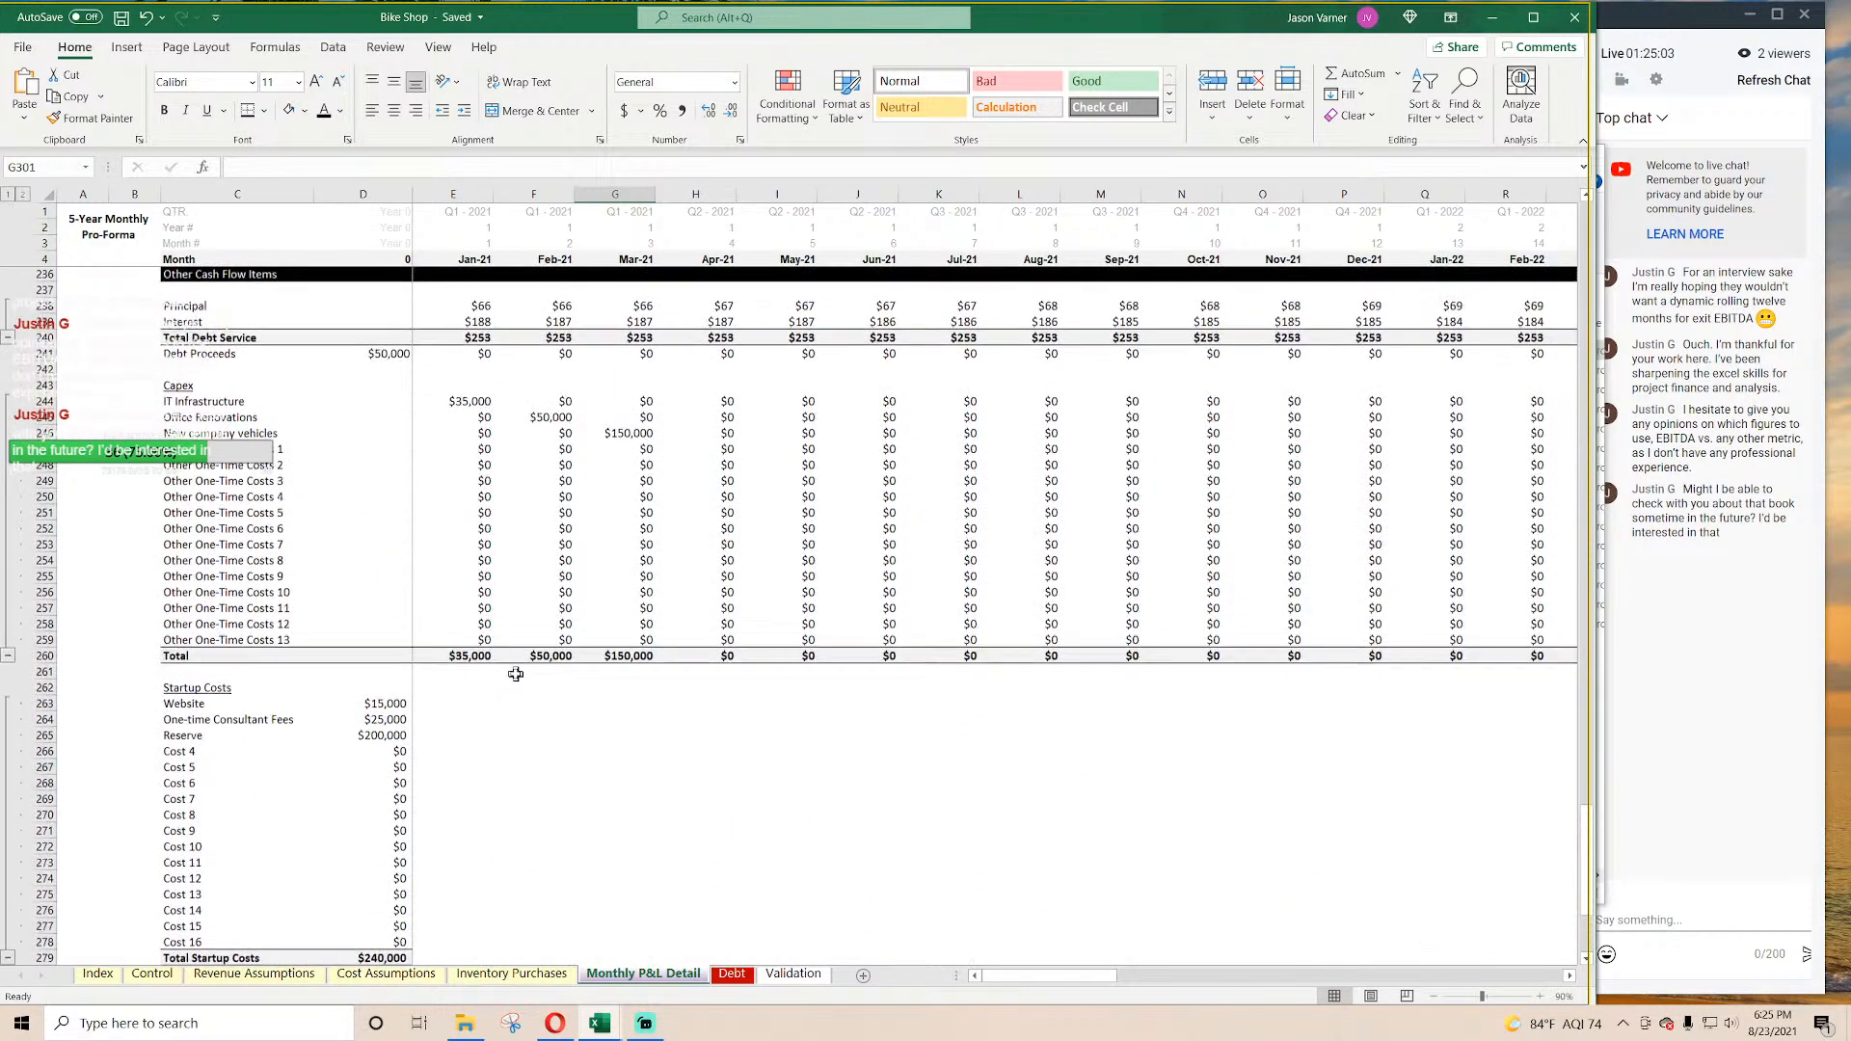
pyautogui.click(462, 356)
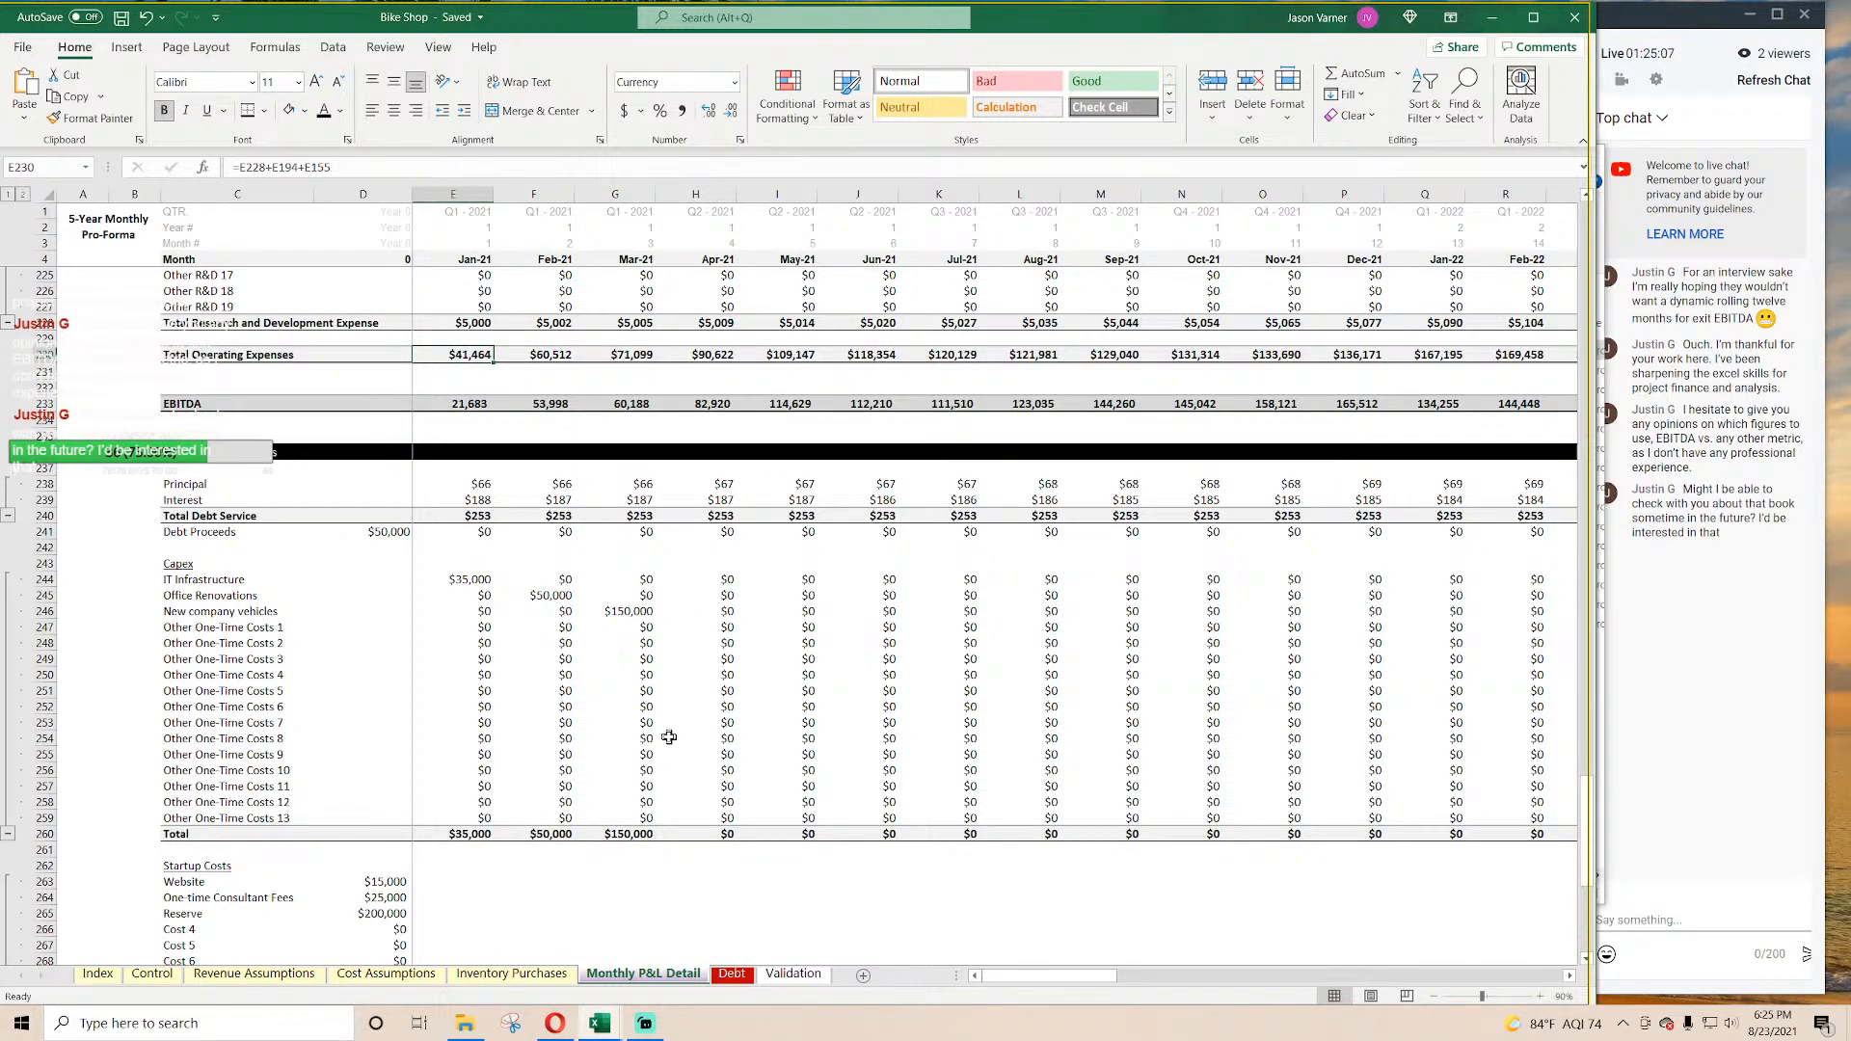
pyautogui.scroll(-7, 670, 738)
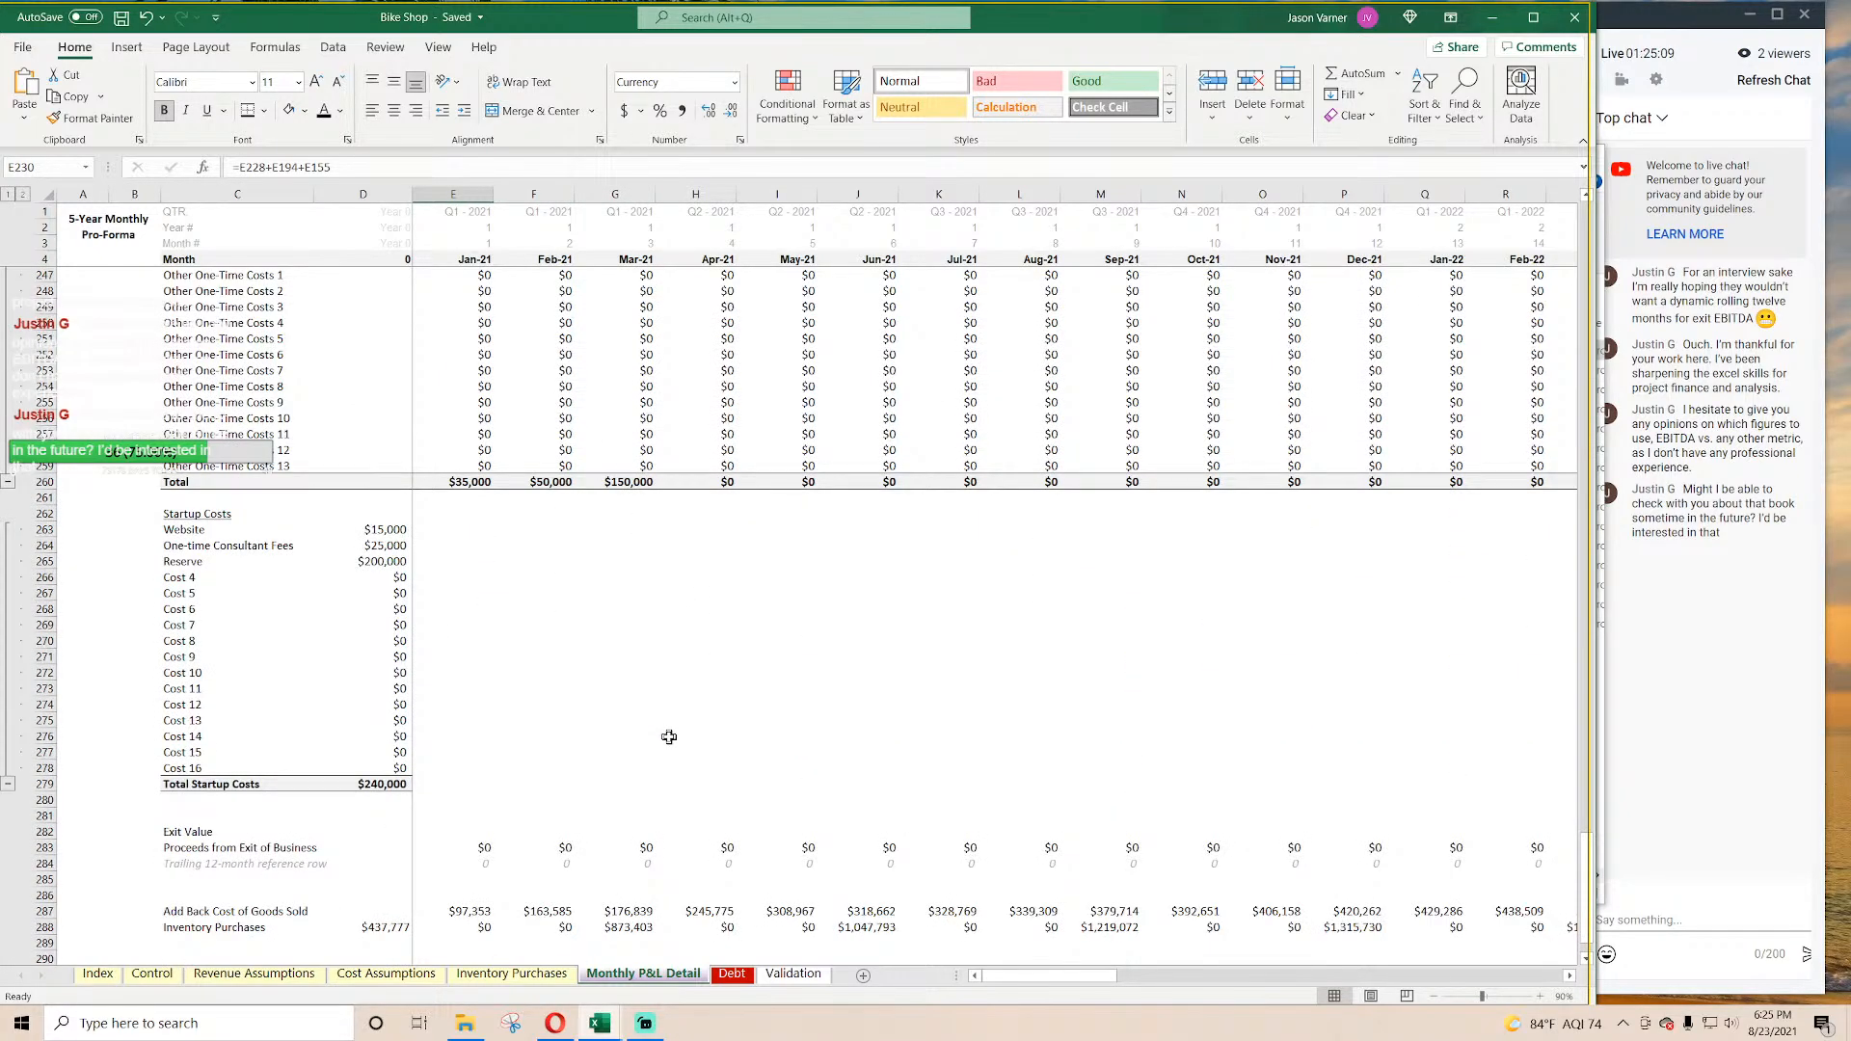
pyautogui.scroll(-7, 667, 737)
pyautogui.click(667, 737)
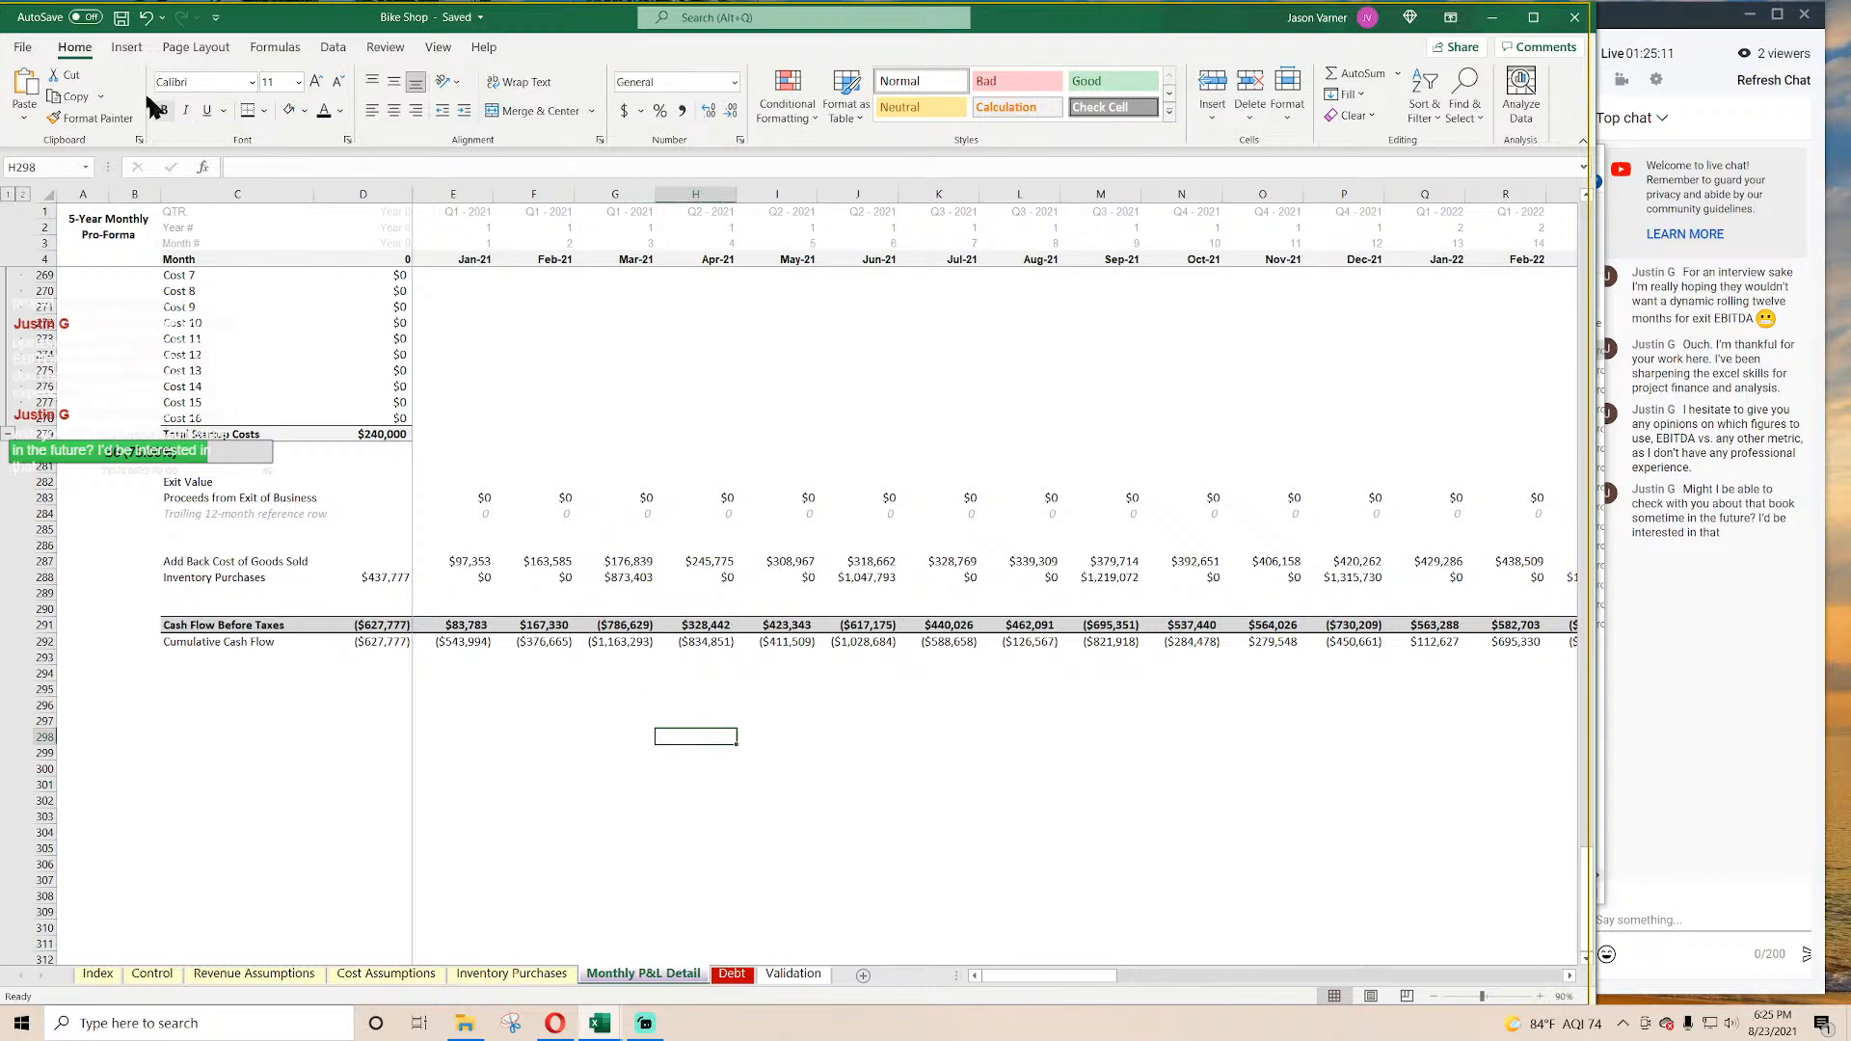
pyautogui.click(966, 739)
# Step: Examine the monthly Cumulative Cash Flow balances in row 292 through the first year, looking for the lowest point
pyautogui.click(473, 643)
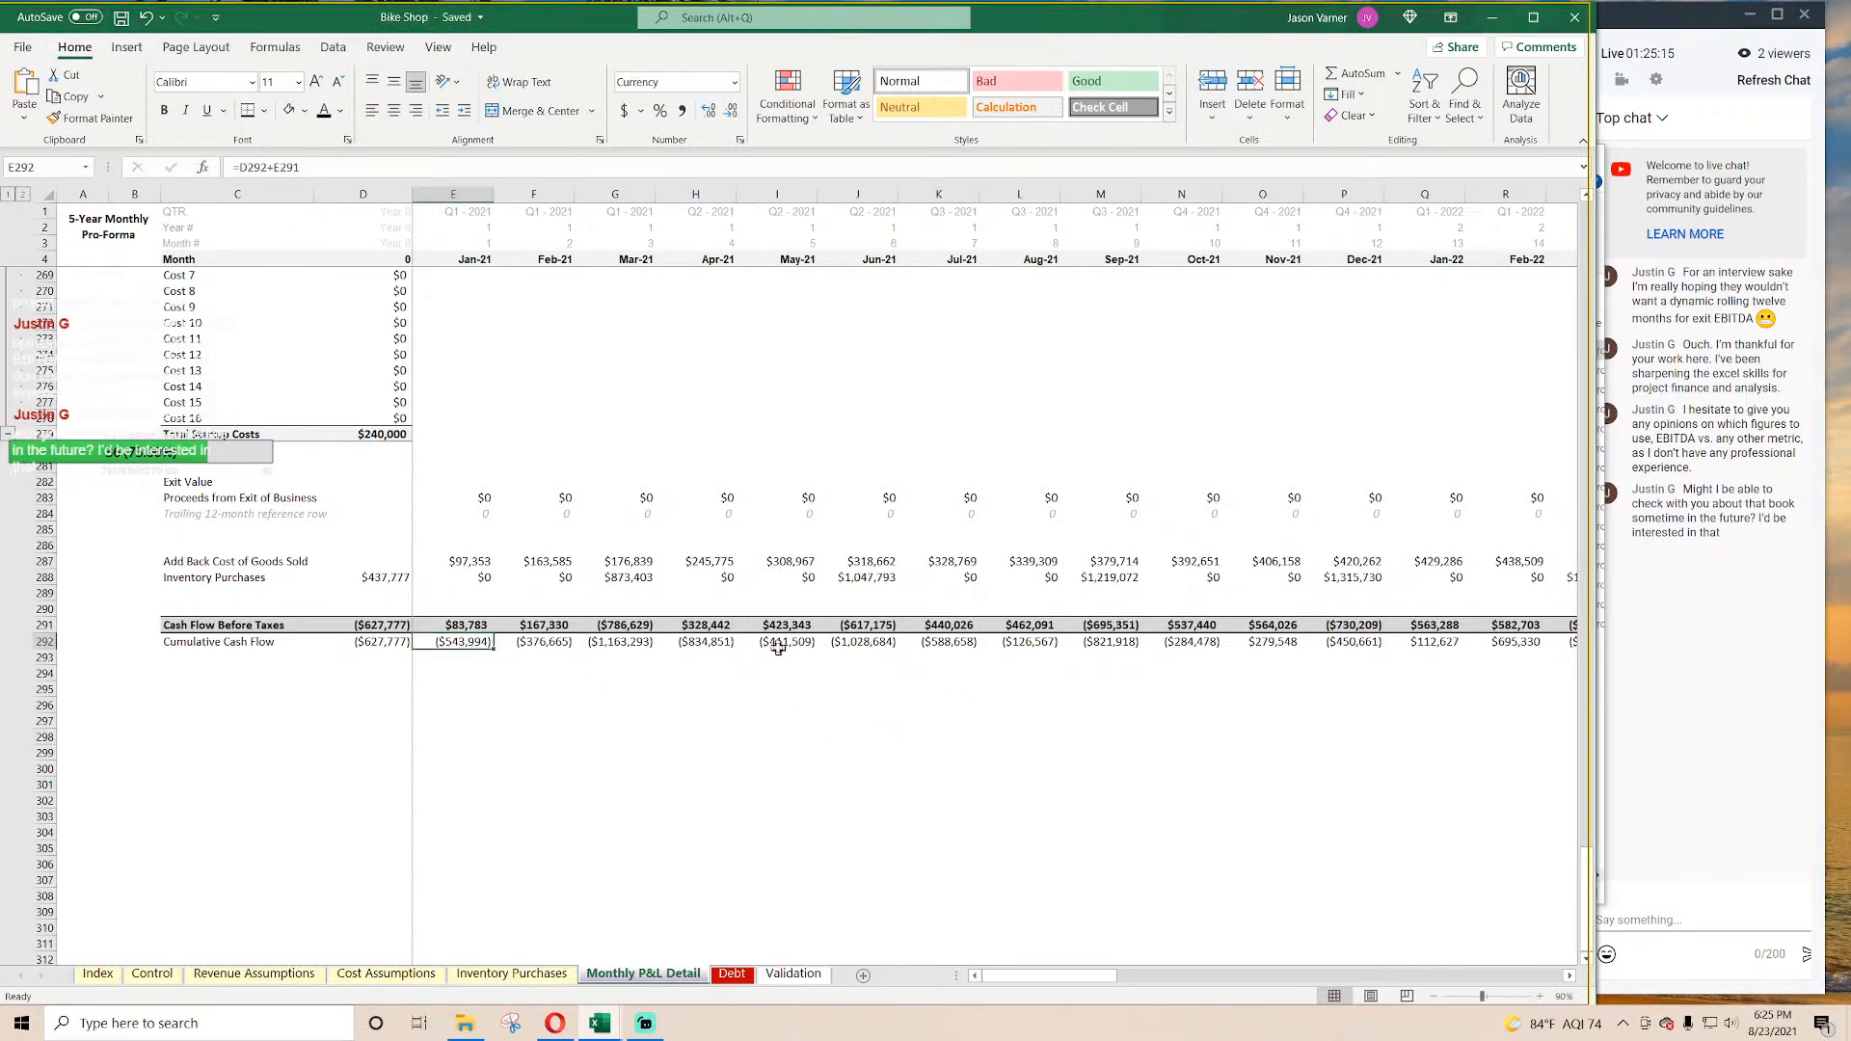
pyautogui.press('Right')
pyautogui.press('Right')
pyautogui.press('Right')
pyautogui.press('Right')
pyautogui.press('Right')
pyautogui.press('Right')
pyautogui.press('Right')
pyautogui.press('Right')
pyautogui.press('Right')
pyautogui.press('Right')
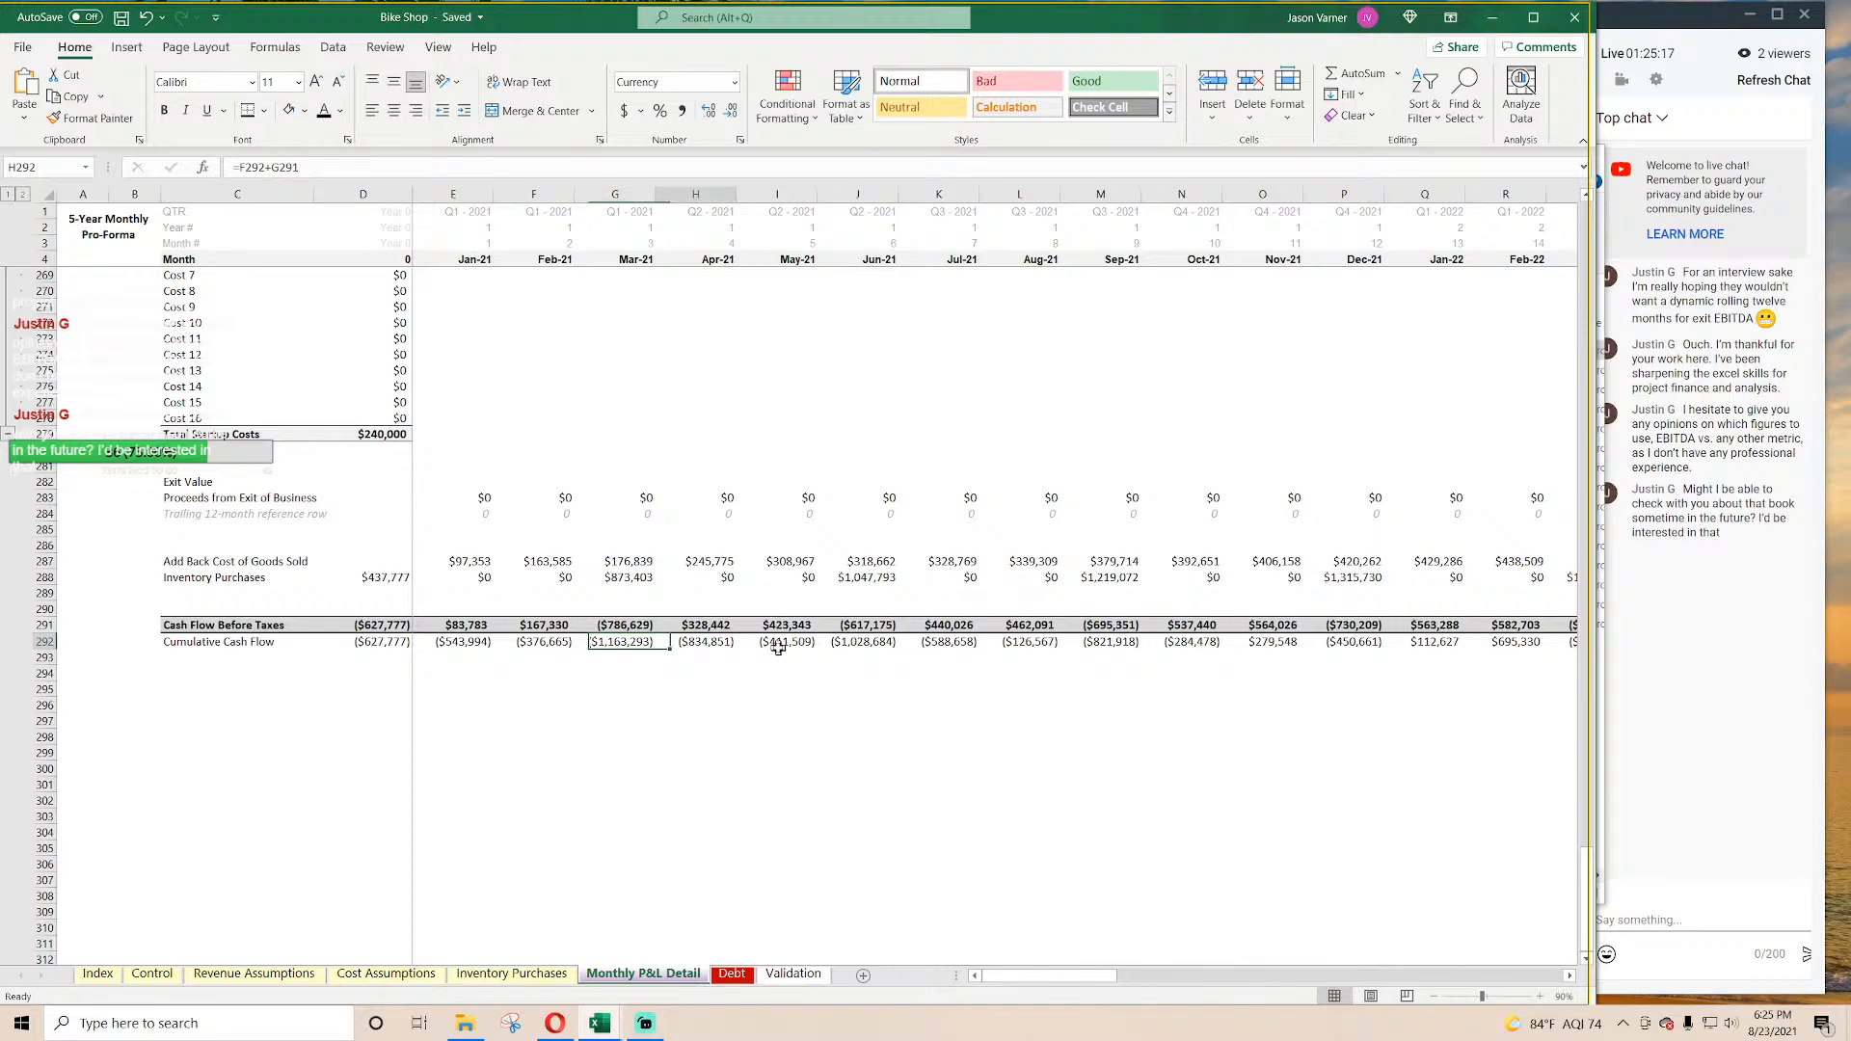
pyautogui.press('Left')
pyautogui.press('Left')
pyautogui.press('Left')
pyautogui.press('Left')
pyautogui.press('Left')
pyautogui.press('Left')
pyautogui.press('Left')
pyautogui.press('Left')
pyautogui.press('Left')
pyautogui.press('Left')
pyautogui.press('Left')
pyautogui.press('Left')
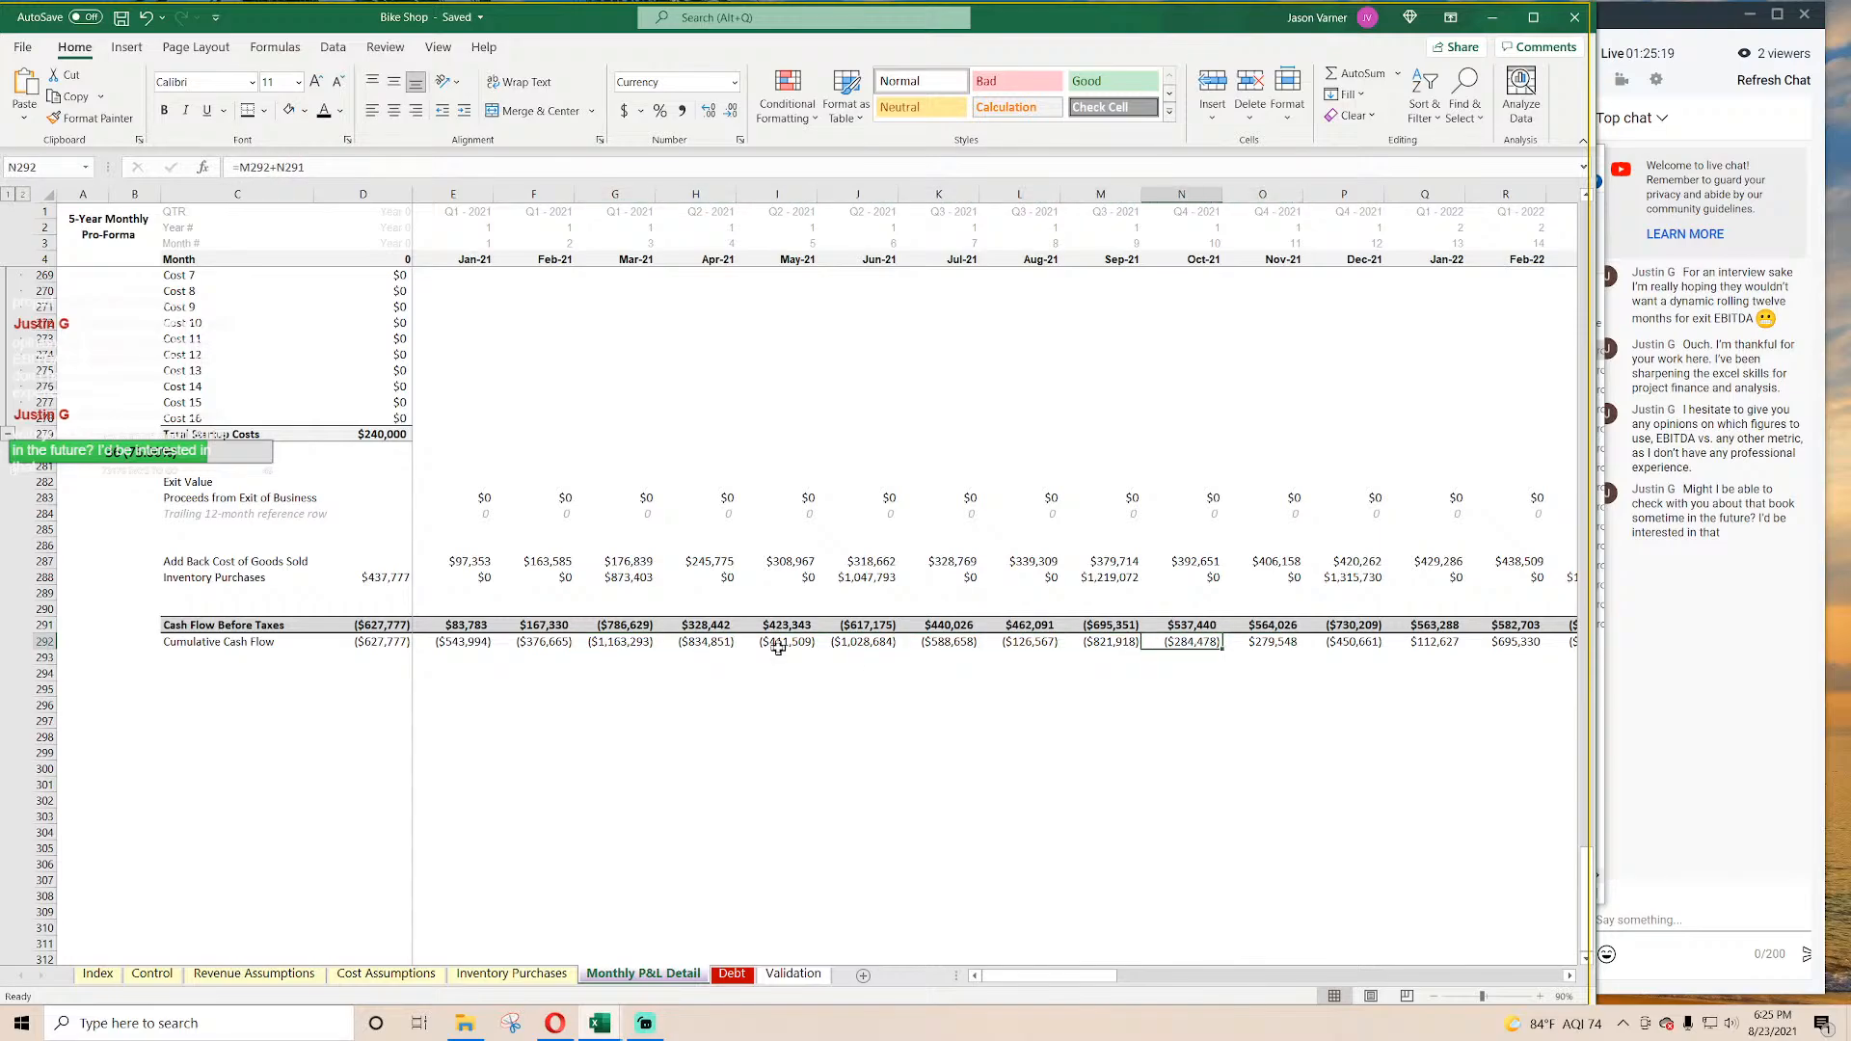
pyautogui.press('Right')
pyautogui.press('Right')
pyautogui.press('Left')
pyautogui.press('Left')
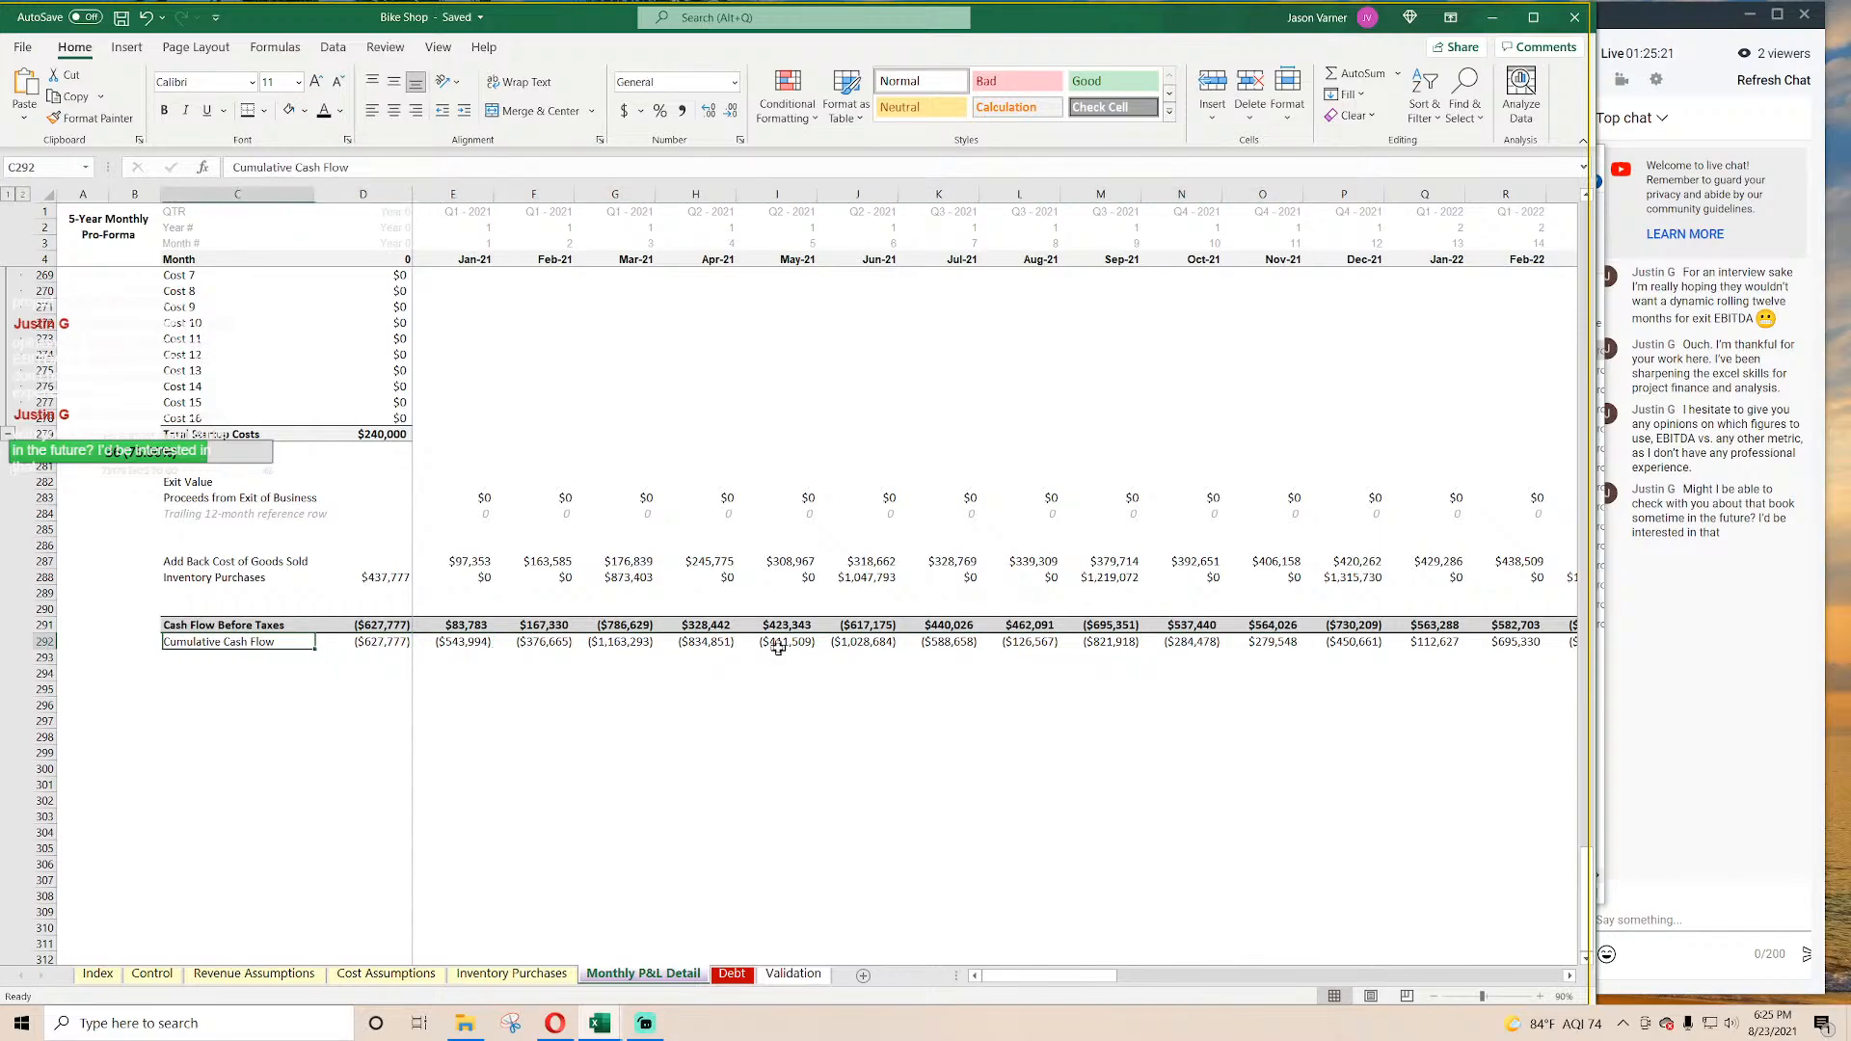
pyautogui.press('Right')
pyautogui.press('Right')
pyautogui.press('Right')
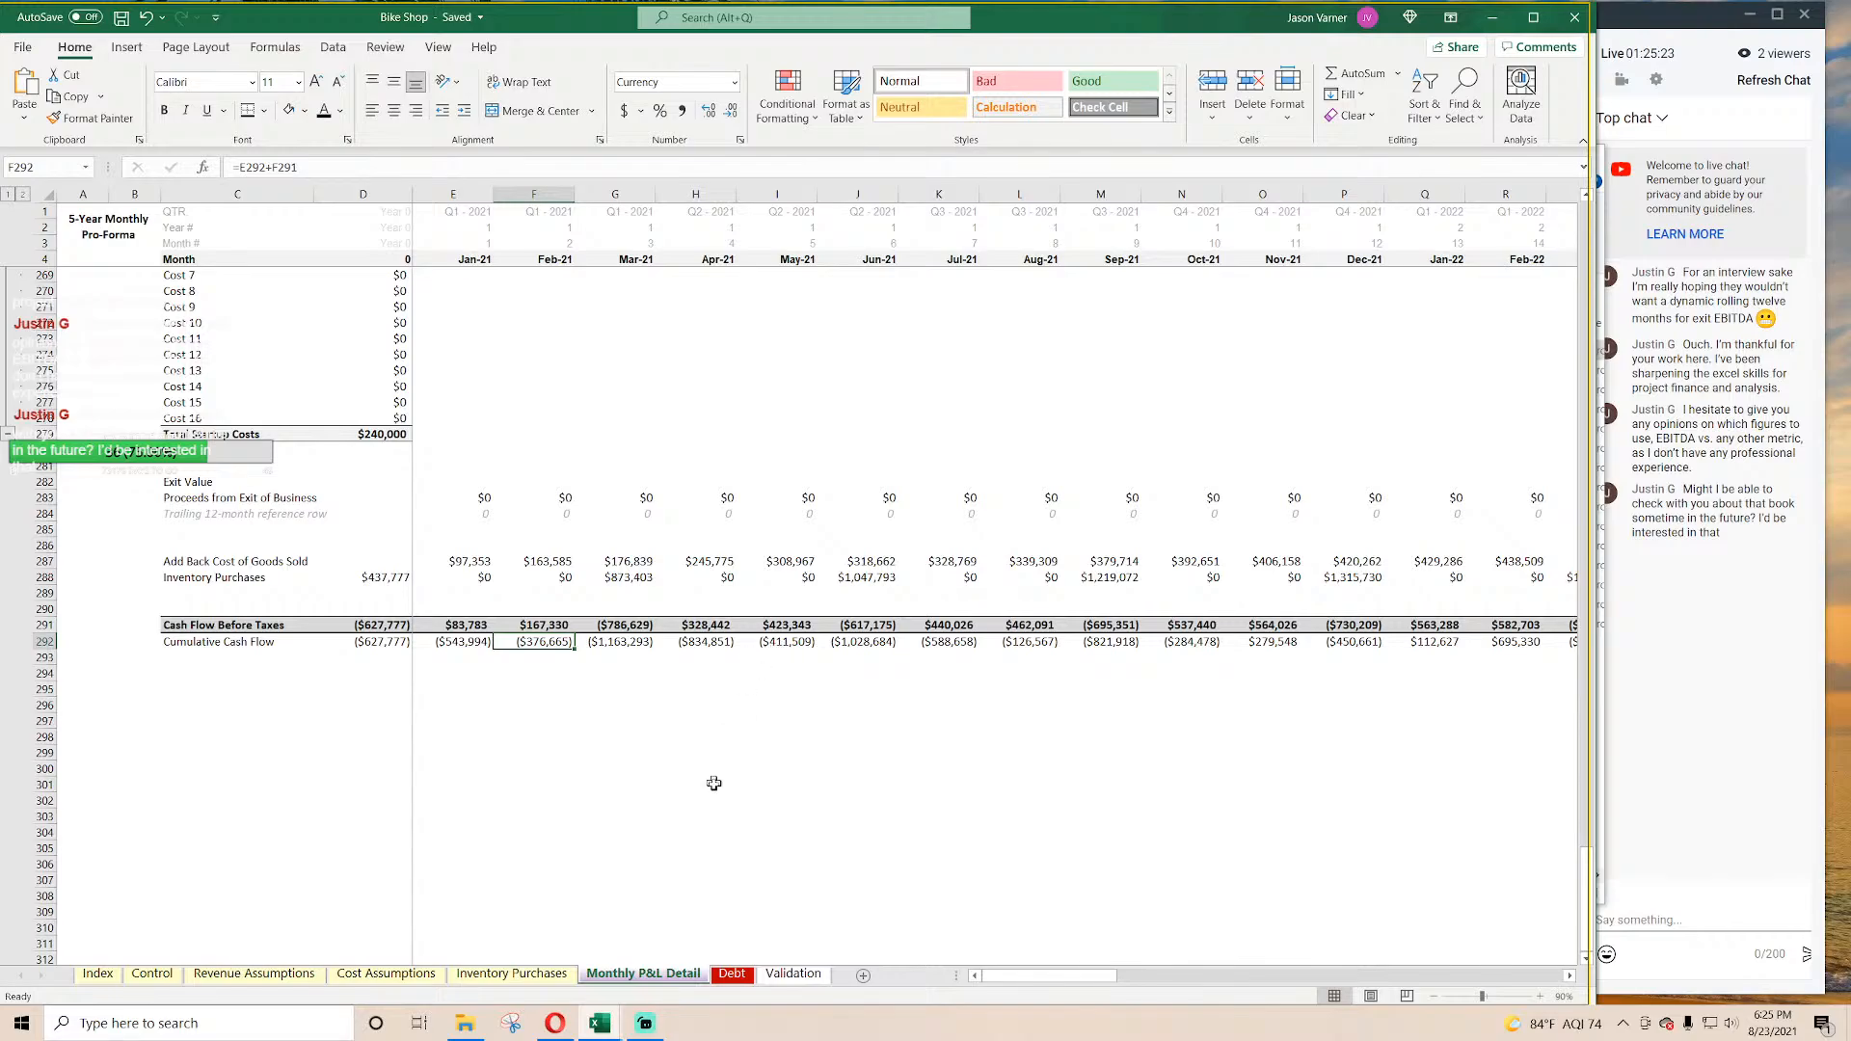
pyautogui.click(712, 813)
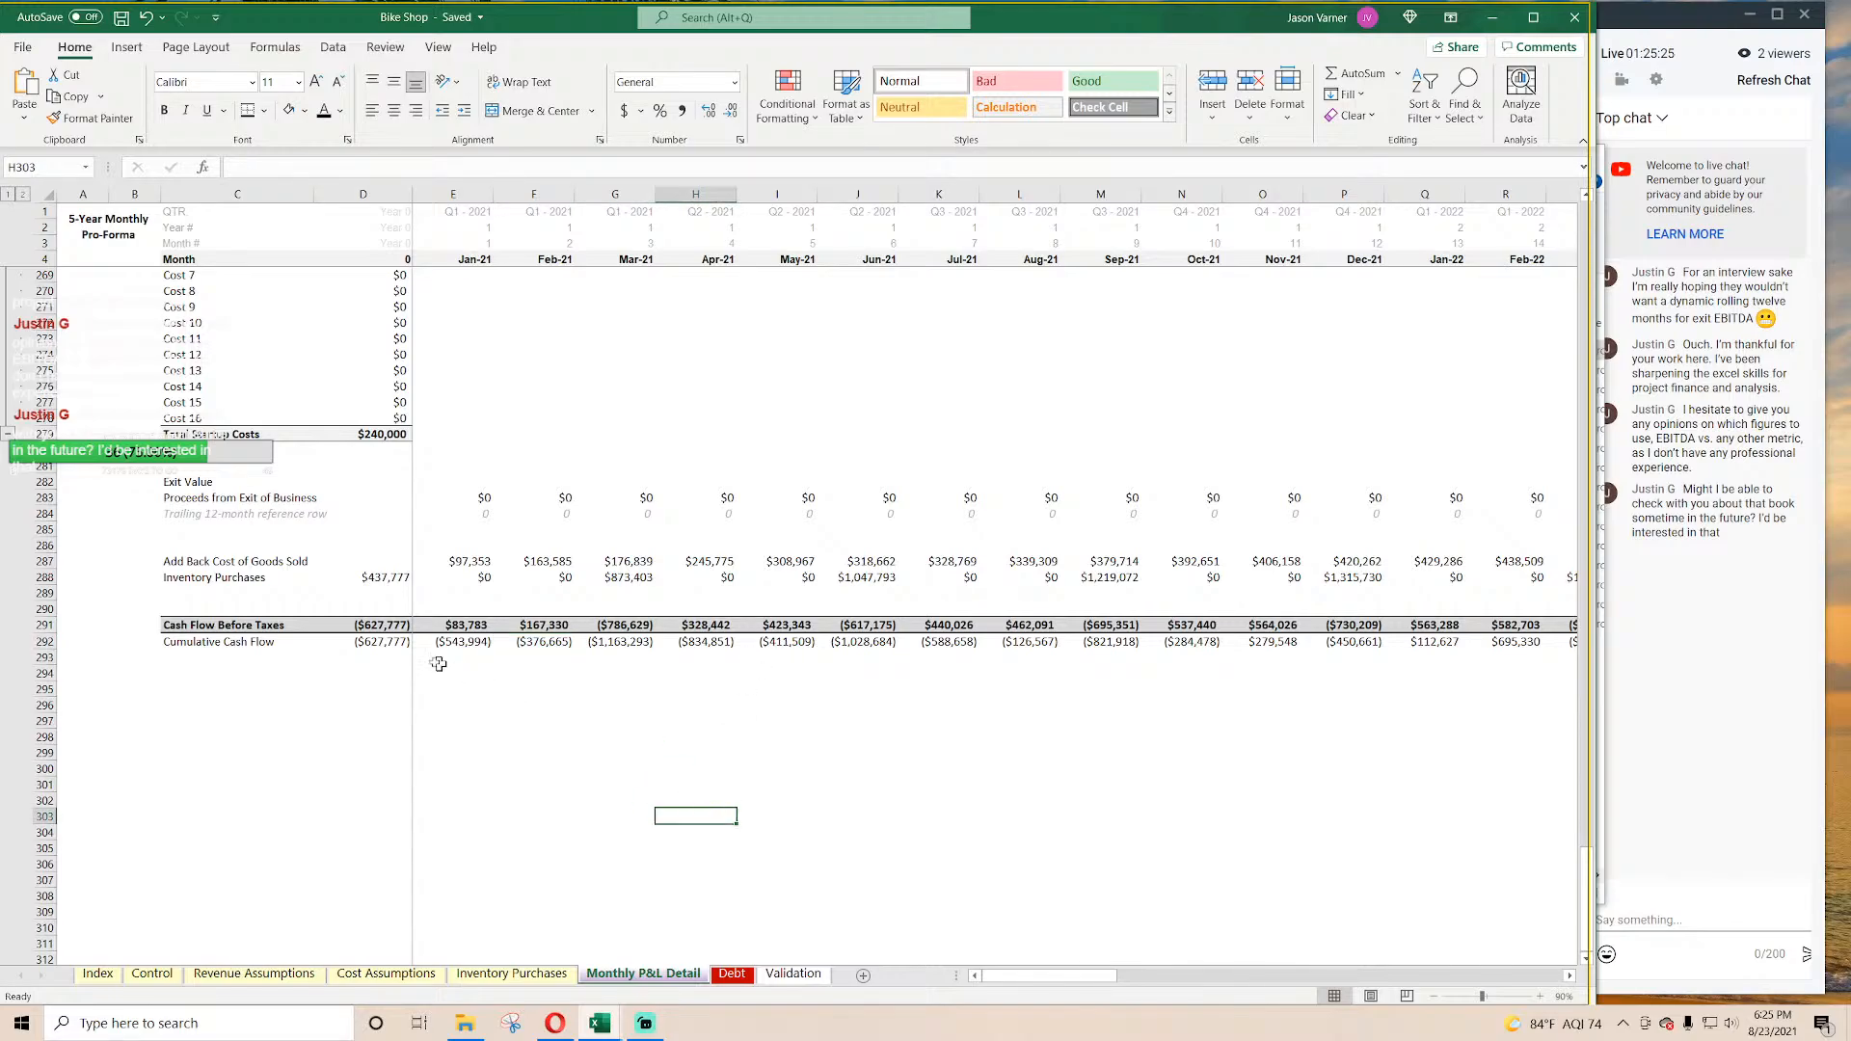
pyautogui.click(374, 637)
pyautogui.click(581, 787)
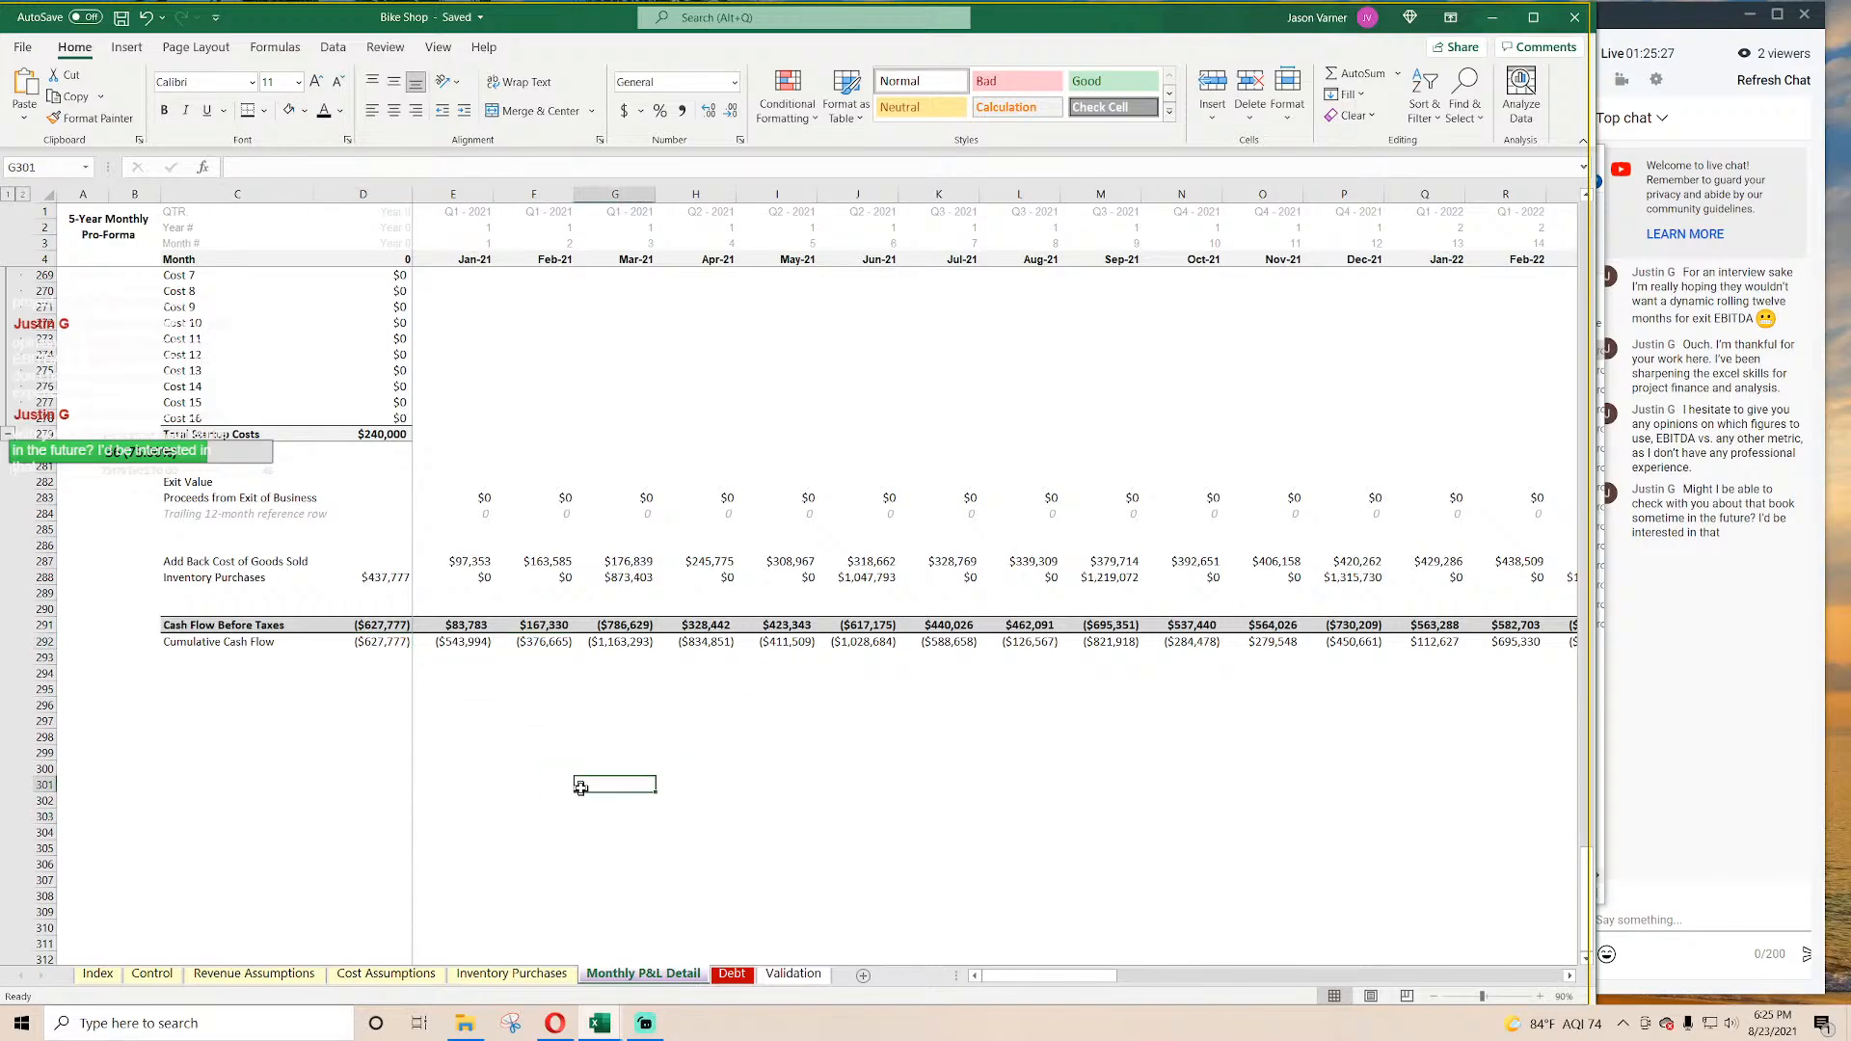
pyautogui.click(485, 782)
pyautogui.click(472, 813)
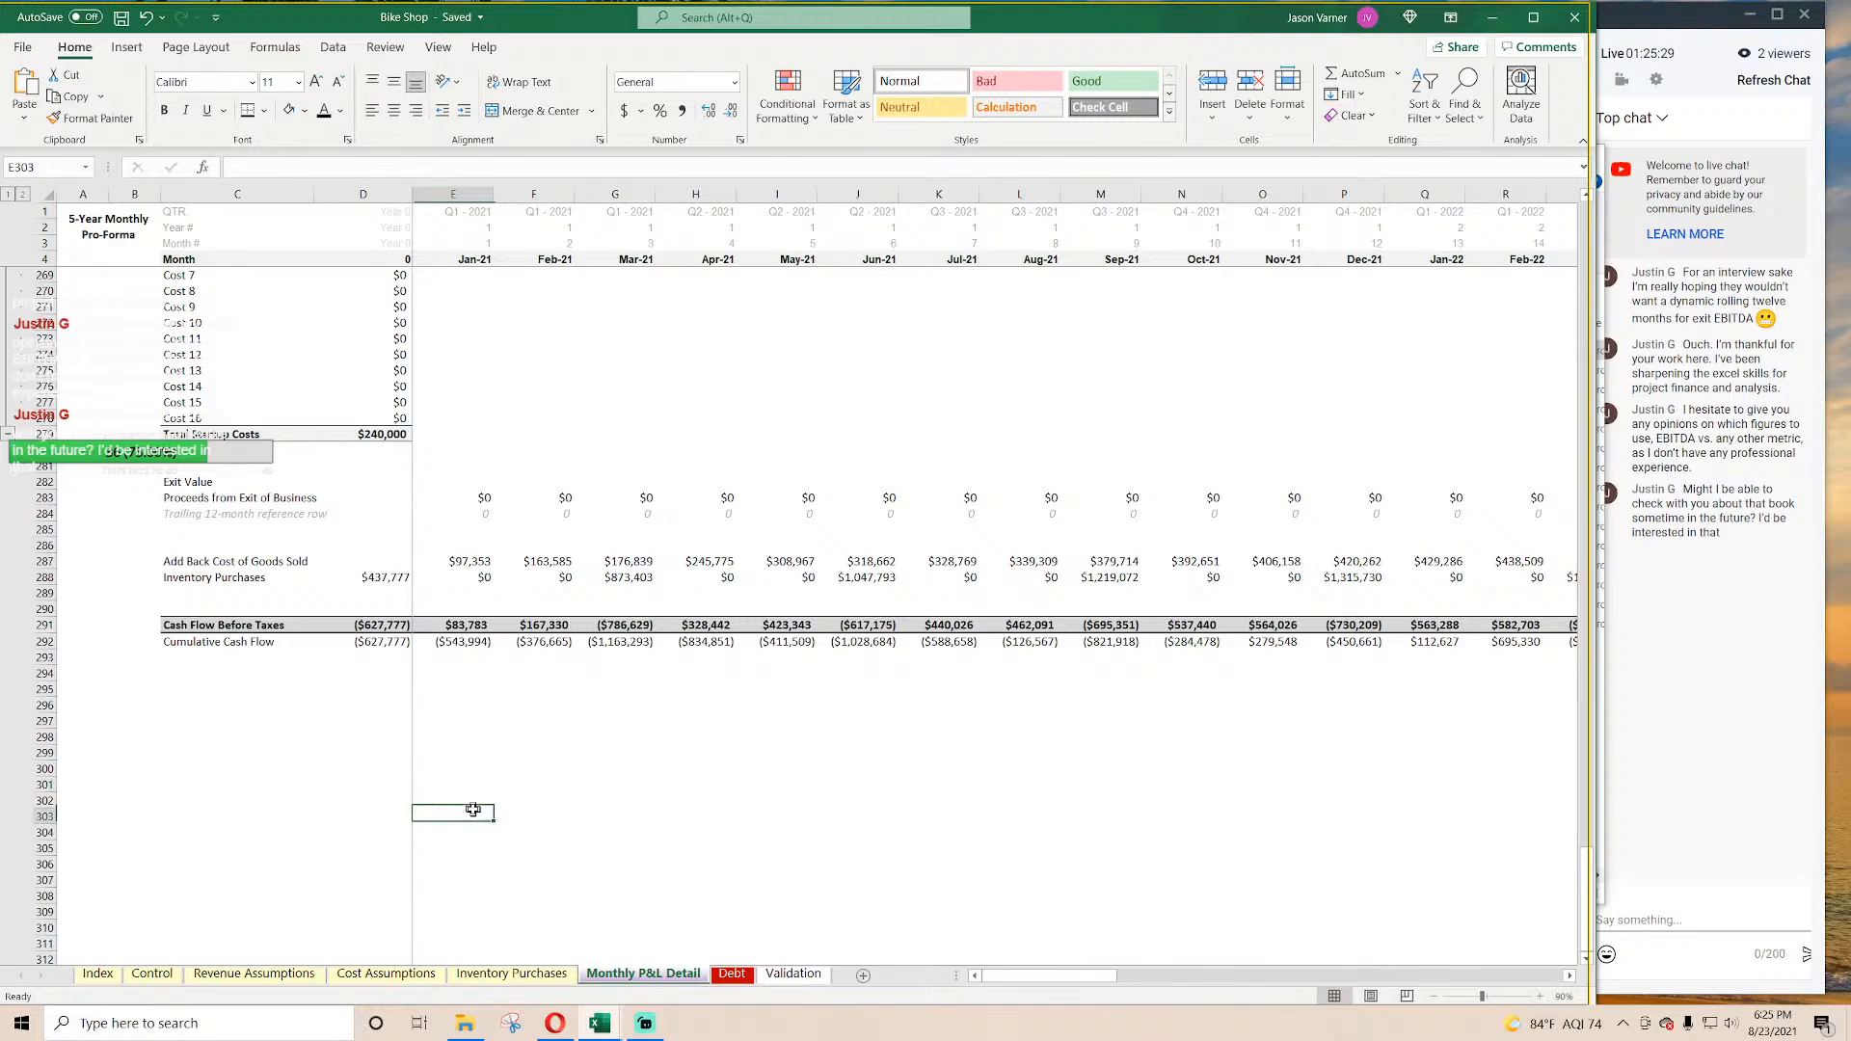
pyautogui.click(727, 787)
pyautogui.moveTo(694, 786); pyautogui.dragTo(1161, 786)
pyautogui.click(424, 782)
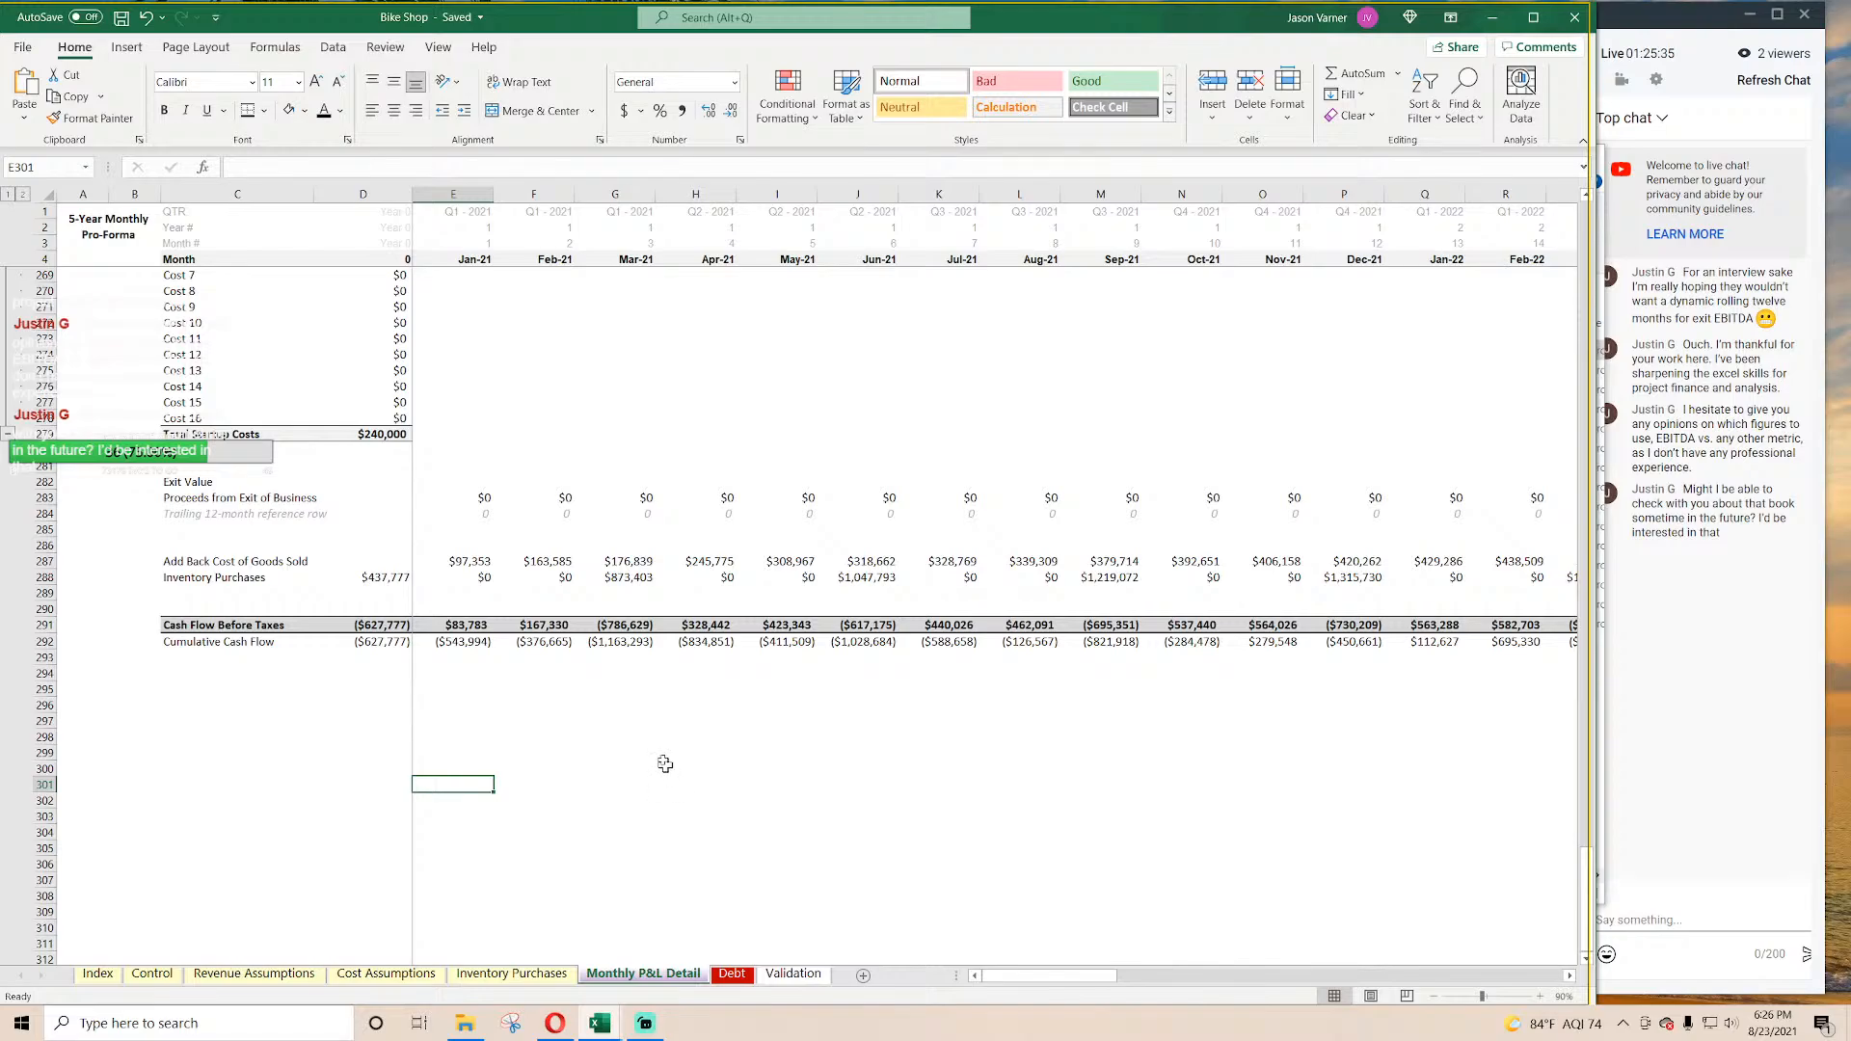
pyautogui.moveTo(525, 648); pyautogui.dragTo(1147, 665)
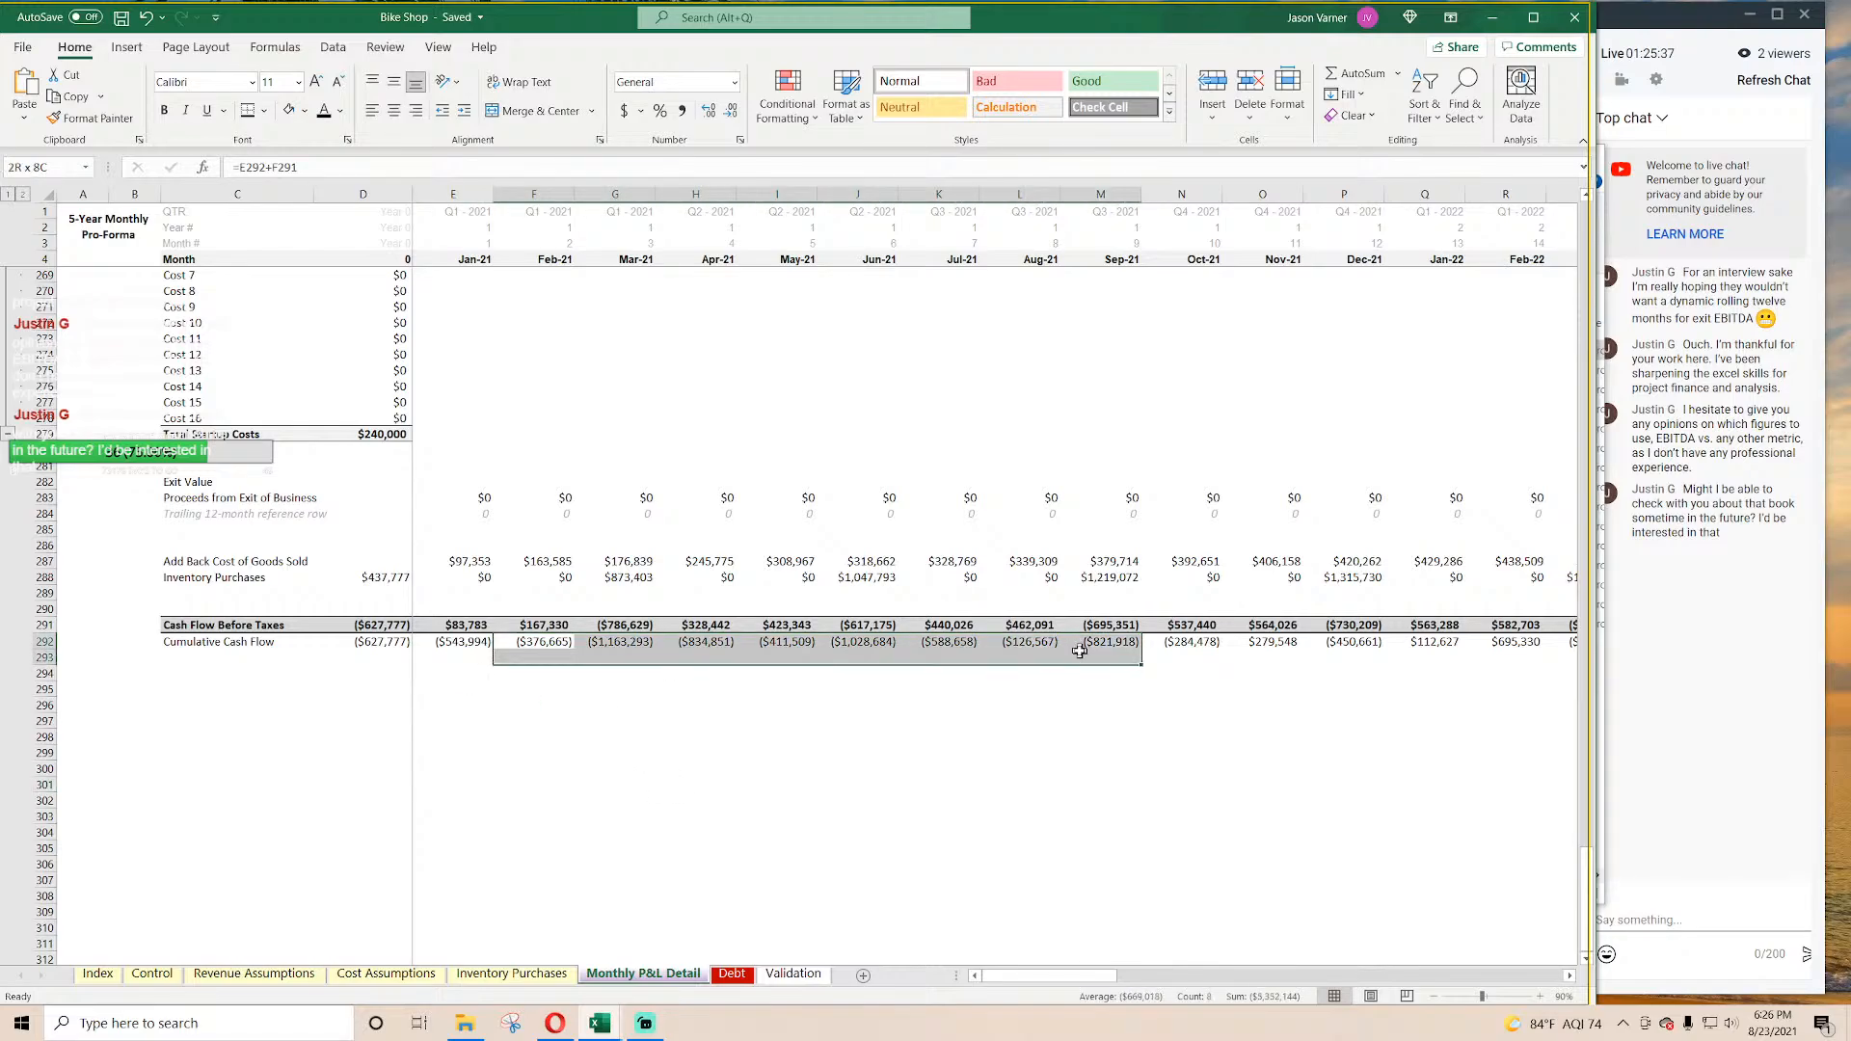
pyautogui.click(1050, 813)
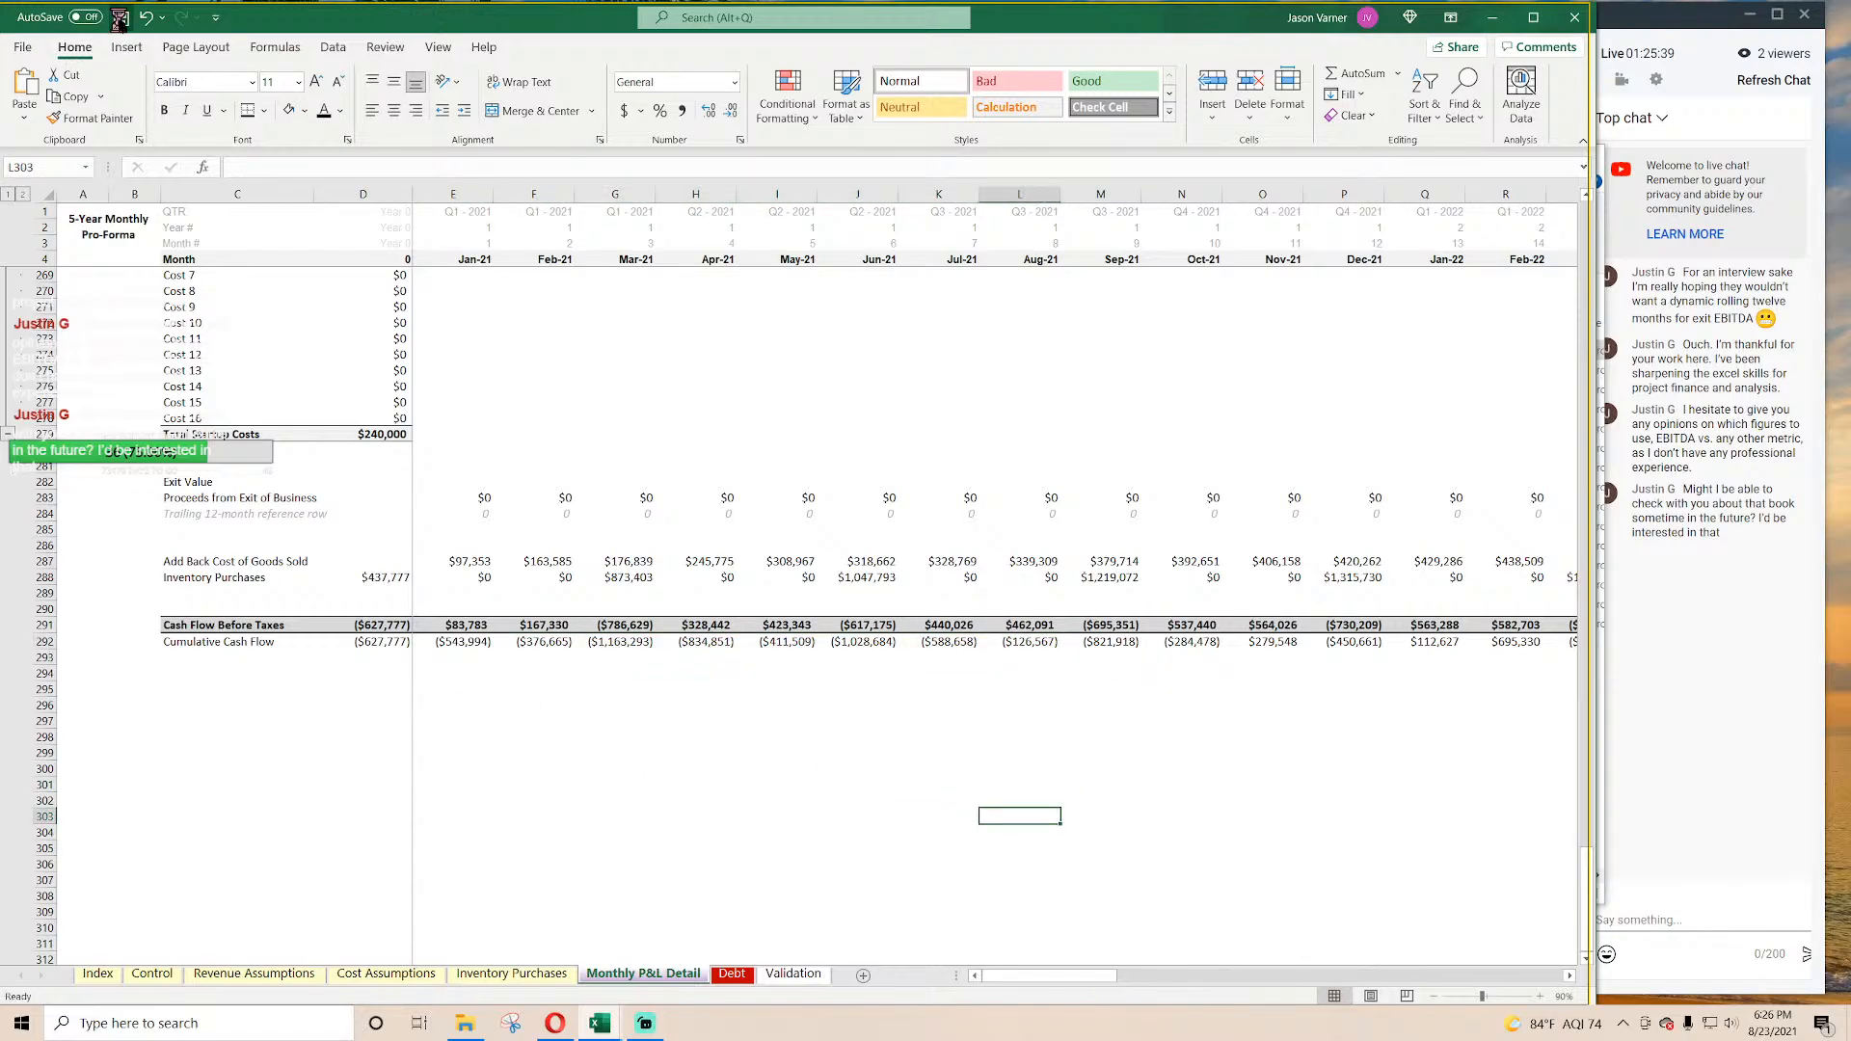
# Step: Trace the cells referenced by the month 0 Cash Flow Before Taxes formula in the Monthly P&L Detail sheet
pyautogui.click(761, 817)
pyautogui.scroll(20, 604, 751)
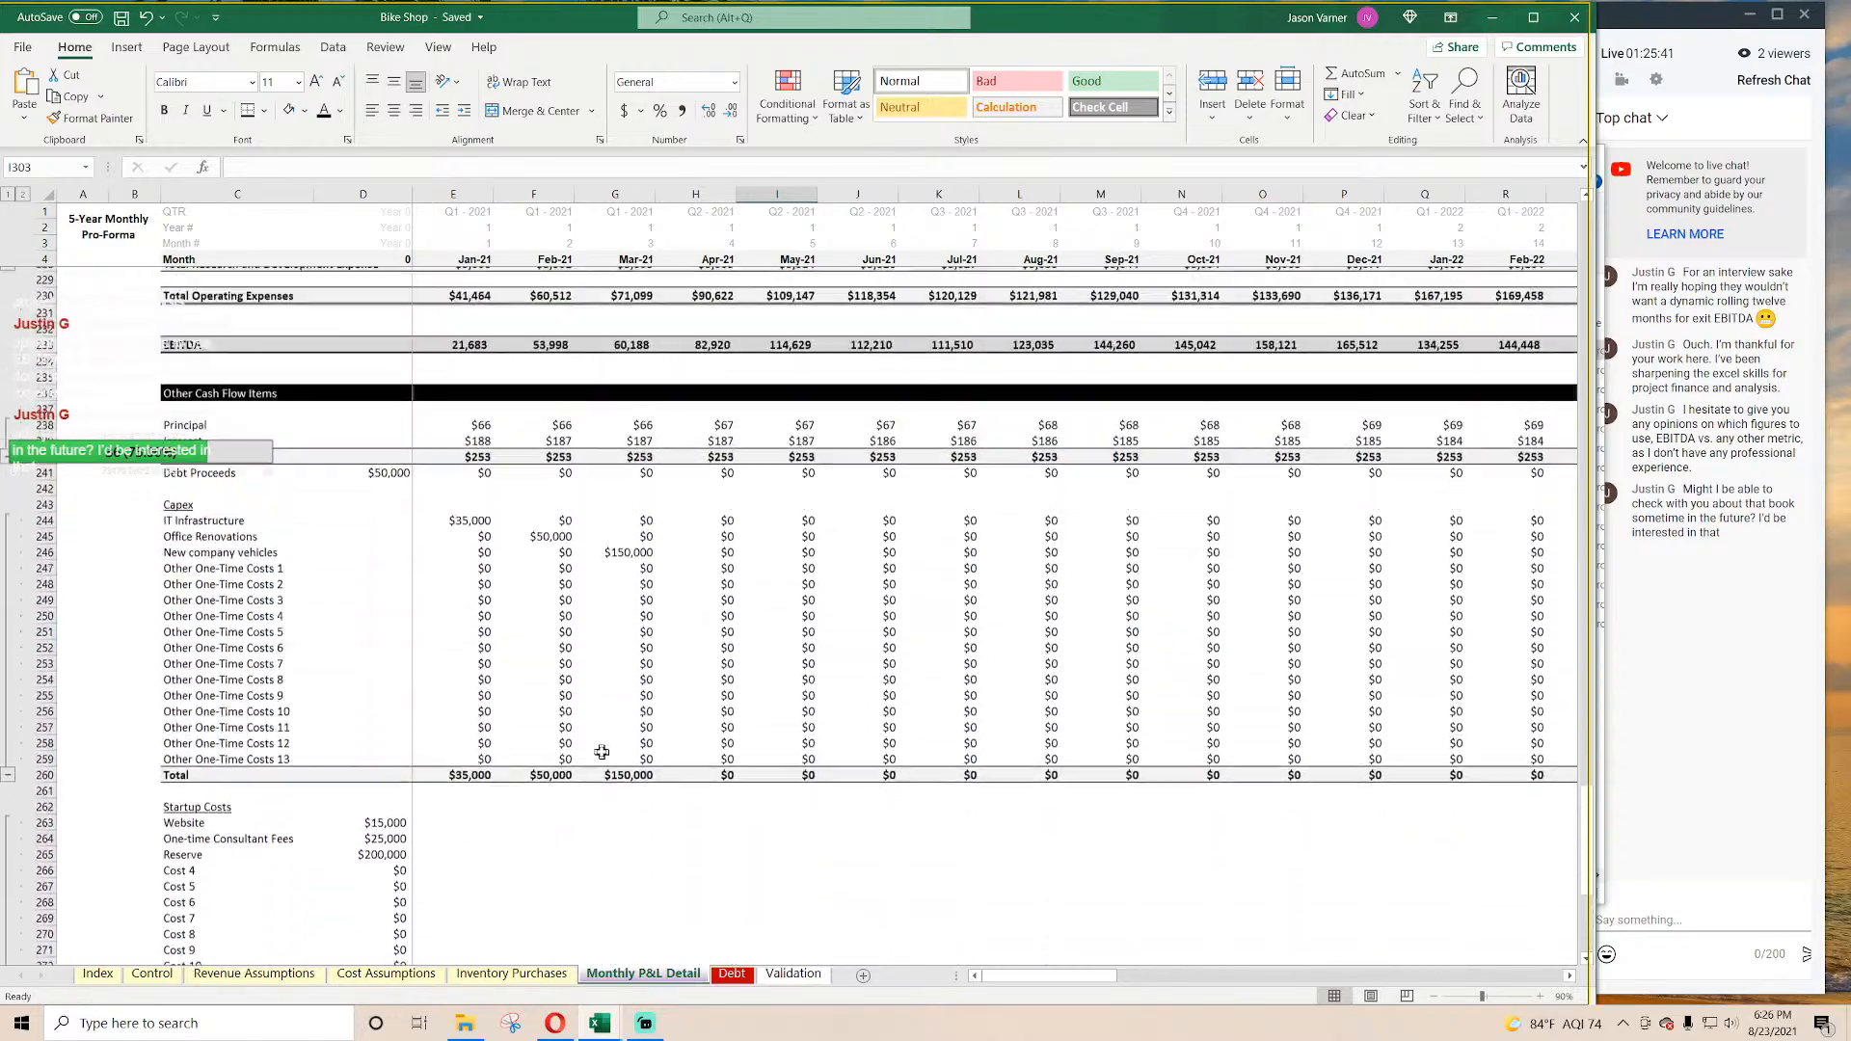
pyautogui.scroll(20, 603, 752)
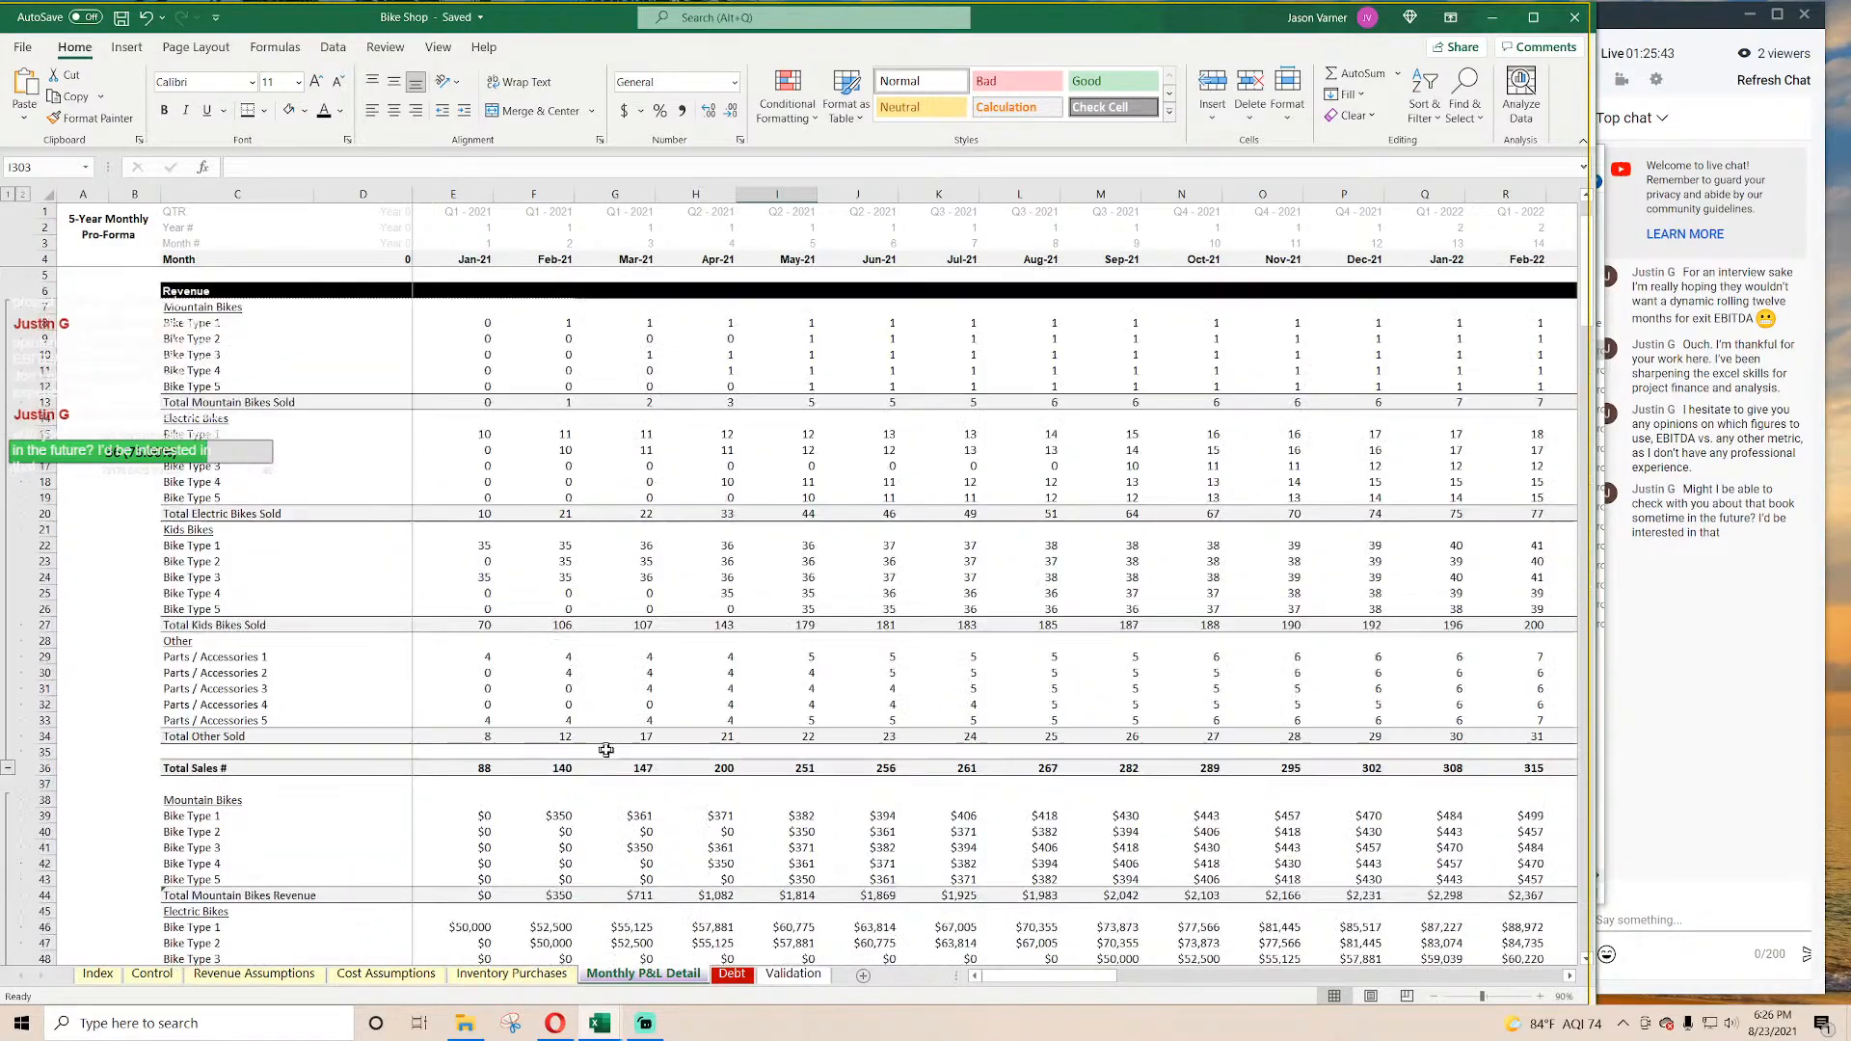
pyautogui.scroll(-20, 607, 749)
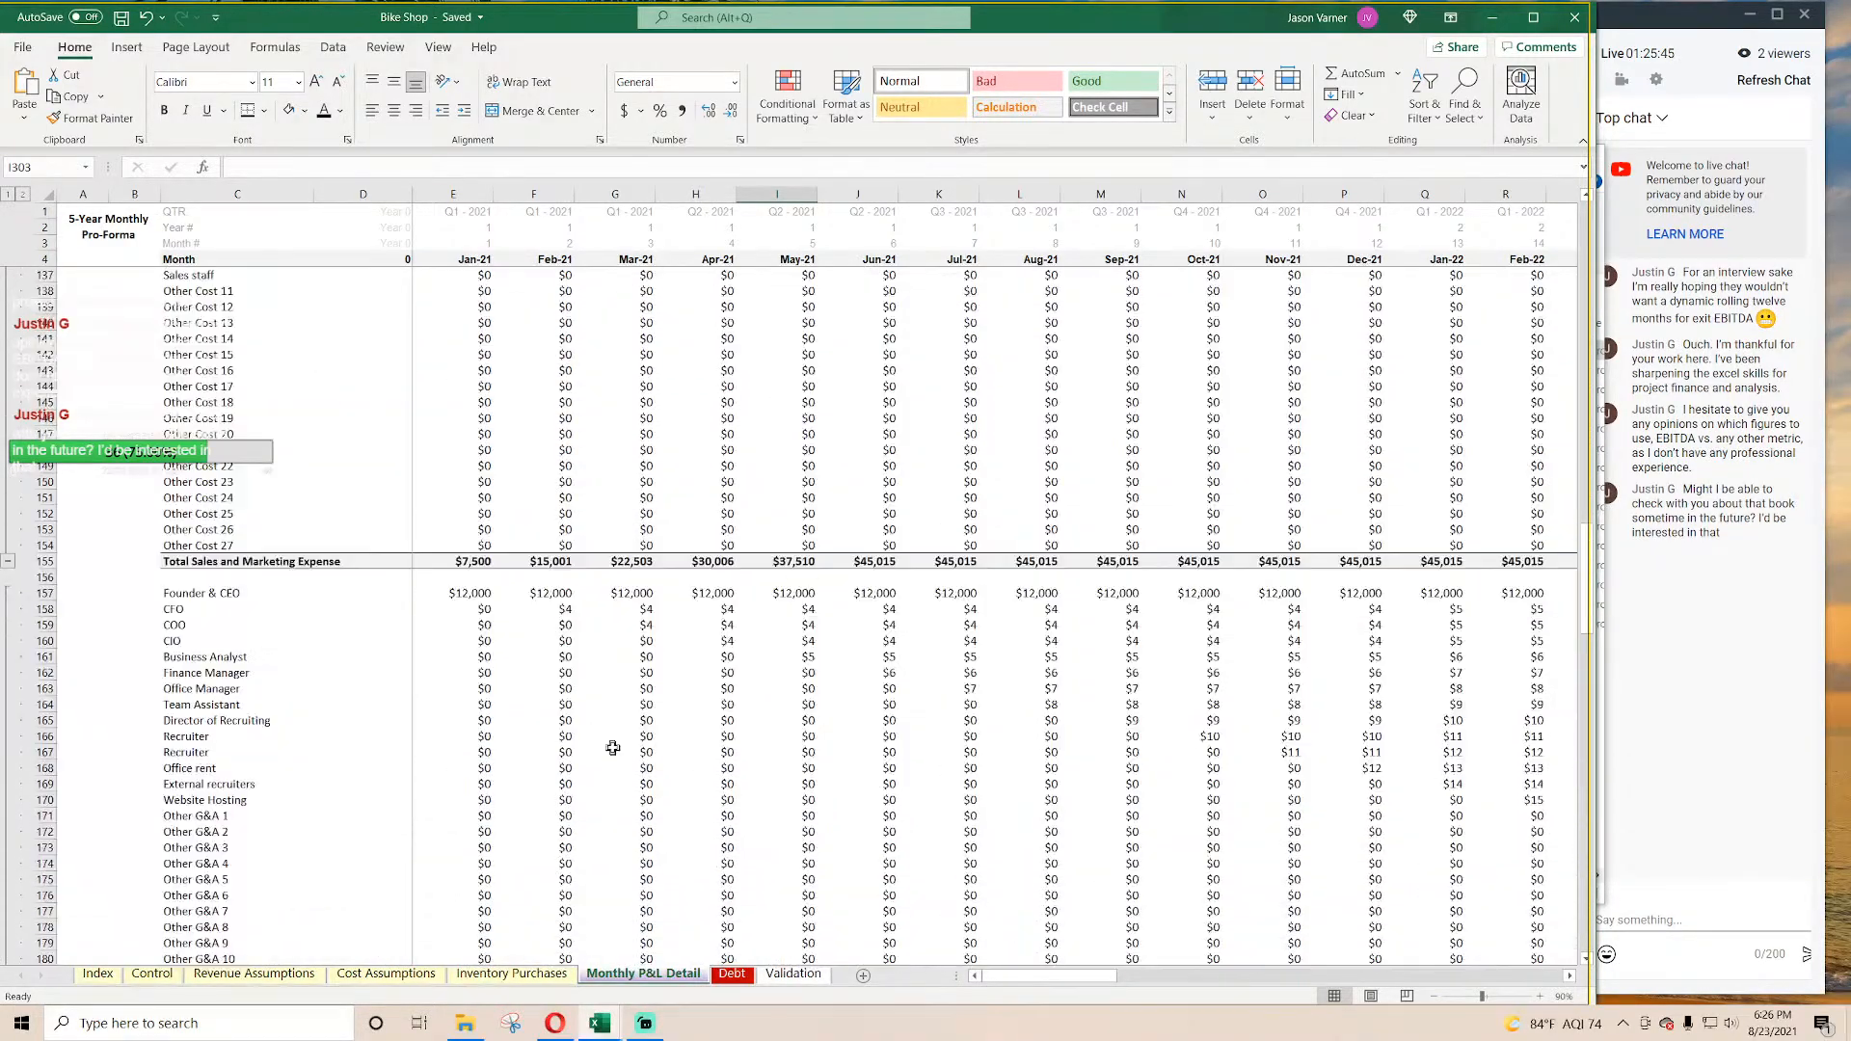
pyautogui.scroll(-20, 616, 746)
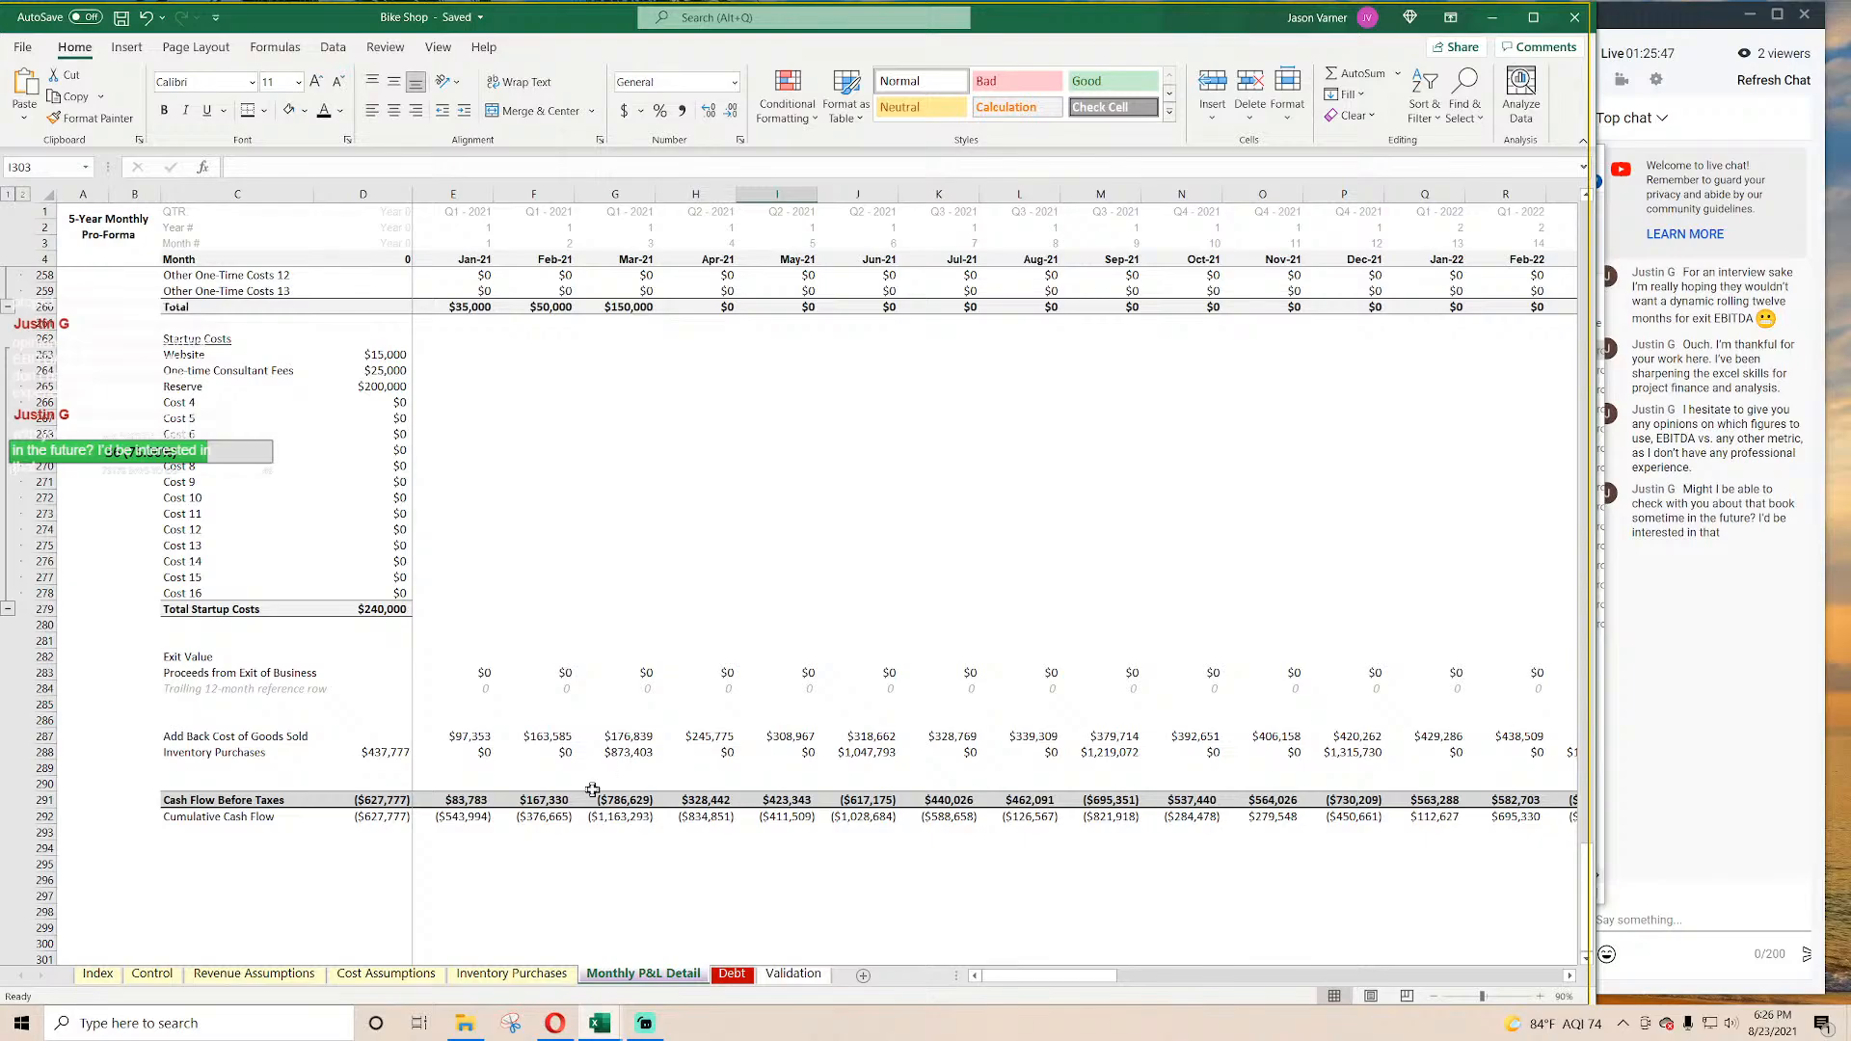
pyautogui.doubleClick(384, 800)
pyautogui.scroll(20, 567, 642)
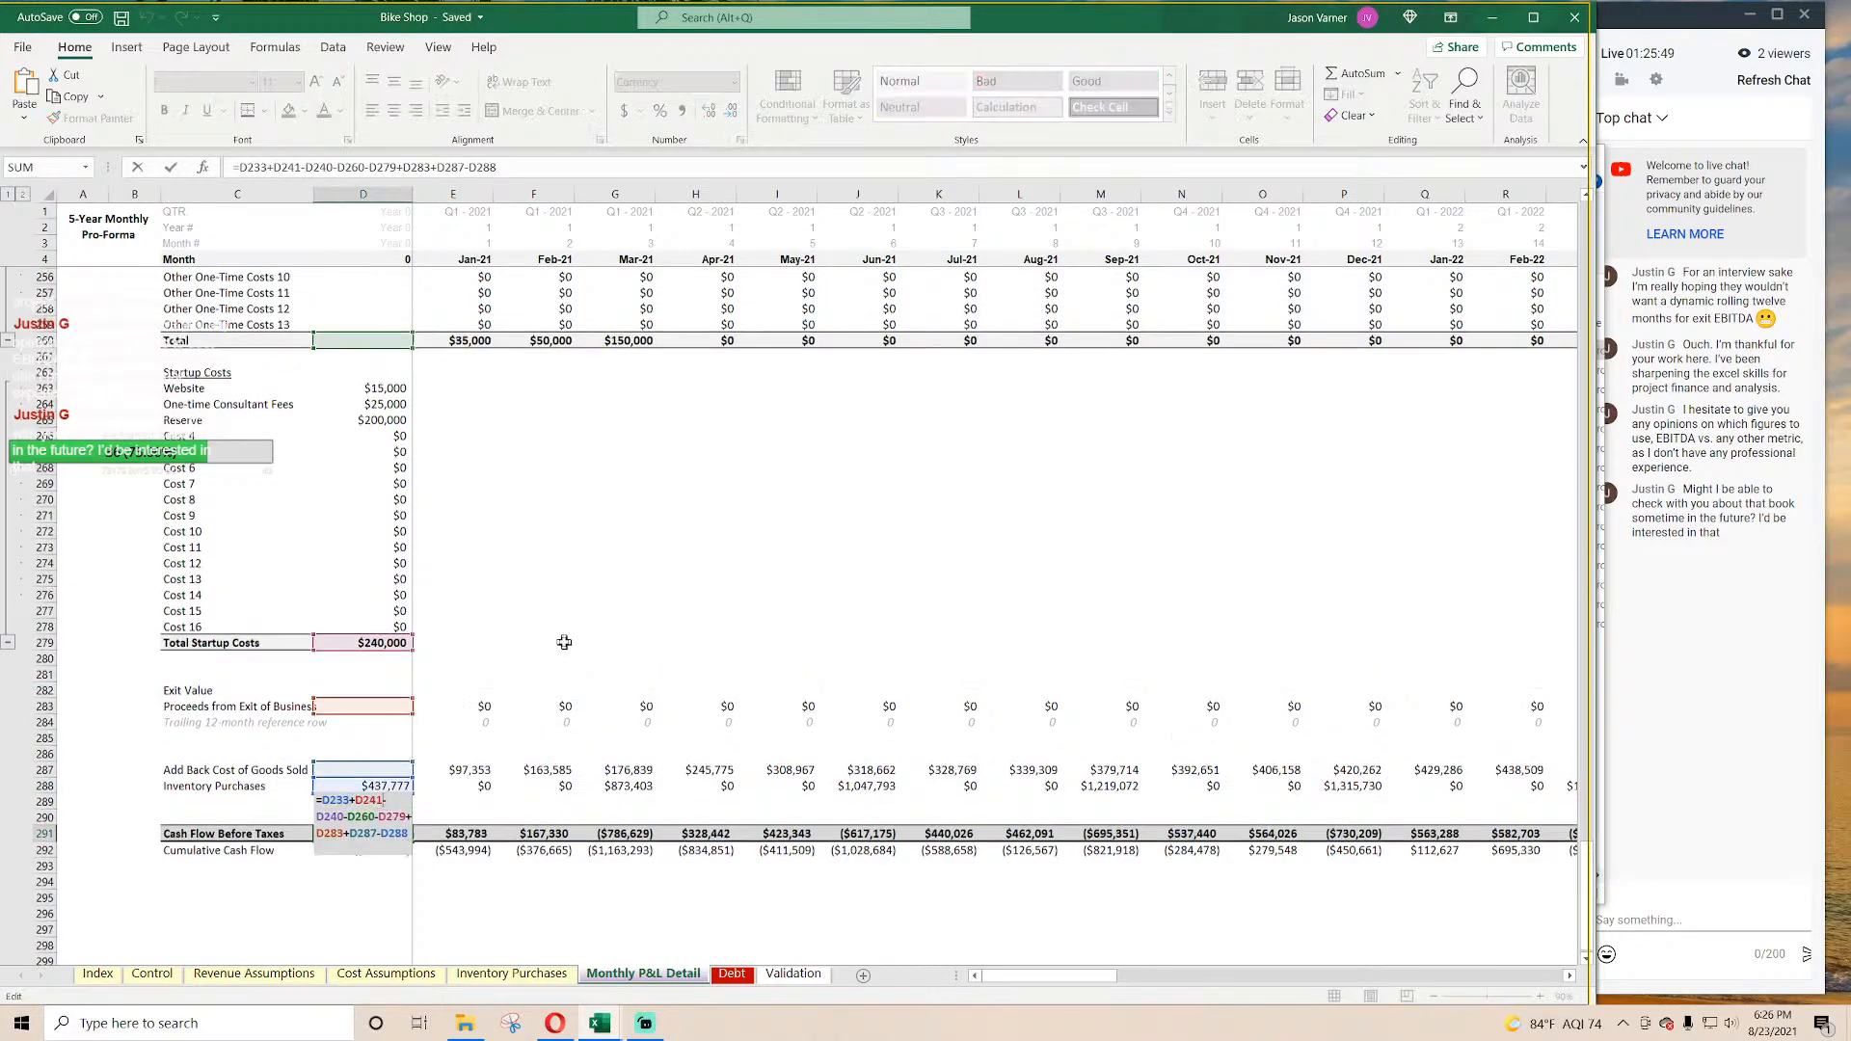
pyautogui.scroll(-20, 567, 641)
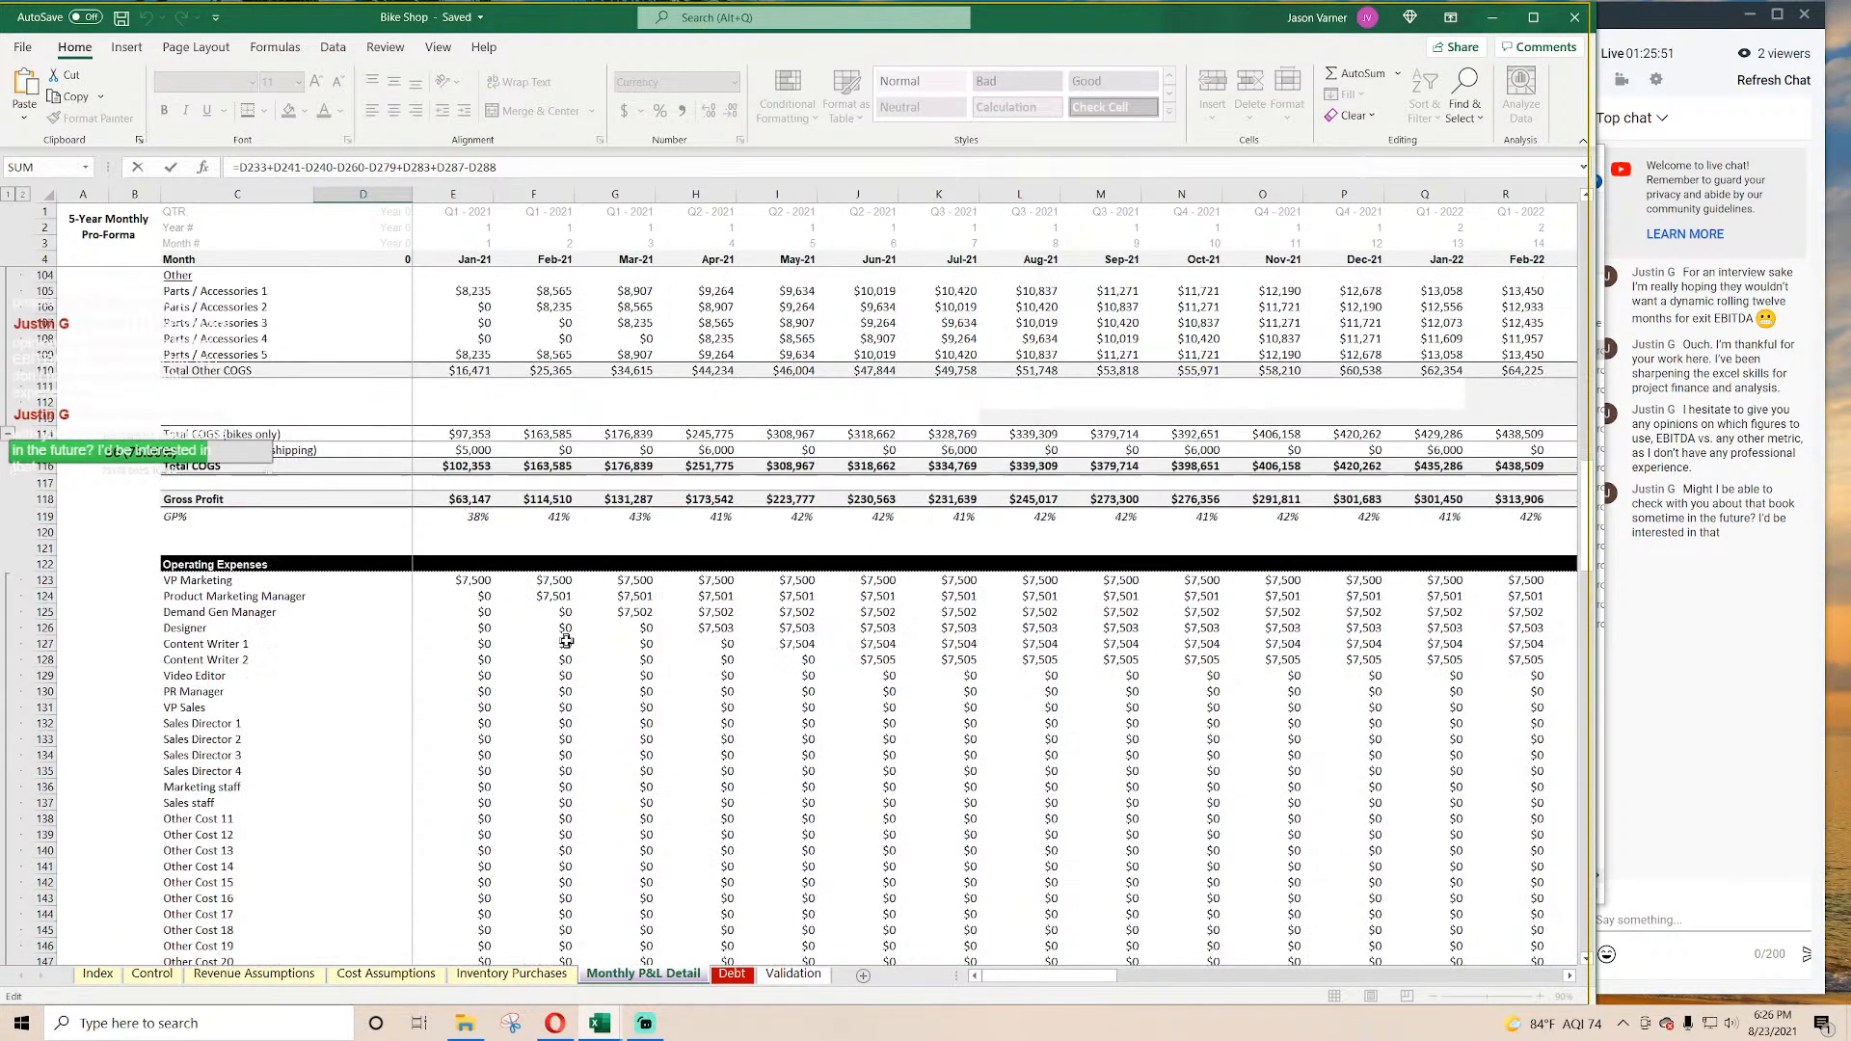
pyautogui.scroll(-11, 567, 641)
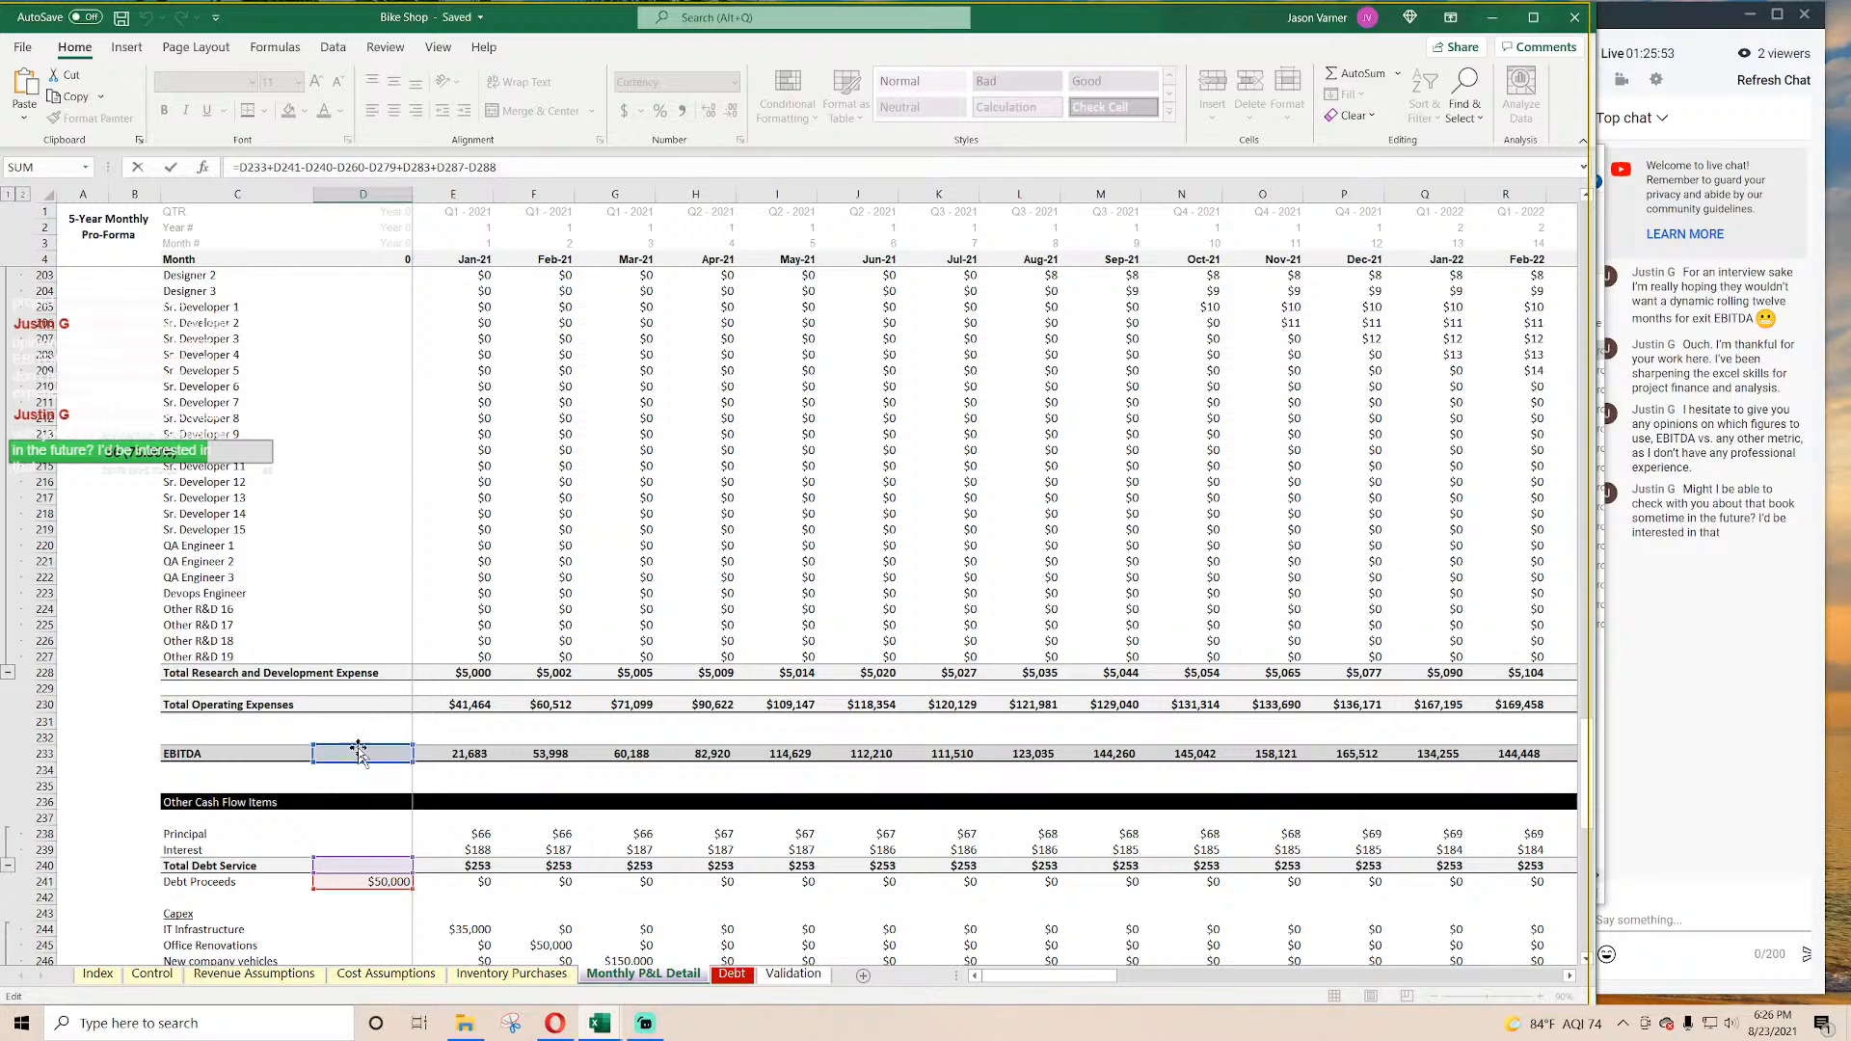
pyautogui.scroll(-4, 353, 751)
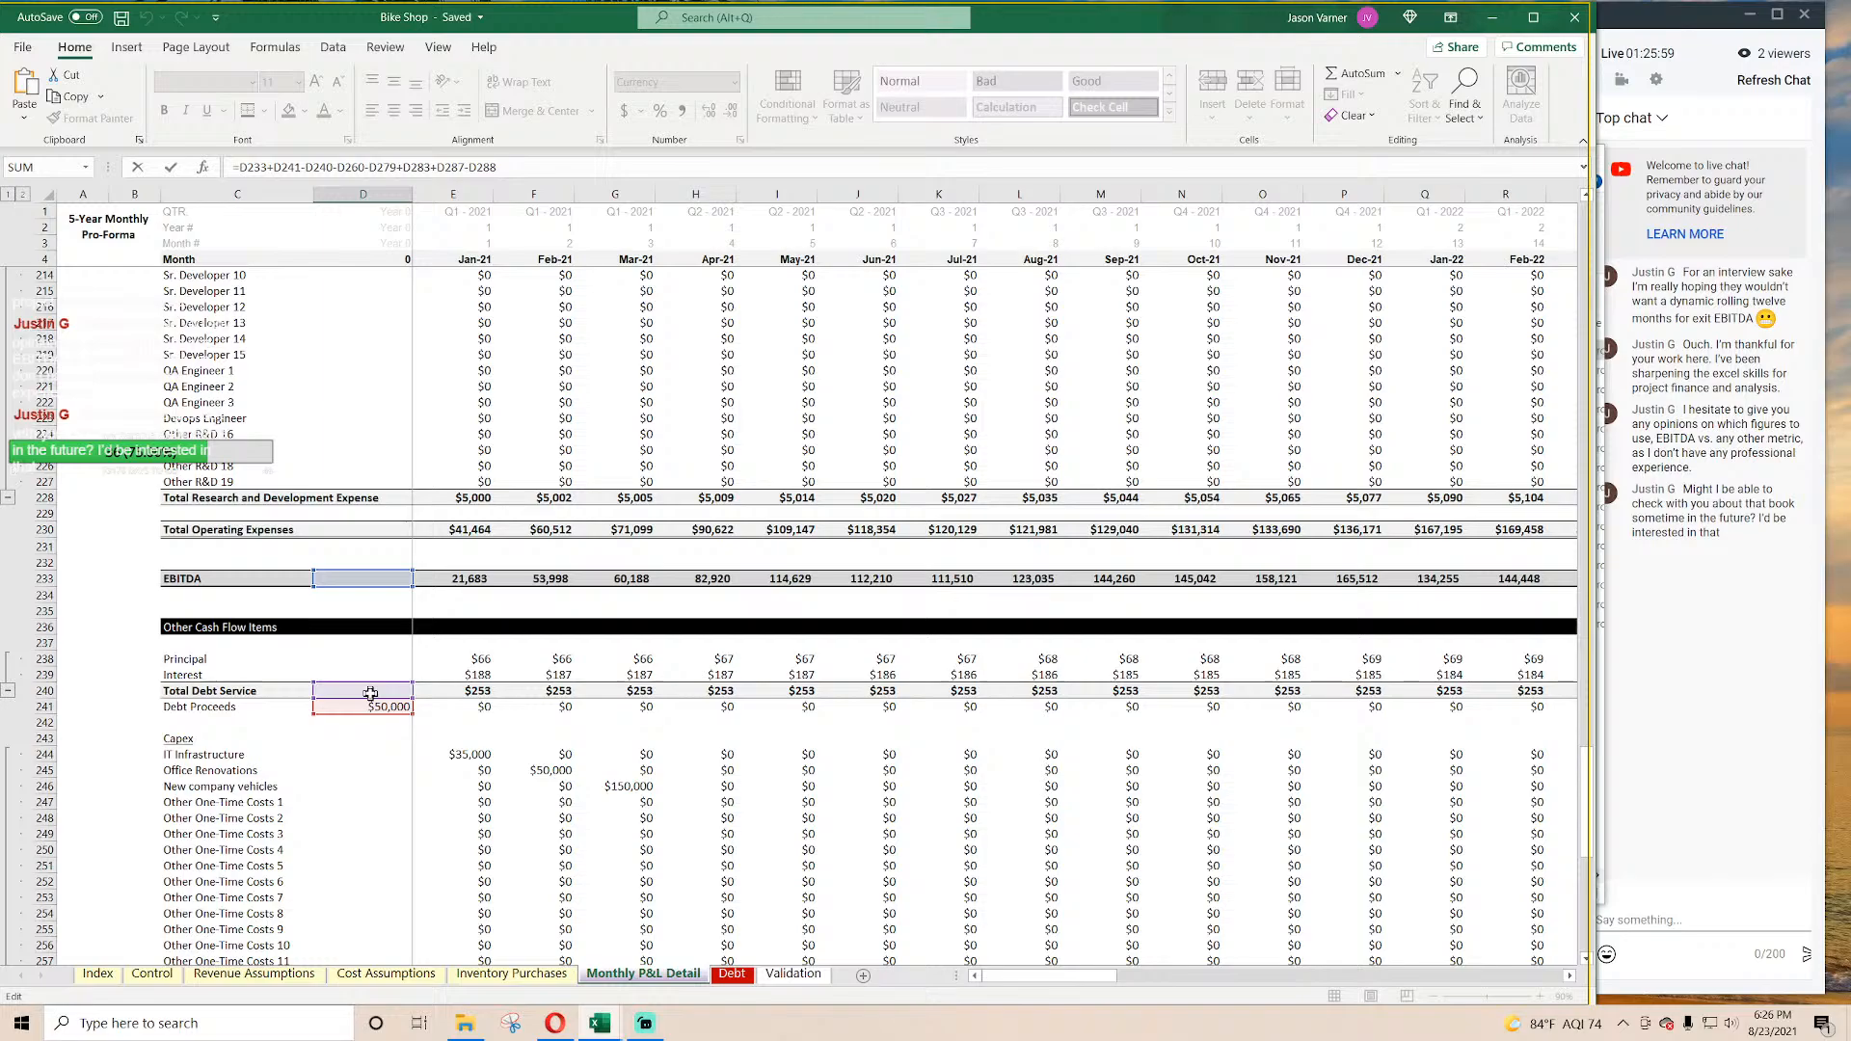
pyautogui.scroll(-7, 370, 694)
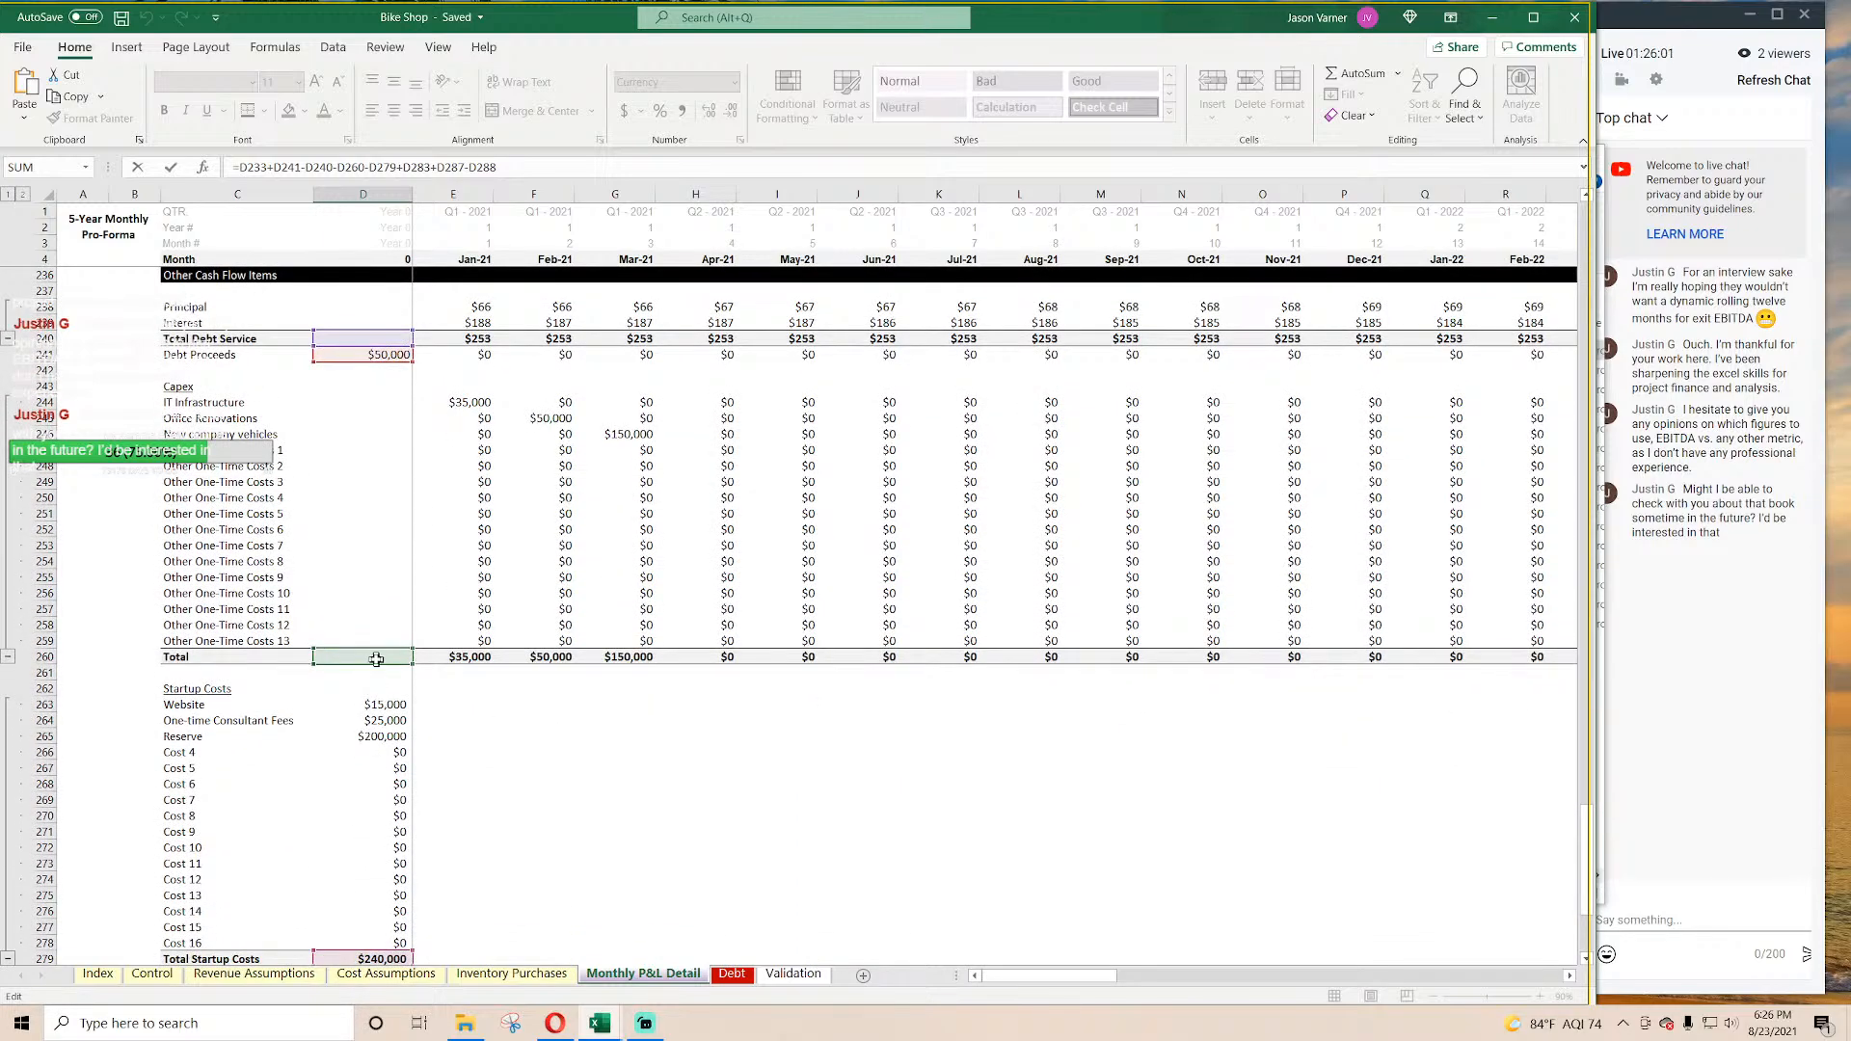
pyautogui.scroll(-7, 376, 658)
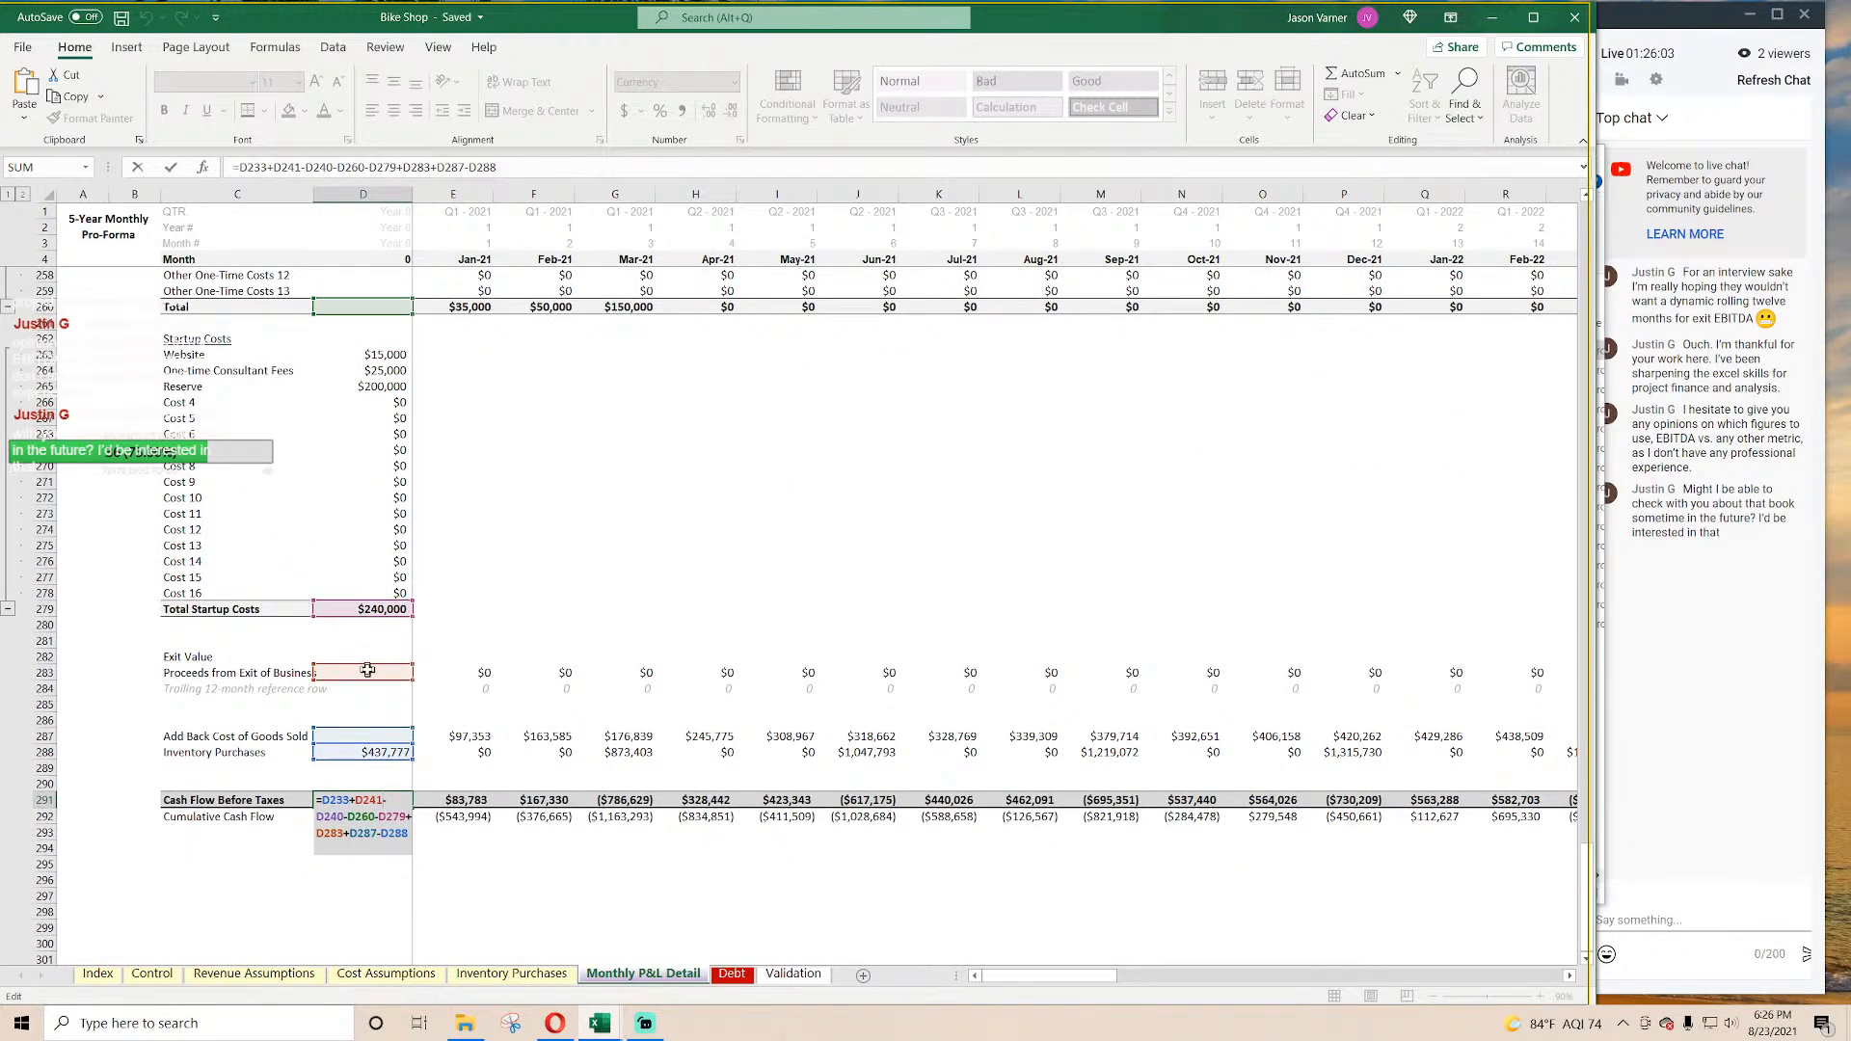
pyautogui.press('Return')
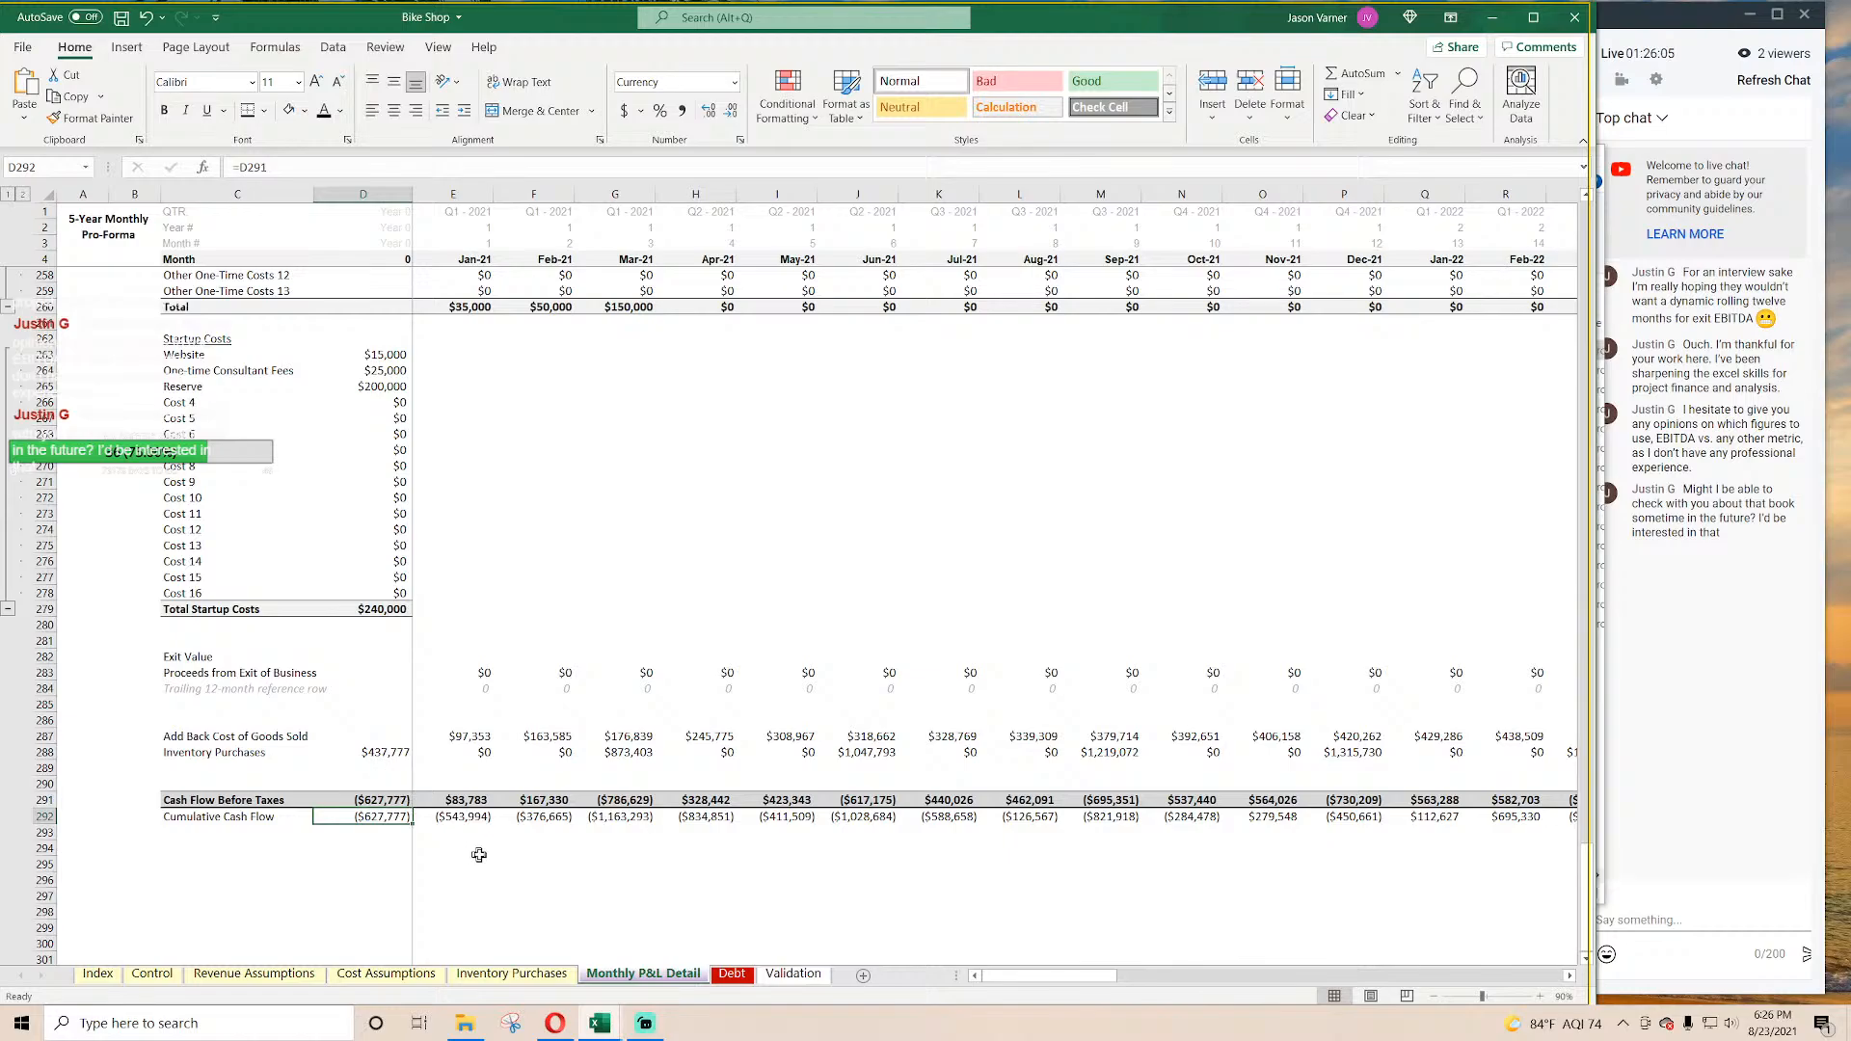
# Step: Save the Bike Shop workbook
pyautogui.scroll(20, 579, 790)
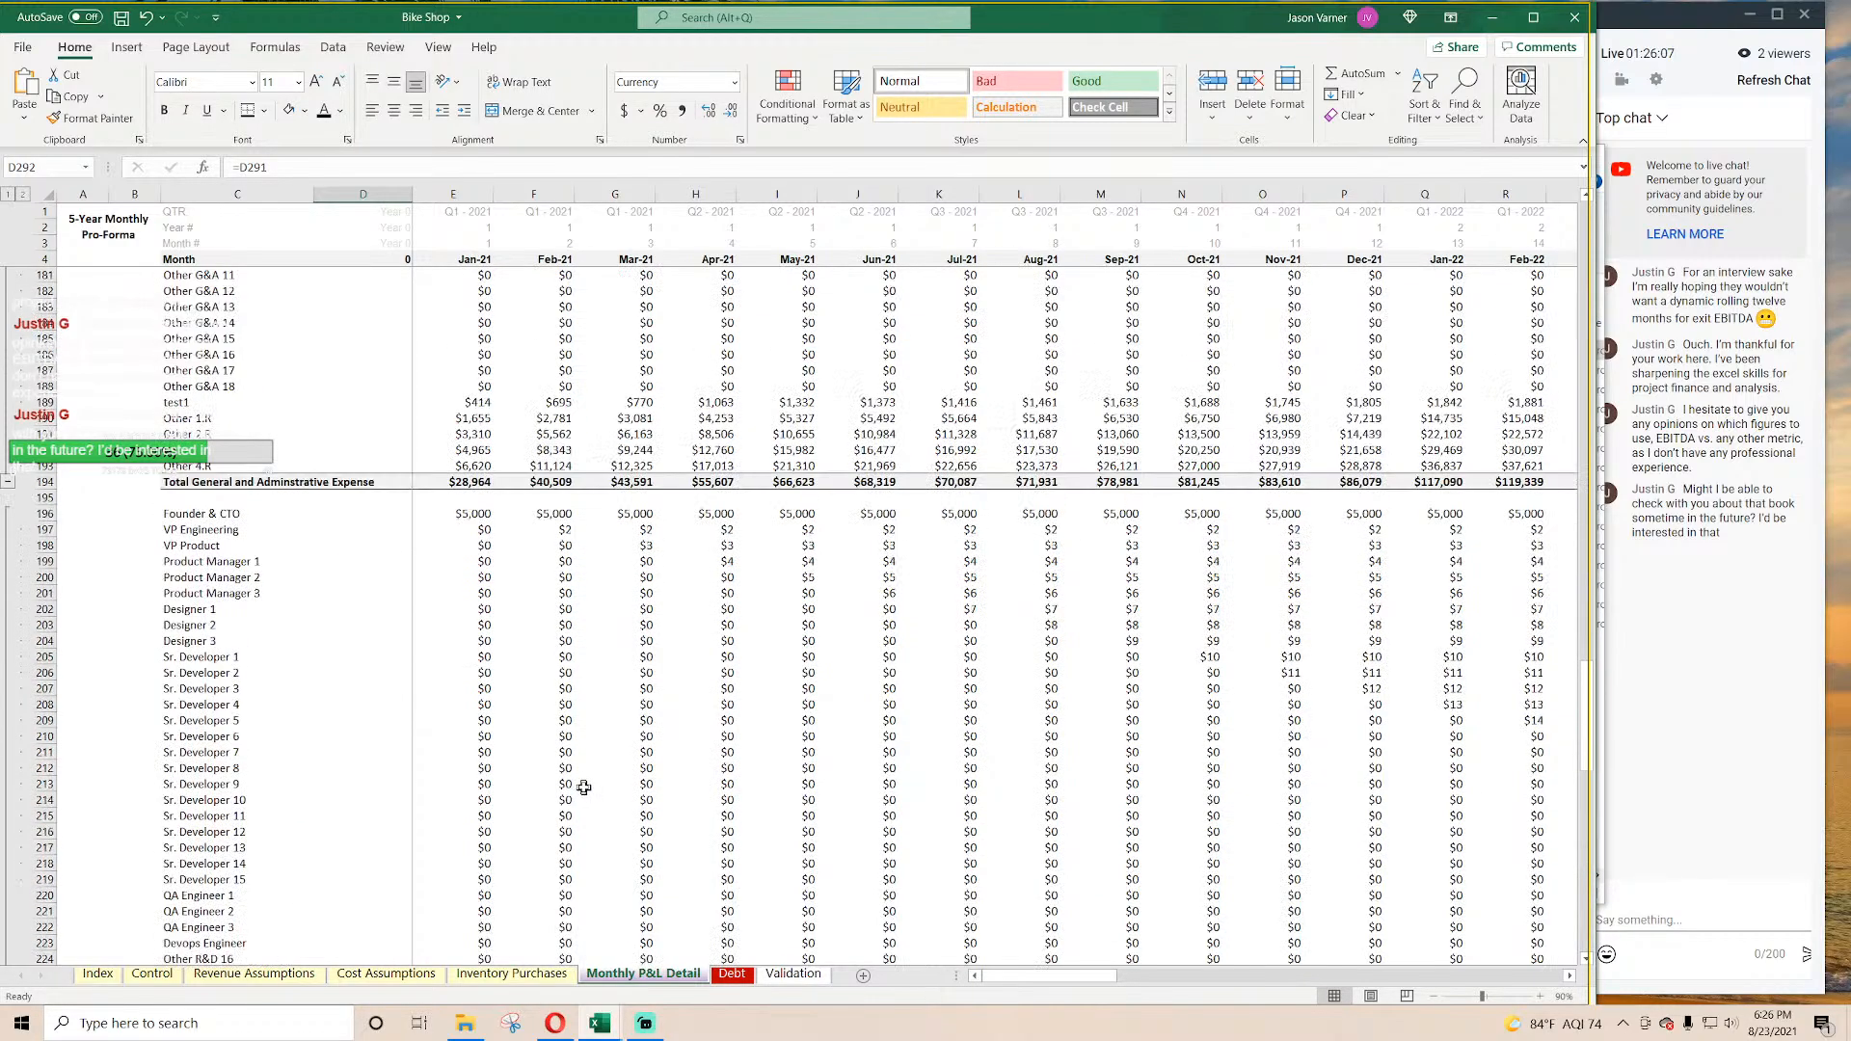
pyautogui.scroll(12, 584, 787)
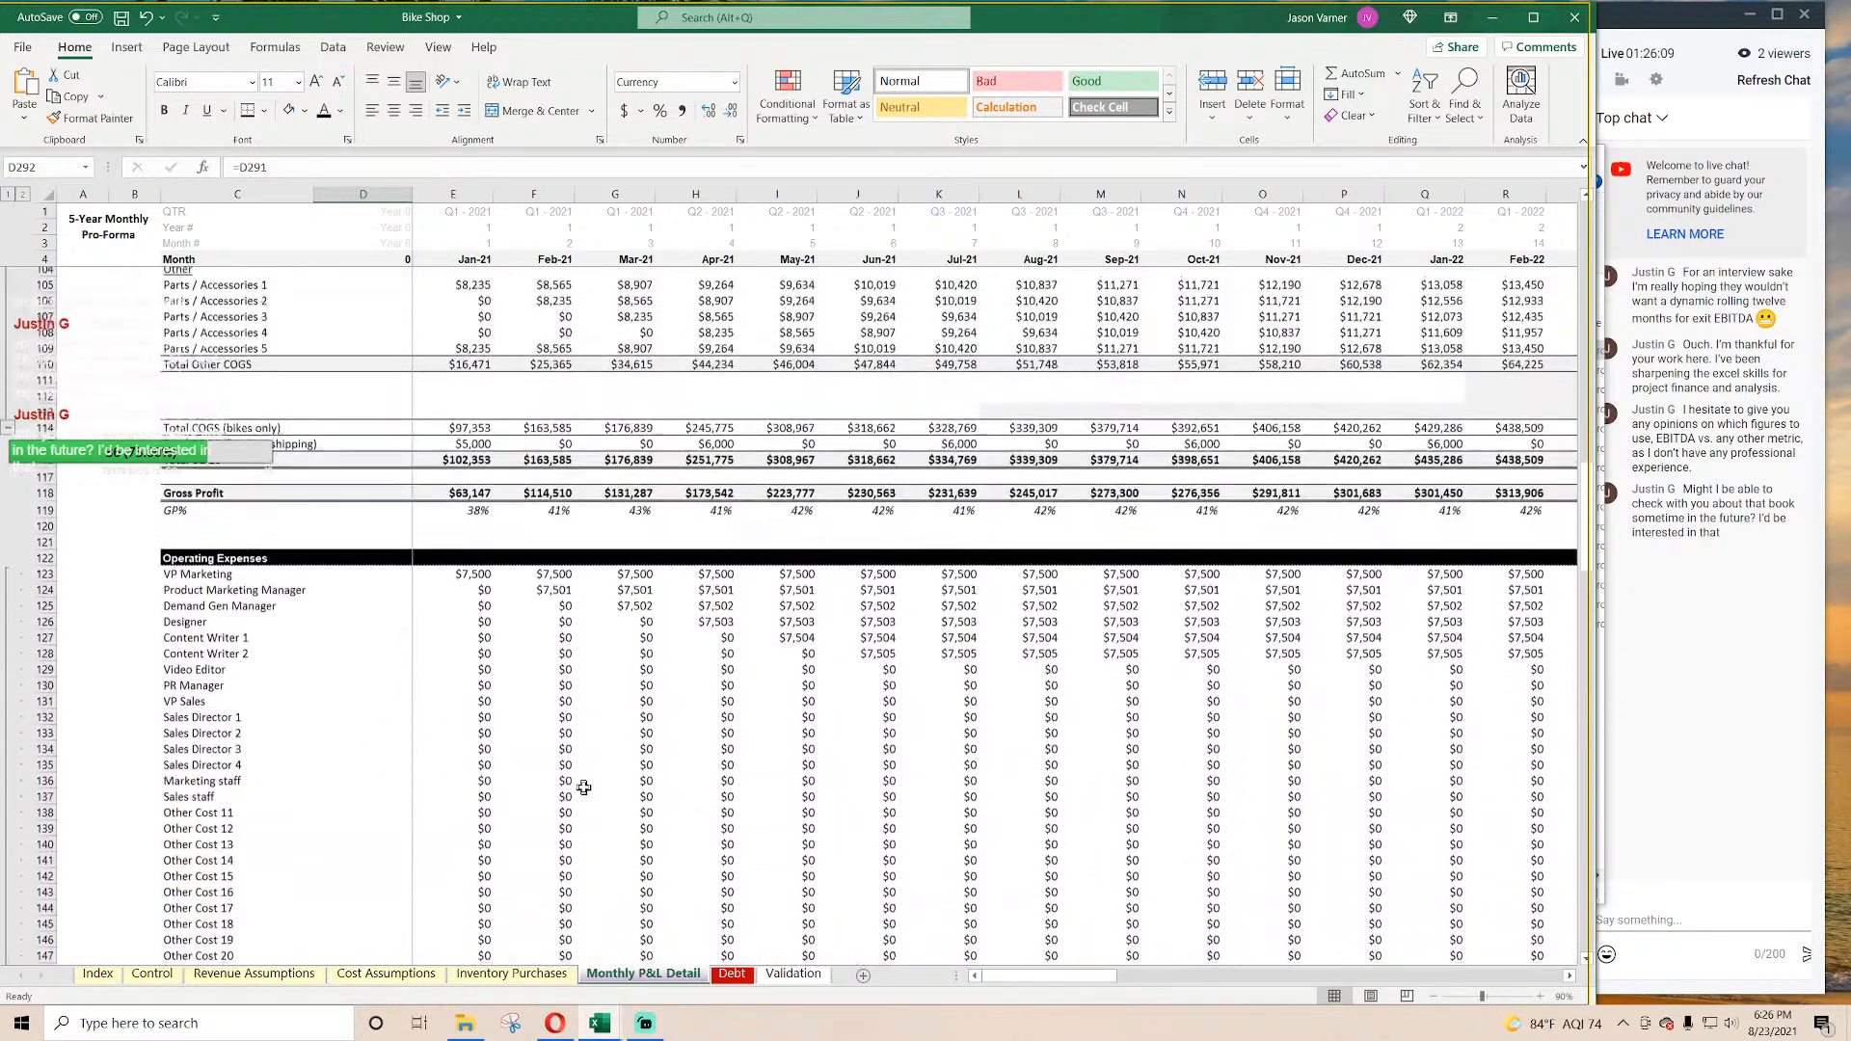
pyautogui.click(122, 17)
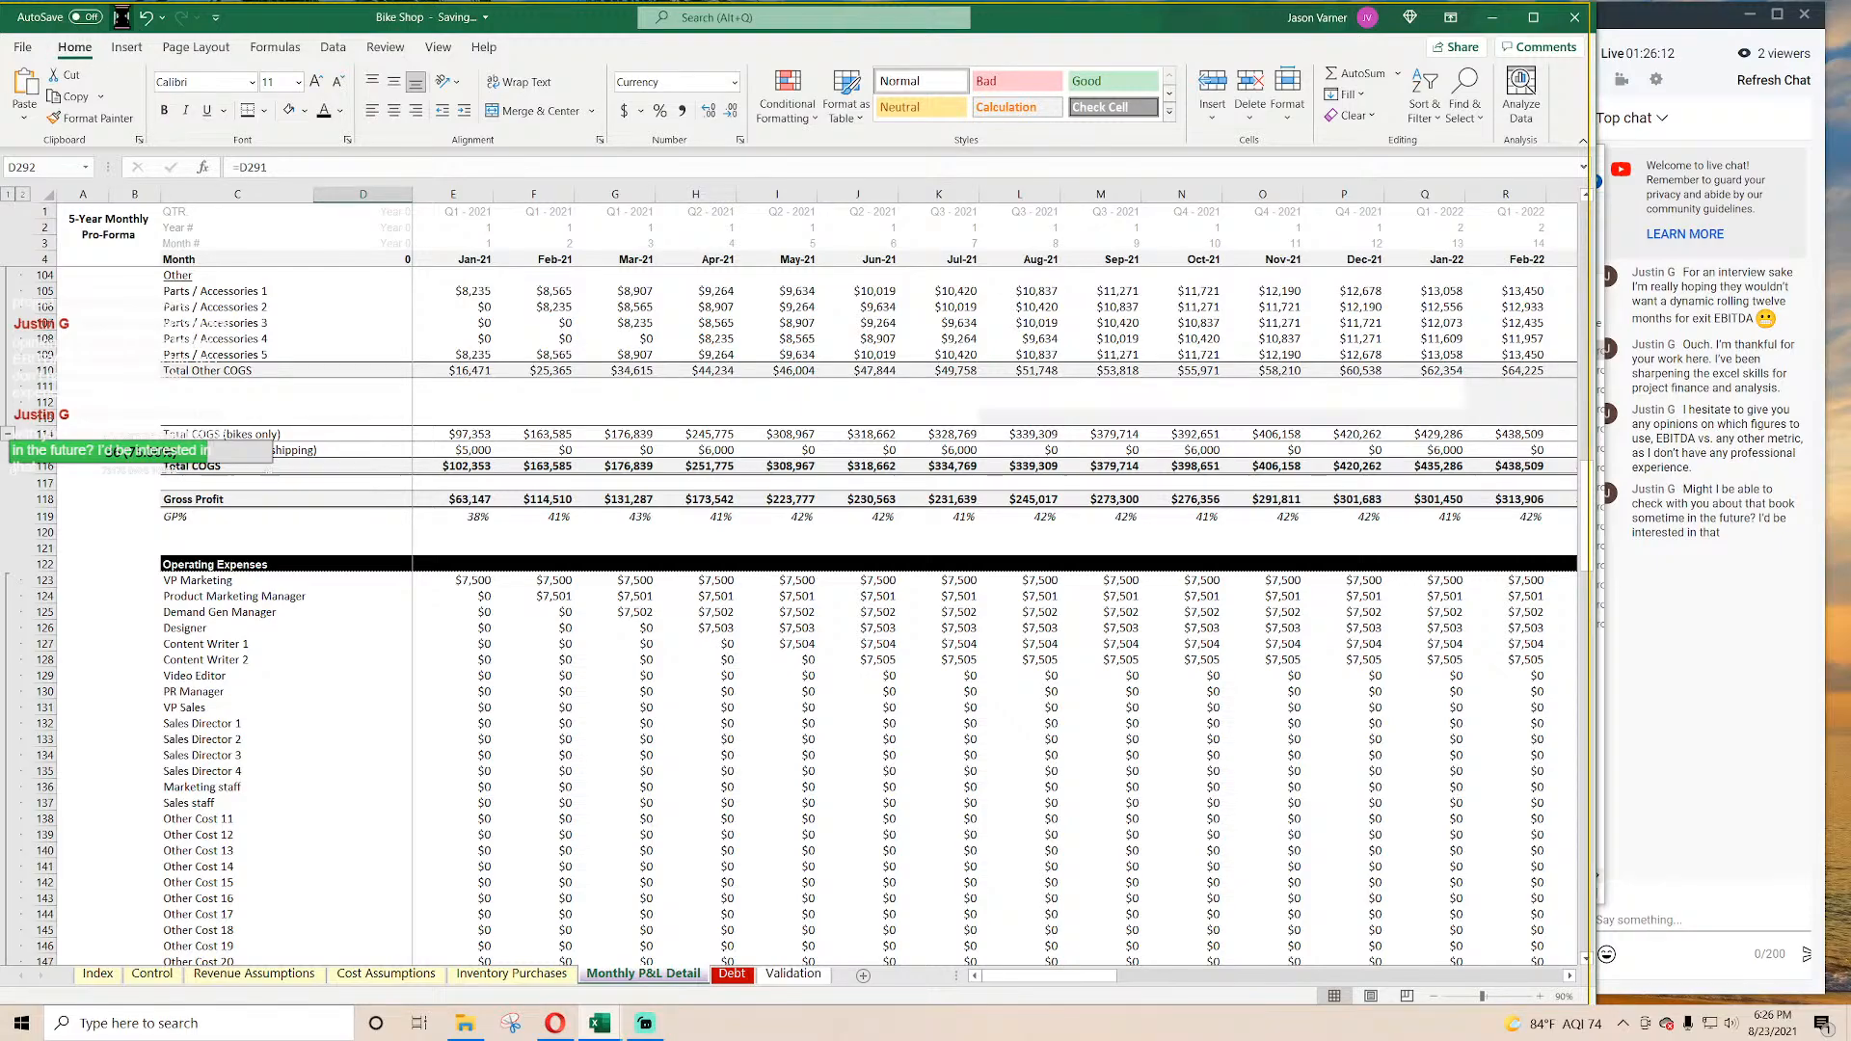
# Step: Examine the January Gross Profit and Total COGS formulas and the February Gross Profit and GP% formulas
pyautogui.click(457, 500)
pyautogui.scroll(3, 585, 533)
pyautogui.scroll(1, 584, 533)
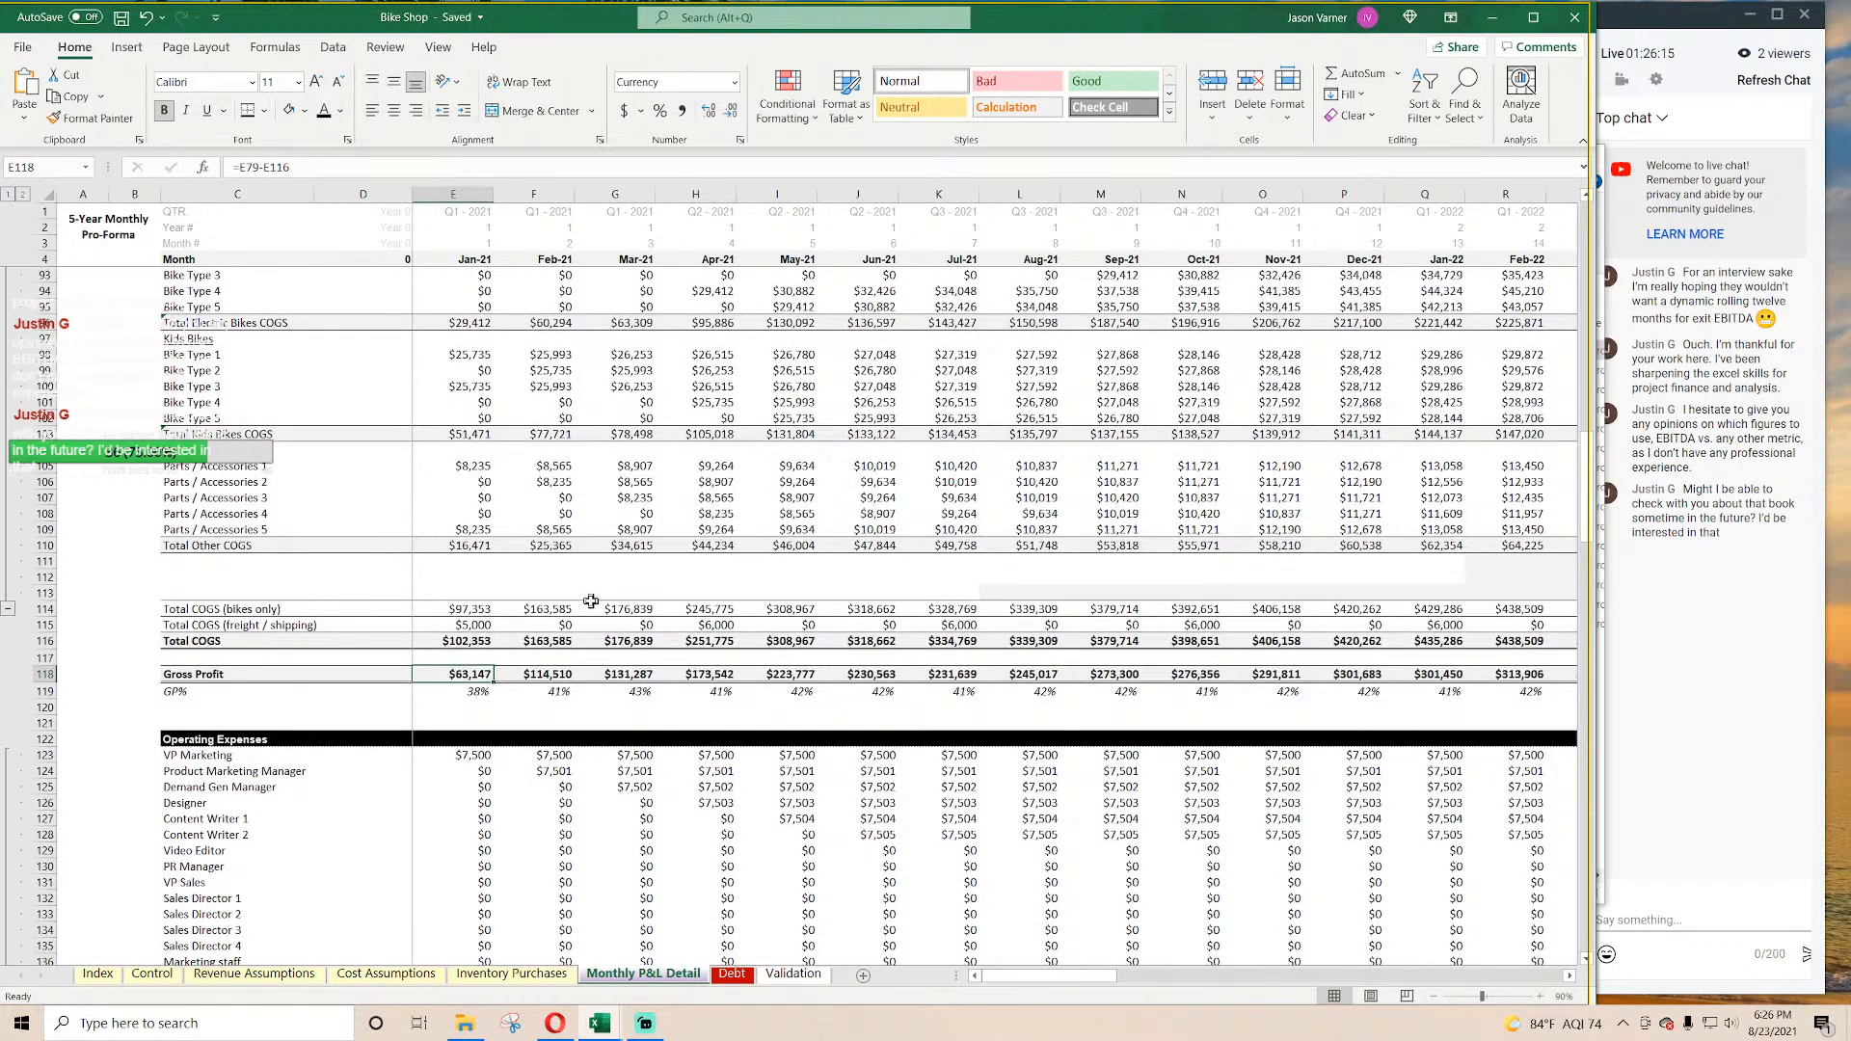
pyautogui.click(485, 641)
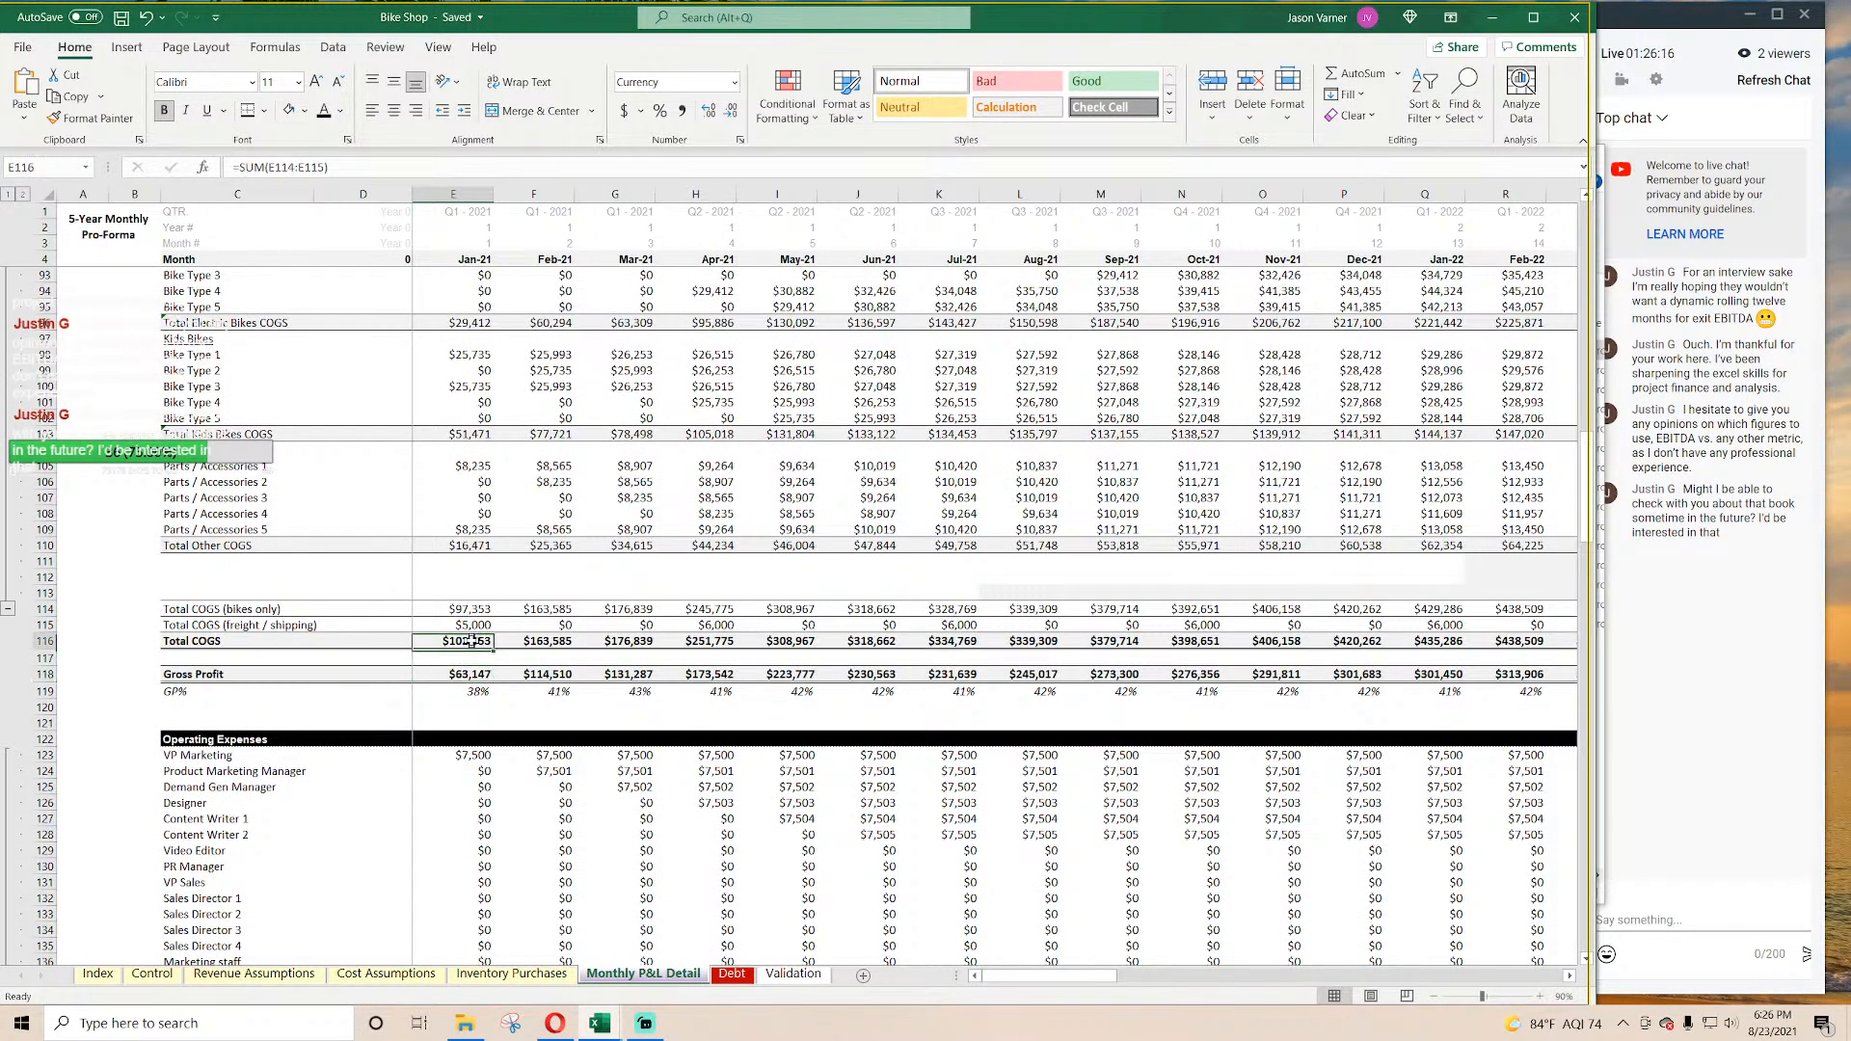
pyautogui.click(551, 675)
pyautogui.click(551, 691)
# Step: Save the Bike Shop workbook again after reviewing the cash flow rows in the Monthly P&L Detail sheet
pyautogui.scroll(-11, 587, 699)
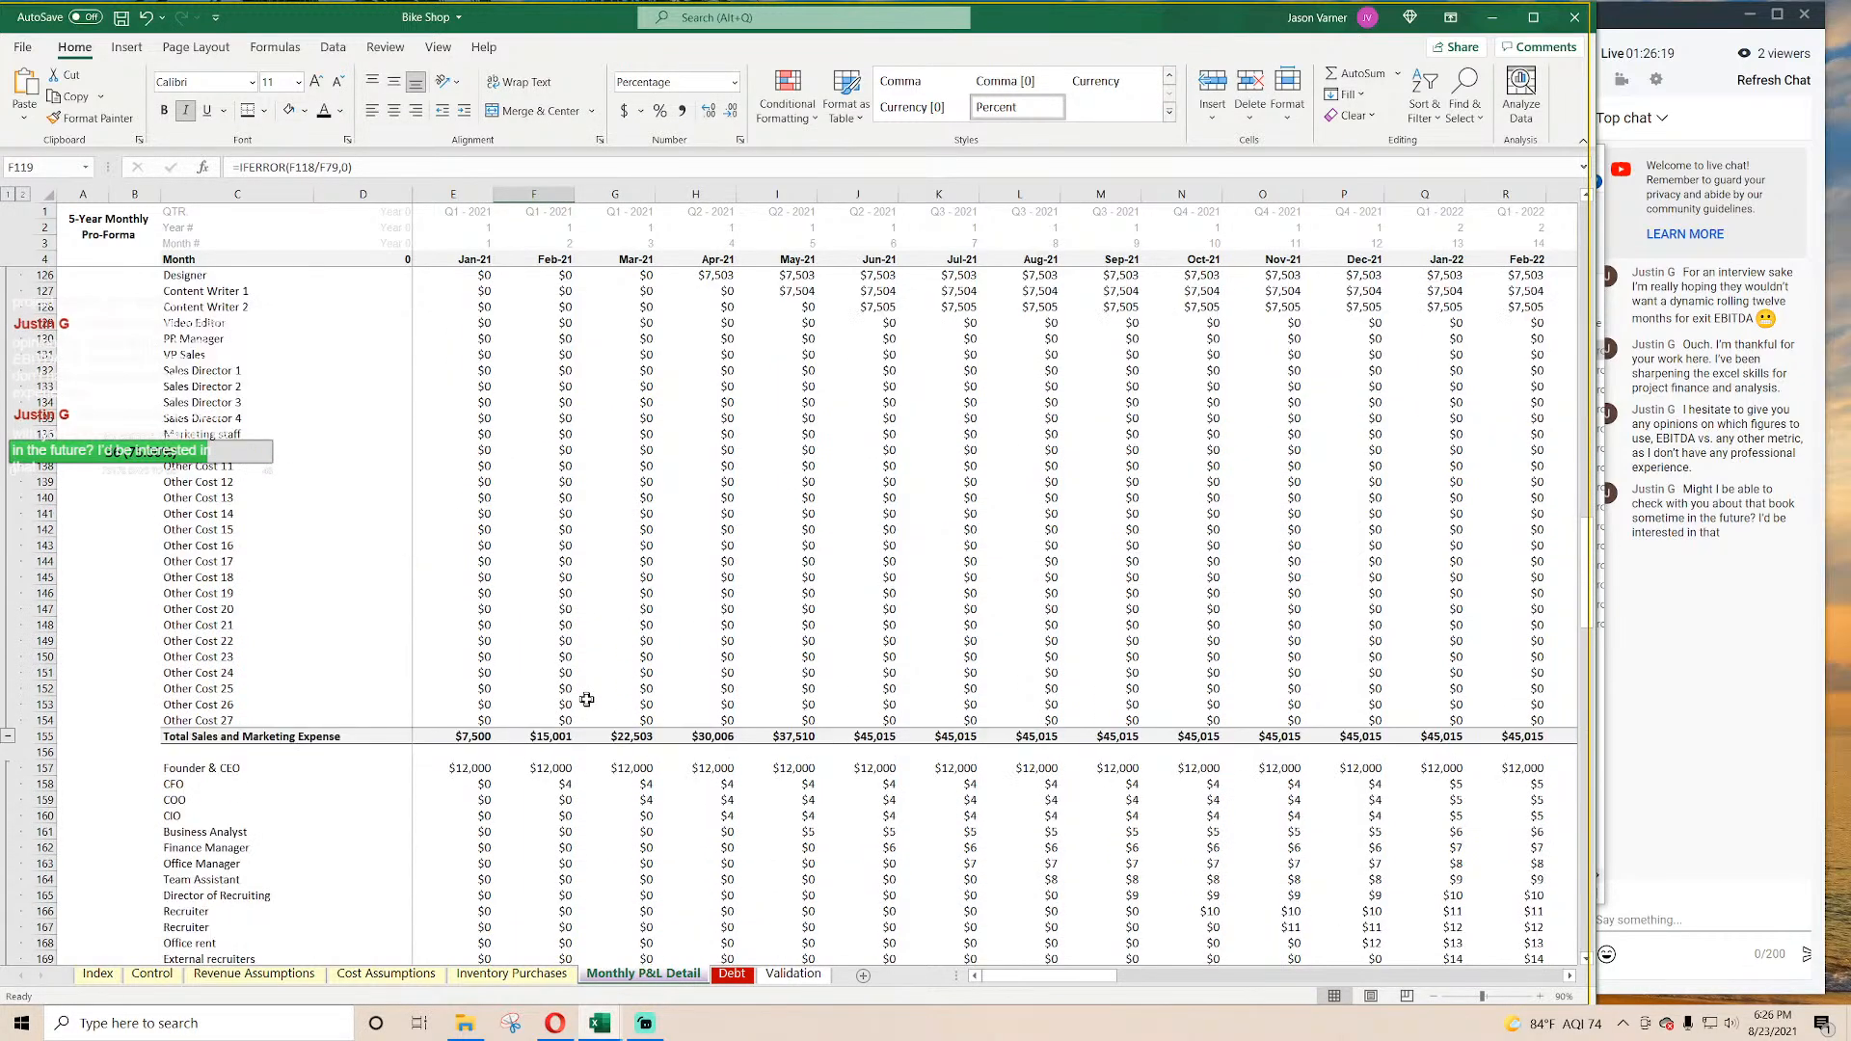
pyautogui.scroll(-20, 588, 699)
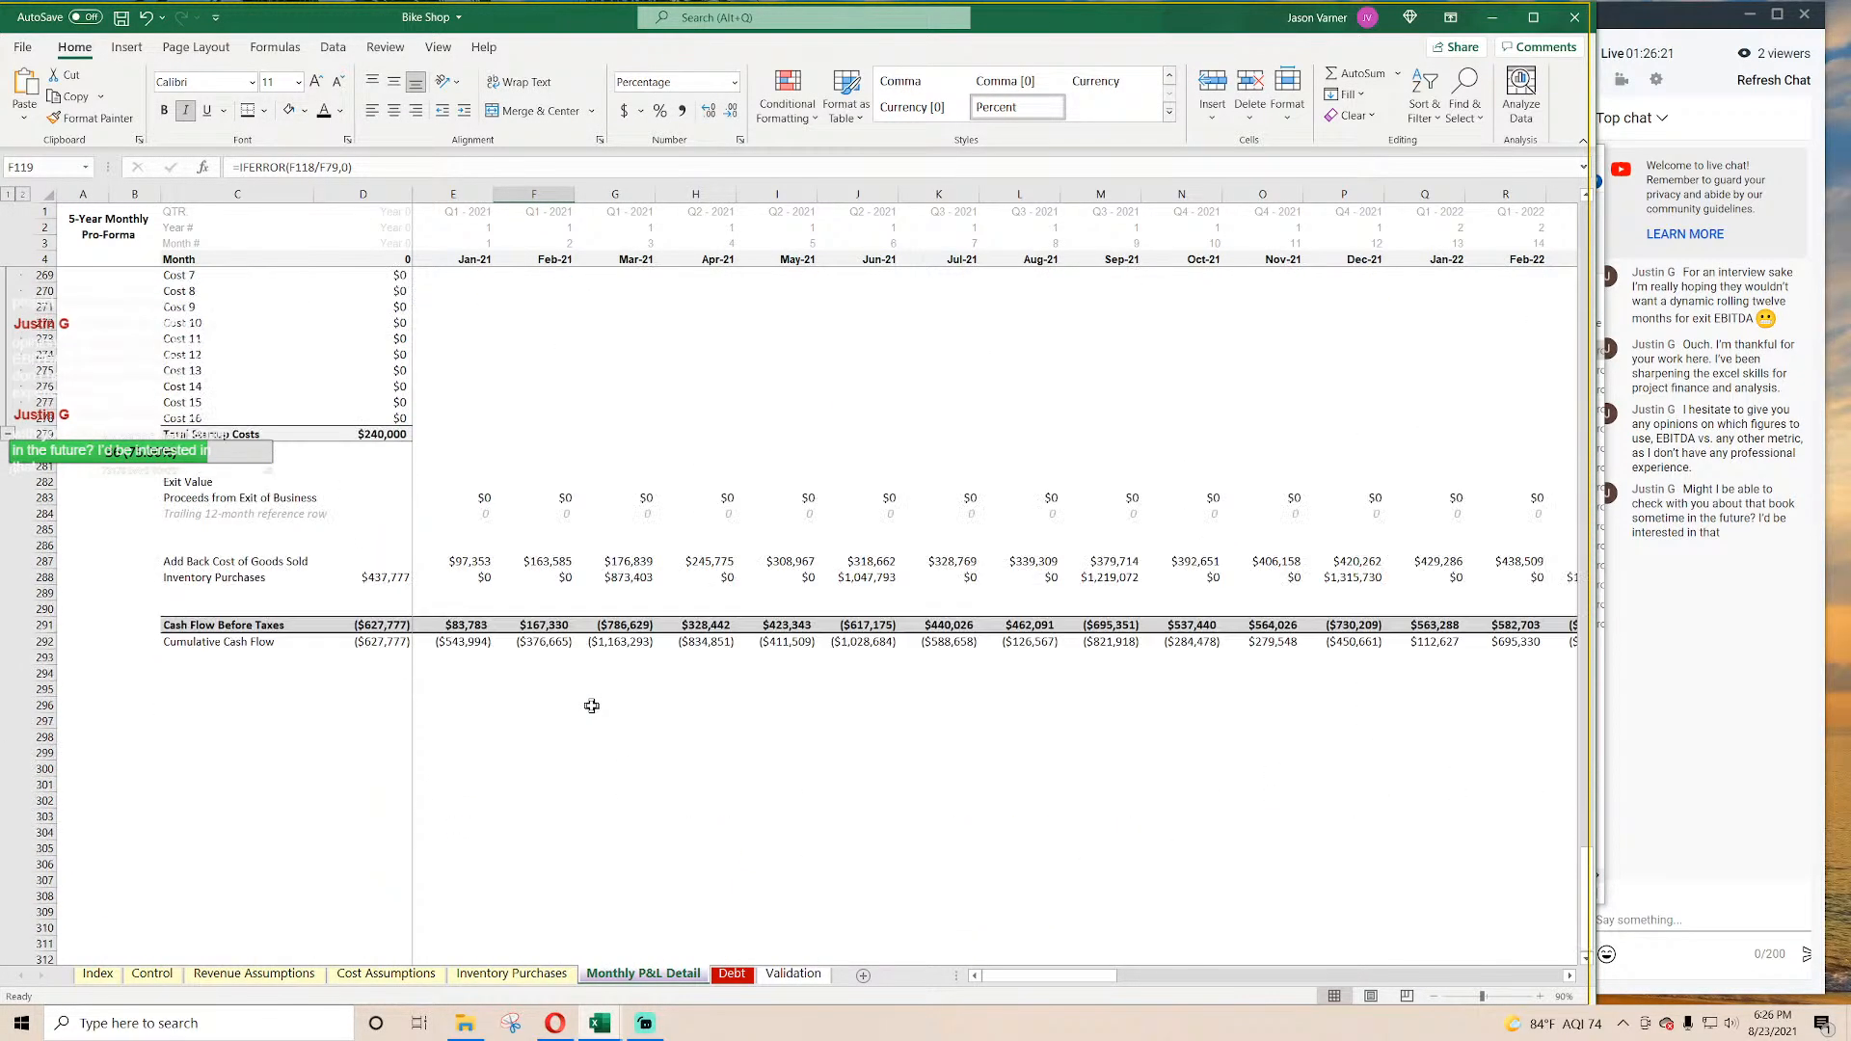
pyautogui.click(567, 781)
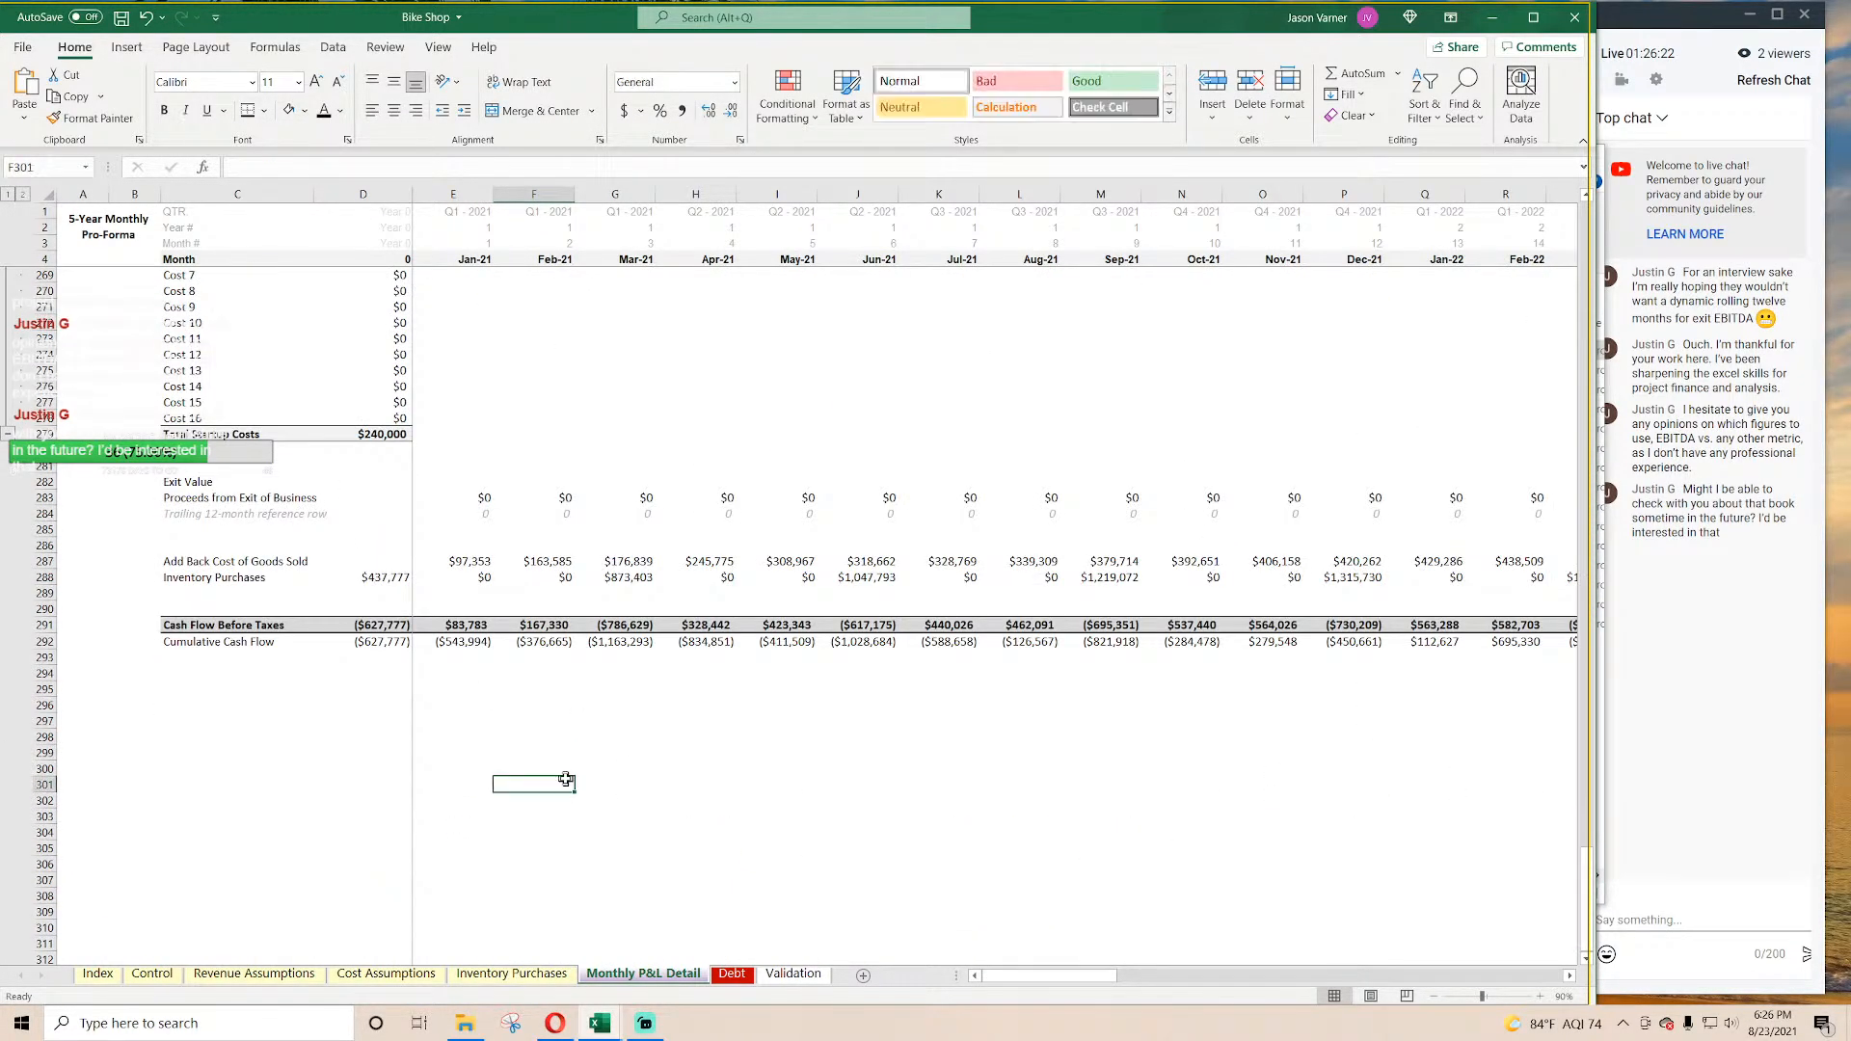
pyautogui.click(122, 17)
pyautogui.click(779, 830)
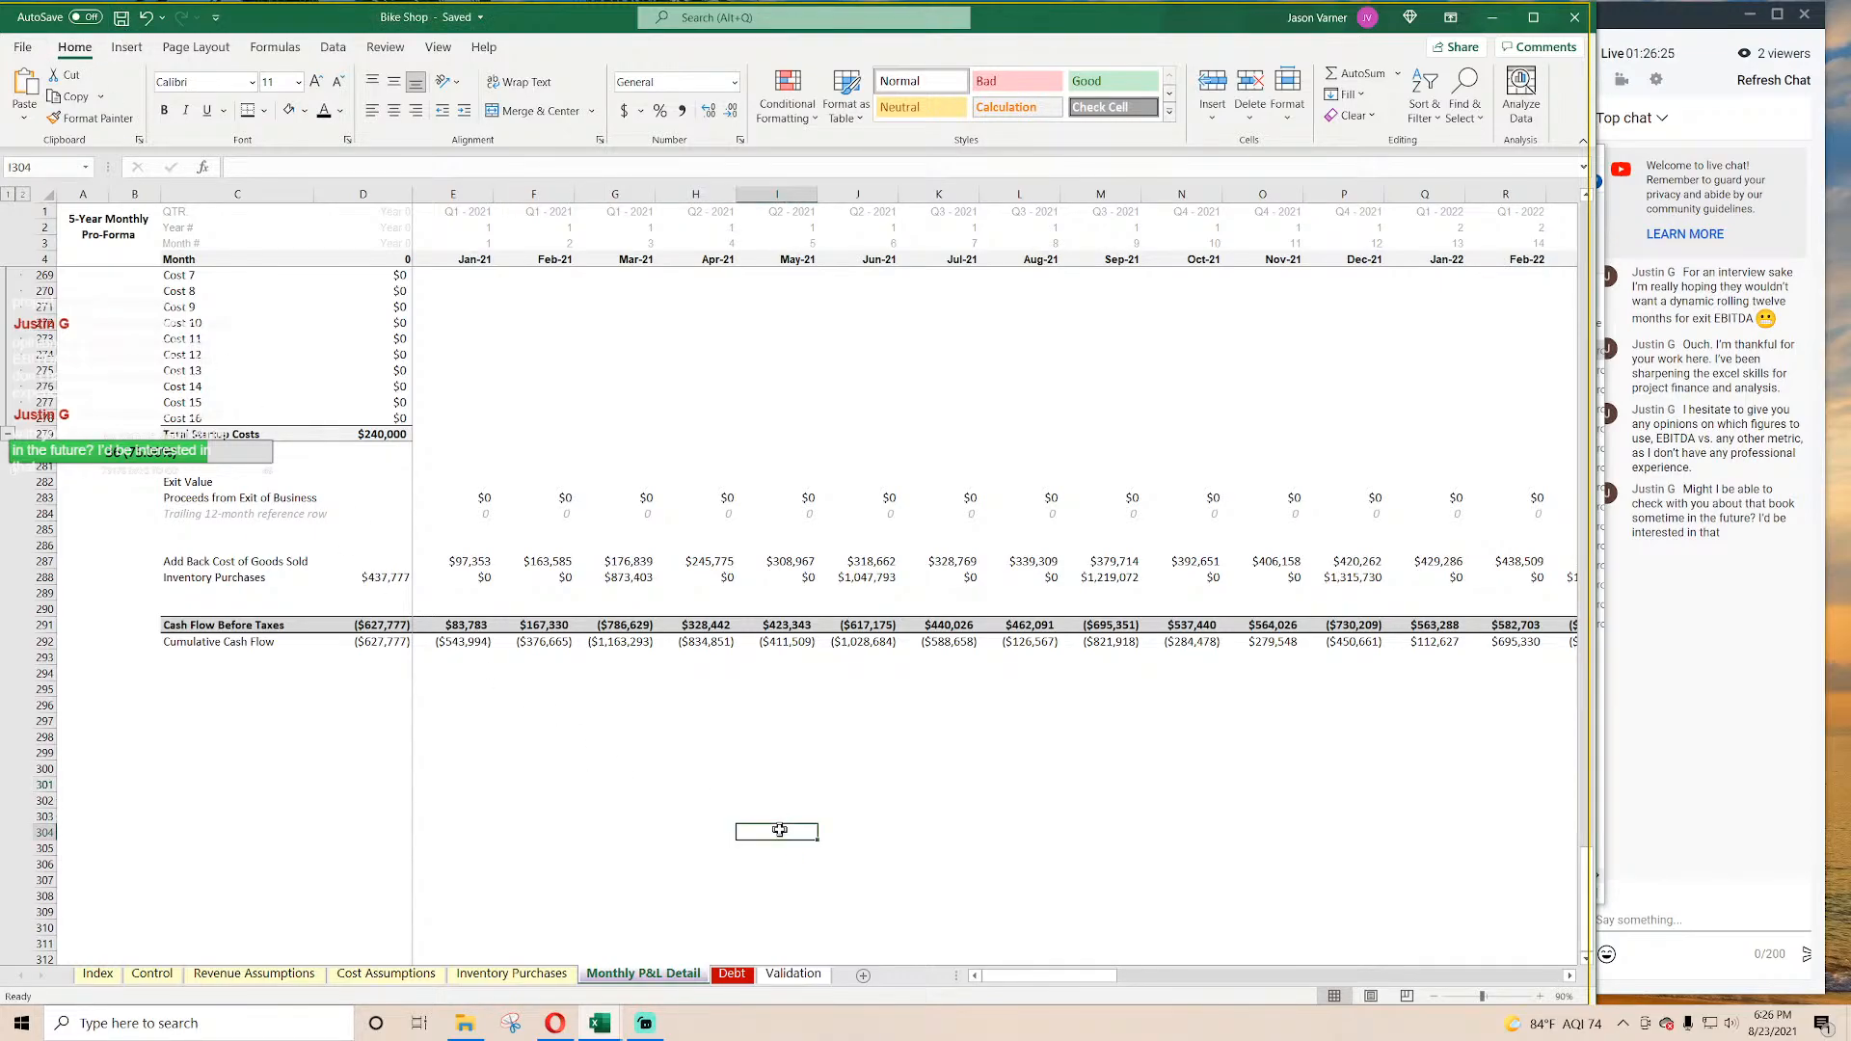
pyautogui.click(576, 793)
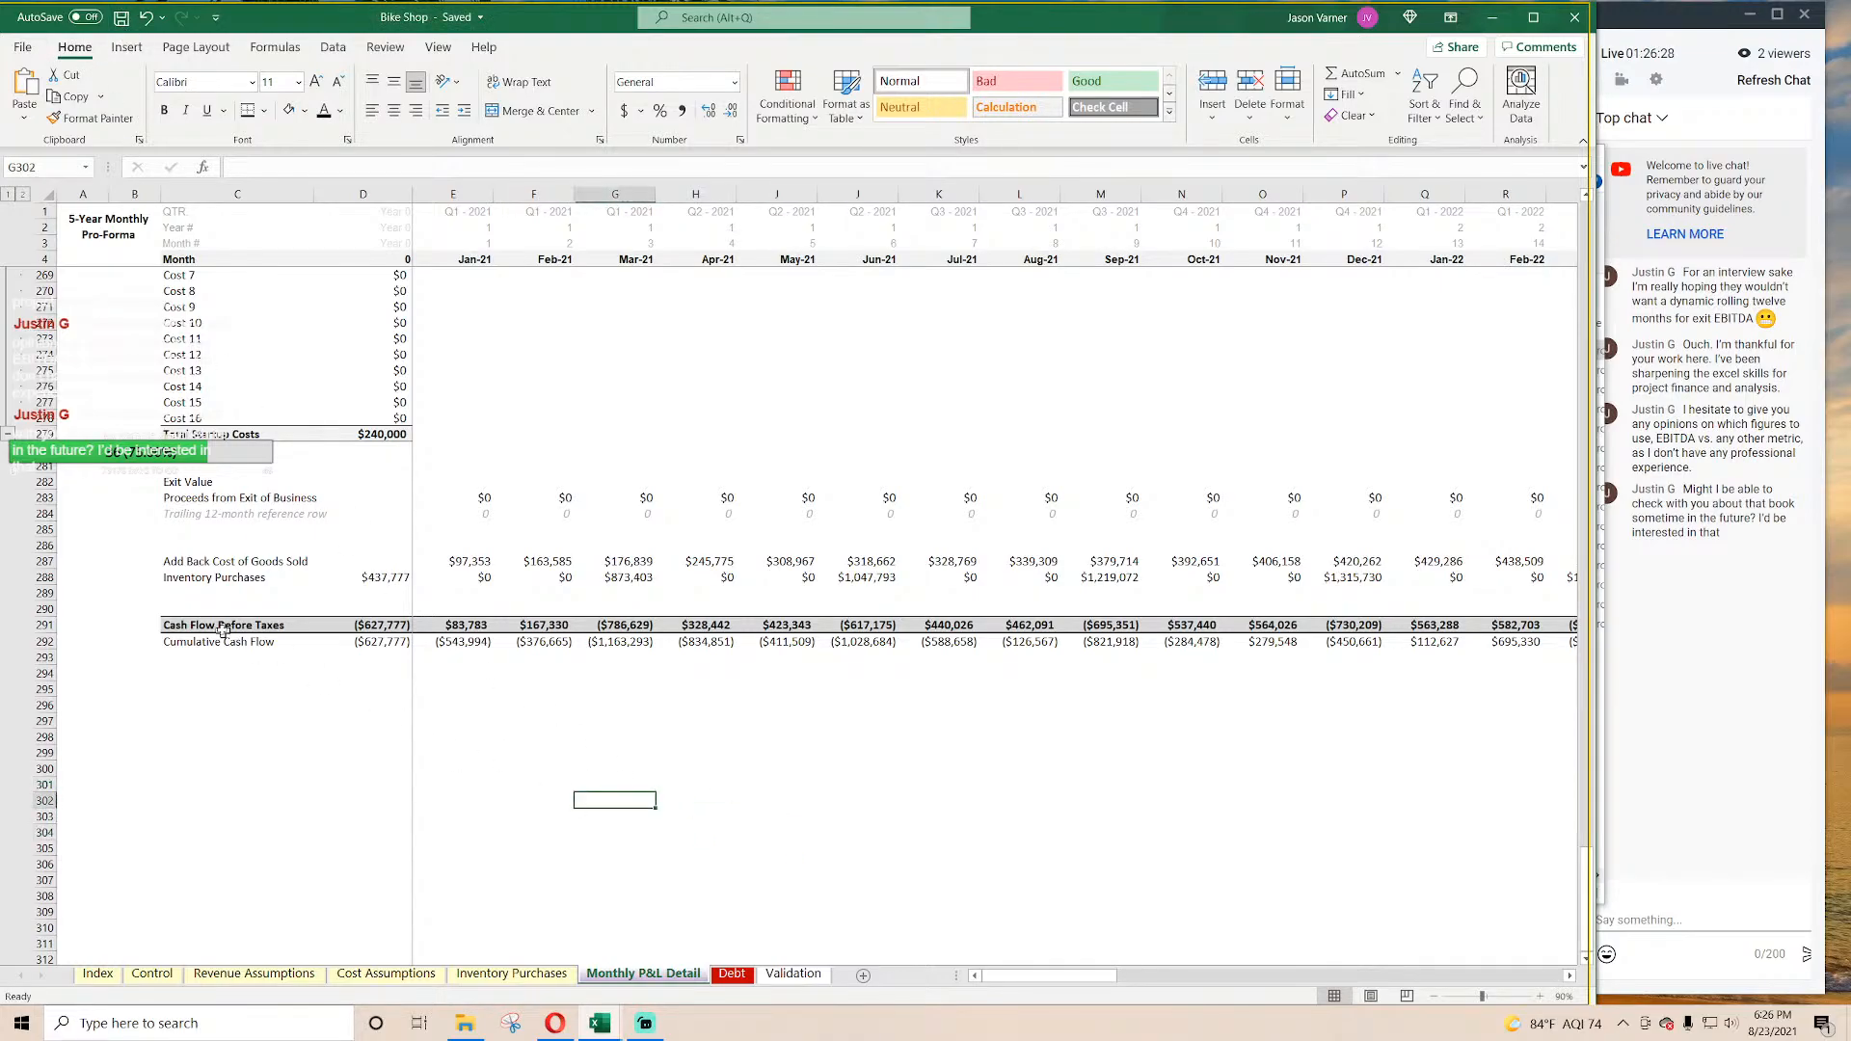
# Step: Set the Exit Month in the Control sheet's main project assumptions to Dec-23
pyautogui.click(274, 976)
pyautogui.click(154, 976)
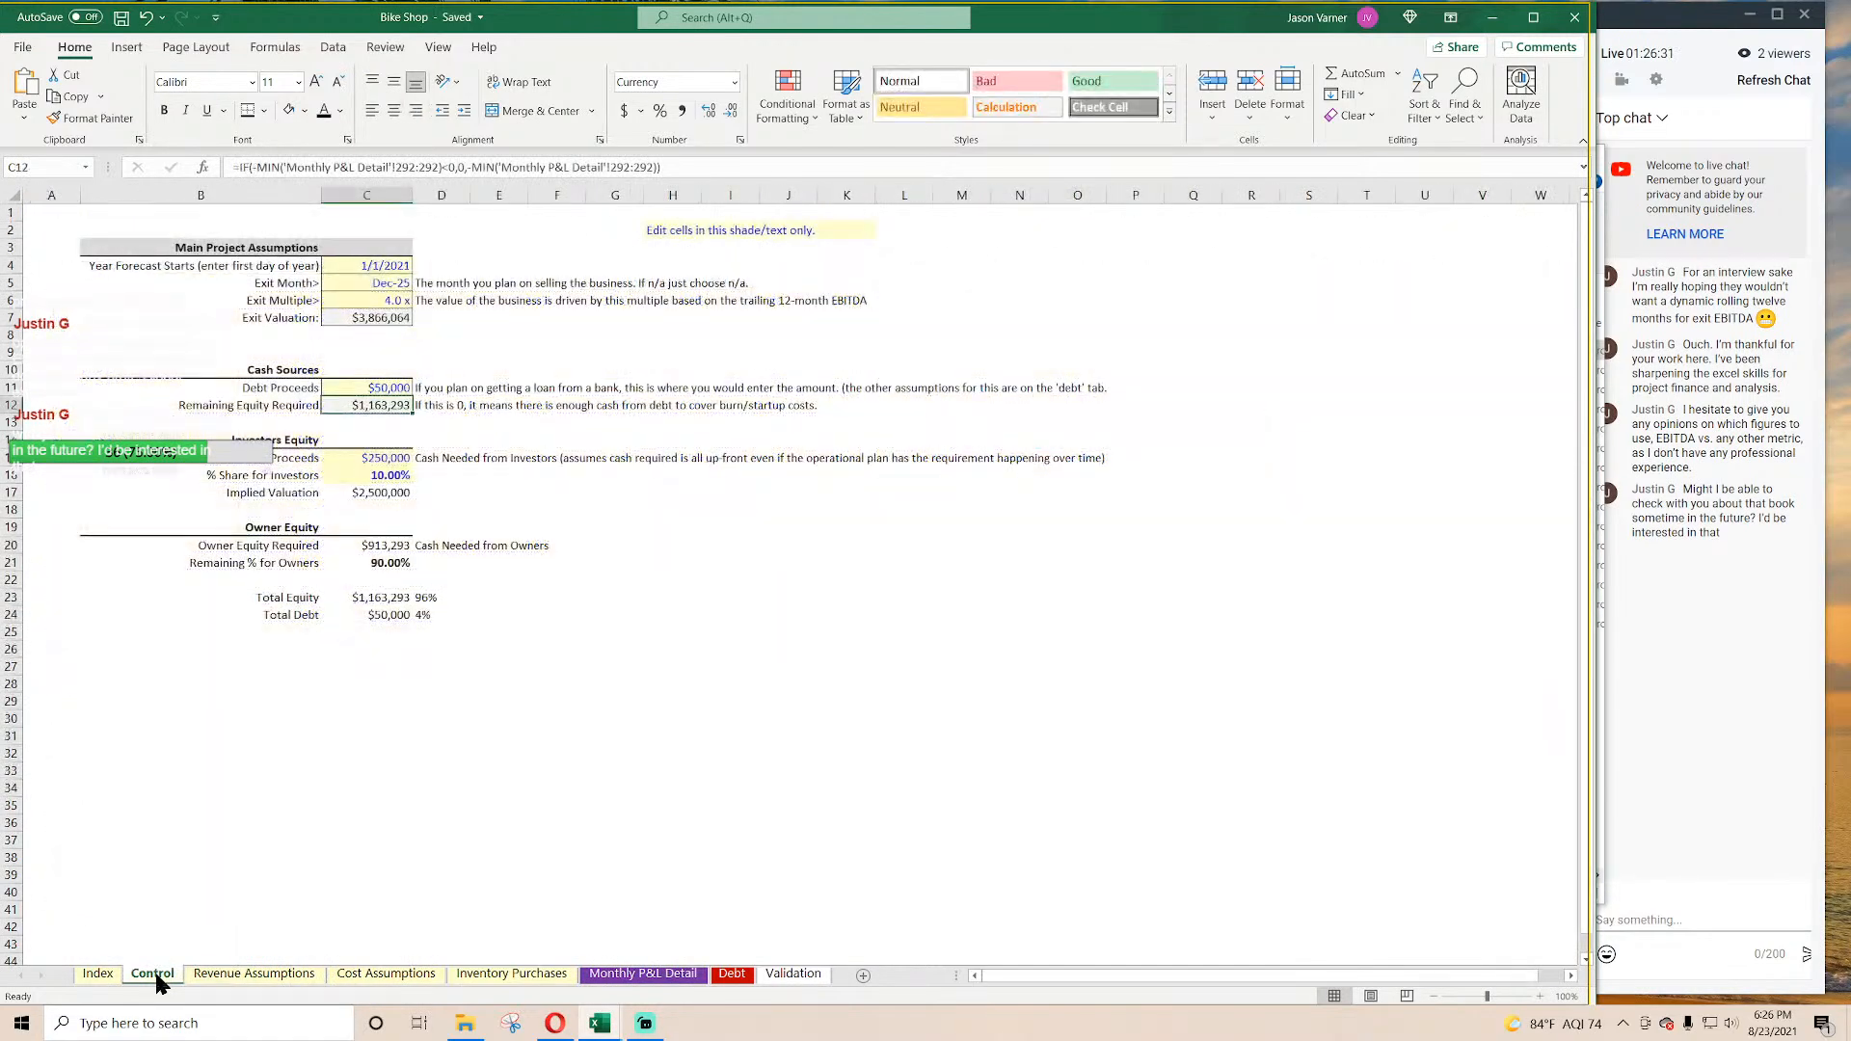
pyautogui.click(391, 285)
pyautogui.click(421, 282)
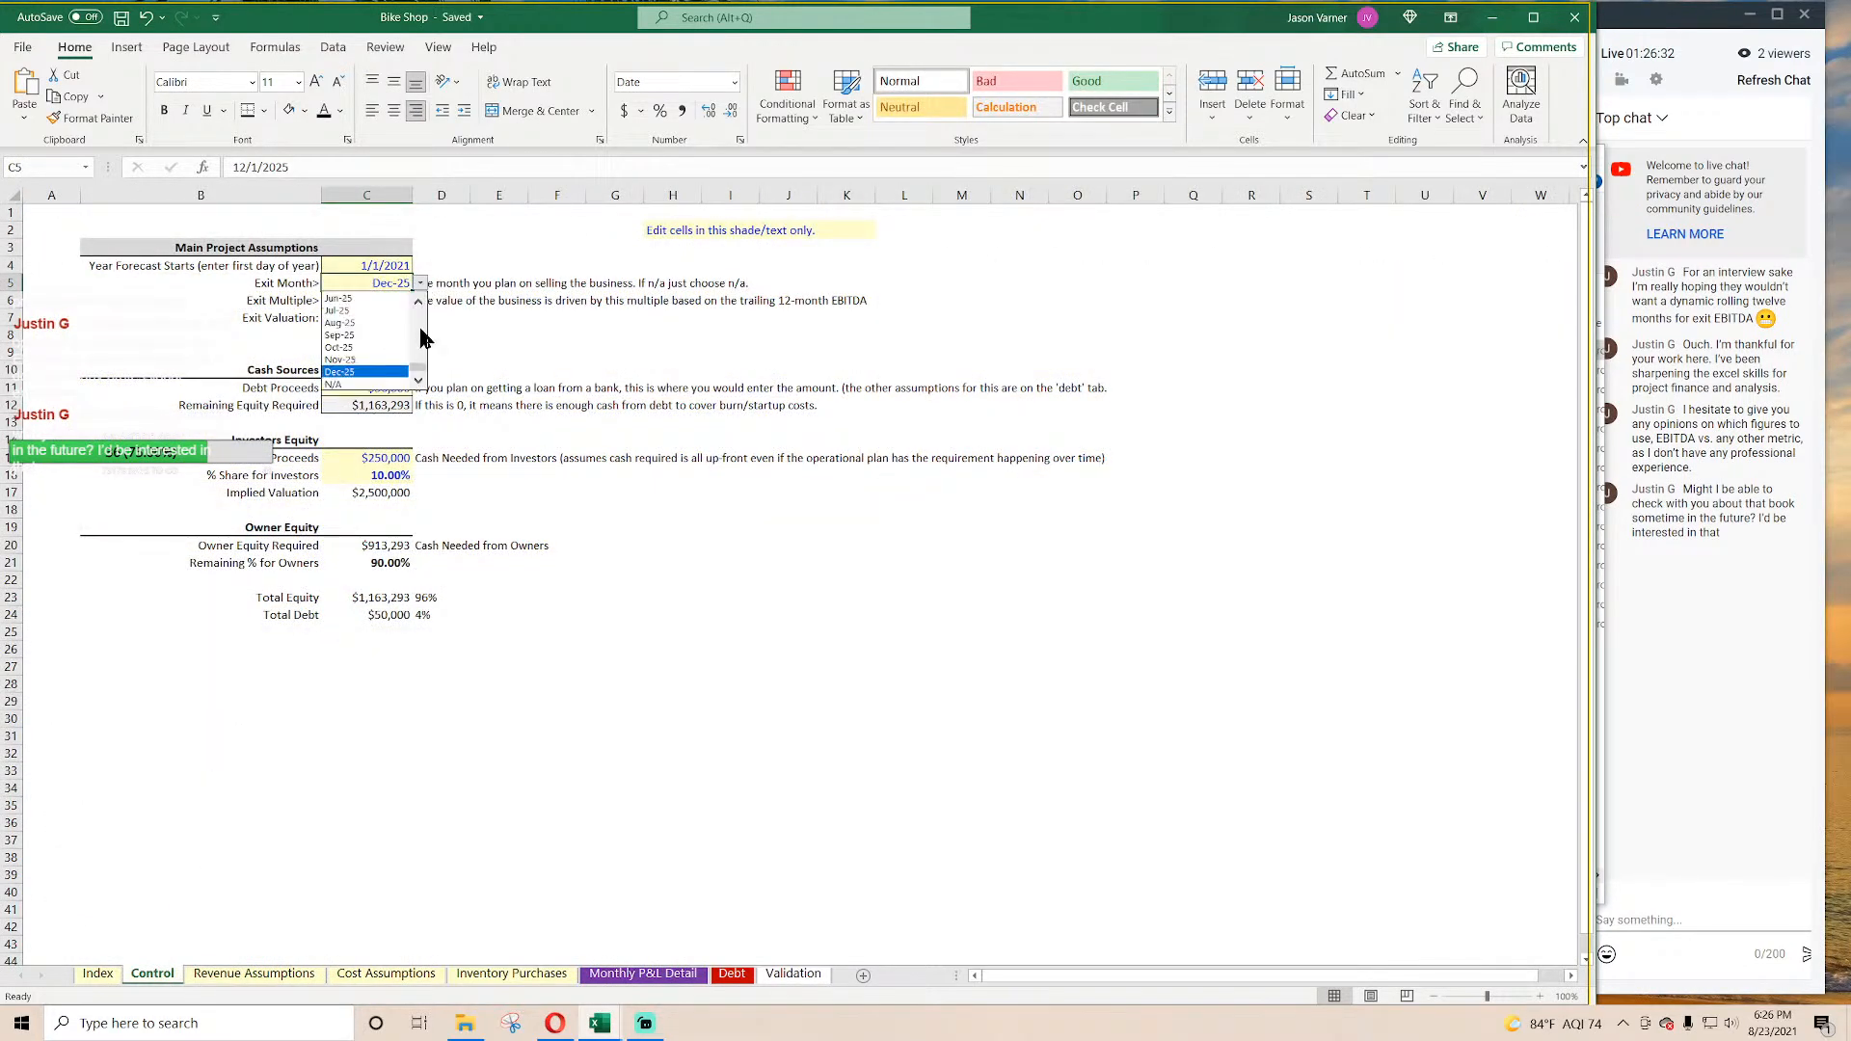
pyautogui.moveTo(421, 376); pyautogui.dragTo(427, 333)
pyautogui.click(420, 381)
pyautogui.click(420, 381)
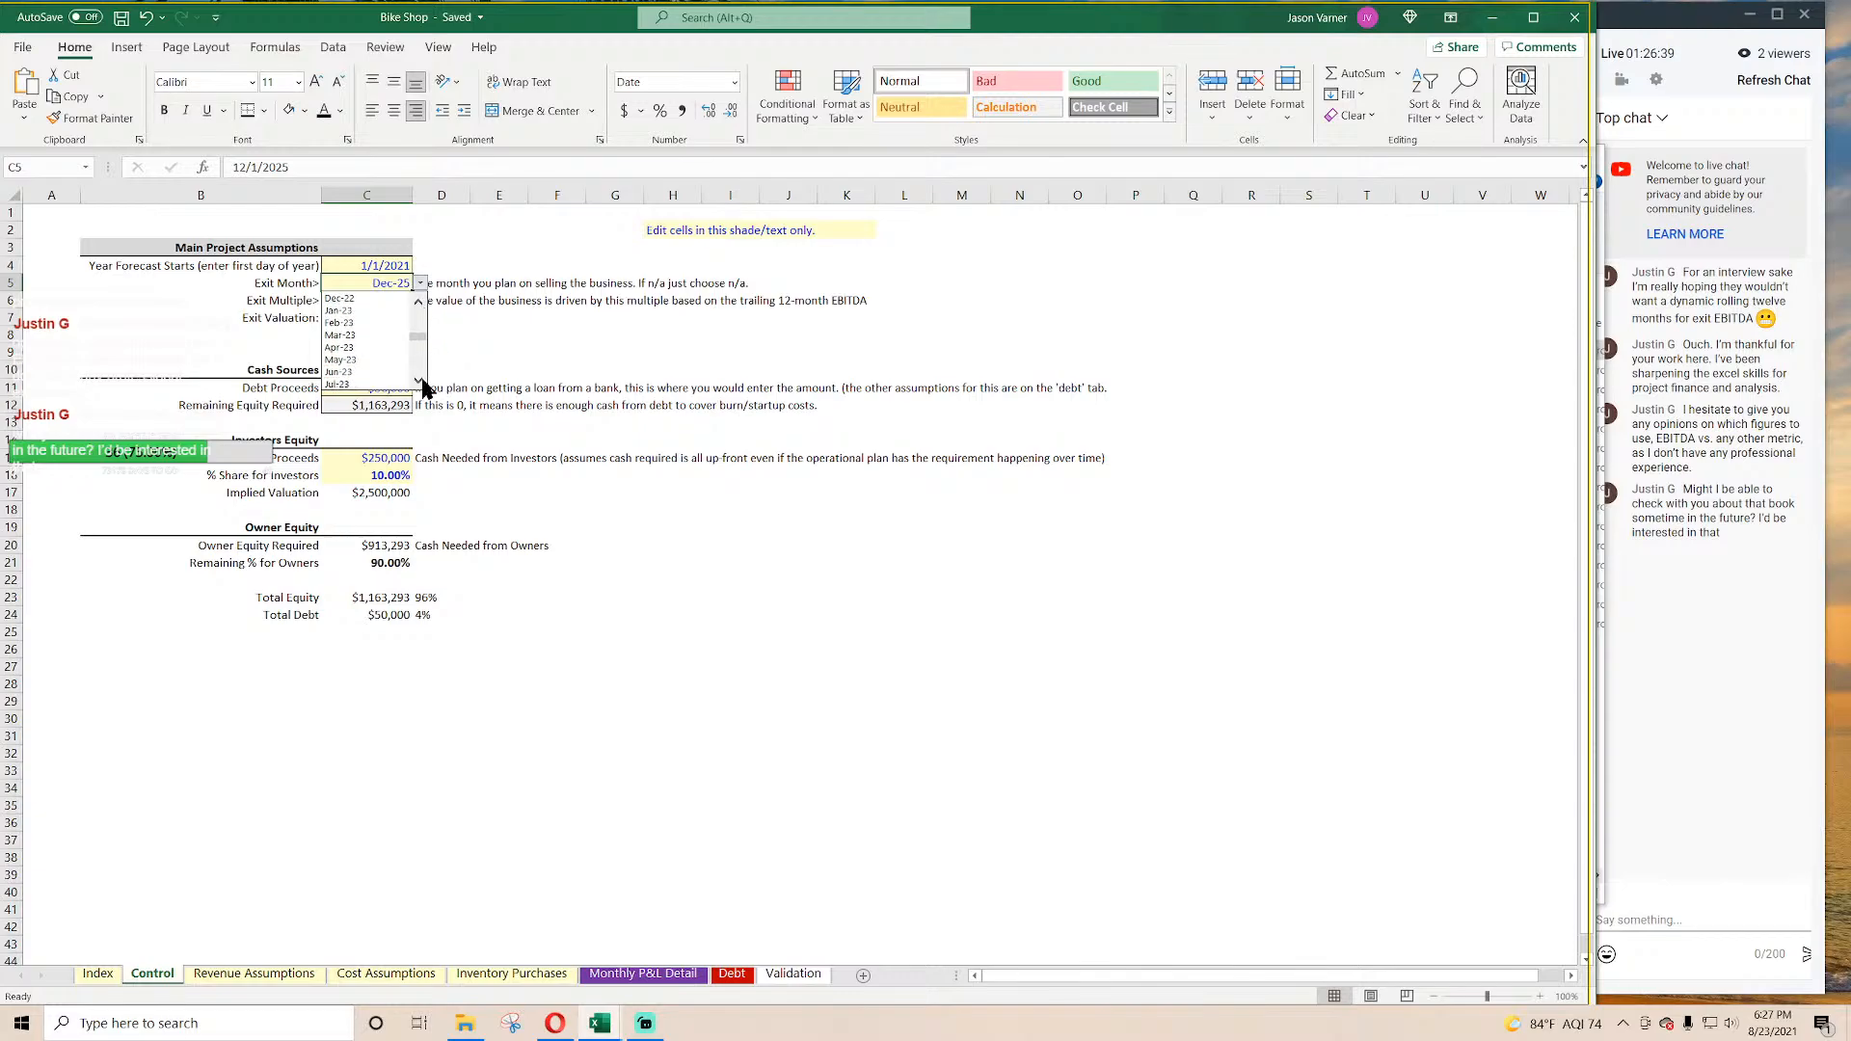
pyautogui.click(420, 381)
pyautogui.click(421, 380)
pyautogui.click(420, 381)
pyautogui.click(420, 380)
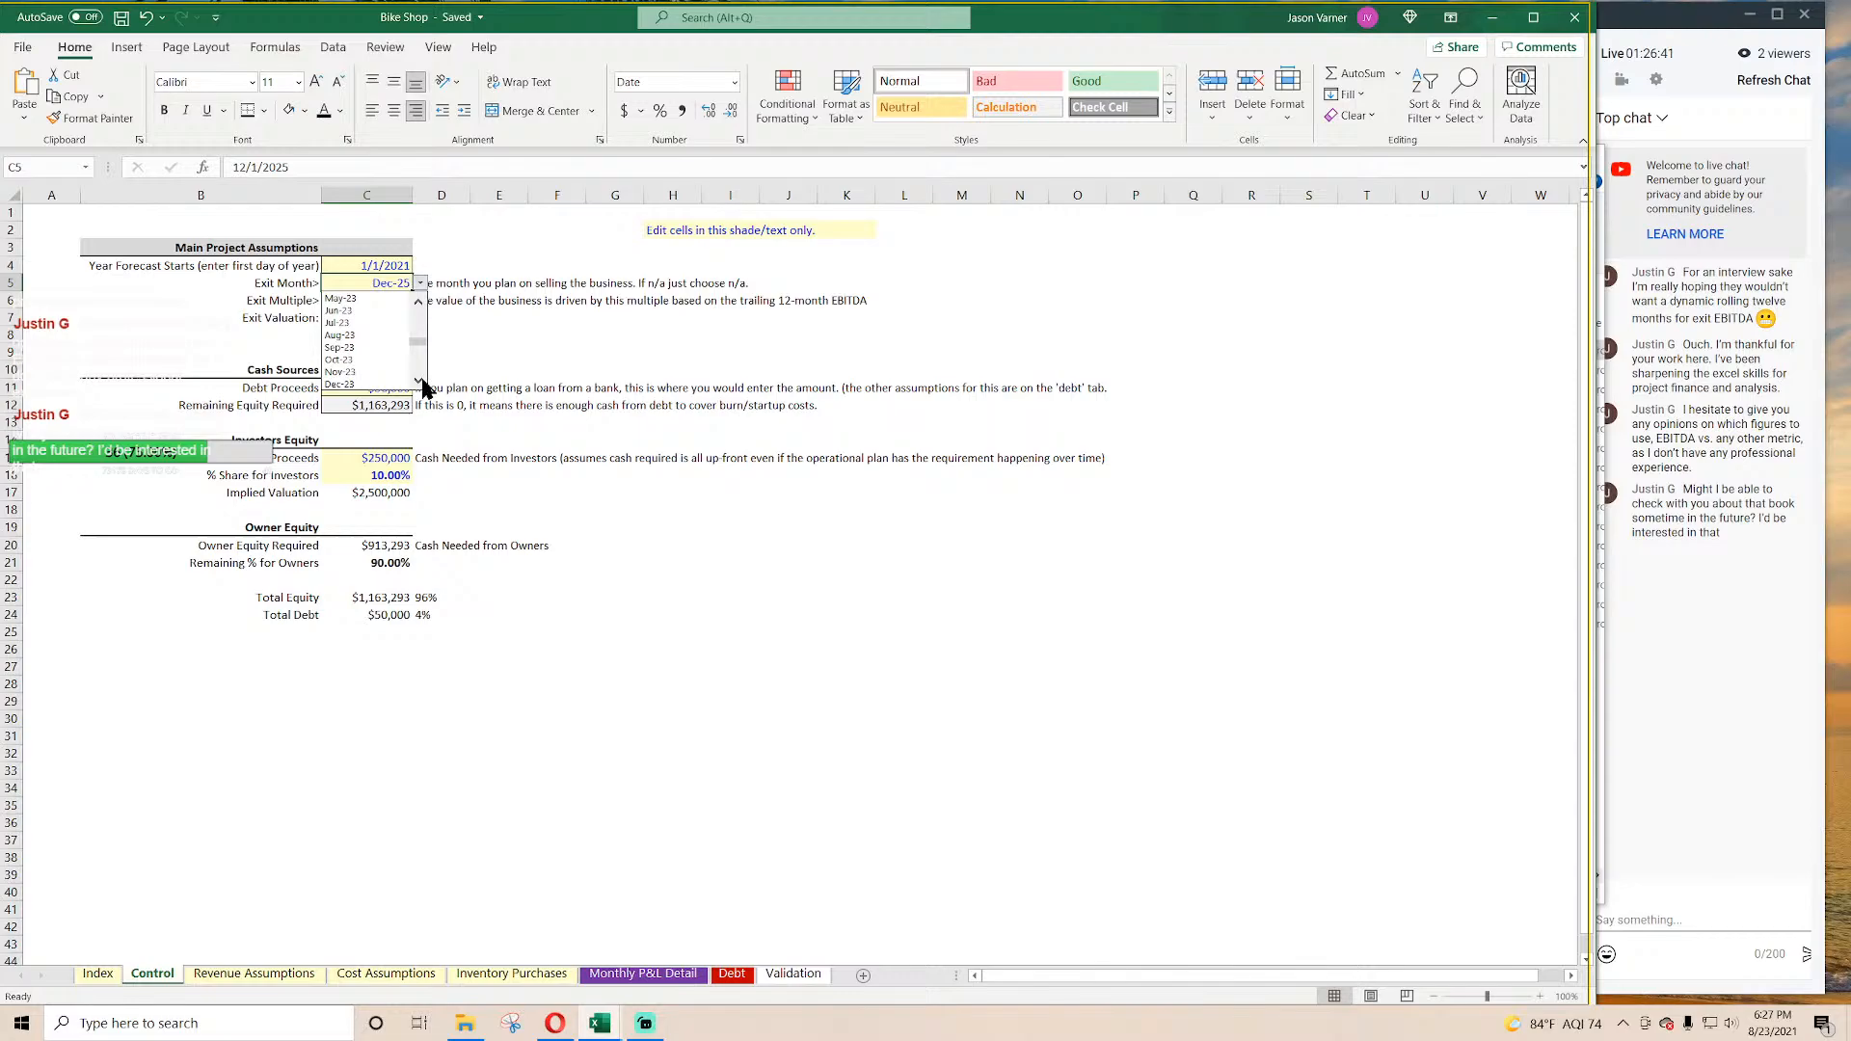
pyautogui.click(372, 385)
# Step: Examine the January formulas for mountain bike units, Total Sales # and Mountain Bikes Type 1 revenue in the Monthly P&L Detail sheet
pyautogui.click(641, 975)
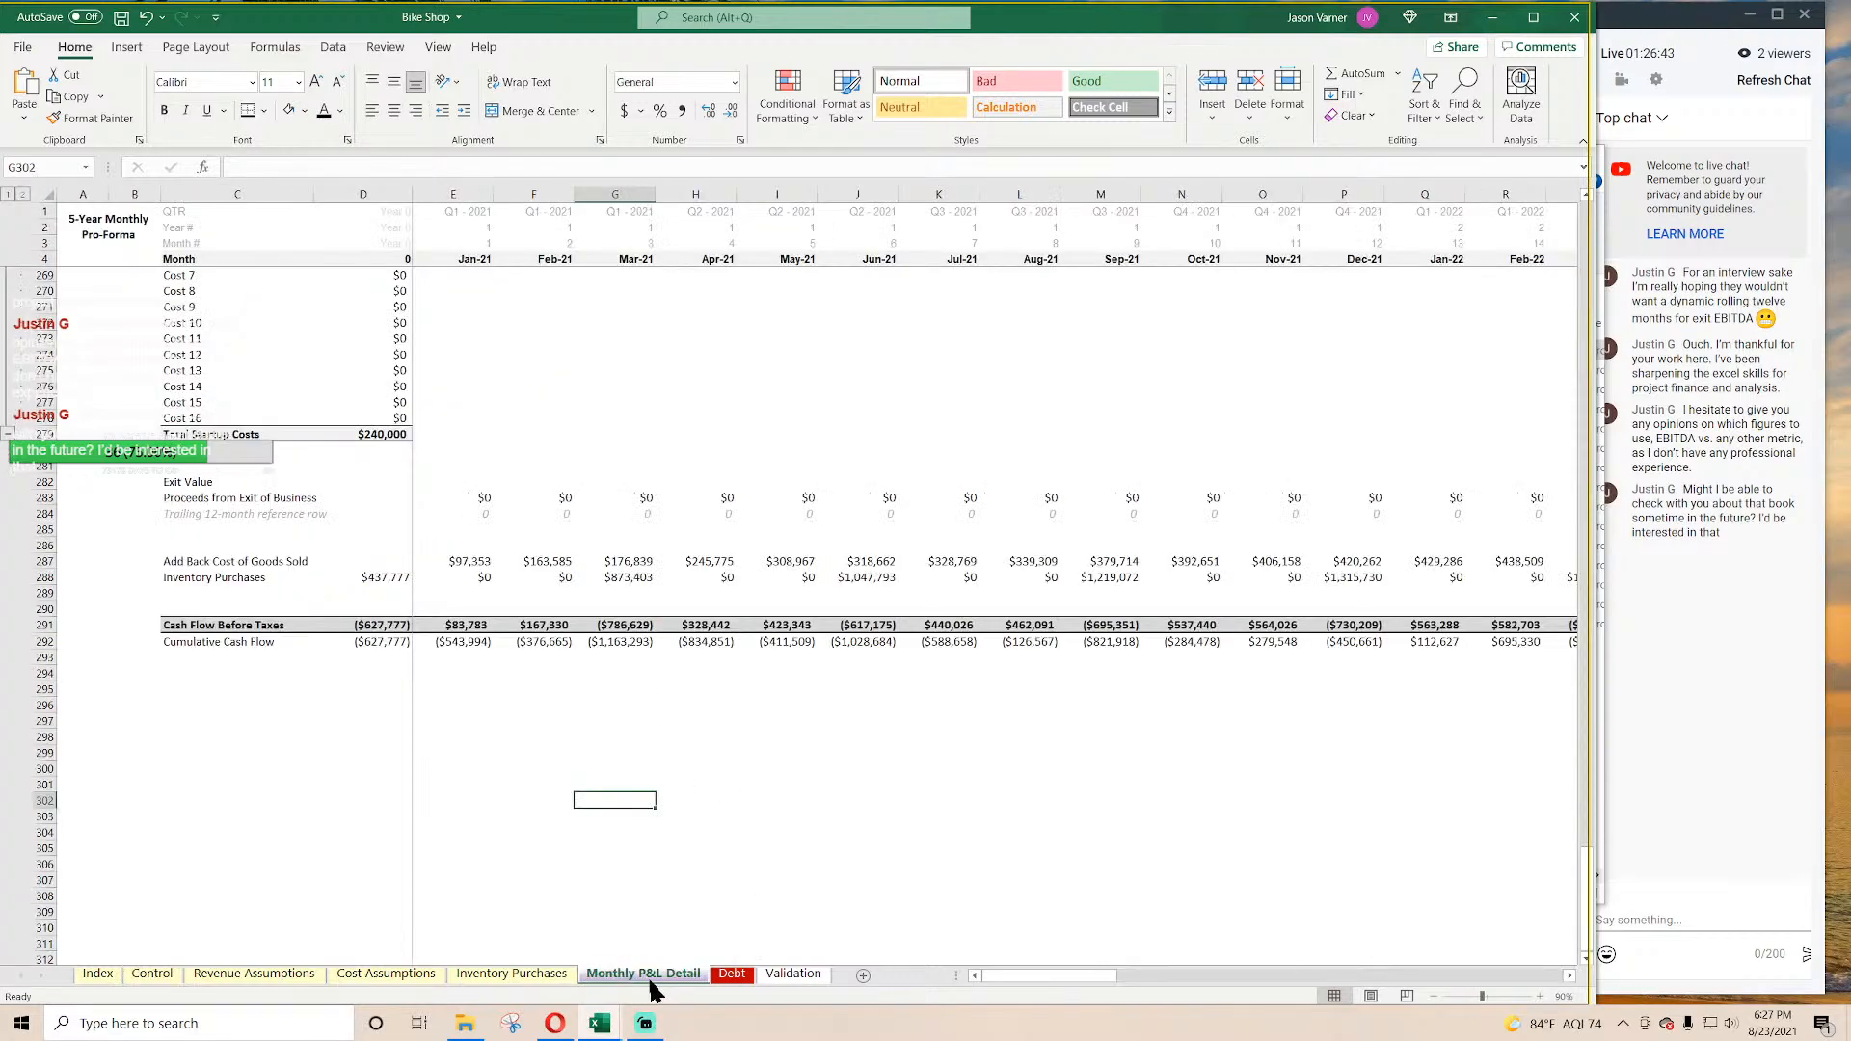
pyautogui.scroll(20, 521, 734)
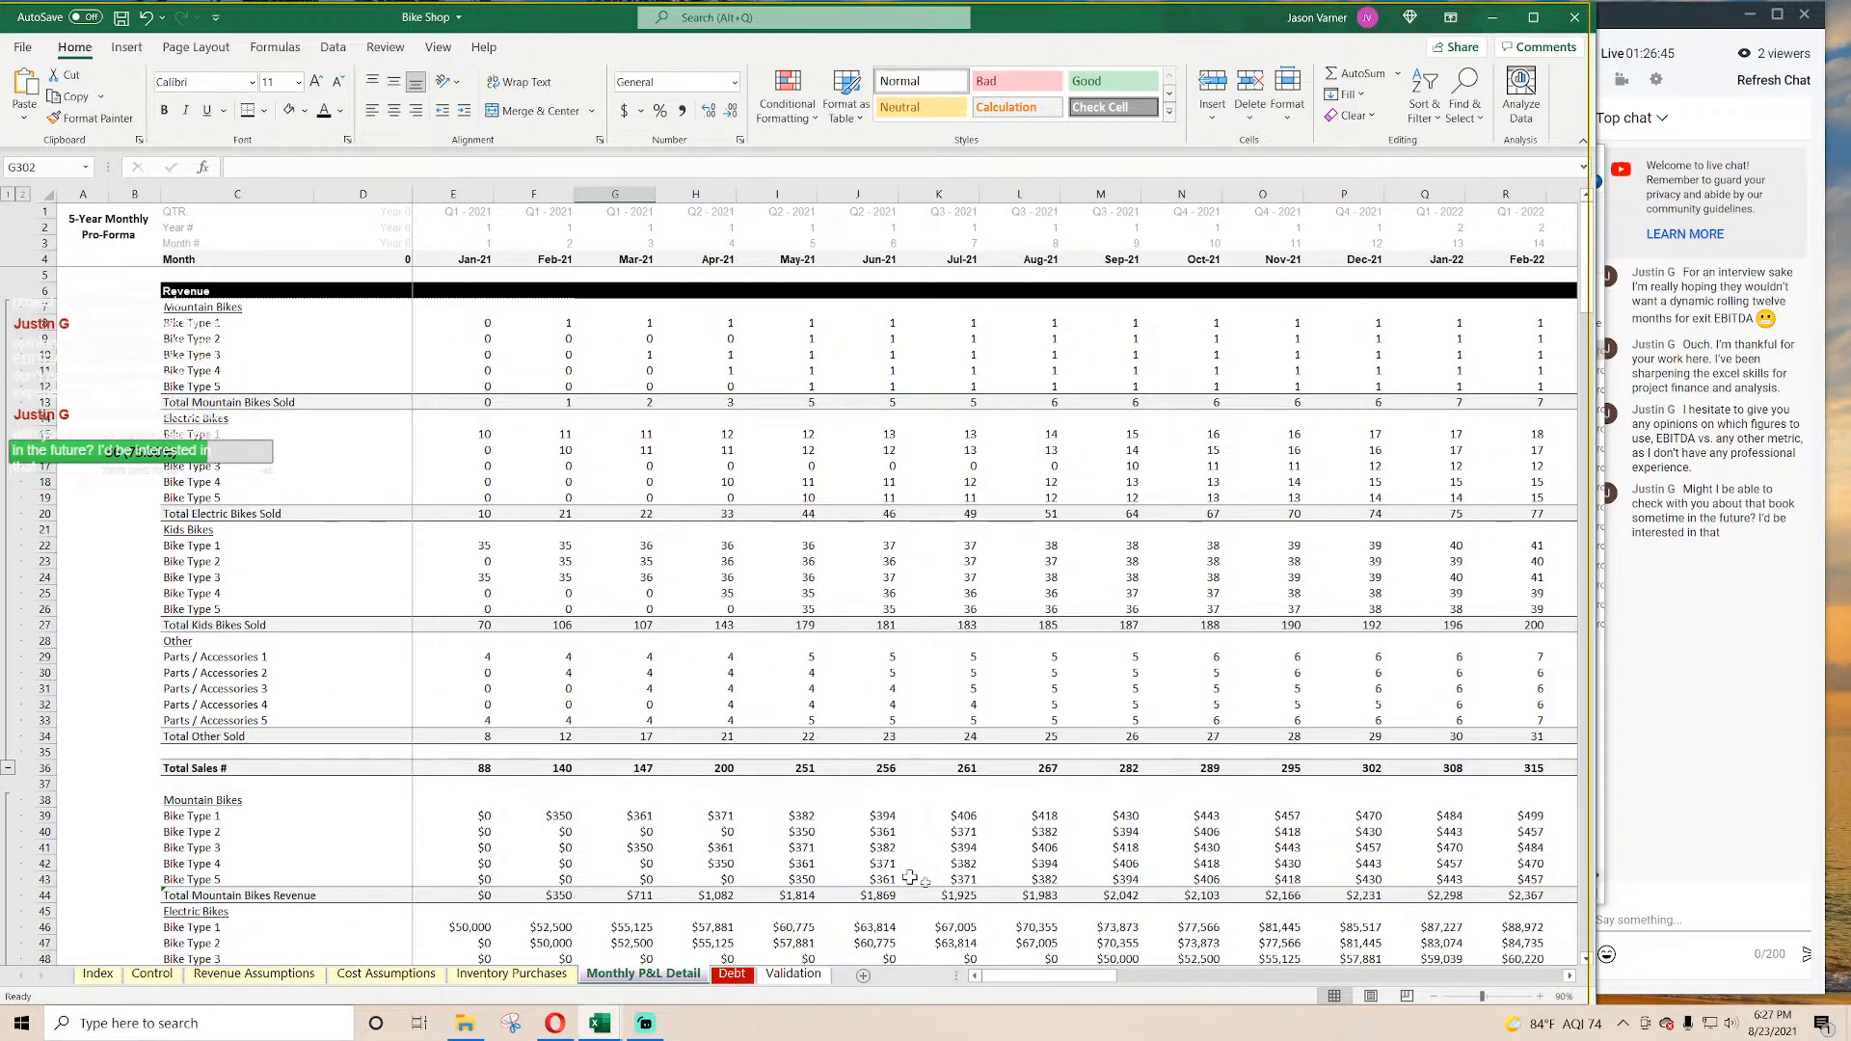
pyautogui.click(486, 325)
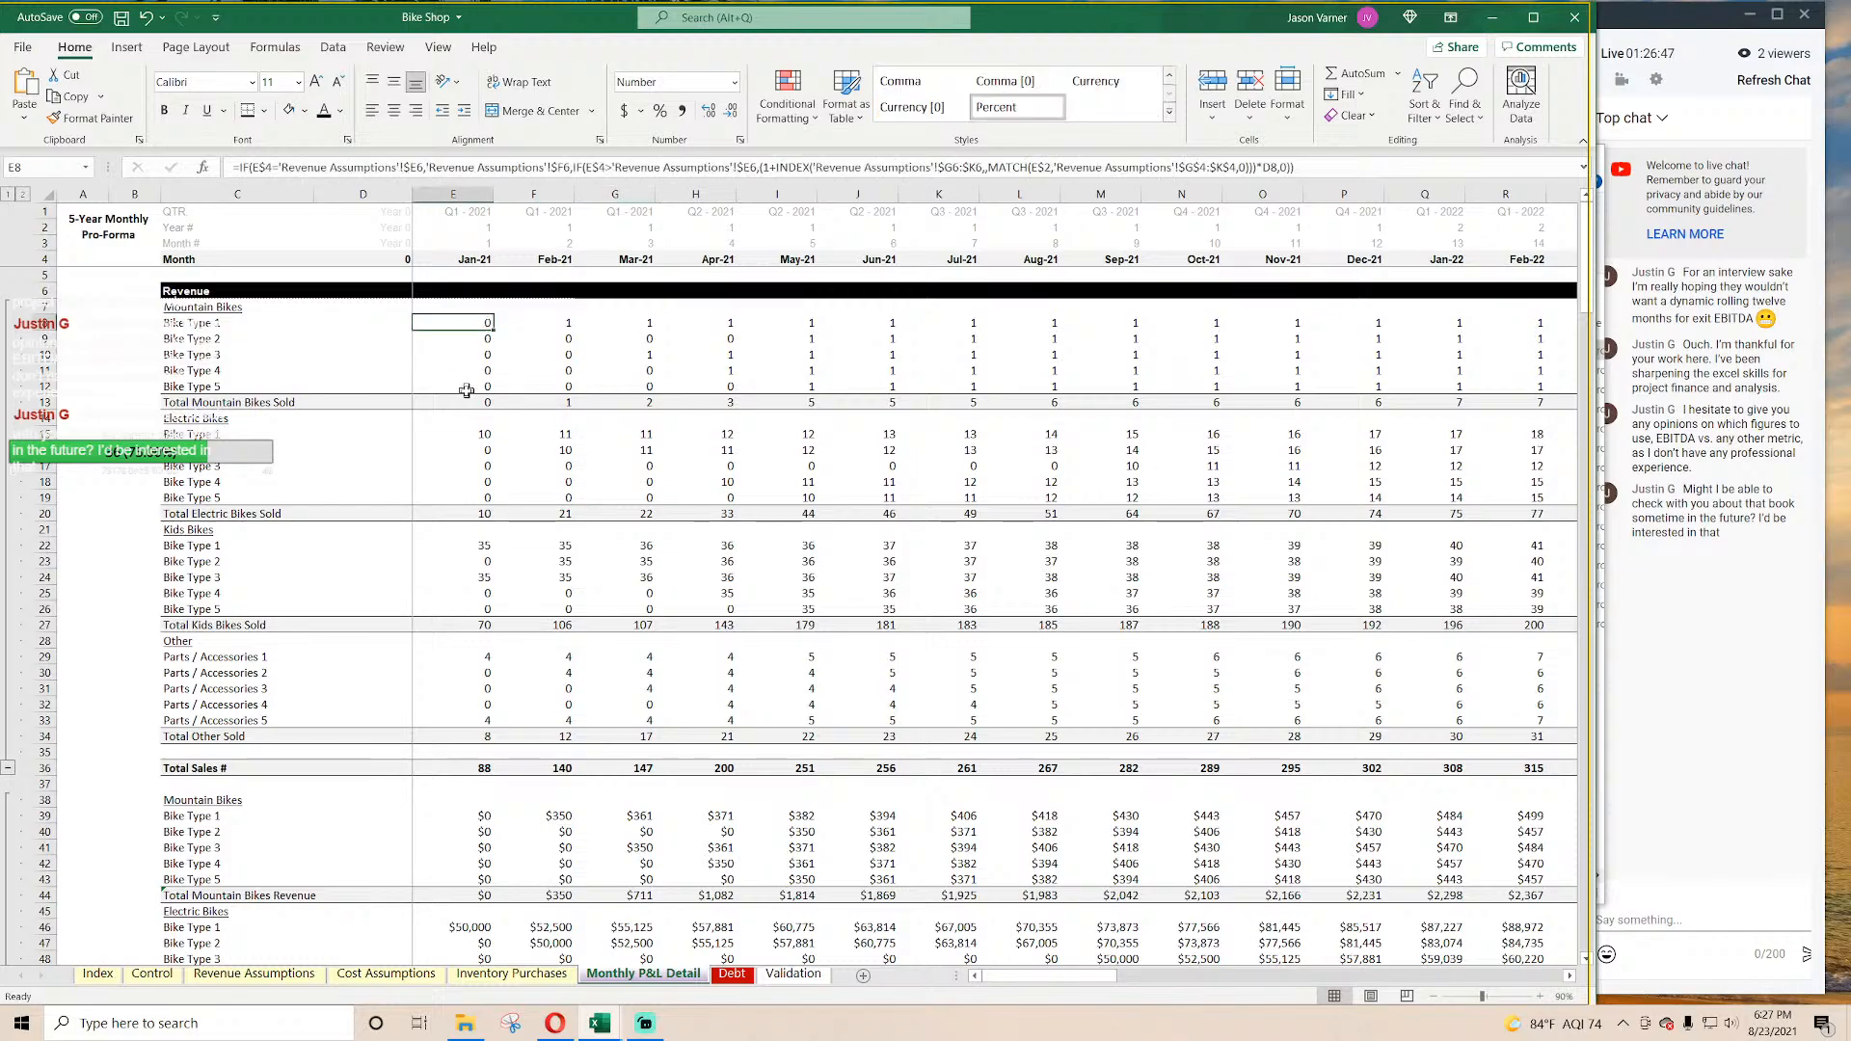
pyautogui.click(465, 403)
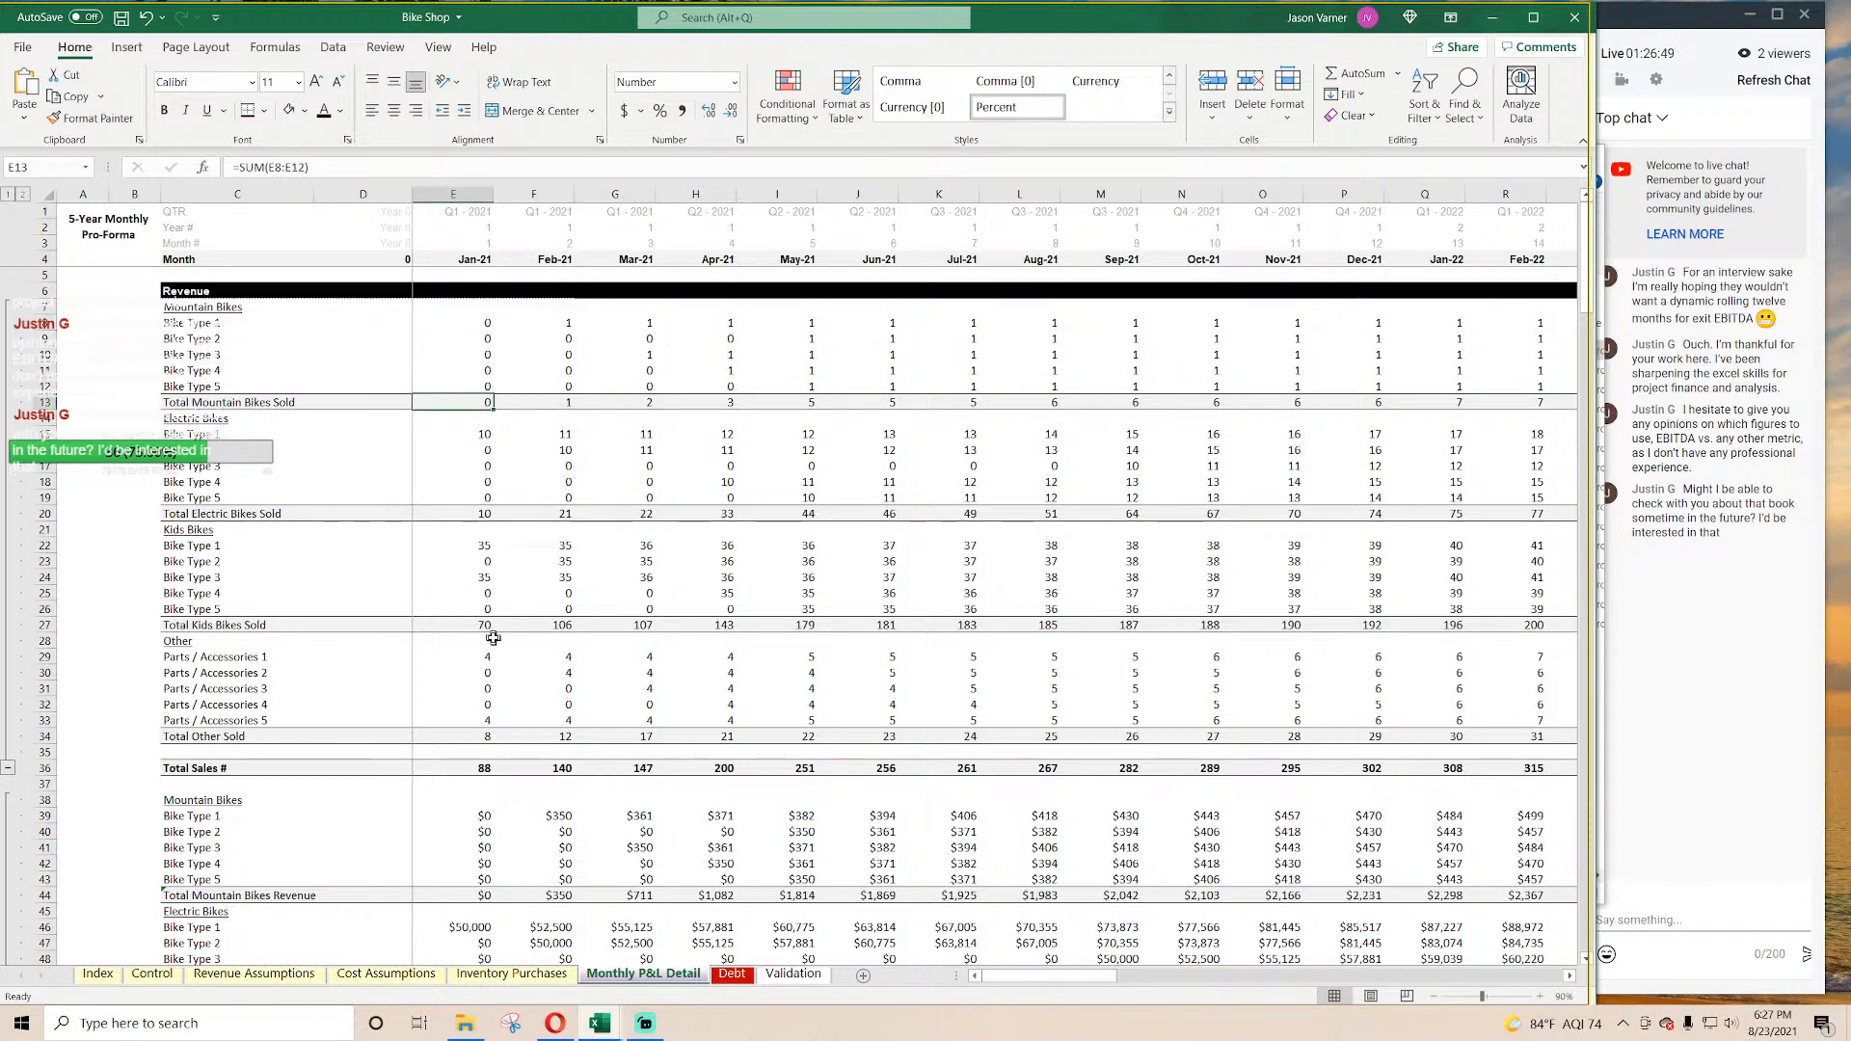
pyautogui.click(480, 772)
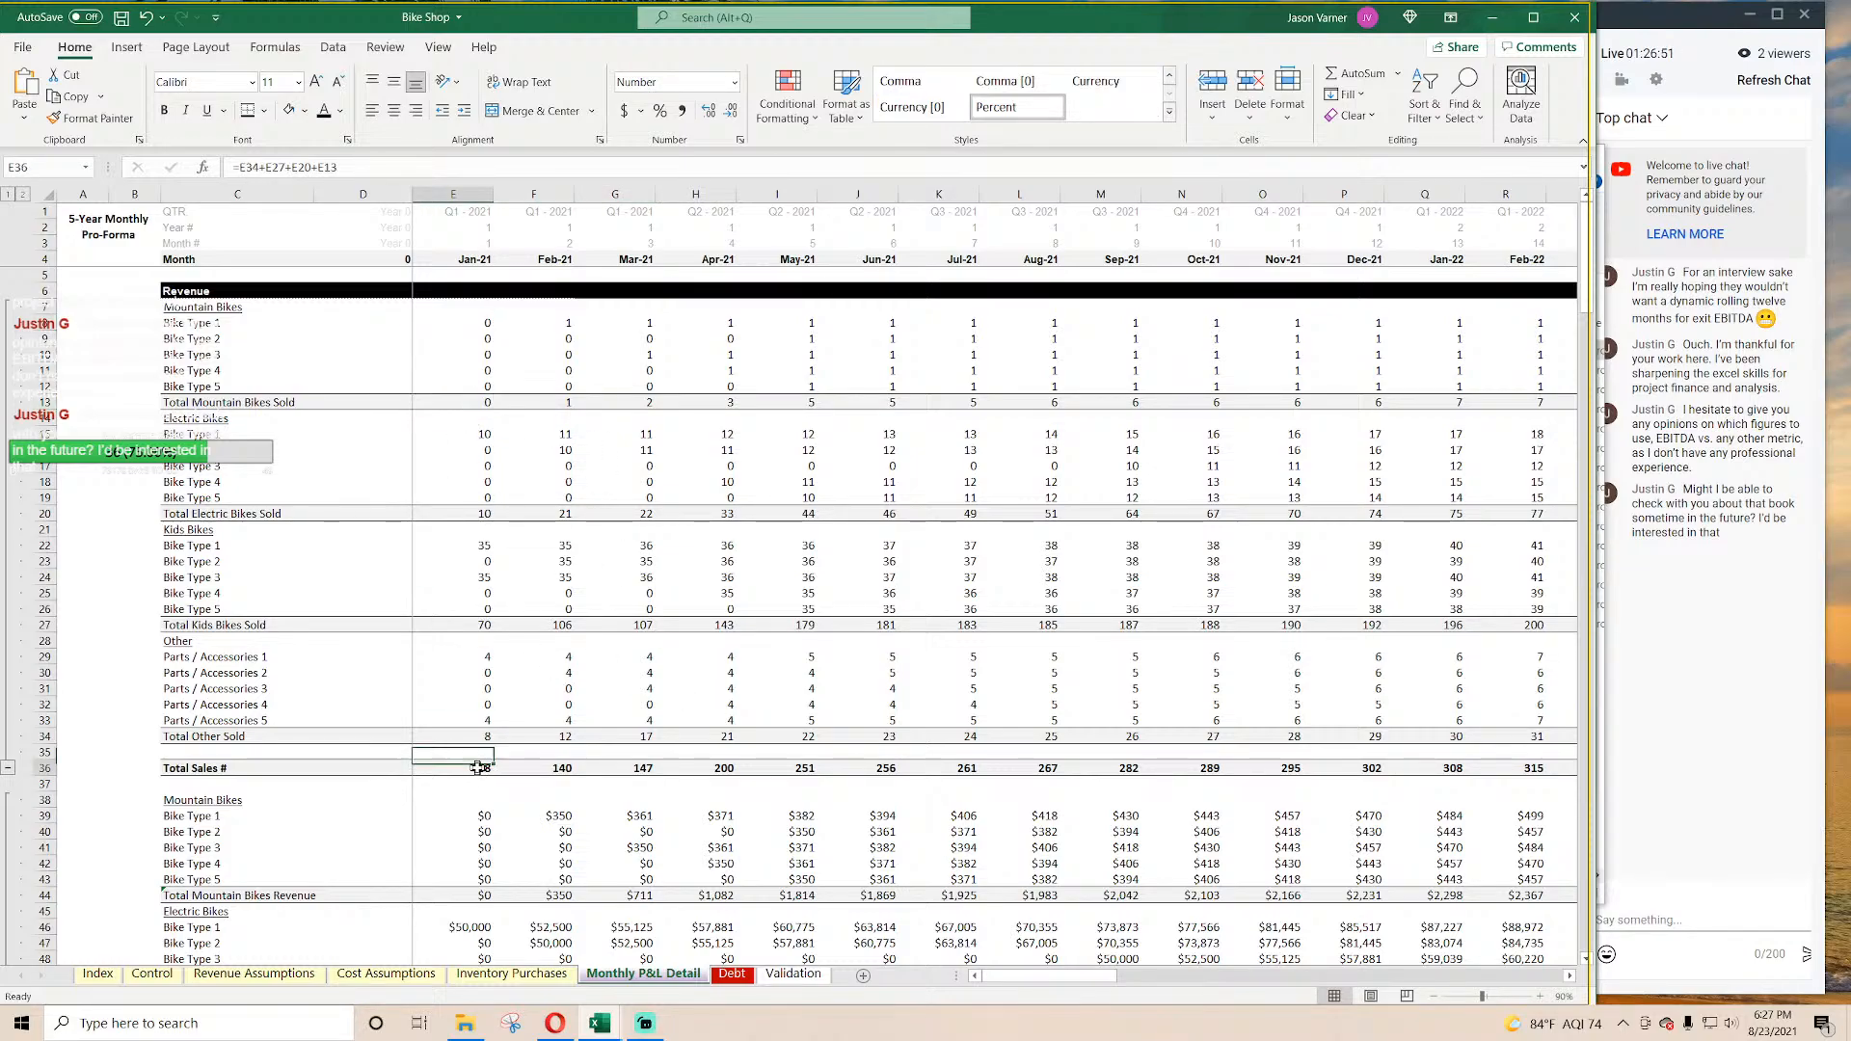
pyautogui.doubleClick(483, 816)
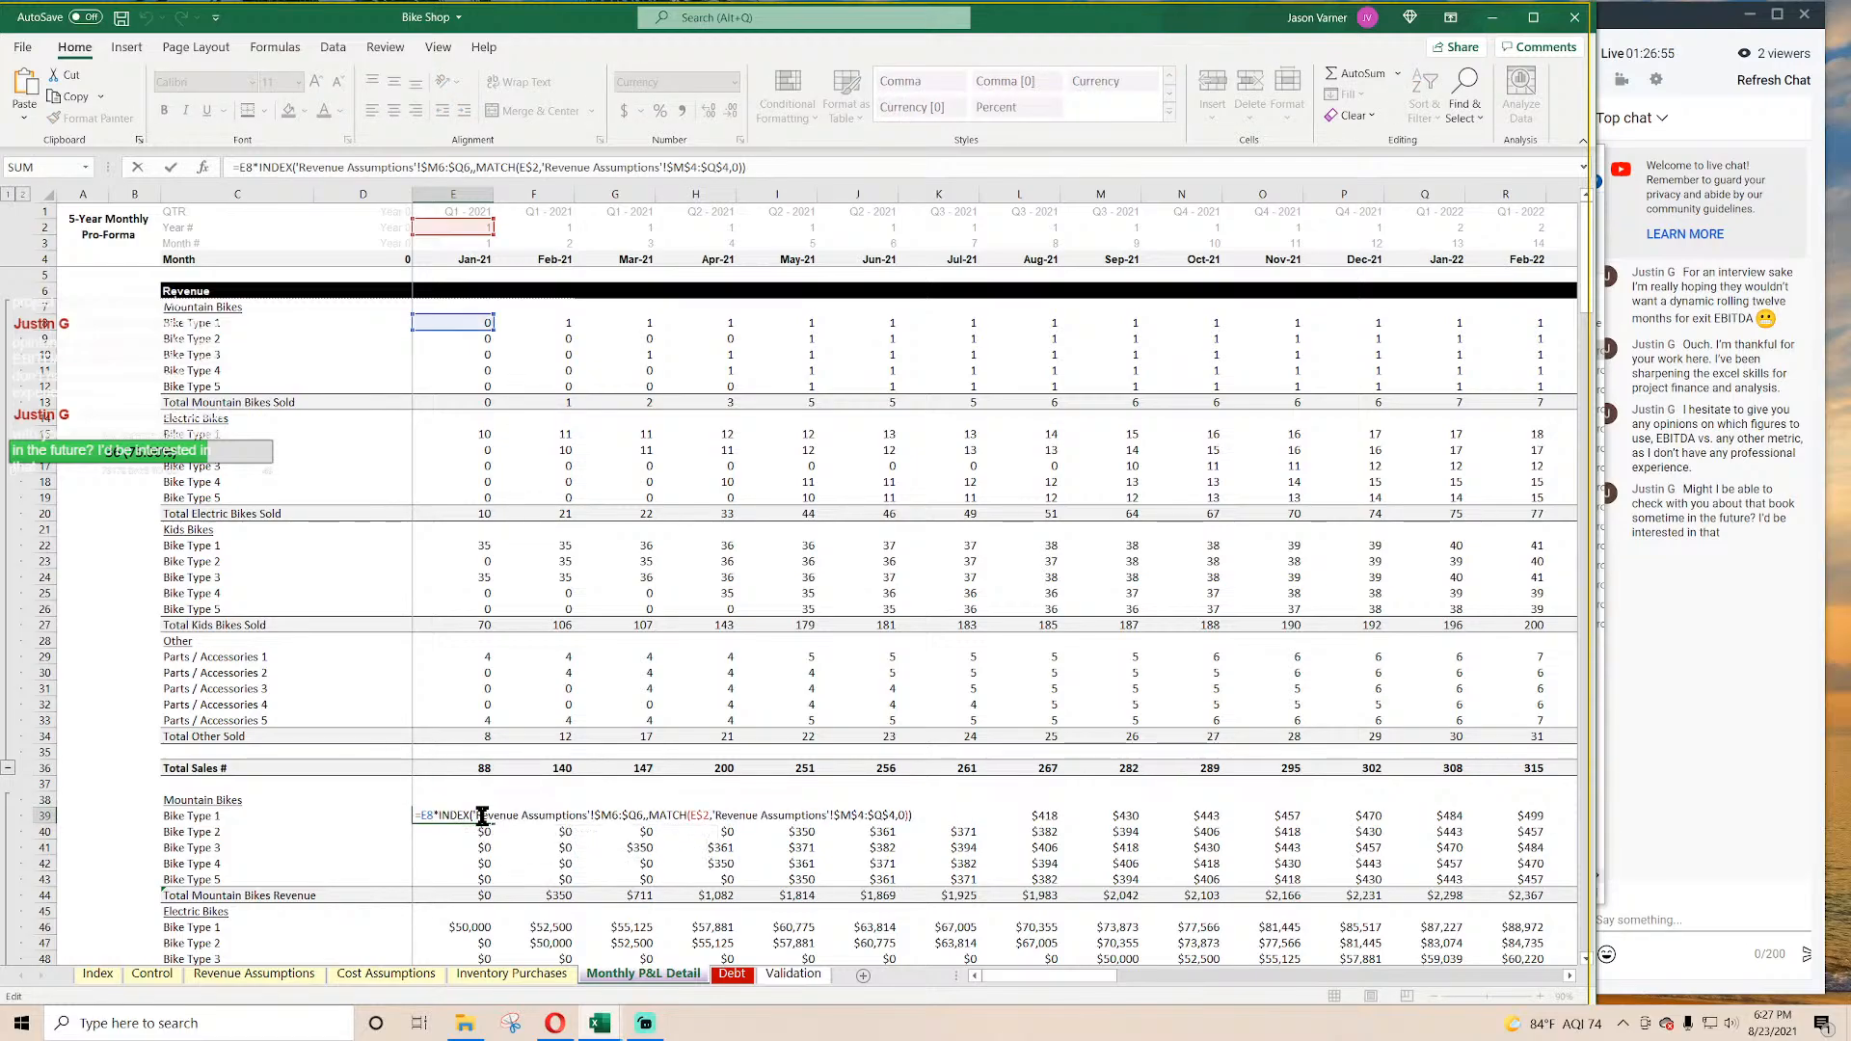
pyautogui.press('Escape')
# Step: Check the January unit formulas of the electric bikes and Mountain Bikes Type 1, plus the Total Sales # formula
pyautogui.click(482, 435)
pyautogui.click(476, 465)
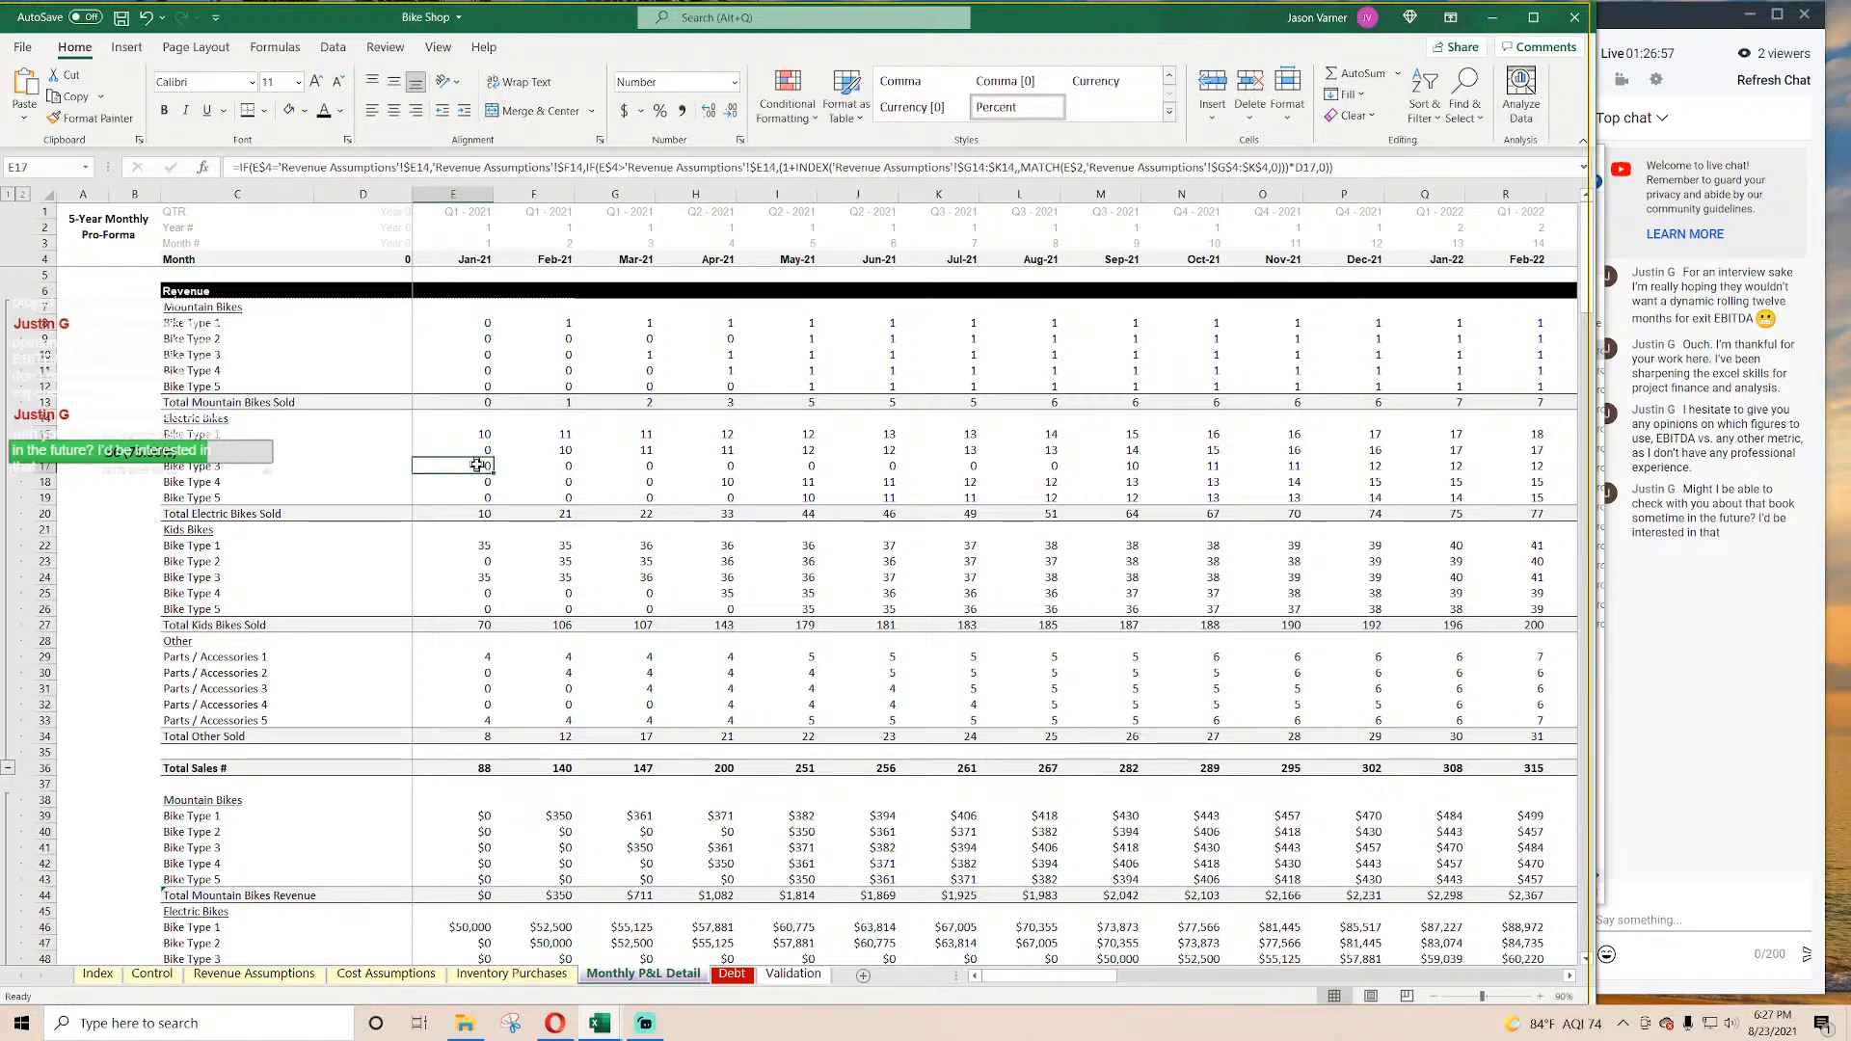
pyautogui.click(478, 494)
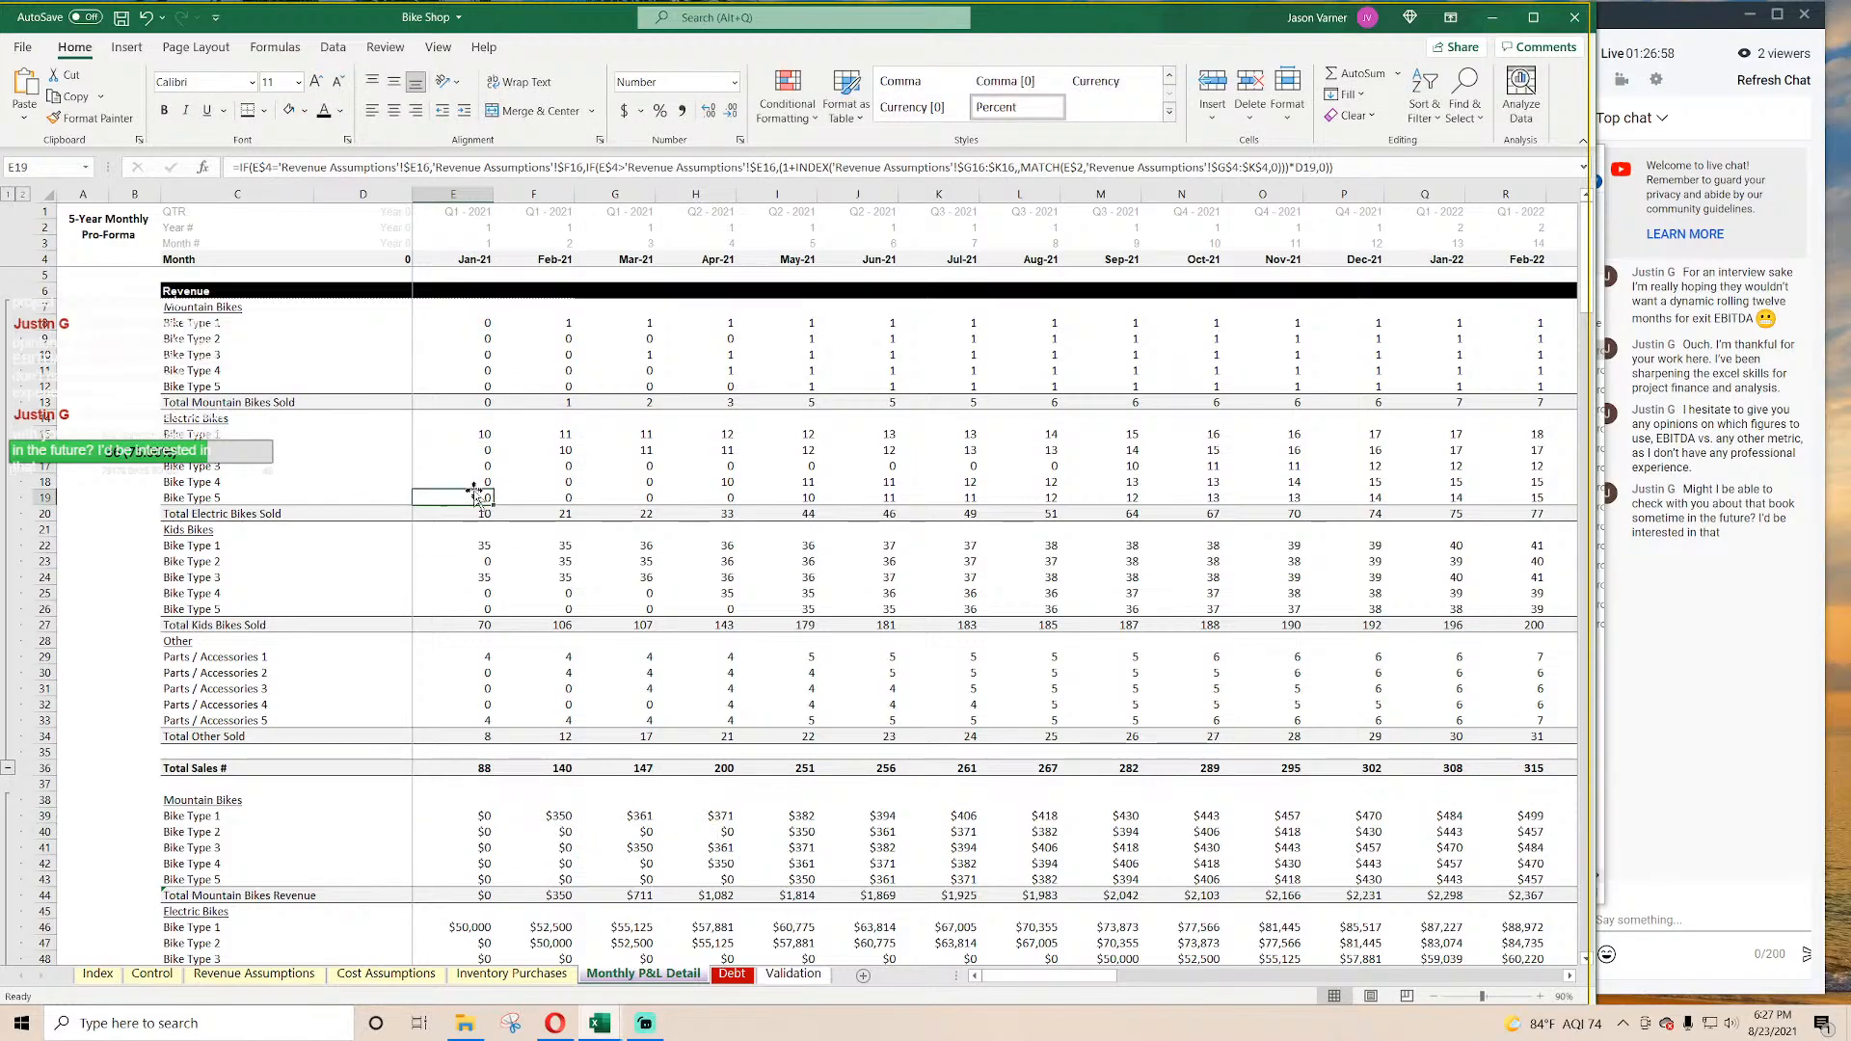
pyautogui.click(480, 323)
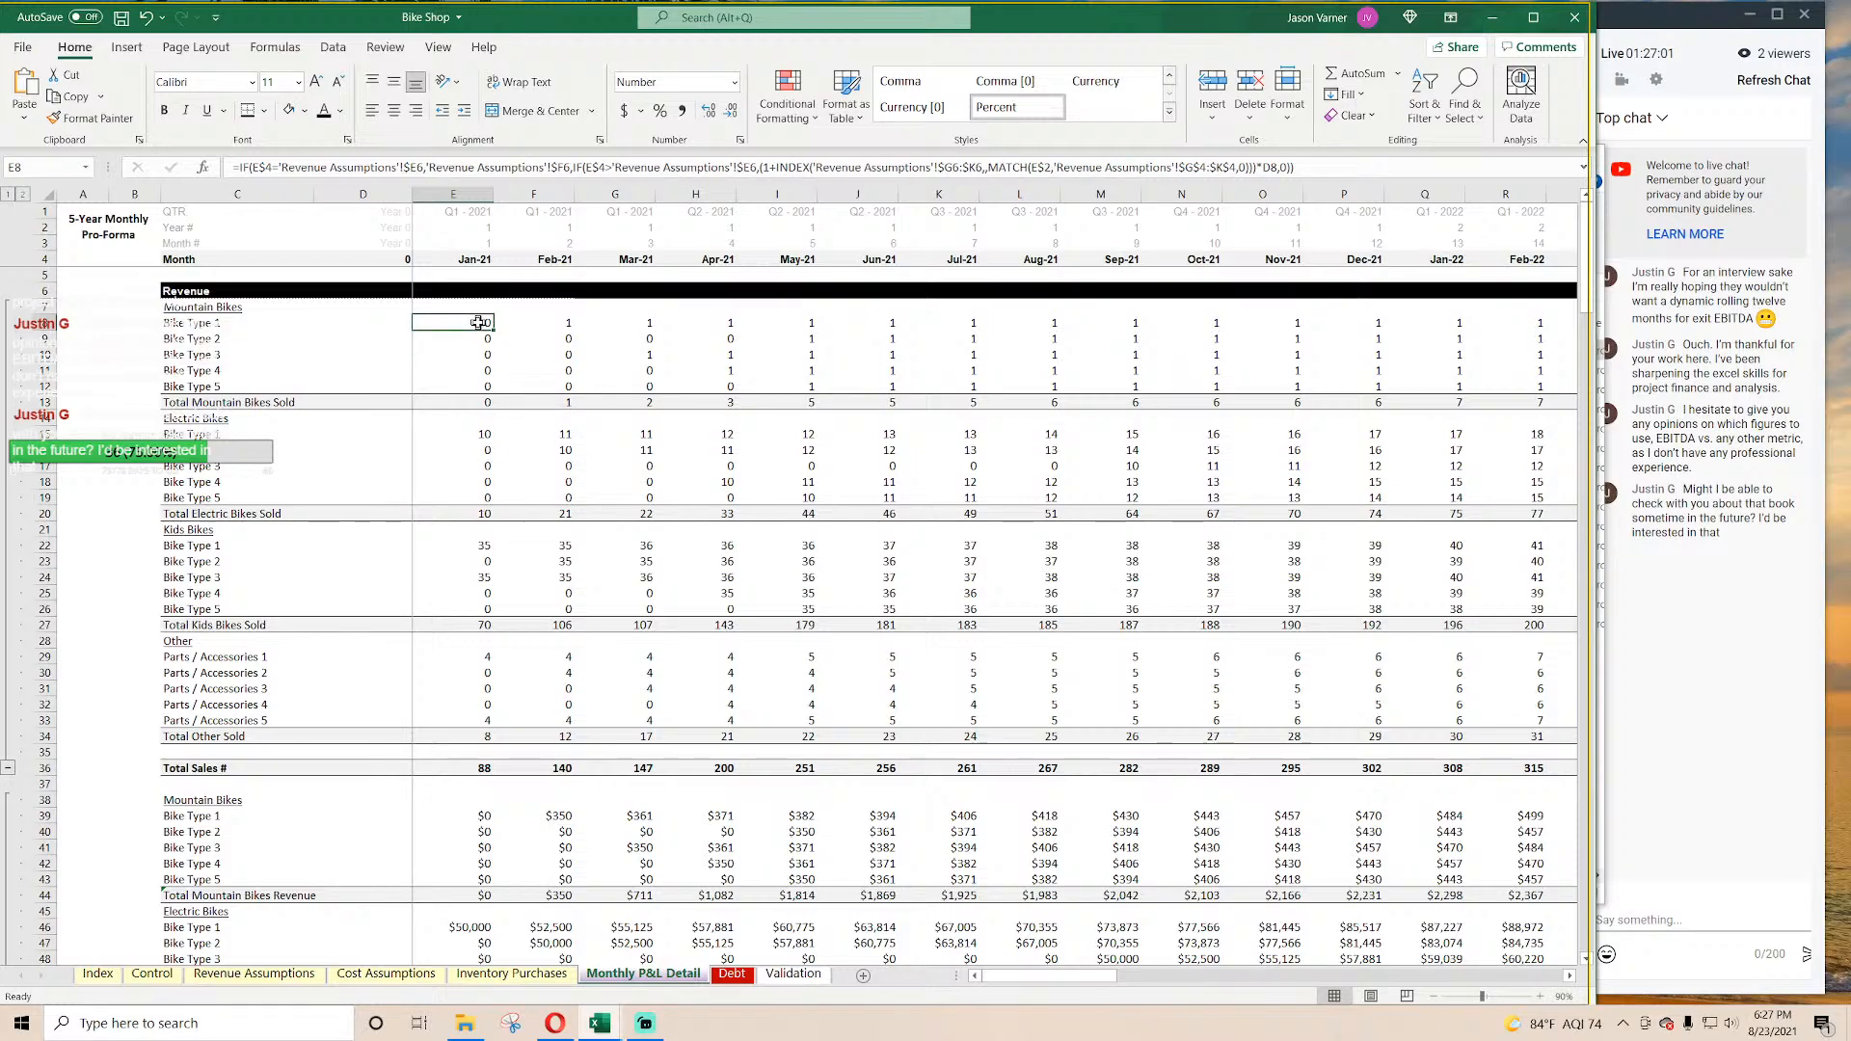
pyautogui.click(472, 769)
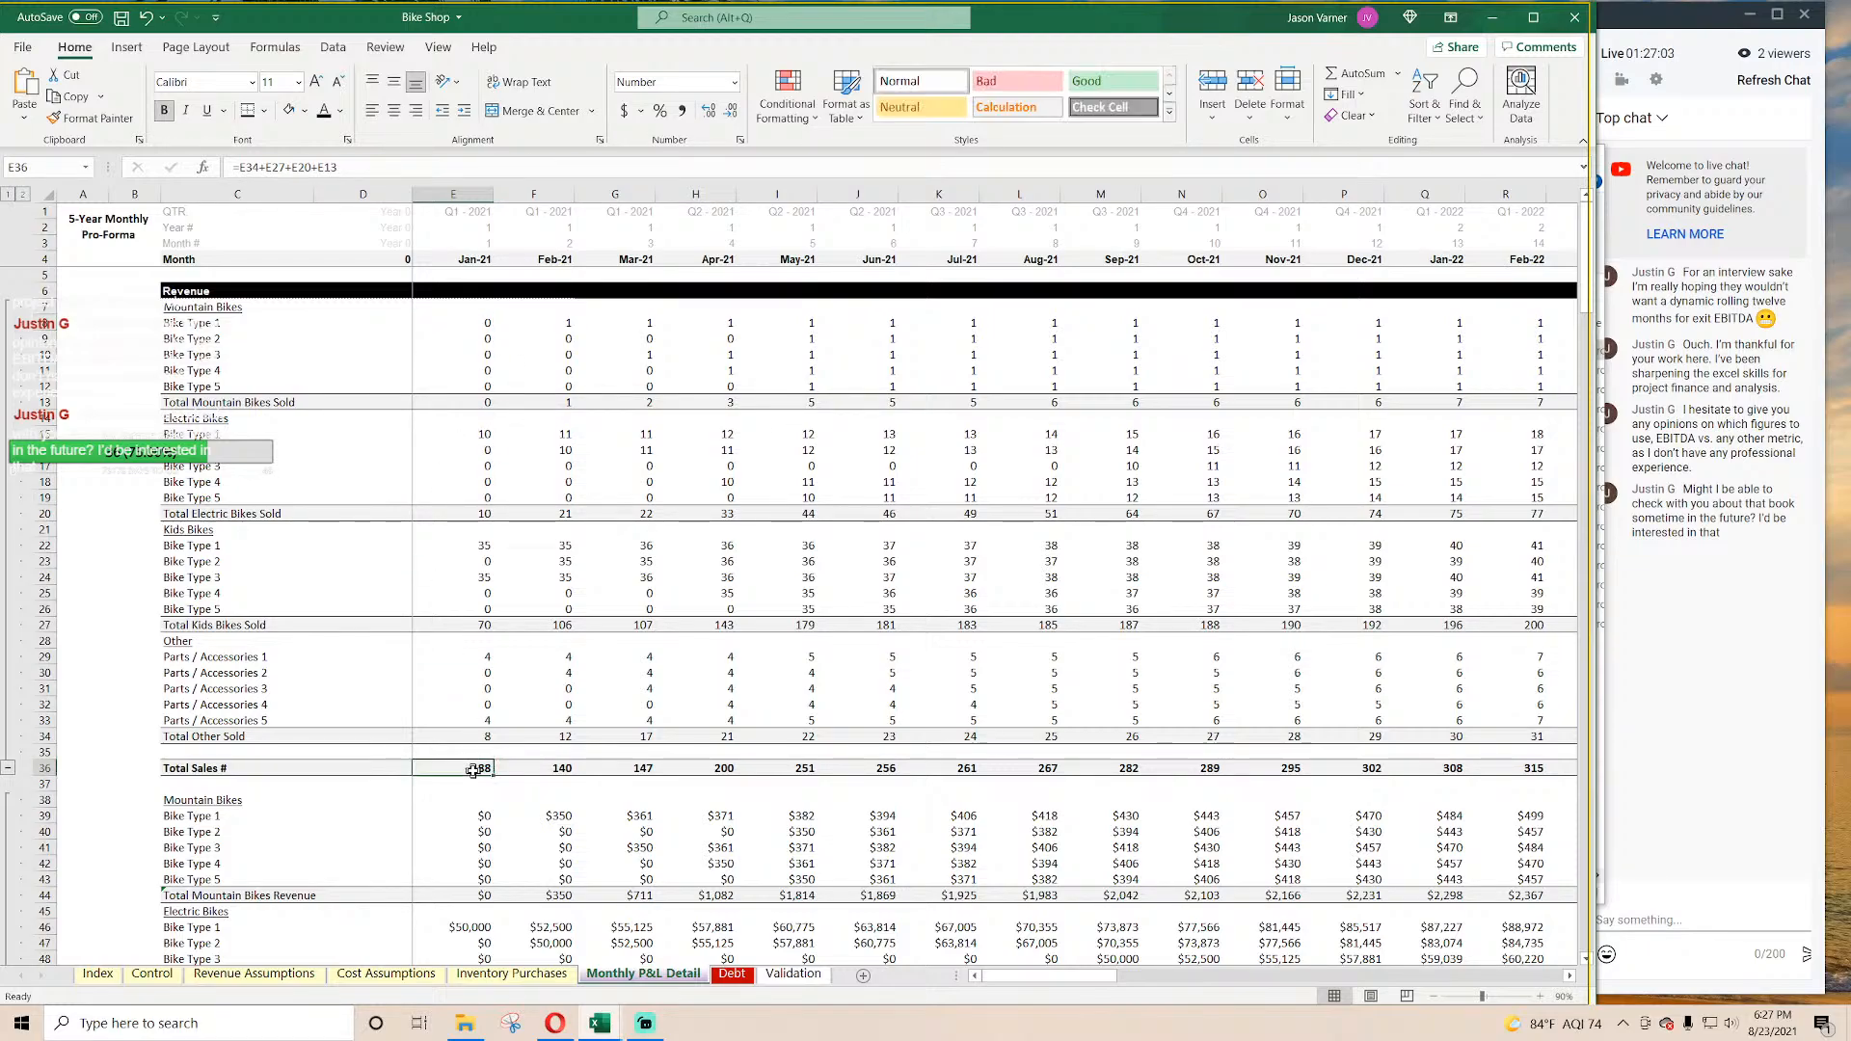
# Step: Wrap the January Mountain Bikes Type 1 unit formula in IF(E4>Control!C5,0,…) so units are zero after the exit month
pyautogui.click(471, 323)
pyautogui.click(238, 168)
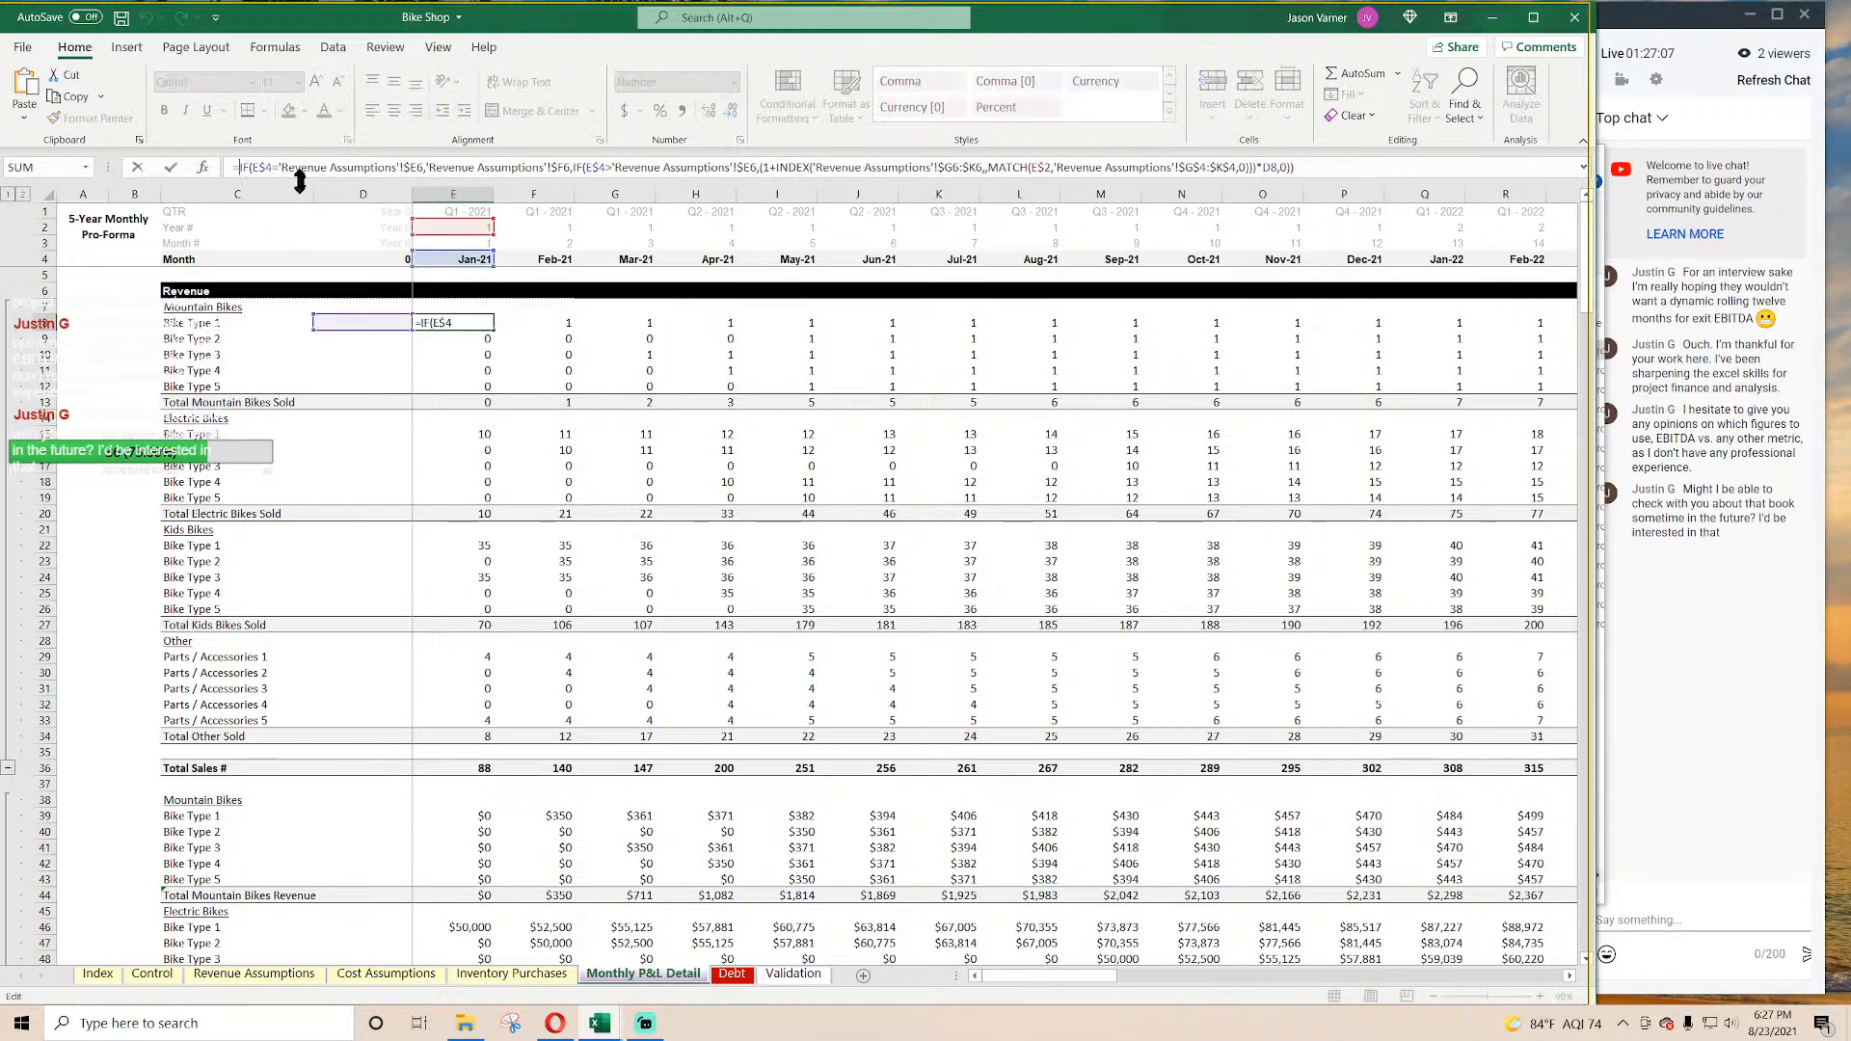
pyautogui.write('if(')
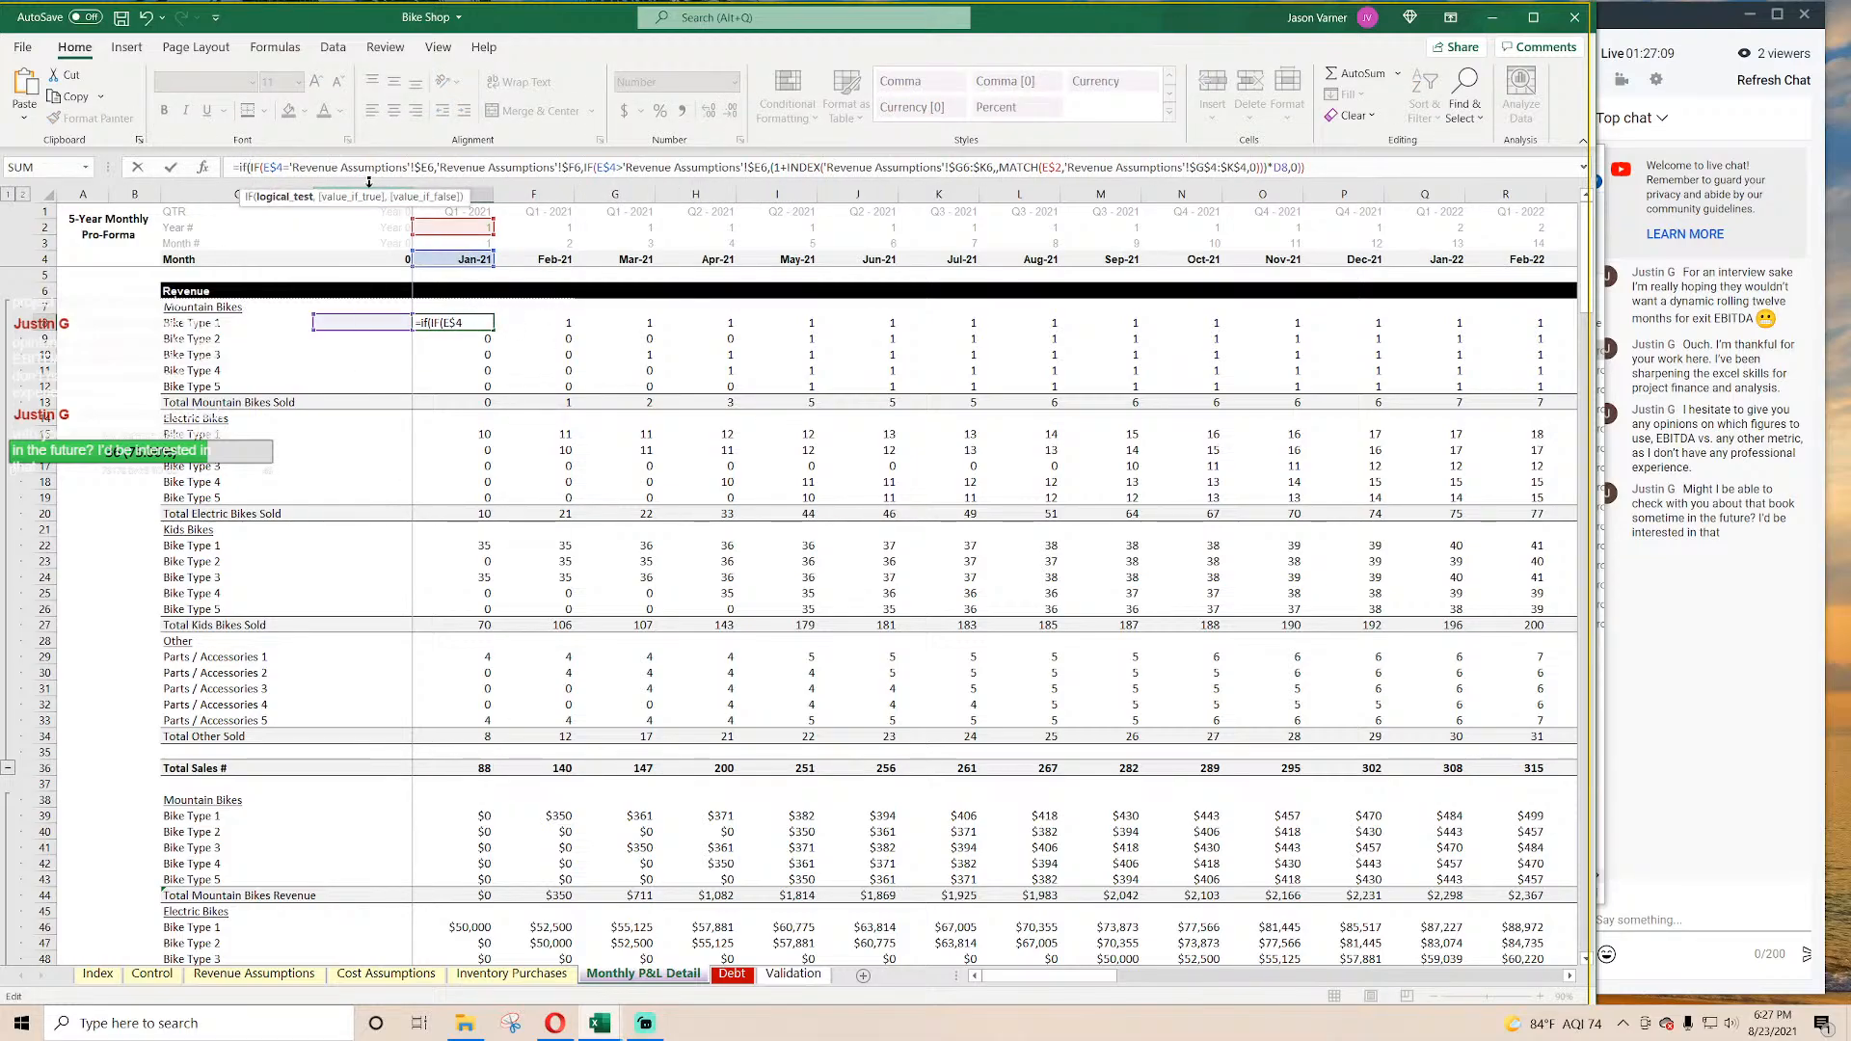
pyautogui.click(459, 260)
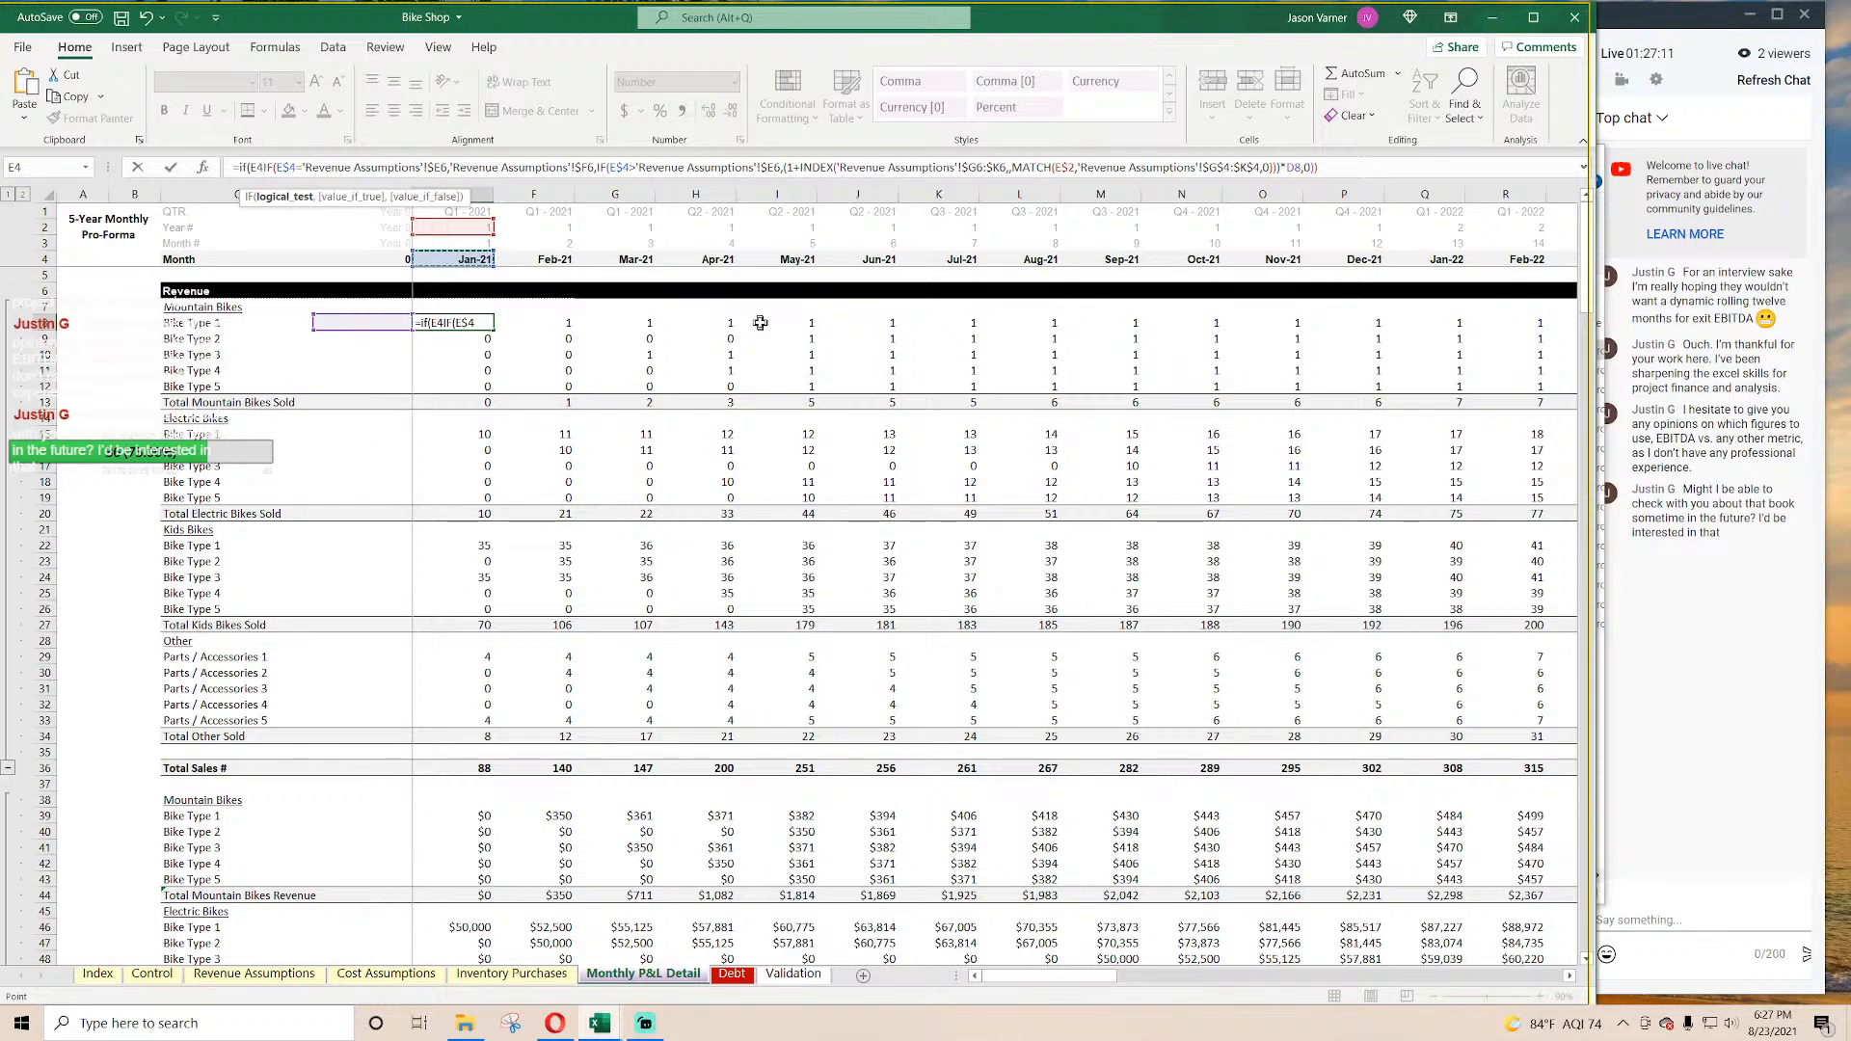
pyautogui.write('>')
pyautogui.click(153, 974)
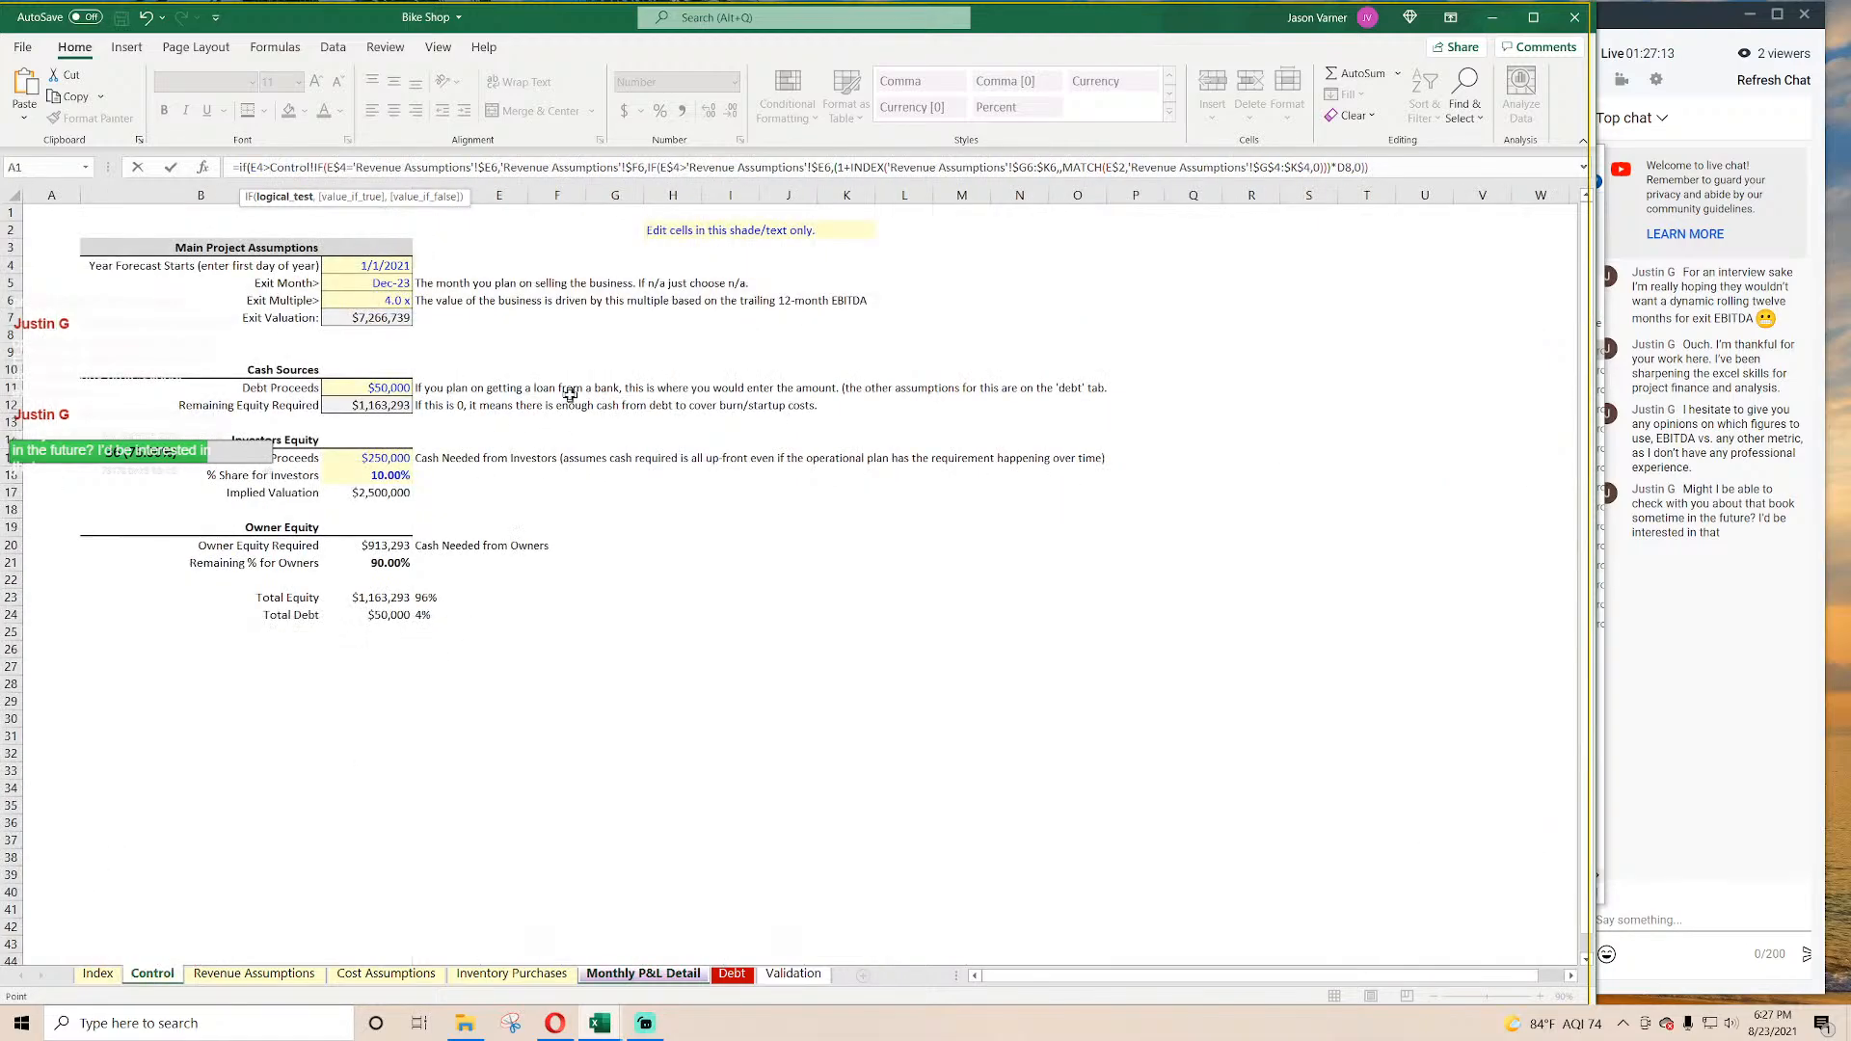
pyautogui.click(390, 285)
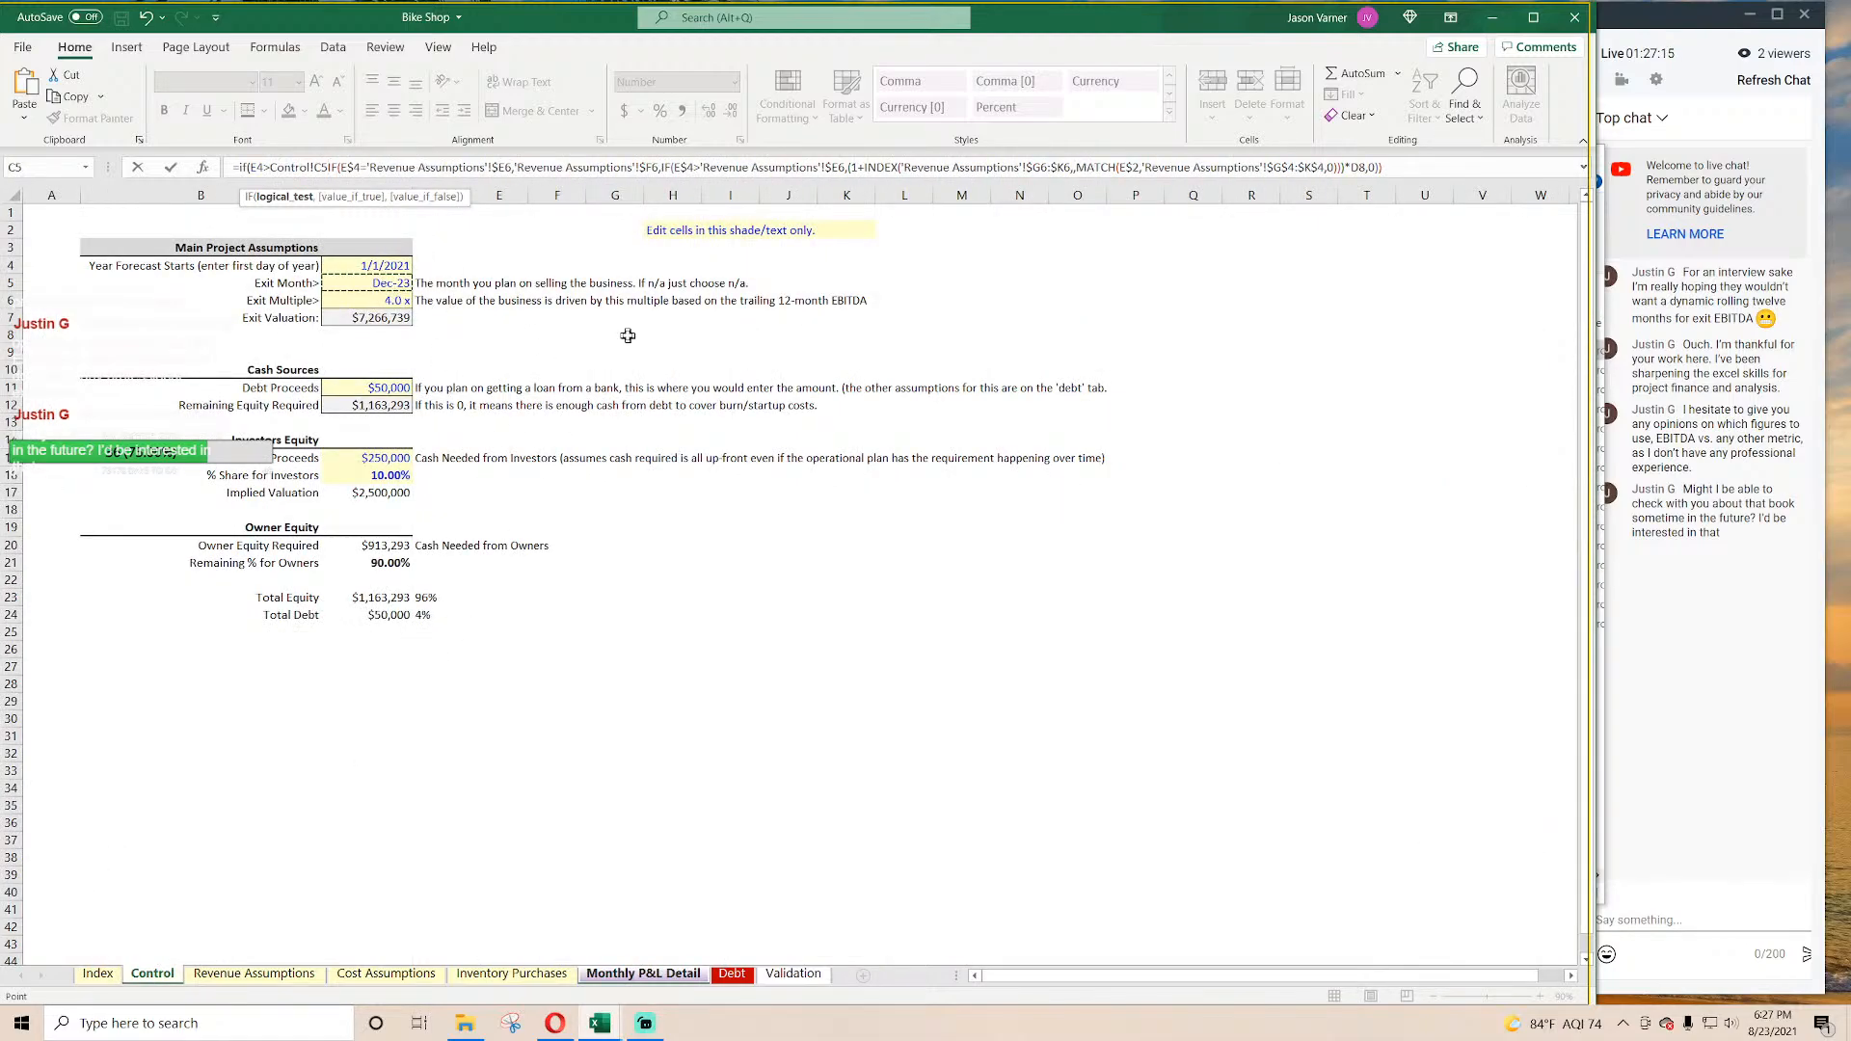
pyautogui.write(',0,')
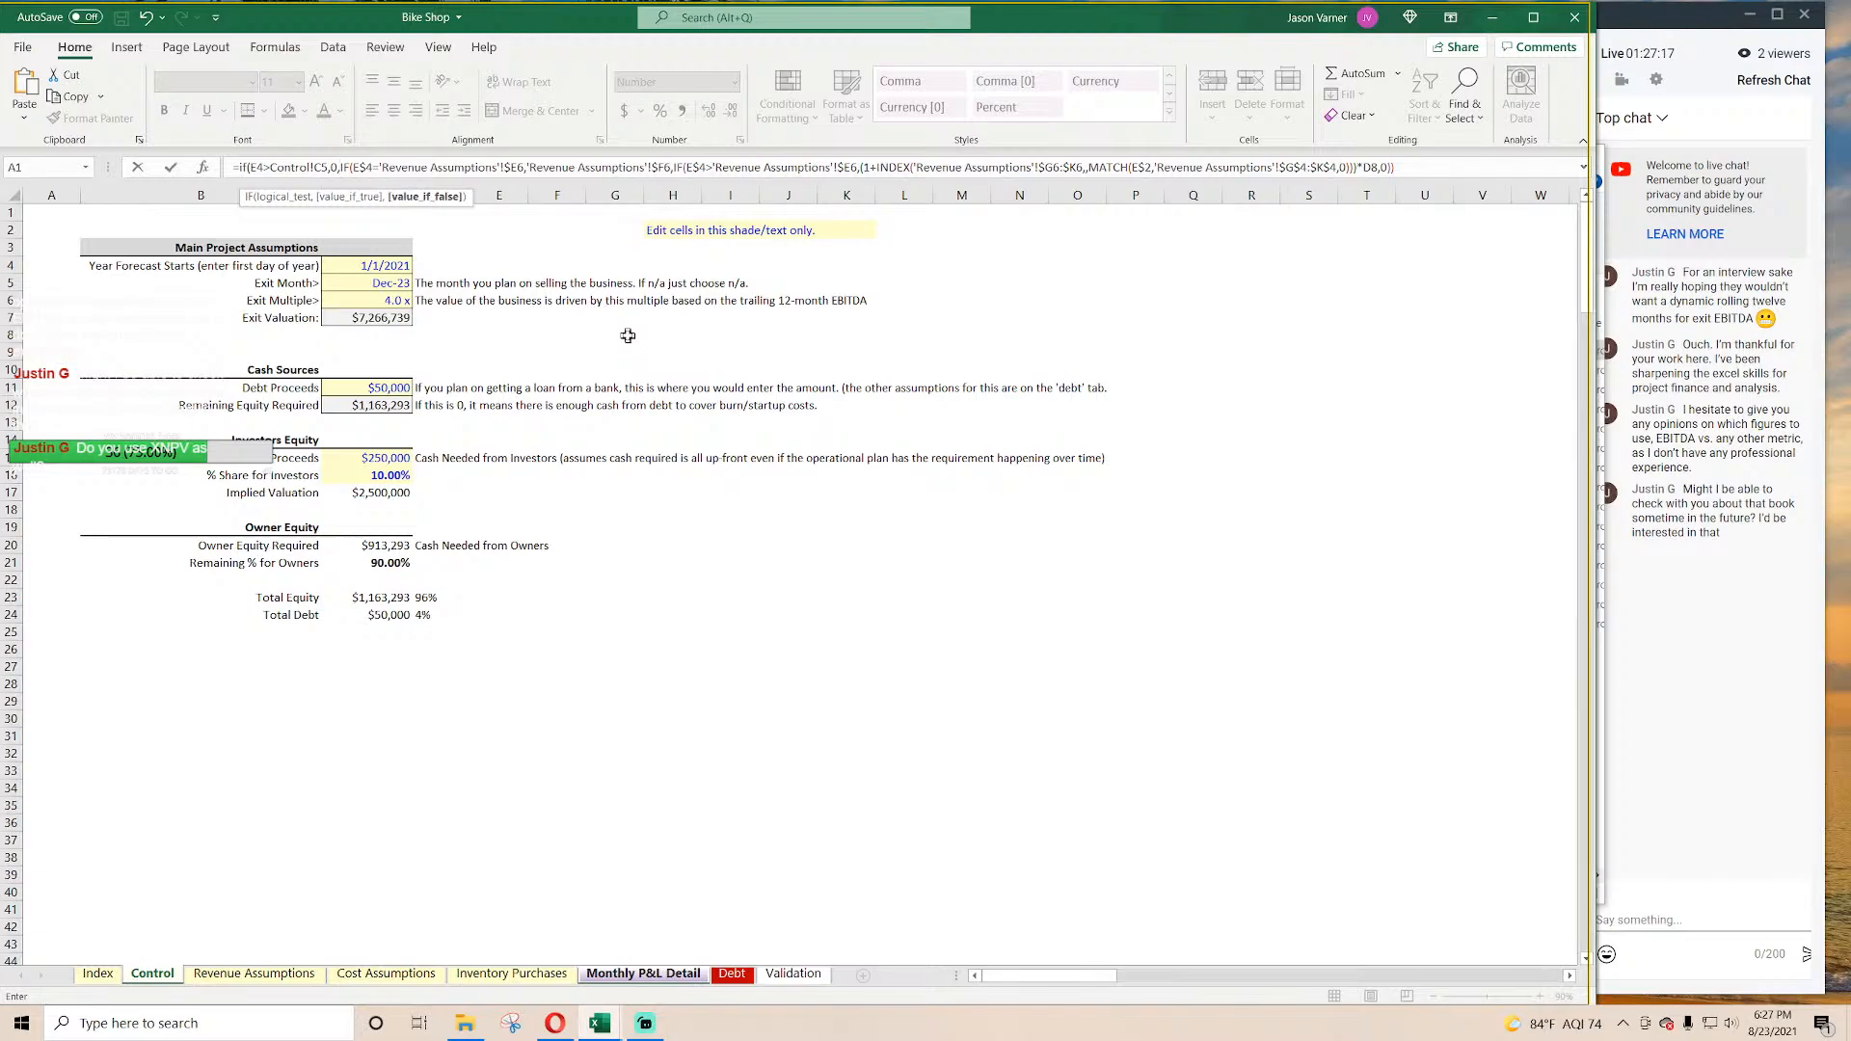
pyautogui.press('Return')
pyautogui.press('Return')
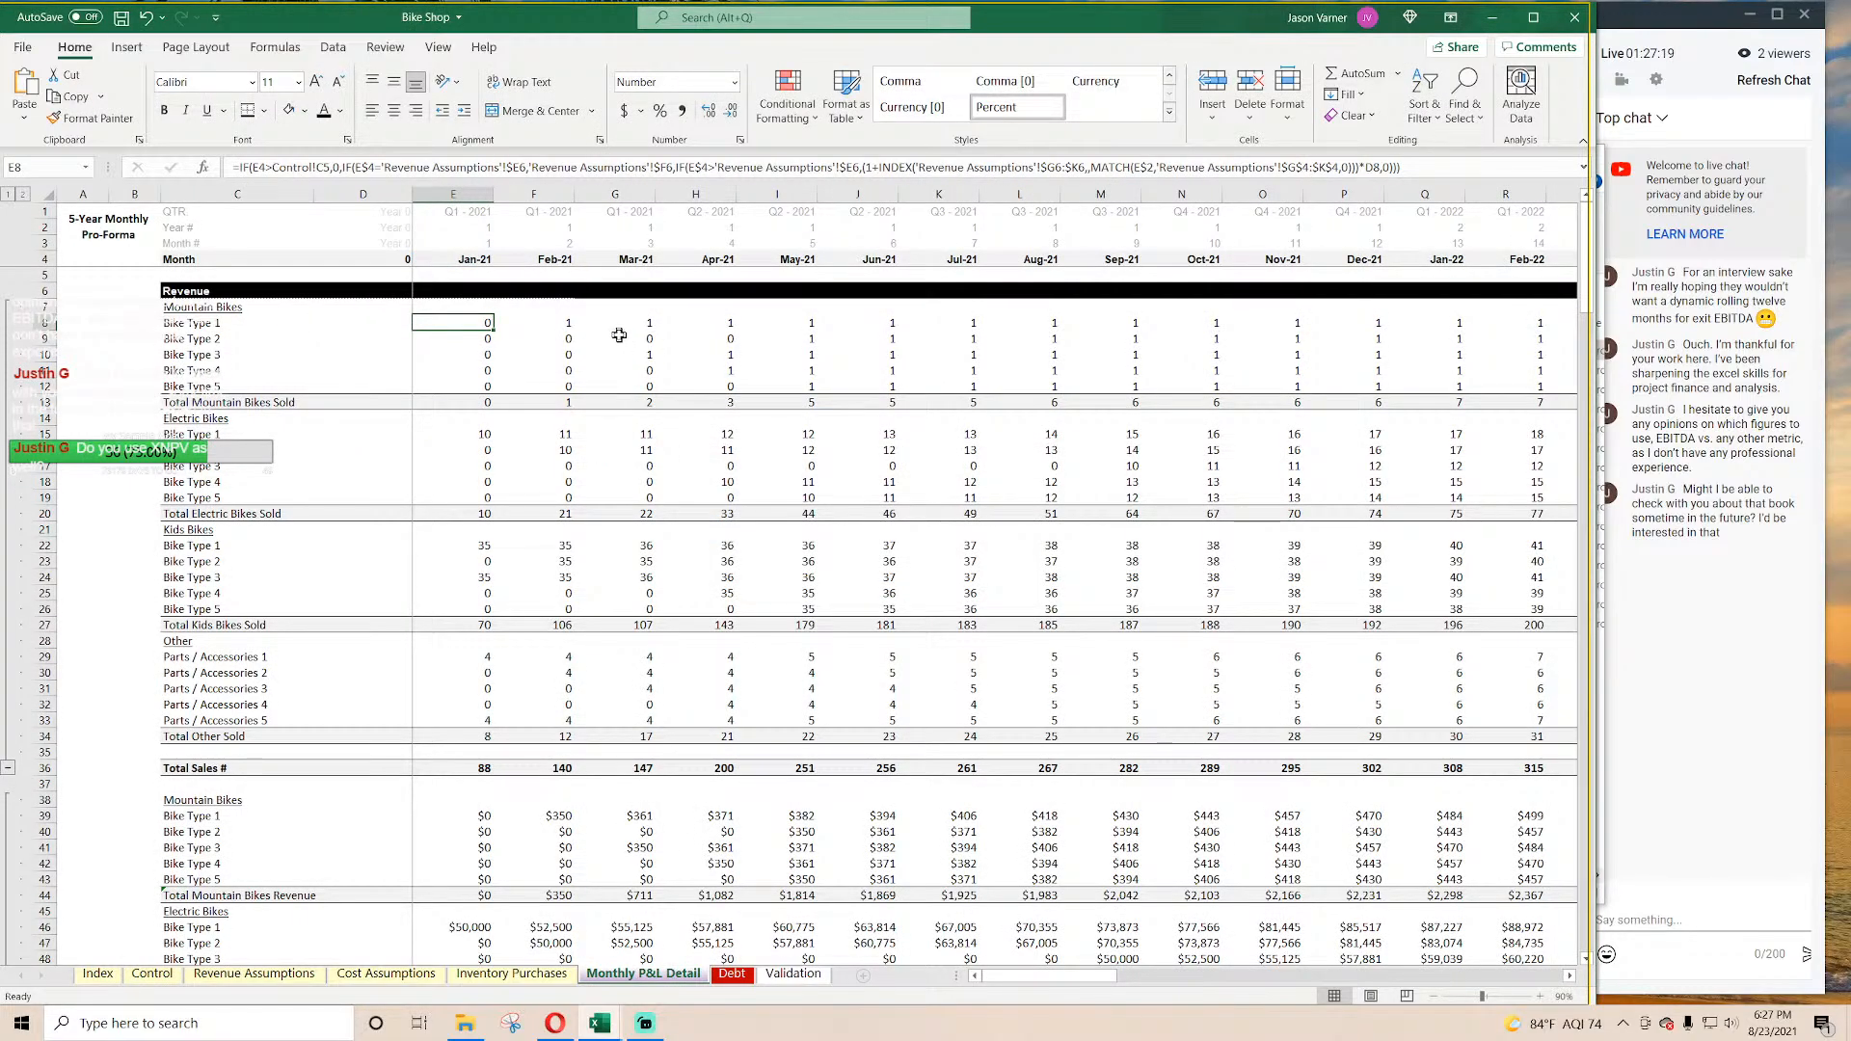
# Step: Anchor the exit test in the January Mountain Bikes Type 1 formula as E$4>Control!$C5 and copy the opening IF portion
pyautogui.click(318, 165)
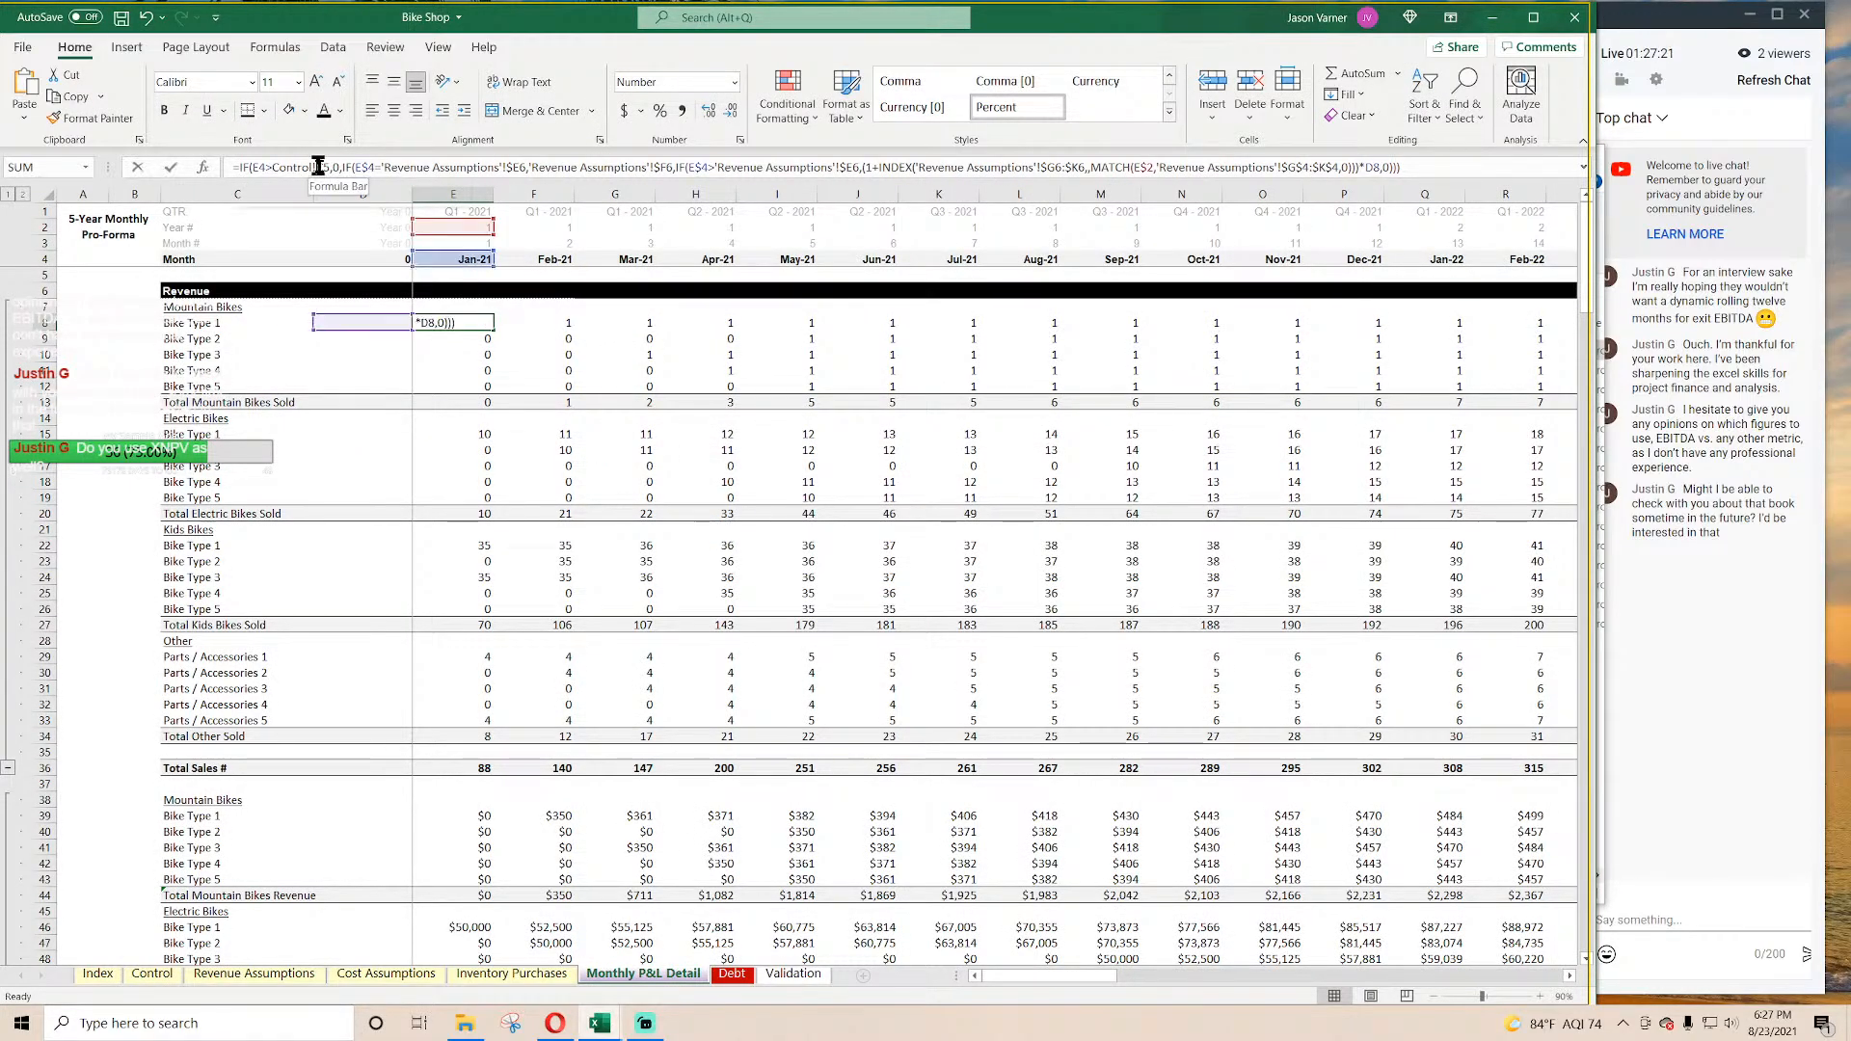
pyautogui.click(263, 166)
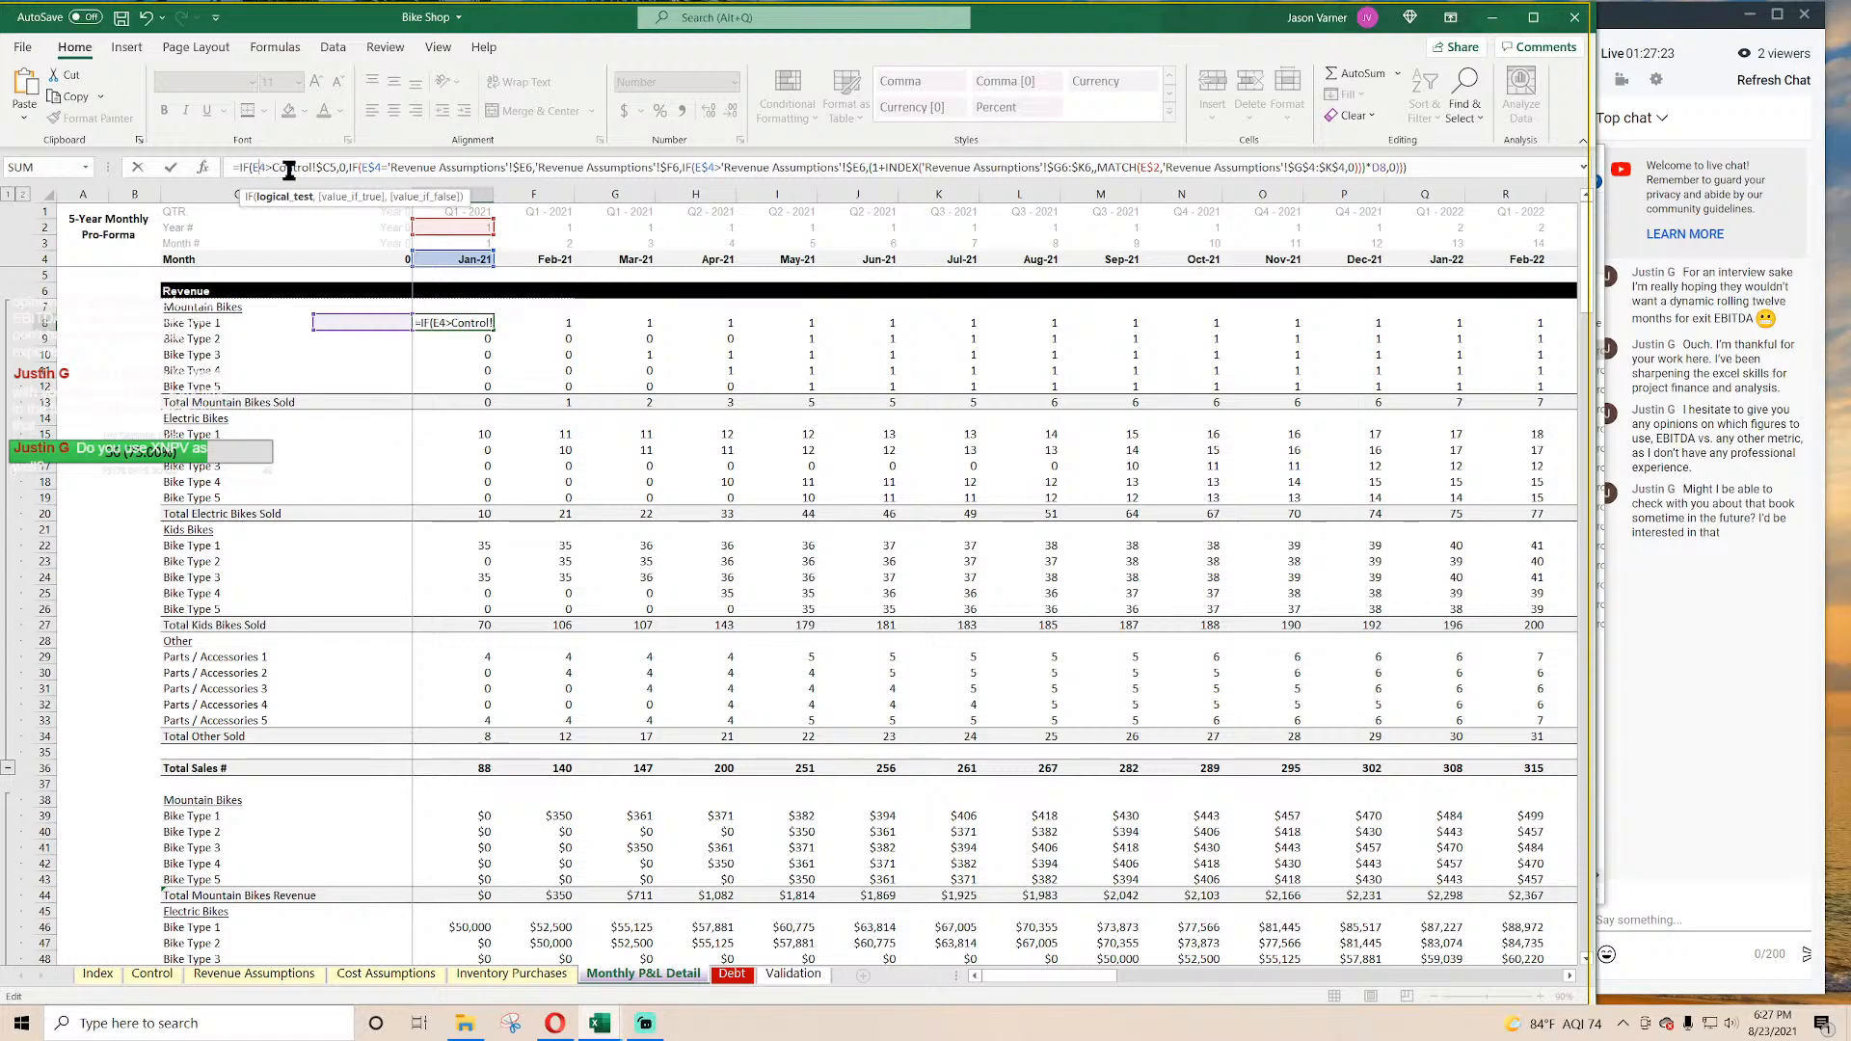
pyautogui.write('$')
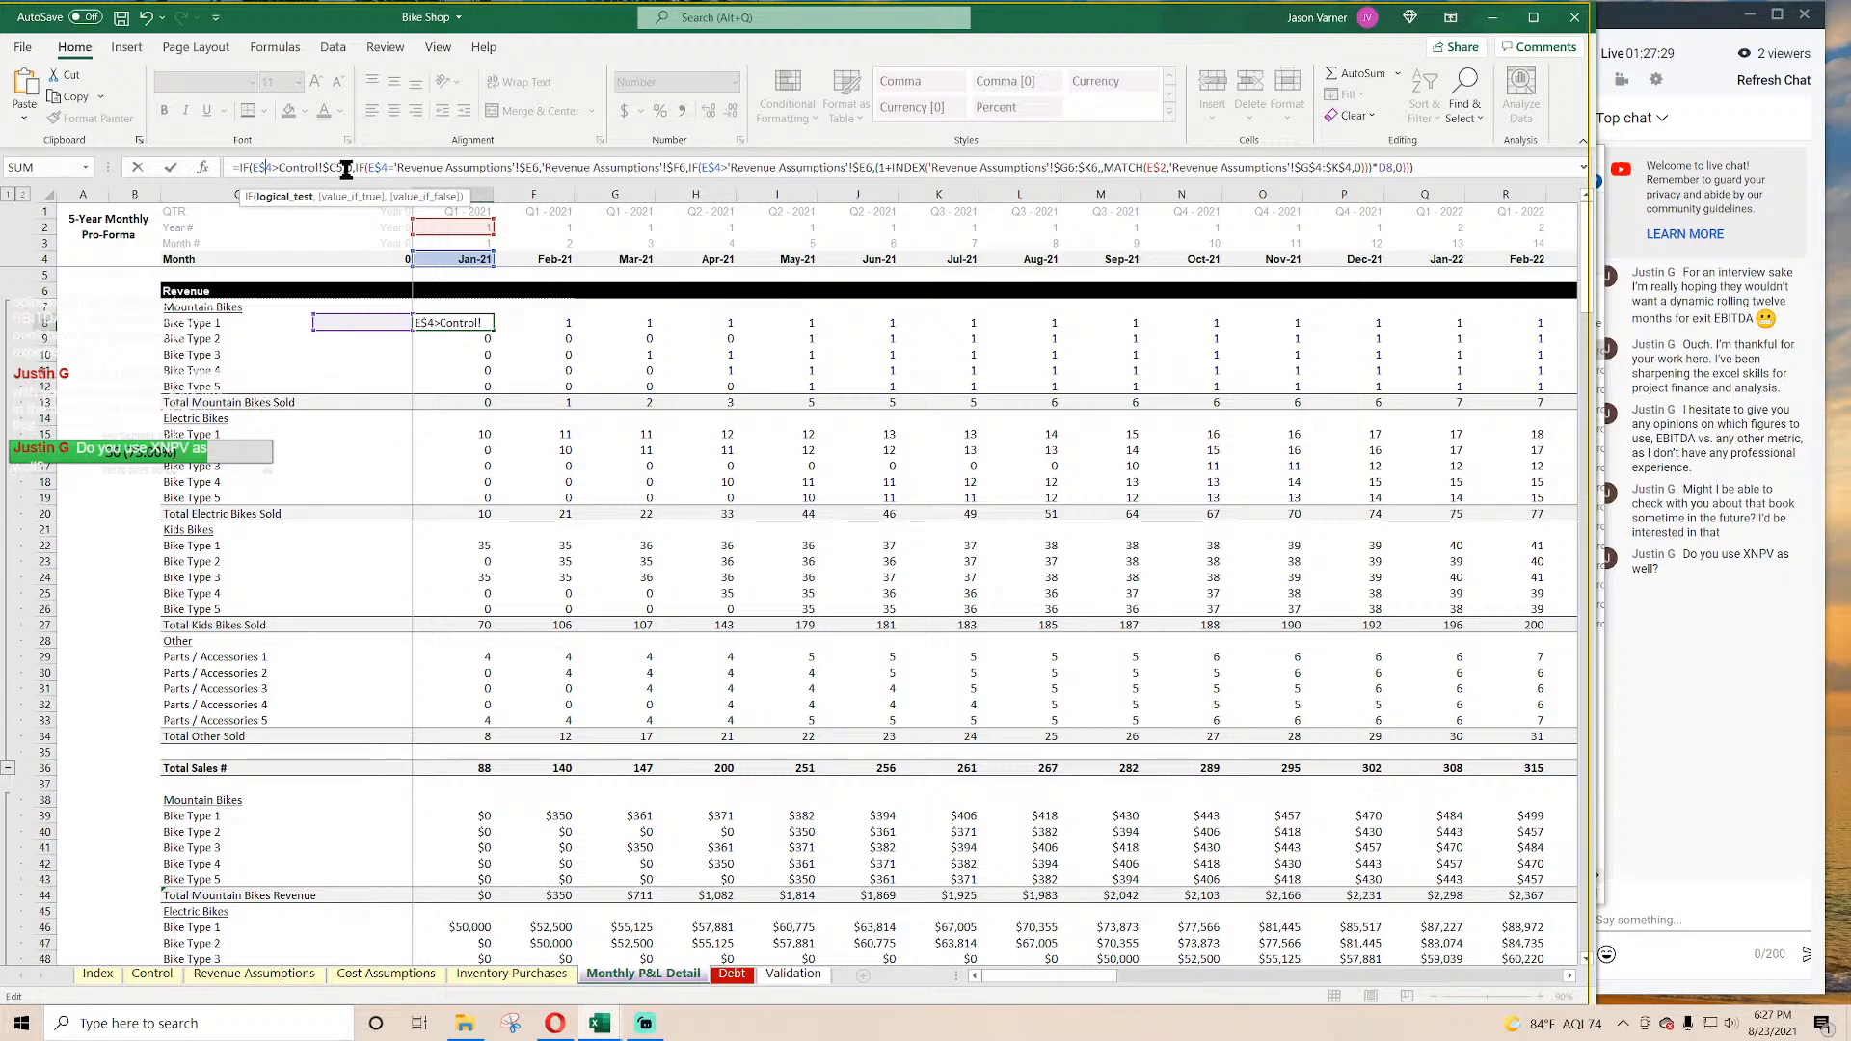
pyautogui.moveTo(354, 168); pyautogui.dragTo(239, 168)
pyautogui.rightClick(265, 166)
pyautogui.click(298, 195)
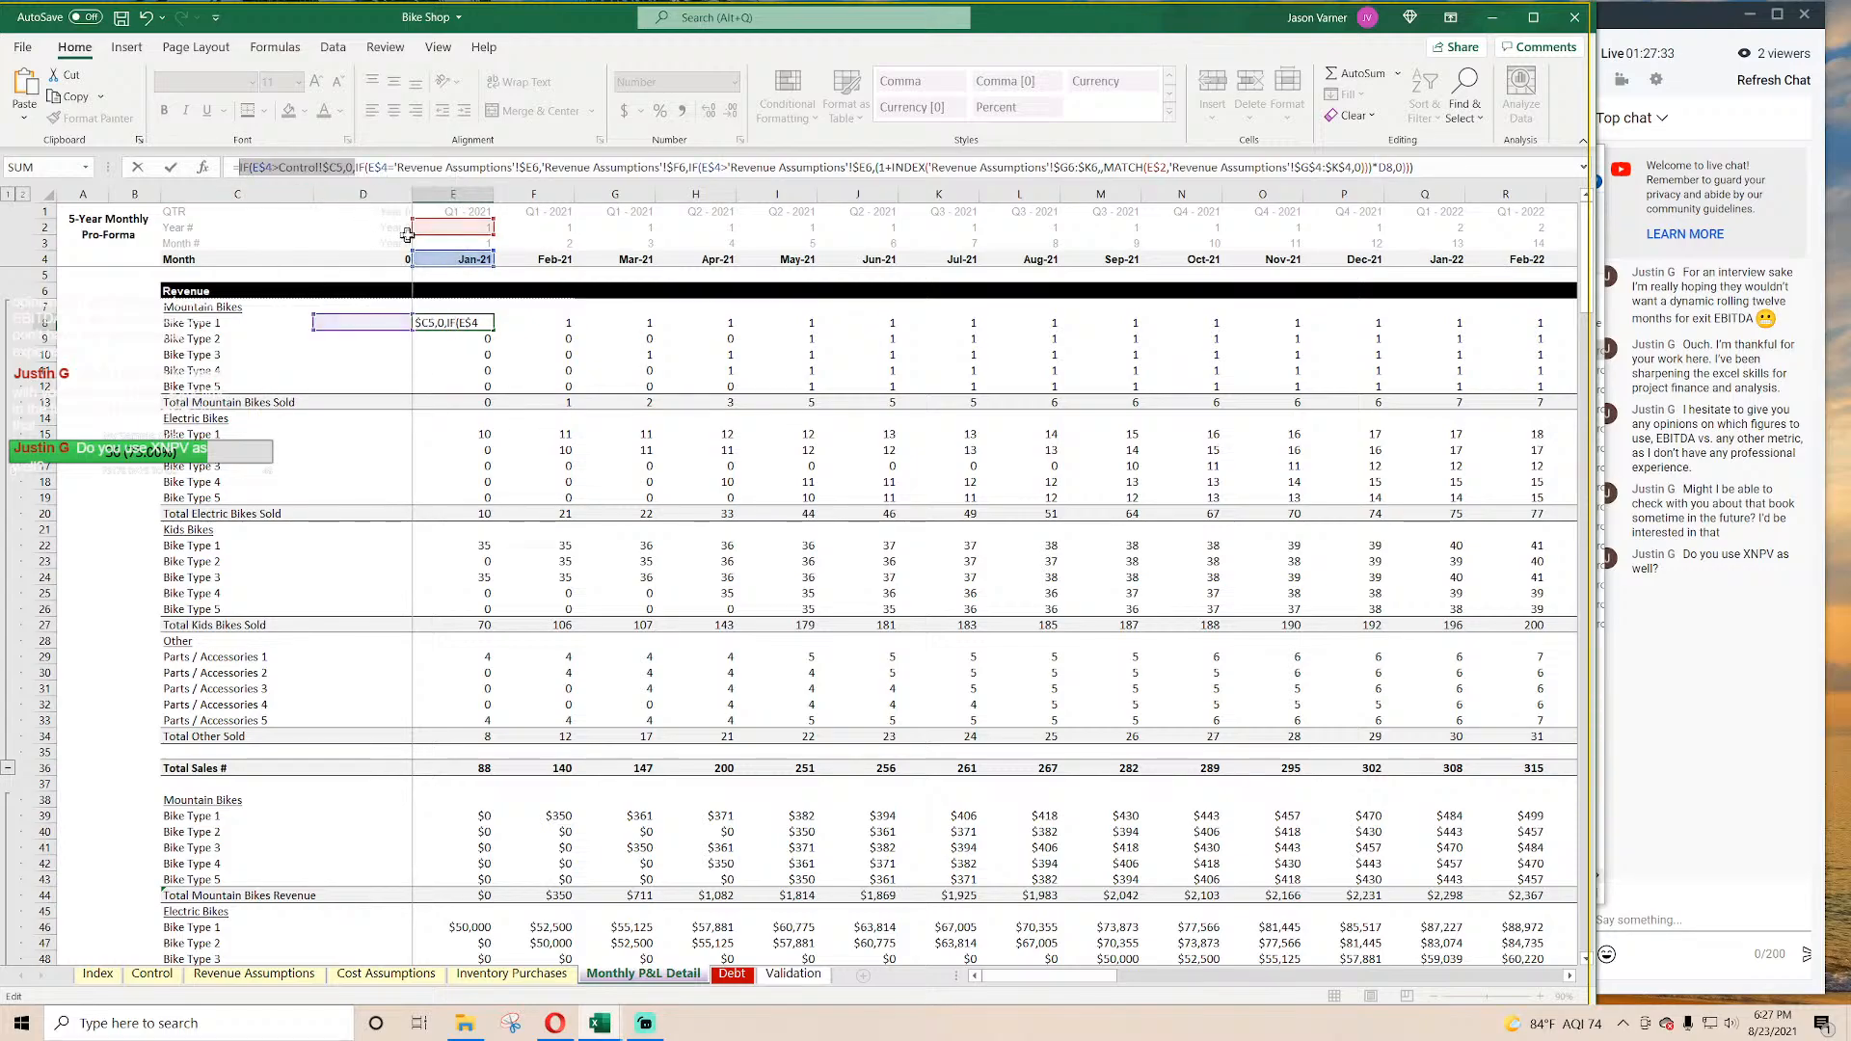
pyautogui.press('Escape')
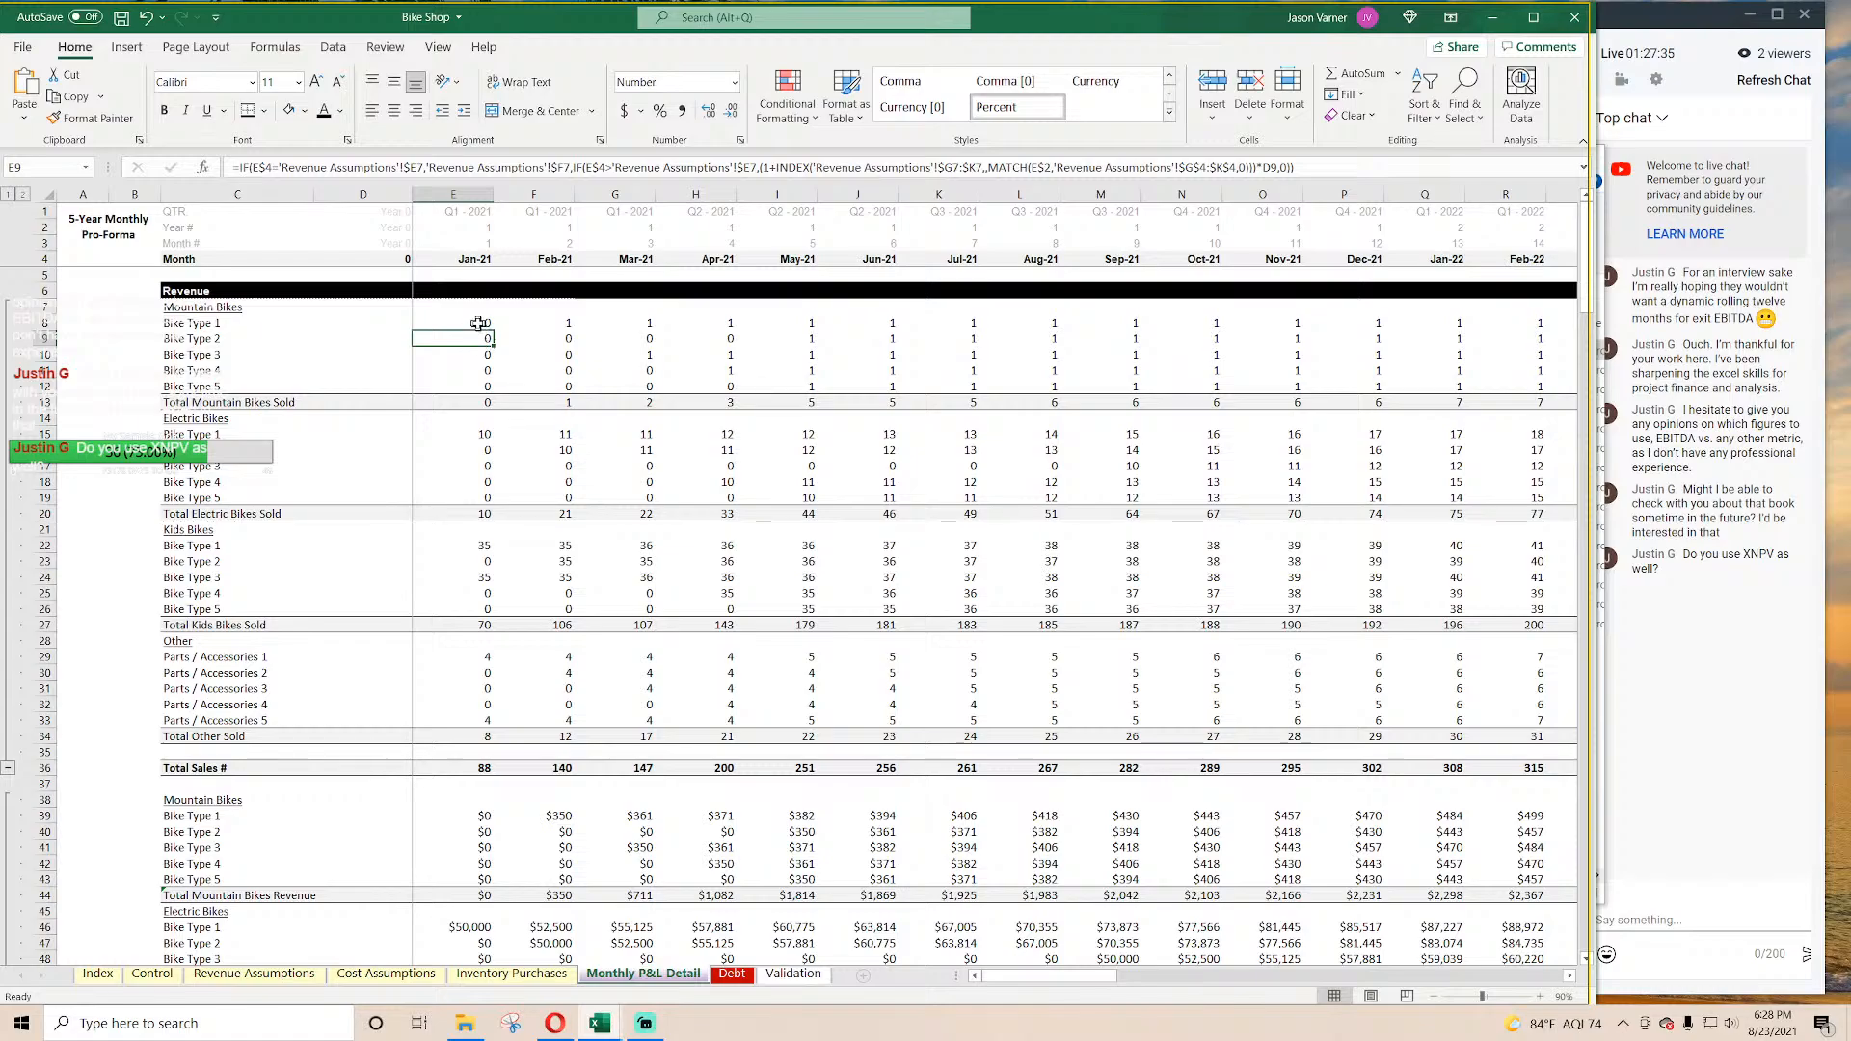
pyautogui.click(473, 339)
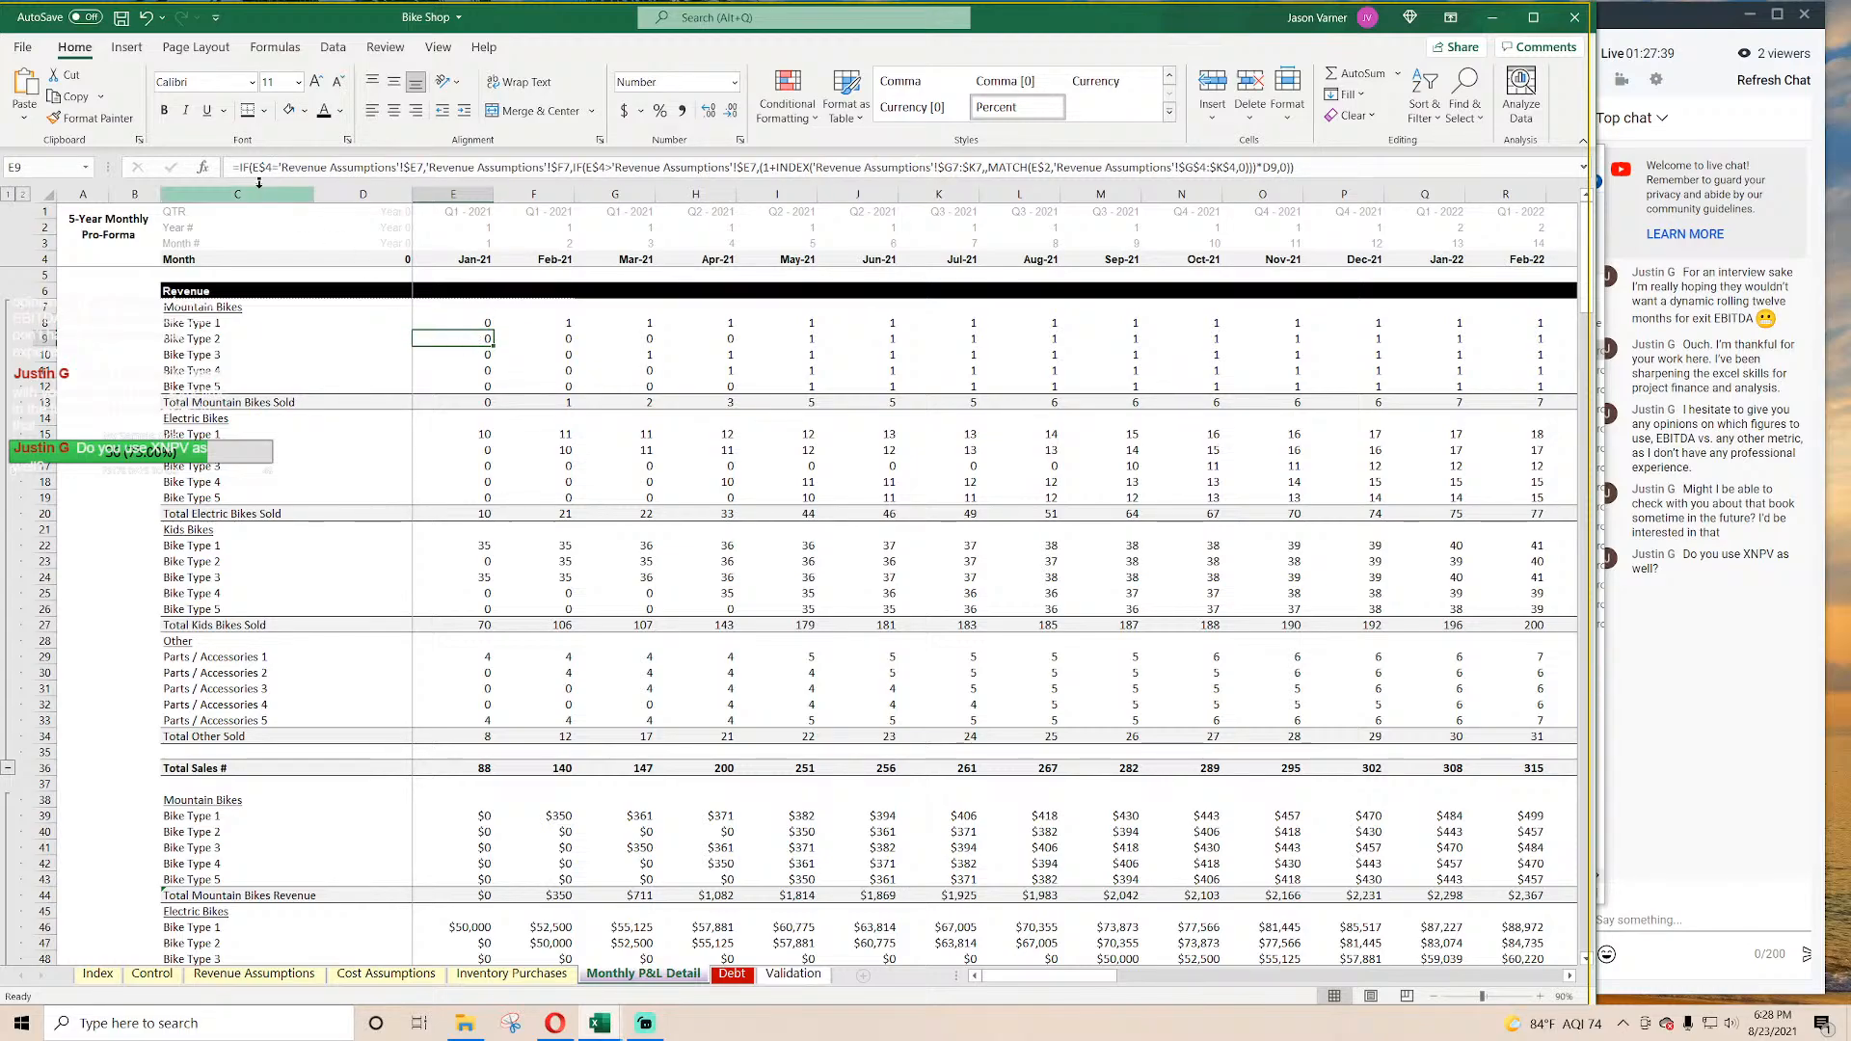
pyautogui.press('F2')
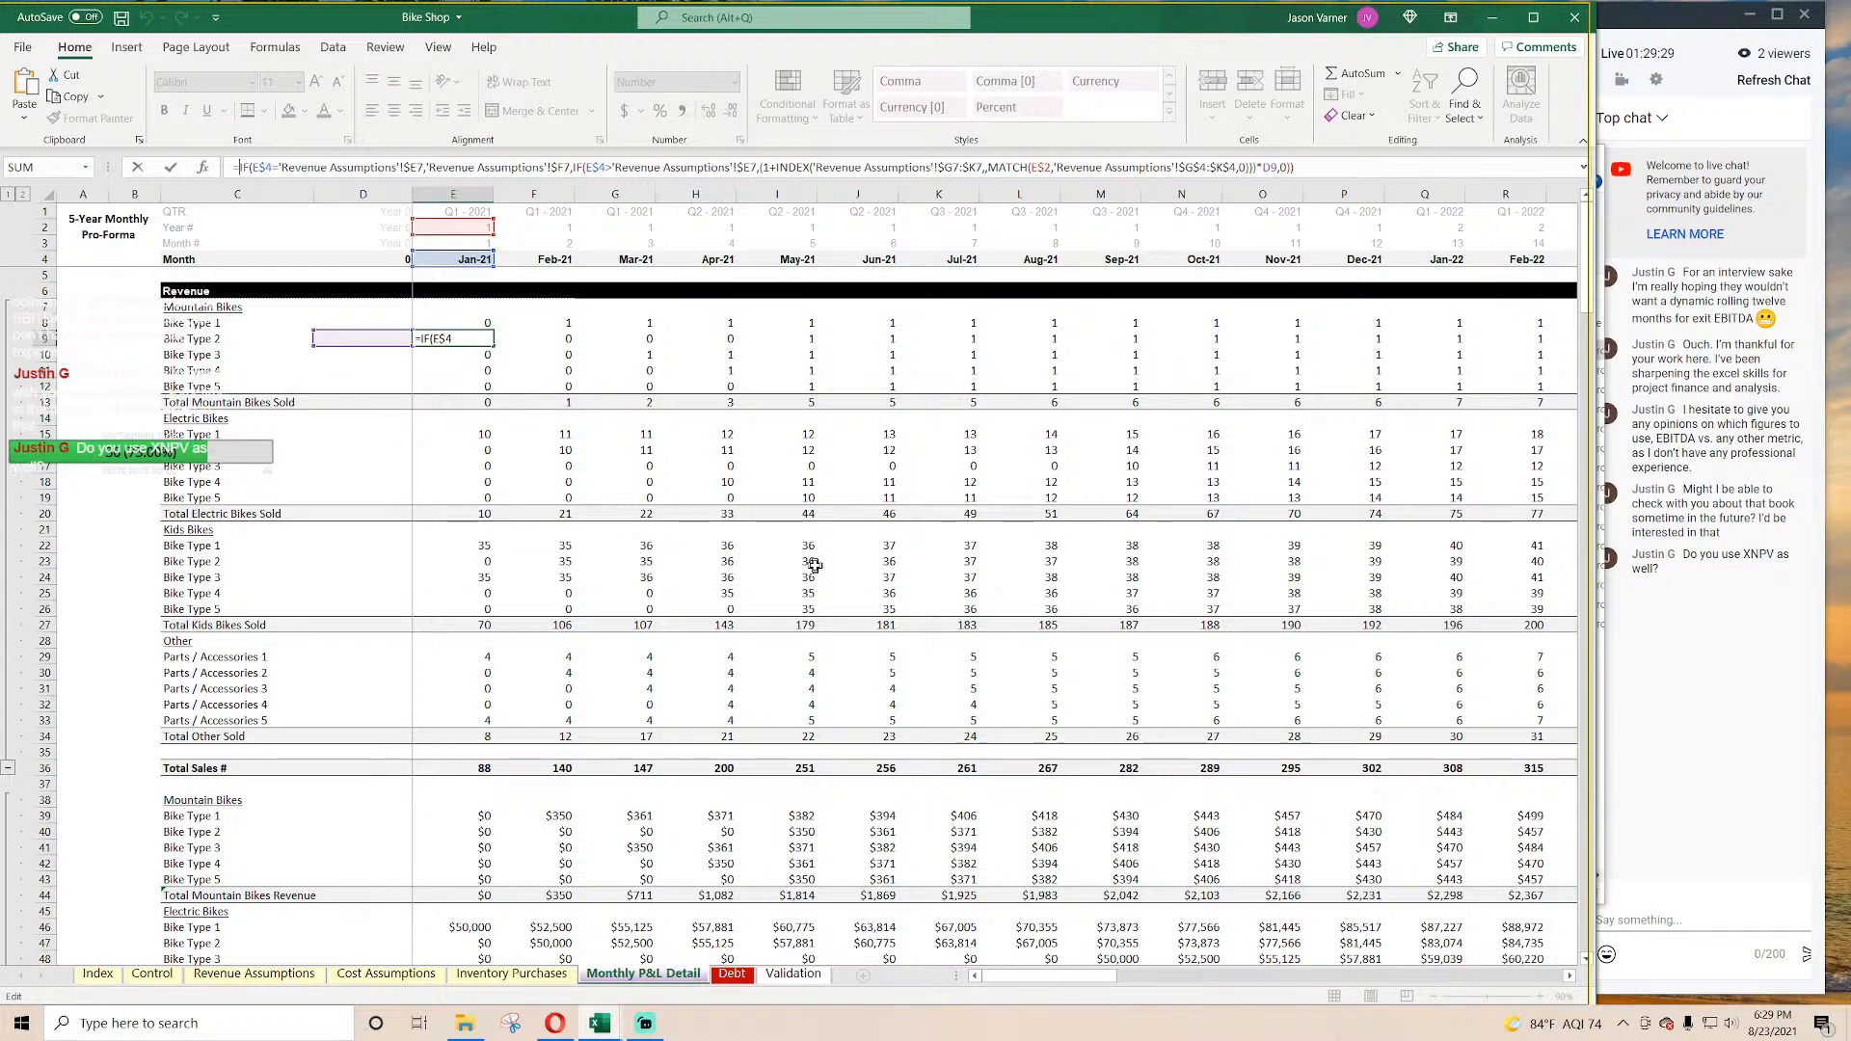
pyautogui.press('Return')
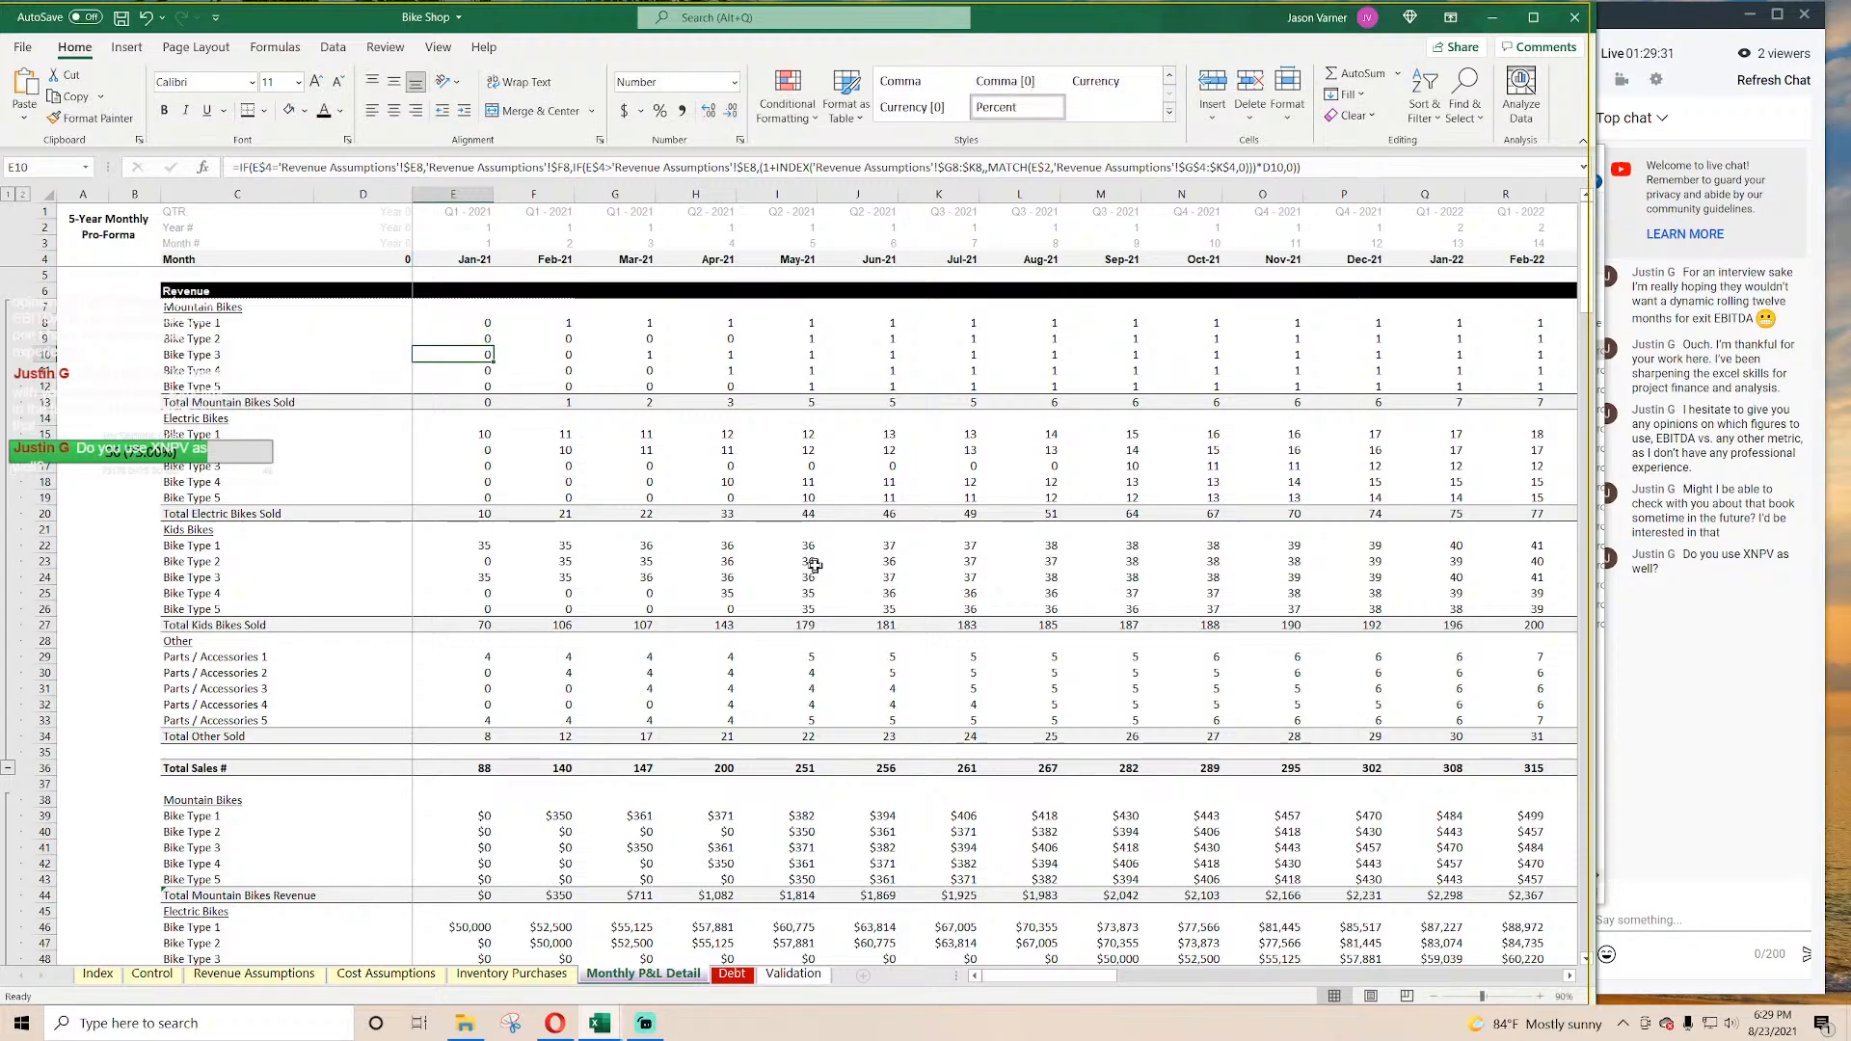
# Step: Copy IF(E$4>Control!$C5,0, from the January Mountain Bikes Type 1 formula and insert it at the start of the Type 2 formula
pyautogui.press('Up')
pyautogui.press('Up')
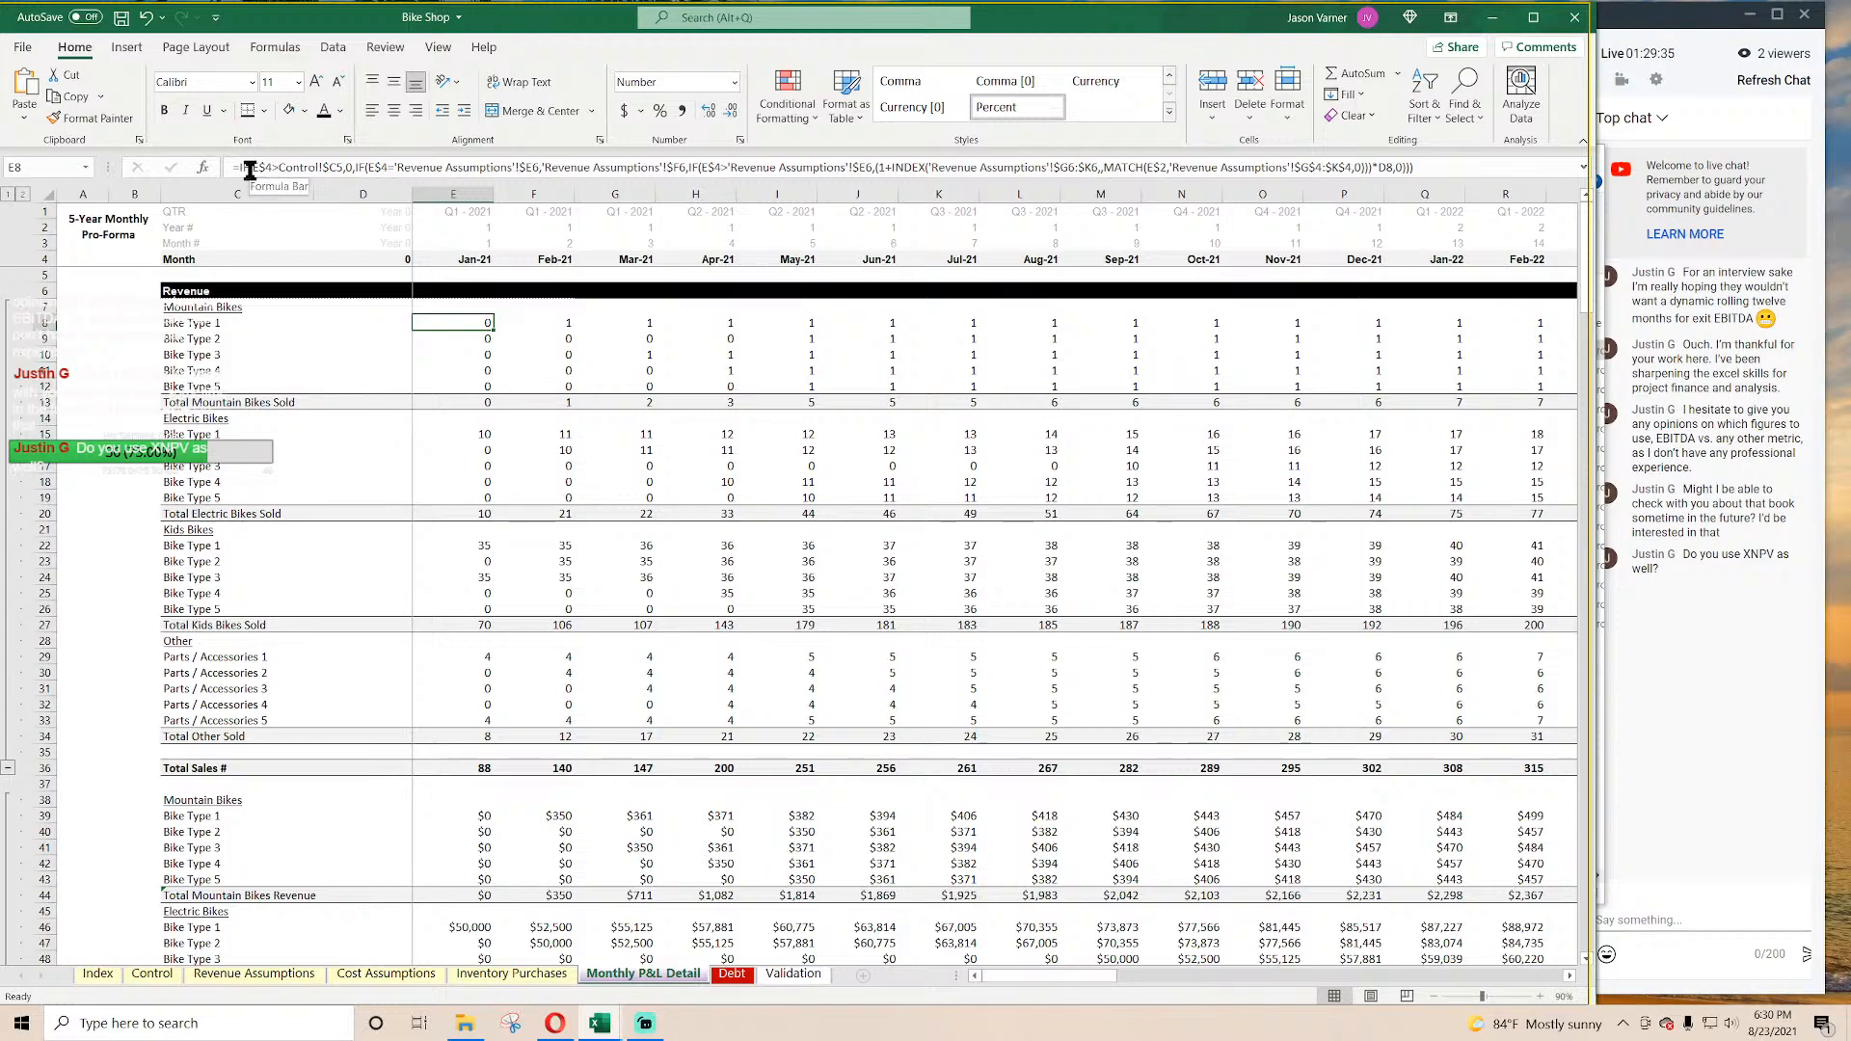
pyautogui.moveTo(240, 169); pyautogui.dragTo(355, 170)
pyautogui.hotkey('ctrl', 'c')
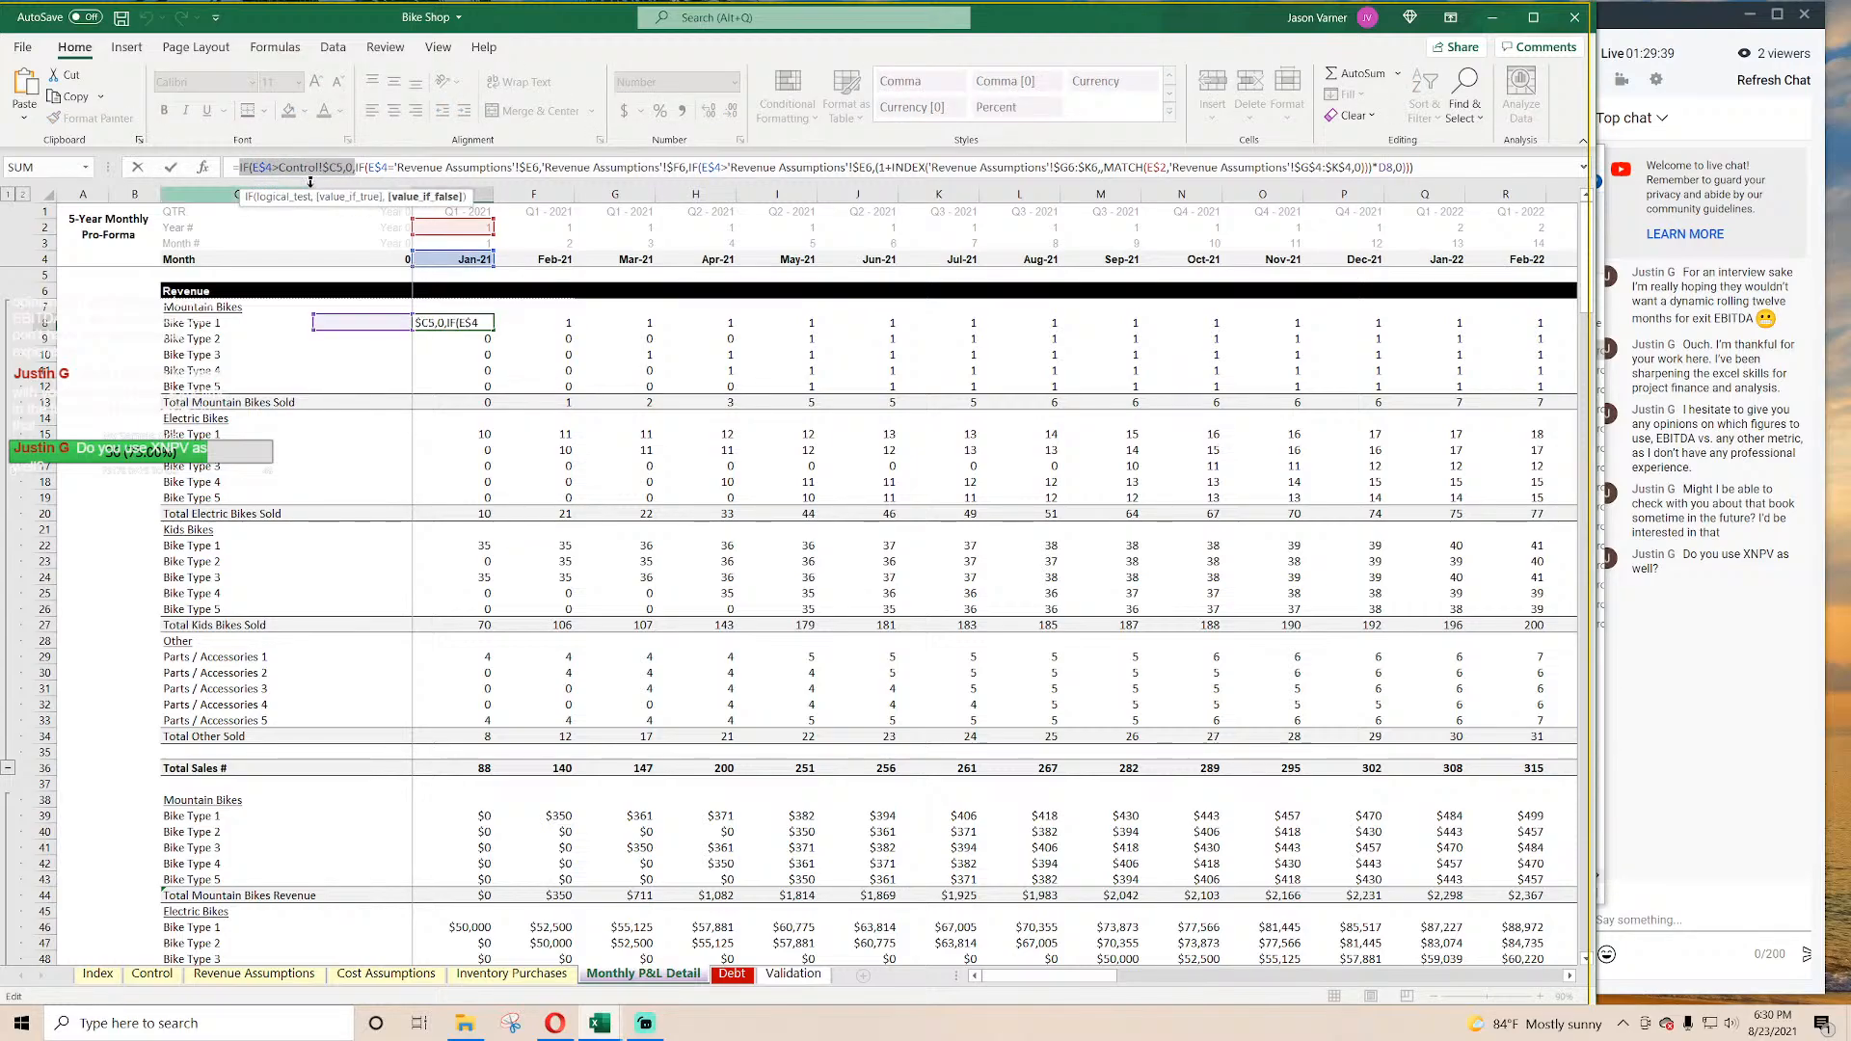
pyautogui.press('Escape')
pyautogui.press('Down')
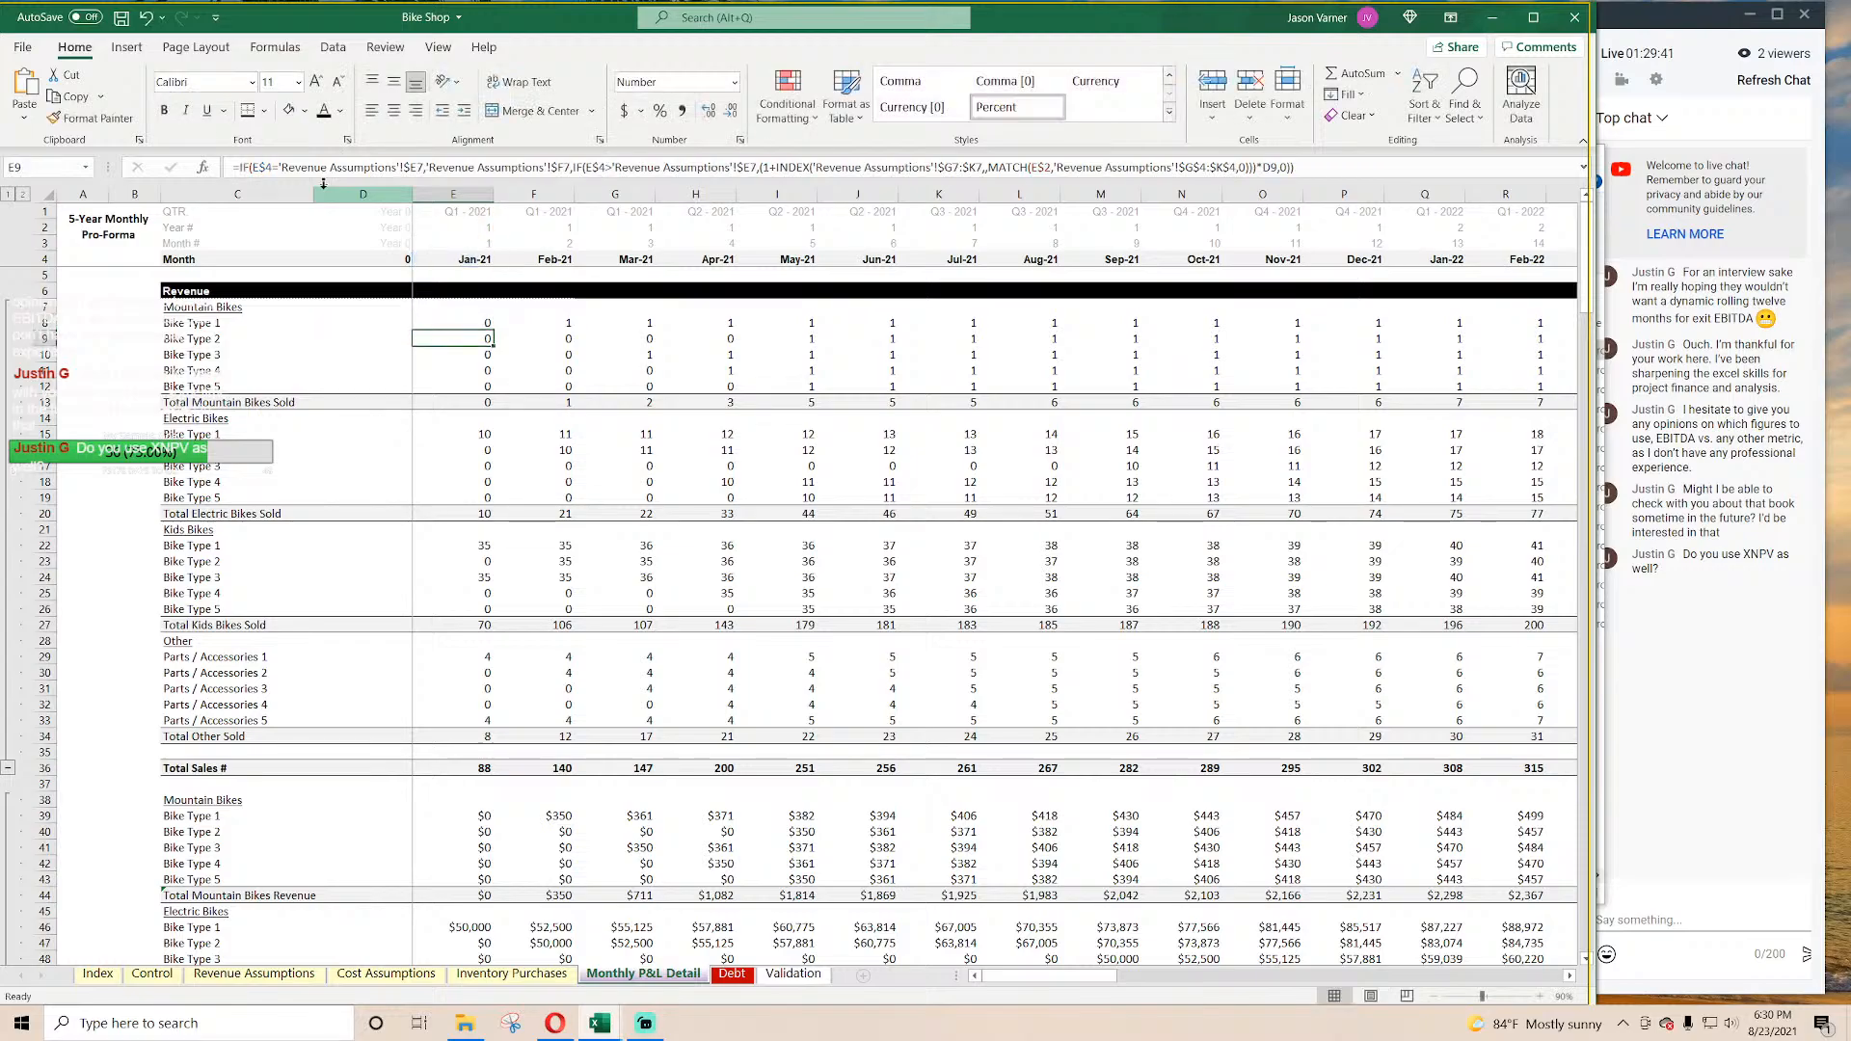
pyautogui.click(239, 169)
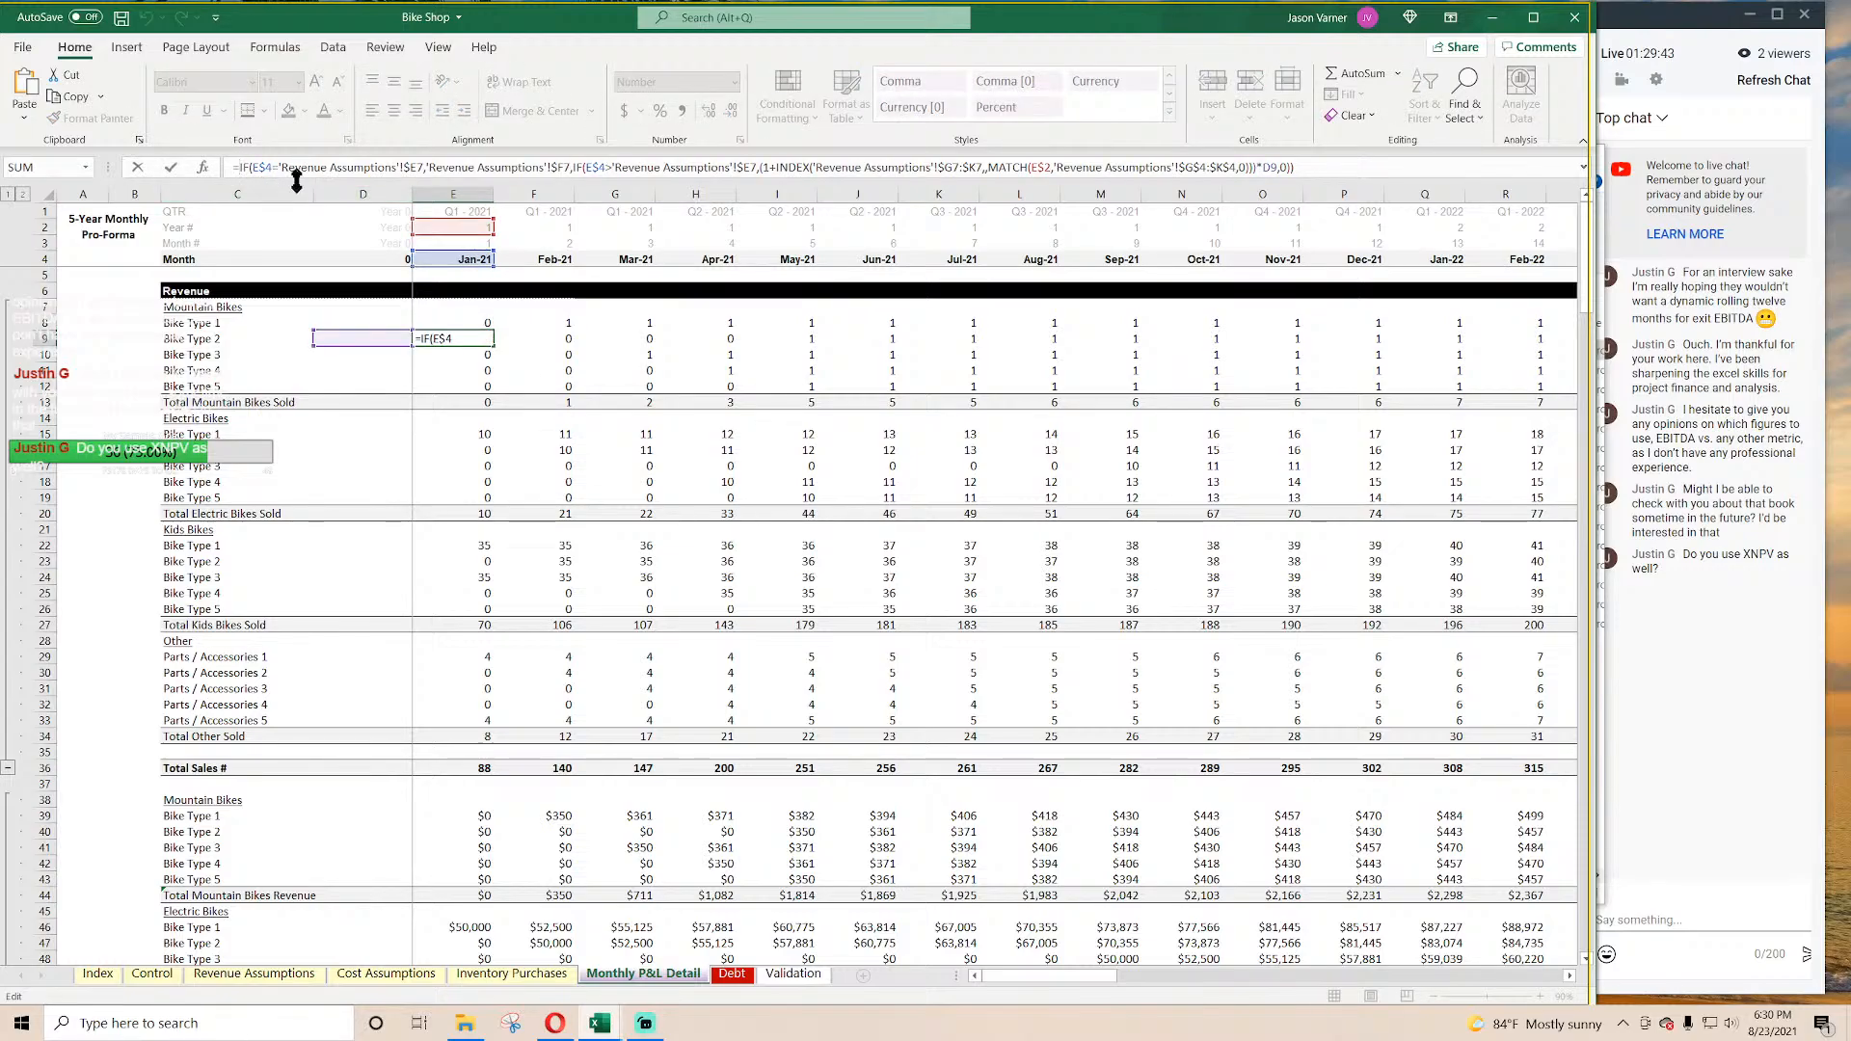
pyautogui.hotkey('ctrl', 'v')
pyautogui.press('Return')
pyautogui.press('Return')
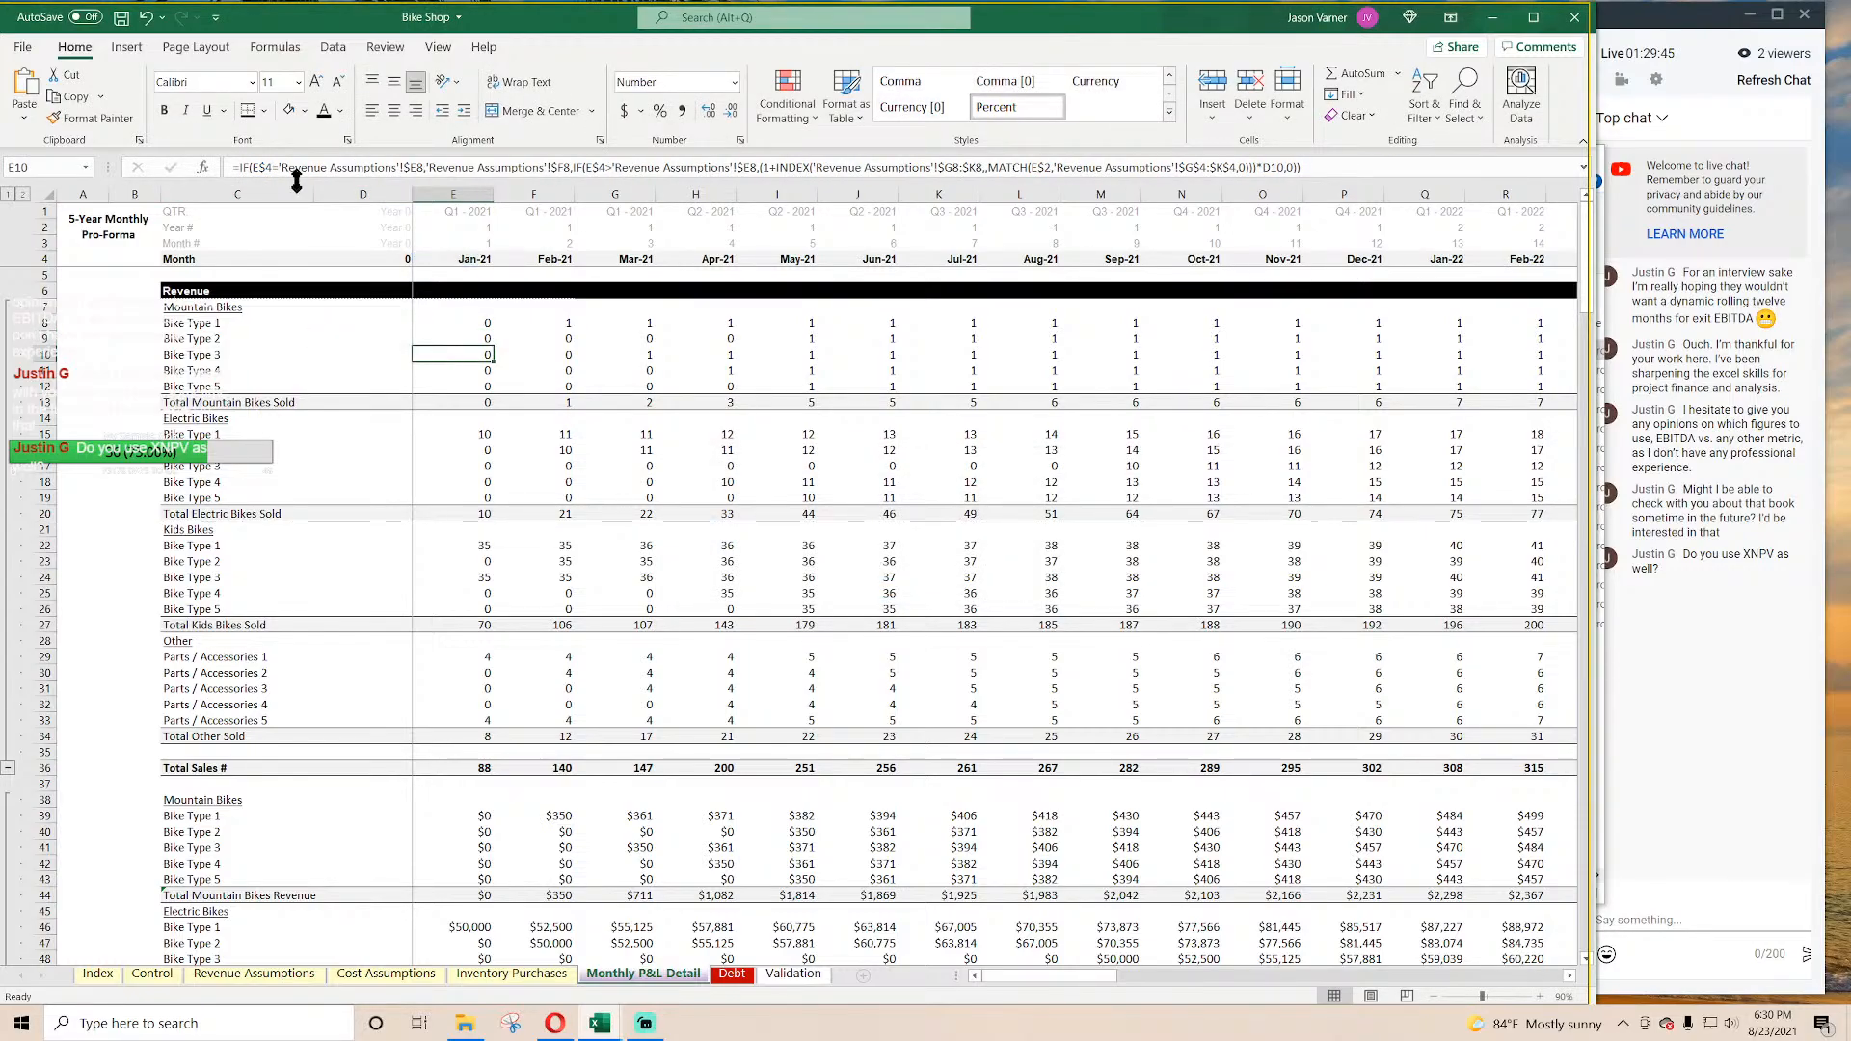
# Step: Insert the copied exit-month test IF(E$4>Control!$C5,0, at the start of the January formulas for Mountain Bikes Types 3, 4 and 5
pyautogui.click(239, 168)
pyautogui.hotkey('ctrl', 'v')
pyautogui.press('Return')
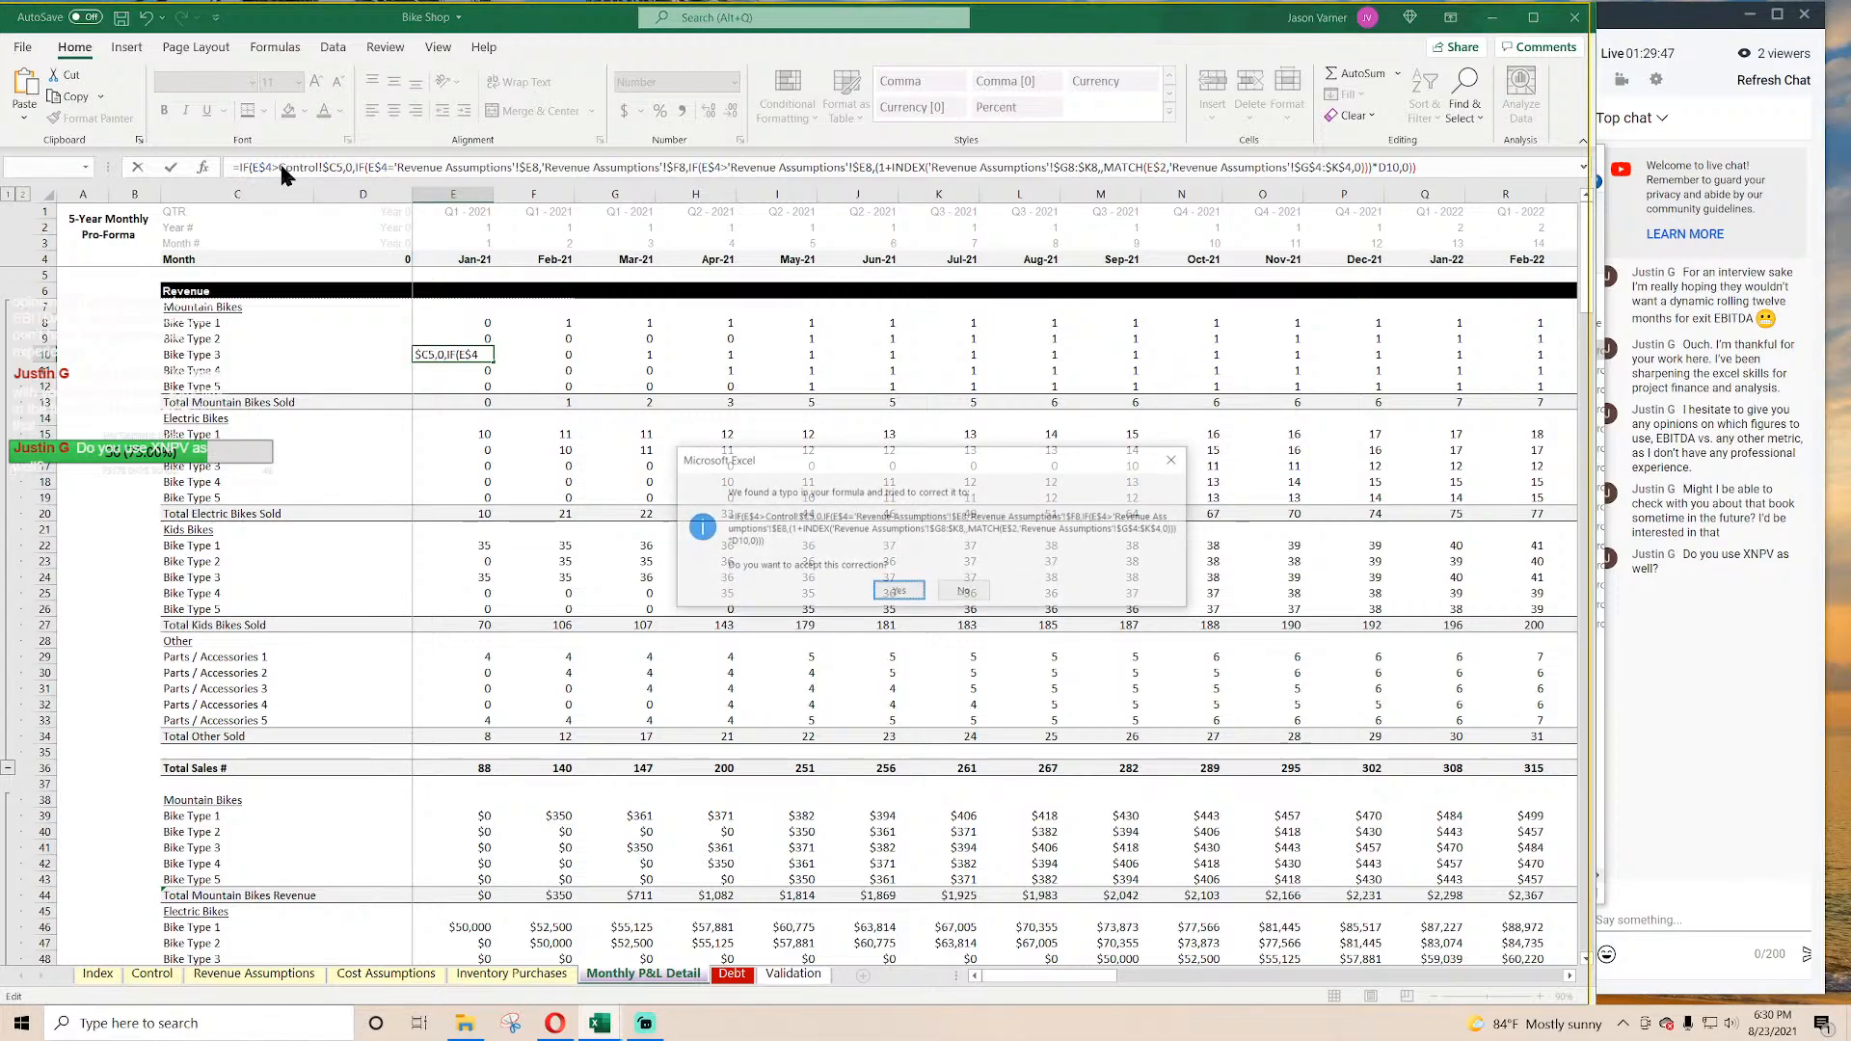
pyautogui.press('Return')
pyautogui.click(249, 166)
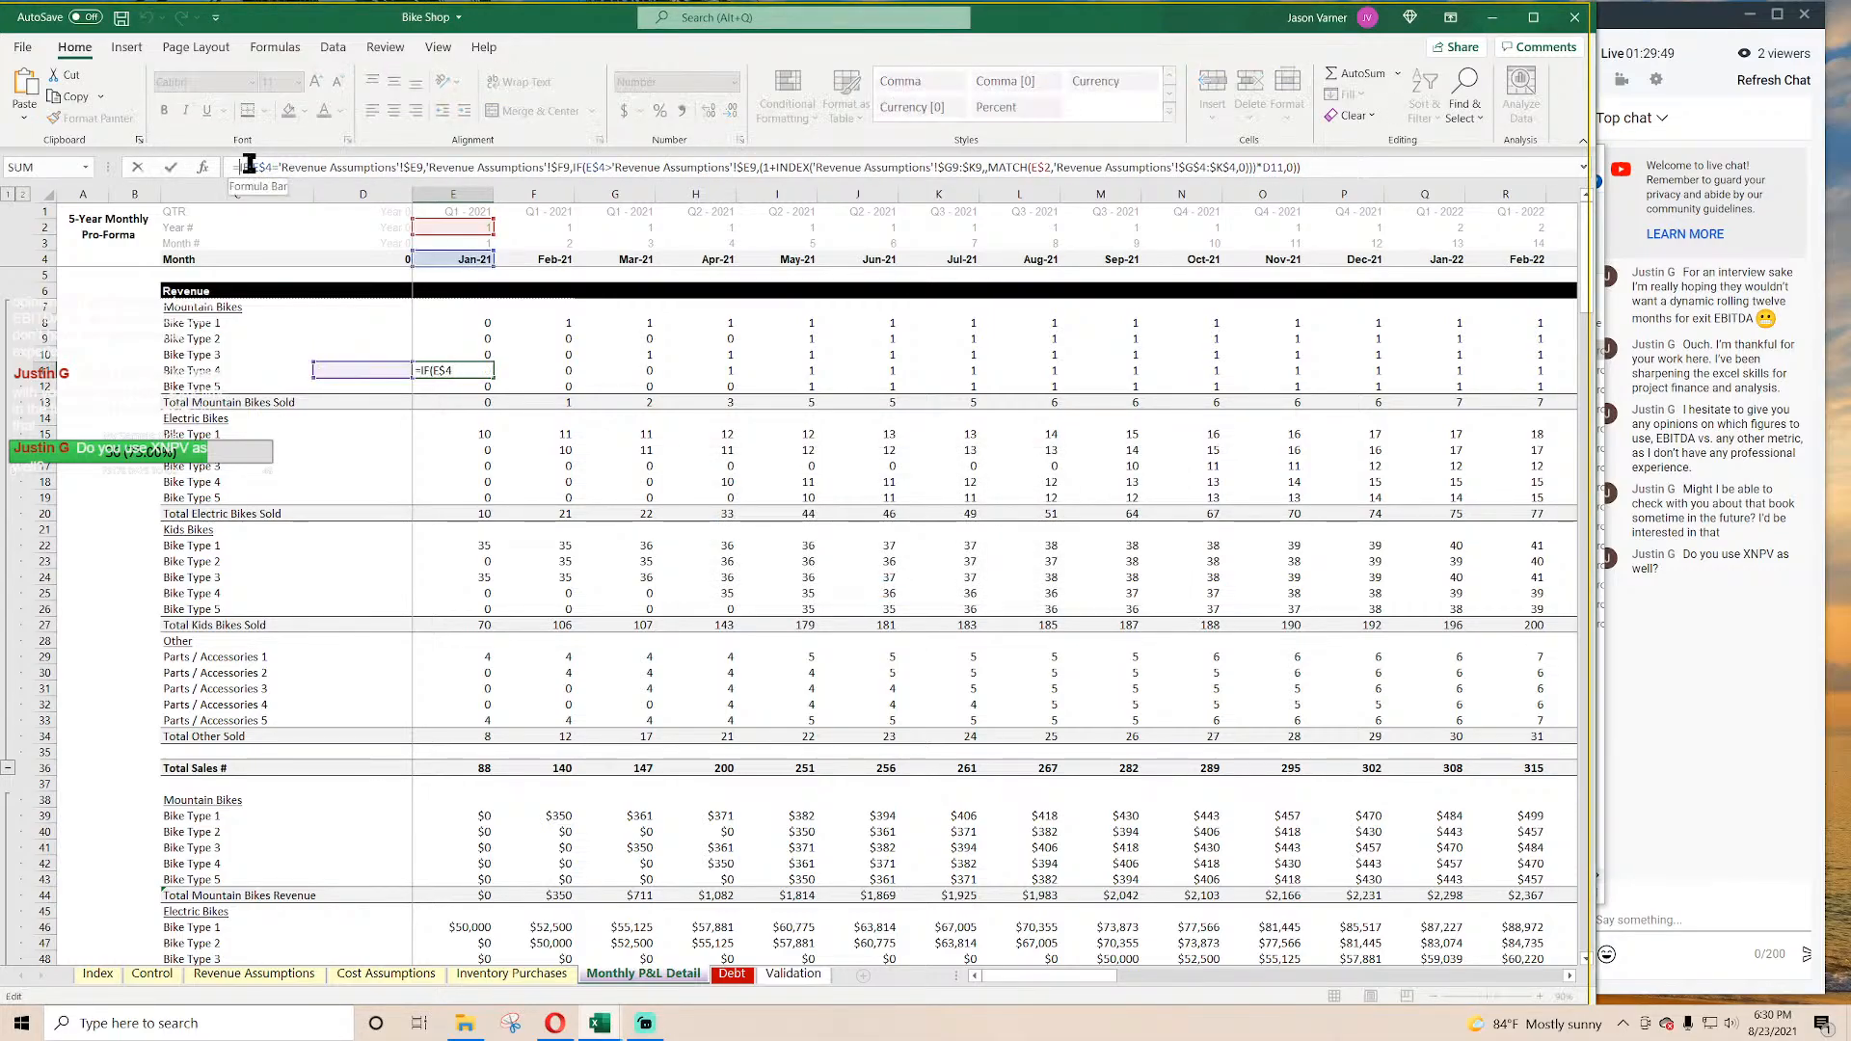
pyautogui.hotkey('ctrl', 'v')
pyautogui.press('Return')
pyautogui.press('Return')
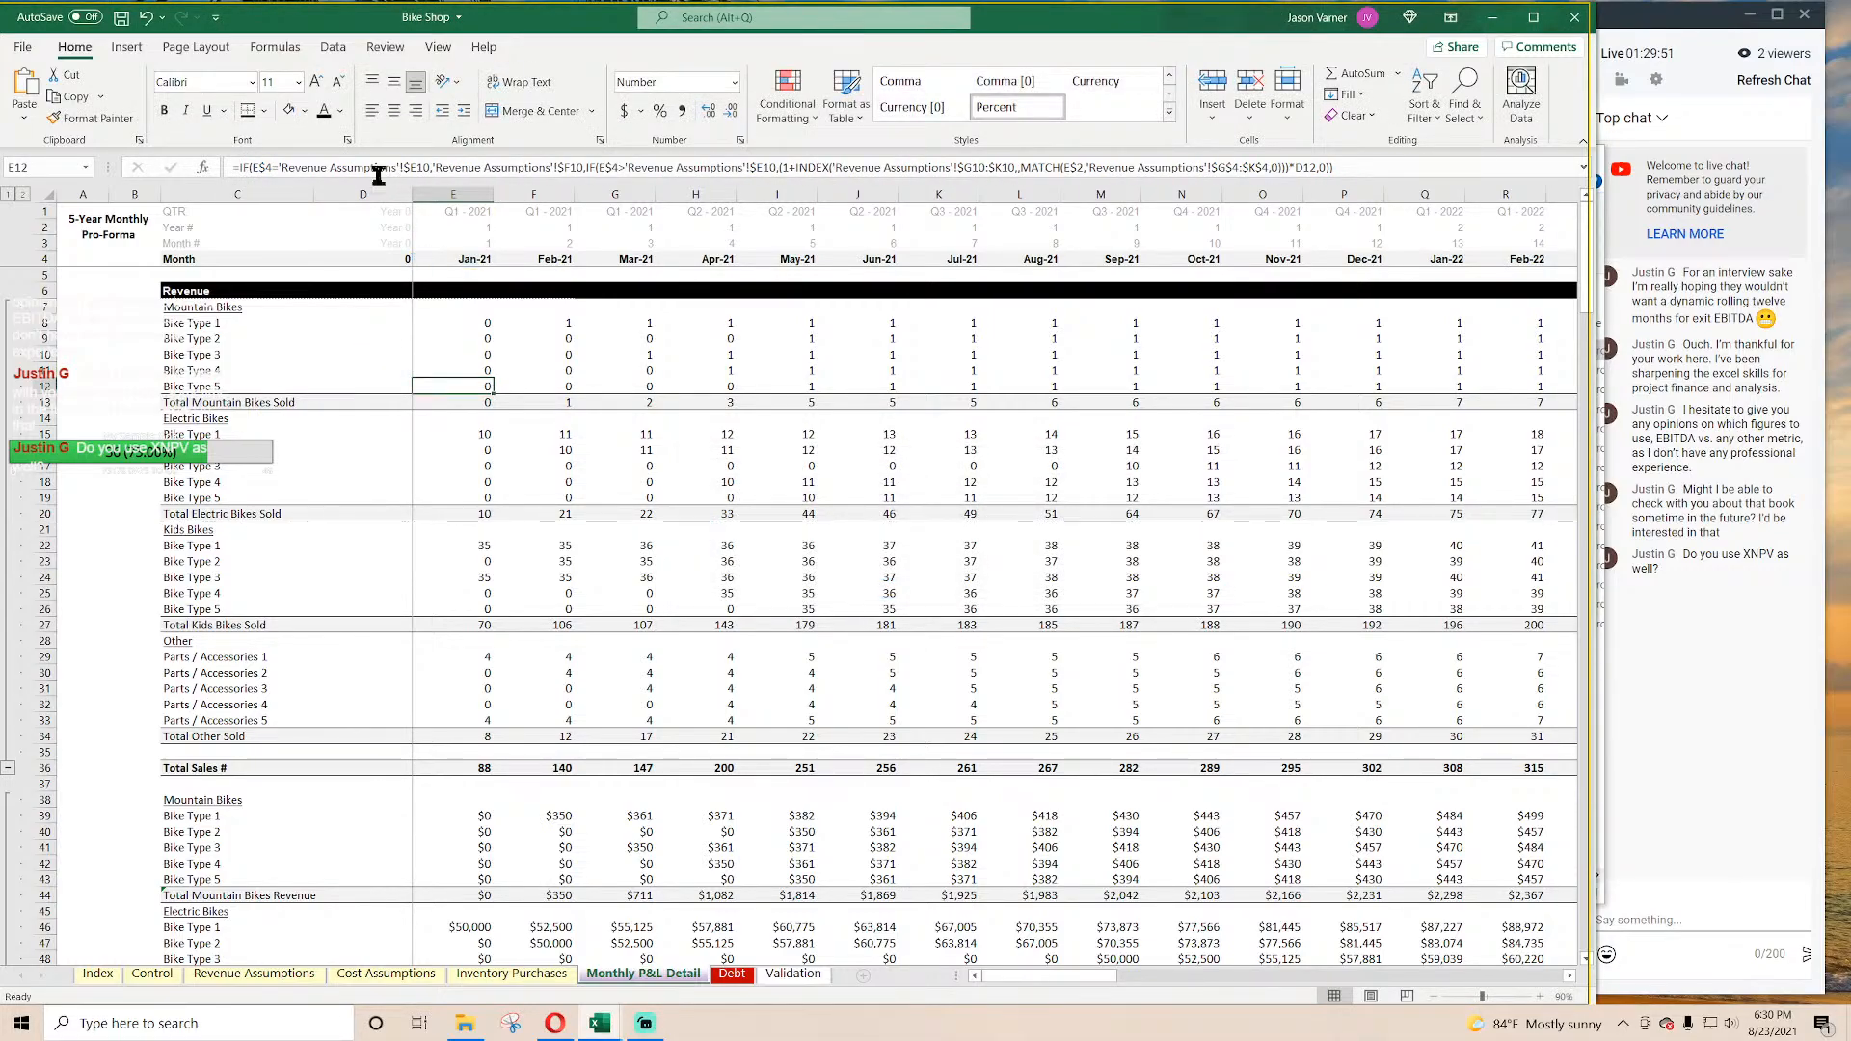
pyautogui.click(239, 168)
pyautogui.hotkey('ctrl', 'v')
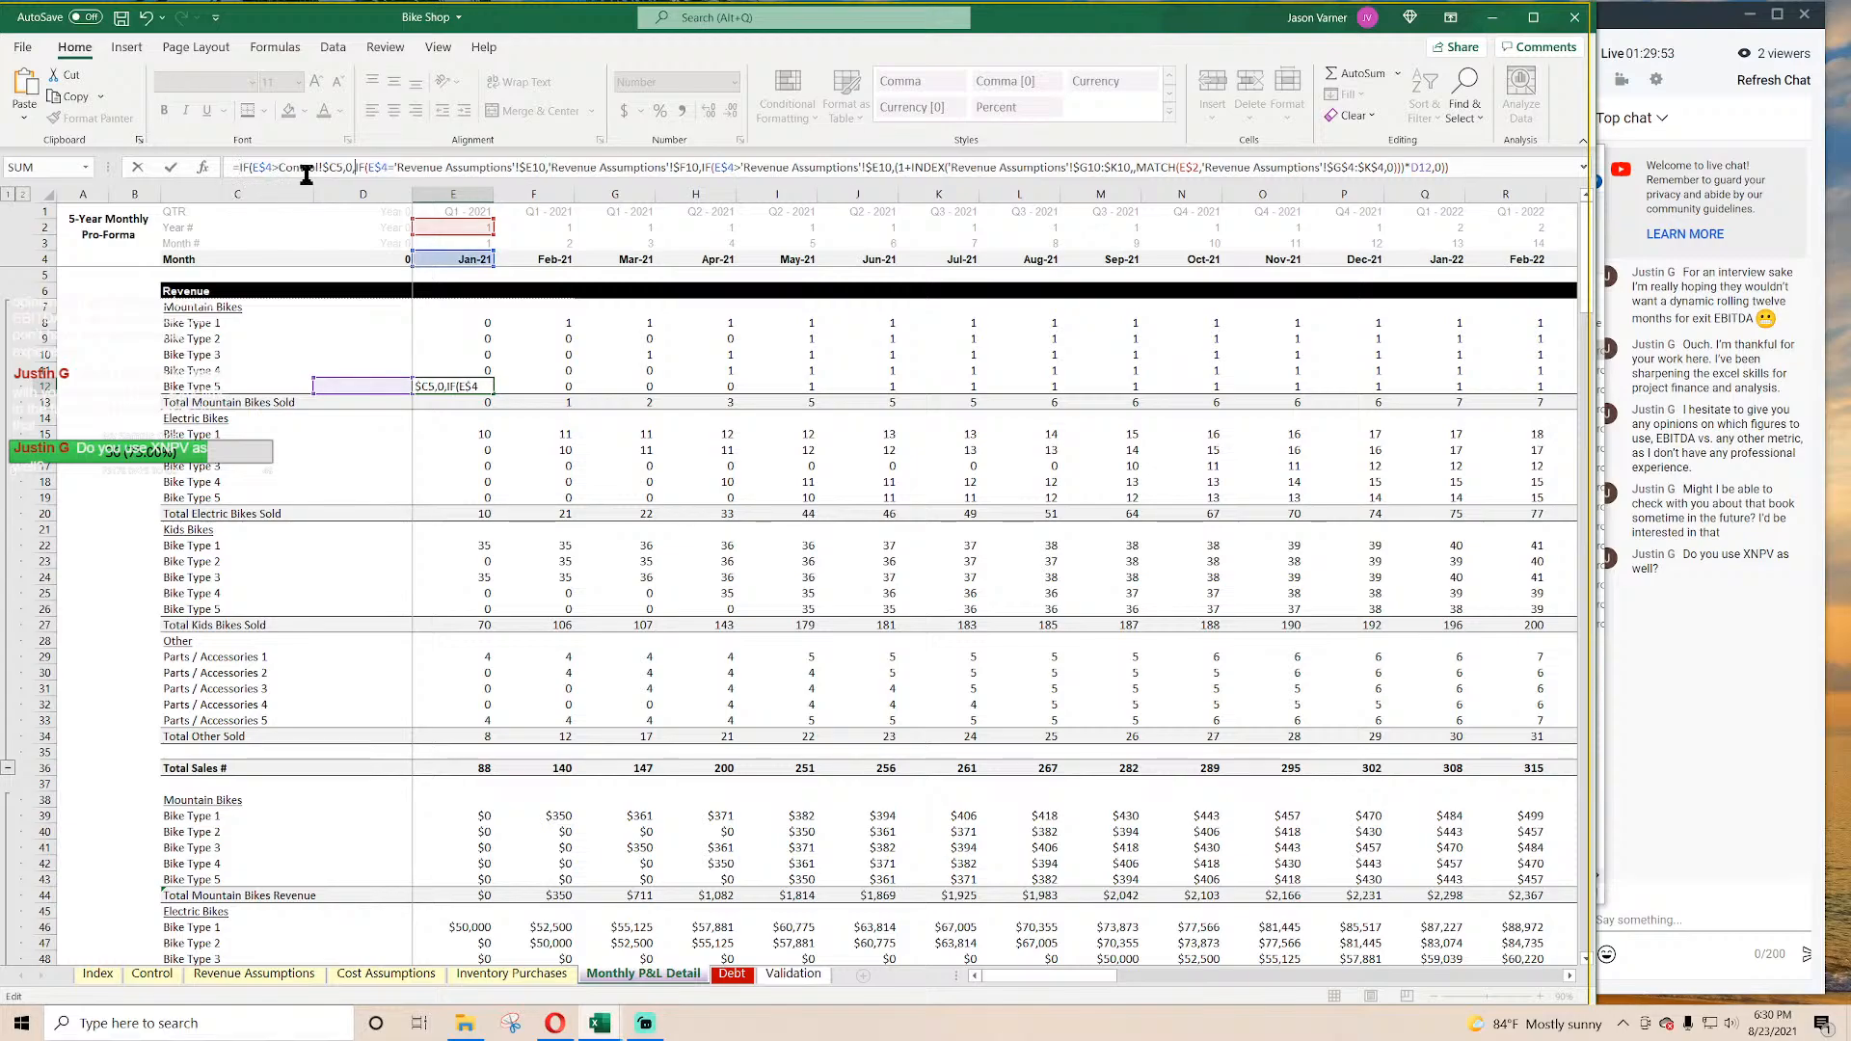
pyautogui.press('Return')
pyautogui.press('Return')
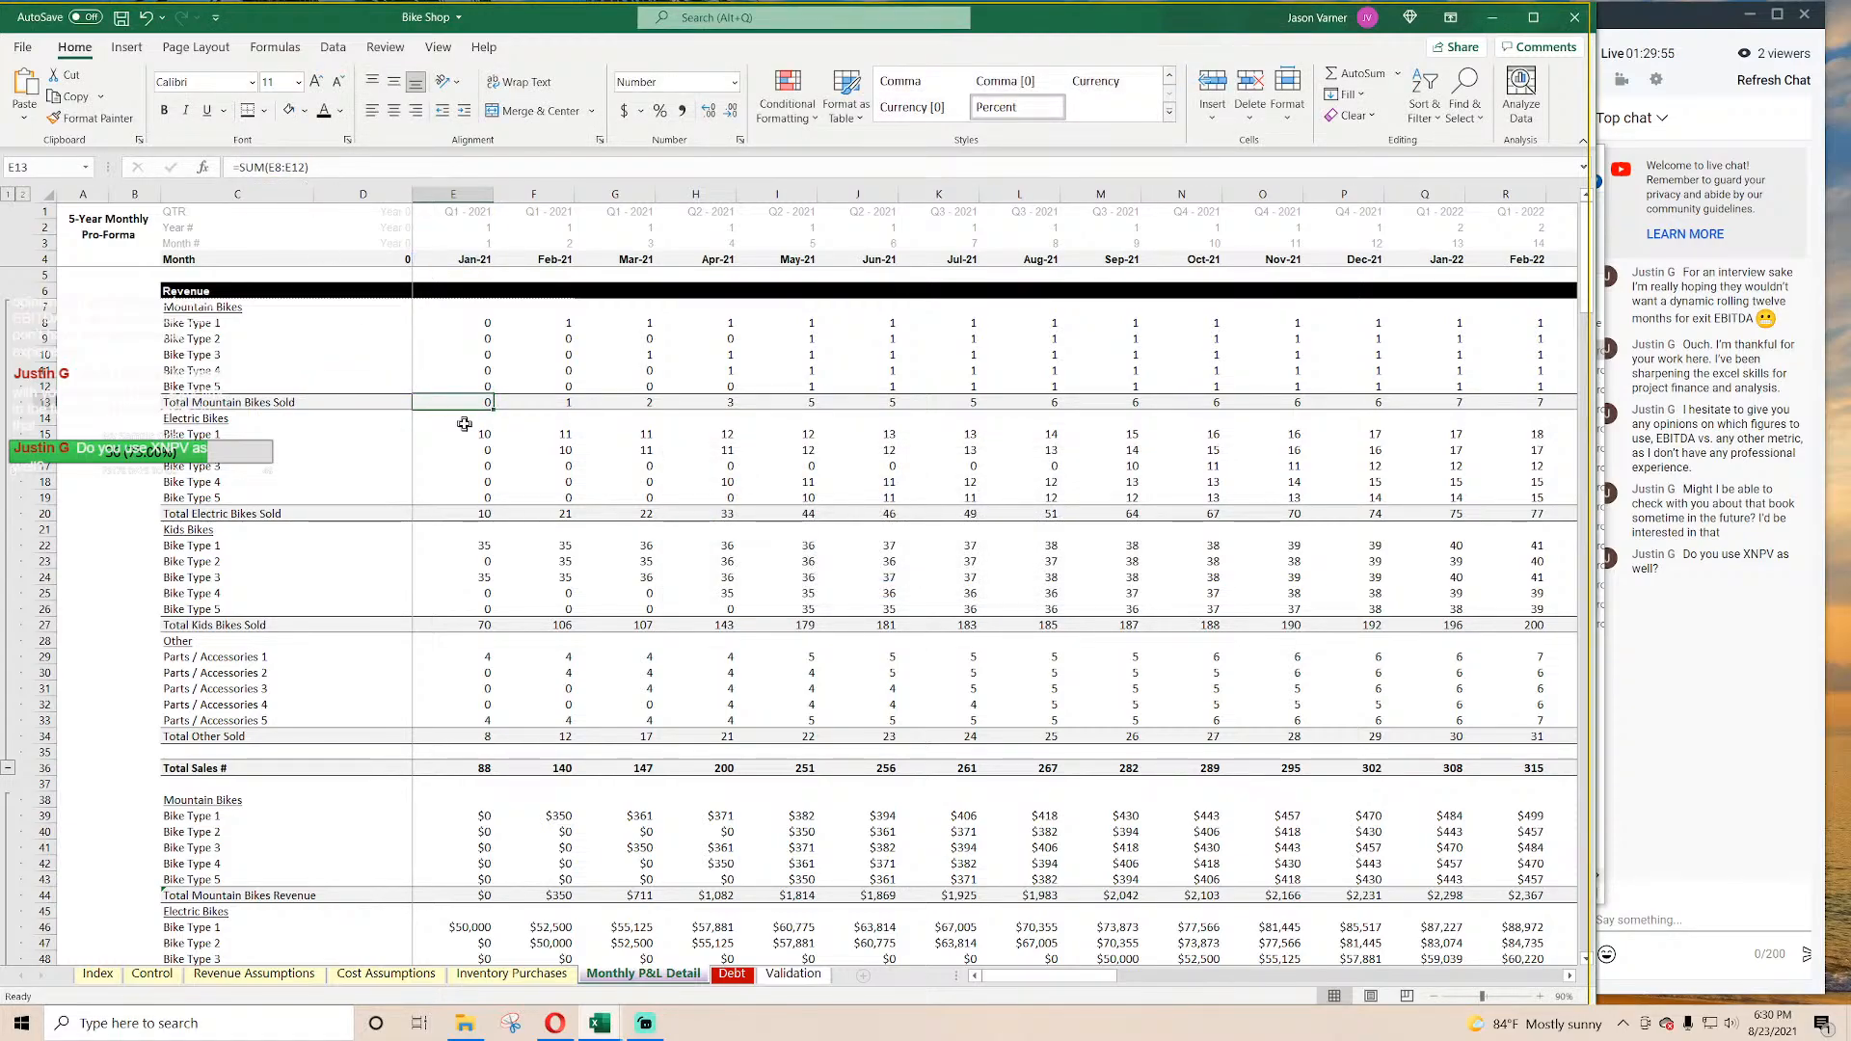
# Step: Wrap the January unit formulas of Electric Bikes Types 1 and 2 in the copied exit-month test IF(E$4>Control!$C5,0,…)
pyautogui.click(467, 433)
pyautogui.click(241, 168)
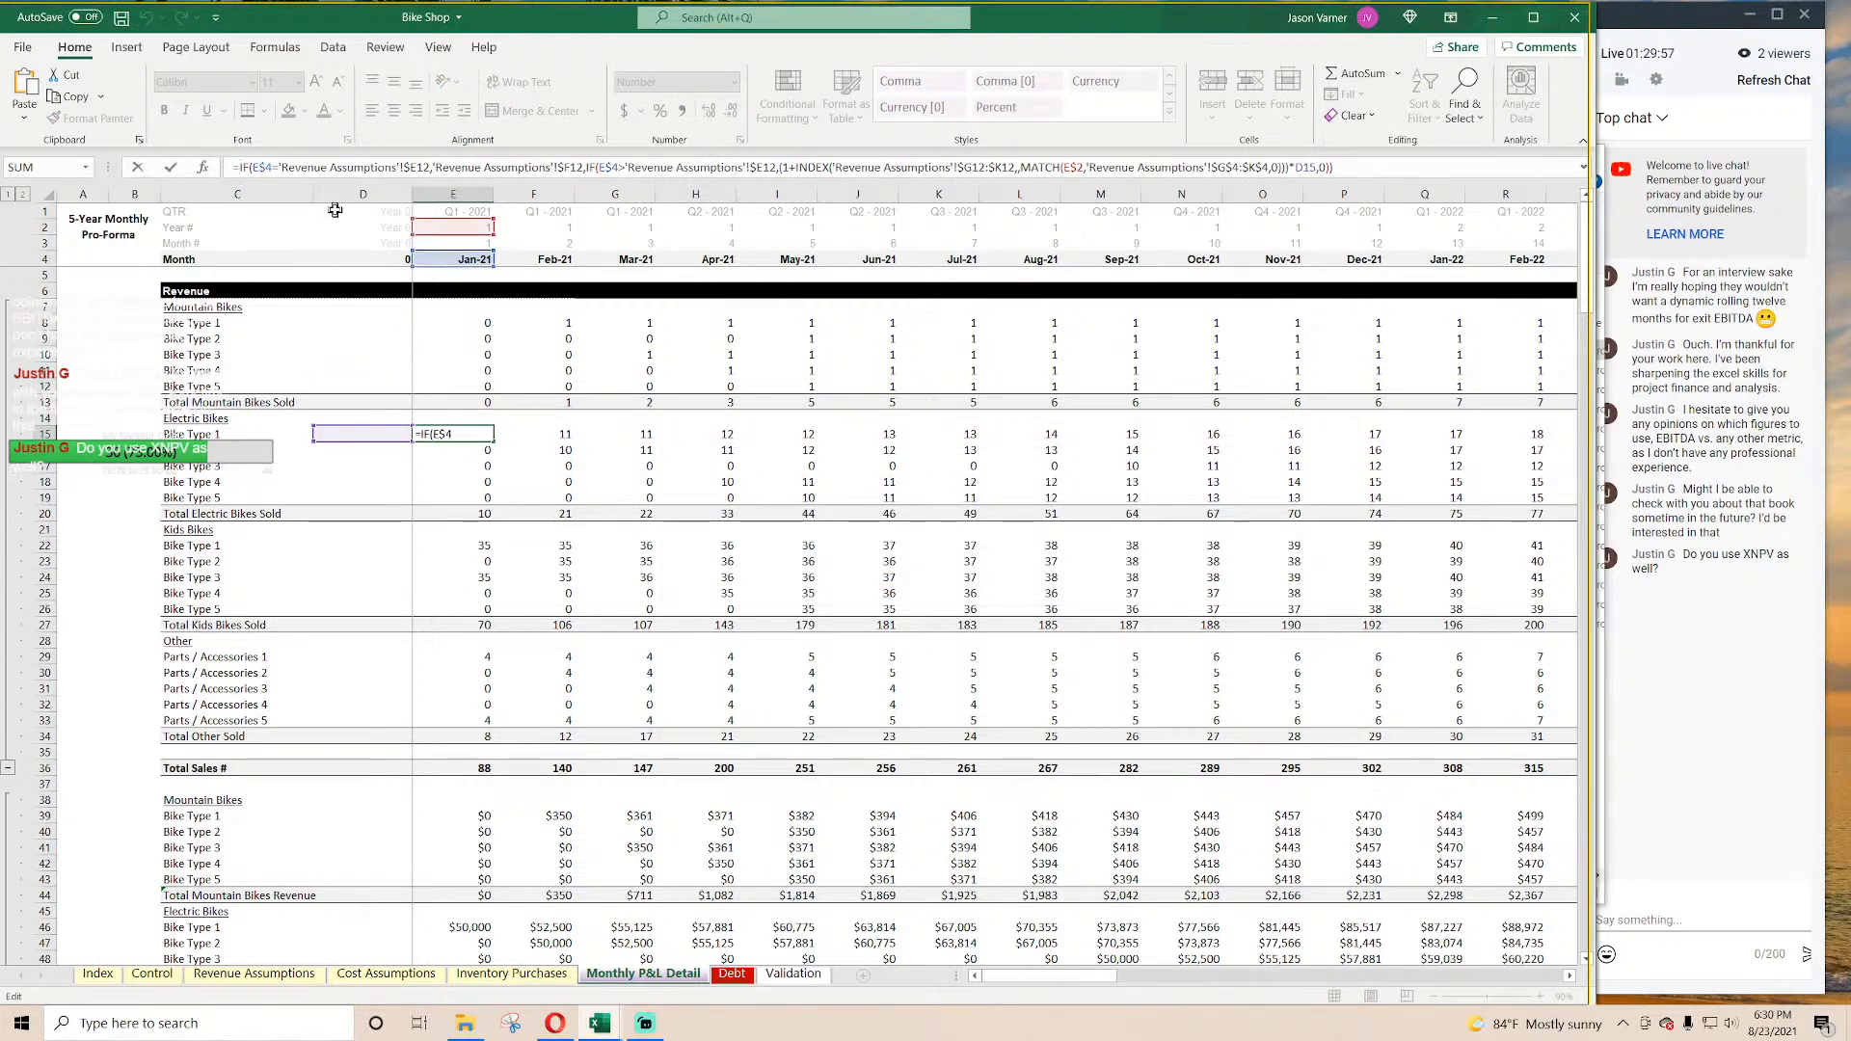
pyautogui.hotkey('ctrl', 'v')
pyautogui.press('Return')
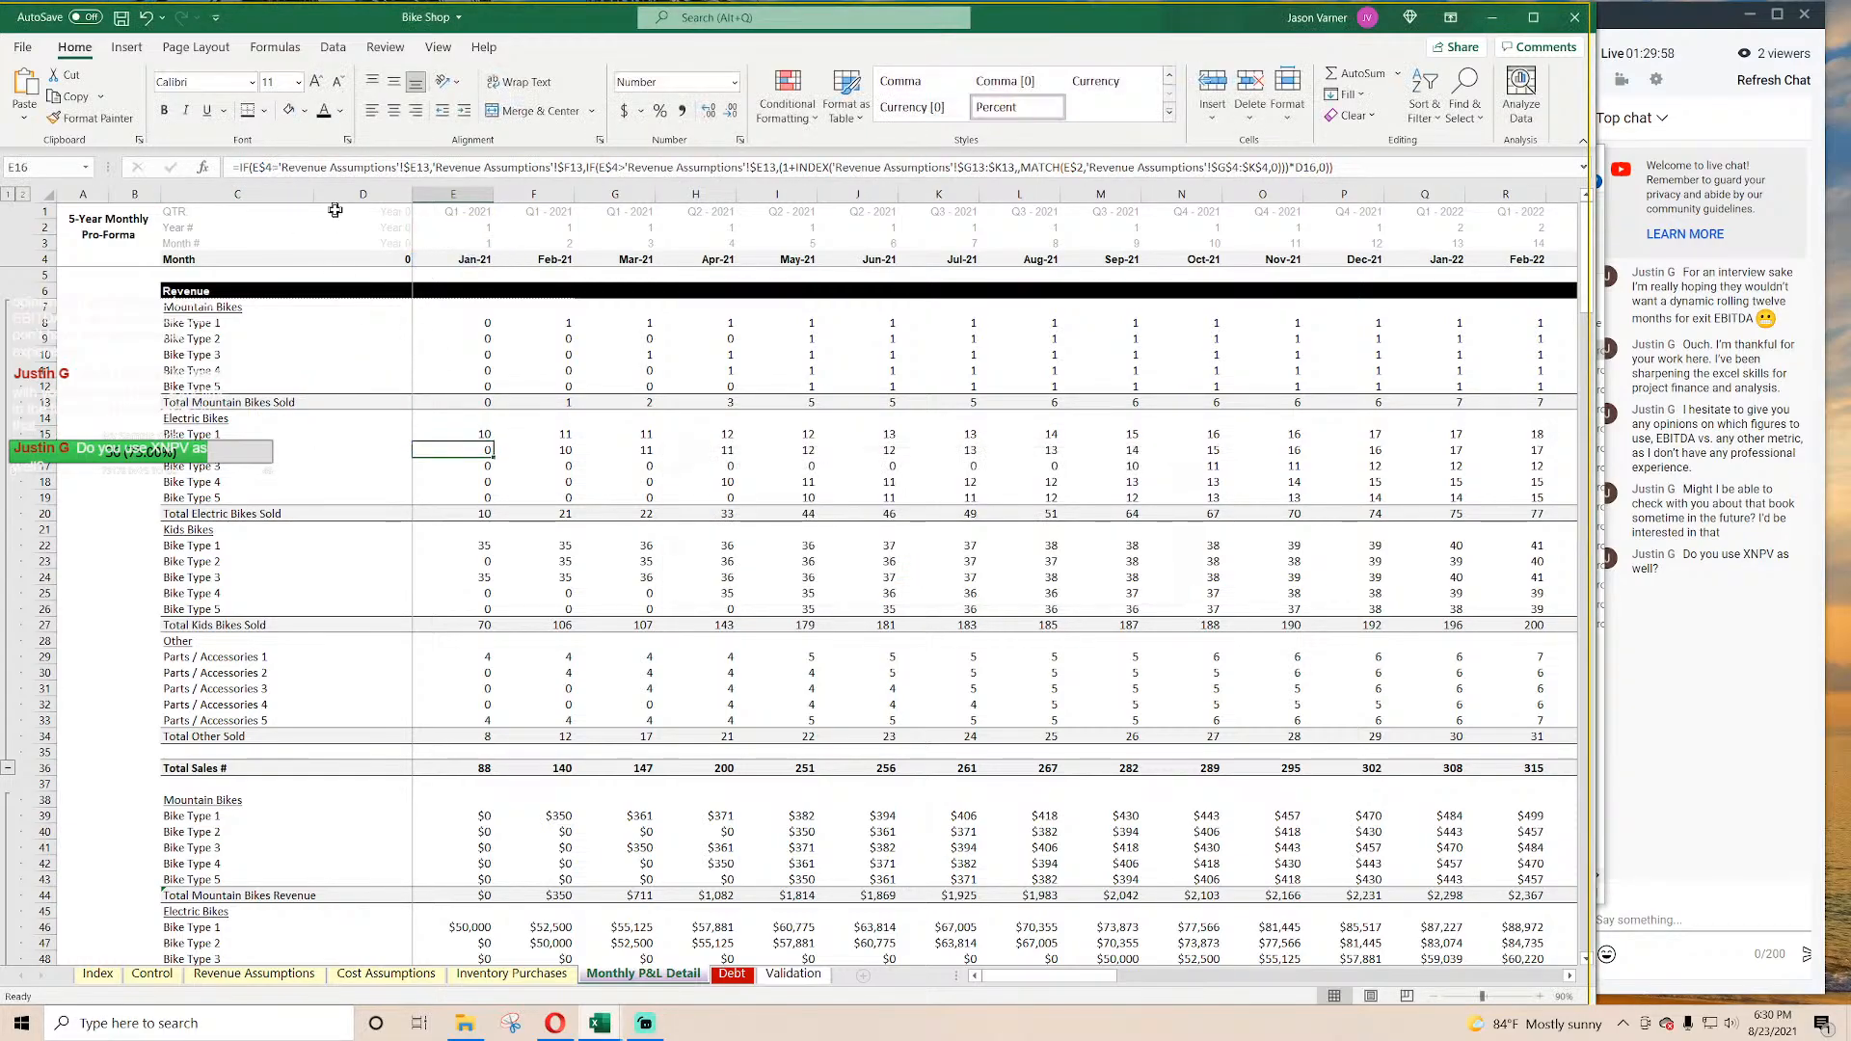
pyautogui.click(236, 168)
pyautogui.hotkey('ctrl', 'v')
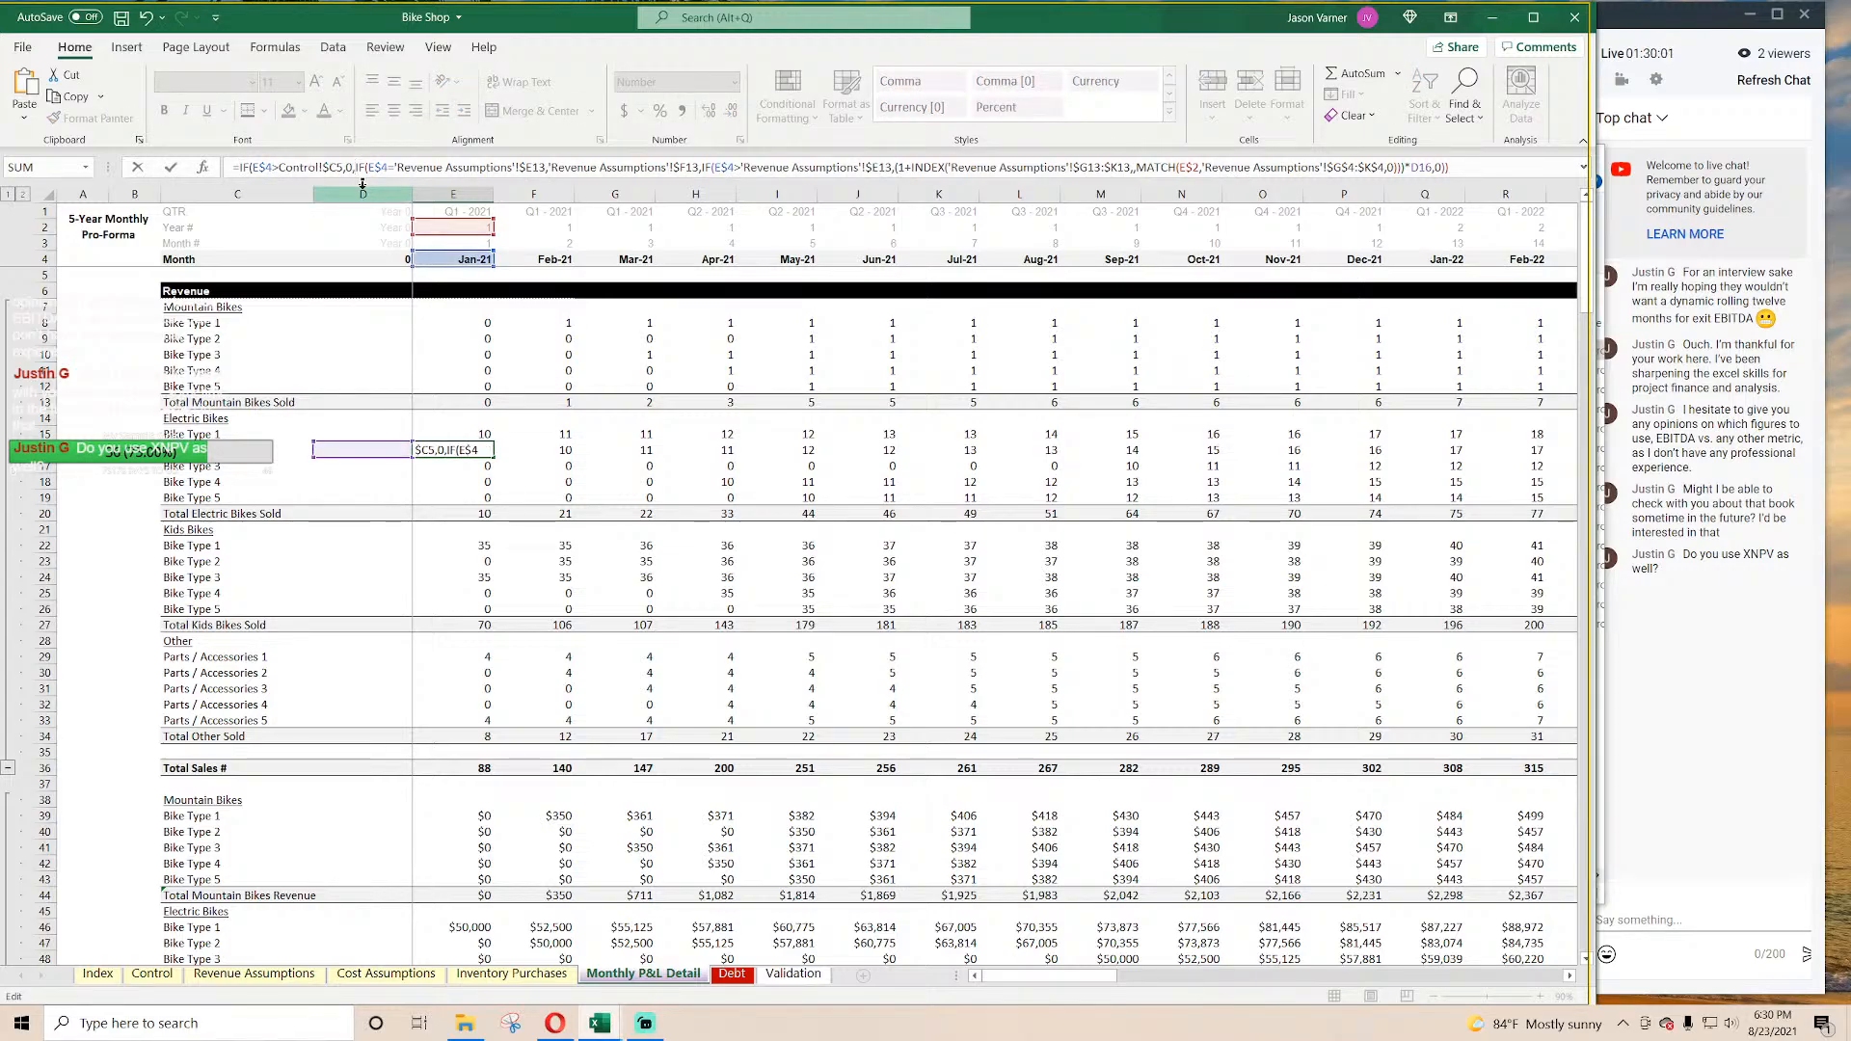
pyautogui.press('Return')
# Step: Add the same IF(E$4>Control!$C5,0, exit-month test to the January unit formulas of Electric Bikes Types 3, 4 and 5
pyautogui.click(238, 167)
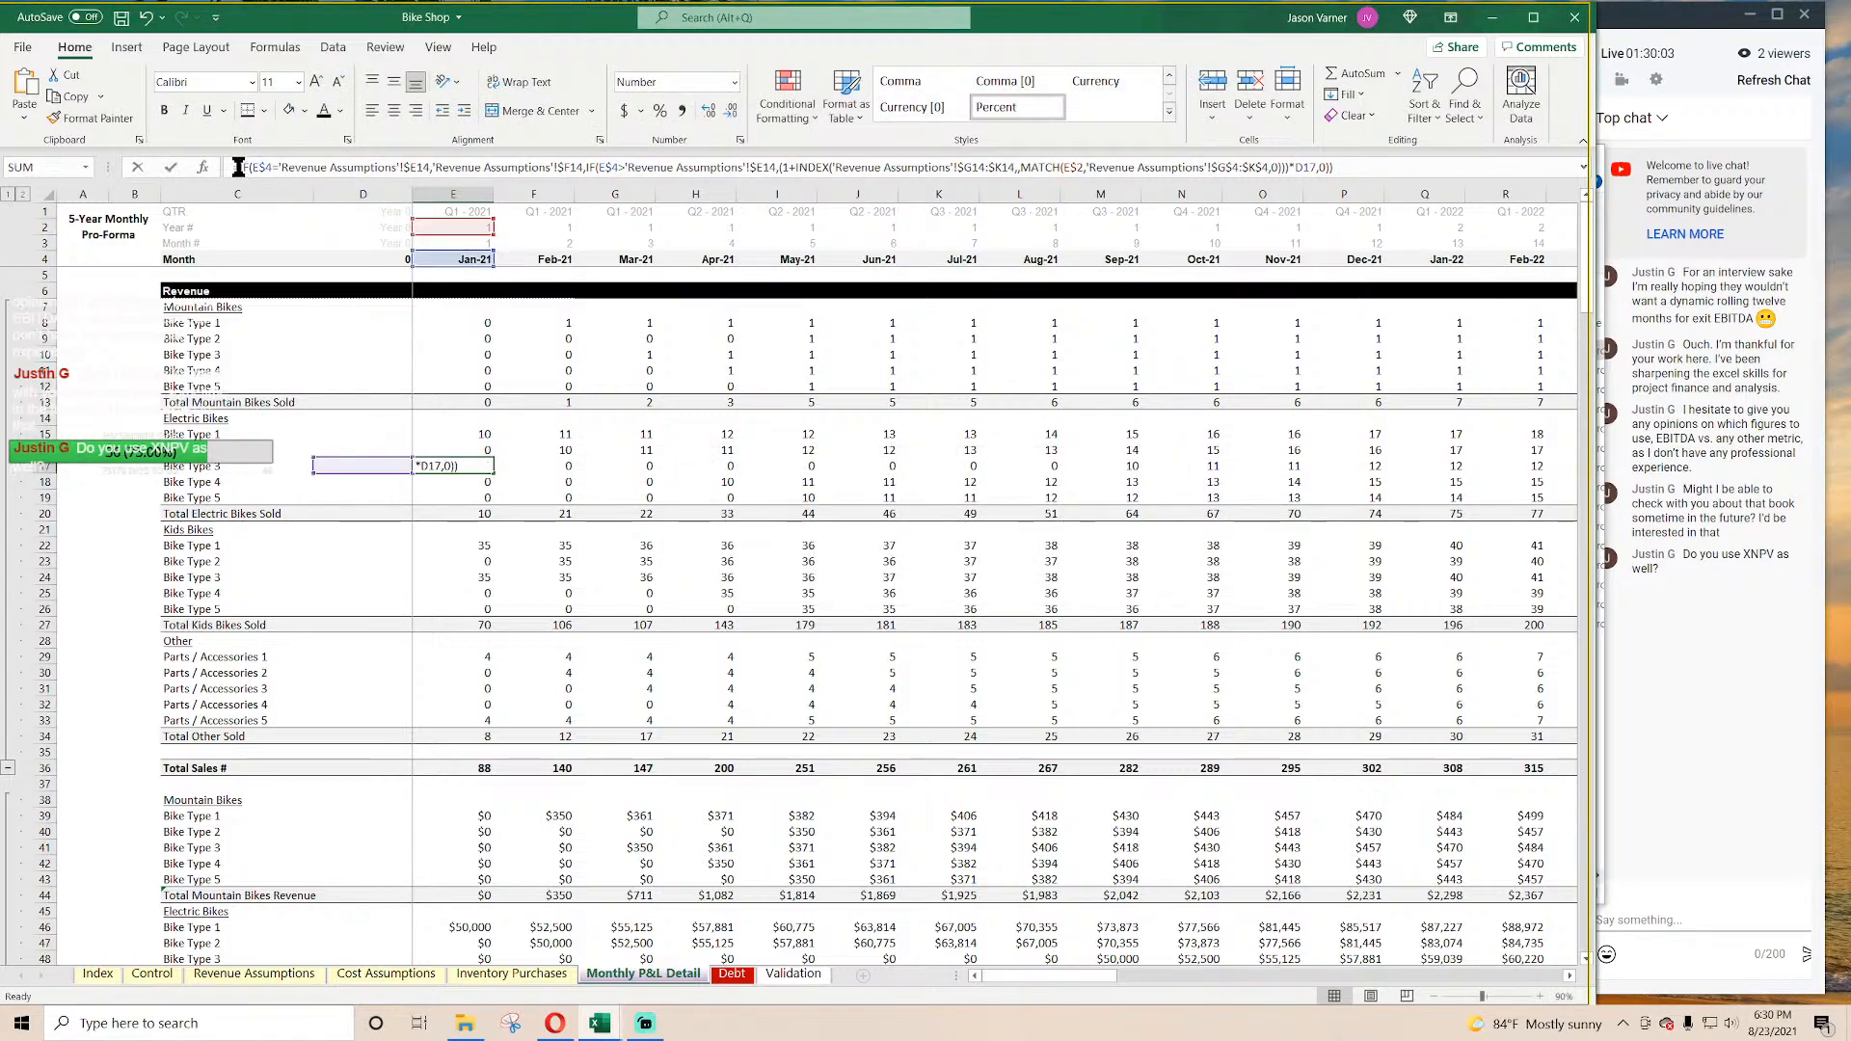
pyautogui.hotkey('ctrl', 'v')
pyautogui.press('Return')
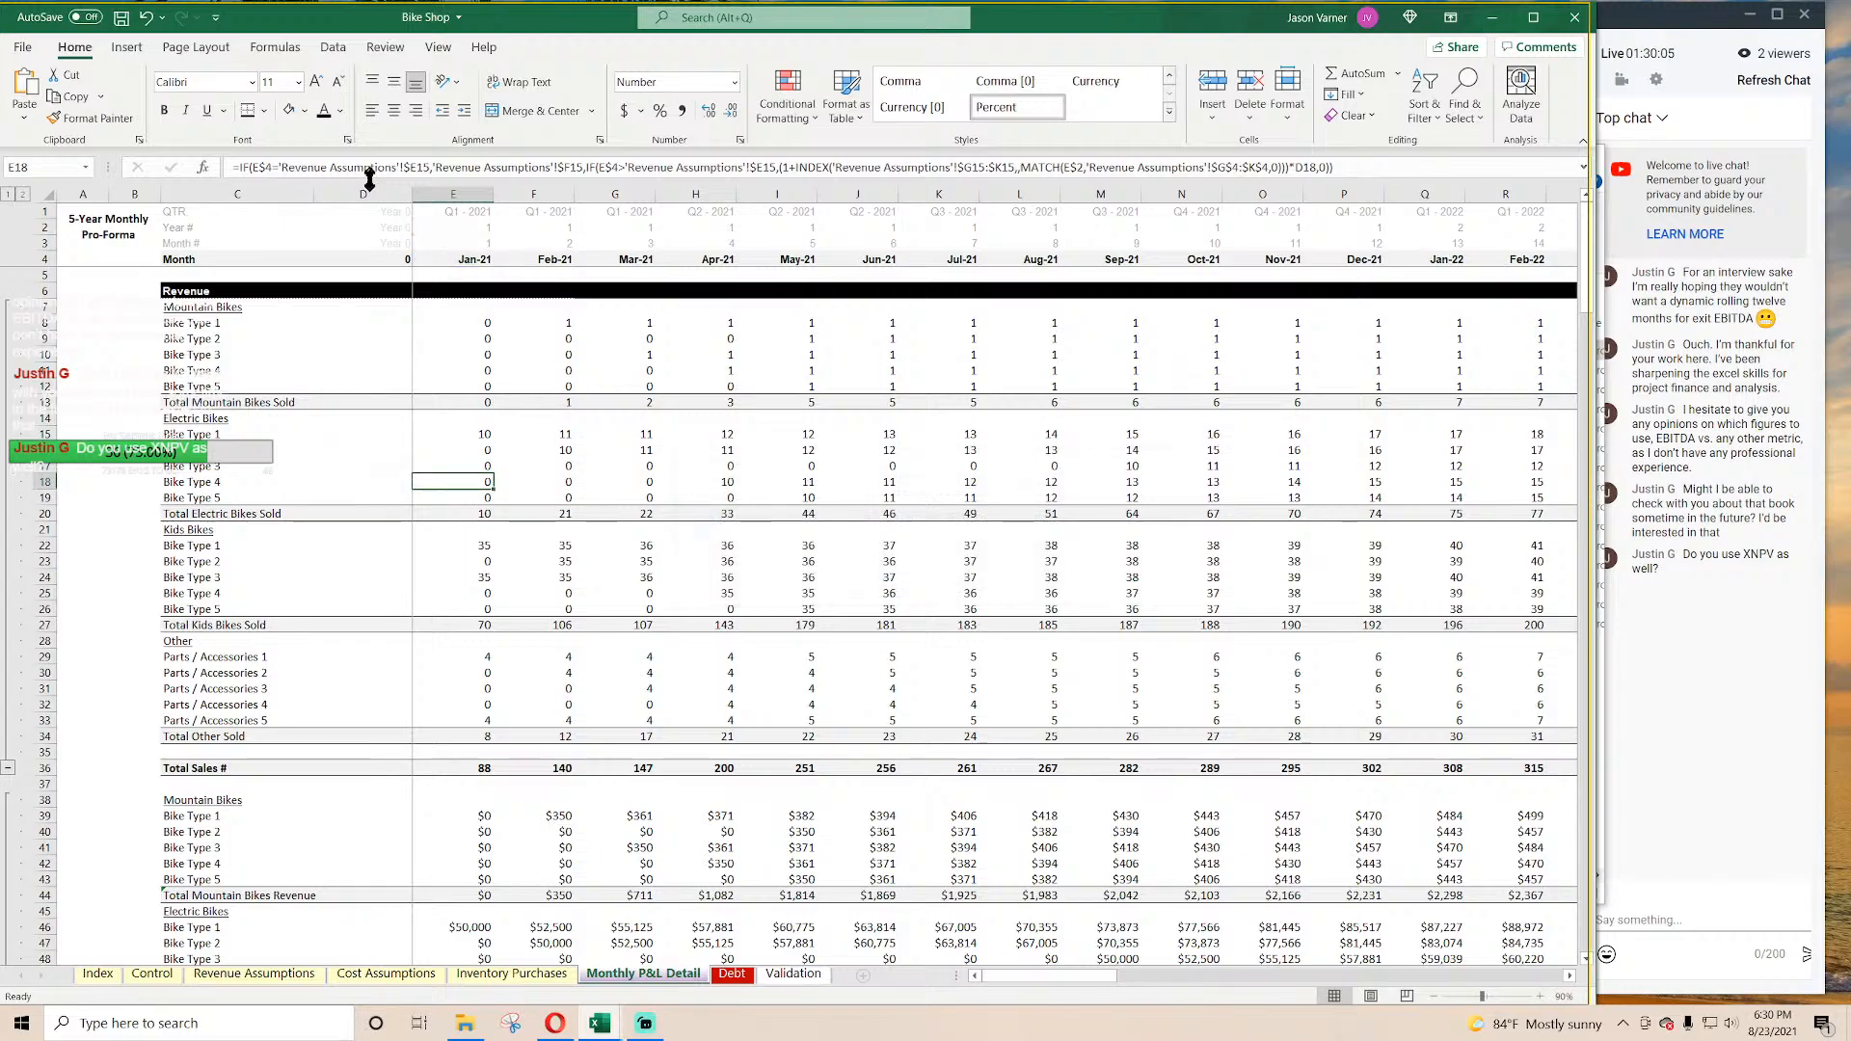
pyautogui.click(238, 168)
pyautogui.hotkey('ctrl', 'v')
pyautogui.press('Return')
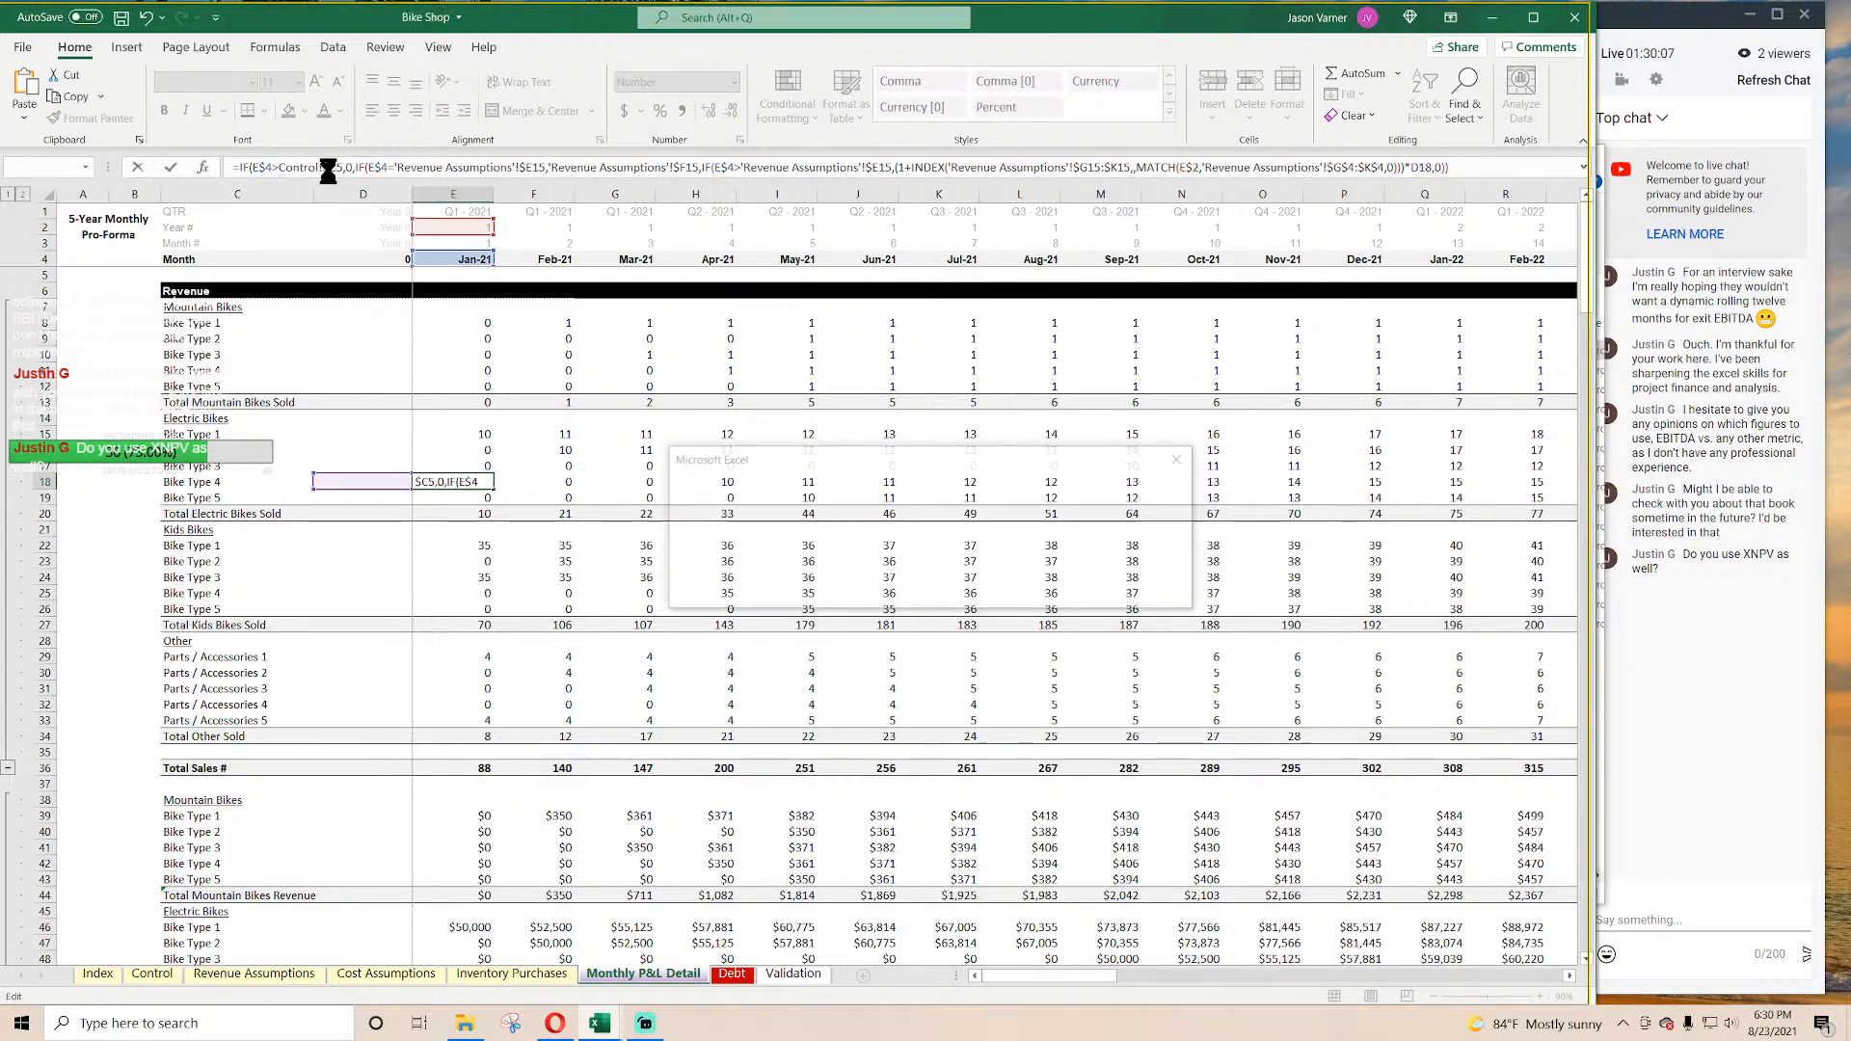
pyautogui.press('Return')
pyautogui.click(241, 168)
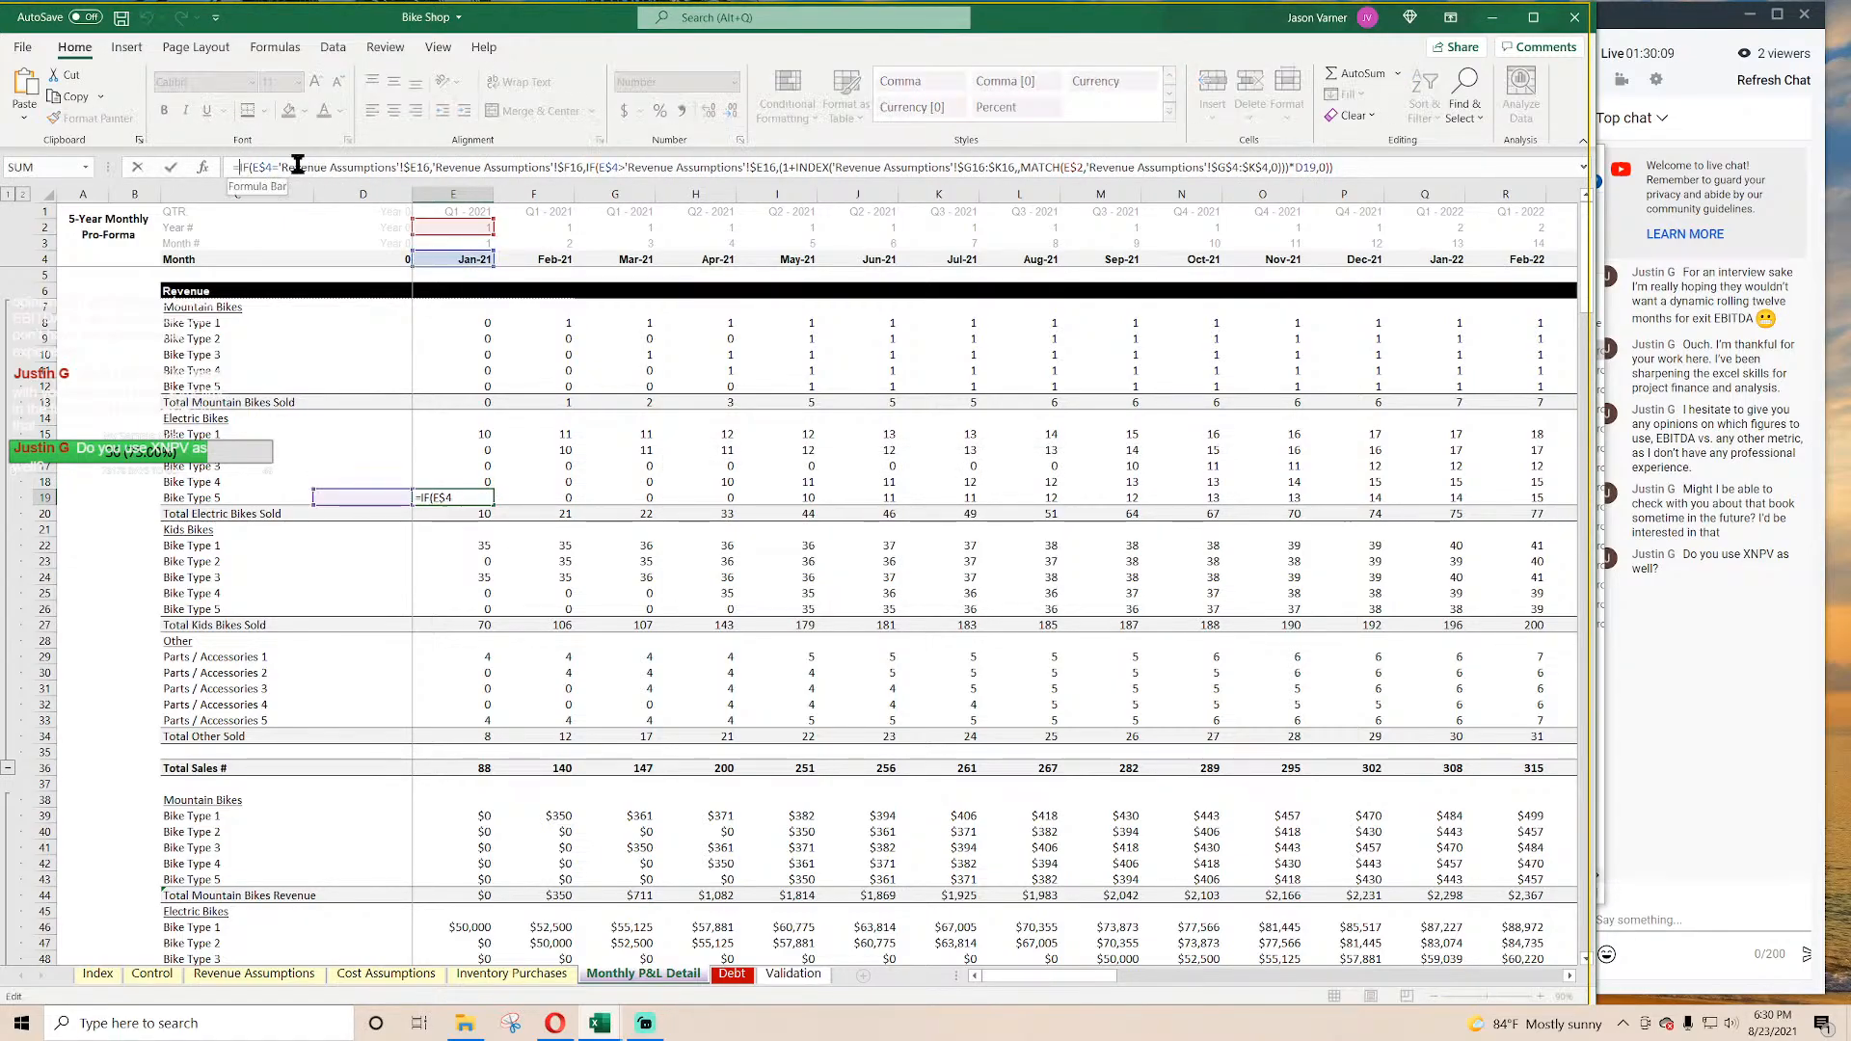
pyautogui.hotkey('ctrl', 'v')
pyautogui.press('Return')
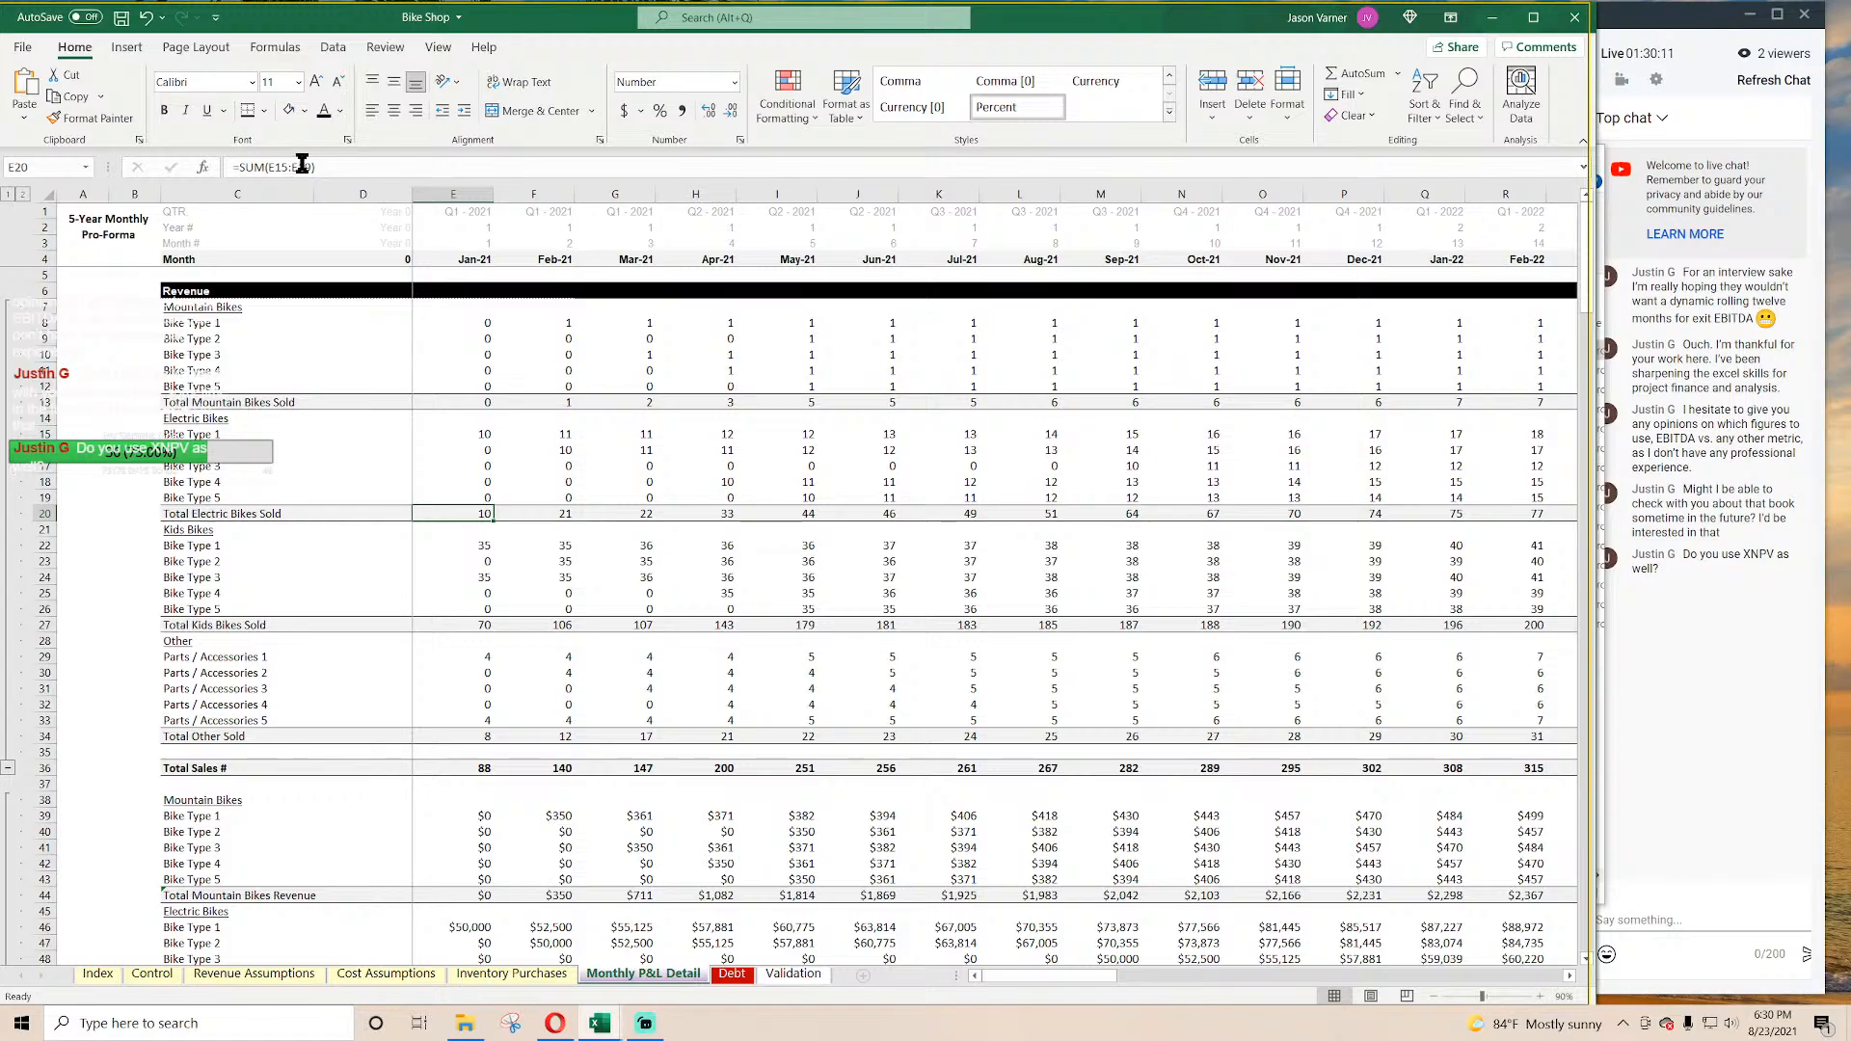
# Step: Insert the copied exit-month test IF(E$4>Control!$C5,0, at the start of the January unit formulas for Kids Bikes Types 1, 2 and 3
pyautogui.press('Down')
pyautogui.press('Down')
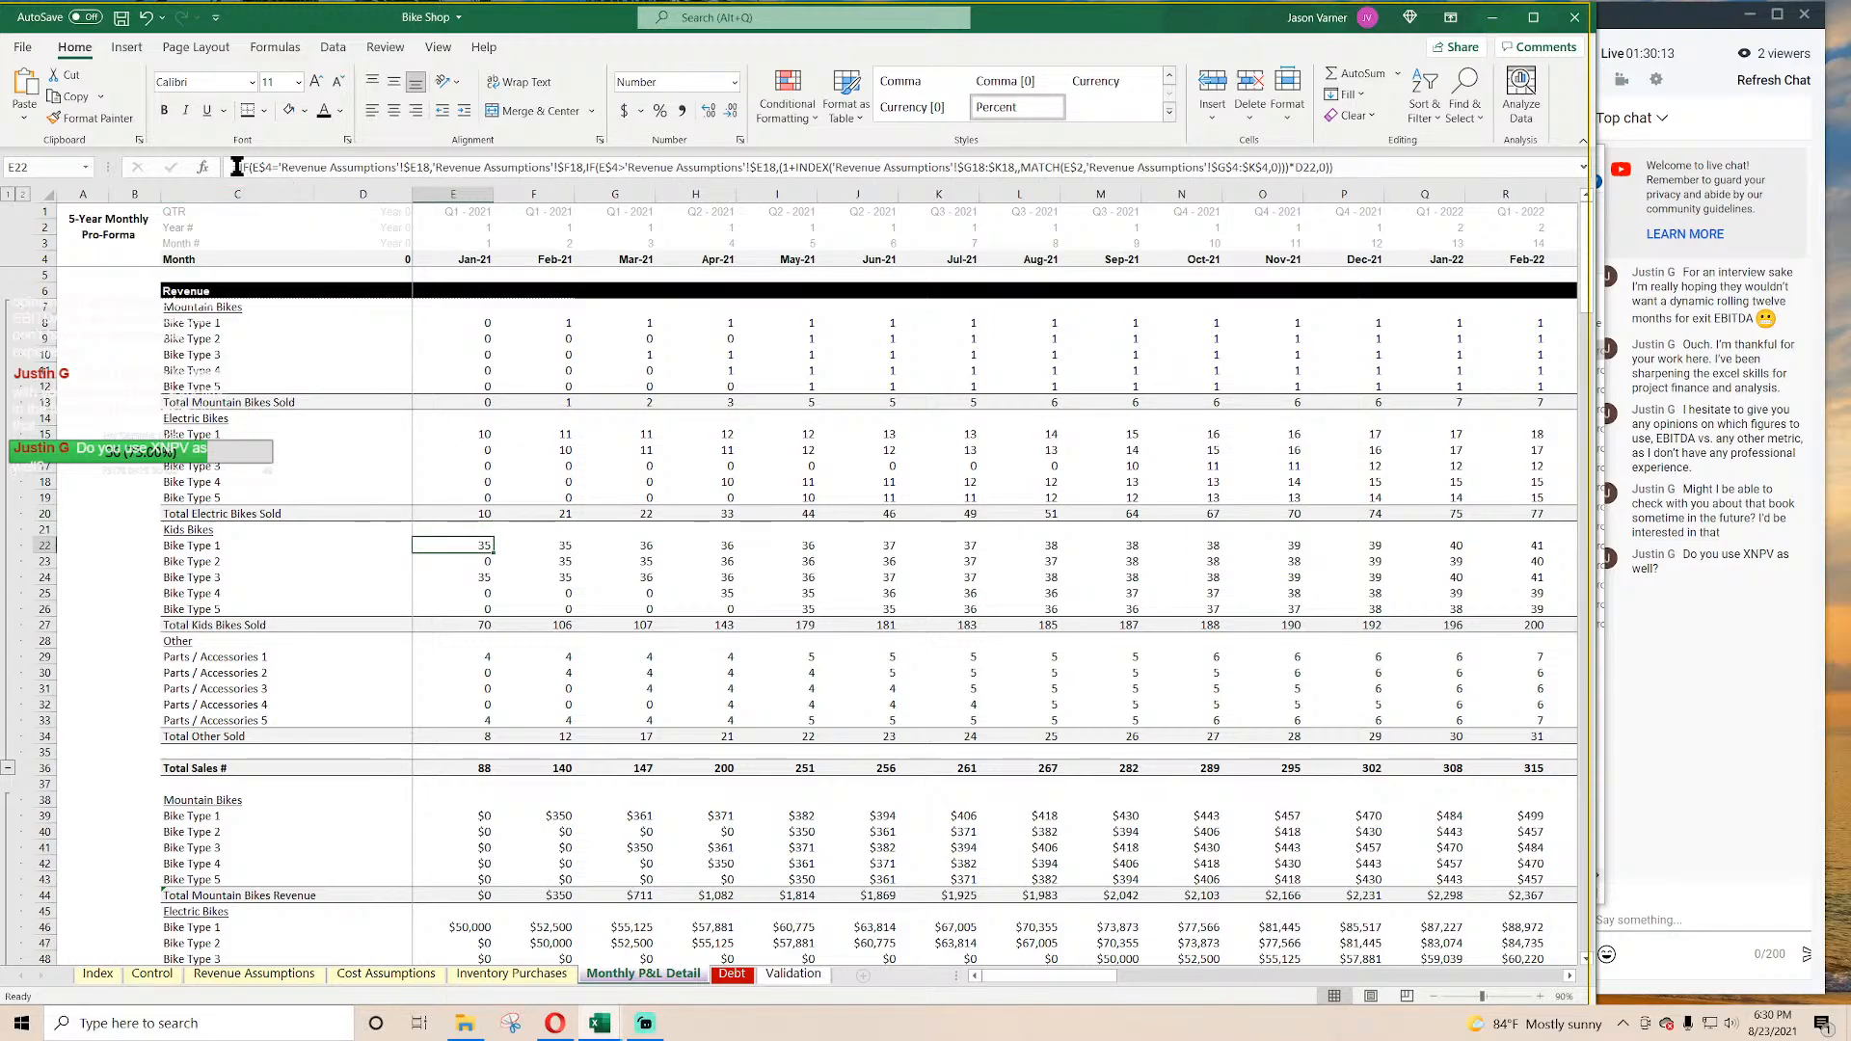
pyautogui.click(236, 167)
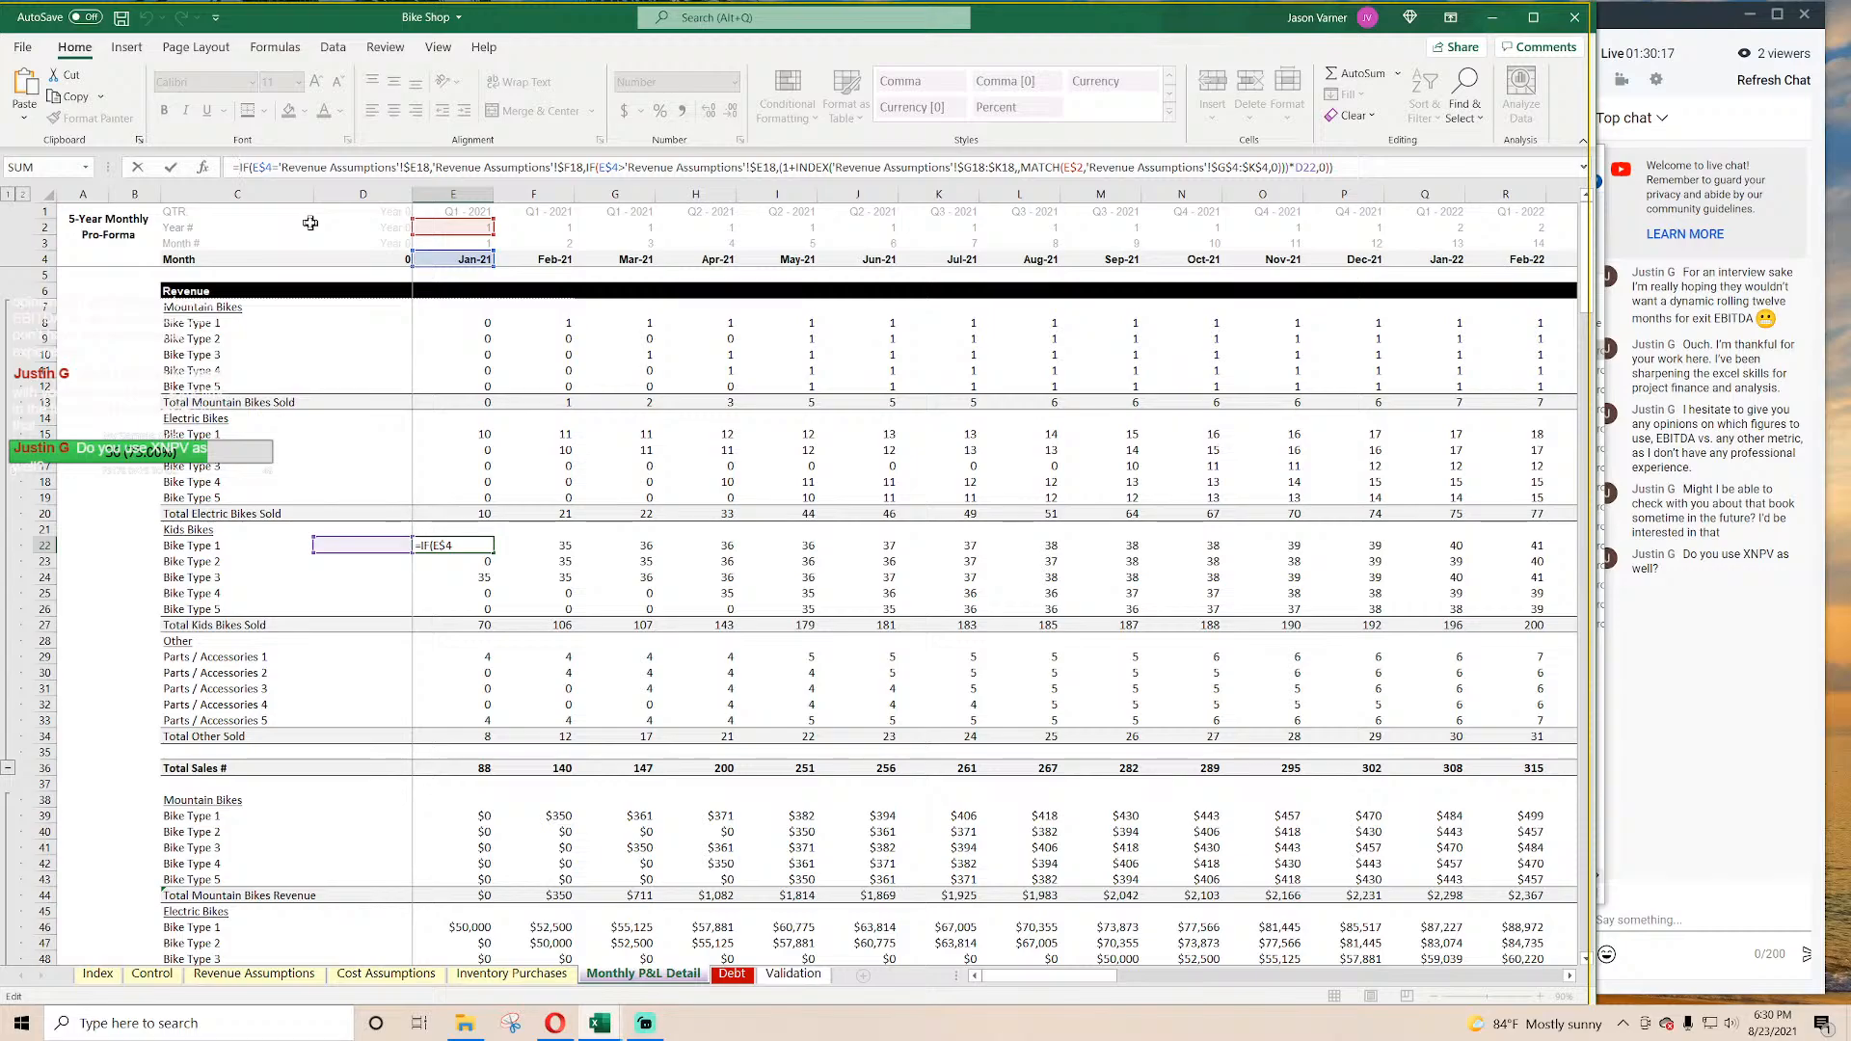
pyautogui.press('Return')
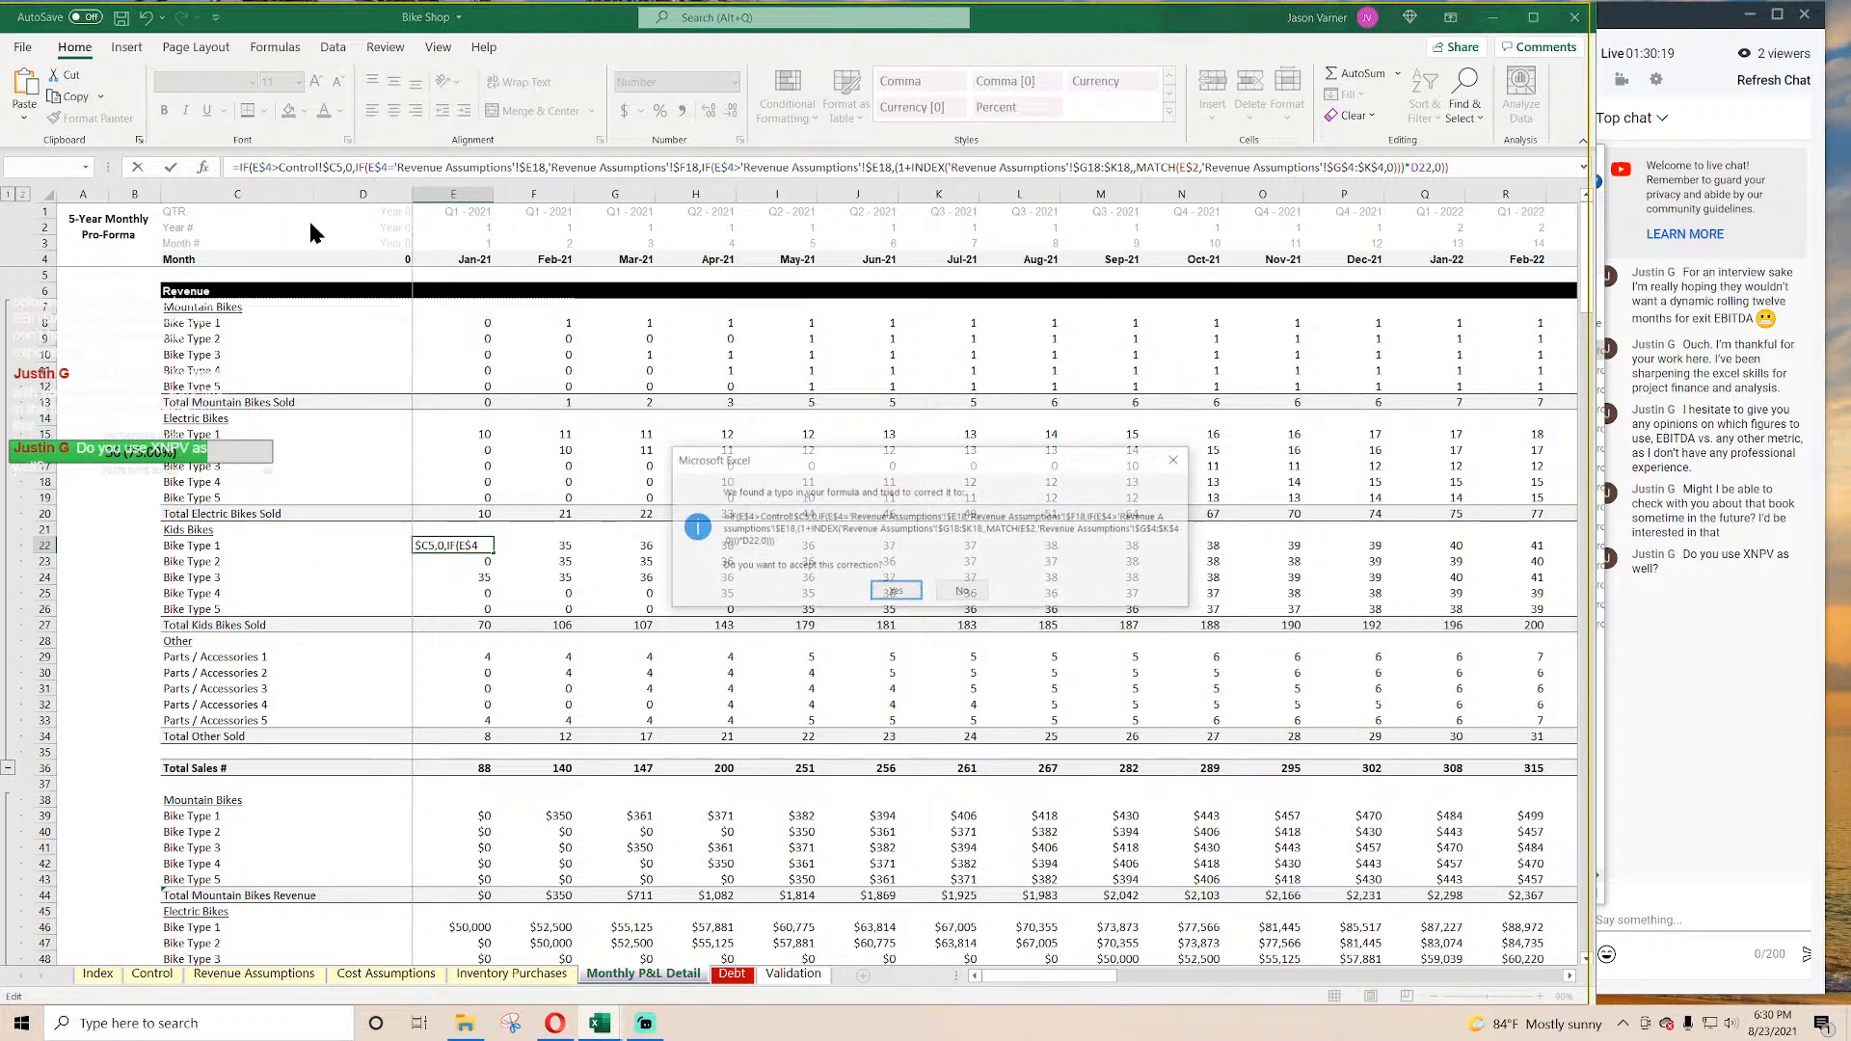
pyautogui.click(238, 167)
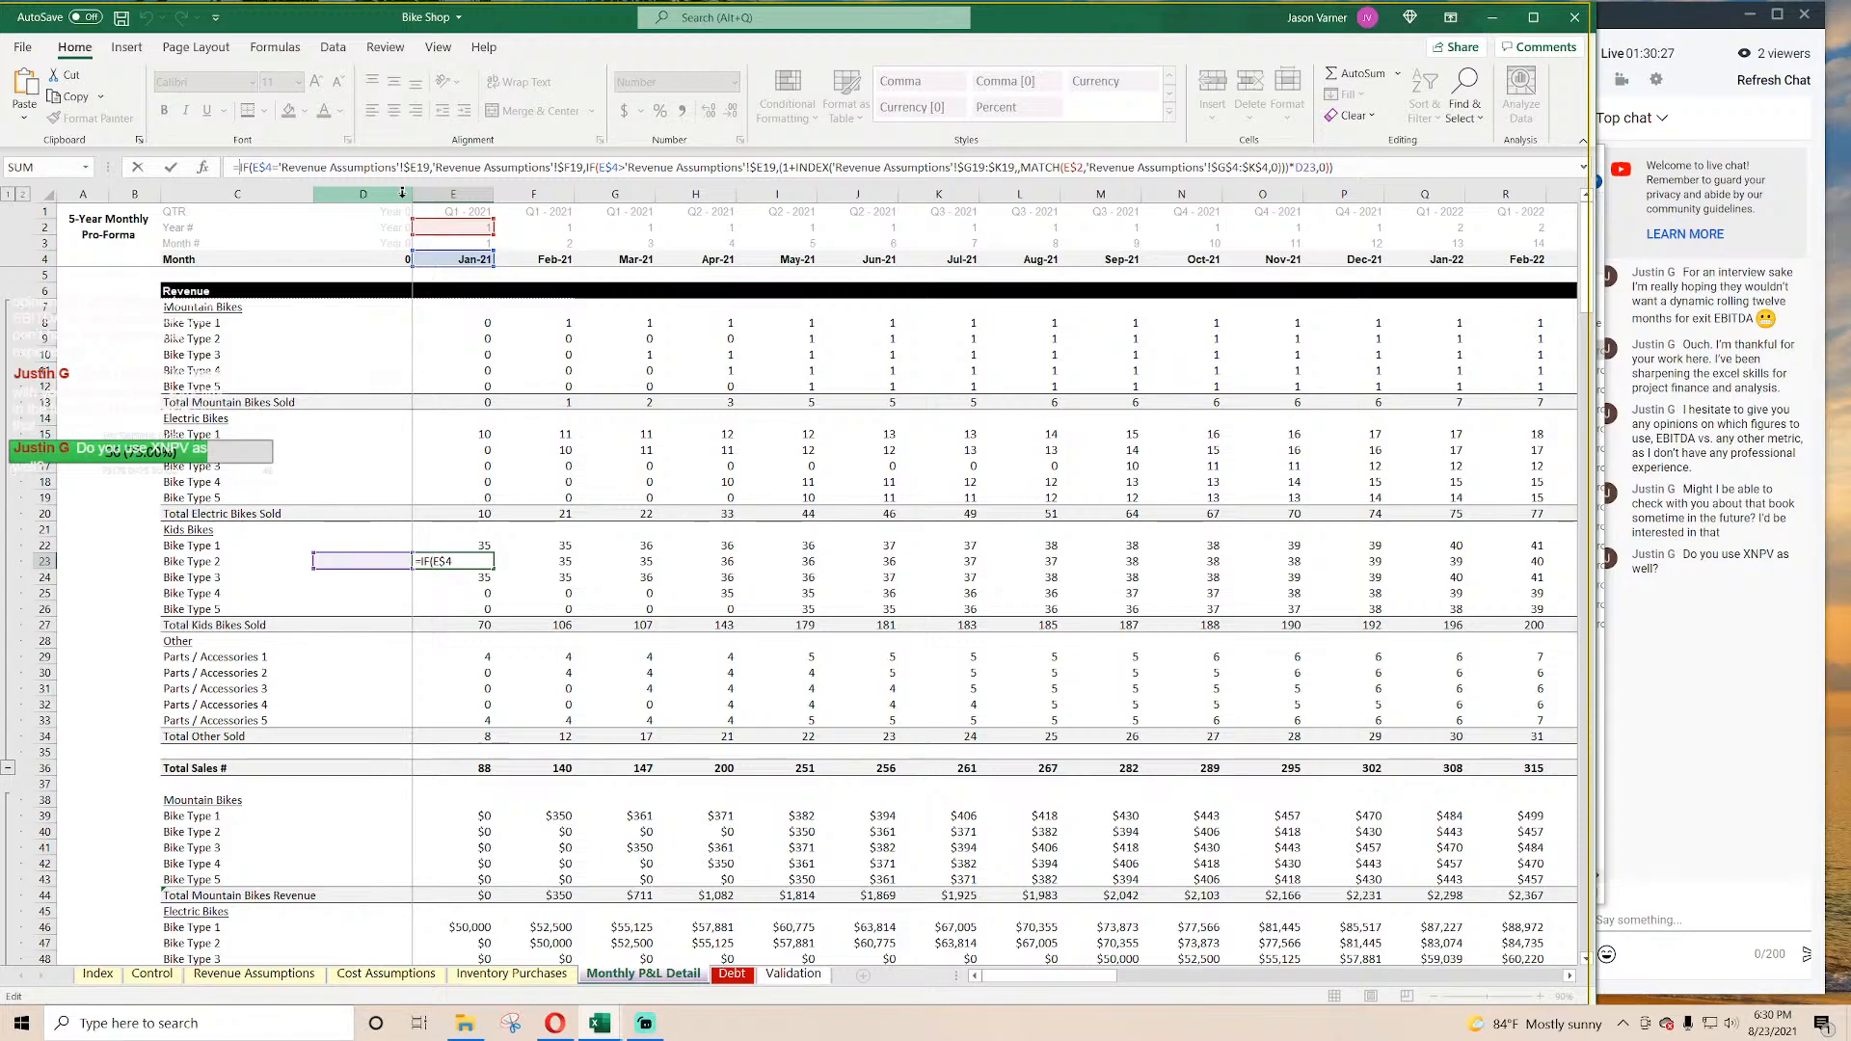
pyautogui.press('Return')
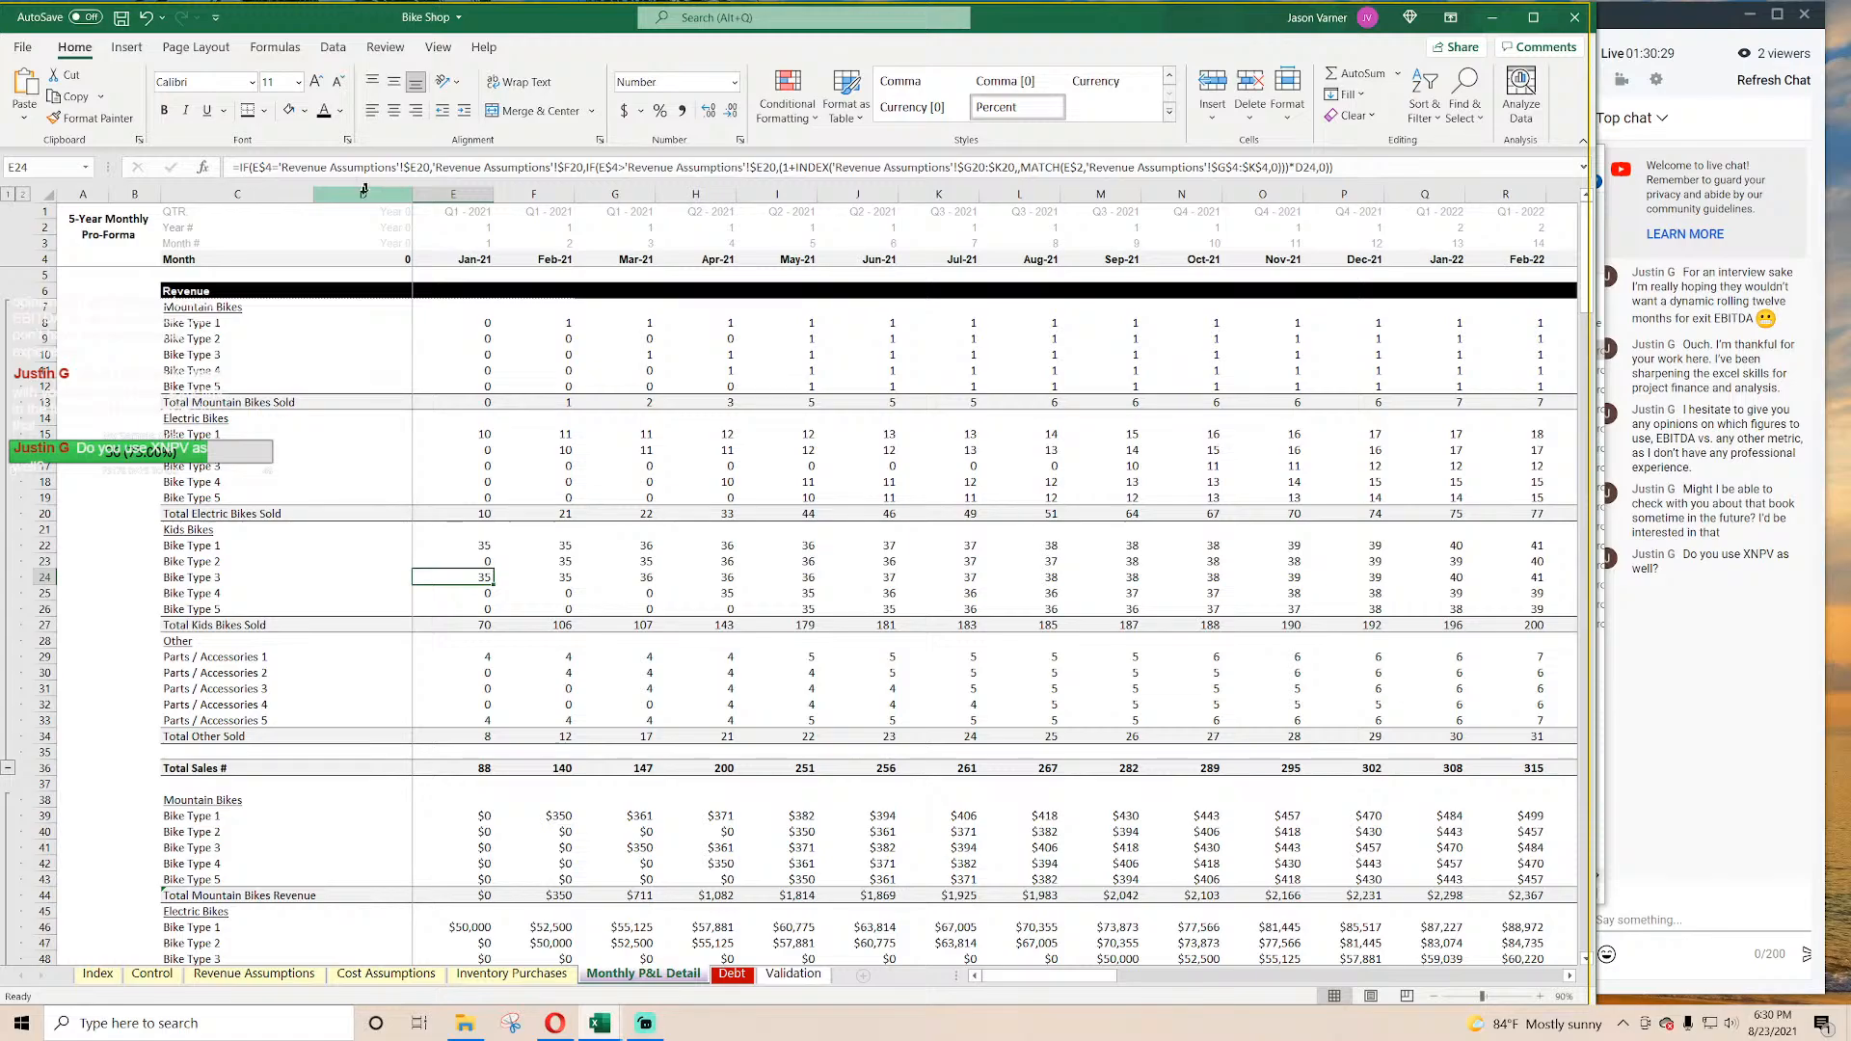
pyautogui.click(239, 168)
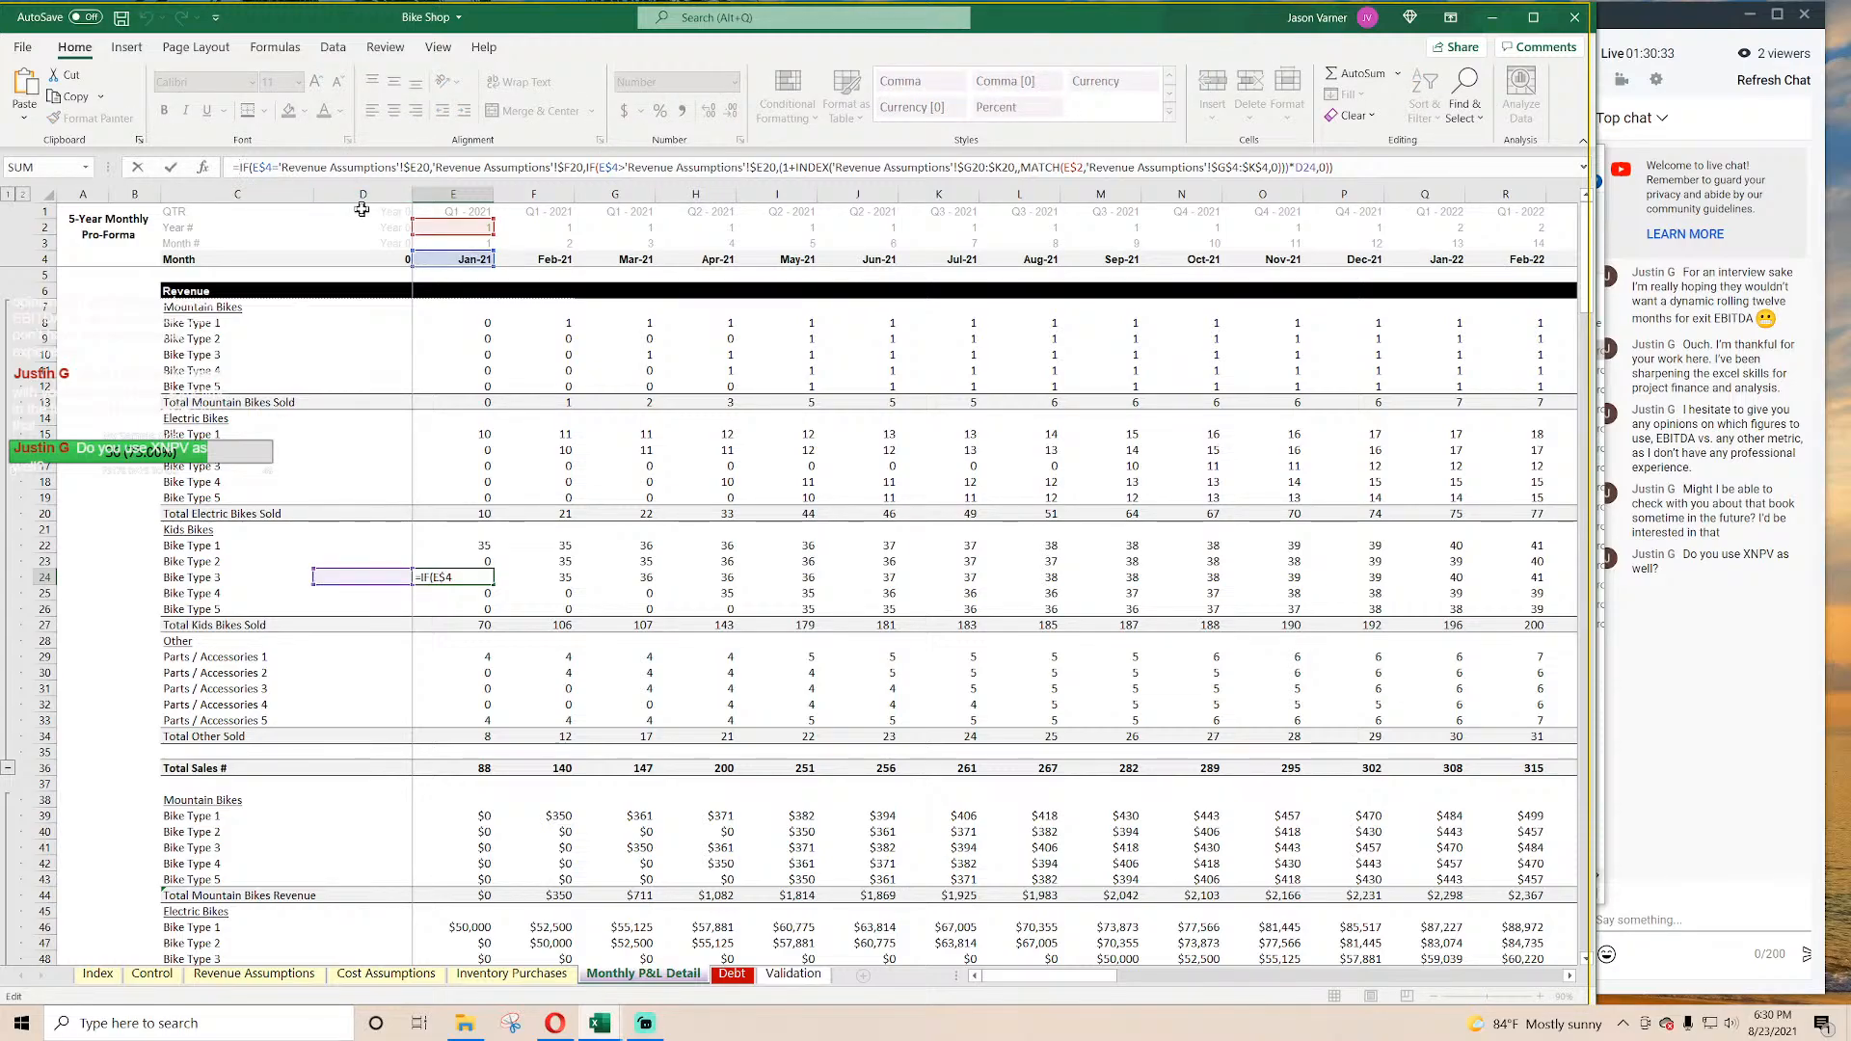
pyautogui.press('Return')
pyautogui.press('Return')
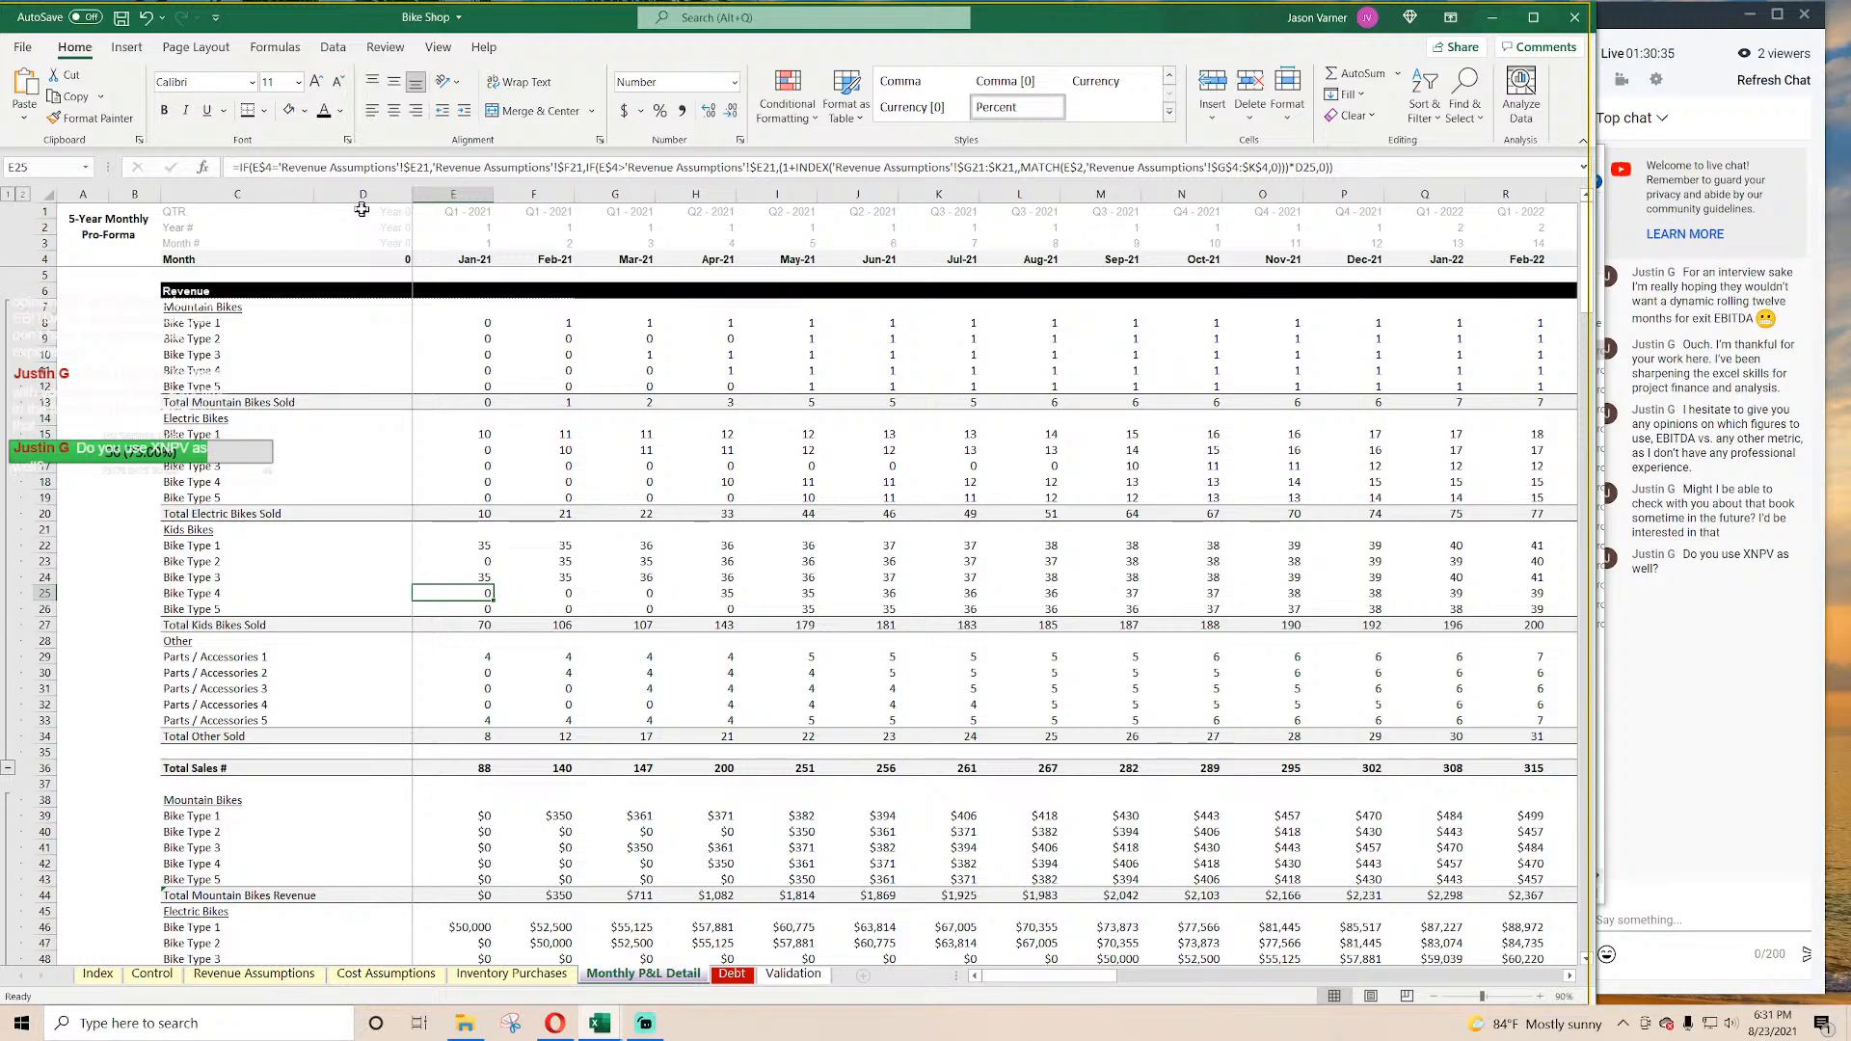
# Step: Add the copied IF(E$4>Control!$C5,0, exit-month test to the January unit formulas of Kids Bikes Types 4 and 5
pyautogui.click(246, 169)
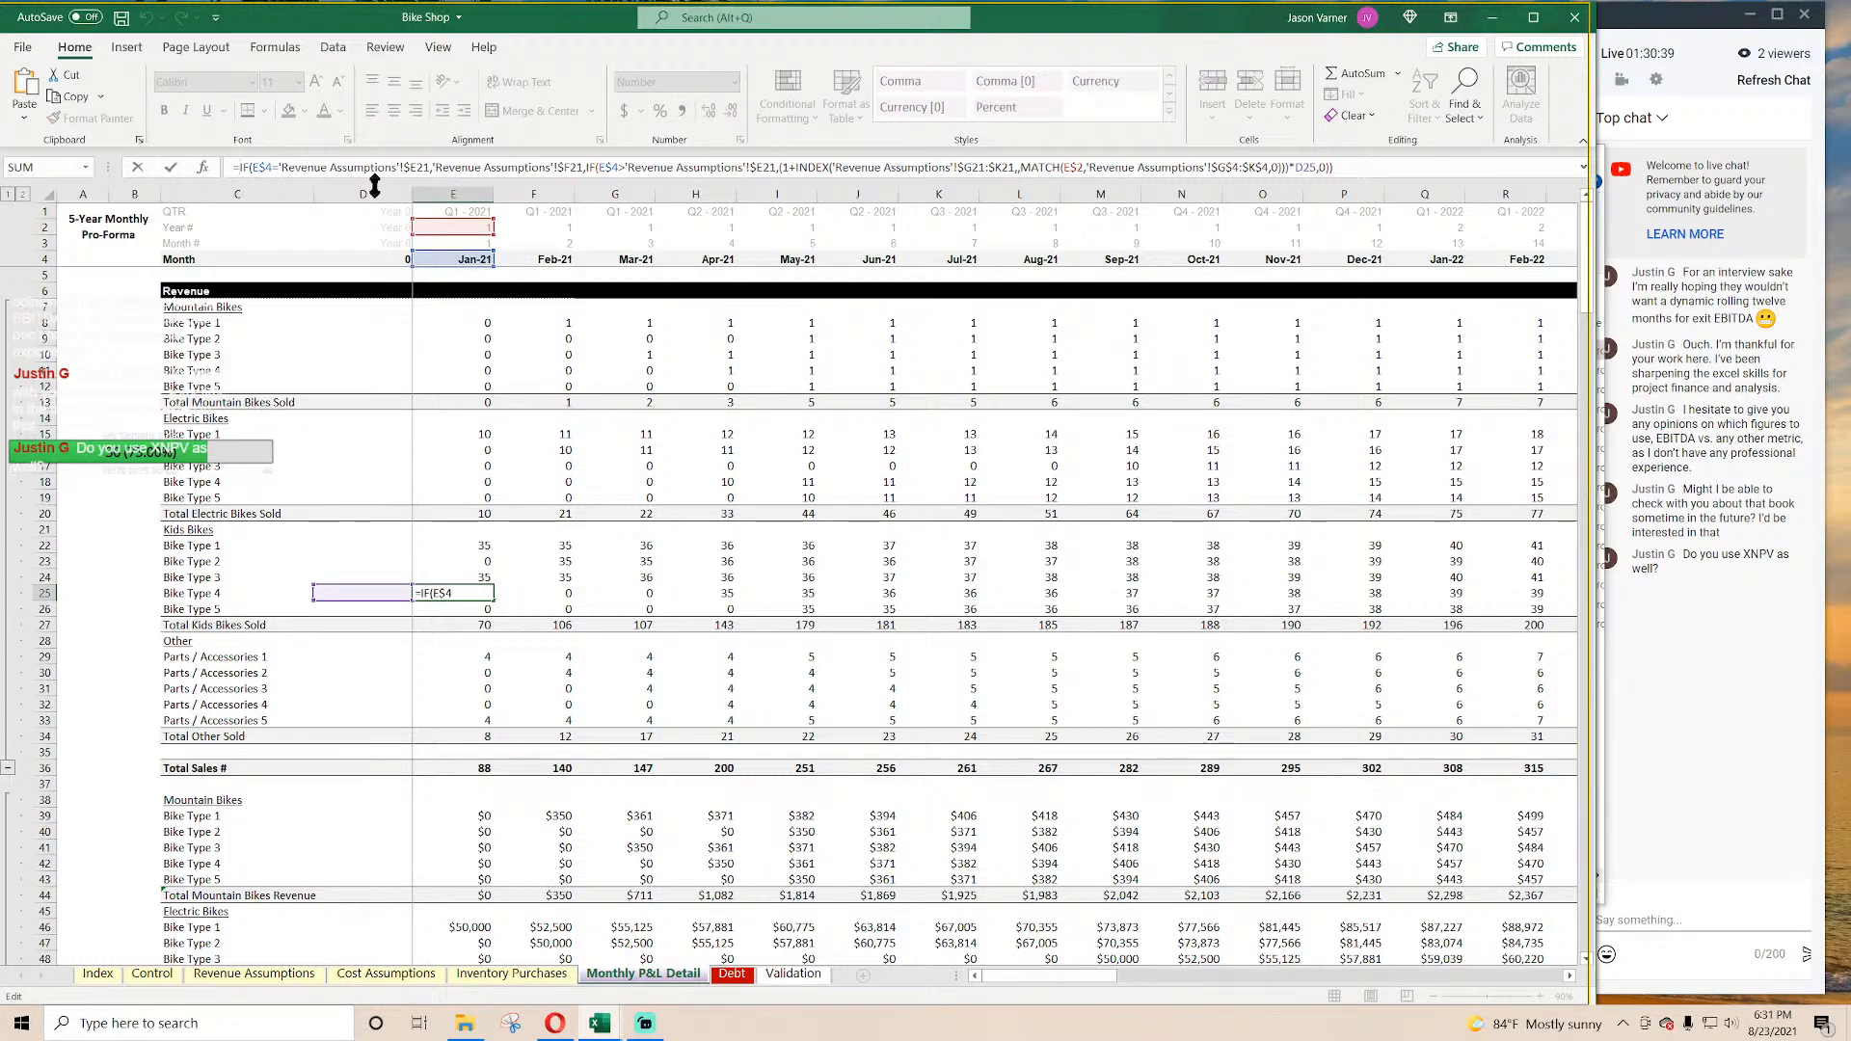
pyautogui.hotkey('ctrl', 'v')
pyautogui.press('Return')
pyautogui.press('Return')
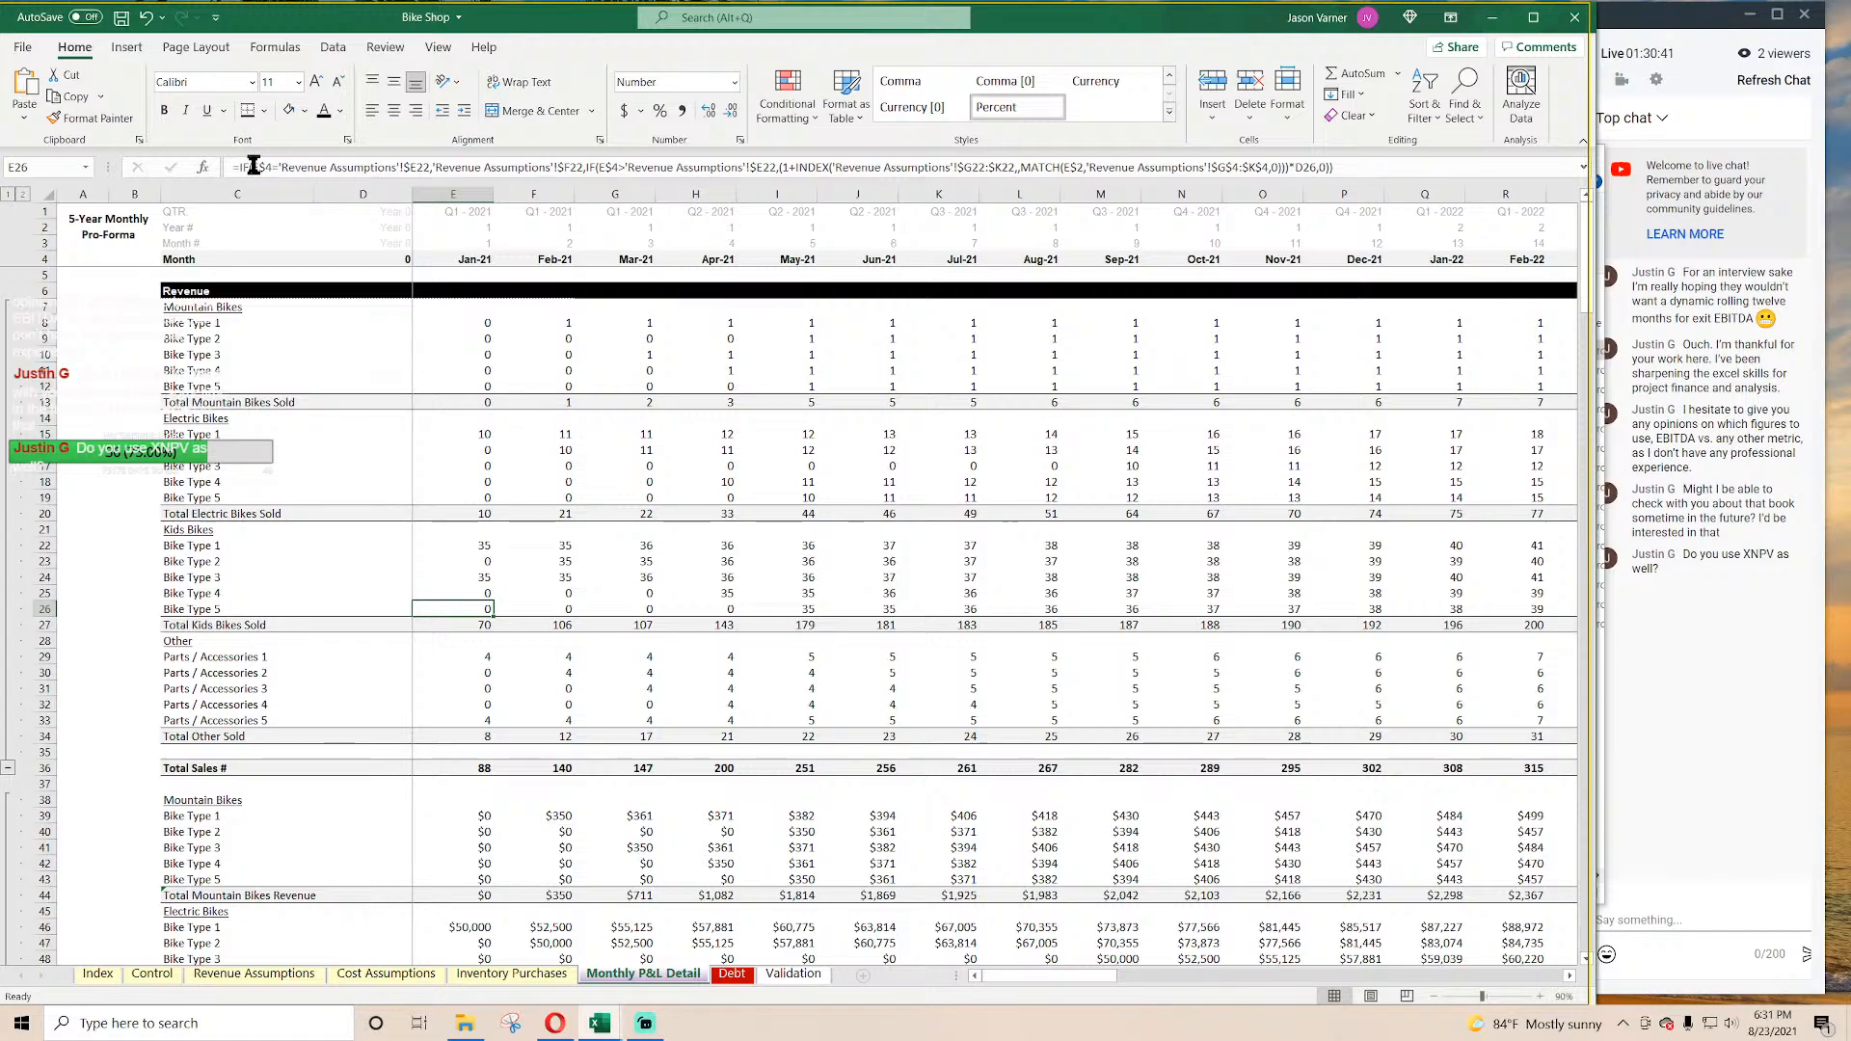
pyautogui.click(334, 168)
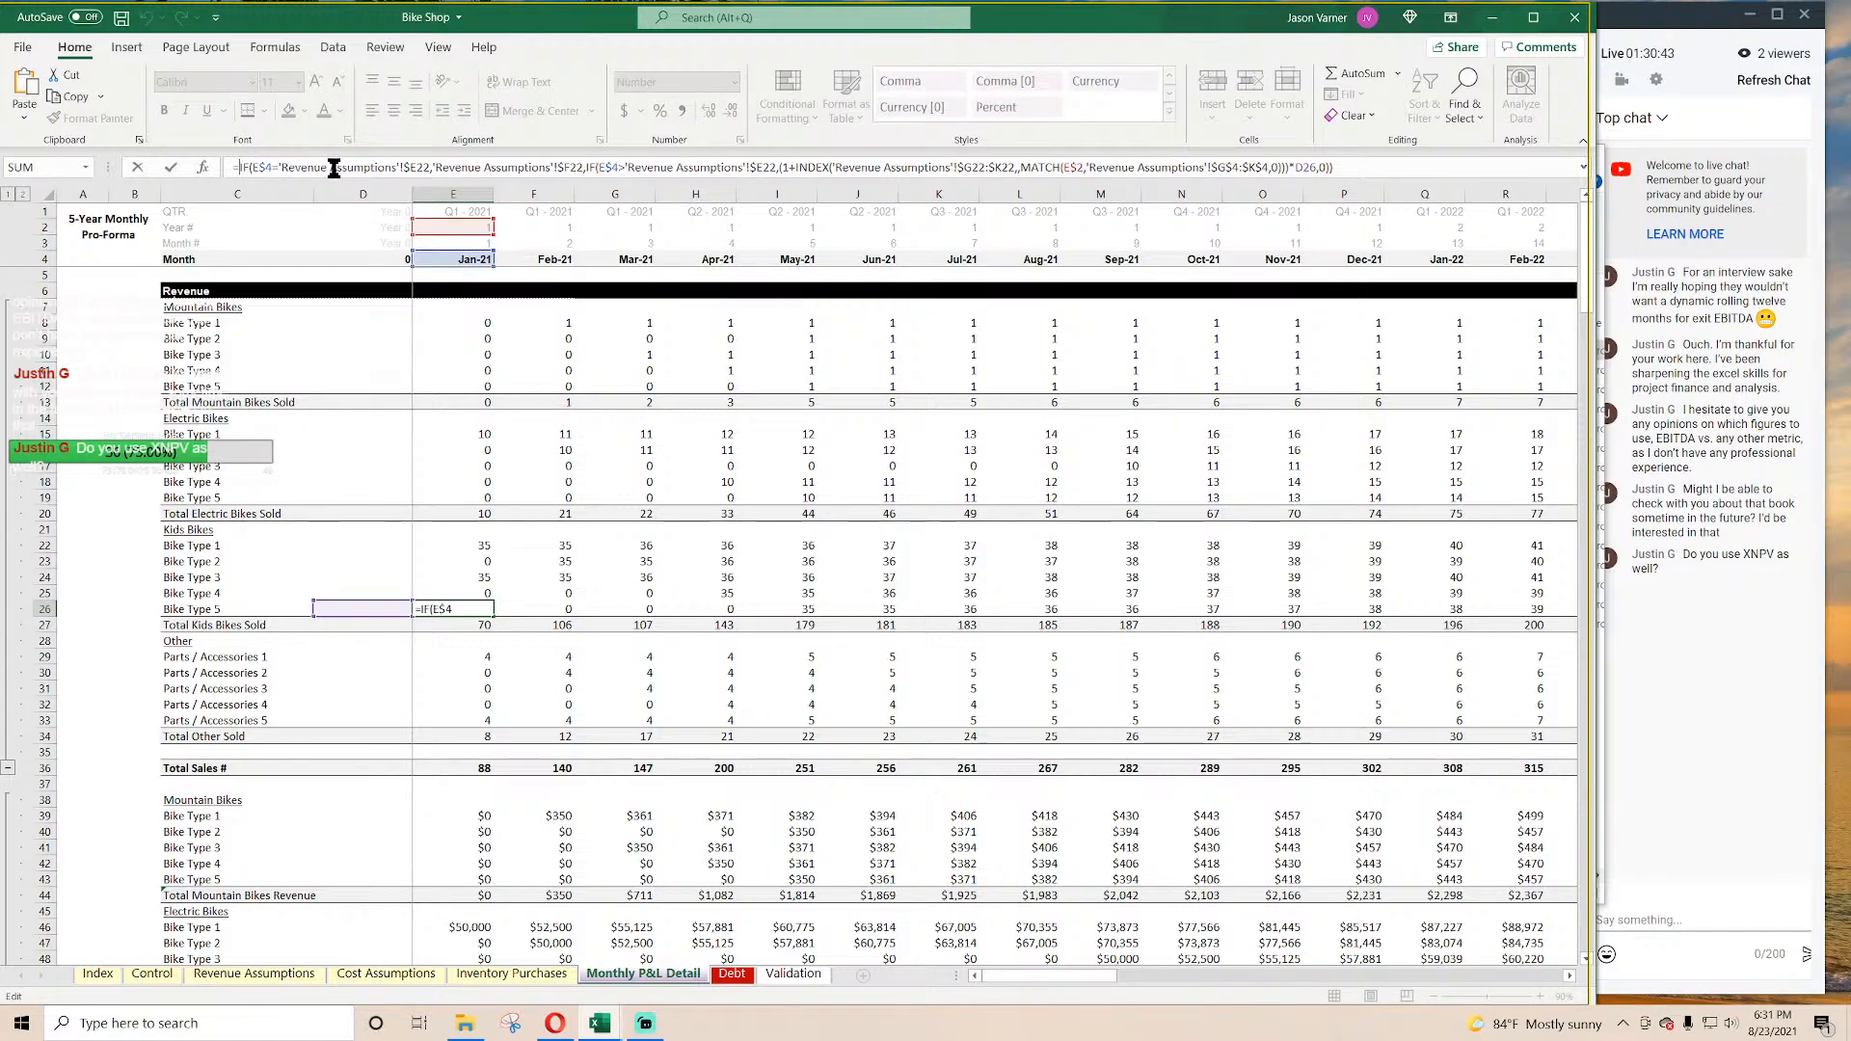
pyautogui.press('Return')
pyautogui.press('Return')
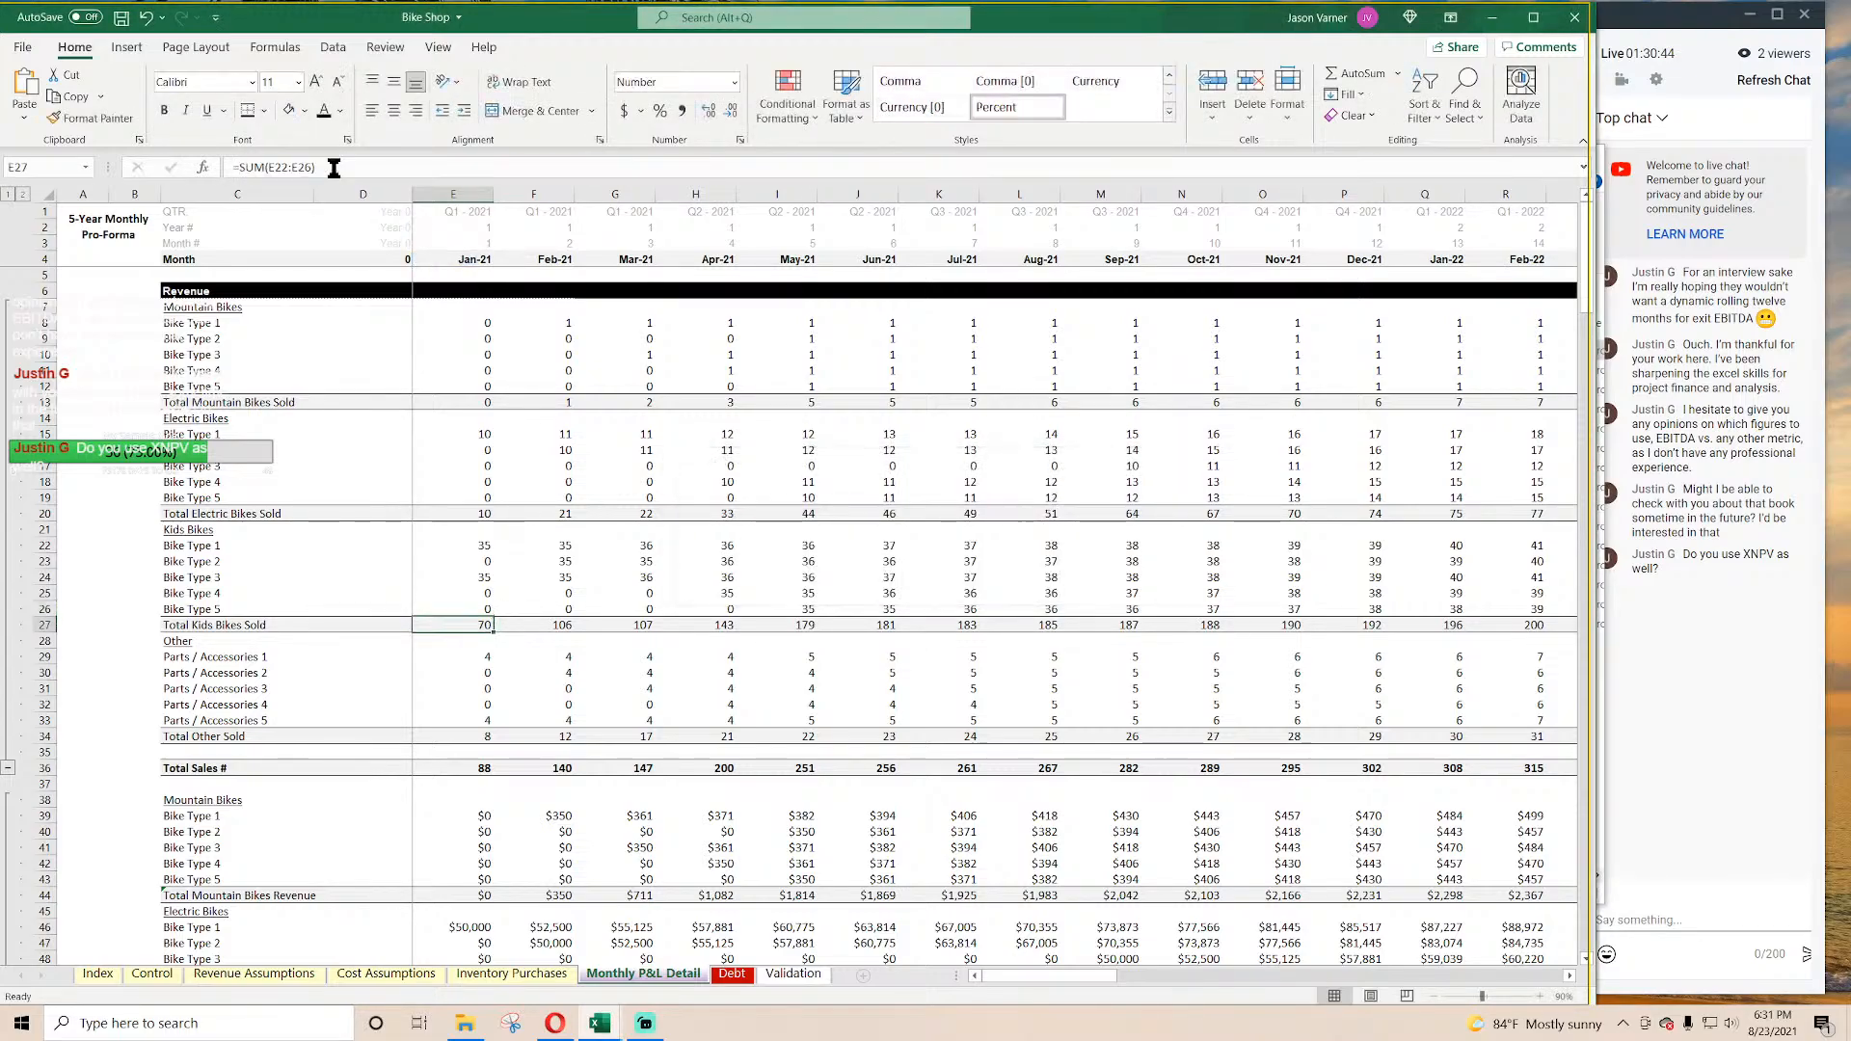
# Step: Wrap the January unit formulas of Parts / Accessories 1 and 2 in the exit-month test IF(E$4>Control!$C5,0,…)
pyautogui.click(475, 659)
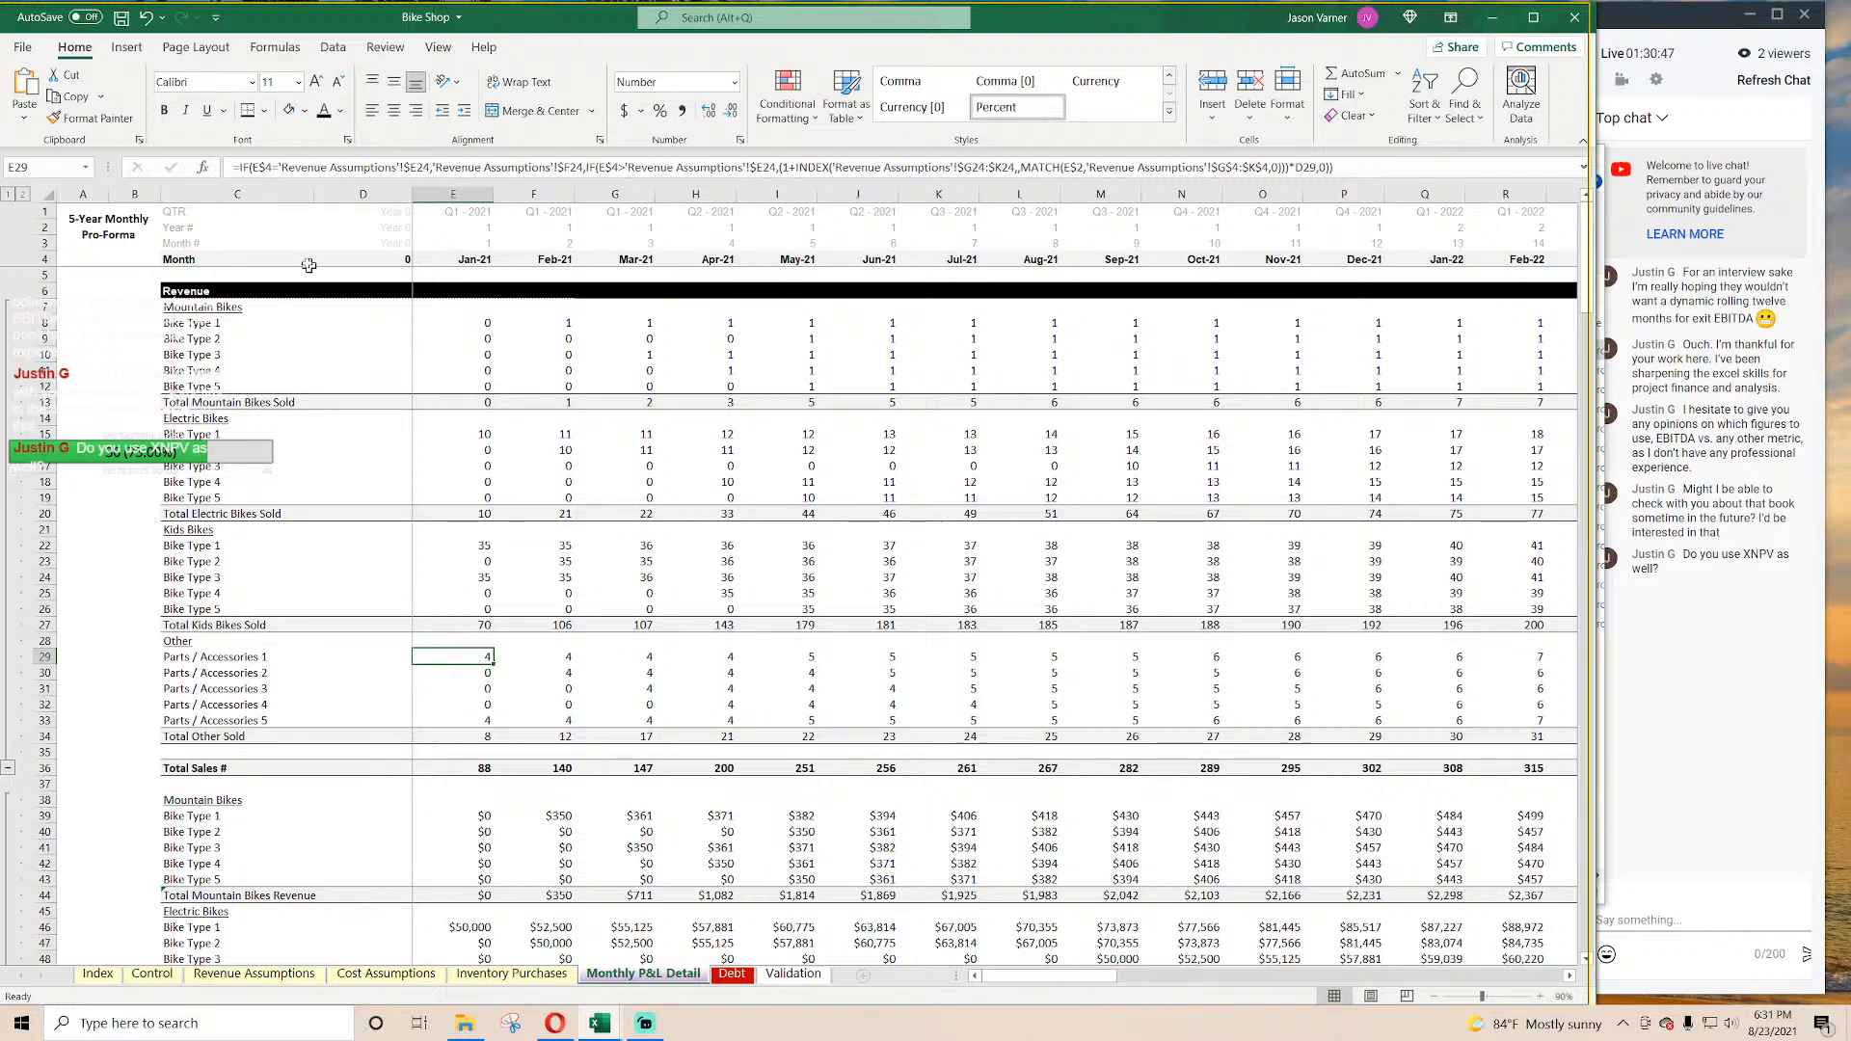
pyautogui.click(239, 167)
pyautogui.write('IF(E$4>Control!$C5,0,')
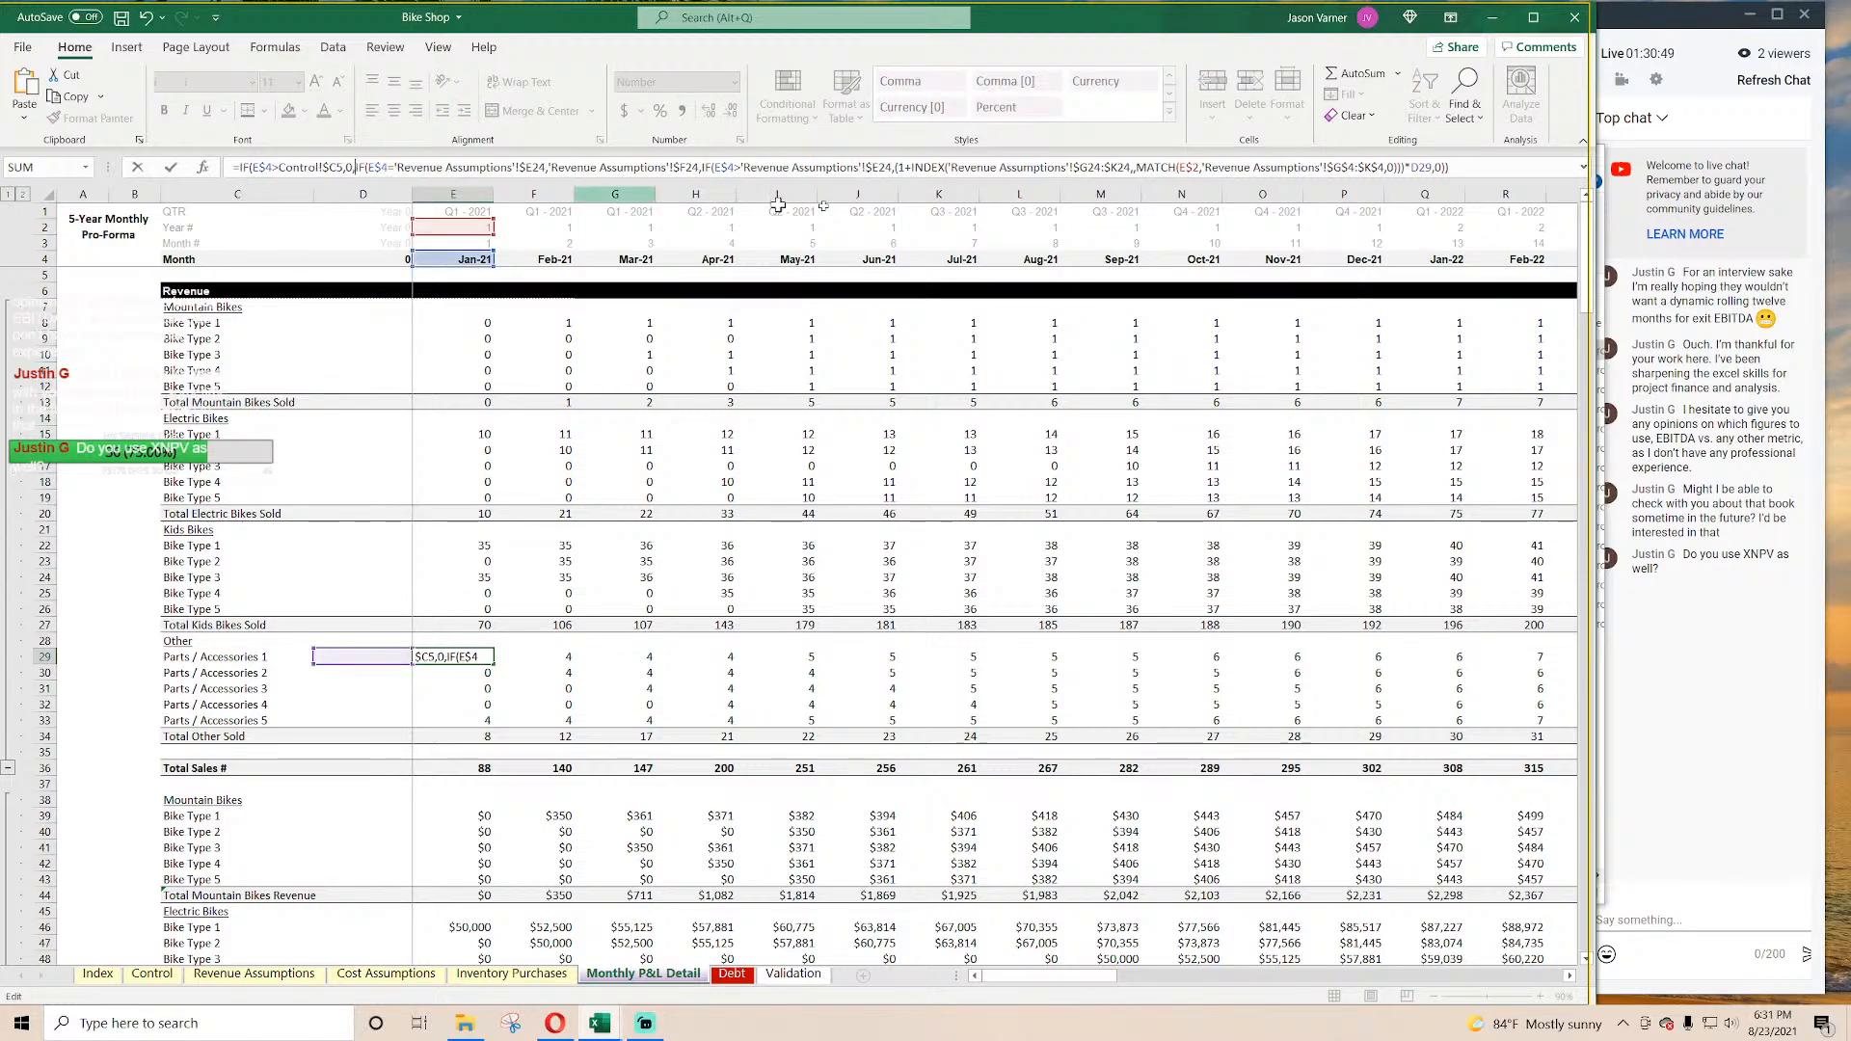
pyautogui.click(1477, 164)
pyautogui.write(')')
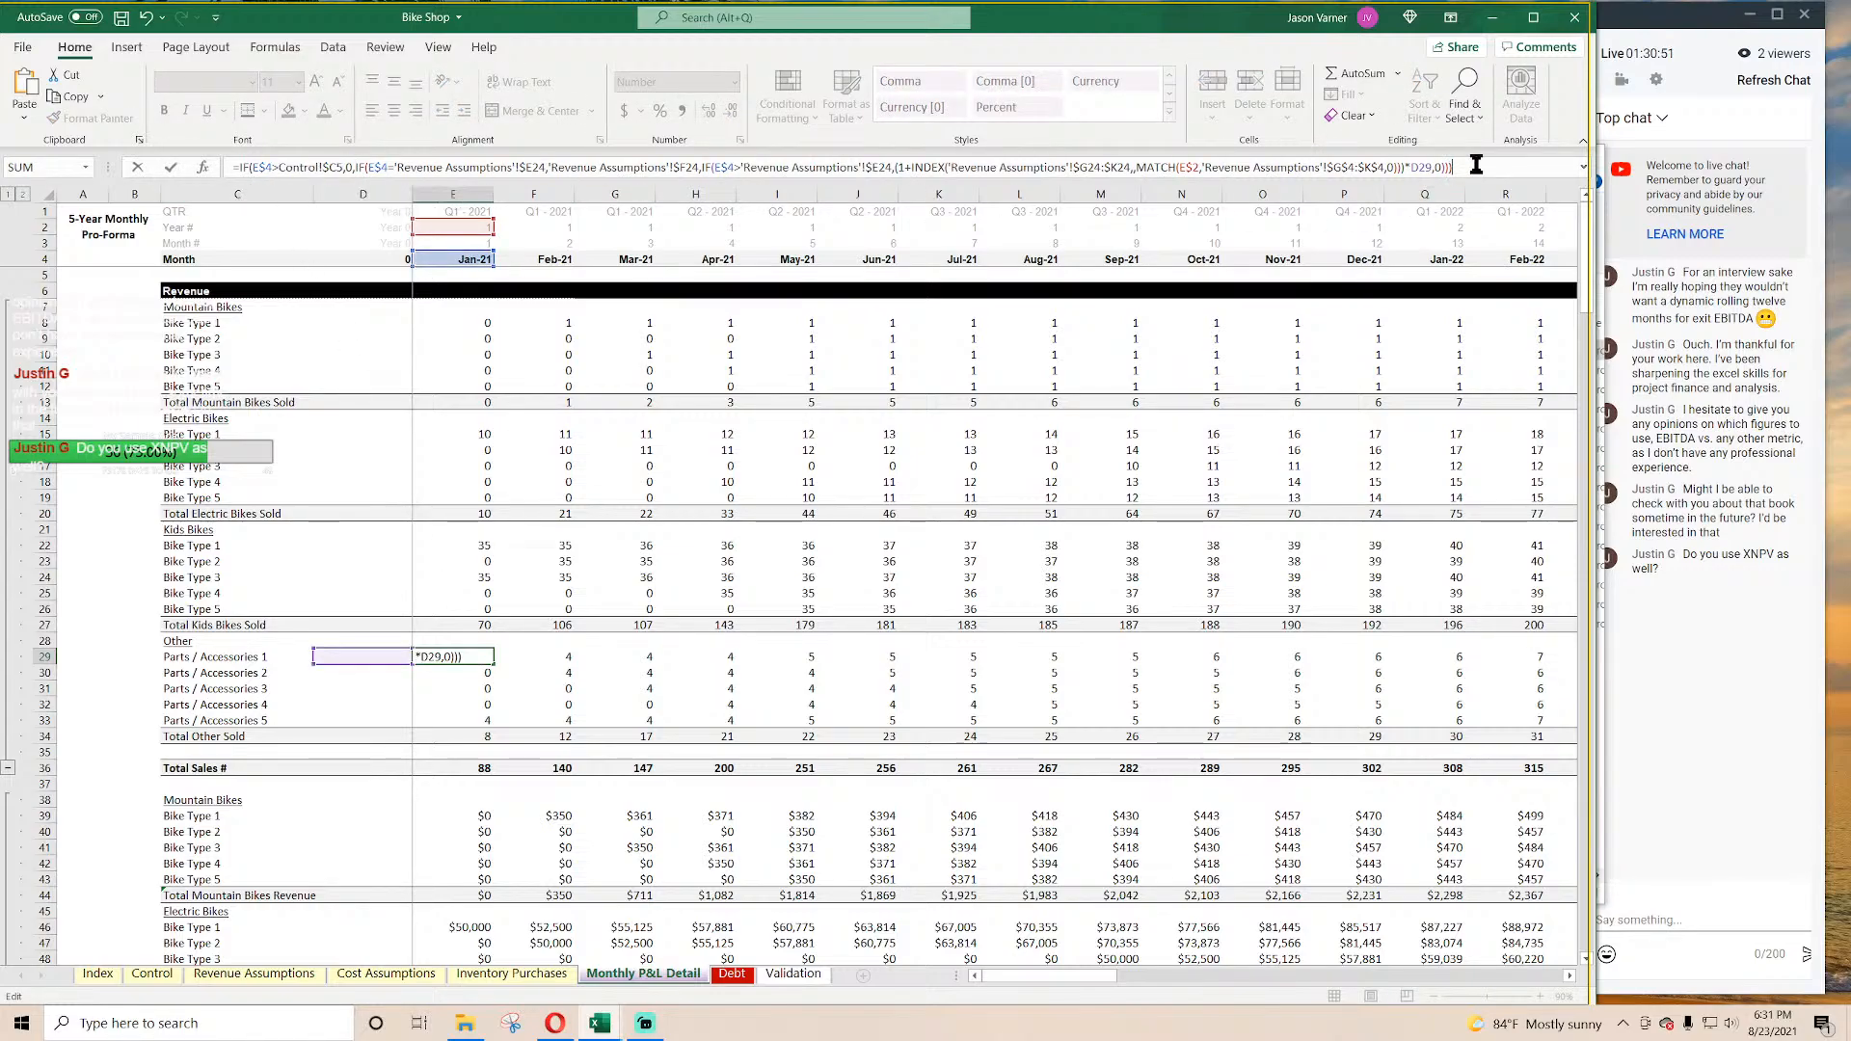
pyautogui.press('Return')
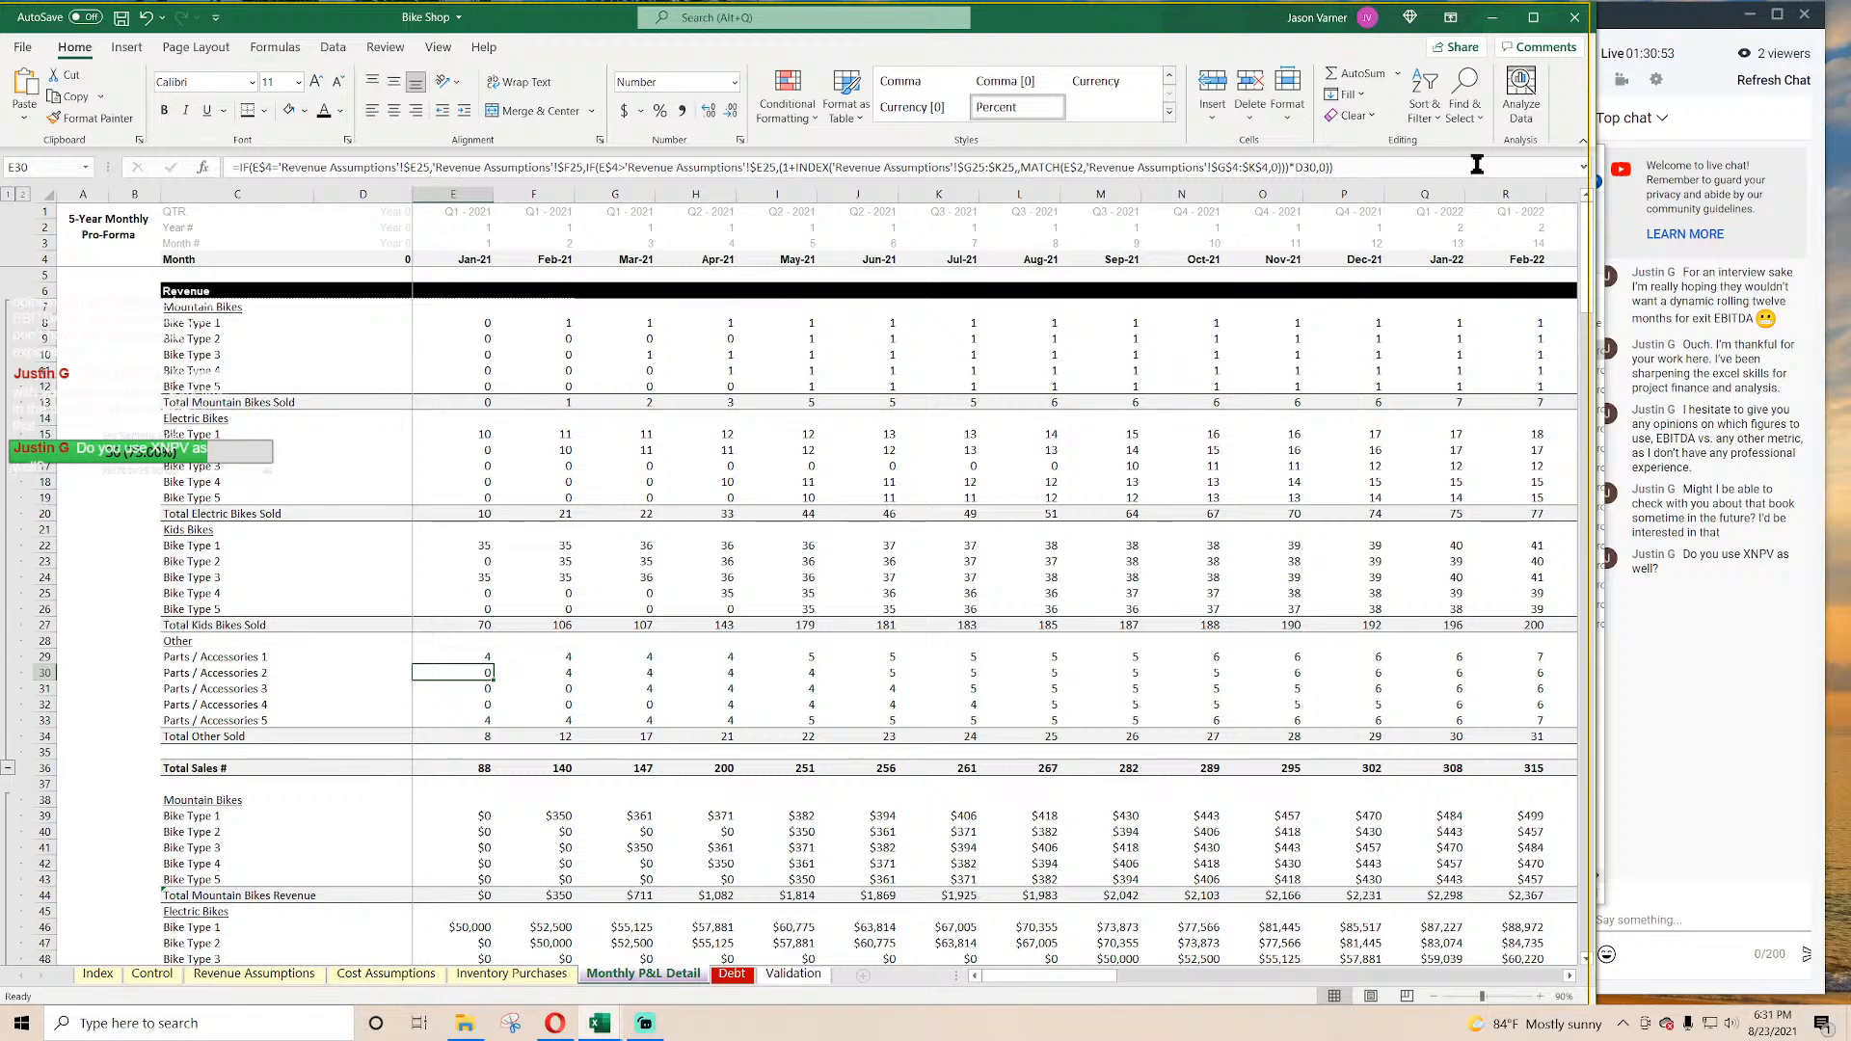
pyautogui.click(238, 168)
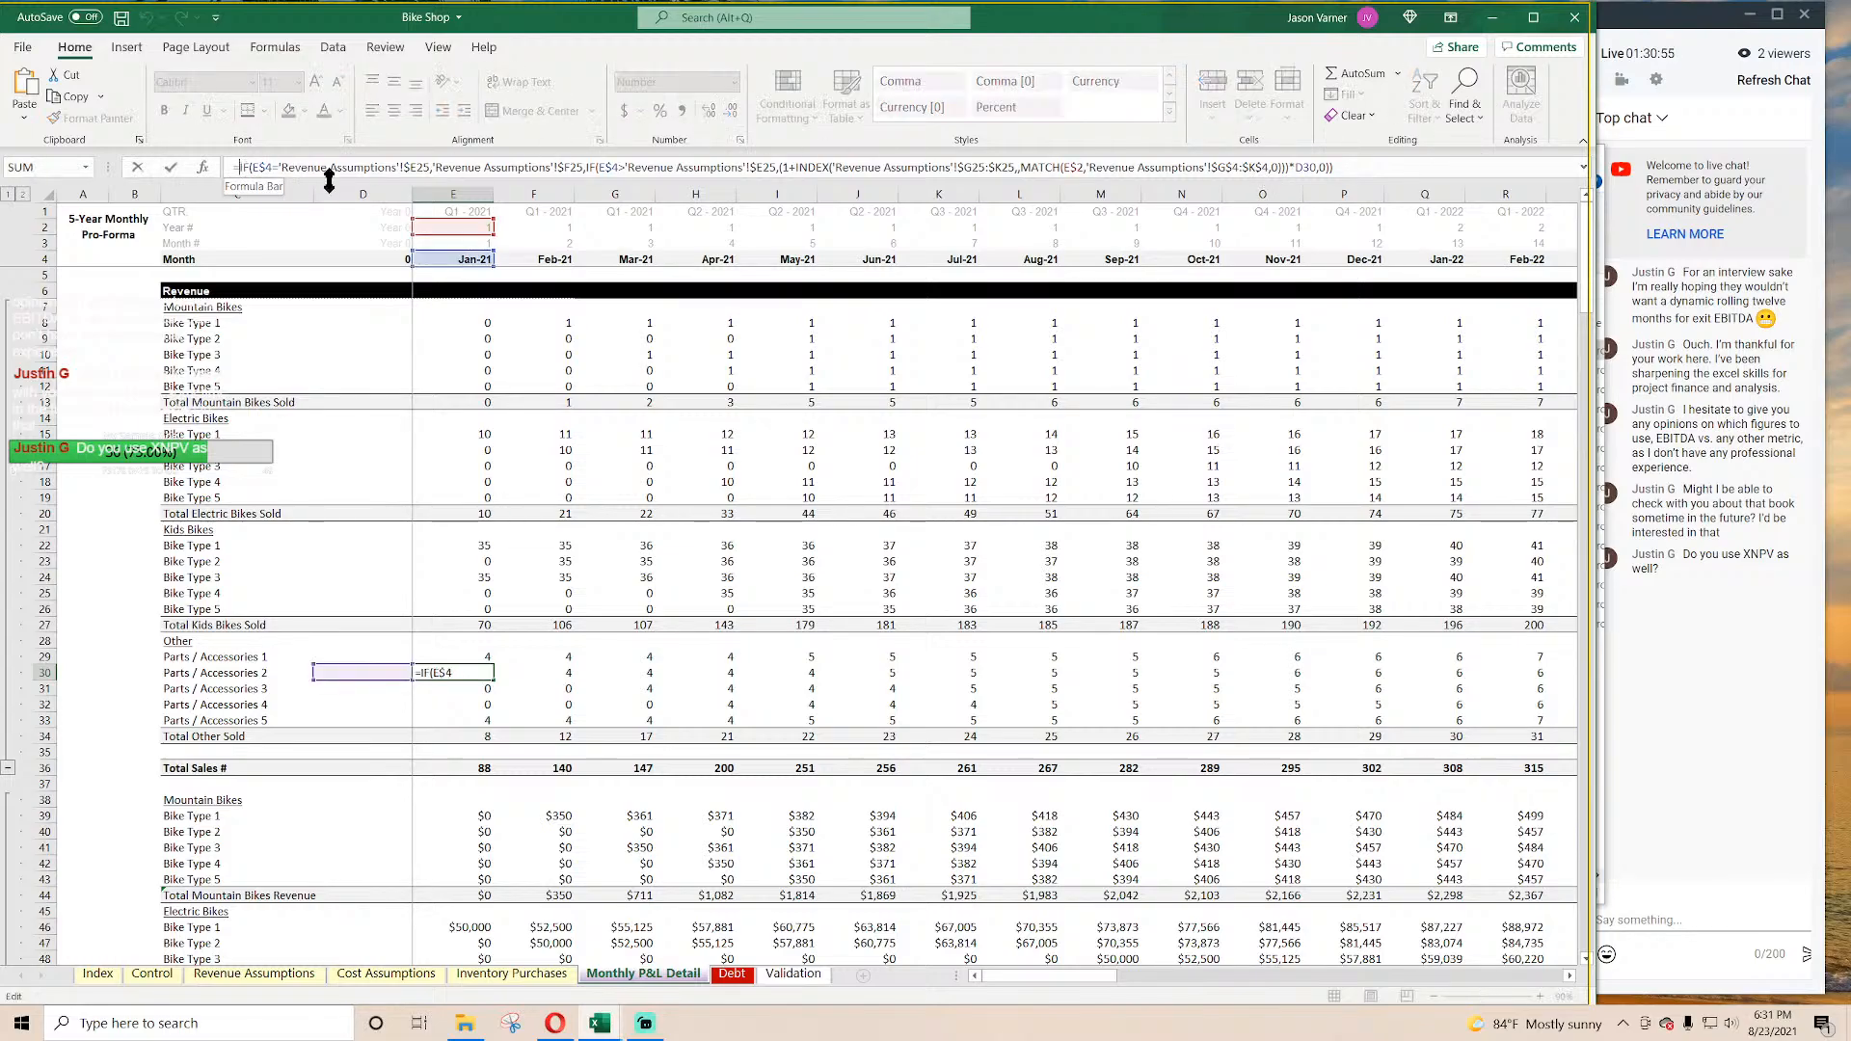
pyautogui.write('IF(E$4>Control!$C5,0,')
pyautogui.click(1471, 167)
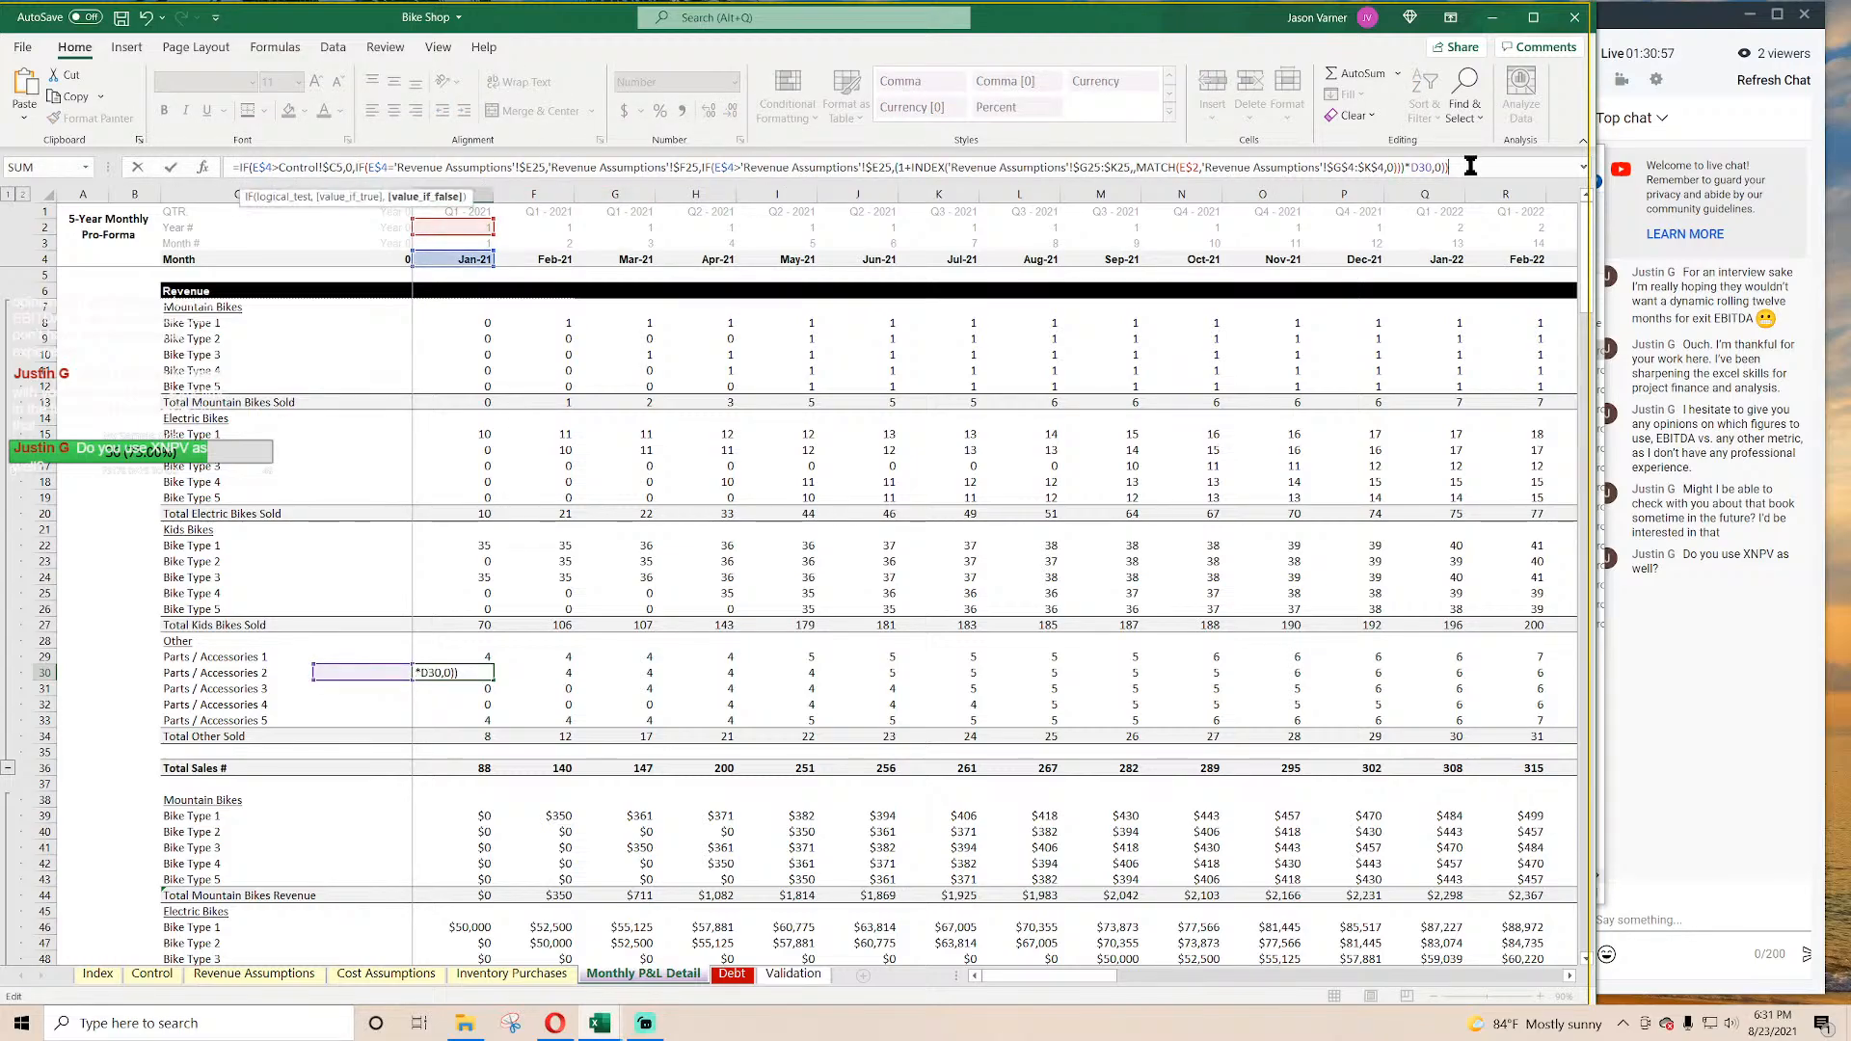
pyautogui.press('Return')
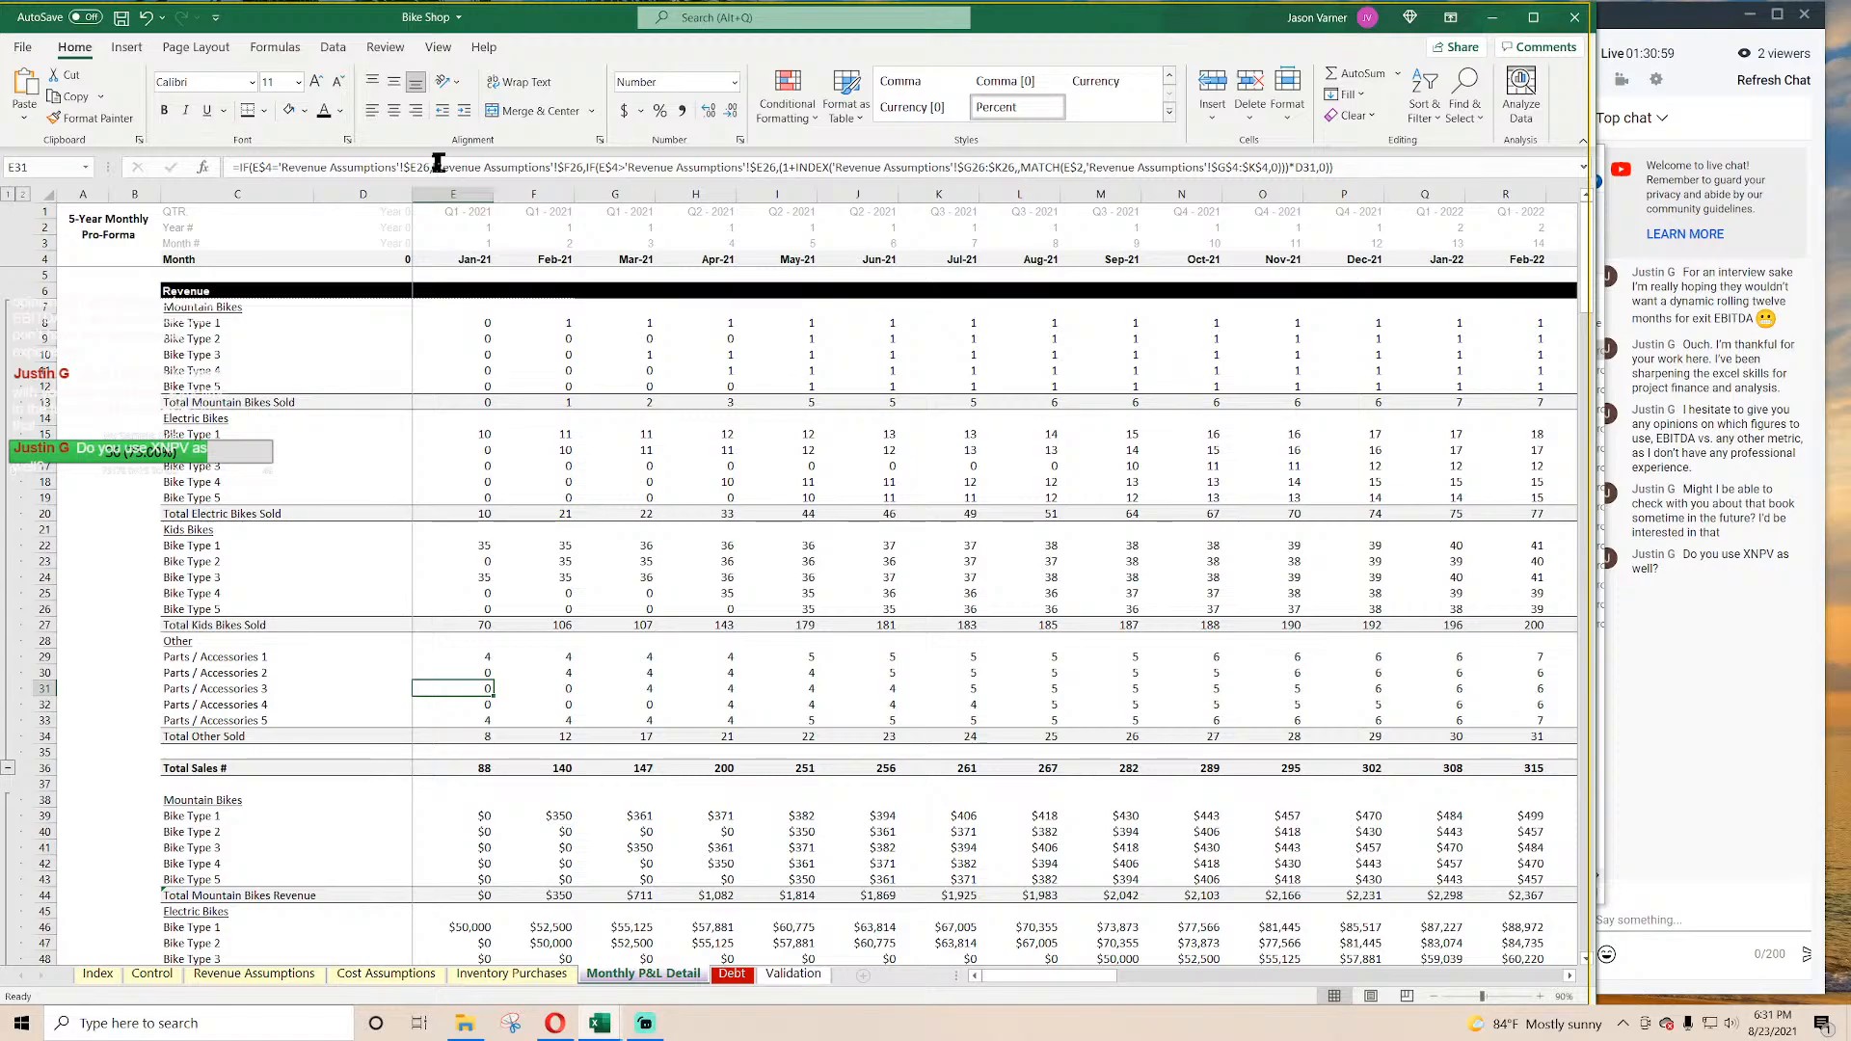
# Step: Wrap the January unit formulas of Parts / Accessories 3, 4 and 5 in the same IF(E$4>Control!$C5,0,…) exit-month test
pyautogui.click(243, 168)
pyautogui.write('IF(E$4>Control!$C5,0,')
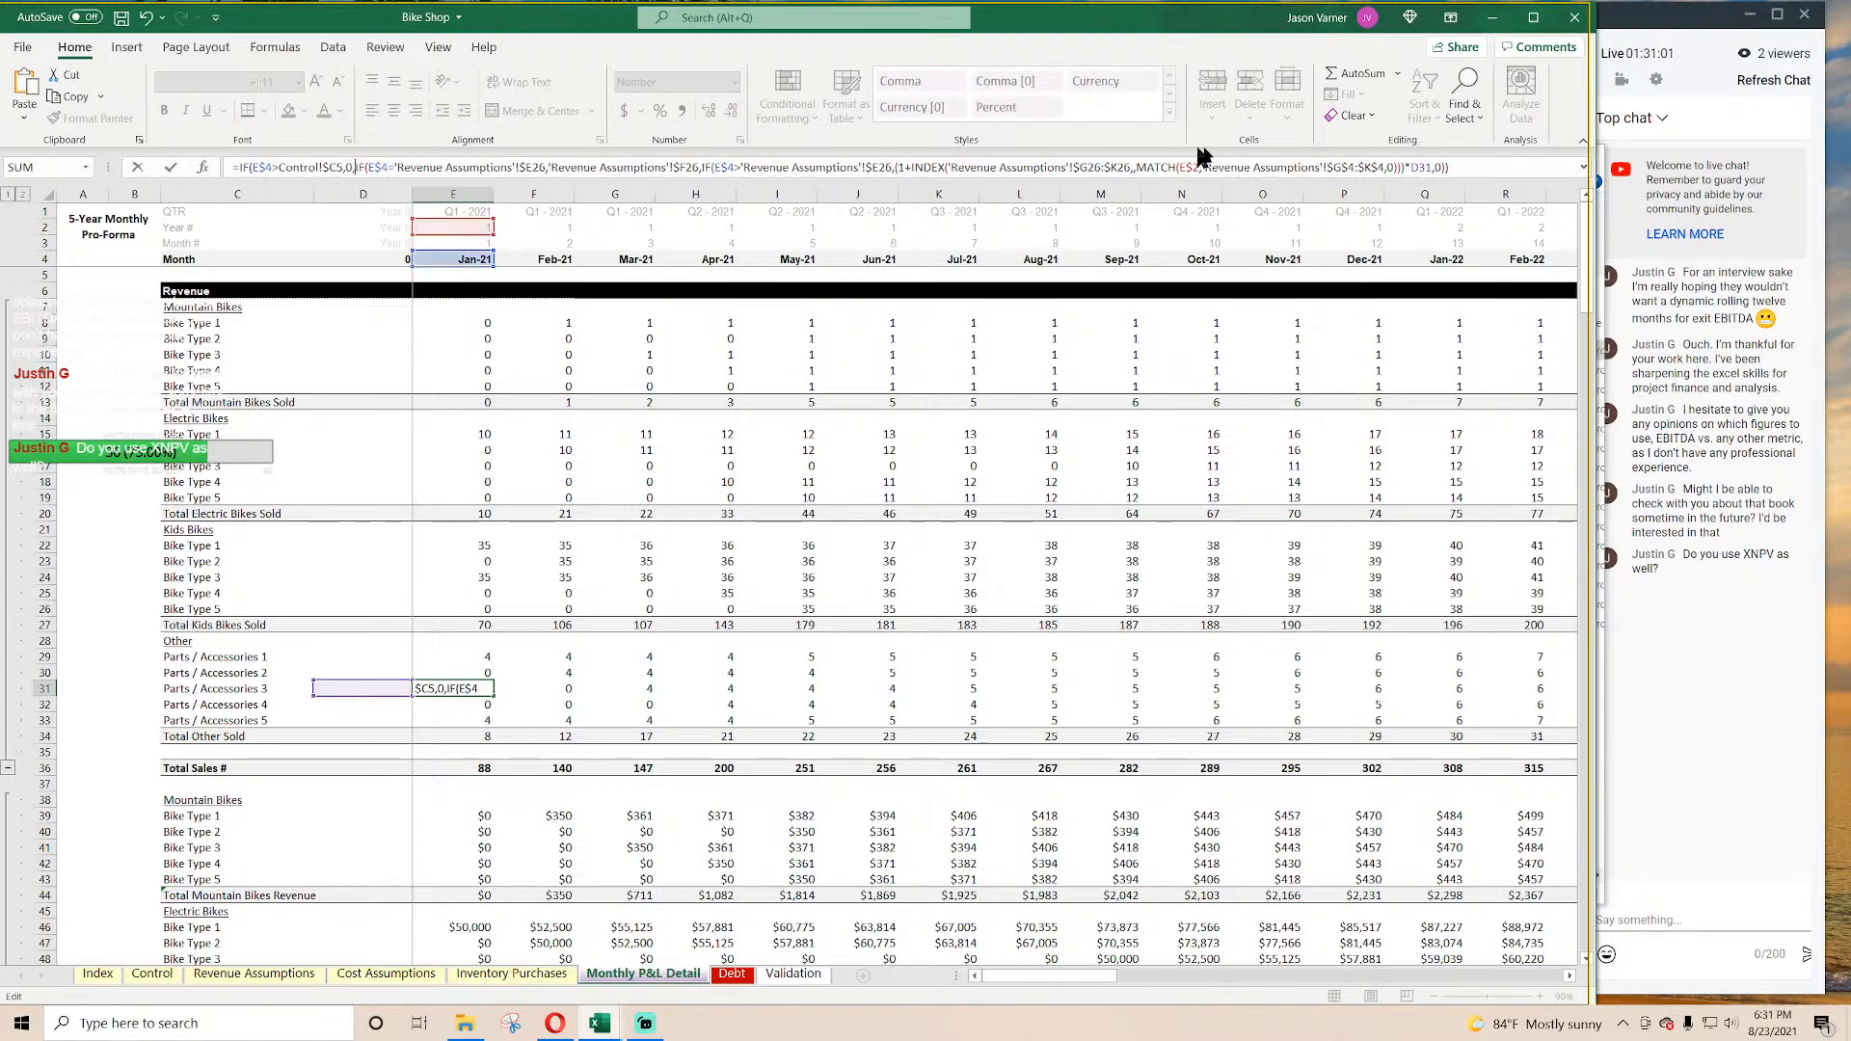
pyautogui.click(1477, 167)
pyautogui.press('Return')
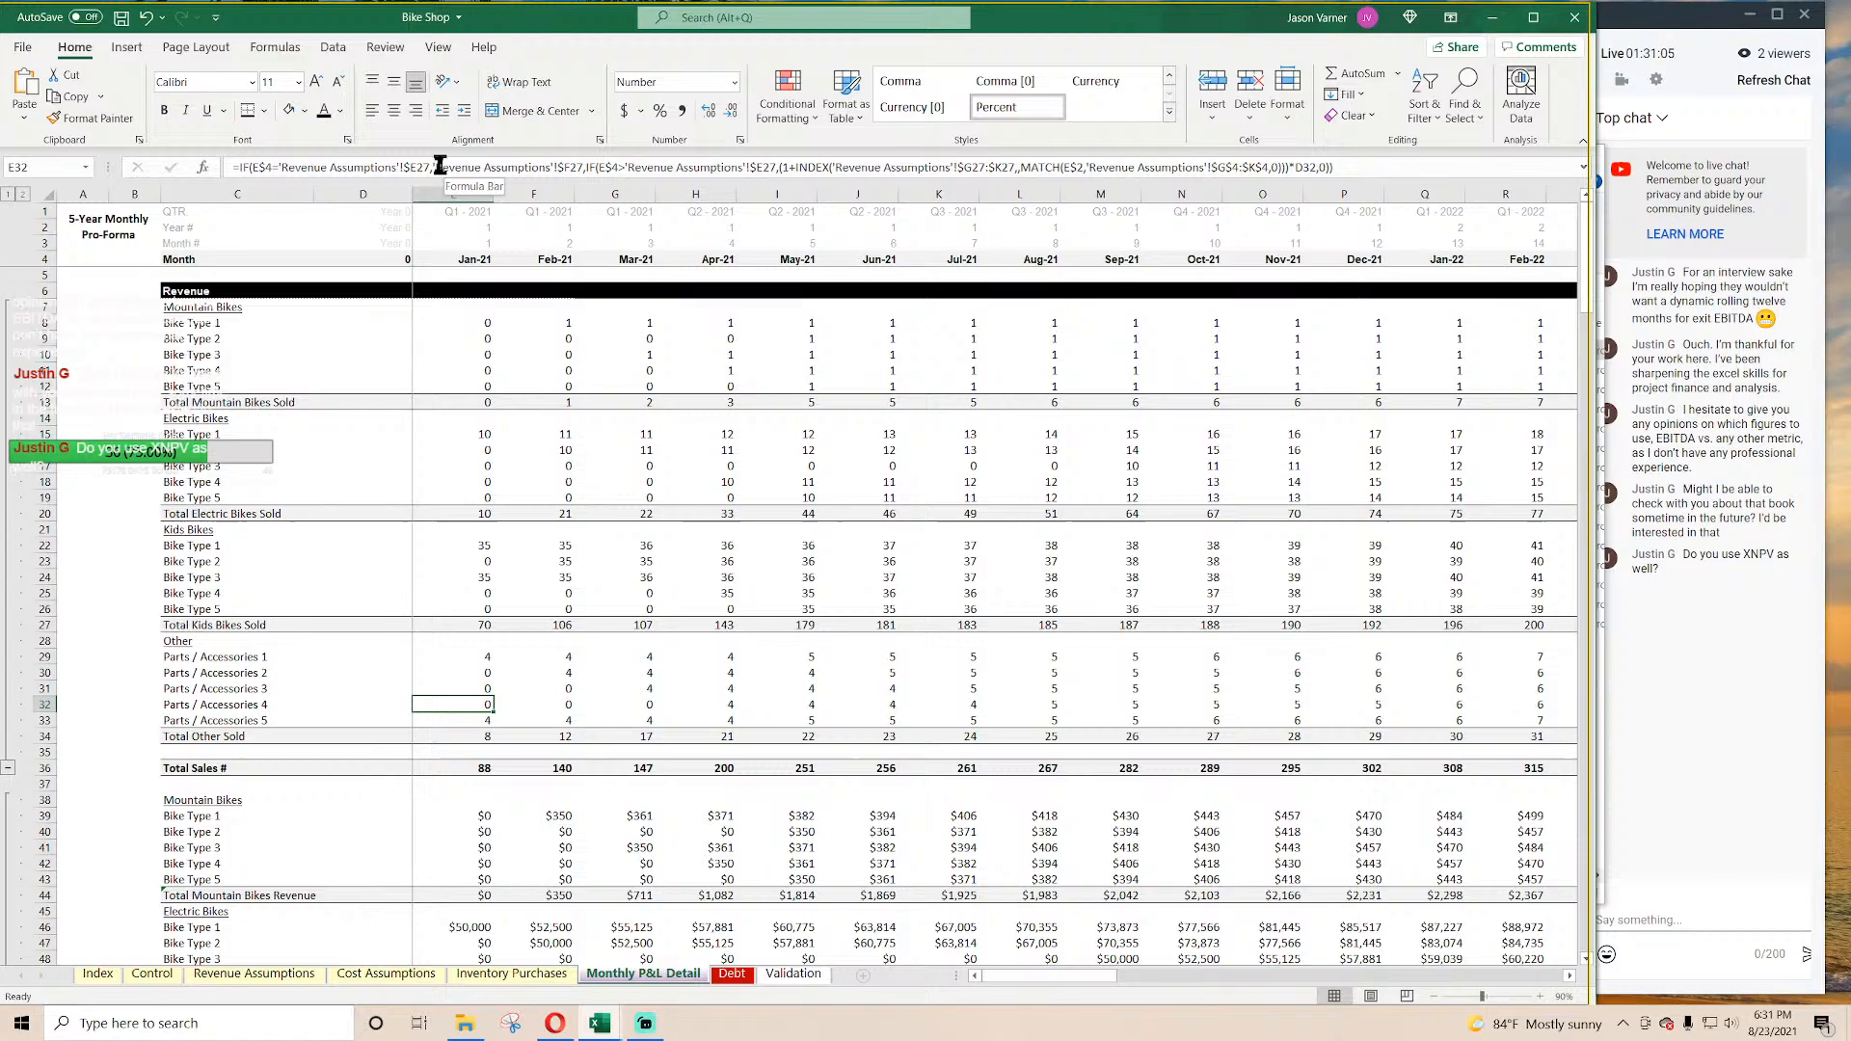
pyautogui.click(241, 167)
pyautogui.write('IF(E$4>Control!$C5,0,')
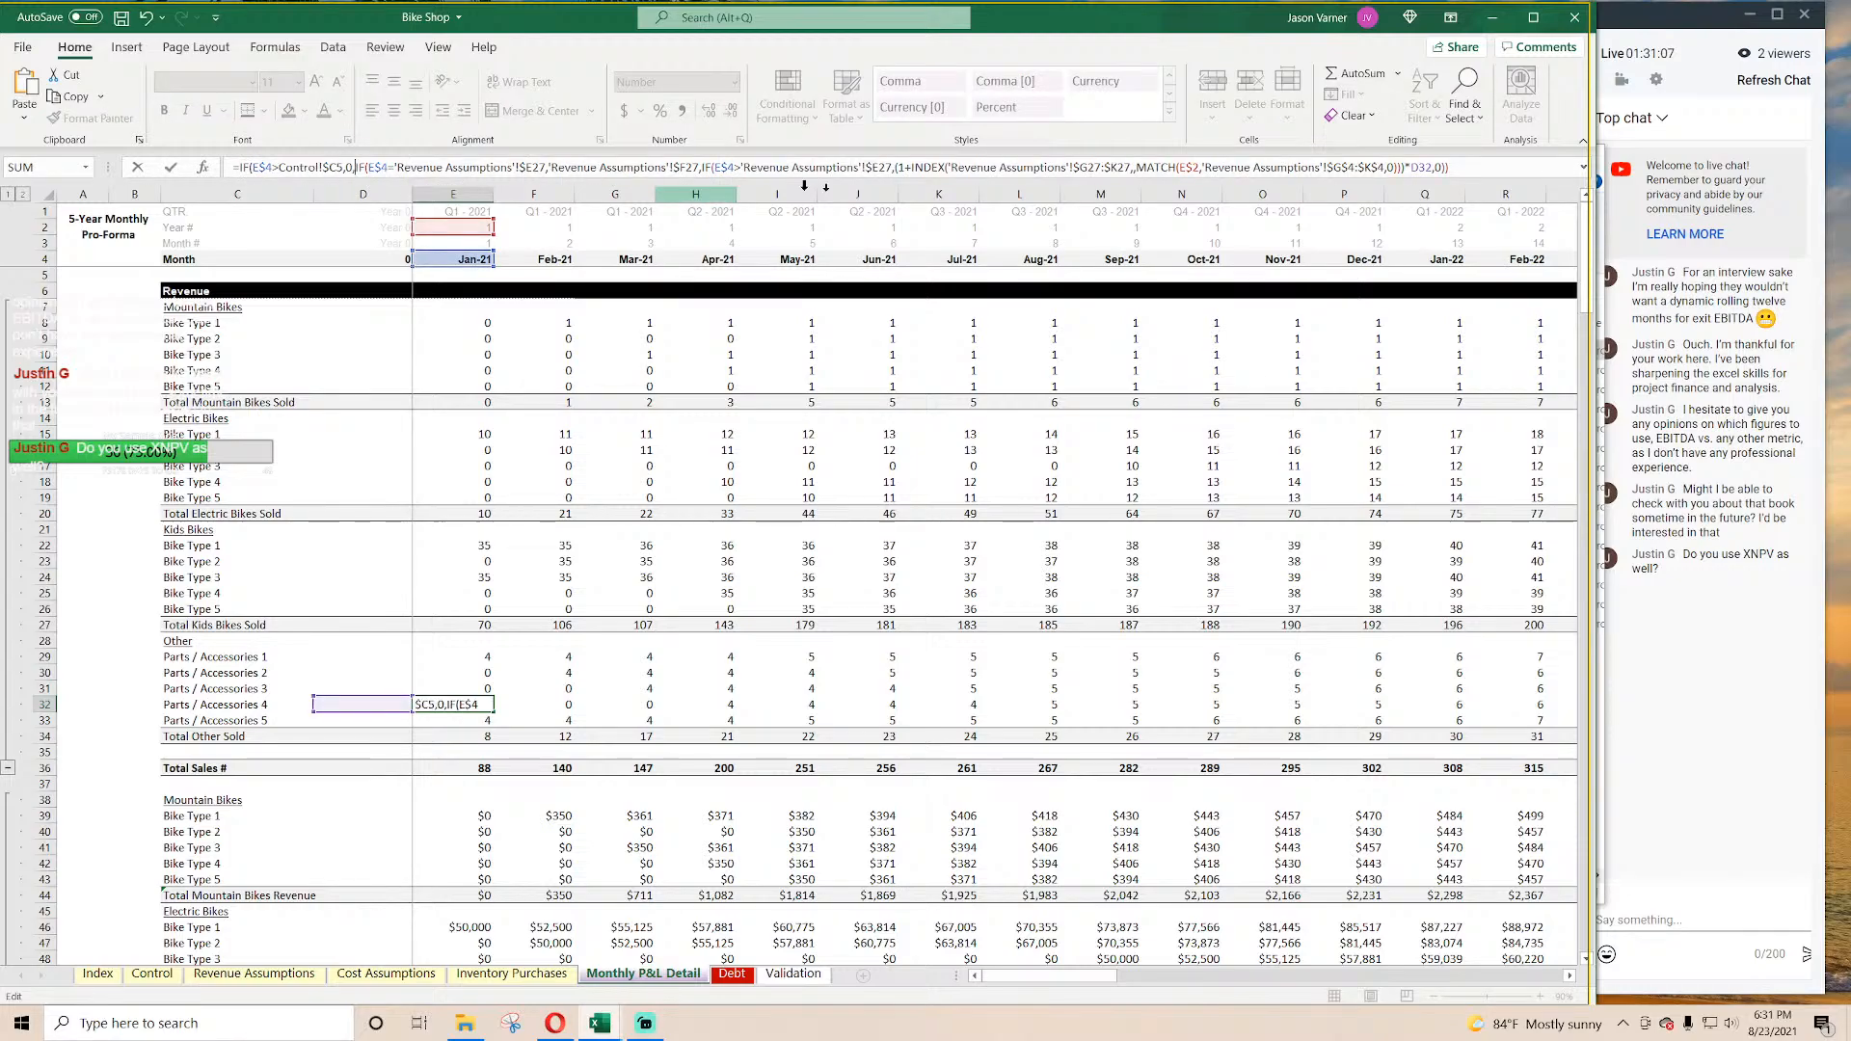
pyautogui.click(1476, 168)
pyautogui.press('Return')
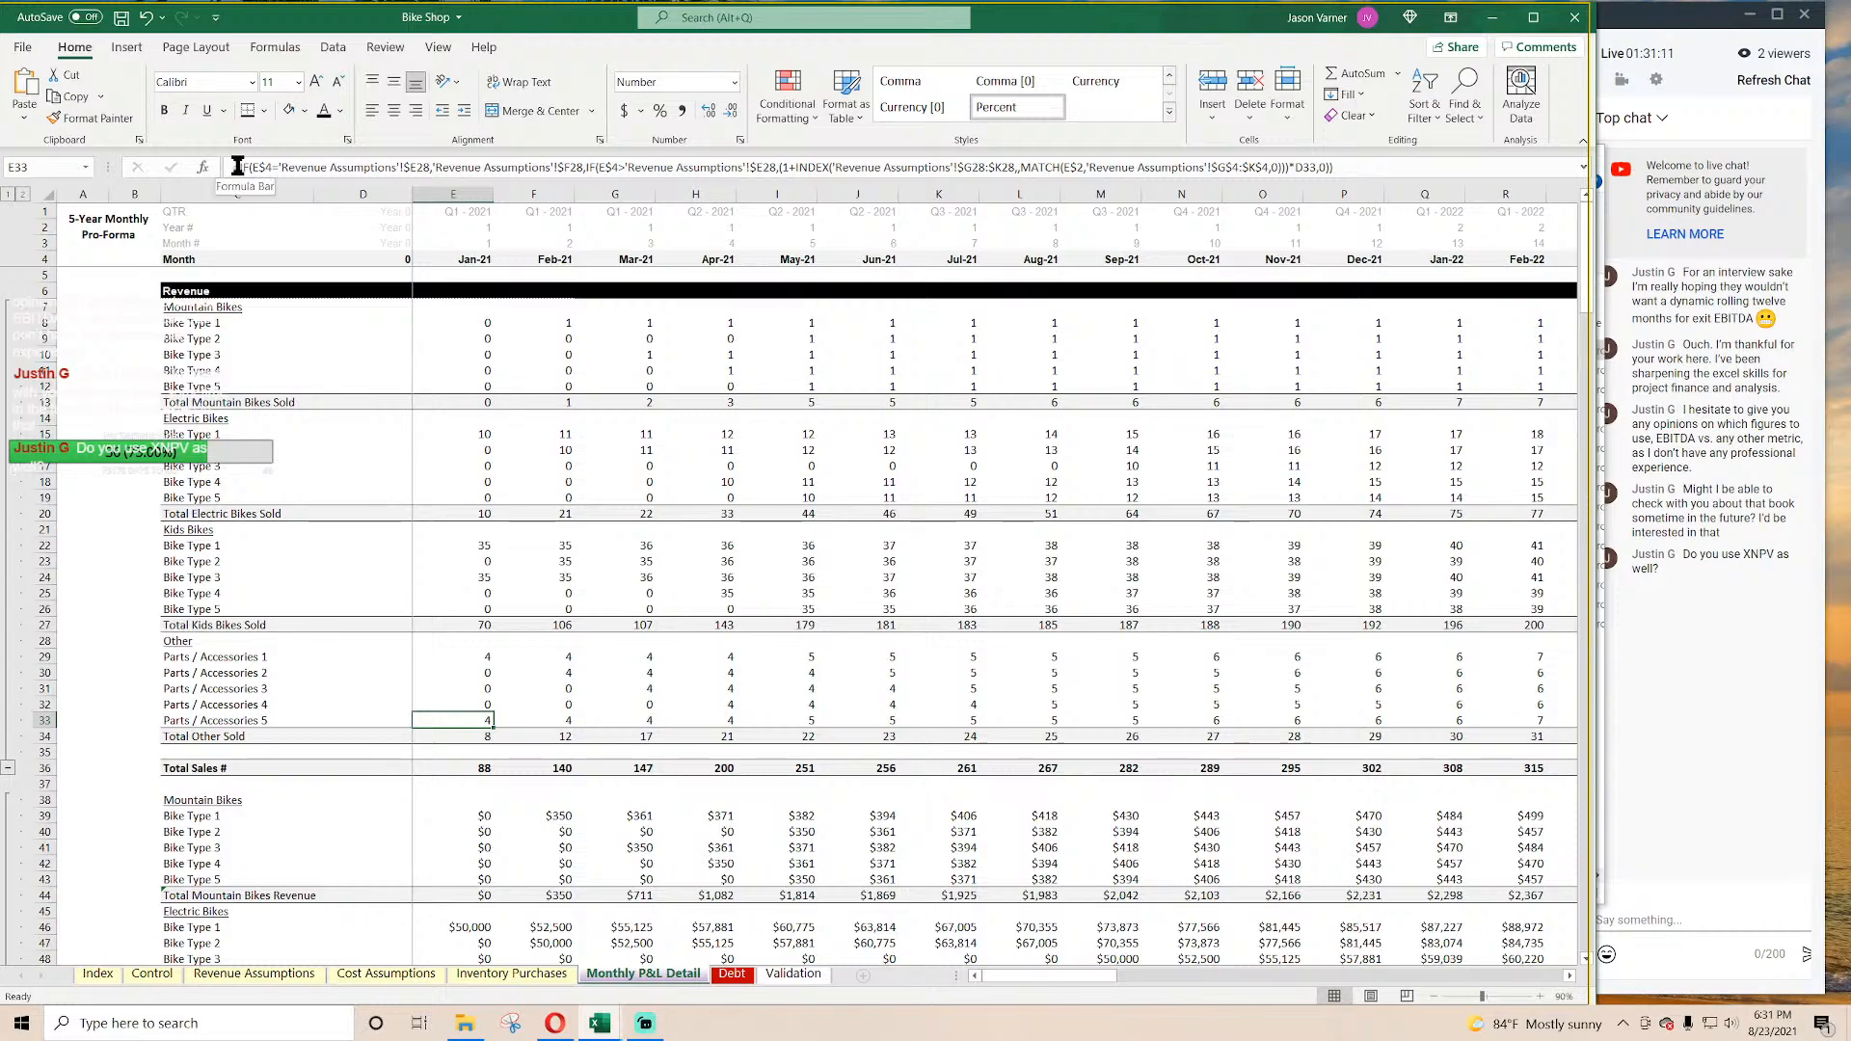
pyautogui.click(236, 168)
pyautogui.write('IF(E$4>Control!$C5,0,')
pyautogui.click(1516, 168)
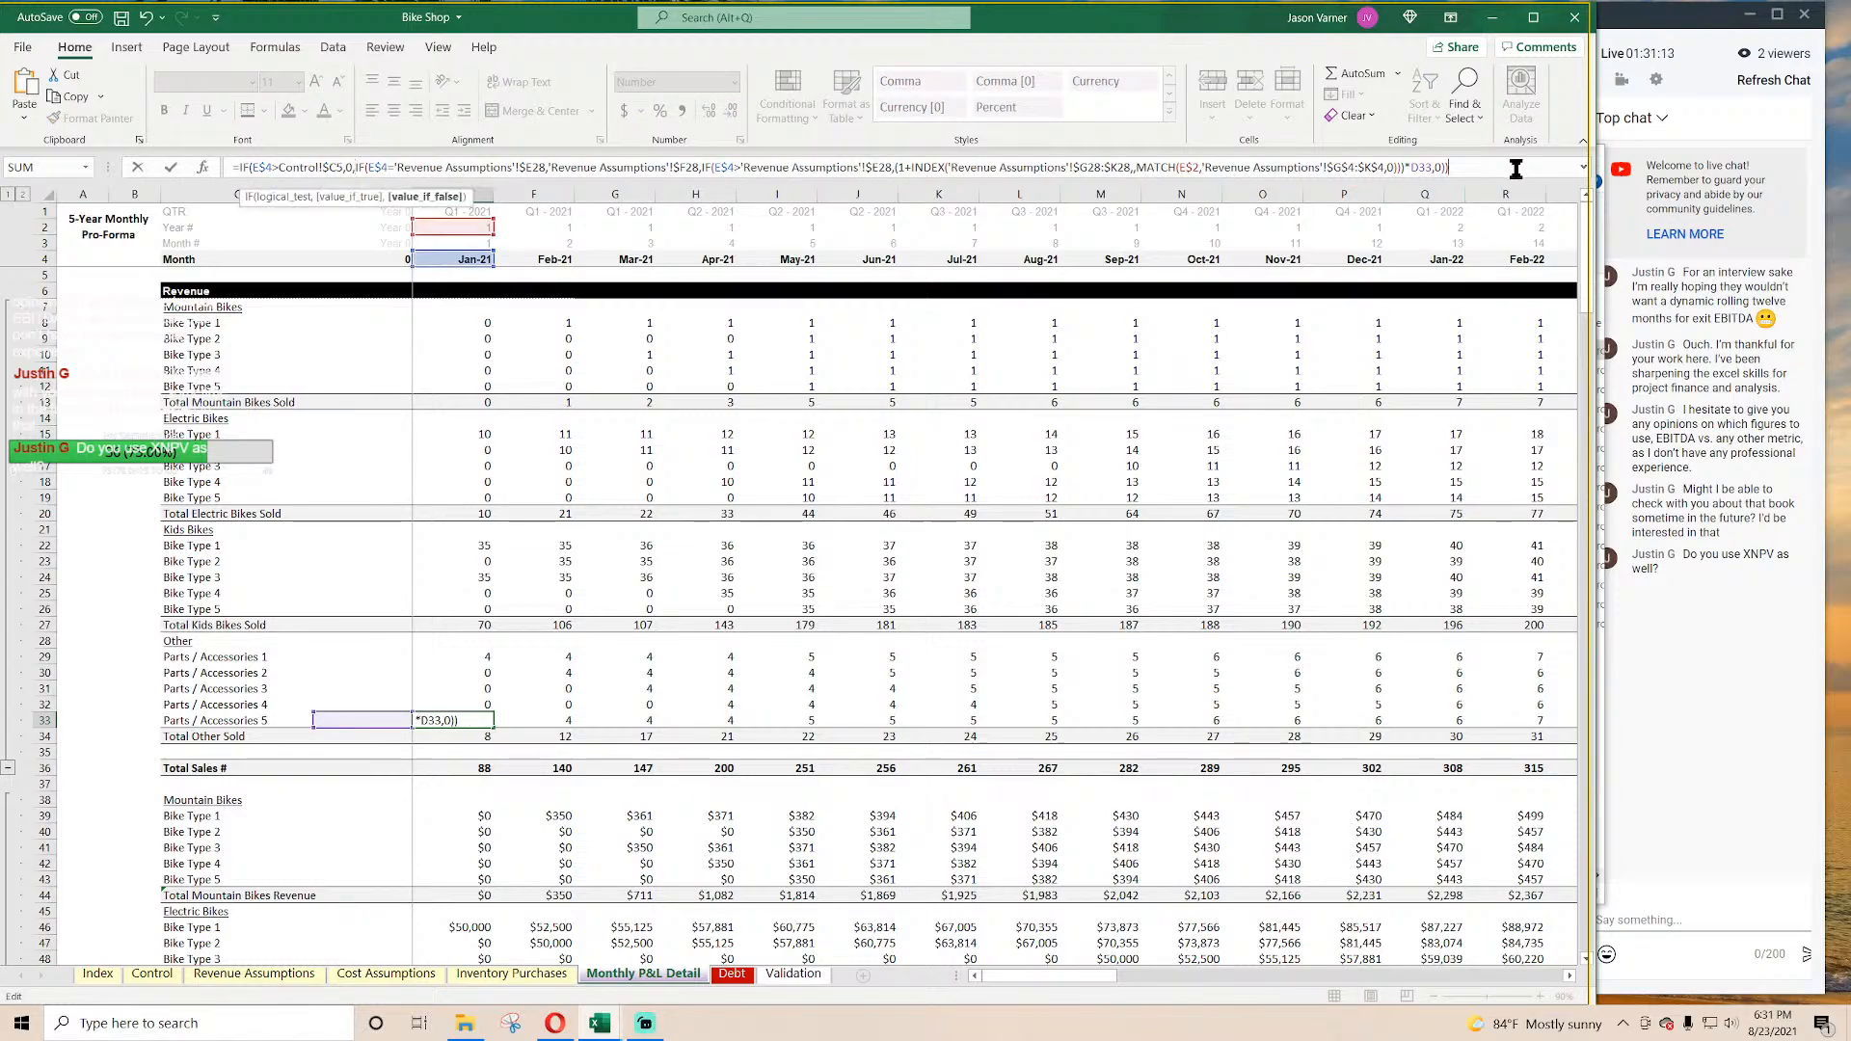
pyautogui.write(')')
pyautogui.press('Return')
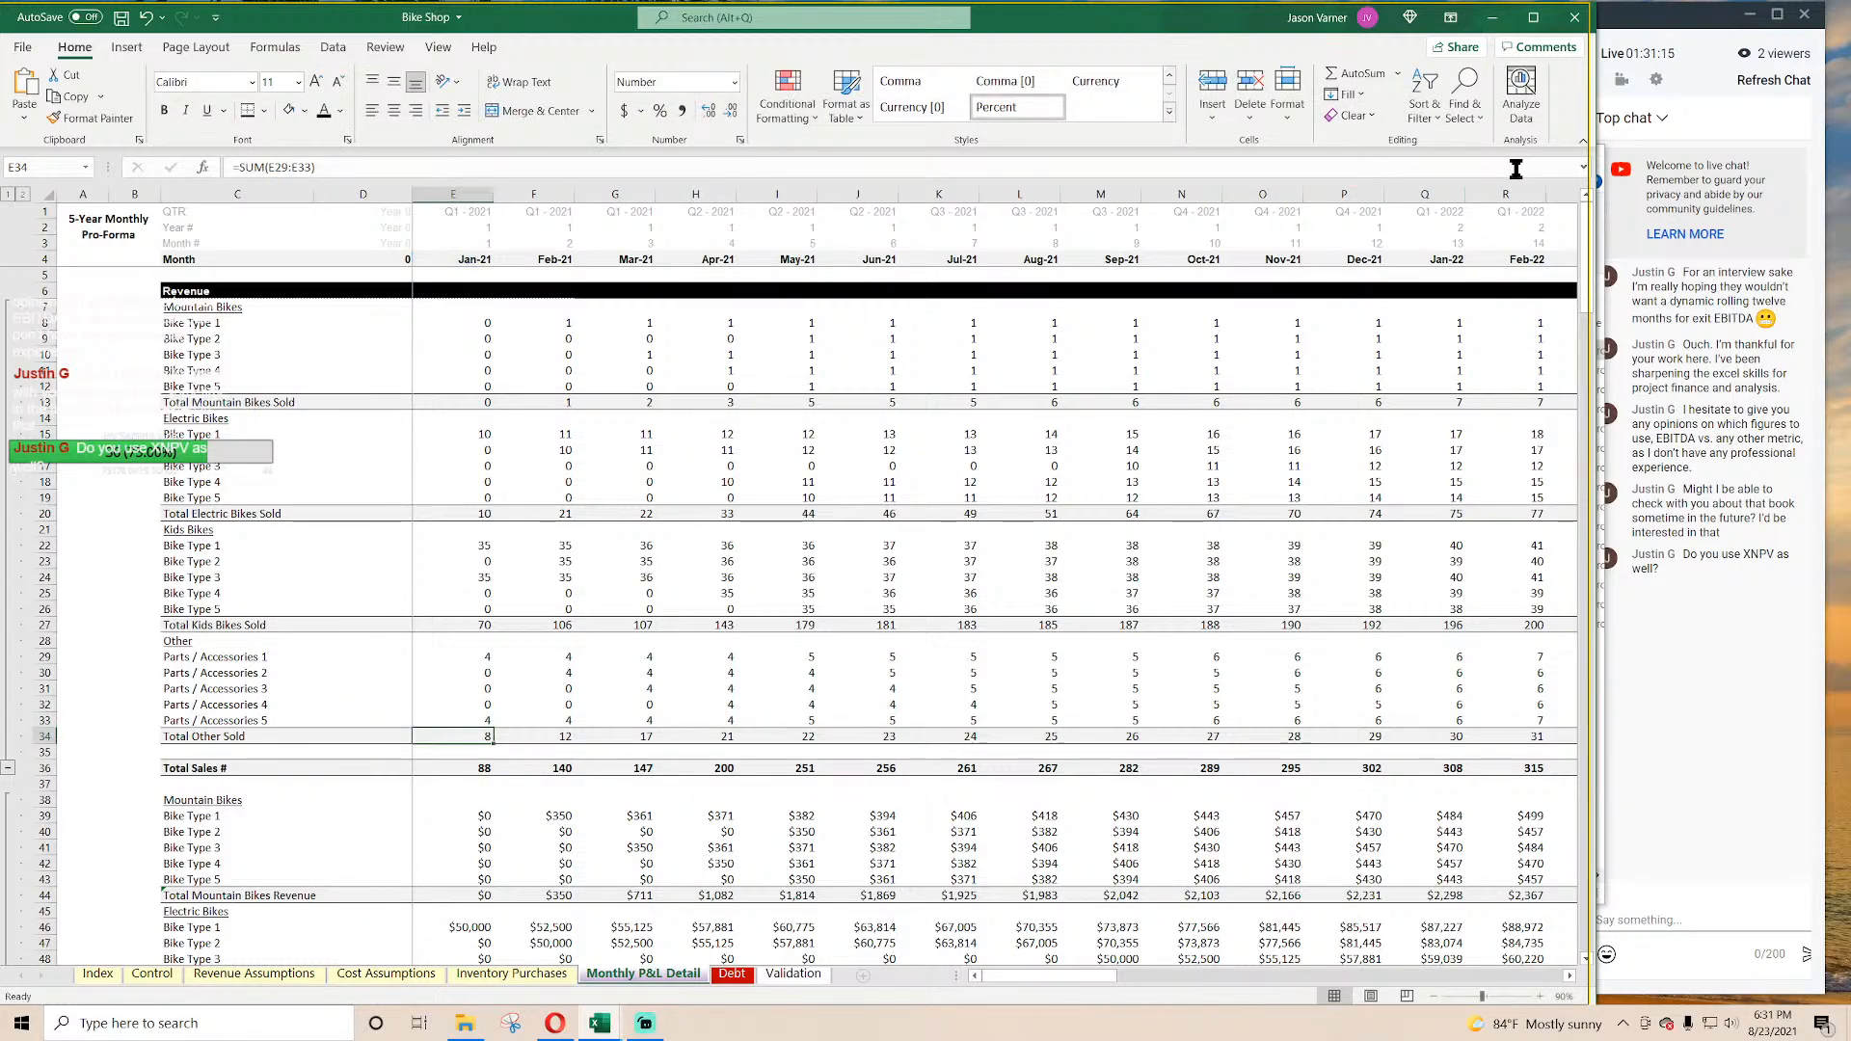
# Step: Fill the January unit sales formulas from Mountain Bikes Type 1 down to Total Sales # across through Dec-25, and save the workbook
pyautogui.click(479, 765)
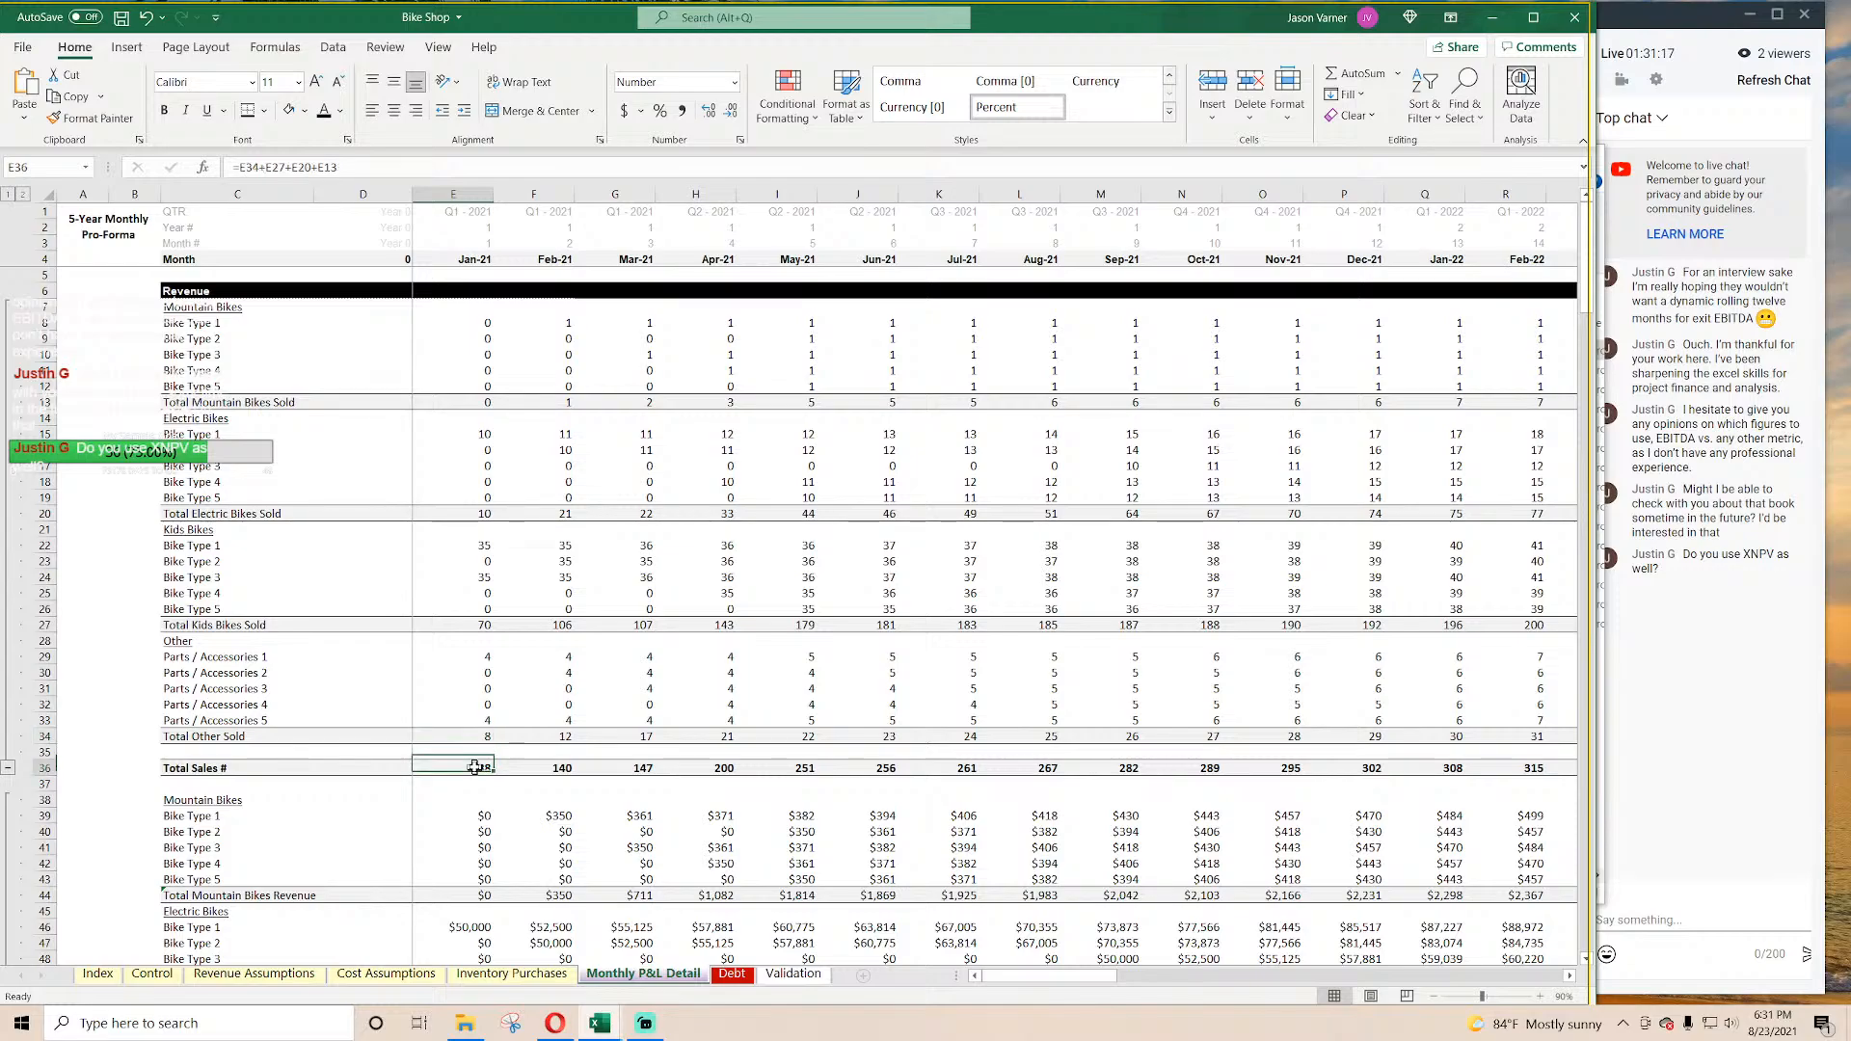
pyautogui.click(475, 325)
pyautogui.moveTo(475, 325)
pyautogui.mouseDown()
pyautogui.moveTo(479, 768)
pyautogui.moveTo(1694, 742)
pyautogui.moveTo(1846, 678)
pyautogui.moveTo(1485, 733)
pyautogui.moveTo(1466, 772)
pyautogui.mouseUp()
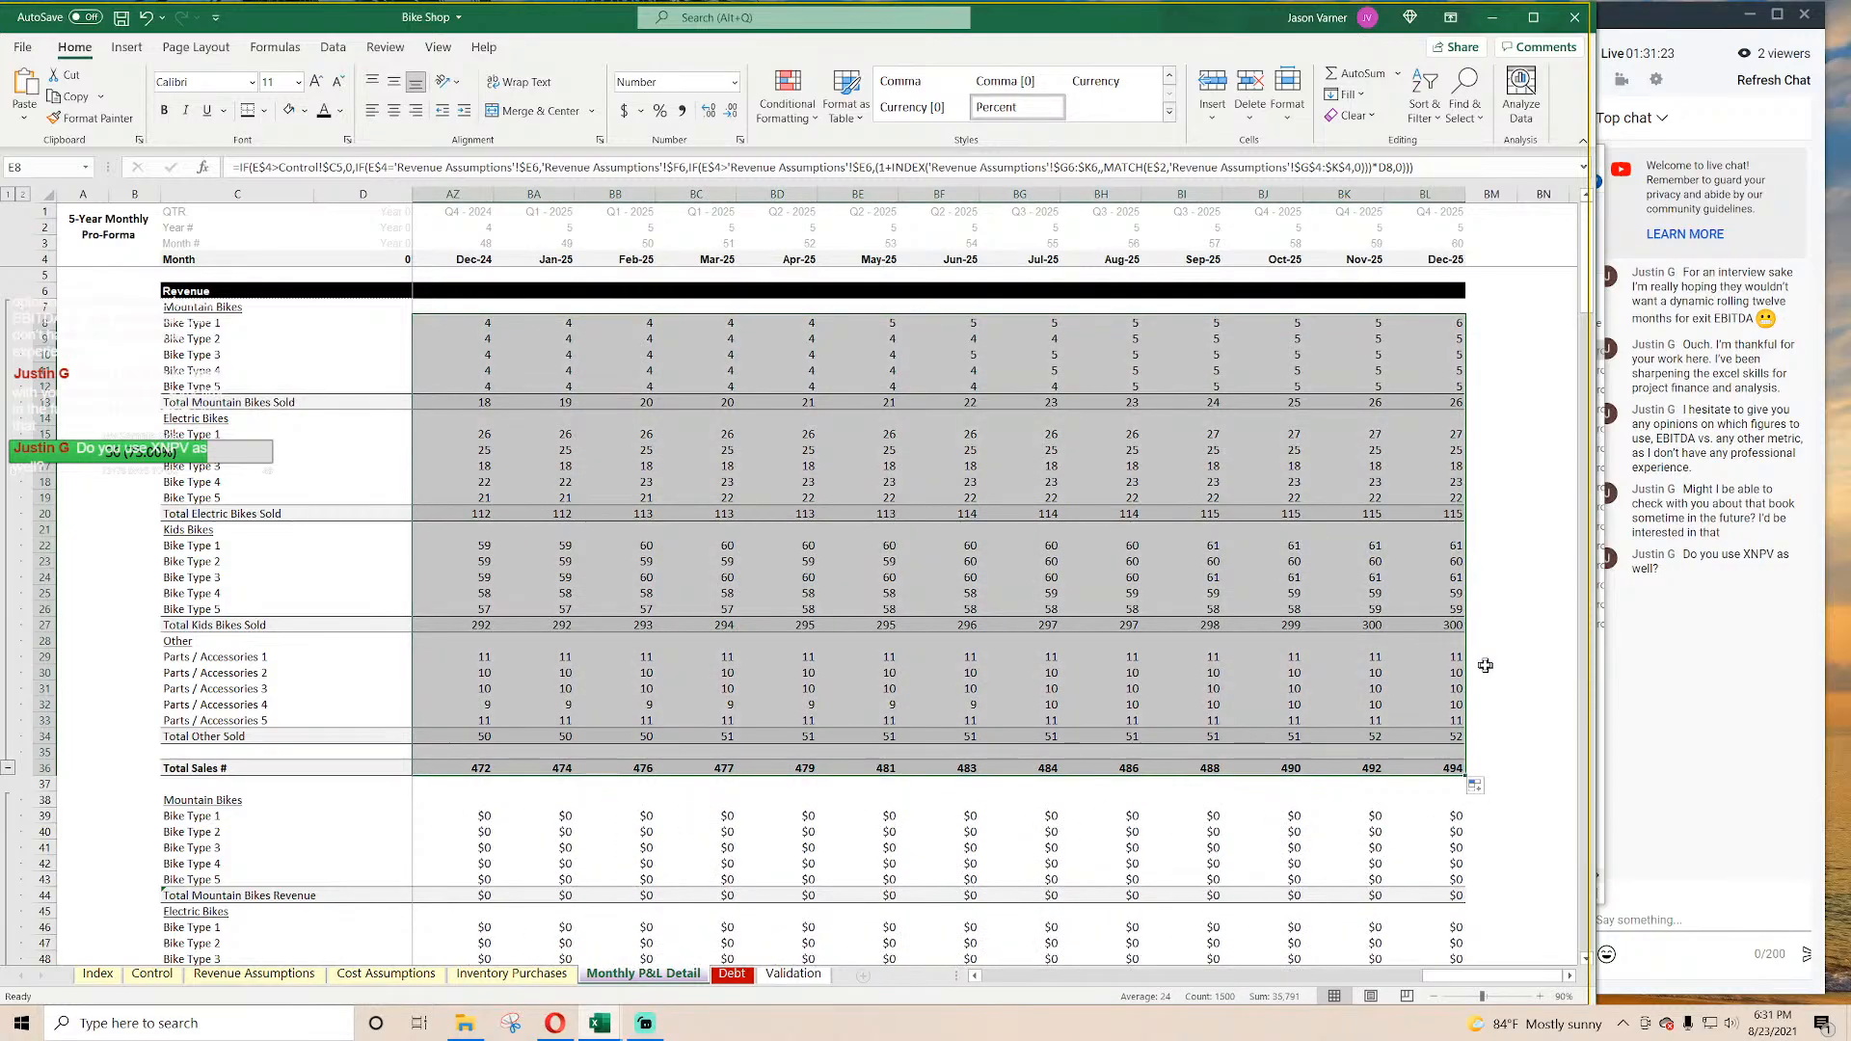
pyautogui.moveTo(1460, 964); pyautogui.dragTo(999, 979)
pyautogui.click(921, 478)
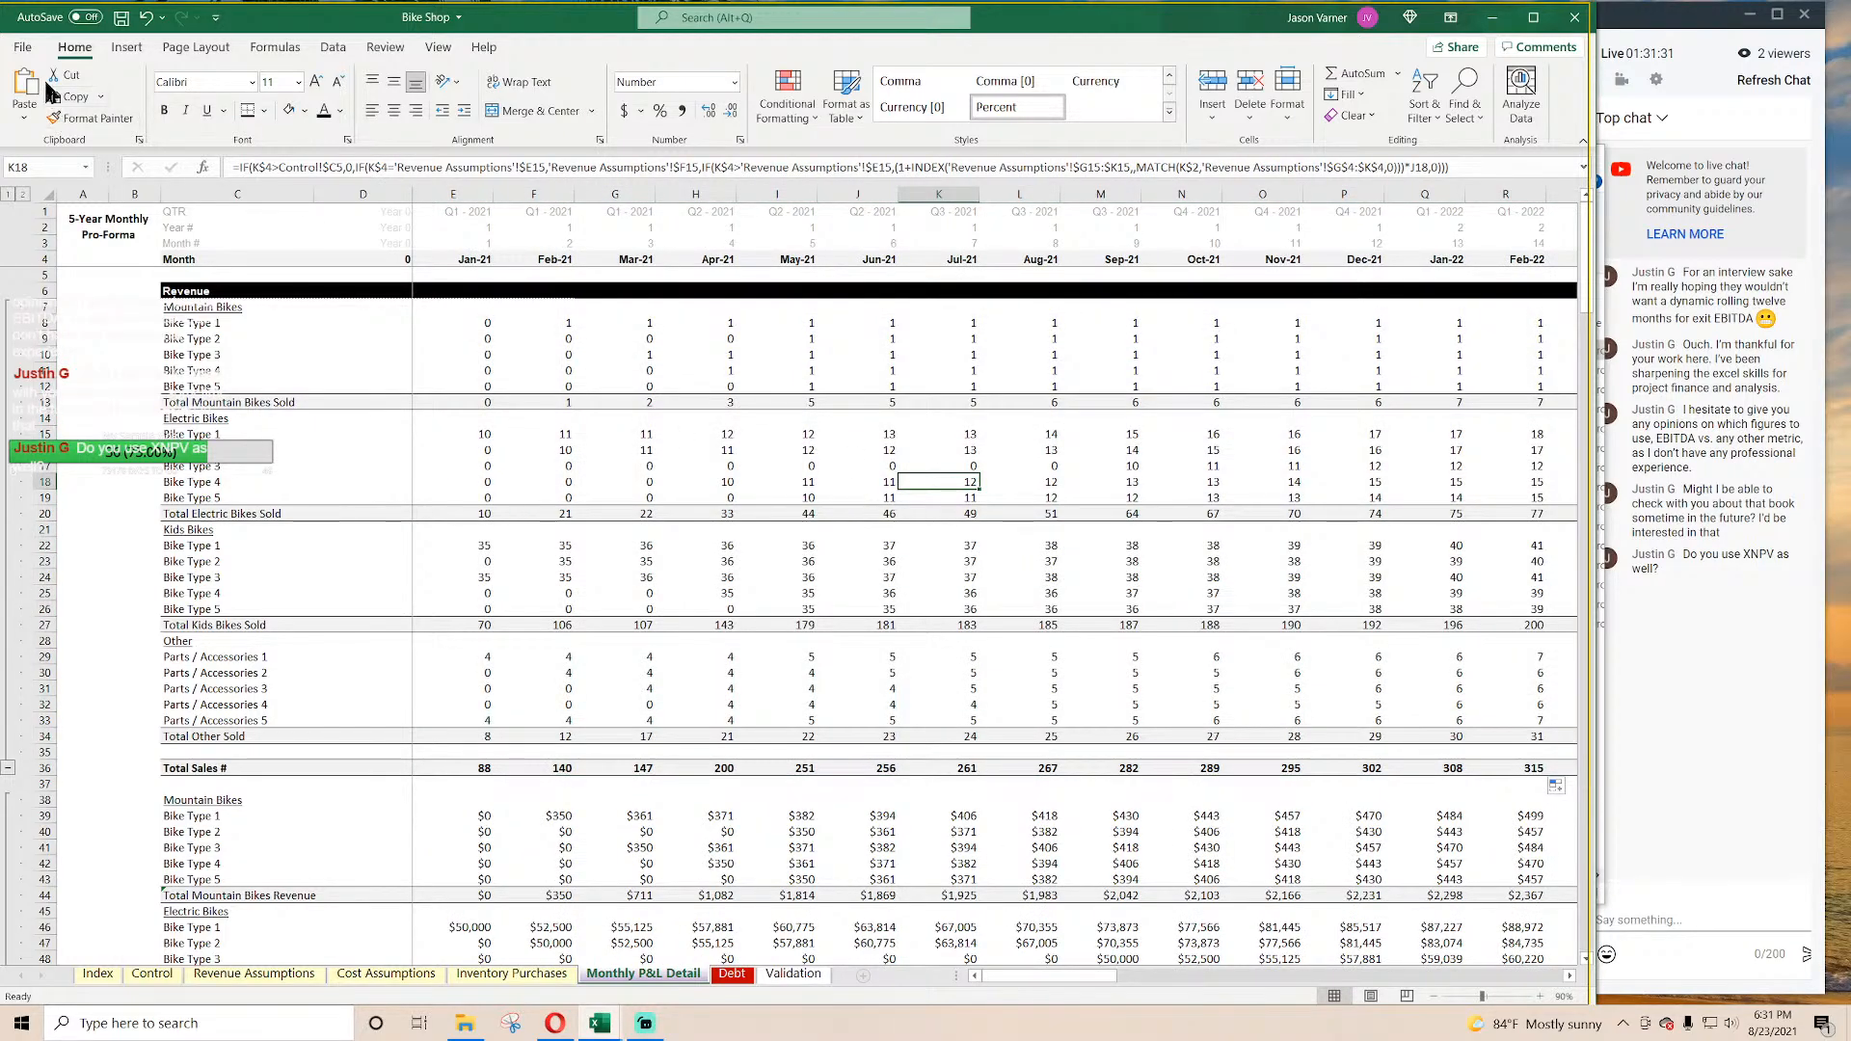
pyautogui.click(121, 17)
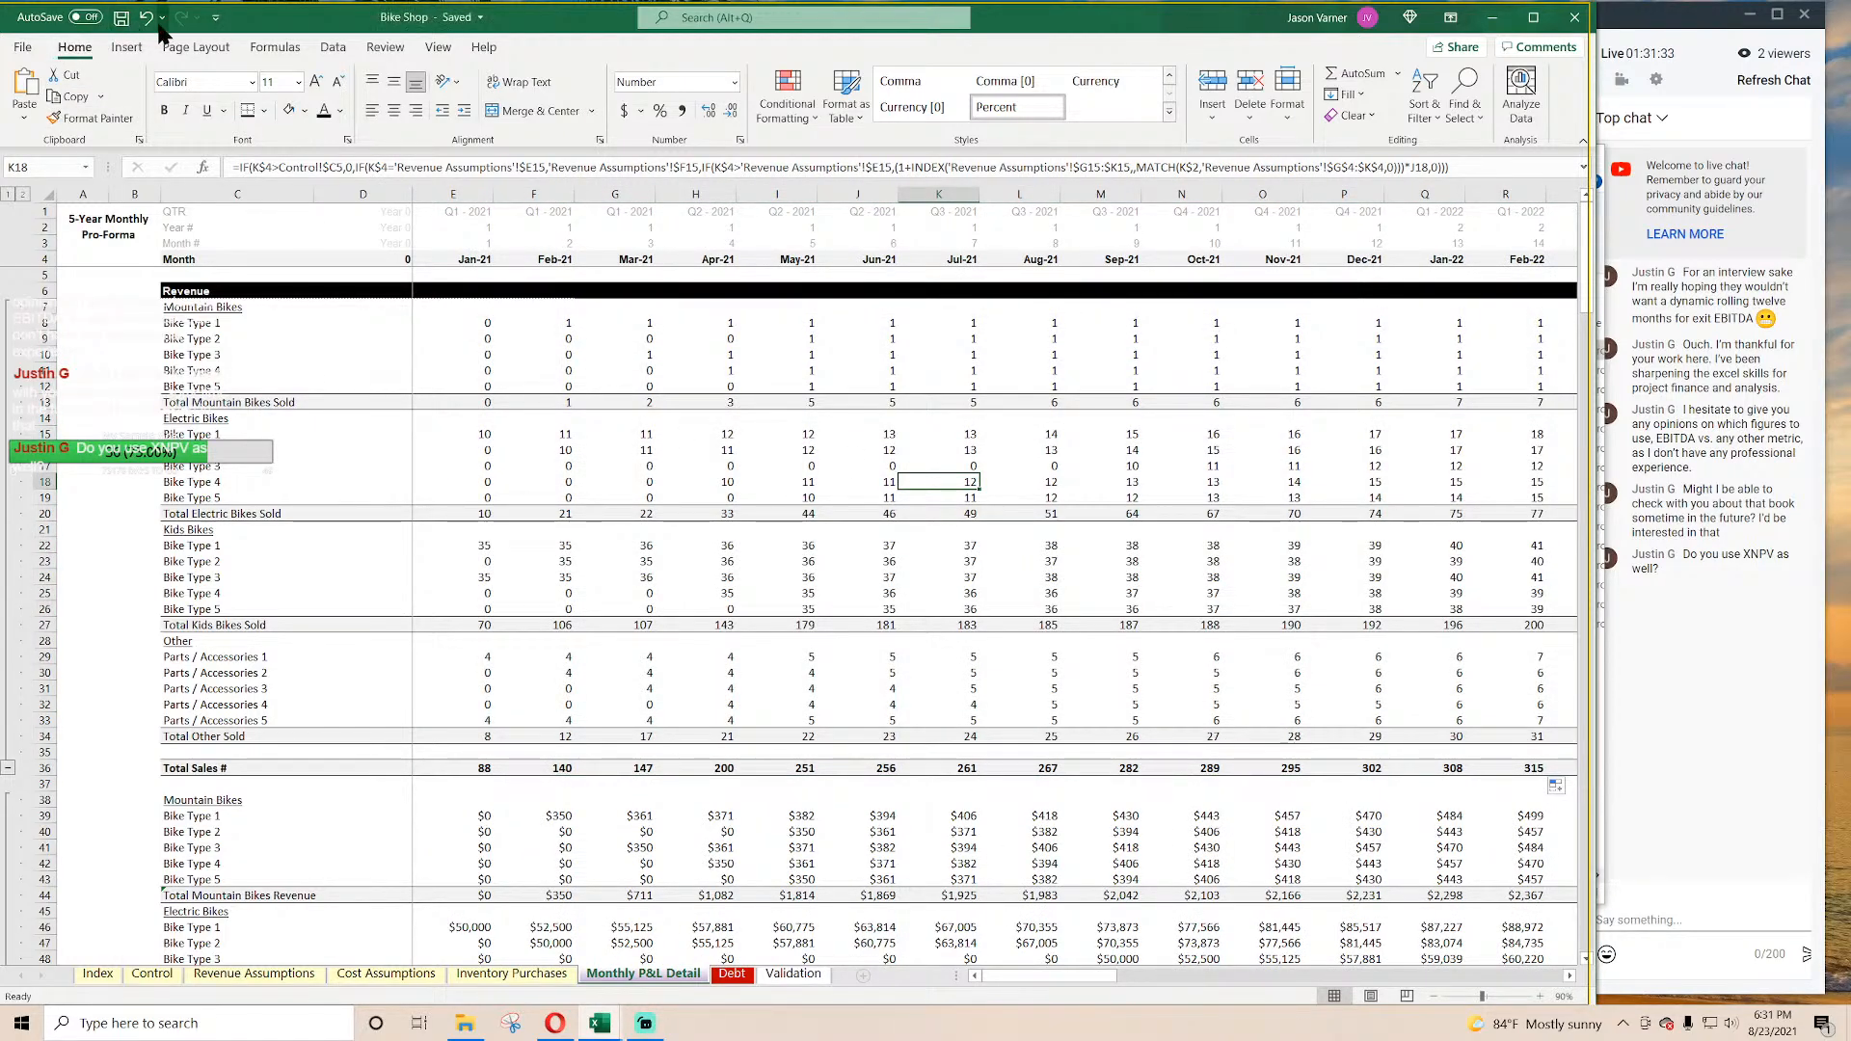
# Step: Check the Total Sales # formulas for January through April 2021
pyautogui.scroll(-4, 558, 534)
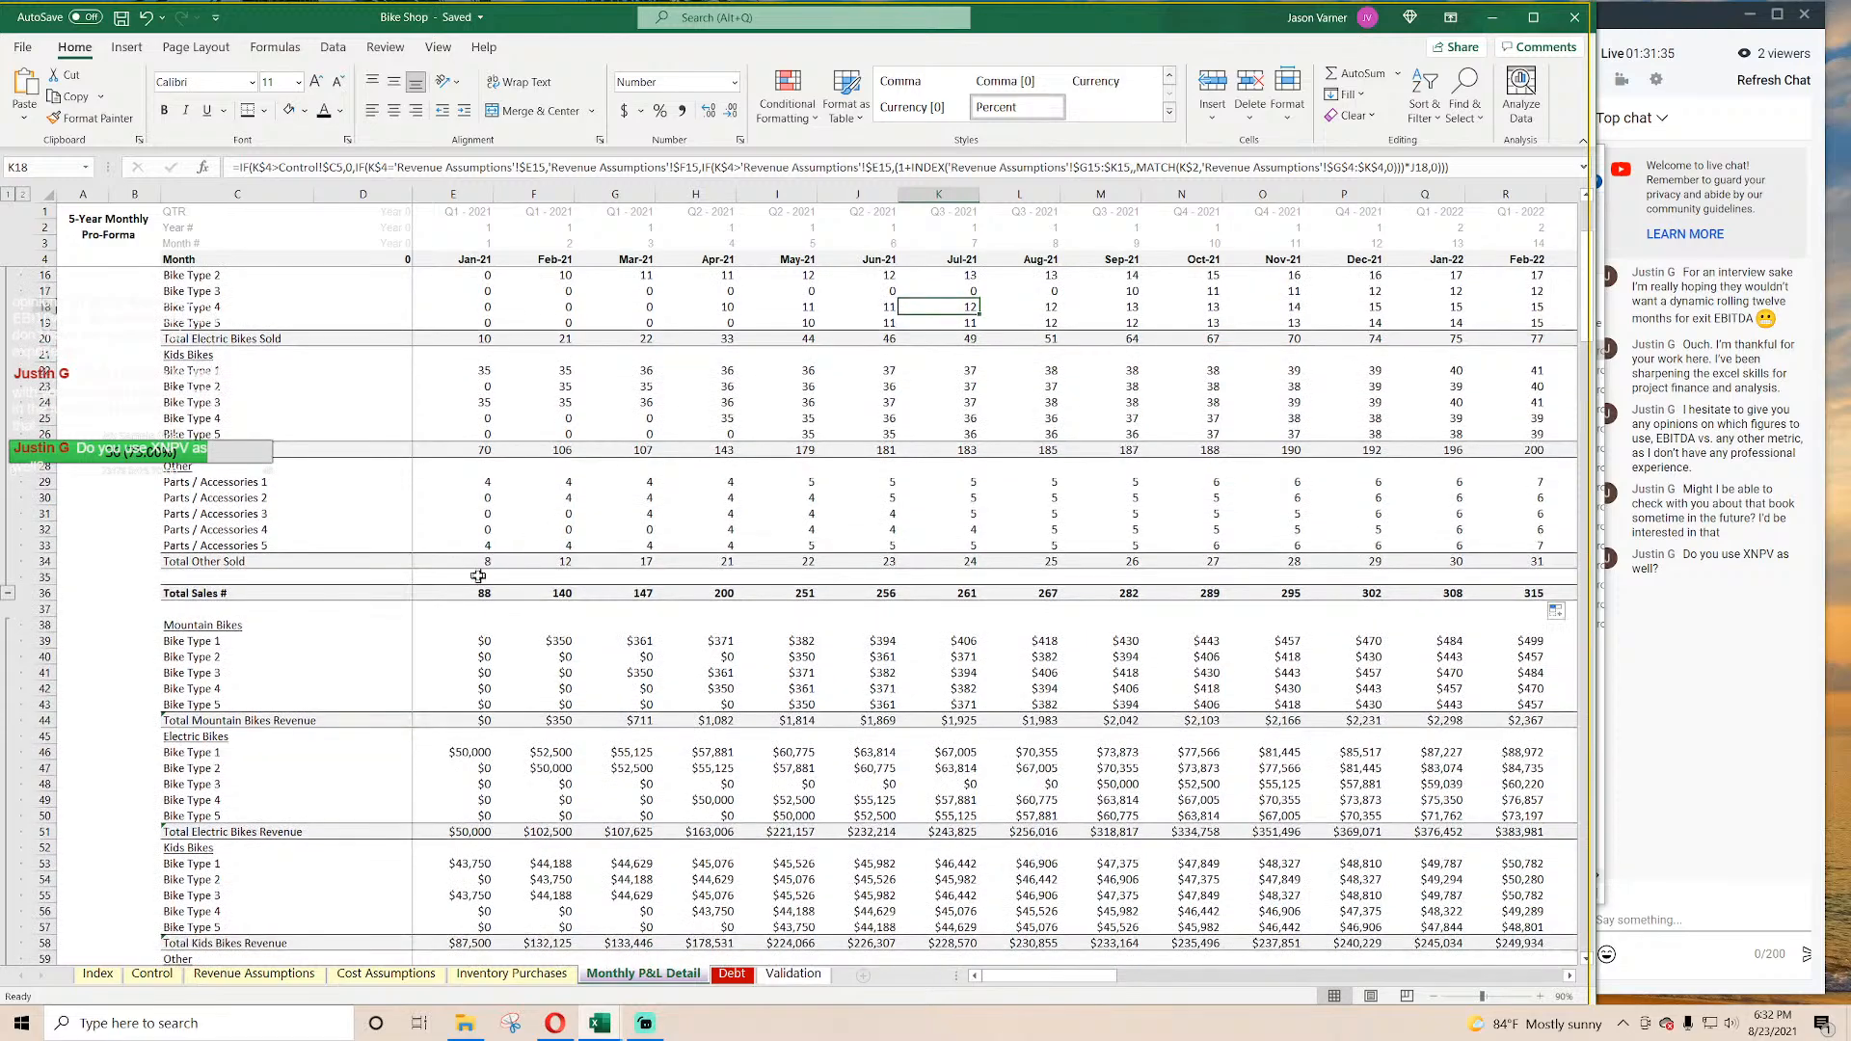
pyautogui.click(478, 593)
pyautogui.click(550, 593)
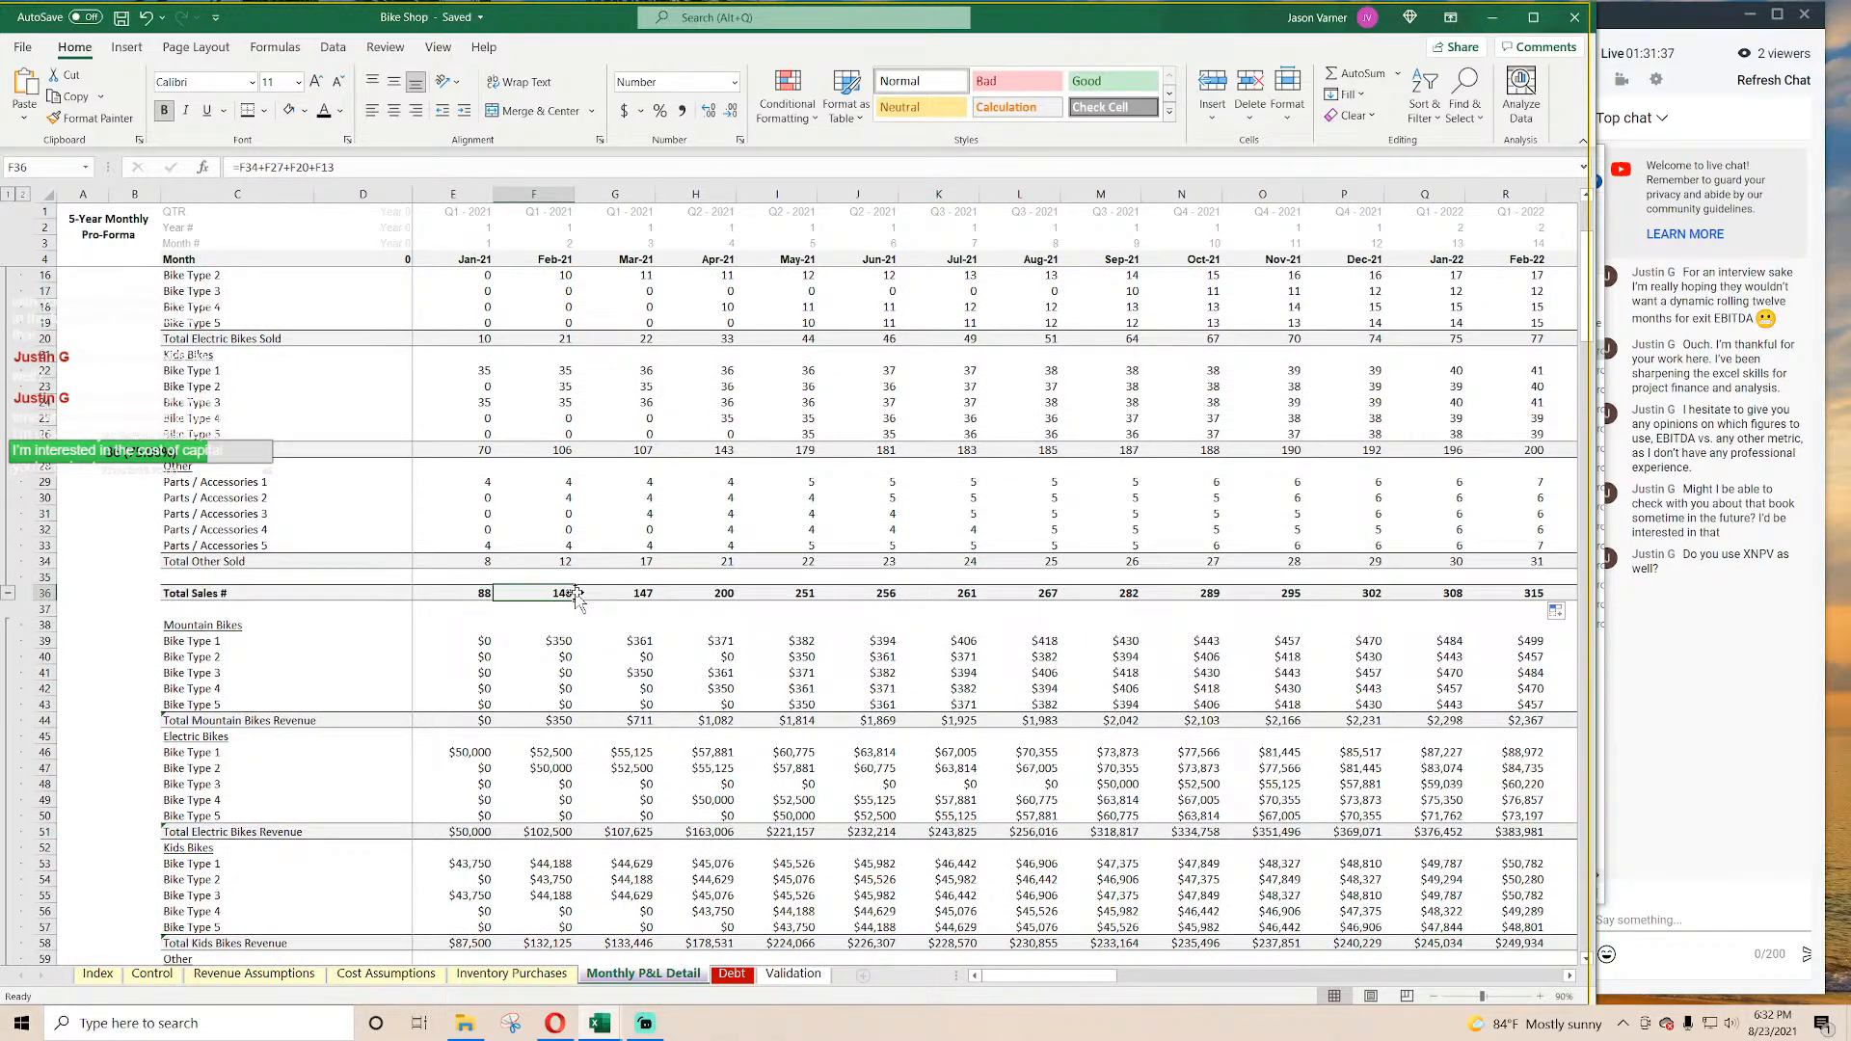
pyautogui.click(627, 593)
pyautogui.click(724, 593)
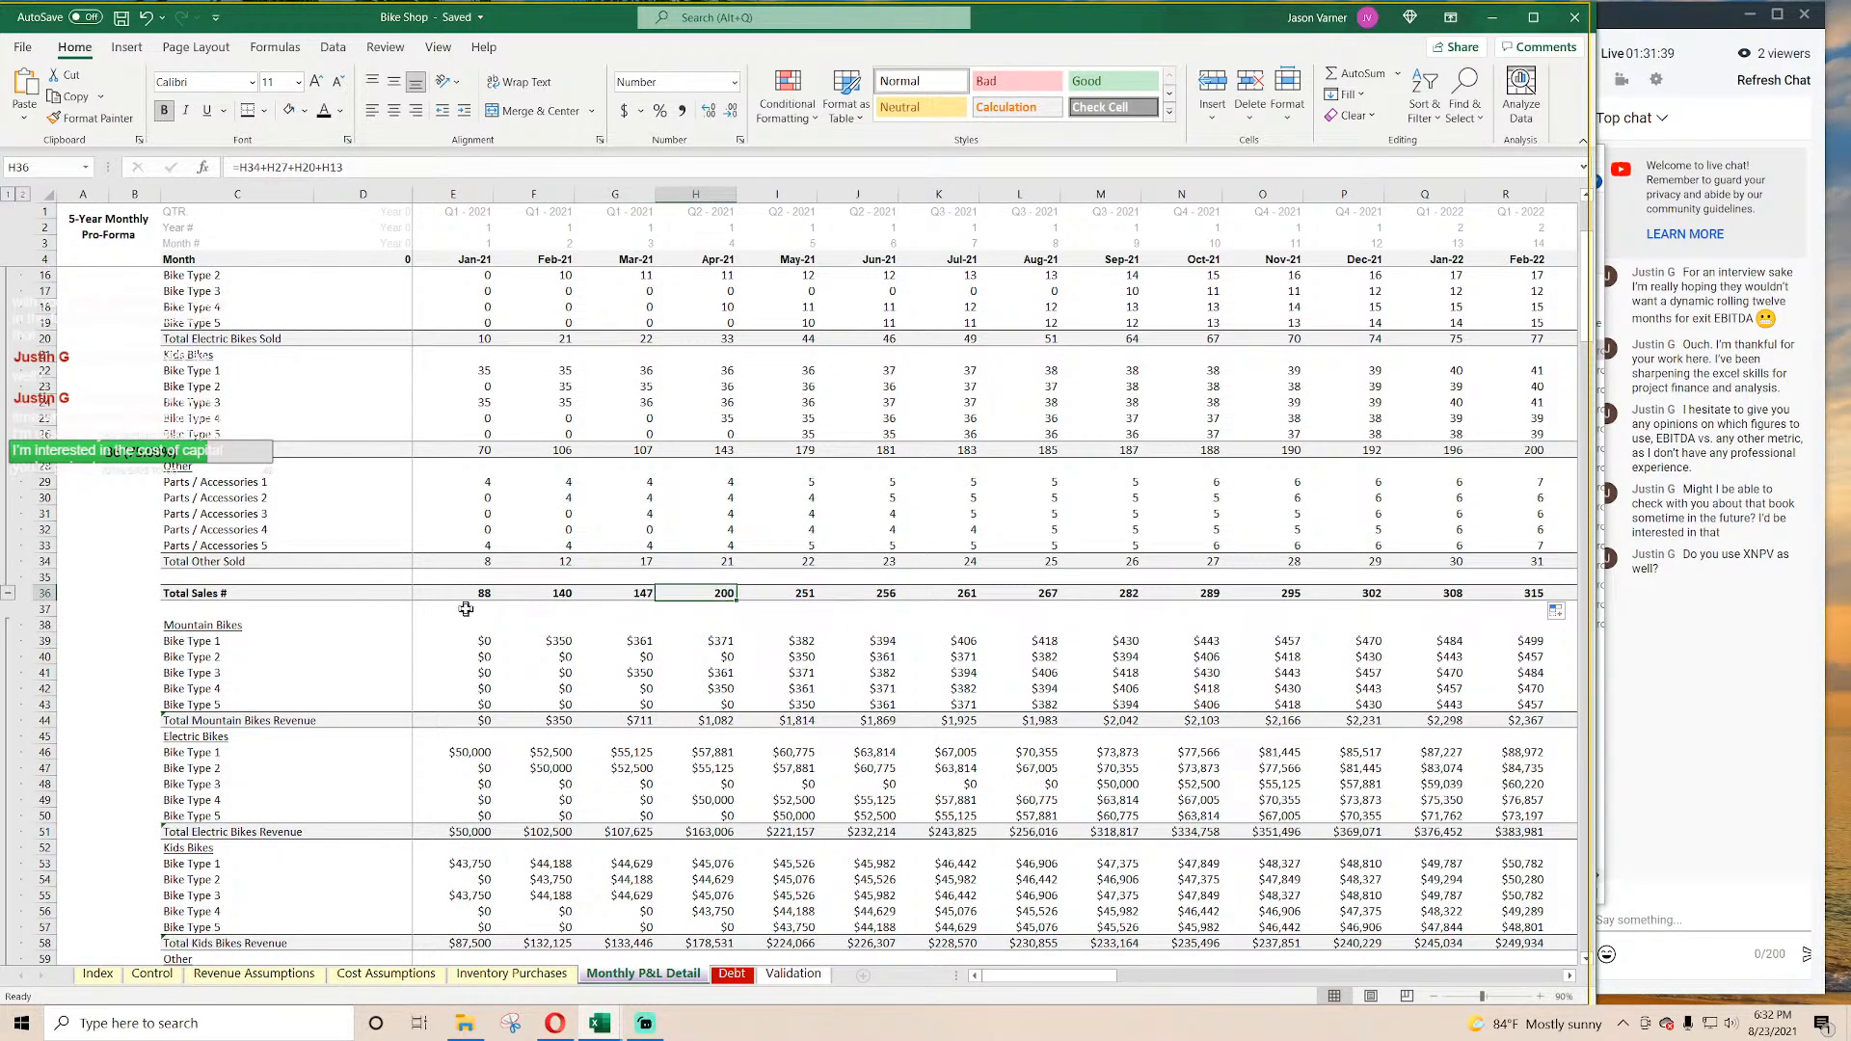
# Step: Try wrapping the January revenue formula of Mountain Bikes Type 1 in the exit-month test IF(E$4>Control!$C5,0,…)
pyautogui.scroll(-4, 472, 478)
pyautogui.click(471, 467)
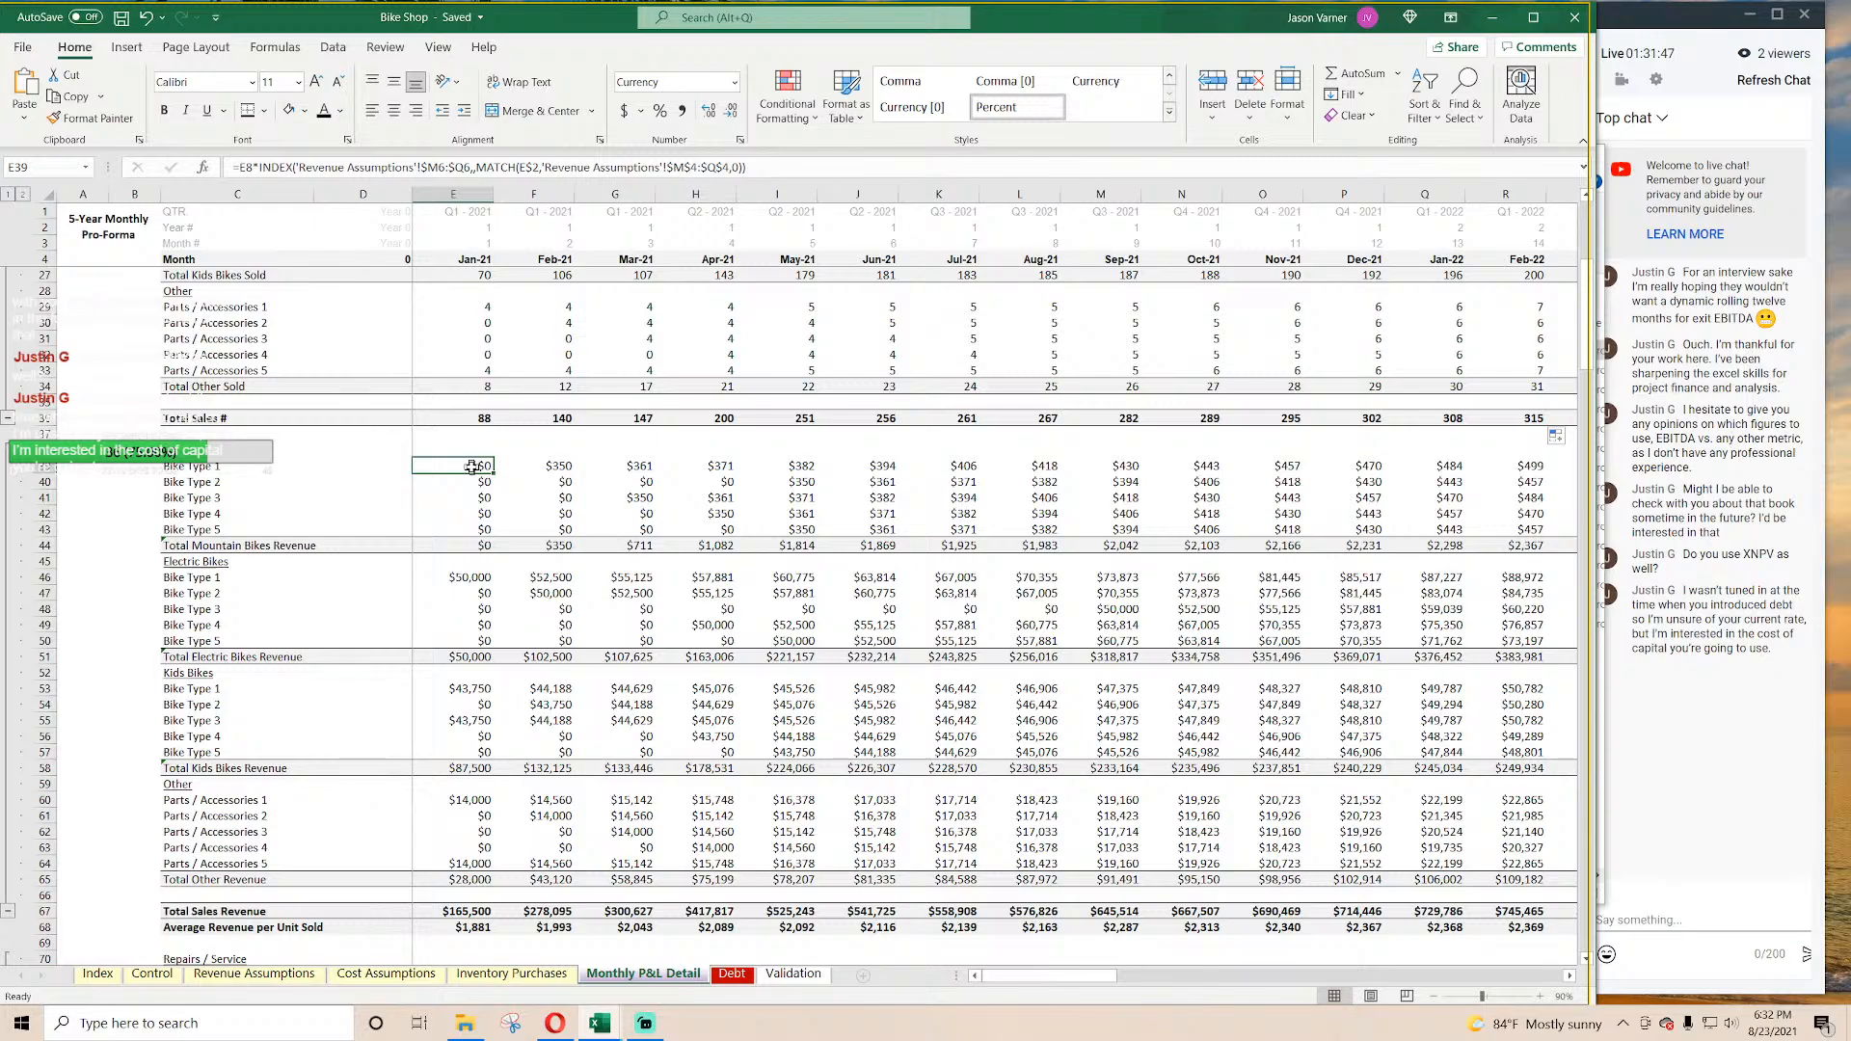
pyautogui.click(235, 167)
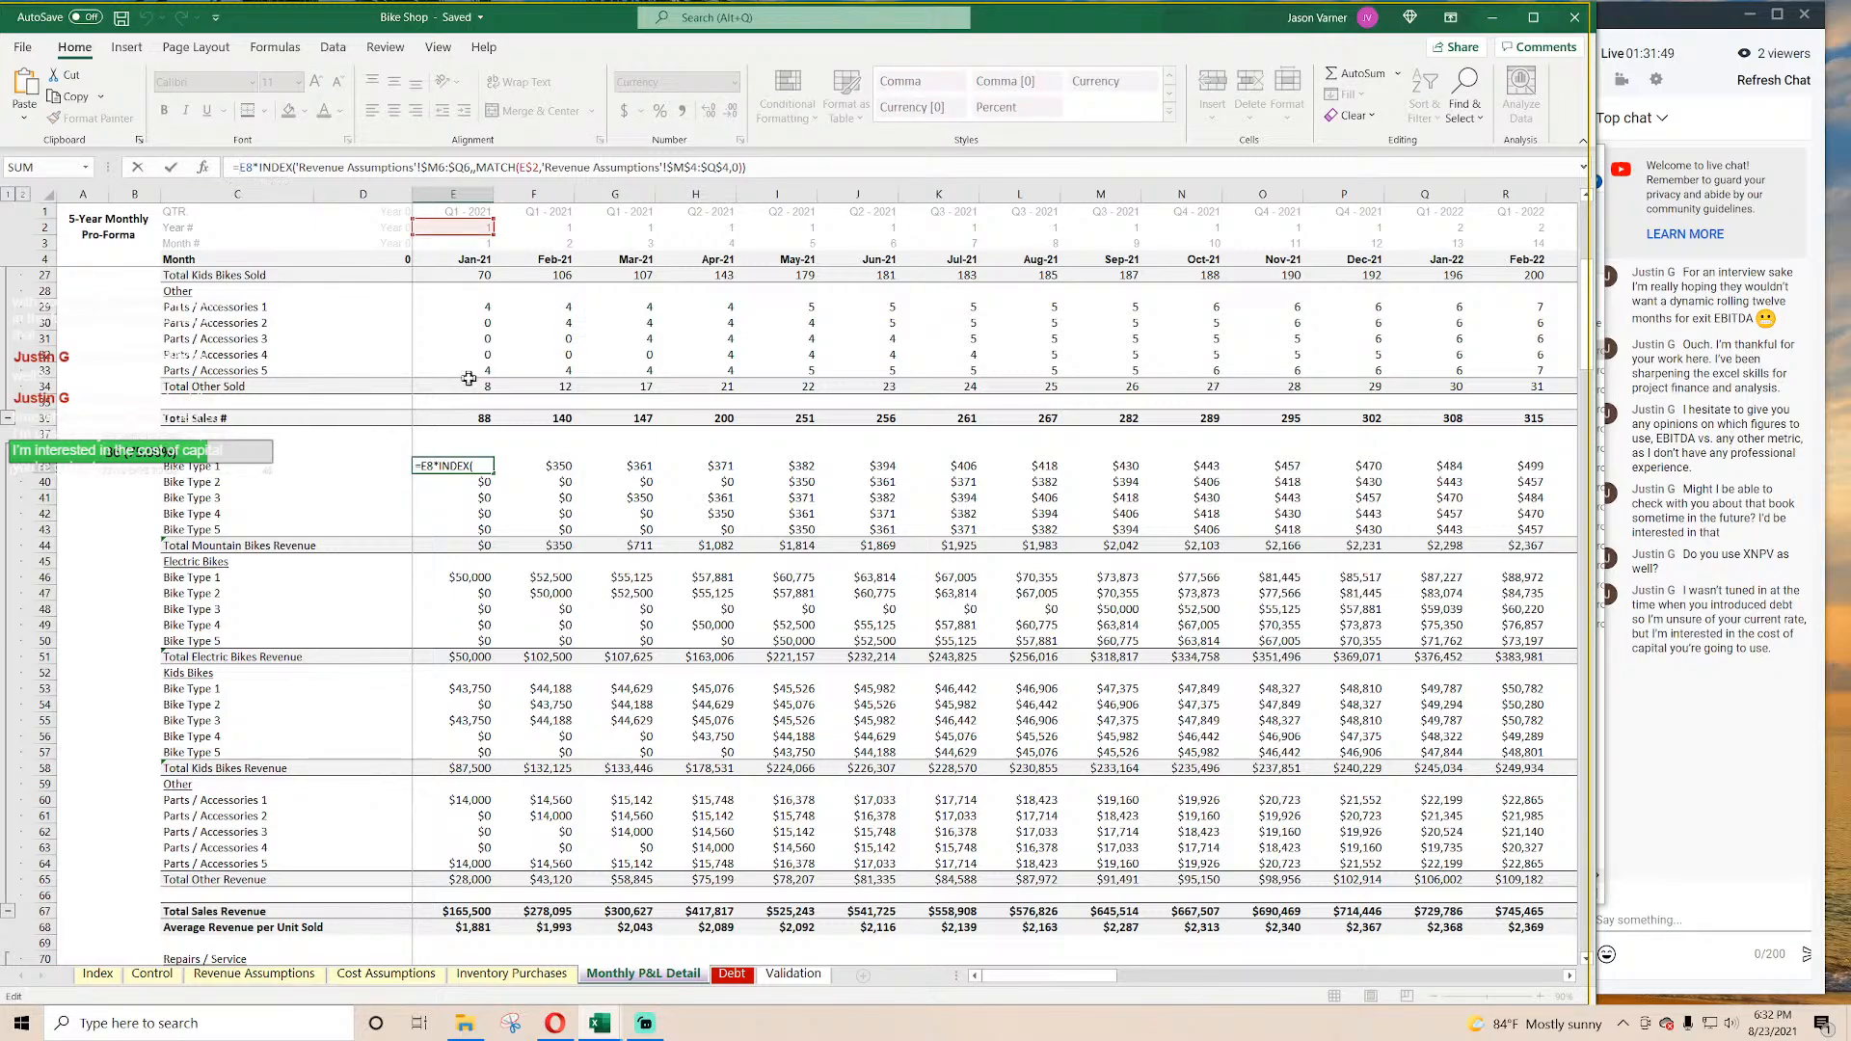
pyautogui.press('Return')
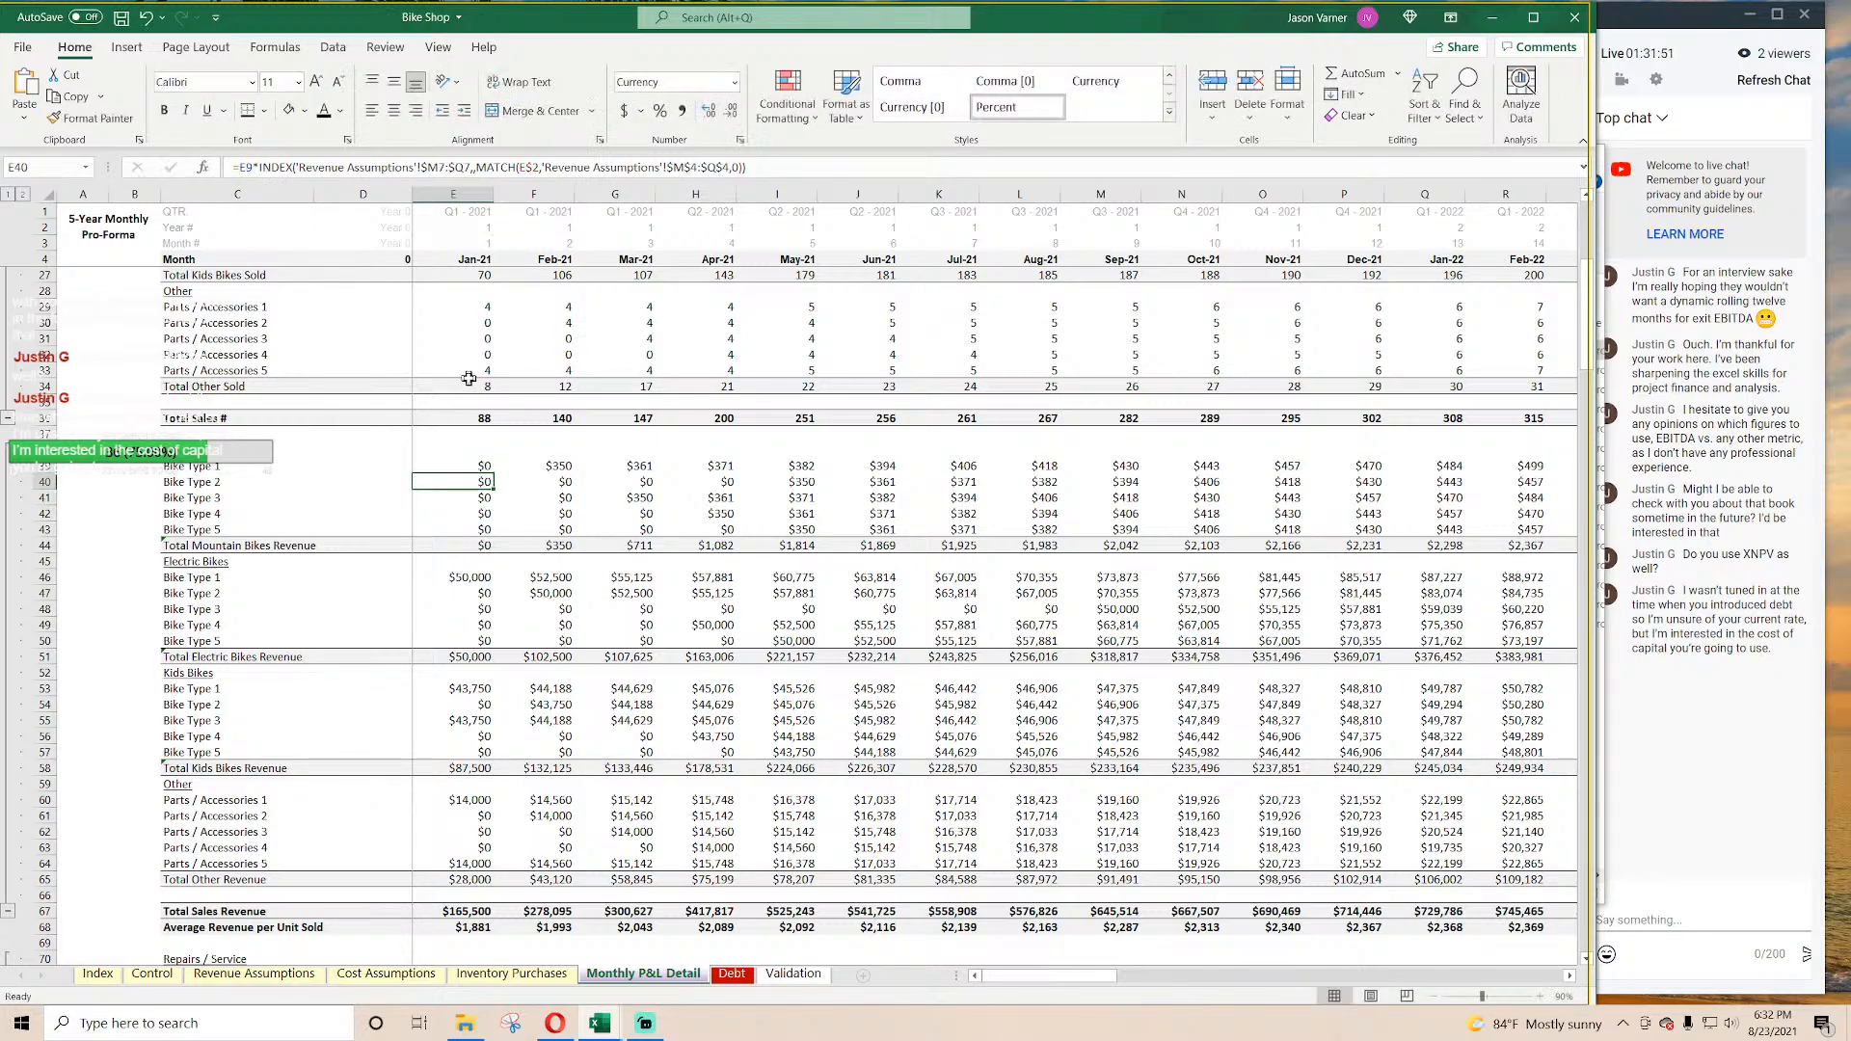
pyautogui.press('Up')
pyautogui.click(240, 167)
pyautogui.write('IF(E$4>Control!$C5,0,')
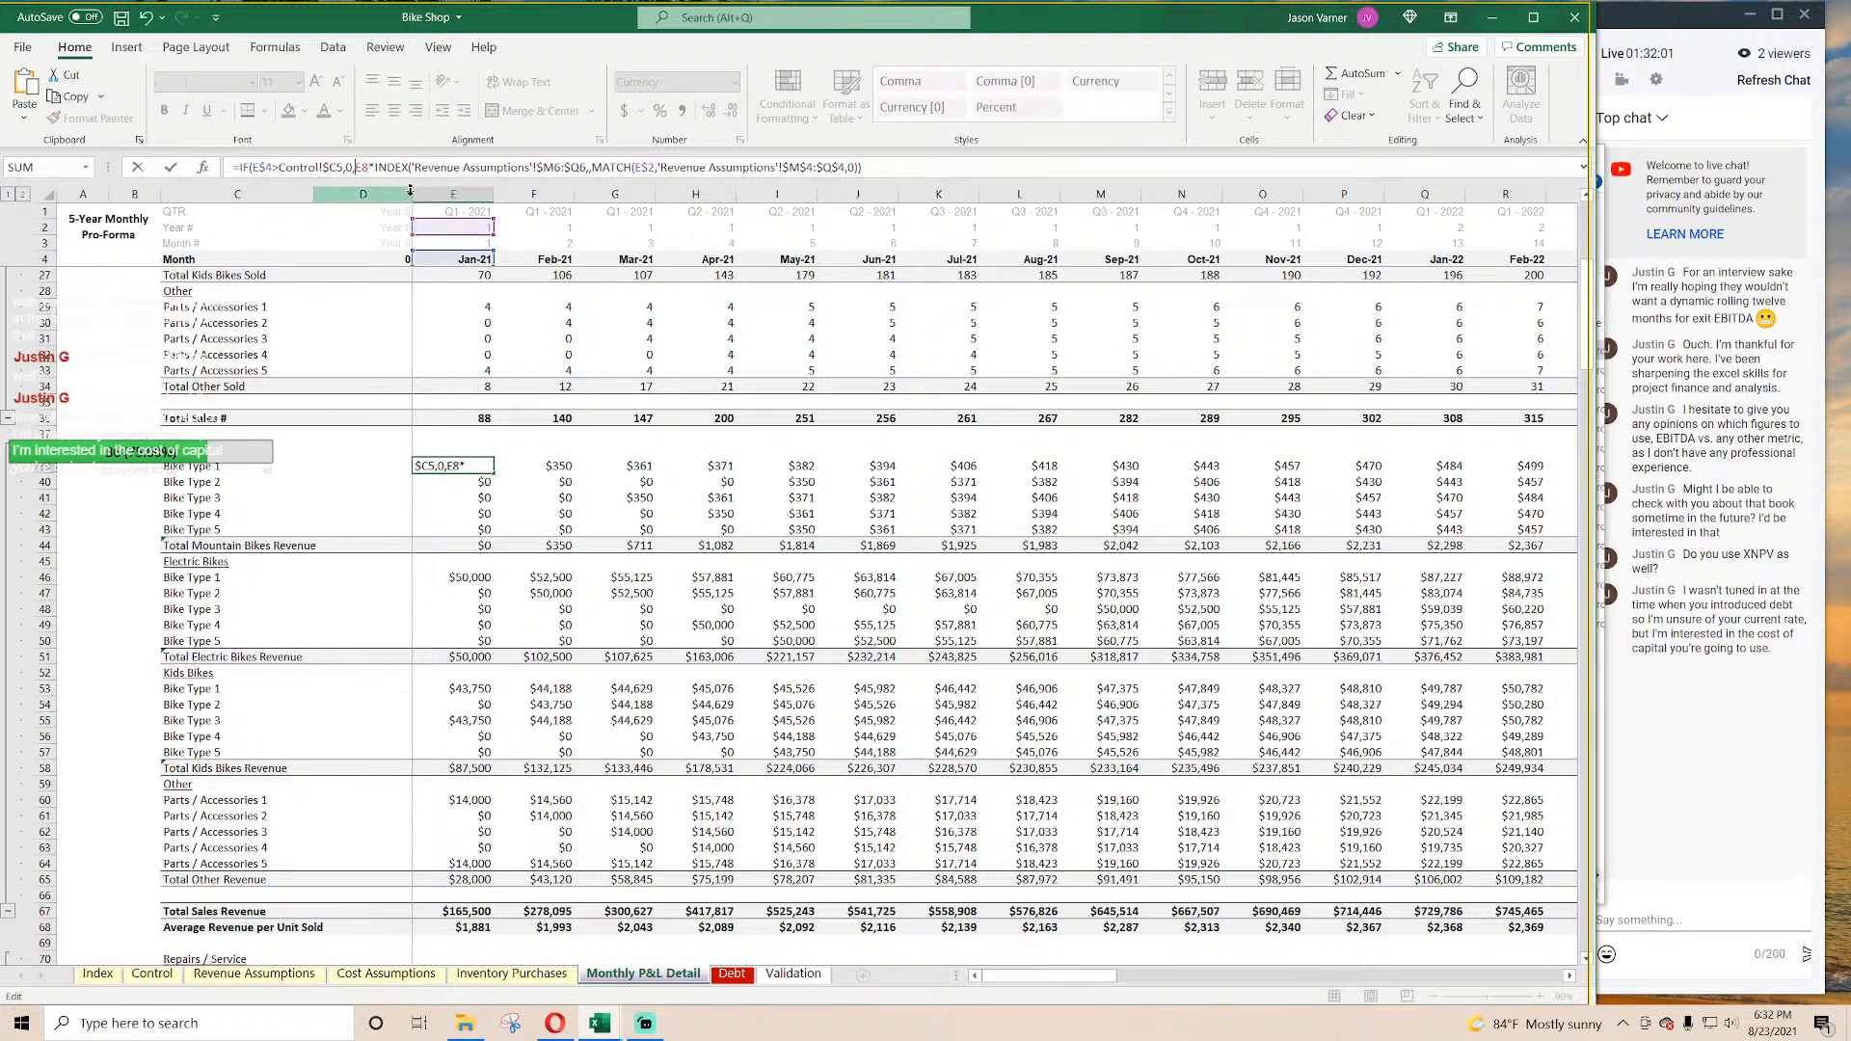
pyautogui.click(905, 170)
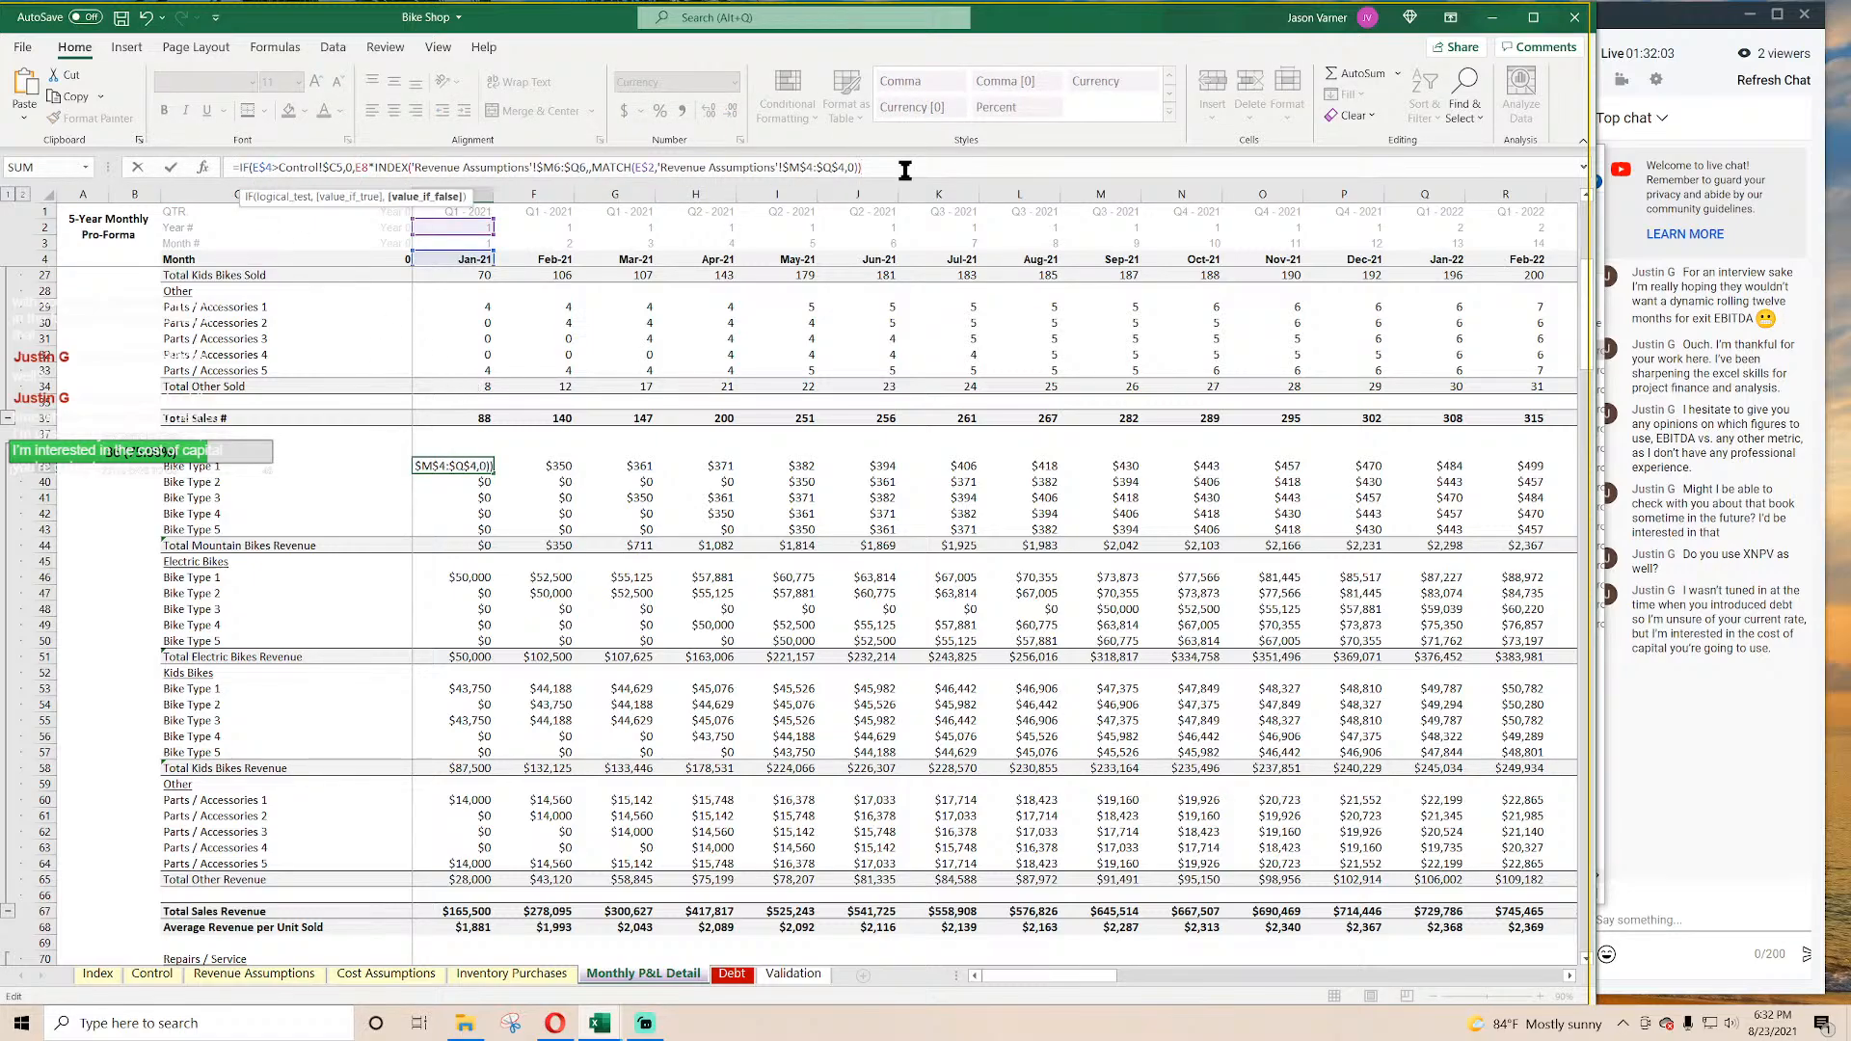
pyautogui.press('Return')
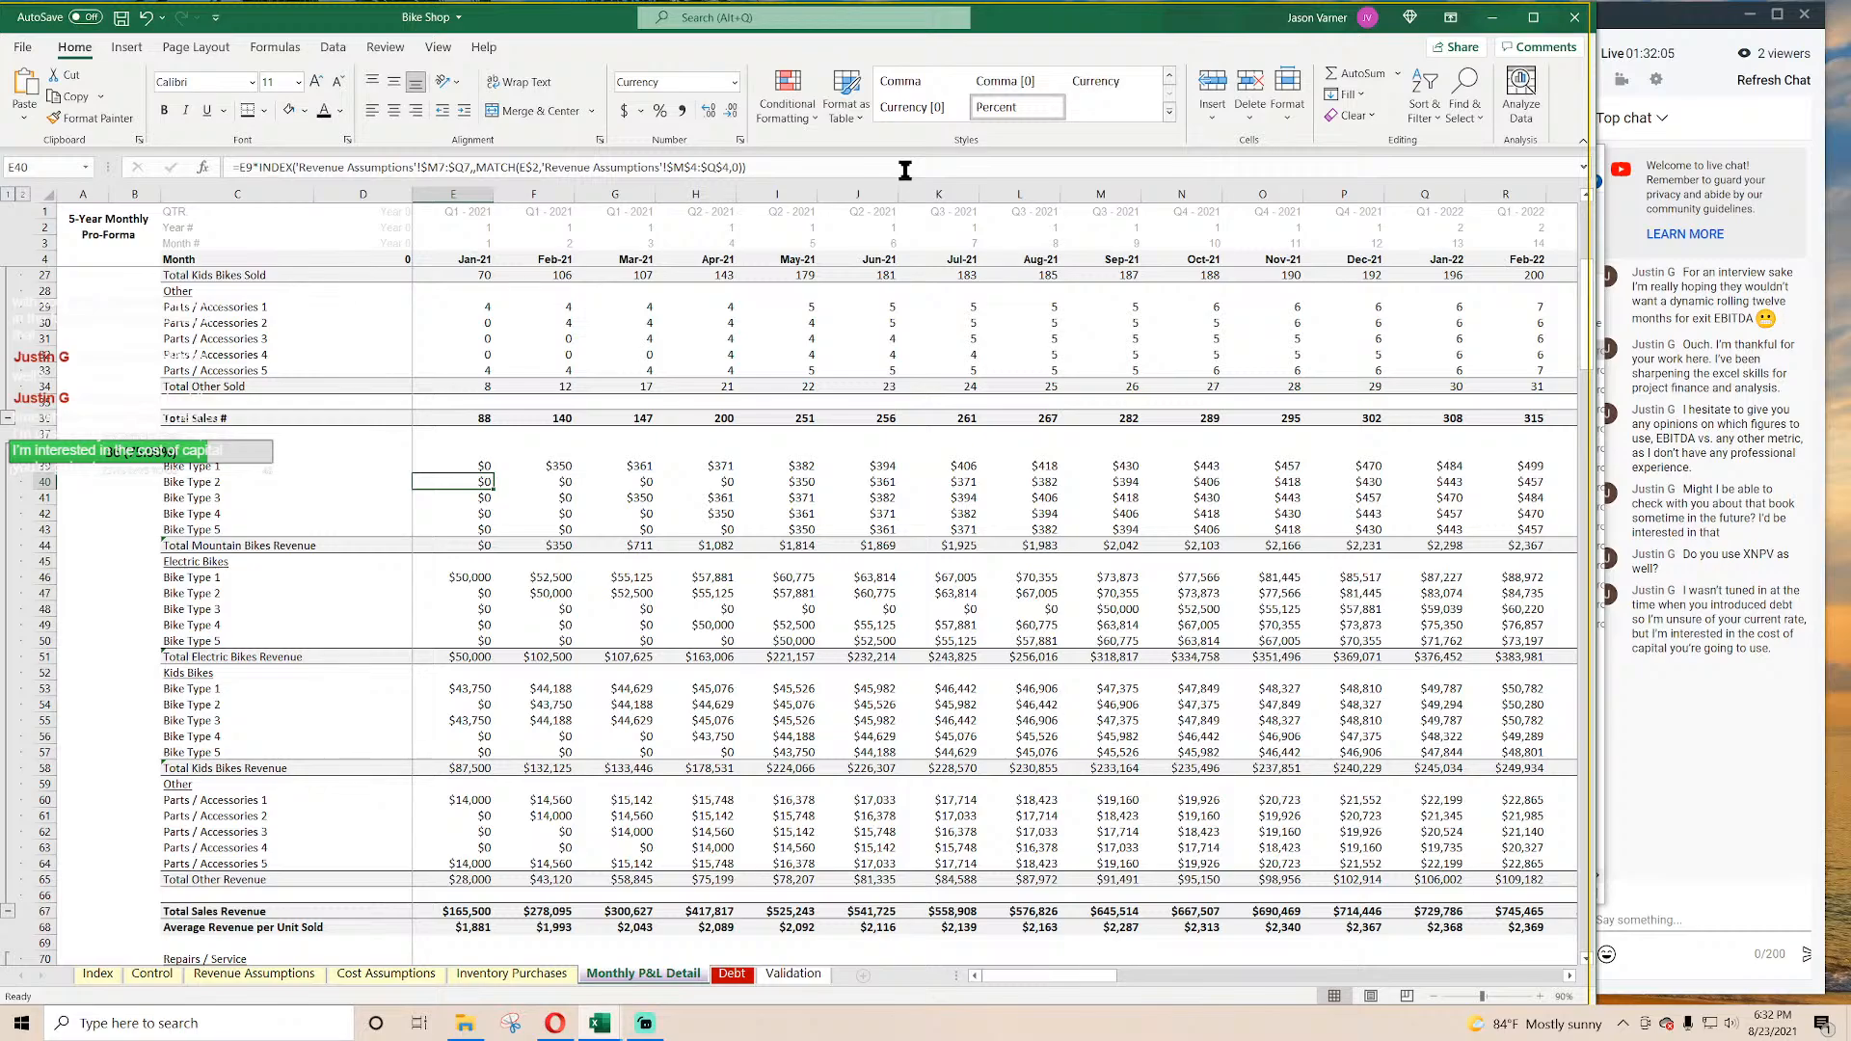
# Step: Try wrapping the January revenue formula of Mountain Bikes Type 2 in the same IF(E$4>Control!$C5,0,…) exit-month test
pyautogui.click(261, 169)
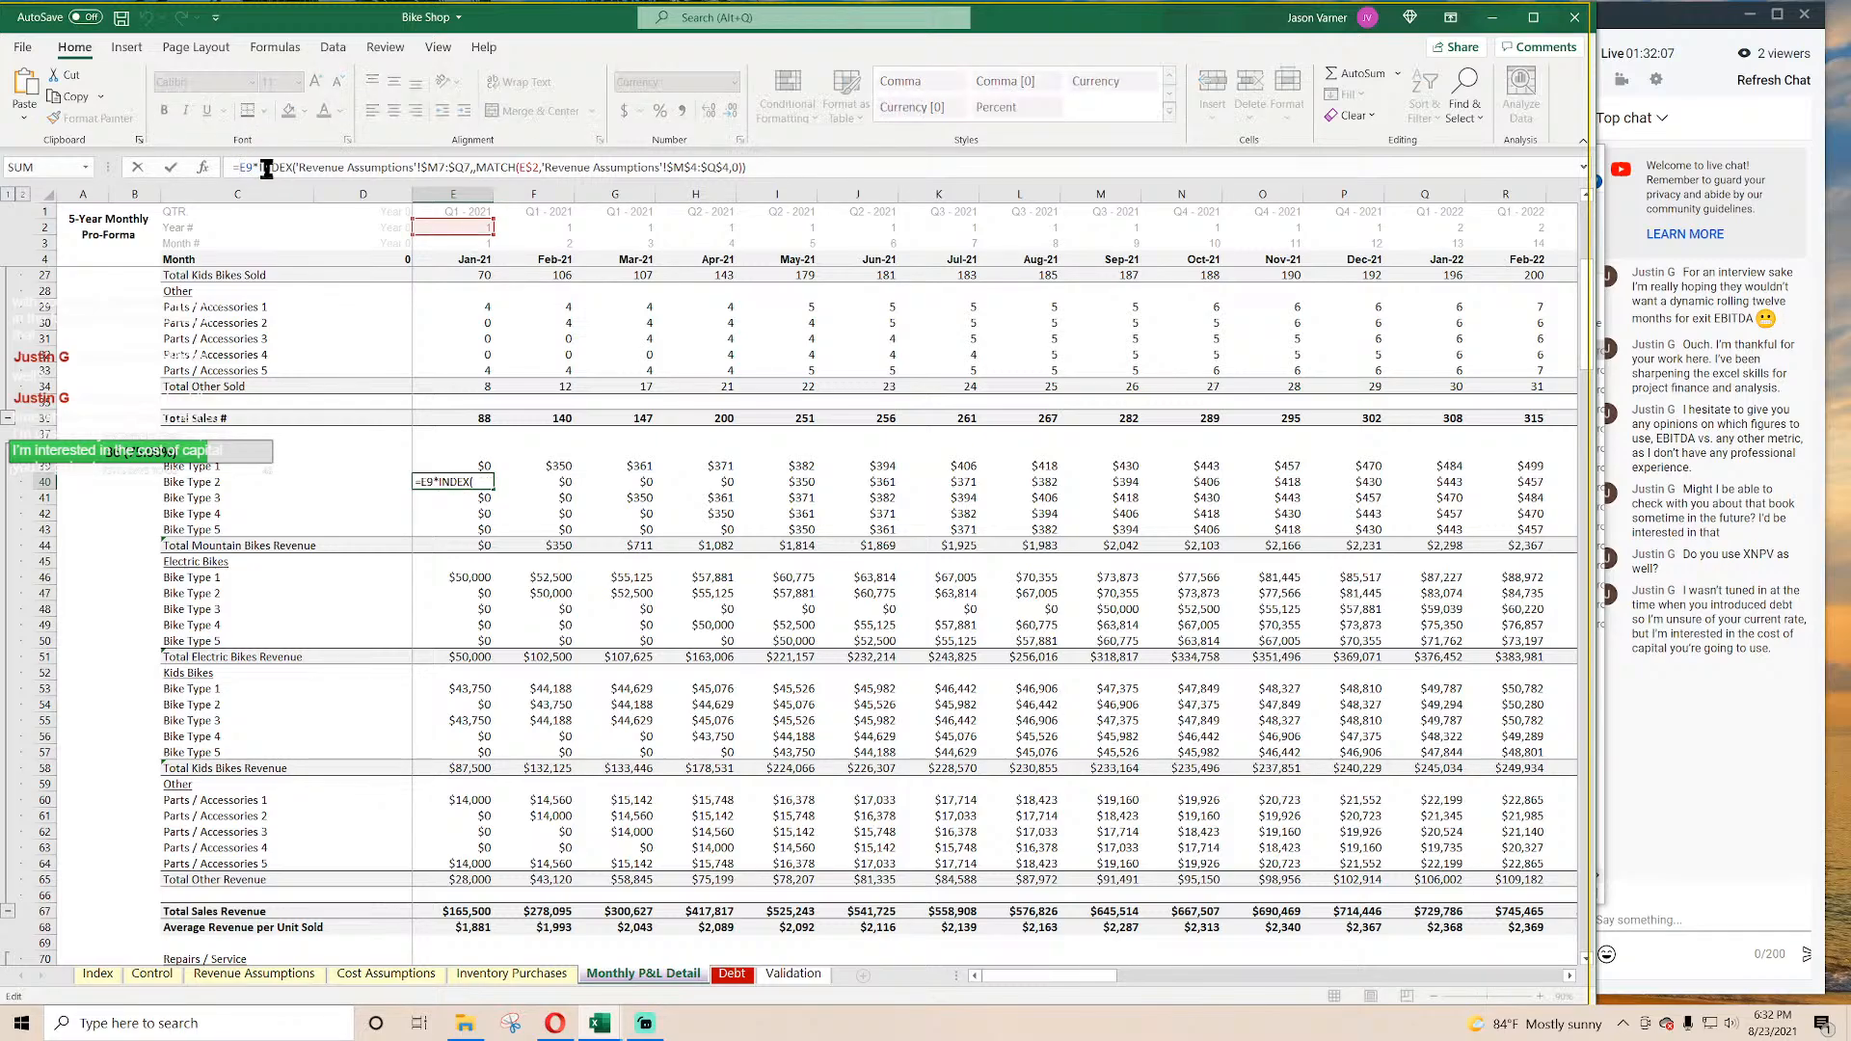
pyautogui.write('IF(E$4>Control!$C5,0,')
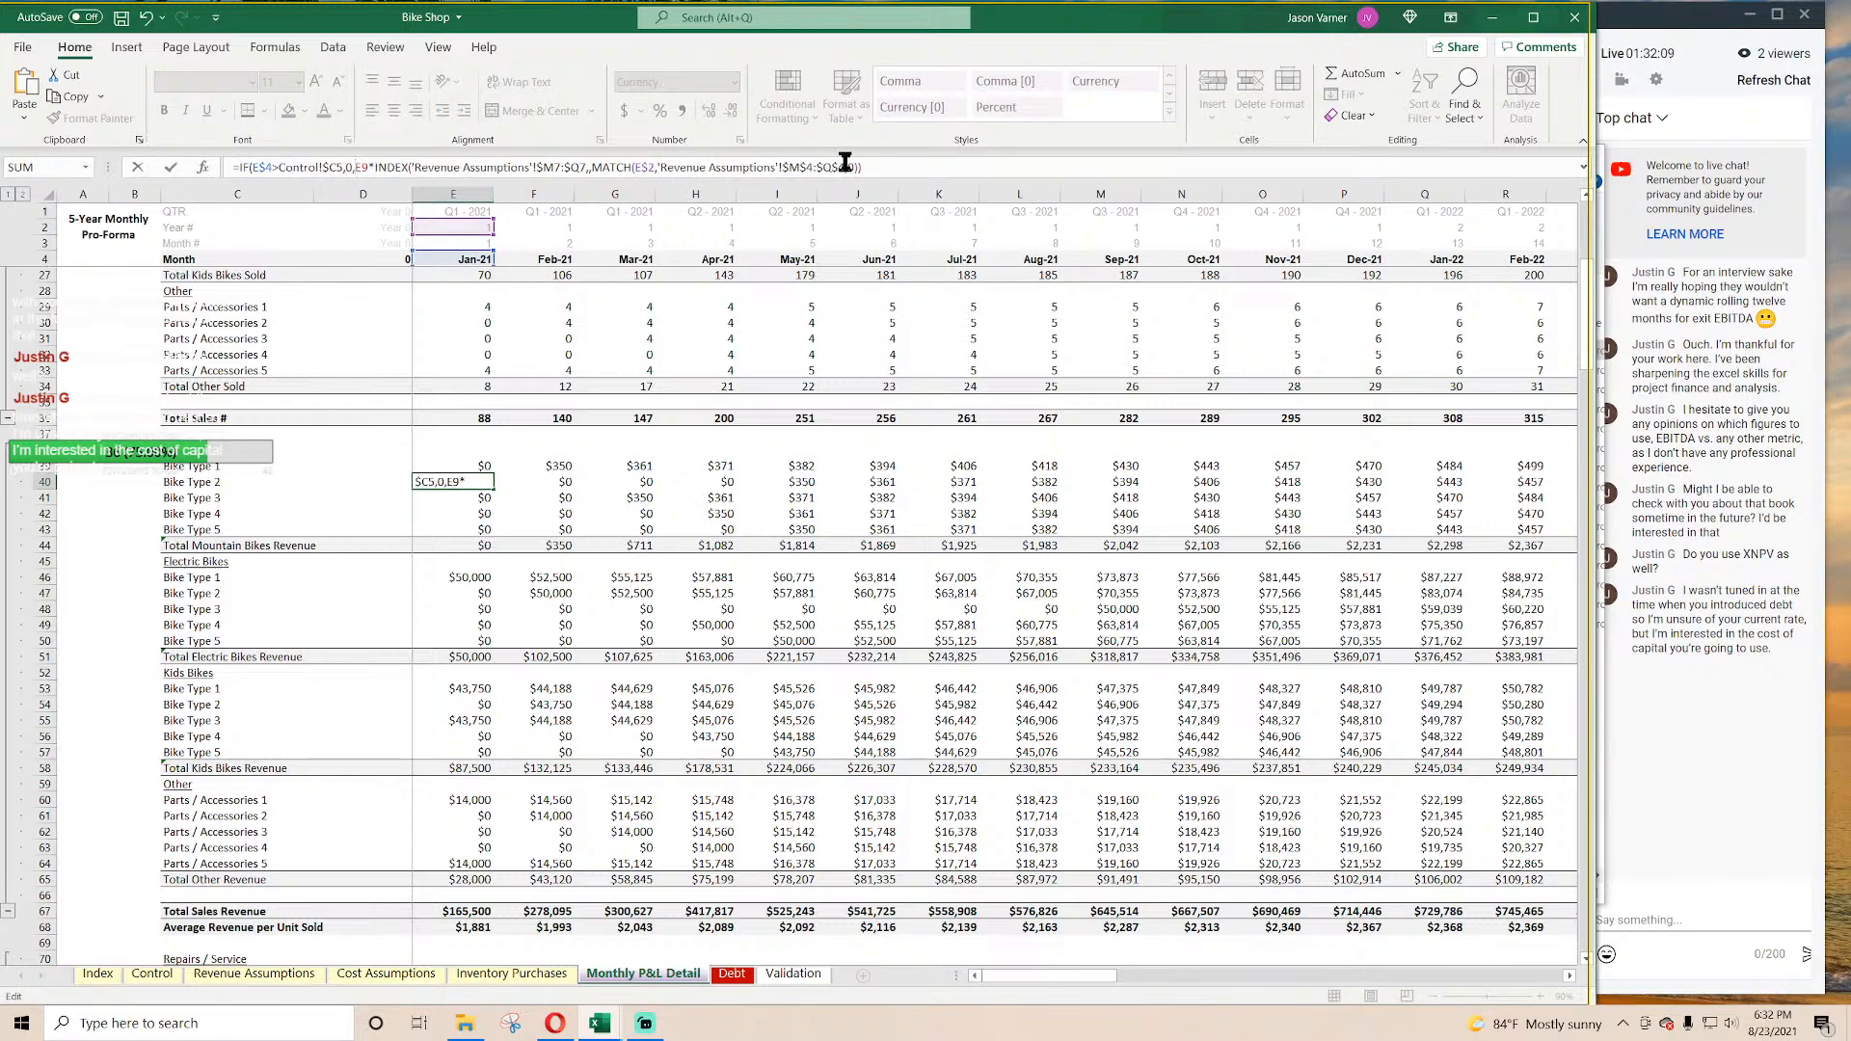
pyautogui.click(889, 167)
pyautogui.press('Return')
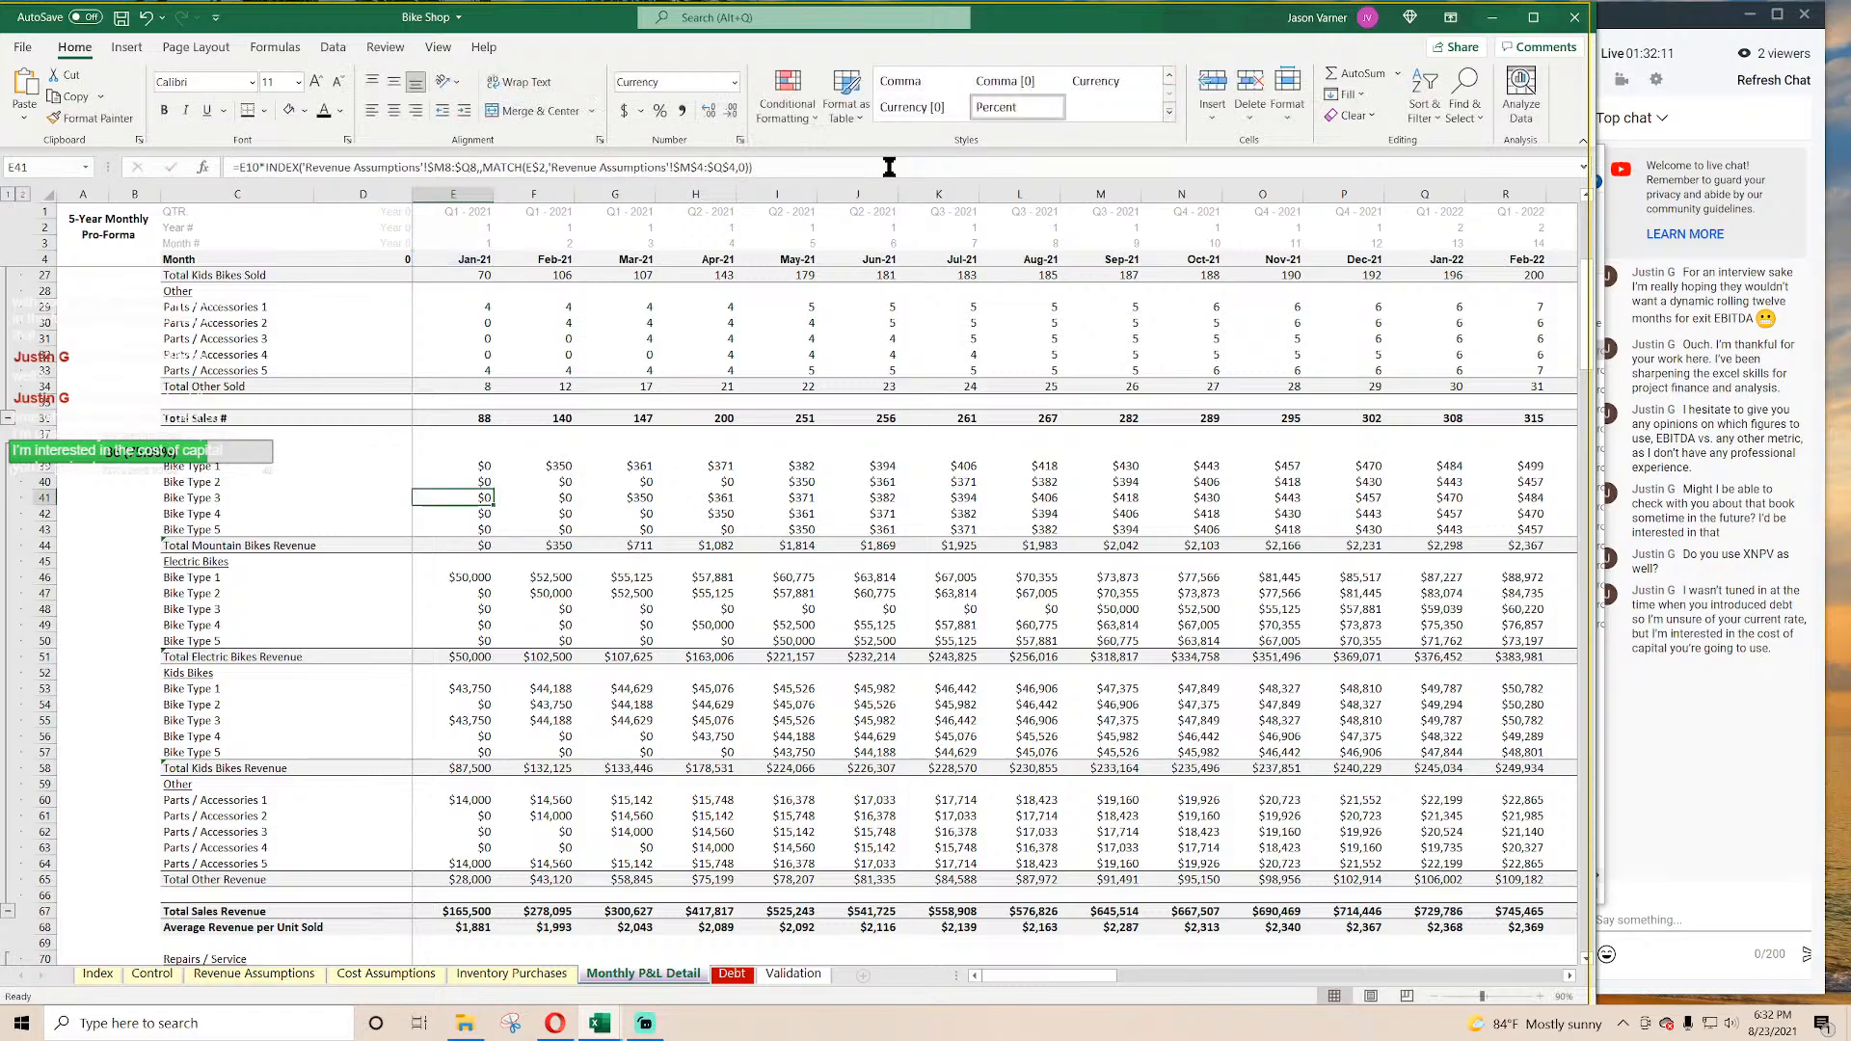
# Step: Undo the exit-month tests just added to the January revenue formulas of Mountain Bikes Types 1 and 2
pyautogui.moveTo(1040, 970); pyautogui.dragTo(988, 975)
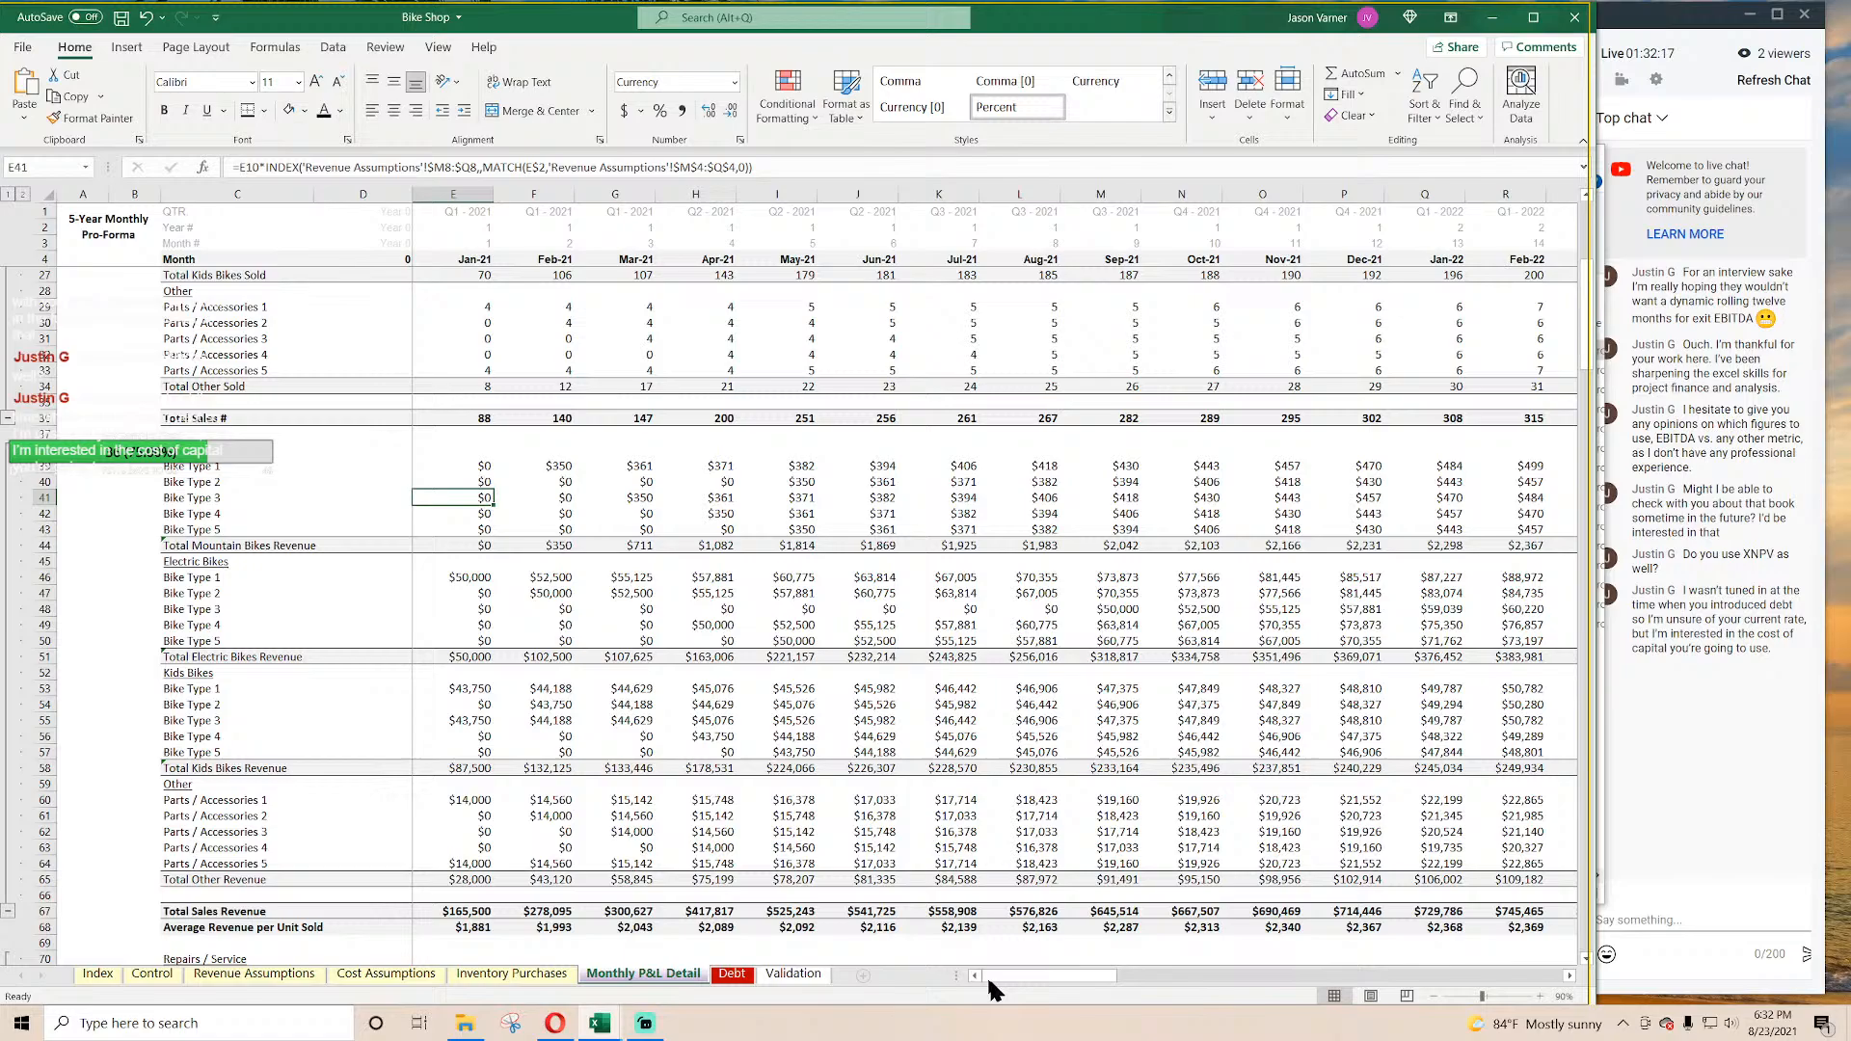
pyautogui.click(146, 20)
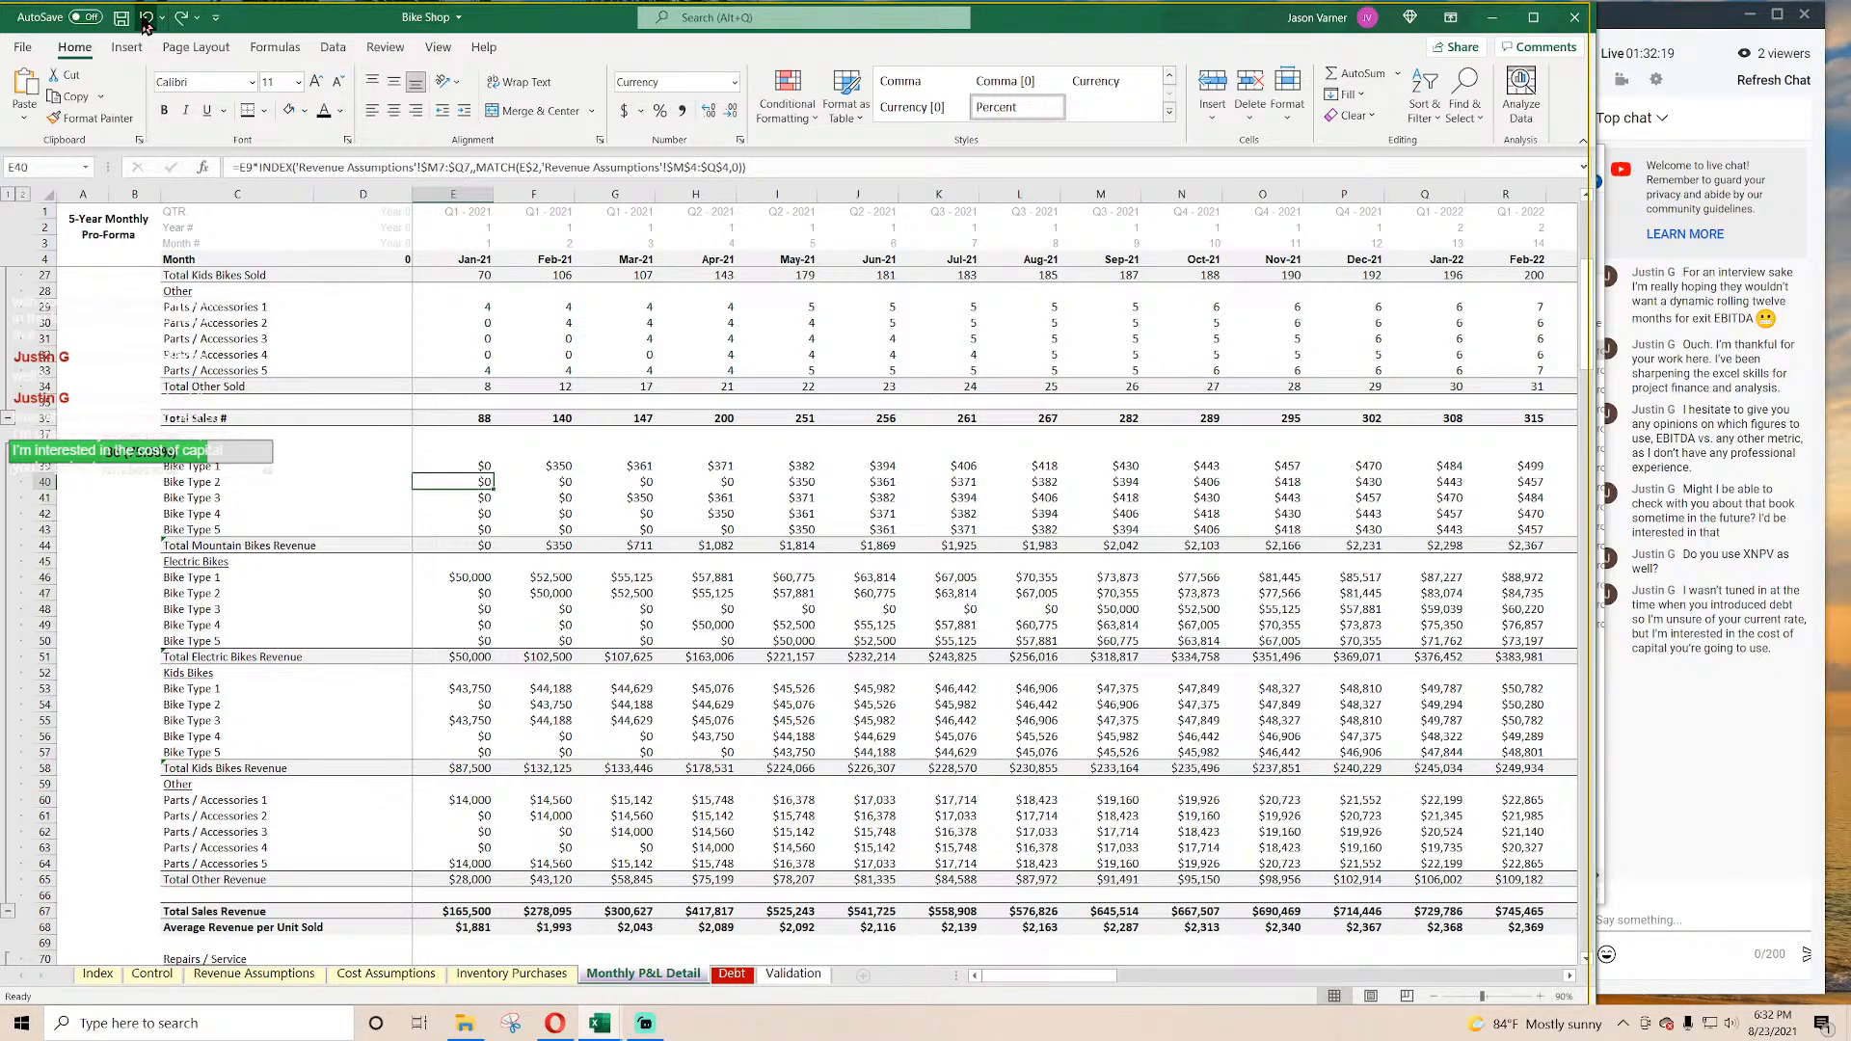
pyautogui.click(146, 19)
pyautogui.doubleClick(563, 481)
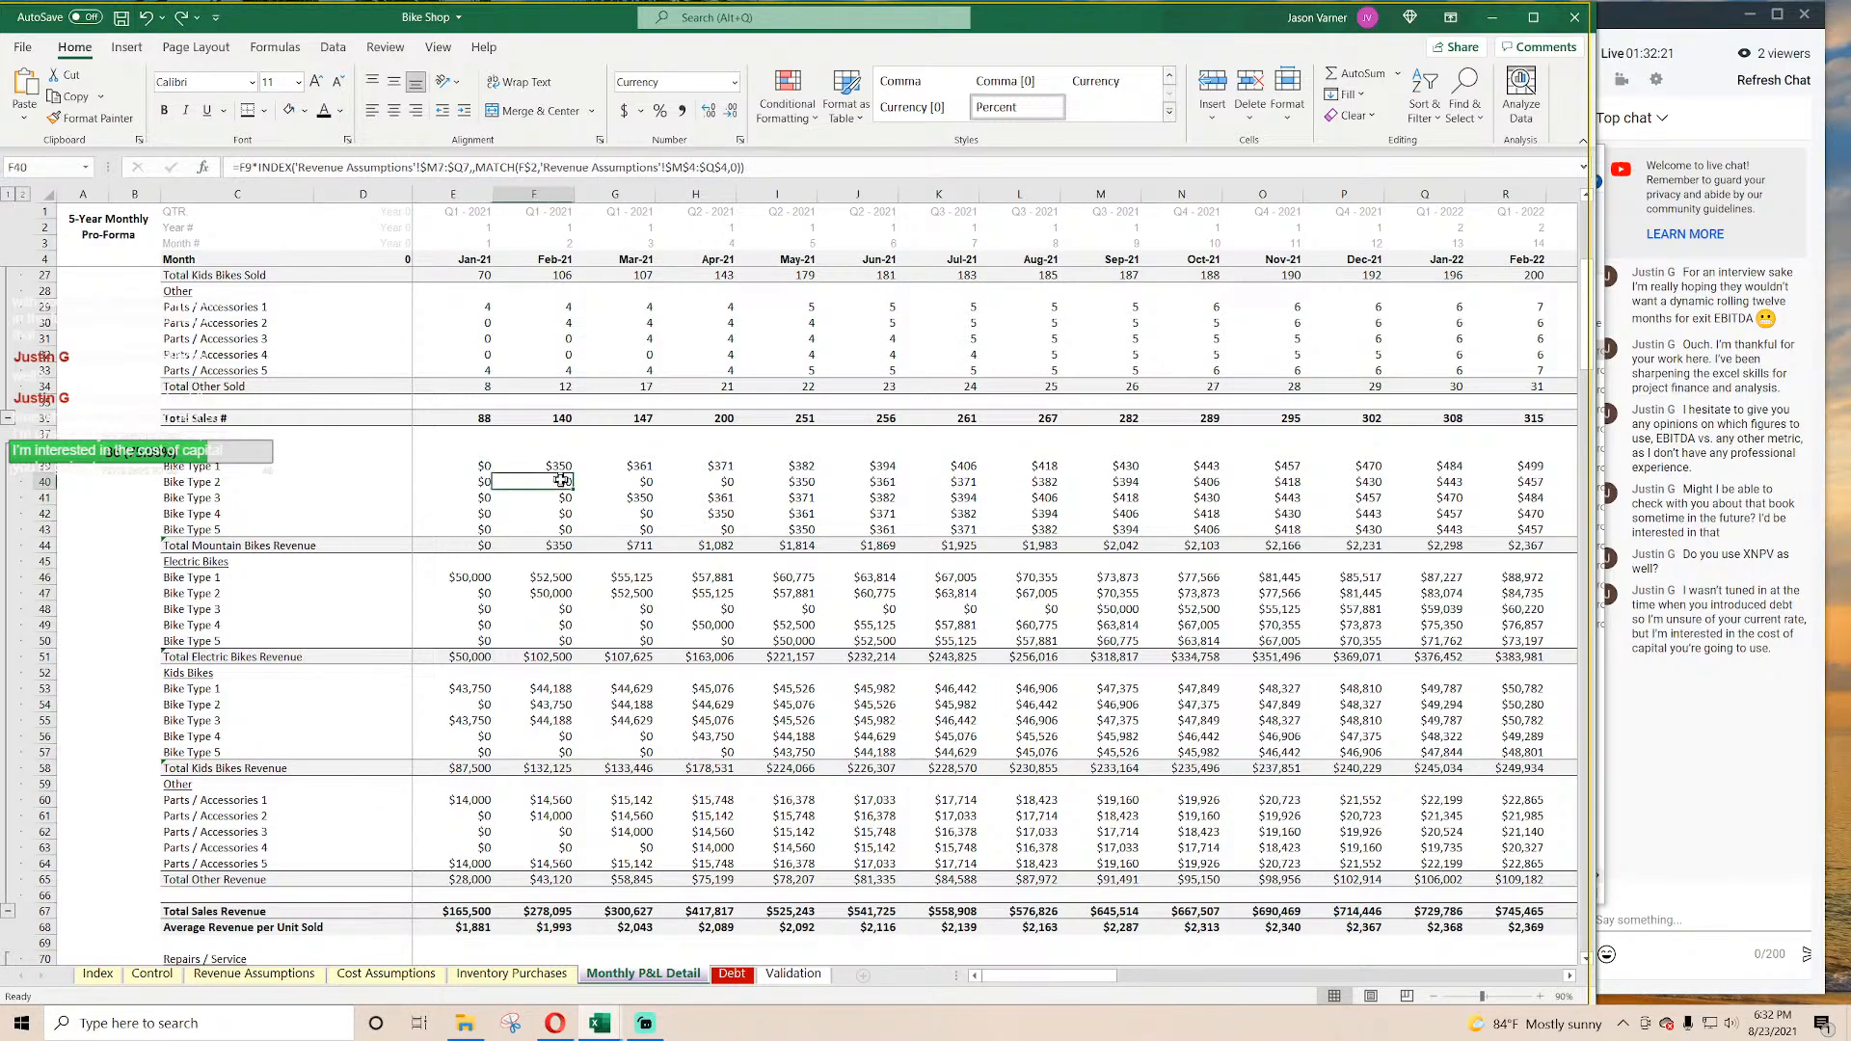
pyautogui.scroll(8, 804, 542)
pyautogui.press('Return')
# Step: Wrap January's Average Revenue per Unit Sold formula in IFERROR with 0 as the fallback, giving =IFERROR(E67/E36,0)
pyautogui.scroll(-11, 685, 537)
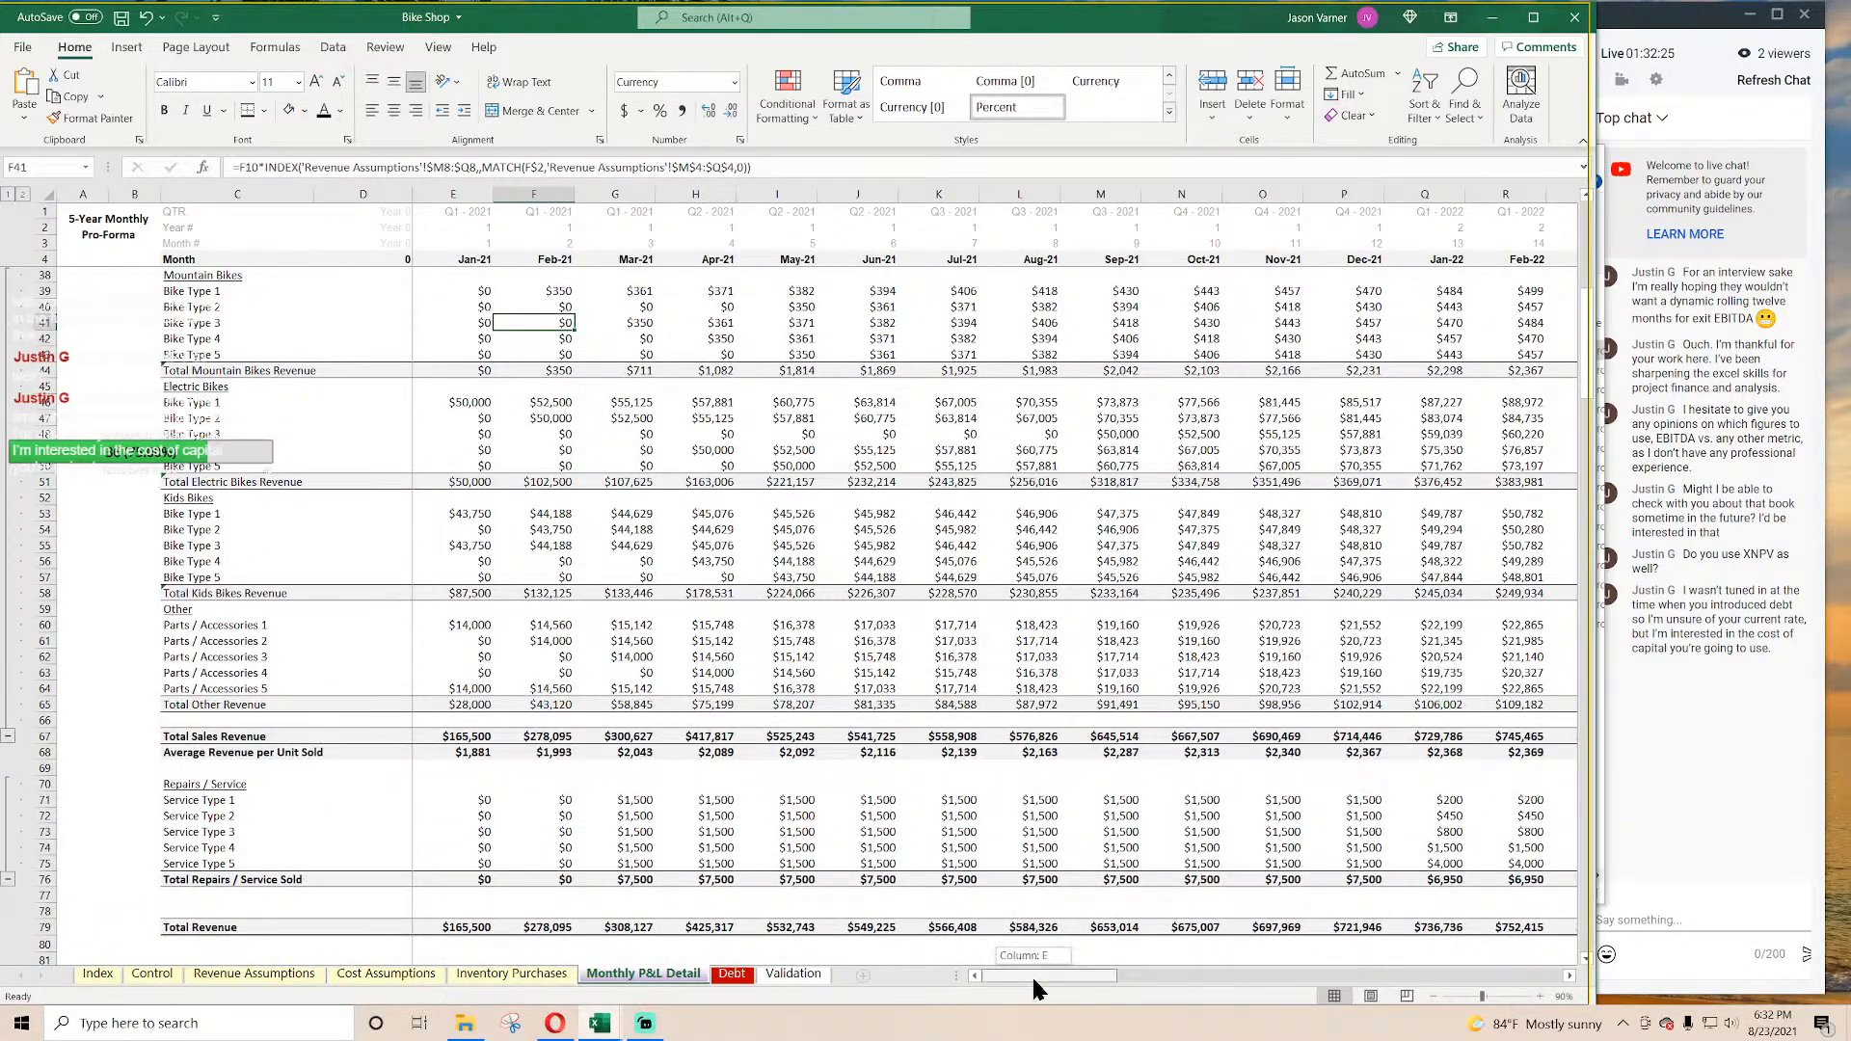
pyautogui.moveTo(1031, 975)
pyautogui.mouseDown()
pyautogui.moveTo(1334, 993)
pyautogui.moveTo(1011, 968)
pyautogui.mouseUp()
pyautogui.click(454, 752)
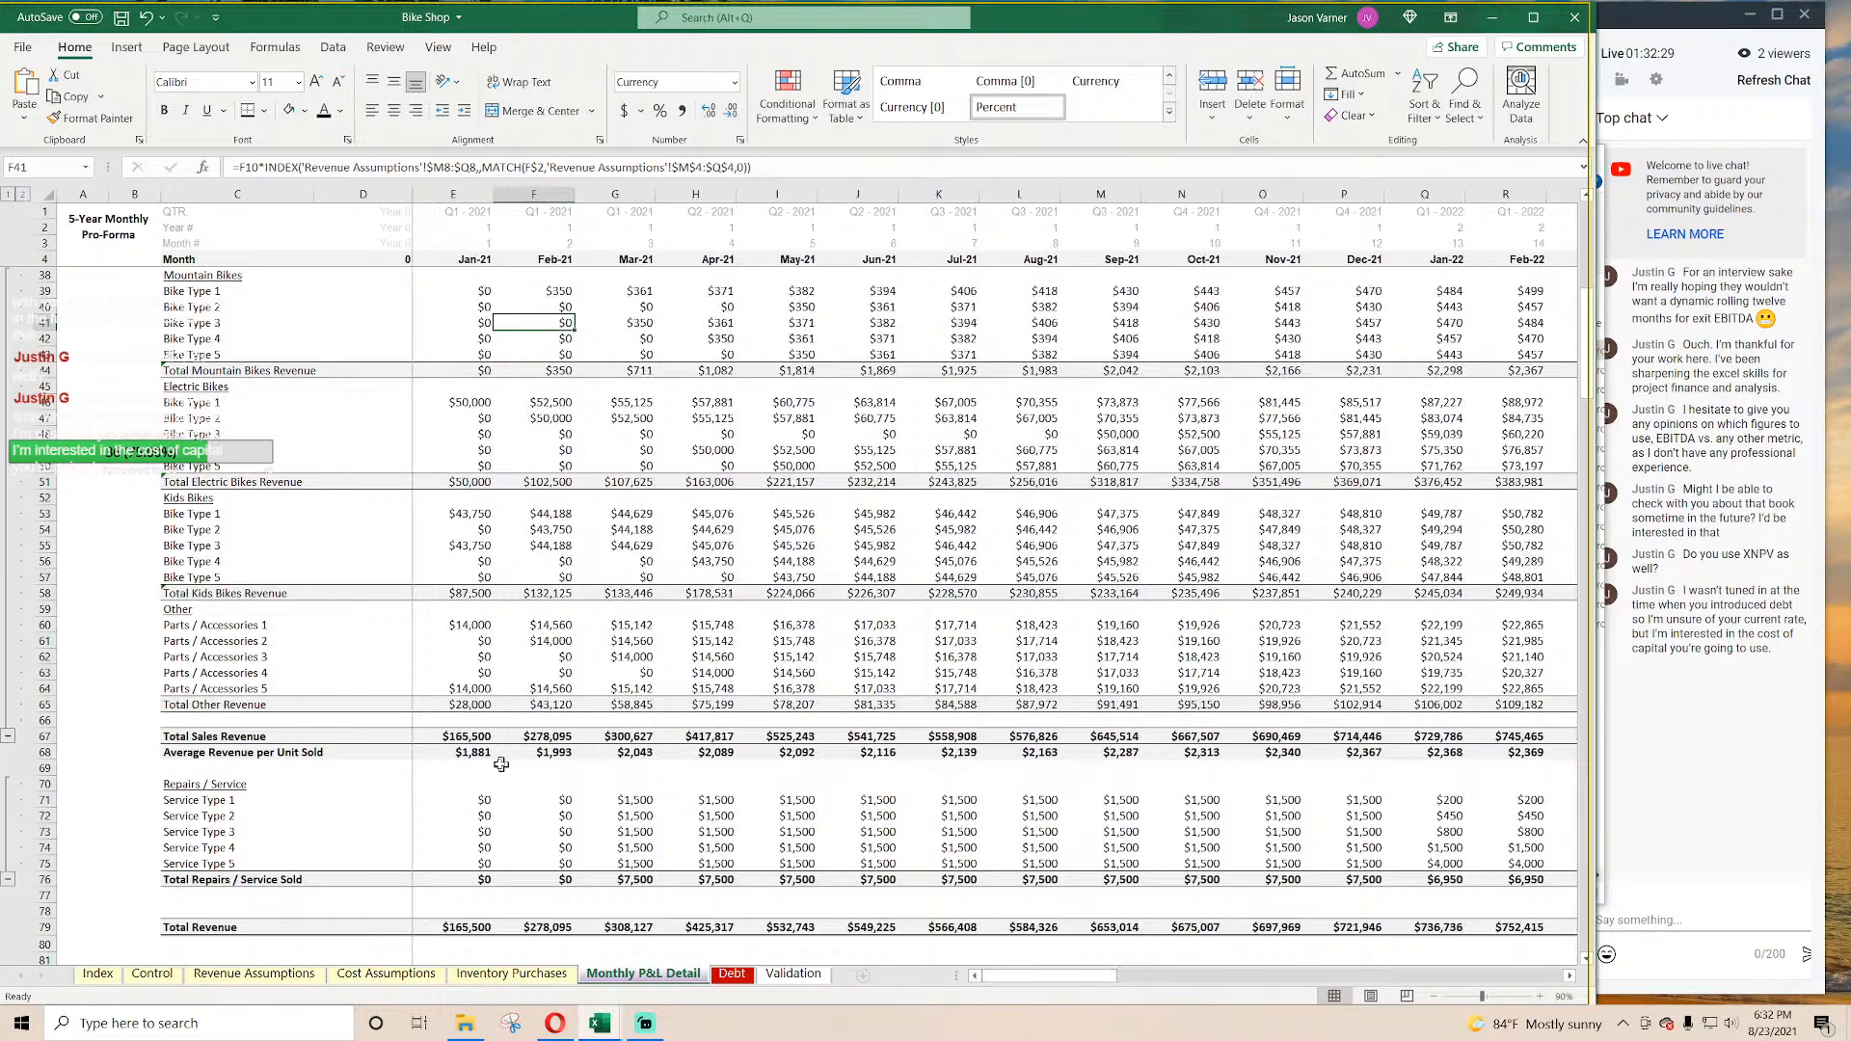
pyautogui.click(241, 167)
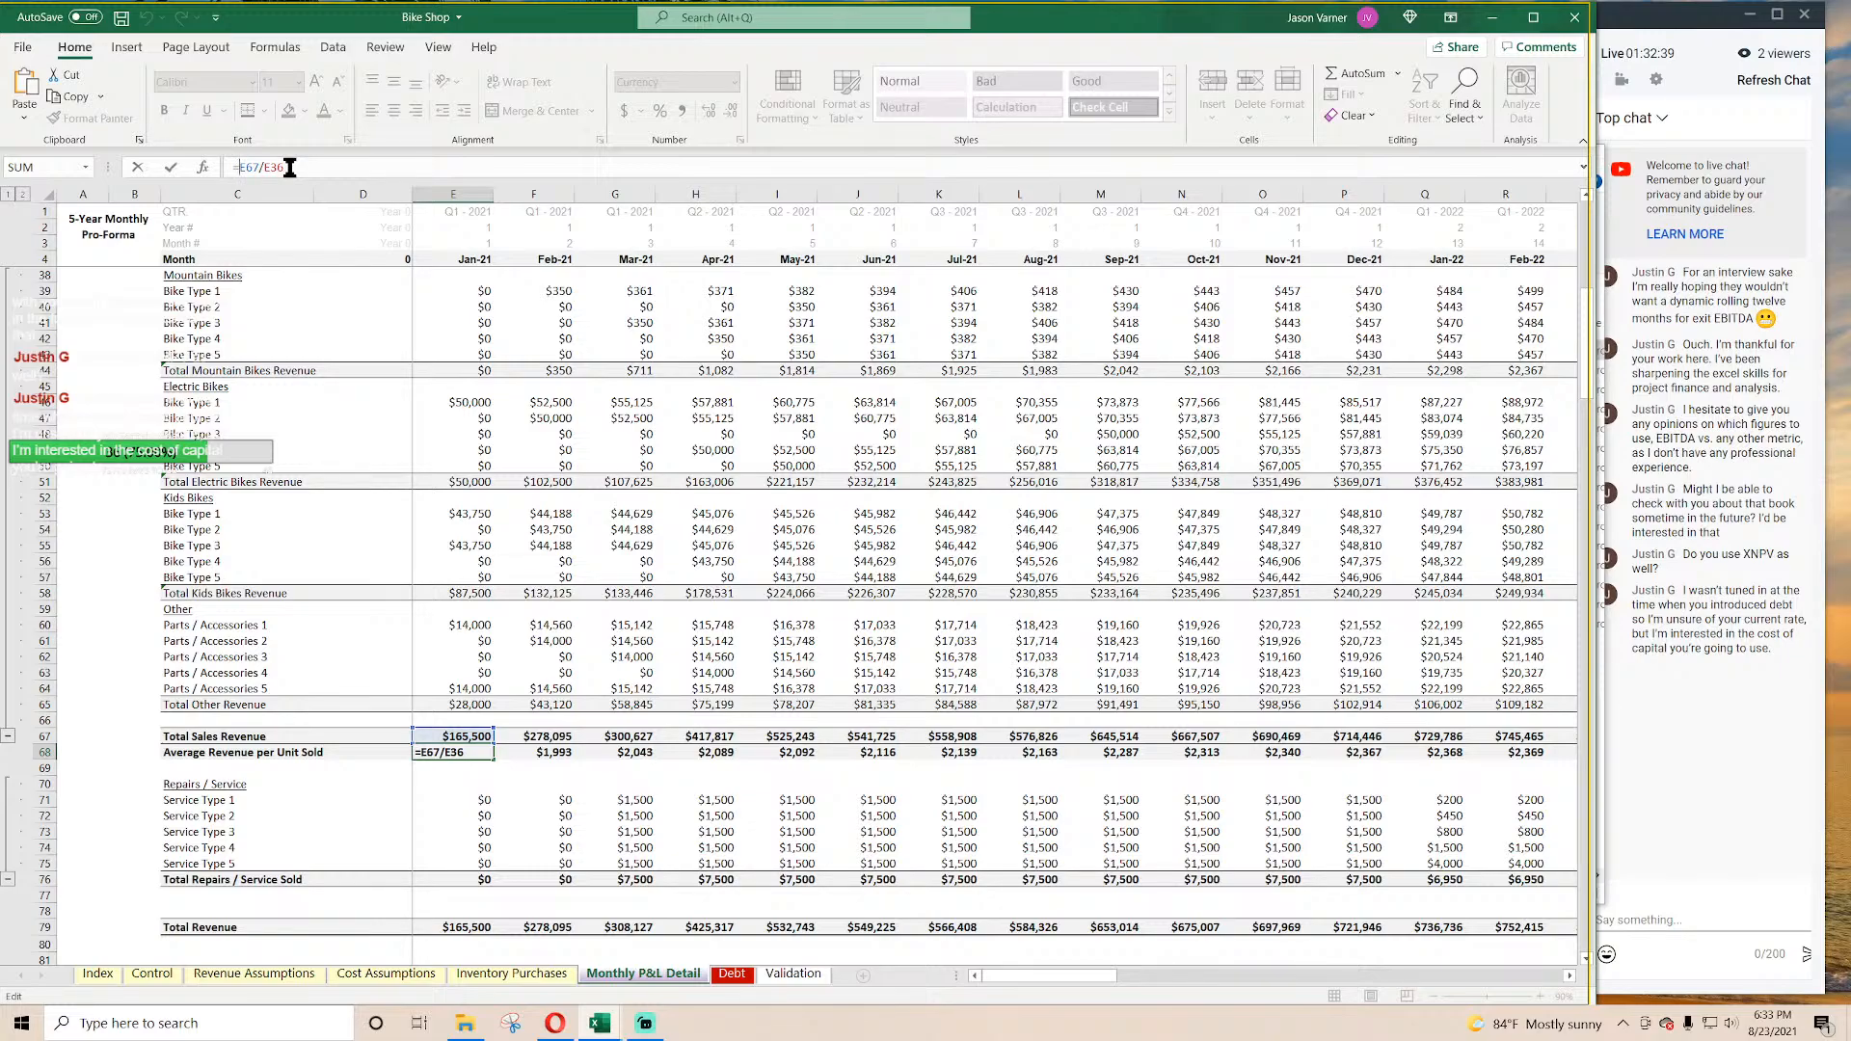
pyautogui.write('iferror(')
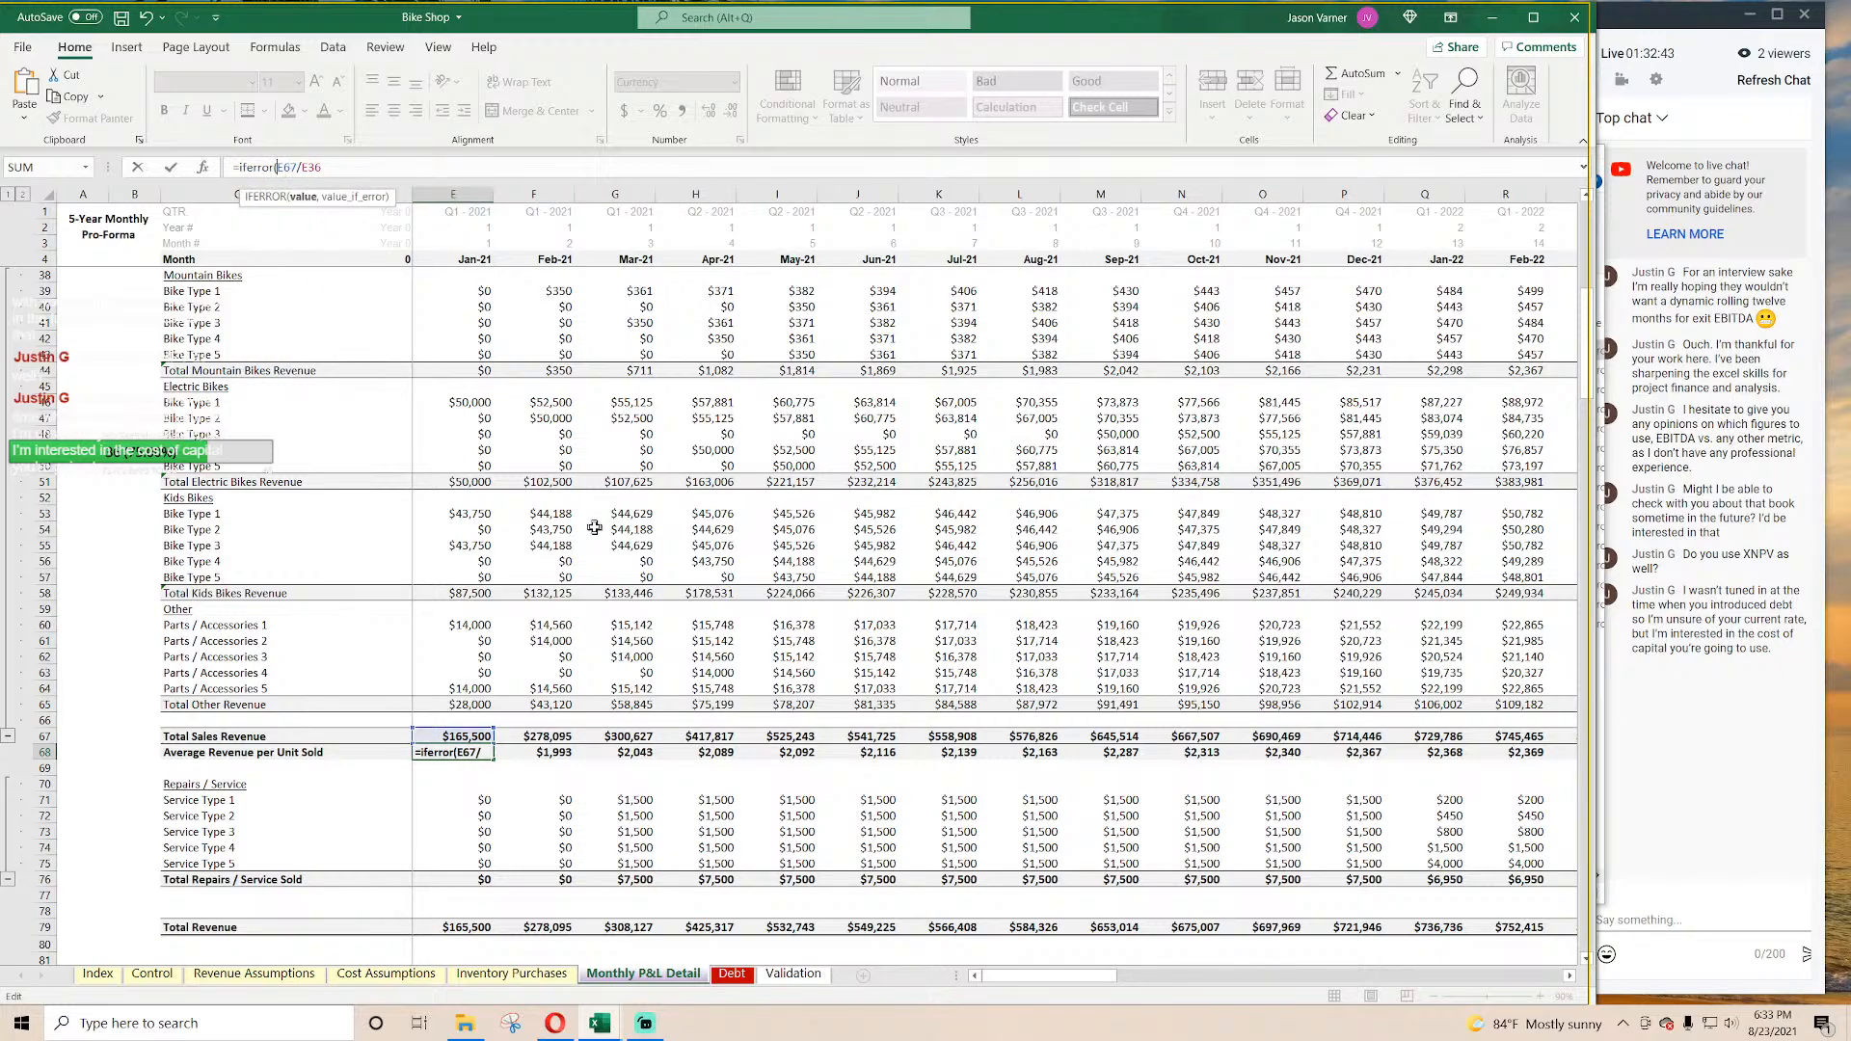
pyautogui.click(336, 167)
pyautogui.write(',0)')
pyautogui.press('Return')
pyautogui.press('Return')
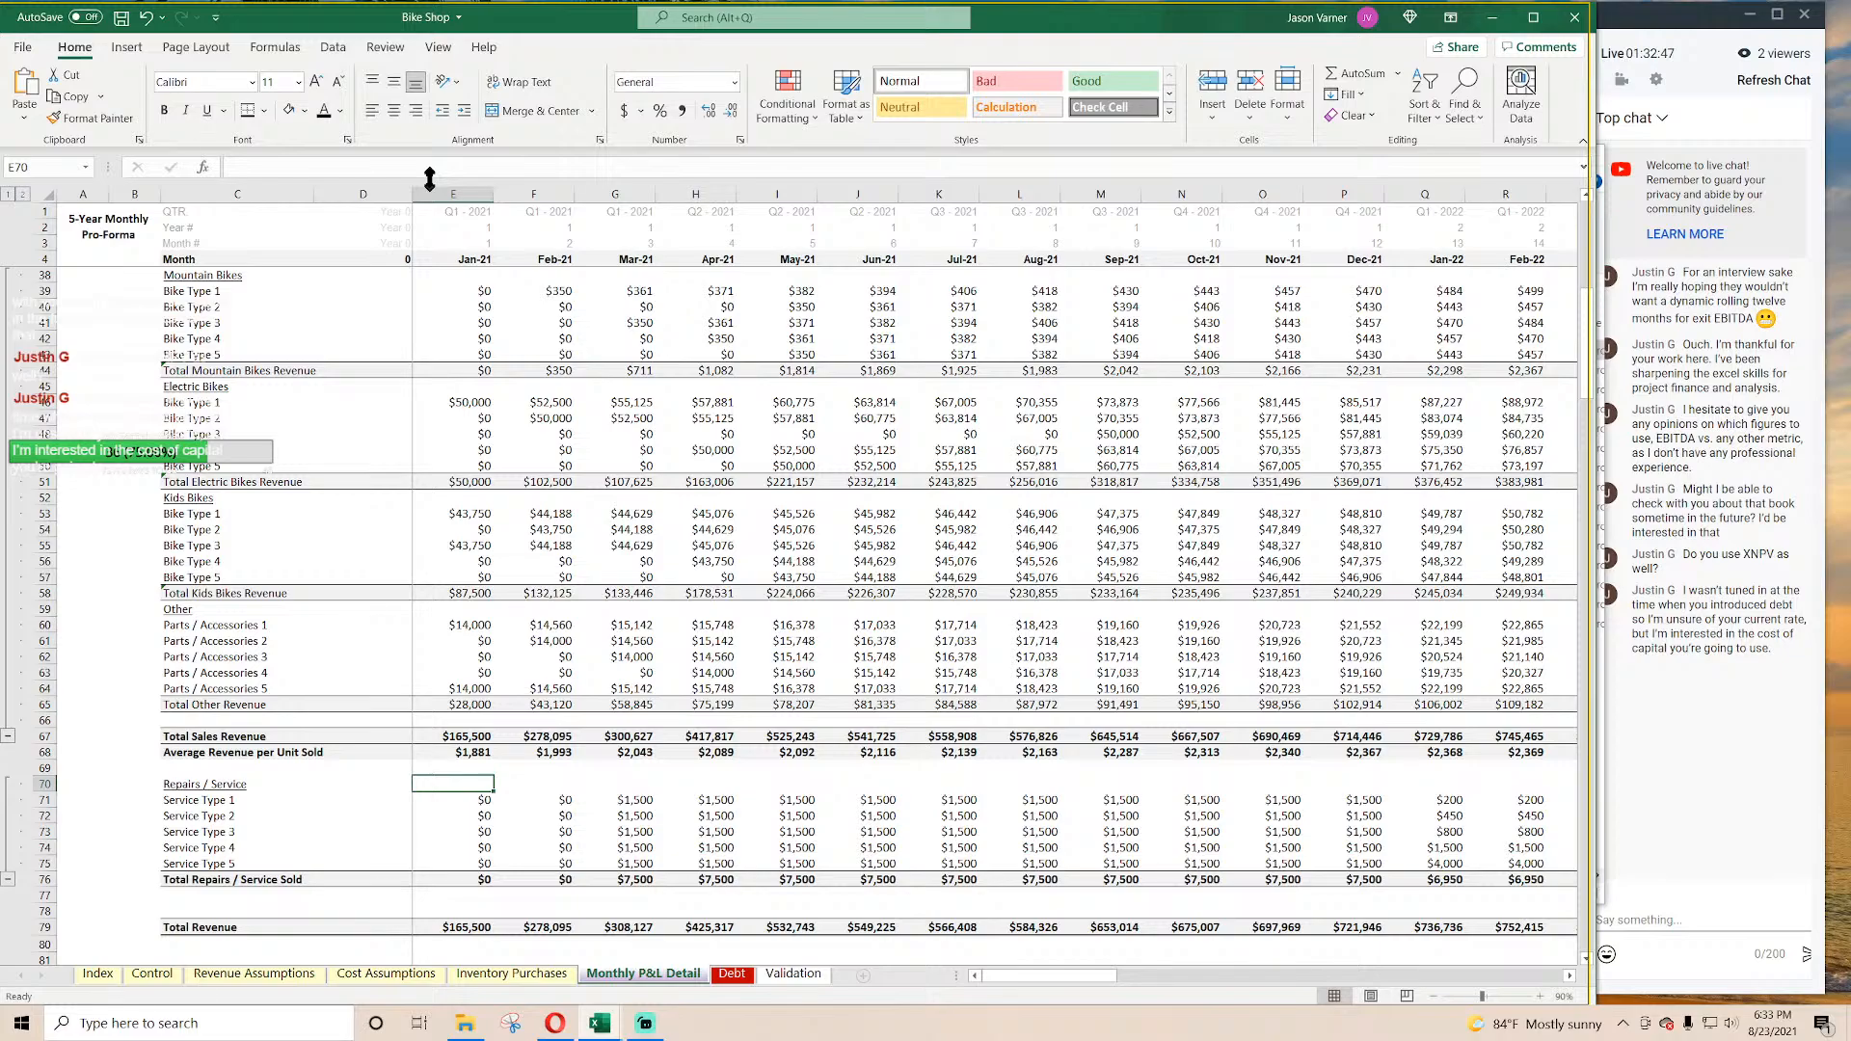
# Step: Fill the January Average Revenue per Unit Sold formula across the row through Dec-25
pyautogui.click(473, 753)
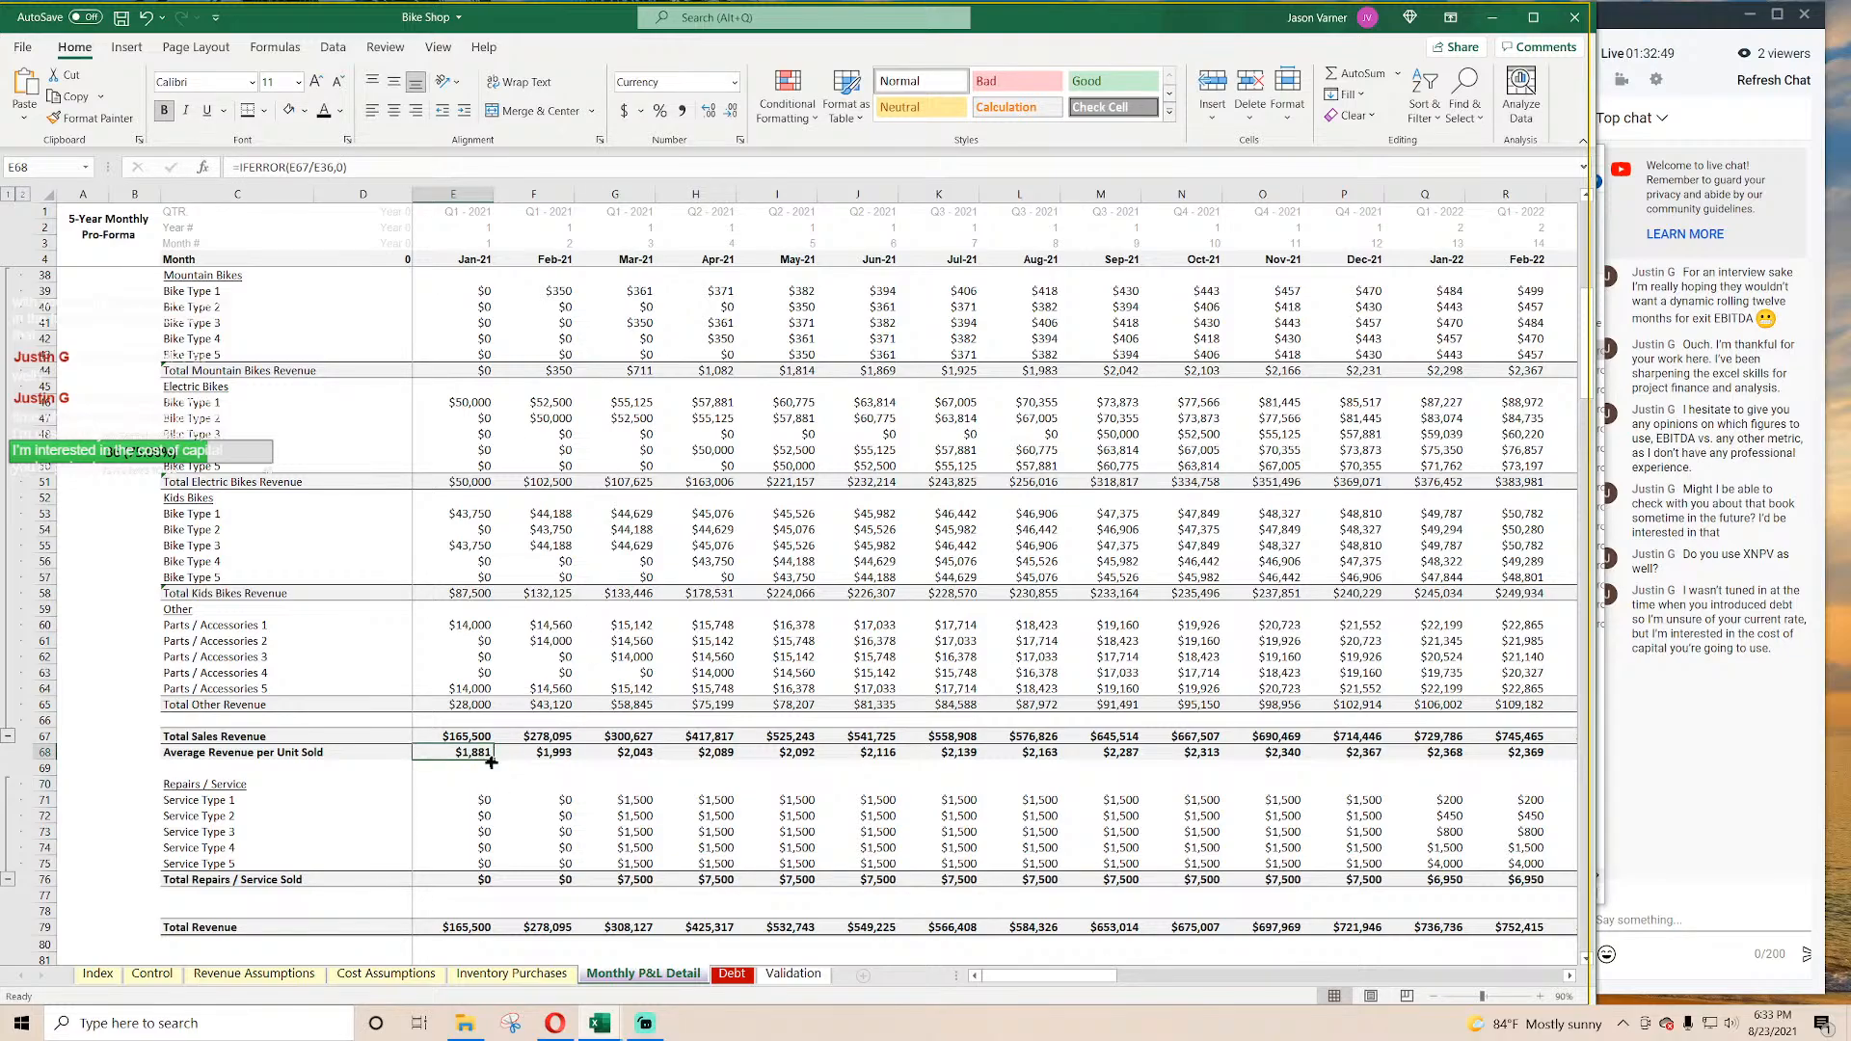
pyautogui.moveTo(491, 762); pyautogui.dragTo(1818, 765)
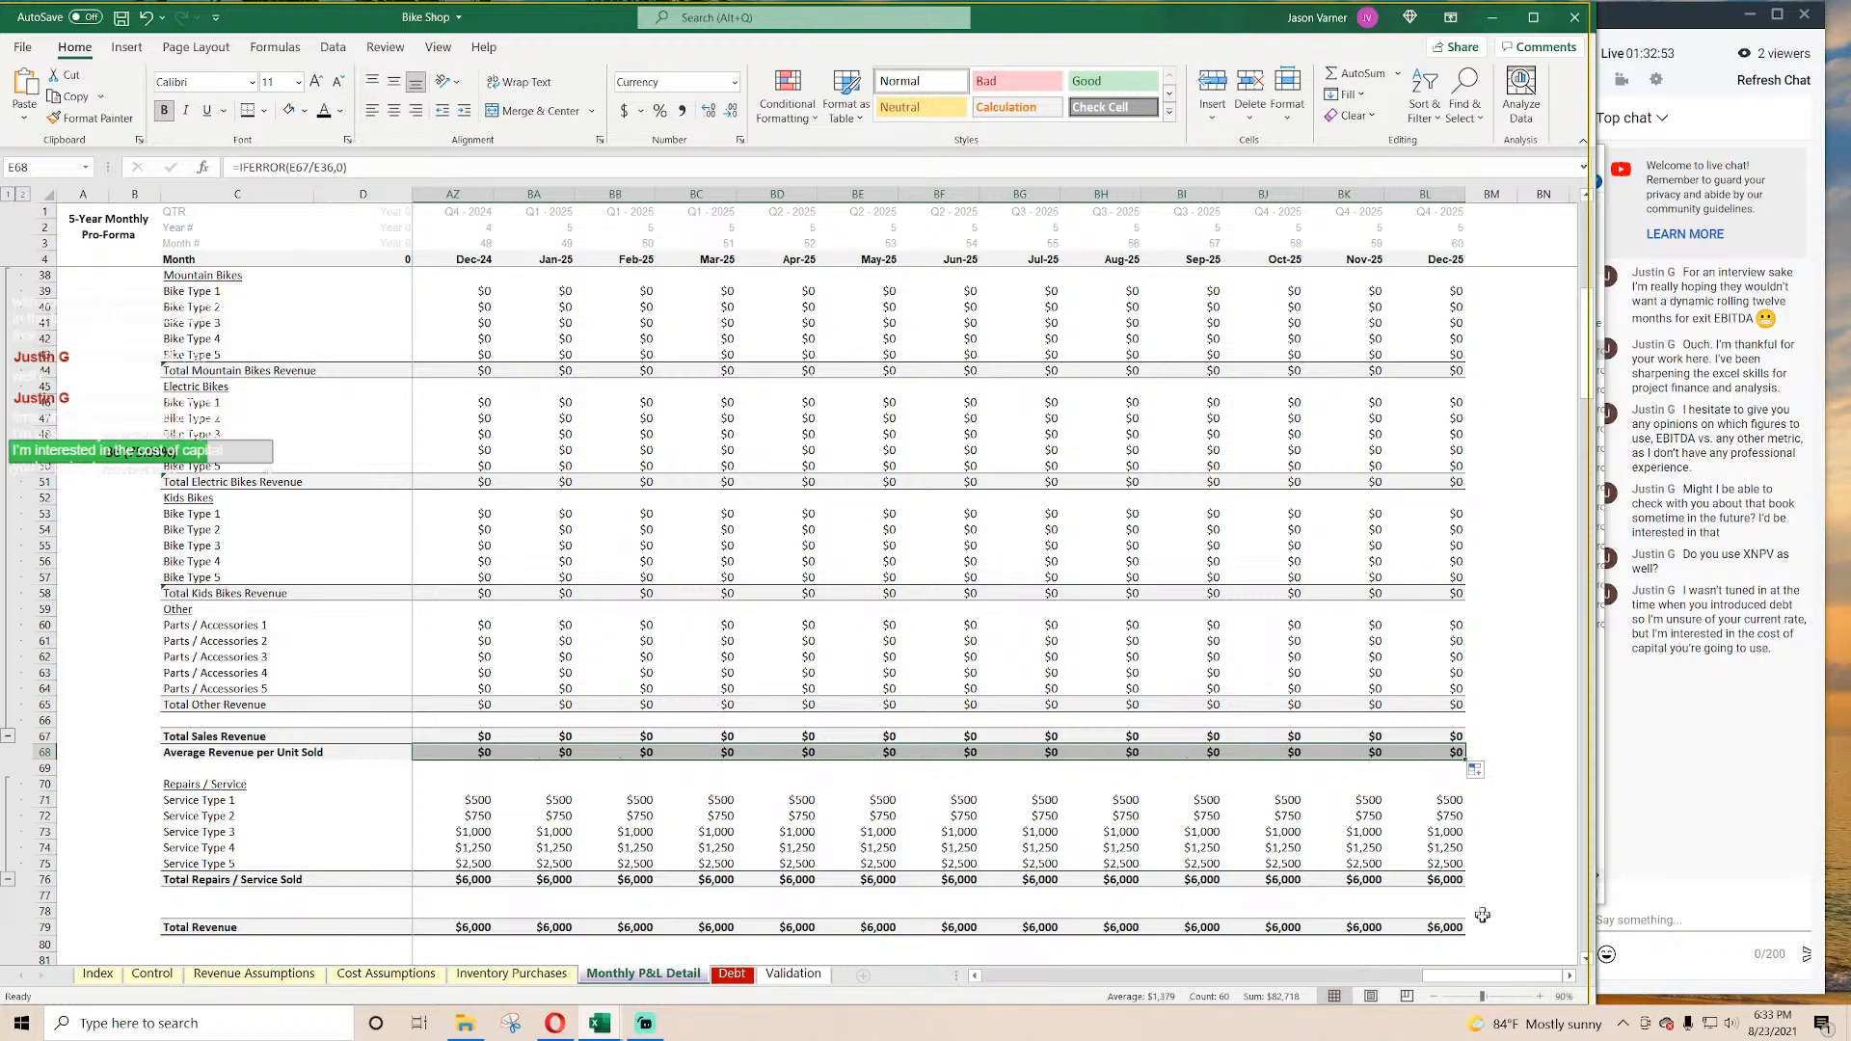
pyautogui.moveTo(1427, 976); pyautogui.dragTo(976, 975)
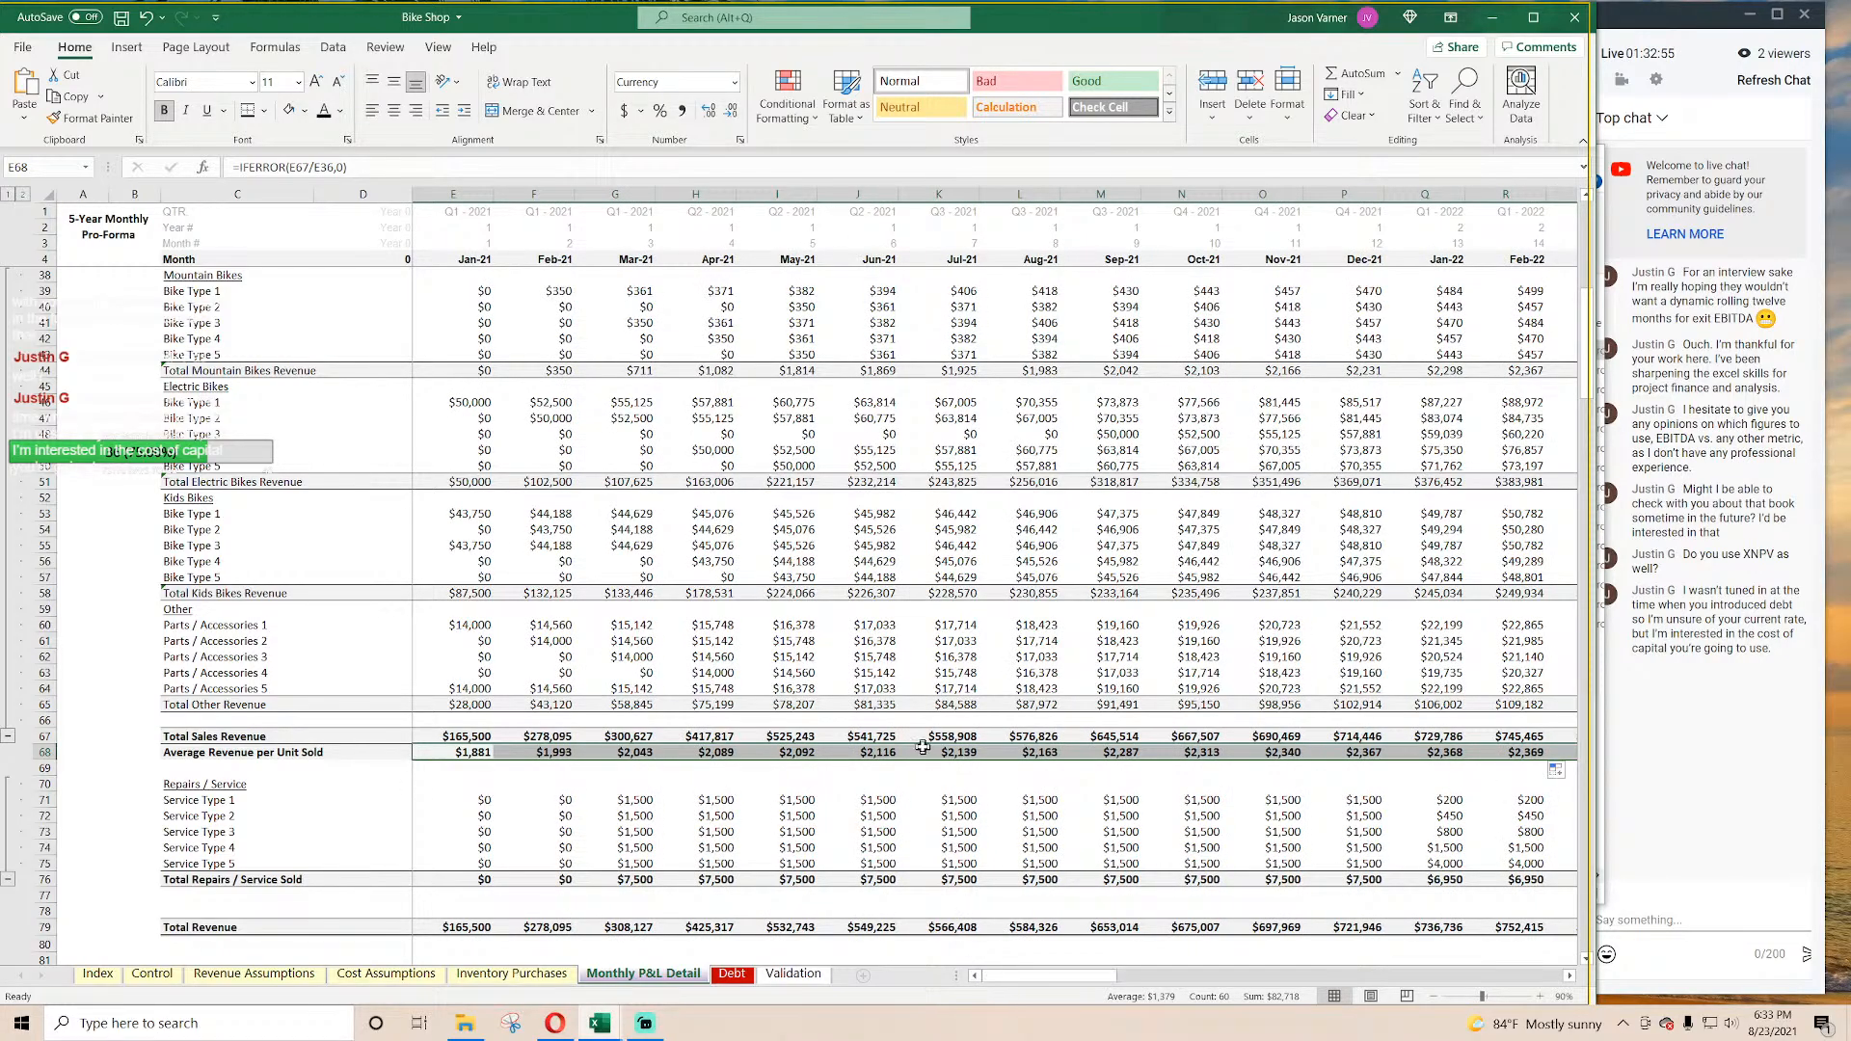
# Step: Copy the exit-month test IF(E$4>Control!$C5,0, from the January unit formula of Parts / Accessories 3
pyautogui.scroll(-4, 923, 747)
pyautogui.moveTo(1102, 974)
pyautogui.mouseDown()
pyautogui.moveTo(1341, 966)
pyautogui.moveTo(1066, 974)
pyautogui.mouseUp()
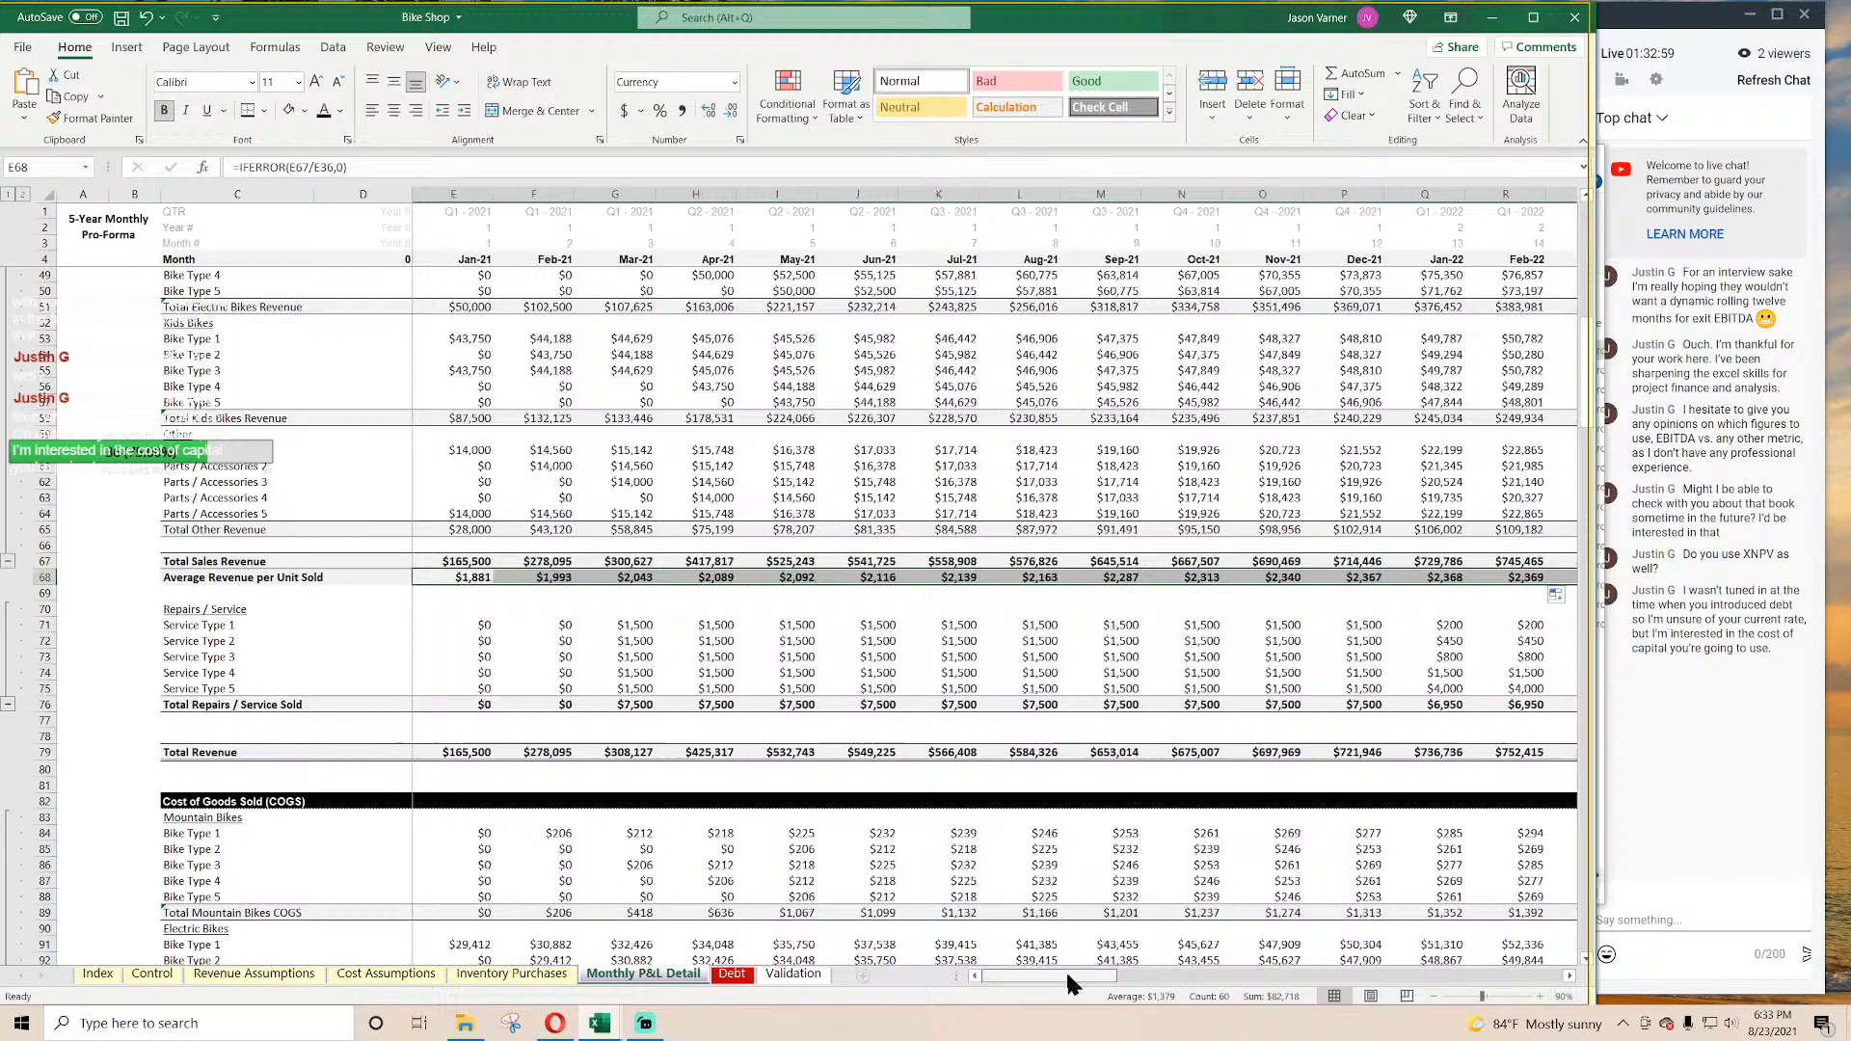
pyautogui.click(439, 338)
pyautogui.scroll(7, 440, 339)
pyautogui.click(453, 439)
pyautogui.click(453, 338)
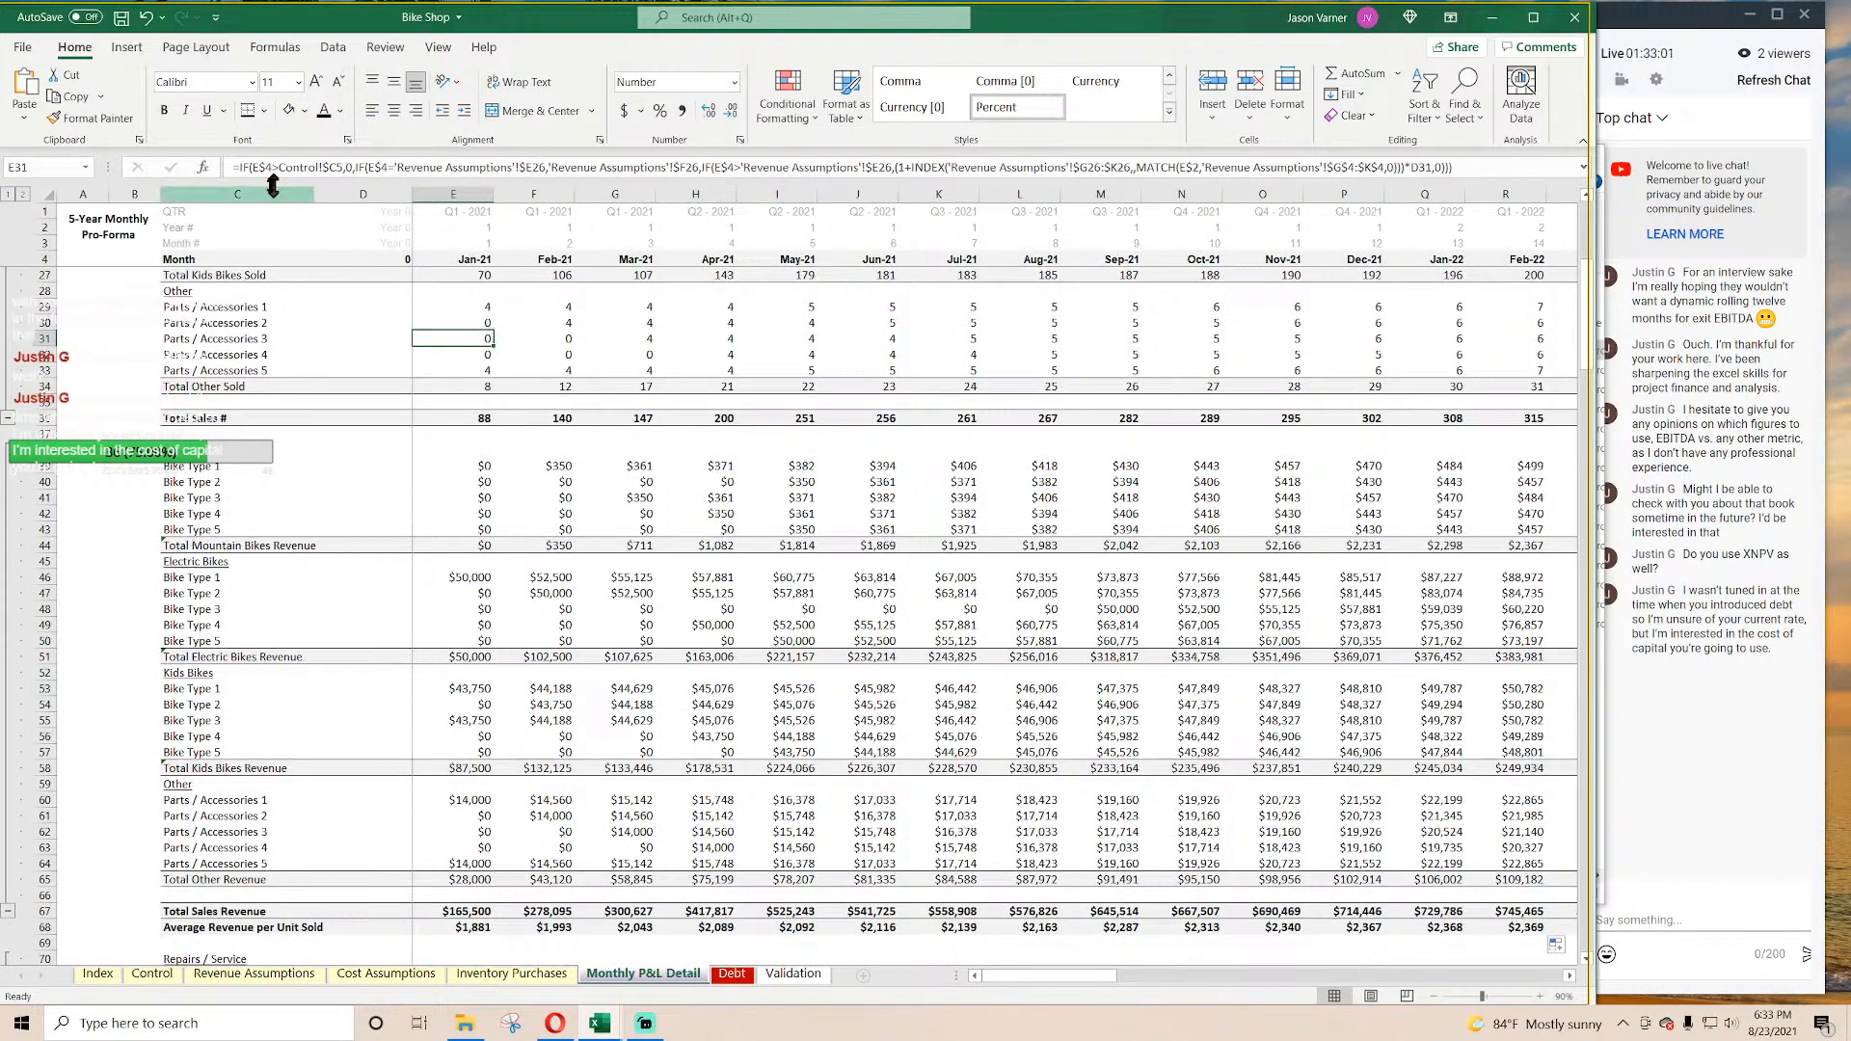
pyautogui.moveTo(238, 167); pyautogui.dragTo(358, 167)
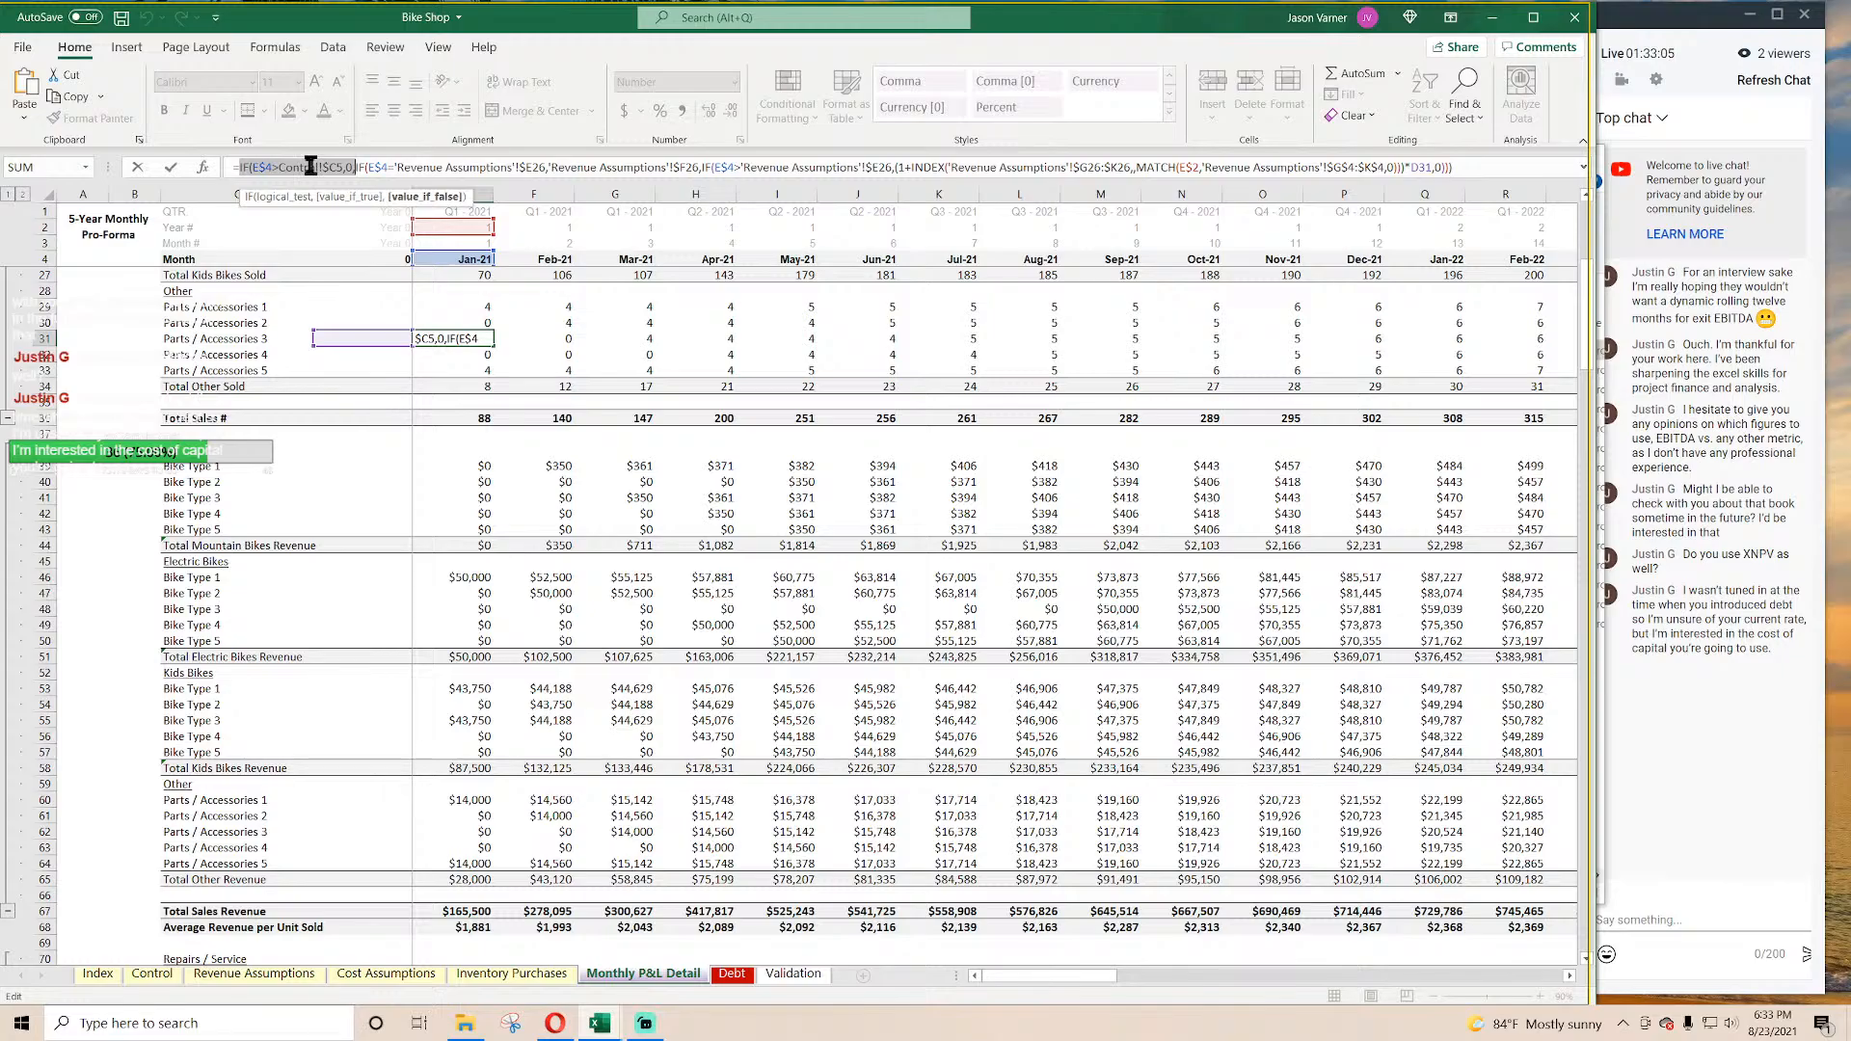
pyautogui.rightClick(294, 166)
pyautogui.click(328, 198)
pyautogui.press('Return')
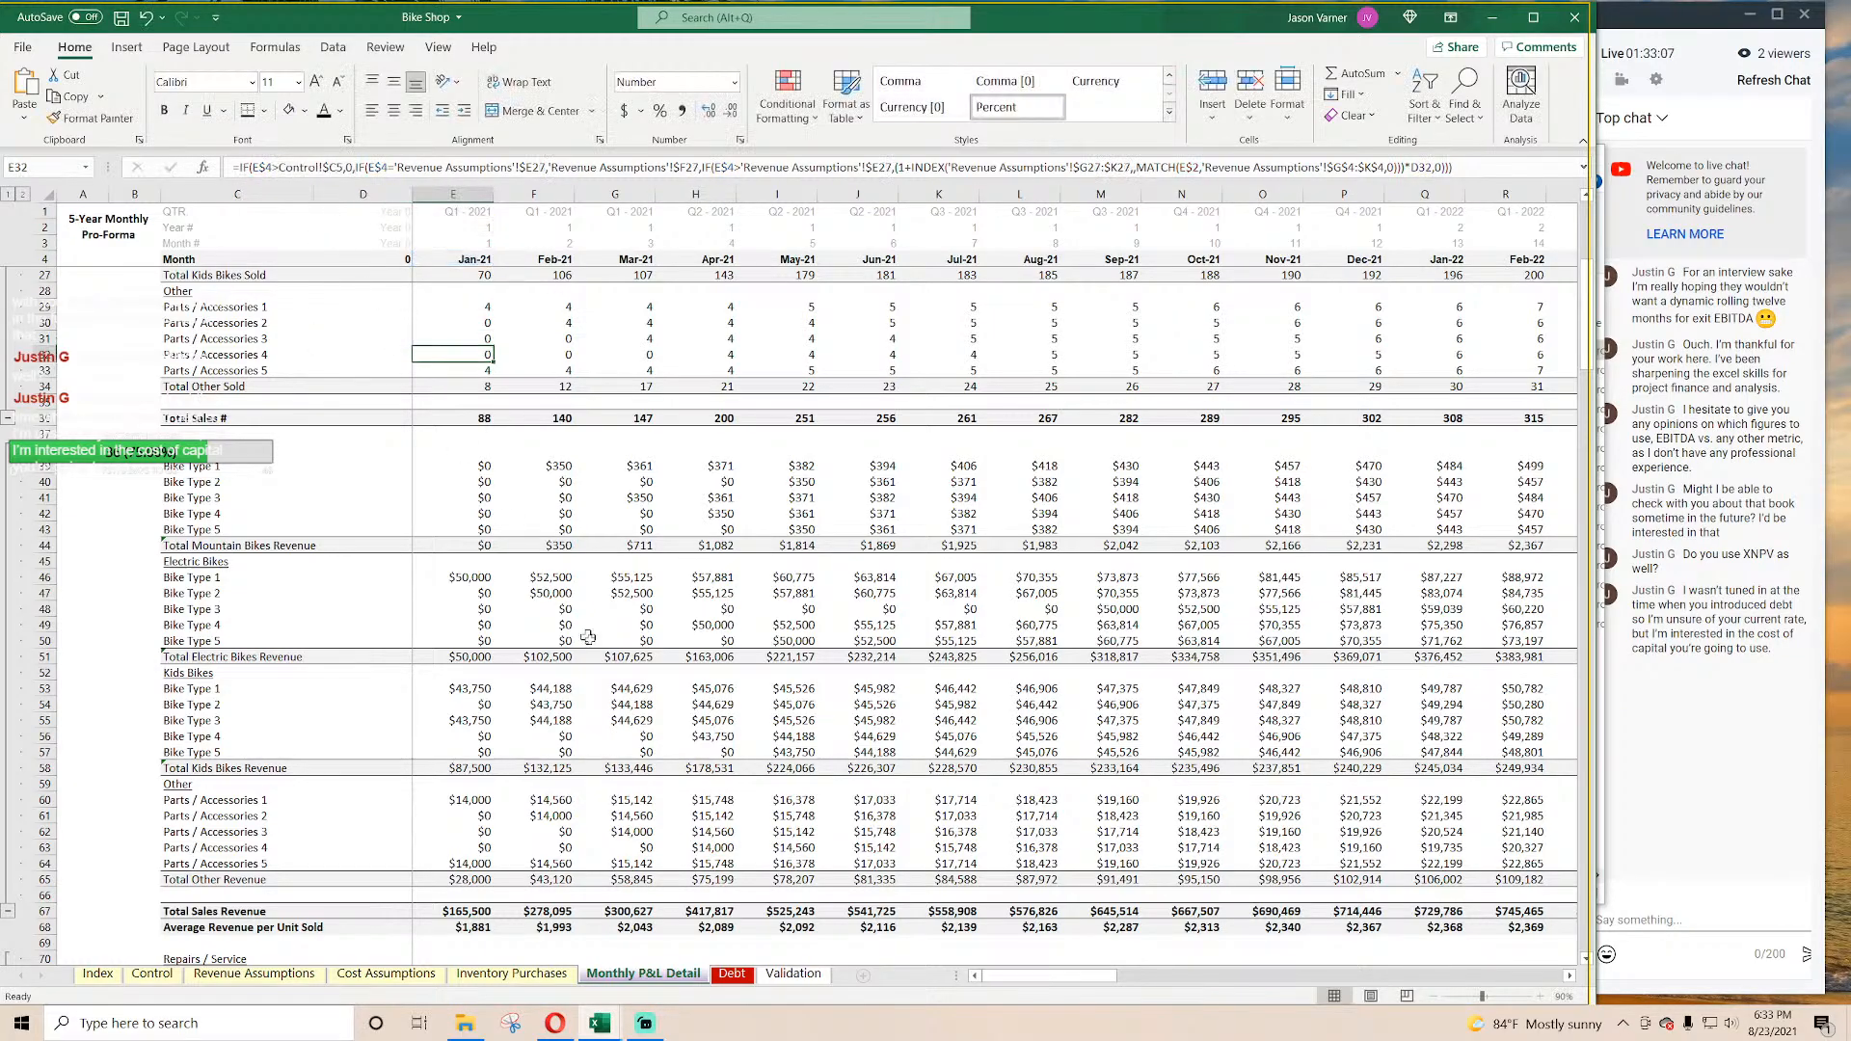
# Step: Check the January formulas for Total Revenue and for Mountain Bikes Type 1 in Cost of Goods Sold
pyautogui.scroll(-11, 588, 637)
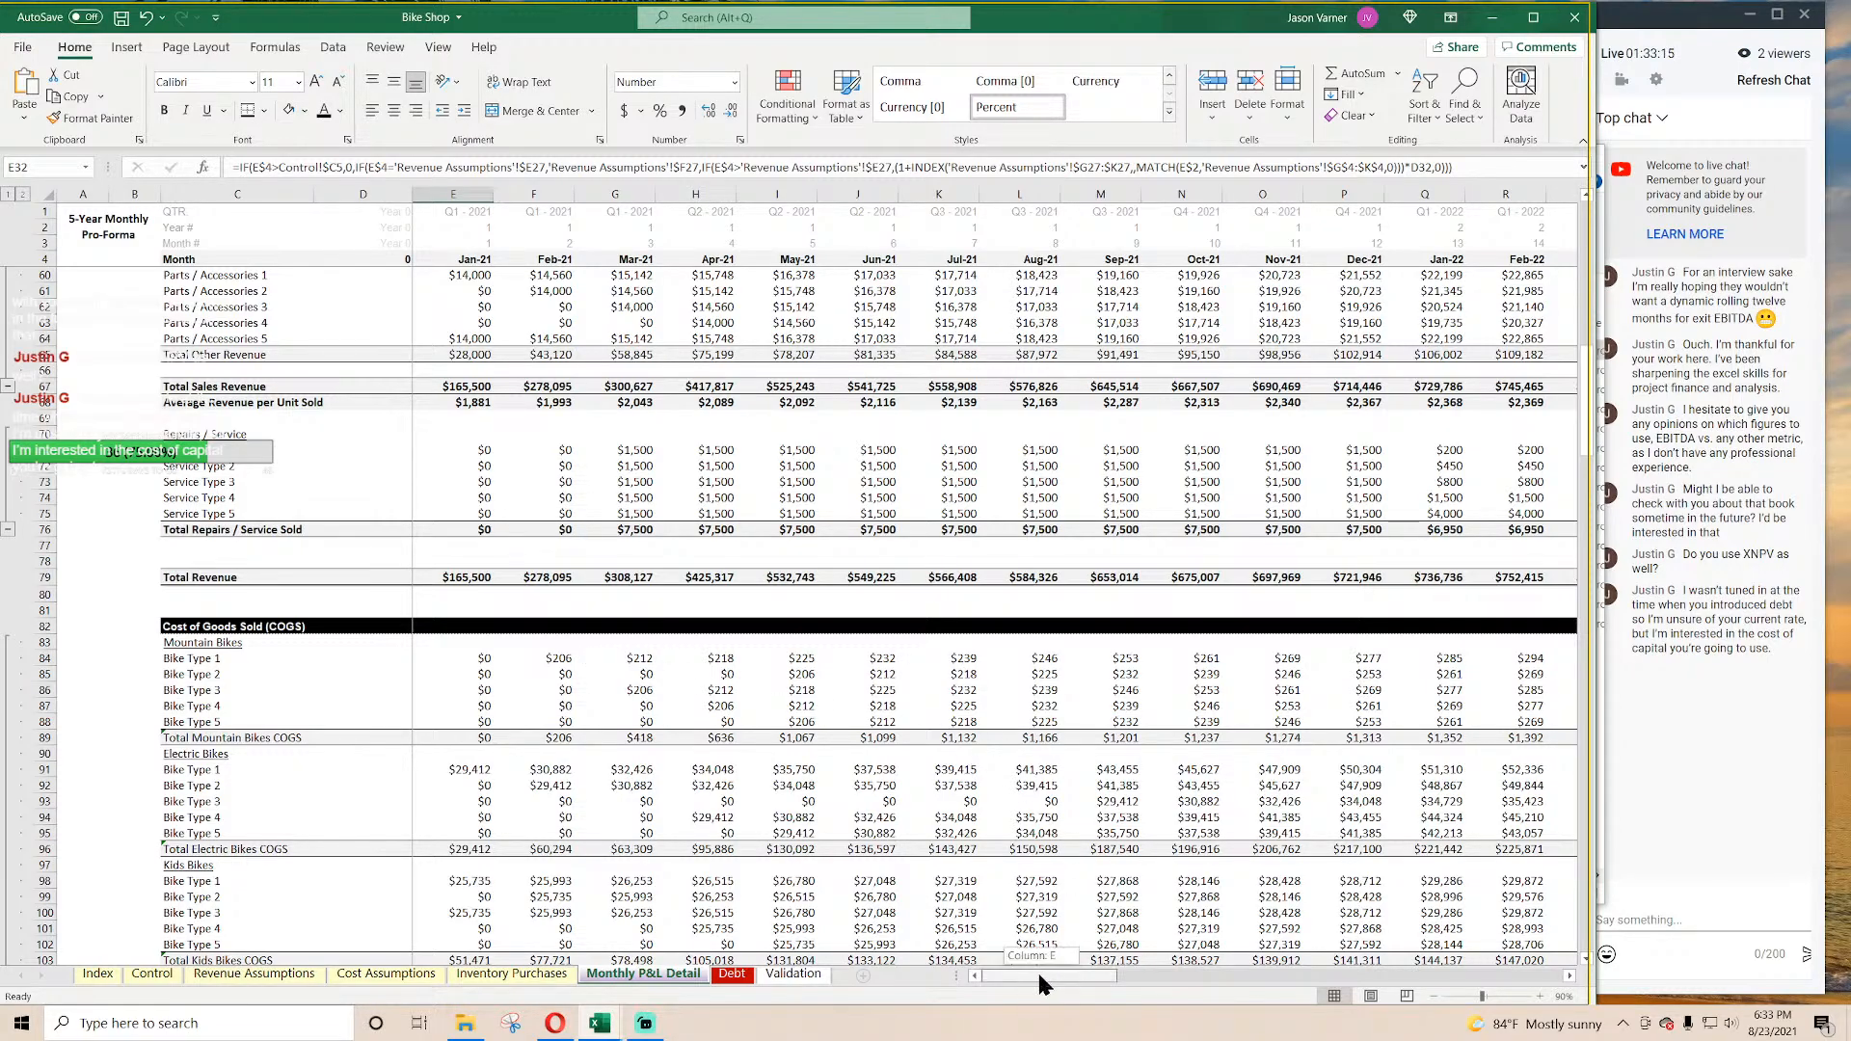
pyautogui.click(464, 579)
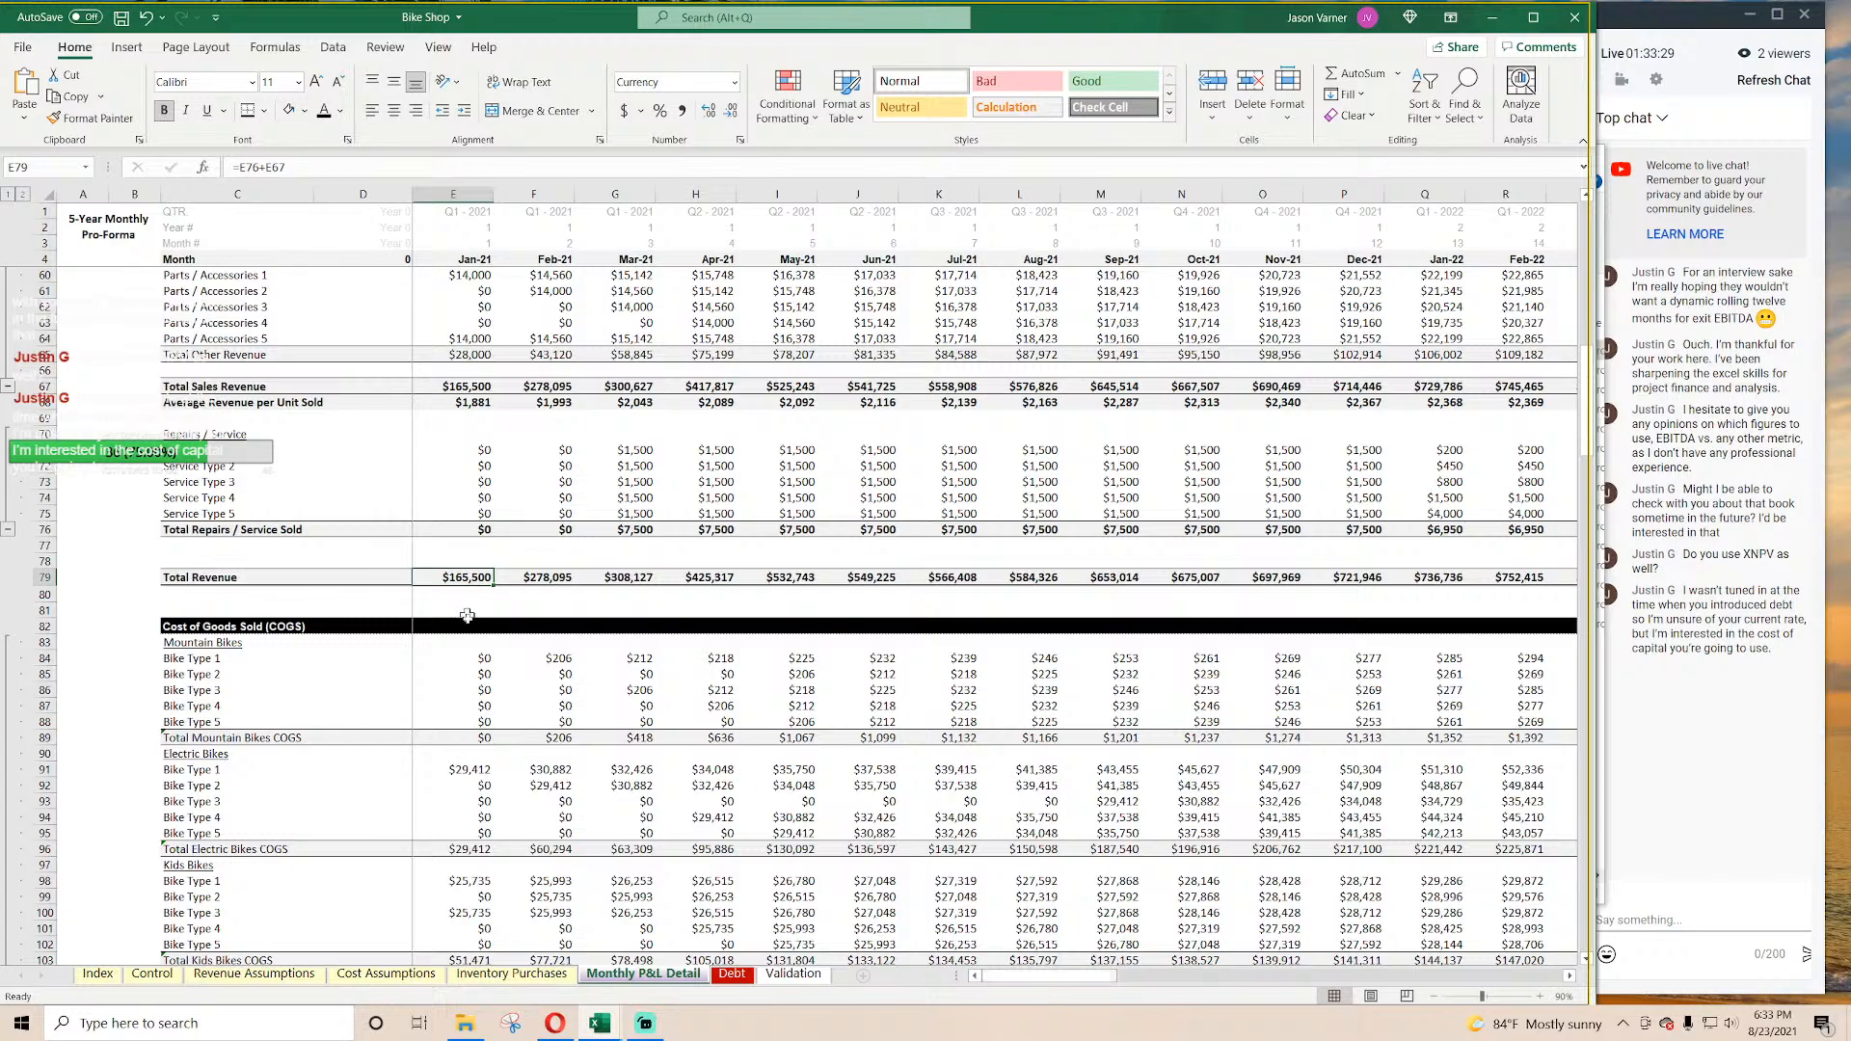
pyautogui.click(465, 660)
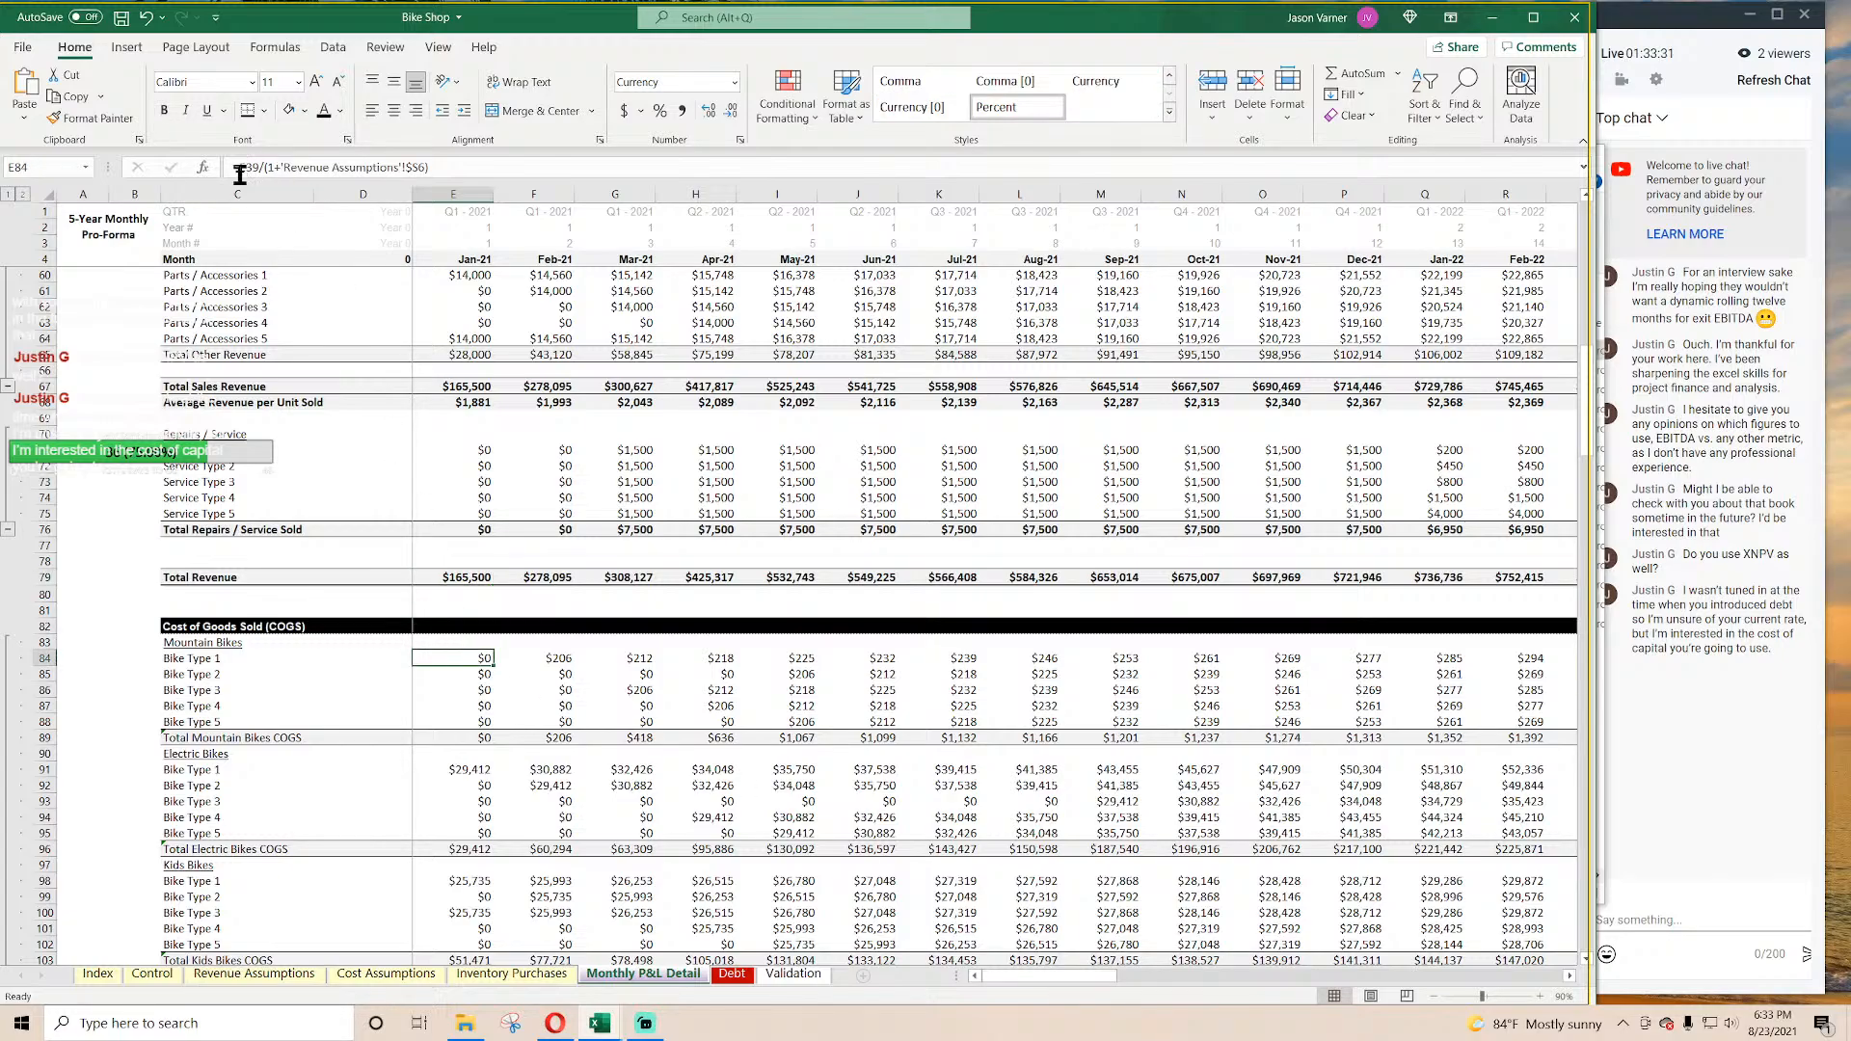
pyautogui.moveTo(1073, 974); pyautogui.dragTo(993, 976)
# Step: Wrap the January Repairs / Service formula of Service Type 1 in the copied IF(E$4>Control!$C5,0,…) exit-month test
pyautogui.click(463, 450)
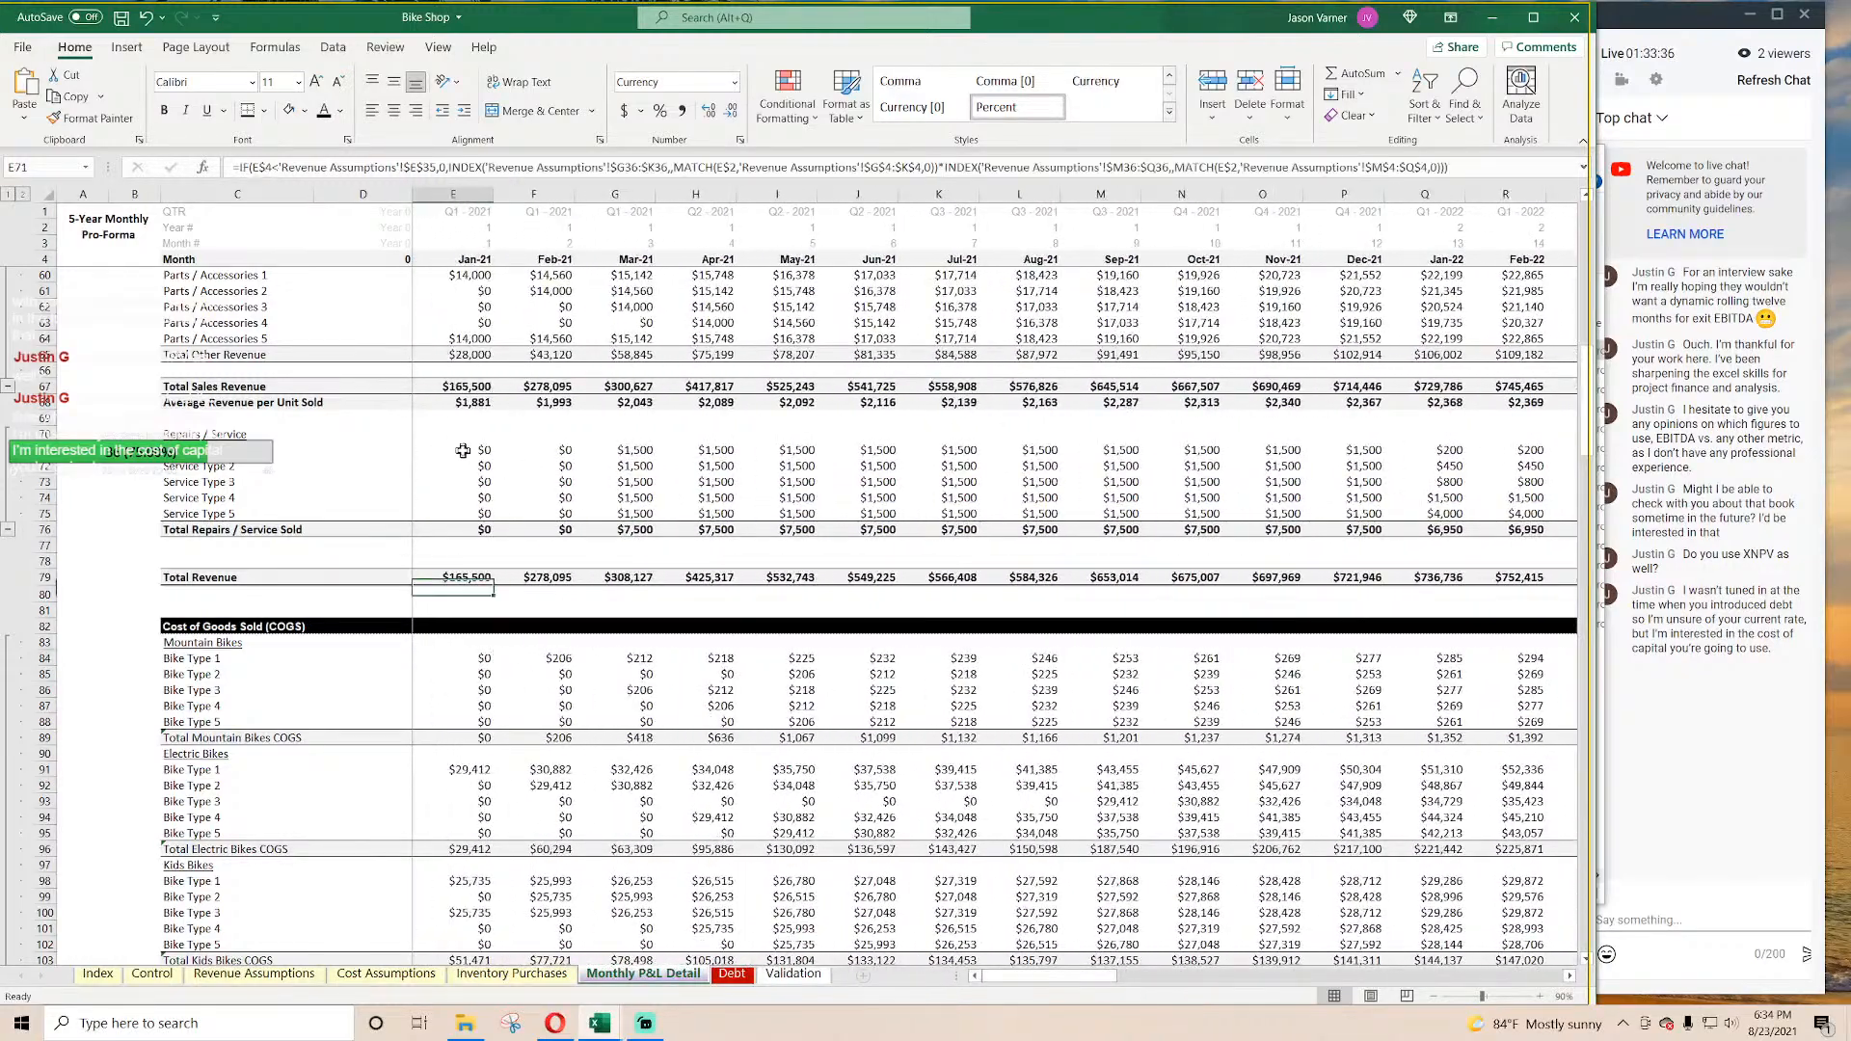
pyautogui.click(243, 167)
pyautogui.hotkey('ctrl', 'v')
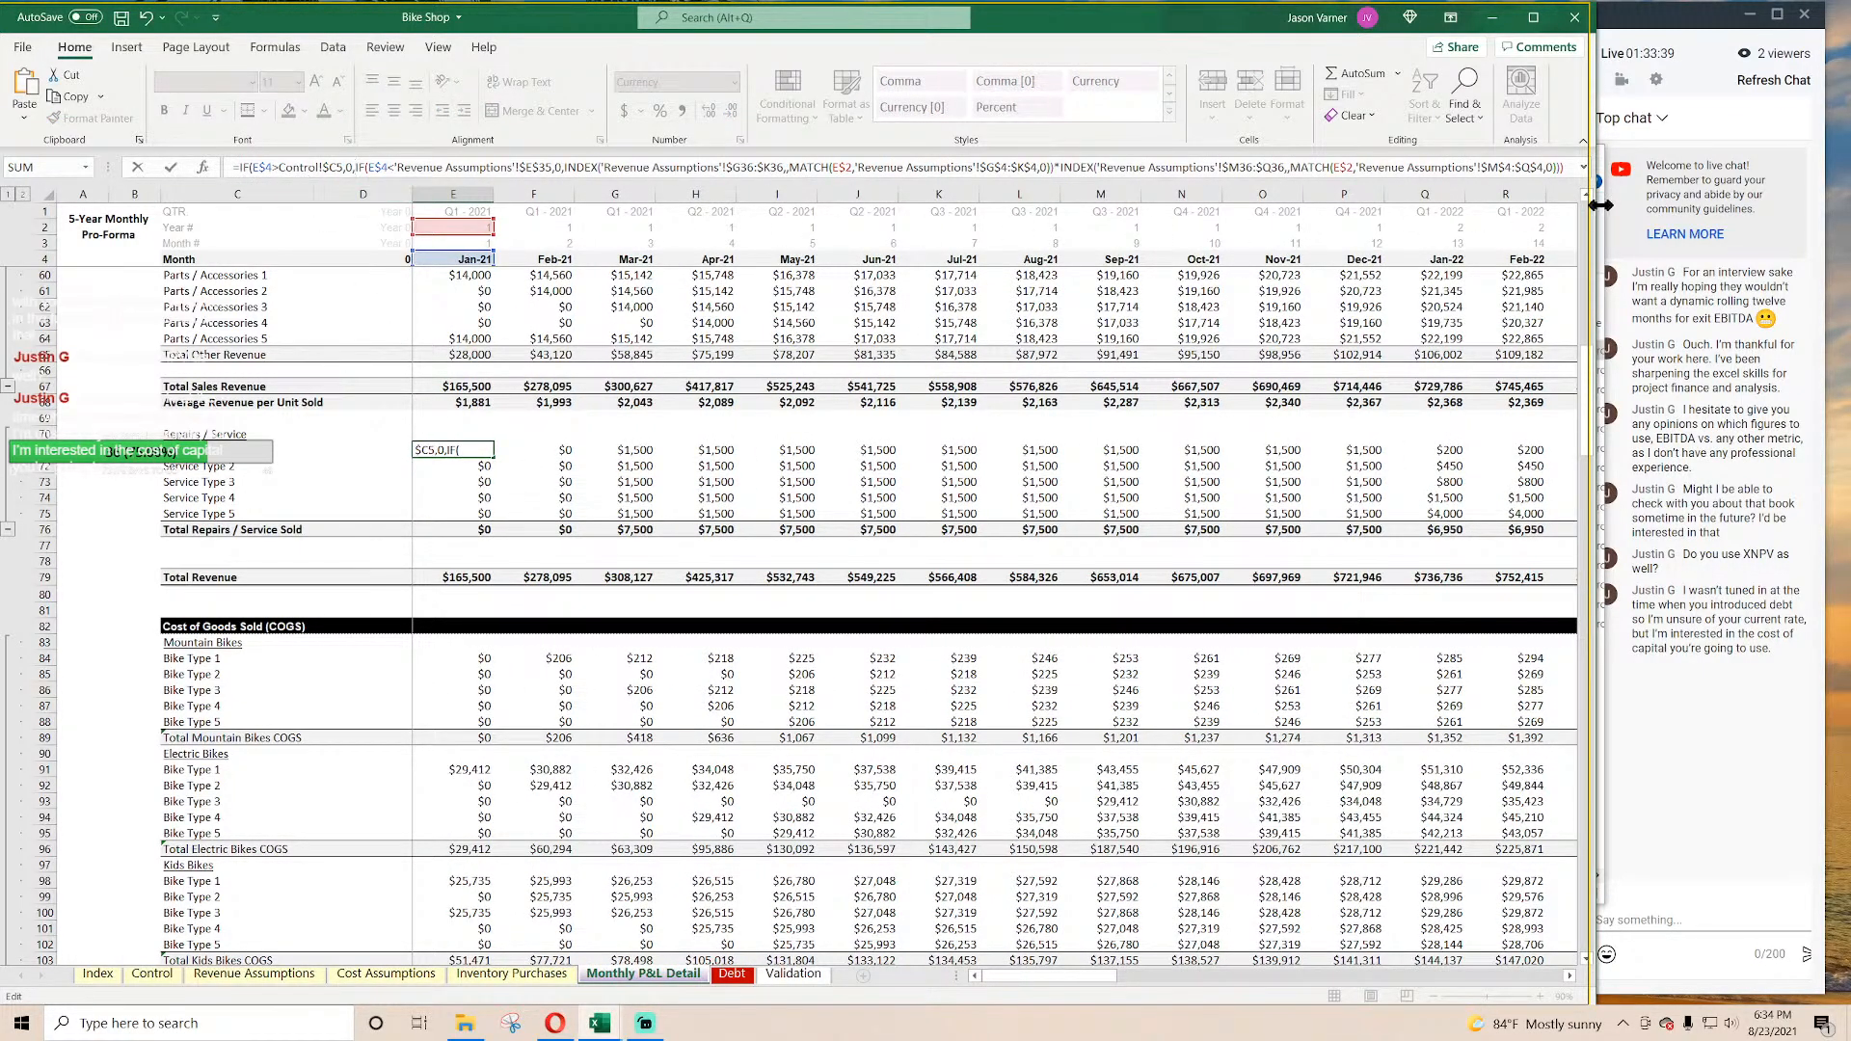
pyautogui.press('Return')
pyautogui.press('Return')
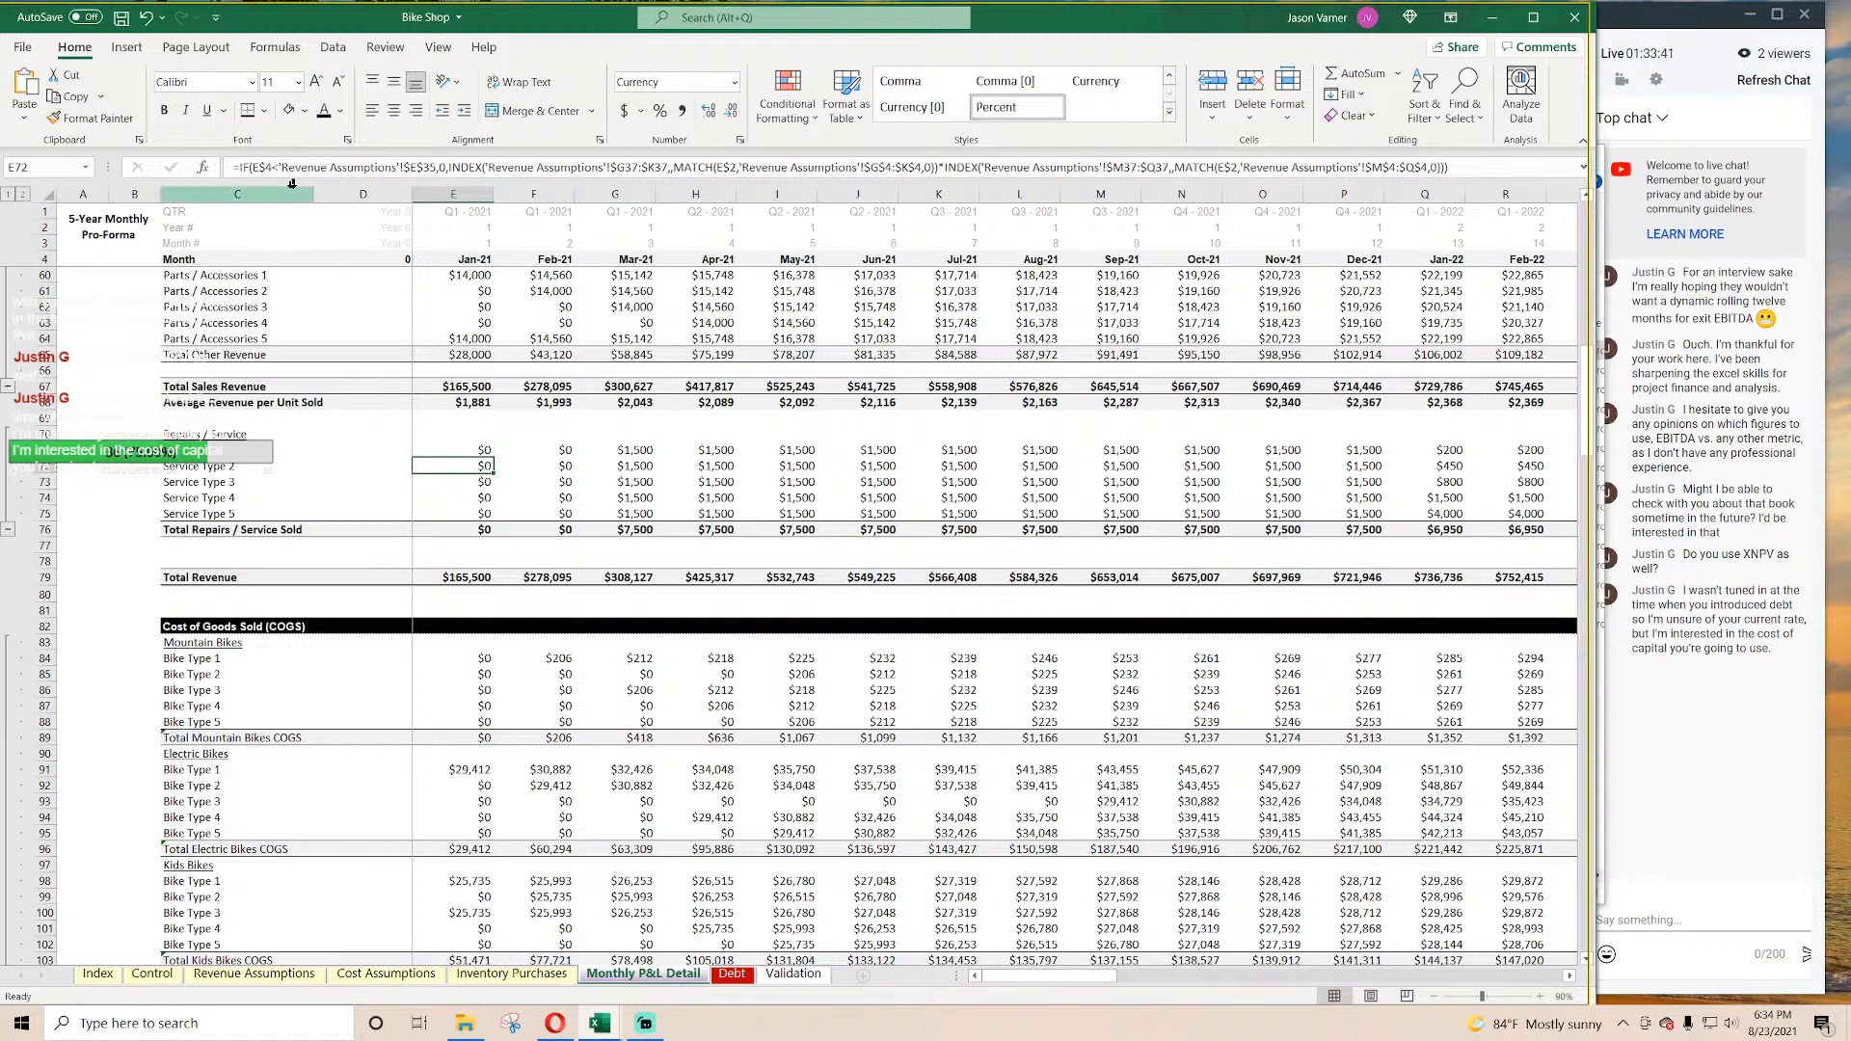
# Step: Make the exit-date reference in Service Type 1's January formula fully absolute as Control!$C$5
pyautogui.click(472, 450)
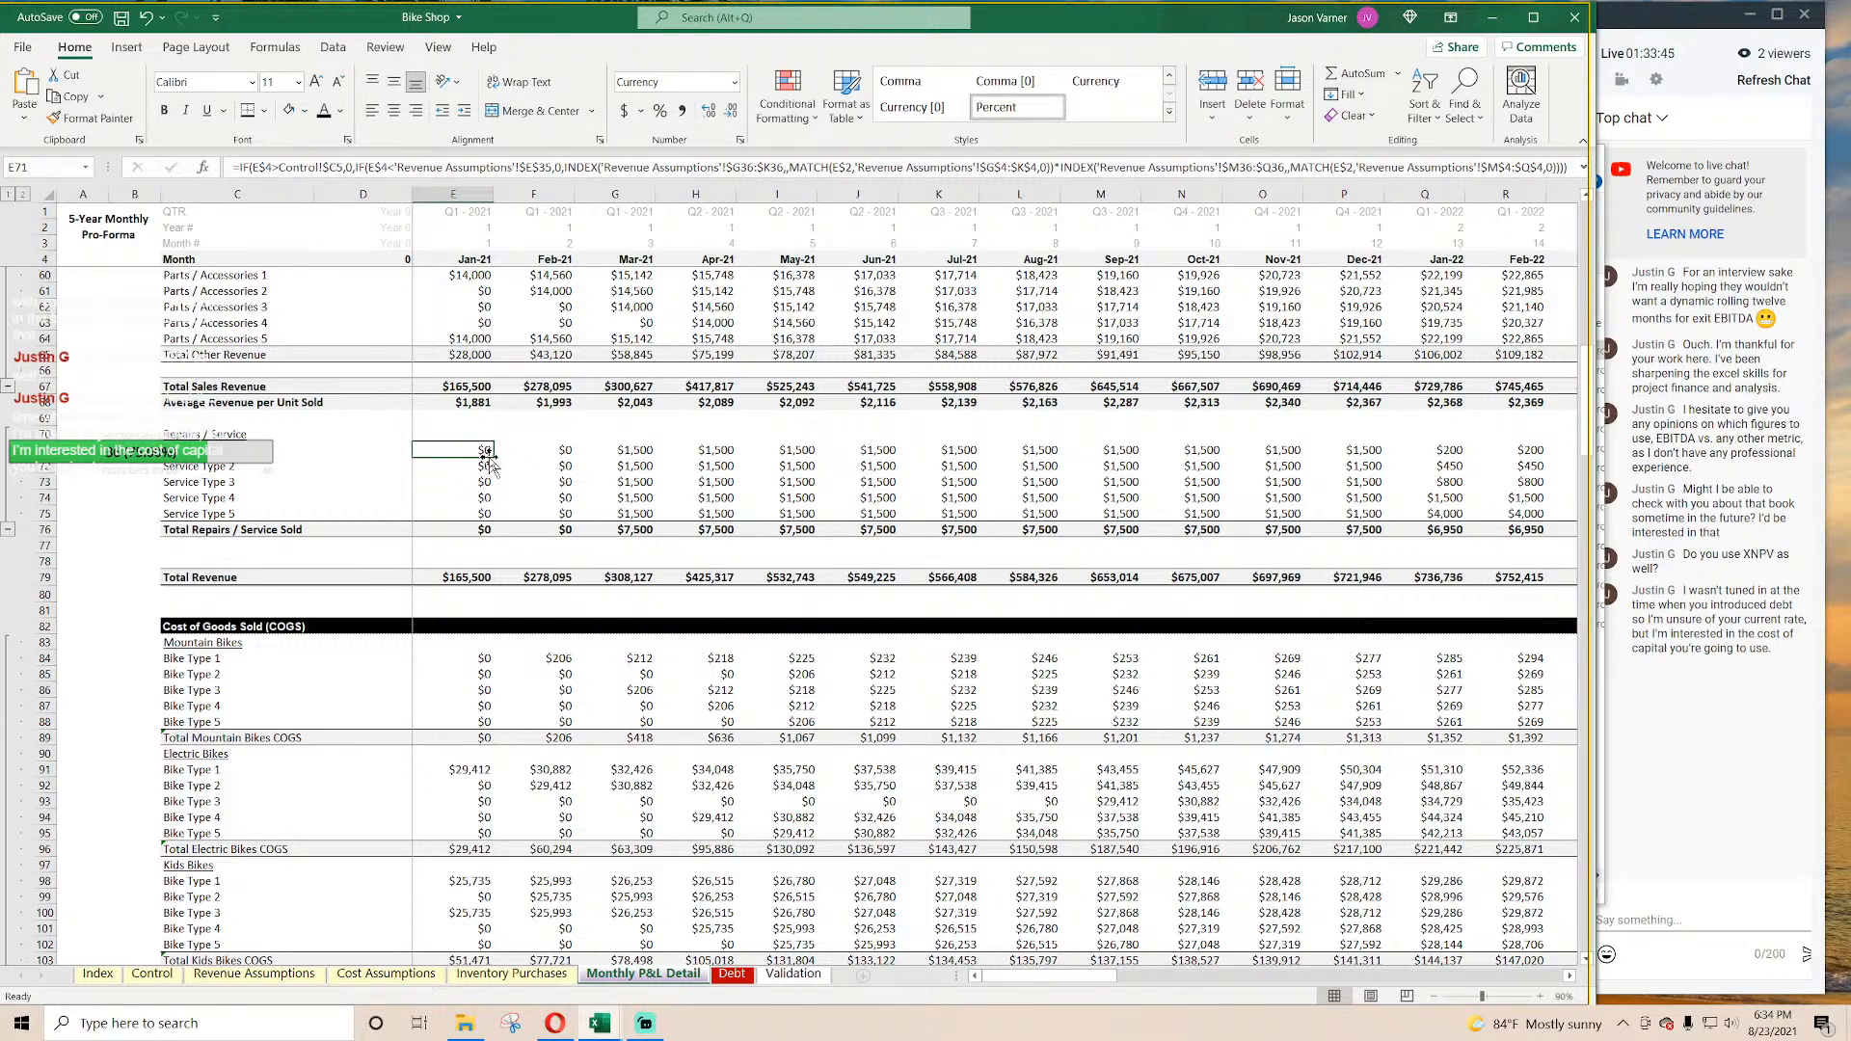
pyautogui.click(339, 168)
pyautogui.write('$')
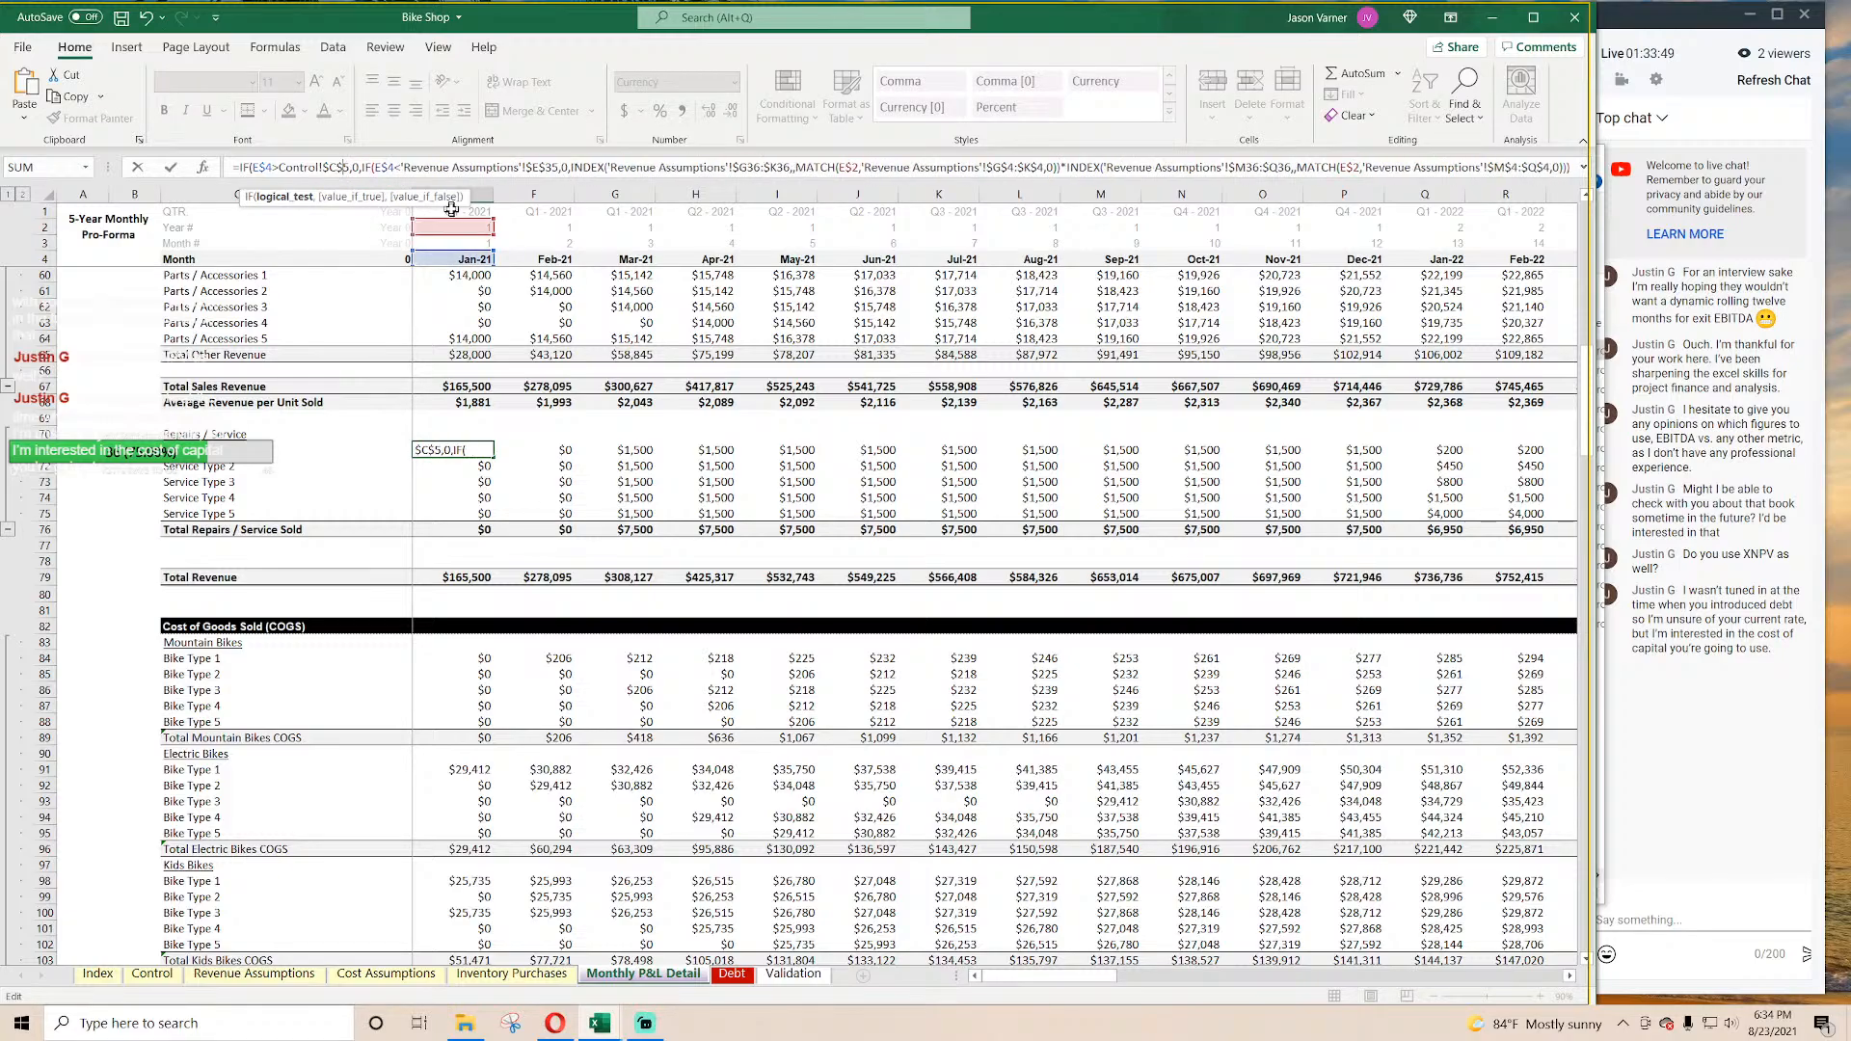
pyautogui.press('Escape')
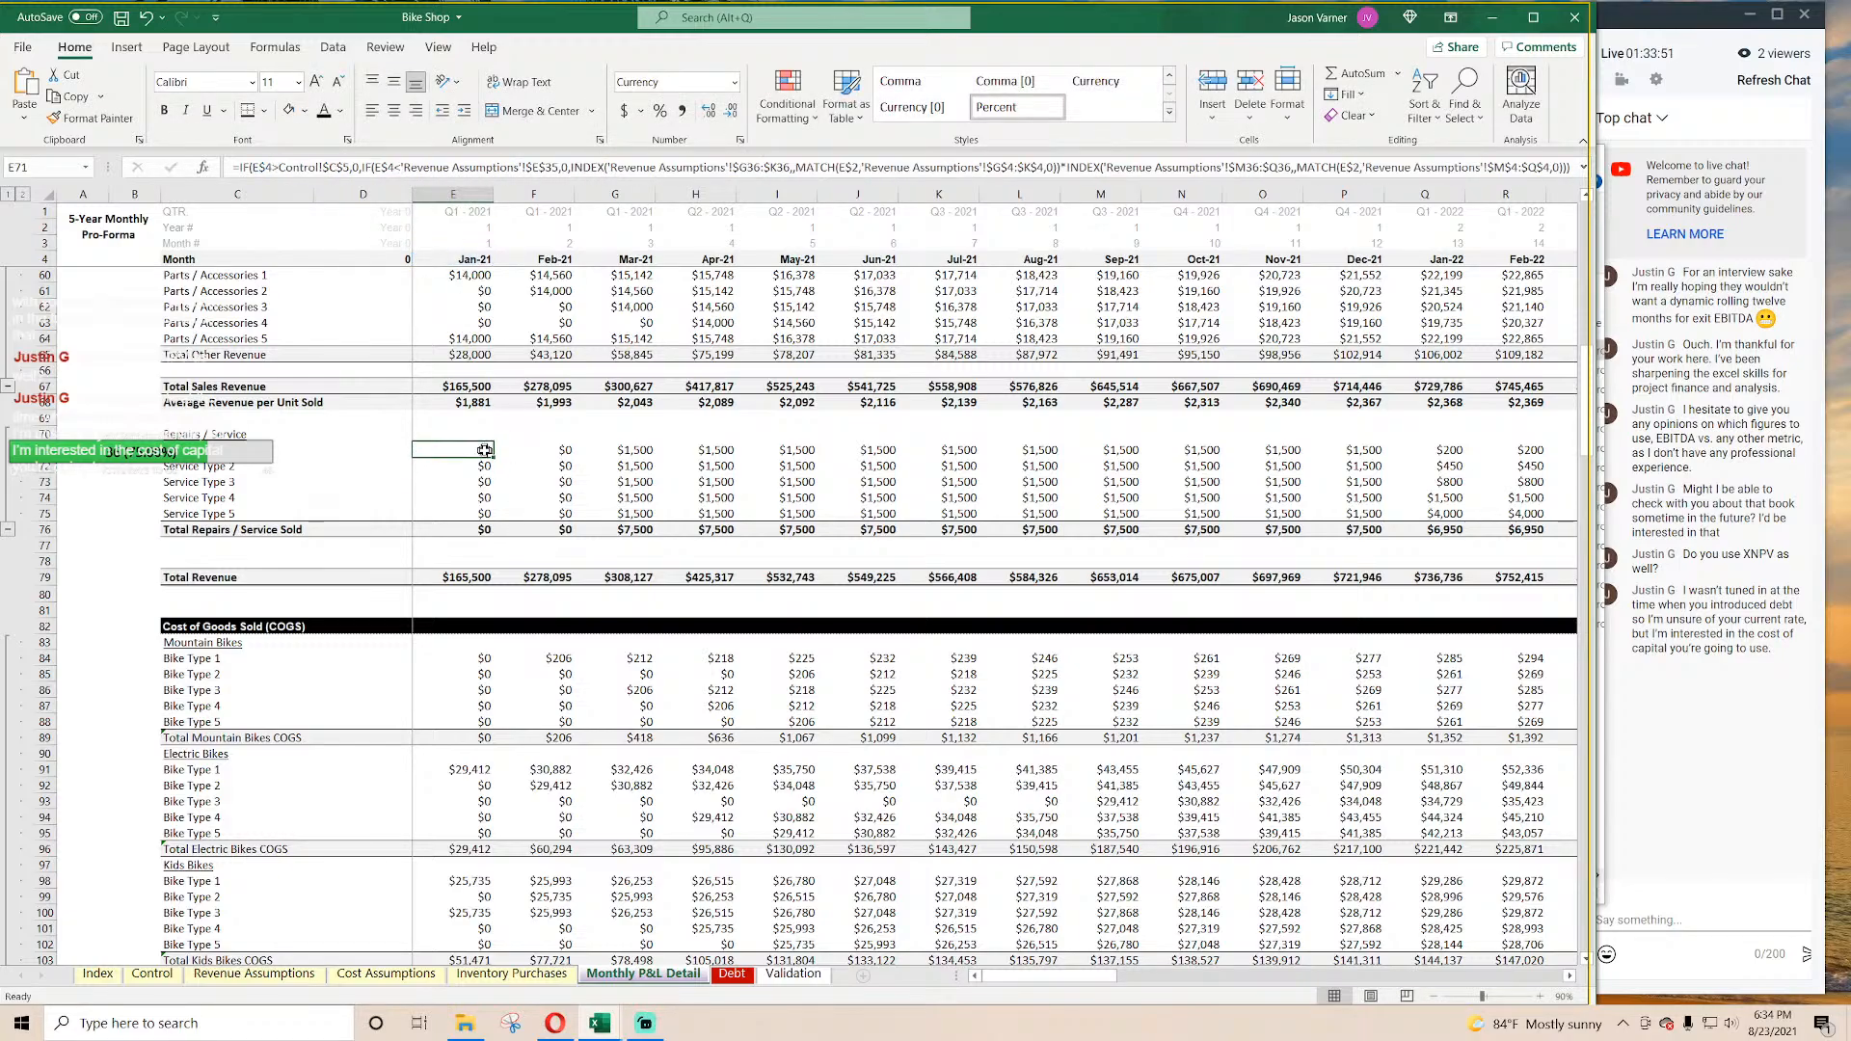
# Step: Examine the amortization table on the Debt sheet and the source of its Financed Amount
pyautogui.click(732, 974)
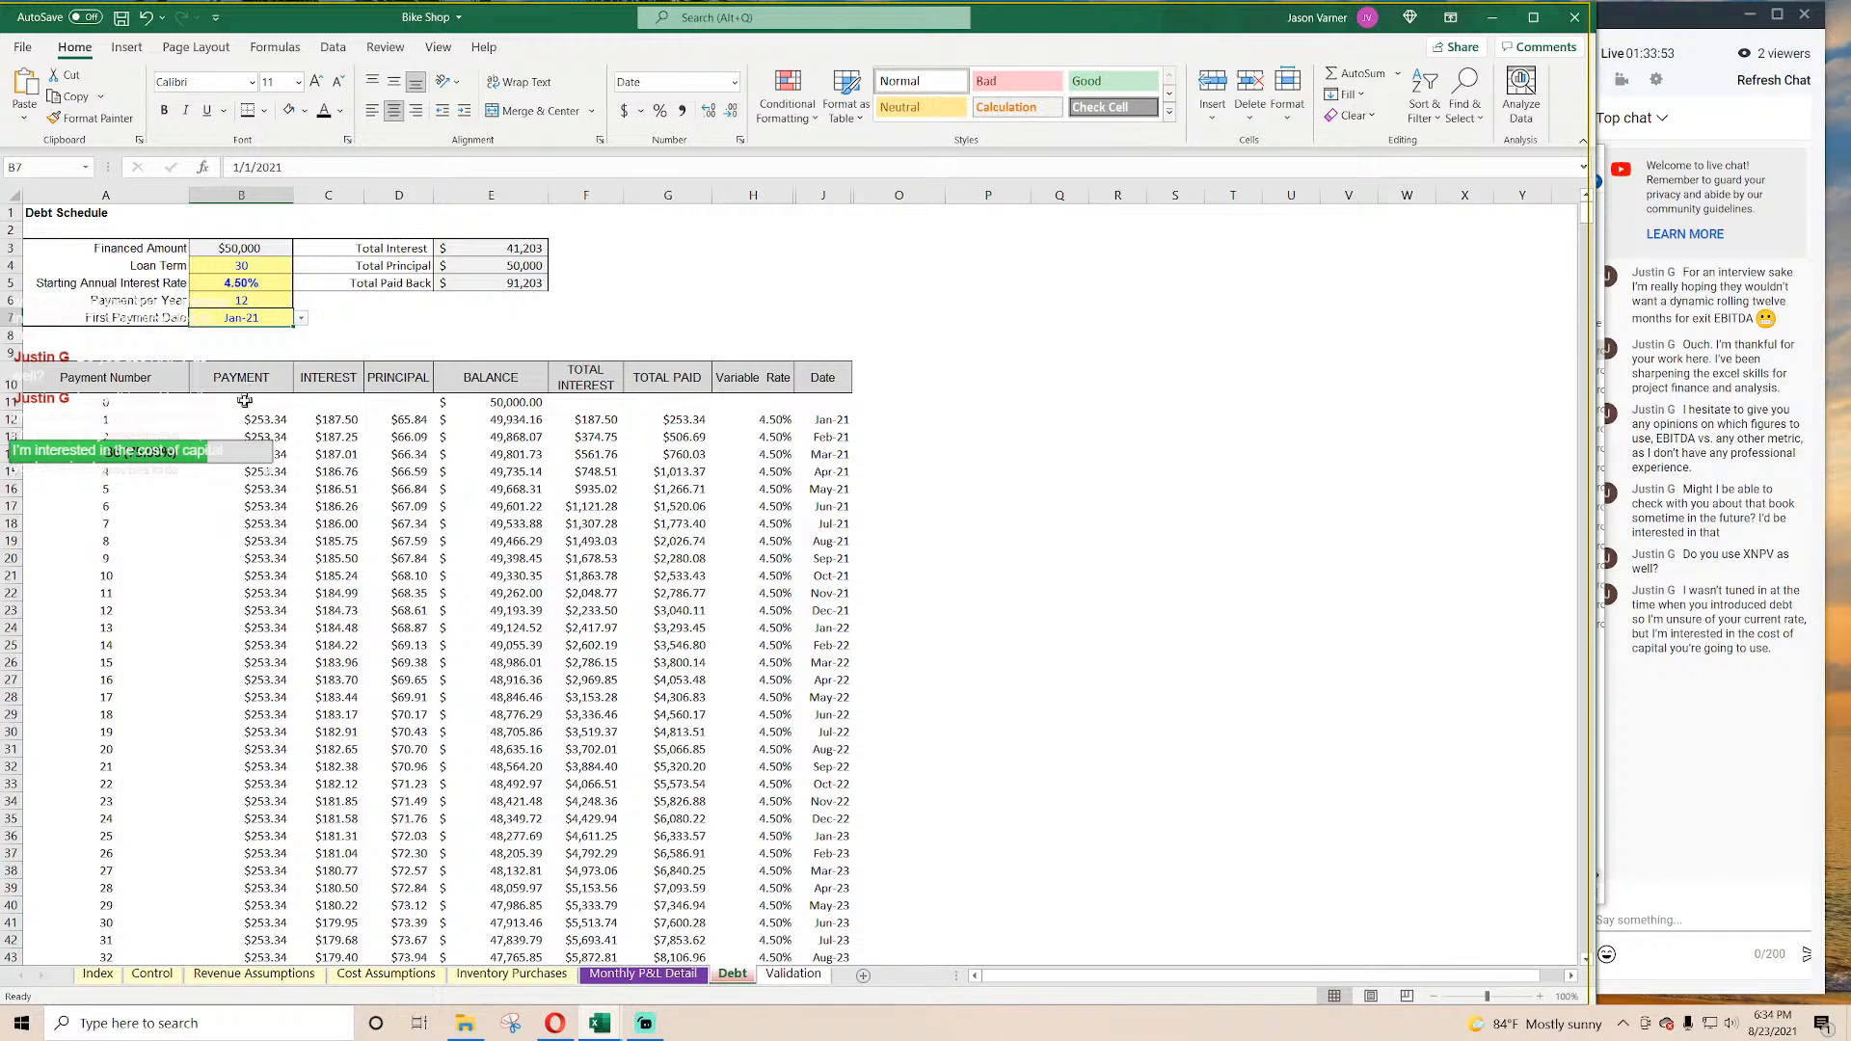
pyautogui.moveTo(241, 403); pyautogui.dragTo(809, 858)
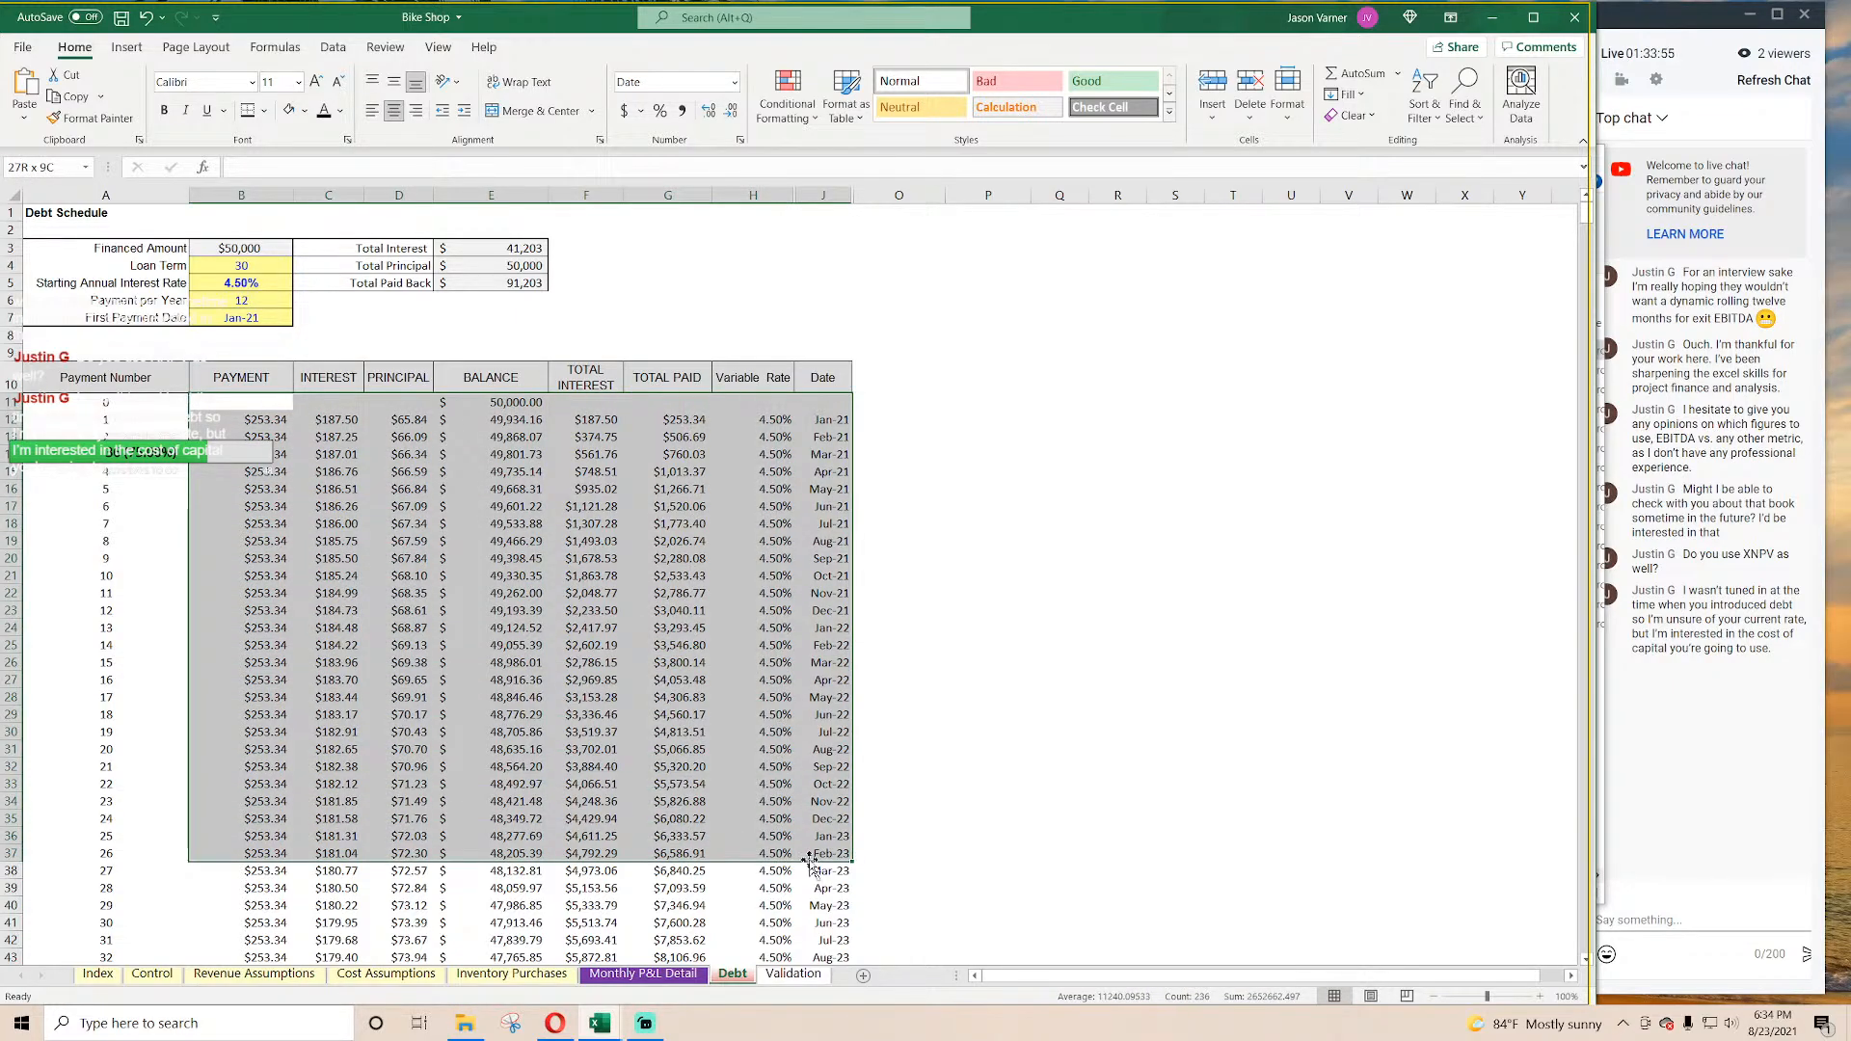
pyautogui.click(500, 612)
pyautogui.click(252, 252)
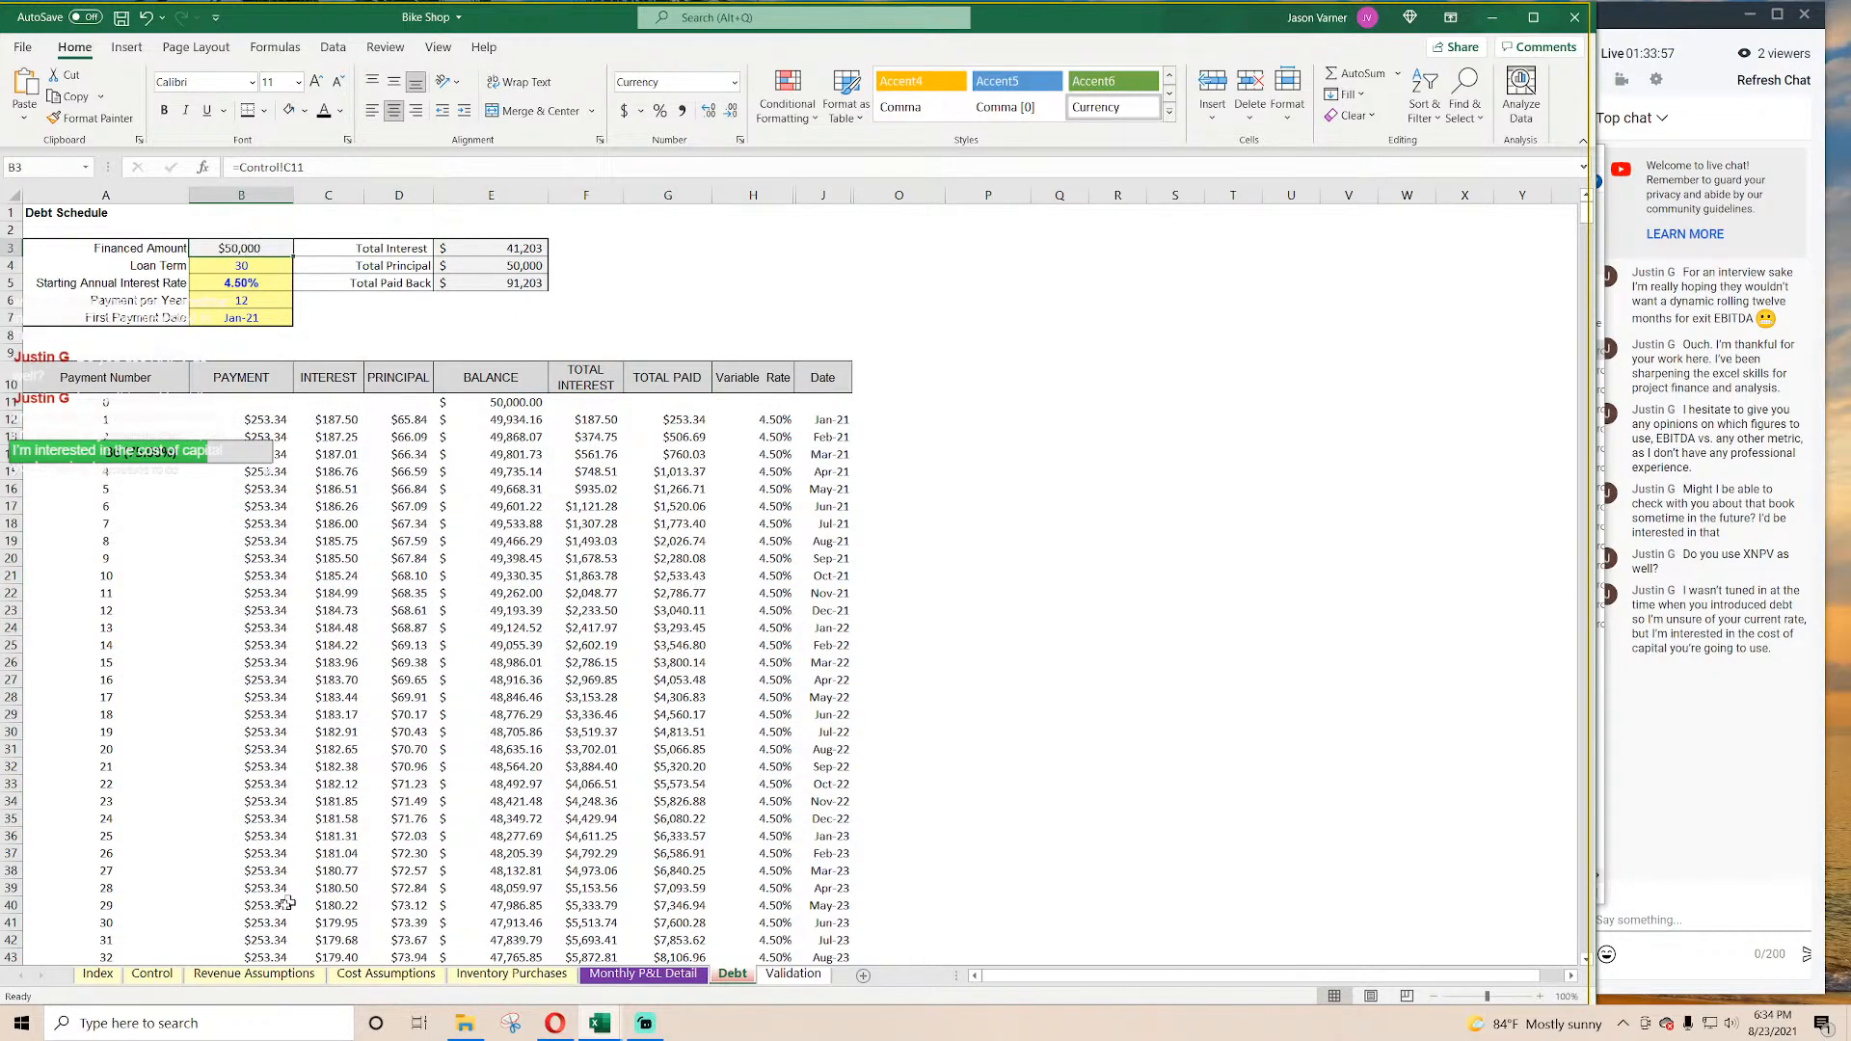
# Step: Set Debt Proceeds under Cash Sources on the Control sheet to $350,000
pyautogui.click(152, 973)
pyautogui.click(376, 387)
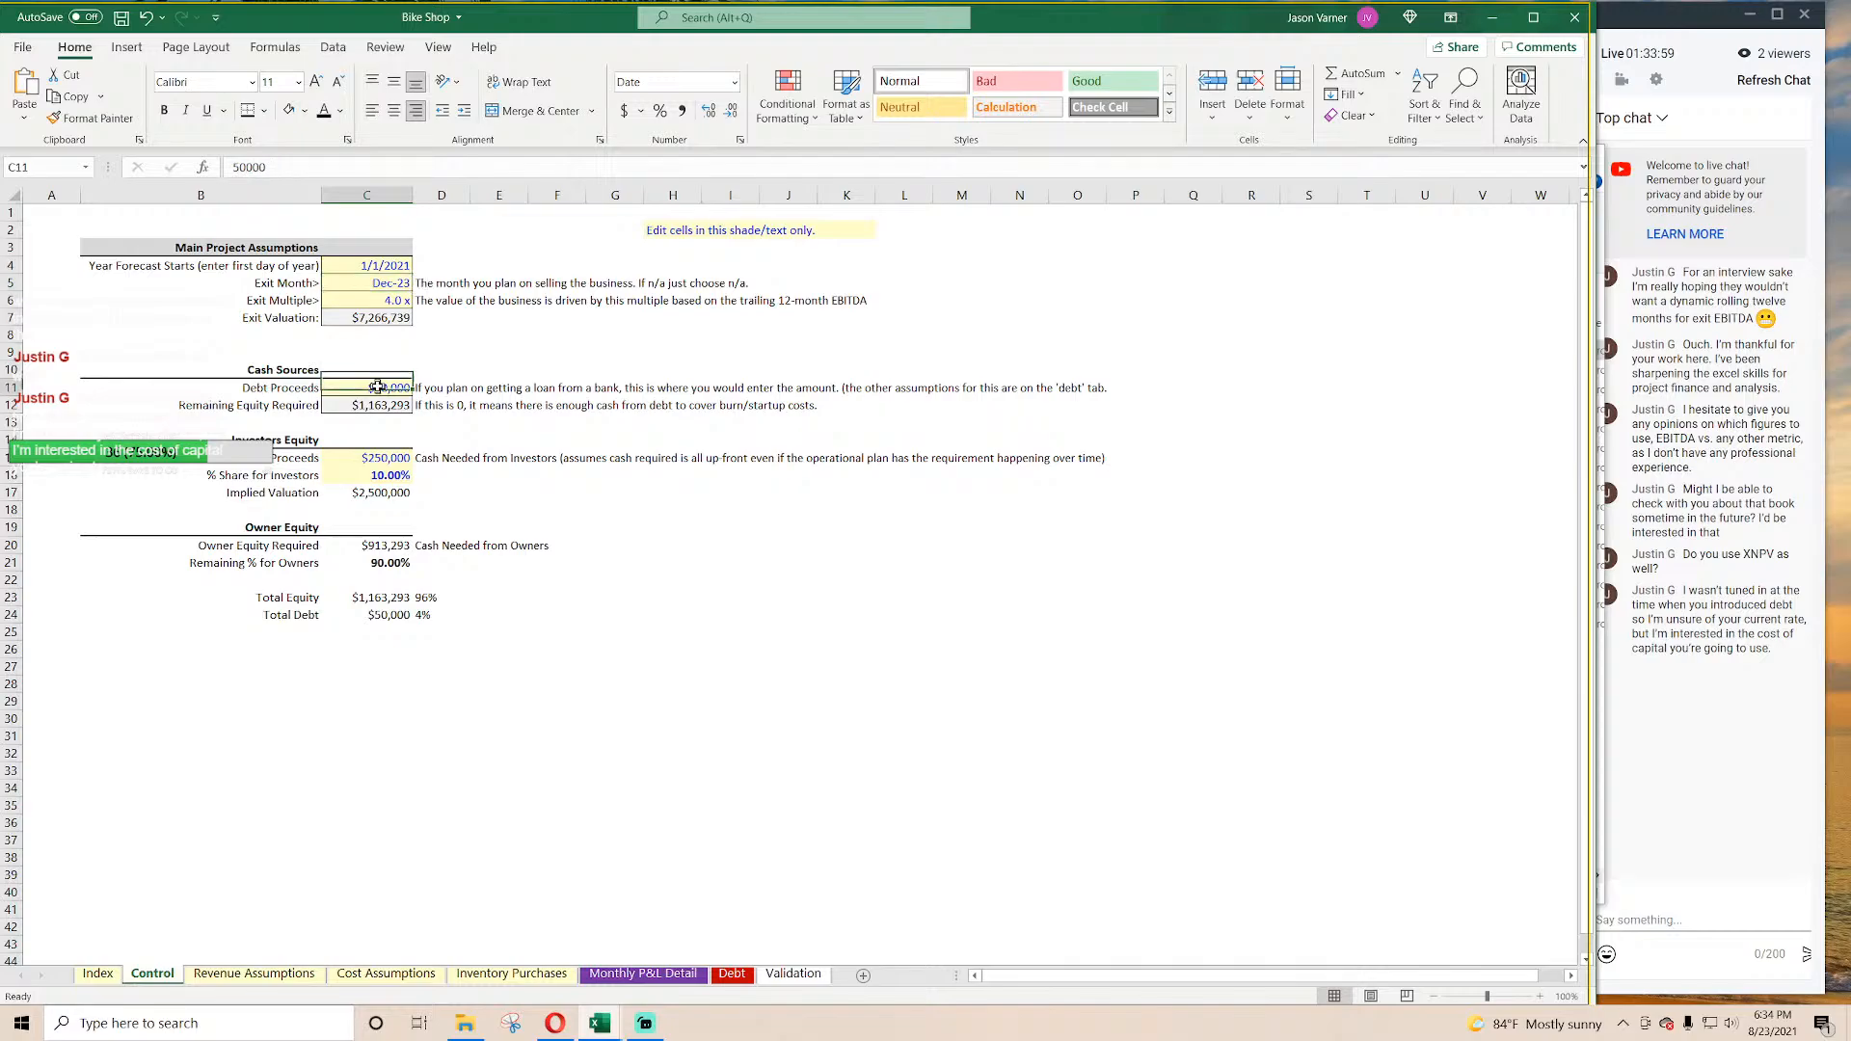
pyautogui.click(375, 404)
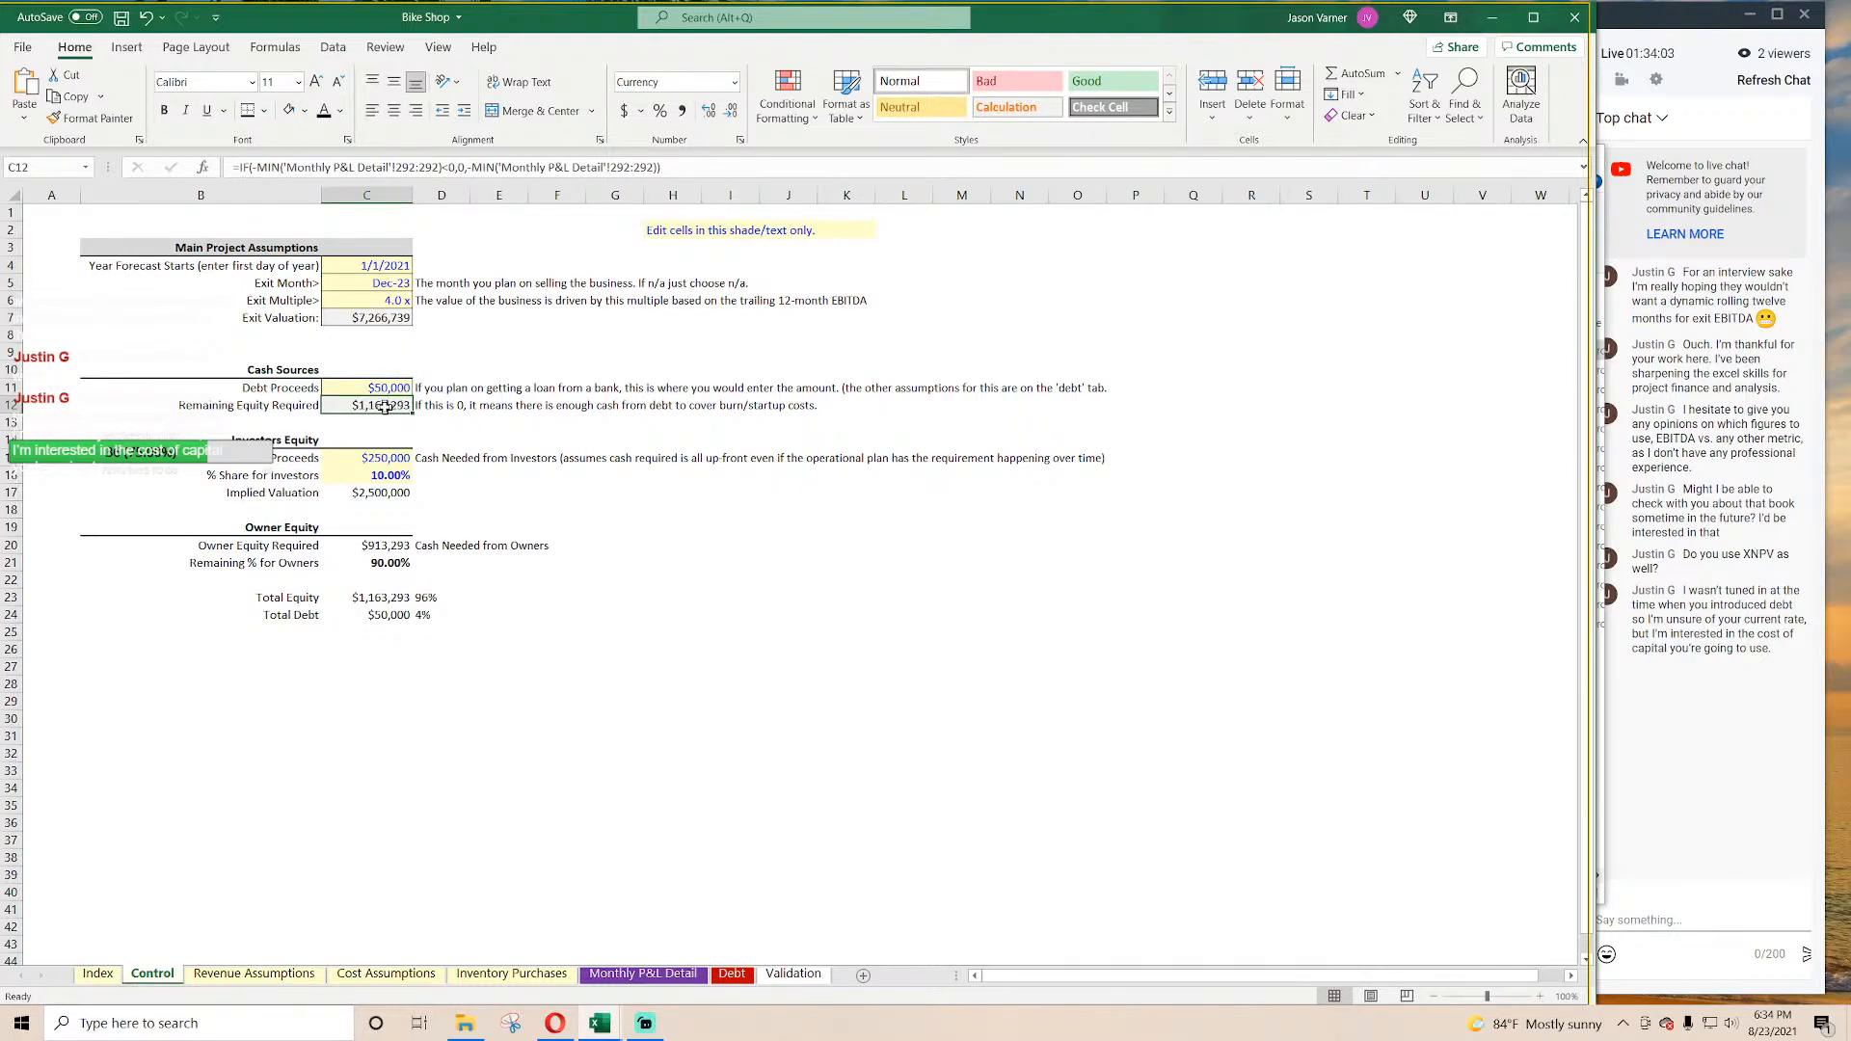
pyautogui.click(393, 389)
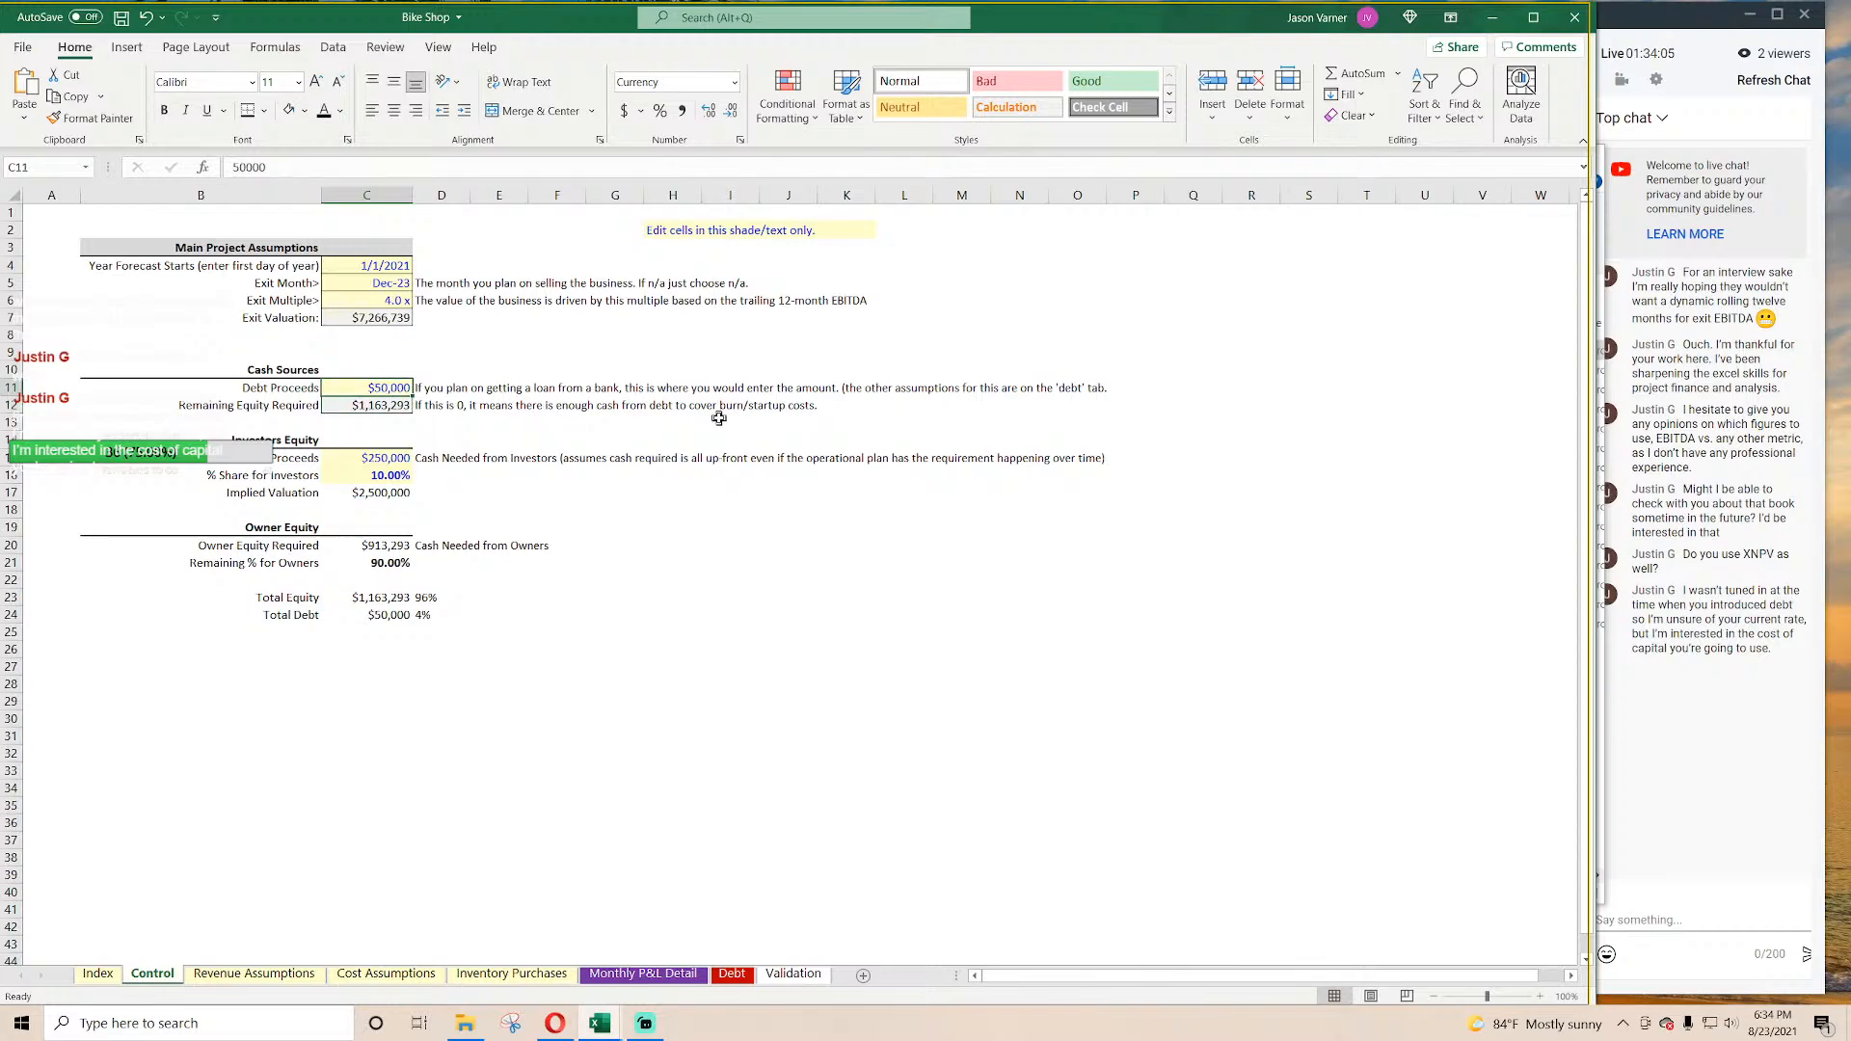
pyautogui.write('3250')
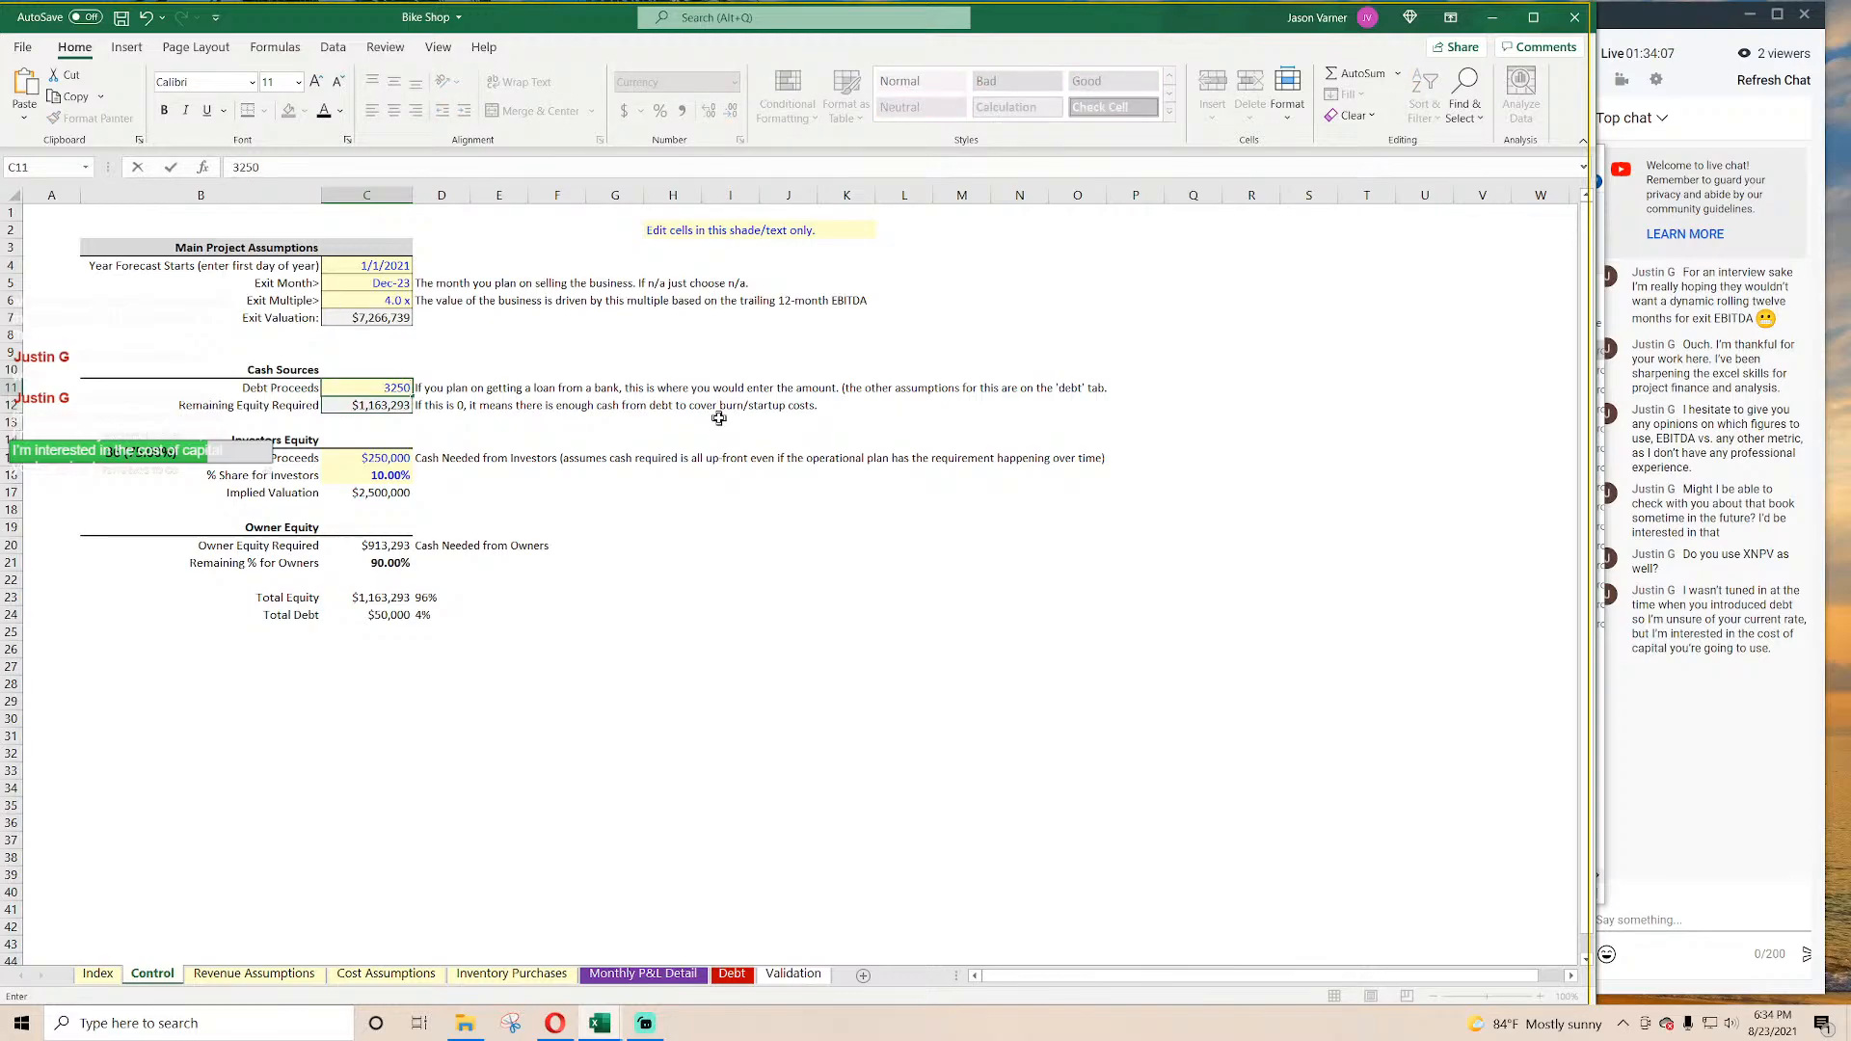
pyautogui.write('000')
pyautogui.press('Return')
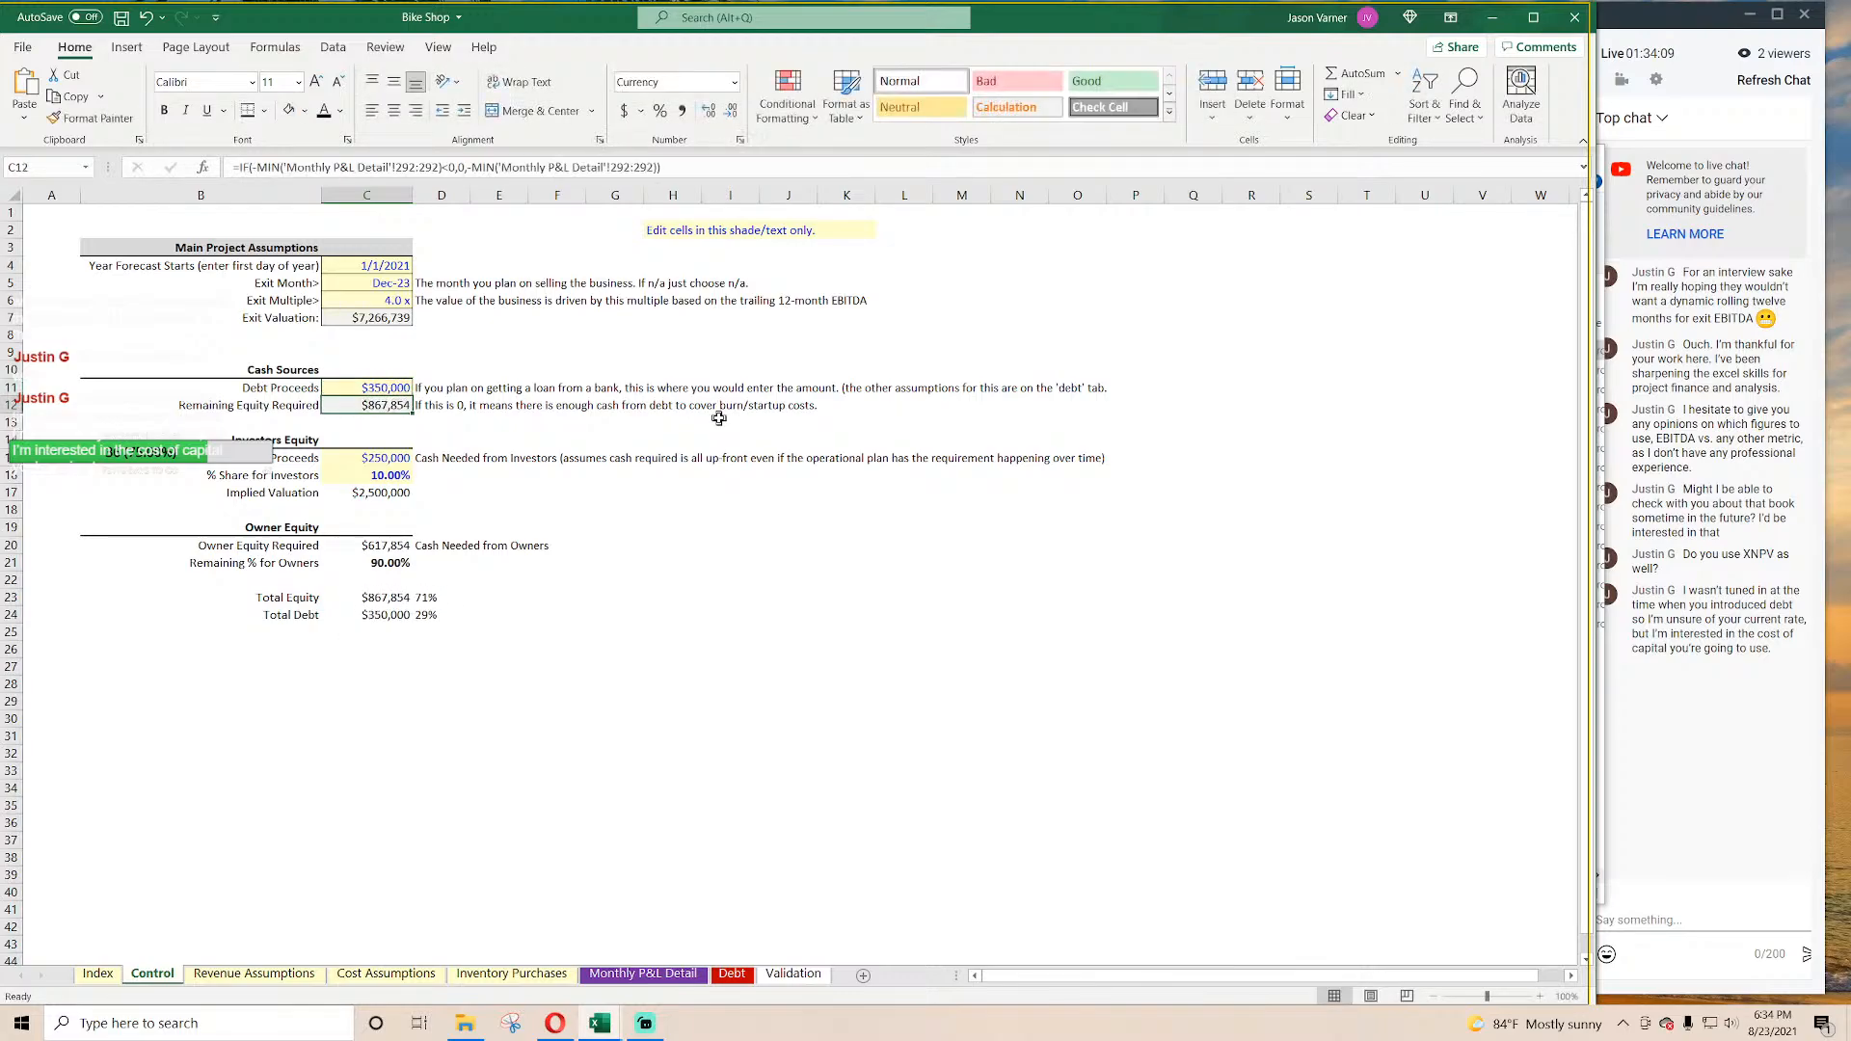
# Step: Review the Debt sheet's loan term, interest rate, payments per year, first payment date and monthly payment rows
pyautogui.click(364, 389)
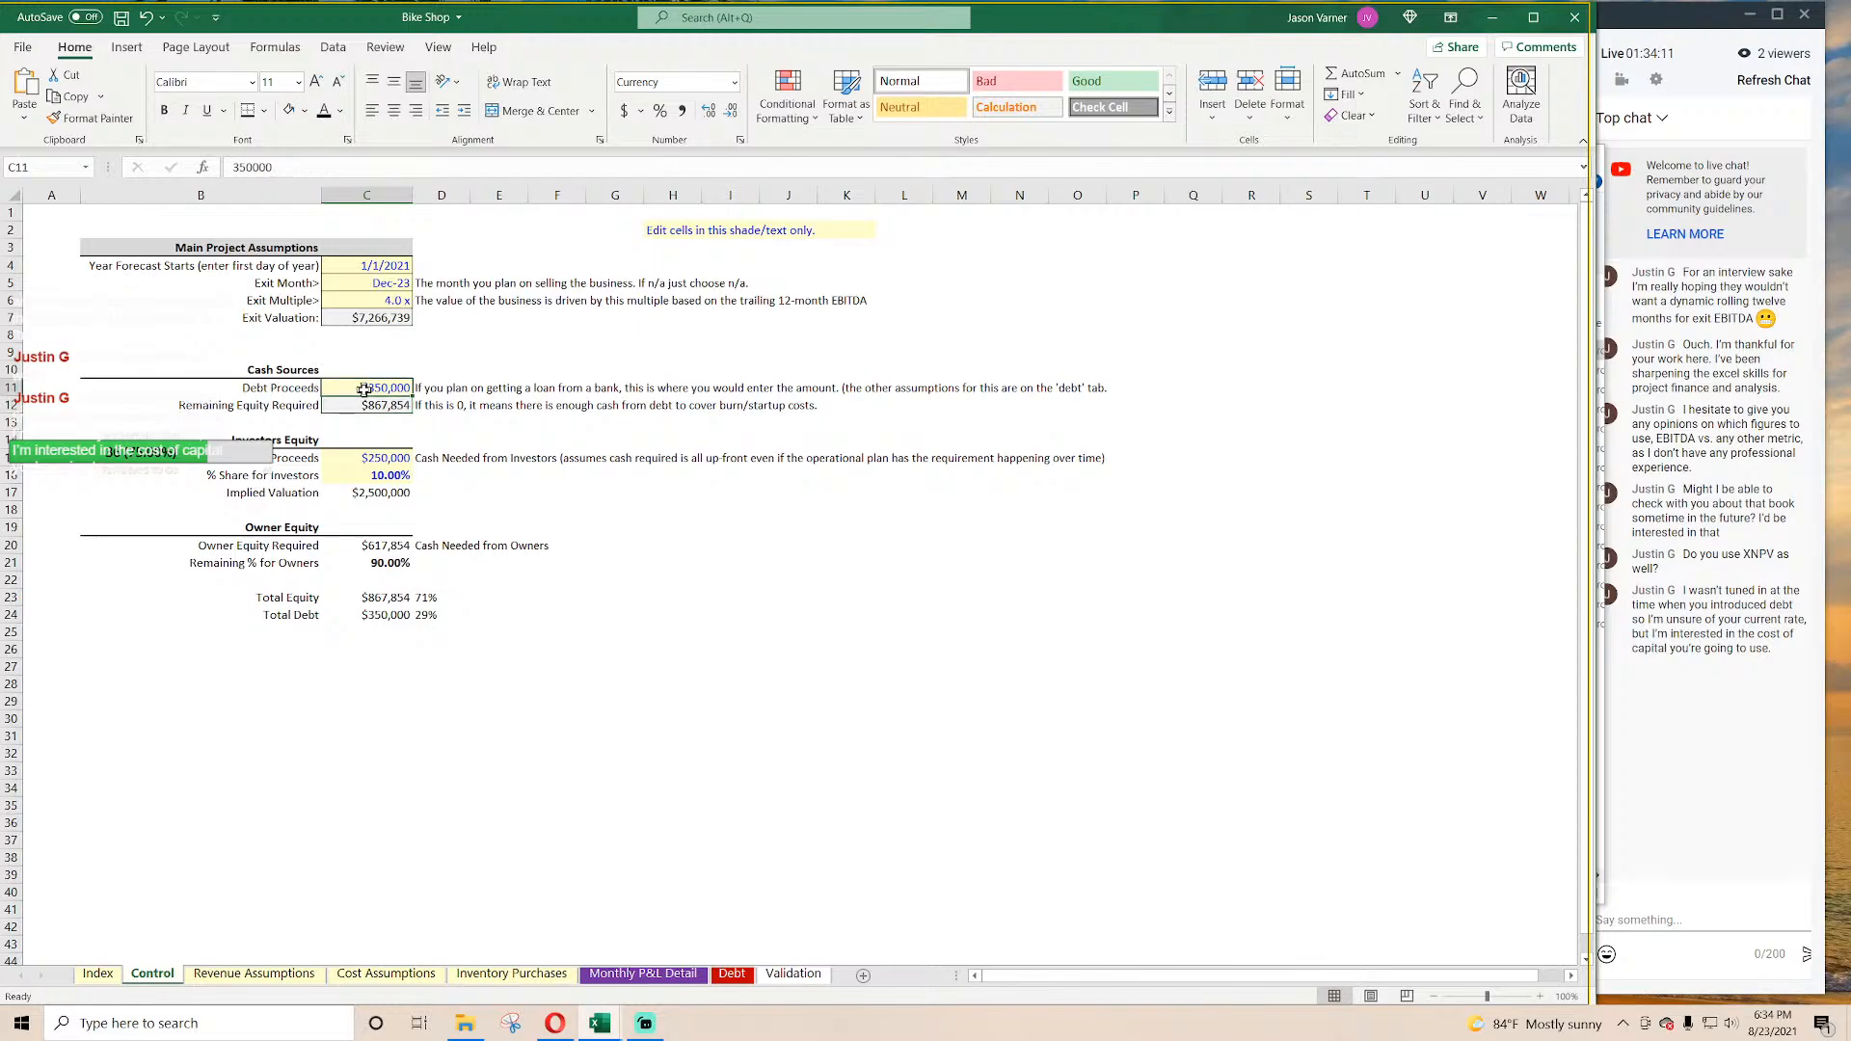
pyautogui.click(732, 974)
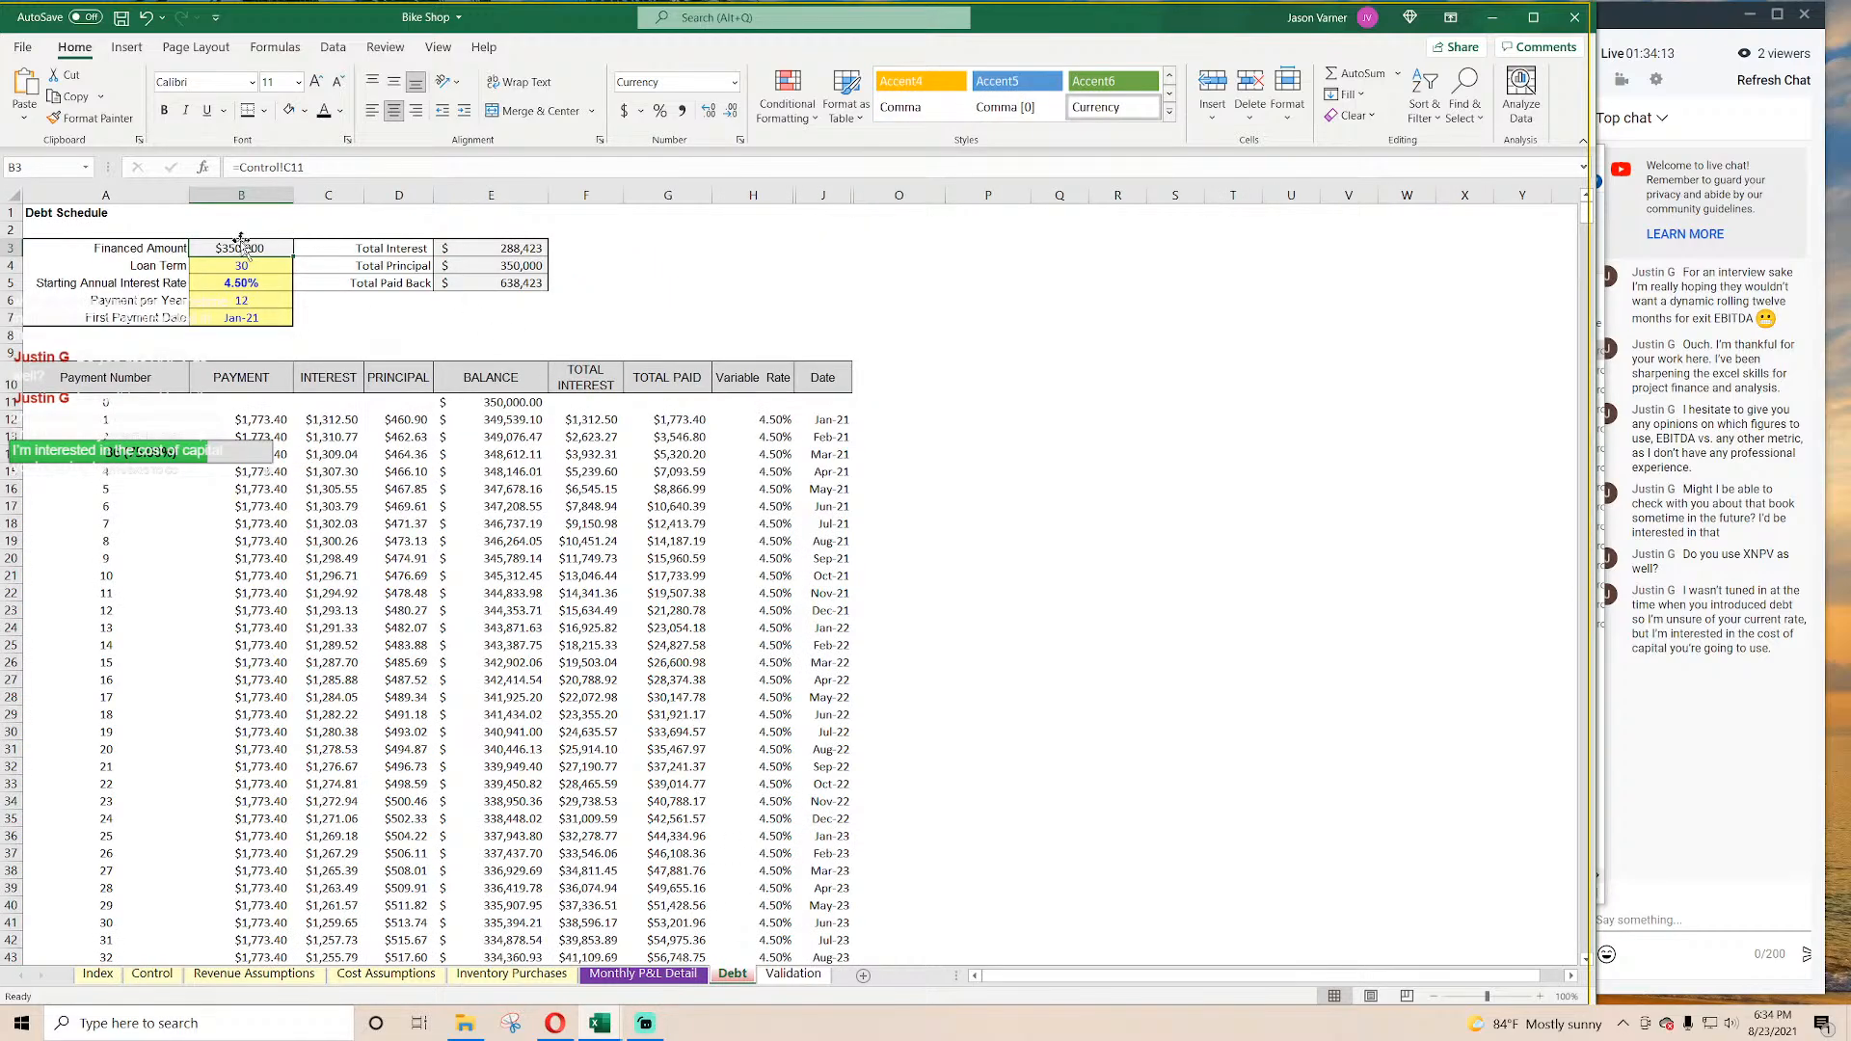
pyautogui.click(240, 269)
pyautogui.click(241, 283)
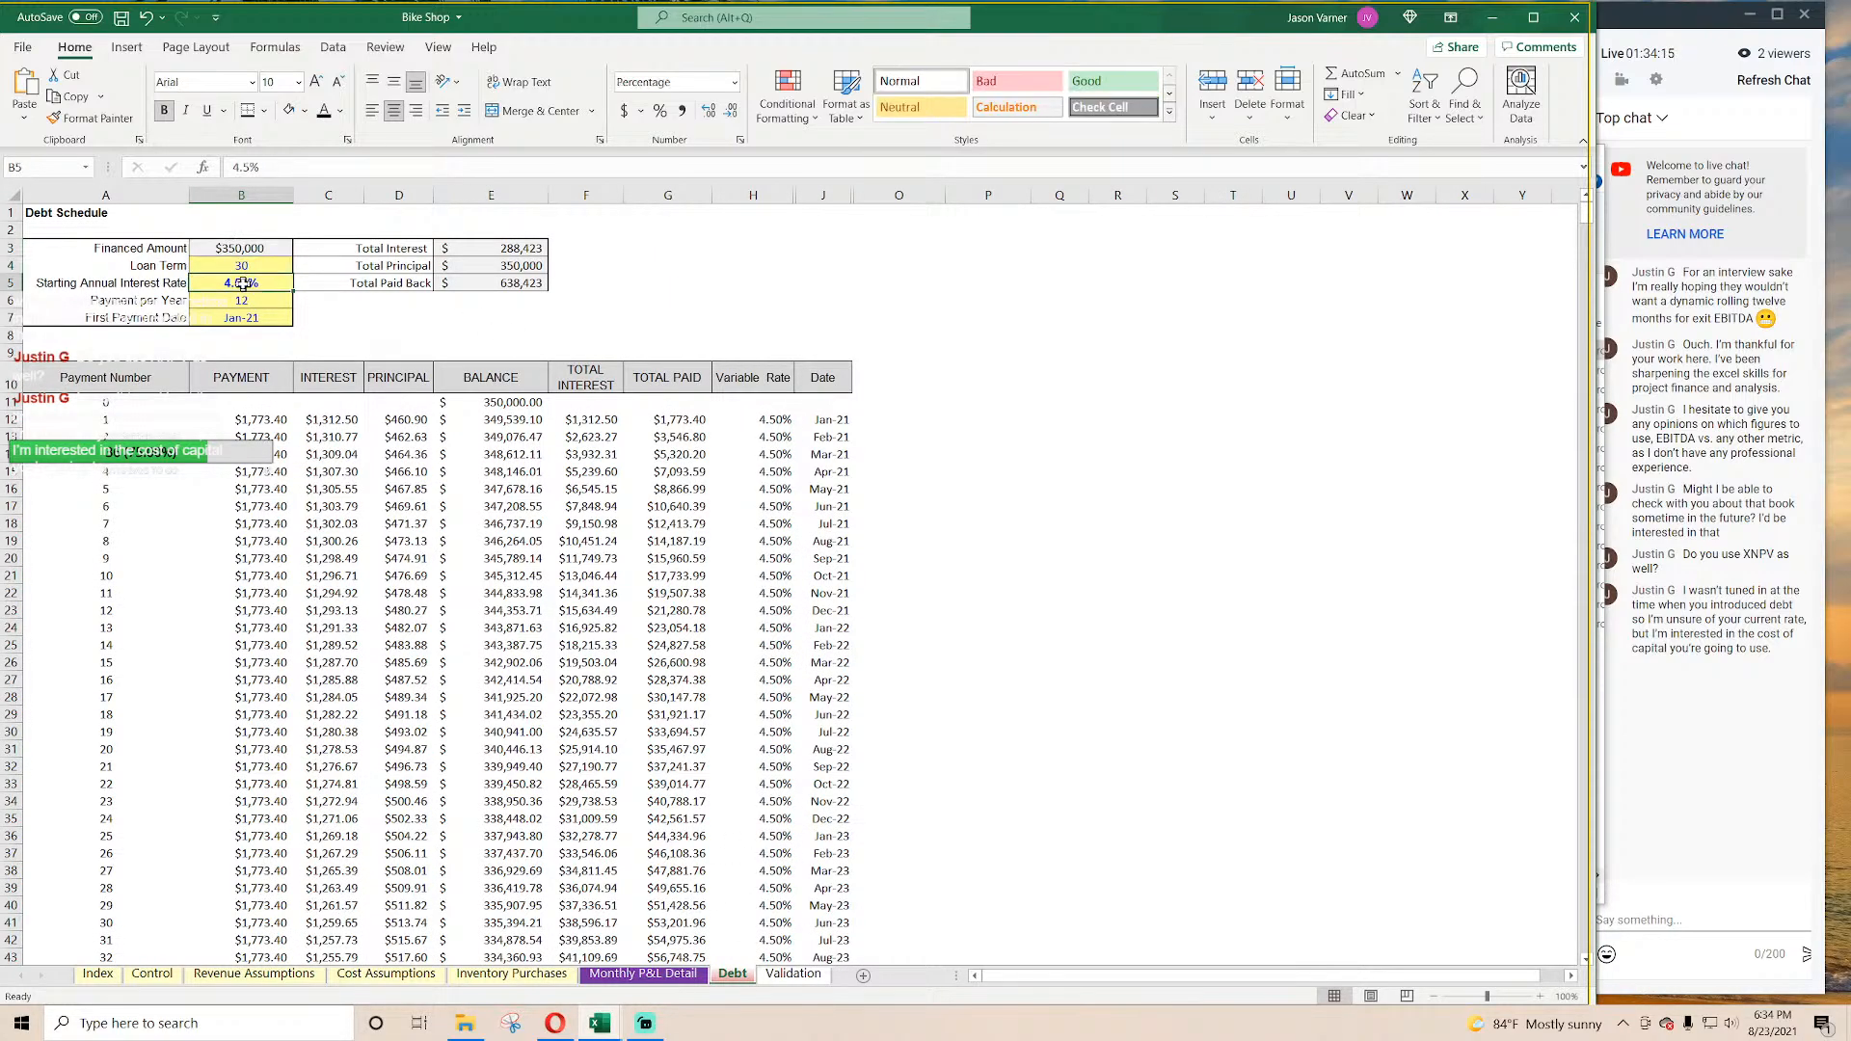
pyautogui.click(246, 304)
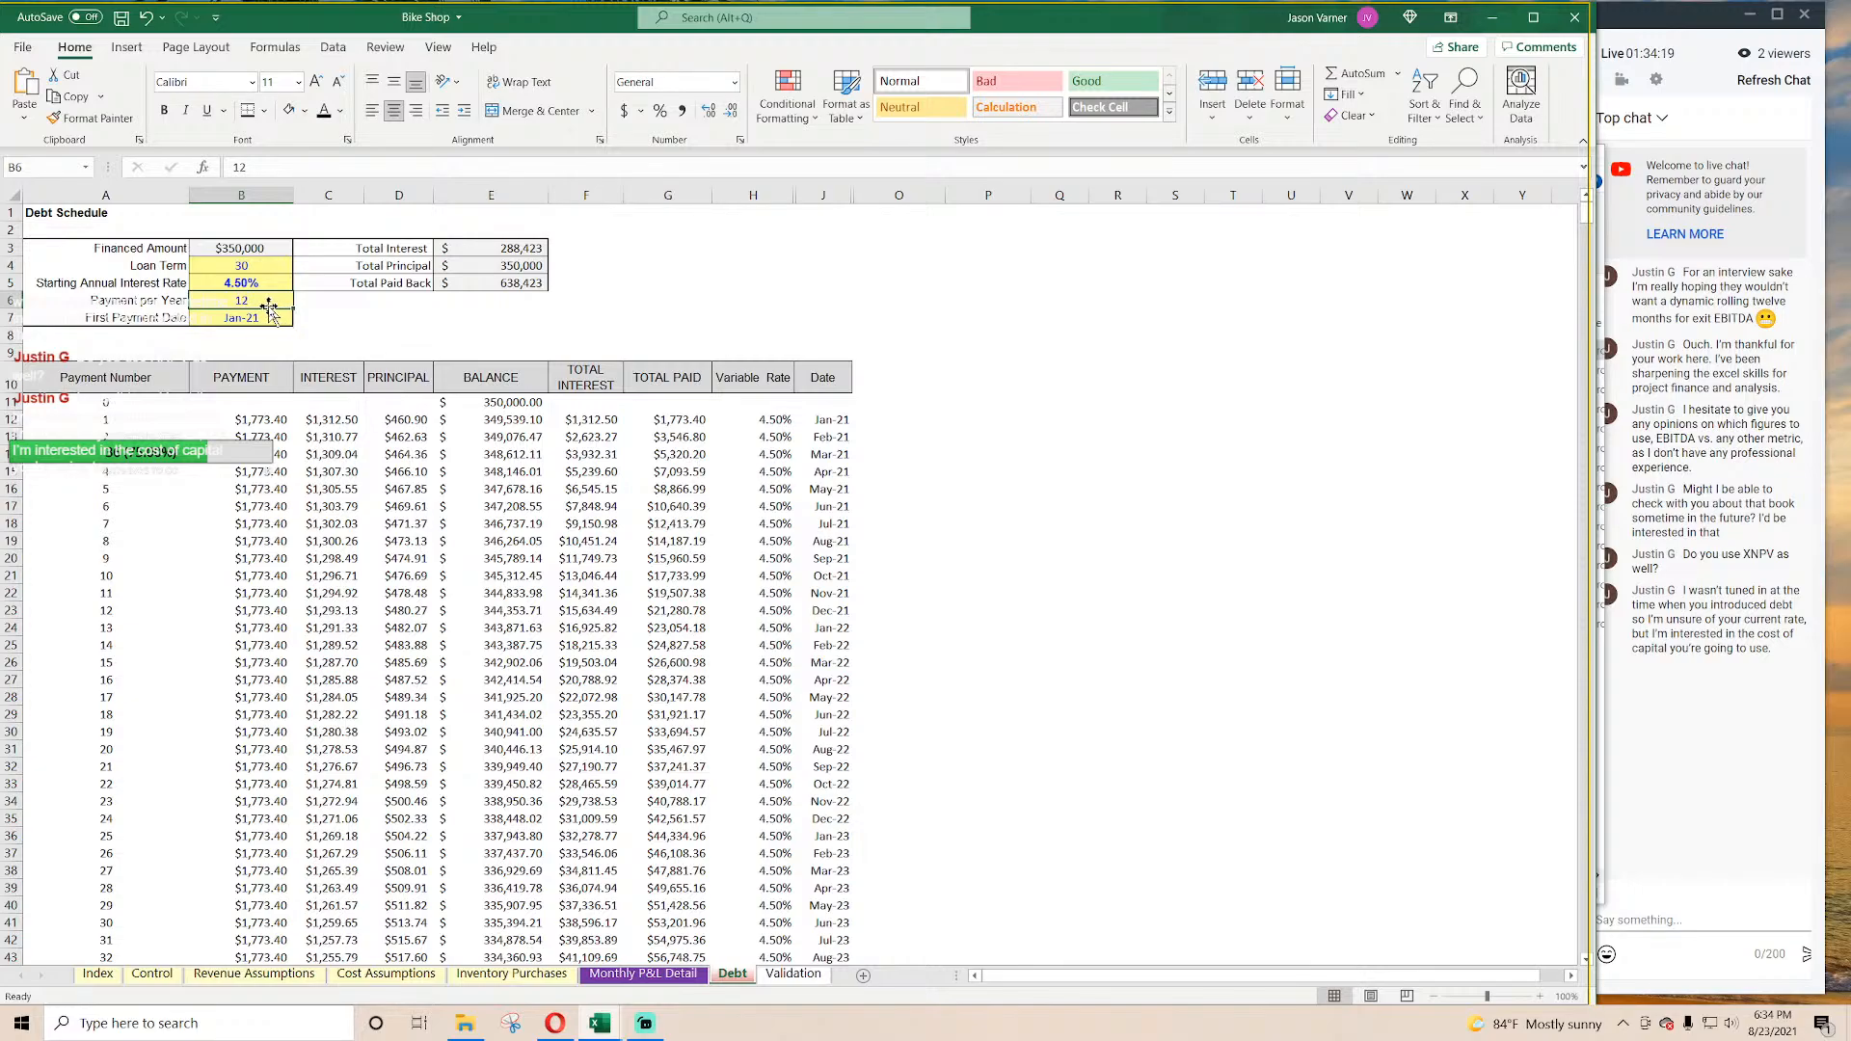
pyautogui.click(256, 321)
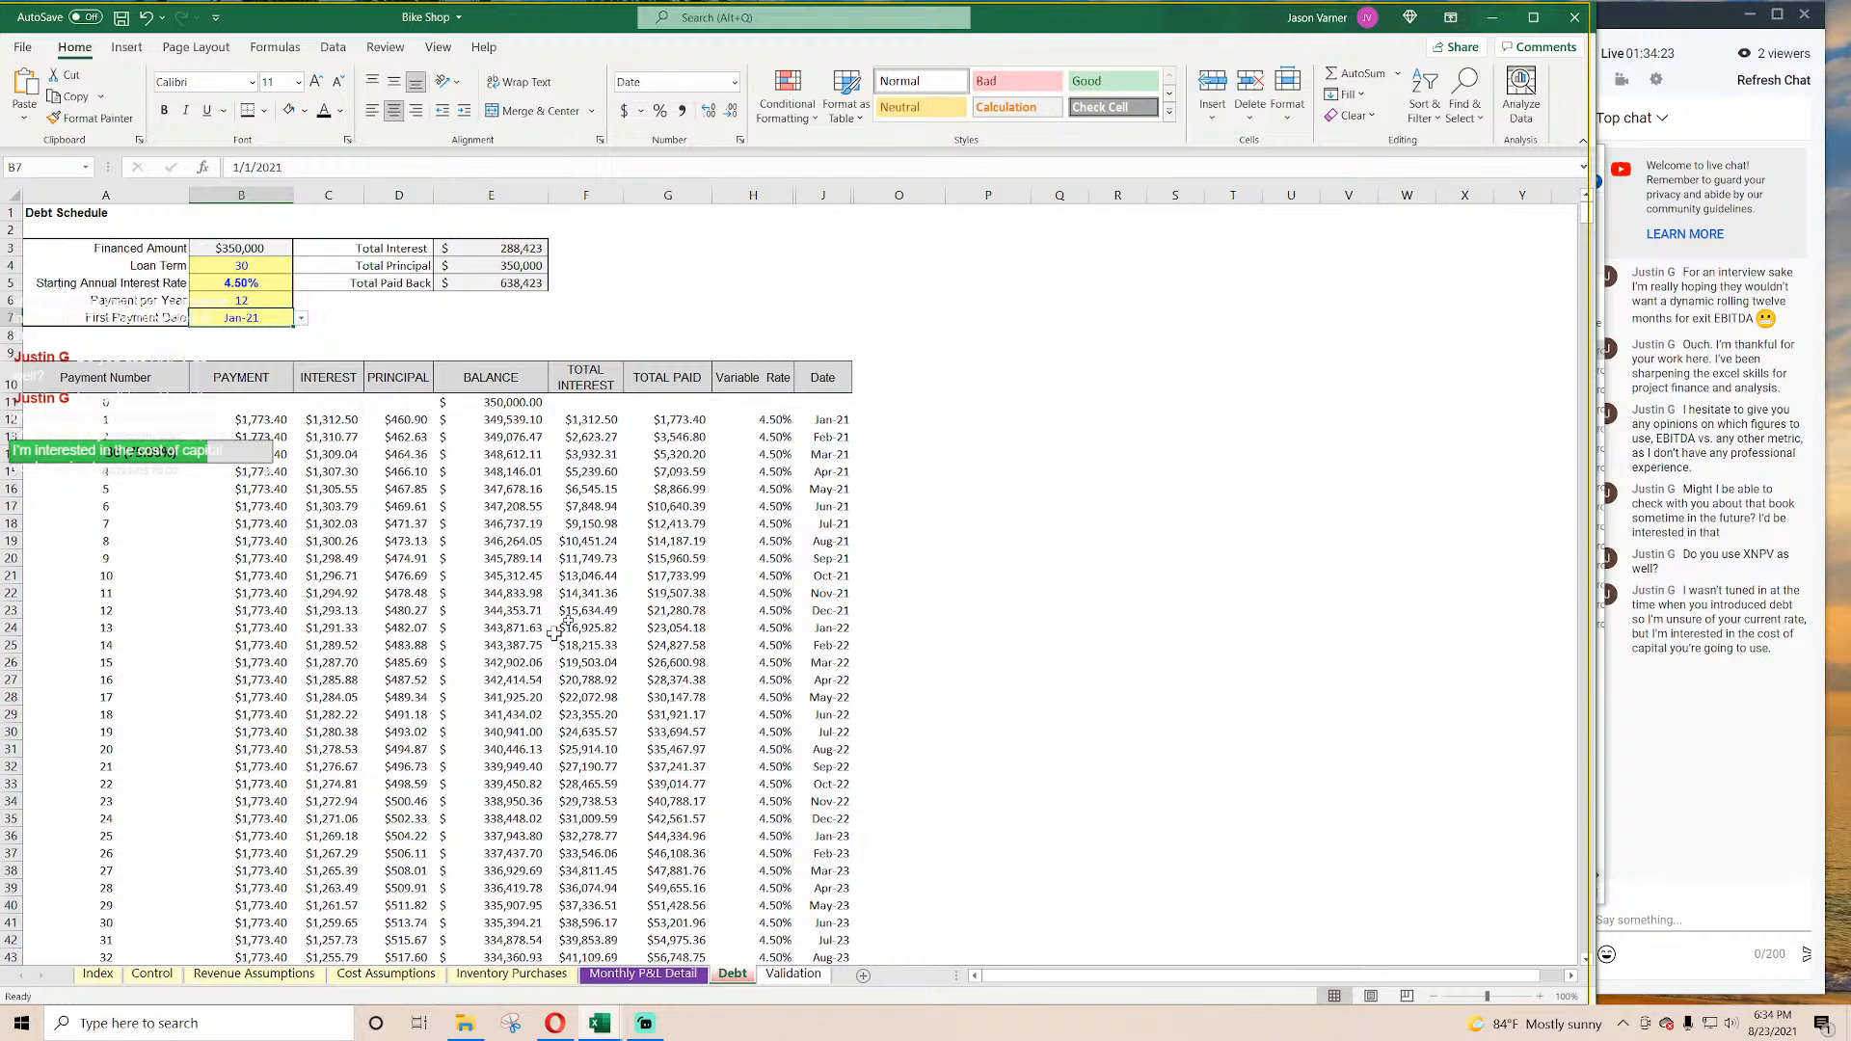
pyautogui.moveTo(265, 419); pyautogui.dragTo(848, 786)
pyautogui.click(331, 628)
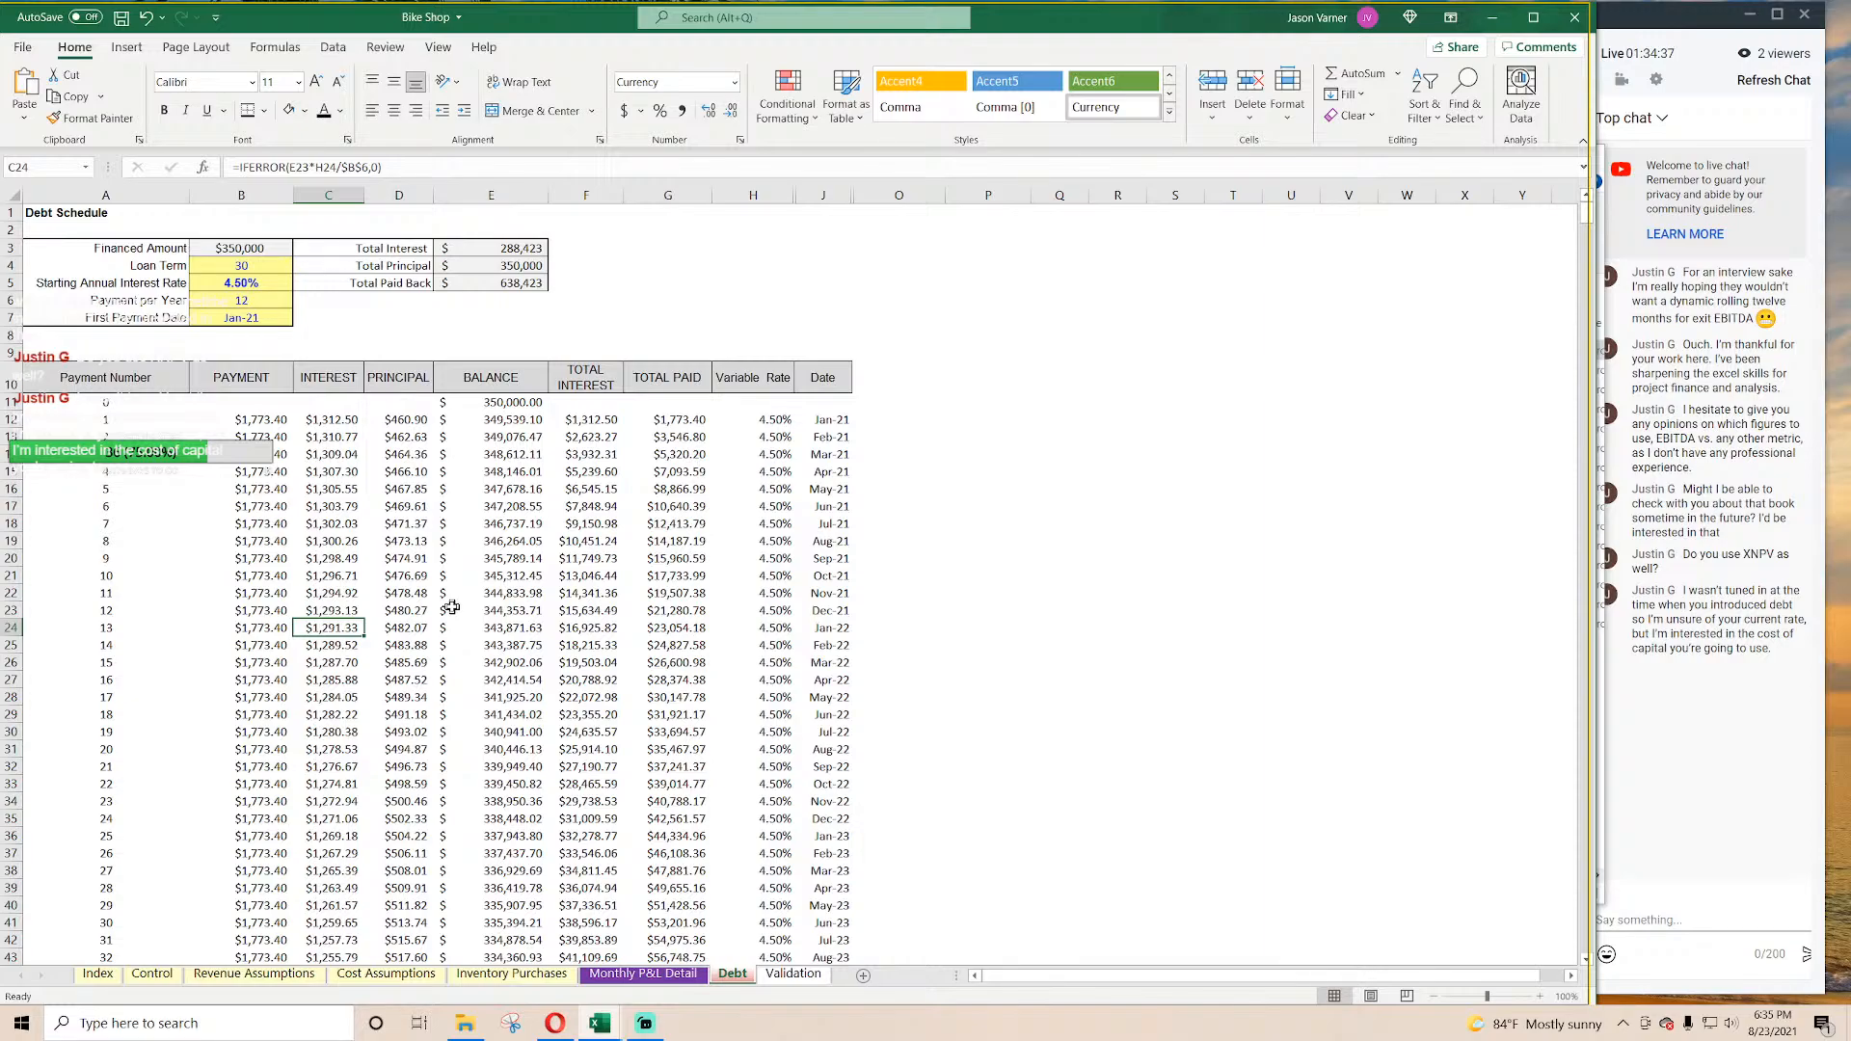
# Step: Review the investor proceeds, investor share and owner equity requirement on the Control sheet
pyautogui.click(152, 974)
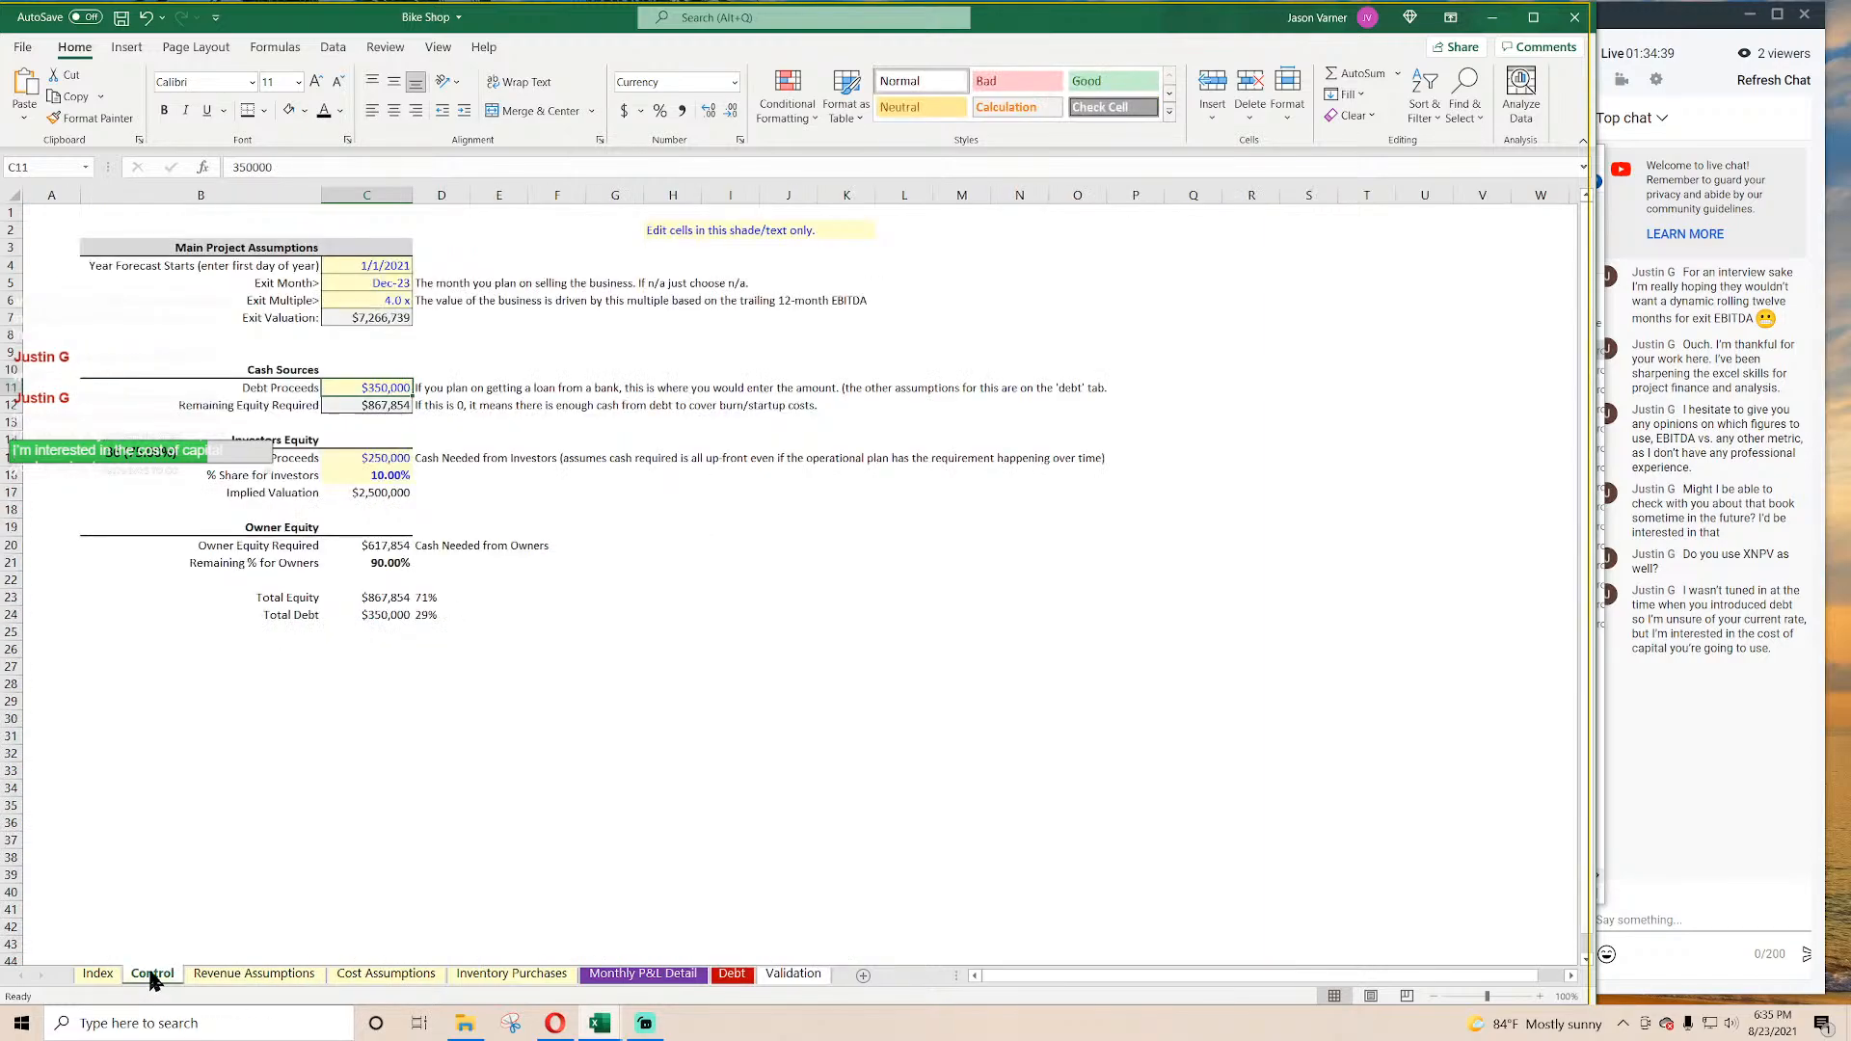
pyautogui.click(386, 475)
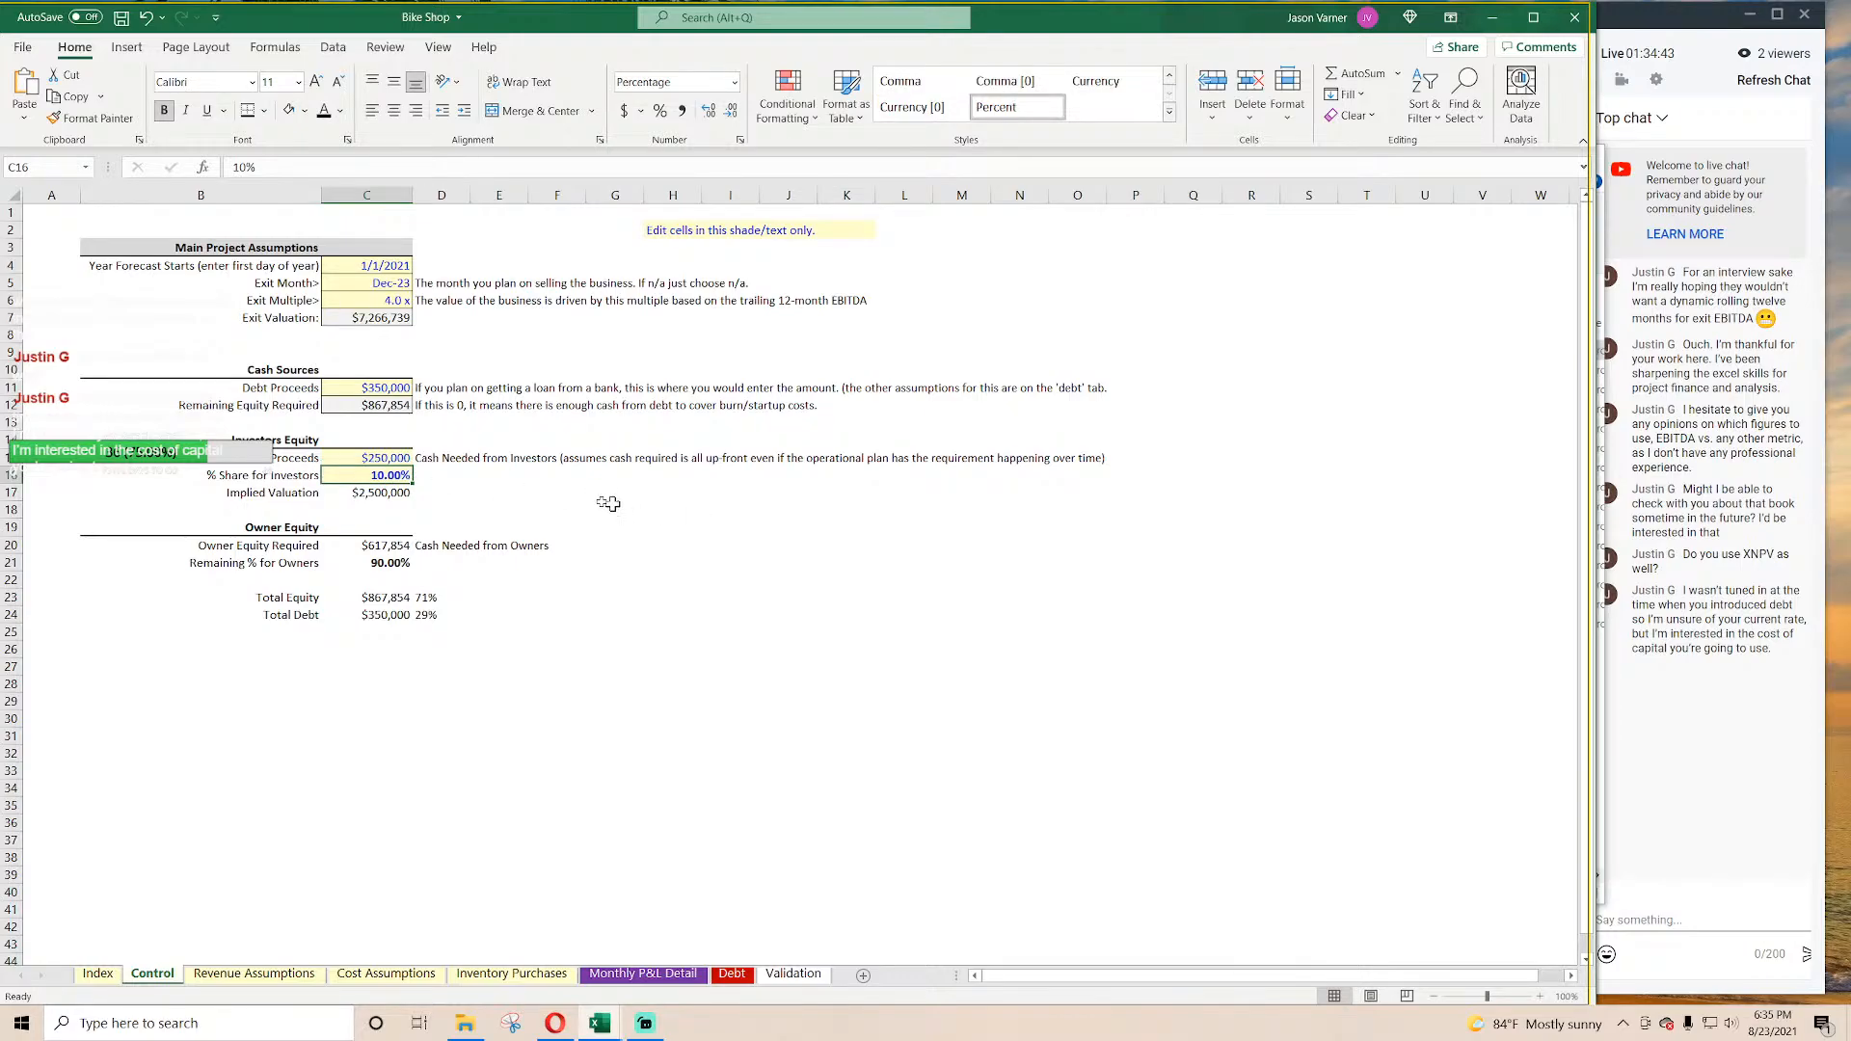
pyautogui.click(390, 460)
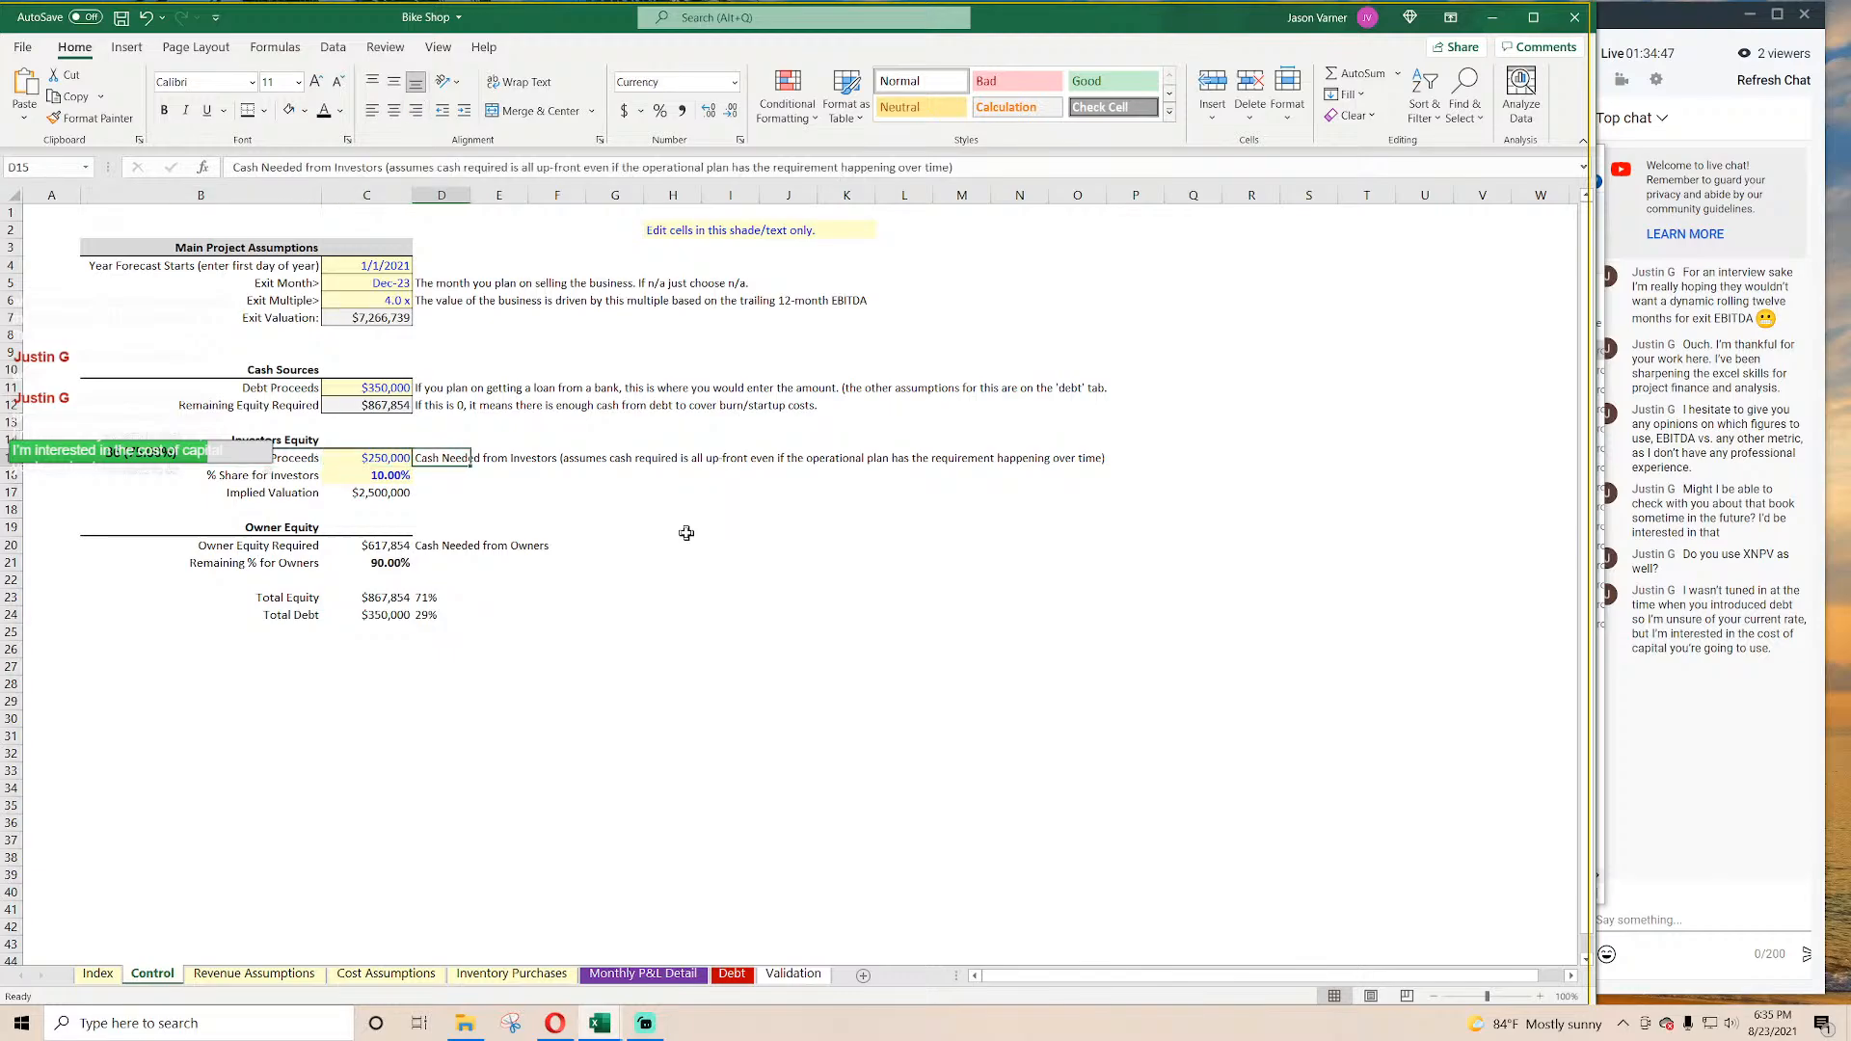
pyautogui.press('Down')
pyautogui.press('Down')
pyautogui.press('Down')
pyautogui.press('Down')
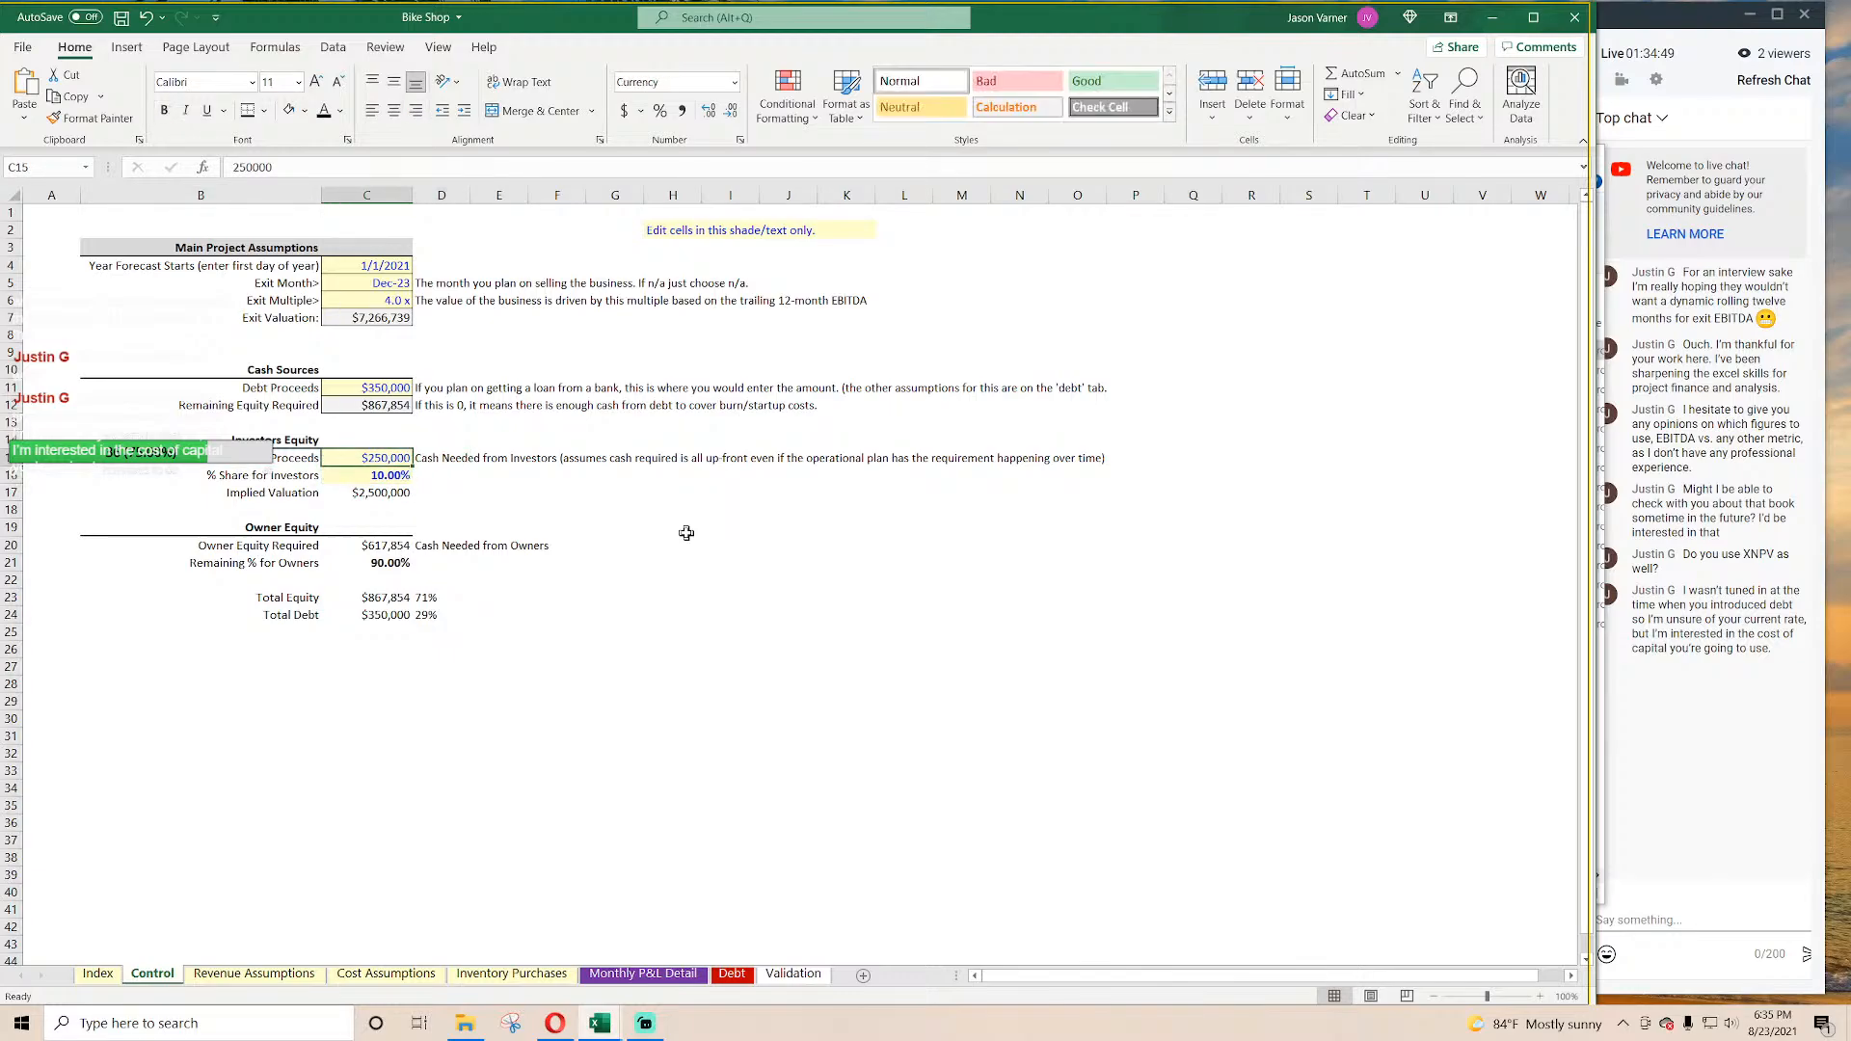
pyautogui.press('Down')
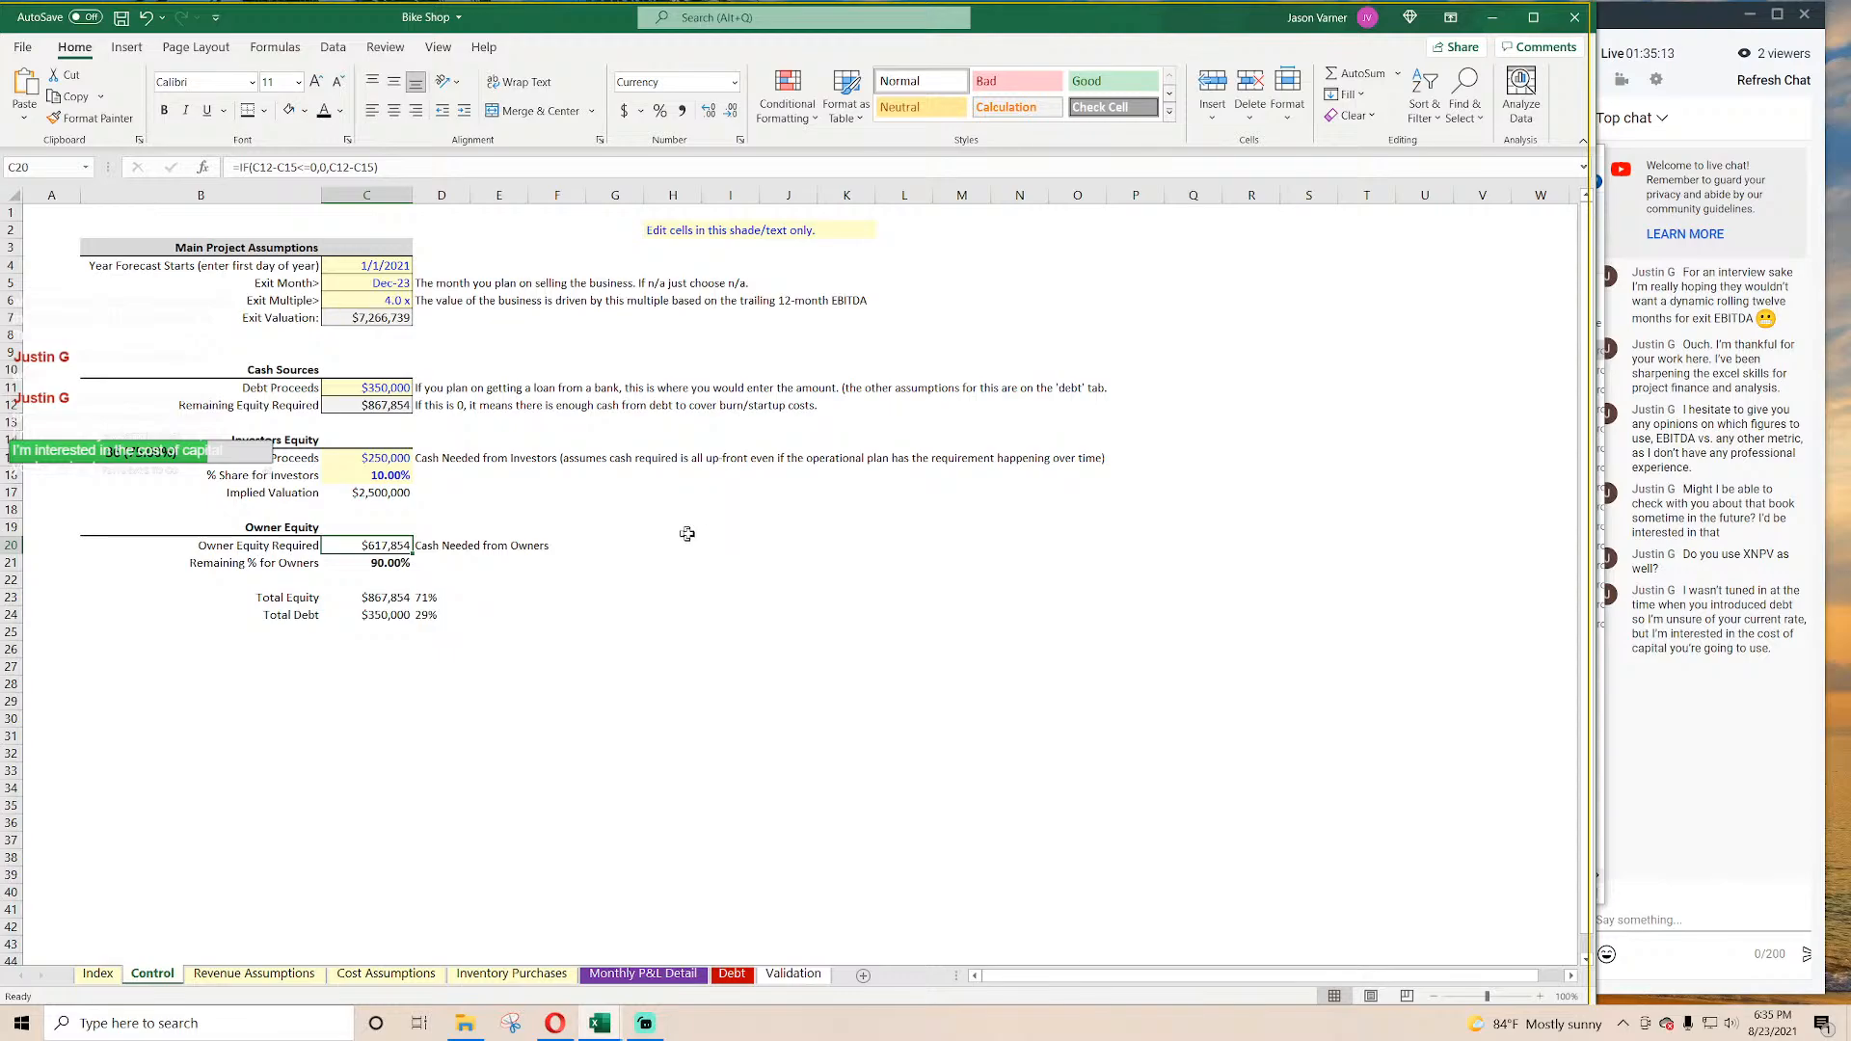
# Step: Wrap the January Repairs / Service formula of Service Type 2 on Monthly P&L Detail in IF(E$4>Control!$C5,0,…)
pyautogui.click(741, 979)
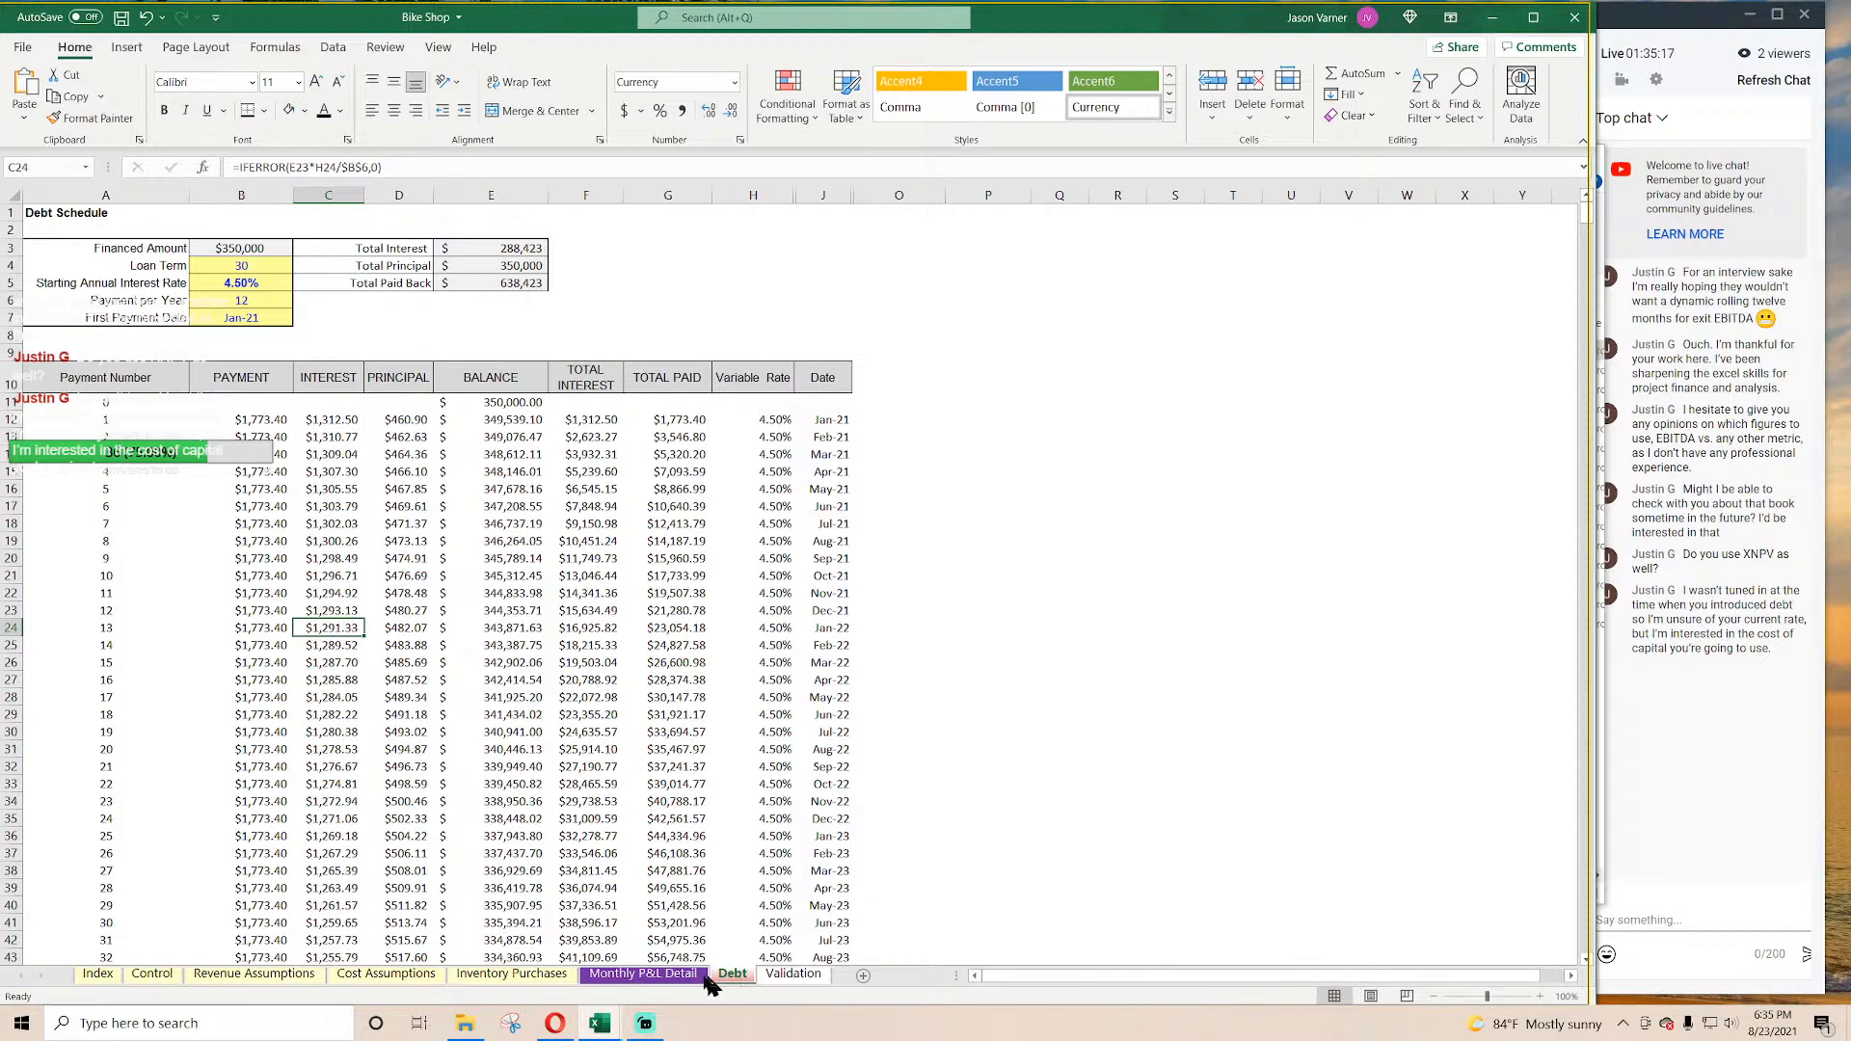
pyautogui.click(648, 978)
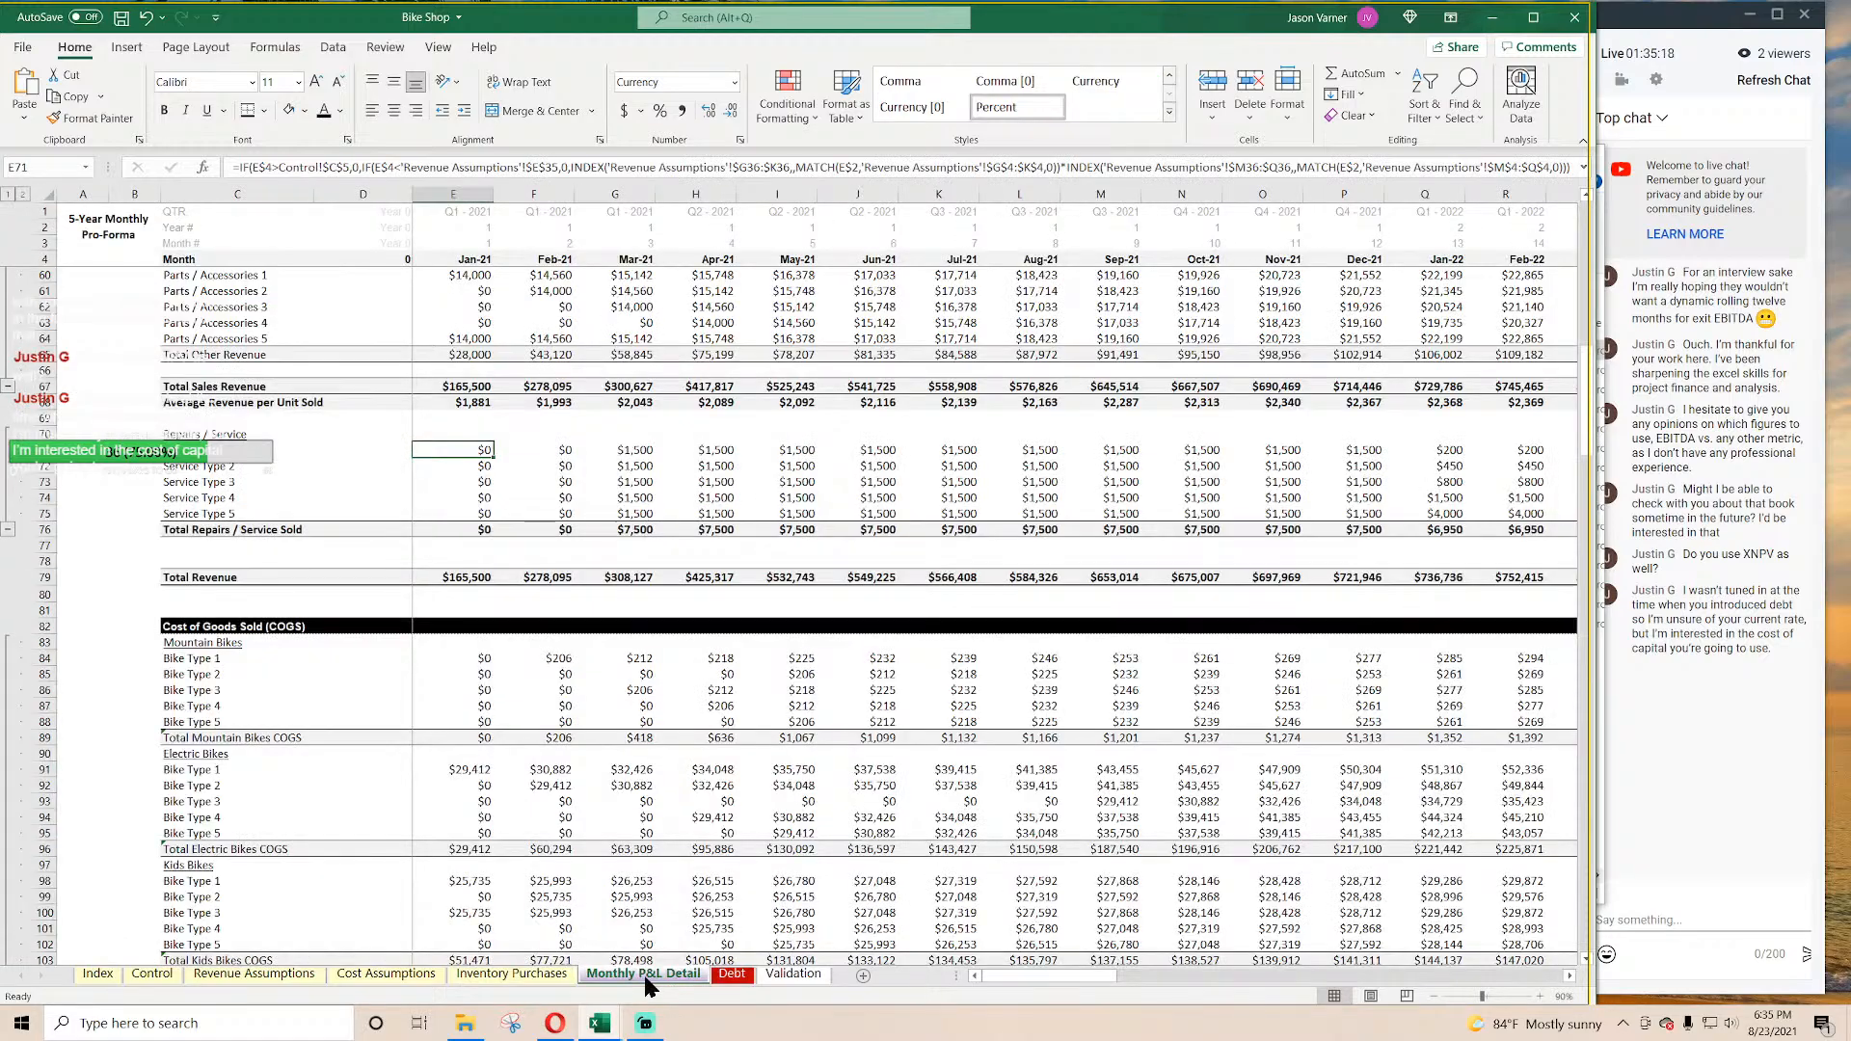
pyautogui.click(468, 465)
pyautogui.doubleClick(468, 466)
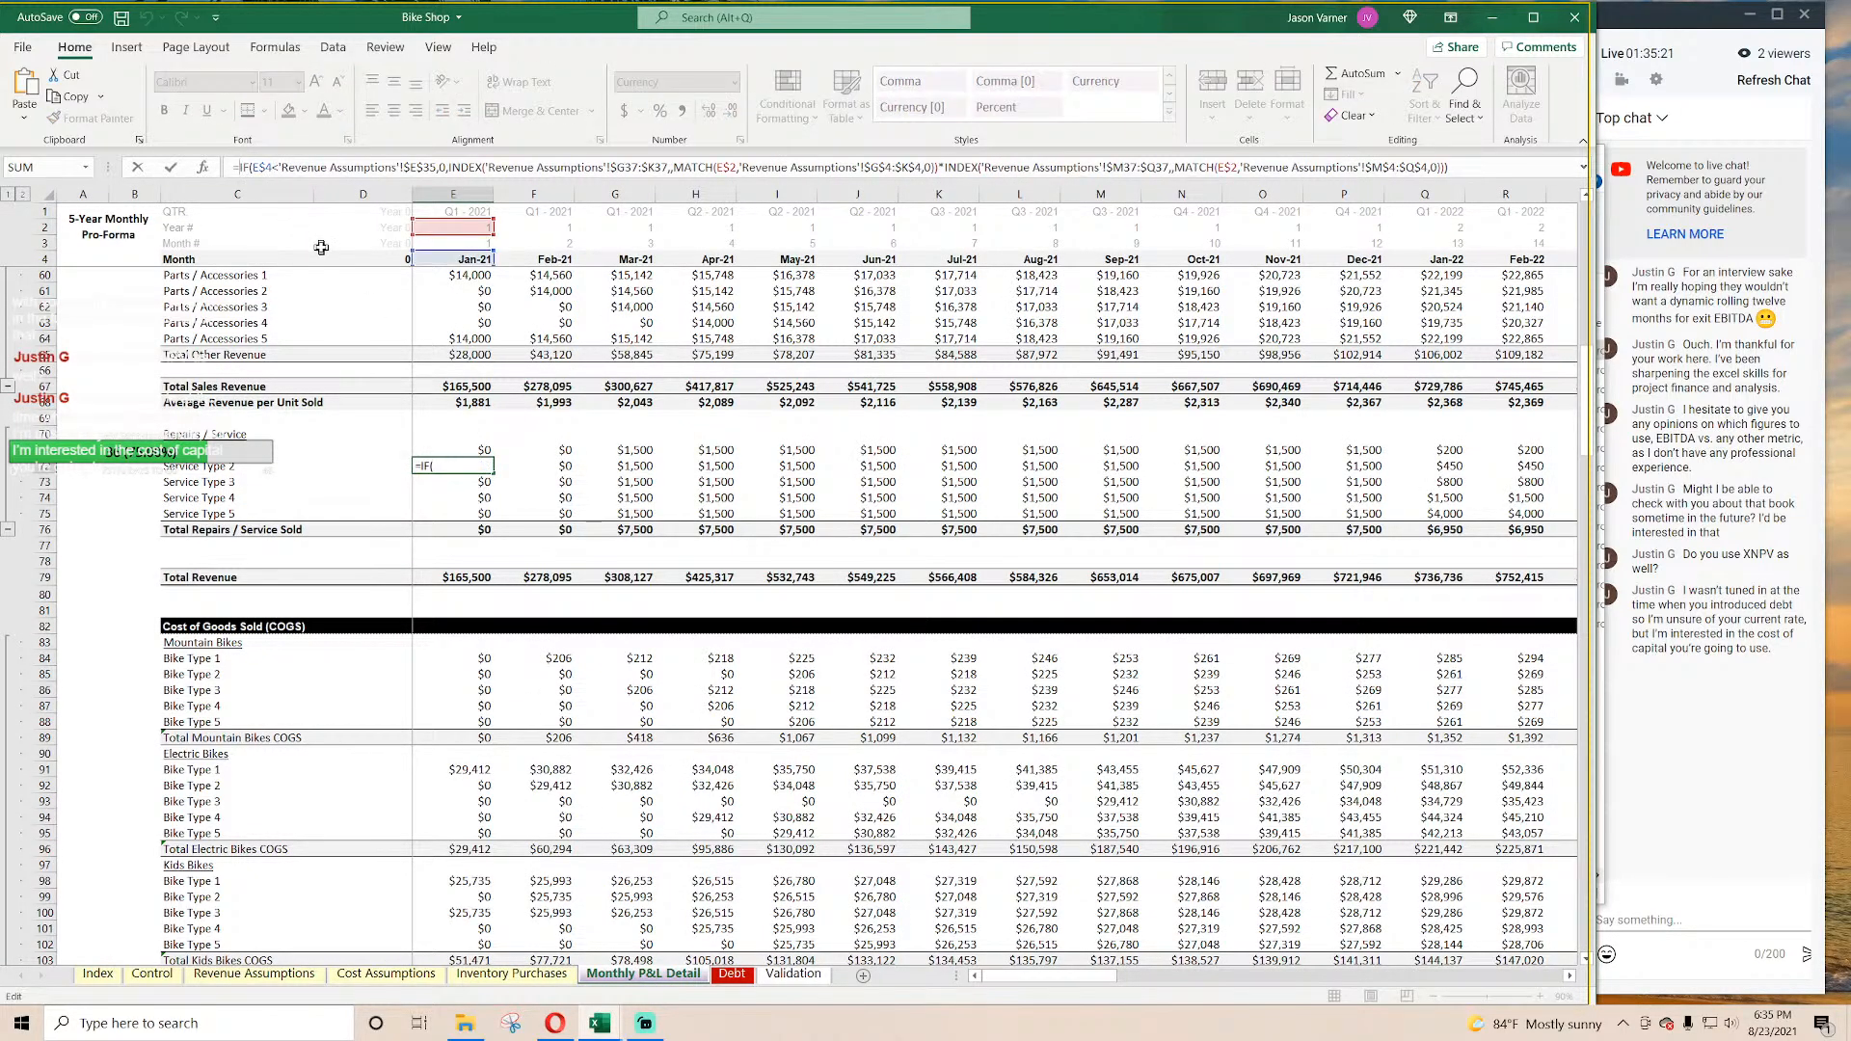
pyautogui.write('E$4>Control!$C5,0,IF(')
pyautogui.press('Return')
pyautogui.press('Return')
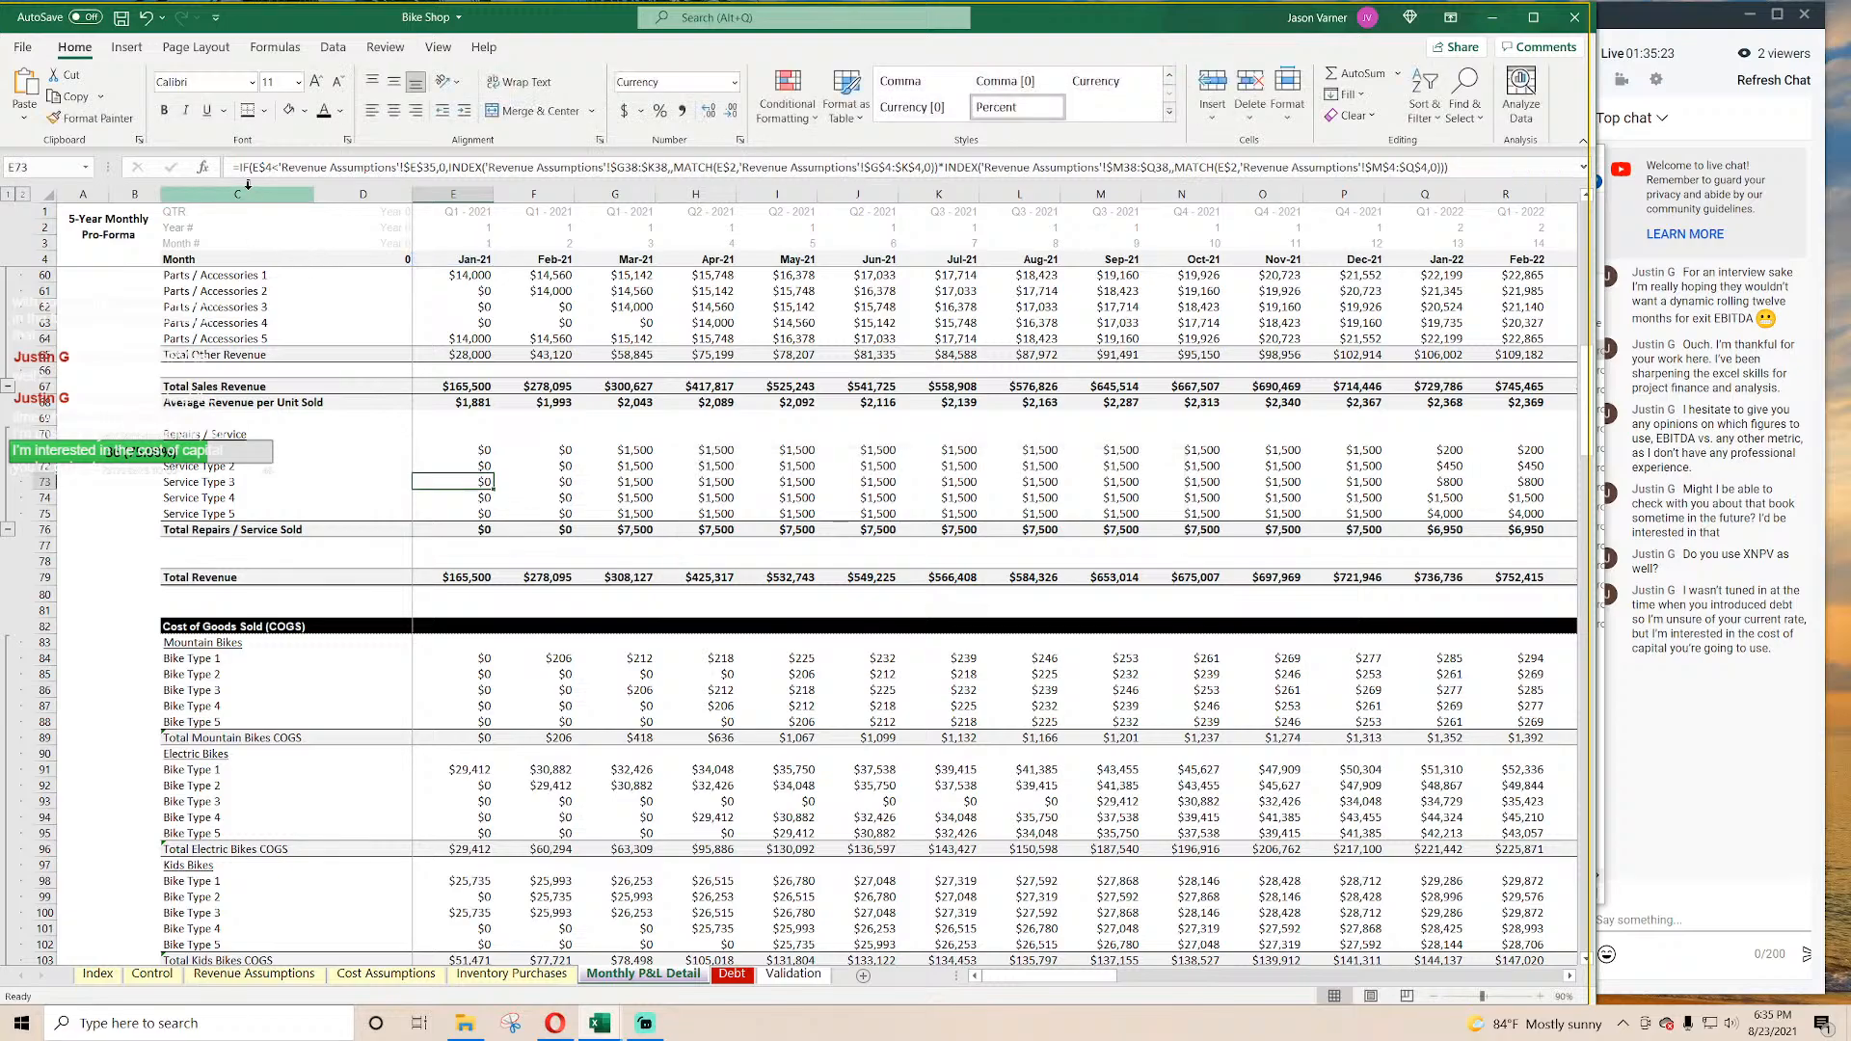
# Step: Wrap the January formula of Service Type 3 in the exit-month test IF(E$4>Control!$C5,0,…)
pyautogui.click(239, 167)
pyautogui.write('E$4>Control!$C5,0,IF(')
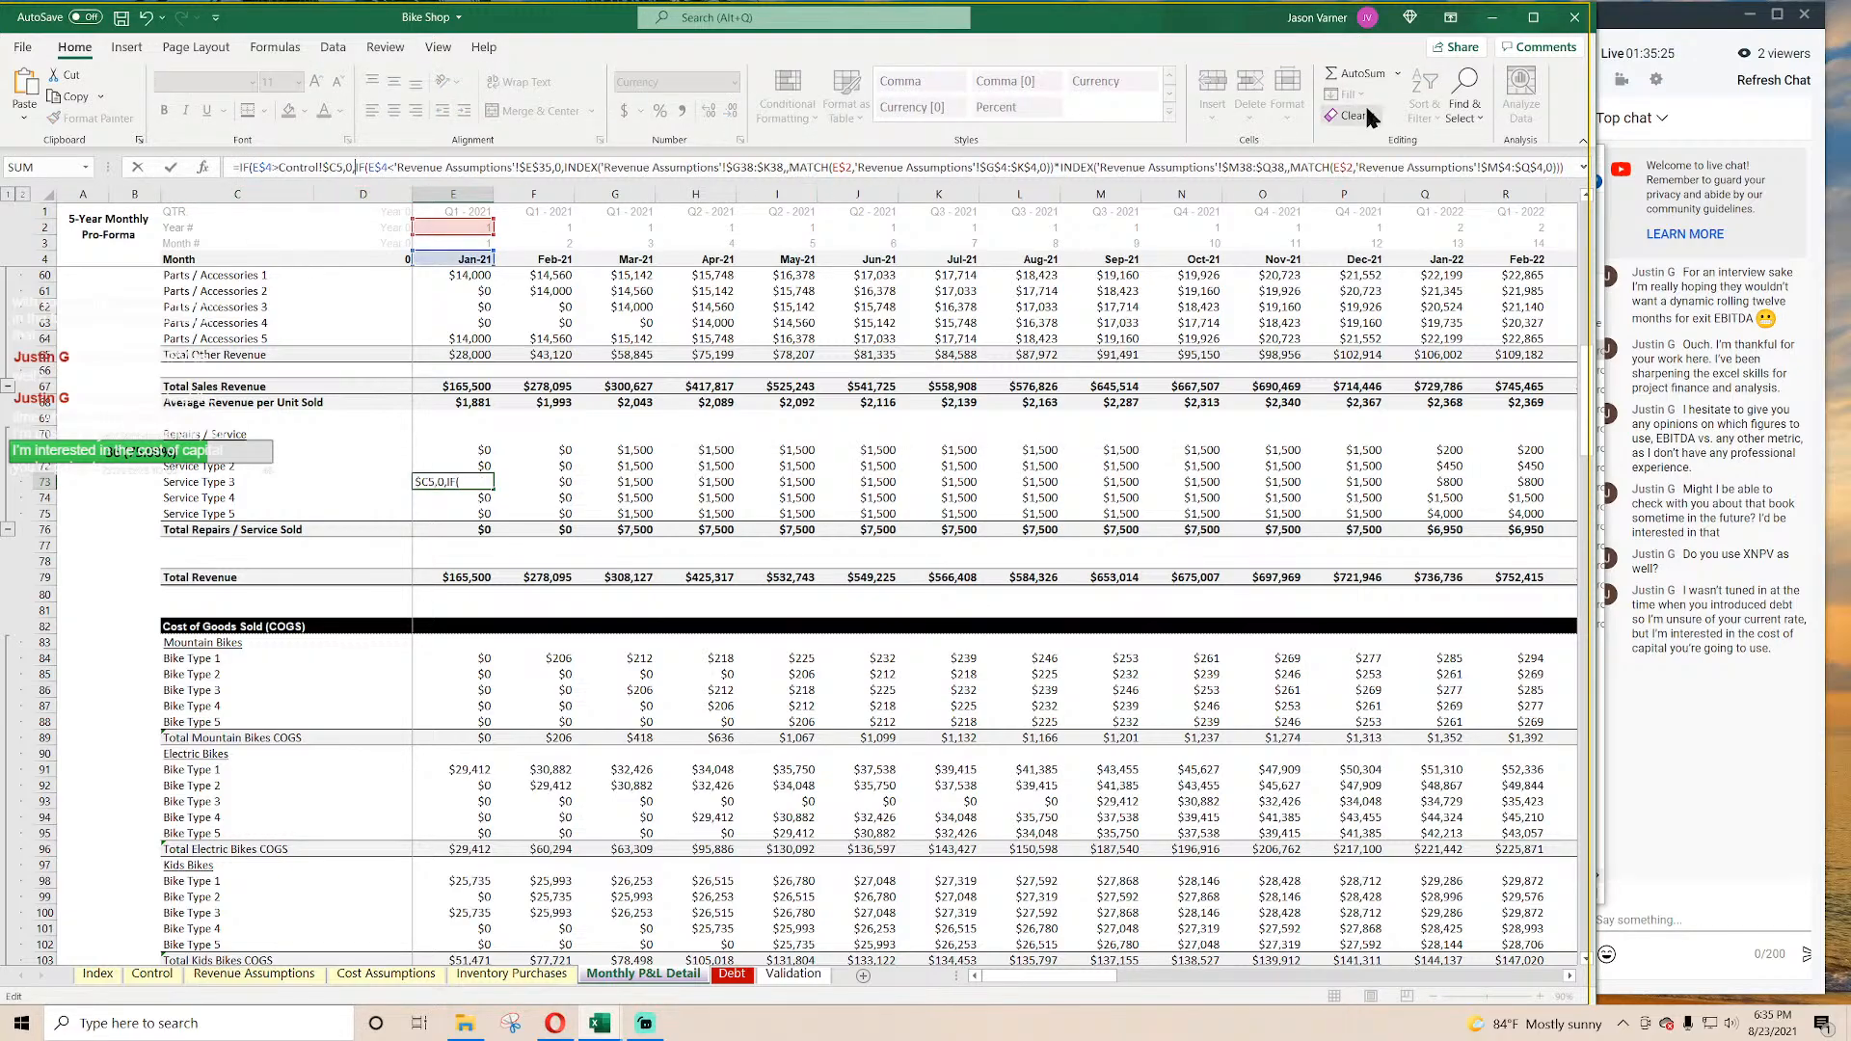
pyautogui.click(1565, 166)
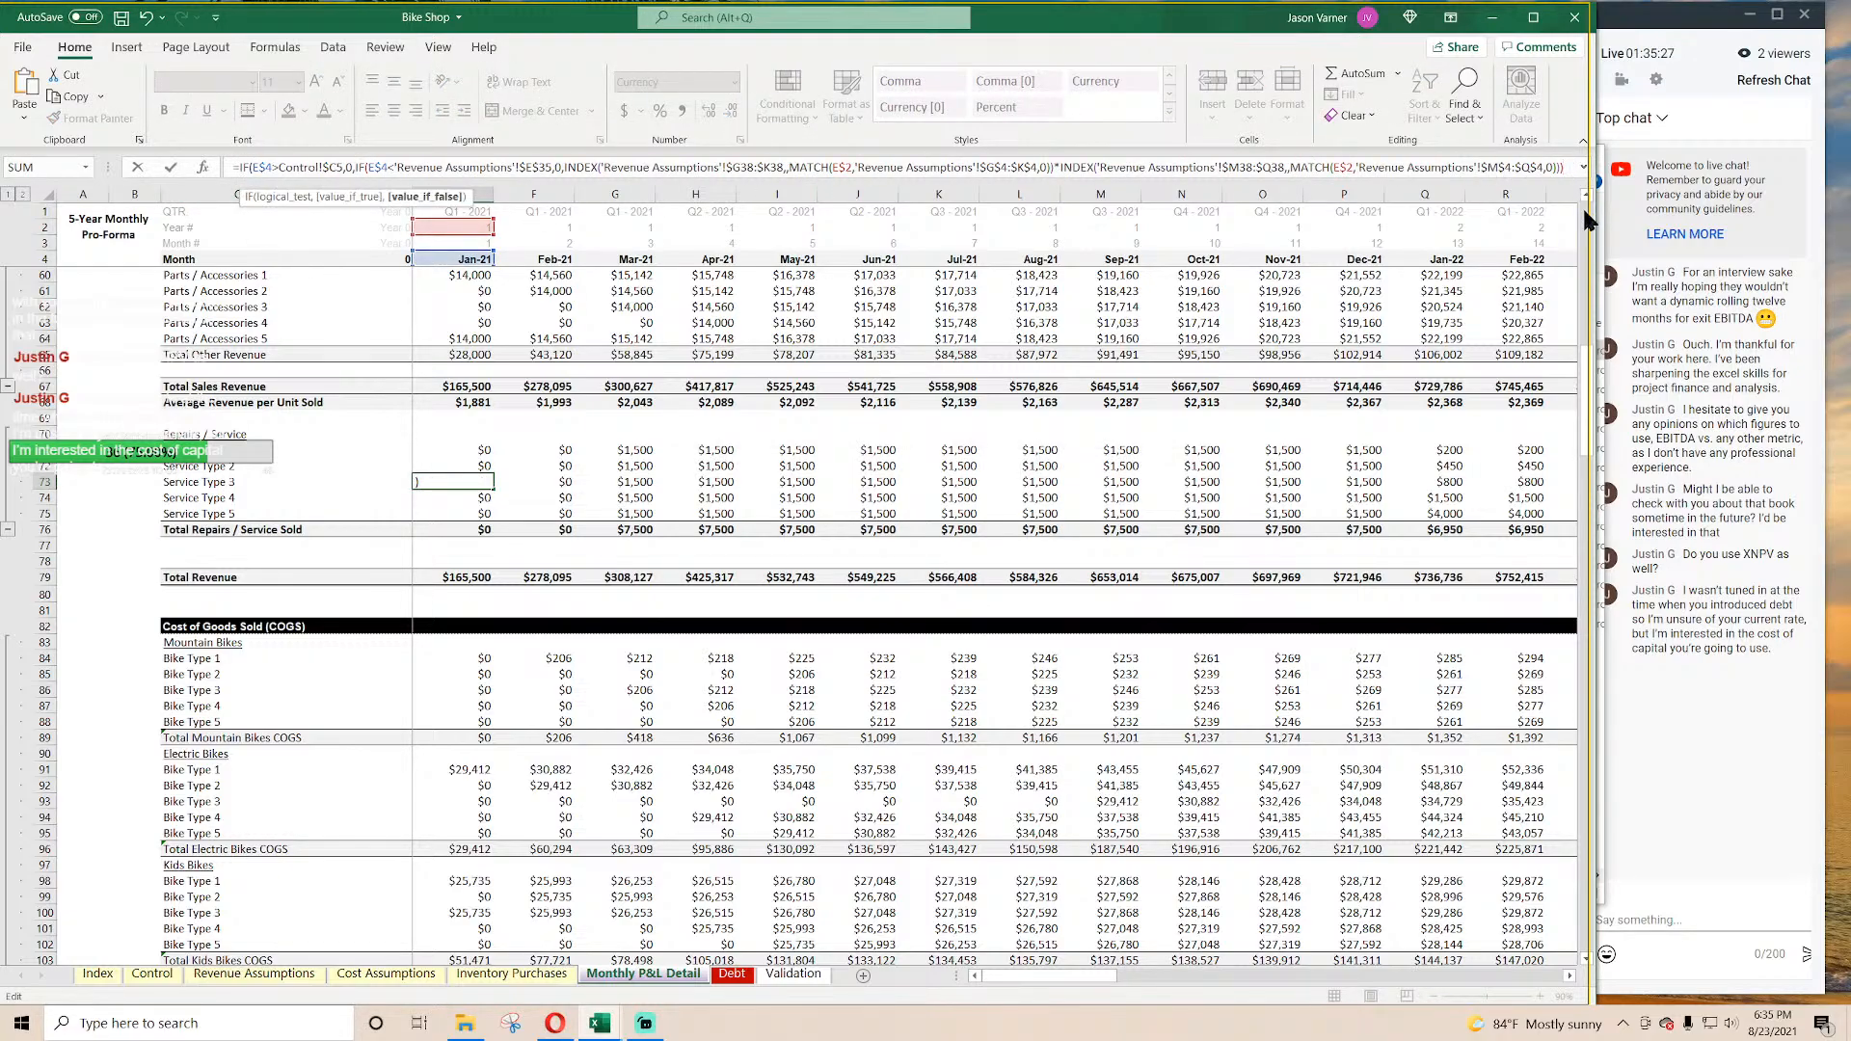
pyautogui.press('Return')
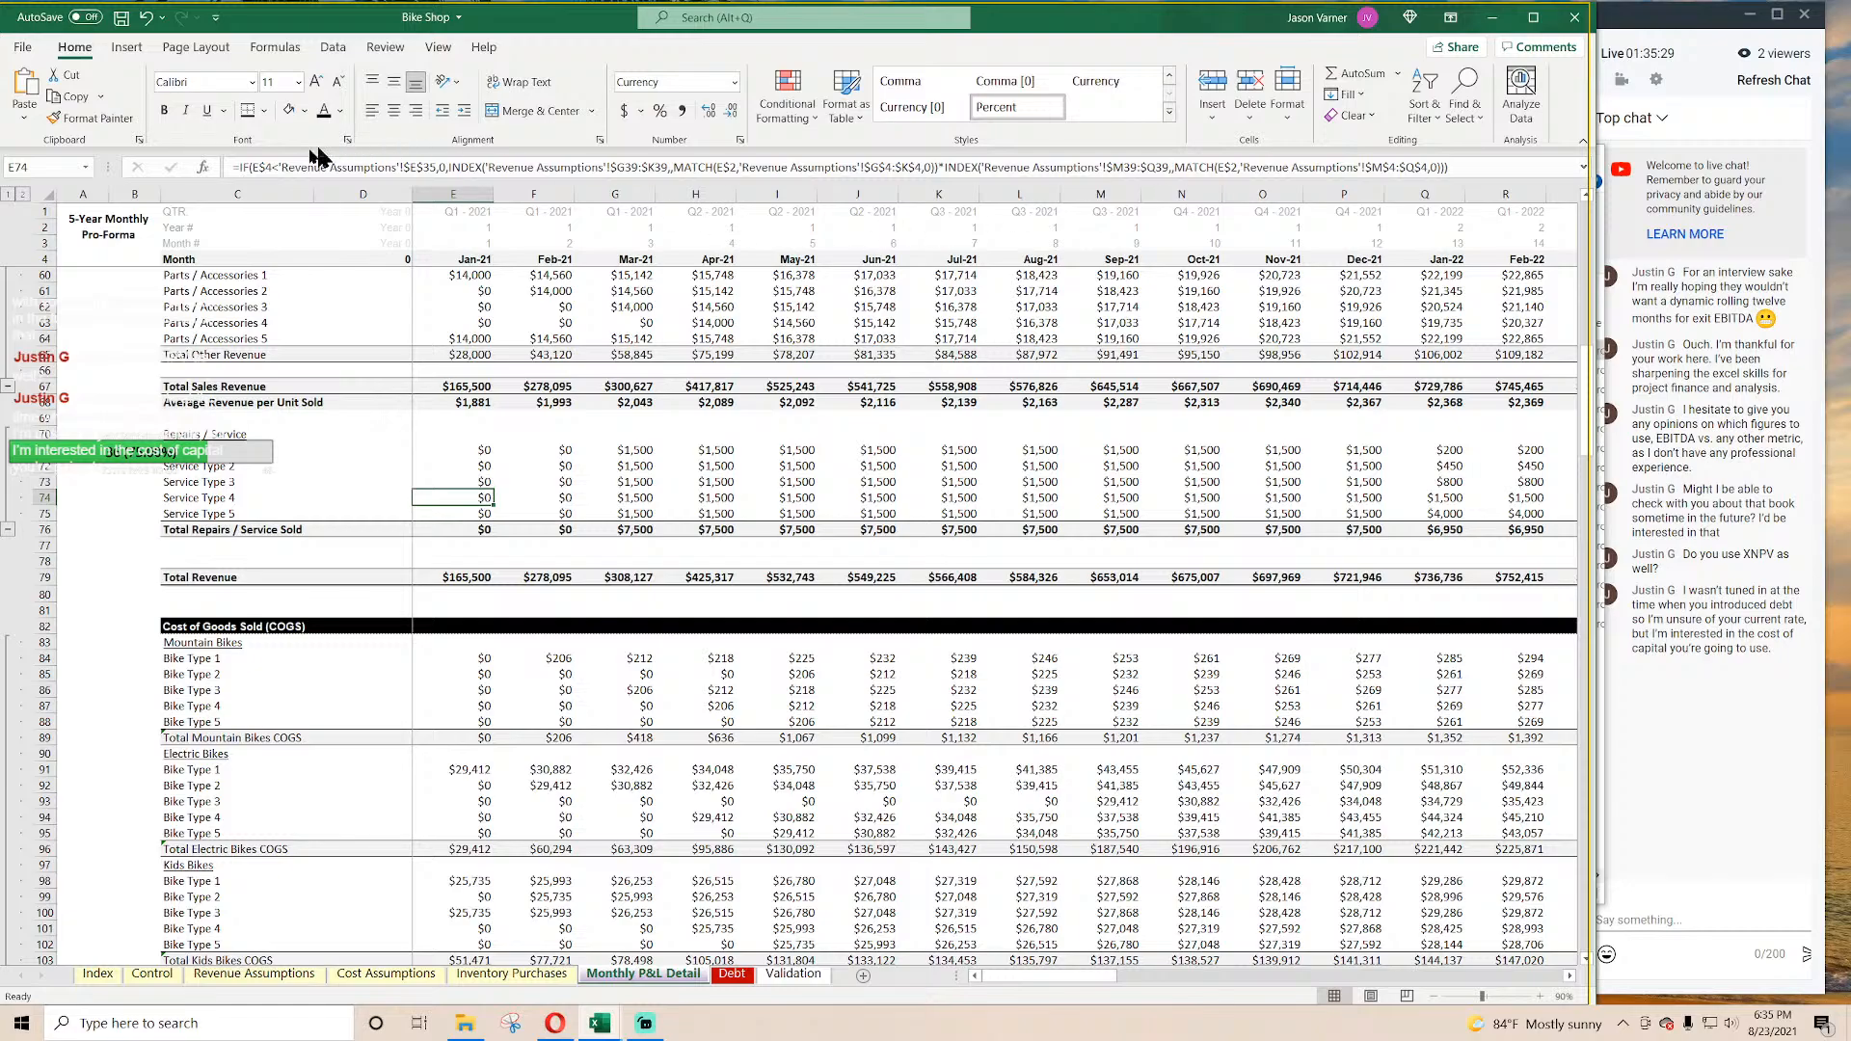
# Step: Add the exit-month test IF(E$4>Control!$C5,0,…) around Service Type 4's January formula
pyautogui.click(248, 167)
pyautogui.write('E$4>Control!$C5,0,IF(')
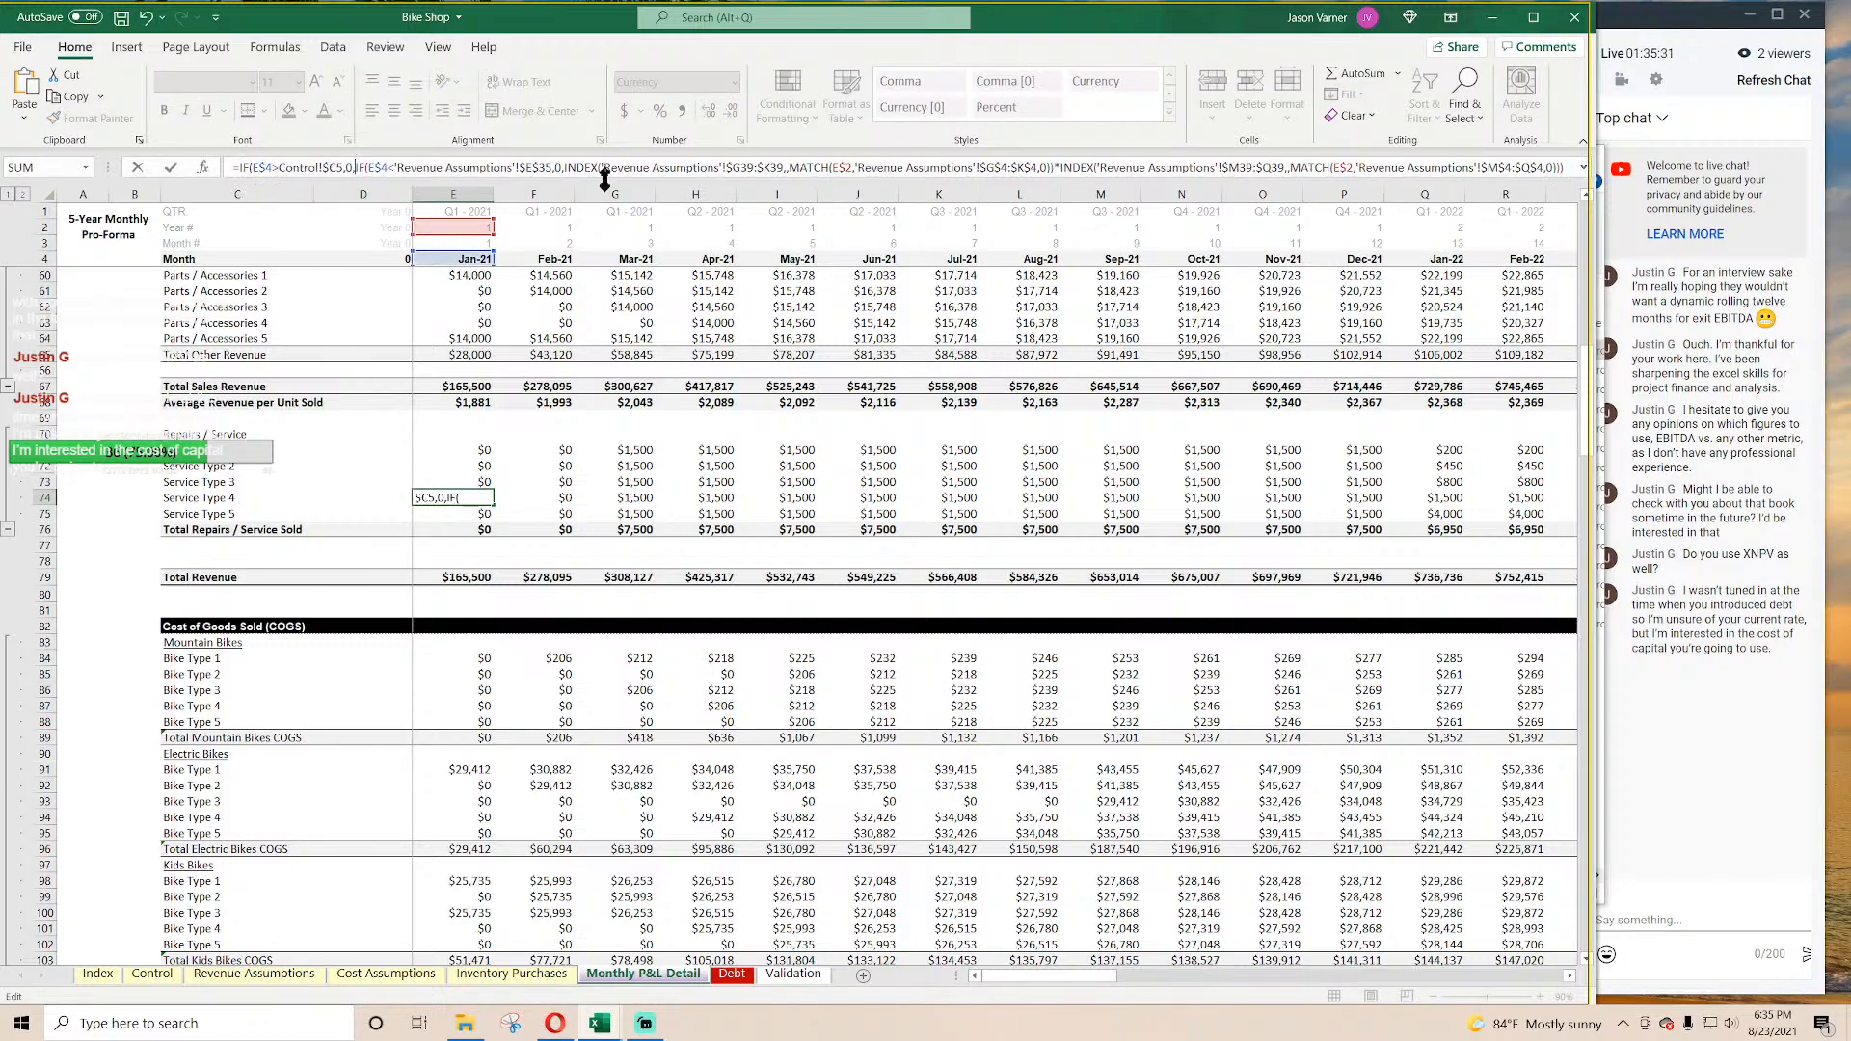
pyautogui.click(1566, 167)
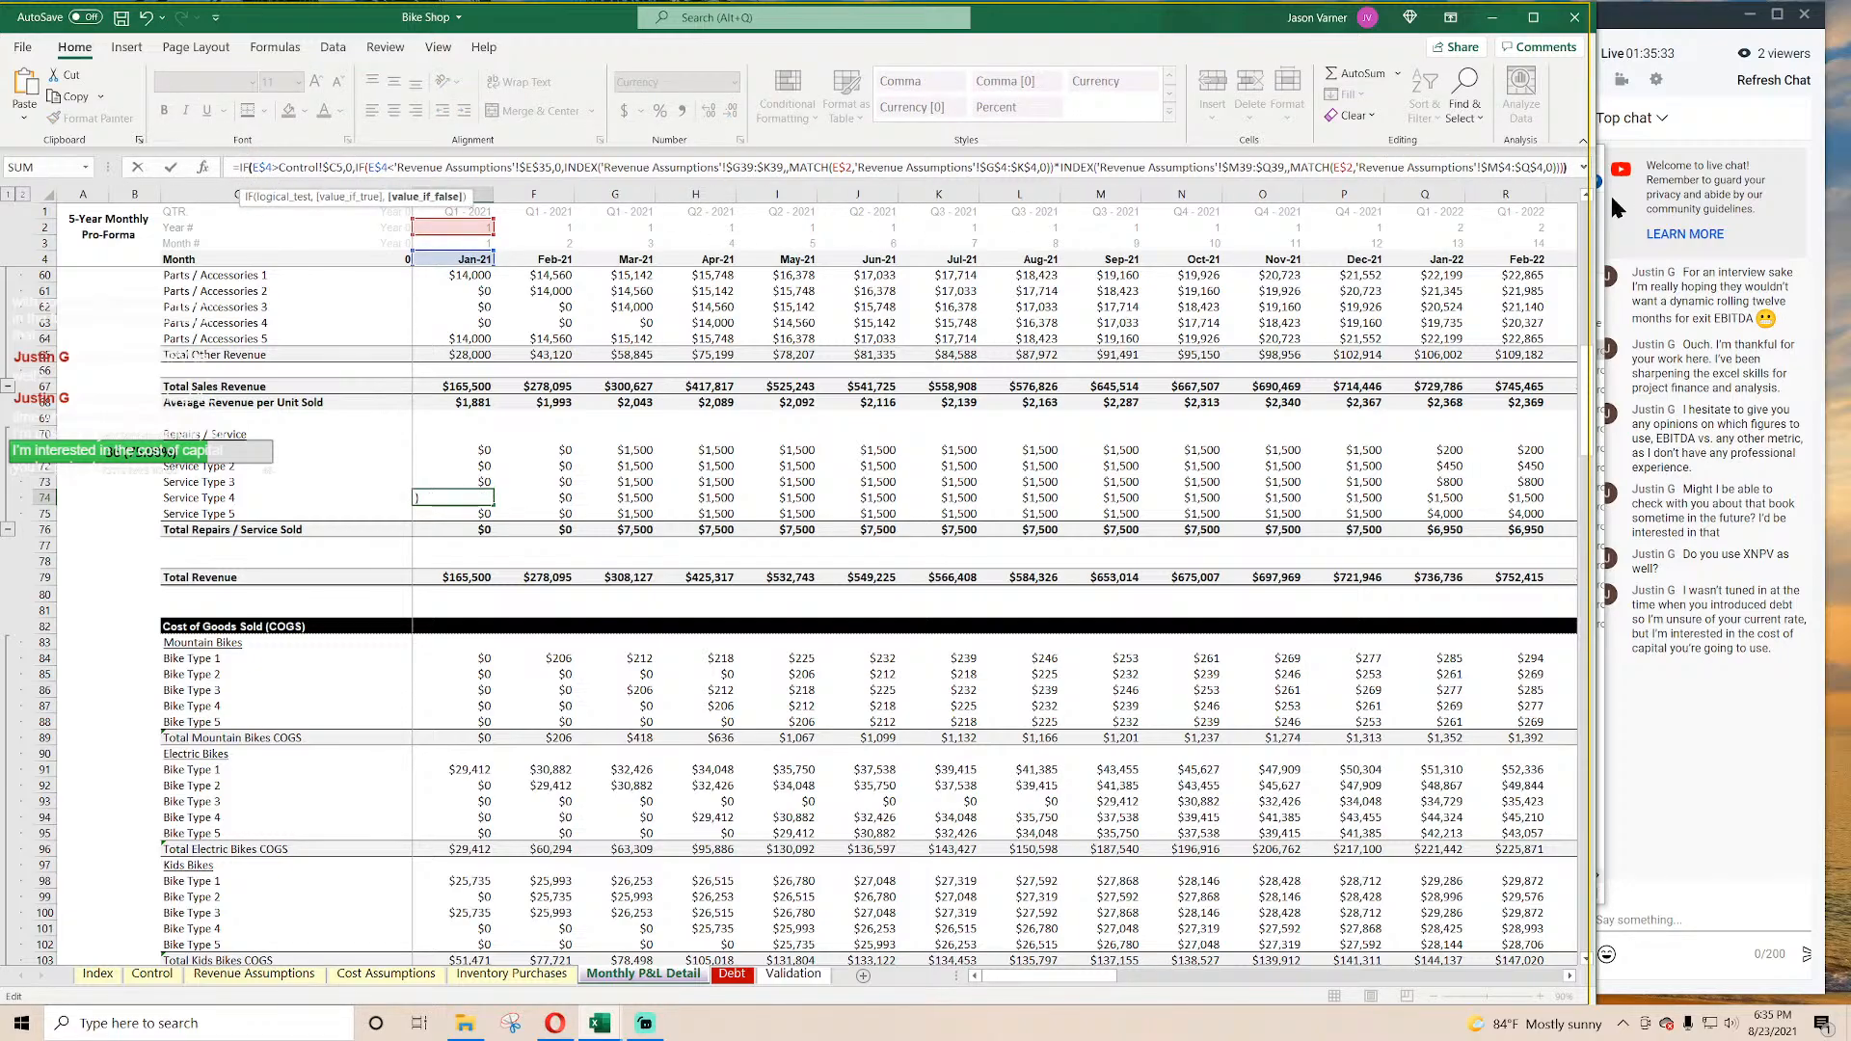
pyautogui.press('Return')
# Step: Add the exit-month test IF(E$4>Control!$C5,0,…) around Service Type 5's January formula
pyautogui.click(249, 168)
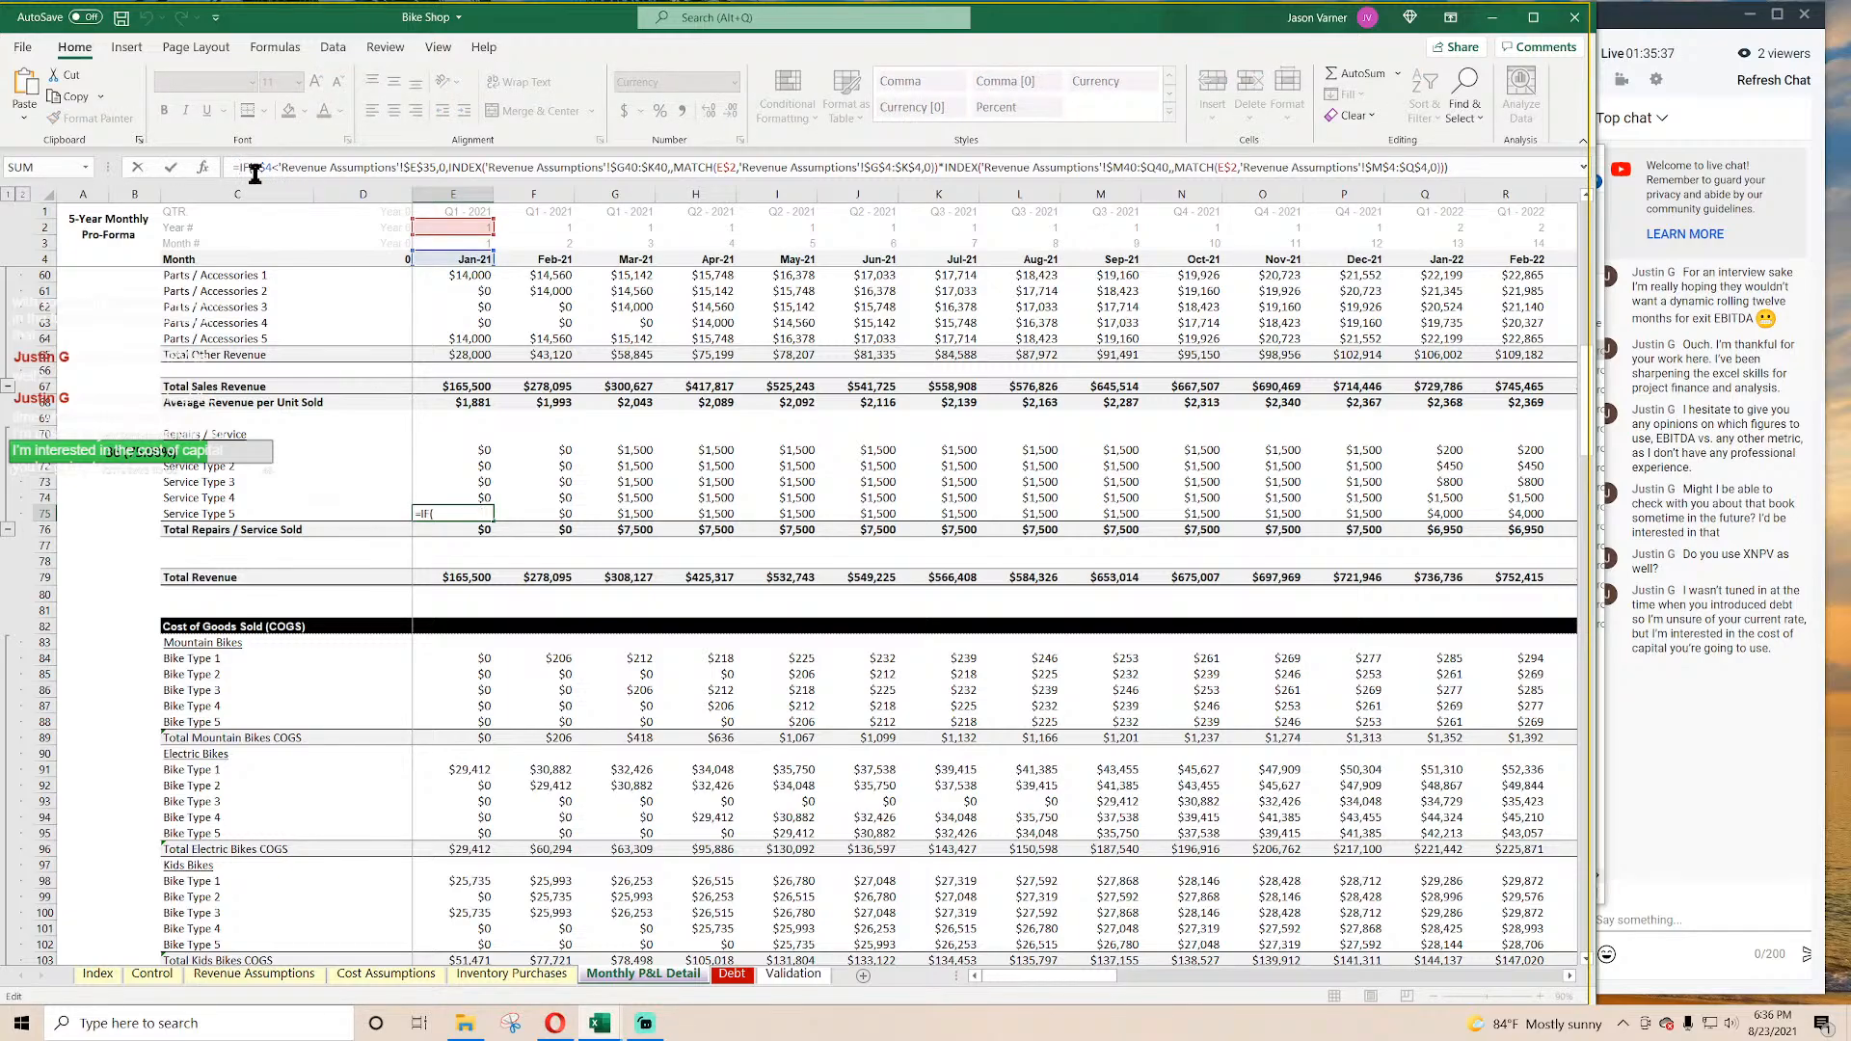
pyautogui.write('E$4>Control!$C5,0,IF(')
pyautogui.click(1567, 168)
pyautogui.write(')')
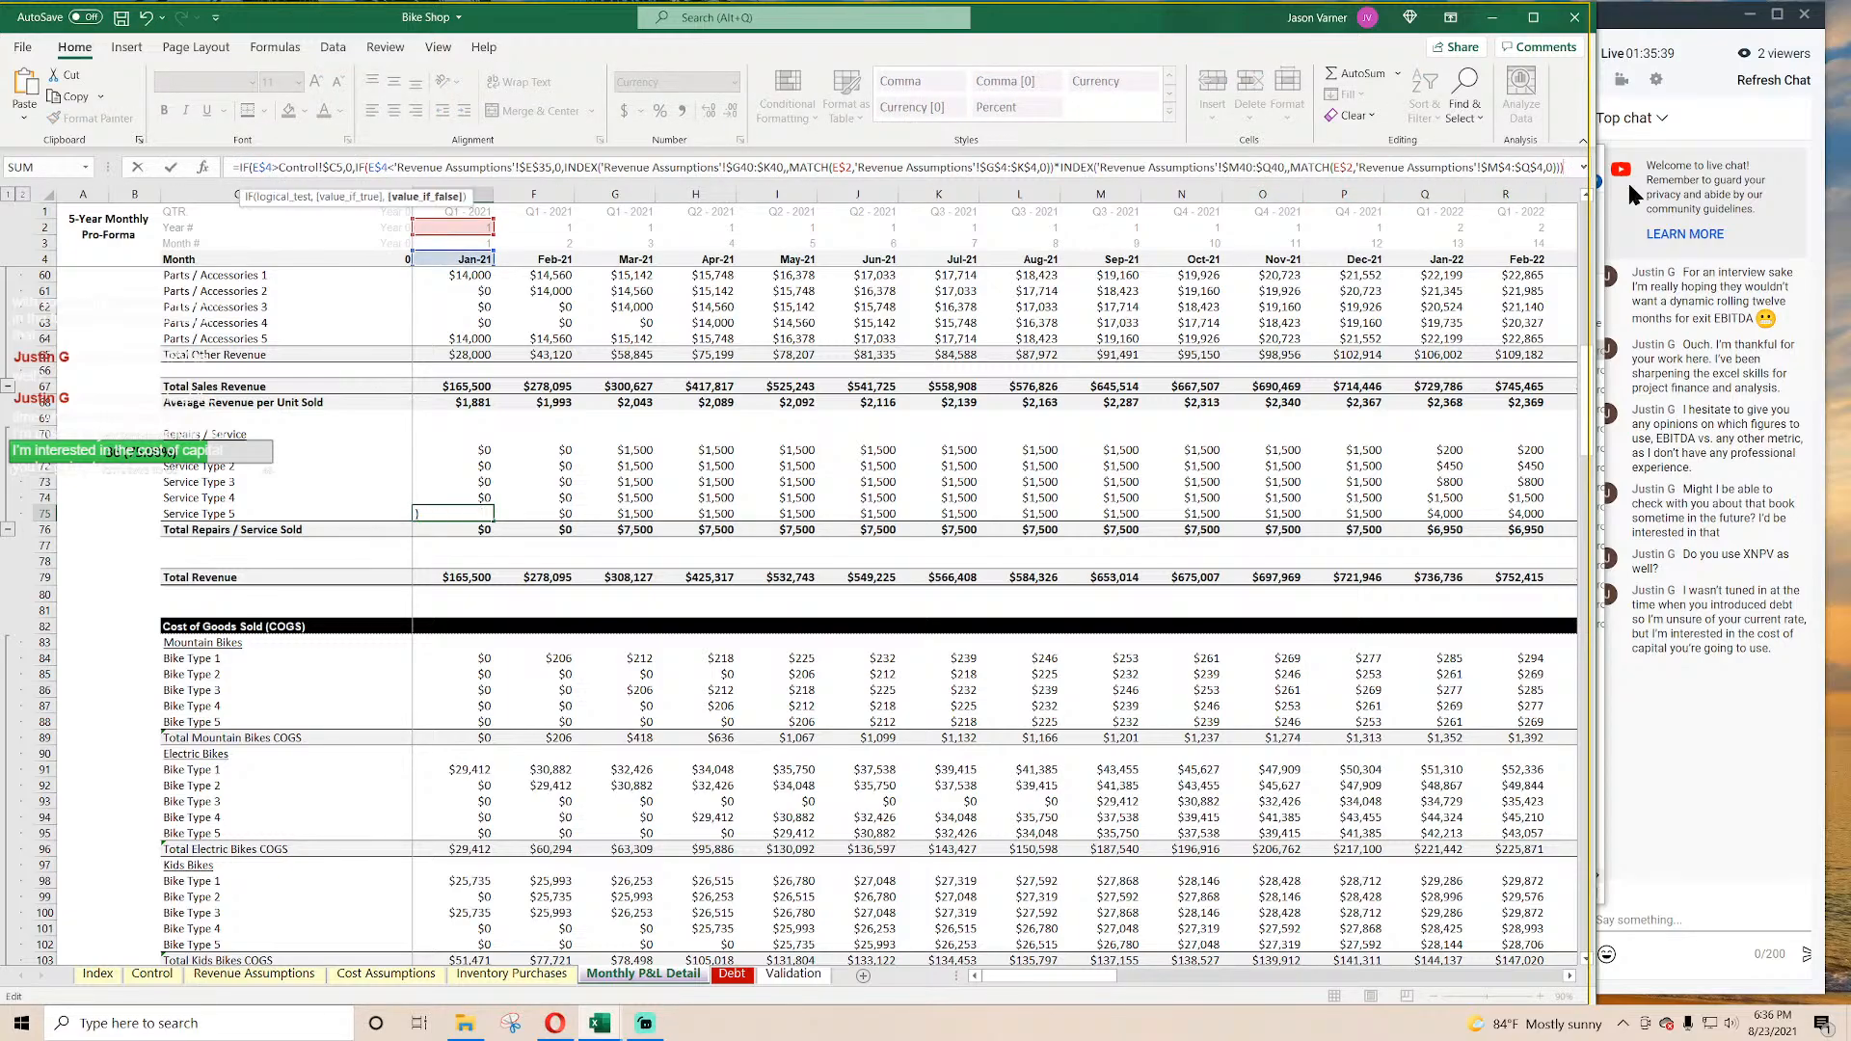
pyautogui.press('Return')
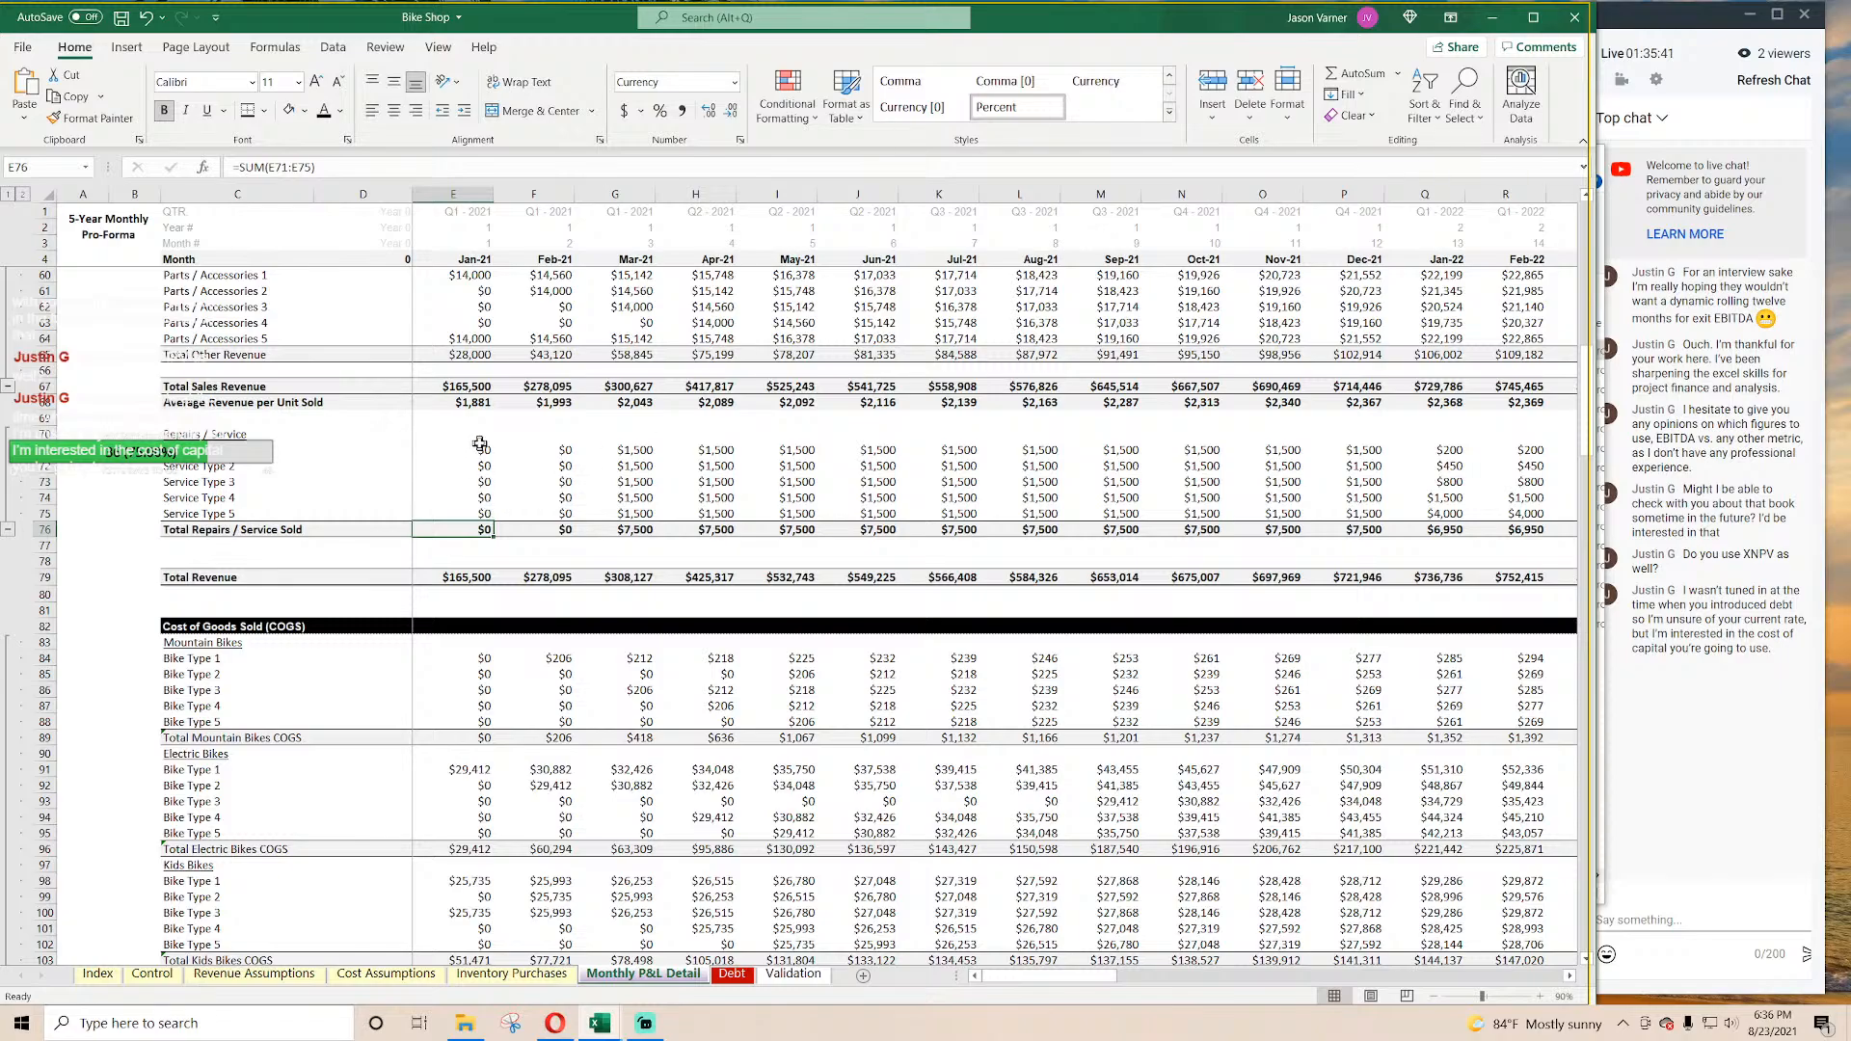
# Step: Fill the January formulas of Service Types 1 to 5 across all months through Dec-25 and save the workbook
pyautogui.moveTo(473, 449); pyautogui.dragTo(1457, 507)
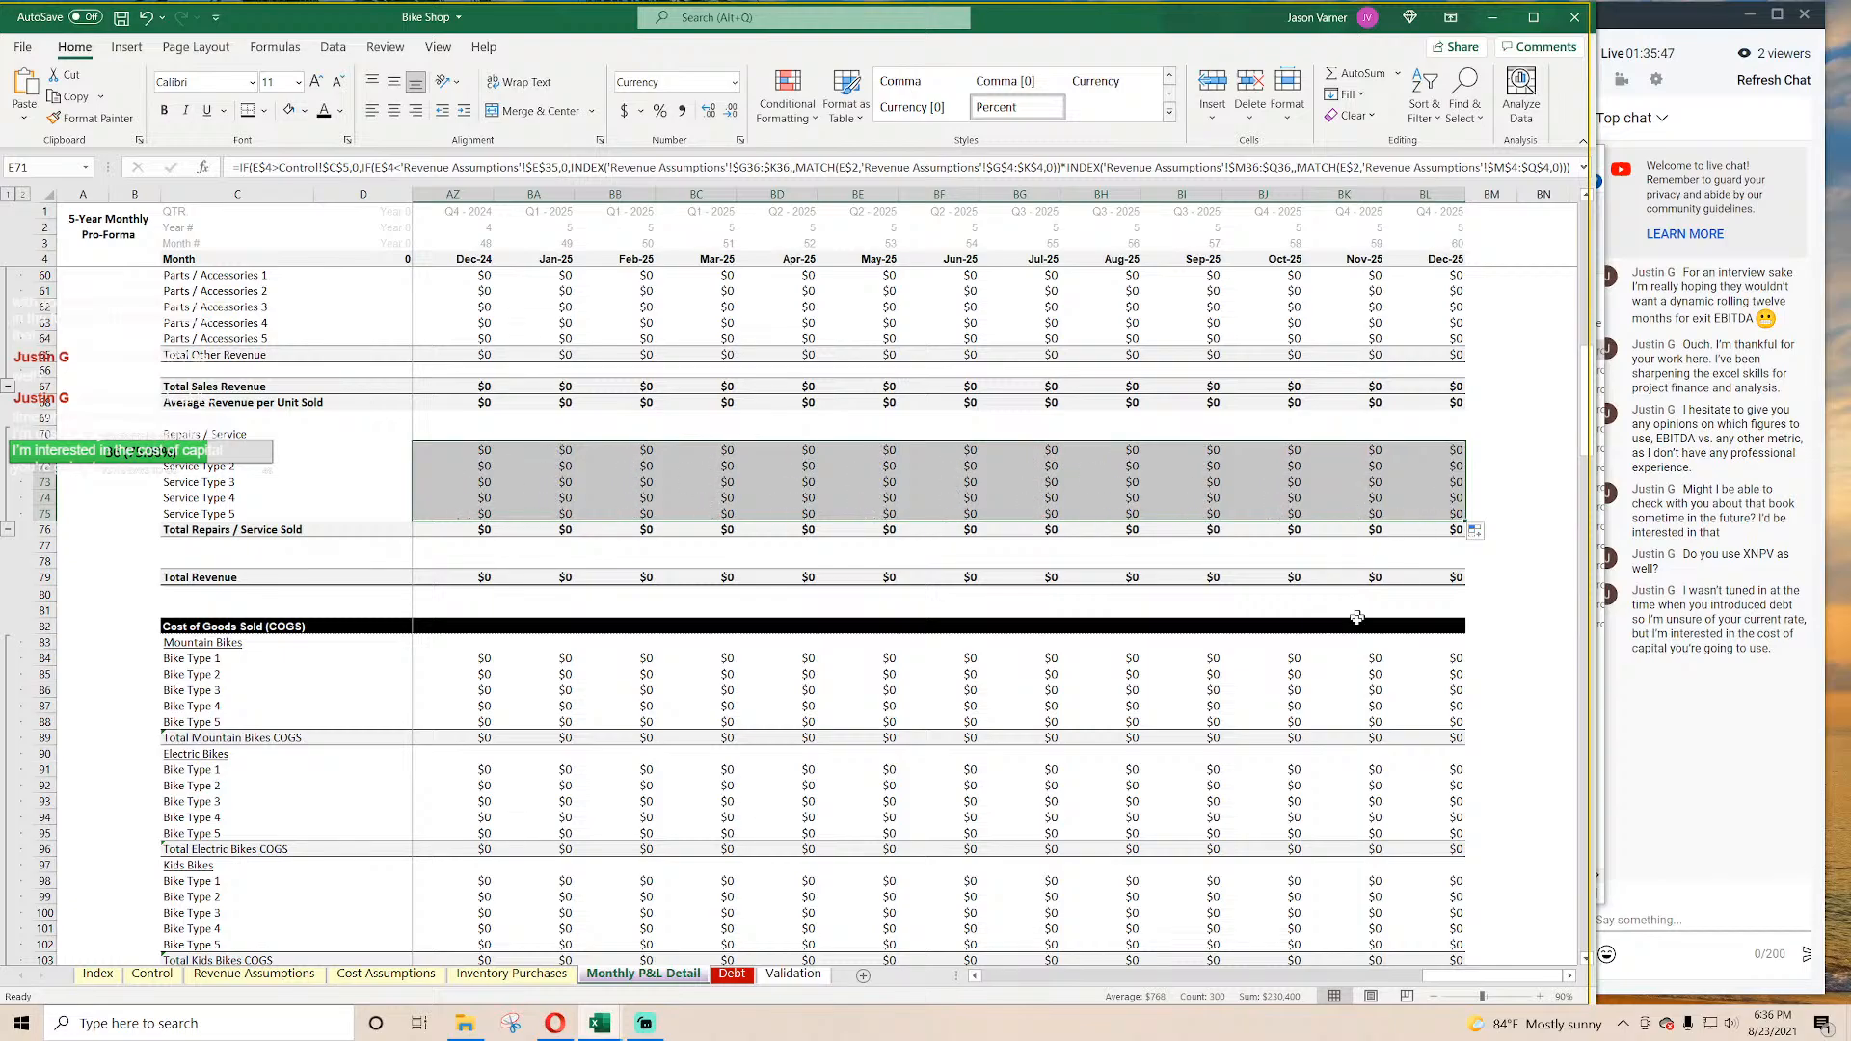
pyautogui.moveTo(1473, 972); pyautogui.dragTo(1288, 977)
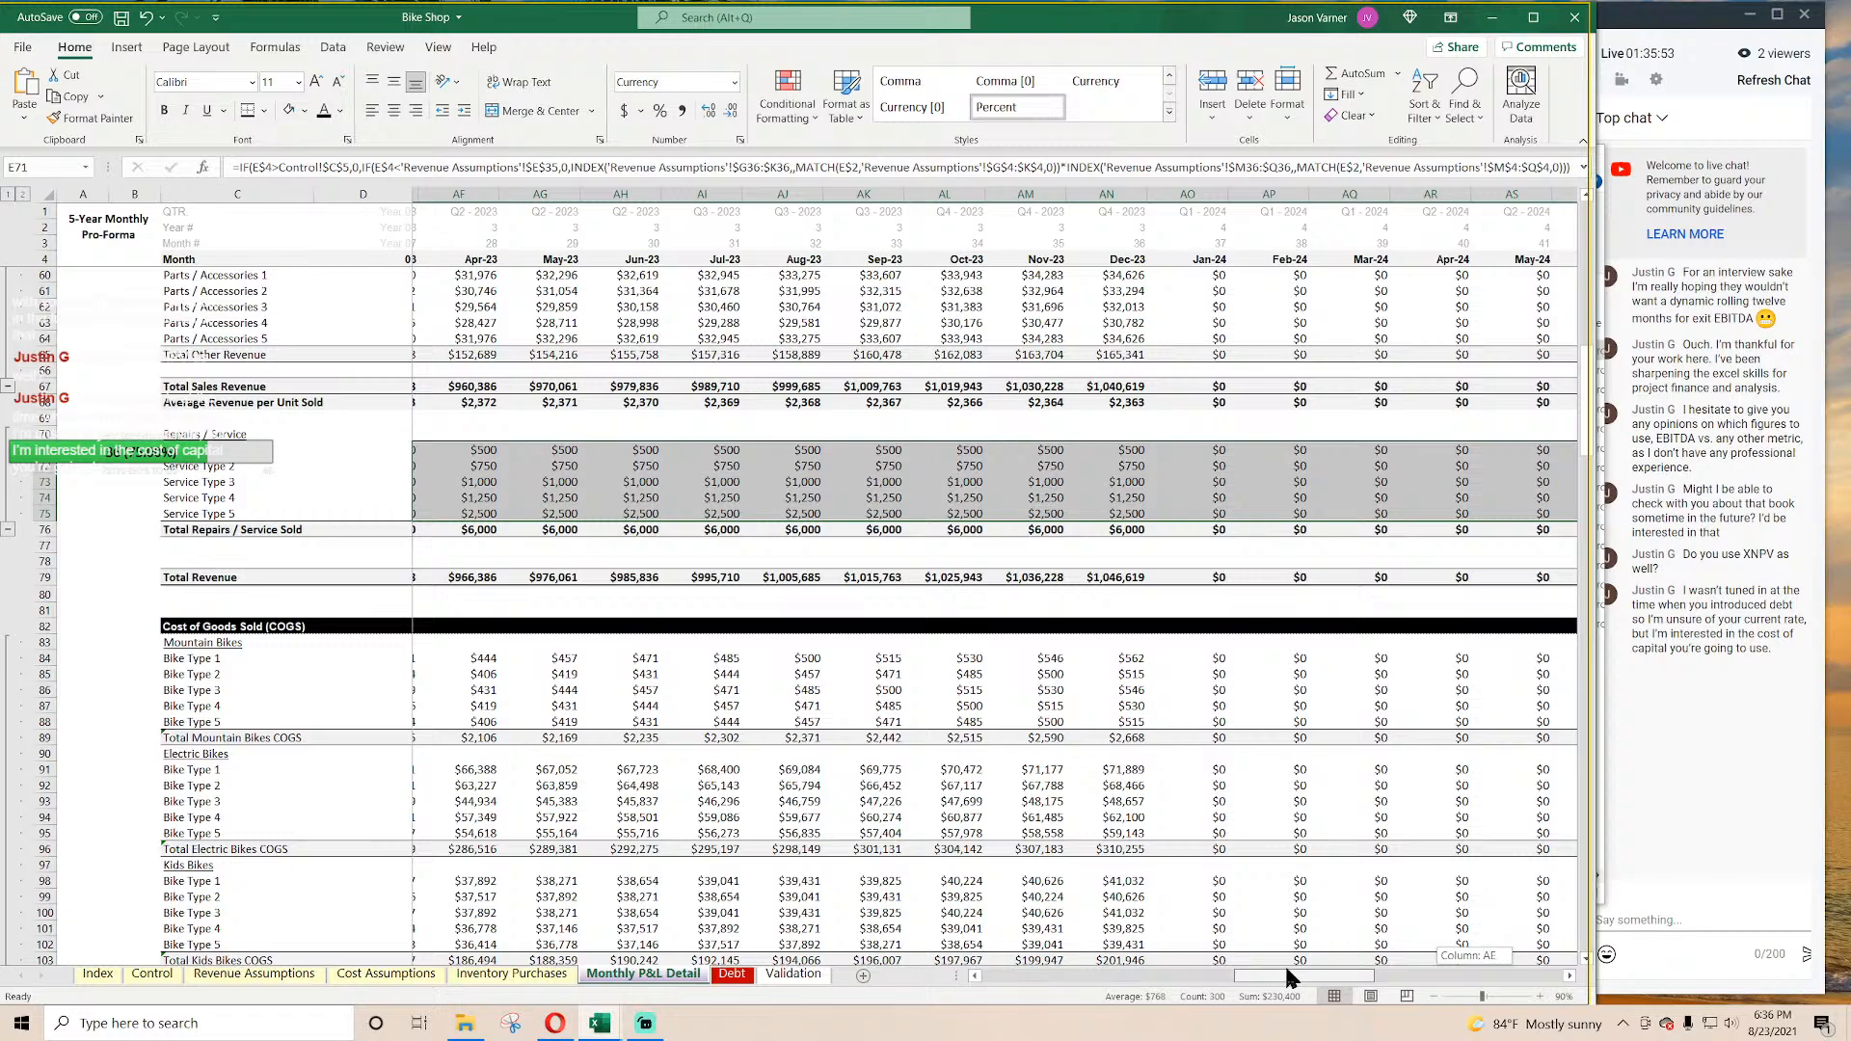
pyautogui.moveTo(1286, 969); pyautogui.dragTo(1032, 987)
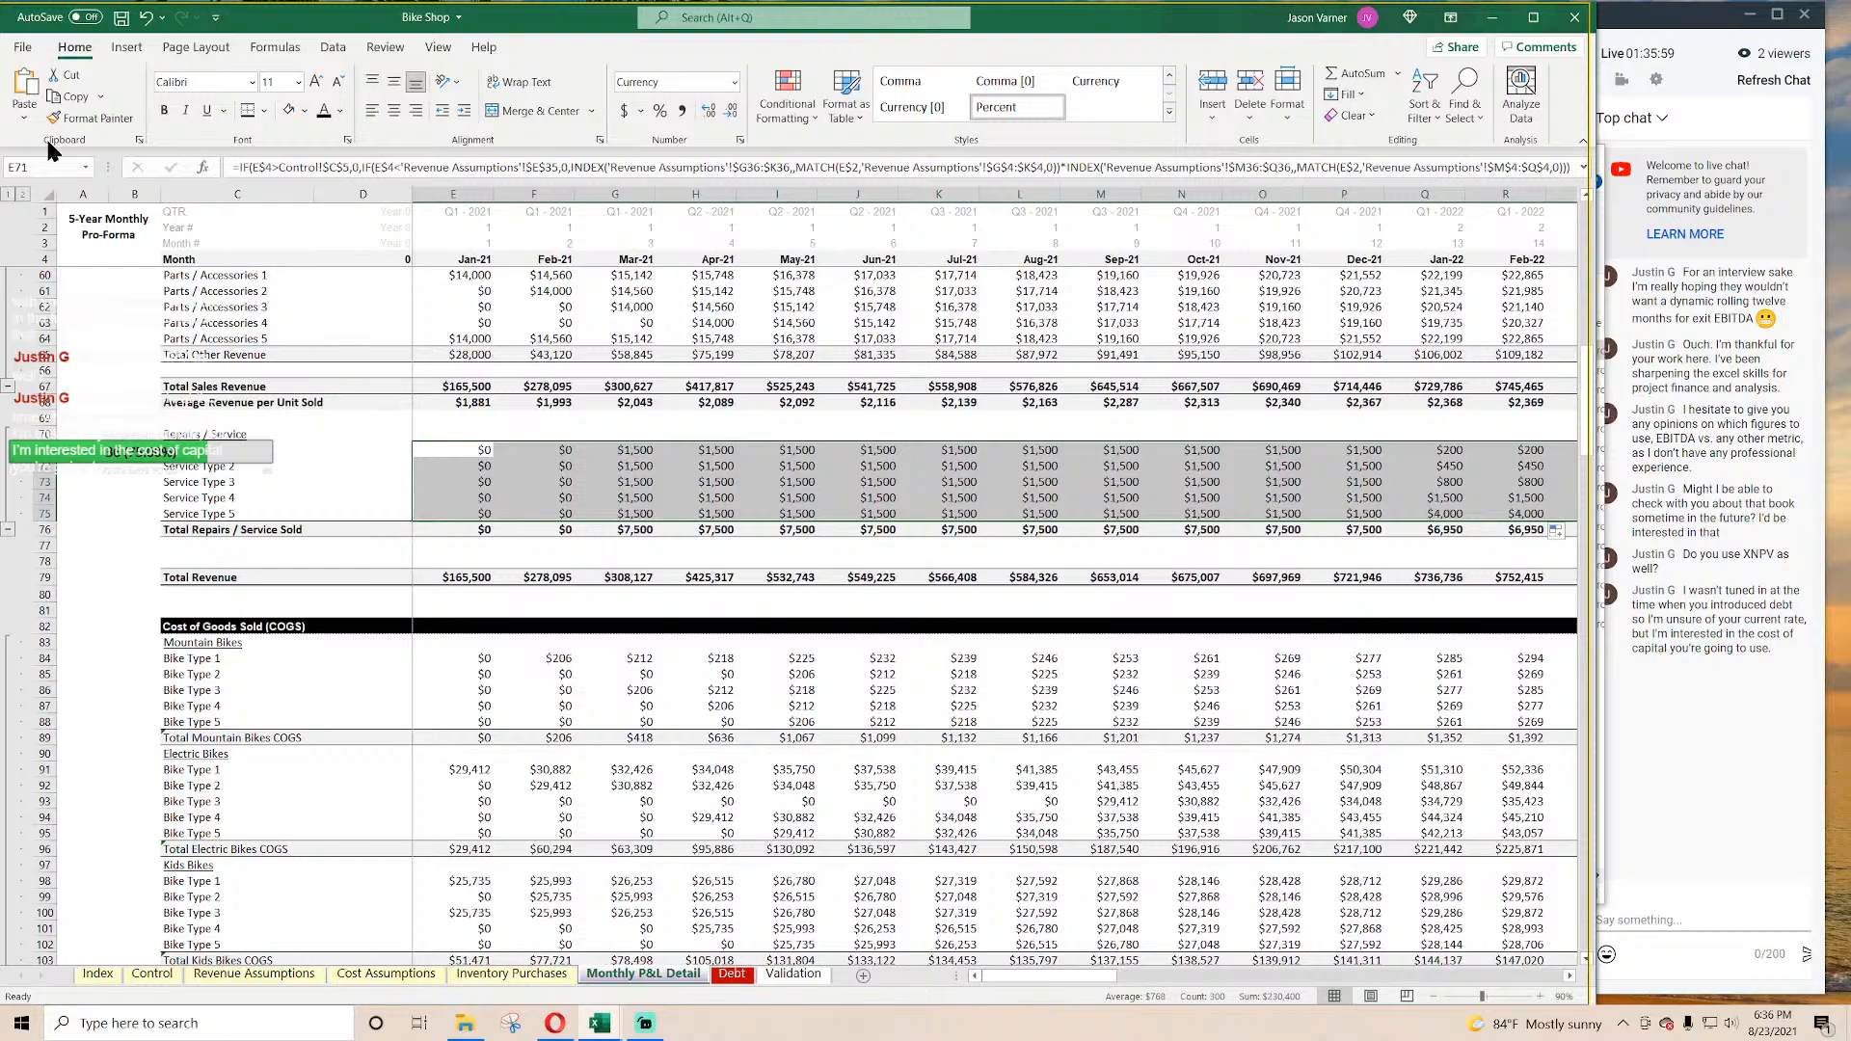
pyautogui.click(121, 19)
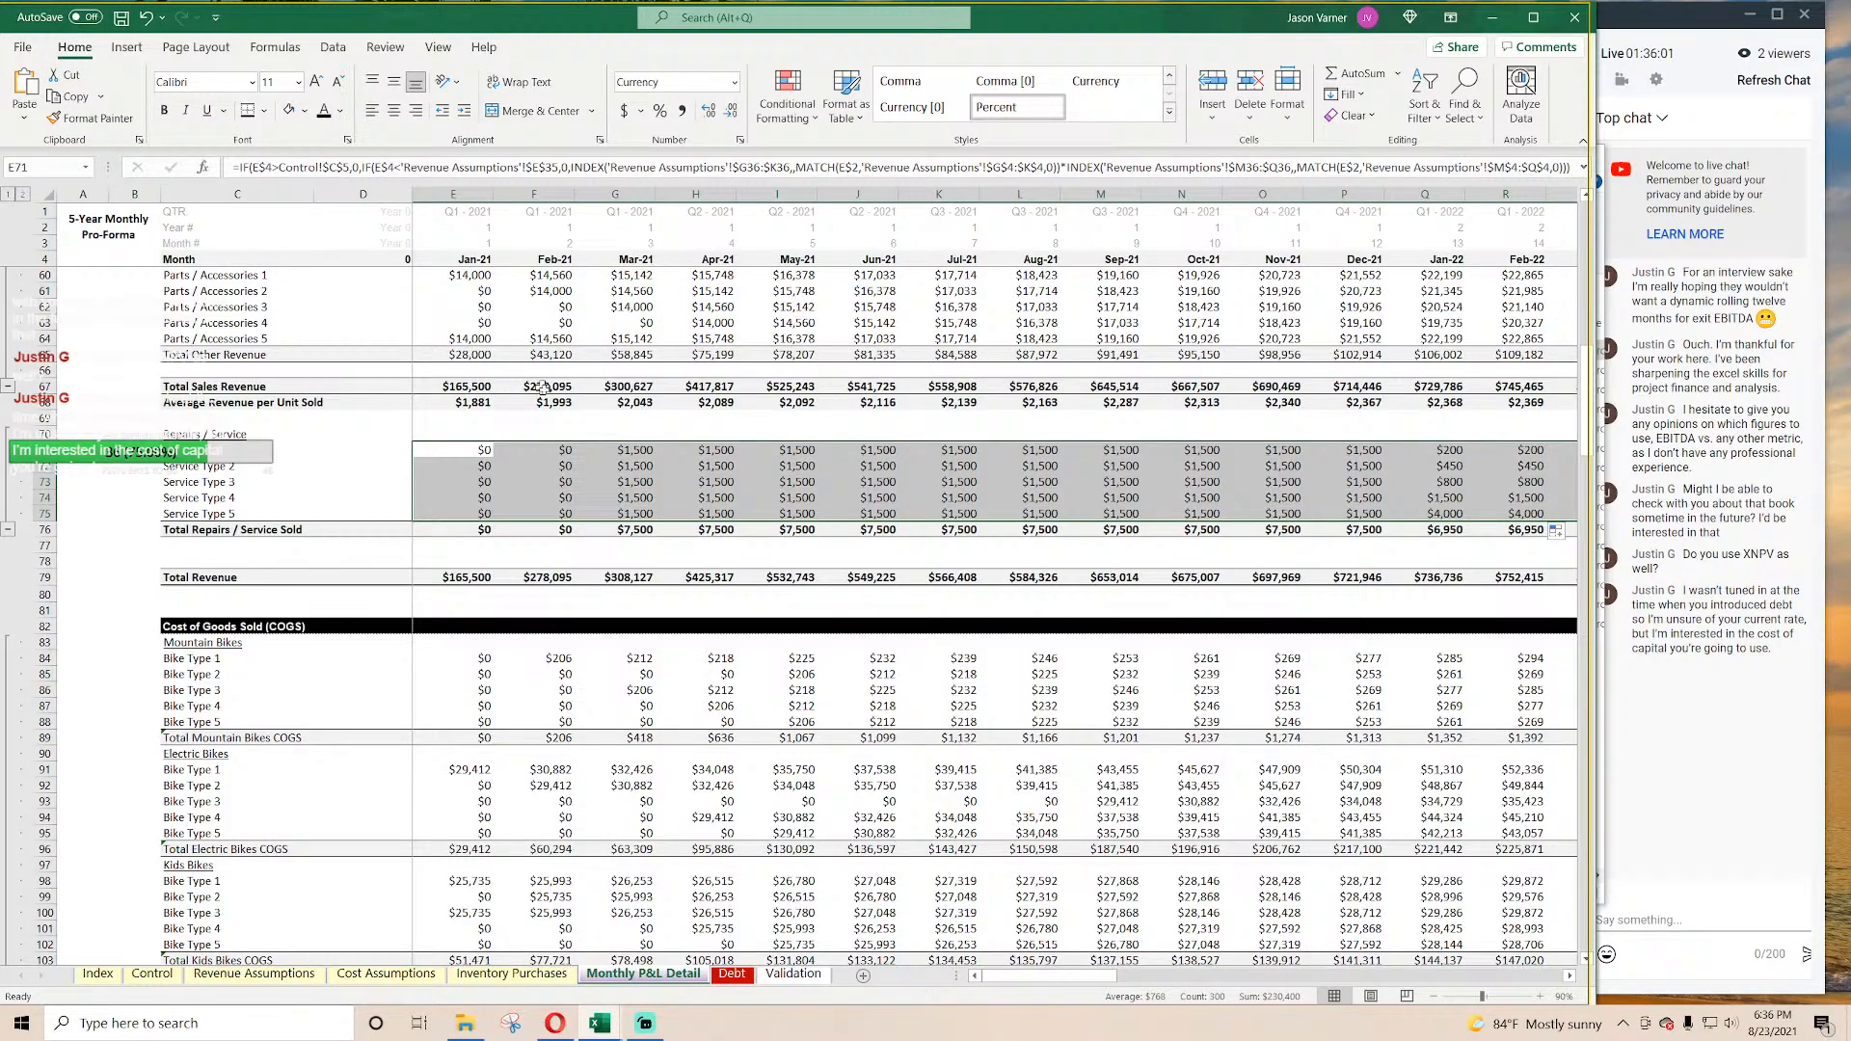
# Step: Check the total revenue, COGS, gross profit and operating expense rows in the months around the exit month
pyautogui.click(682, 483)
pyautogui.click(479, 581)
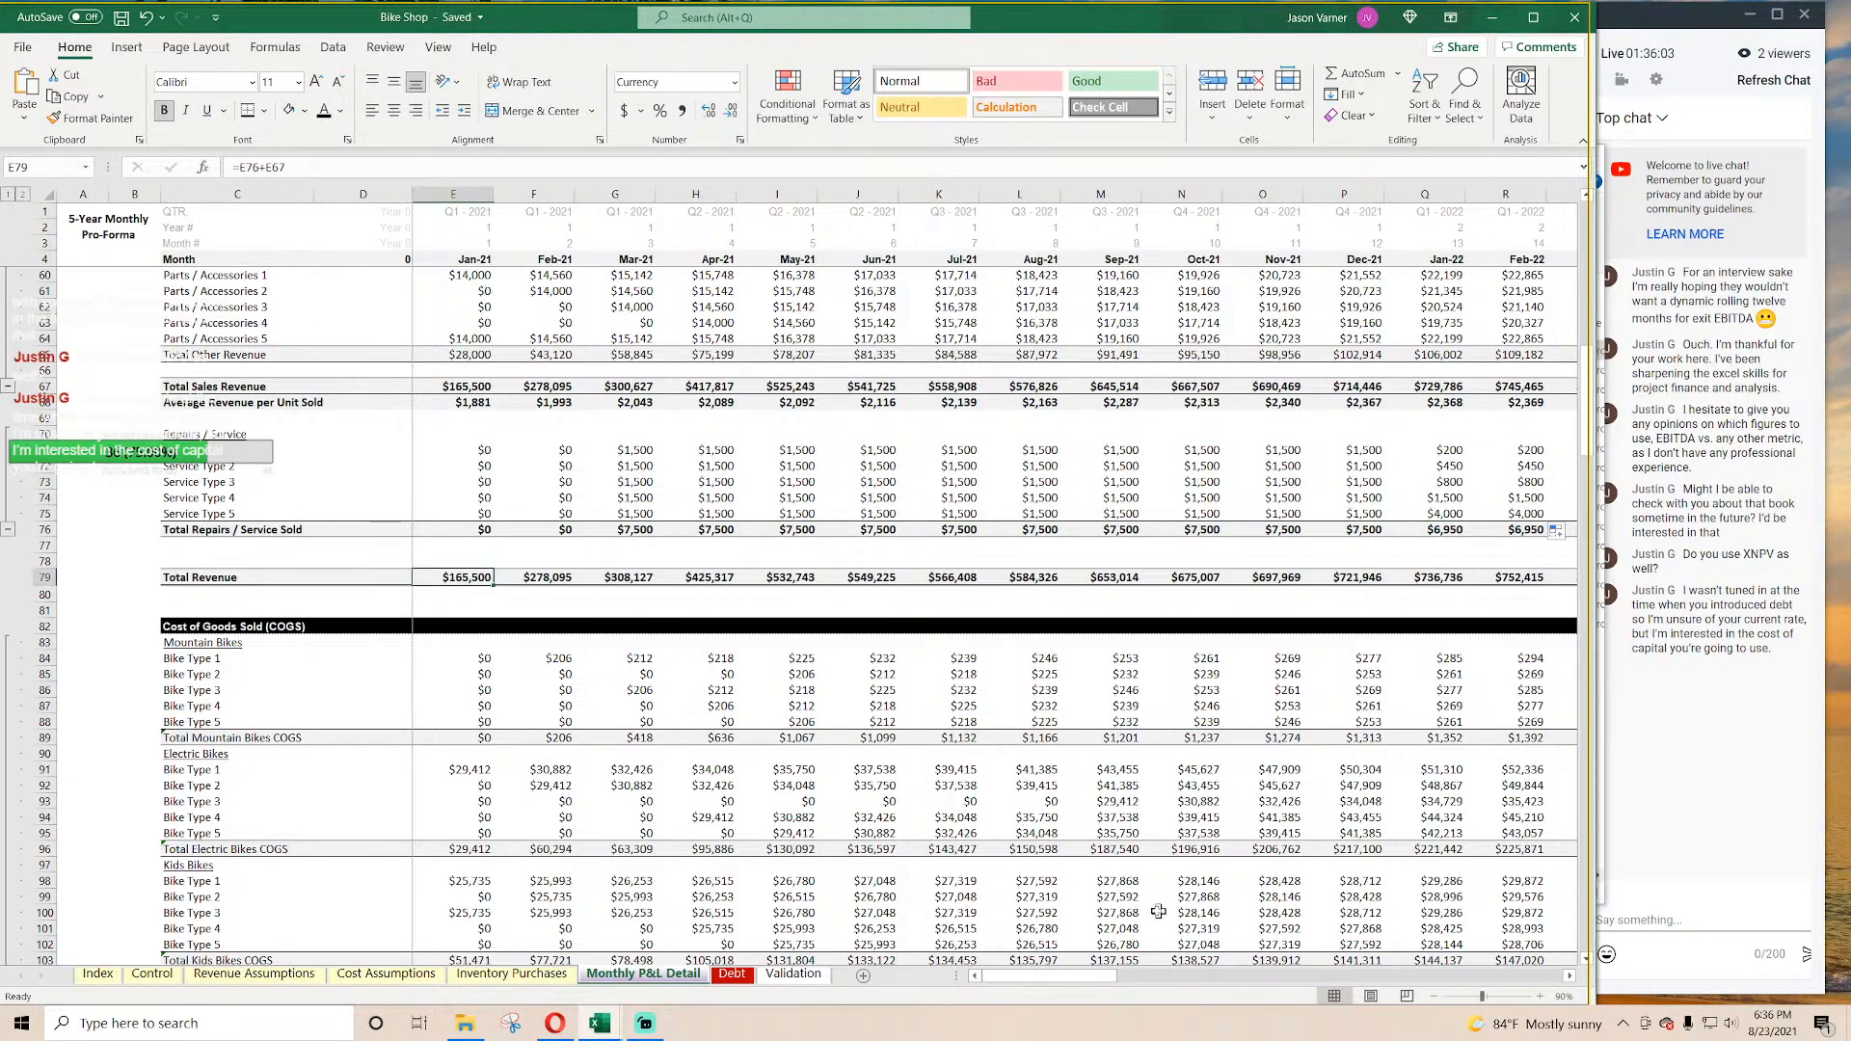
pyautogui.moveTo(1073, 984); pyautogui.dragTo(1351, 990)
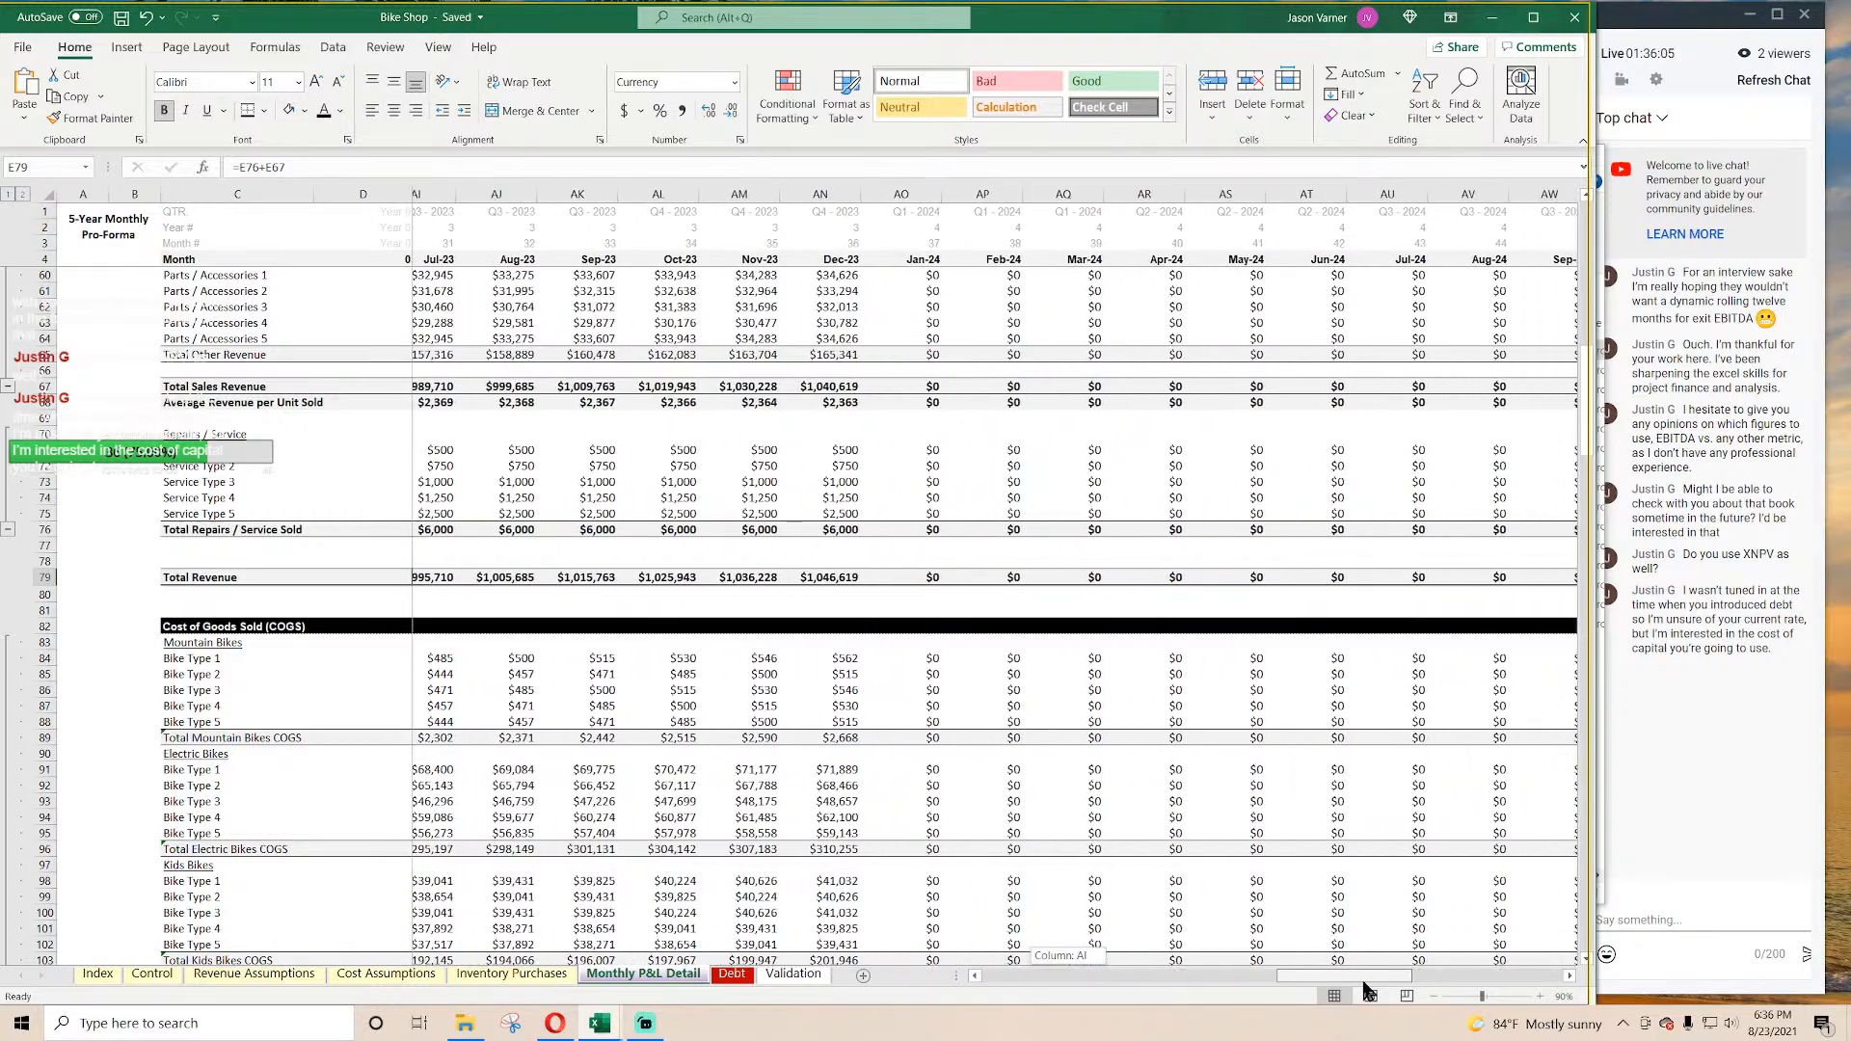
pyautogui.scroll(-11, 1111, 786)
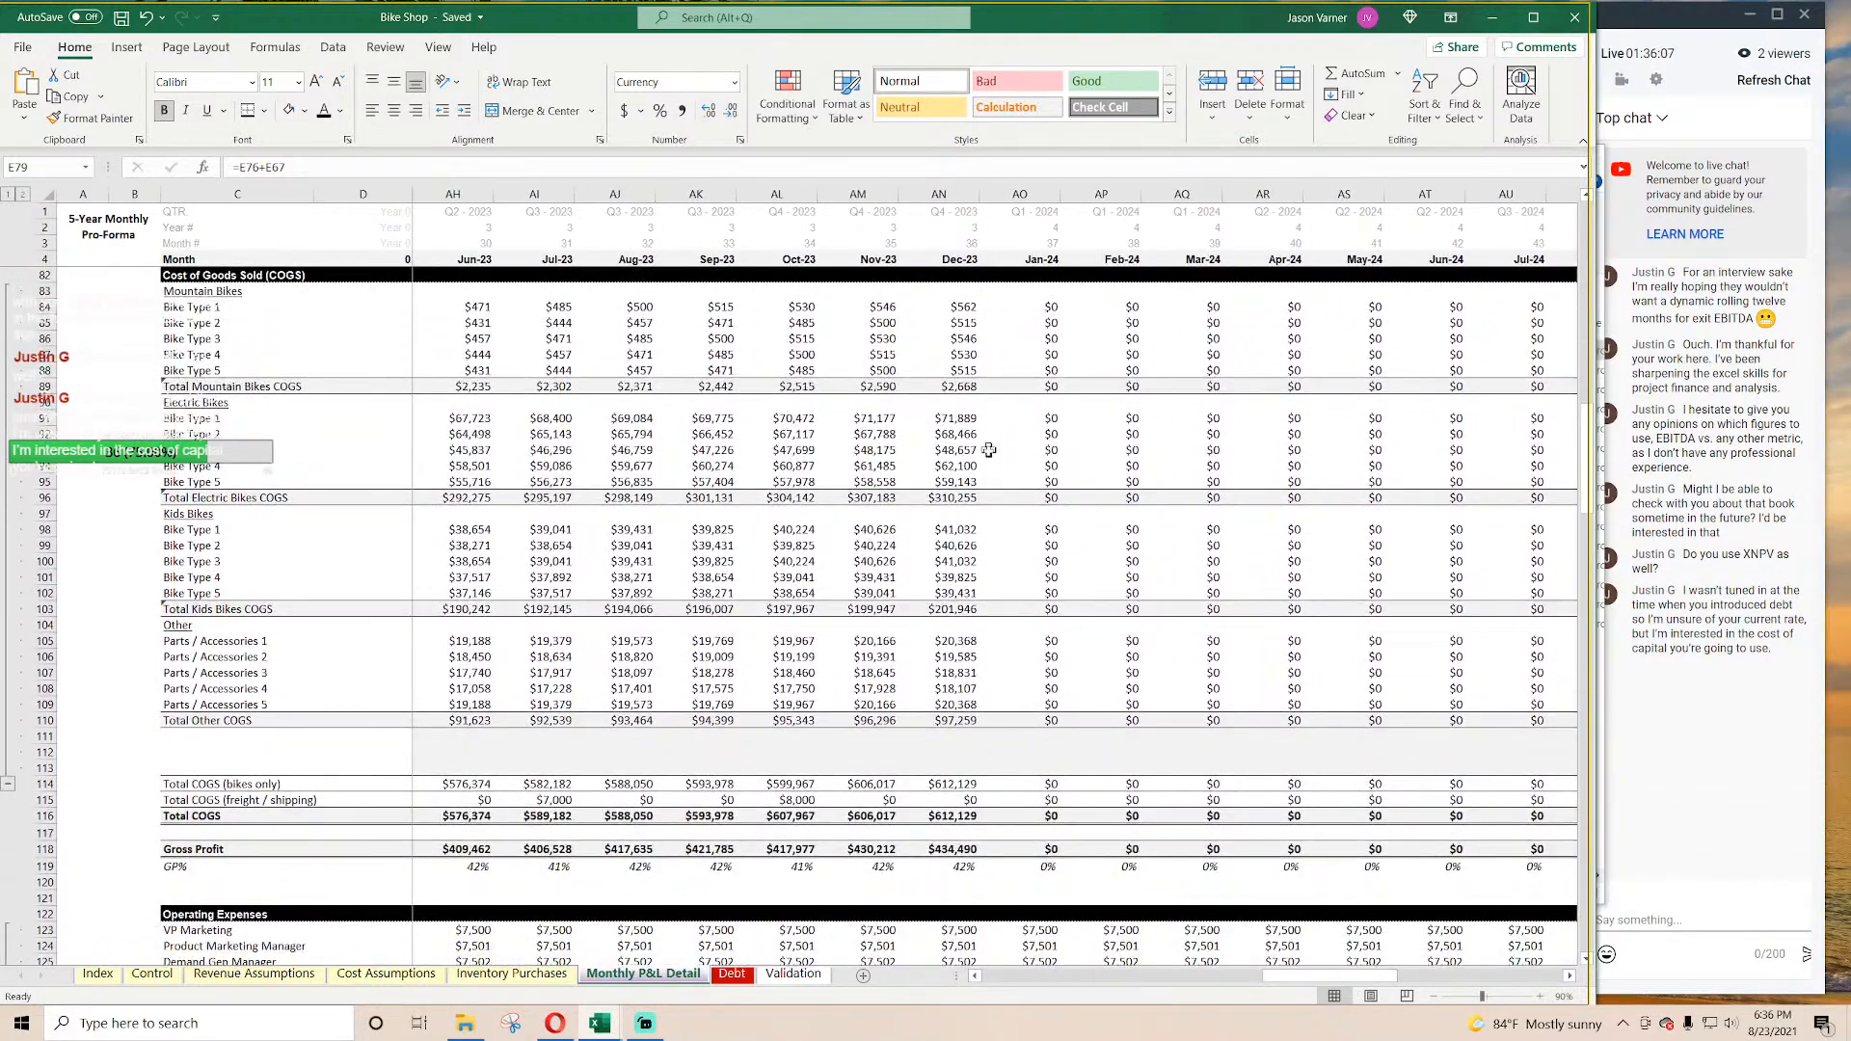
pyautogui.scroll(-7, 1054, 665)
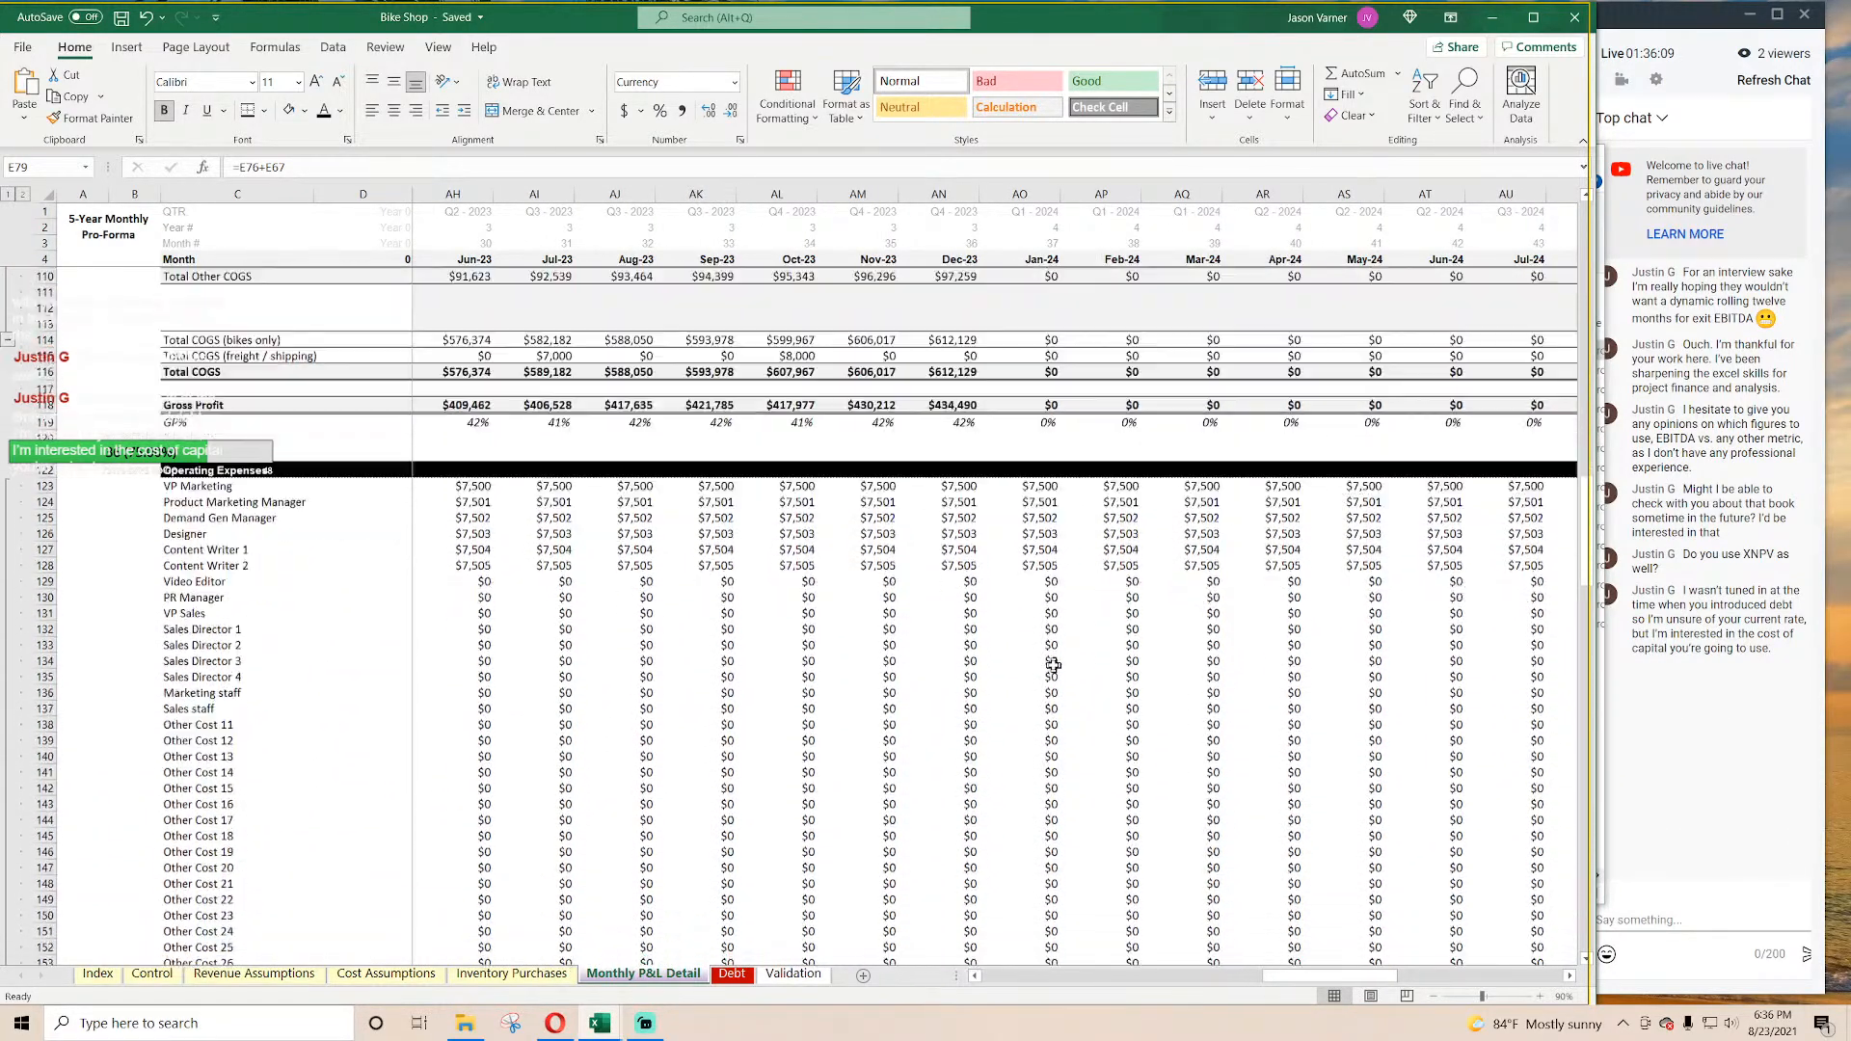
pyautogui.moveTo(1292, 974); pyautogui.dragTo(984, 973)
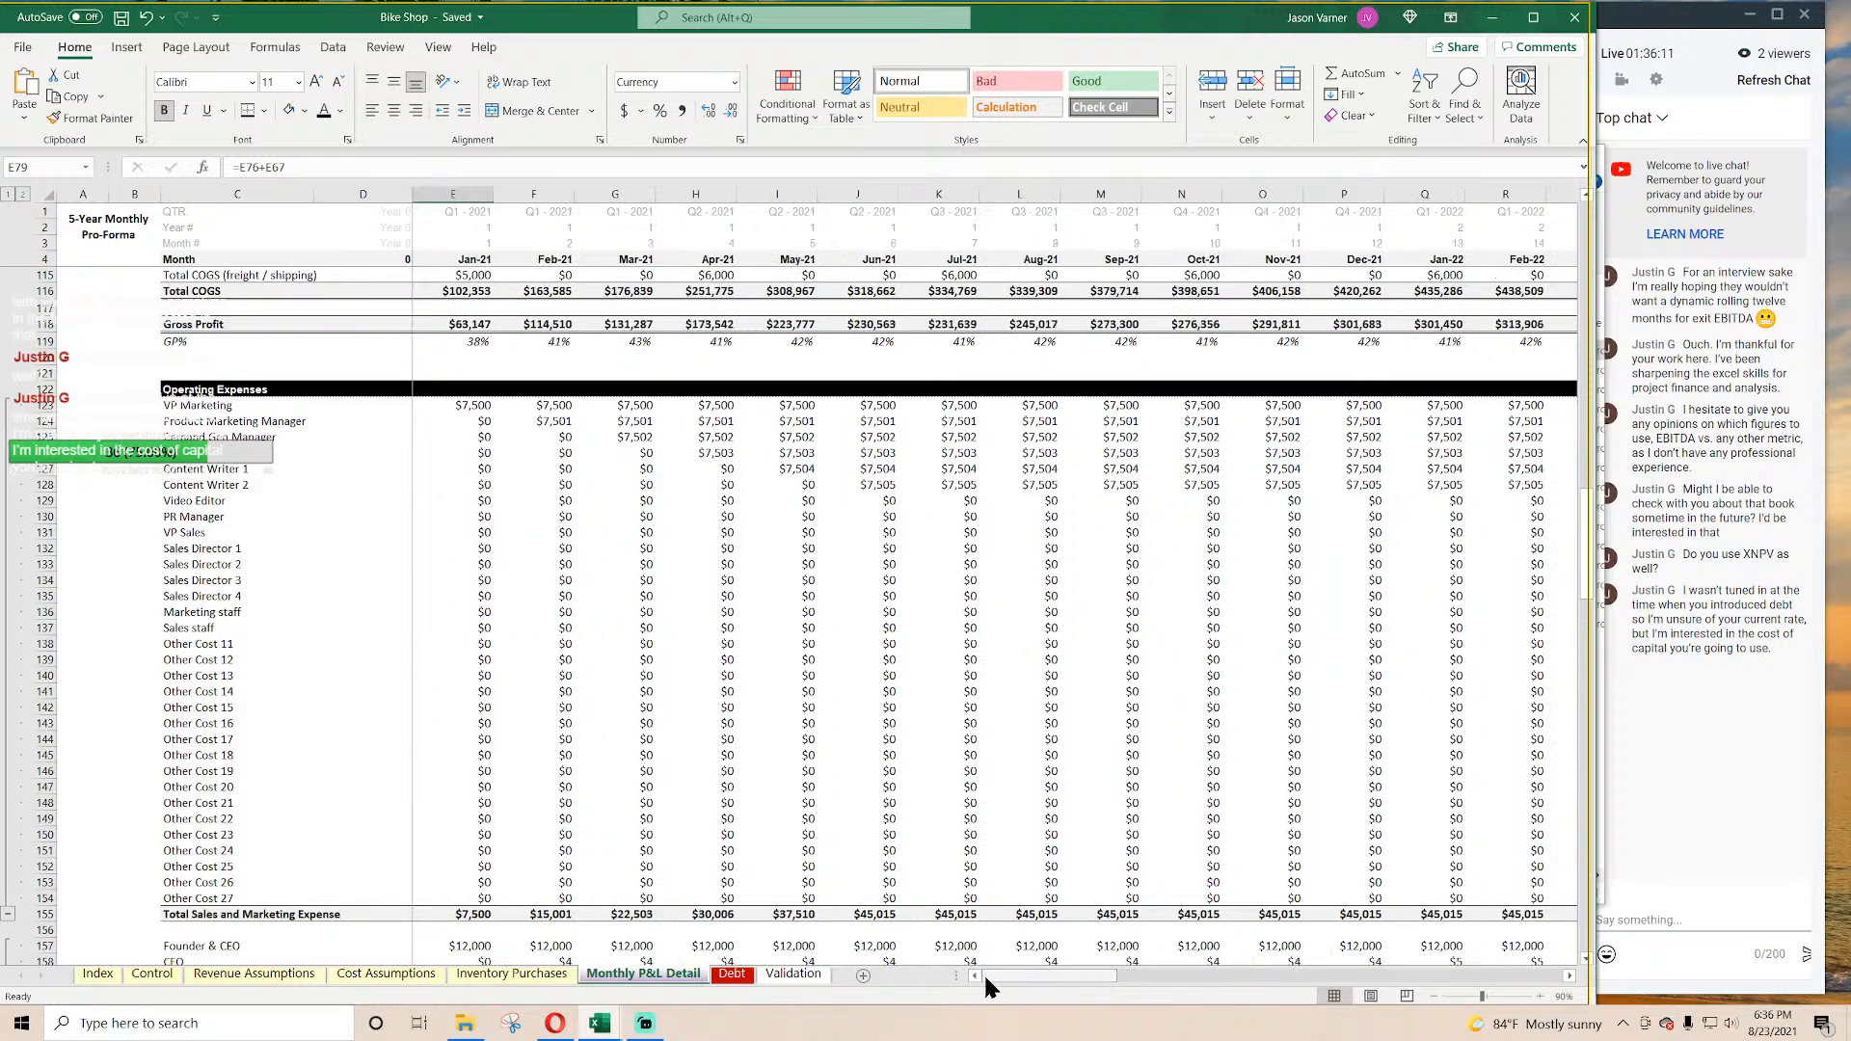
pyautogui.click(461, 406)
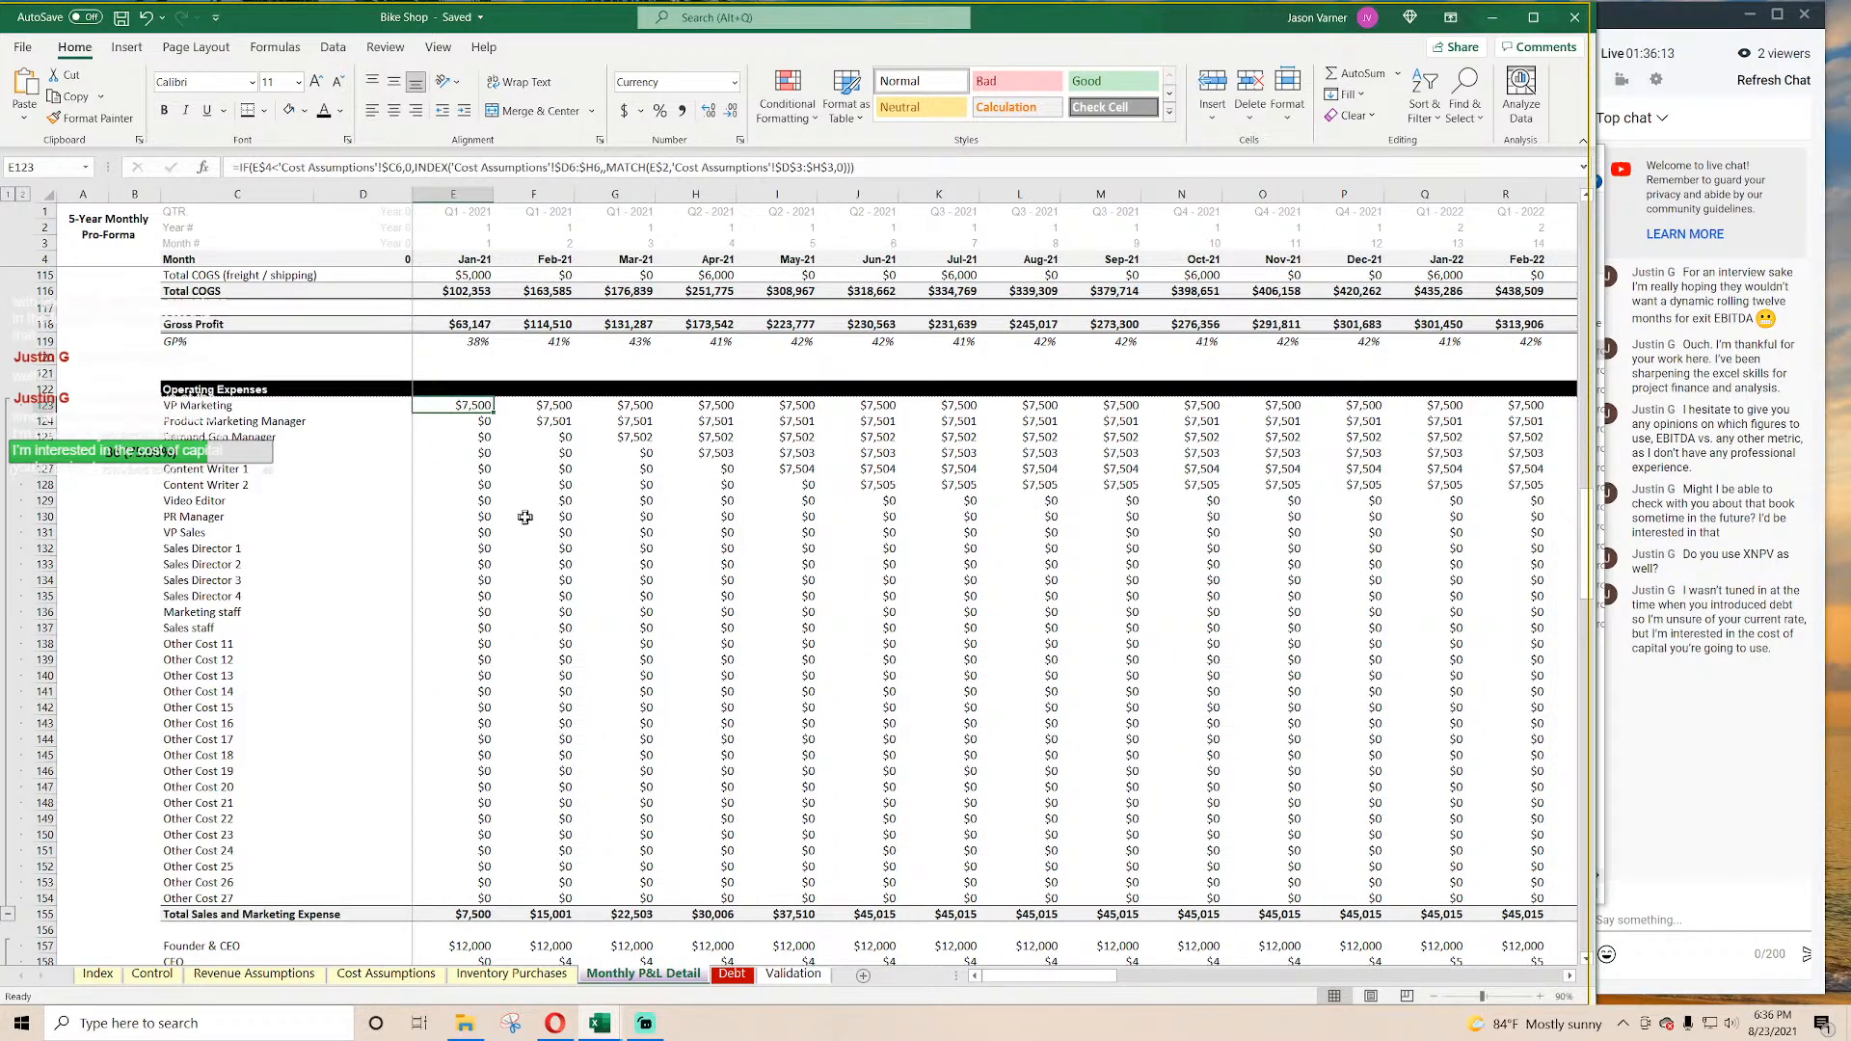
# Step: Copy the exit-month test IF(E$4>Control!$C5,0, from the January unit sales formula of mountain Bike Type 3
pyautogui.scroll(20, 525, 518)
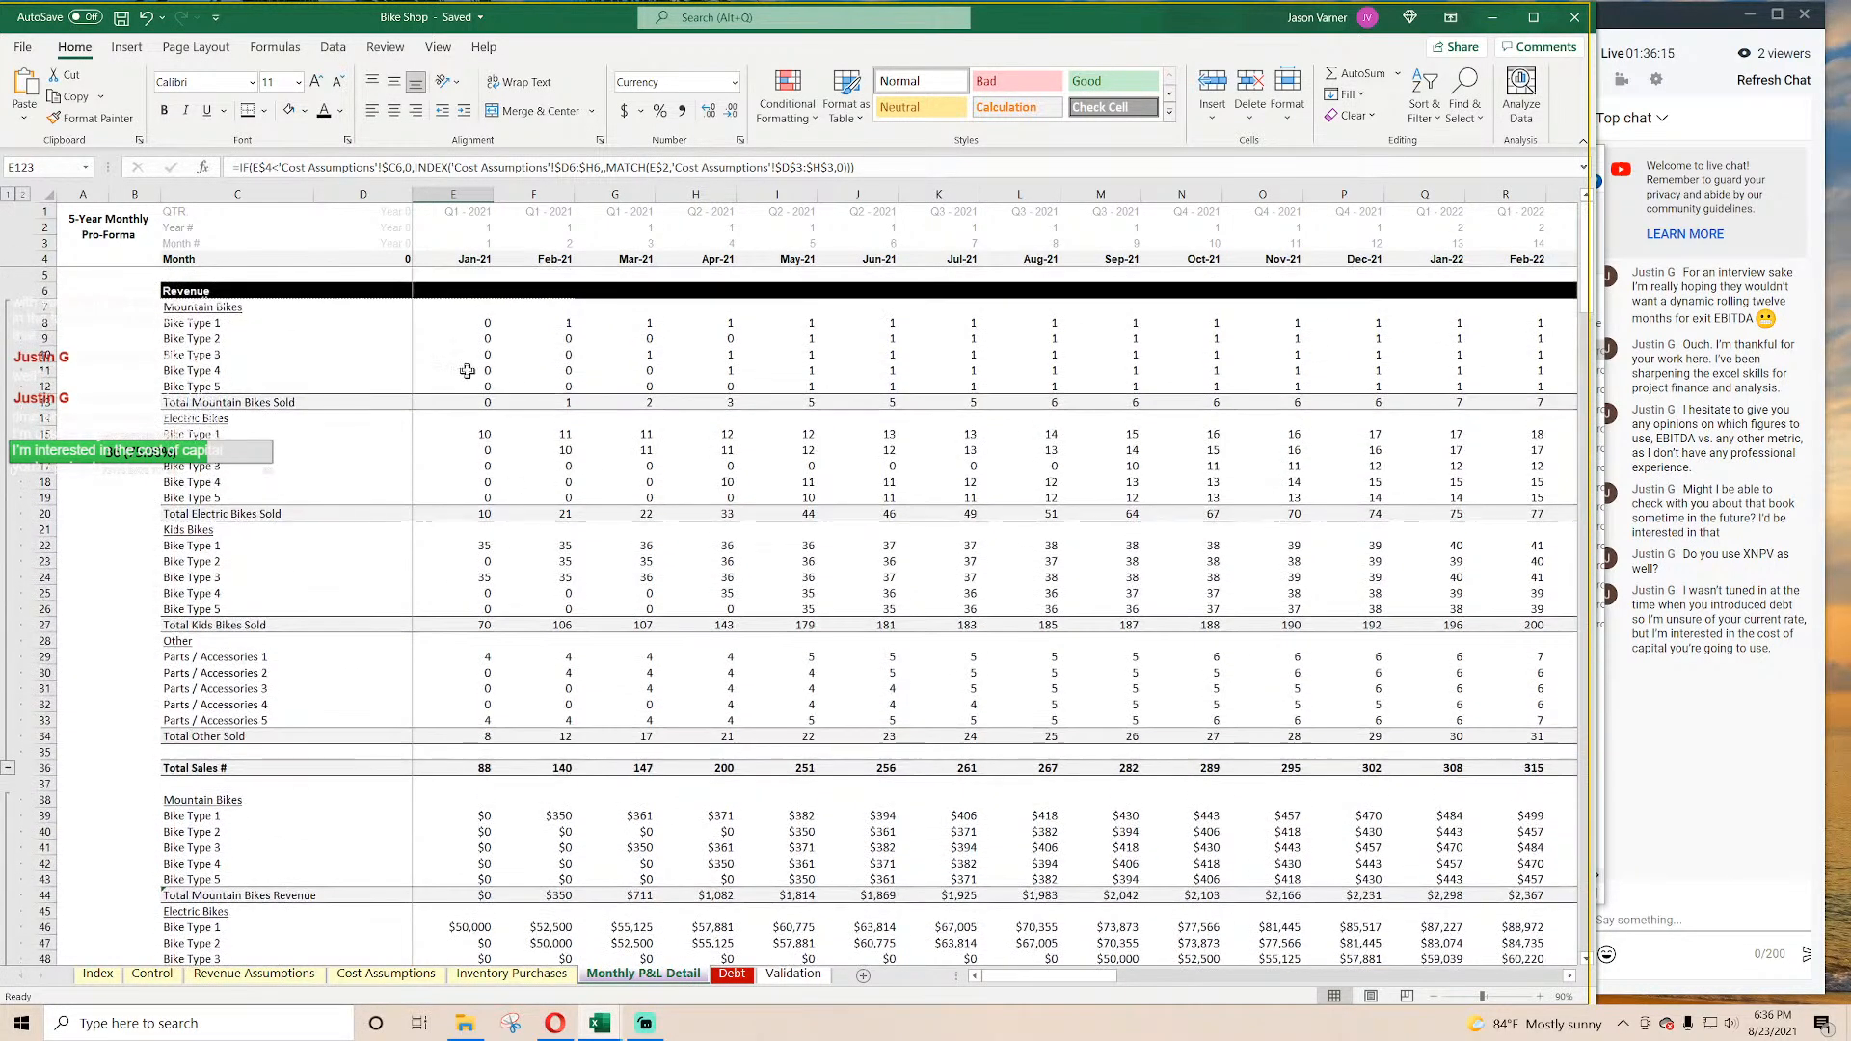
pyautogui.click(467, 370)
pyautogui.click(266, 167)
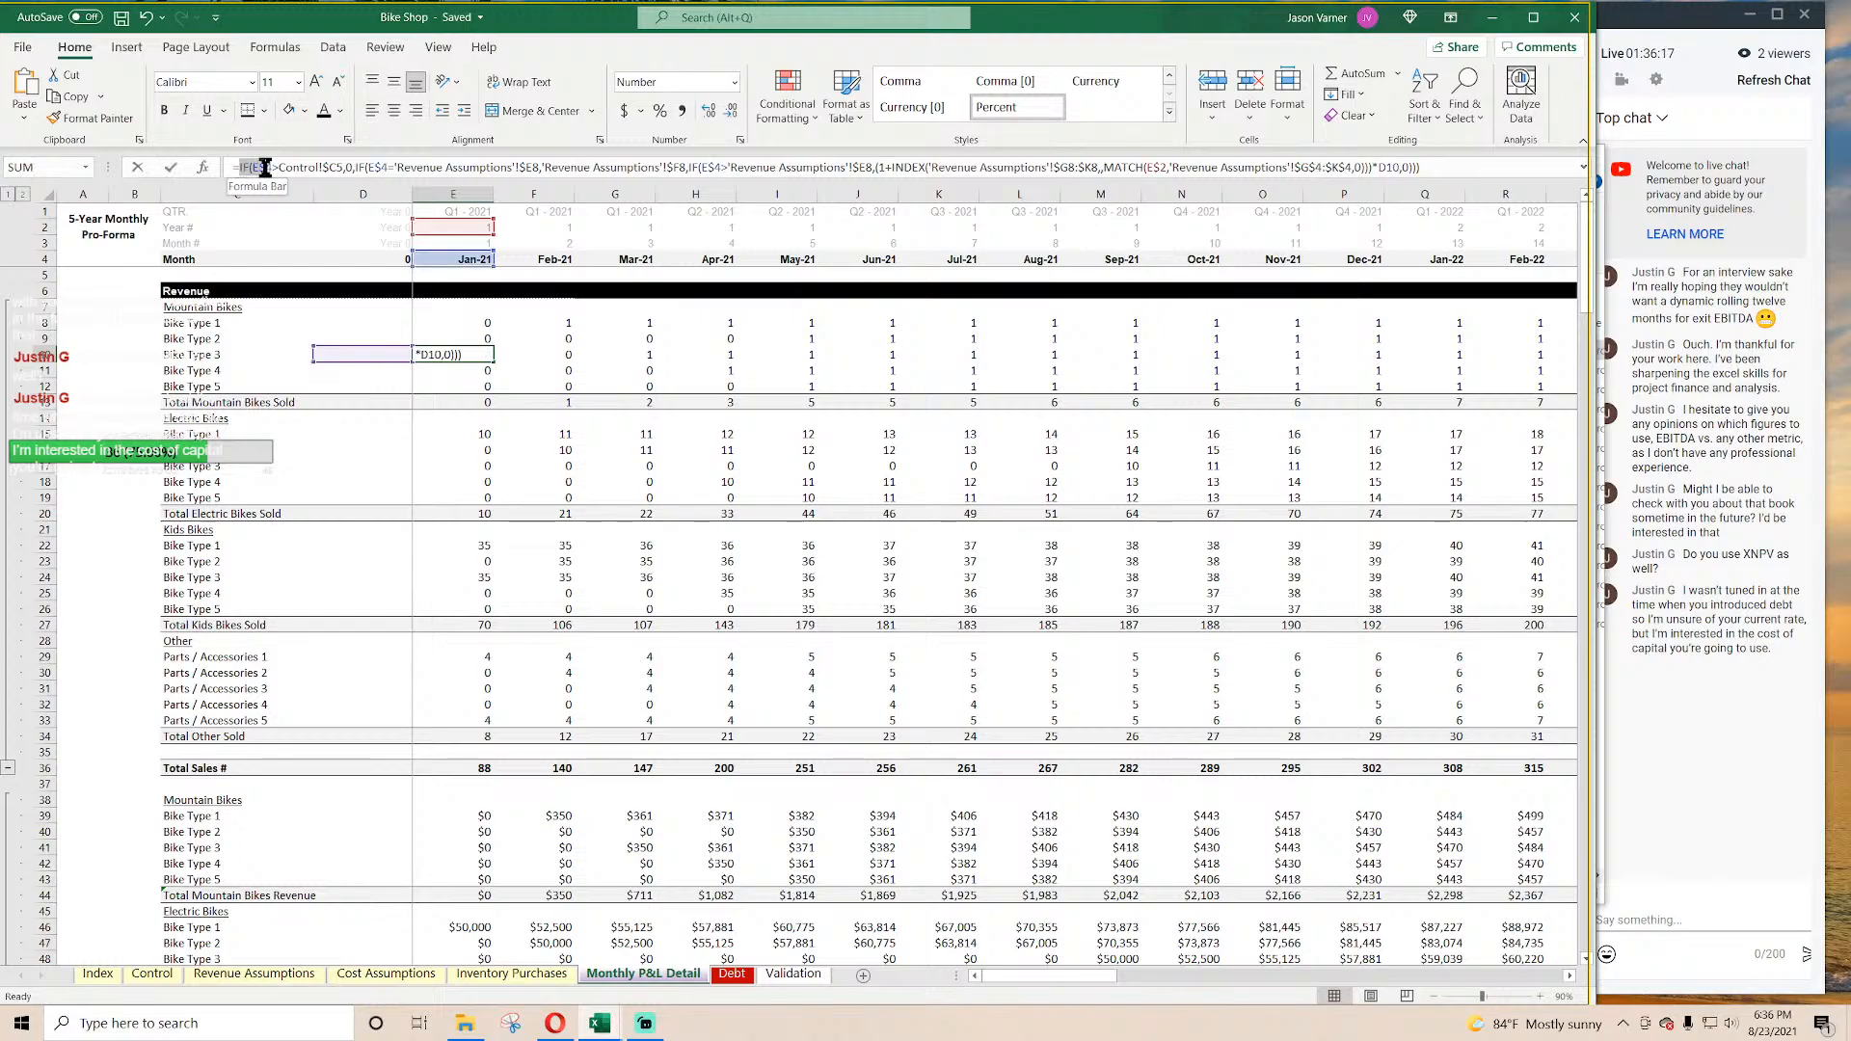
pyautogui.moveTo(265, 167); pyautogui.dragTo(328, 167)
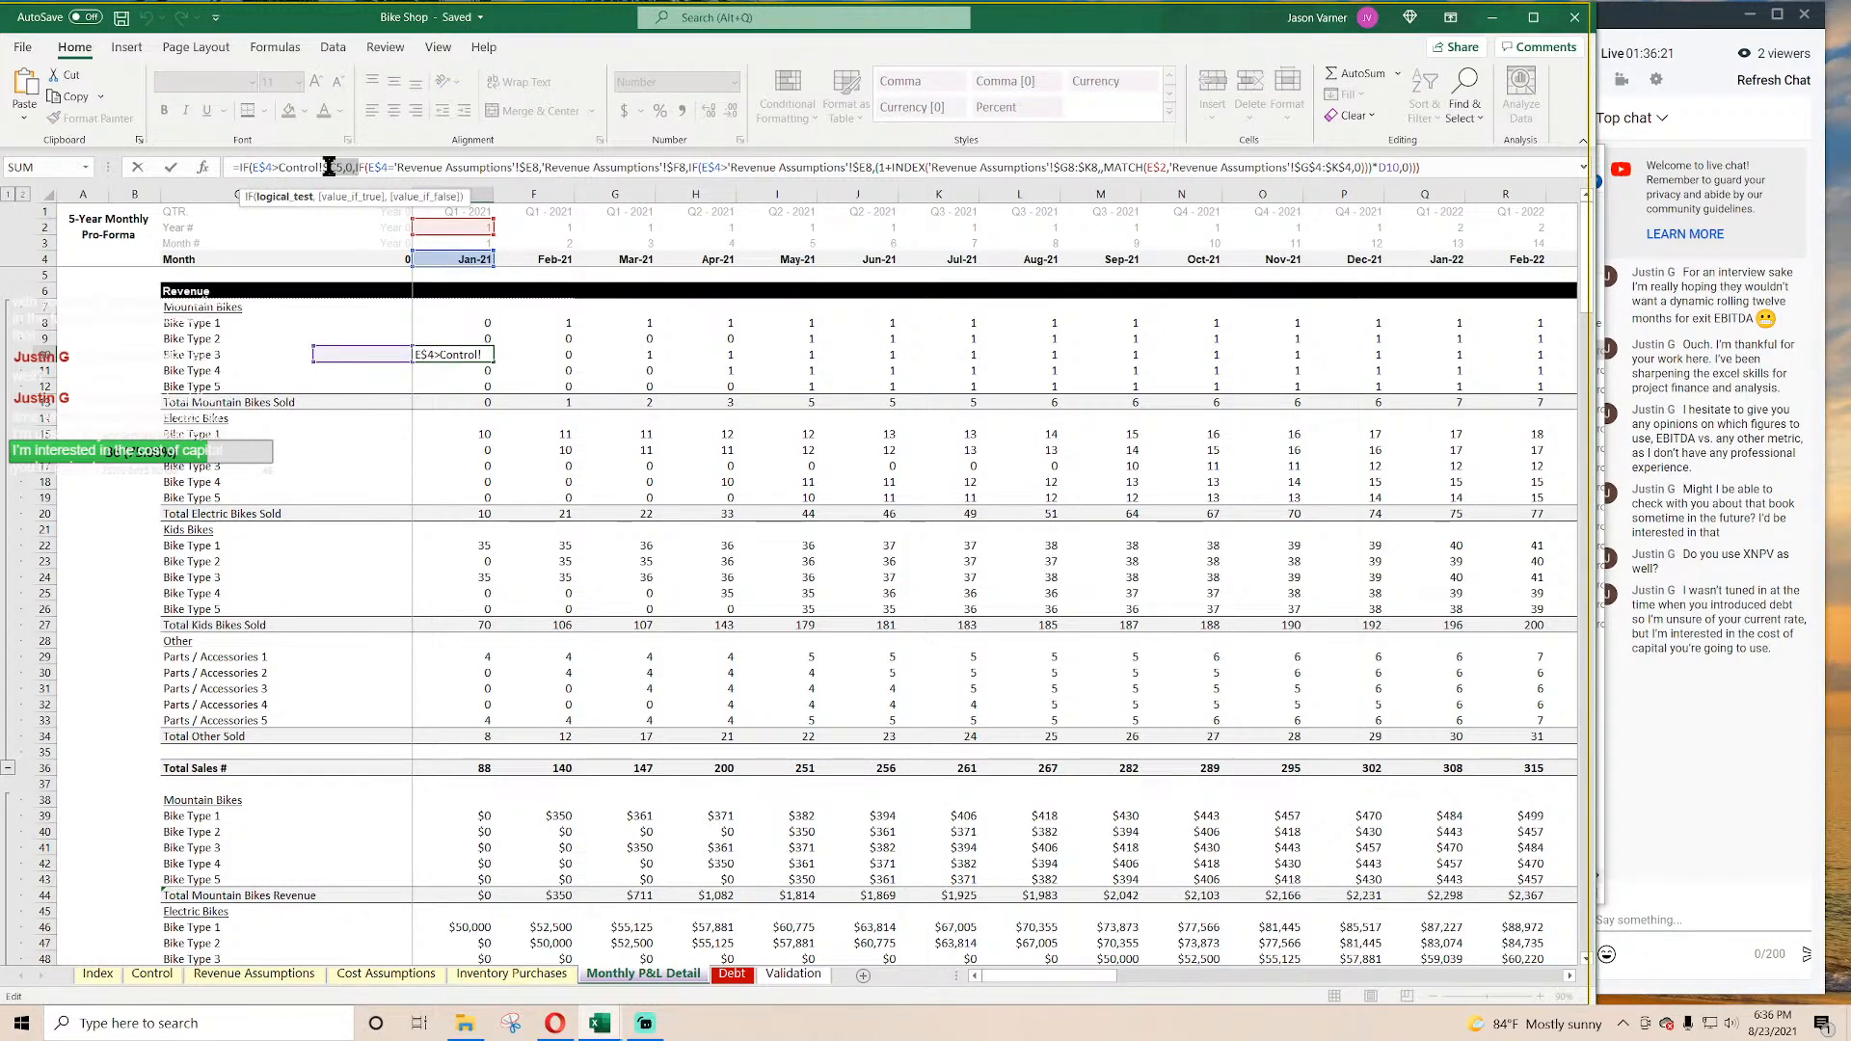
pyautogui.click(308, 167)
pyautogui.moveTo(356, 166); pyautogui.dragTo(239, 167)
pyautogui.rightClick(263, 167)
pyautogui.click(303, 199)
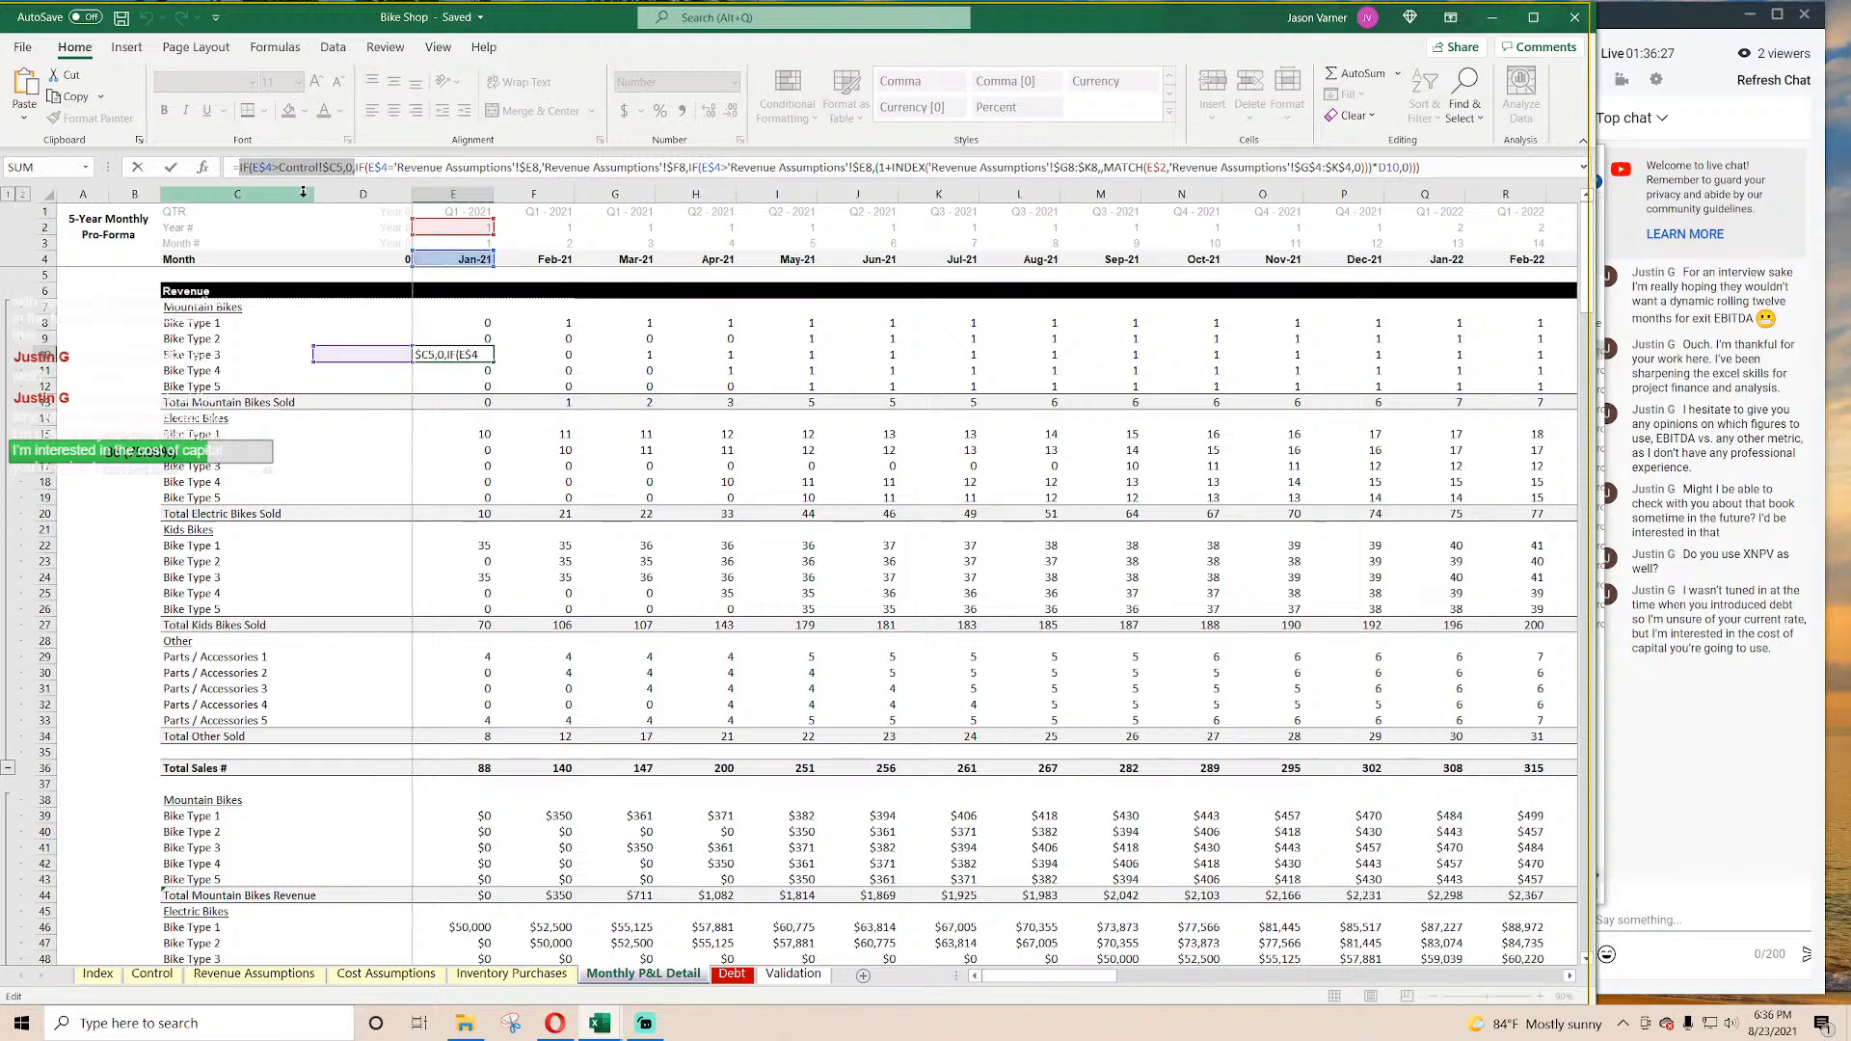
pyautogui.press('Return')
# Step: Wrap VP Marketing's January operating expense formula in the exit-month test IF(E$4>Control!$C5,0,…)
pyautogui.scroll(-20, 407, 720)
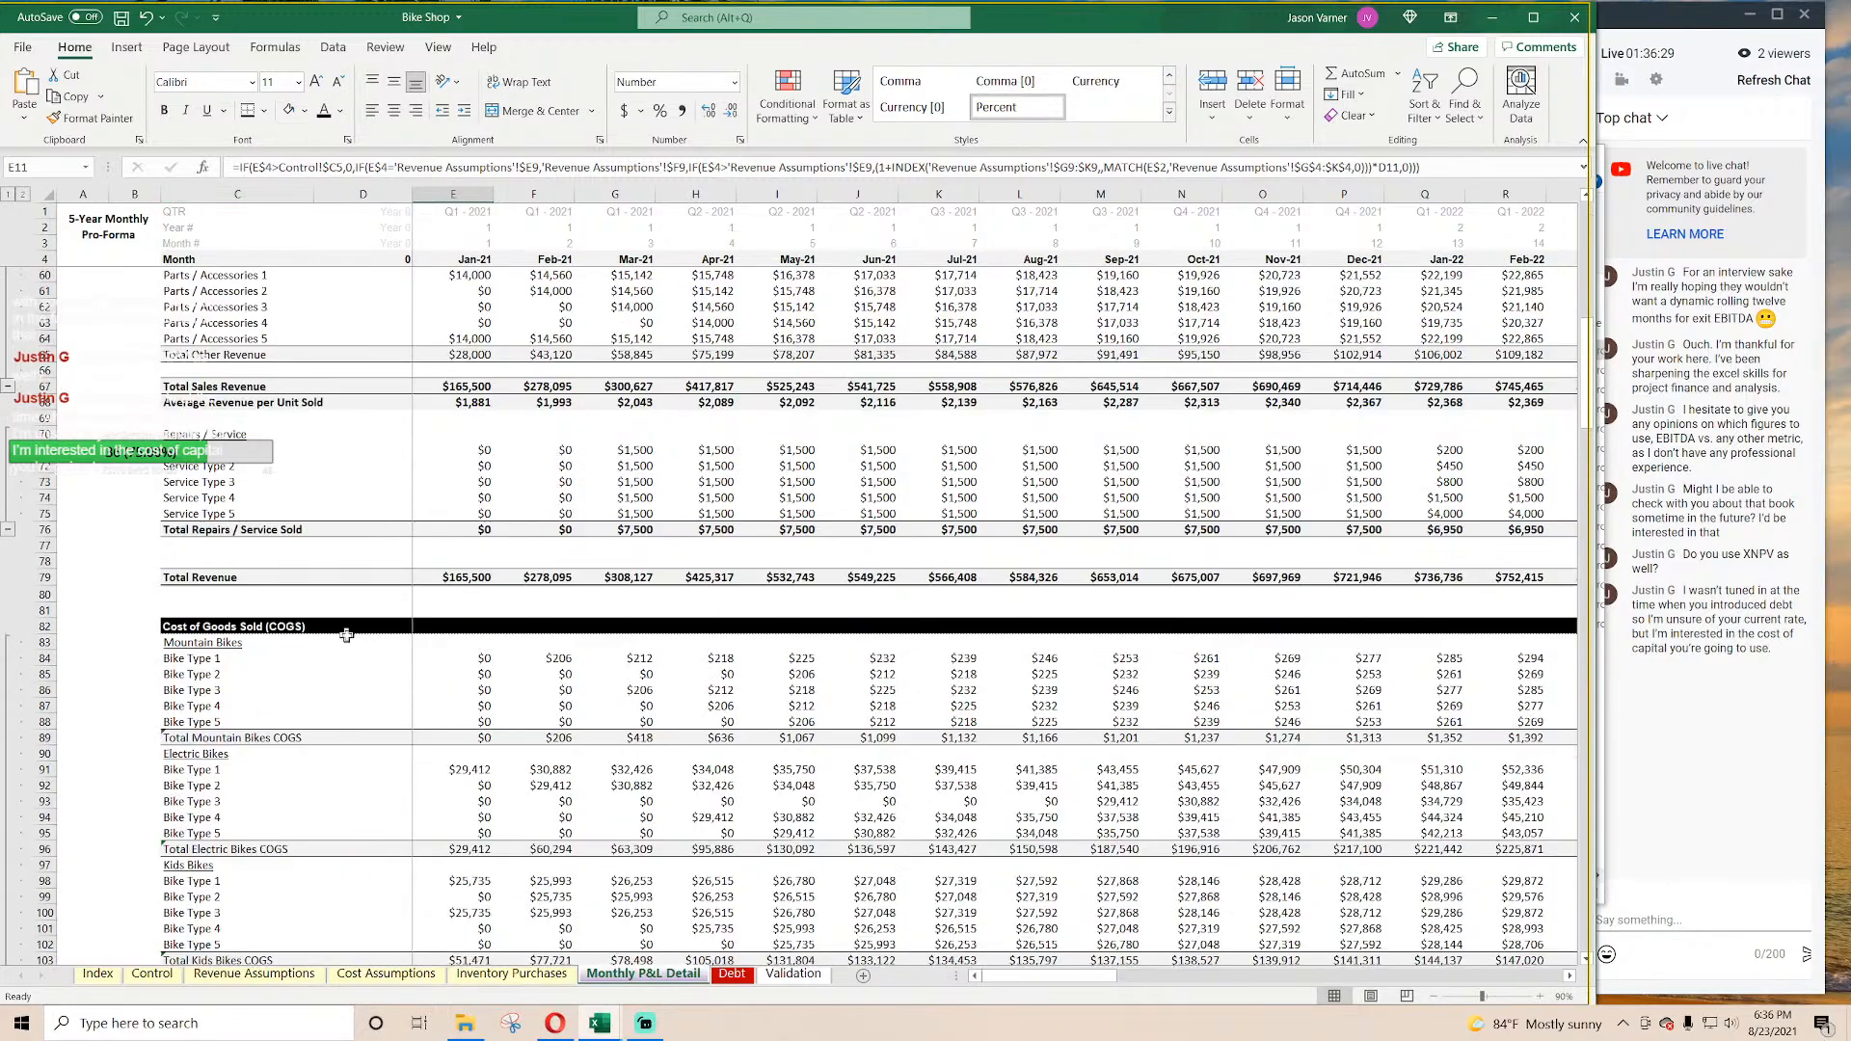
pyautogui.scroll(-15, 407, 720)
pyautogui.scroll(15, 407, 722)
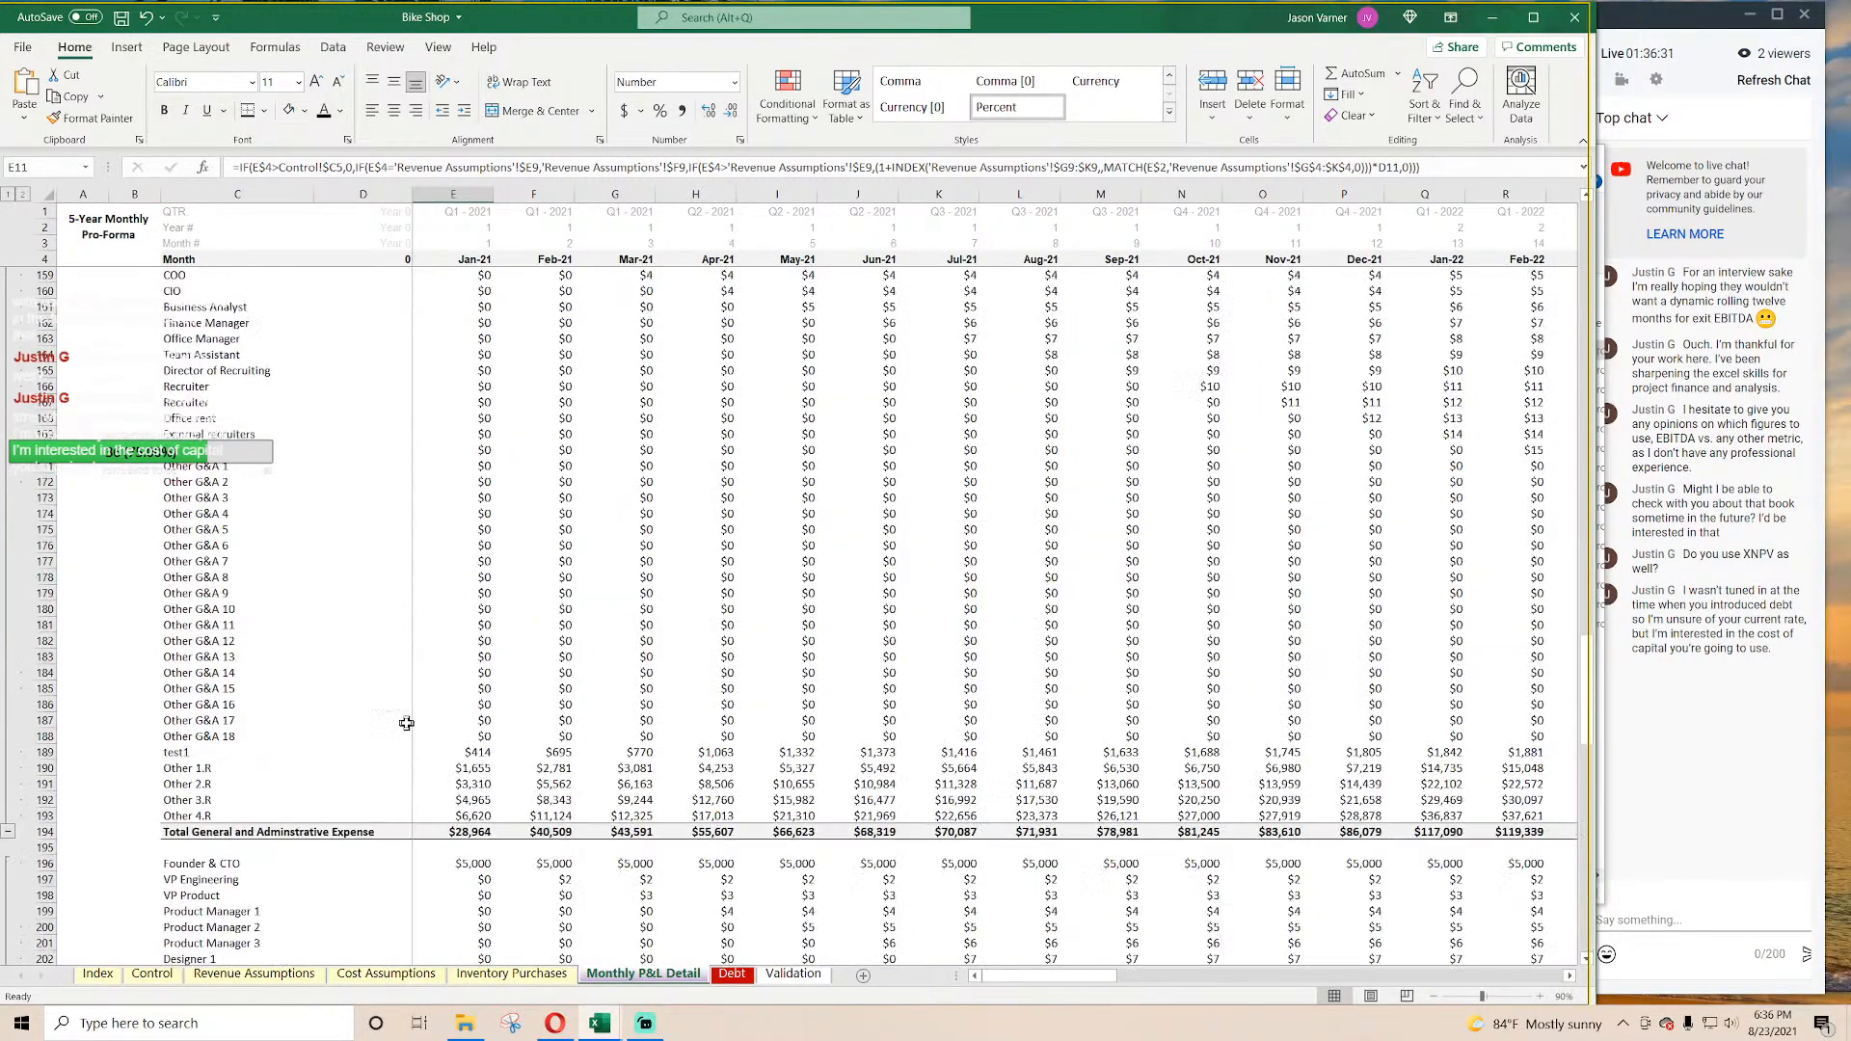
pyautogui.scroll(13, 407, 723)
pyautogui.scroll(-10, 407, 723)
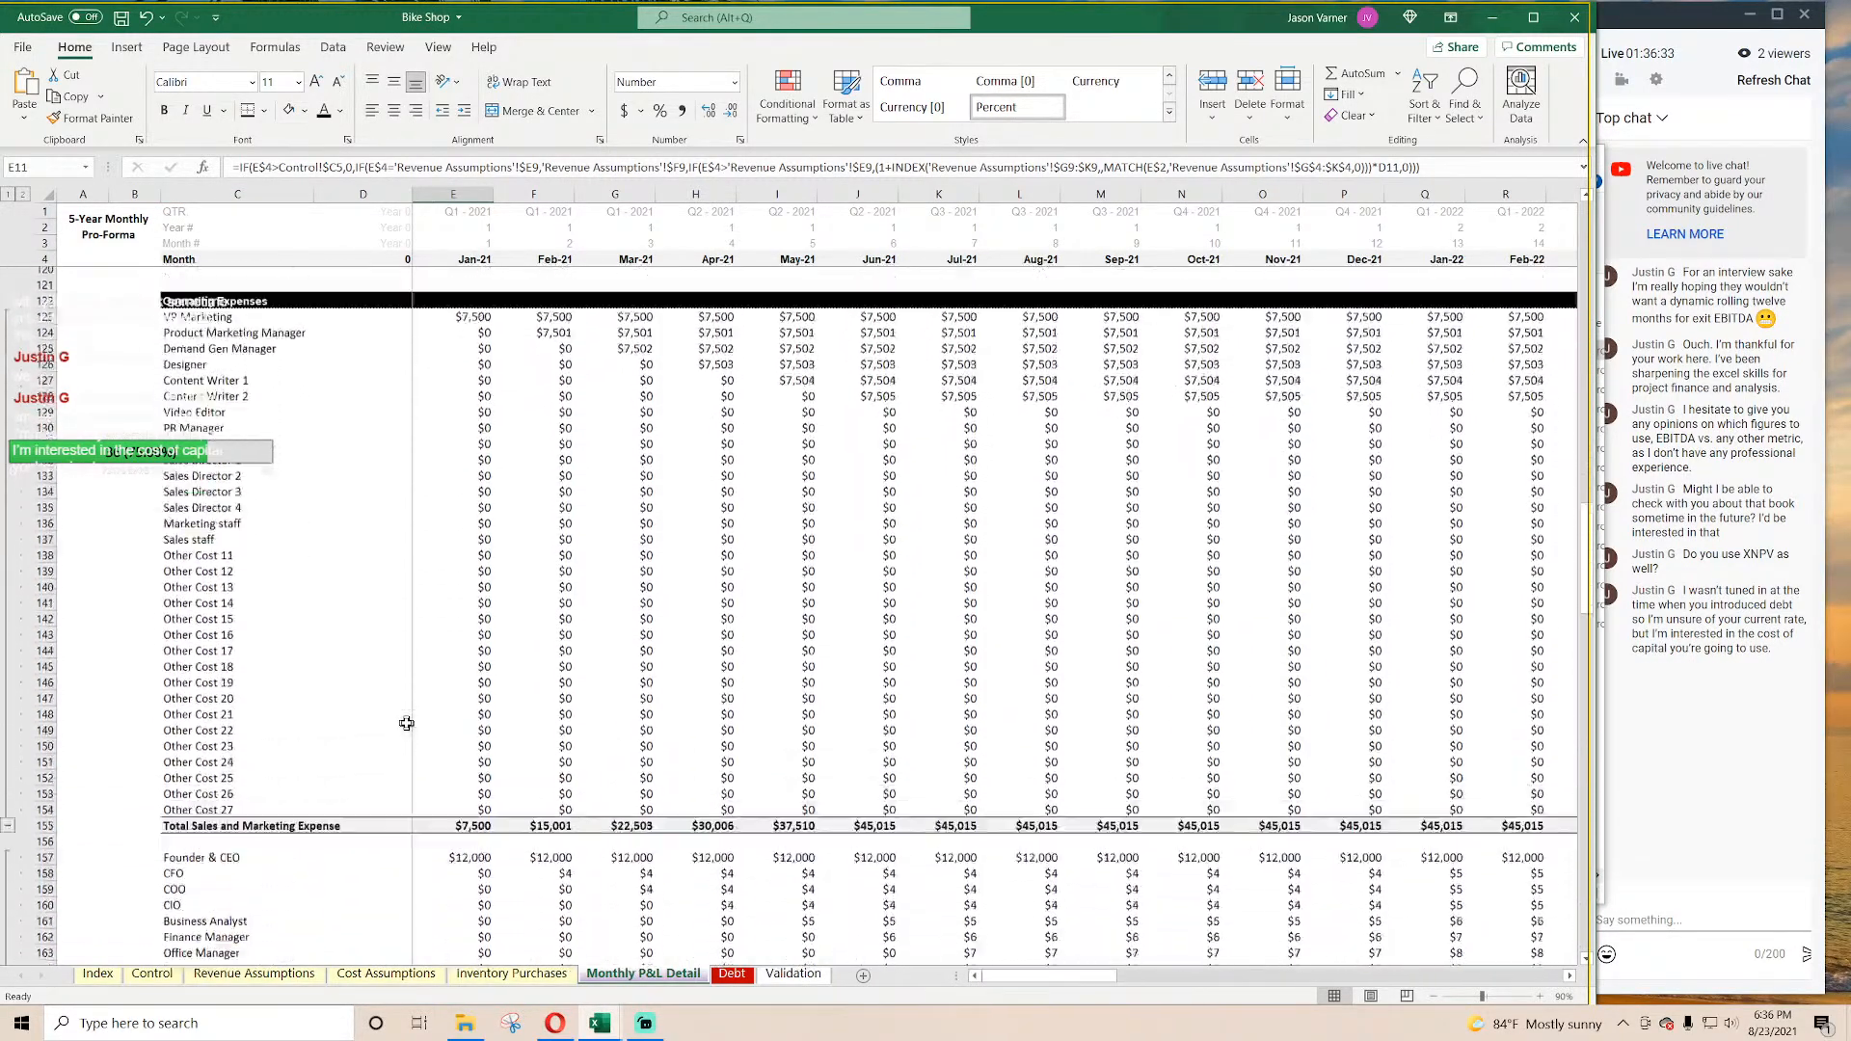
pyautogui.doubleClick(460, 406)
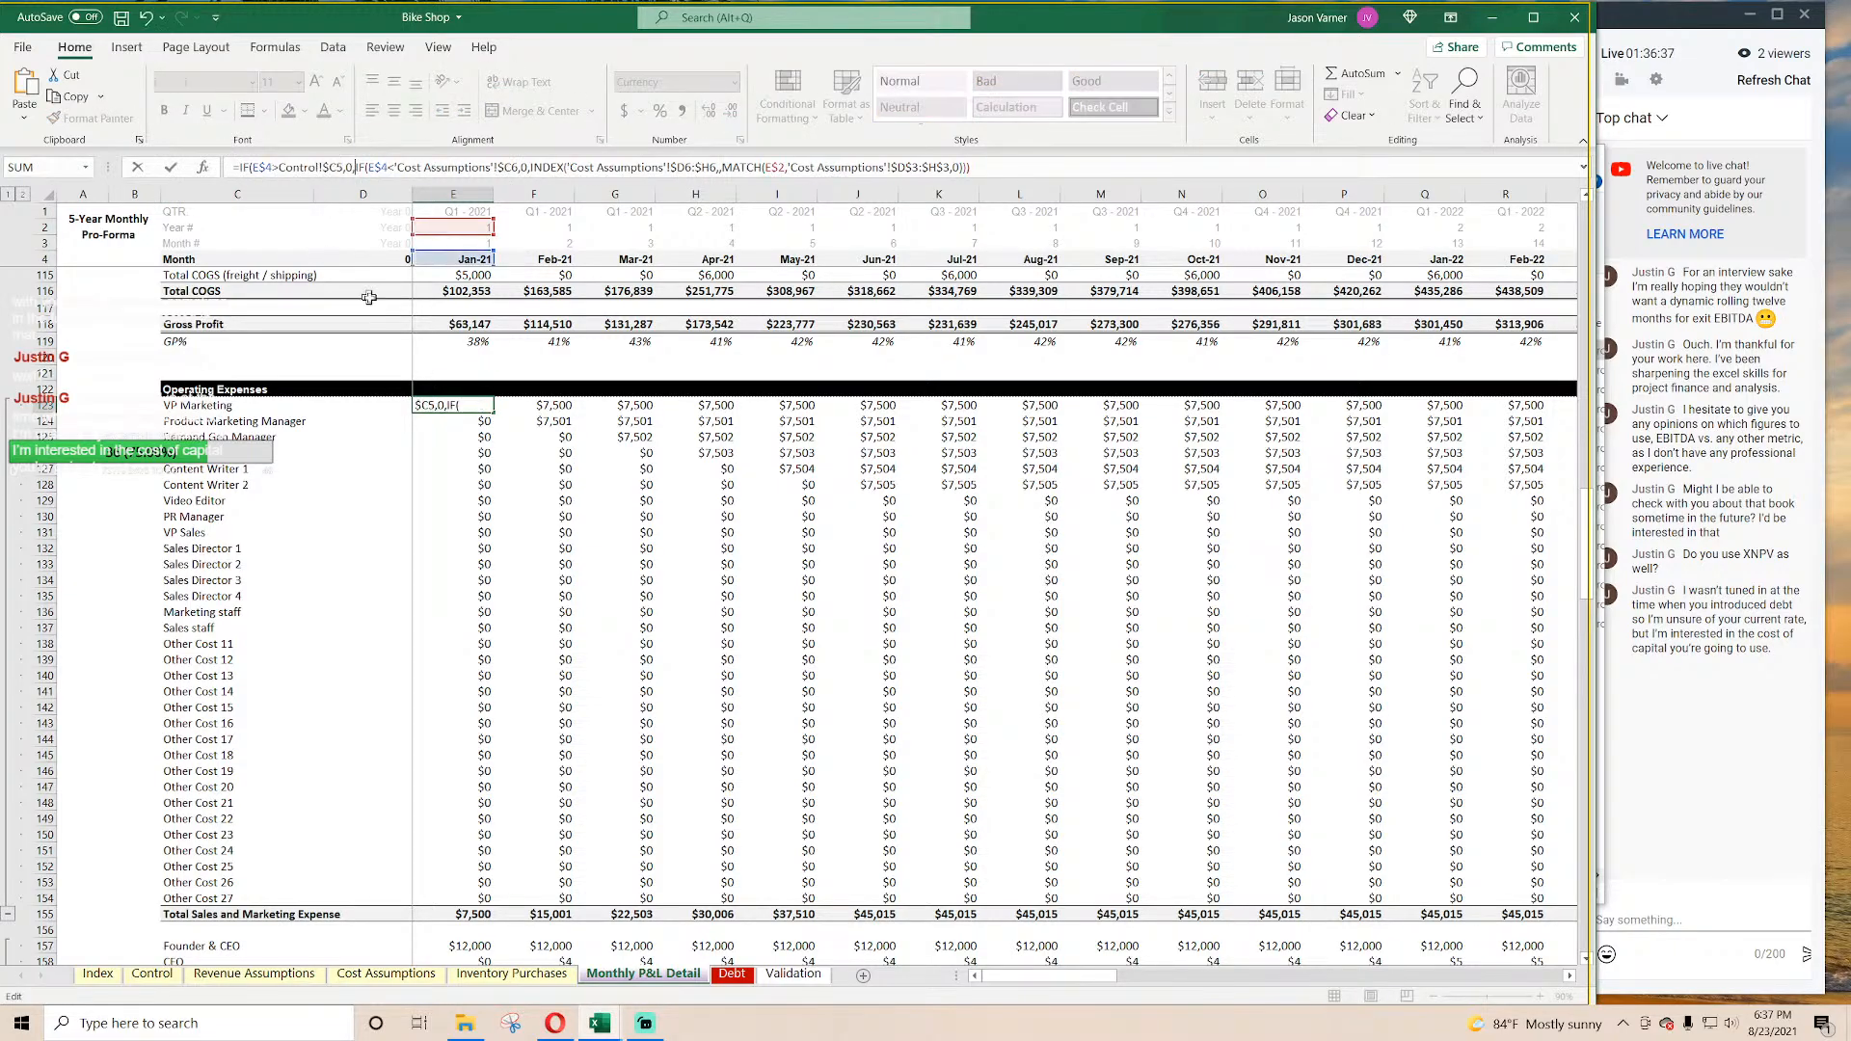
pyautogui.press('Return')
pyautogui.press('Return')
pyautogui.click(466, 406)
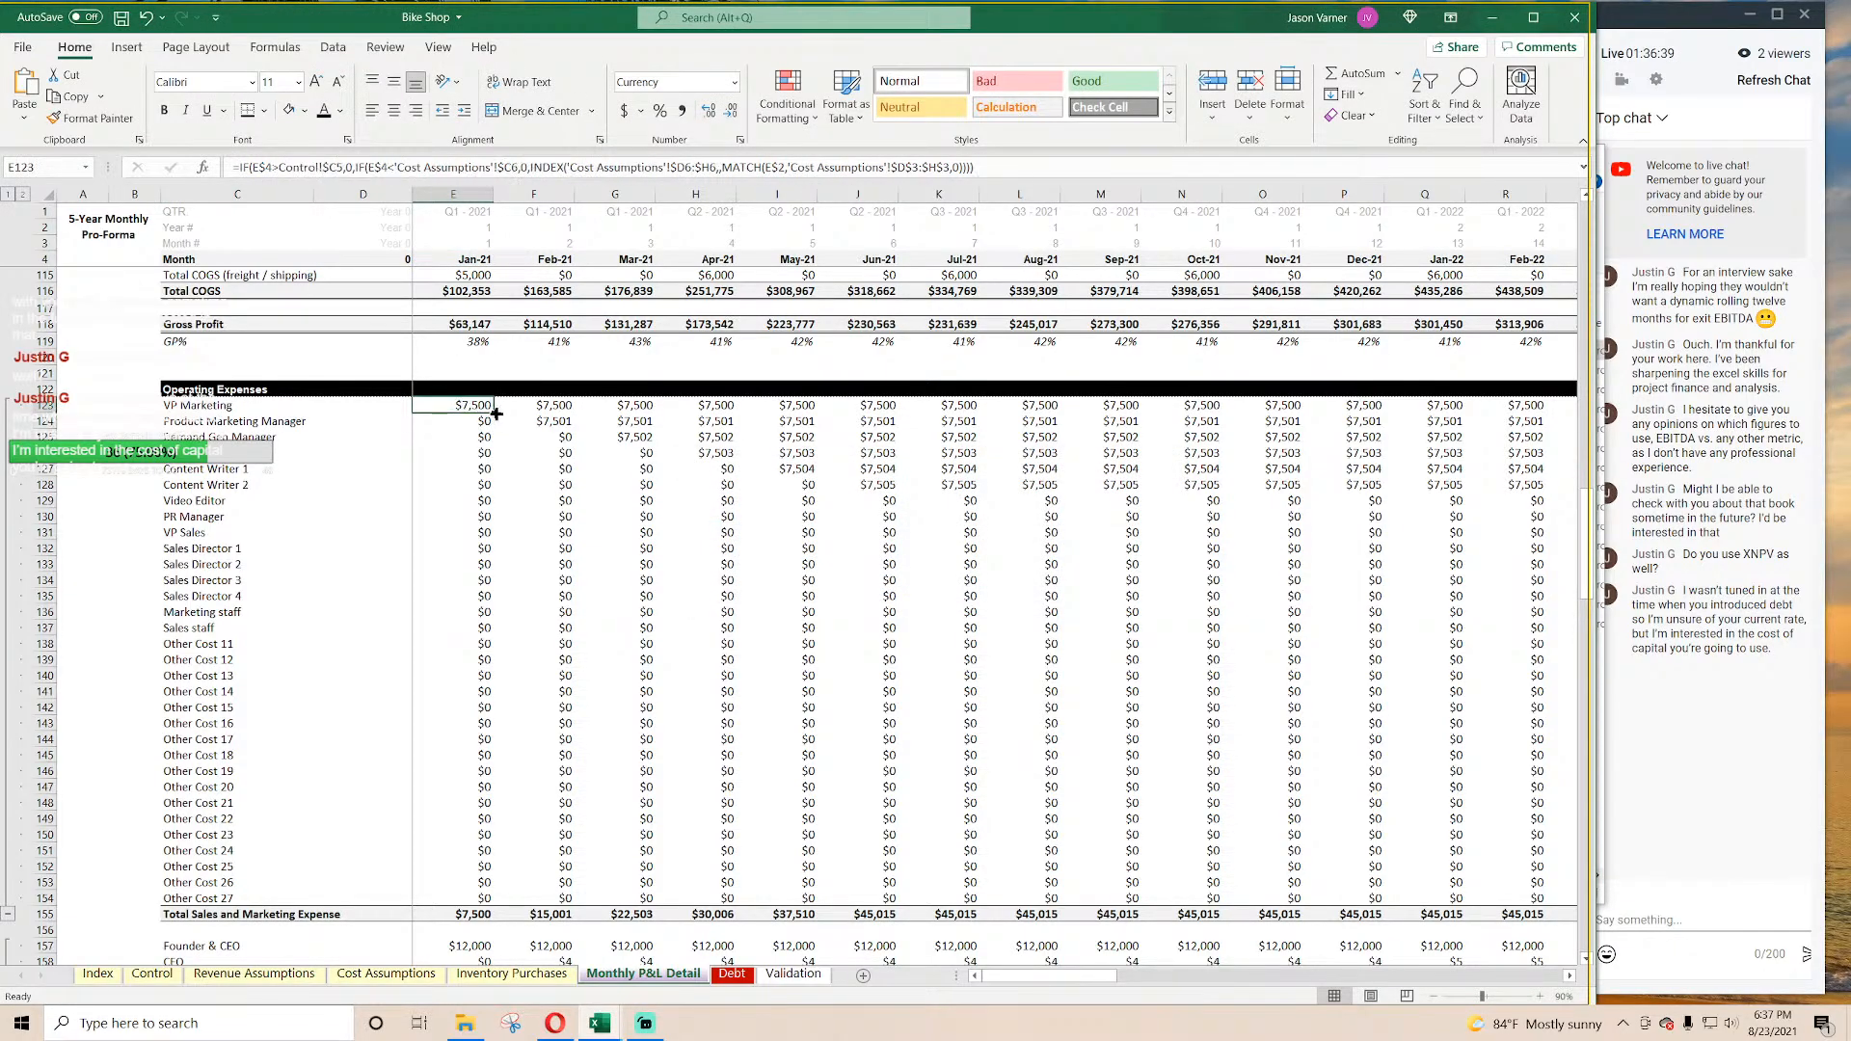
# Step: Try to fill VP Marketing's January formula down the sales and marketing rows, and undo the fill
pyautogui.moveTo(493, 413); pyautogui.dragTo(494, 806)
pyautogui.click(933, 560)
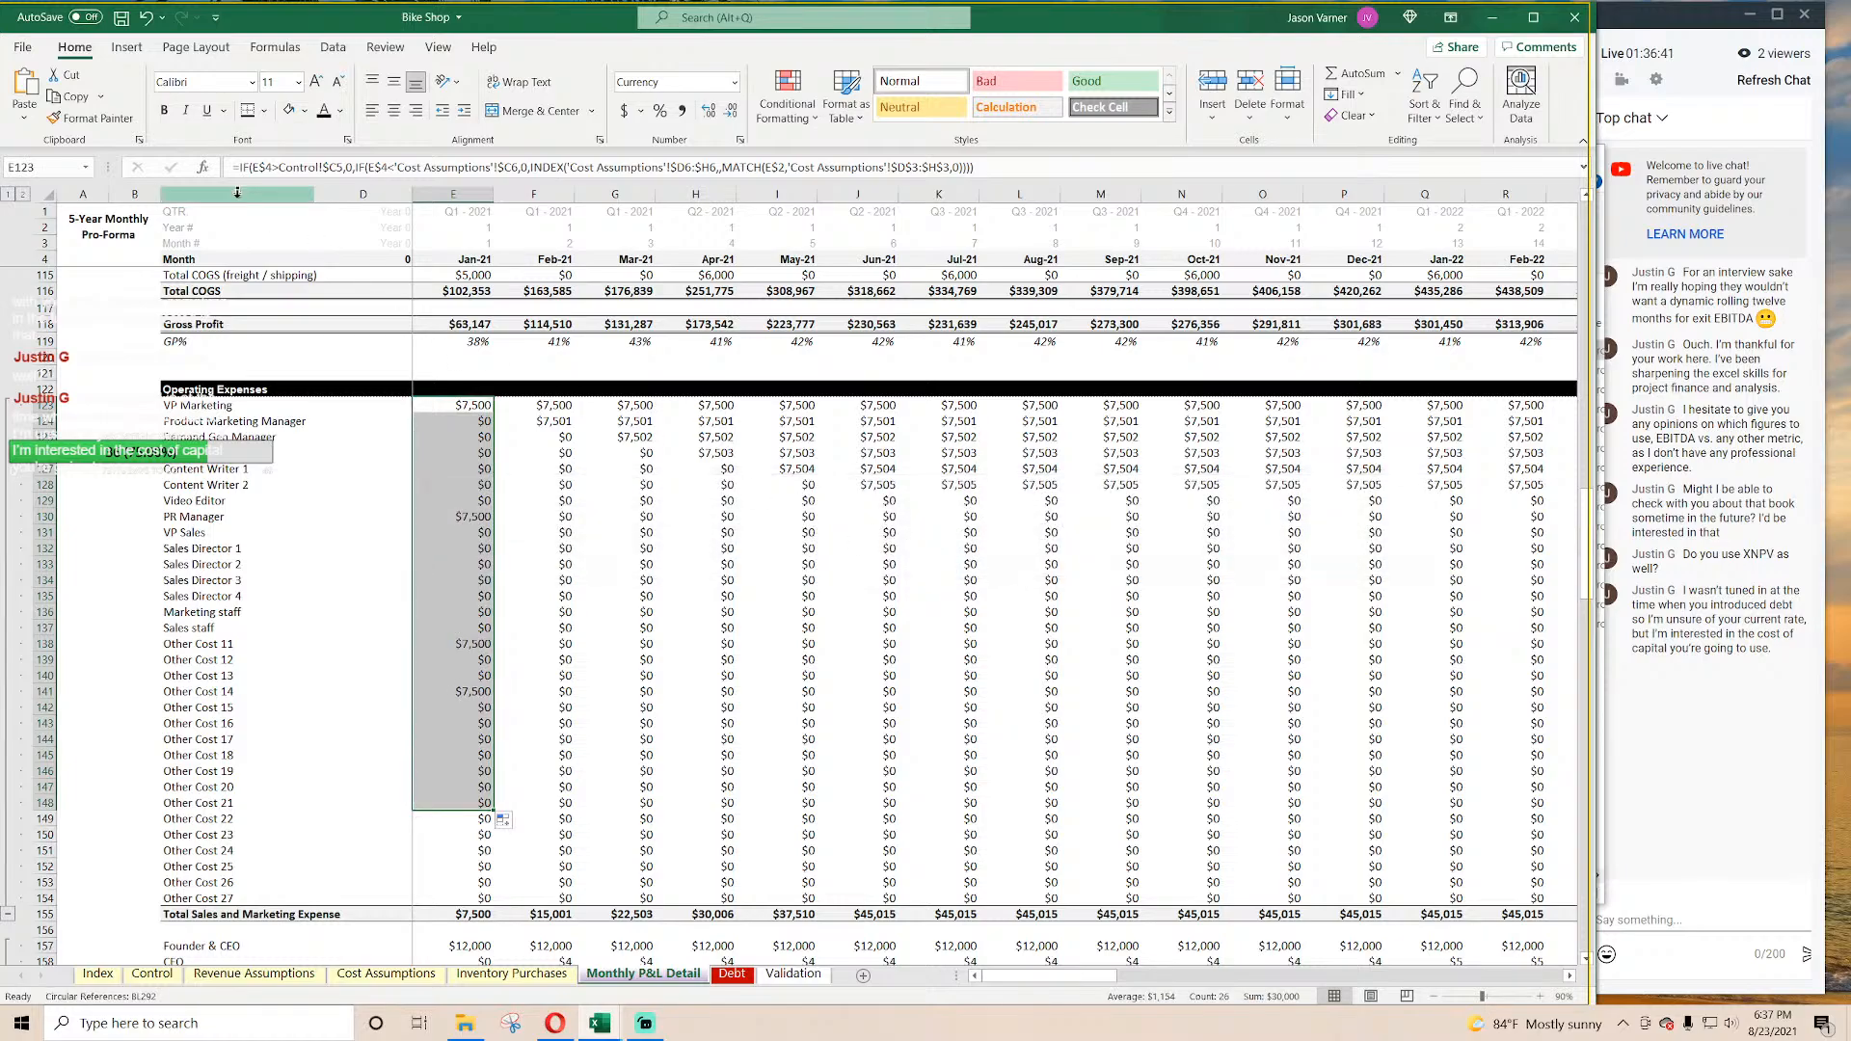
pyautogui.click(146, 17)
pyautogui.moveTo(508, 413); pyautogui.dragTo(496, 898)
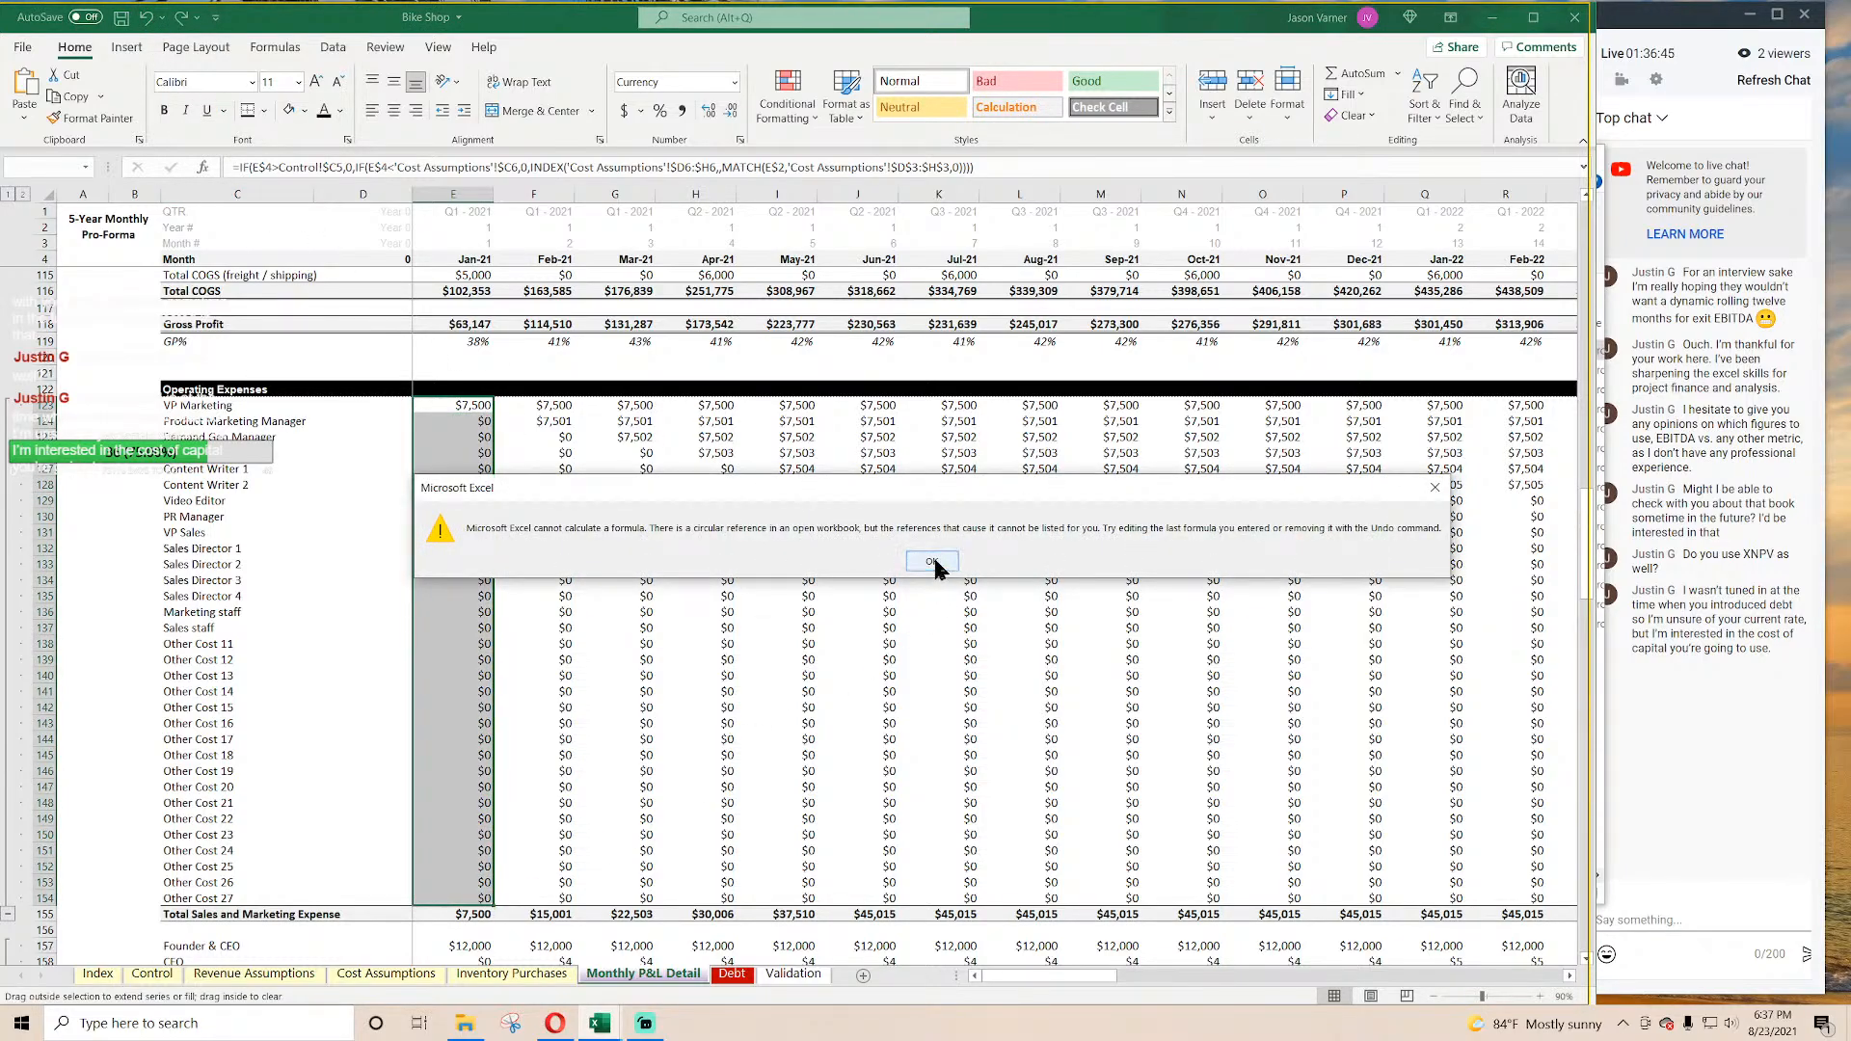
pyautogui.click(932, 562)
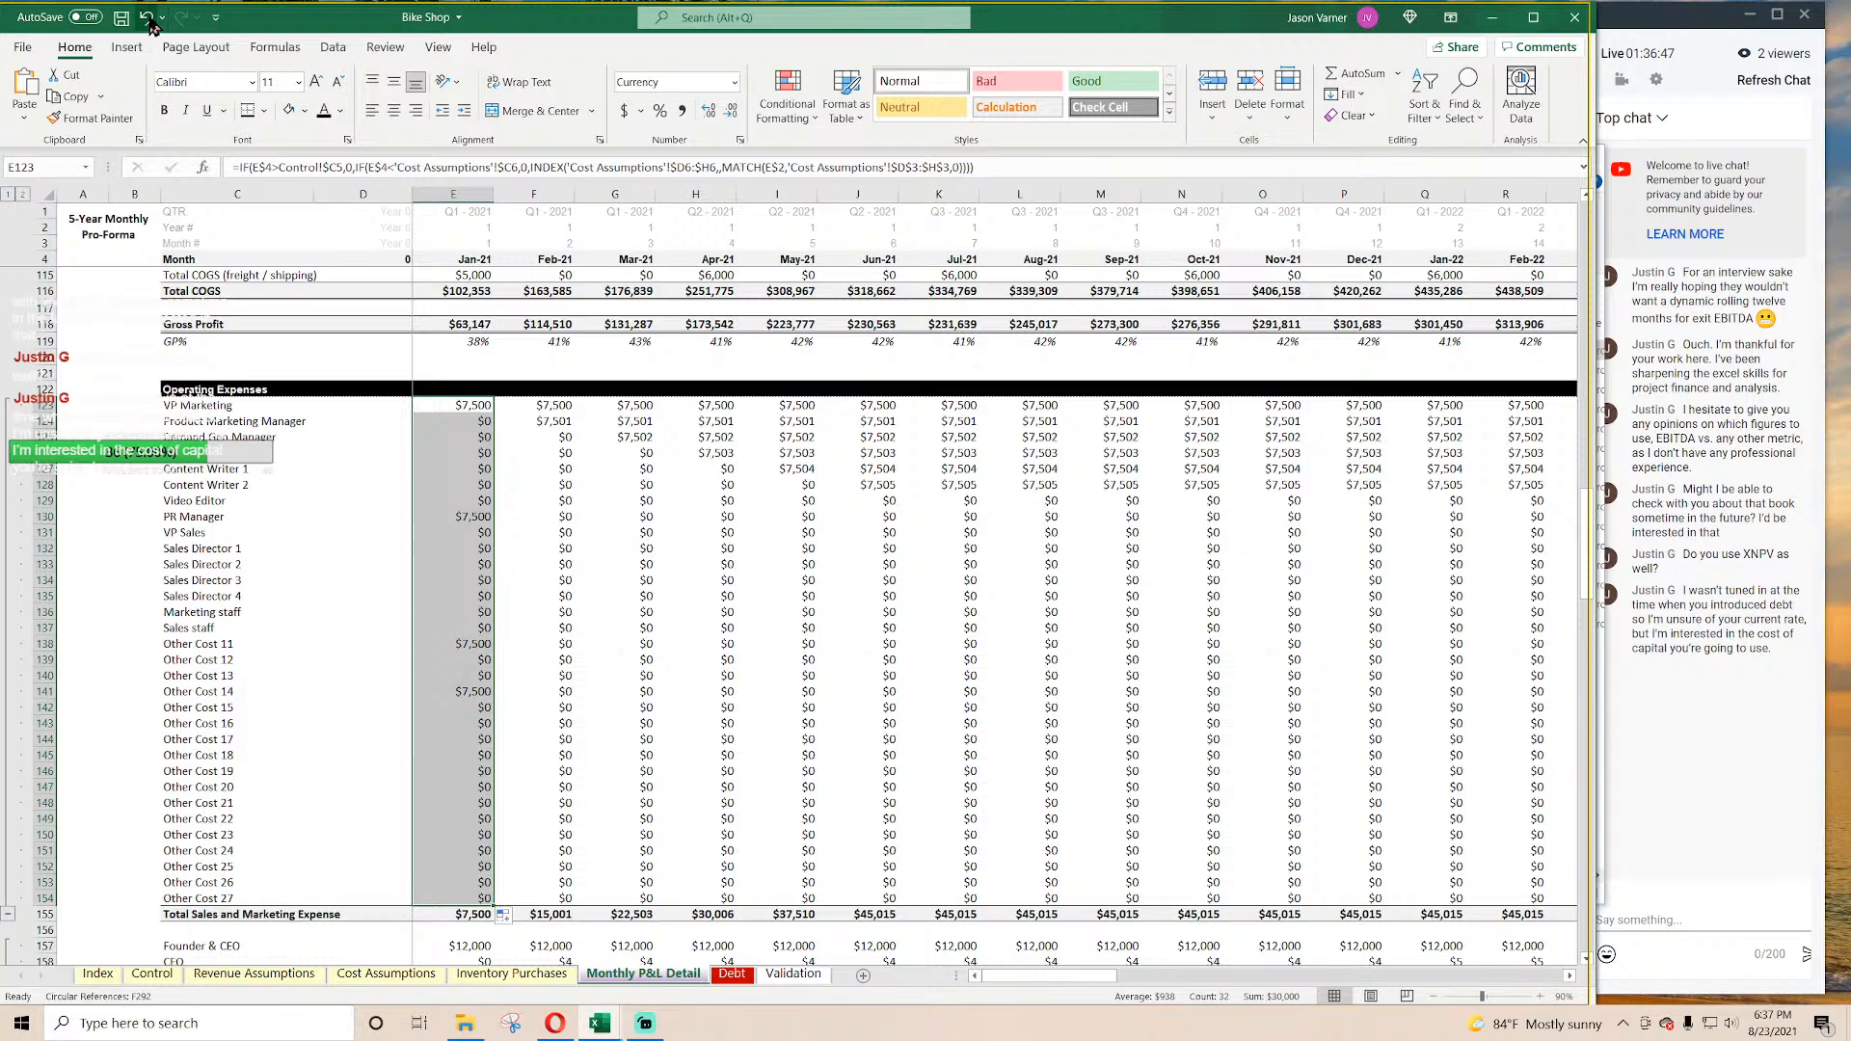
pyautogui.click(146, 17)
# Step: Lock the exit-month reference as Control!$C$5 in VP Marketing's January formula and fill it down to Other Cost 27 and across to Dec-25
pyautogui.doubleClick(456, 405)
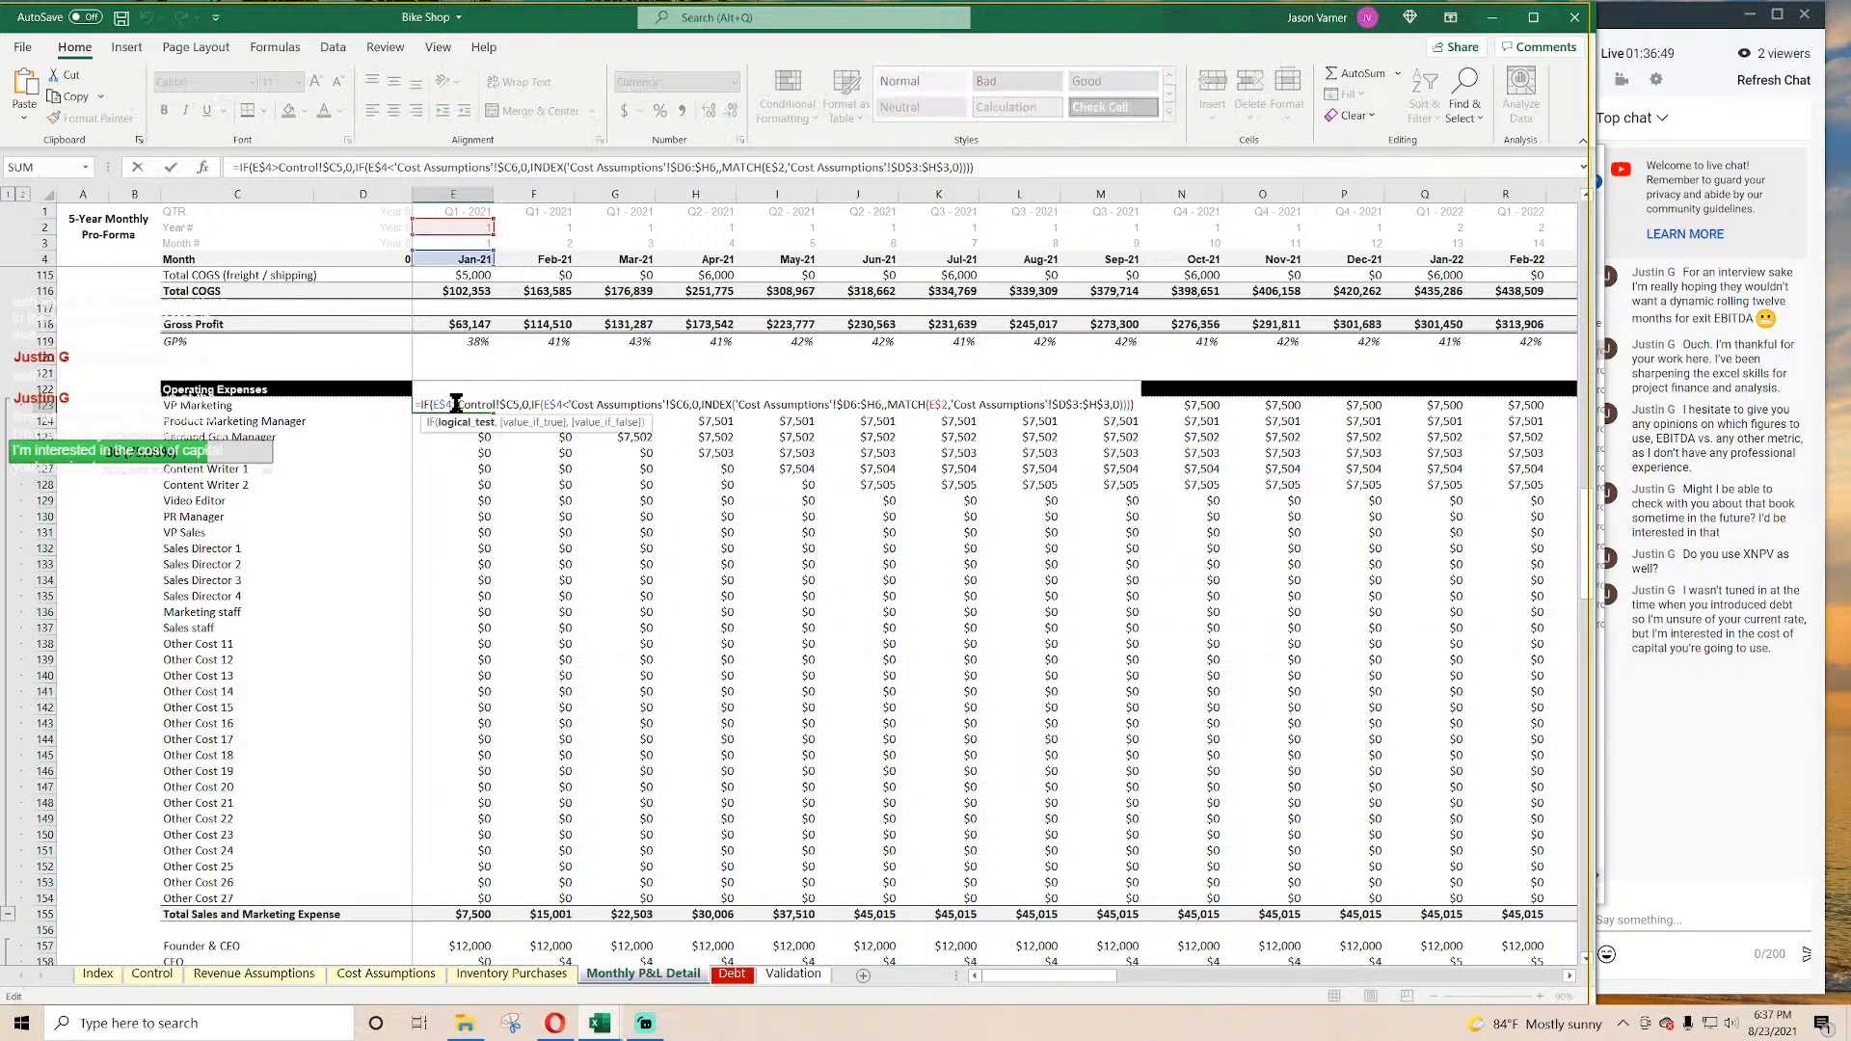
pyautogui.click(348, 168)
pyautogui.write('$')
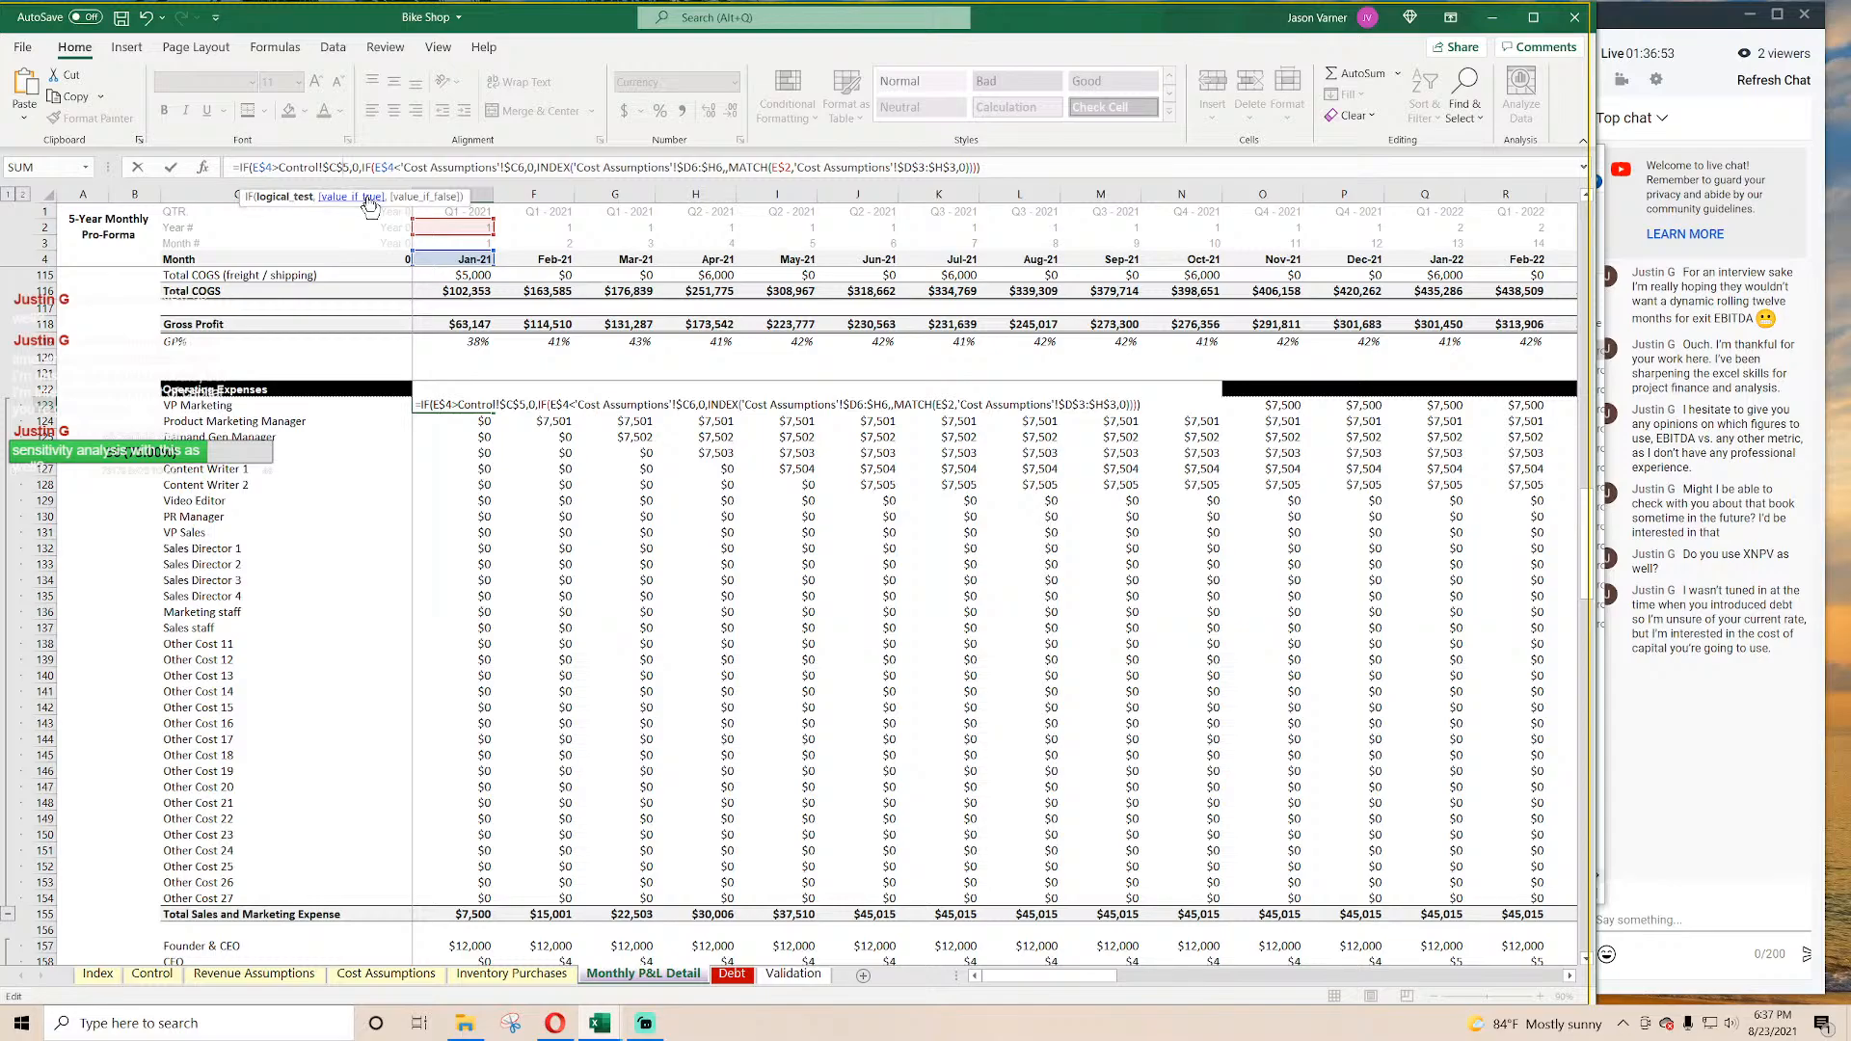
pyautogui.hotkey('ctrl', 'Return')
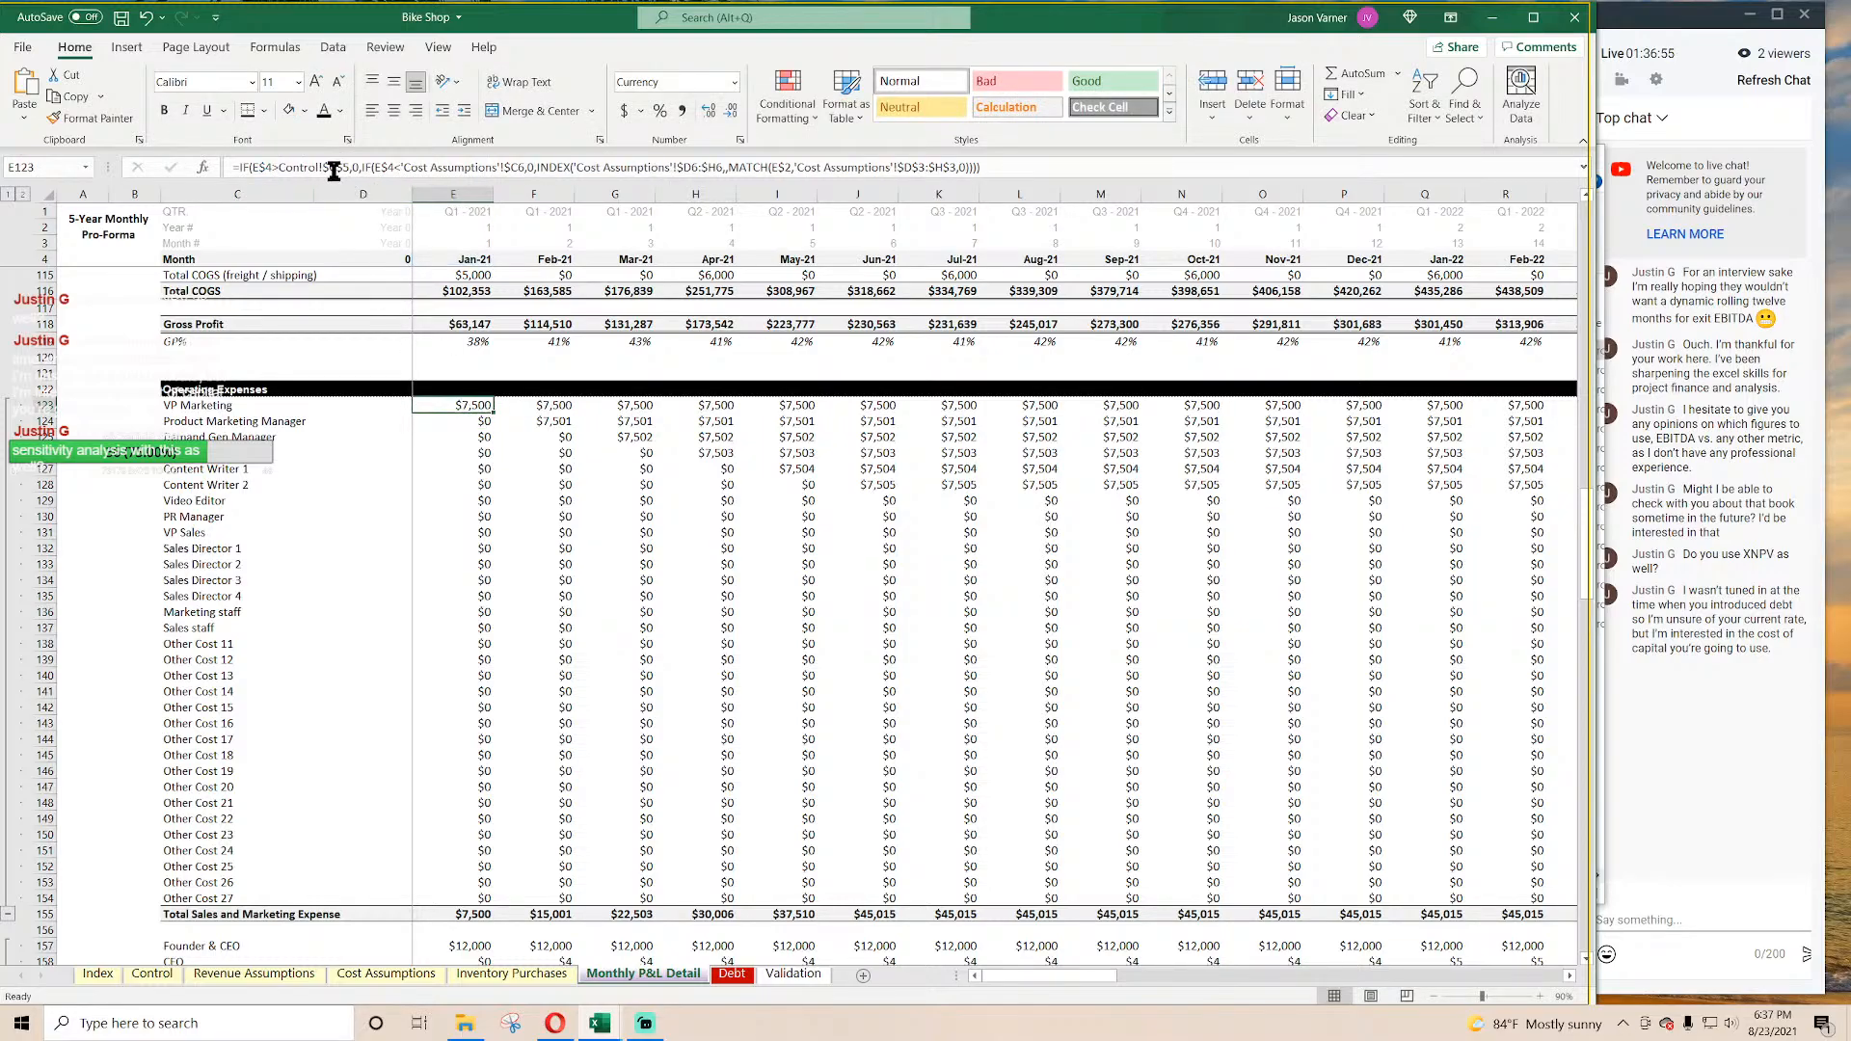
pyautogui.moveTo(494, 413)
pyautogui.mouseDown()
pyautogui.moveTo(476, 901)
pyautogui.moveTo(472, 878)
pyautogui.moveTo(1639, 868)
pyautogui.moveTo(1846, 846)
pyautogui.moveTo(1397, 810)
pyautogui.mouseUp()
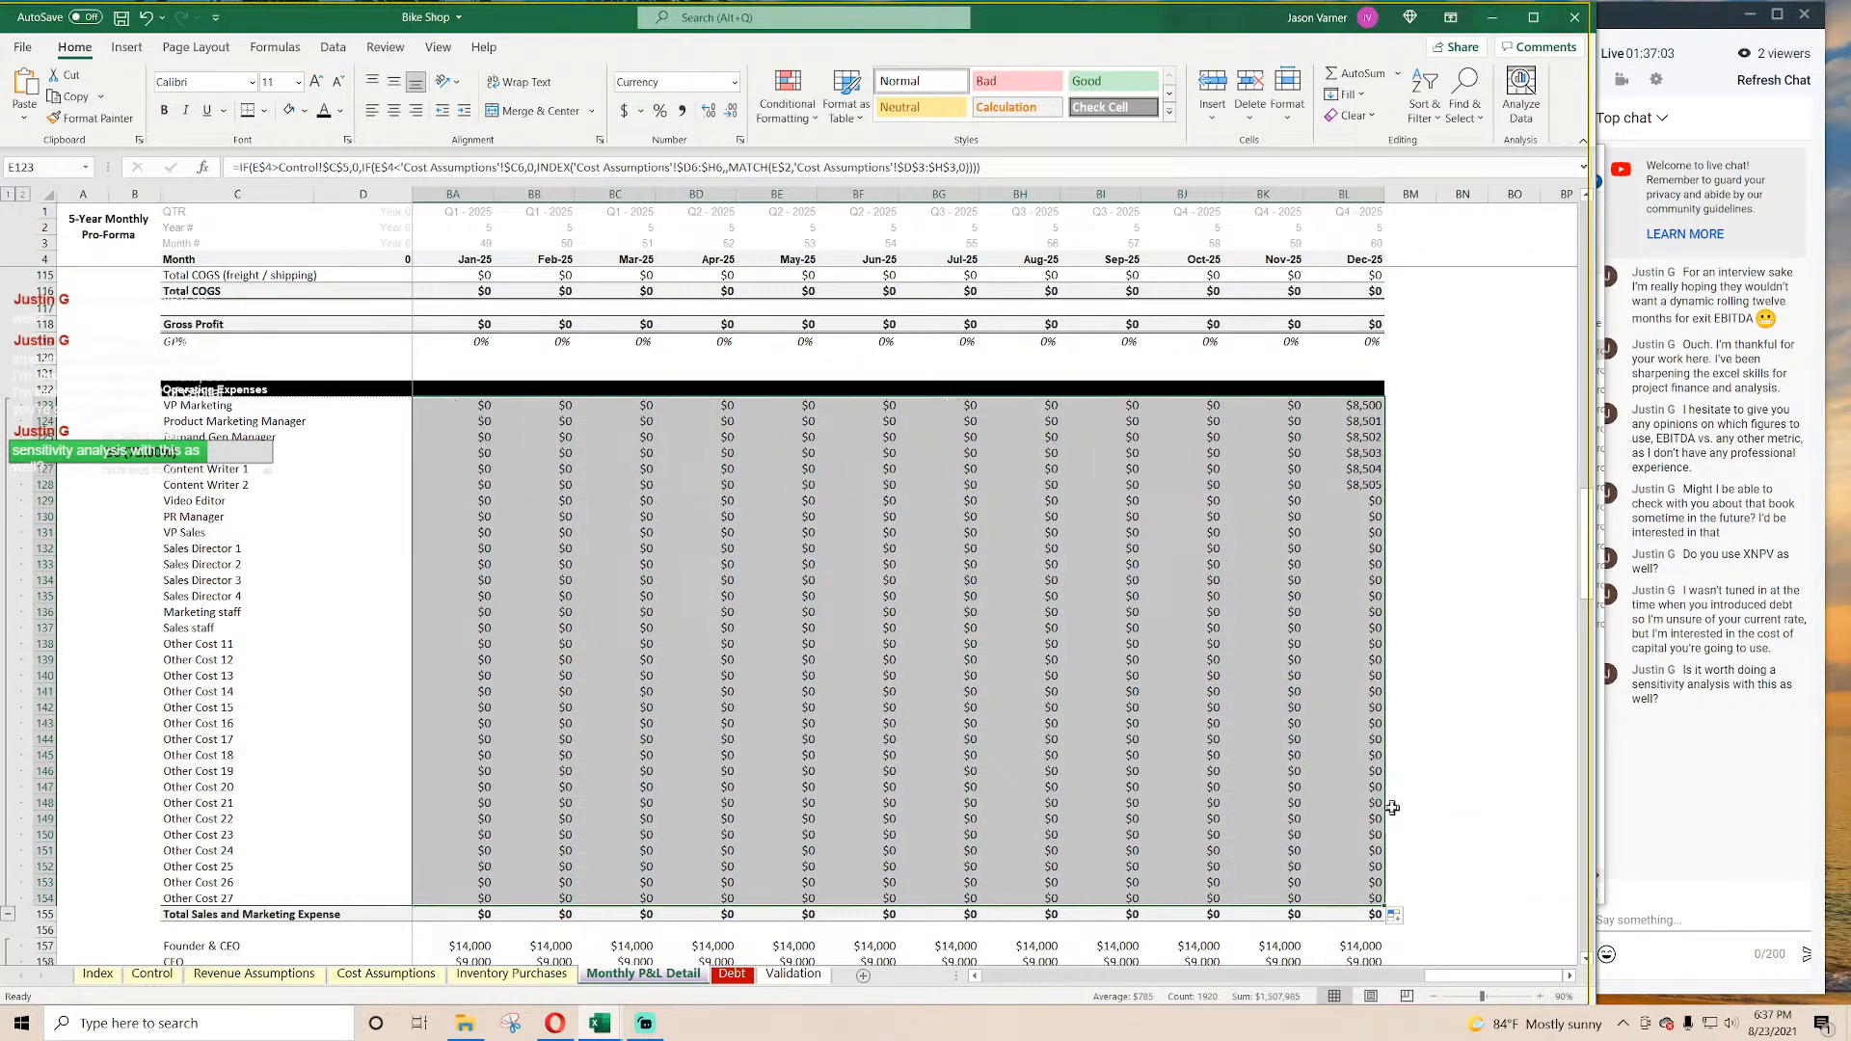
pyautogui.moveTo(1452, 977); pyautogui.dragTo(1009, 995)
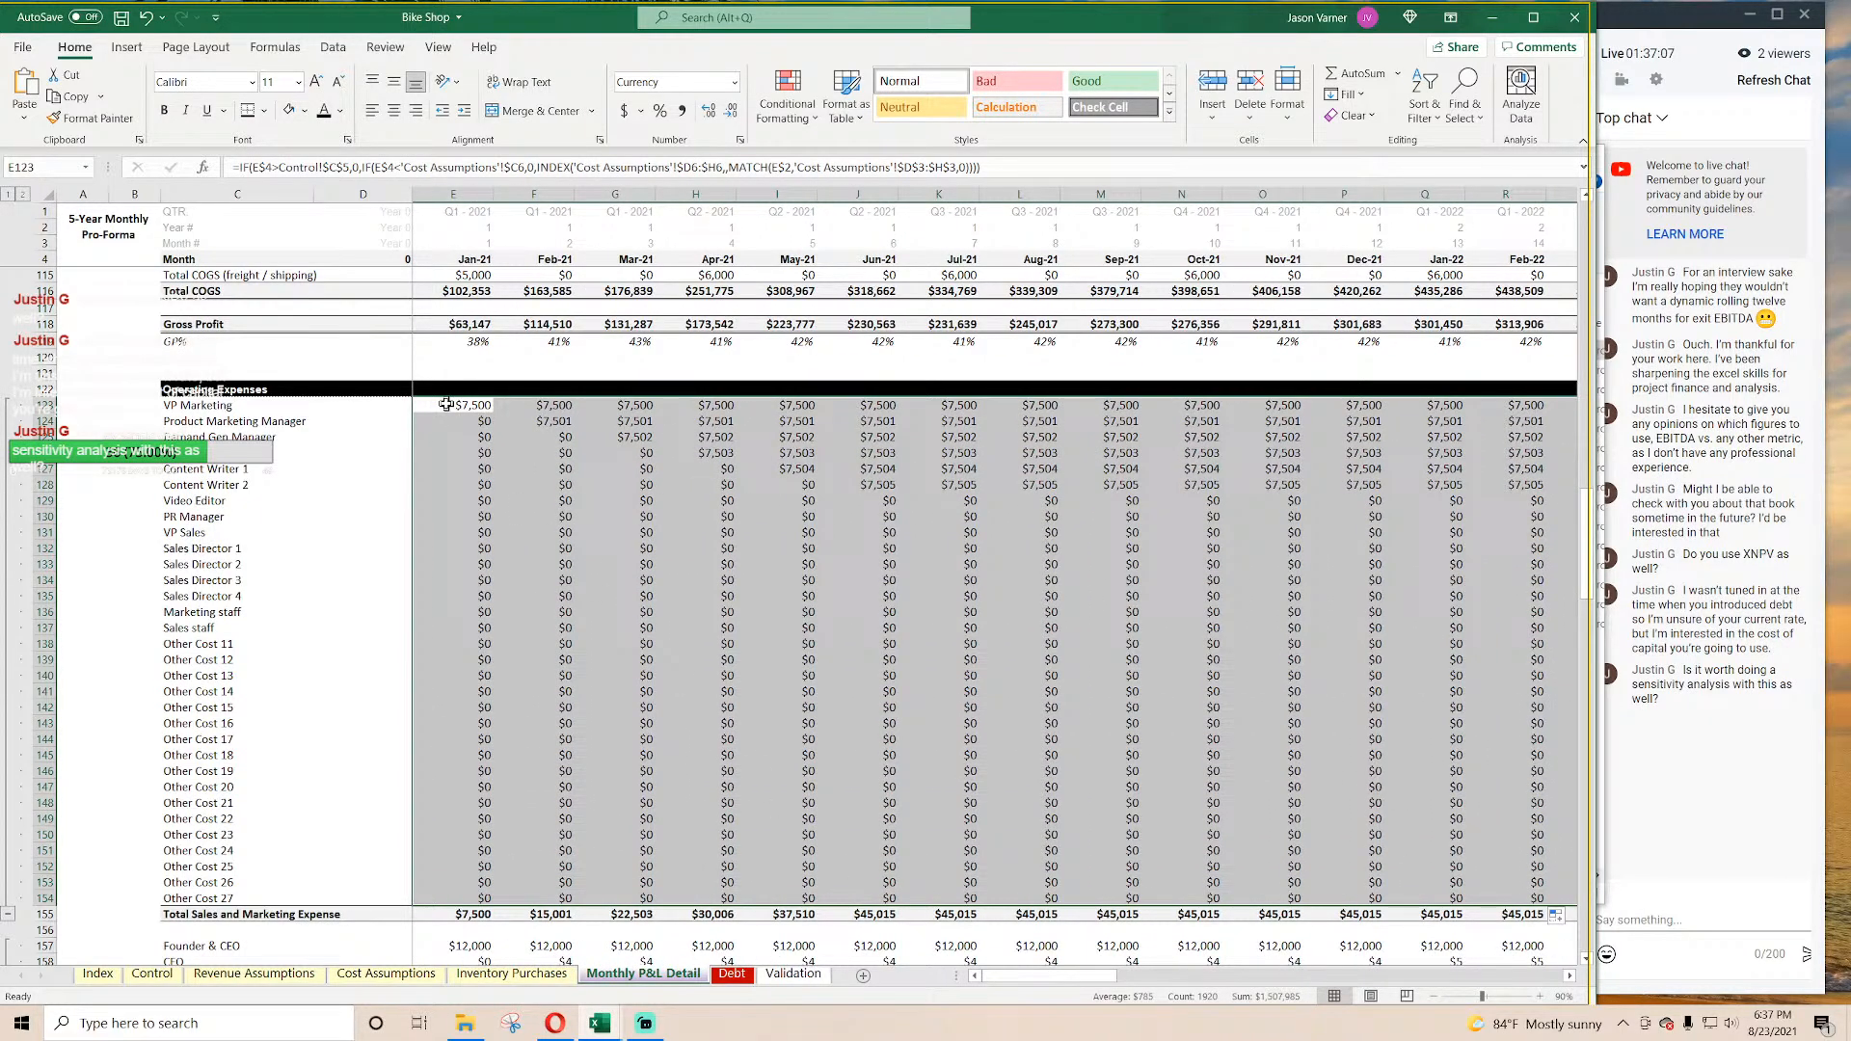
# Step: Copy the exit-month test IF(E$4>Control!$C$5,0, from VP Marketing's January formula
pyautogui.click(446, 404)
pyautogui.click(258, 167)
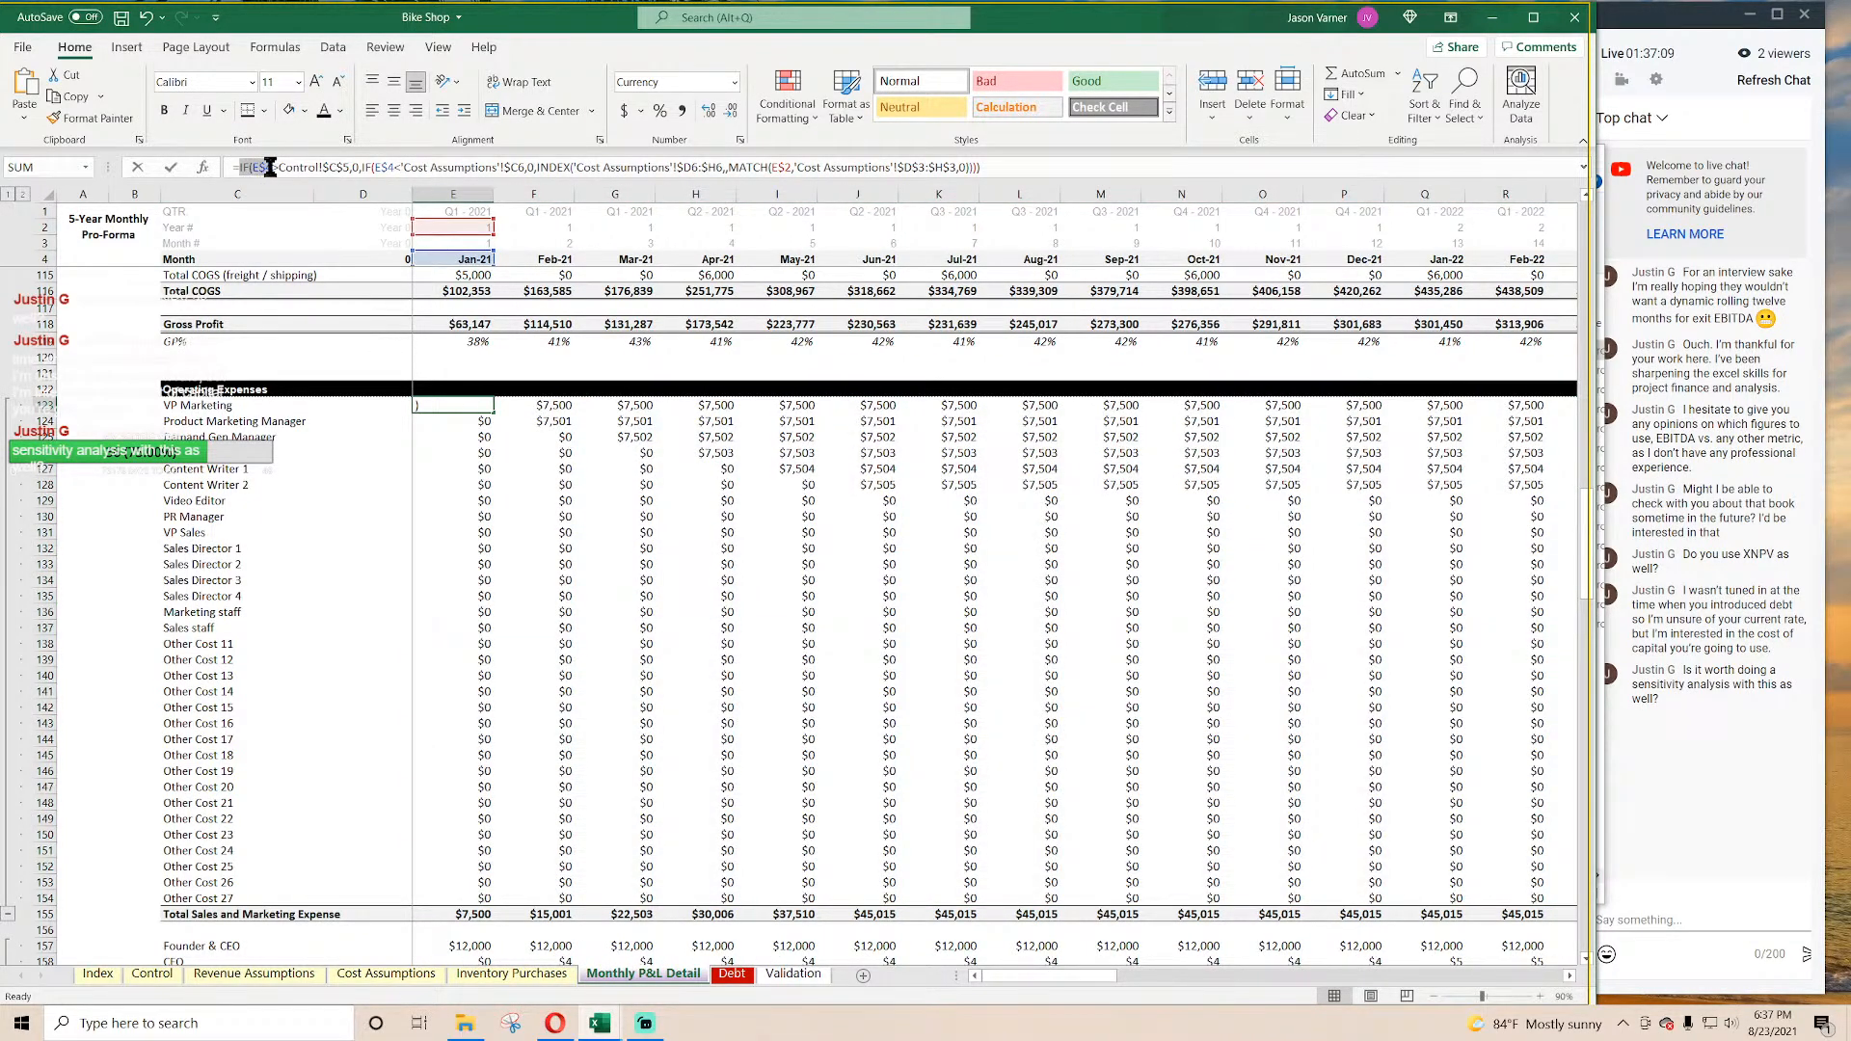
pyautogui.moveTo(270, 167); pyautogui.dragTo(366, 167)
pyautogui.click(308, 167)
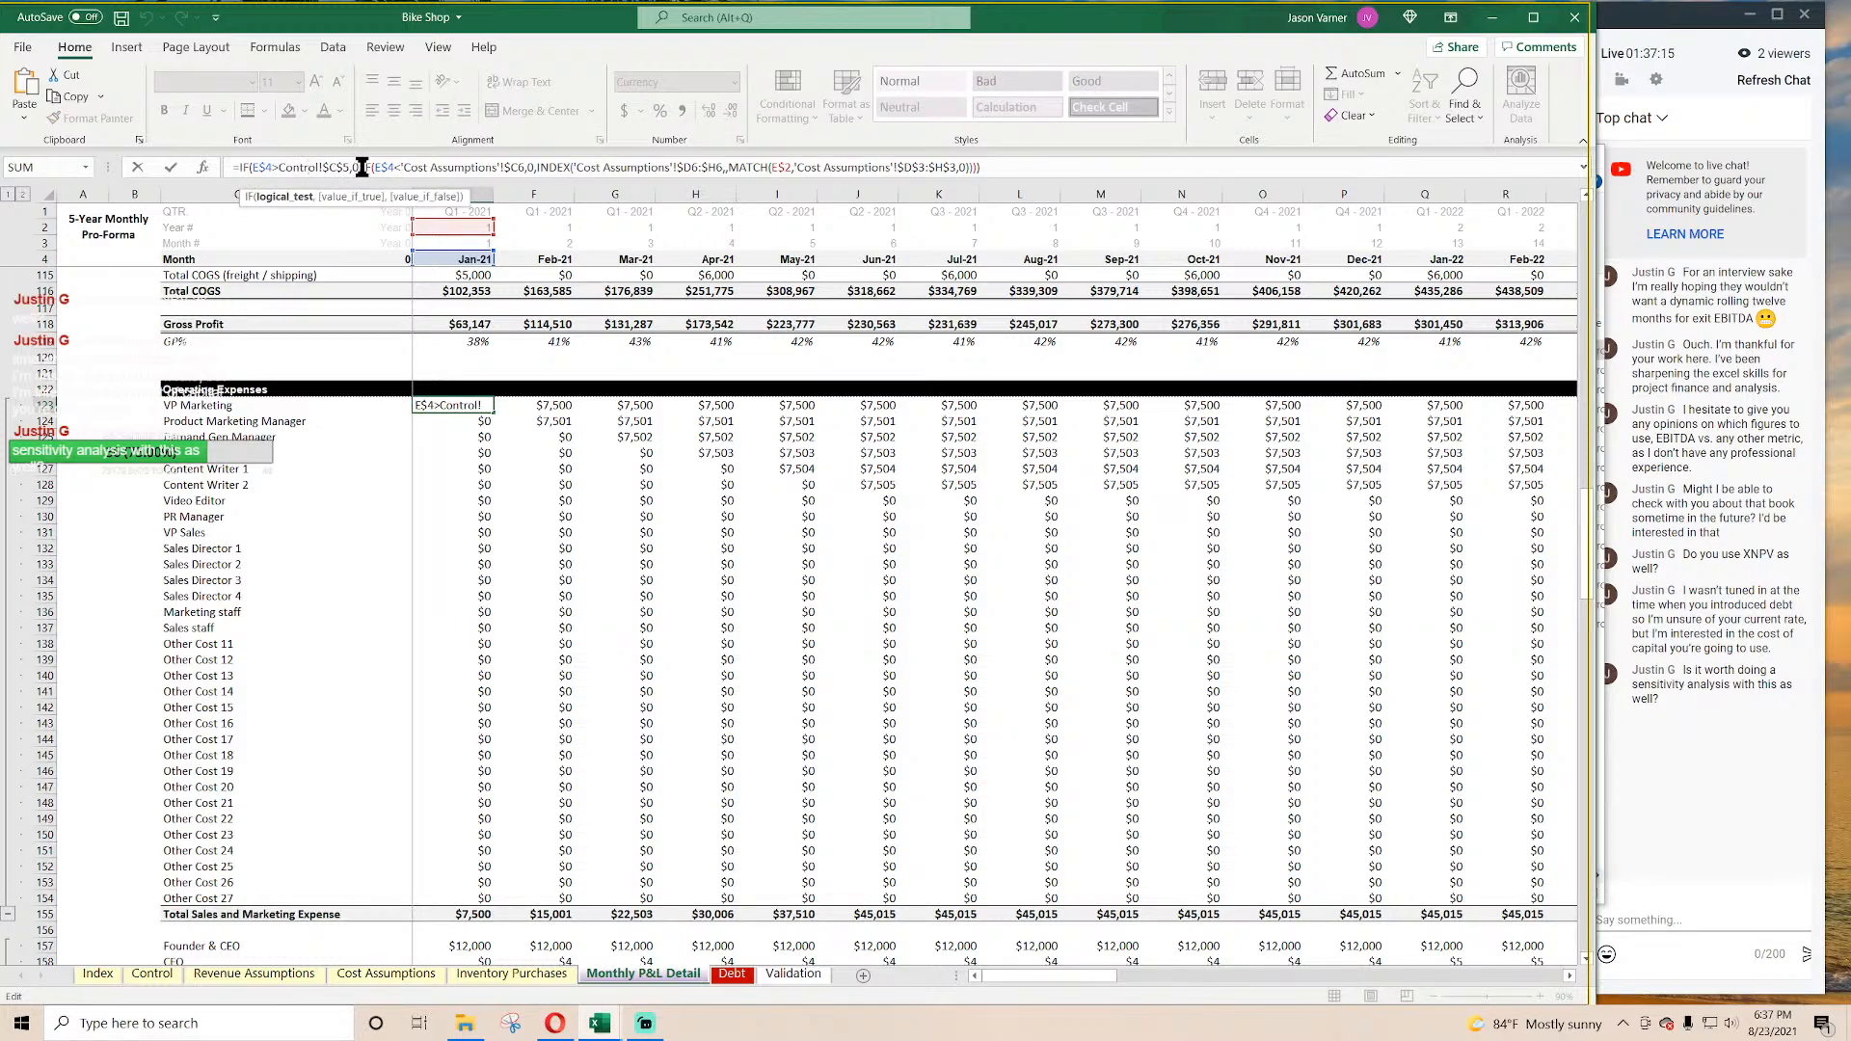
pyautogui.moveTo(362, 167); pyautogui.dragTo(265, 170)
pyautogui.rightClick(269, 172)
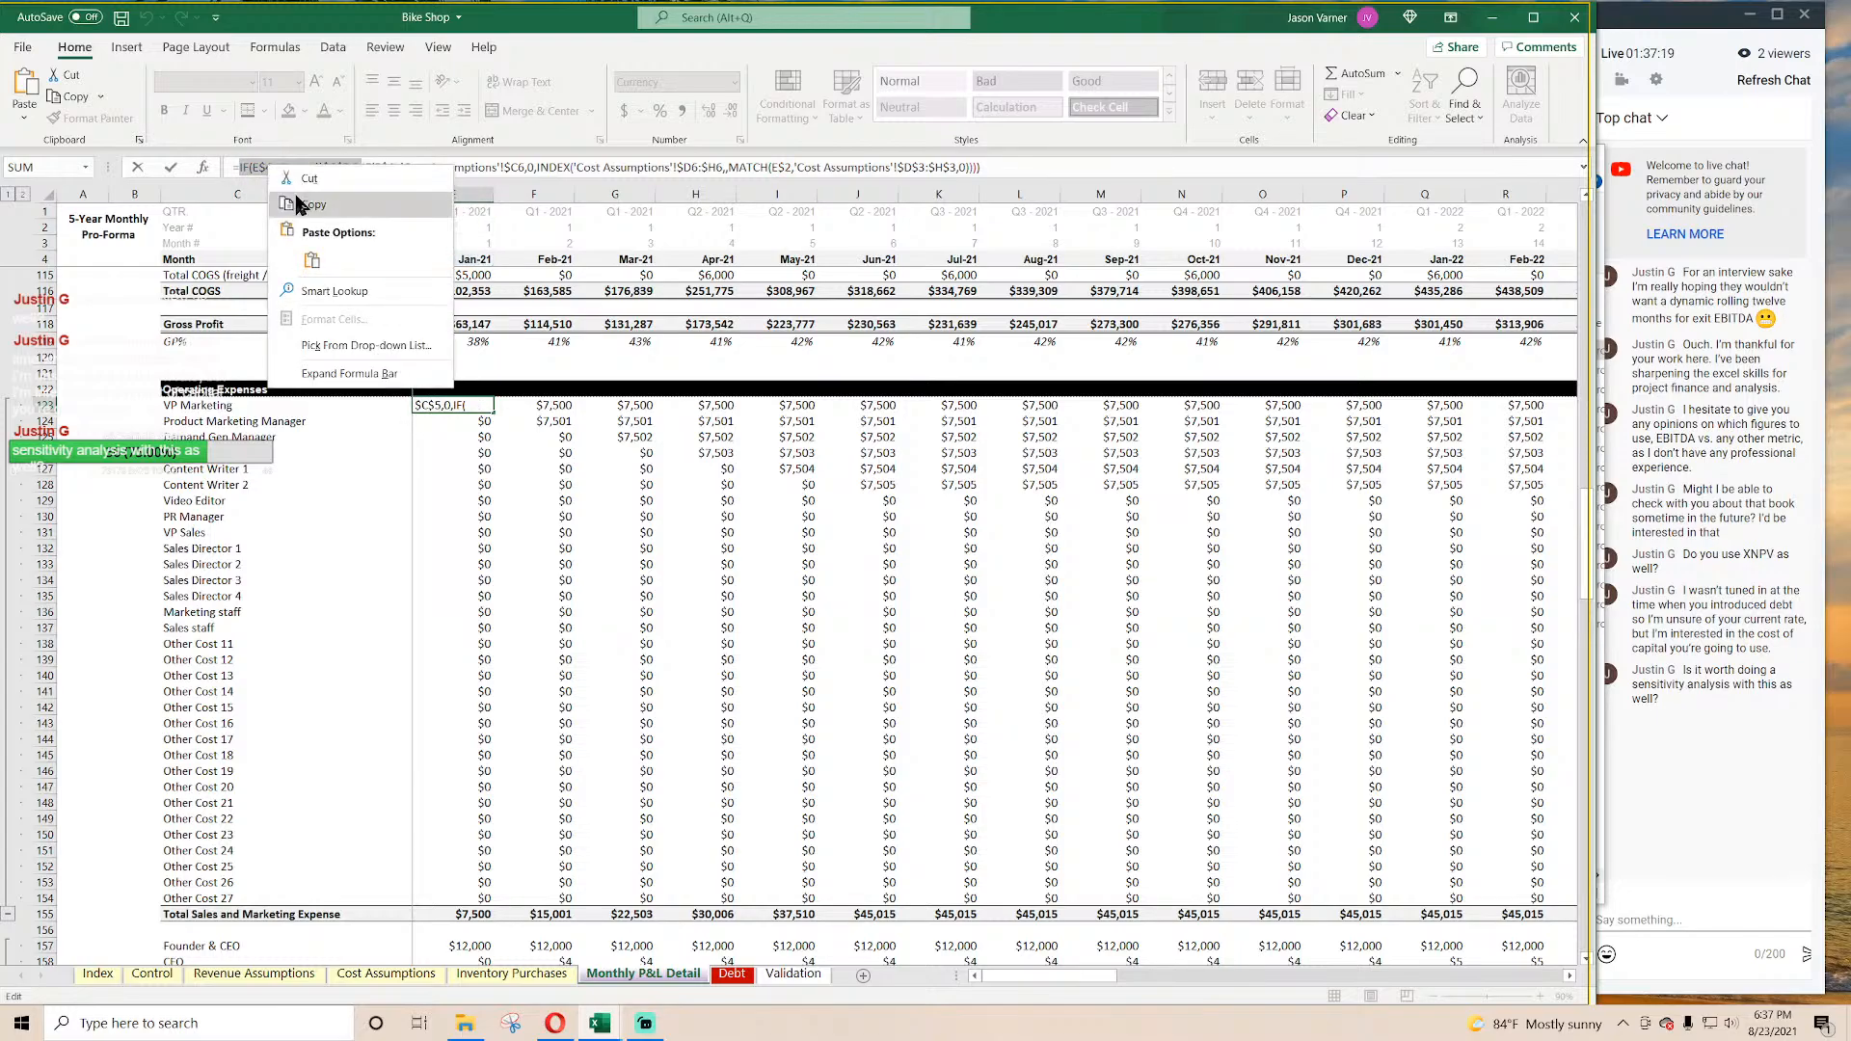
pyautogui.click(295, 204)
pyautogui.press('Return')
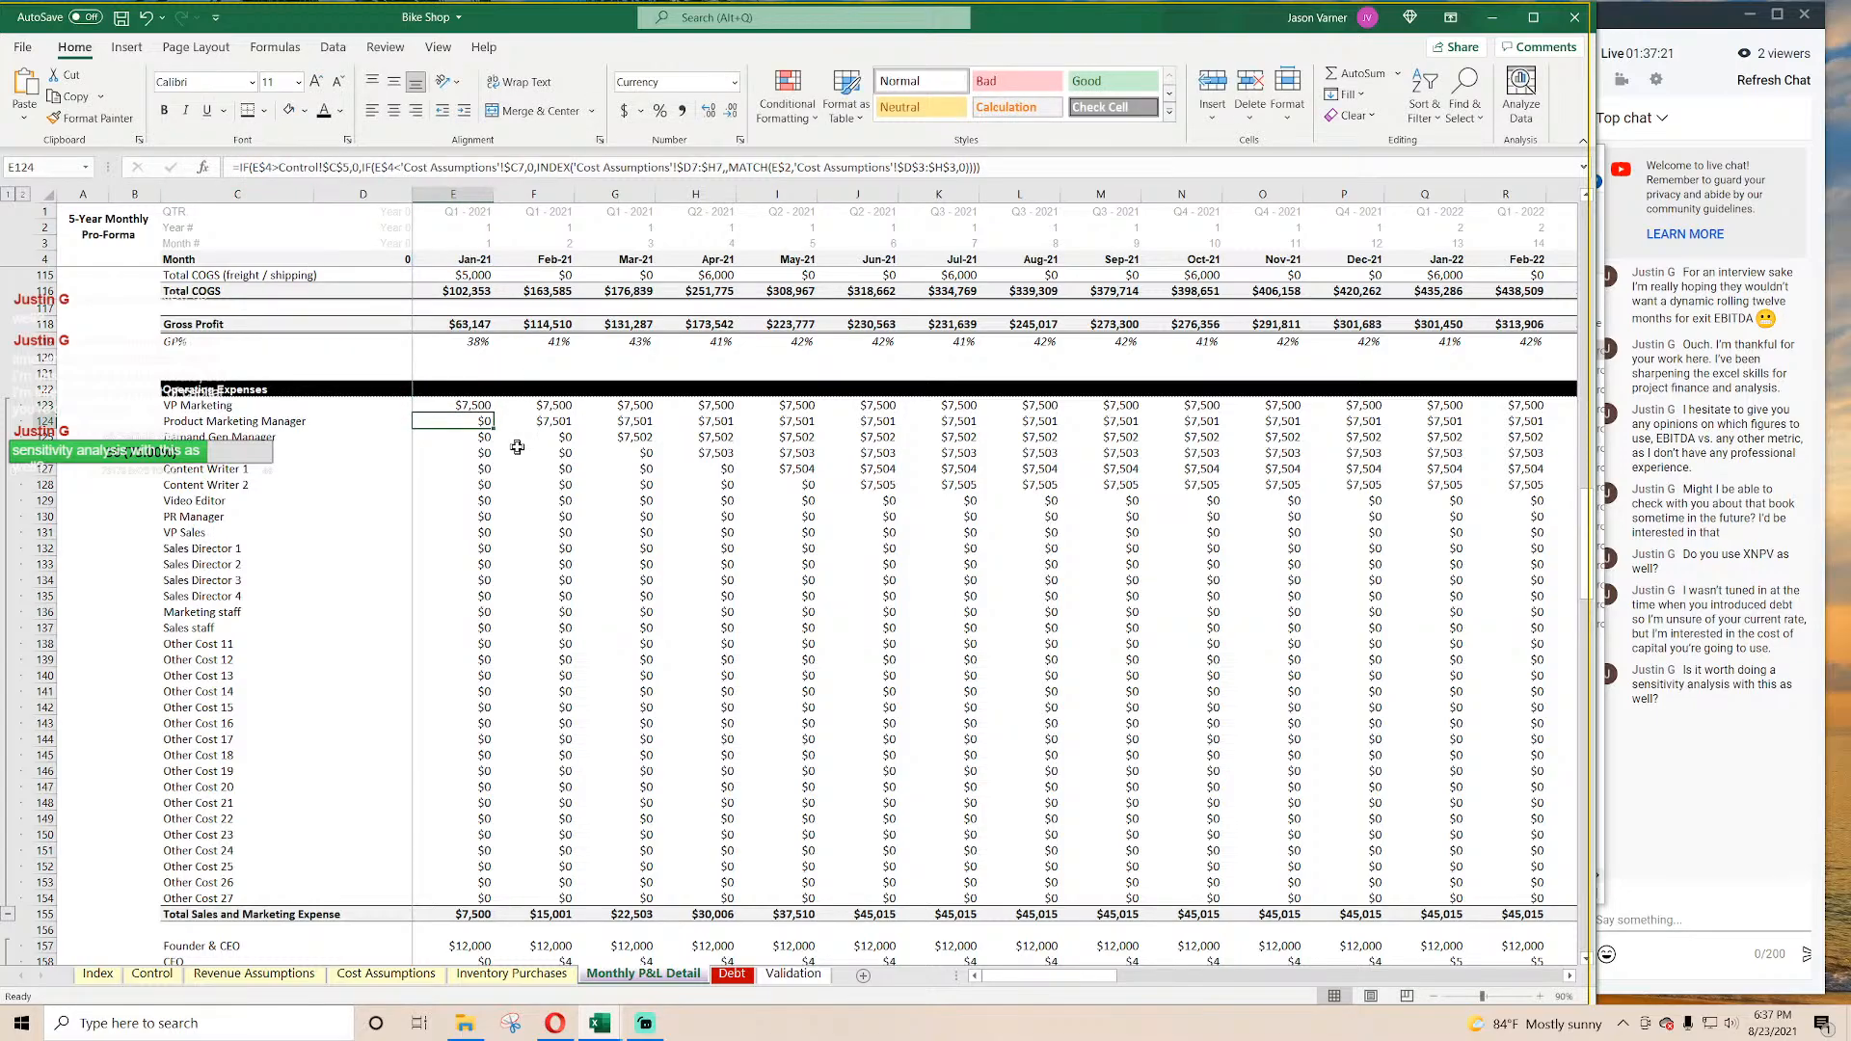
# Step: Examine the monthly sales growth rates and selling prices per bike in Revenue Assumptions, and the empty area beneath the prices
pyautogui.click(258, 974)
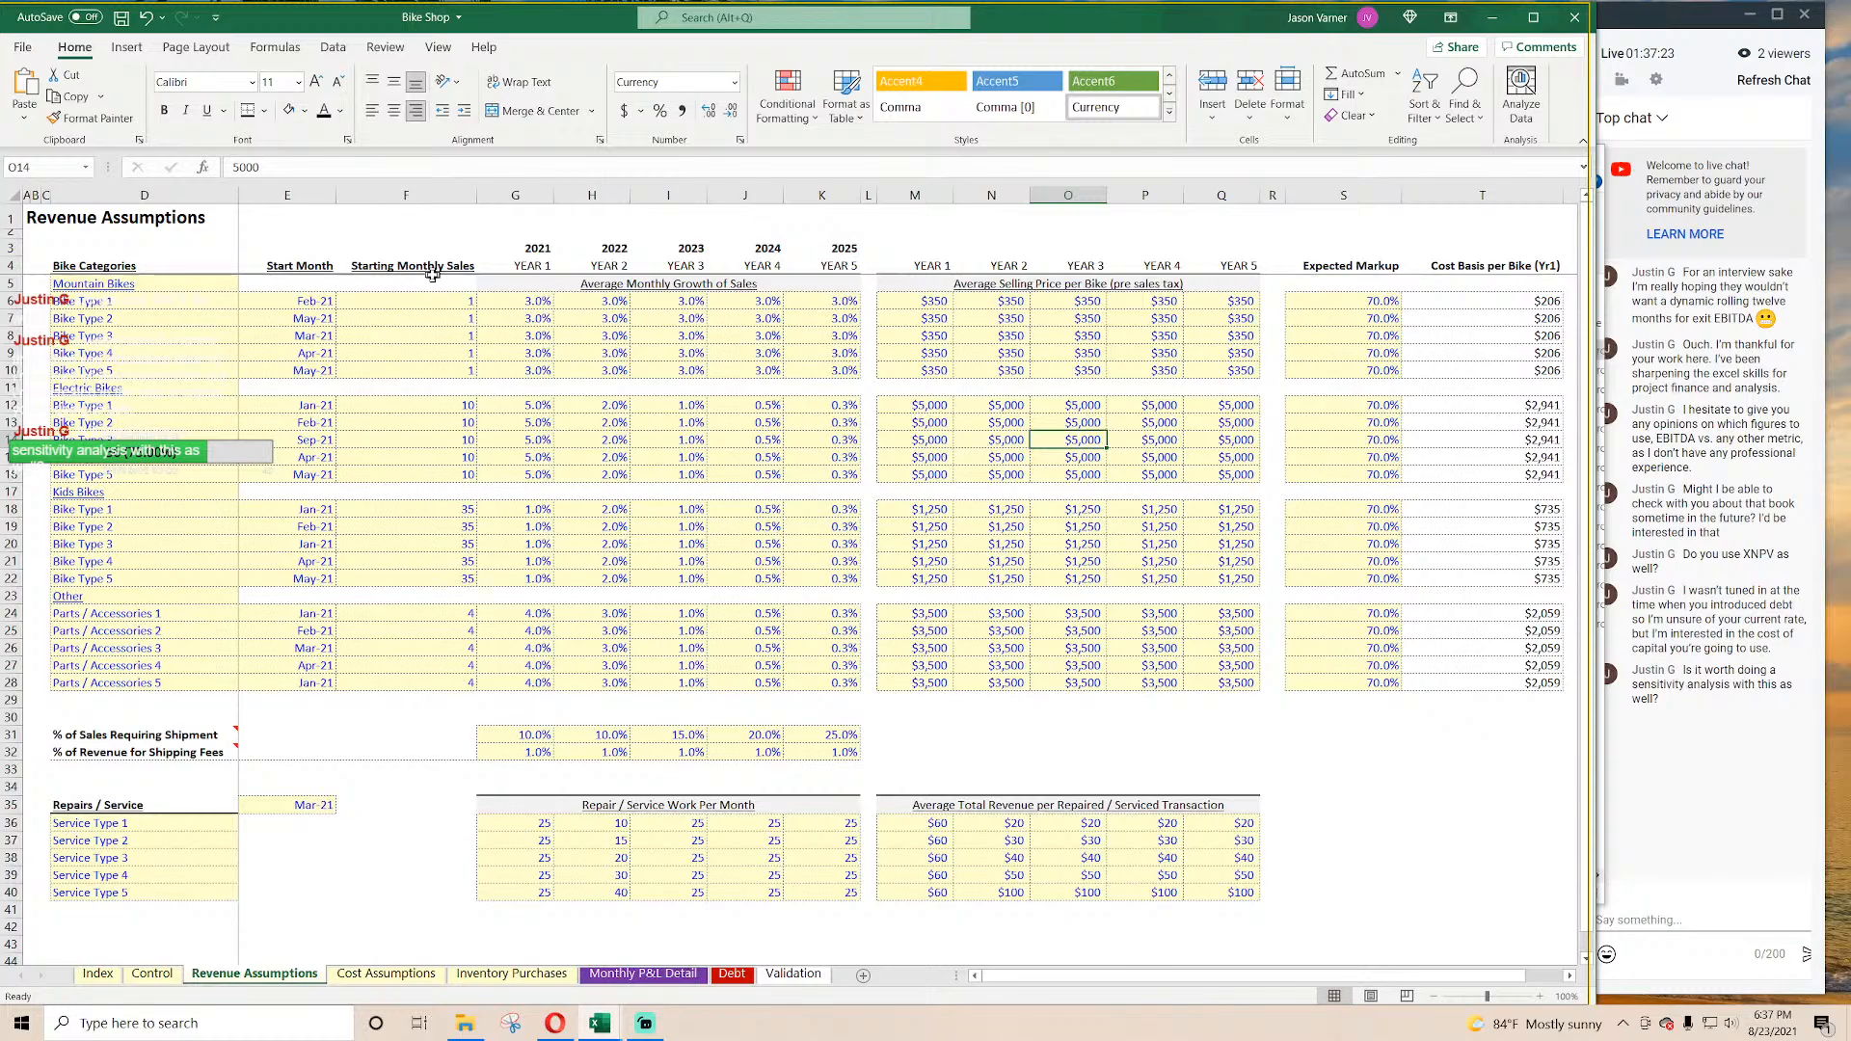
pyautogui.click(533, 303)
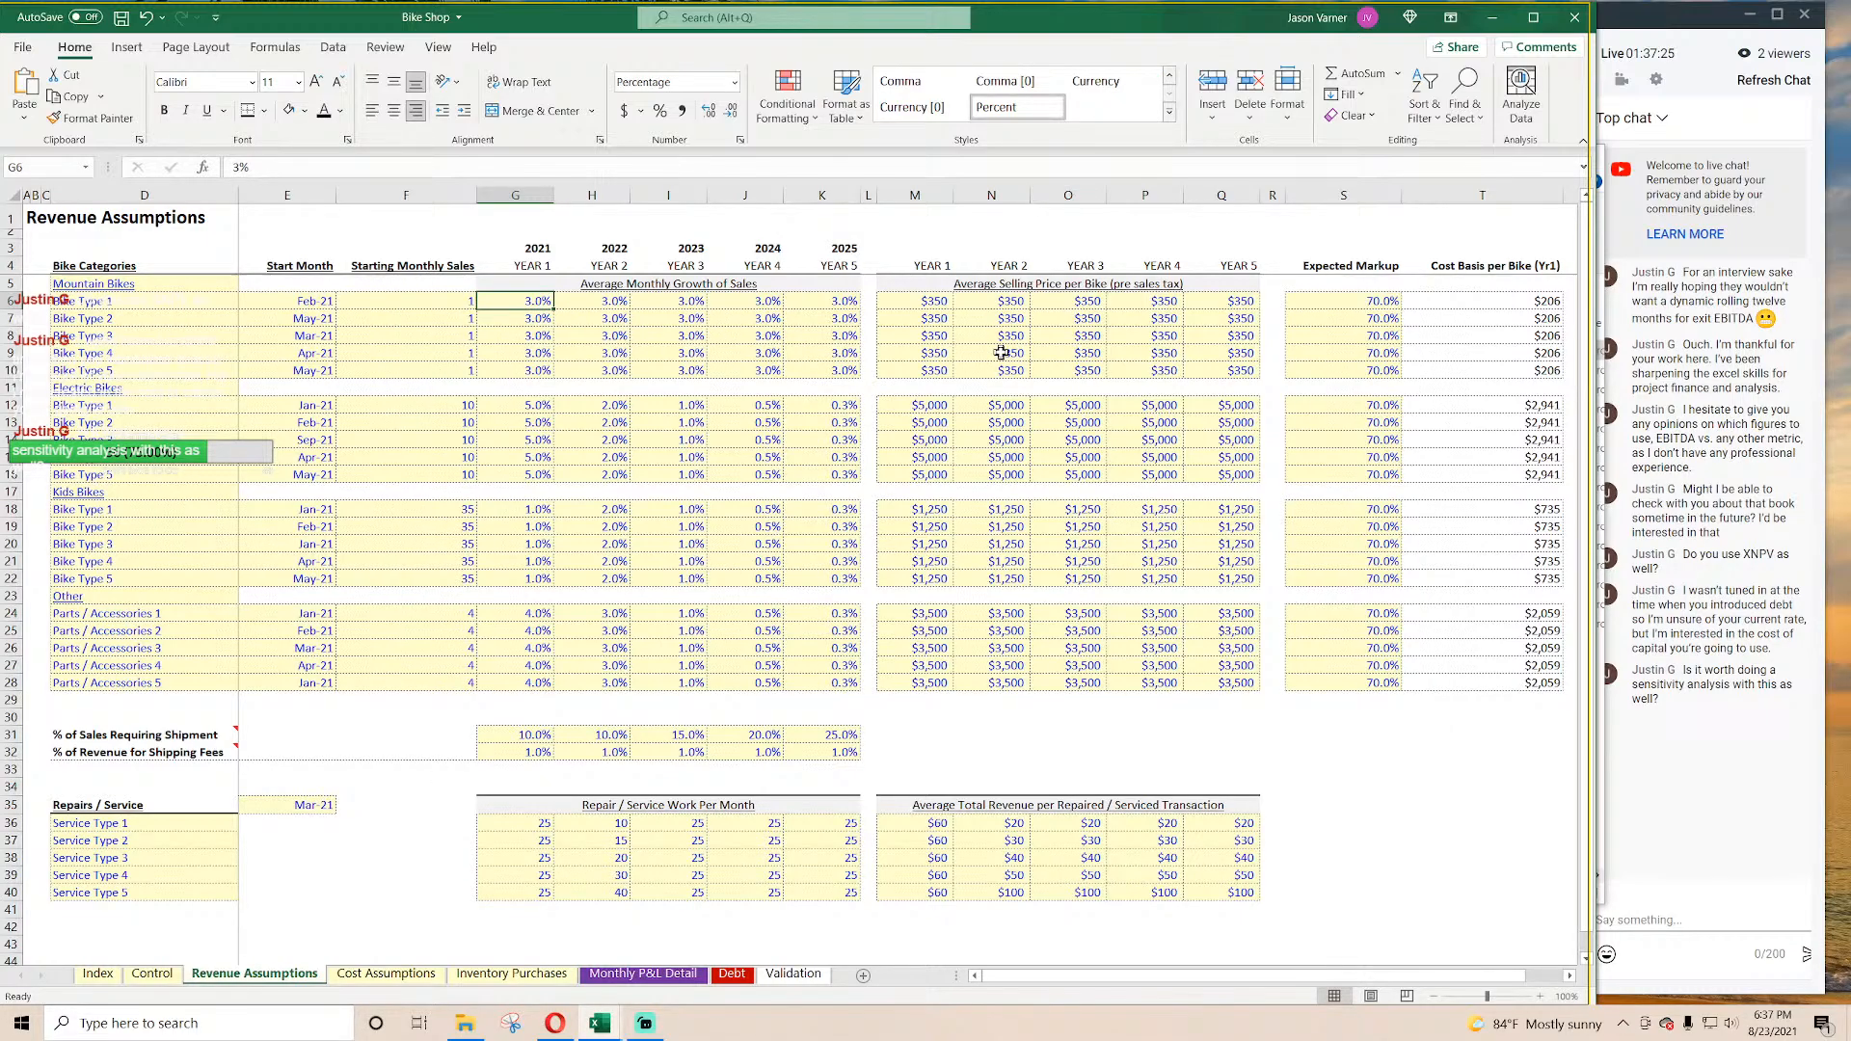
pyautogui.press('Down')
pyautogui.press('Down')
pyautogui.press('Down')
pyautogui.press('Down')
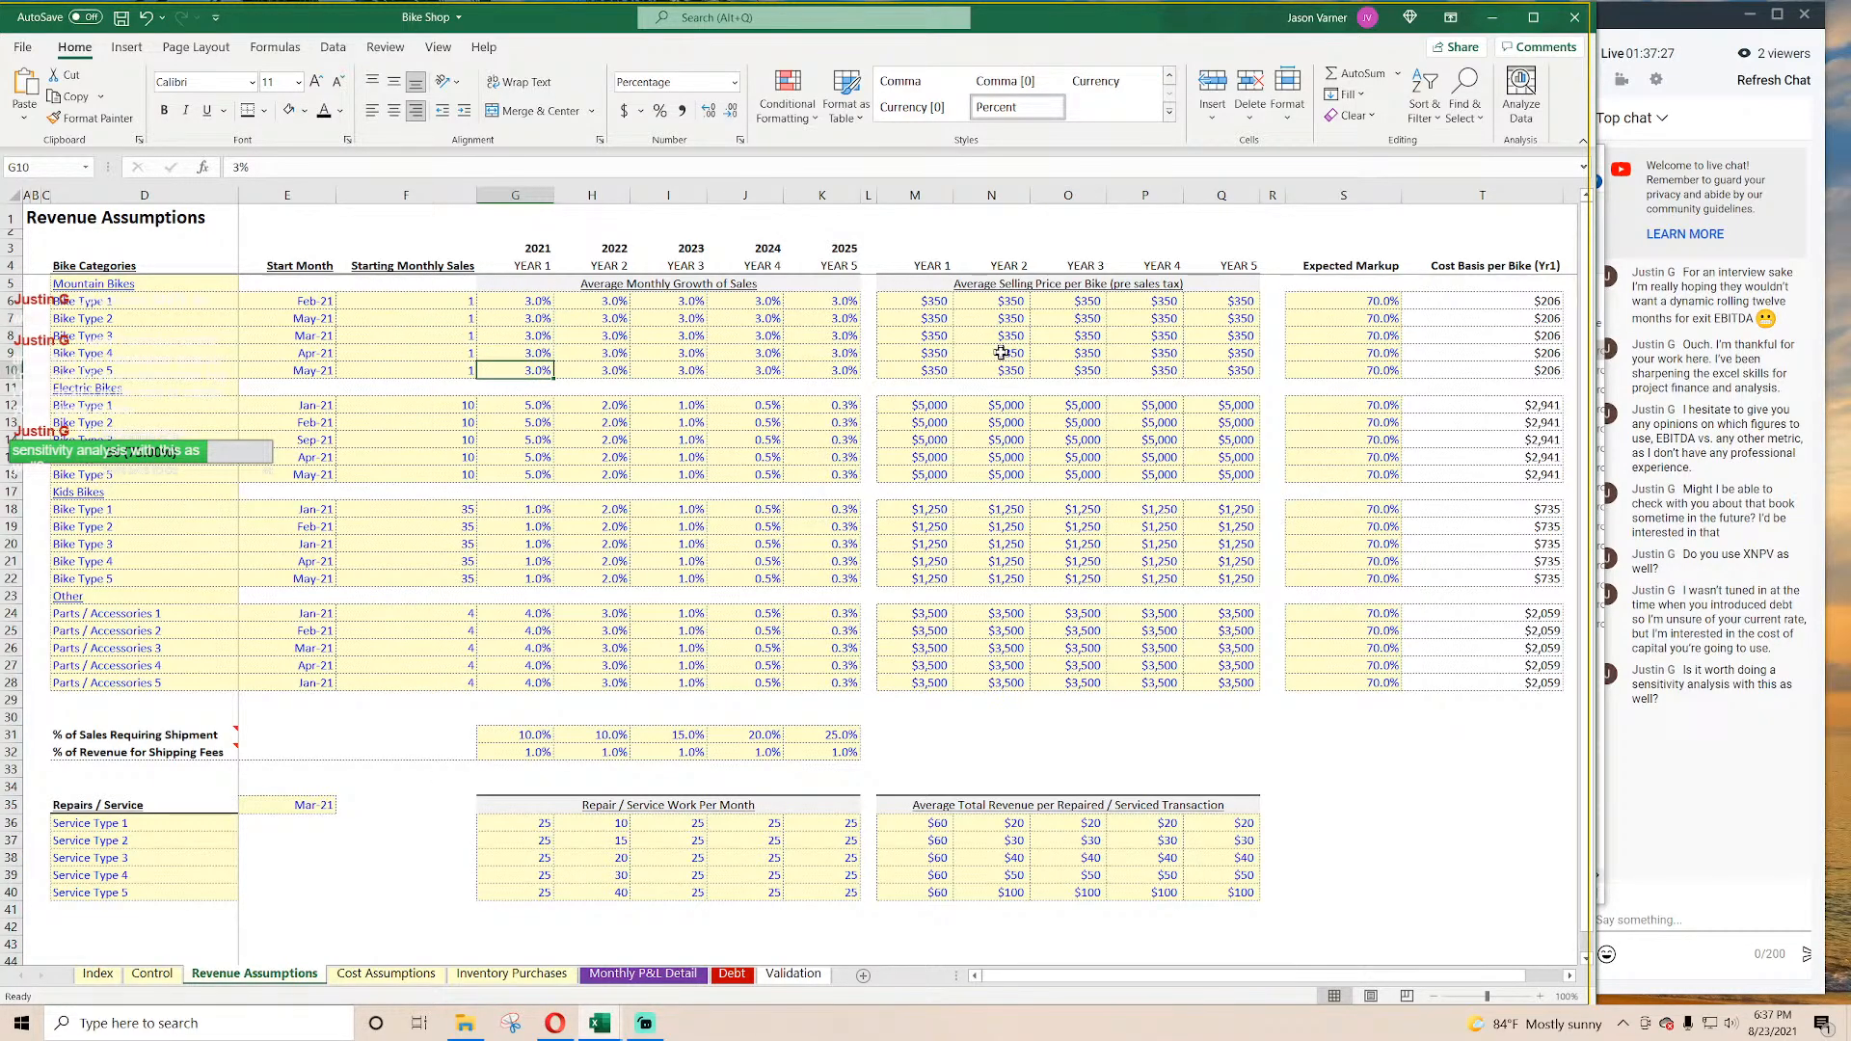
pyautogui.press('Right')
pyautogui.press('Down')
pyautogui.press('Down')
pyautogui.press('Down')
pyautogui.press('Down')
pyautogui.press('Down')
pyautogui.press('Down')
pyautogui.press('Down')
pyautogui.press('Down')
pyautogui.press('Down')
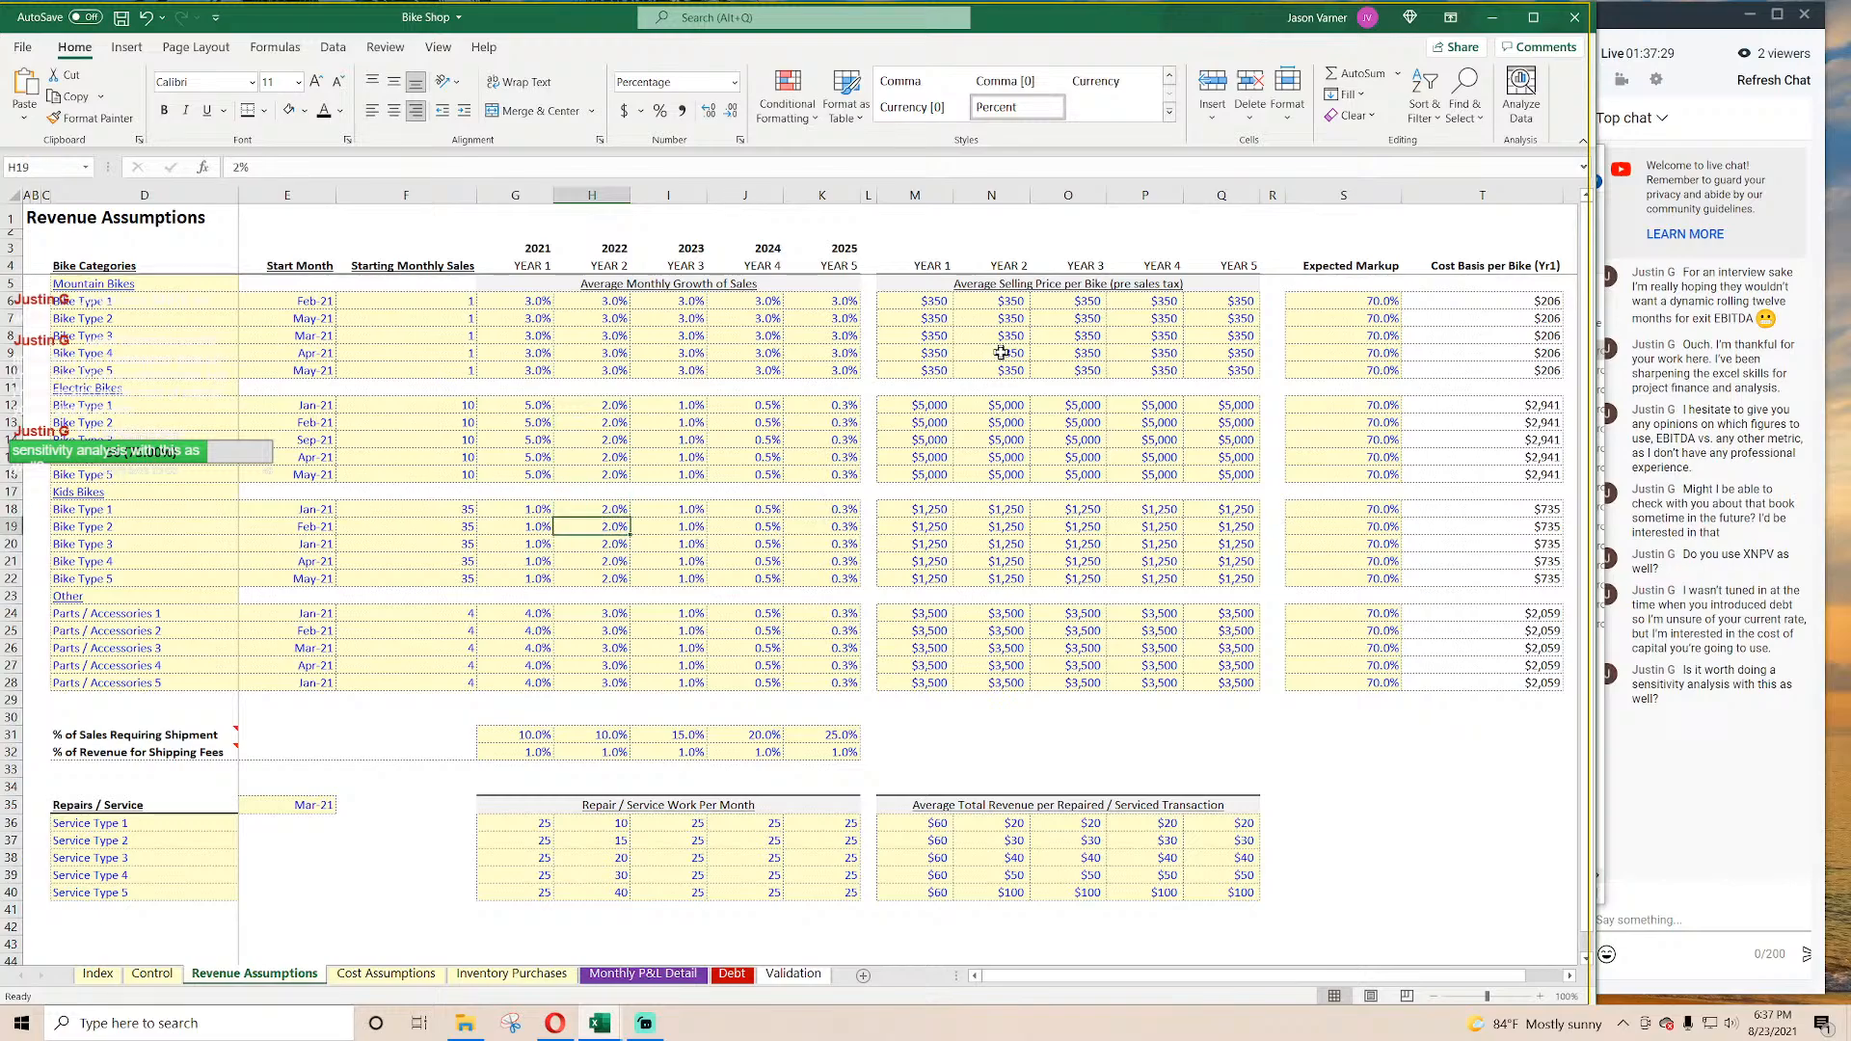
pyautogui.press('Right')
pyautogui.press('Right')
pyautogui.press('Right')
pyautogui.press('Right')
pyautogui.press('Right')
pyautogui.press('Right')
pyautogui.press('Right')
pyautogui.press('Down')
pyautogui.press('Down')
pyautogui.press('Down')
pyautogui.press('Down')
pyautogui.press('Down')
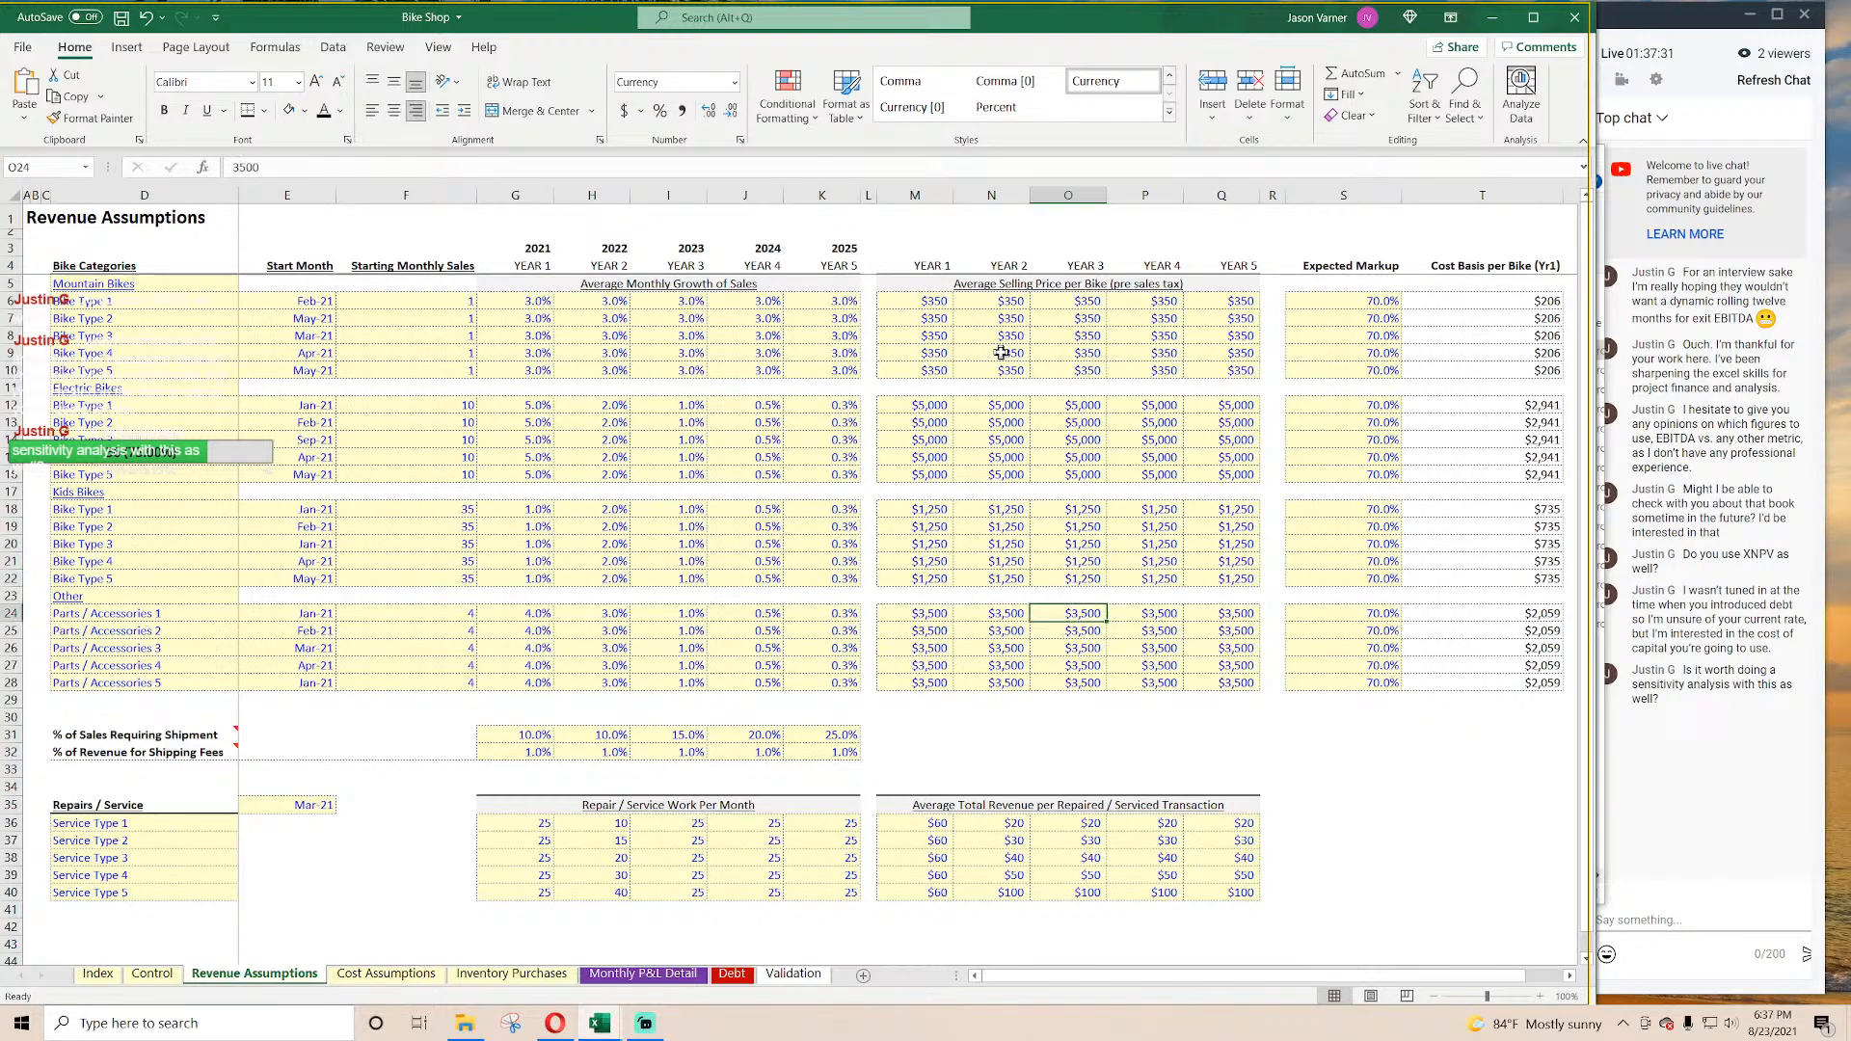
pyautogui.press('Left')
pyautogui.press('Left')
pyautogui.press('Left')
pyautogui.press('Left')
pyautogui.press('Left')
pyautogui.press('Left')
pyautogui.press('Down')
pyautogui.press('Down')
pyautogui.press('Down')
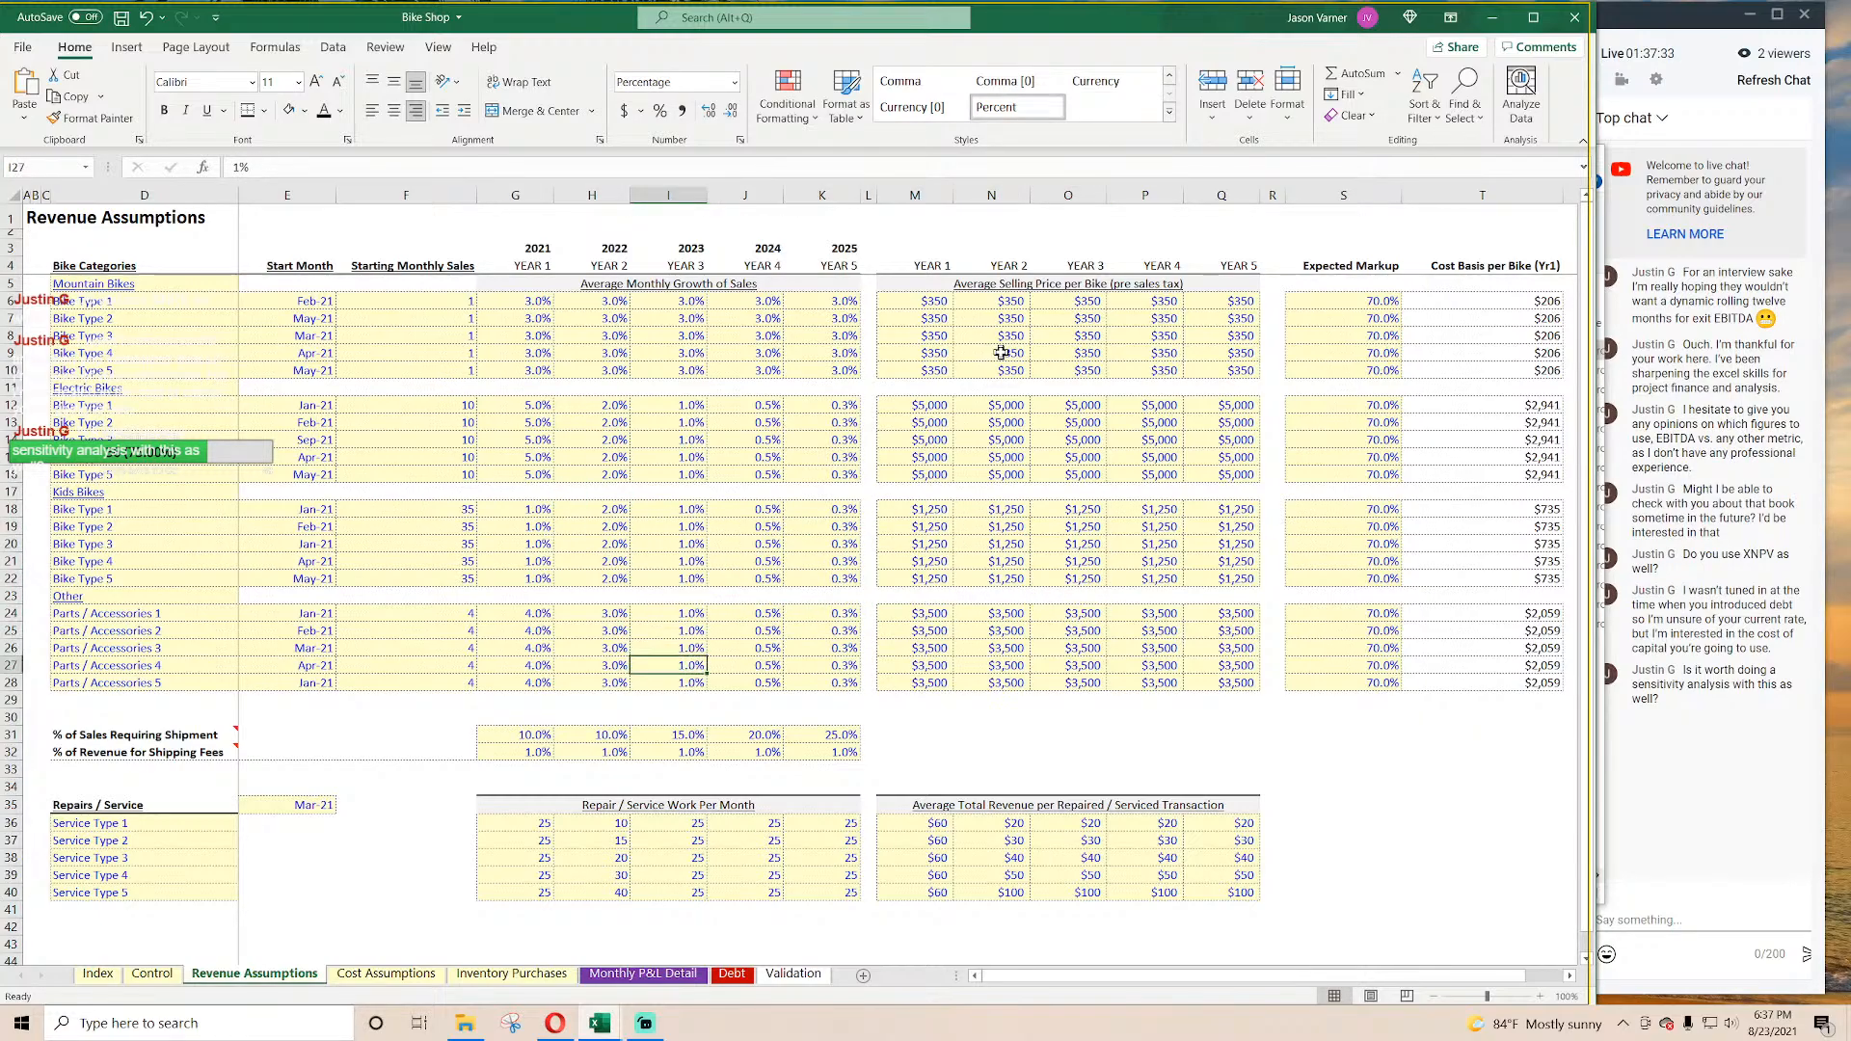
pyautogui.press('Left')
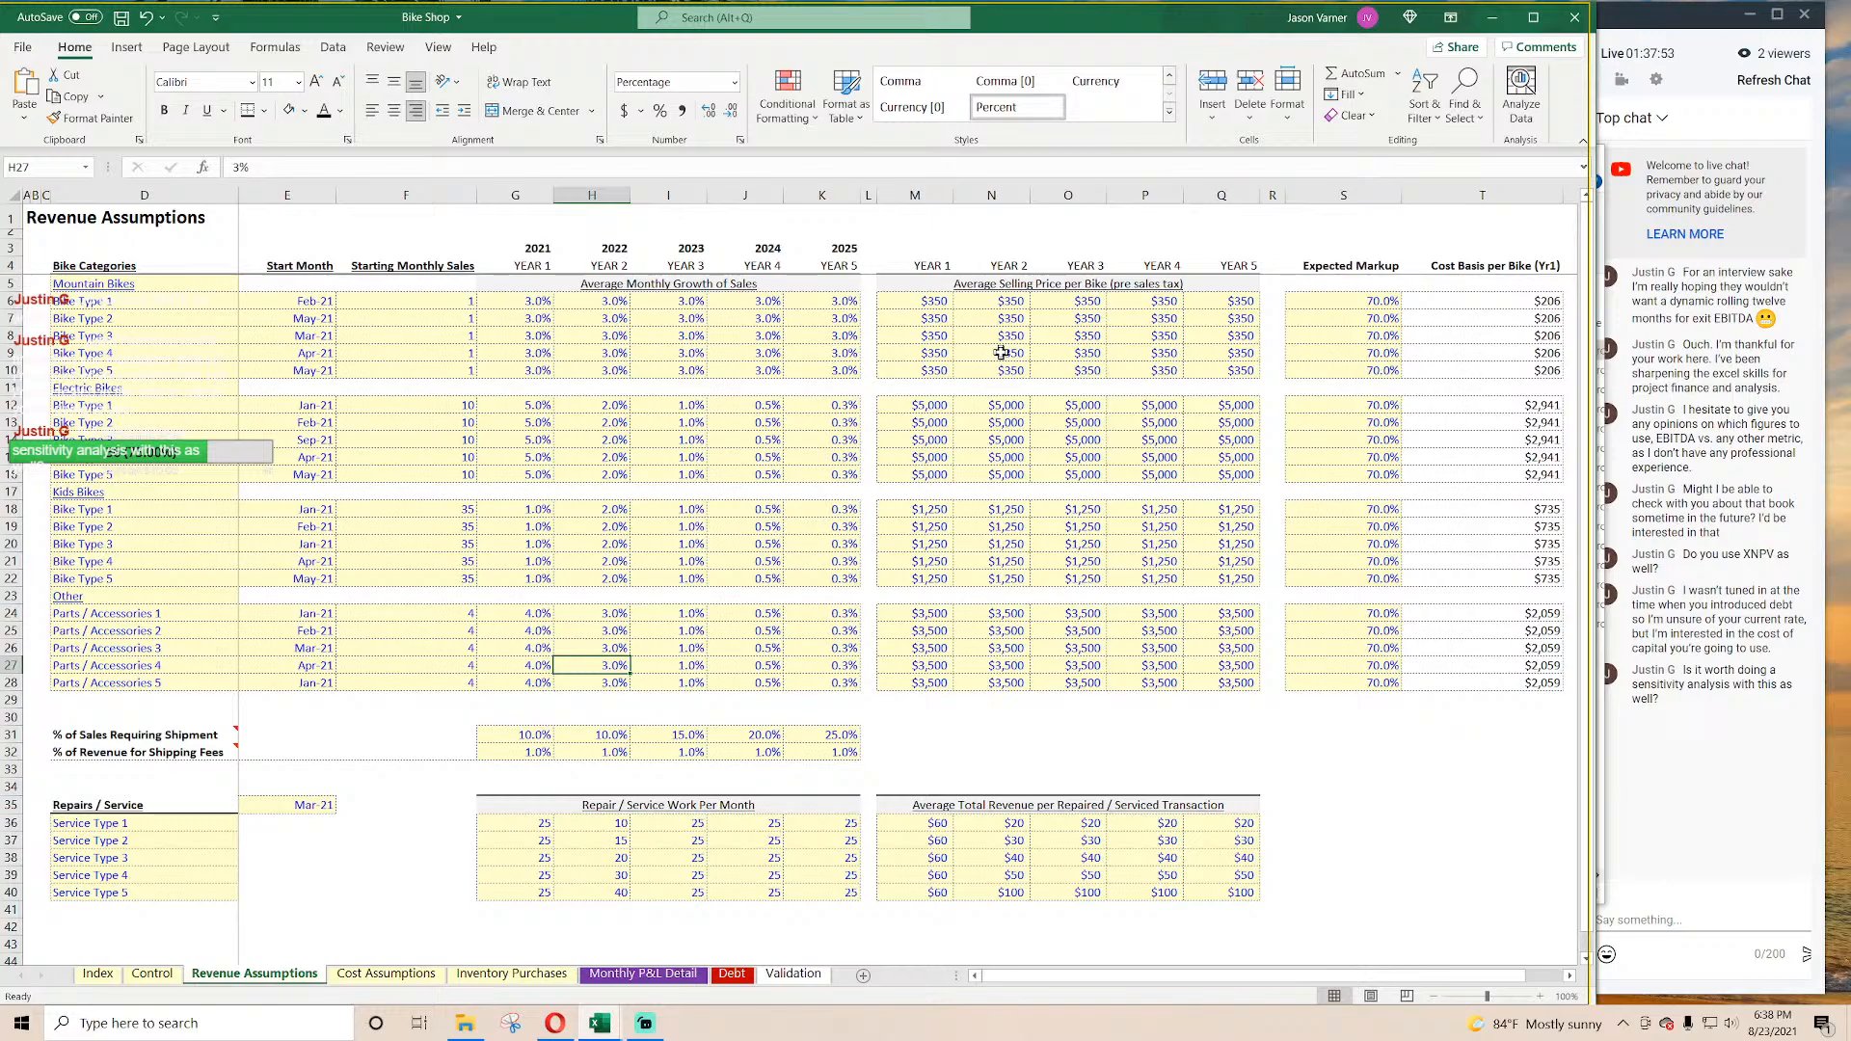
pyautogui.click(1086, 717)
pyautogui.moveTo(1073, 717); pyautogui.dragTo(1265, 781)
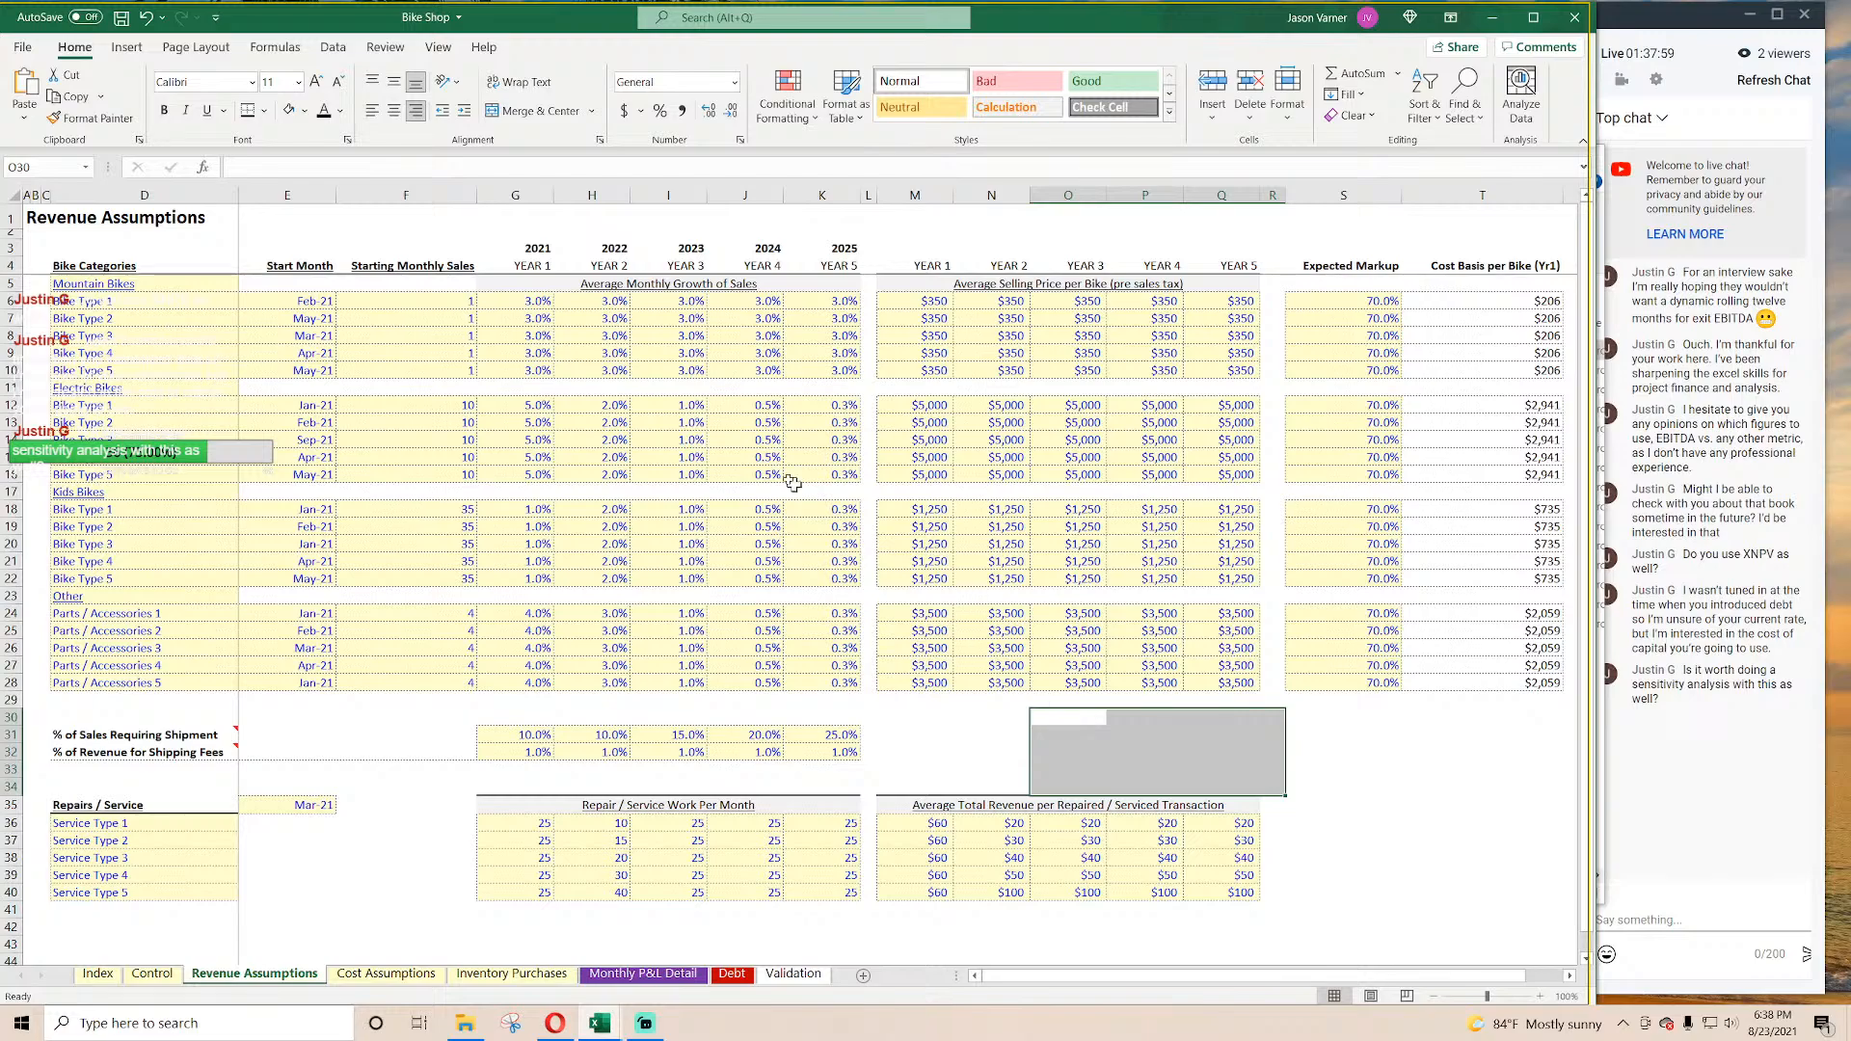
# Step: Examine the bike growth rates and selling prices in Revenue Assumptions, and the fixed monthly costs in Cost Assumptions
pyautogui.click(498, 300)
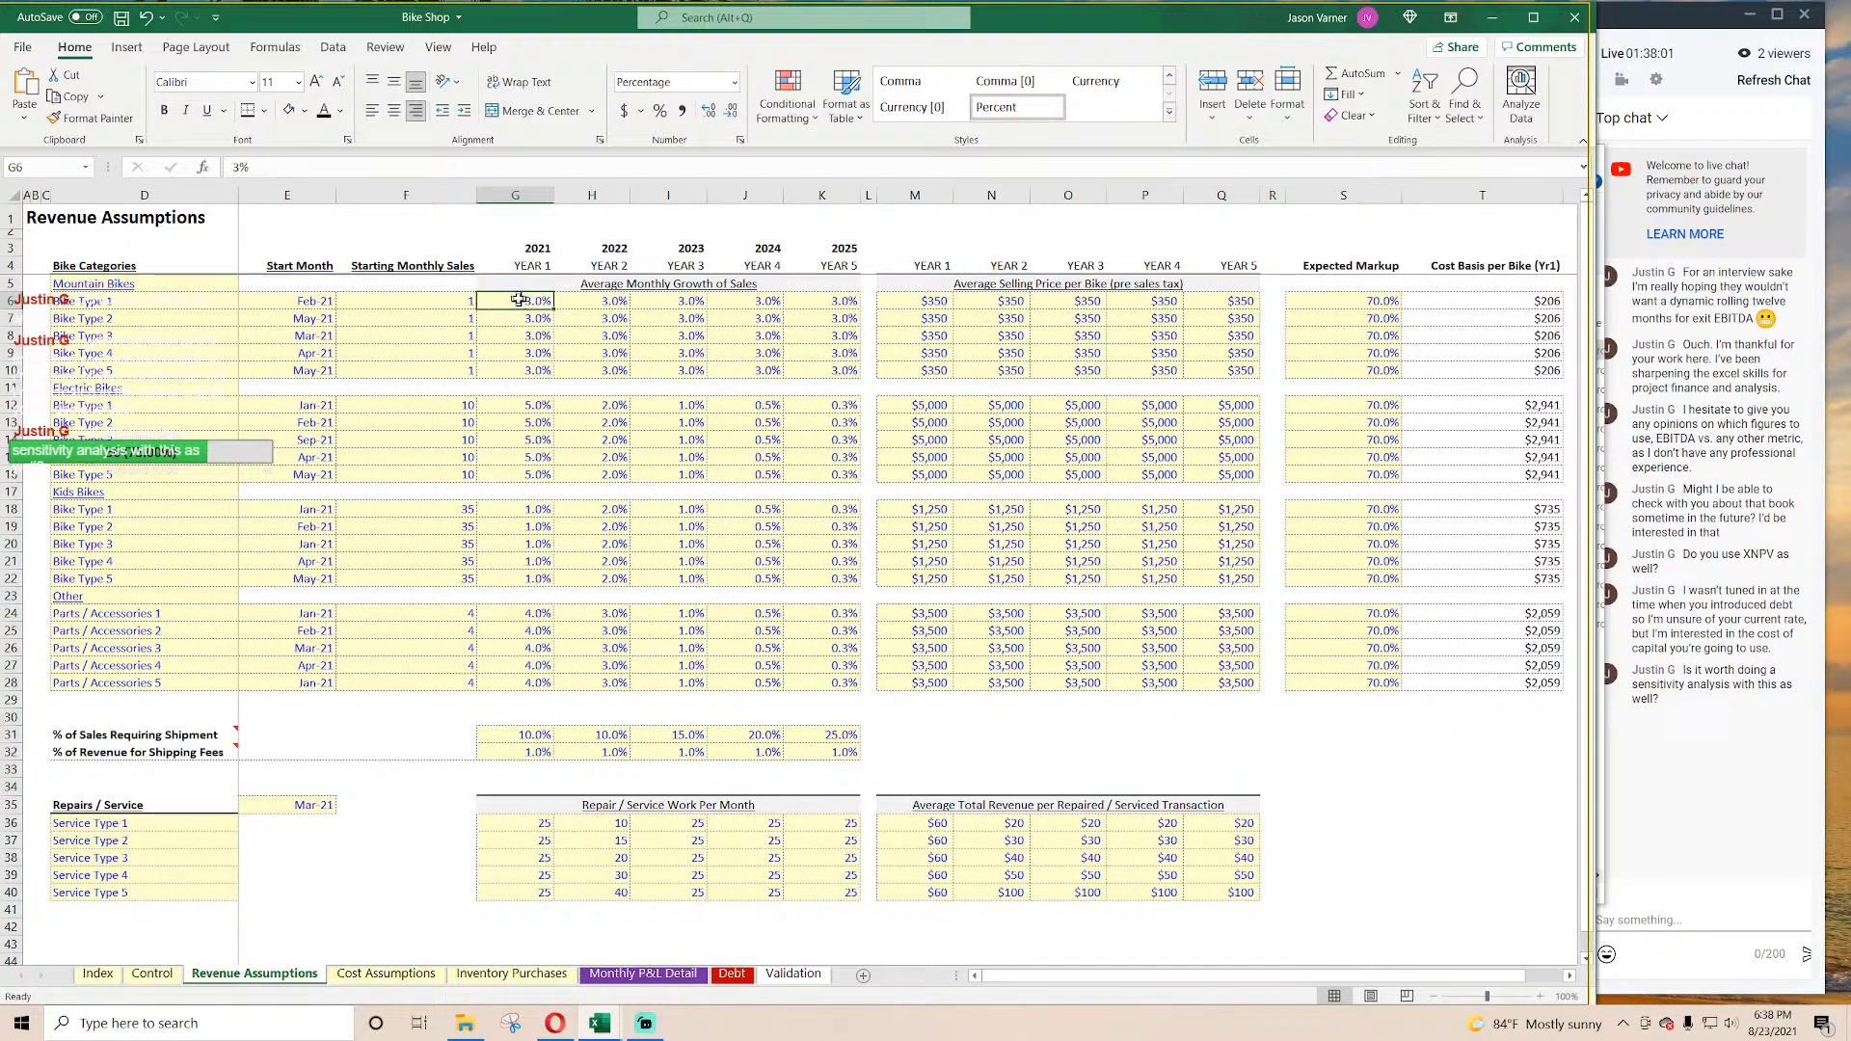
pyautogui.moveTo(519, 300); pyautogui.dragTo(1242, 685)
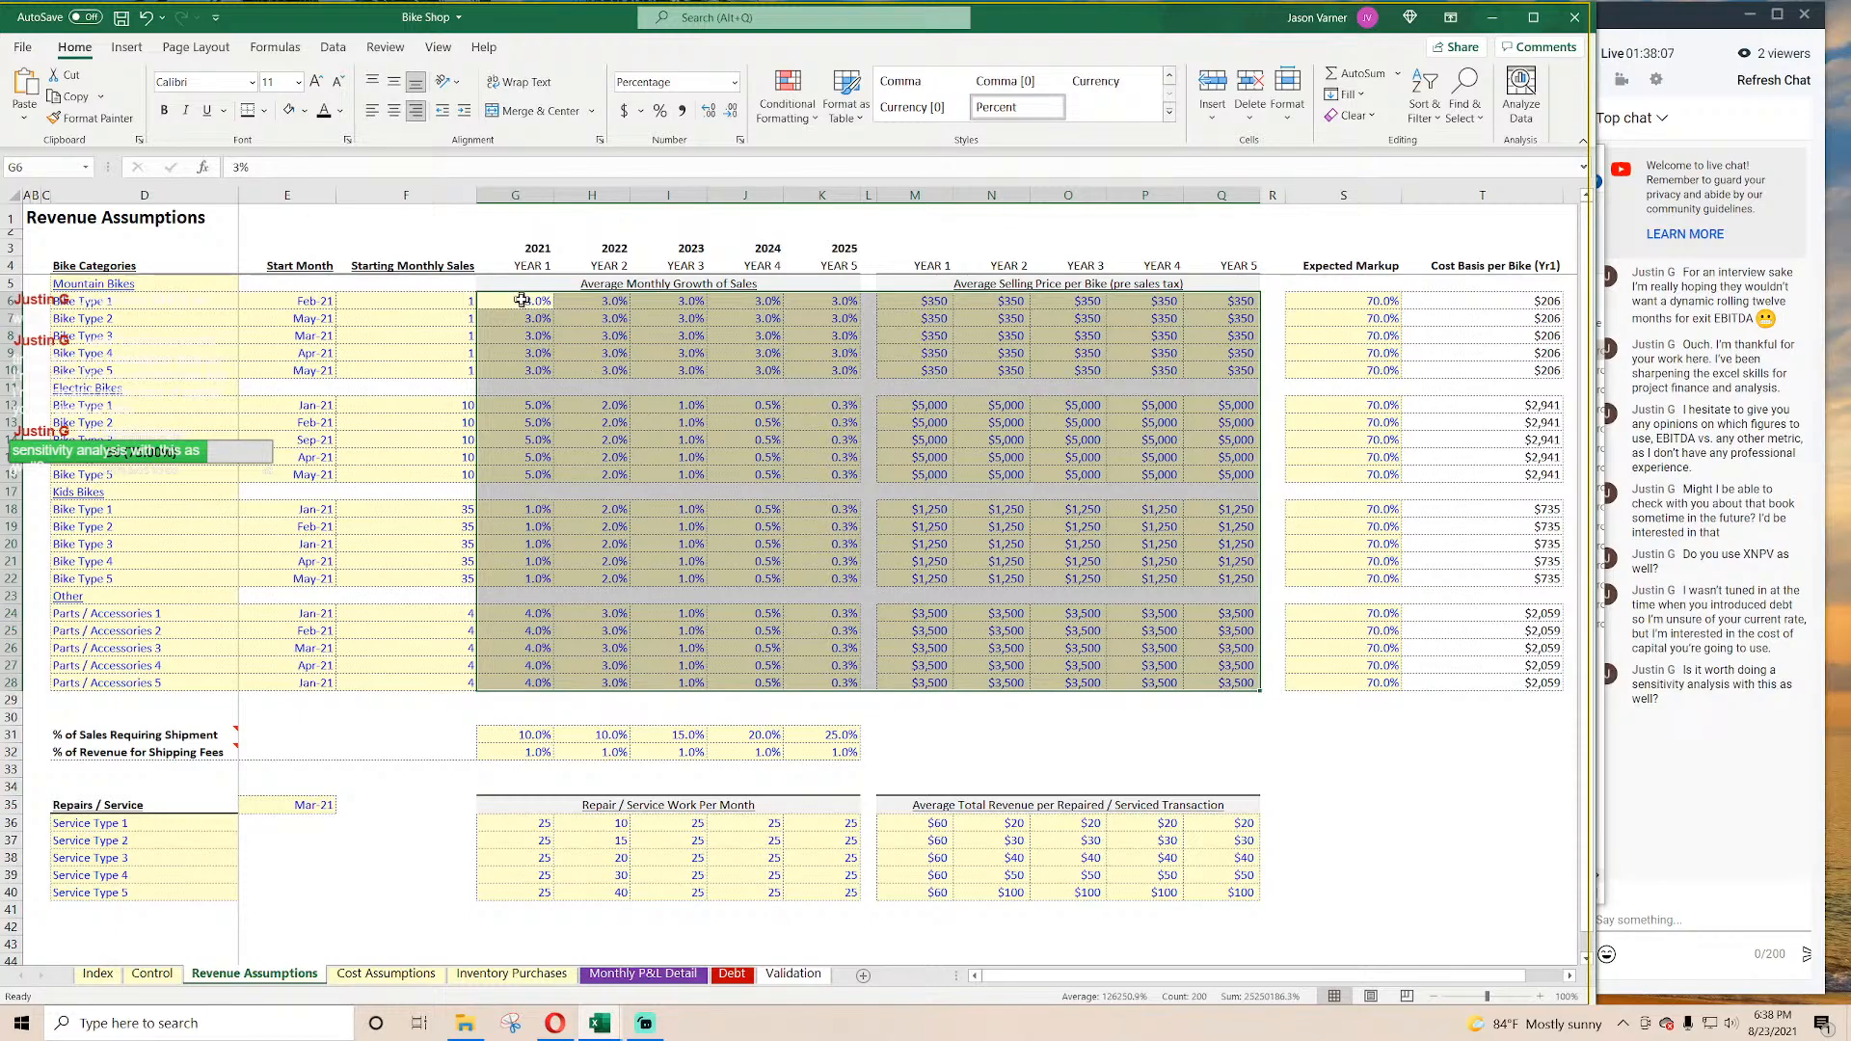
pyautogui.moveTo(523, 308); pyautogui.dragTo(806, 371)
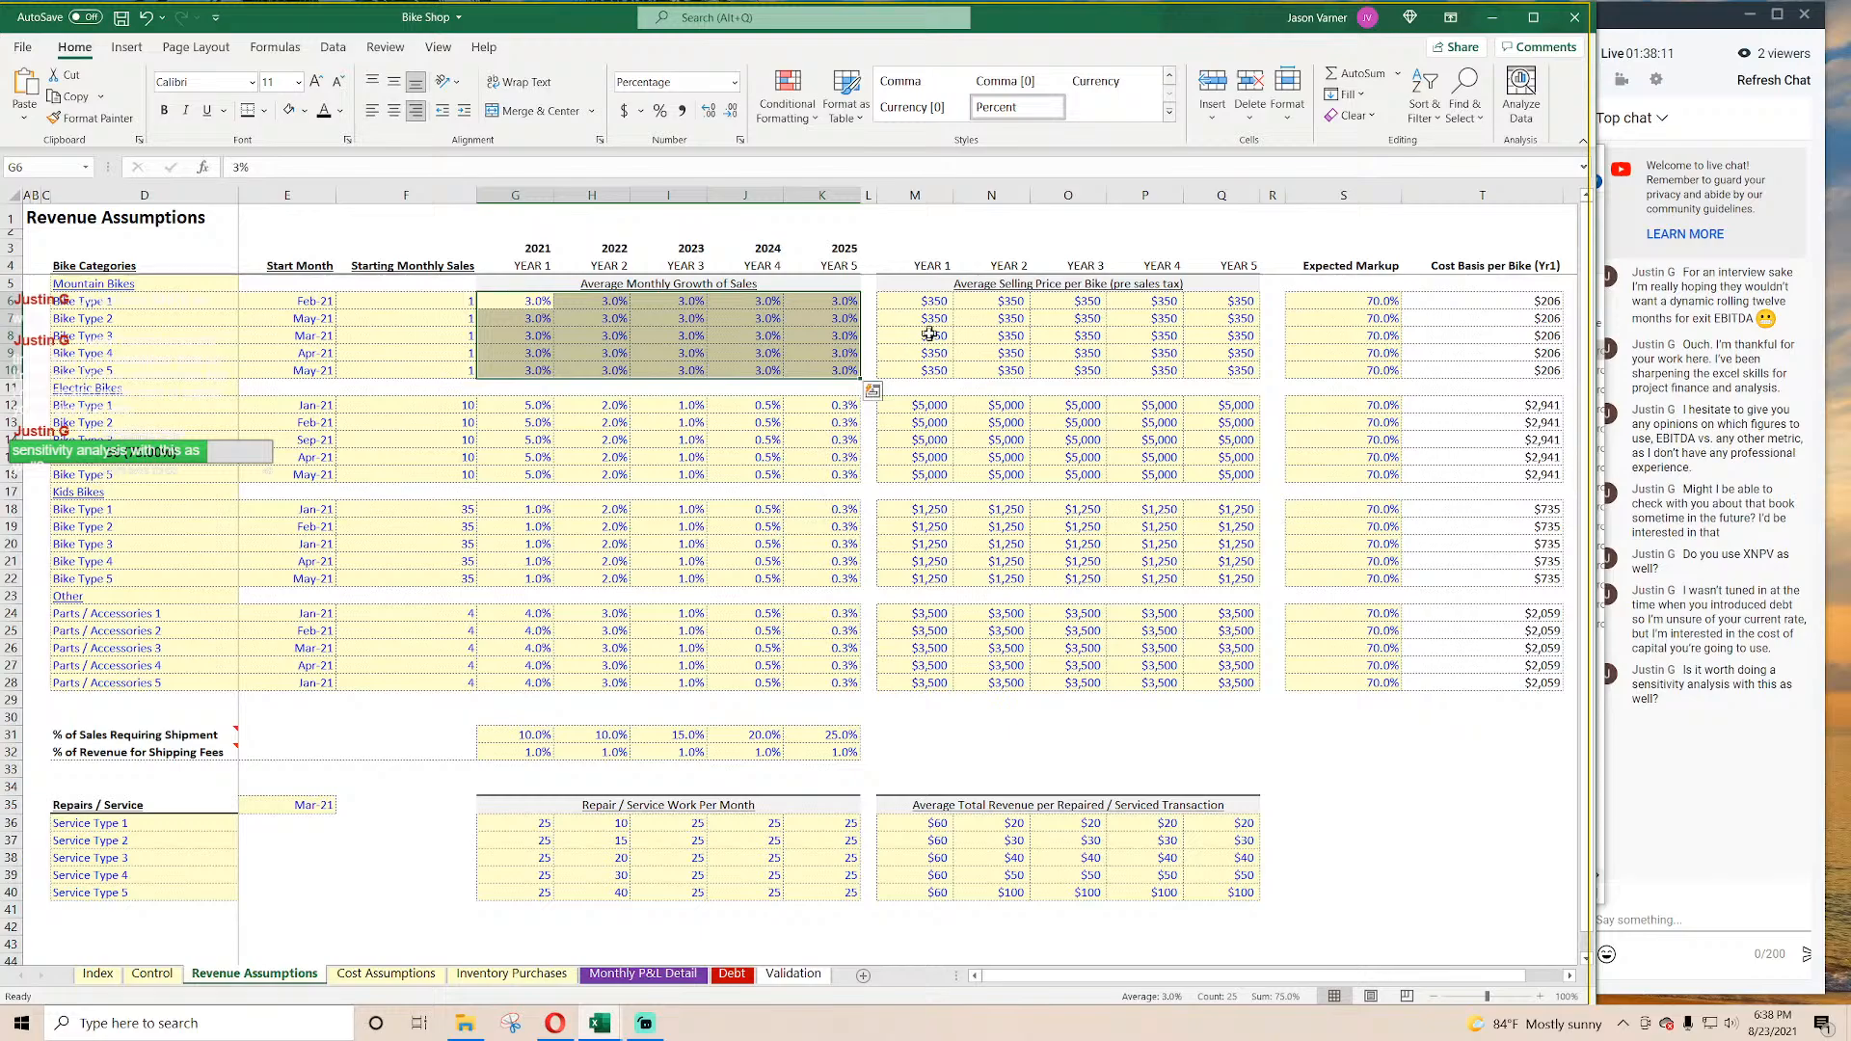
pyautogui.moveTo(929, 302); pyautogui.dragTo(1164, 353)
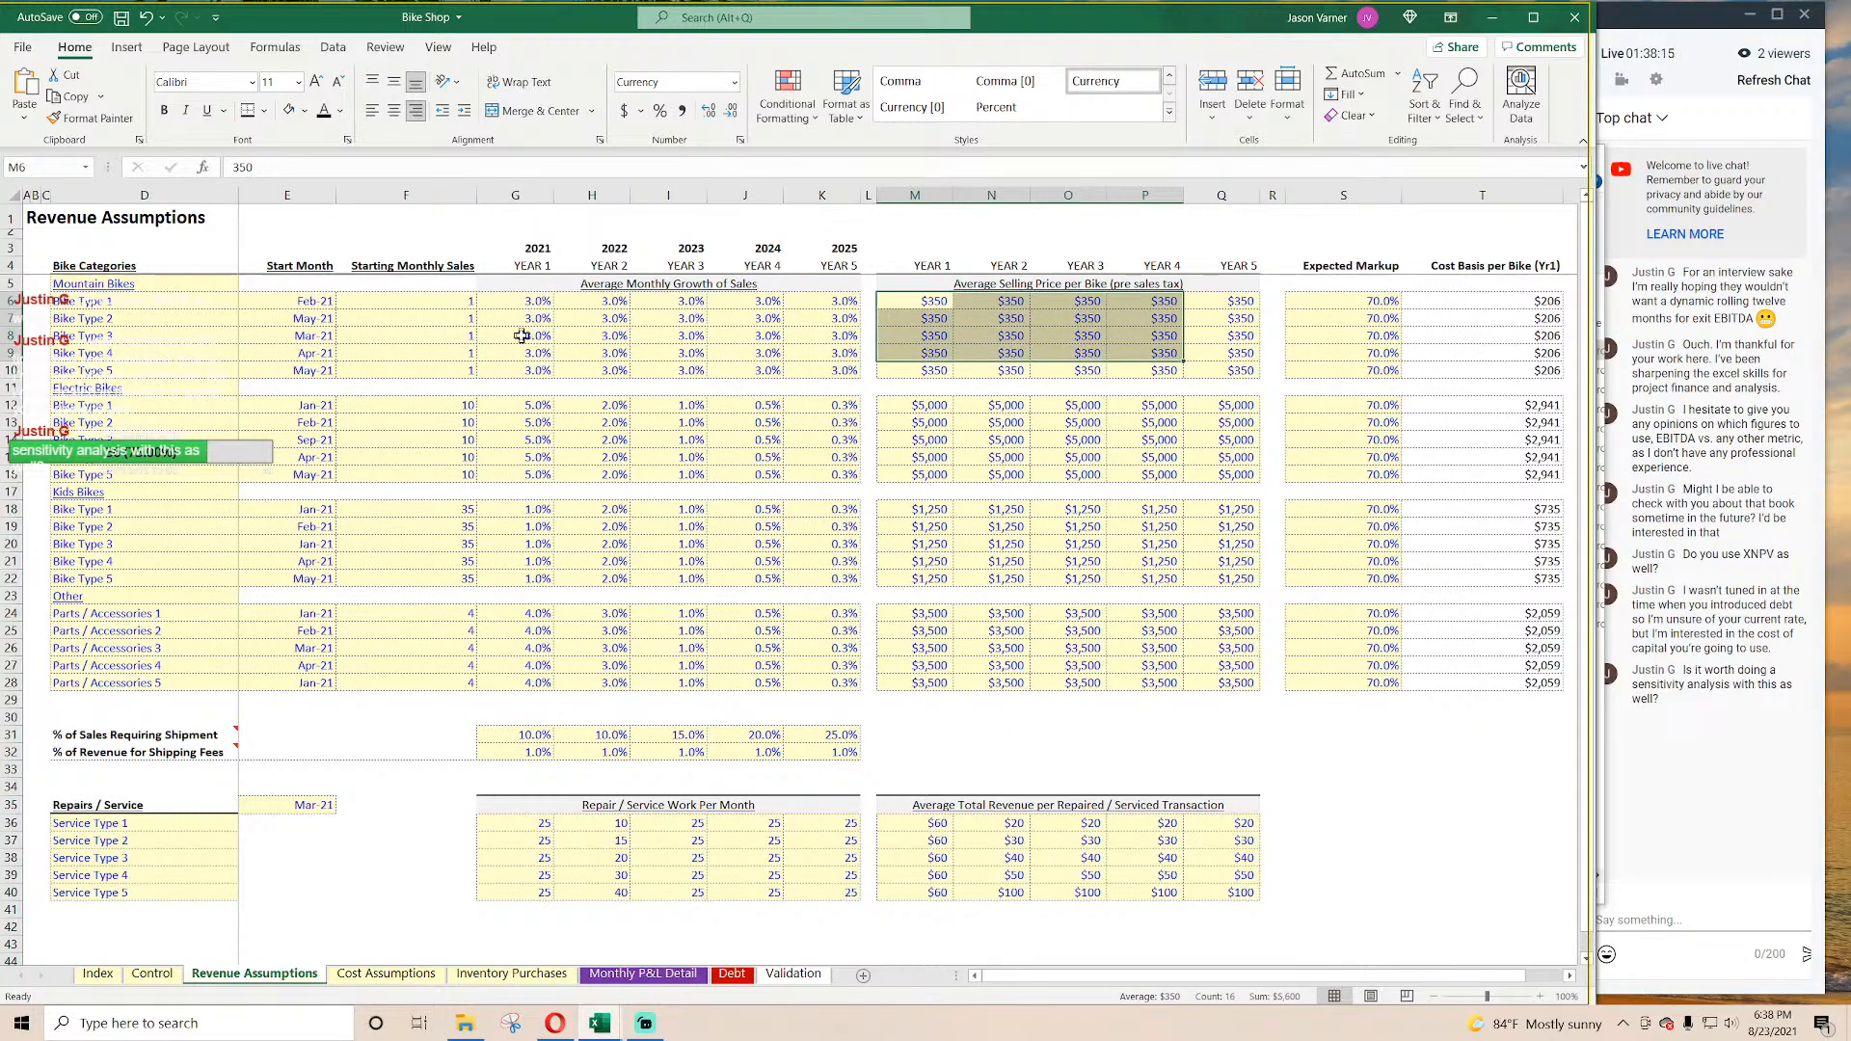
pyautogui.click(385, 974)
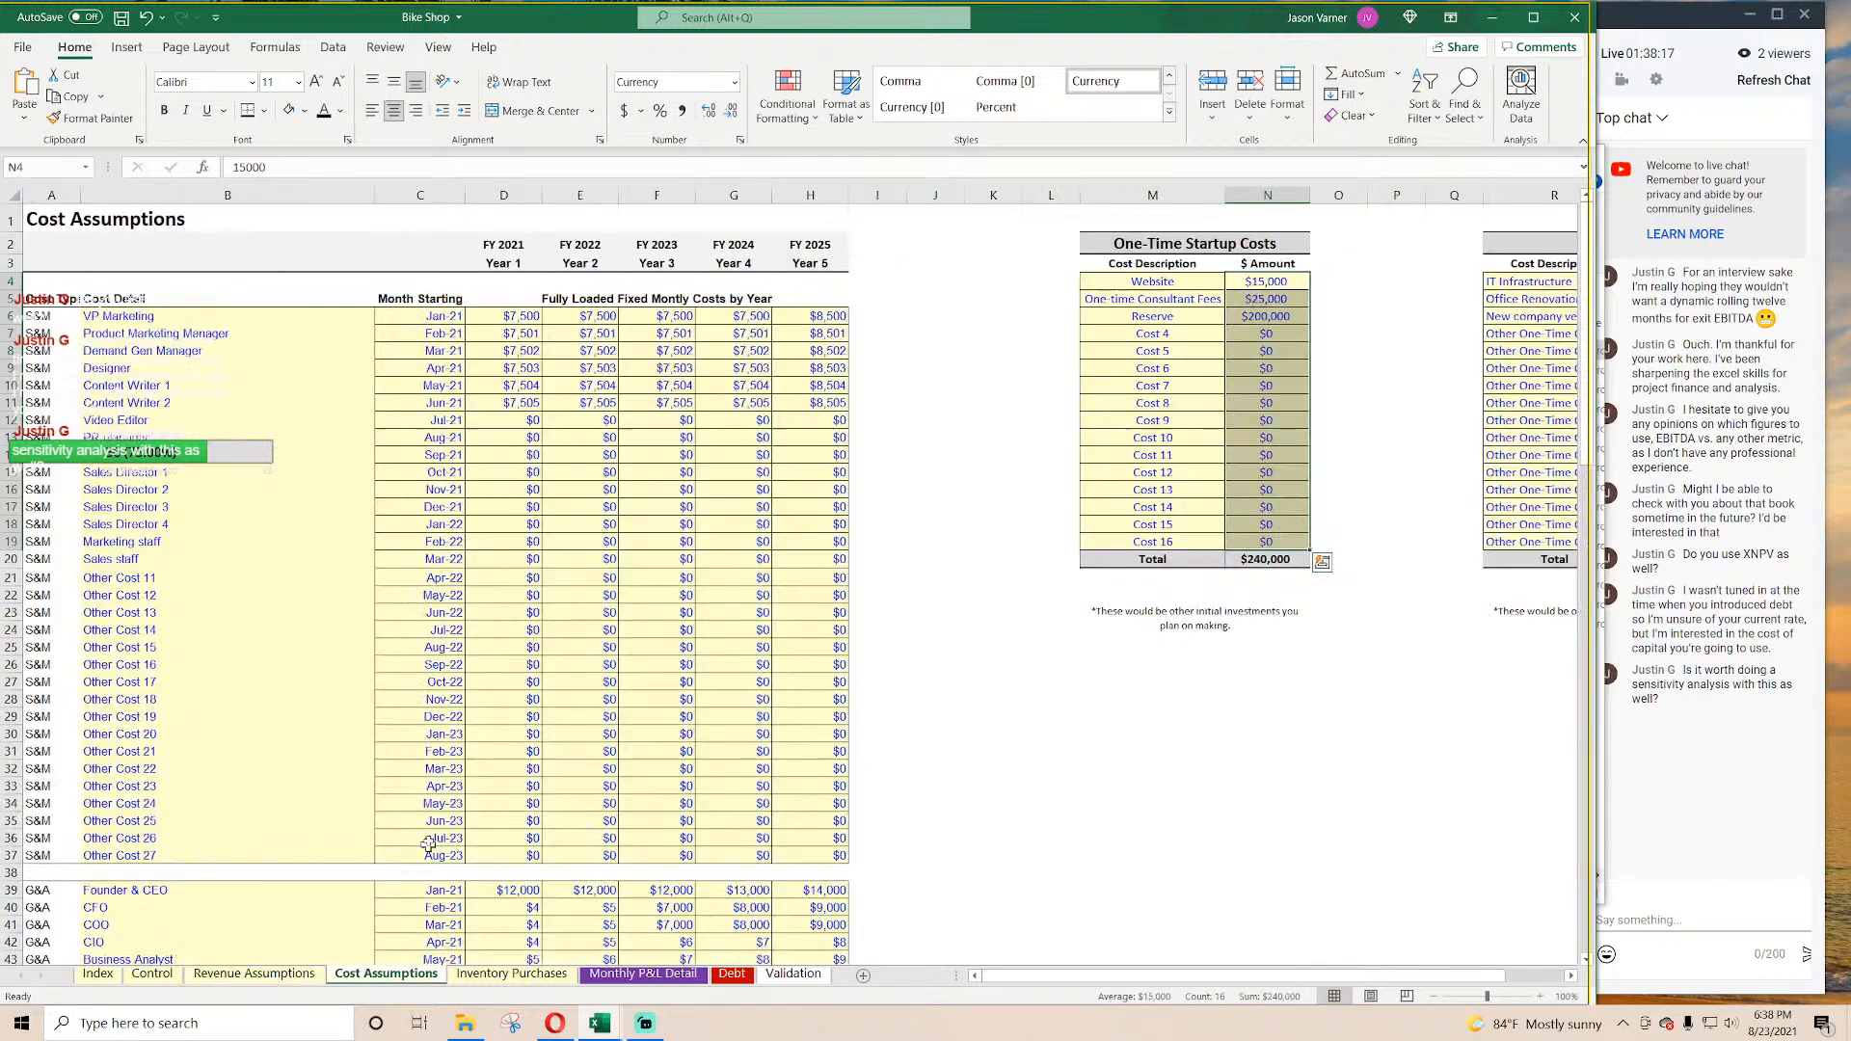
pyautogui.scroll(-10, 622, 437)
pyautogui.scroll(10, 622, 437)
pyautogui.click(253, 973)
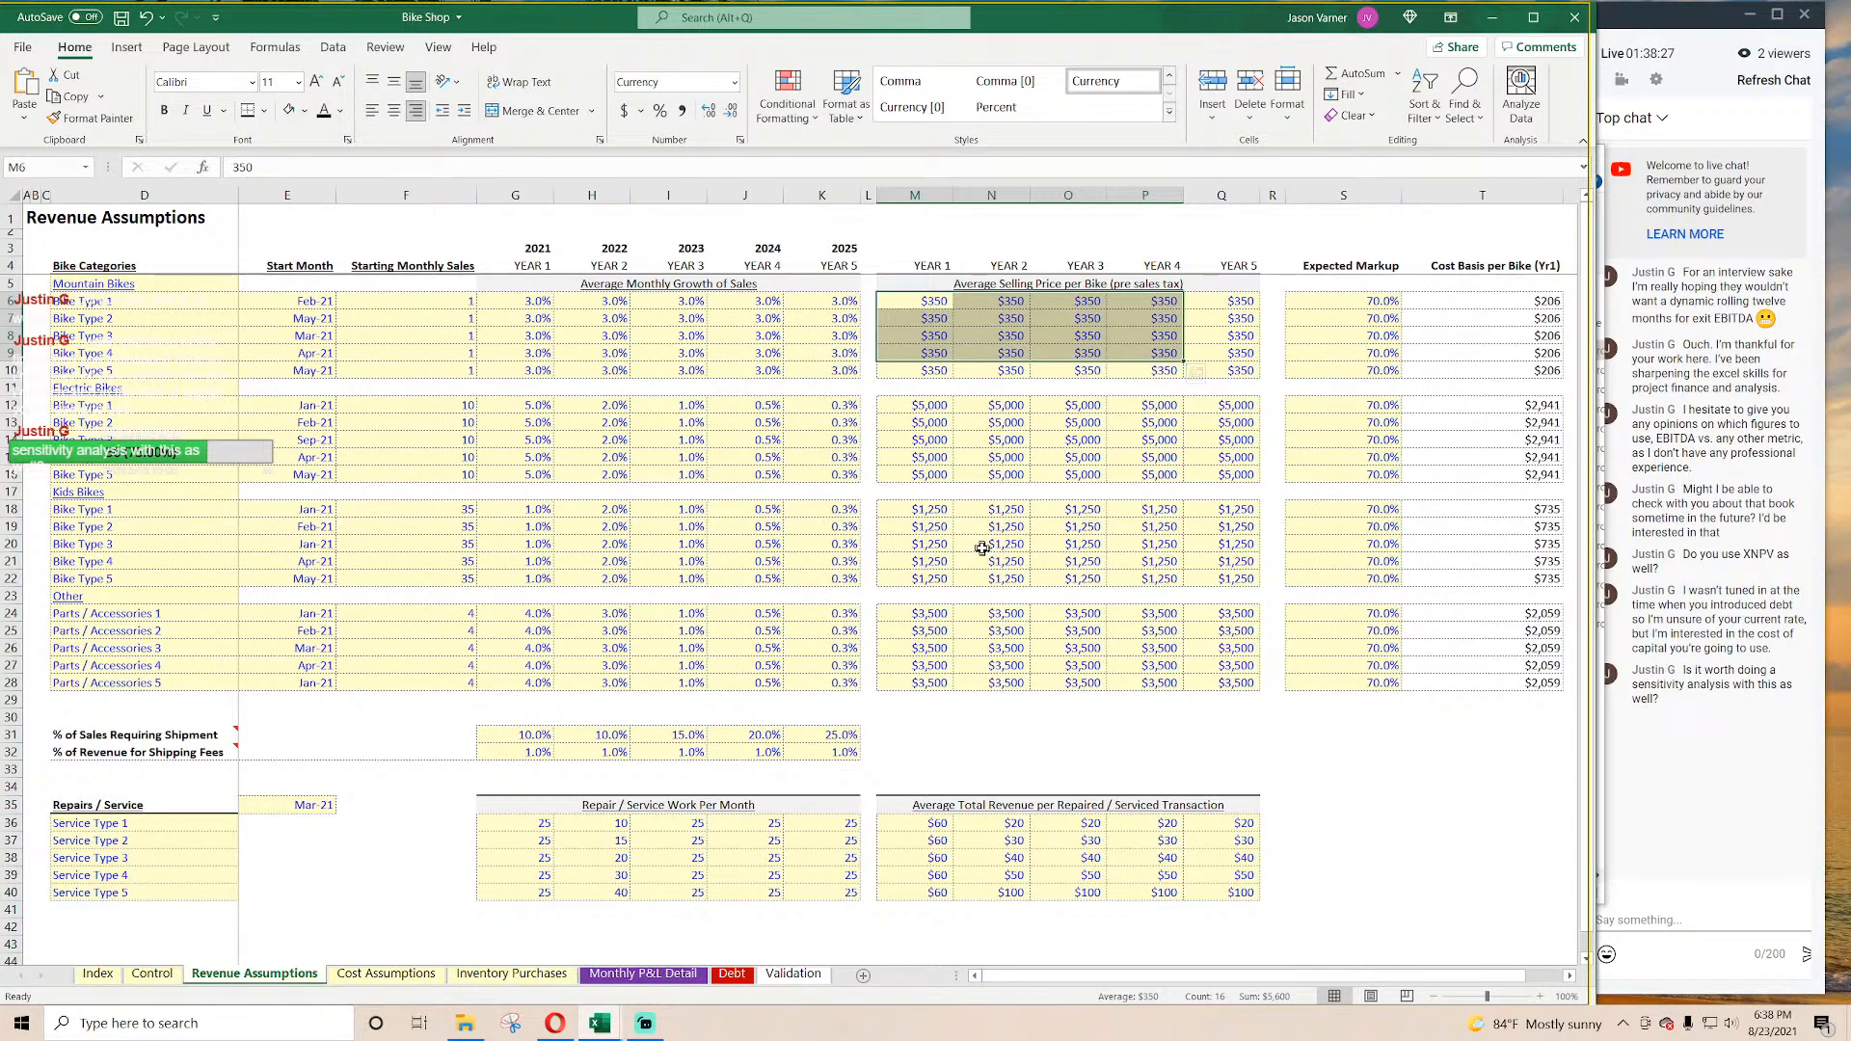
# Step: Examine the start months, starting sales, growth rates, selling prices and expected markups of all bike categories in Revenue Assumptions
pyautogui.click(1053, 733)
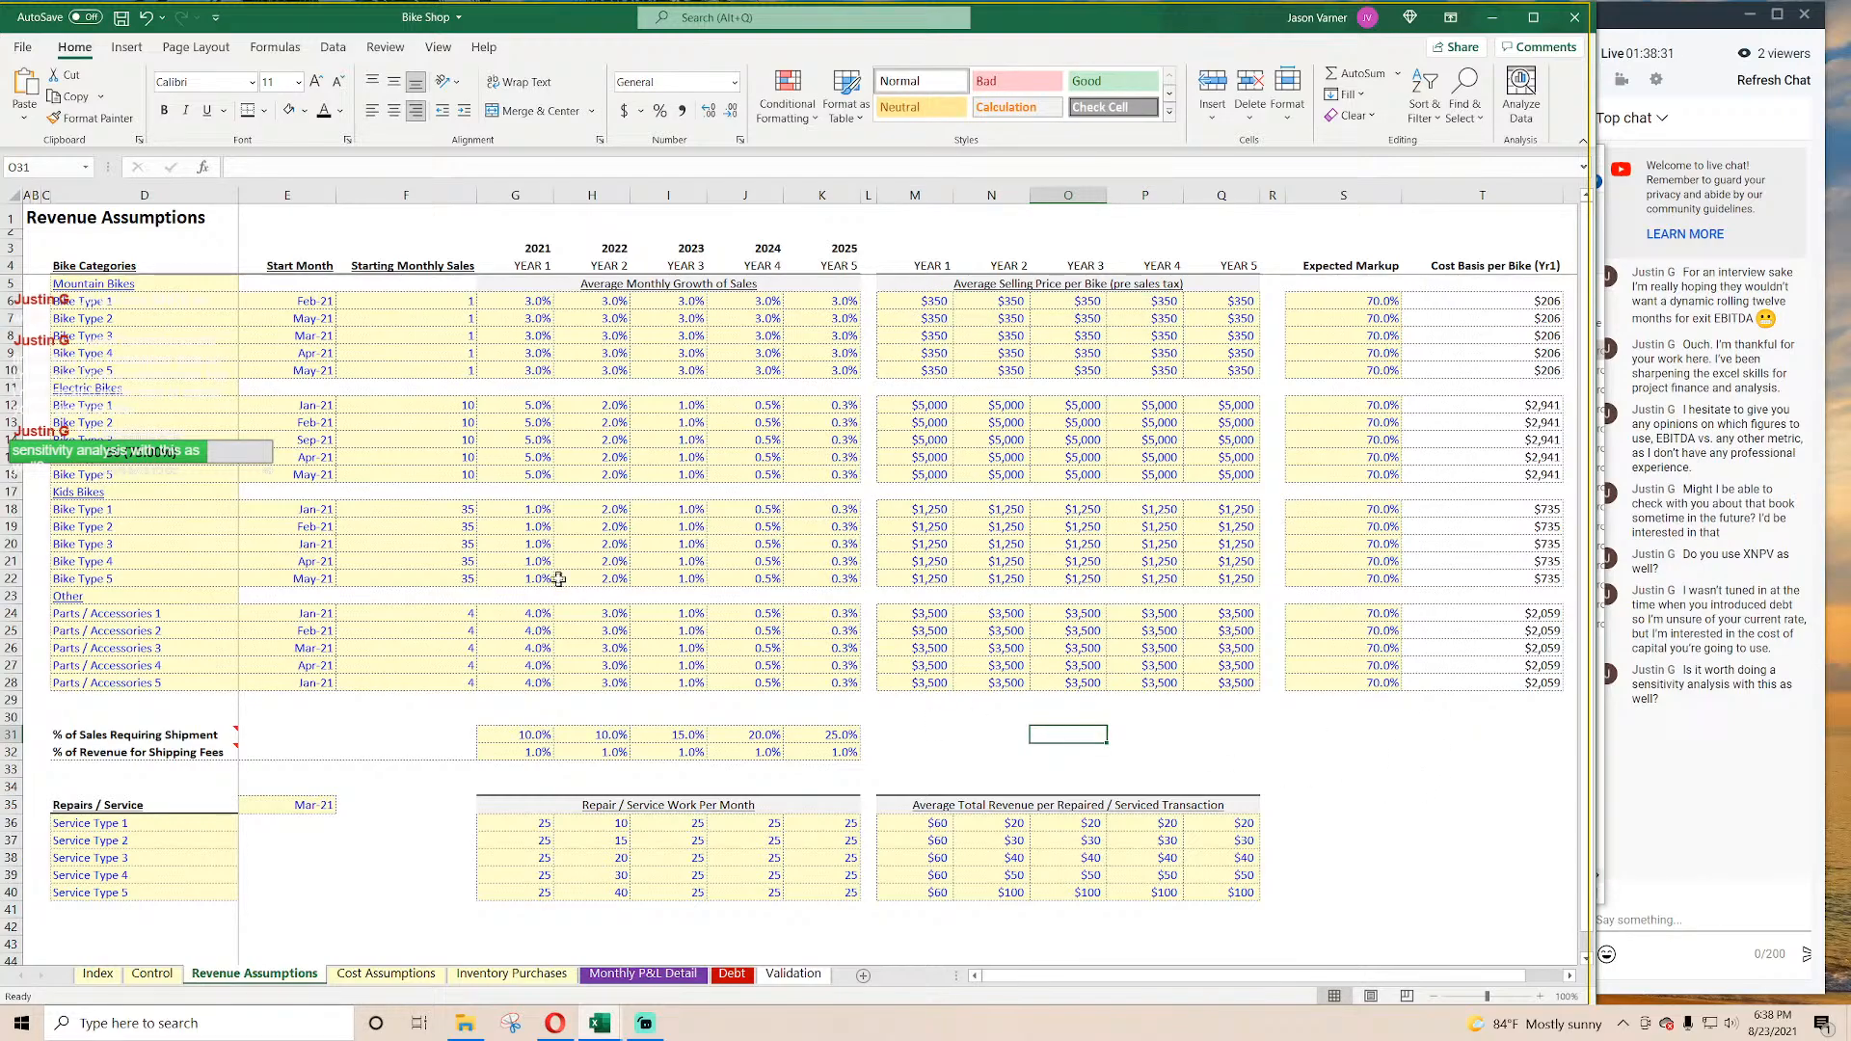
pyautogui.click(1041, 718)
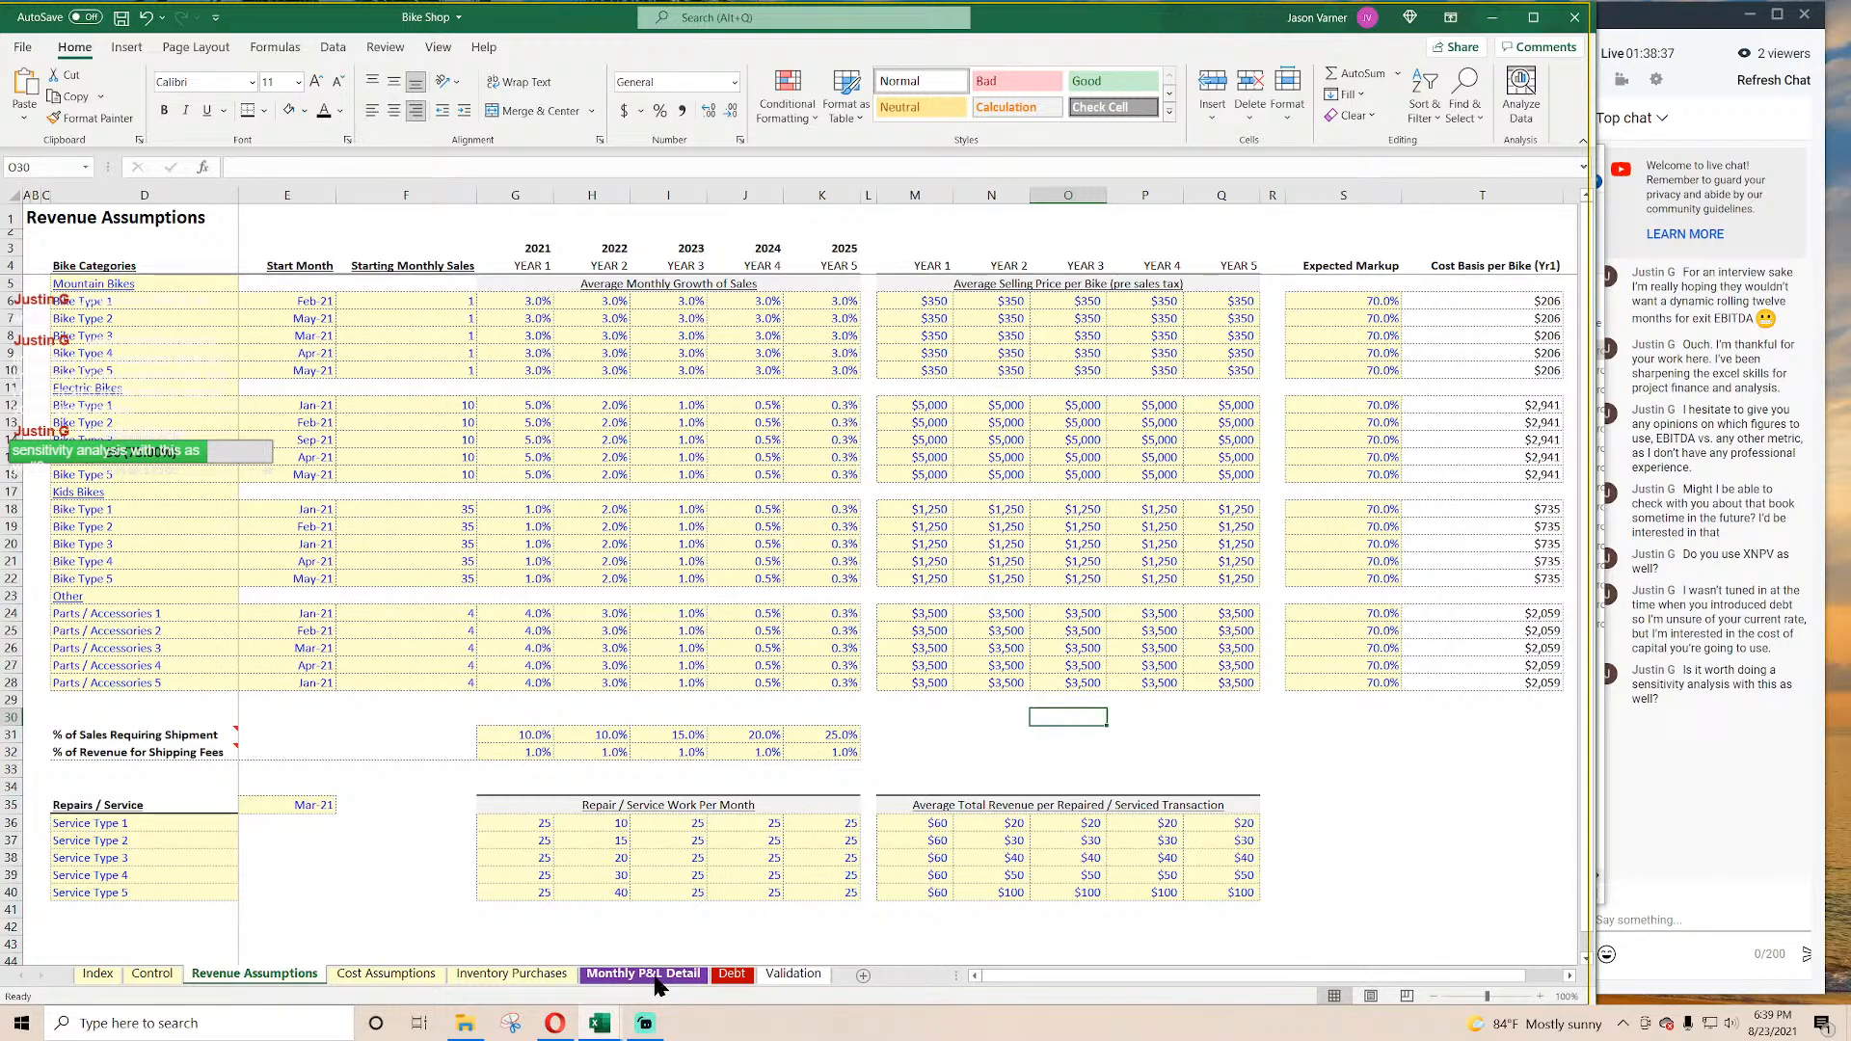
pyautogui.moveTo(302, 301); pyautogui.dragTo(1268, 696)
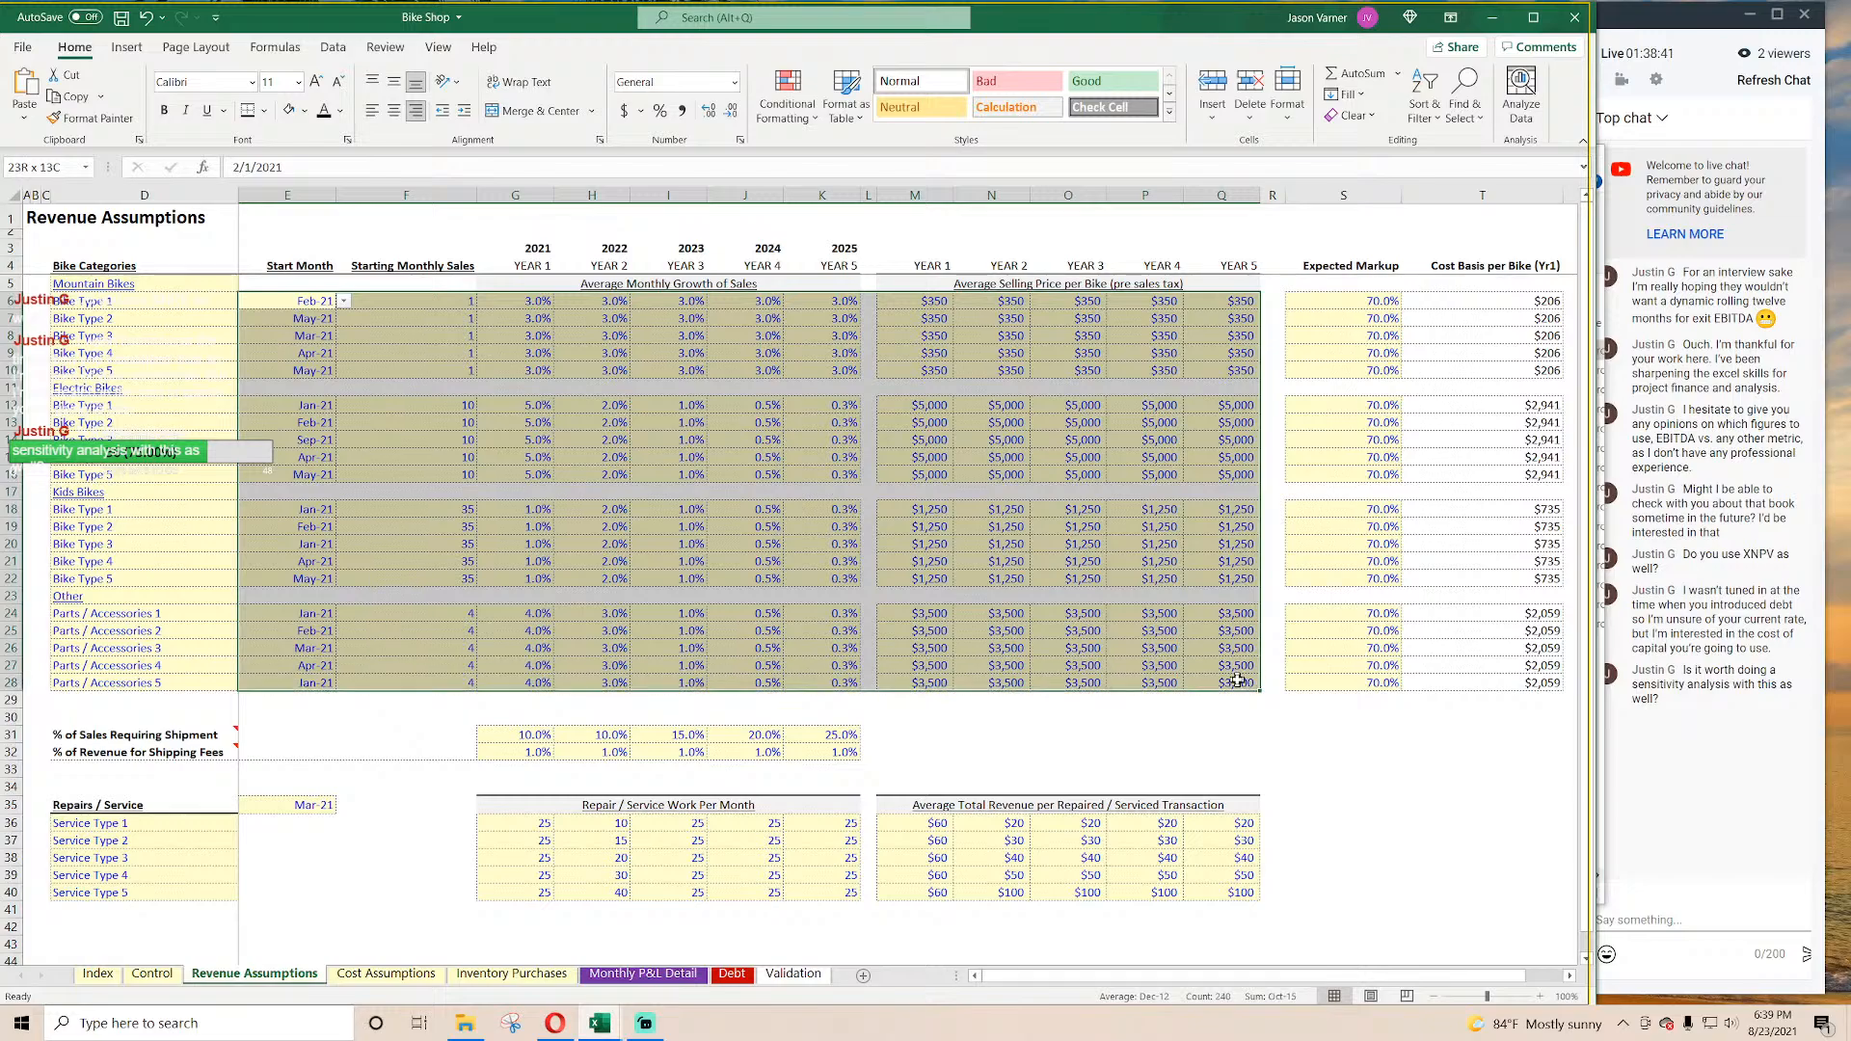
pyautogui.click(1368, 302)
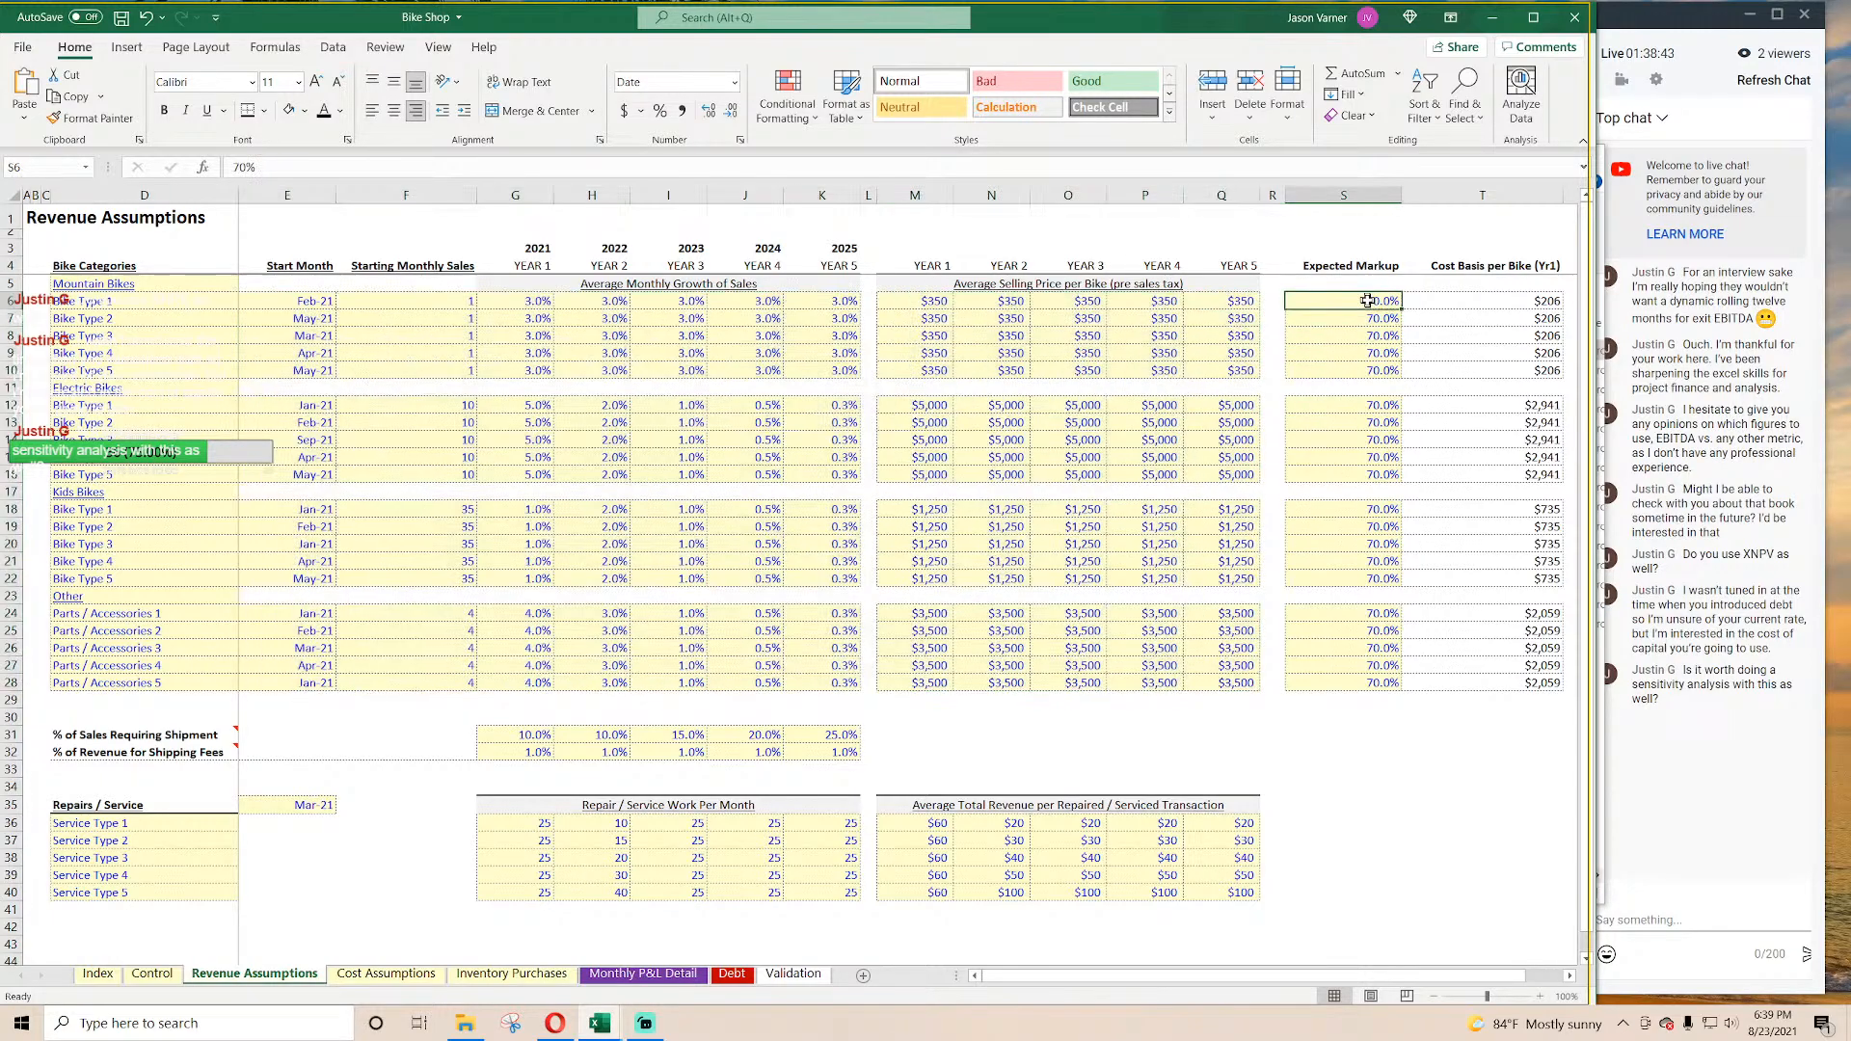
pyautogui.moveTo(1368, 302); pyautogui.dragTo(442, 683)
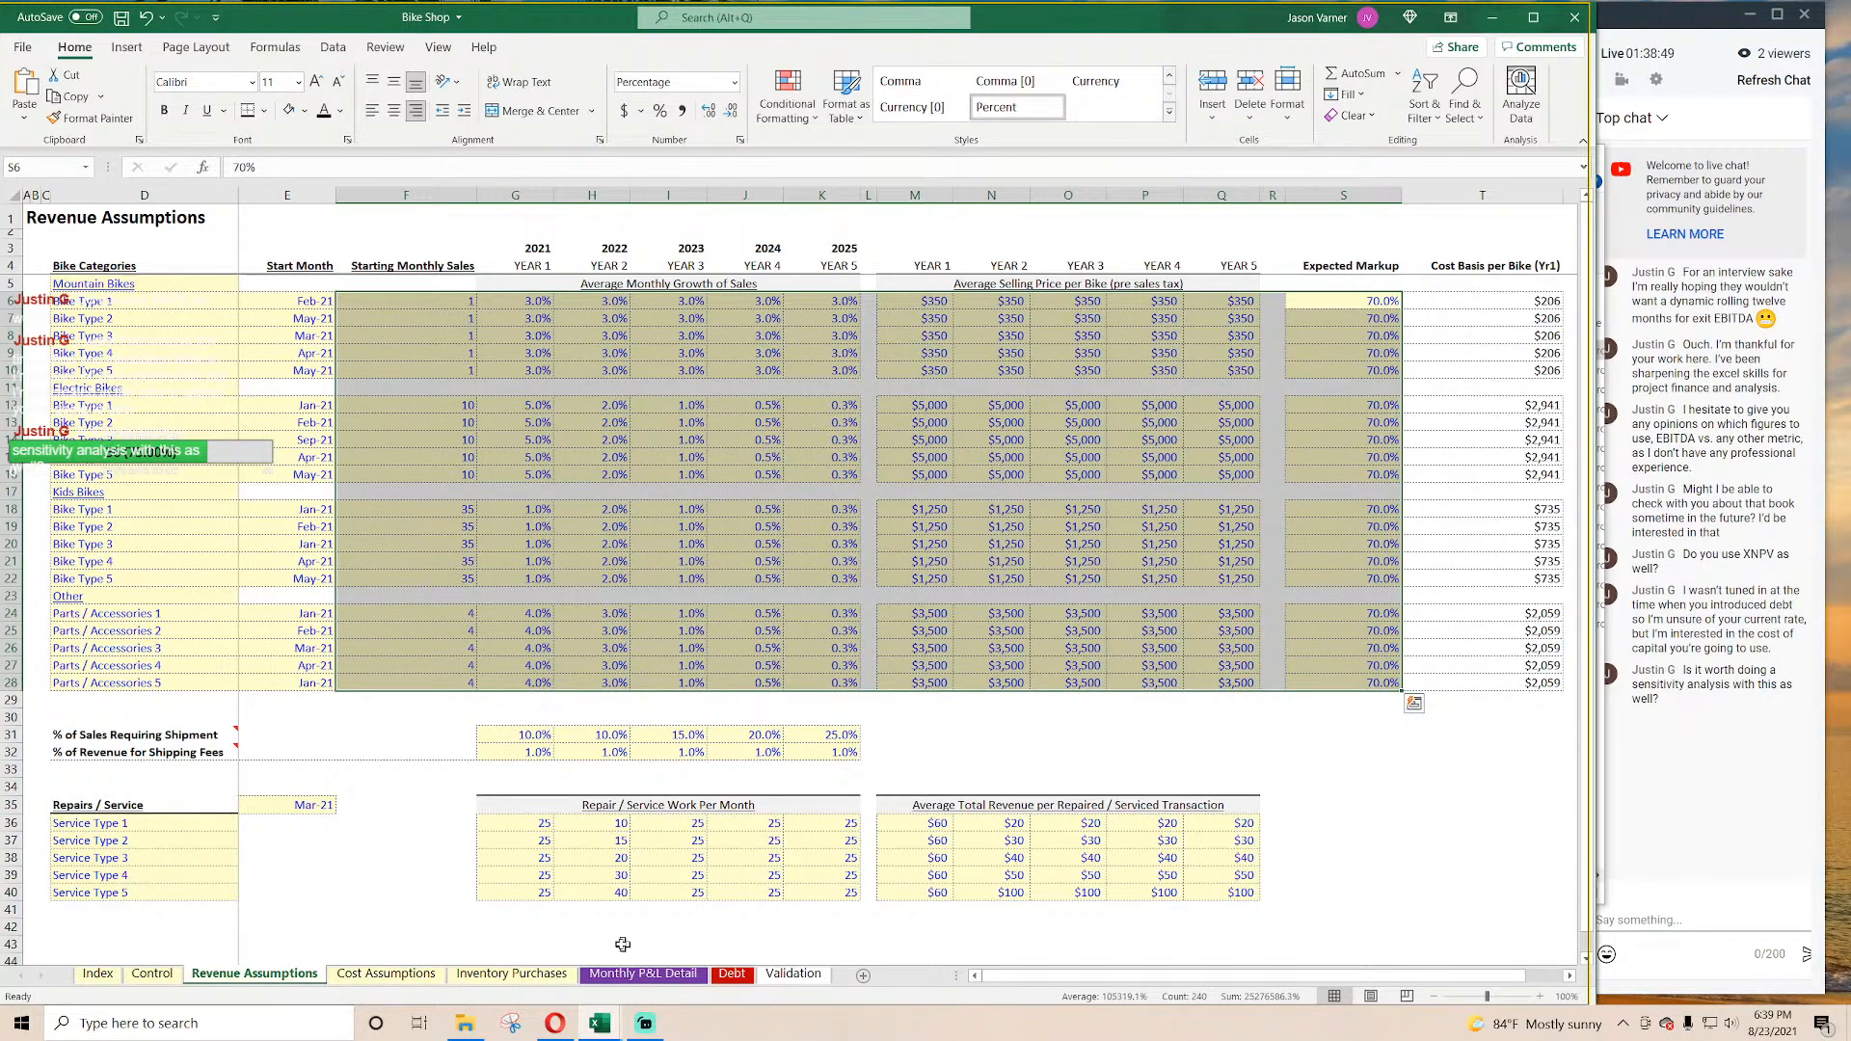
# Step: Check the exit-month formulas across the sales and marketing expense rows of the Monthly P&L Detail sheet
pyautogui.click(641, 974)
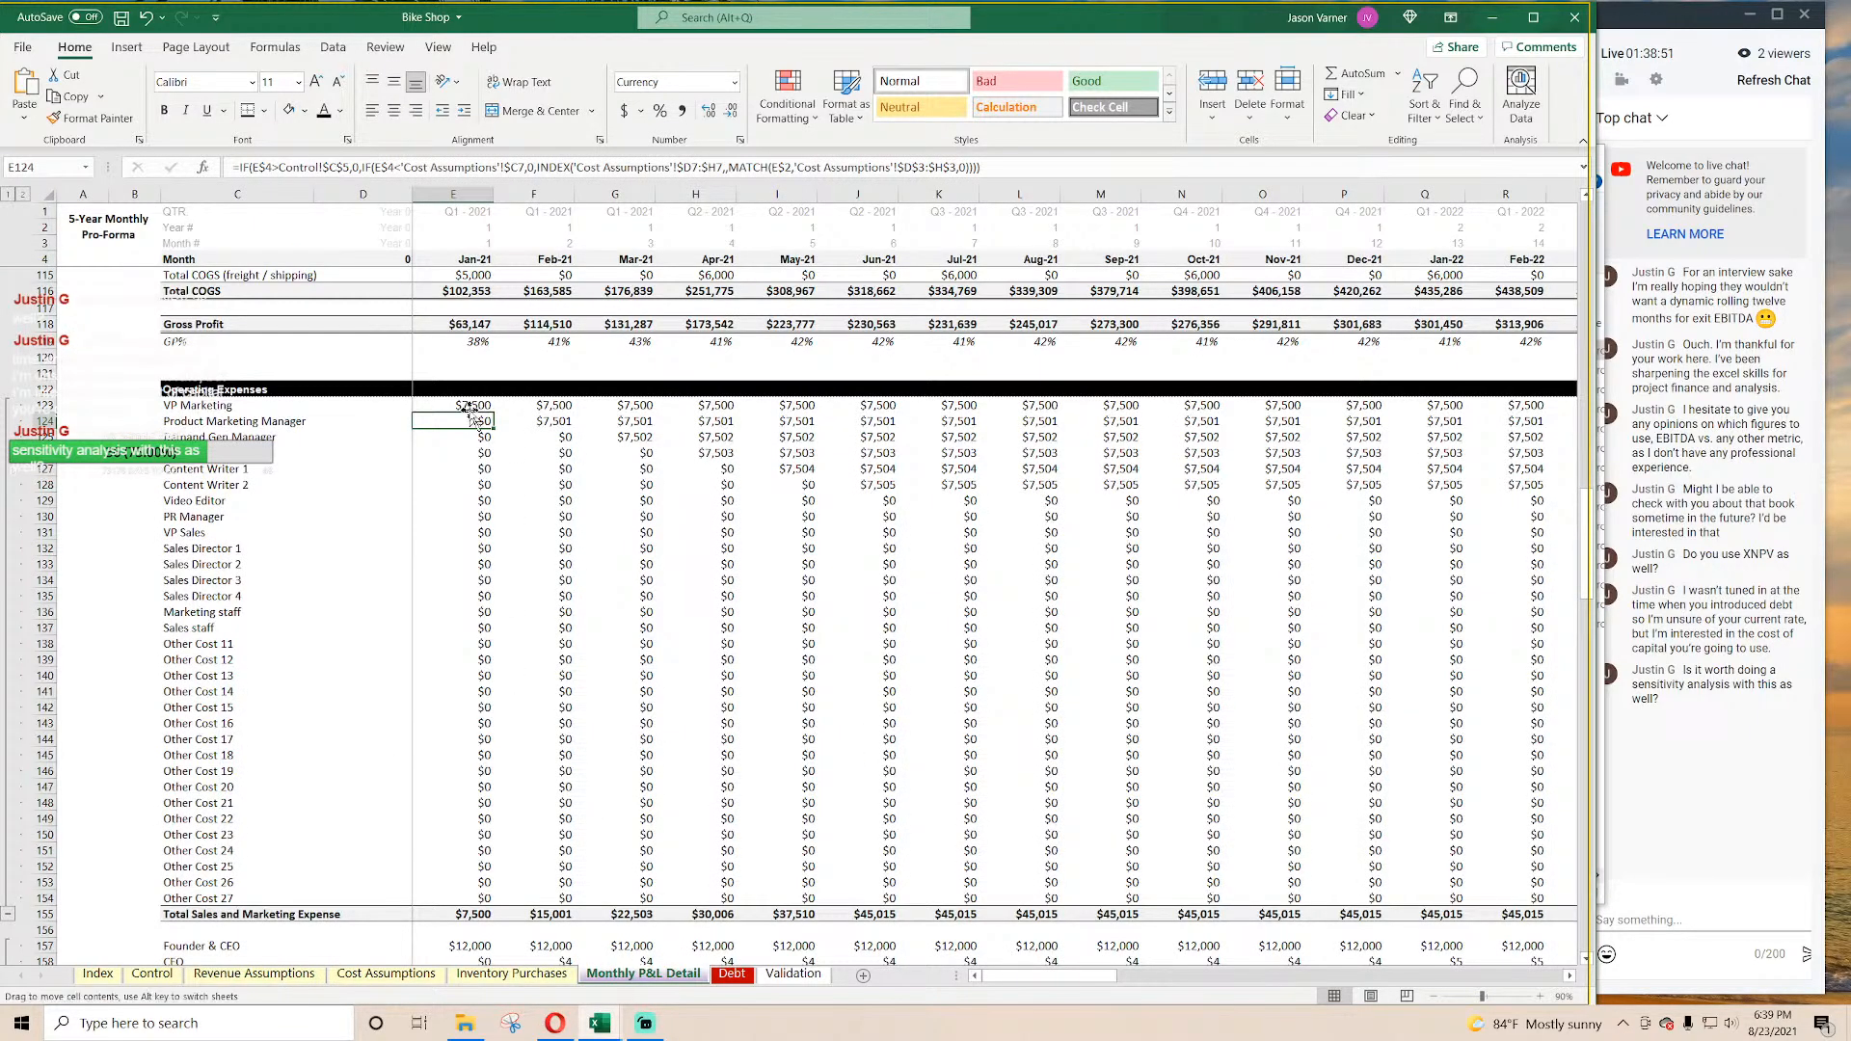
pyautogui.click(472, 483)
pyautogui.click(660, 546)
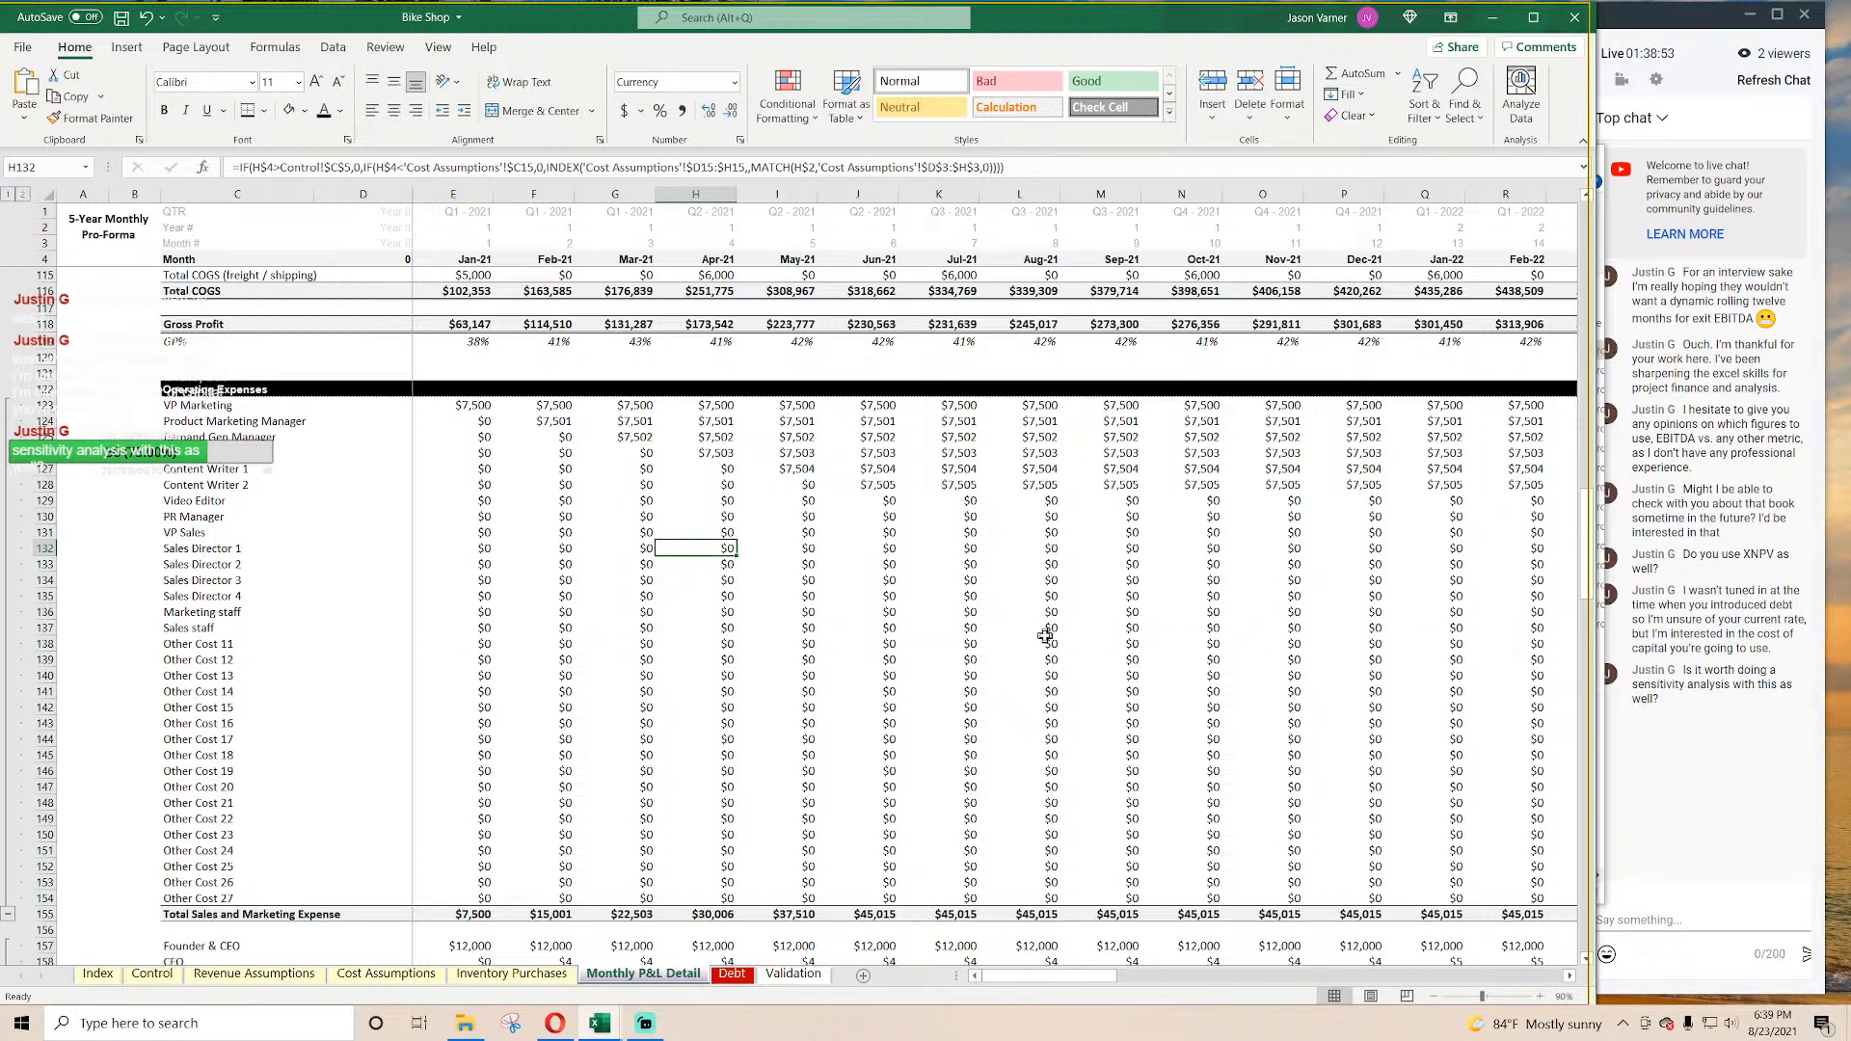
pyautogui.click(1044, 638)
pyautogui.click(464, 404)
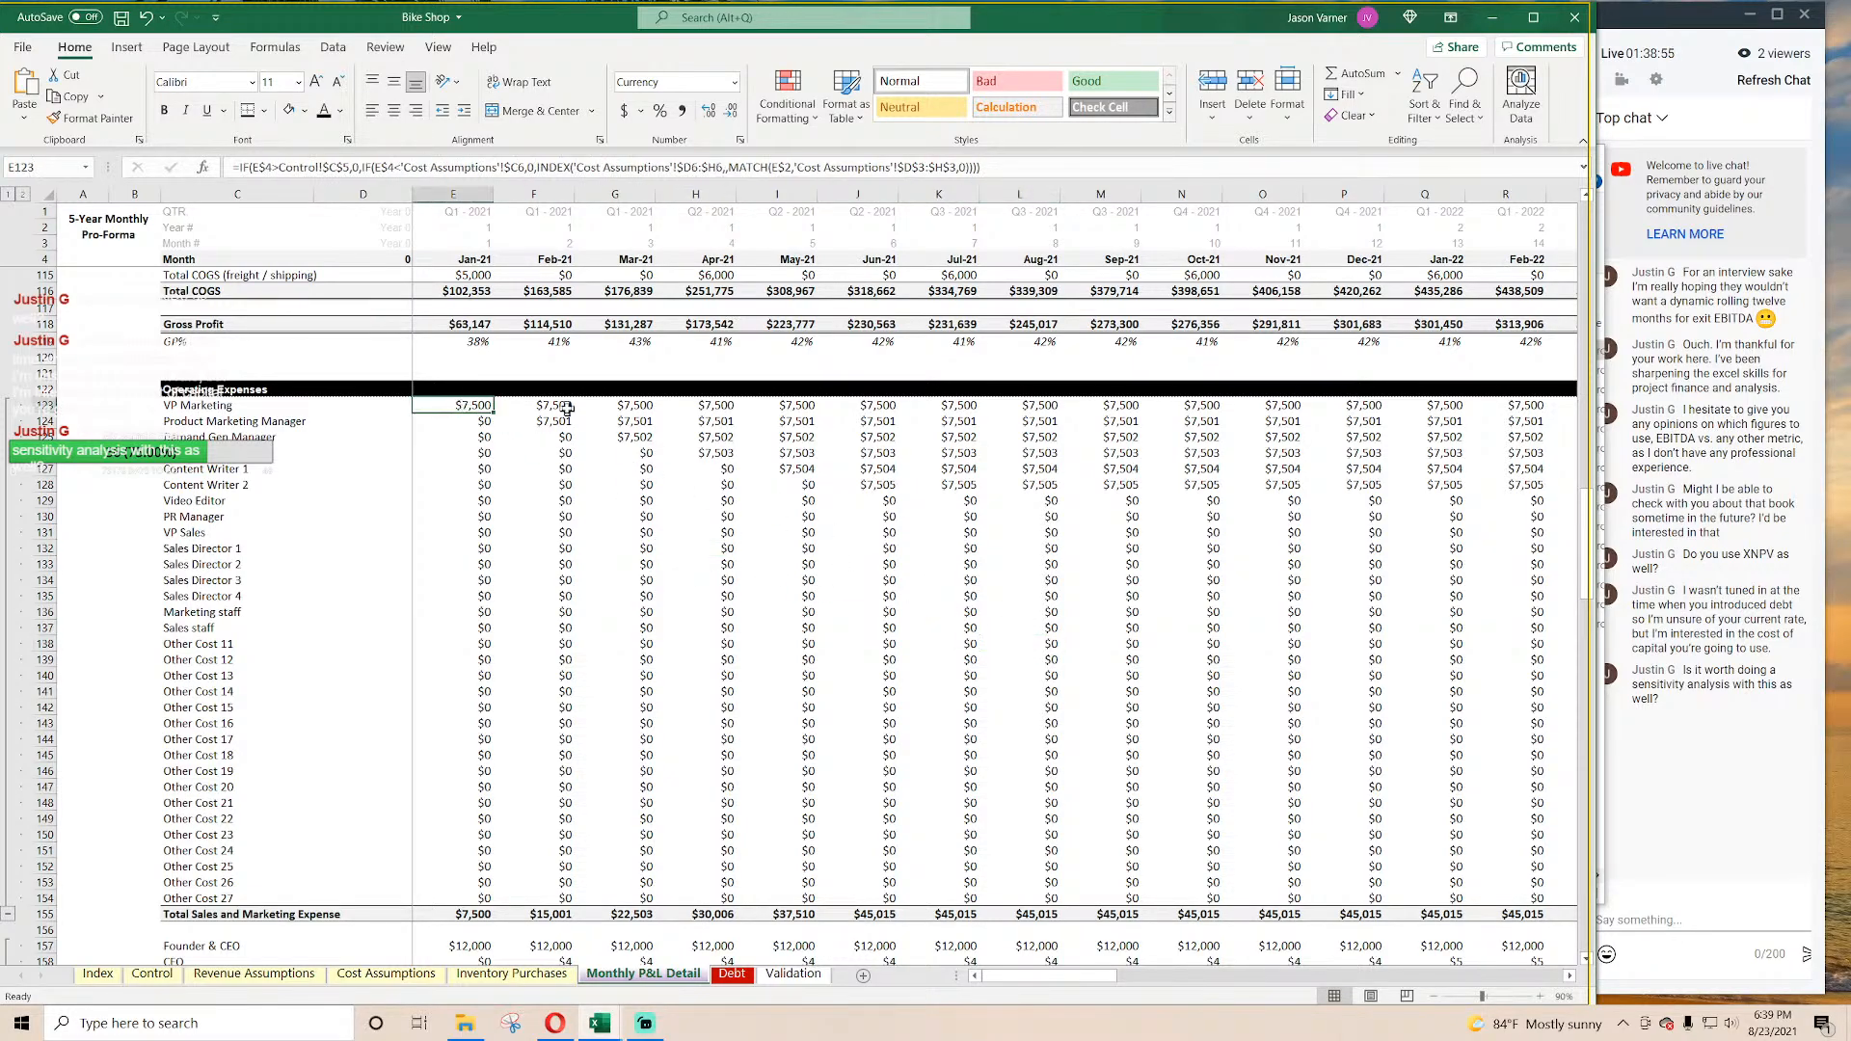
pyautogui.click(567, 407)
pyautogui.click(746, 518)
pyautogui.click(1129, 625)
pyautogui.click(1157, 720)
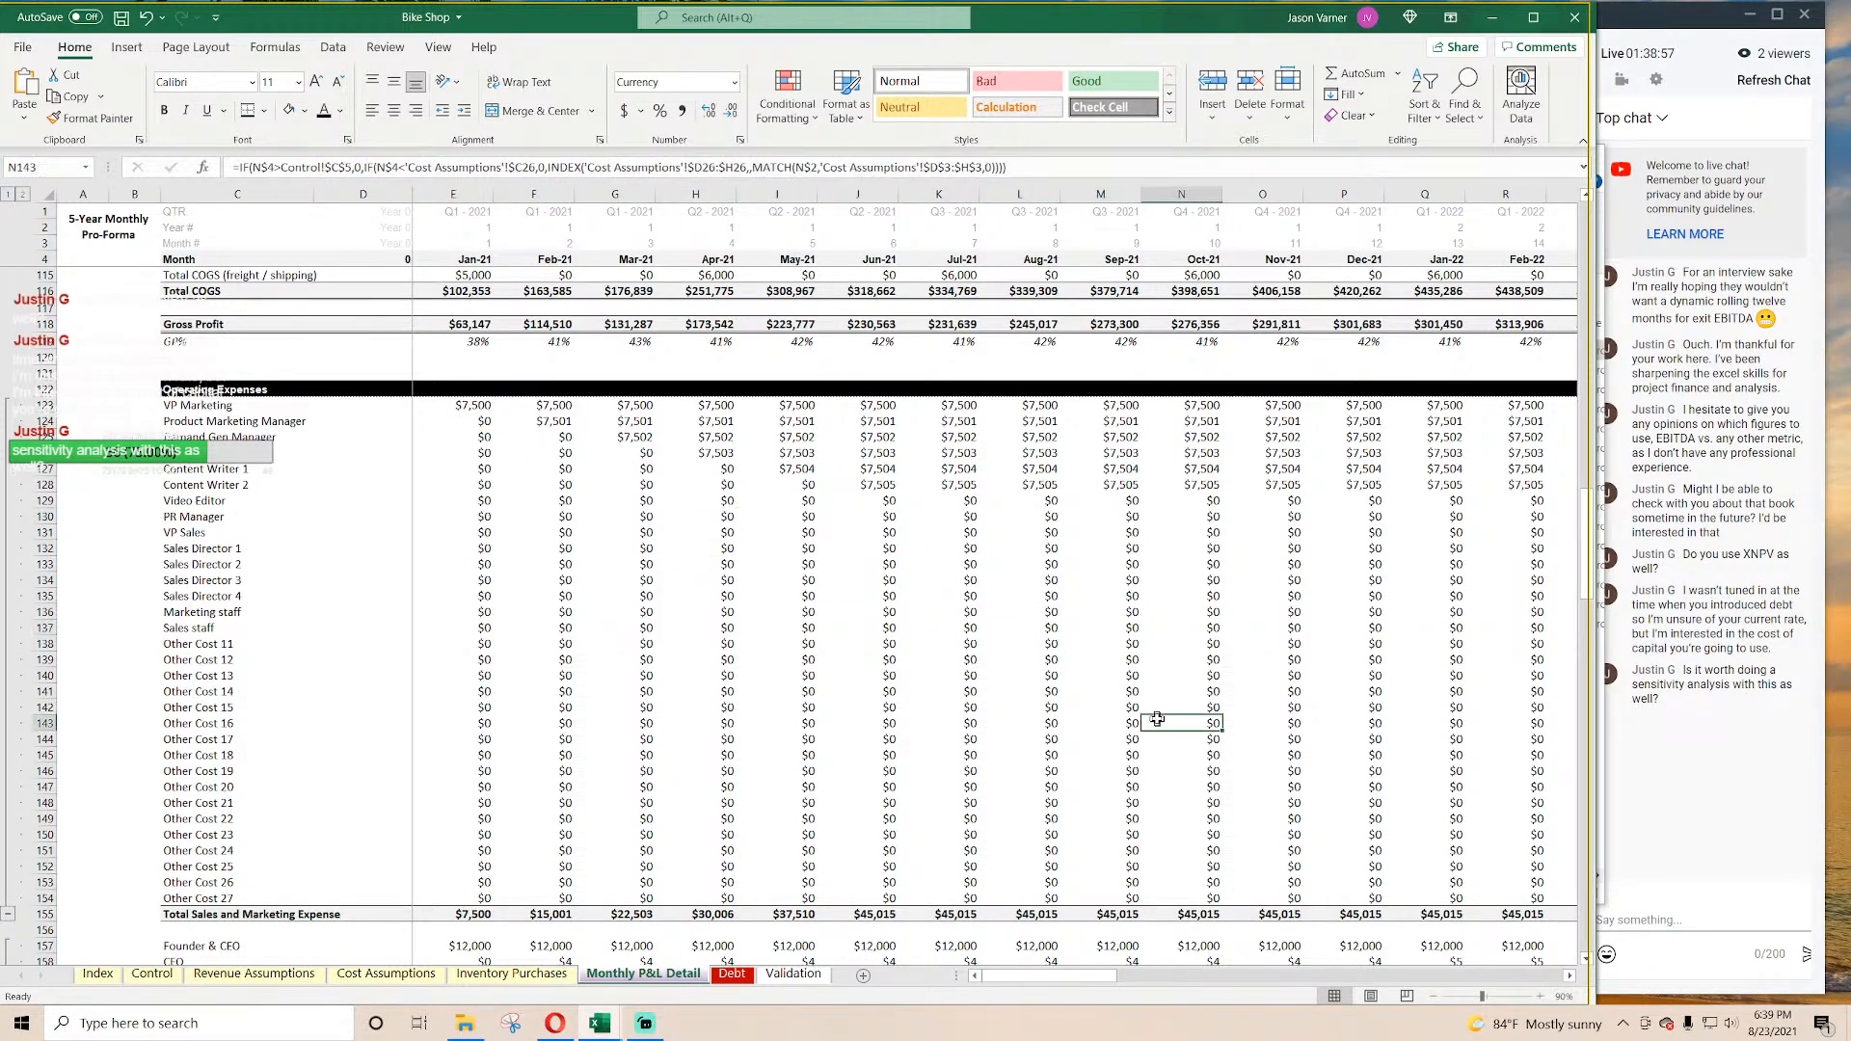
pyautogui.moveTo(1013, 975)
pyautogui.mouseDown()
pyautogui.moveTo(1186, 988)
pyautogui.moveTo(1388, 970)
pyautogui.moveTo(1347, 988)
pyautogui.moveTo(1046, 976)
pyautogui.mouseUp()
# Step: Copy the test IF(E$4>Control!$C$5,0, from the start of VP Marketing's January formula, leaving that formula as it is
pyautogui.click(467, 406)
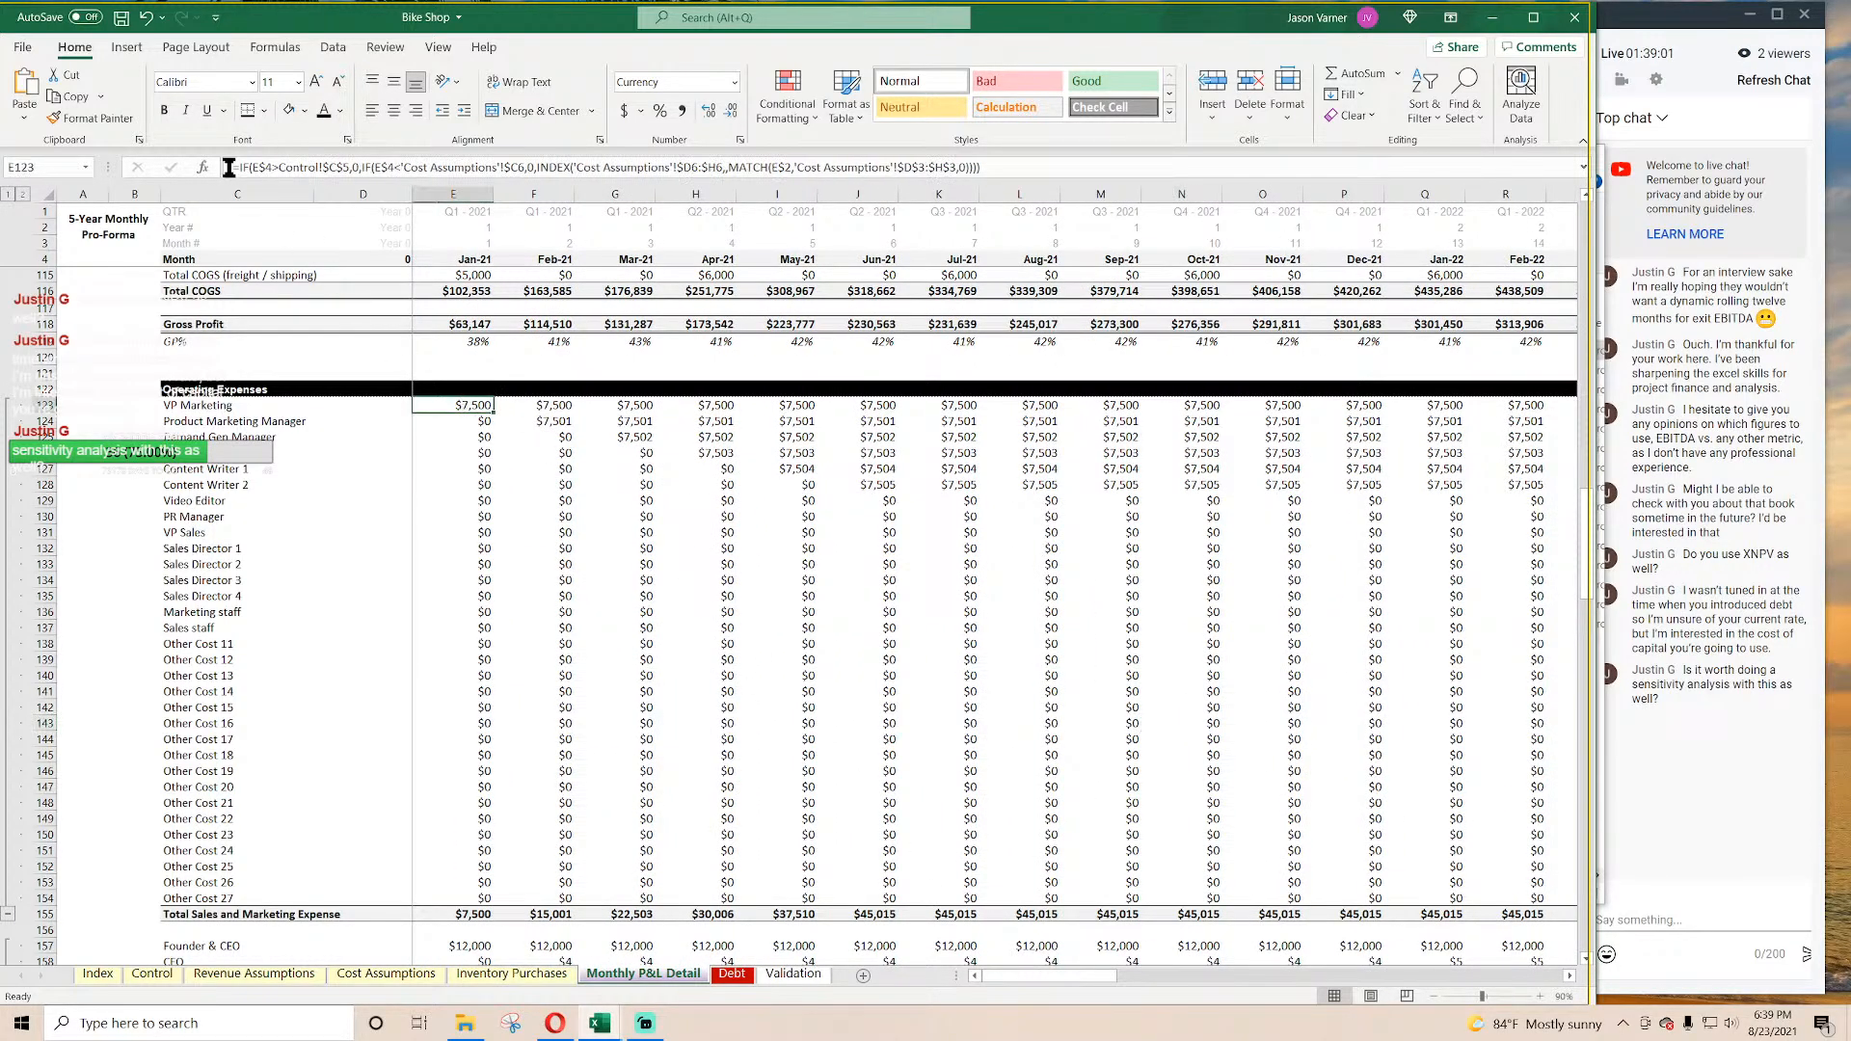
pyautogui.moveTo(234, 167); pyautogui.dragTo(363, 169)
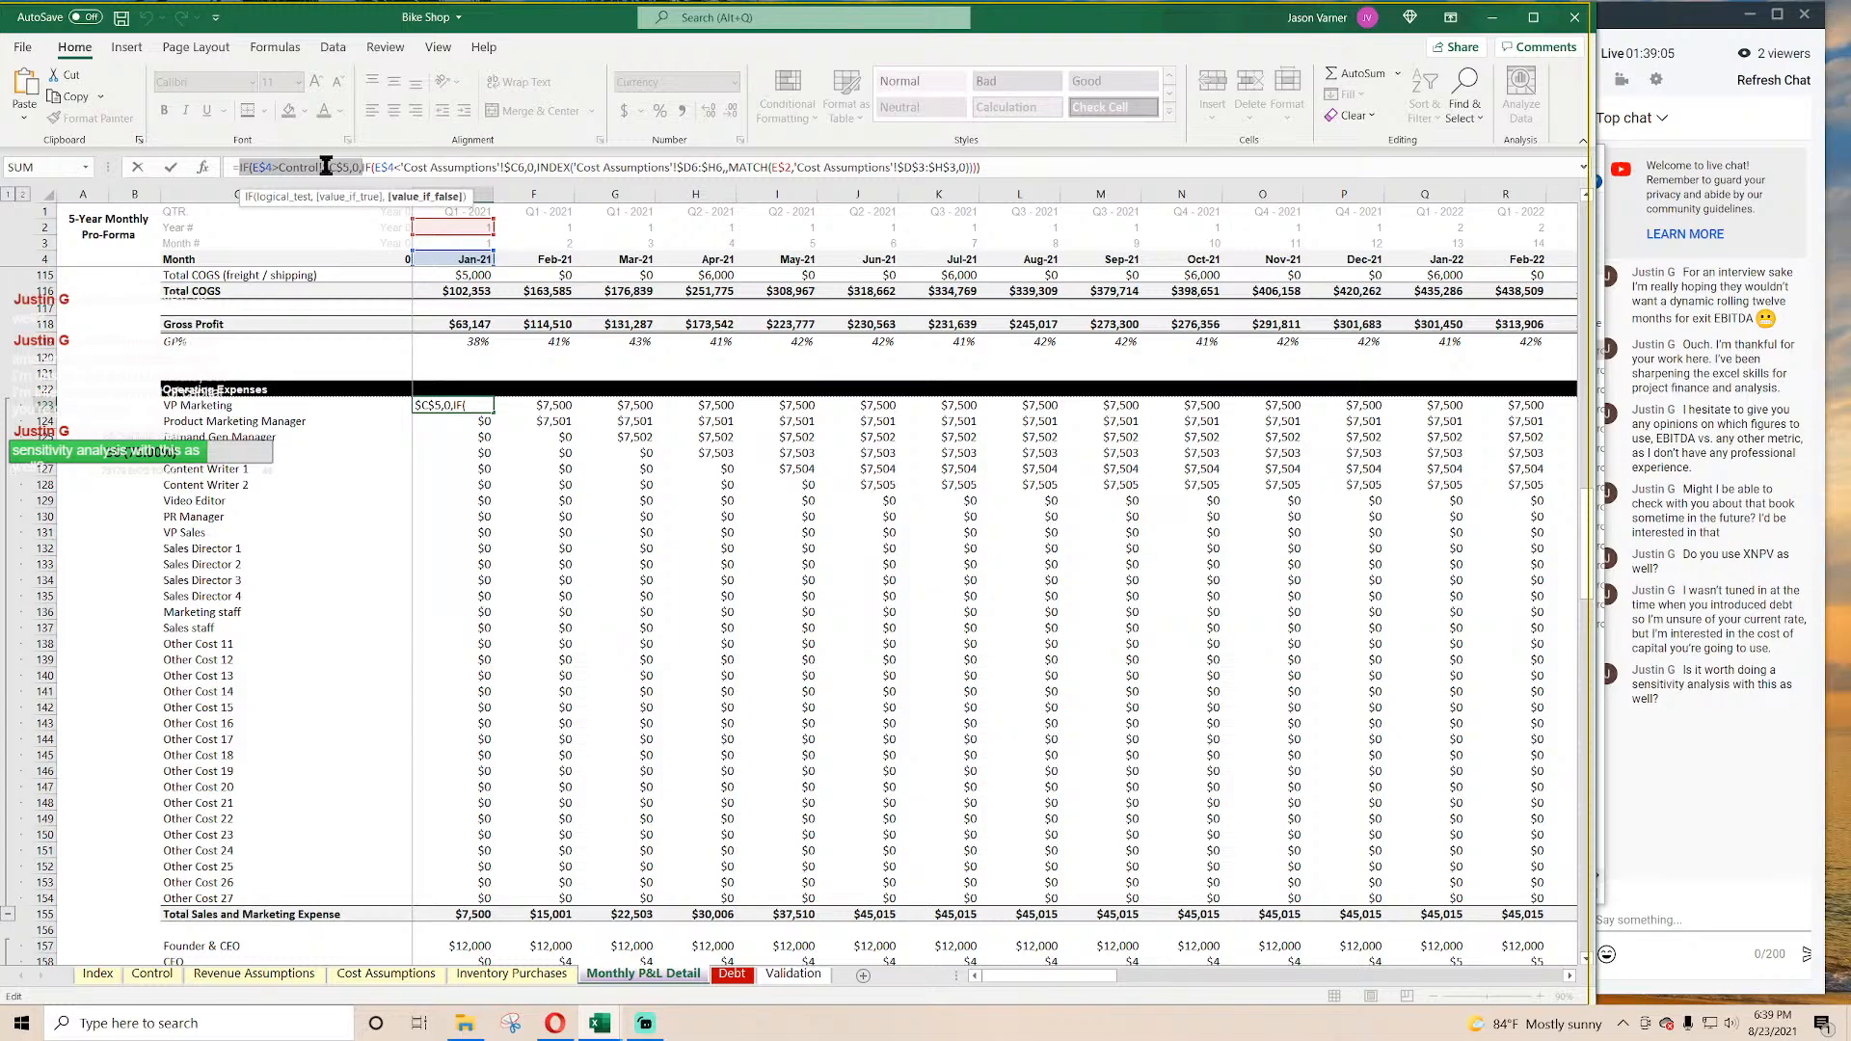
pyautogui.rightClick(328, 168)
pyautogui.click(369, 206)
pyautogui.press('Return')
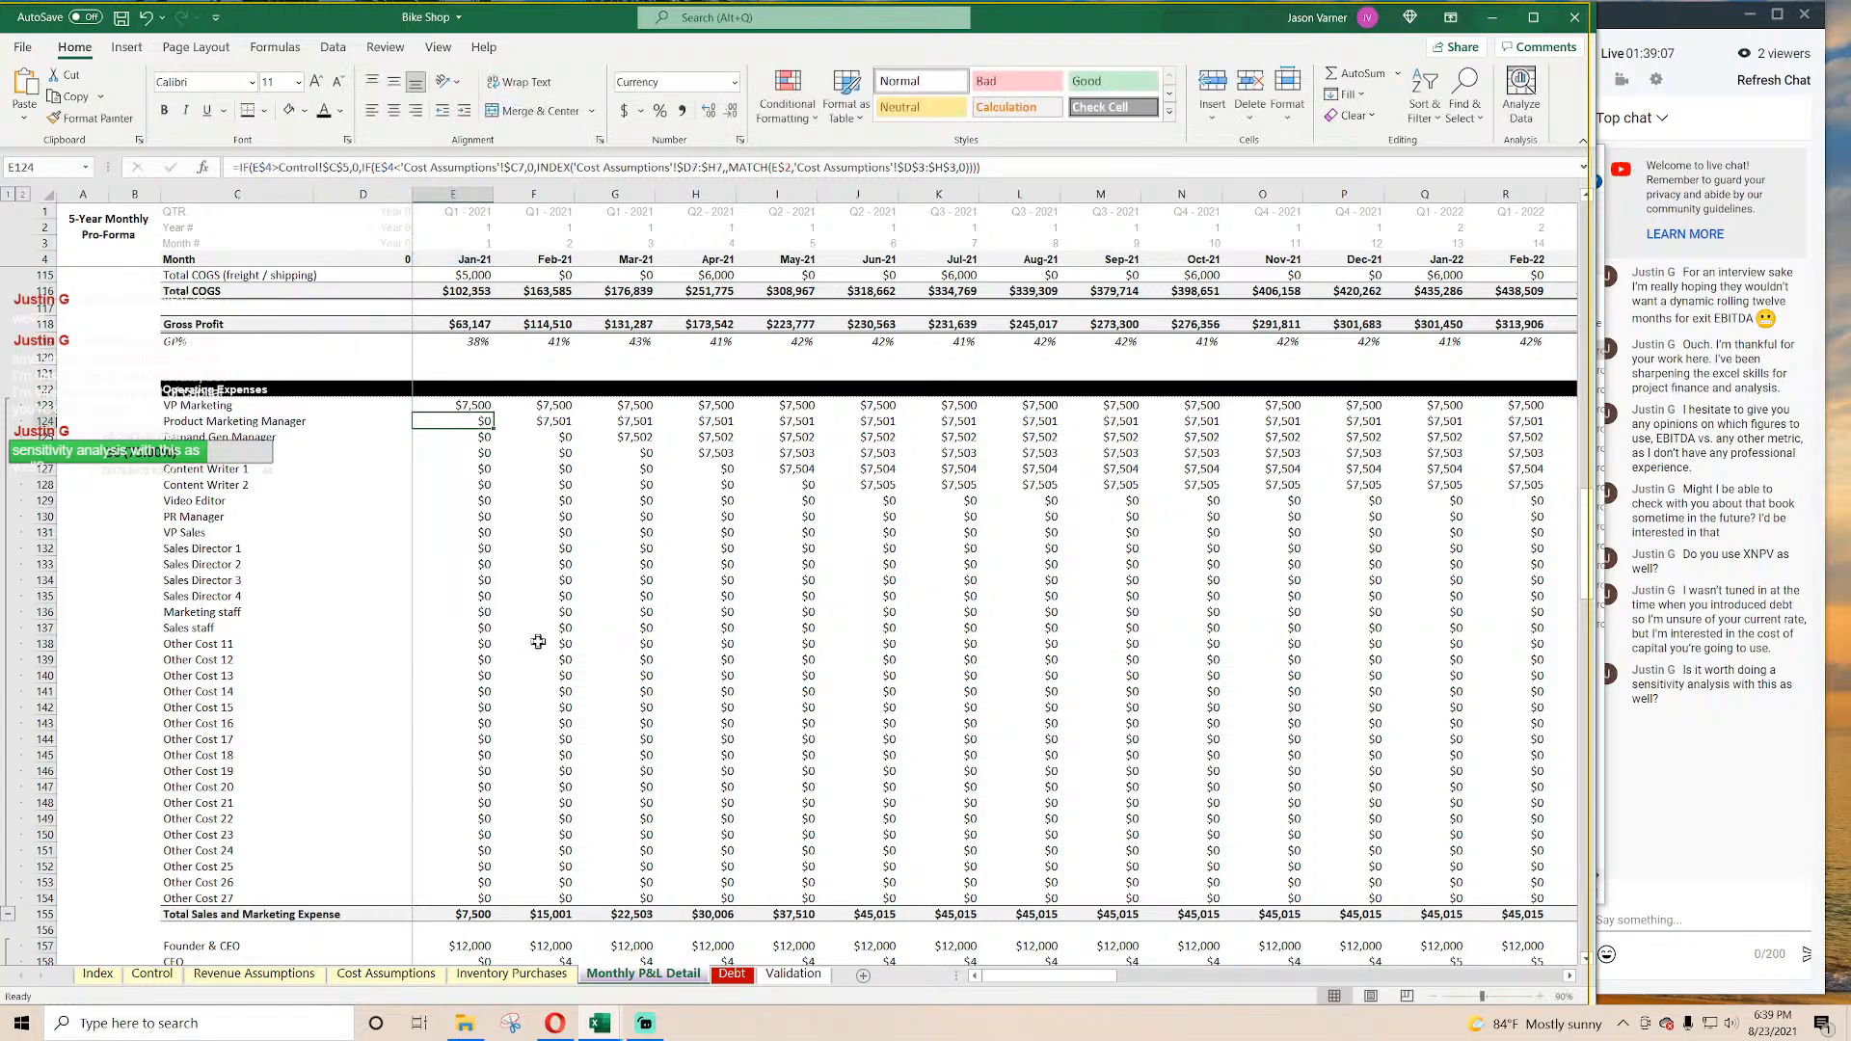
# Step: Insert the copied exit-month test IF(E$4>Control!$C$5,0, at the start of Founder & CEO's January formula and close its bracket
pyautogui.scroll(-7, 538, 642)
pyautogui.click(466, 597)
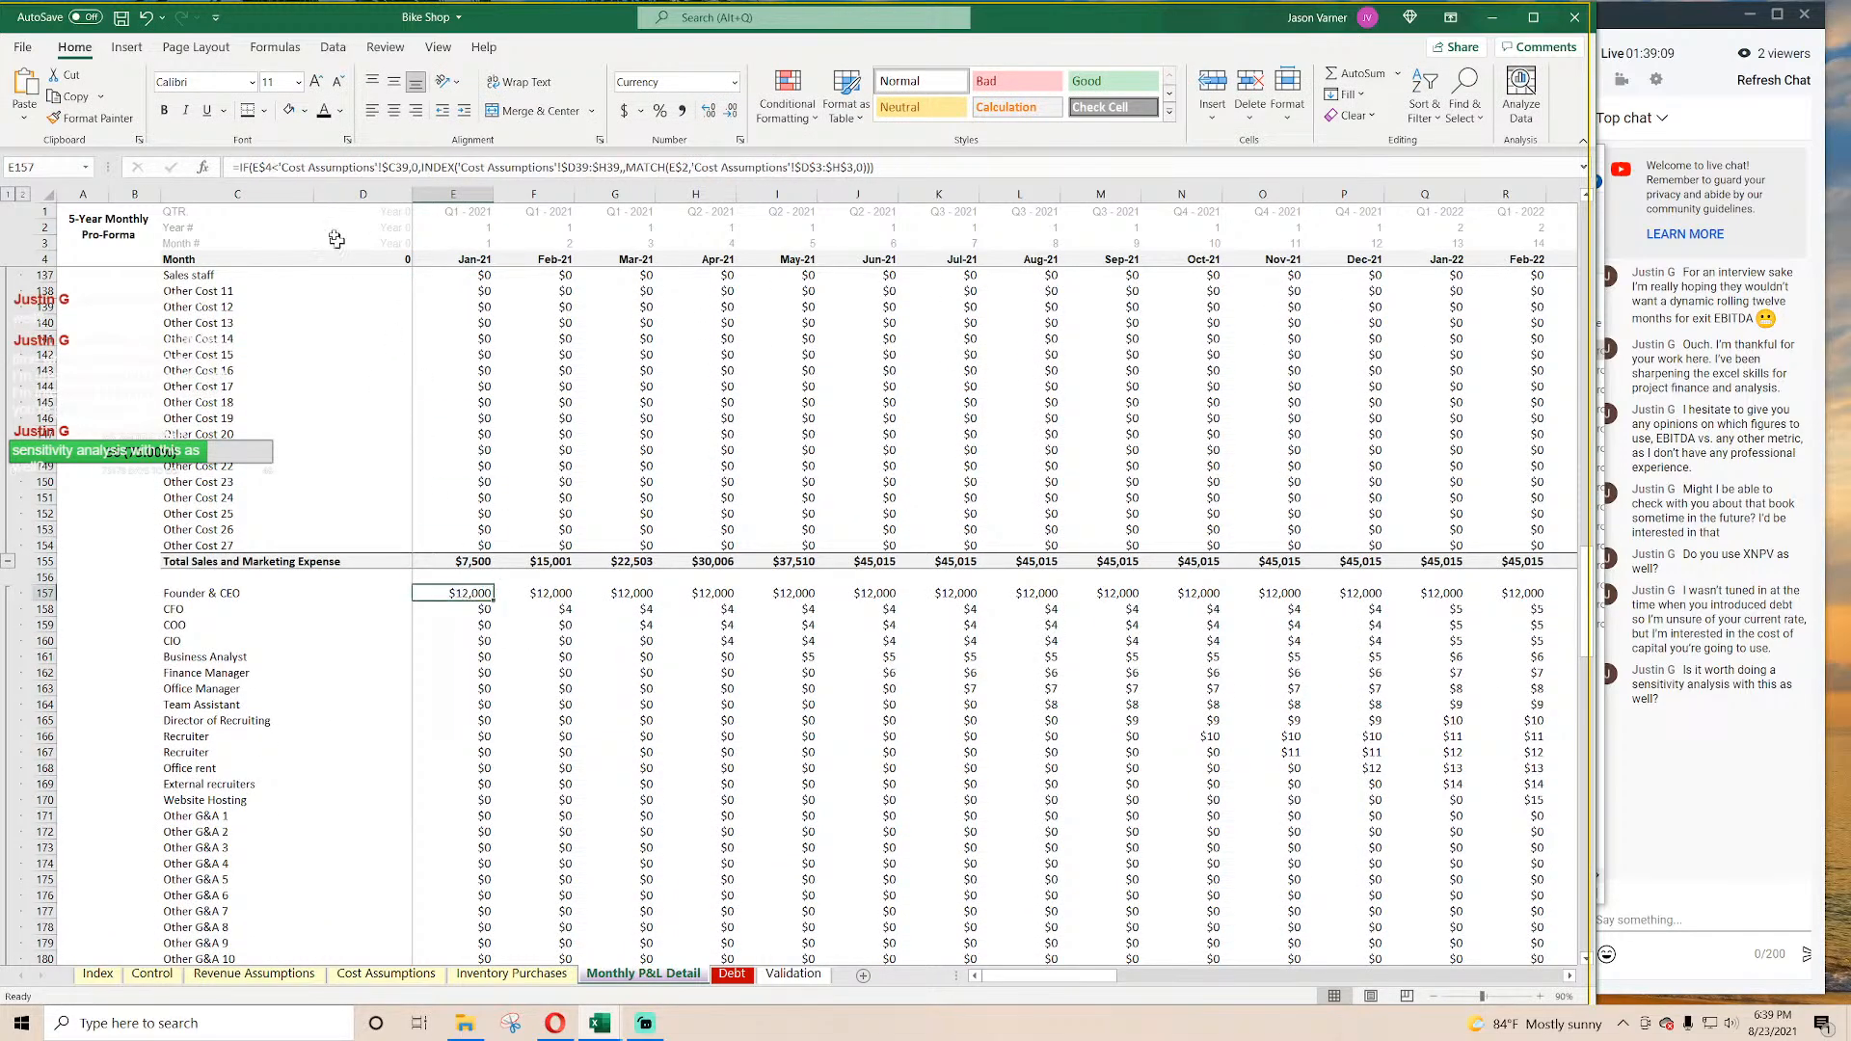
pyautogui.press('F2')
pyautogui.click(242, 168)
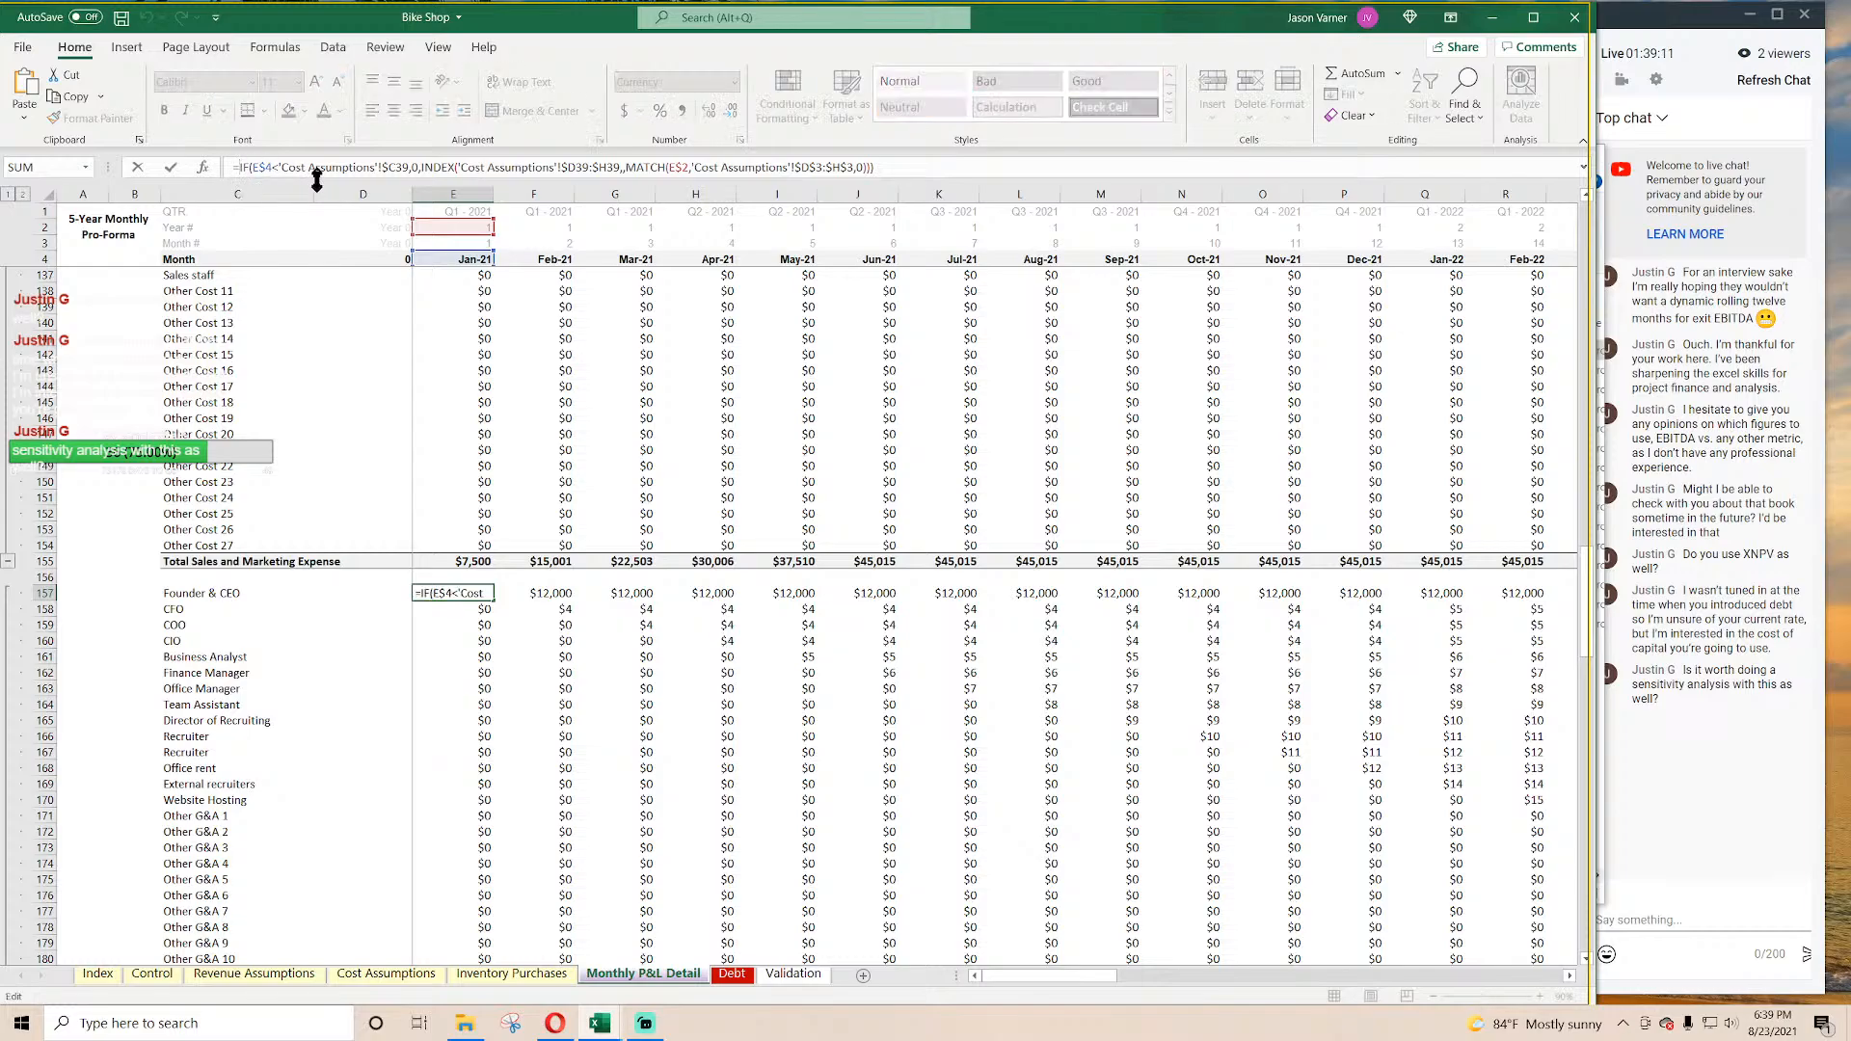
pyautogui.hotkey('ctrl', 'v')
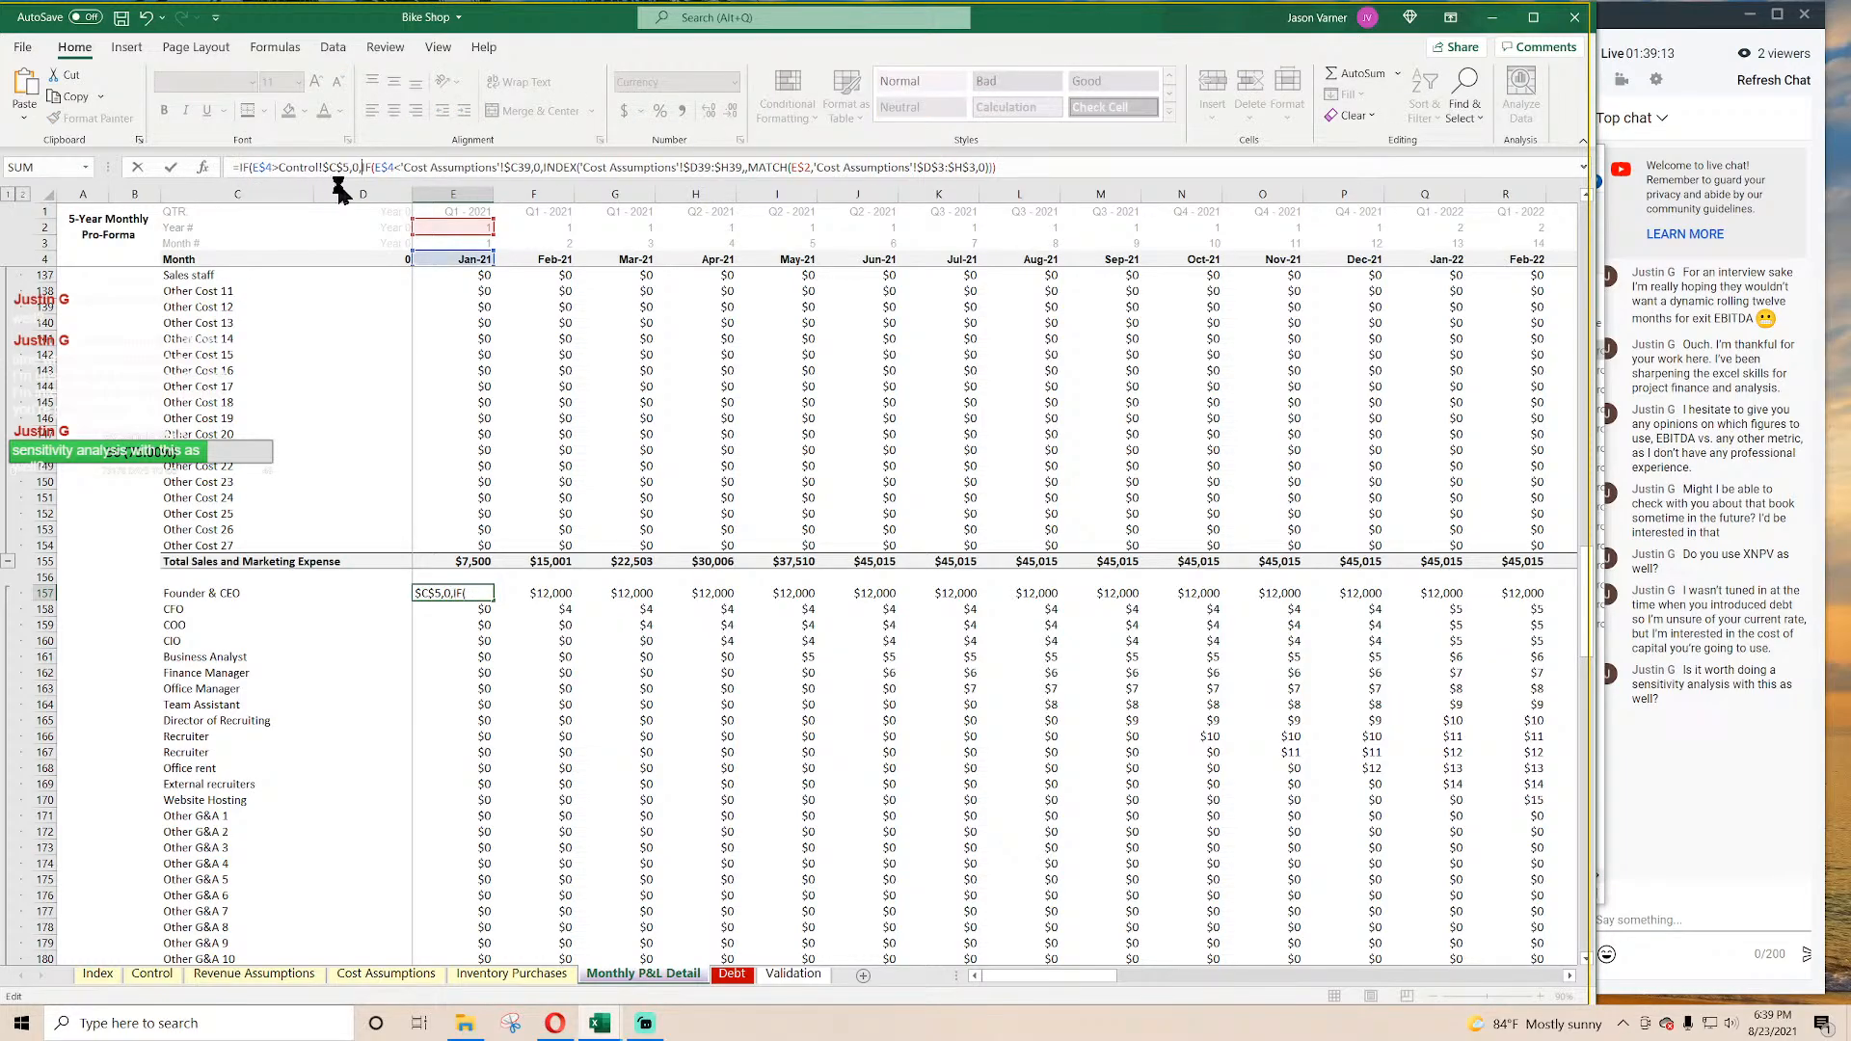
pyautogui.press('Return')
pyautogui.press('Return')
# Step: Insert the copied exit-month test IF(E$4>Control!$C$5,0, at the start of Founder & CTO's January formula and close its bracket
pyautogui.scroll(-4, 466, 408)
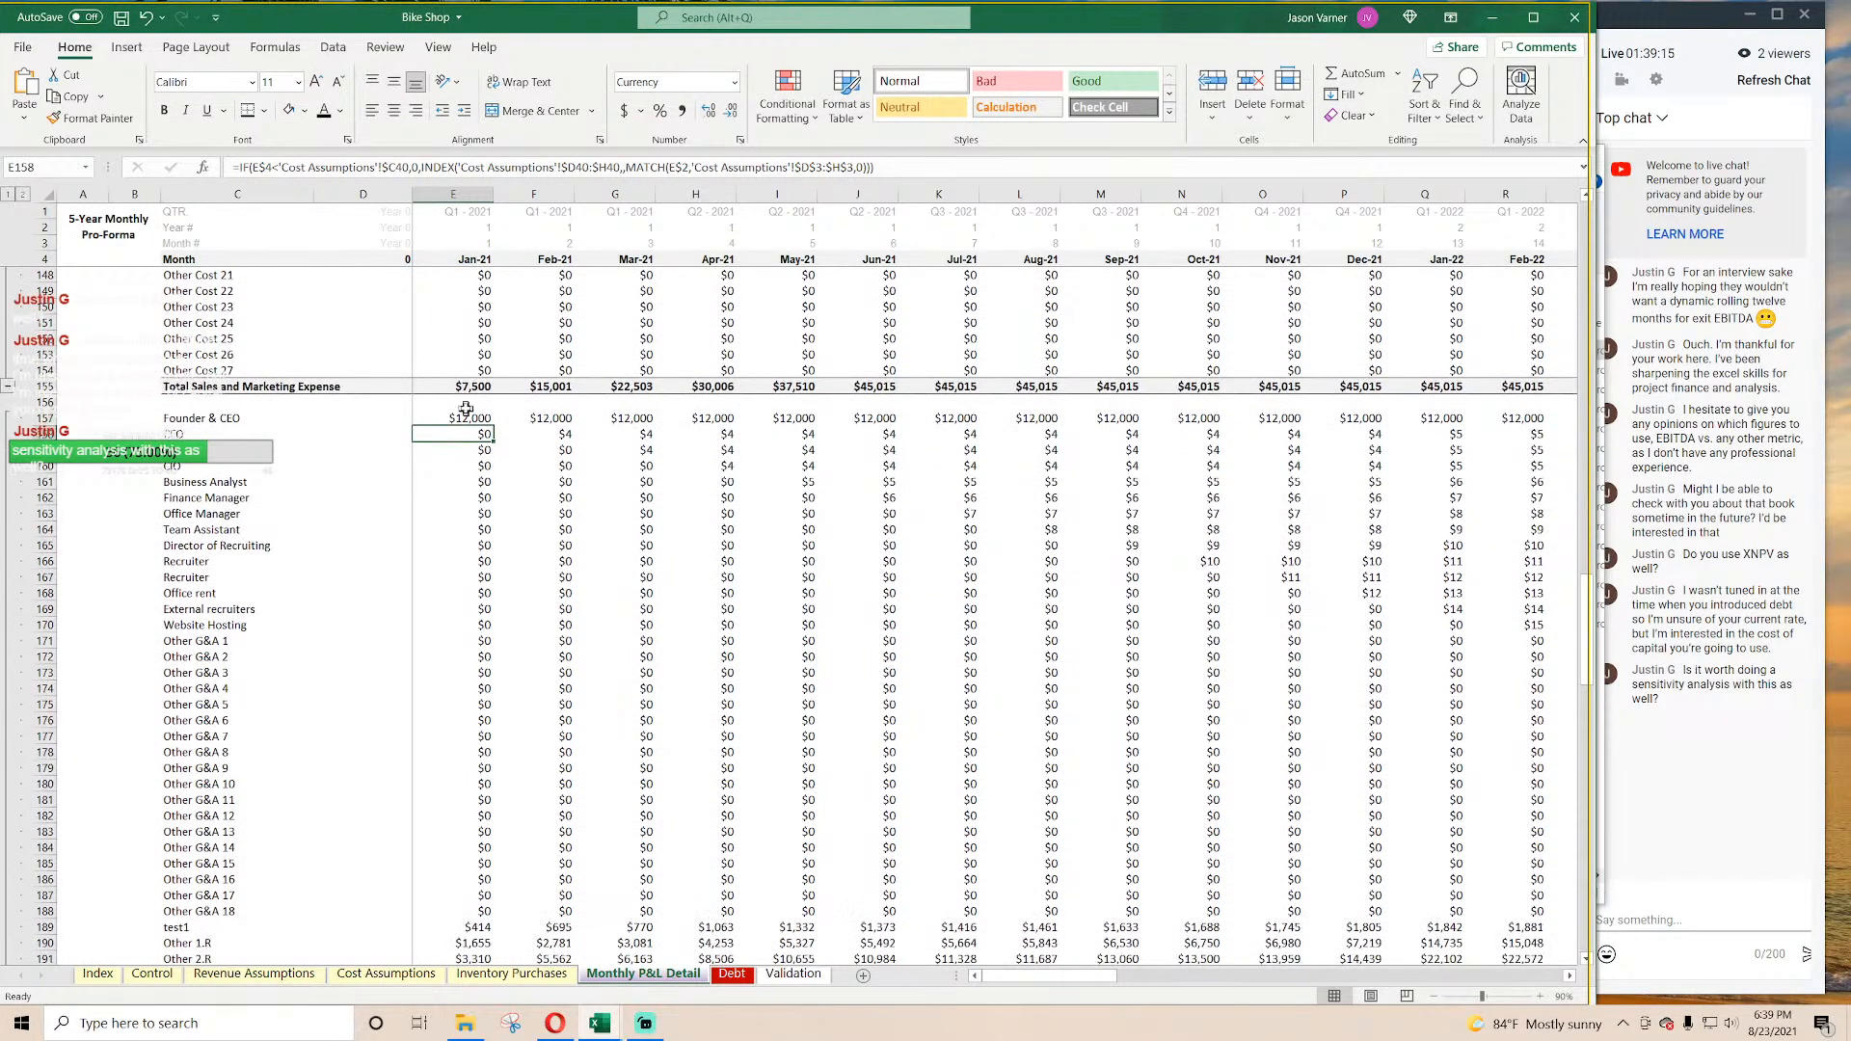
pyautogui.scroll(-4, 529, 639)
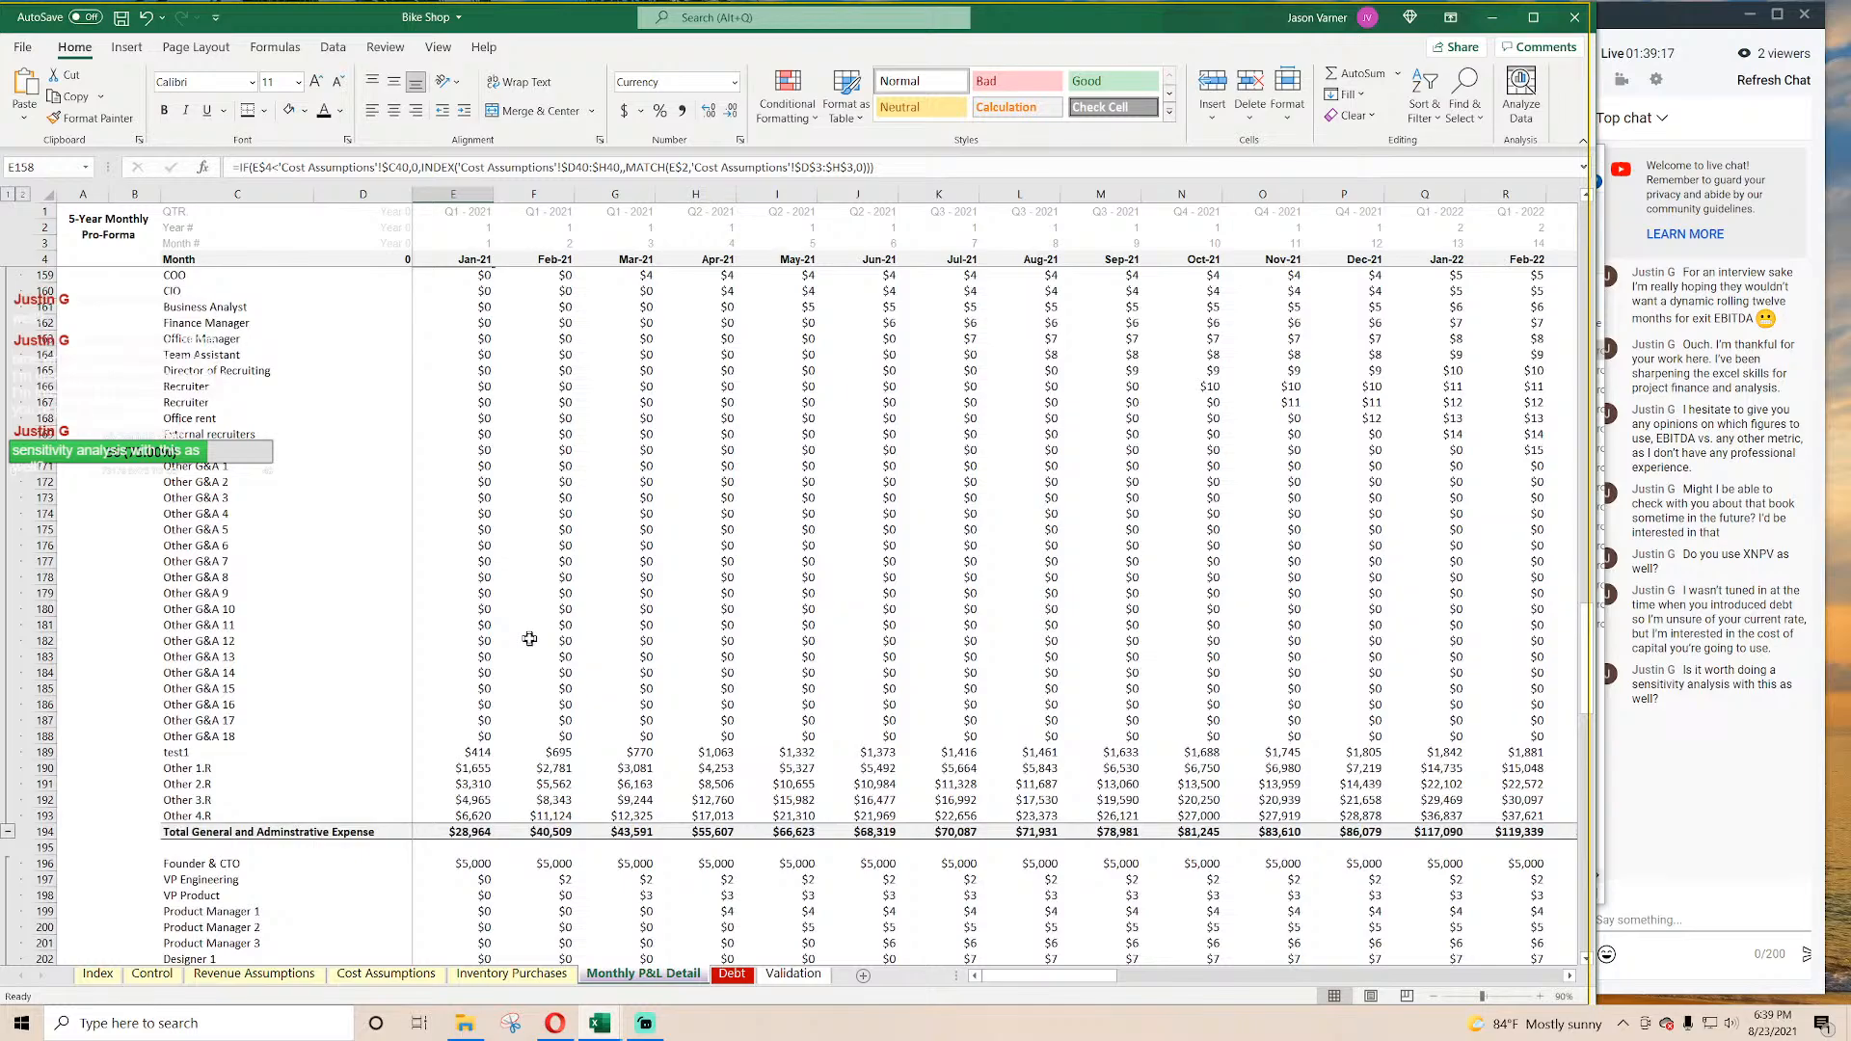
pyautogui.scroll(-8, 529, 639)
pyautogui.click(468, 514)
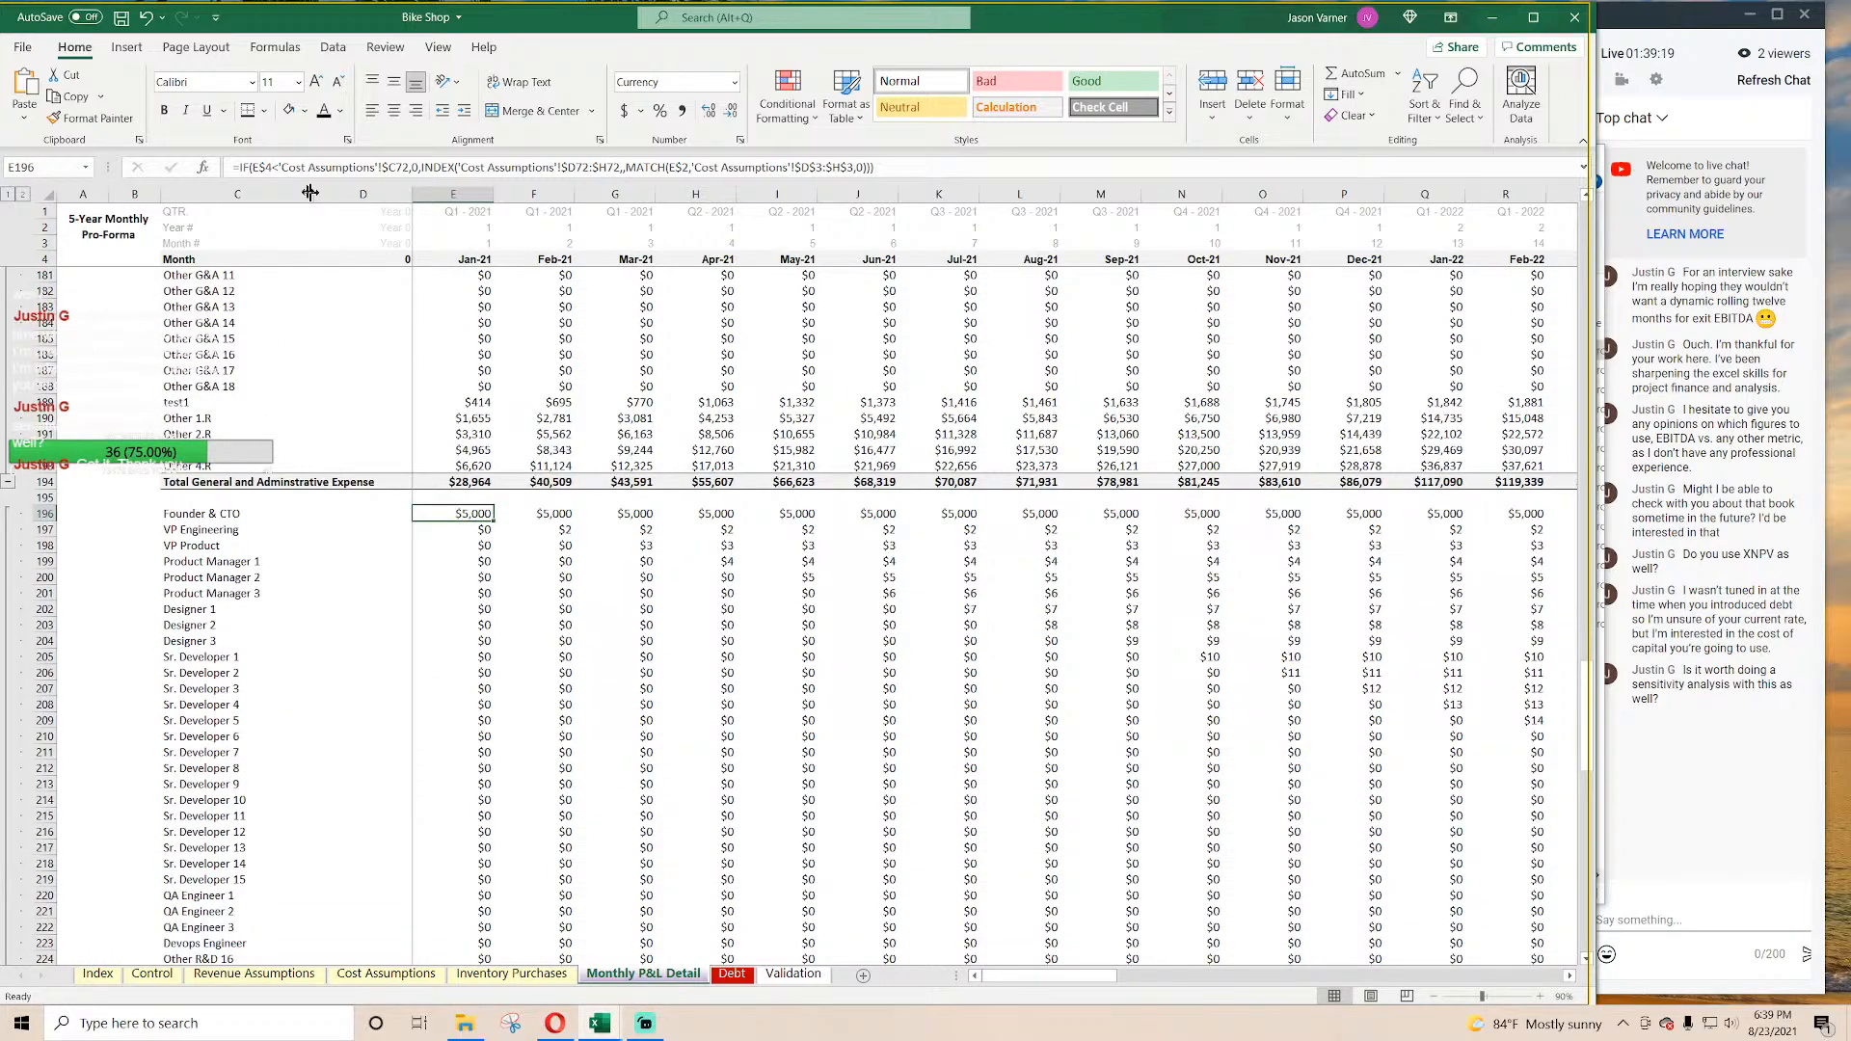
pyautogui.click(239, 168)
pyautogui.hotkey('ctrl', 'v')
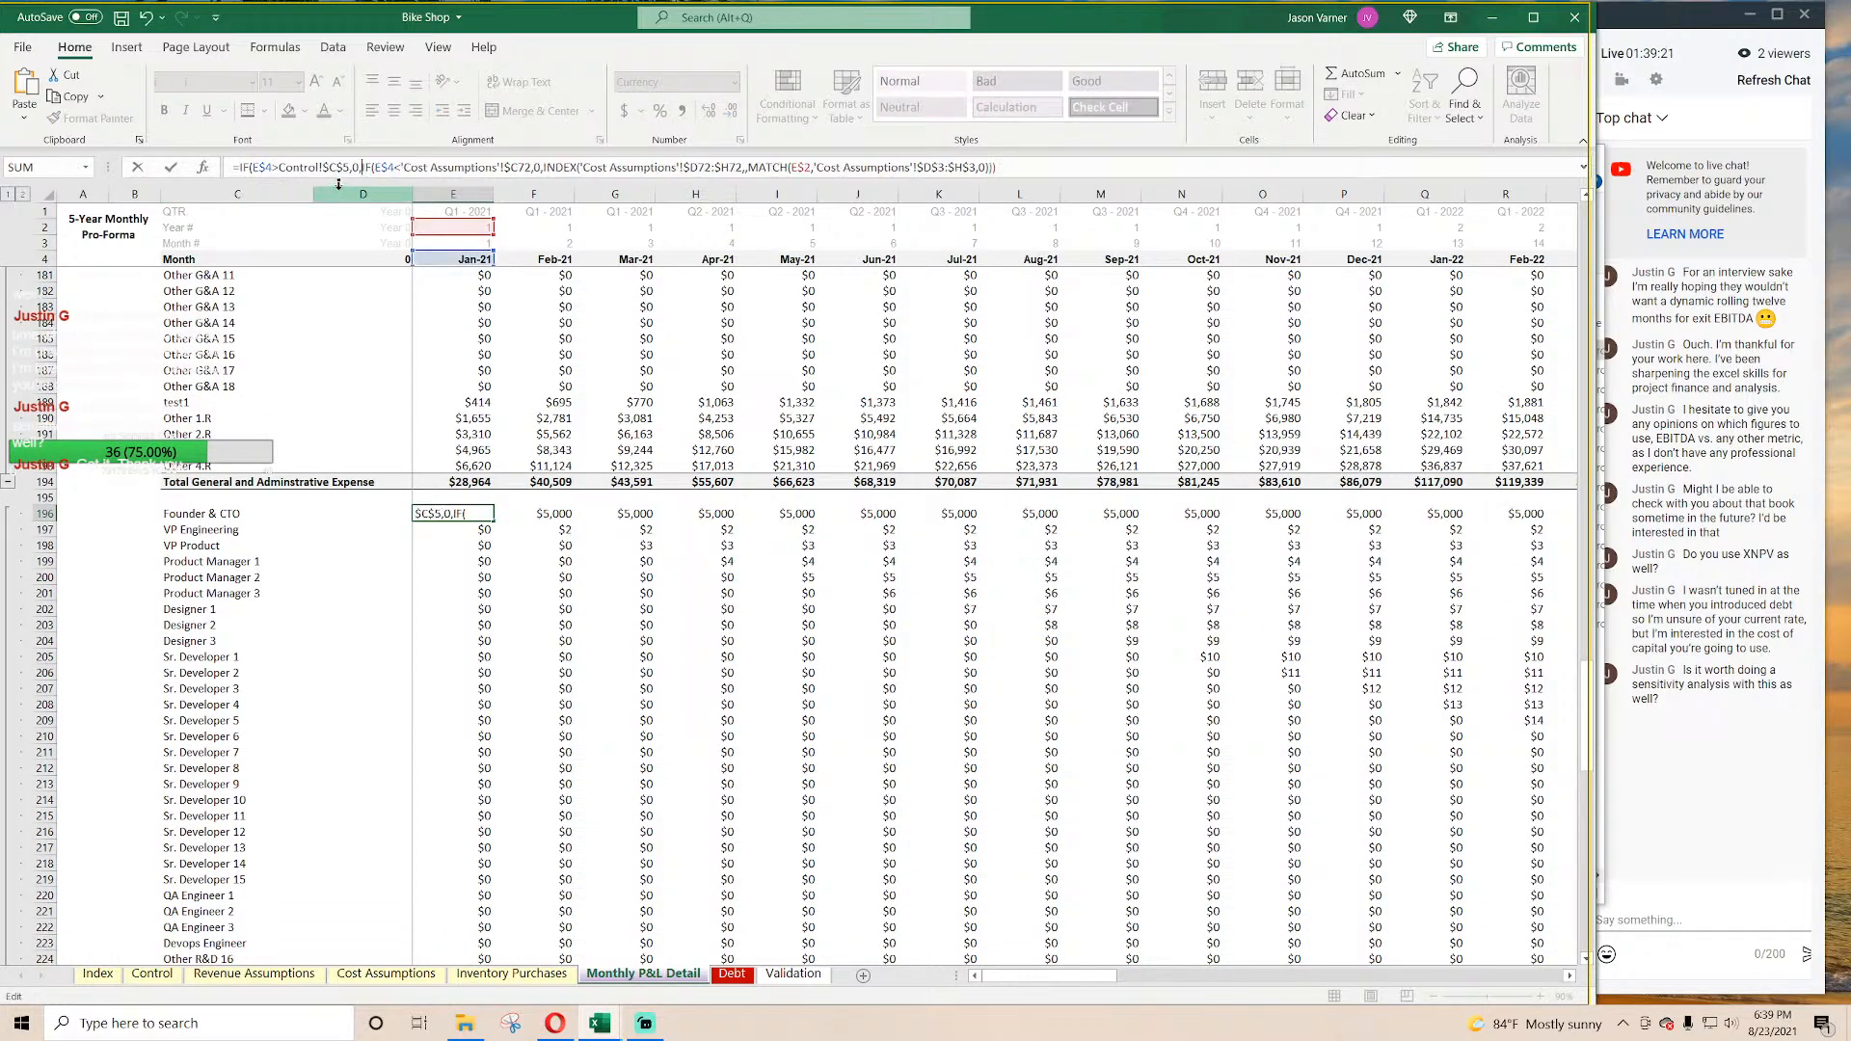
pyautogui.press('Return')
# Step: Fill Founder & CTO's January formula down to Other R&D 19 and across to Dec-25
pyautogui.scroll(-4, 649, 690)
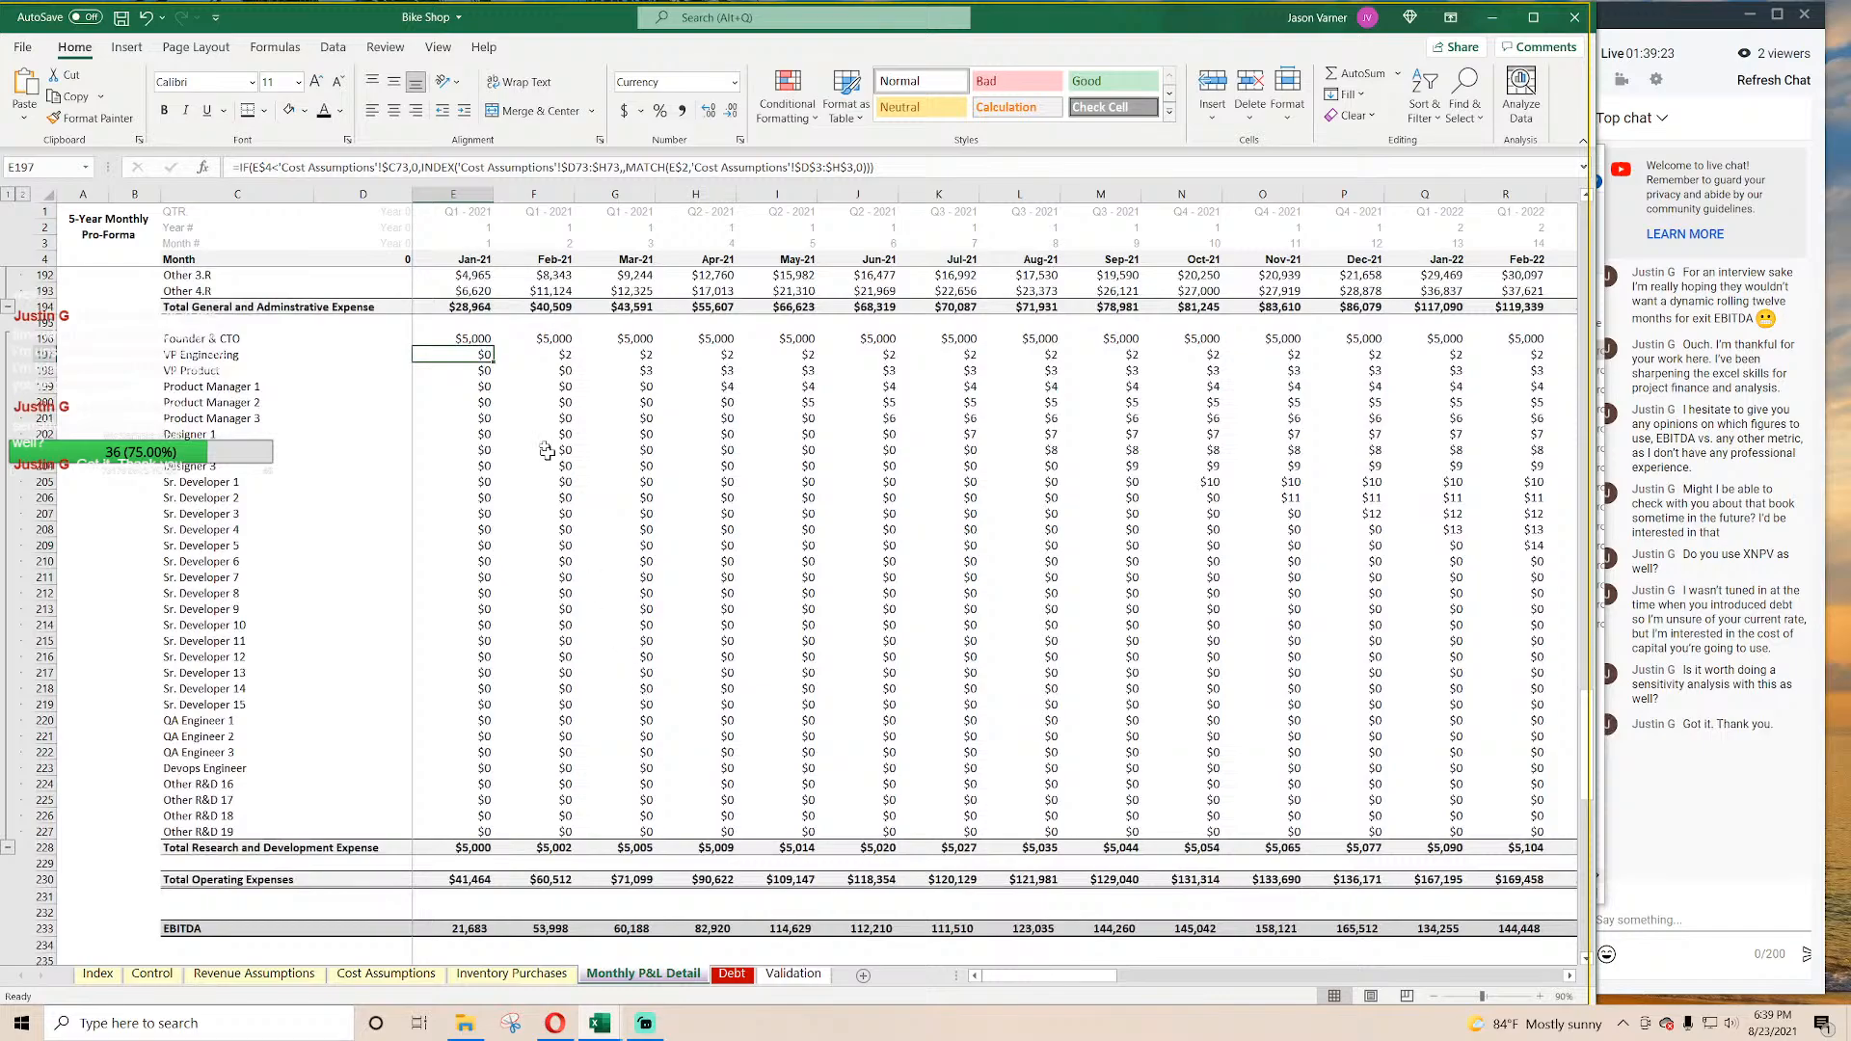
pyautogui.click(469, 335)
pyautogui.moveTo(493, 346); pyautogui.dragTo(1461, 762)
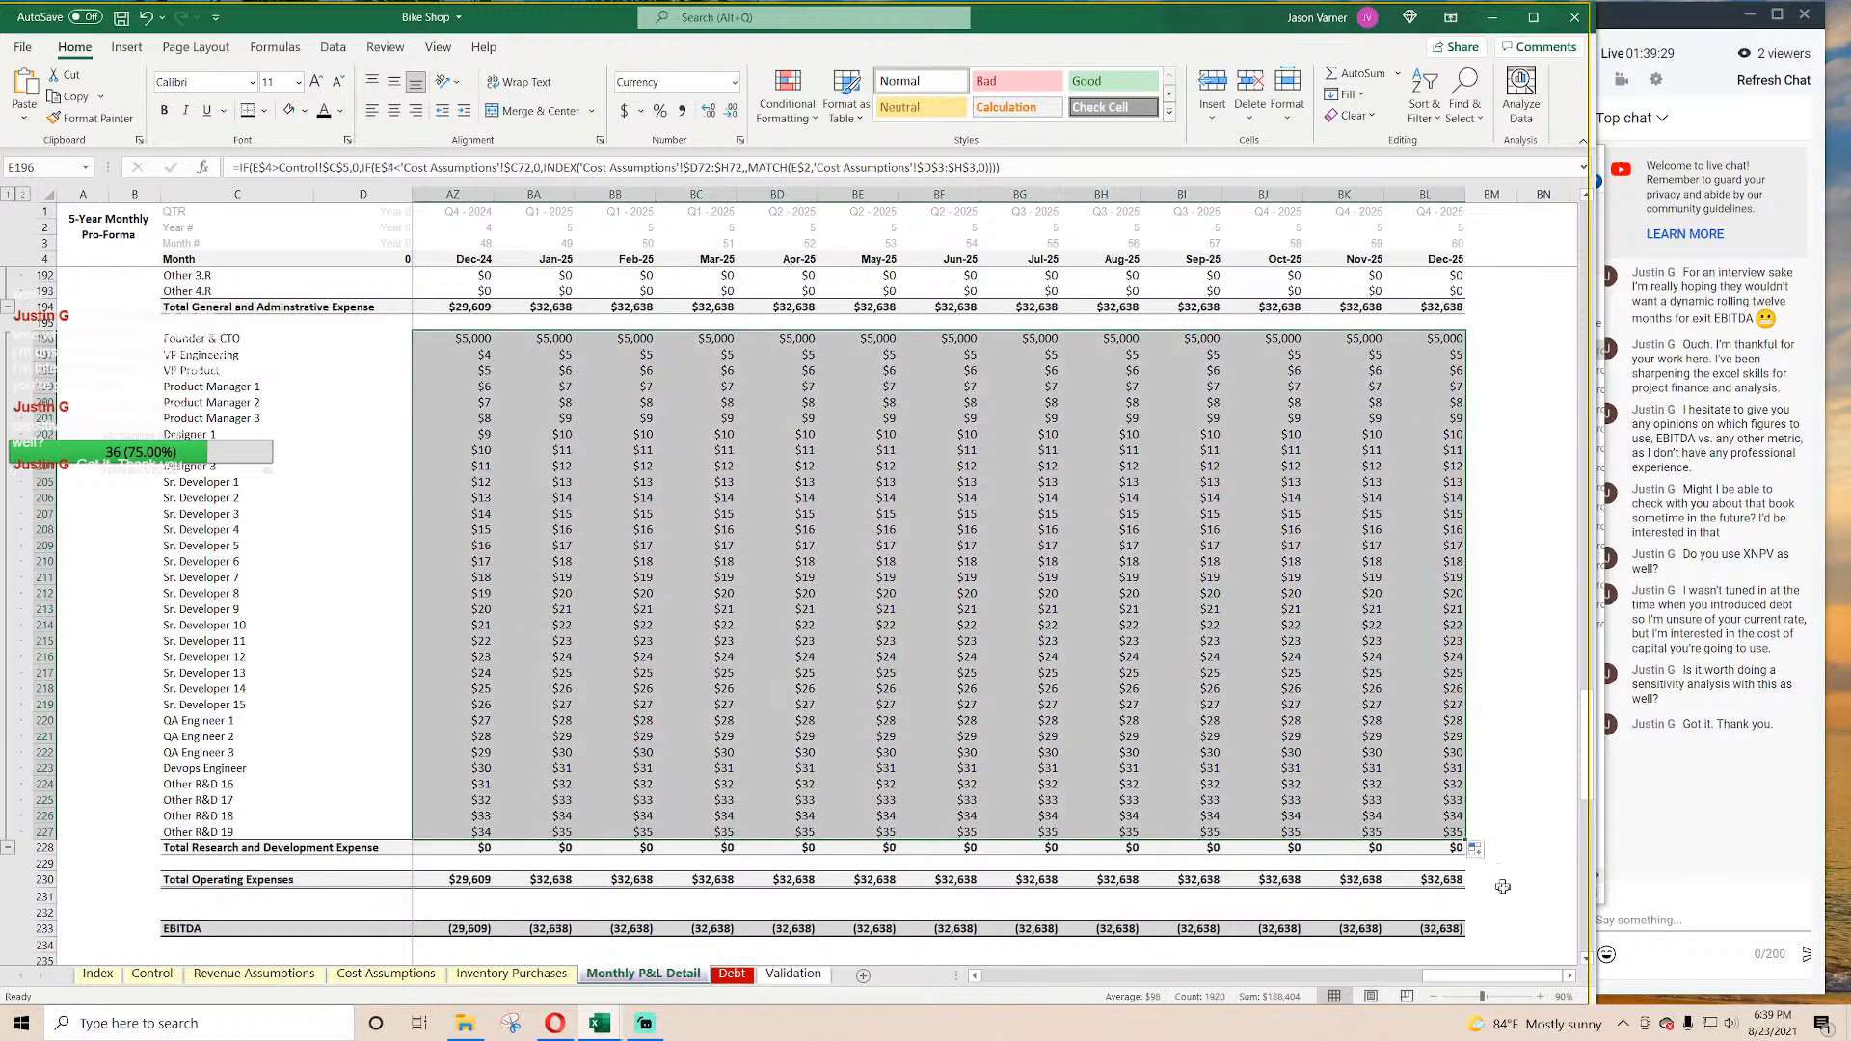
# Step: Try to fill Founder & CEO's January formula down through the Other 4.R row, and undo the fill
pyautogui.moveTo(1490, 976); pyautogui.dragTo(1037, 994)
pyautogui.scroll(15, 501, 444)
pyautogui.click(482, 419)
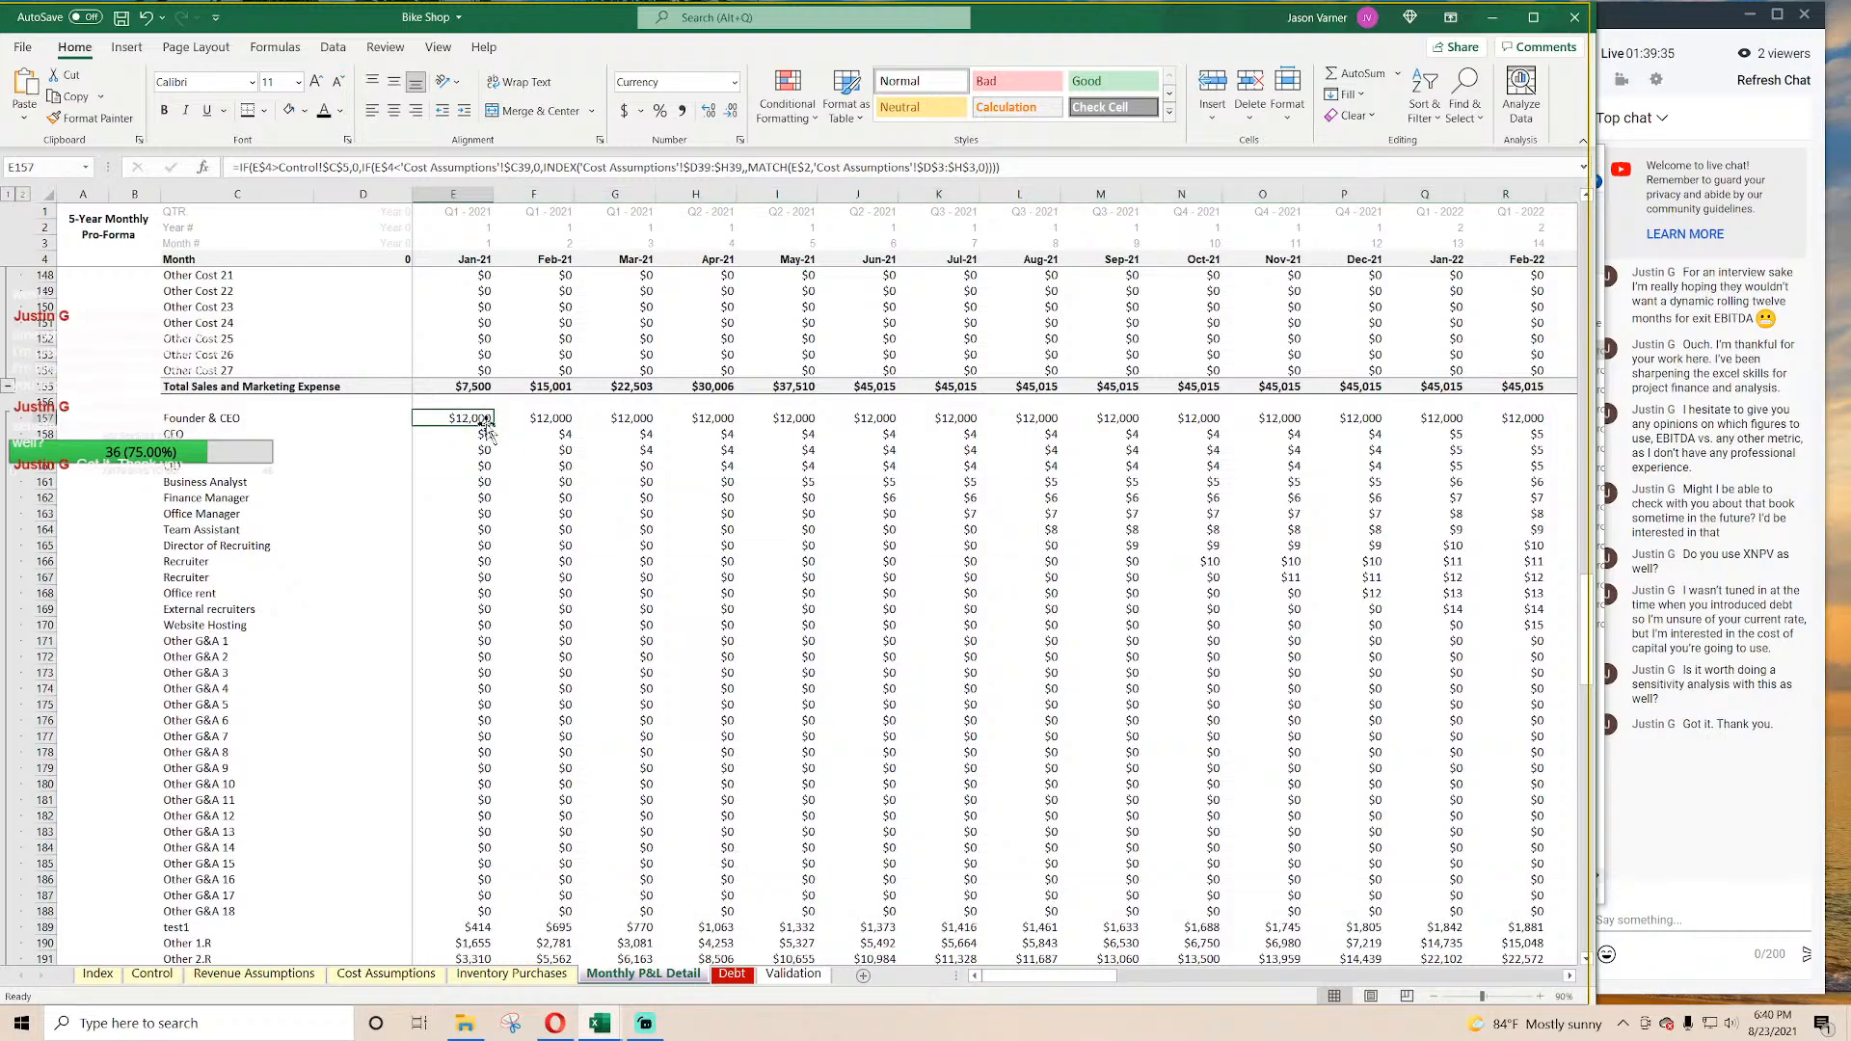
pyautogui.moveTo(492, 426); pyautogui.dragTo(463, 912)
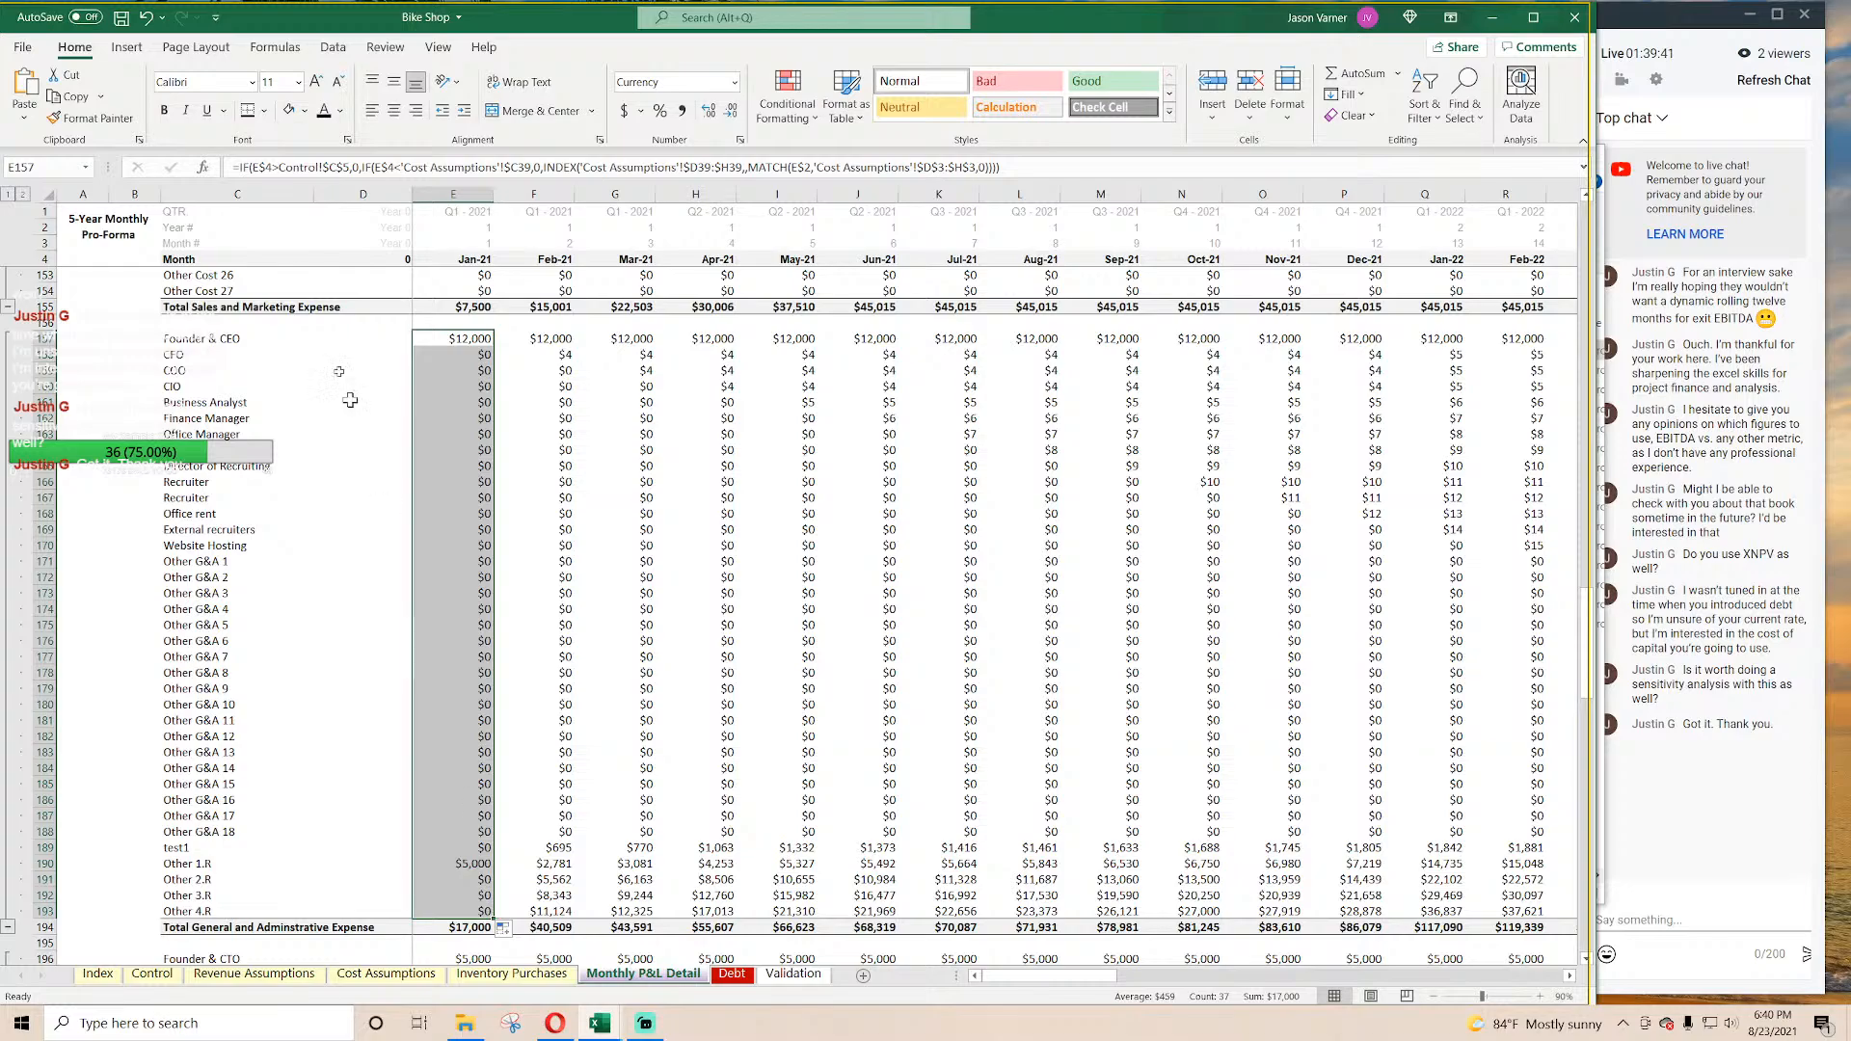
pyautogui.click(146, 17)
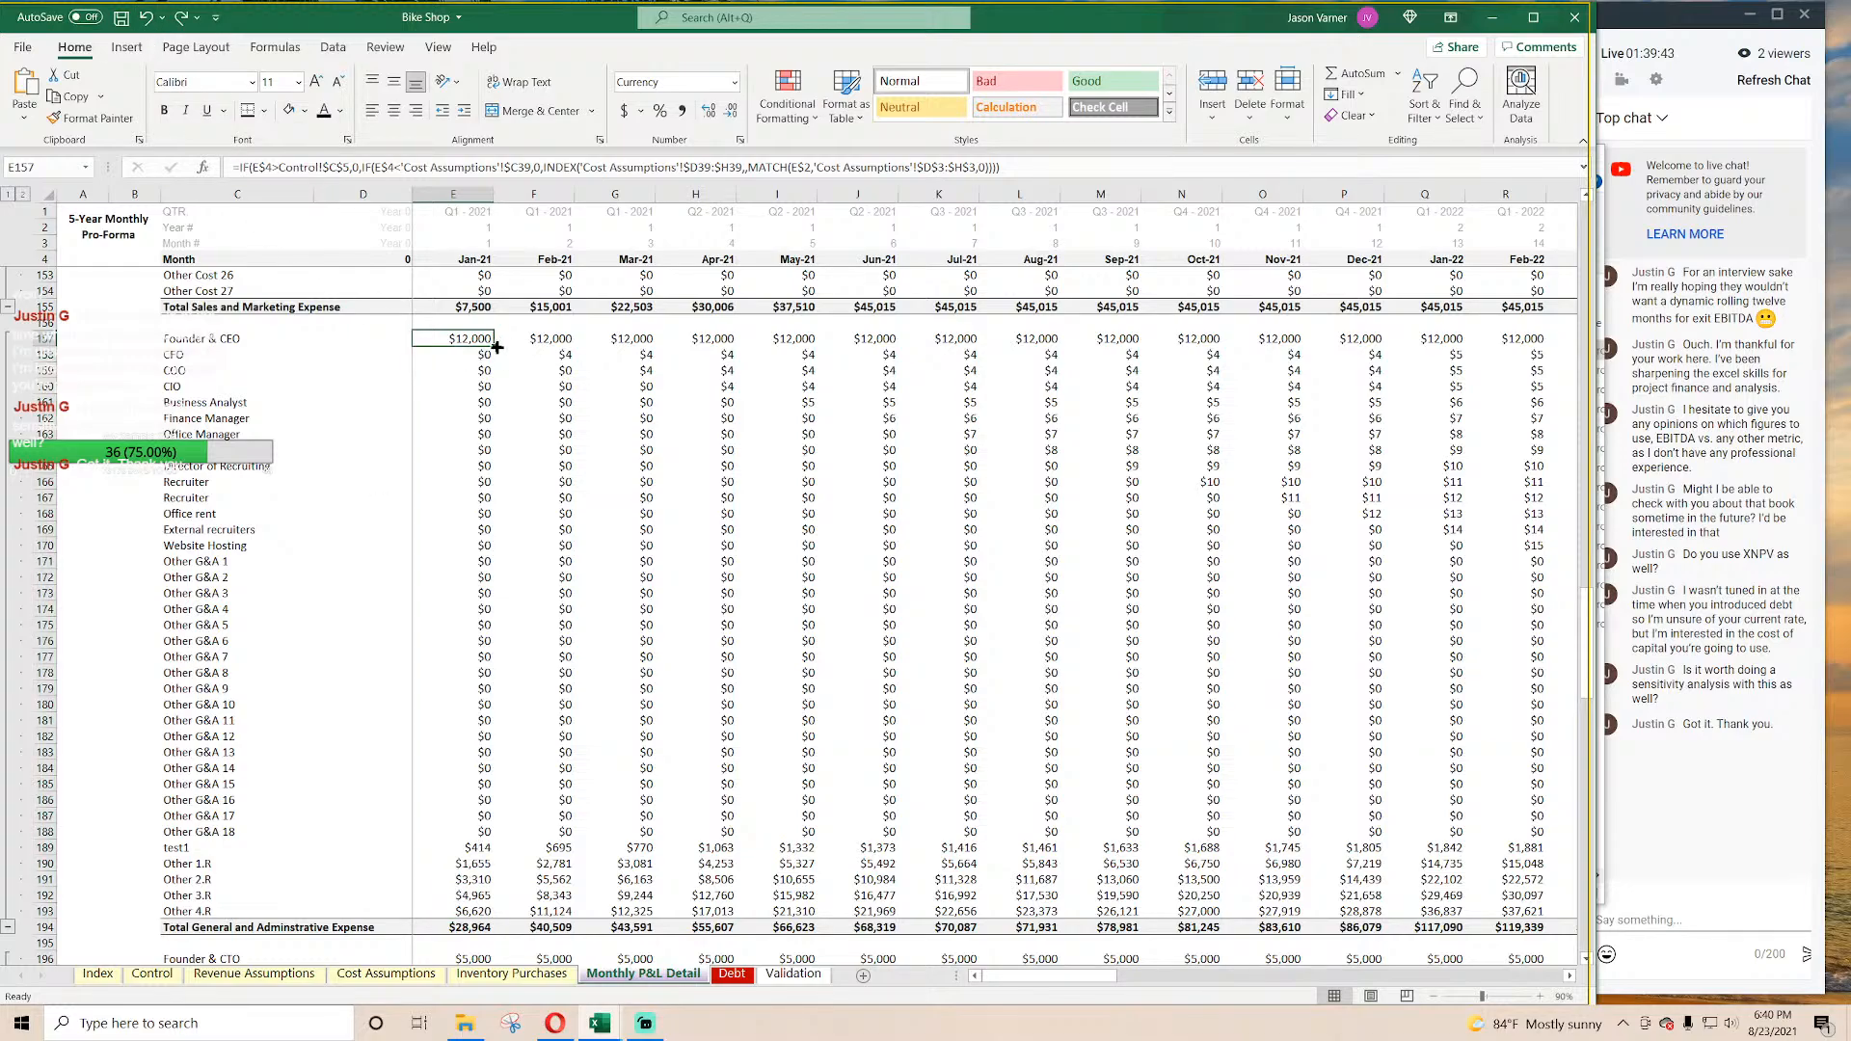
# Step: Fill Founder & CEO's January formula down to Other G&A 18 and across to Dec-25
pyautogui.moveTo(497, 347); pyautogui.dragTo(1485, 776)
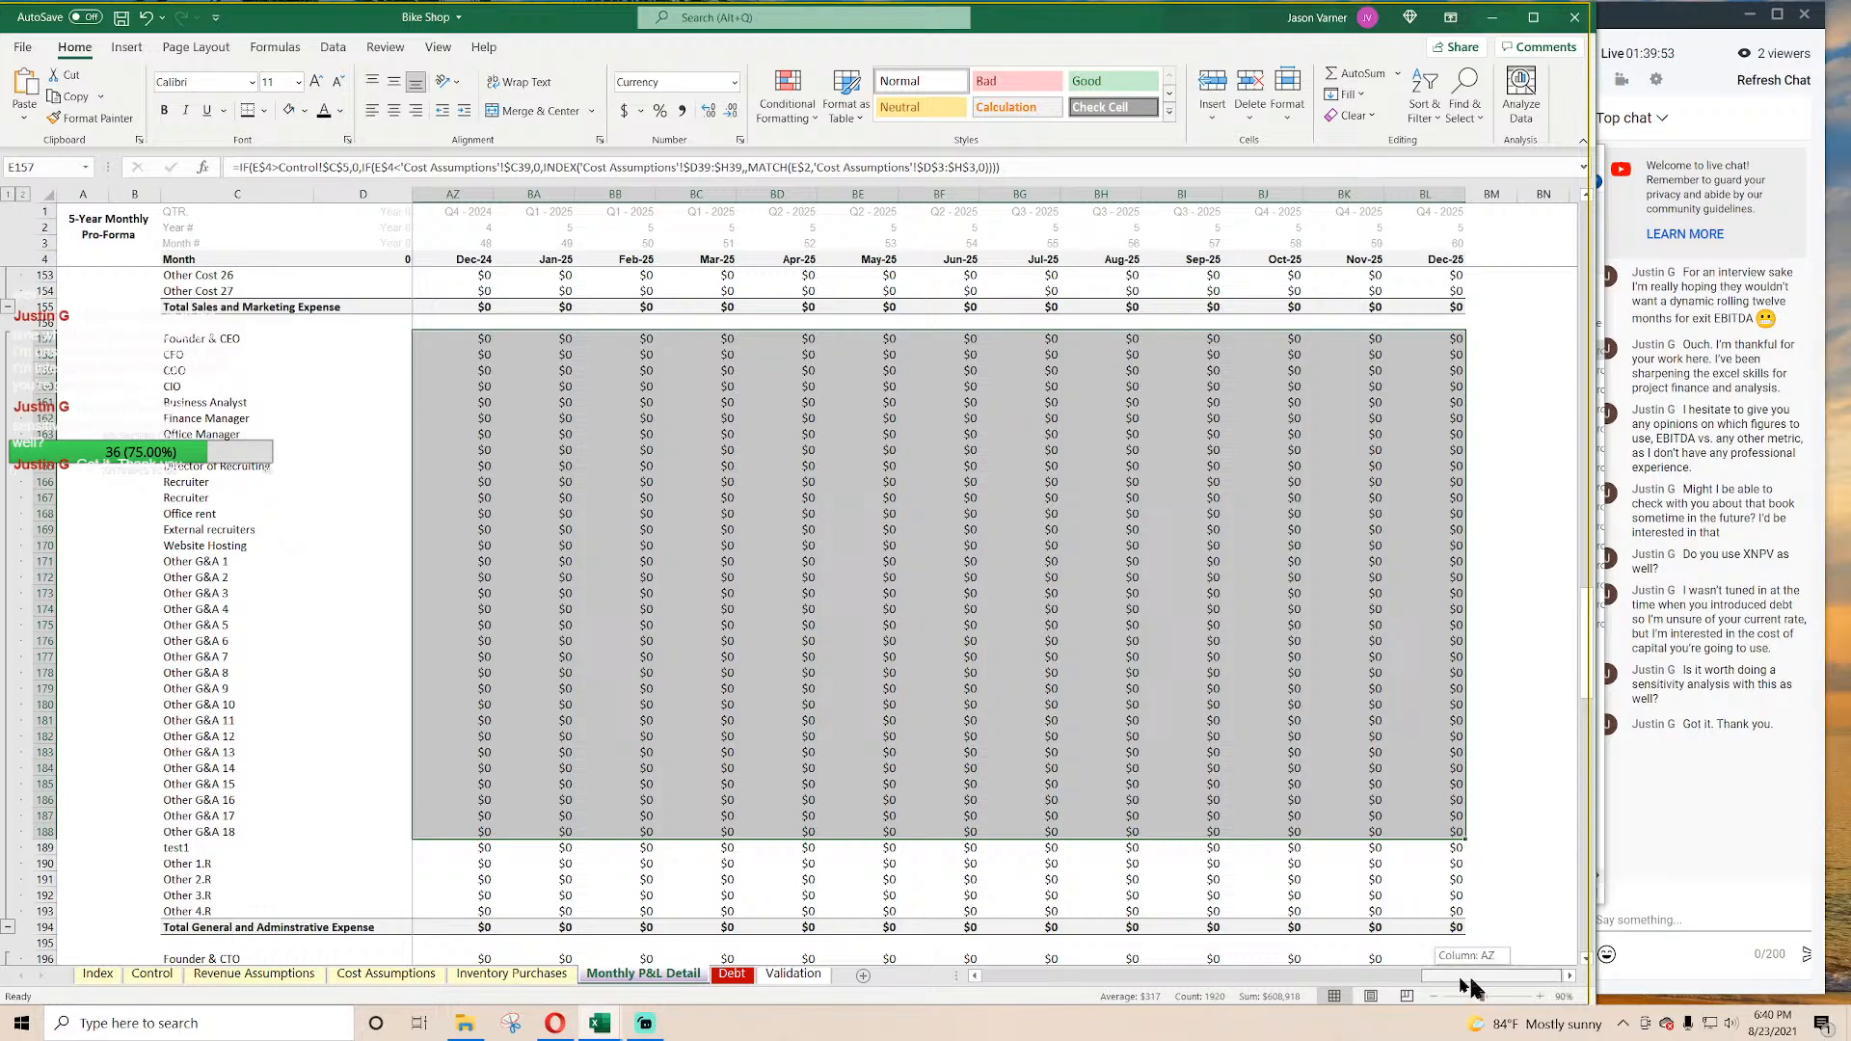
pyautogui.hotkey('ctrl', 'BackSpace')
# Step: Refill VP Marketing's January formula down to Other Cost 27 and across to Dec-25
pyautogui.scroll(10, 631, 714)
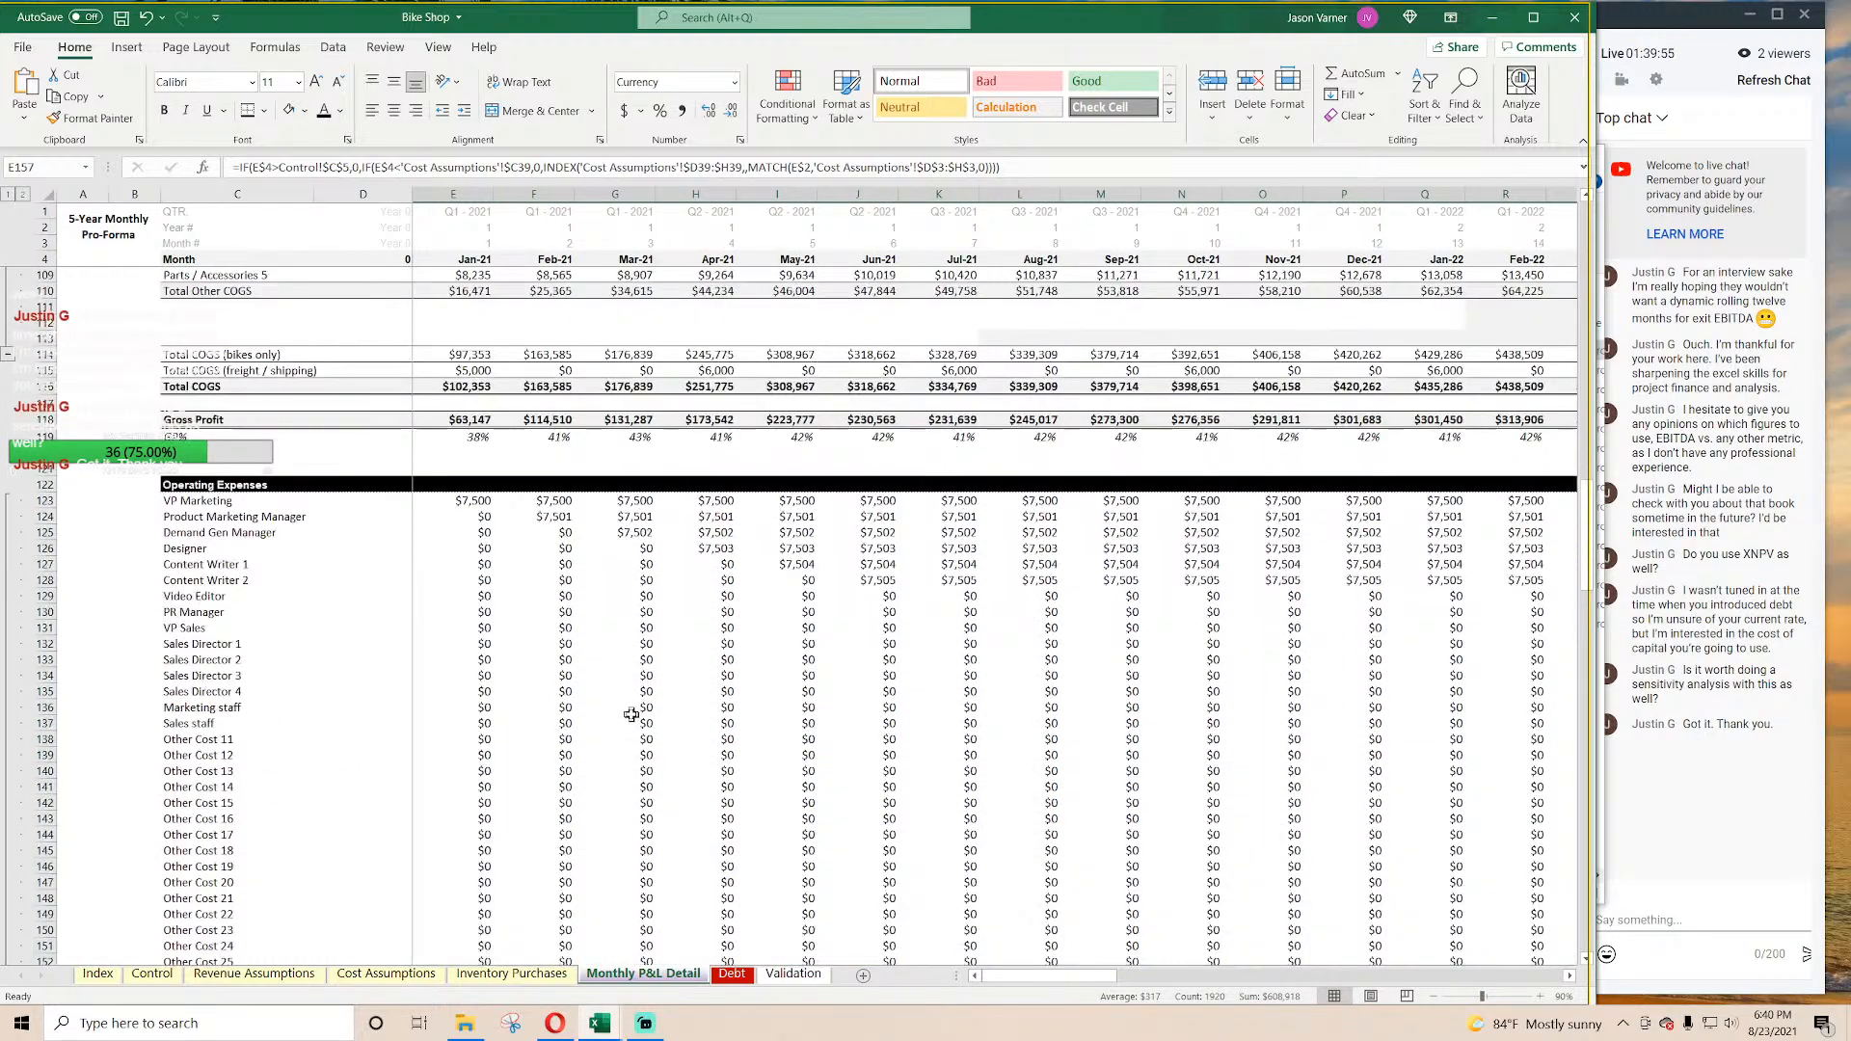
pyautogui.click(470, 498)
pyautogui.moveTo(493, 507); pyautogui.dragTo(1461, 873)
pyautogui.moveTo(1446, 976); pyautogui.dragTo(1010, 975)
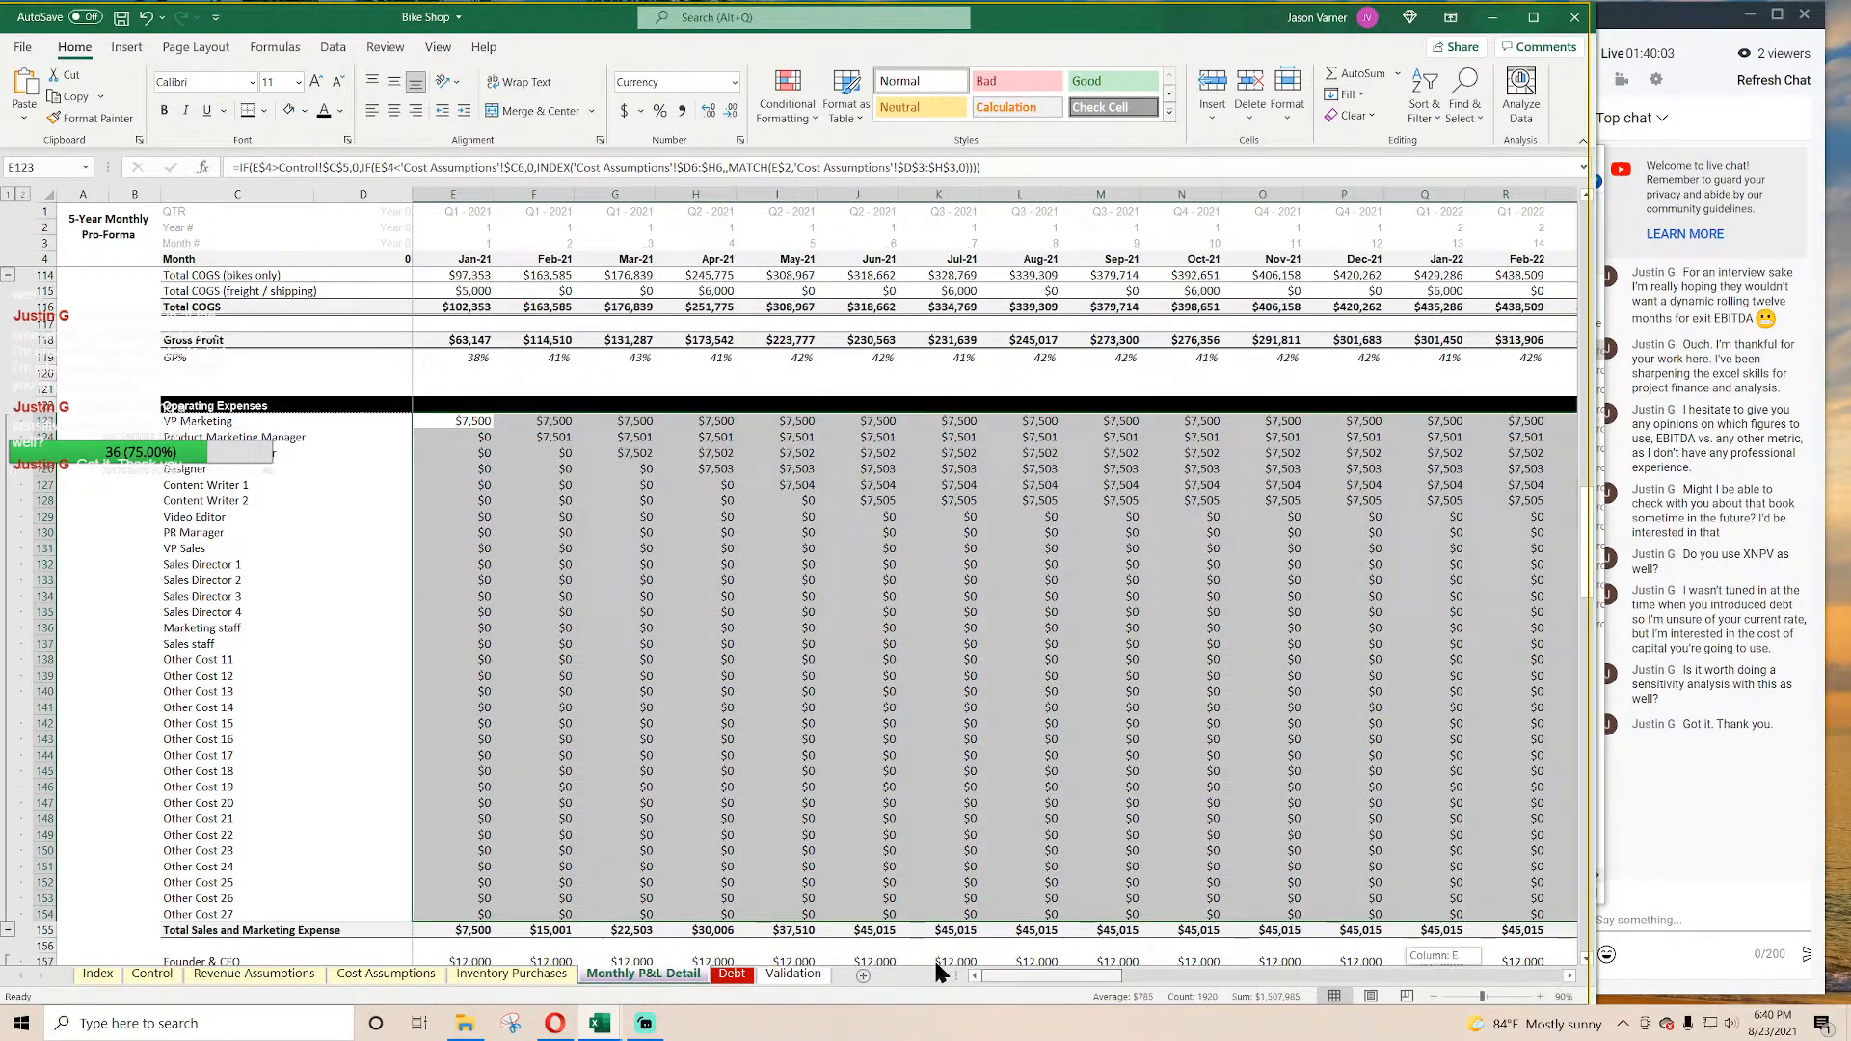
# Step: Check the exit-month formulas in the sales and G&A expense rows, and view the Other Cash Flow Items section
pyautogui.click(695, 580)
pyautogui.scroll(-11, 575, 689)
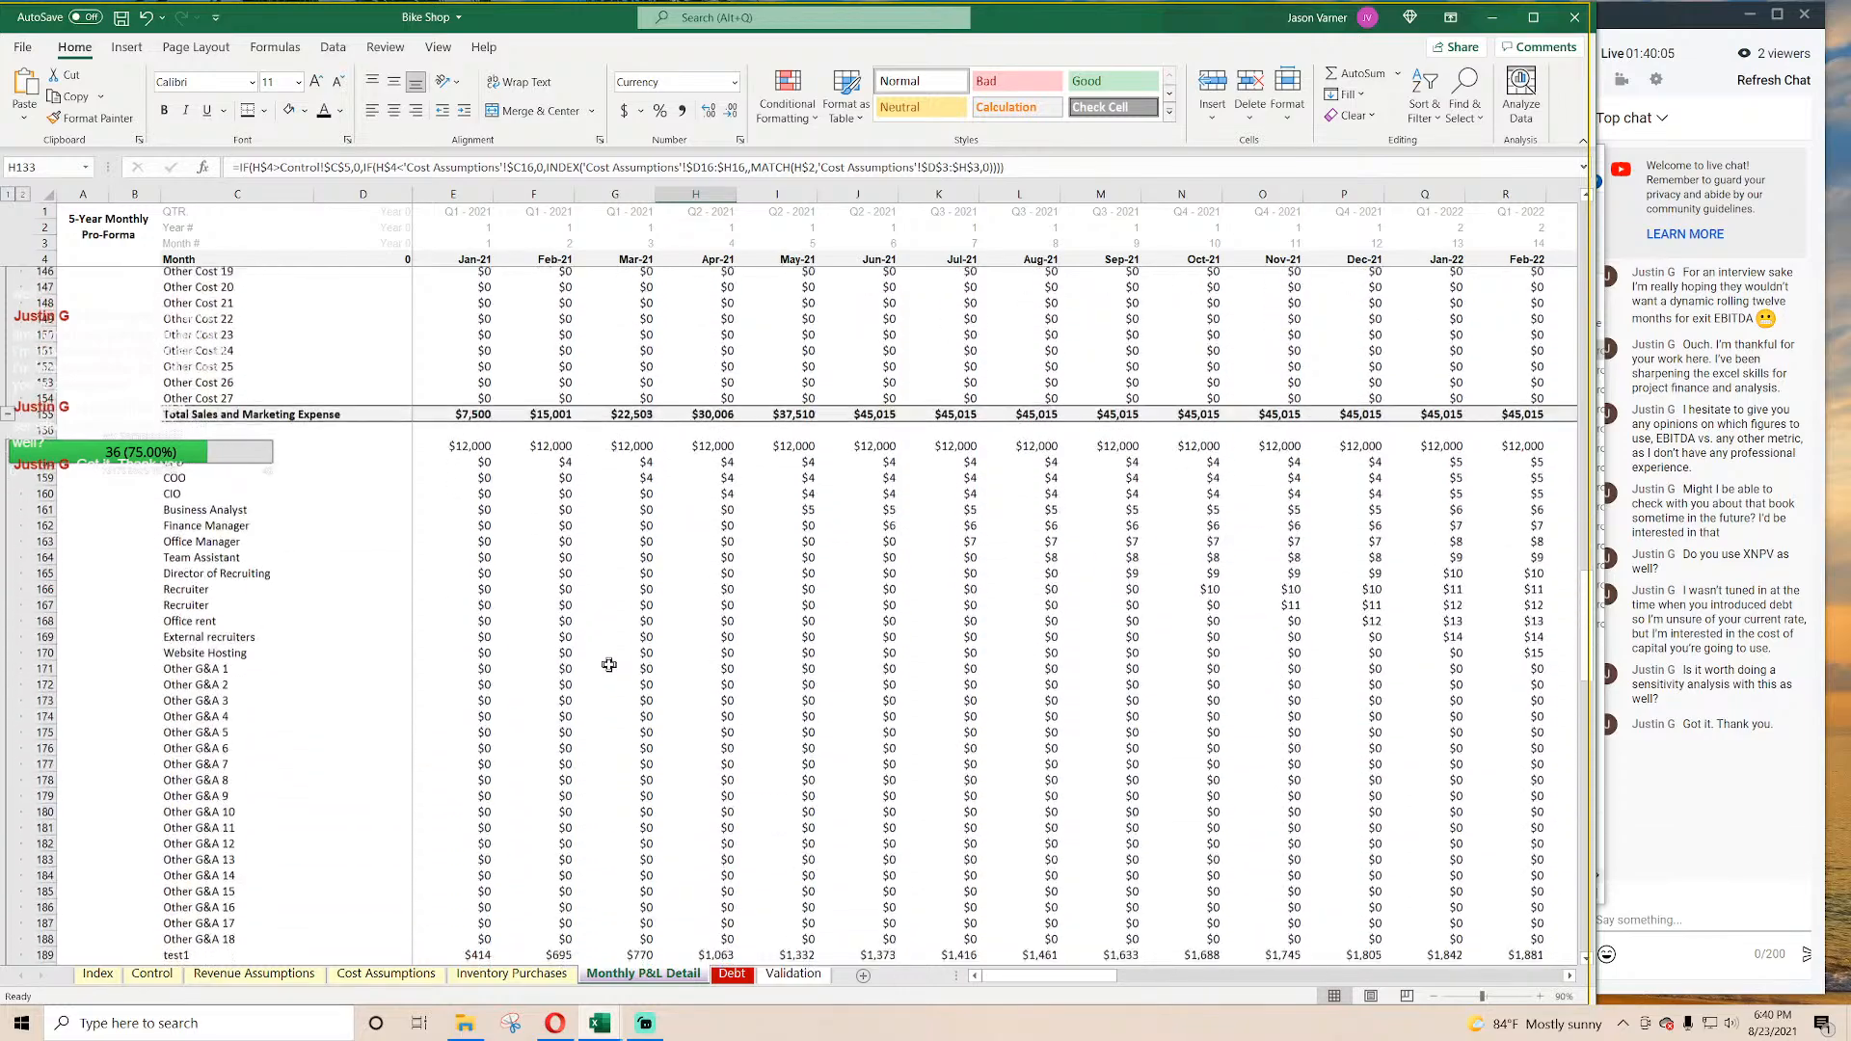
pyautogui.click(613, 648)
pyautogui.scroll(-10, 660, 665)
pyautogui.scroll(-15, 660, 666)
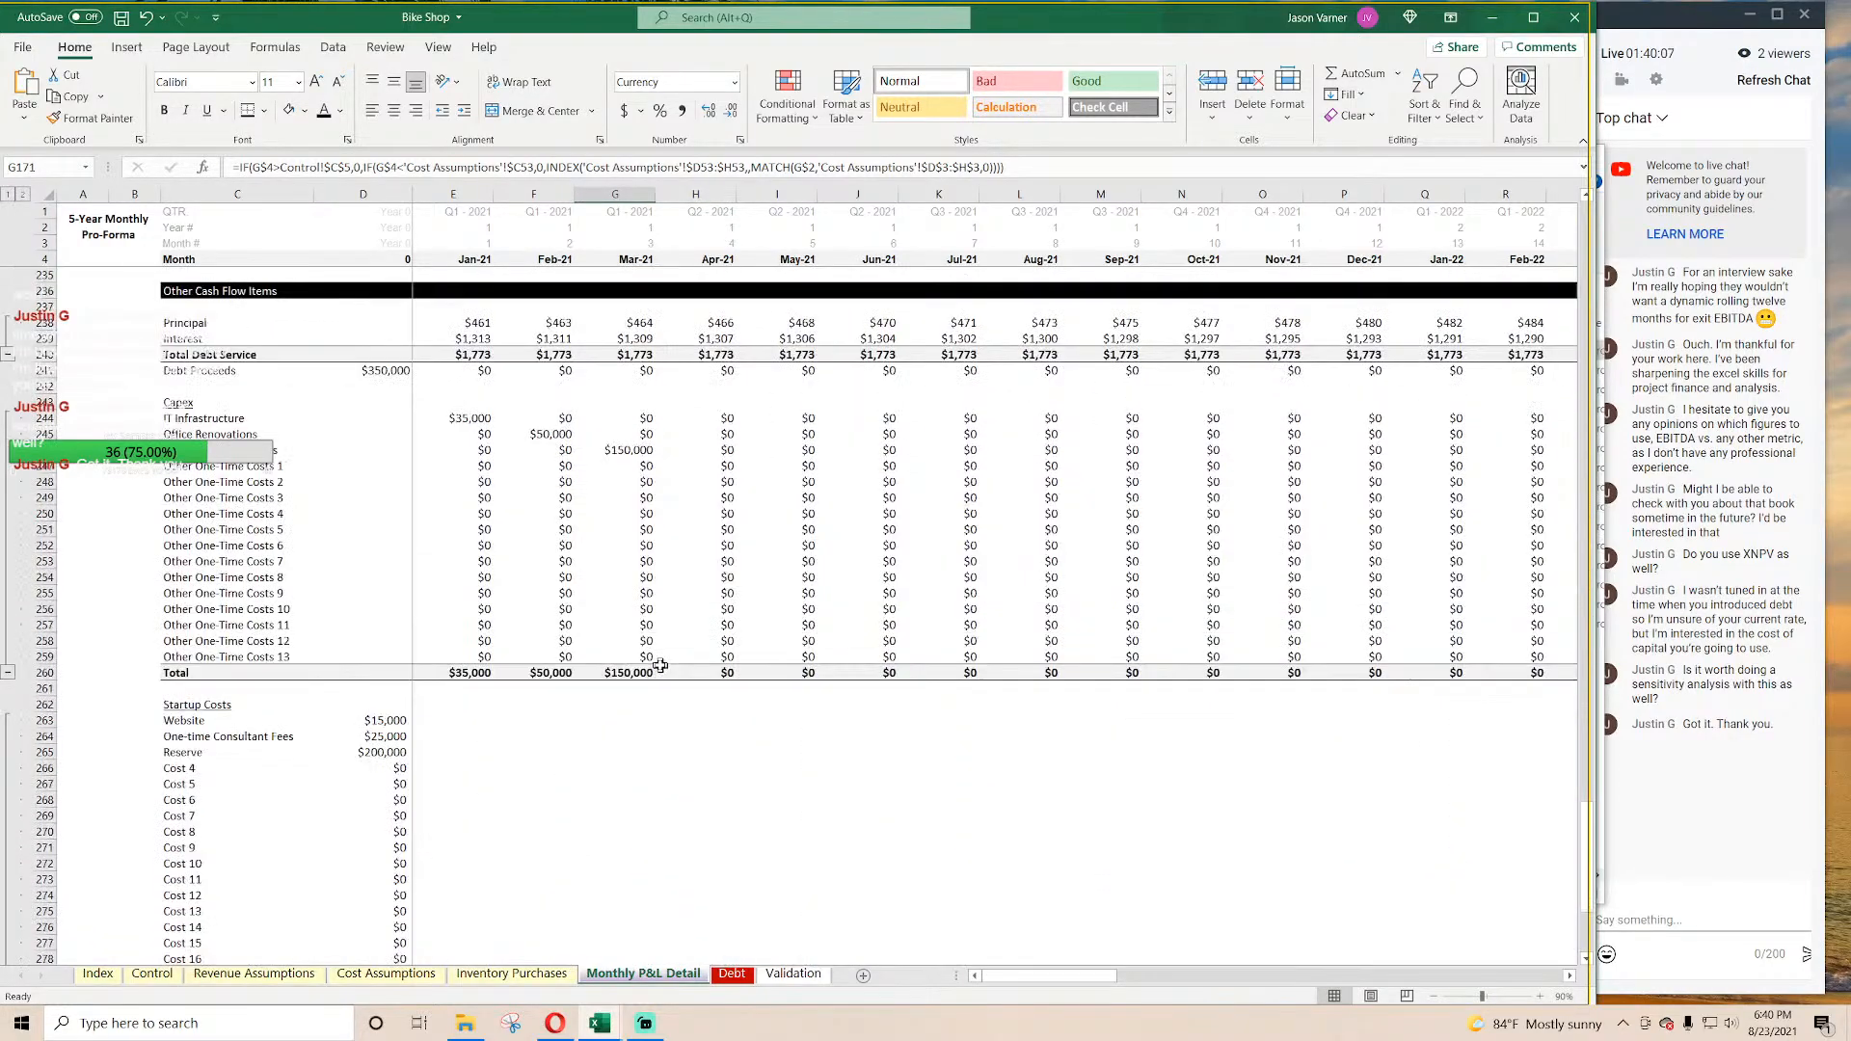
# Step: Wrap January's Principal formula in IF(E$4>Control!$C$5,0,...) so it returns zero after the exit month
pyautogui.click(521, 642)
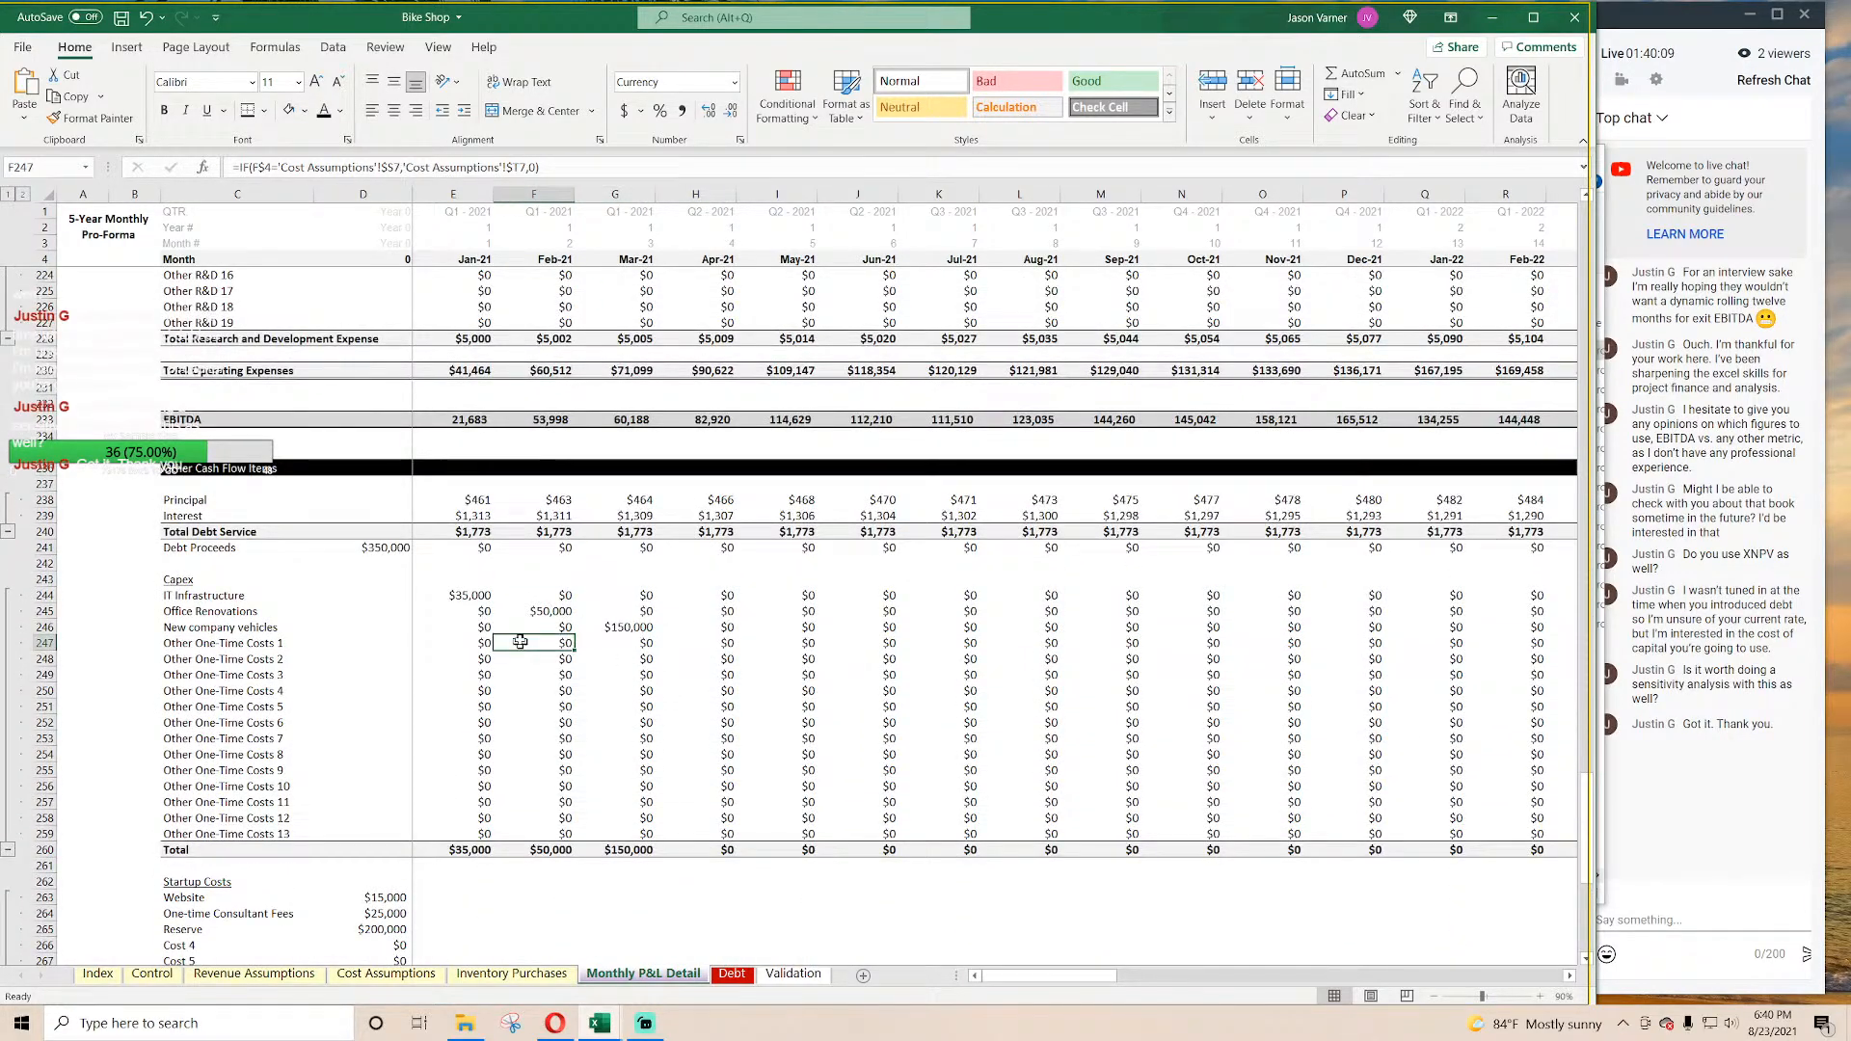
pyautogui.click(471, 500)
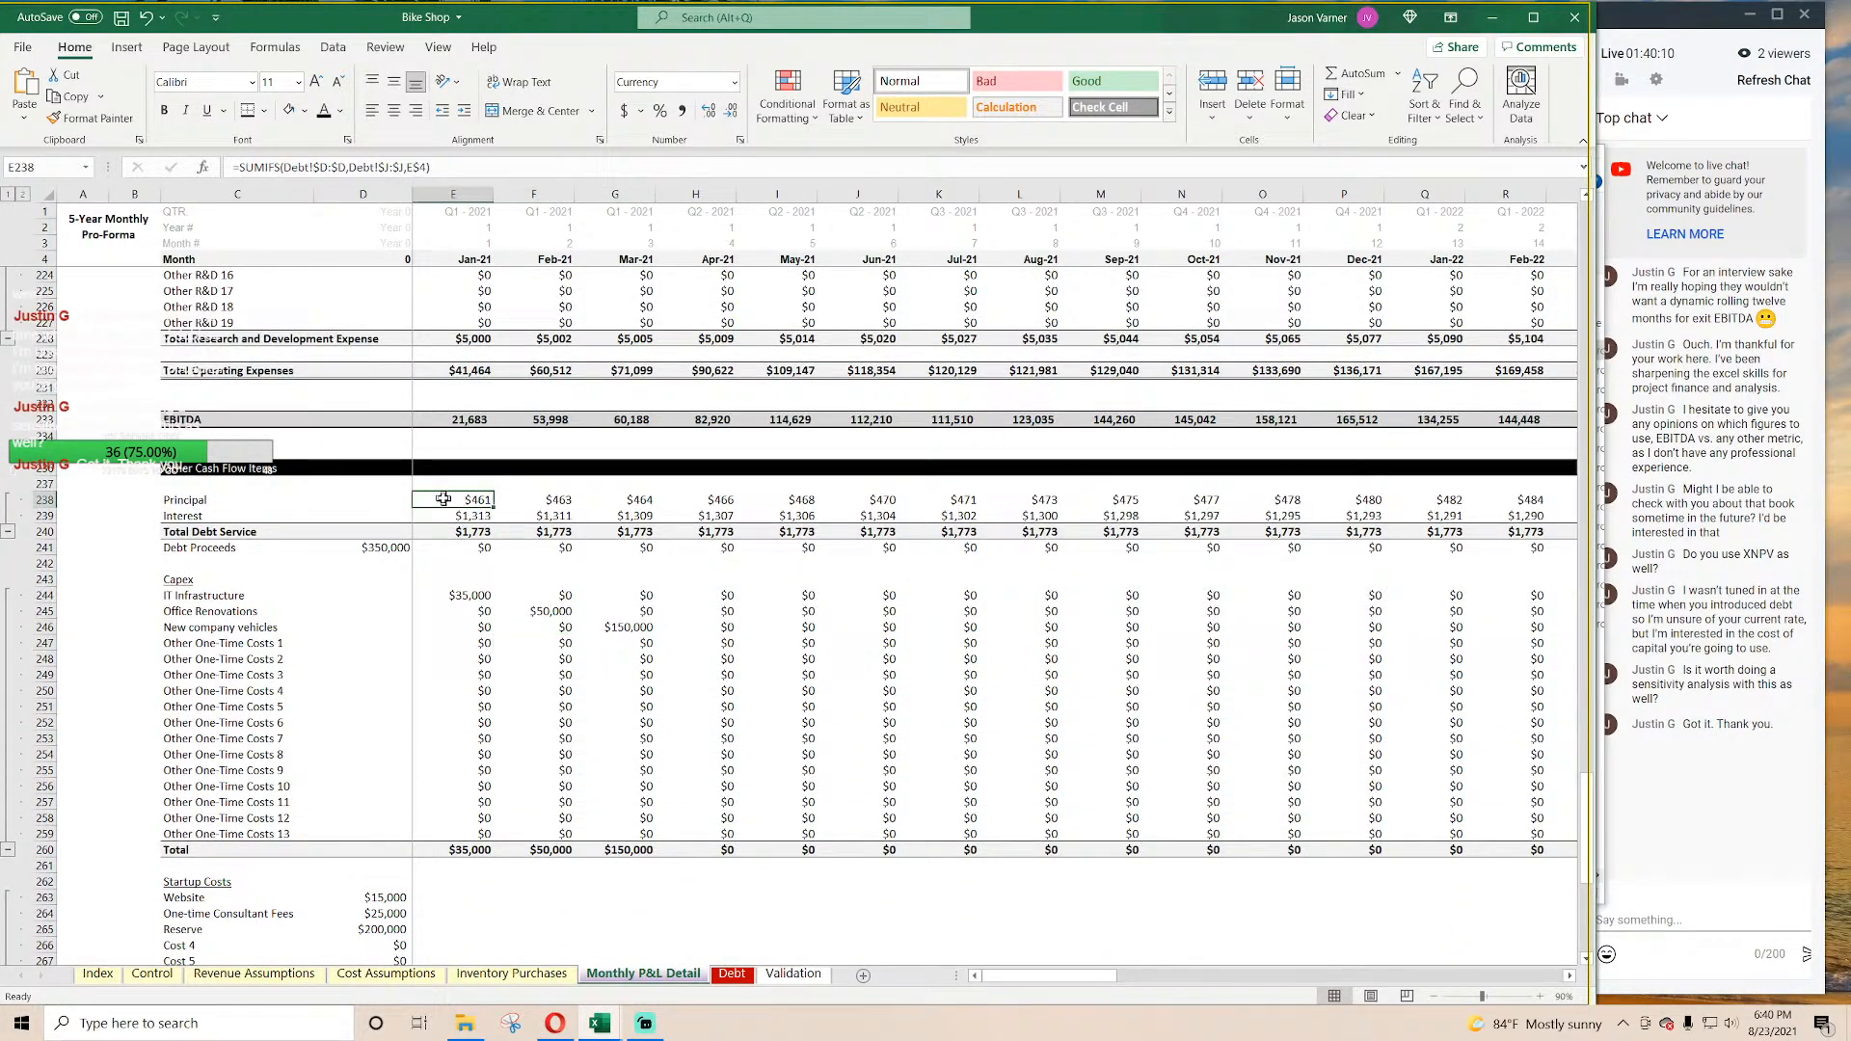
pyautogui.click(242, 167)
pyautogui.hotkey('ctrl', 'v')
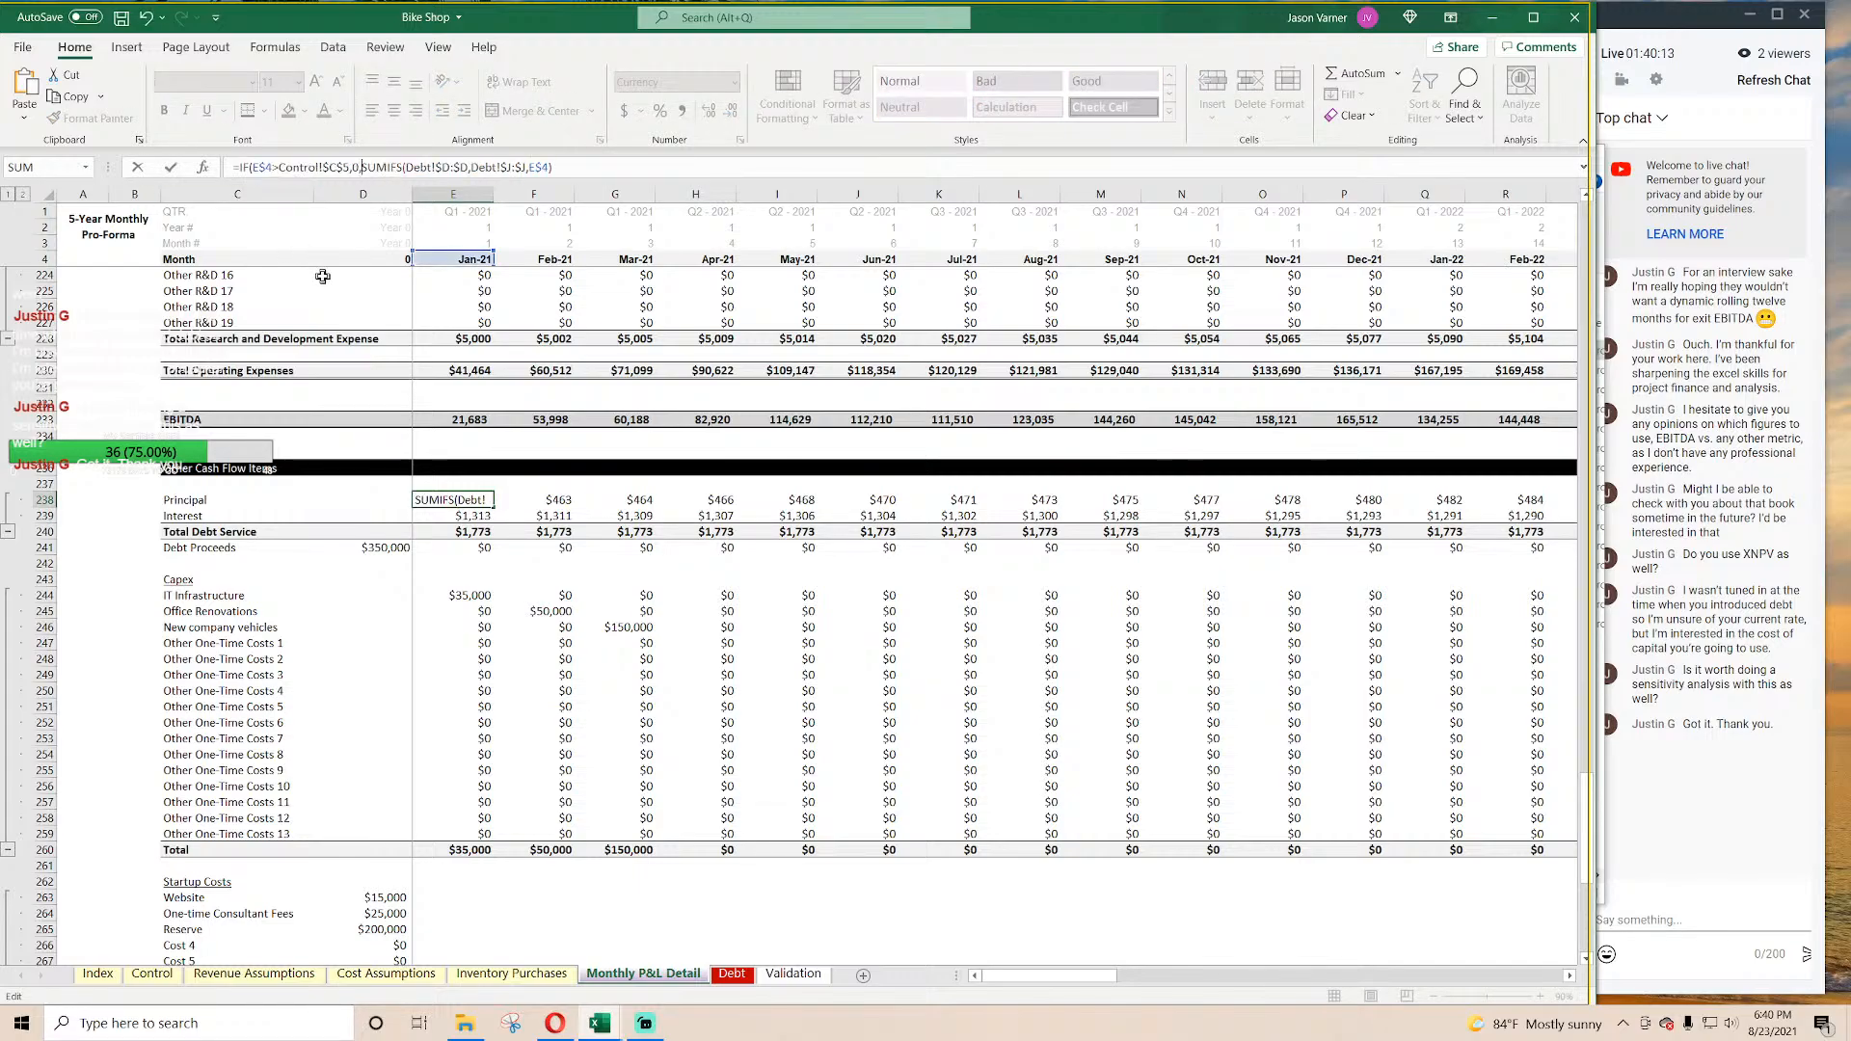
pyautogui.press('Return')
pyautogui.press('Return')
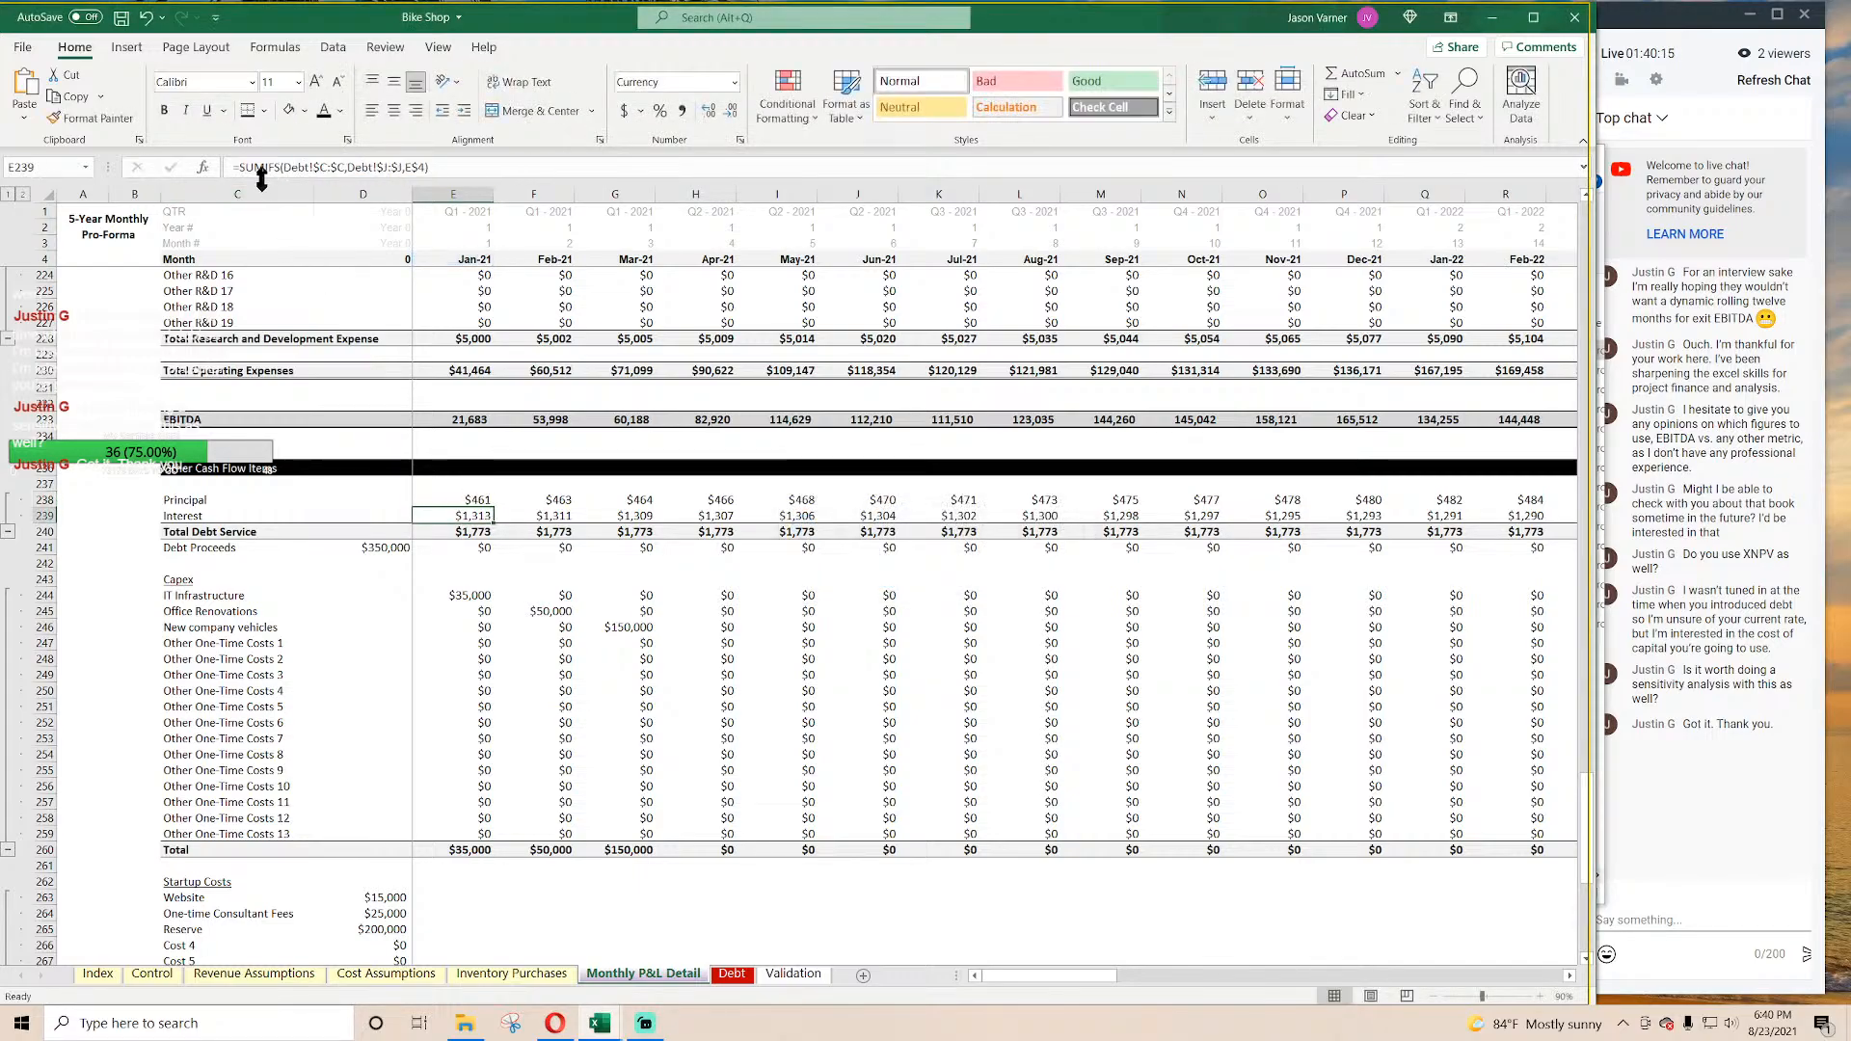
# Step: Add the same IF(E$4>Control!$C$5,0,...) test to January's Interest formula, and fill Principal and Interest across to Dec-25
pyautogui.click(241, 167)
pyautogui.write('IF(E$4>Control!$C$5,0,')
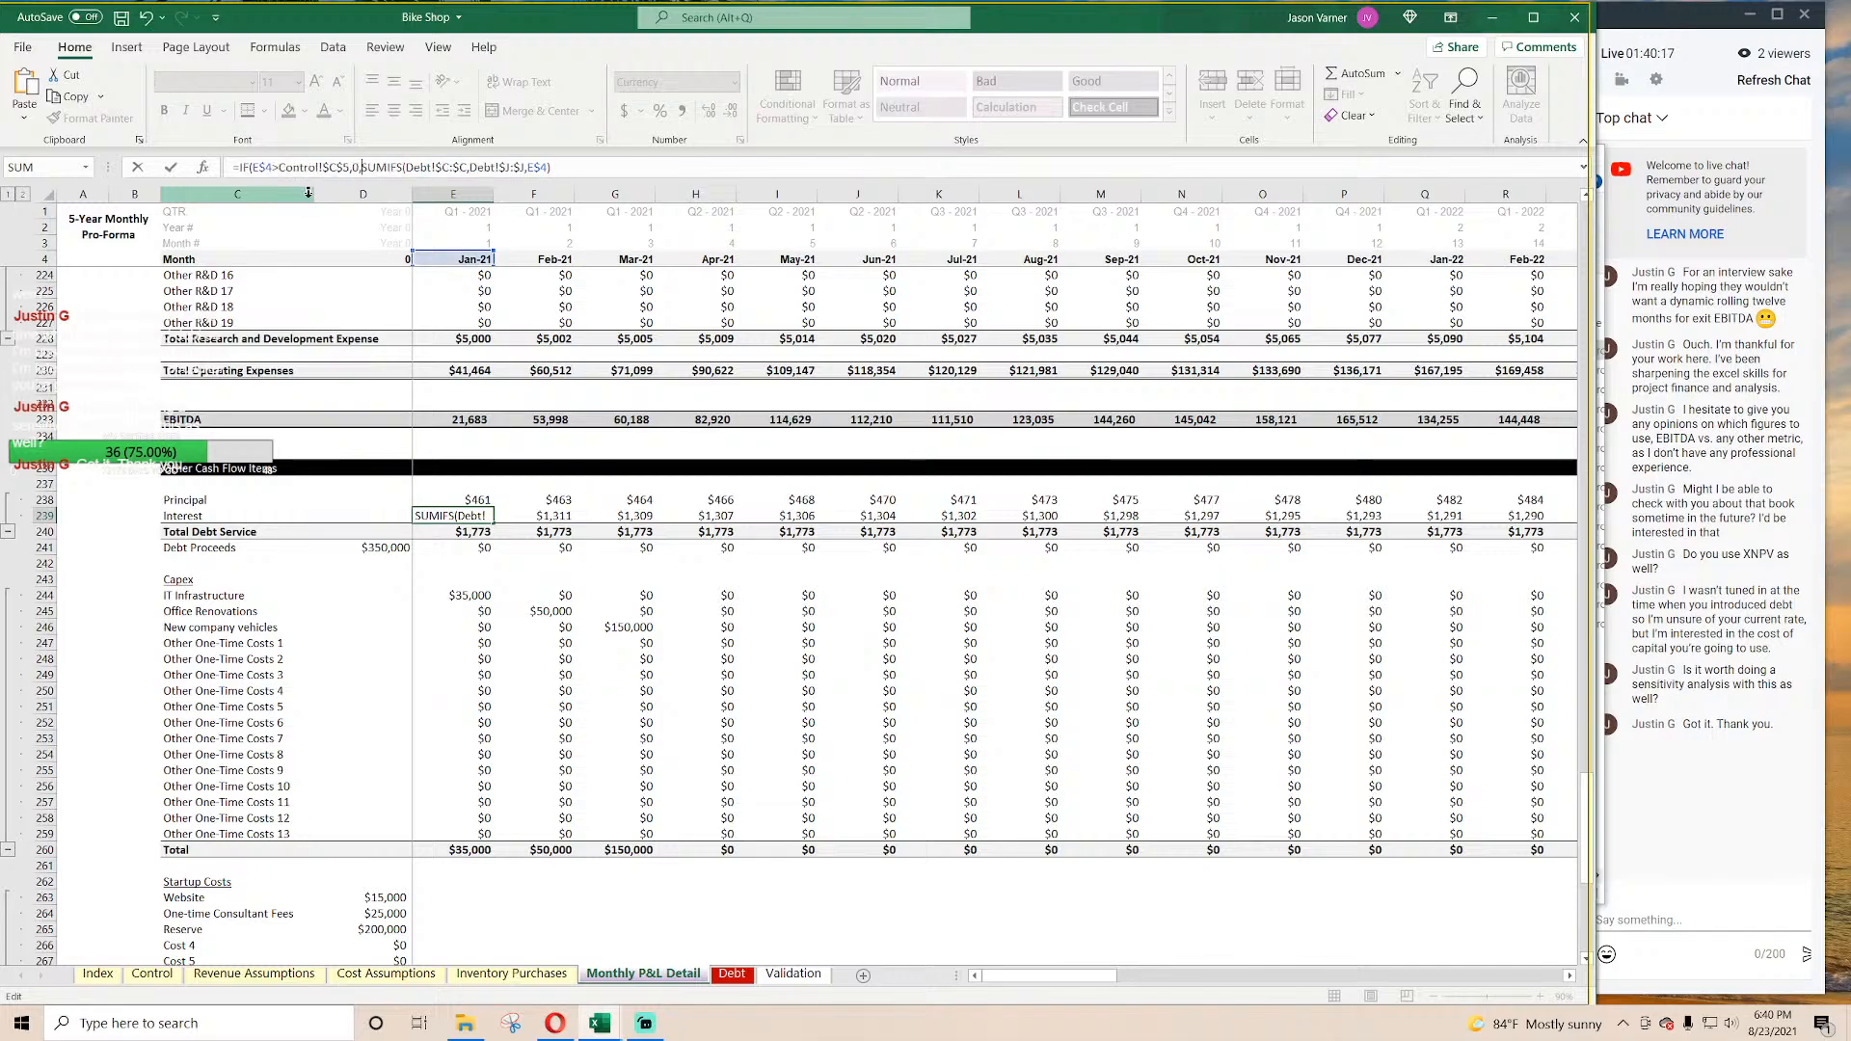
pyautogui.press('Return')
pyautogui.press('Return')
pyautogui.moveTo(479, 498); pyautogui.dragTo(1482, 540)
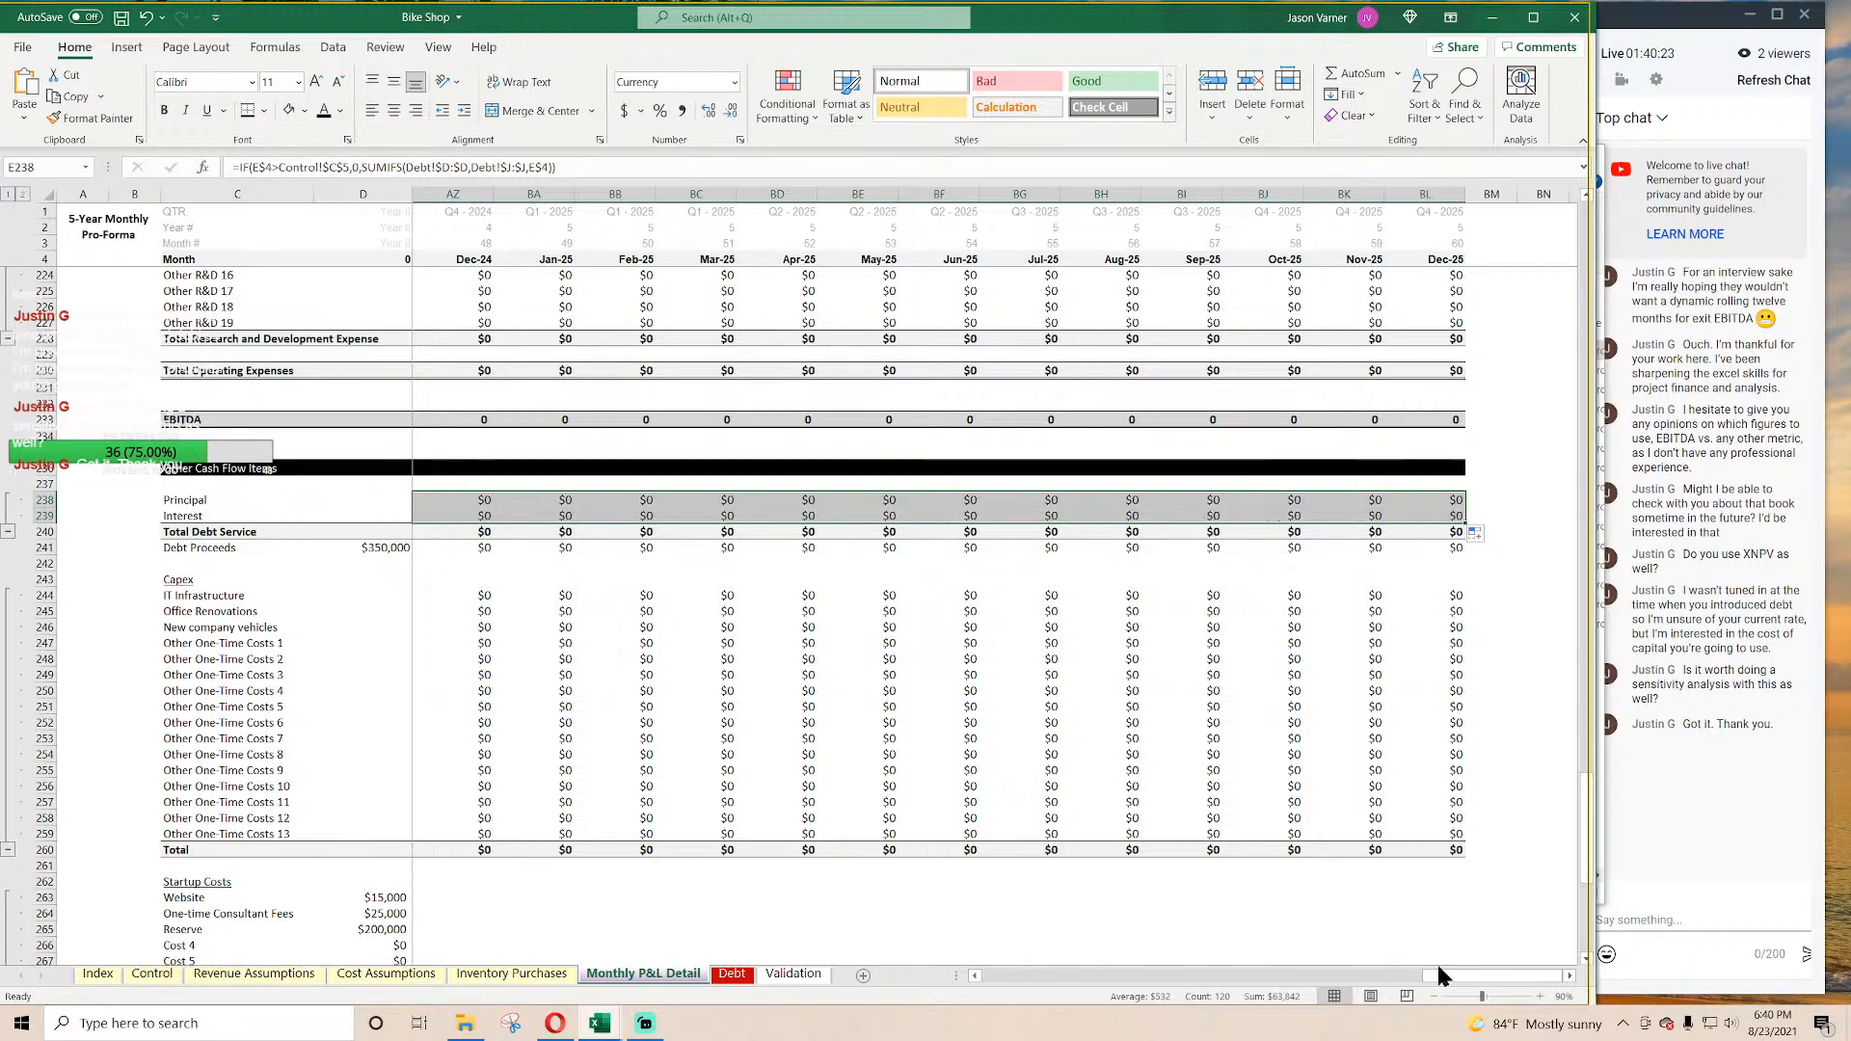
pyautogui.moveTo(1427, 976); pyautogui.dragTo(1262, 974)
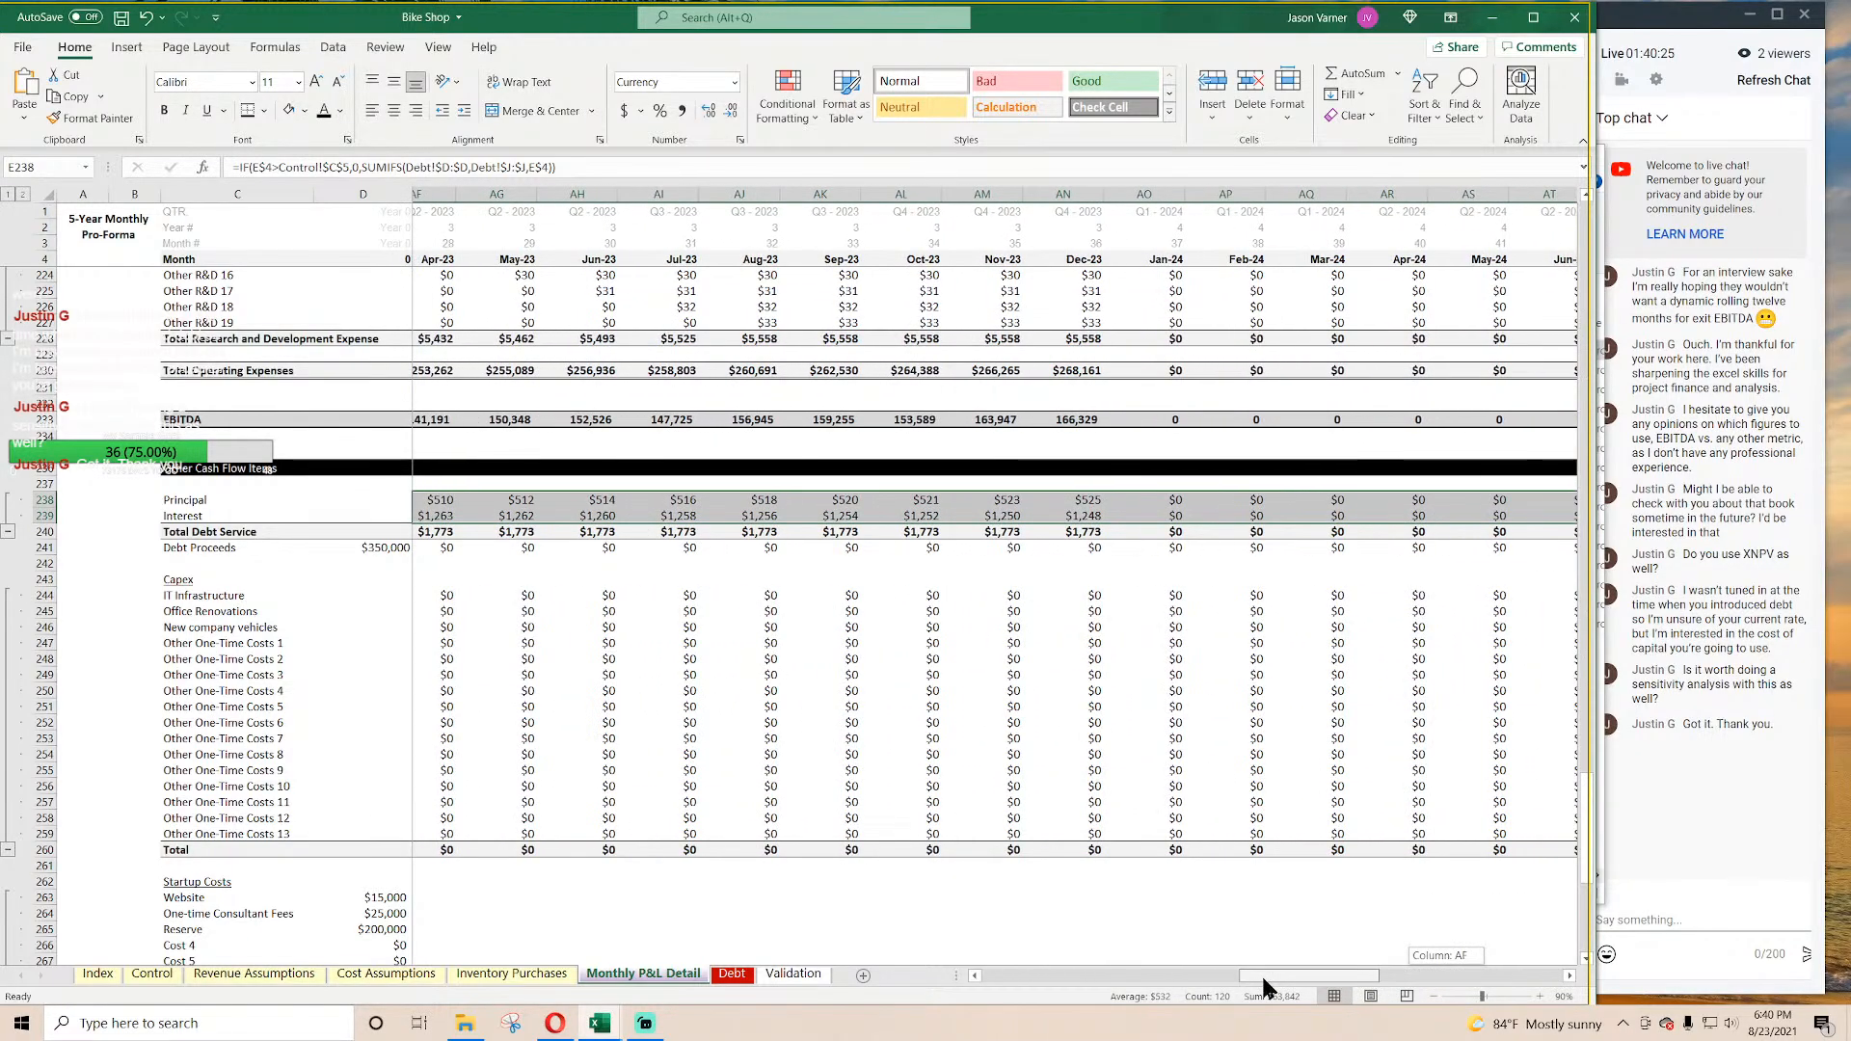
# Step: Review the cash flow rows through the exit month, and label the row below Debt Proceeds "Debt Repayment"
pyautogui.click(1114, 548)
pyautogui.scroll(-15, 1098, 628)
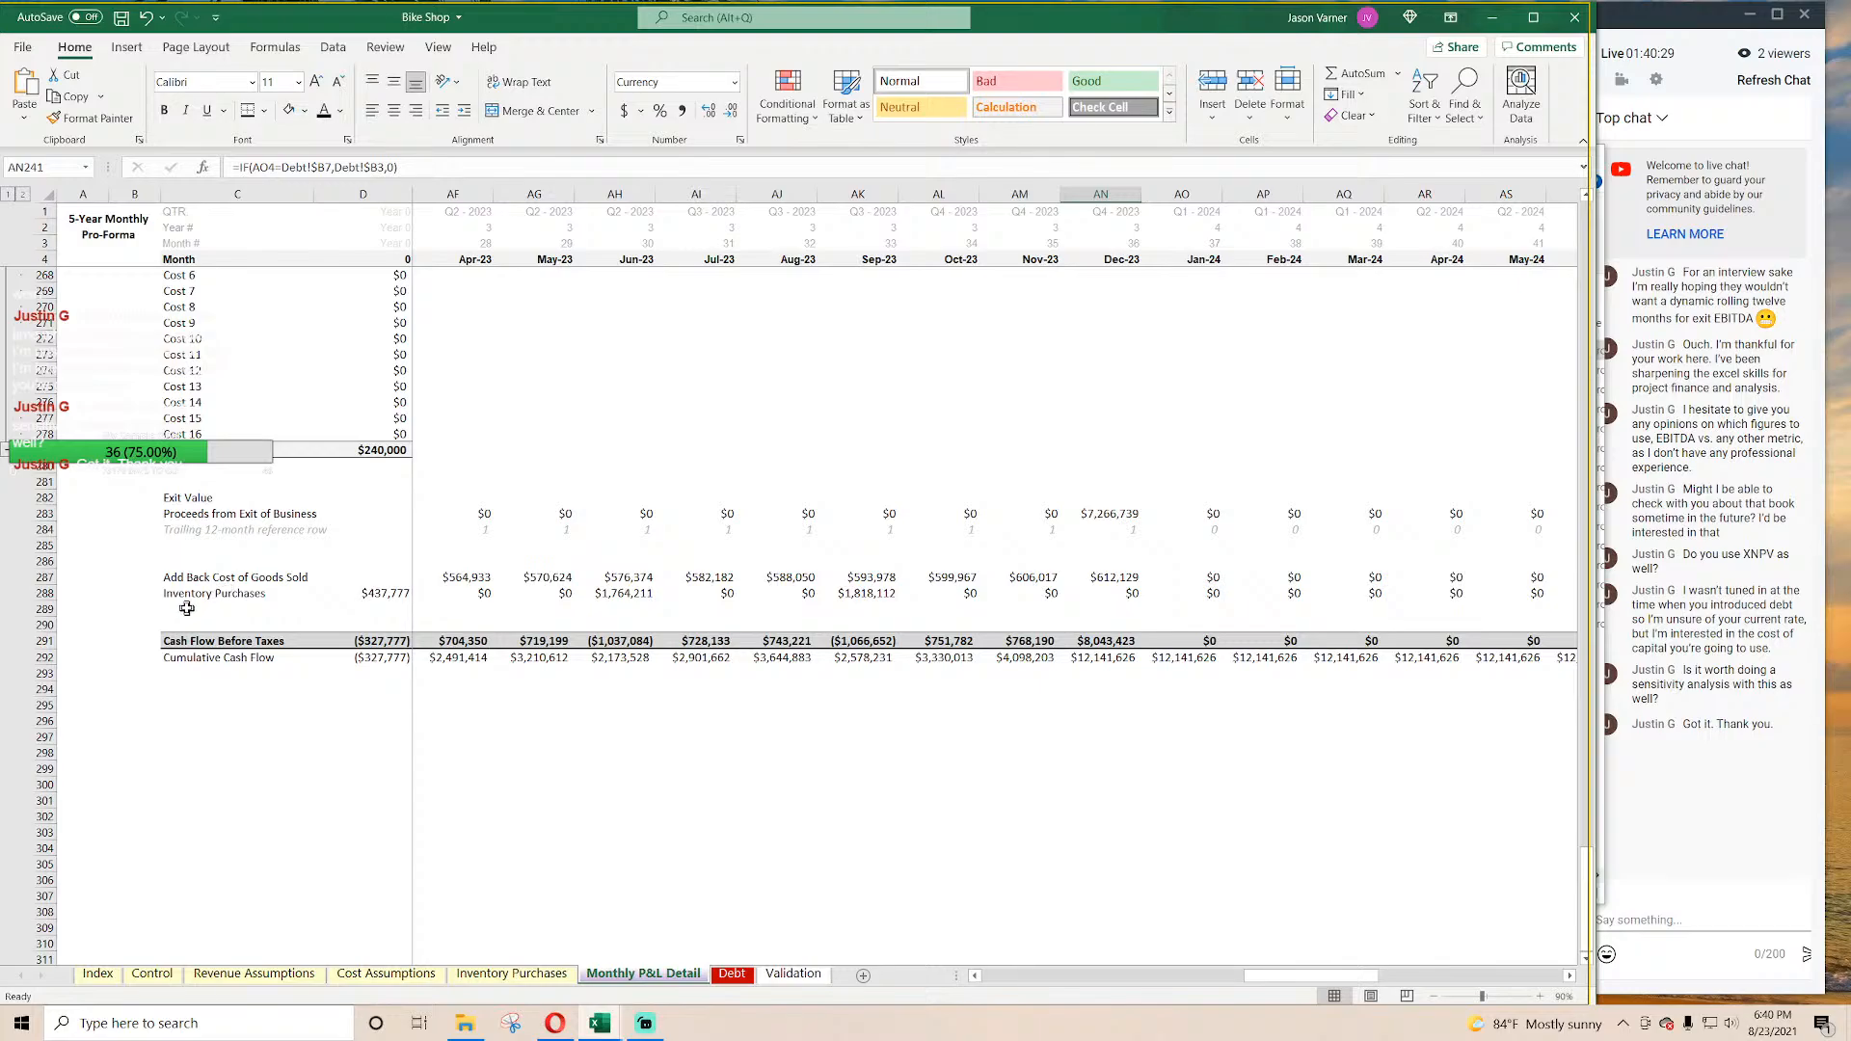
pyautogui.scroll(11, 199, 505)
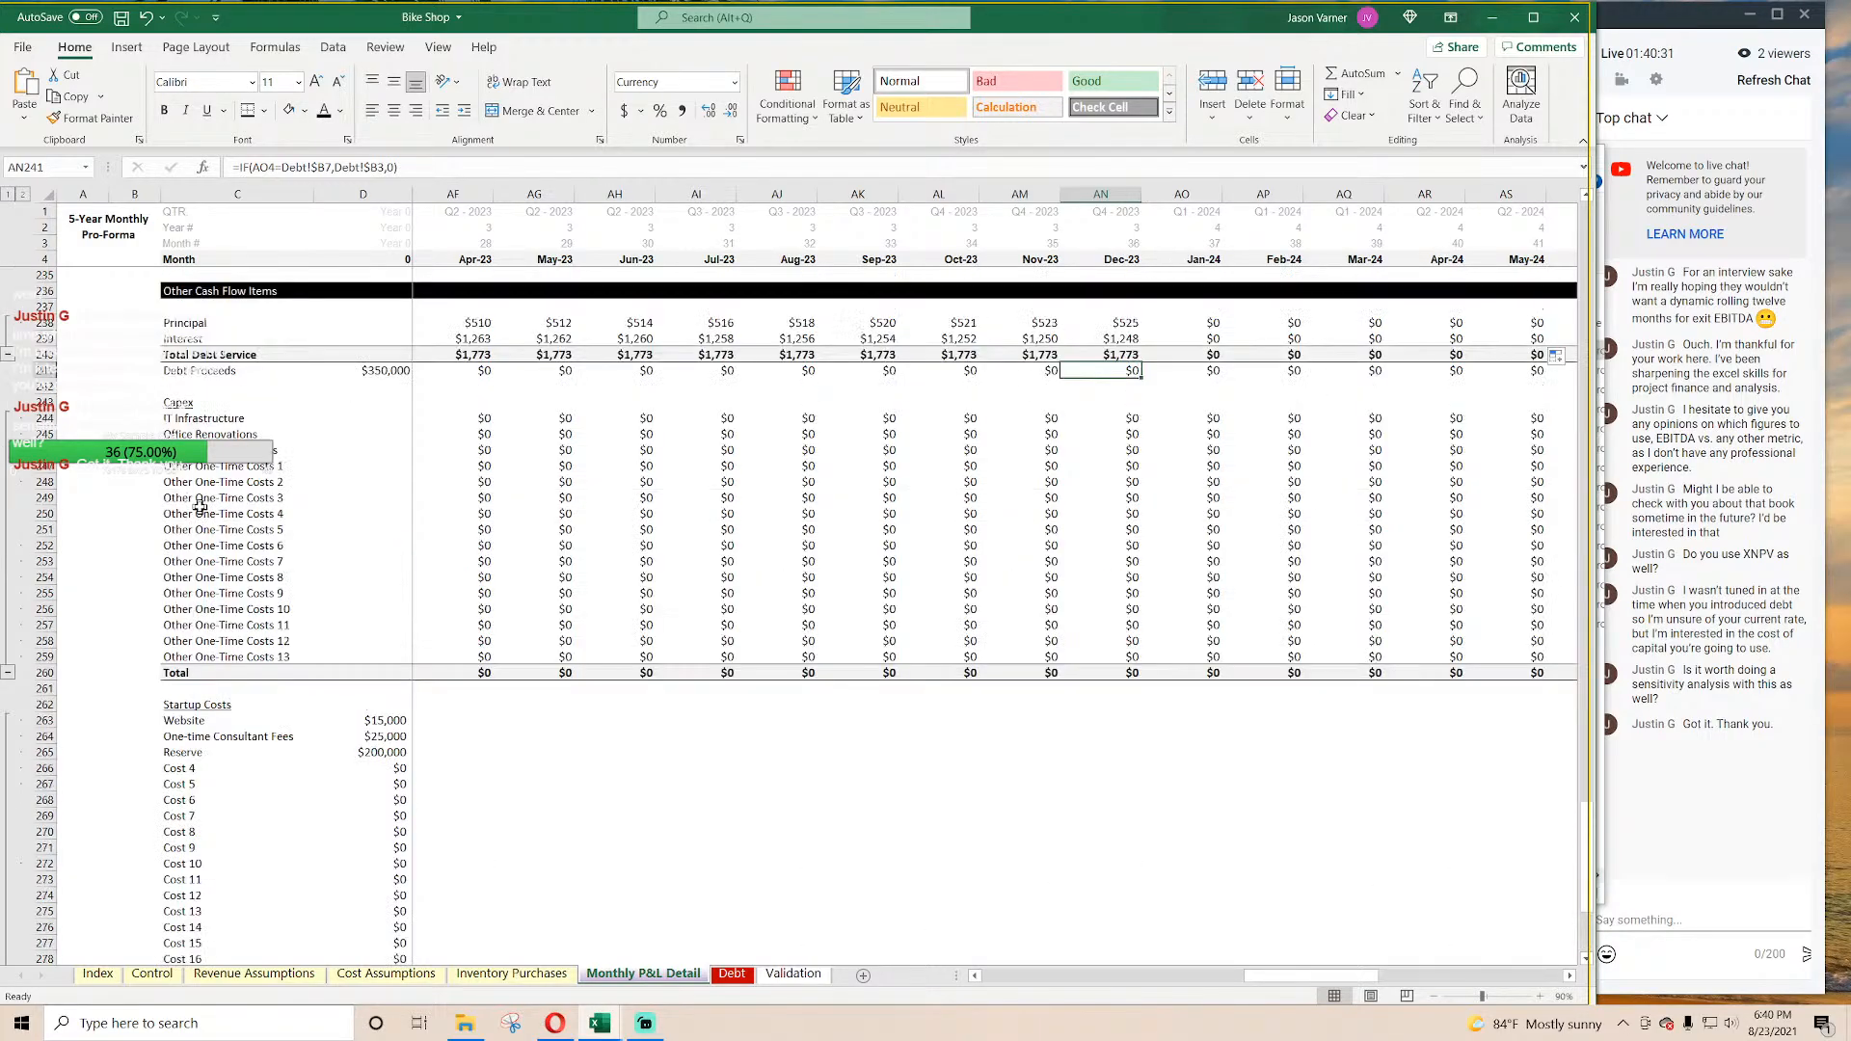
pyautogui.scroll(4, 199, 506)
pyautogui.click(200, 564)
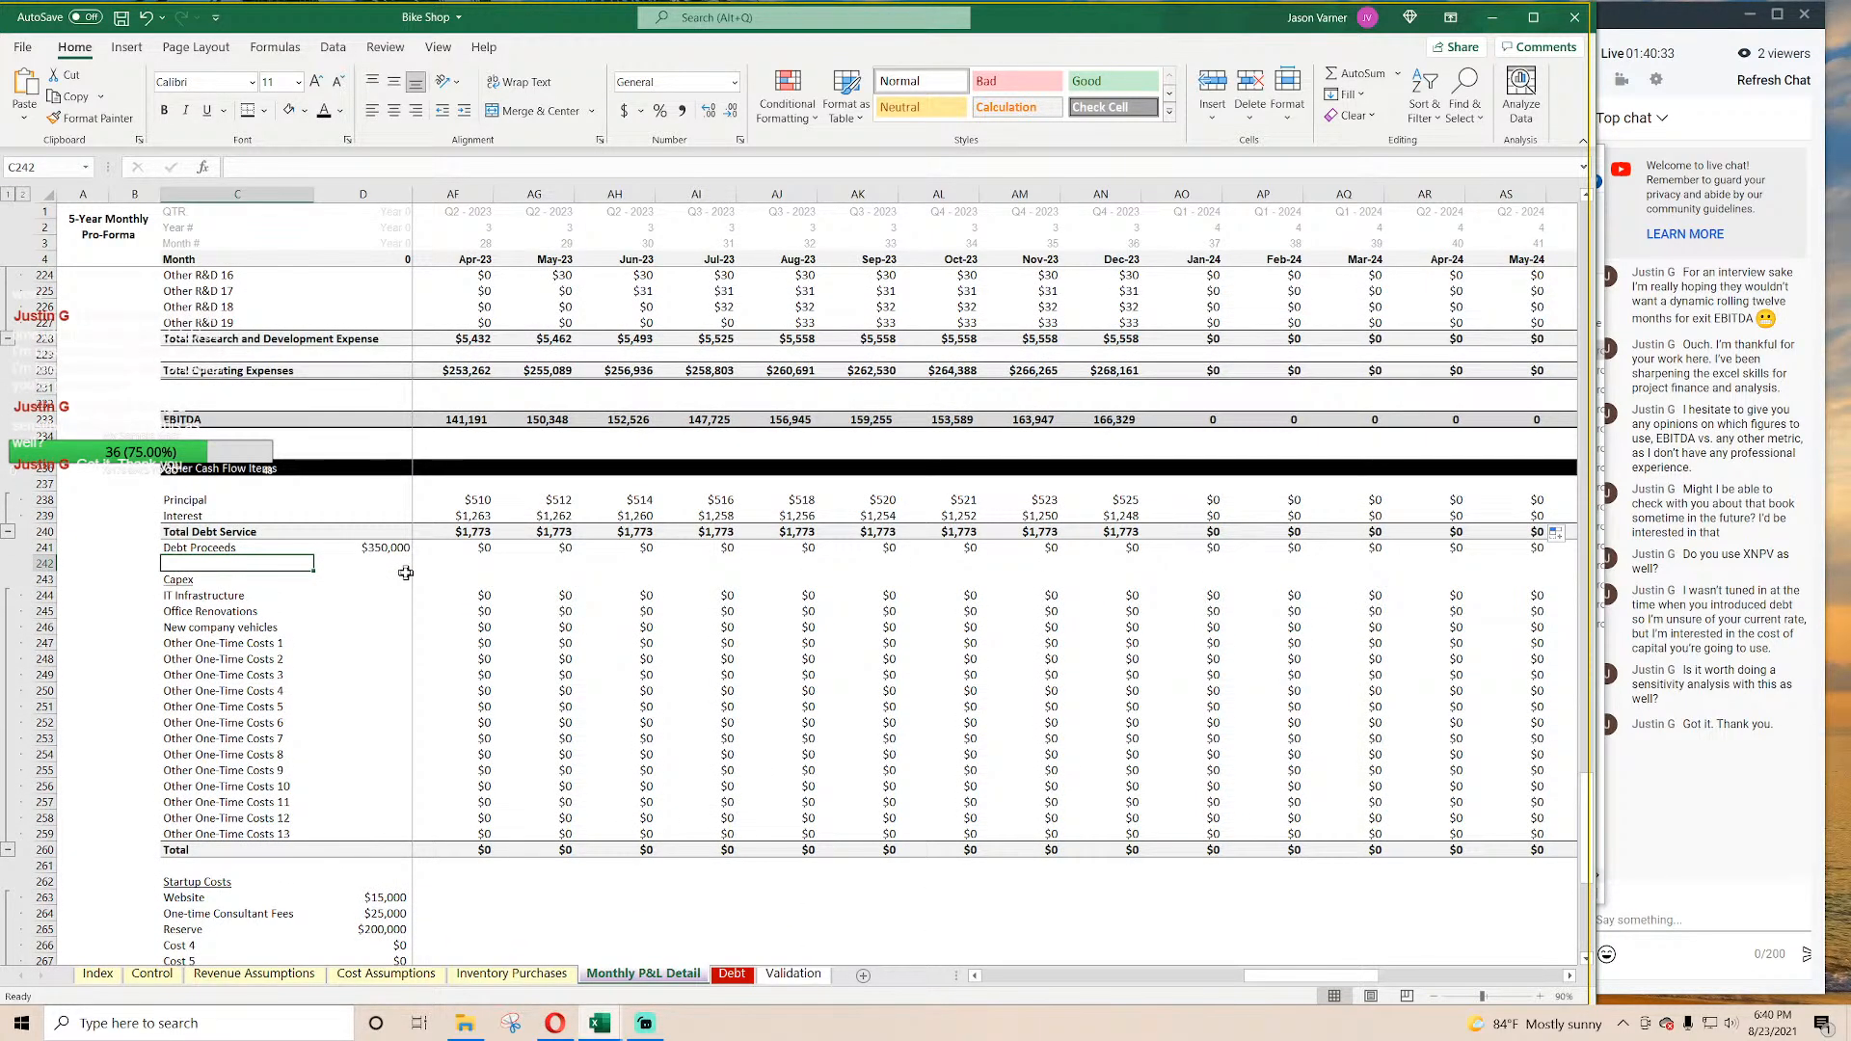
pyautogui.write('Debt Repayment')
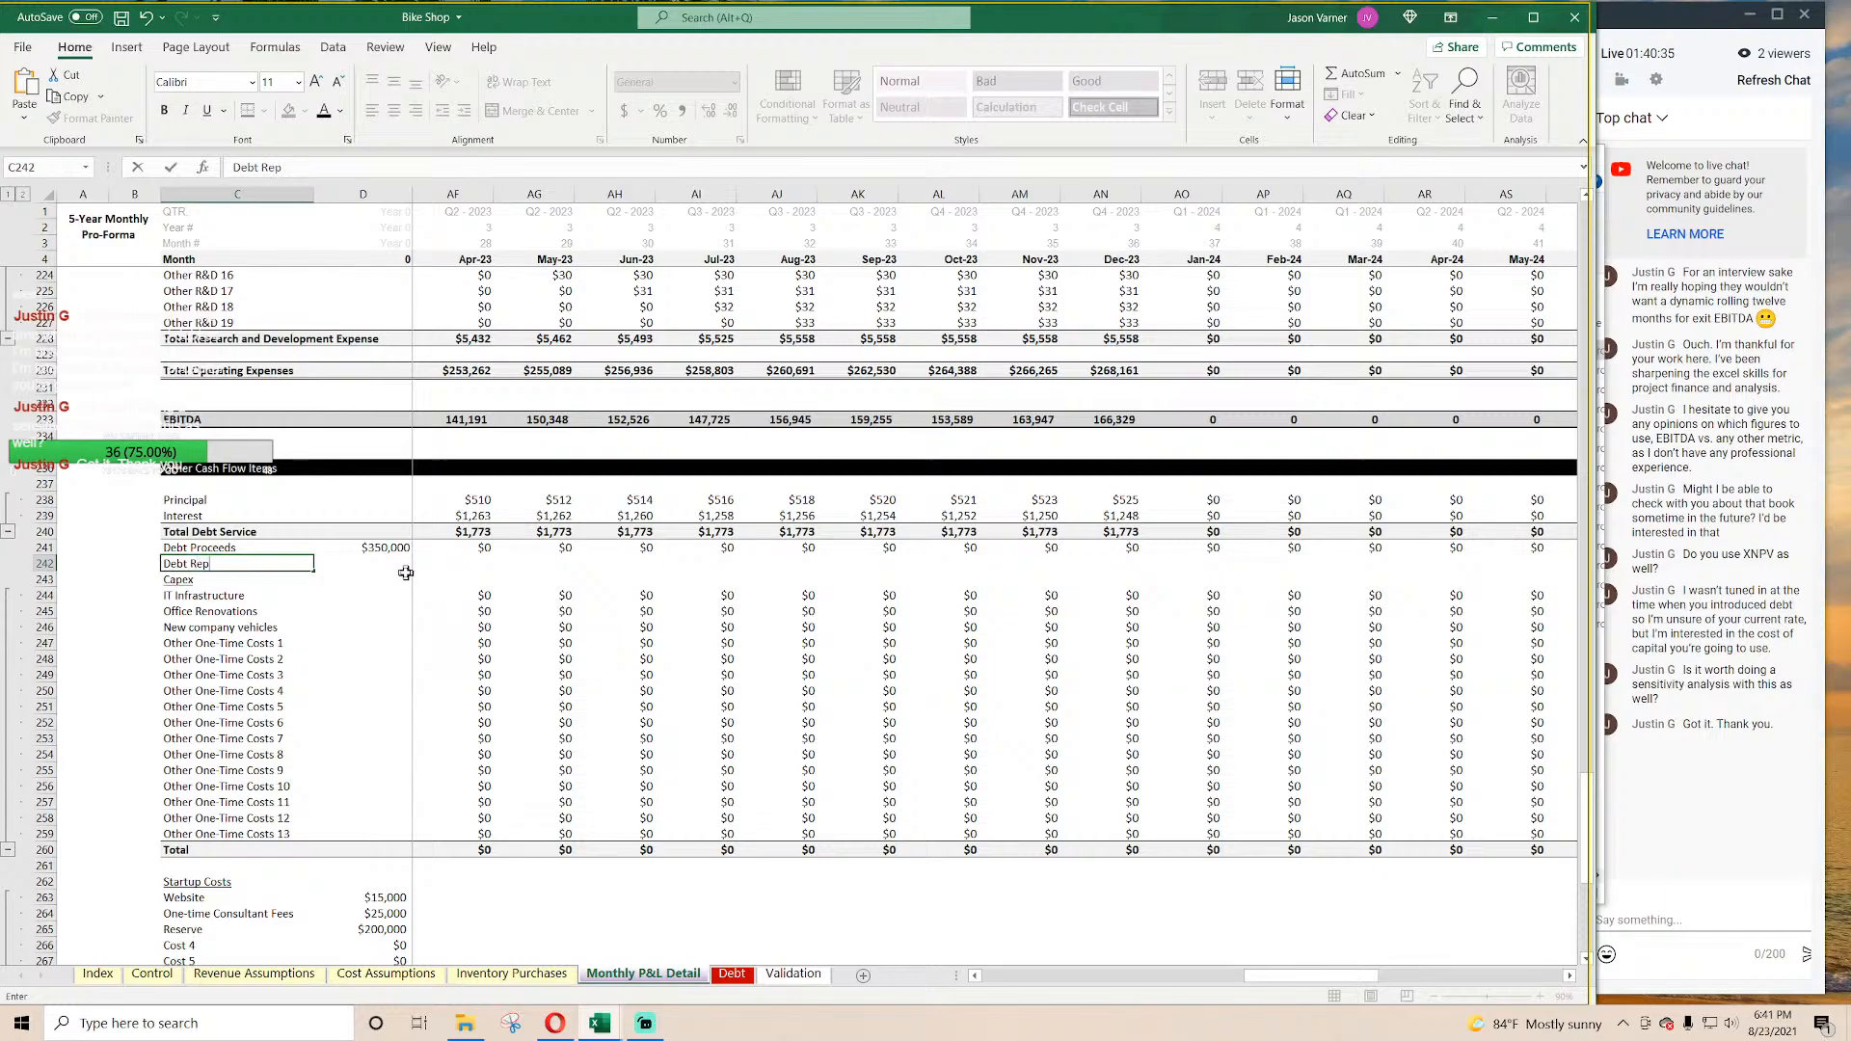
pyautogui.press('Tab')
pyautogui.press('Tab')
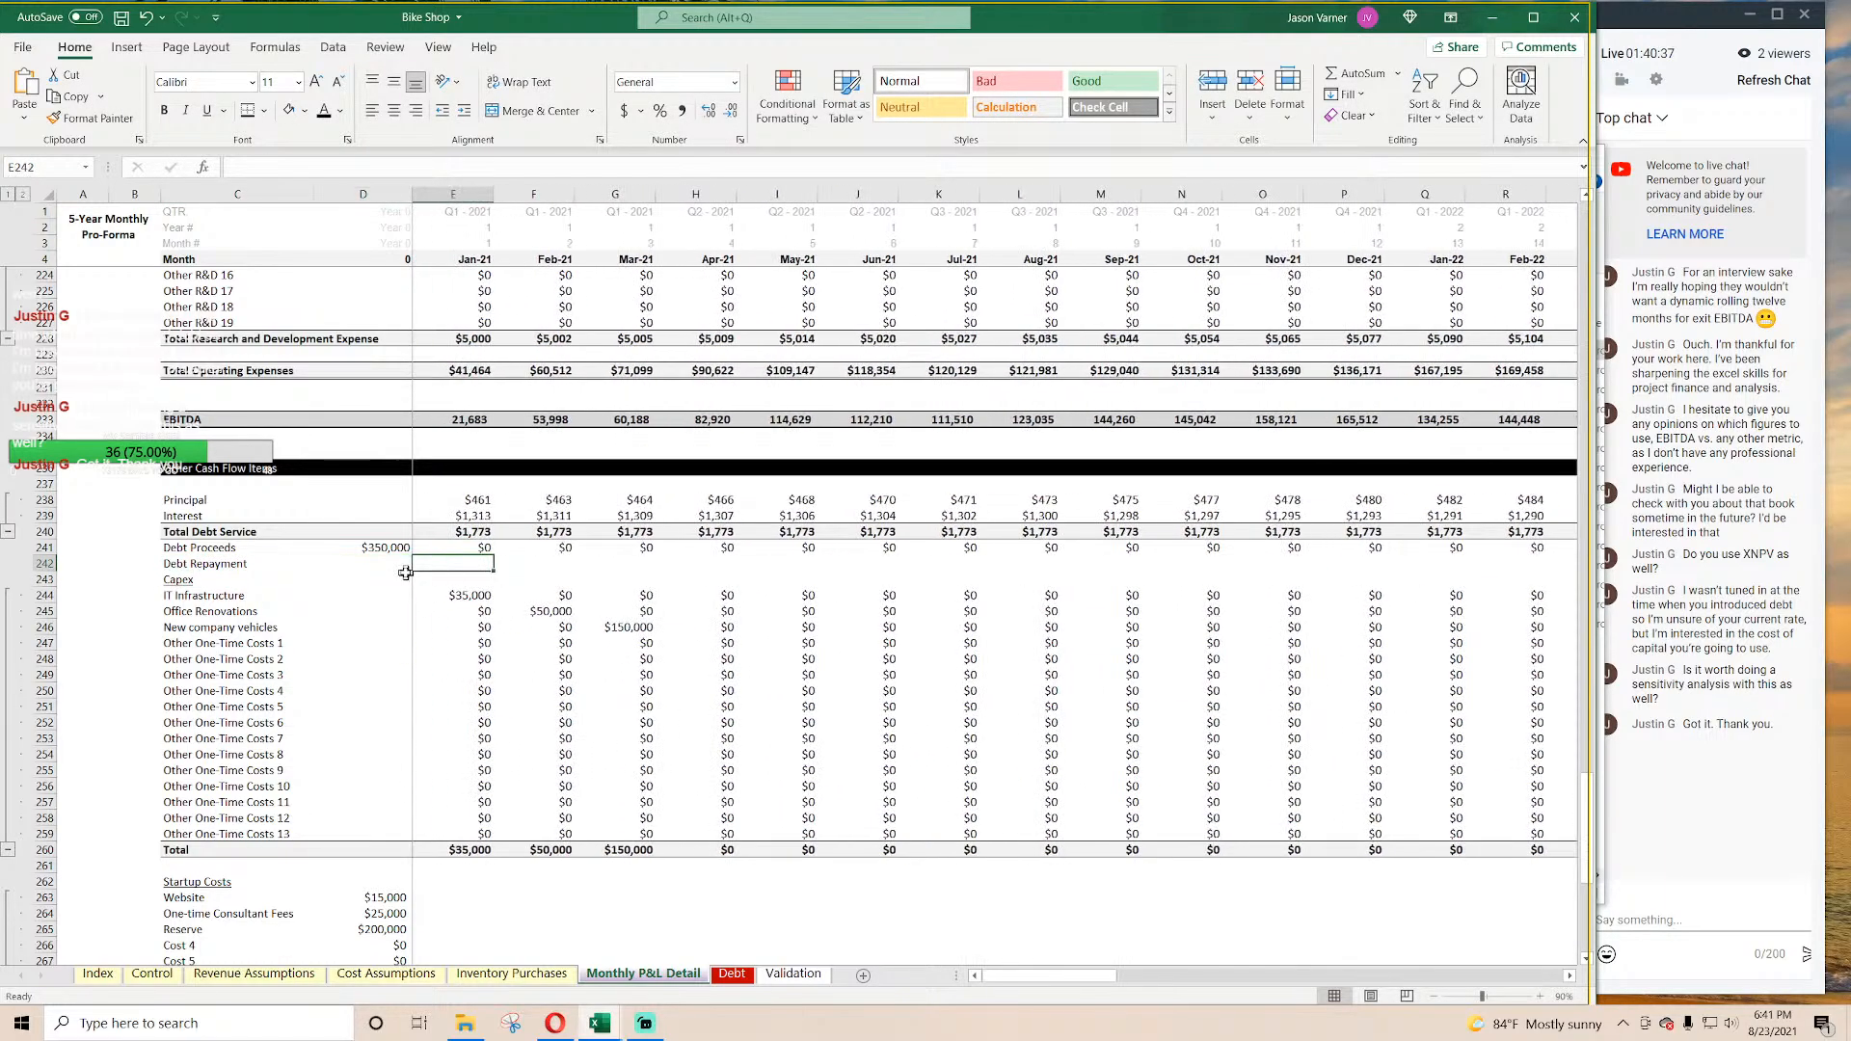
# Step: Begin January's Debt Repayment formula with an IF test that month E4 equals the exit month in Control!C5
pyautogui.write('=if(')
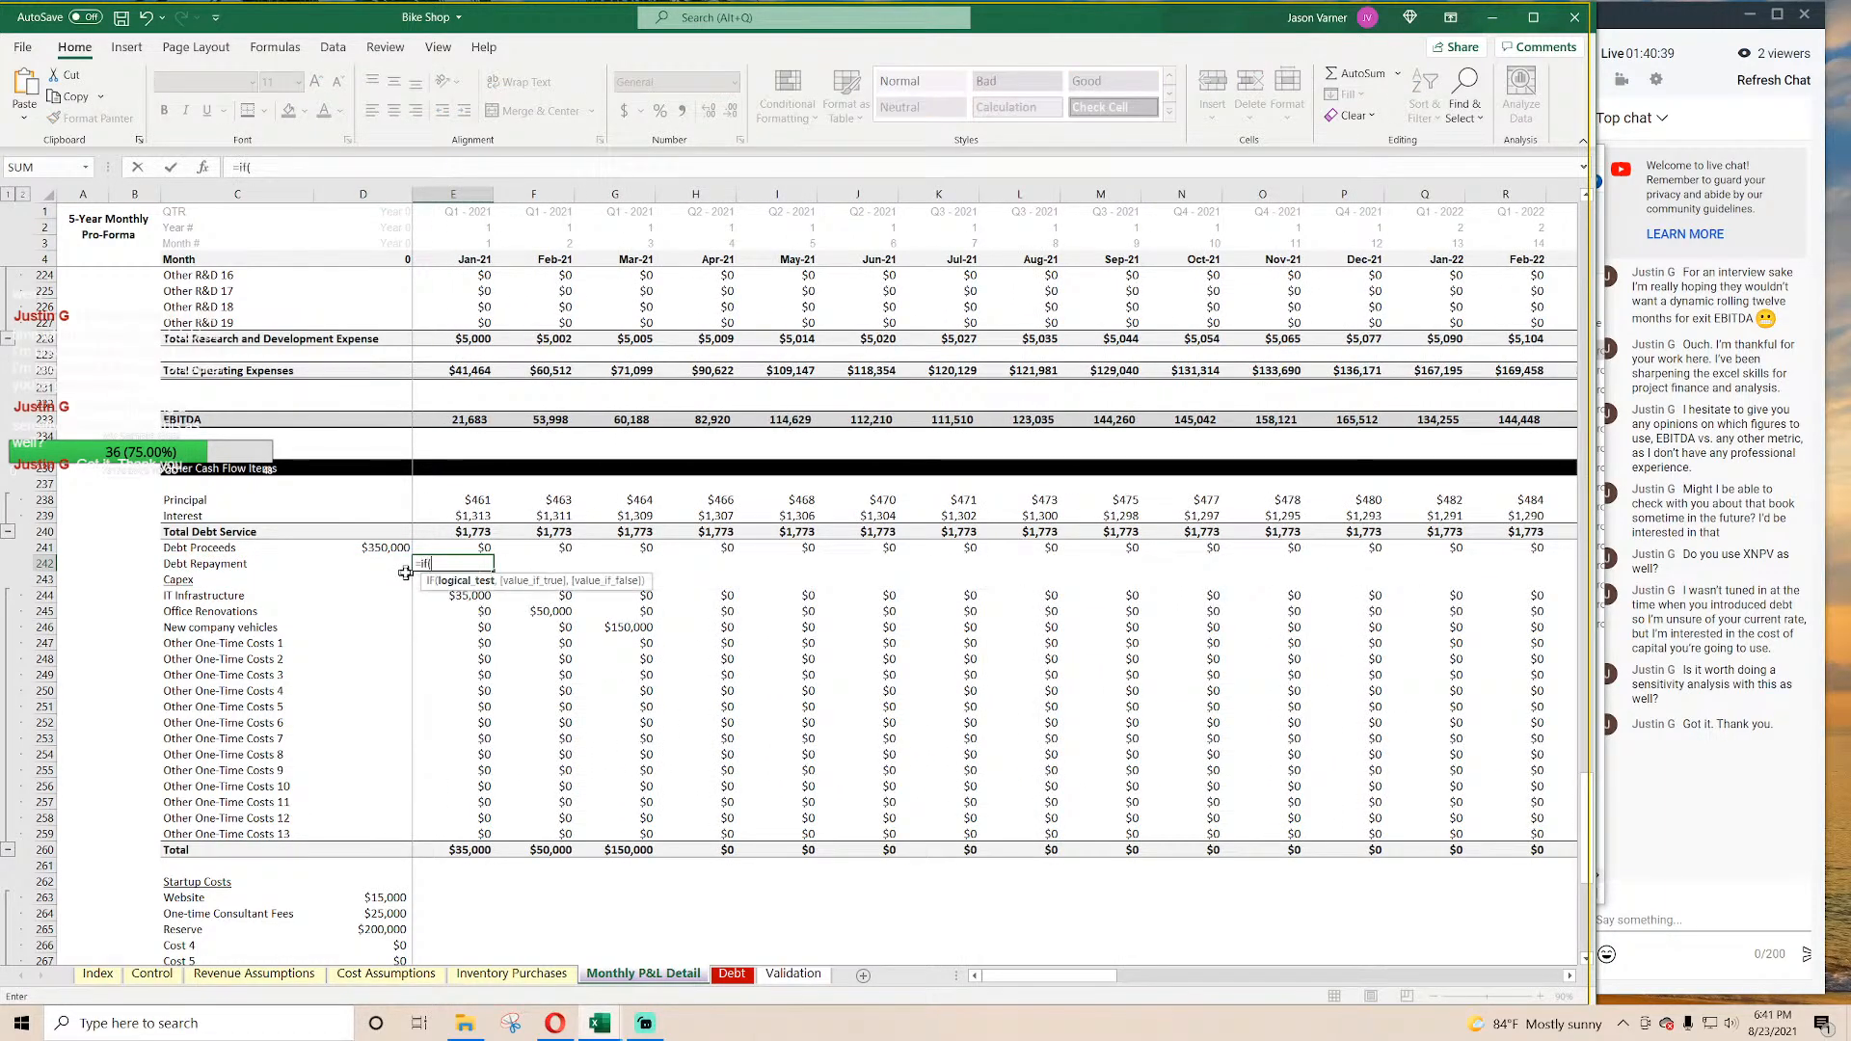
pyautogui.click(480, 260)
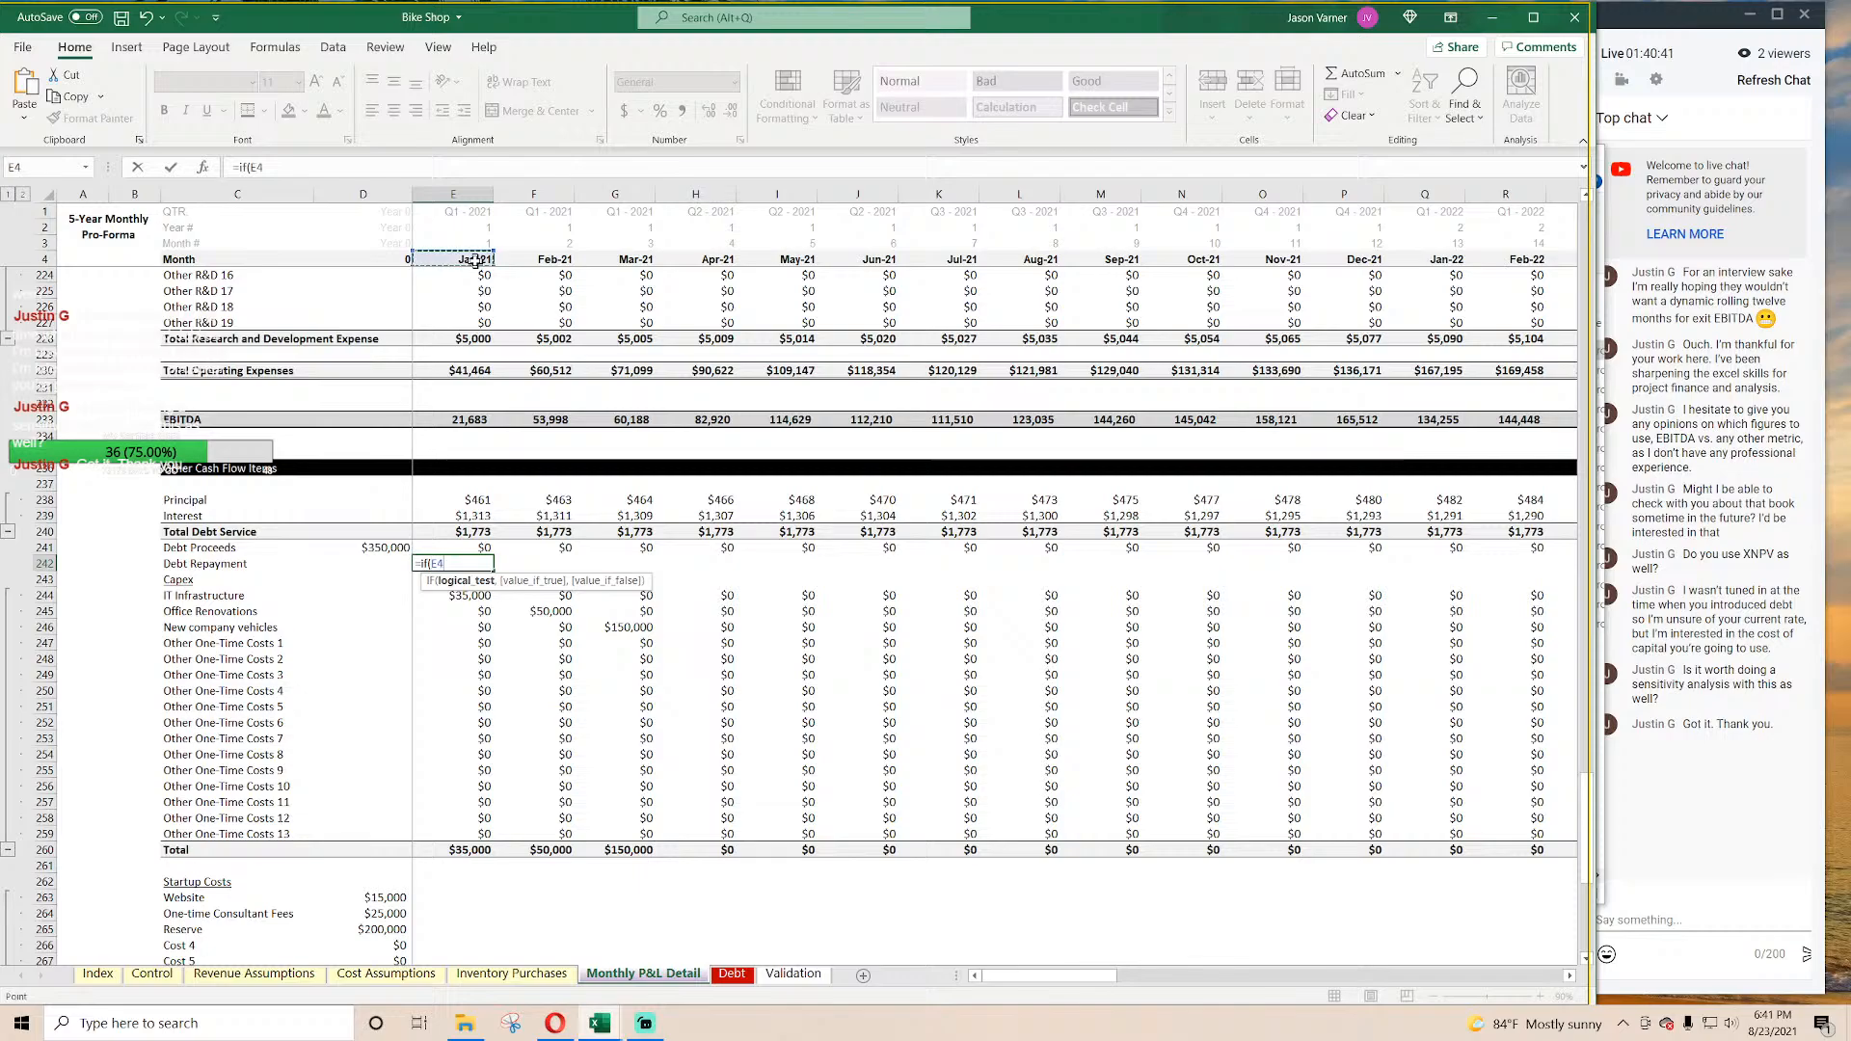
pyautogui.write('=')
pyautogui.click(106, 979)
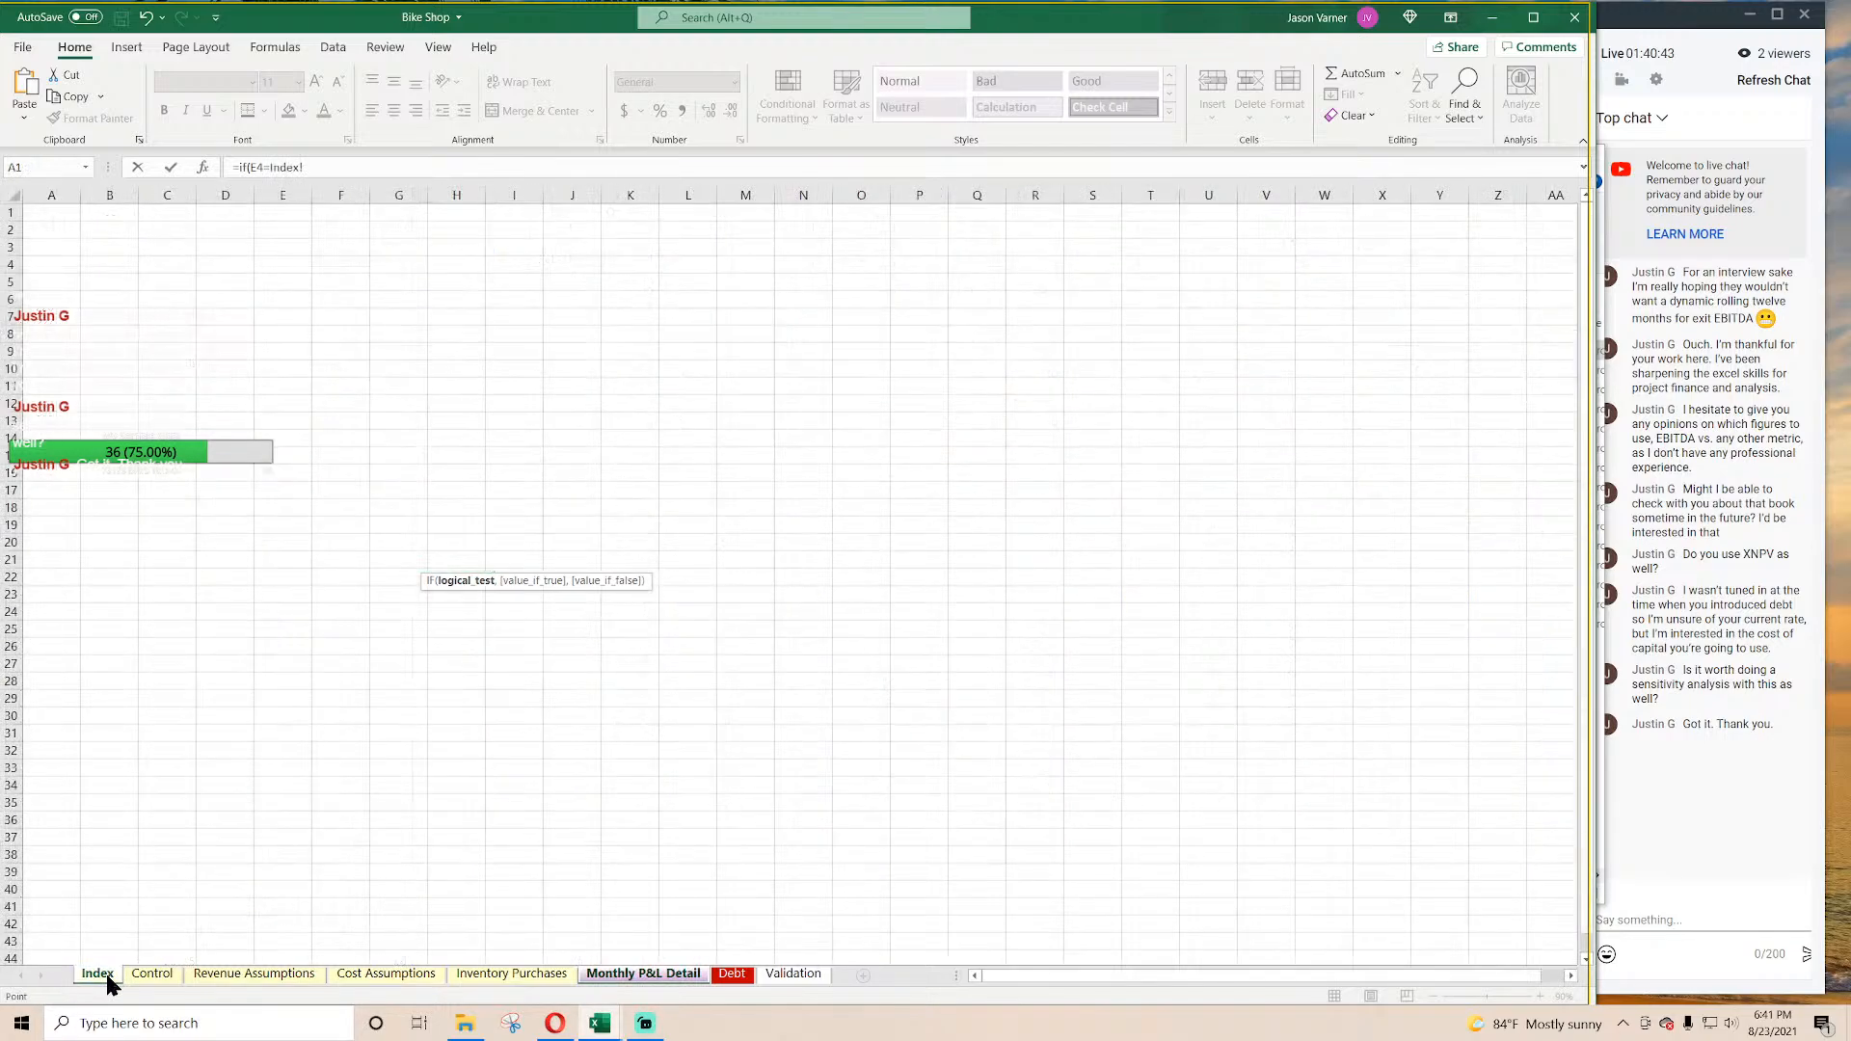
pyautogui.click(152, 974)
pyautogui.click(386, 282)
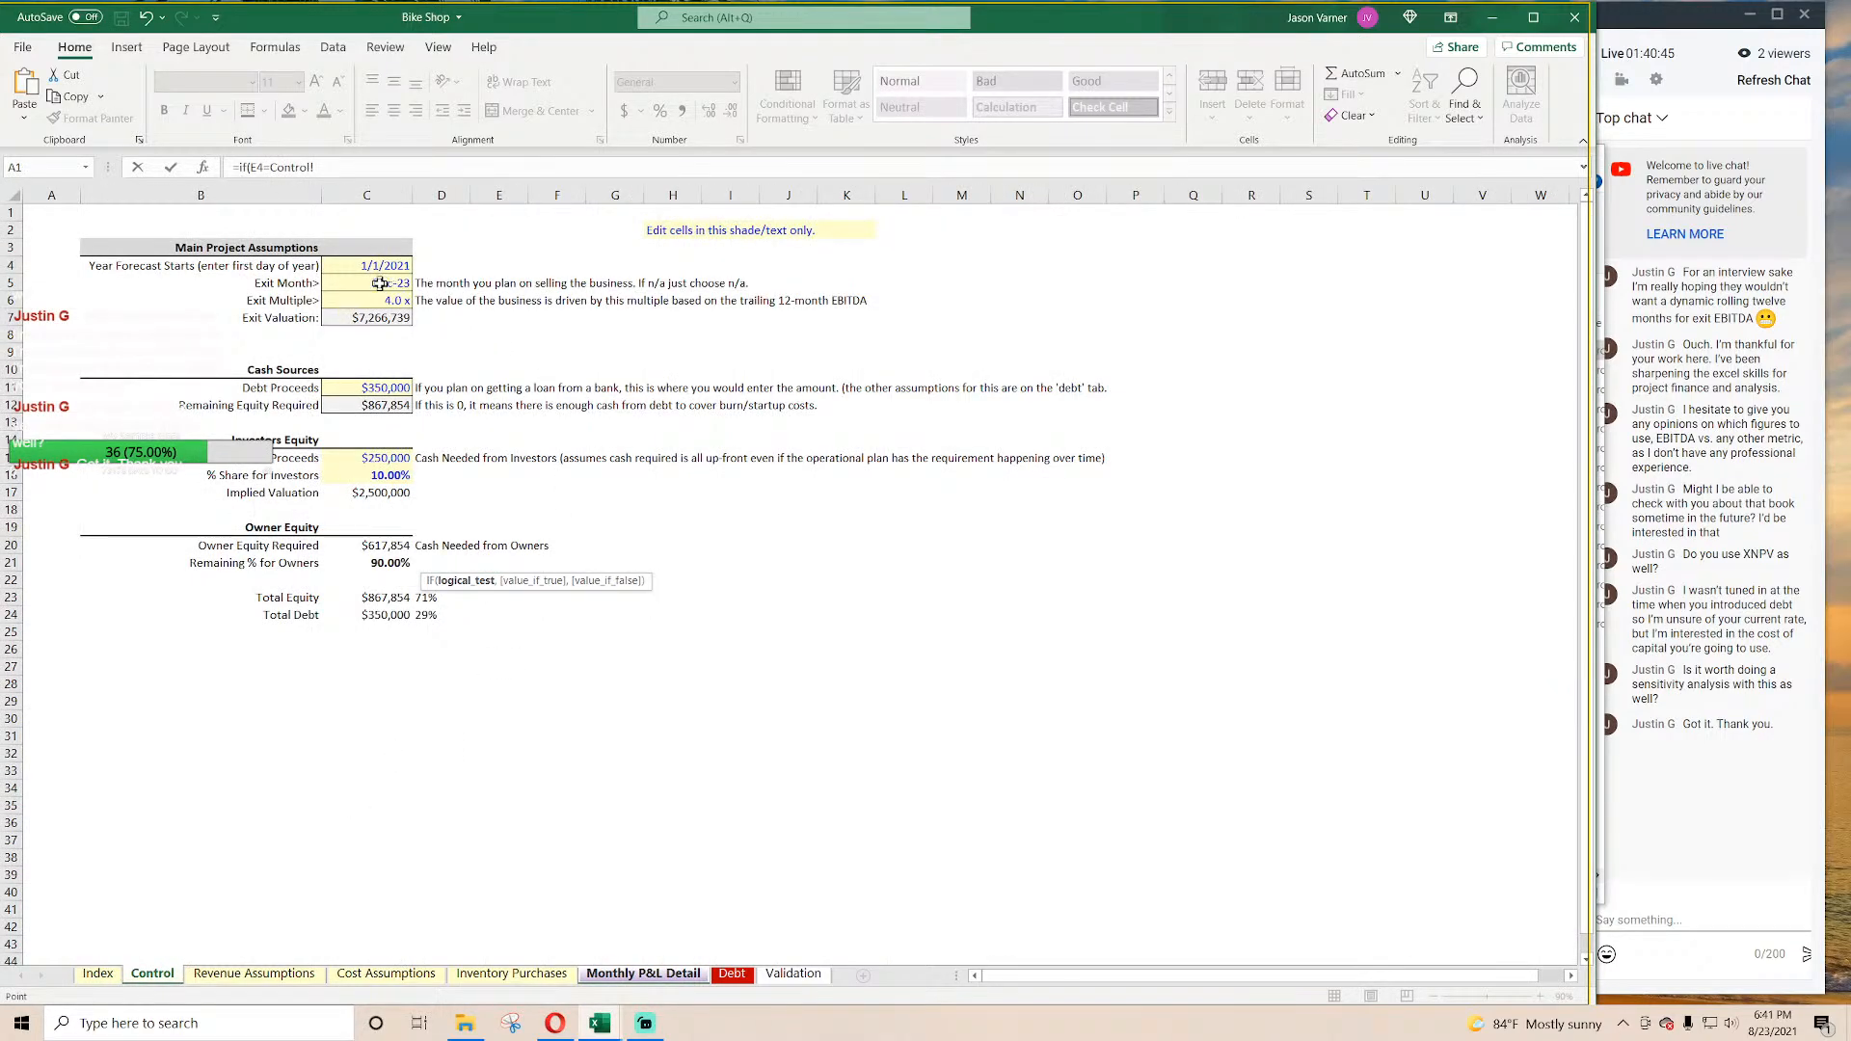
pyautogui.write(',')
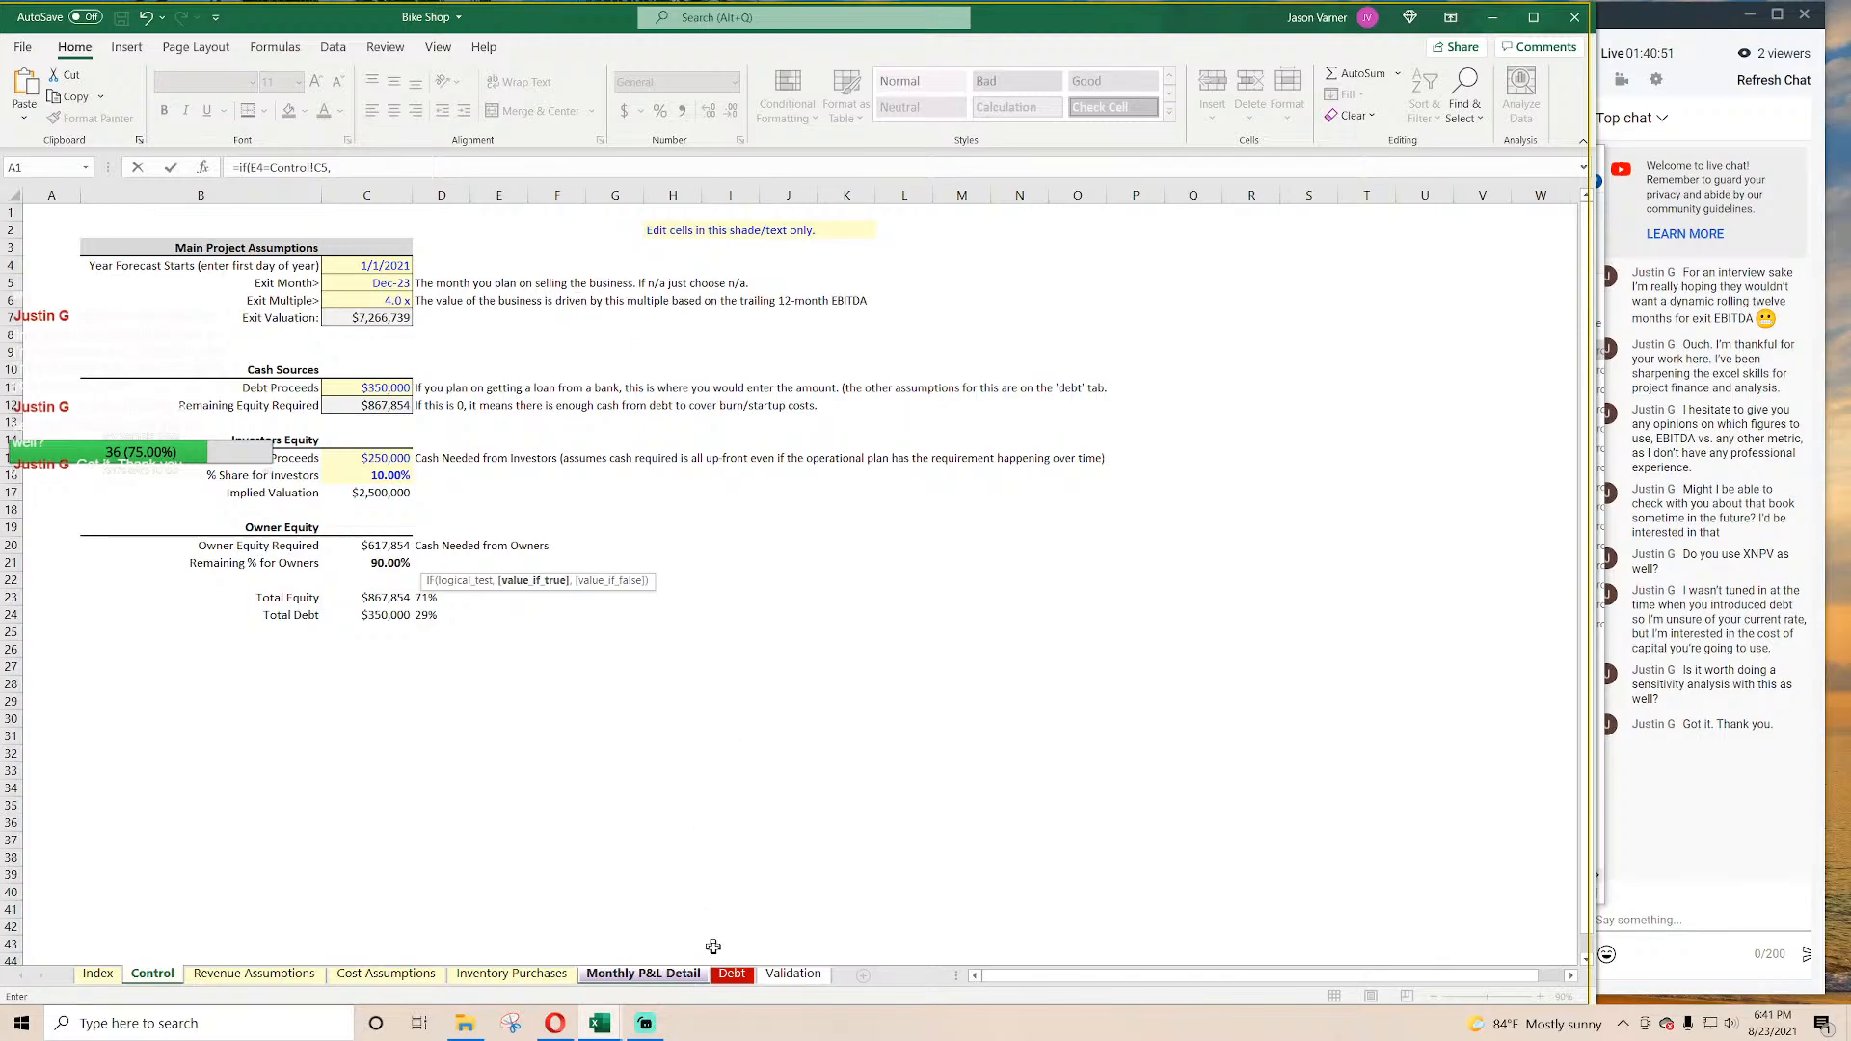
# Step: Complete January's Debt Repayment formula with Debt!B3-SUM($E238:E238) over the Principal row as the true result and 0 otherwise
pyautogui.click(731, 974)
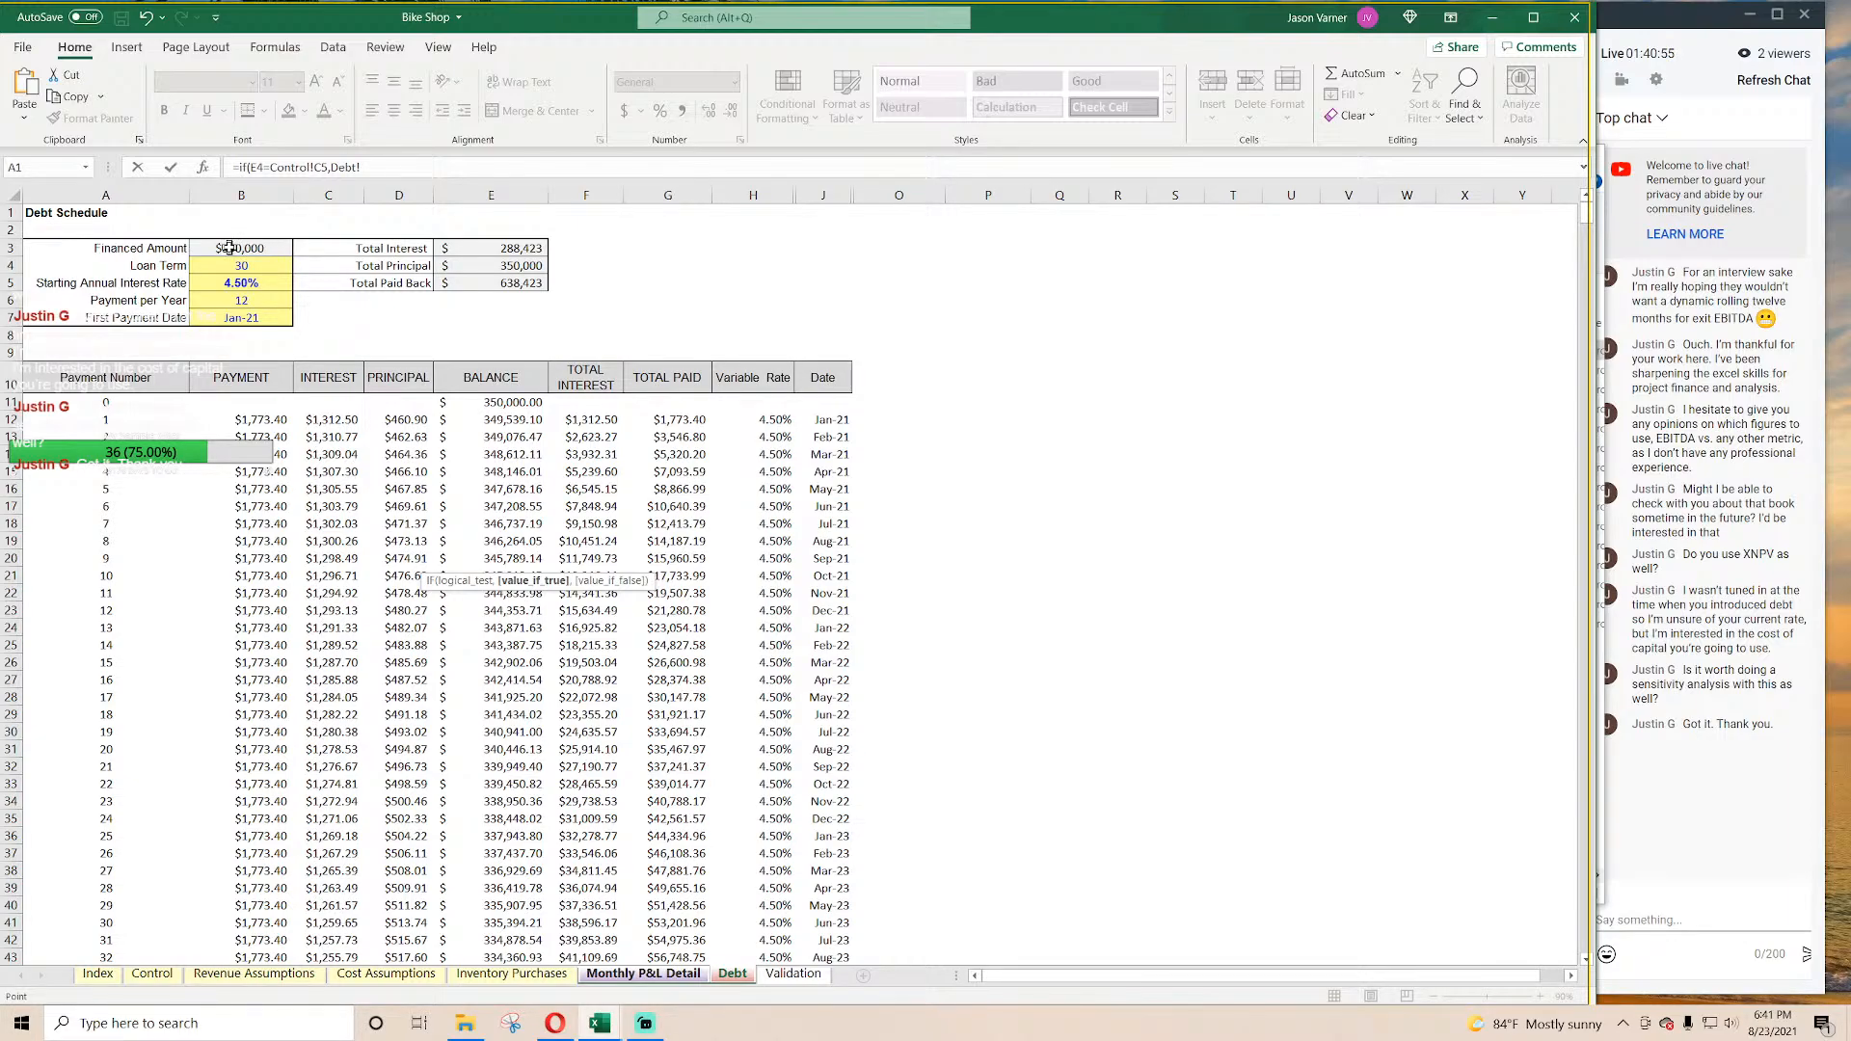
pyautogui.write('-sum(')
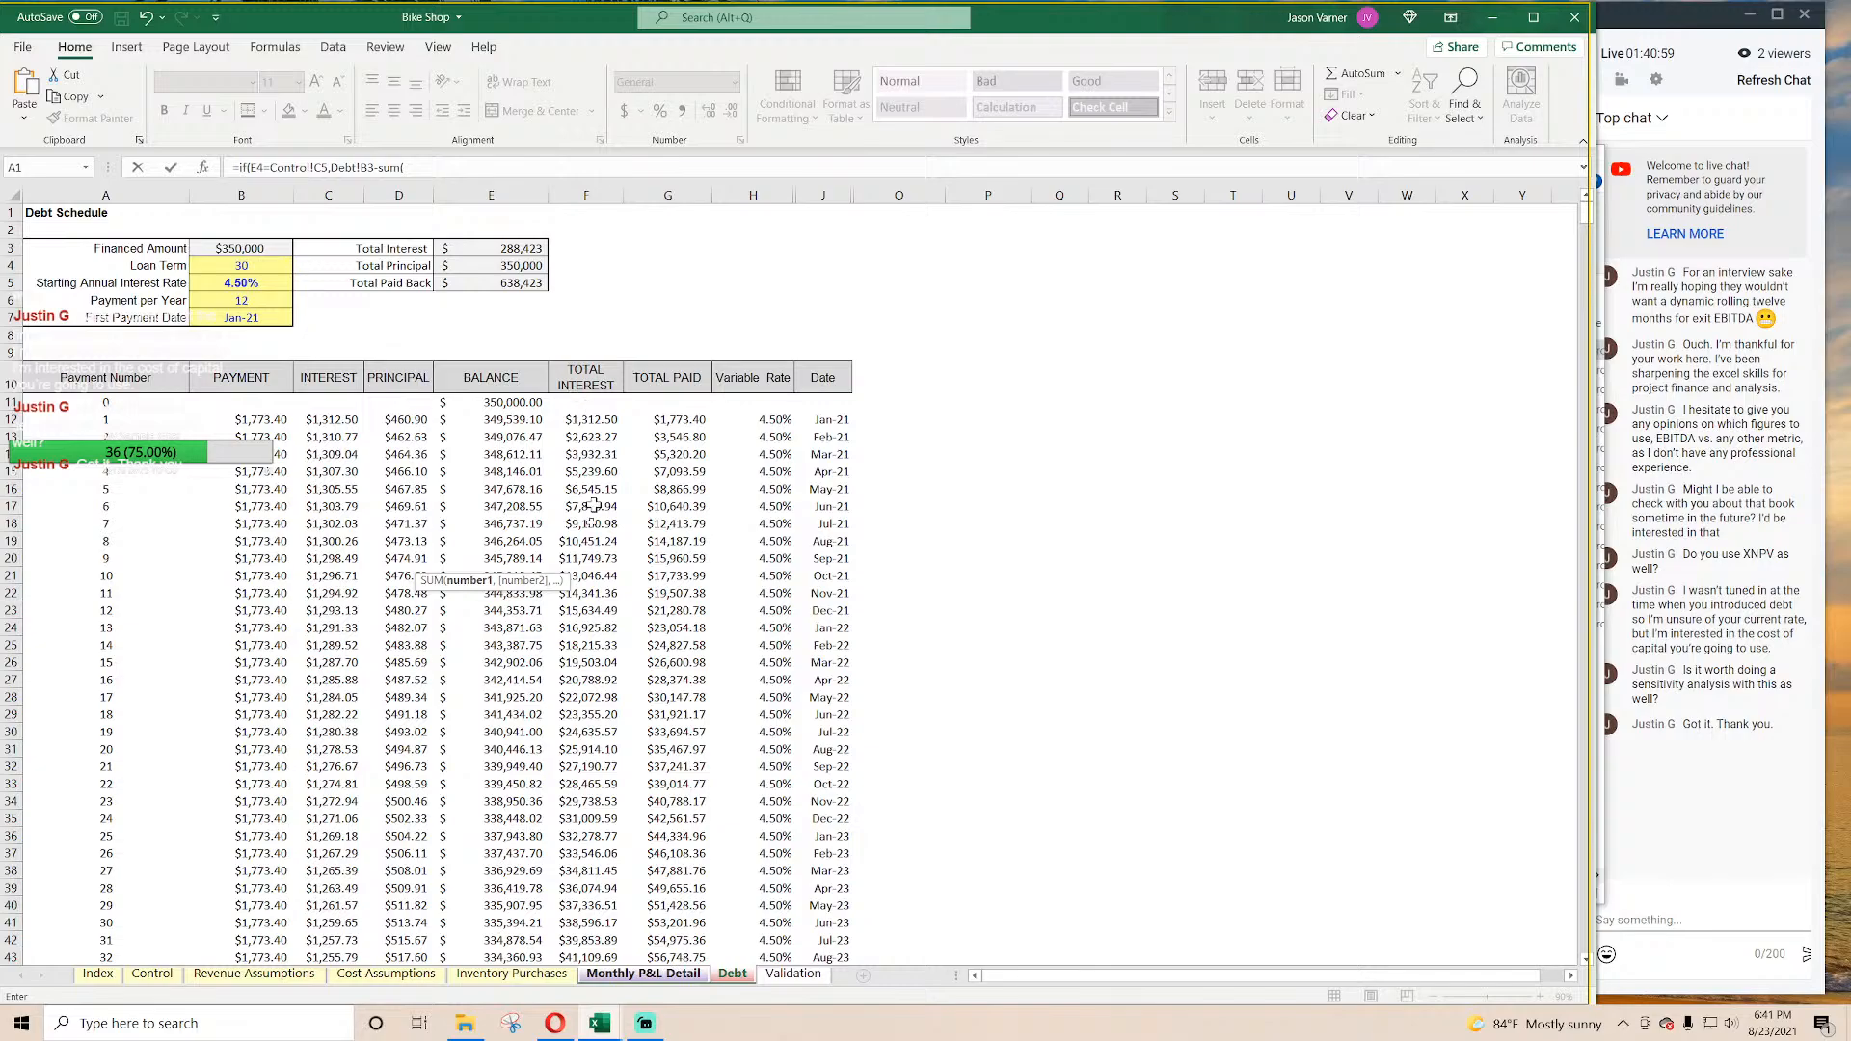
pyautogui.click(632, 975)
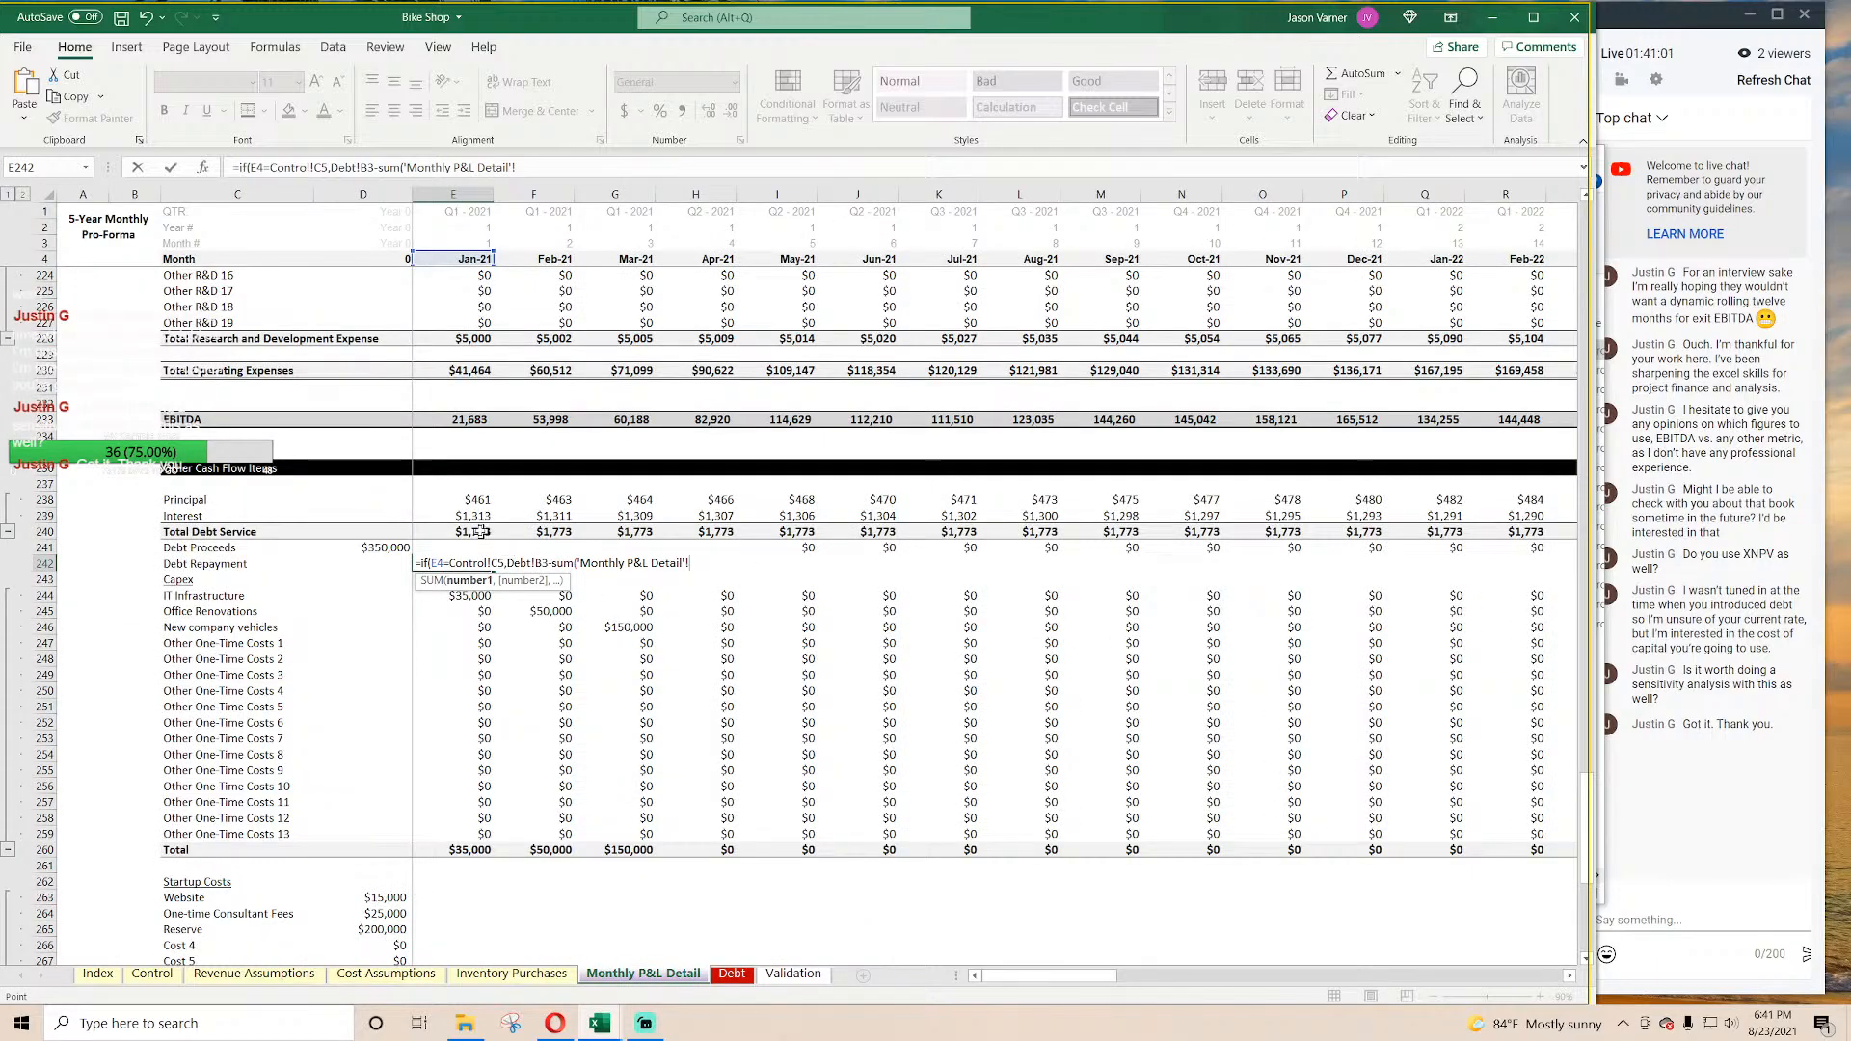
pyautogui.click(464, 497)
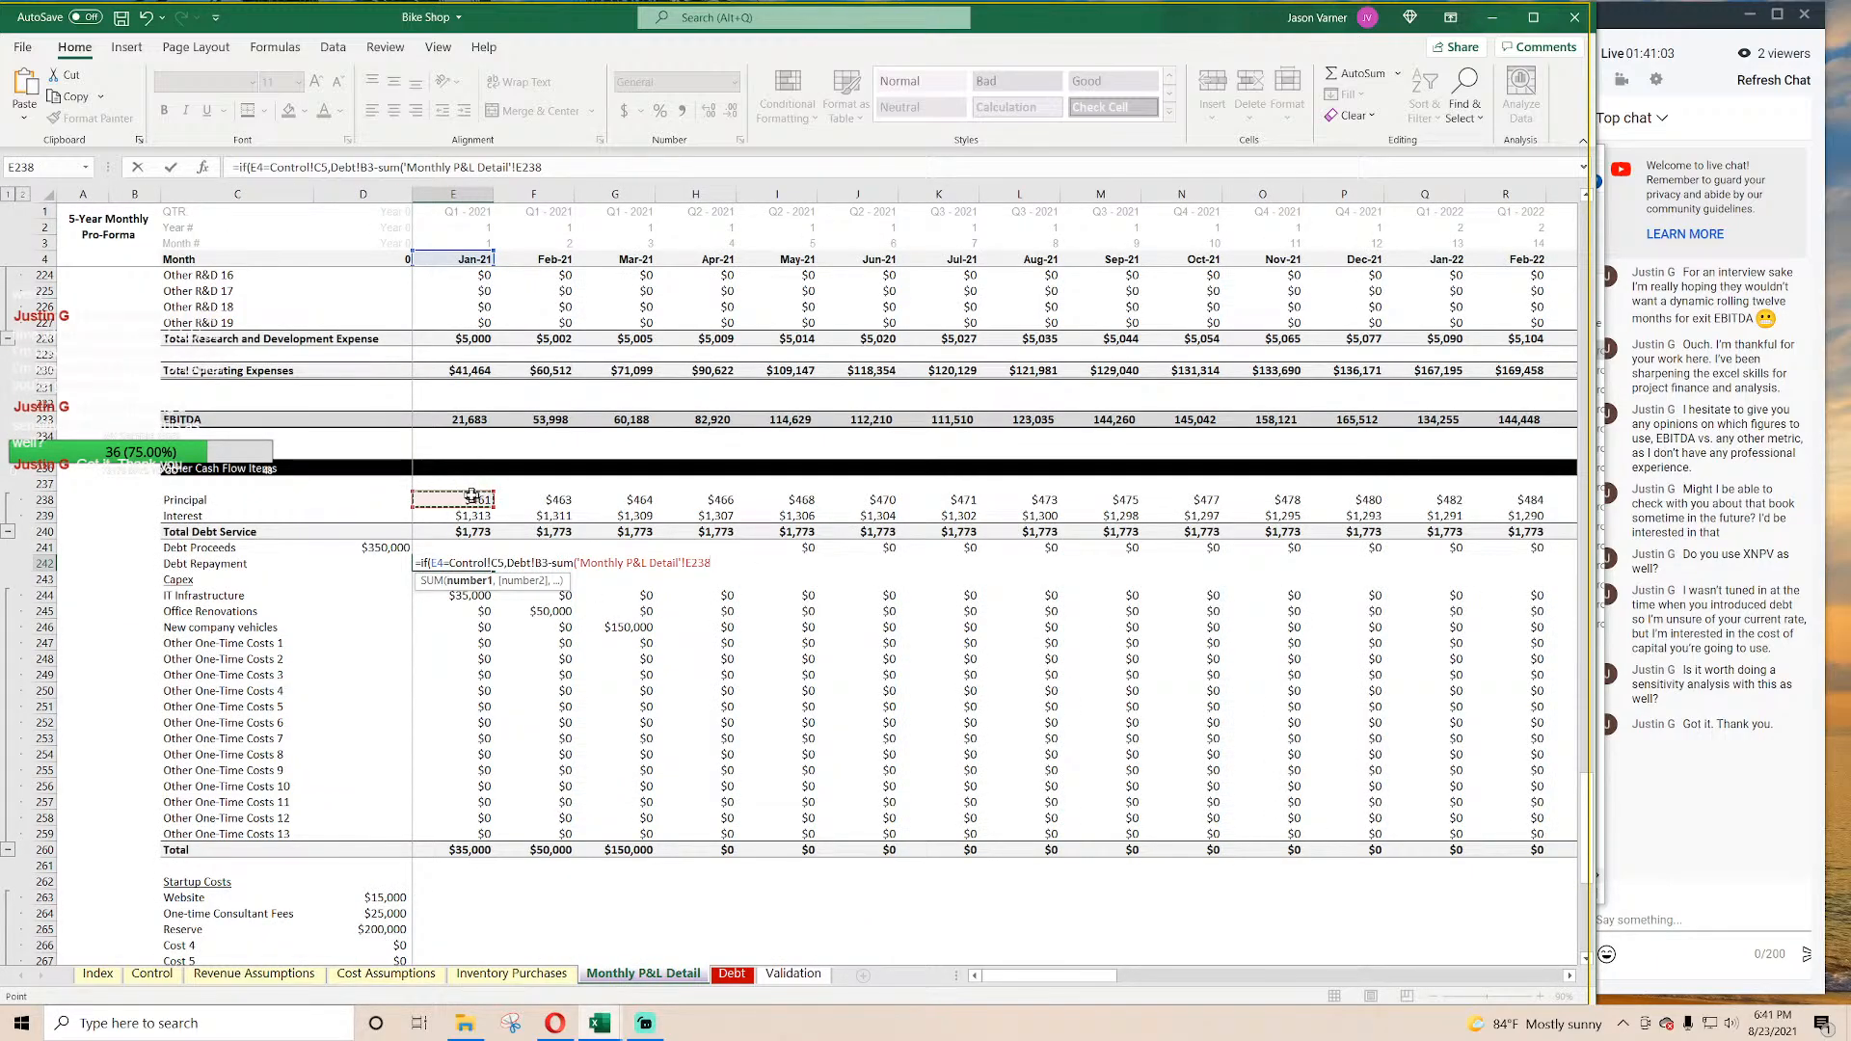
pyautogui.press('F8')
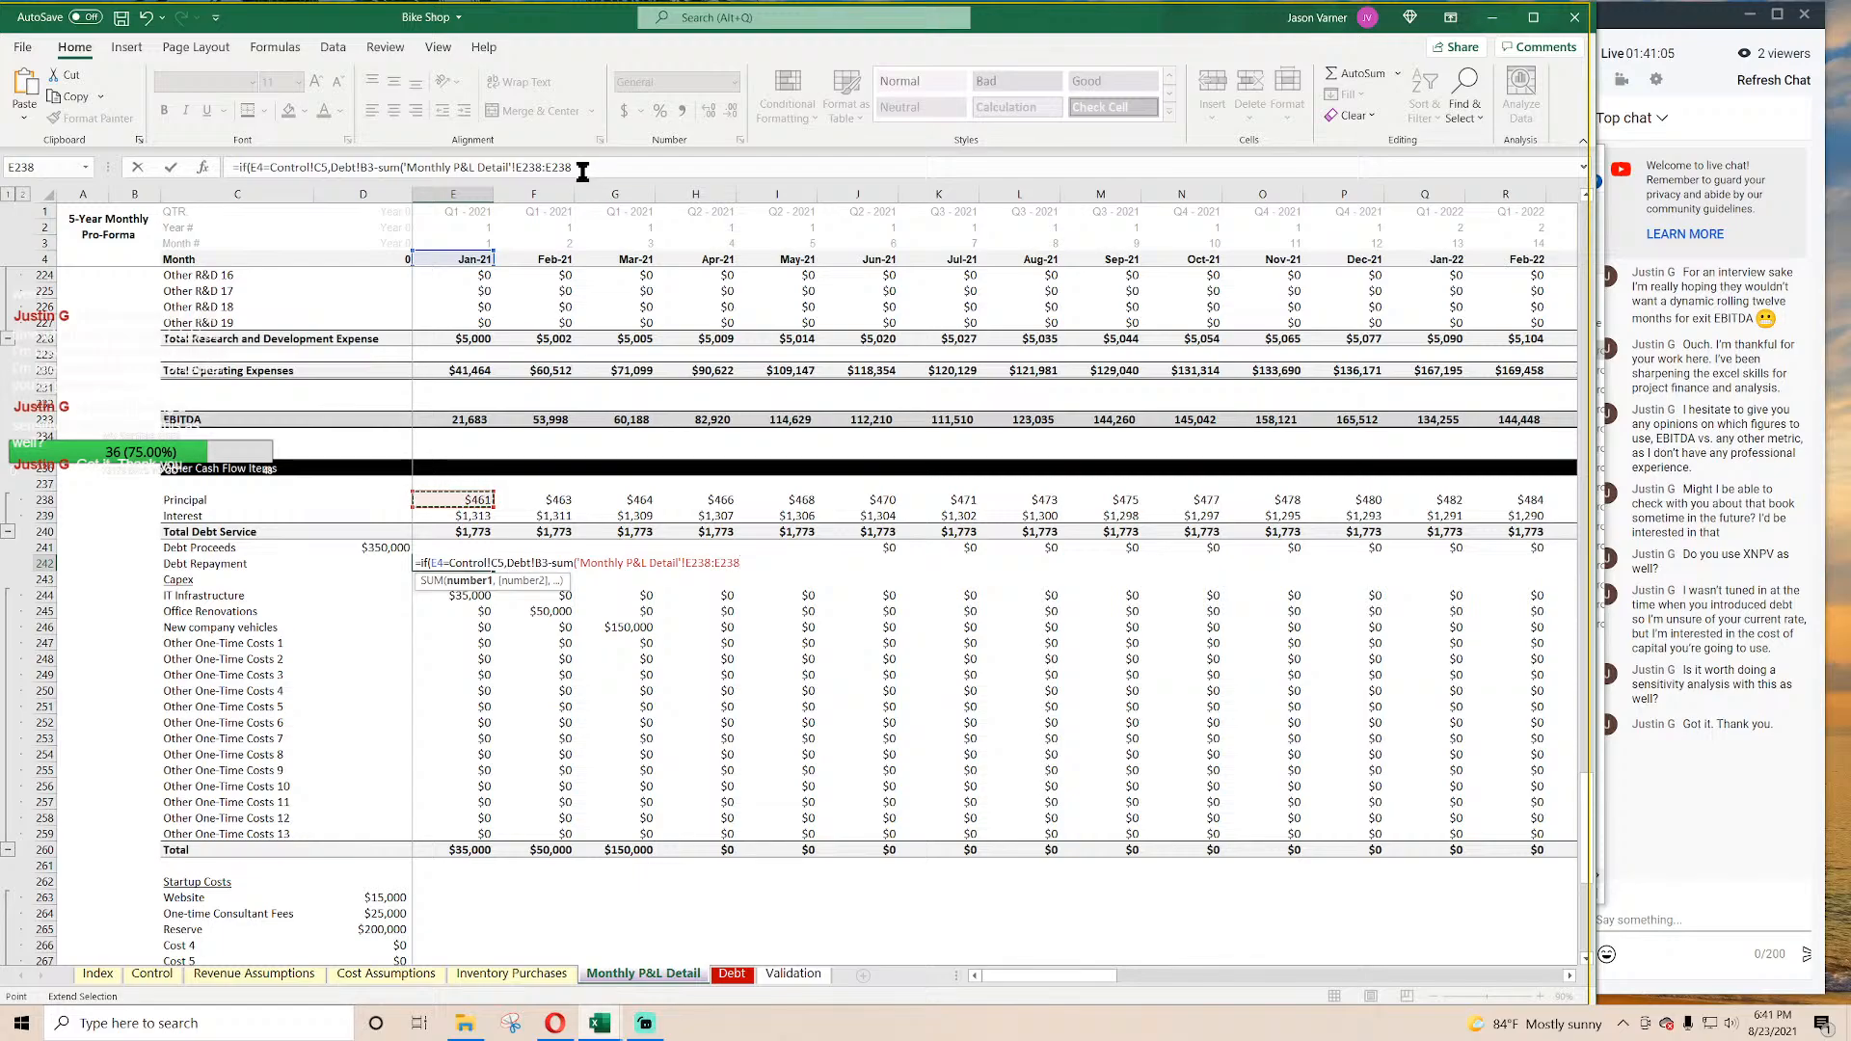
pyautogui.click(521, 168)
pyautogui.write('$')
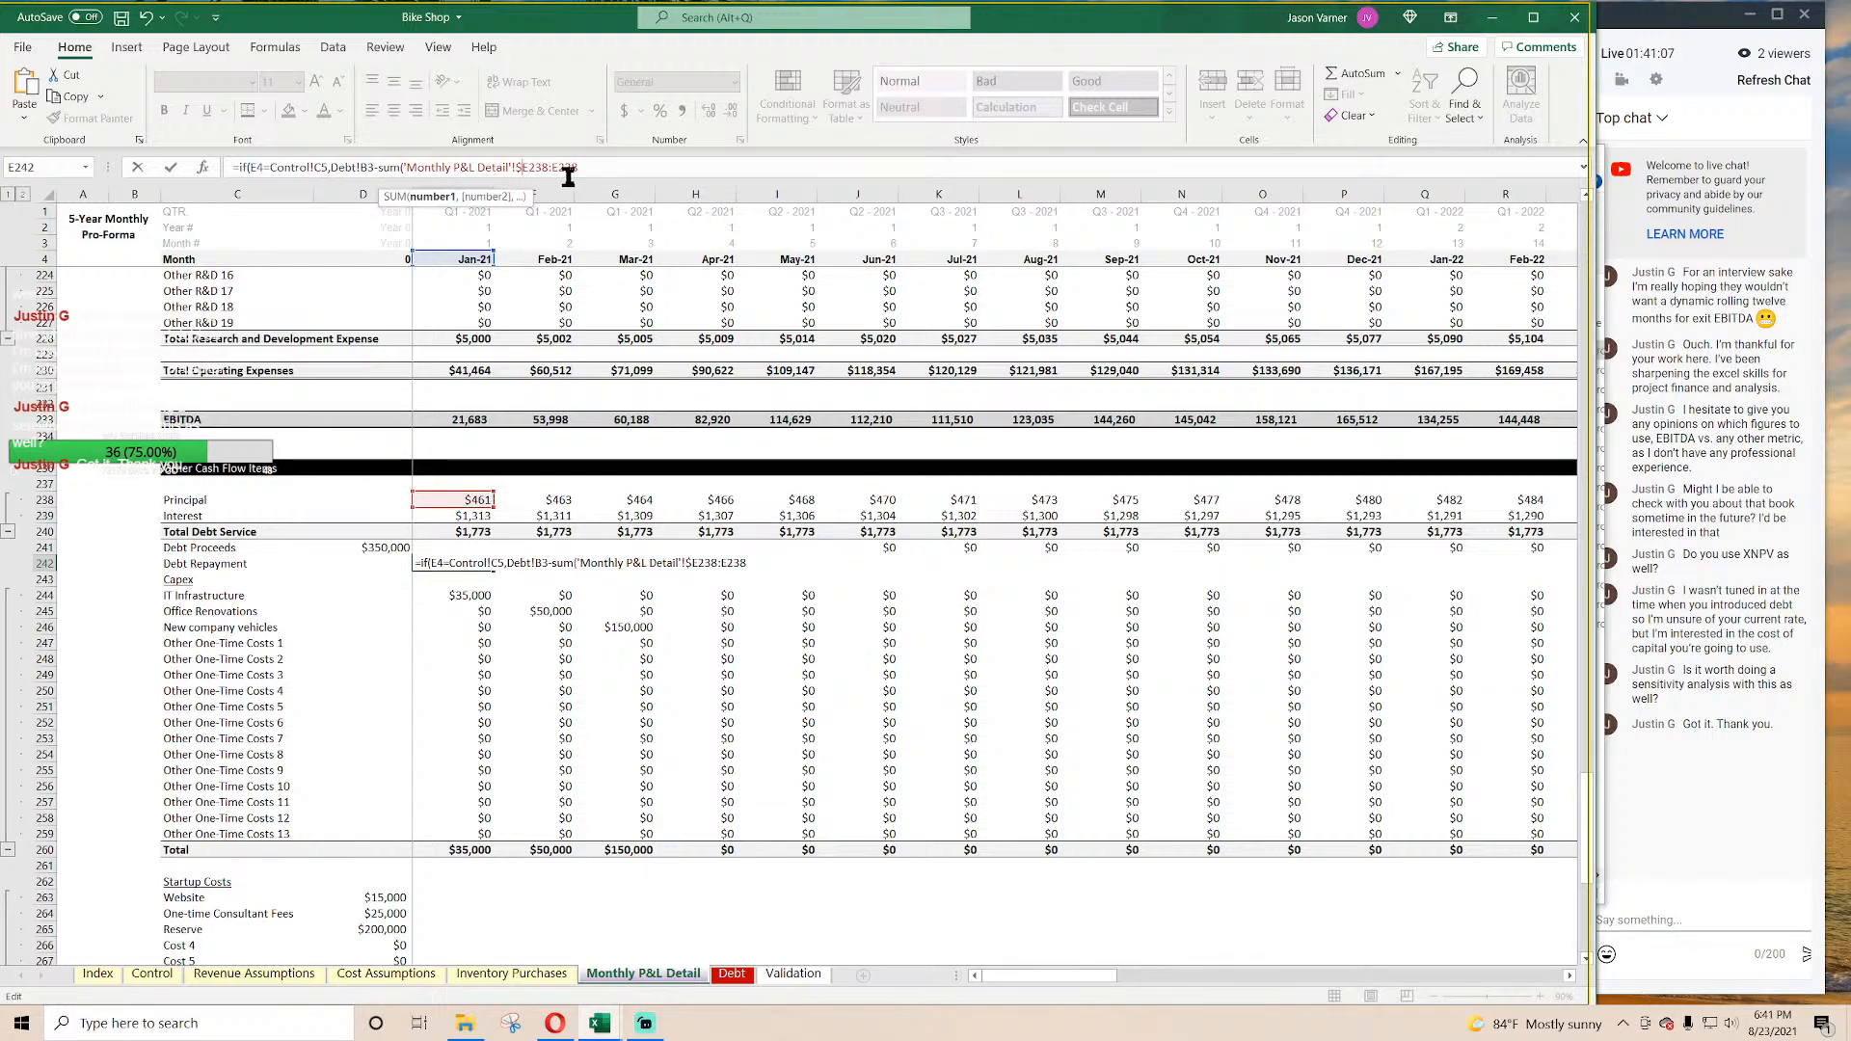
pyautogui.write('),')
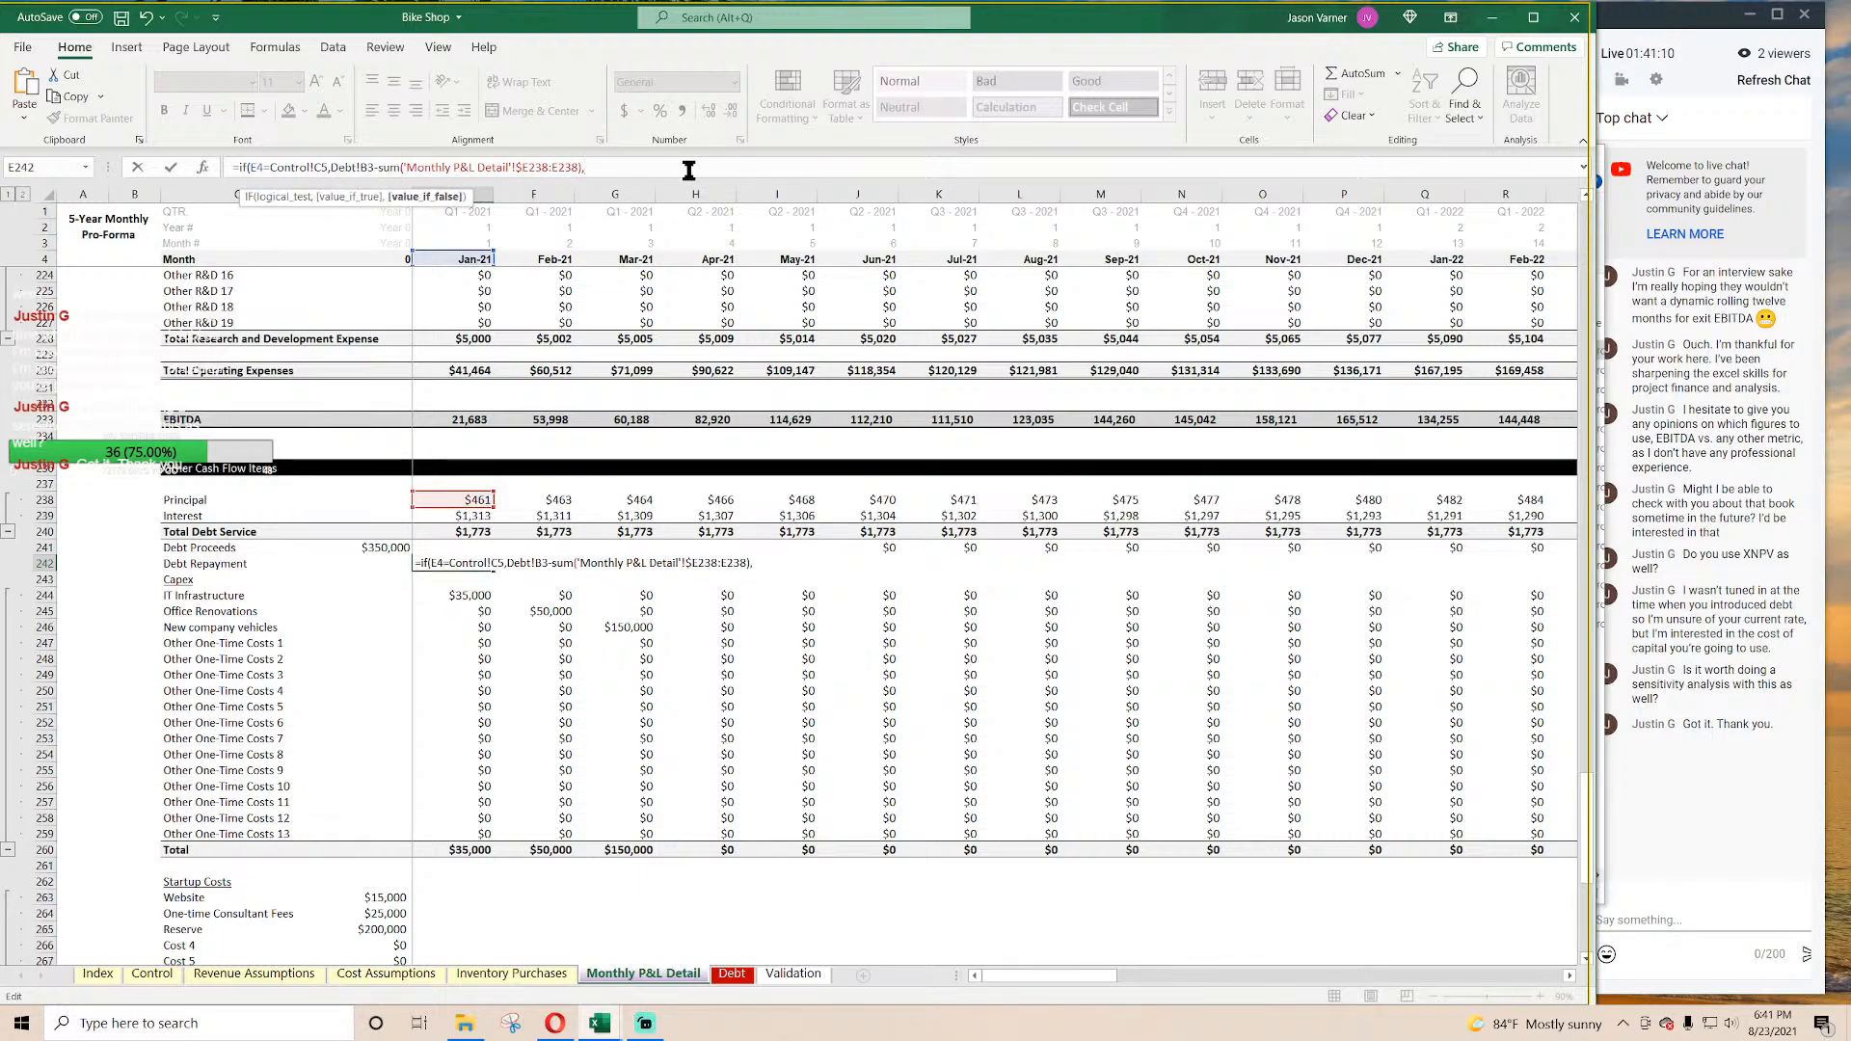
pyautogui.press('Return')
pyautogui.press('Return')
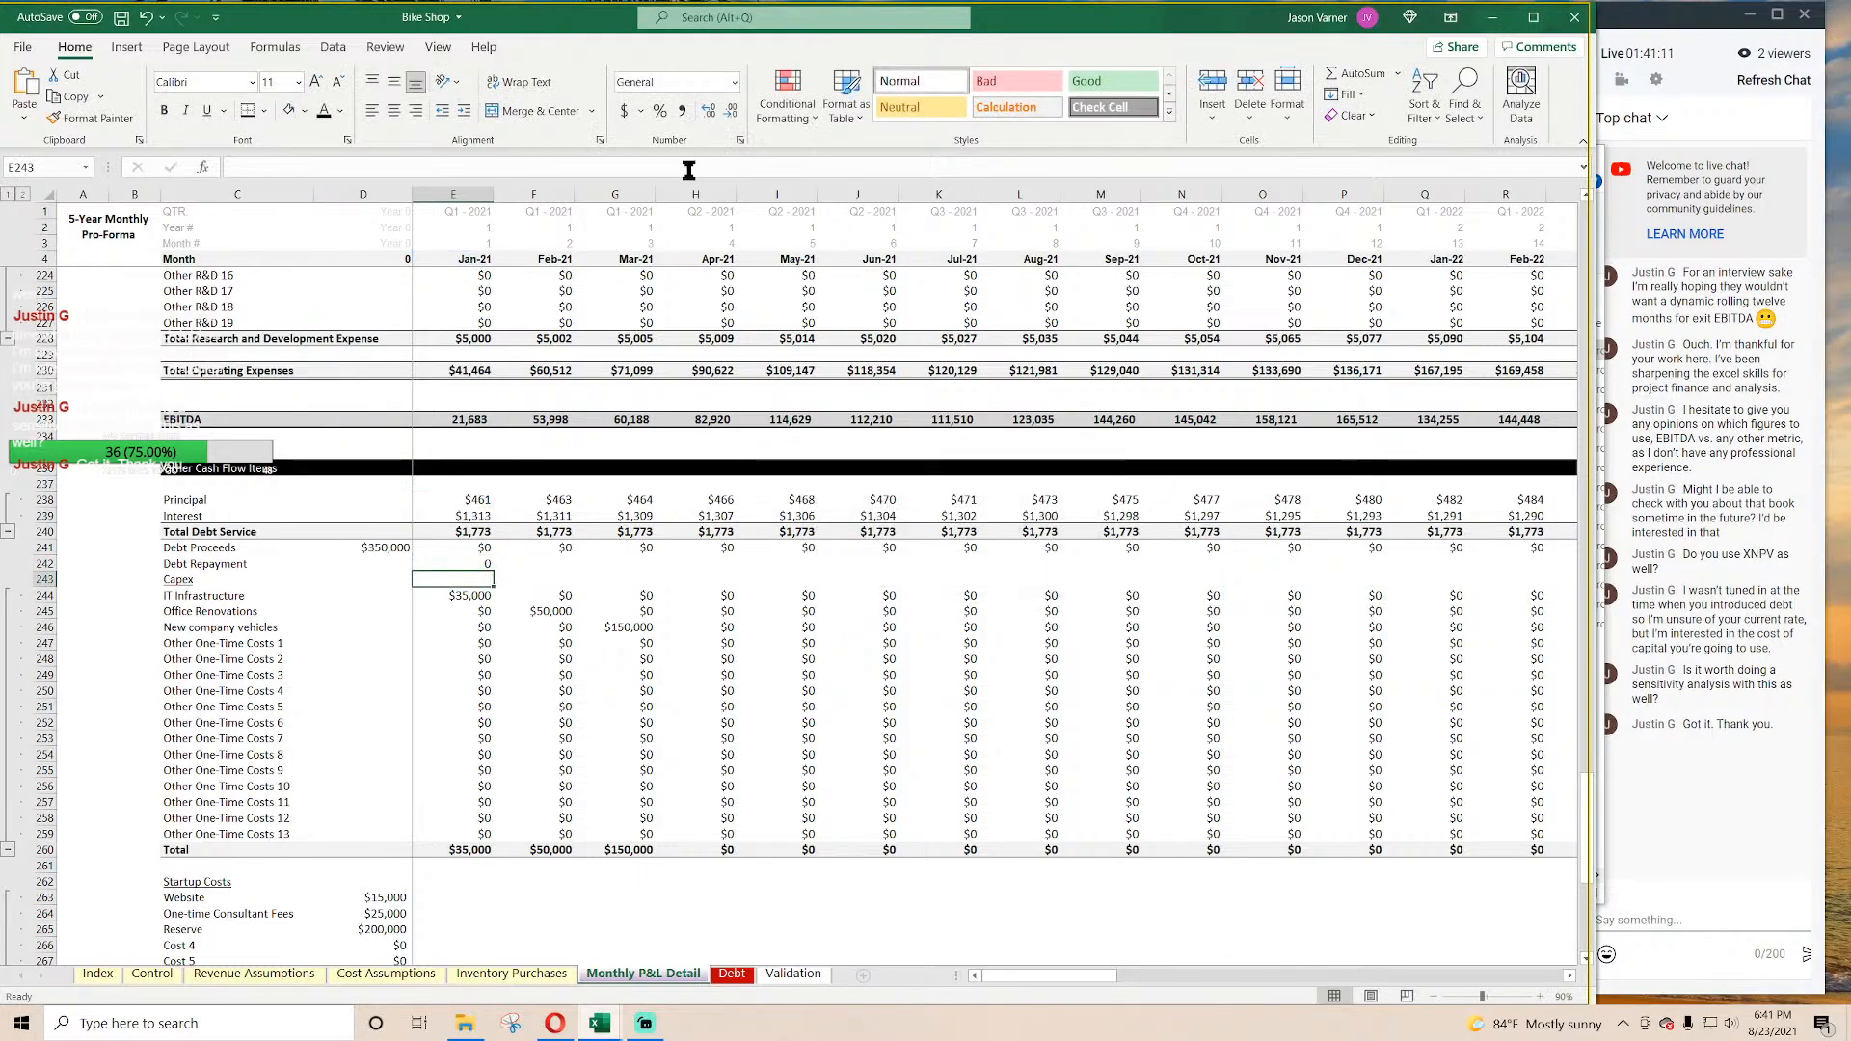
# Step: Format January's Debt Repayment cell as currency
pyautogui.press('Up')
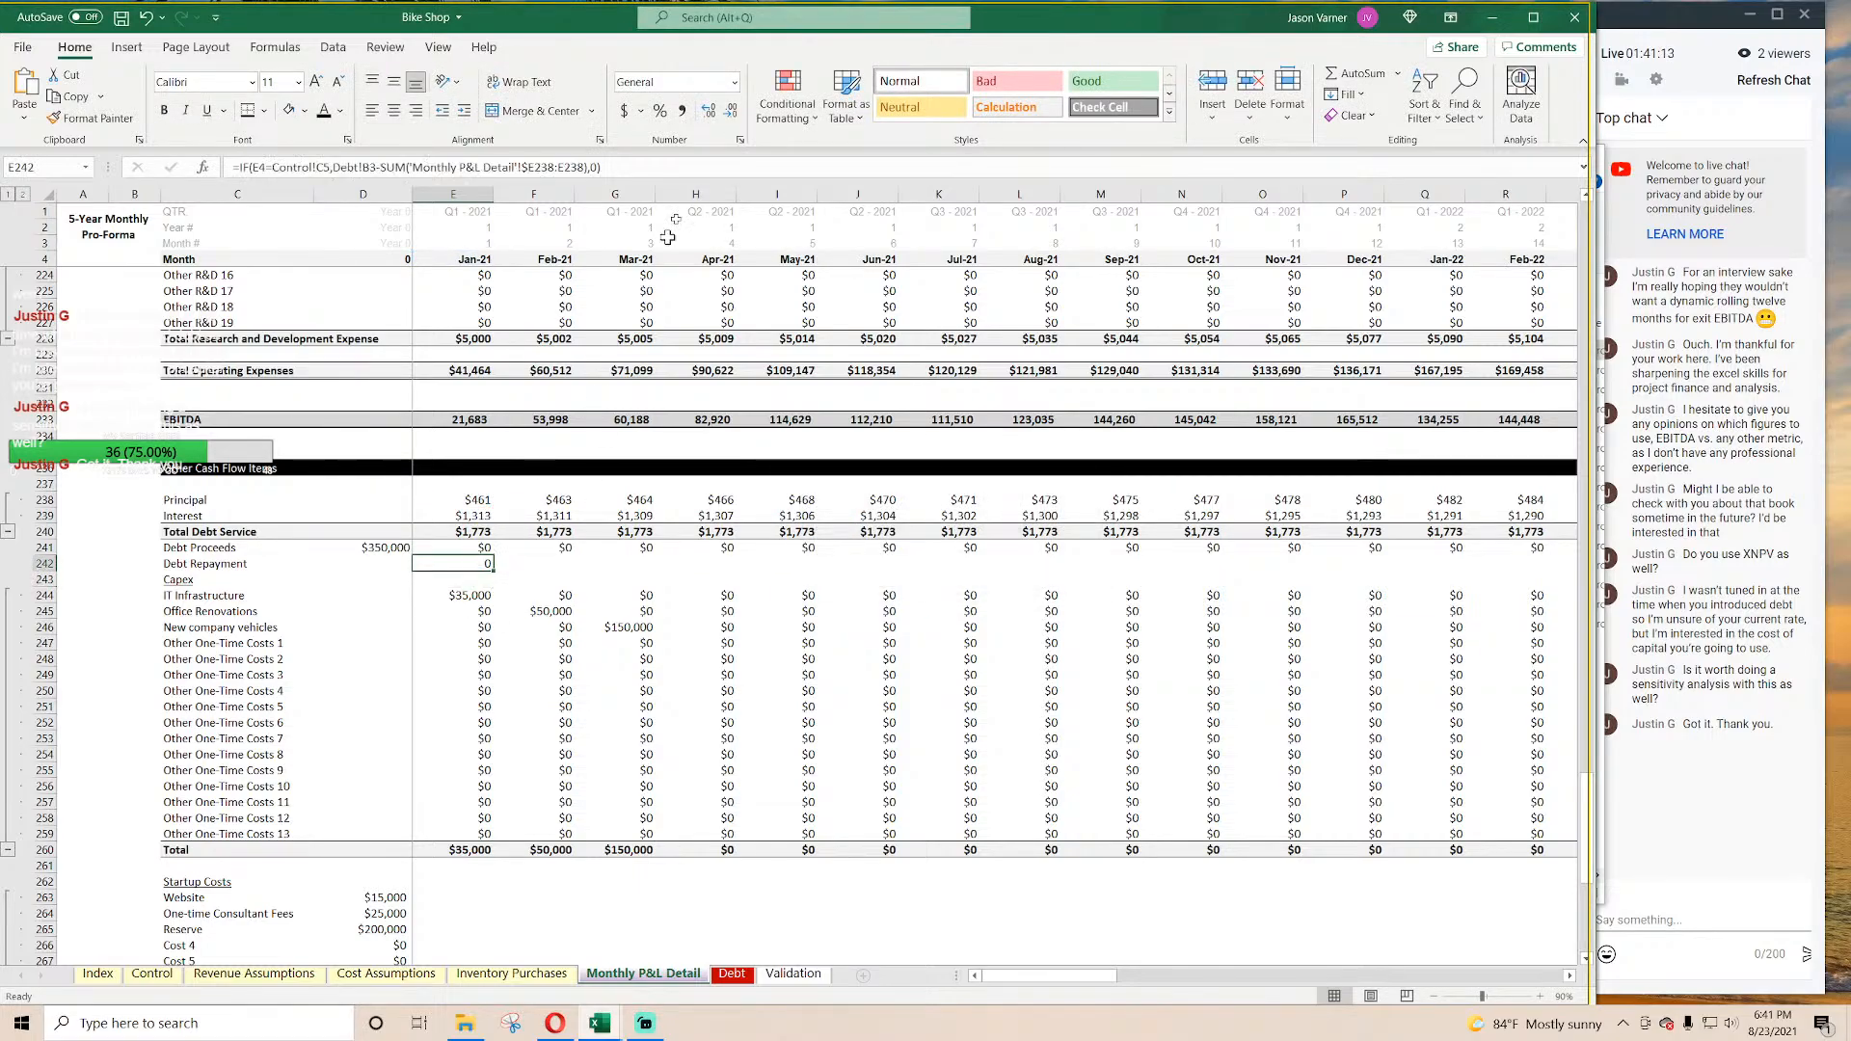
pyautogui.click(739, 141)
pyautogui.click(712, 555)
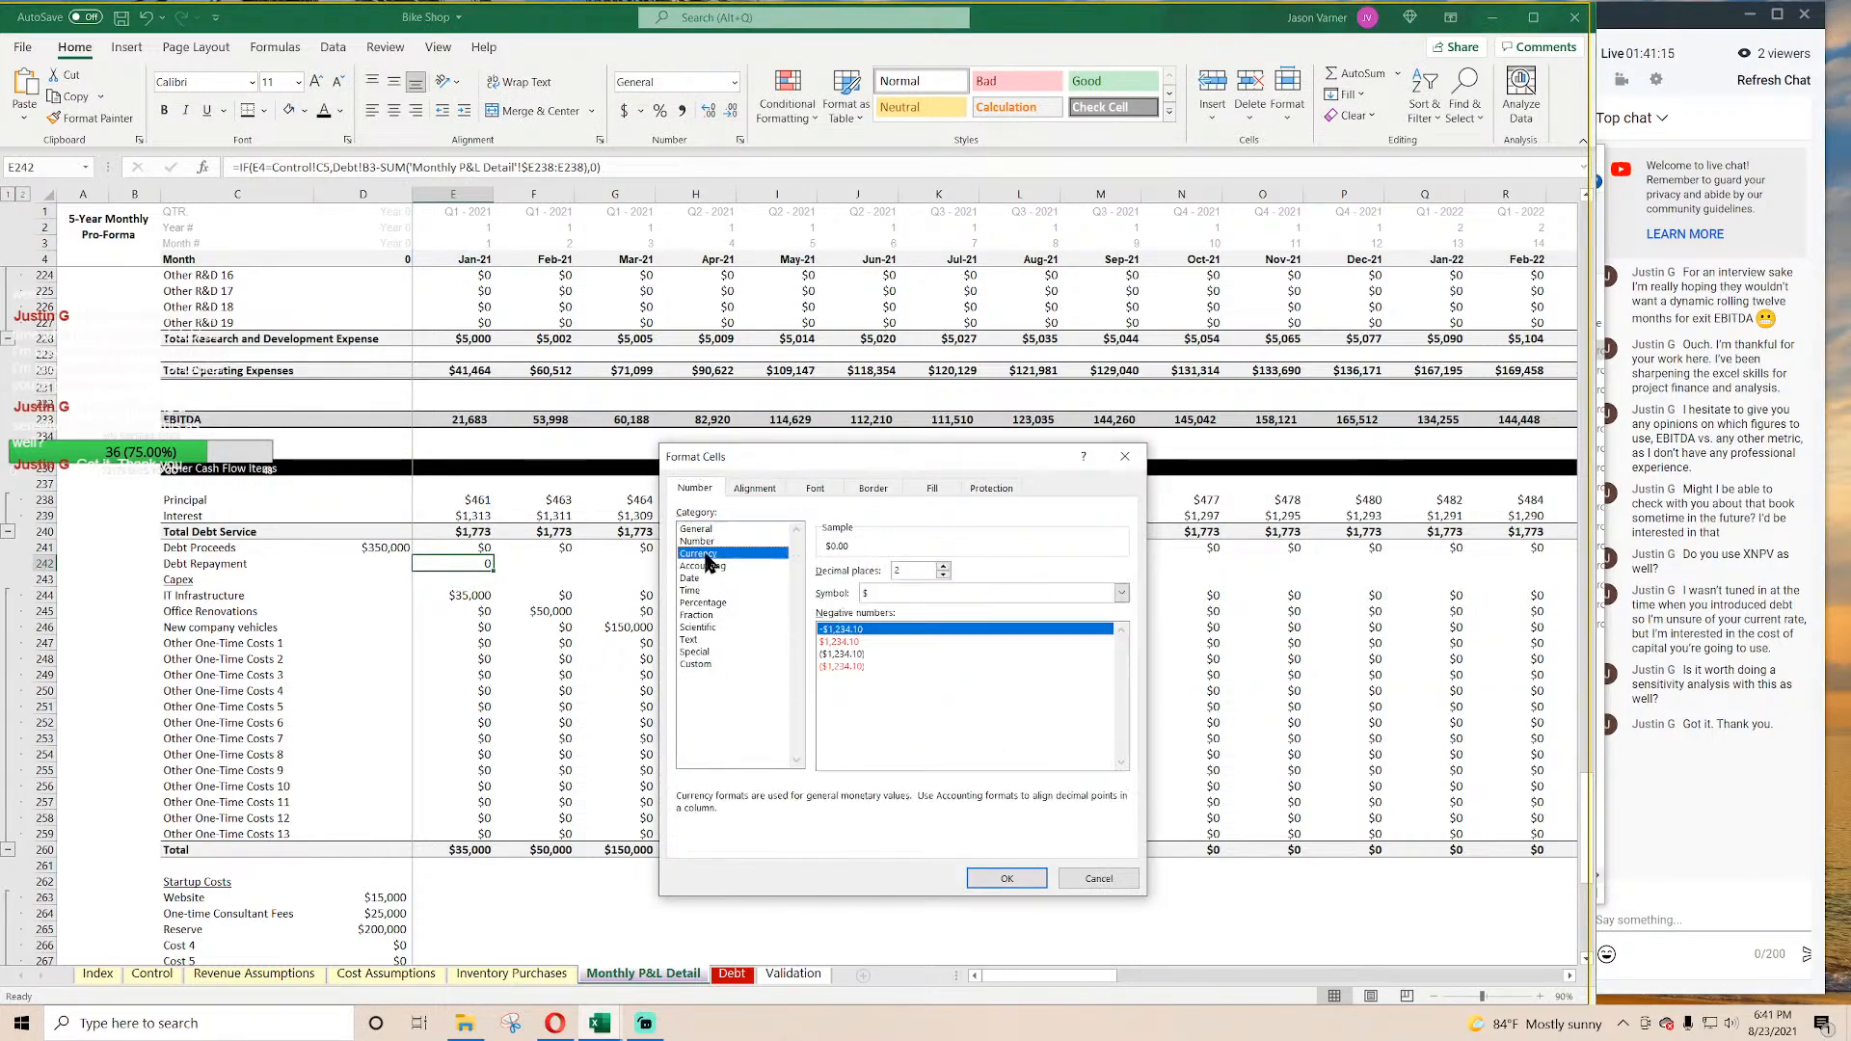
pyautogui.click(1008, 876)
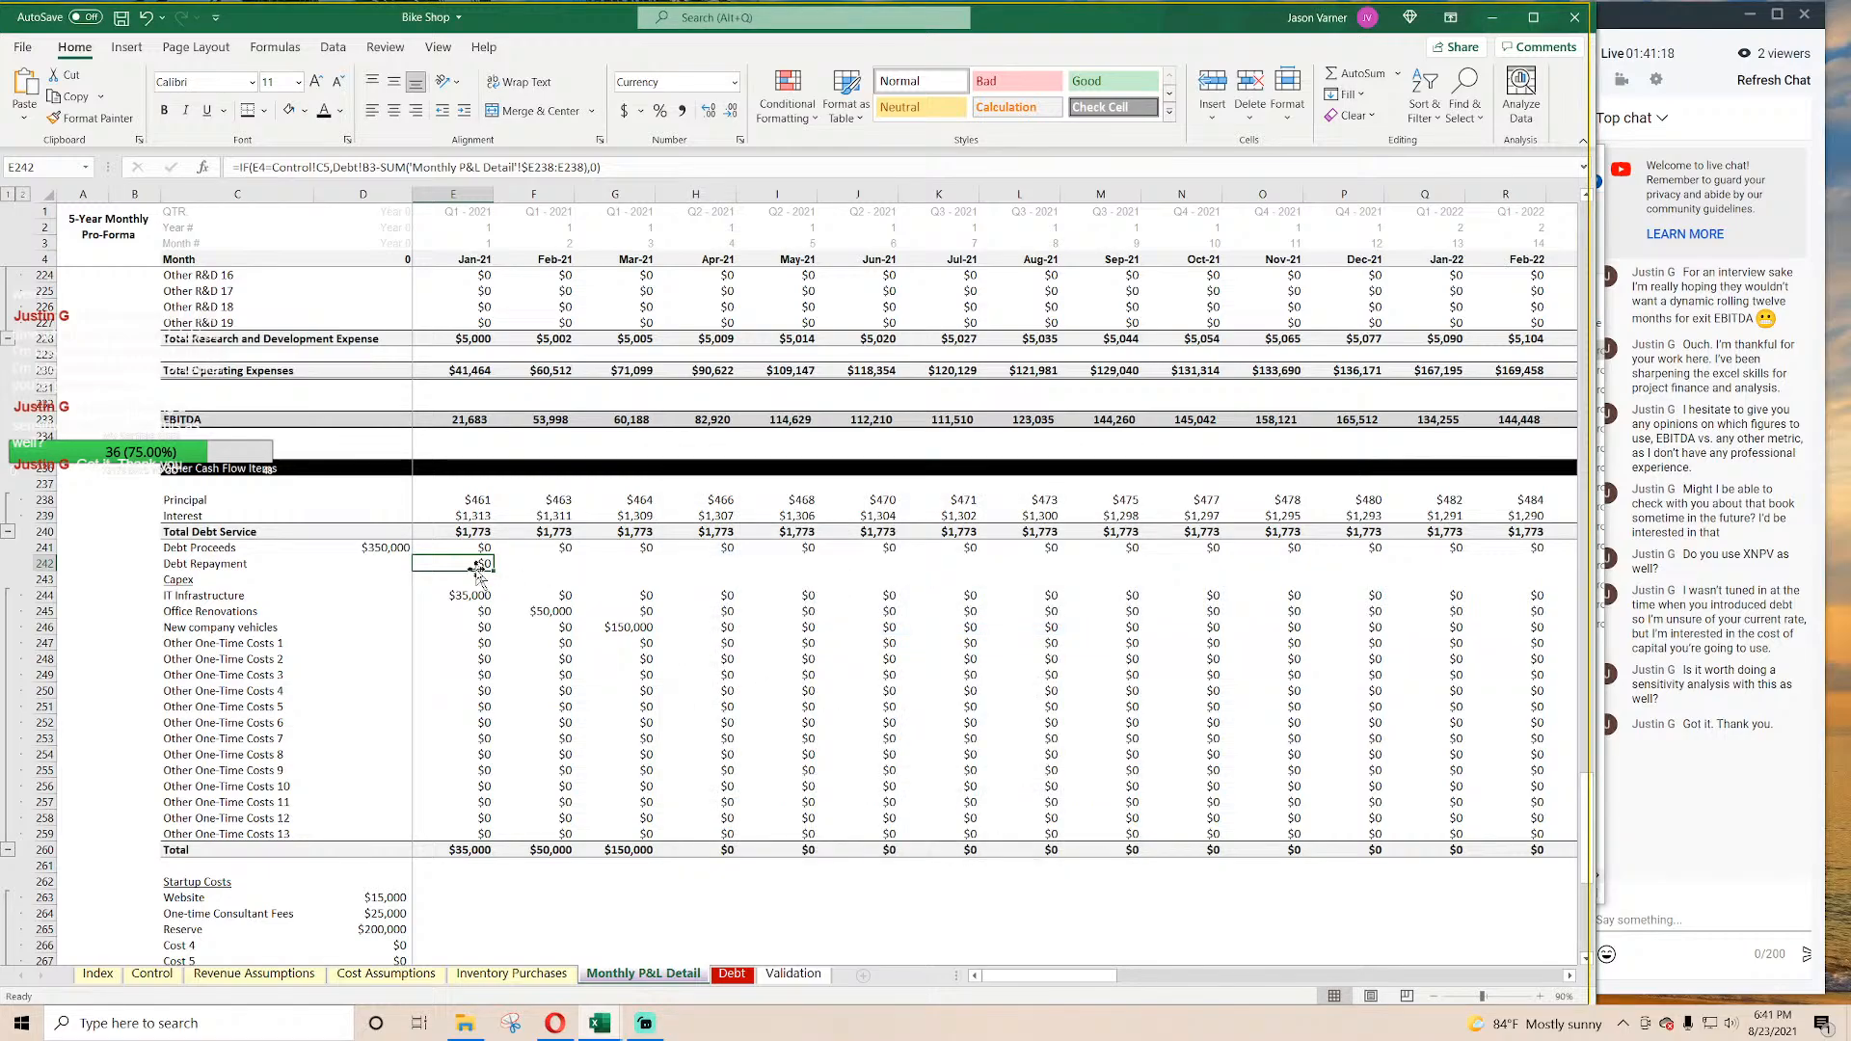
# Step: Change January's Debt Repayment test to E4>Control!C5 and insert 0 as the value if true
pyautogui.click(271, 166)
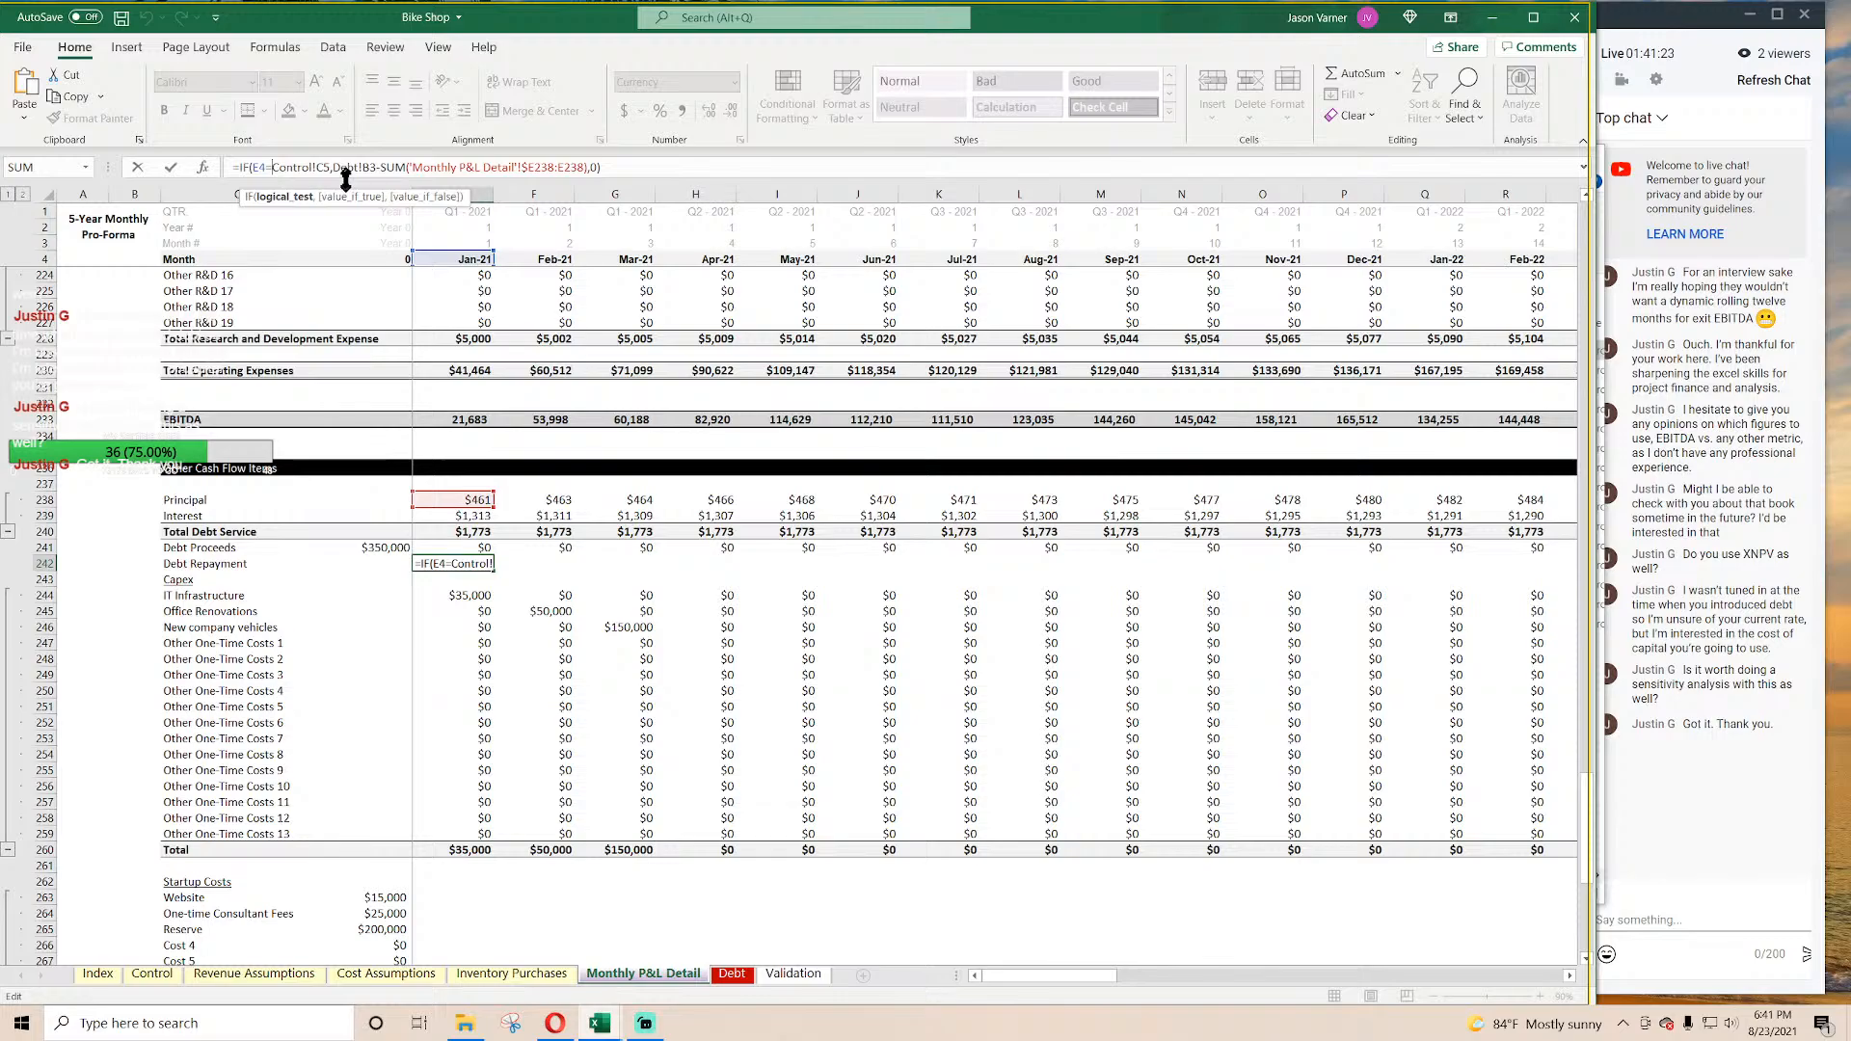
pyautogui.press('Delete')
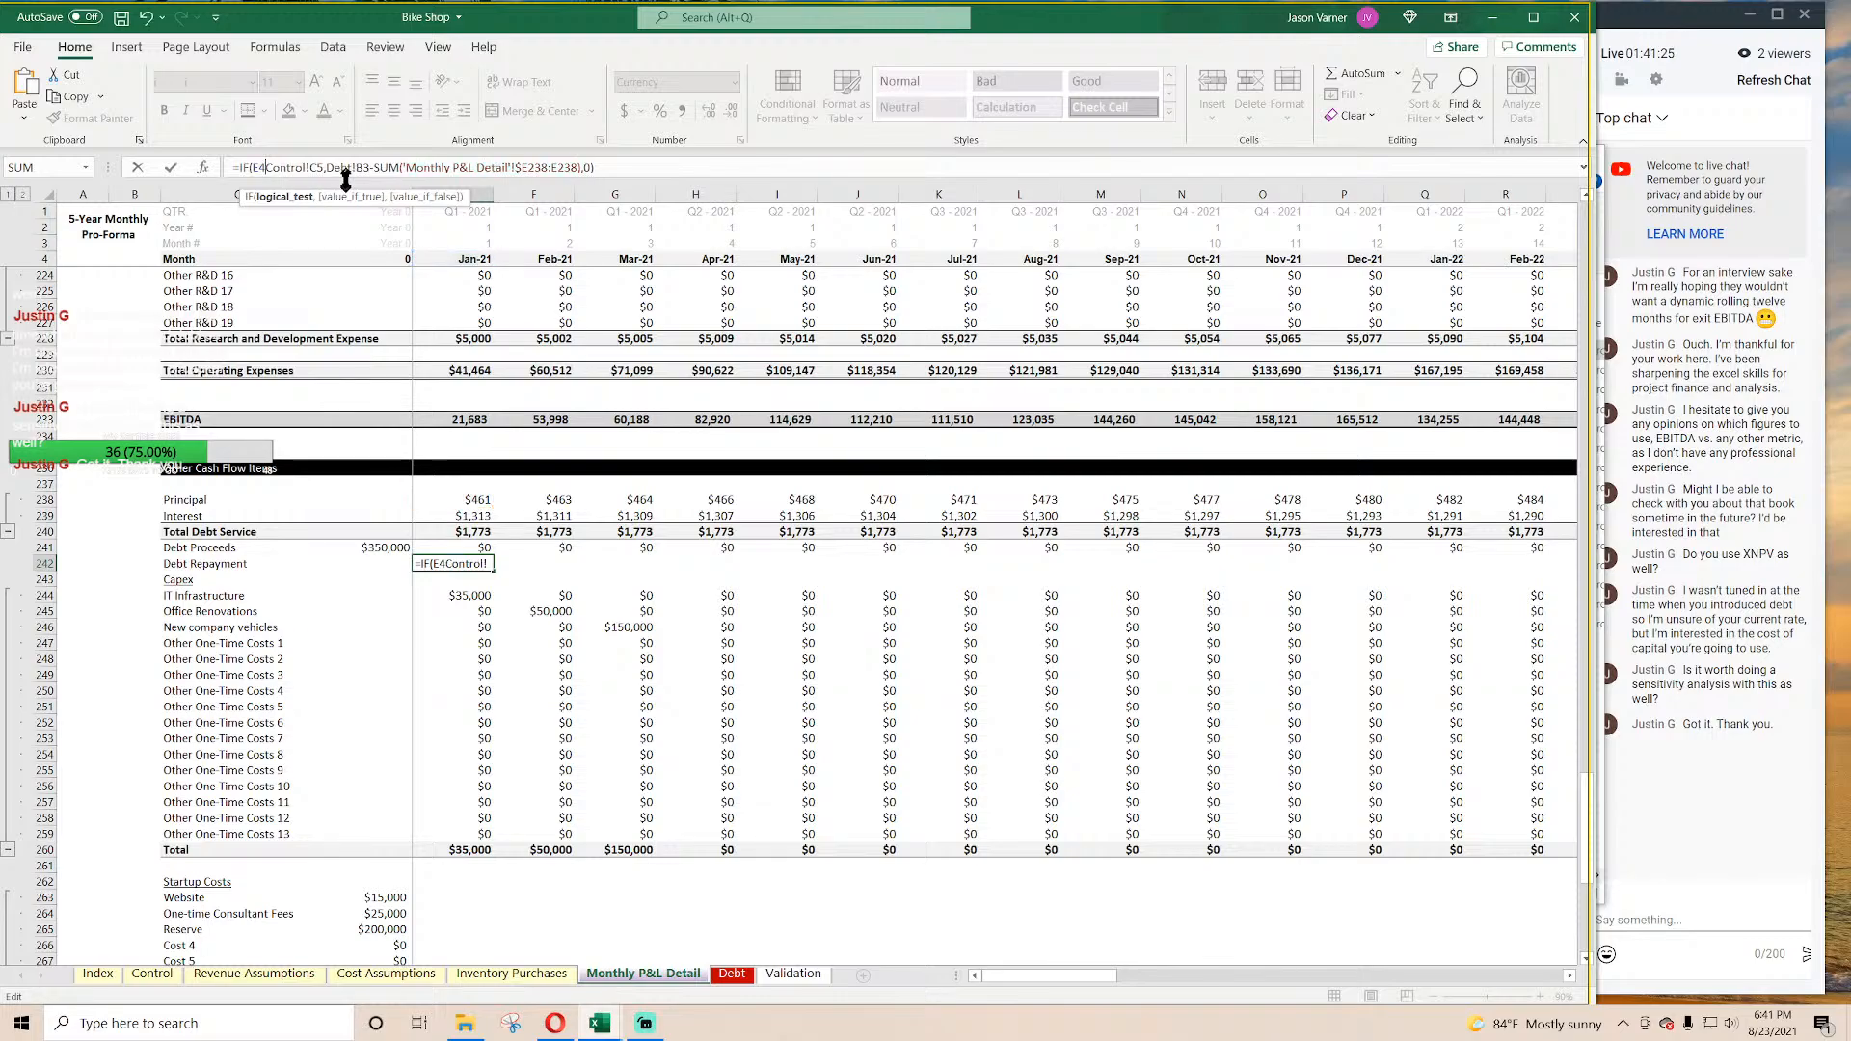
pyautogui.write('>')
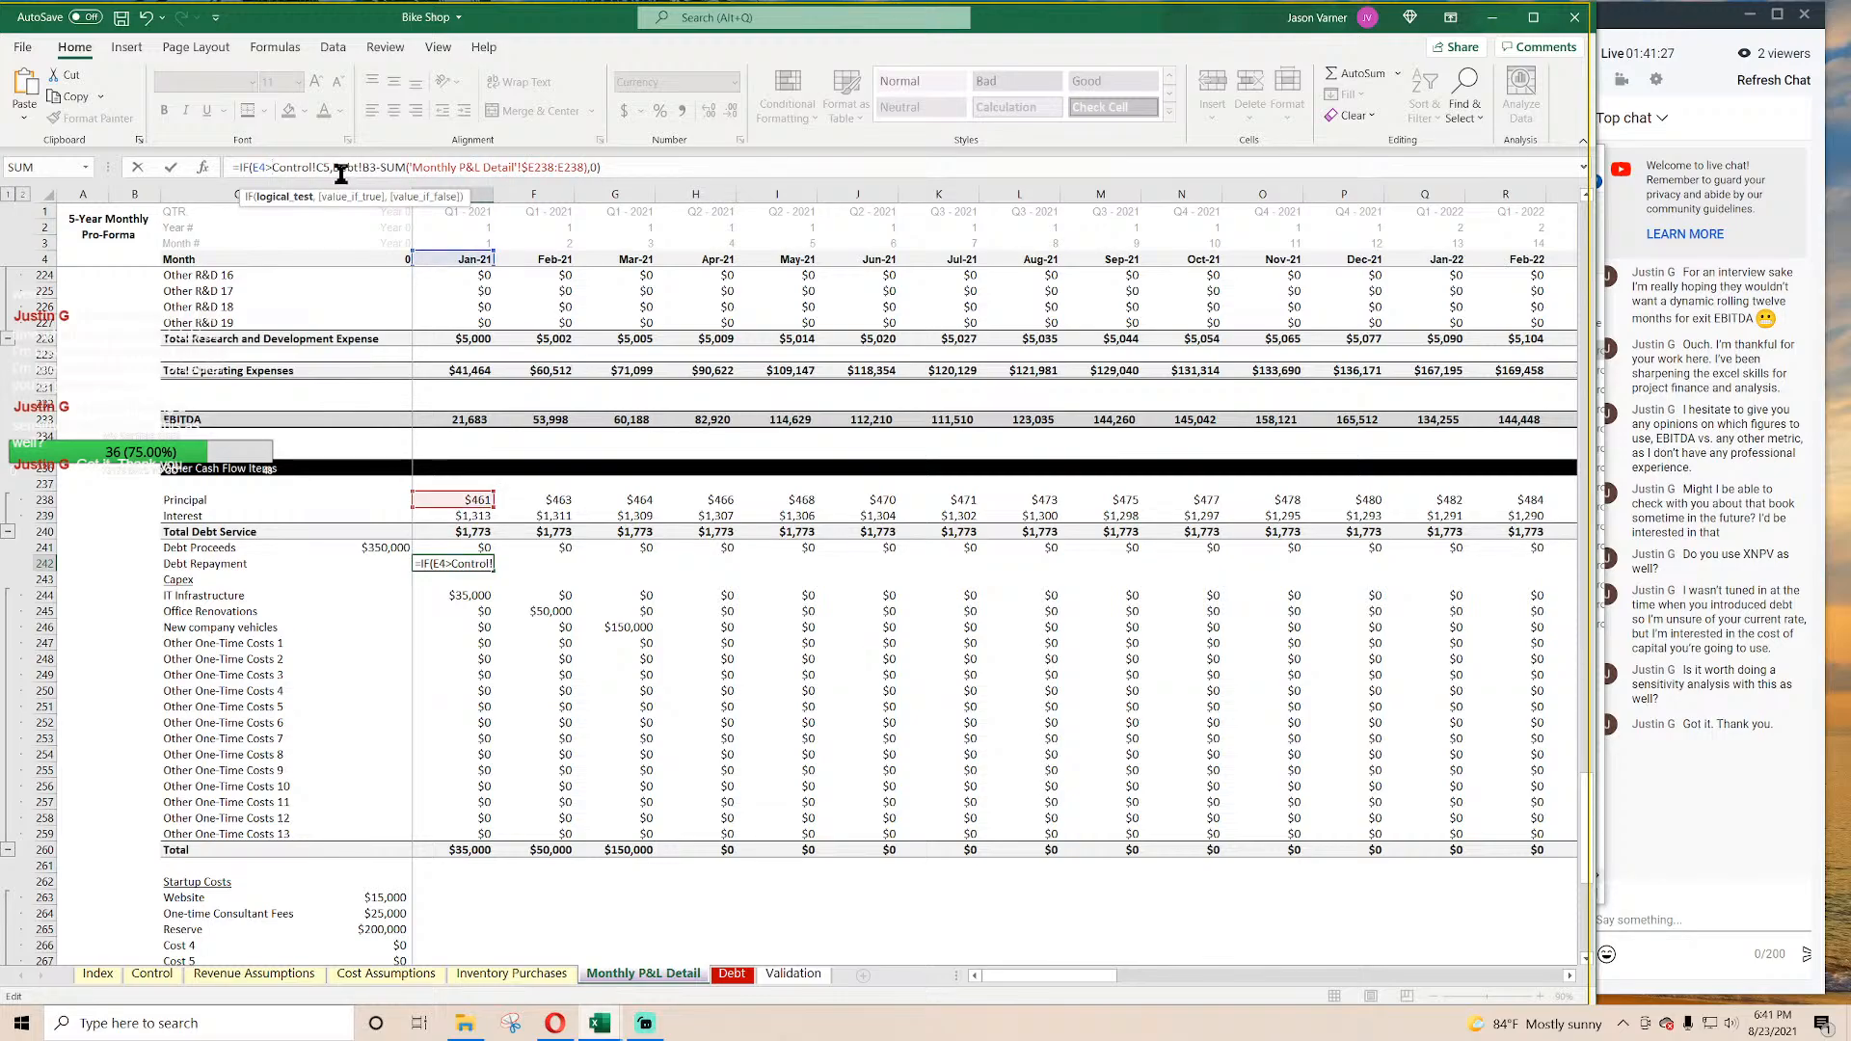
pyautogui.click(339, 168)
pyautogui.write('0')
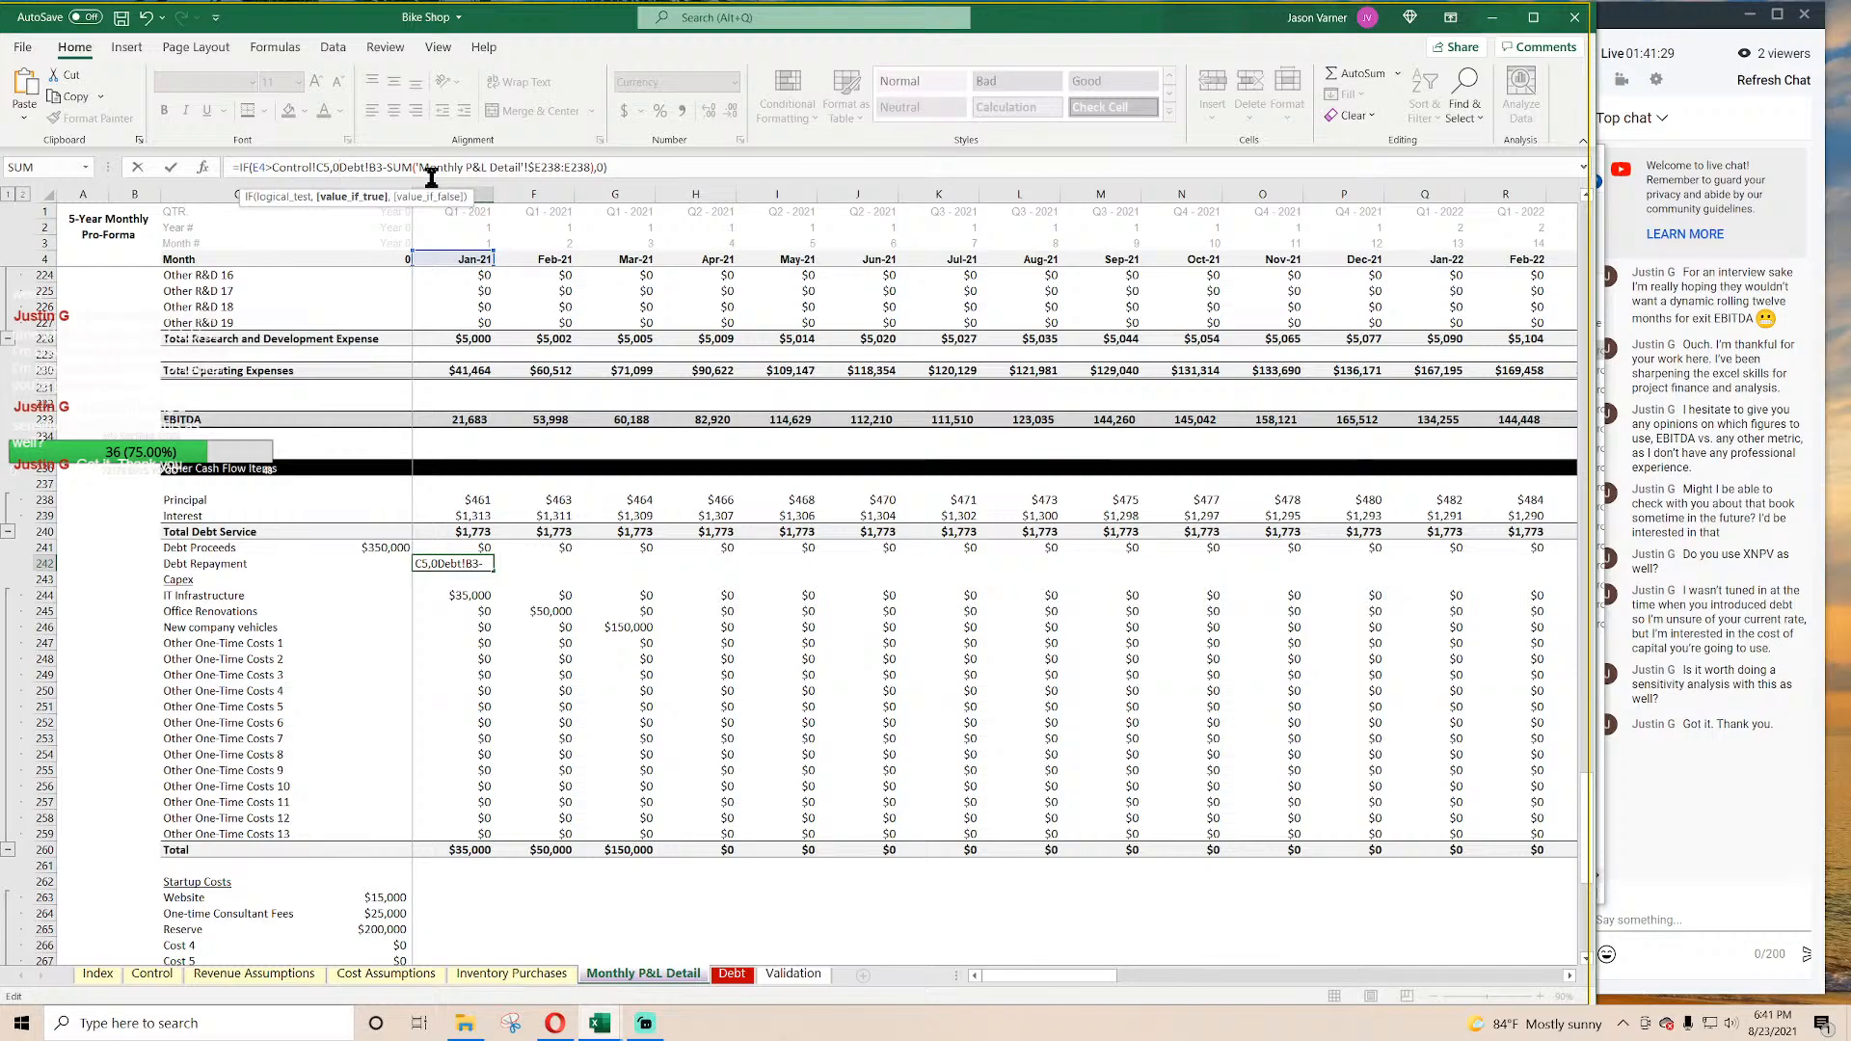
pyautogui.write(',')
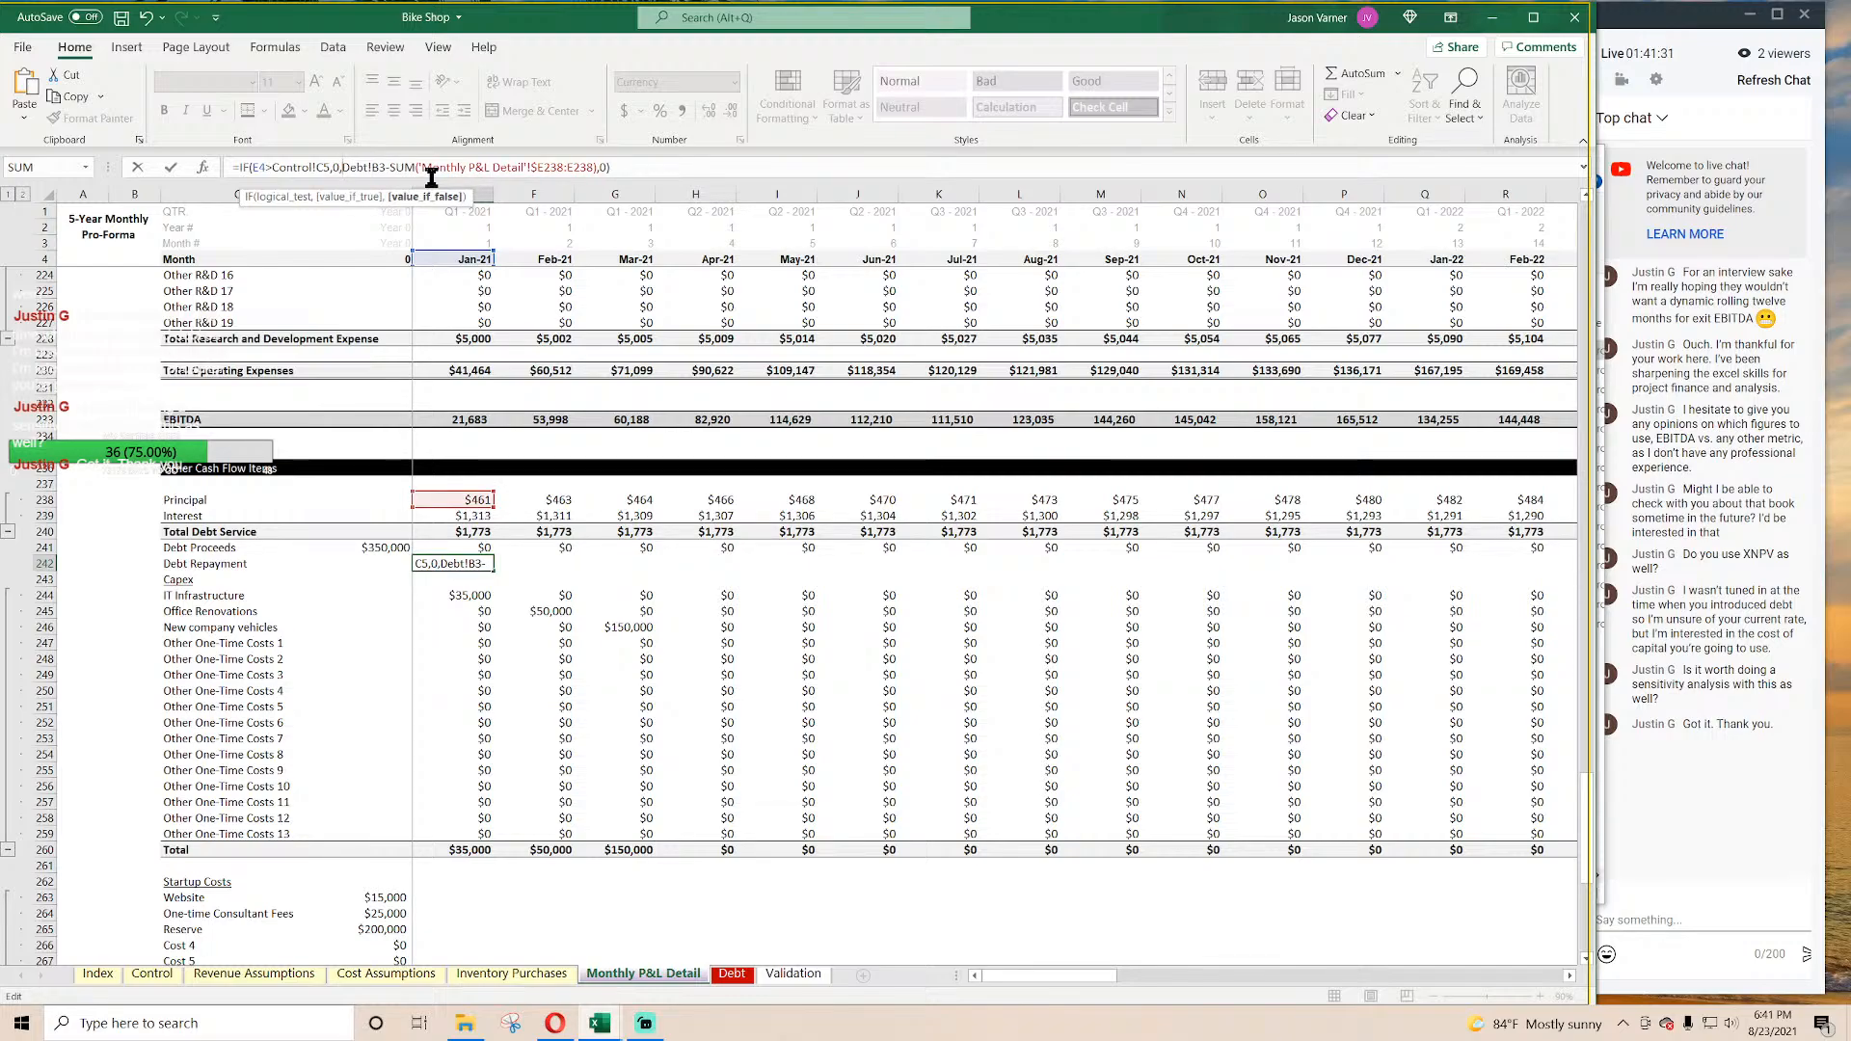
# Step: Anchor the debt amount as Debt!$B3 in January's Debt Repayment formula and remove the surplus 0 argument at its end
pyautogui.click(375, 167)
pyautogui.write('$')
pyautogui.press('Return')
pyautogui.press('Return')
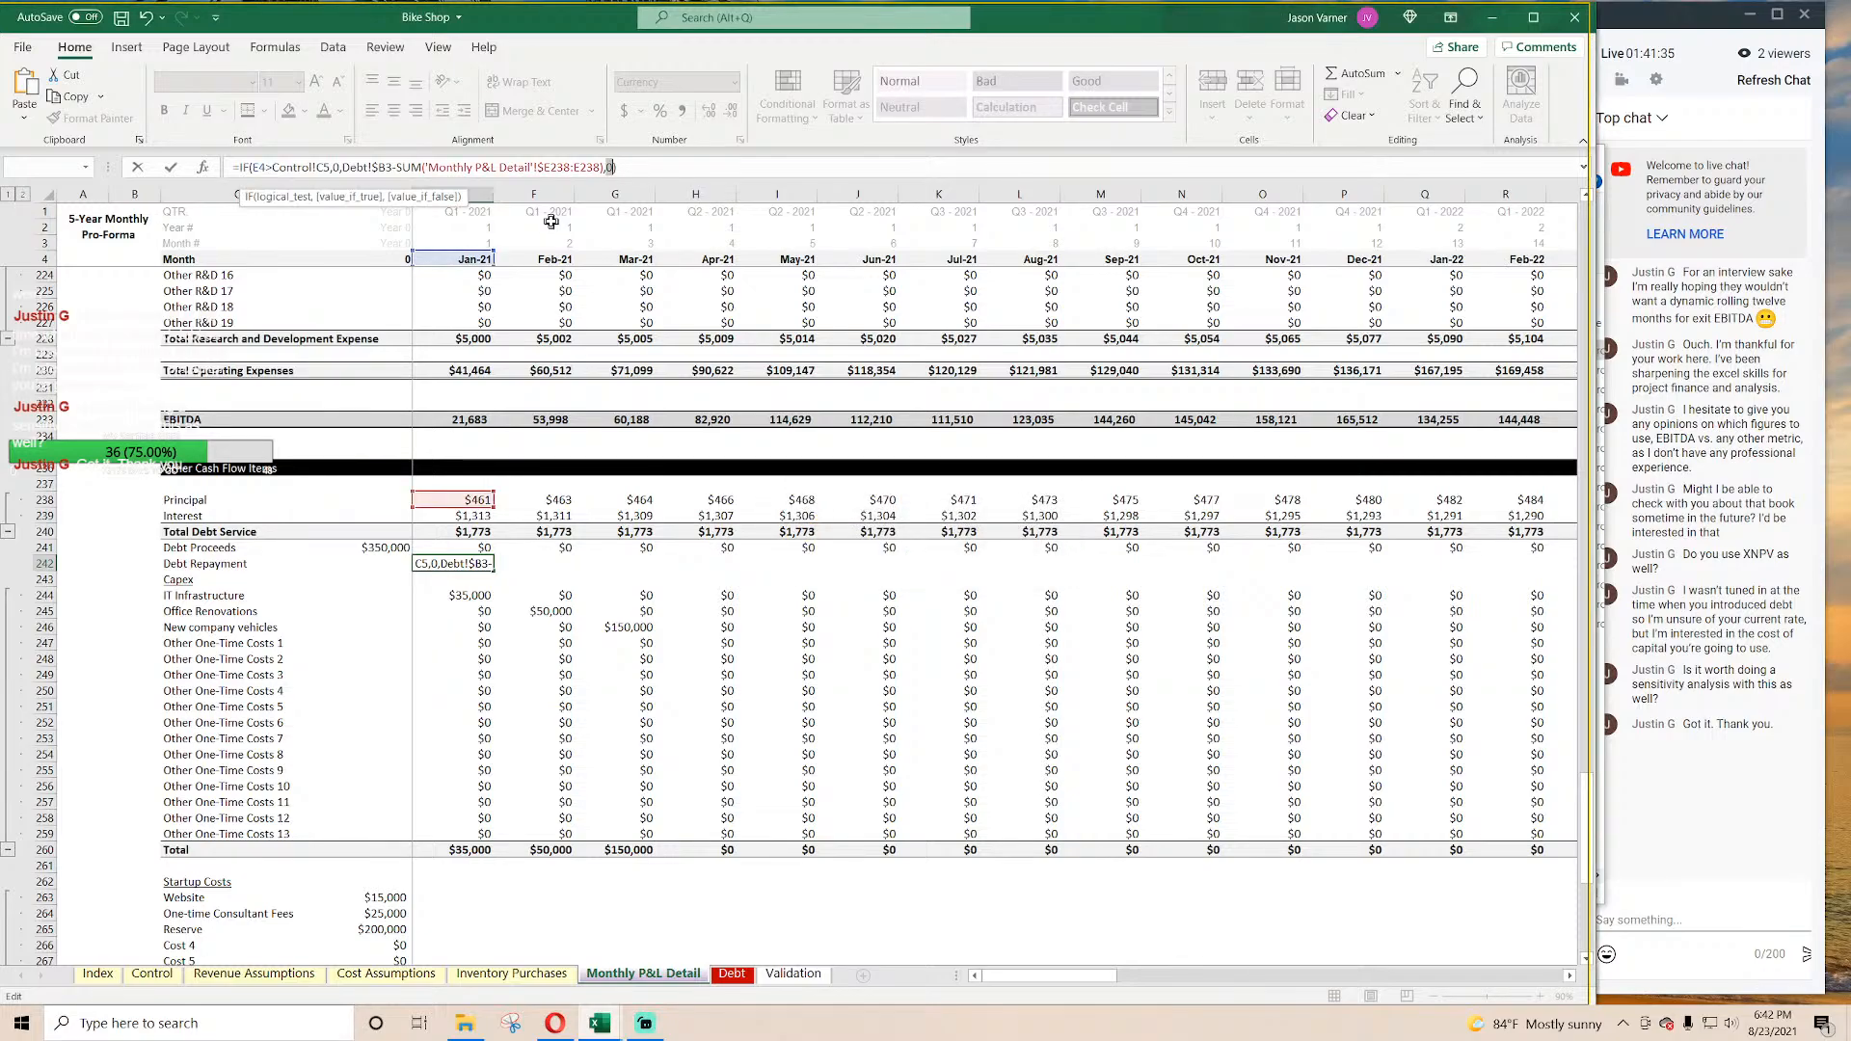
pyautogui.click(648, 168)
pyautogui.press('BackSpace')
pyautogui.press('BackSpace')
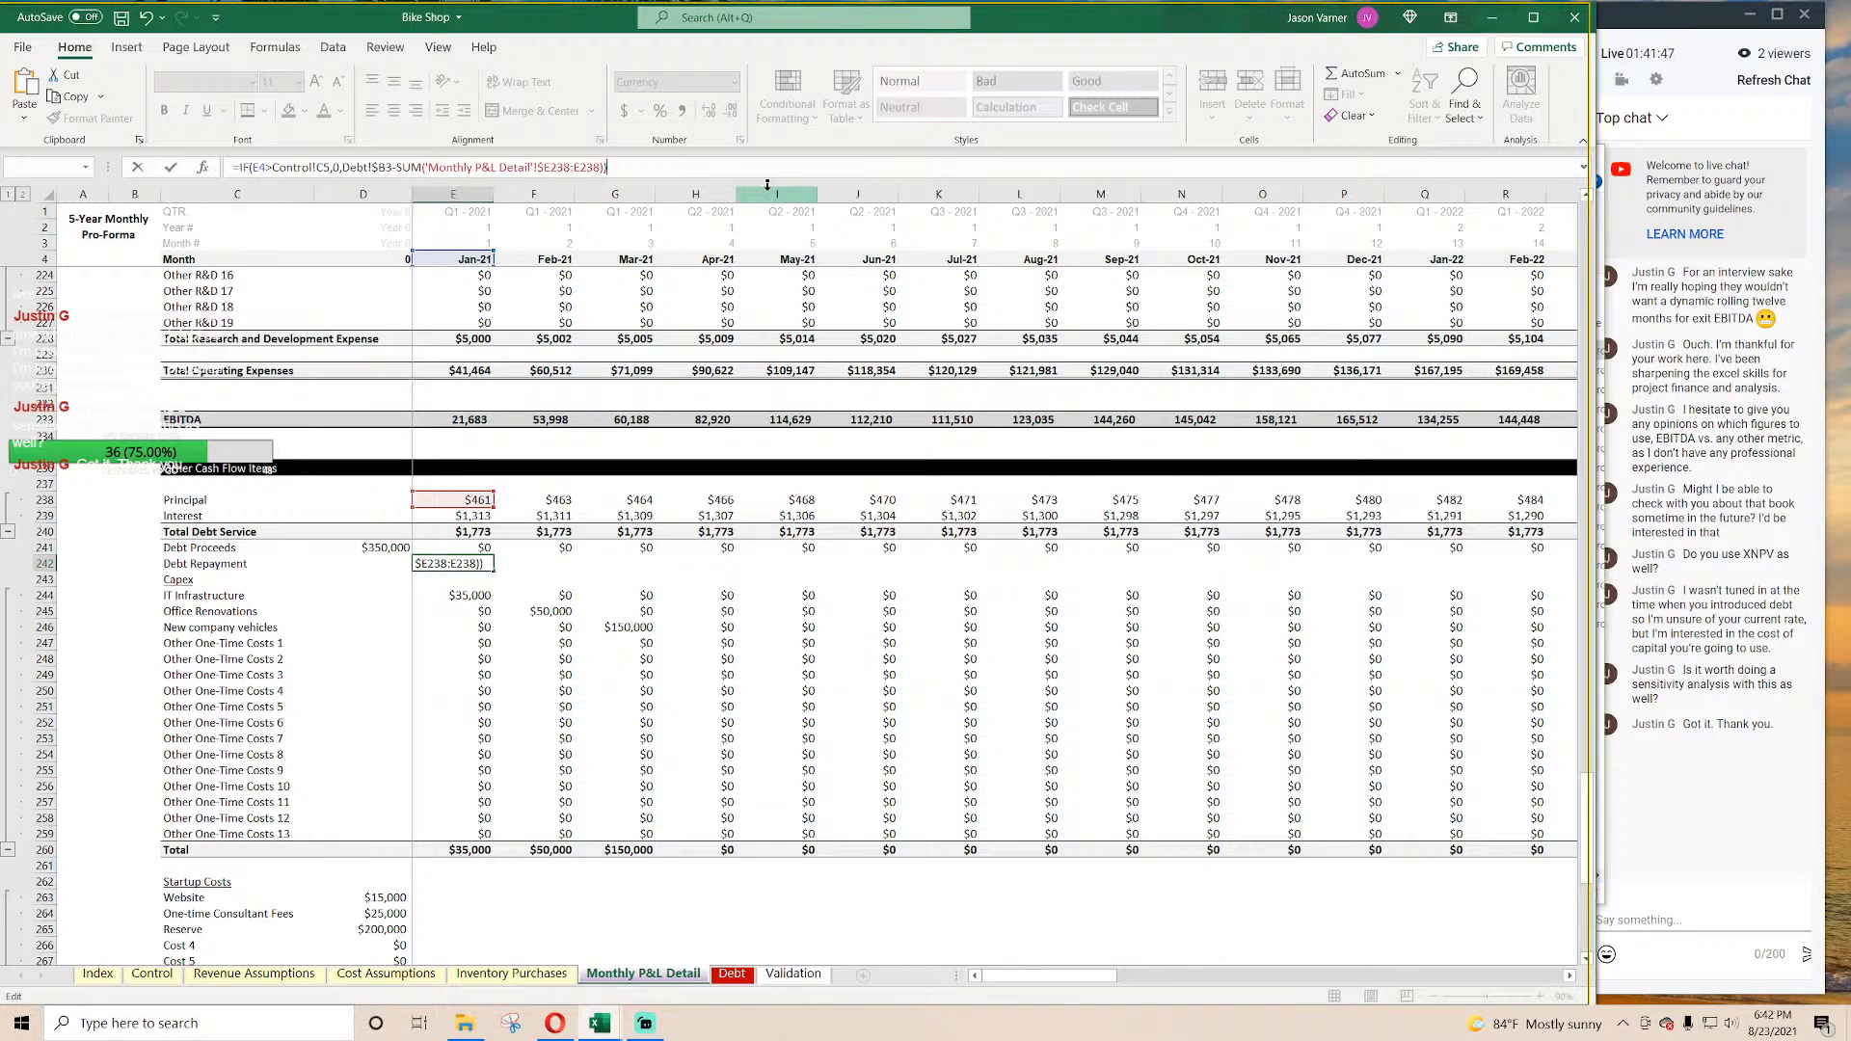
pyautogui.press('Return')
# Step: Anchor the exit month as Control!$C5 in January's Debt Repayment formula and fill it across the row through Dec-25
pyautogui.click(473, 567)
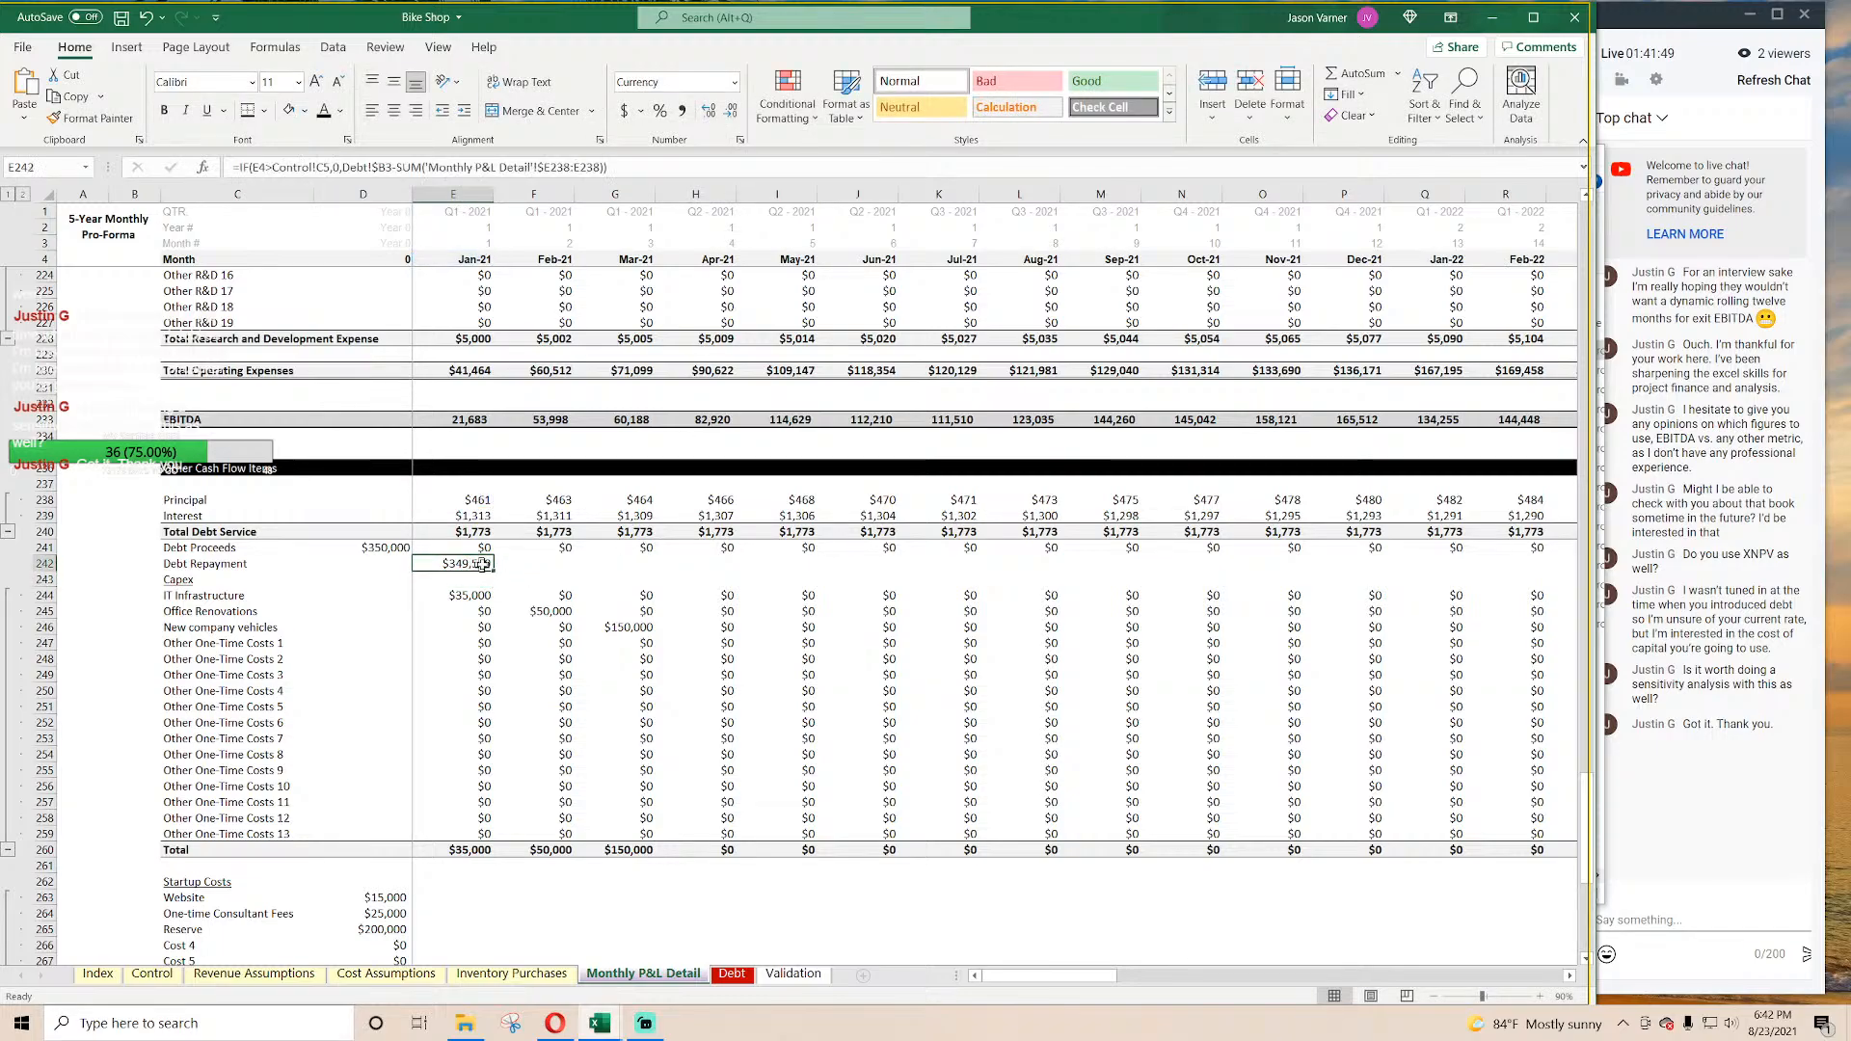
pyautogui.moveTo(494, 571); pyautogui.dragTo(999, 575)
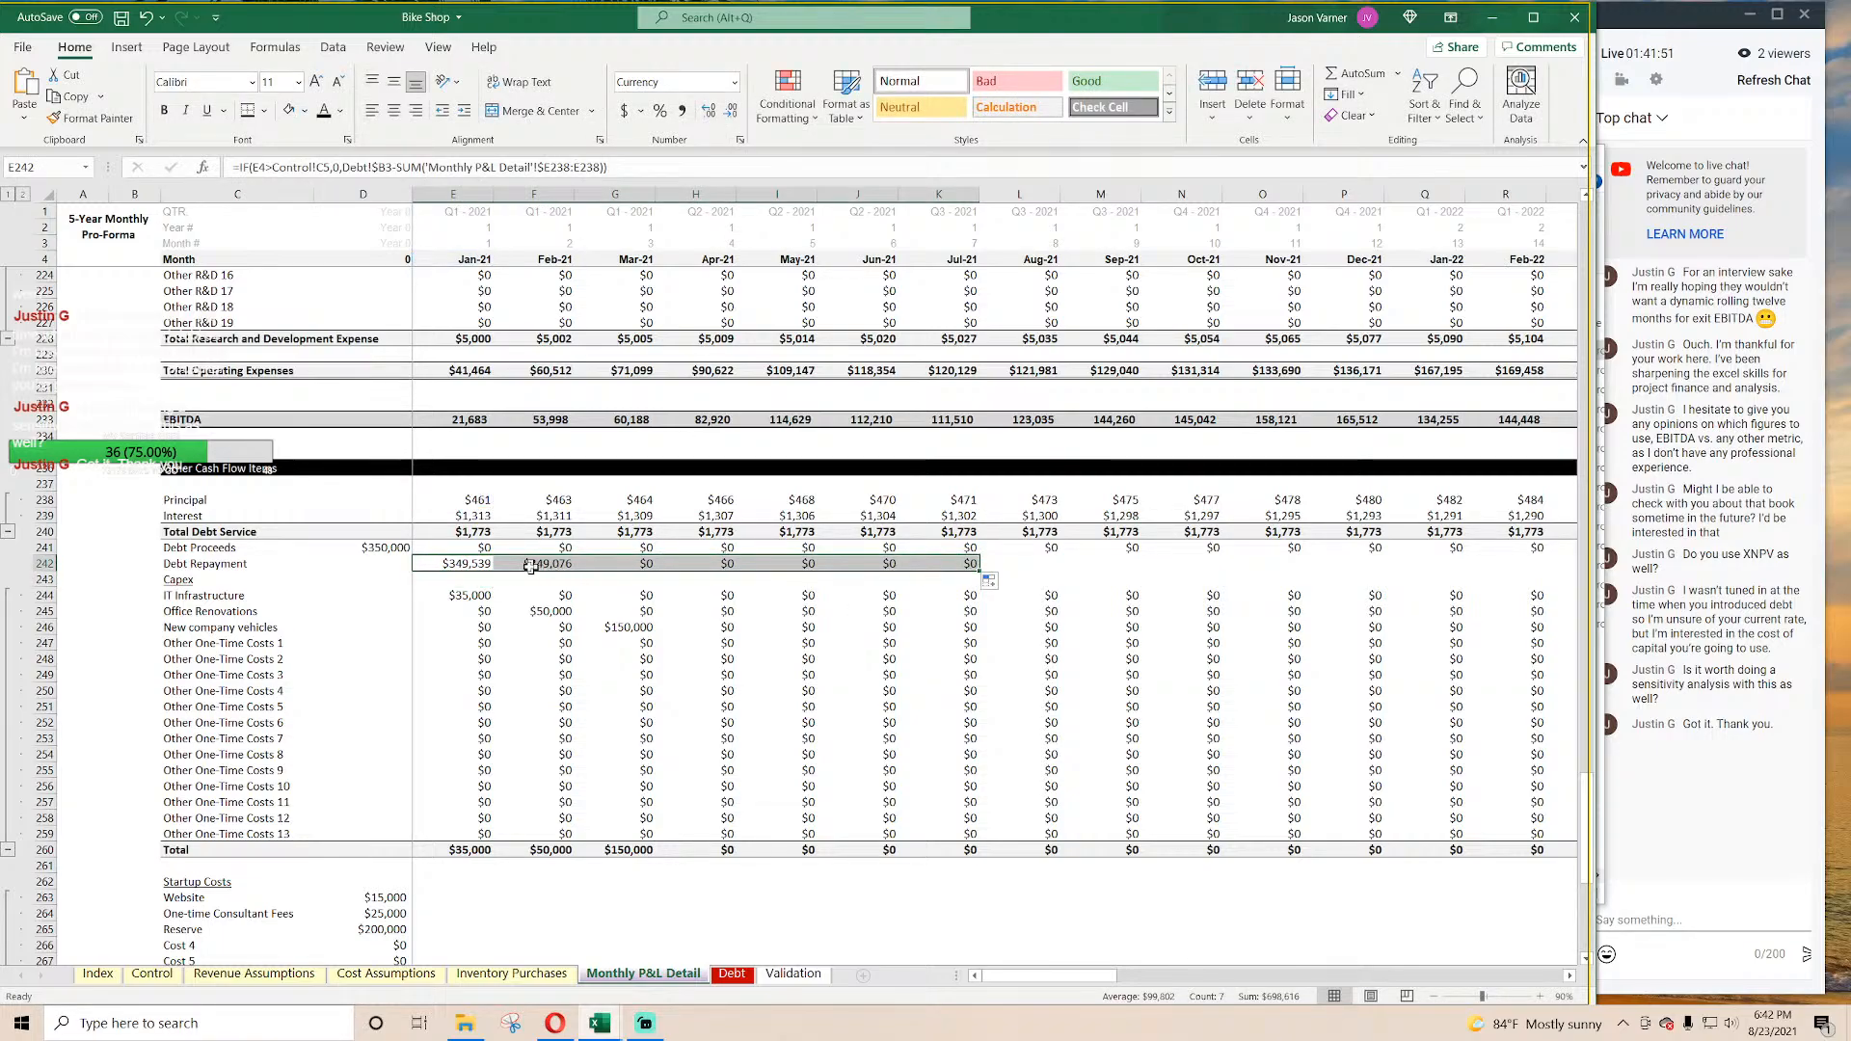
pyautogui.click(462, 564)
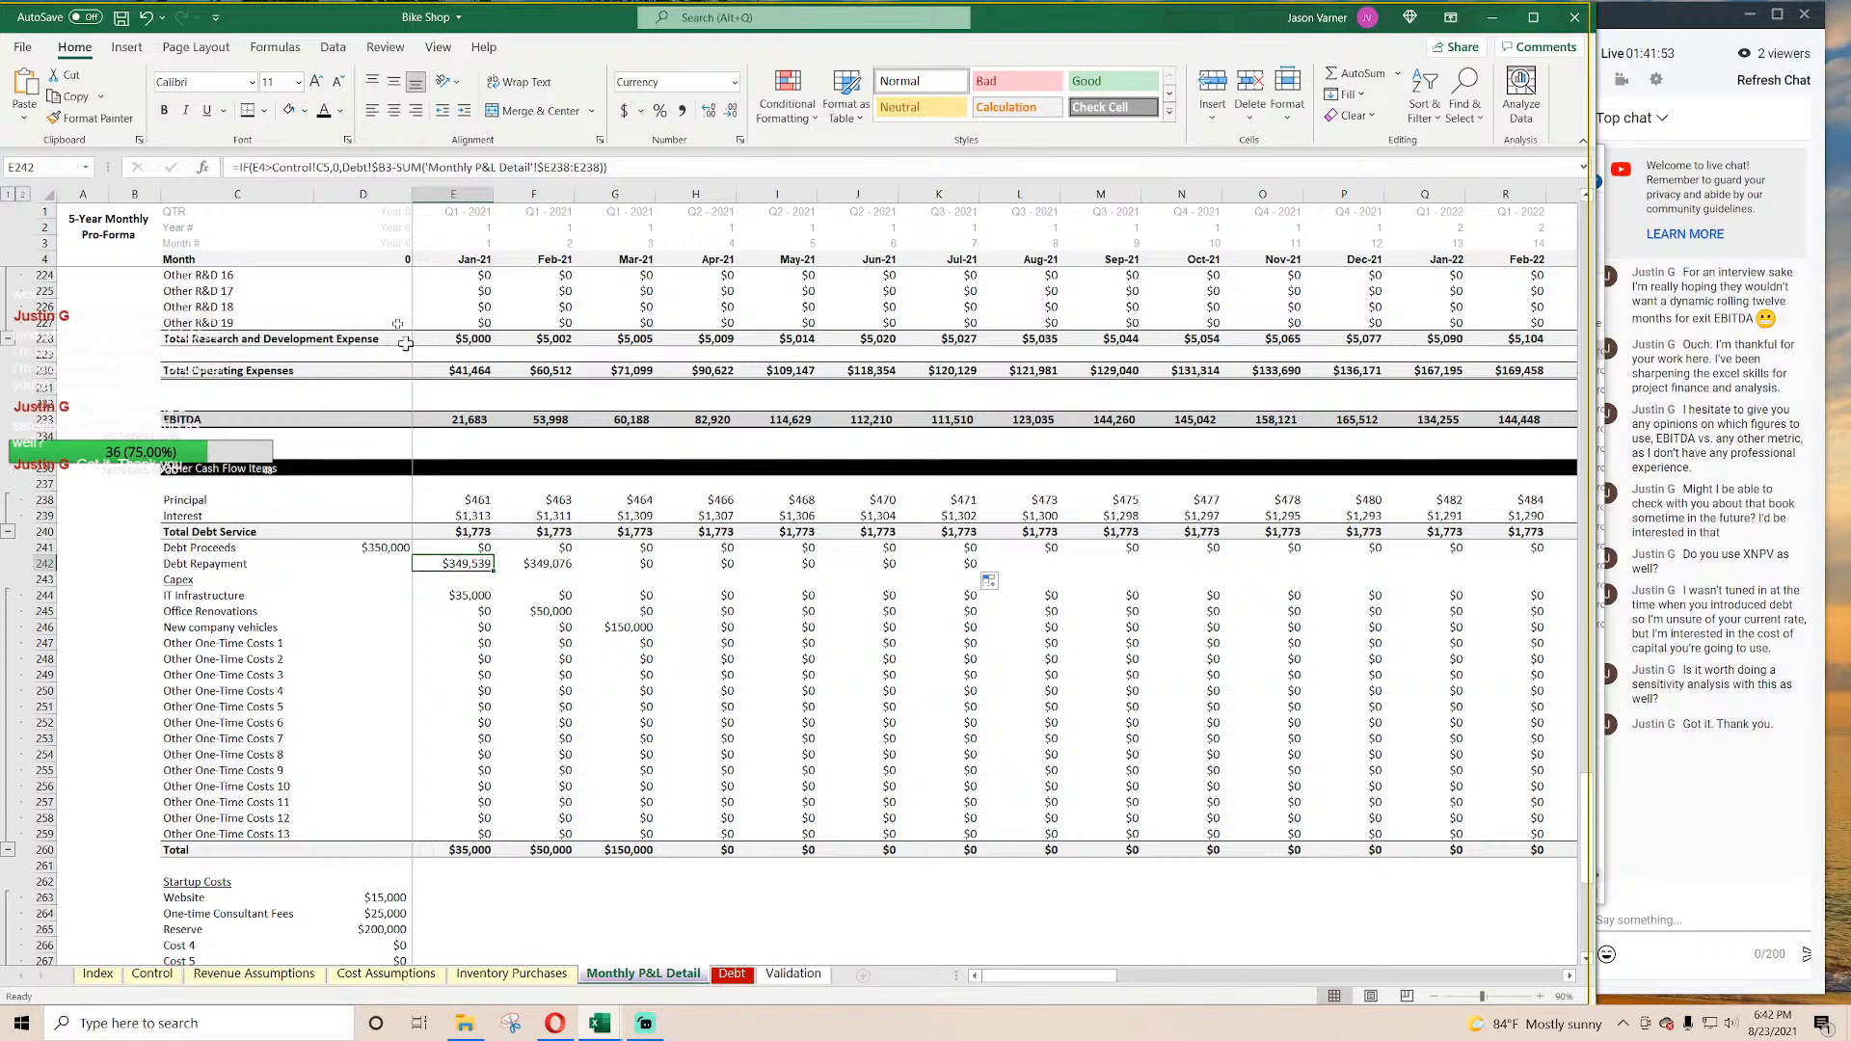
pyautogui.click(322, 167)
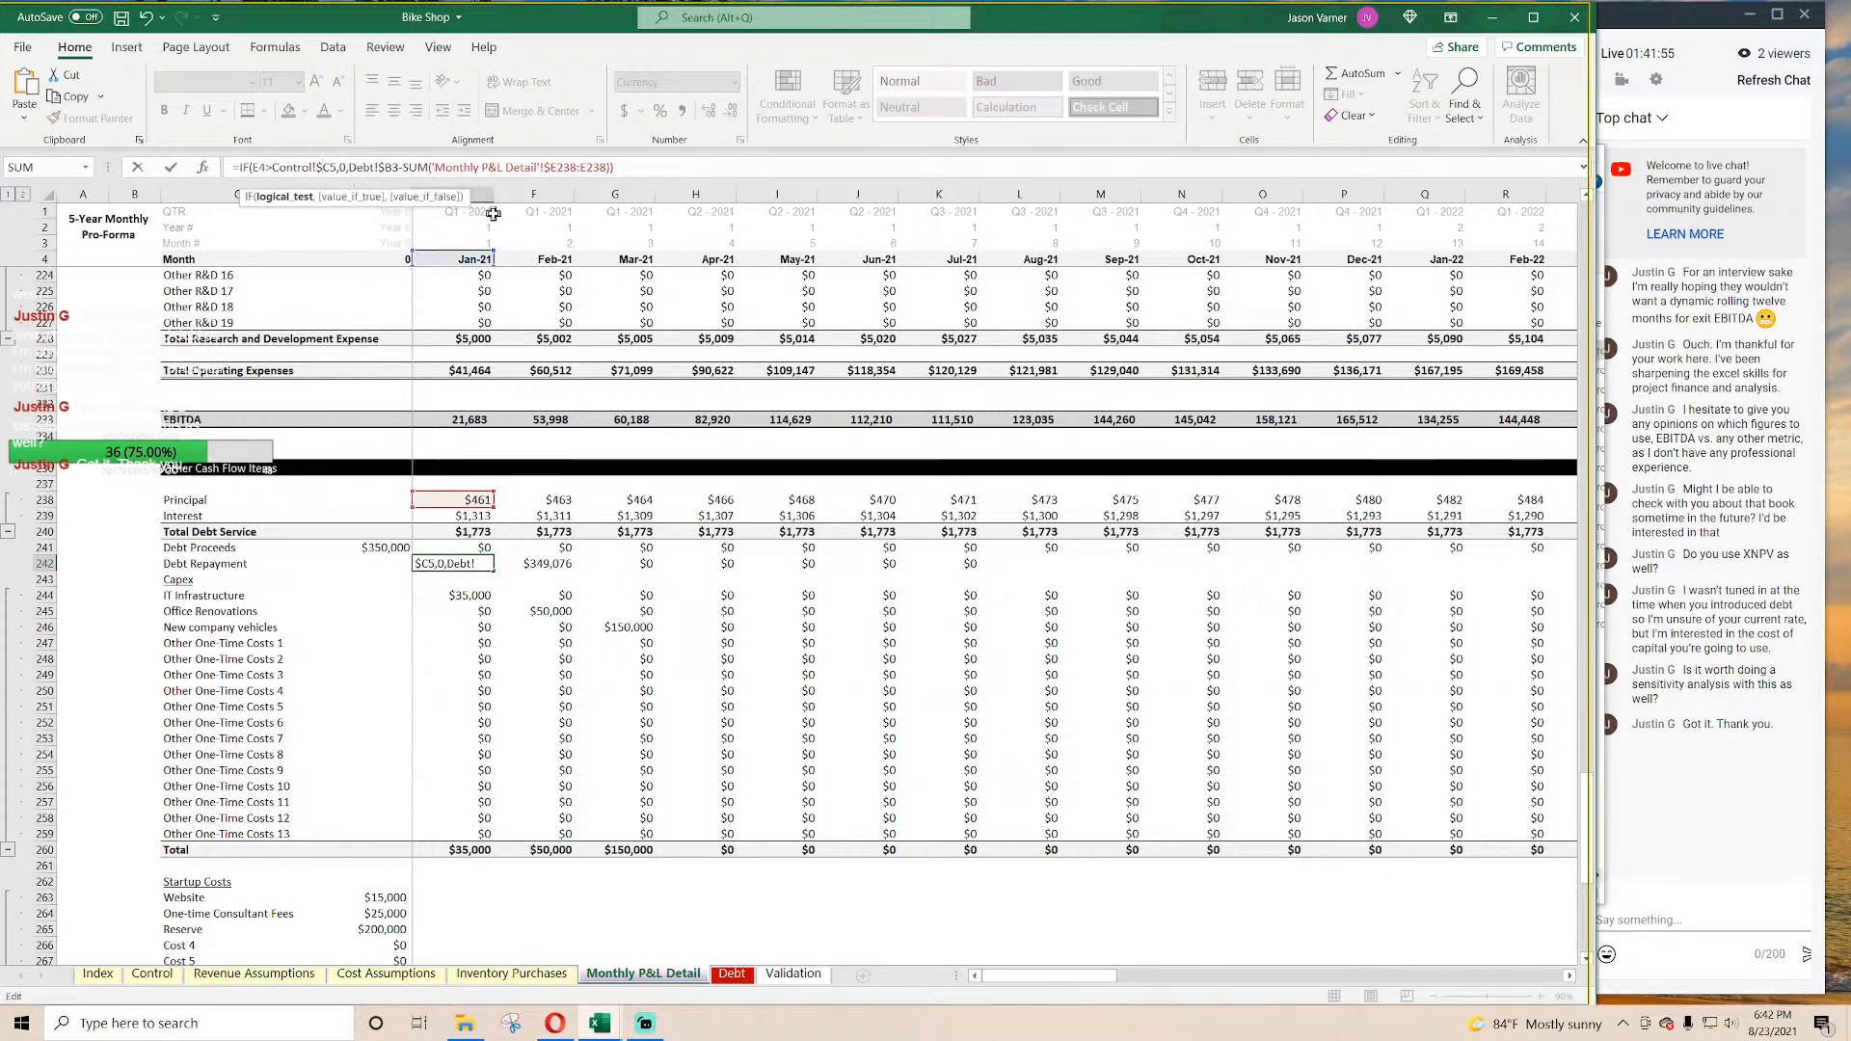
pyautogui.press('Return')
pyautogui.click(474, 563)
pyautogui.moveTo(493, 570); pyautogui.dragTo(1458, 559)
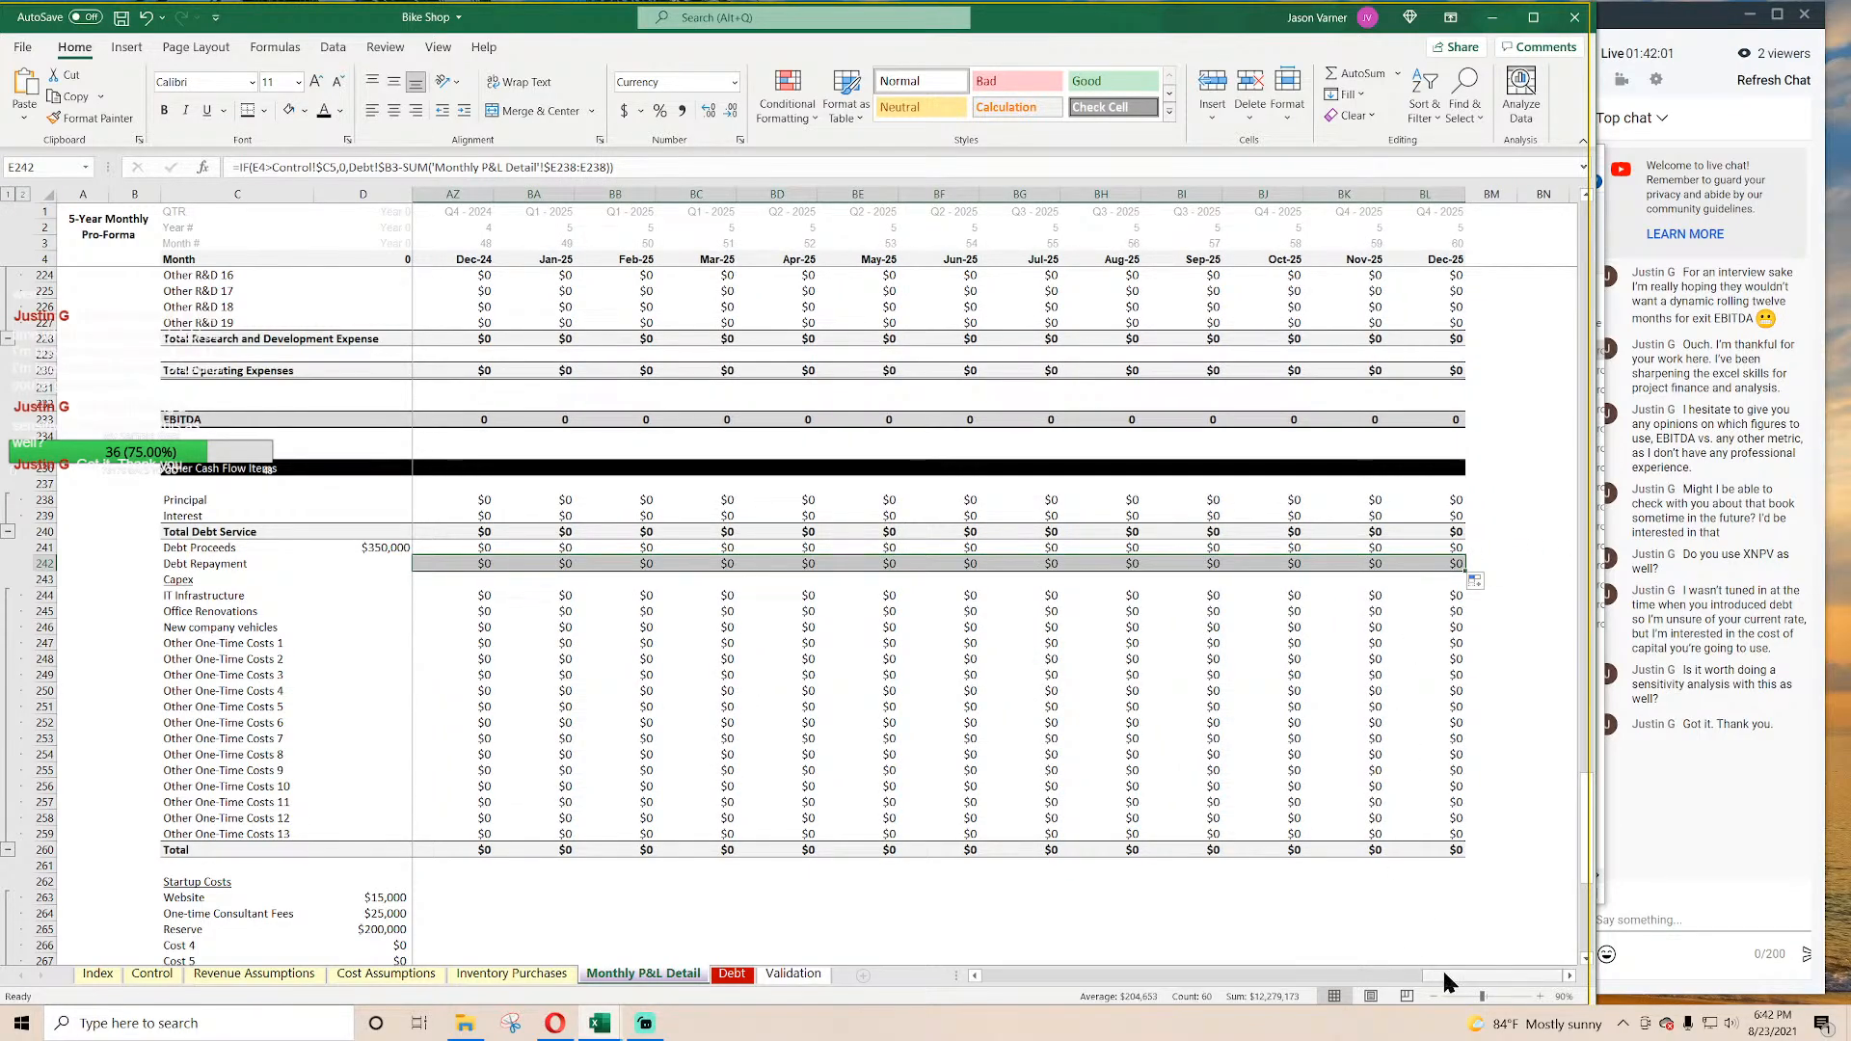
# Step: Check the Dec-23 Debt Repayment cell against the Principal row, and make the Capex heading row slightly taller
pyautogui.moveTo(1442, 968); pyautogui.dragTo(1252, 970)
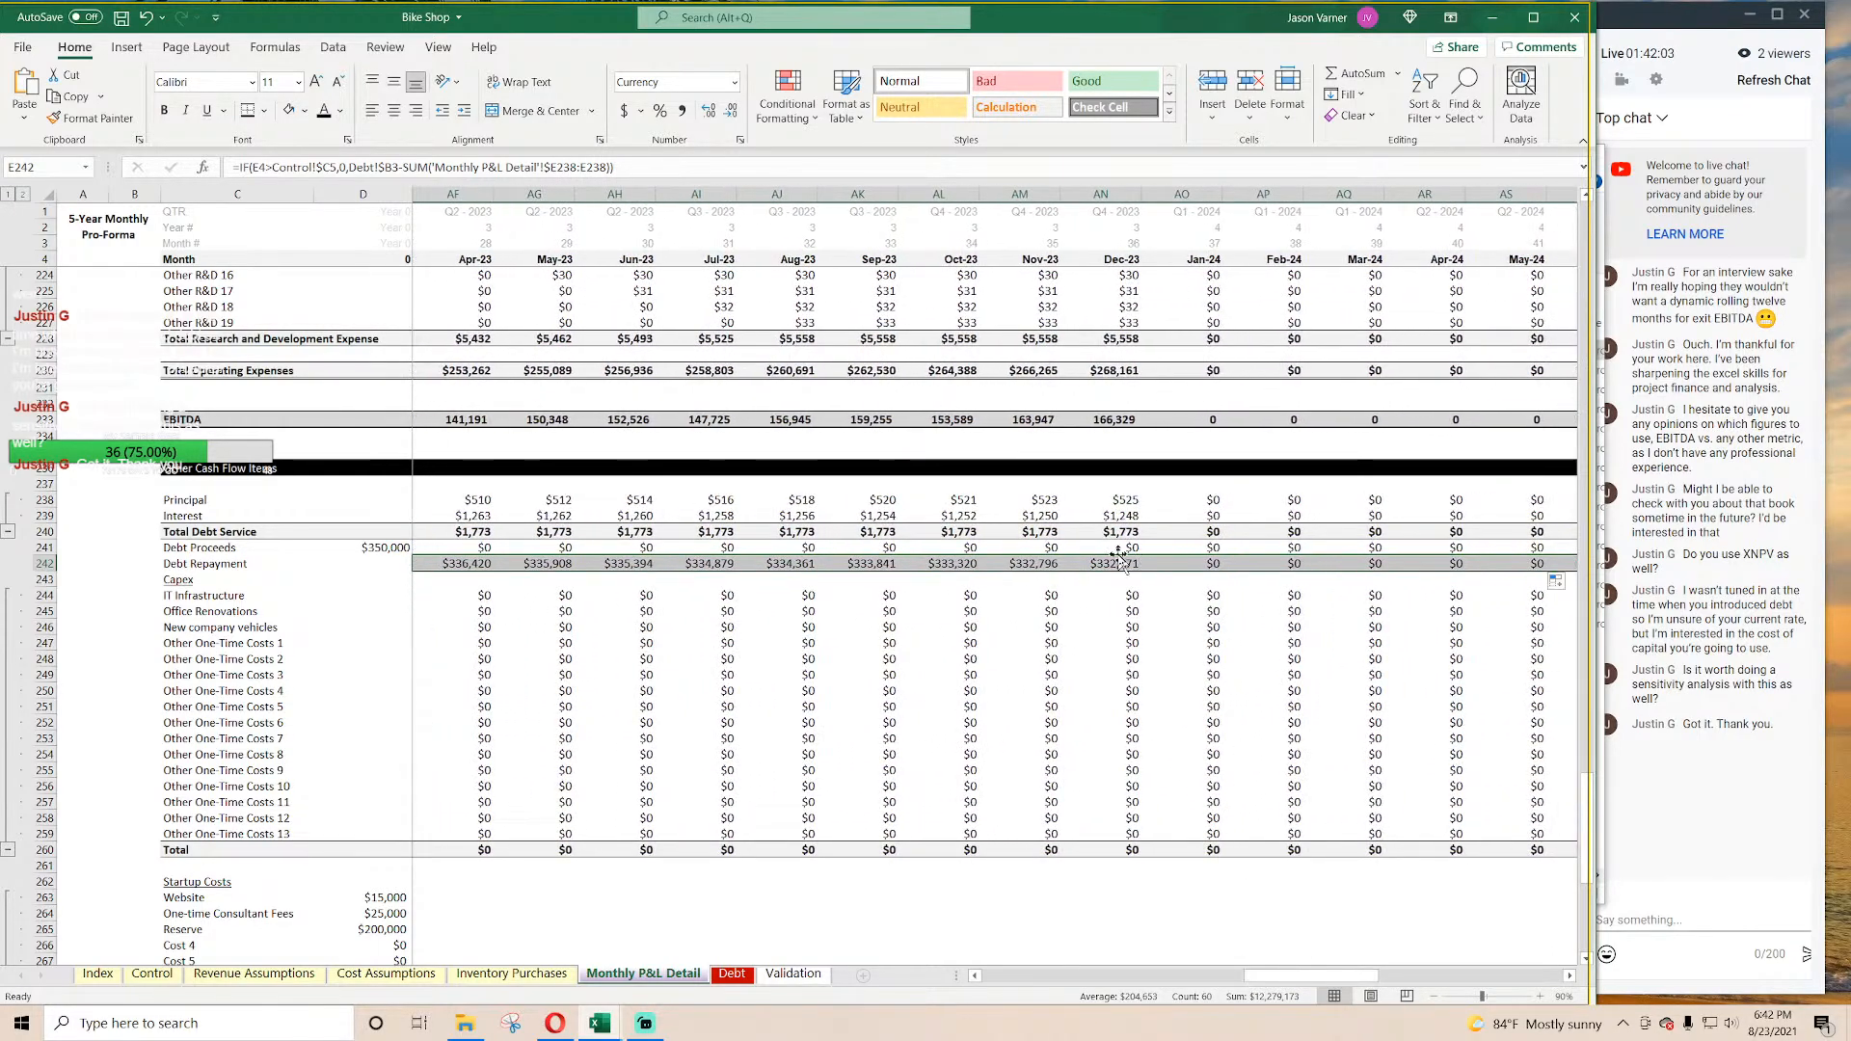
pyautogui.click(1113, 563)
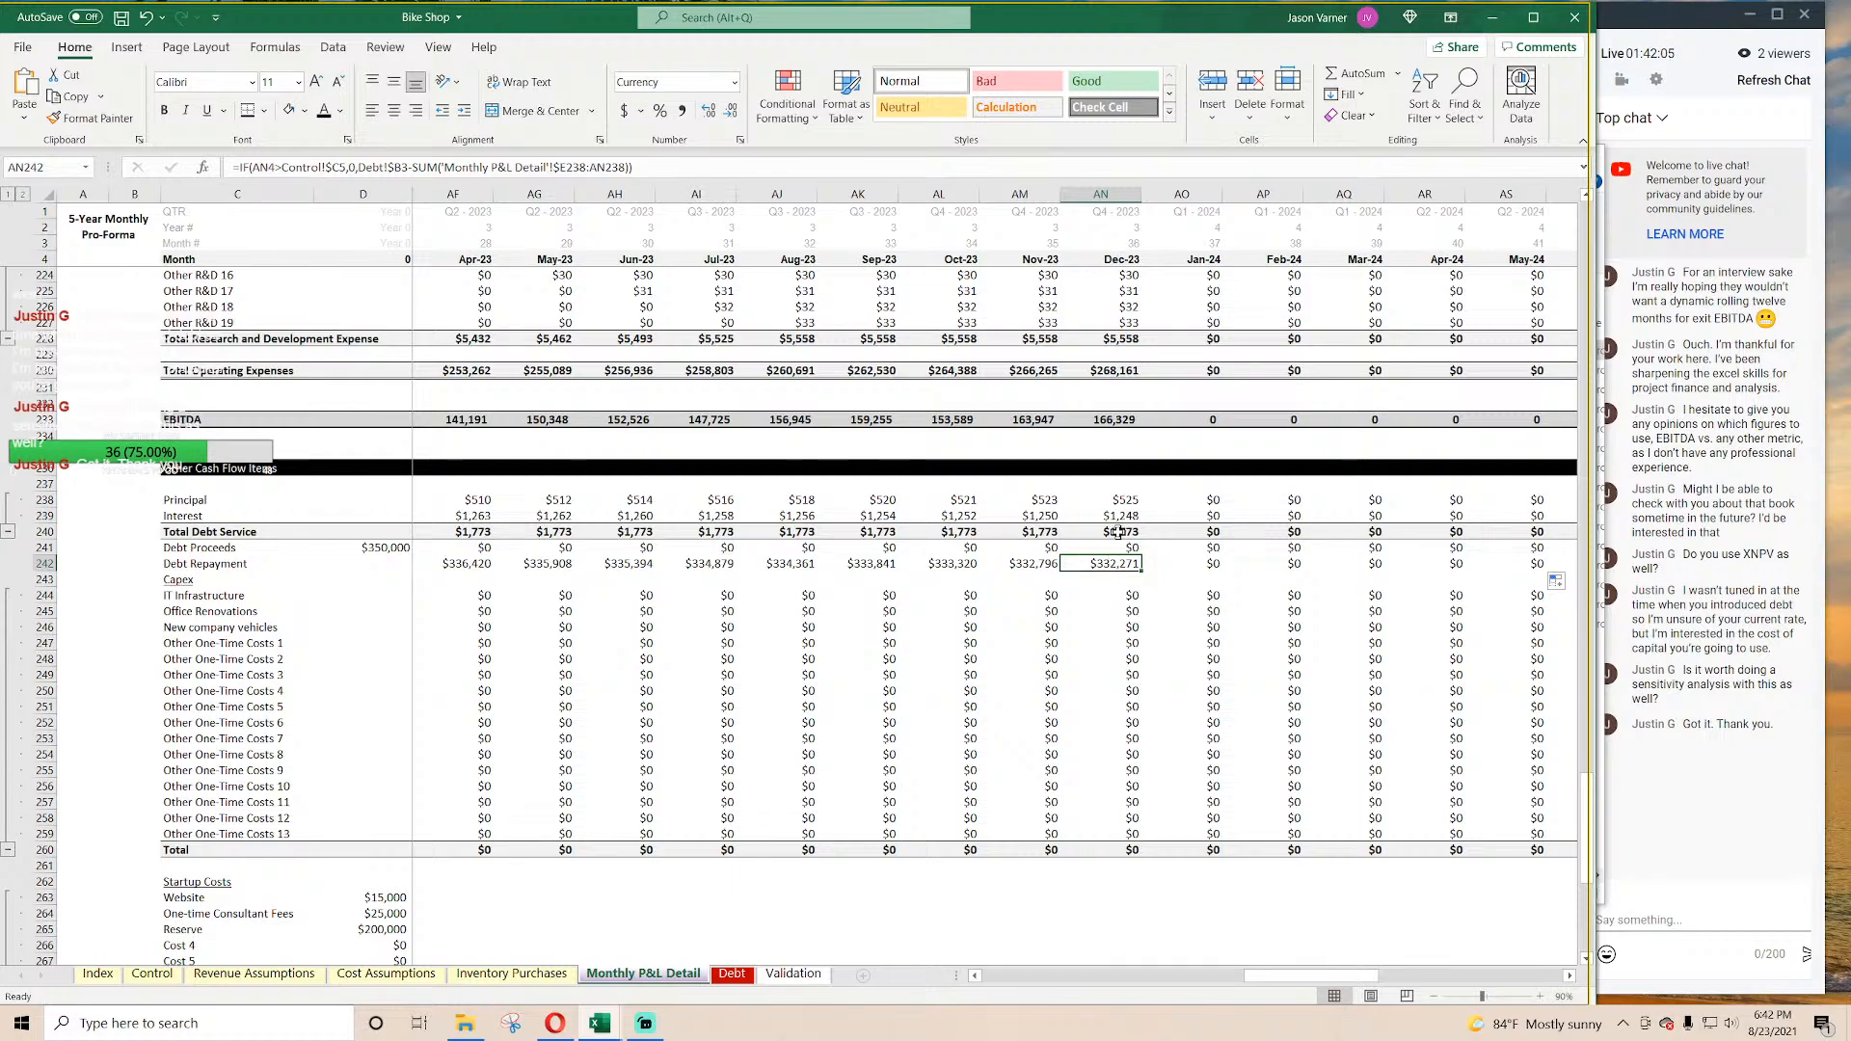
pyautogui.click(31, 499)
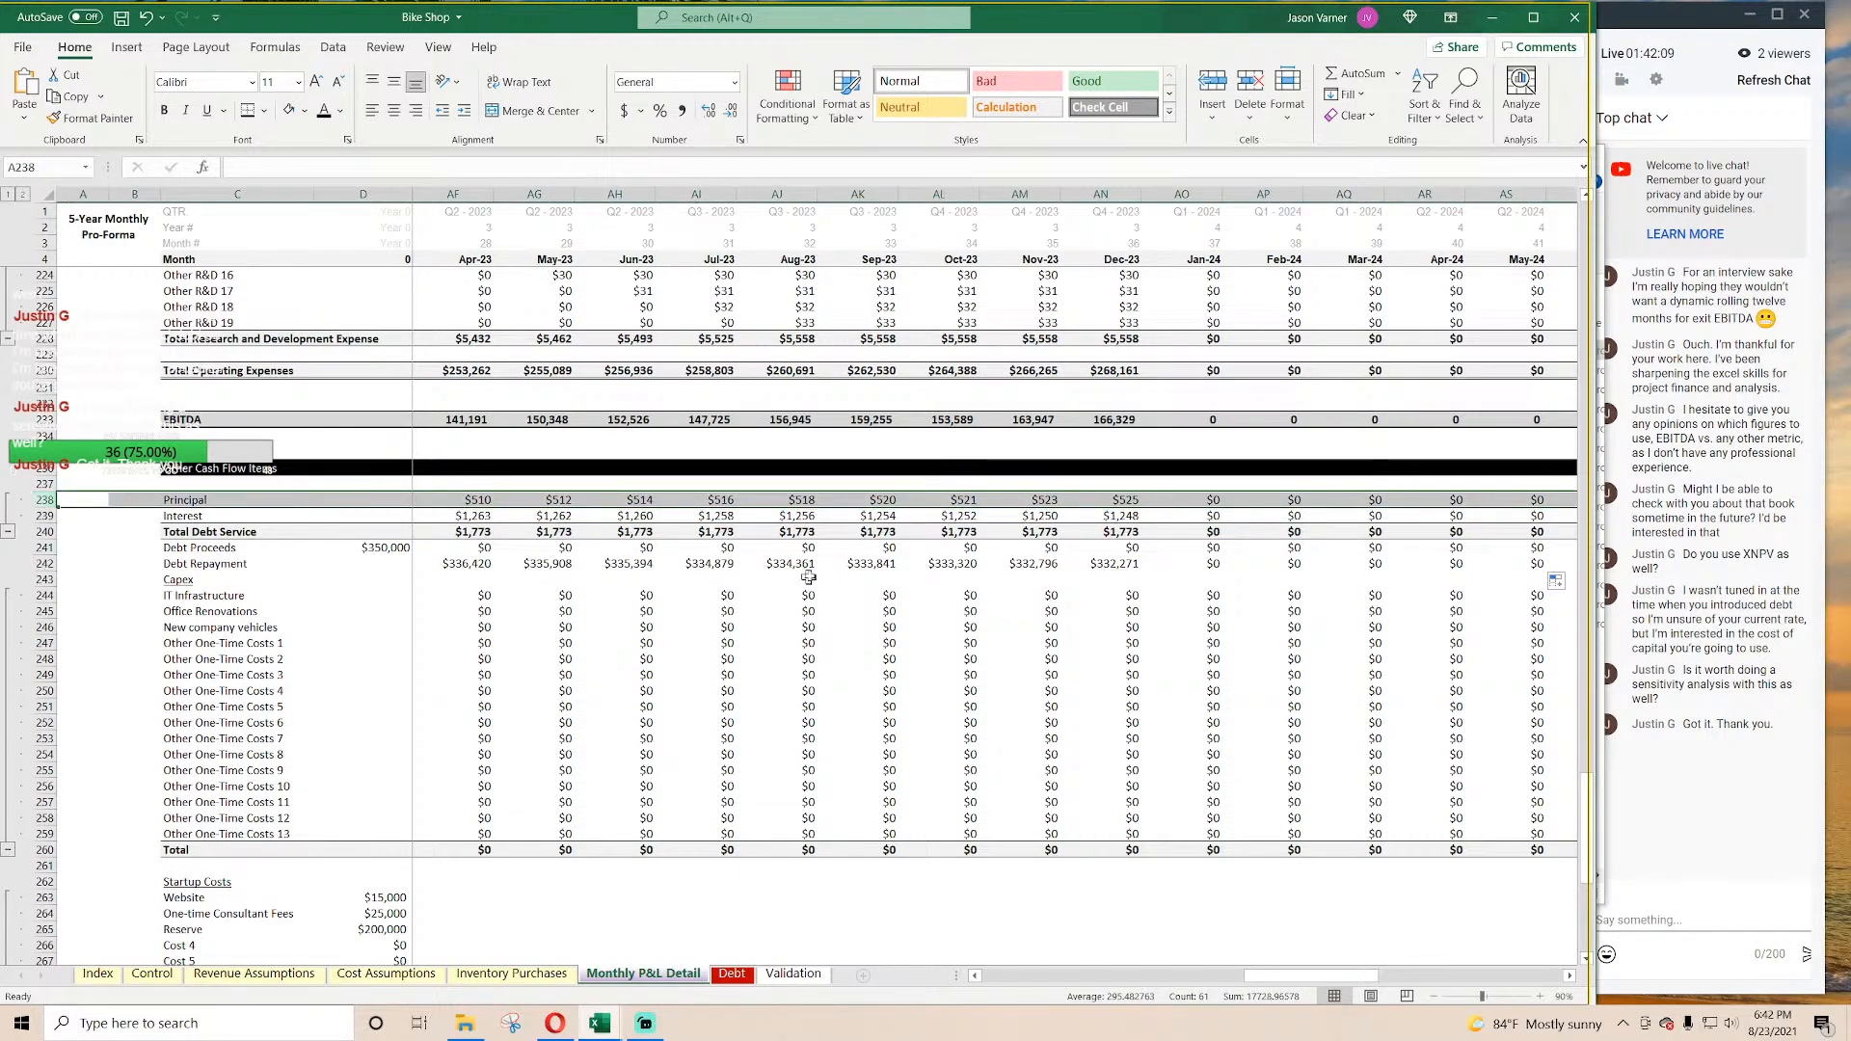
pyautogui.click(1128, 564)
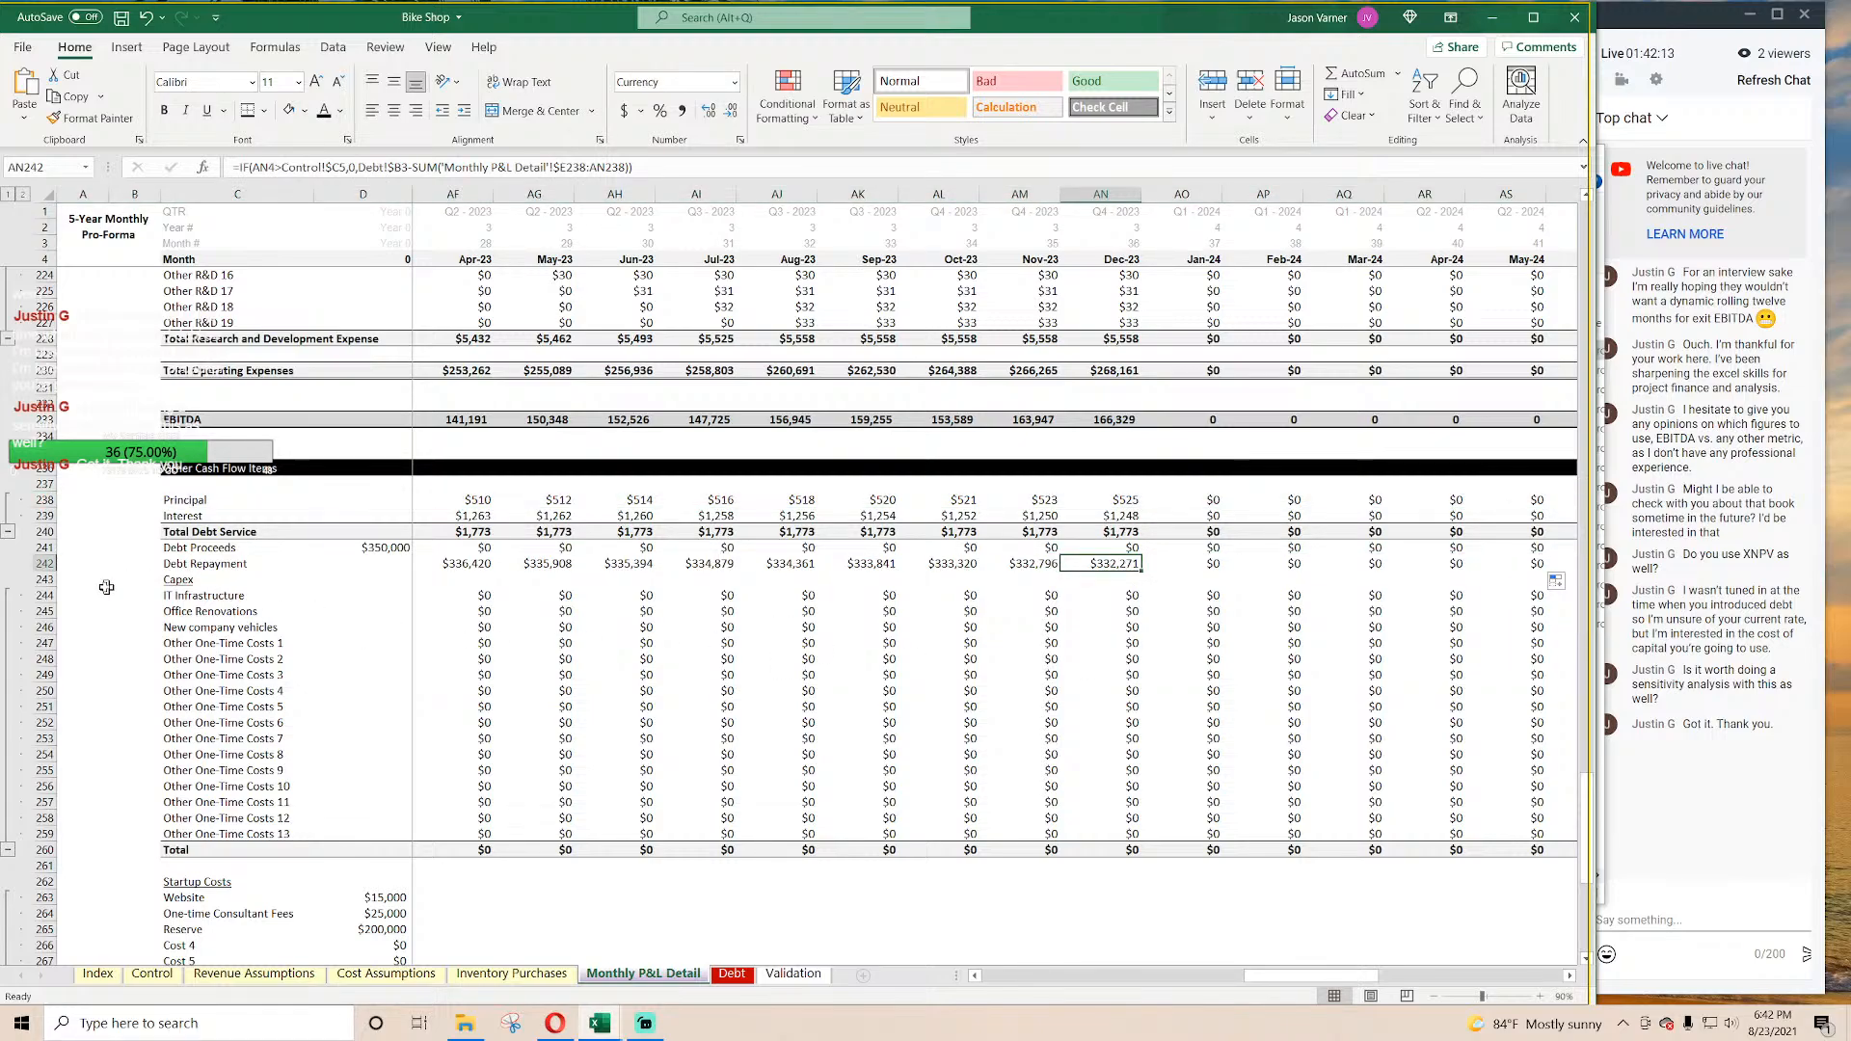
pyautogui.moveTo(34, 588); pyautogui.dragTo(34, 599)
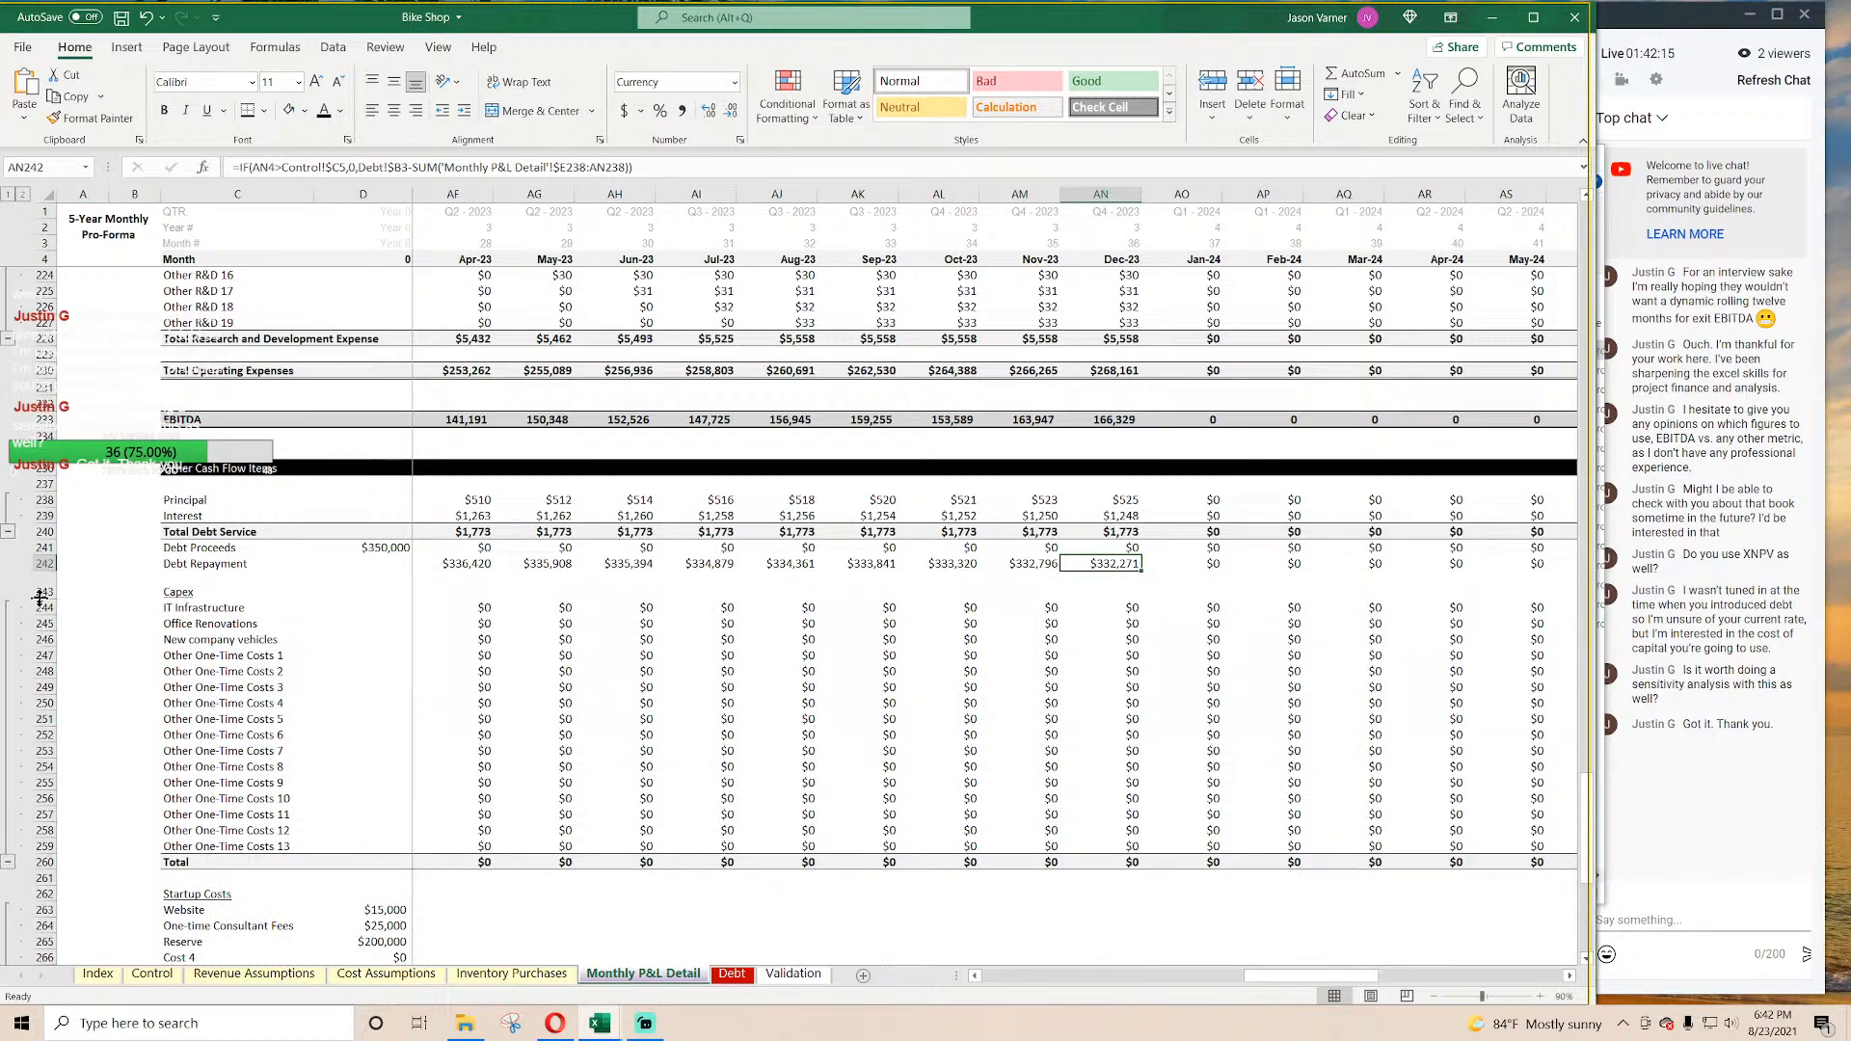
pyautogui.click(852, 689)
pyautogui.scroll(-9, 1123, 564)
pyautogui.scroll(5, 1128, 584)
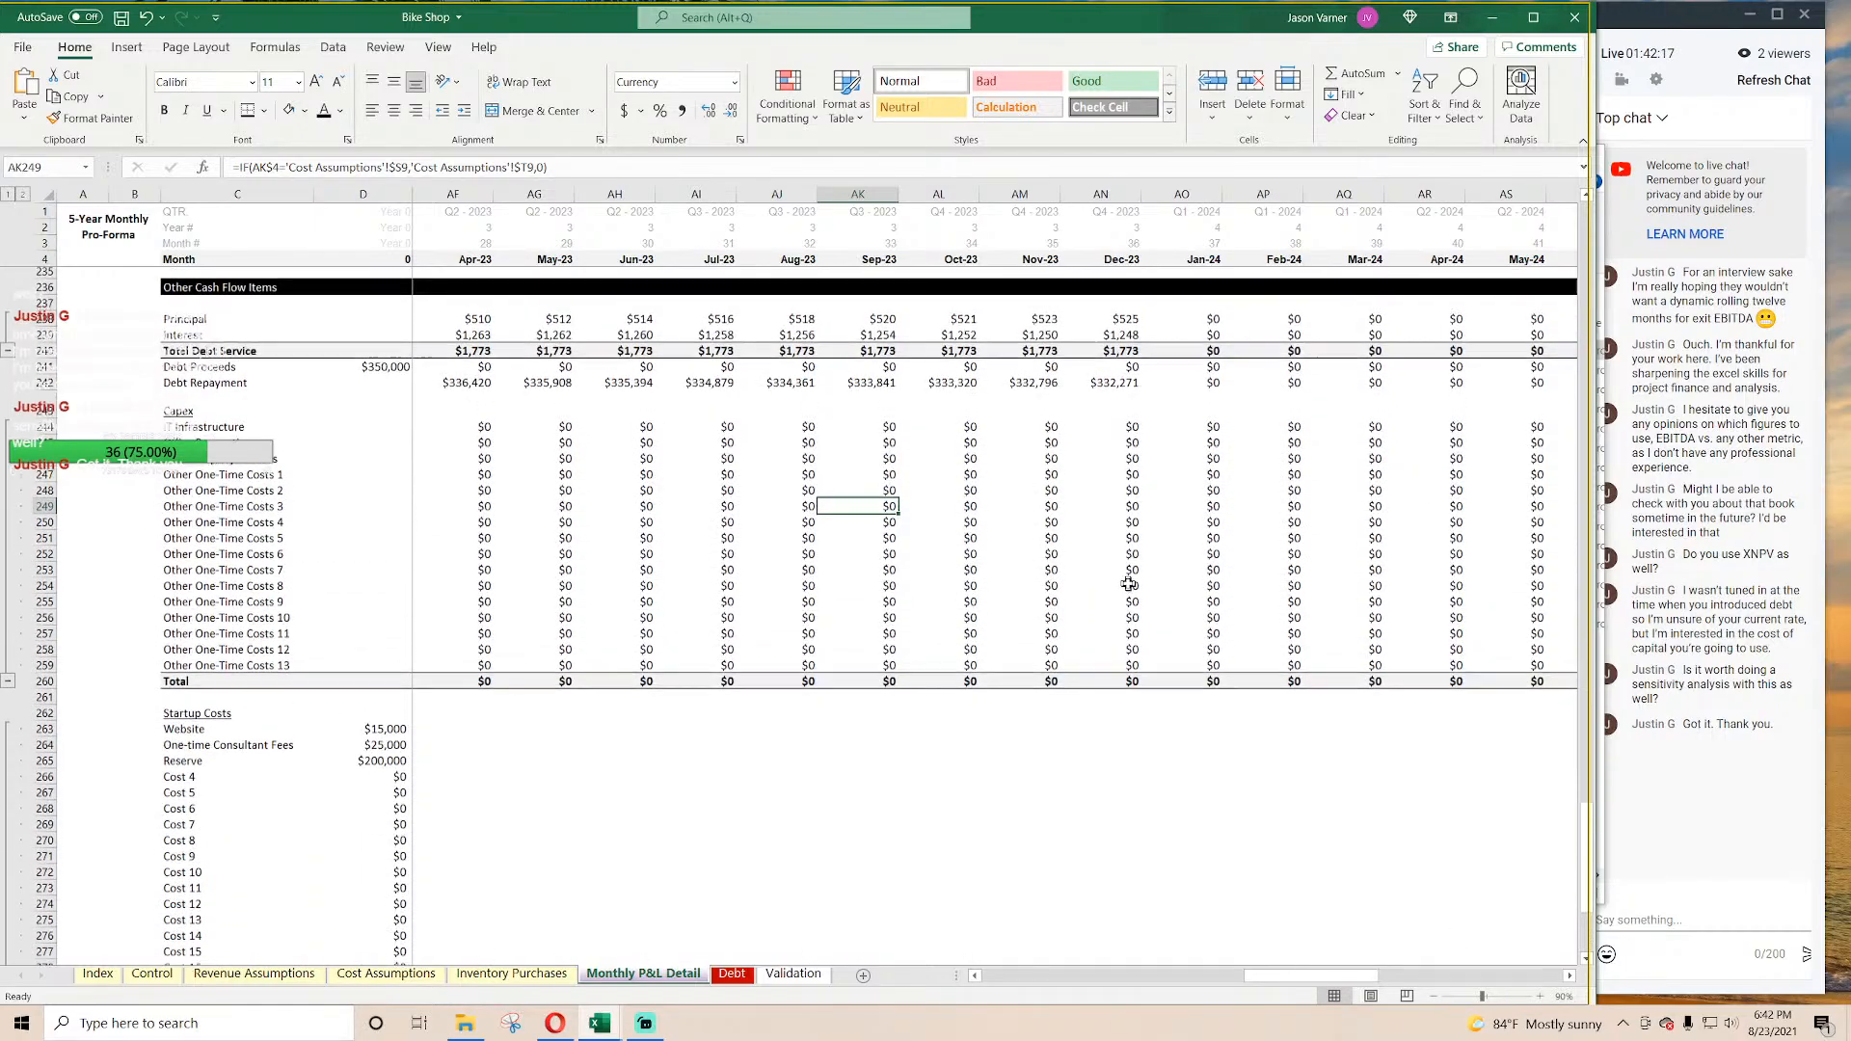
pyautogui.scroll(4, 1128, 584)
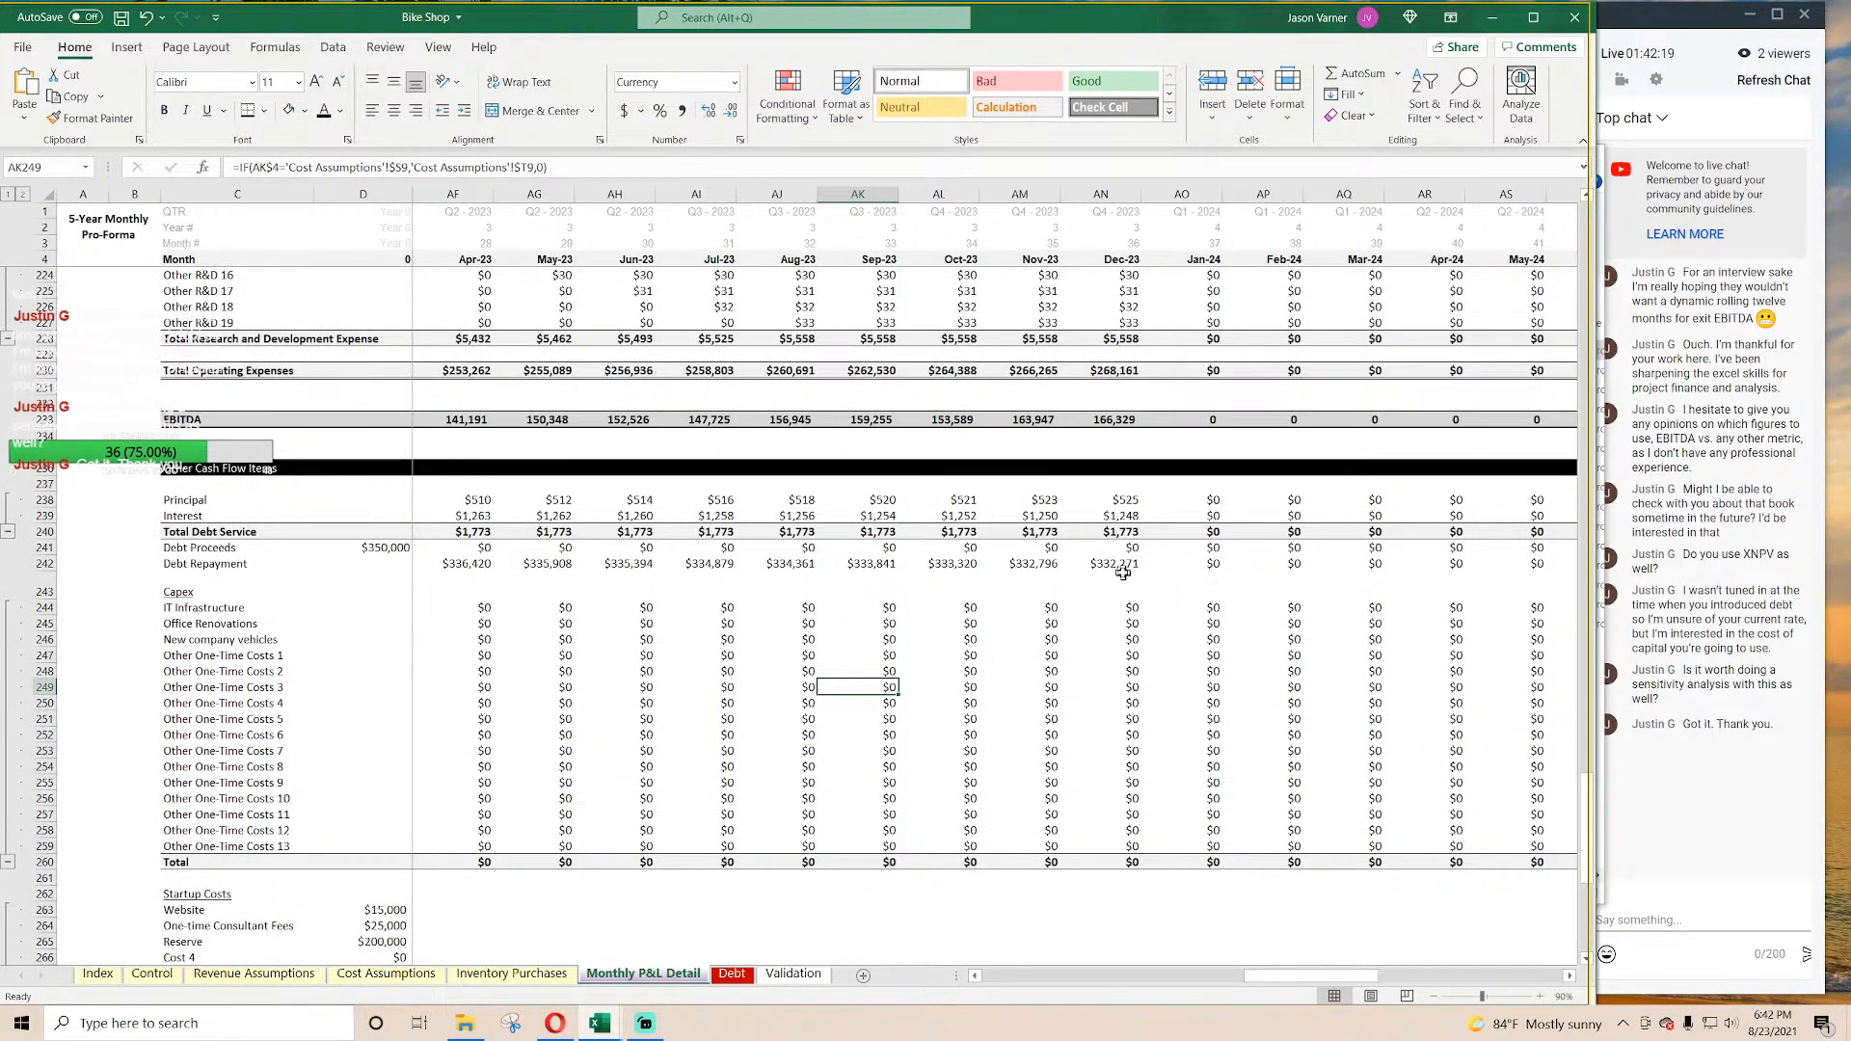
# Step: Rename the Debt Repayment label below Debt Proceeds to Debt Balance
pyautogui.doubleClick(188, 564)
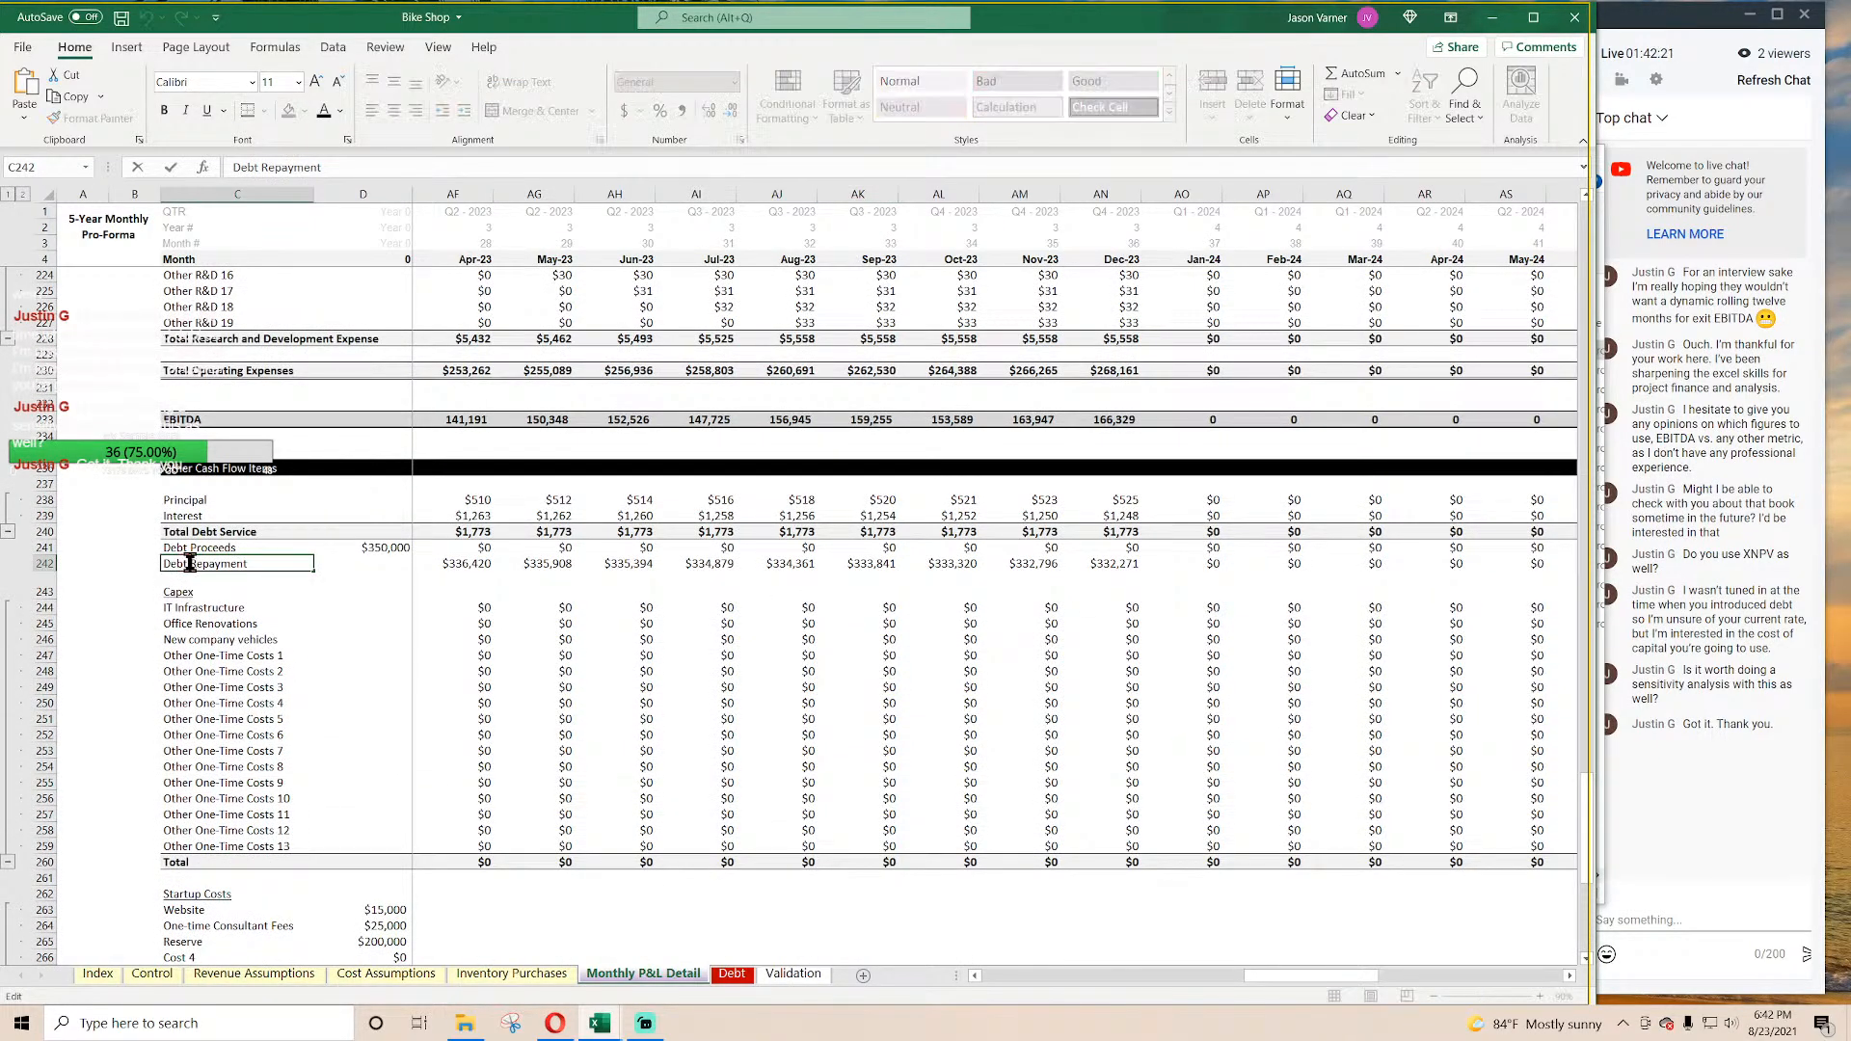
pyautogui.doubleClick(190, 564)
pyautogui.write('Balance')
pyautogui.press('Return')
# Step: Insert a row above the Exit Value heading and label it Debt Repayment
pyautogui.scroll(-11, 438, 608)
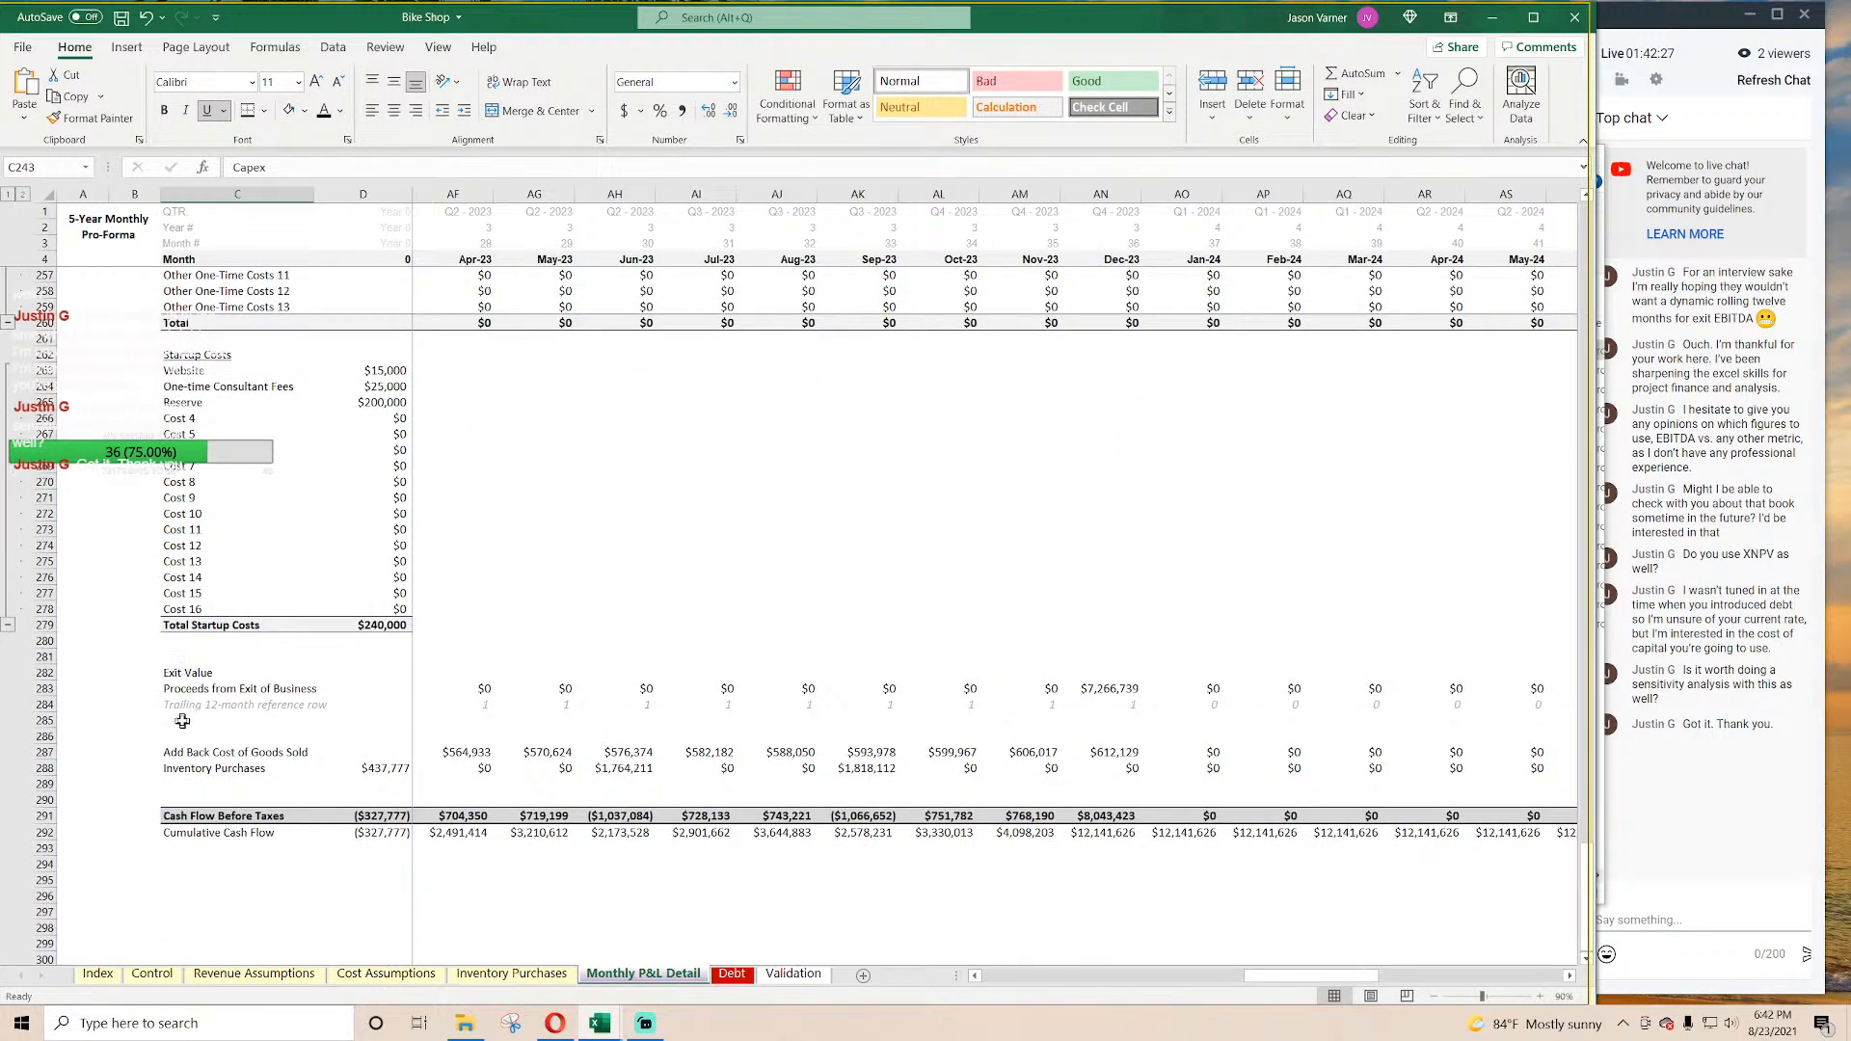
pyautogui.rightClick(33, 675)
pyautogui.click(87, 833)
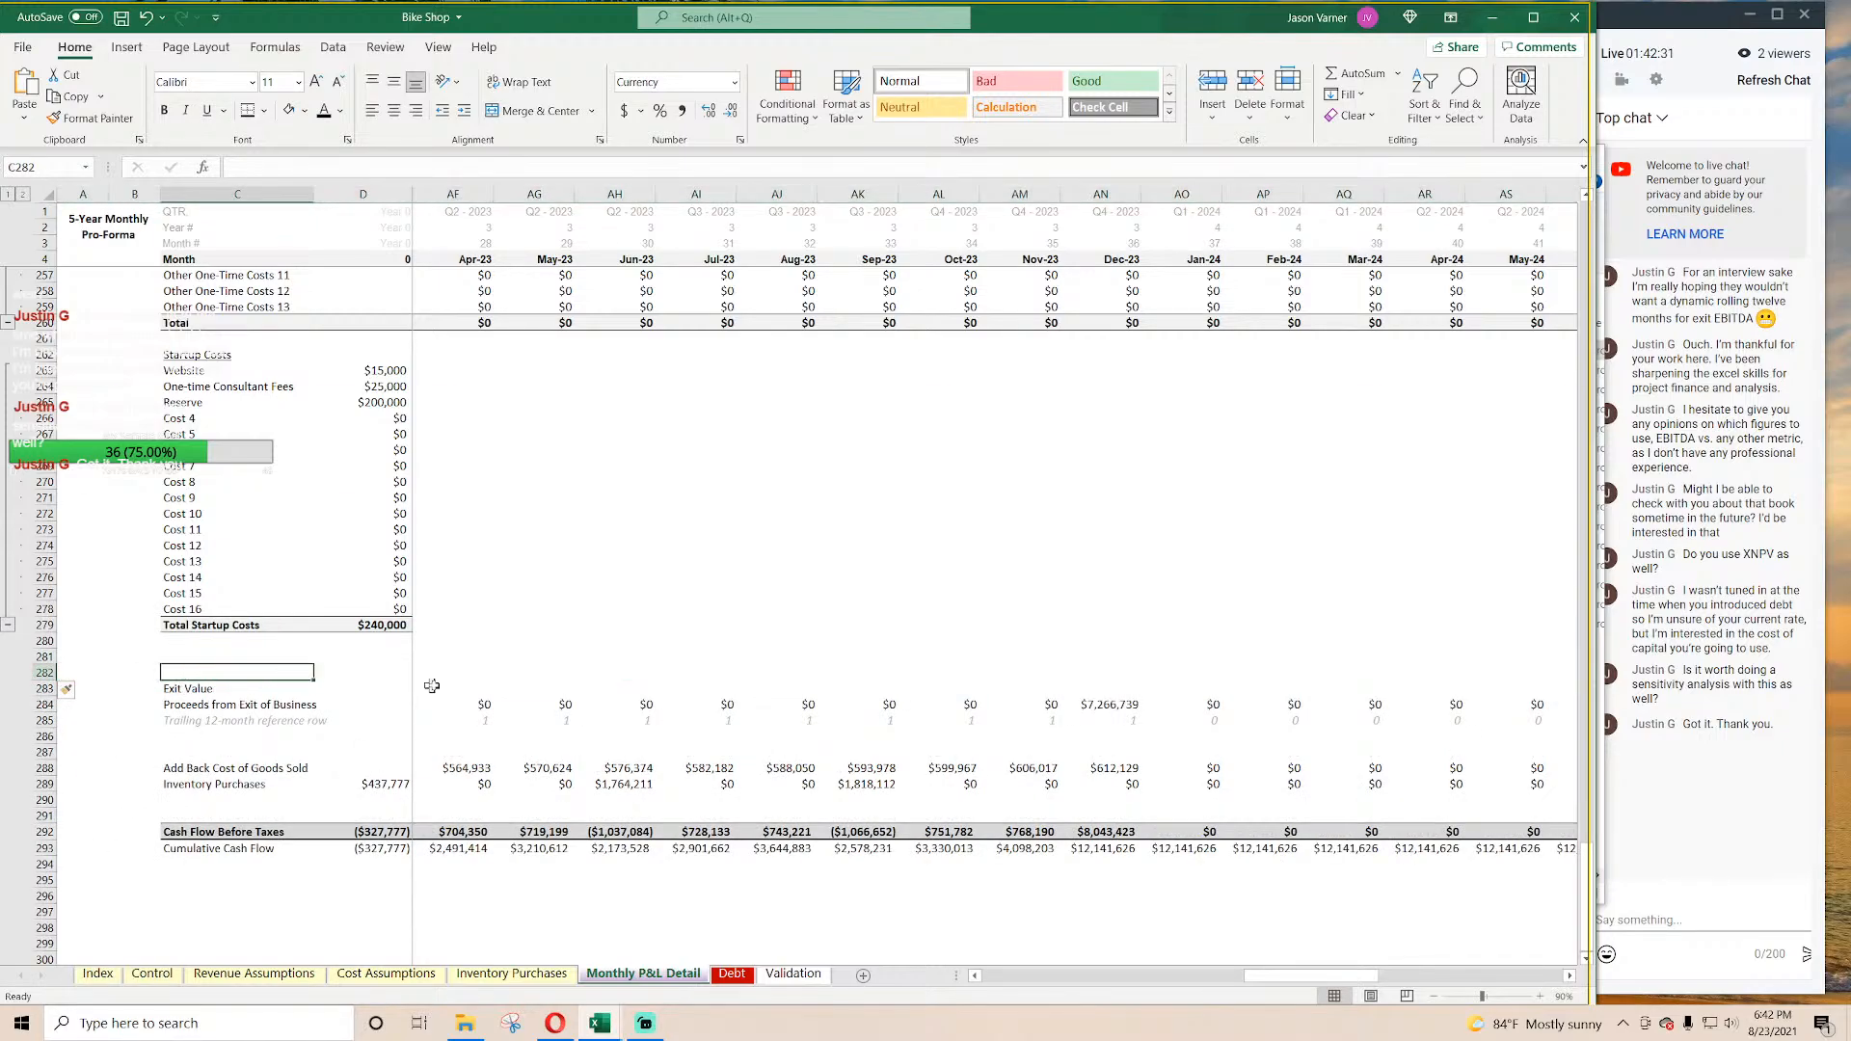
pyautogui.write('Debt')
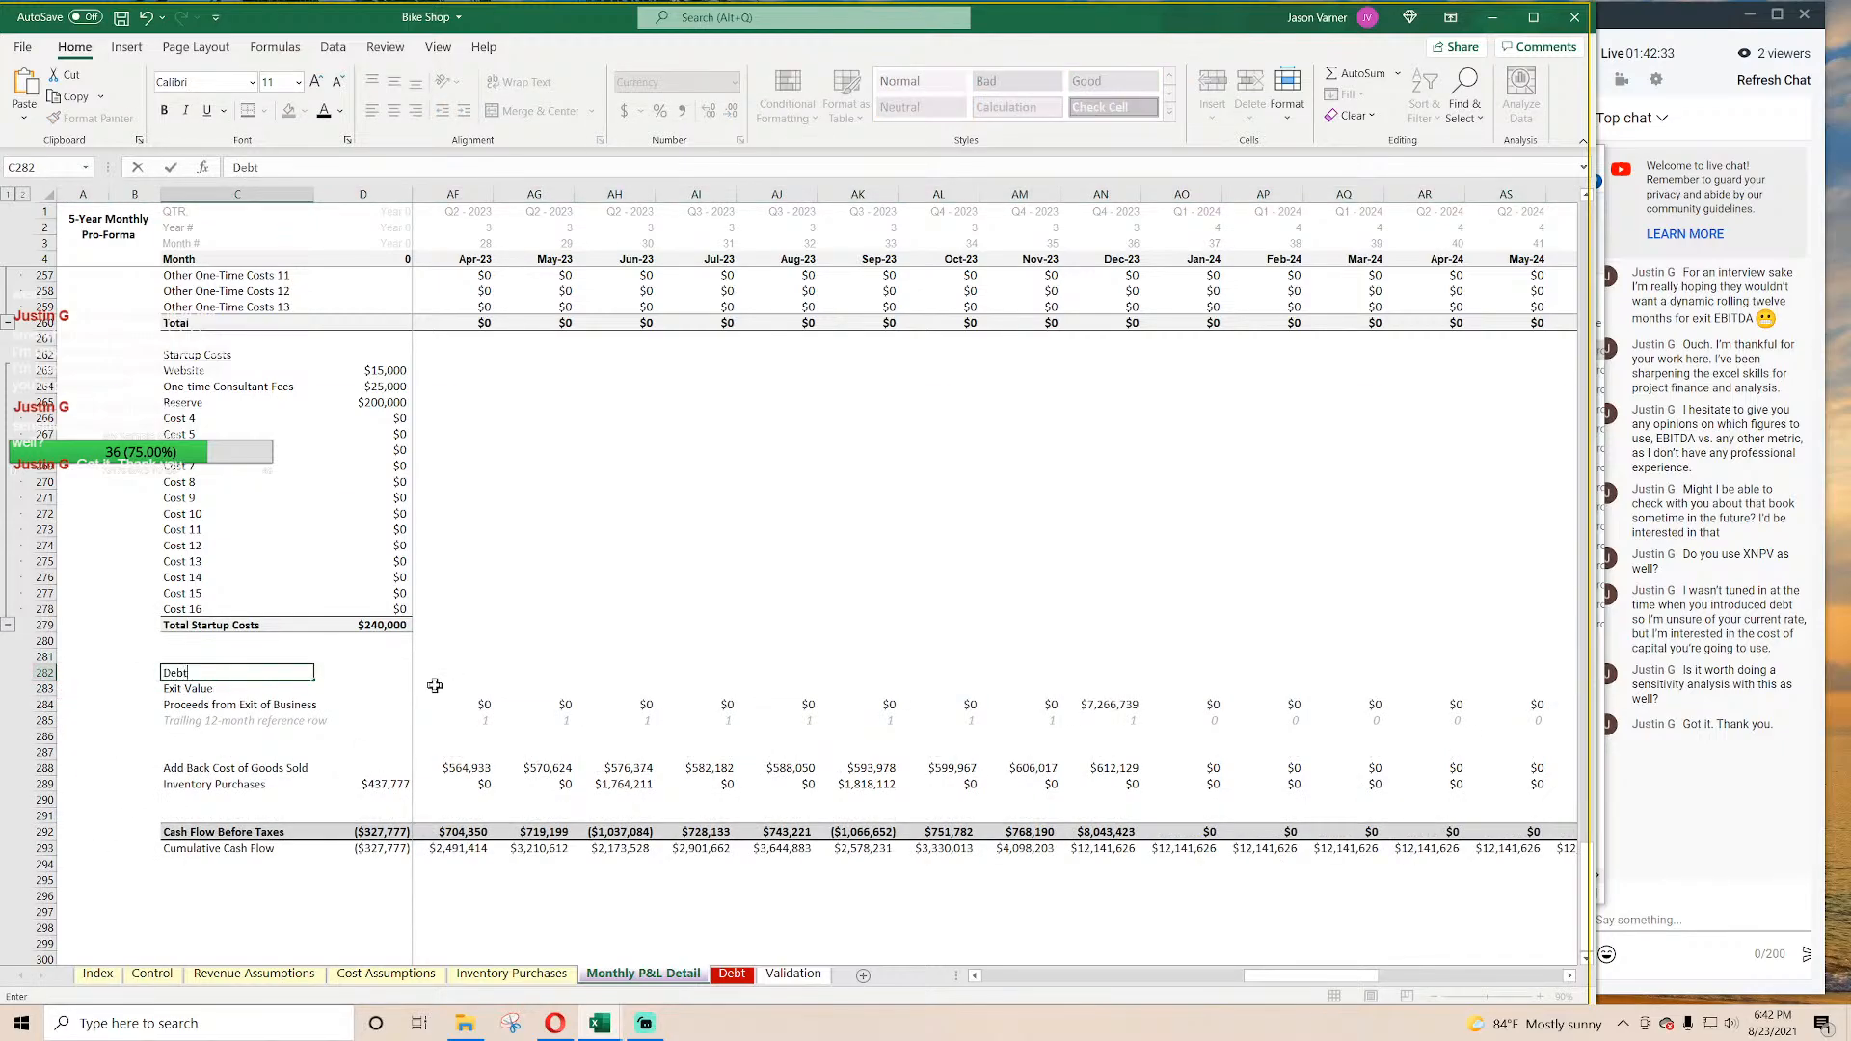
pyautogui.write(' Repayment')
# Step: Begin January's formula in the new Debt Repayment row with an IF test that E4 equals Control!C5
pyautogui.press('Tab')
pyautogui.press('Tab')
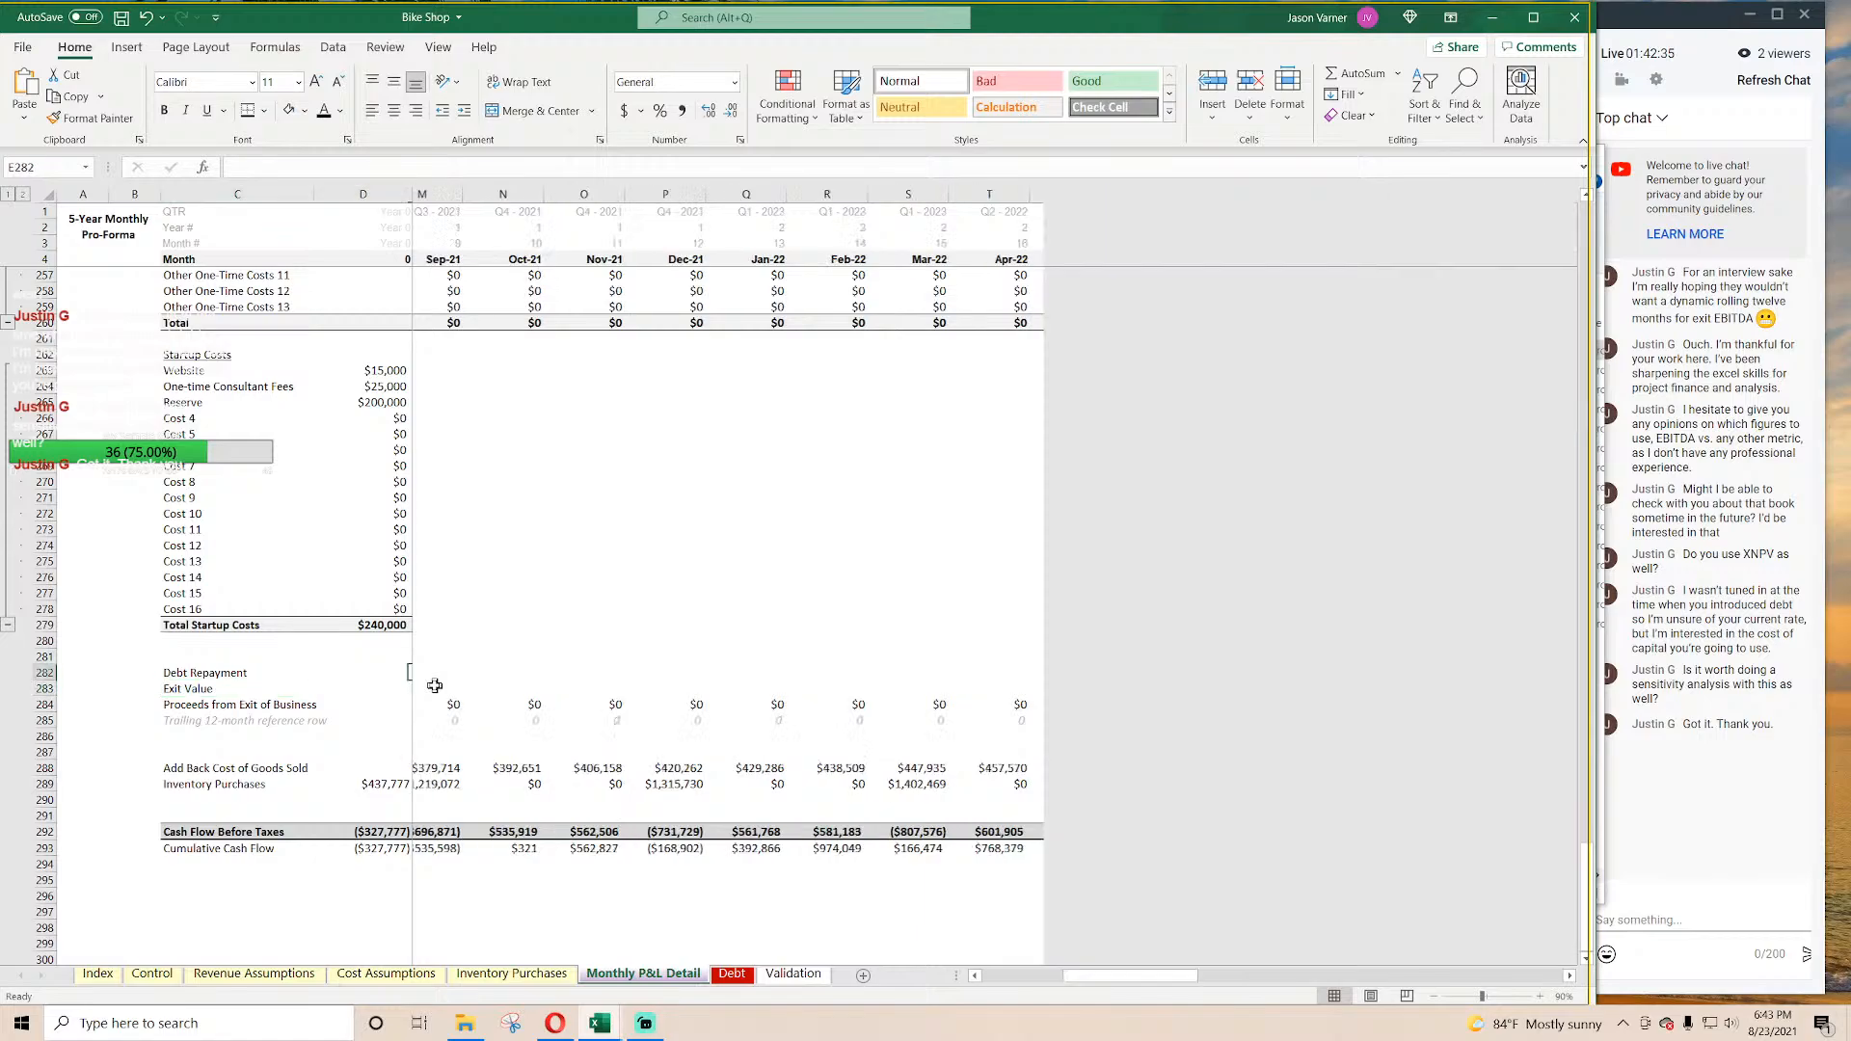
pyautogui.write('=if(')
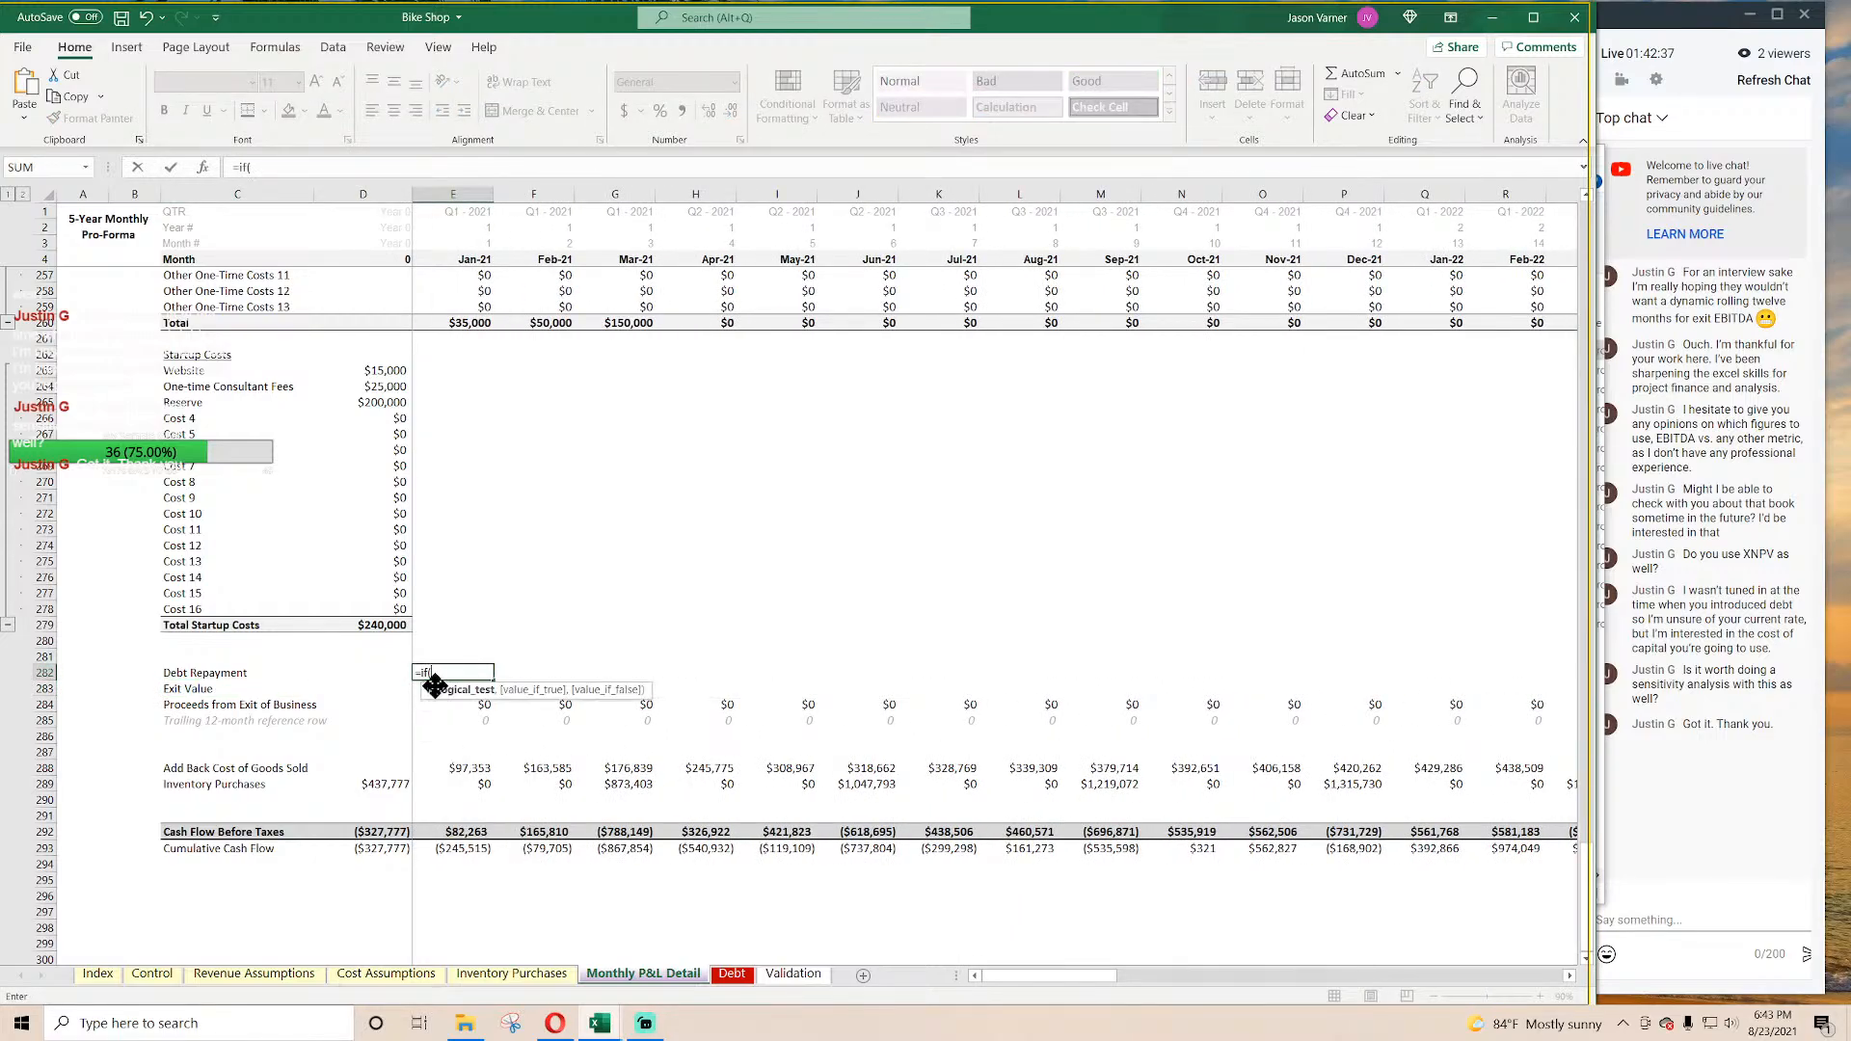
pyautogui.click(444, 261)
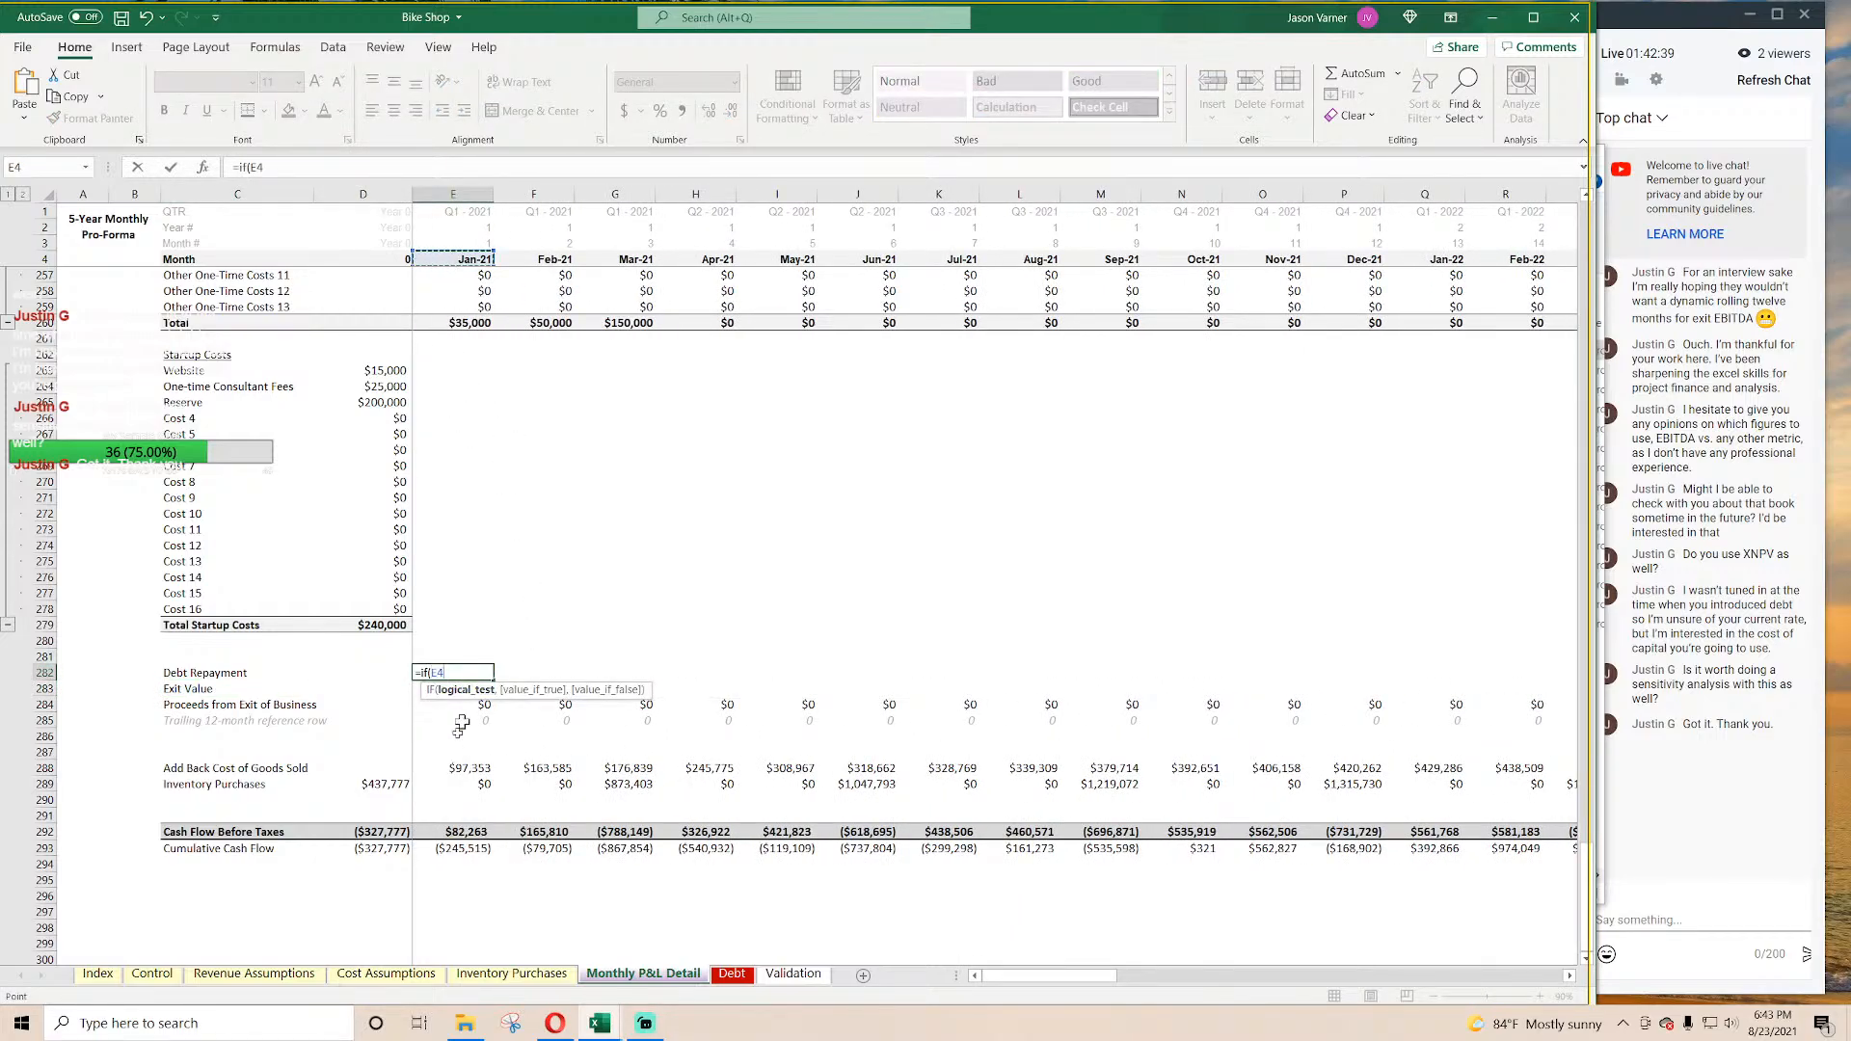
pyautogui.write('=')
pyautogui.click(151, 976)
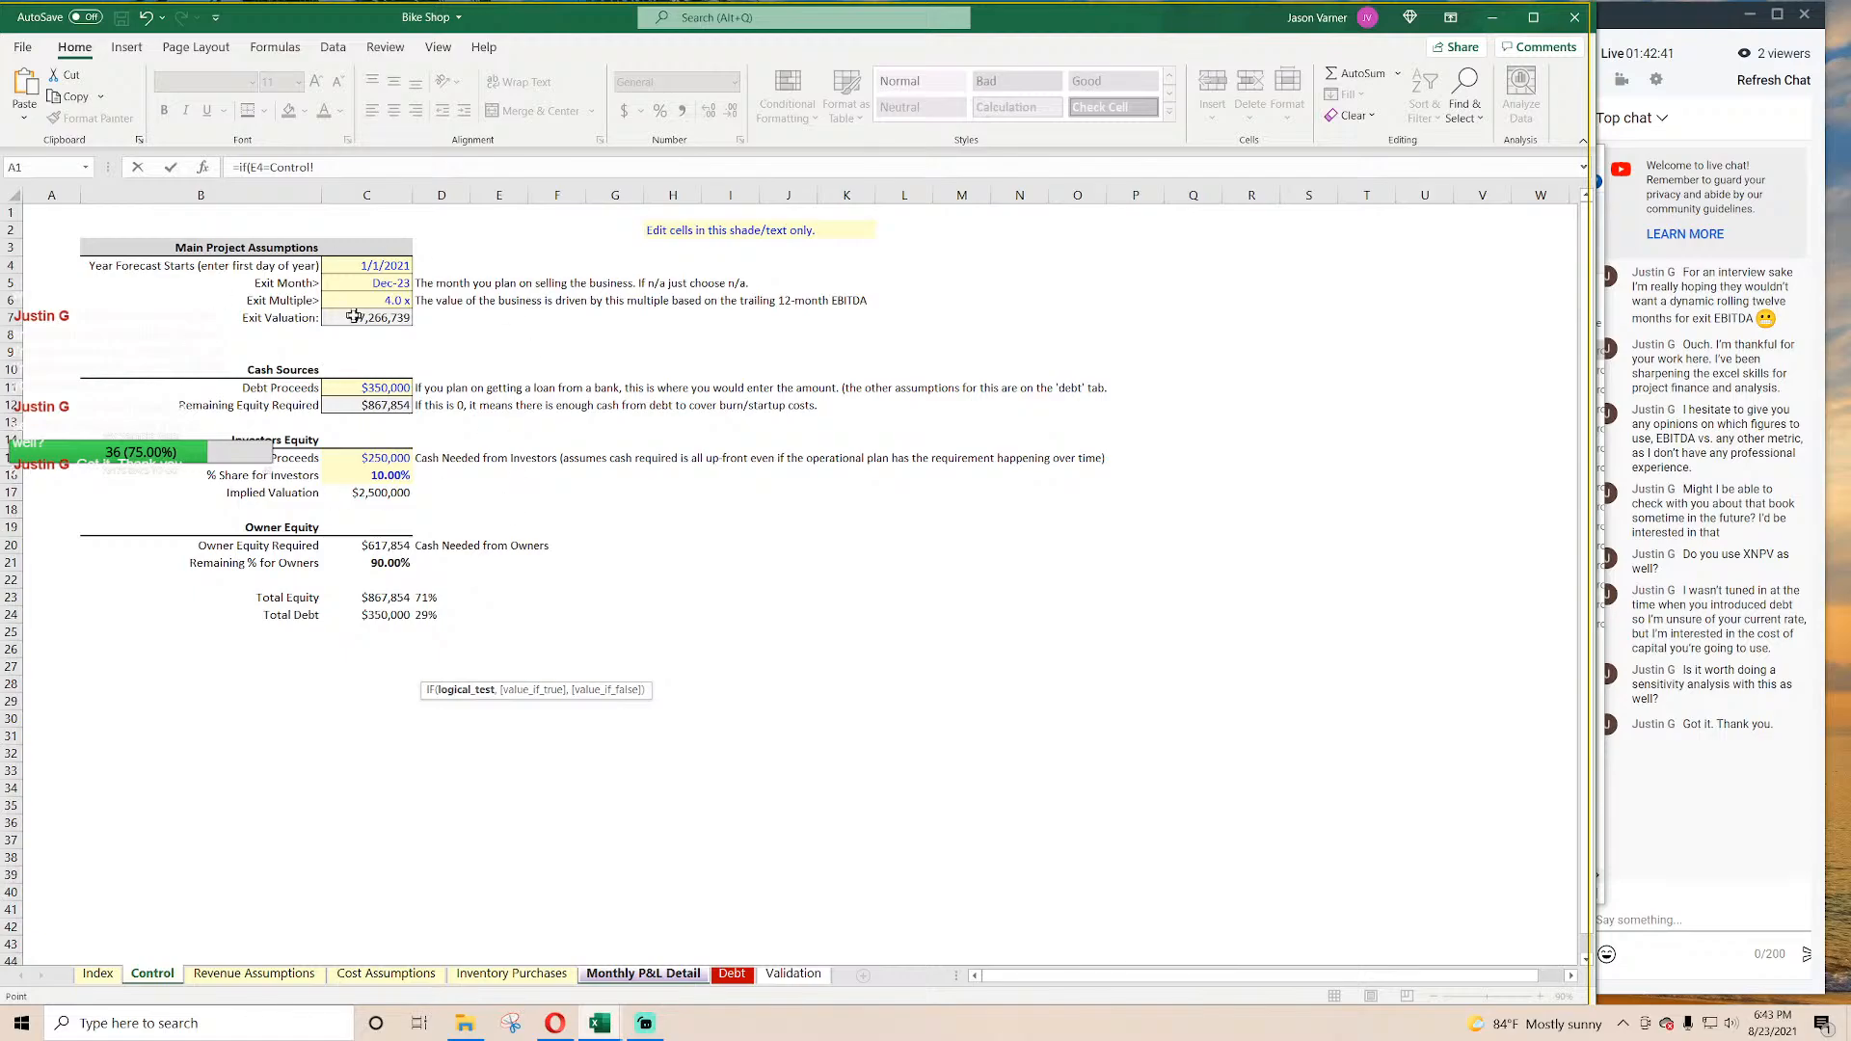
pyautogui.click(367, 283)
pyautogui.write(',')
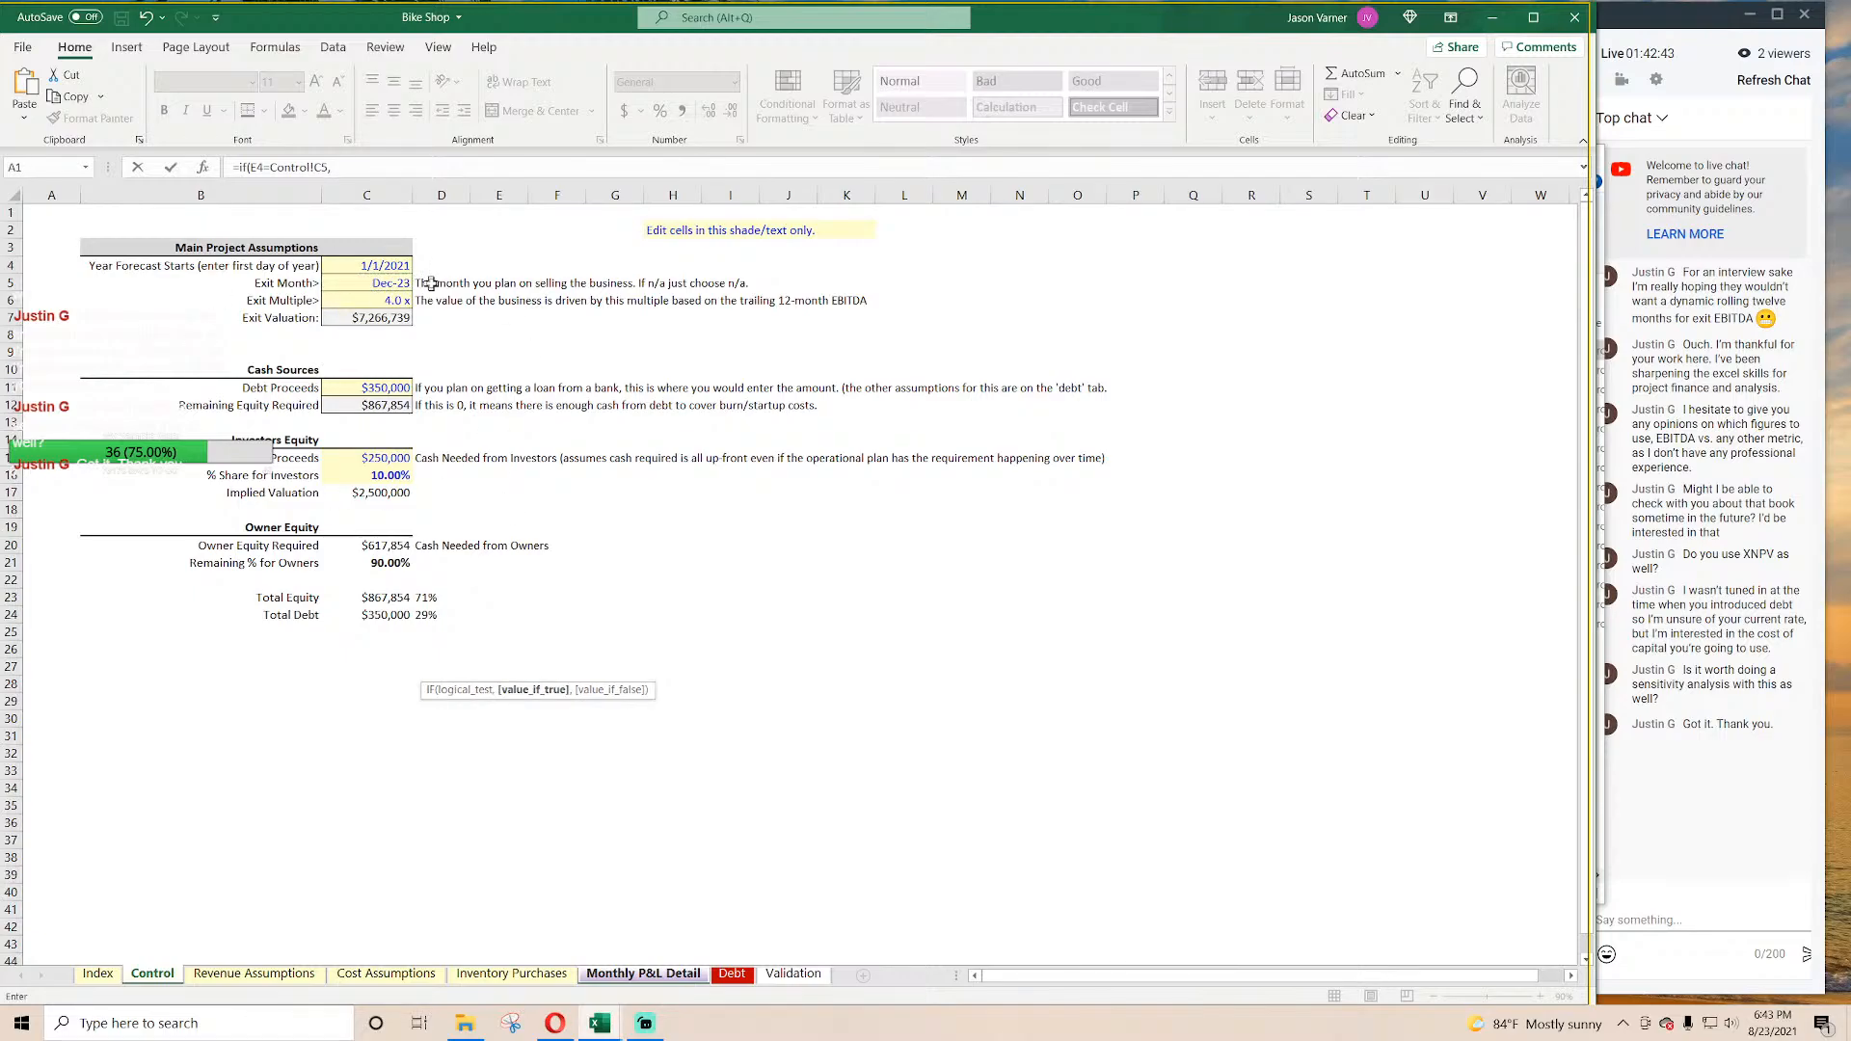
# Step: Complete the IF formula with Debt Balance cell E242 as the true result and 0 otherwise, anchoring the exit month as Control!$C5
pyautogui.click(643, 974)
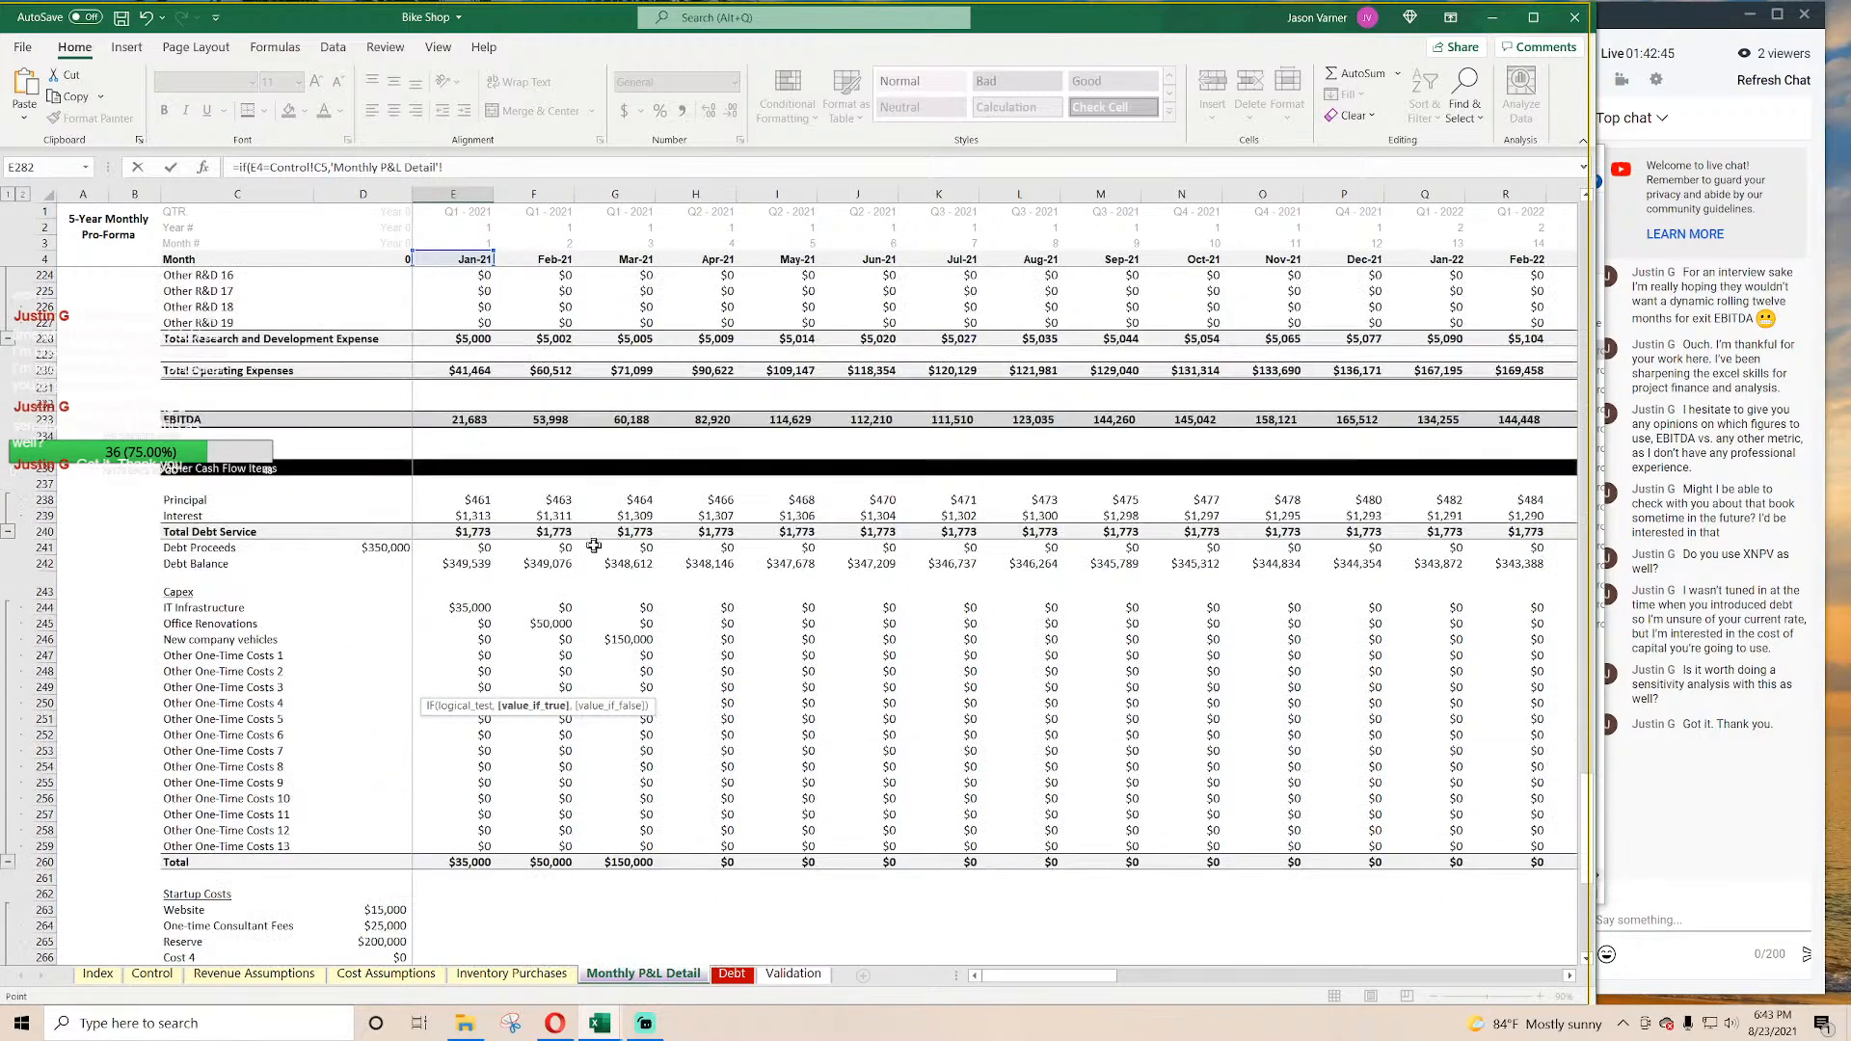
pyautogui.click(467, 564)
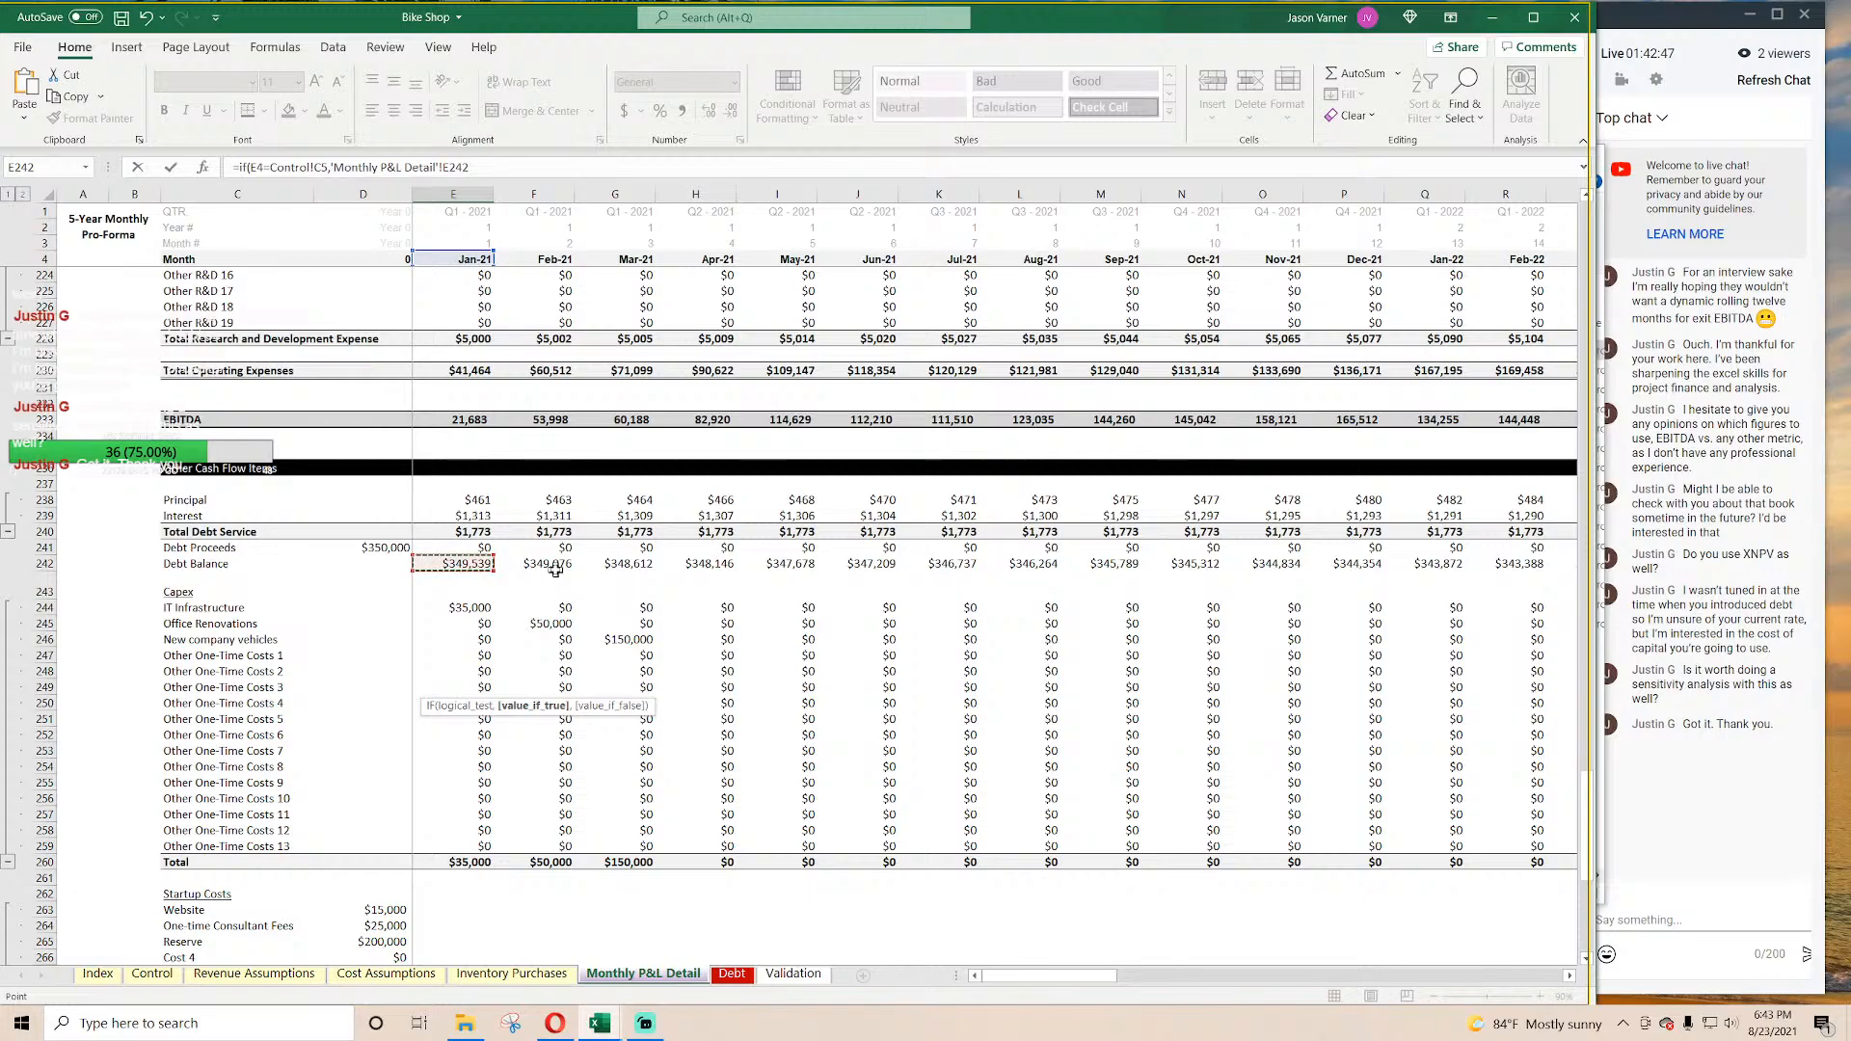
pyautogui.write(',0')
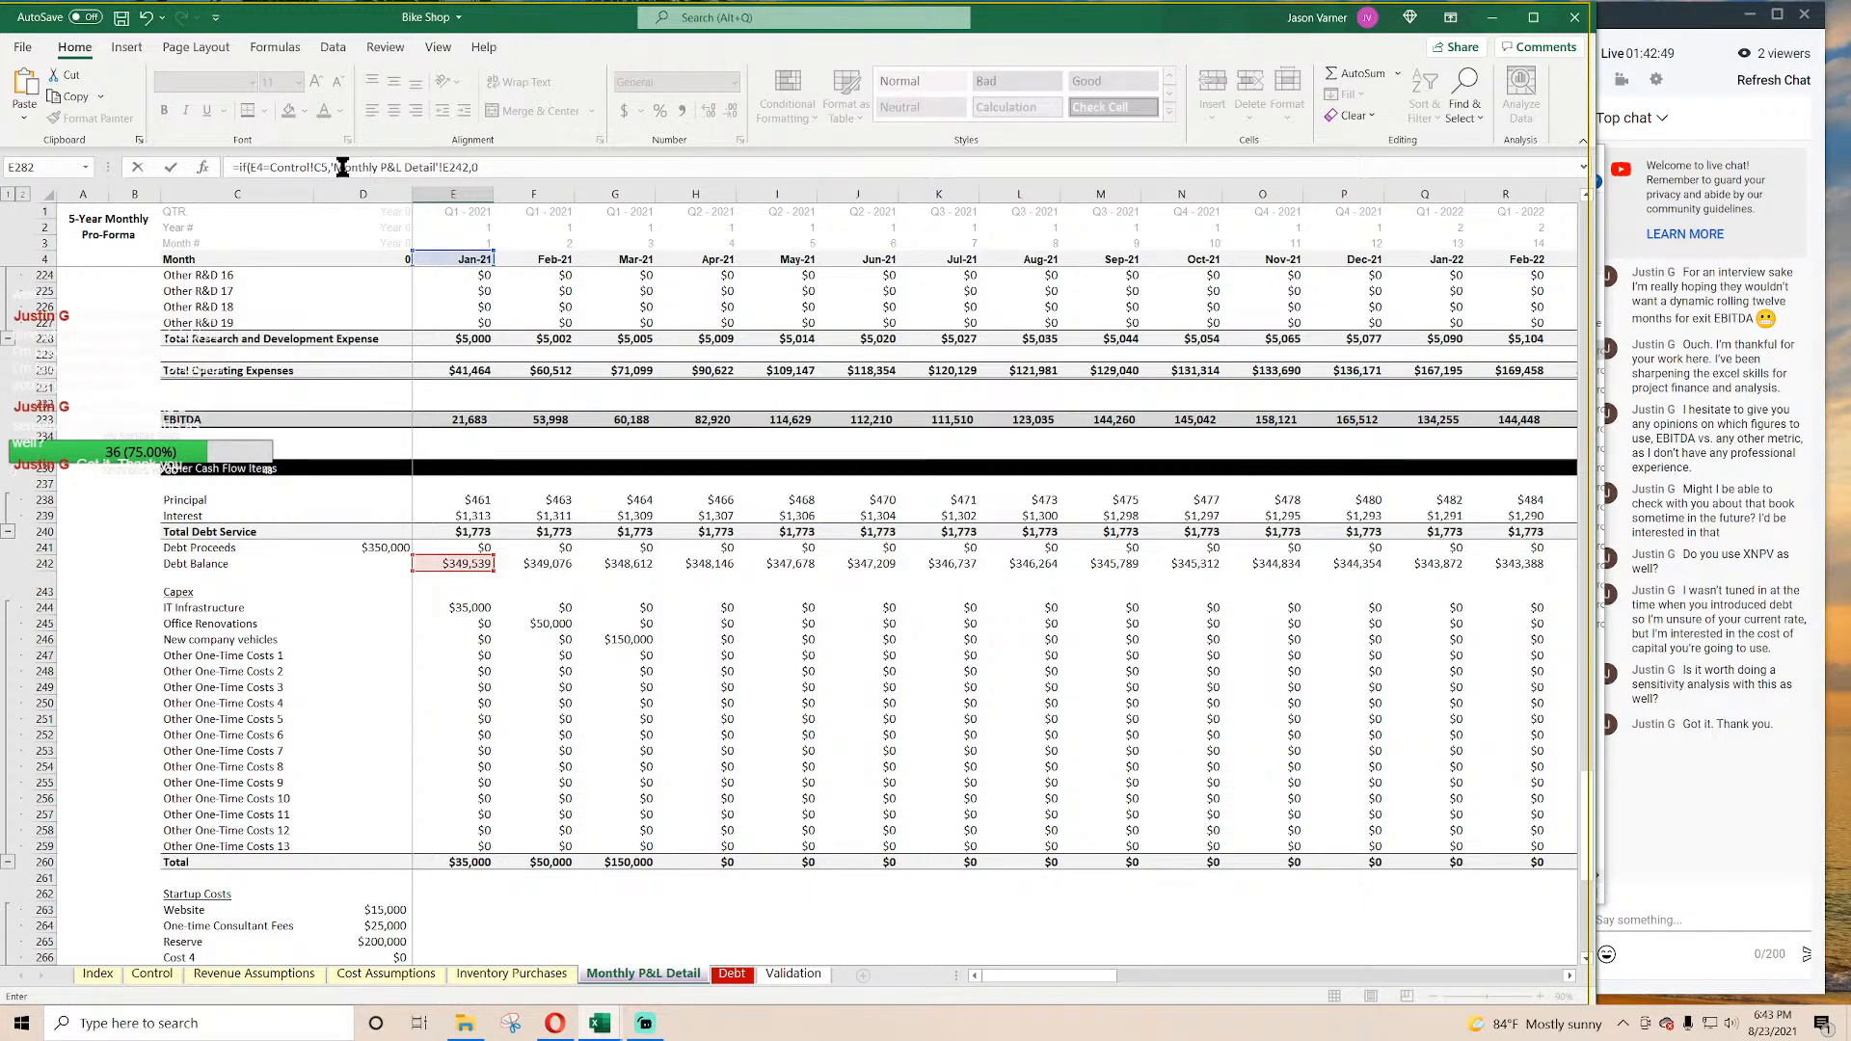
pyautogui.click(317, 167)
pyautogui.write('$')
pyautogui.scroll(-10, 453, 750)
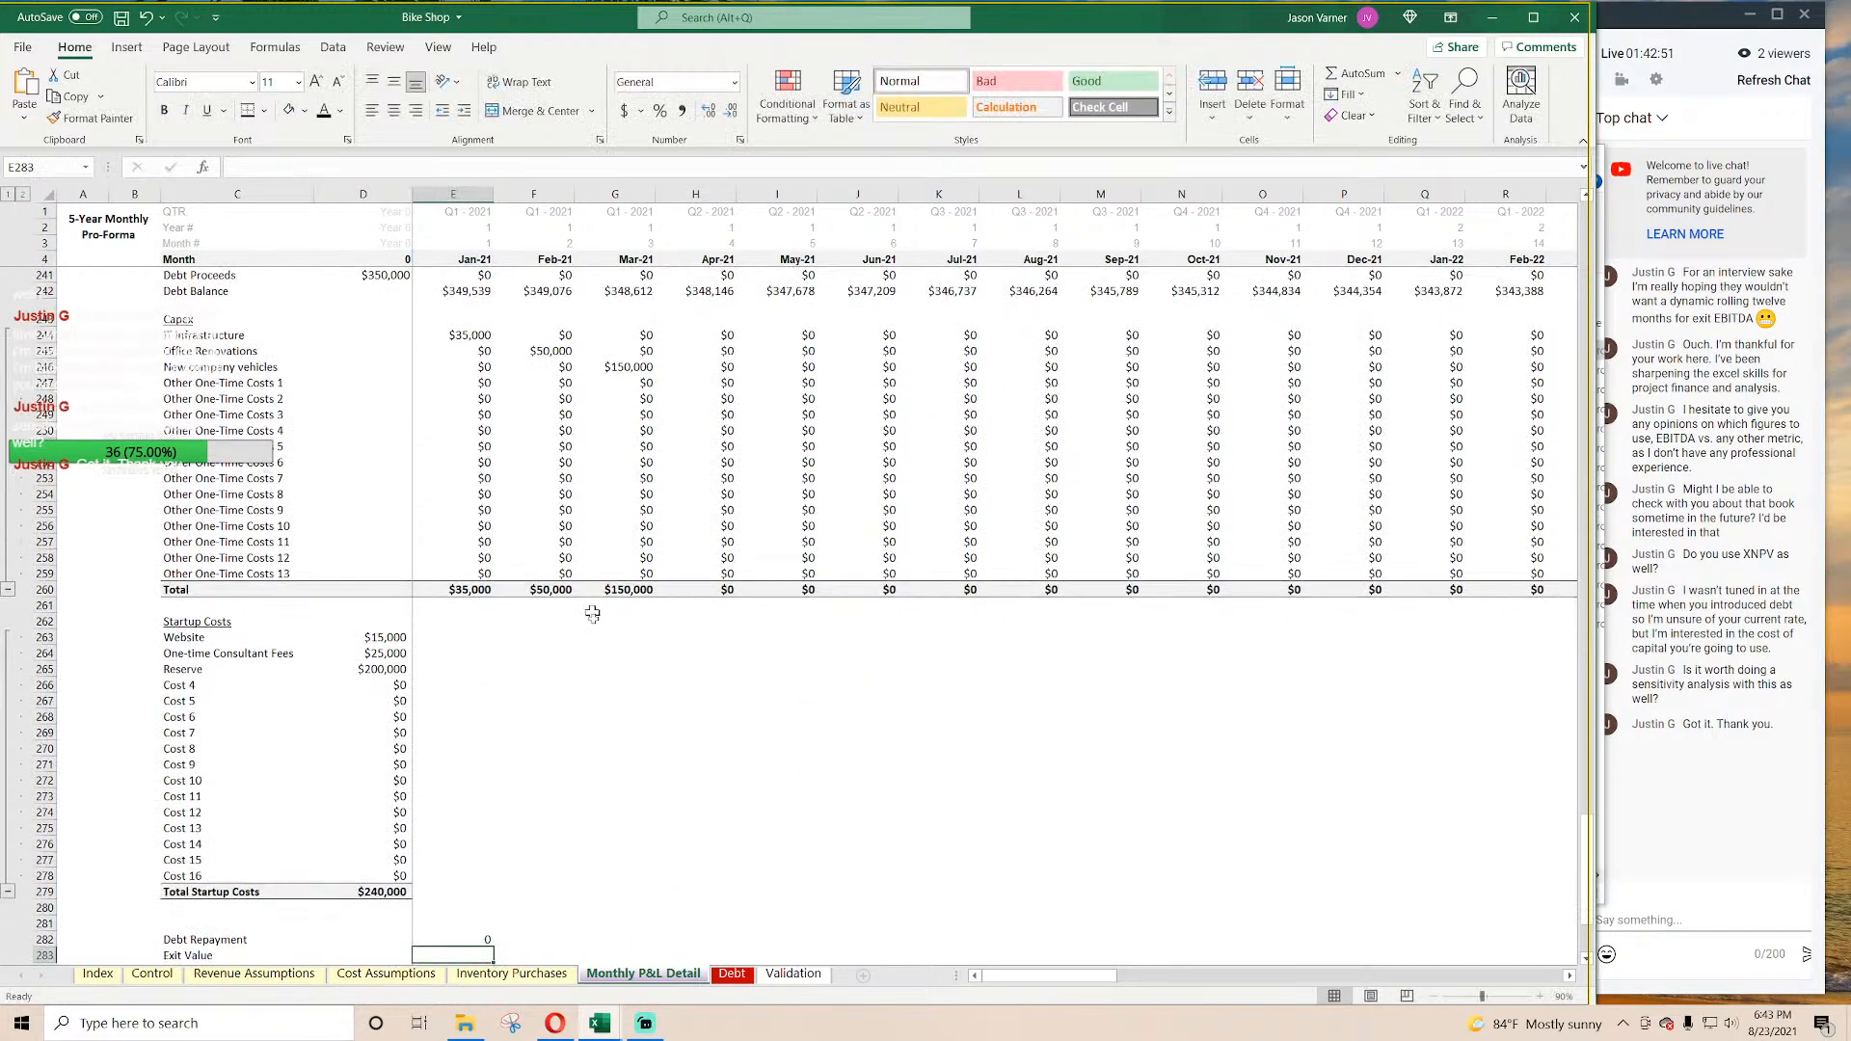
pyautogui.hotkey('ctrl', 'Return')
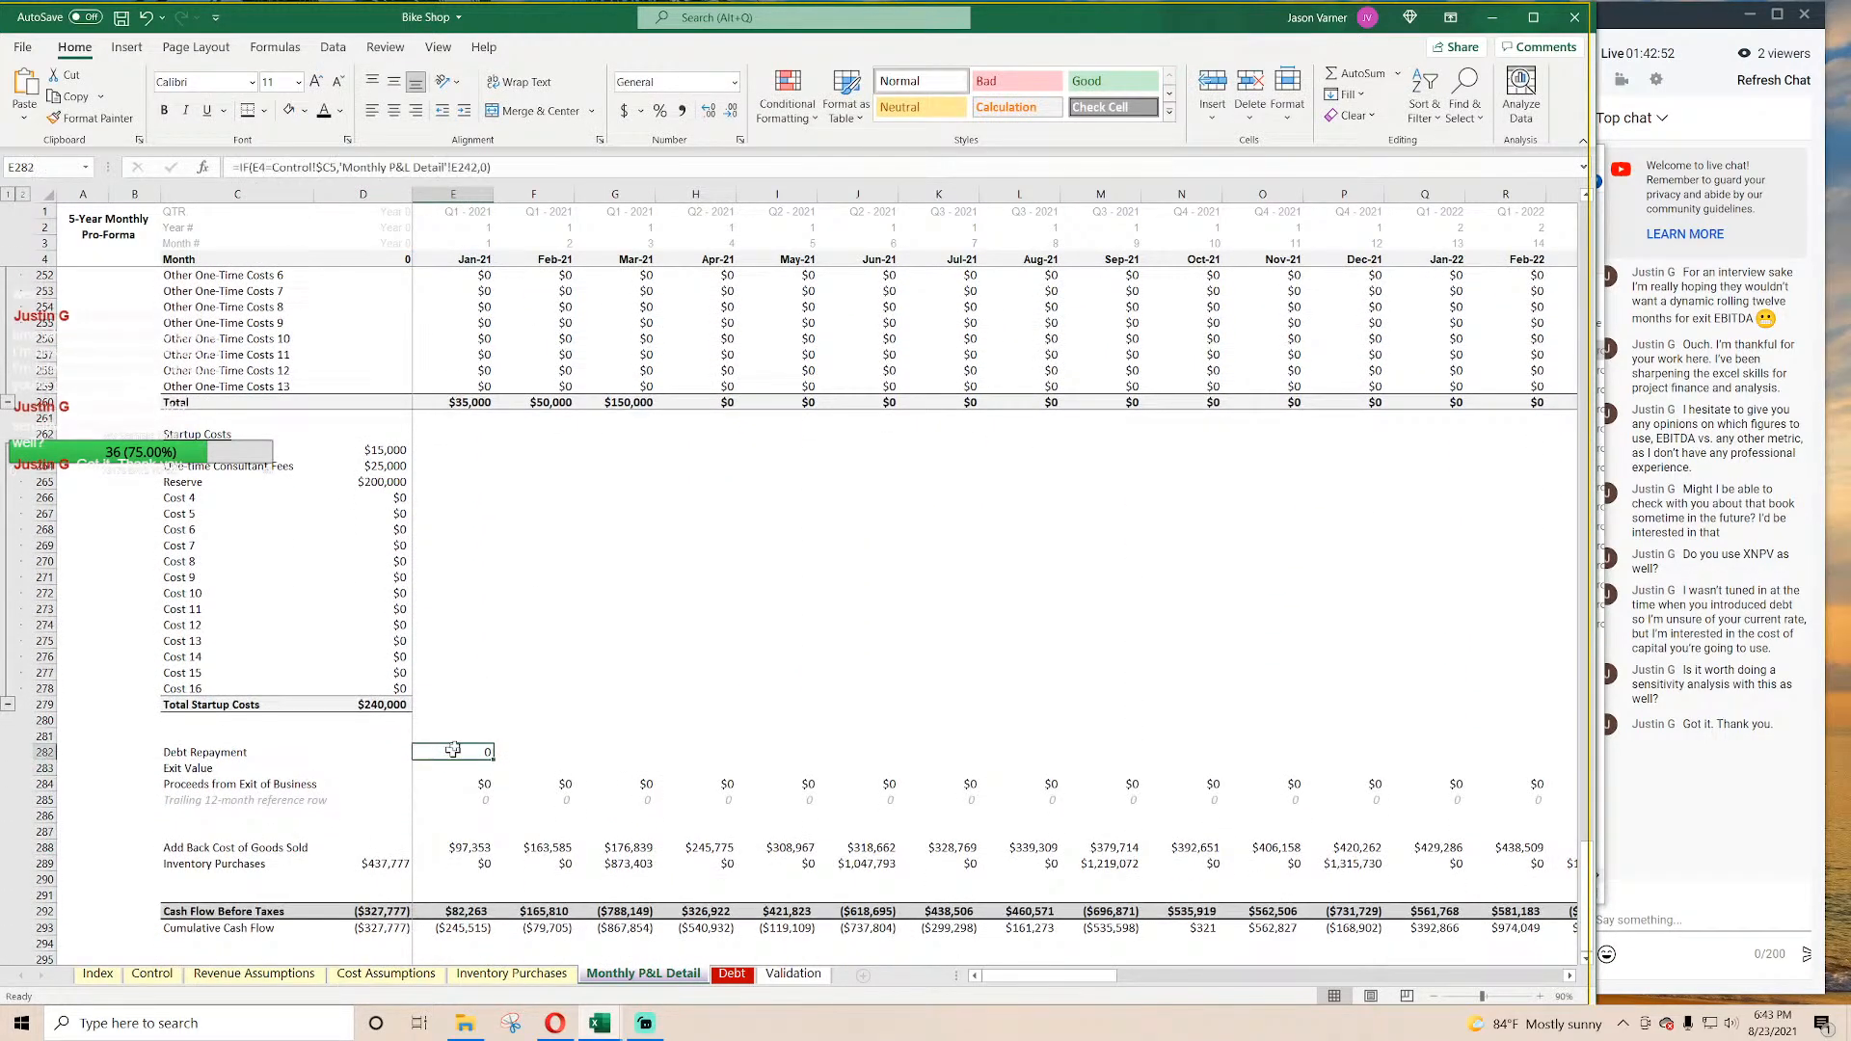
# Step: Format January's cell in the new Debt Repayment row as currency with 0 decimal places
pyautogui.click(740, 140)
pyautogui.click(699, 553)
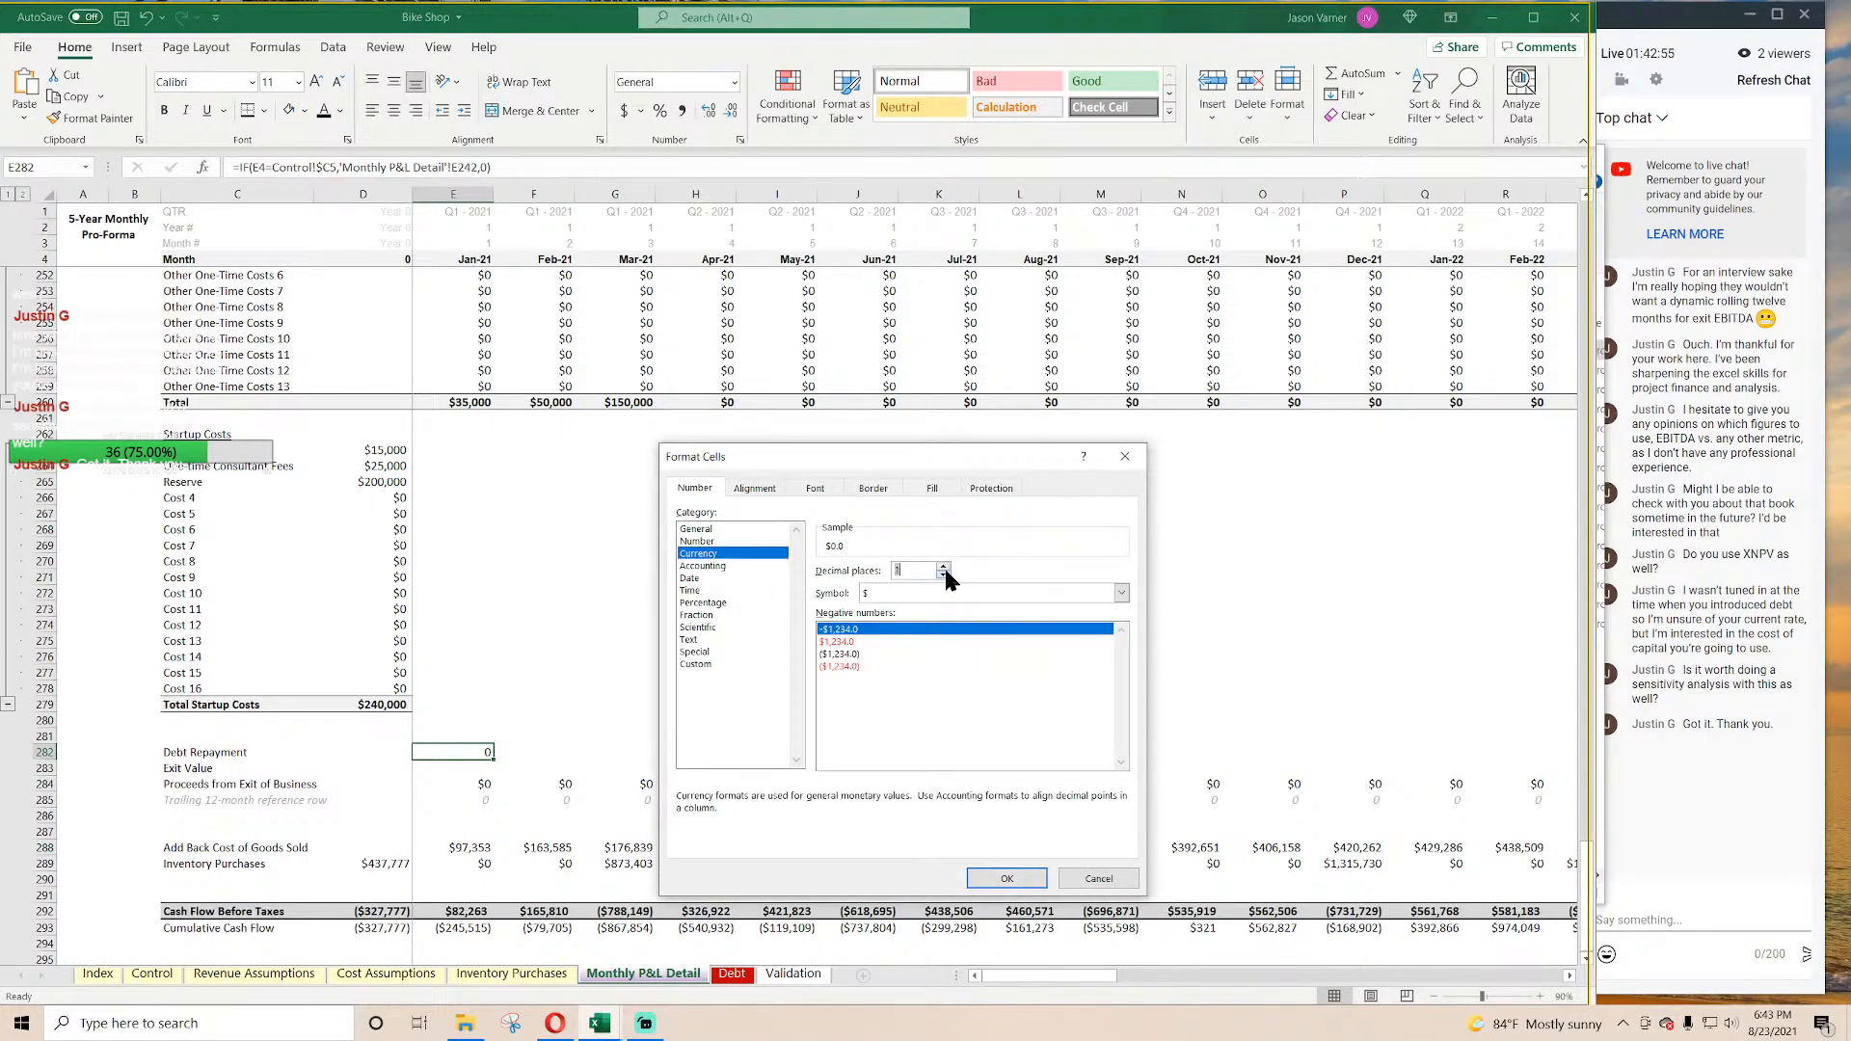
pyautogui.click(944, 575)
pyautogui.click(1006, 877)
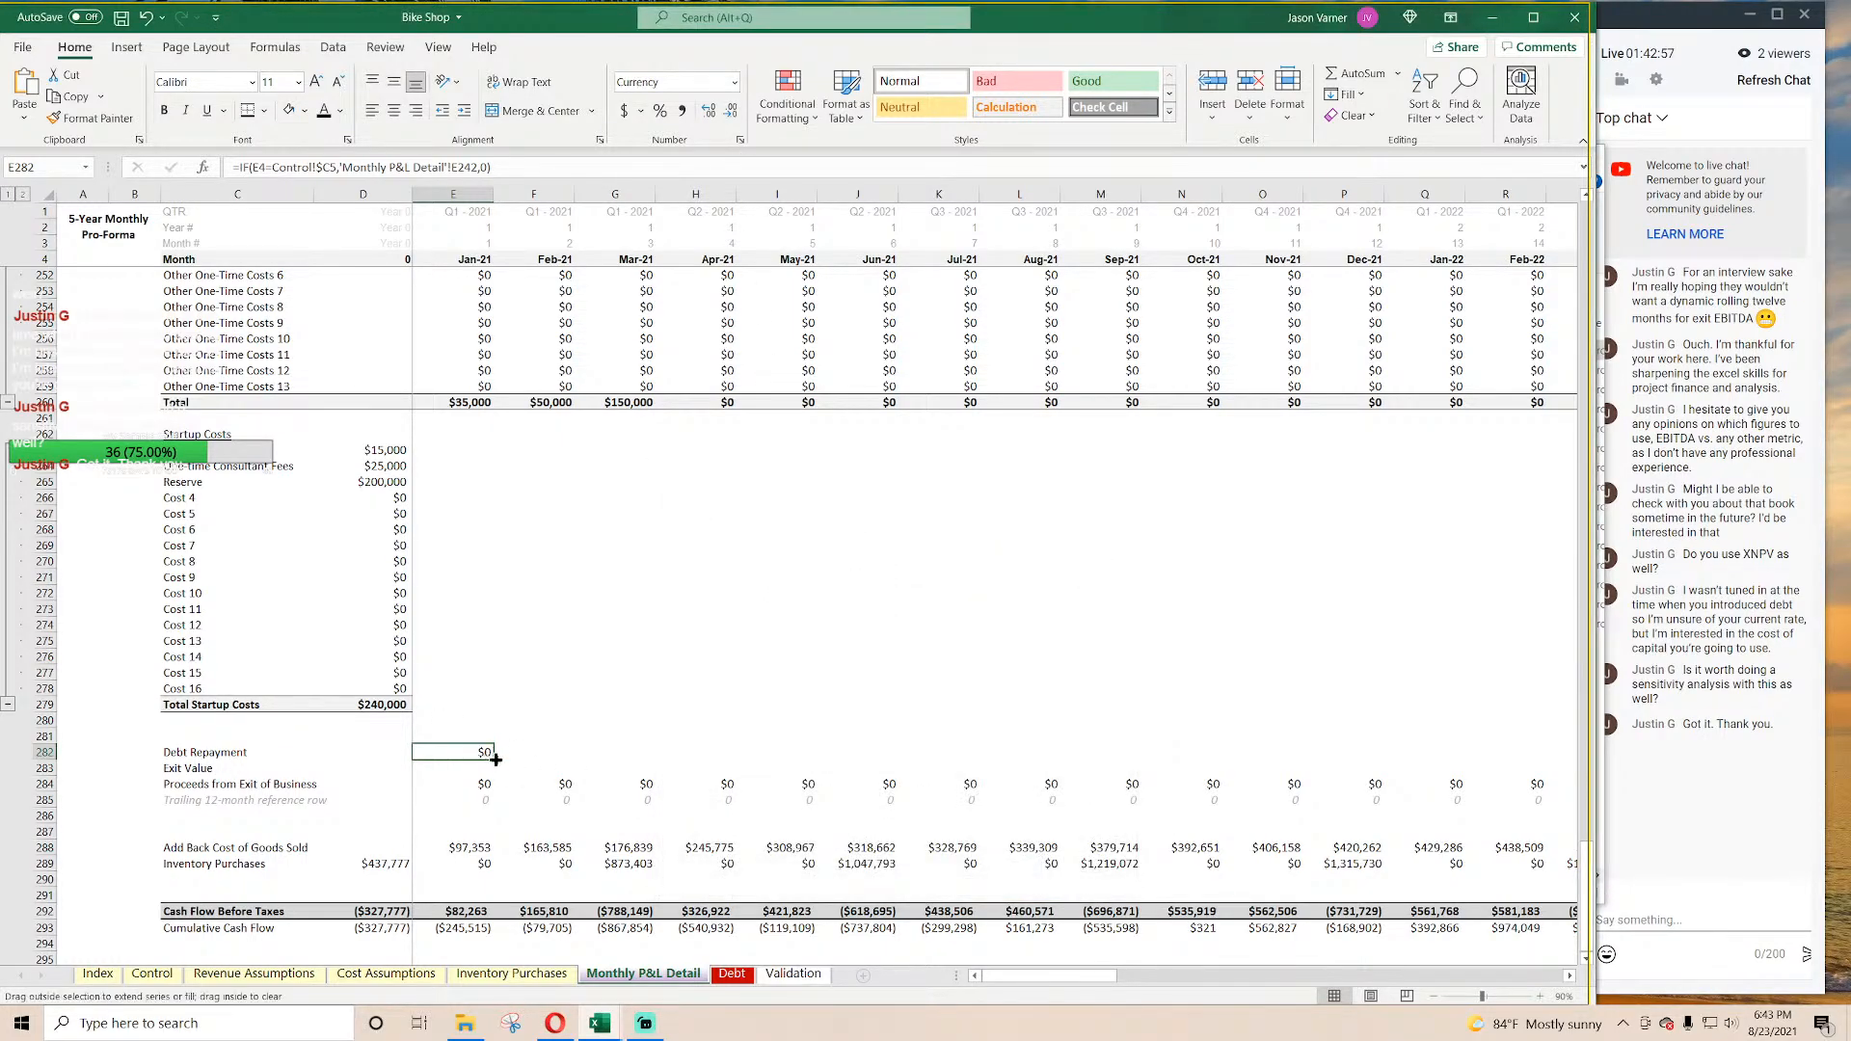
# Step: Fill January's new Debt Repayment formula across all months through Dec-25 and save the workbook
pyautogui.moveTo(495, 759); pyautogui.dragTo(1847, 775)
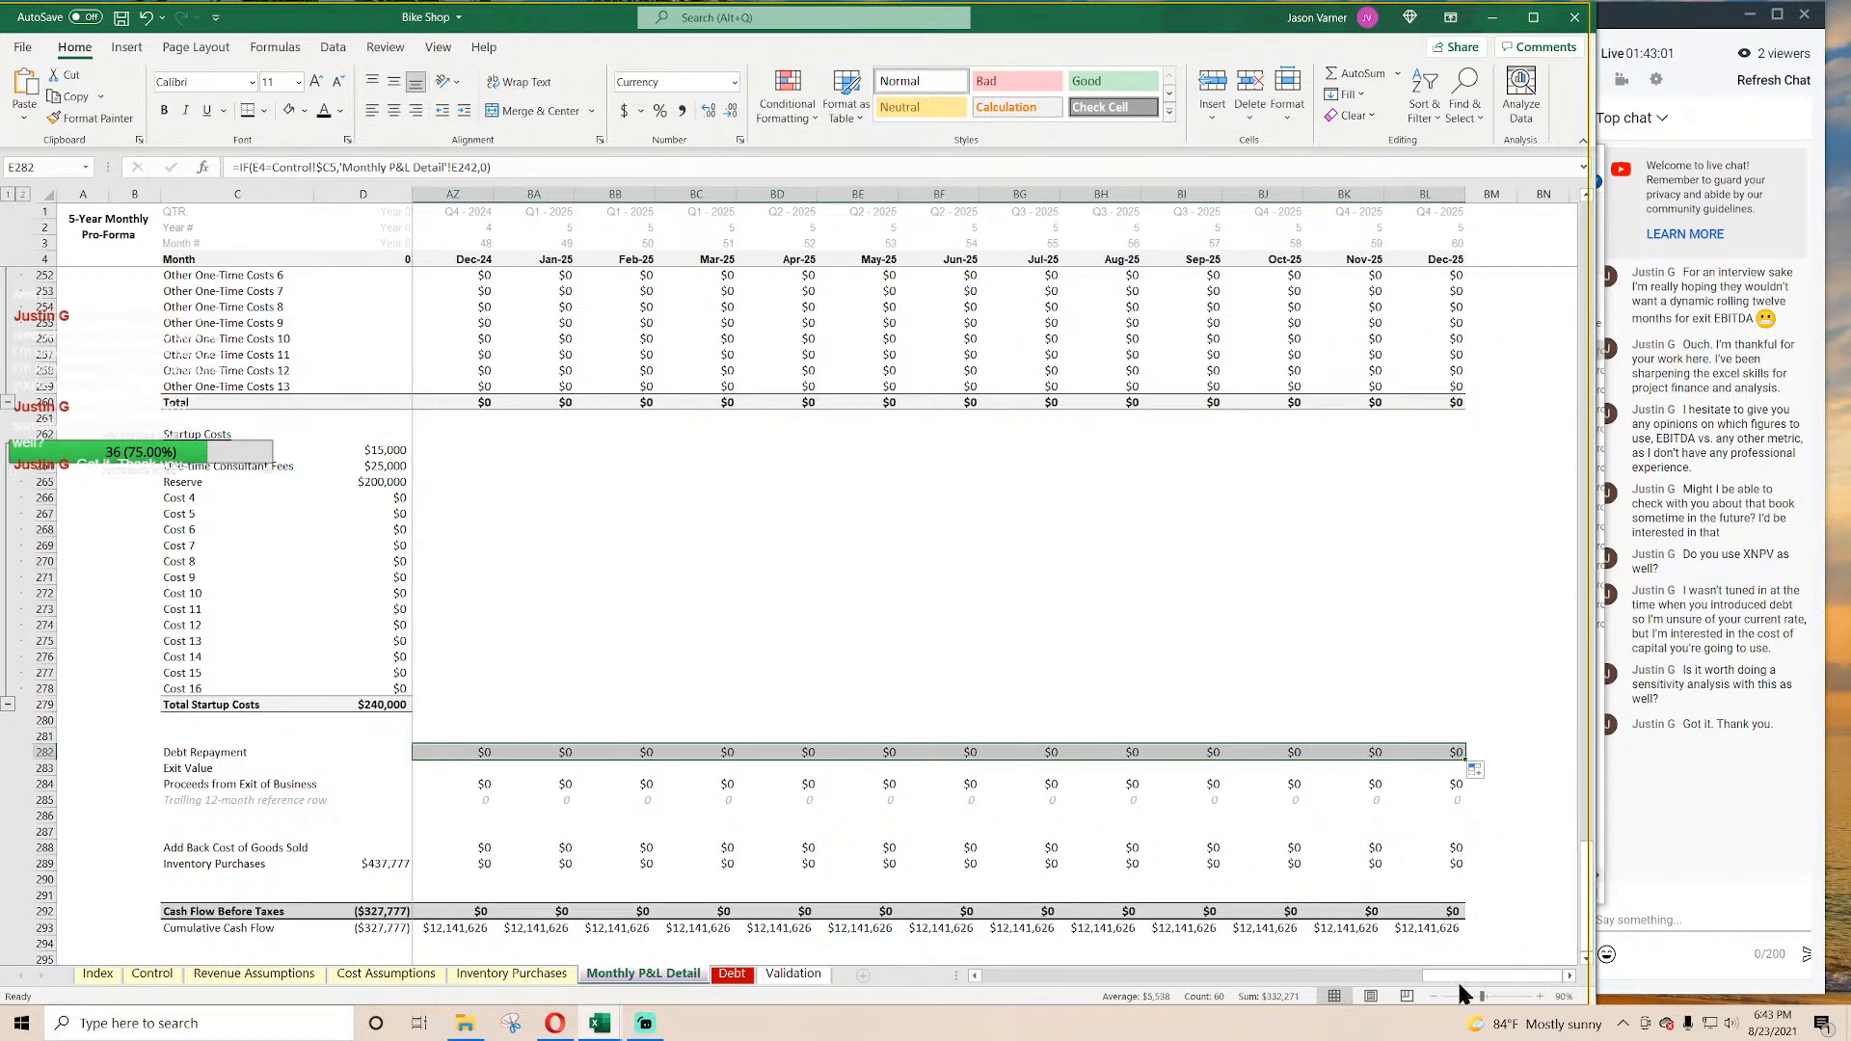
pyautogui.moveTo(1464, 977); pyautogui.dragTo(1287, 1003)
pyautogui.click(1100, 640)
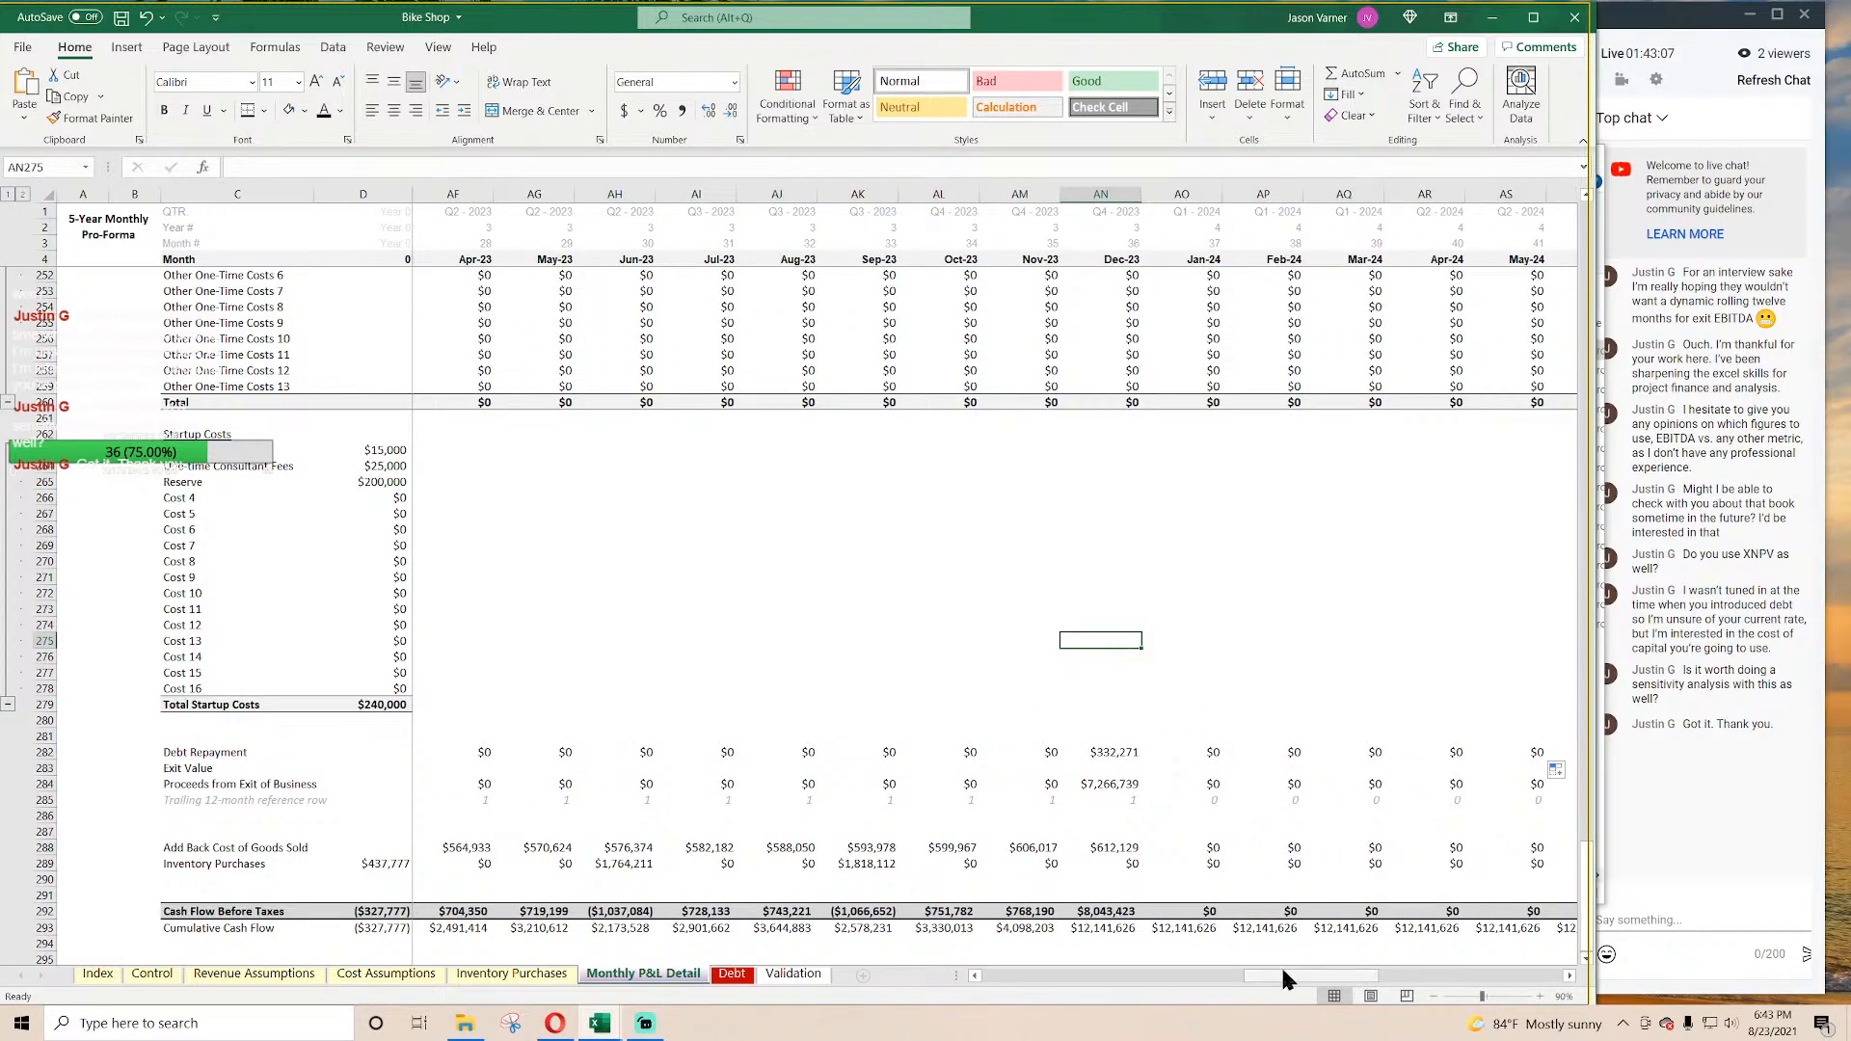
pyautogui.click(121, 17)
# Step: Subtract the Debt Repayment cell AN282 at the end of the Dec-23 Cash Flow Before Taxes formula
pyautogui.click(1100, 912)
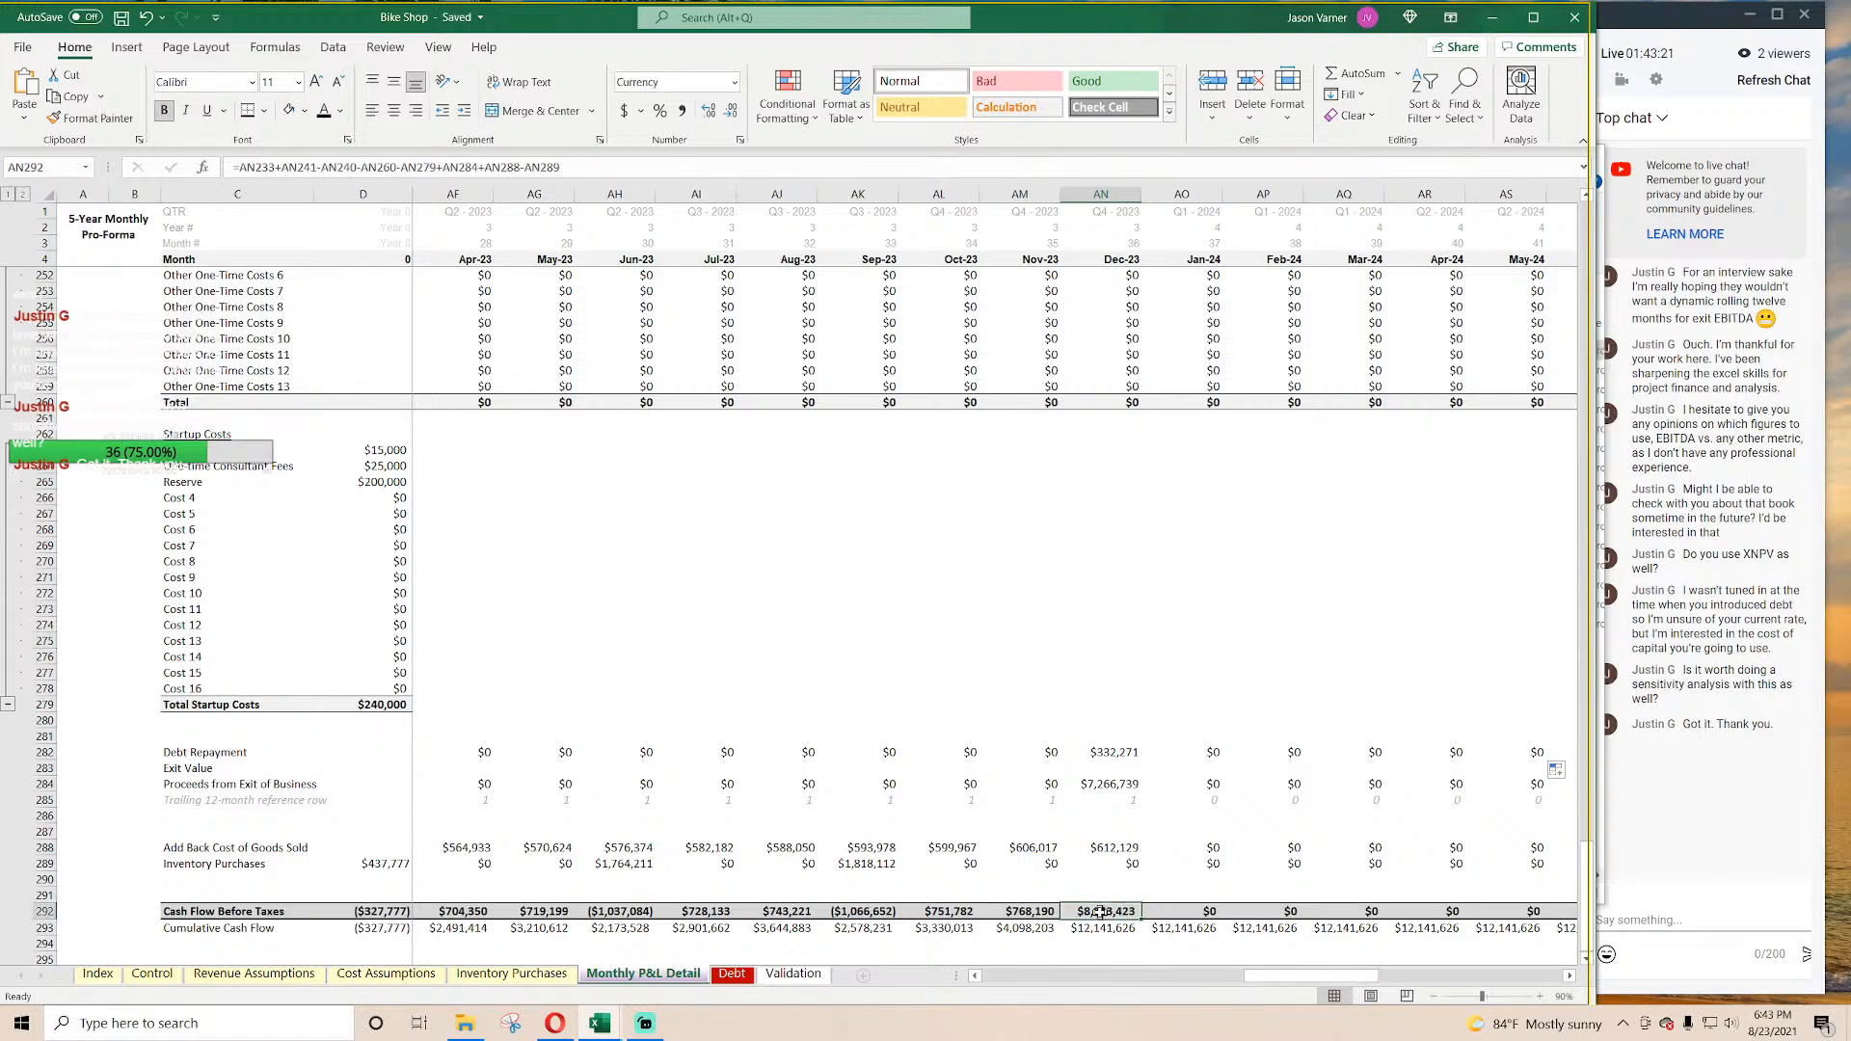
pyautogui.doubleClick(1100, 912)
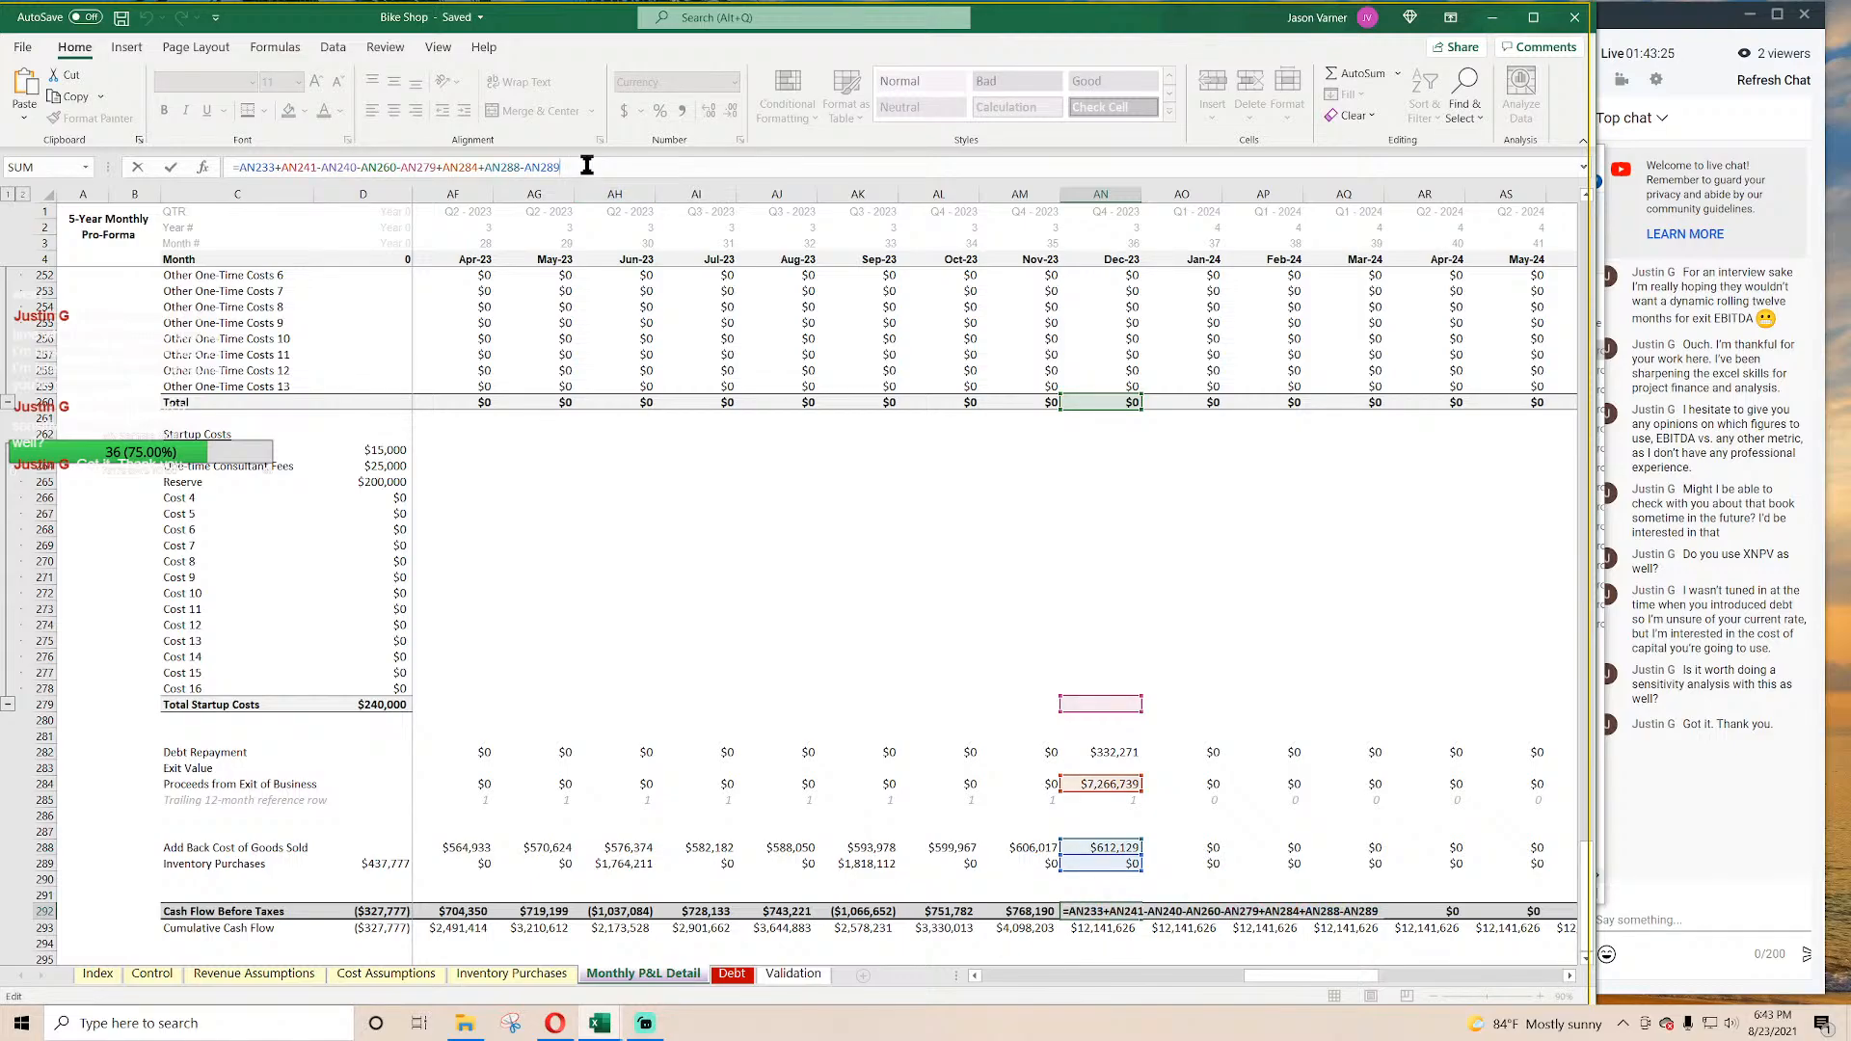
pyautogui.write('-')
pyautogui.click(1116, 752)
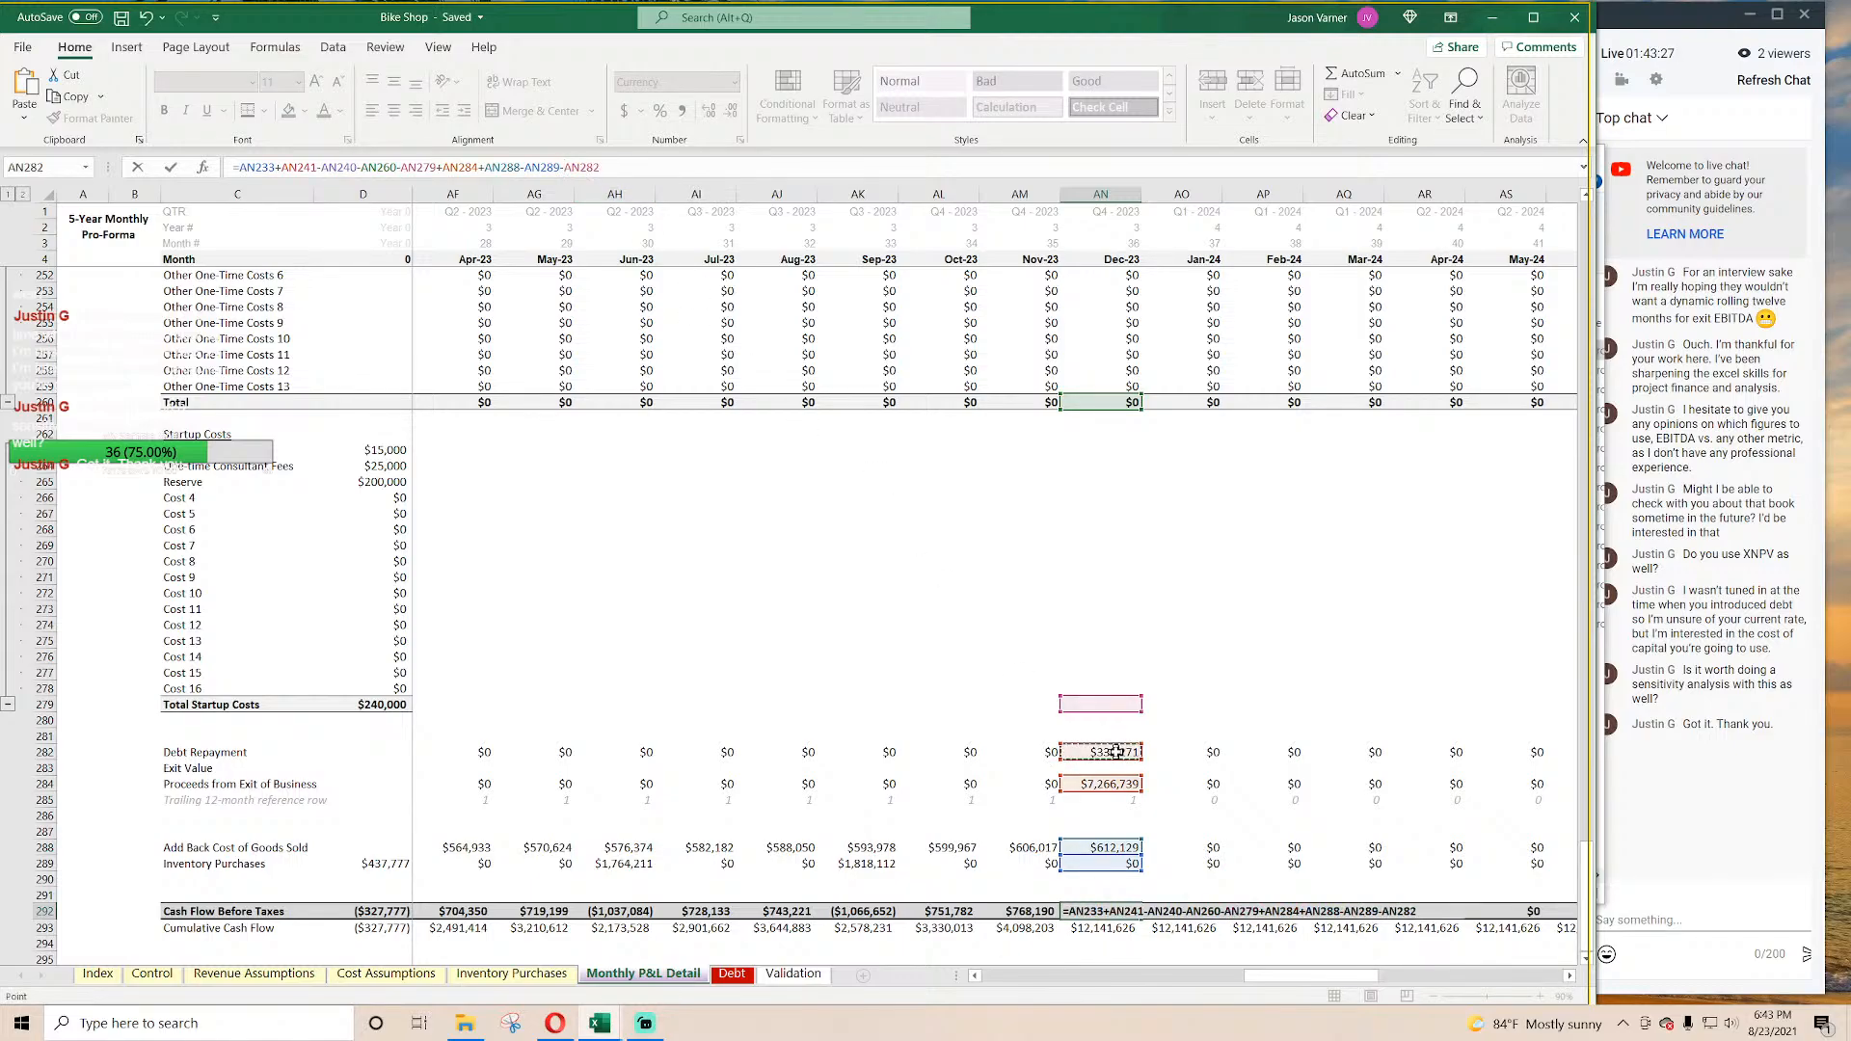
pyautogui.press('Return')
pyautogui.click(1107, 912)
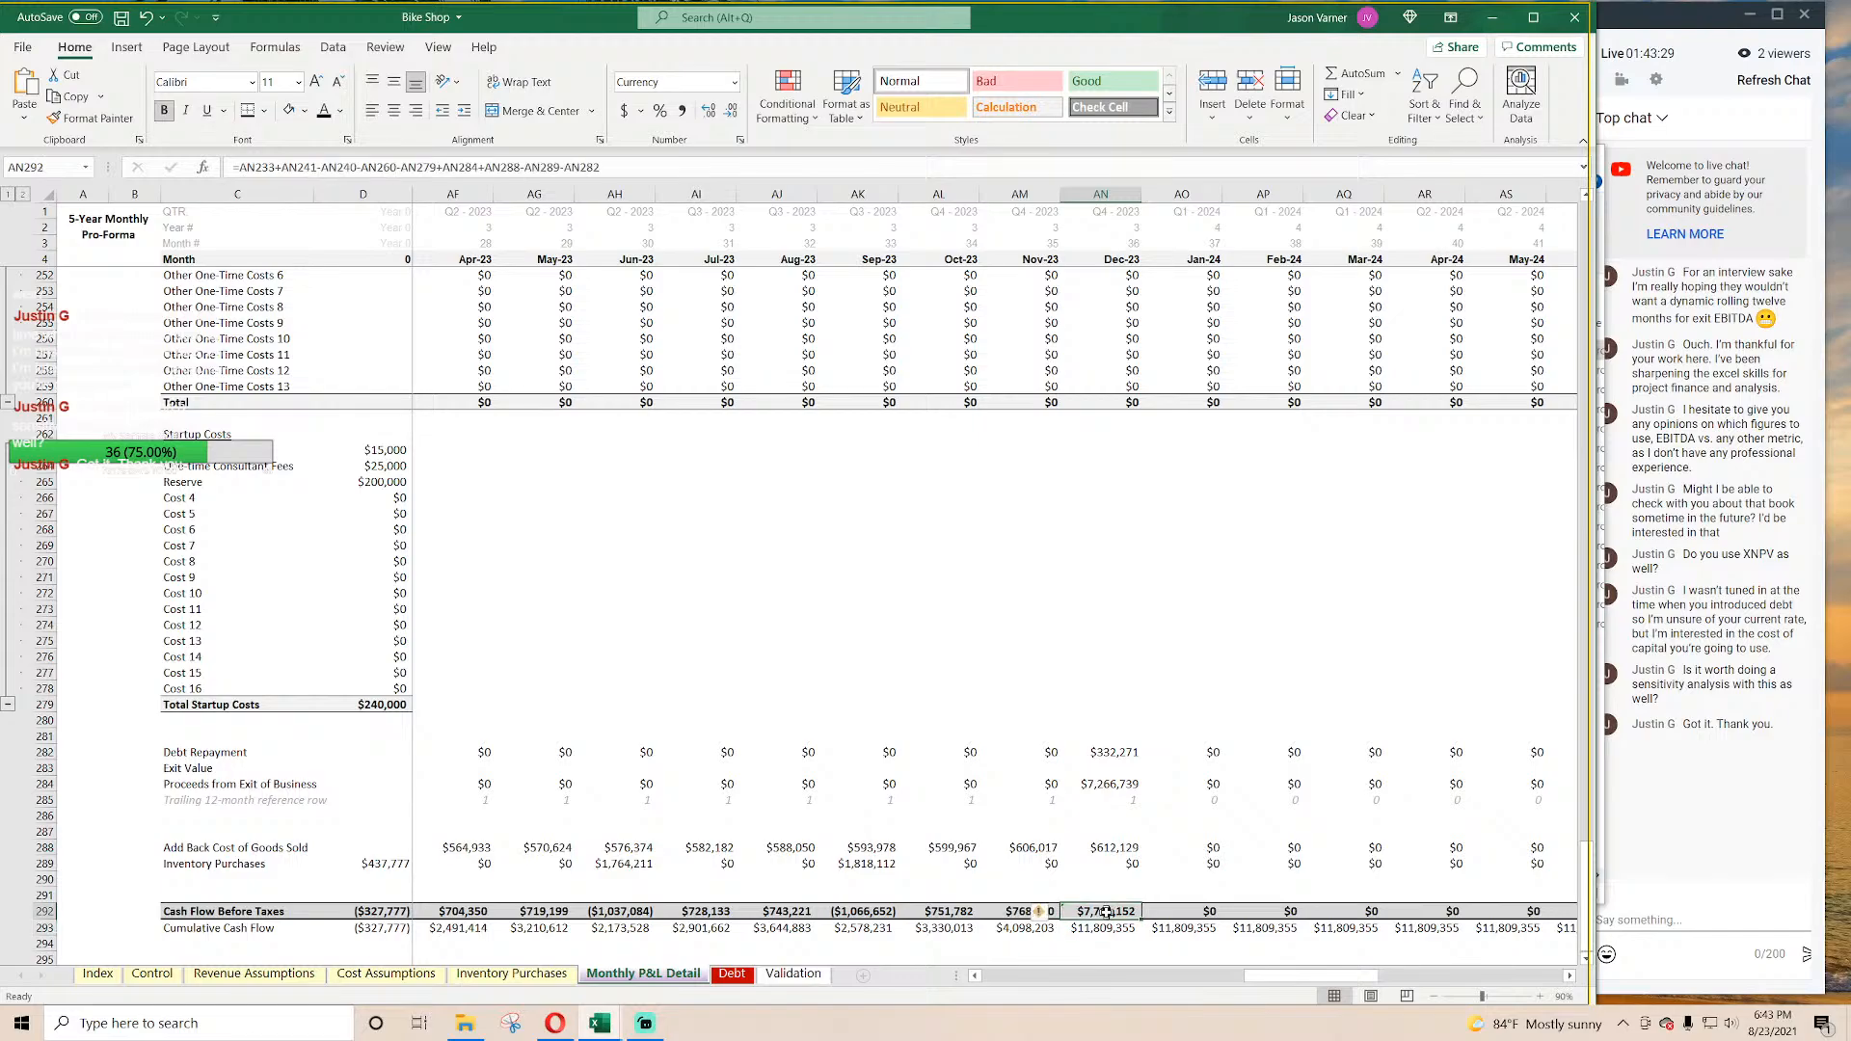
# Step: Copy the updated Dec-23 Cash Flow Before Taxes formula across the whole row, from the month 0 column through Dec-25
pyautogui.moveTo(1140, 920); pyautogui.dragTo(1145, 921)
pyautogui.moveTo(1572, 911); pyautogui.dragTo(356, 910)
pyautogui.click(1449, 911)
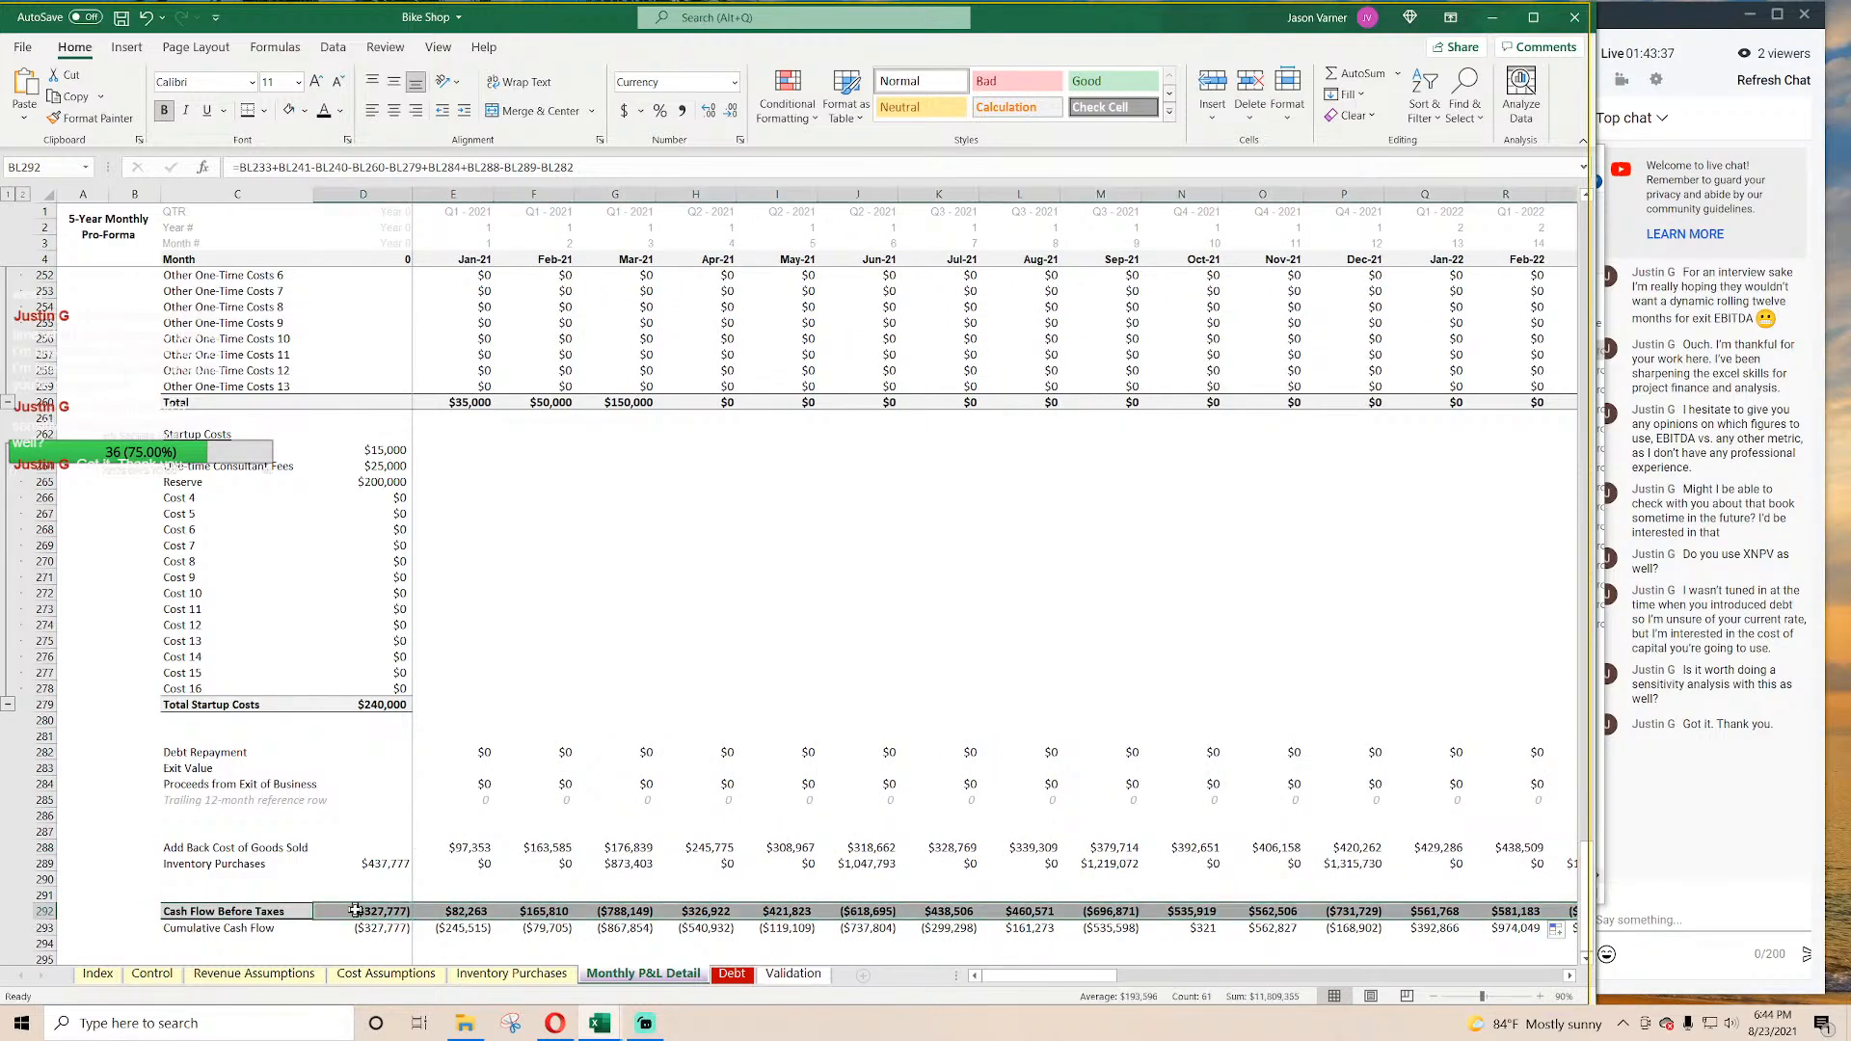
pyautogui.click(385, 911)
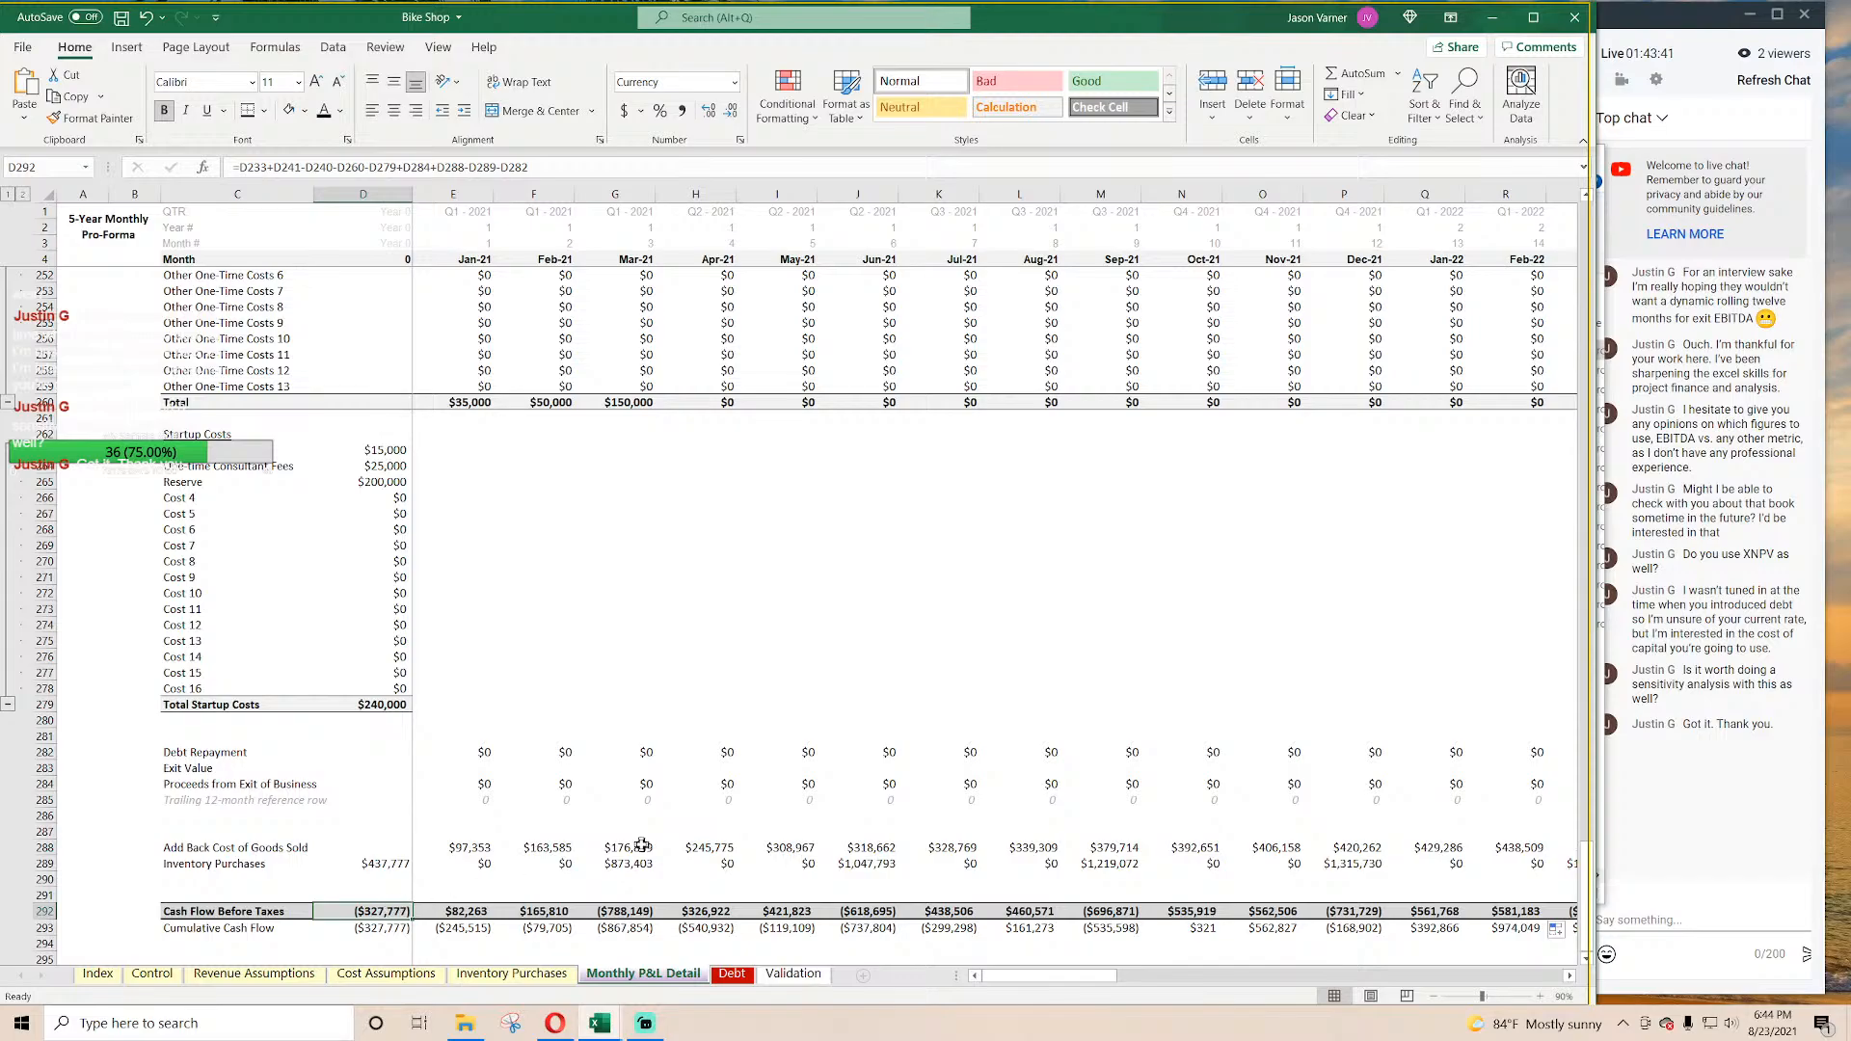
# Step: Label cell C295 below Cumulative Cash Flow as Cash Balance
pyautogui.scroll(-4, 641, 846)
pyautogui.click(1209, 753)
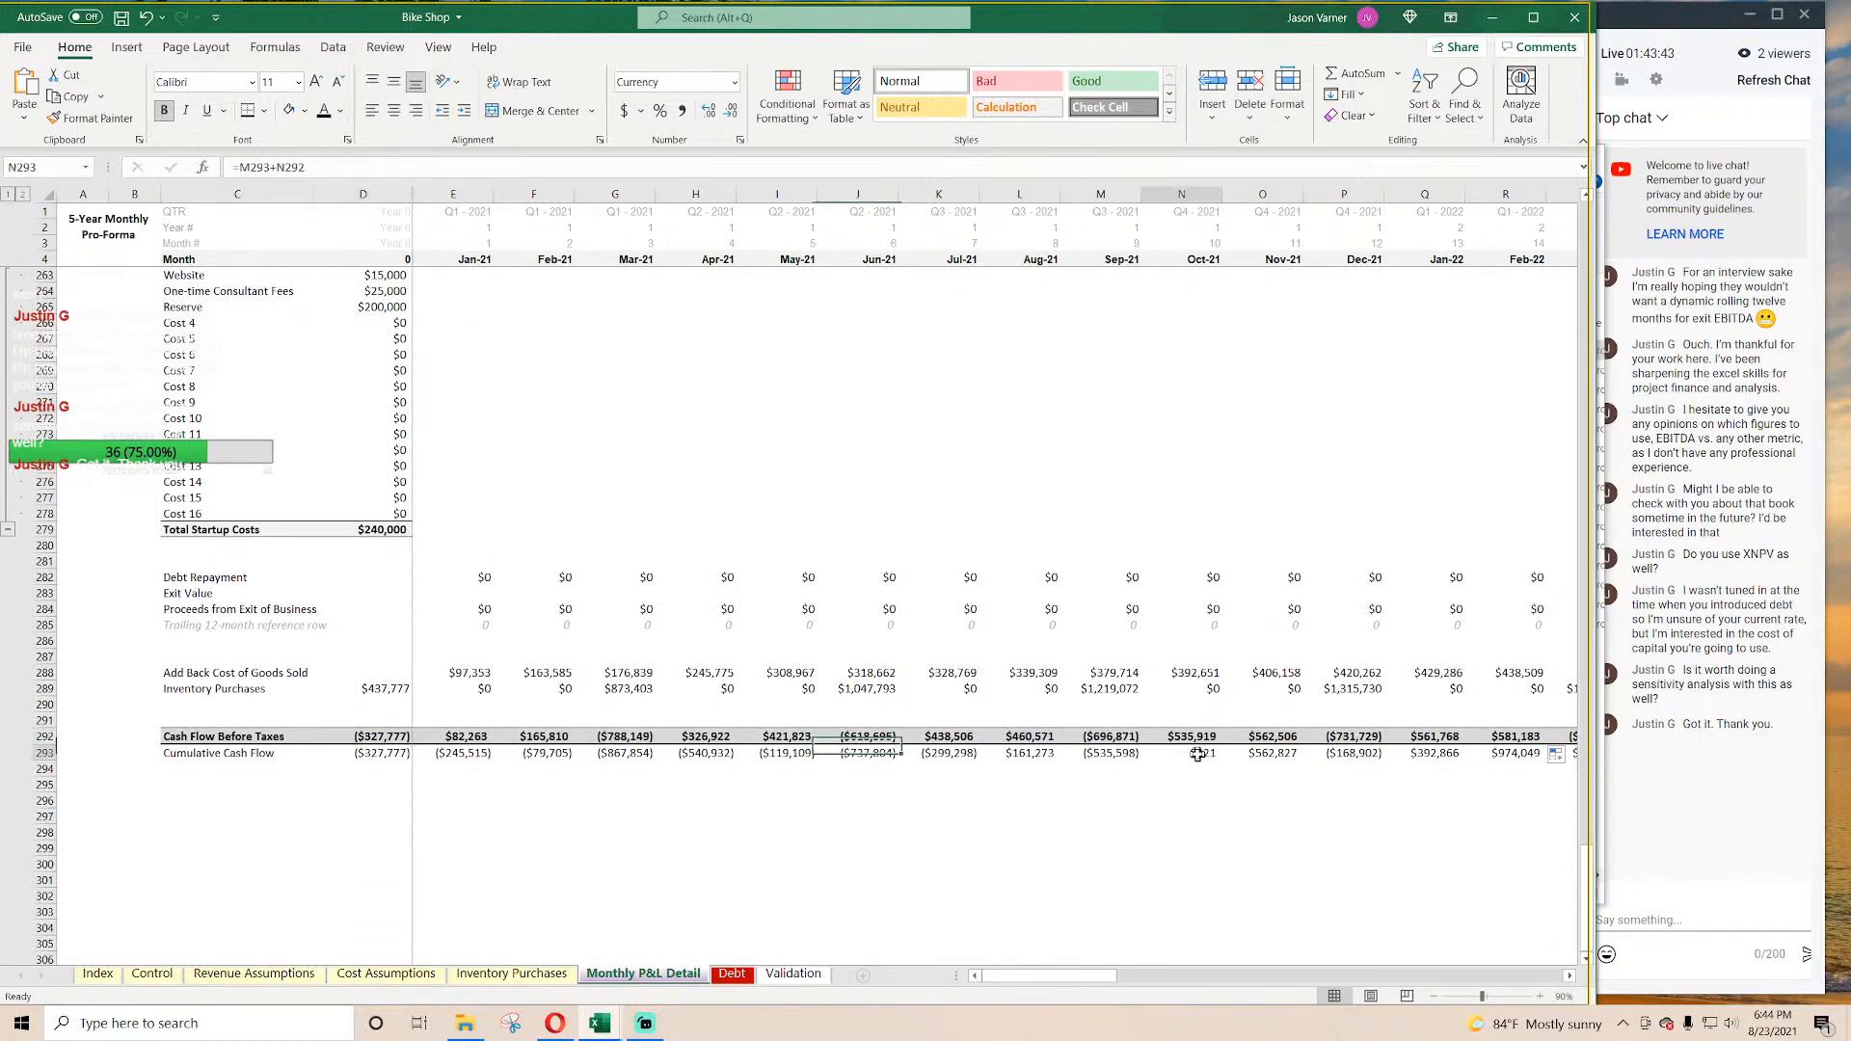
pyautogui.click(376, 789)
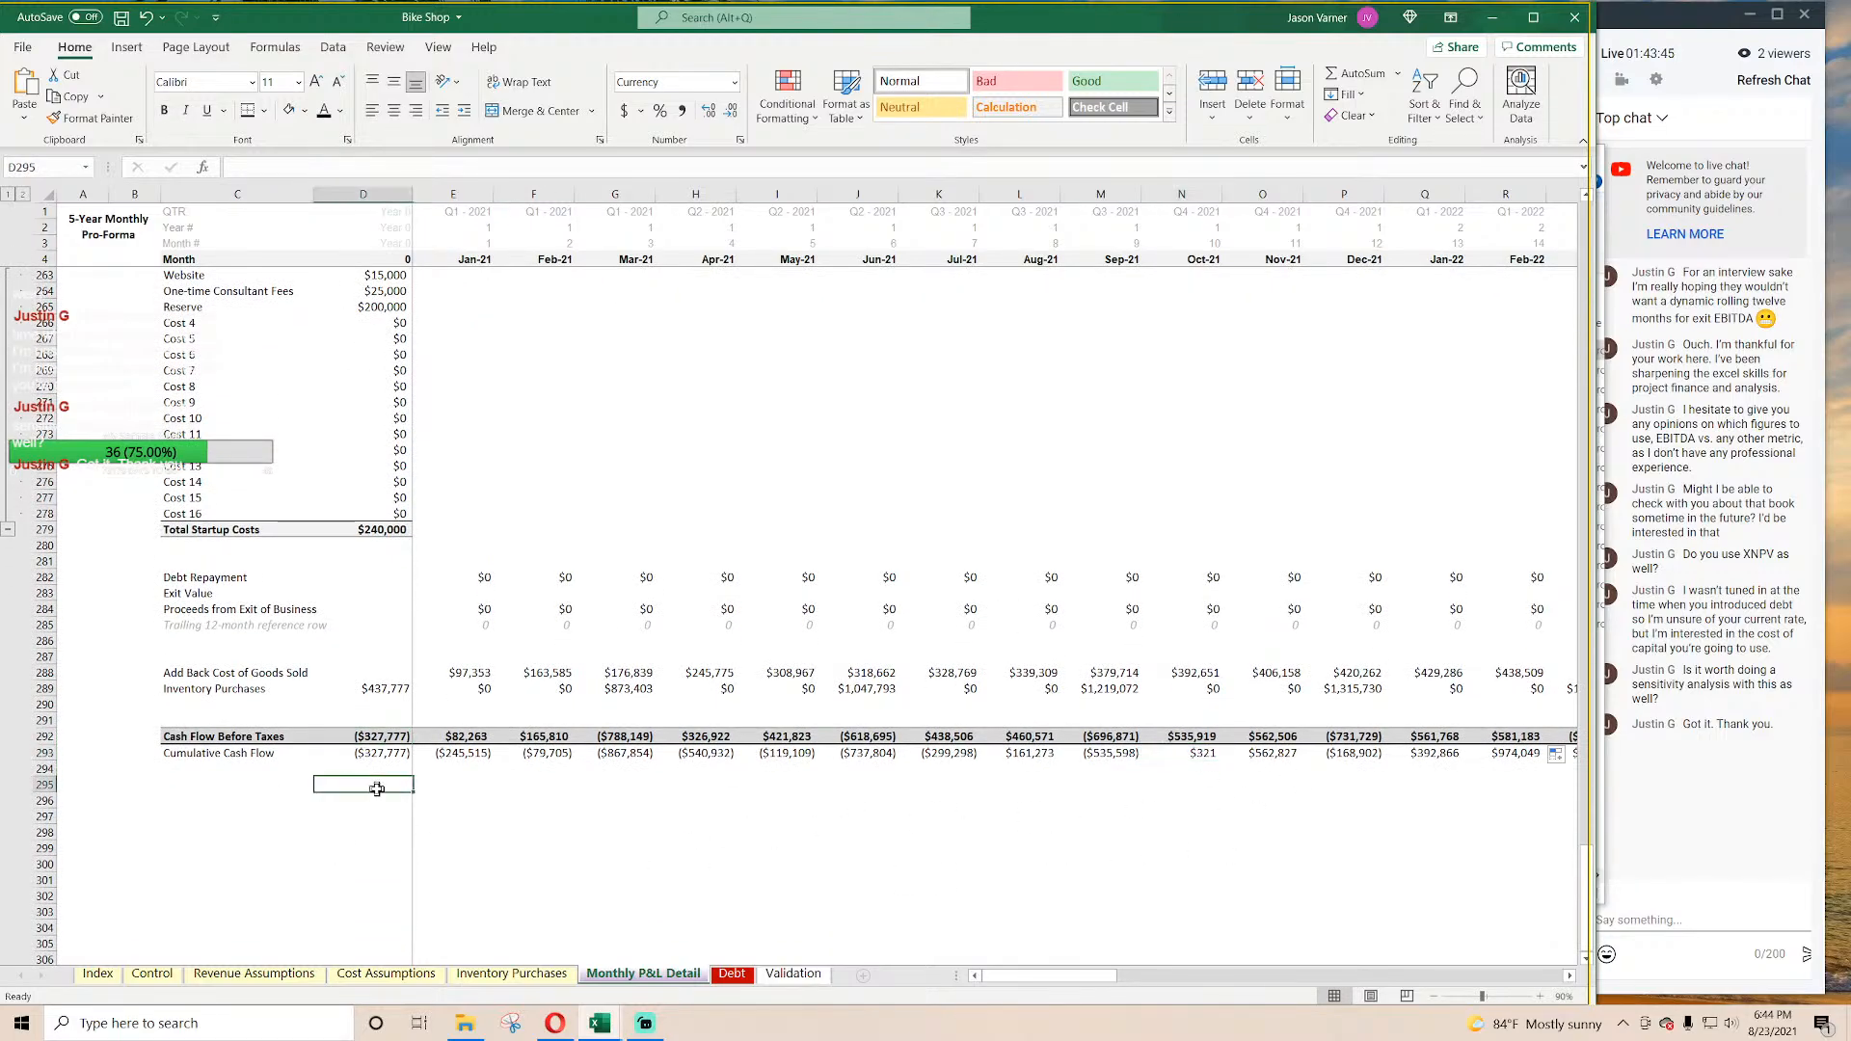
pyautogui.click(186, 785)
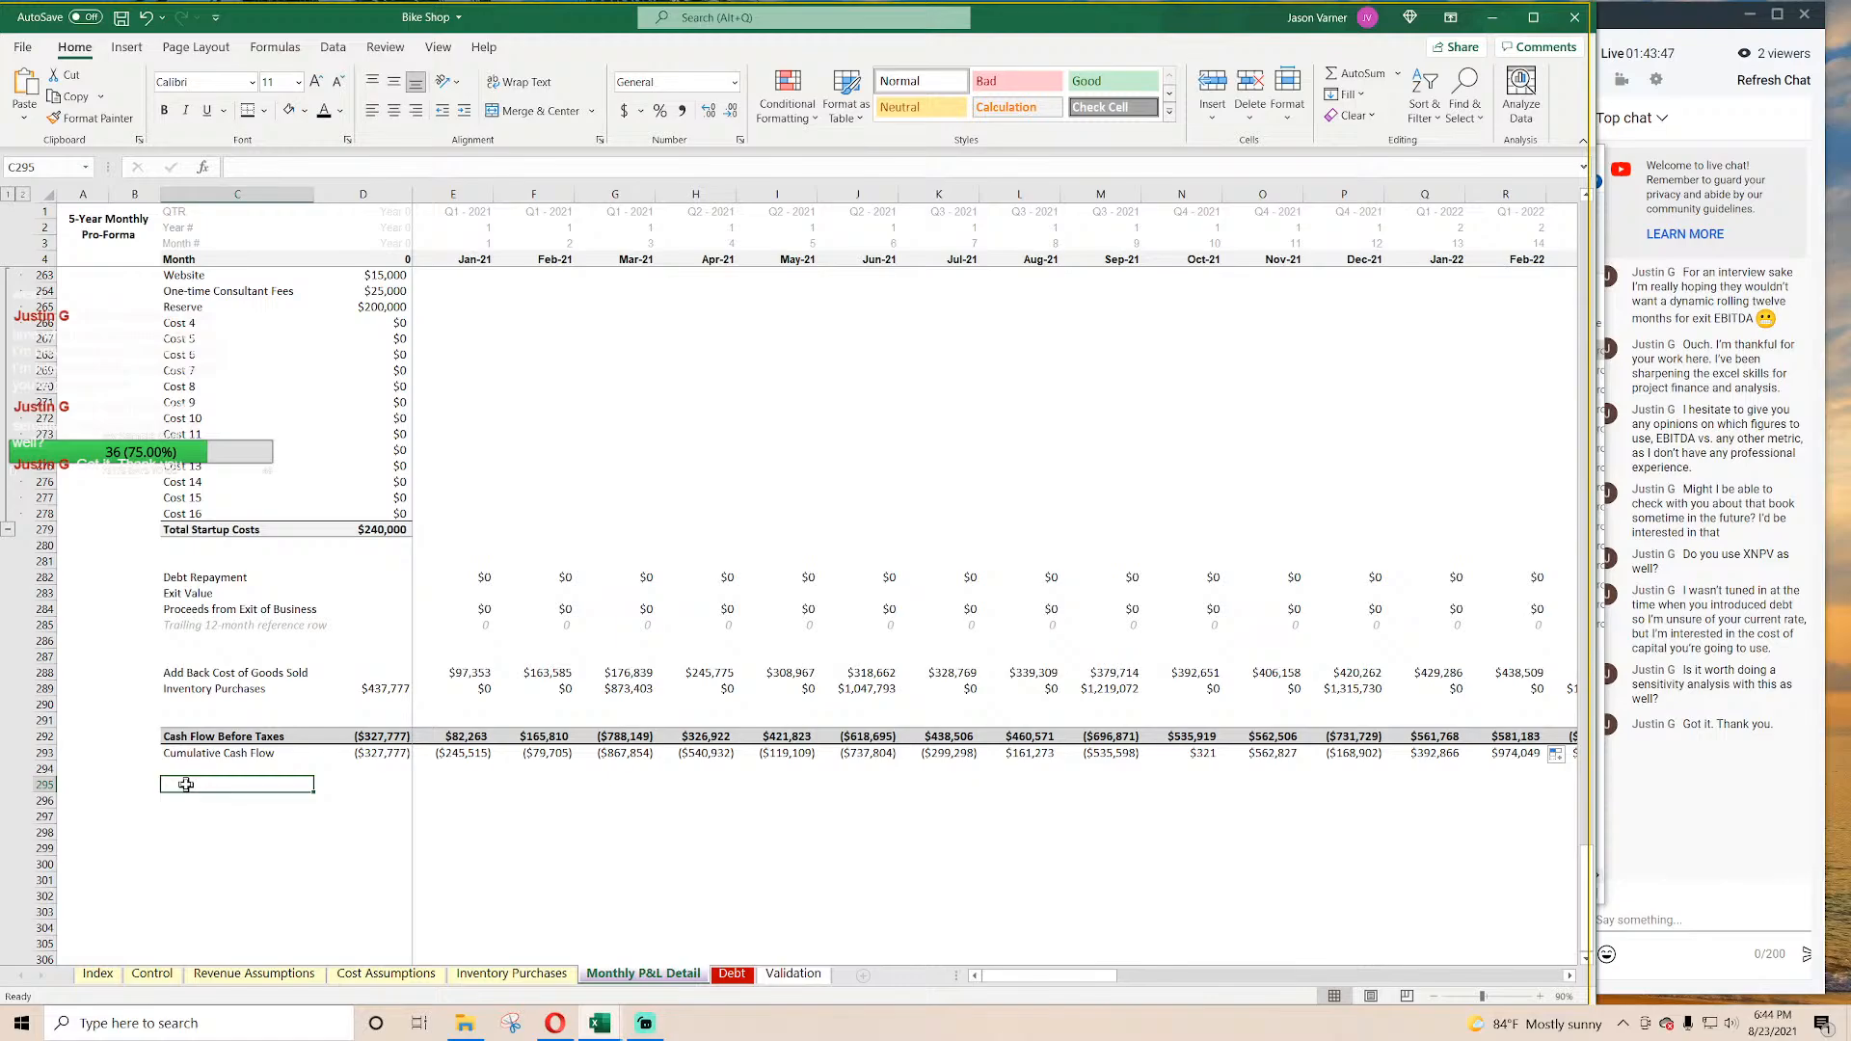
pyautogui.write('Cash Balance')
pyautogui.press('Tab')
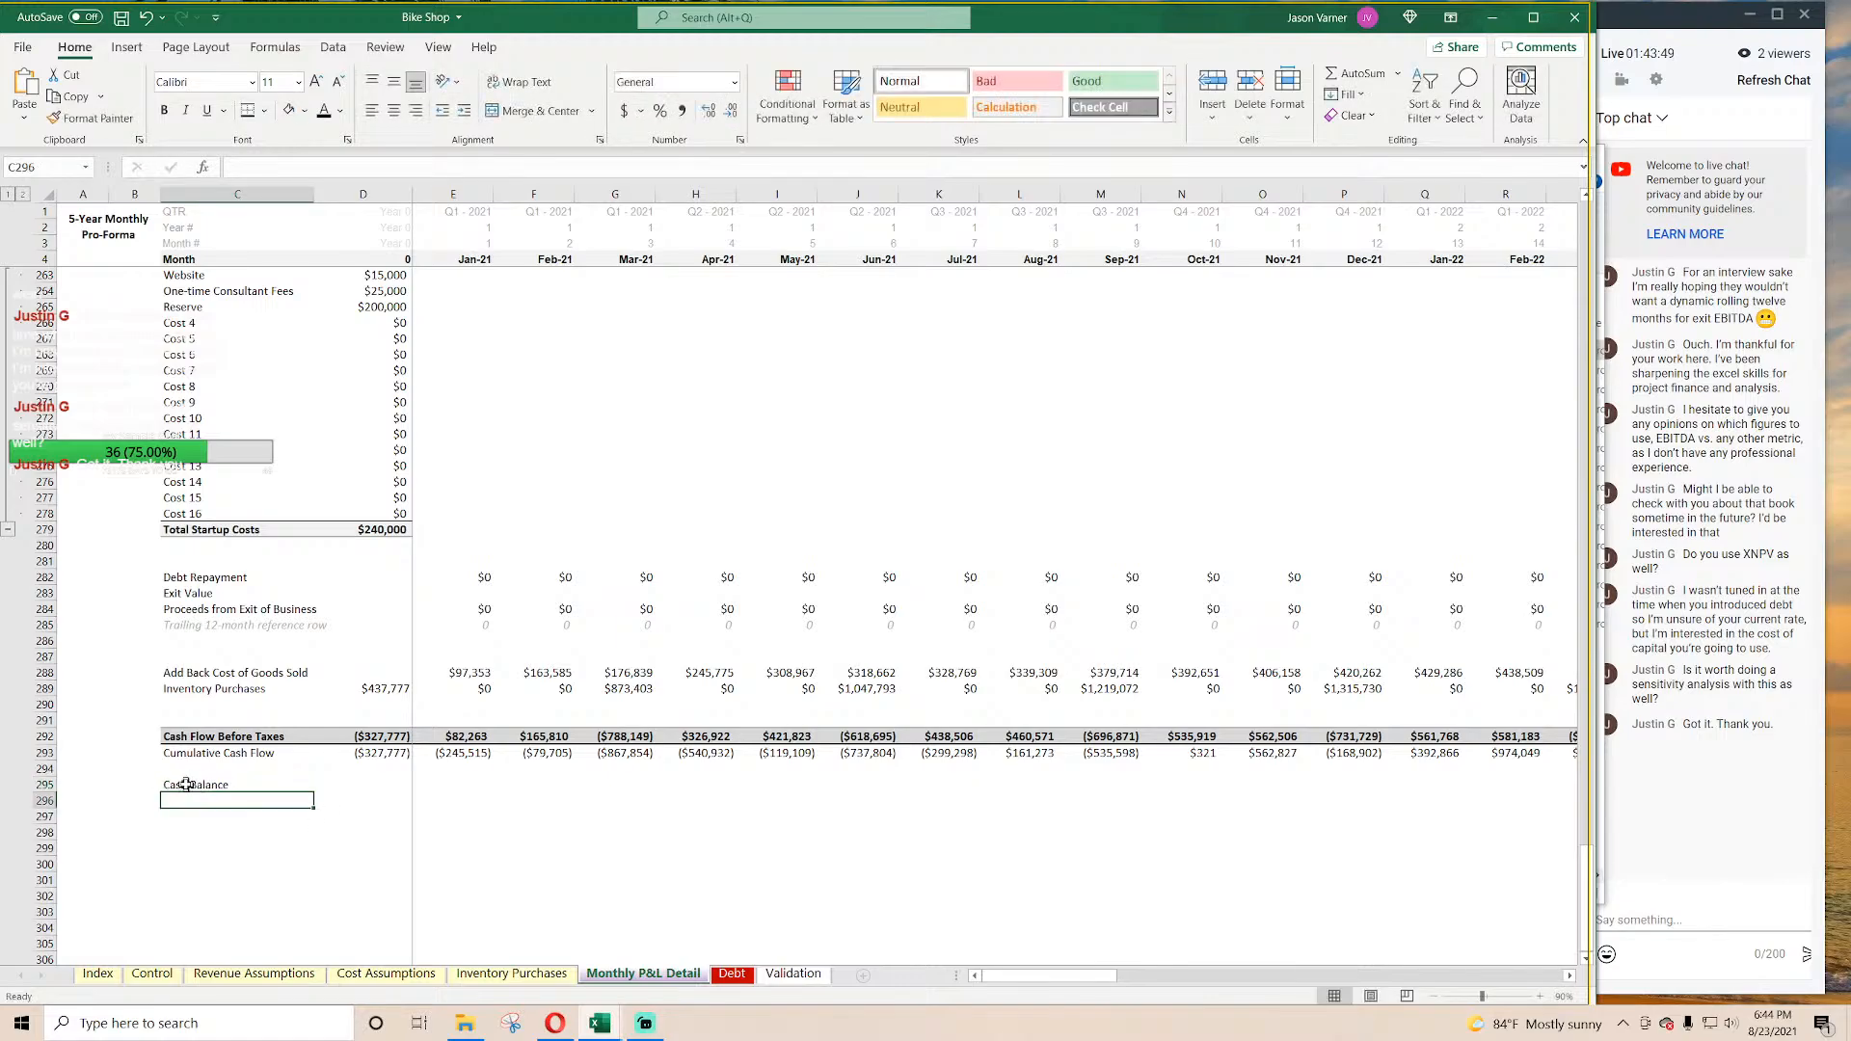
# Step: Link the month 0 cell D295 to the investor proceeds in Control!C15
pyautogui.write('=')
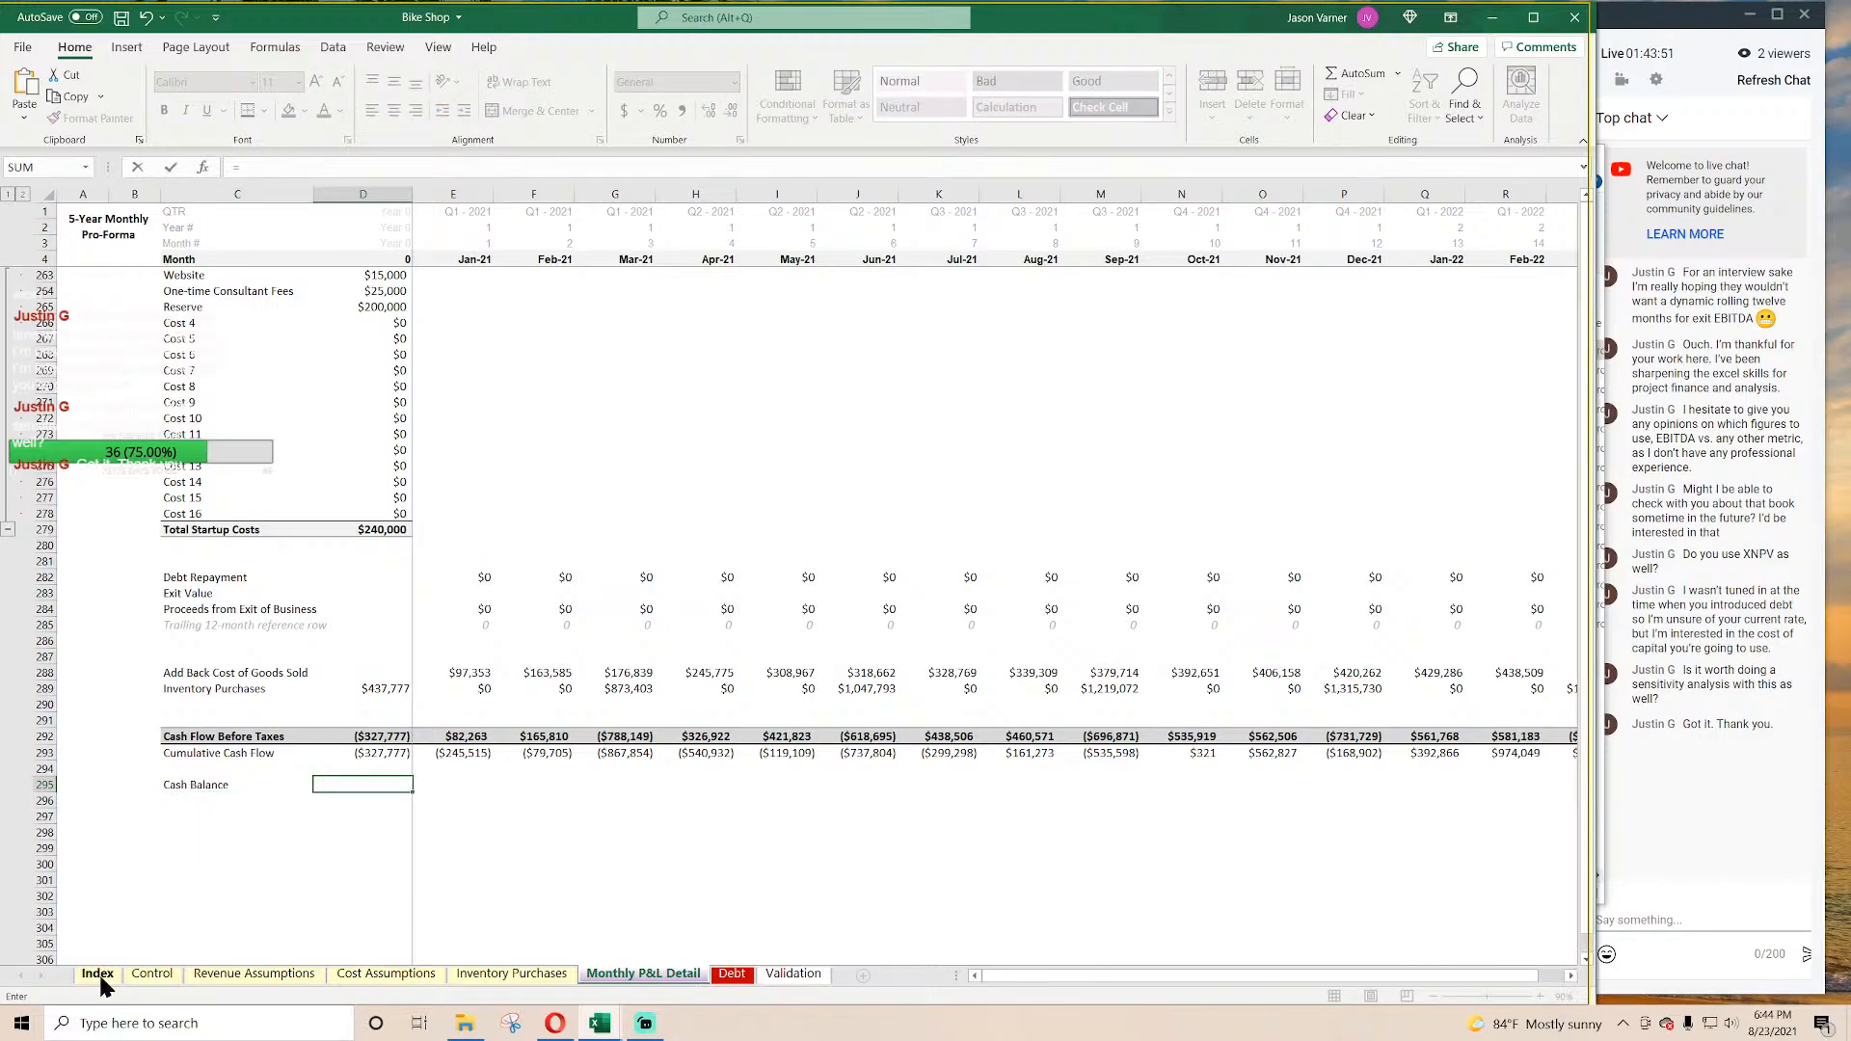
pyautogui.click(152, 974)
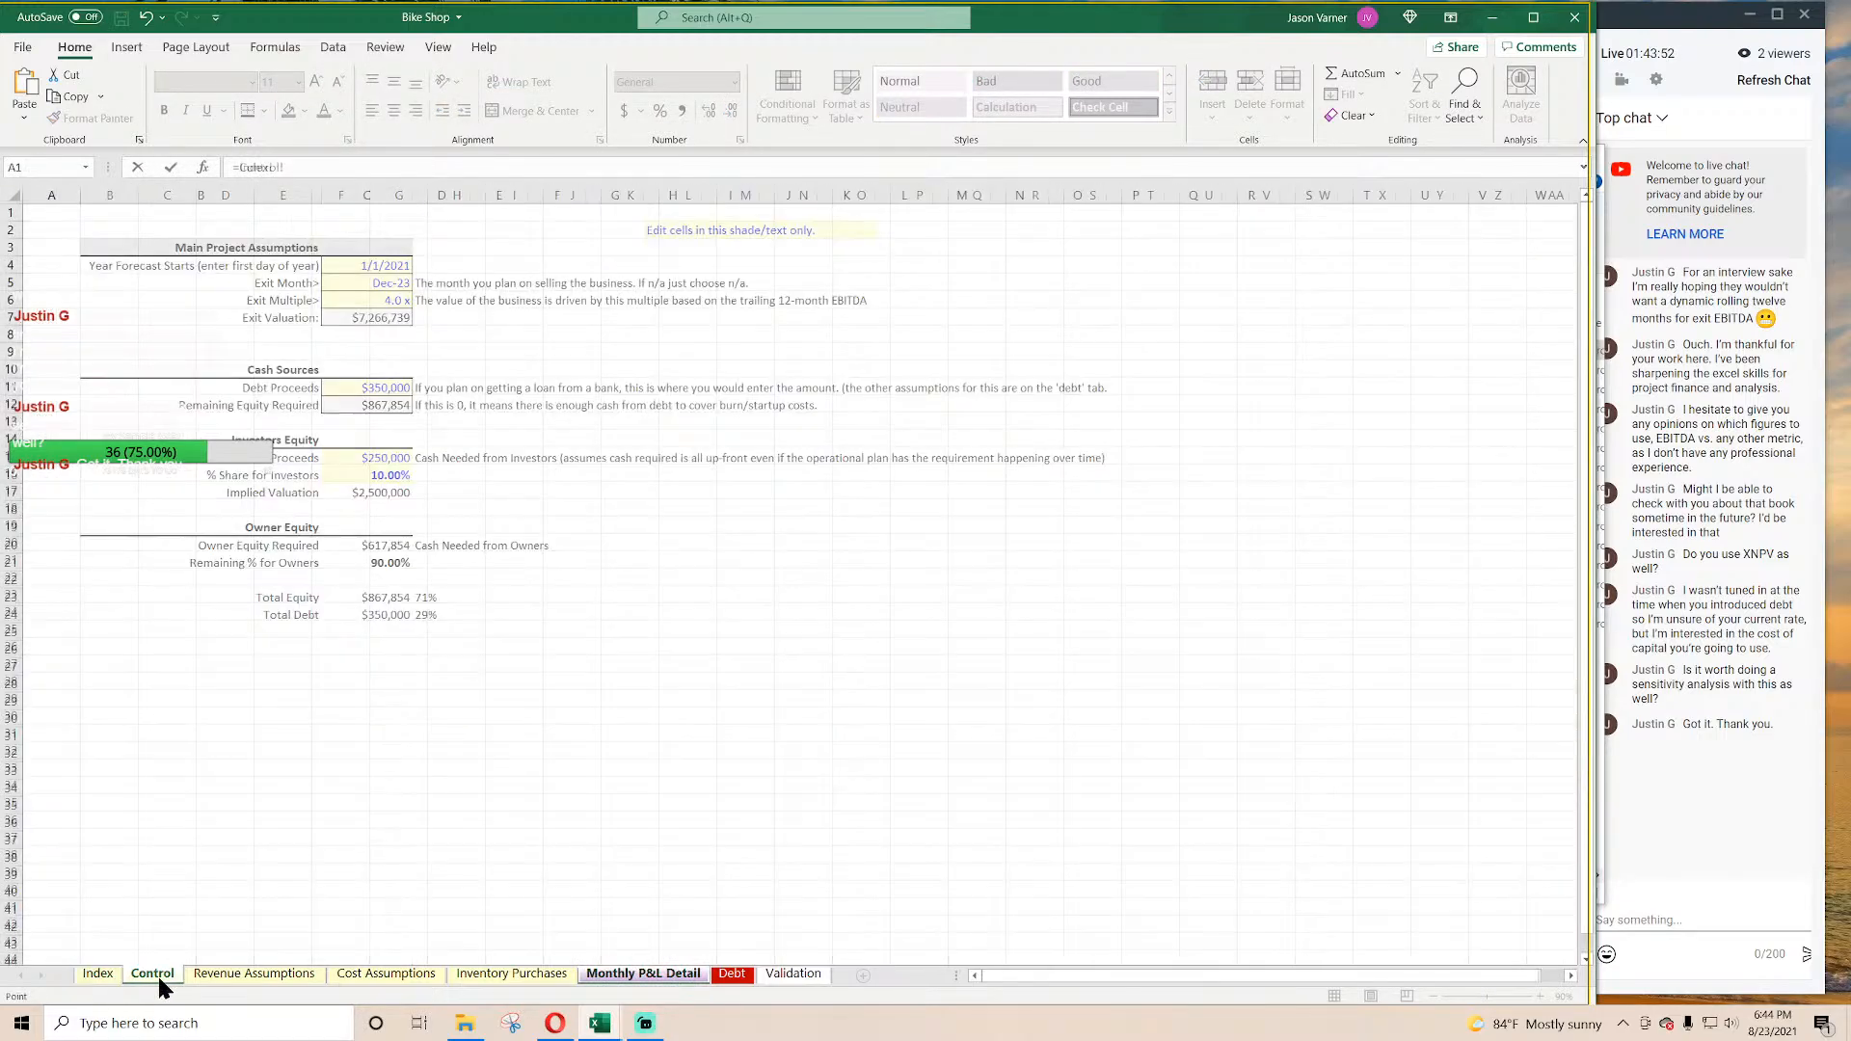
pyautogui.click(409, 458)
pyautogui.press('Return')
pyautogui.click(449, 785)
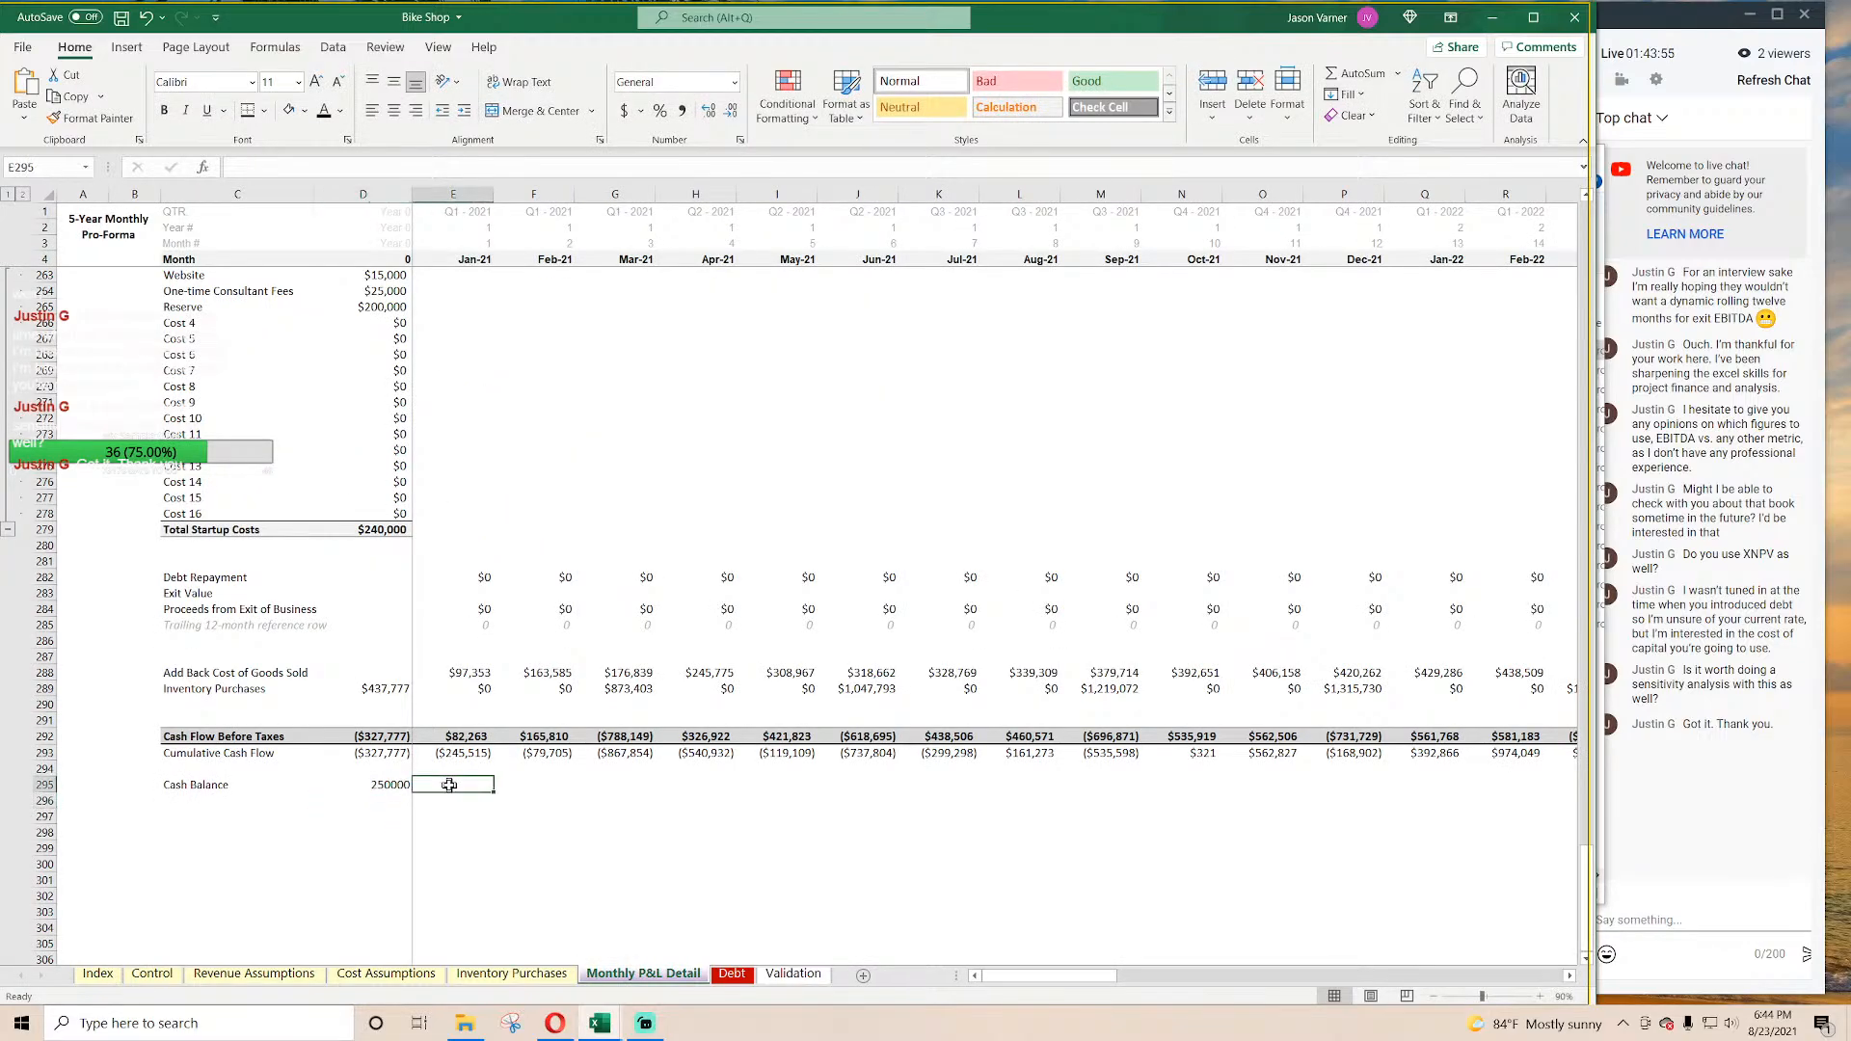
# Step: Format cell D295 as currency with 0 decimal places
pyautogui.click(390, 785)
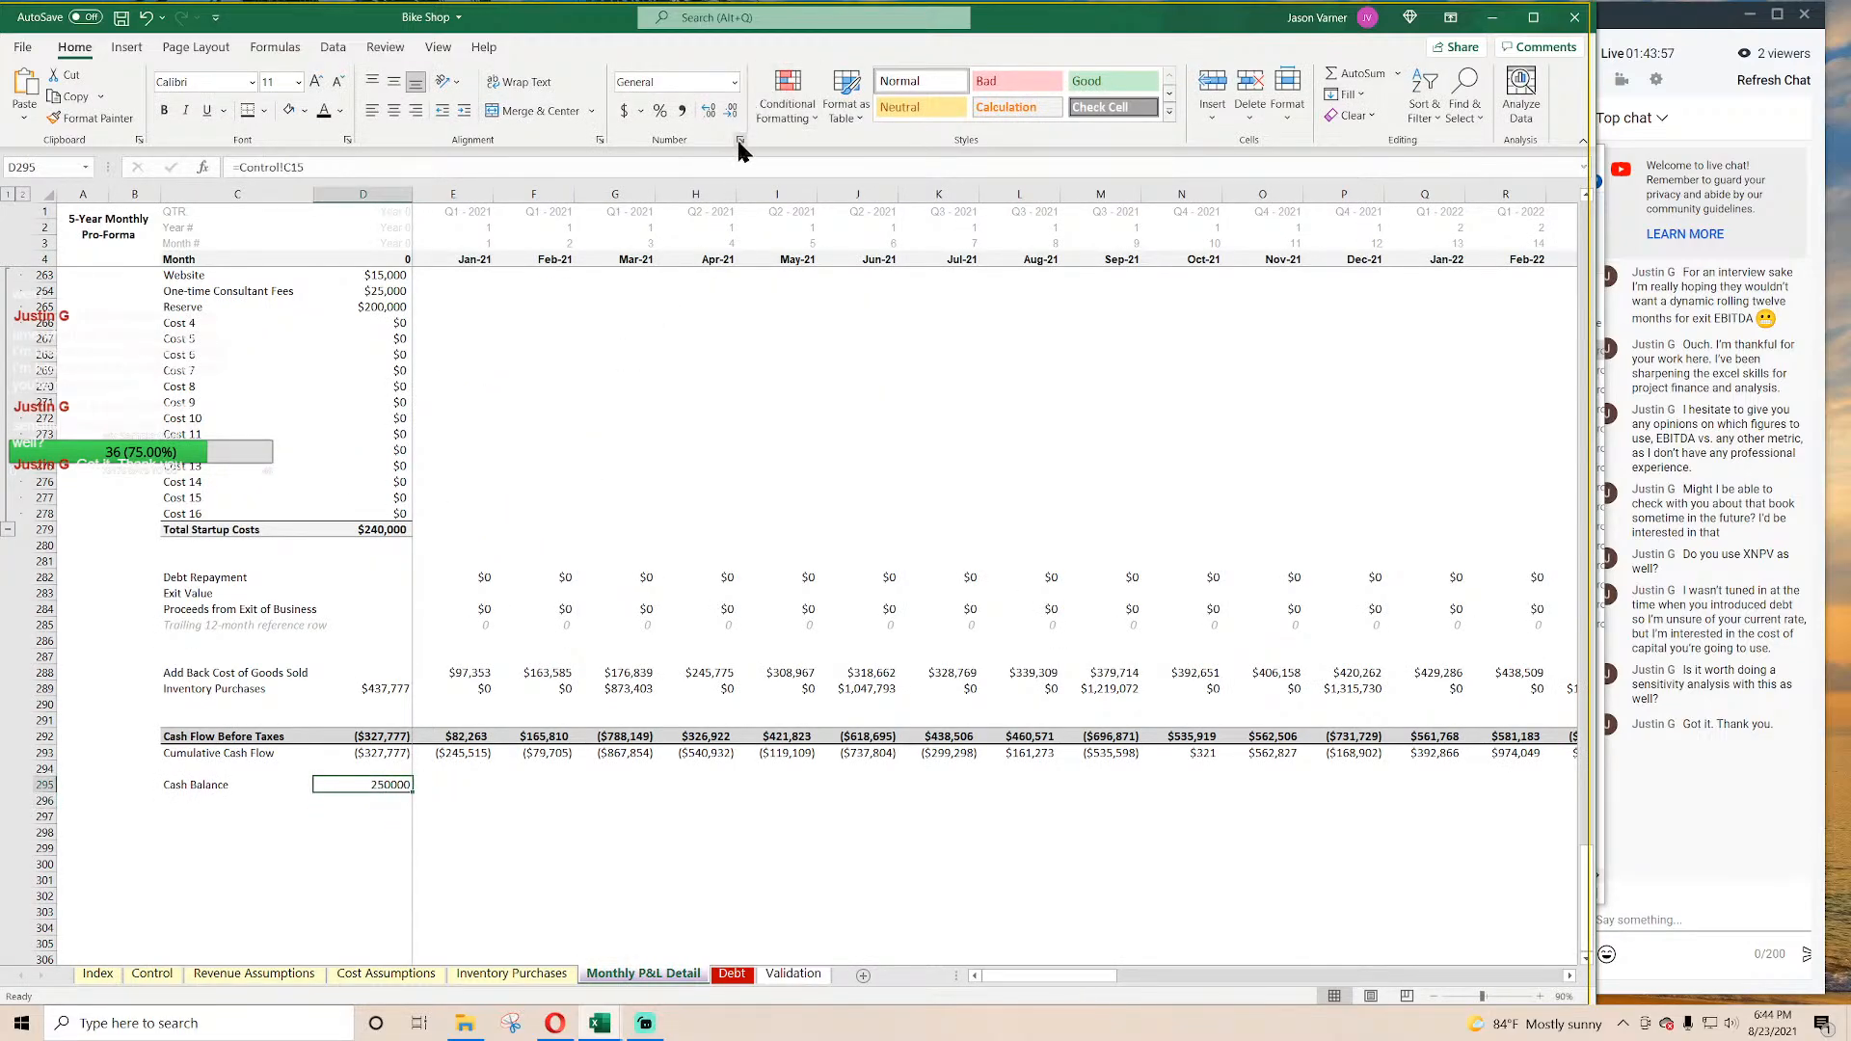
pyautogui.click(739, 140)
pyautogui.click(712, 555)
pyautogui.click(944, 575)
pyautogui.click(944, 576)
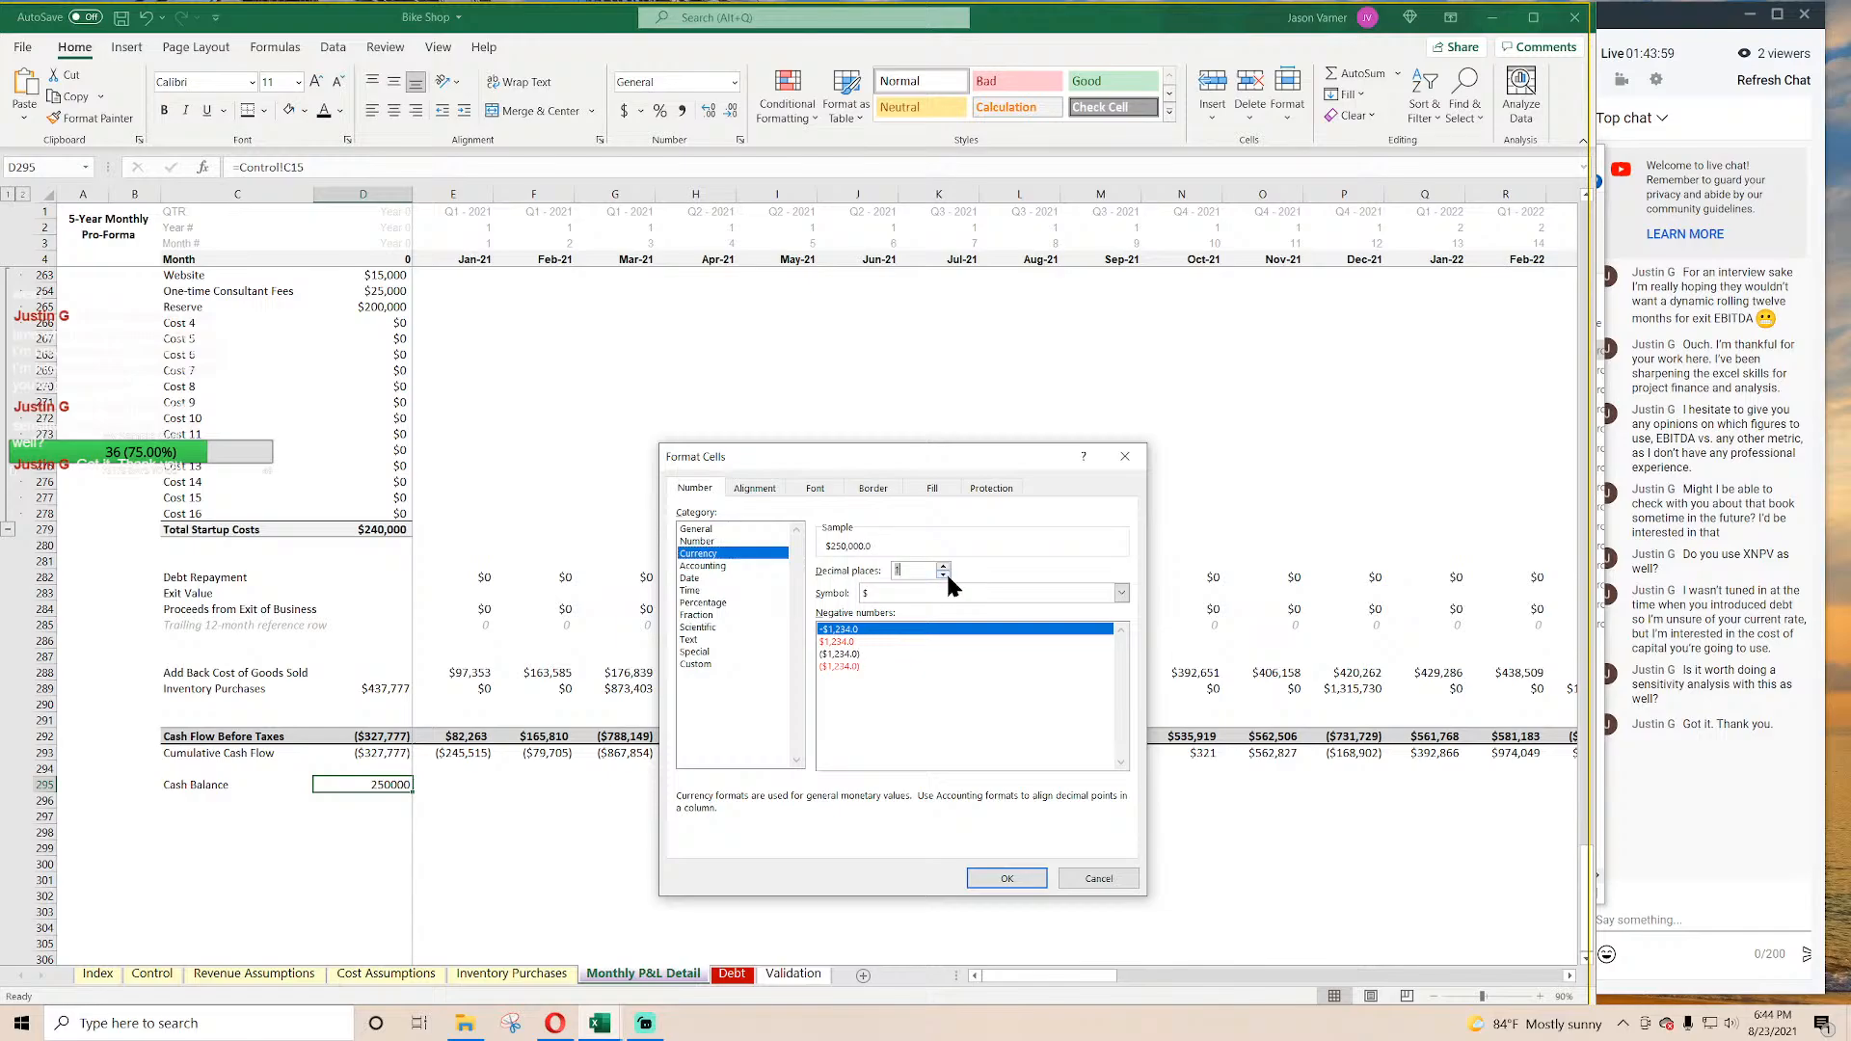
pyautogui.click(1006, 878)
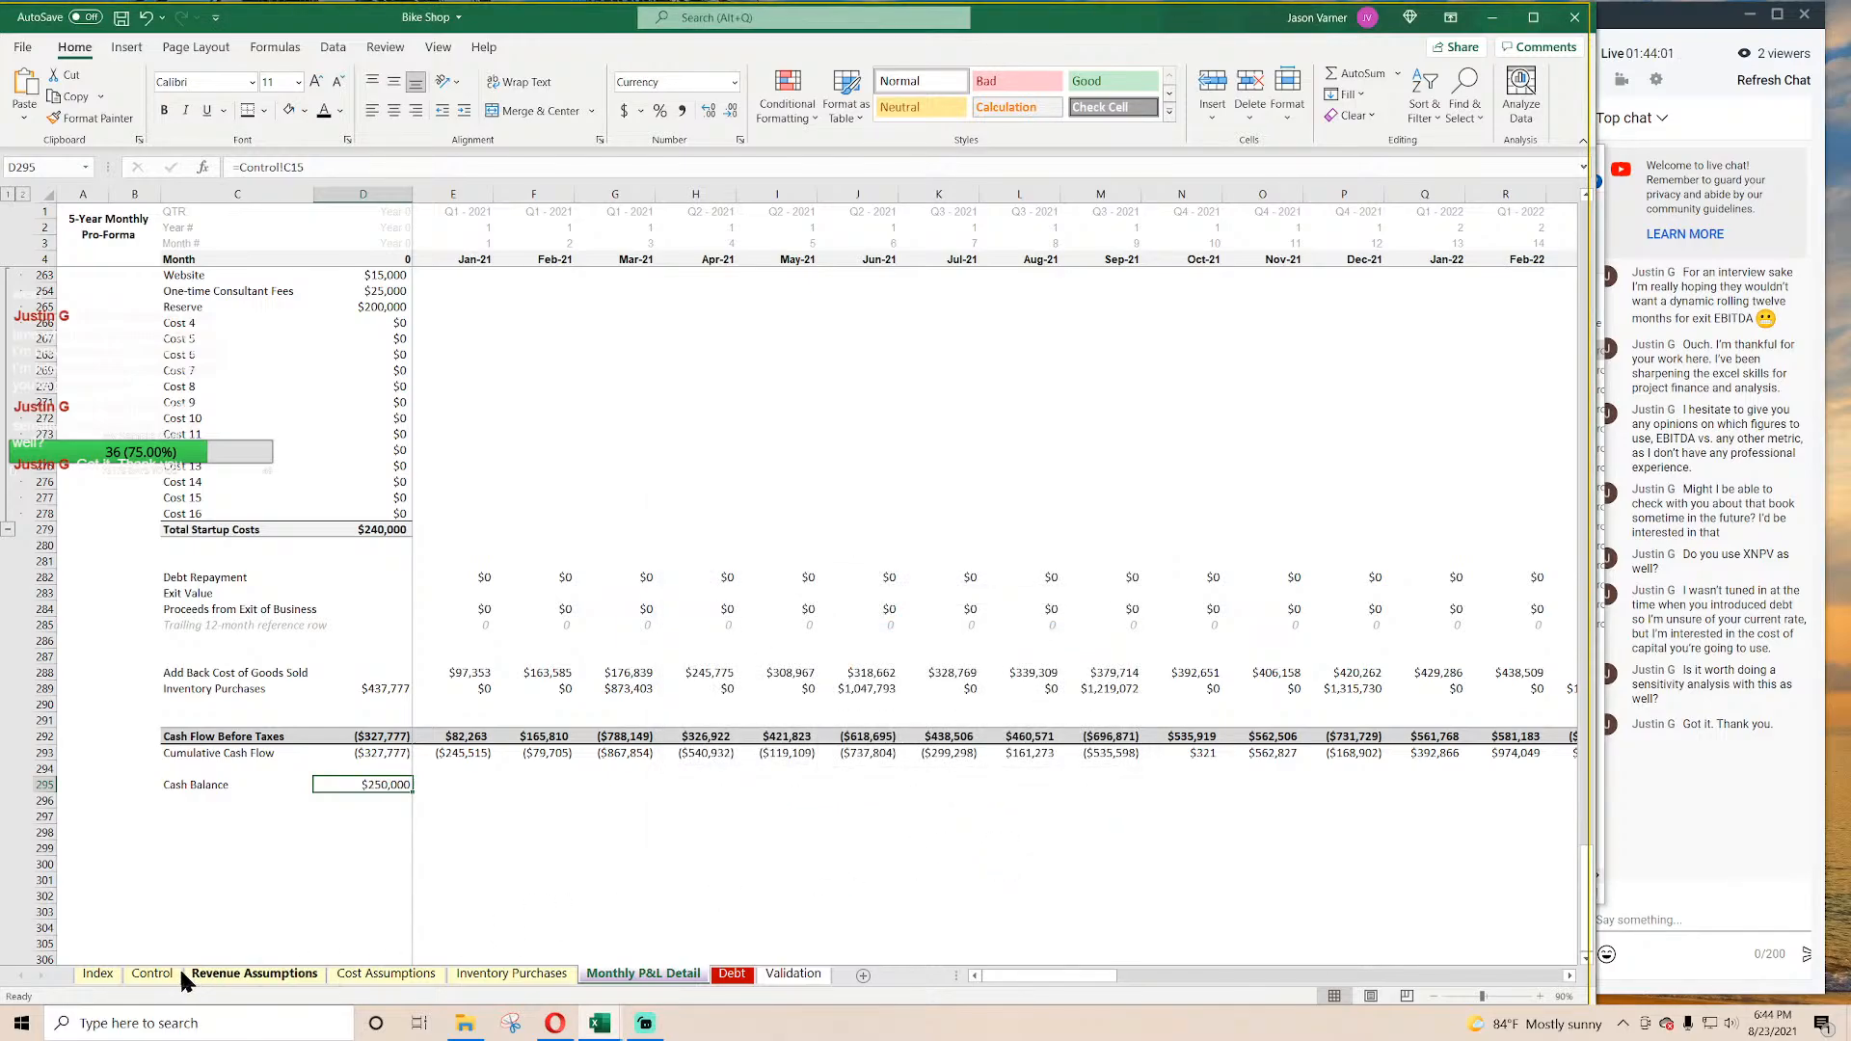
# Step: Extend the D295 formula to add Owner Equity Required, making it =Control!C15+Control!C20
pyautogui.click(151, 974)
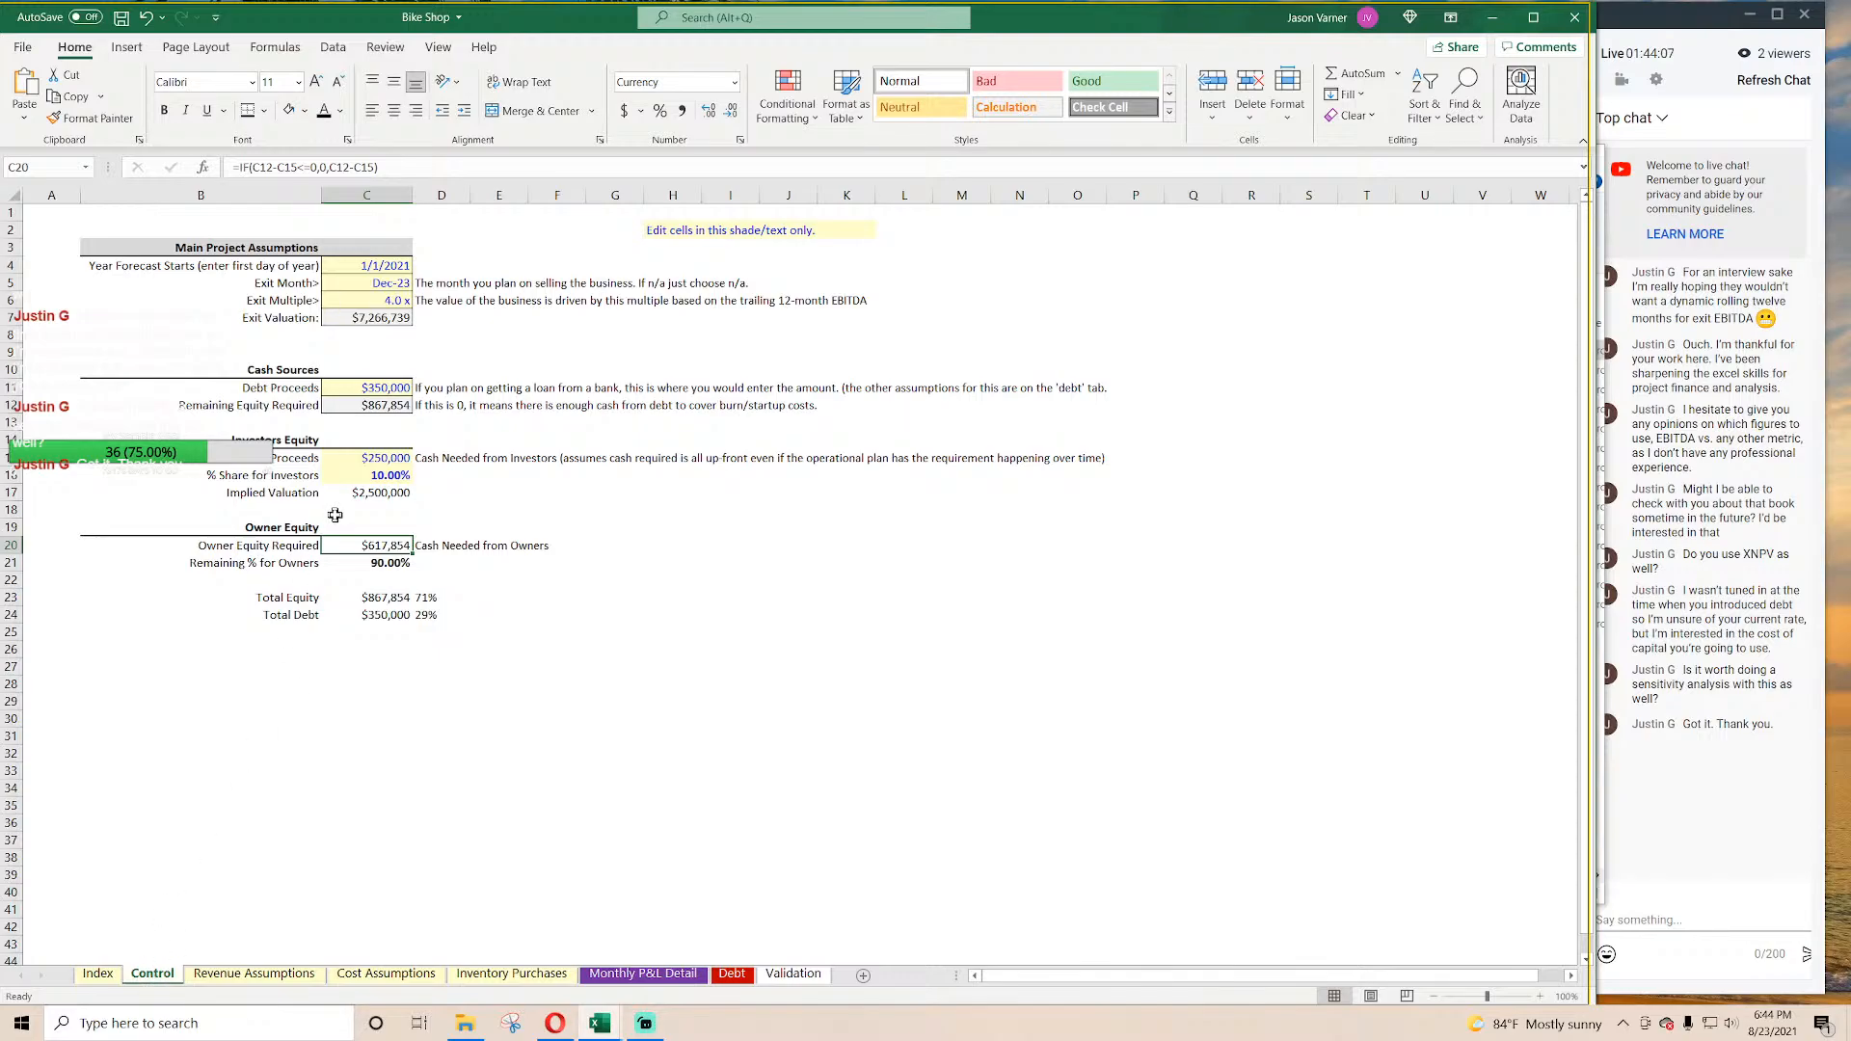
pyautogui.click(626, 975)
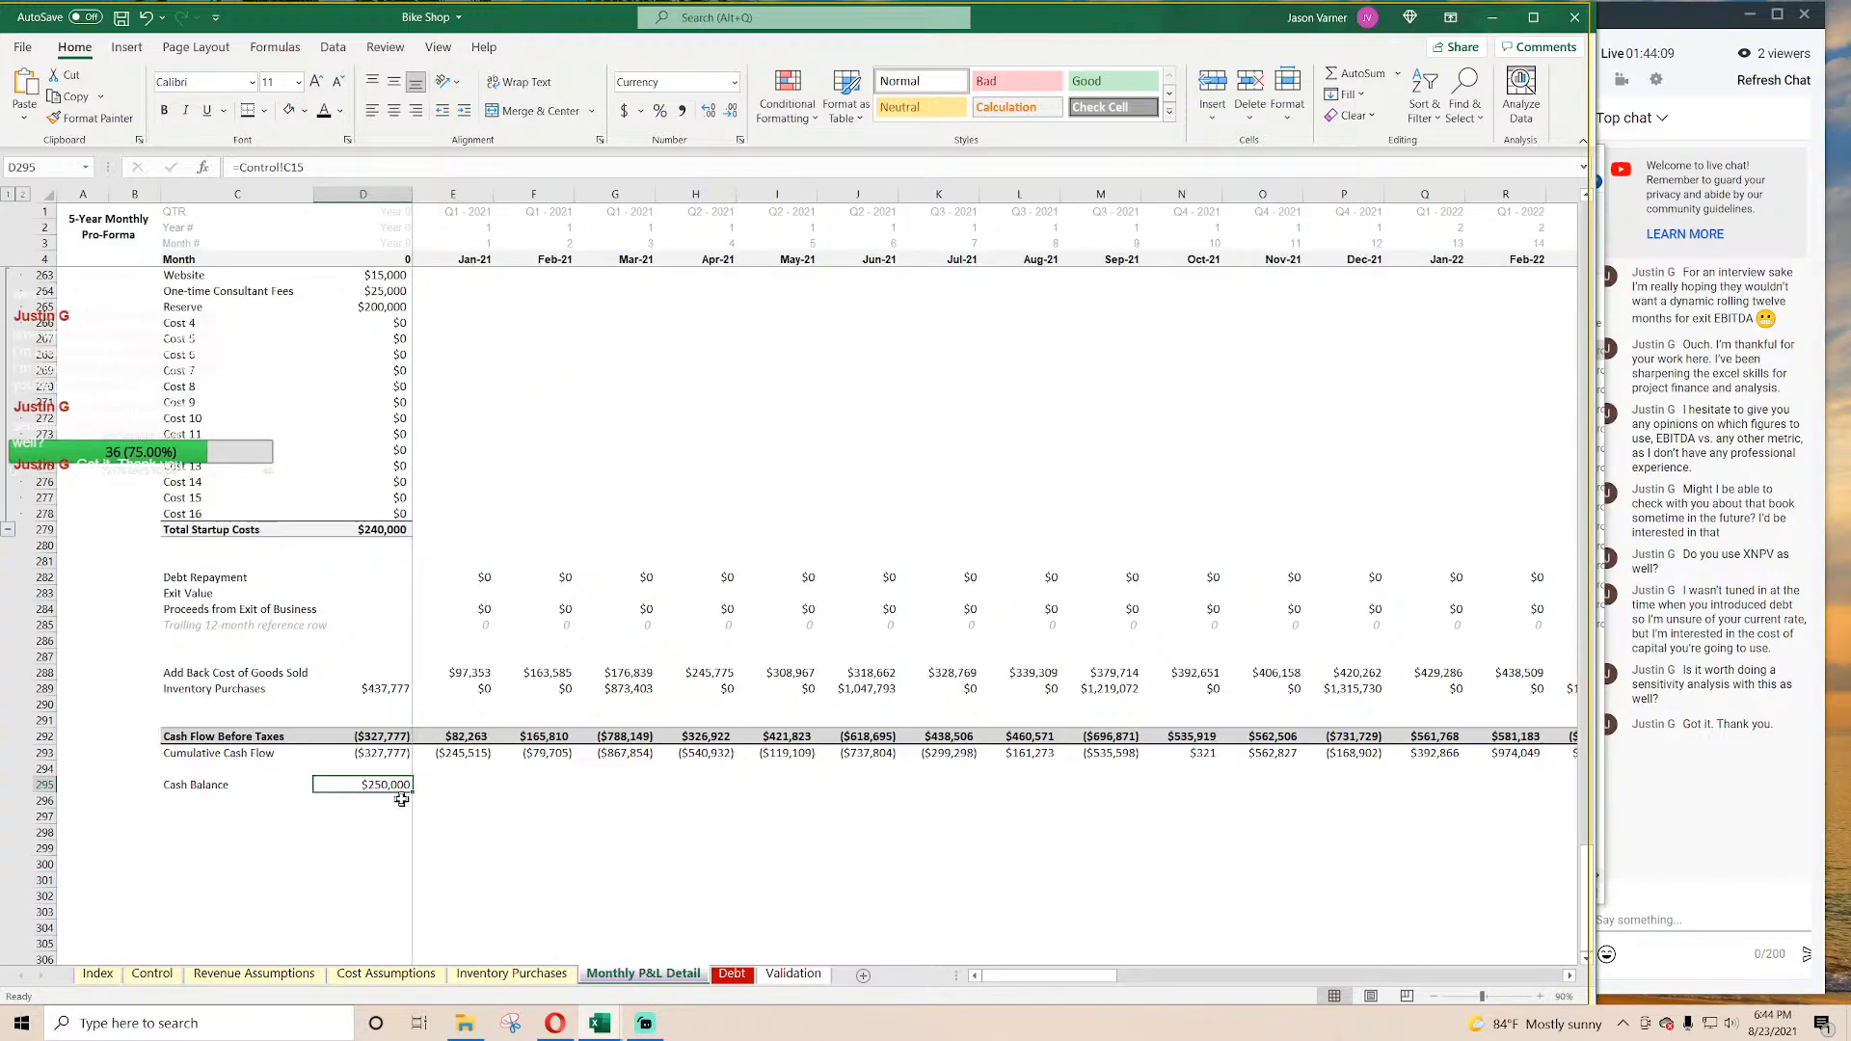
pyautogui.click(353, 168)
pyautogui.write('+')
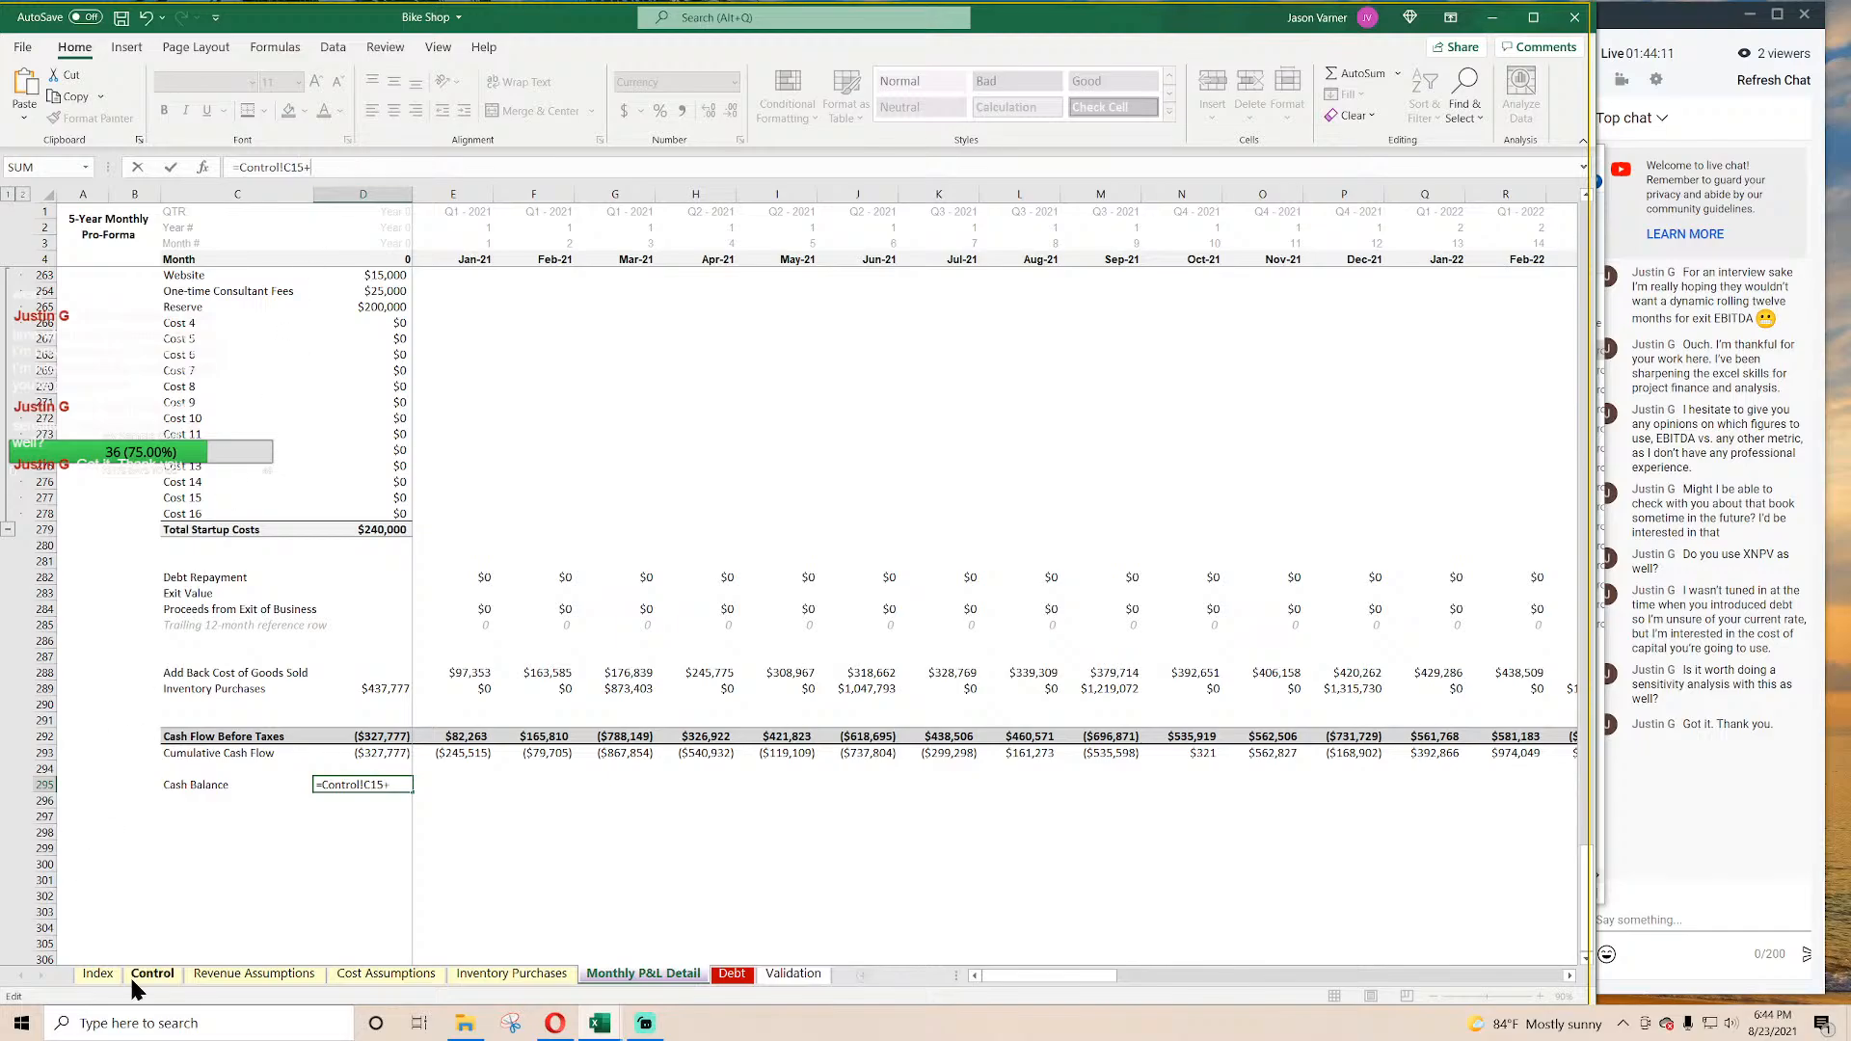
pyautogui.click(152, 975)
pyautogui.click(385, 546)
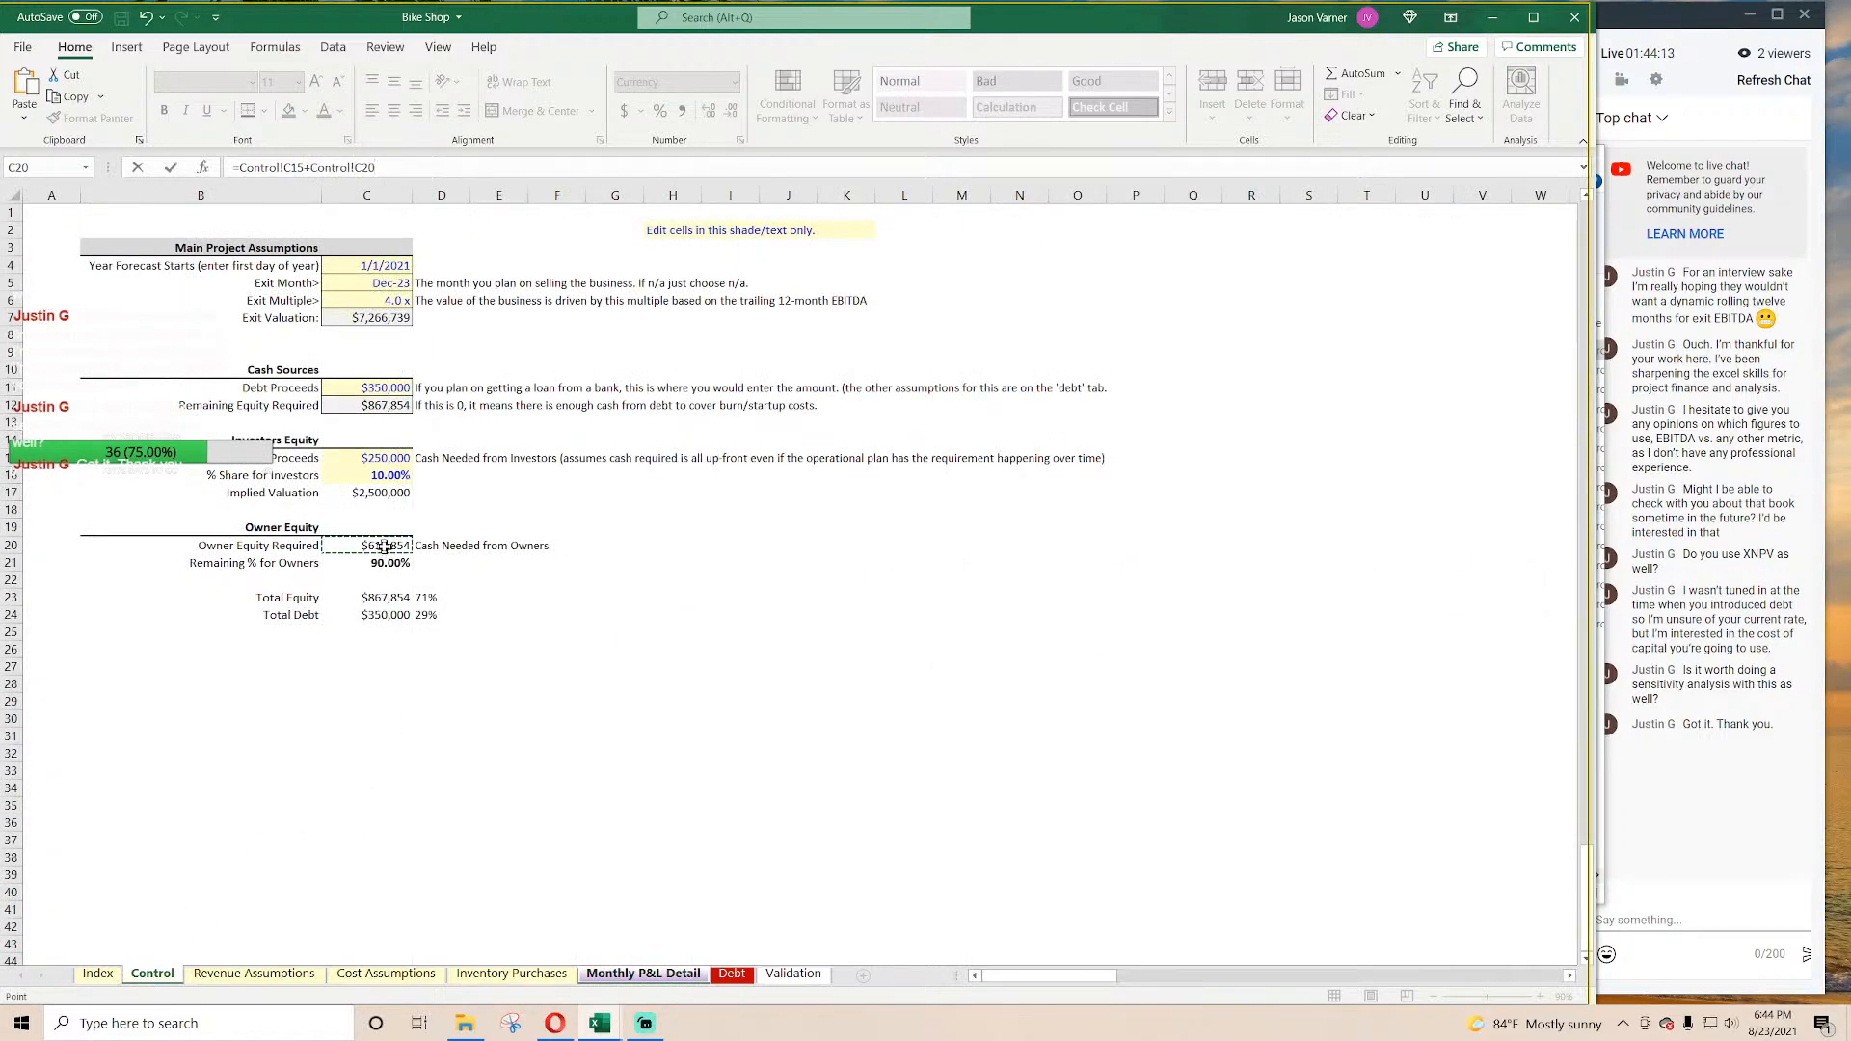
pyautogui.press('Return')
pyautogui.click(456, 784)
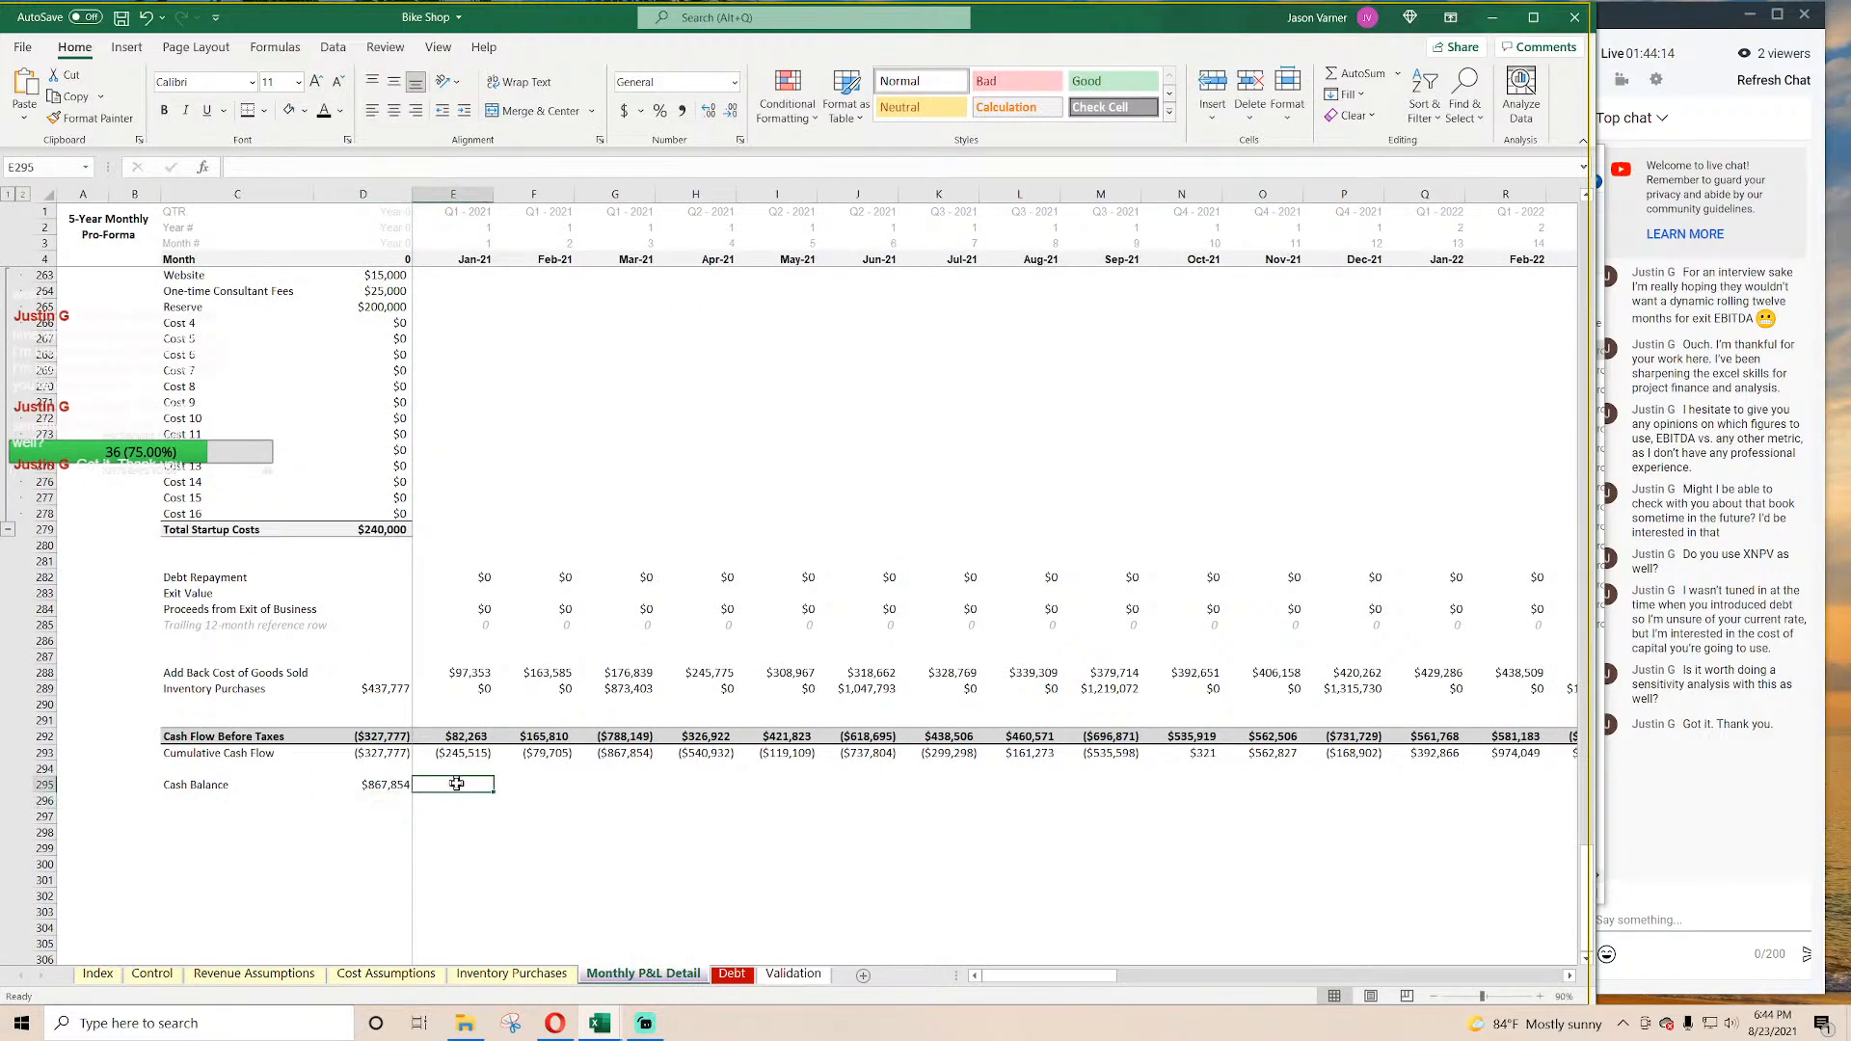
# Step: In cell D296, add the equity amount in D295 to month 0's Cash Flow Before Taxes in D292
pyautogui.click(386, 800)
pyautogui.write('=')
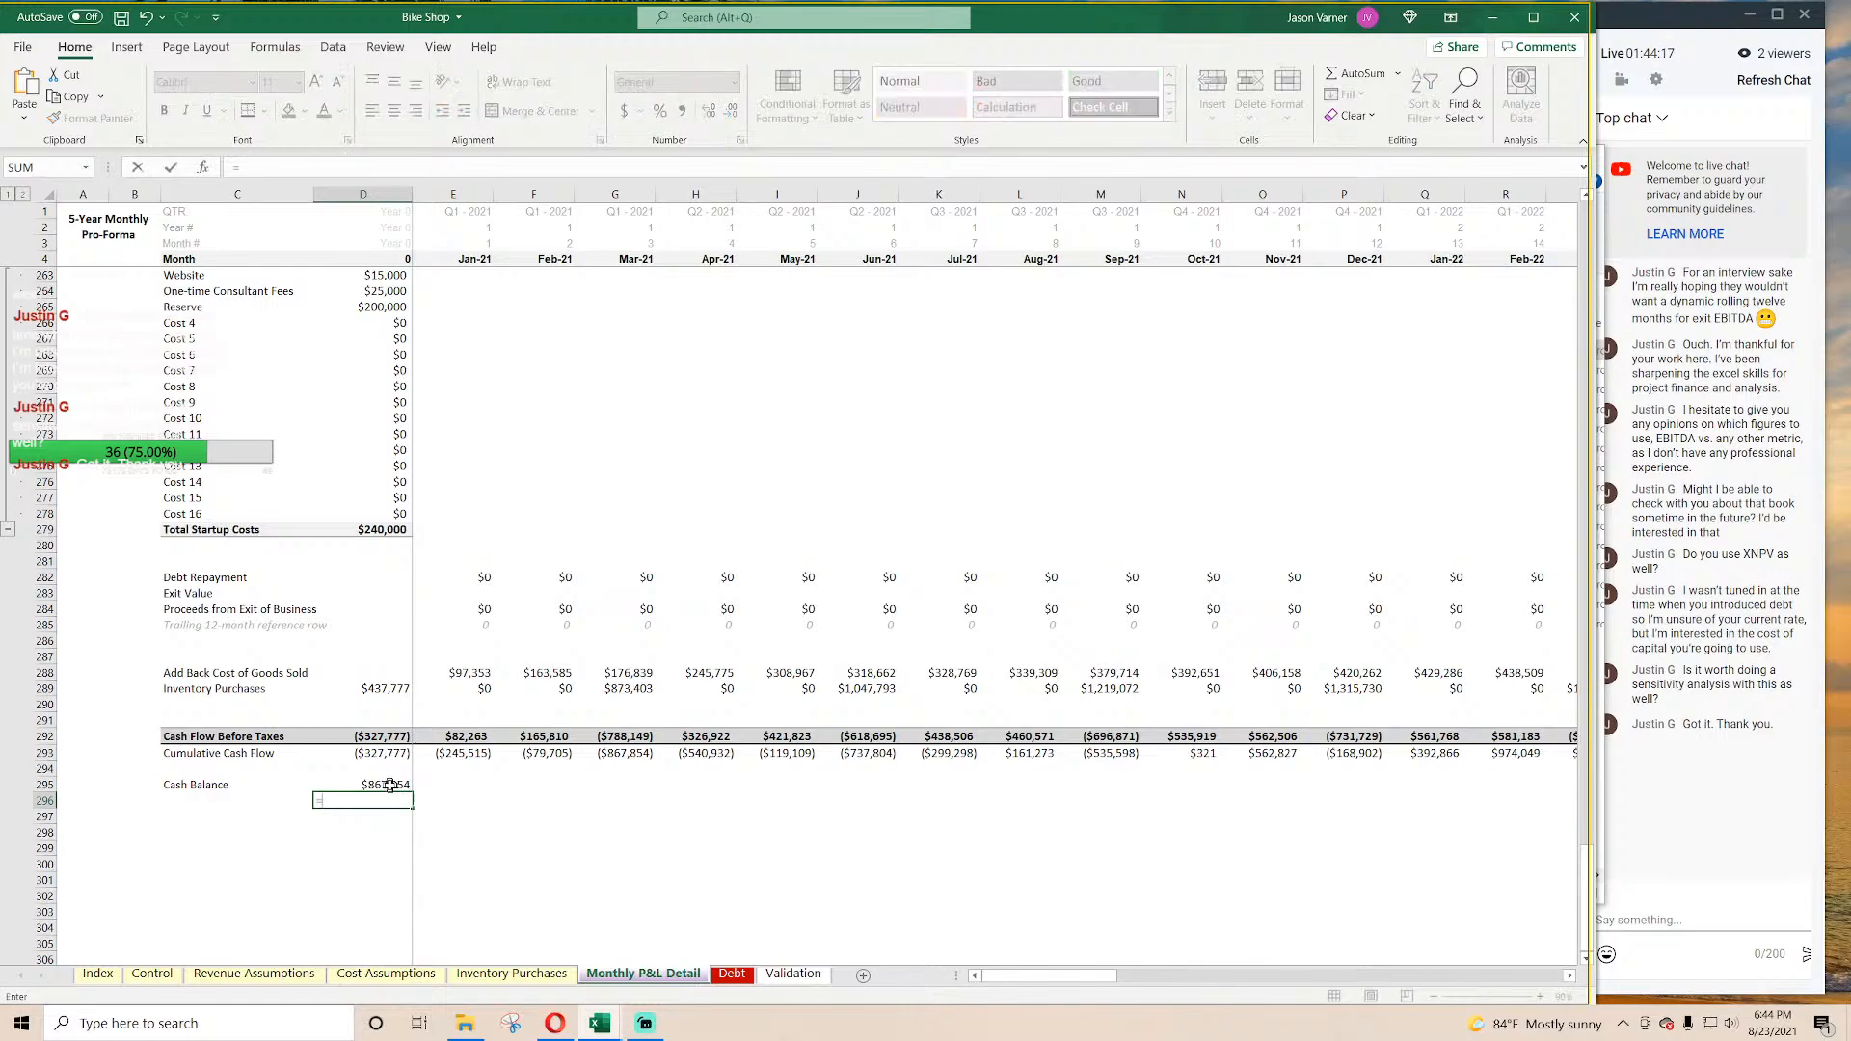
pyautogui.click(388, 785)
pyautogui.write('+')
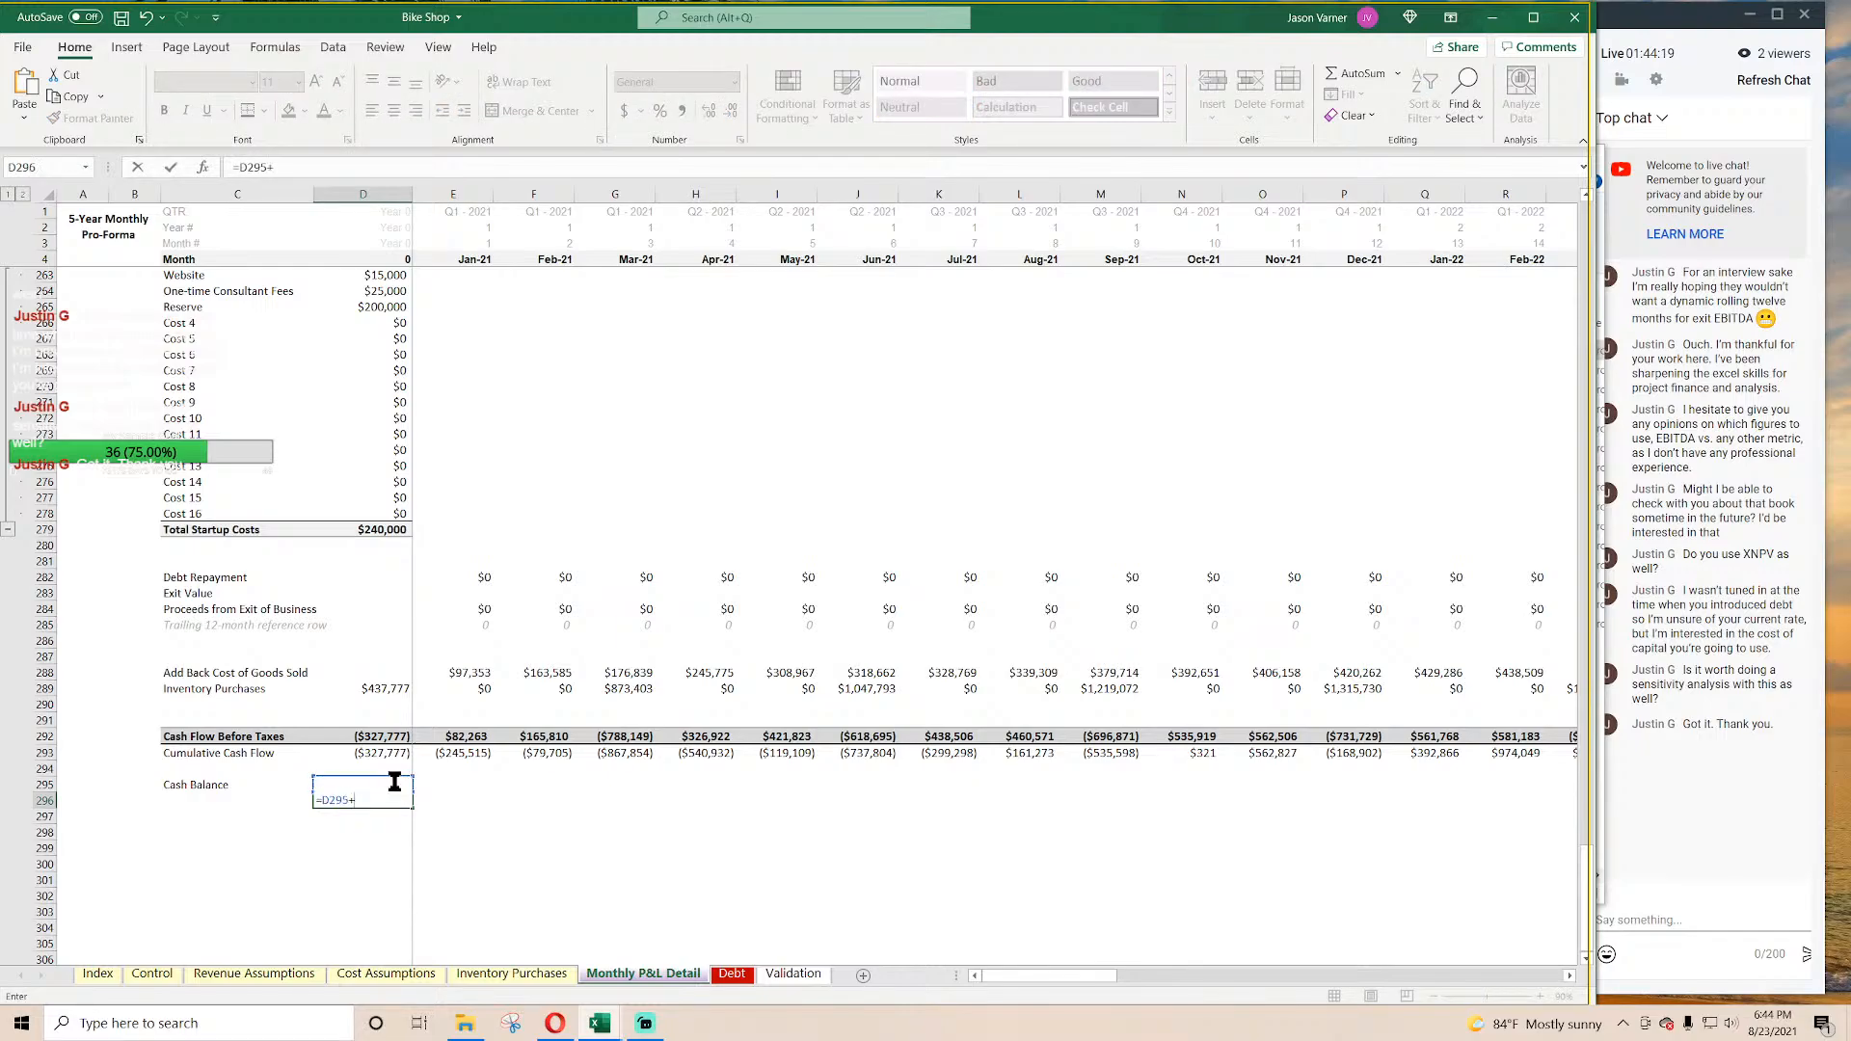
pyautogui.click(384, 737)
pyautogui.press('Return')
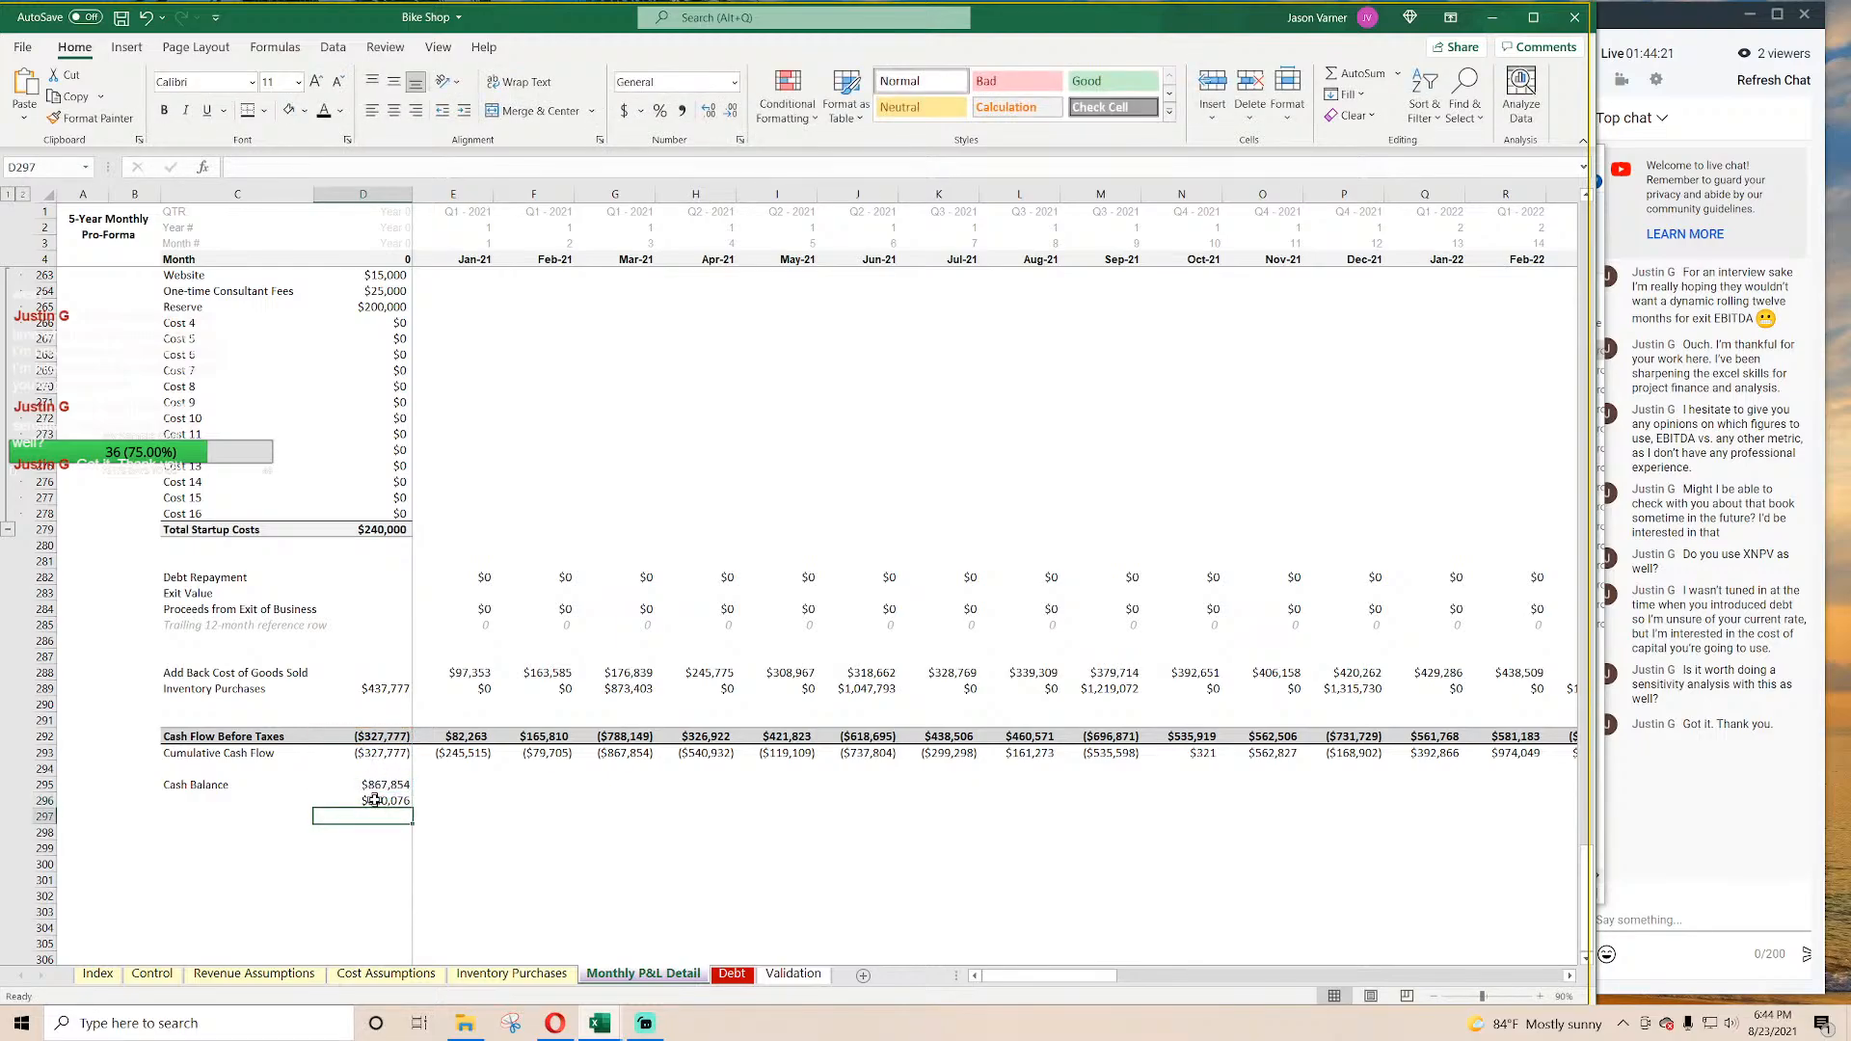
# Step: Move the D296 formula down to D297 and the Cash Balance label down to C297
pyautogui.click(384, 800)
pyautogui.moveTo(389, 810); pyautogui.dragTo(389, 825)
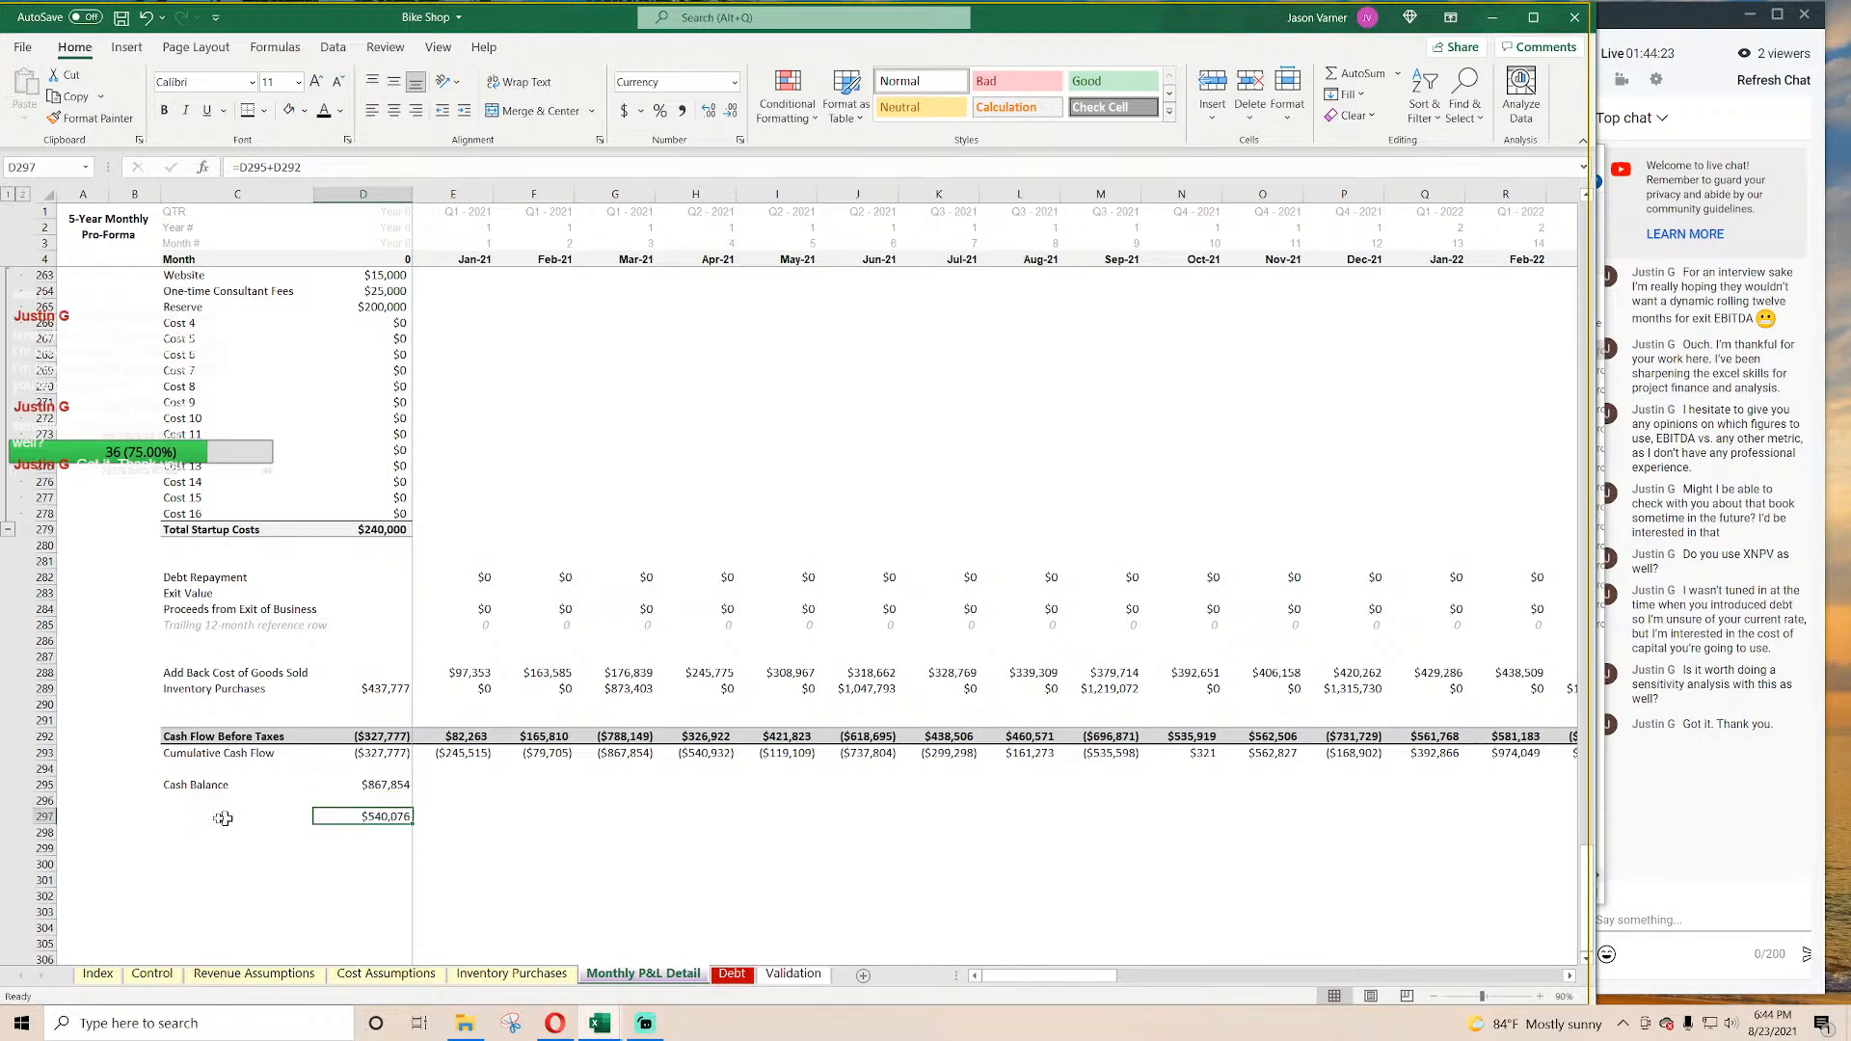
pyautogui.click(204, 789)
pyautogui.moveTo(210, 803); pyautogui.dragTo(210, 835)
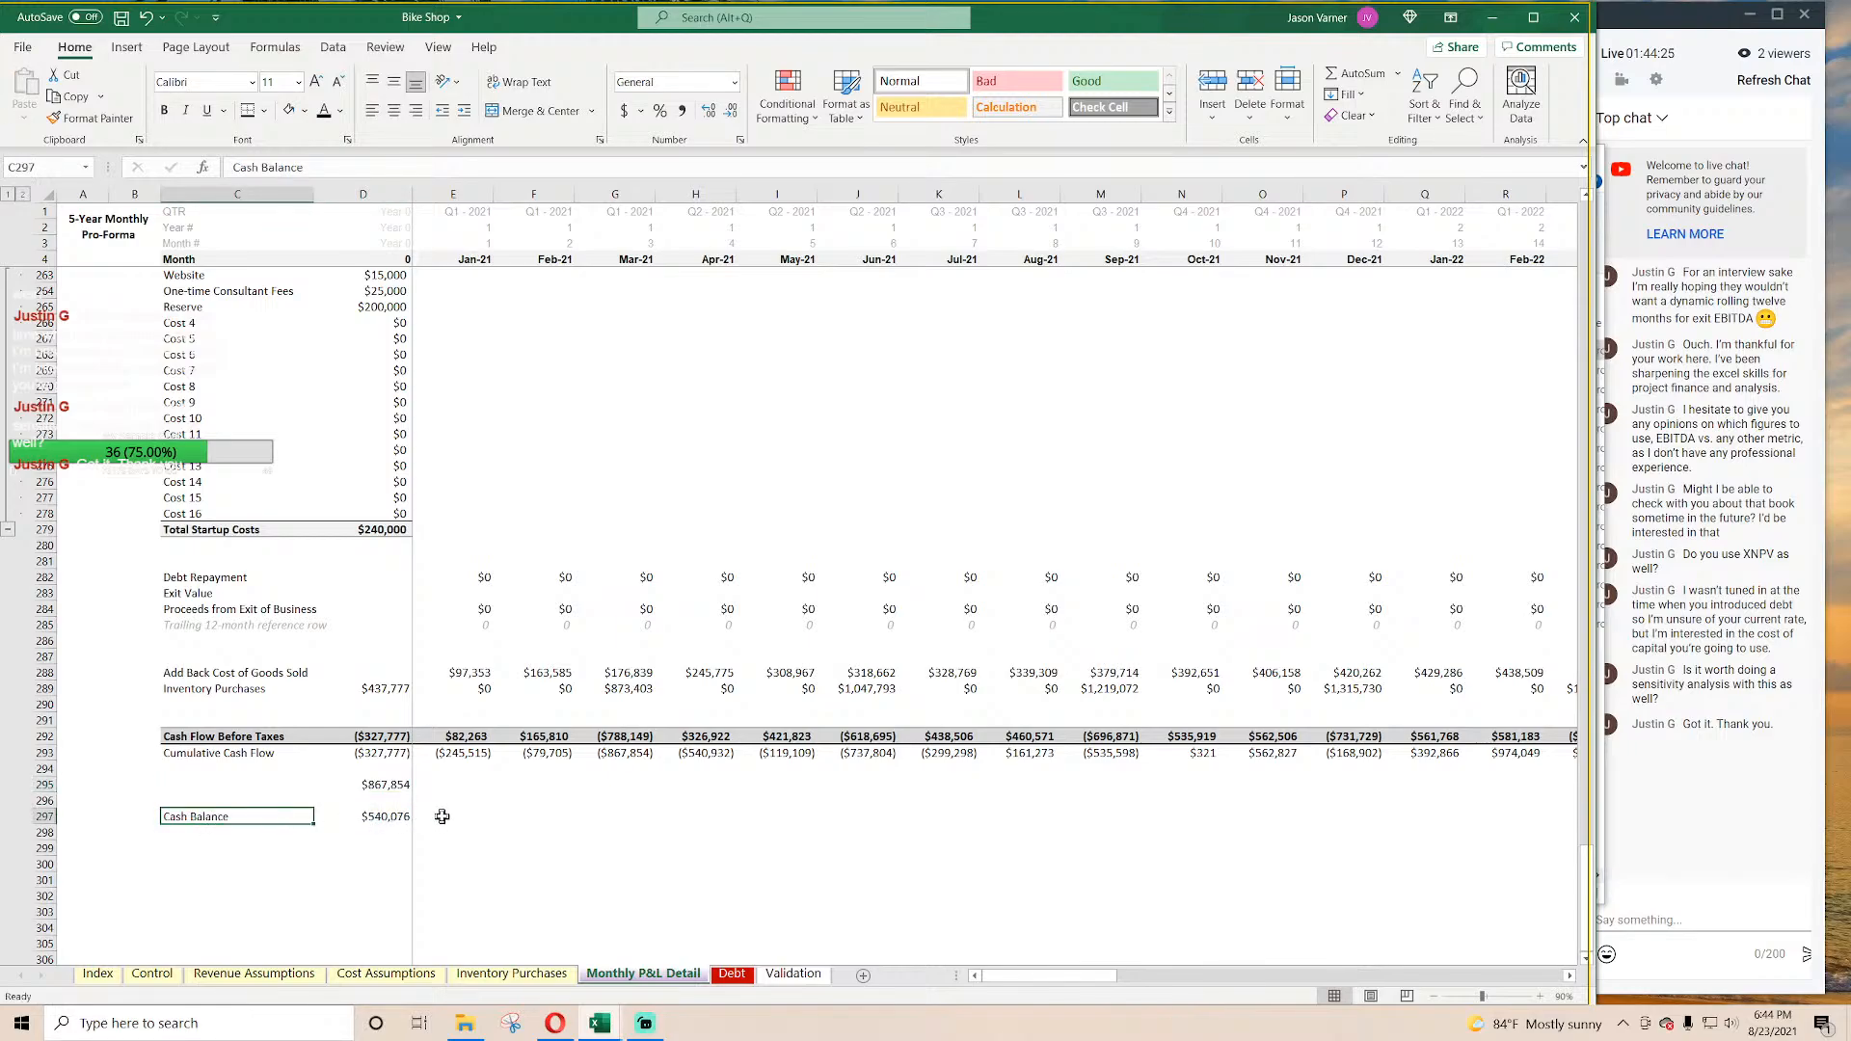
# Step: Enter January's Cash Balance in E297 as the prior balance D297 plus Cash Flow Before Taxes E292
pyautogui.click(443, 815)
pyautogui.write('=')
pyautogui.click(368, 817)
pyautogui.write('+')
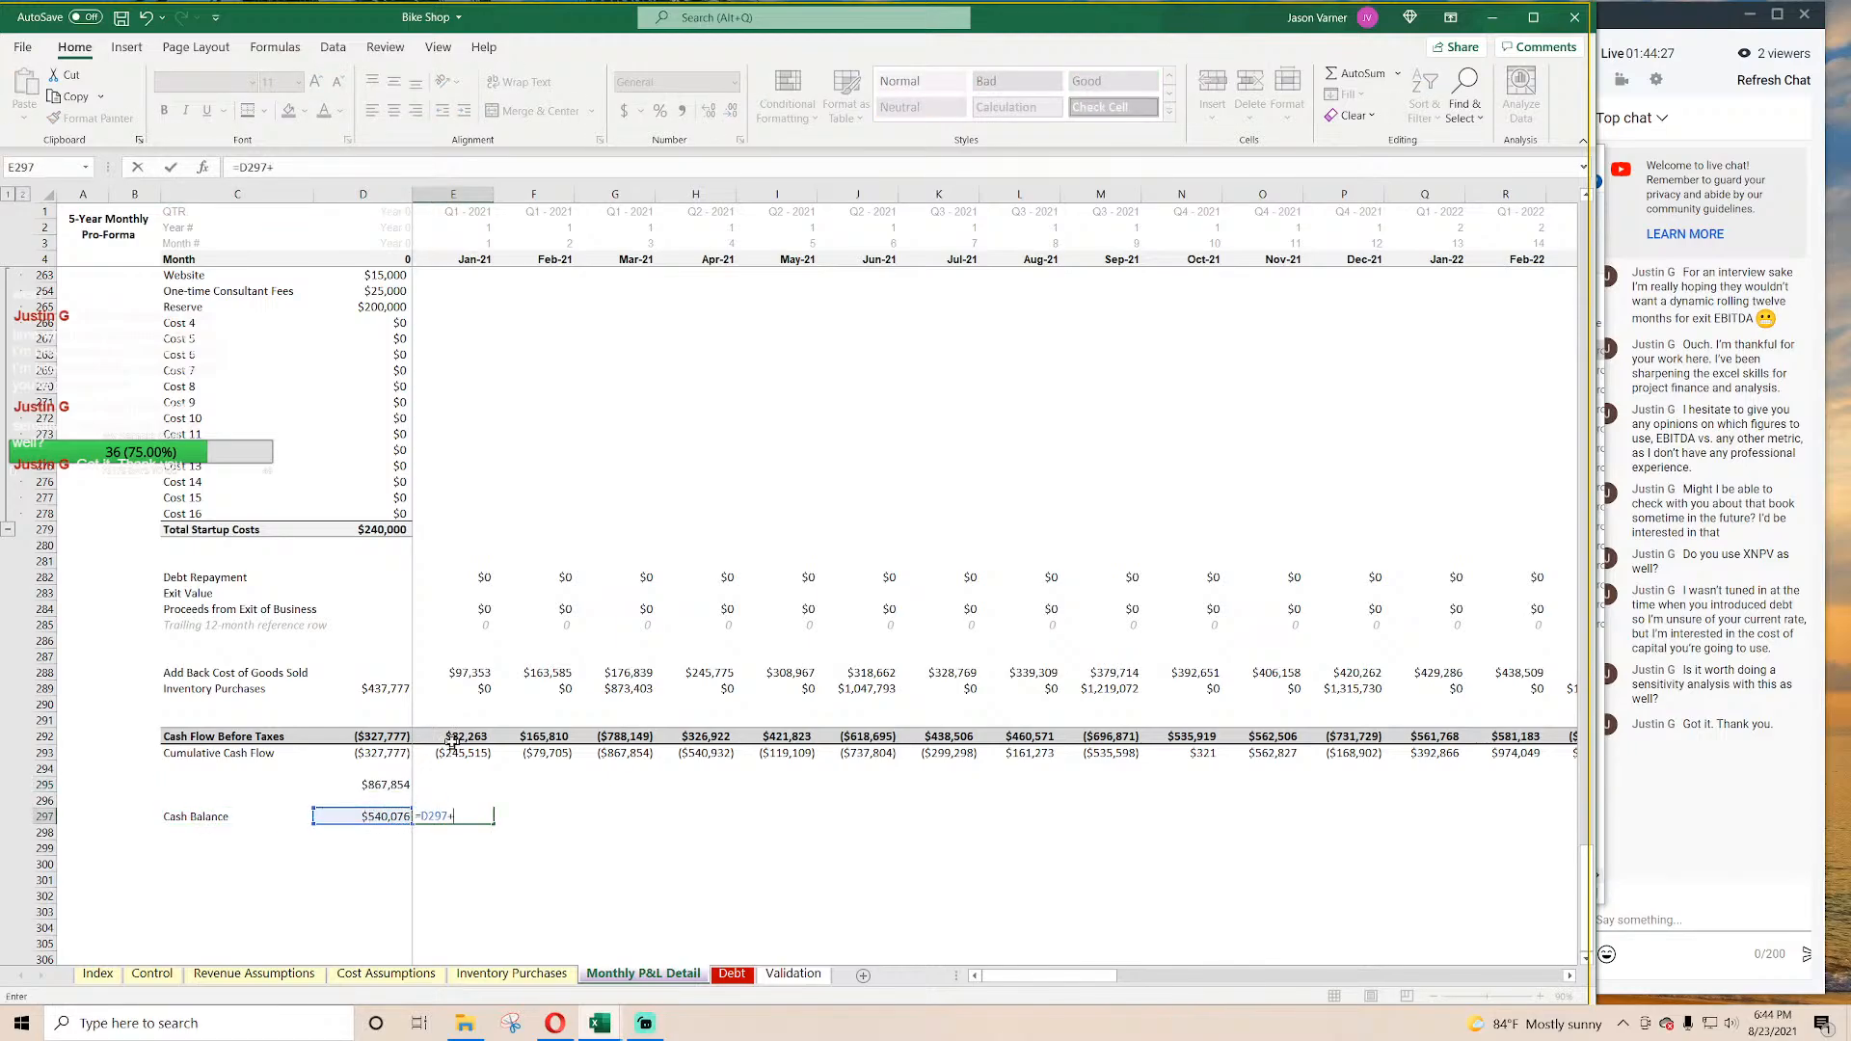
pyautogui.click(458, 736)
pyautogui.press('Return')
pyautogui.click(453, 817)
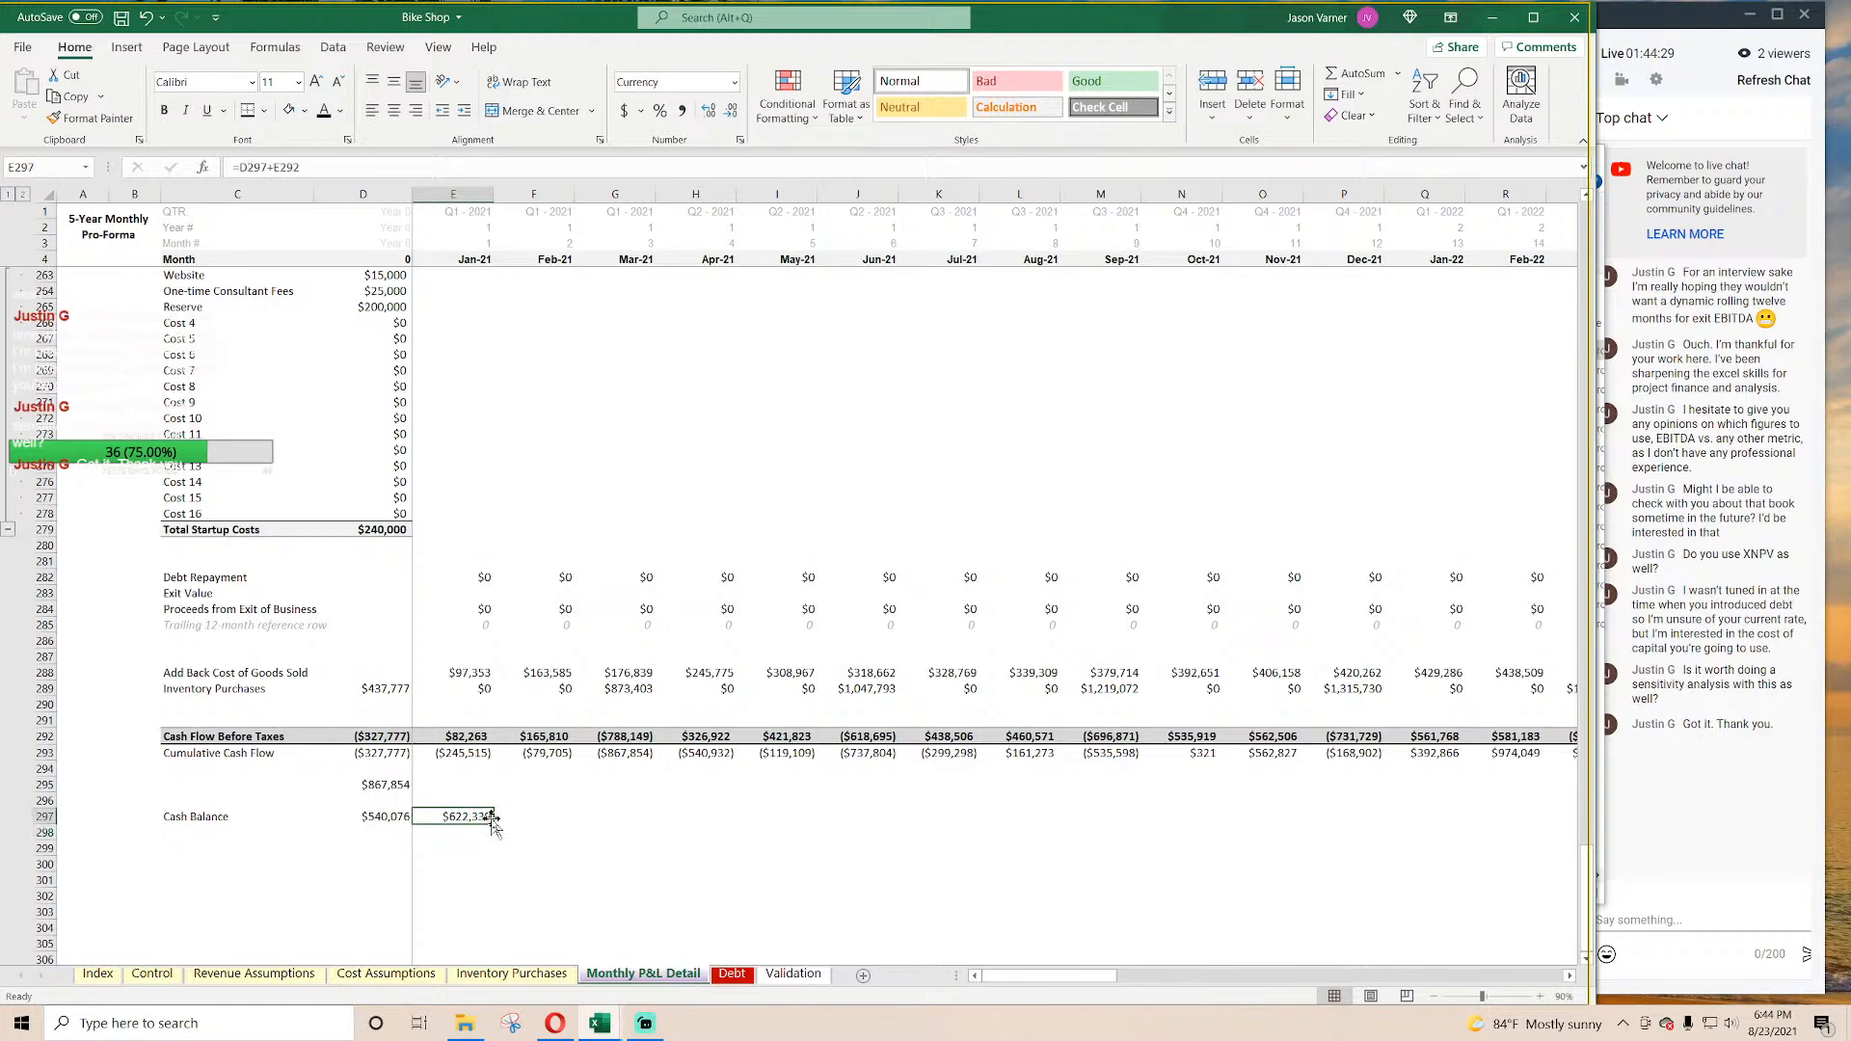
# Step: Fill January's Cash Balance formula across all months through Dec-25
pyautogui.moveTo(493, 825); pyautogui.dragTo(1282, 828)
pyautogui.click(642, 818)
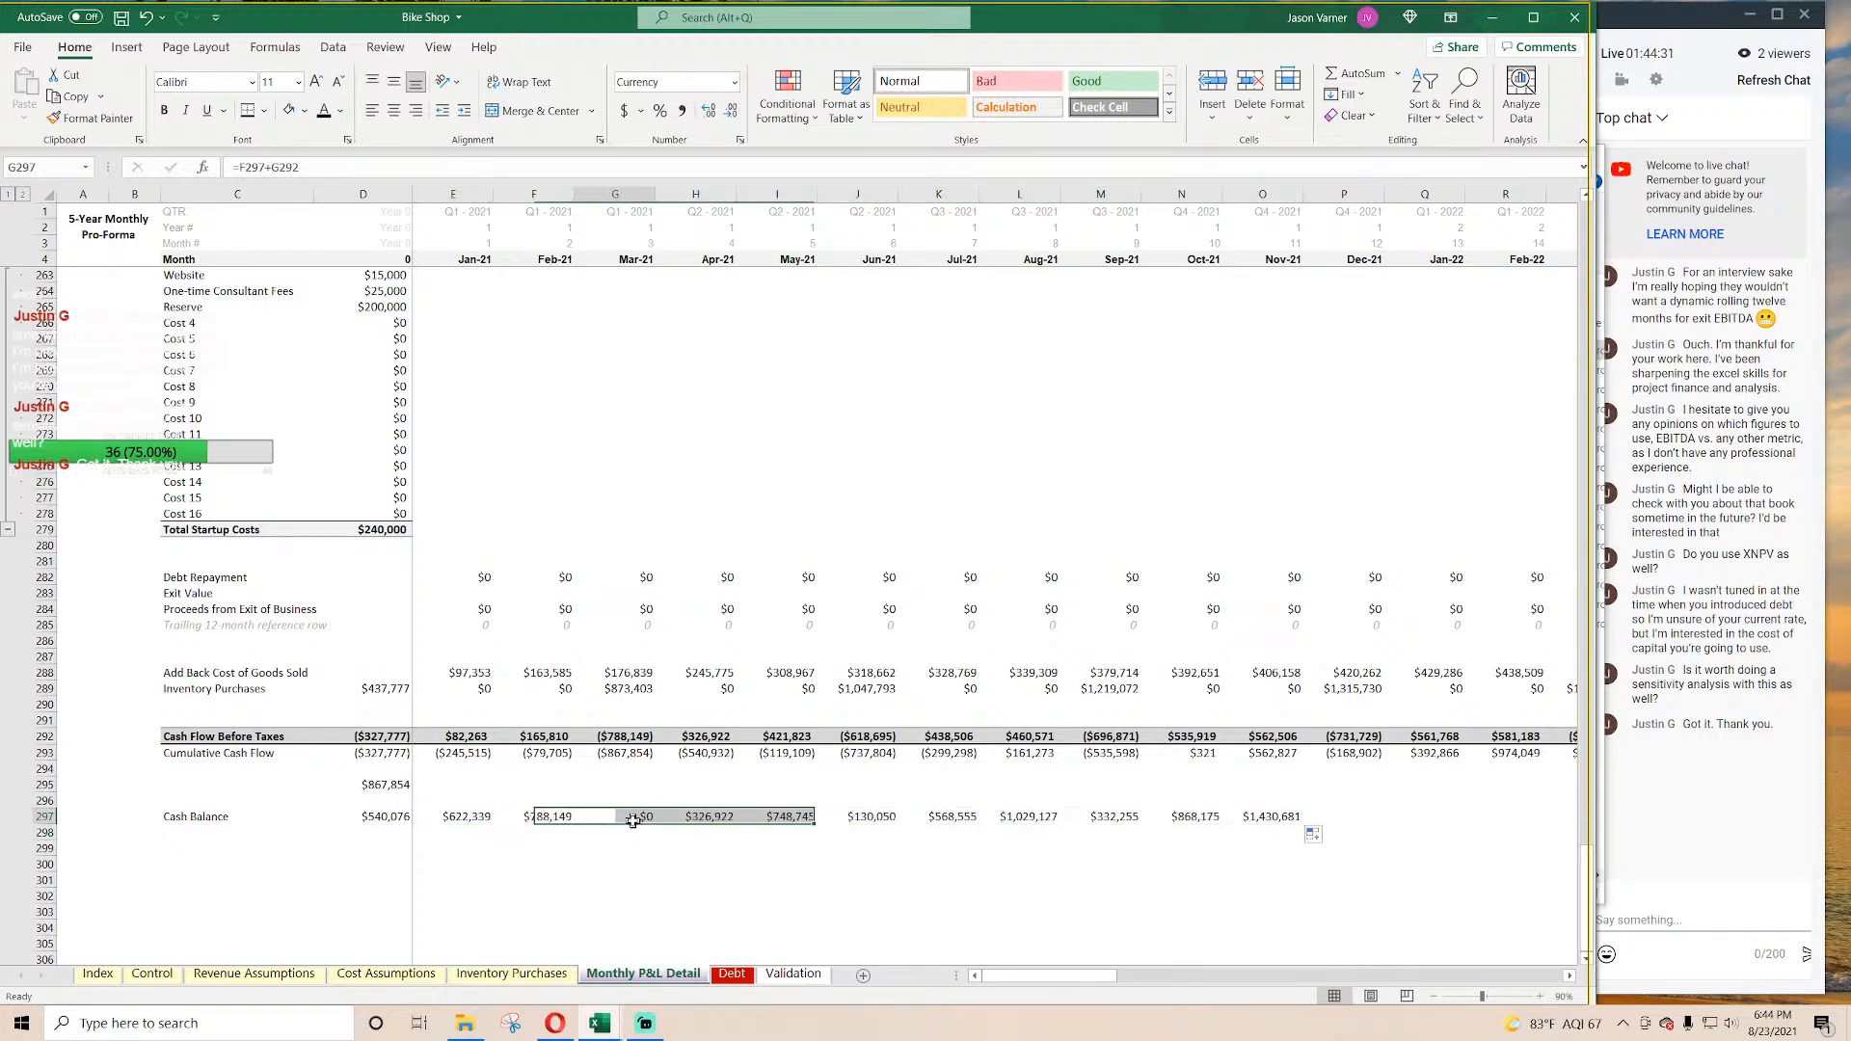
pyautogui.click(631, 755)
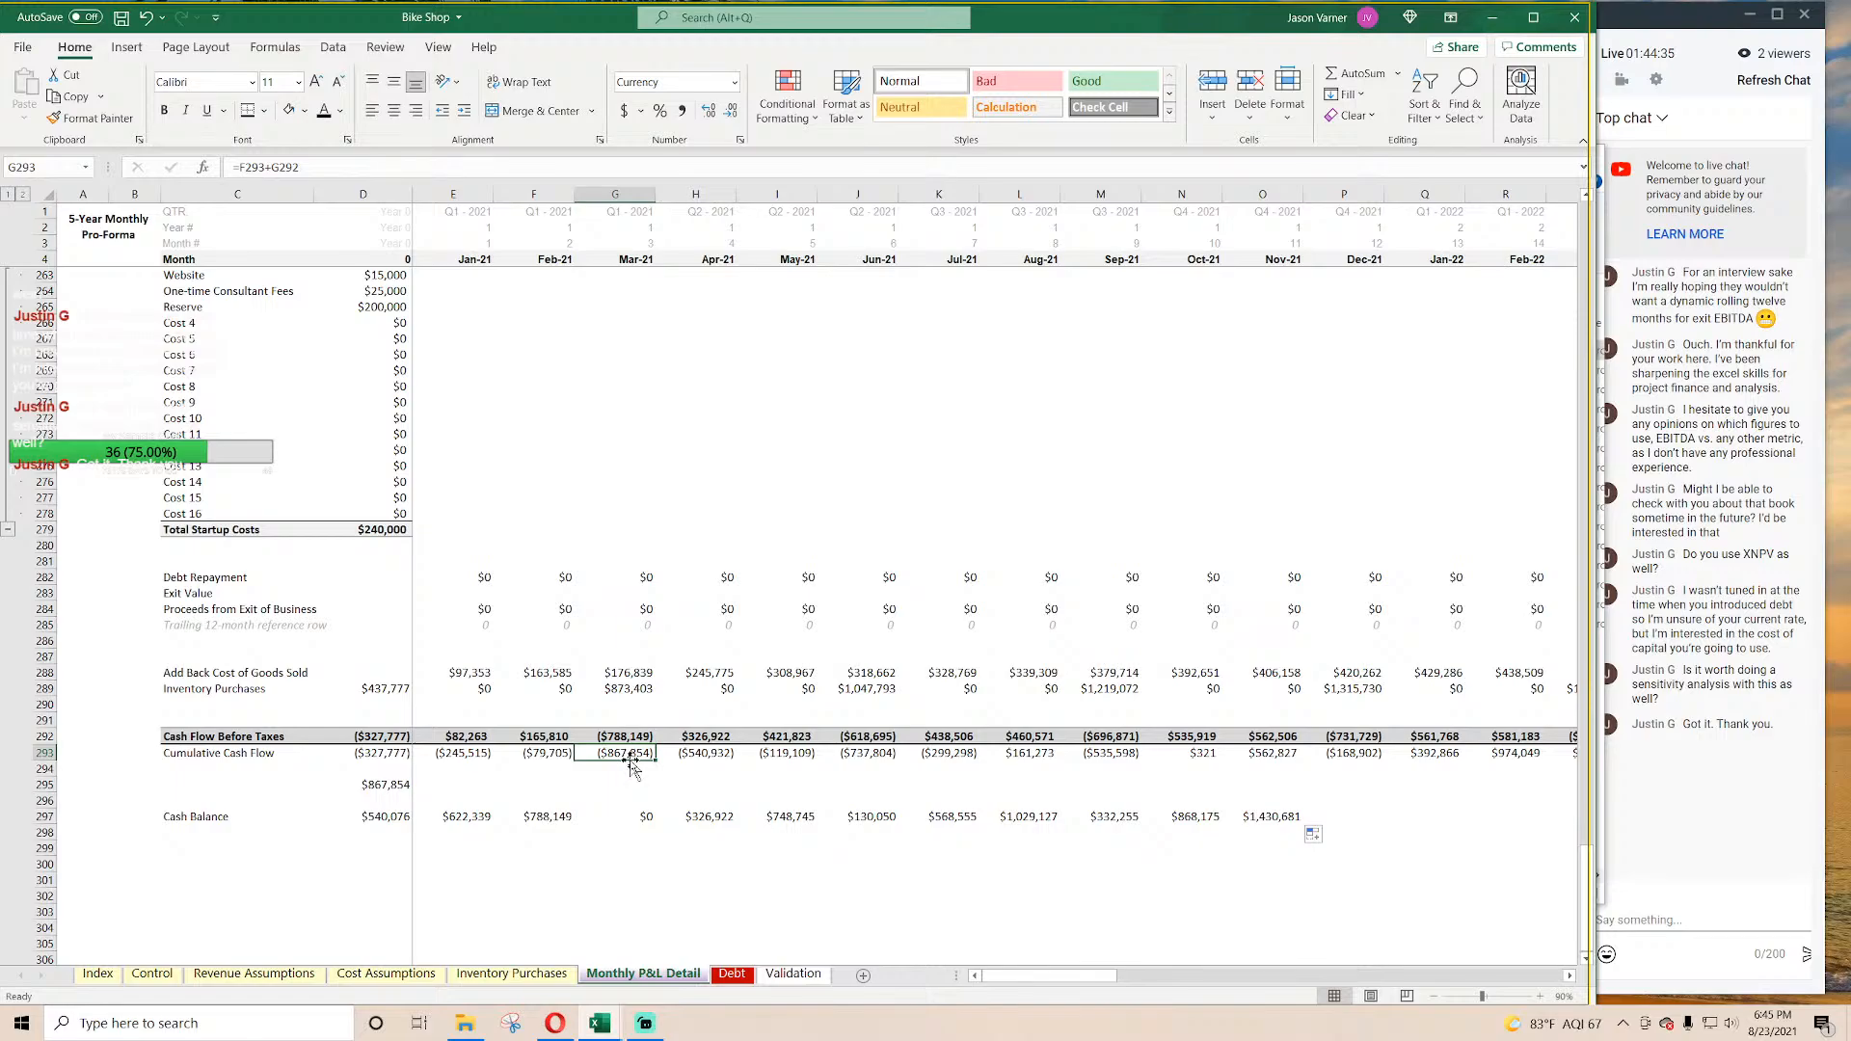
pyautogui.click(628, 816)
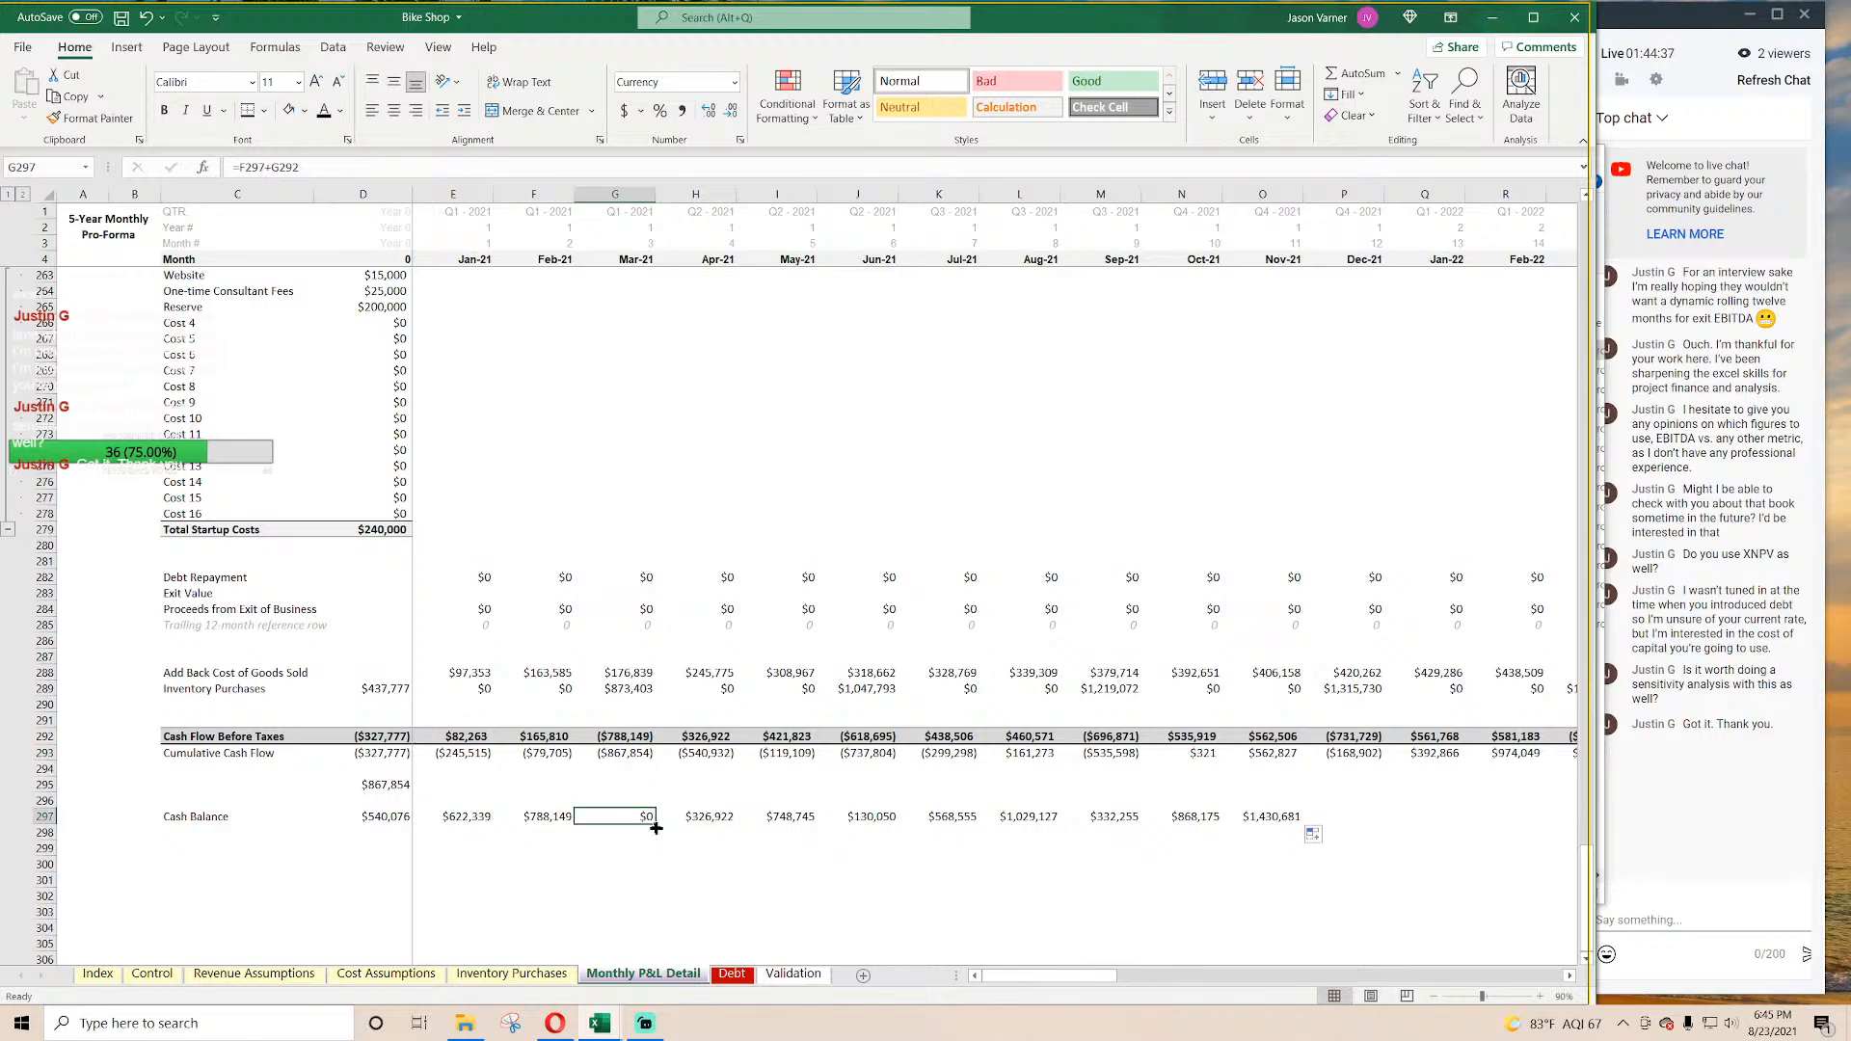
pyautogui.moveTo(656, 829); pyautogui.dragTo(203, 816)
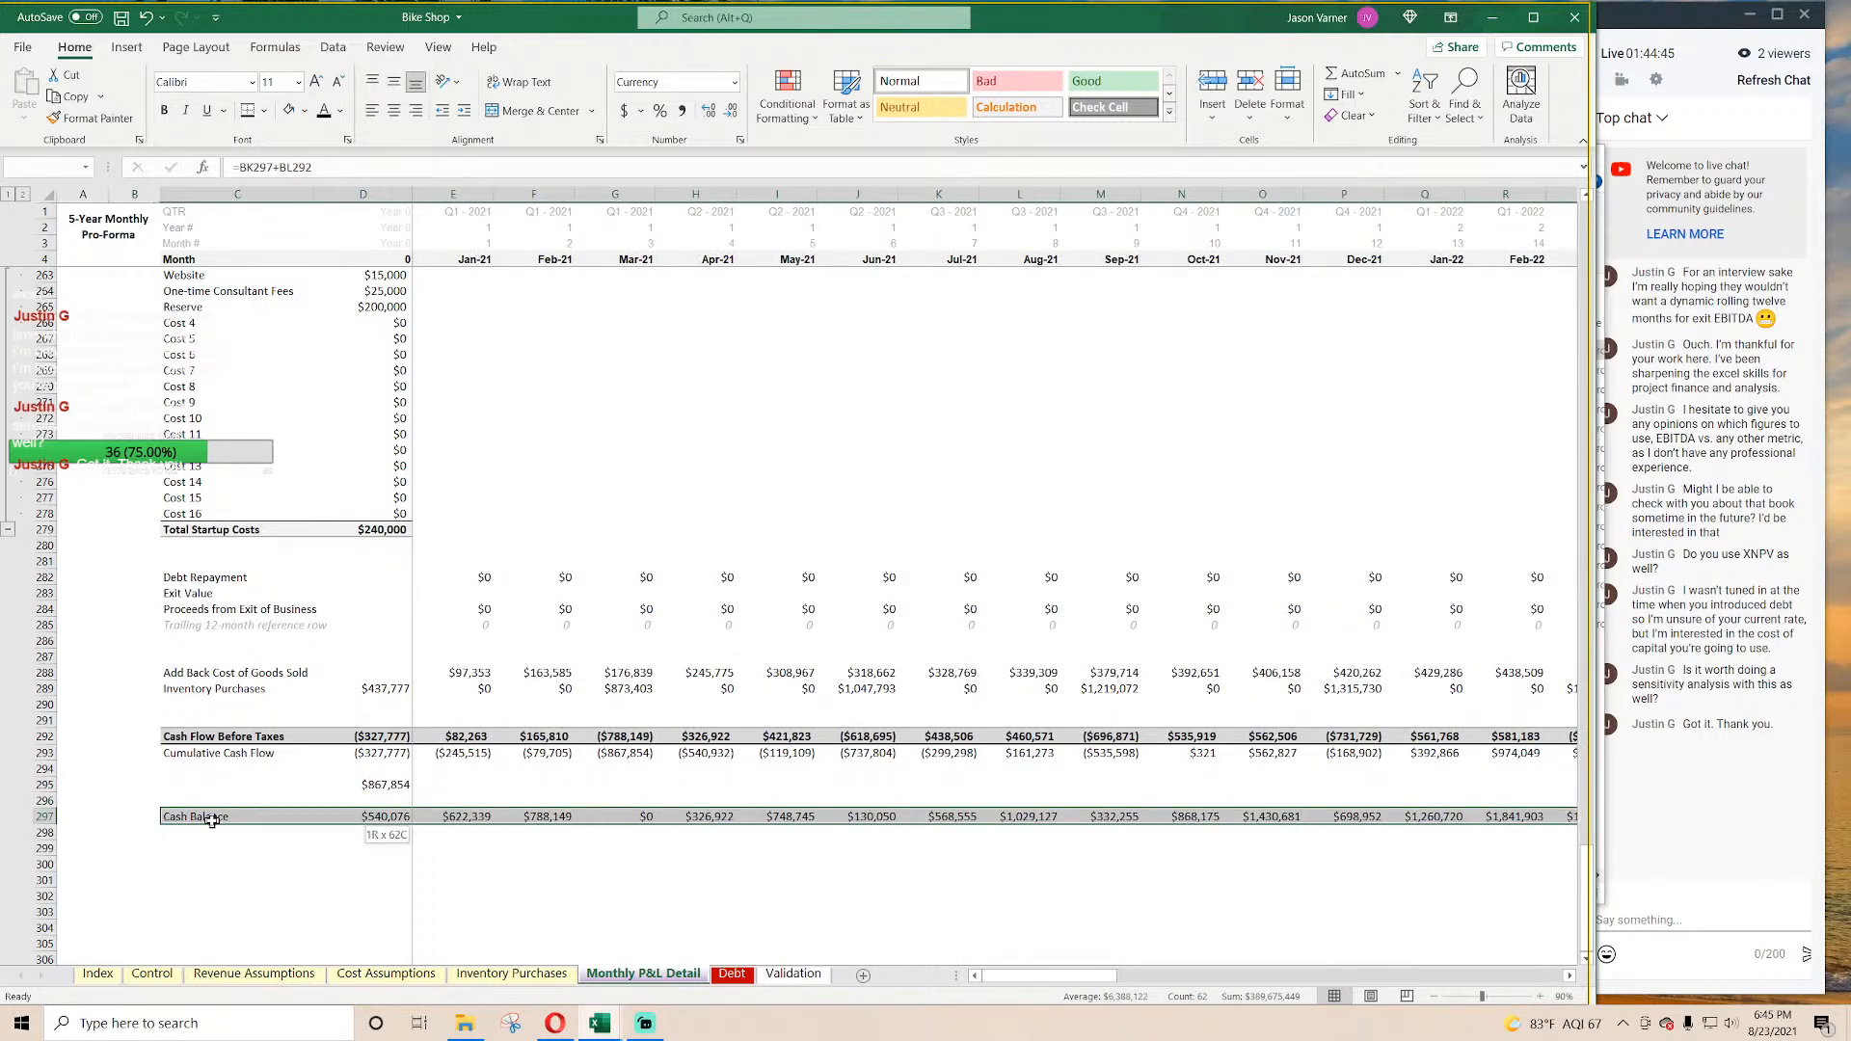
# Step: Give the Cash Balance row a top and bottom border and a light gray fill
pyautogui.click(264, 110)
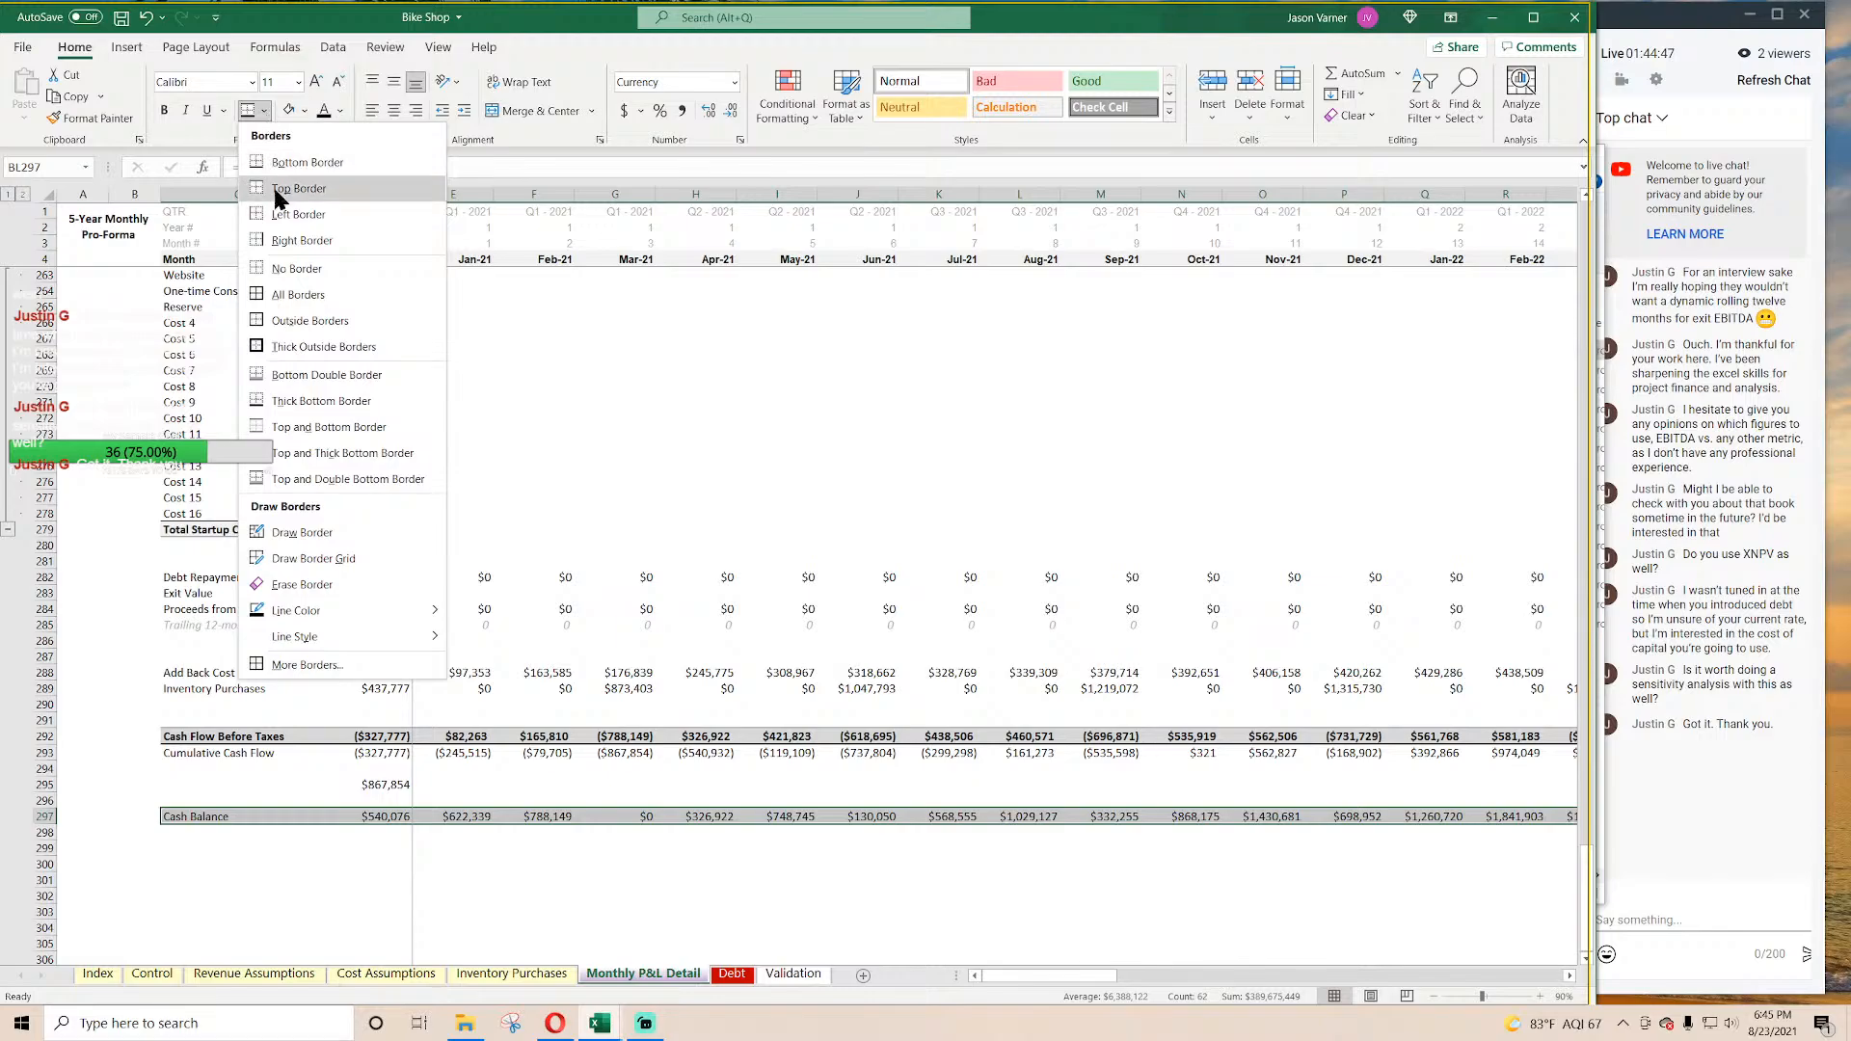
pyautogui.click(326, 431)
pyautogui.click(305, 111)
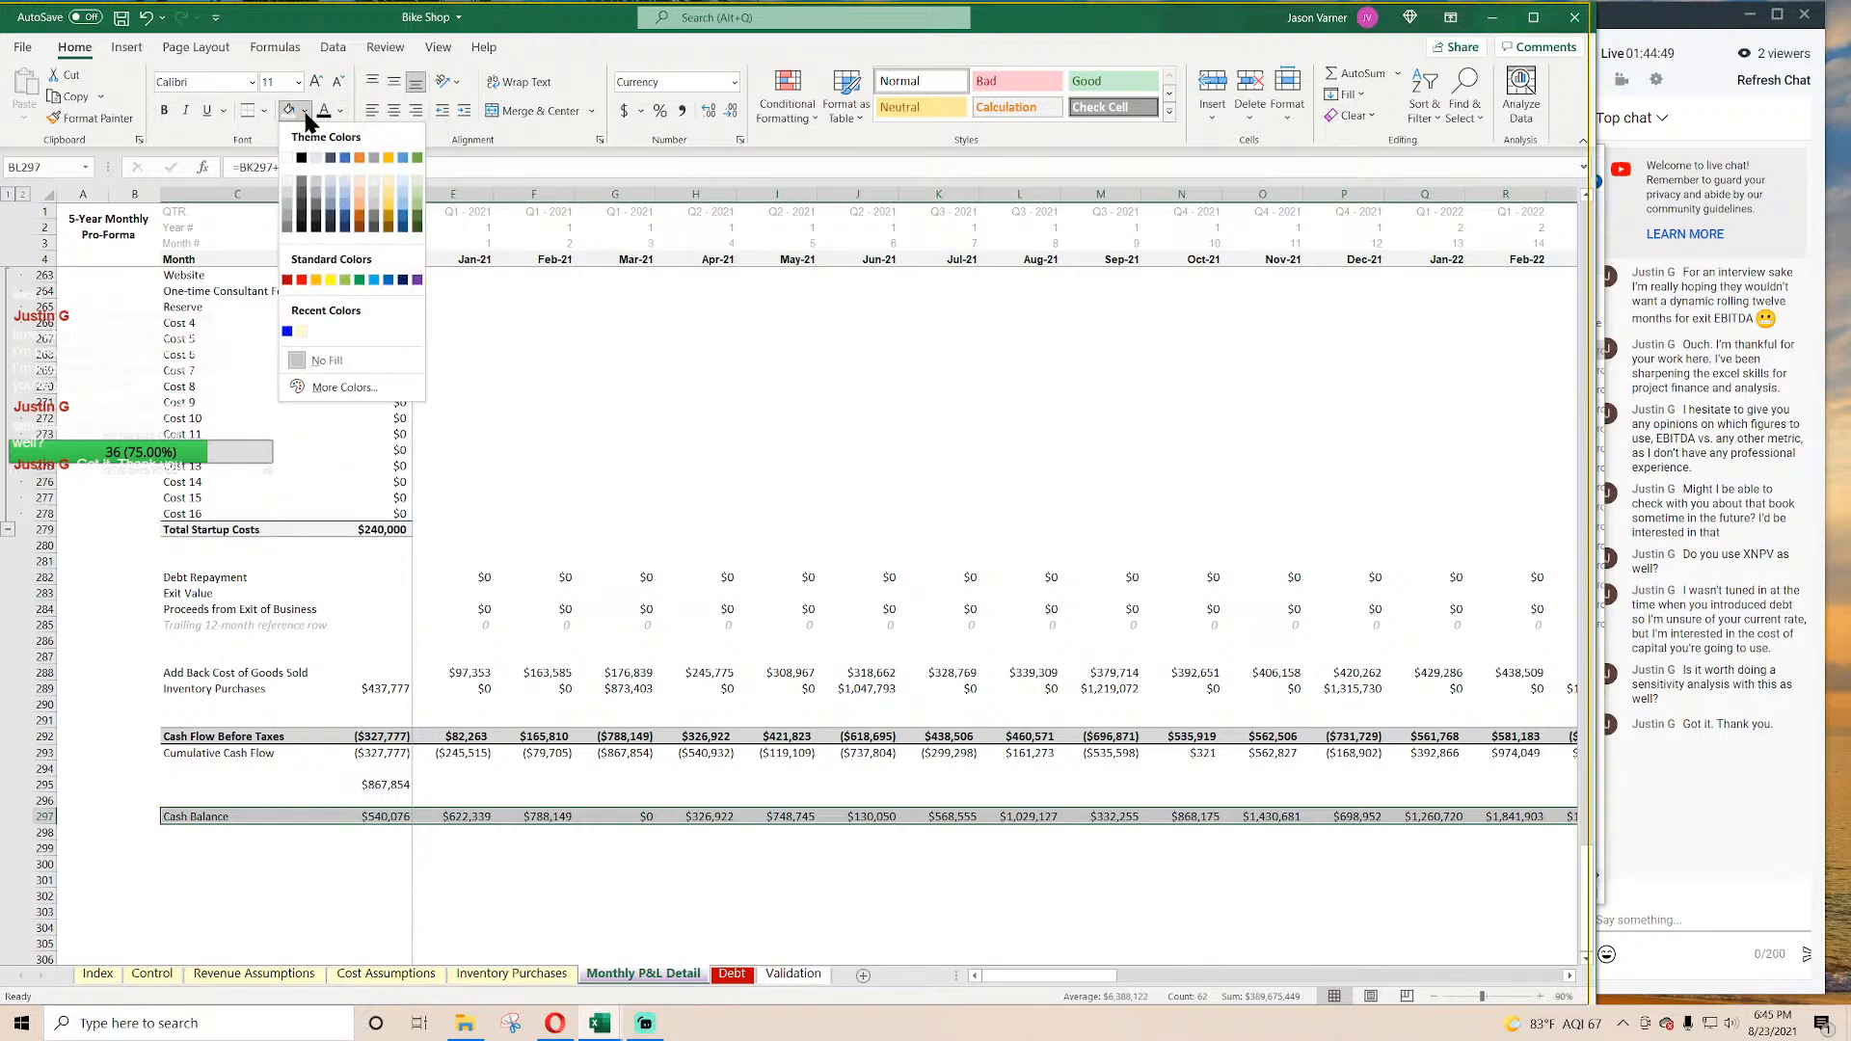
pyautogui.click(287, 180)
pyautogui.click(617, 928)
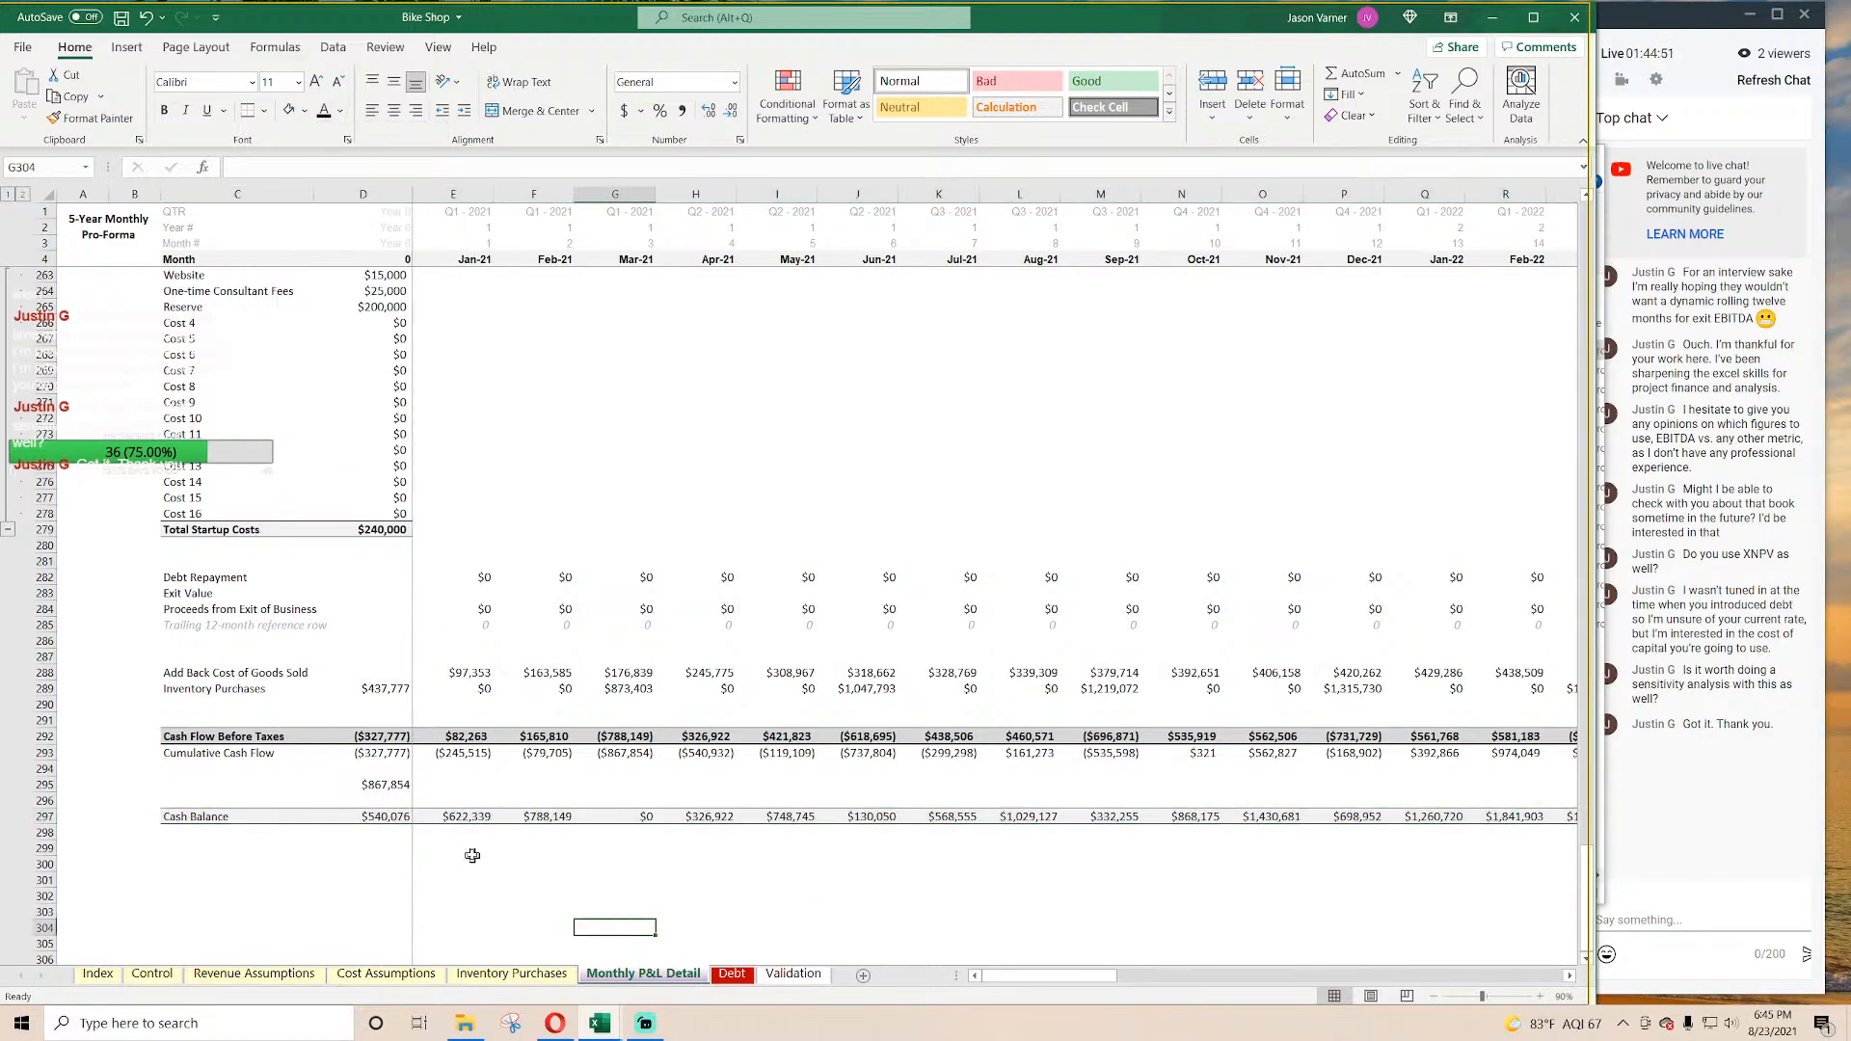
# Step: Label the equity amount in row 295 as Equity Funding in C295 and save the workbook
pyautogui.click(225, 786)
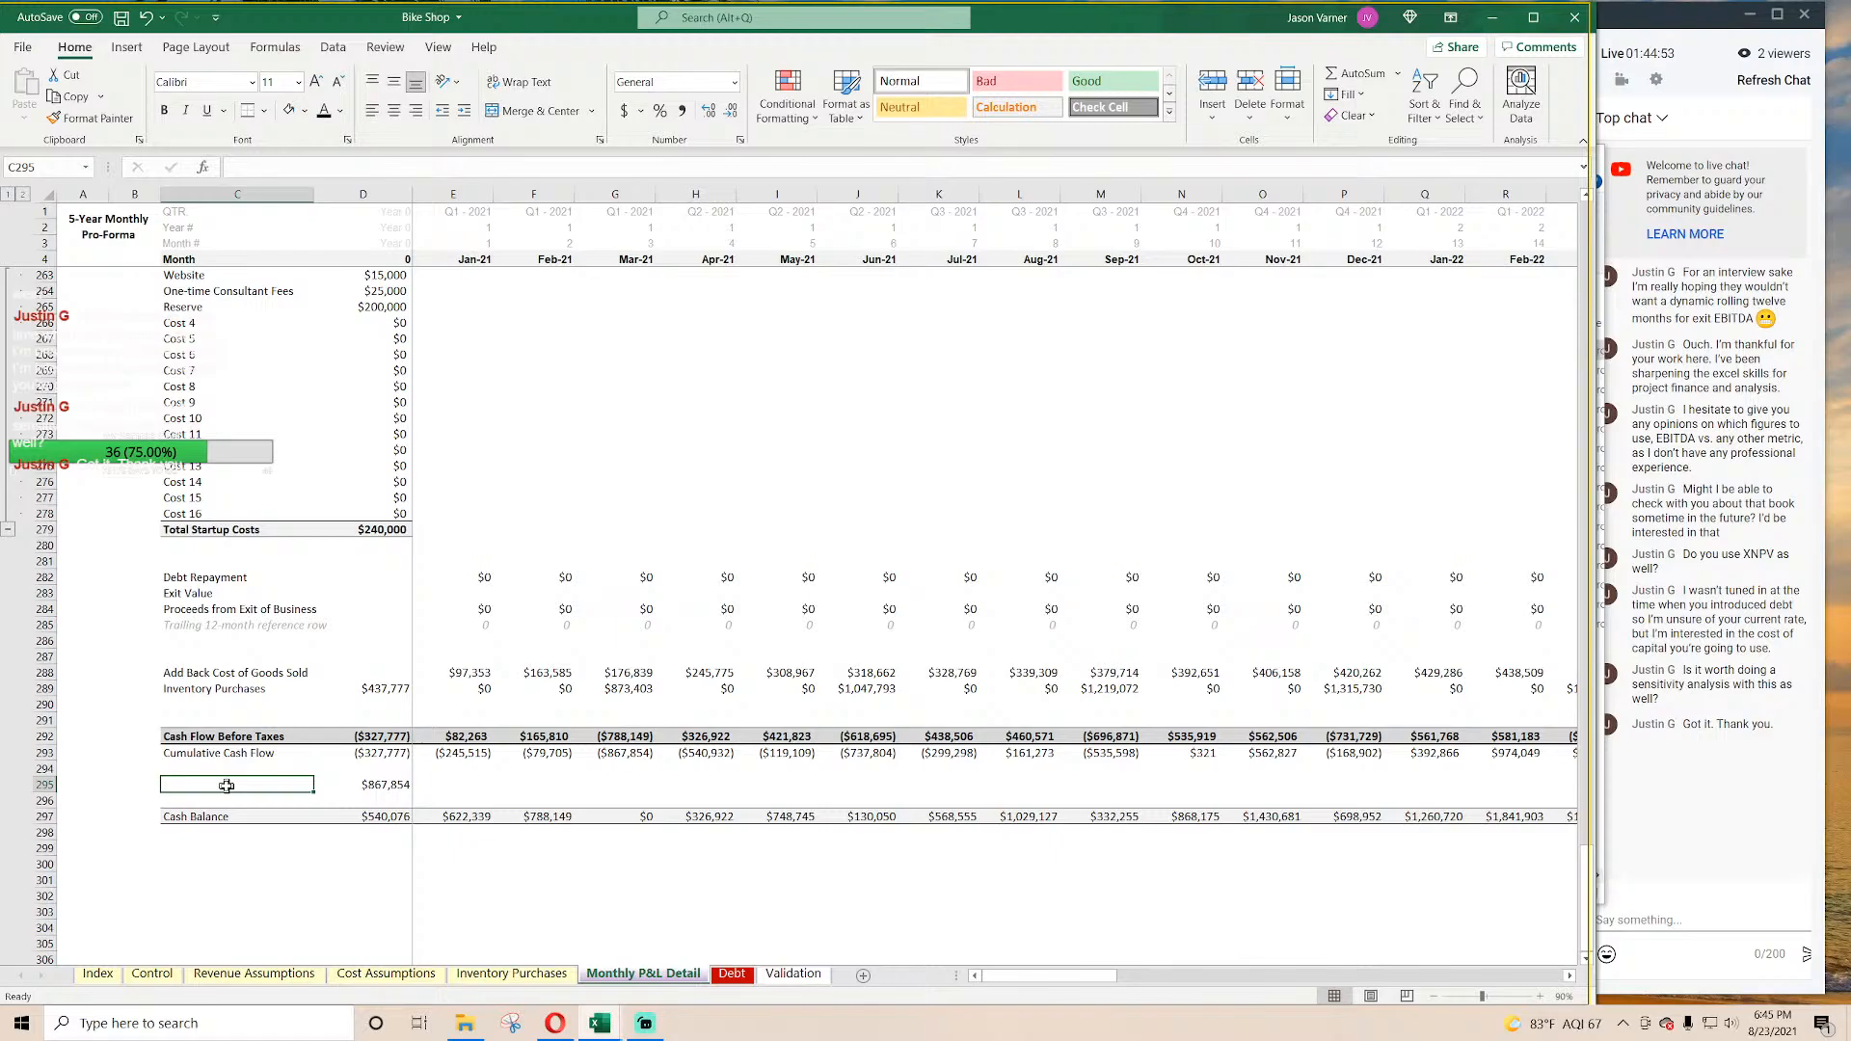
pyautogui.write('Equity Funding')
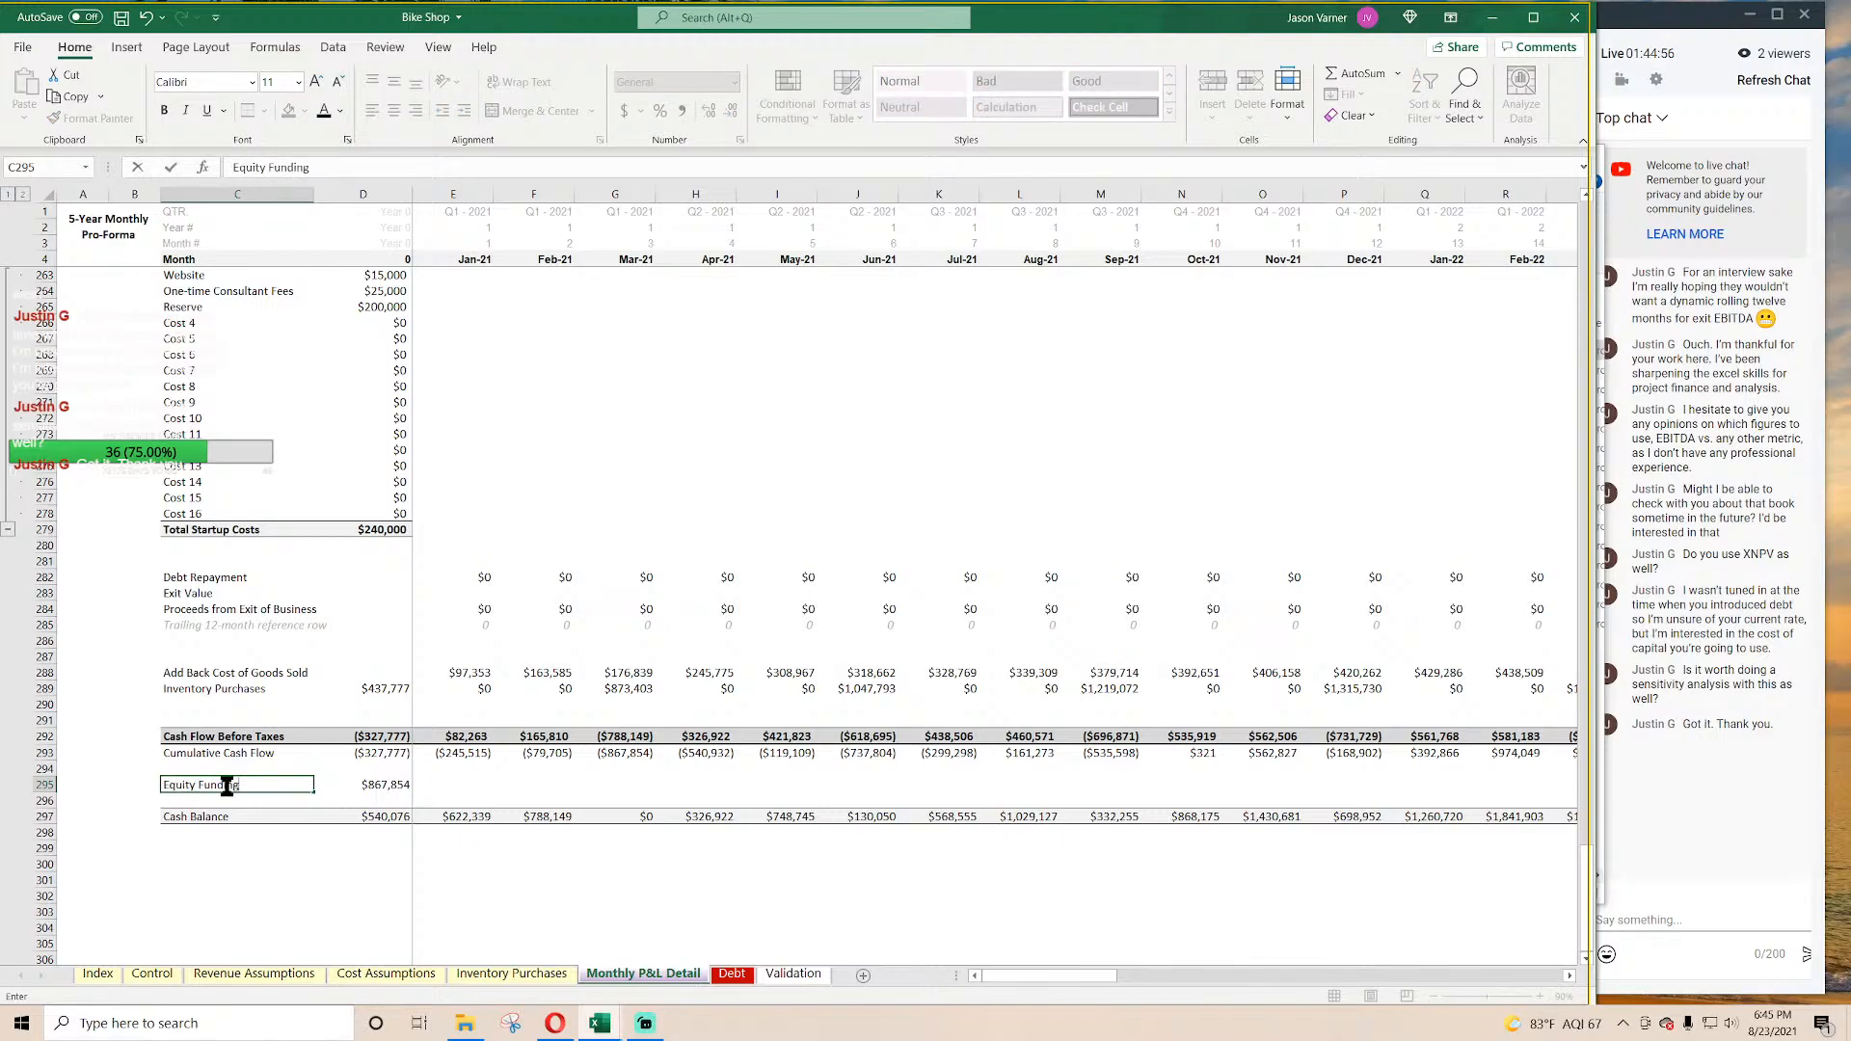
pyautogui.press('Return')
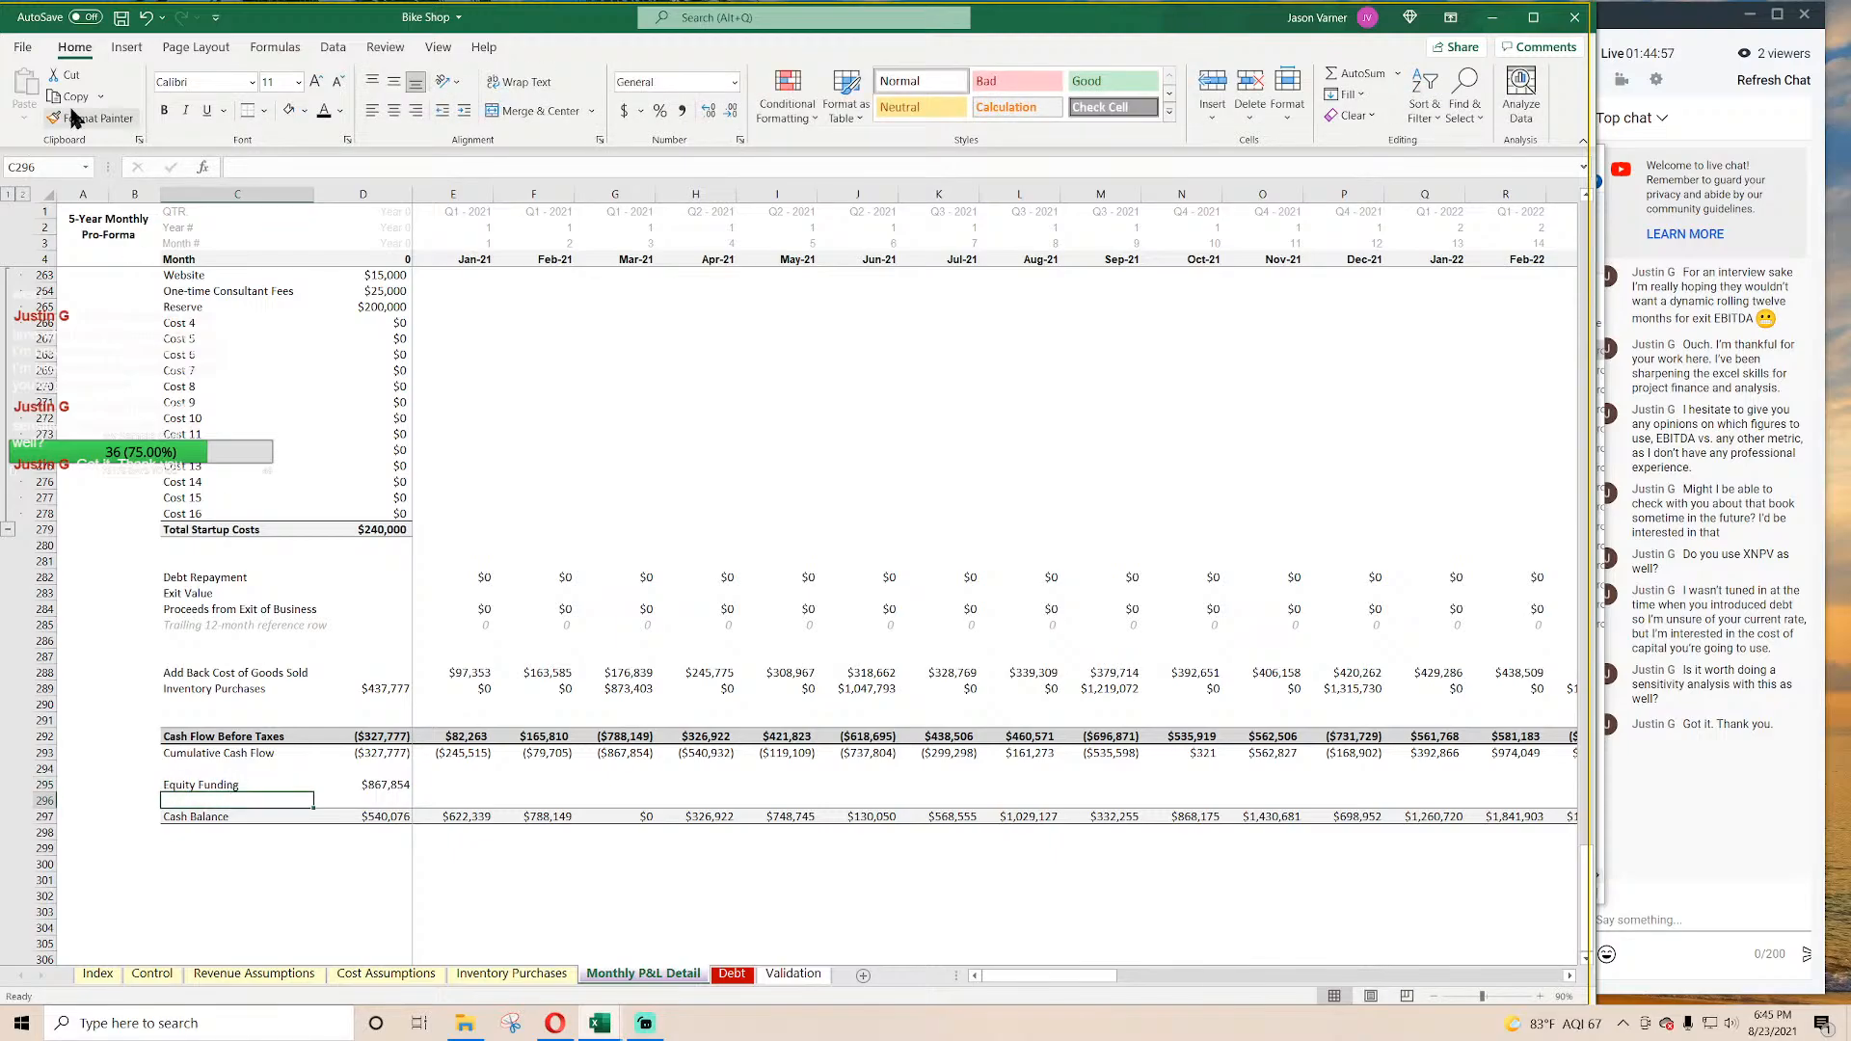
pyautogui.click(119, 22)
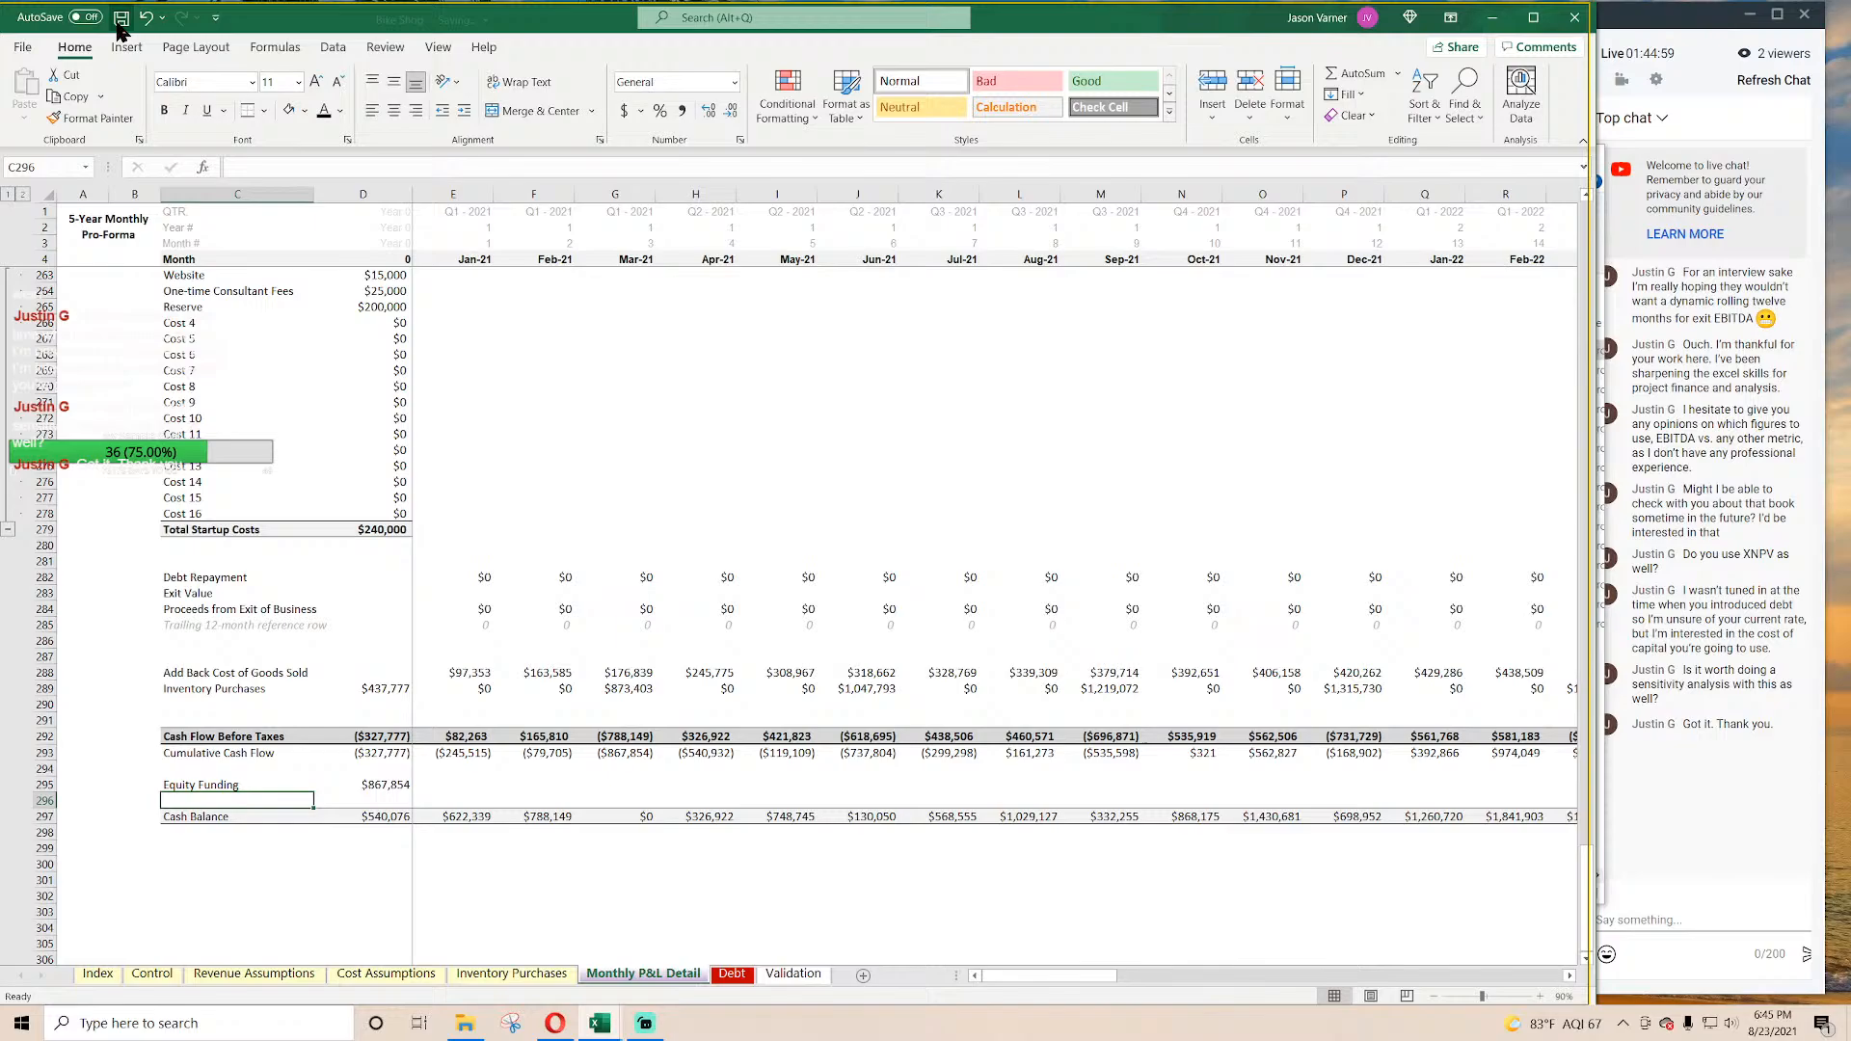
pyautogui.click(542, 878)
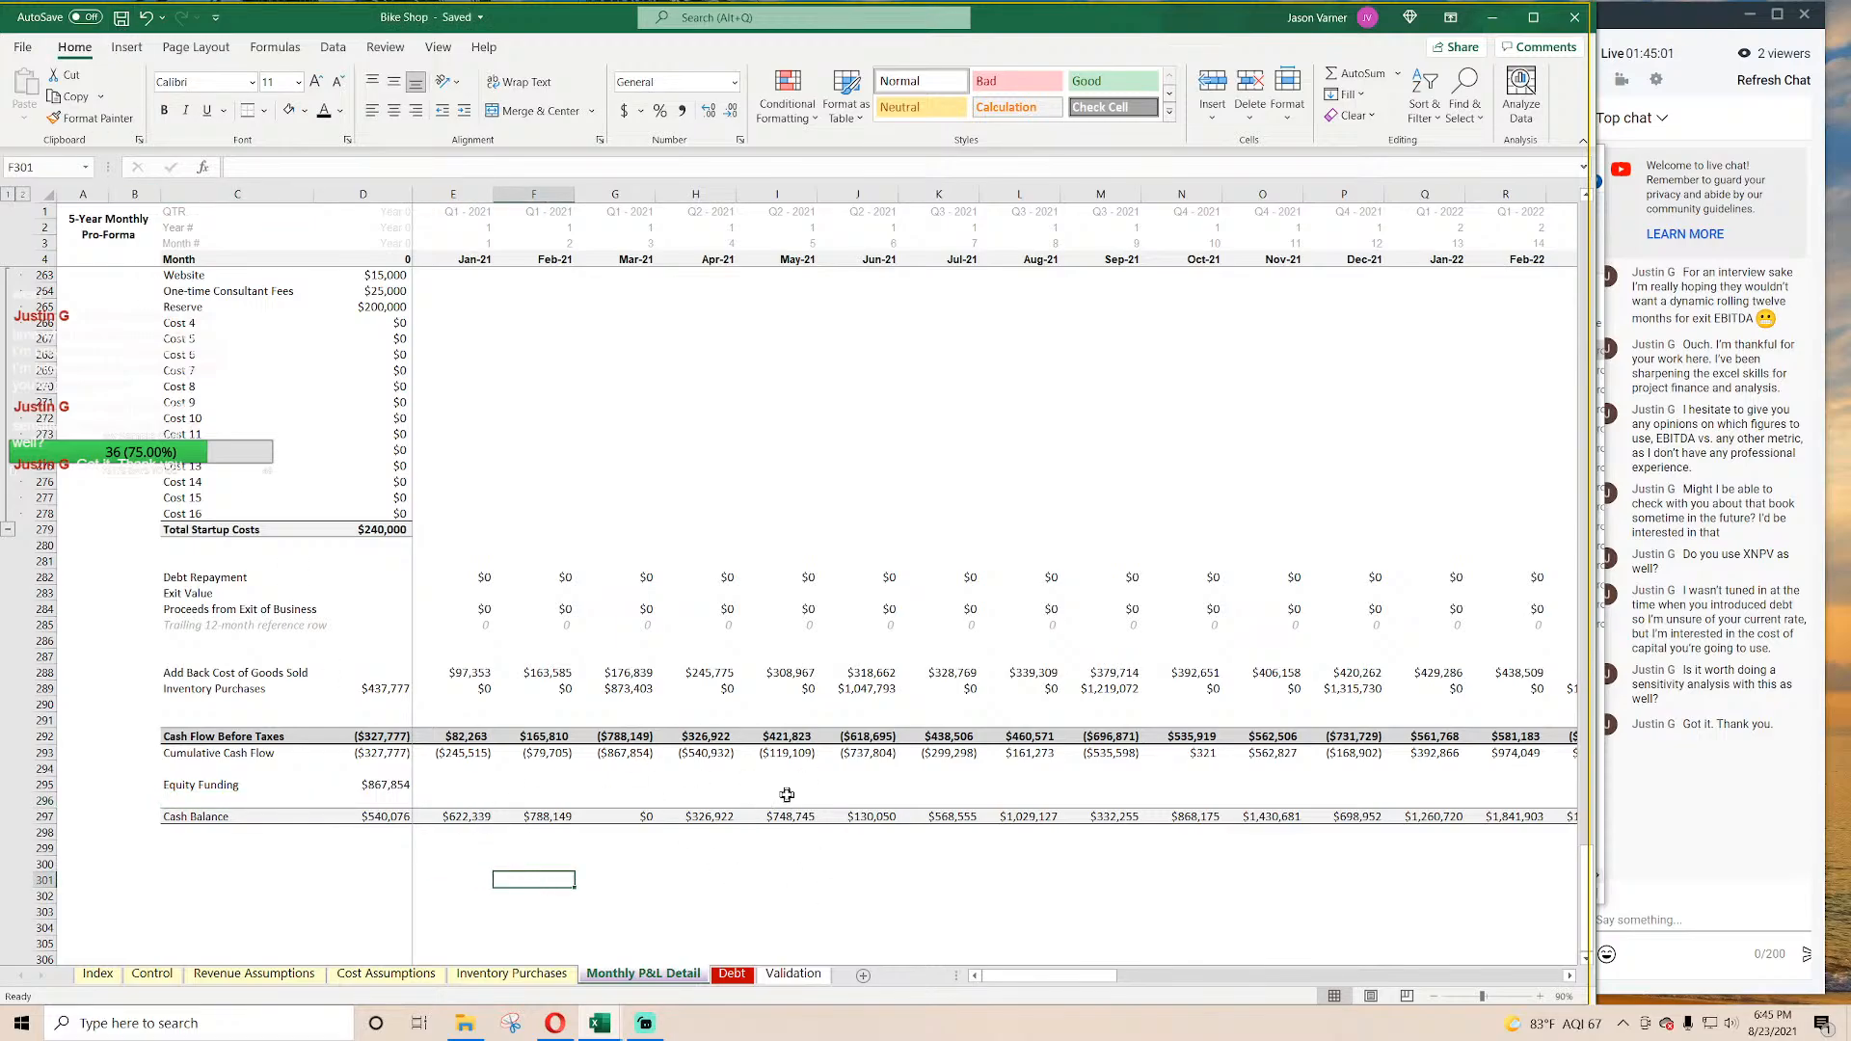
# Step: Extend the Cash Balance label in C297 to read Cash Balance Pre Tax
pyautogui.scroll(20, 787, 793)
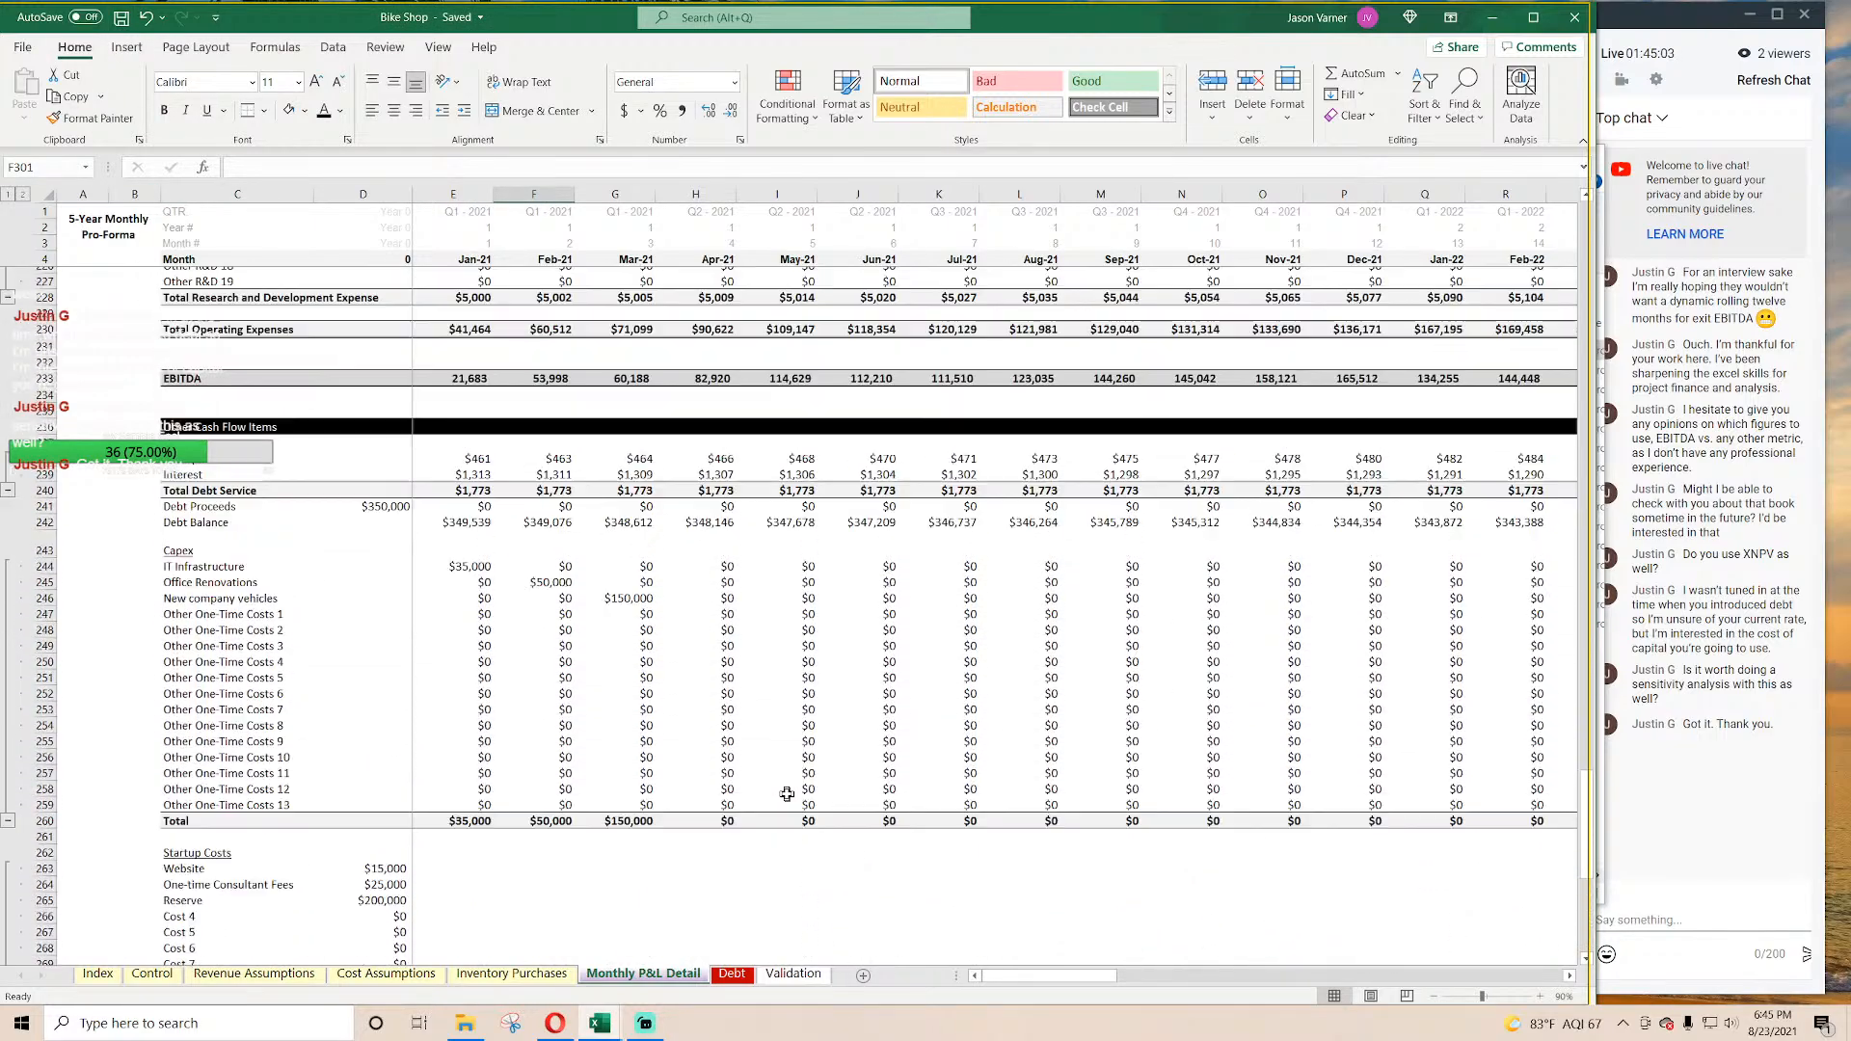
pyautogui.scroll(-20, 793, 788)
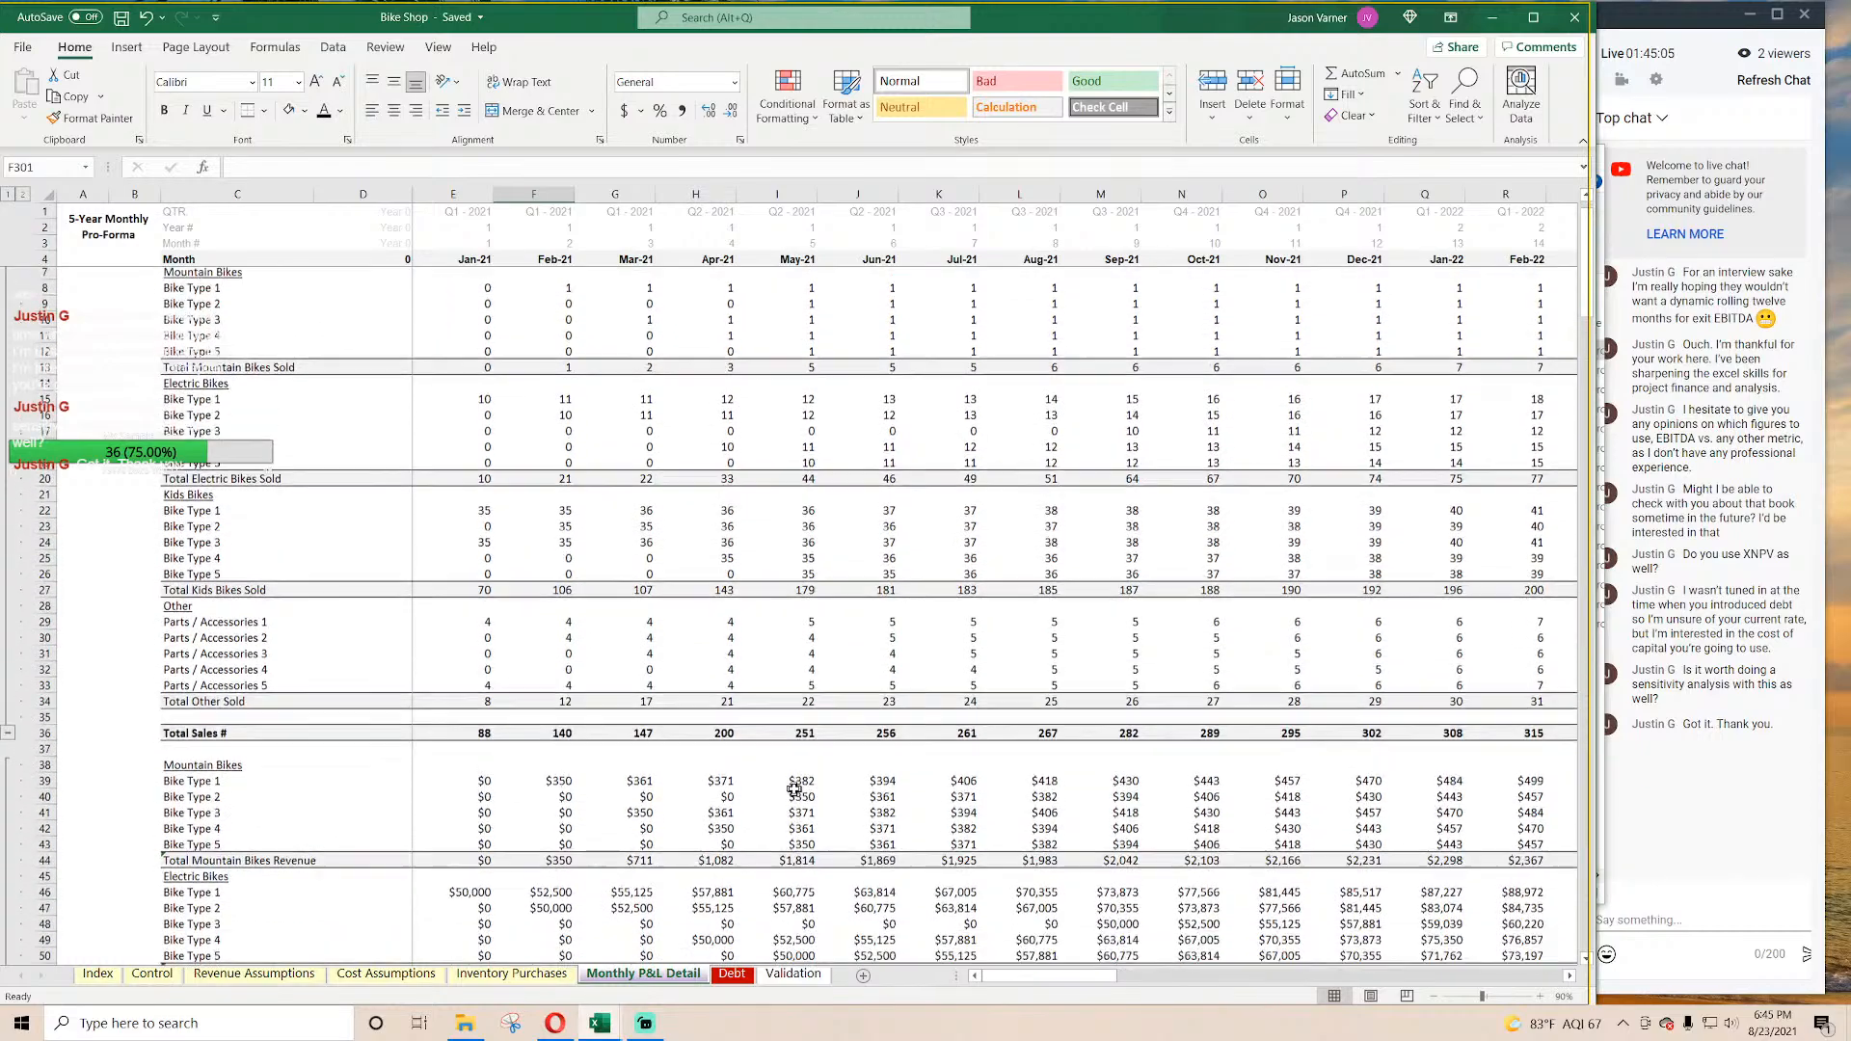
pyautogui.scroll(-20, 794, 787)
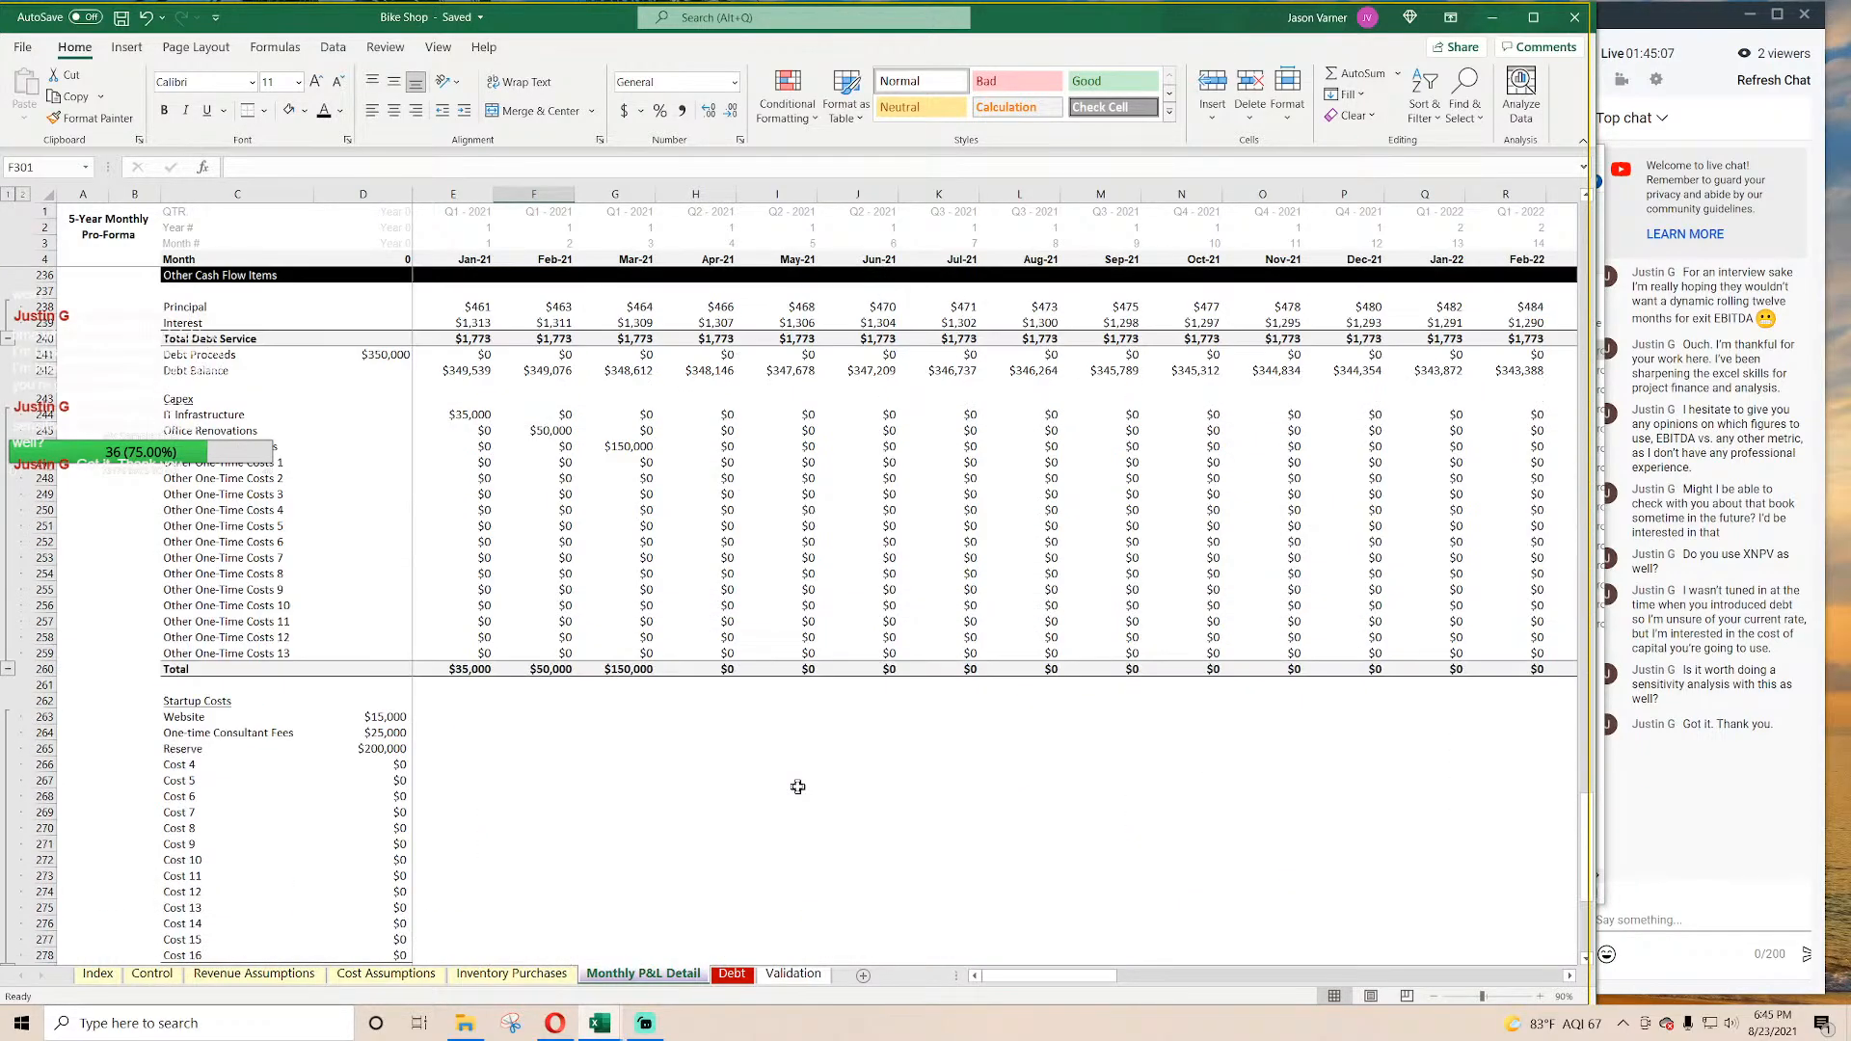
pyautogui.click(219, 721)
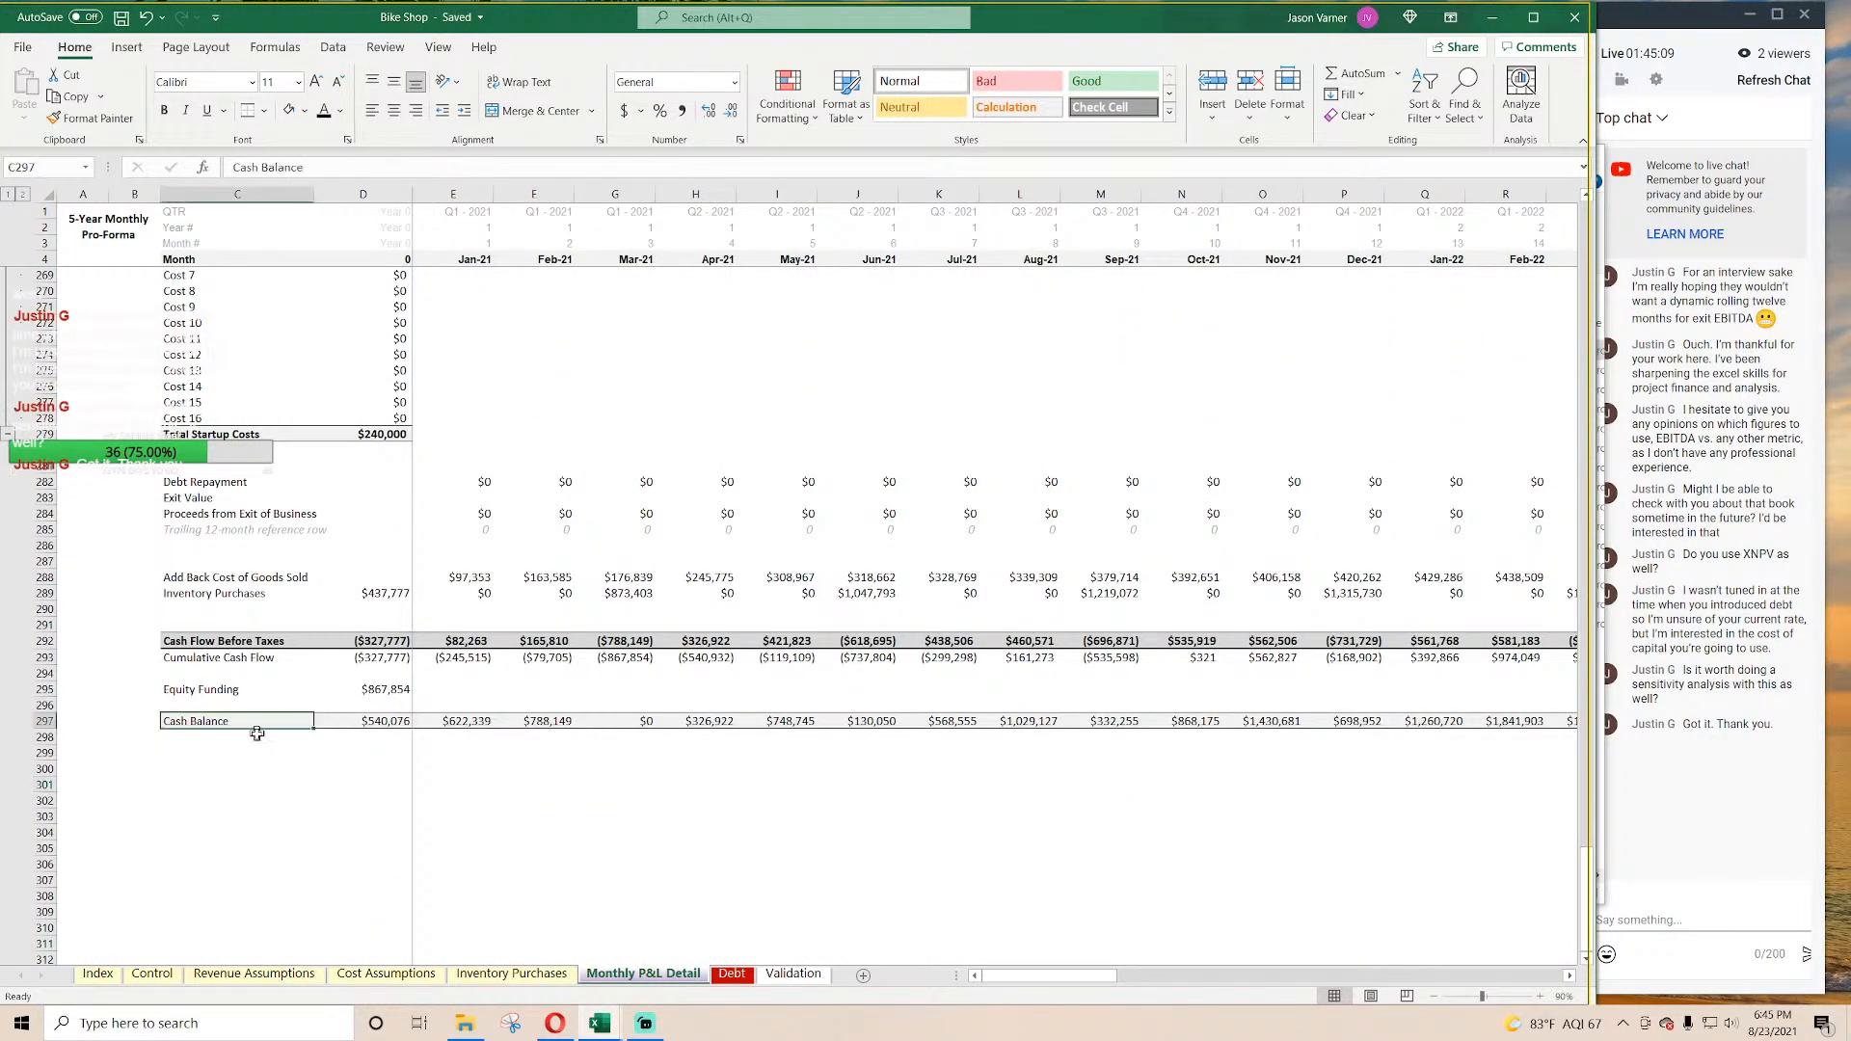
pyautogui.click(347, 168)
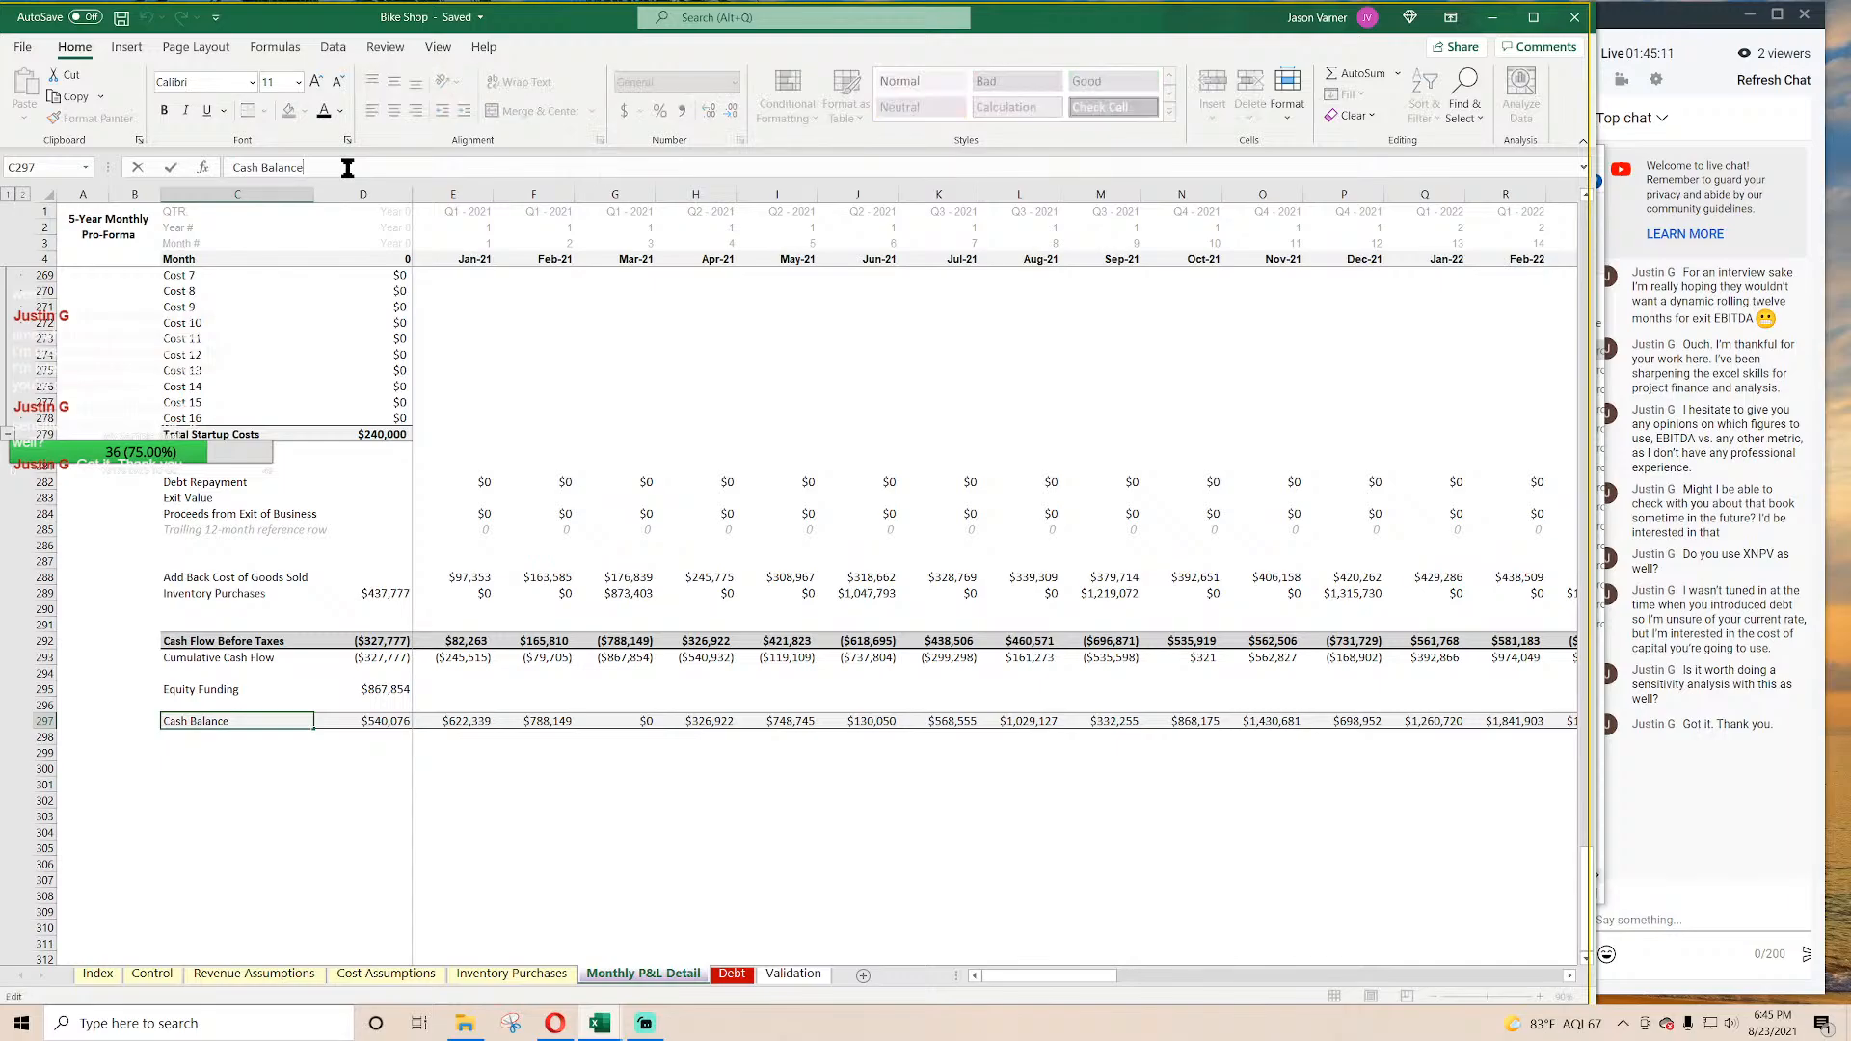
pyautogui.write('Pre Tax')
pyautogui.press('Return')
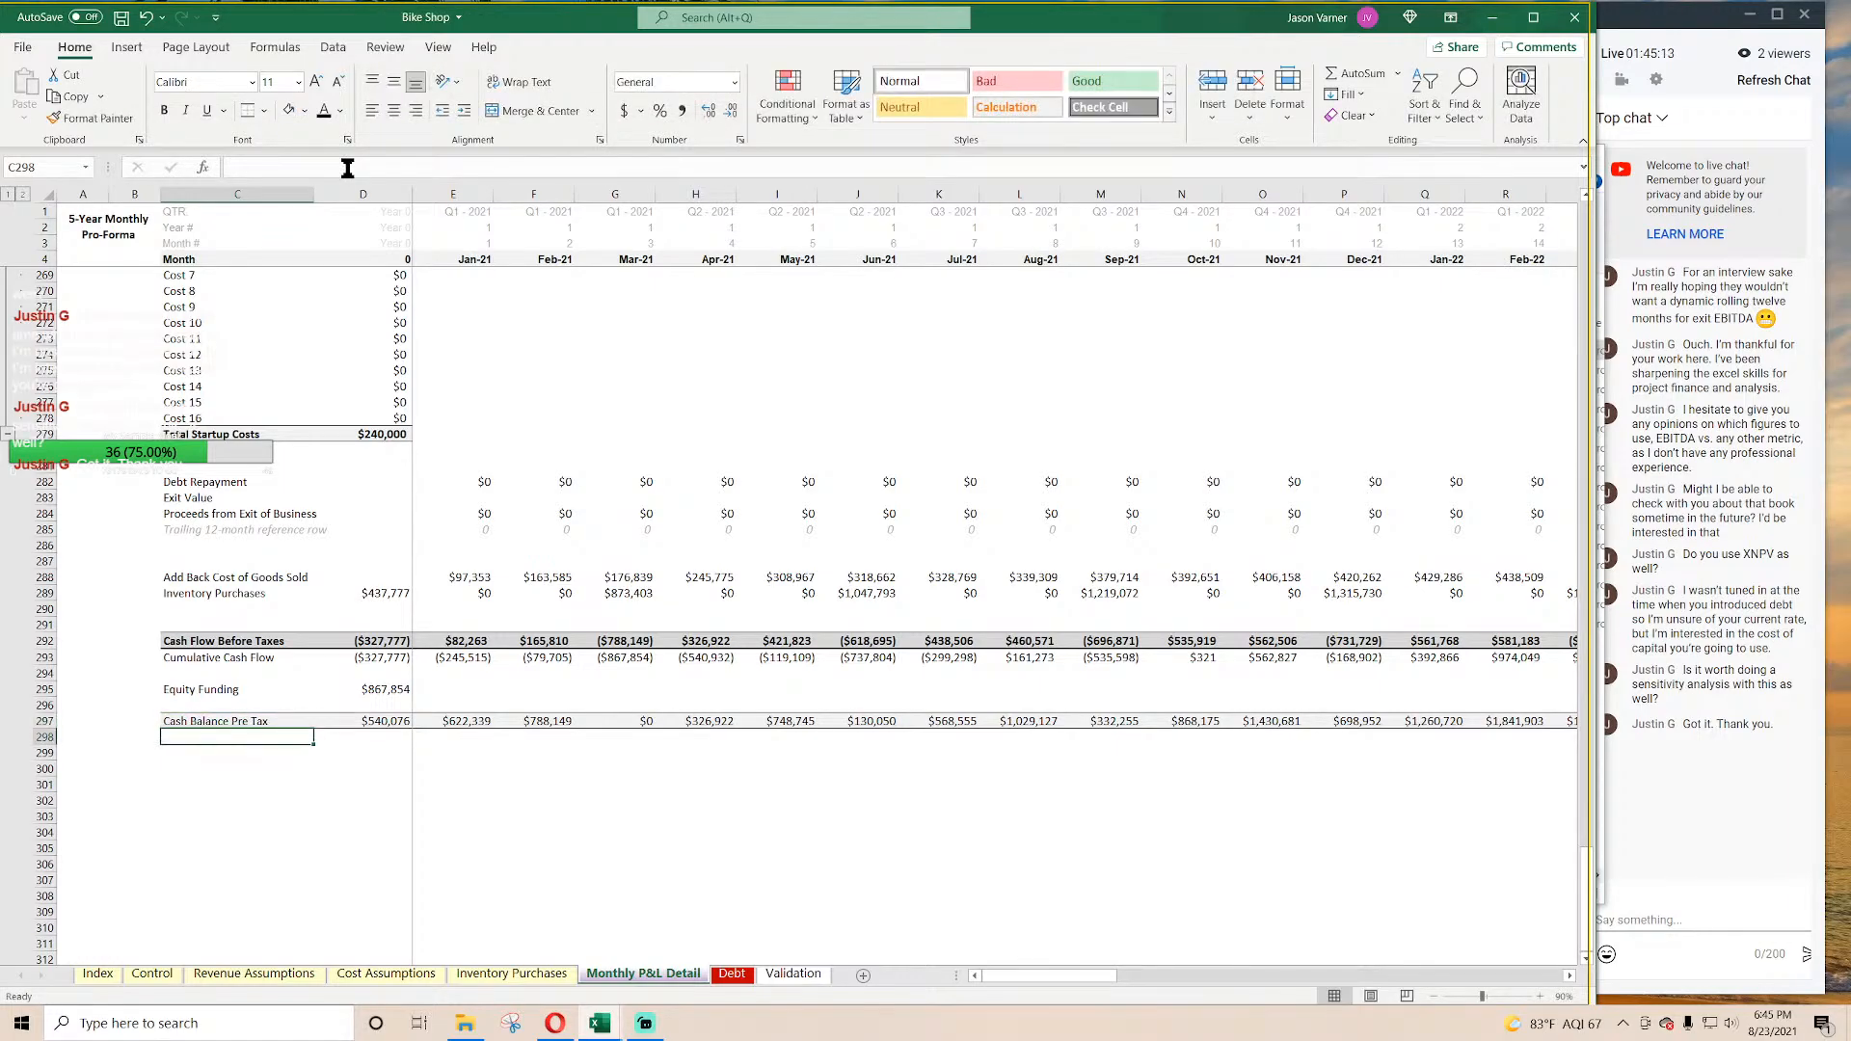
# Step: Change the Cash Flow Before Taxes label in C292 to Cash Flow Pre Tax
pyautogui.press('Up')
pyautogui.press('Up')
pyautogui.press('Up')
pyautogui.press('Up')
pyautogui.press('Up')
pyautogui.press('Up')
pyautogui.click(319, 168)
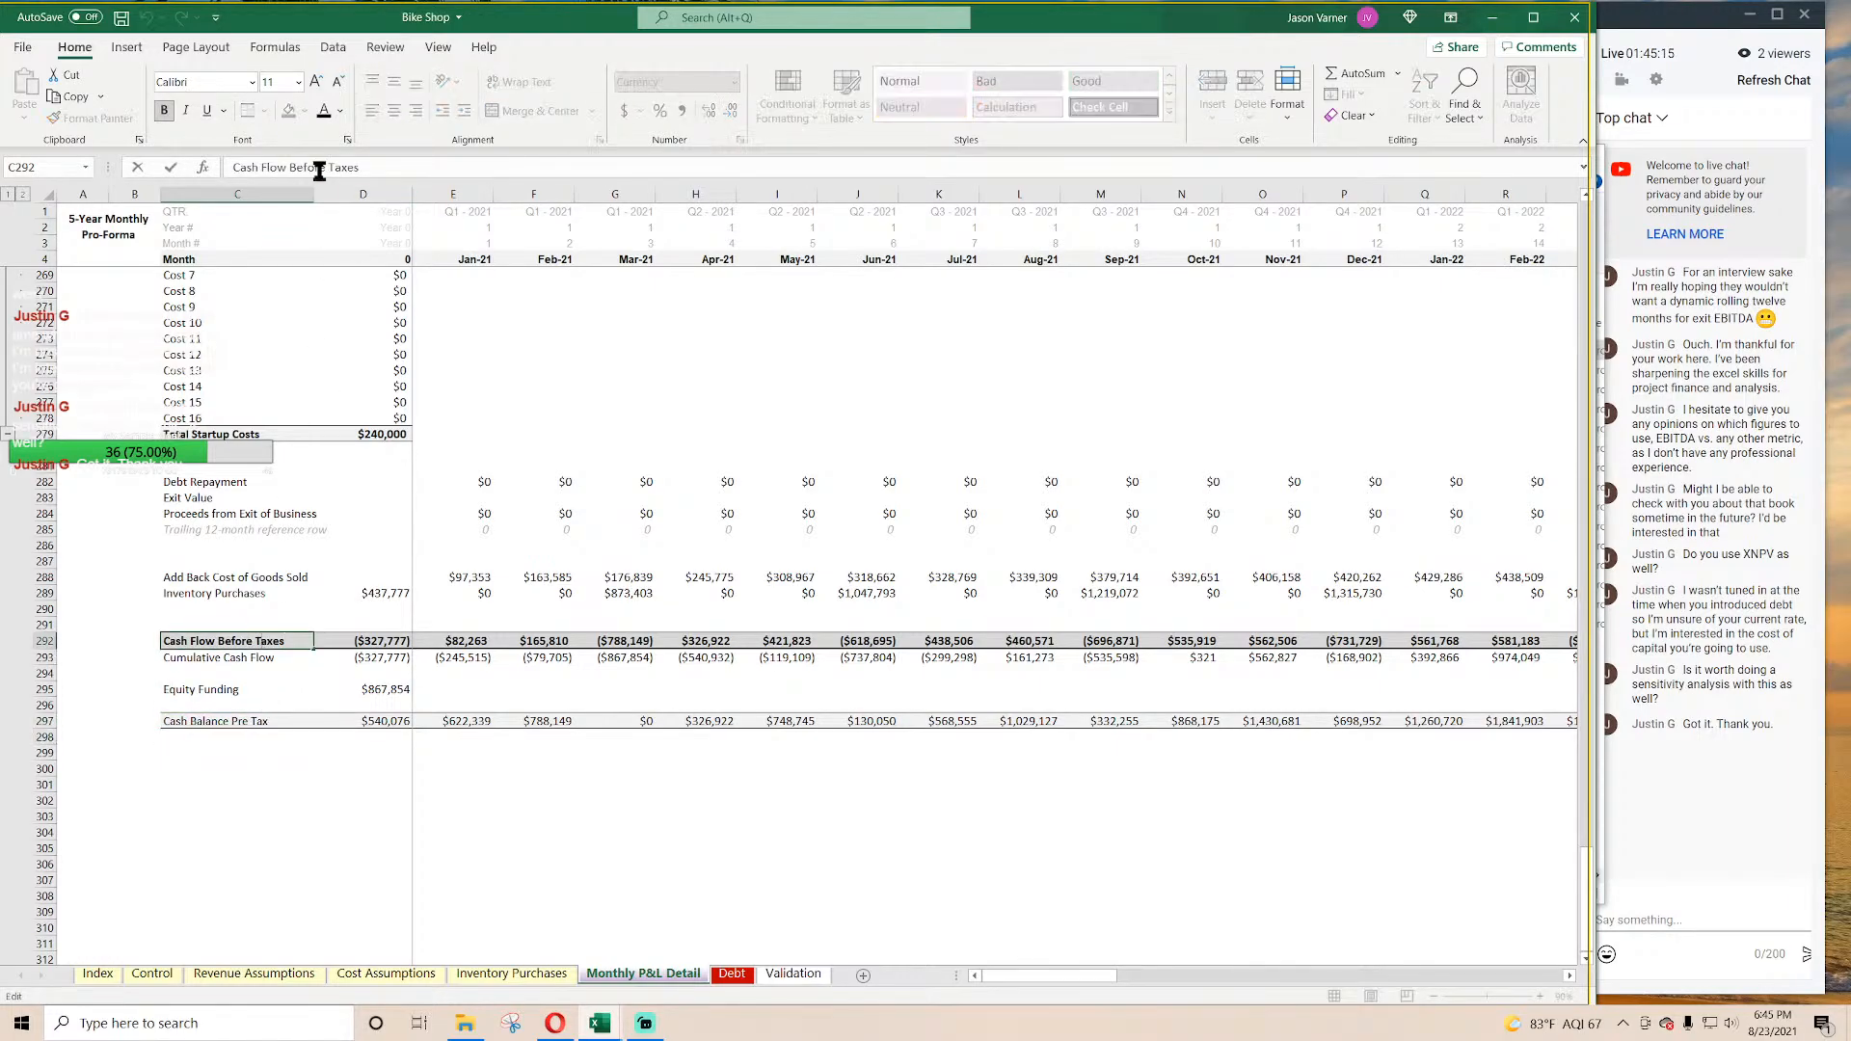
pyautogui.moveTo(289, 168); pyautogui.dragTo(359, 168)
pyautogui.write('Pre Tax')
pyautogui.press('Return')
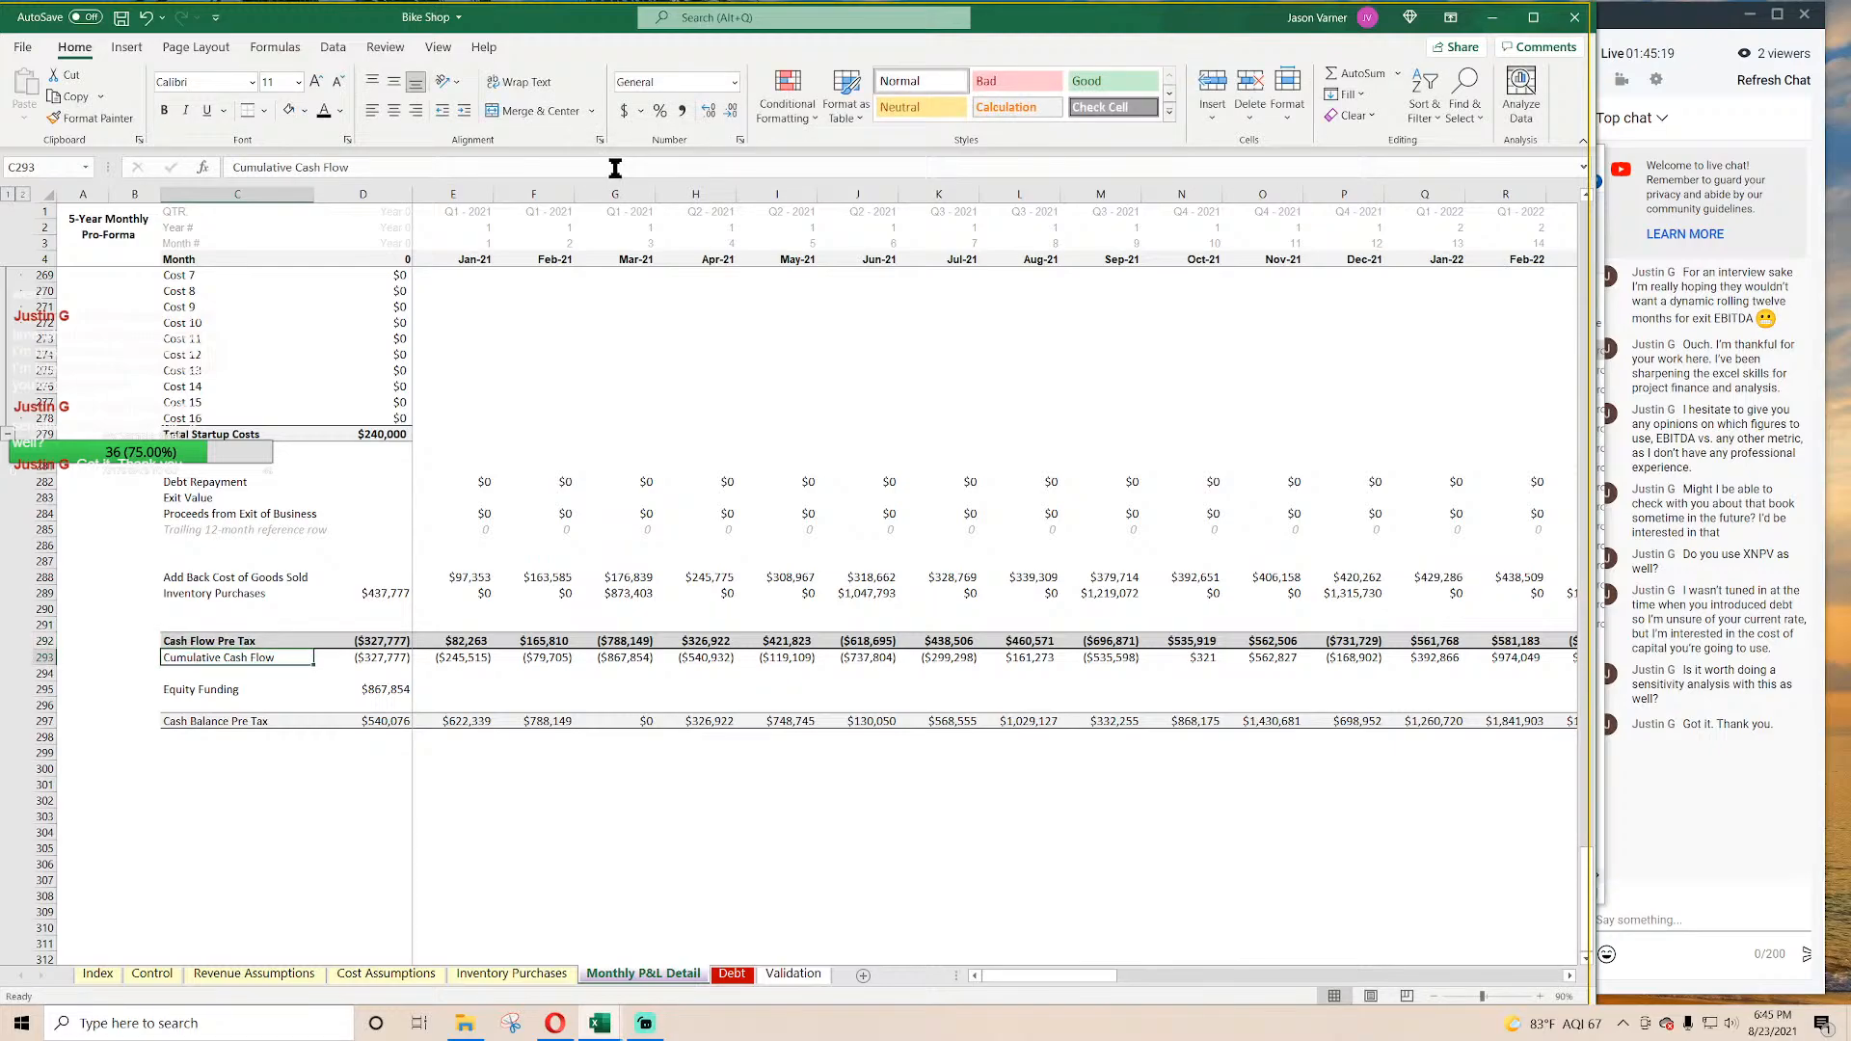
# Step: Extend the label in C293 to Cumulative Cash Flow Pre Tax and save the workbook
pyautogui.click(289, 168)
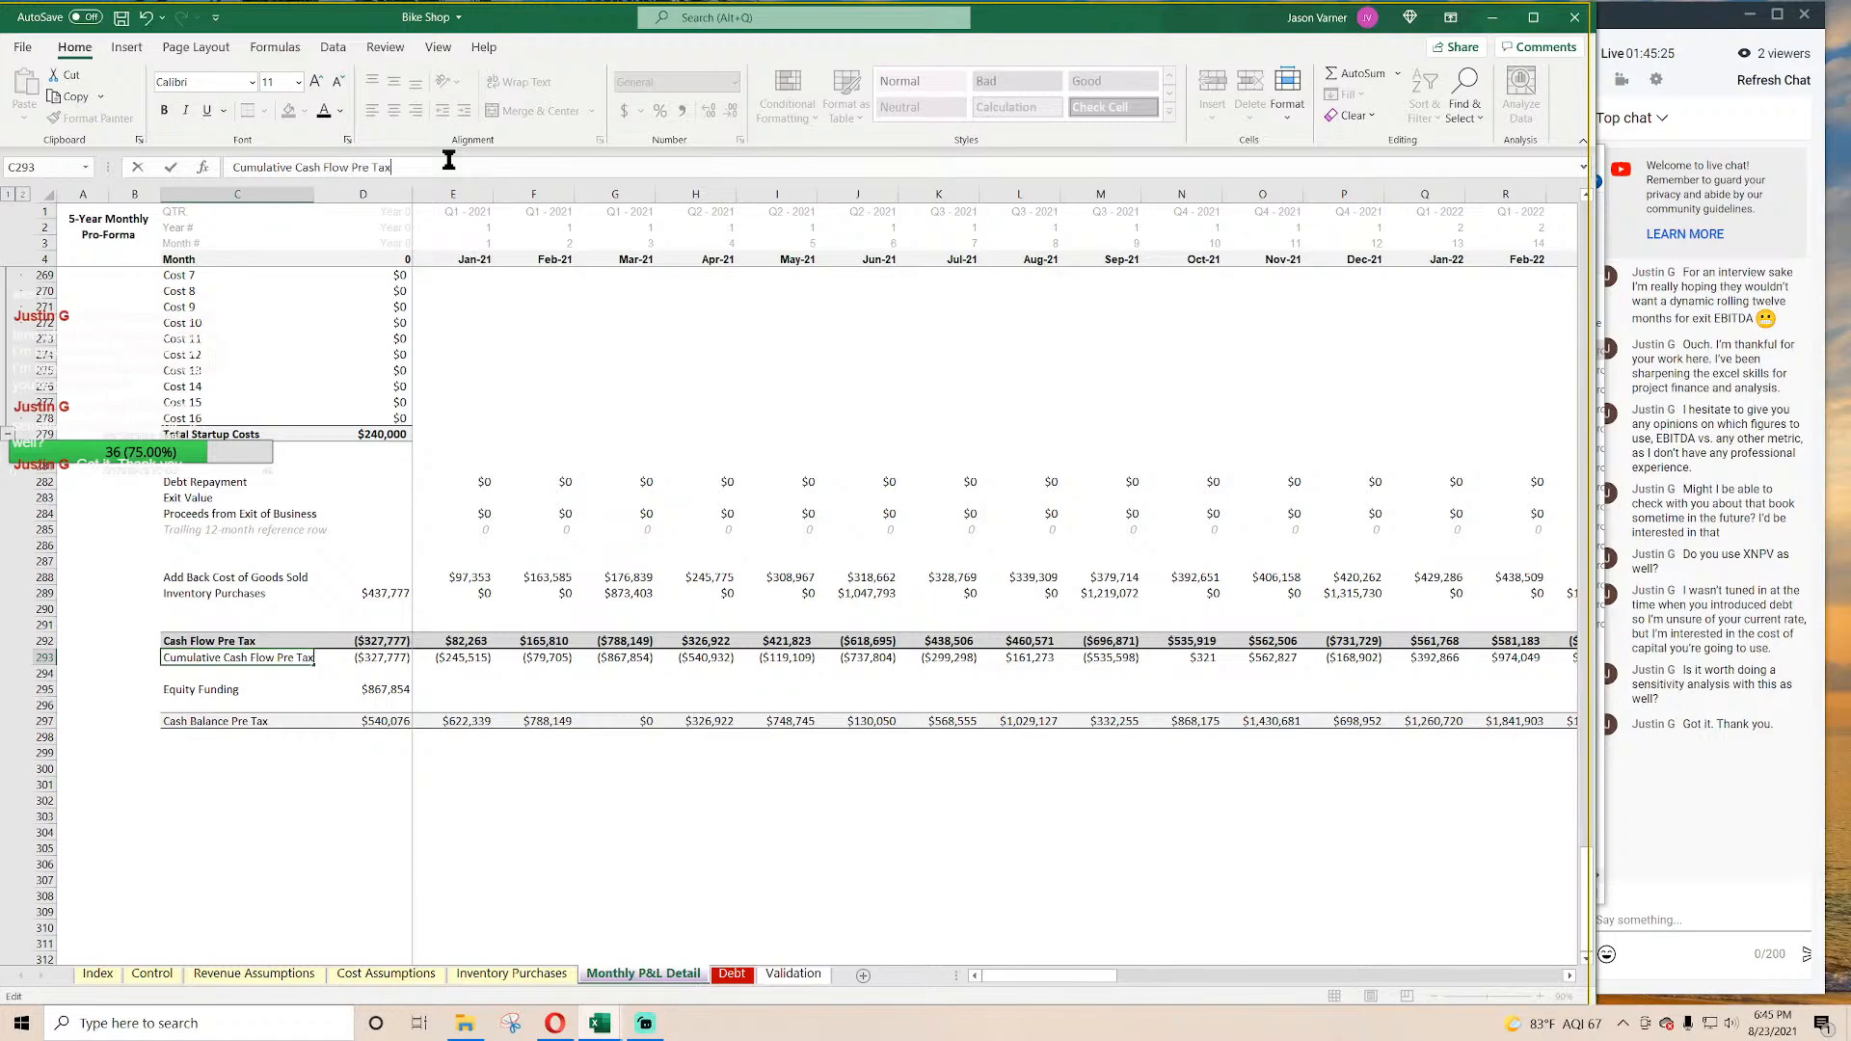
pyautogui.write('Pre Tax')
pyautogui.press('Return')
pyautogui.click(594, 818)
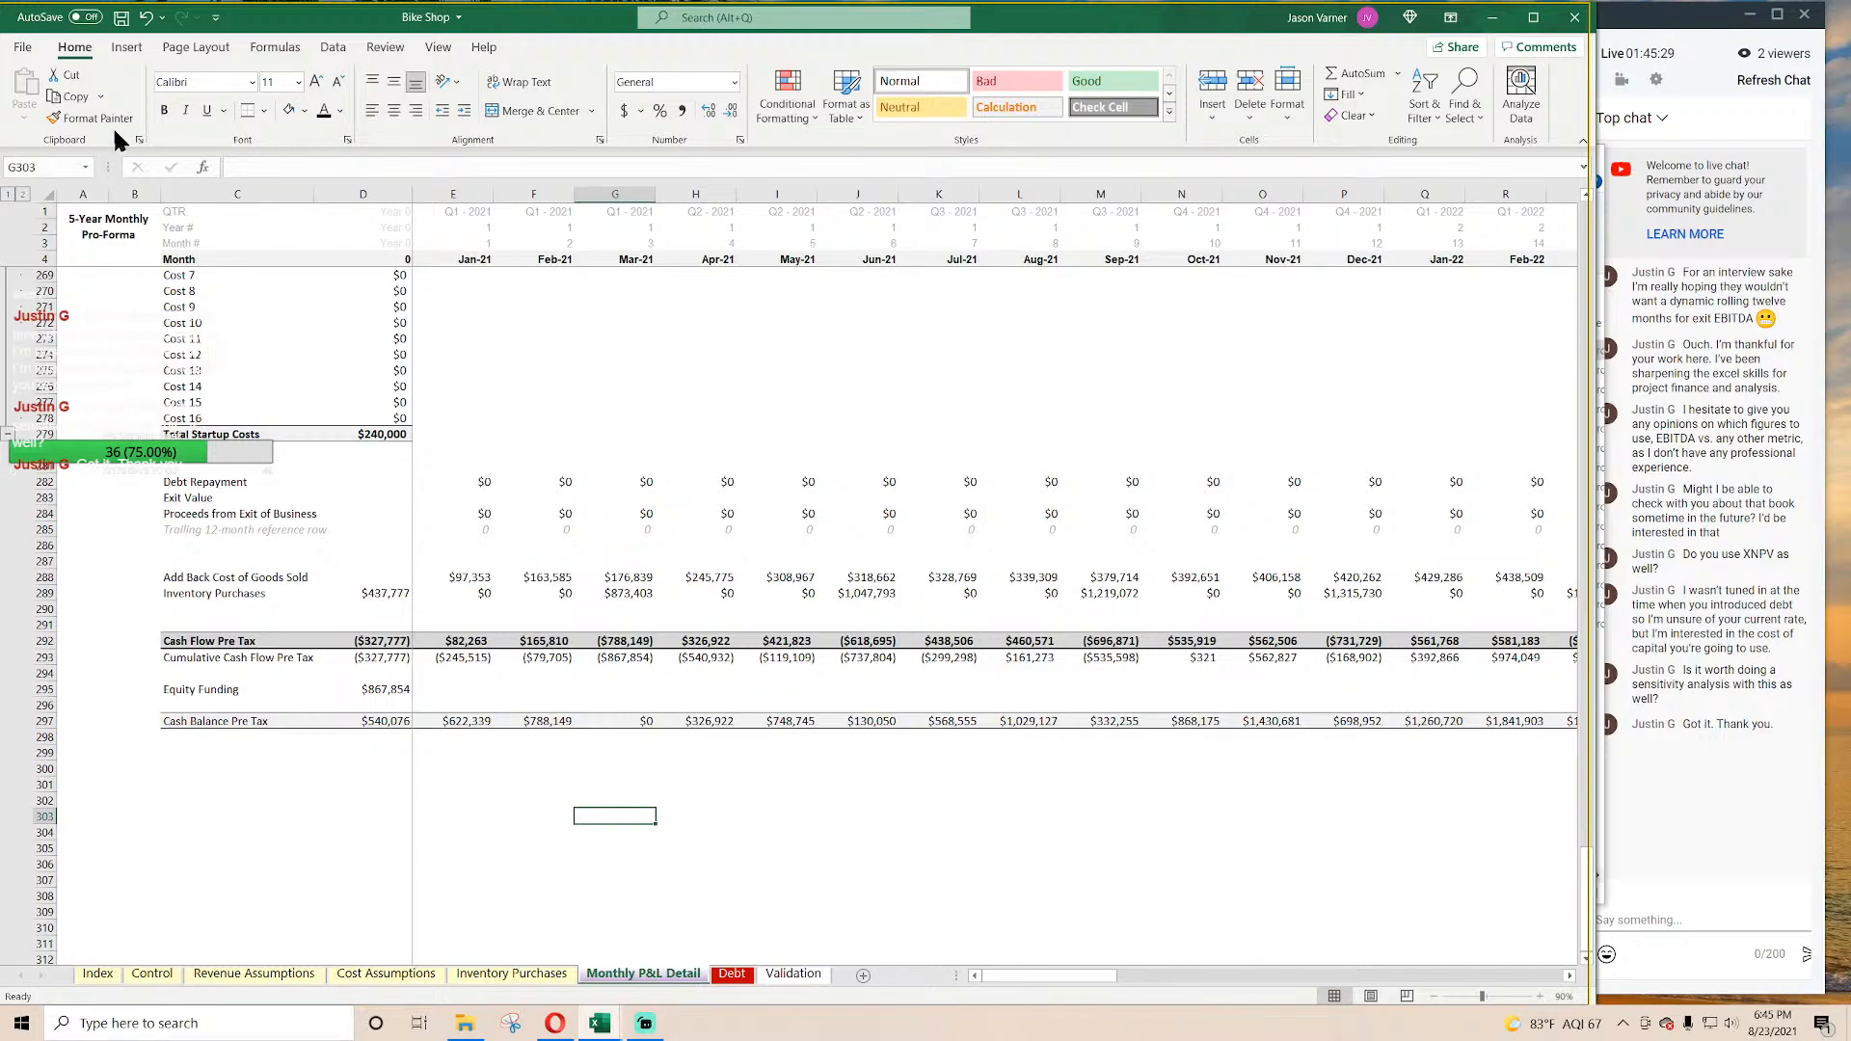
pyautogui.click(121, 17)
pyautogui.click(993, 845)
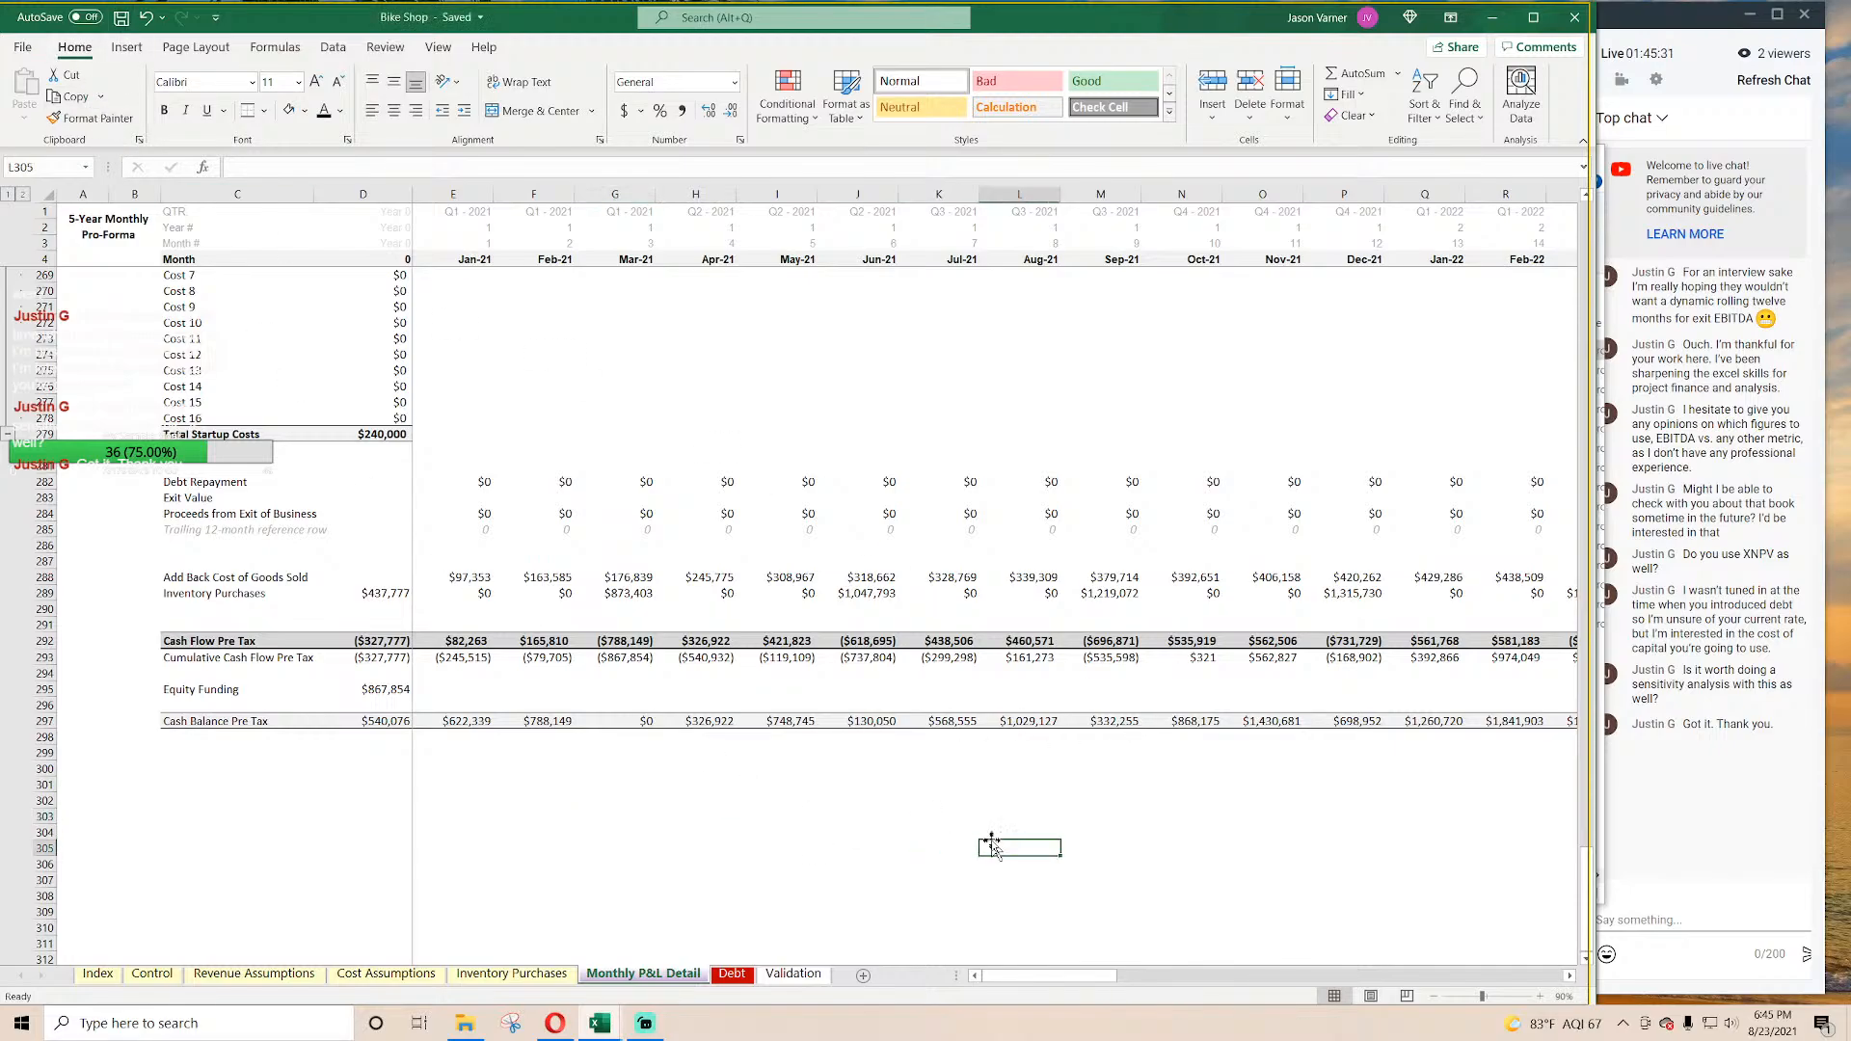
pyautogui.scroll(20, 511, 771)
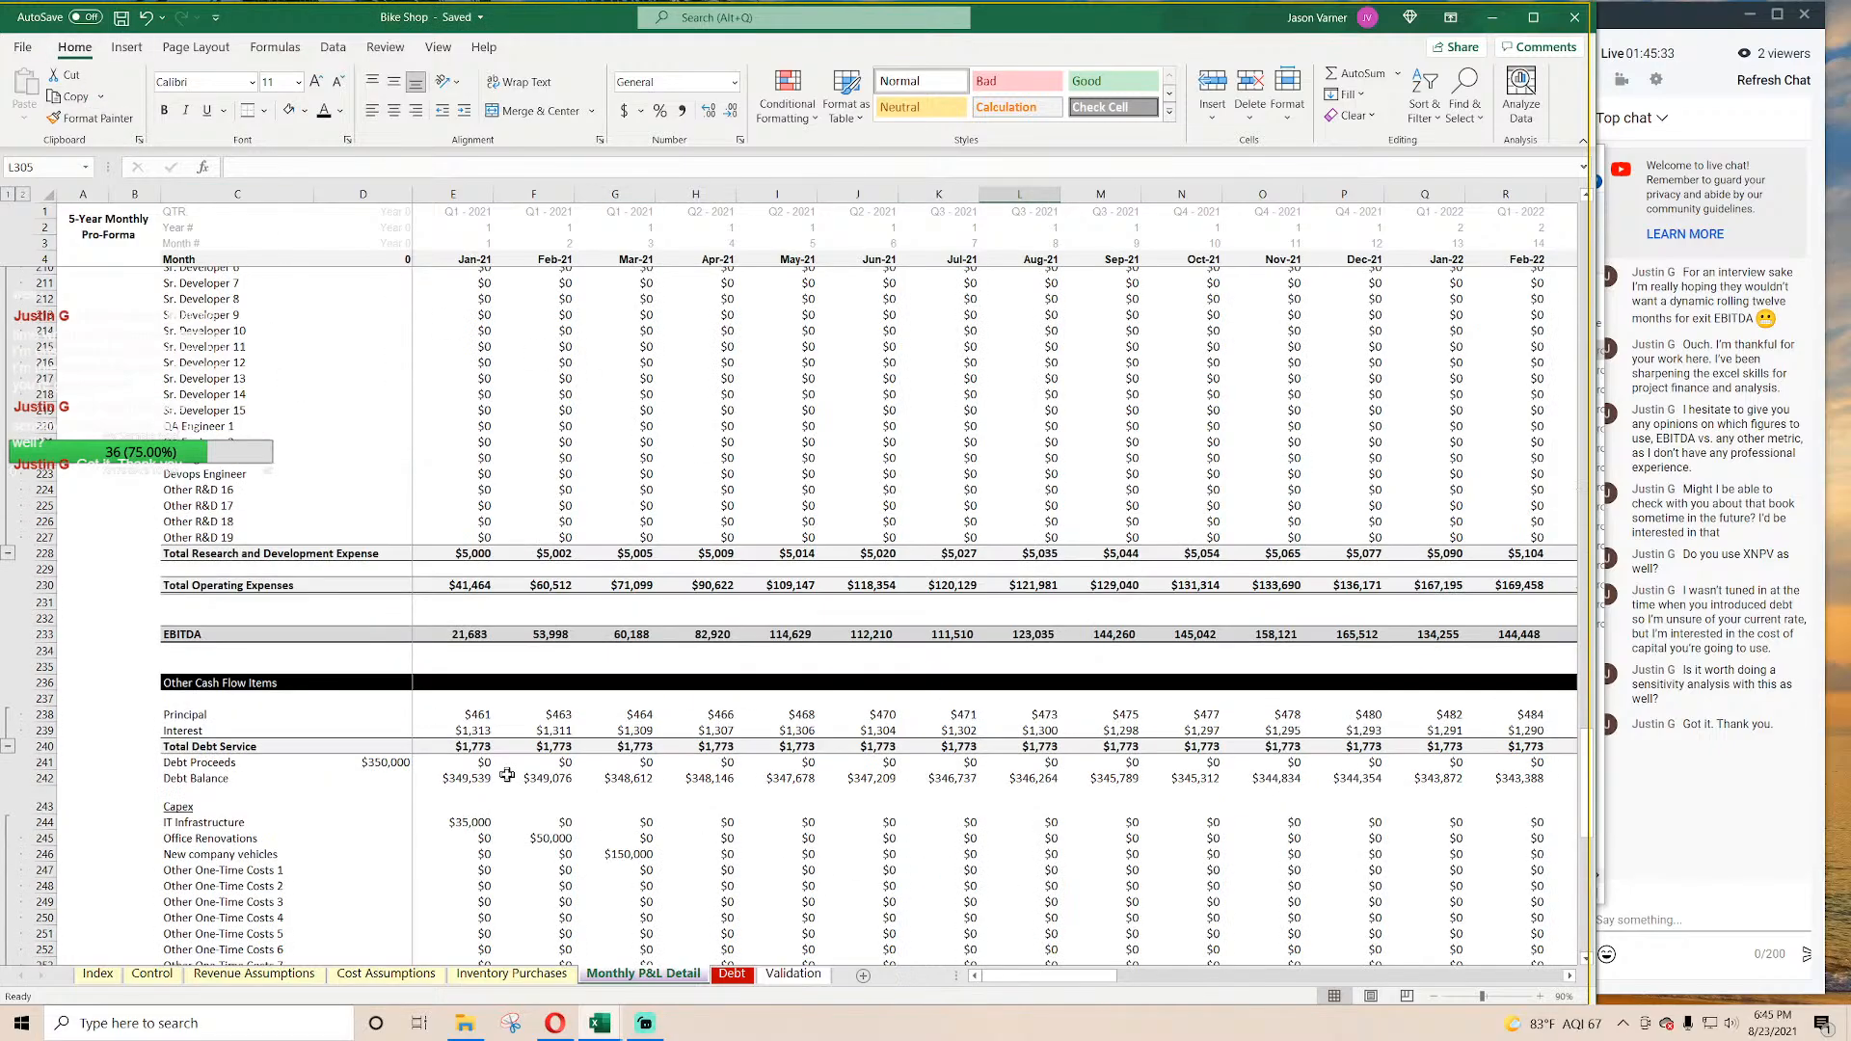
pyautogui.scroll(-20, 511, 770)
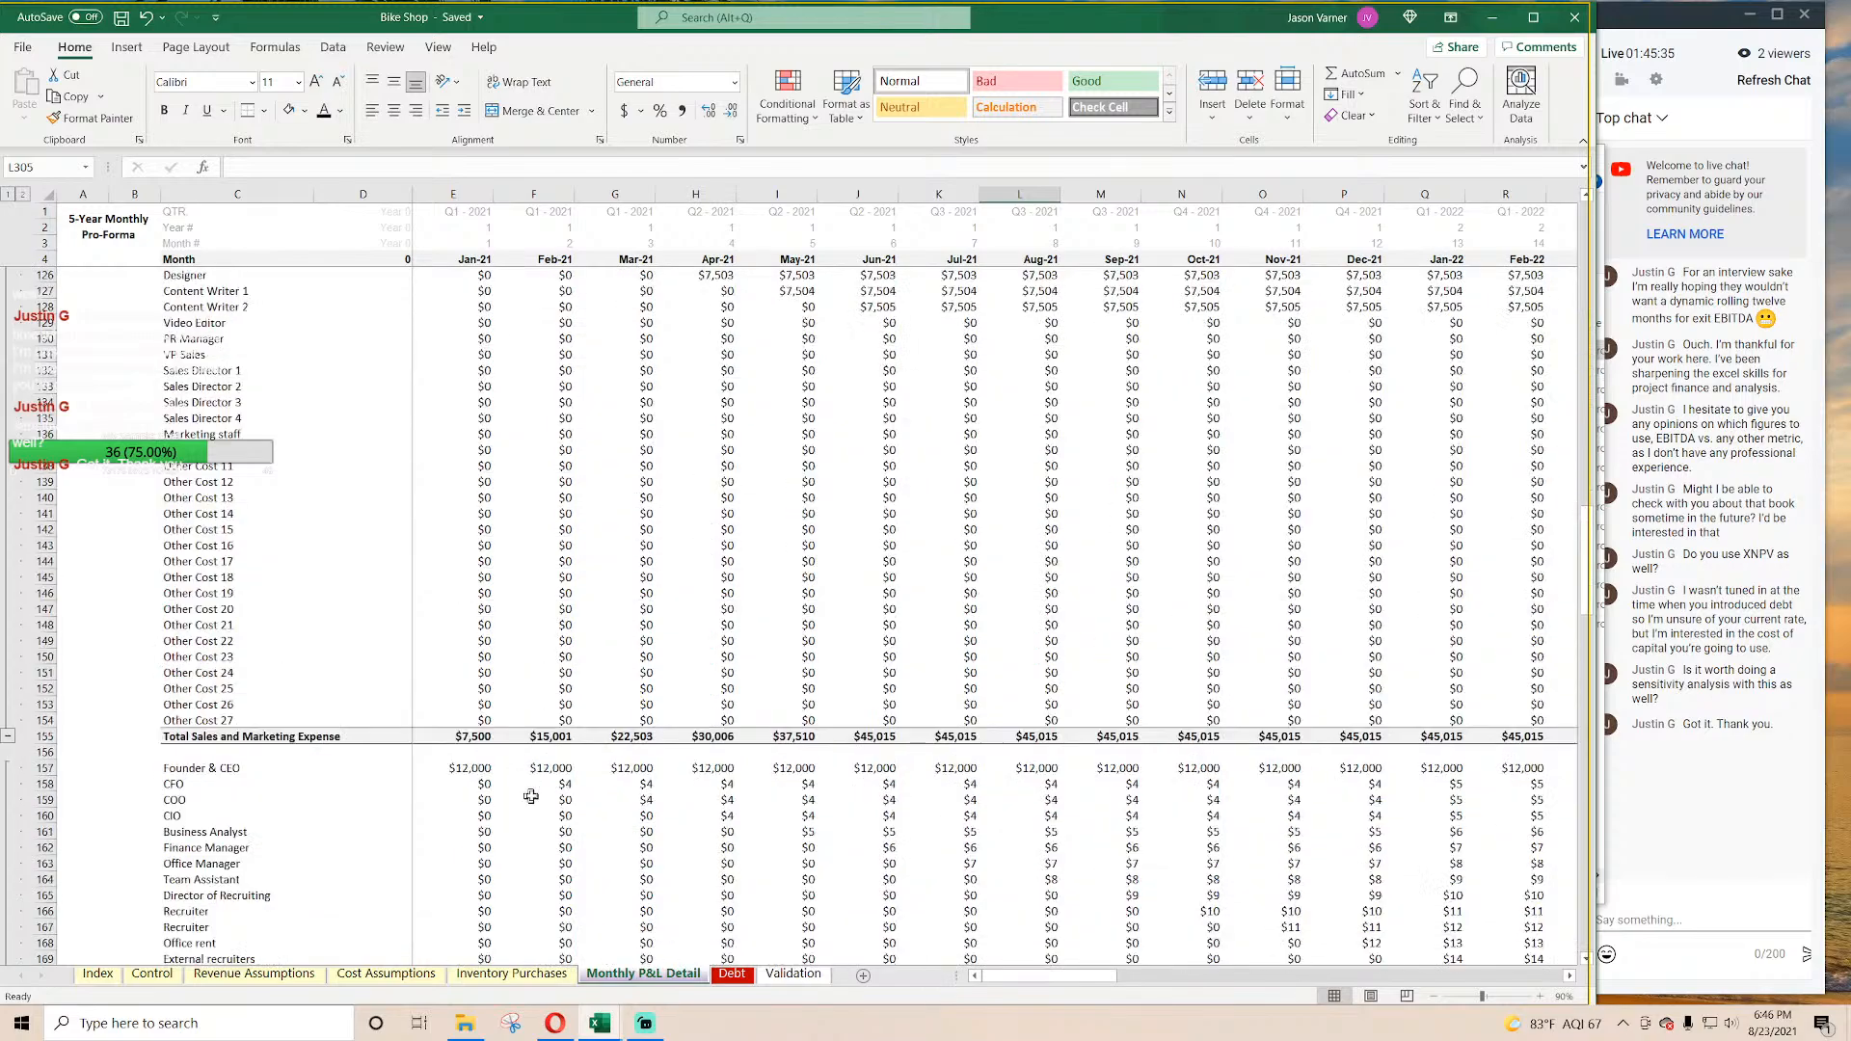
pyautogui.rightClick(638, 976)
pyautogui.click(466, 838)
pyautogui.scroll(-20, 473, 827)
pyautogui.scroll(-13, 472, 827)
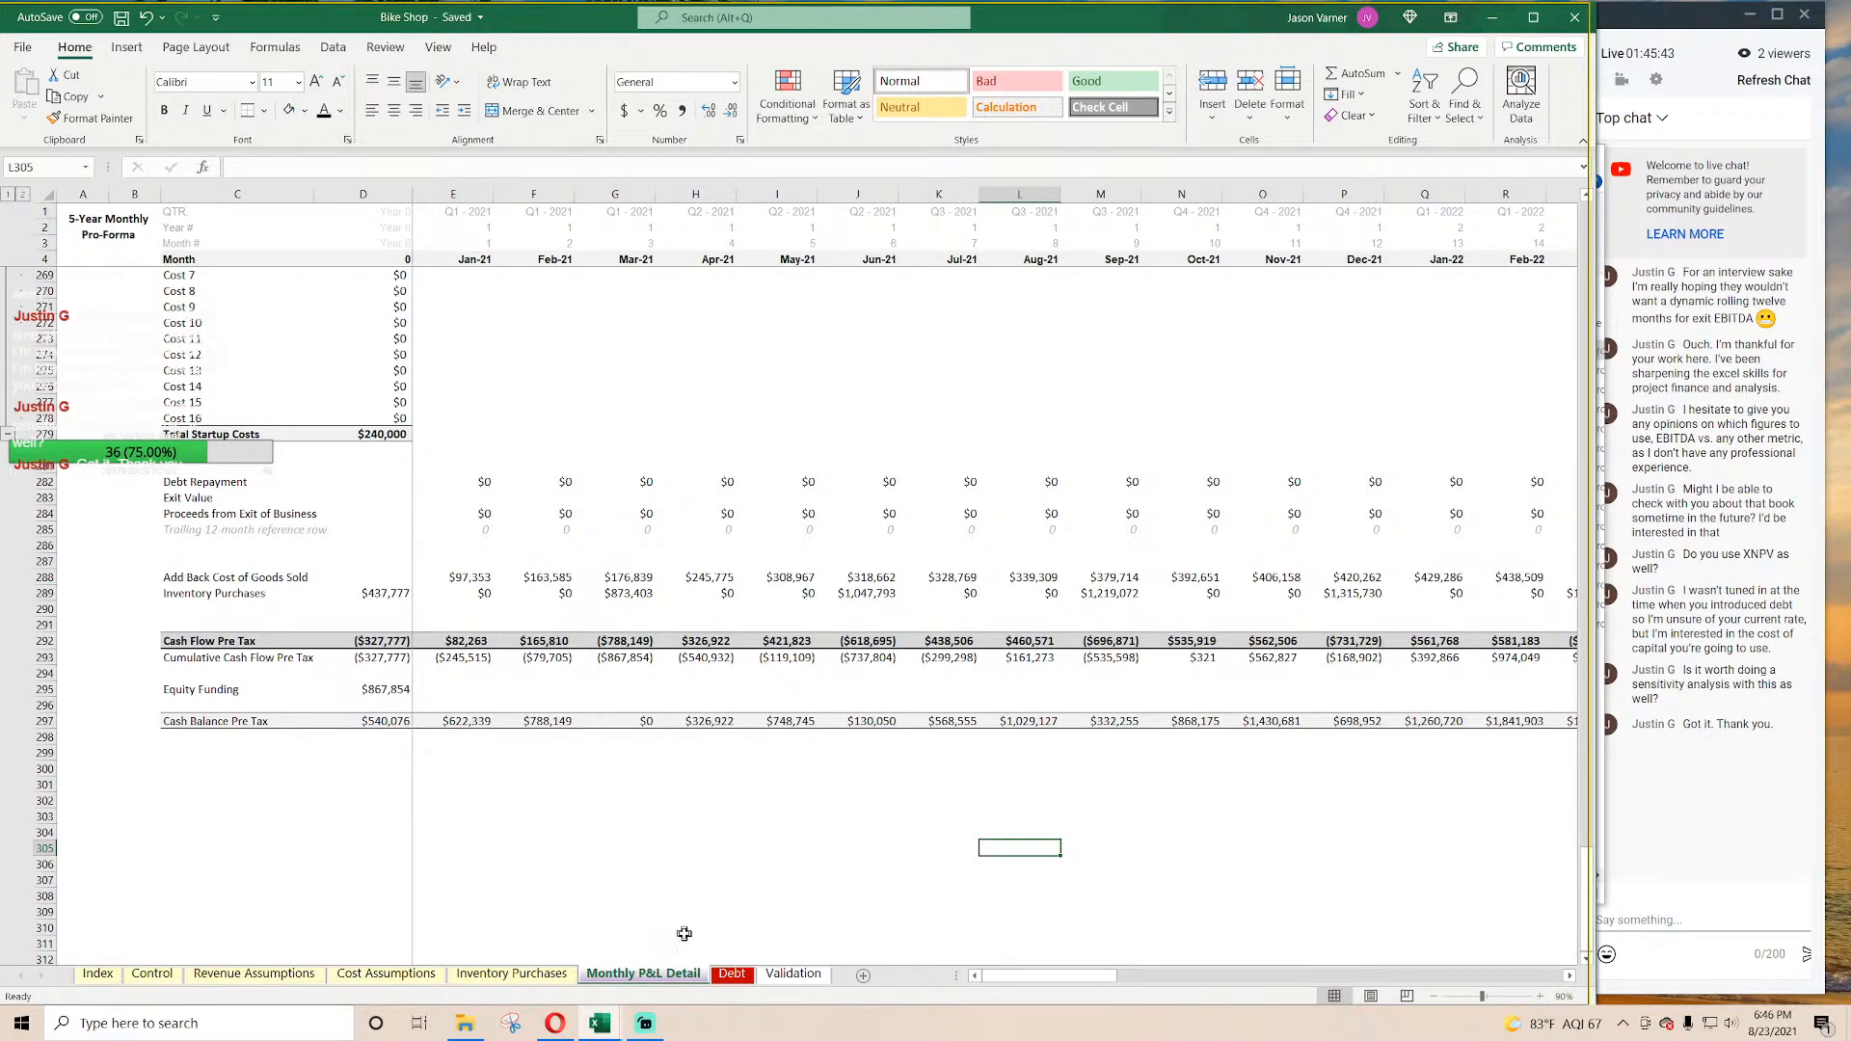
# Step: Duplicate the Monthly P&L Detail sheet within Bike Shop.xlsx and place the copy directly after the original
pyautogui.rightClick(649, 979)
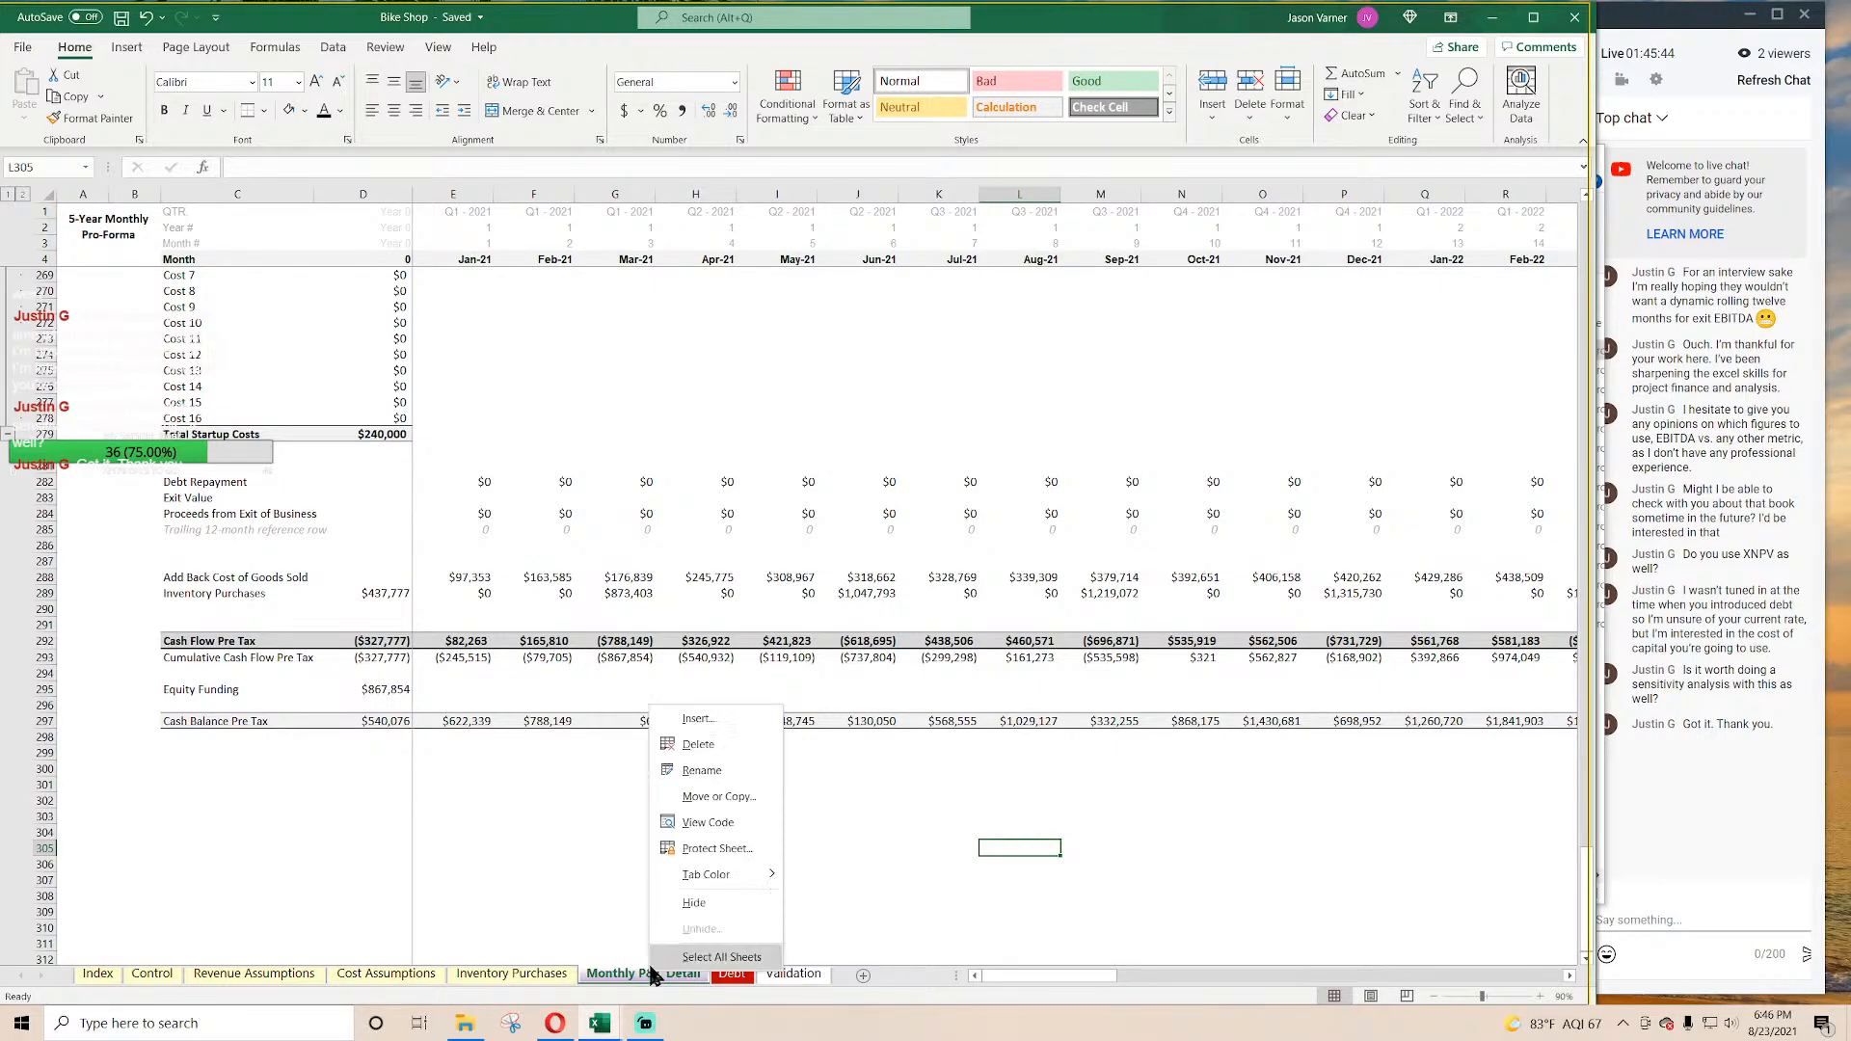
pyautogui.click(733, 796)
pyautogui.click(659, 863)
pyautogui.click(624, 907)
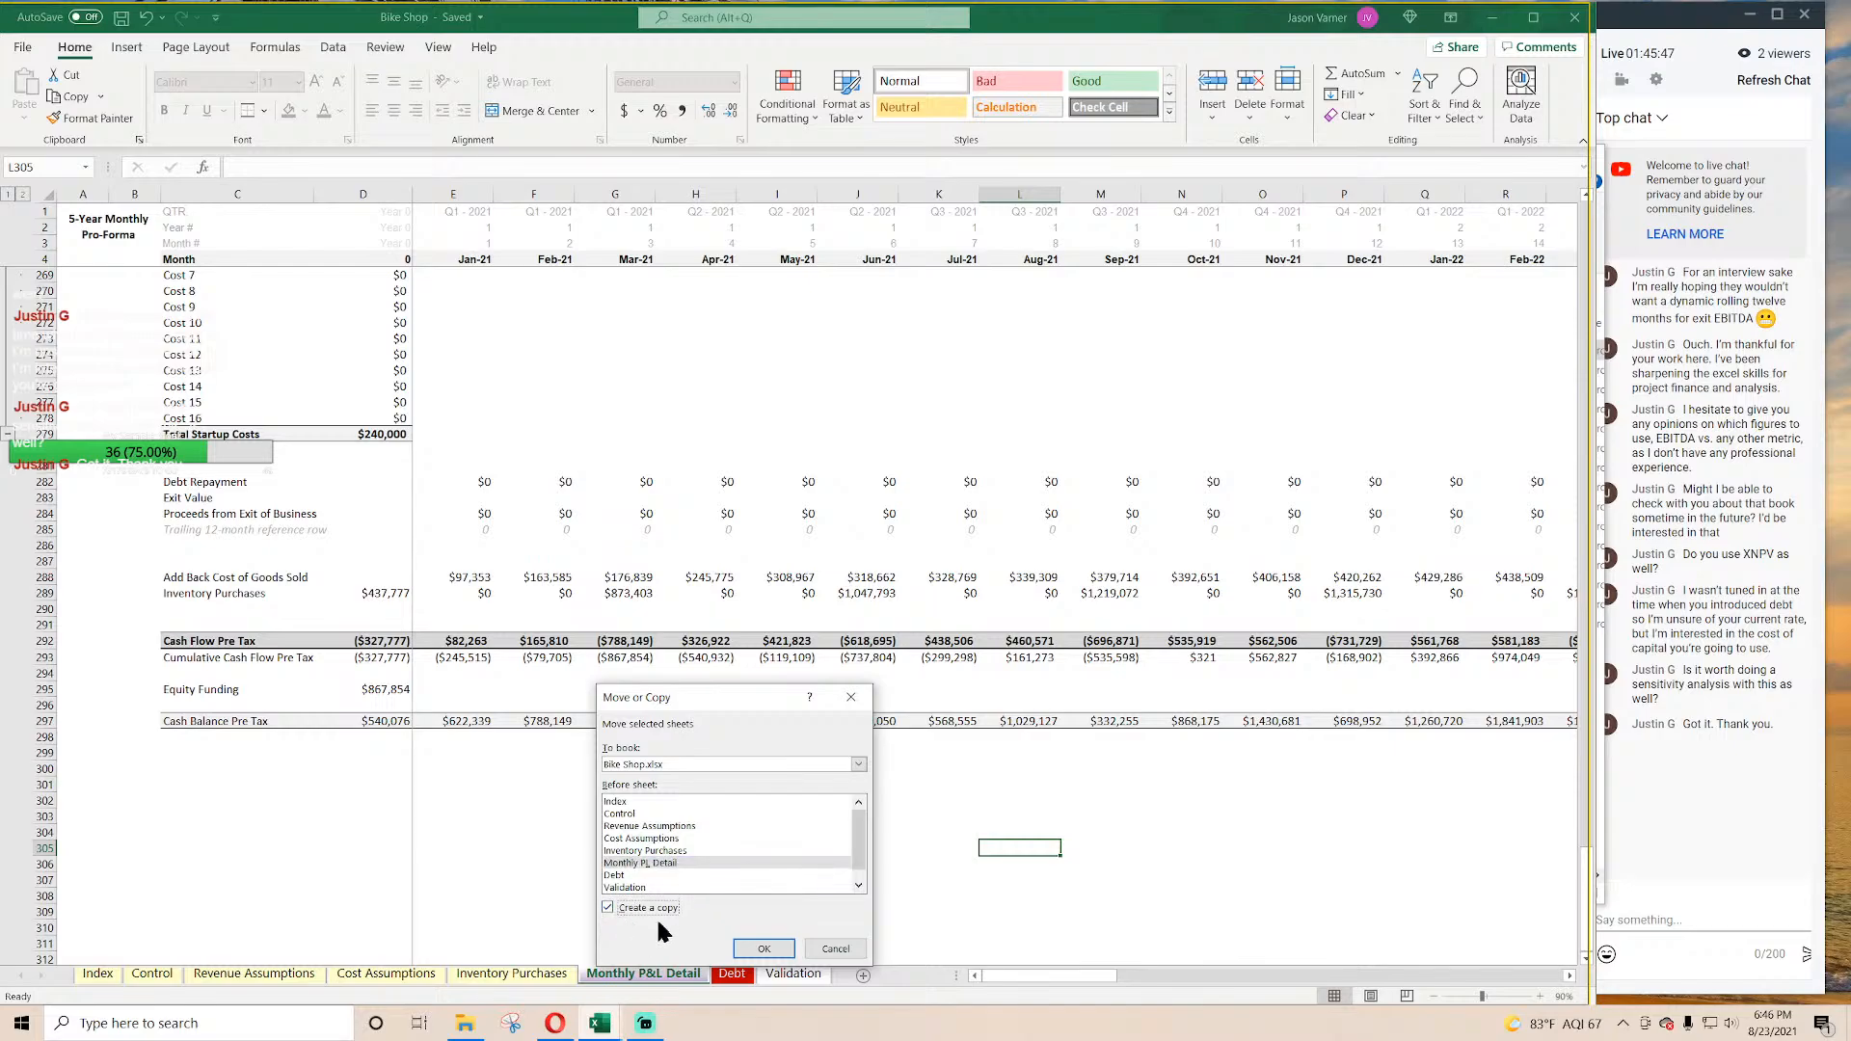
pyautogui.click(768, 948)
pyautogui.moveTo(832, 983); pyautogui.dragTo(866, 980)
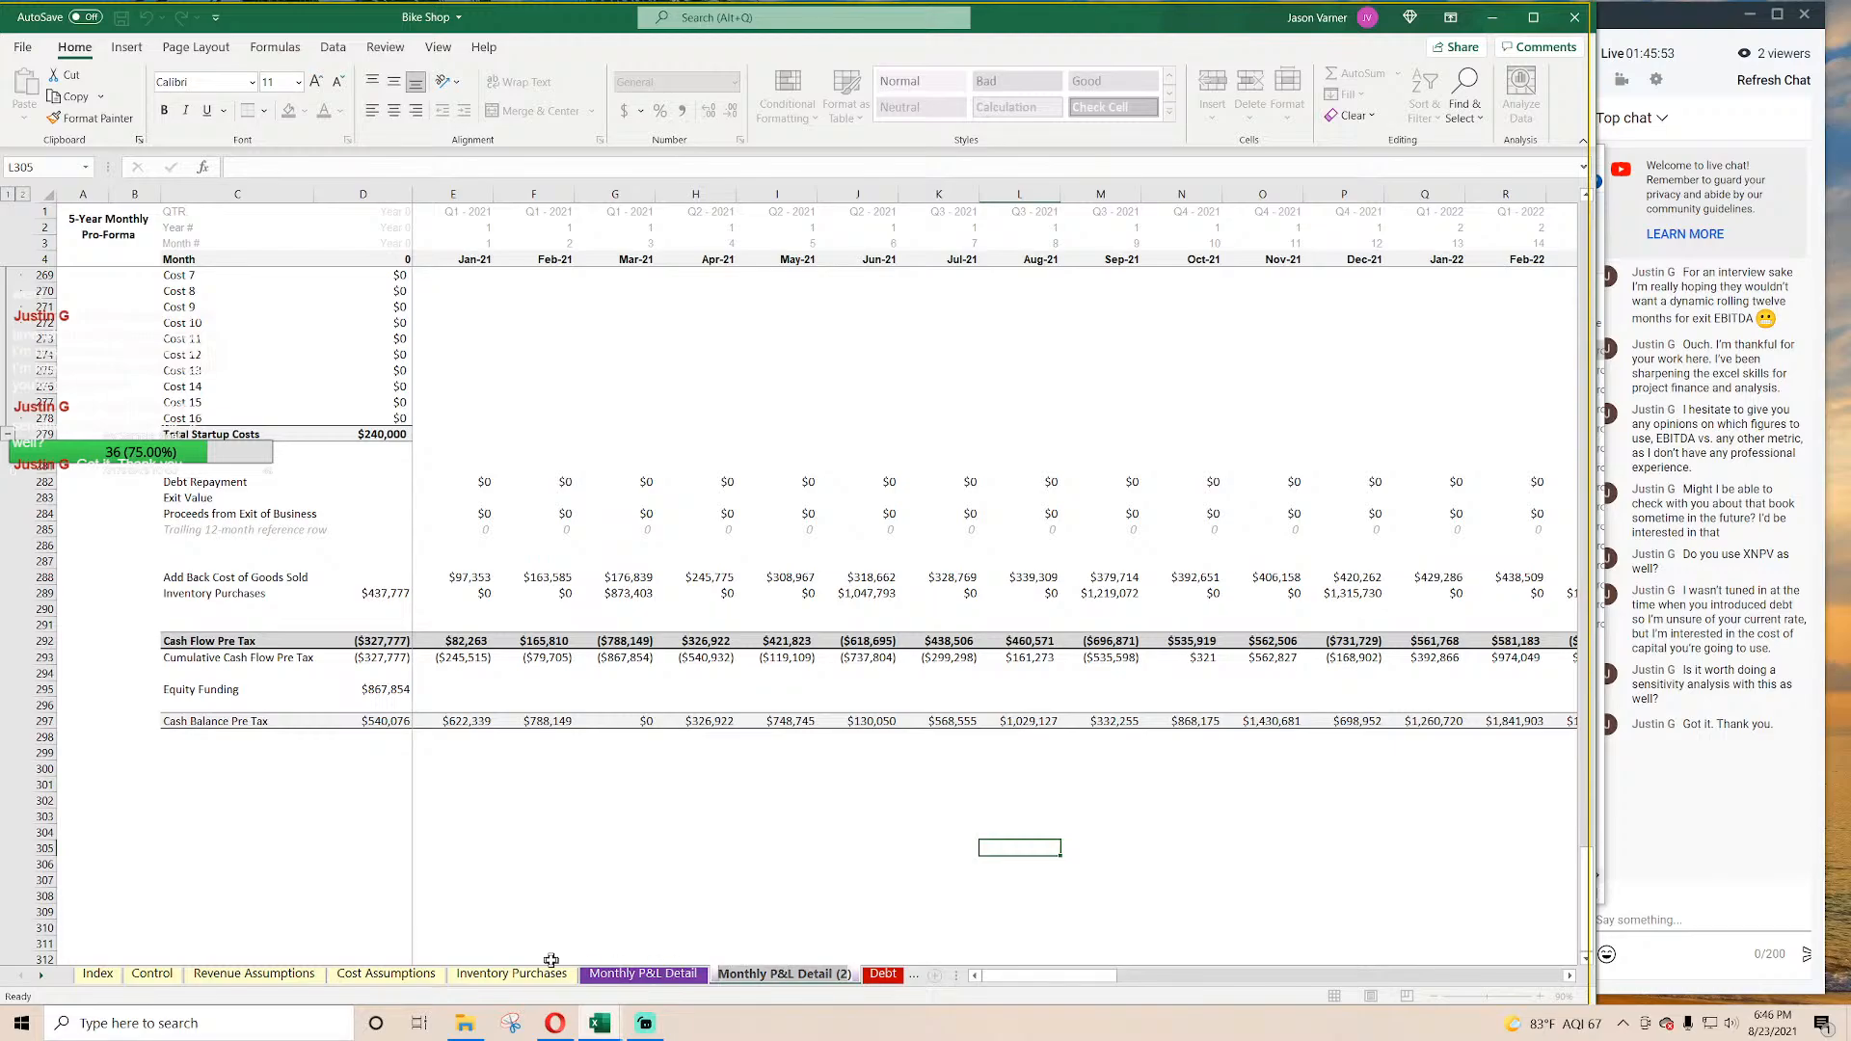
# Step: Rename the copied sheet as Annual P&L Detail
pyautogui.write('Annual P&L ')
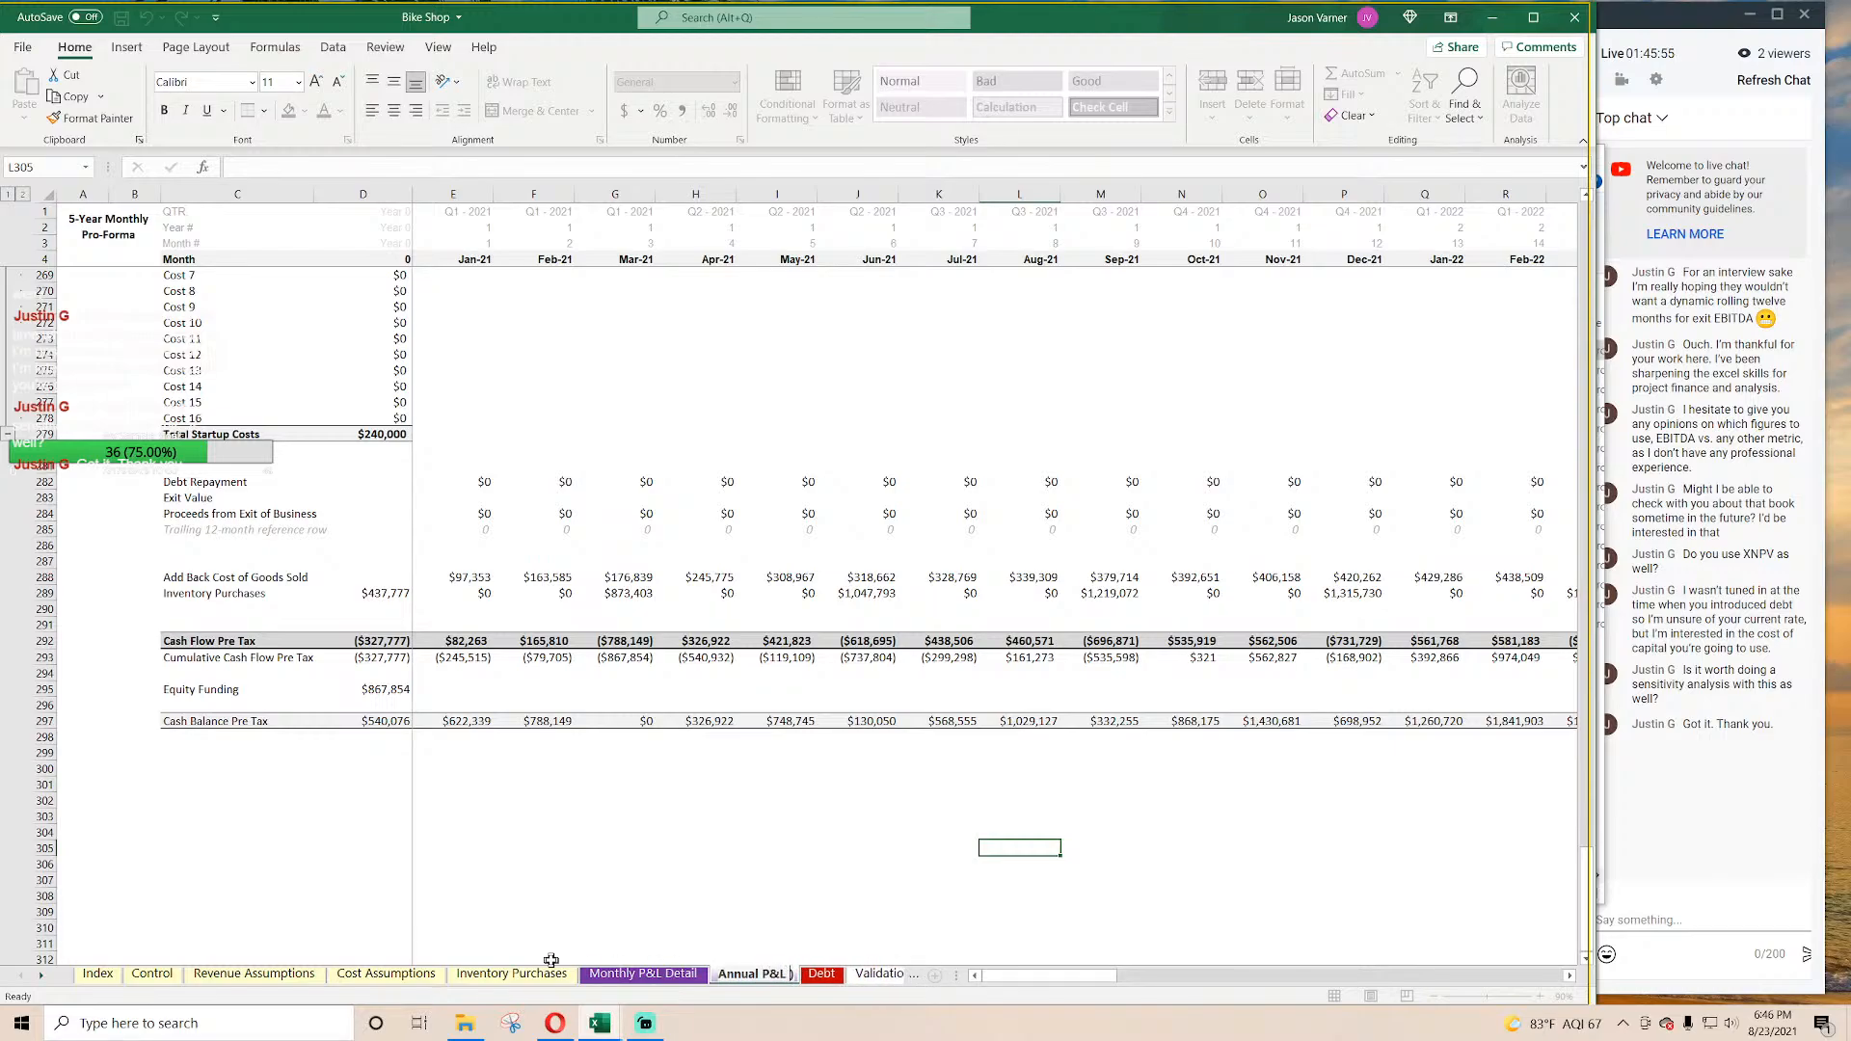
pyautogui.write('Detail')
pyautogui.press('Return')
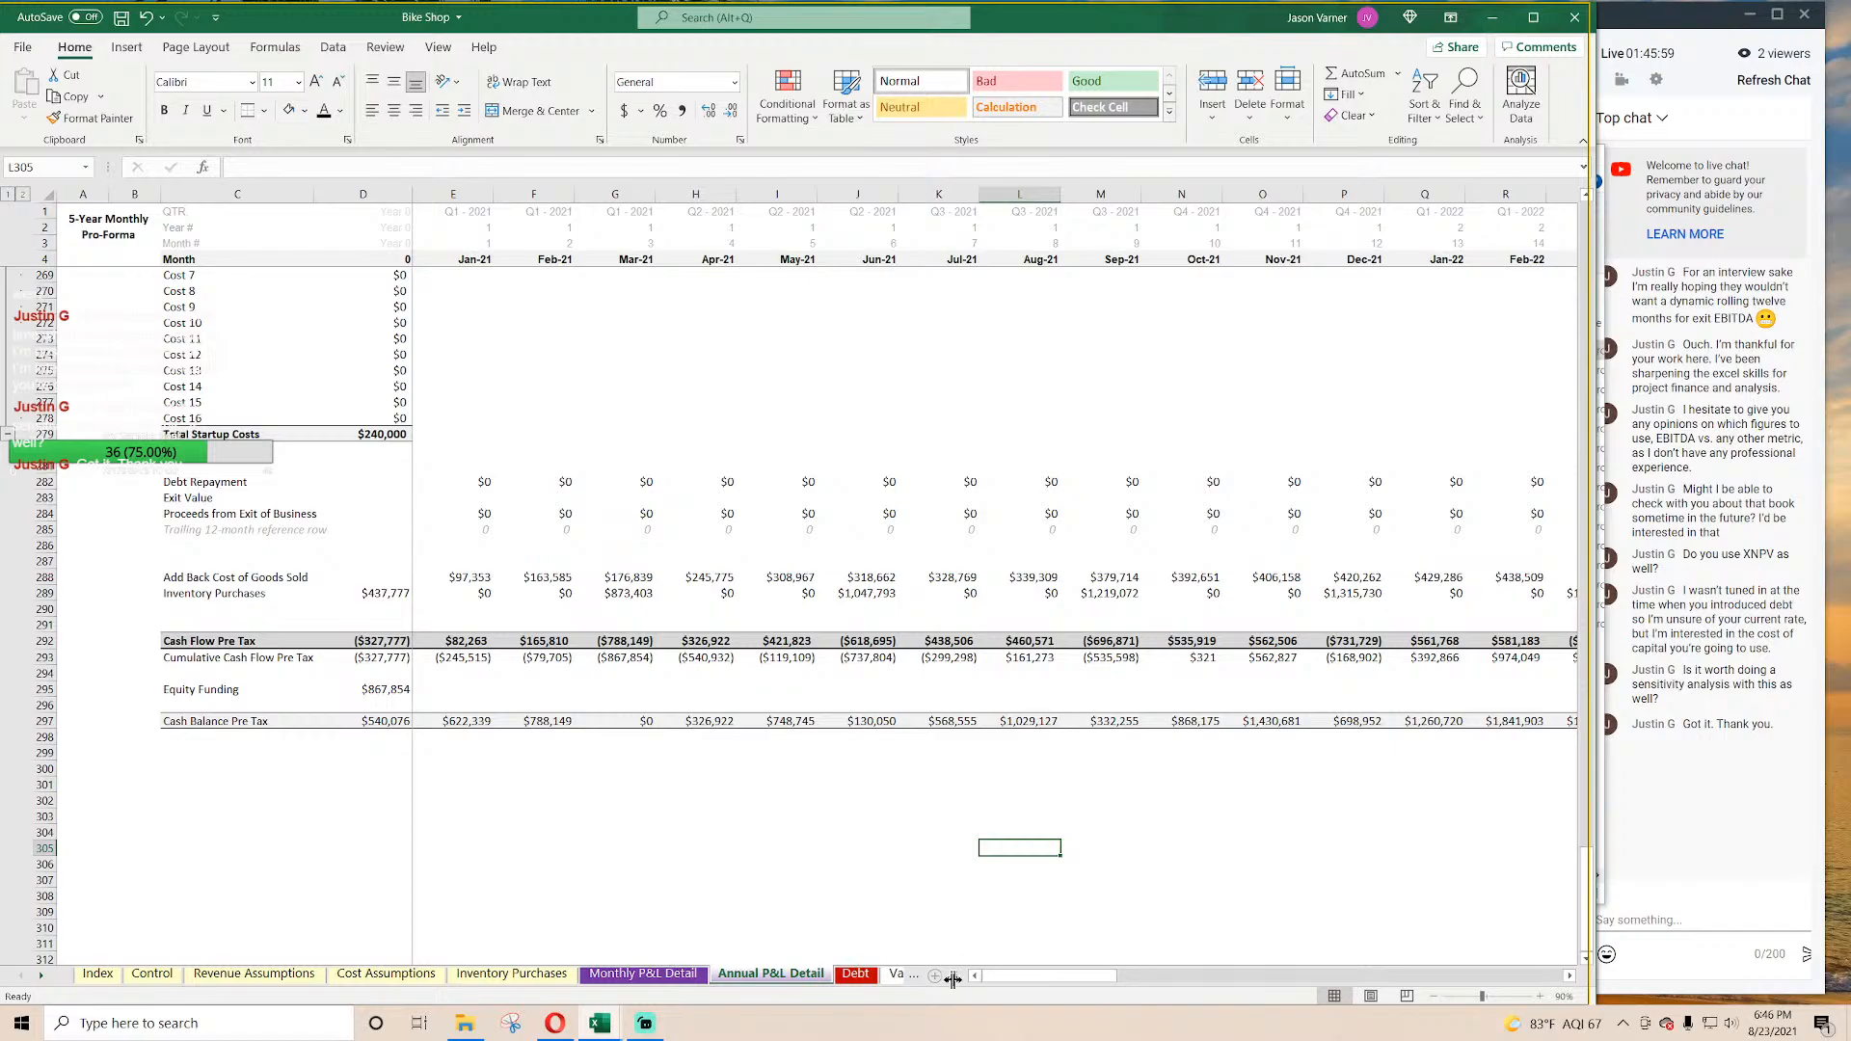
# Step: Add a blank sheet directly before Monthly P&L Detail and name it Executive Summary
pyautogui.moveTo(955, 976); pyautogui.dragTo(1361, 976)
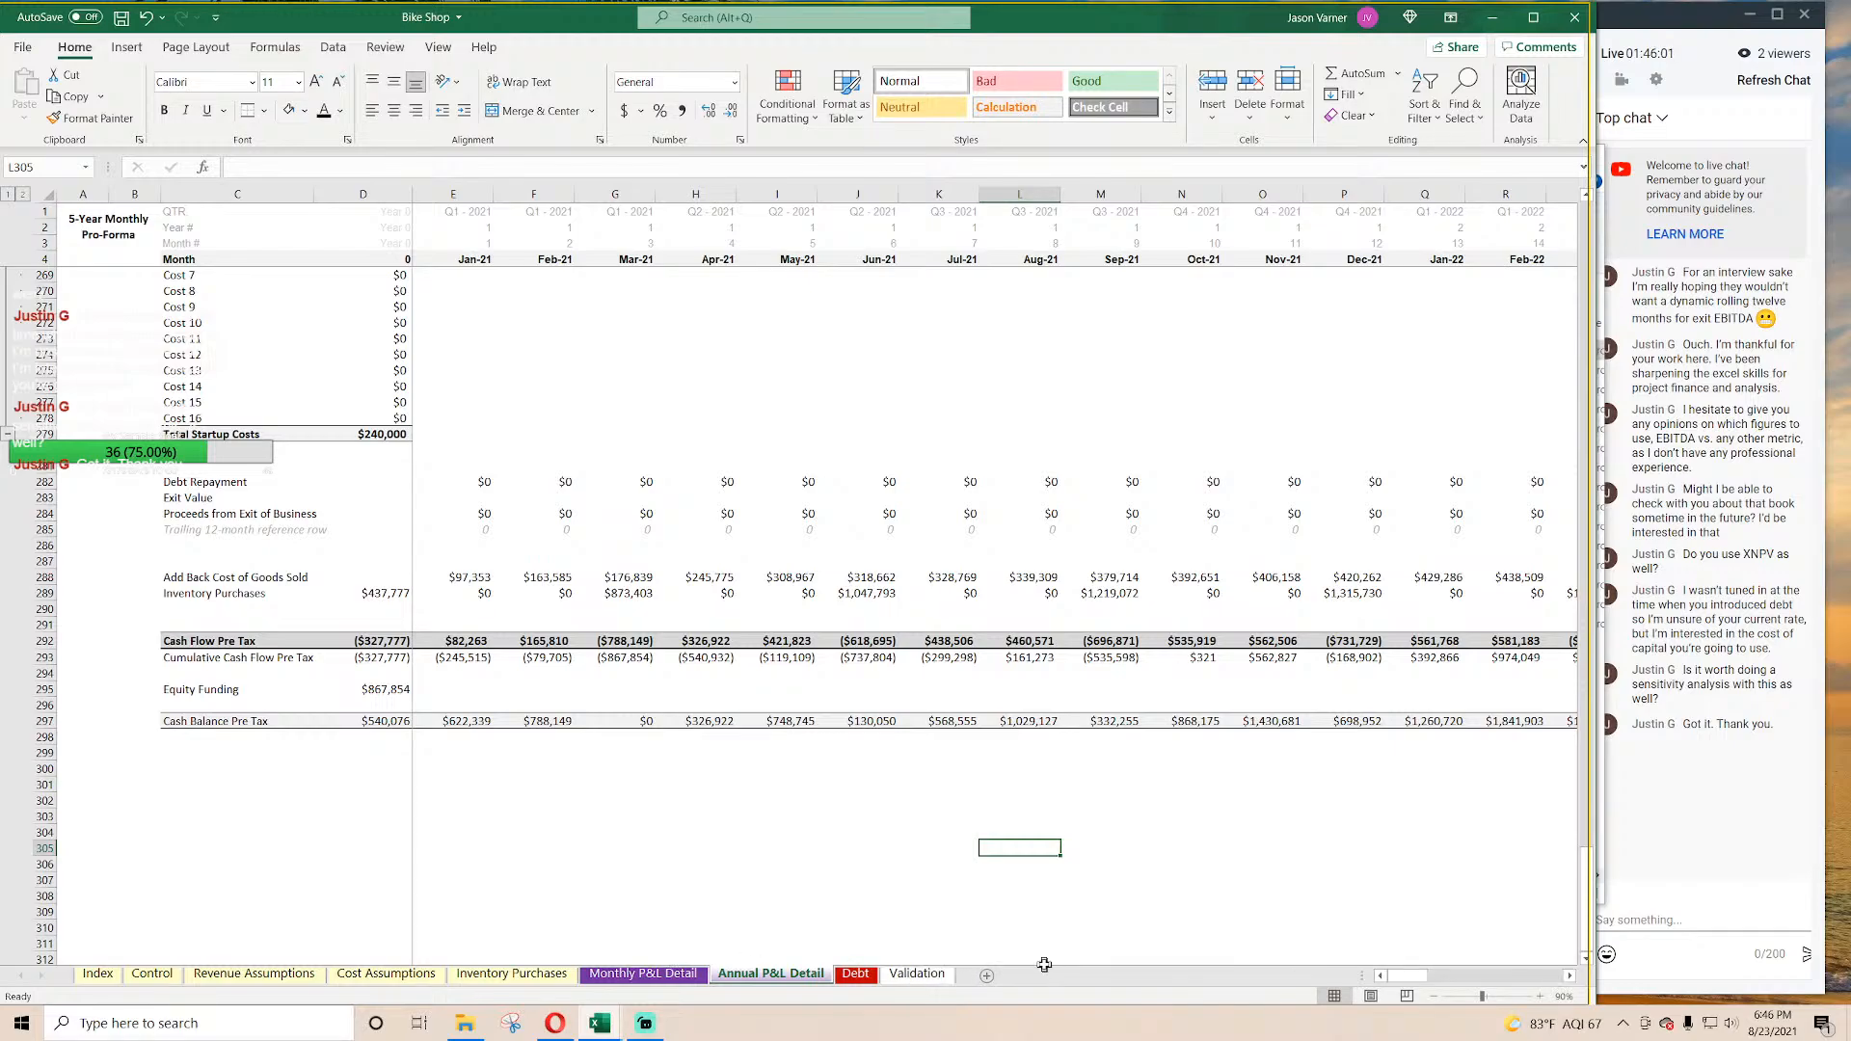
pyautogui.click(988, 976)
pyautogui.moveTo(878, 976); pyautogui.dragTo(607, 975)
pyautogui.doubleClick(606, 976)
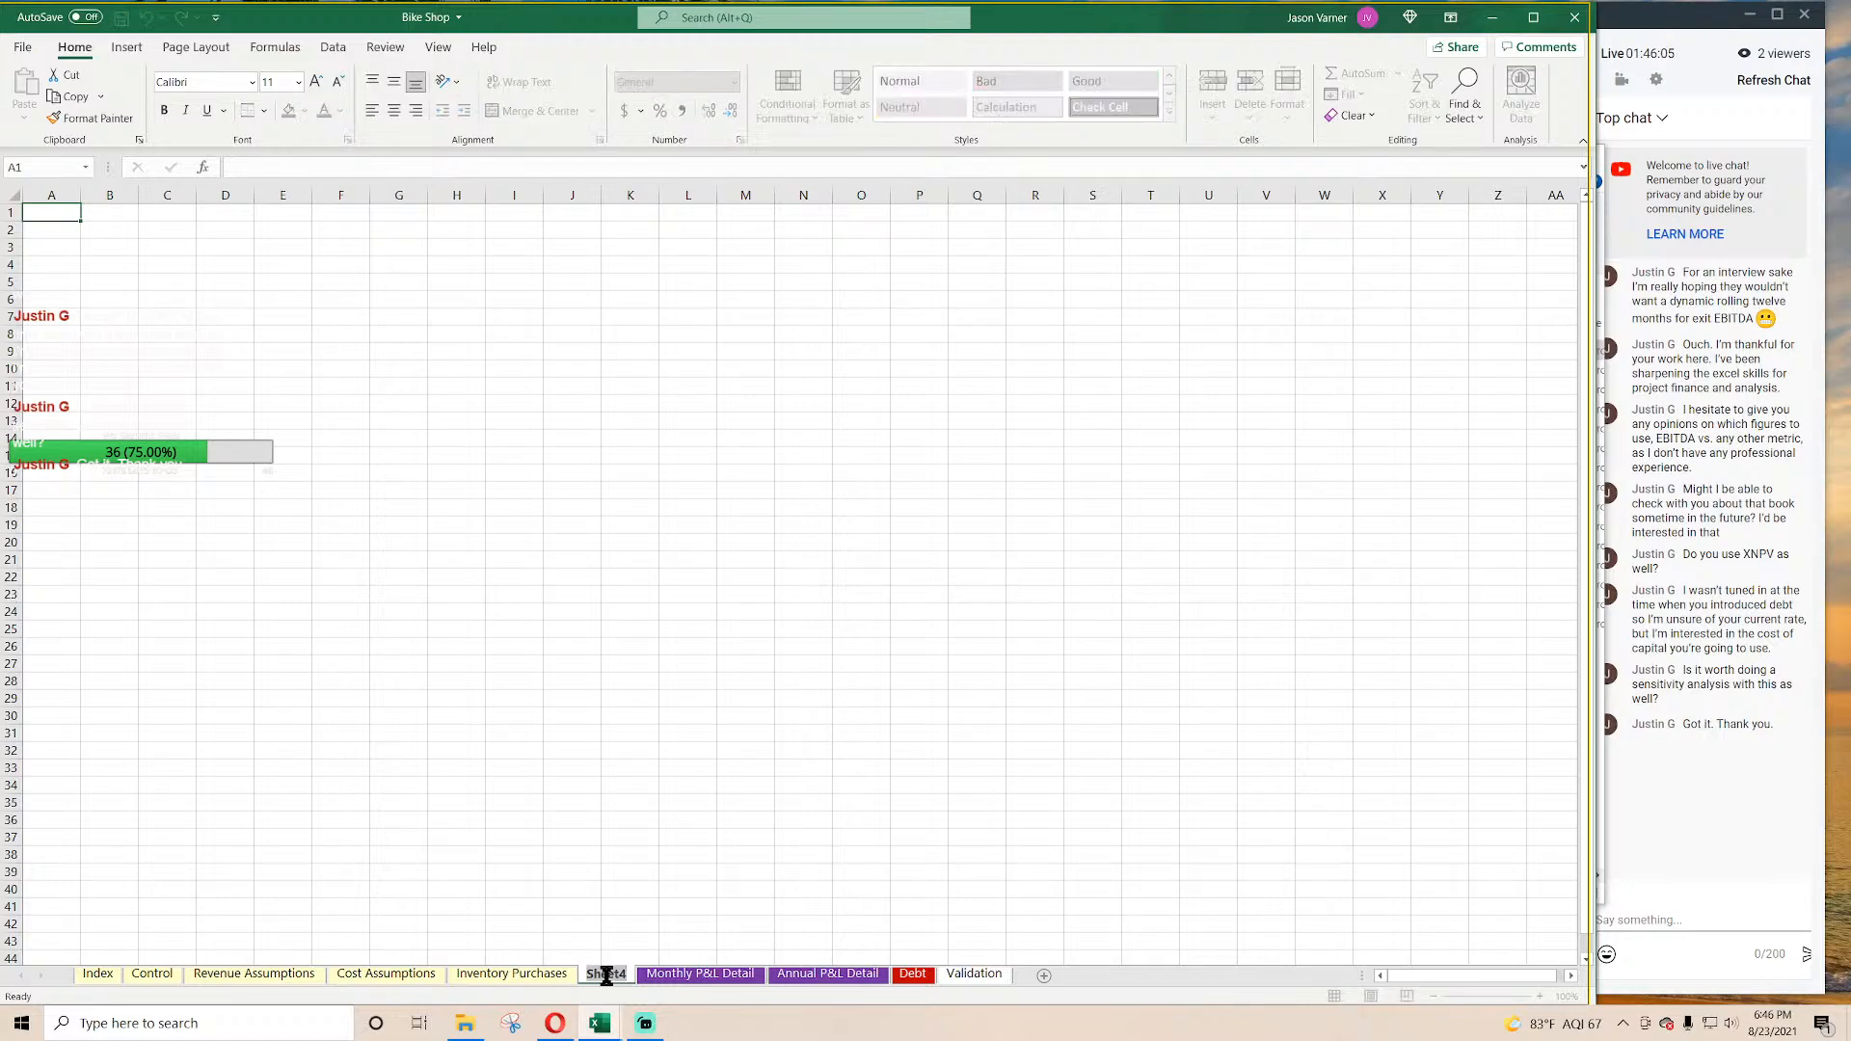
pyautogui.write('Executive')
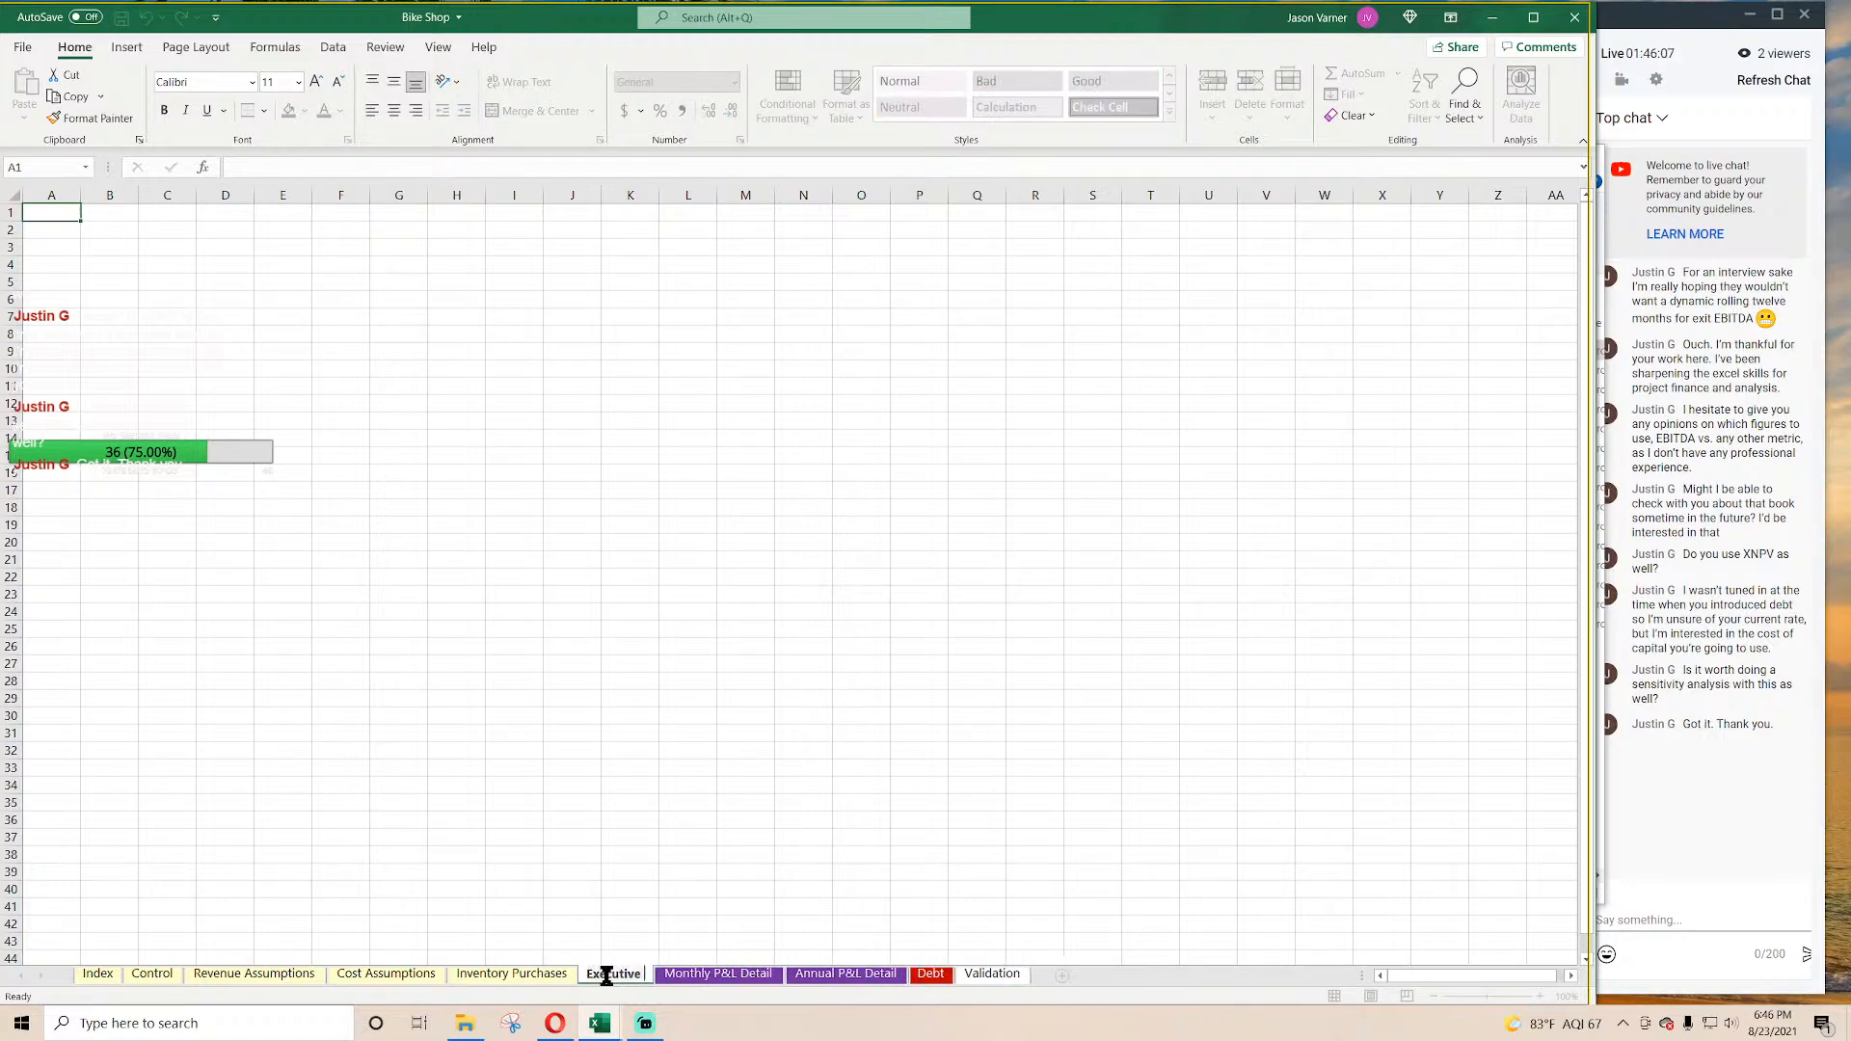
pyautogui.write(' Summary')
pyautogui.press('Return')
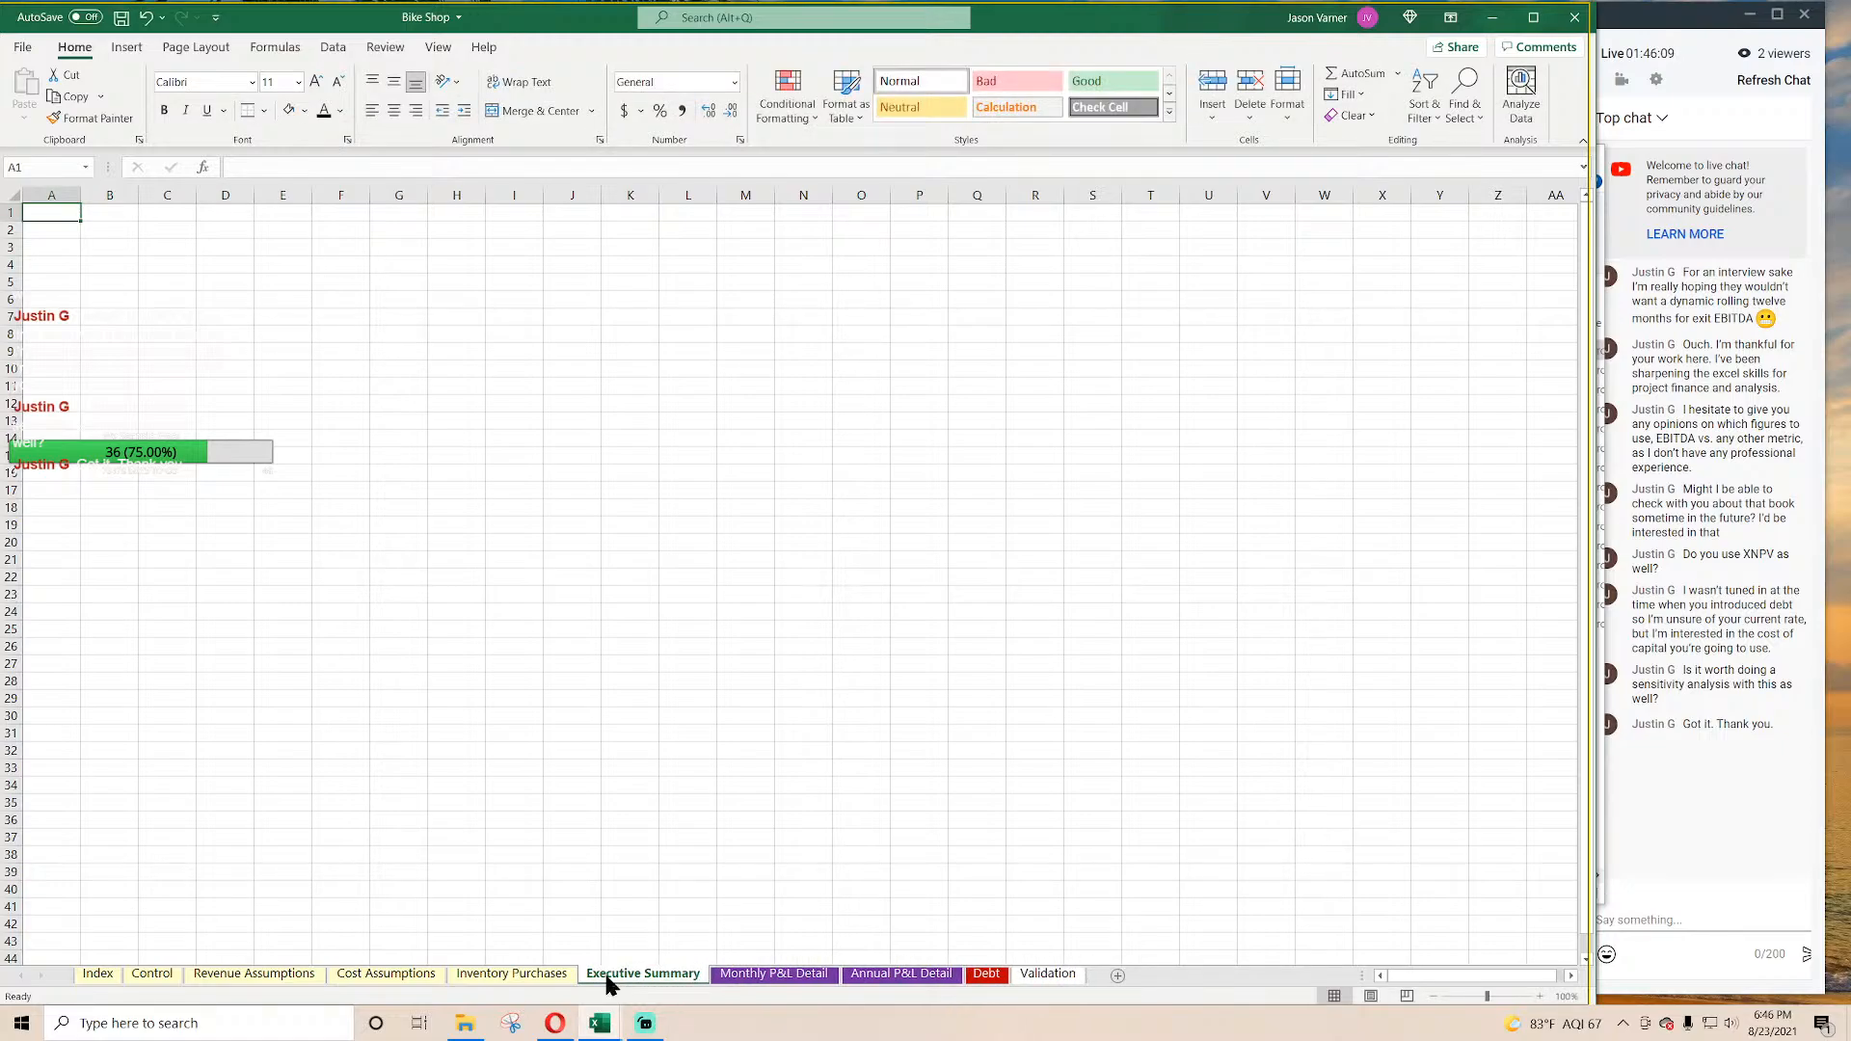
# Step: Create a copy of the Executive Summary sheet and place it before the original
pyautogui.rightClick(607, 979)
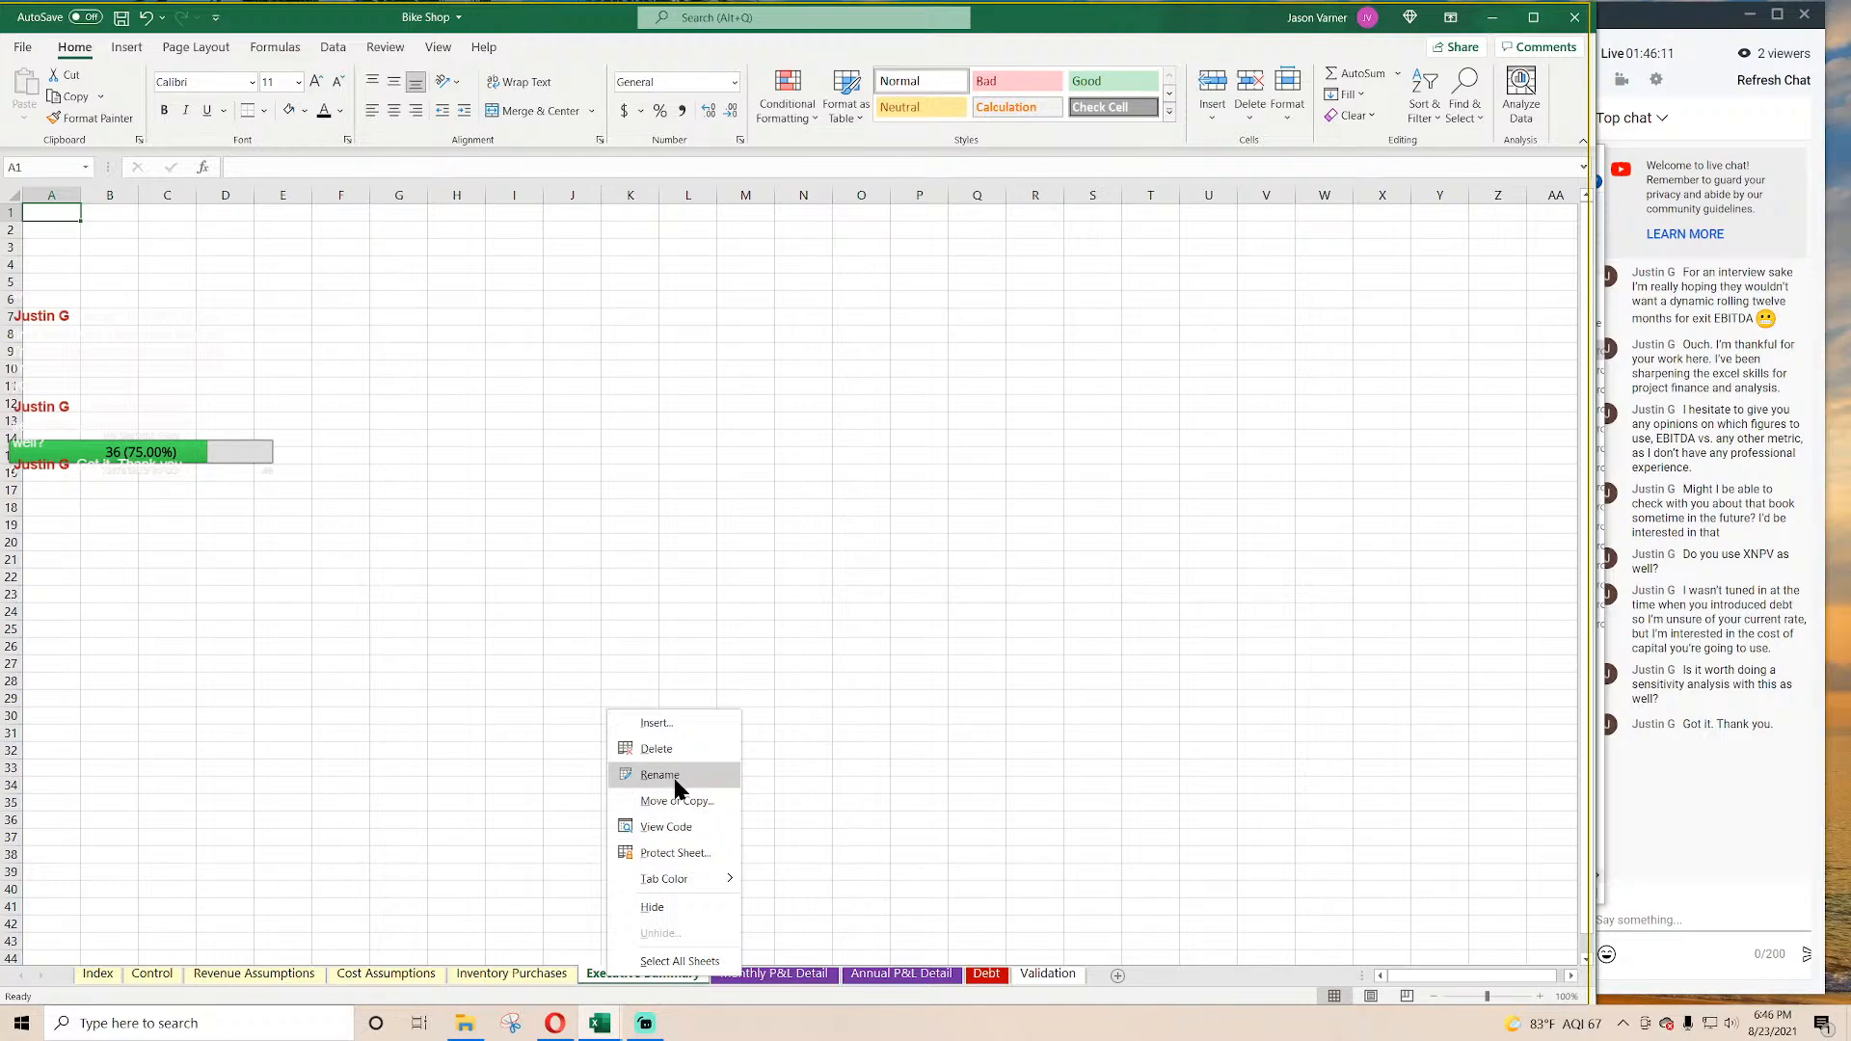
pyautogui.click(677, 801)
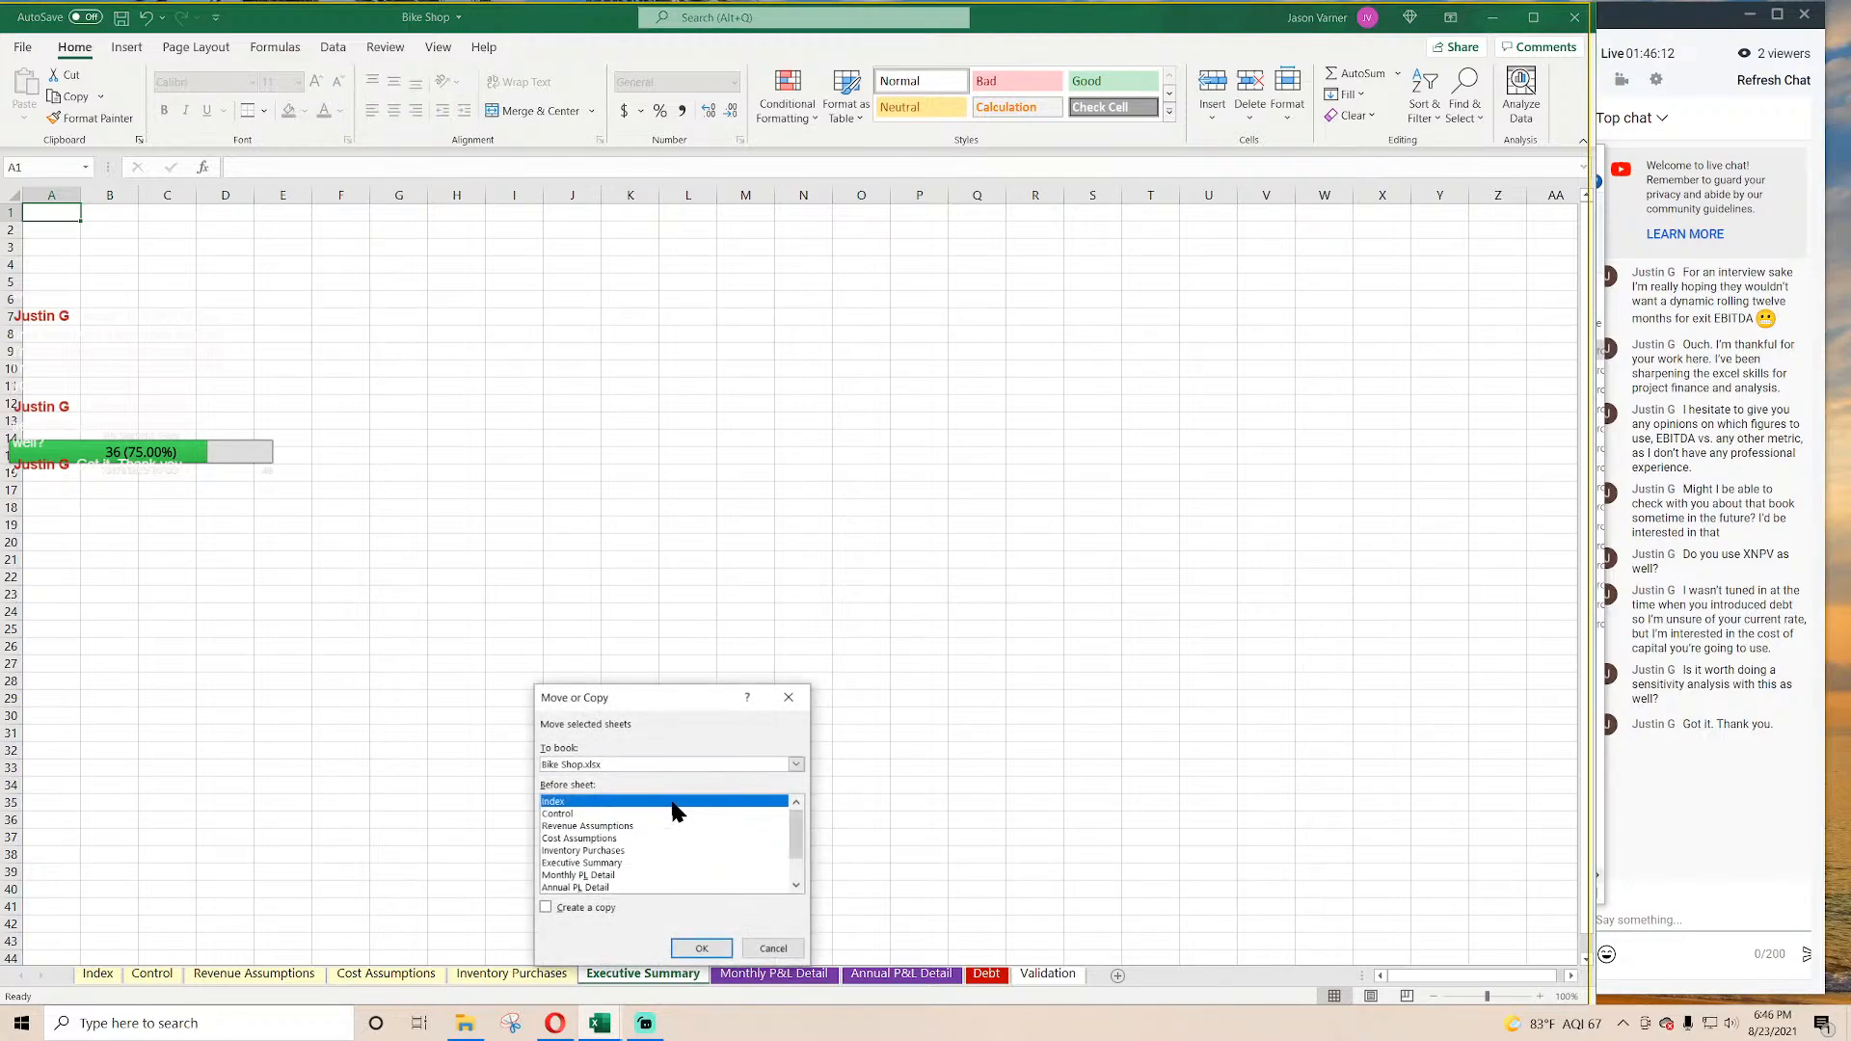
pyautogui.click(584, 866)
pyautogui.click(547, 908)
pyautogui.click(702, 948)
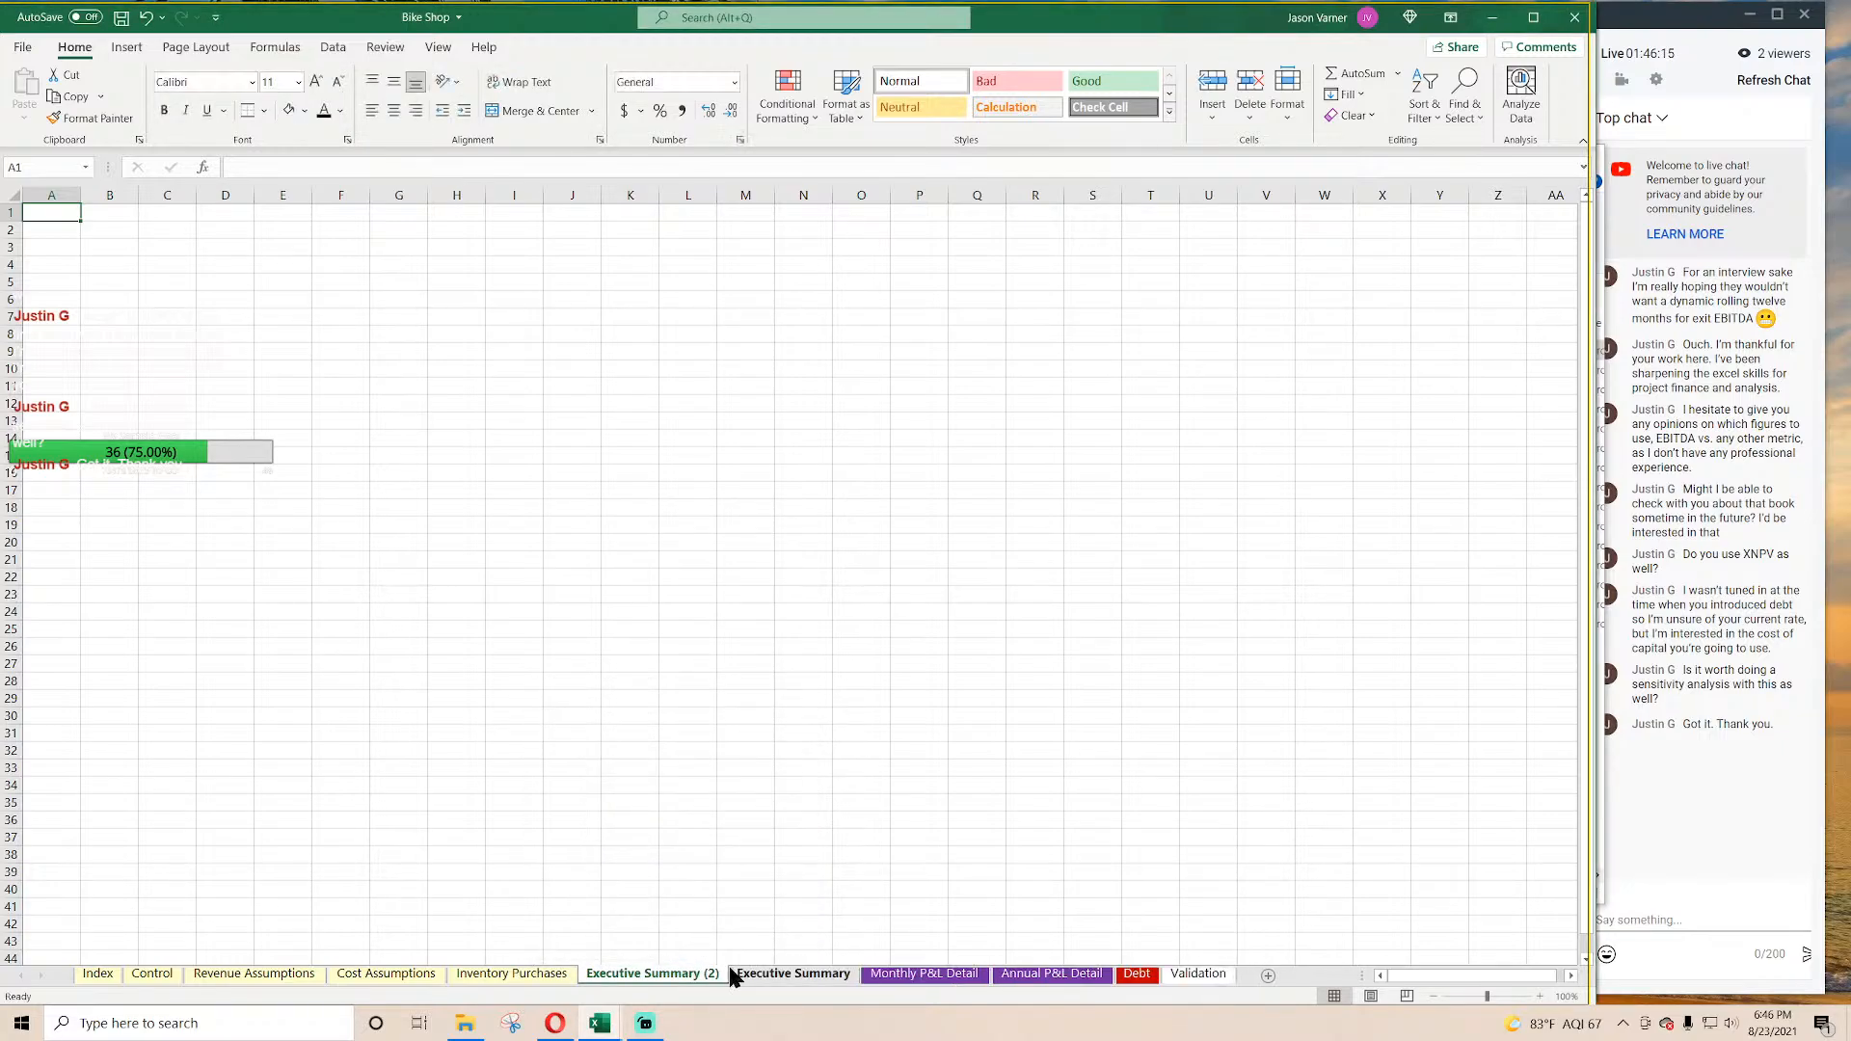
# Step: Rename the copied summary sheet as Distributions and return to the Monthly P&L Detail sheet
pyautogui.doubleClick(653, 975)
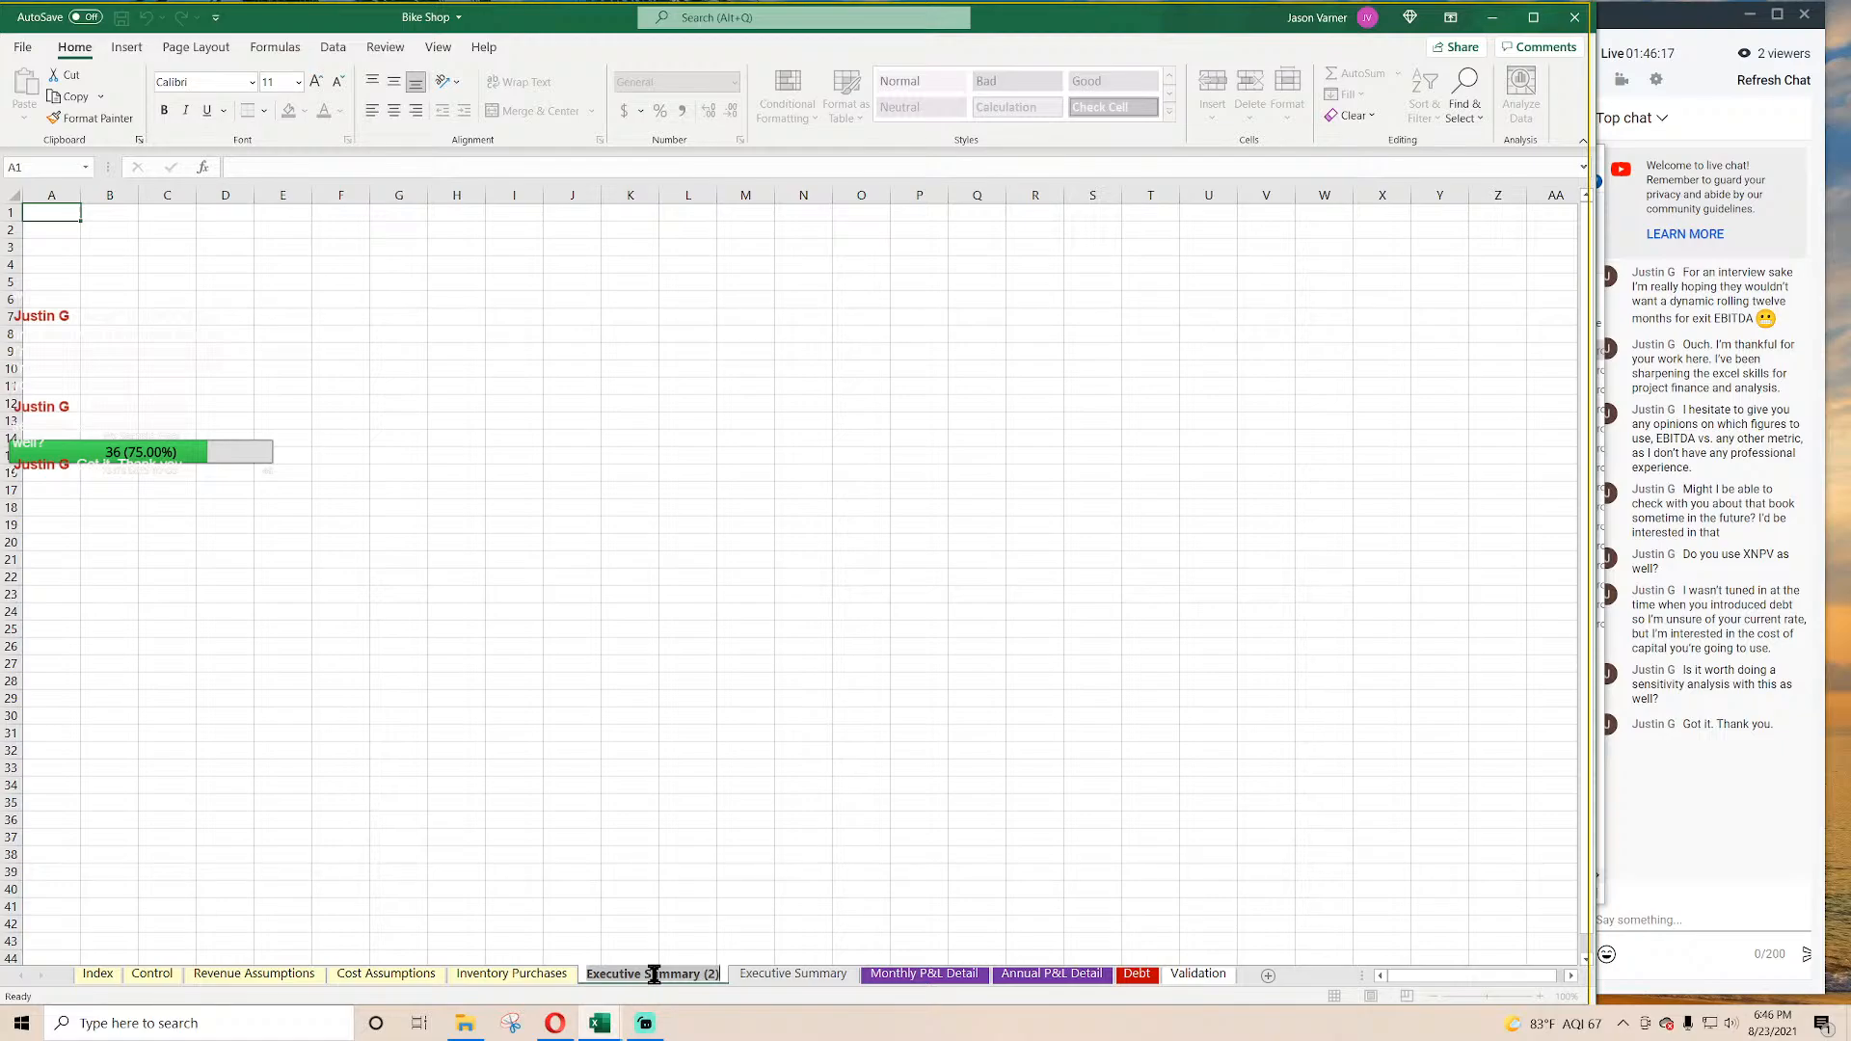
pyautogui.write('Distributions')
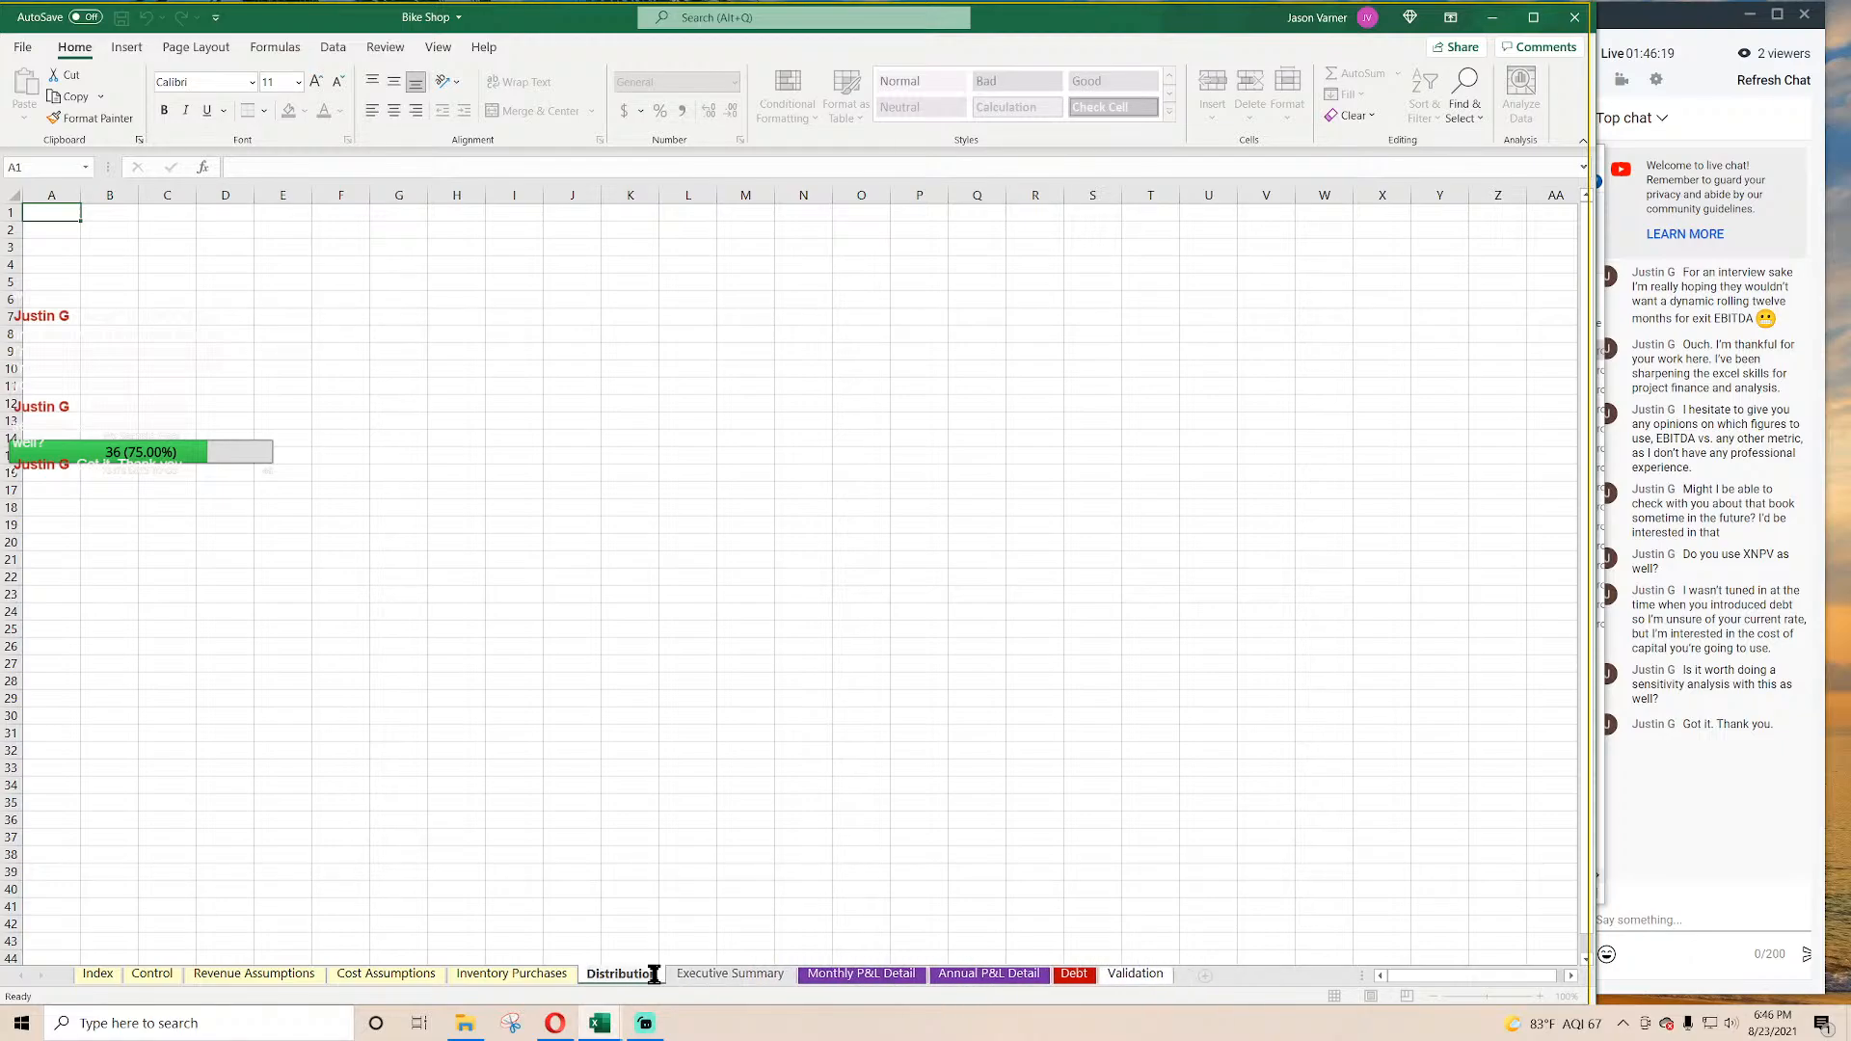
pyautogui.press('Return')
pyautogui.click(730, 976)
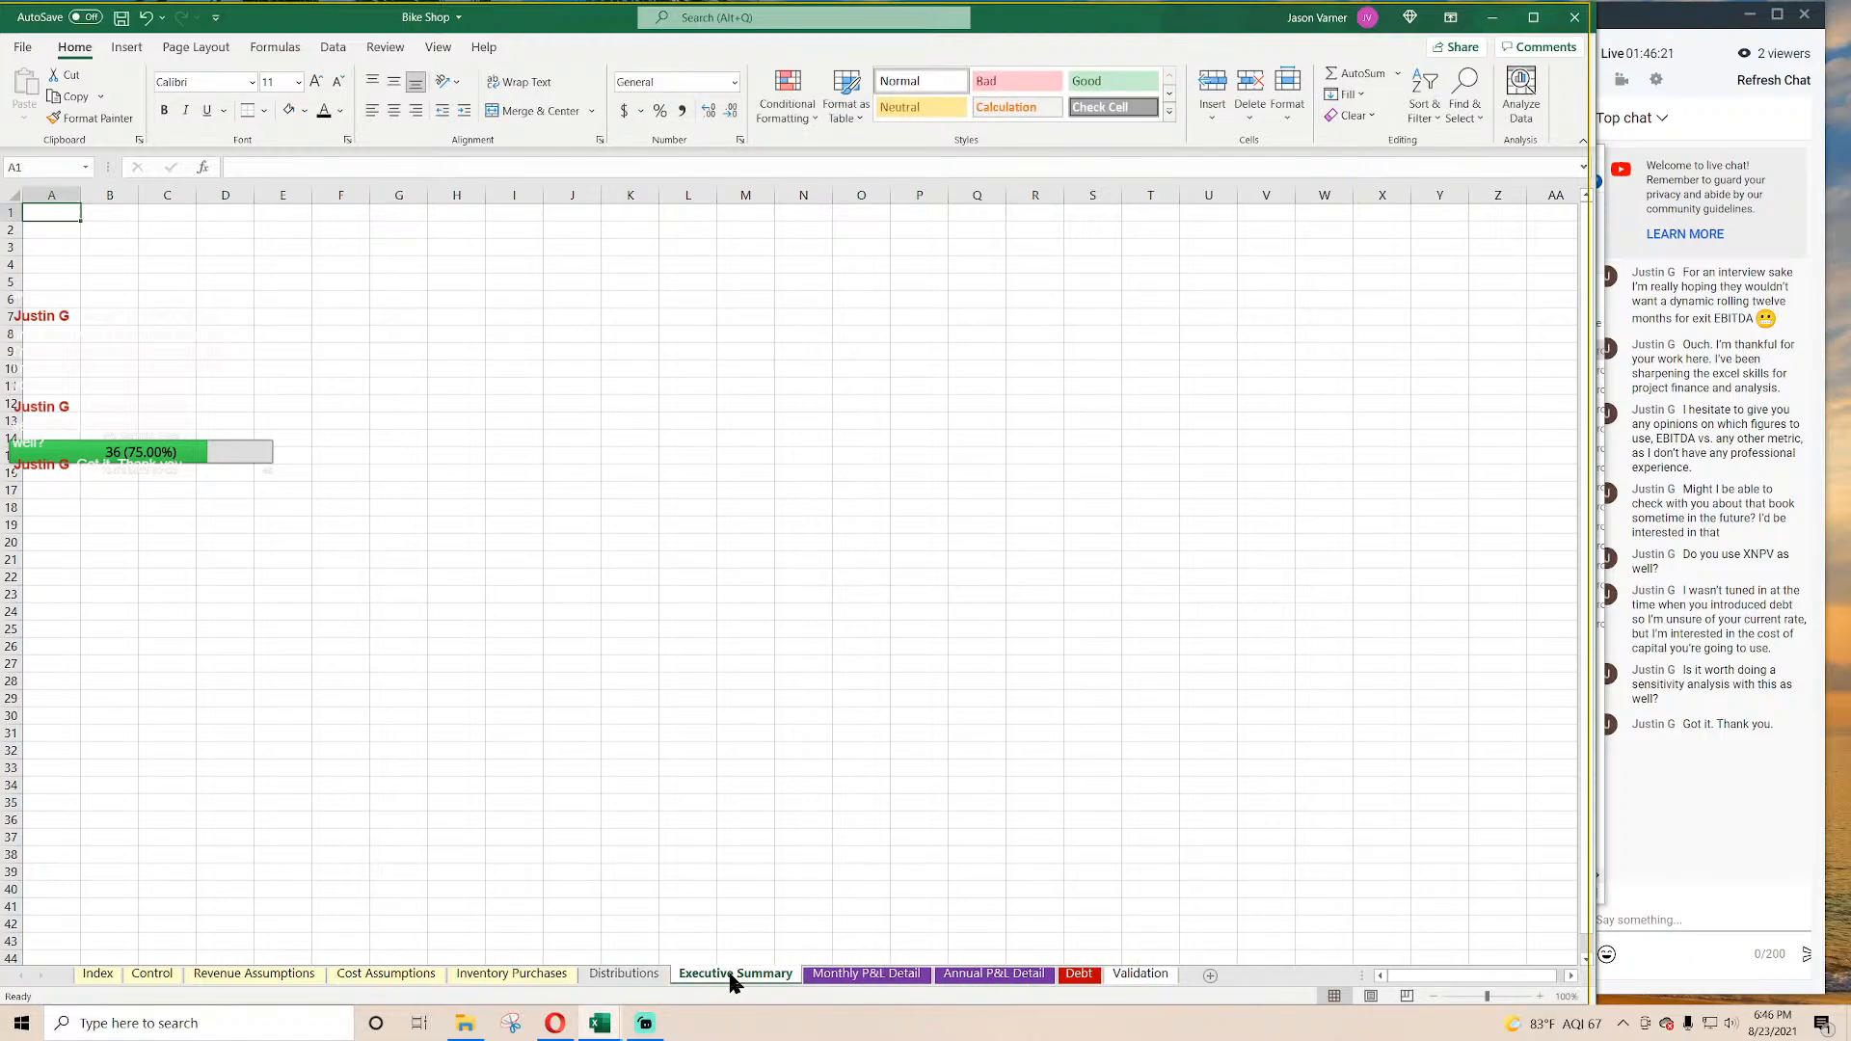
pyautogui.click(861, 977)
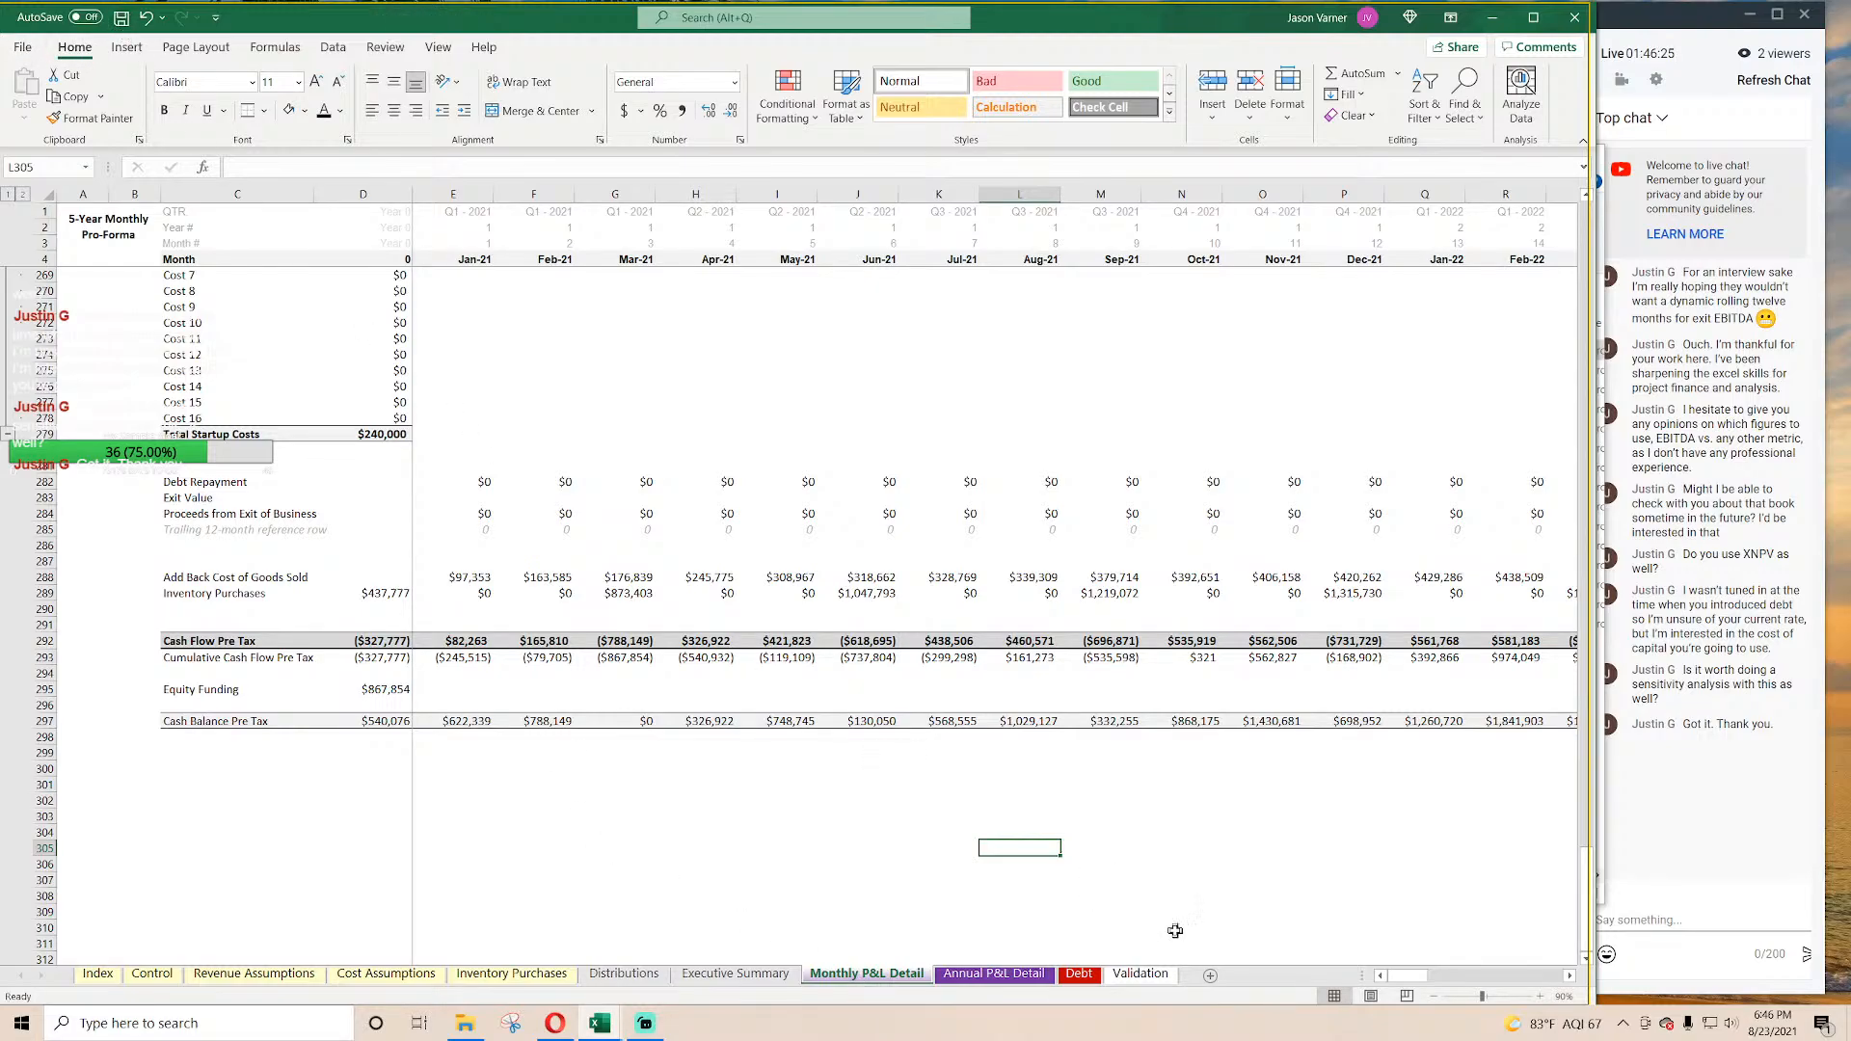
# Step: On the Annual P&L Detail sheet, clear all contents and formatting from columns J through BL
pyautogui.click(1003, 976)
pyautogui.scroll(20, 694, 868)
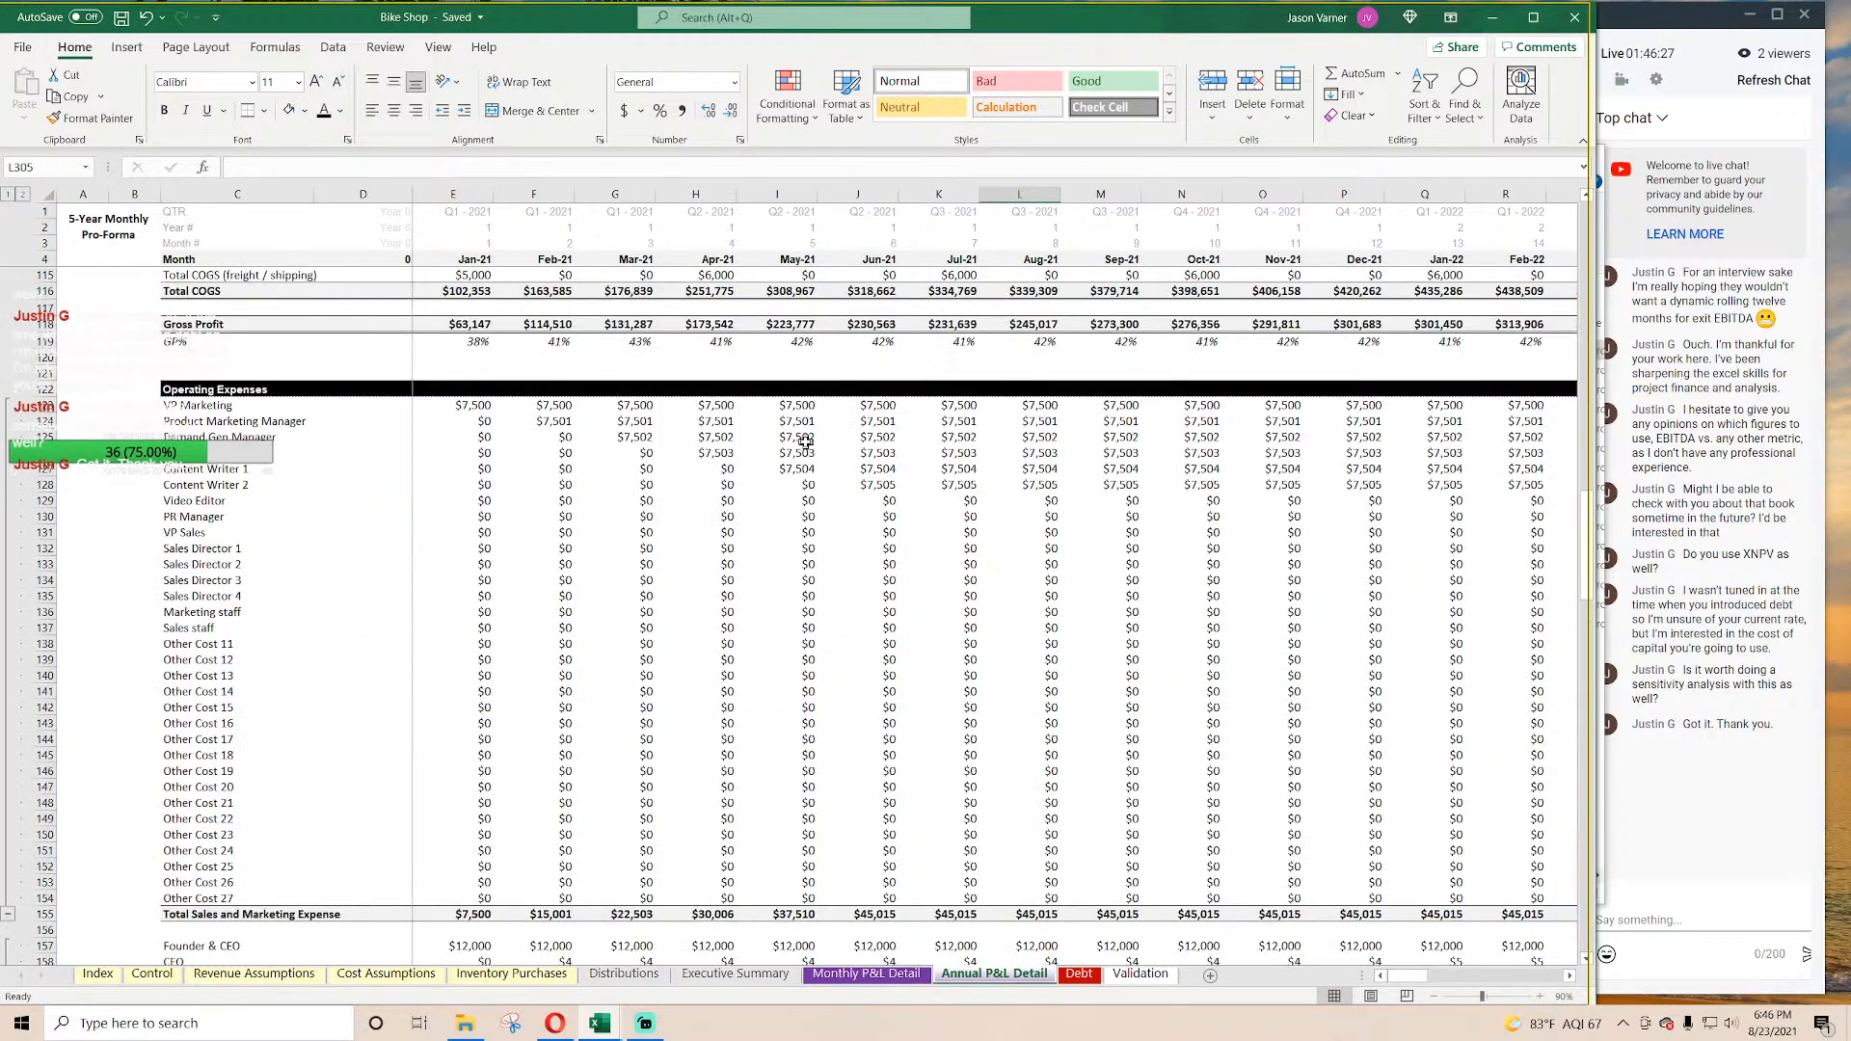
pyautogui.moveTo(857, 193); pyautogui.dragTo(1447, 198)
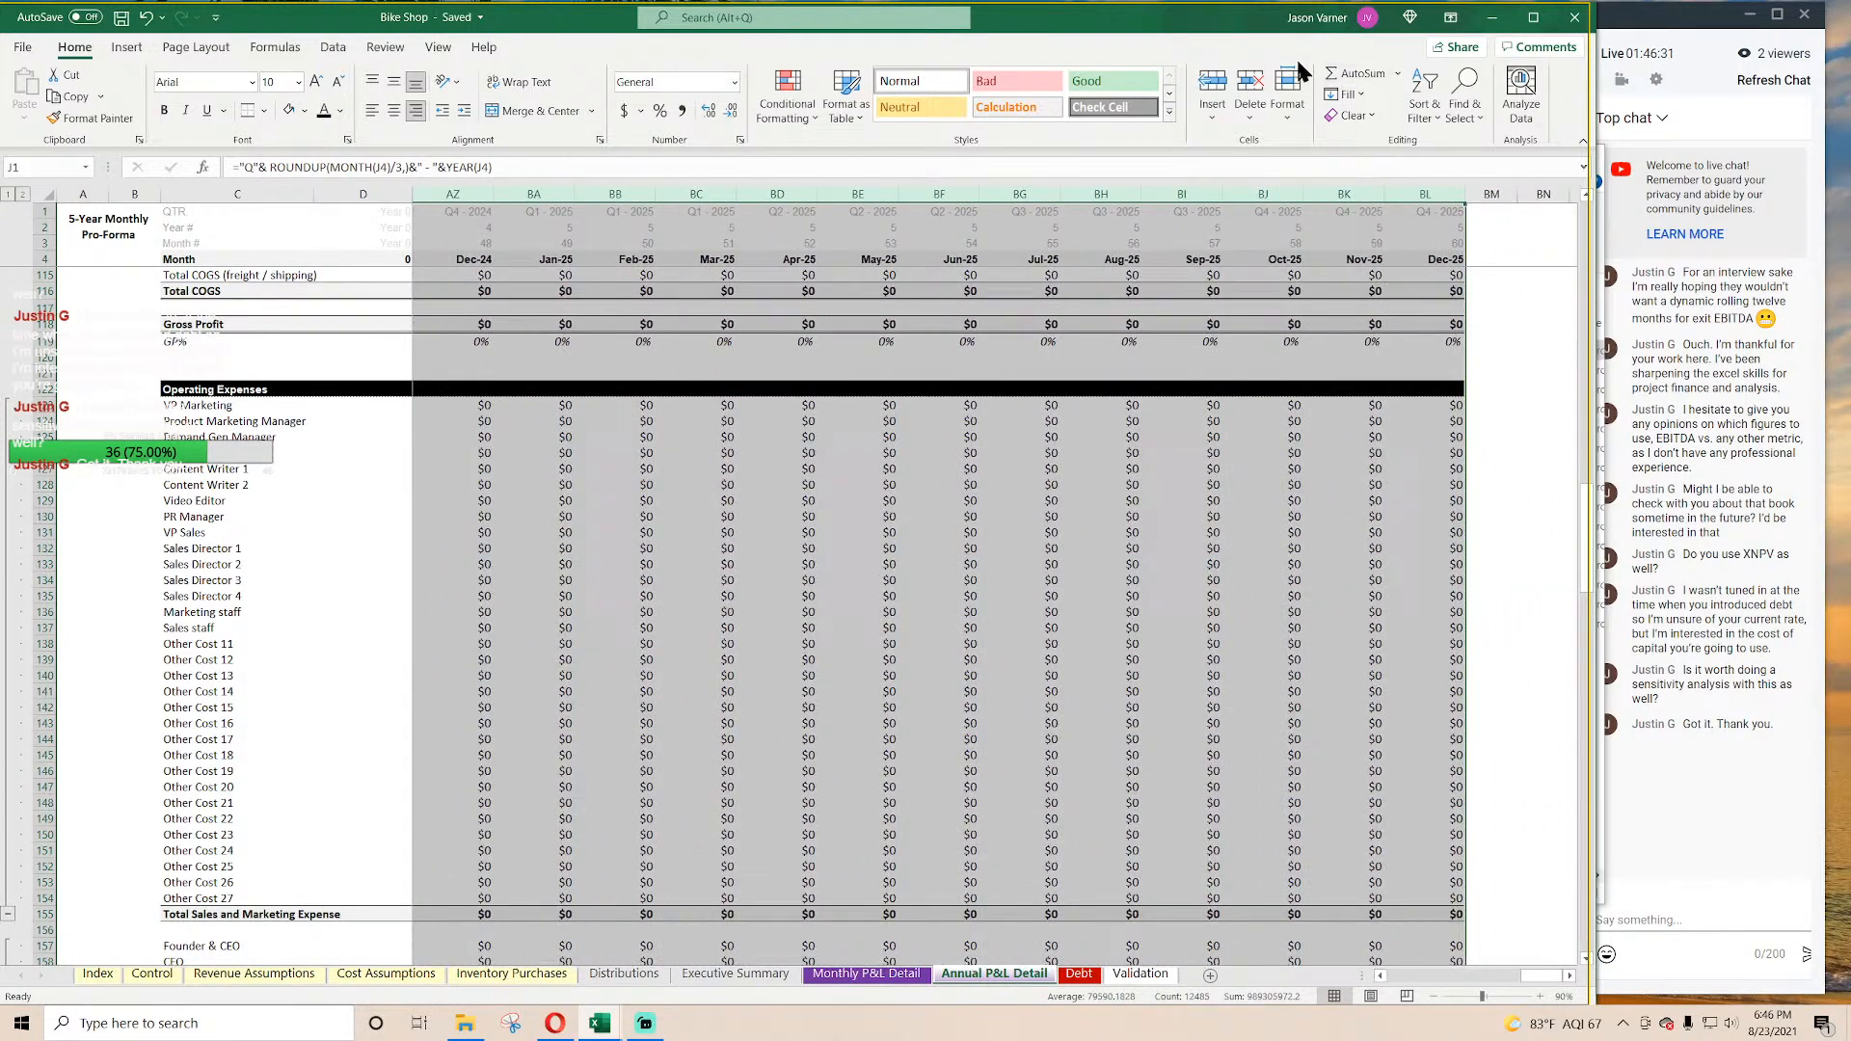
pyautogui.click(1350, 116)
pyautogui.click(1369, 137)
pyautogui.moveTo(1535, 977); pyautogui.dragTo(1417, 976)
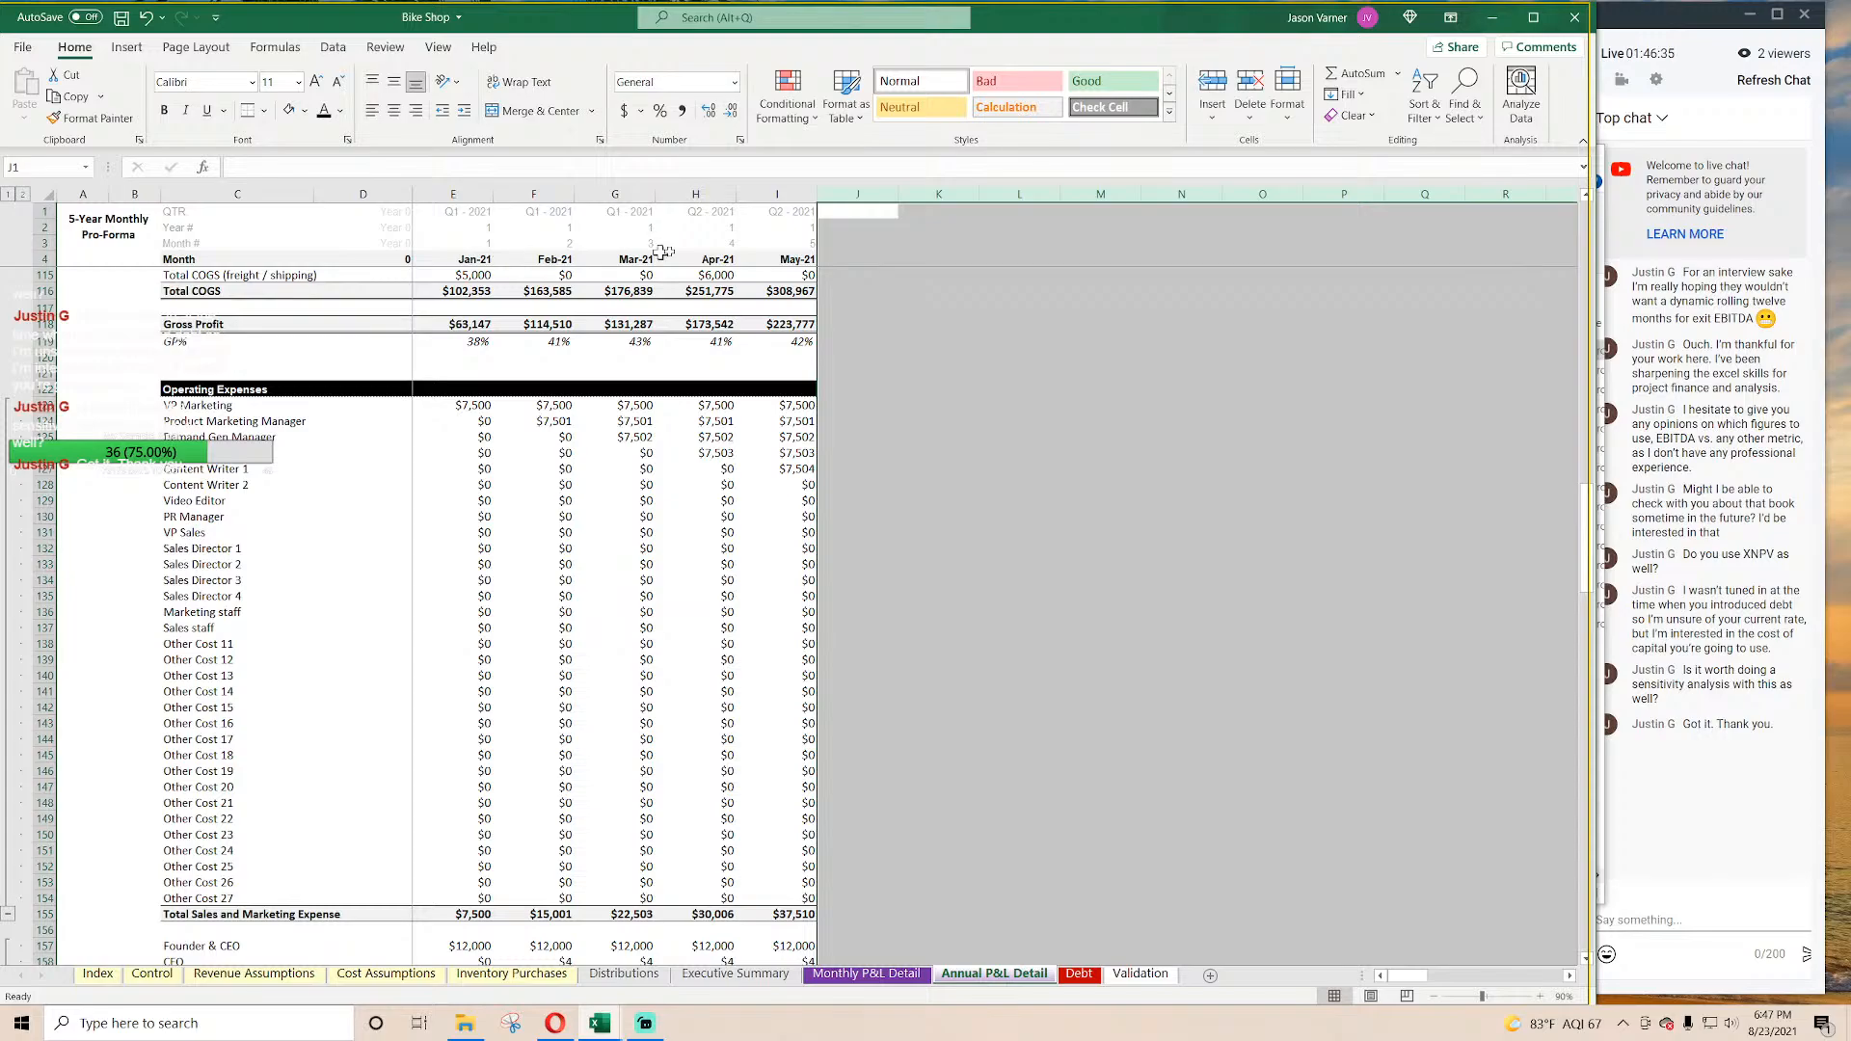
# Step: Clear the QTR and Year # header rows in rows 1 and 2, and relabel the Month # row as Year #
pyautogui.click(845, 245)
pyautogui.moveTo(844, 223)
pyautogui.mouseDown()
pyautogui.moveTo(880, 220)
pyautogui.moveTo(180, 243)
pyautogui.mouseUp()
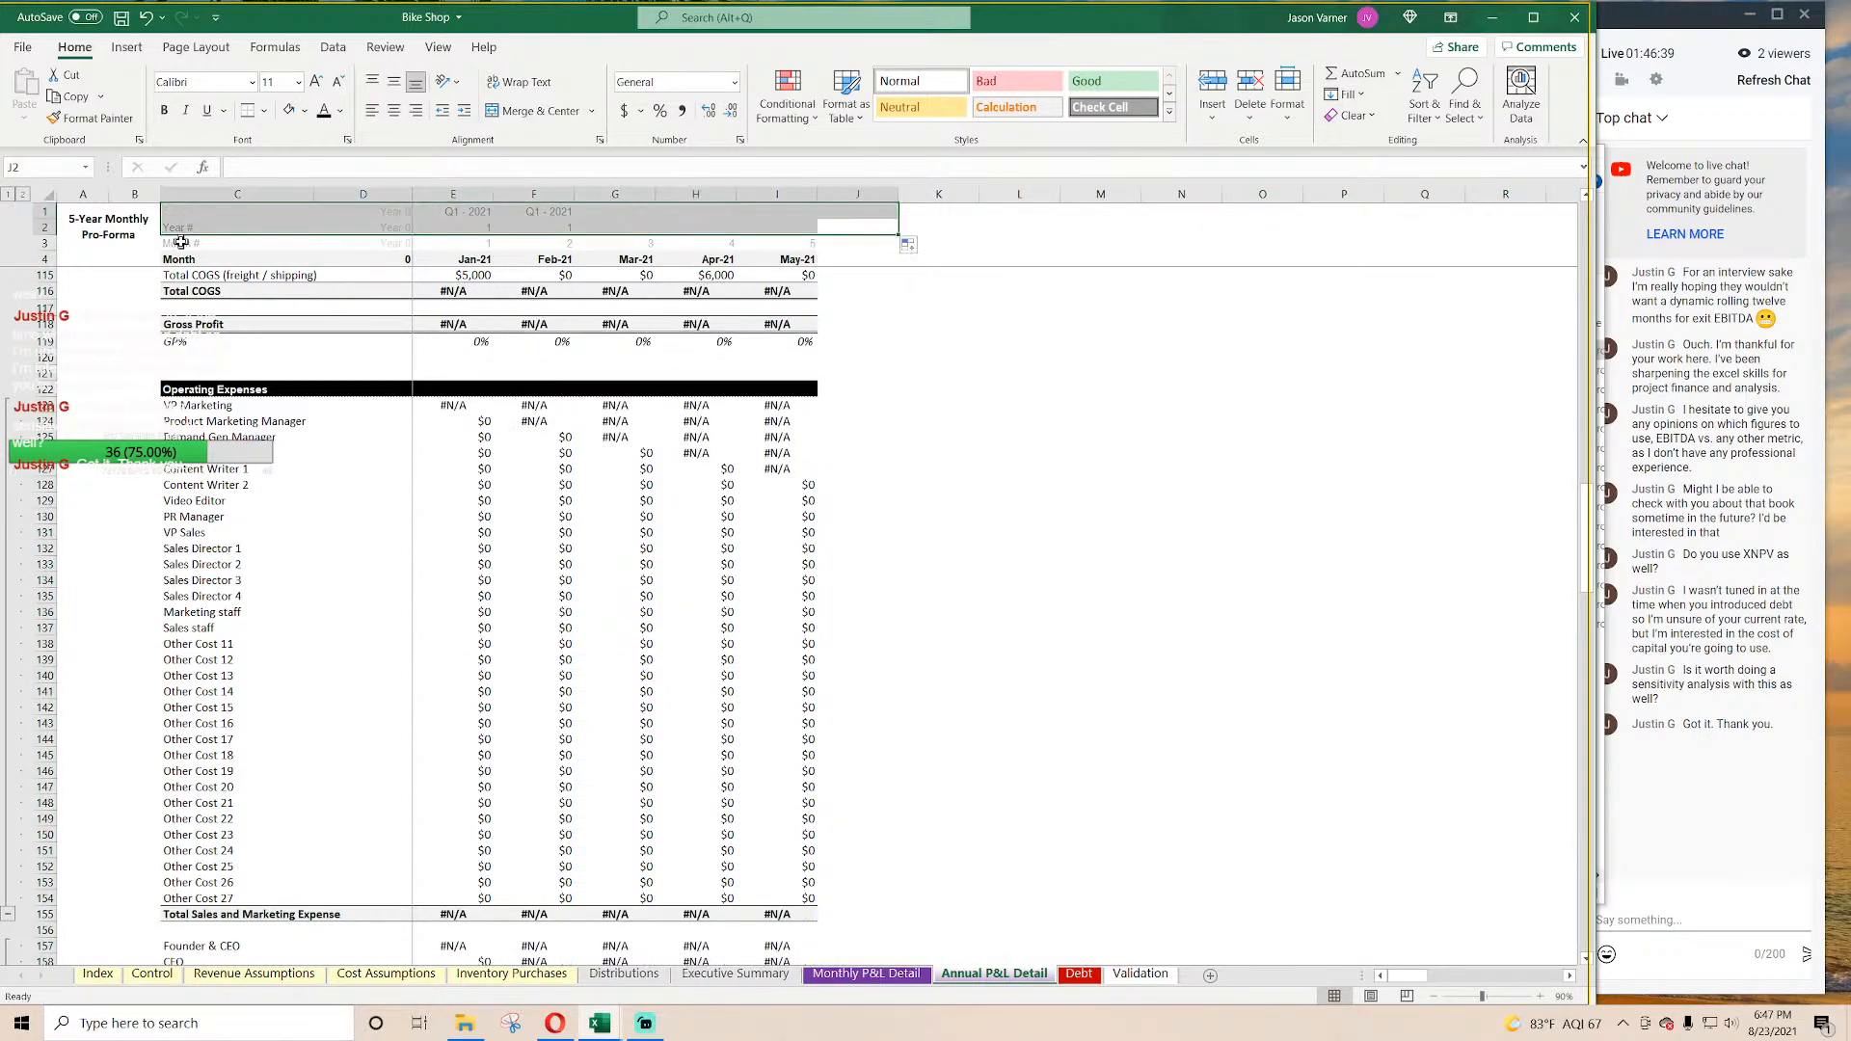
pyautogui.click(181, 243)
pyautogui.moveTo(269, 167); pyautogui.dragTo(171, 166)
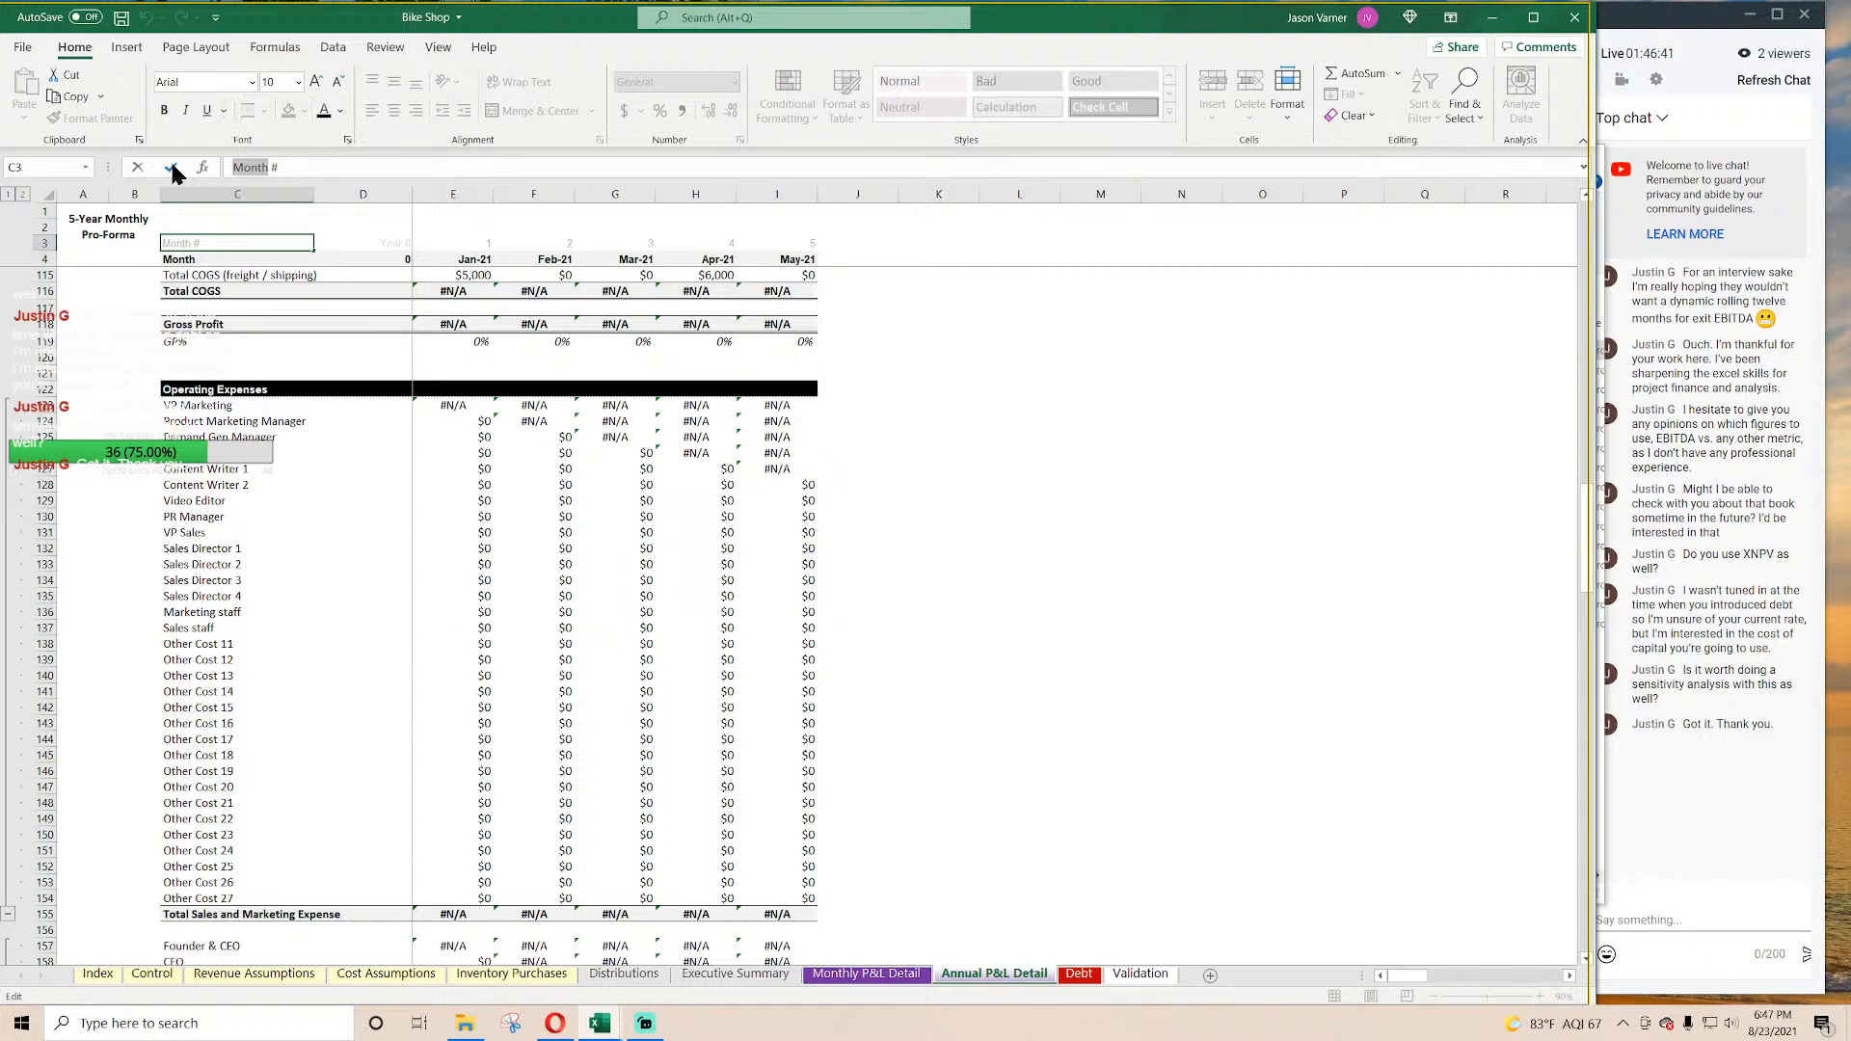
pyautogui.write('Year')
pyautogui.press('Return')
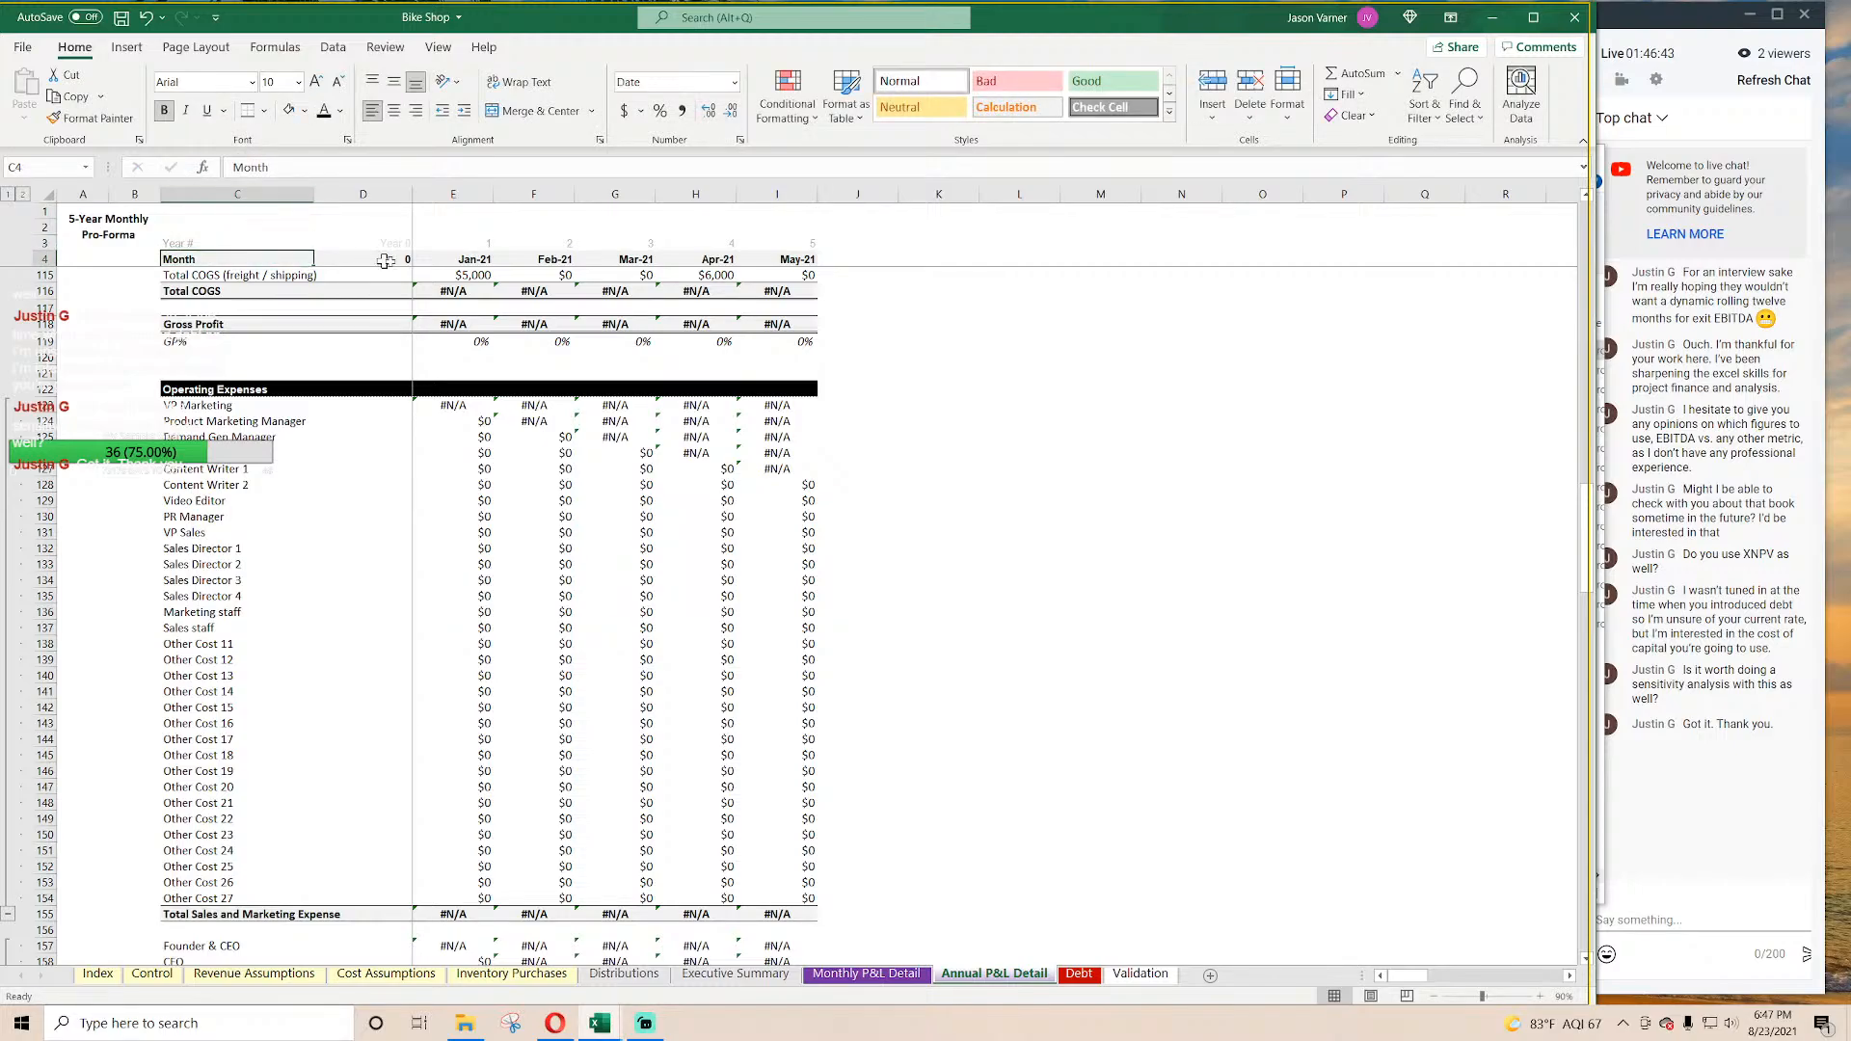
# Step: Set the second period header F4 to =EDATE(E4,12) and fill it across through I4 for yearly dates
pyautogui.moveTo(474, 261); pyautogui.dragTo(813, 258)
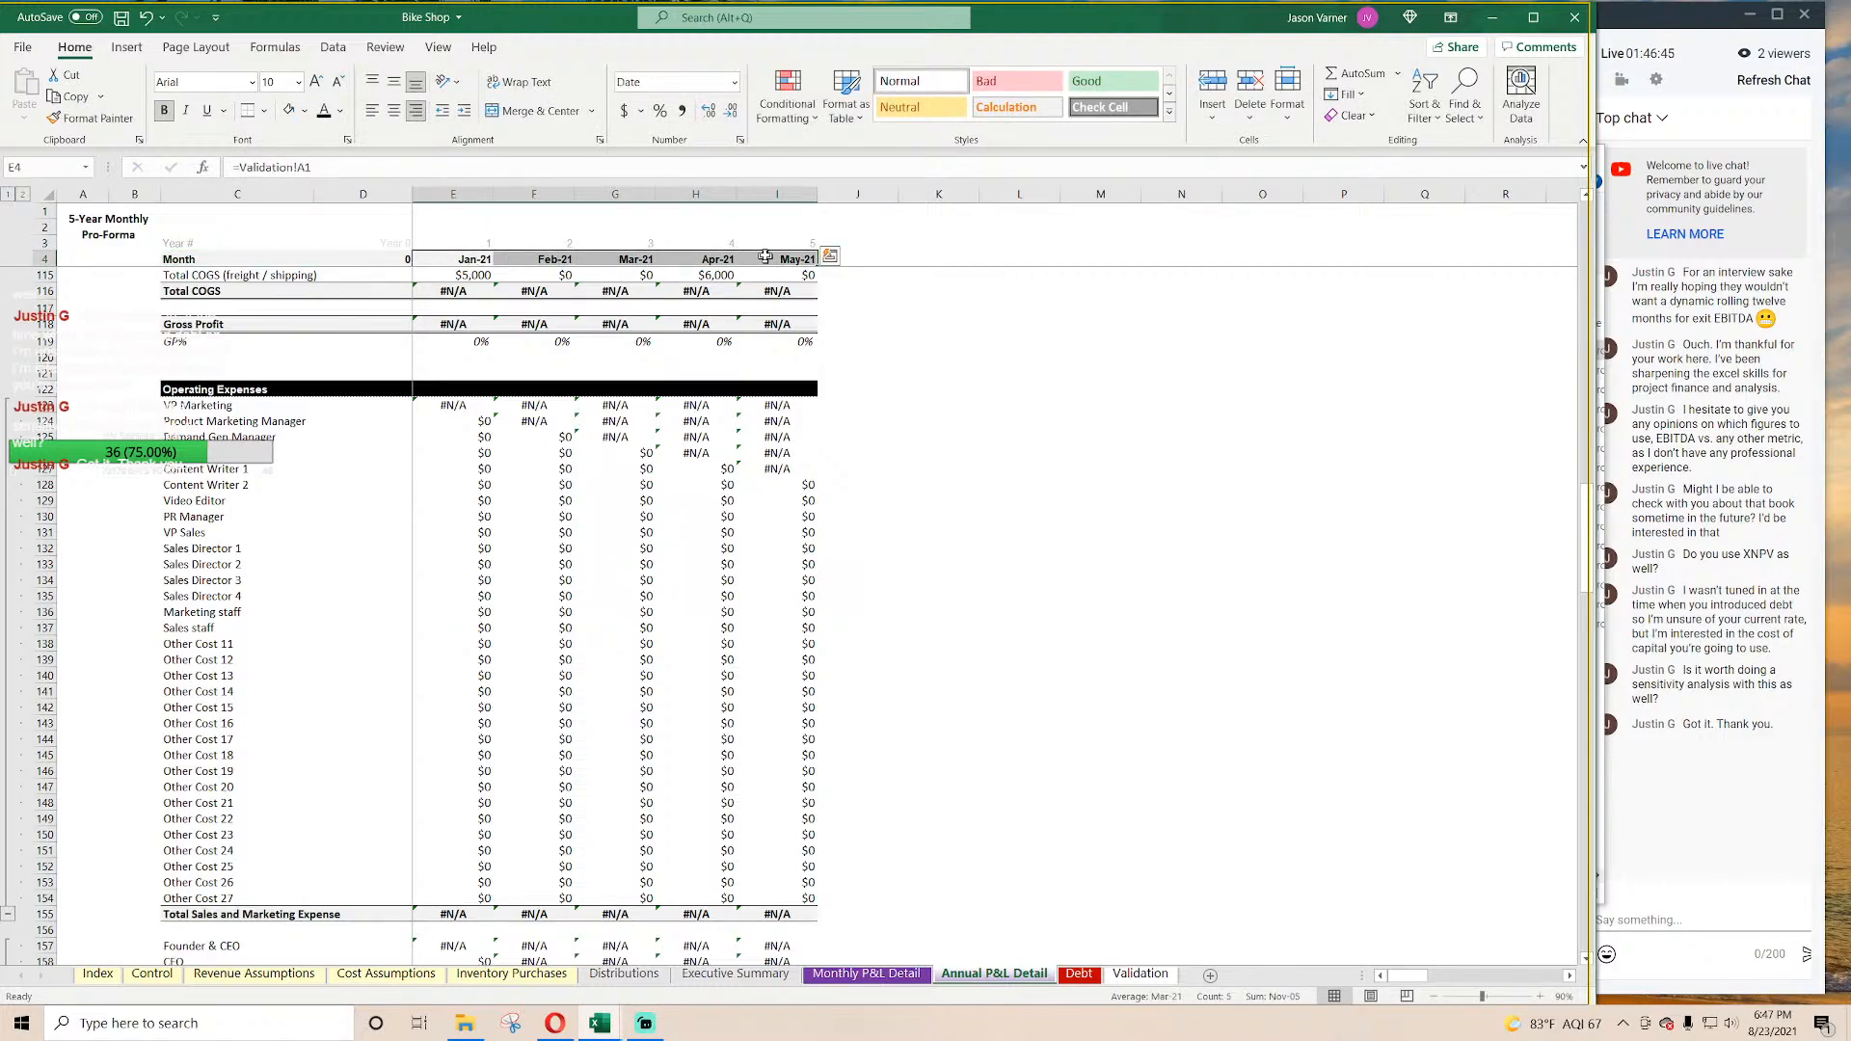
pyautogui.click(552, 261)
pyautogui.click(299, 168)
pyautogui.write('2')
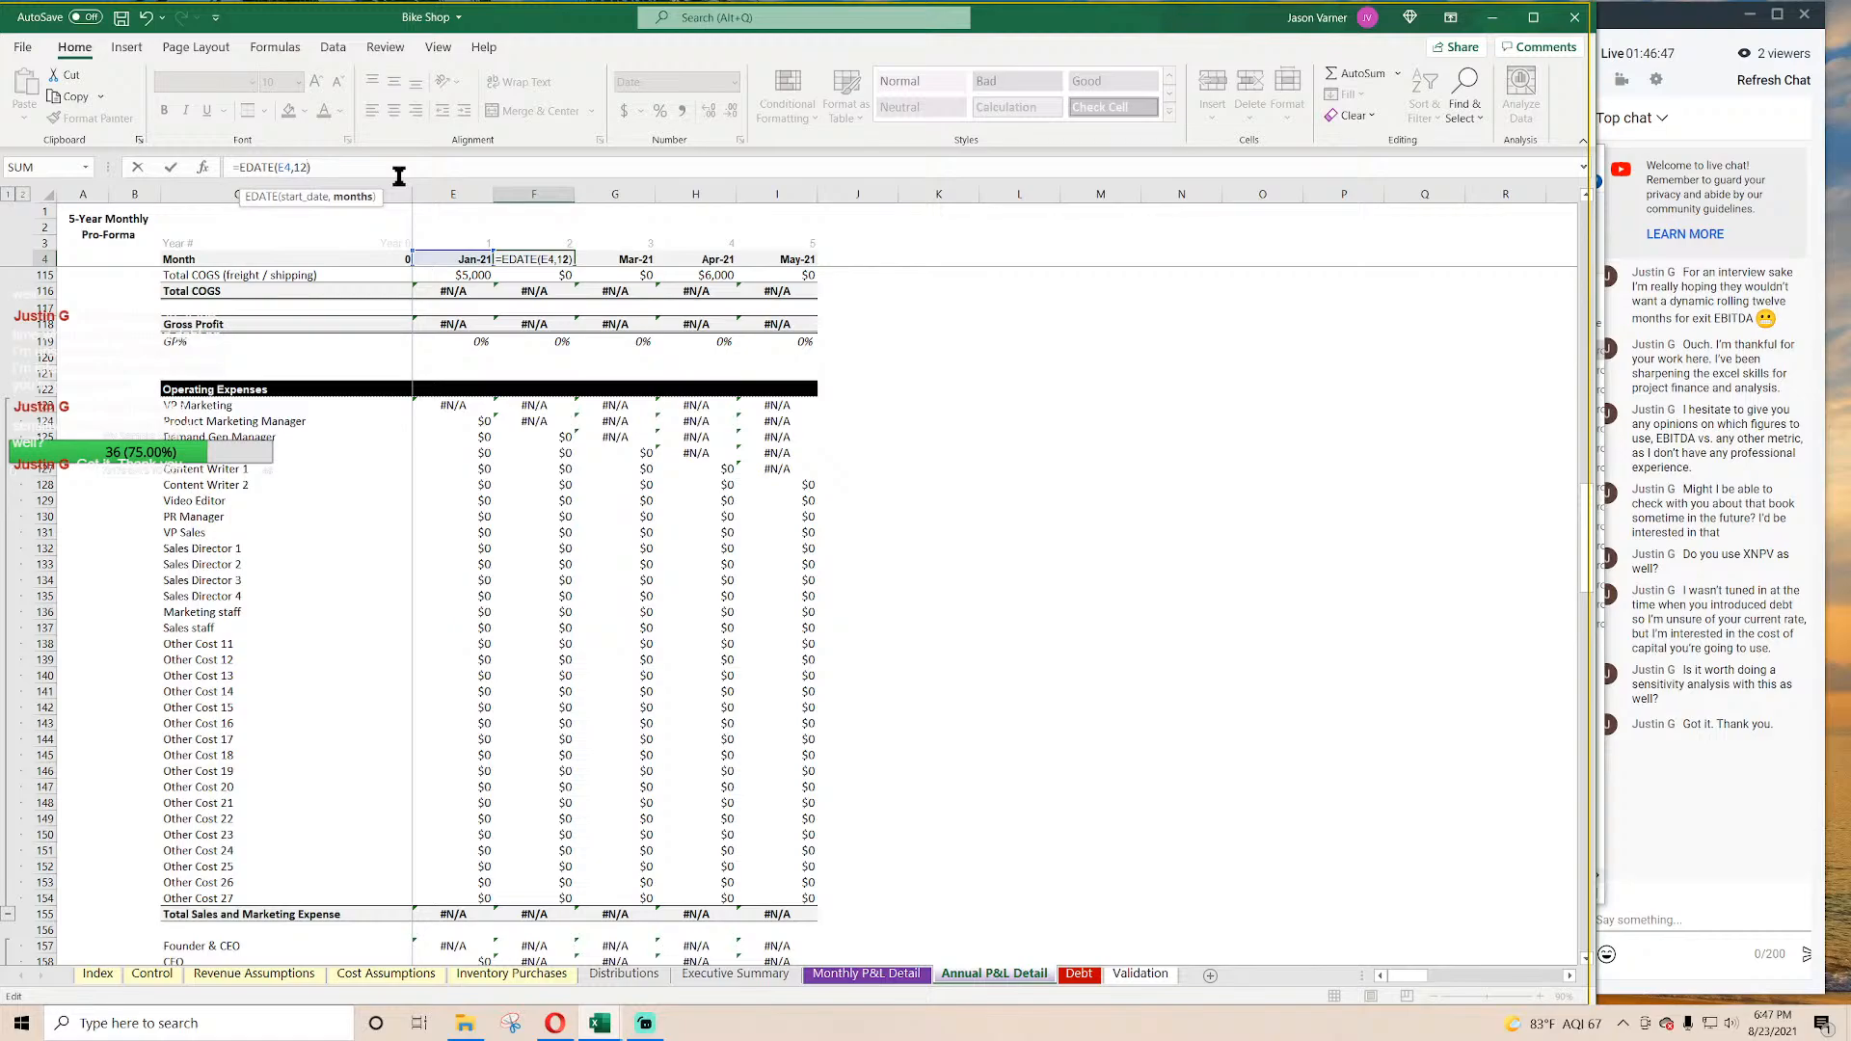
pyautogui.press('Return')
pyautogui.click(569, 260)
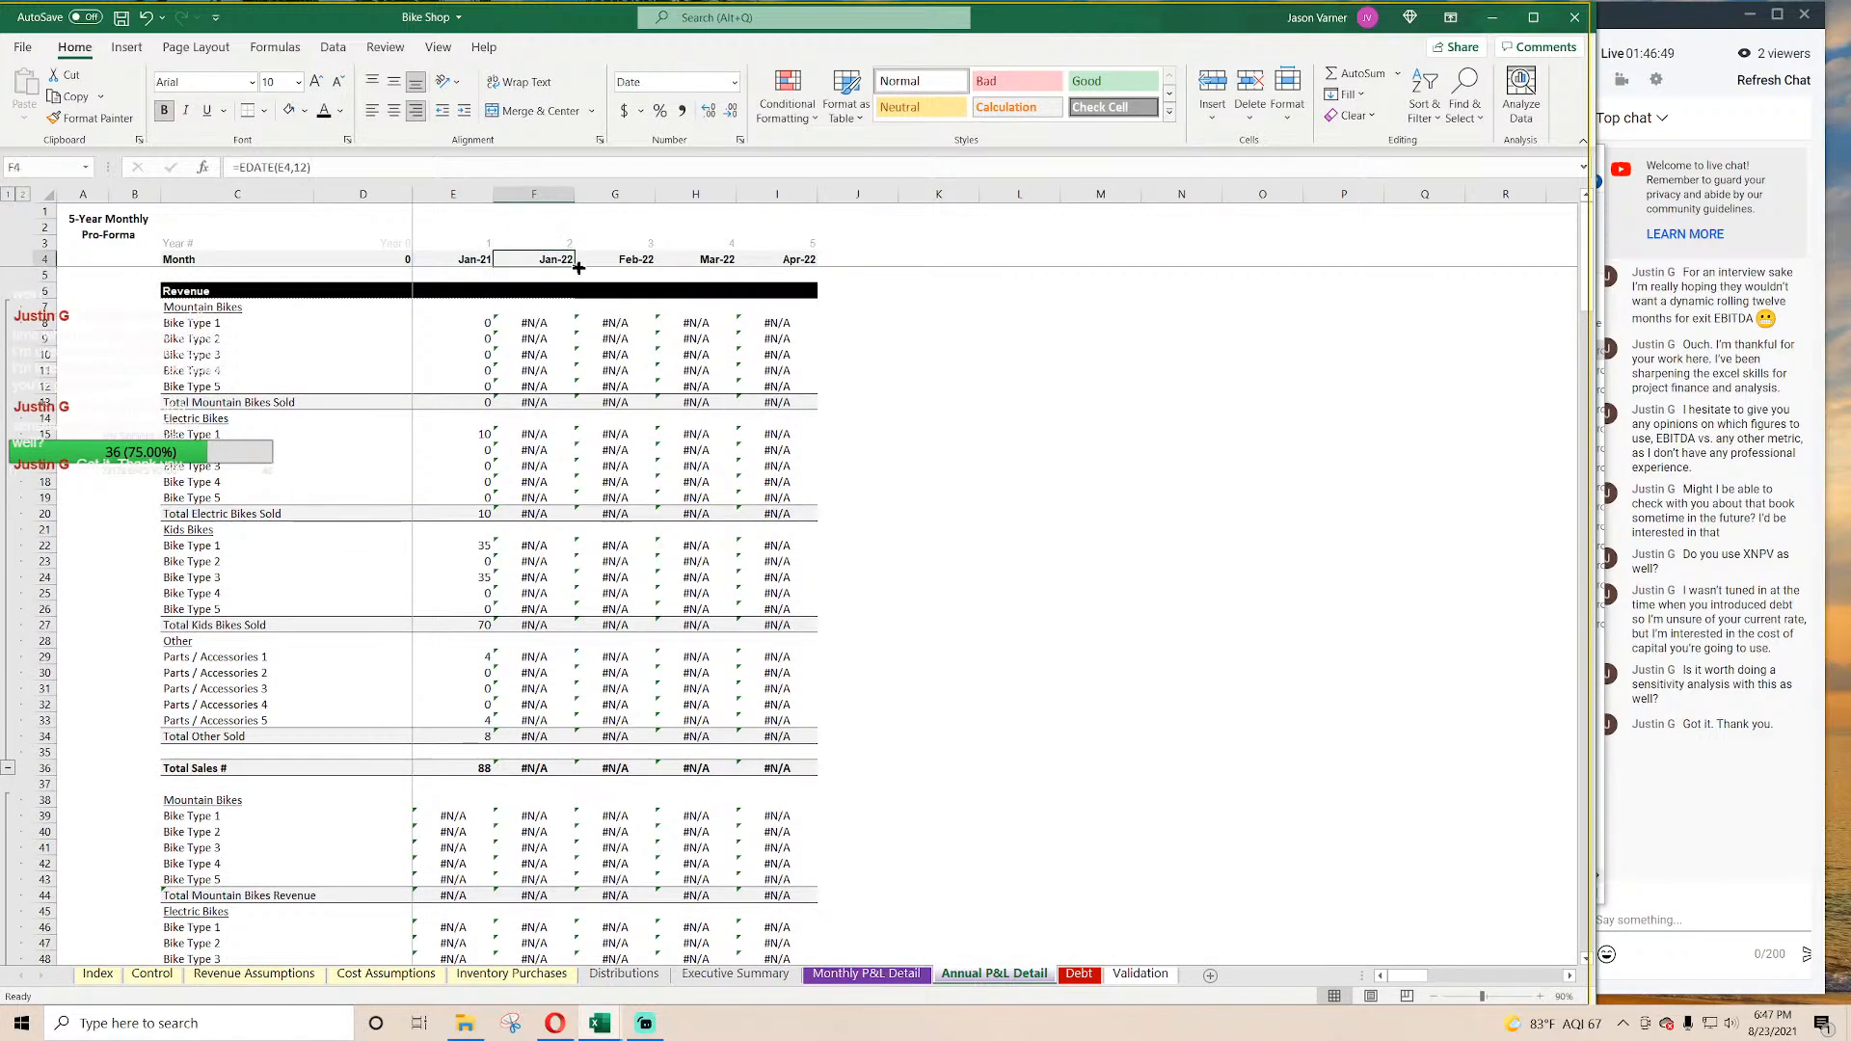
pyautogui.moveTo(824, 274); pyautogui.dragTo(822, 271)
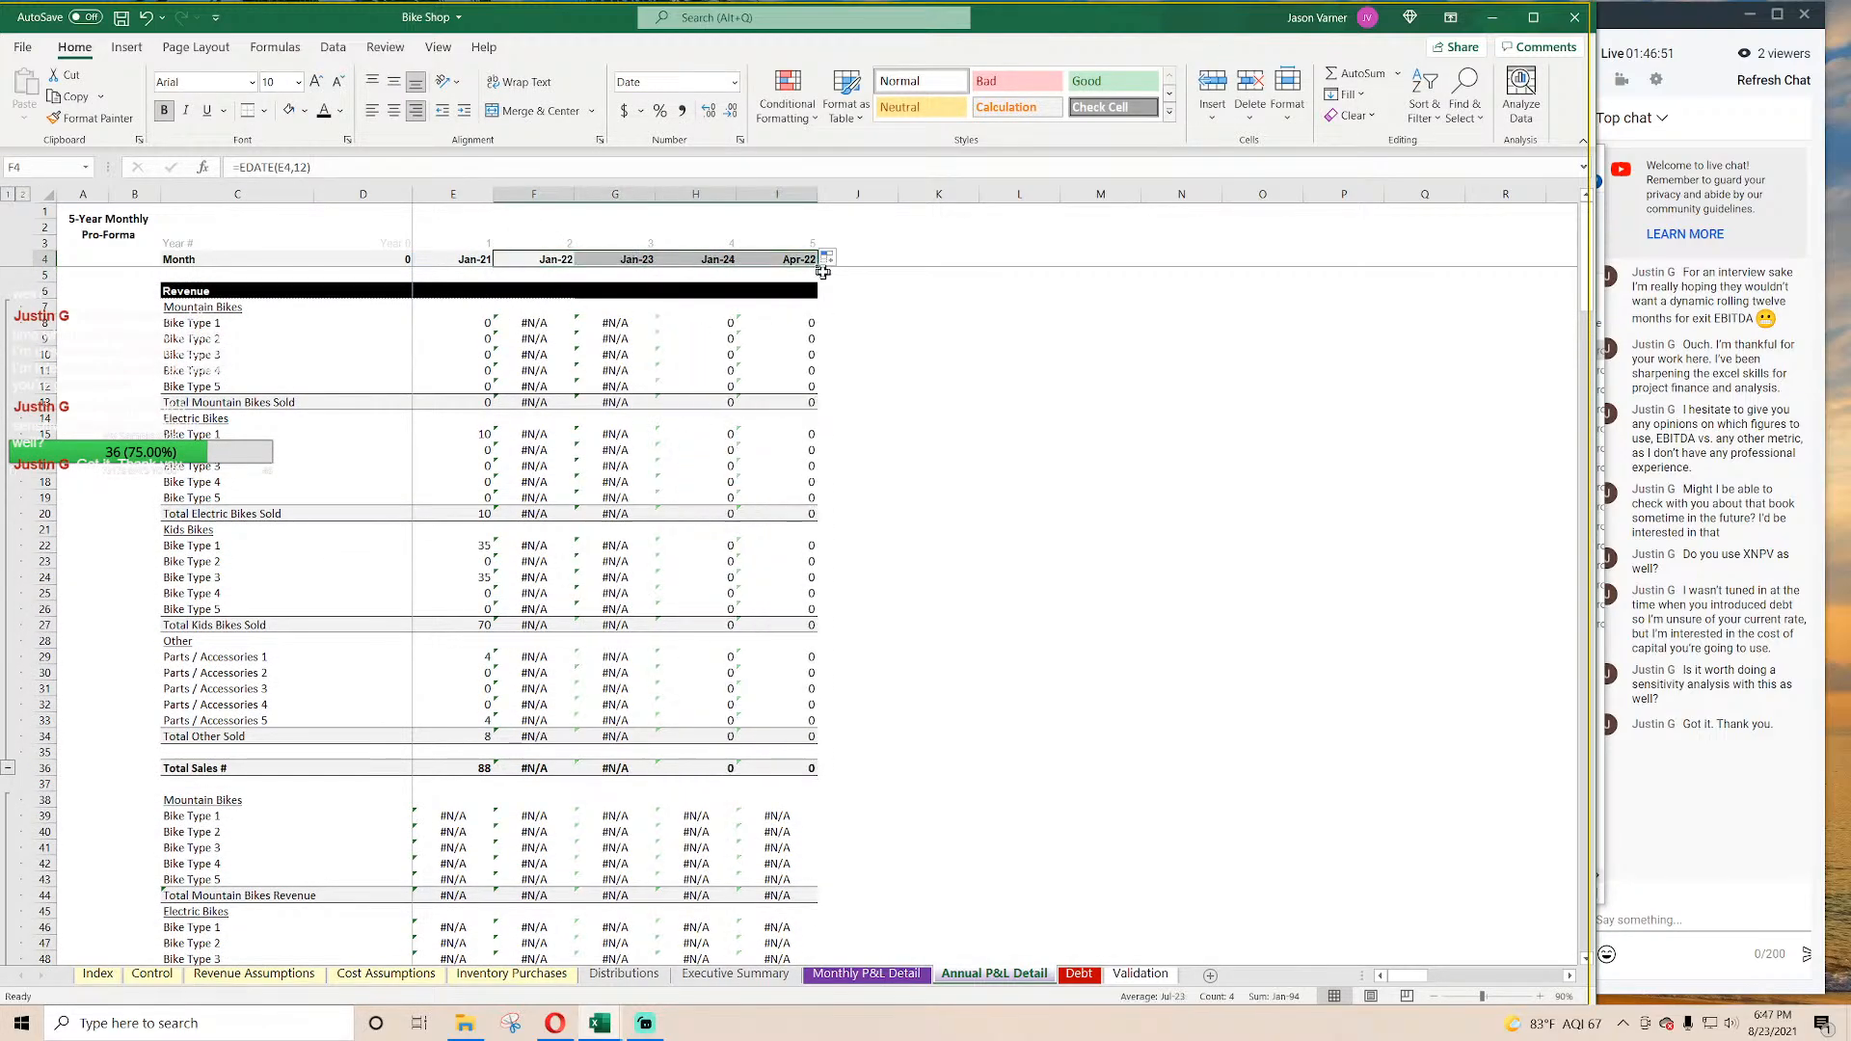
pyautogui.moveTo(463, 260); pyautogui.dragTo(786, 260)
# Step: On the Control sheet, set the Exit Month assumption to N/A
pyautogui.click(153, 974)
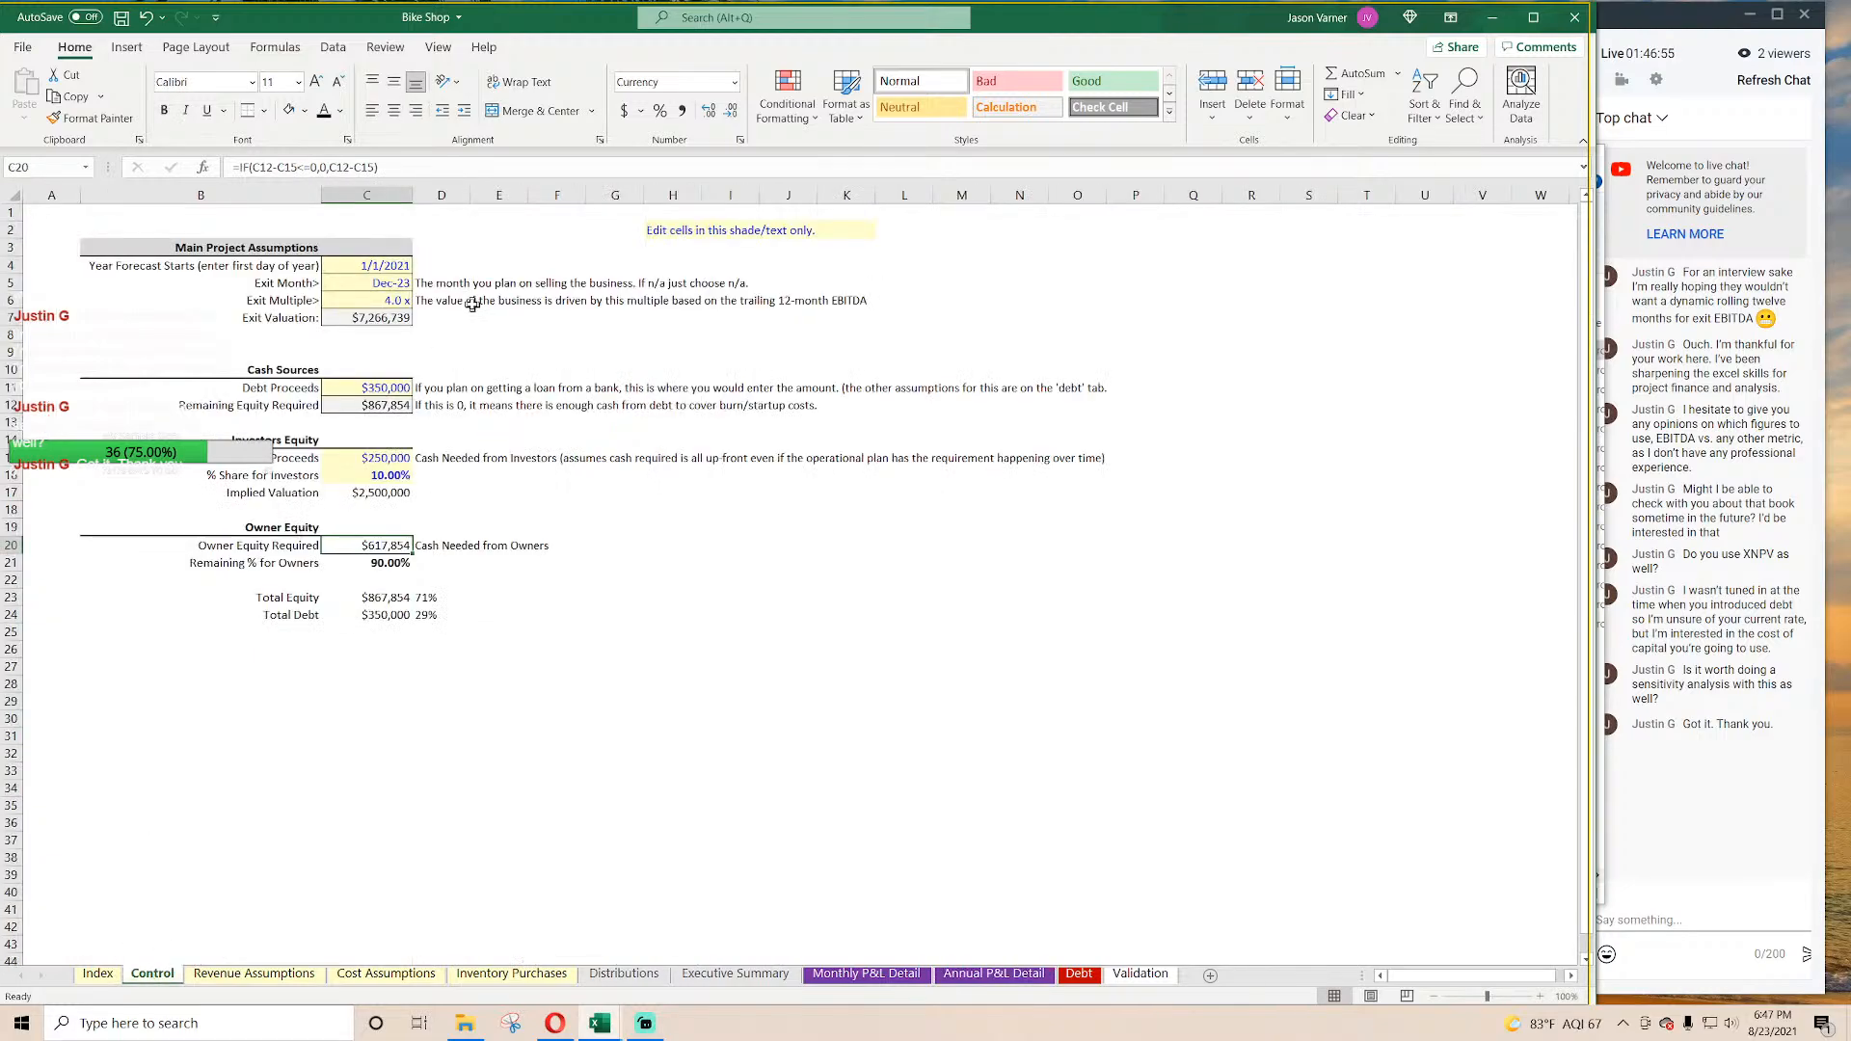
pyautogui.click(396, 283)
pyautogui.click(421, 283)
pyautogui.moveTo(419, 348); pyautogui.dragTo(418, 372)
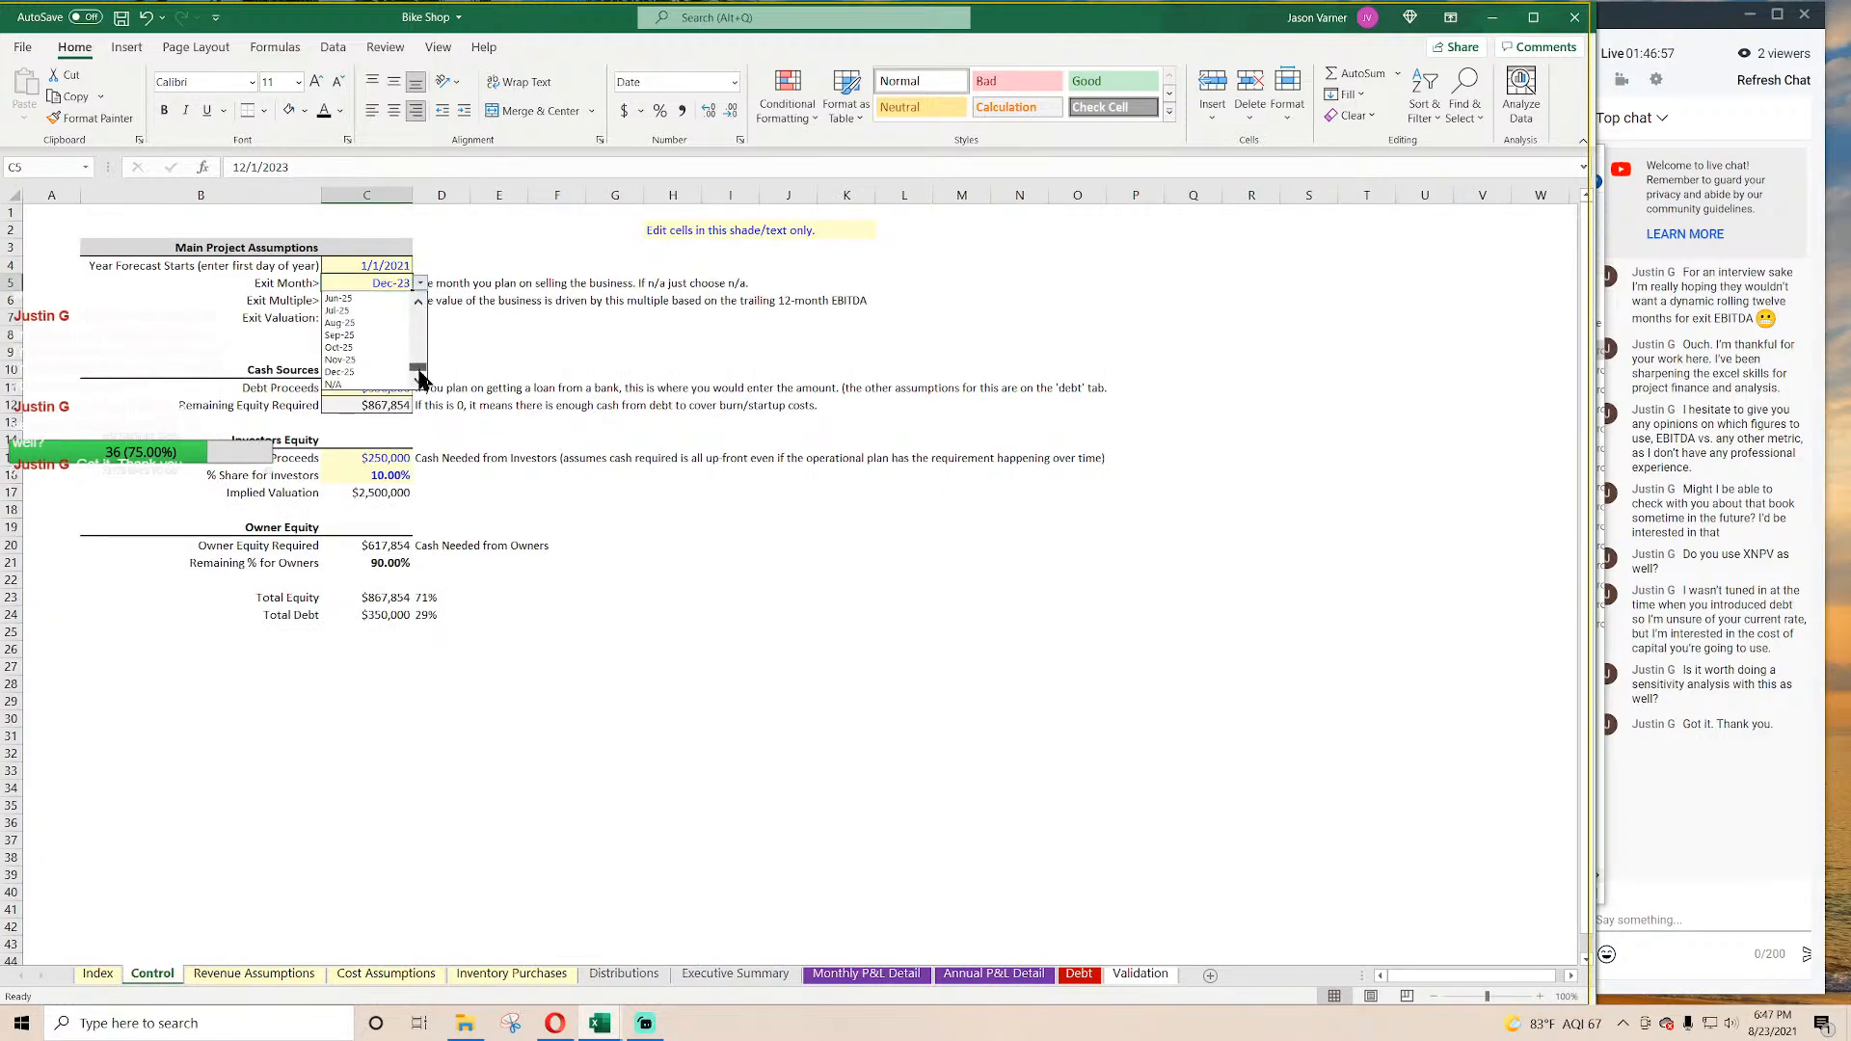
pyautogui.click(378, 382)
# Step: Format the five period headers E4:I4 on Annual P&L Detail with the custom number format "FY" yyyy
pyautogui.click(994, 974)
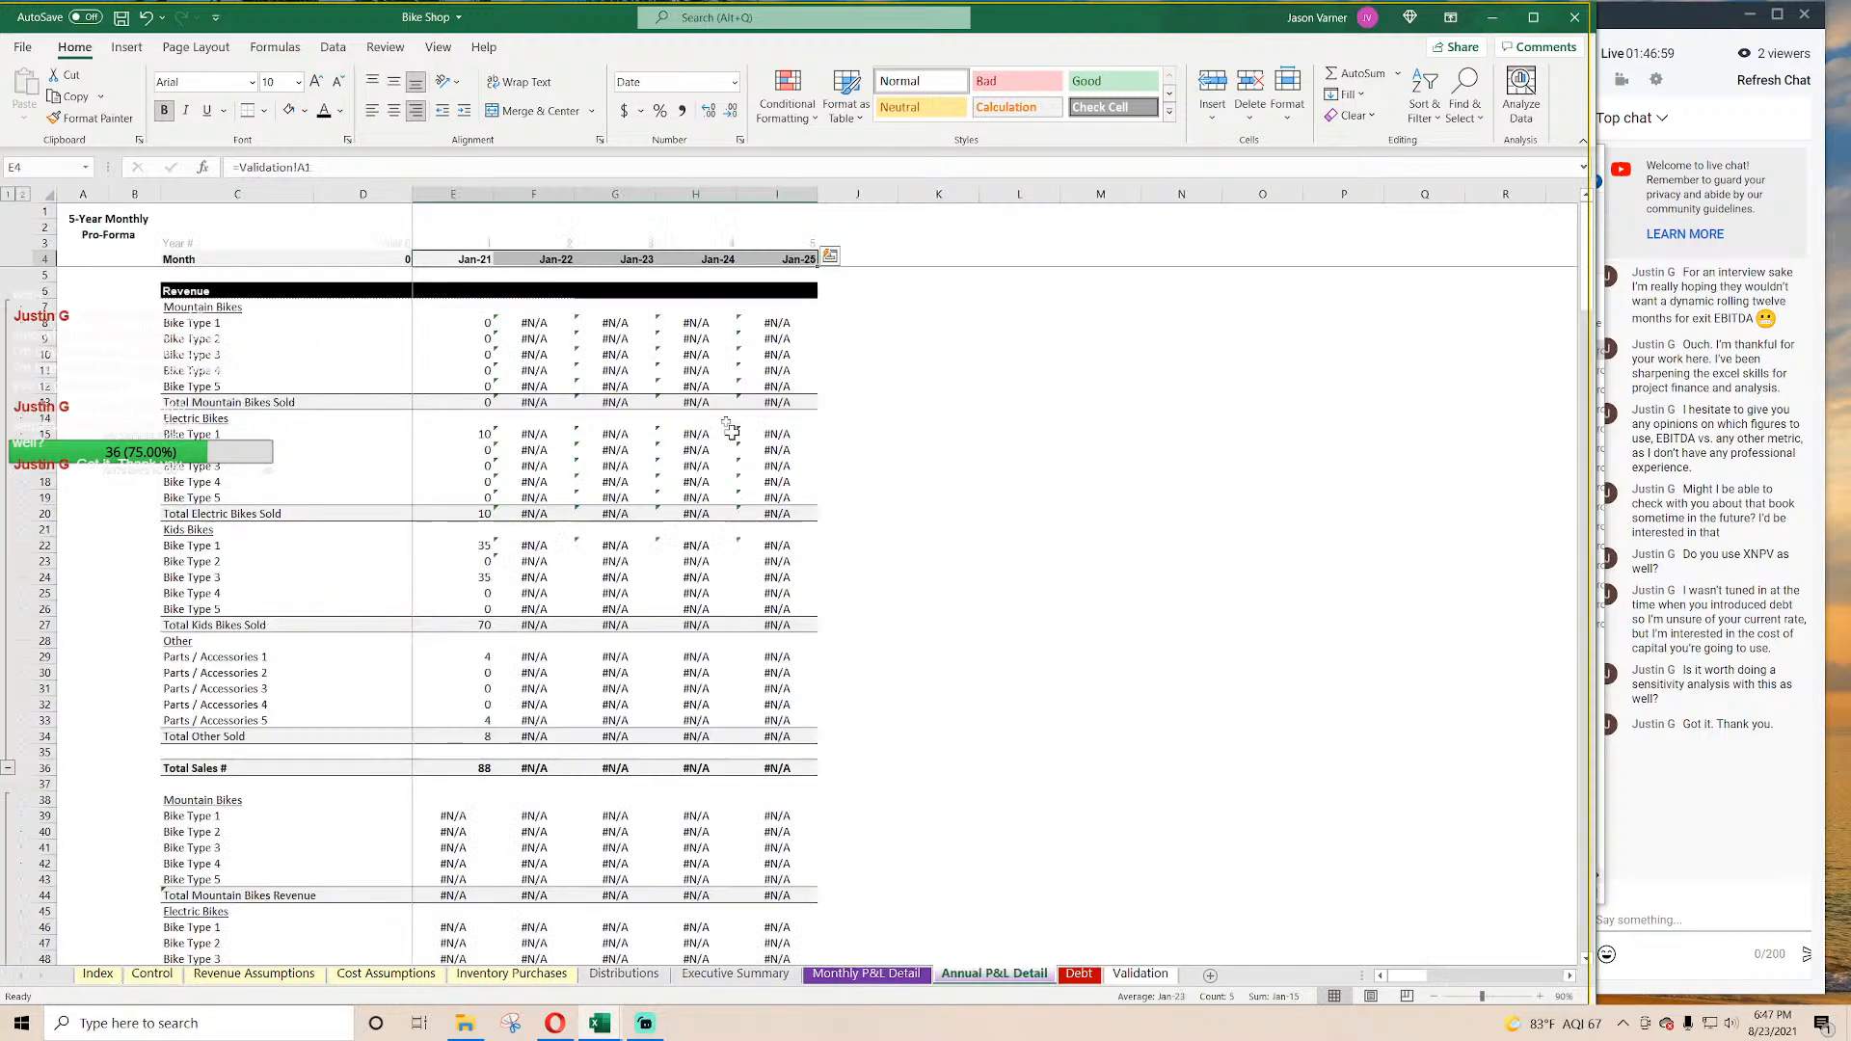
pyautogui.click(739, 141)
pyautogui.click(713, 664)
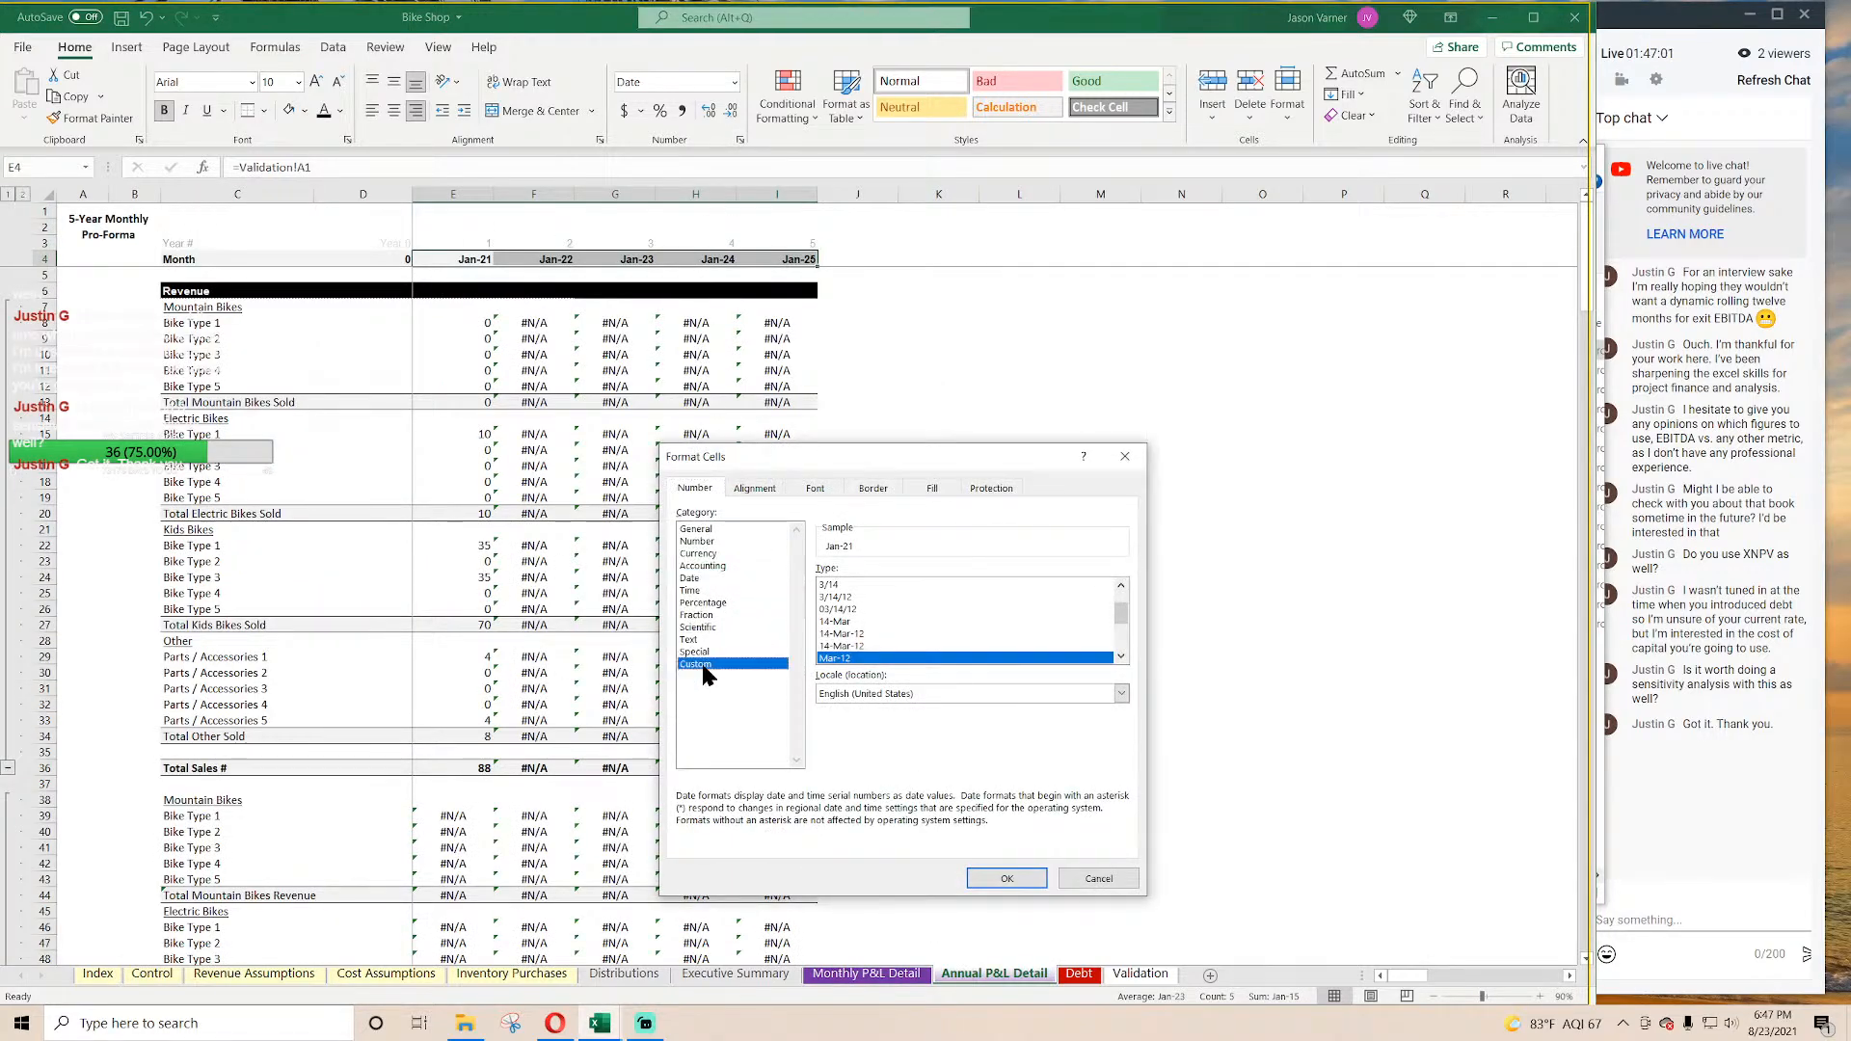
pyautogui.write('"FY" yyyy')
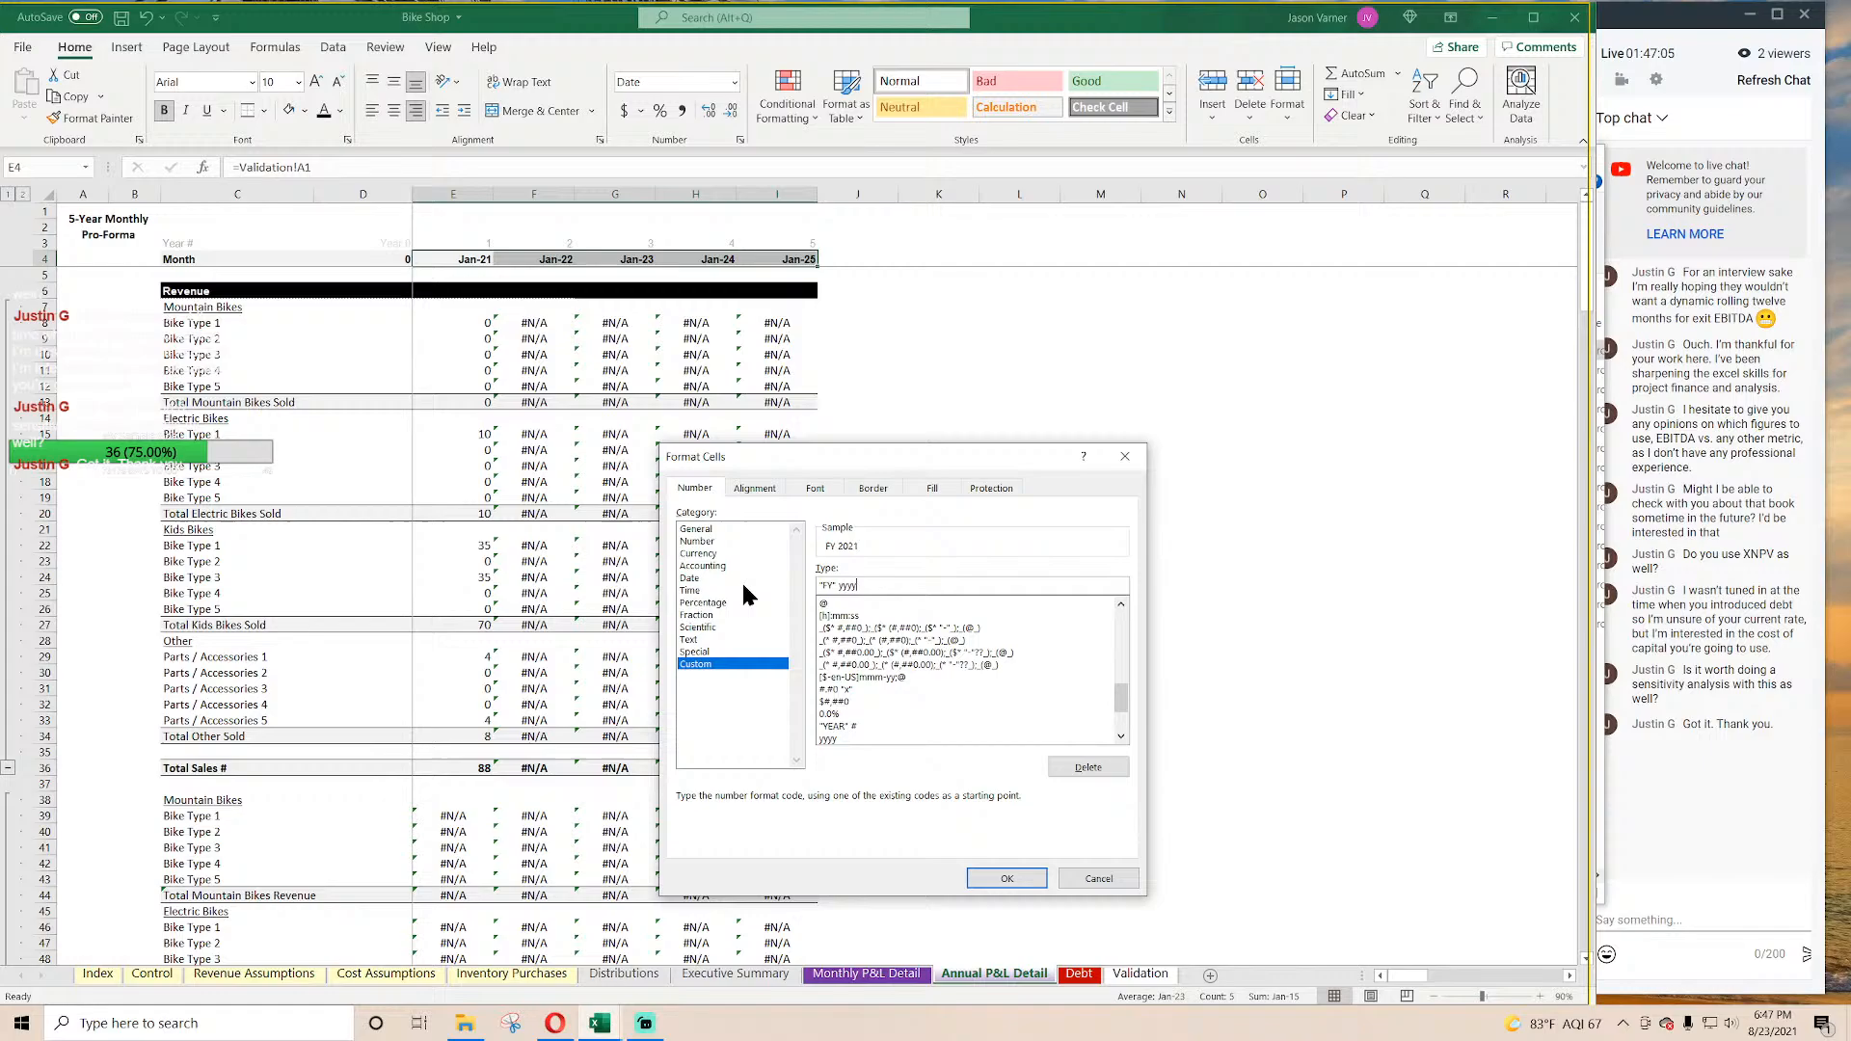
pyautogui.press('Return')
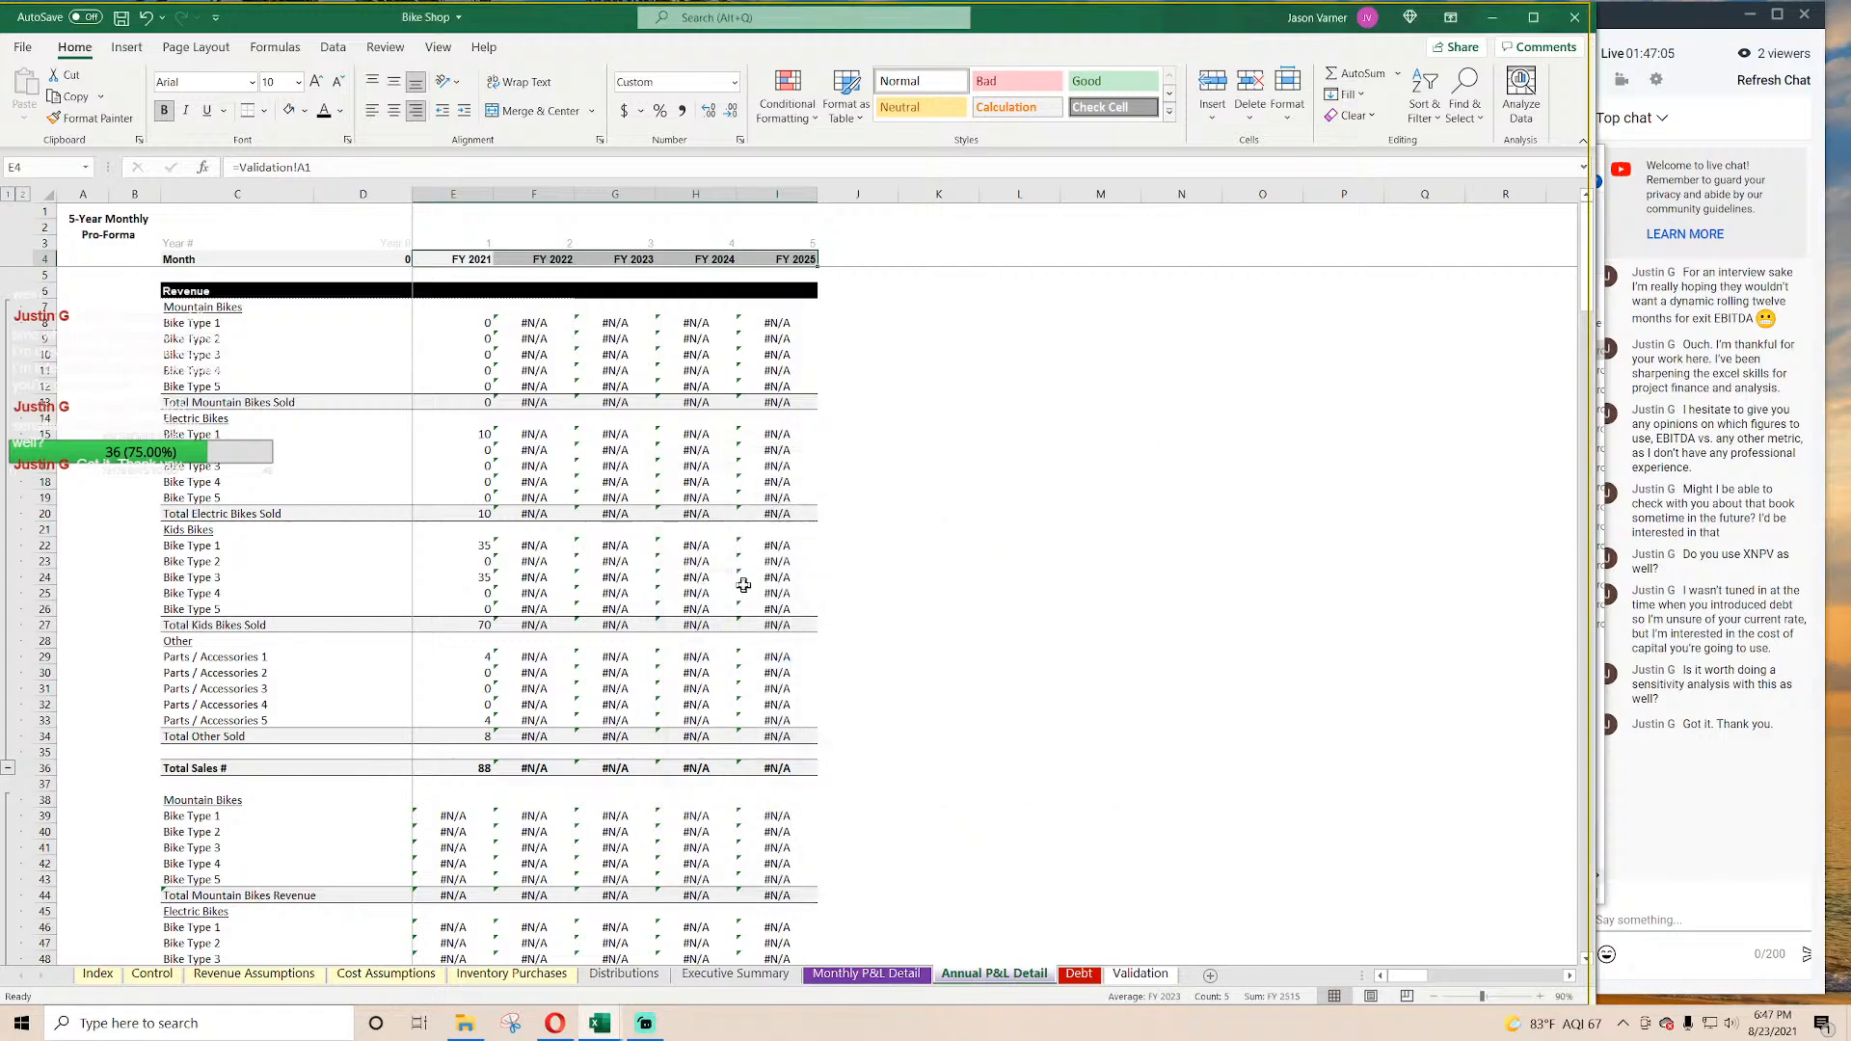
# Step: Begin a SUMIFS formula in E8 for mountain Bike Type 1, with row 8 of Monthly P&L Detail as the sum range
pyautogui.click(488, 325)
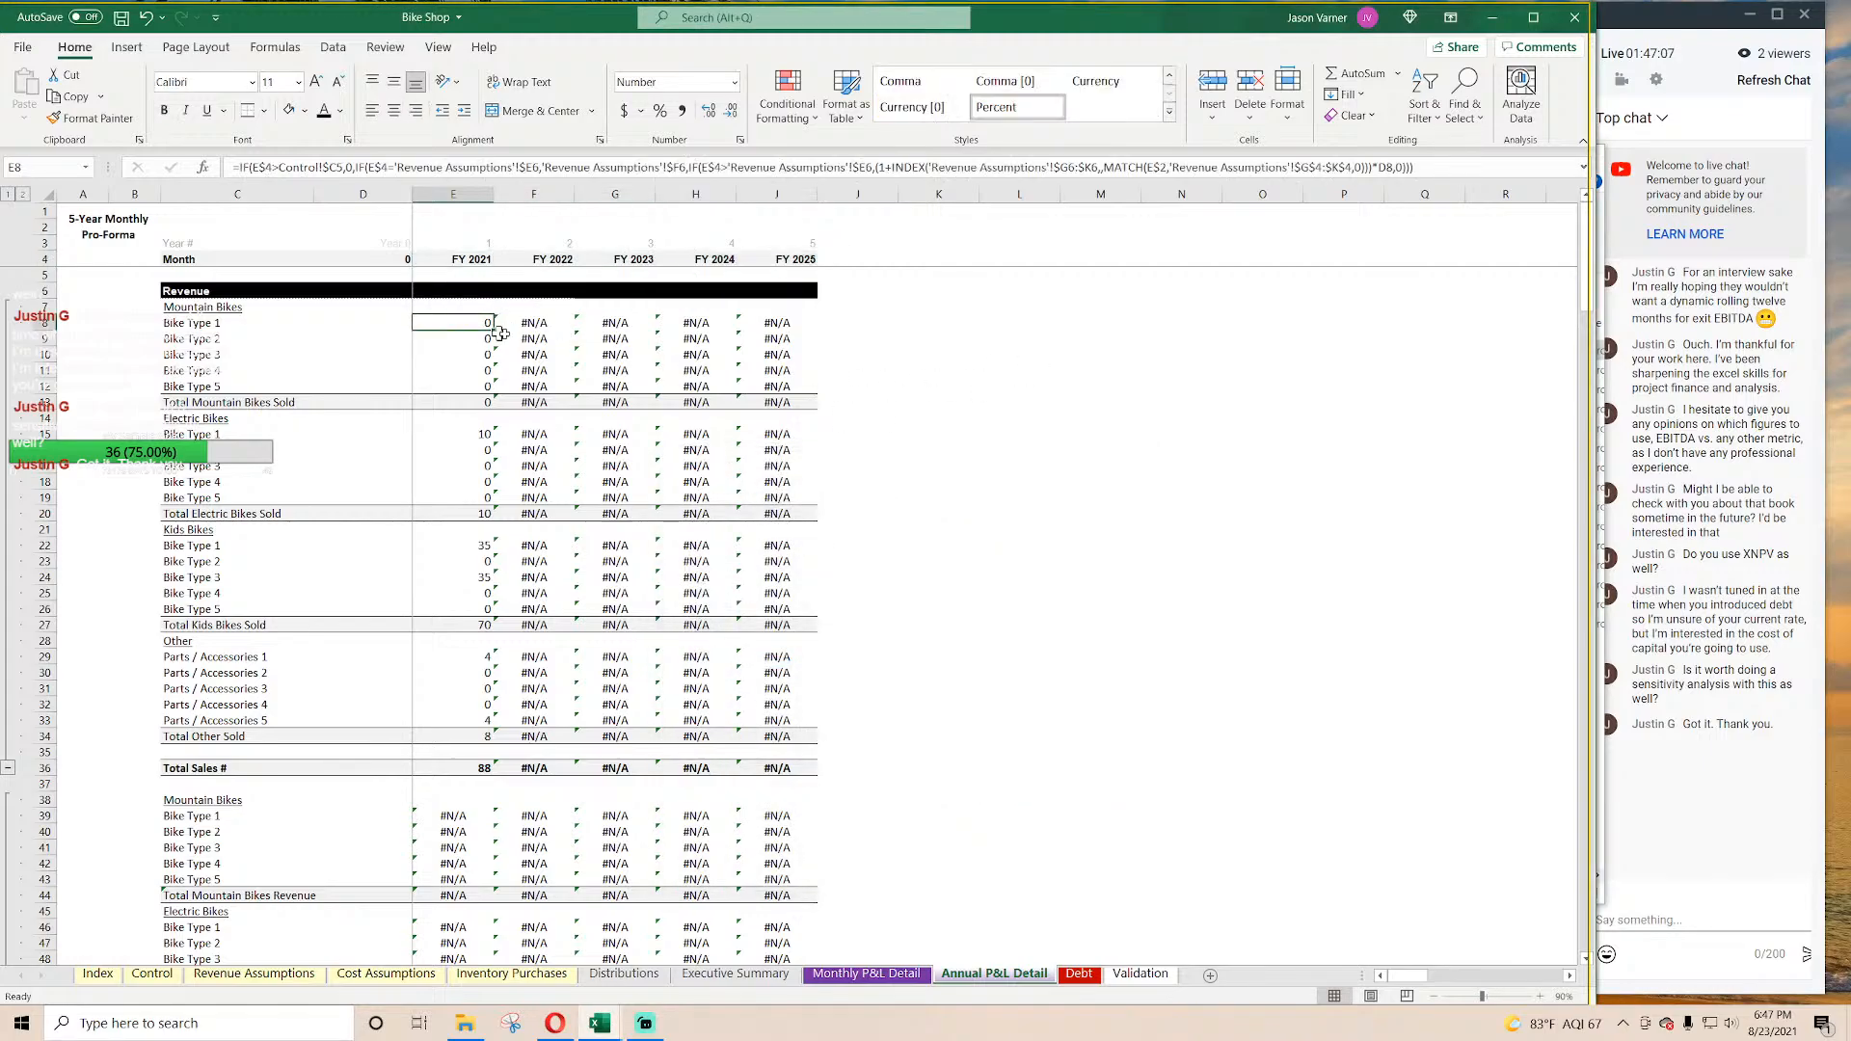
pyautogui.write('=sumifs(')
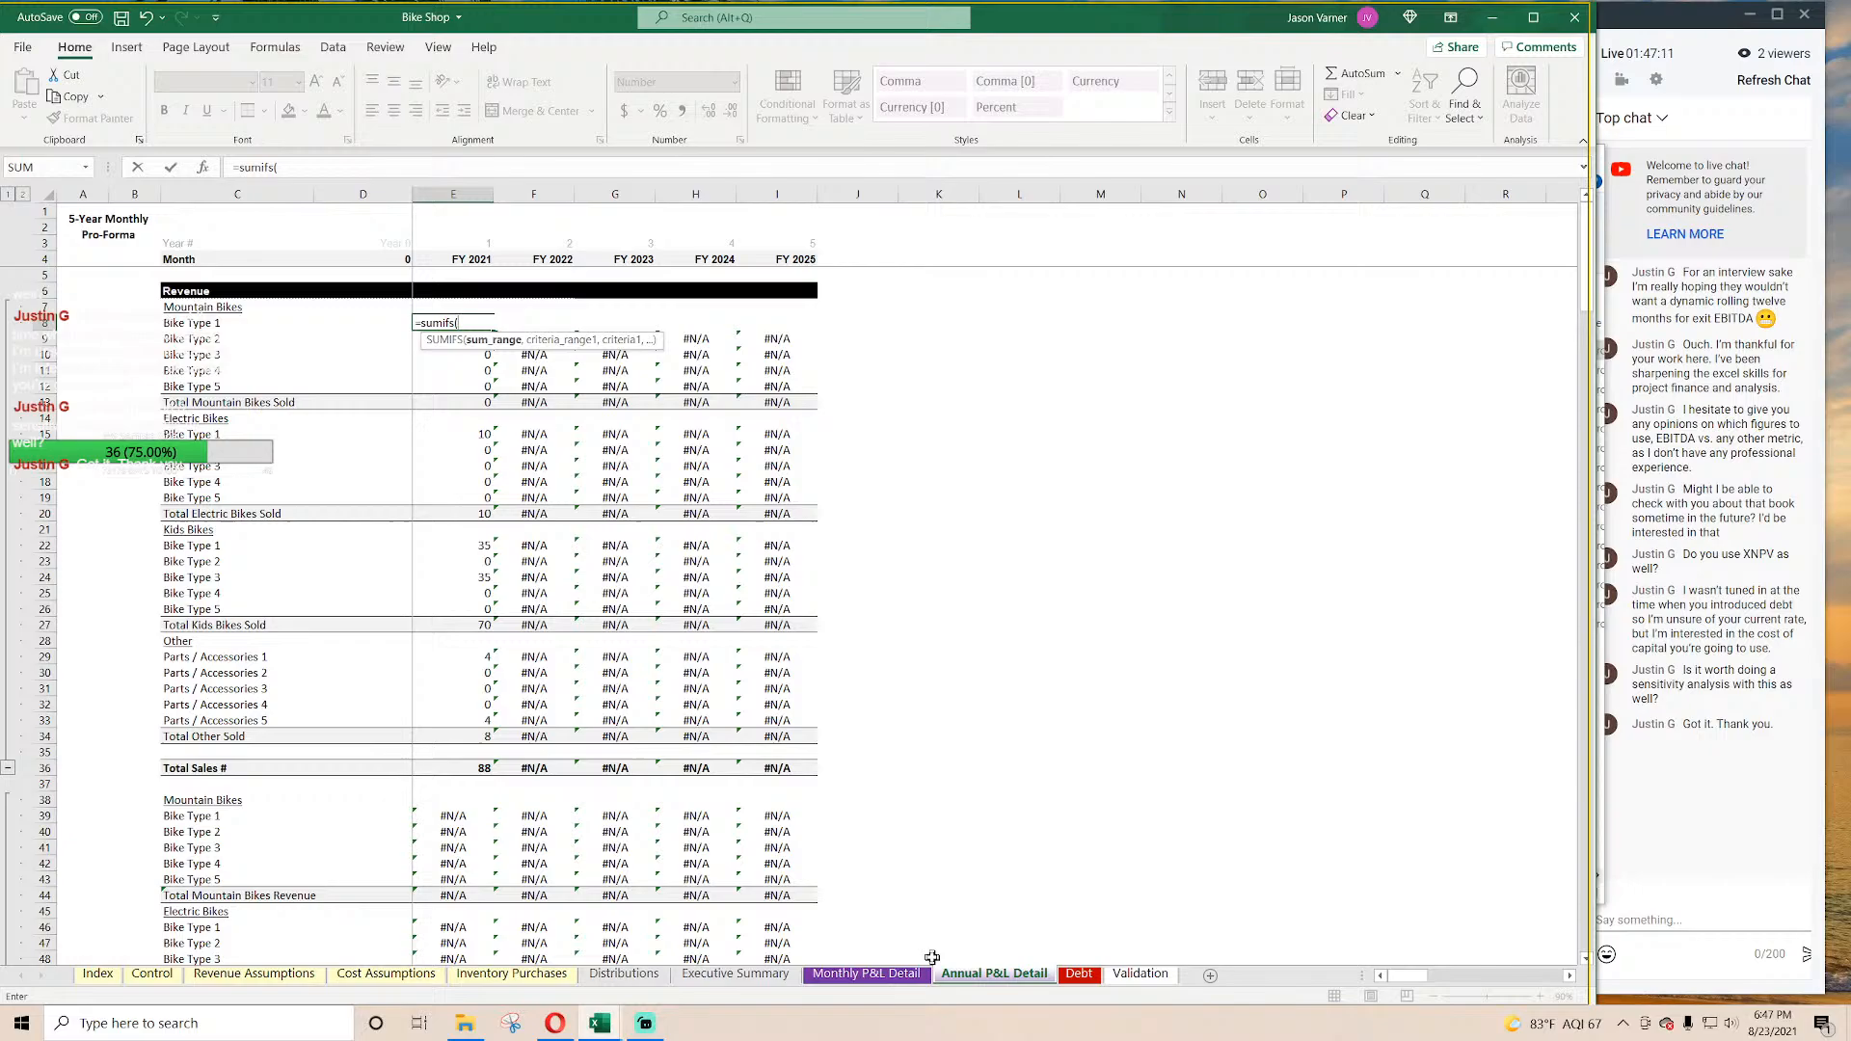
pyautogui.click(866, 974)
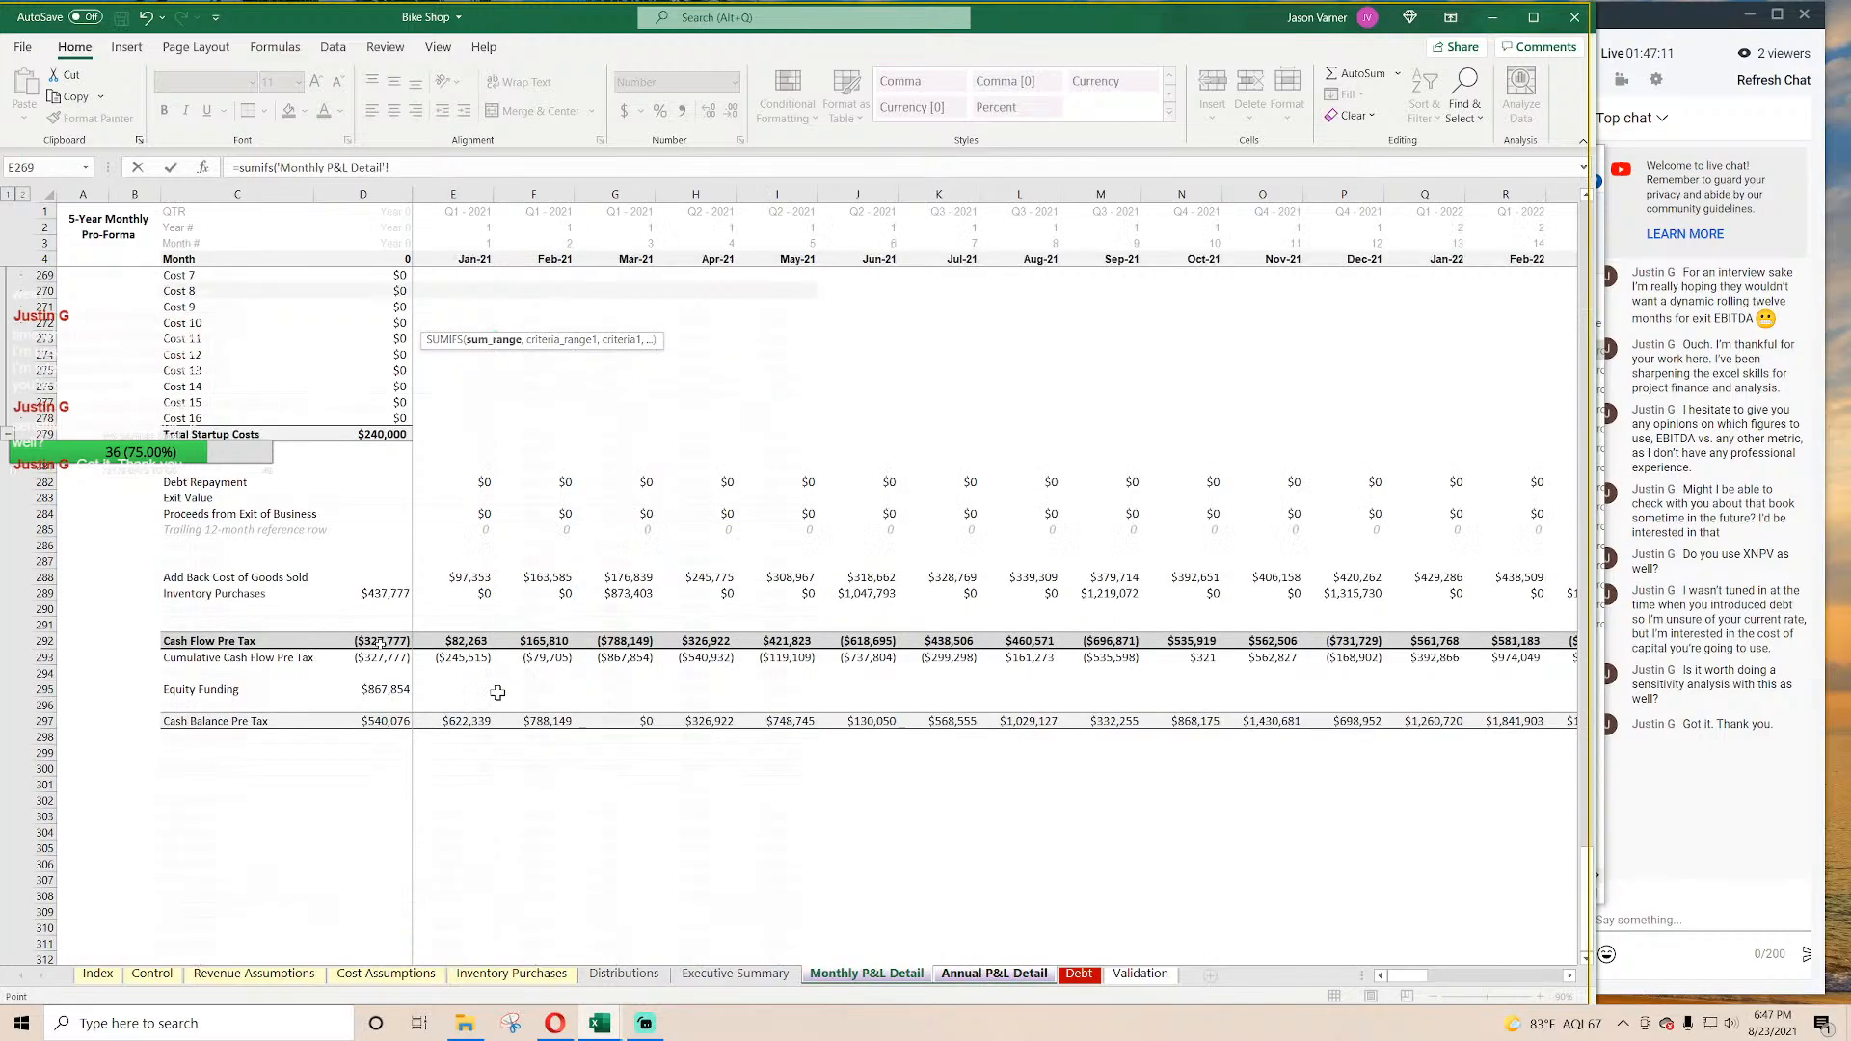
pyautogui.scroll(20, 253, 430)
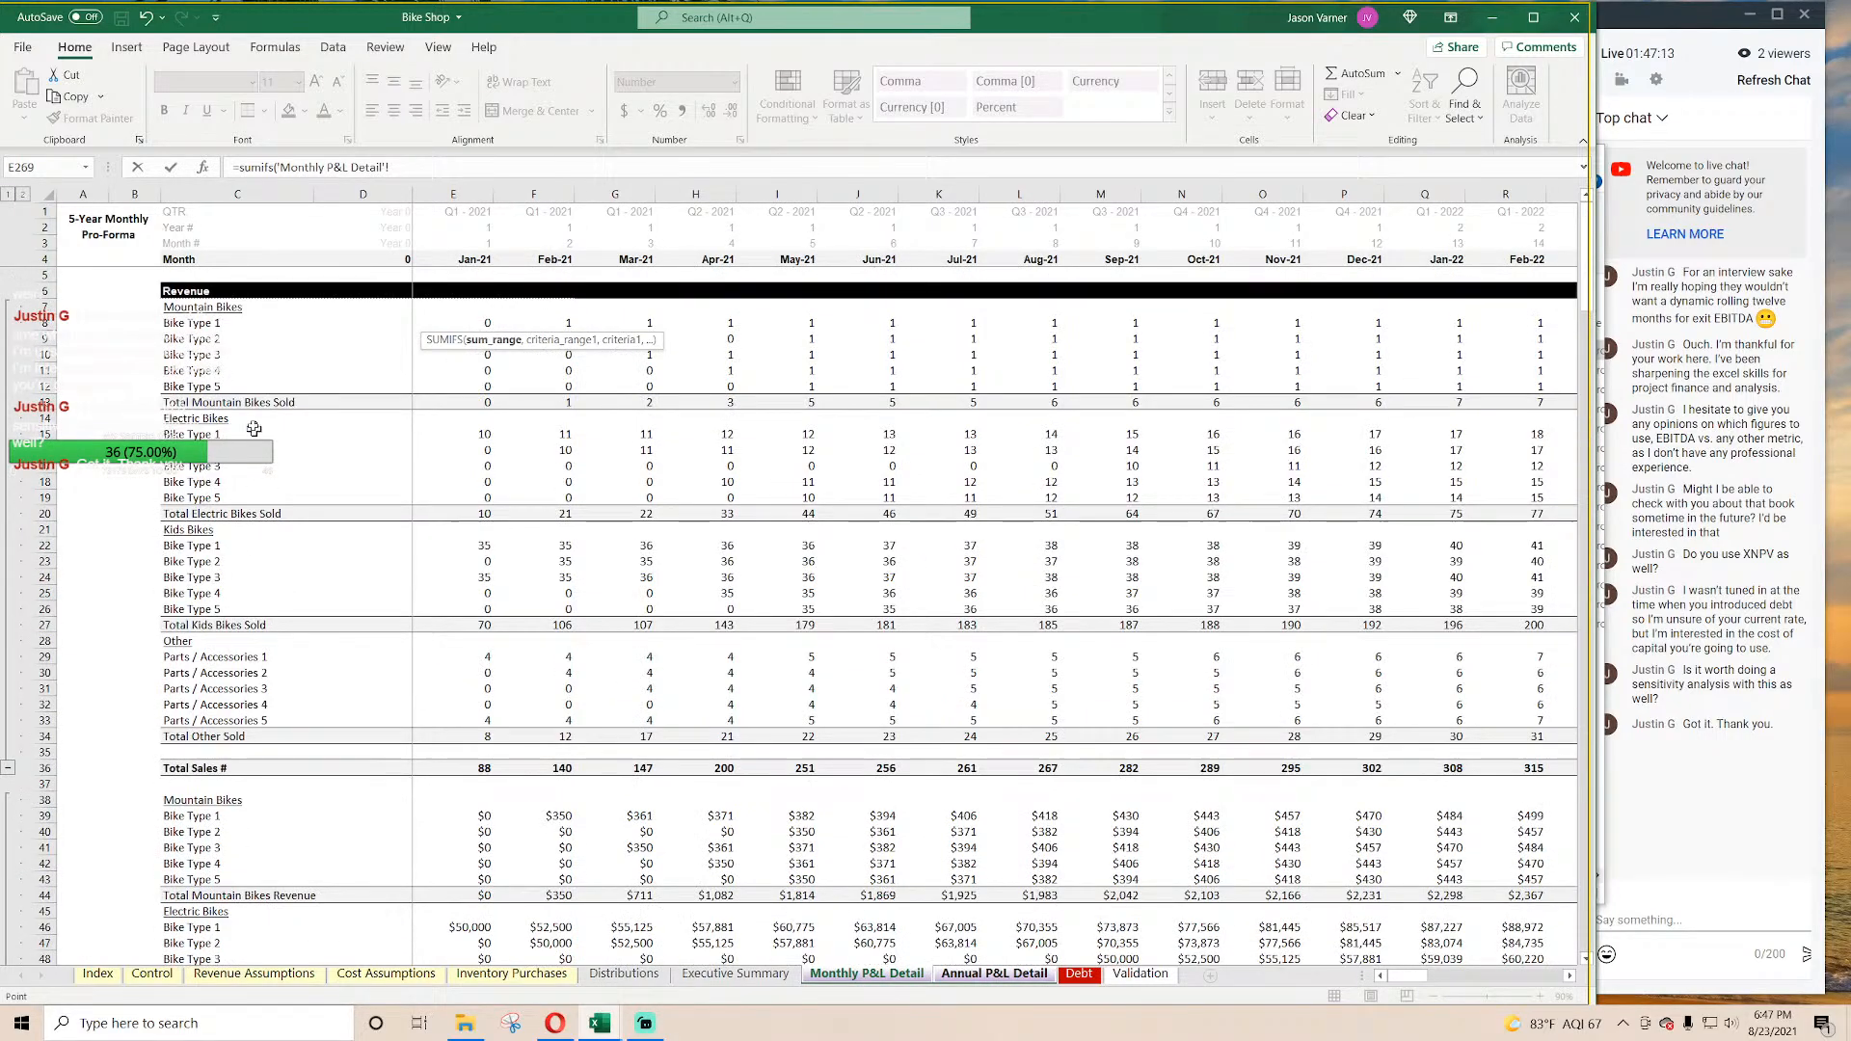
pyautogui.click(43, 323)
pyautogui.write(',')
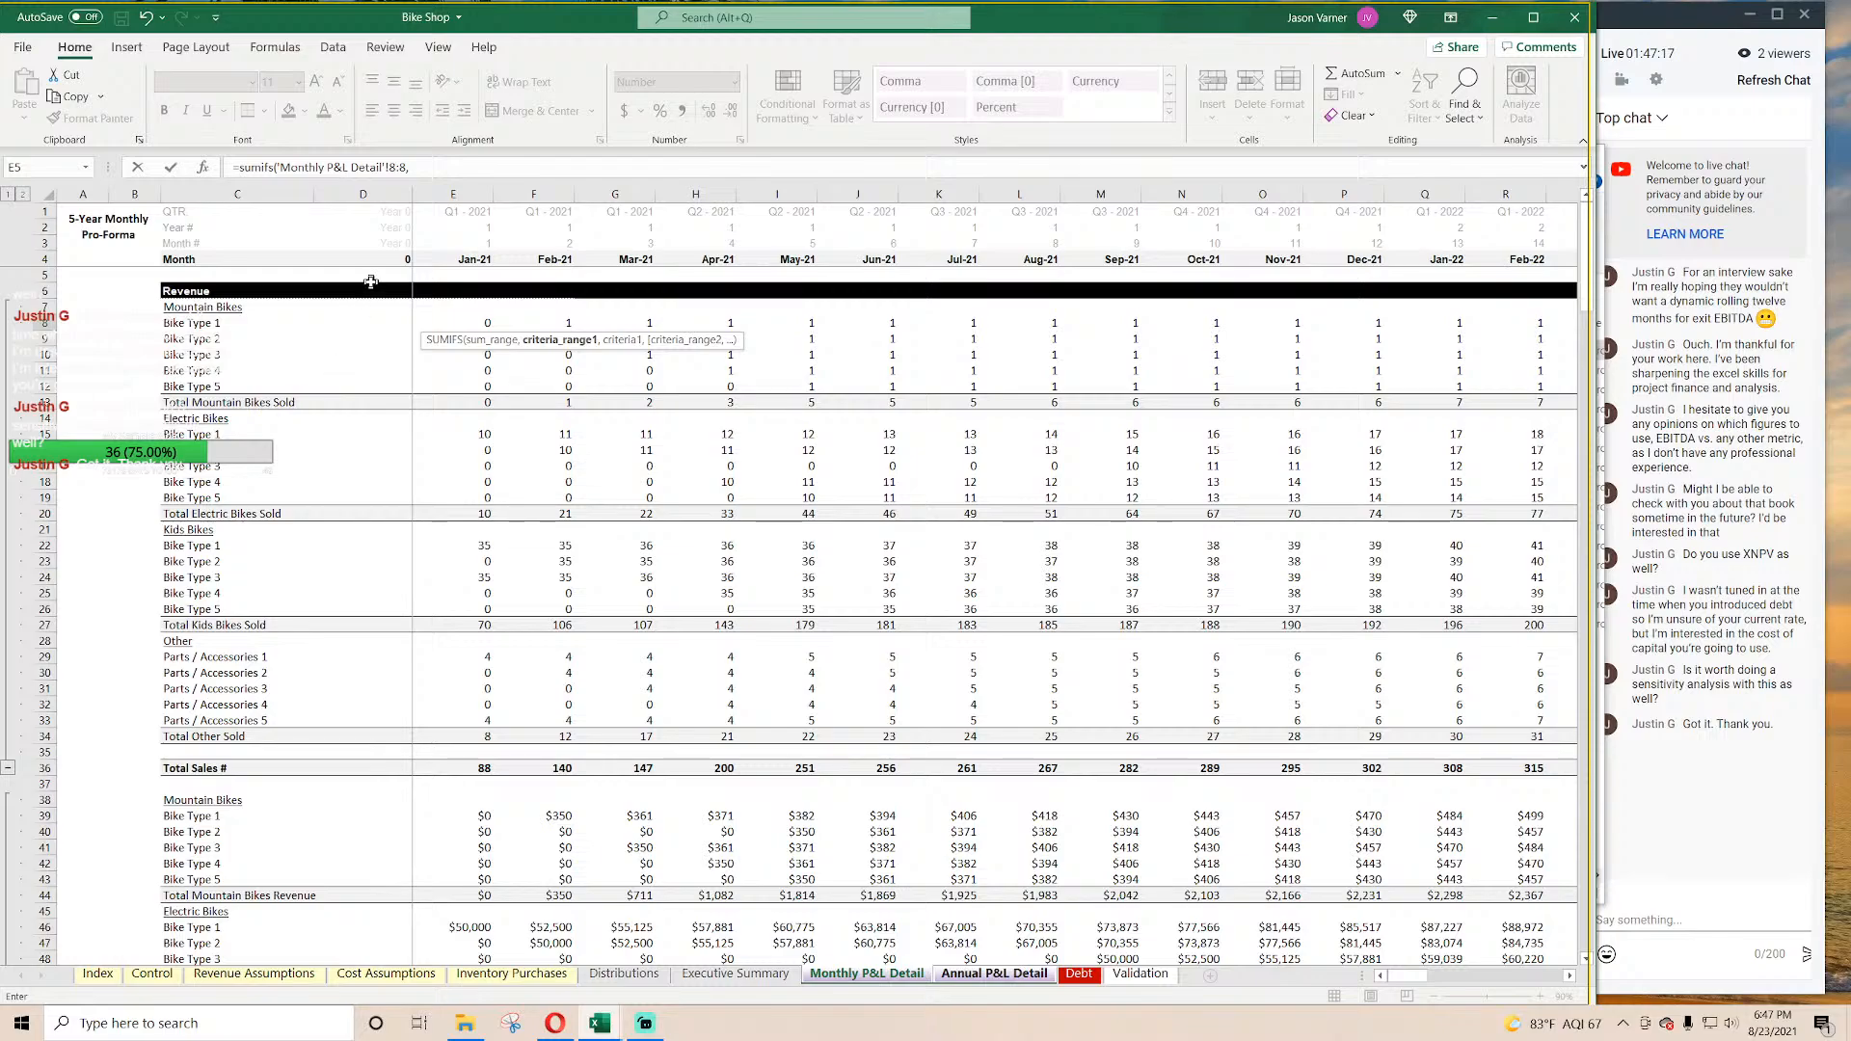
# Step: Complete the E8 SUMIFS with row 2 of Monthly P&L Detail as criteria range and the annual sheet's year number E3 as criterion
pyautogui.moveTo(36, 241); pyautogui.dragTo(36, 212)
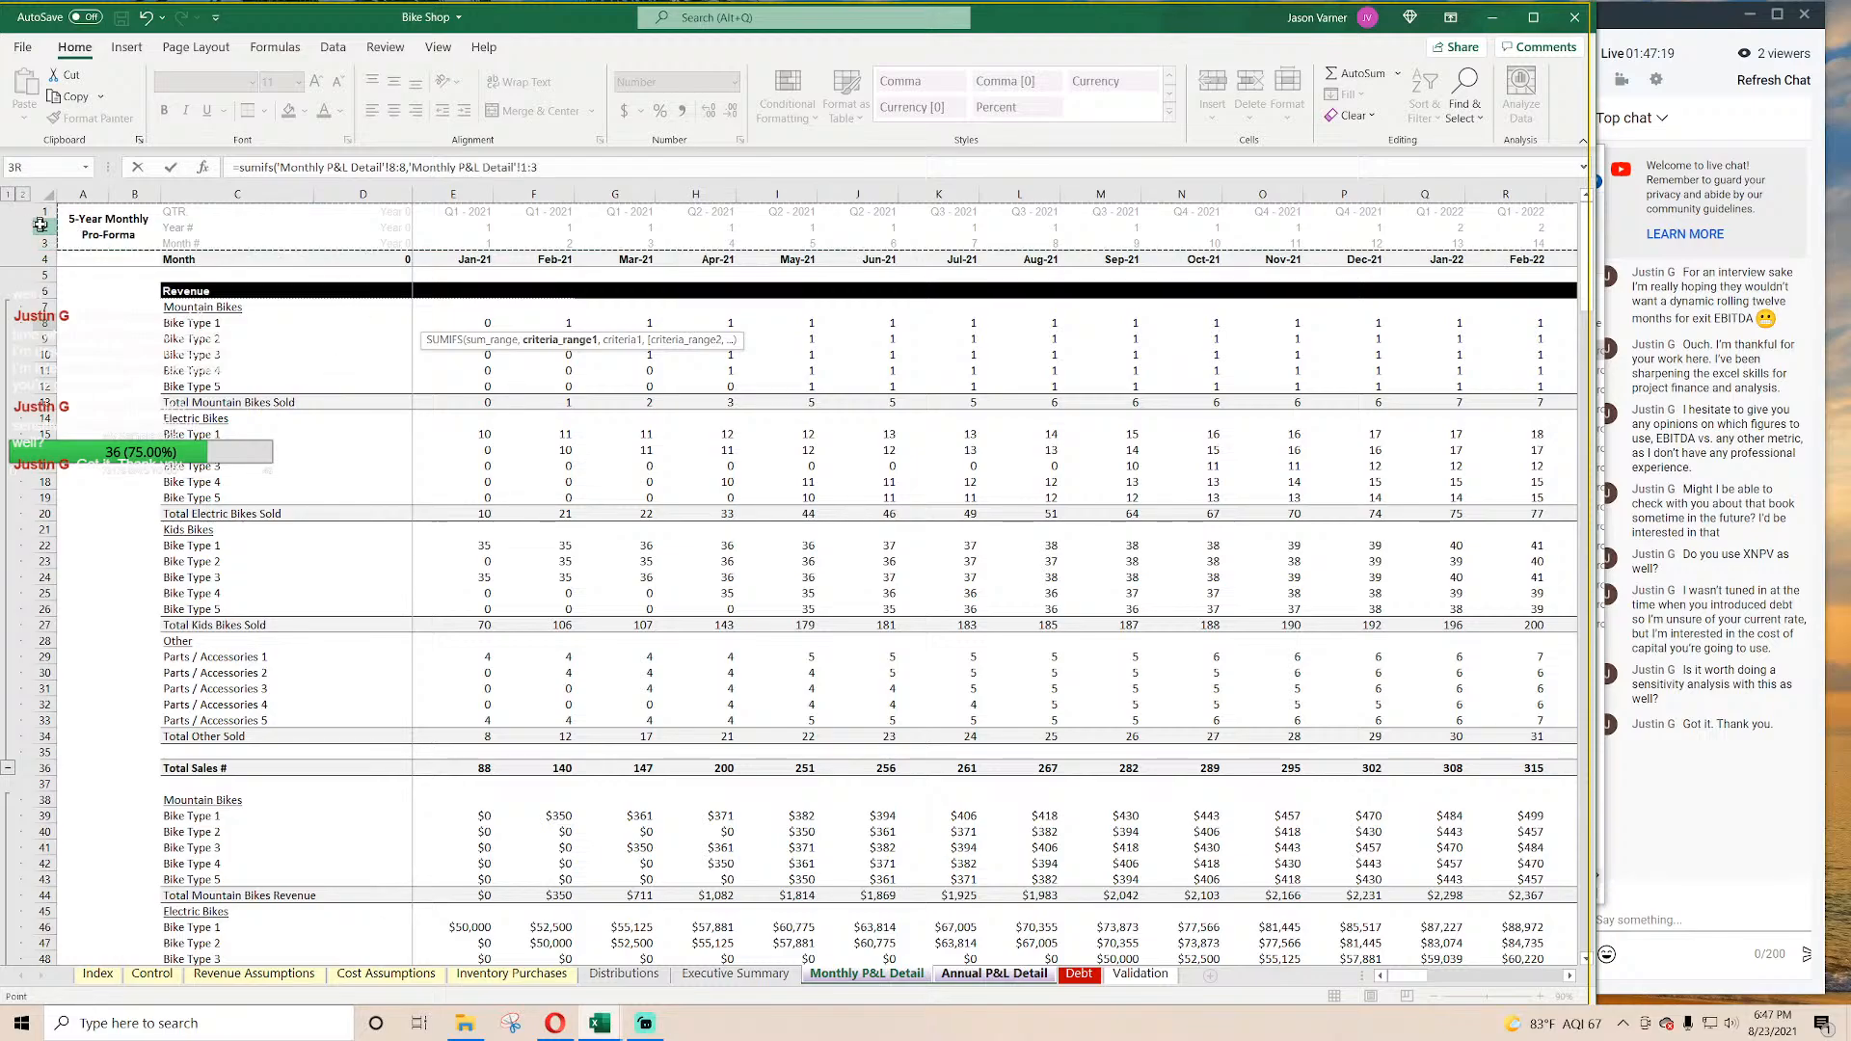
pyautogui.click(615, 165)
pyautogui.write('2')
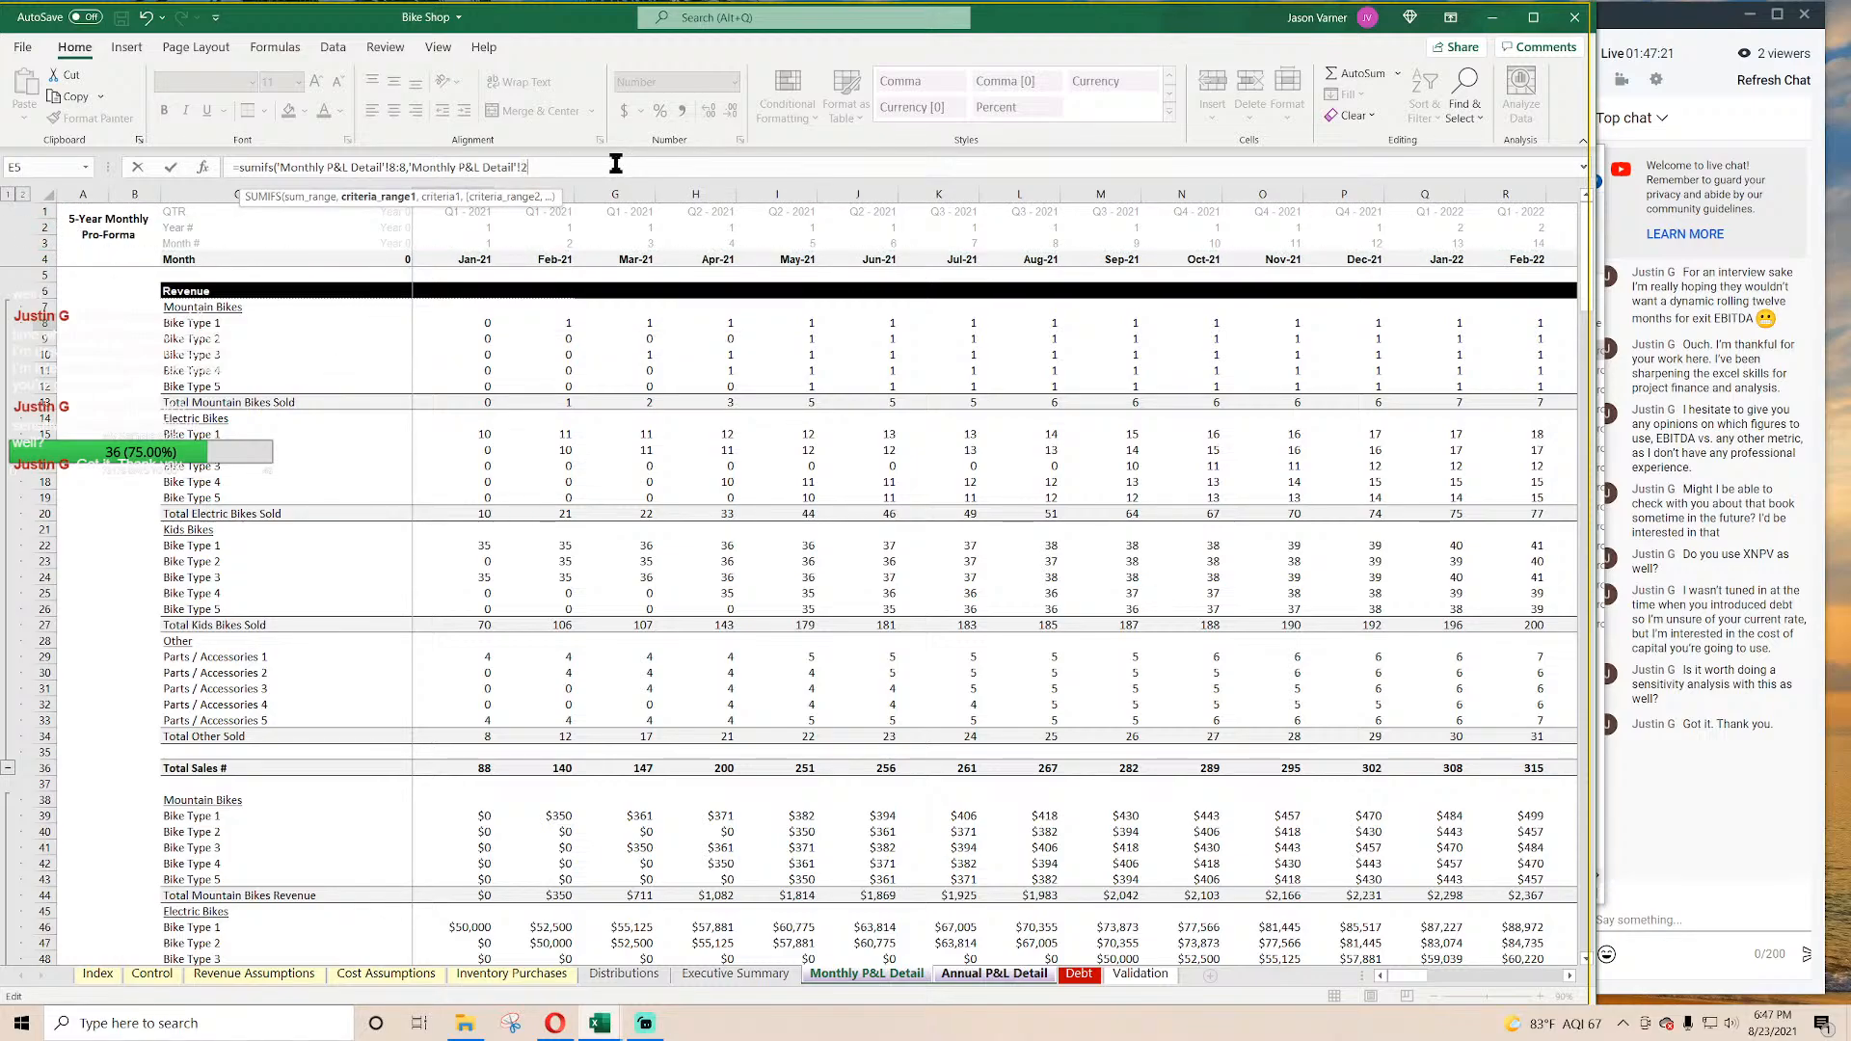
pyautogui.write(':2,')
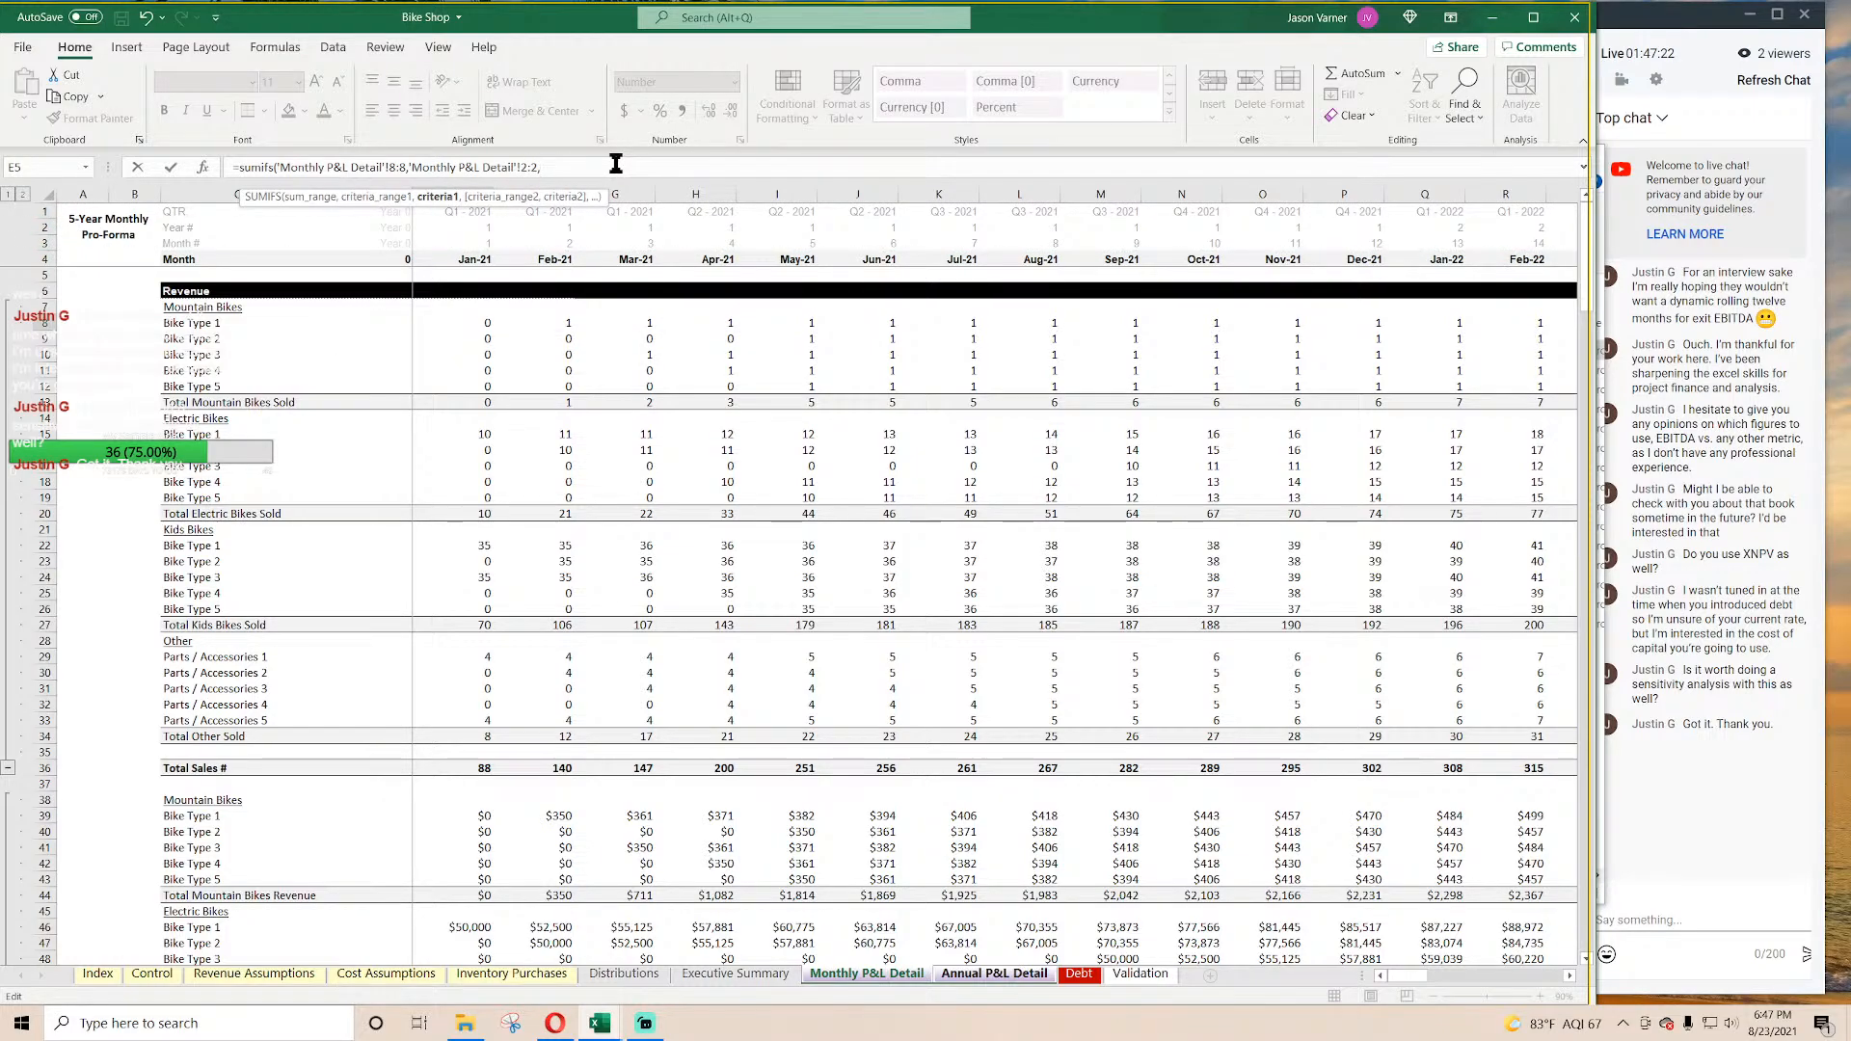
pyautogui.click(994, 974)
pyautogui.click(479, 243)
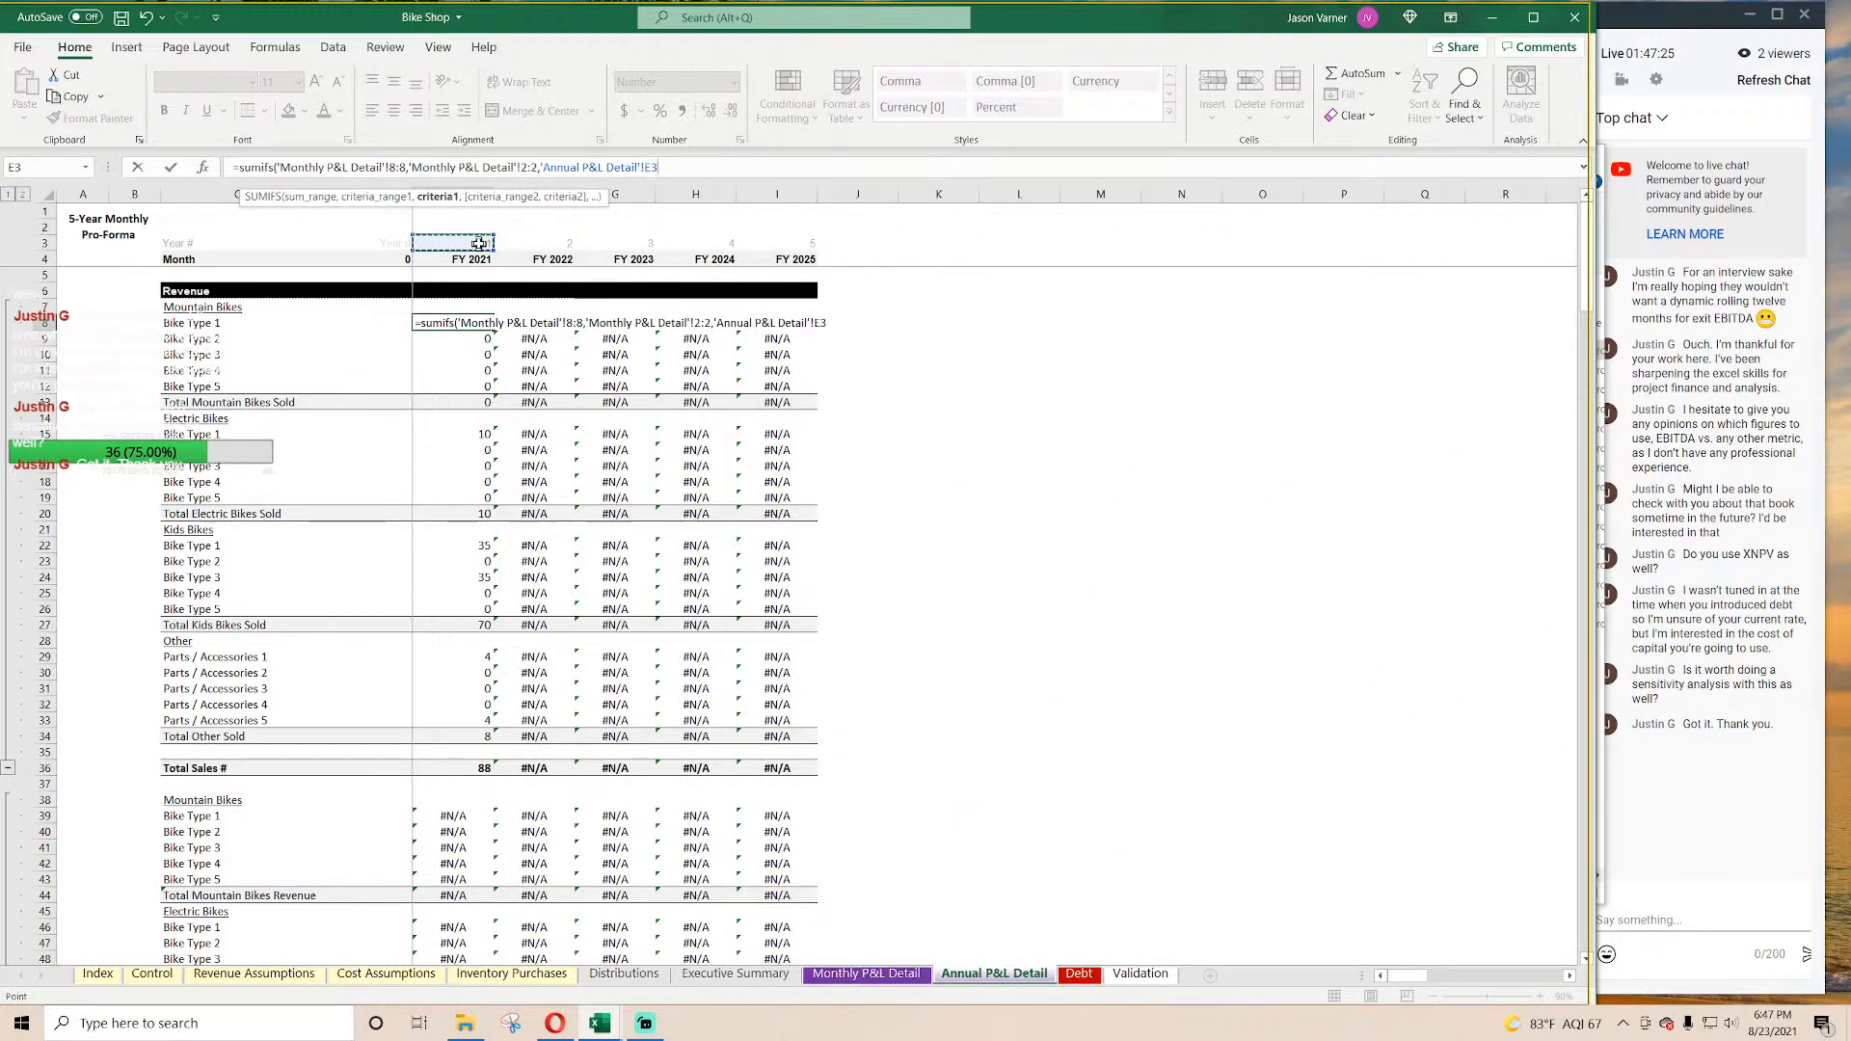
pyautogui.press('Return')
pyautogui.click(468, 324)
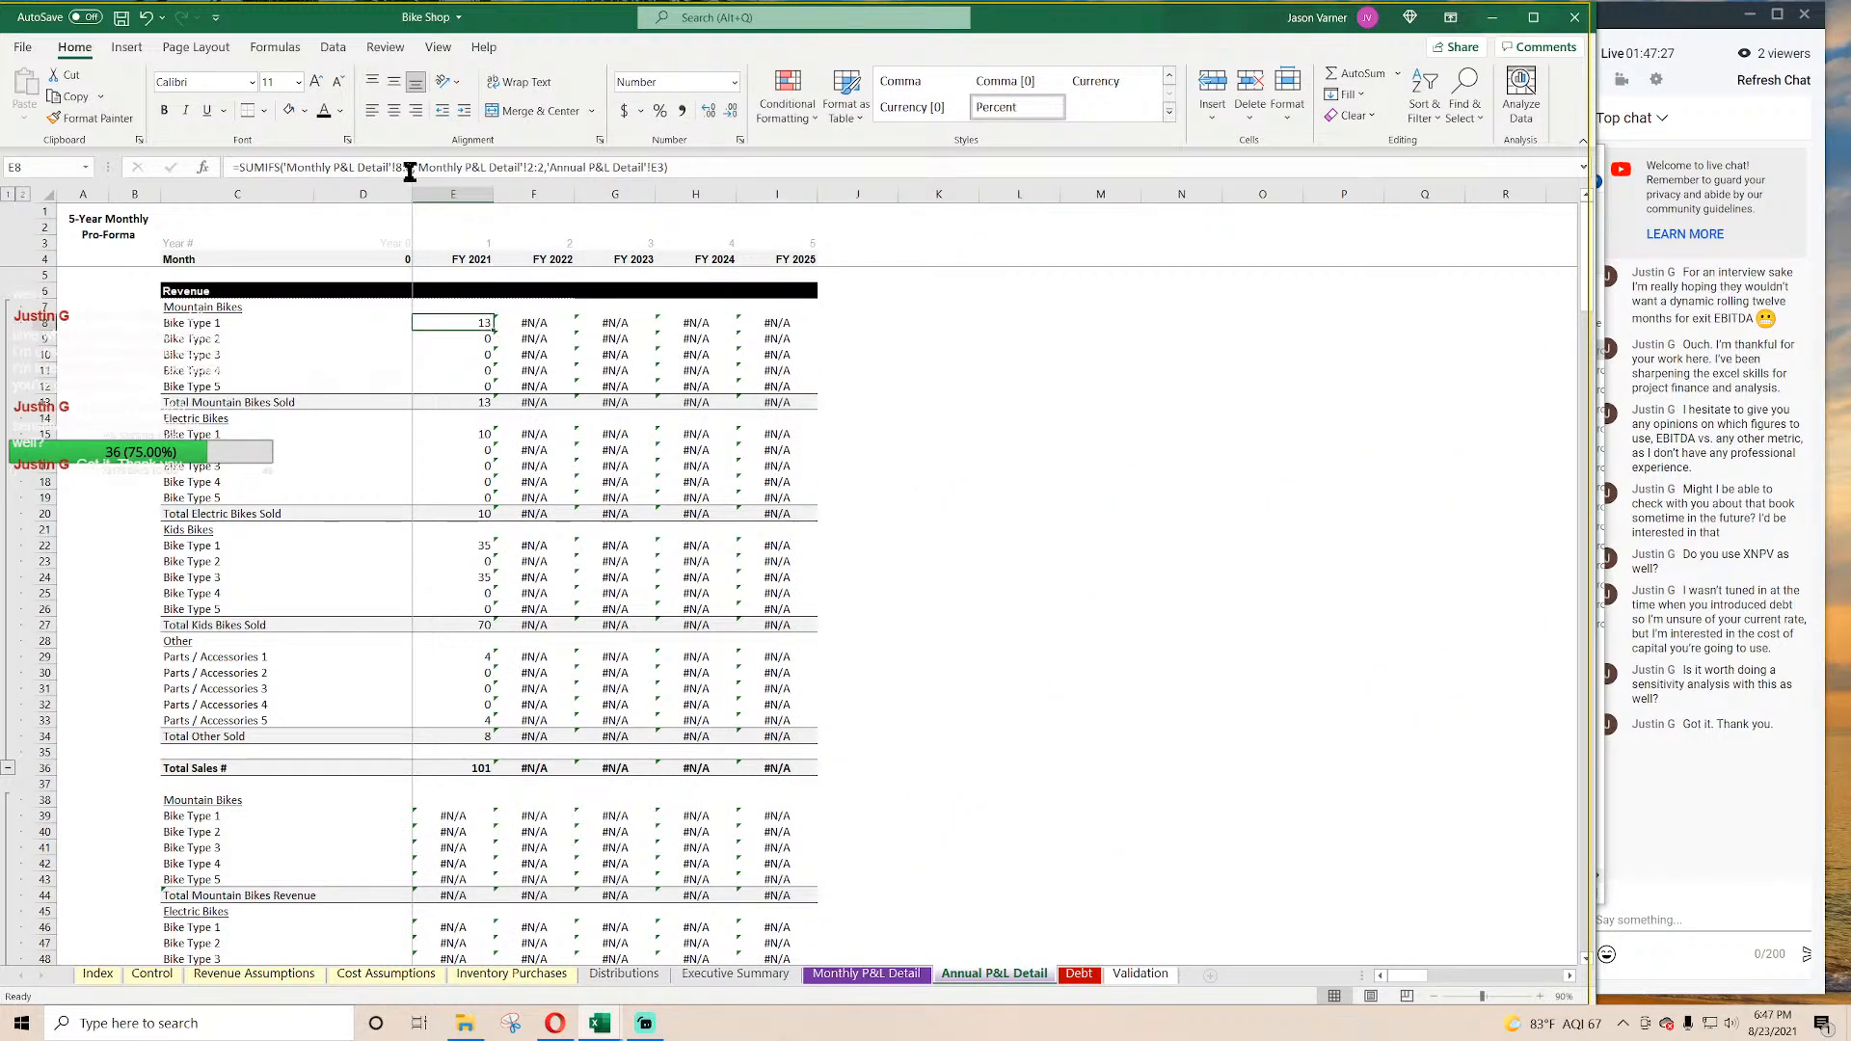
# Step: Make the criteria range in the FY 2021 Mountain Bikes Bike Type 1 SUMIFS formula absolute as $2:$2
pyautogui.click(410, 171)
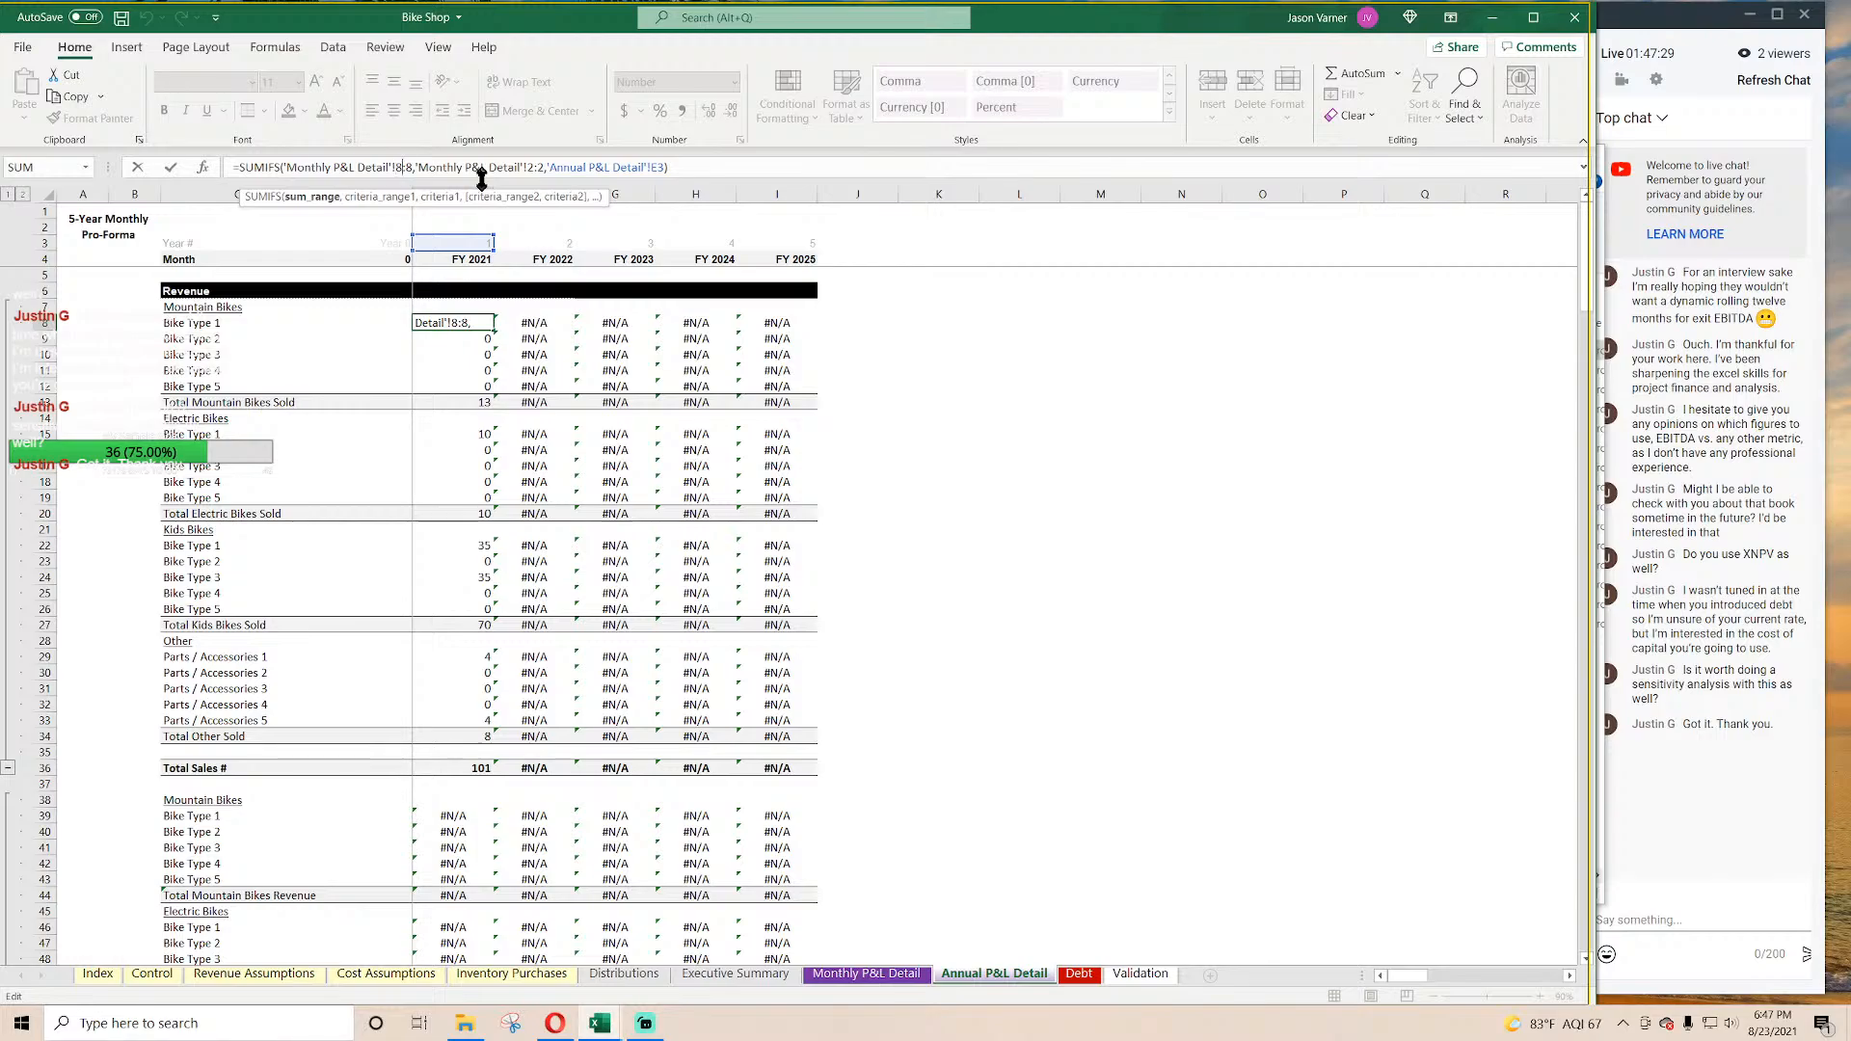
pyautogui.press('Right')
pyautogui.press('Right')
pyautogui.press('Right')
pyautogui.press('Right')
pyautogui.press('Right')
pyautogui.press('Right')
pyautogui.press('Right')
pyautogui.press('Right')
pyautogui.press('Right')
pyautogui.press('Right')
pyautogui.press('Right')
pyautogui.write('$2:$')
pyautogui.press('Right')
pyautogui.press('Right')
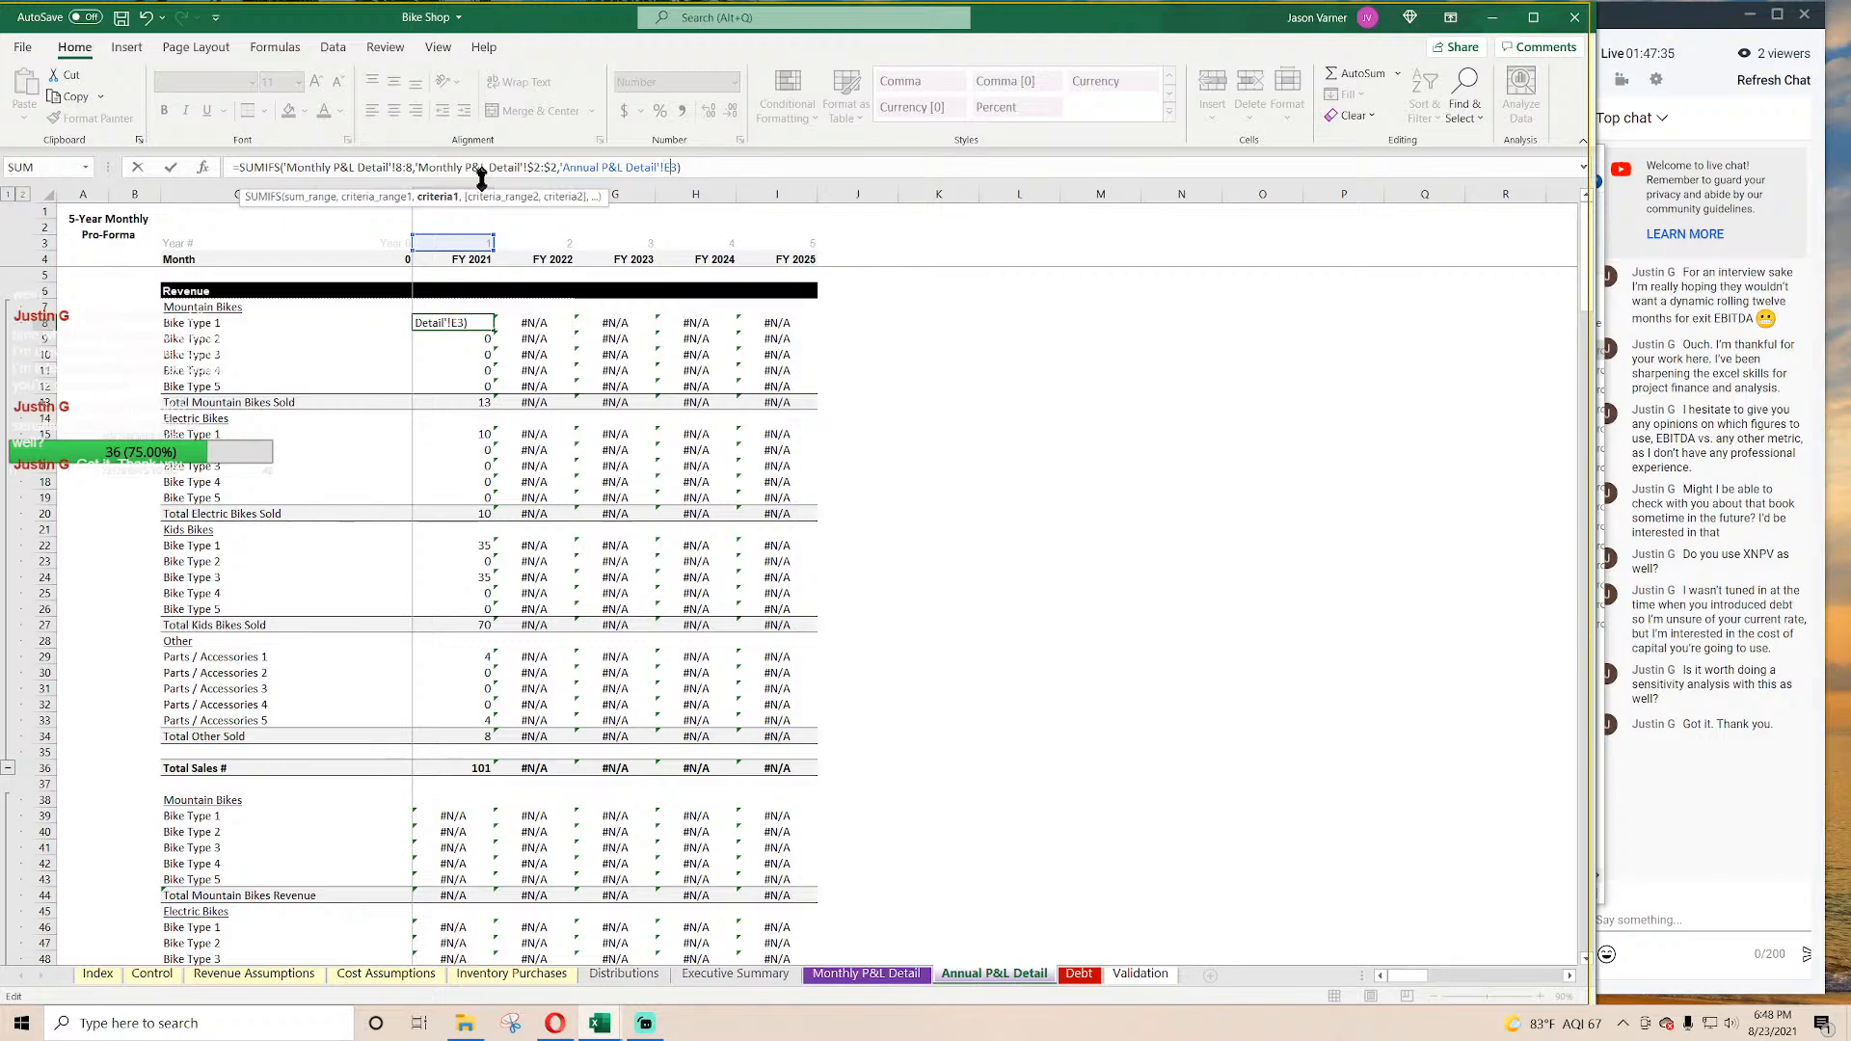
# Step: Remove the sheet reference from the same formula's criterion and lock its row, leaving E$3
pyautogui.press('BackSpace')
pyautogui.press('BackSpace')
pyautogui.press('BackSpace')
pyautogui.press('BackSpace')
pyautogui.press('BackSpace')
pyautogui.press('BackSpace')
pyautogui.press('BackSpace')
pyautogui.press('BackSpace')
pyautogui.press('BackSpace')
pyautogui.press('BackSpace')
pyautogui.press('BackSpace')
pyautogui.press('BackSpace')
pyautogui.press('BackSpace')
pyautogui.press('BackSpace')
pyautogui.press('BackSpace')
pyautogui.press('BackSpace')
pyautogui.press('BackSpace')
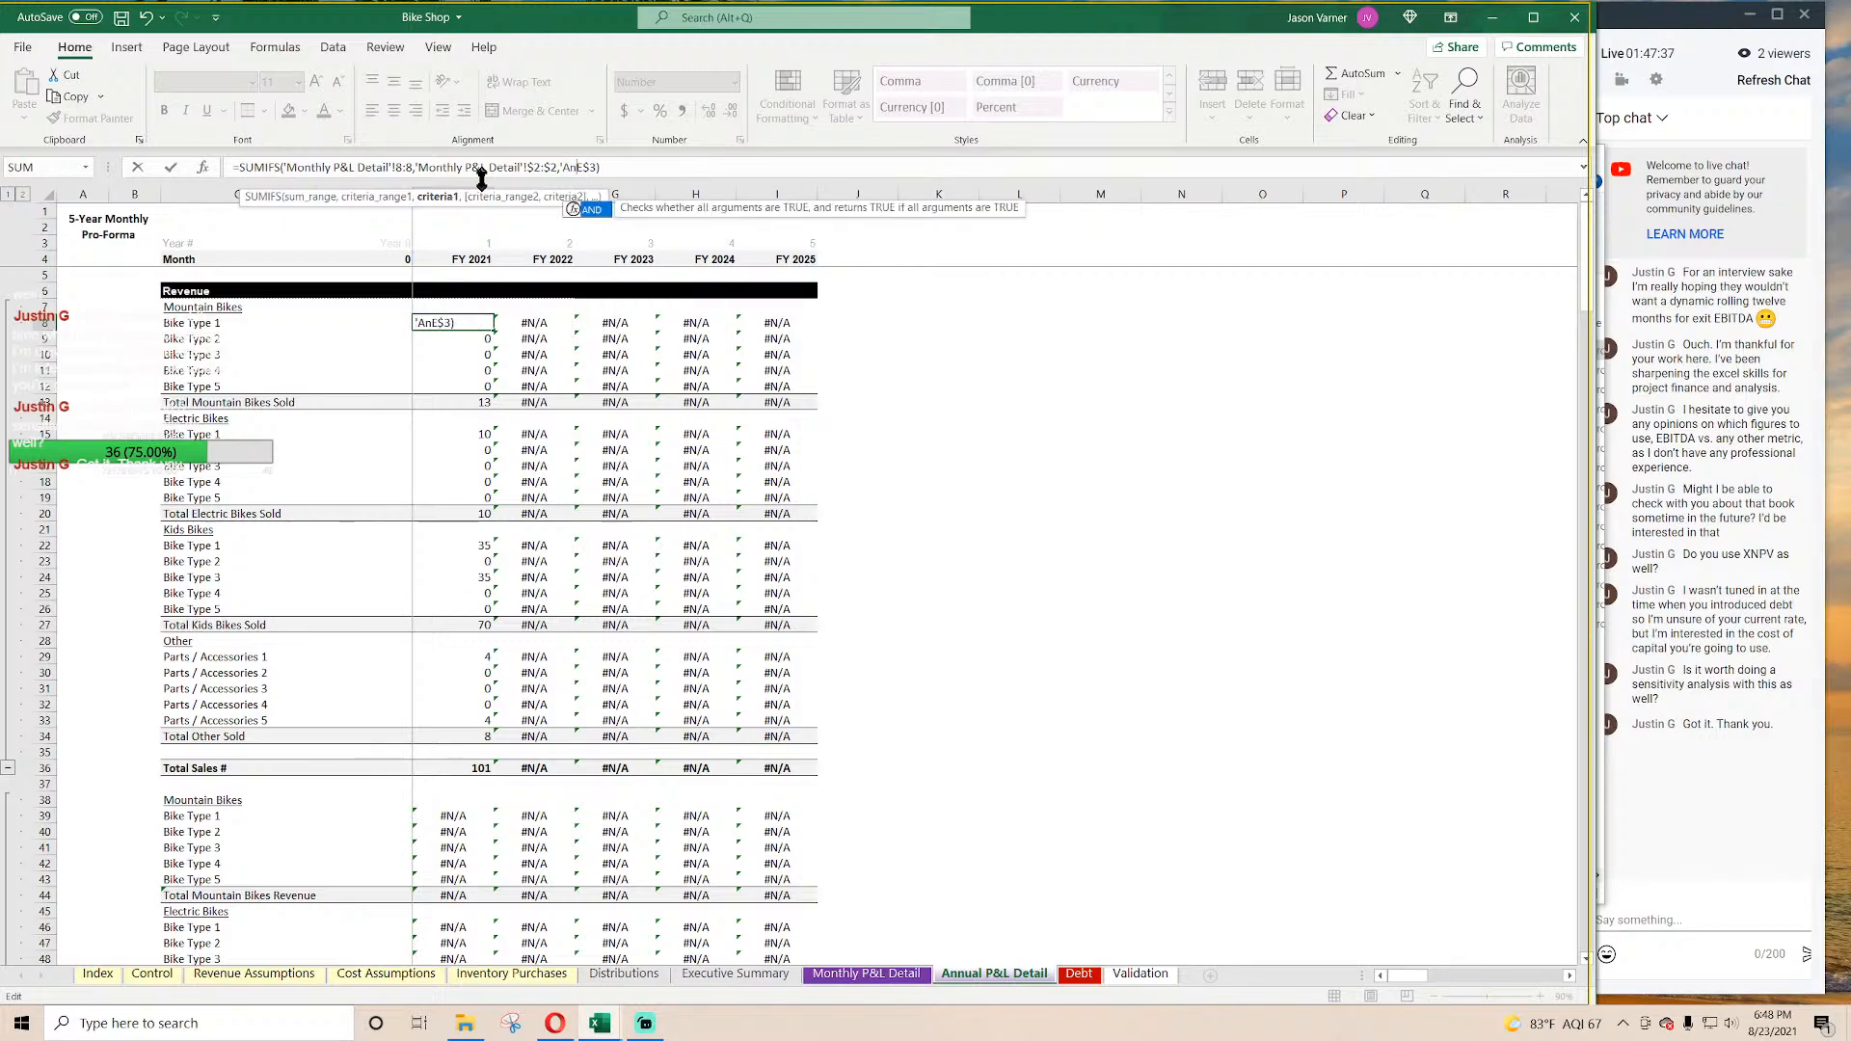
pyautogui.press('Return')
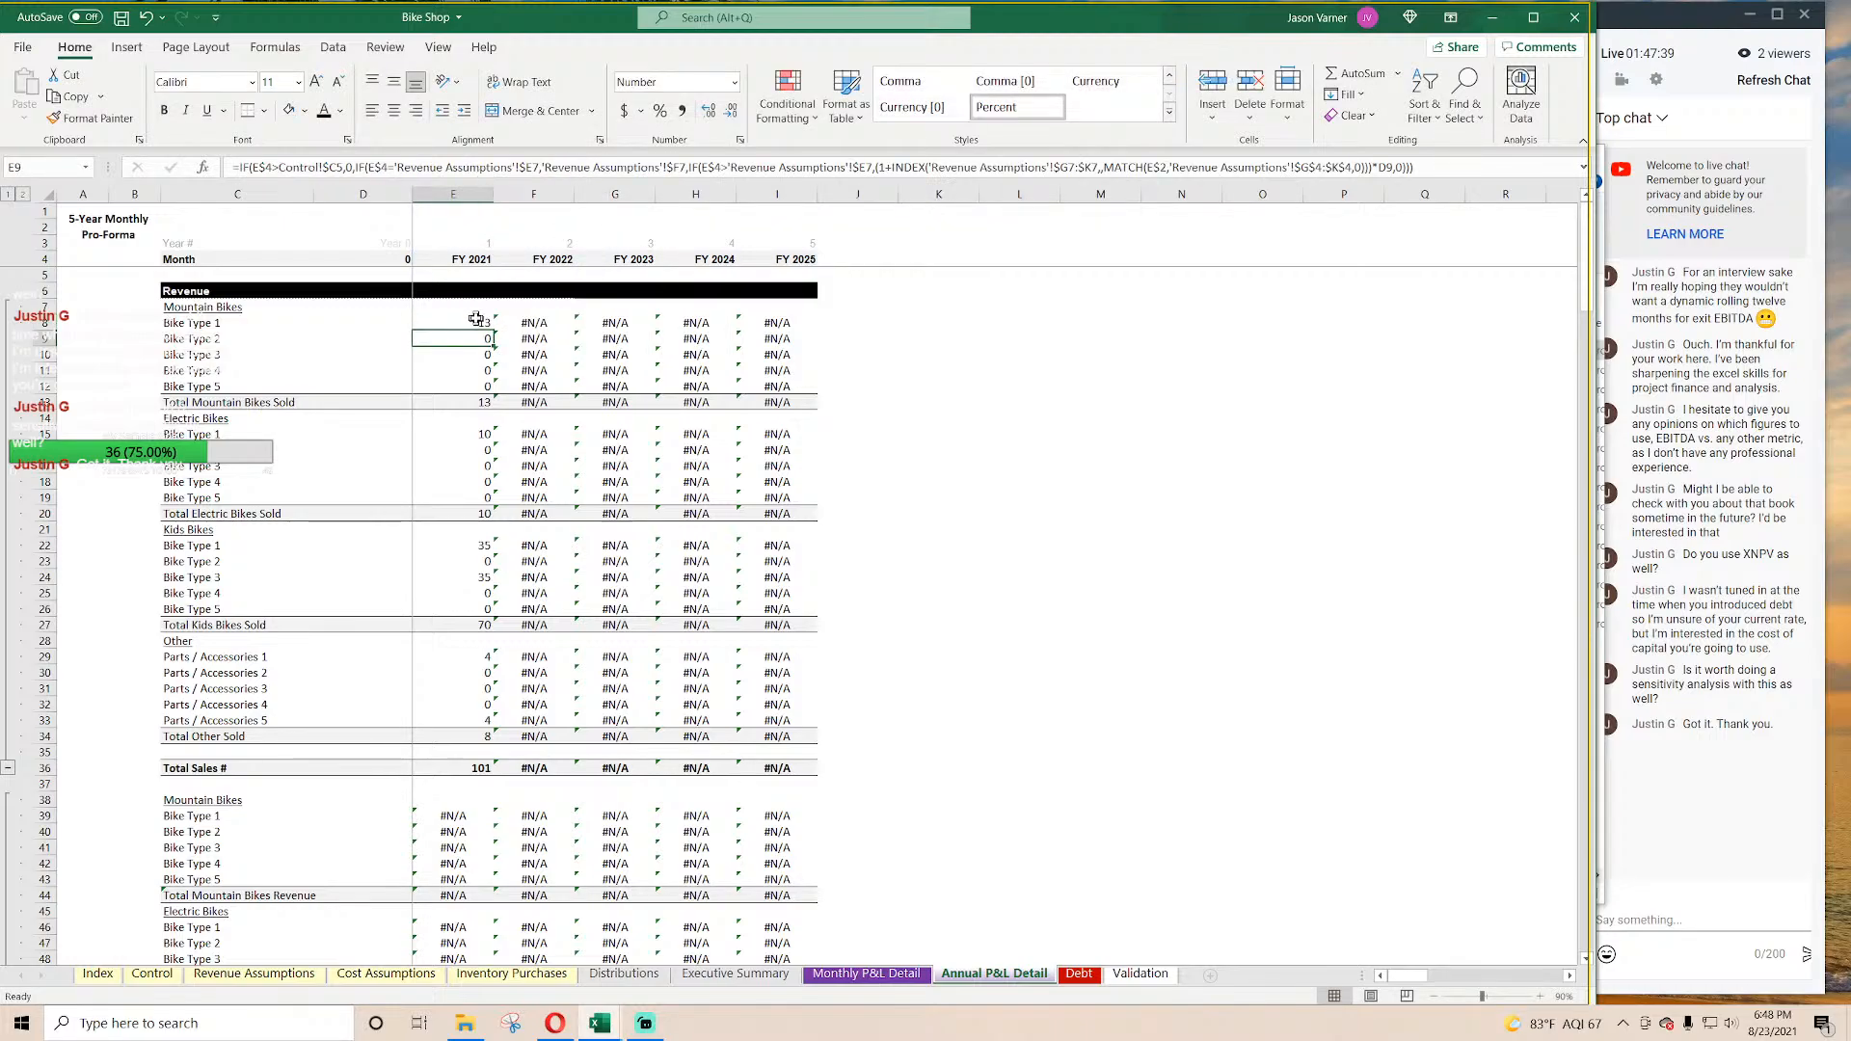
# Step: Fill the E8 formula through I12 and copy that block to the Electric Bikes, Kids Bikes and Other units-sold rows
pyautogui.click(476, 319)
pyautogui.moveTo(494, 330); pyautogui.dragTo(816, 391)
pyautogui.rightClick(596, 357)
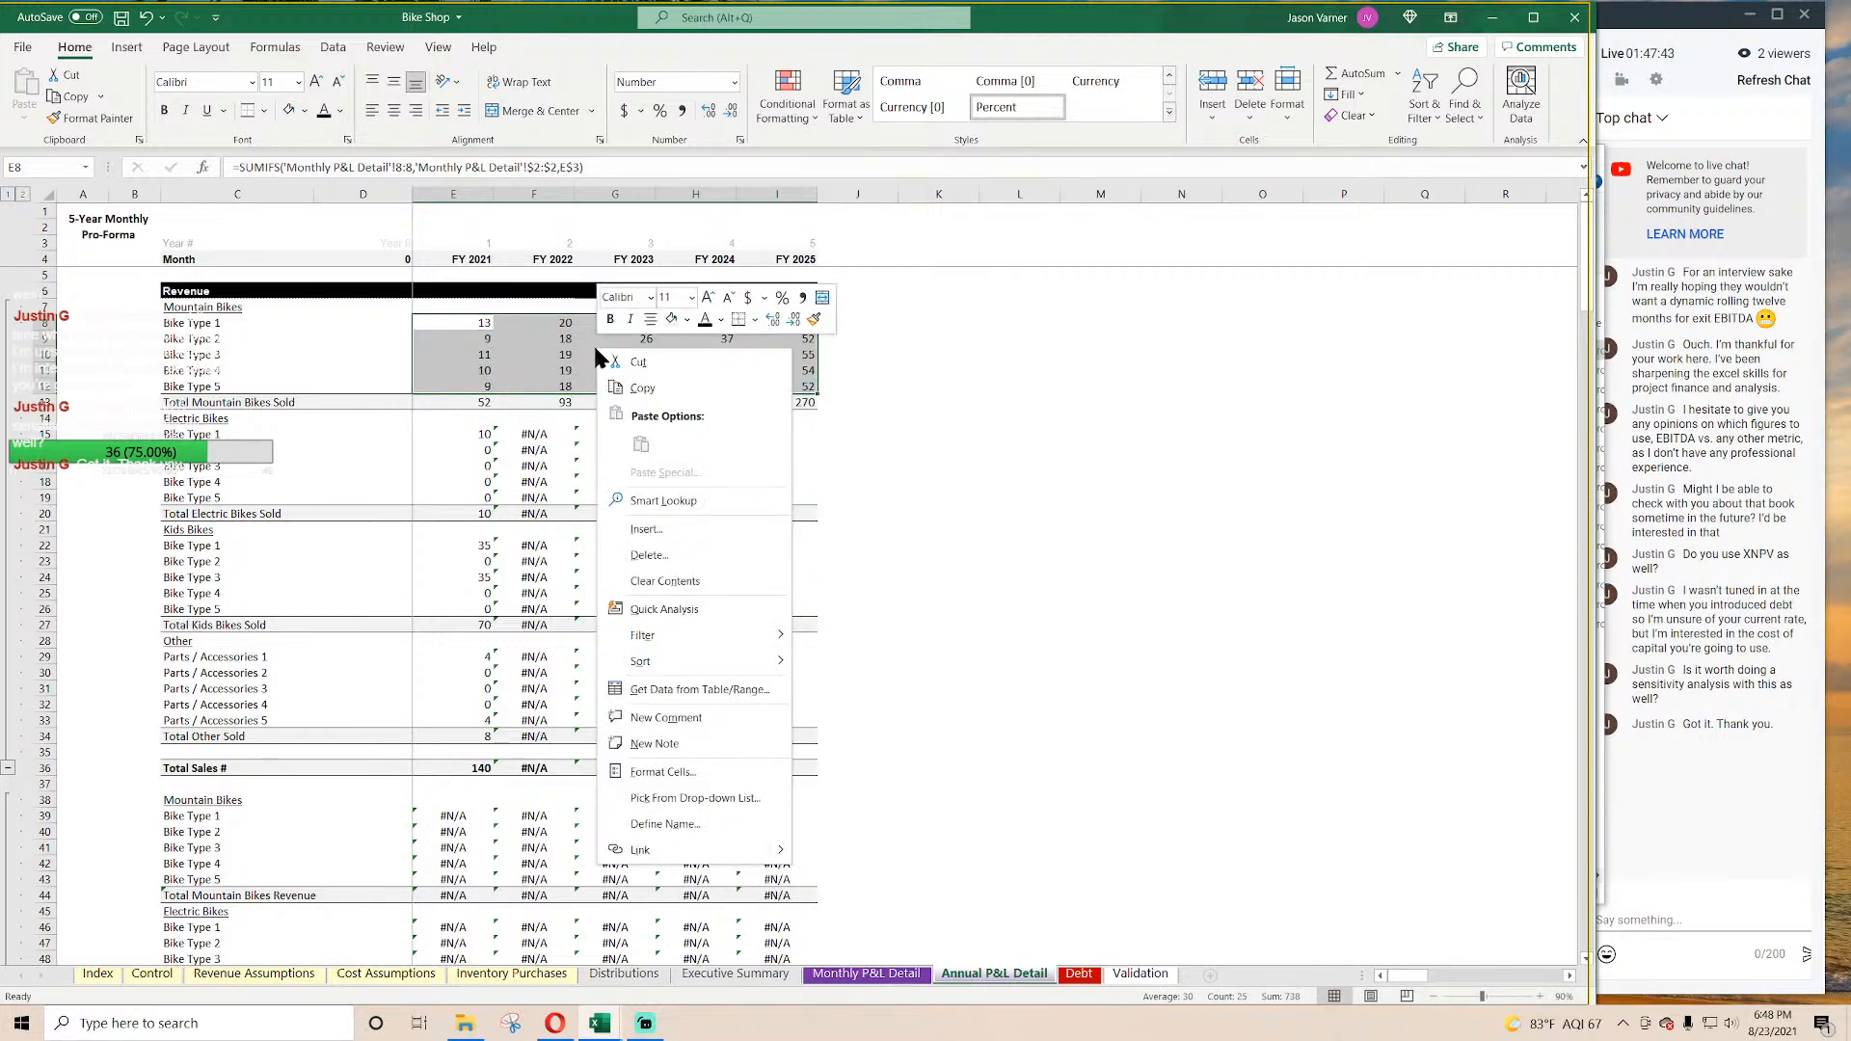
pyautogui.click(642, 387)
pyautogui.click(477, 434)
pyautogui.hotkey('ctrl', 'v')
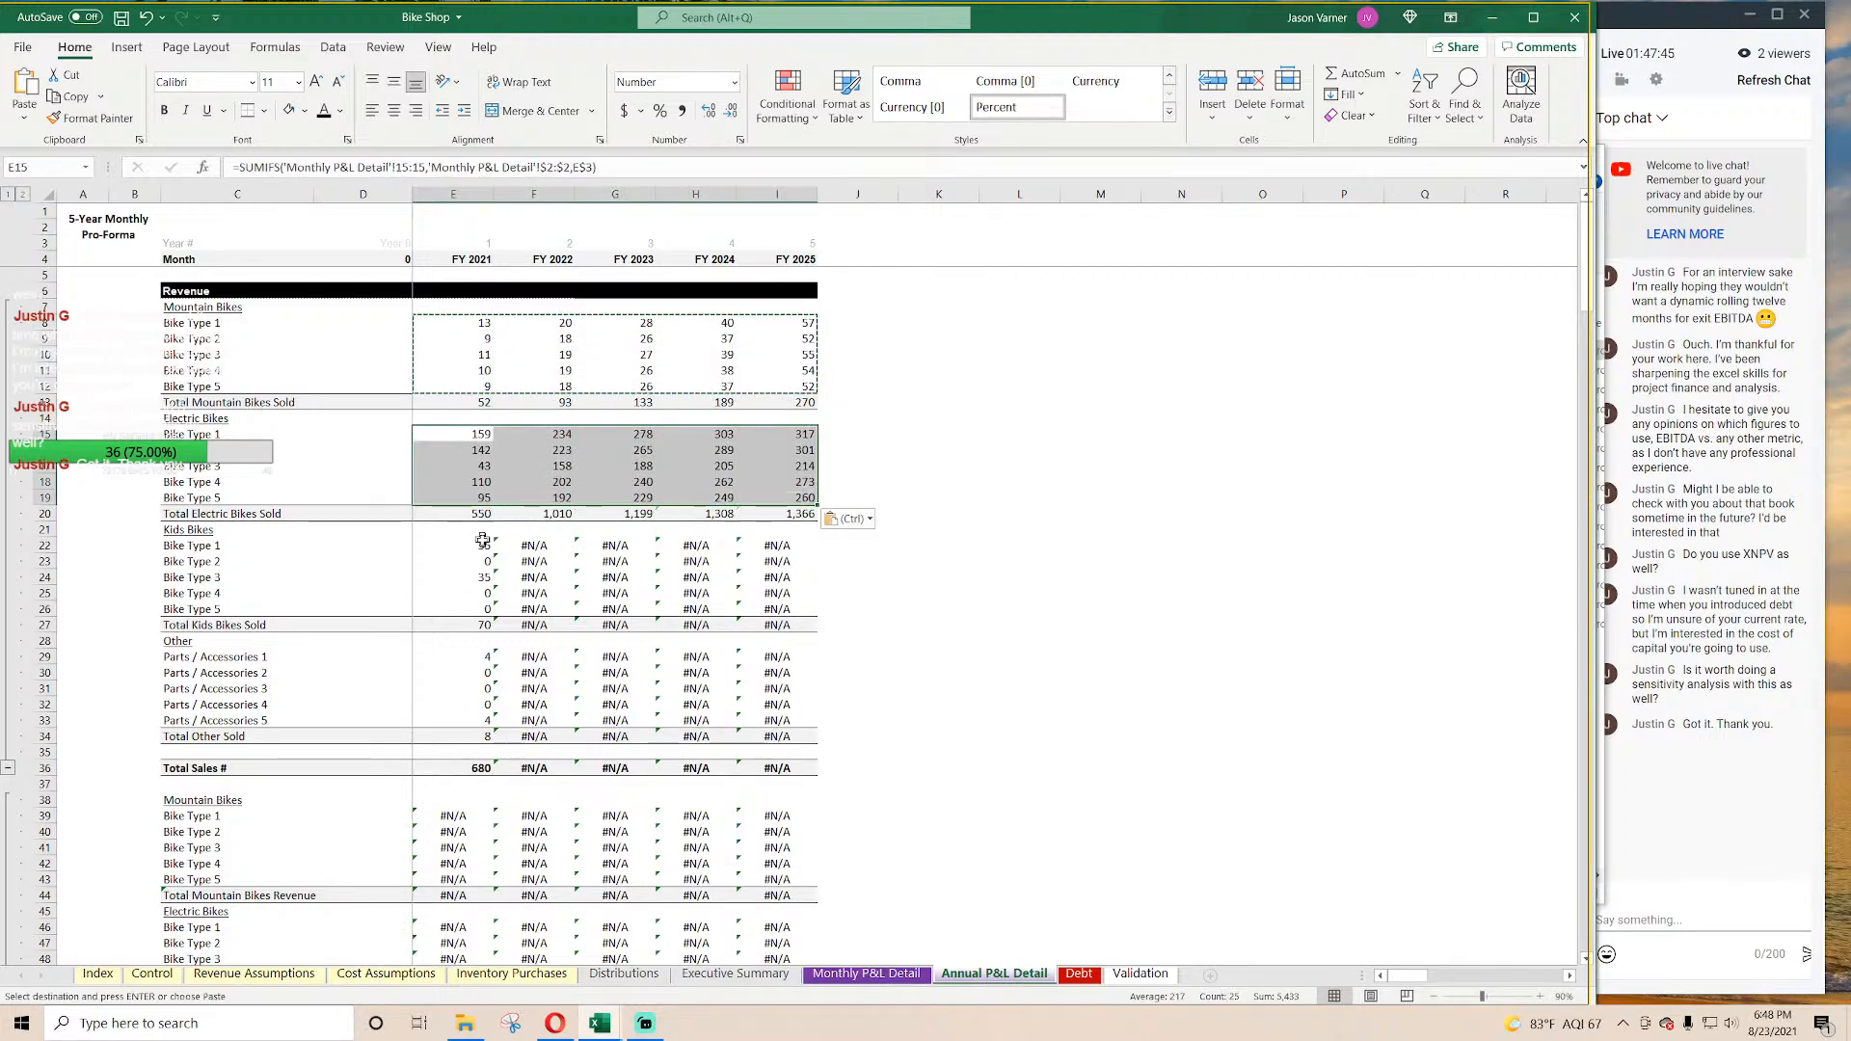
pyautogui.click(477, 546)
pyautogui.hotkey('ctrl', 'v')
pyautogui.click(477, 656)
pyautogui.hotkey('ctrl', 'v')
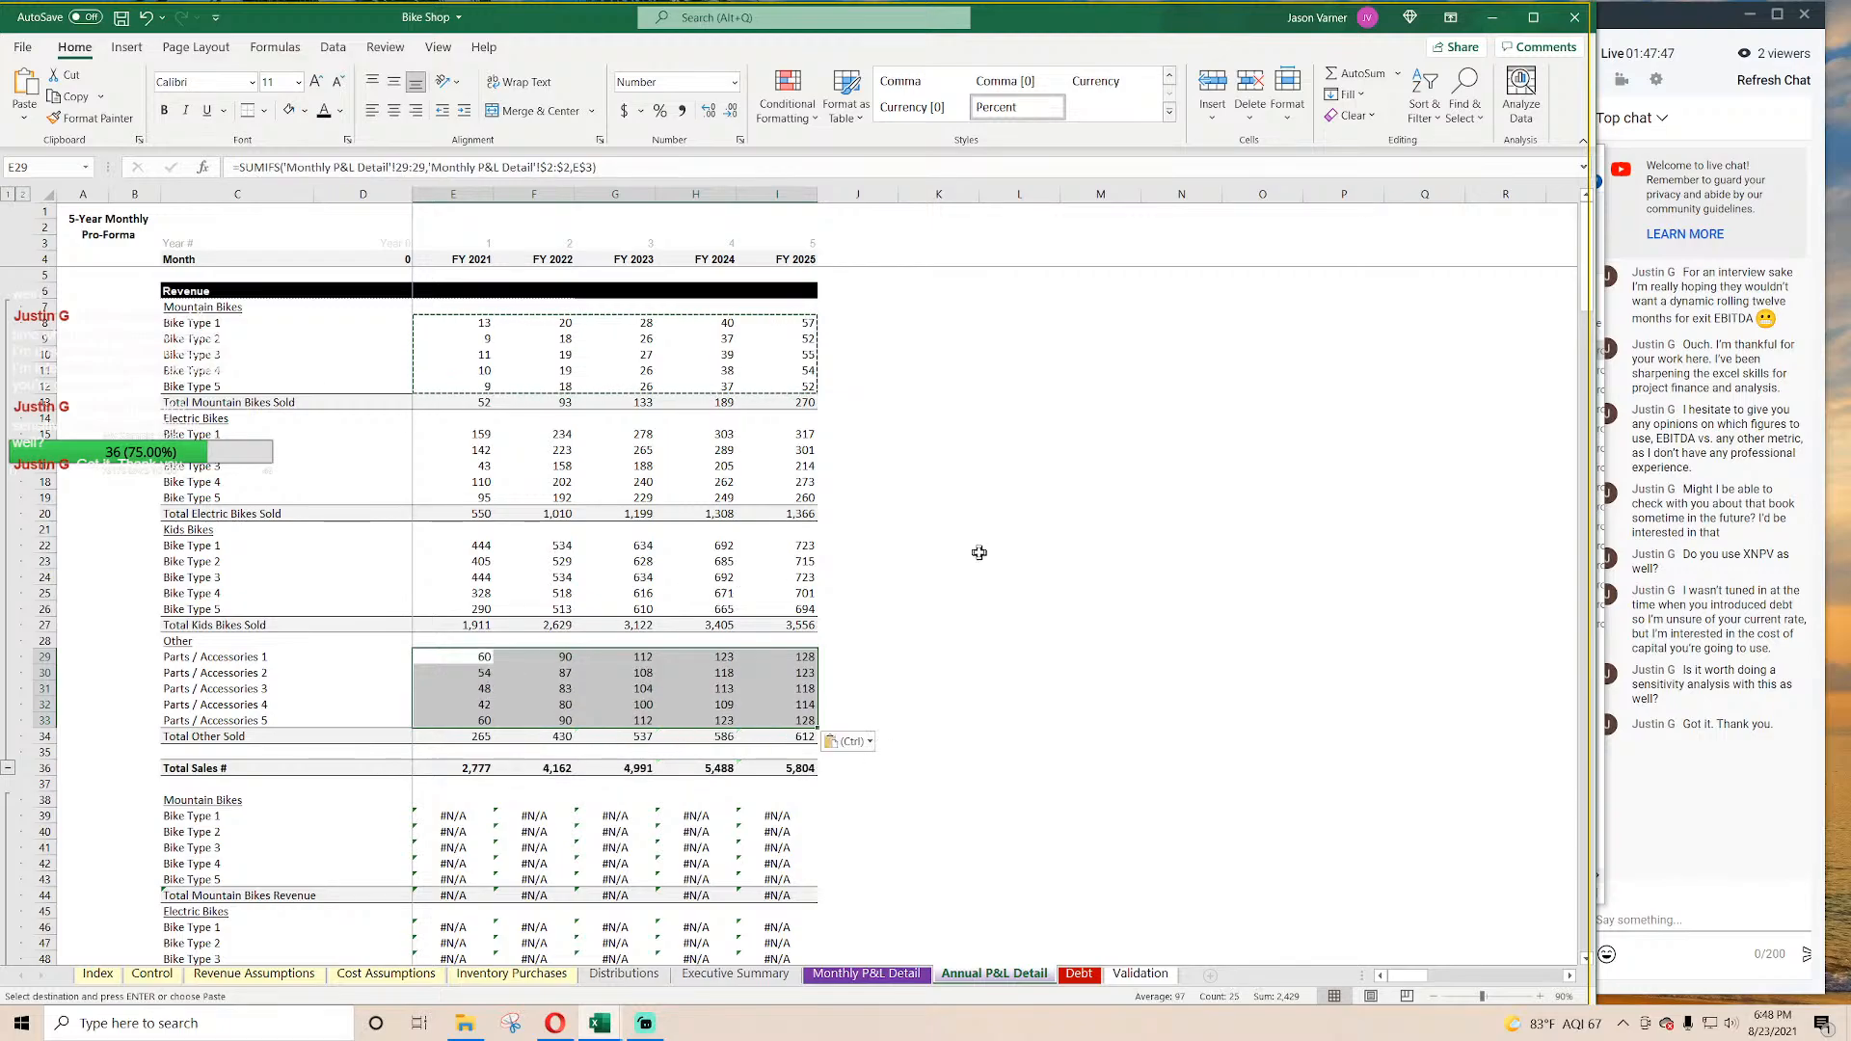
# Step: Paste the SUMIFS block into the Mountain Bikes revenue rows starting at E39 and format it as Currency
pyautogui.scroll(-4, 585, 594)
pyautogui.click(463, 640)
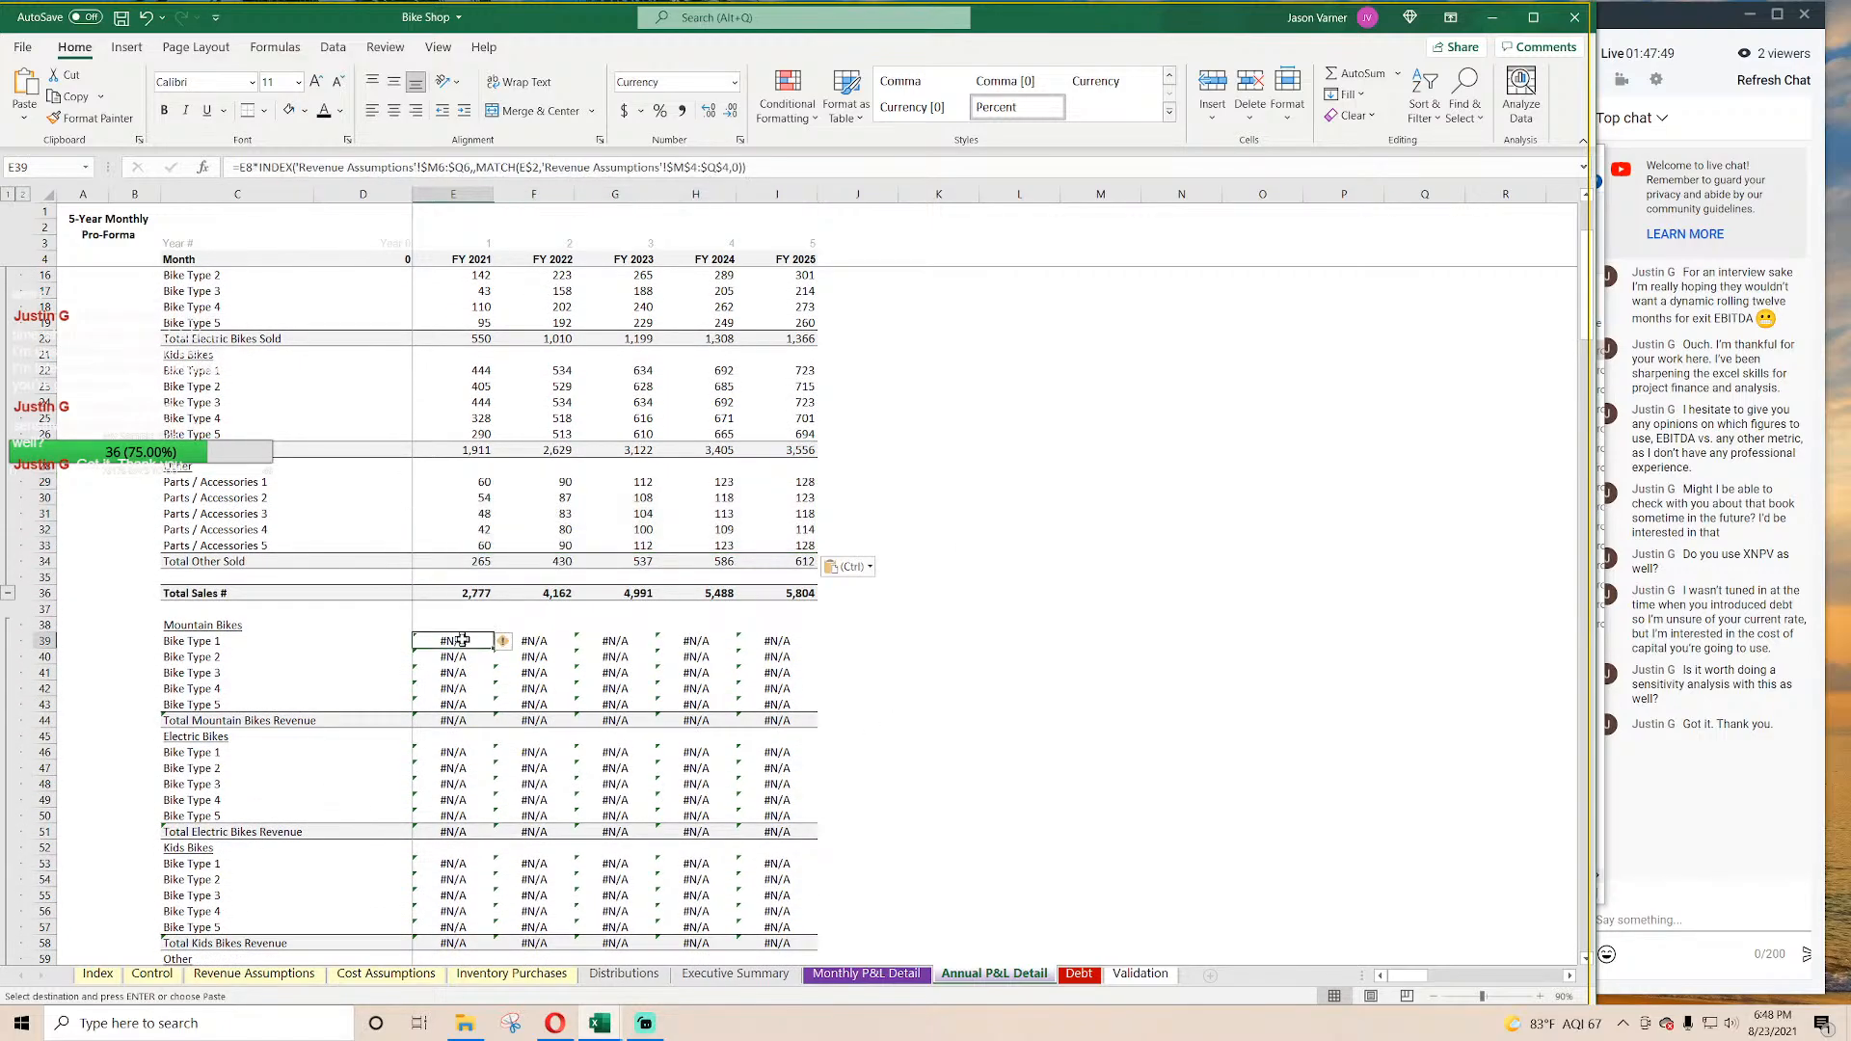
pyautogui.hotkey('ctrl', 'v')
pyautogui.scroll(-4, 898, 546)
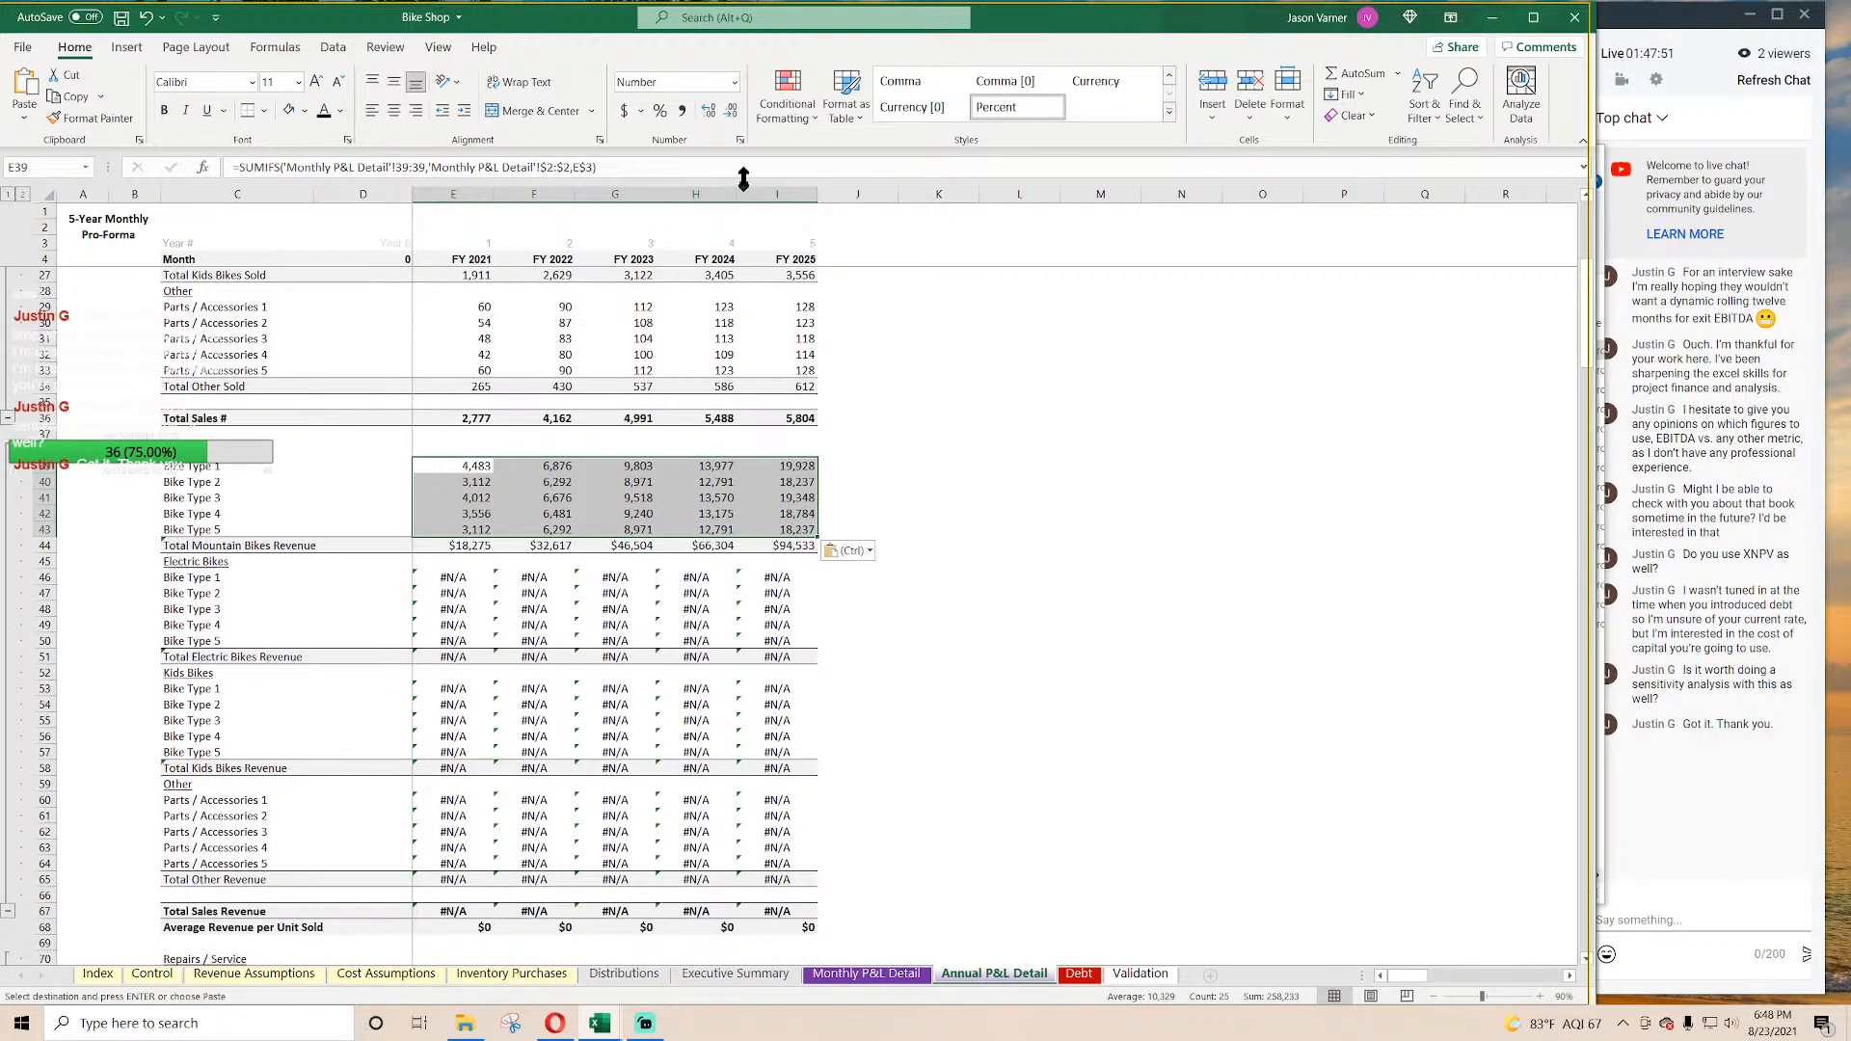
pyautogui.click(738, 141)
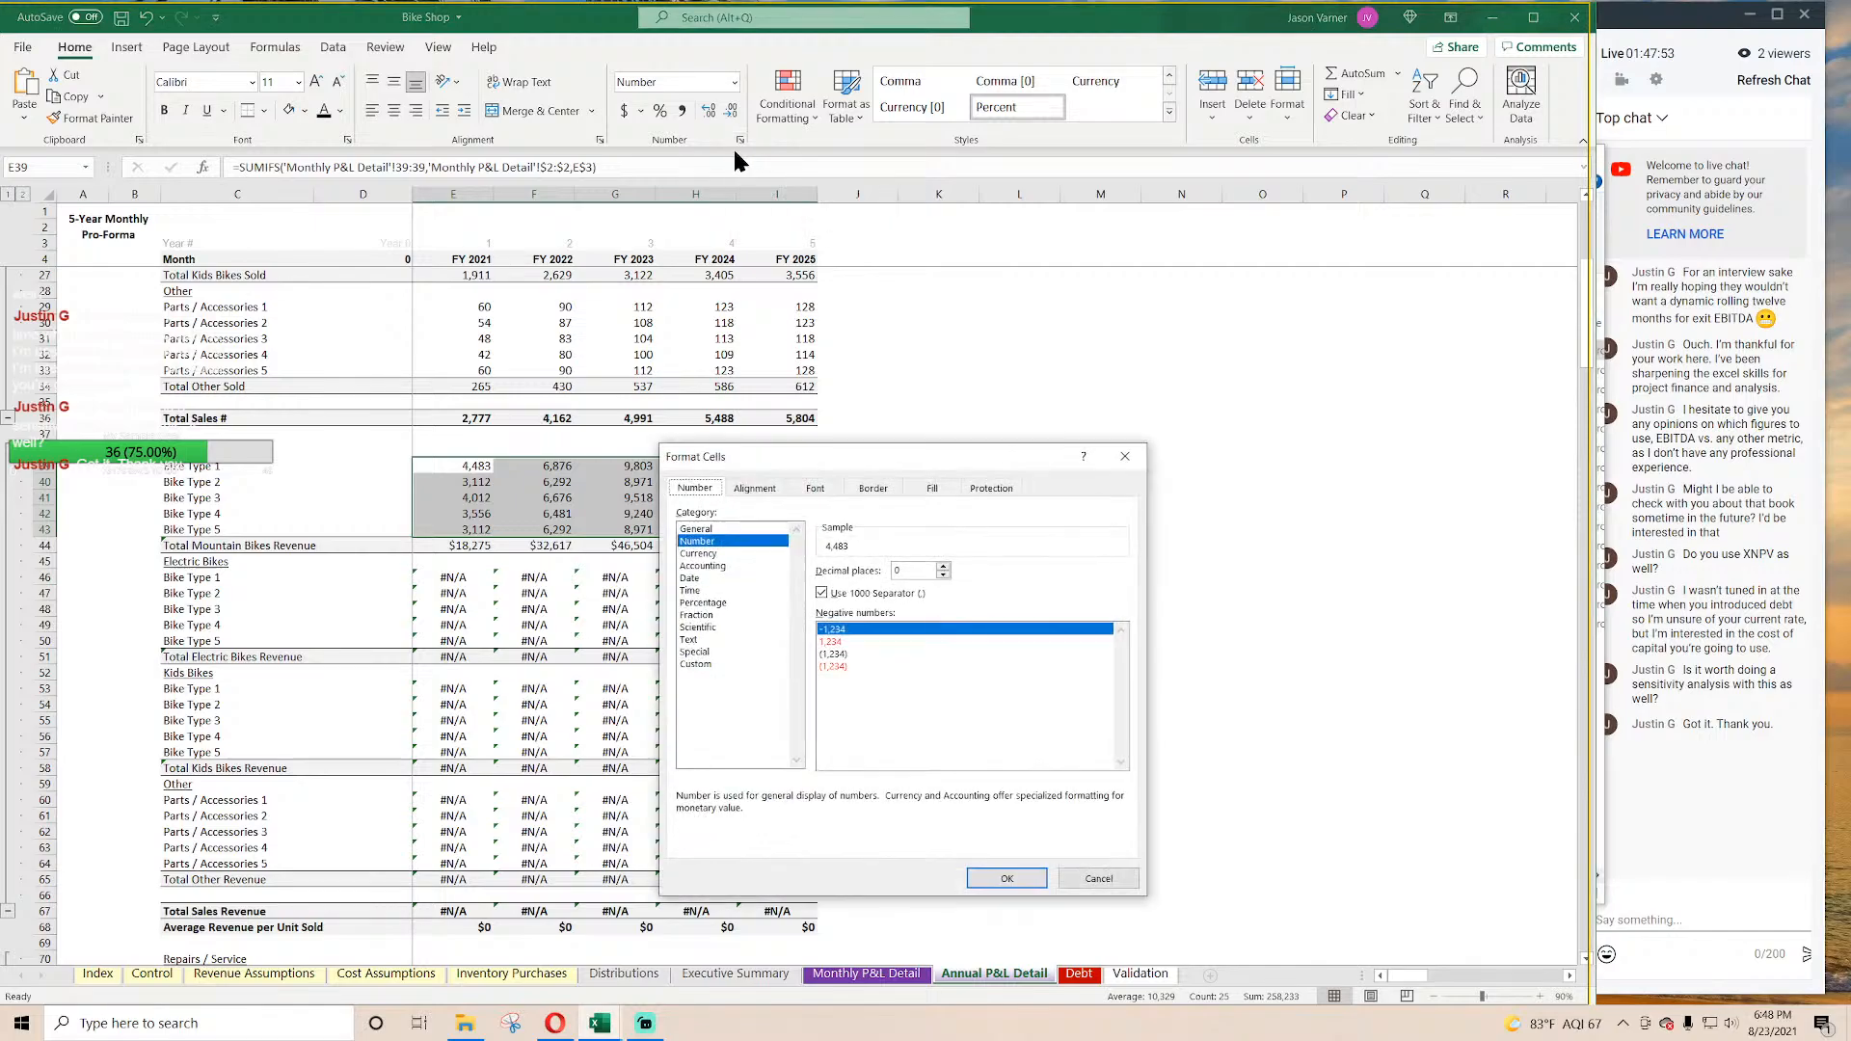
pyautogui.click(702, 553)
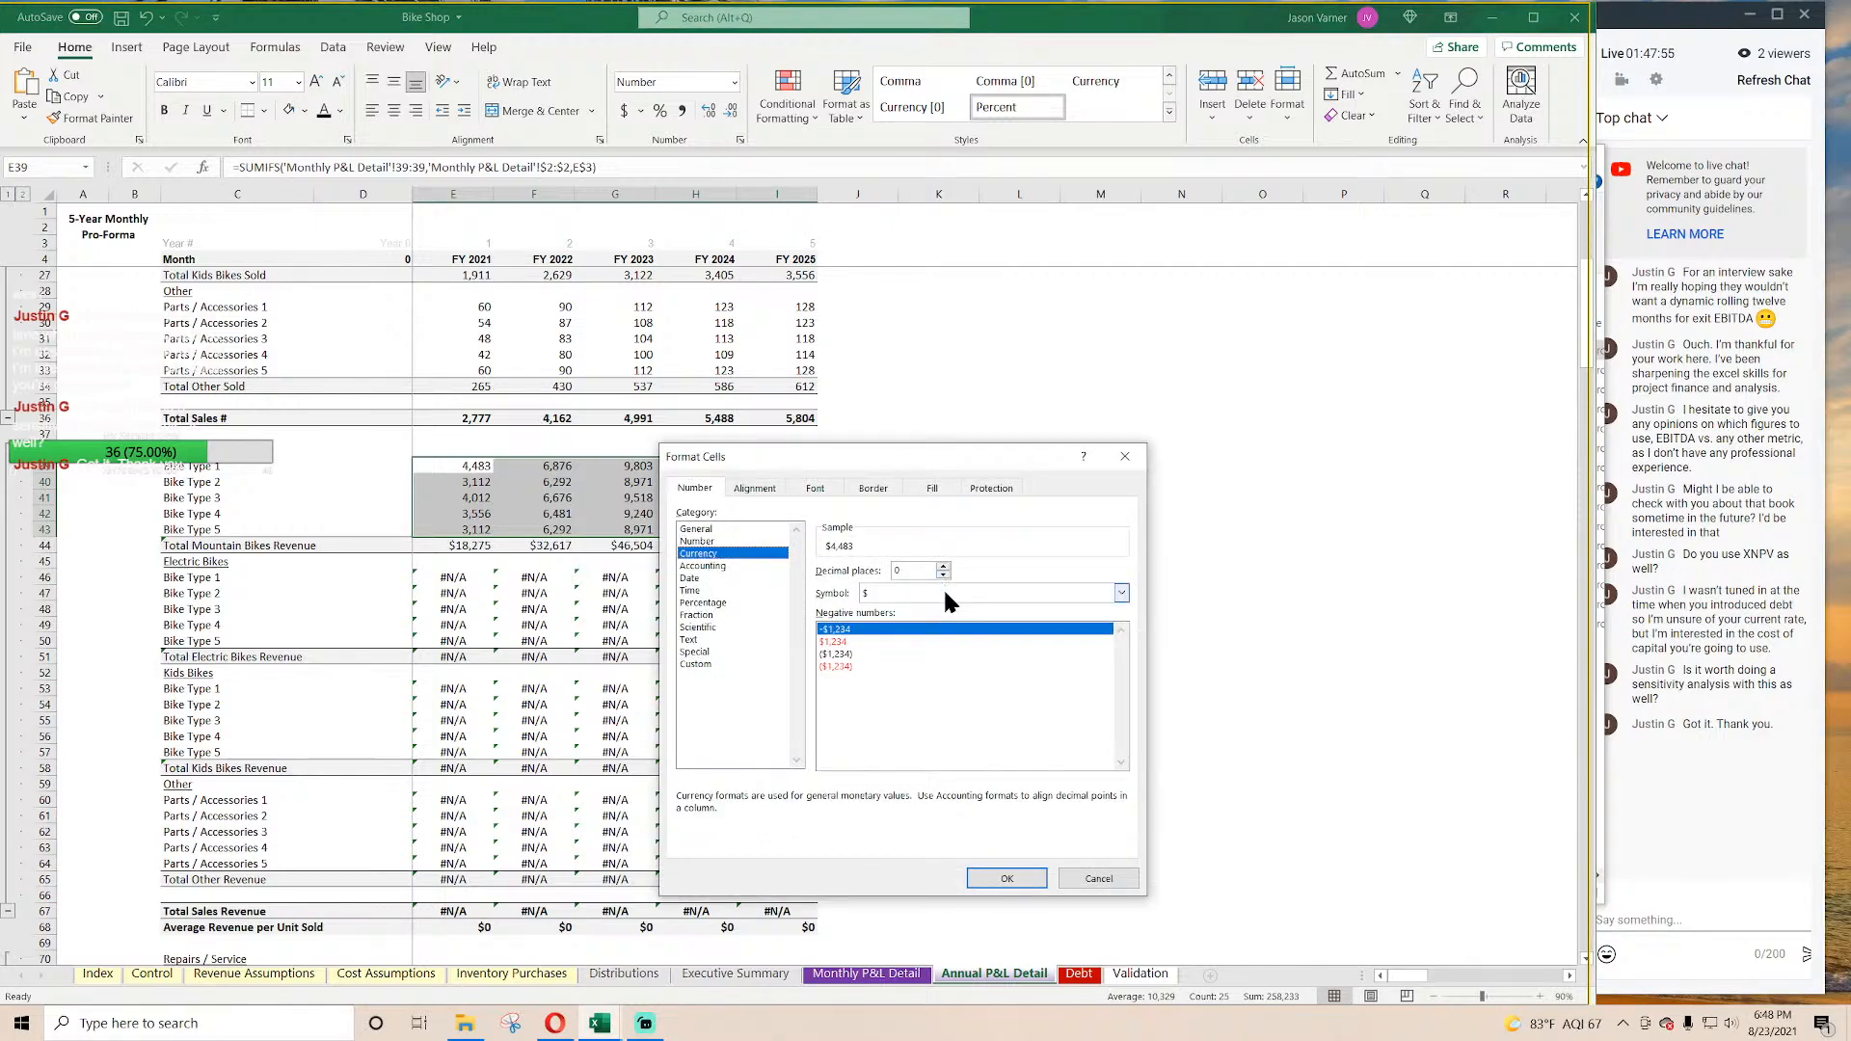
pyautogui.click(1006, 879)
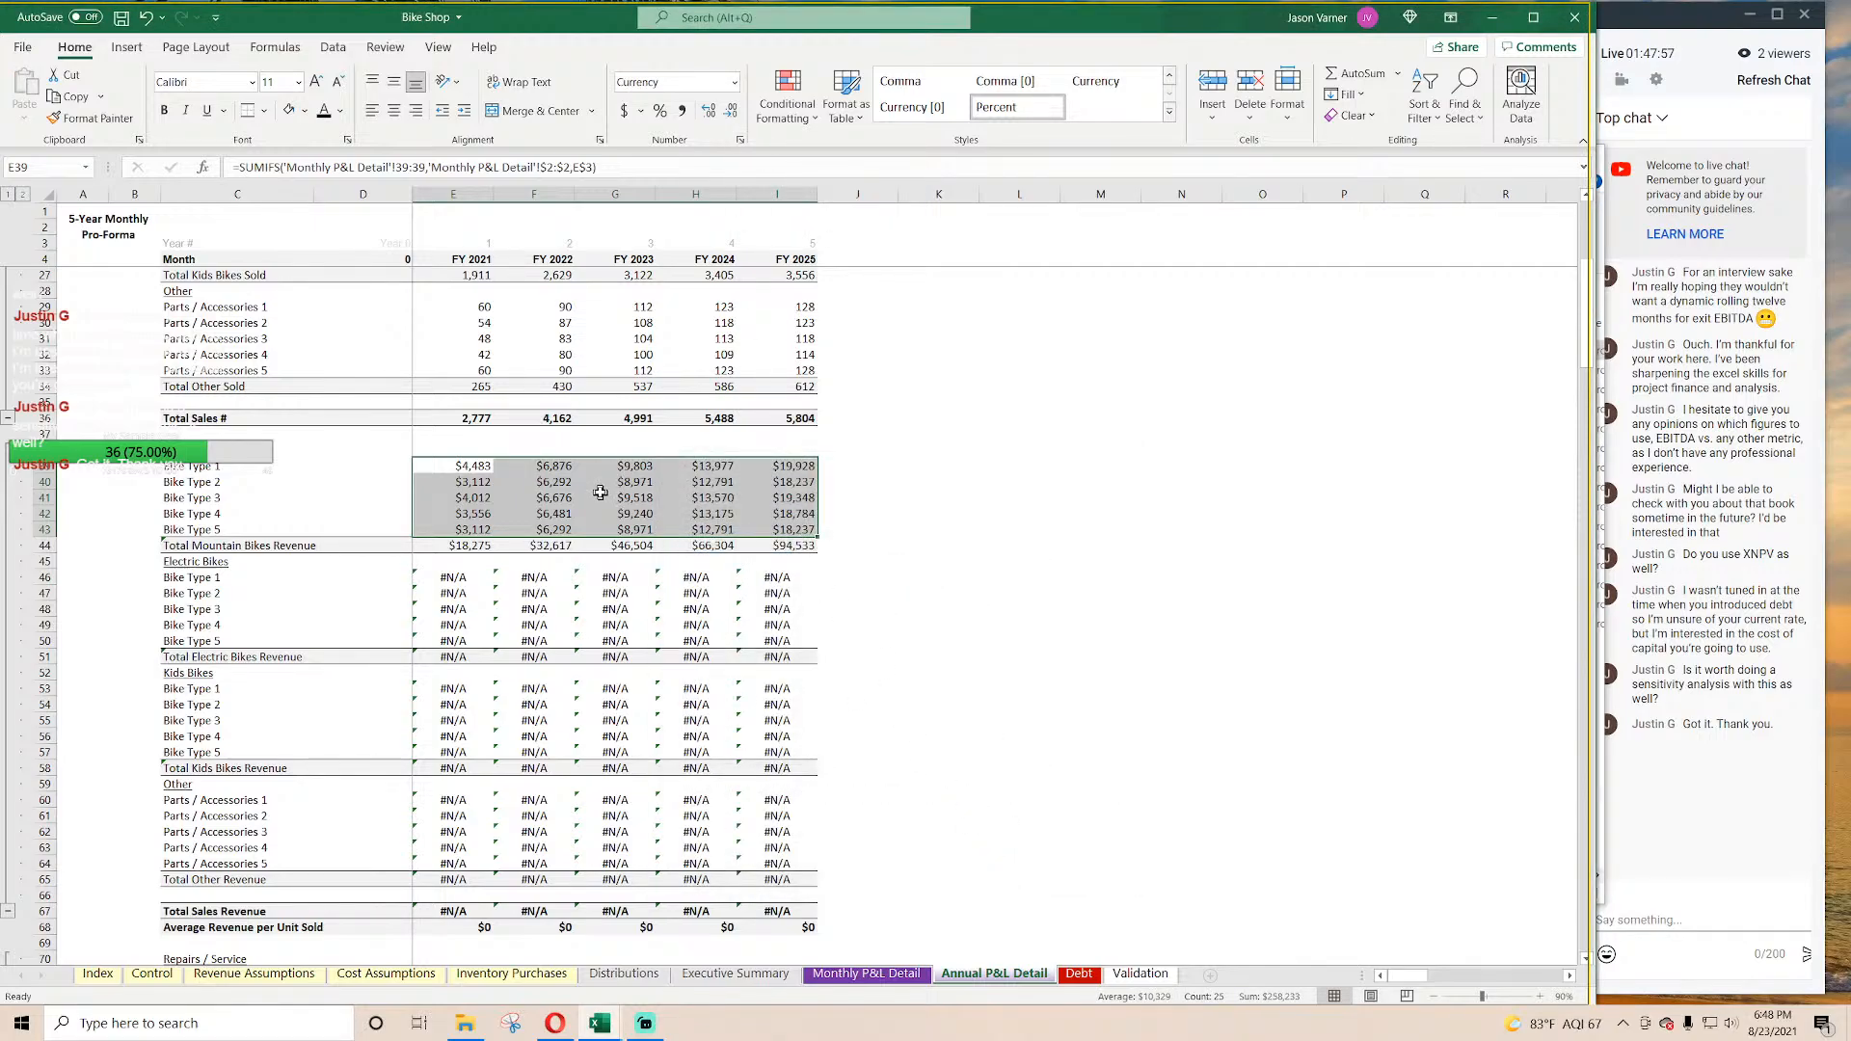
# Step: Copy the currency-formatted Mountain Bikes revenue block to the Electric Bikes, Kids Bikes and Other revenue rows
pyautogui.hotkey('ctrl', 'c')
pyautogui.click(451, 579)
pyautogui.hotkey('ctrl', 'v')
pyautogui.click(448, 693)
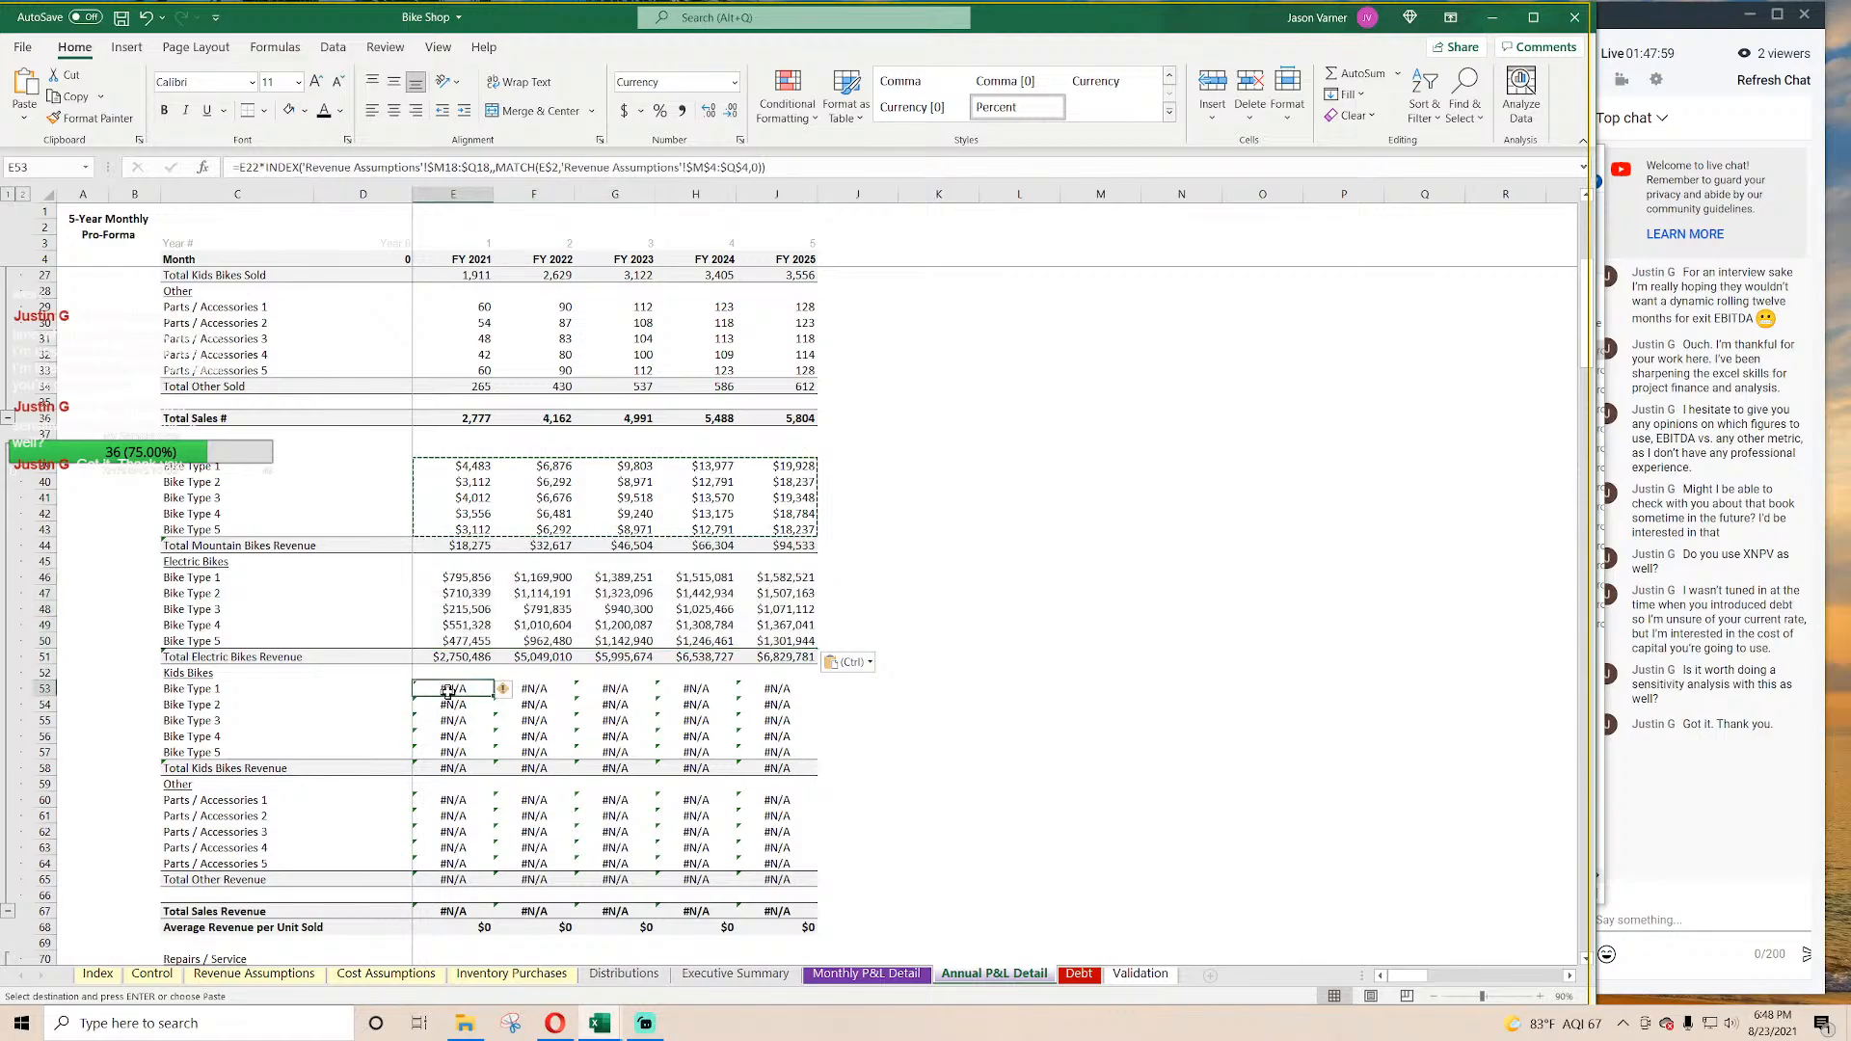
pyautogui.moveTo(449, 692); pyautogui.dragTo(779, 753)
pyautogui.hotkey('ctrl', 'v')
pyautogui.moveTo(451, 800); pyautogui.dragTo(779, 864)
pyautogui.hotkey('ctrl', 'v')
# Step: Paste the same SUMIFS block into the Repairs / Service rows for Service Types 1 to 5
pyautogui.scroll(-4, 940, 548)
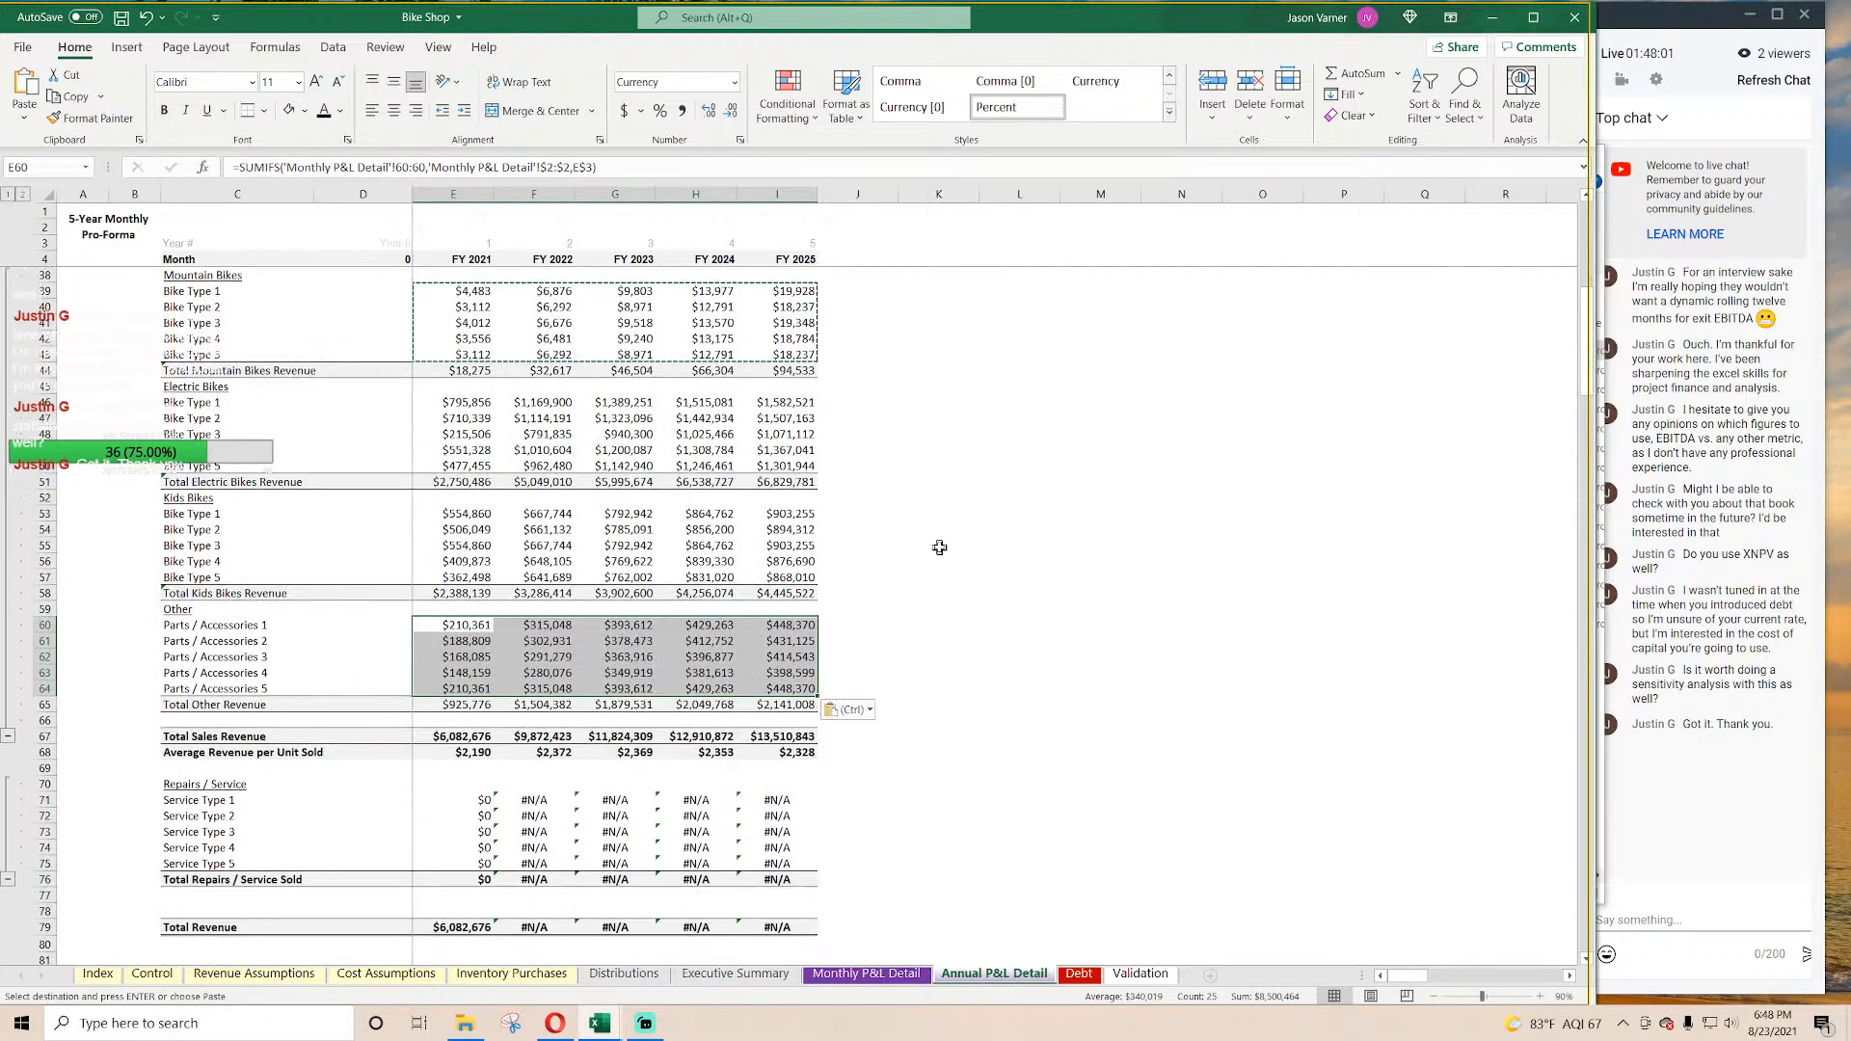
pyautogui.scroll(-4, 625, 605)
pyautogui.moveTo(468, 627); pyautogui.dragTo(777, 689)
pyautogui.hotkey('ctrl', 'v')
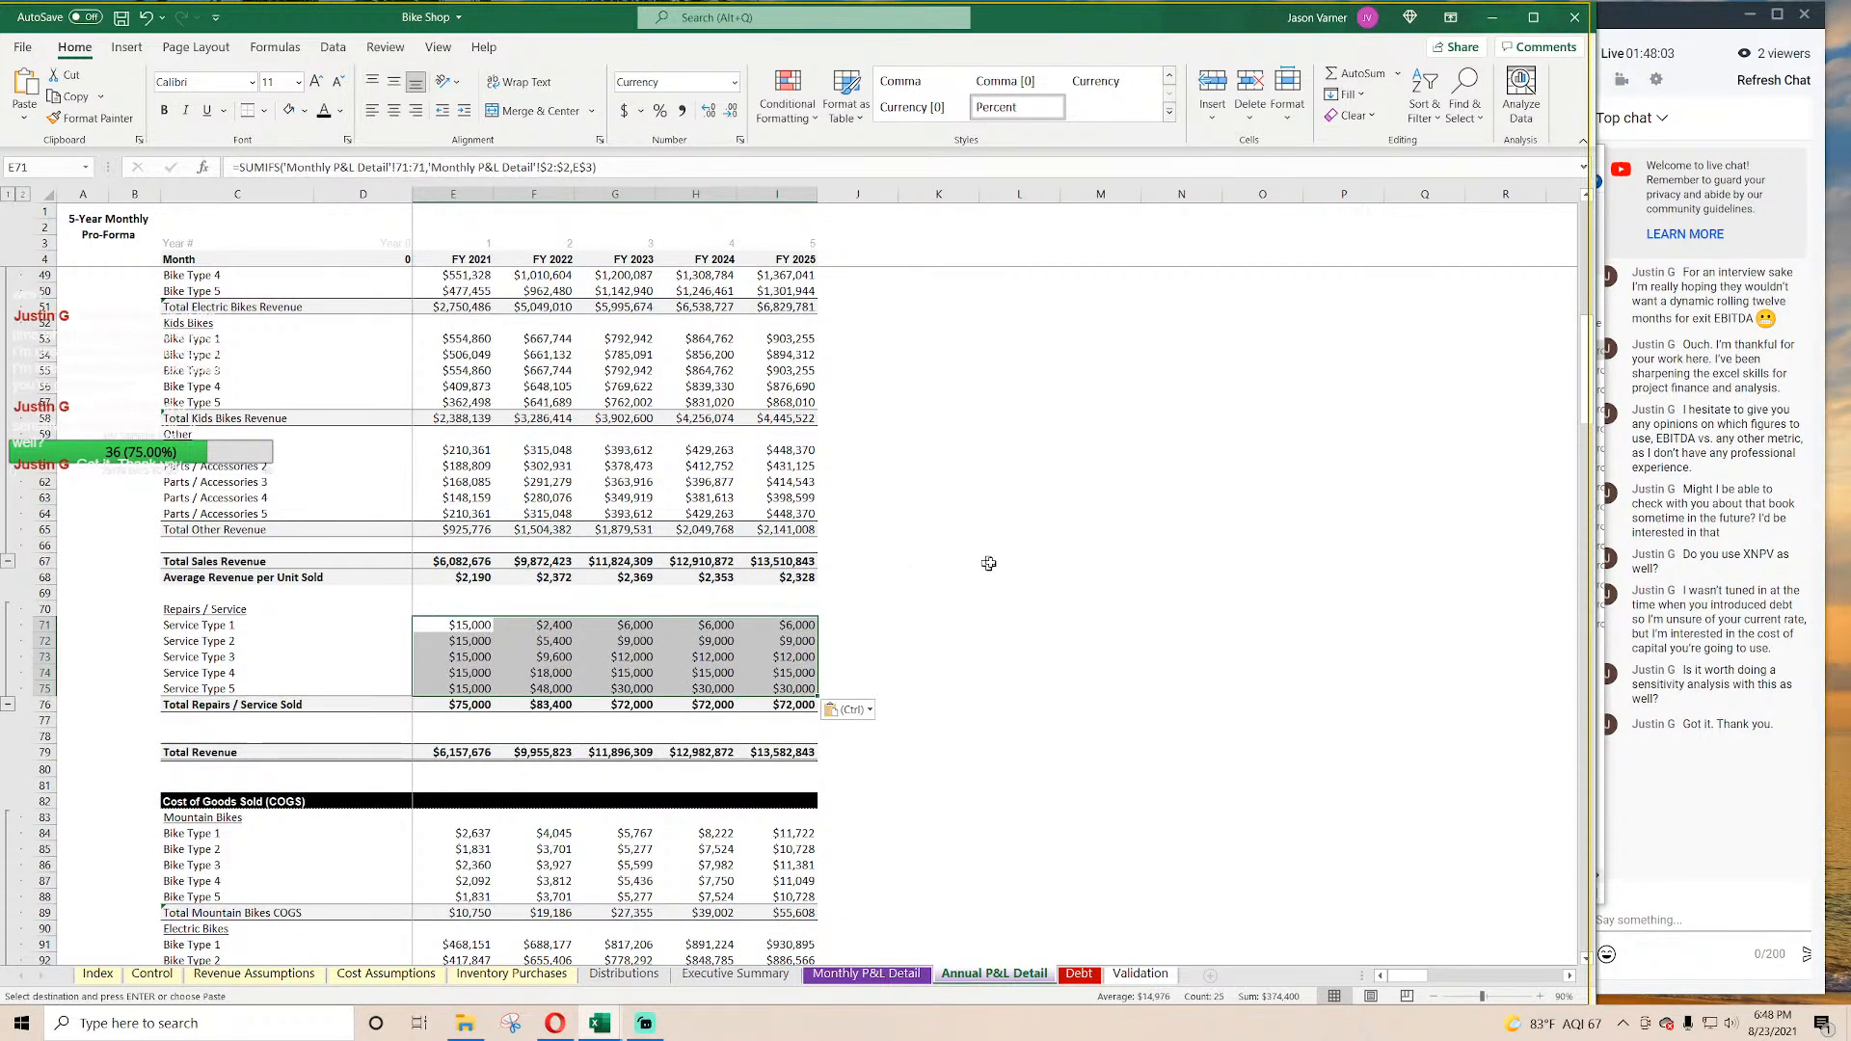
# Step: Paste the SUMIFS block into the Mountain Bikes, Electric Bikes, Kids Bikes and Other rows of the Cost of Goods Sold section
pyautogui.scroll(-4, 984, 562)
pyautogui.click(463, 659)
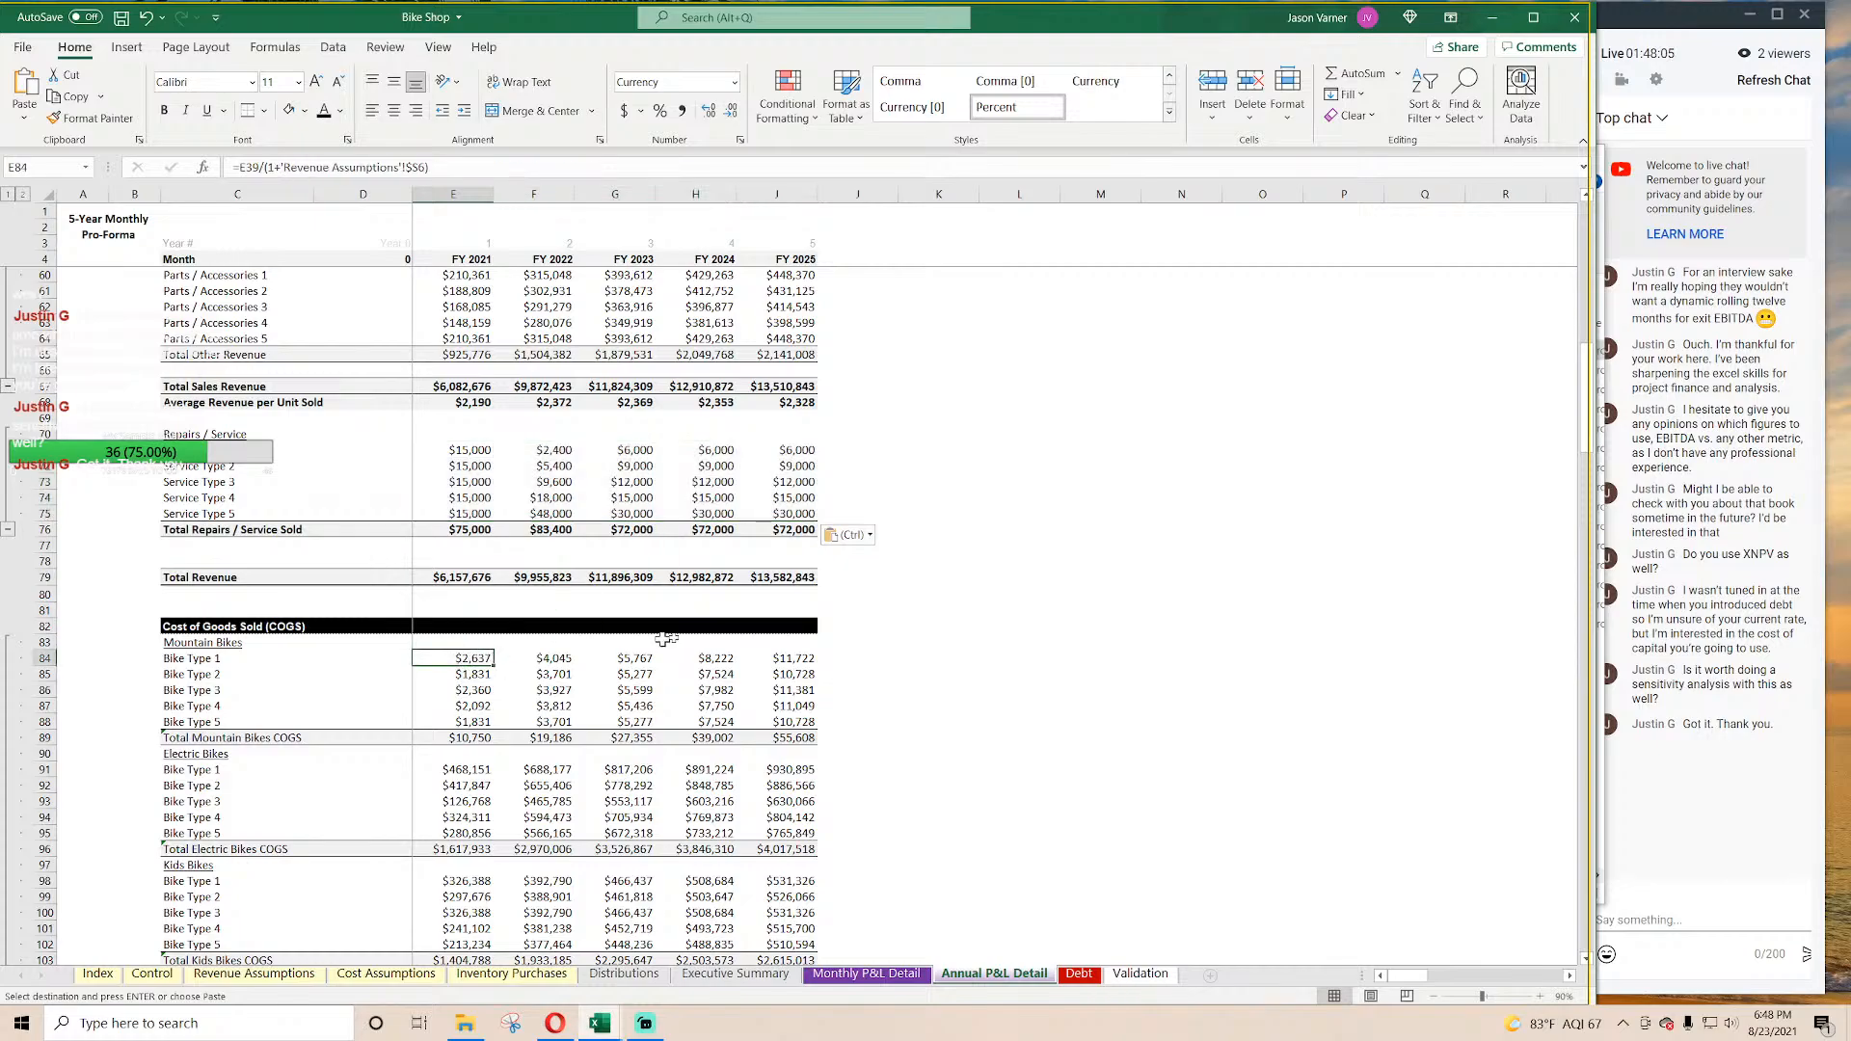
pyautogui.hotkey('ctrl', 'v')
pyautogui.scroll(-4, 888, 595)
pyautogui.click(465, 597)
pyautogui.hotkey('ctrl', 'v')
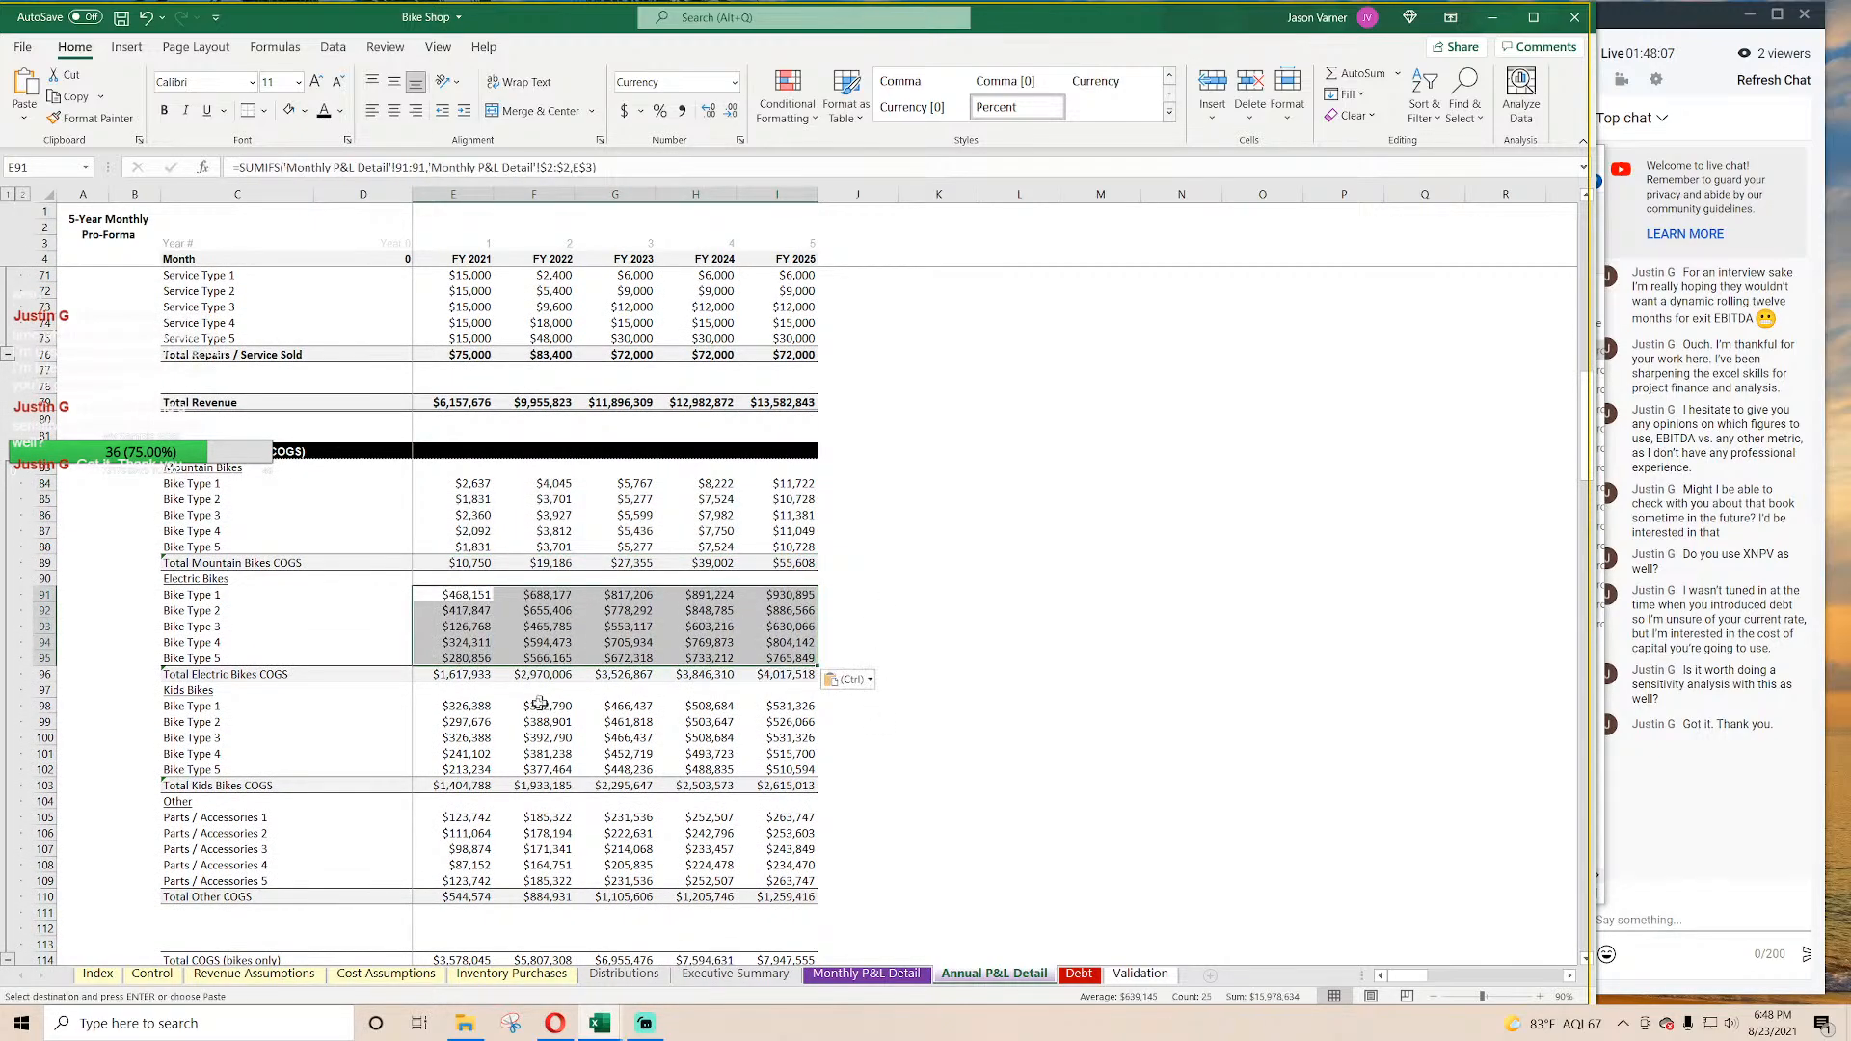
pyautogui.click(464, 707)
pyautogui.hotkey('ctrl', 'v')
pyautogui.scroll(-4, 526, 643)
pyautogui.click(466, 642)
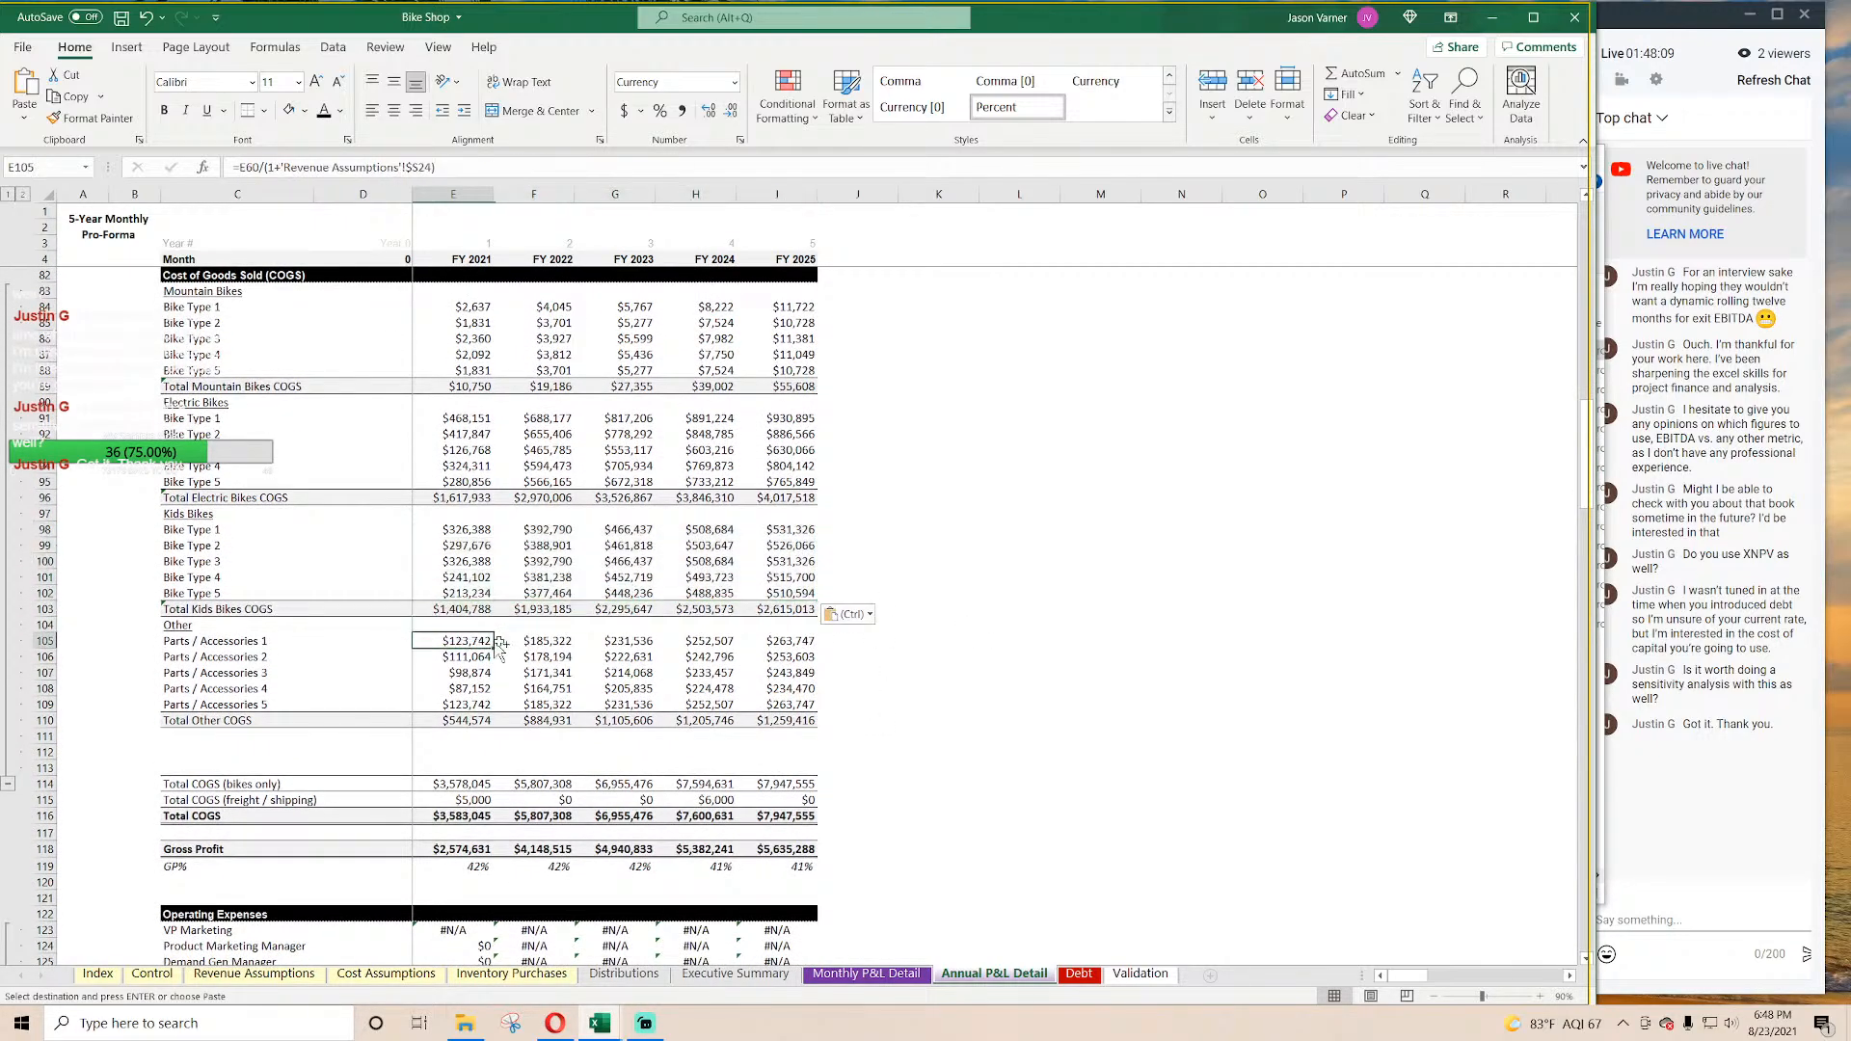
pyautogui.hotkey('ctrl', 'v')
# Step: Copy the Parts / Accessories 1 COGS formula into Total COGS (freight / shipping) for FY 2021 and fill it across to FY 2025
pyautogui.scroll(-4, 483, 622)
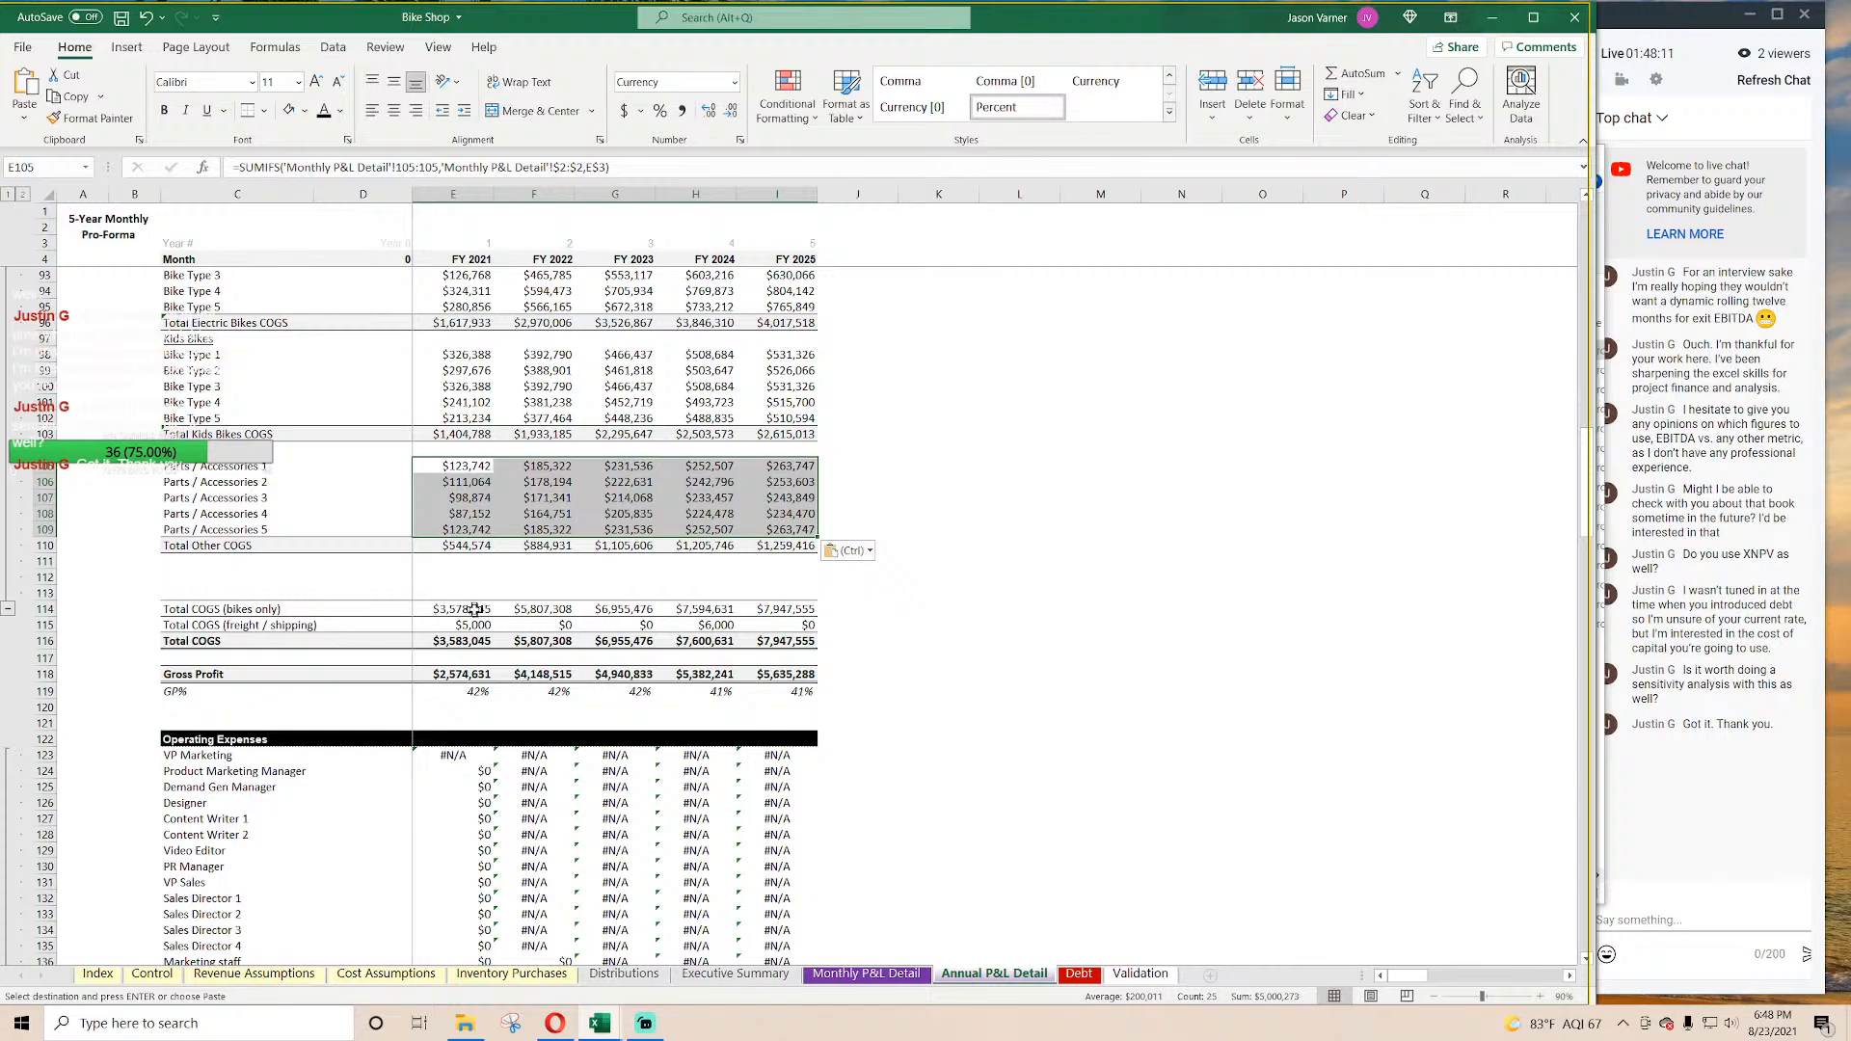
pyautogui.click(476, 609)
pyautogui.click(545, 608)
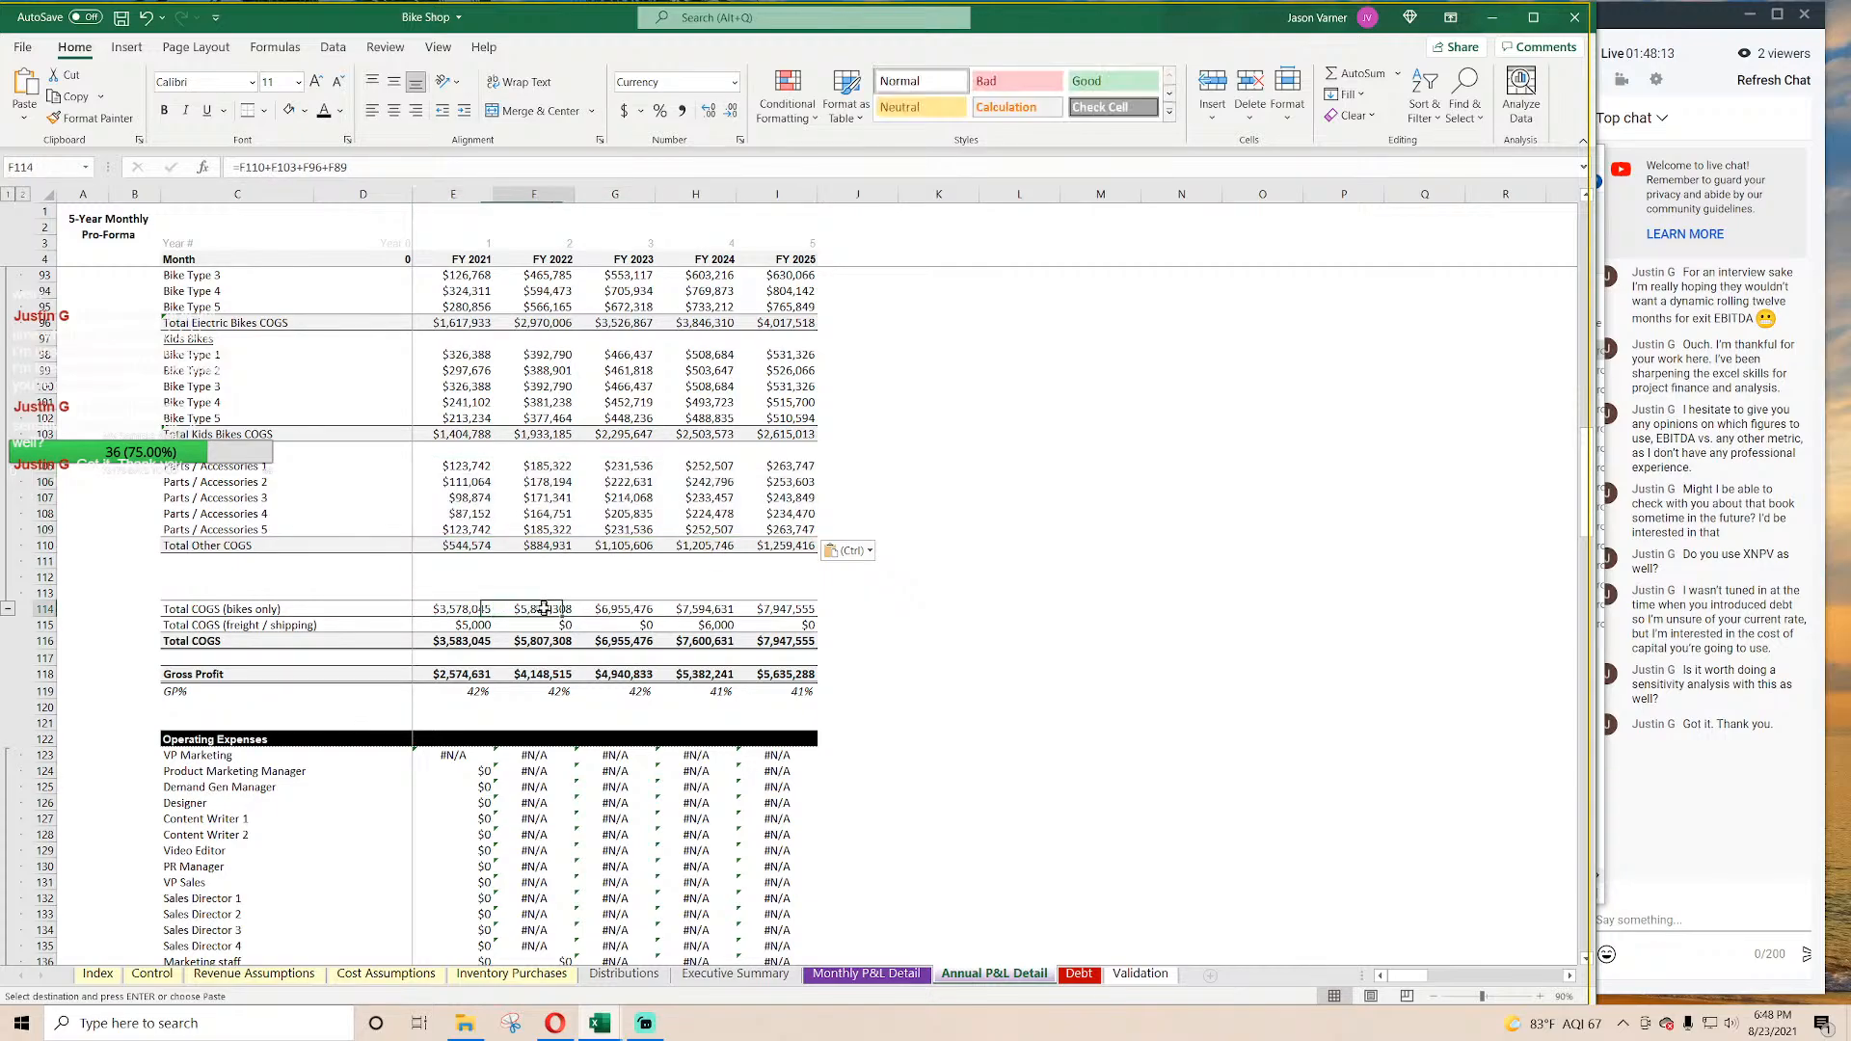
pyautogui.click(610, 609)
pyautogui.click(713, 609)
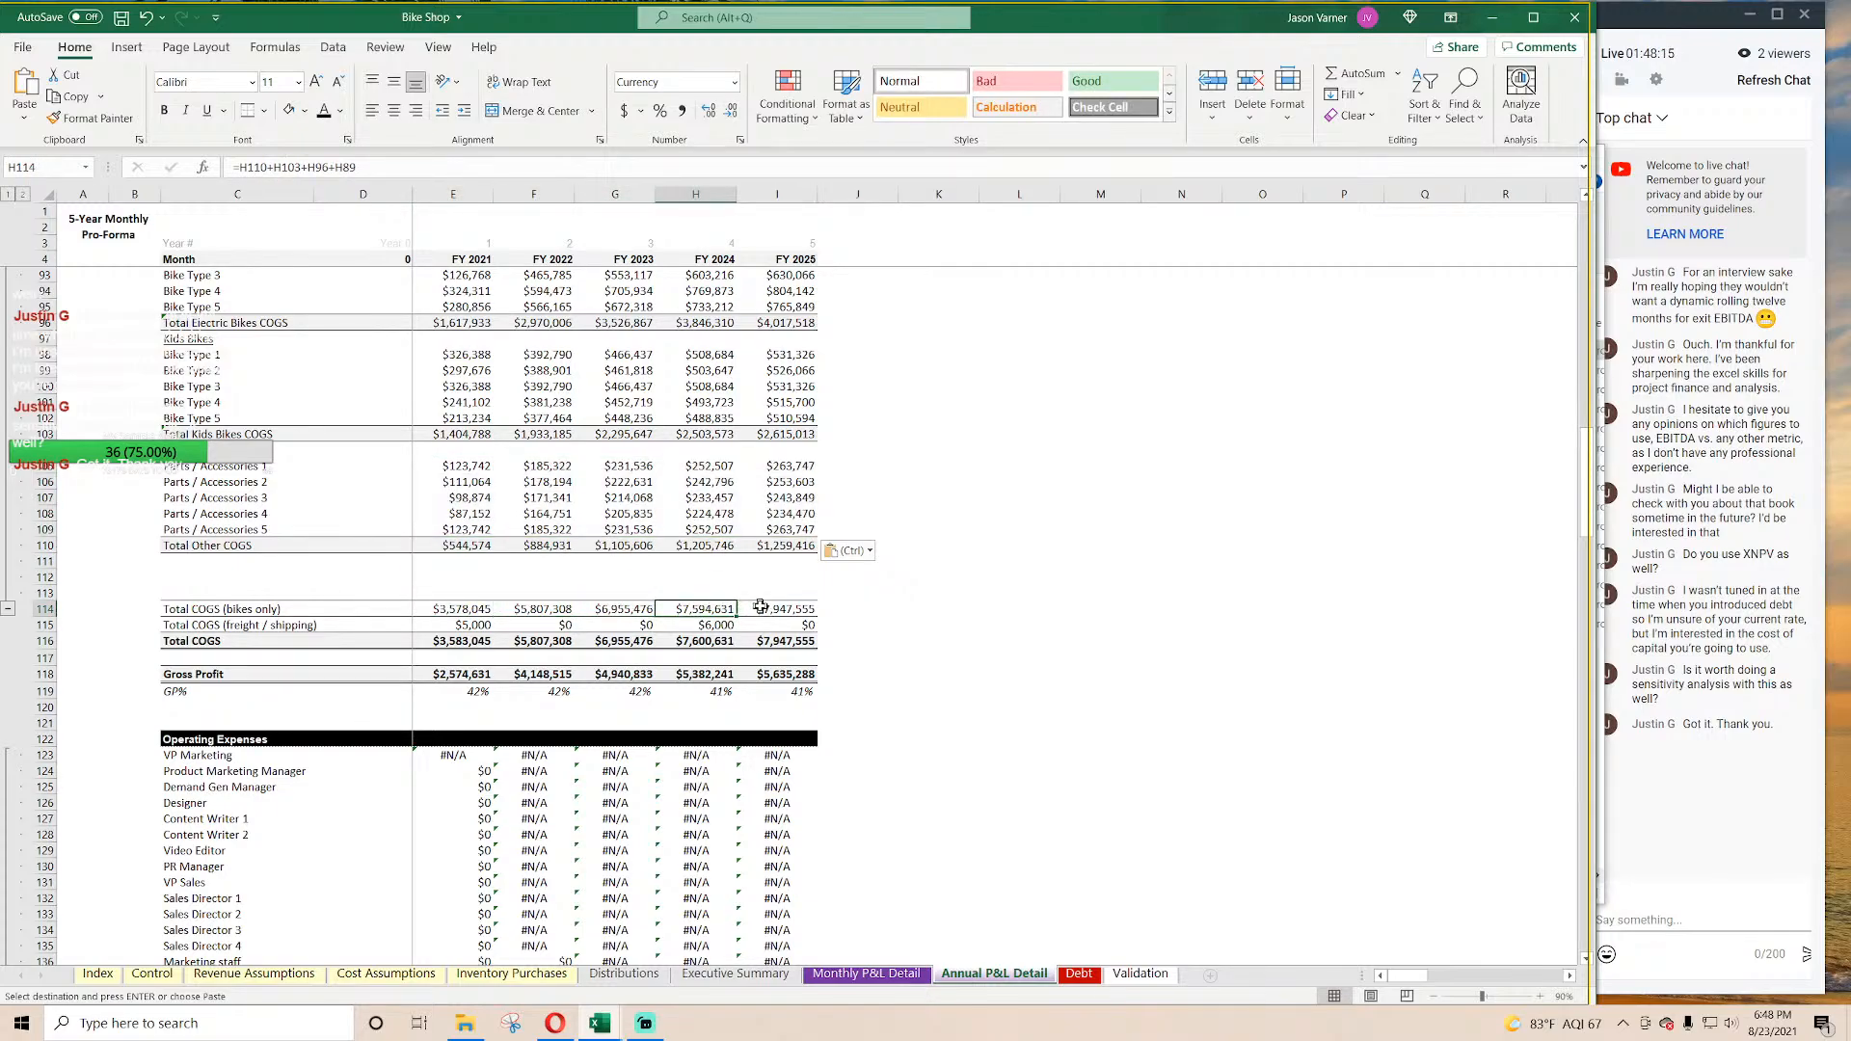
pyautogui.click(464, 627)
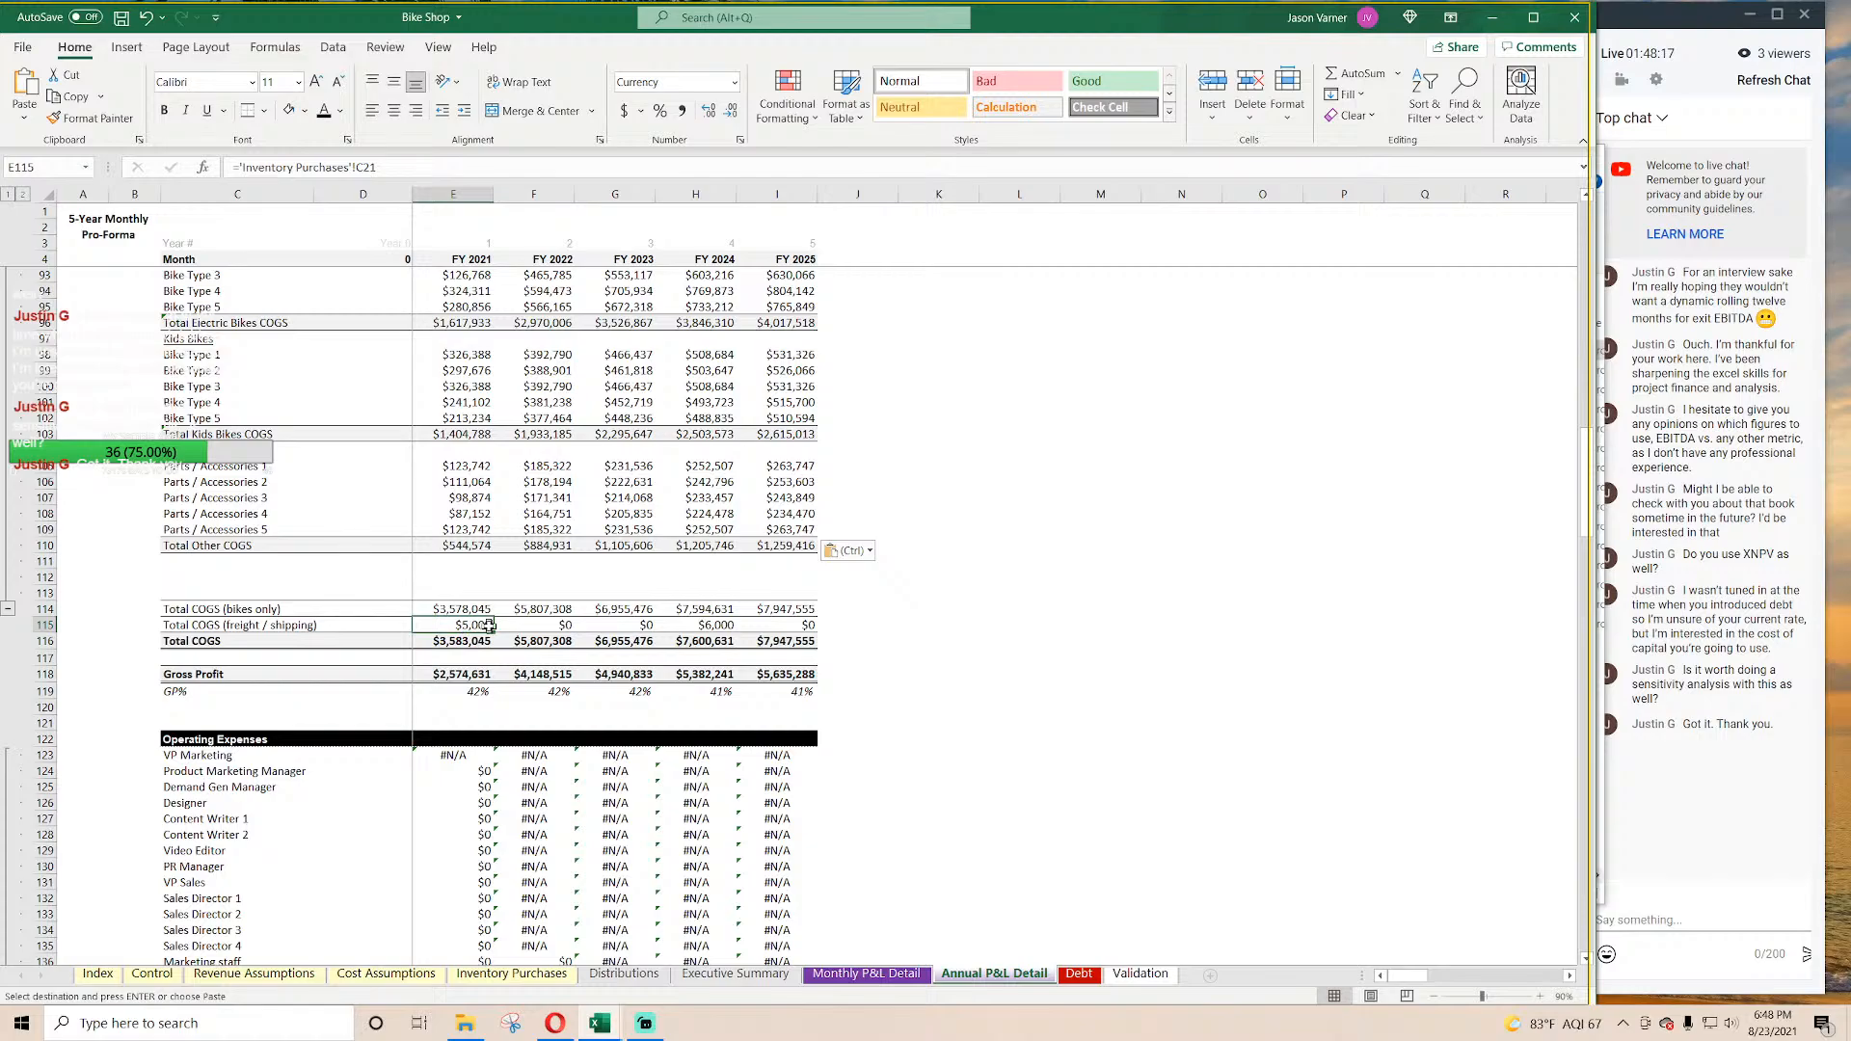
pyautogui.click(464, 467)
pyautogui.rightClick(464, 467)
pyautogui.click(511, 525)
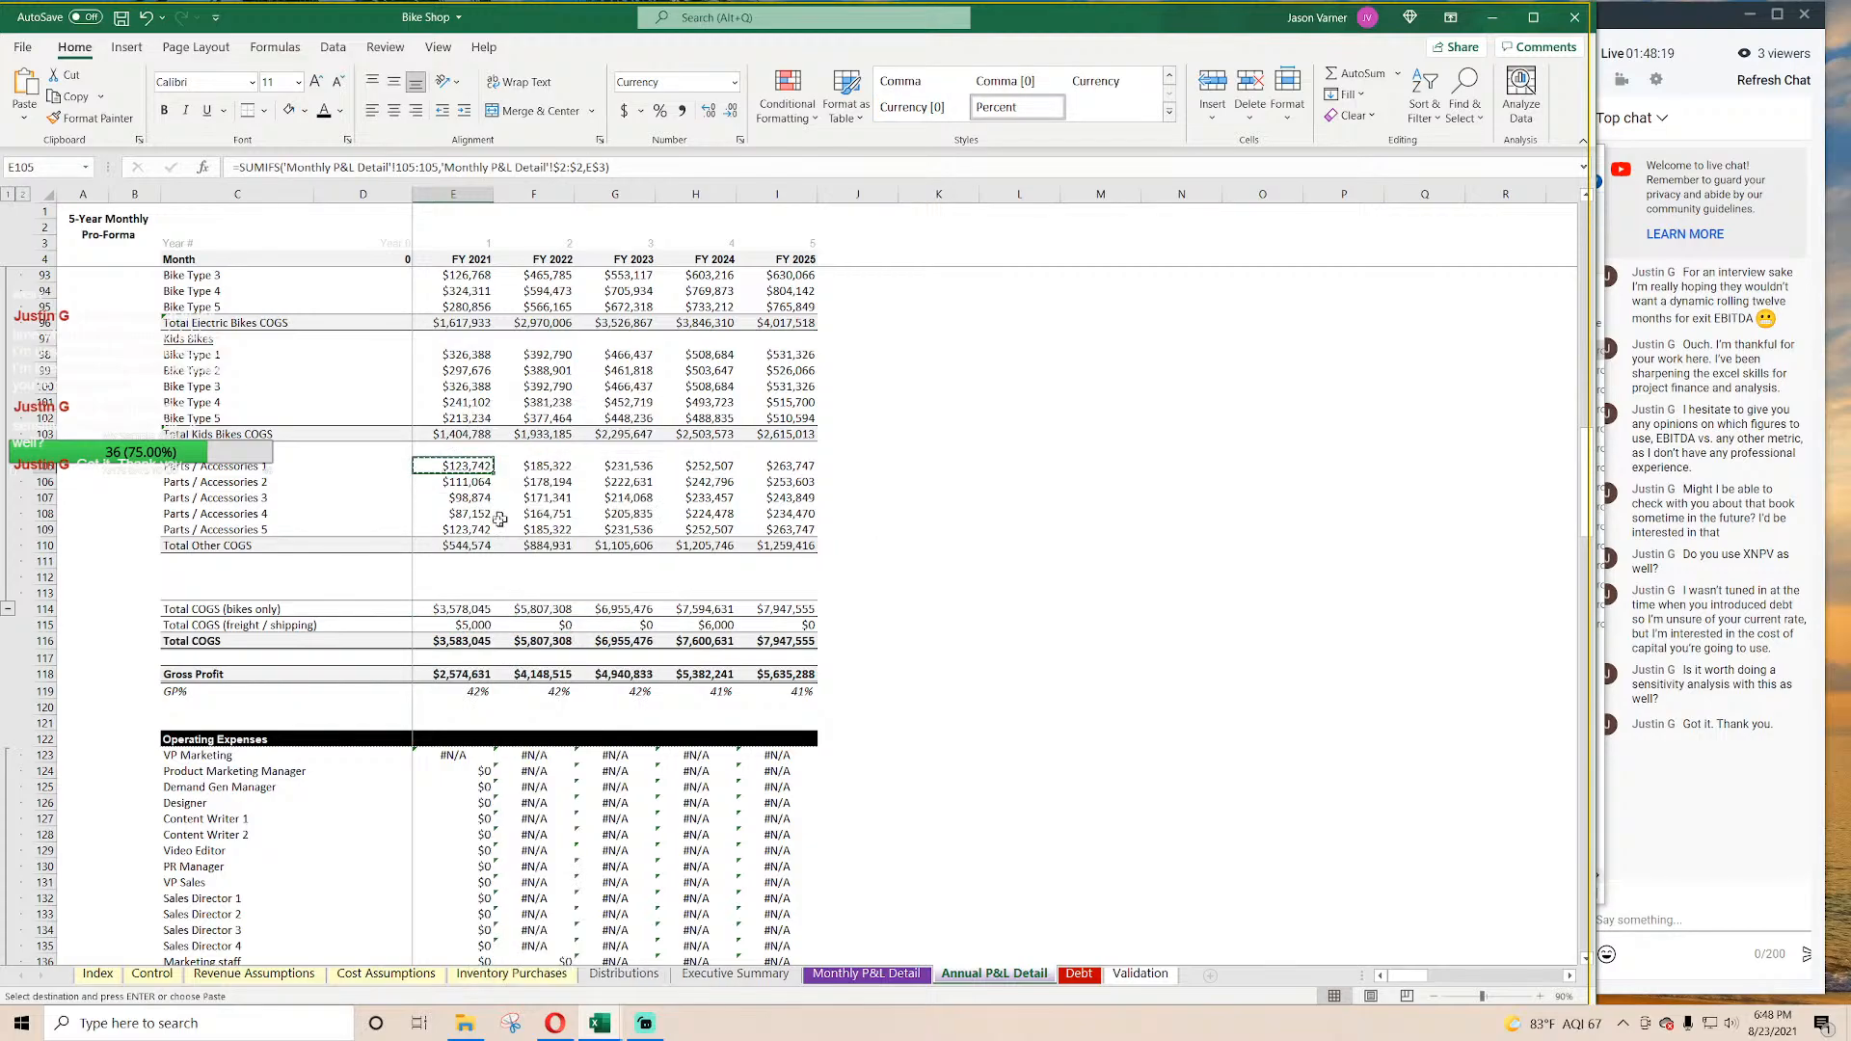
pyautogui.click(460, 626)
pyautogui.hotkey('ctrl', 'v')
pyautogui.moveTo(491, 632); pyautogui.dragTo(805, 630)
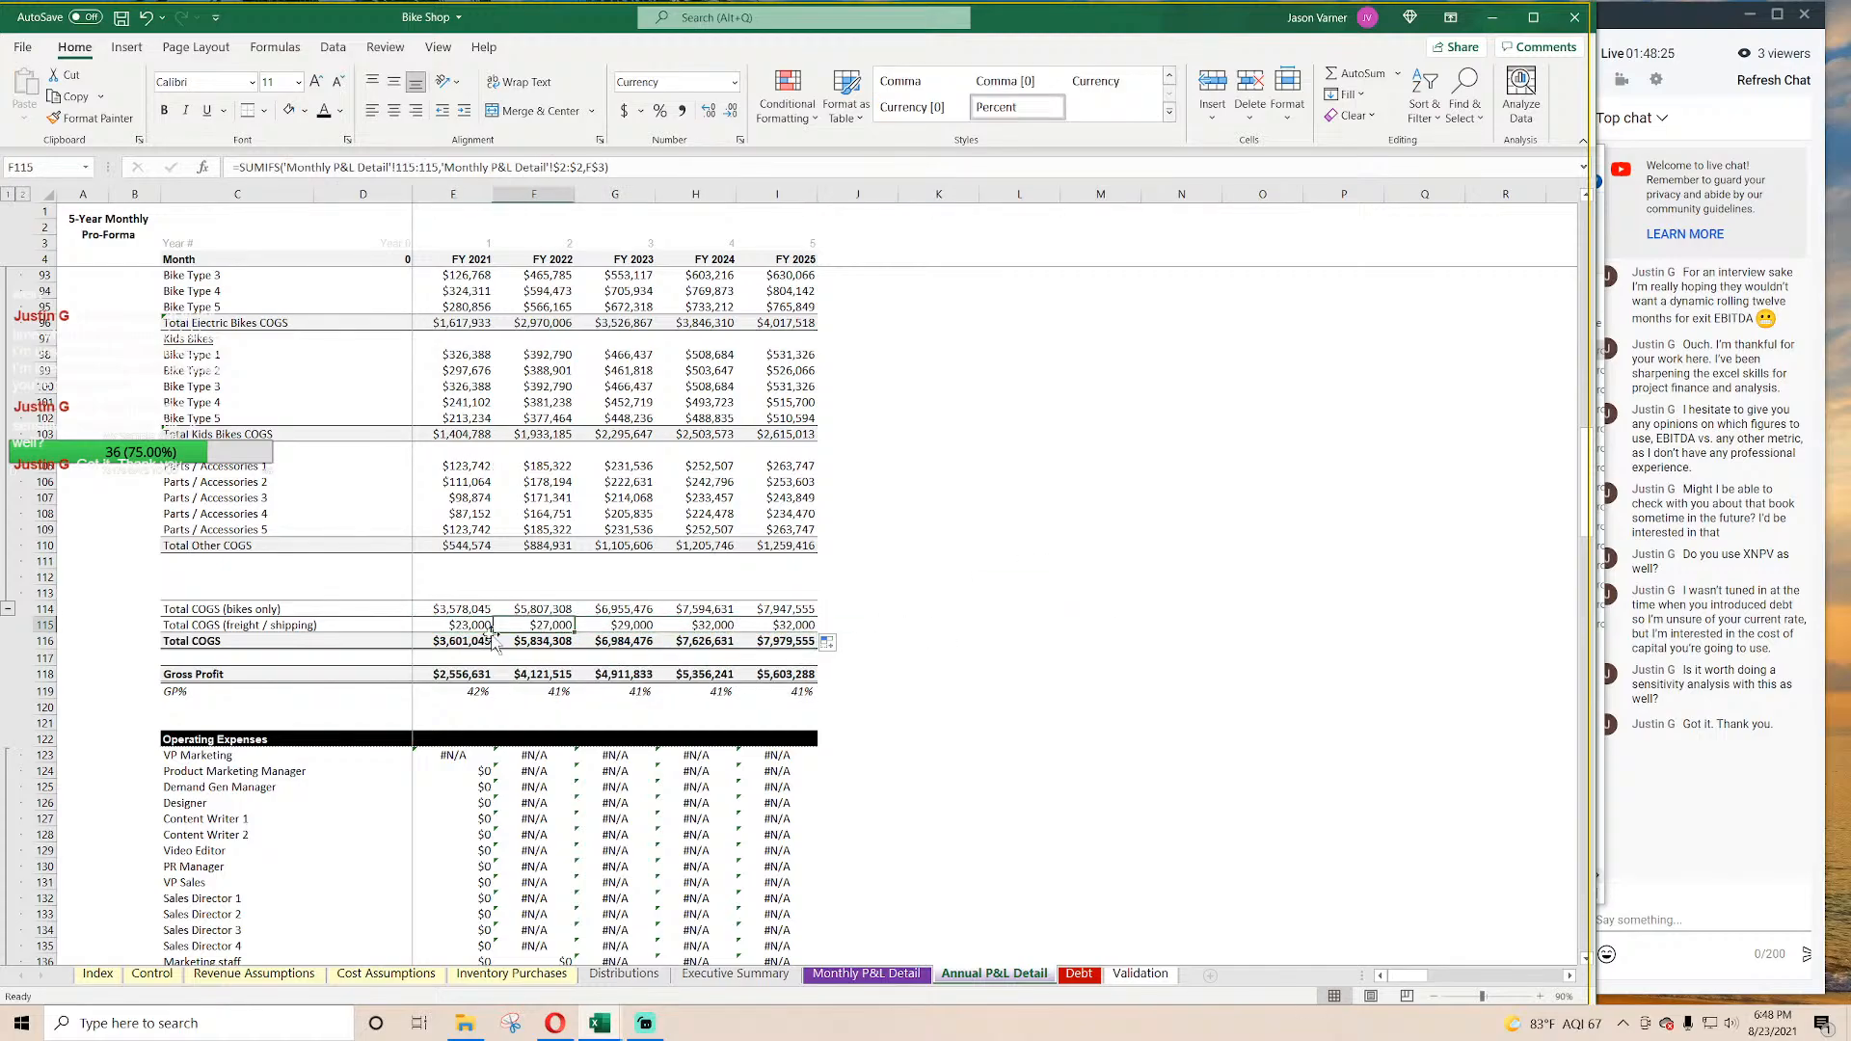
# Step: Copy the E105 SUMIFS formula into the VP Marketing row at E123 and fill it across to FY 2025
pyautogui.click(458, 640)
pyautogui.click(454, 675)
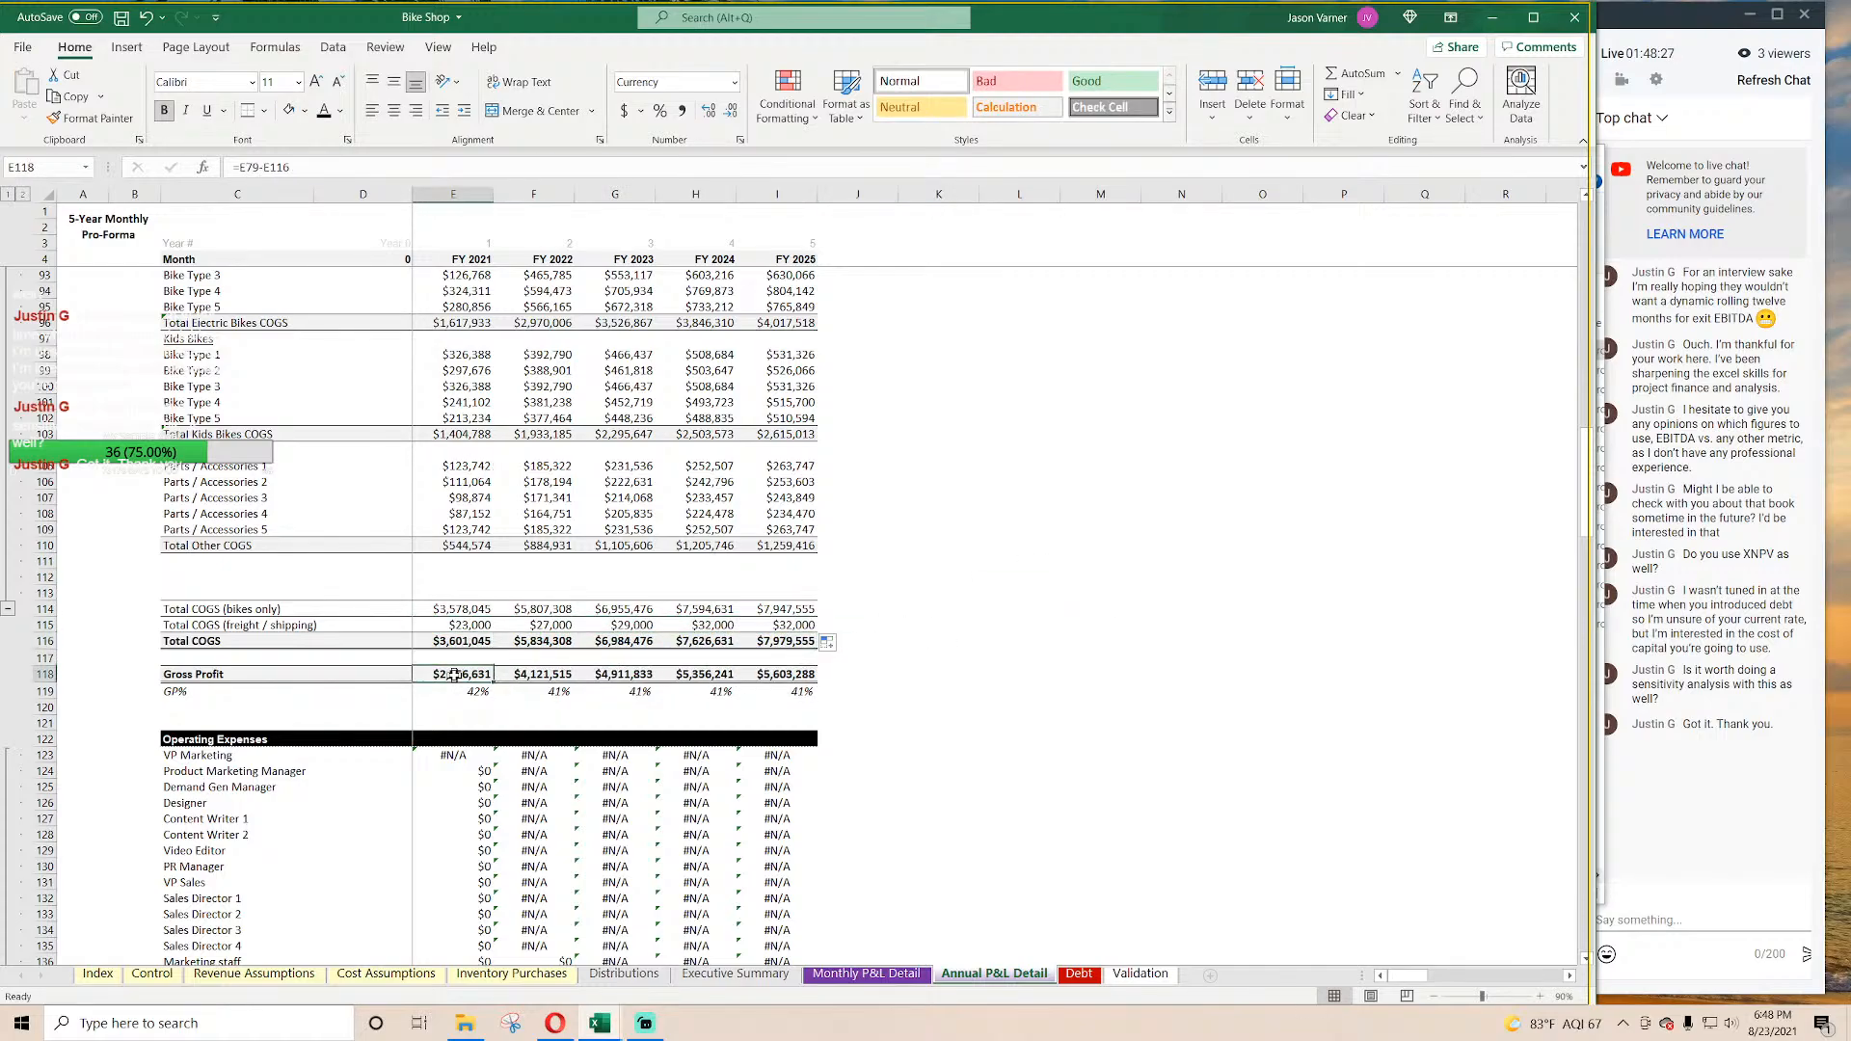
pyautogui.click(457, 464)
pyautogui.hotkey('ctrl', 'c')
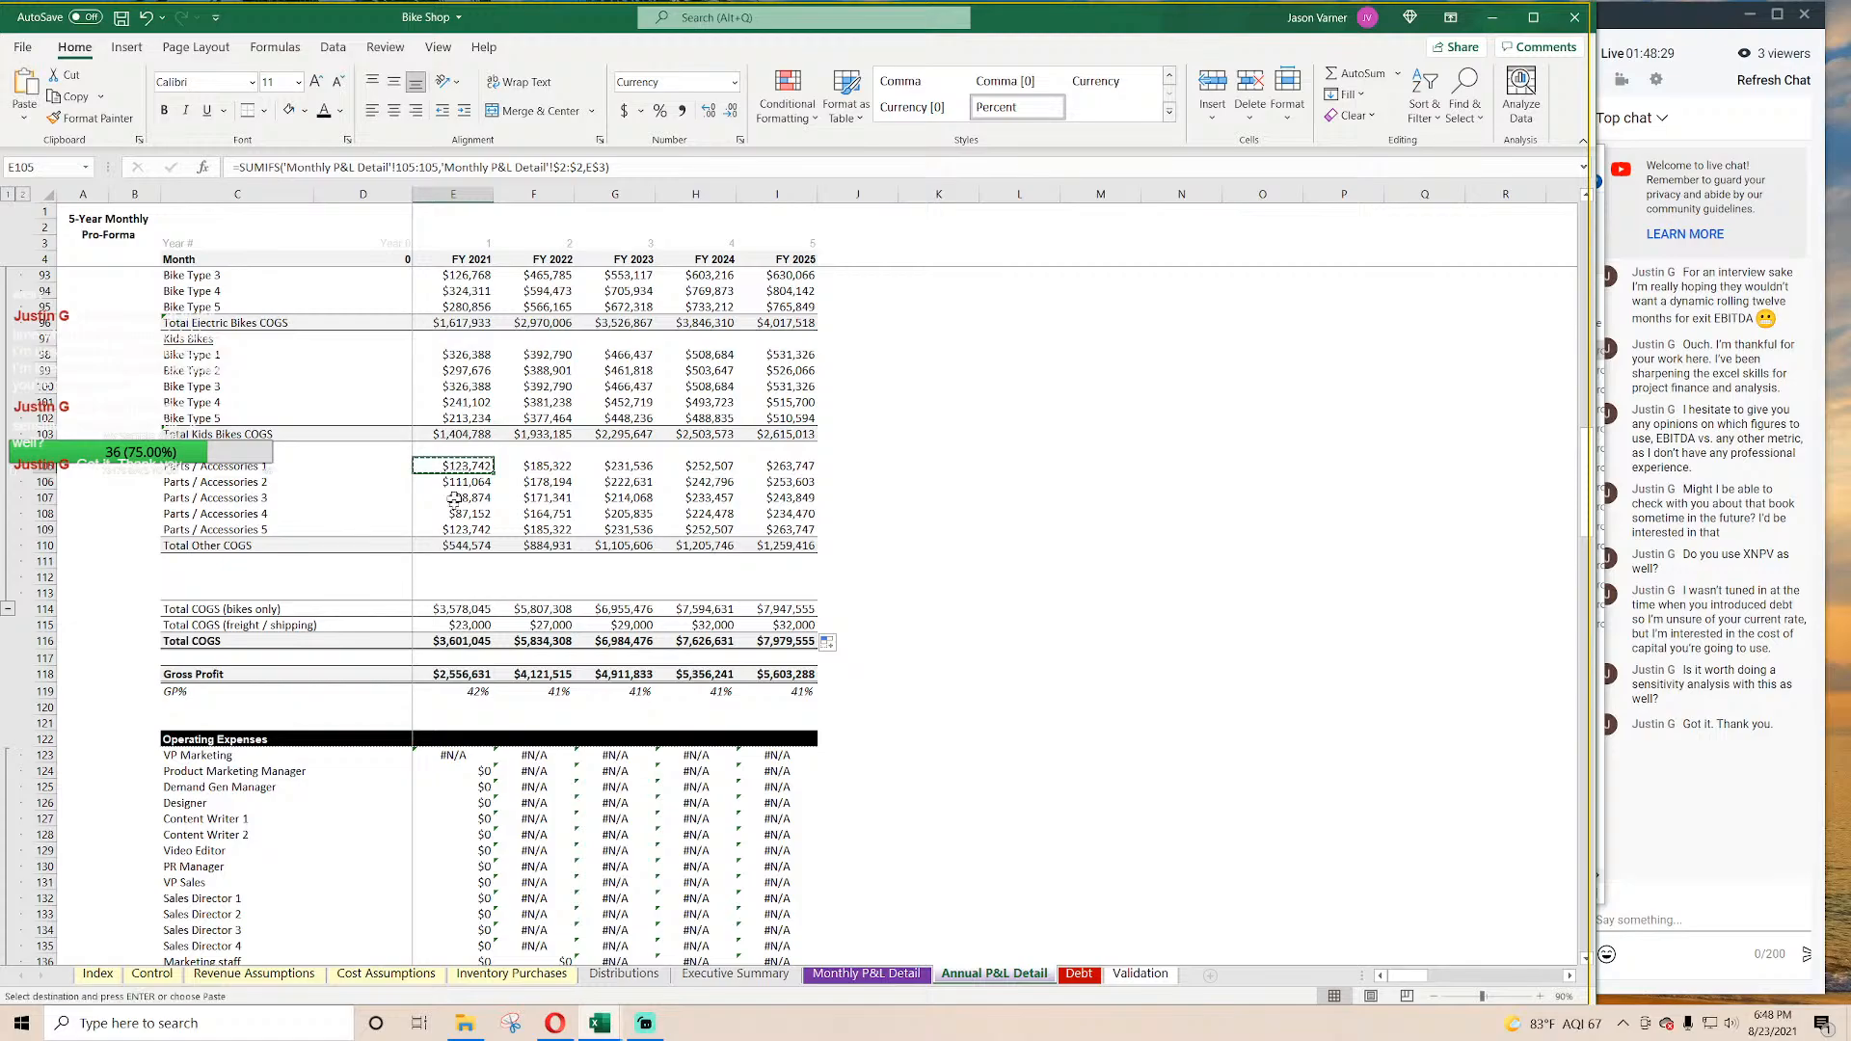
pyautogui.click(446, 757)
pyautogui.hotkey('ctrl', 'v')
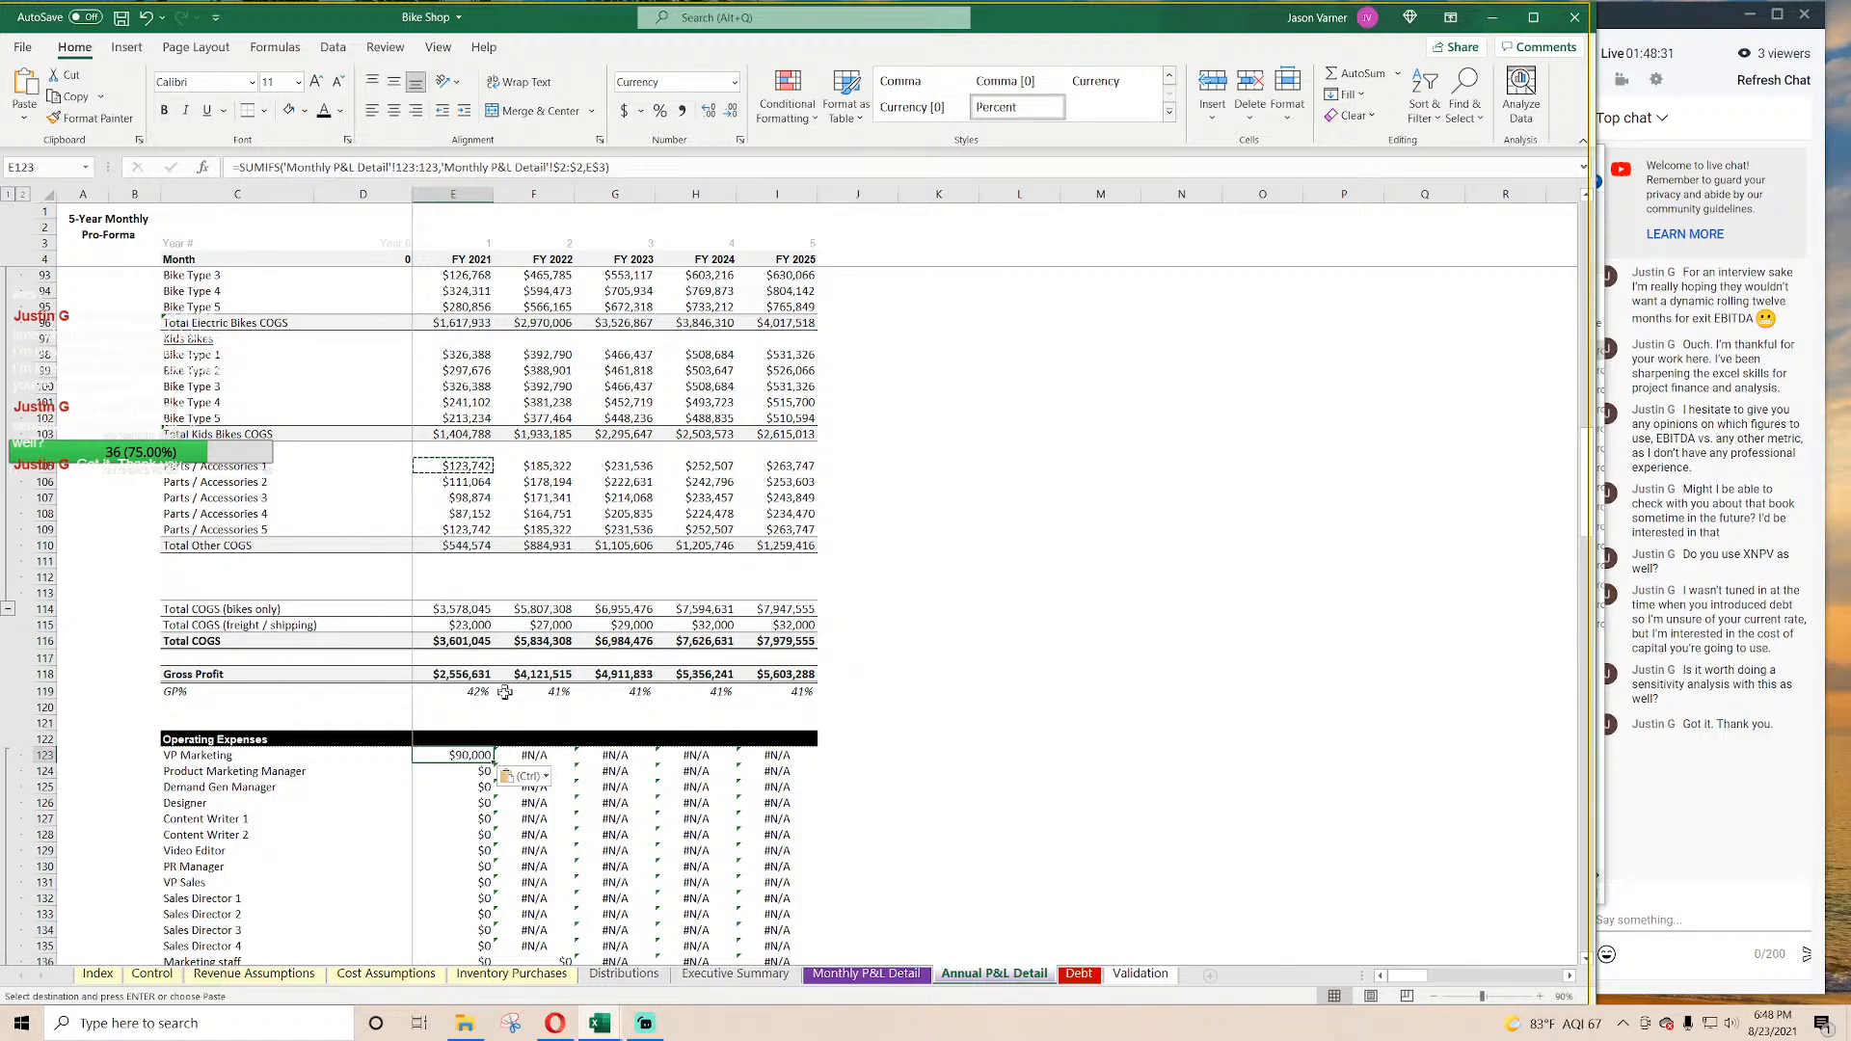
pyautogui.moveTo(491, 761); pyautogui.dragTo(819, 762)
# Step: Fill the VP Marketing formulas down through the Other Cost 27 row for all five years
pyautogui.scroll(-7, 917, 538)
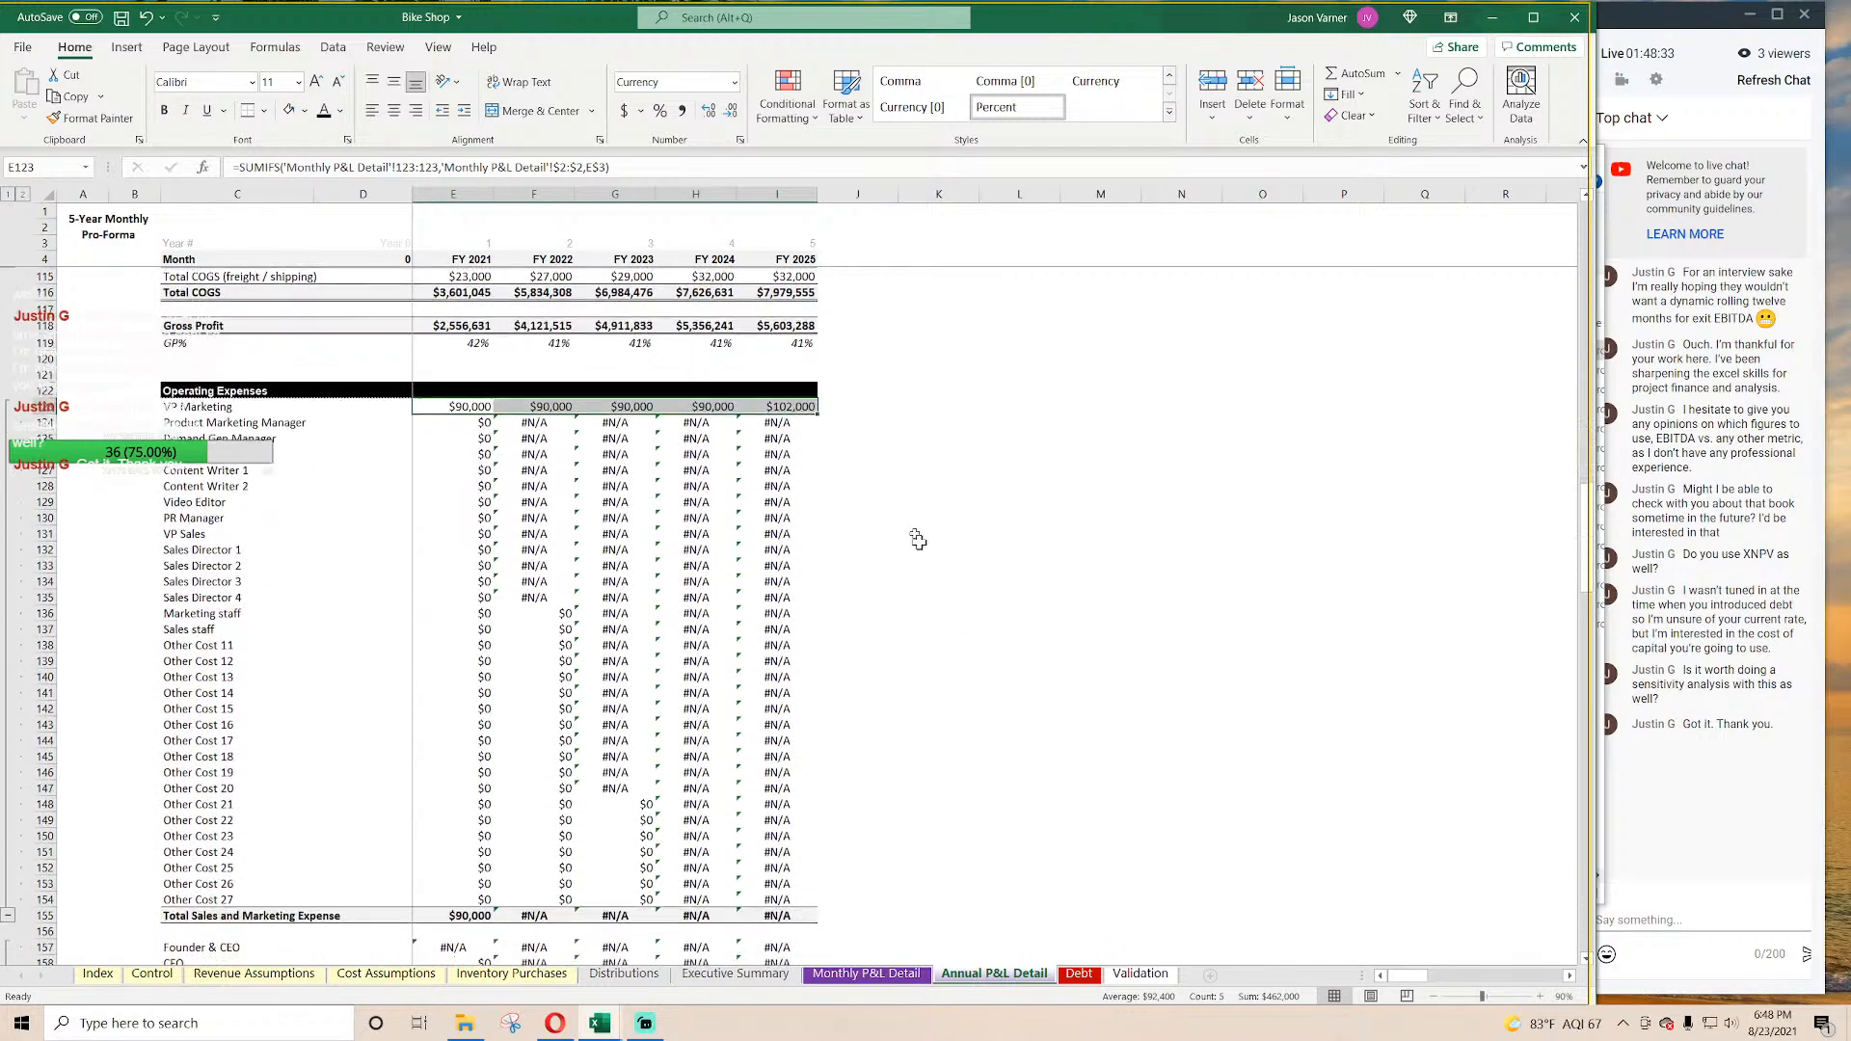
pyautogui.click(827, 421)
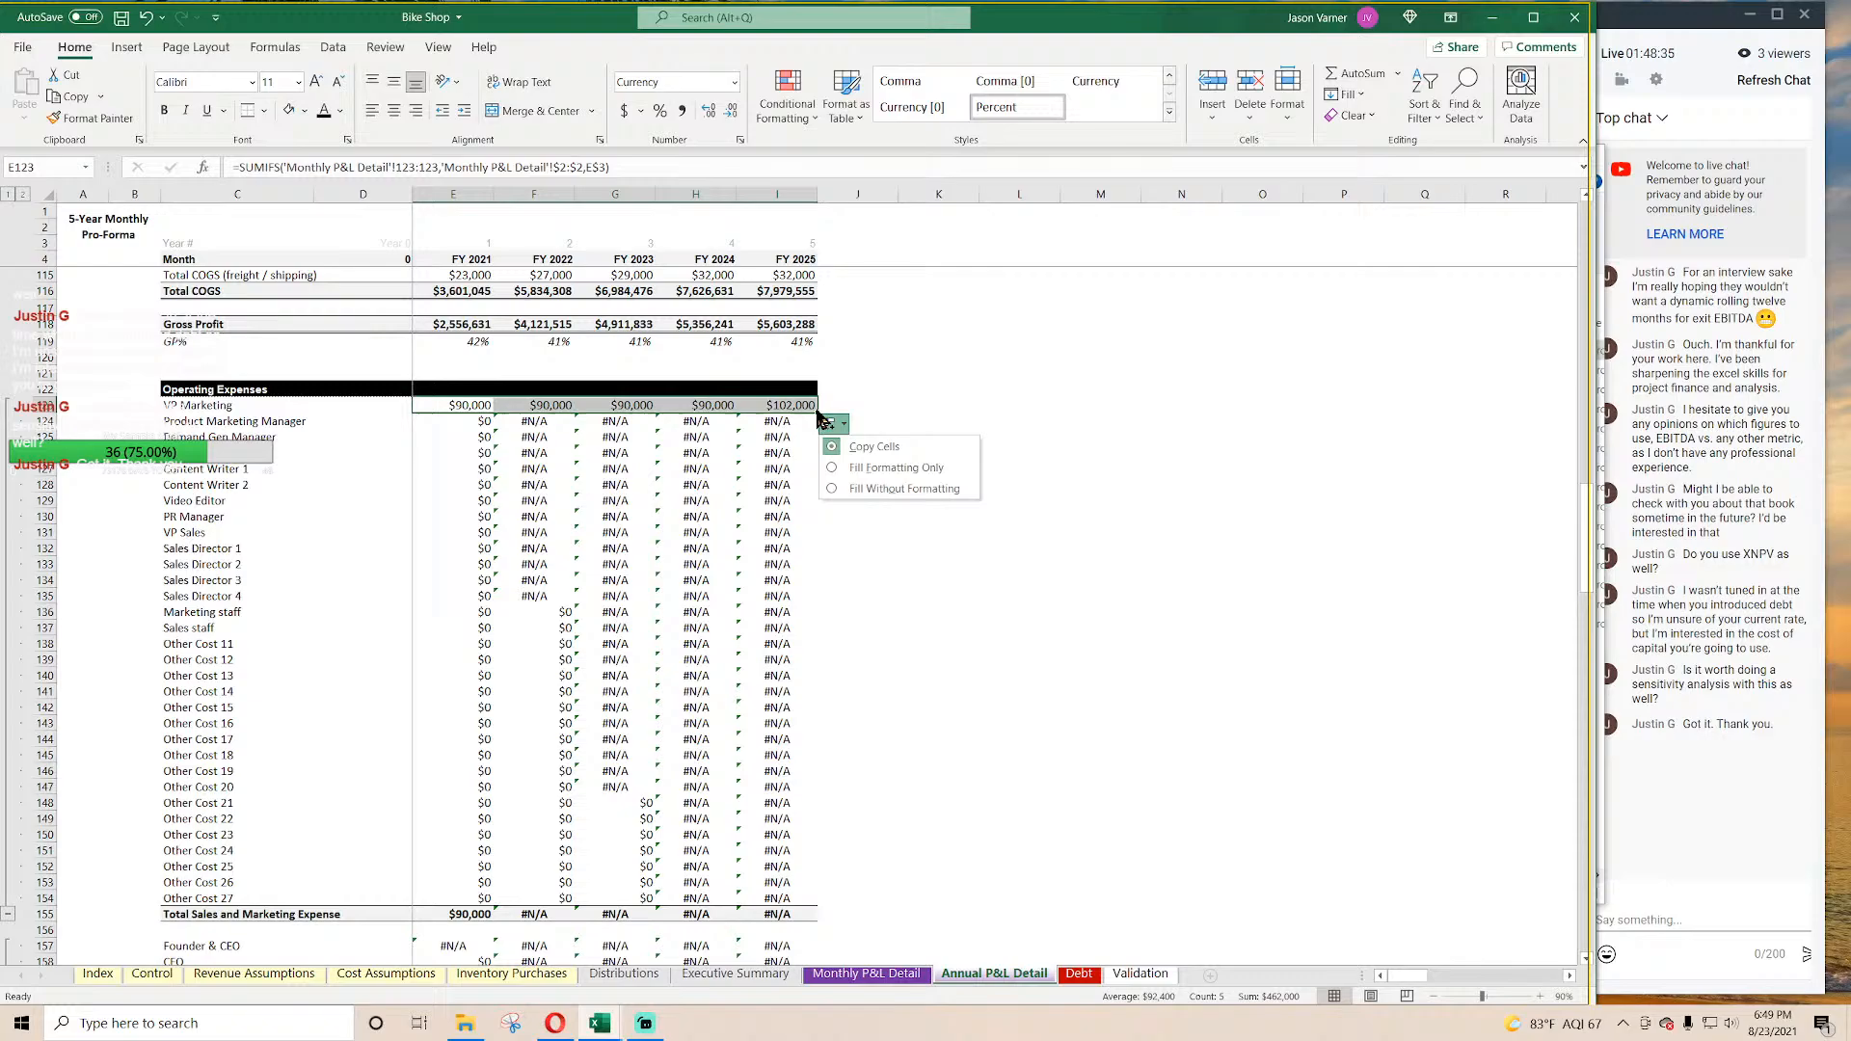
pyautogui.moveTo(459, 410); pyautogui.dragTo(775, 897)
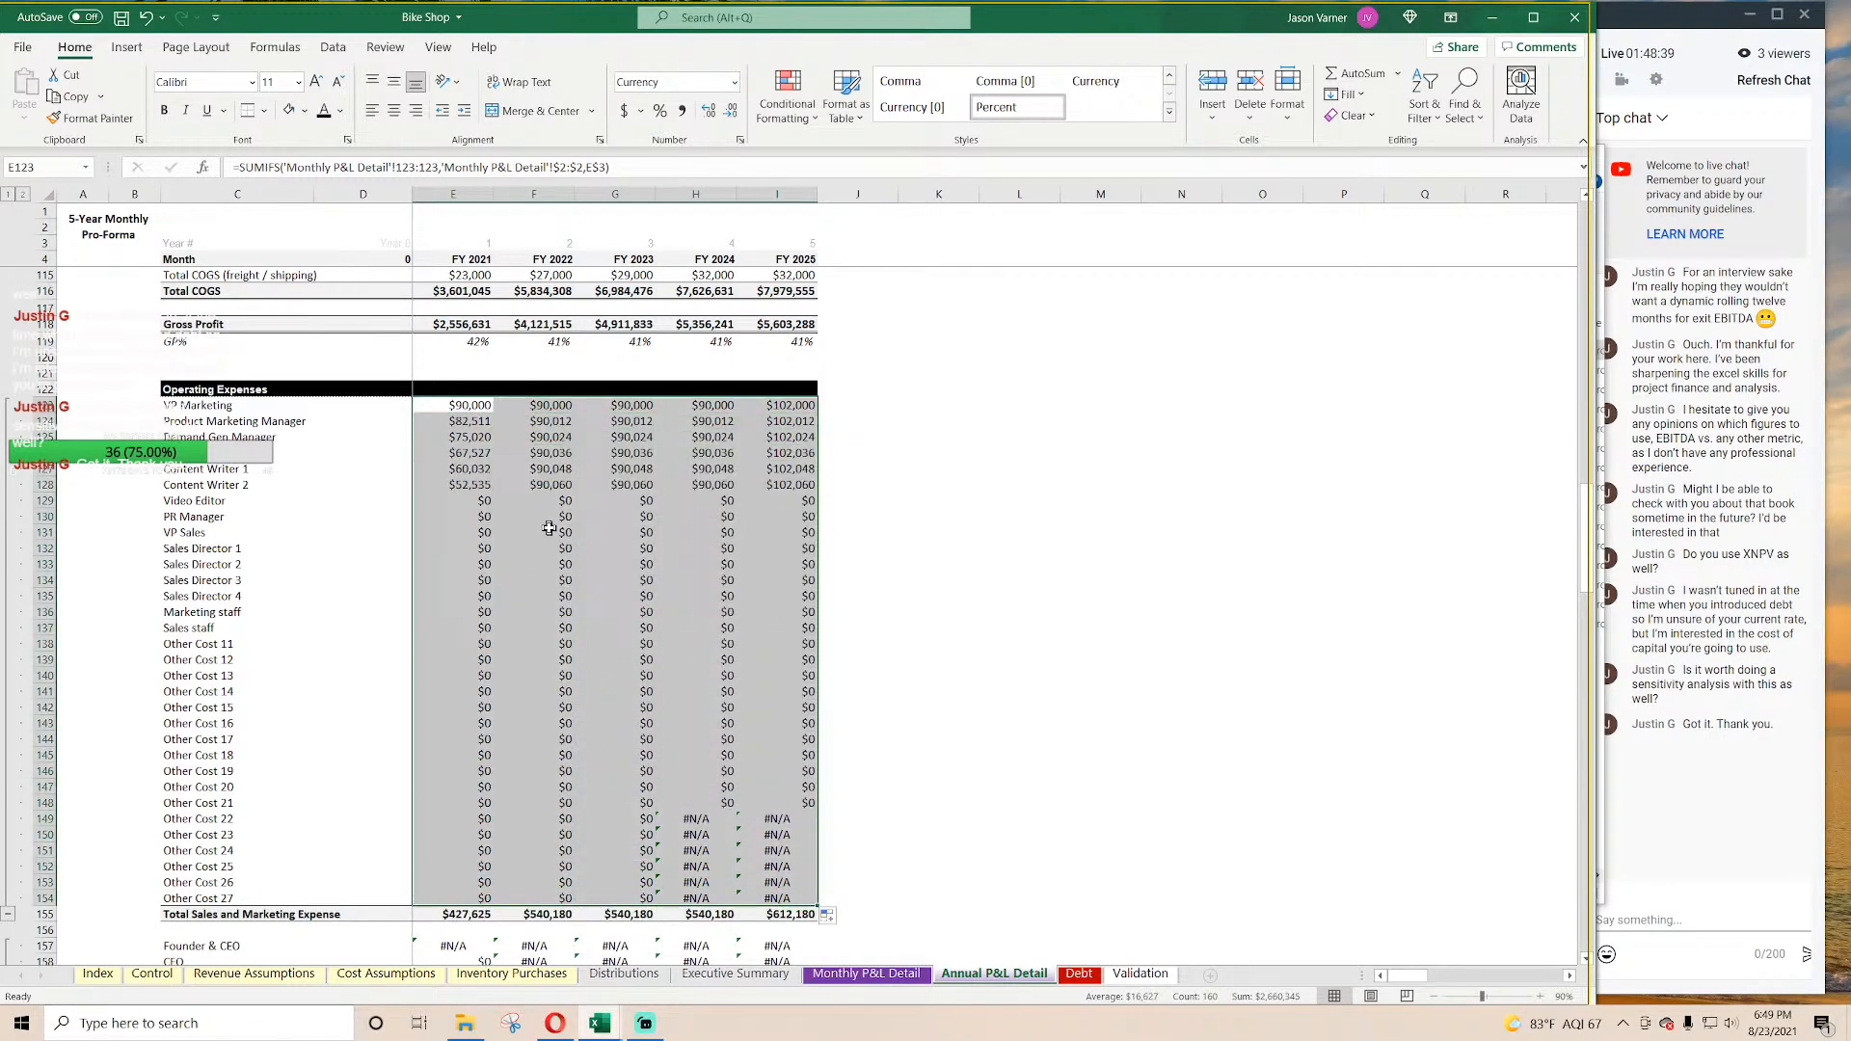
# Step: Copy the VP Marketing formula to Founder & CEO and fill it through FY 2025 and down to Other 4.R
pyautogui.click(466, 406)
pyautogui.hotkey('ctrl', 'c')
pyautogui.scroll(-7, 1041, 488)
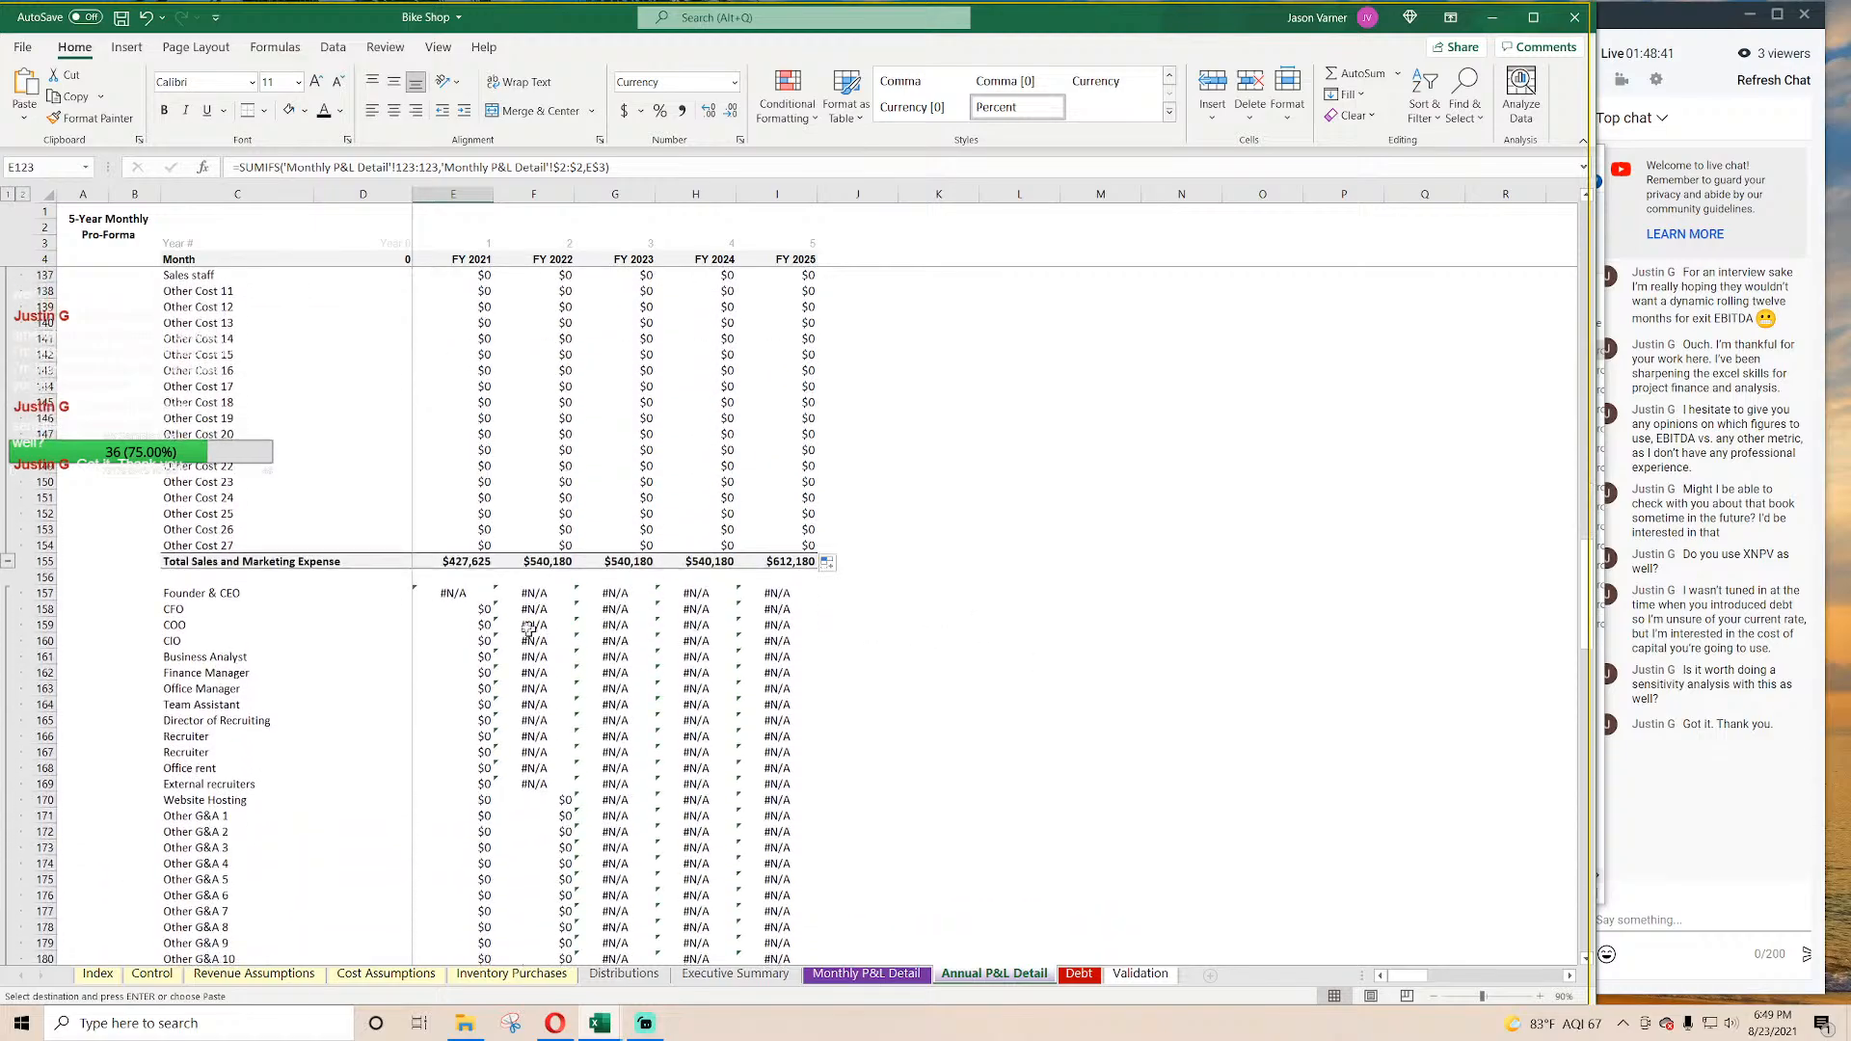
pyautogui.click(476, 595)
pyautogui.hotkey('ctrl', 'v')
pyautogui.moveTo(493, 597); pyautogui.dragTo(784, 926)
pyautogui.click(1076, 607)
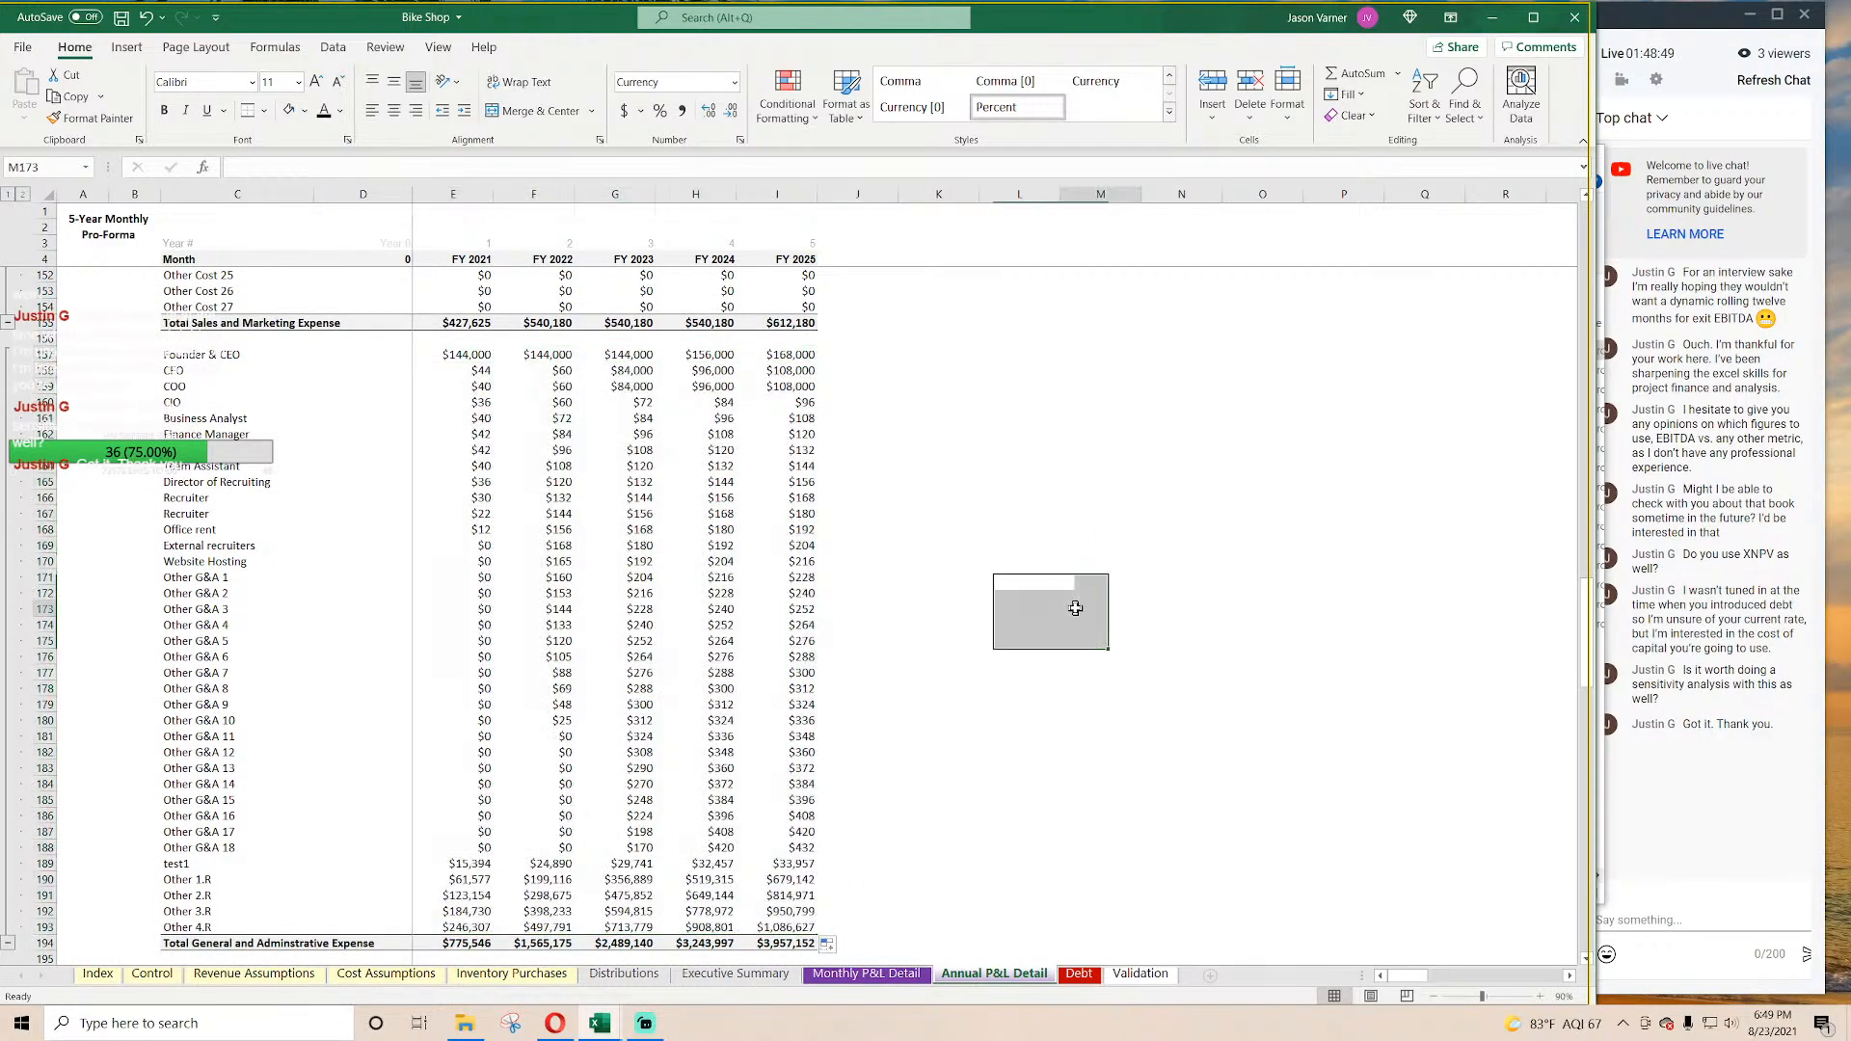
# Step: Copy the Founder & CEO formula to Founder & CTO and fill it through FY 2025 and down to Other R&D 19
pyautogui.click(461, 354)
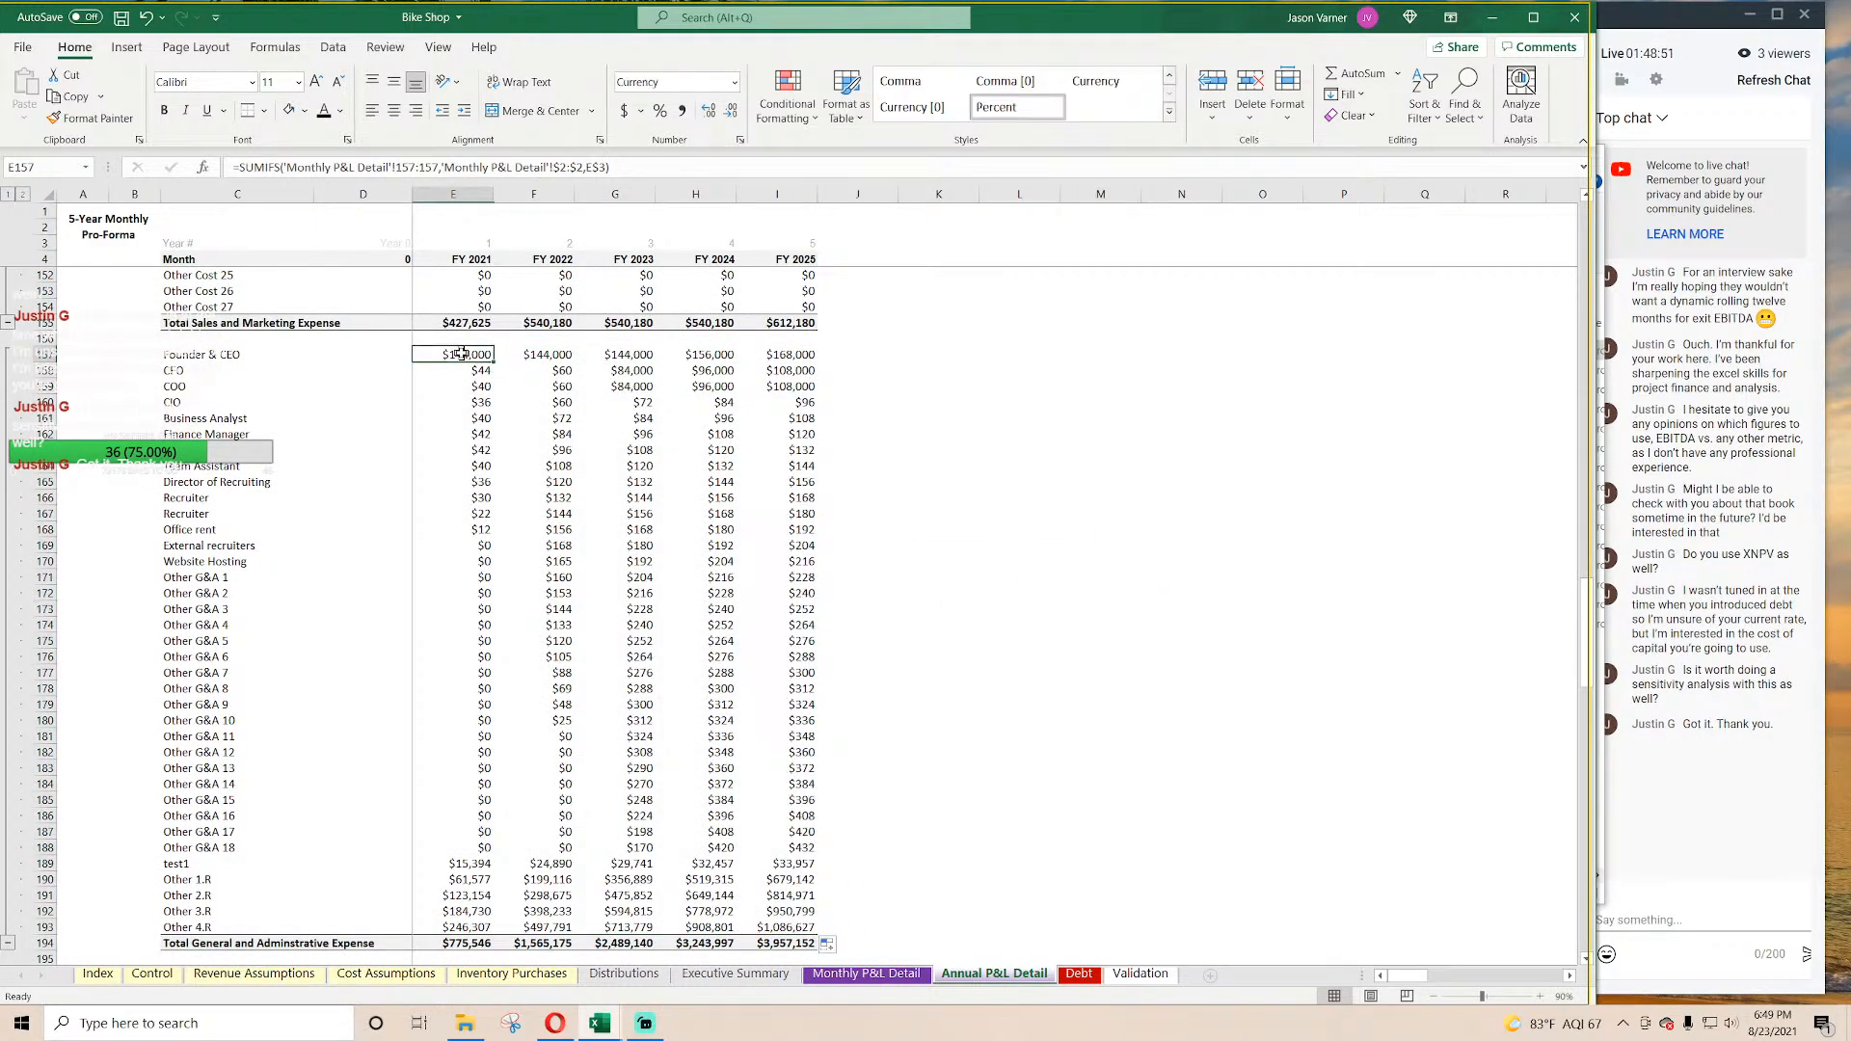
pyautogui.hotkey('ctrl', 'c')
pyautogui.scroll(-11, 1084, 537)
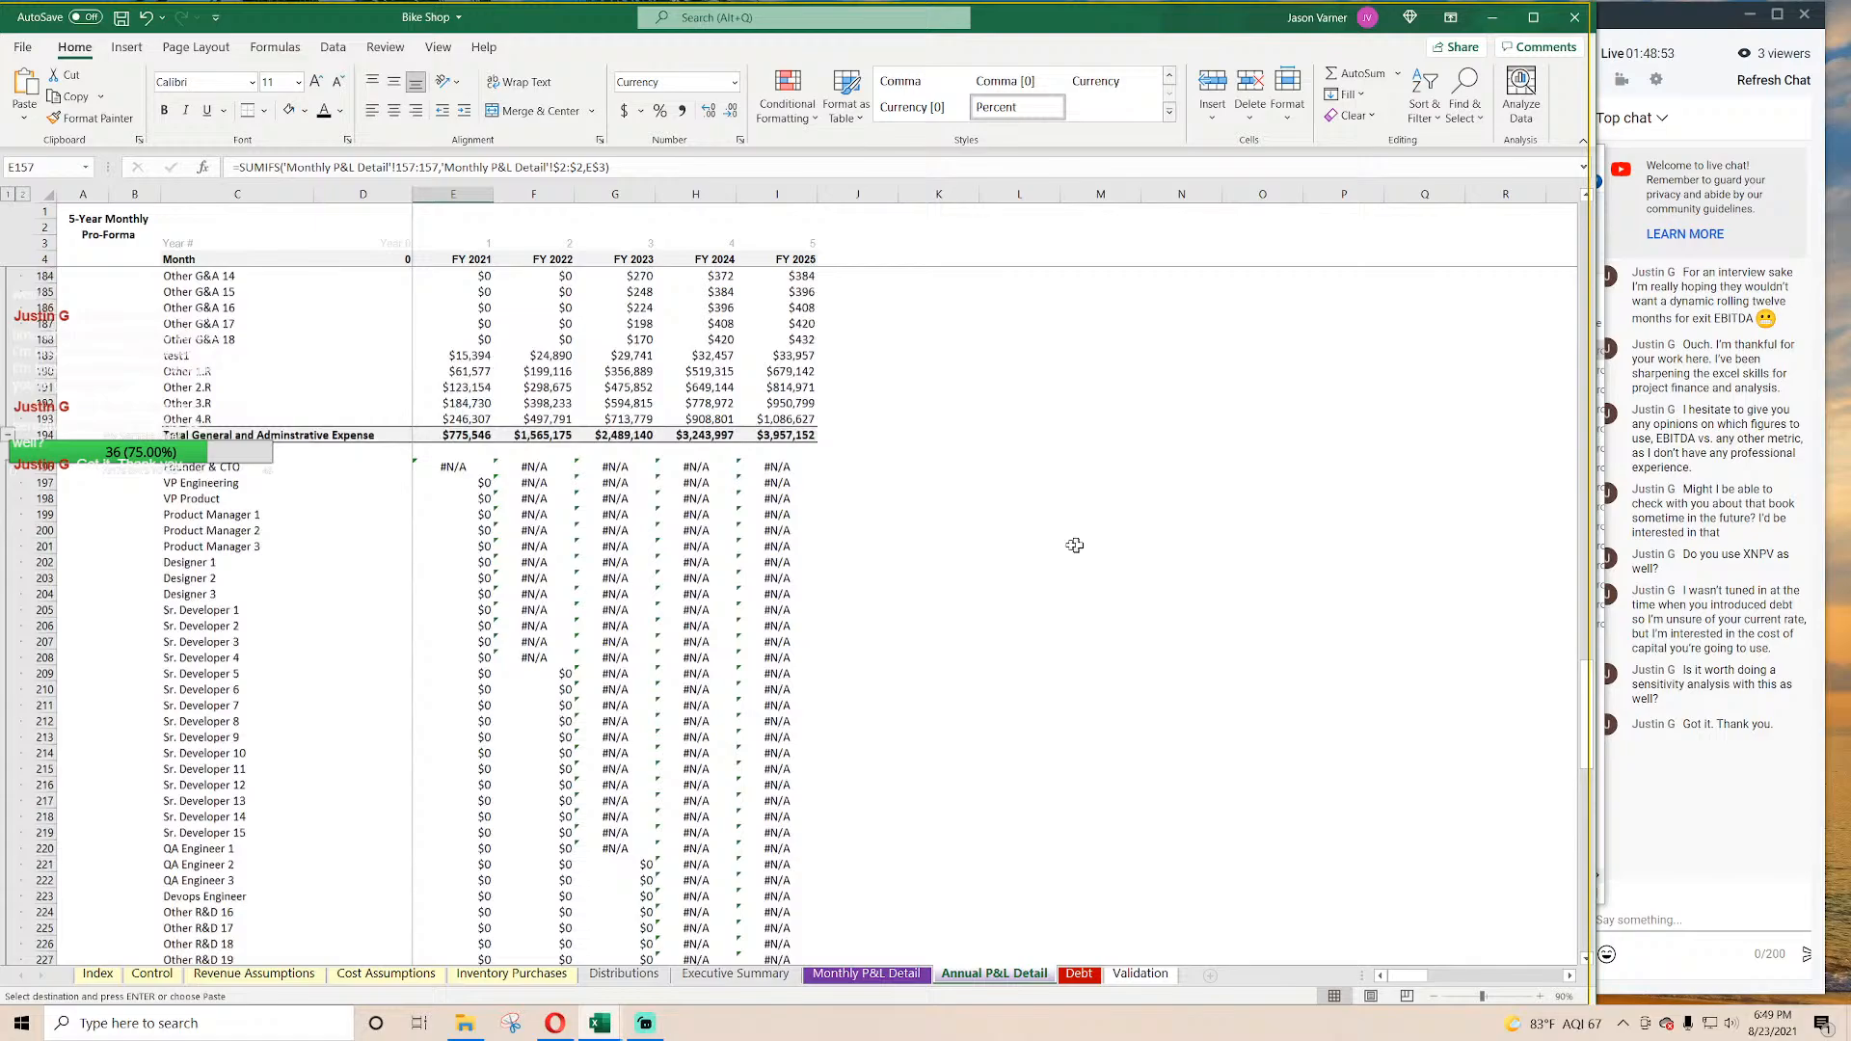
pyautogui.click(481, 452)
pyautogui.hotkey('ctrl', 'v')
pyautogui.moveTo(489, 457); pyautogui.dragTo(801, 914)
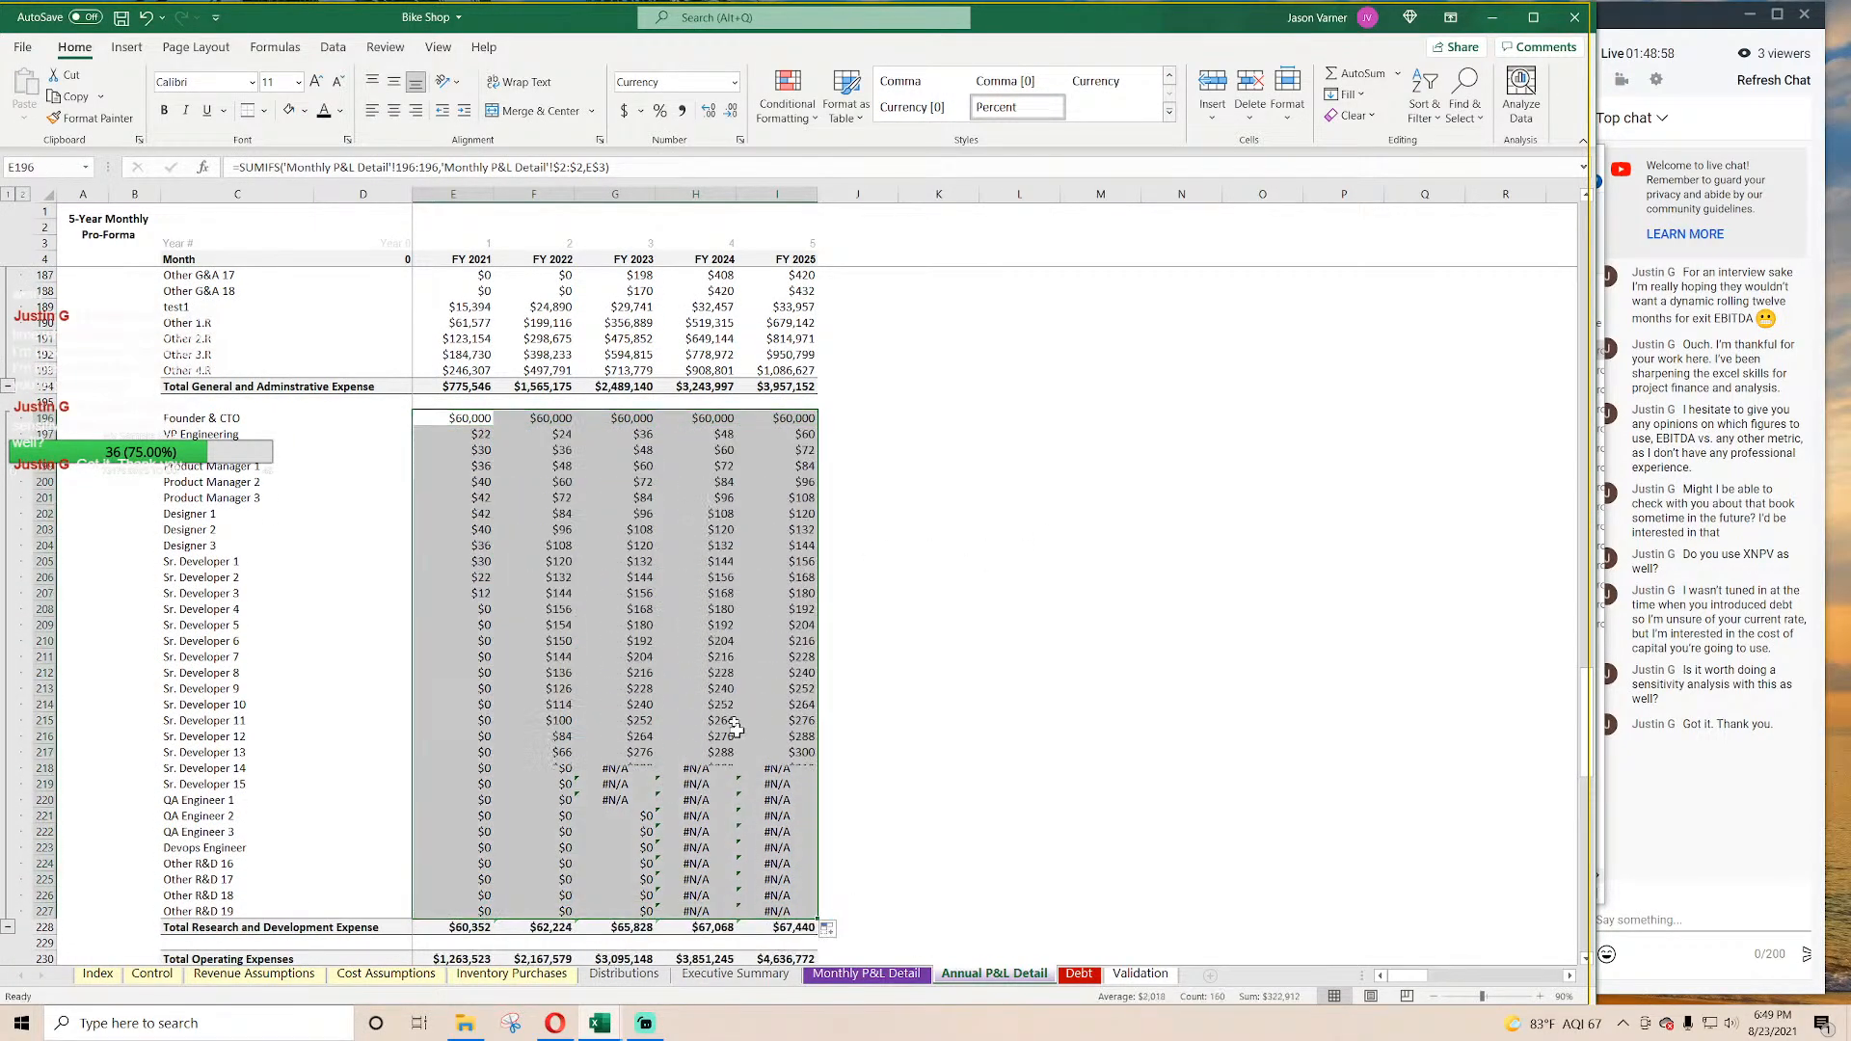
# Step: Copy the Founder & CTO formula to Principal and fill it through FY 2025 and down to Interest
pyautogui.click(470, 422)
pyautogui.hotkey('ctrl', 'c')
pyautogui.scroll(-7, 970, 642)
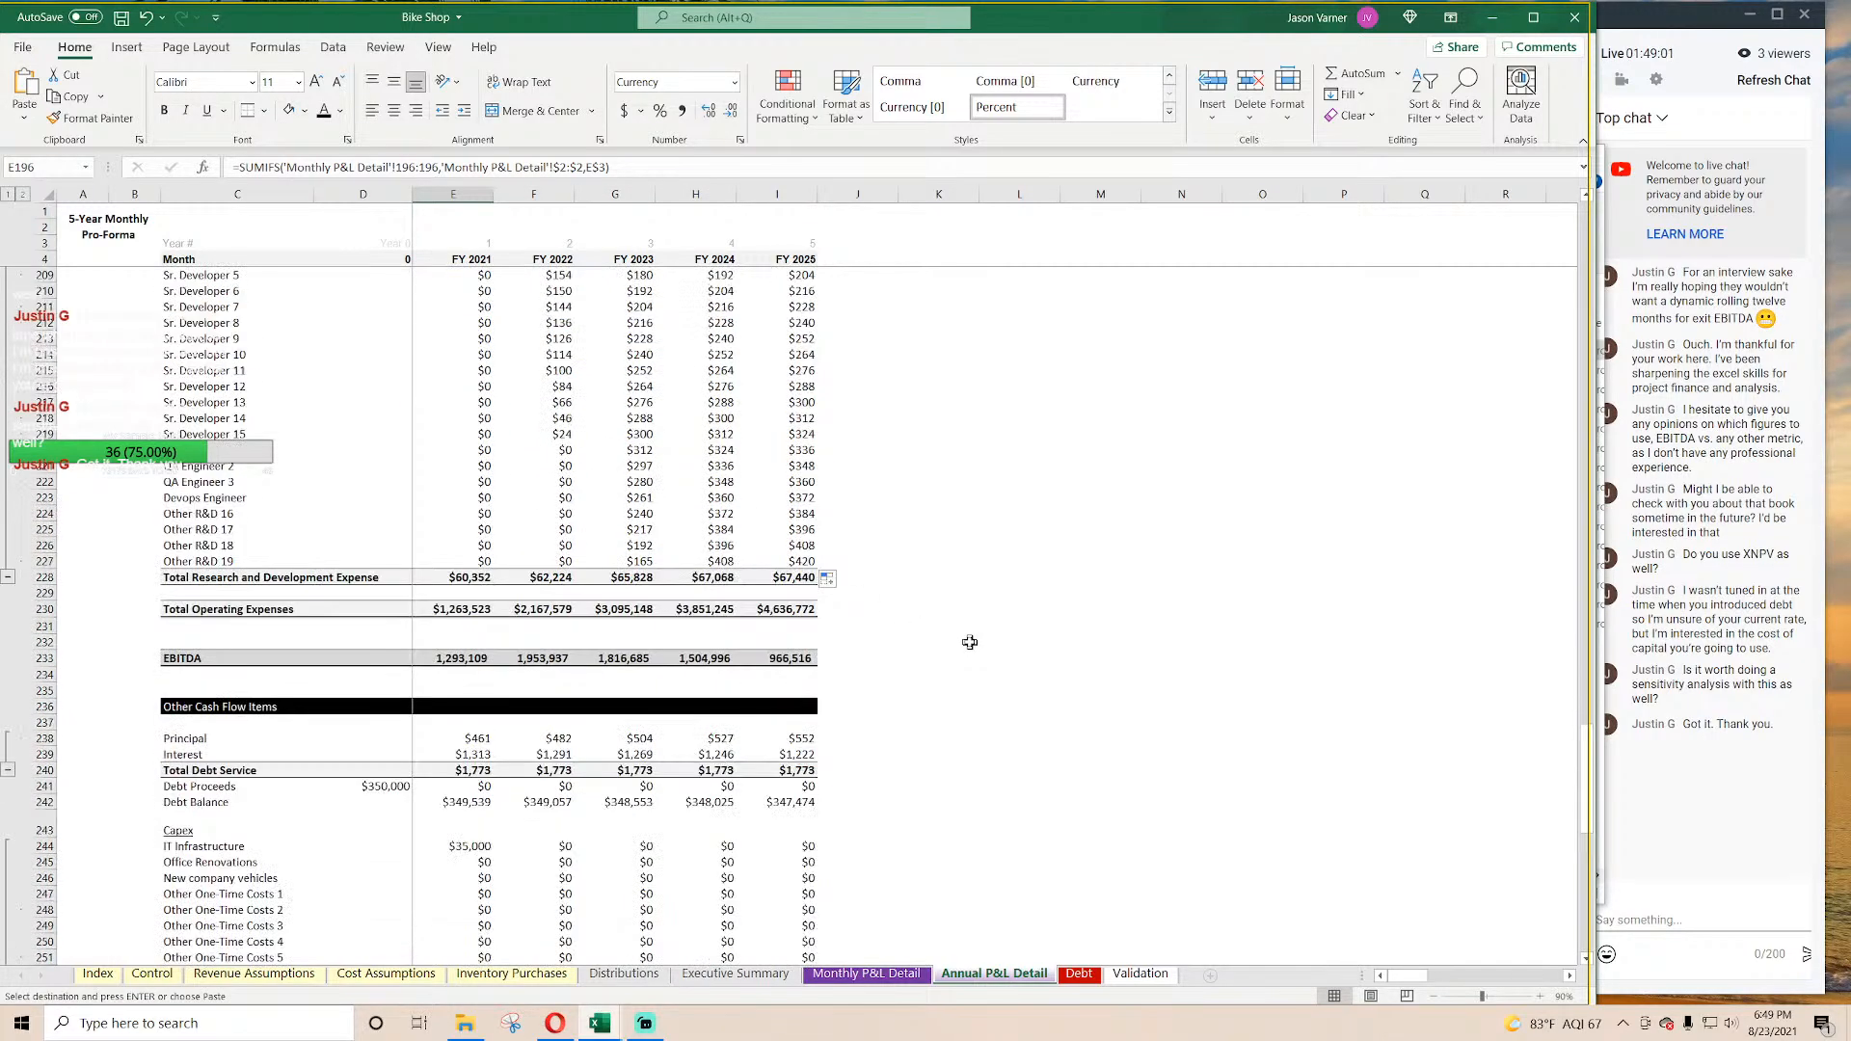
pyautogui.click(475, 738)
pyautogui.hotkey('ctrl', 'v')
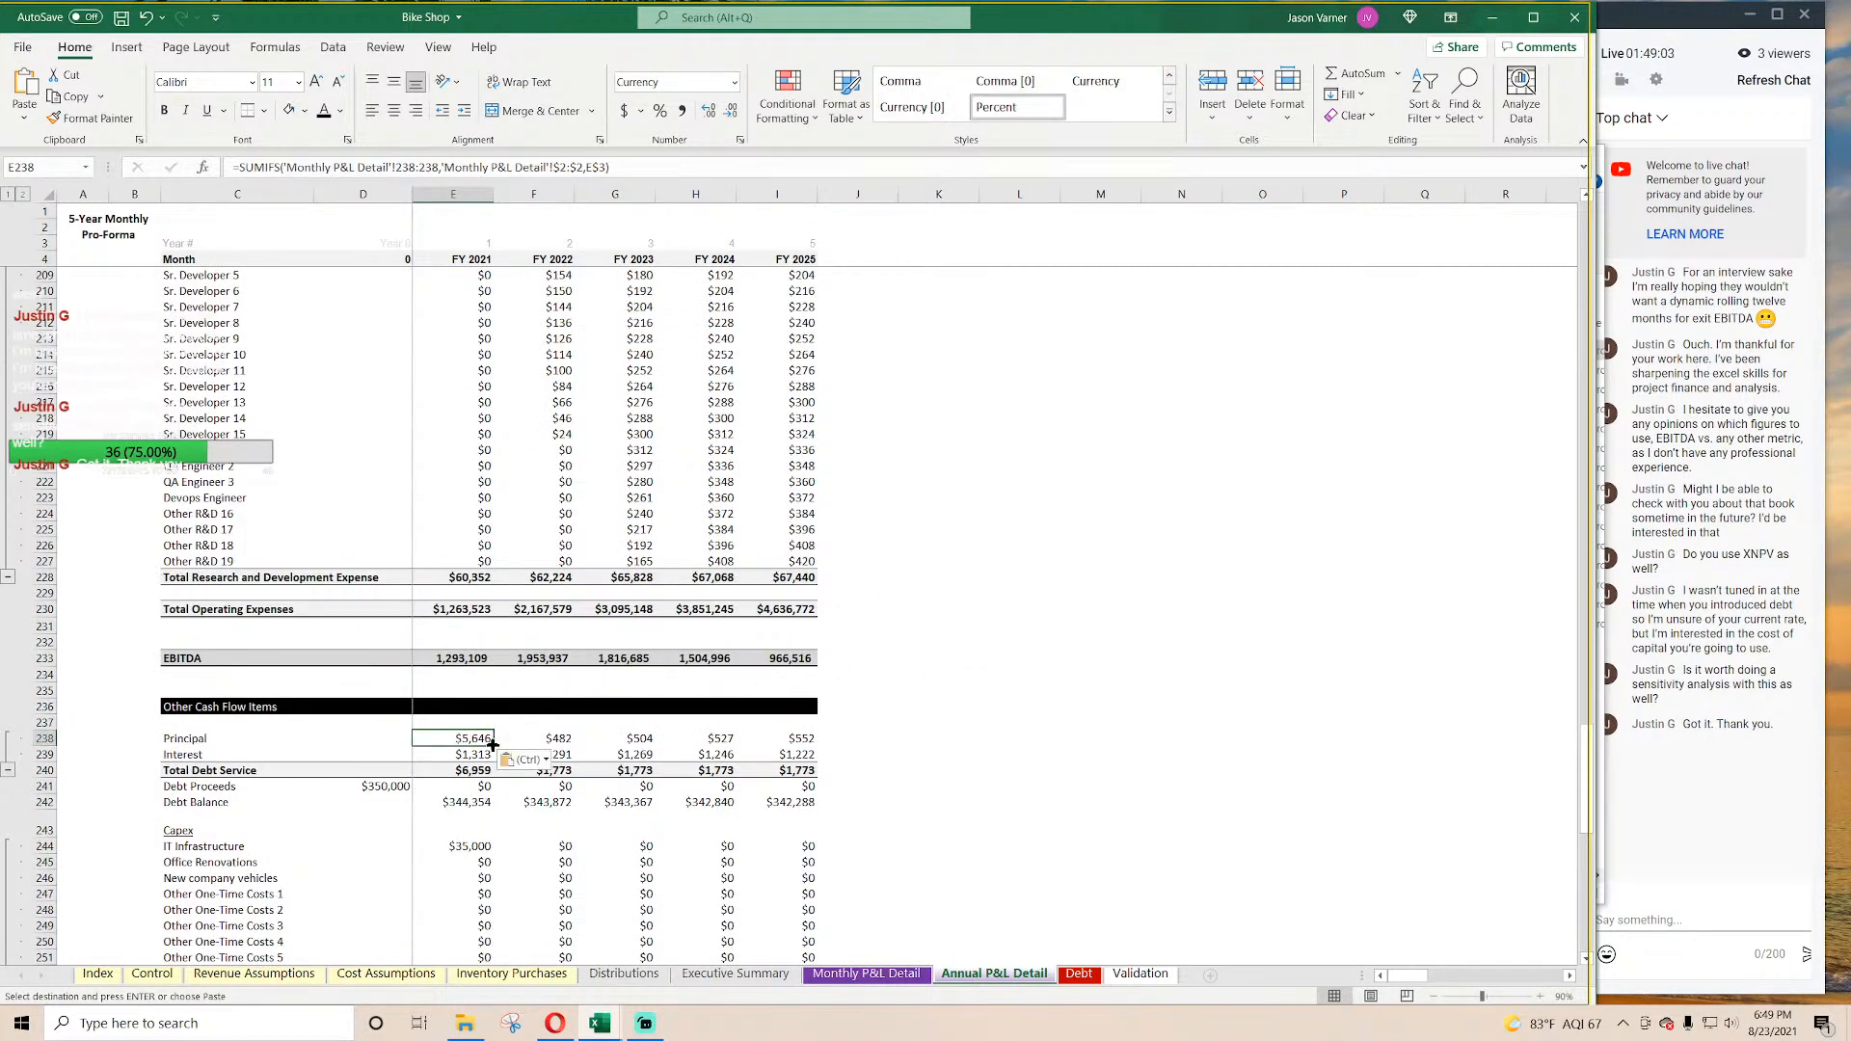
pyautogui.moveTo(491, 745); pyautogui.dragTo(819, 757)
pyautogui.click(1019, 691)
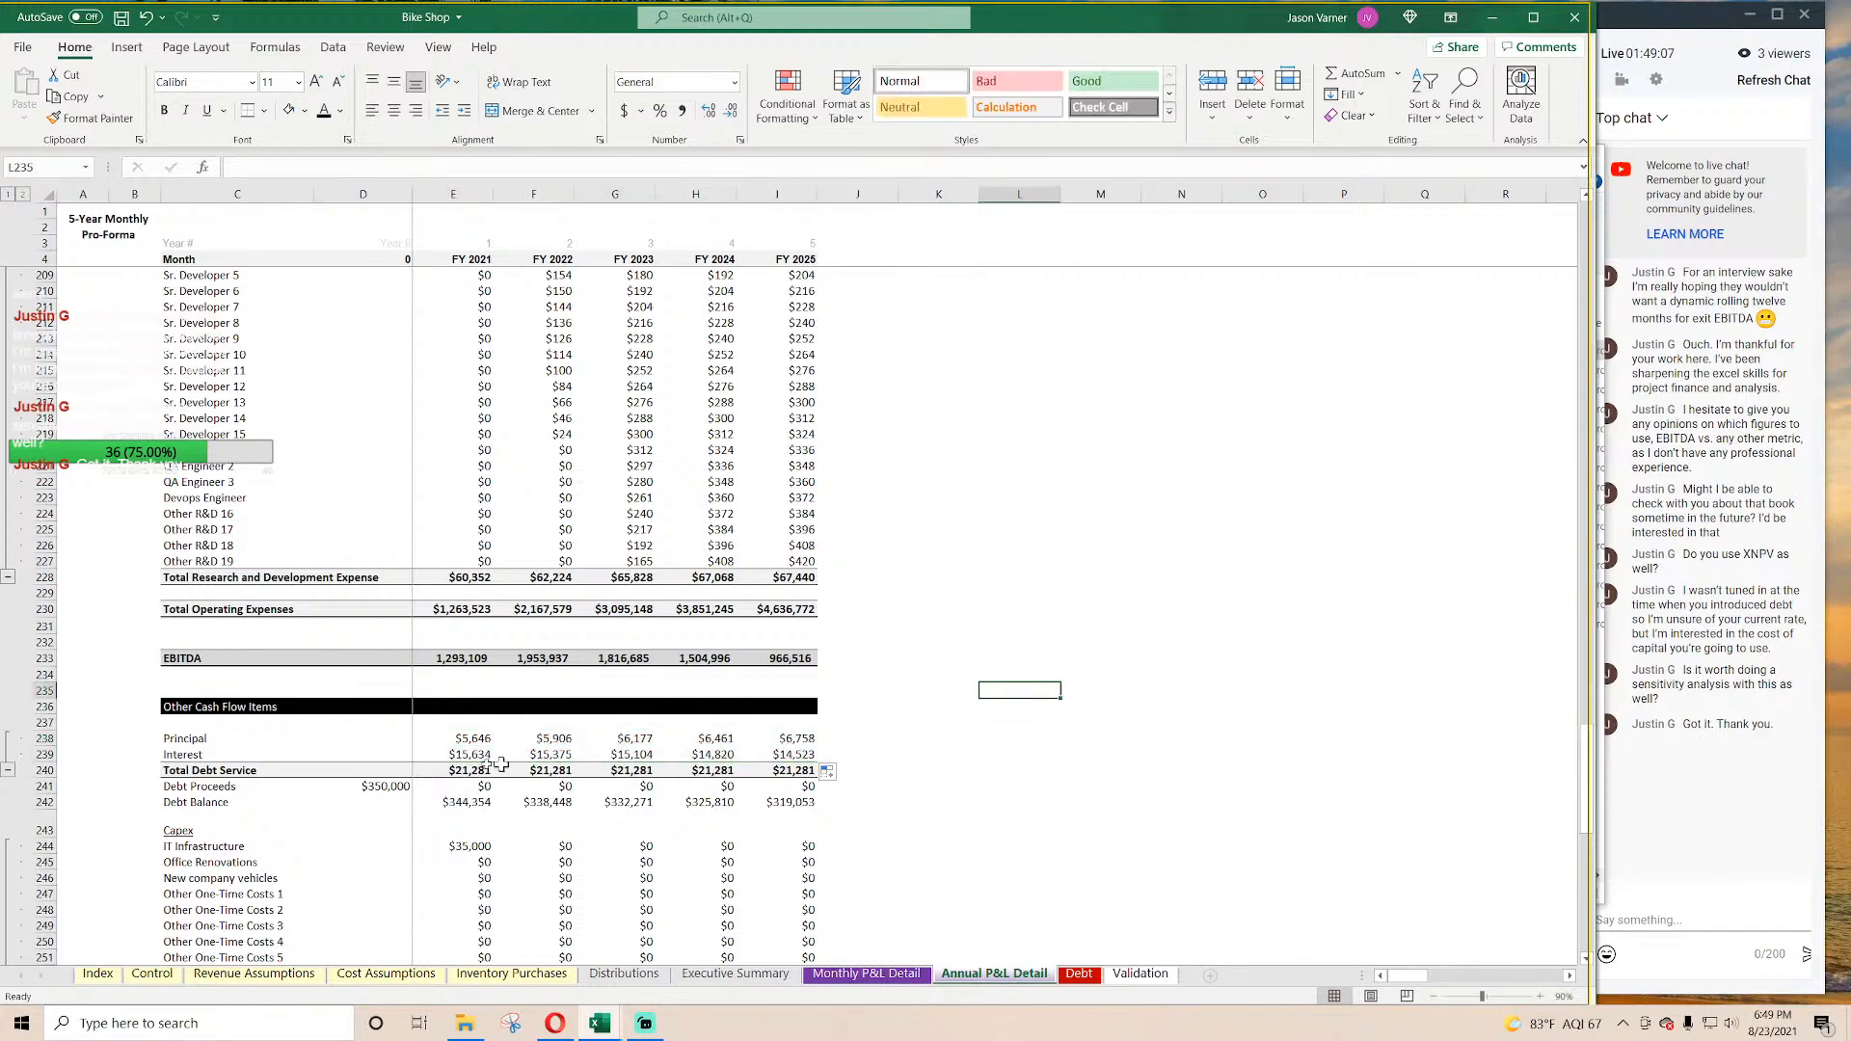
# Step: Link the Year 0 Debt Proceeds cell D241 to cell D241 on the Monthly P&L Detail sheet
pyautogui.click(387, 787)
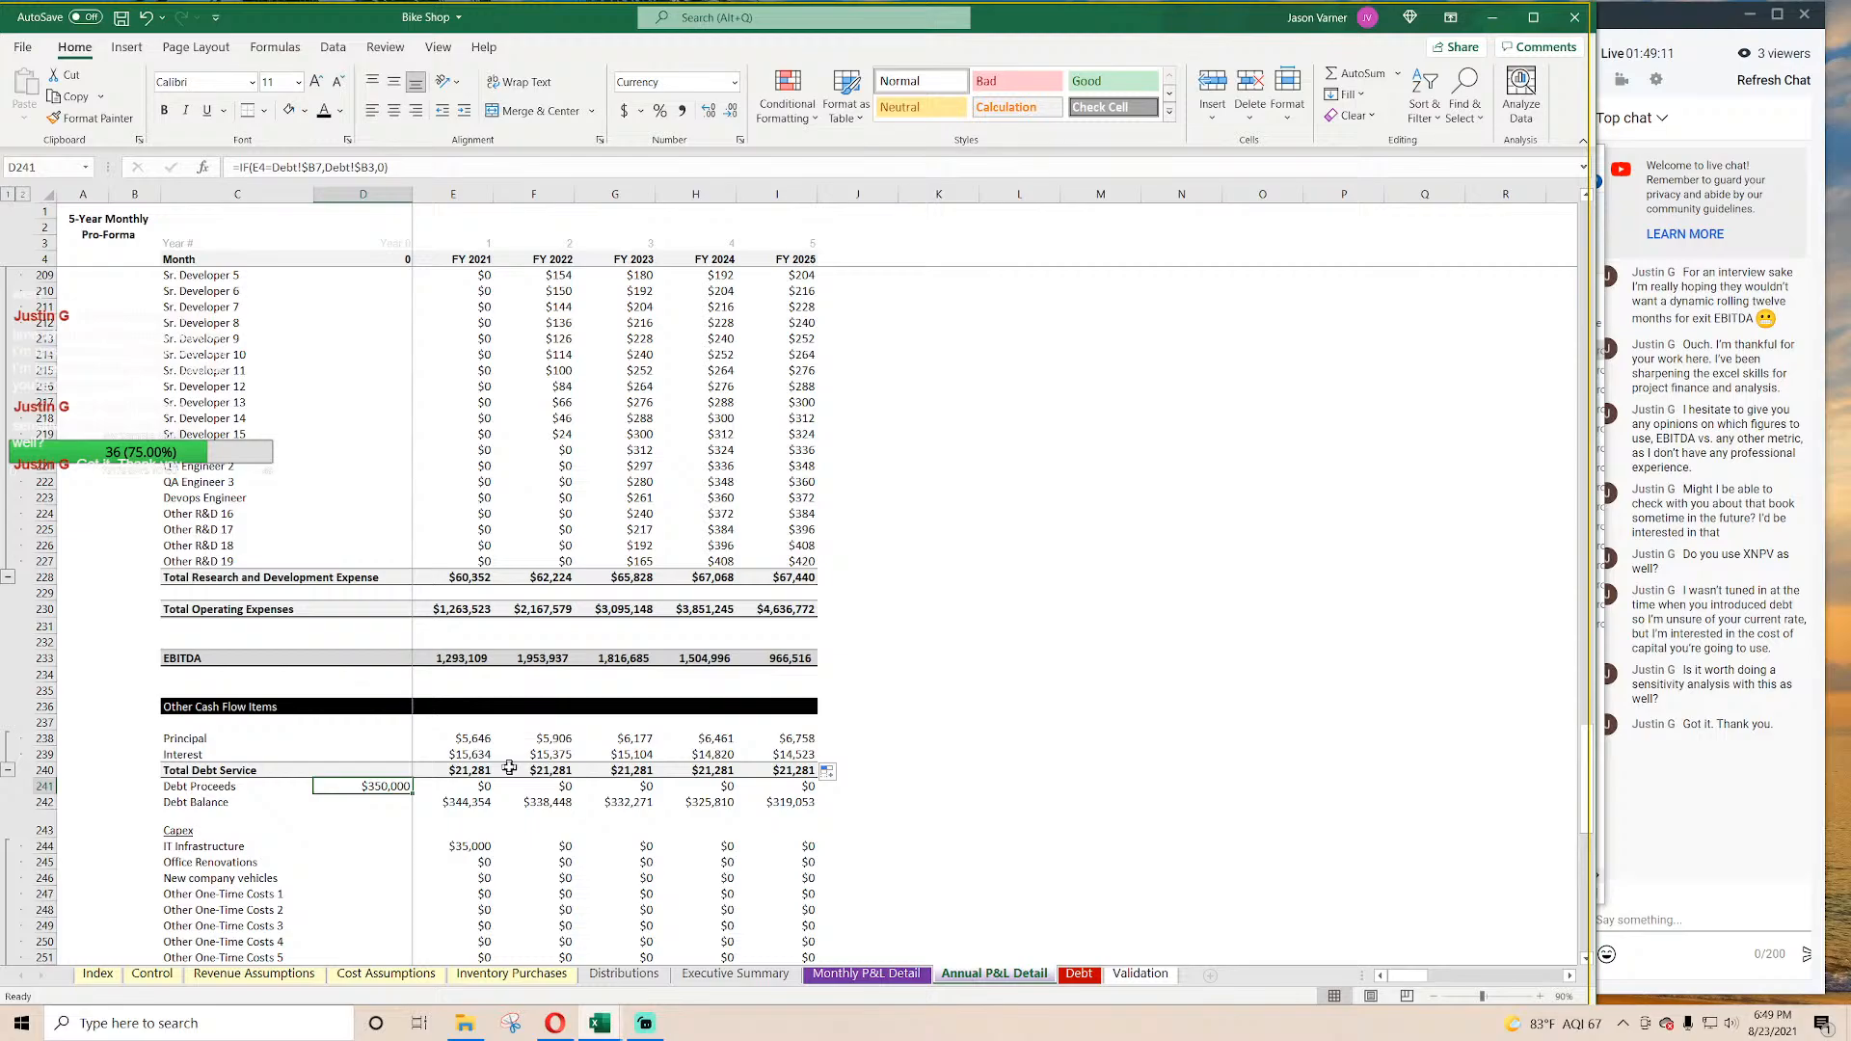
pyautogui.write('=')
pyautogui.click(866, 974)
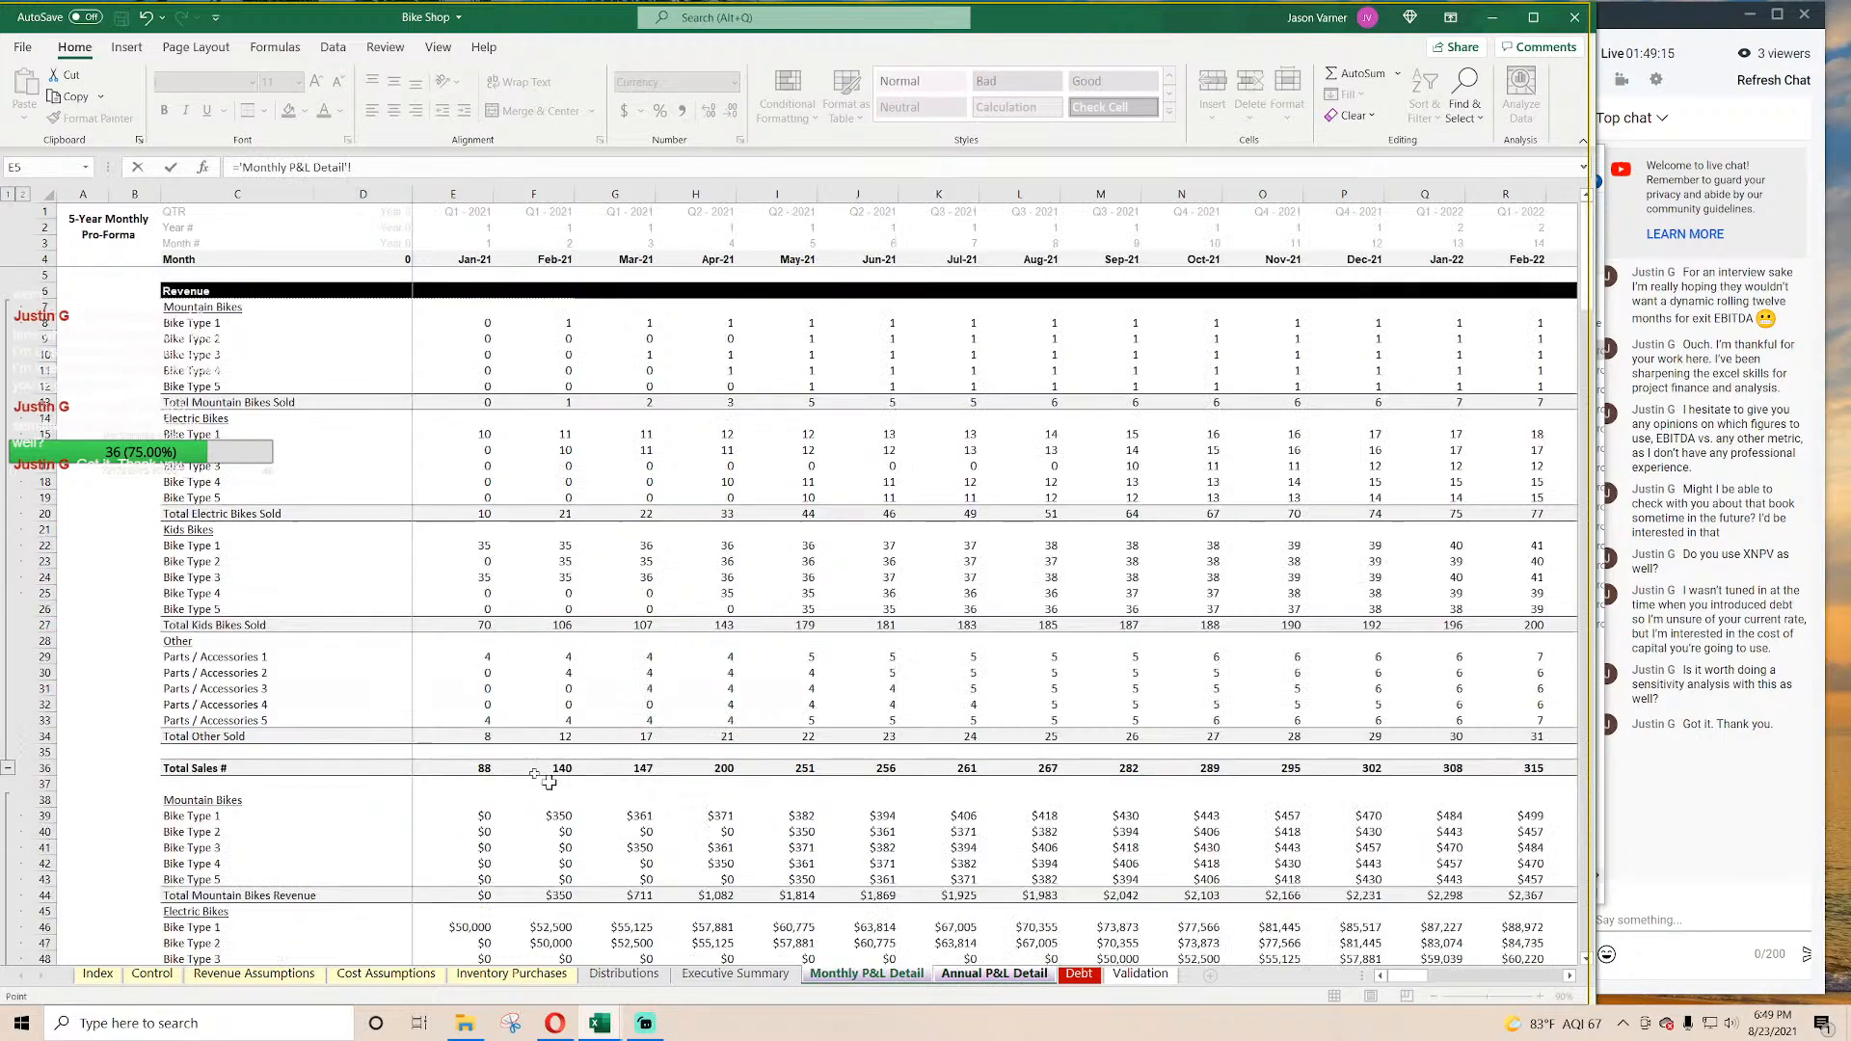
pyautogui.scroll(-20, 443, 579)
pyautogui.scroll(-20, 450, 629)
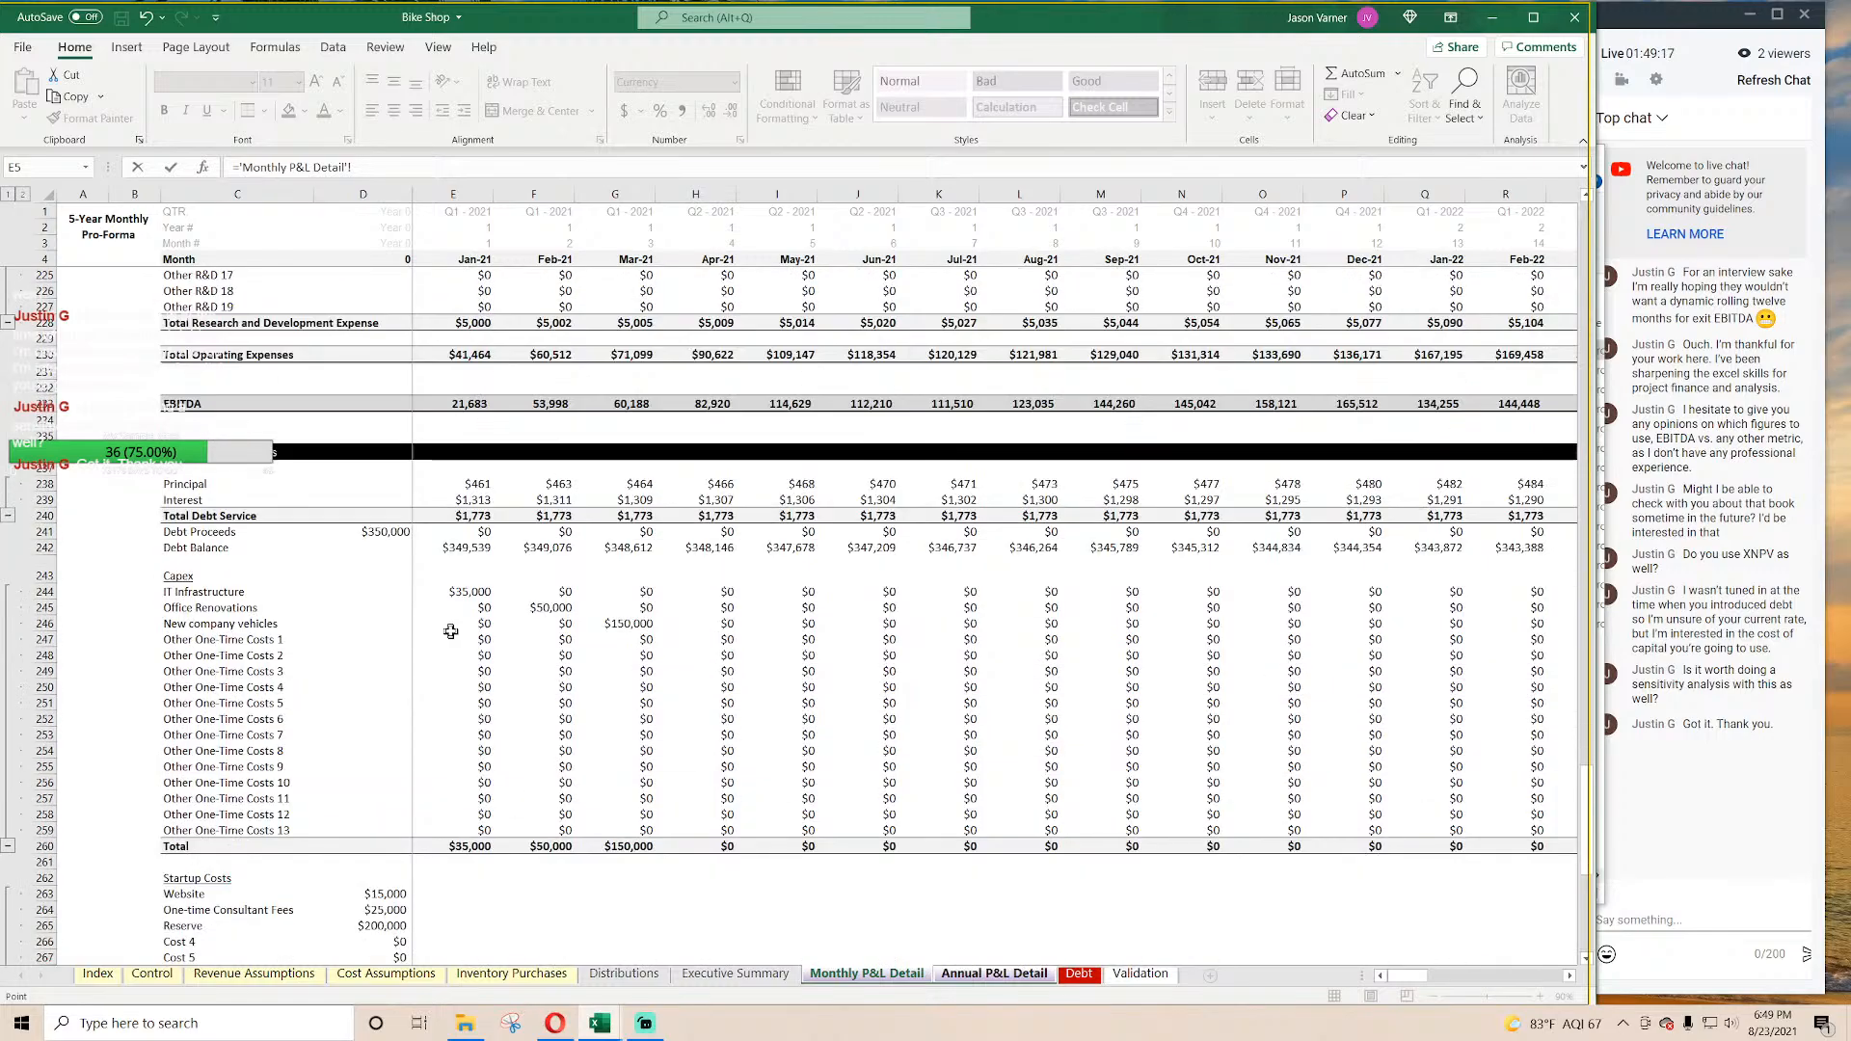
pyautogui.click(380, 537)
pyautogui.press('Return')
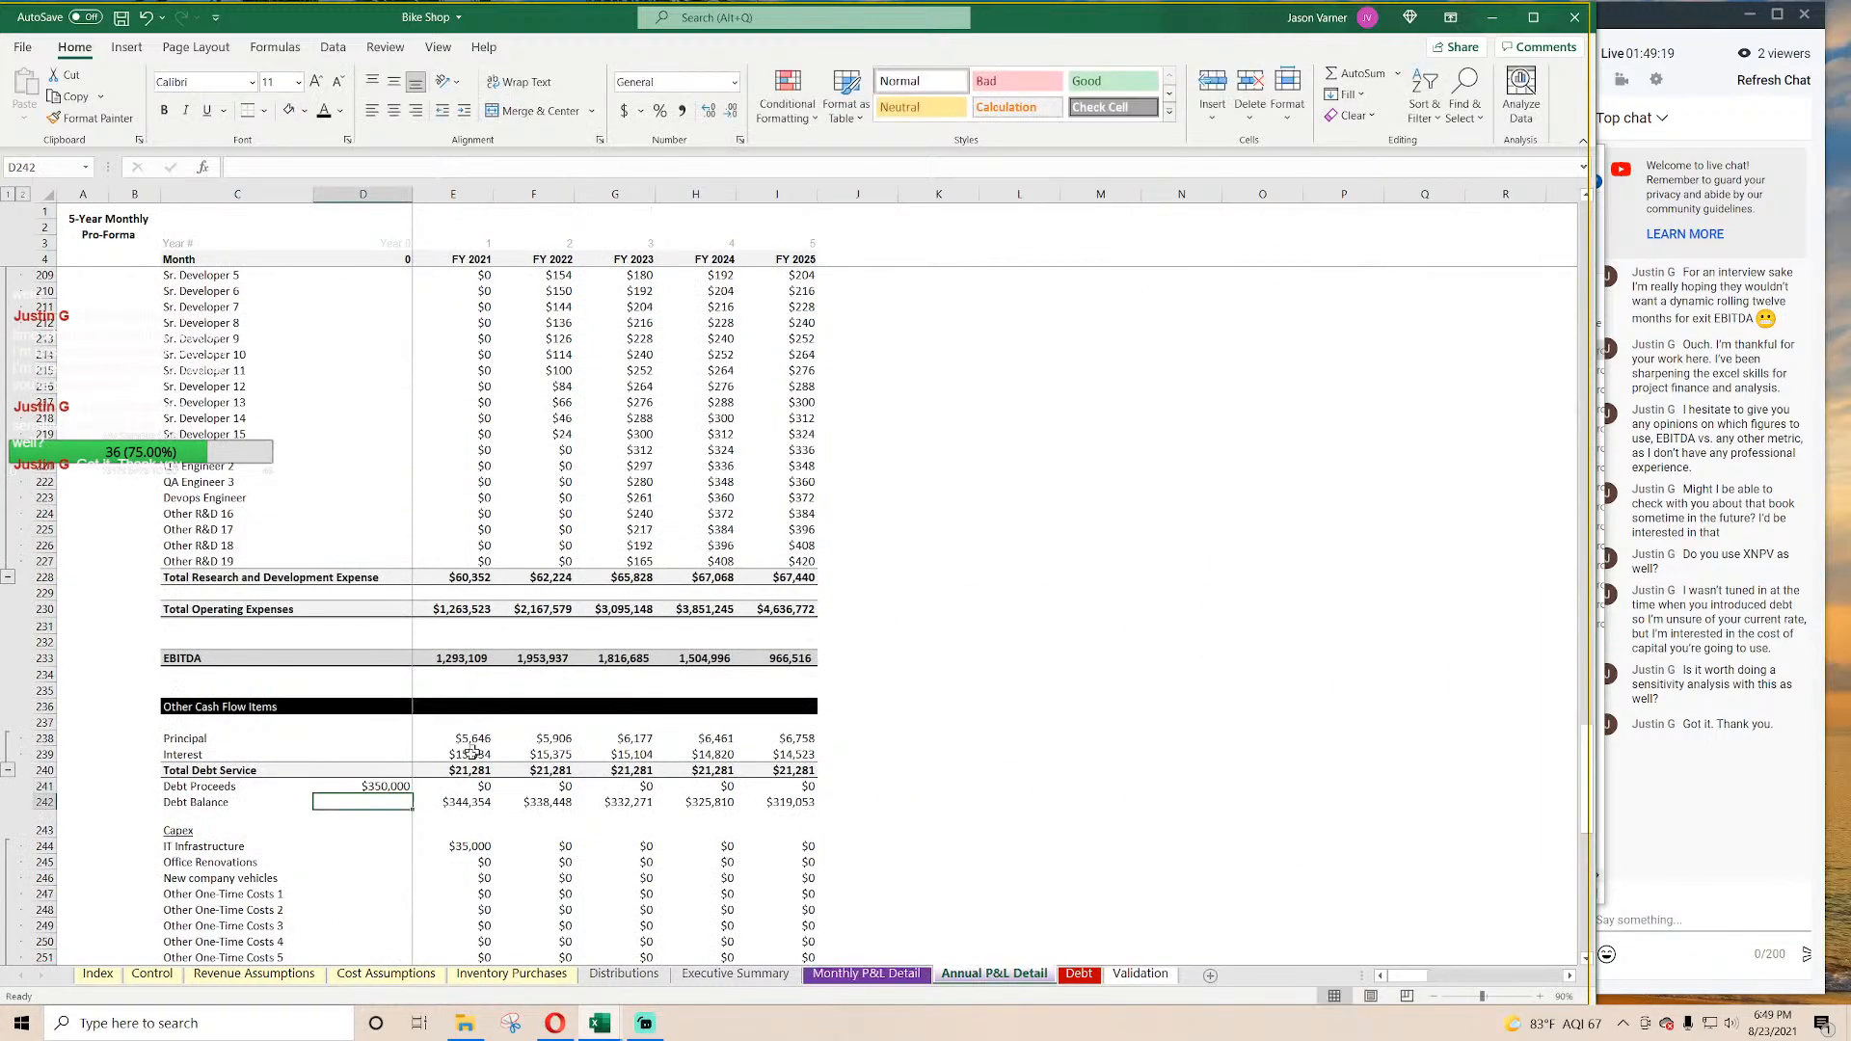
# Step: Copy the Principal formula to Debt Proceeds, fill it through FY 2025, and save the workbook
pyautogui.click(466, 739)
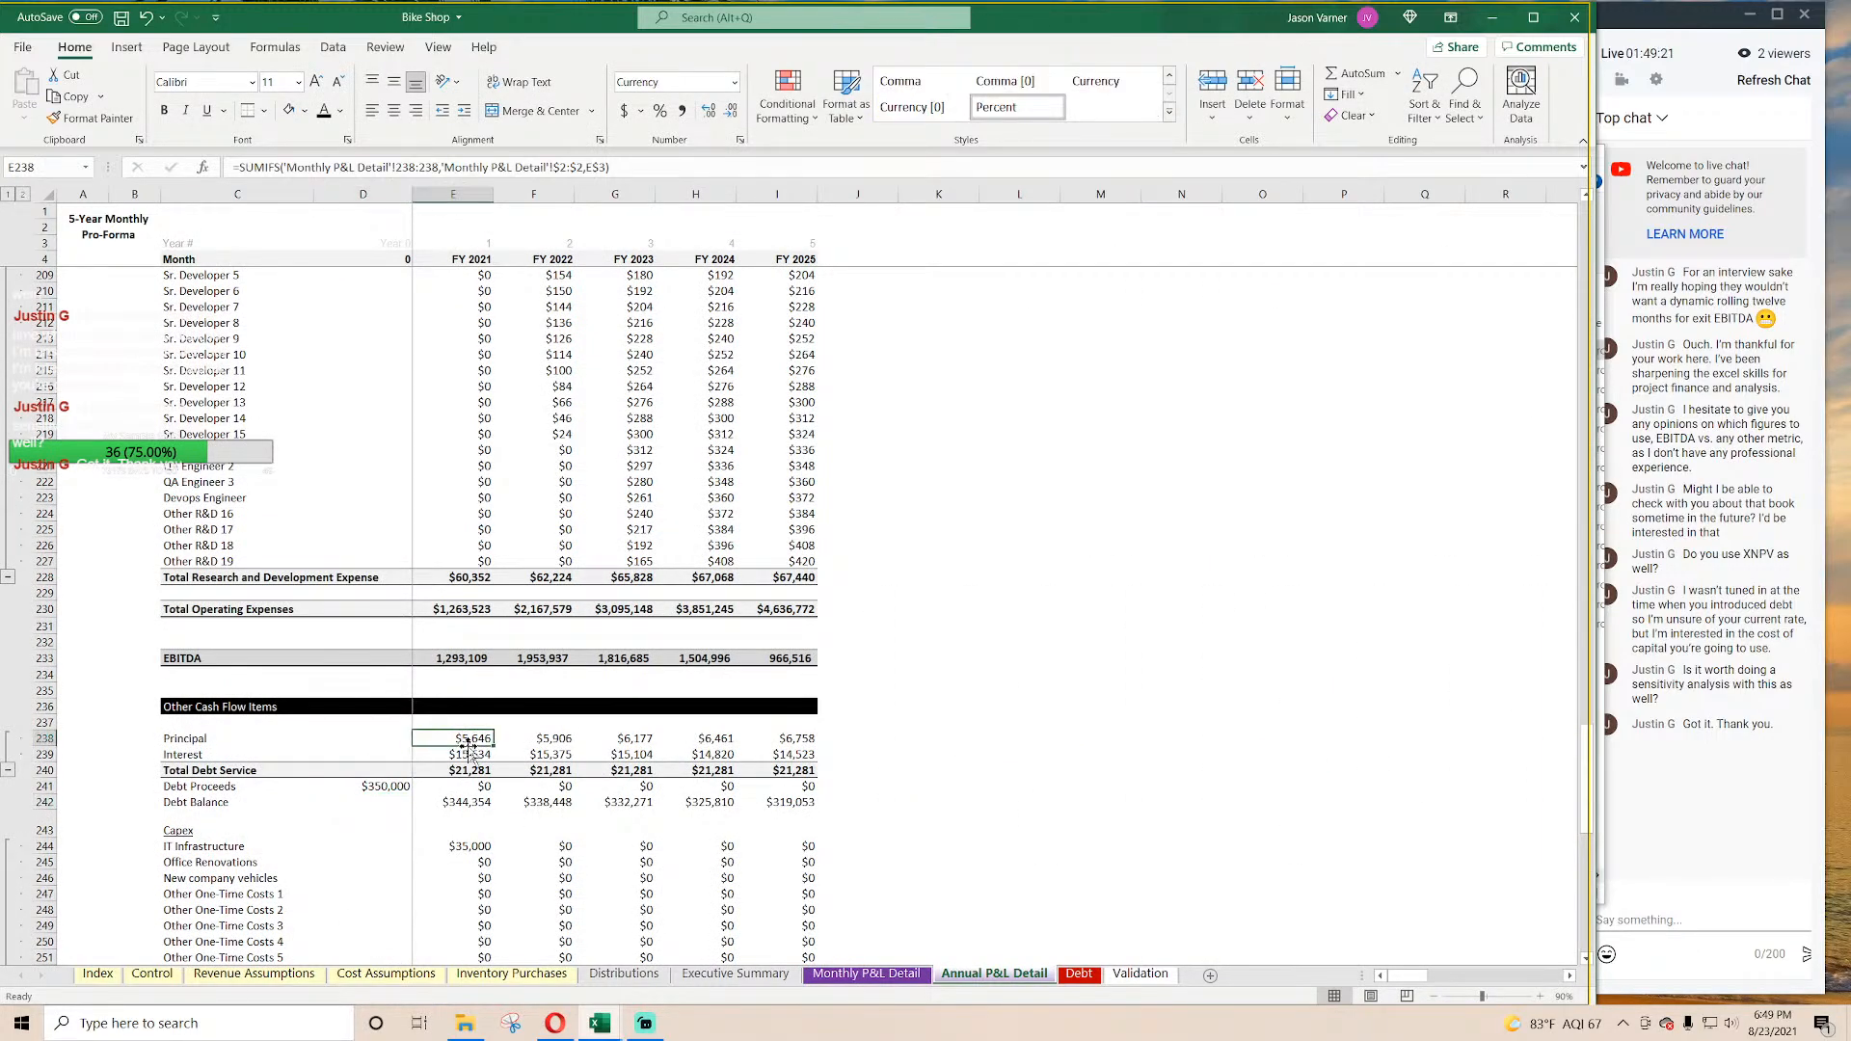
pyautogui.hotkey('ctrl', 'c')
pyautogui.click(474, 787)
pyautogui.hotkey('ctrl', 'v')
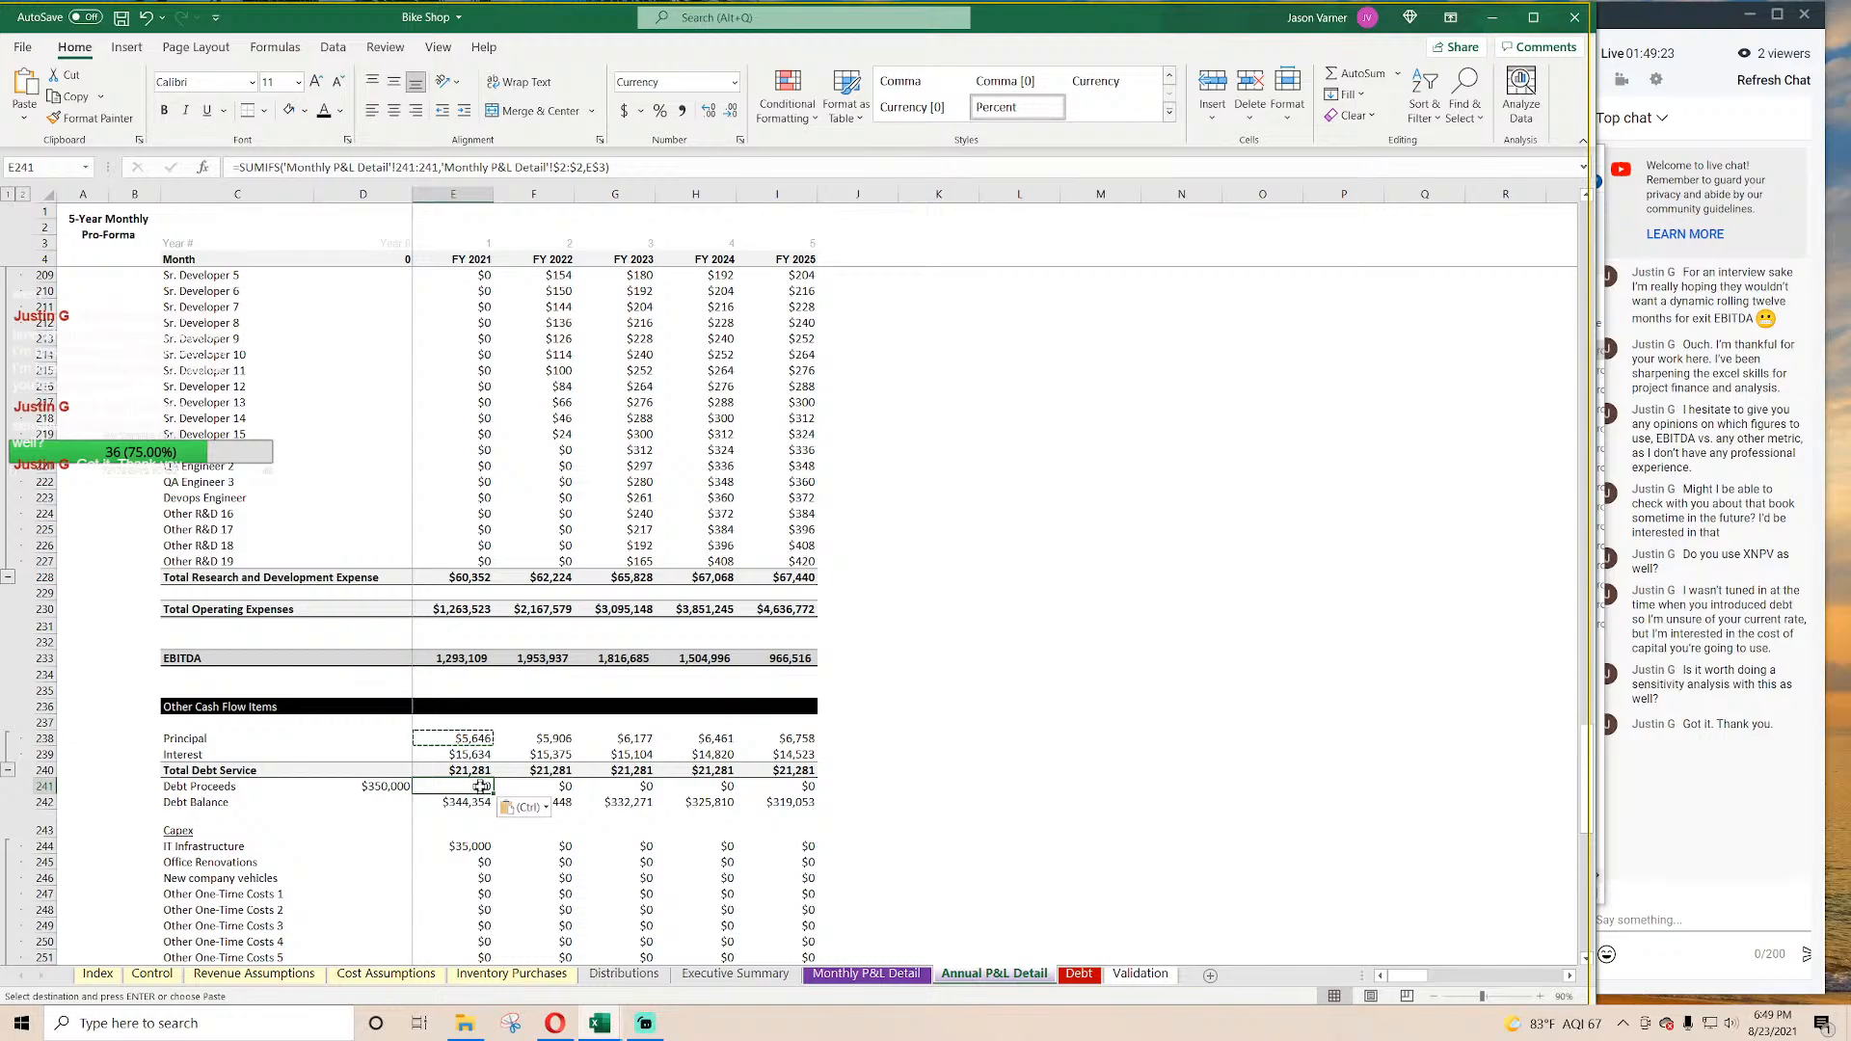
pyautogui.moveTo(492, 793); pyautogui.dragTo(815, 793)
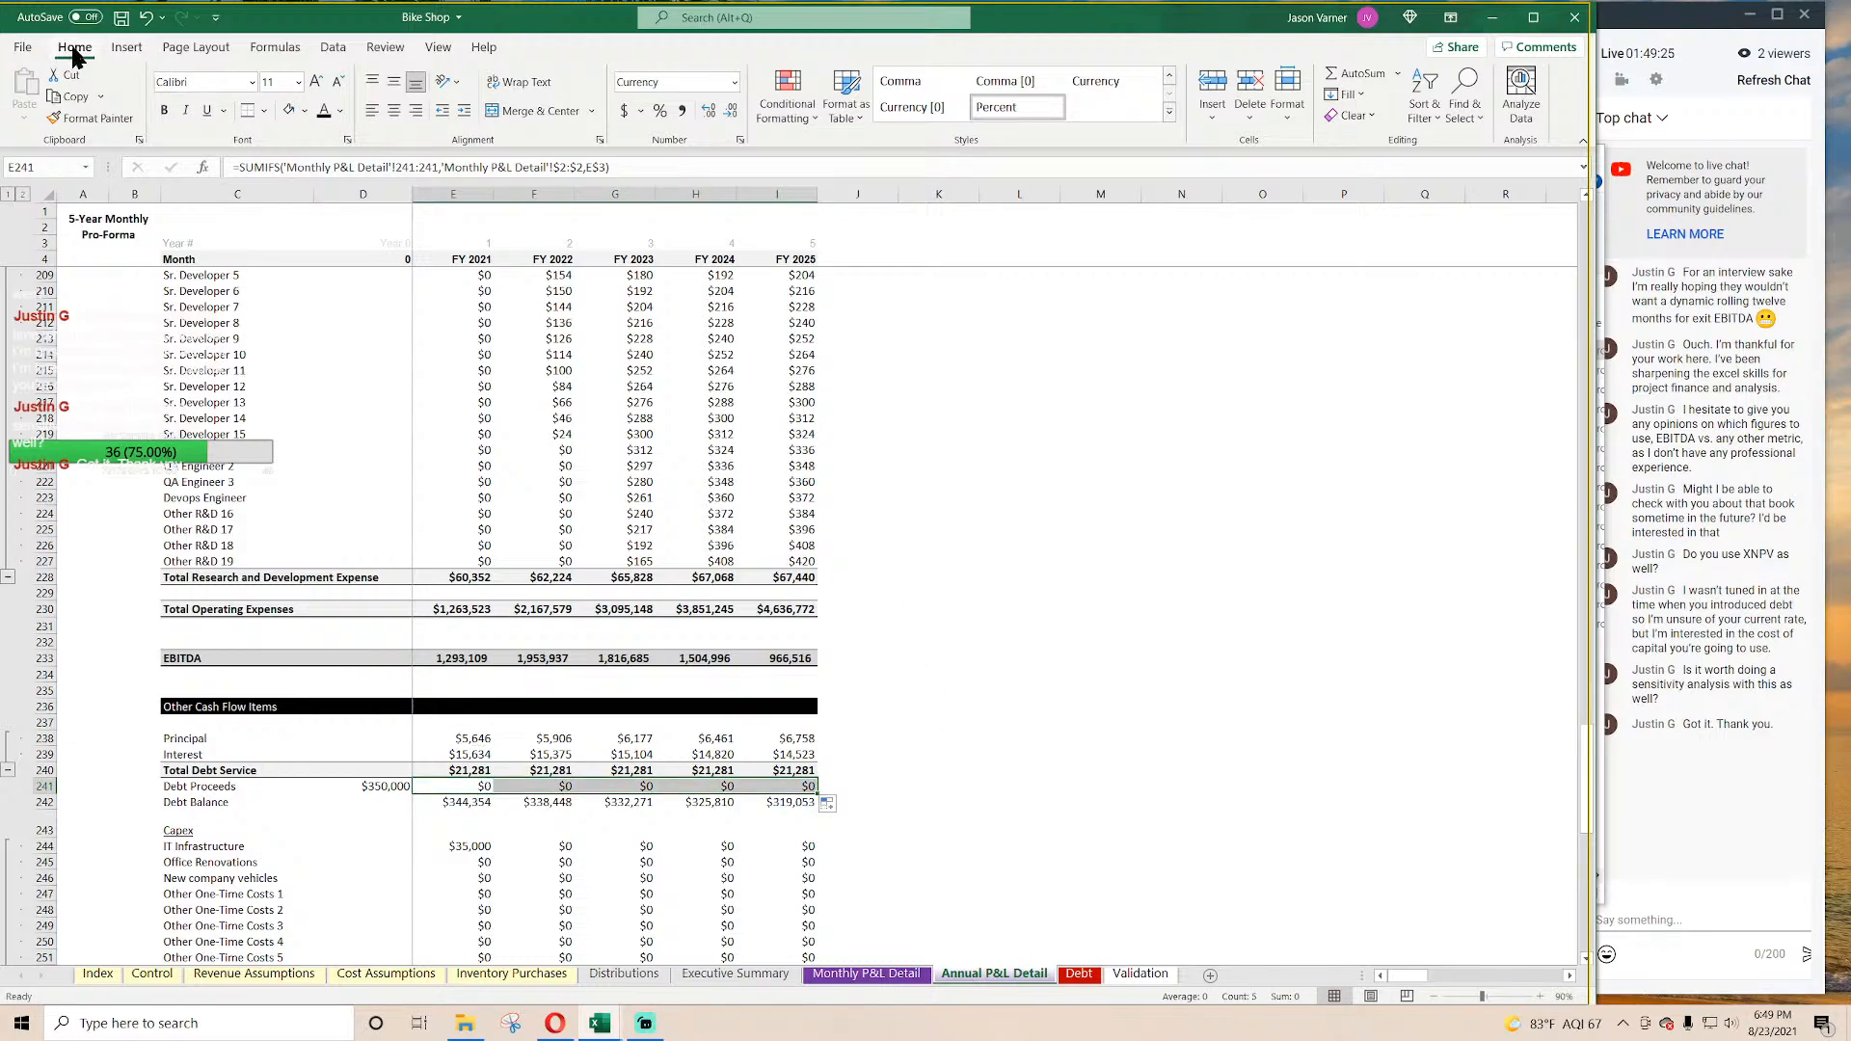
pyautogui.click(120, 17)
pyautogui.click(1065, 610)
# Step: Copy the Principal formula into the Capex rows from IT Infrastructure through Other One-Time Costs 13 for all five years
pyautogui.scroll(-4, 449, 649)
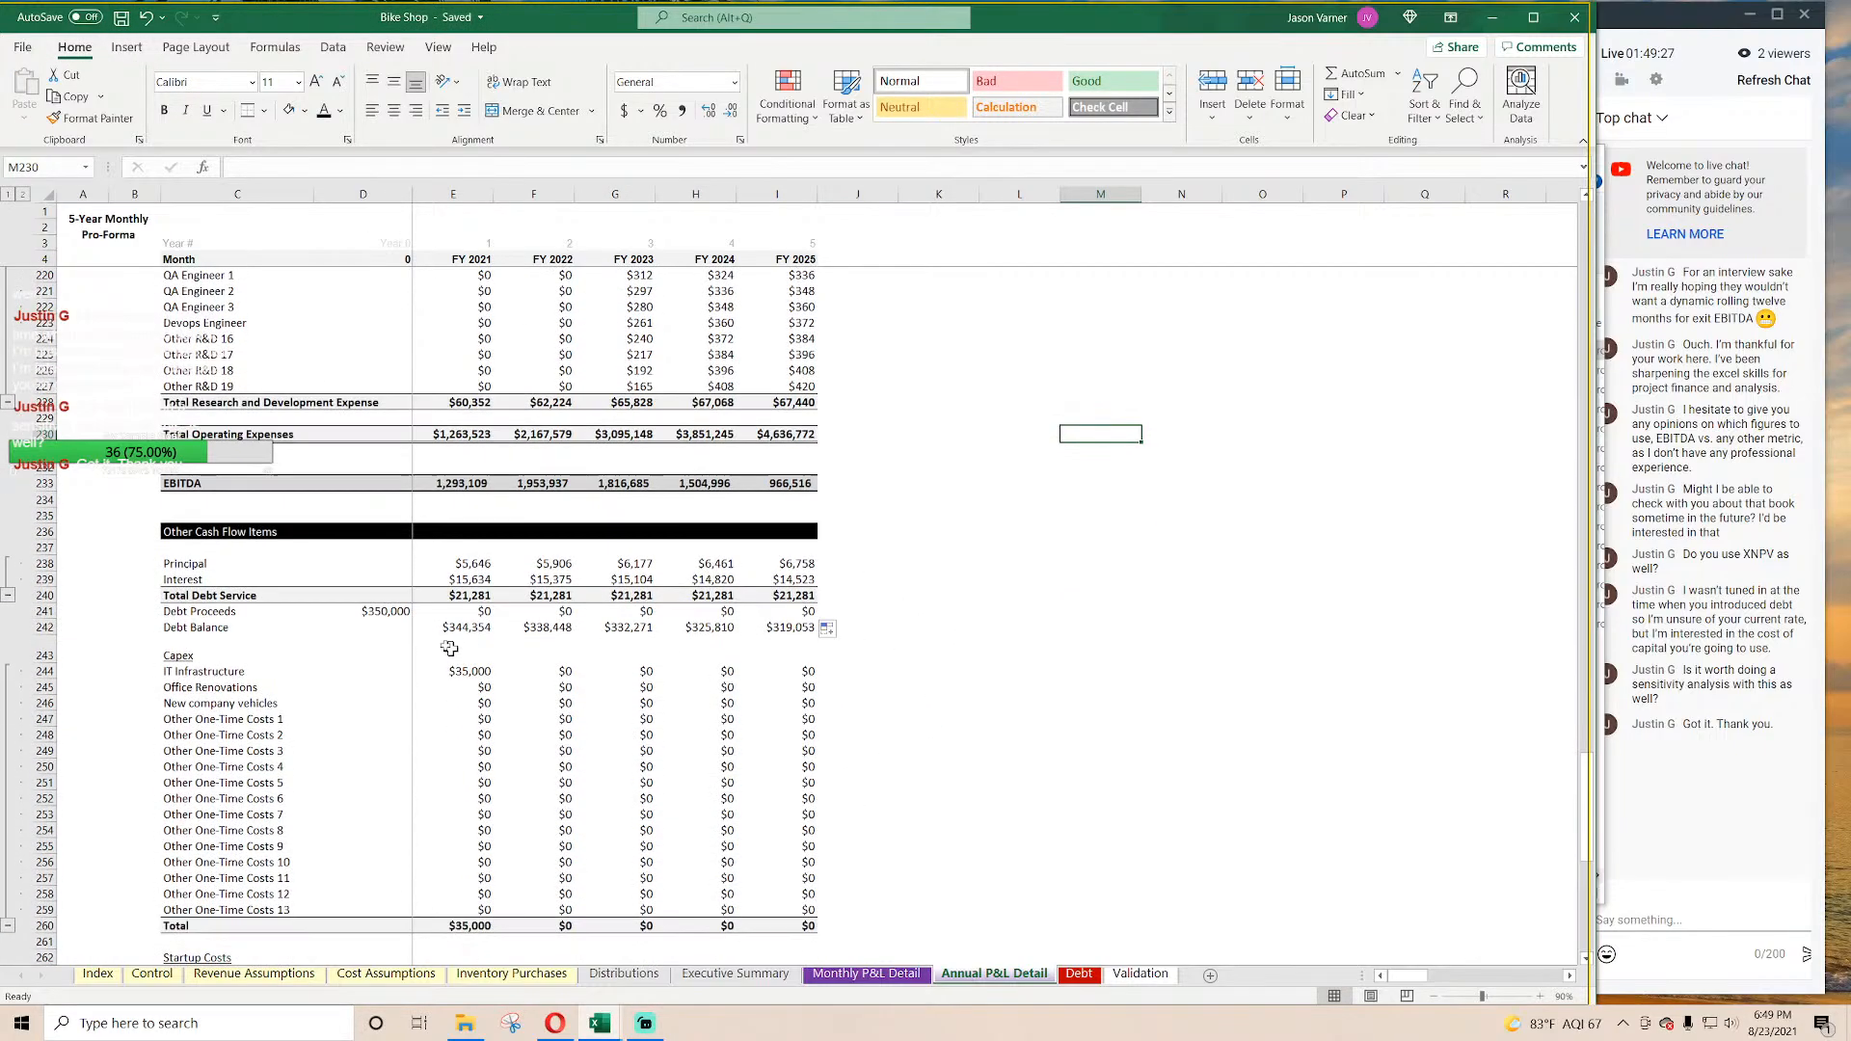
pyautogui.click(383, 613)
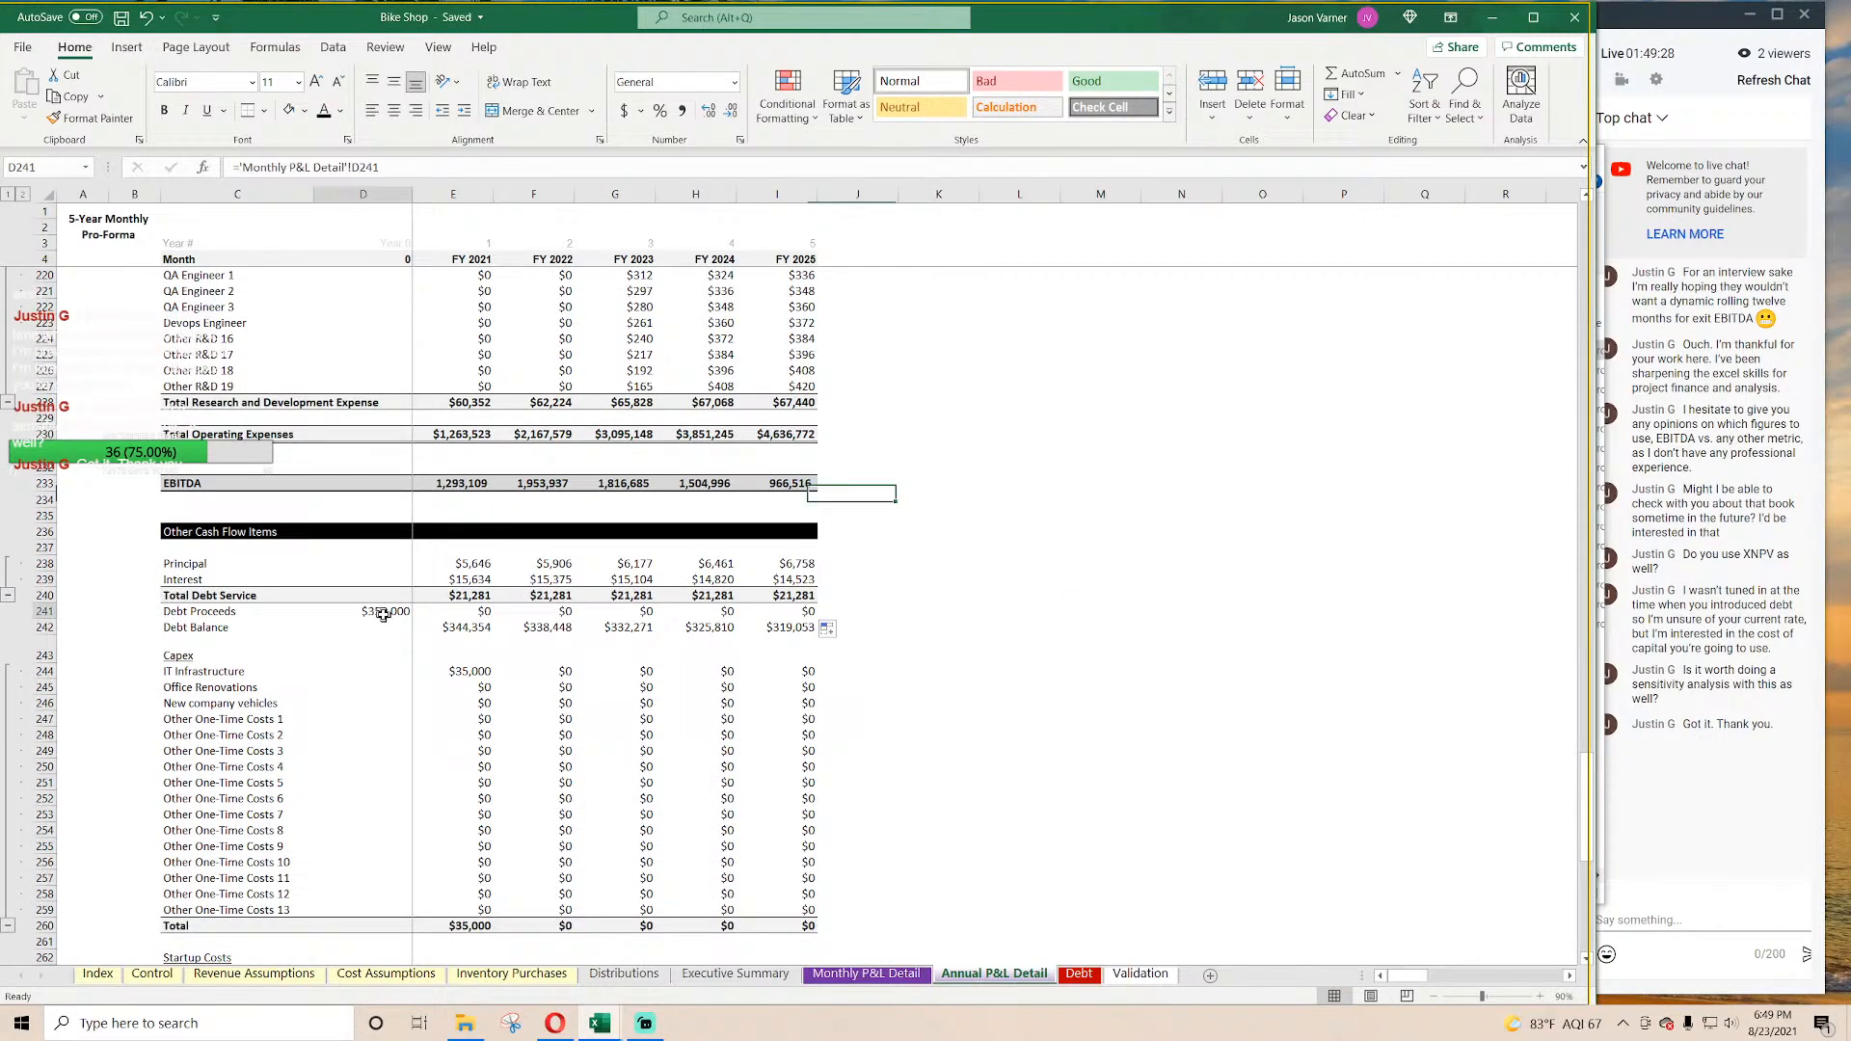
pyautogui.click(472, 613)
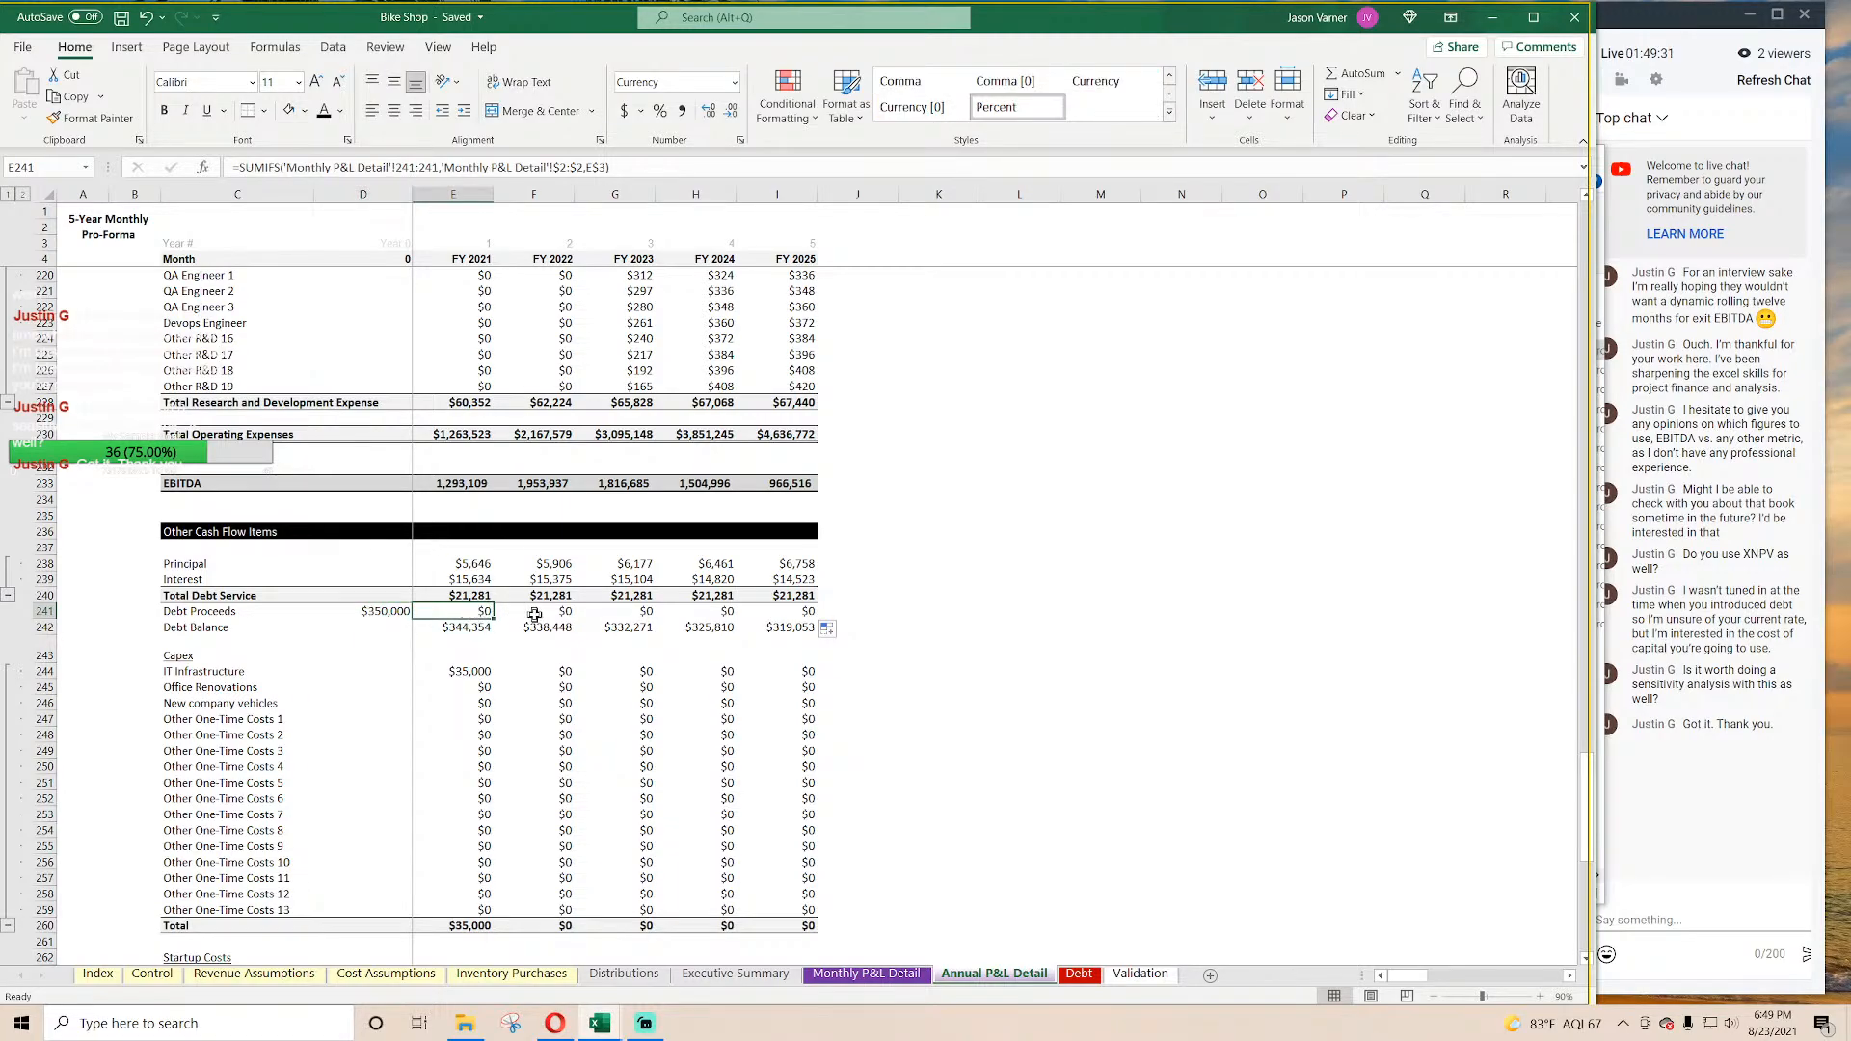
pyautogui.click(471, 563)
pyautogui.hotkey('ctrl', 'c')
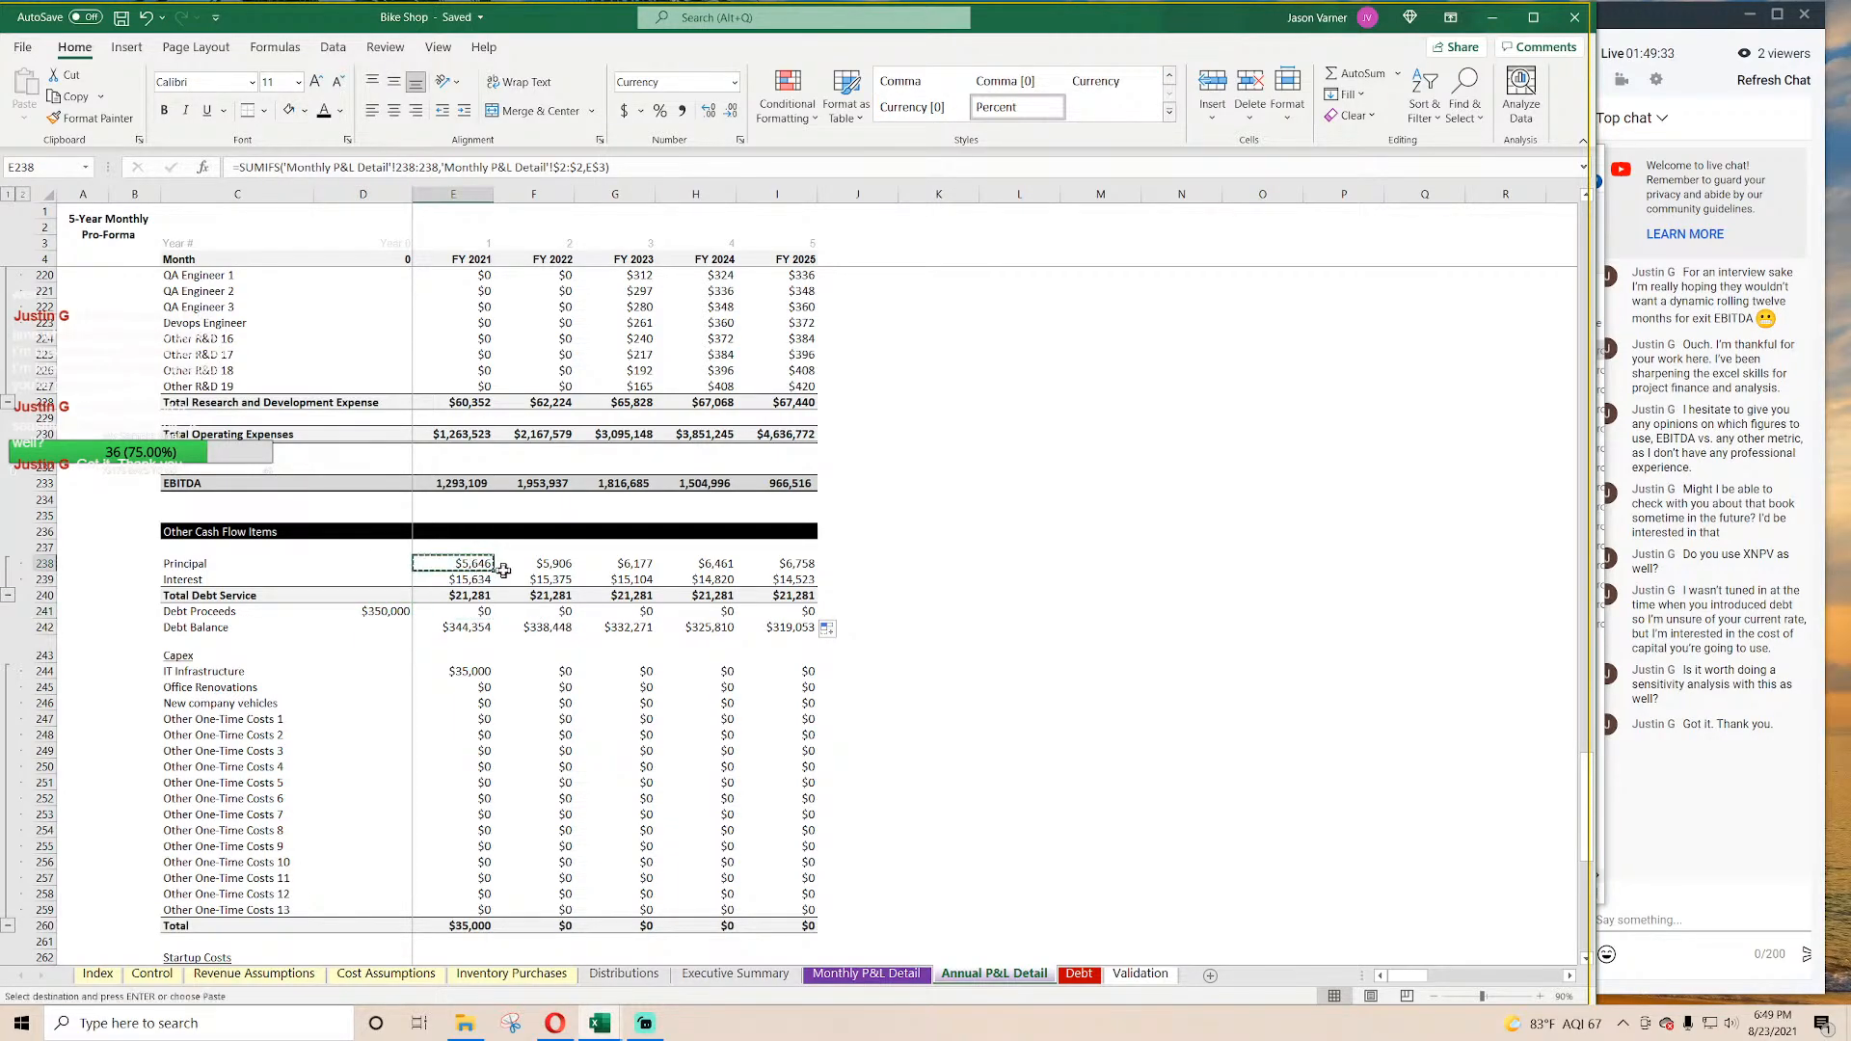
pyautogui.click(470, 613)
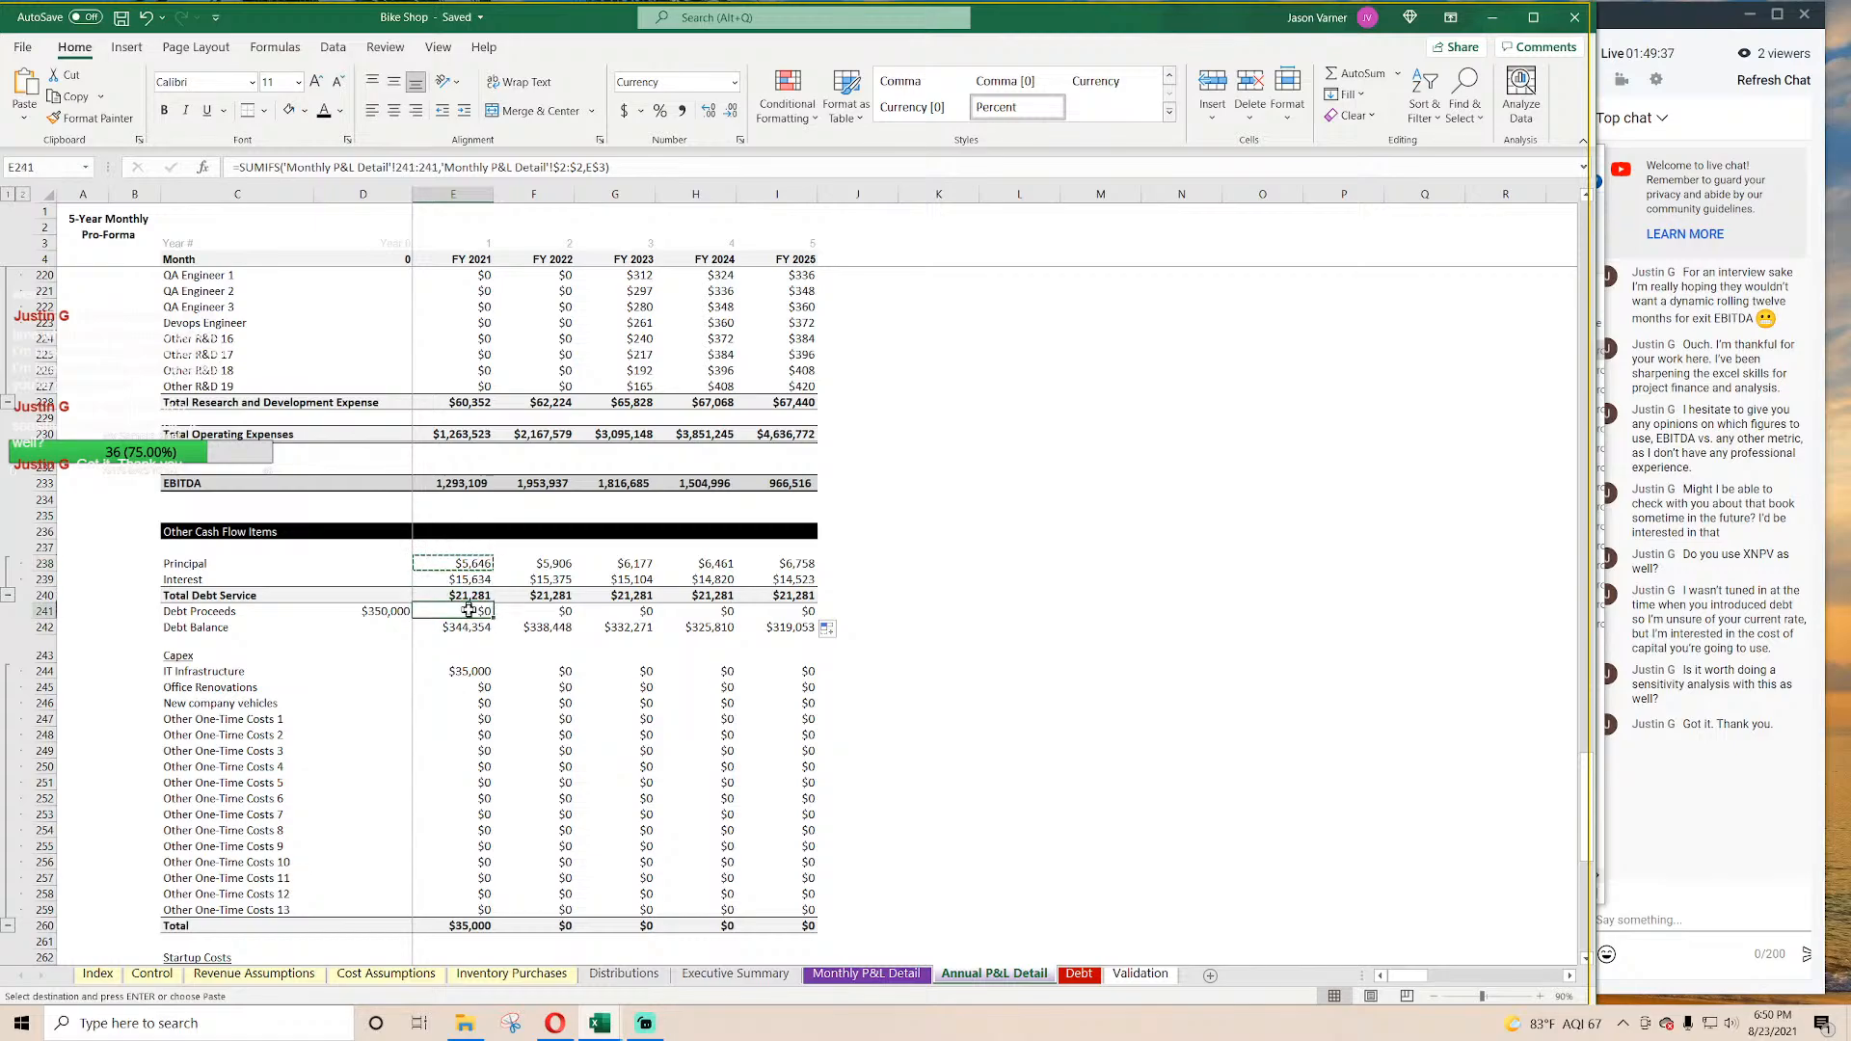
pyautogui.press('Right')
pyautogui.click(465, 627)
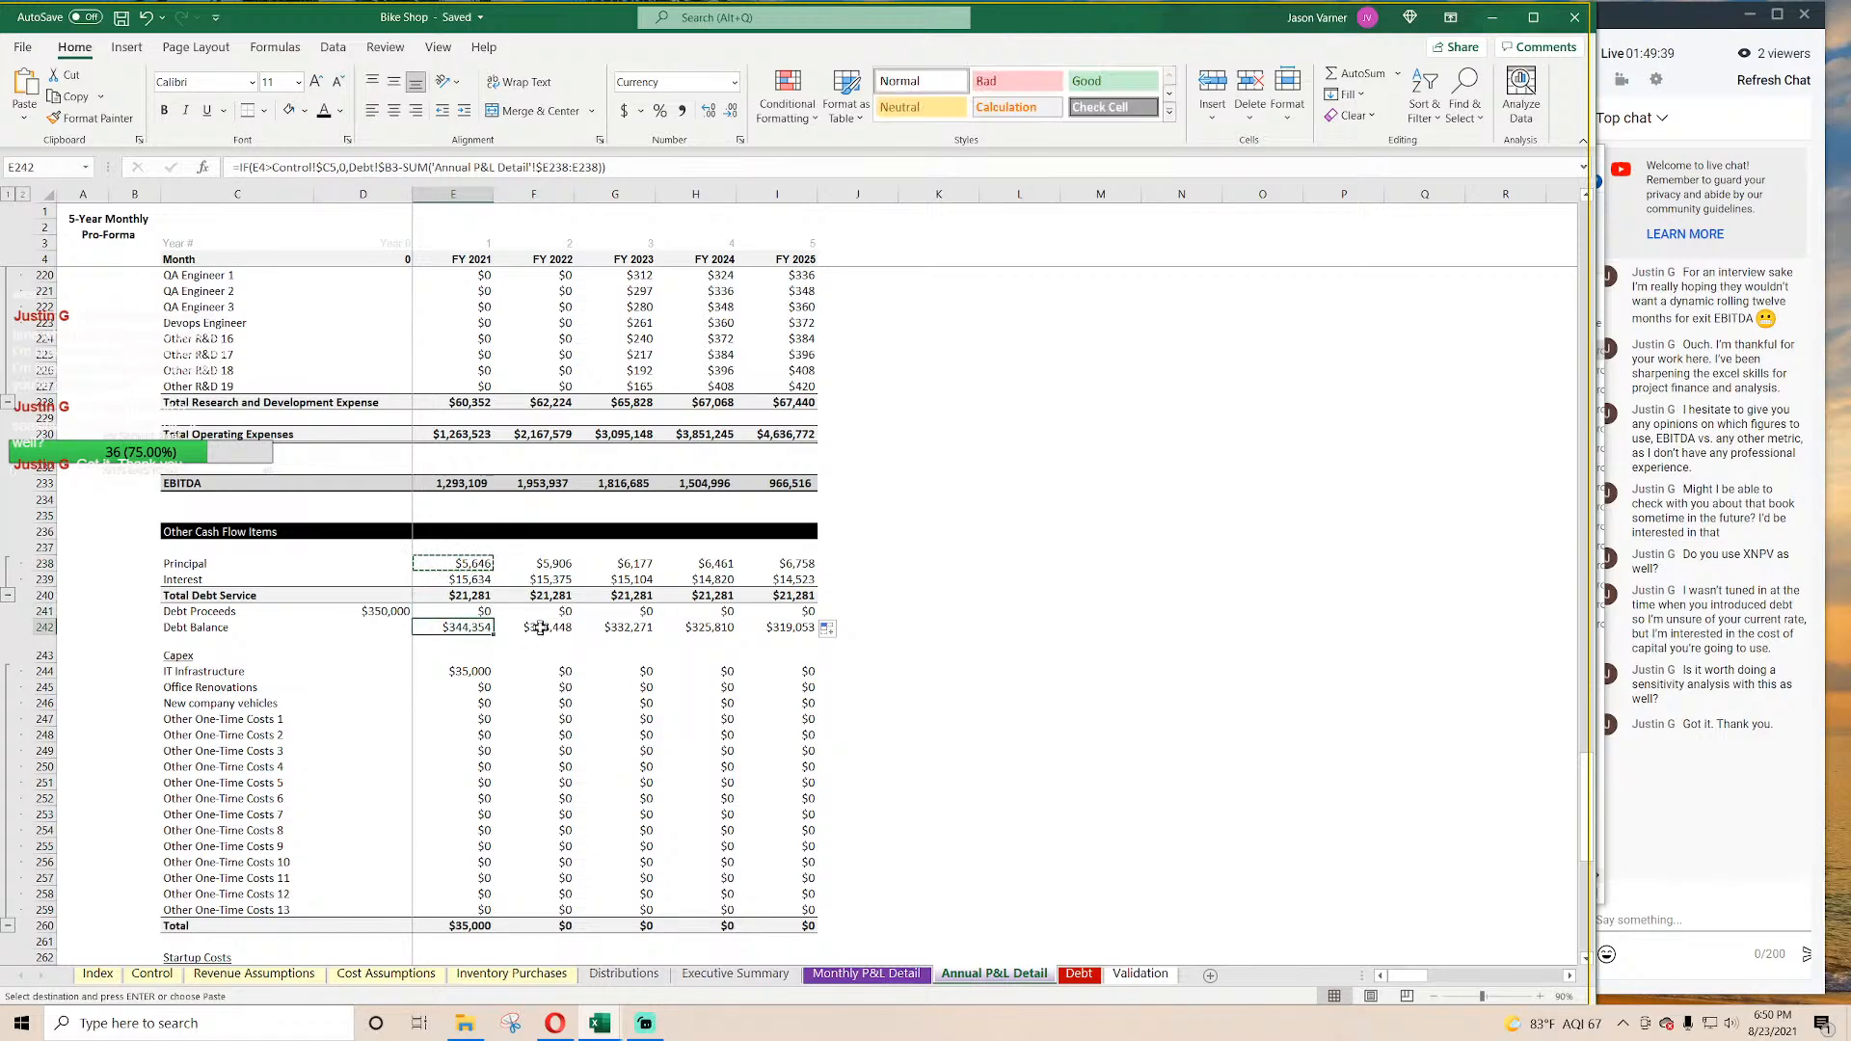
pyautogui.press('Right')
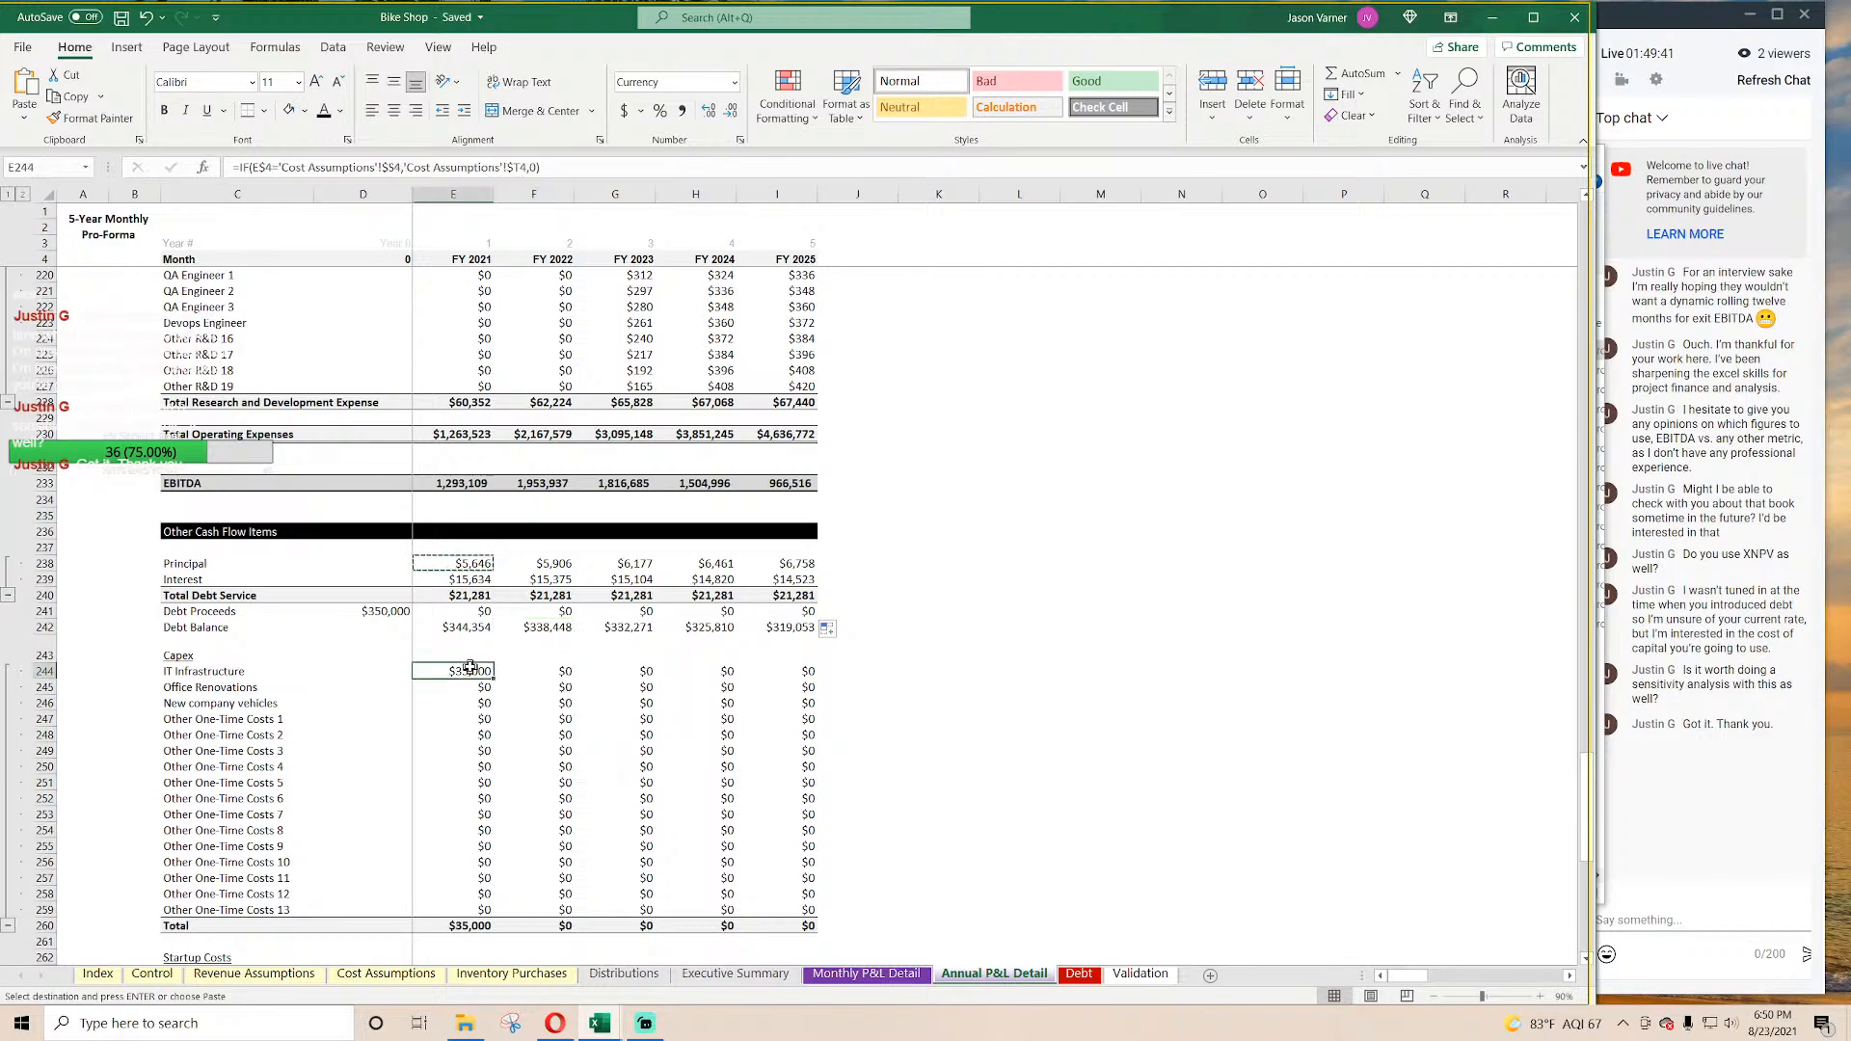
pyautogui.moveTo(446, 674); pyautogui.dragTo(810, 914)
pyautogui.press('Return')
pyautogui.click(1033, 732)
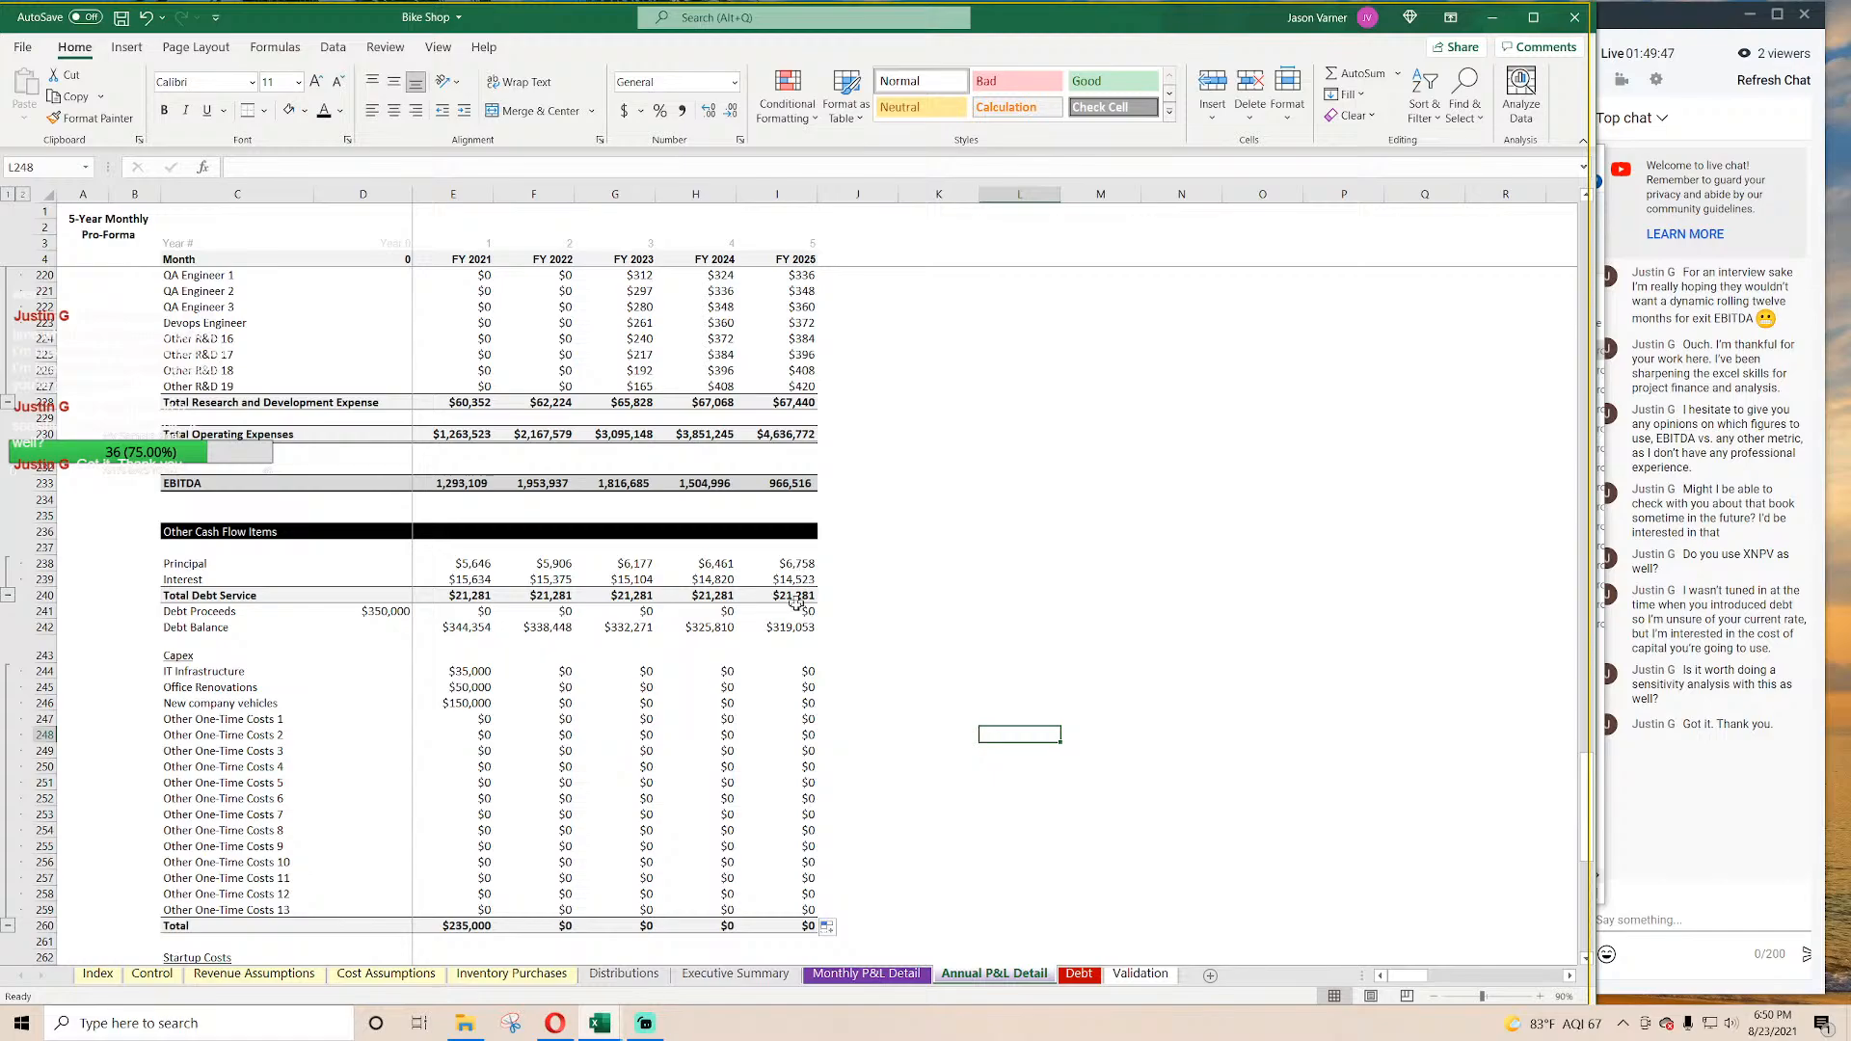
# Step: Inspect the FY 2025 Debt Balance formula and save the workbook
pyautogui.doubleClick(796, 627)
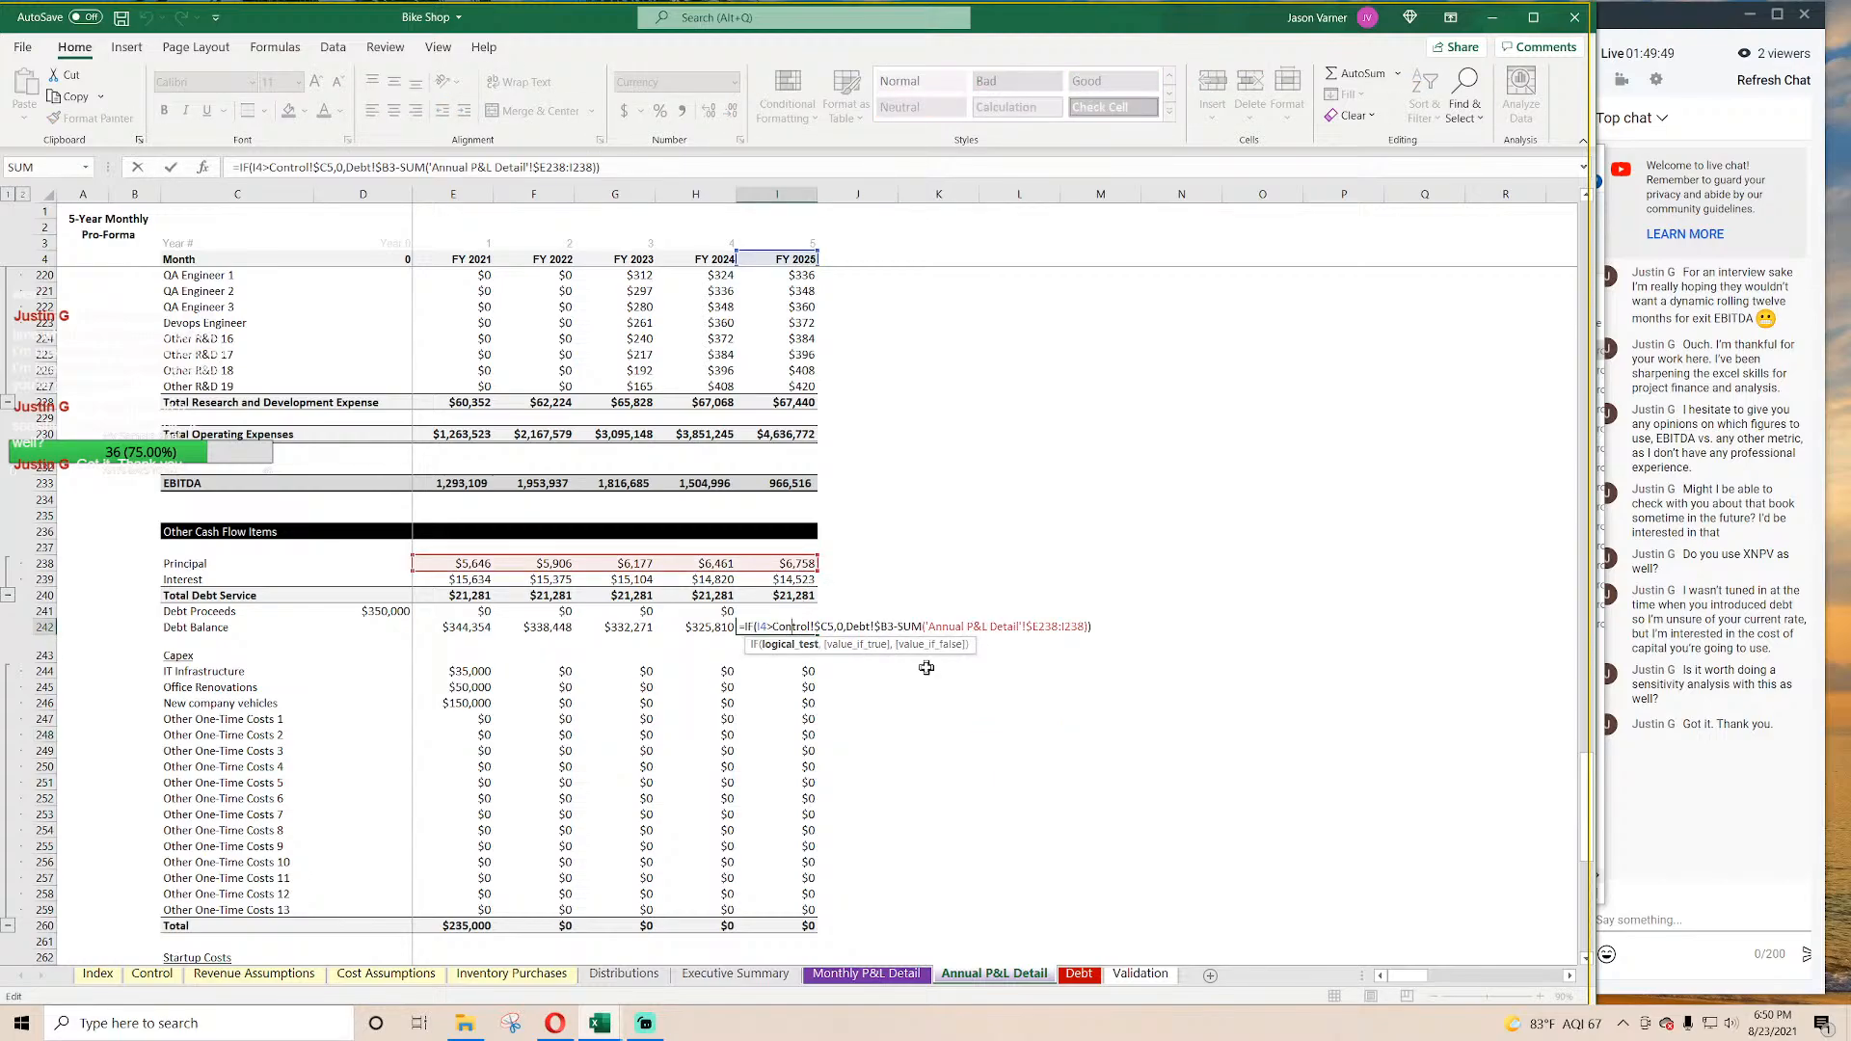
pyautogui.press('Return')
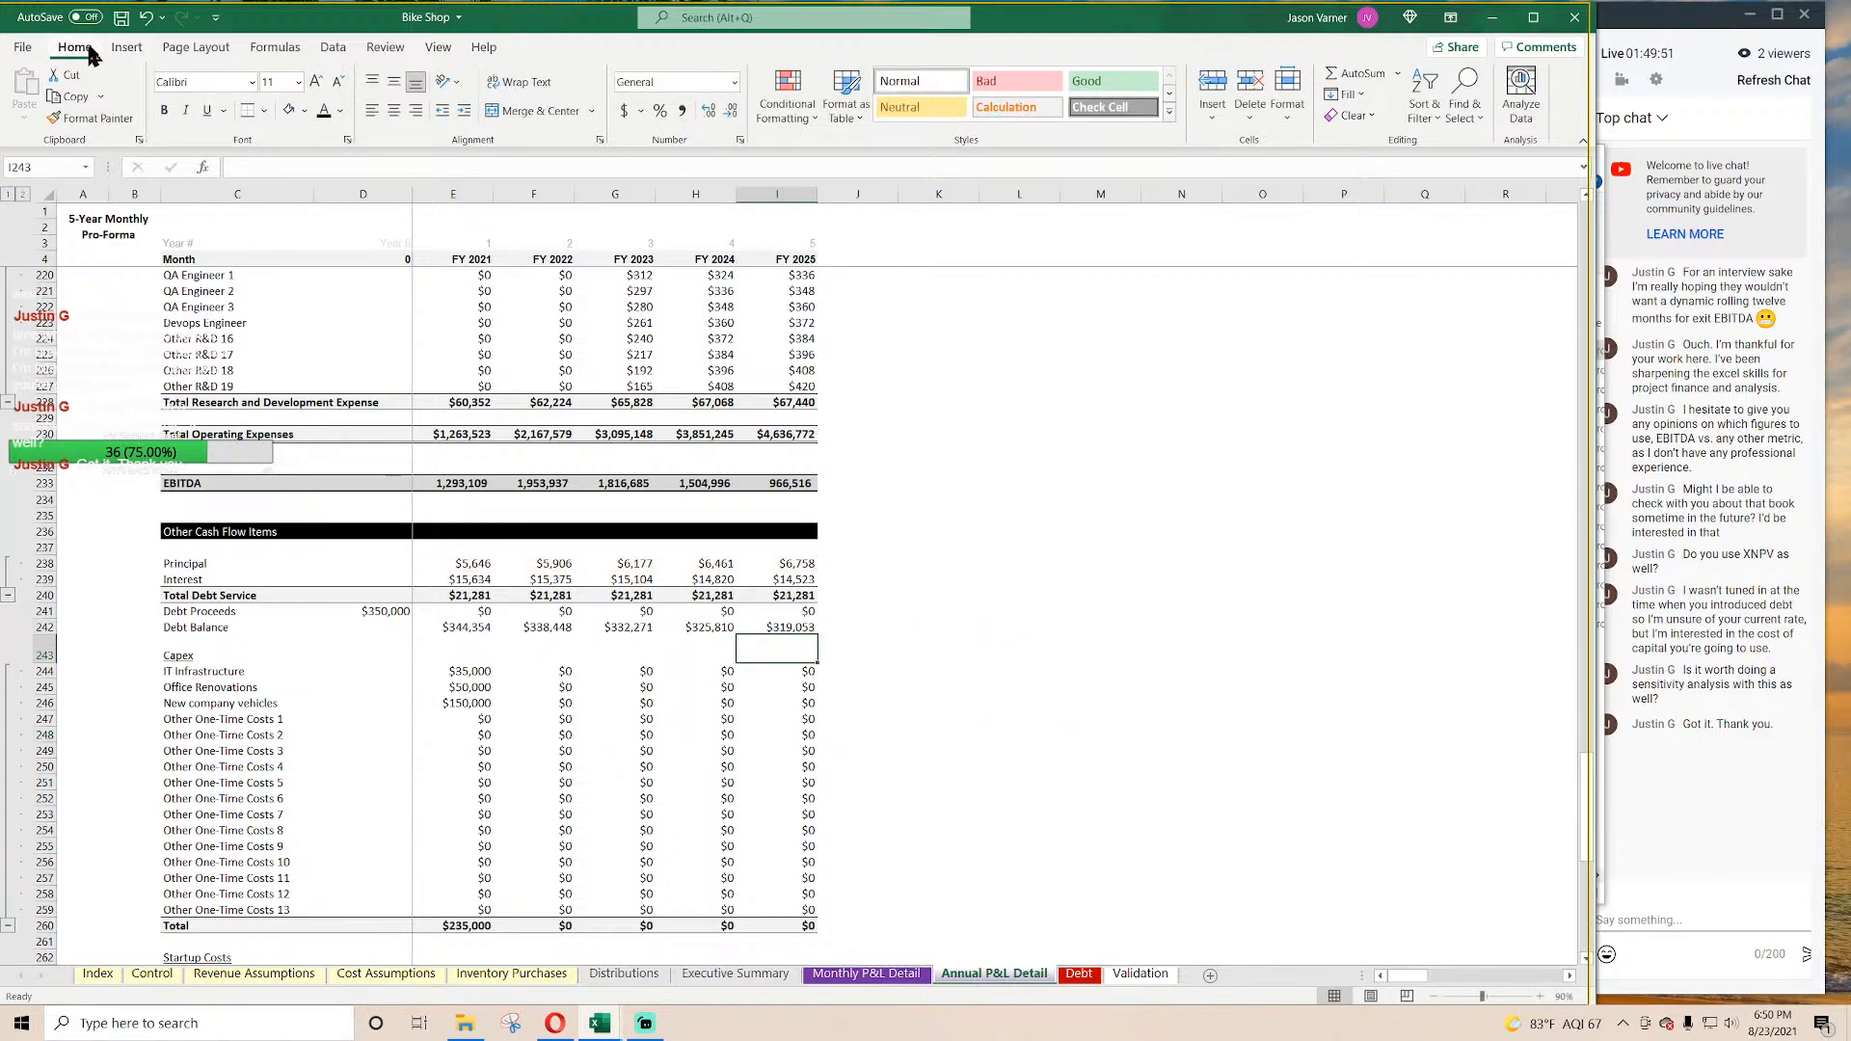
pyautogui.click(121, 17)
# Step: Copy the IT Infrastructure formula into the Debt Repayment row for FY 2021 through FY 2025
pyautogui.scroll(-4, 622, 628)
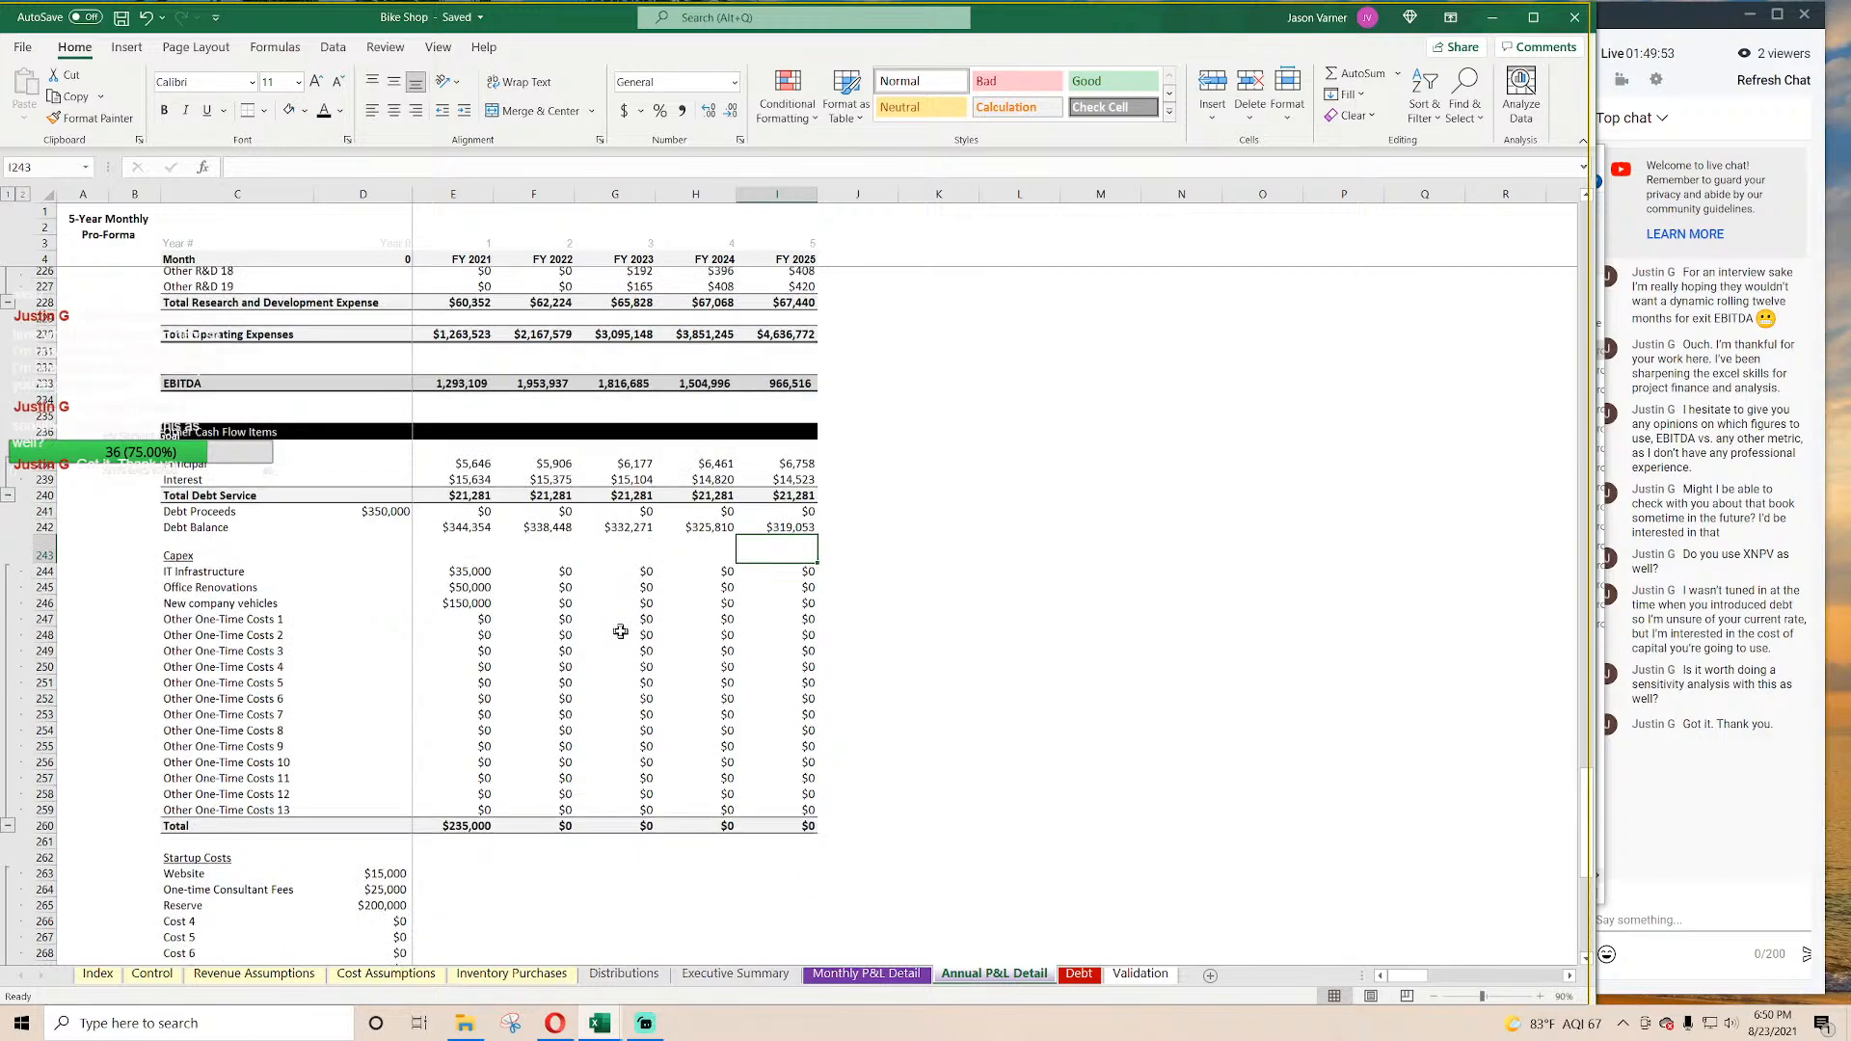
pyautogui.click(470, 494)
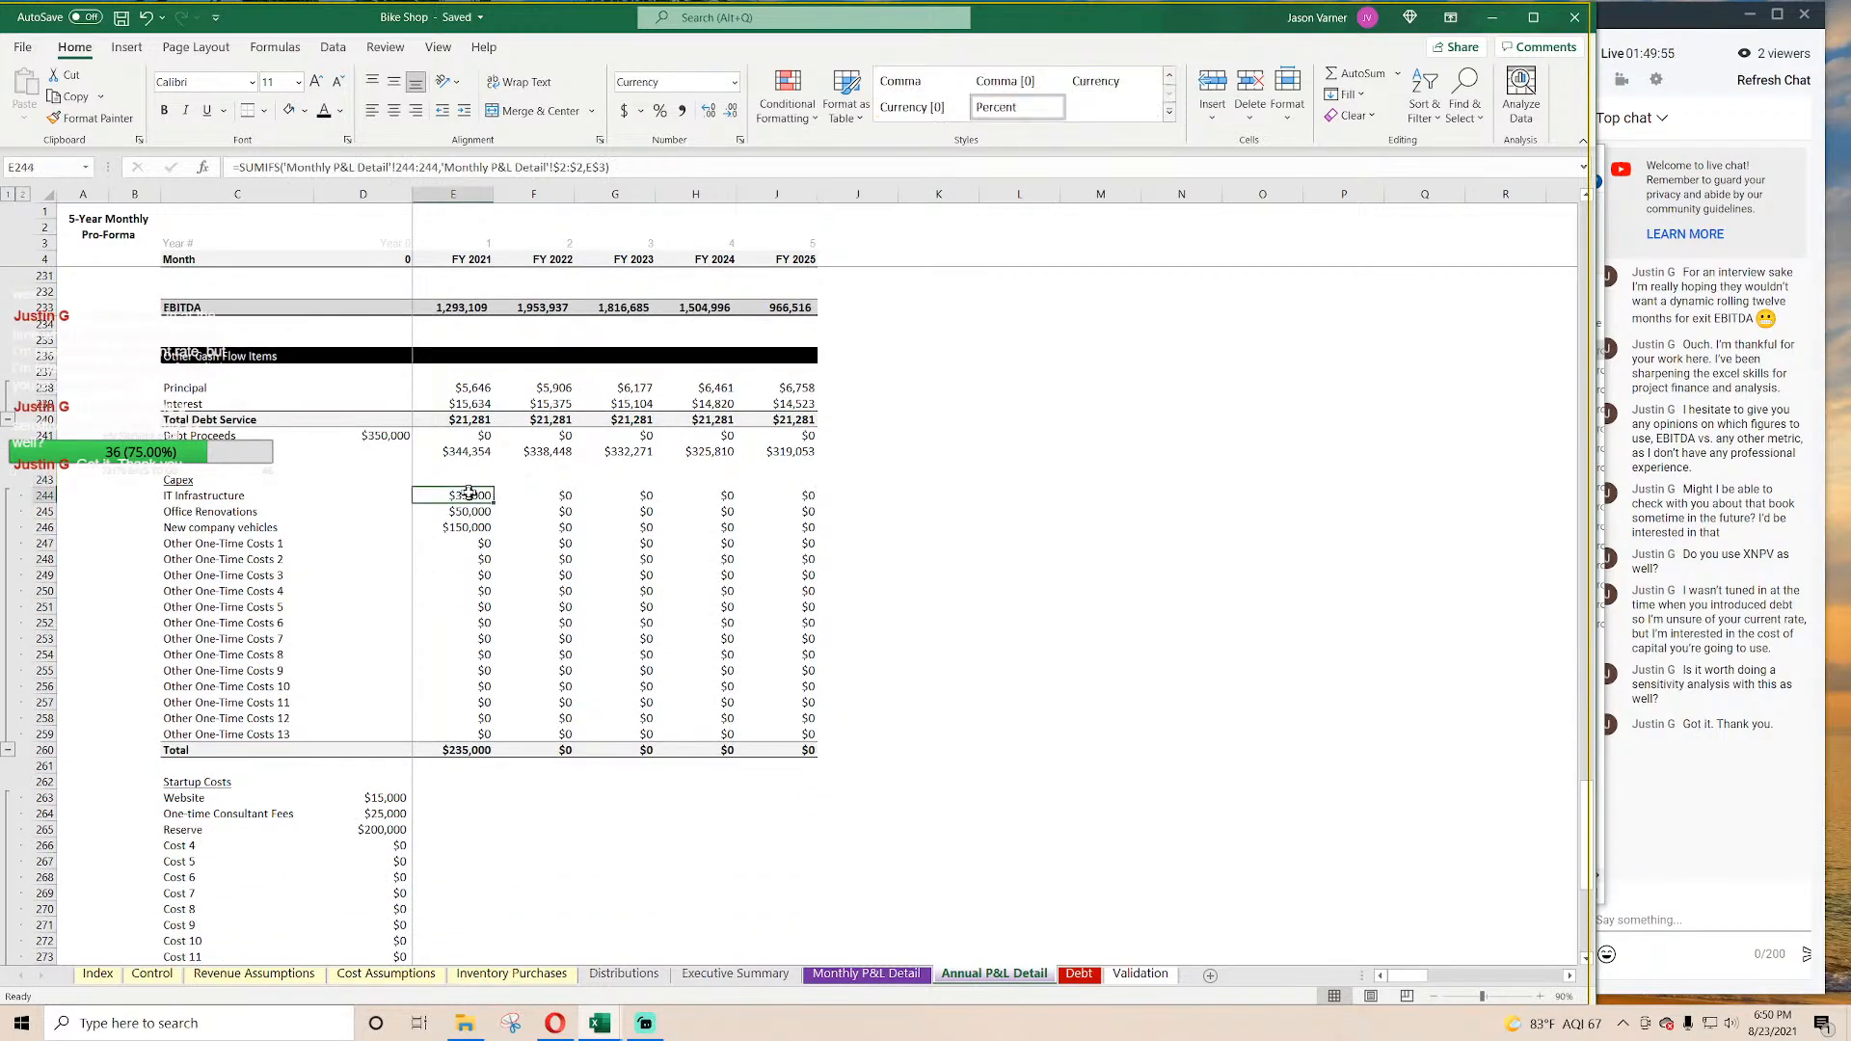
pyautogui.hotkey('ctrl', 'c')
pyautogui.scroll(-7, 446, 486)
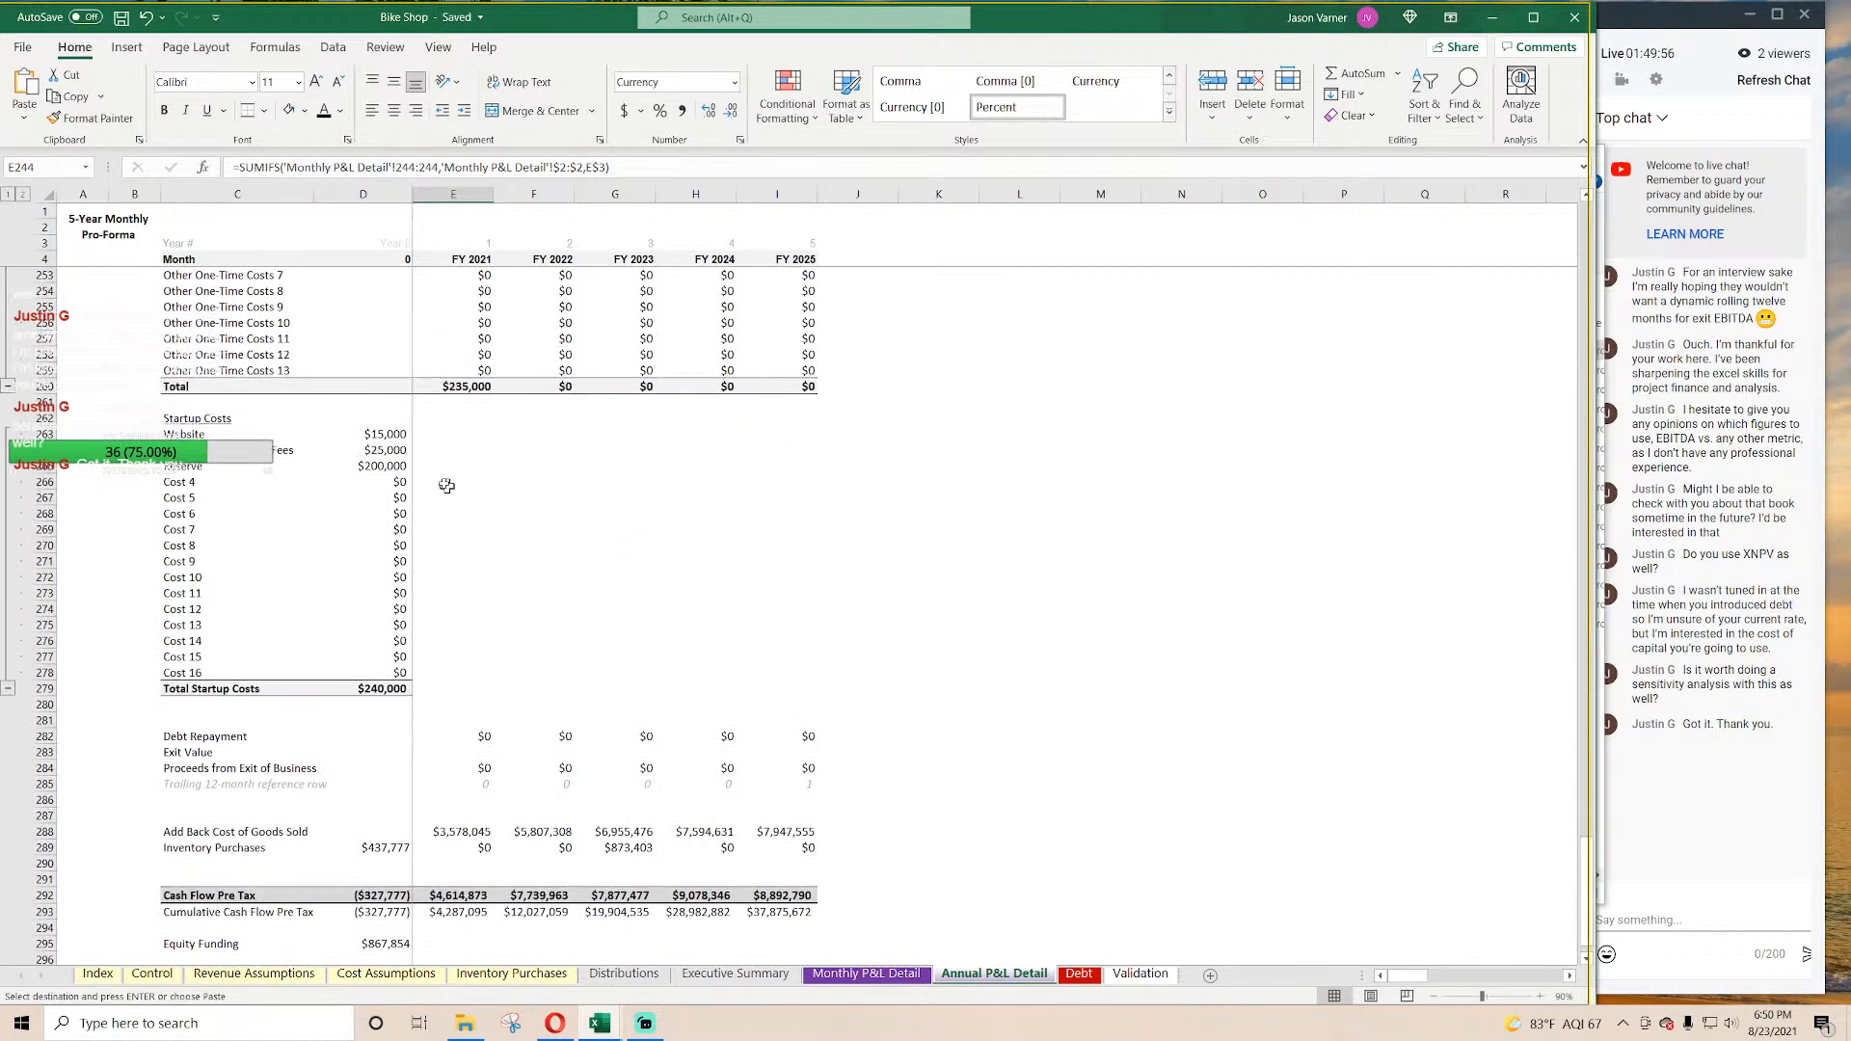
pyautogui.click(480, 736)
pyautogui.moveTo(479, 736); pyautogui.dragTo(806, 737)
pyautogui.press('Return')
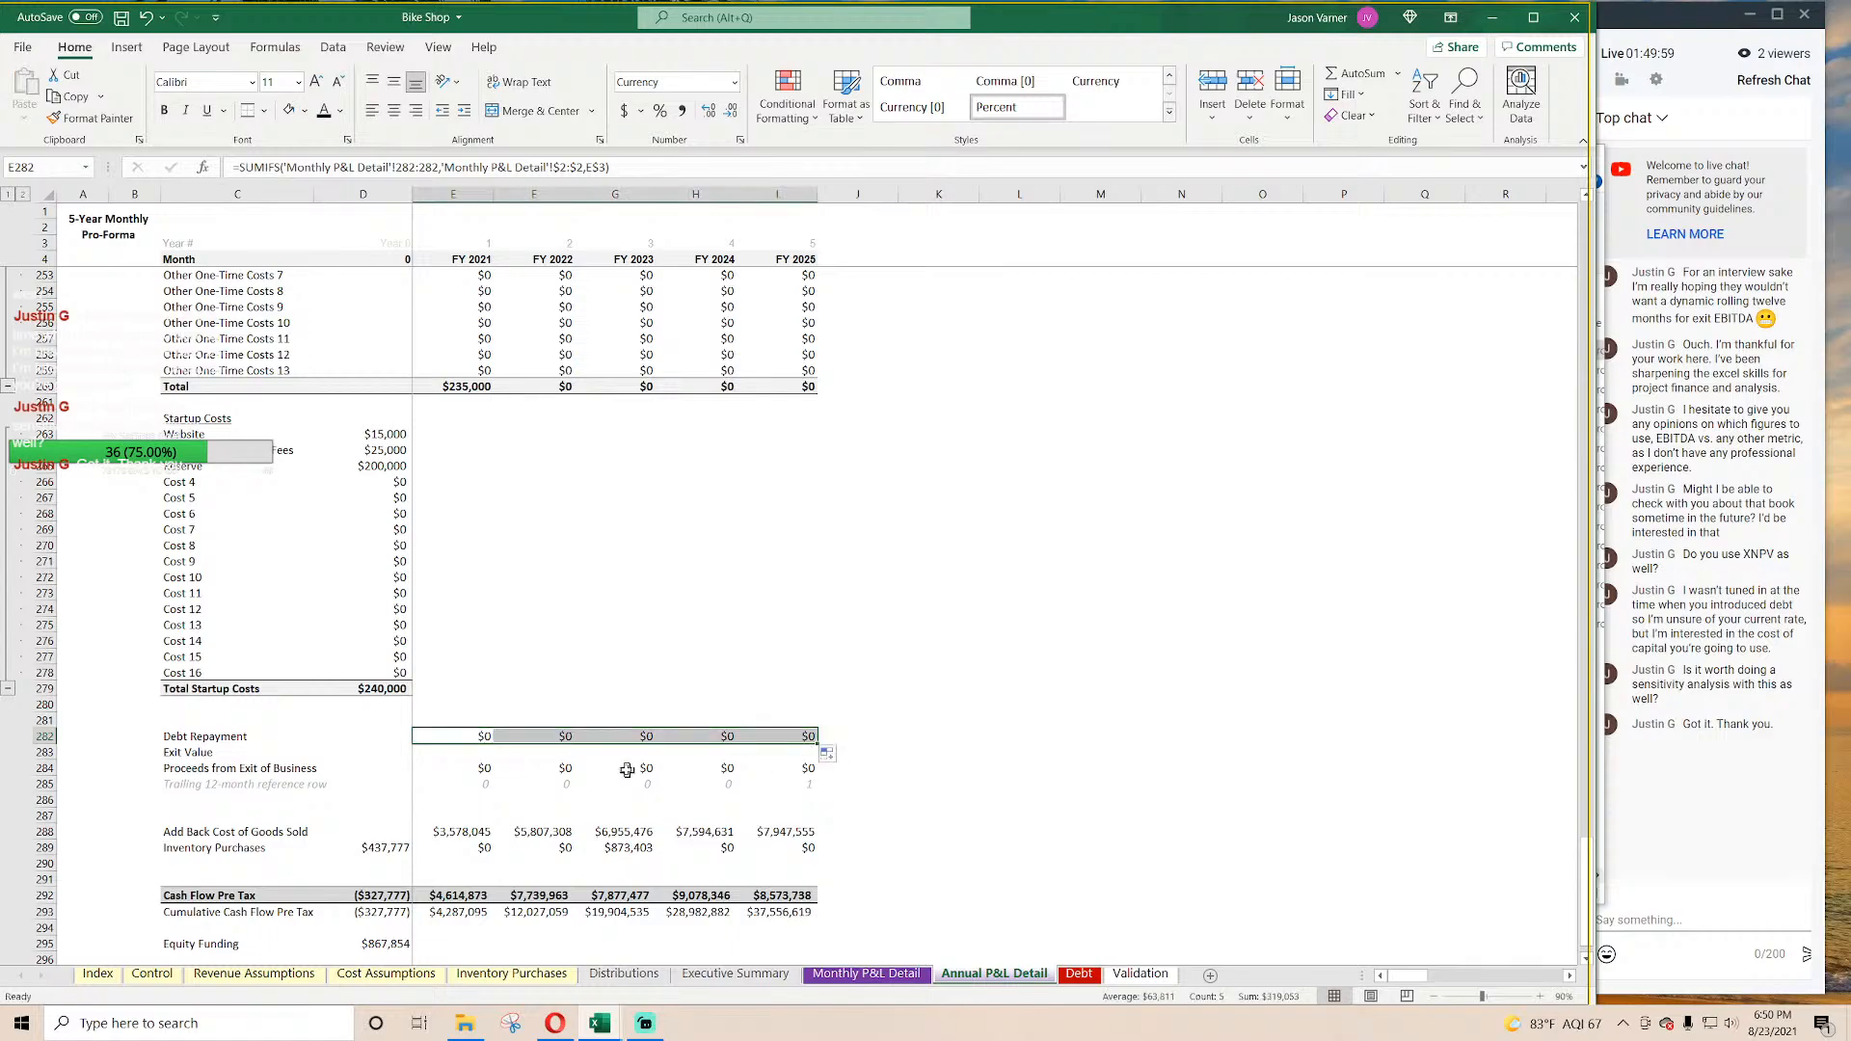
# Step: Copy the Debt Repayment formula to Proceeds from Exit of Business and fill it through FY 2025
pyautogui.click(463, 769)
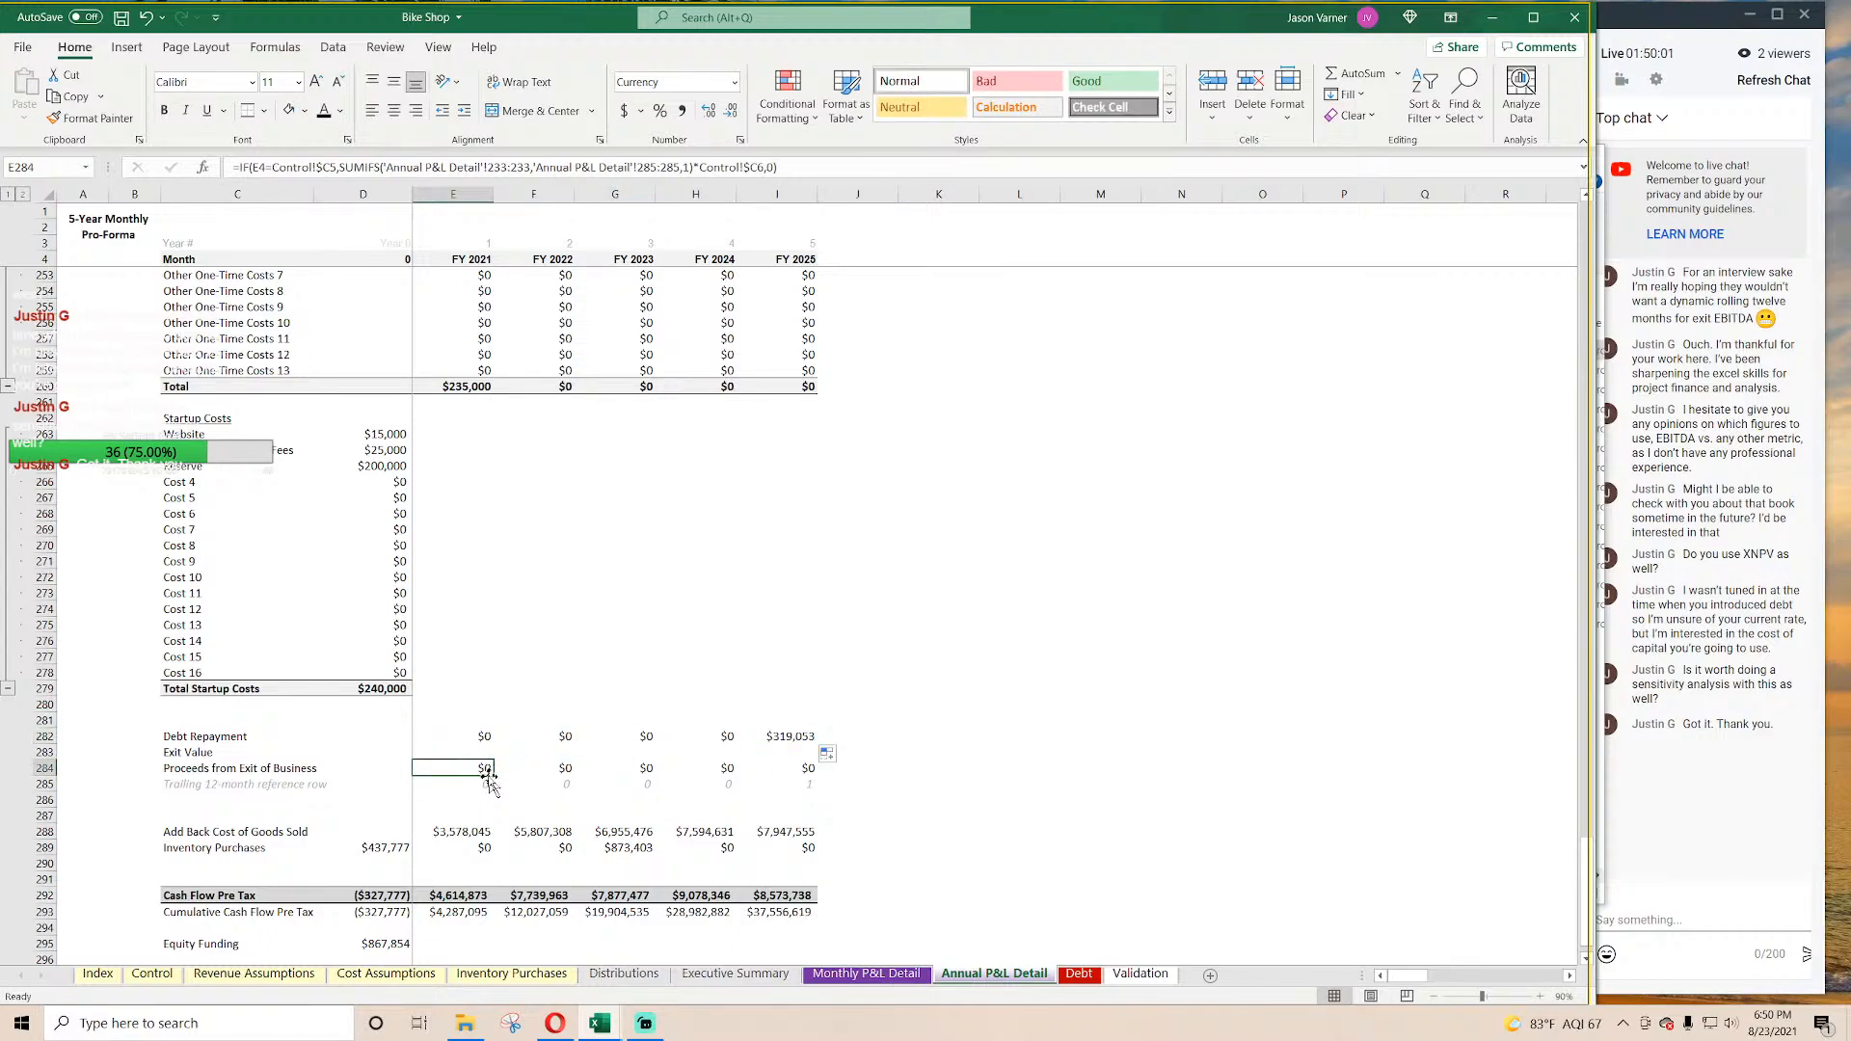
pyautogui.click(484, 735)
pyautogui.hotkey('ctrl', 'c')
pyautogui.click(477, 768)
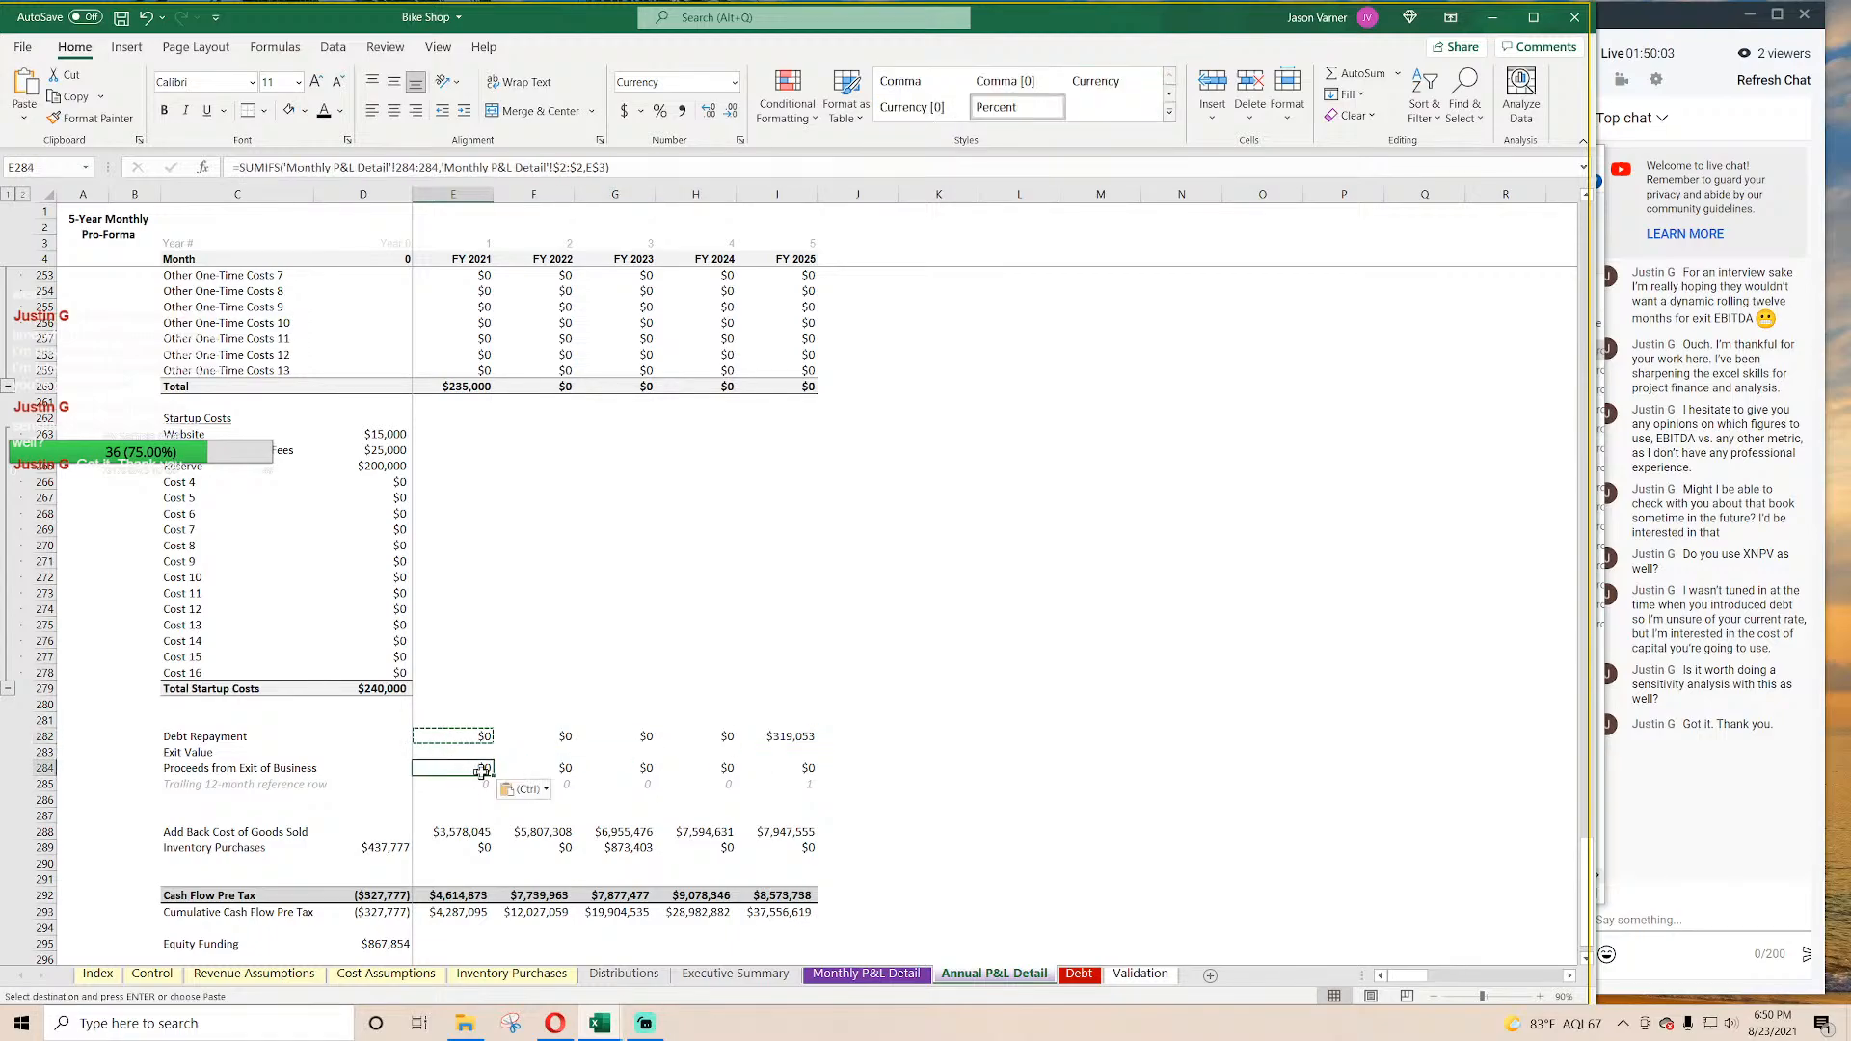
pyautogui.hotkey('ctrl', 'v')
pyautogui.moveTo(493, 774); pyautogui.dragTo(819, 771)
# Step: Copy the Debt Repayment formula to Add Back Cost of Goods Sold and fill it through FY 2025 and down to Inventory Purchases
pyautogui.scroll(-3, 938, 699)
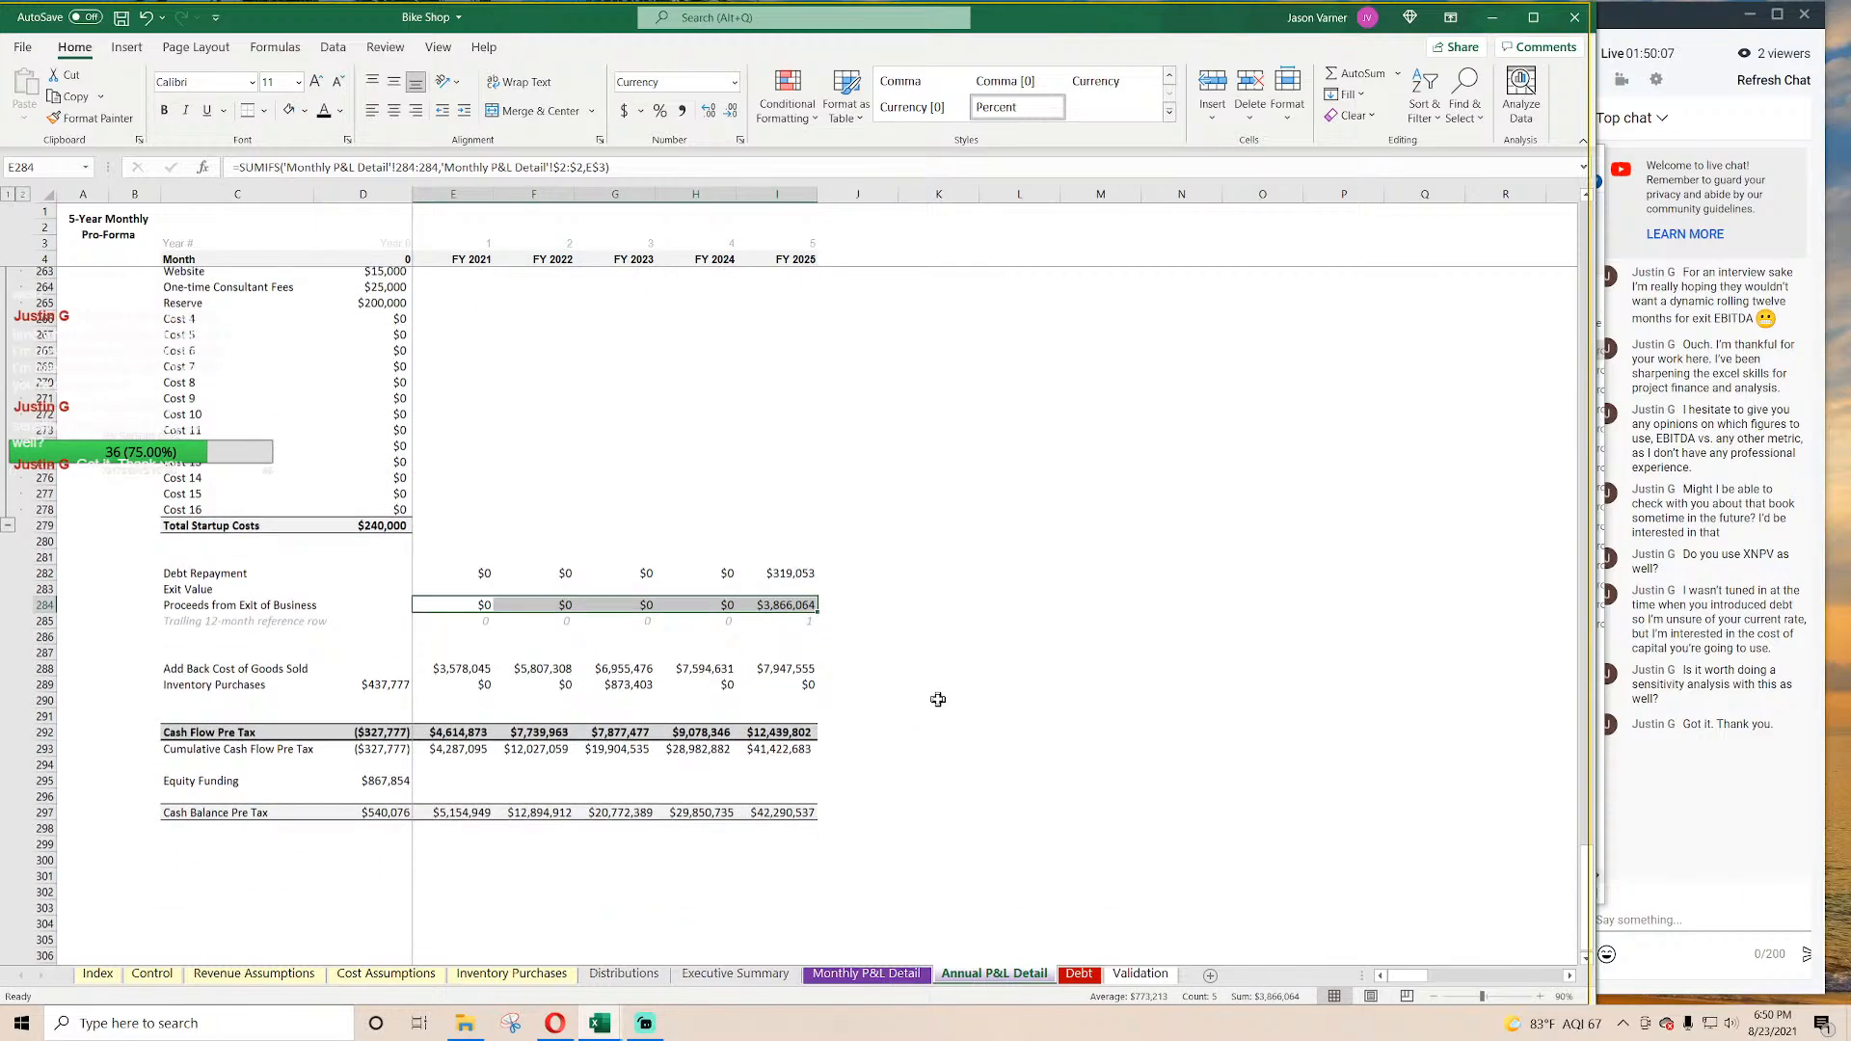
pyautogui.click(470, 658)
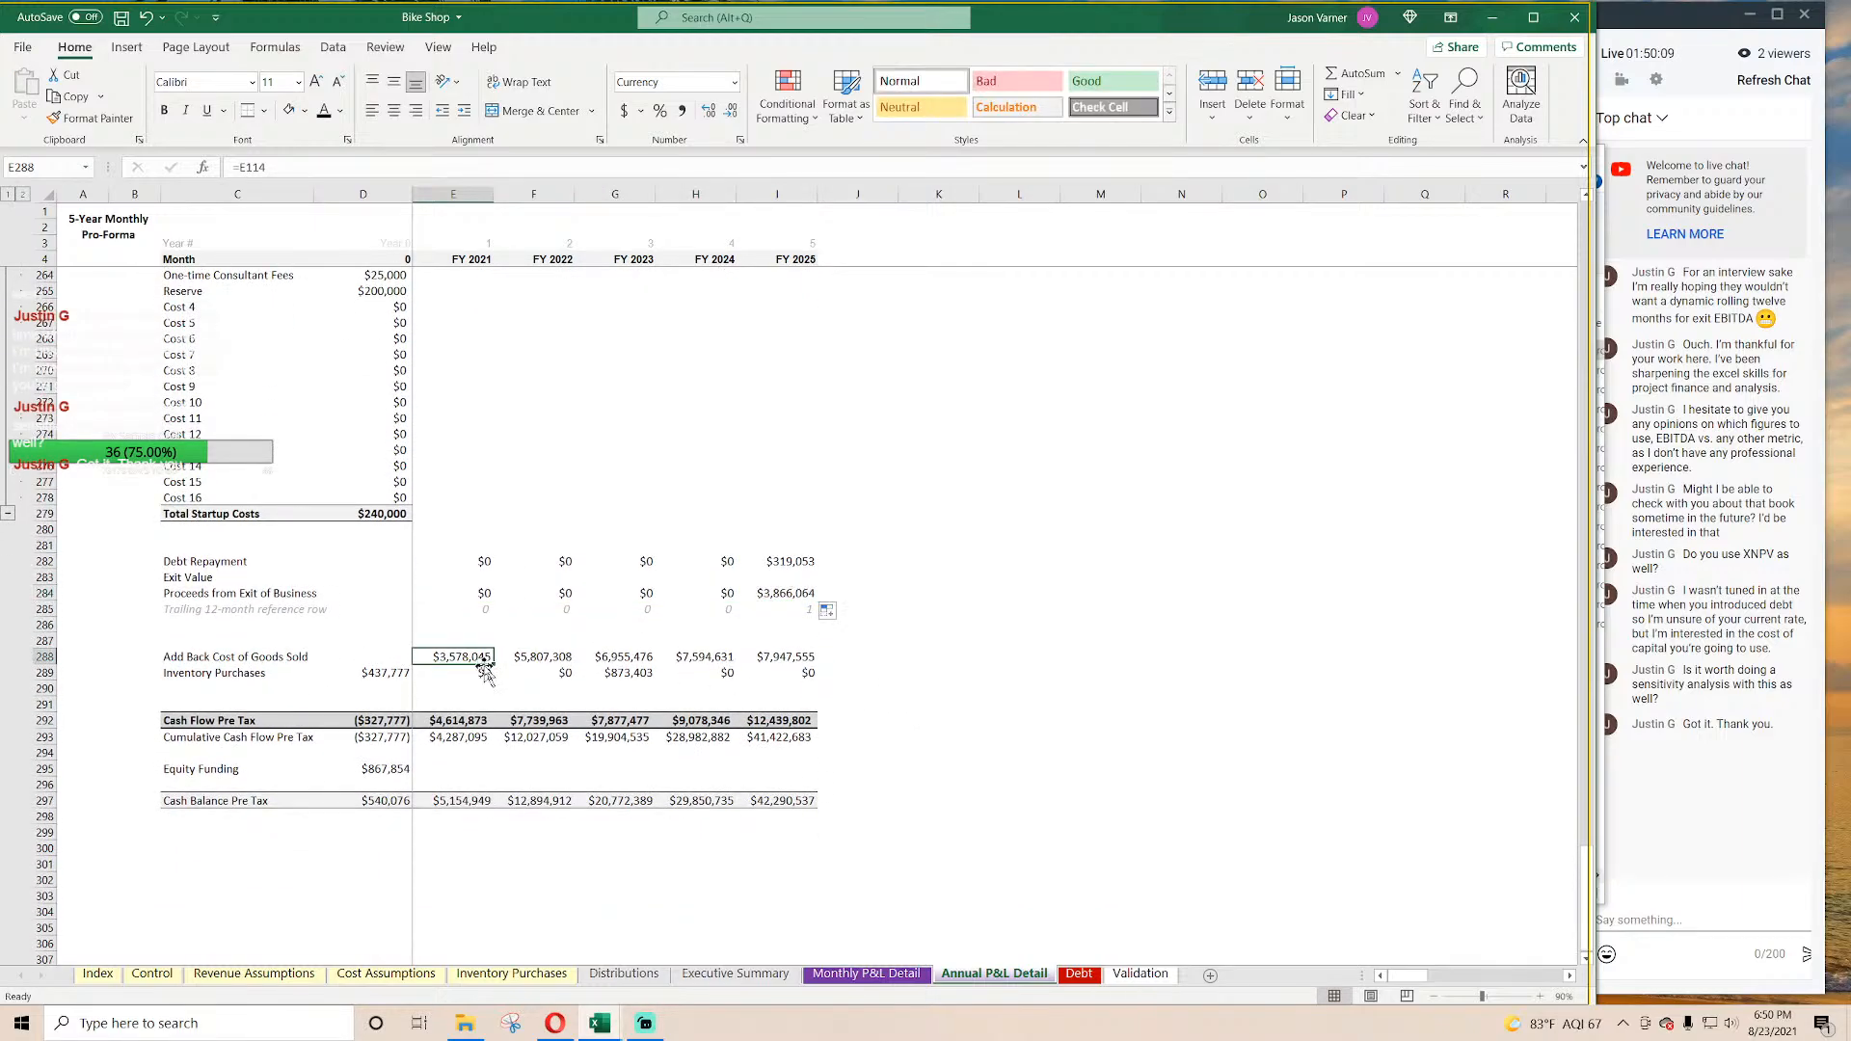
pyautogui.click(480, 562)
pyautogui.hotkey('ctrl', 'v')
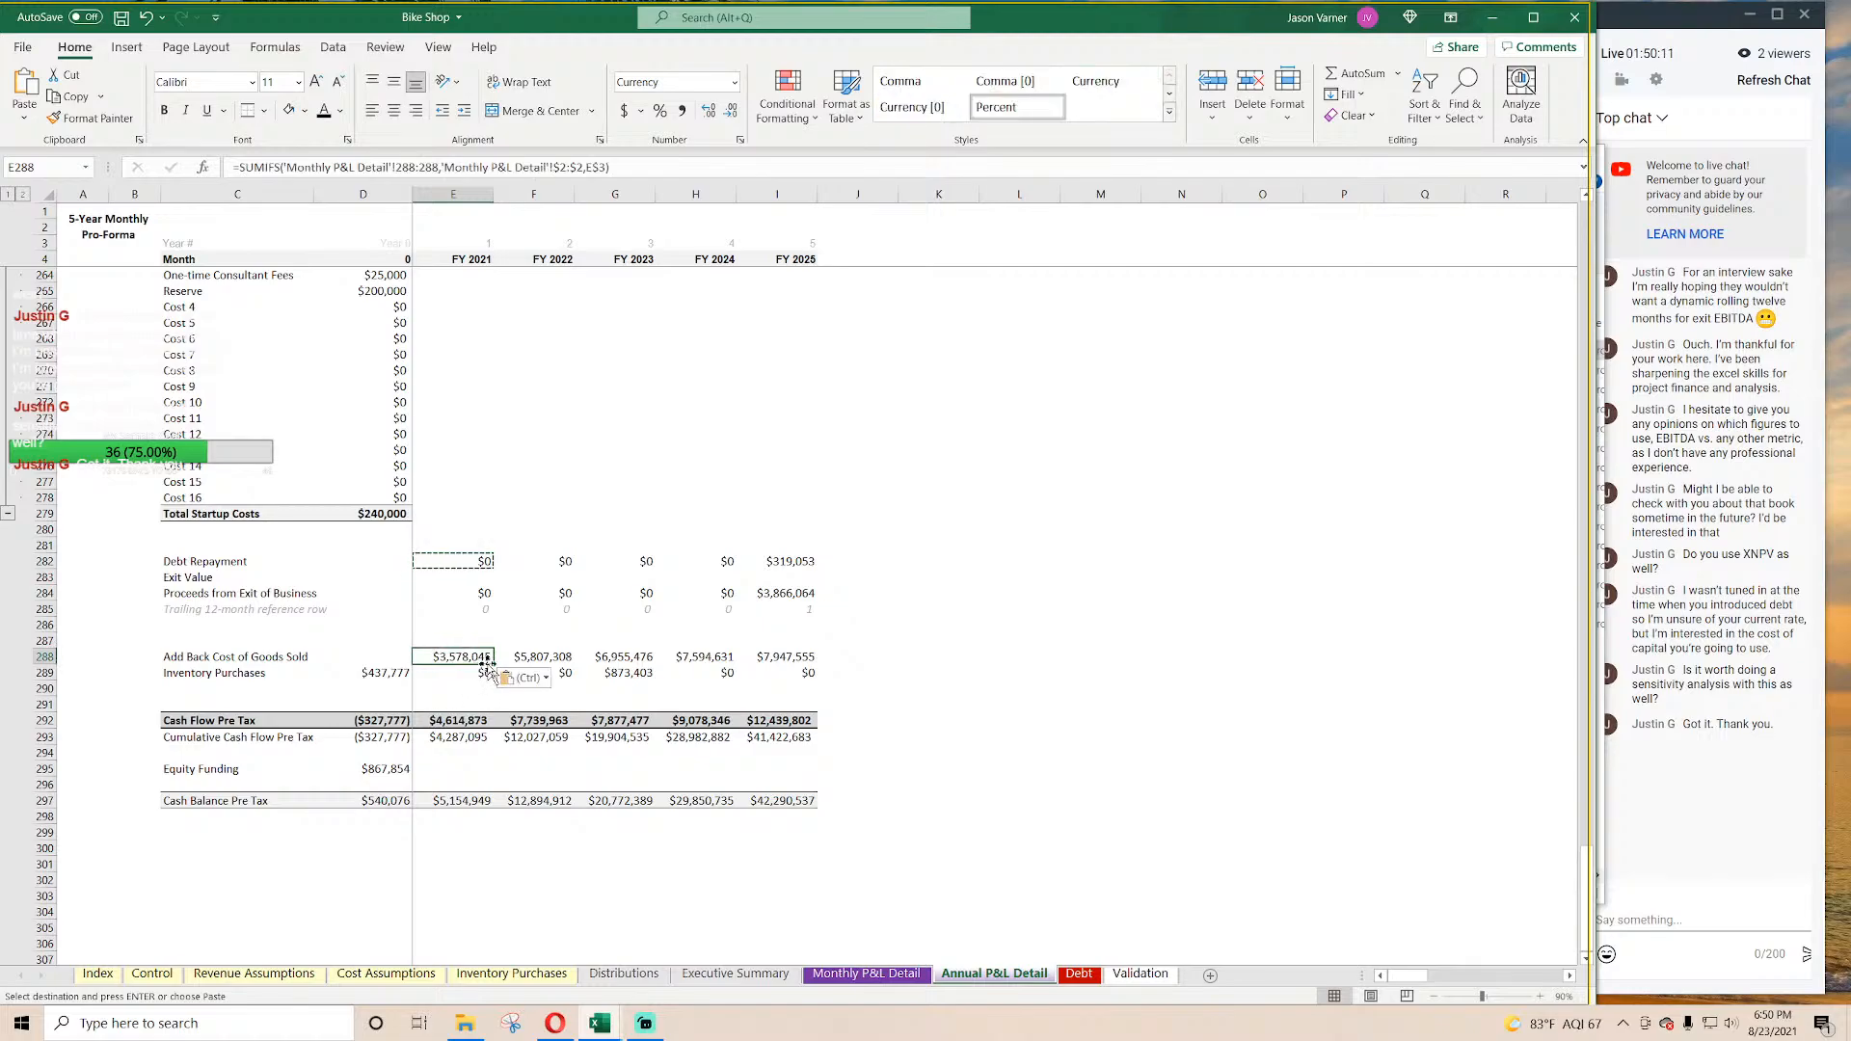
pyautogui.moveTo(465, 659); pyautogui.dragTo(816, 676)
pyautogui.press('Return')
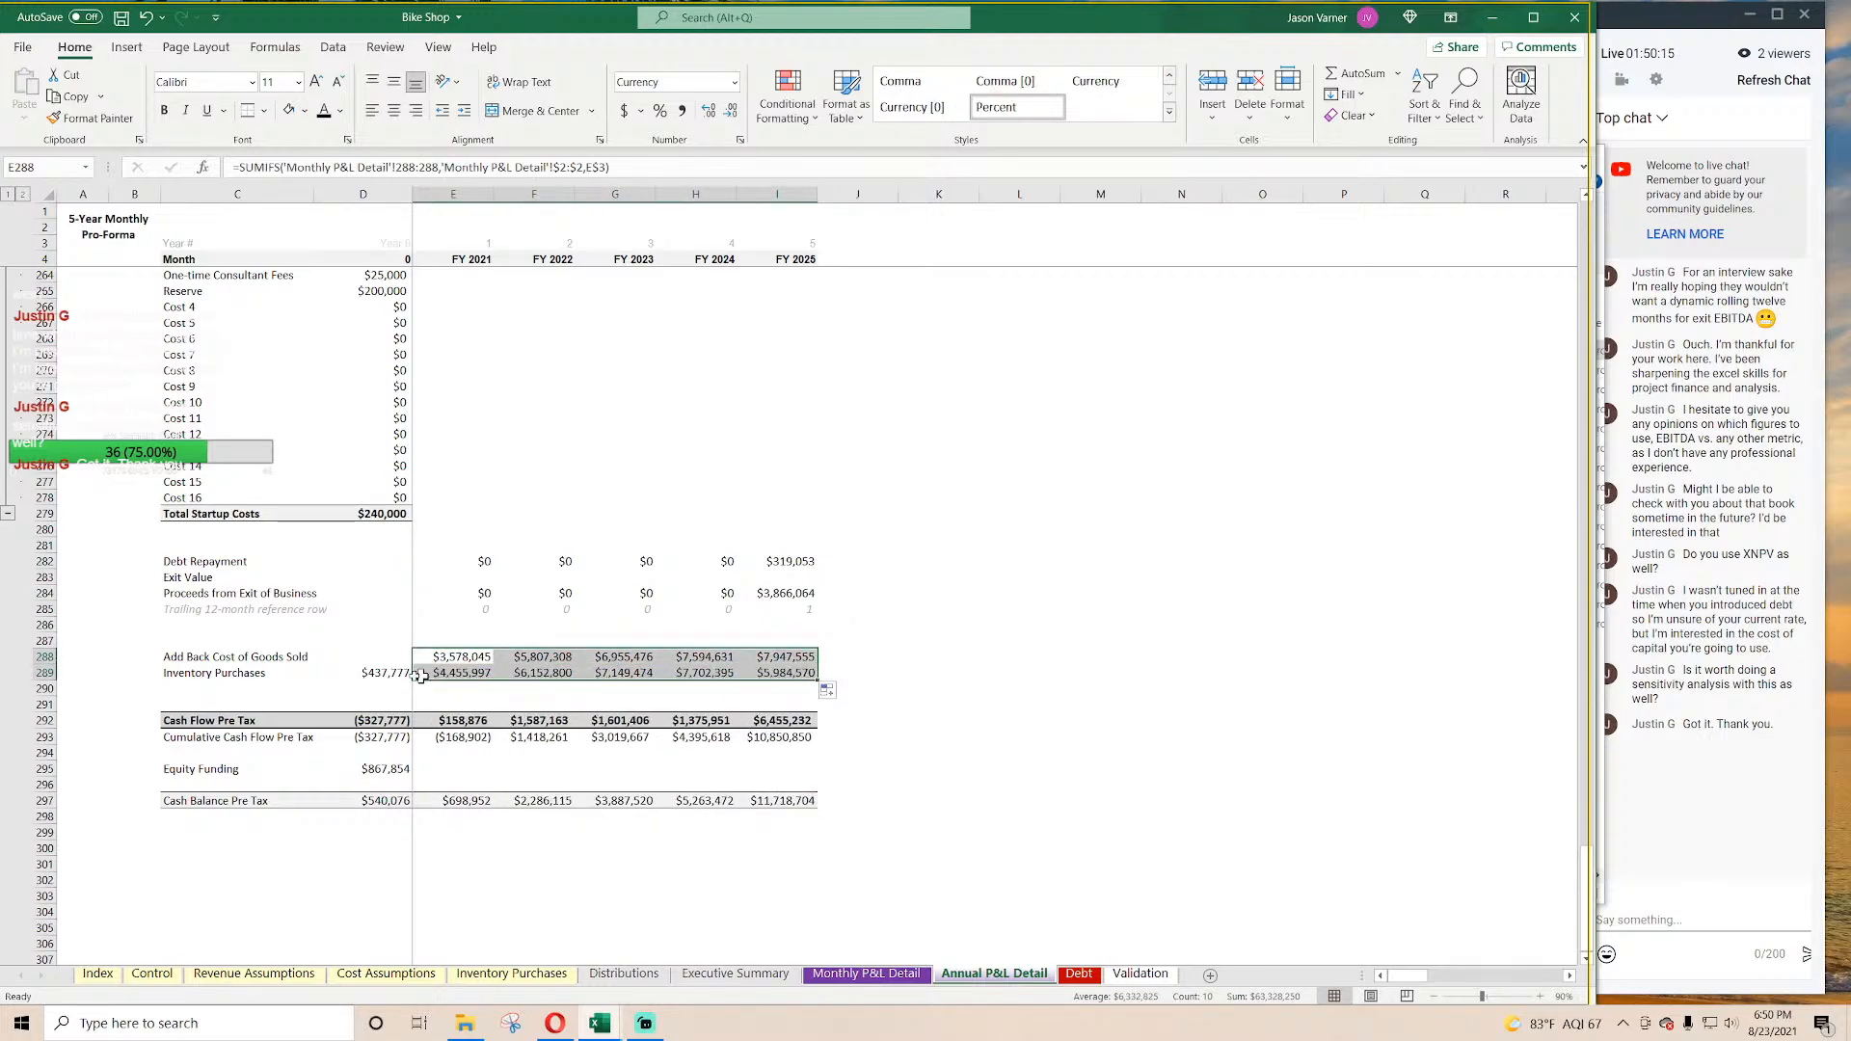
# Step: Save the workbook and inspect the Inventory Purchases formulas and the Year 0 Cash Flow Pre Tax formula
pyautogui.click(387, 675)
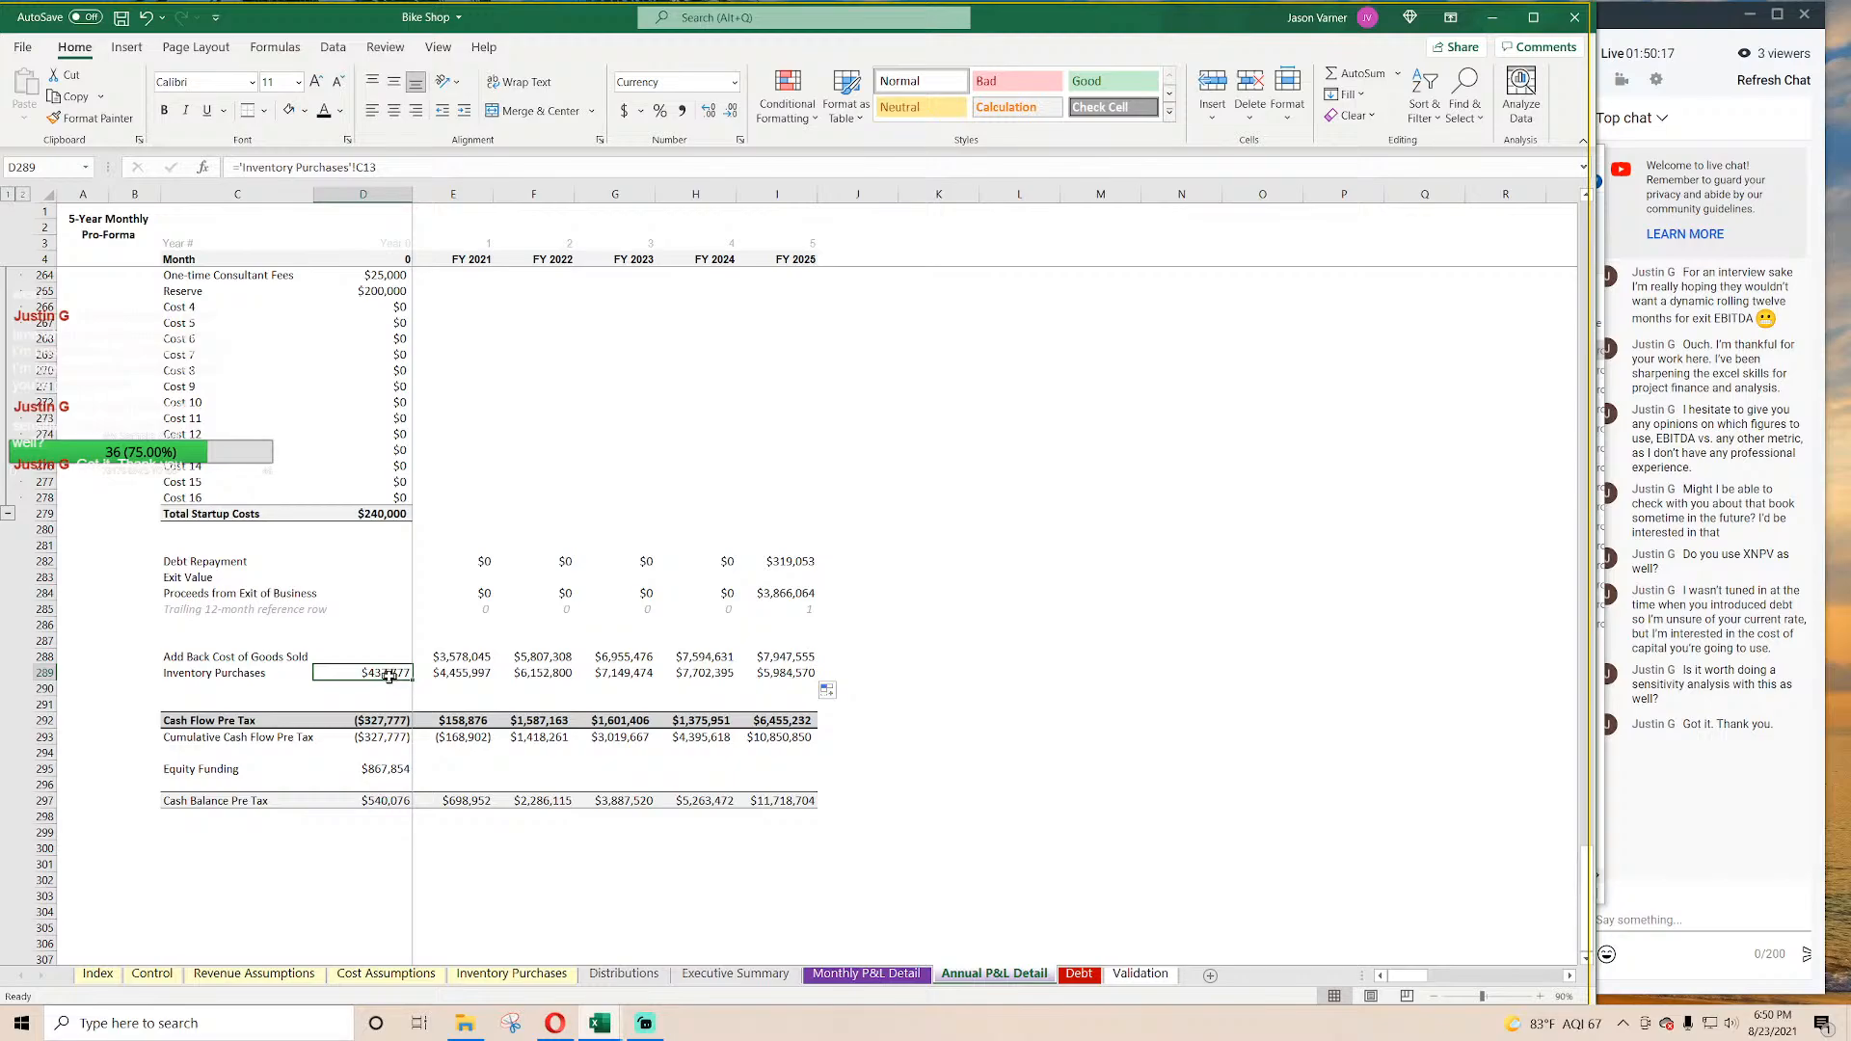
pyautogui.click(122, 17)
pyautogui.click(461, 675)
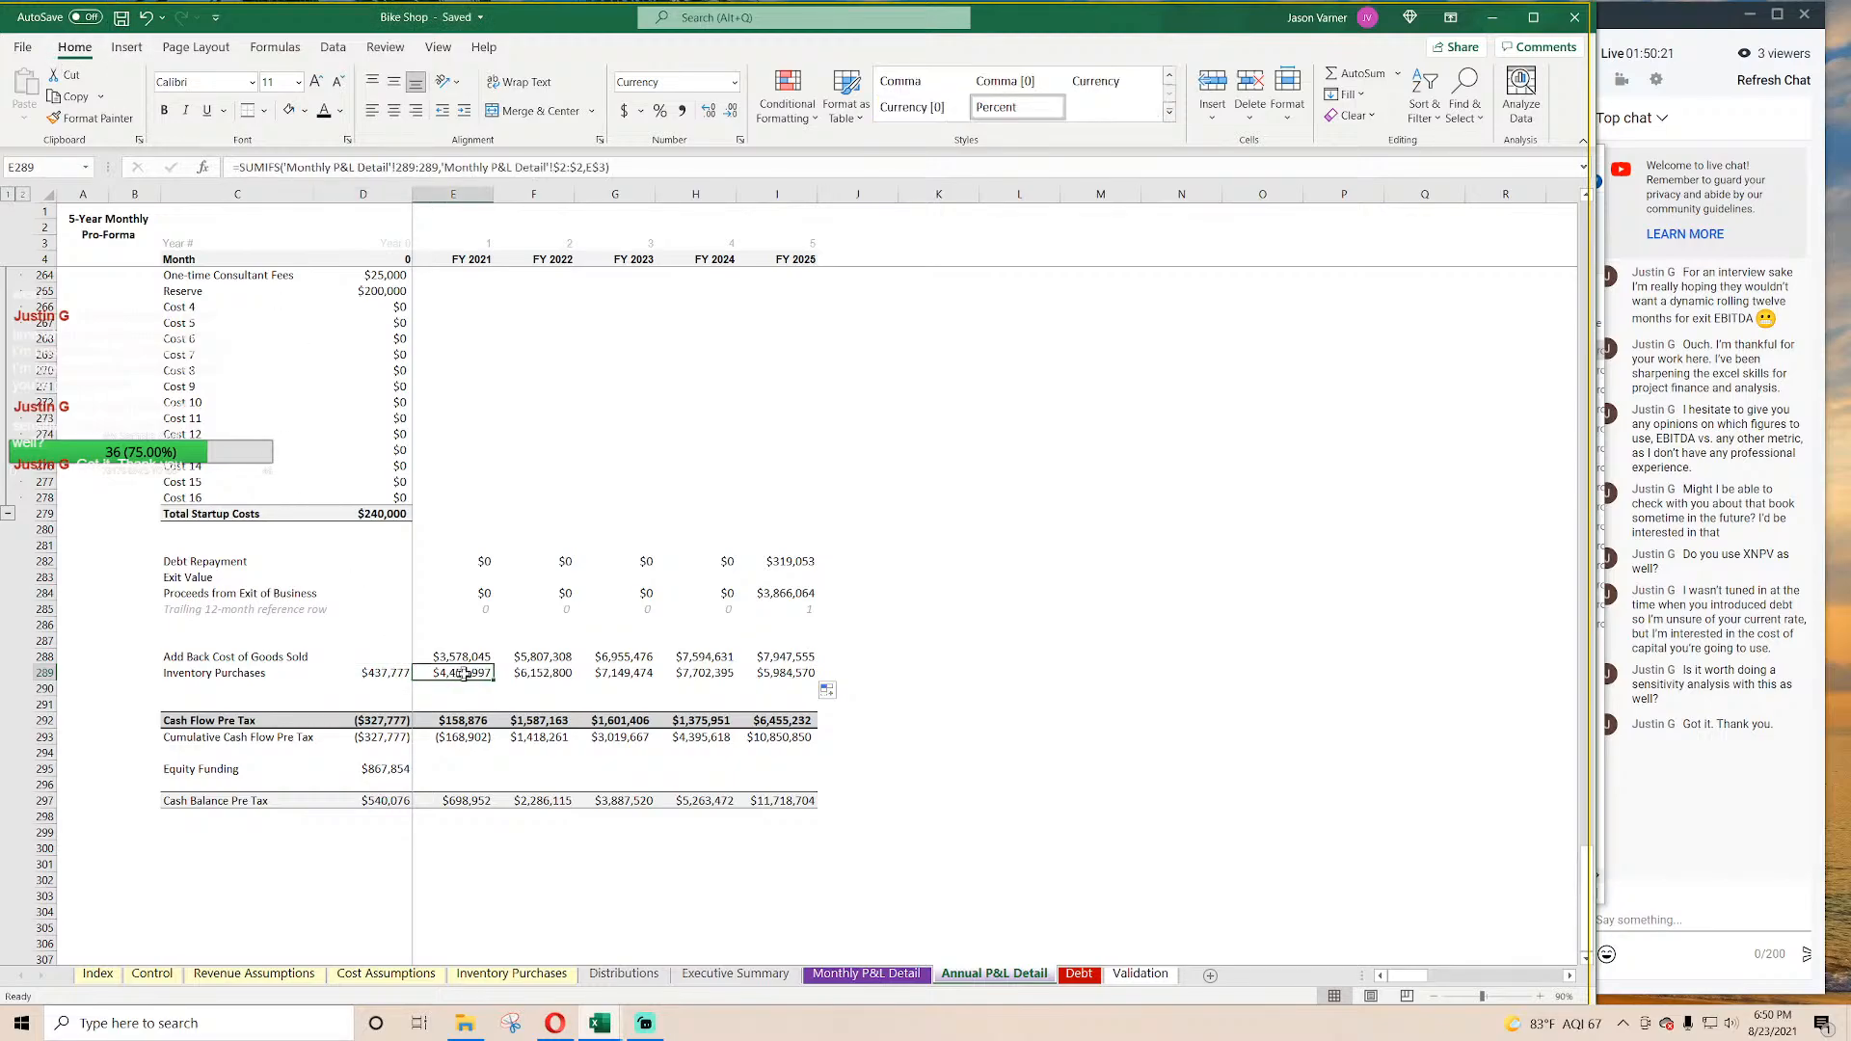
pyautogui.click(381, 721)
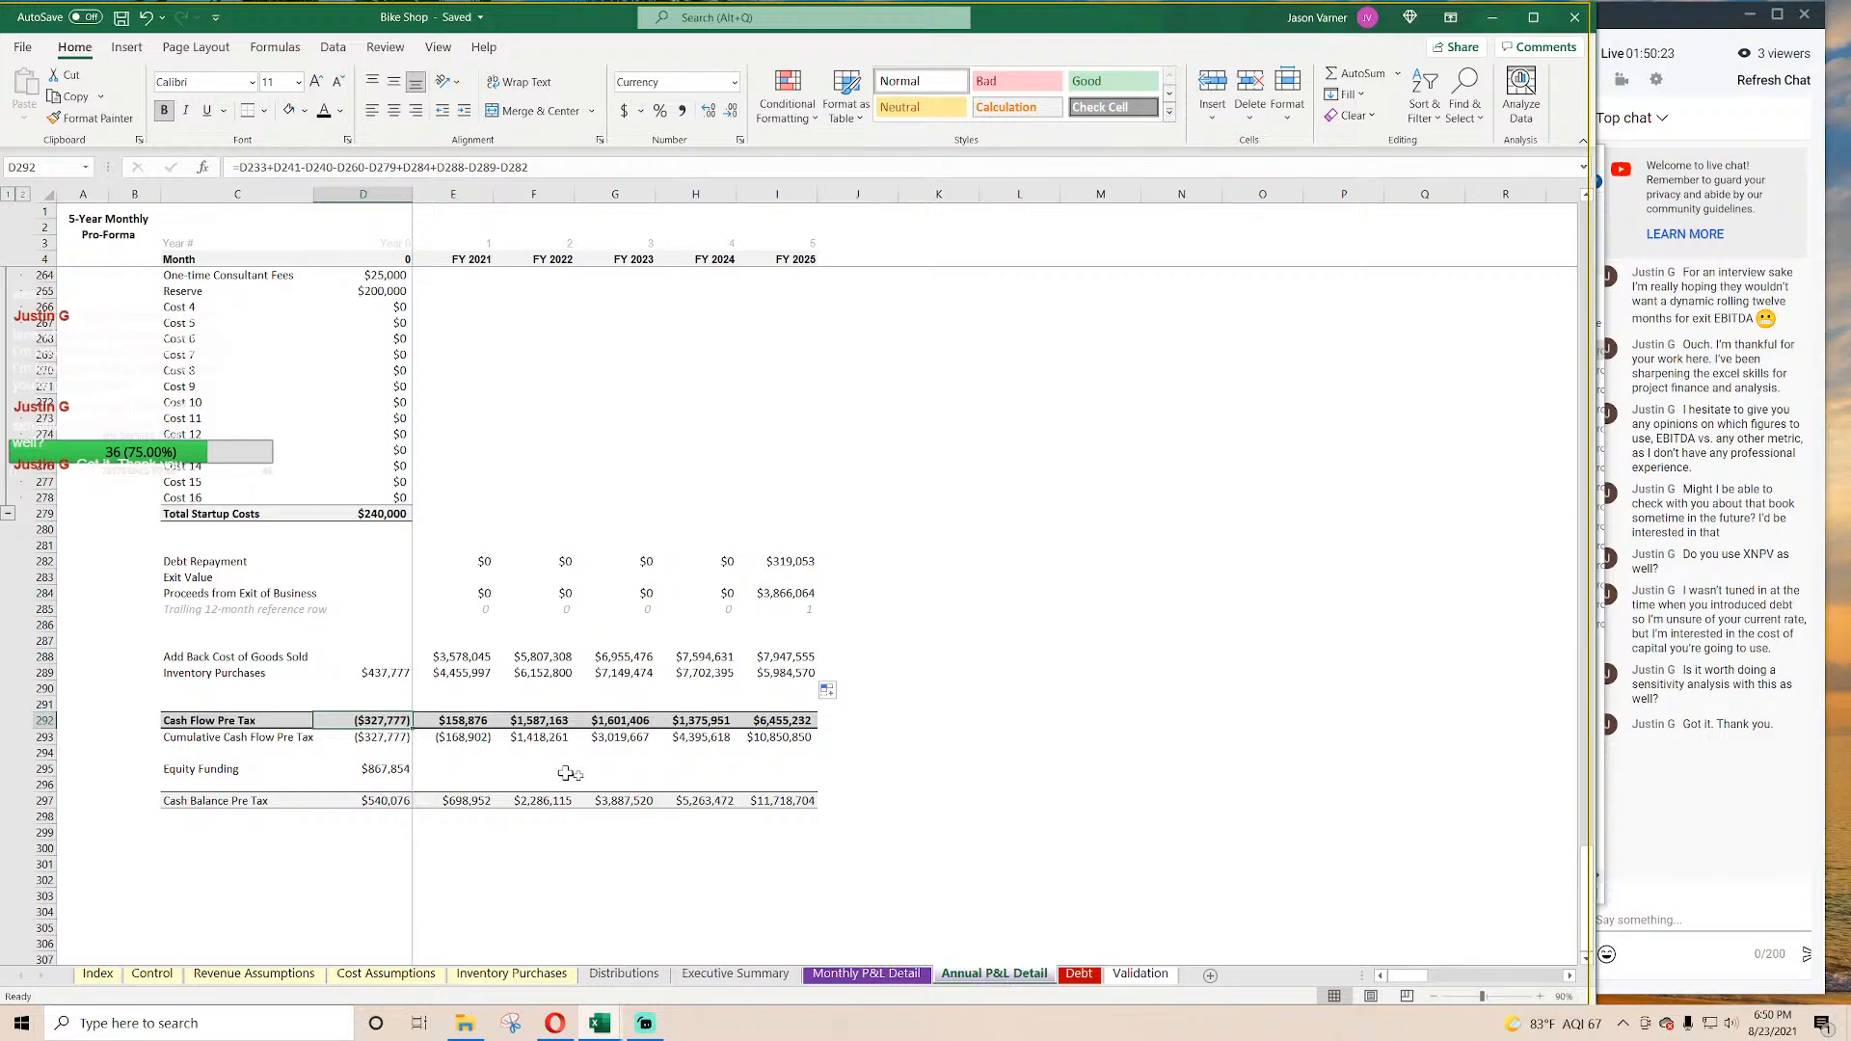
# Step: Add a check beside FY 2025 Cash Balance Pre Tax testing whether it equals the Monthly P&L Detail Dec-25 cash balance in BL297
pyautogui.click(840, 803)
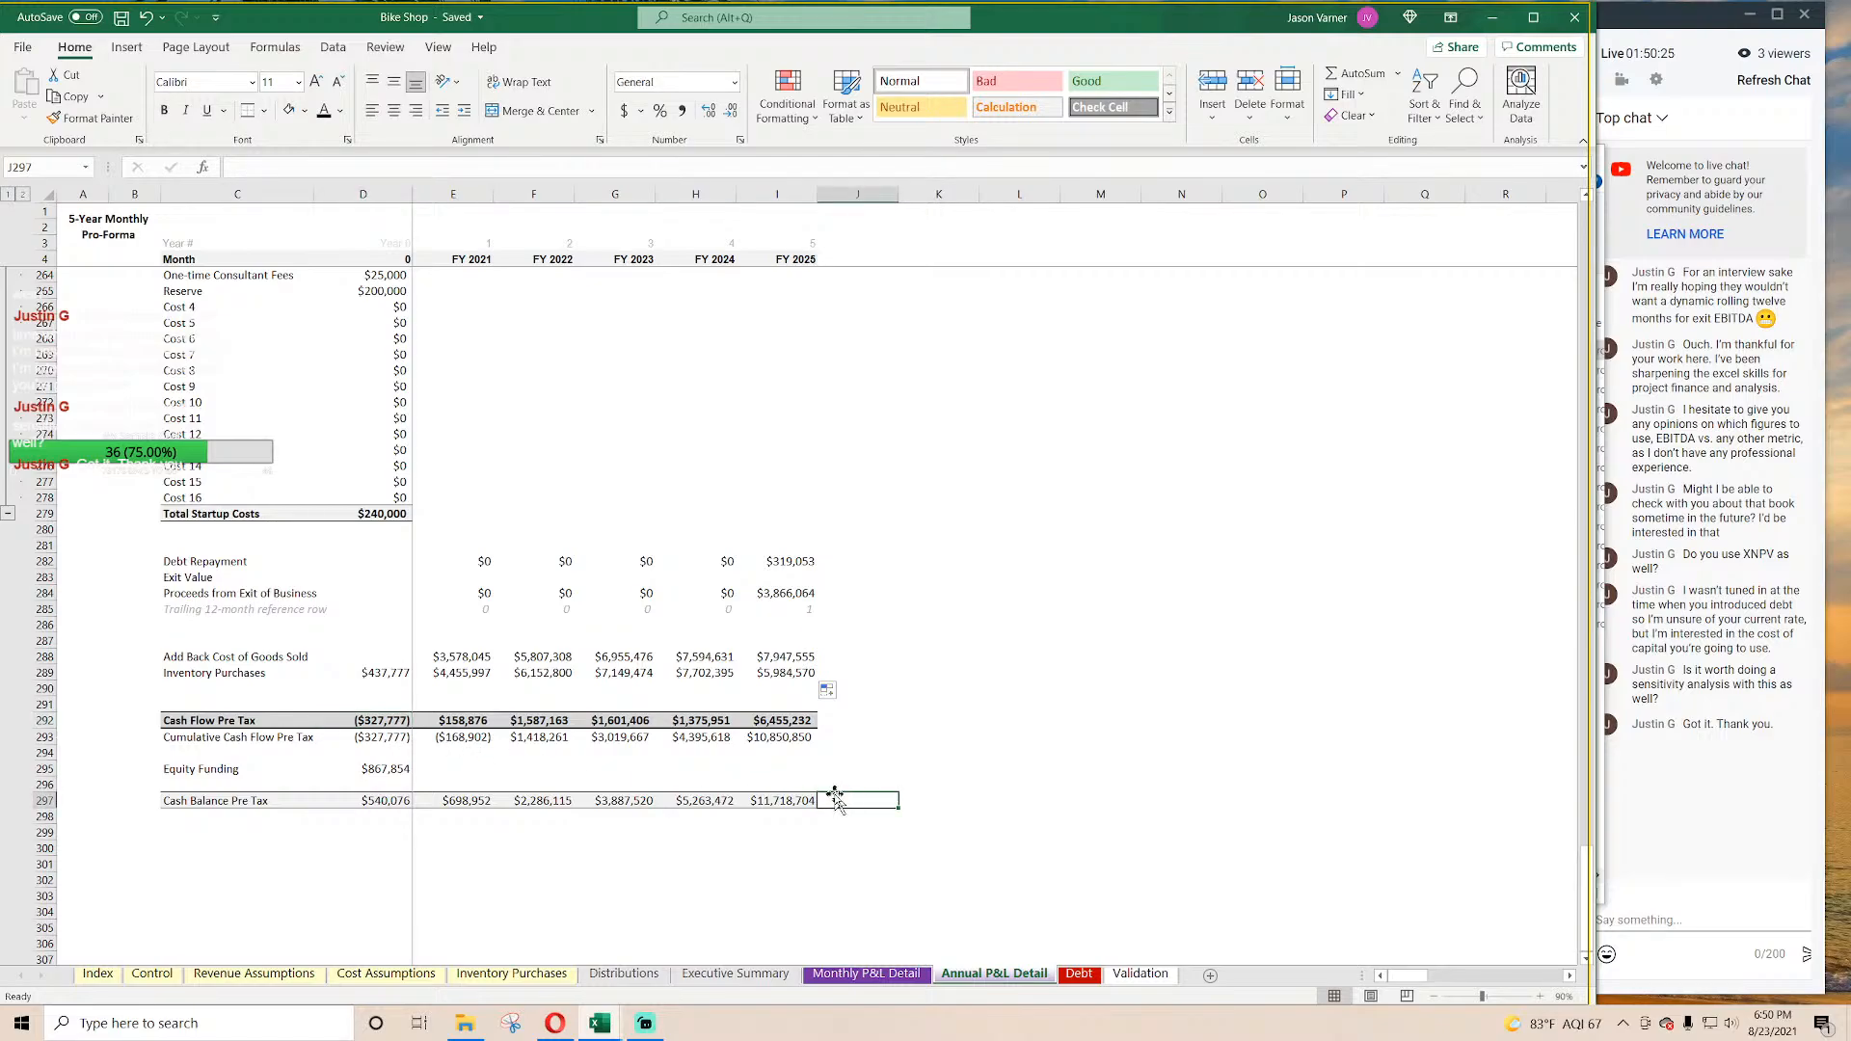
pyautogui.write('=')
pyautogui.click(798, 801)
pyautogui.write('=')
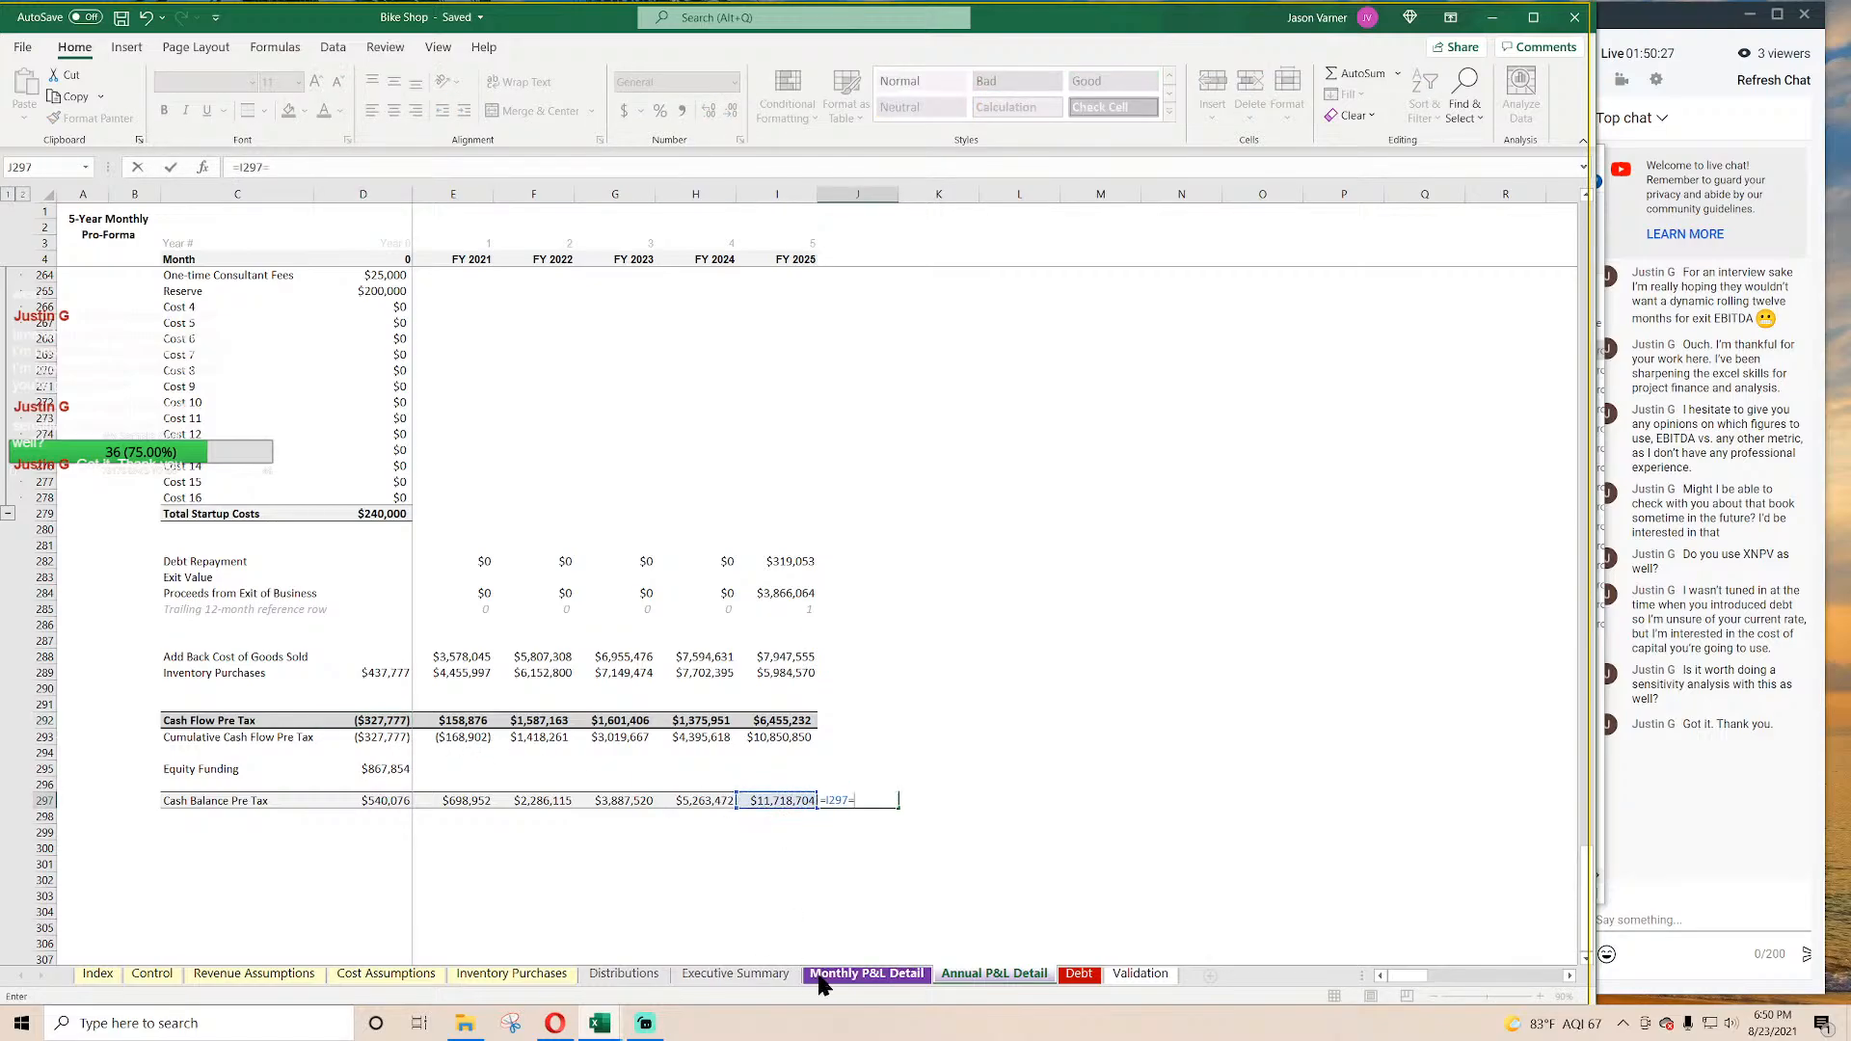
pyautogui.click(866, 974)
pyautogui.moveTo(1426, 976); pyautogui.dragTo(1567, 977)
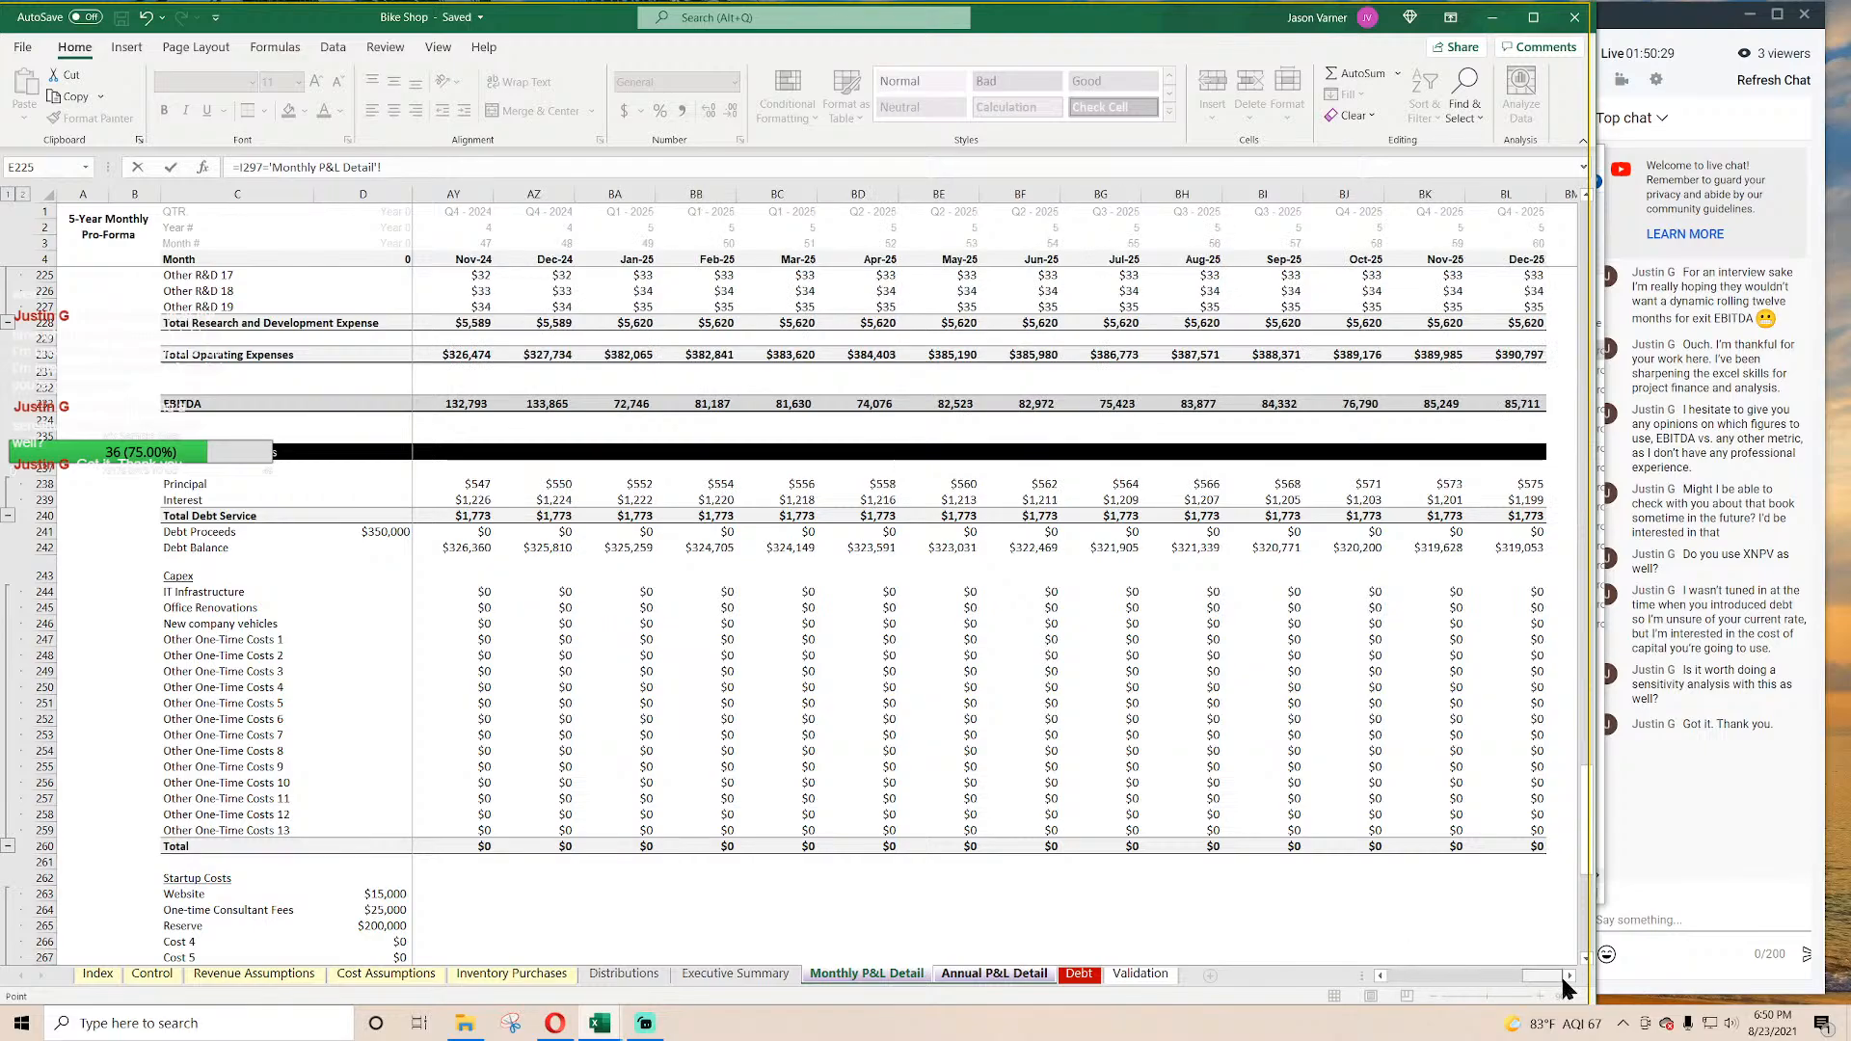
pyautogui.scroll(-15, 1417, 858)
pyautogui.click(1506, 722)
pyautogui.press('Return')
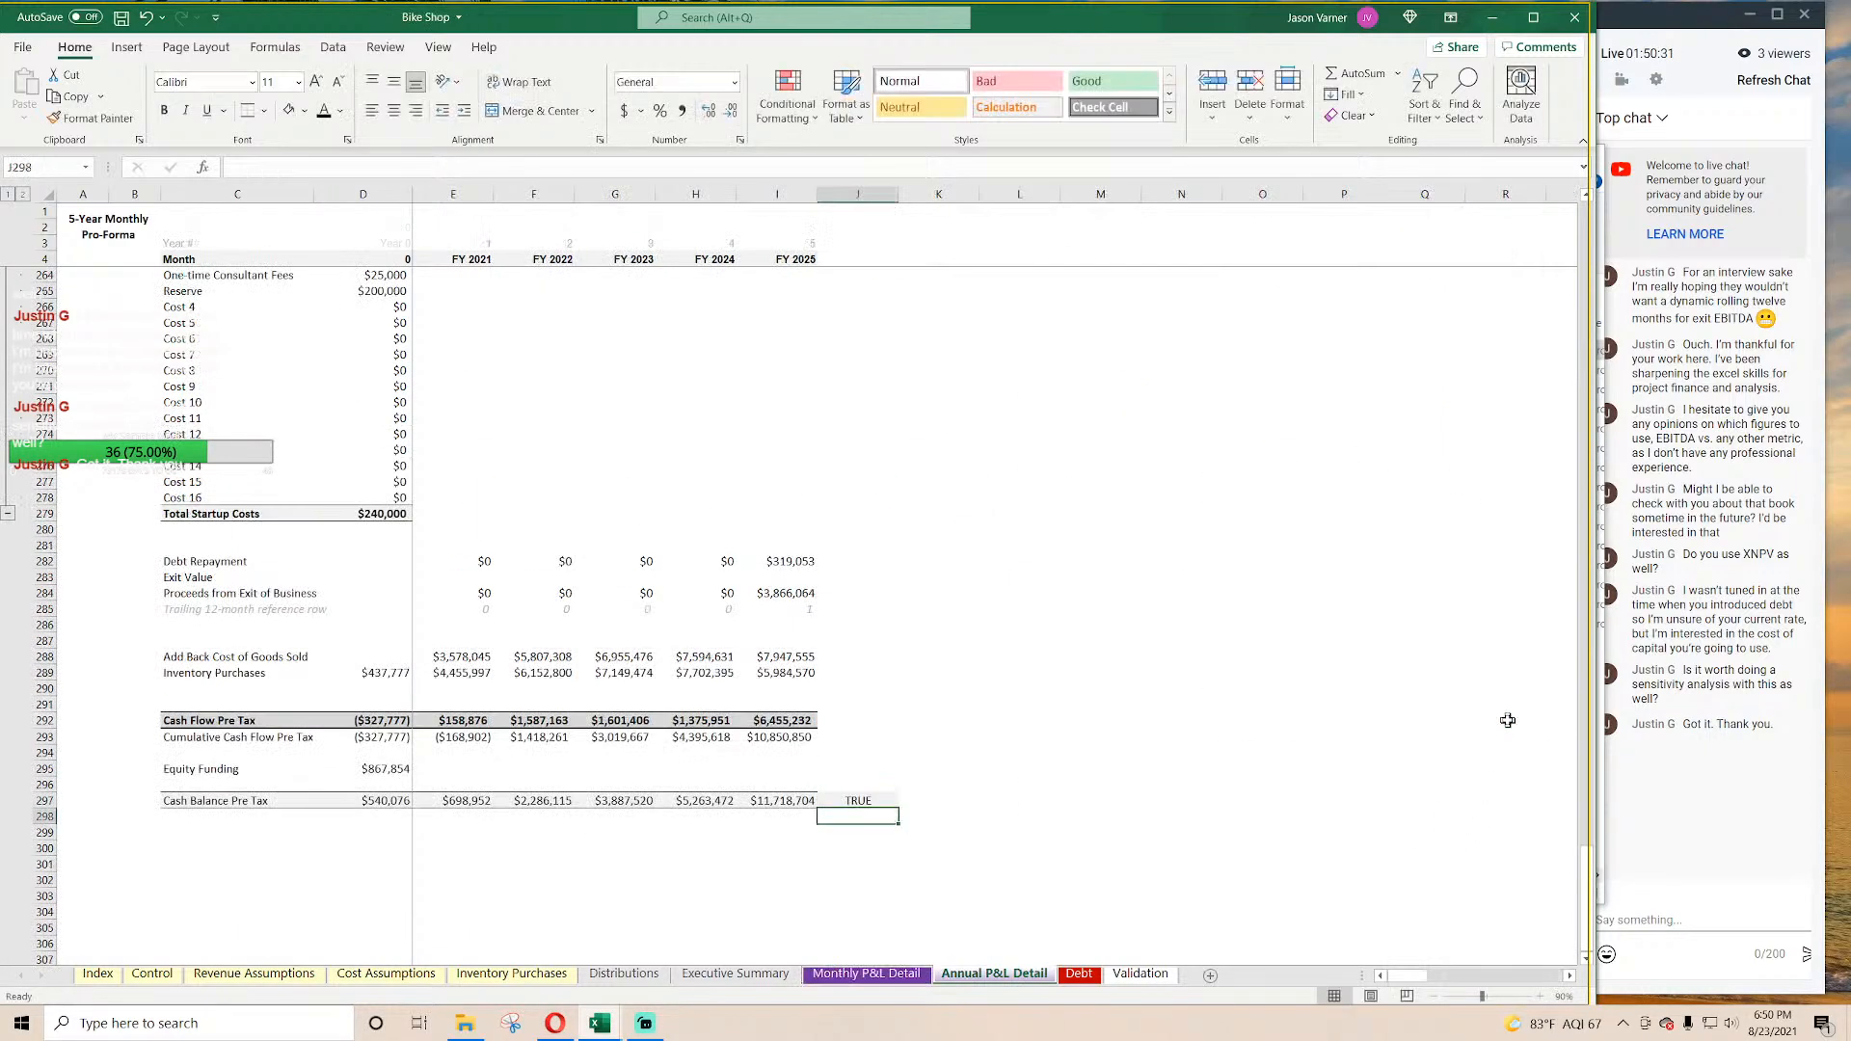
pyautogui.click(864, 798)
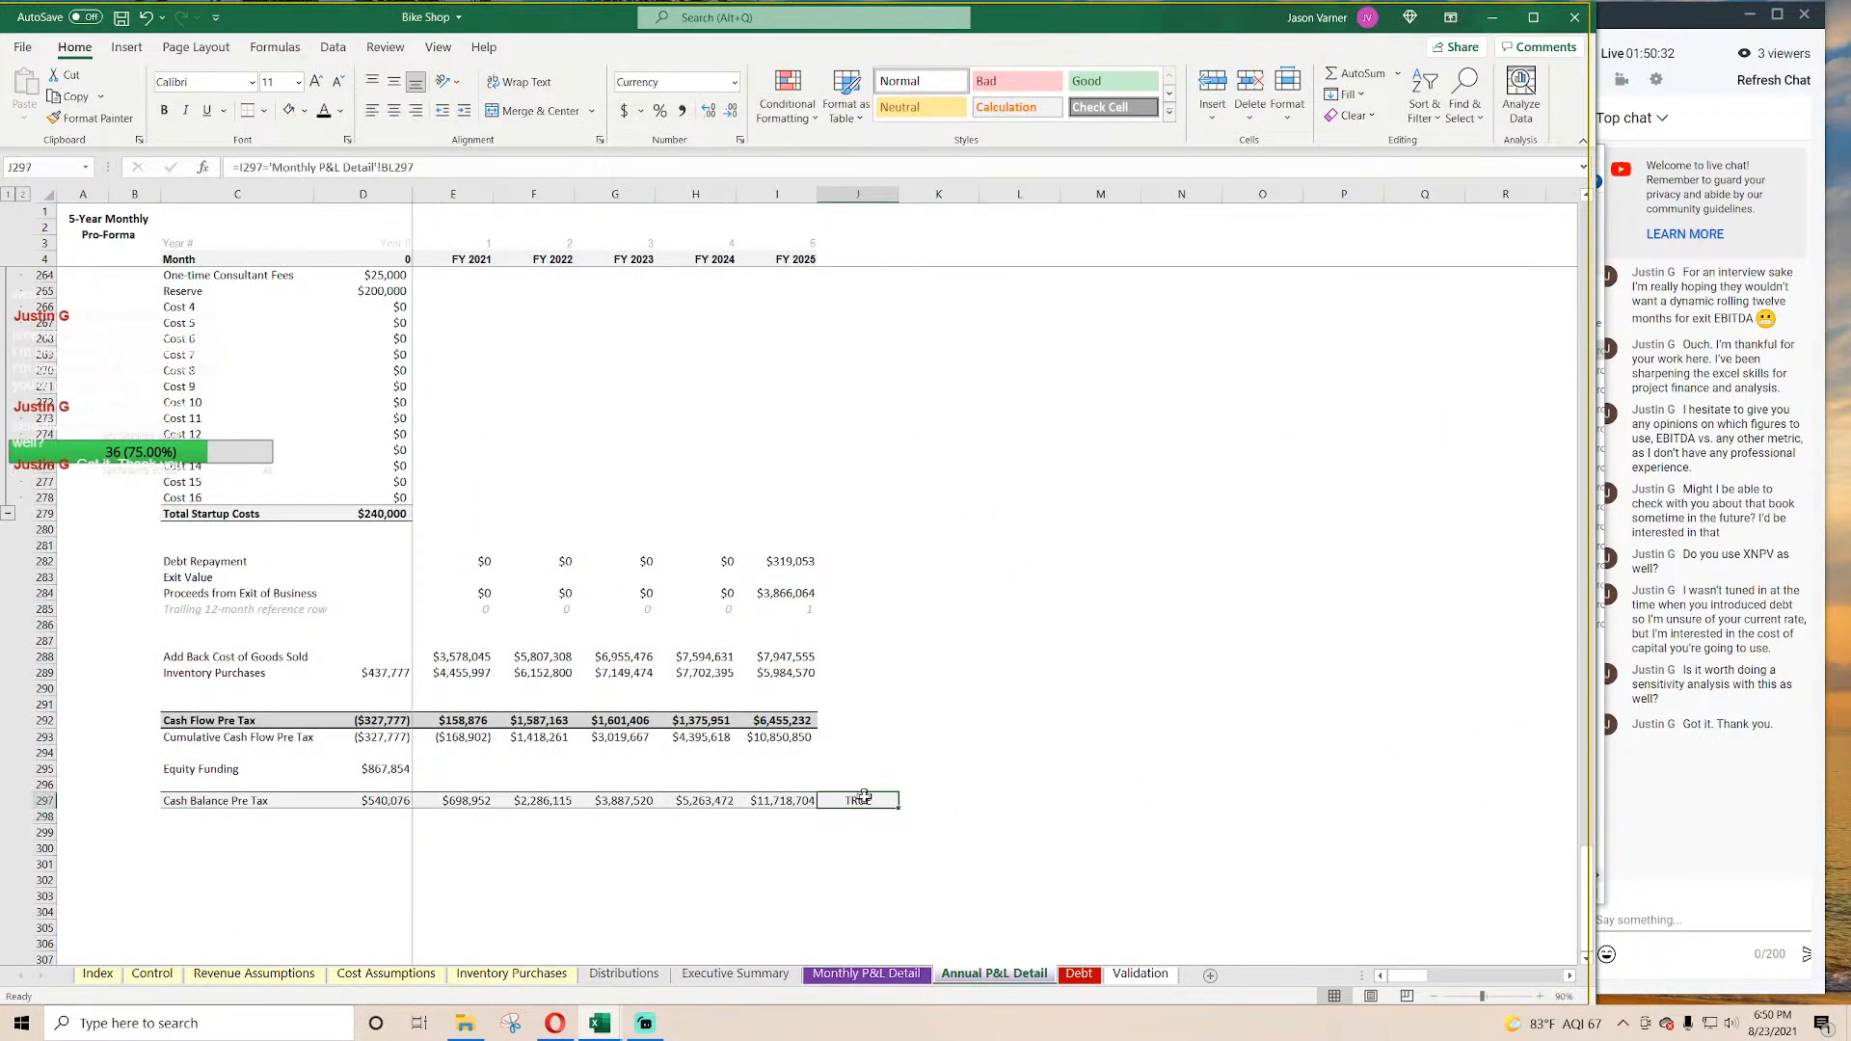
# Step: Add a matching check beside FY 2025 Cumulative Cash Flow Pre Tax against Monthly P&L Detail BL293 and shade it light grey
pyautogui.click(842, 736)
pyautogui.write('=')
pyautogui.click(786, 738)
pyautogui.write('=')
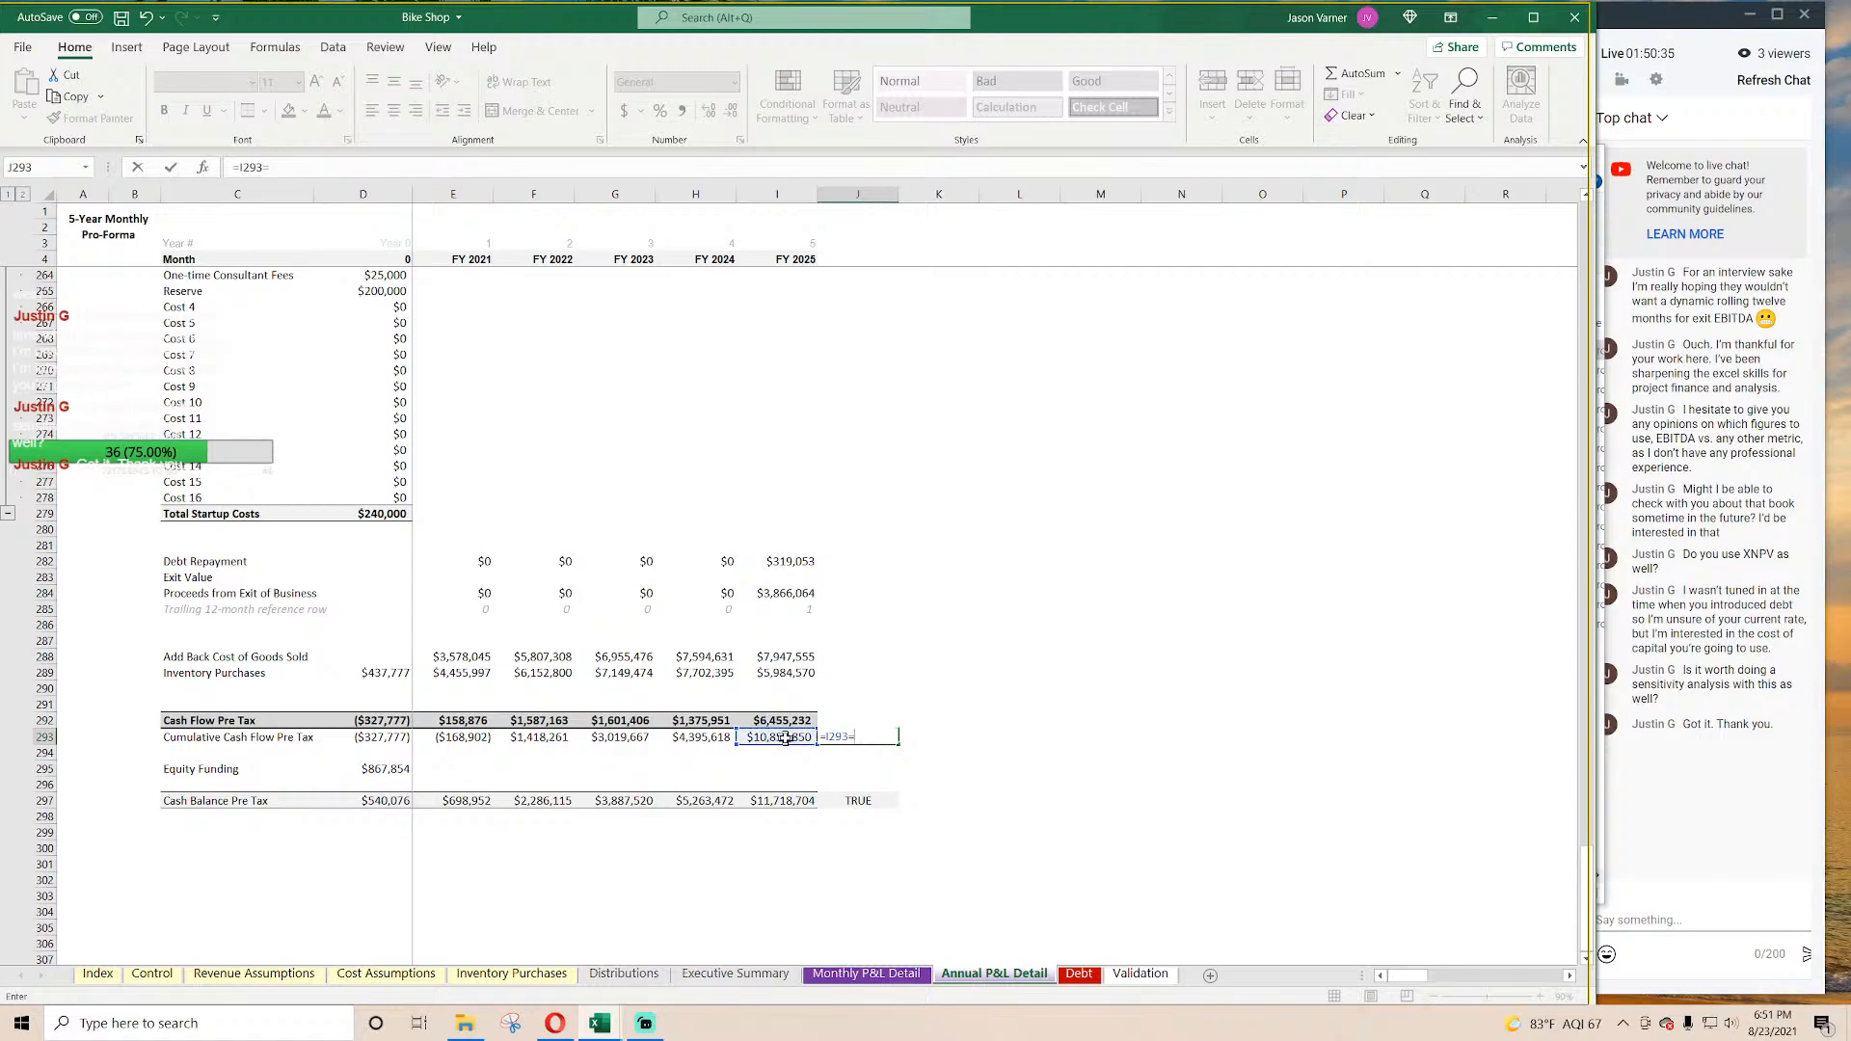
pyautogui.click(866, 974)
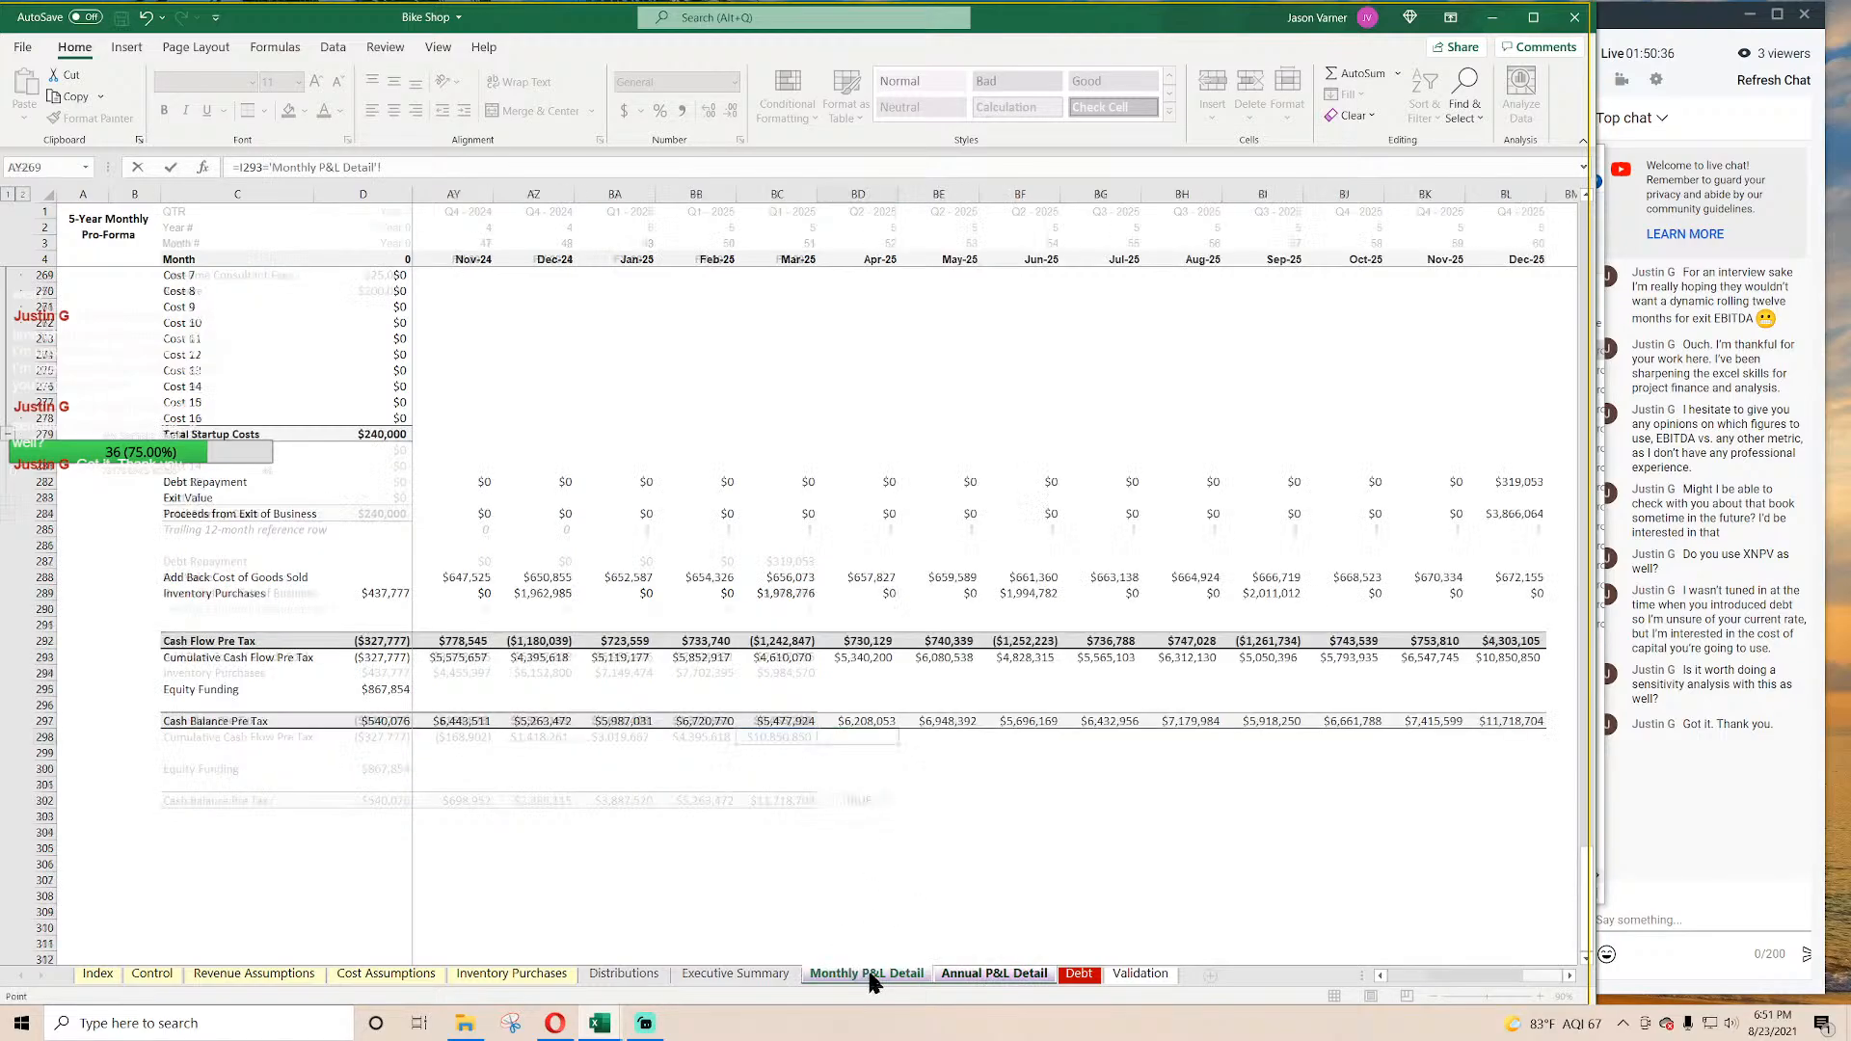
pyautogui.click(1507, 659)
pyautogui.press('Return')
pyautogui.click(1015, 749)
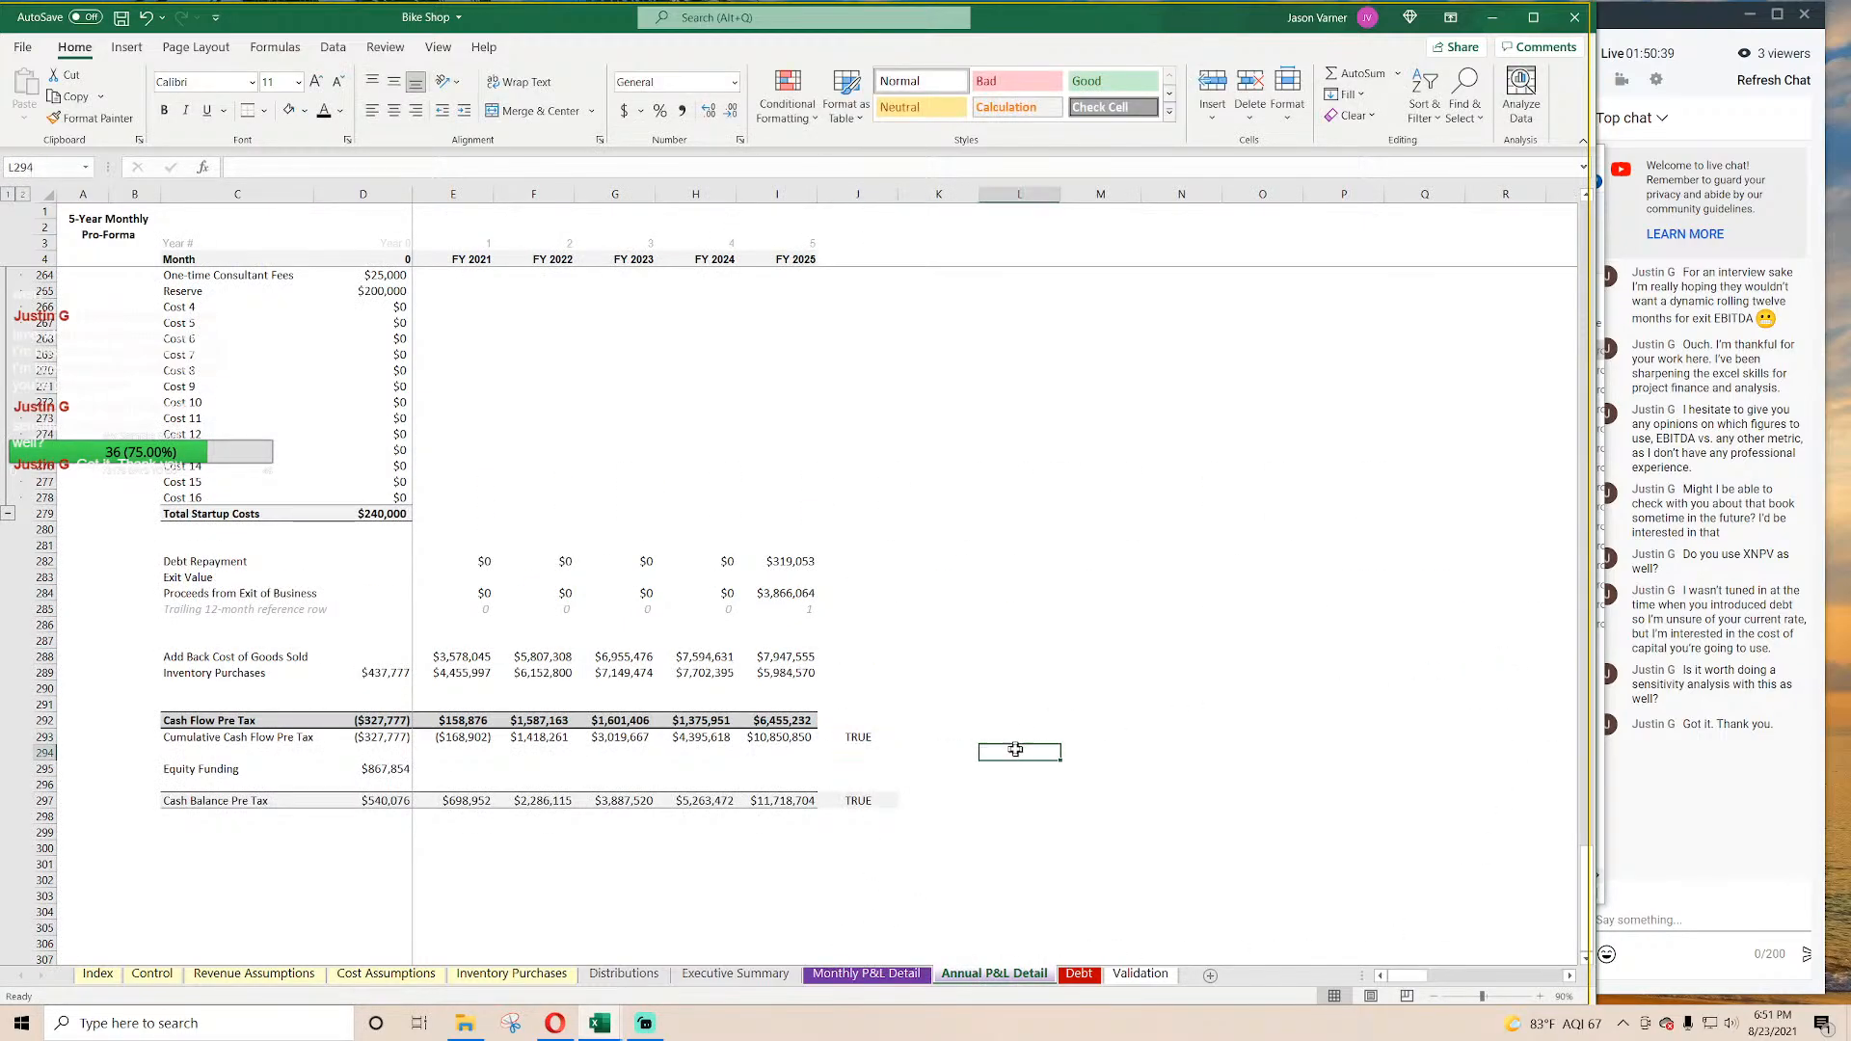
pyautogui.click(855, 798)
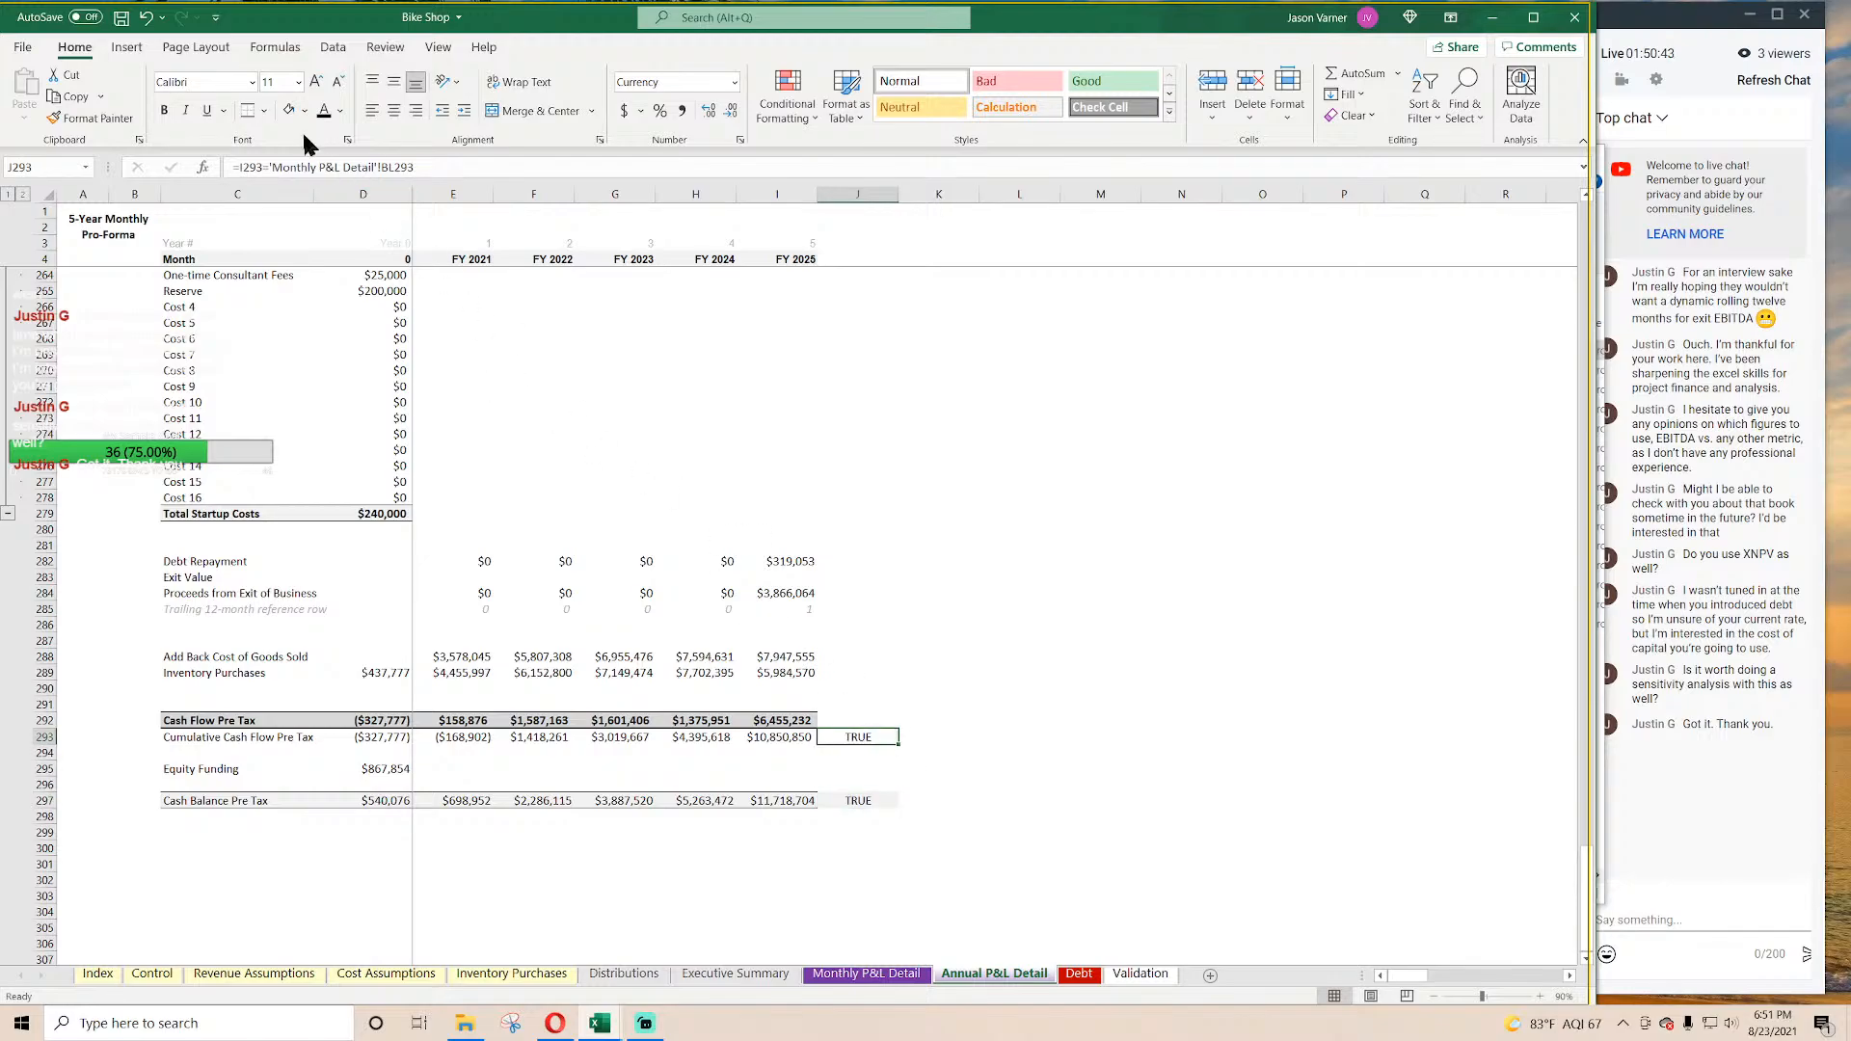
pyautogui.click(1215, 750)
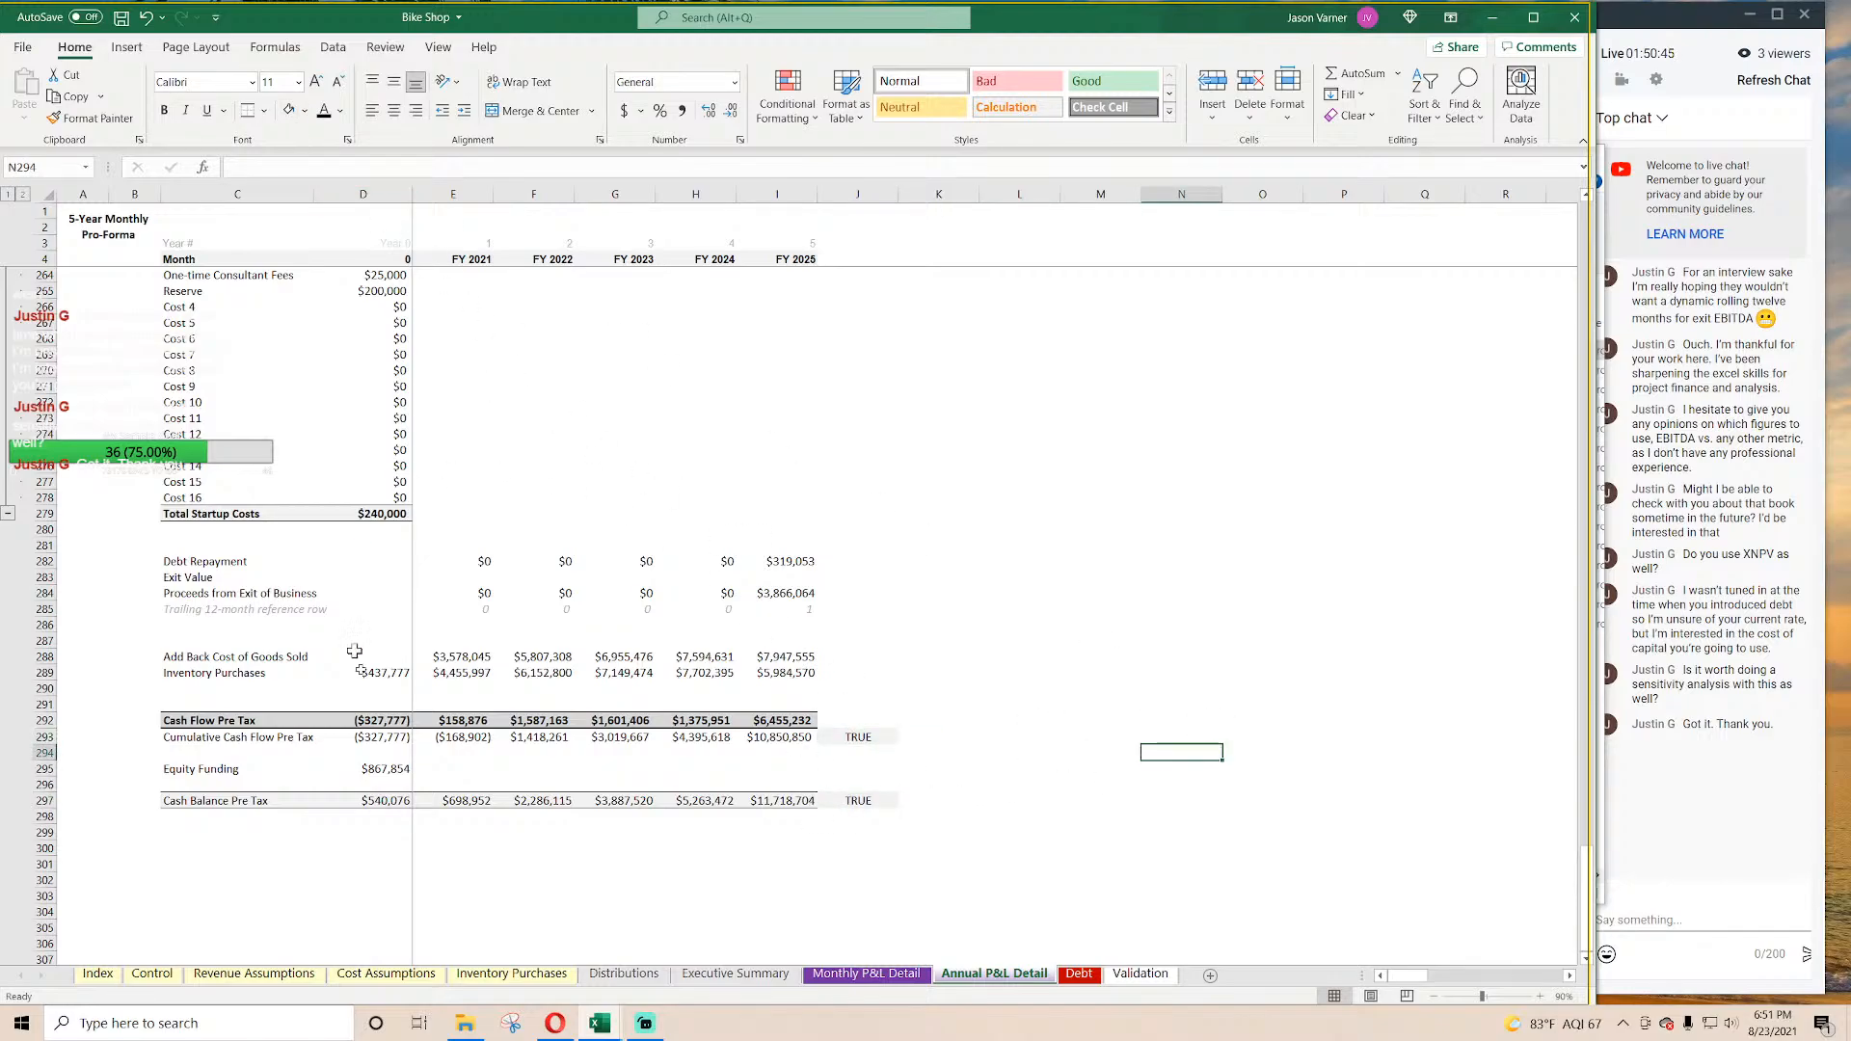
# Step: Review the full Annual P&L Detail sheet and compare its rows with the Monthly P&L Detail sheet
pyautogui.scroll(16, 535, 712)
pyautogui.scroll(20, 535, 711)
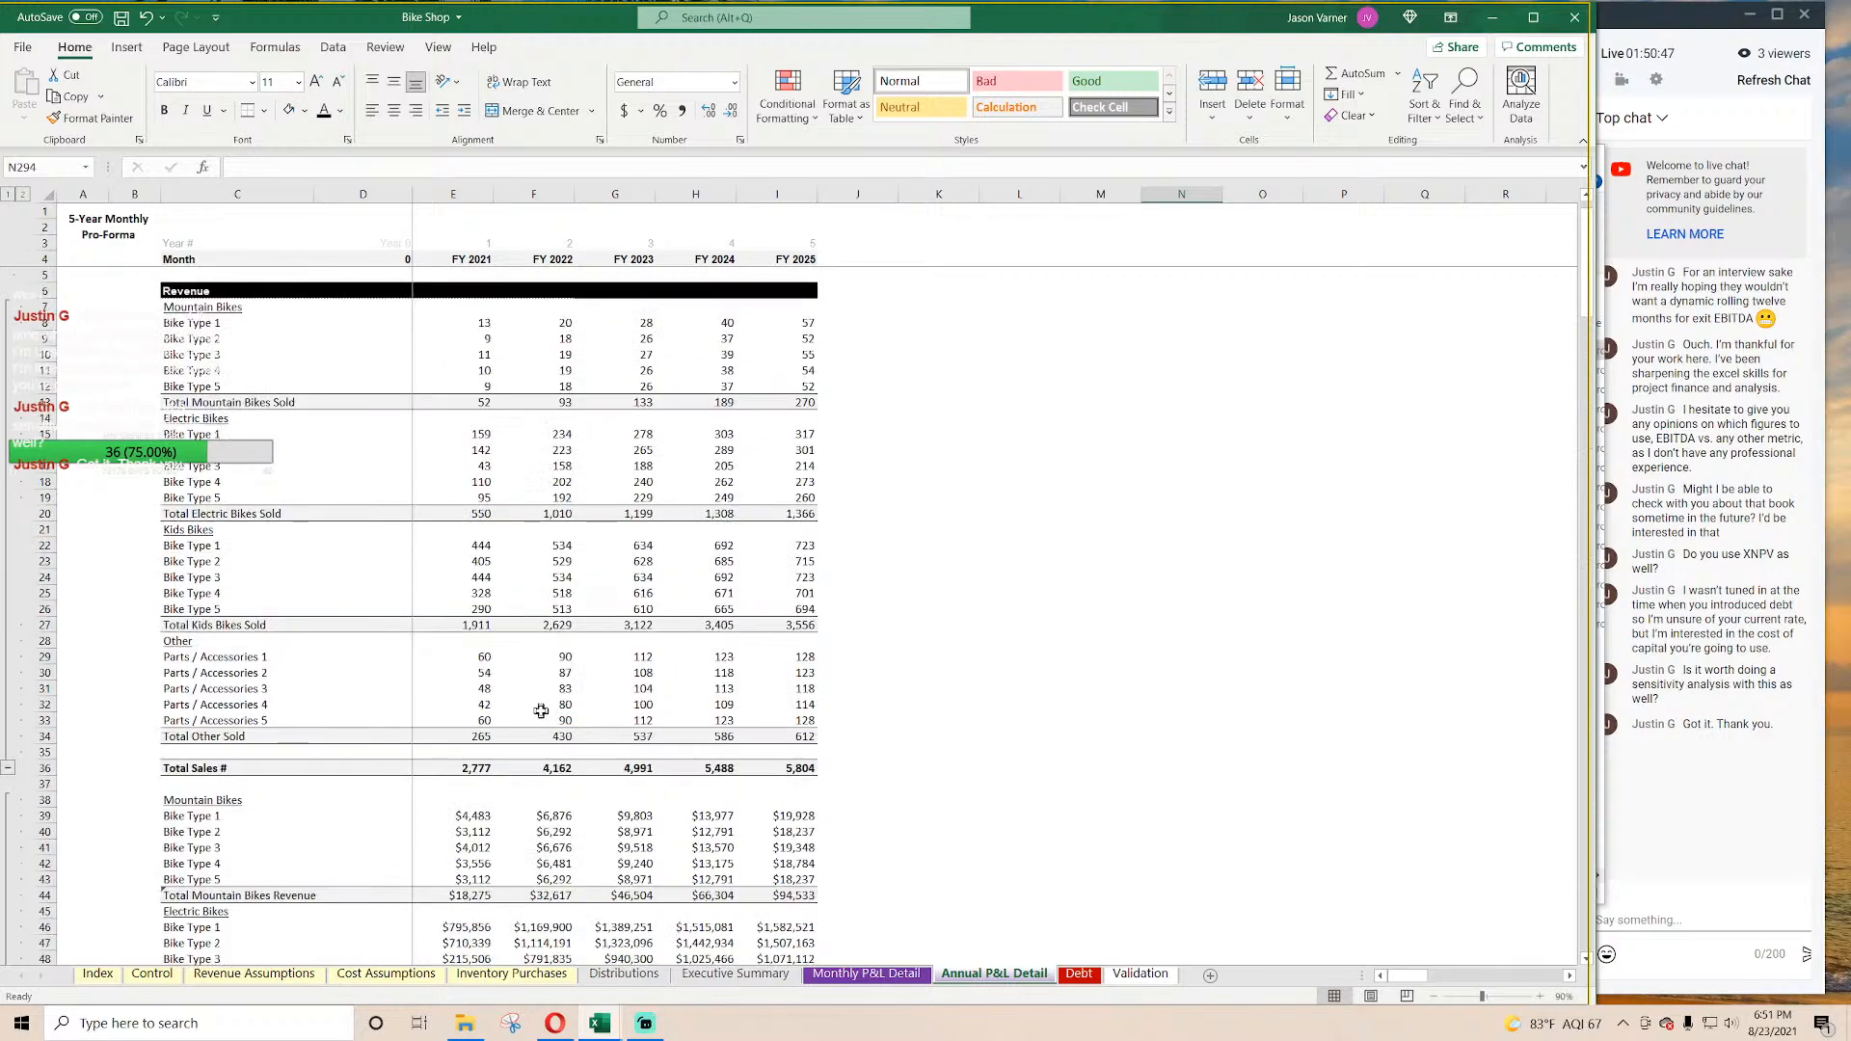
pyautogui.scroll(-20, 542, 711)
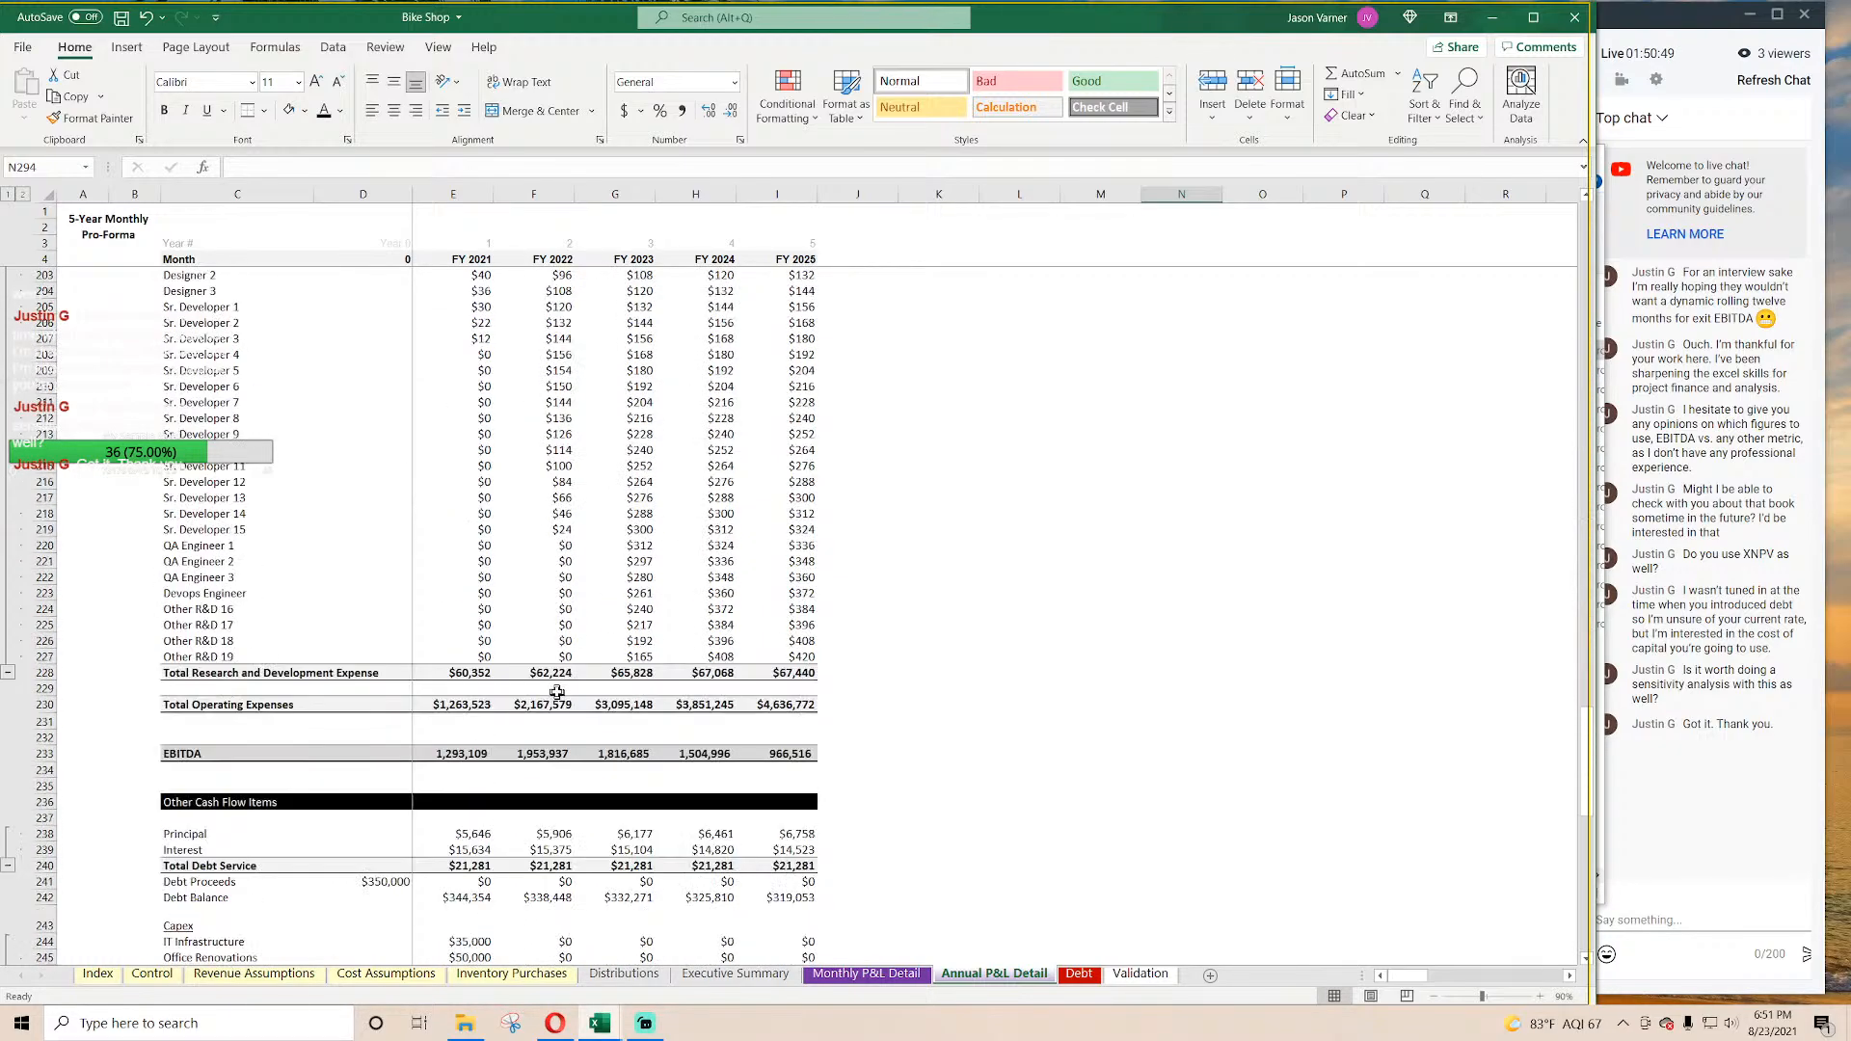
pyautogui.click(868, 972)
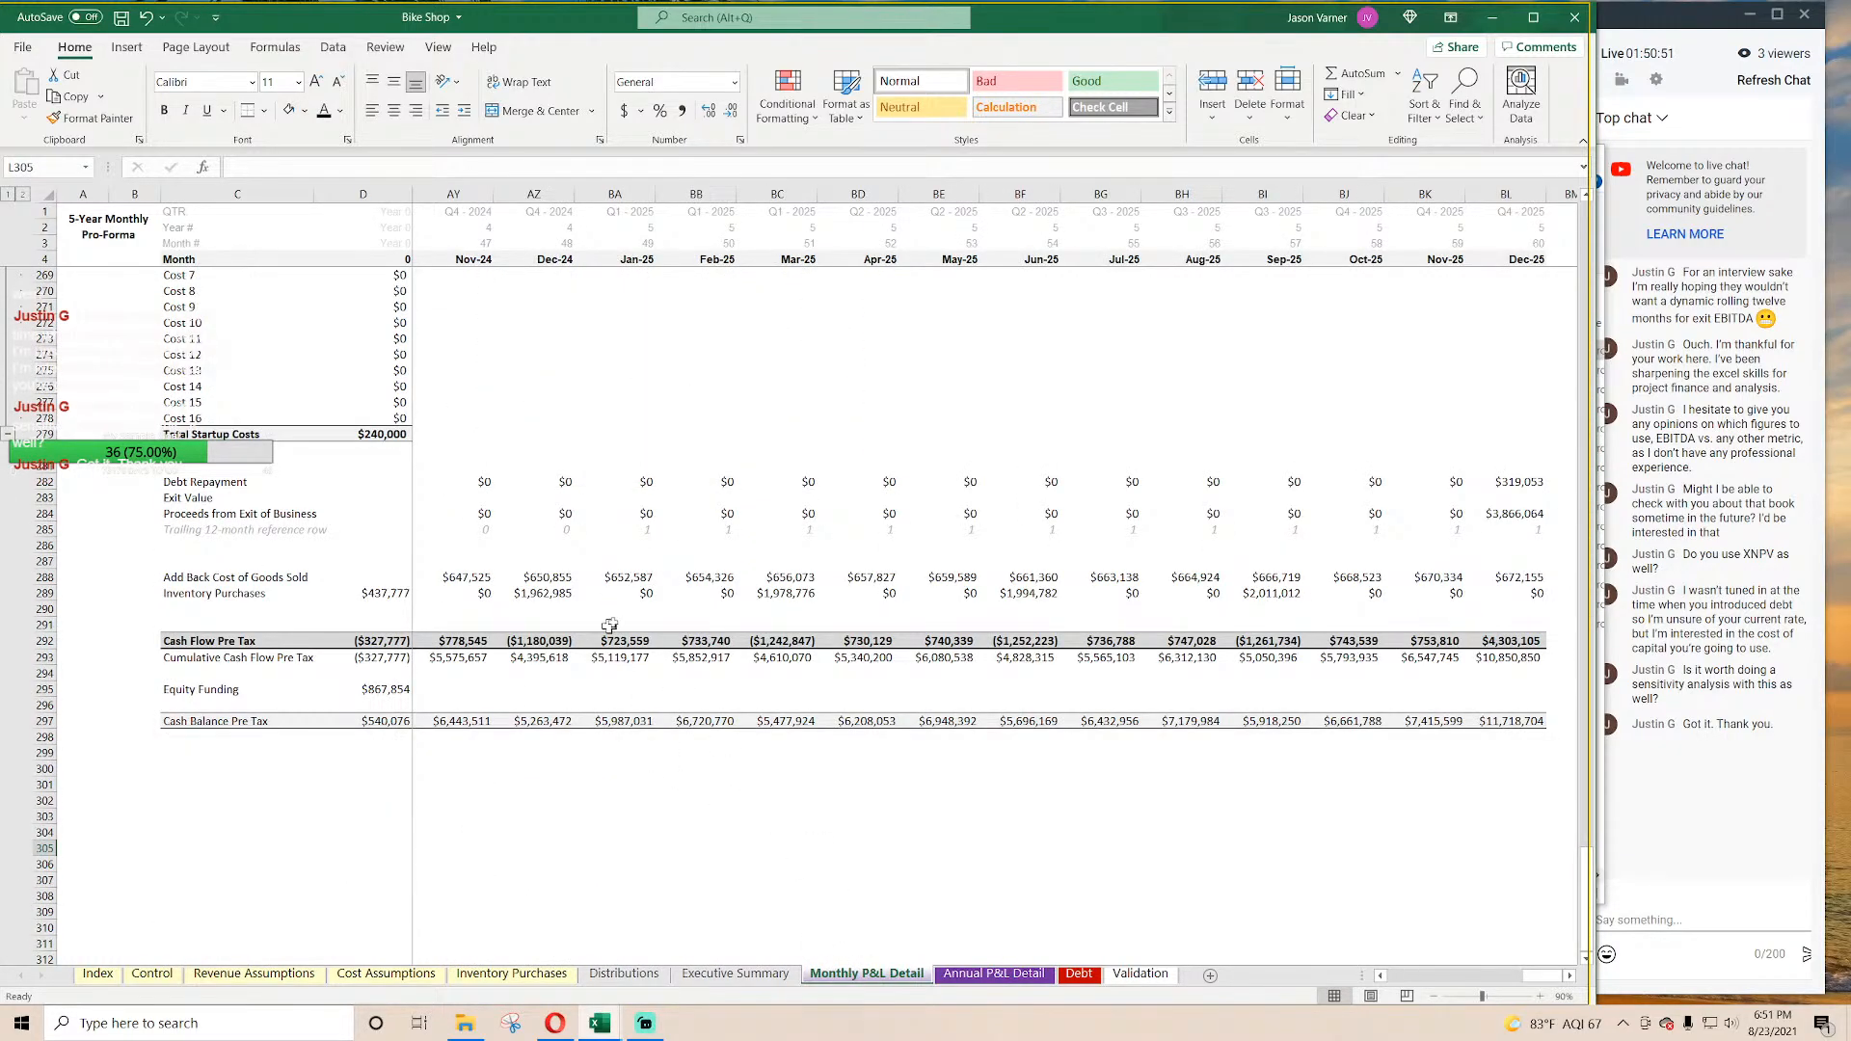
pyautogui.scroll(20, 610, 625)
pyautogui.click(994, 973)
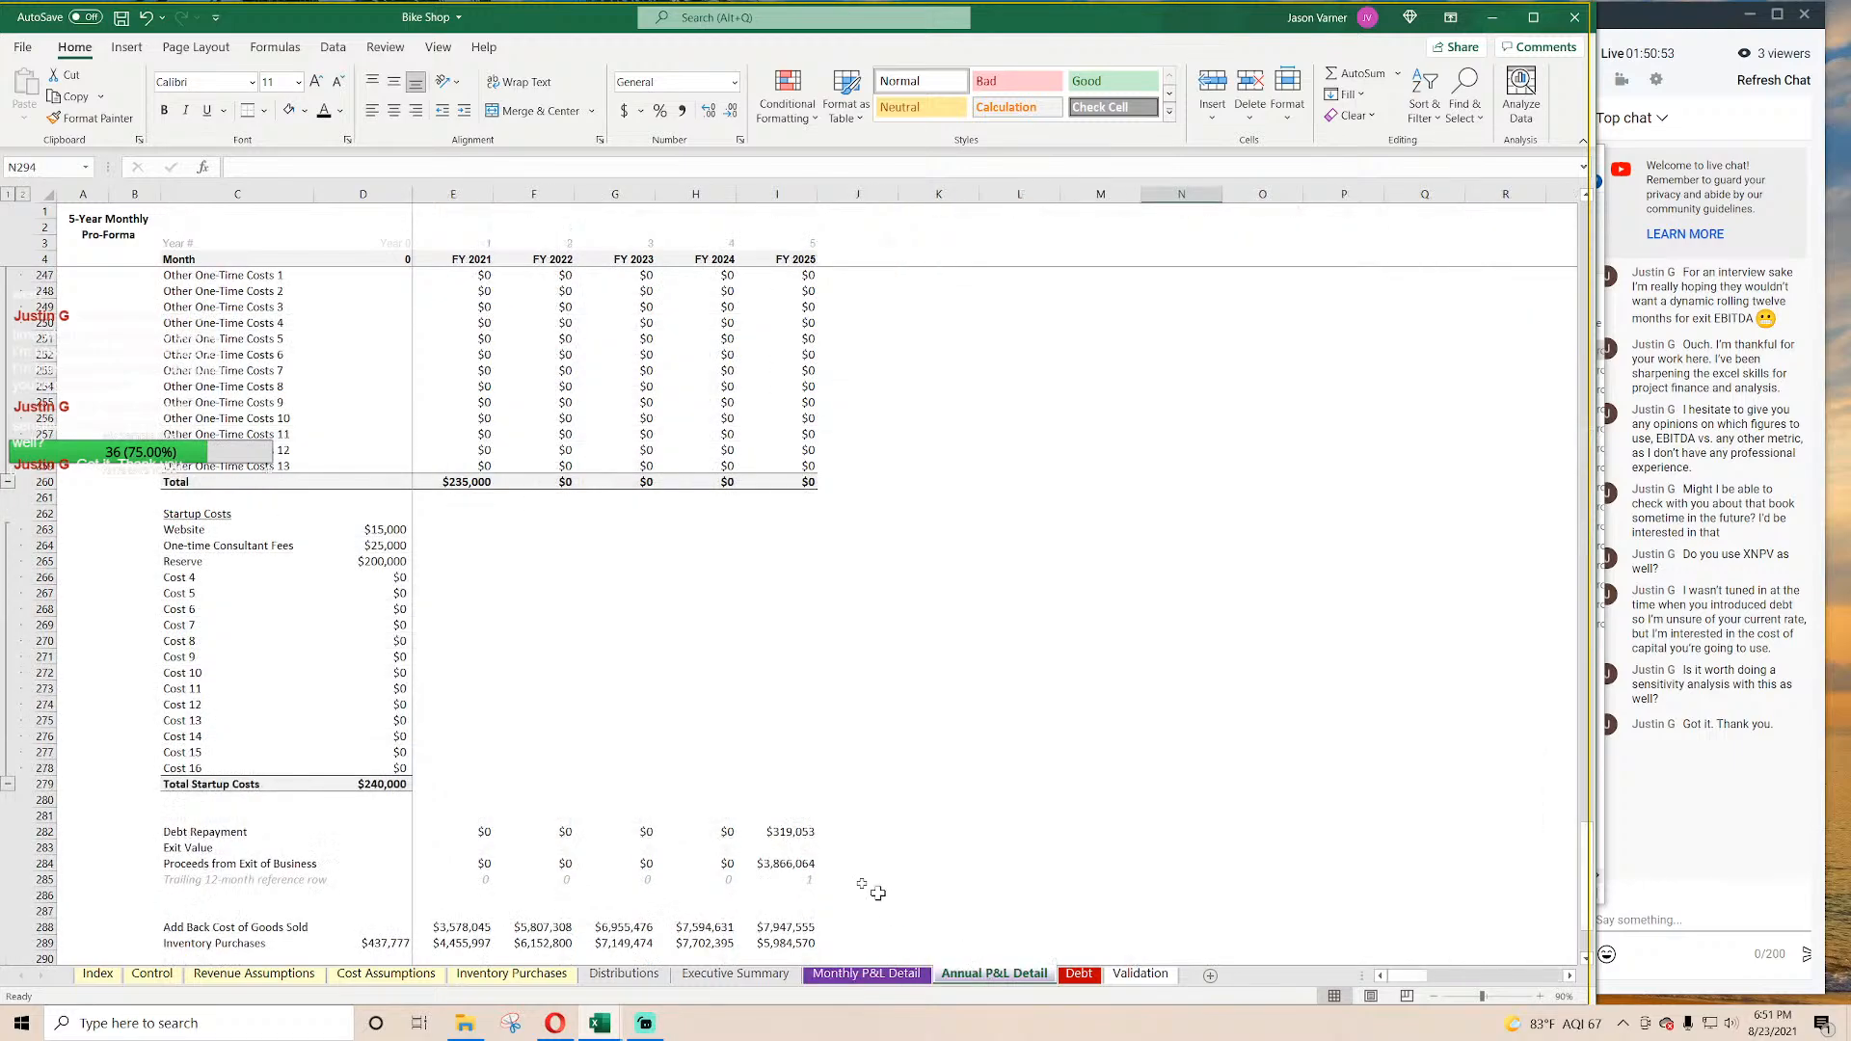
pyautogui.scroll(-15, 736, 791)
pyautogui.scroll(7, 771, 756)
# Step: Inspect the FY 2025 cumulative cash flow and cash balance formulas with their two checks, and save the workbook
pyautogui.click(849, 656)
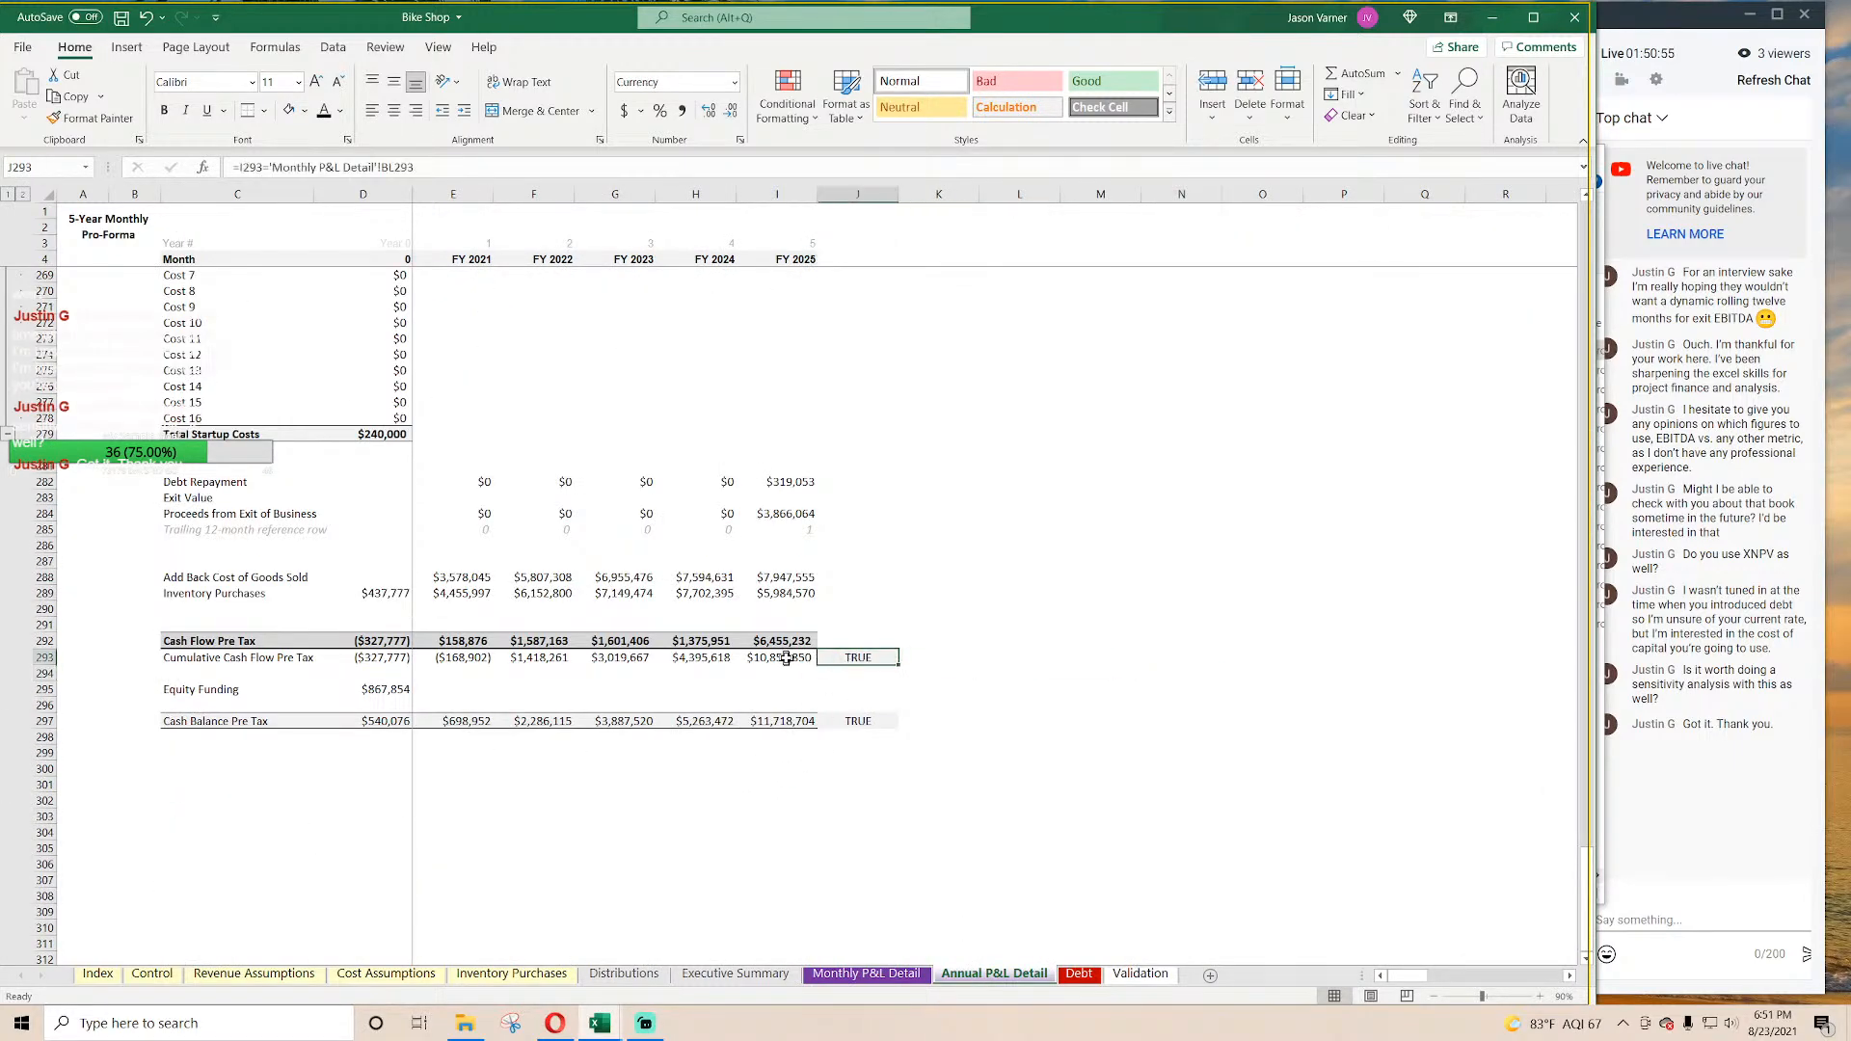
pyautogui.click(786, 657)
pyautogui.click(771, 721)
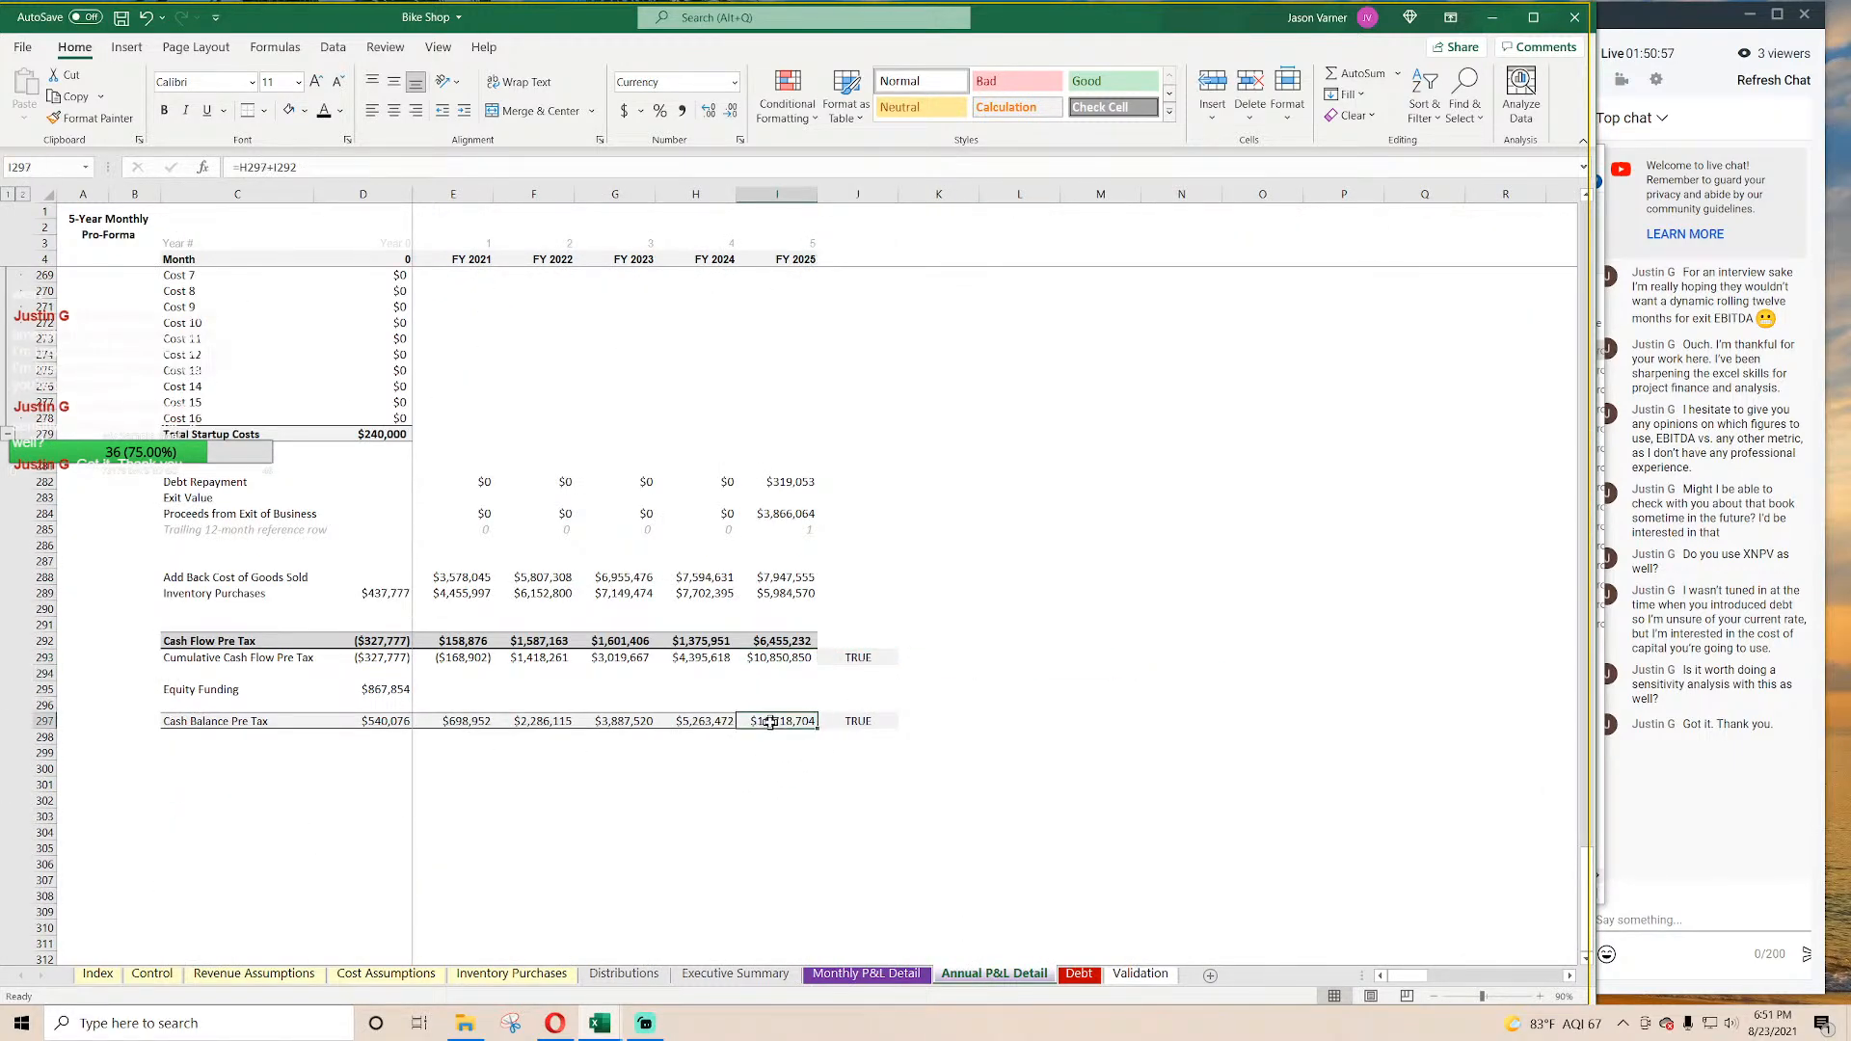
pyautogui.click(776, 661)
pyautogui.click(781, 718)
pyautogui.click(861, 655)
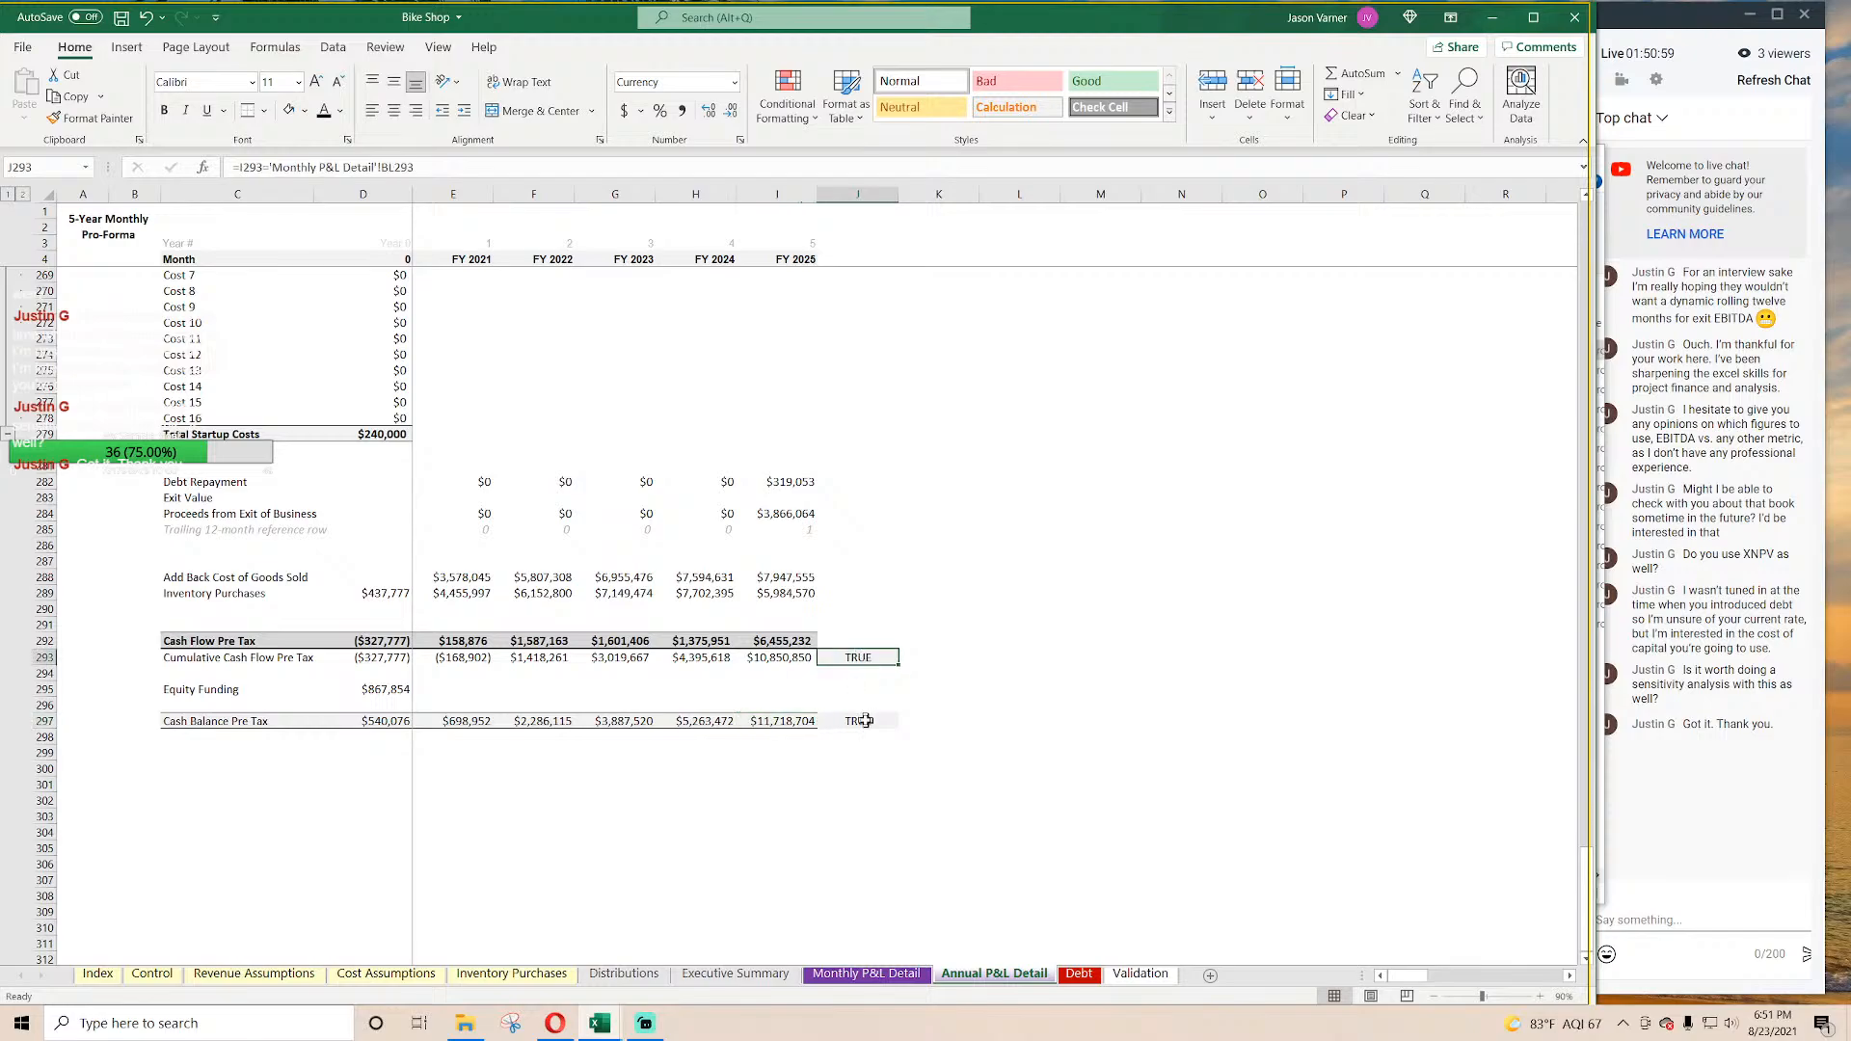
pyautogui.click(860, 721)
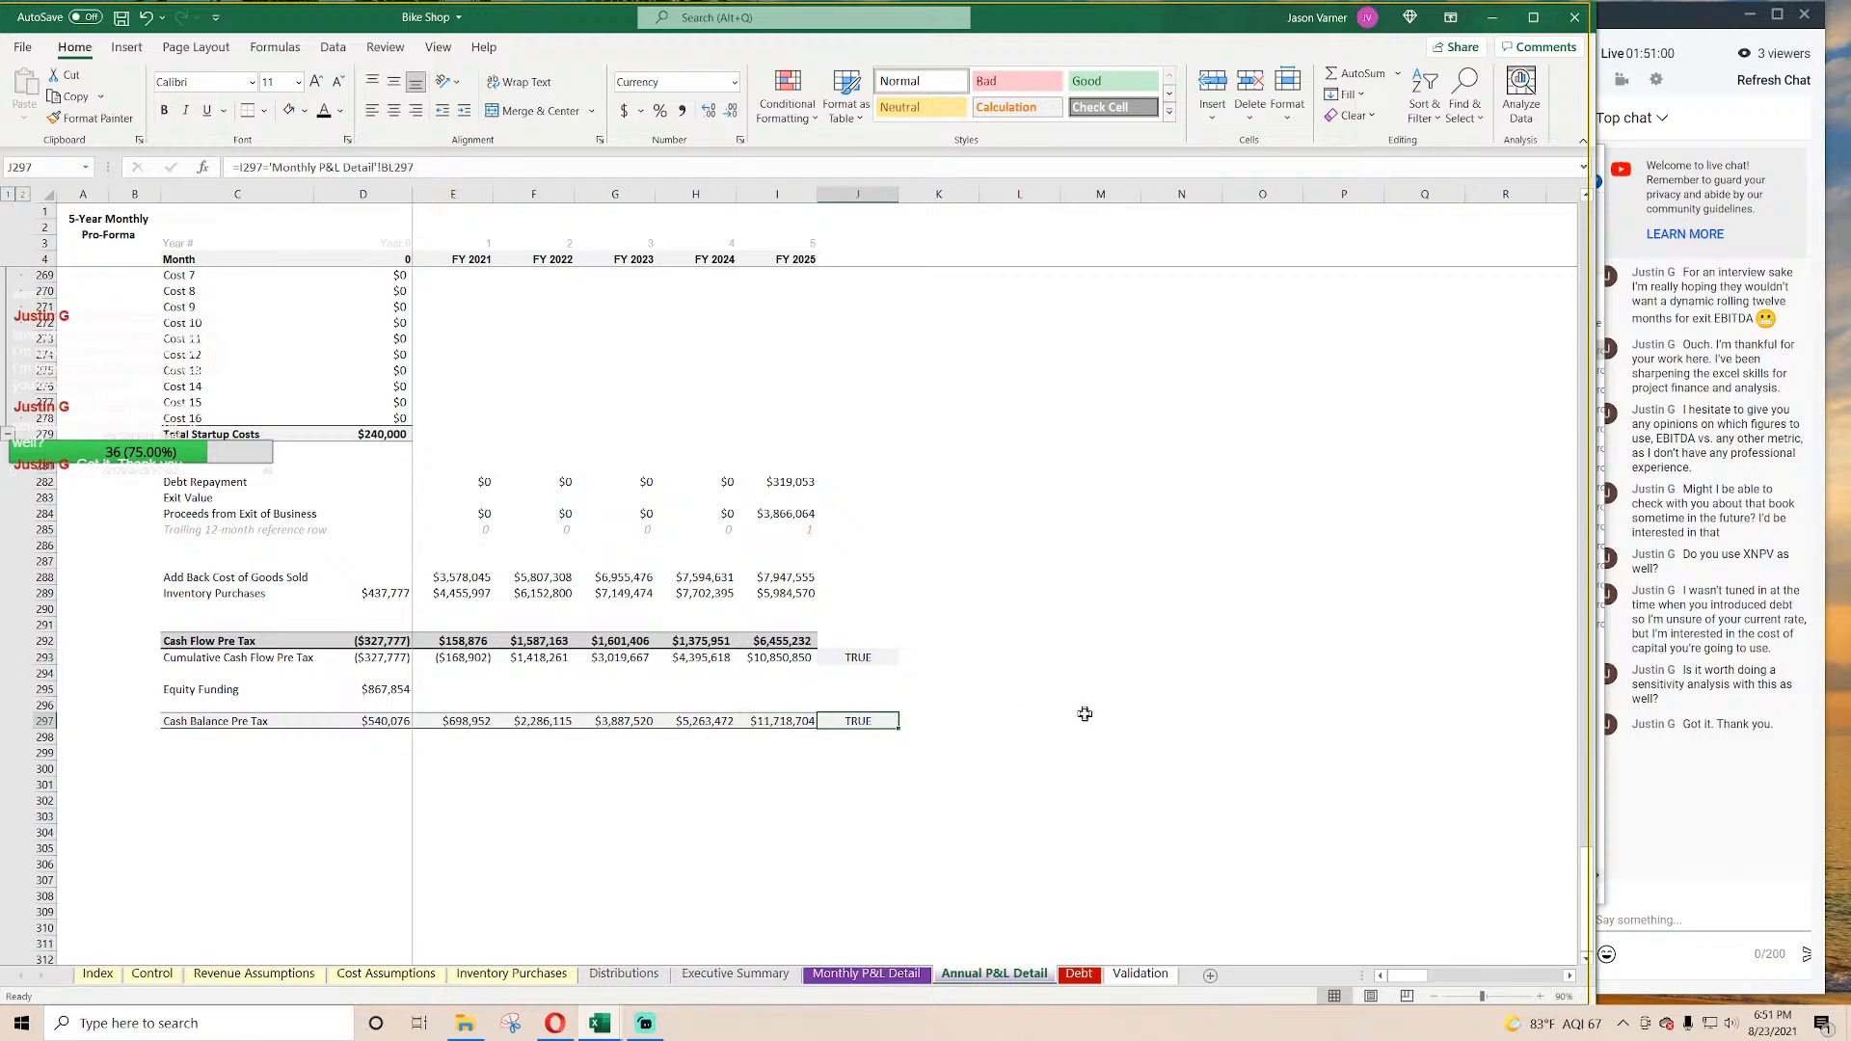
pyautogui.click(121, 17)
pyautogui.click(607, 831)
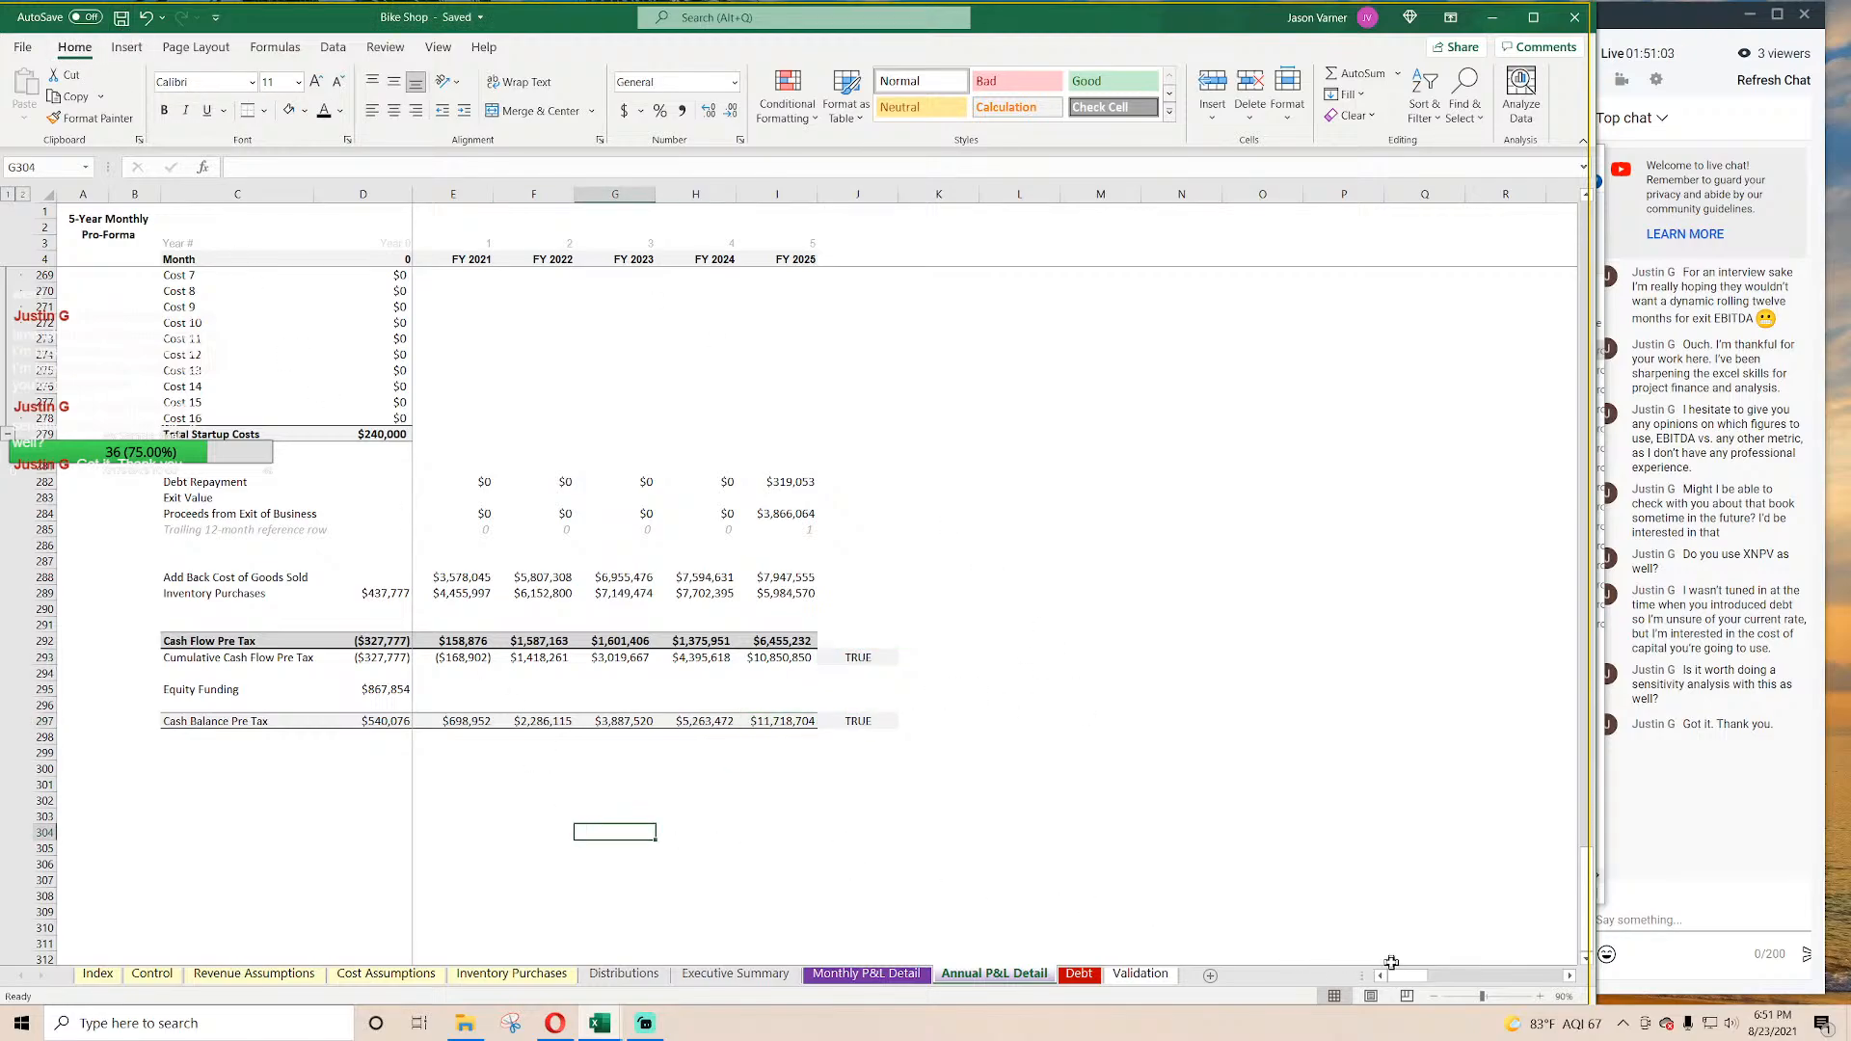
# Step: Inspect the Year 0 Equity Funding formula, glance at the Monthly P&L Detail sheet, and save the workbook again
pyautogui.click(383, 689)
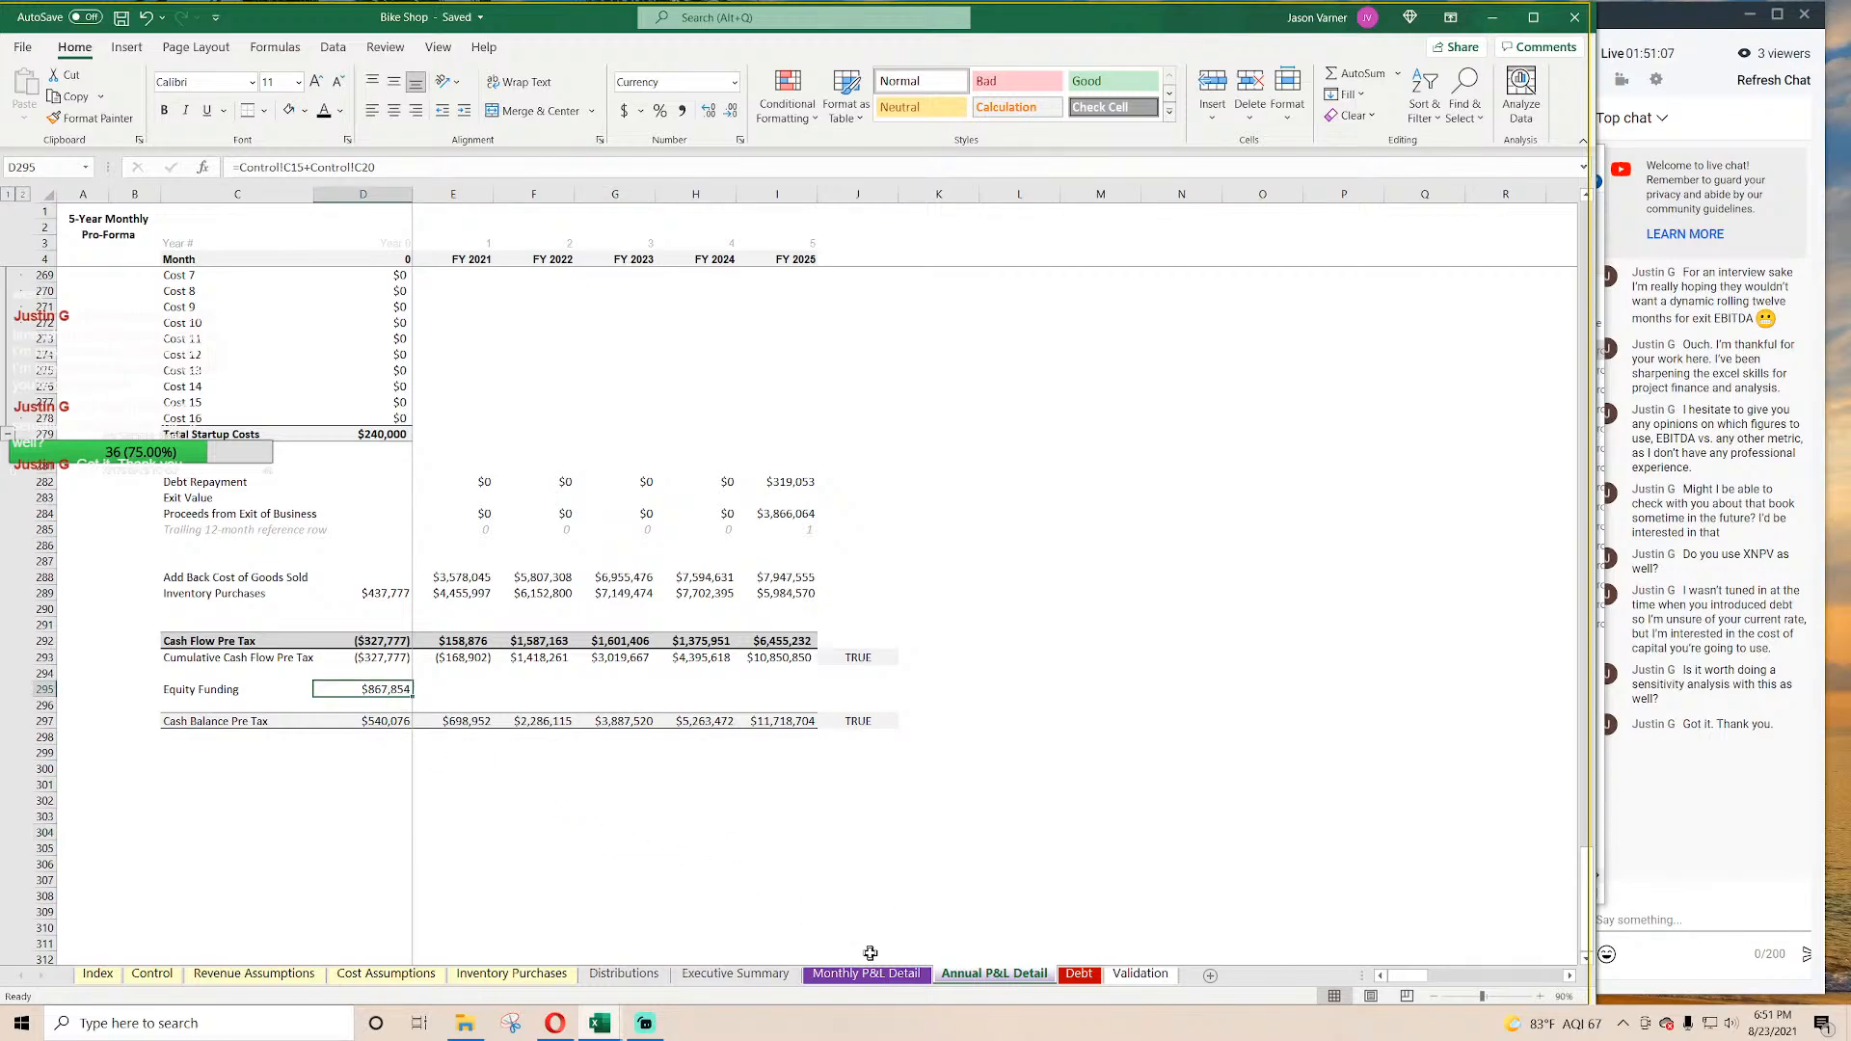
pyautogui.click(866, 974)
pyautogui.click(988, 976)
pyautogui.click(122, 18)
pyautogui.click(1007, 673)
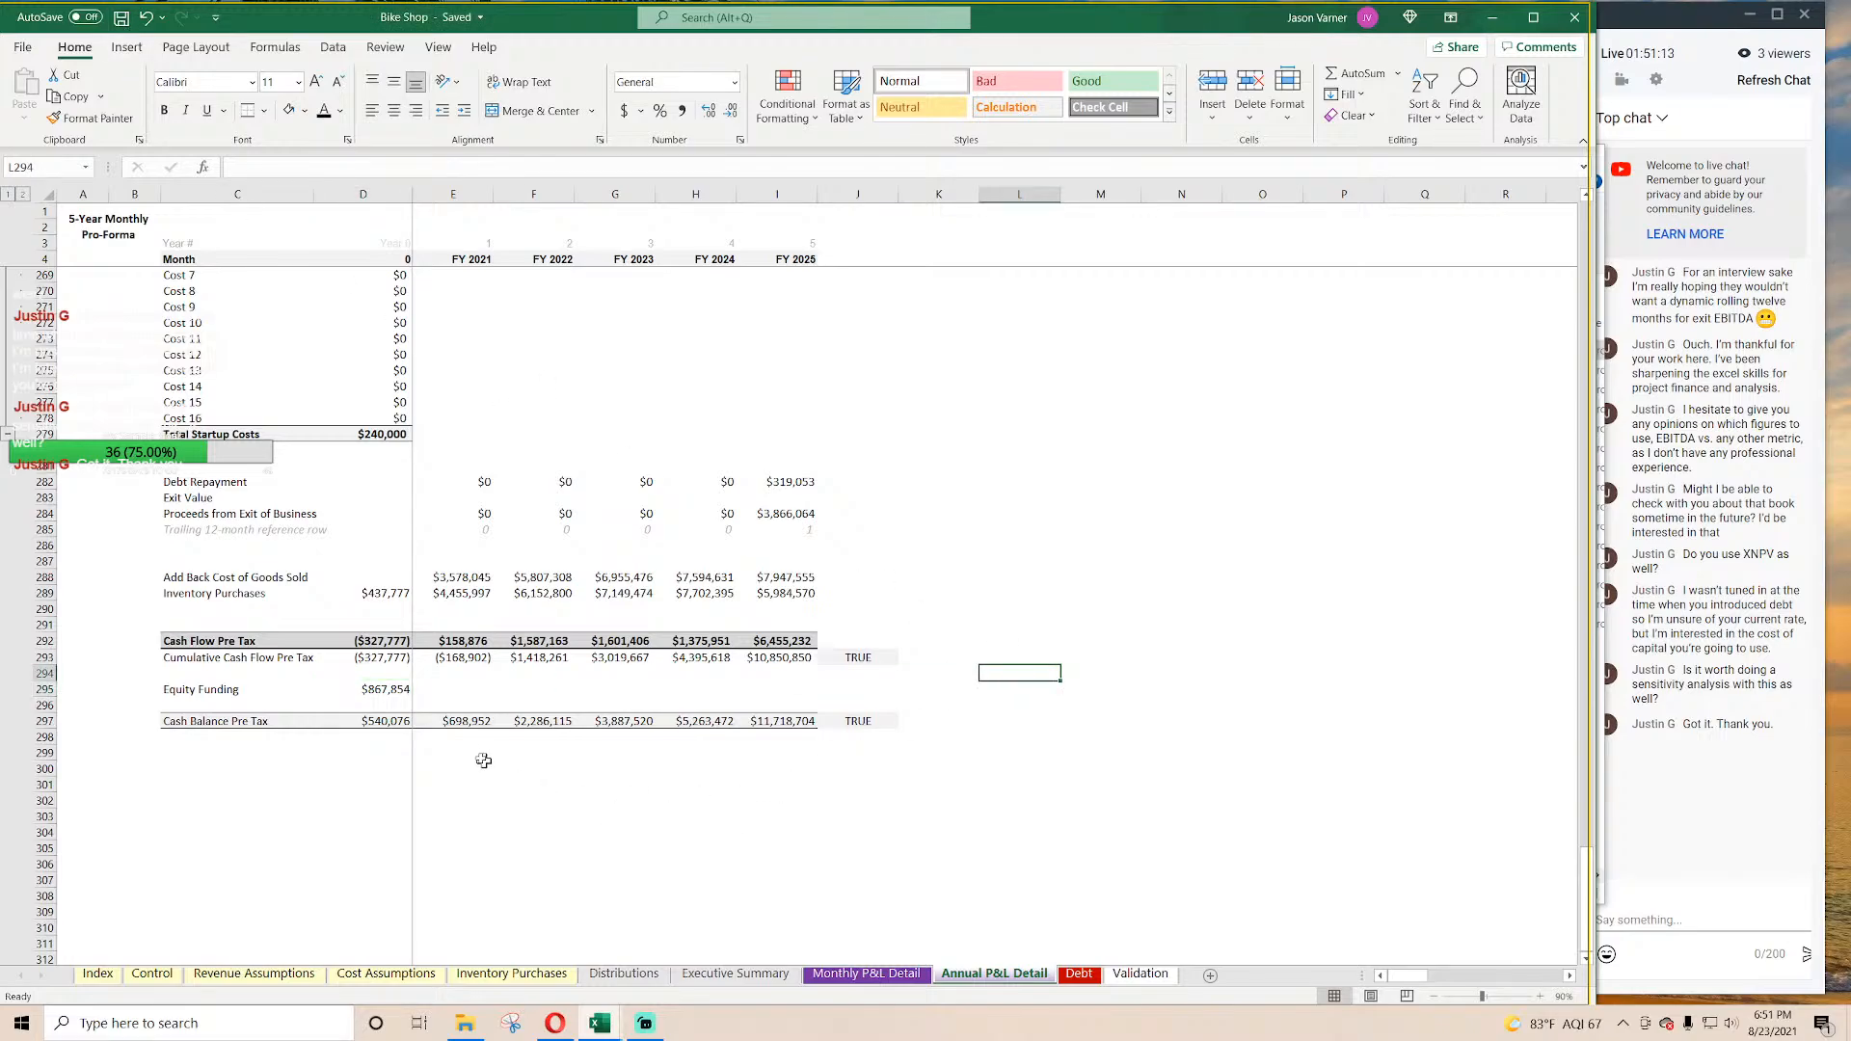
# Step: Review the monthly and annual P&L sheets from Revenue down to Capex, plus the exit month and exit multiple on the Control sheet
pyautogui.scroll(20, 483, 761)
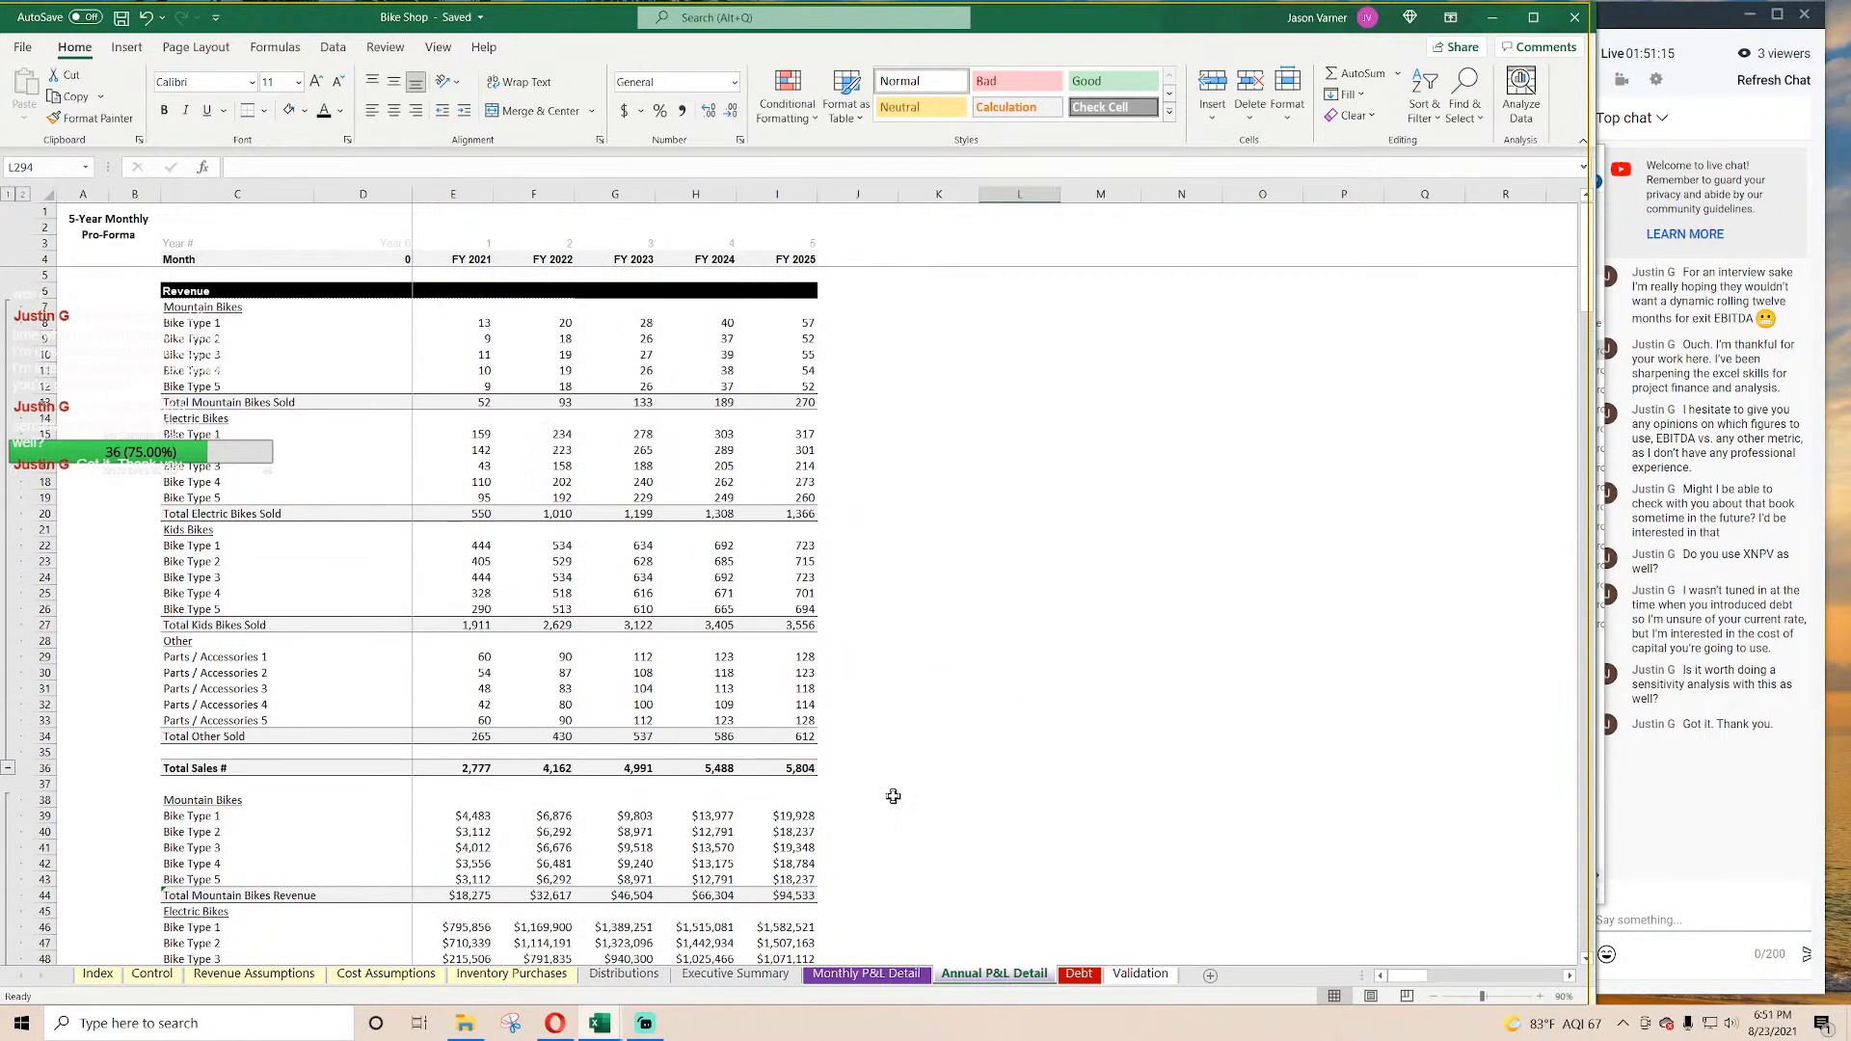
pyautogui.click(866, 974)
pyautogui.scroll(10, 802, 802)
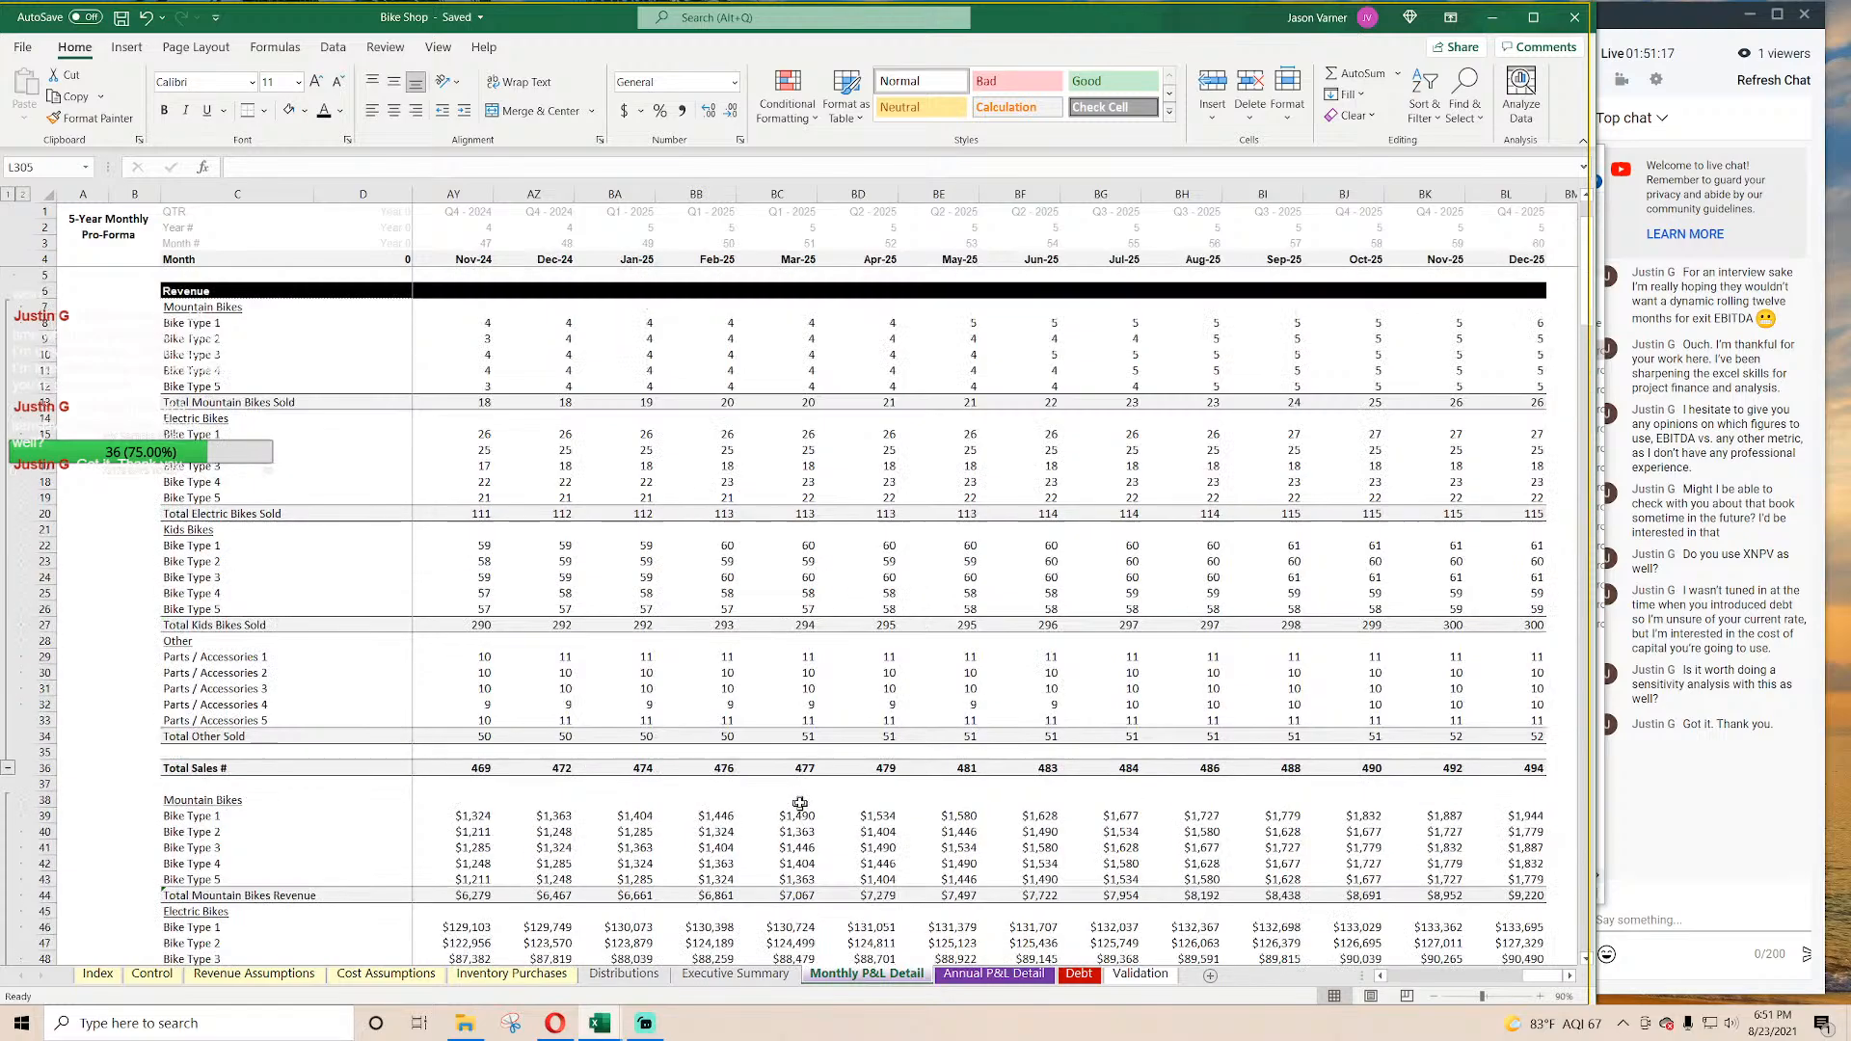
pyautogui.click(403, 274)
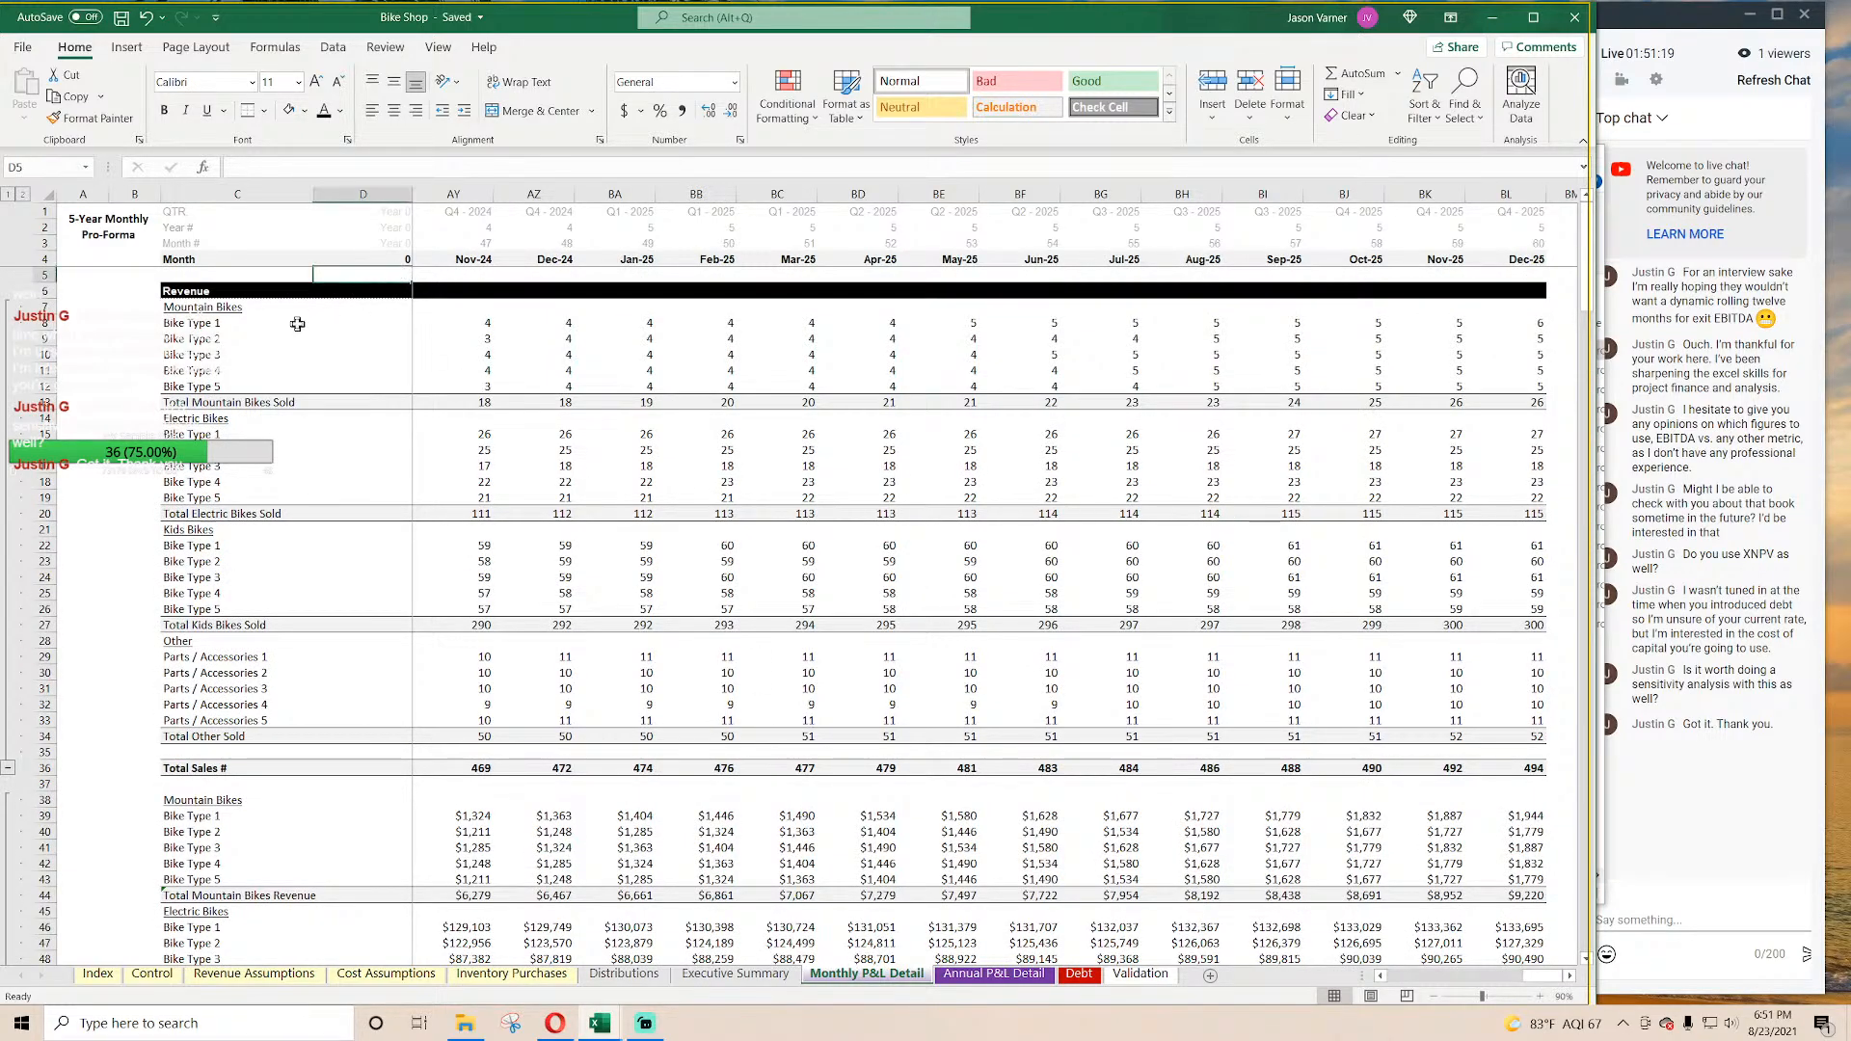
pyautogui.click(993, 974)
pyautogui.scroll(10, 935, 853)
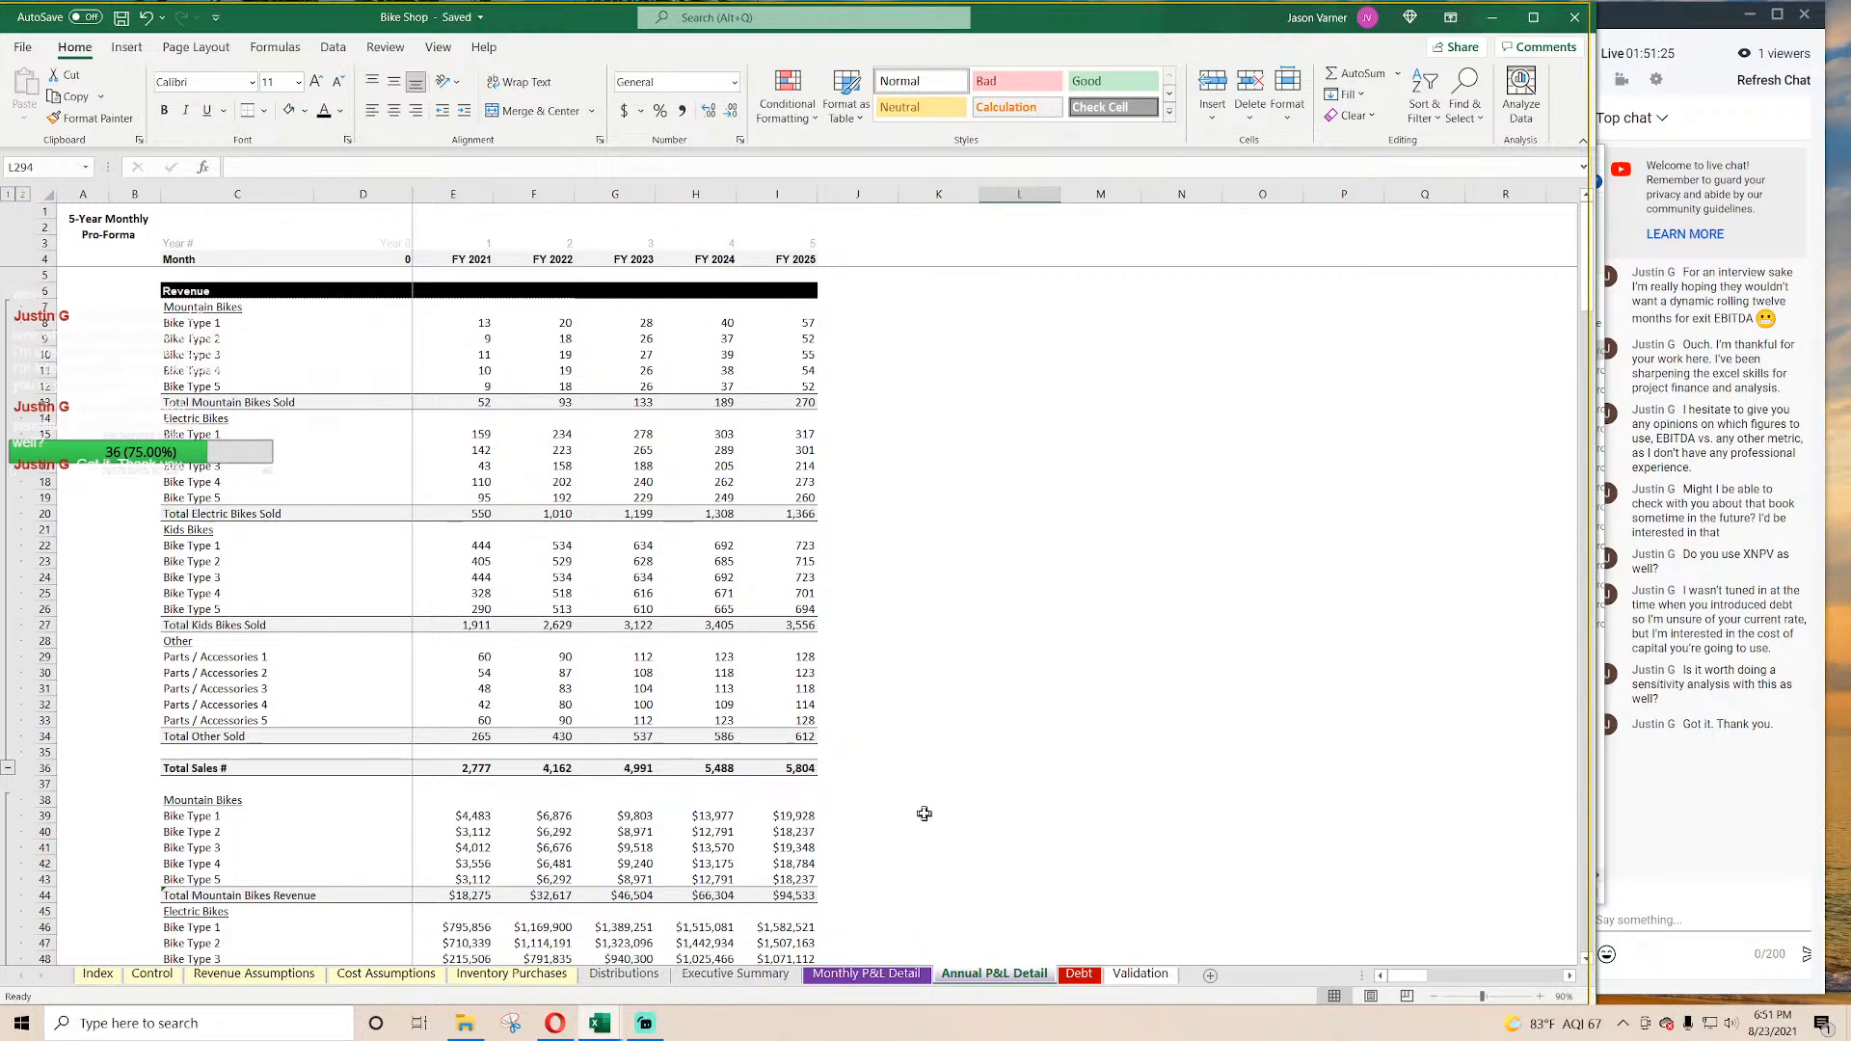
pyautogui.scroll(-20, 942, 819)
pyautogui.scroll(-9, 945, 831)
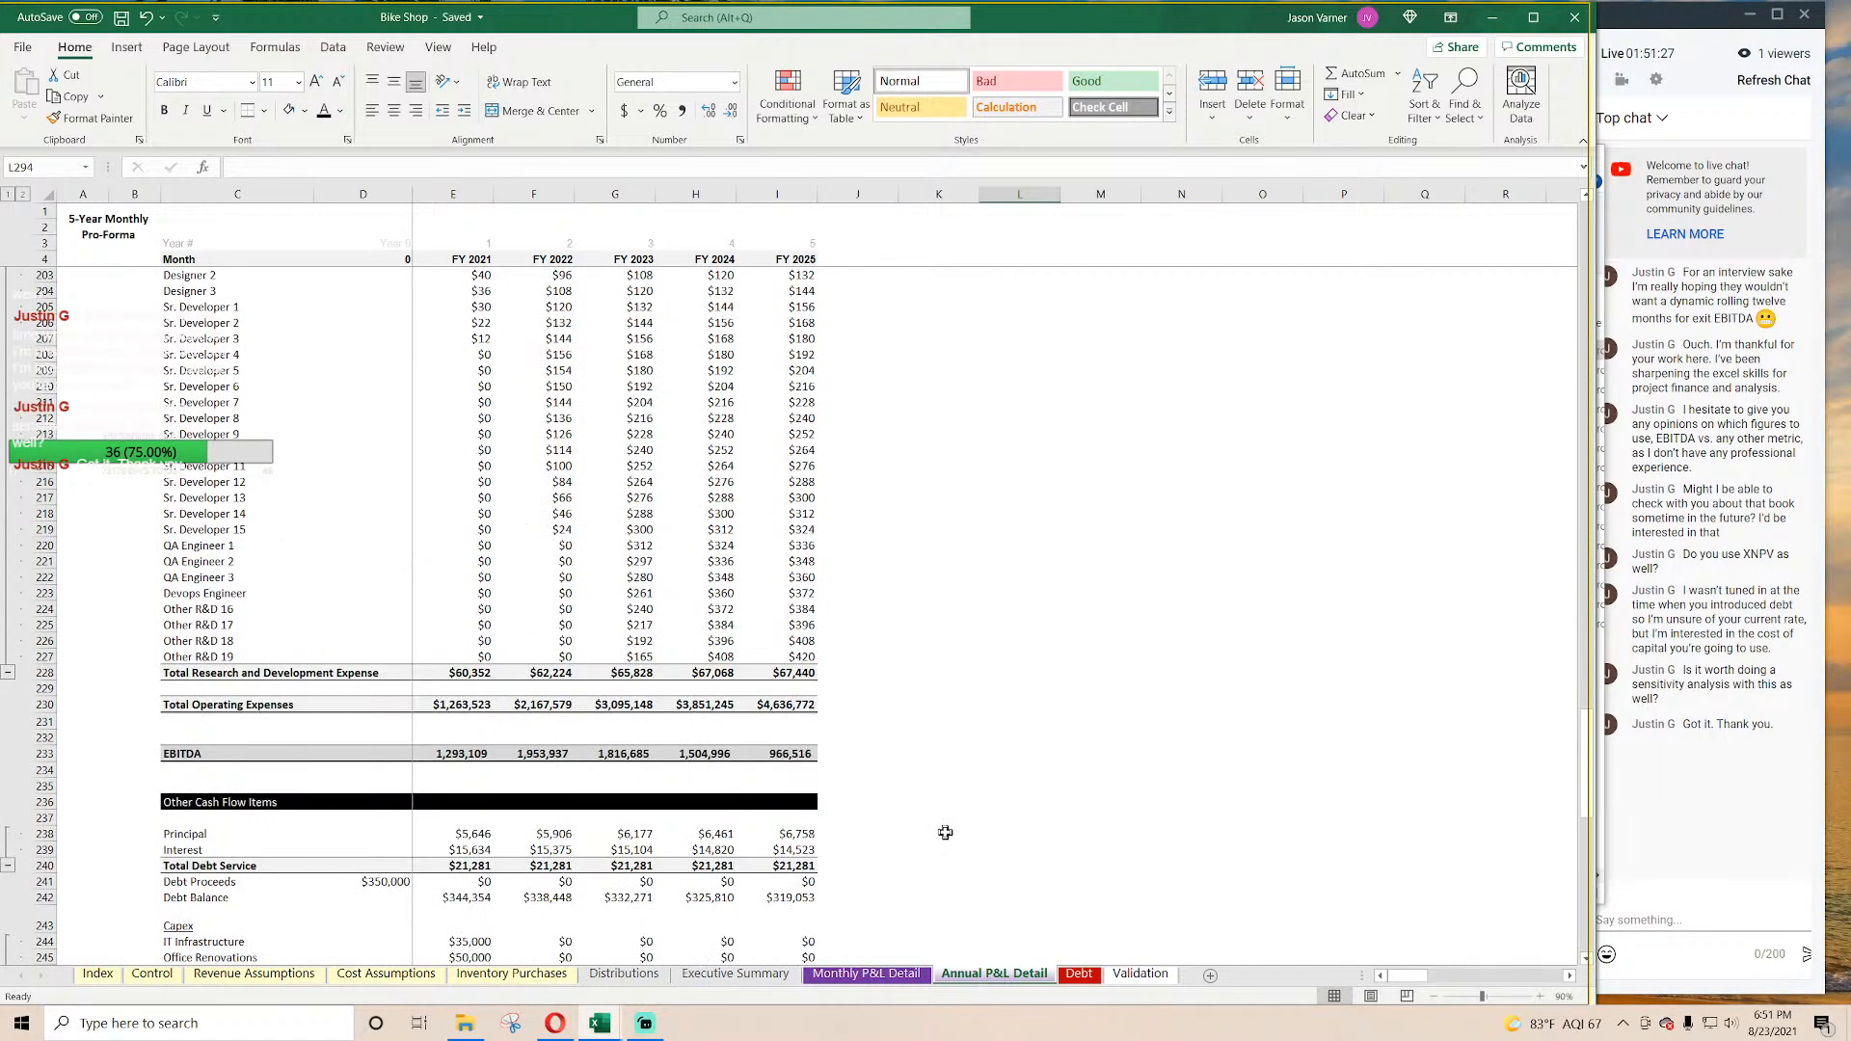
pyautogui.scroll(-12, 945, 832)
pyautogui.scroll(4, 945, 832)
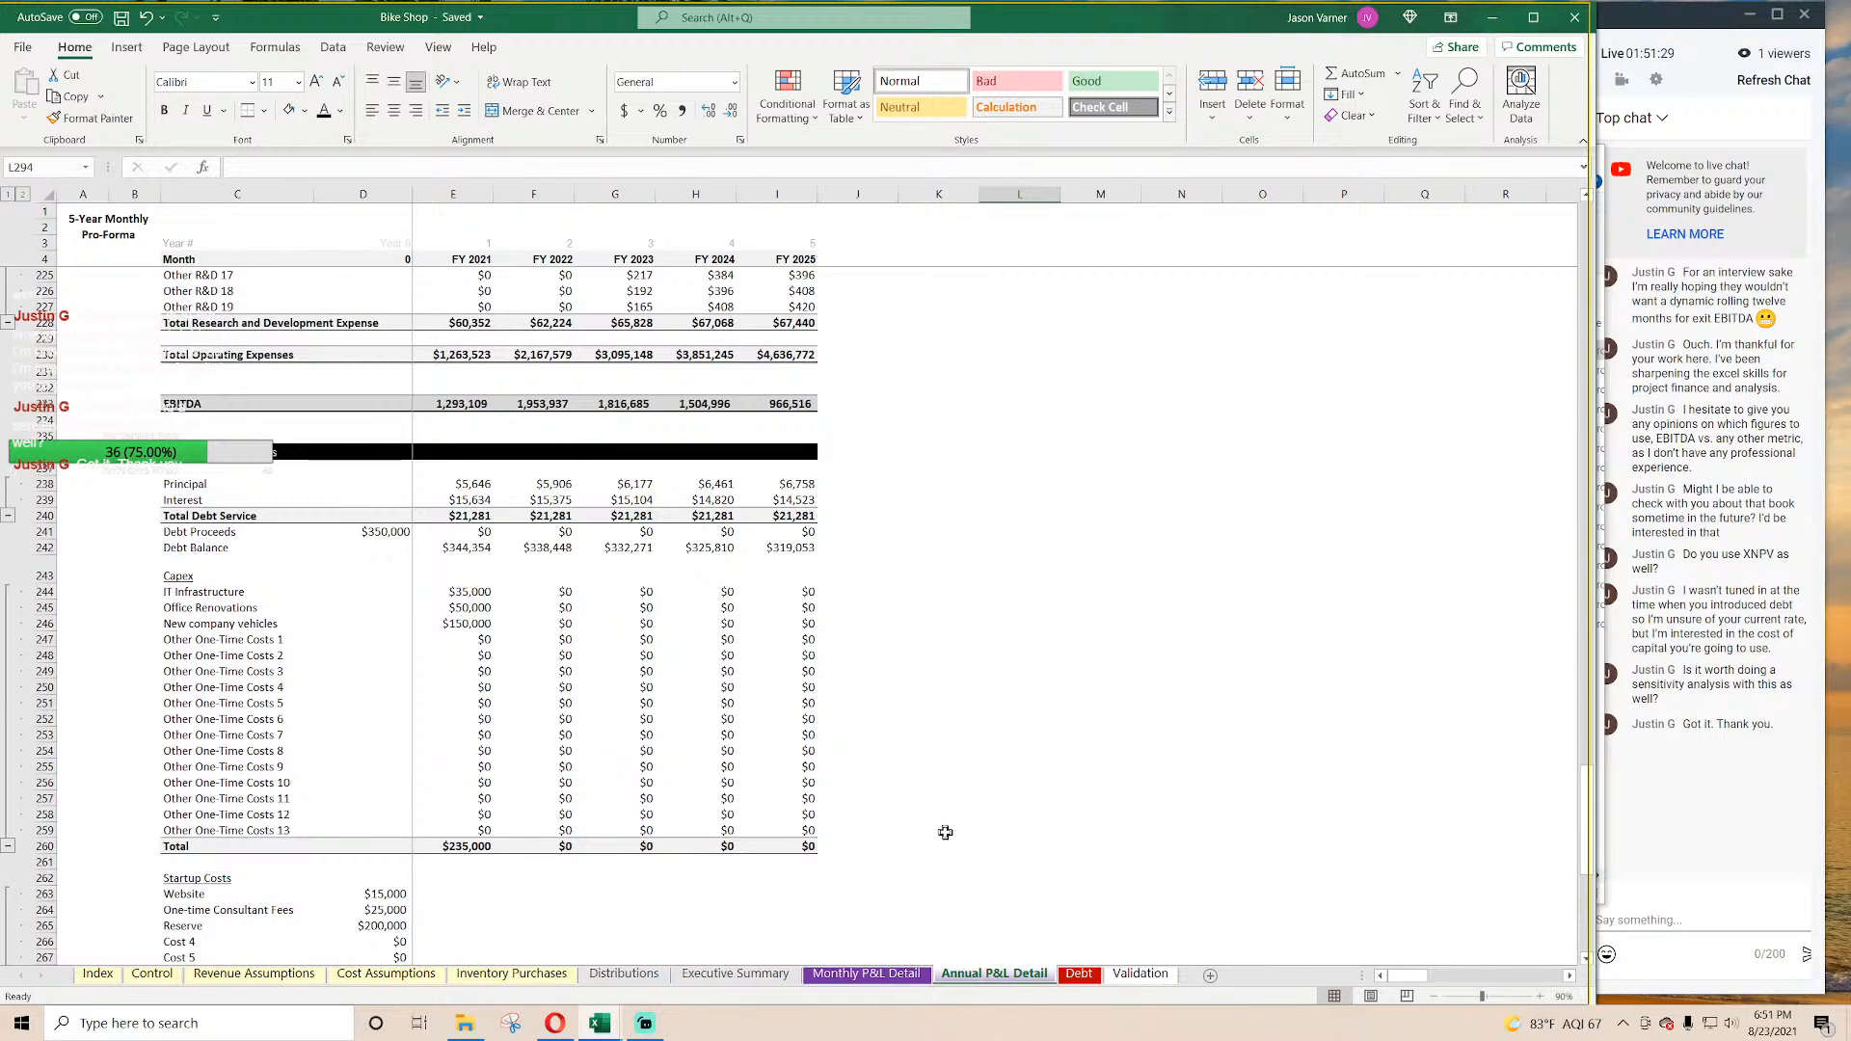
pyautogui.scroll(5, 945, 832)
pyautogui.click(154, 974)
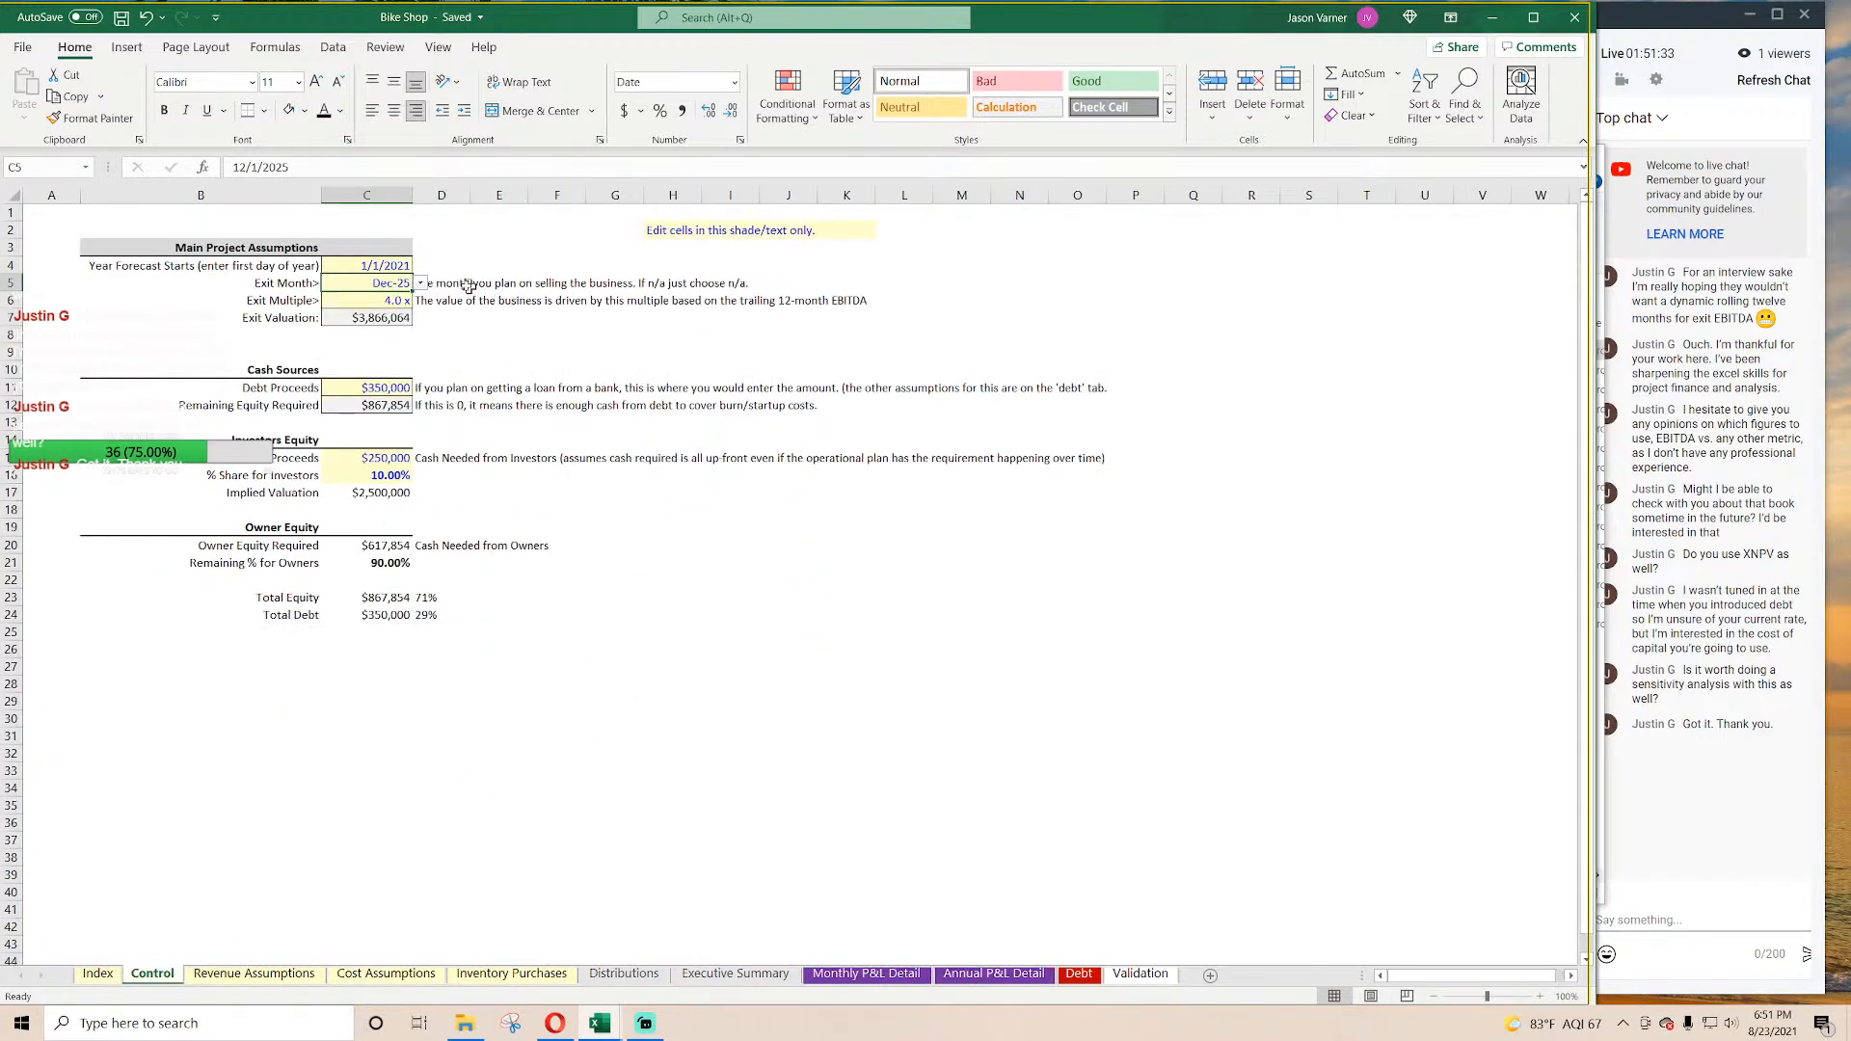
pyautogui.click(389, 300)
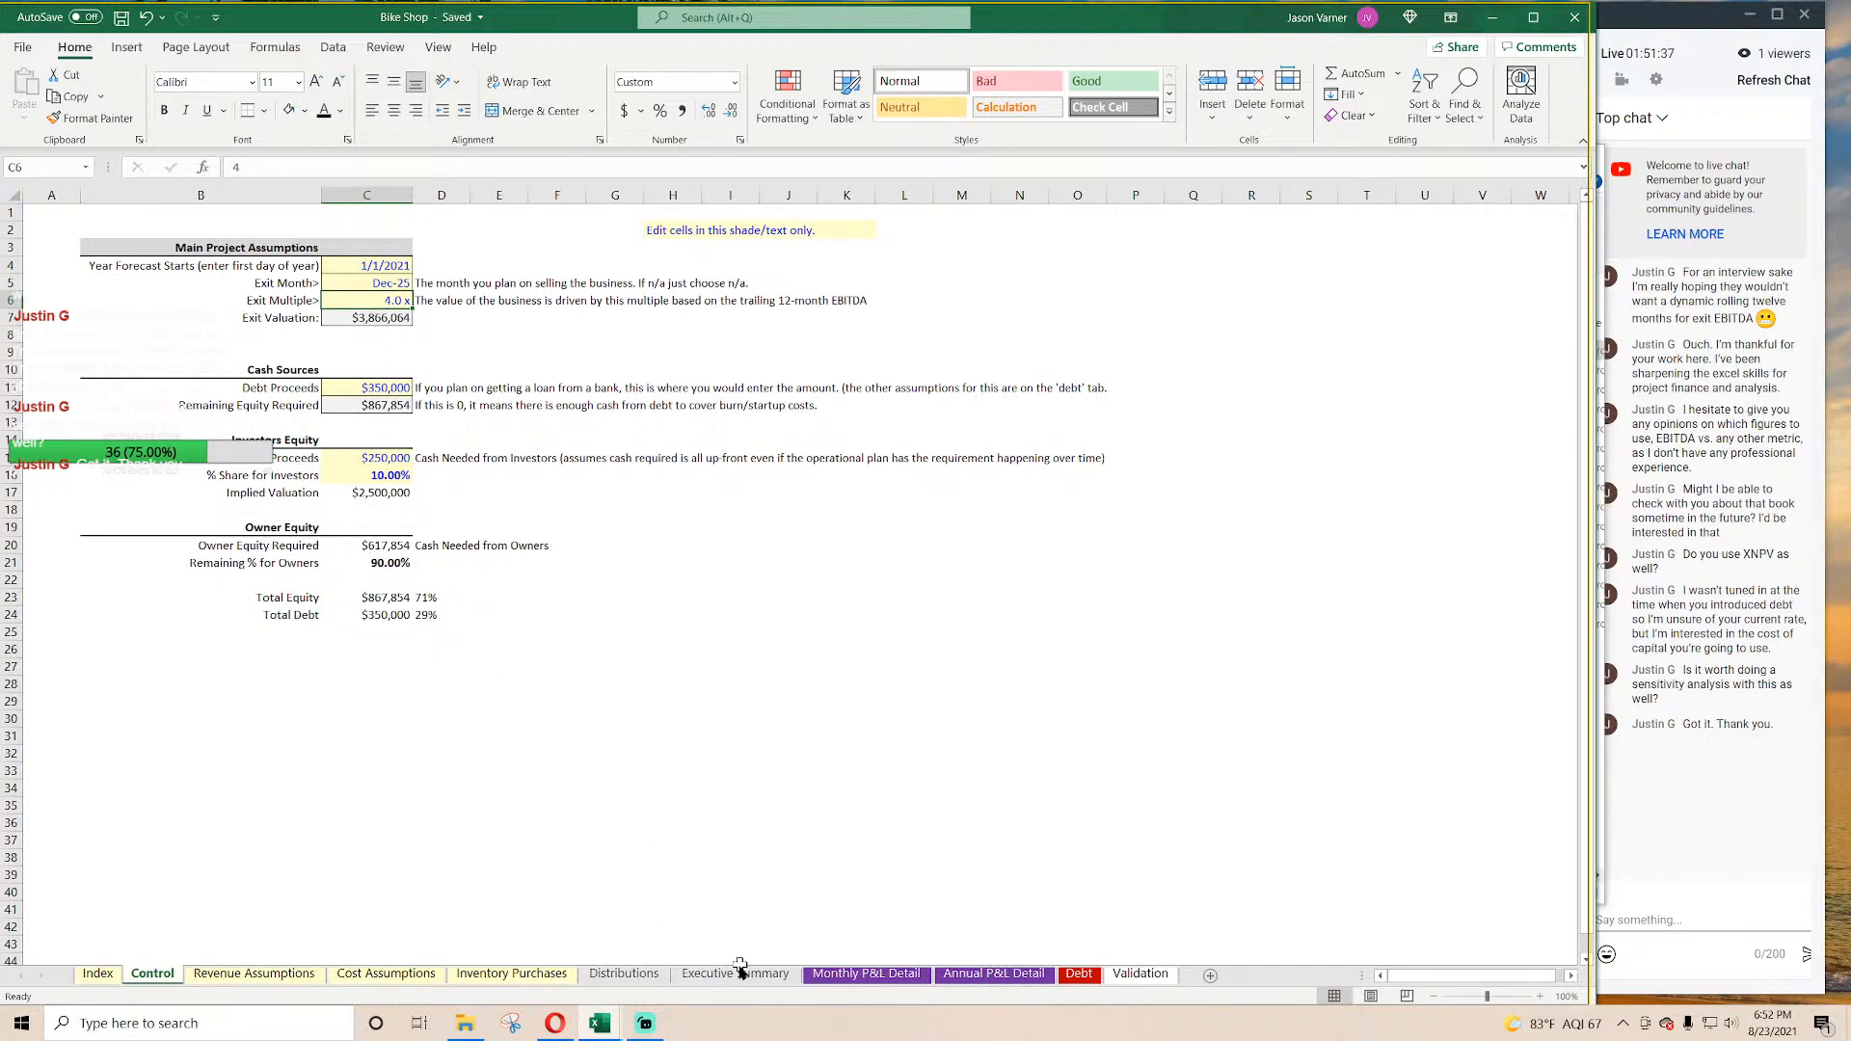
# Step: Switch to the Enterprise SaaS - Varying Contract Lengths workbook and copy A1:U38 of its Distributions sheet, including the Cash Flow Distribution chart
pyautogui.moveTo(599, 1025)
pyautogui.click(690, 934)
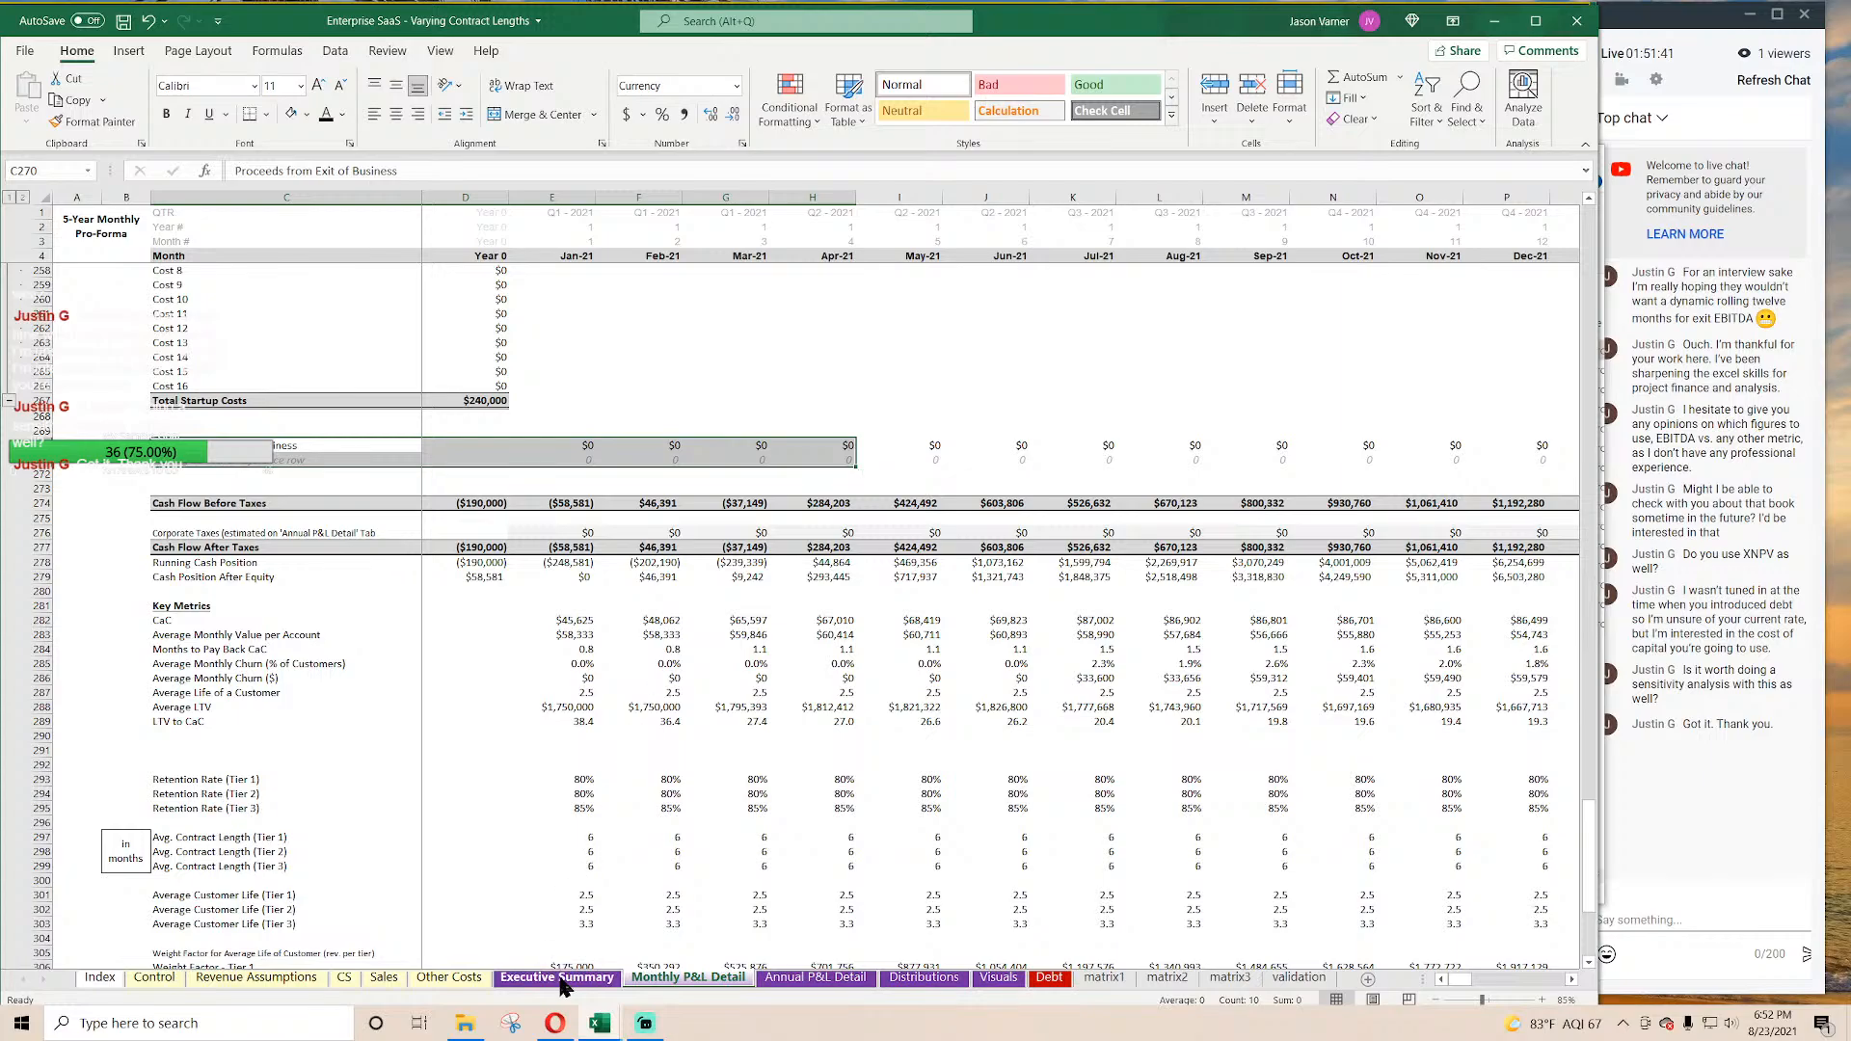
pyautogui.click(564, 978)
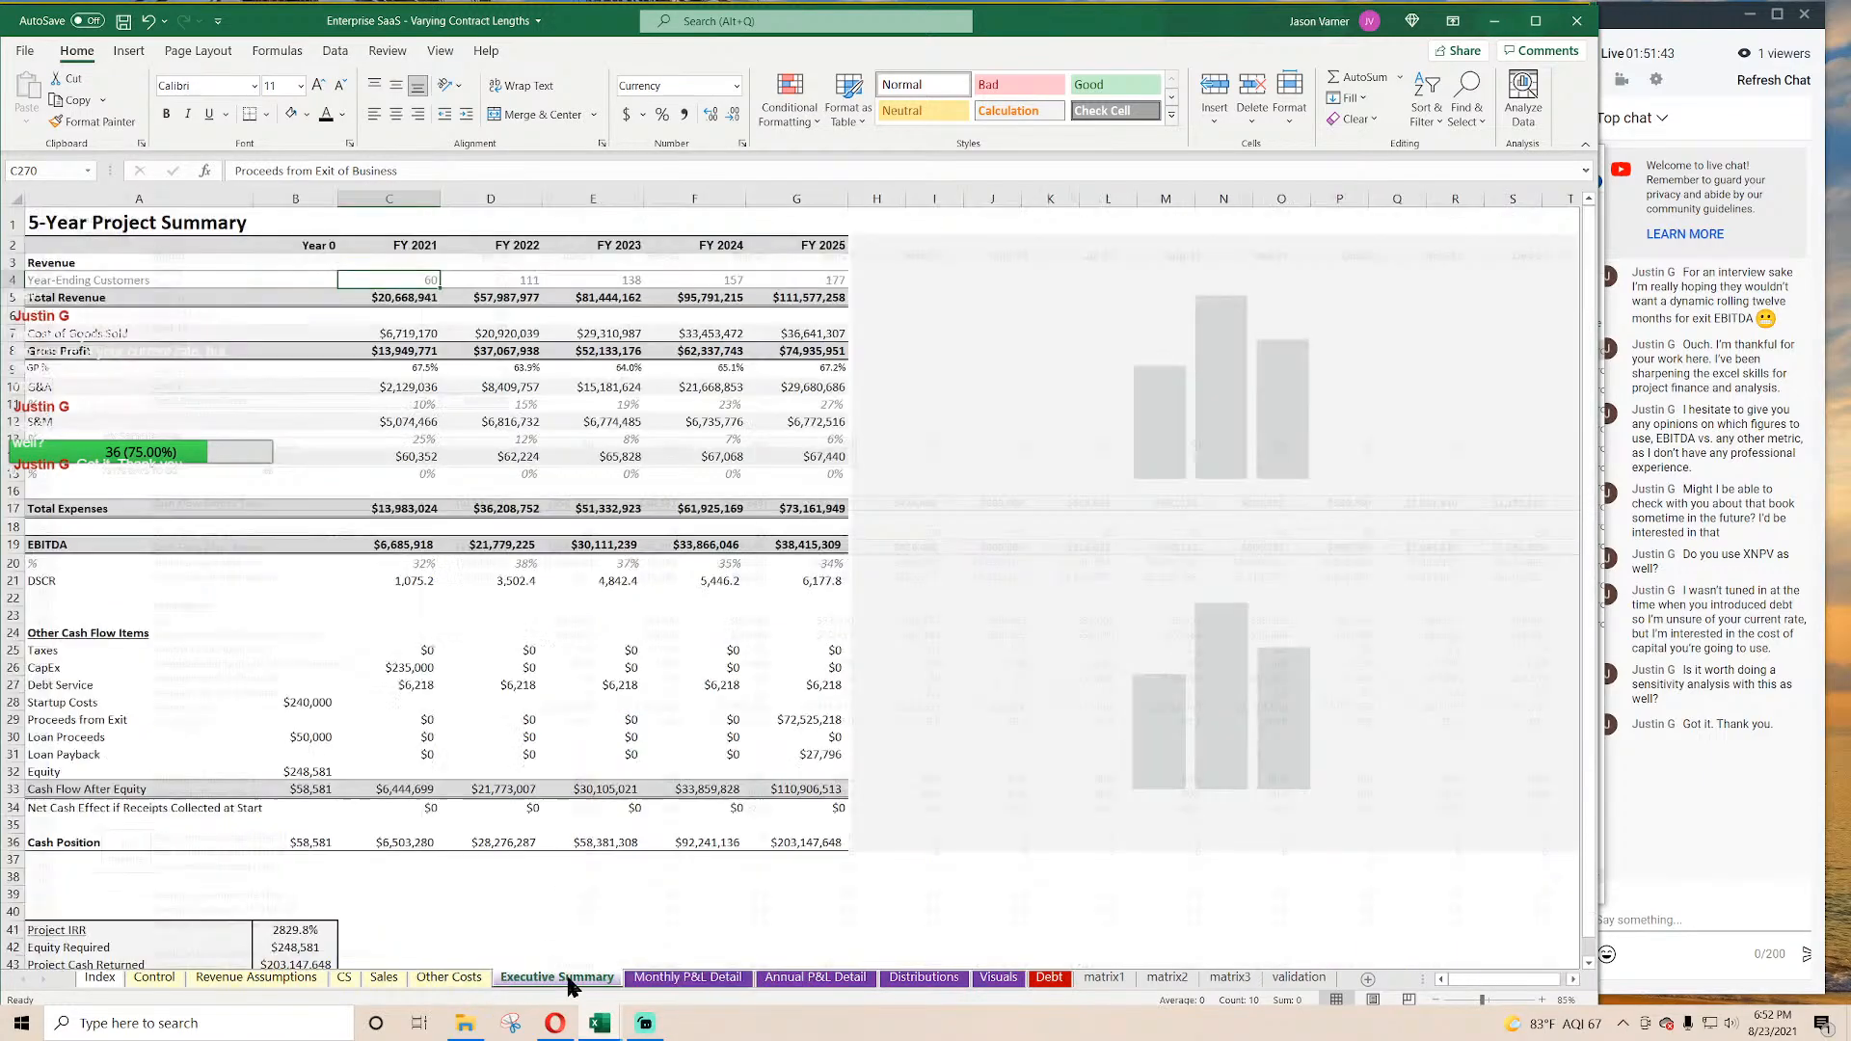
pyautogui.click(923, 978)
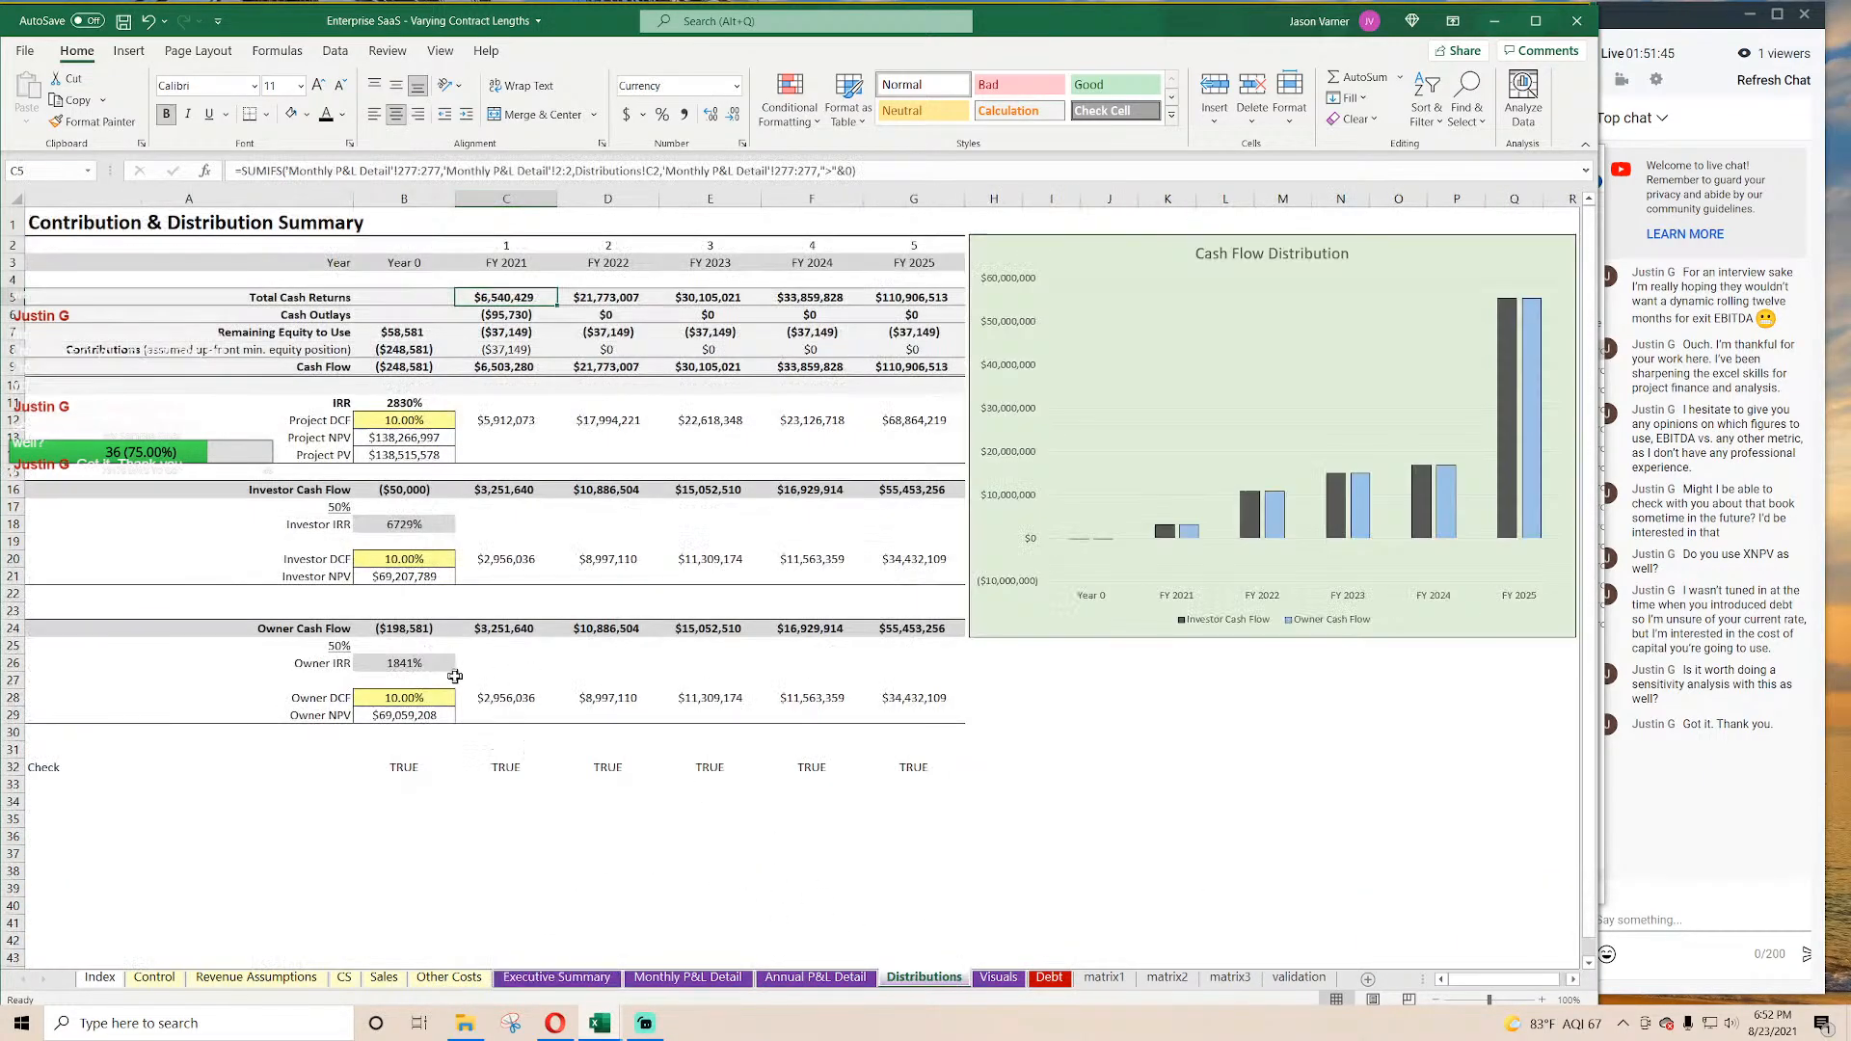
pyautogui.moveTo(80, 235); pyautogui.dragTo(1212, 866)
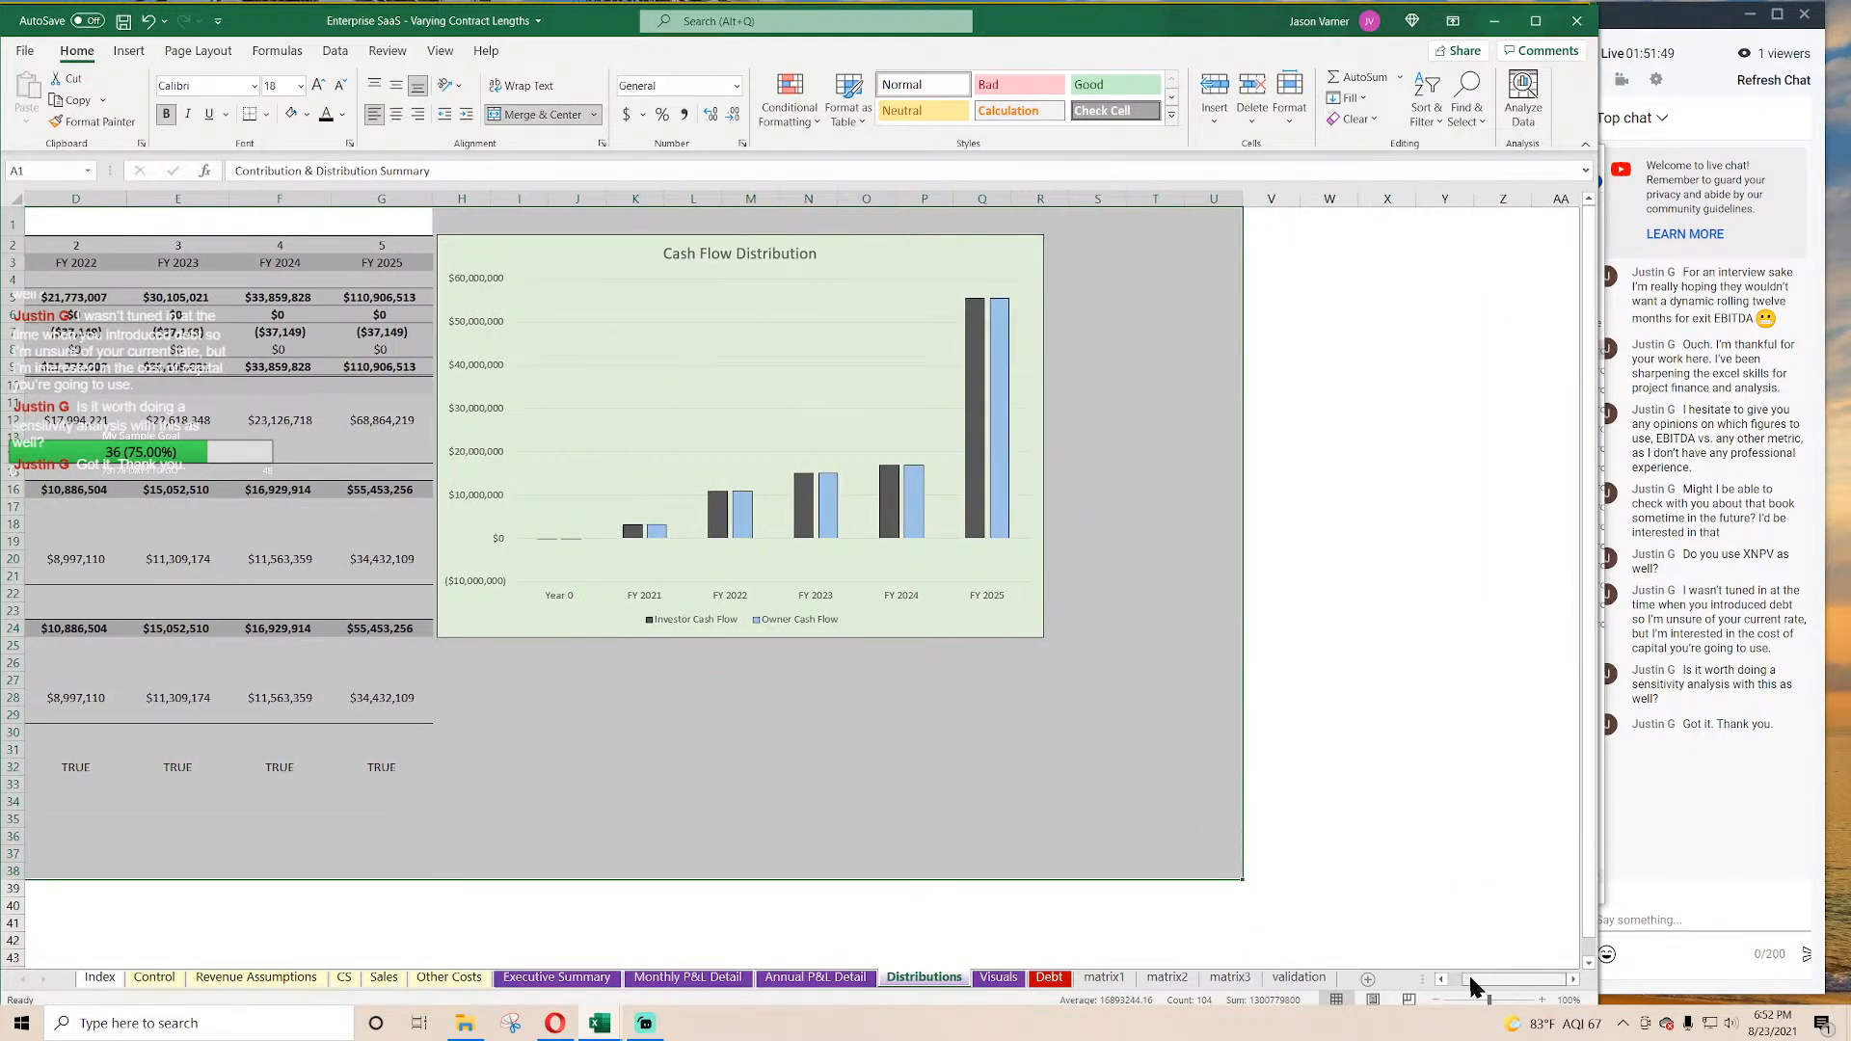
pyautogui.moveTo(1468, 978); pyautogui.dragTo(1437, 978)
pyautogui.rightClick(500, 388)
pyautogui.click(565, 432)
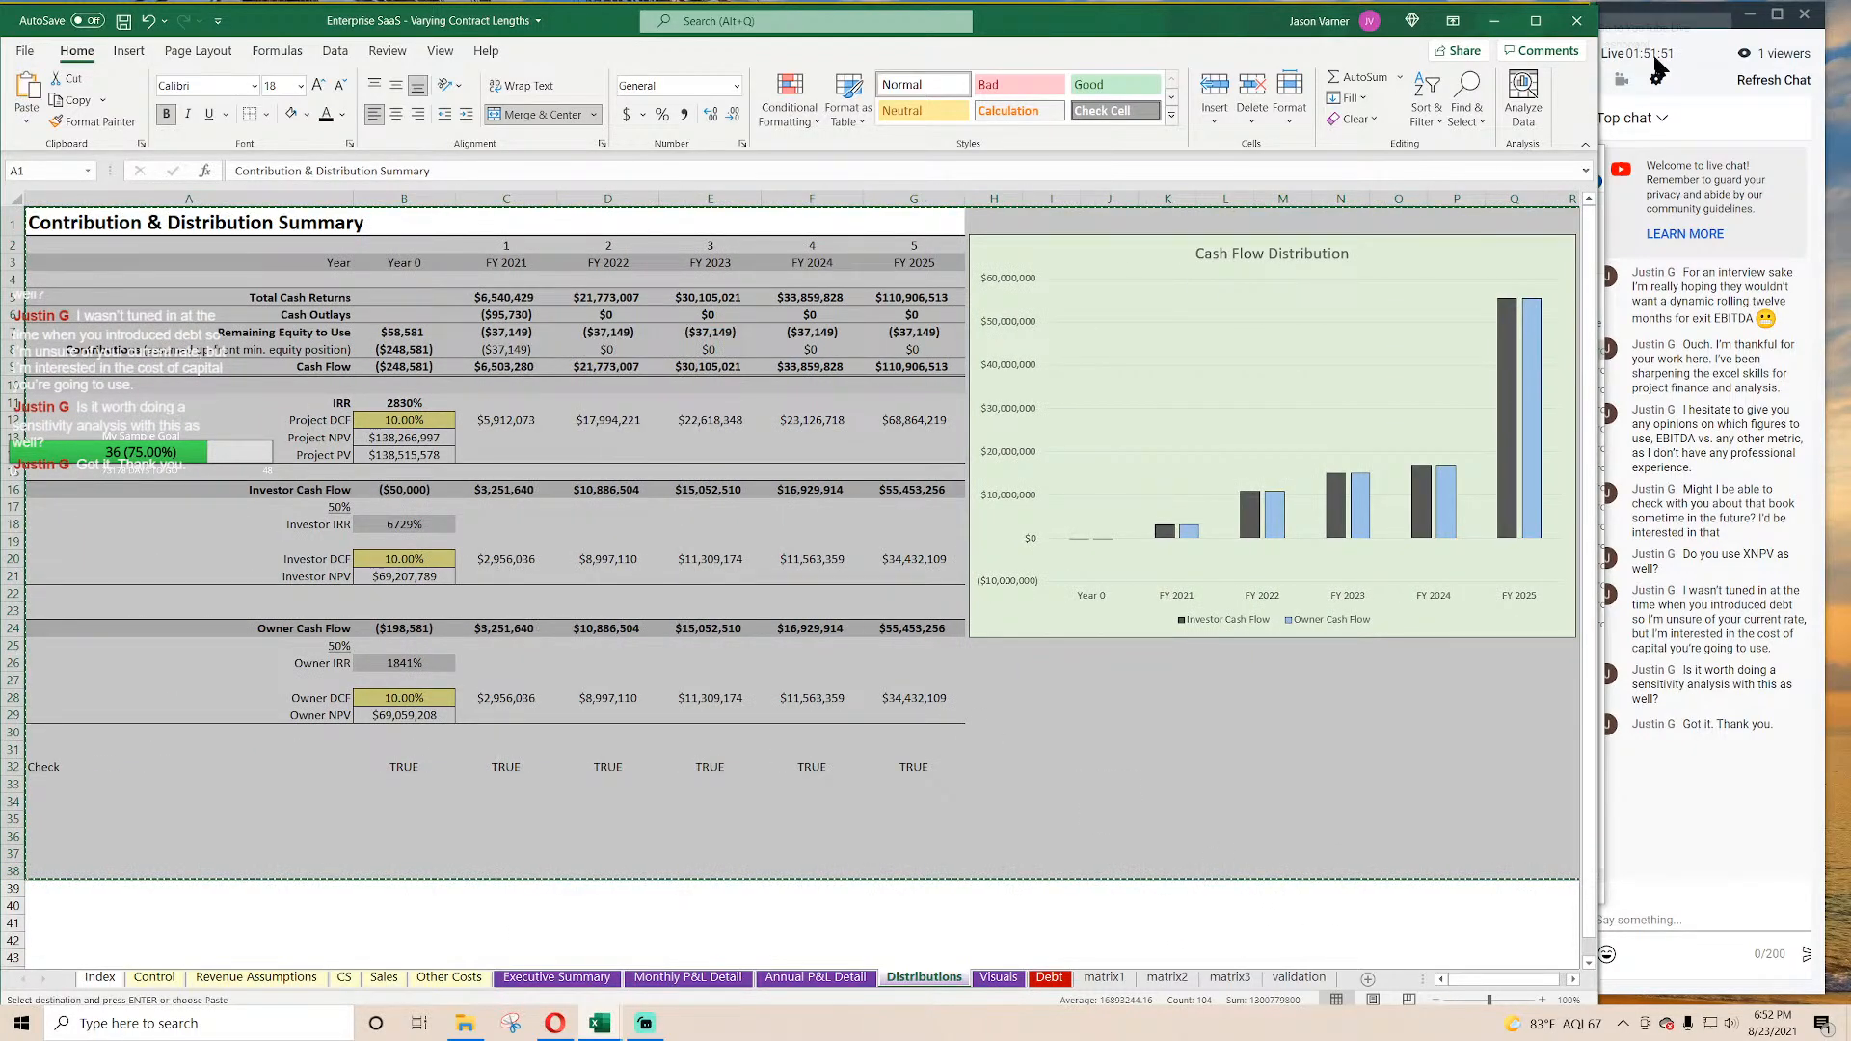
# Step: Switch back to the Bike Shop workbook and paste the copied contribution and distribution block at A1 of its Distributions sheet
pyautogui.click(1495, 22)
pyautogui.click(624, 974)
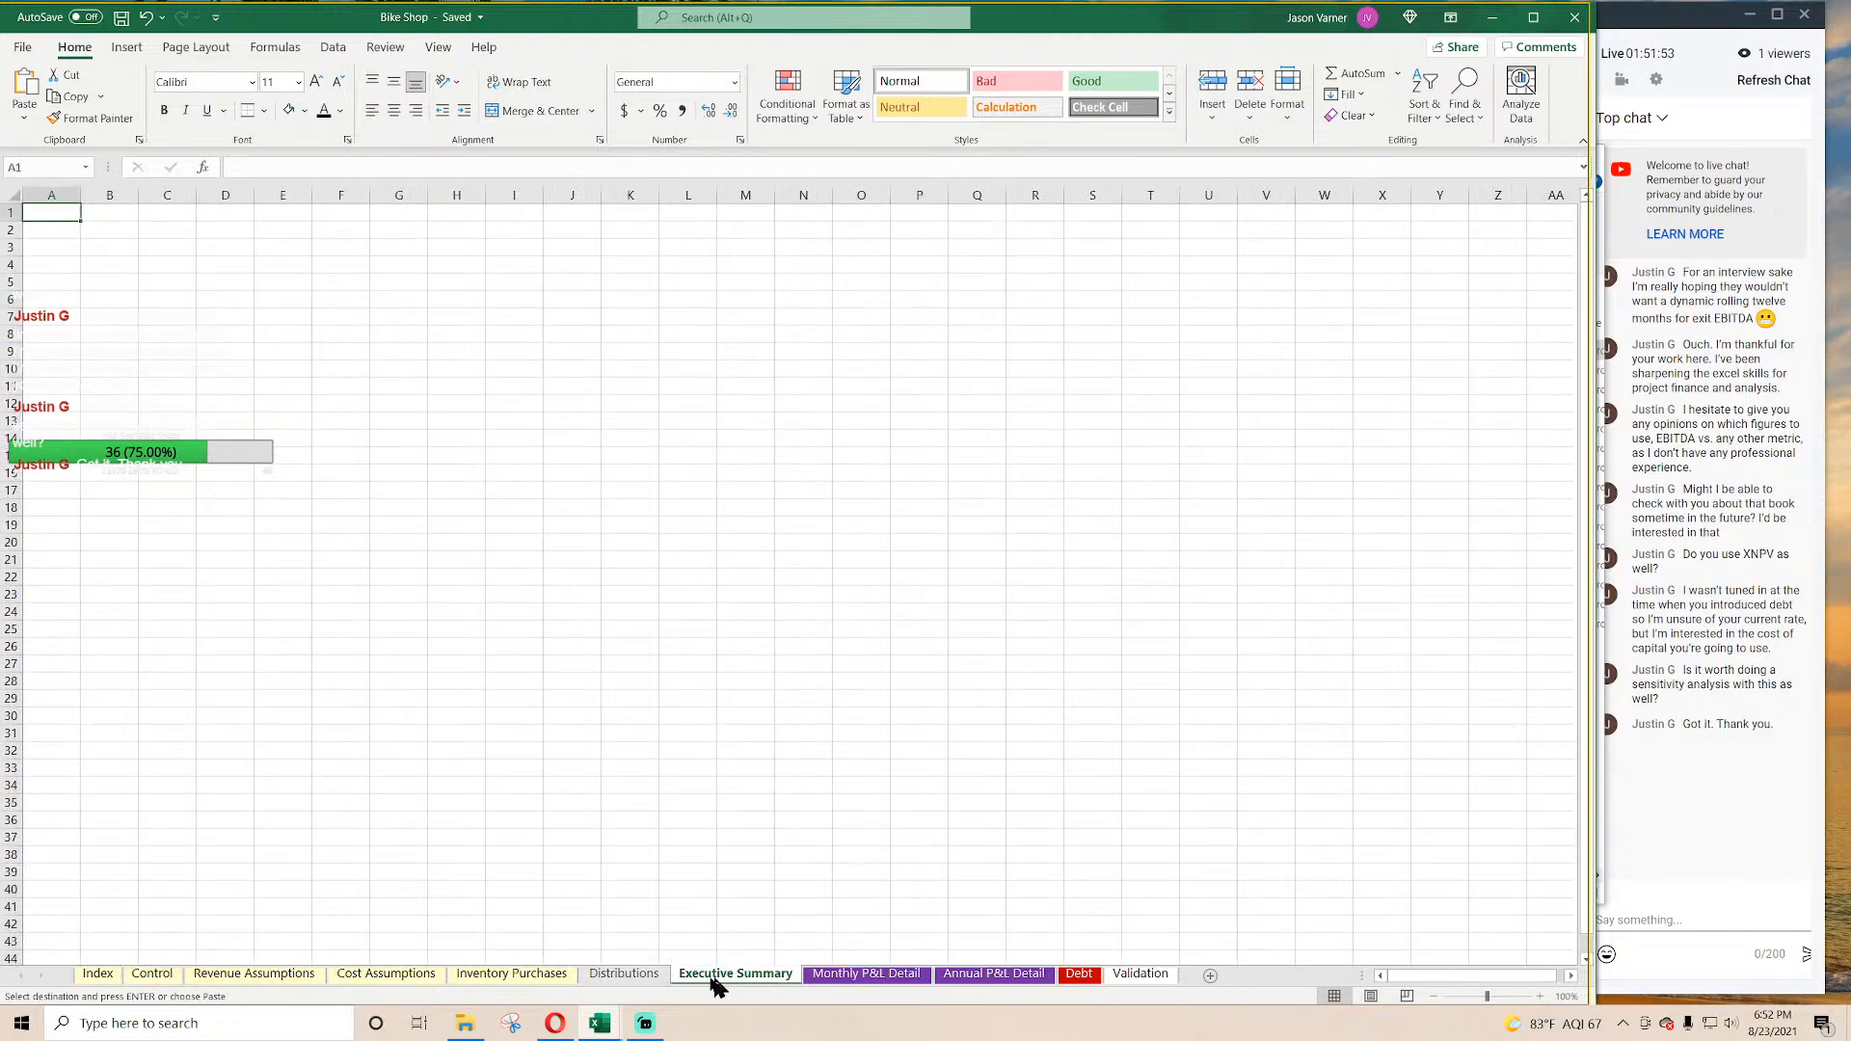
pyautogui.rightClick(46, 215)
pyautogui.click(81, 290)
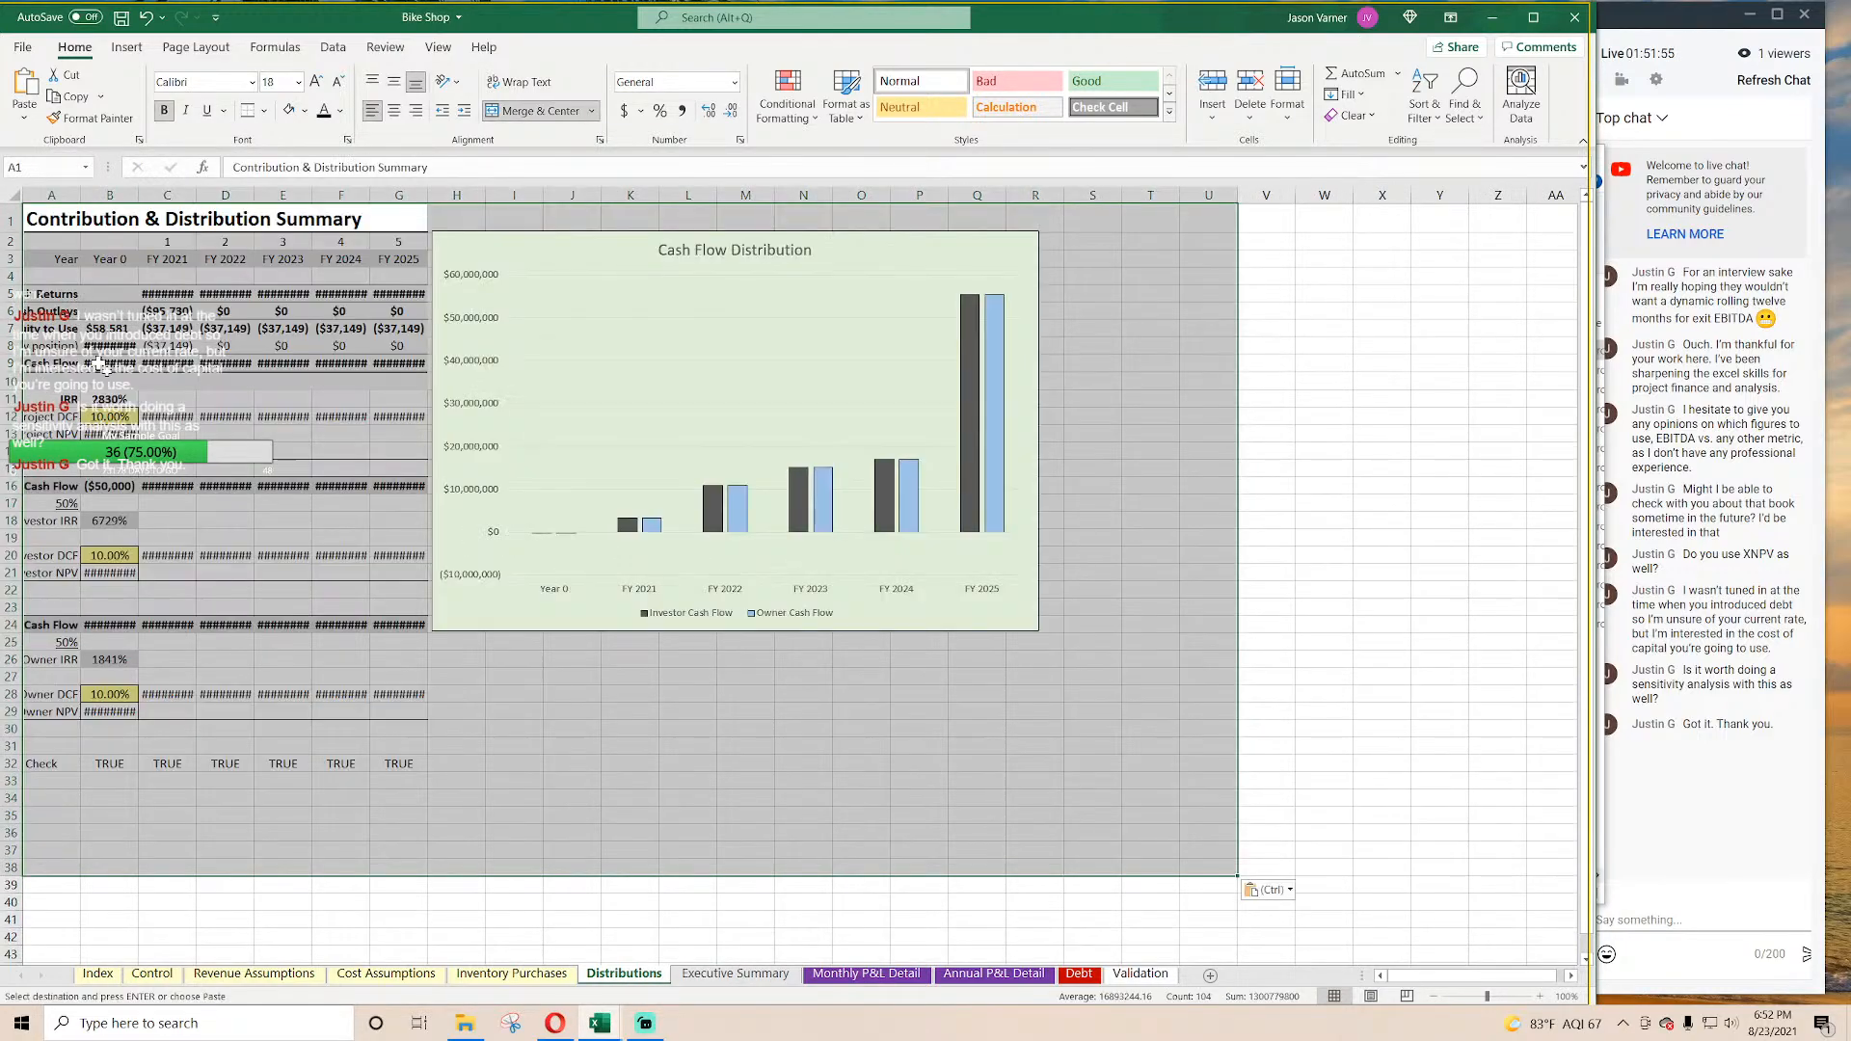
pyautogui.click(233, 314)
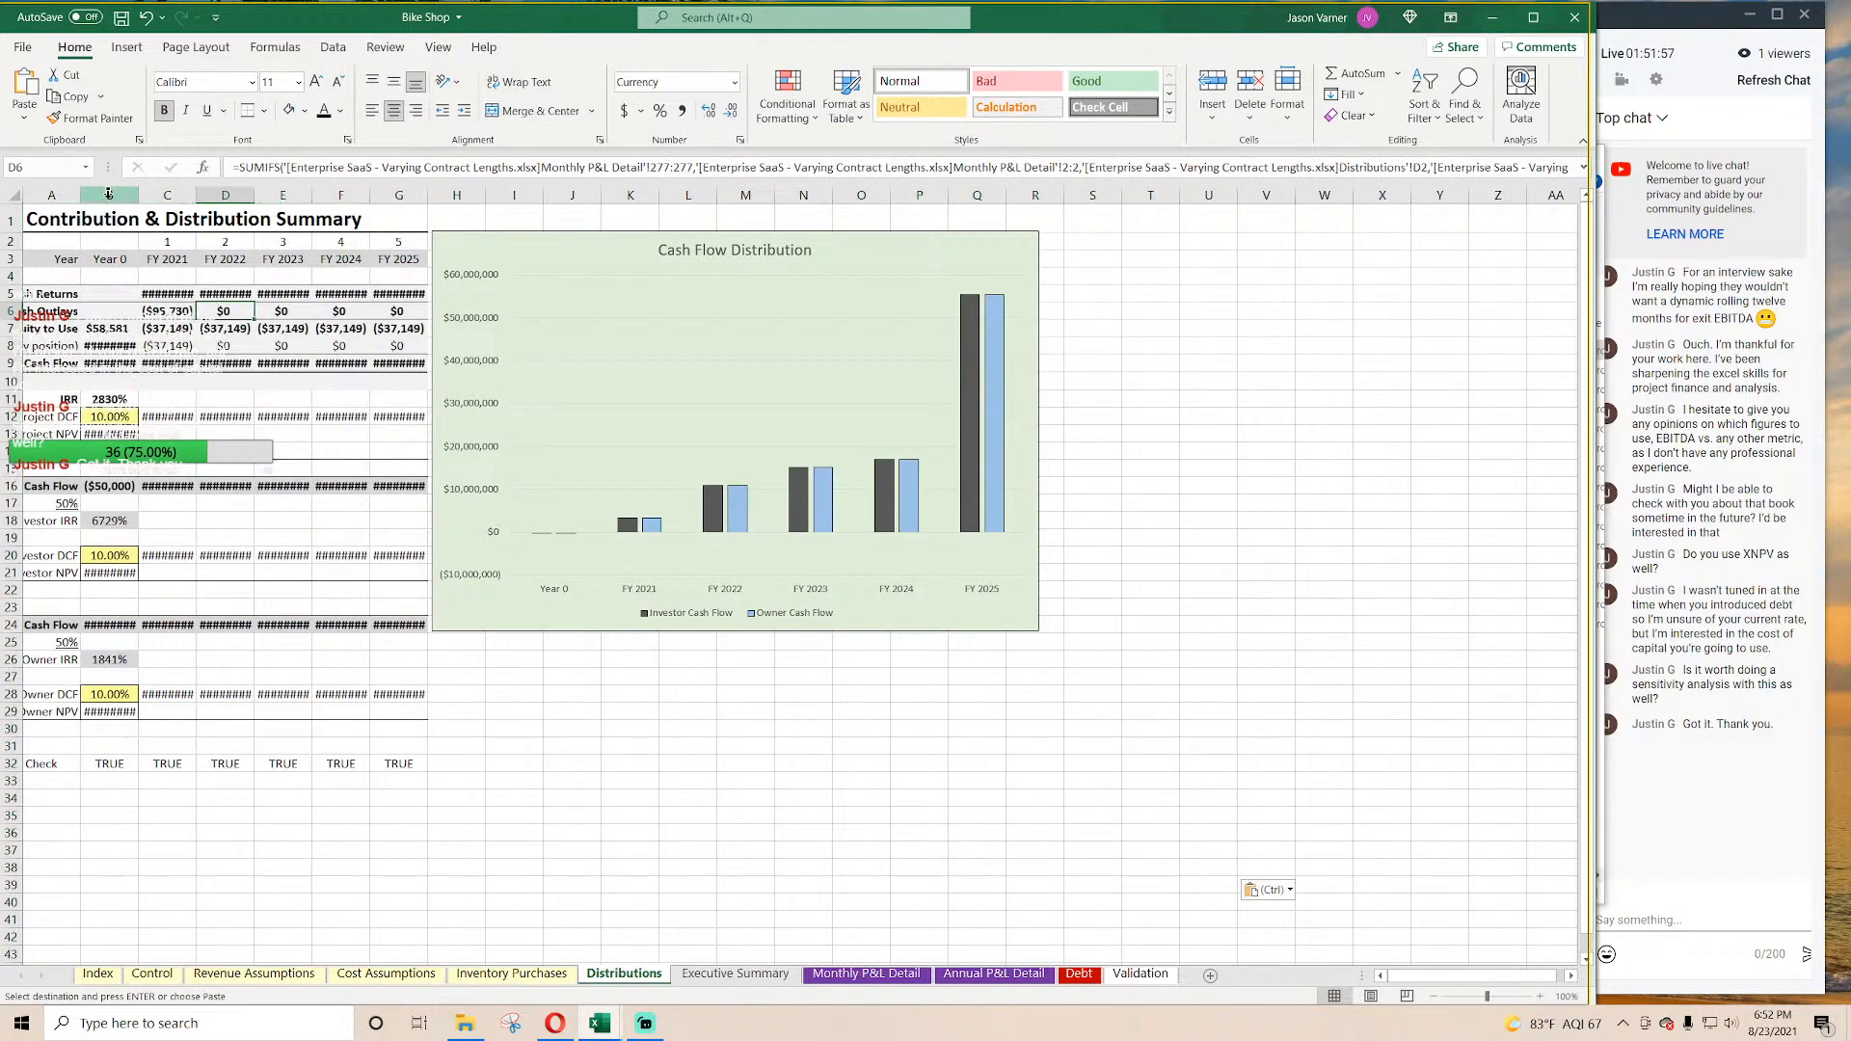
# Step: Widen columns B to G of the Distributions sheet equally so that every currency figure fits in its cell
pyautogui.moveTo(110, 196); pyautogui.dragTo(391, 195)
pyautogui.rightClick(391, 194)
pyautogui.click(507, 453)
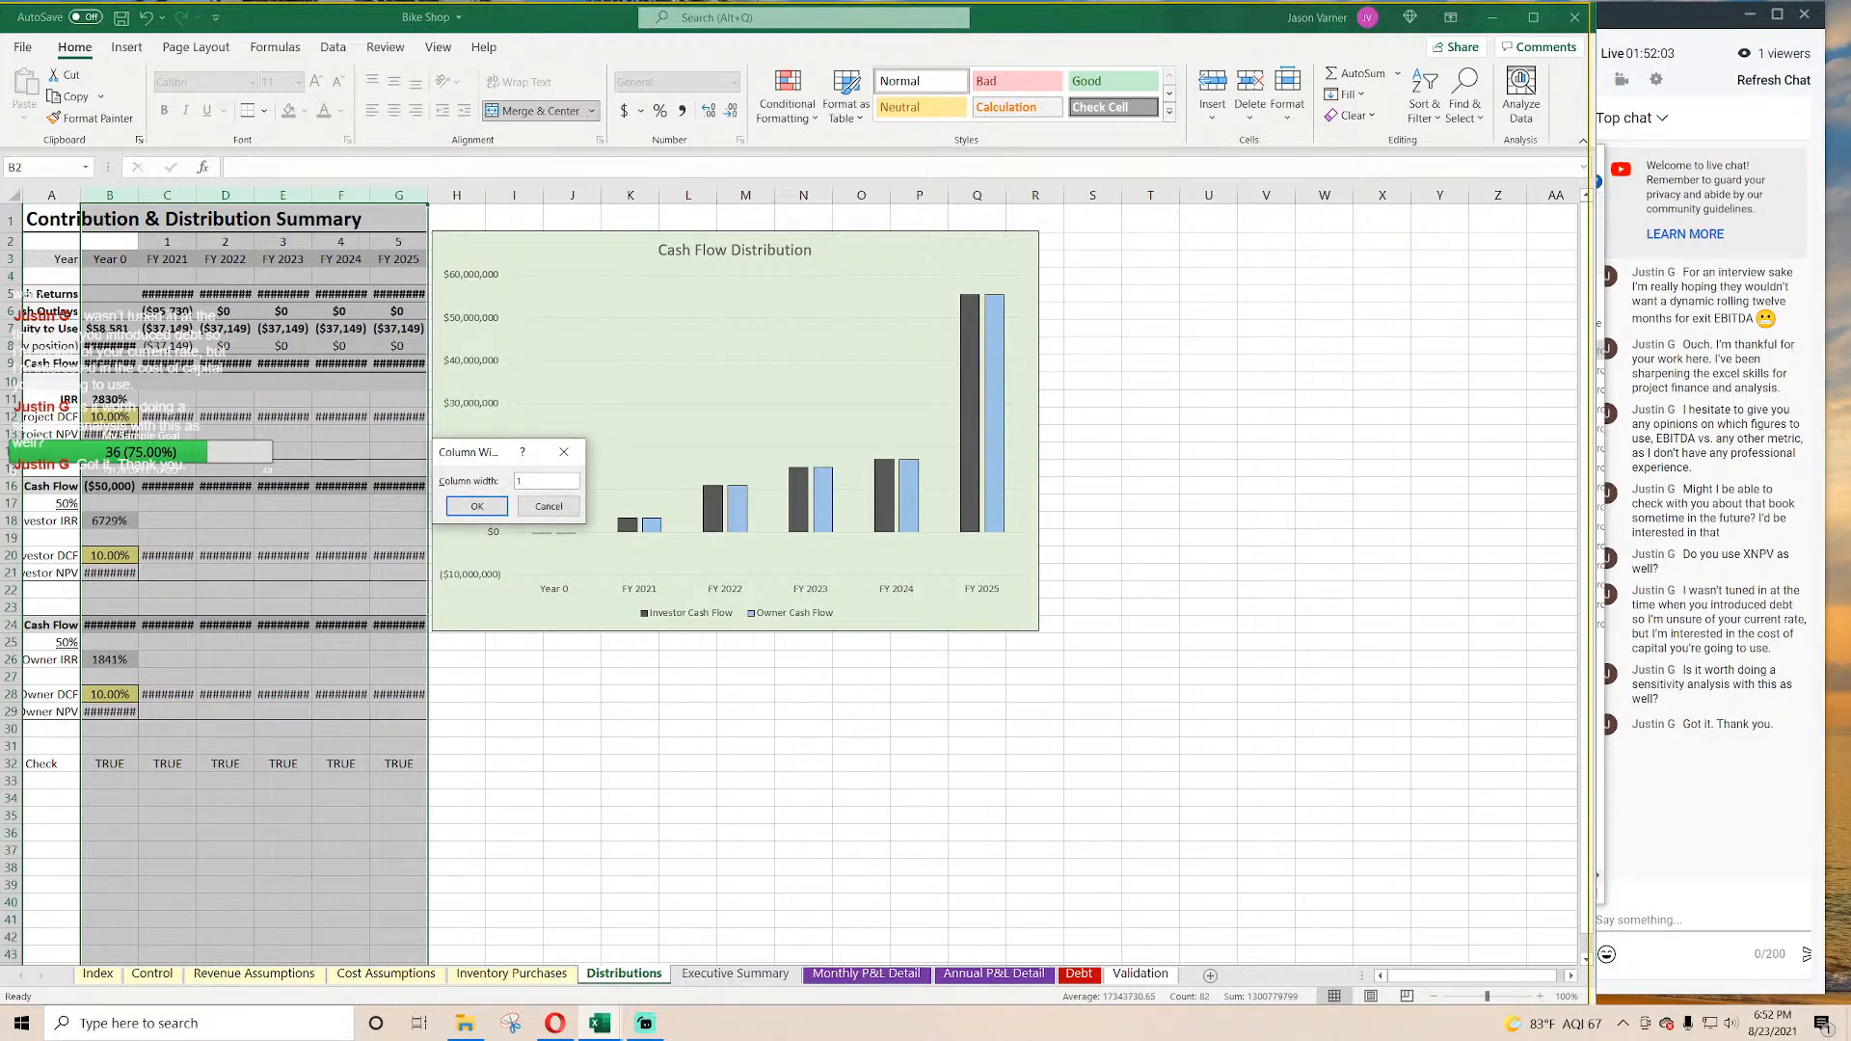
pyautogui.press('Return')
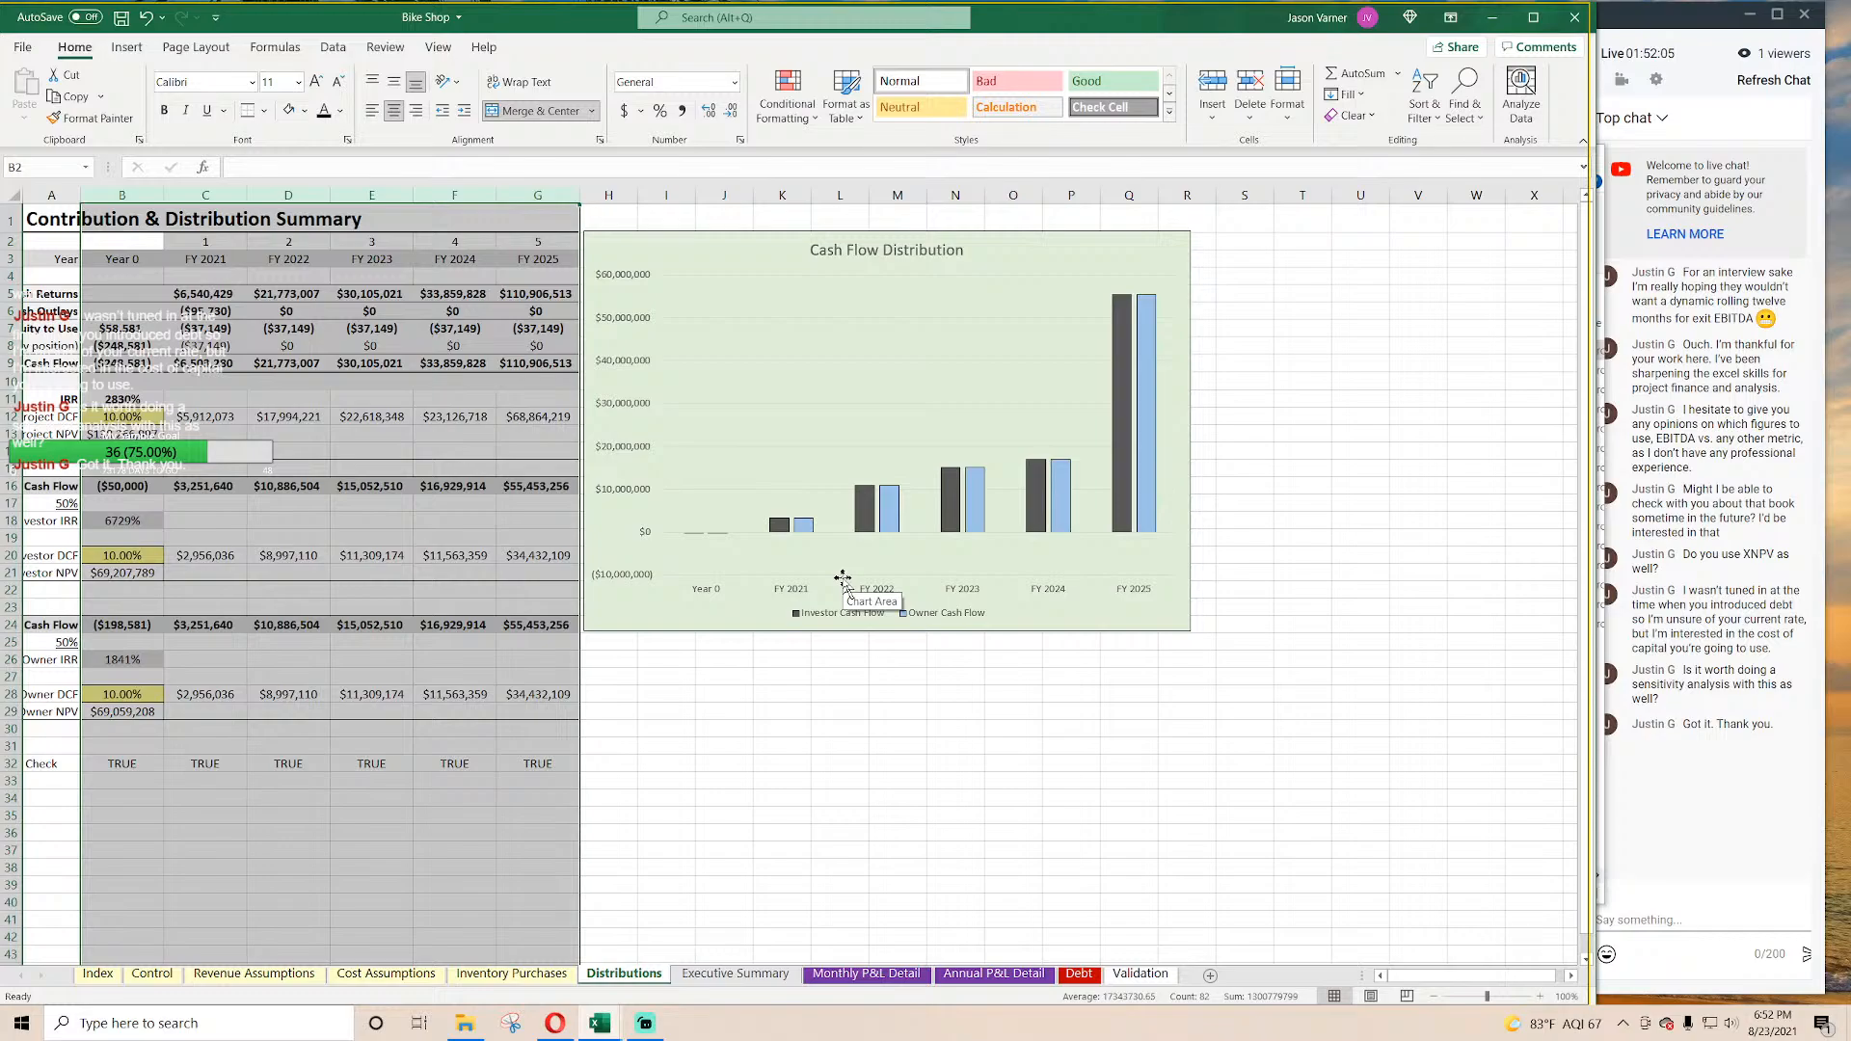
pyautogui.rightClick(431, 196)
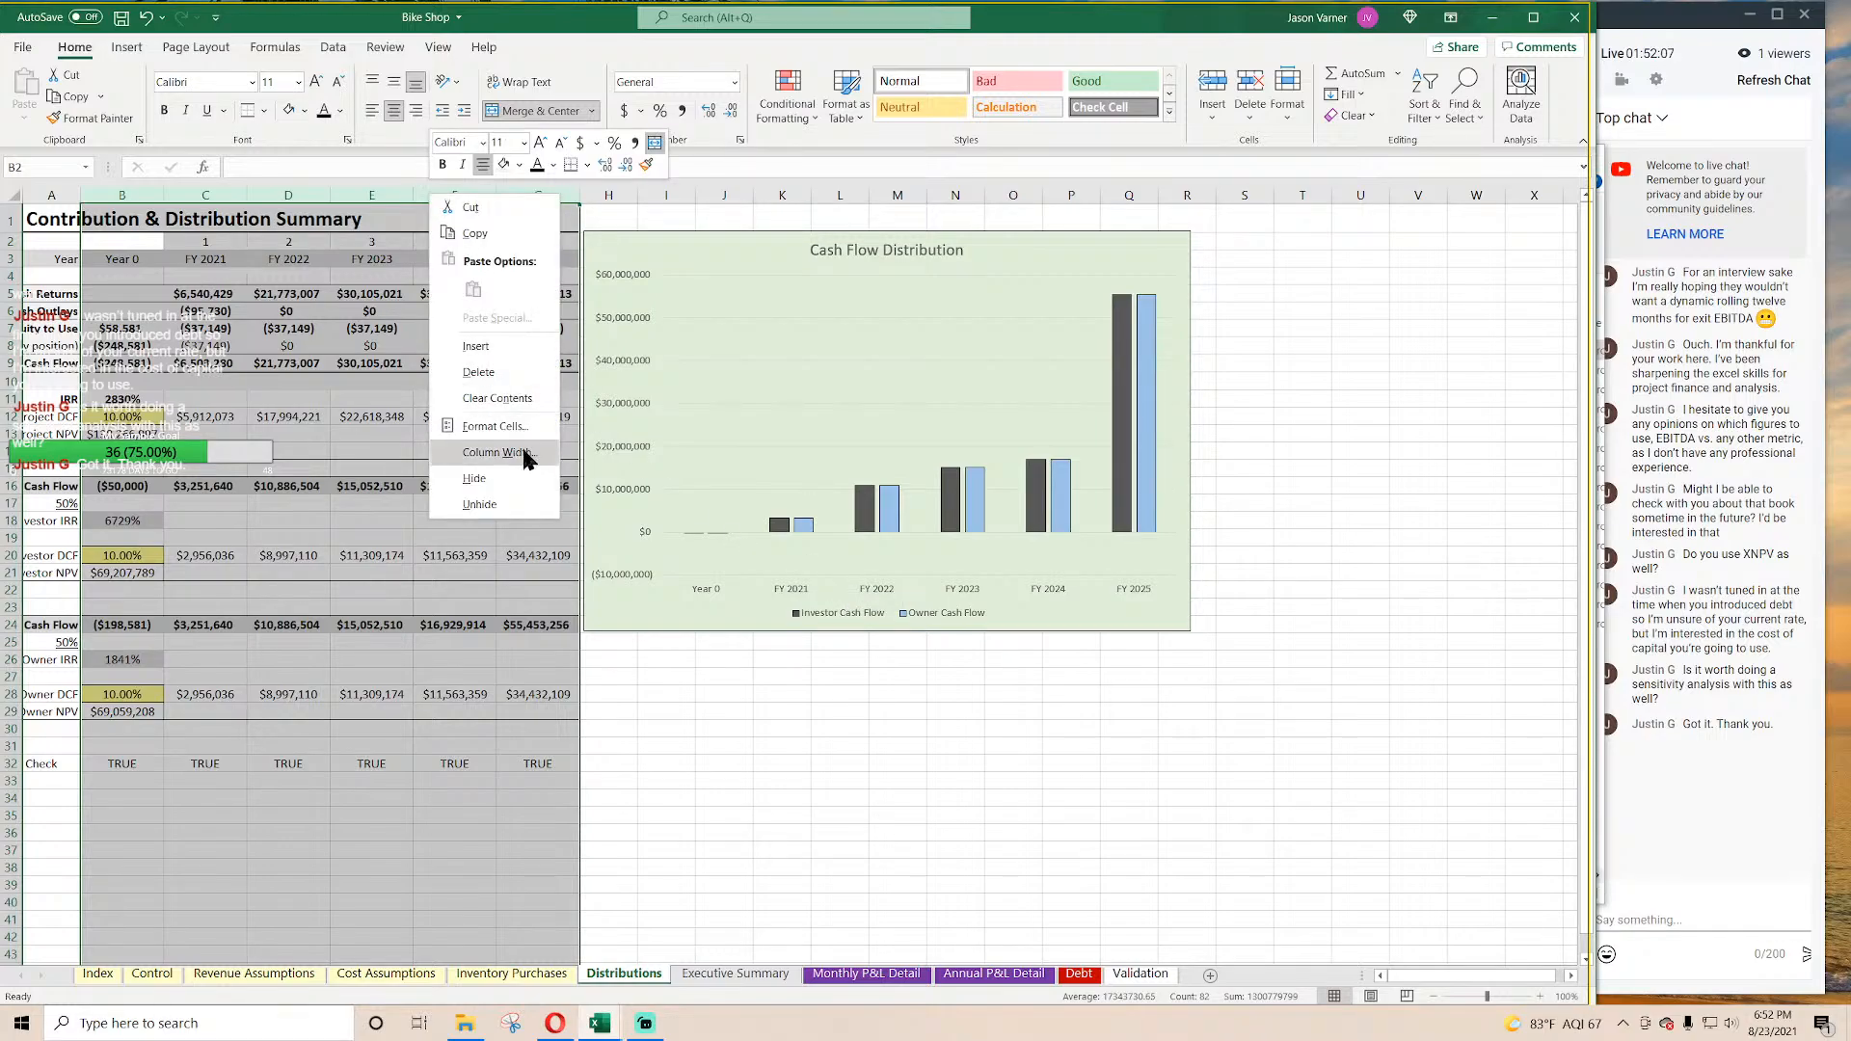
pyautogui.click(525, 459)
pyautogui.press('Return')
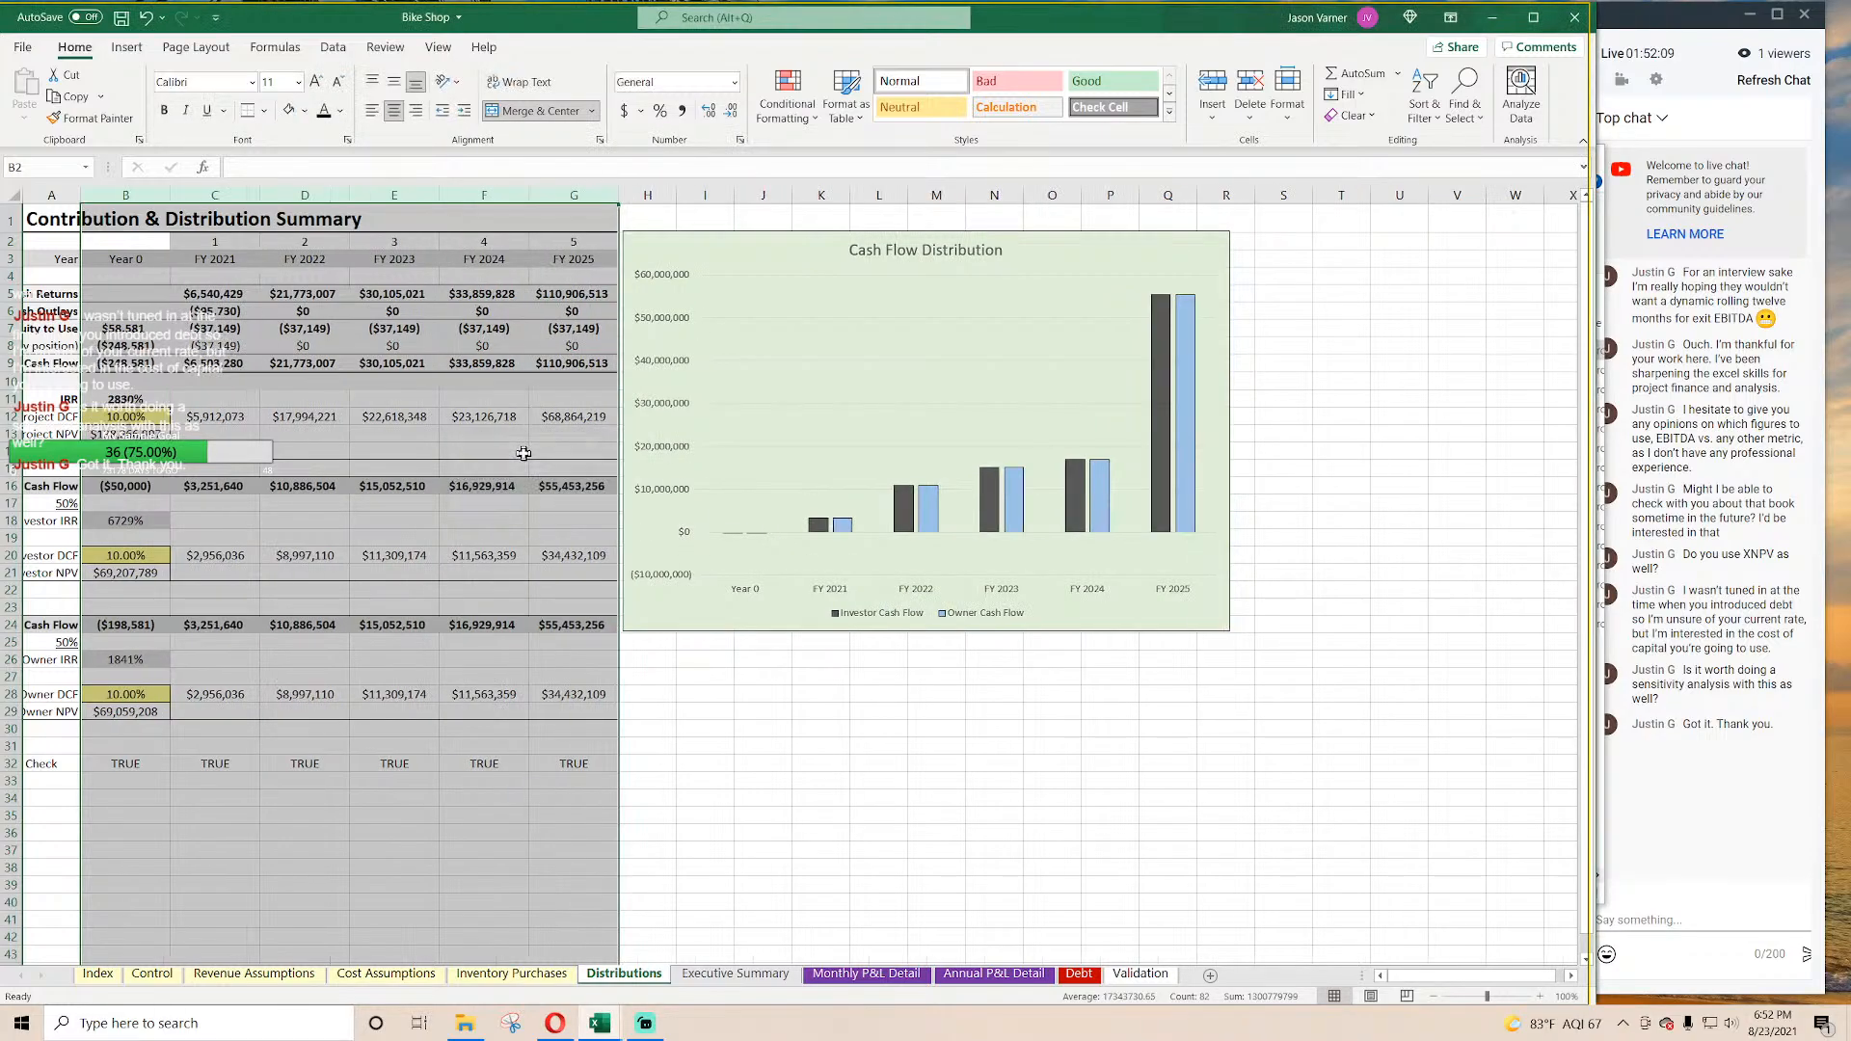
# Step: Autofit column A of the Distributions sheet to its row labels
pyautogui.click(236, 427)
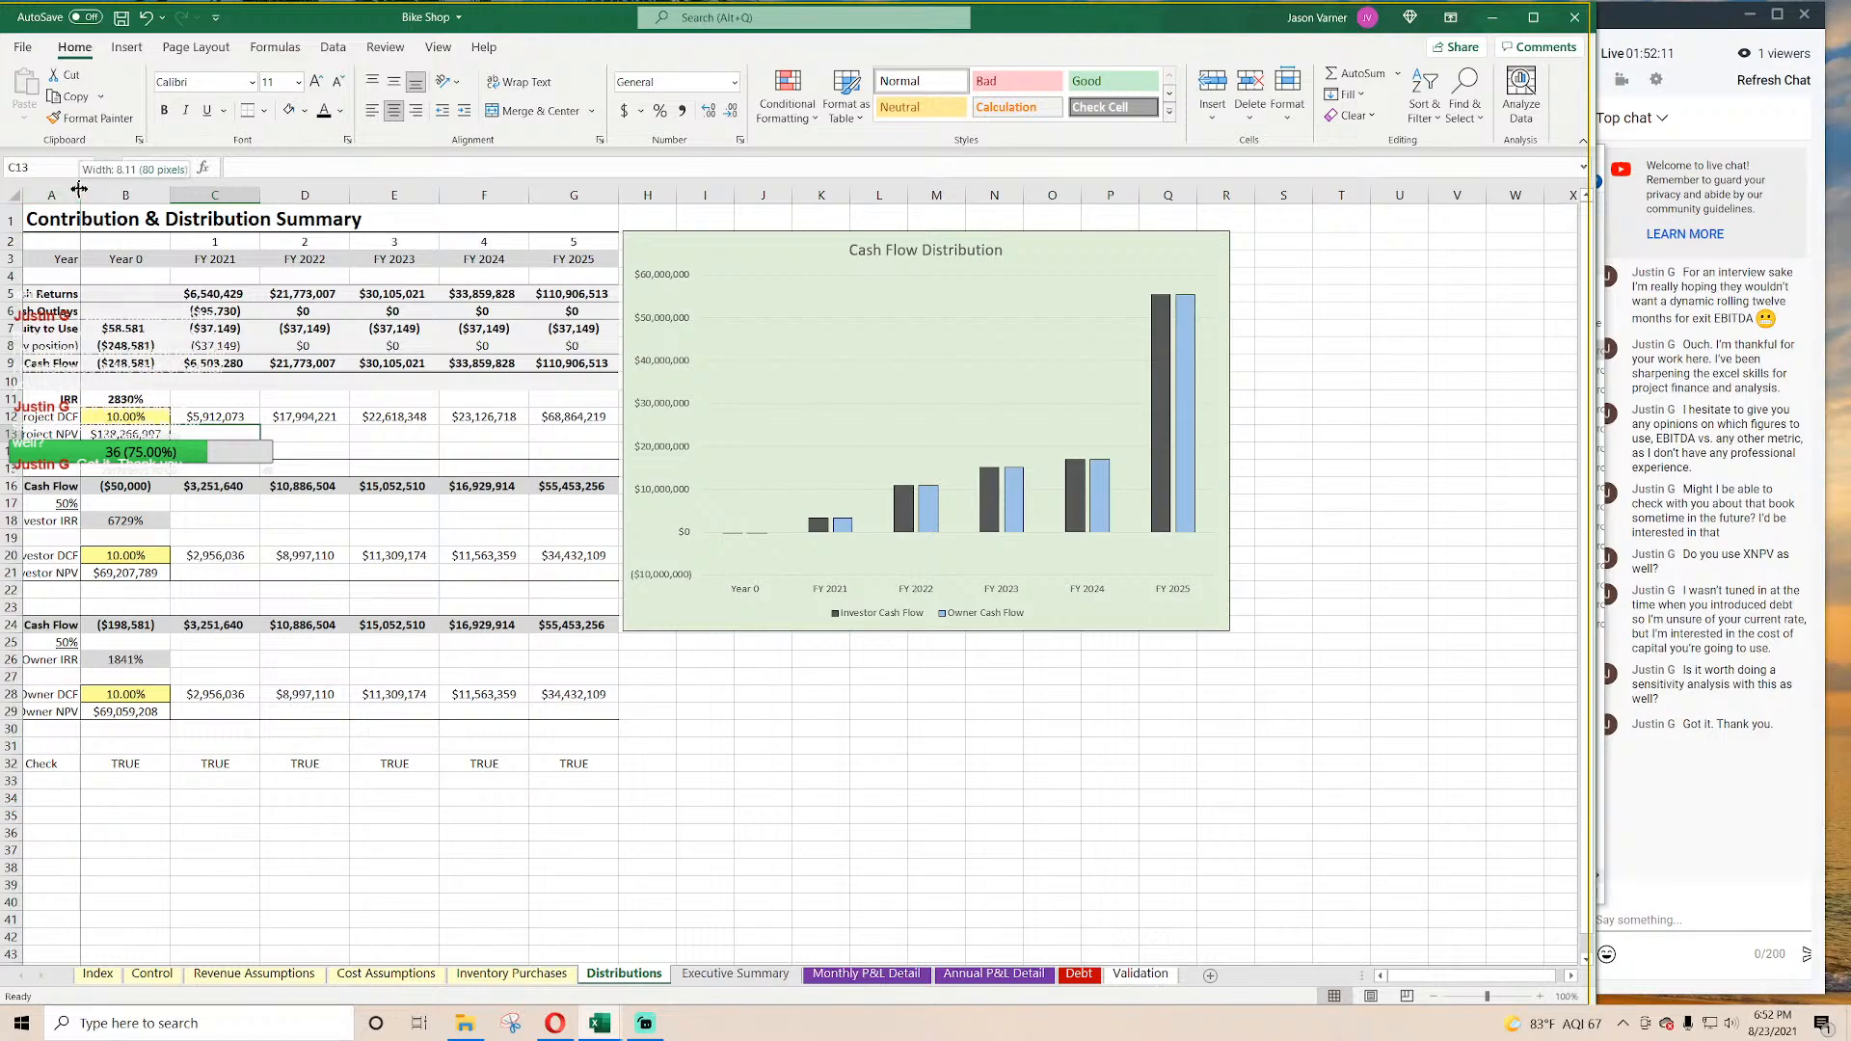
pyautogui.doubleClick(80, 188)
pyautogui.press('Down')
pyautogui.press('Down')
pyautogui.press('Down')
pyautogui.press('Down')
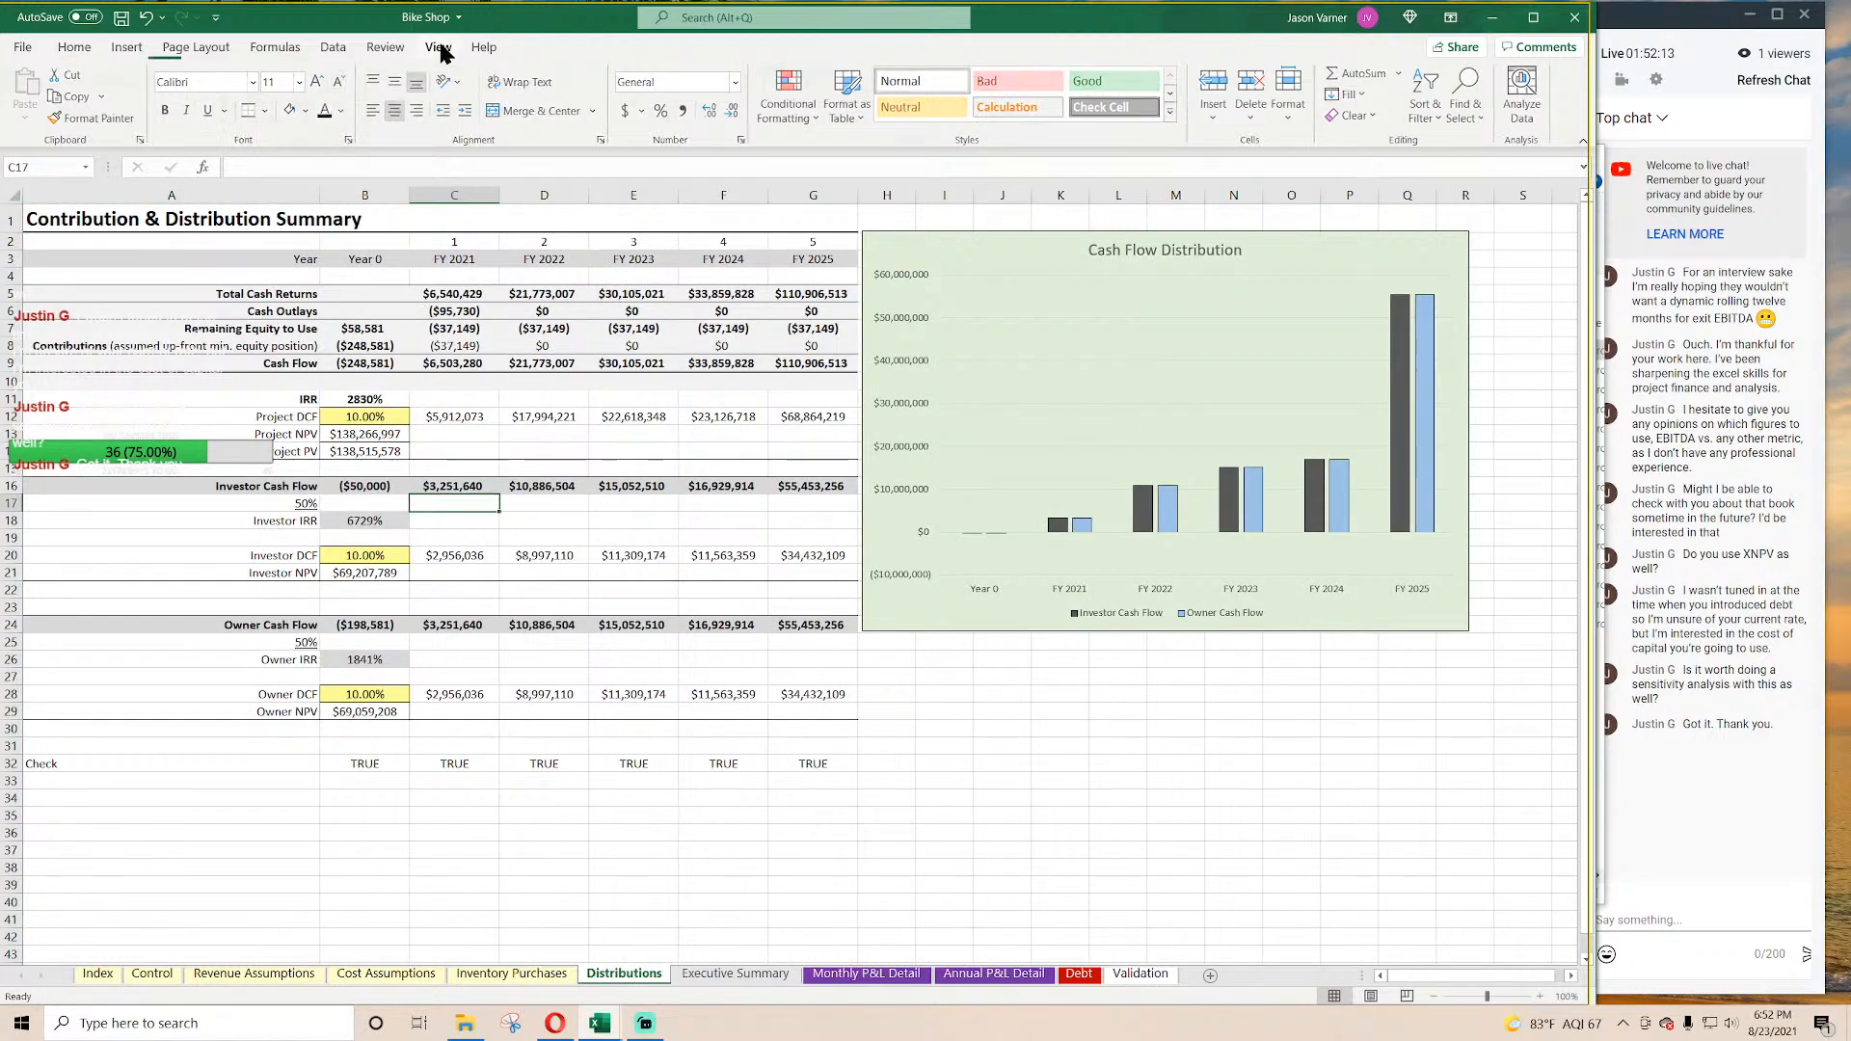
# Step: Hide the gridlines on the Distributions sheet and save the workbook
pyautogui.click(438, 46)
pyautogui.click(430, 112)
pyautogui.click(506, 434)
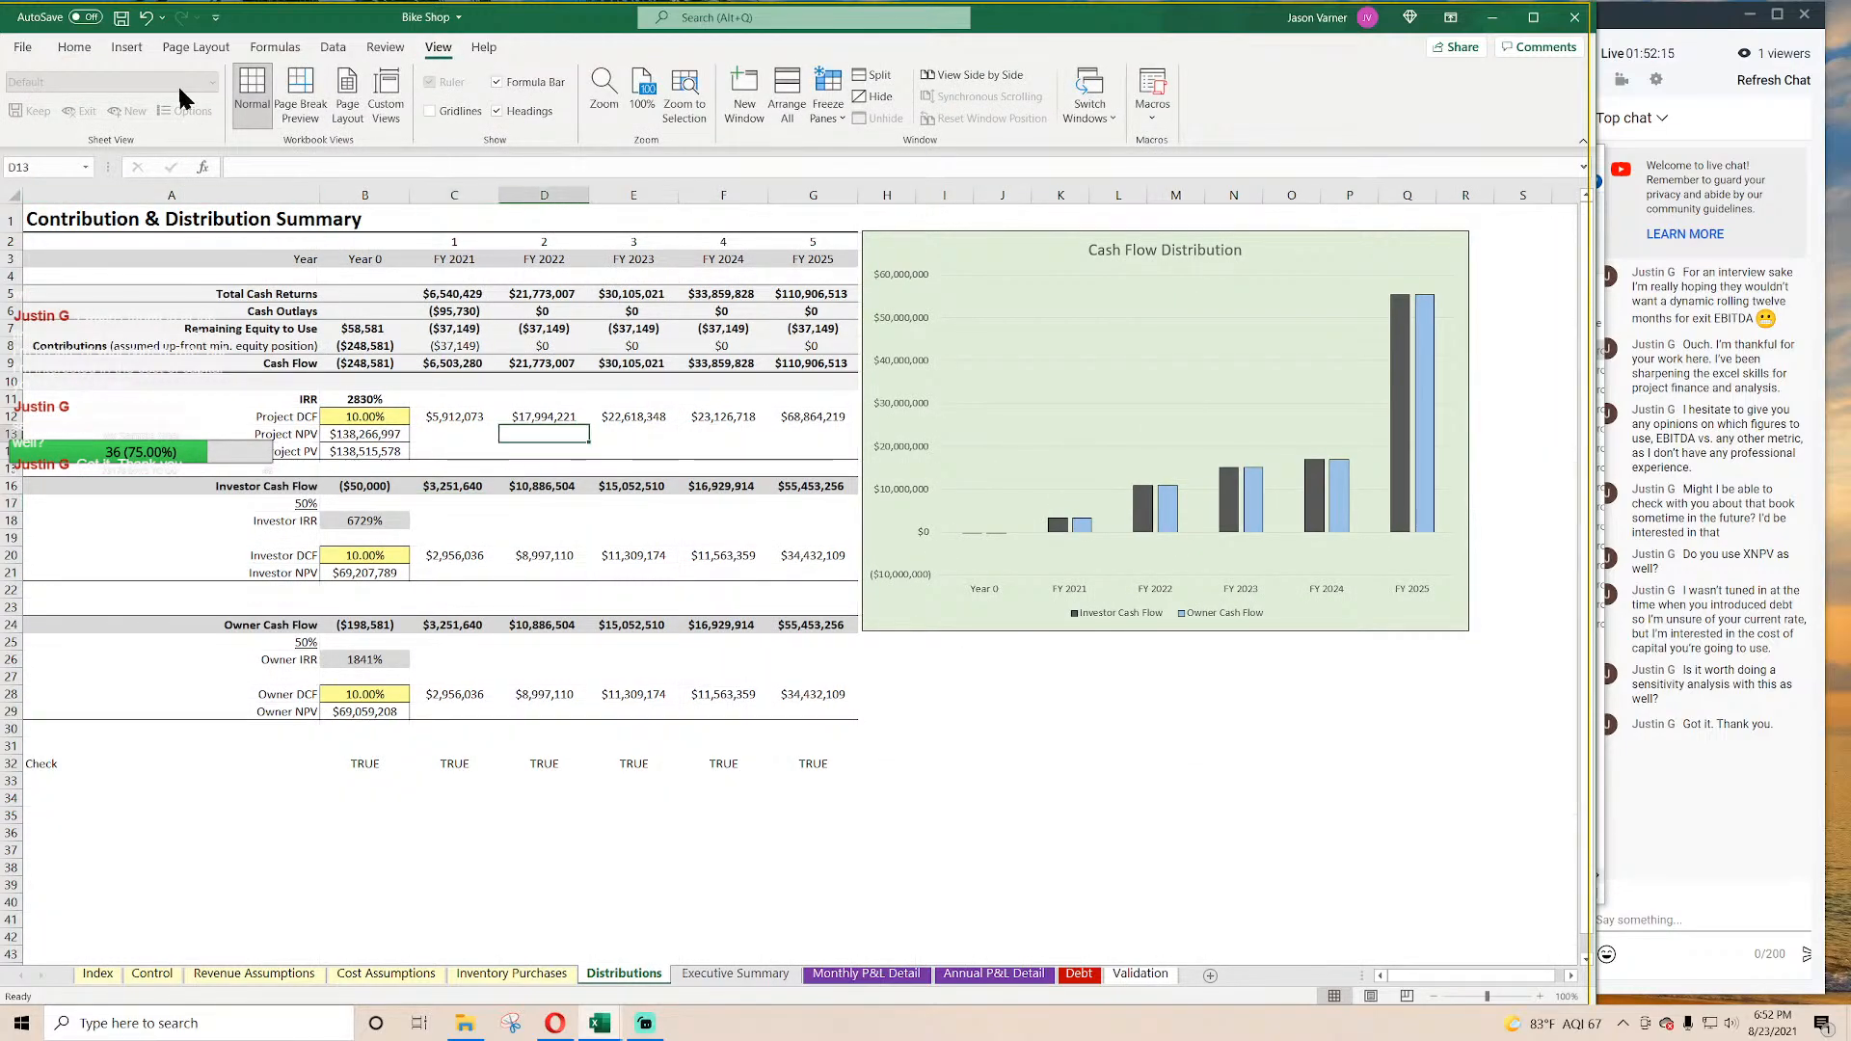
pyautogui.click(74, 47)
pyautogui.click(122, 17)
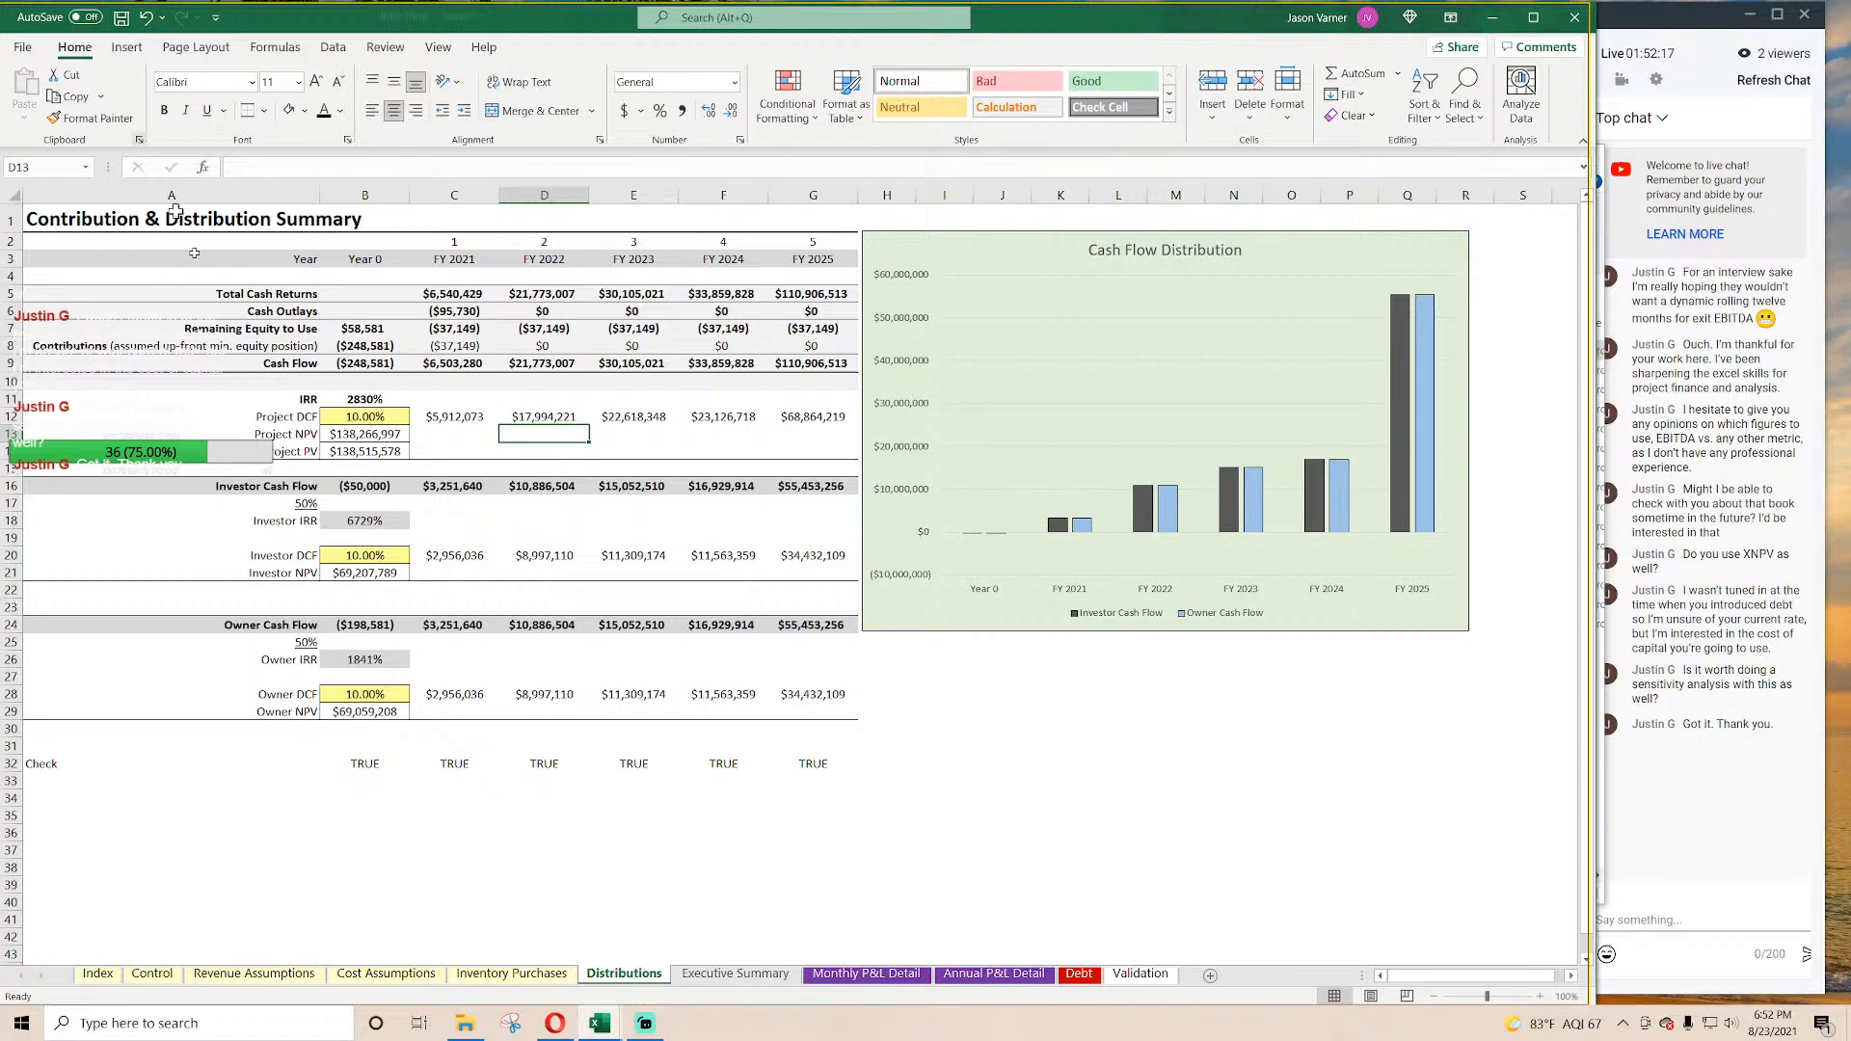
# Step: Examine the pasted Cash Flow Distribution chart, the project IRR formula and the FY 2021 Total Cash Returns formula
pyautogui.click(490, 841)
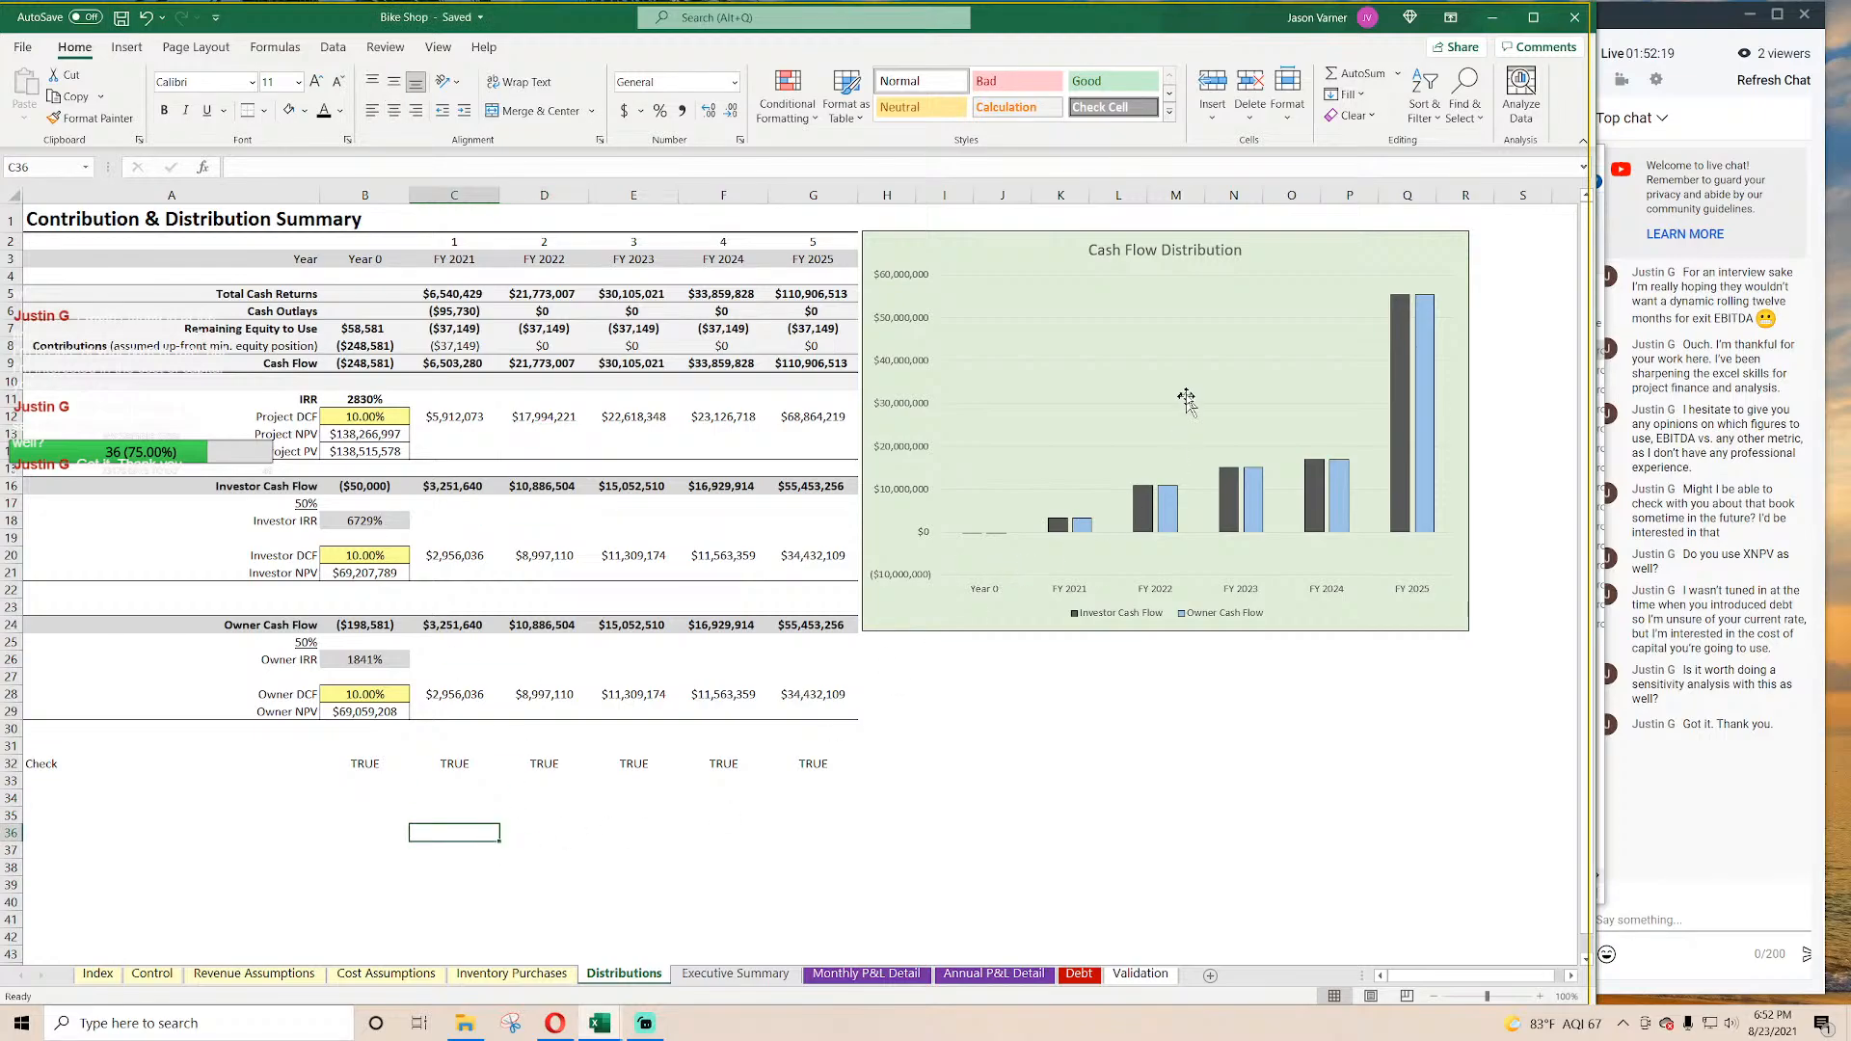
pyautogui.click(1163, 314)
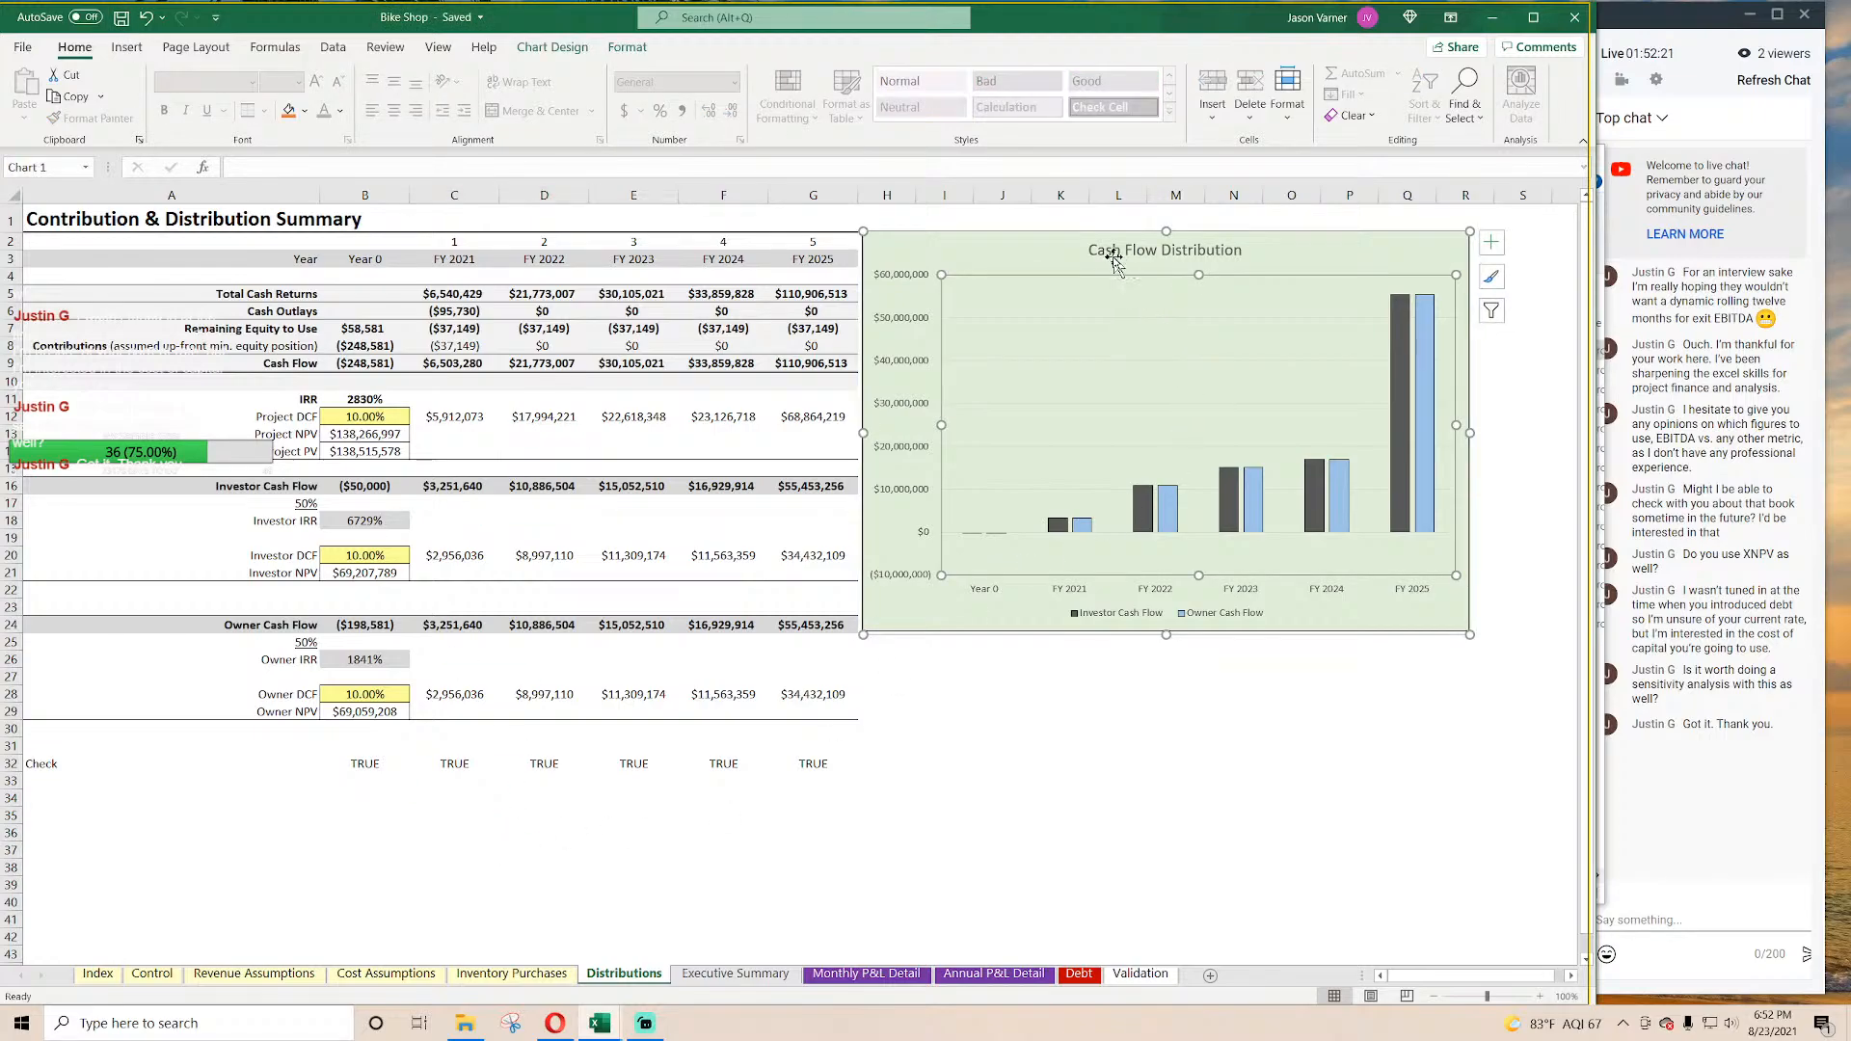
pyautogui.click(455, 294)
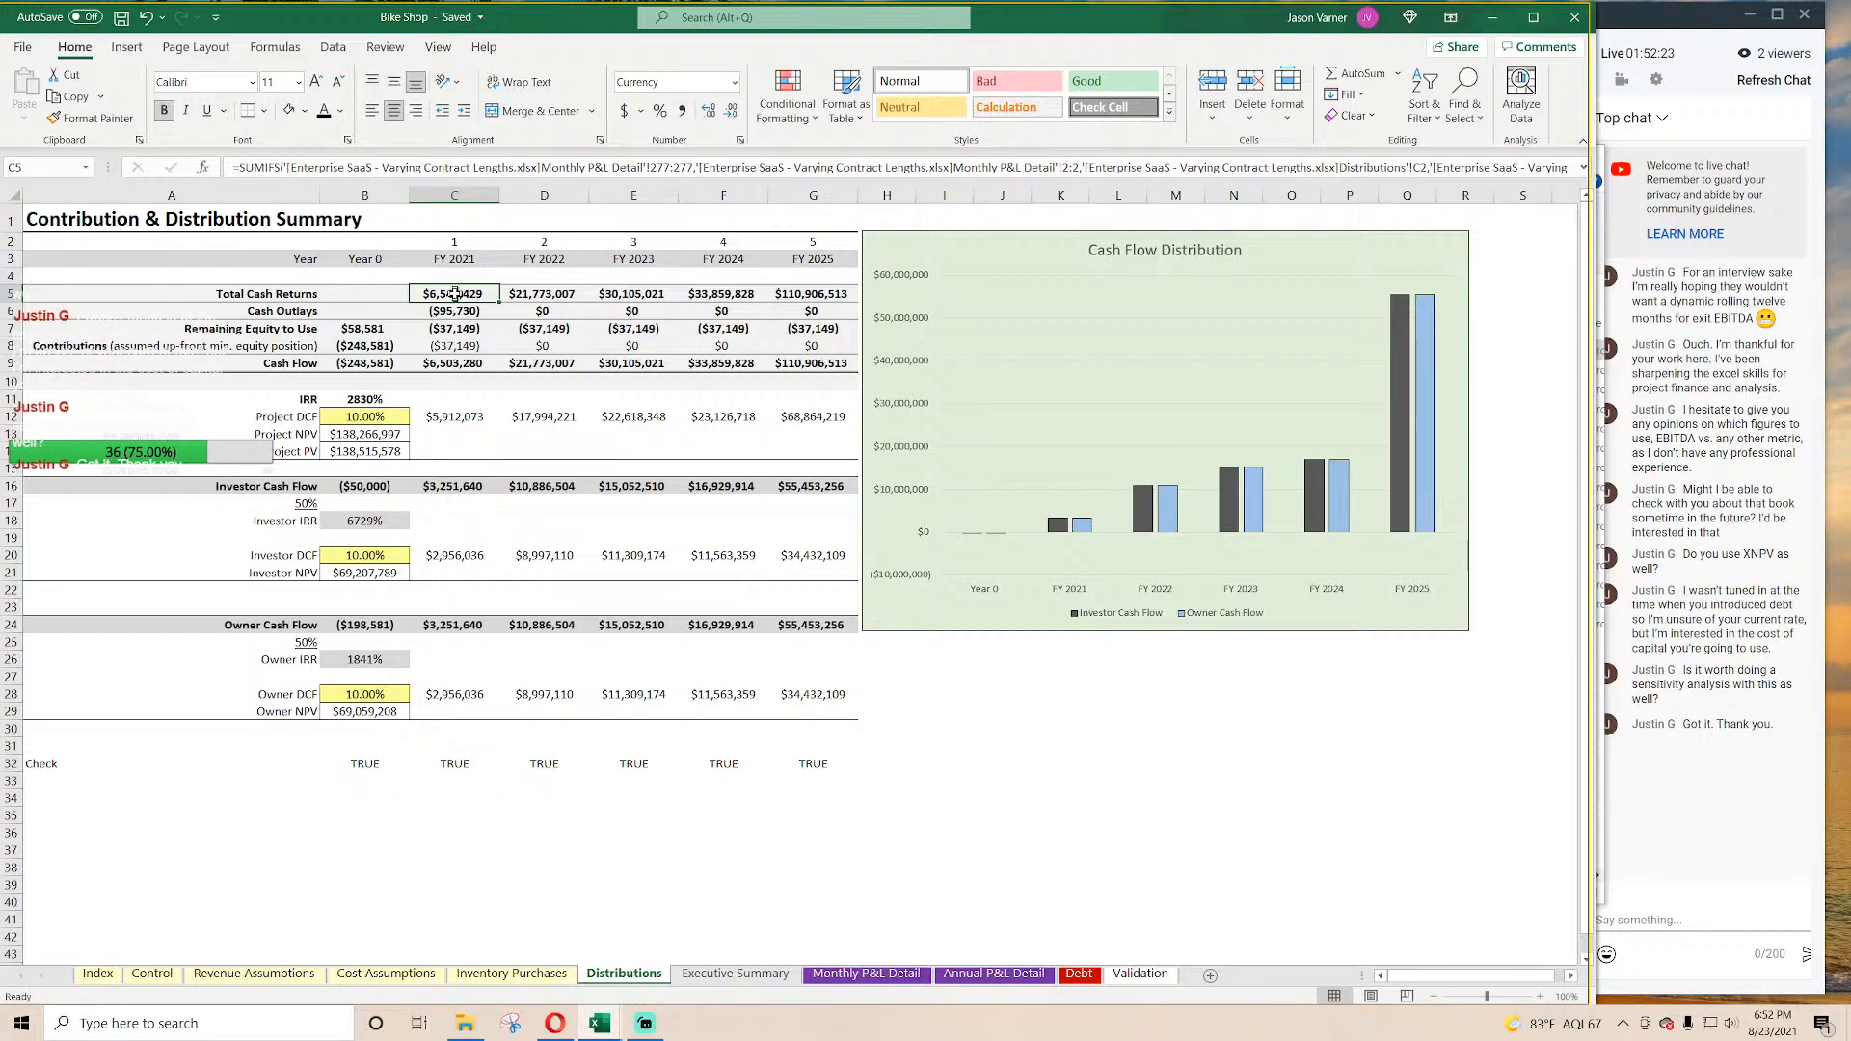
pyautogui.click(359, 399)
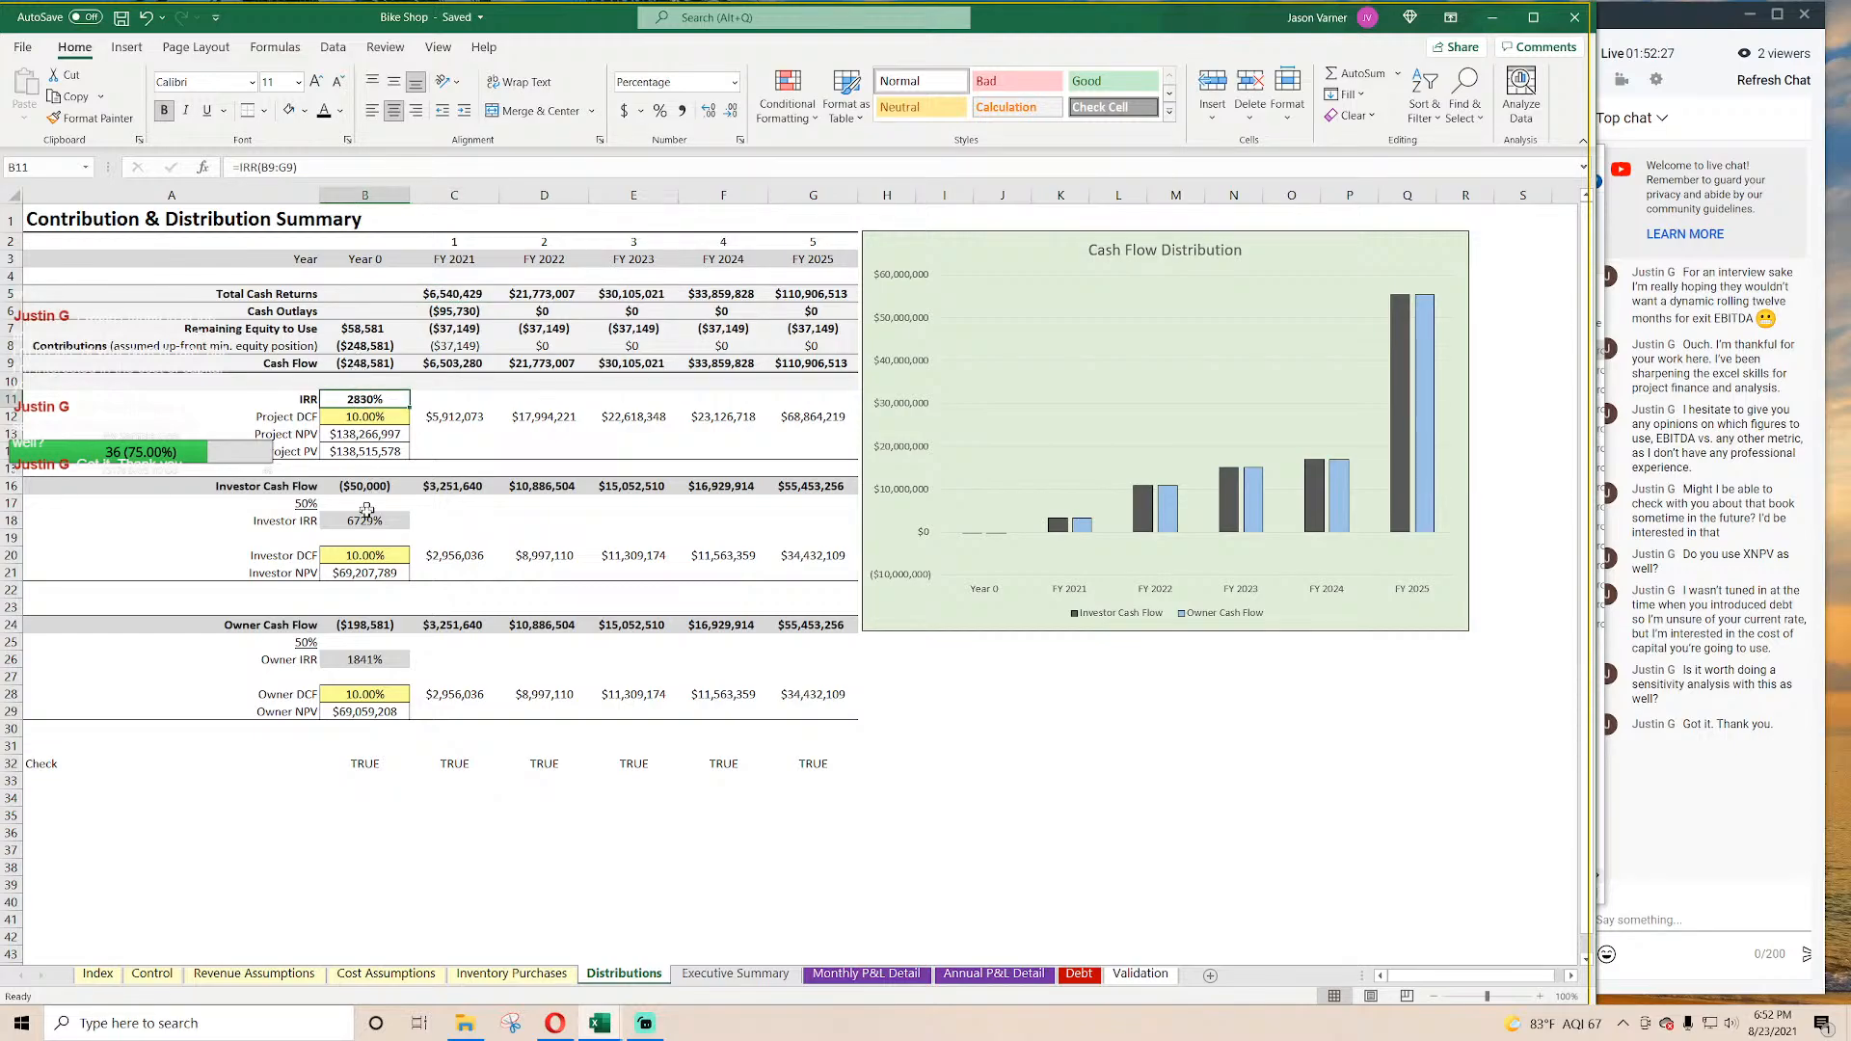
pyautogui.click(468, 296)
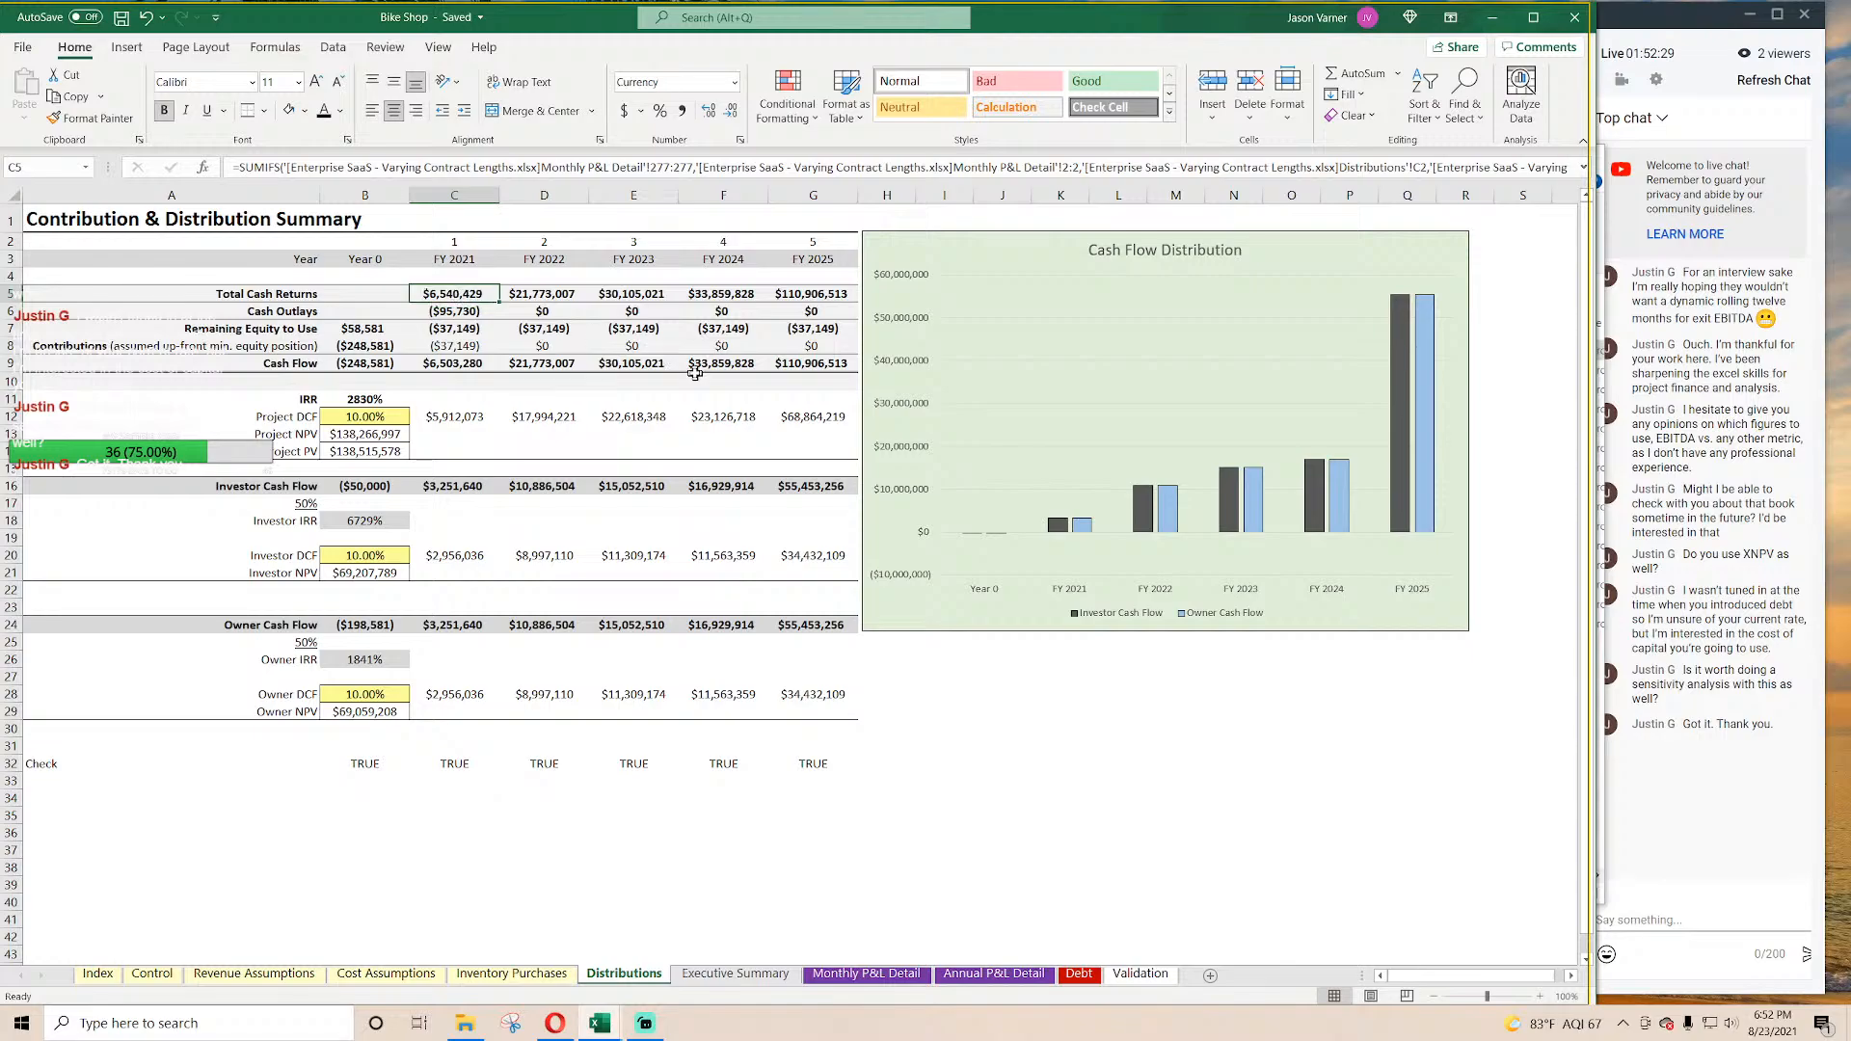
pyautogui.press('Left')
pyautogui.press('Left')
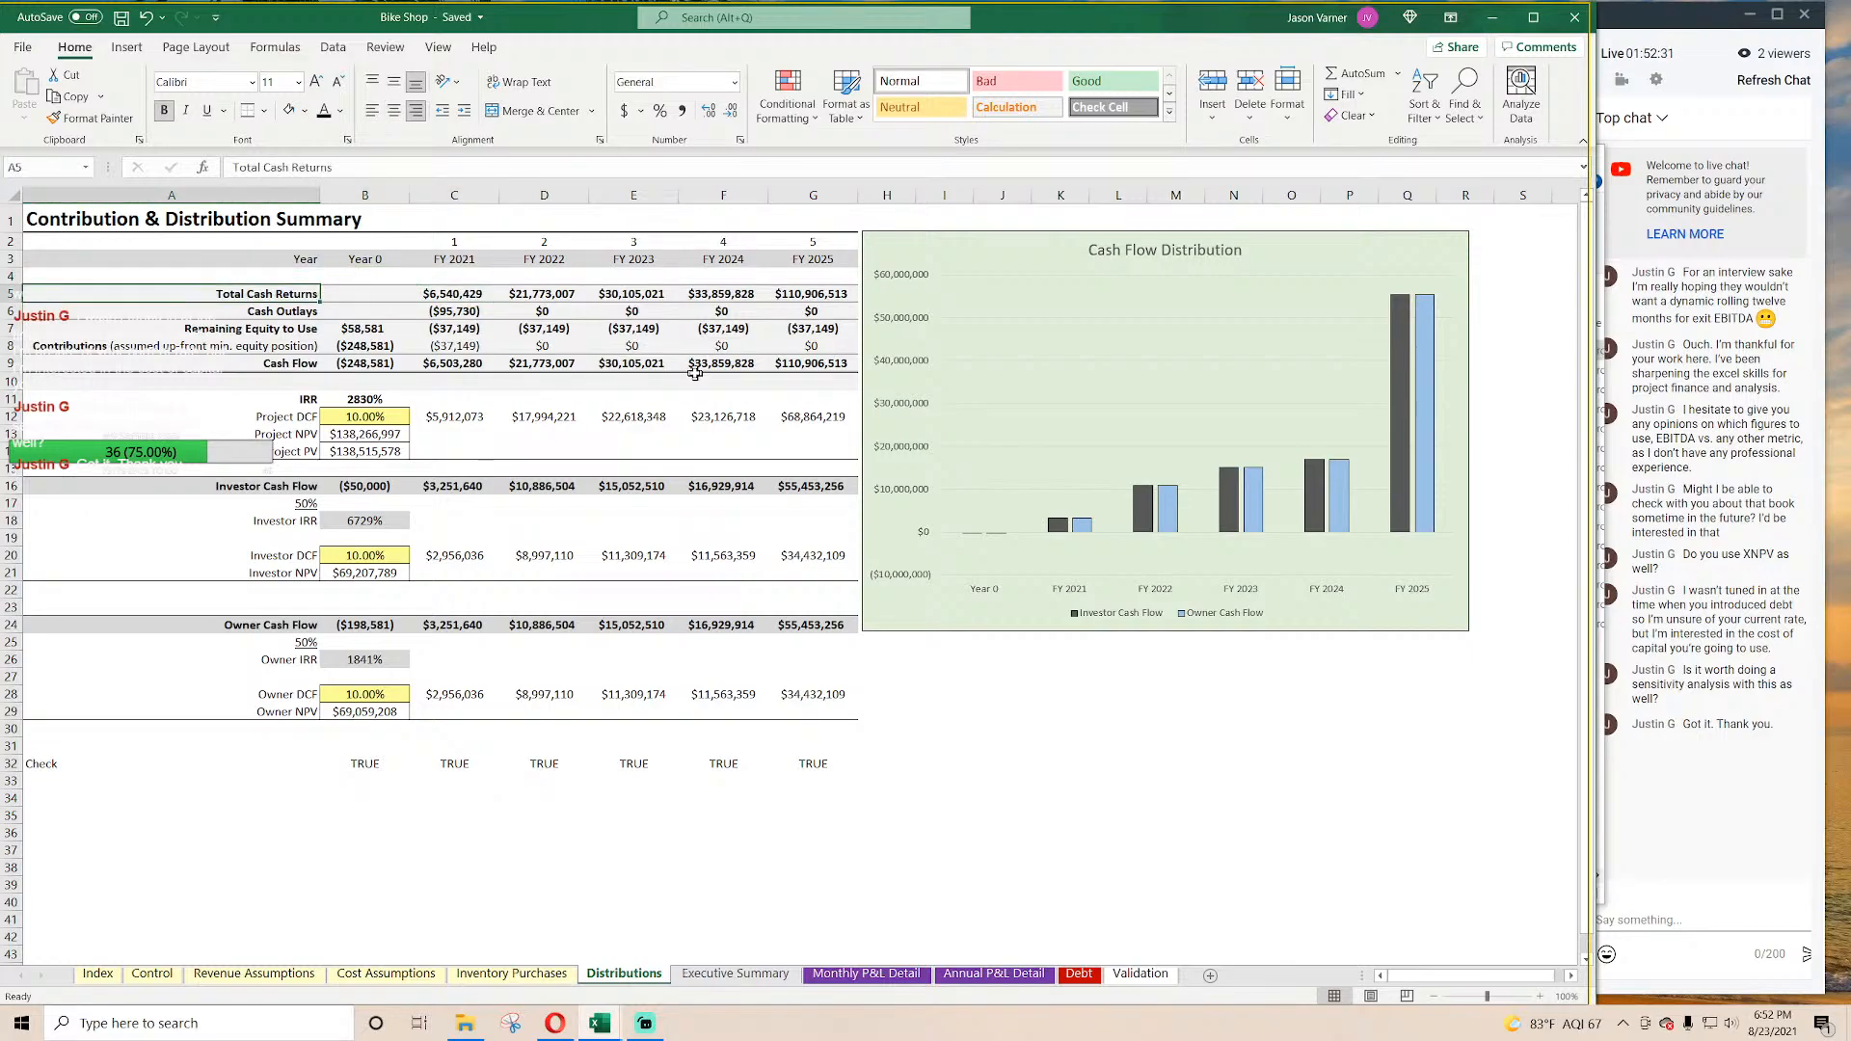
pyautogui.press('Right')
pyautogui.press('Right')
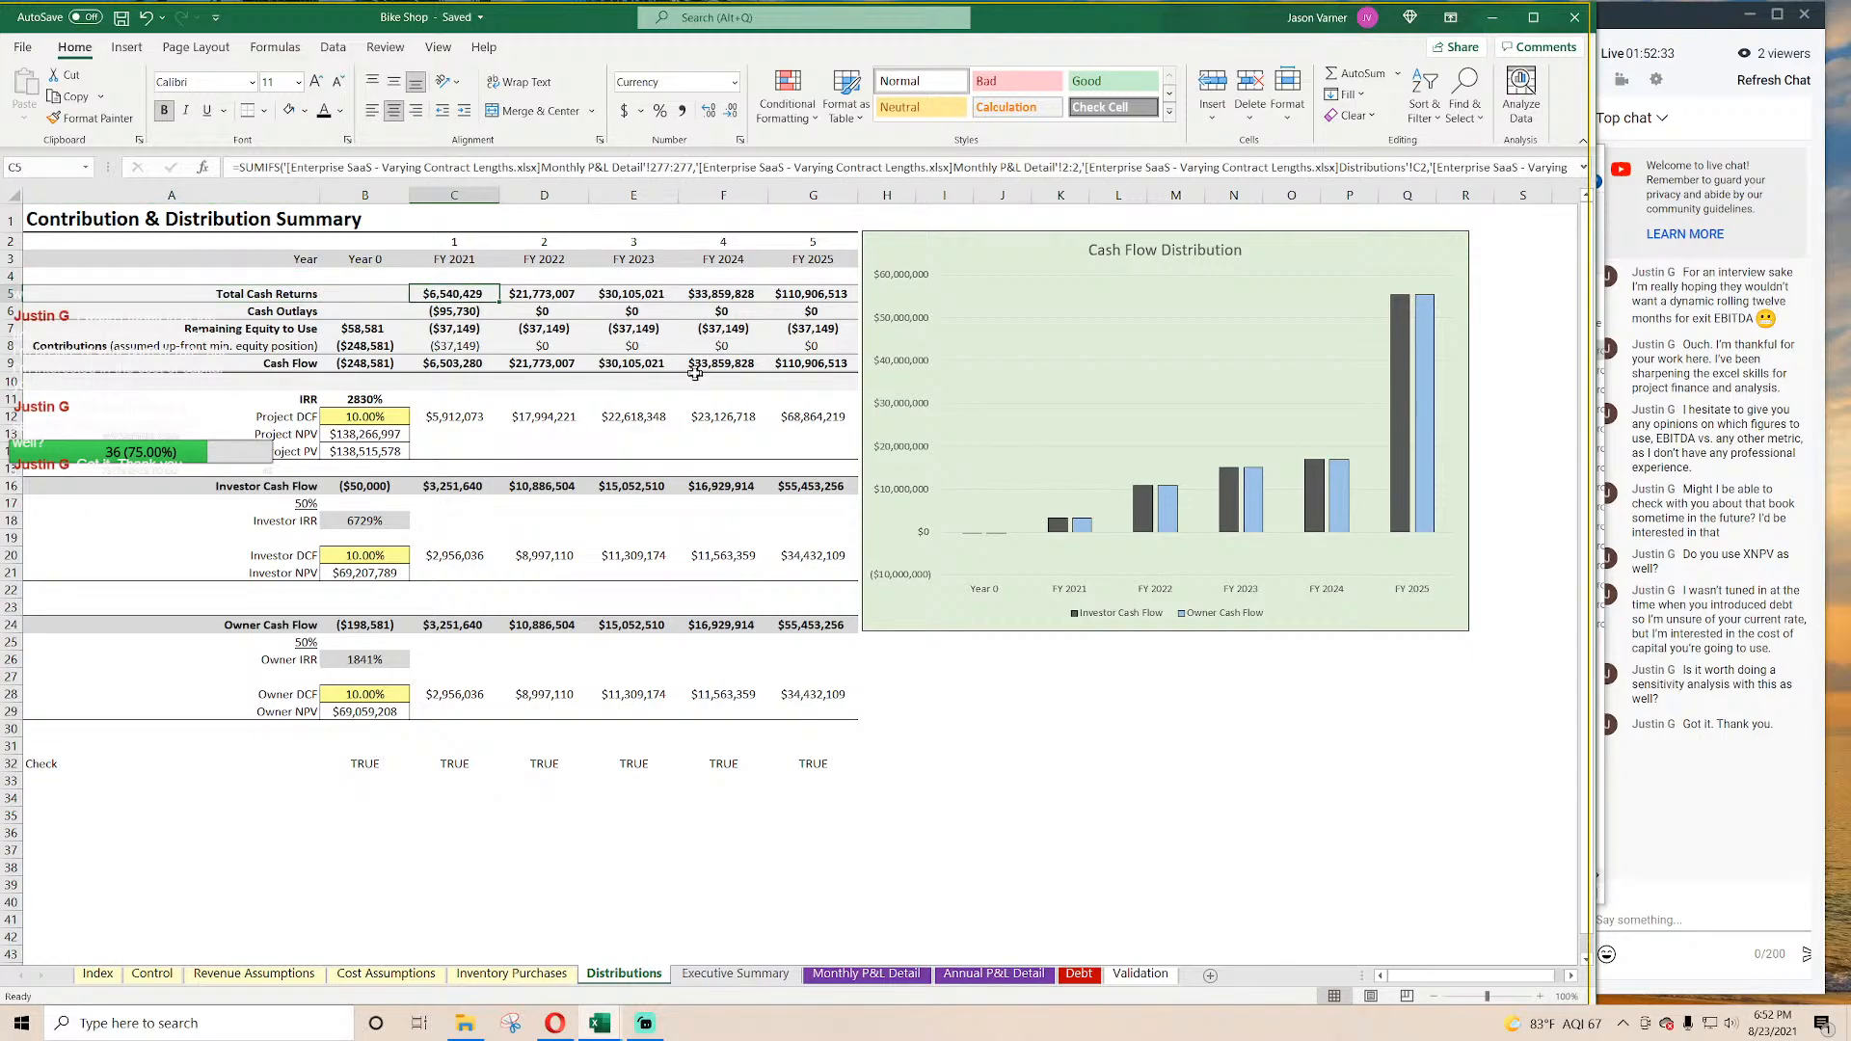
# Step: Replace the FY 2021 Total Cash Returns formula in C5 with =SUMIFS('Monthly P&L Detail'!292:292,'Monthly P&L Detail'!2:2,Distributions!C2)
pyautogui.write('=sumifs(')
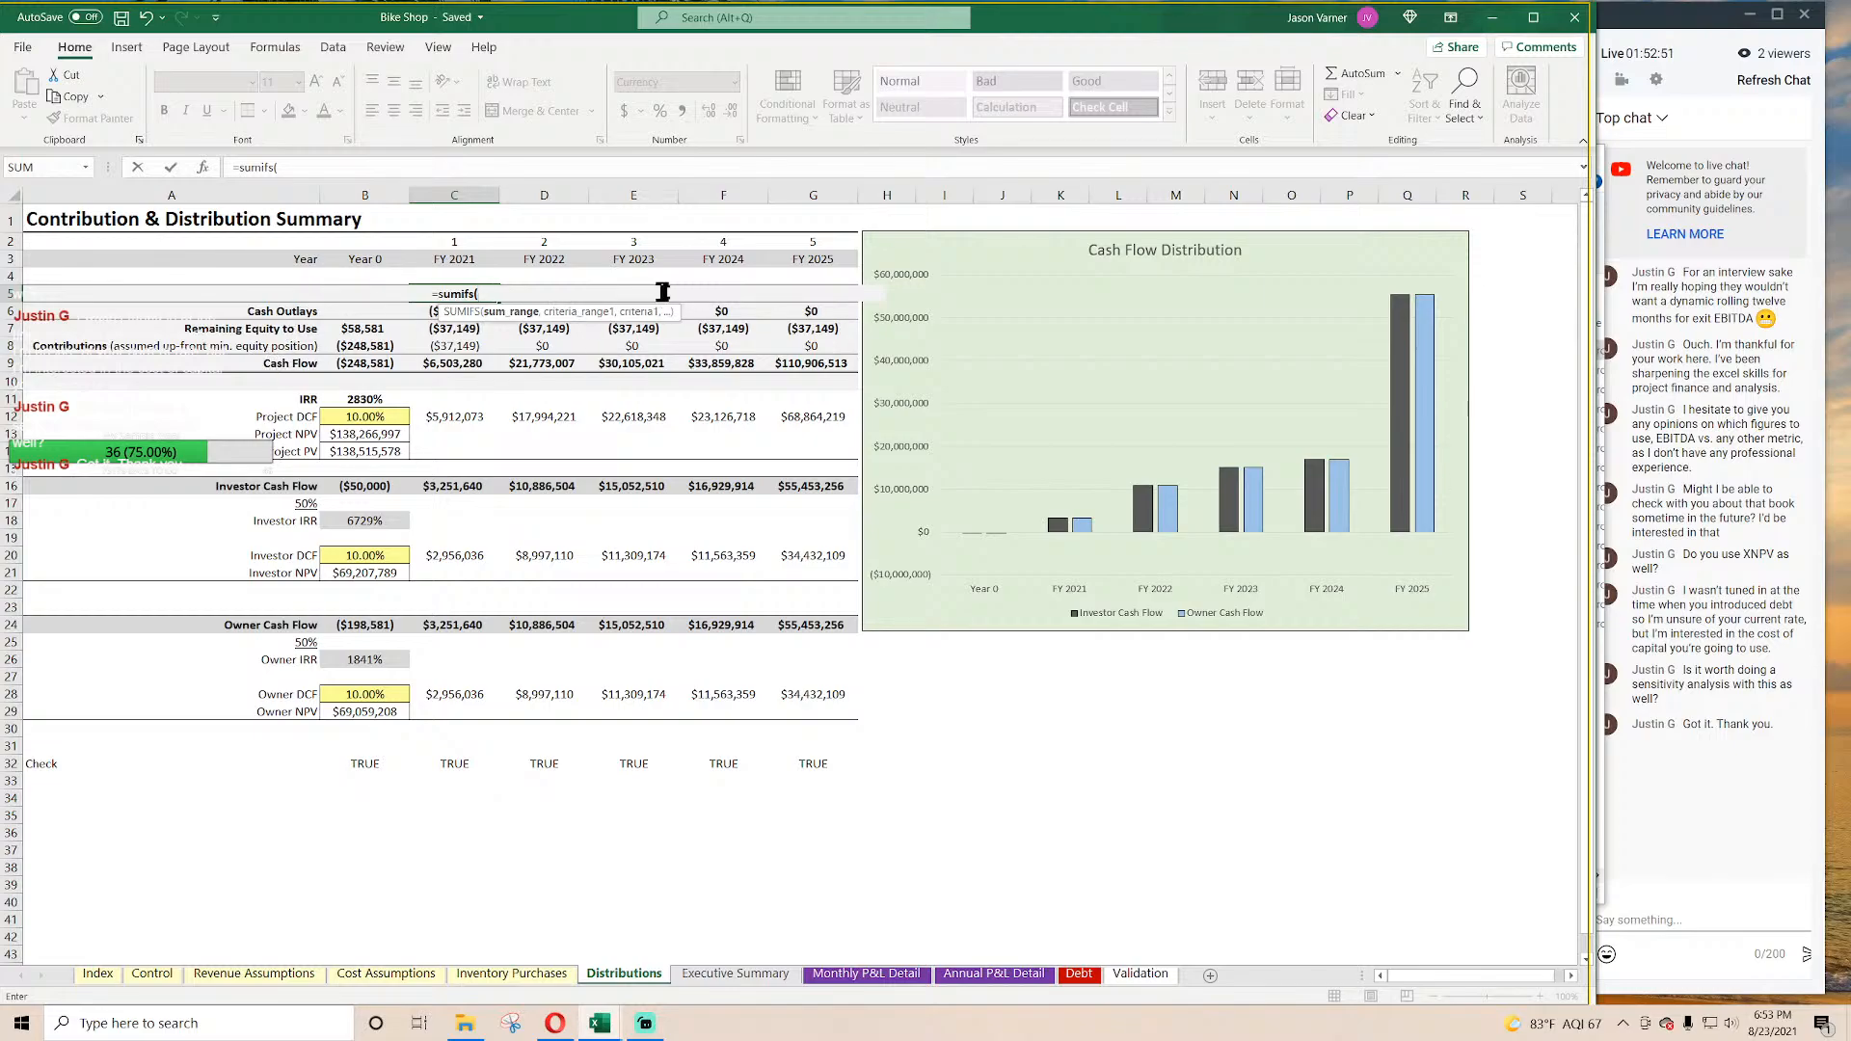
pyautogui.click(342, 166)
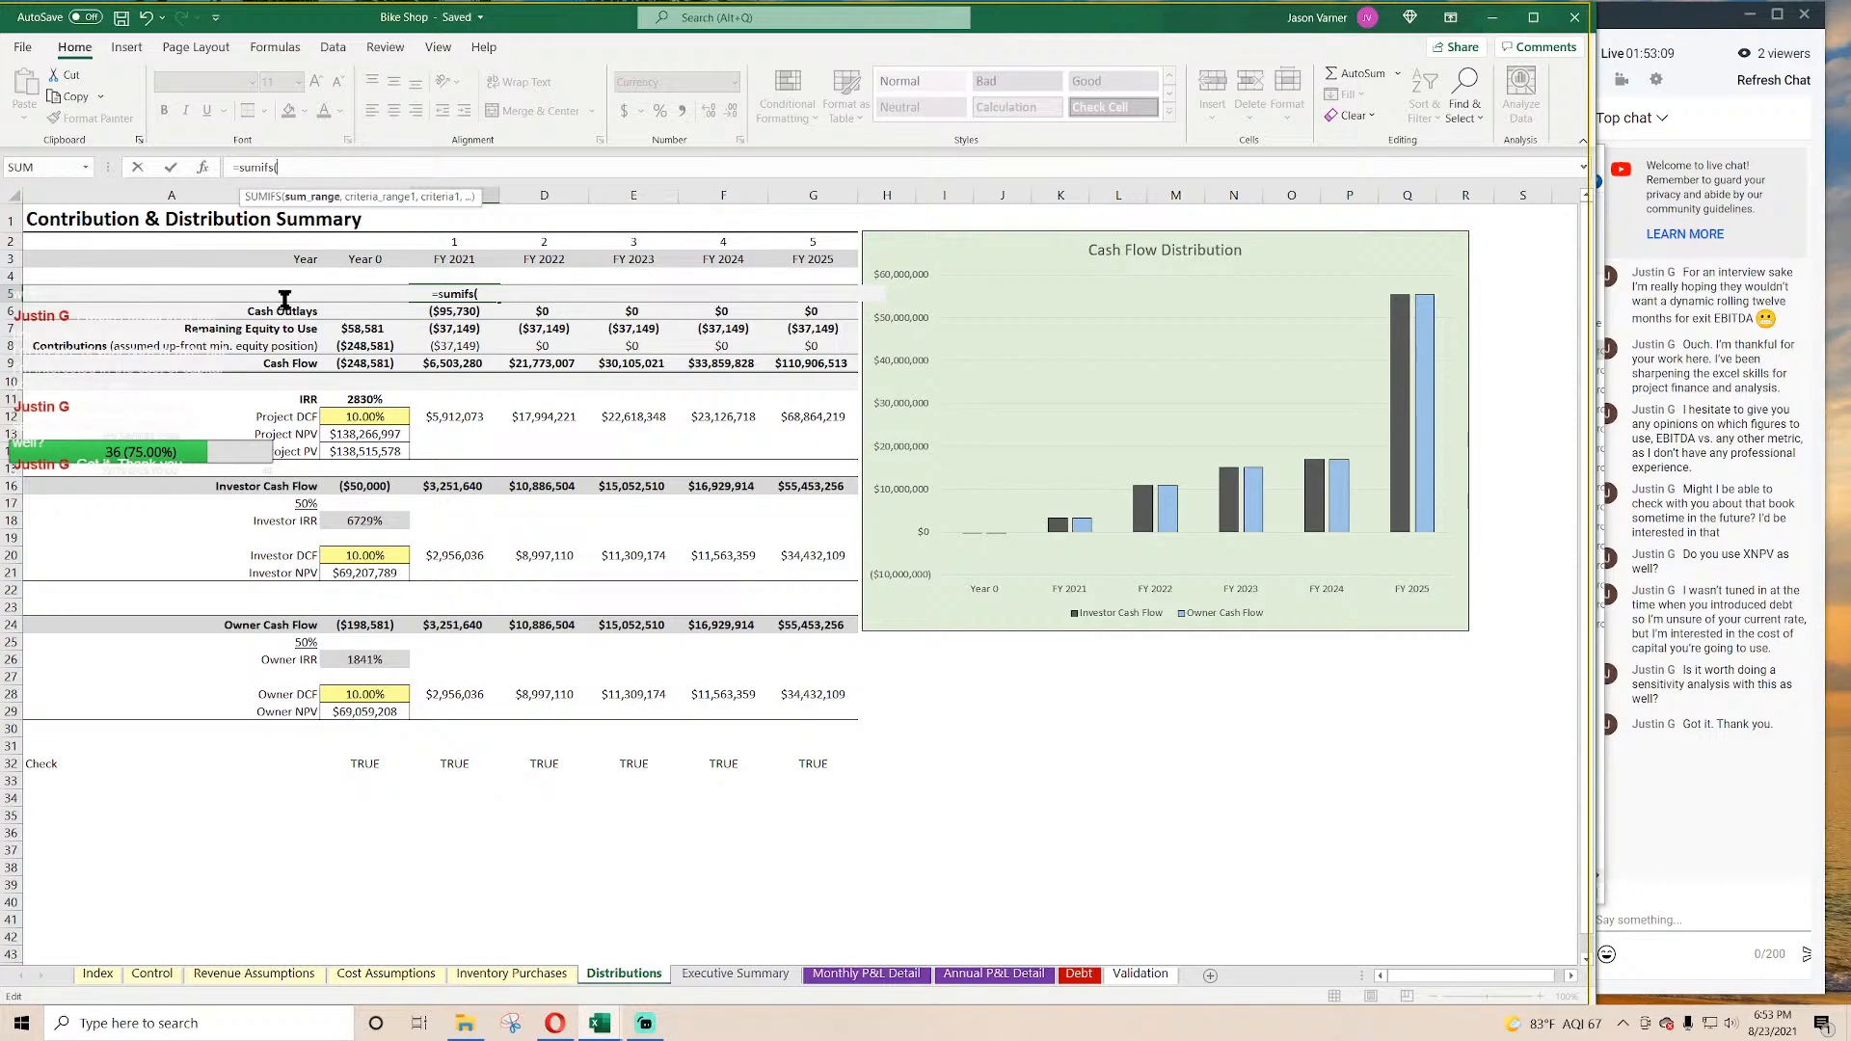
pyautogui.click(866, 974)
pyautogui.scroll(-20, 437, 726)
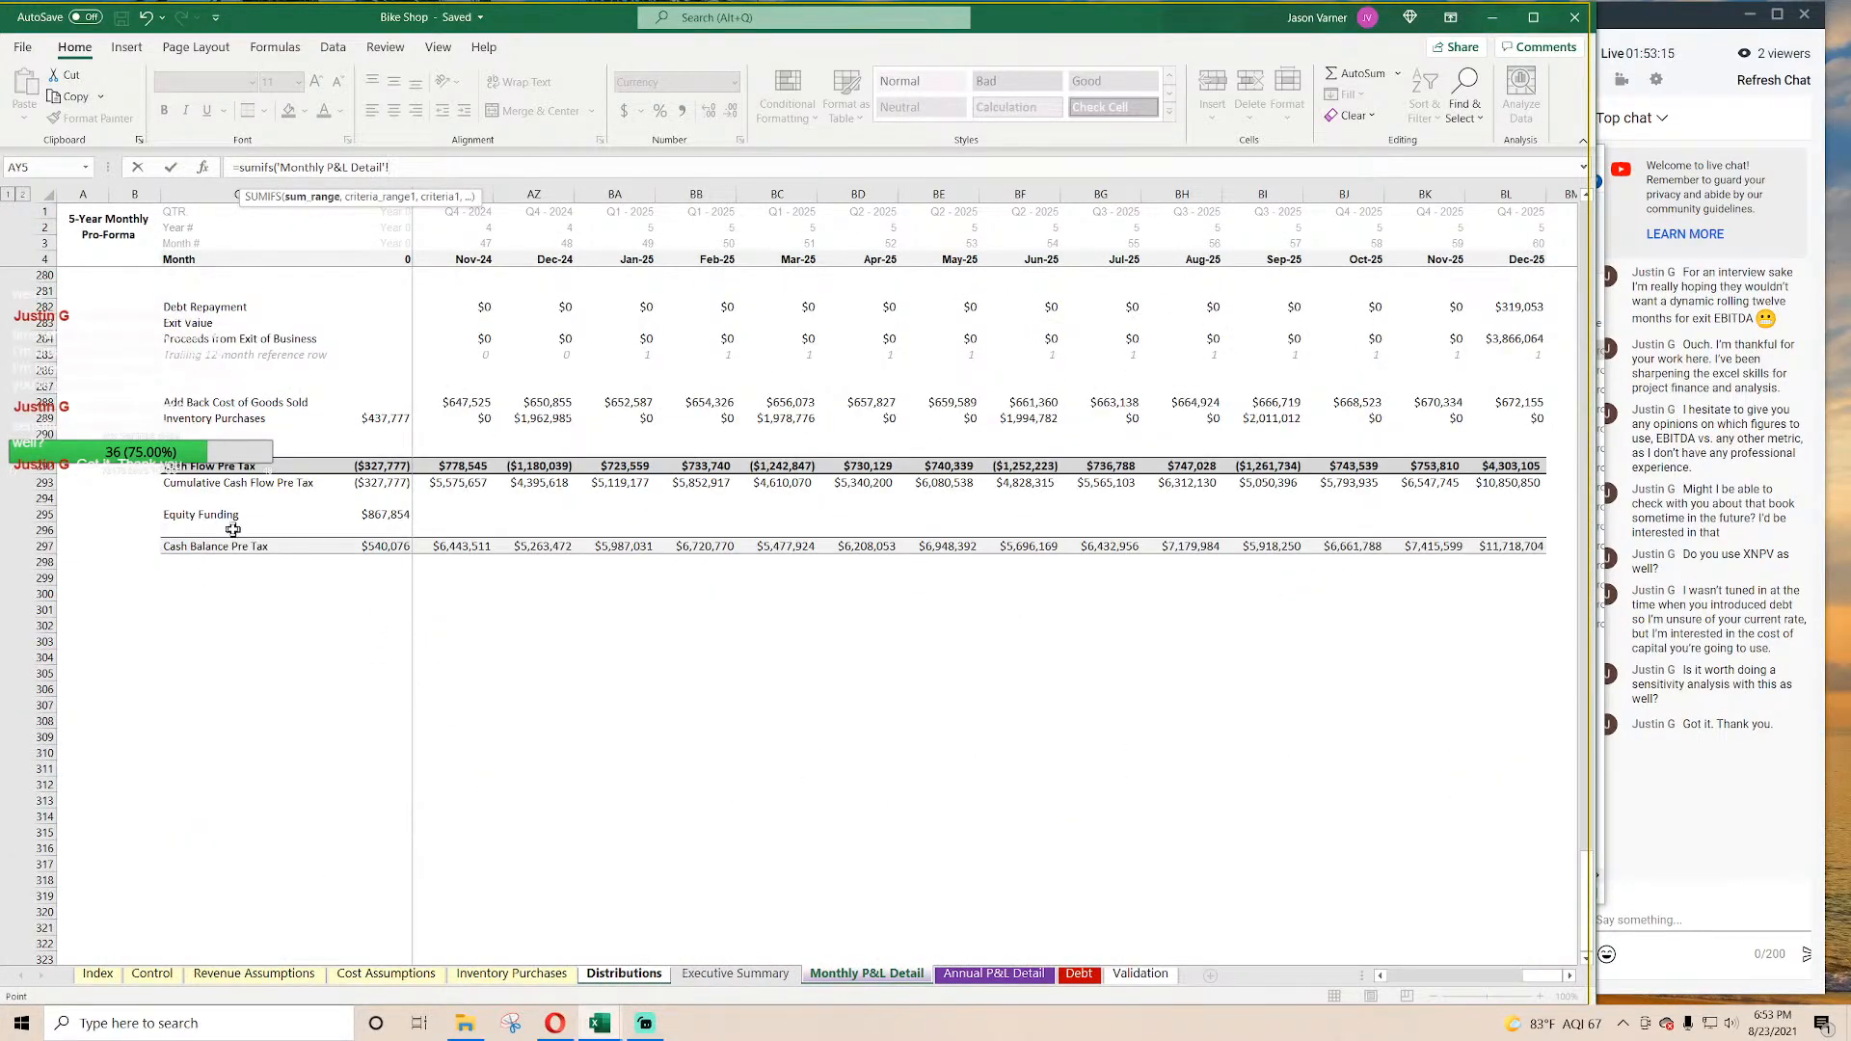
pyautogui.click(44, 466)
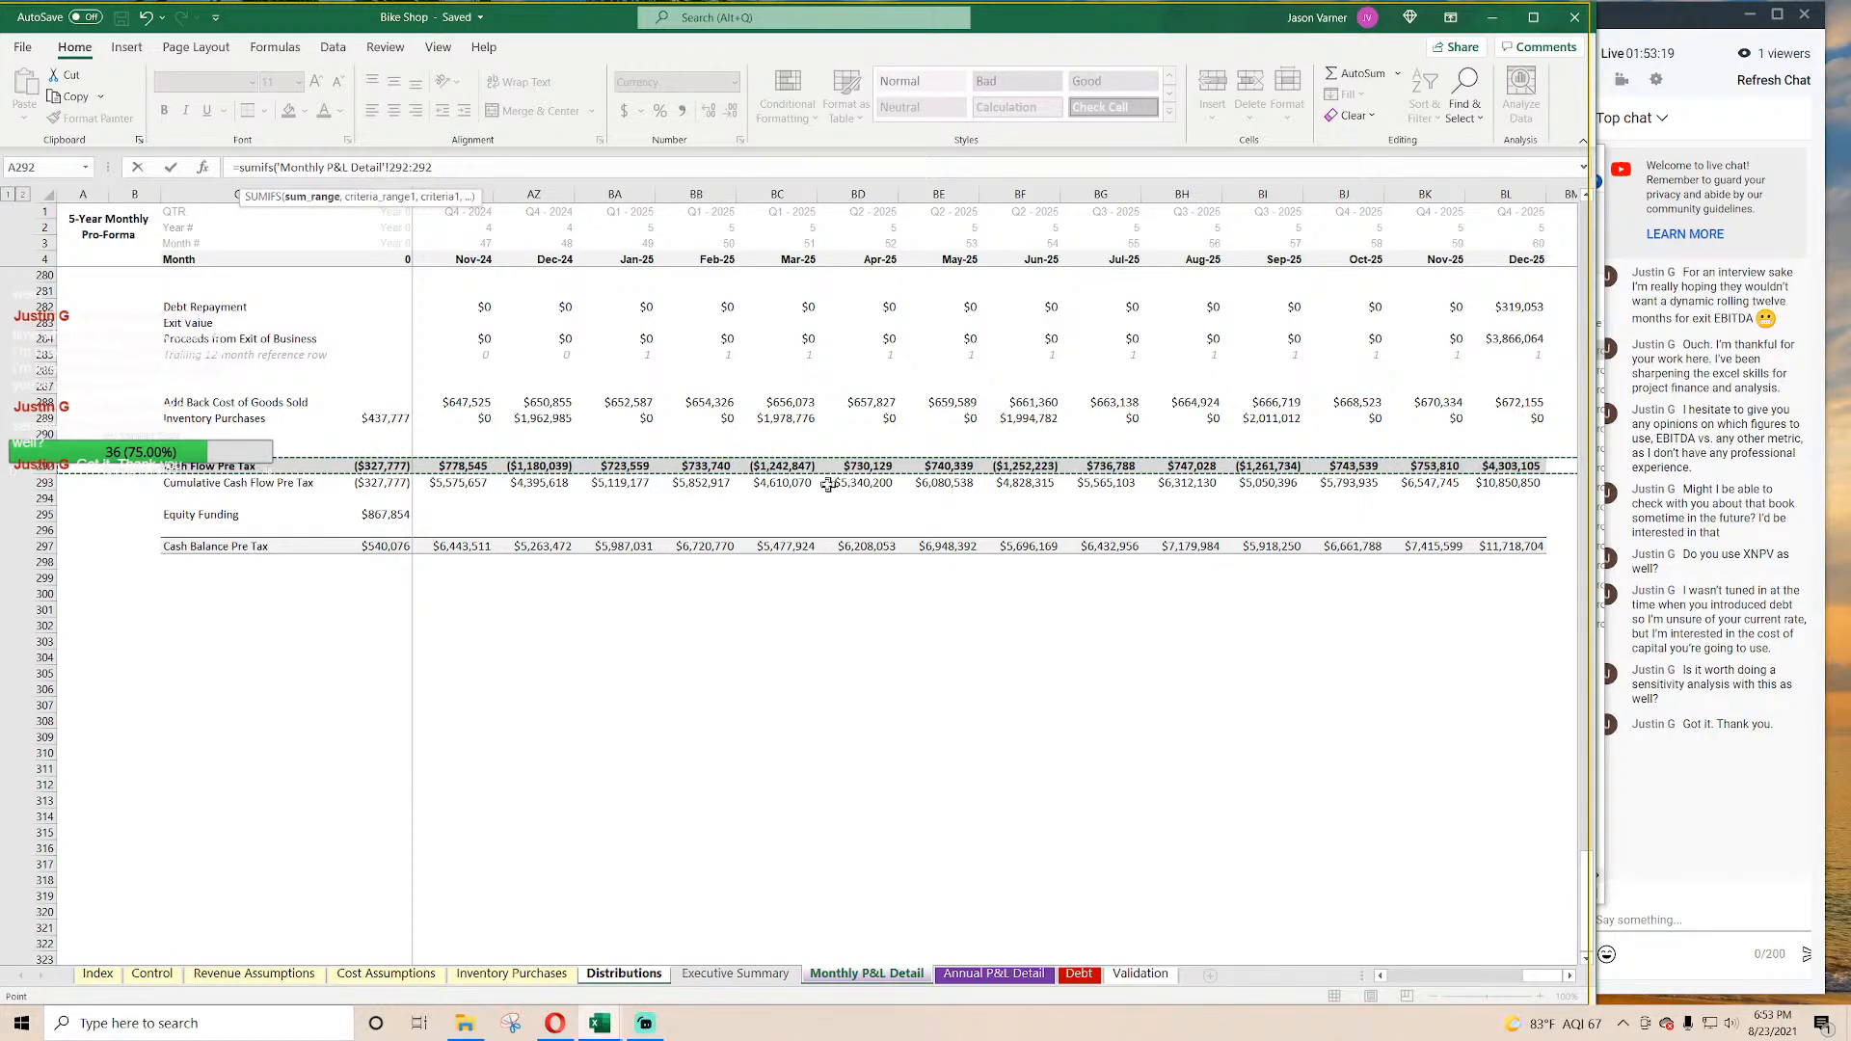
pyautogui.click(480, 164)
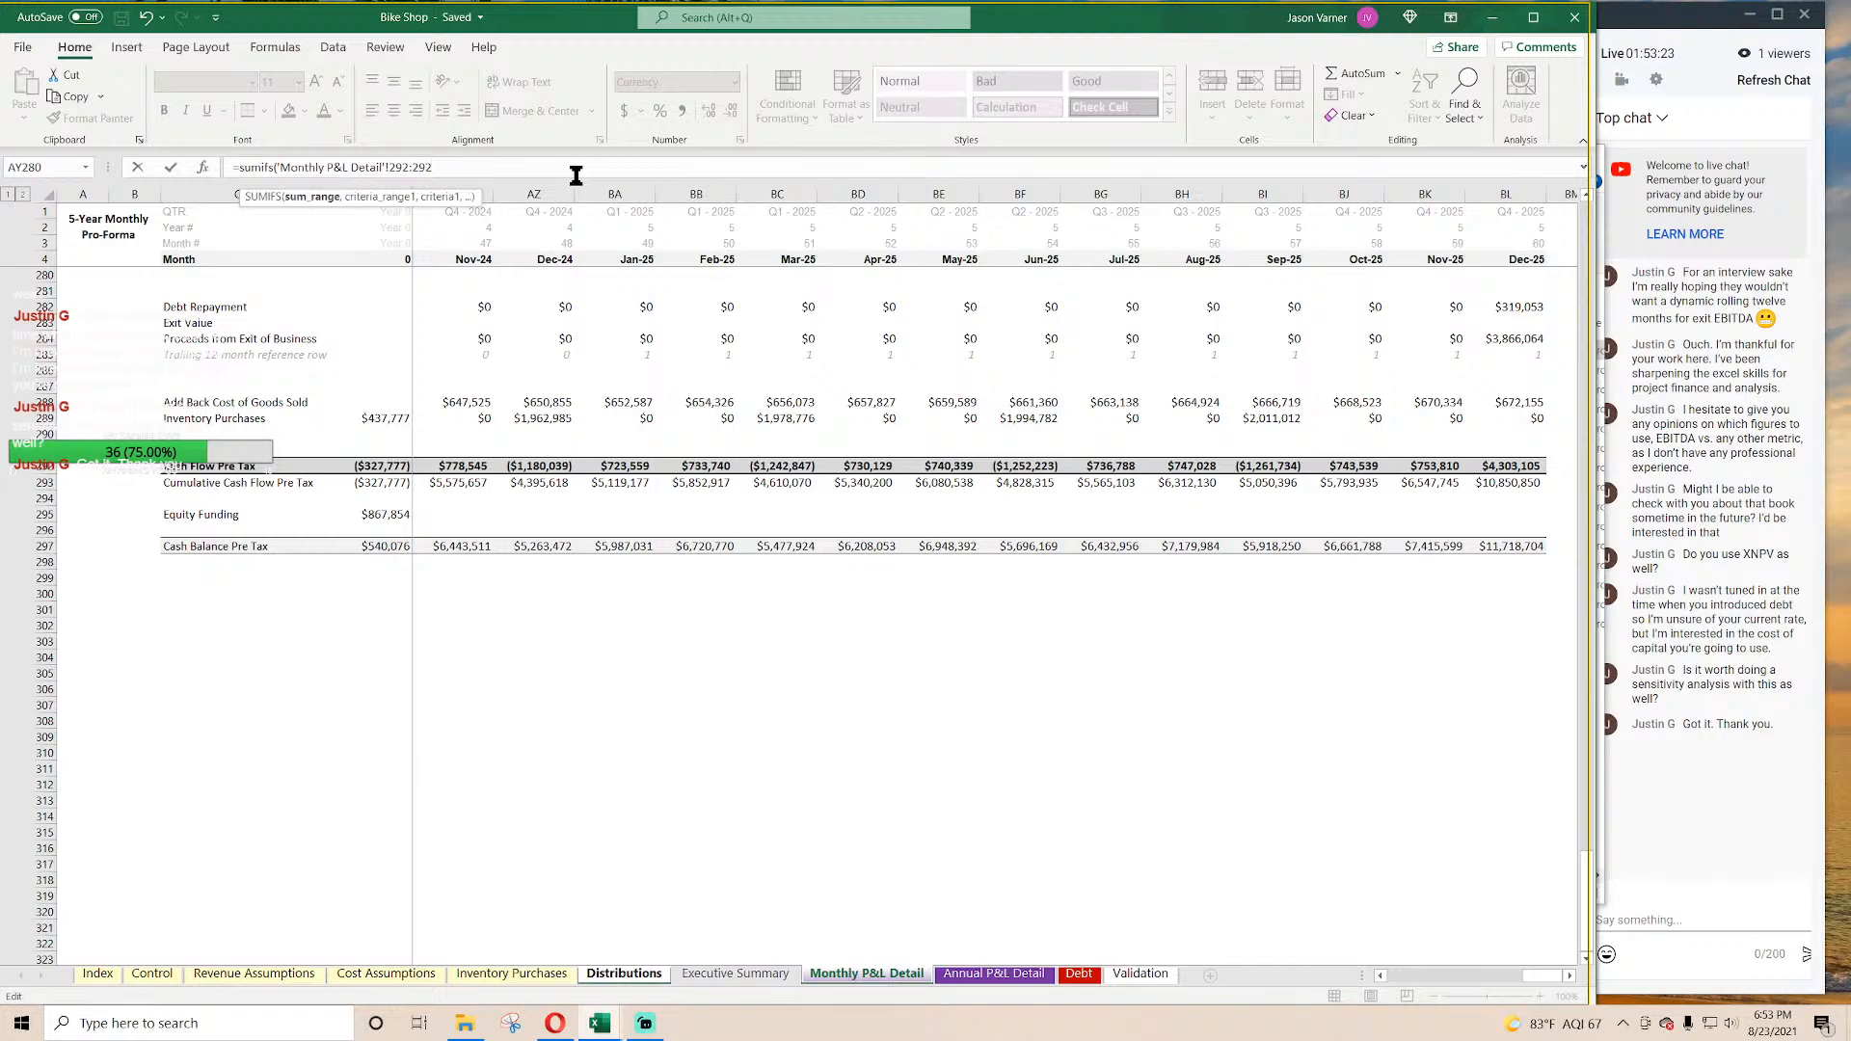
pyautogui.write(',')
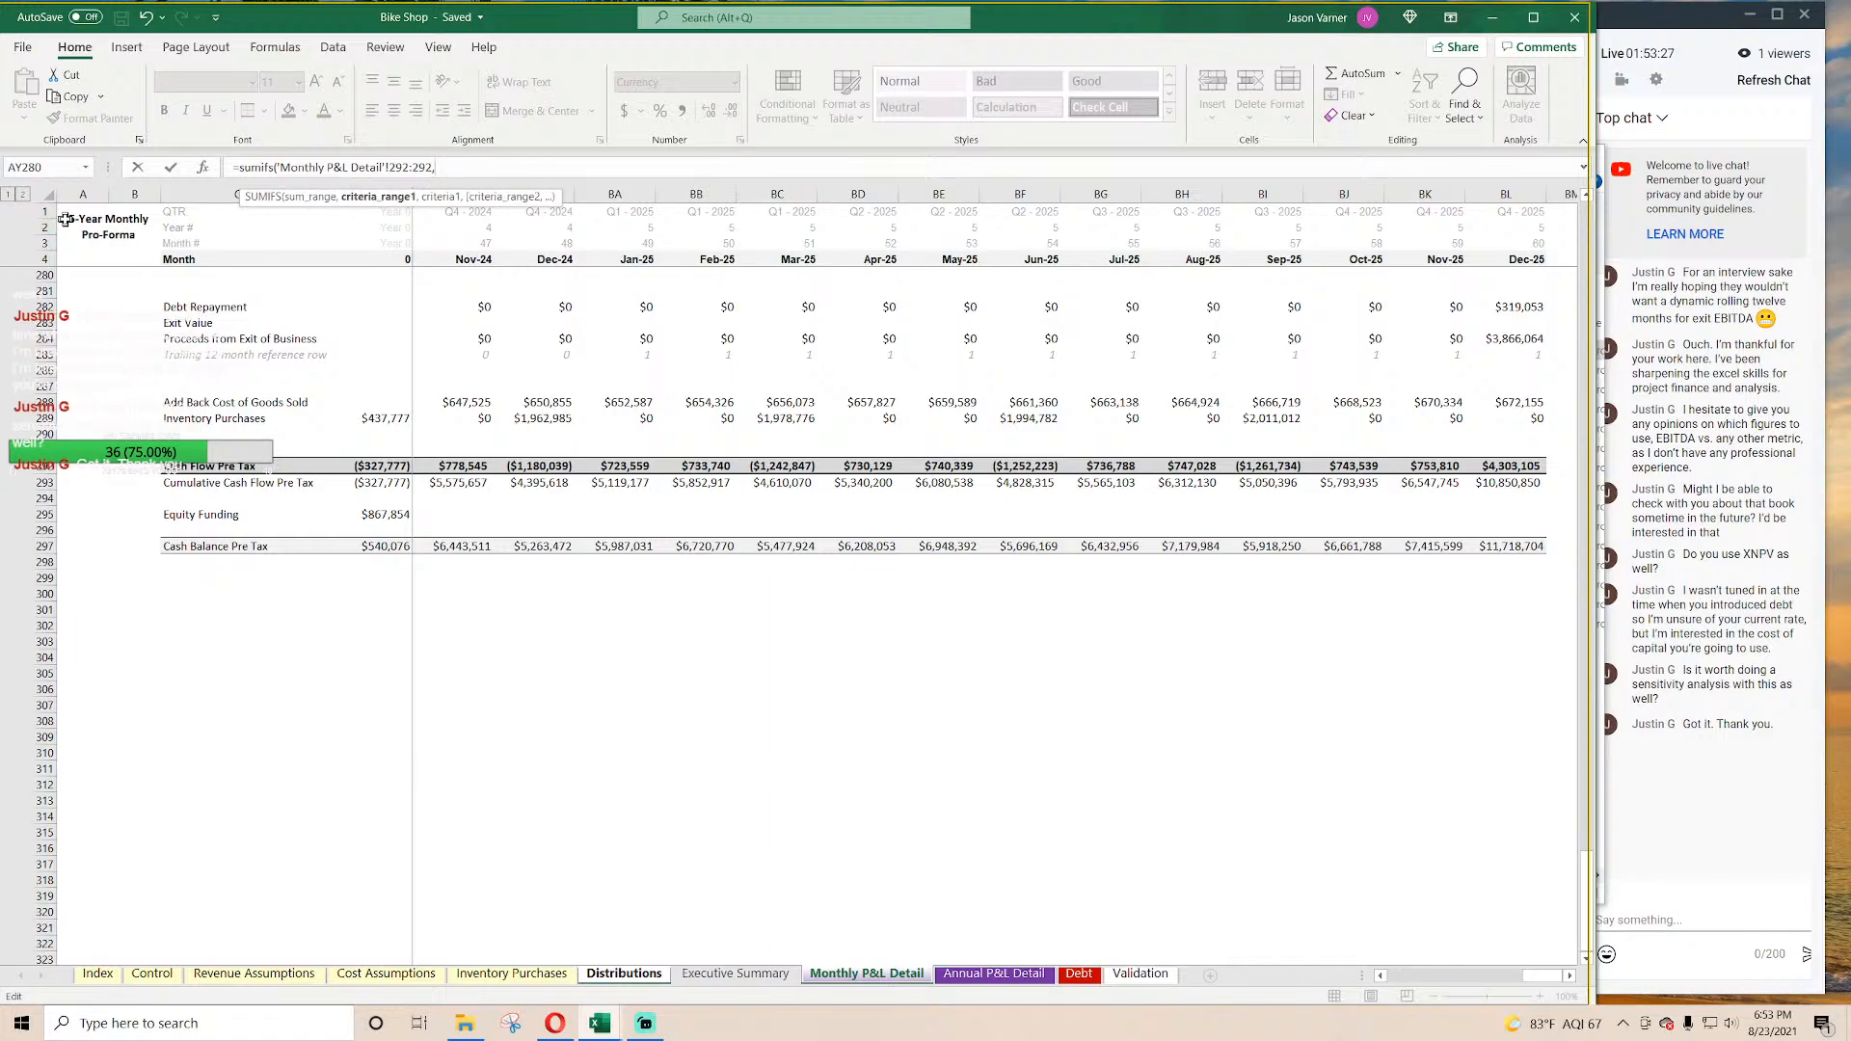
pyautogui.moveTo(45, 211); pyautogui.dragTo(45, 243)
pyautogui.click(654, 157)
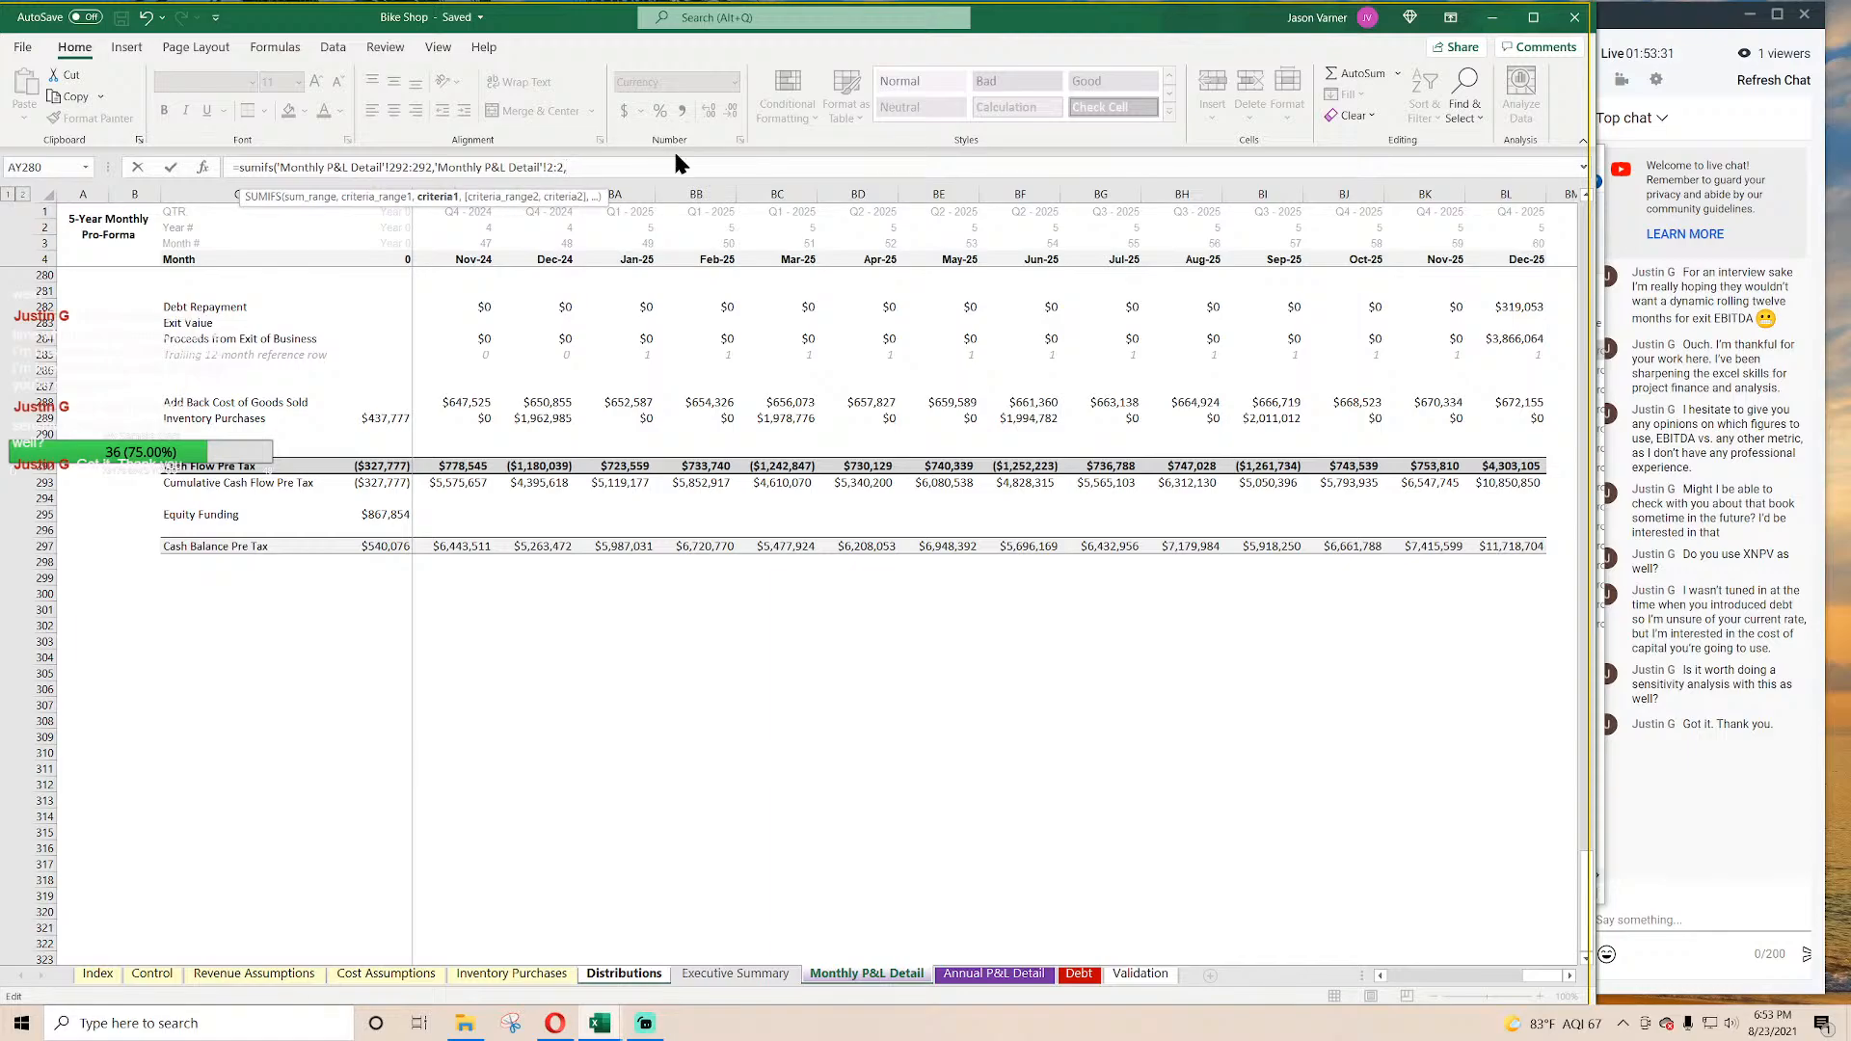
pyautogui.click(623, 972)
pyautogui.click(454, 243)
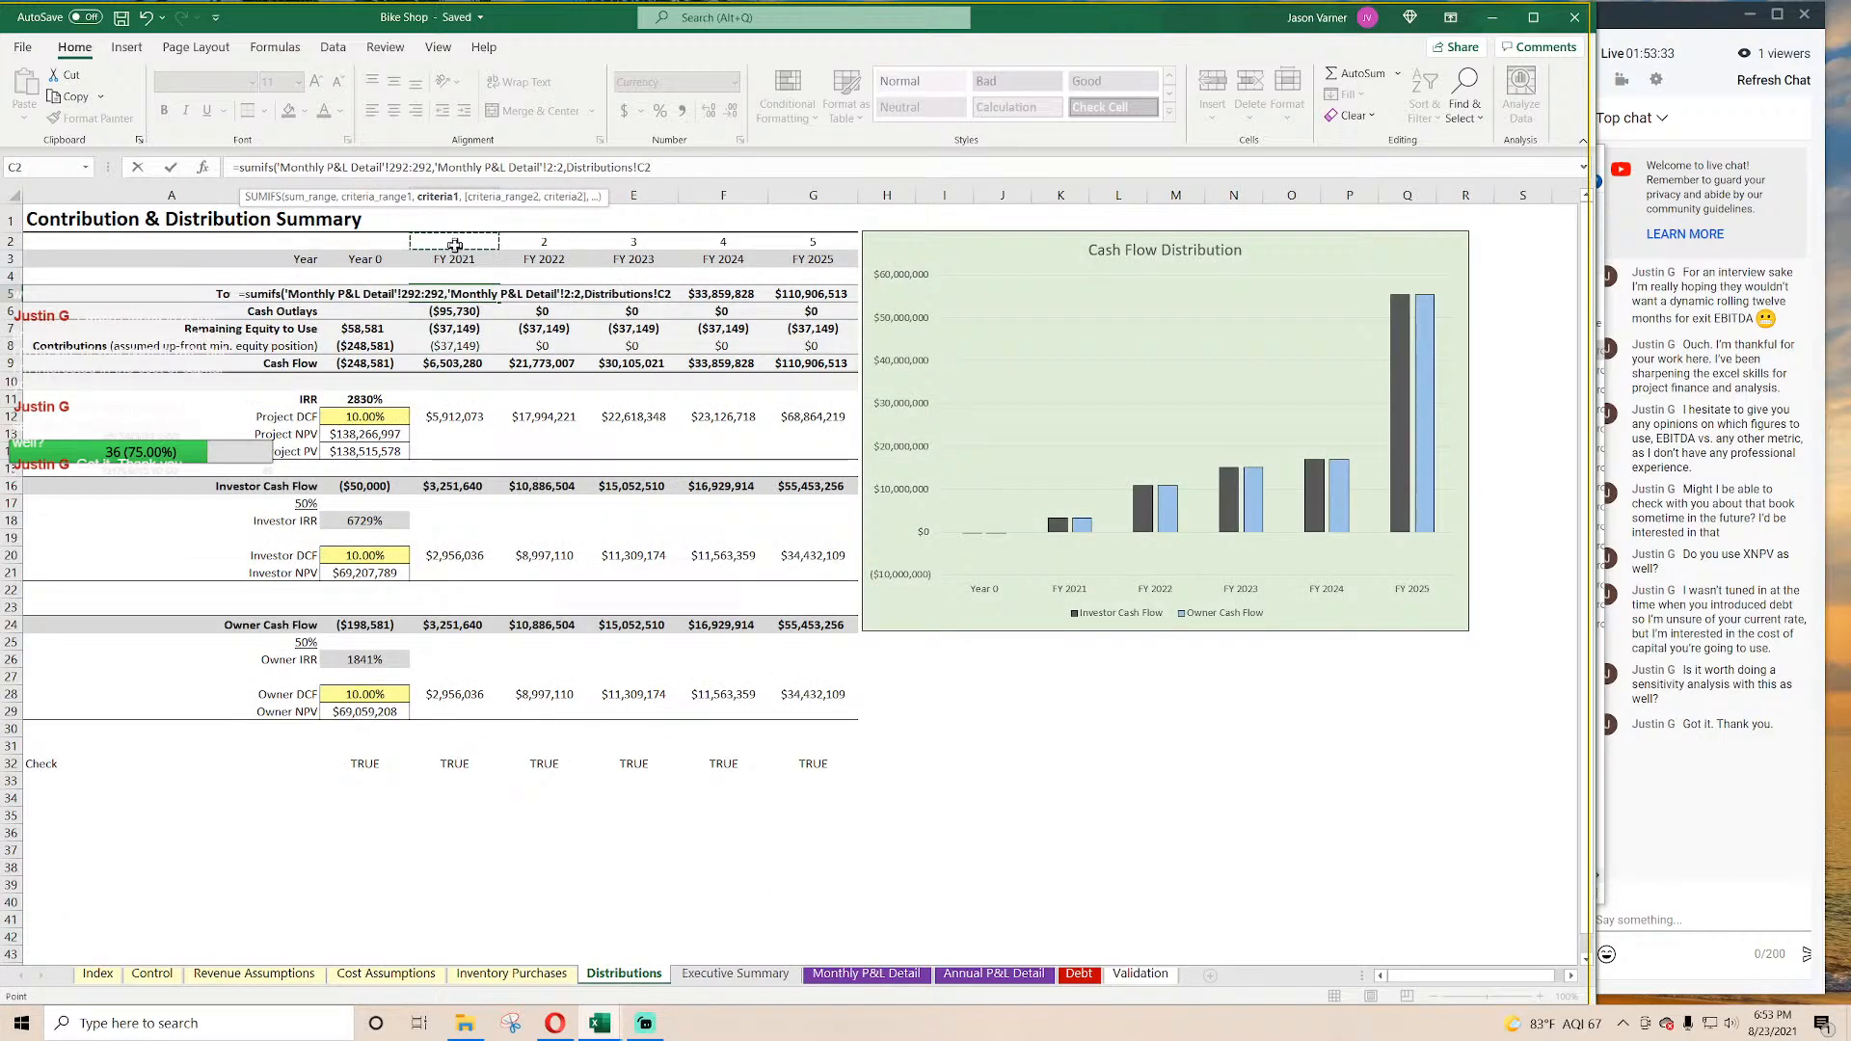
pyautogui.press('Return')
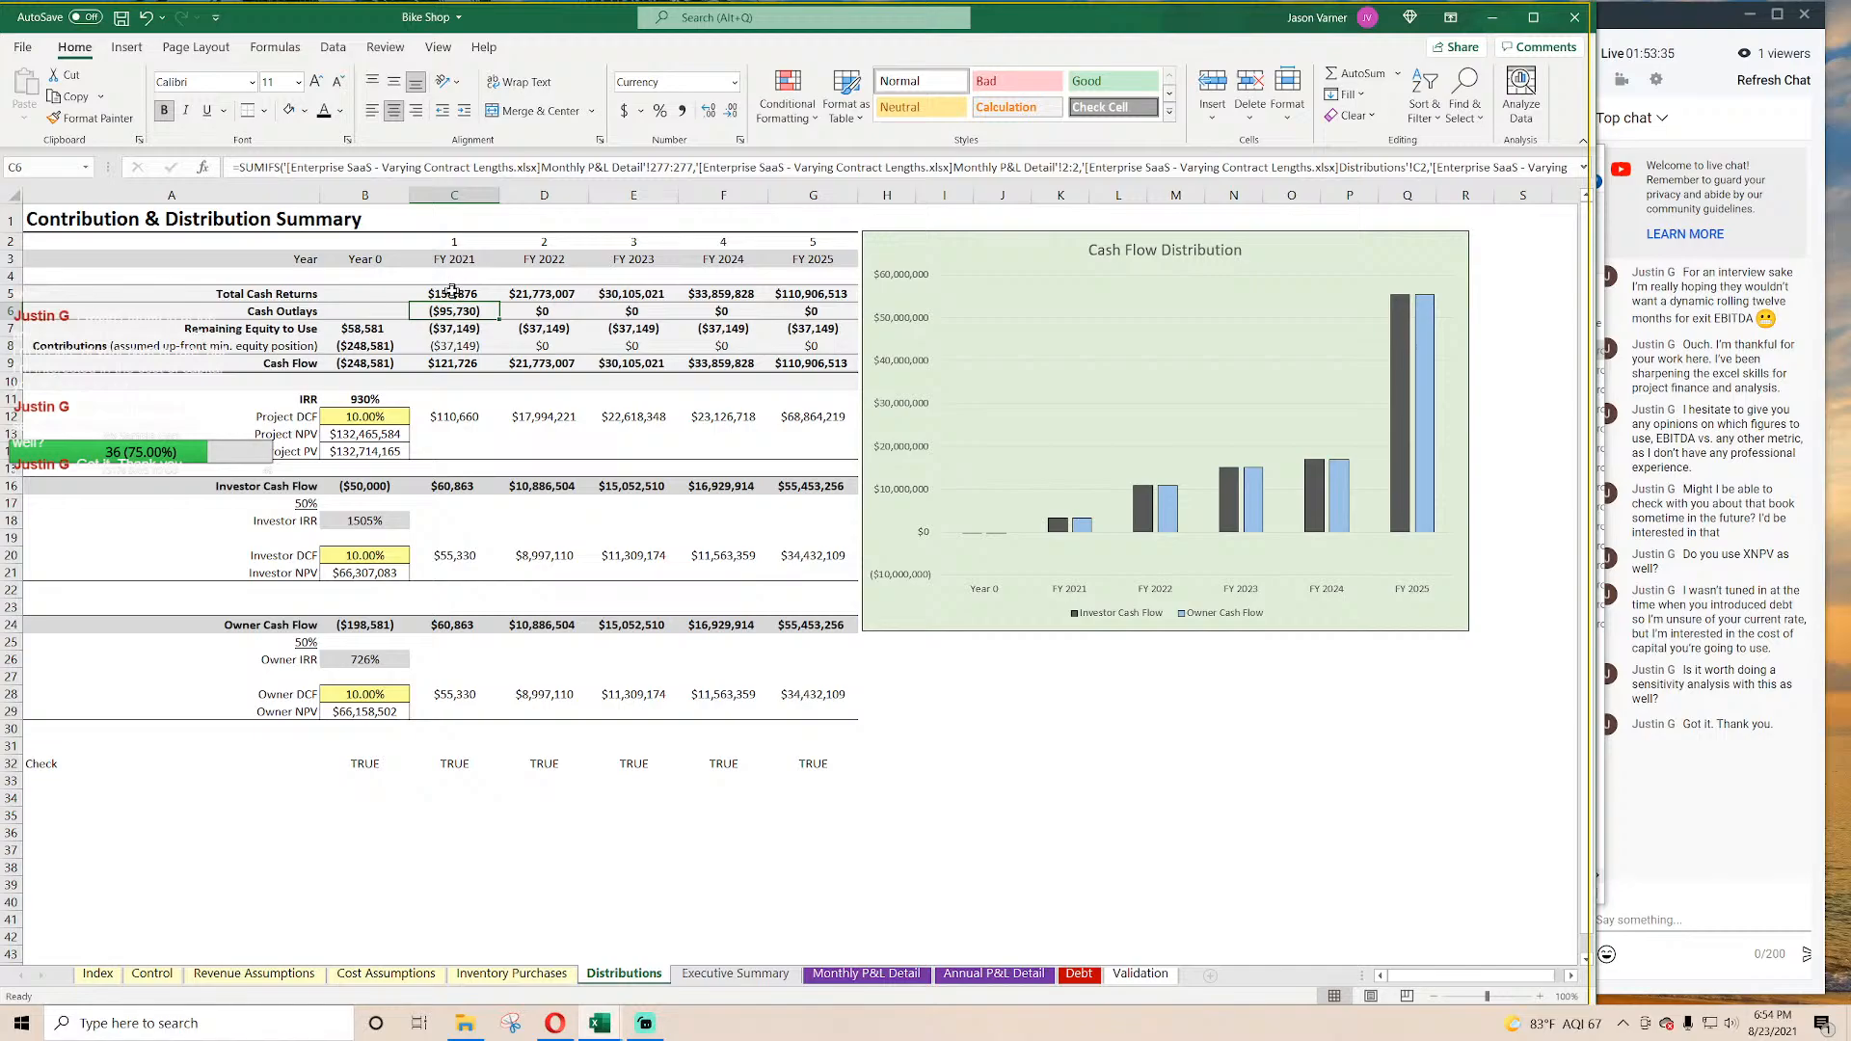
# Step: Fill the C5 Total Cash Returns formula across to FY 2025 in G5 and check the filled row
pyautogui.click(452, 291)
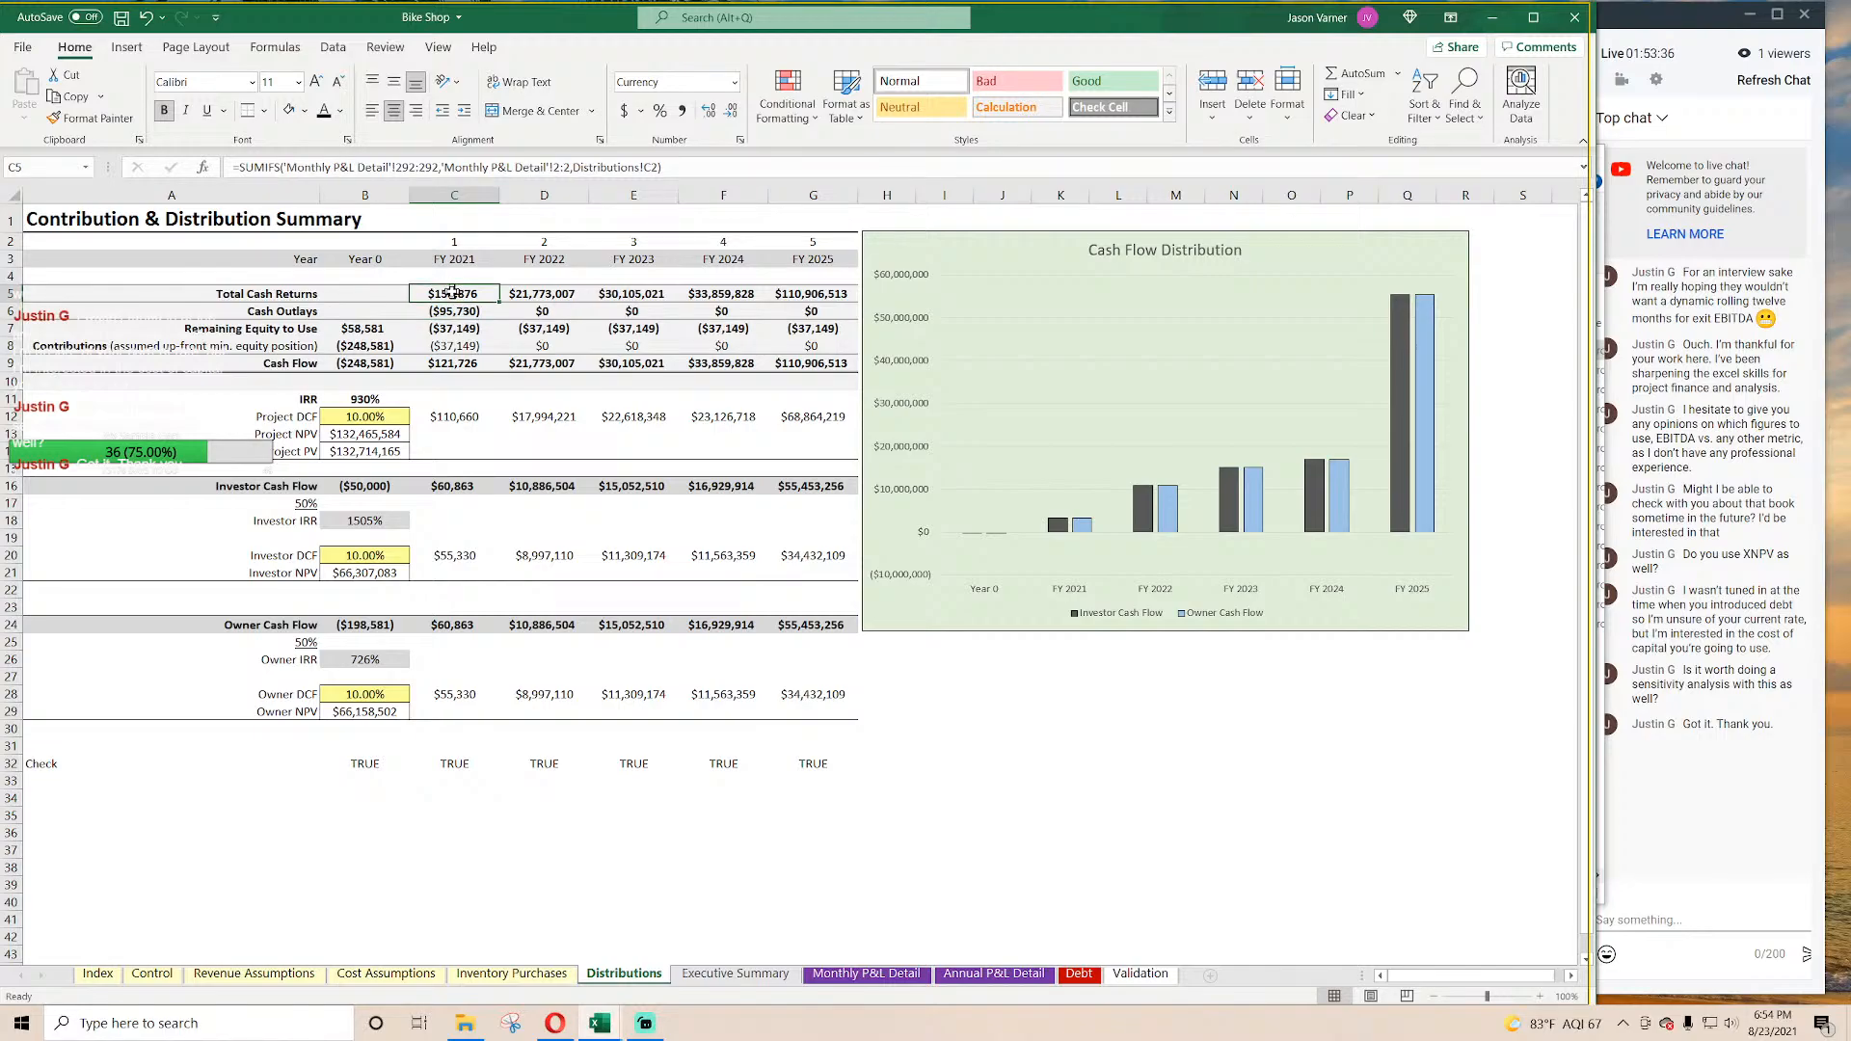
pyautogui.click(521, 298)
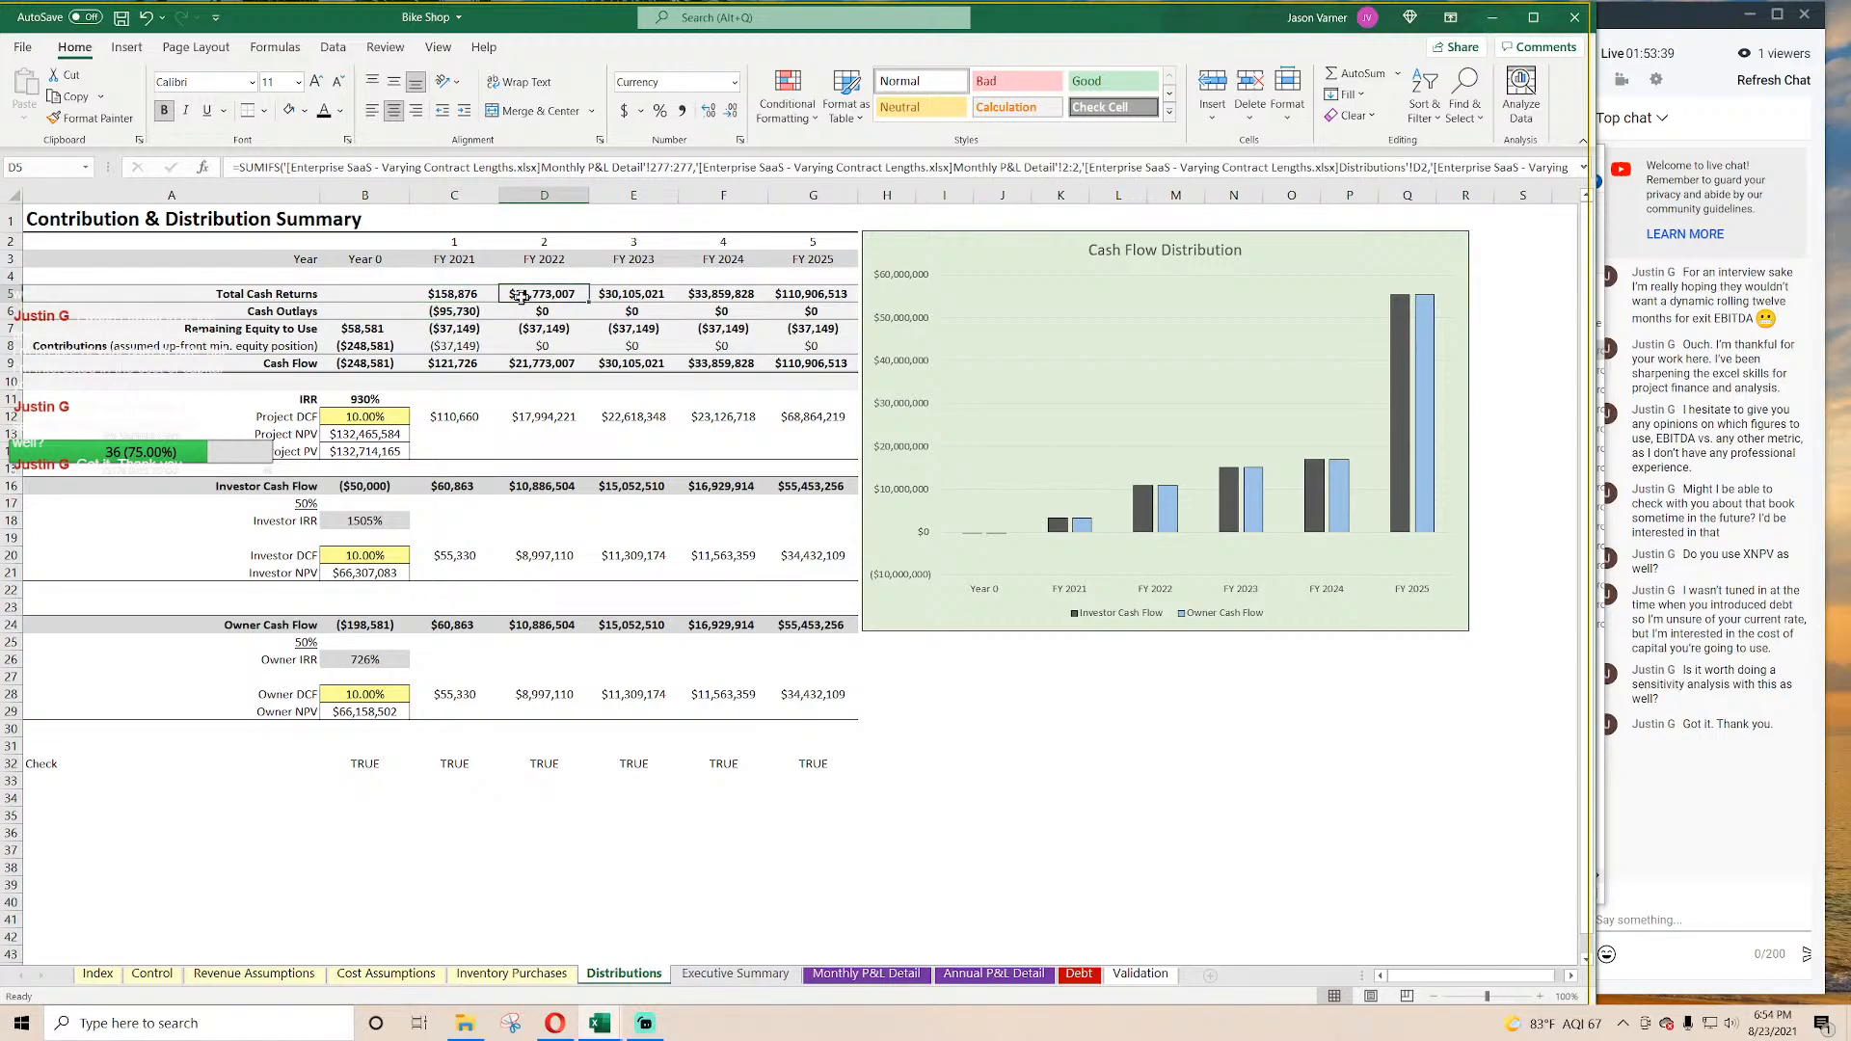
pyautogui.click(477, 297)
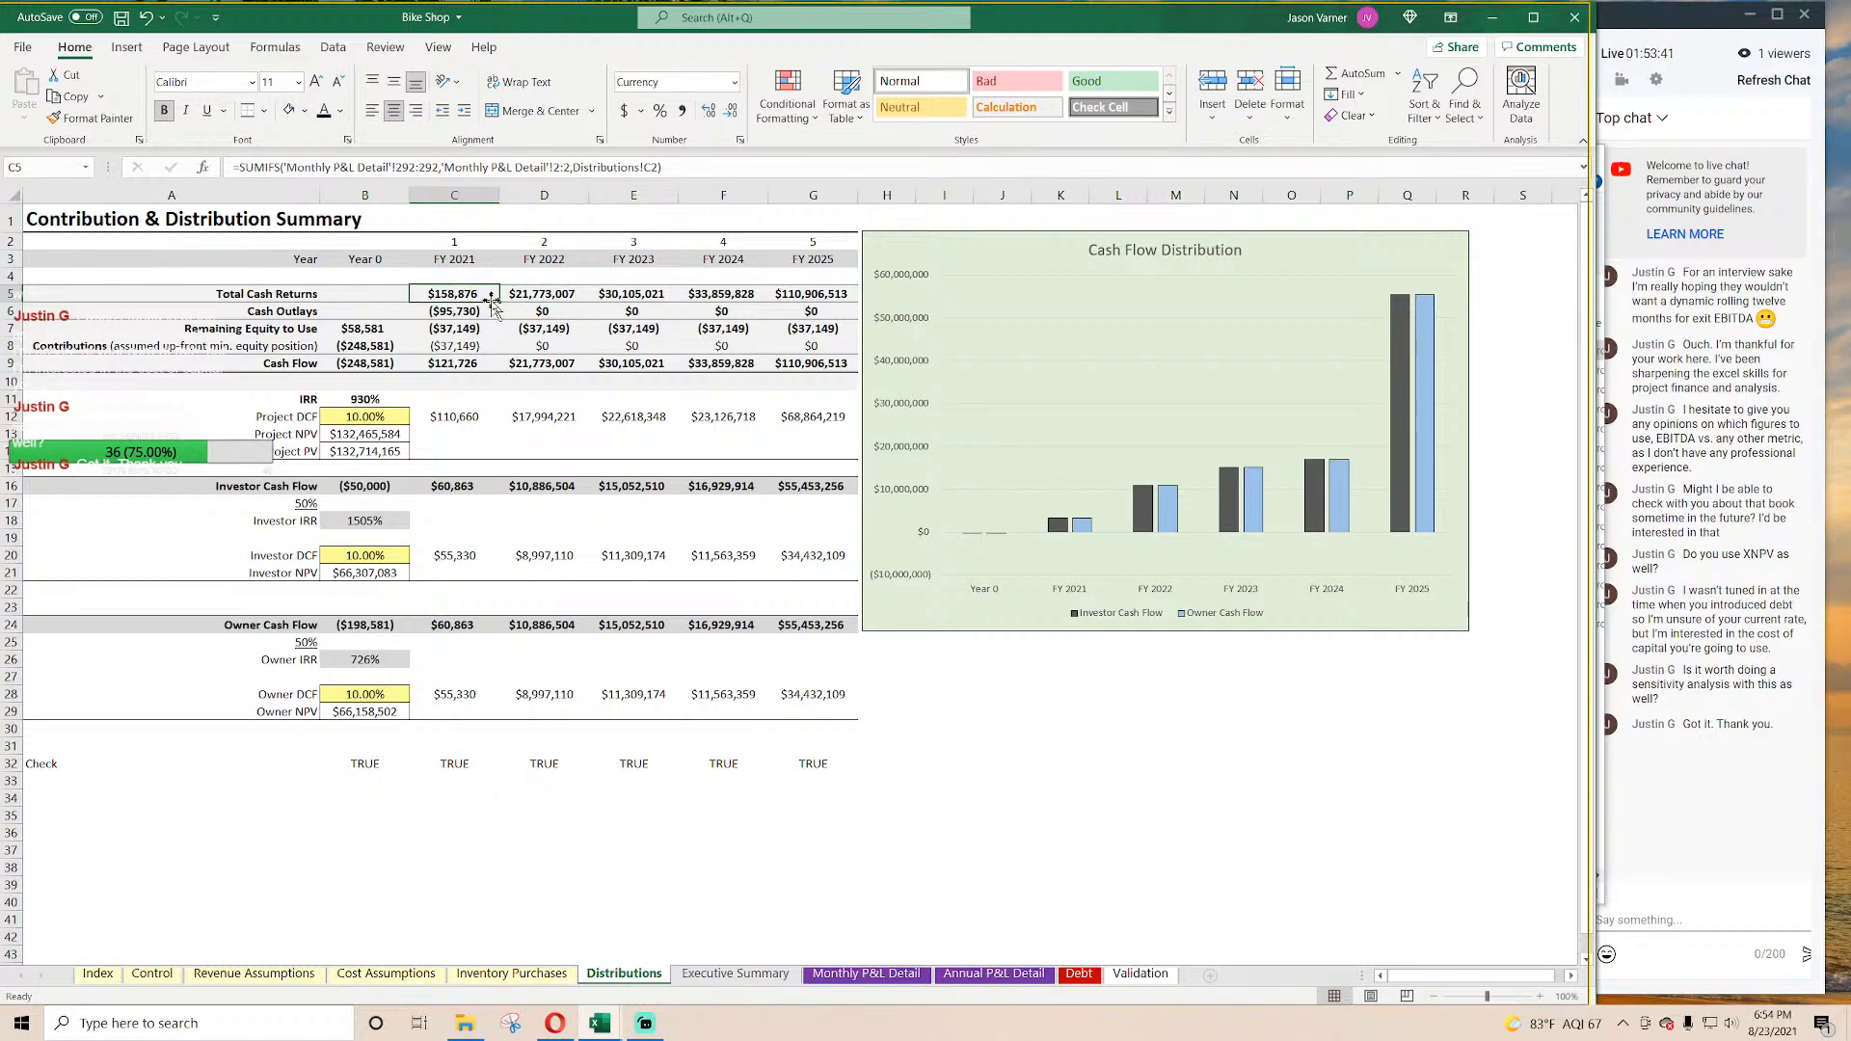
pyautogui.moveTo(499, 302); pyautogui.dragTo(824, 298)
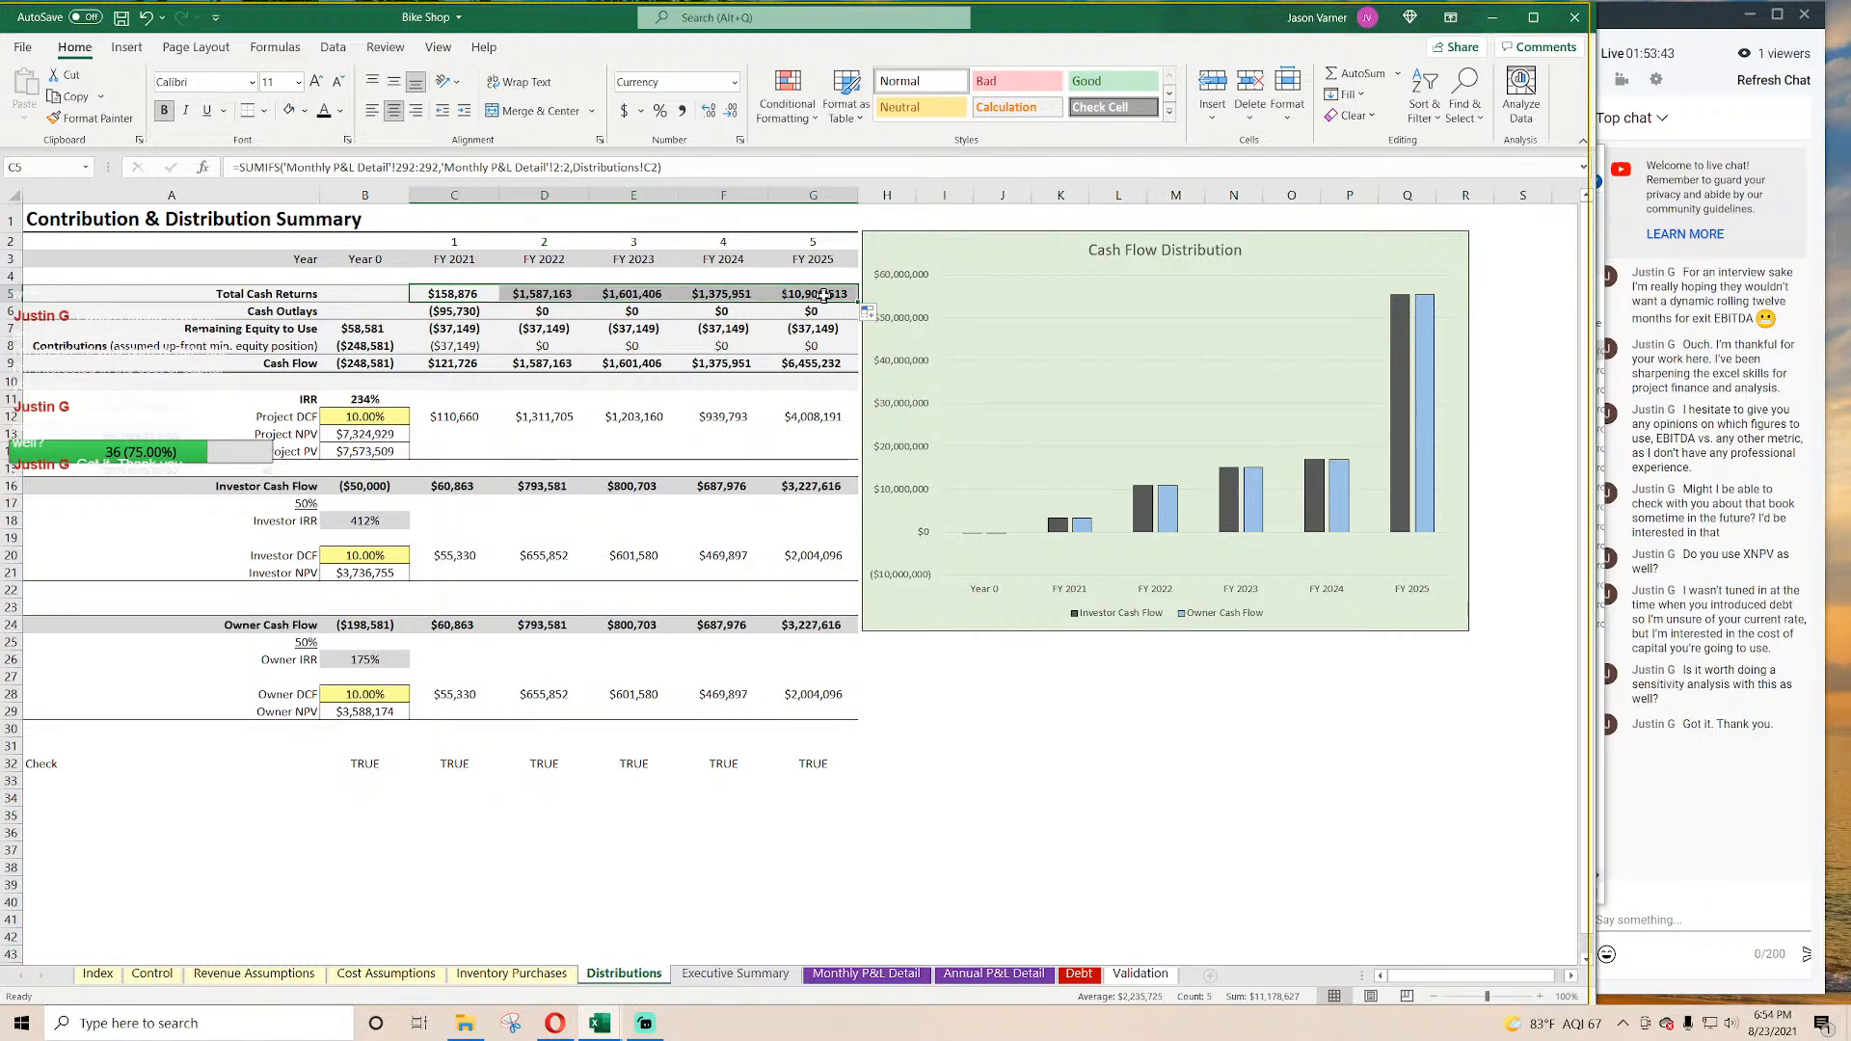
pyautogui.click(452, 292)
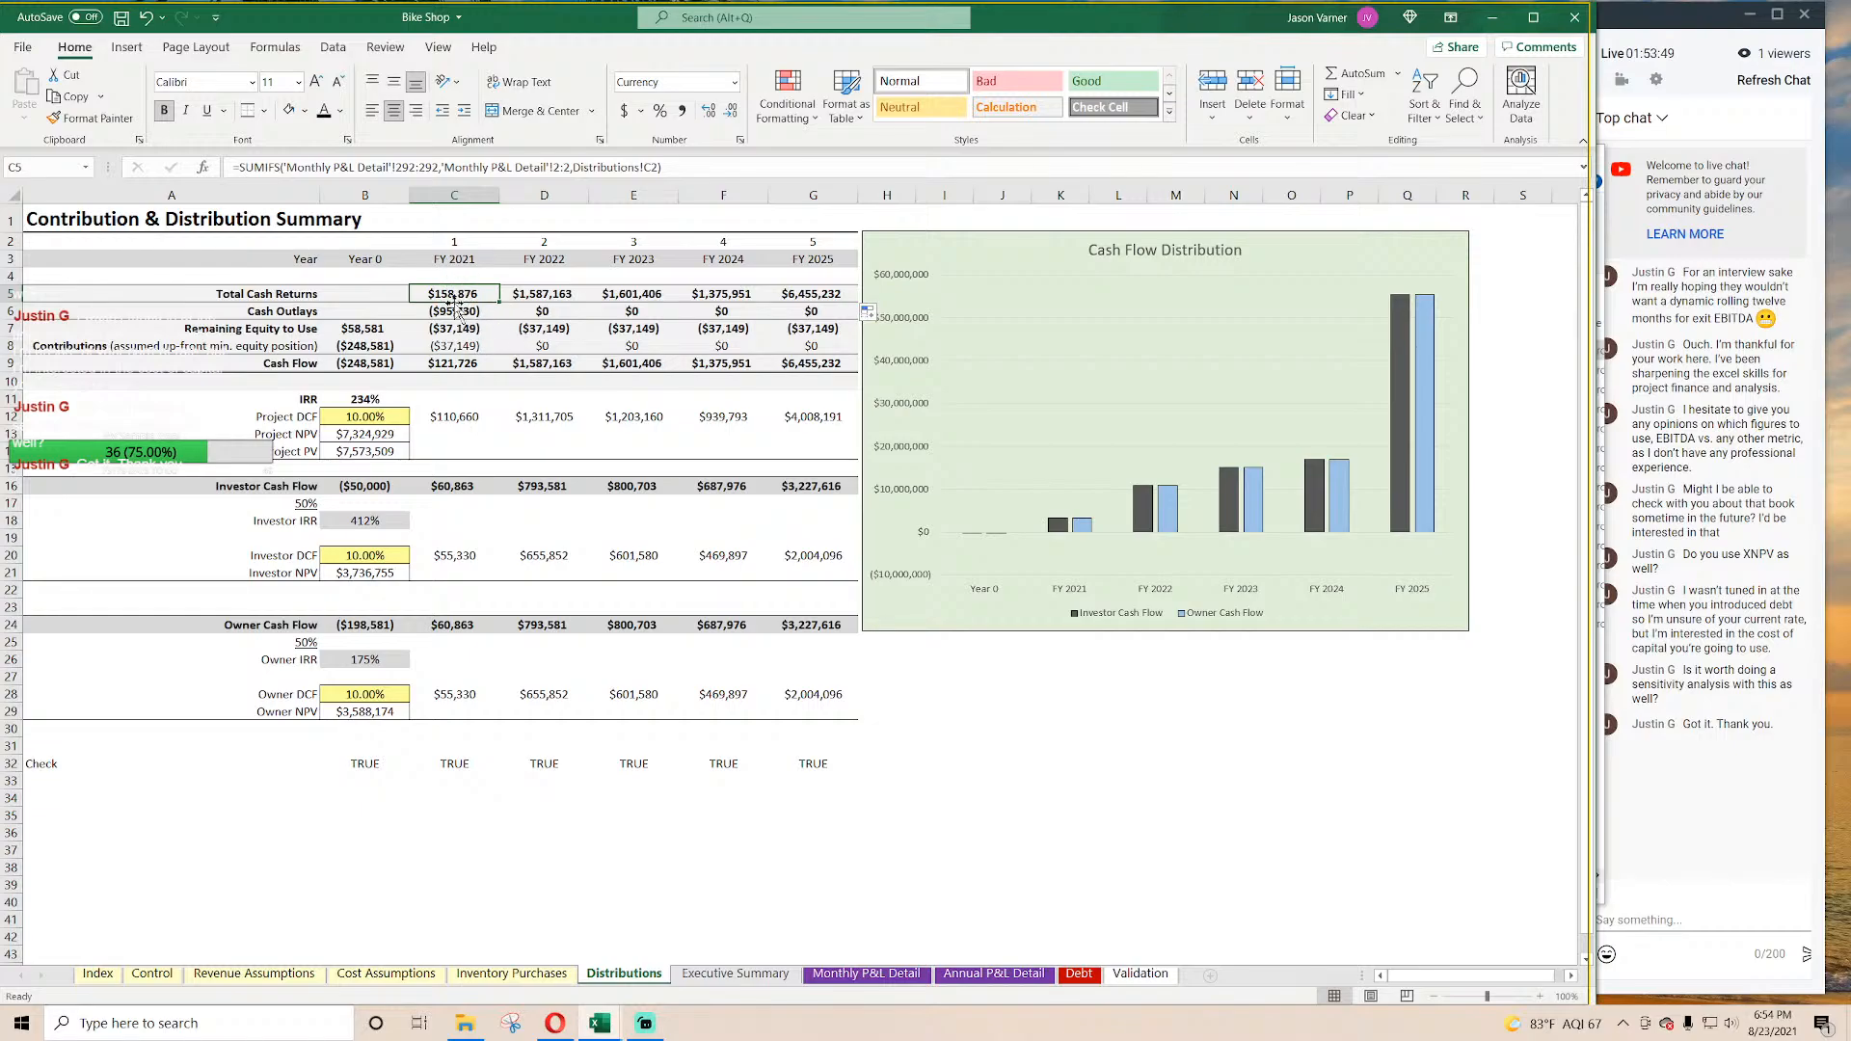
pyautogui.moveTo(813, 294); pyautogui.dragTo(453, 295)
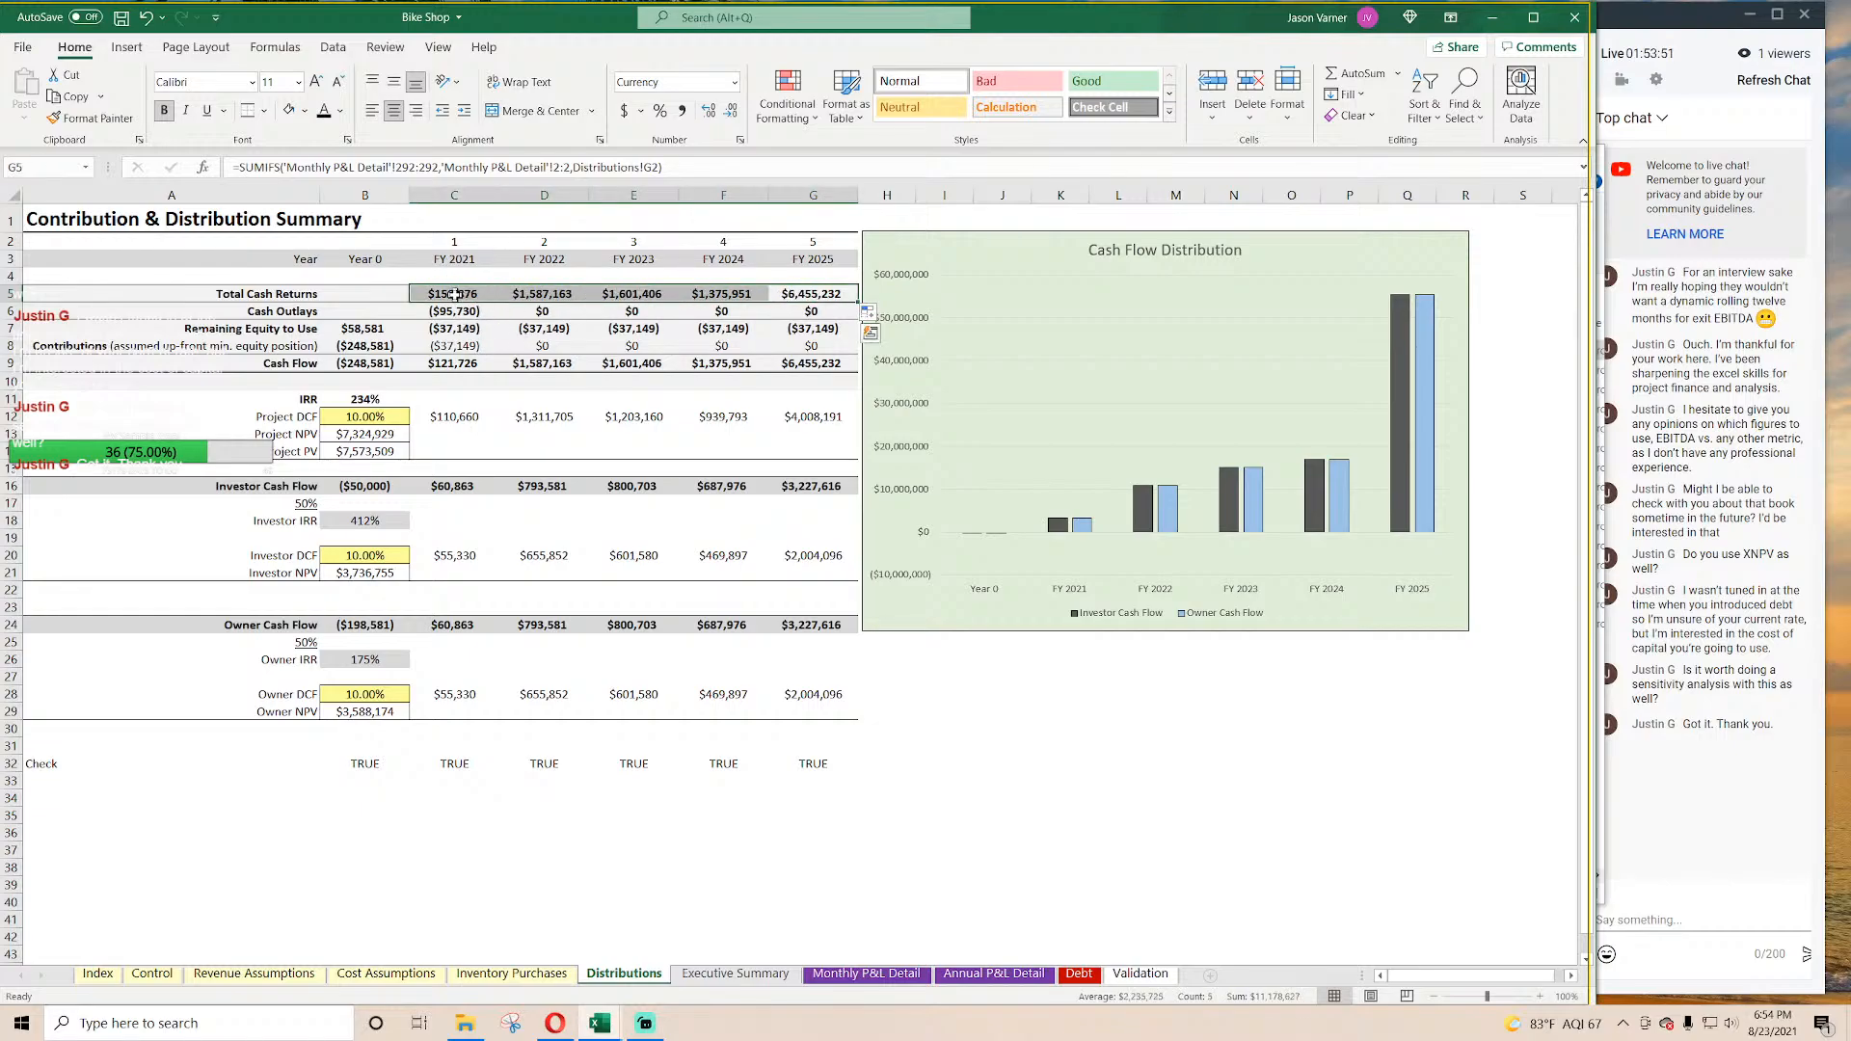
pyautogui.click(453, 294)
# Step: Set the Exit Month on the Control sheet to N/A
pyautogui.click(153, 974)
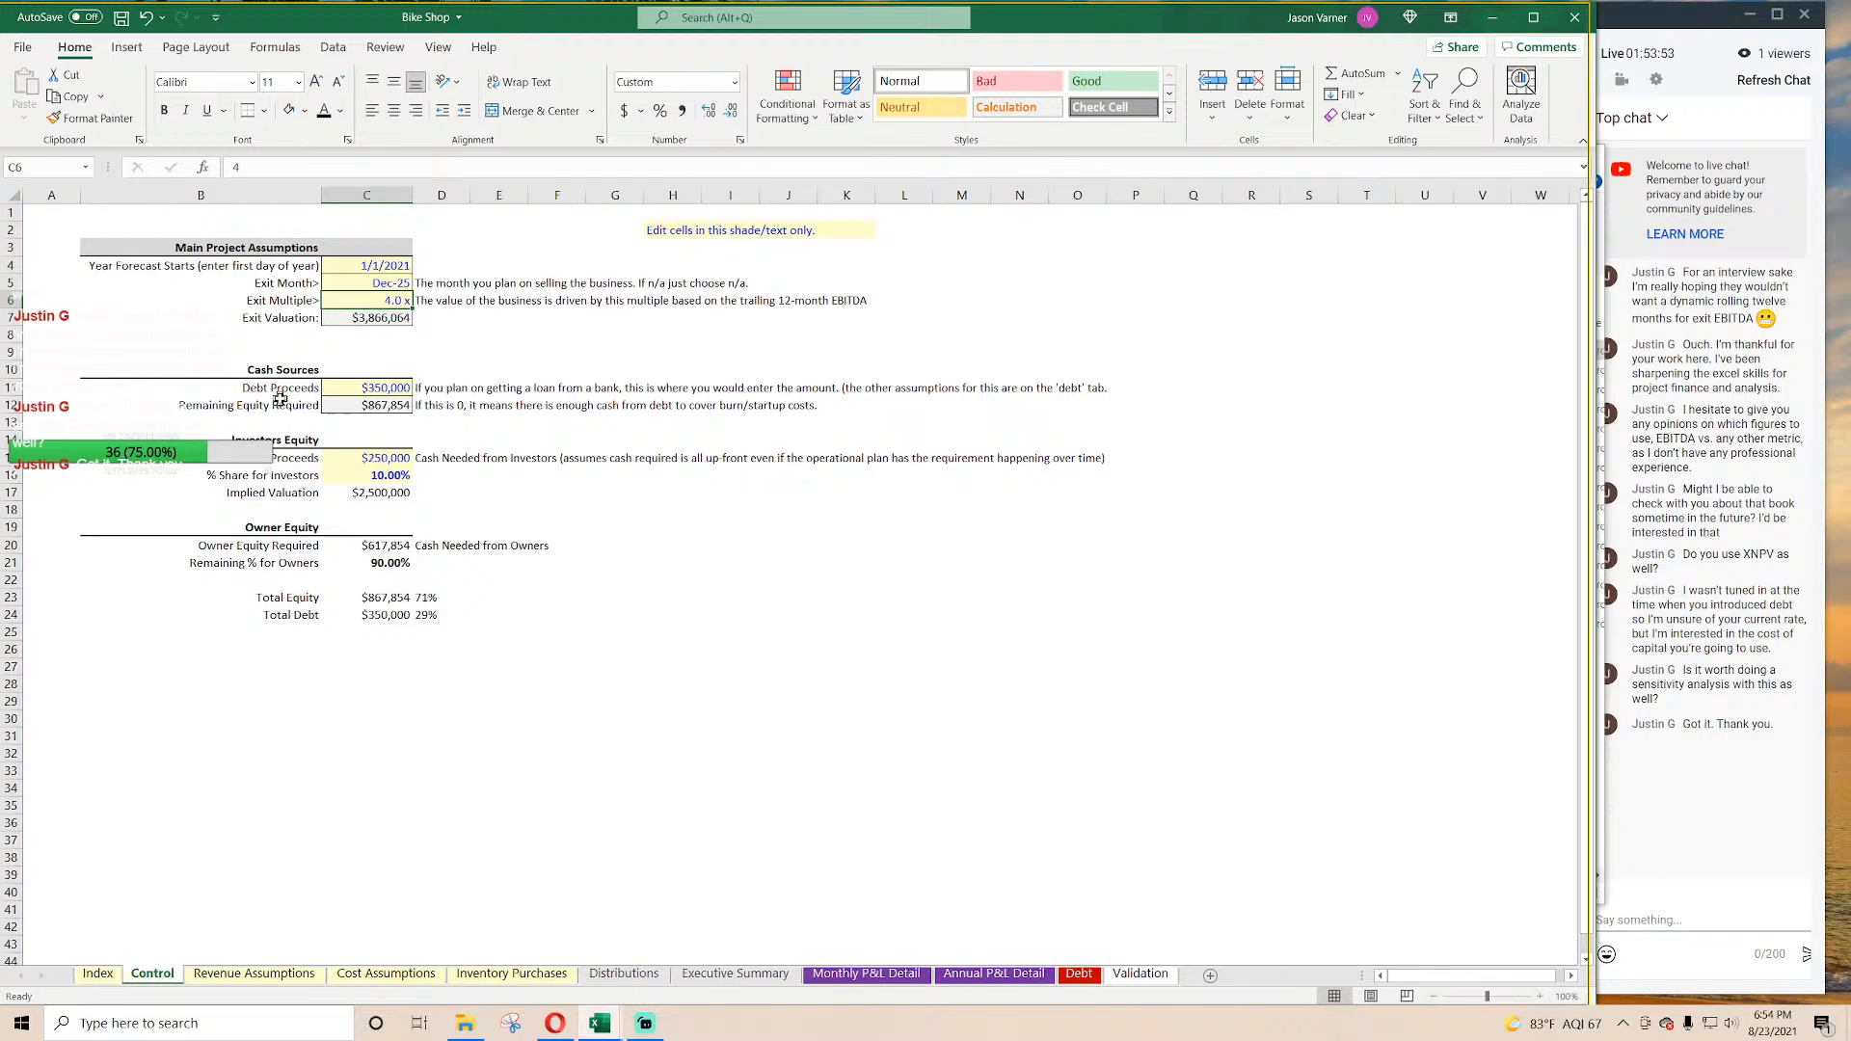
pyautogui.click(398, 281)
pyautogui.click(420, 282)
pyautogui.click(382, 384)
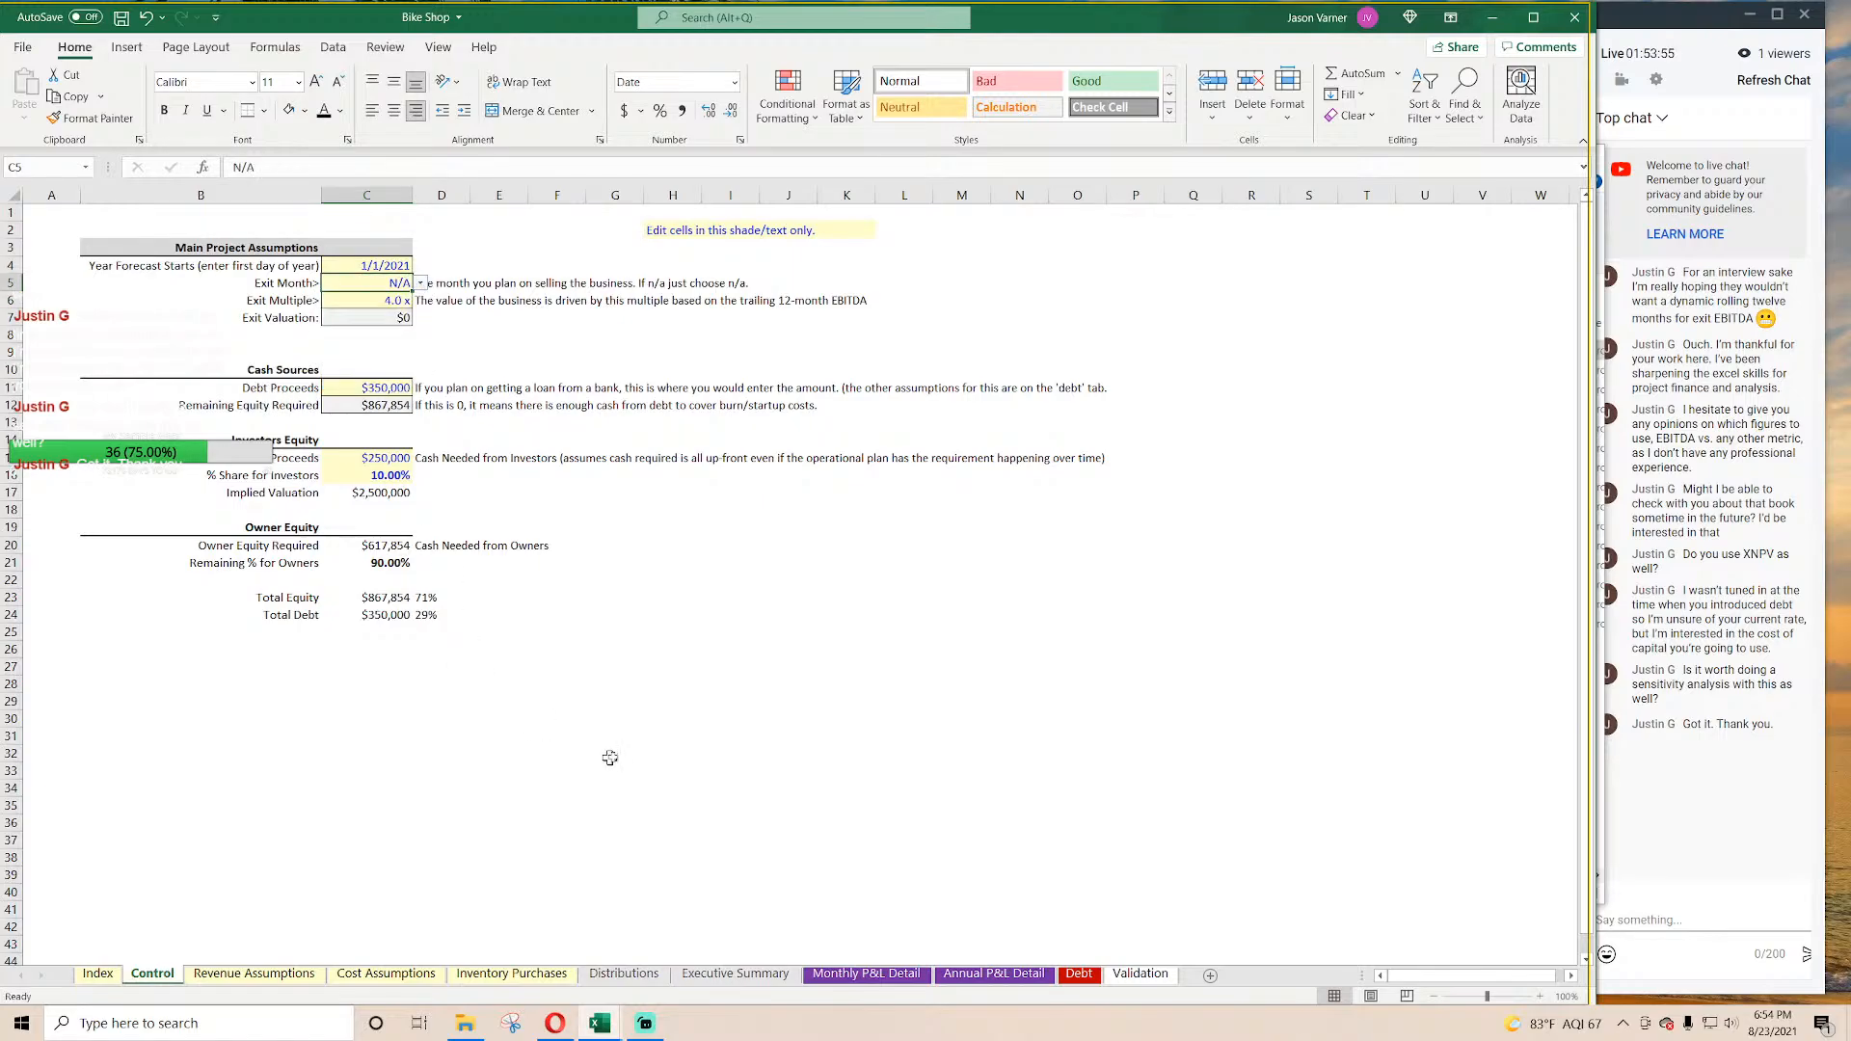
# Step: Set the tab color of the Distributions and Executive Summary sheets to purple
pyautogui.rightClick(656, 976)
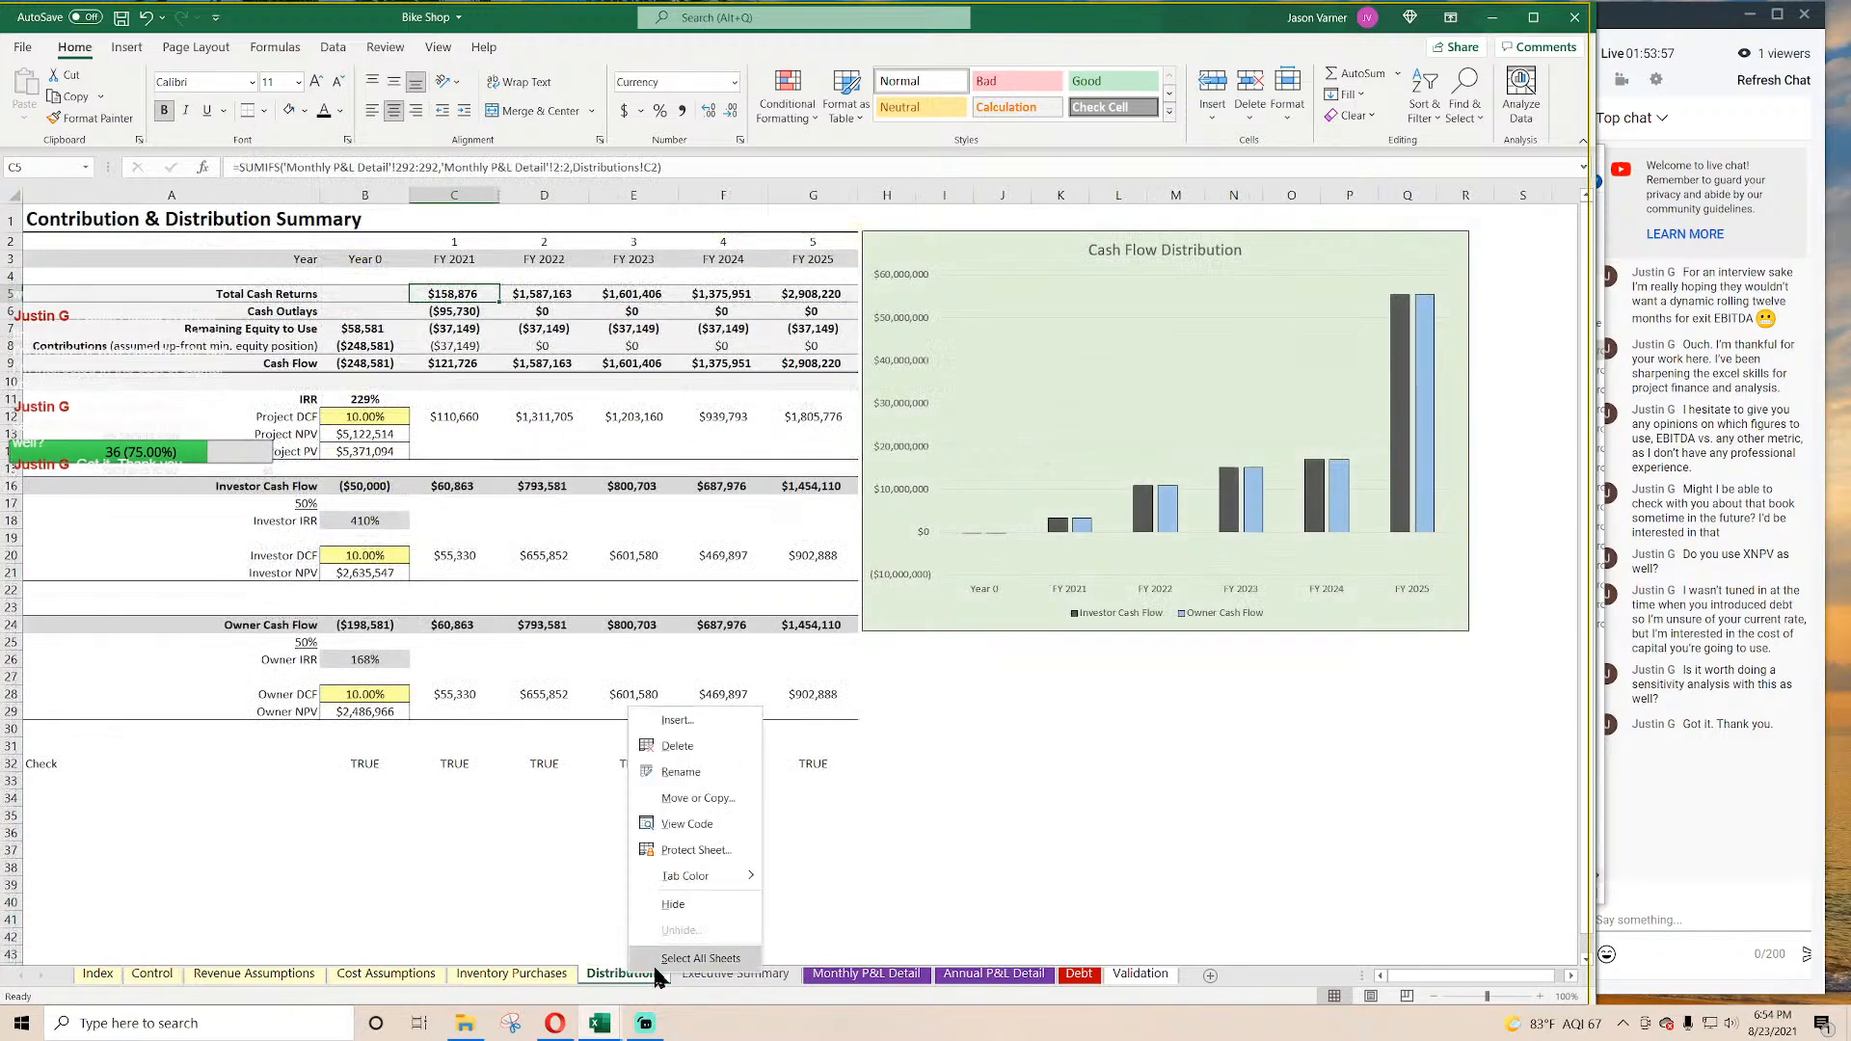
pyautogui.moveTo(694, 875)
pyautogui.click(773, 946)
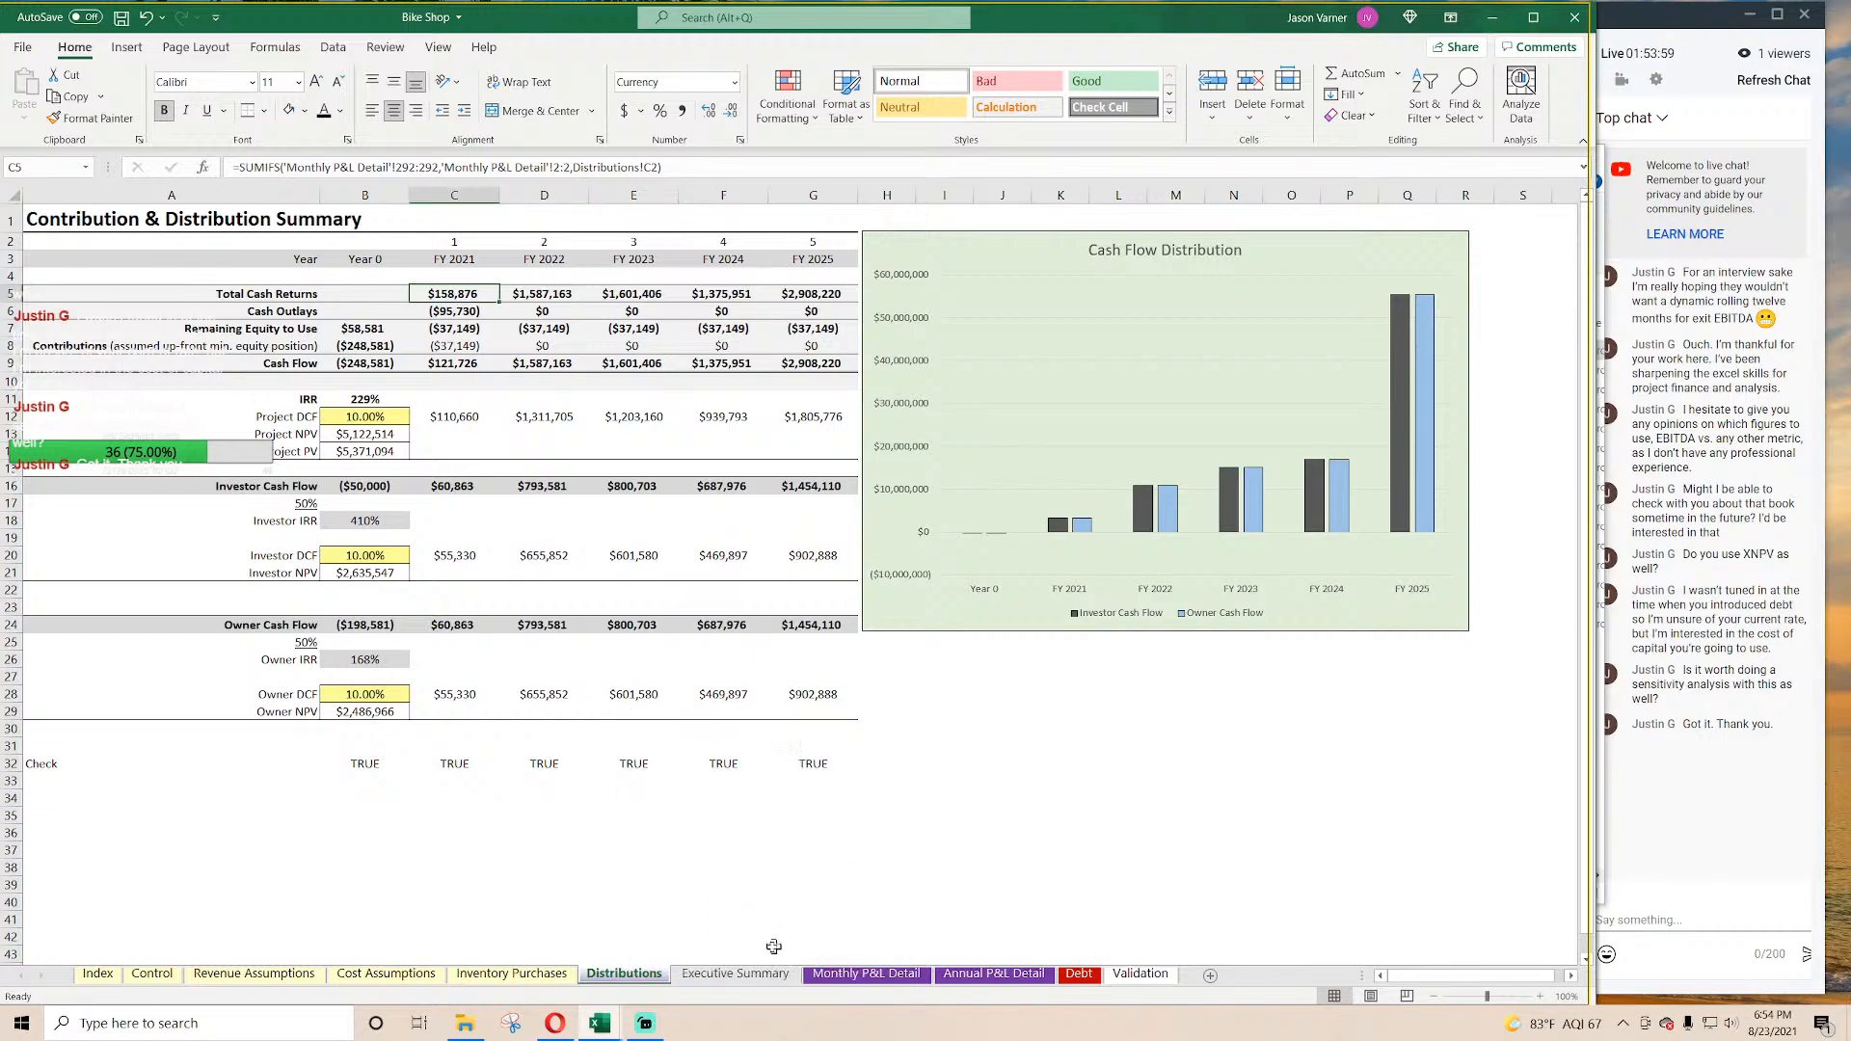
pyautogui.click(735, 974)
pyautogui.rightClick(733, 976)
pyautogui.moveTo(807, 876)
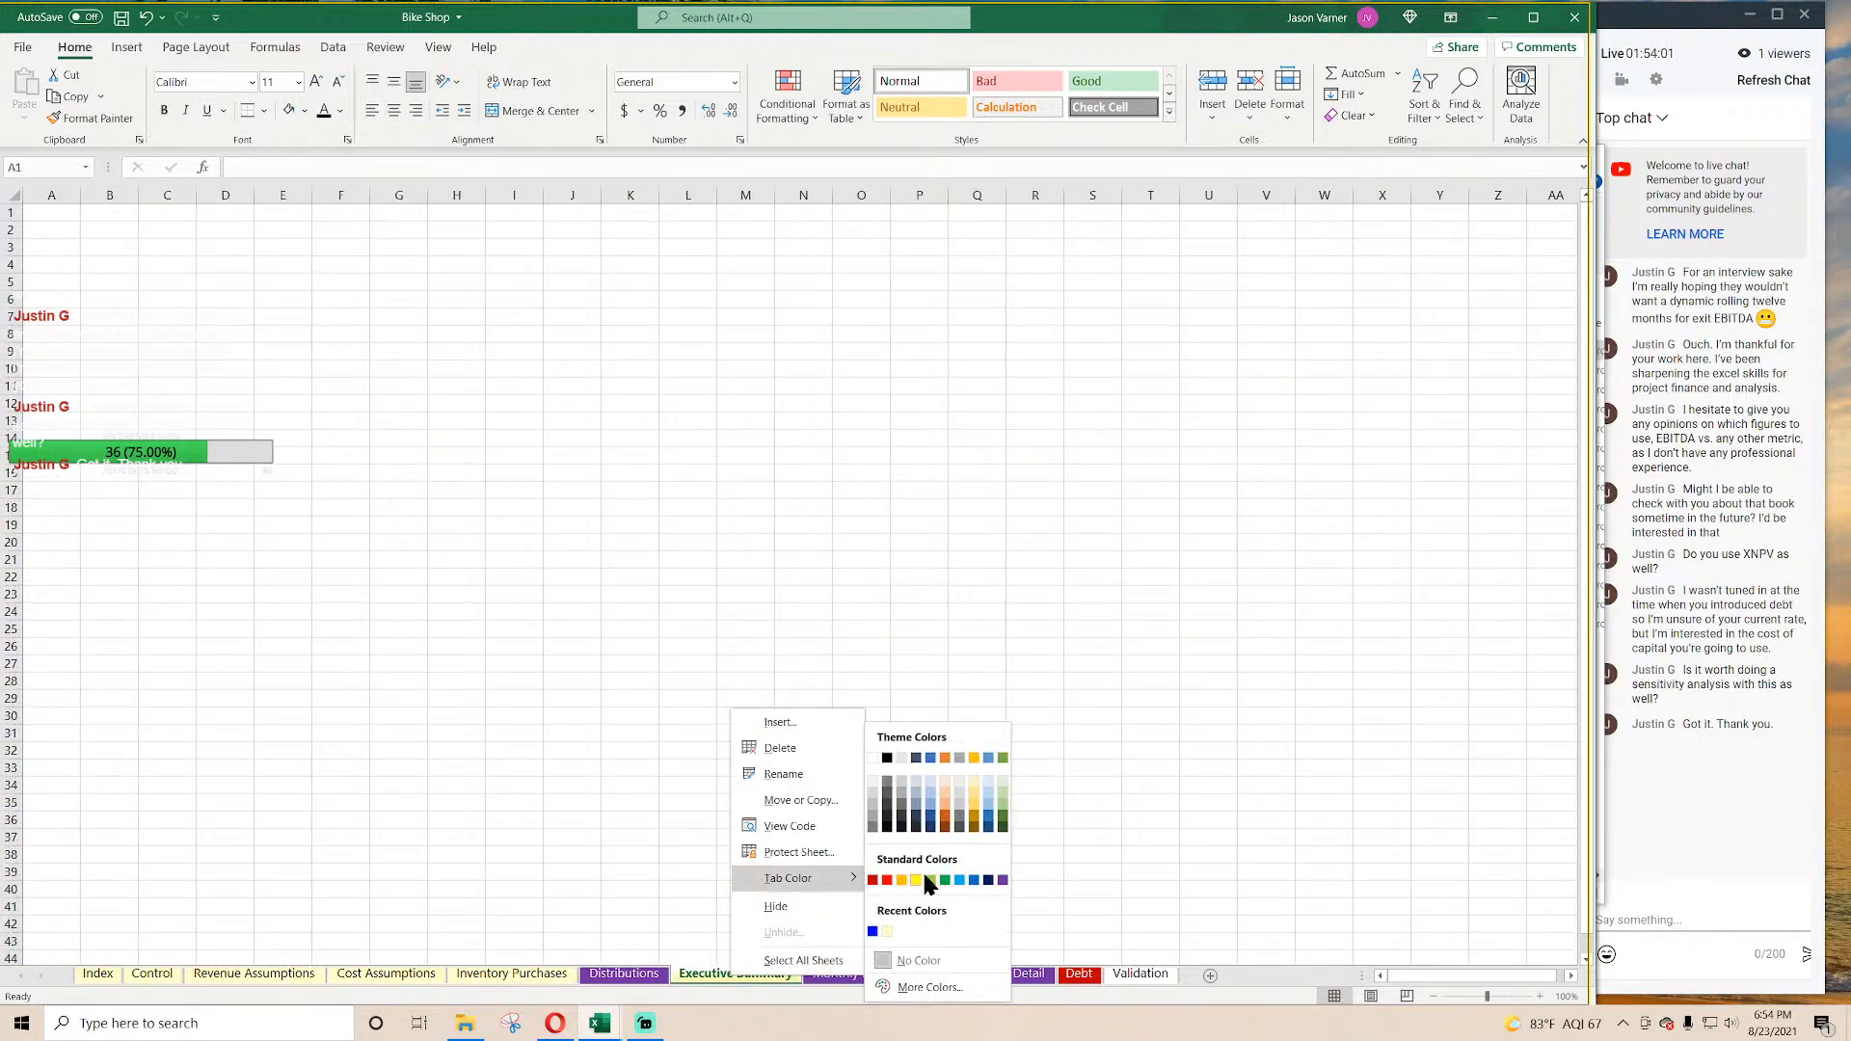
pyautogui.click(998, 880)
# Step: Extend the FY 2021 Total Cash Returns formula in Distributions C5 with a second criteria pair: 'Monthly P&L Detail'!292:292,">"&0
pyautogui.click(623, 976)
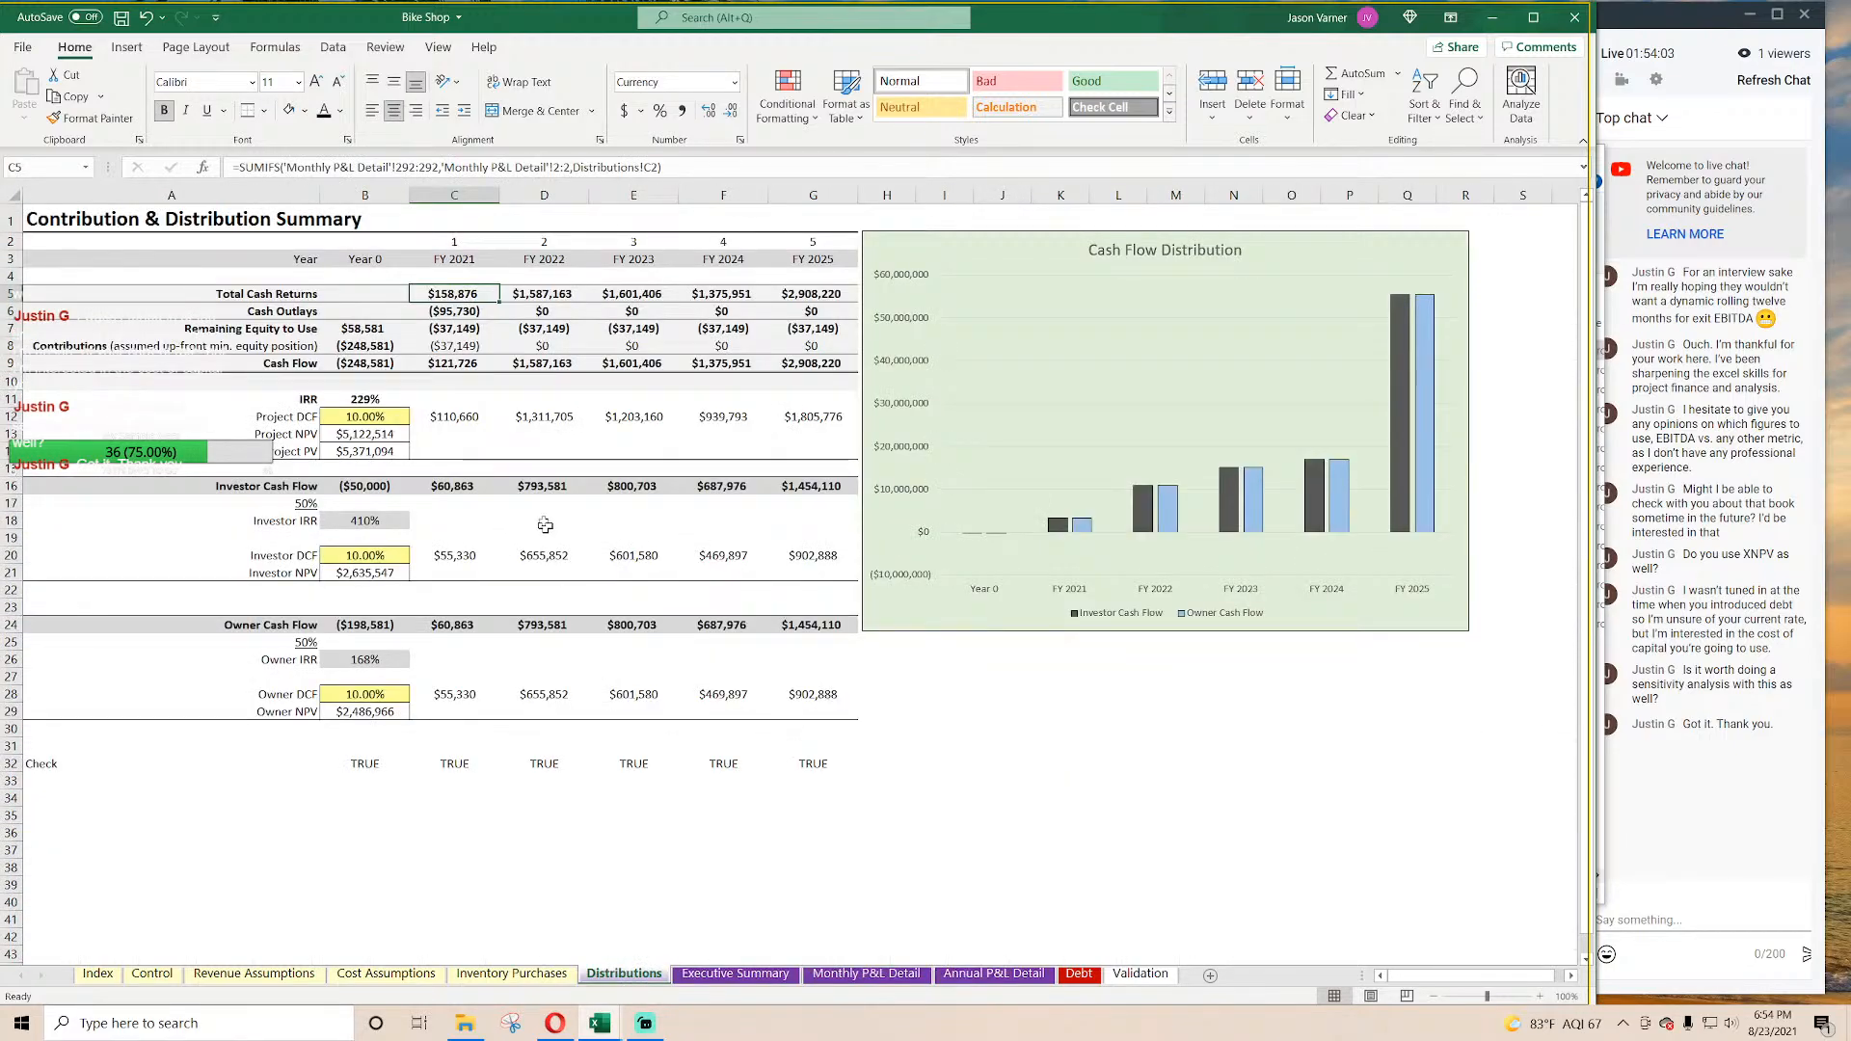
pyautogui.click(540, 294)
pyautogui.moveTo(784, 290); pyautogui.dragTo(453, 294)
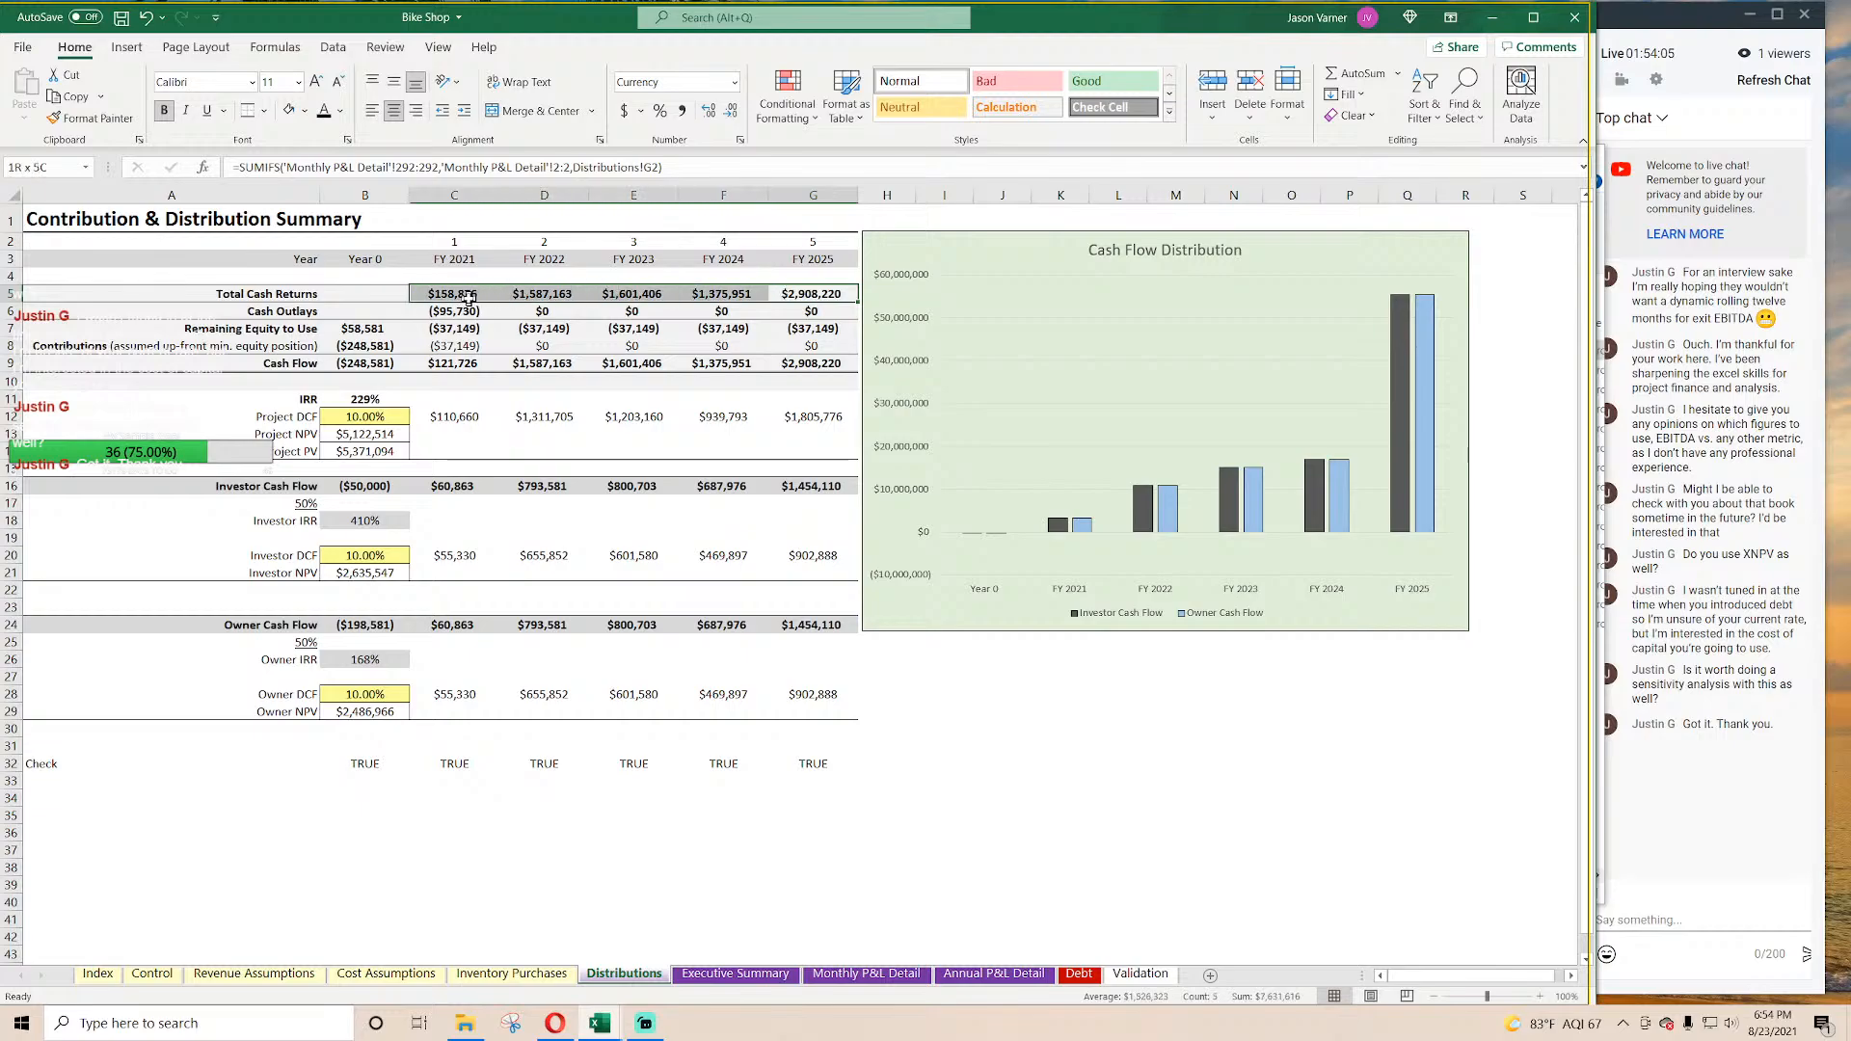
pyautogui.click(453, 294)
pyautogui.click(688, 166)
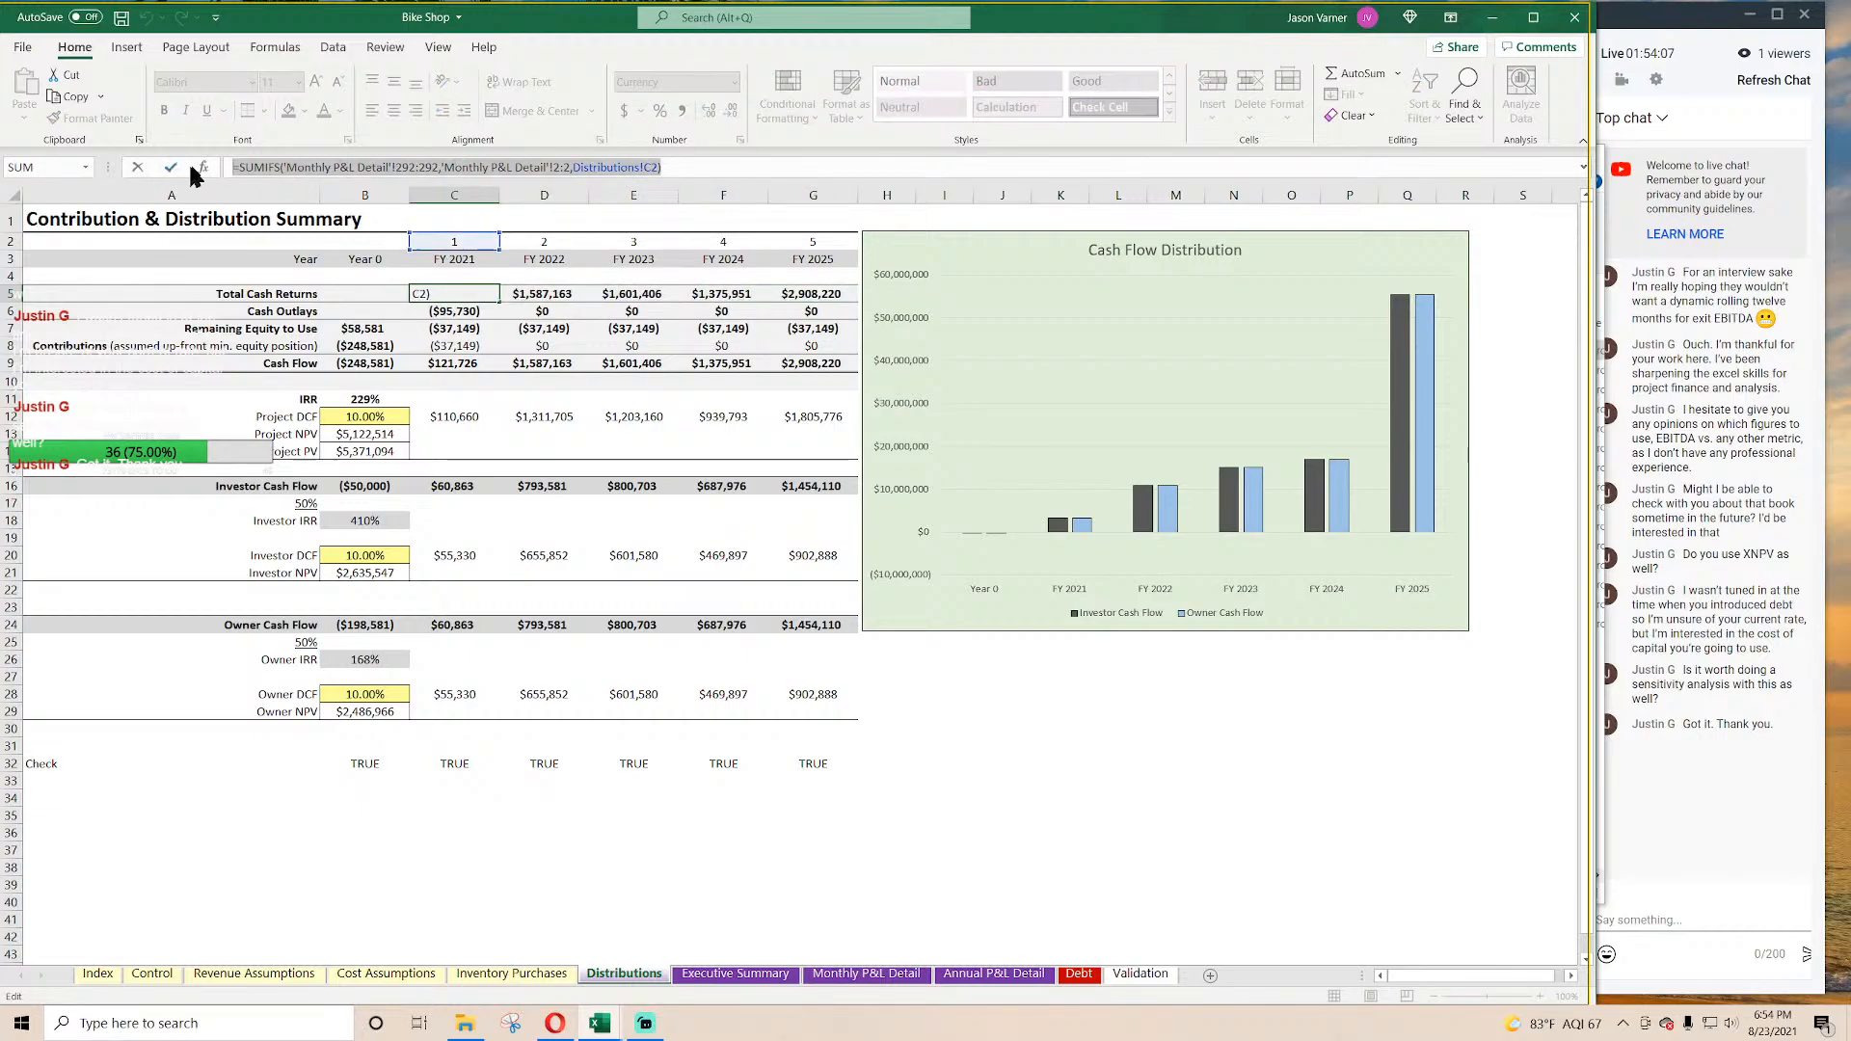
pyautogui.rightClick(266, 162)
pyautogui.click(315, 199)
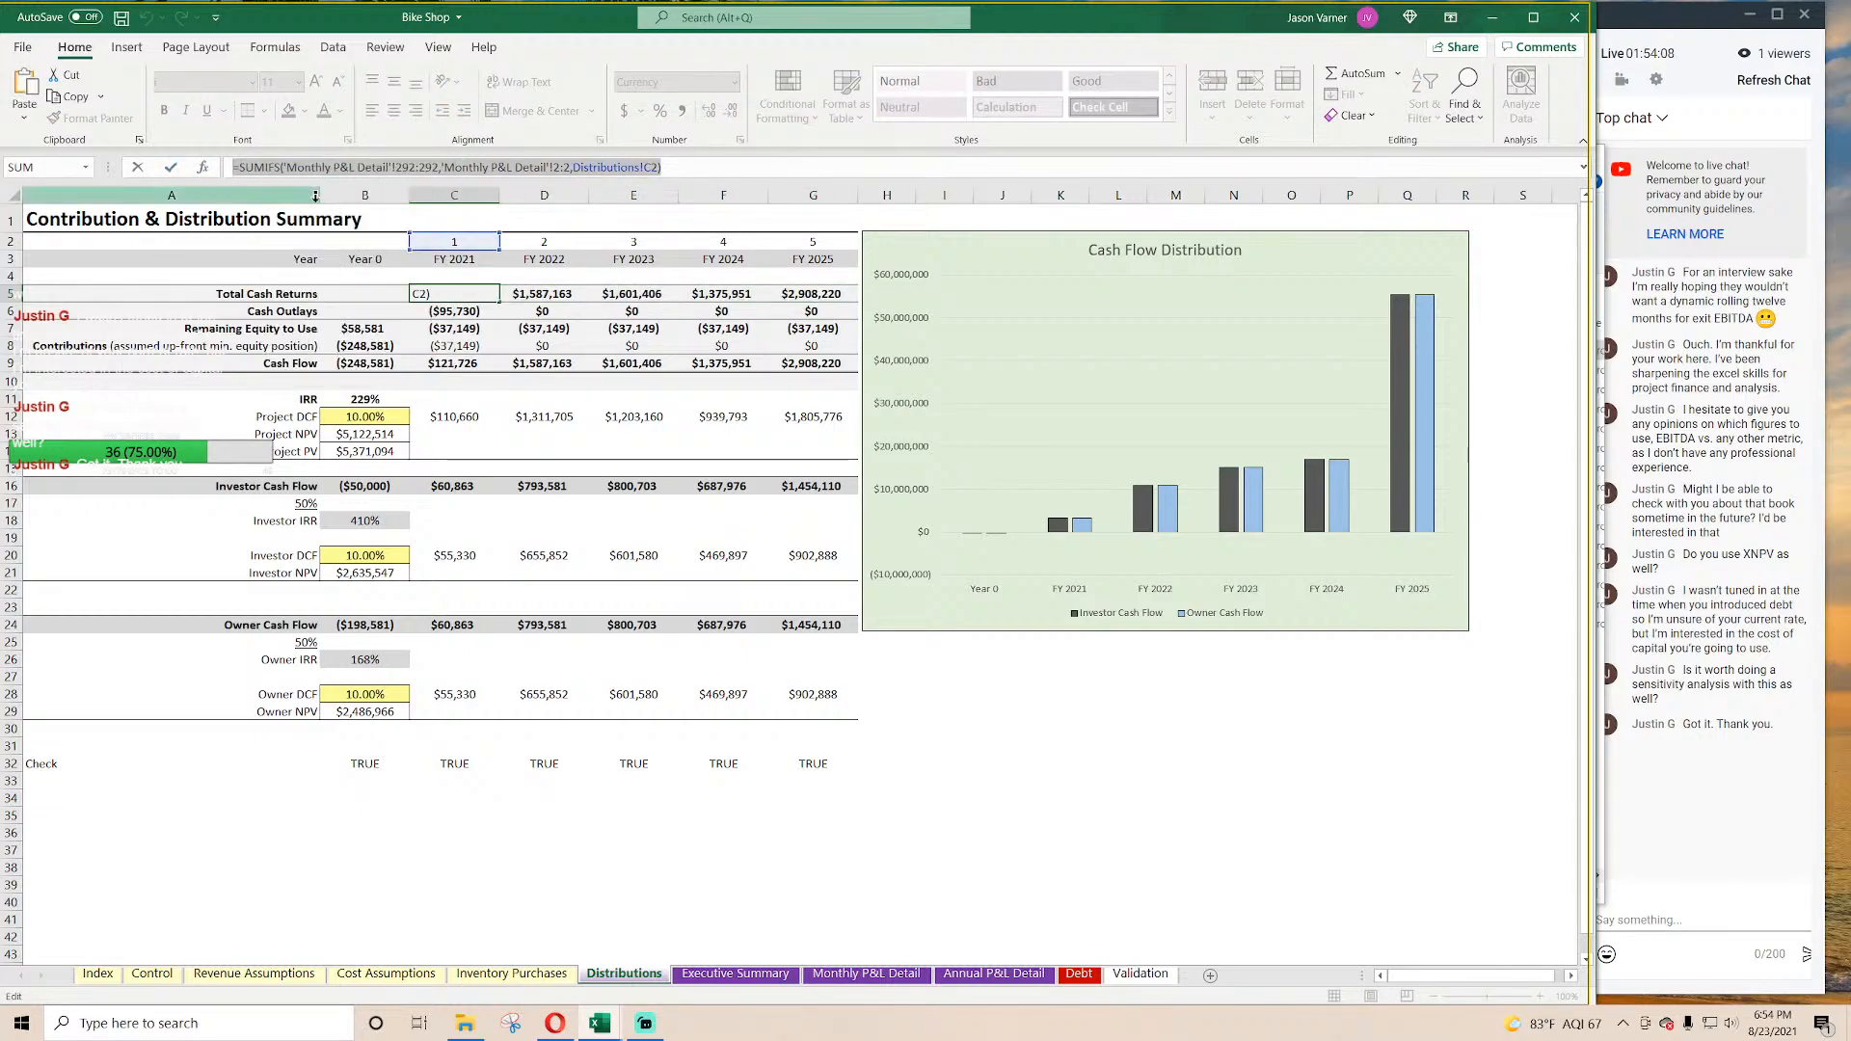
pyautogui.click(691, 169)
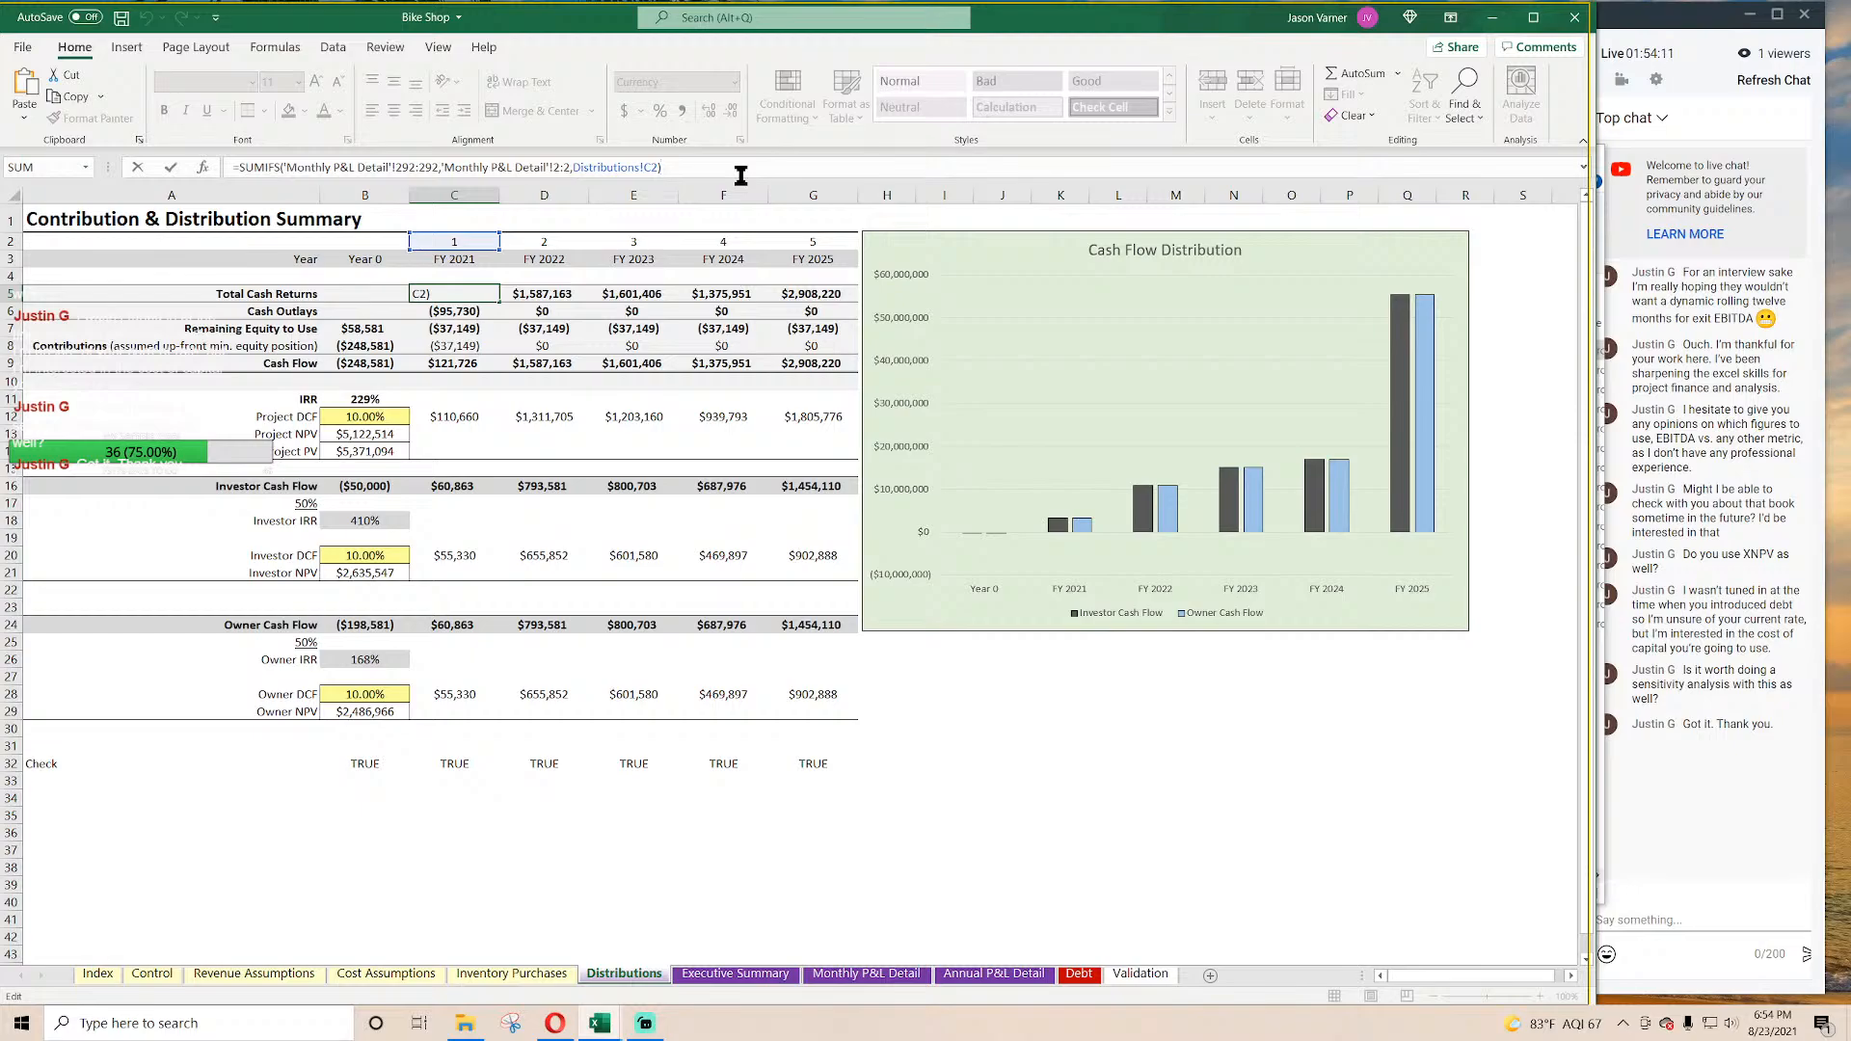
pyautogui.press('BackSpace')
pyautogui.write(',')
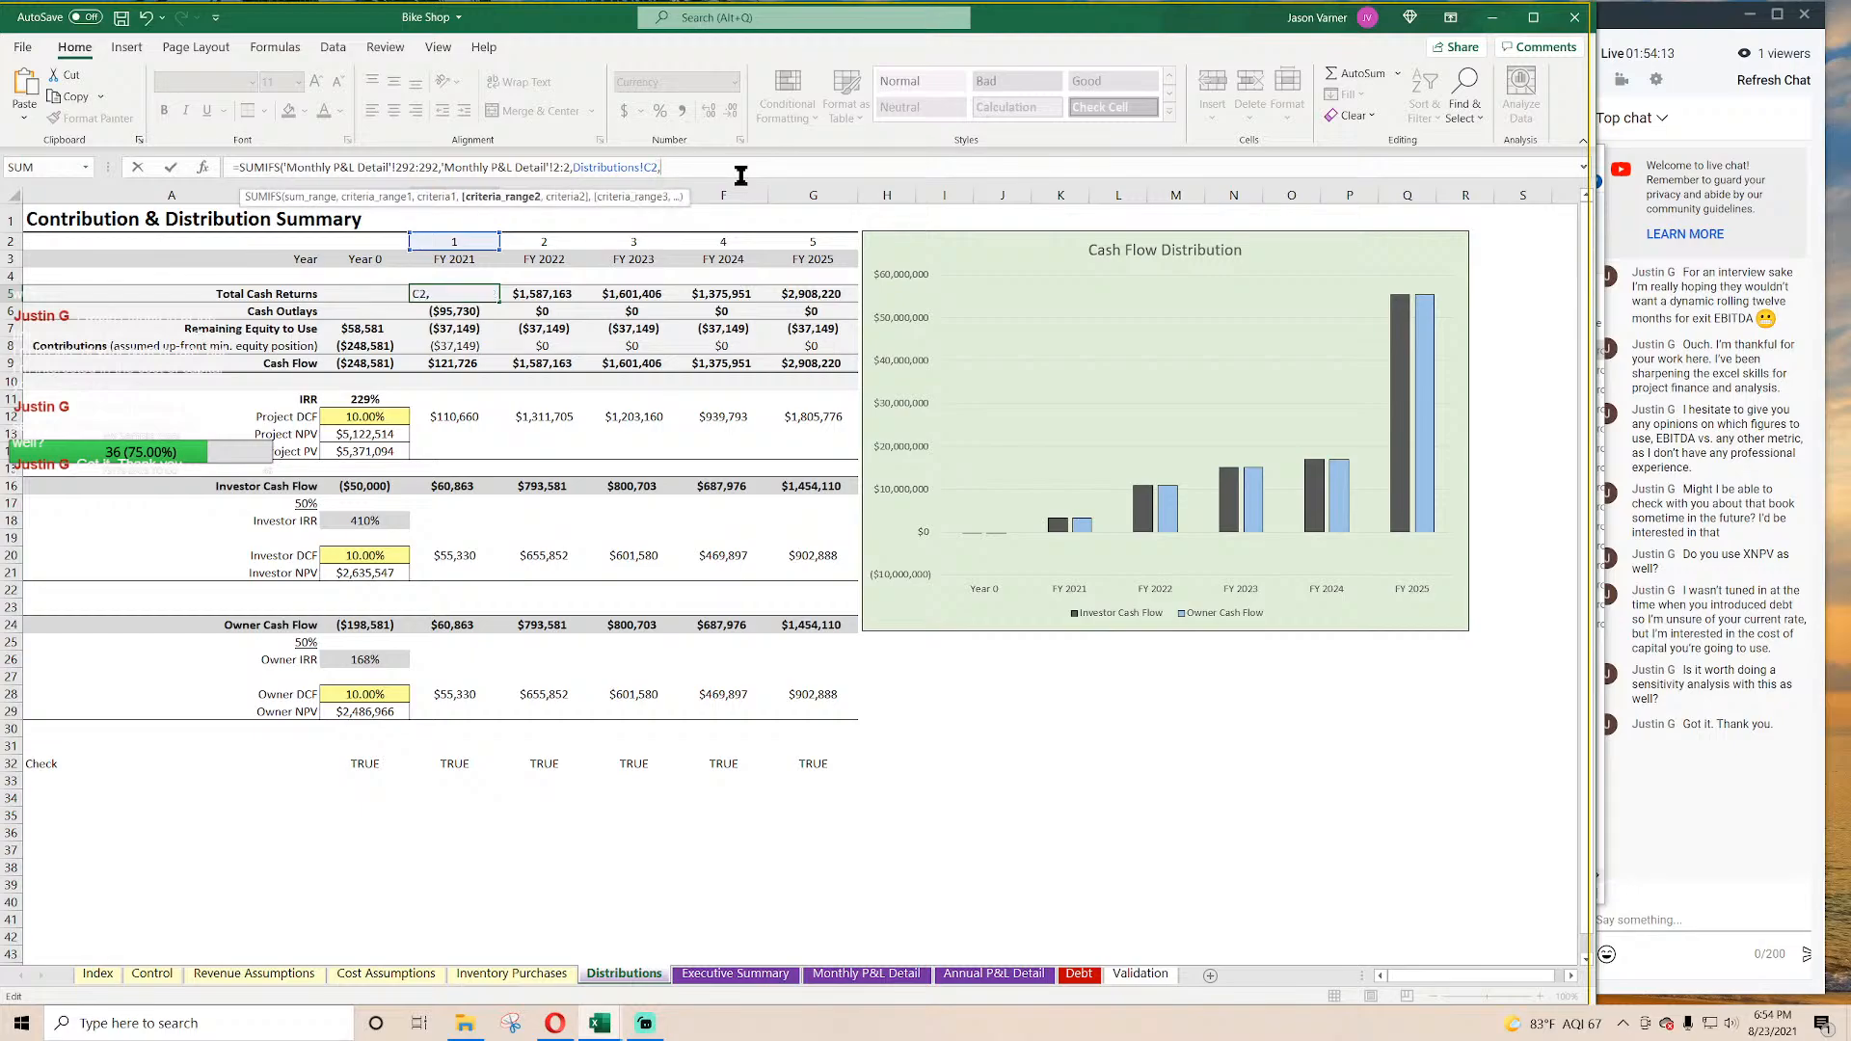
pyautogui.click(866, 974)
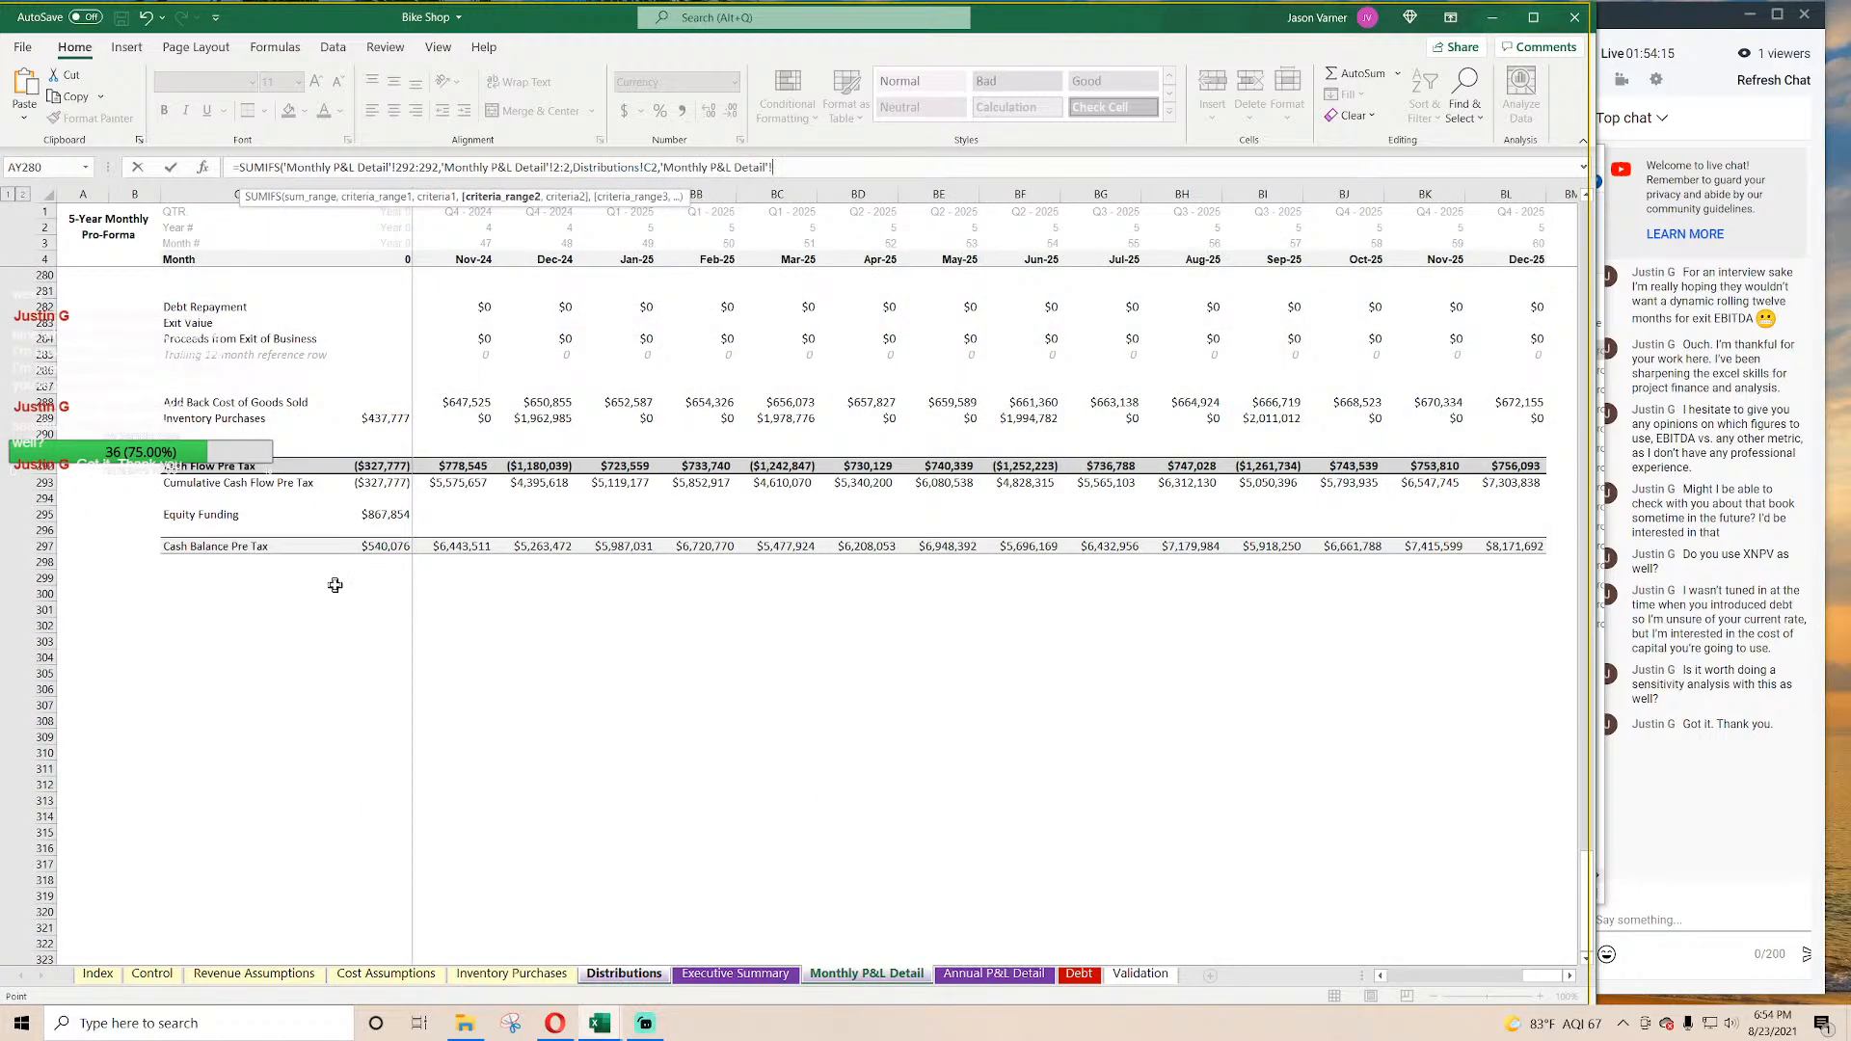
pyautogui.click(39, 464)
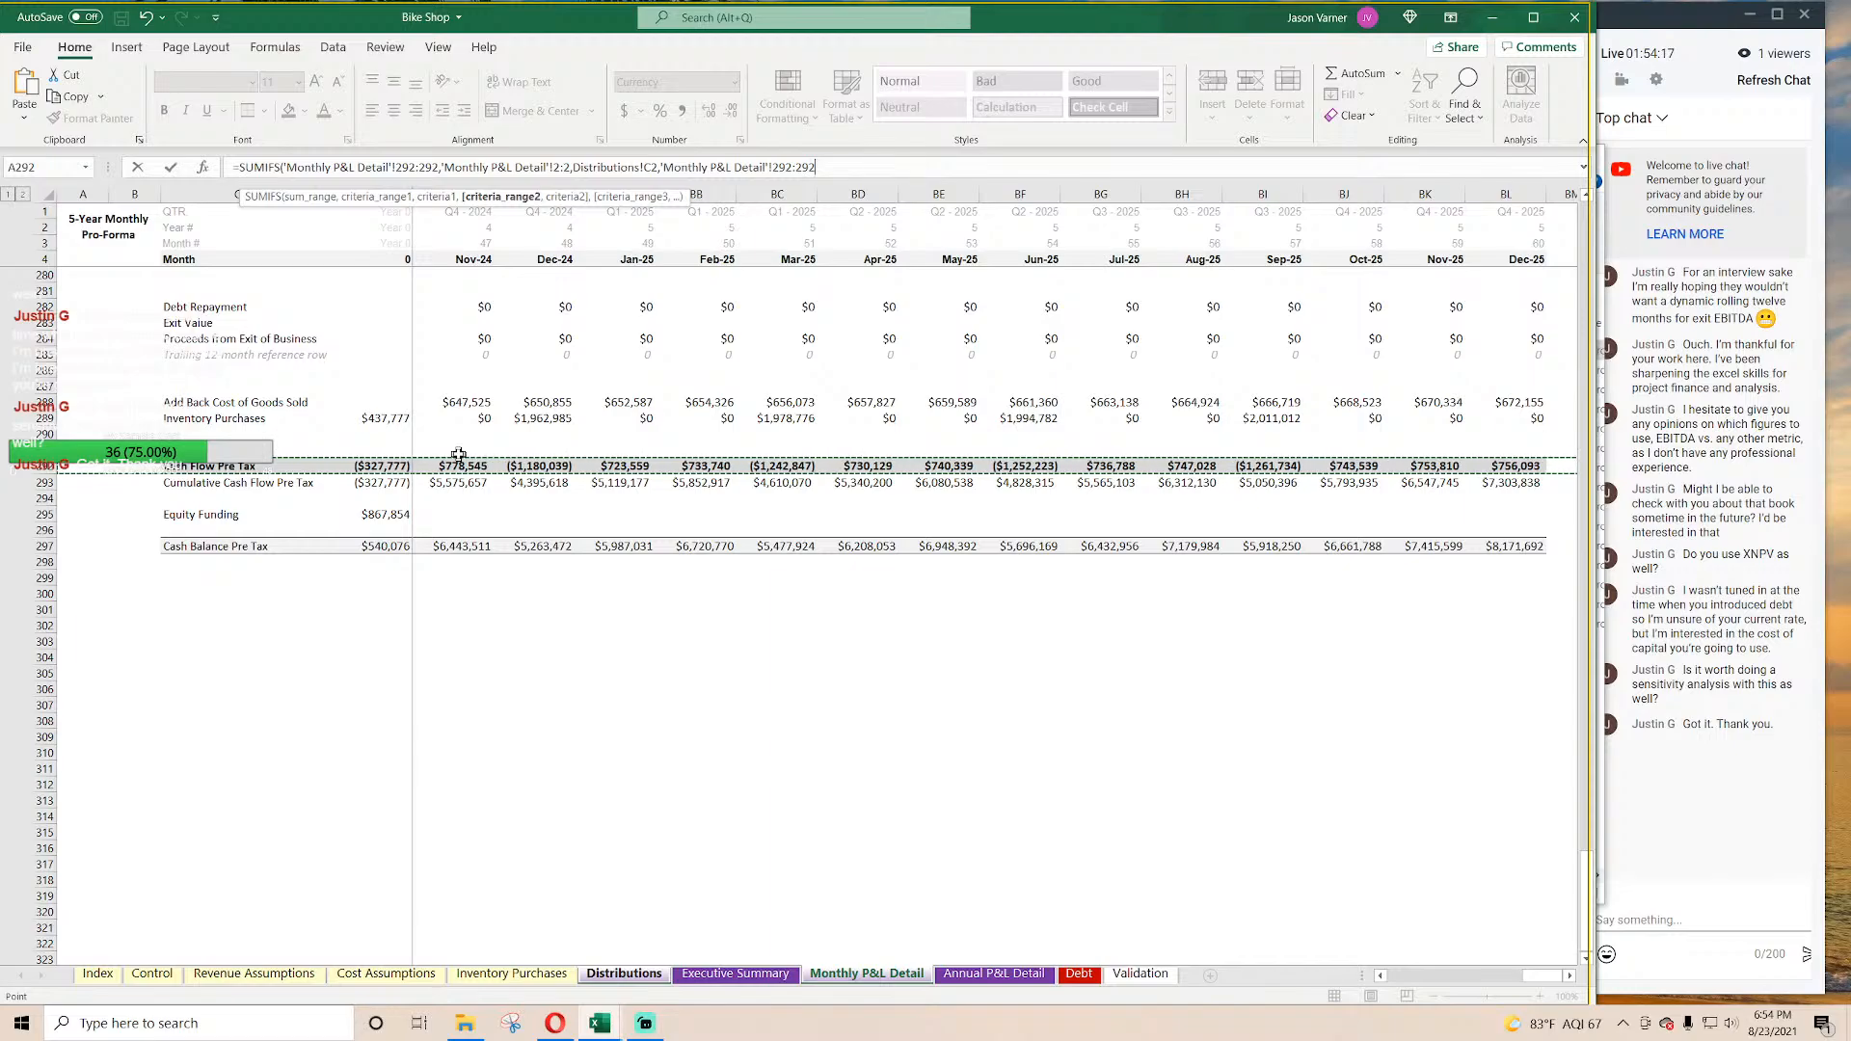
pyautogui.write(',">"&0')
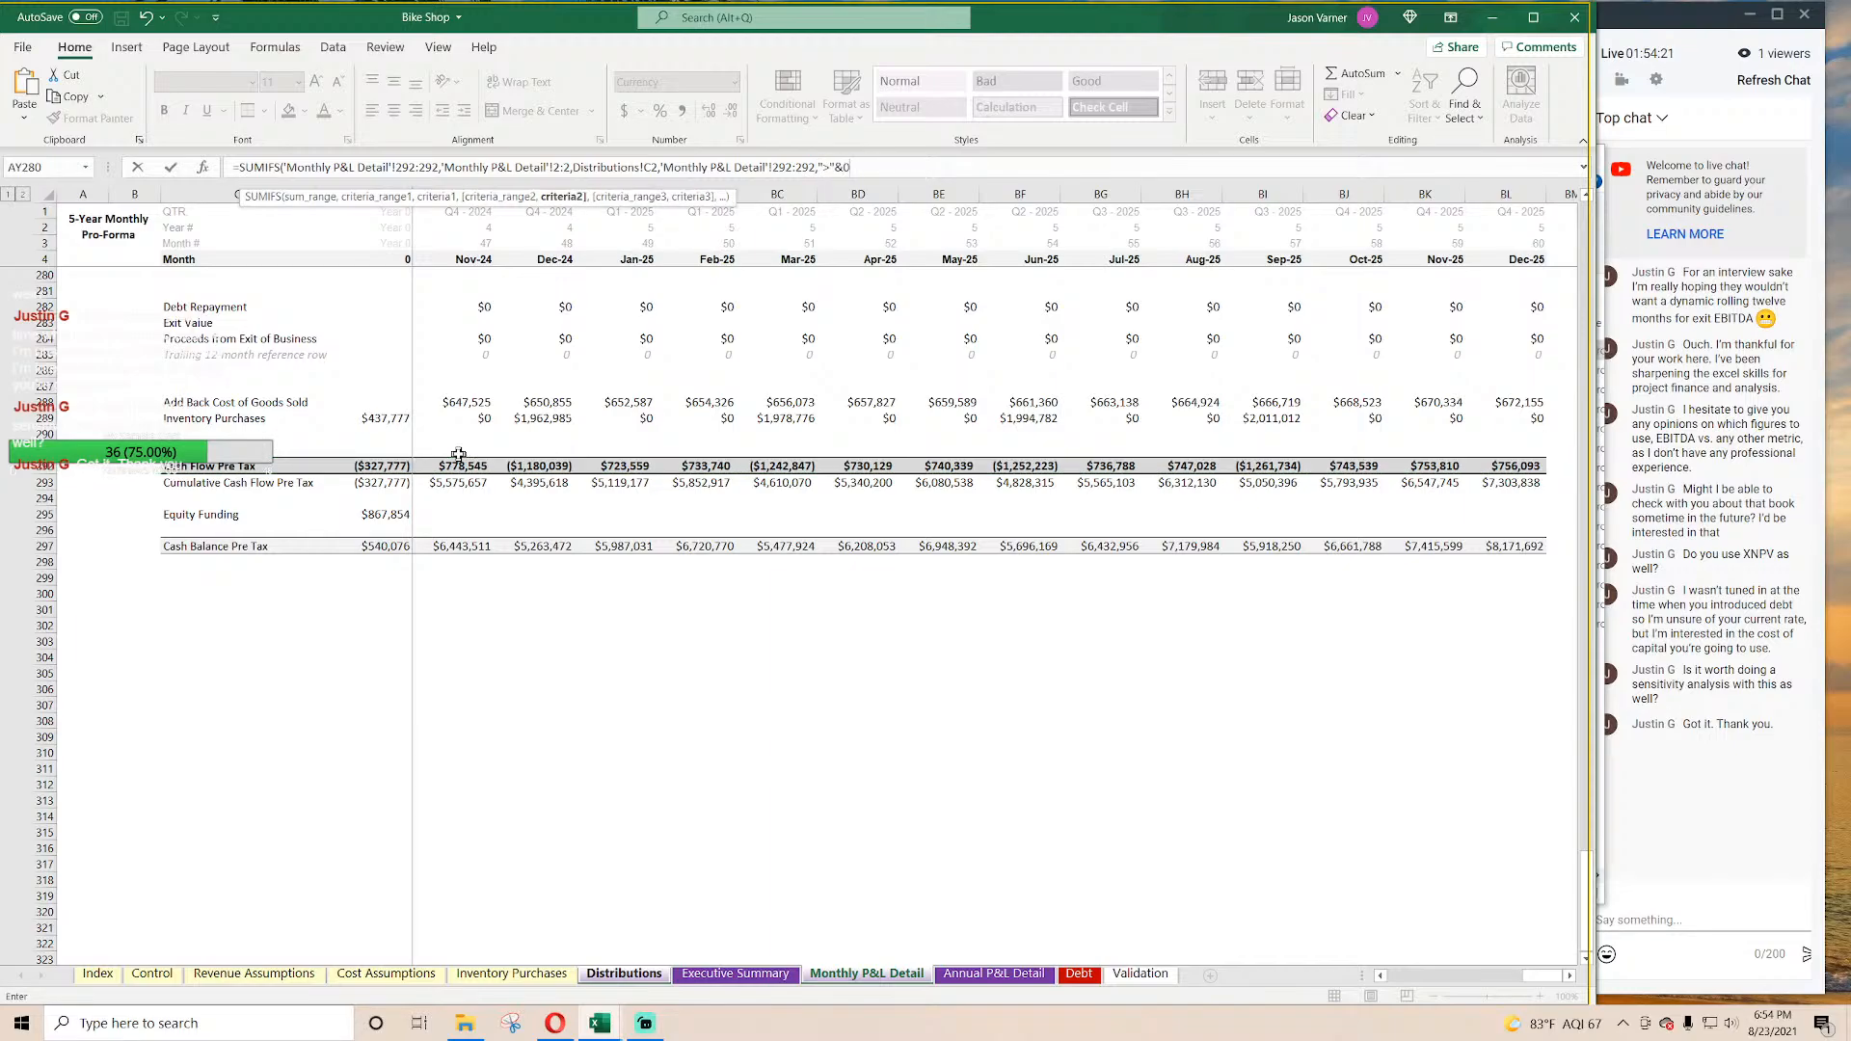
pyautogui.press('Escape')
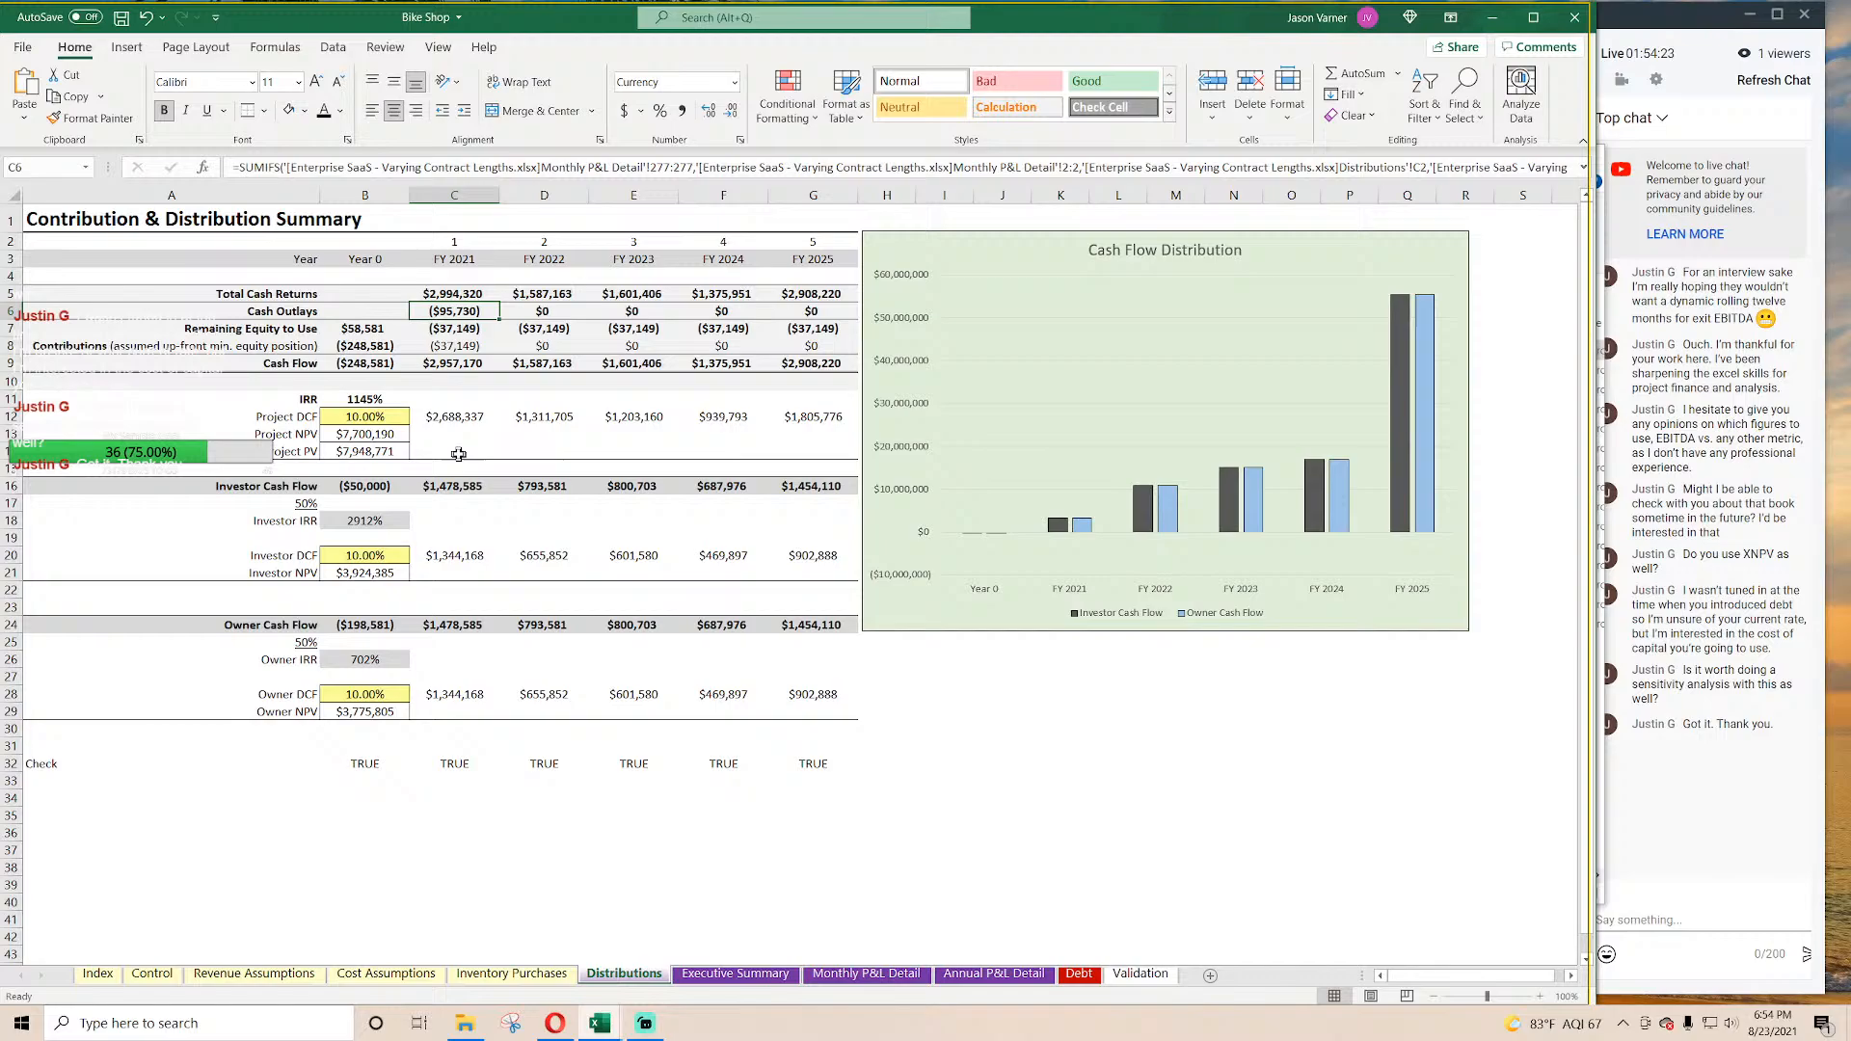
# Step: Fill the C5 Total Cash Returns formula across to FY 2025 in G5, then copy the C5 formula text
pyautogui.click(453, 294)
pyautogui.moveTo(499, 302); pyautogui.dragTo(818, 294)
pyautogui.moveTo(892, 165); pyautogui.dragTo(235, 167)
pyautogui.rightClick(279, 167)
pyautogui.click(328, 207)
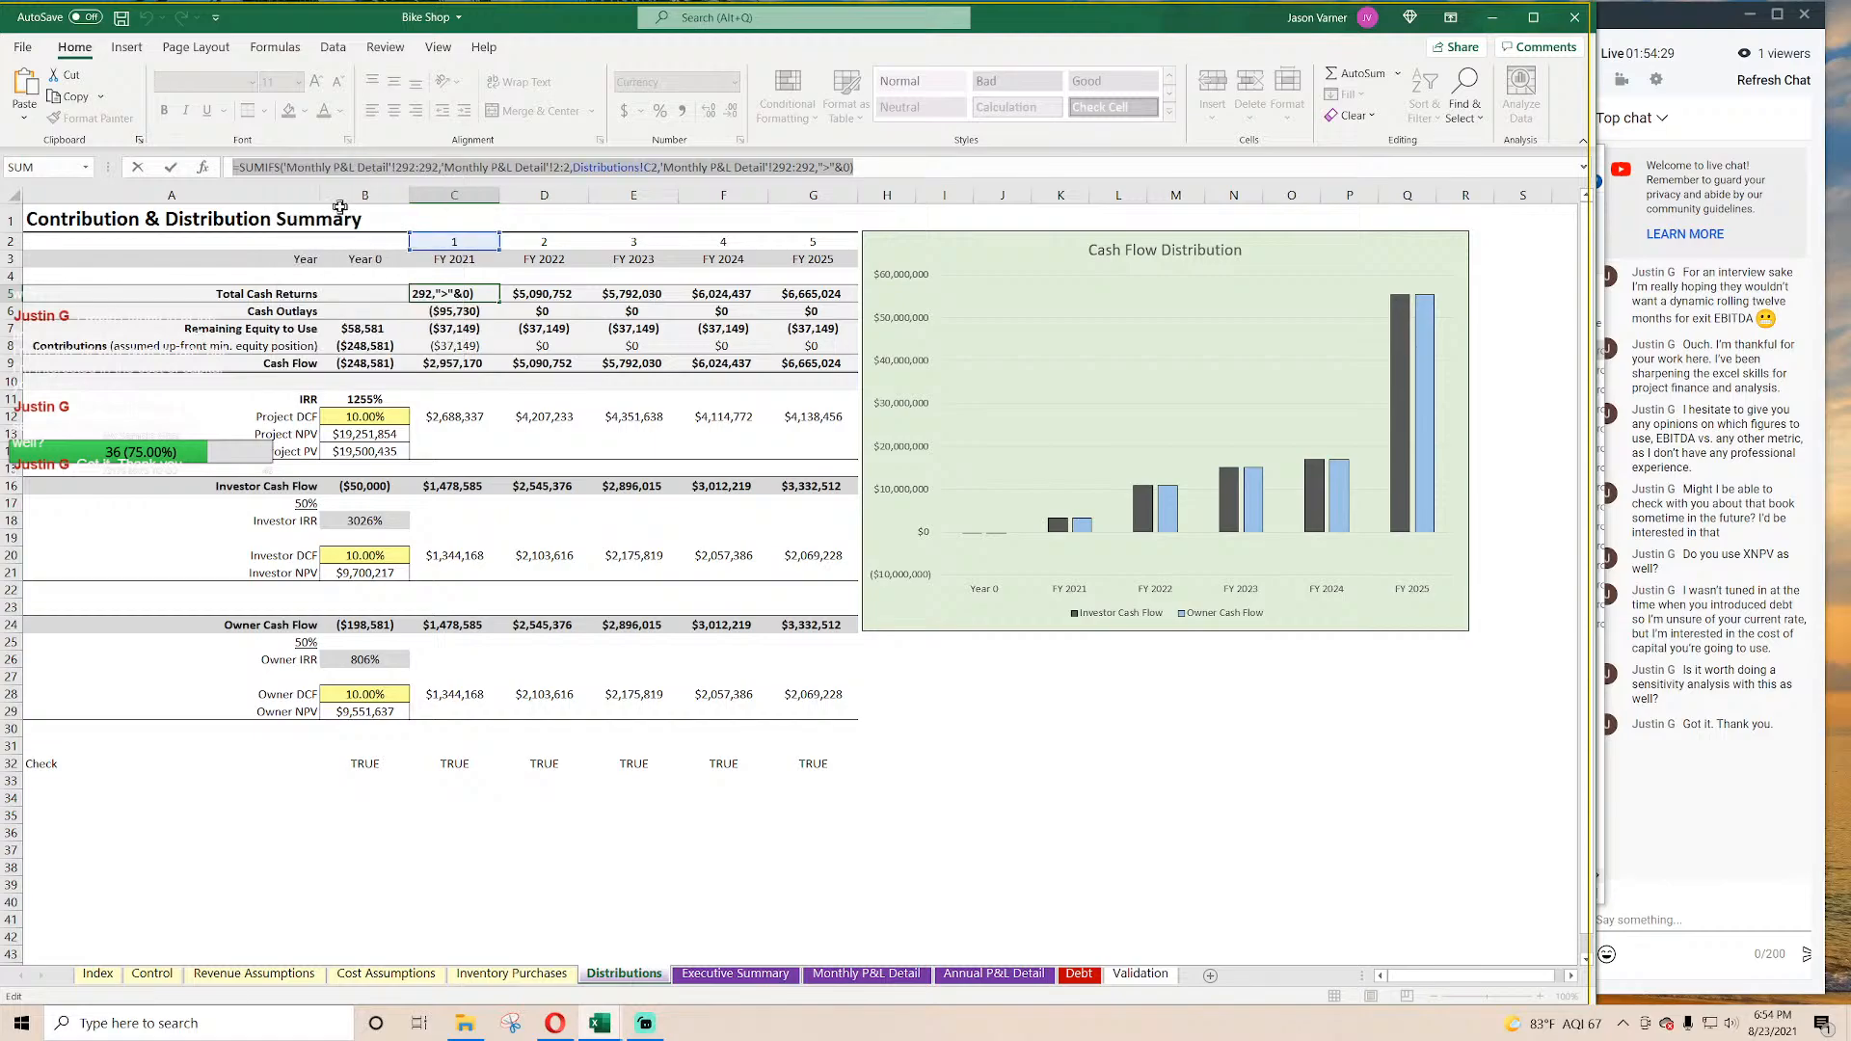
pyautogui.press('Return')
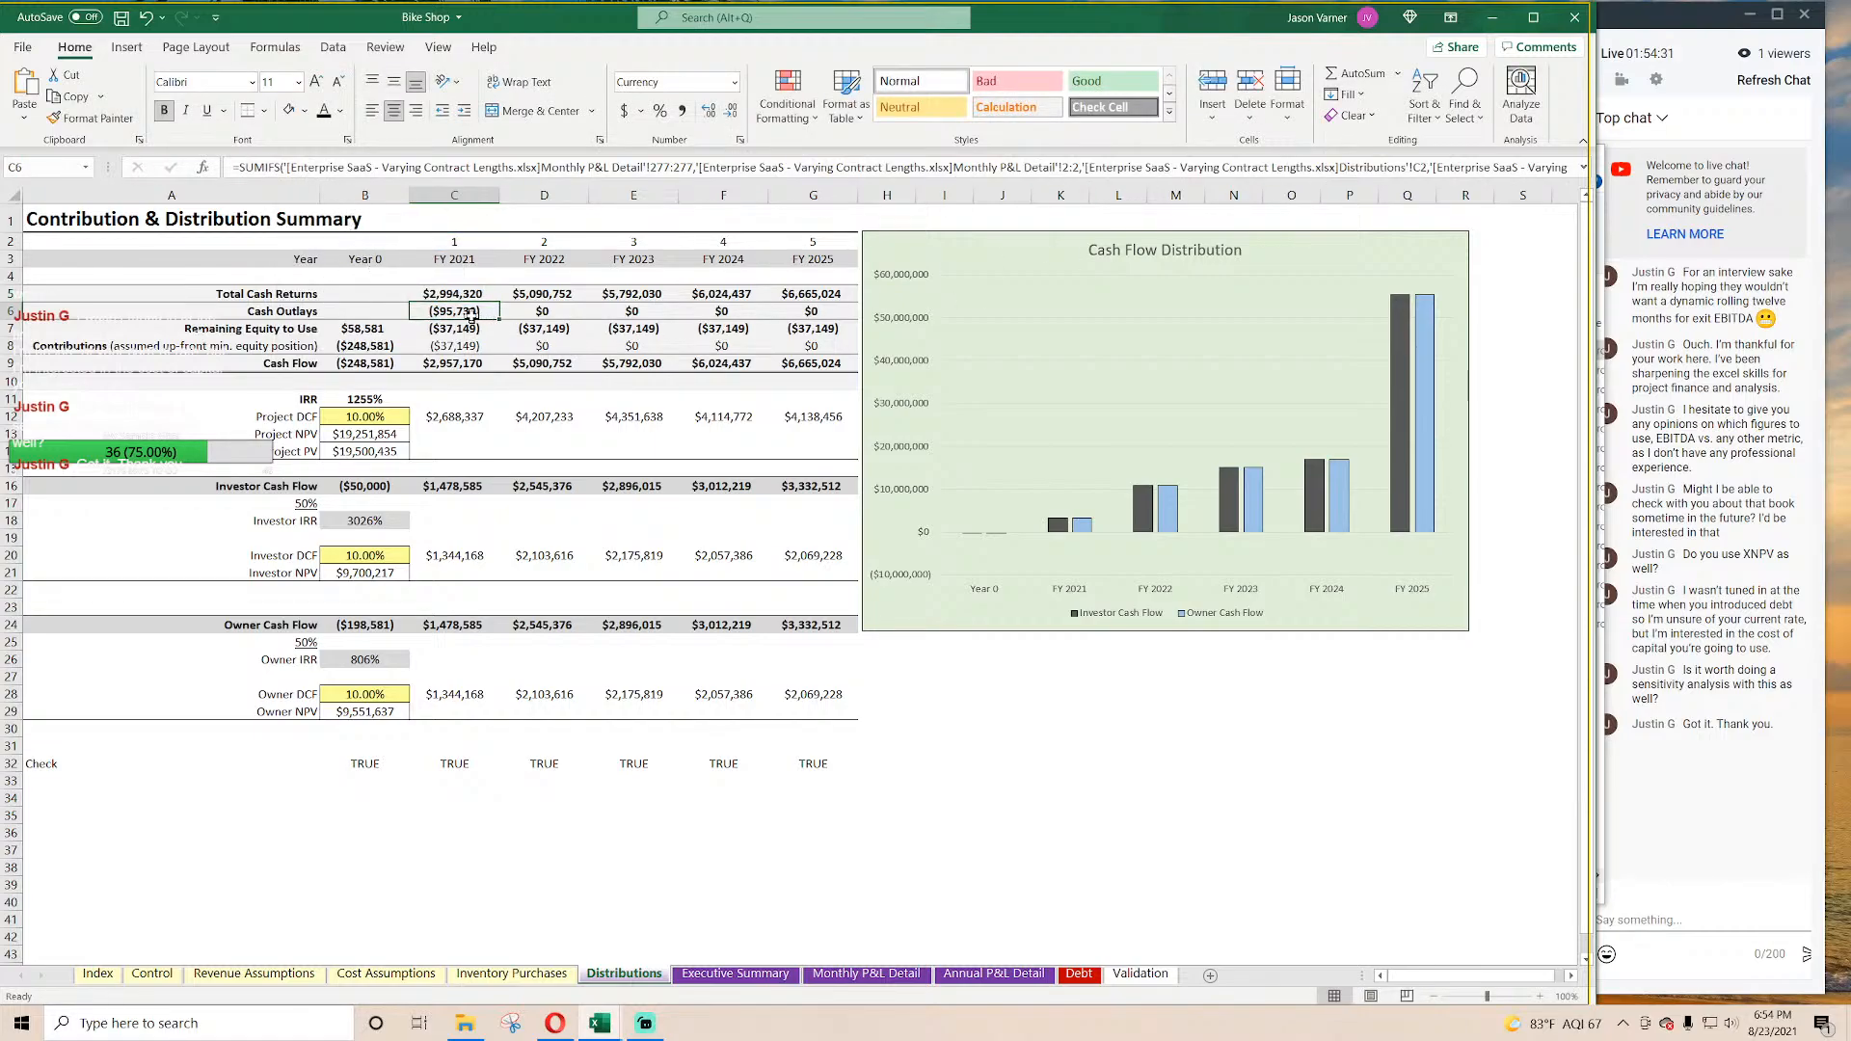
# Step: Replace the FY 2021 Cash Outlays formula in C6 with the copied SUMIFS using the criterion "<"&0, and fill it across to G6
pyautogui.press('Delete')
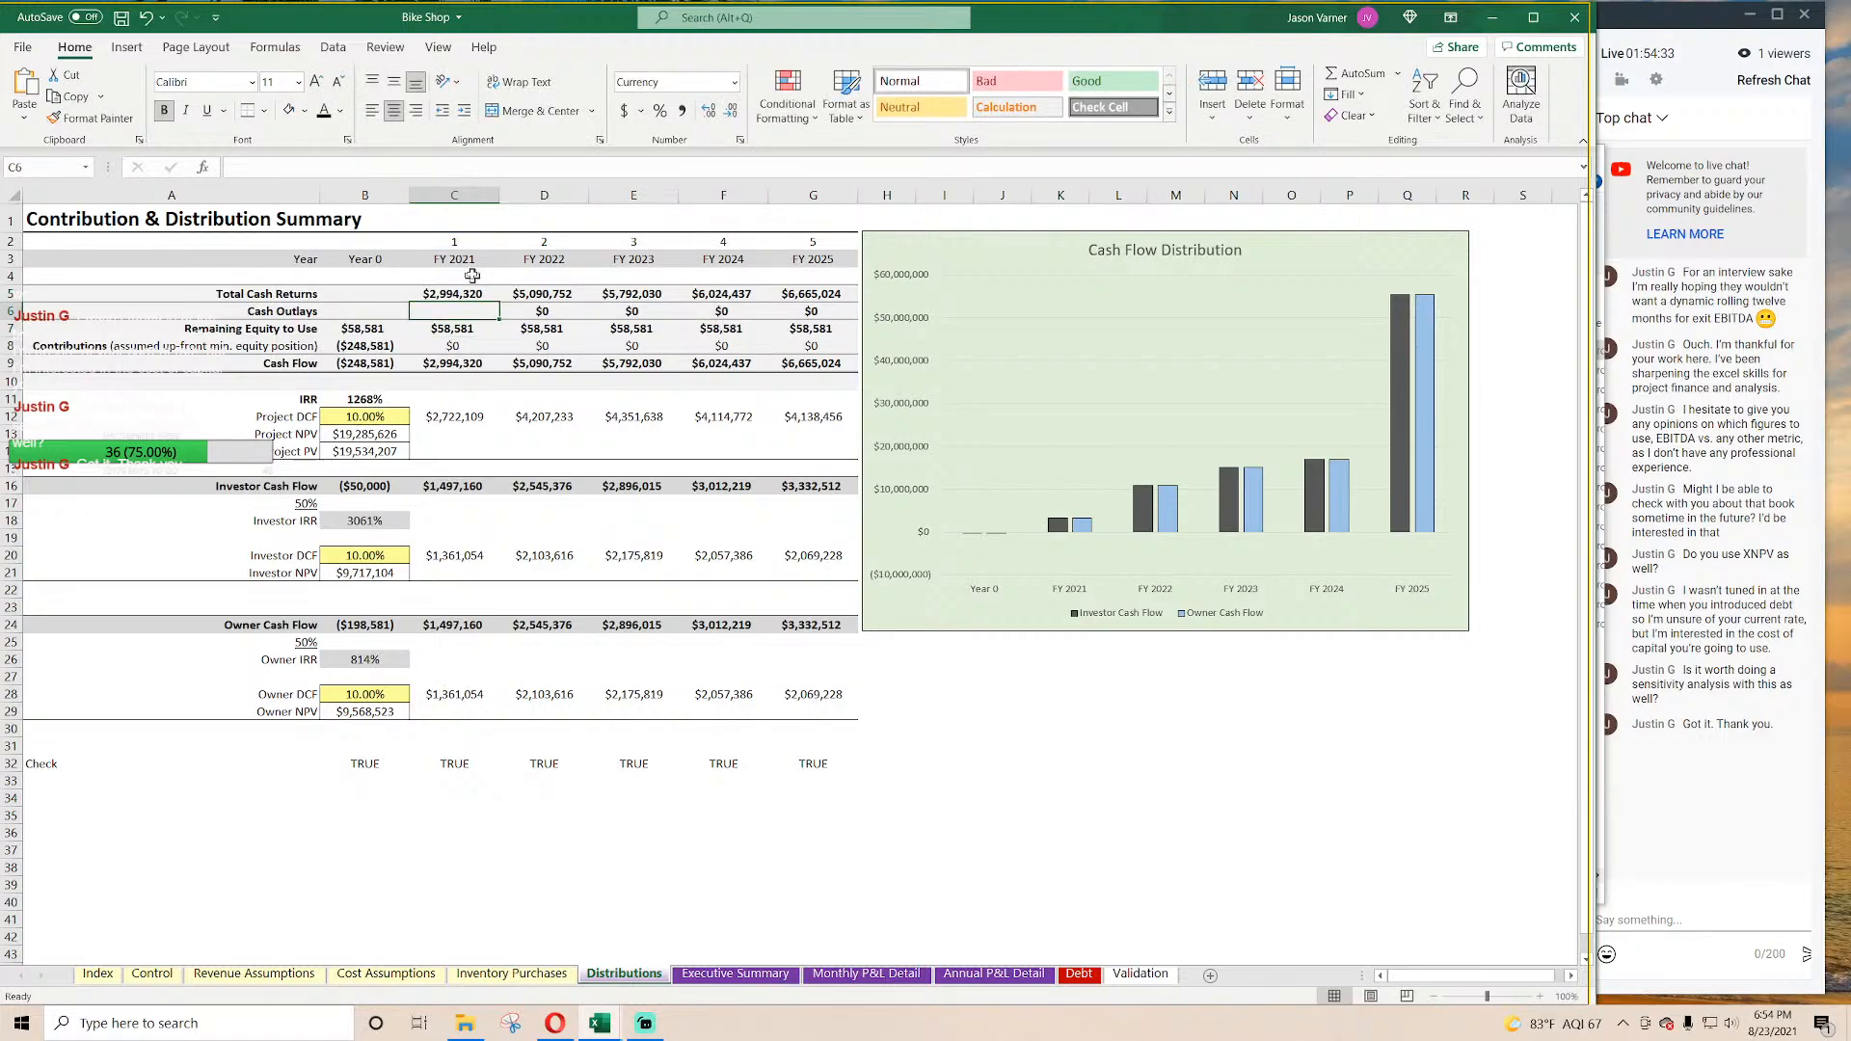
pyautogui.click(463, 174)
pyautogui.hotkey('ctrl', 'v')
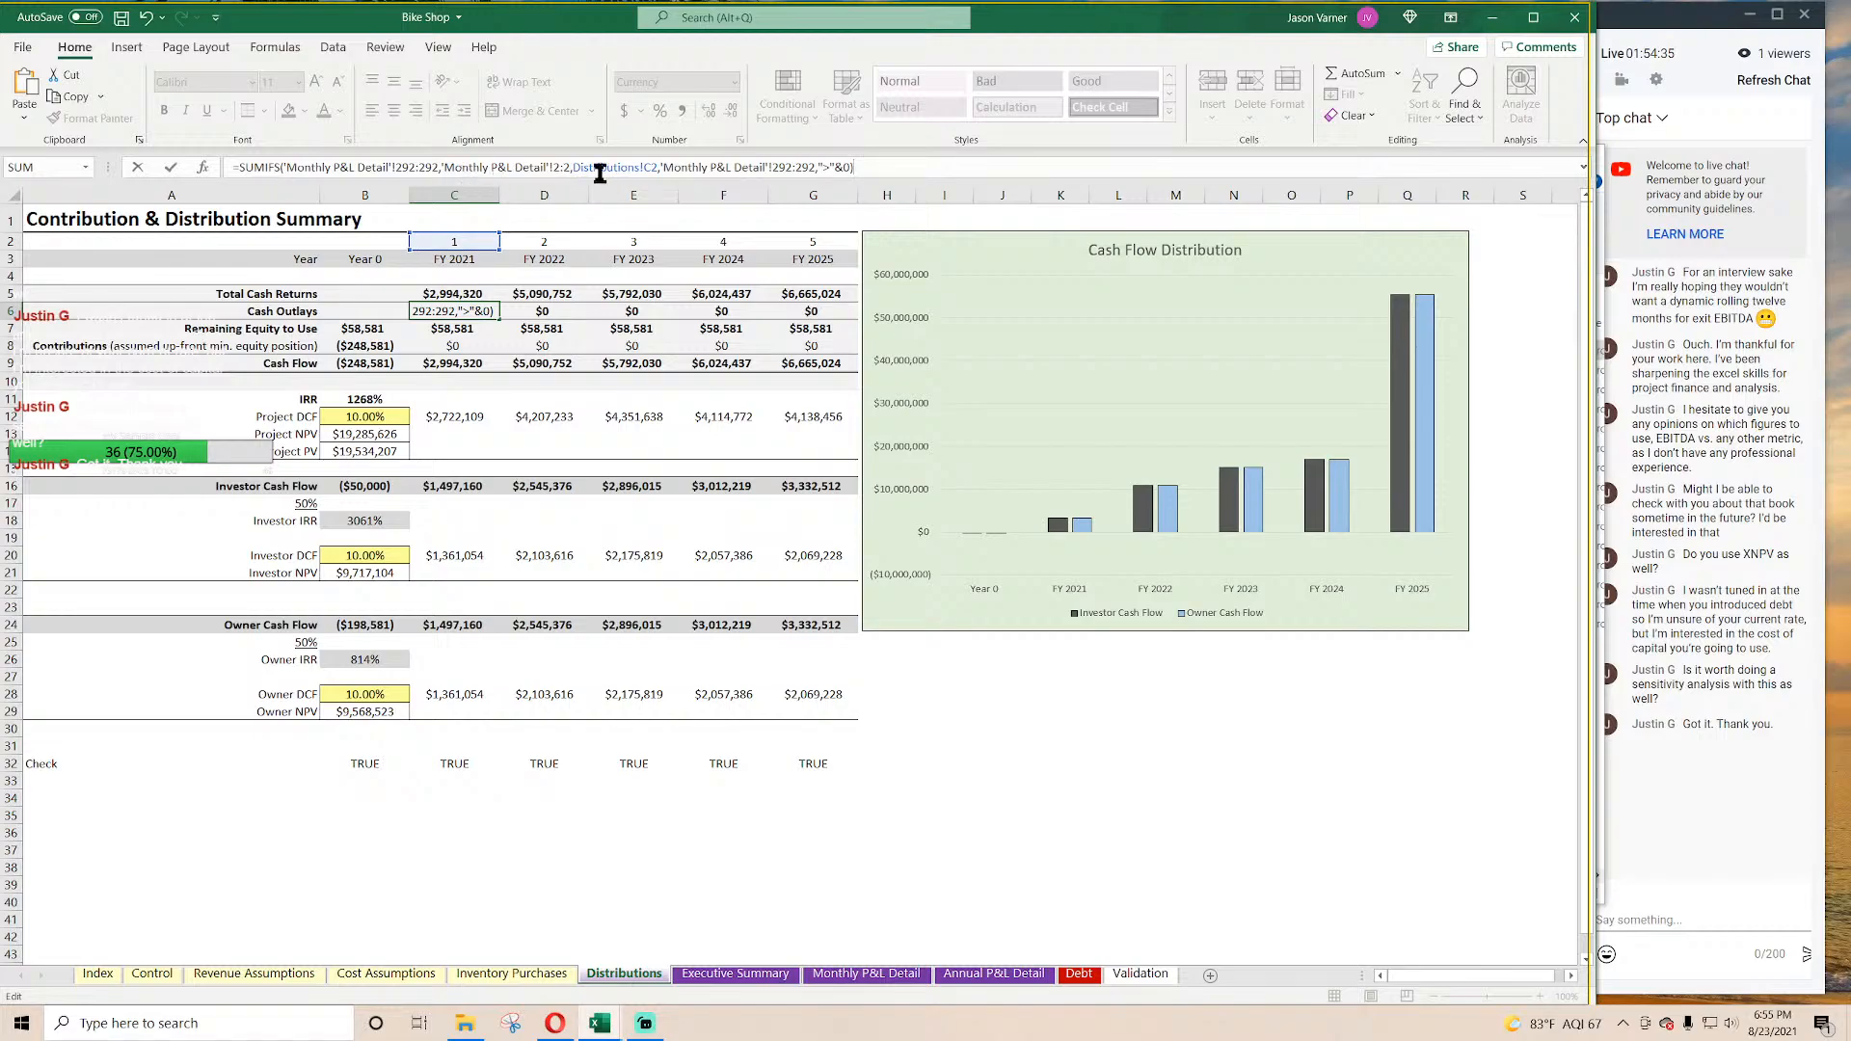
pyautogui.click(829, 167)
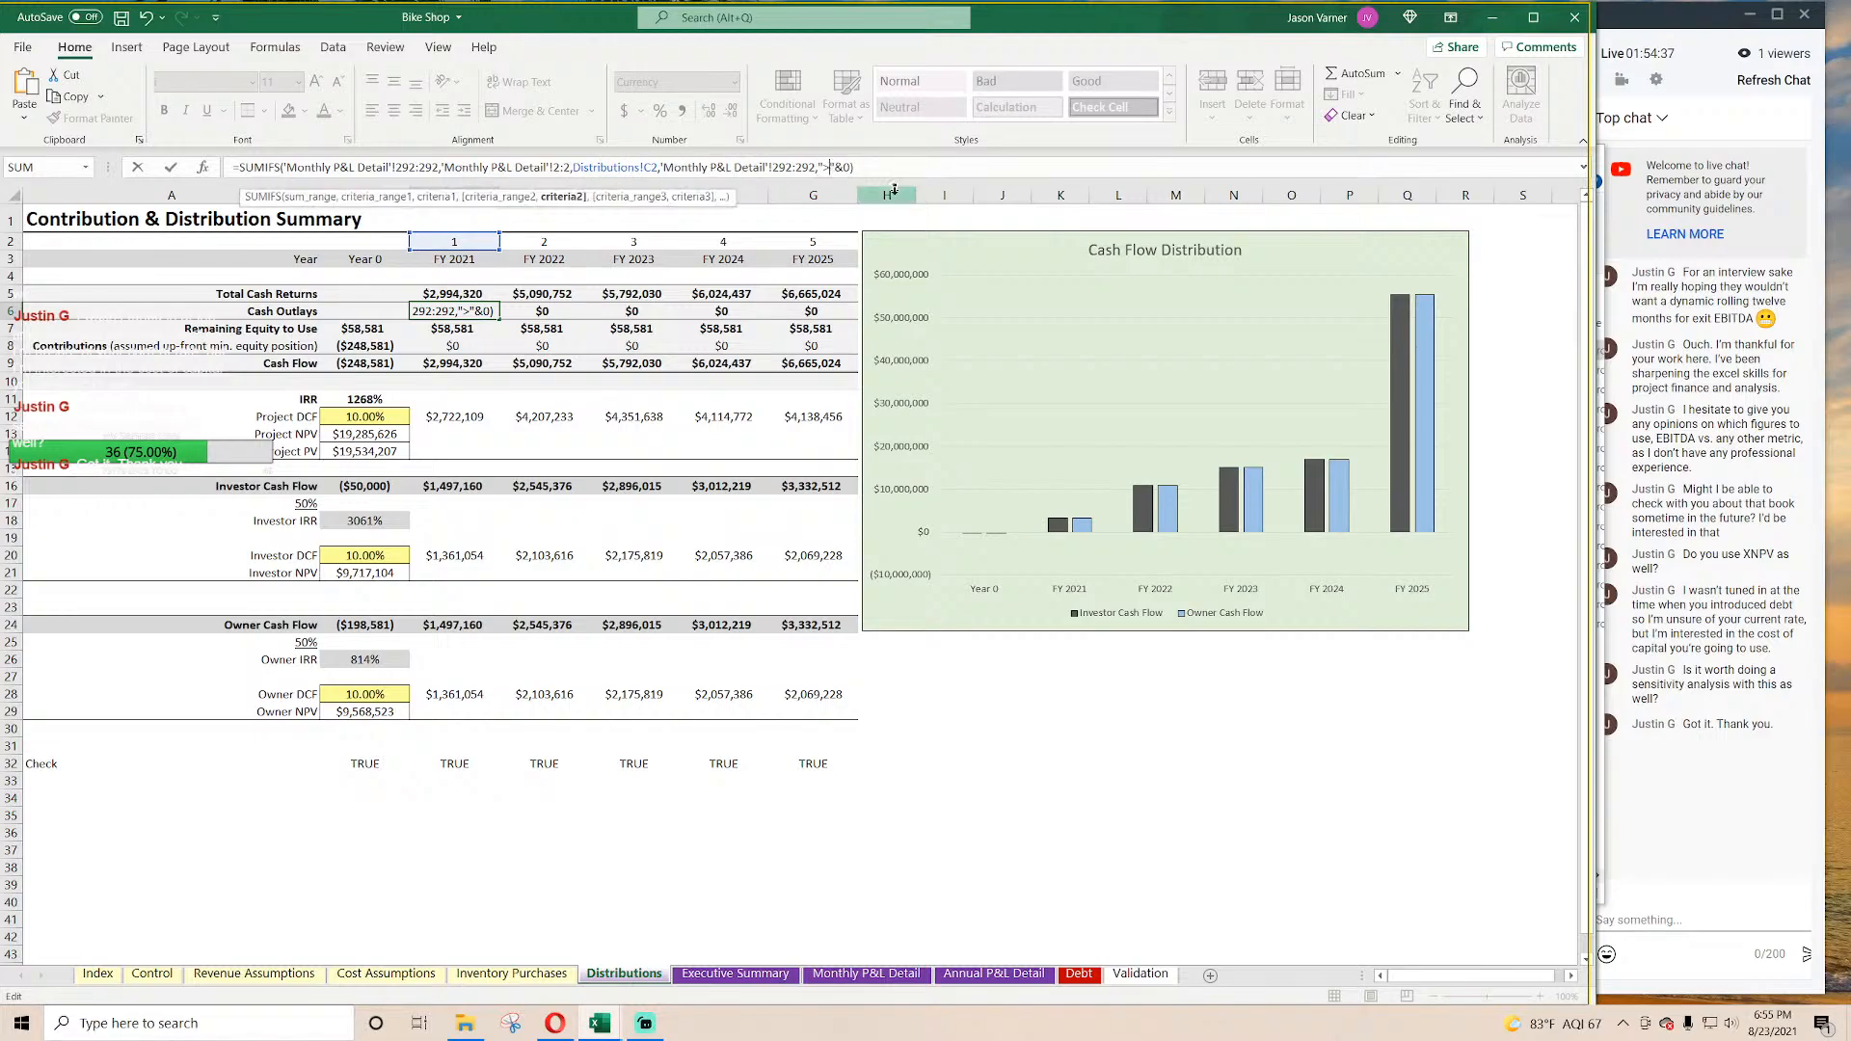
pyautogui.press('Return')
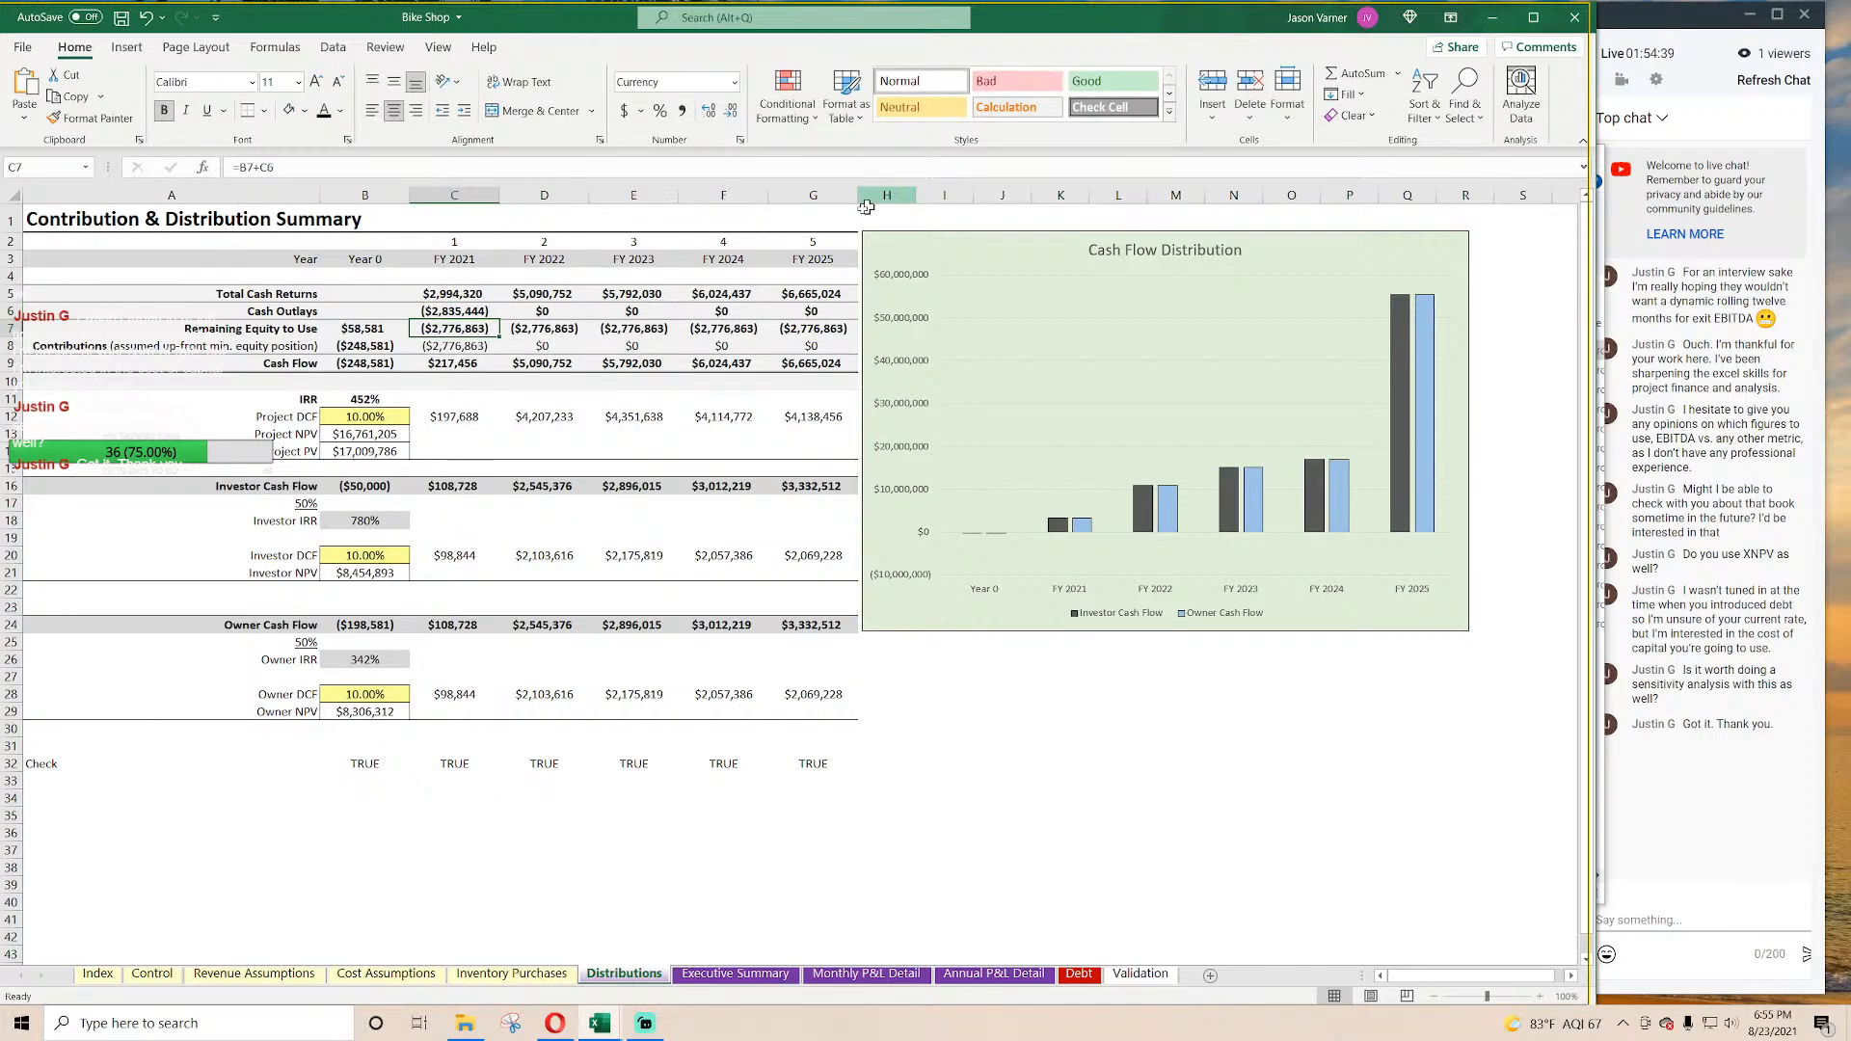
pyautogui.click(461, 311)
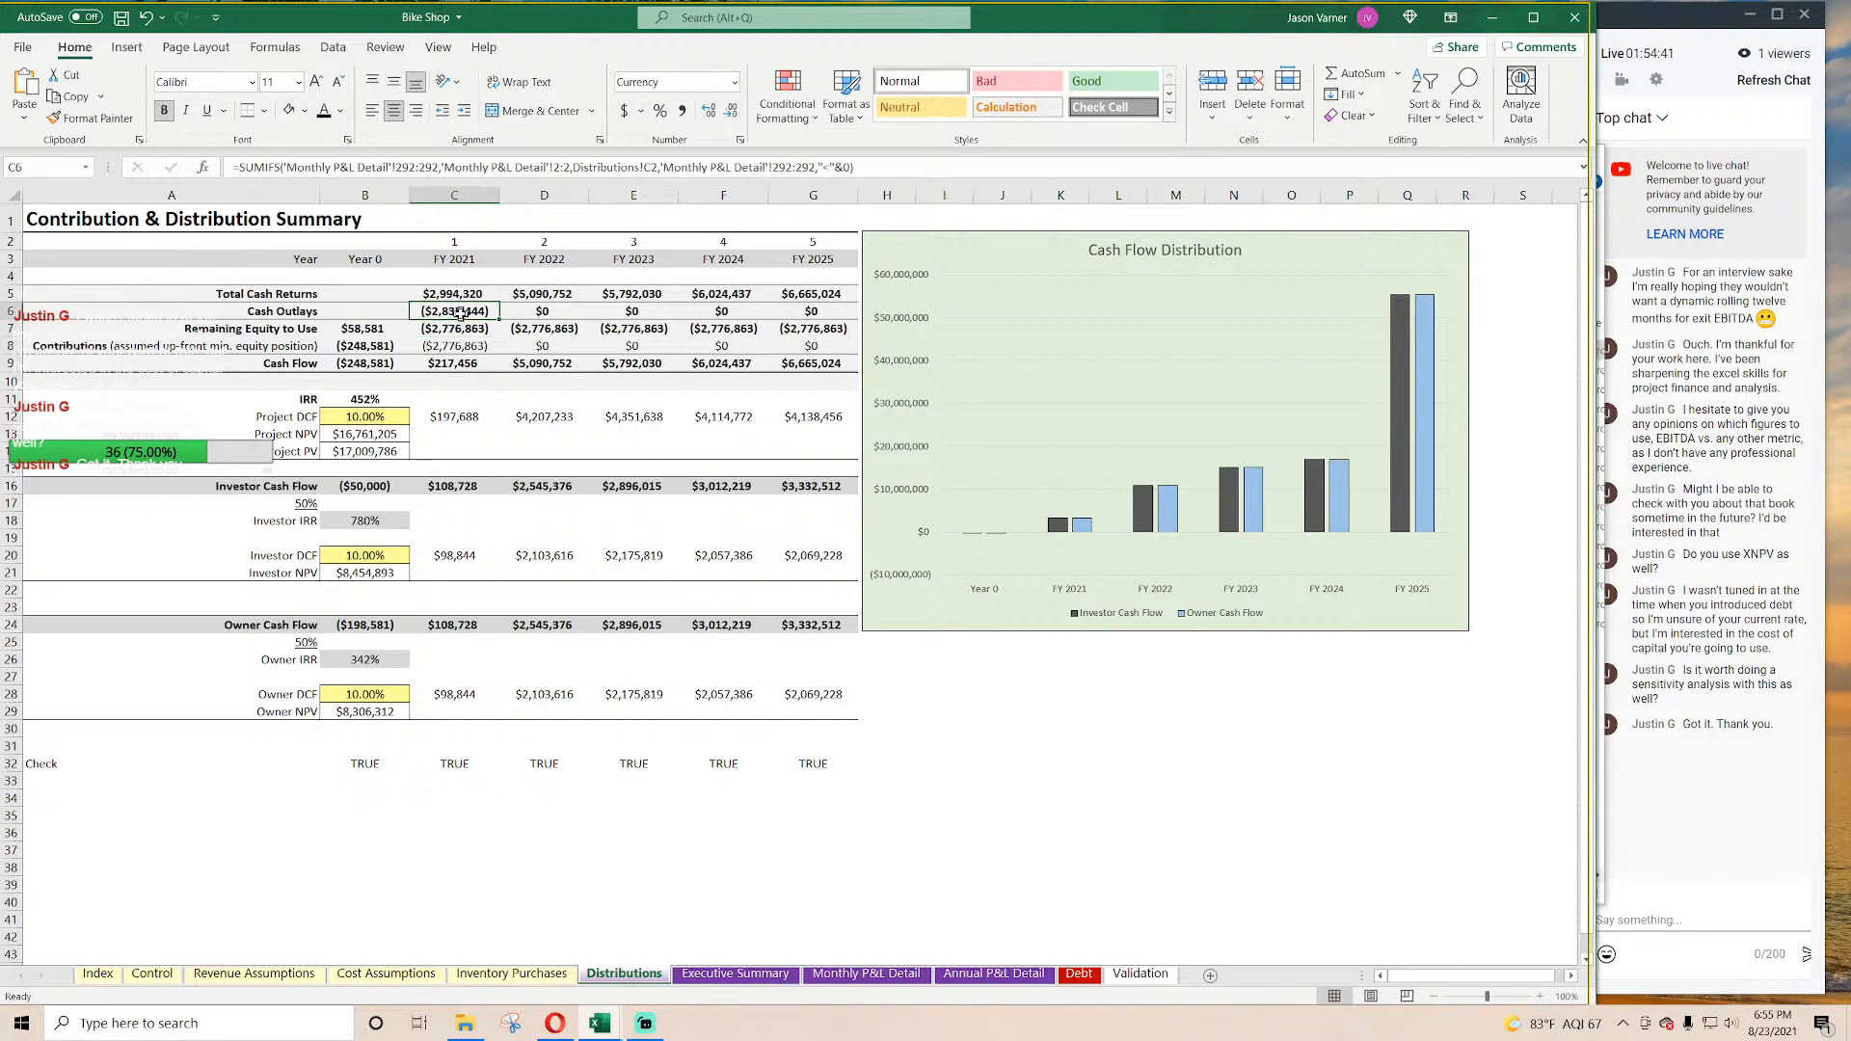
pyautogui.moveTo(502, 320); pyautogui.dragTo(846, 318)
# Step: Check the FY 2021 Total Cash Returns formula on the Distributions sheet of the Enterprise SaaS workbook, then return to the Bike Shop workbook
pyautogui.moveTo(599, 1023)
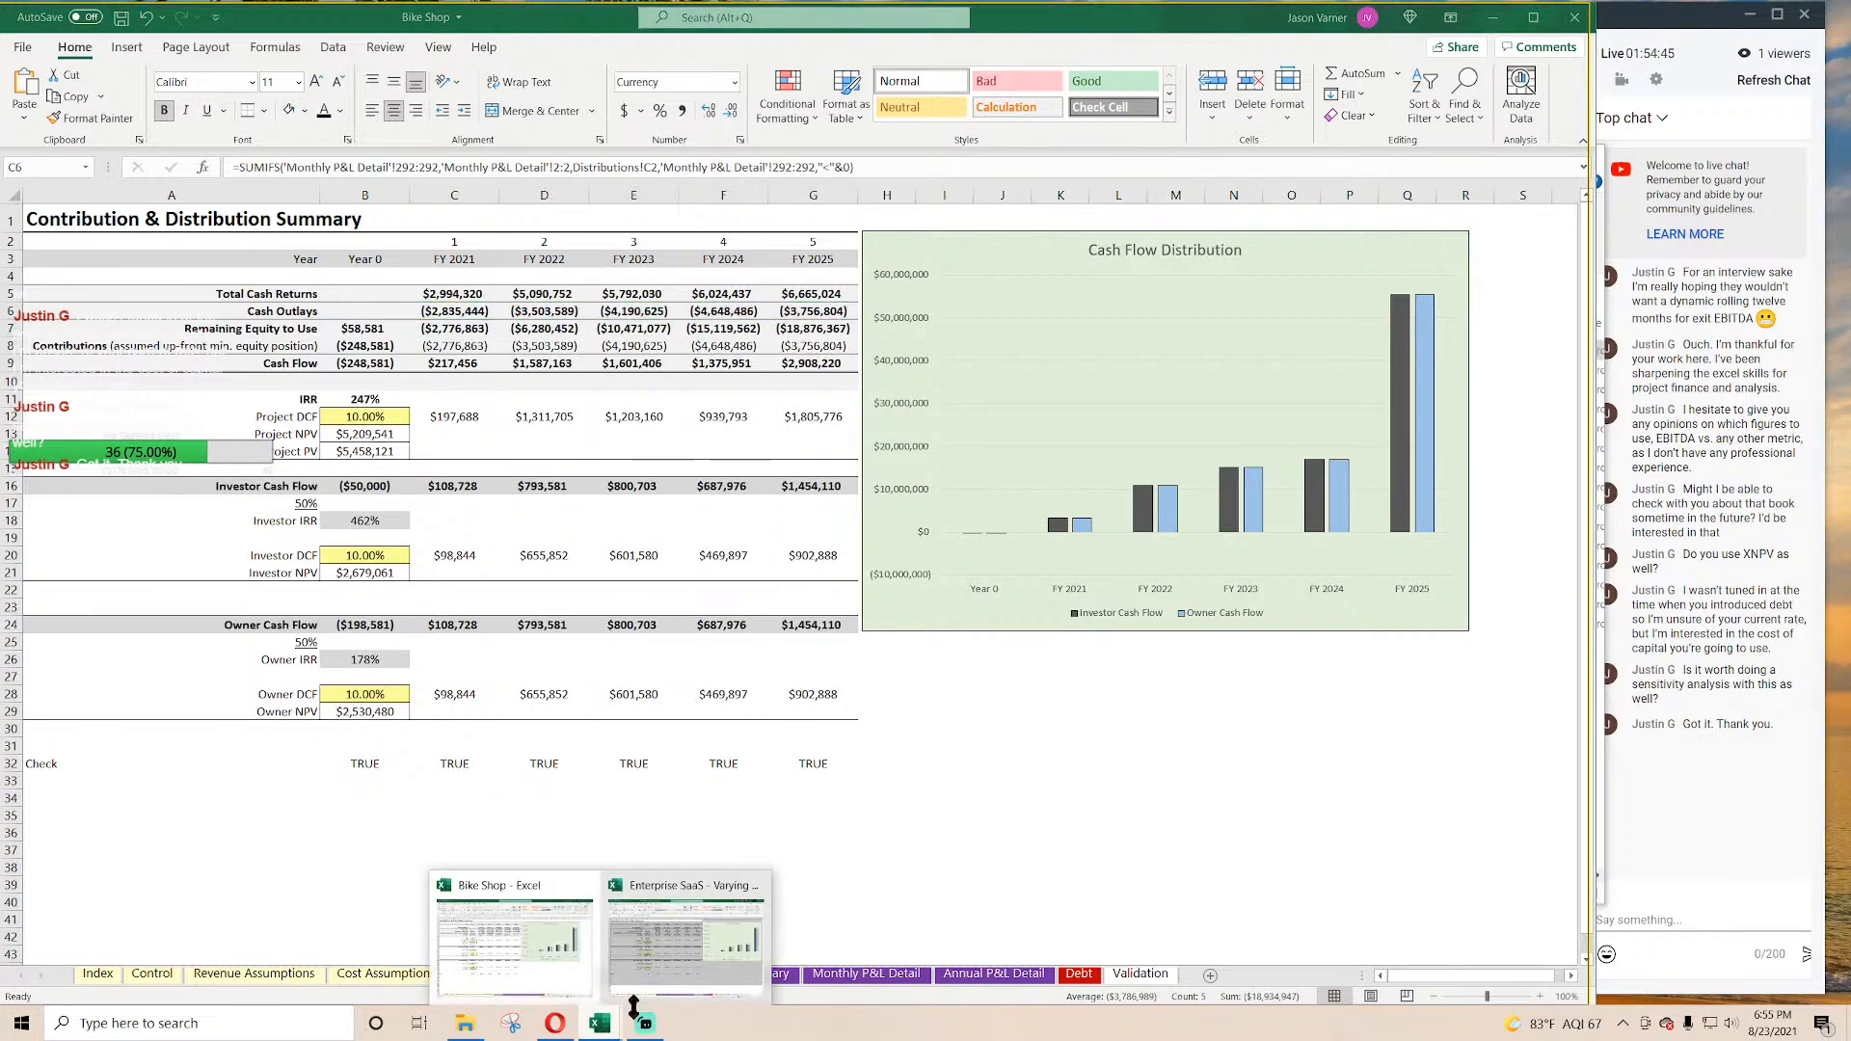
pyautogui.click(694, 916)
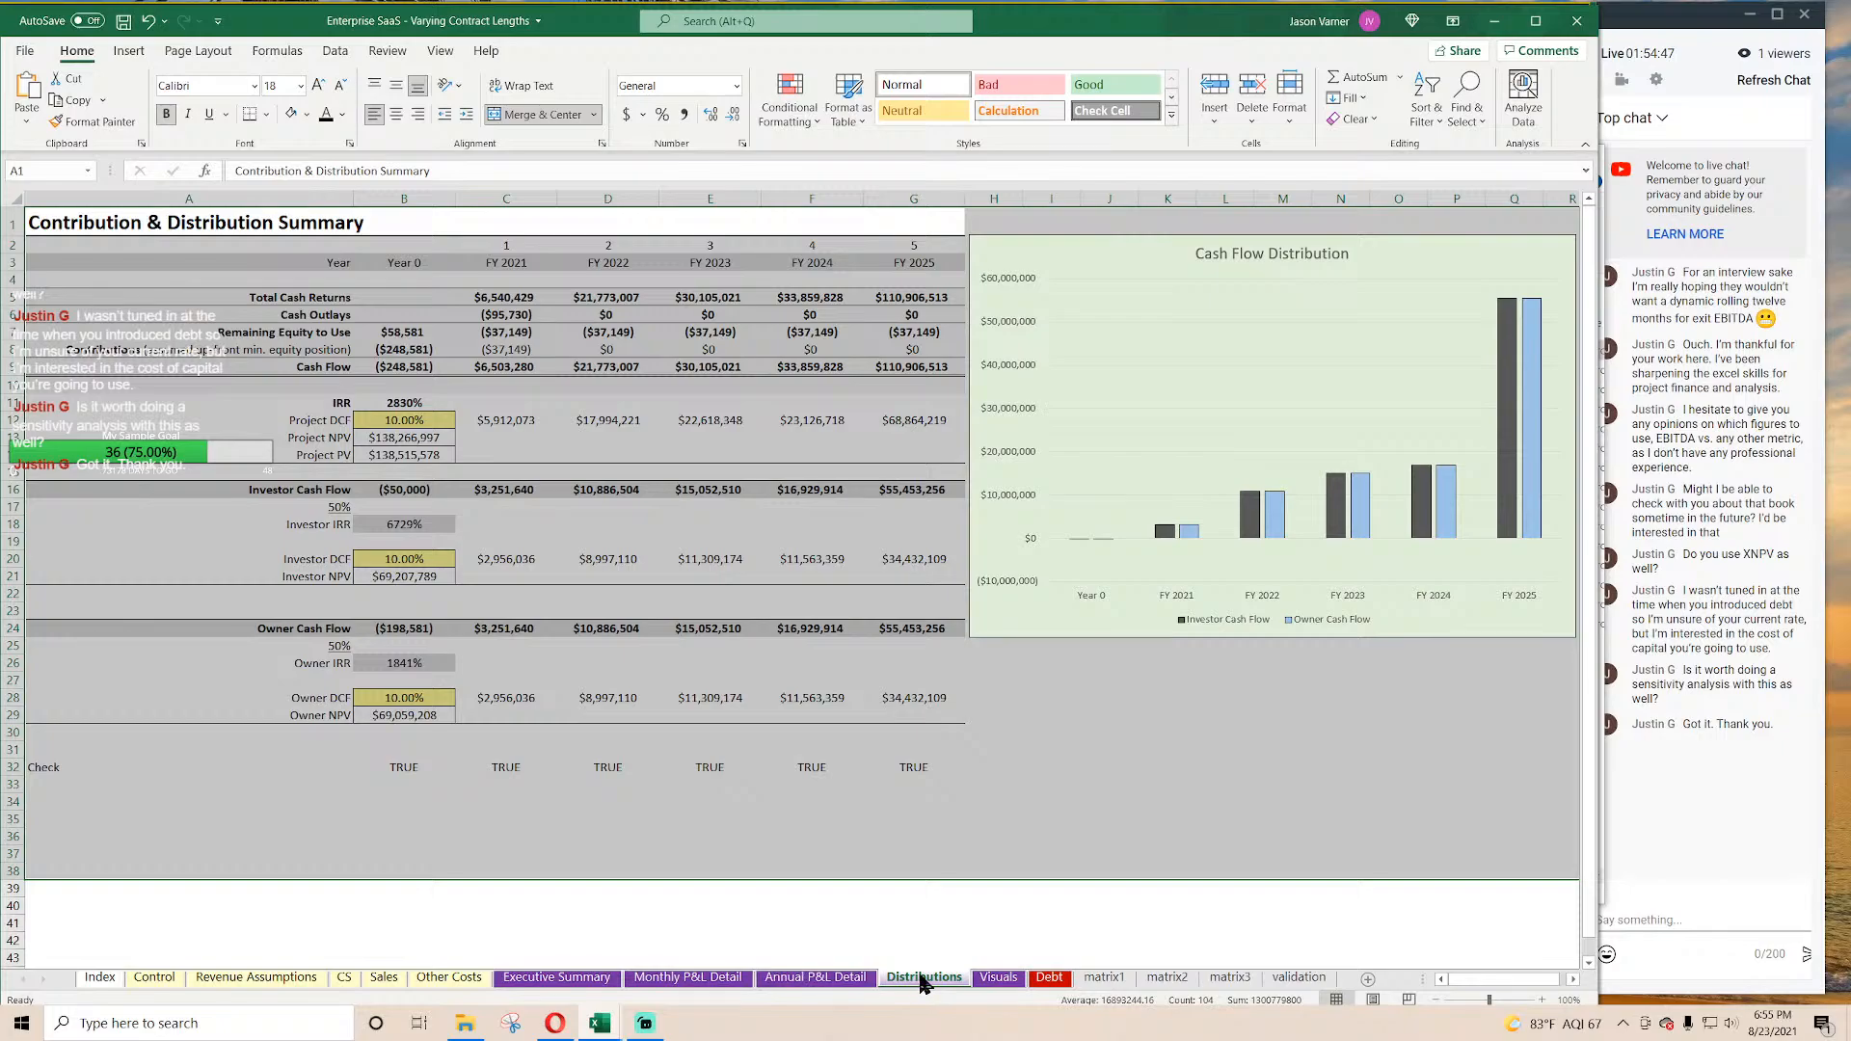
pyautogui.click(501, 297)
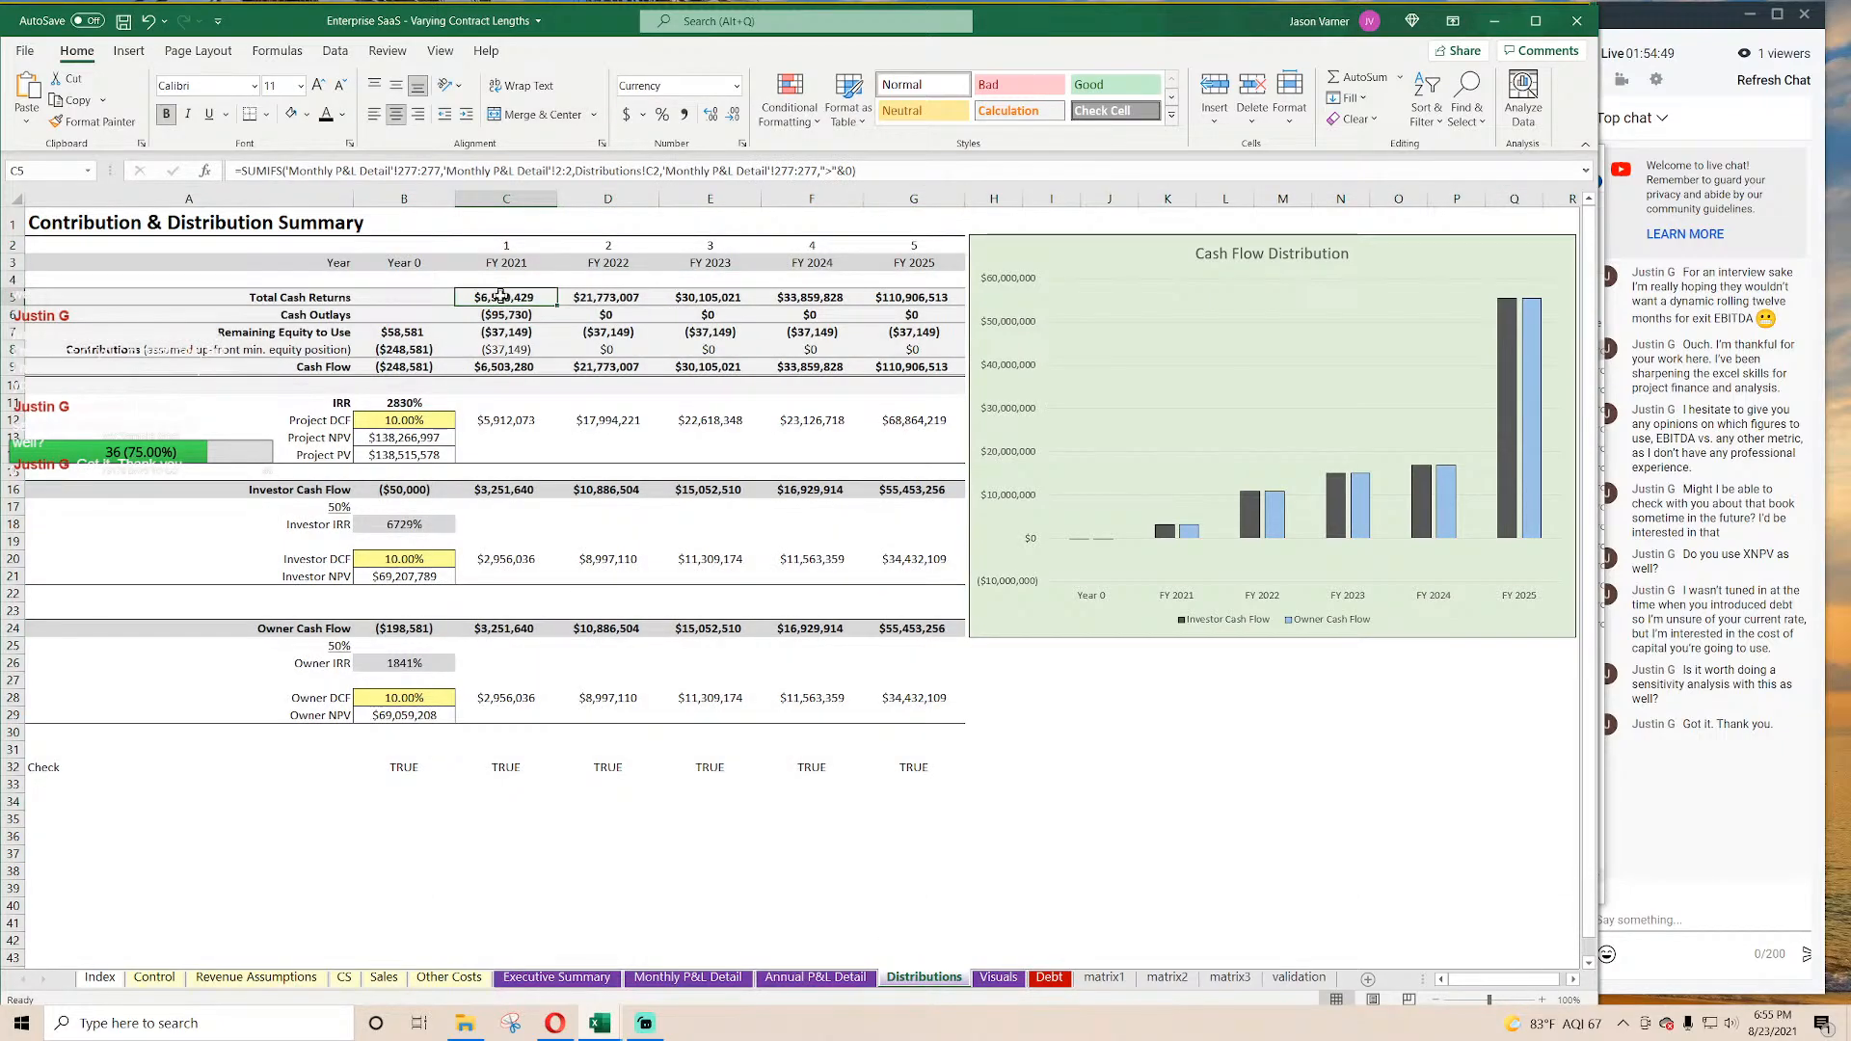
pyautogui.click(1495, 21)
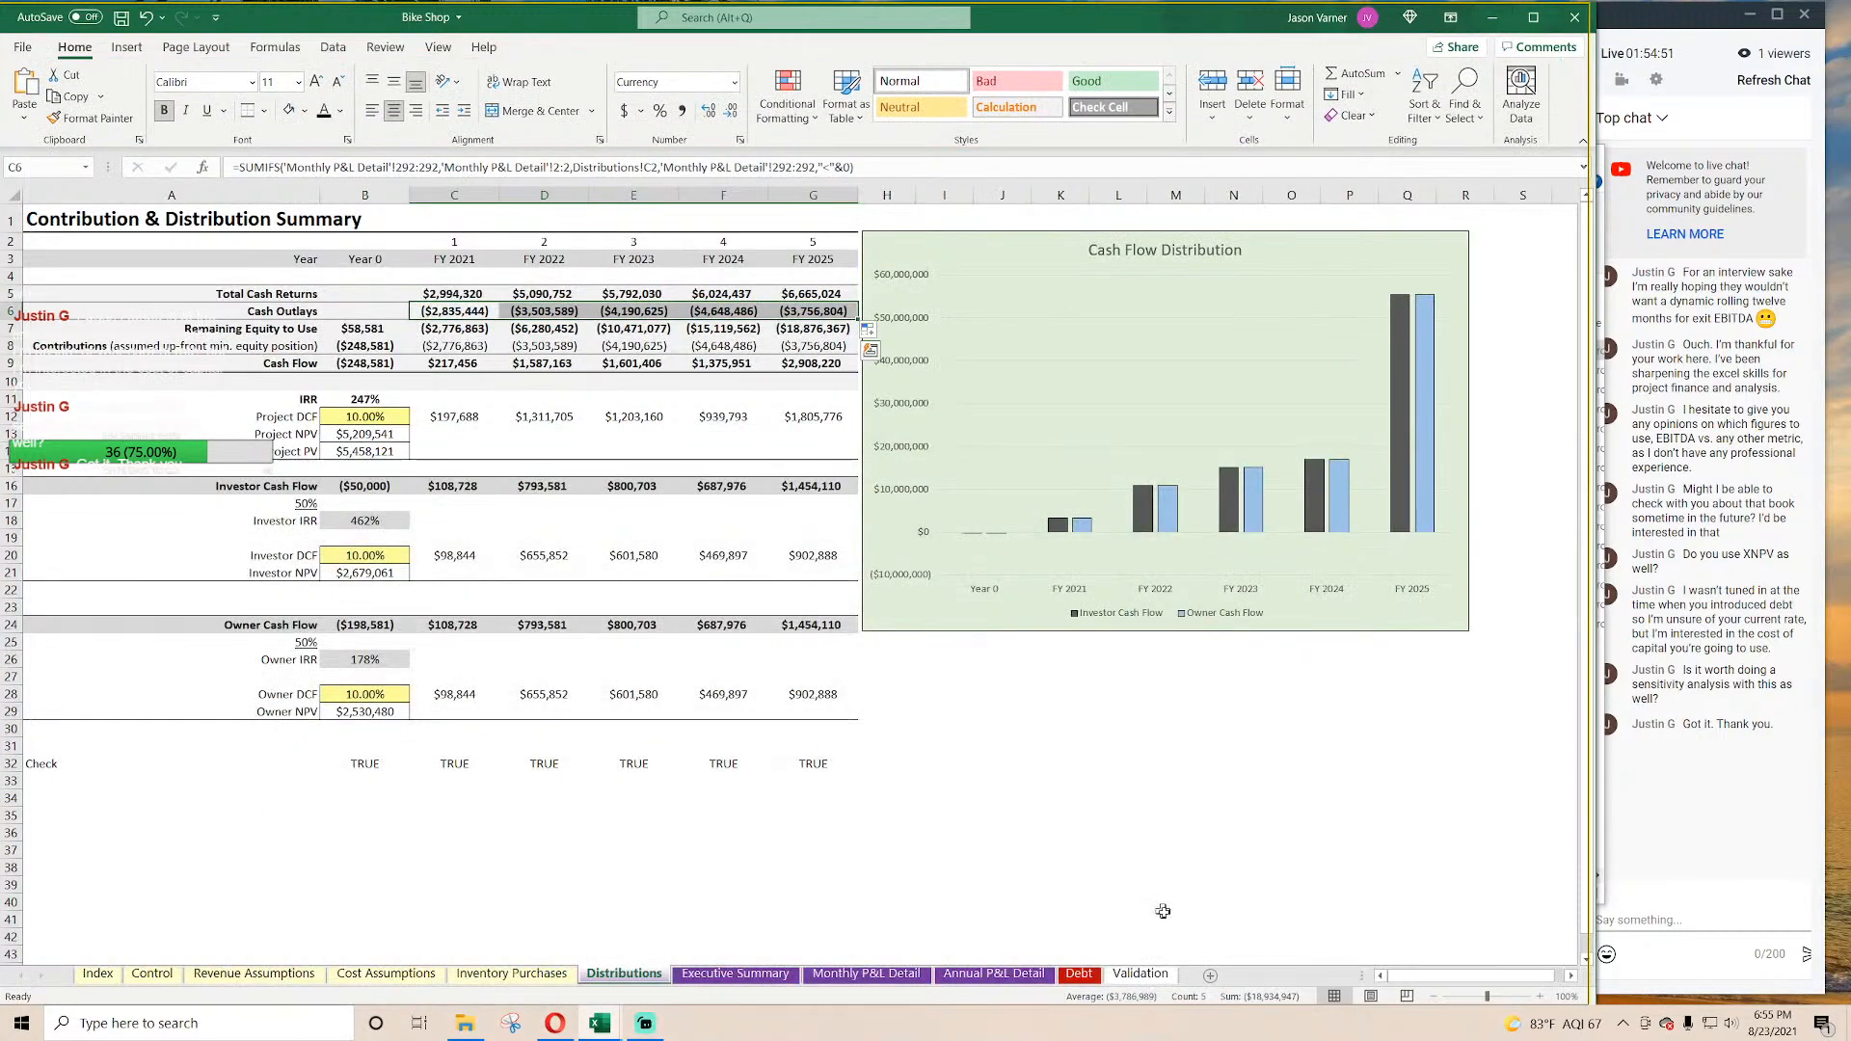
# Step: Review the Total Cash Returns and Cash Outlays formulas and values year by year in rows 5 and 6
pyautogui.click(455, 314)
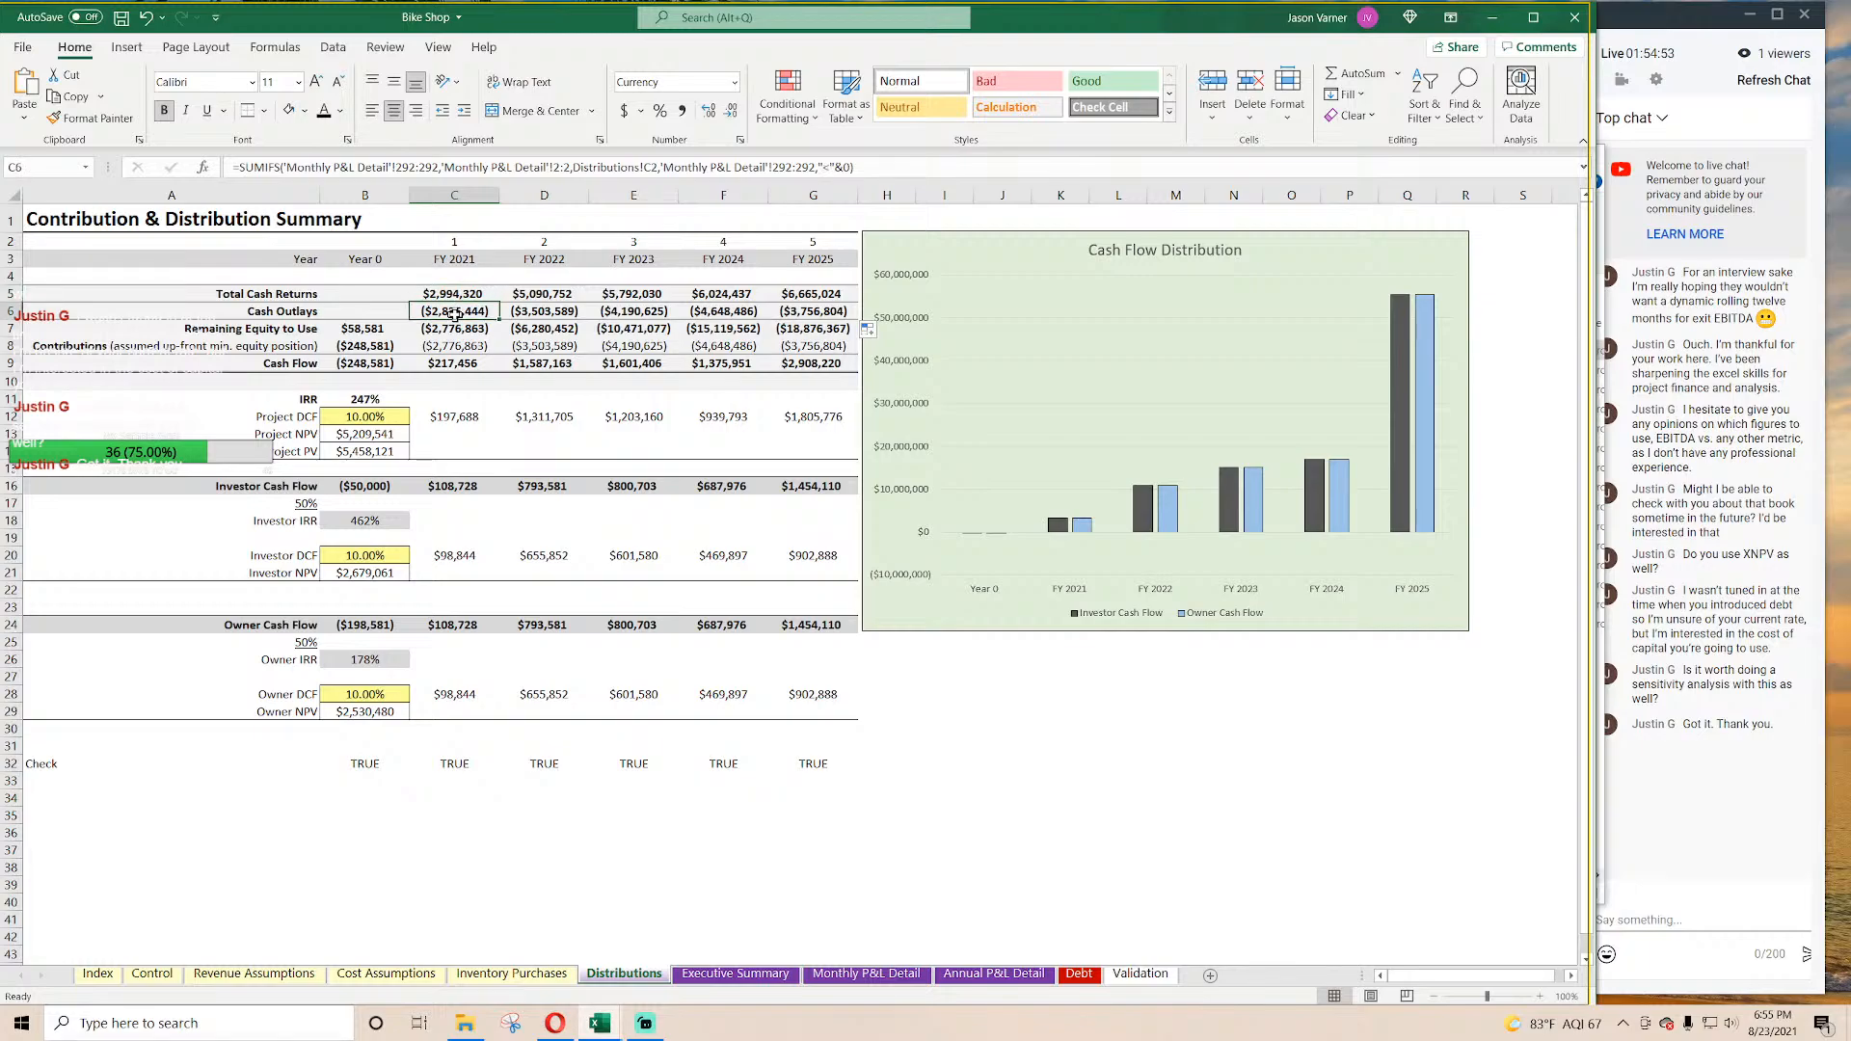
pyautogui.press('Up')
pyautogui.press('Right')
pyautogui.press('Right')
pyautogui.press('Right')
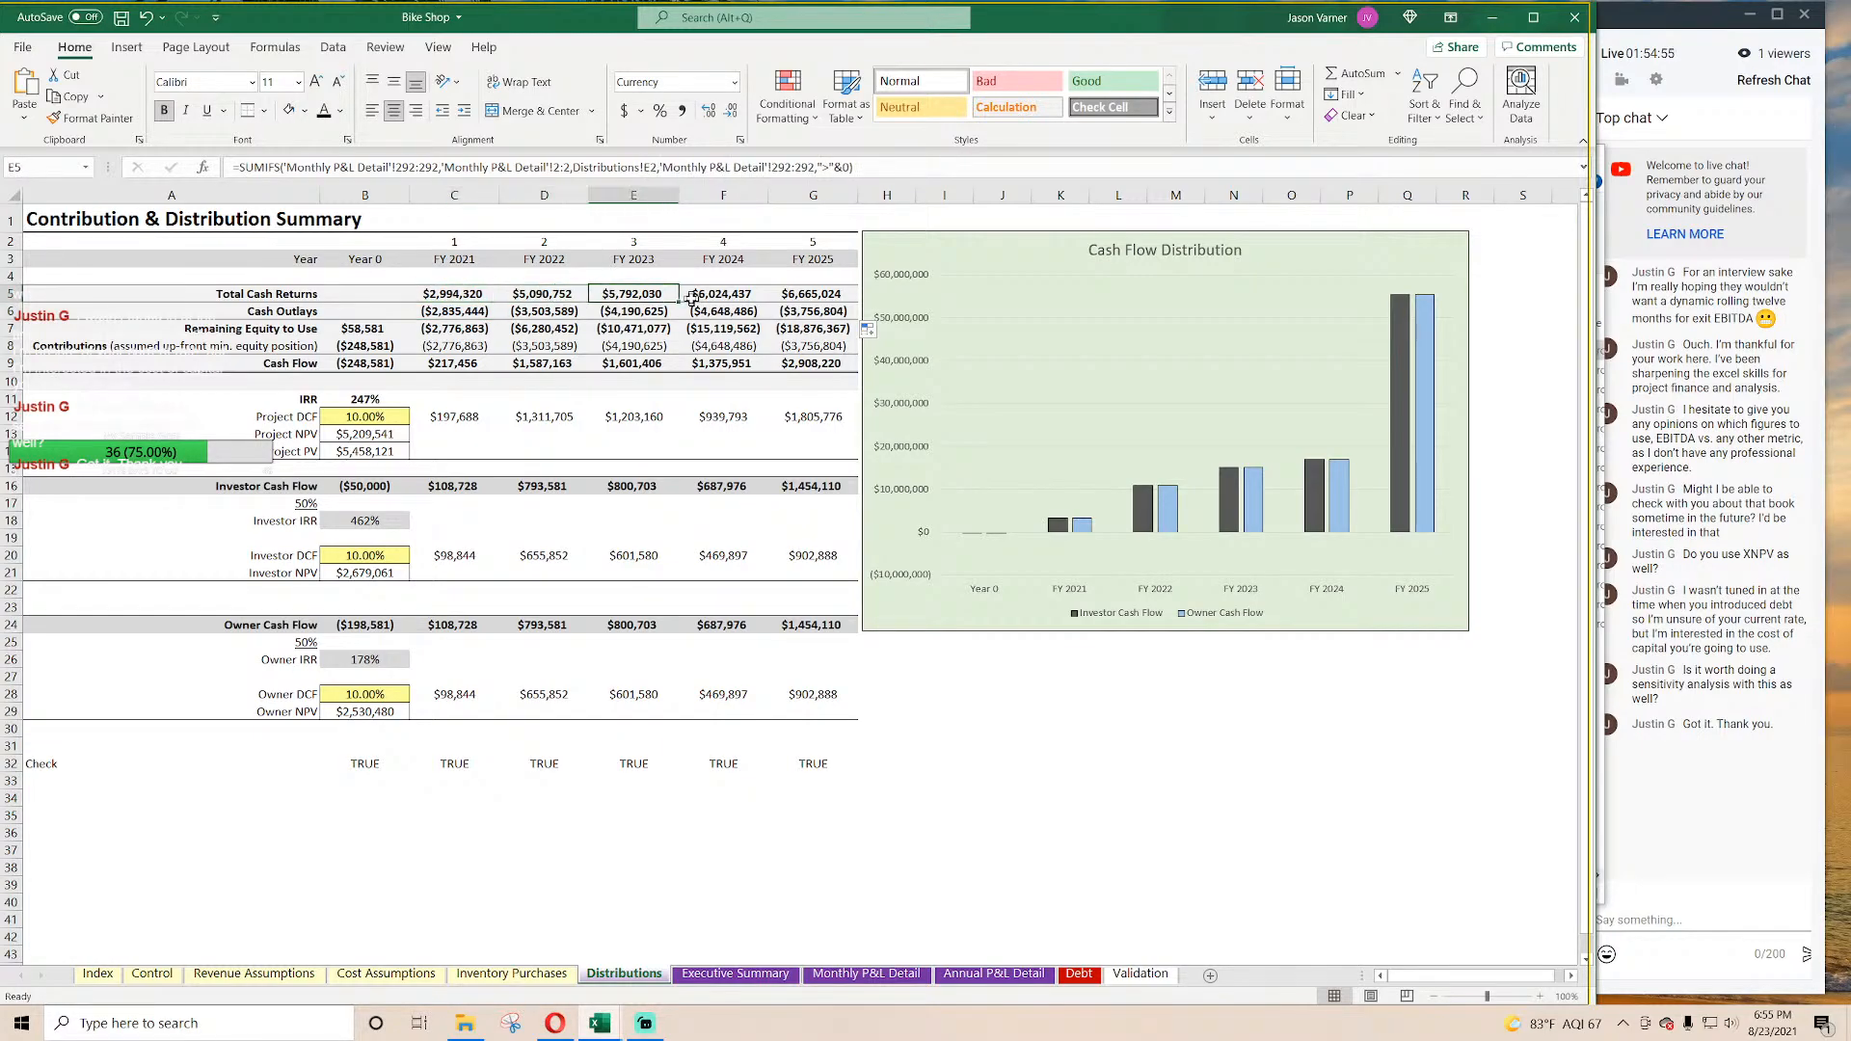
pyautogui.press('Left')
pyautogui.press('Left')
pyautogui.press('Left')
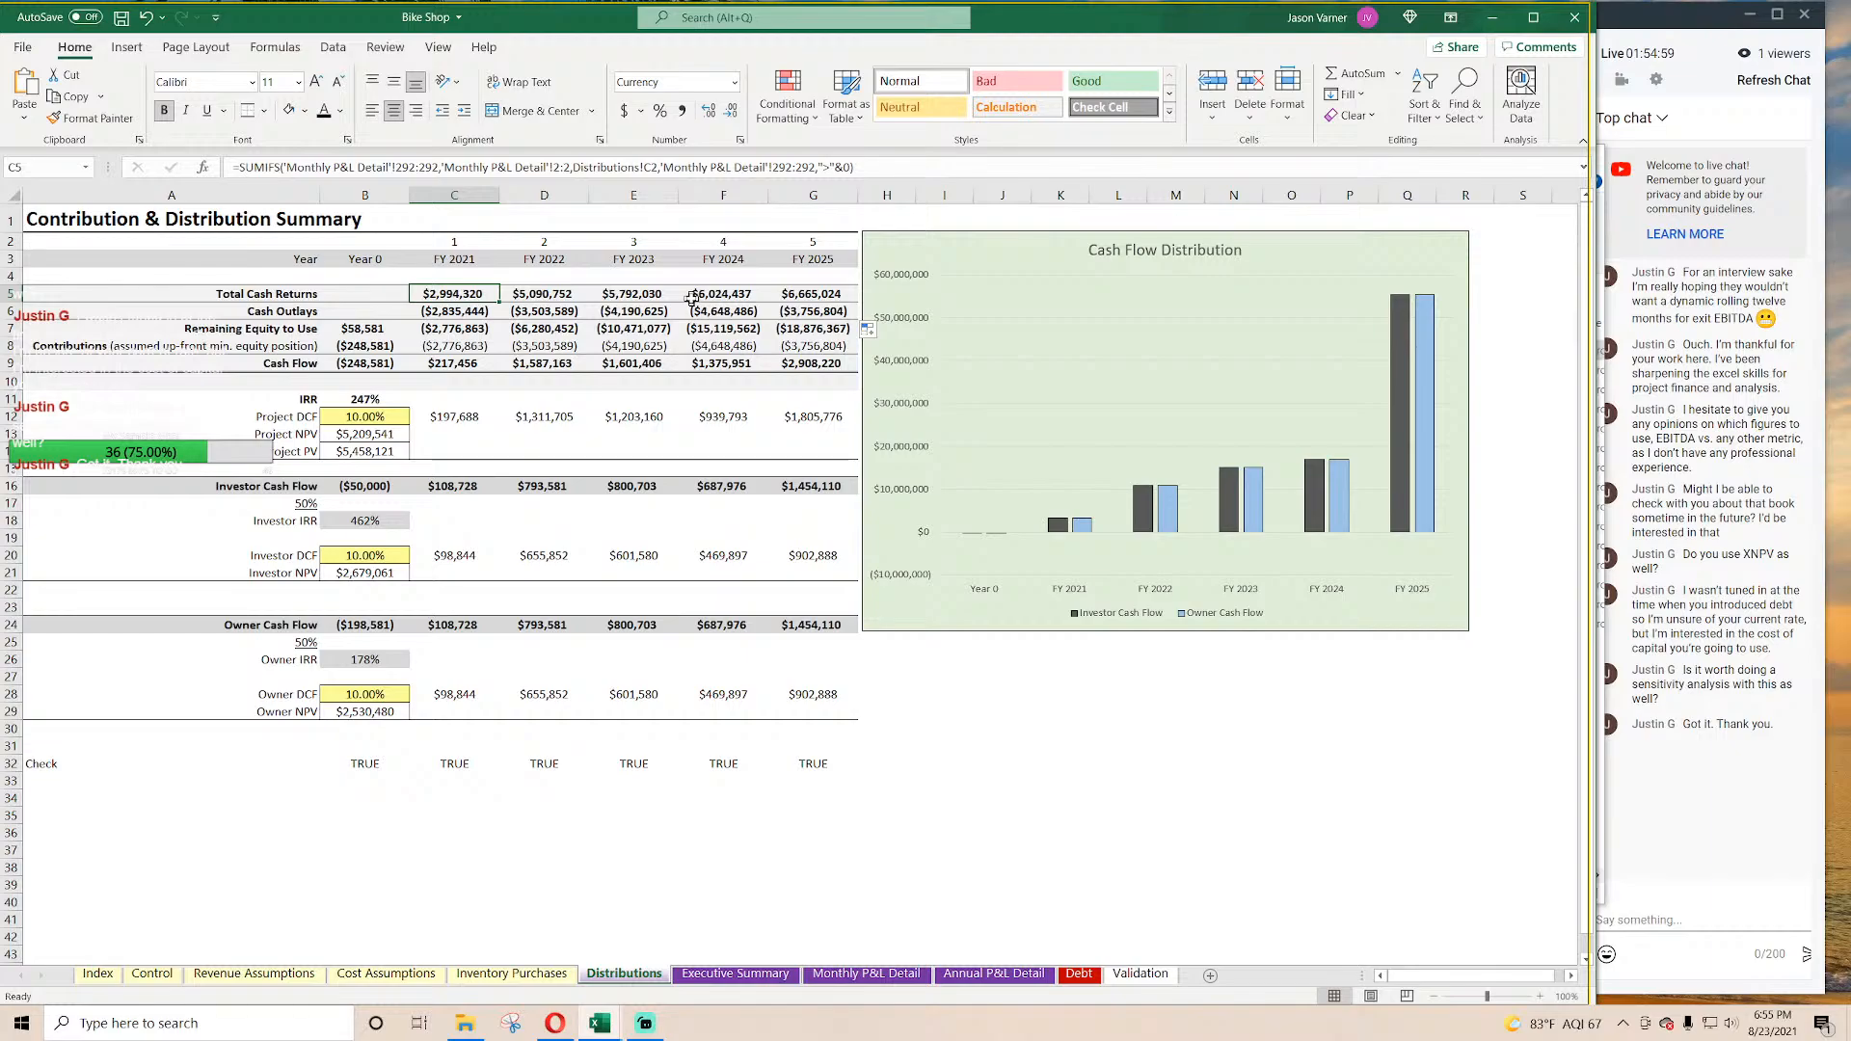
pyautogui.press('Down')
pyautogui.press('Right')
pyautogui.press('Right')
pyautogui.press('Right')
pyautogui.press('Right')
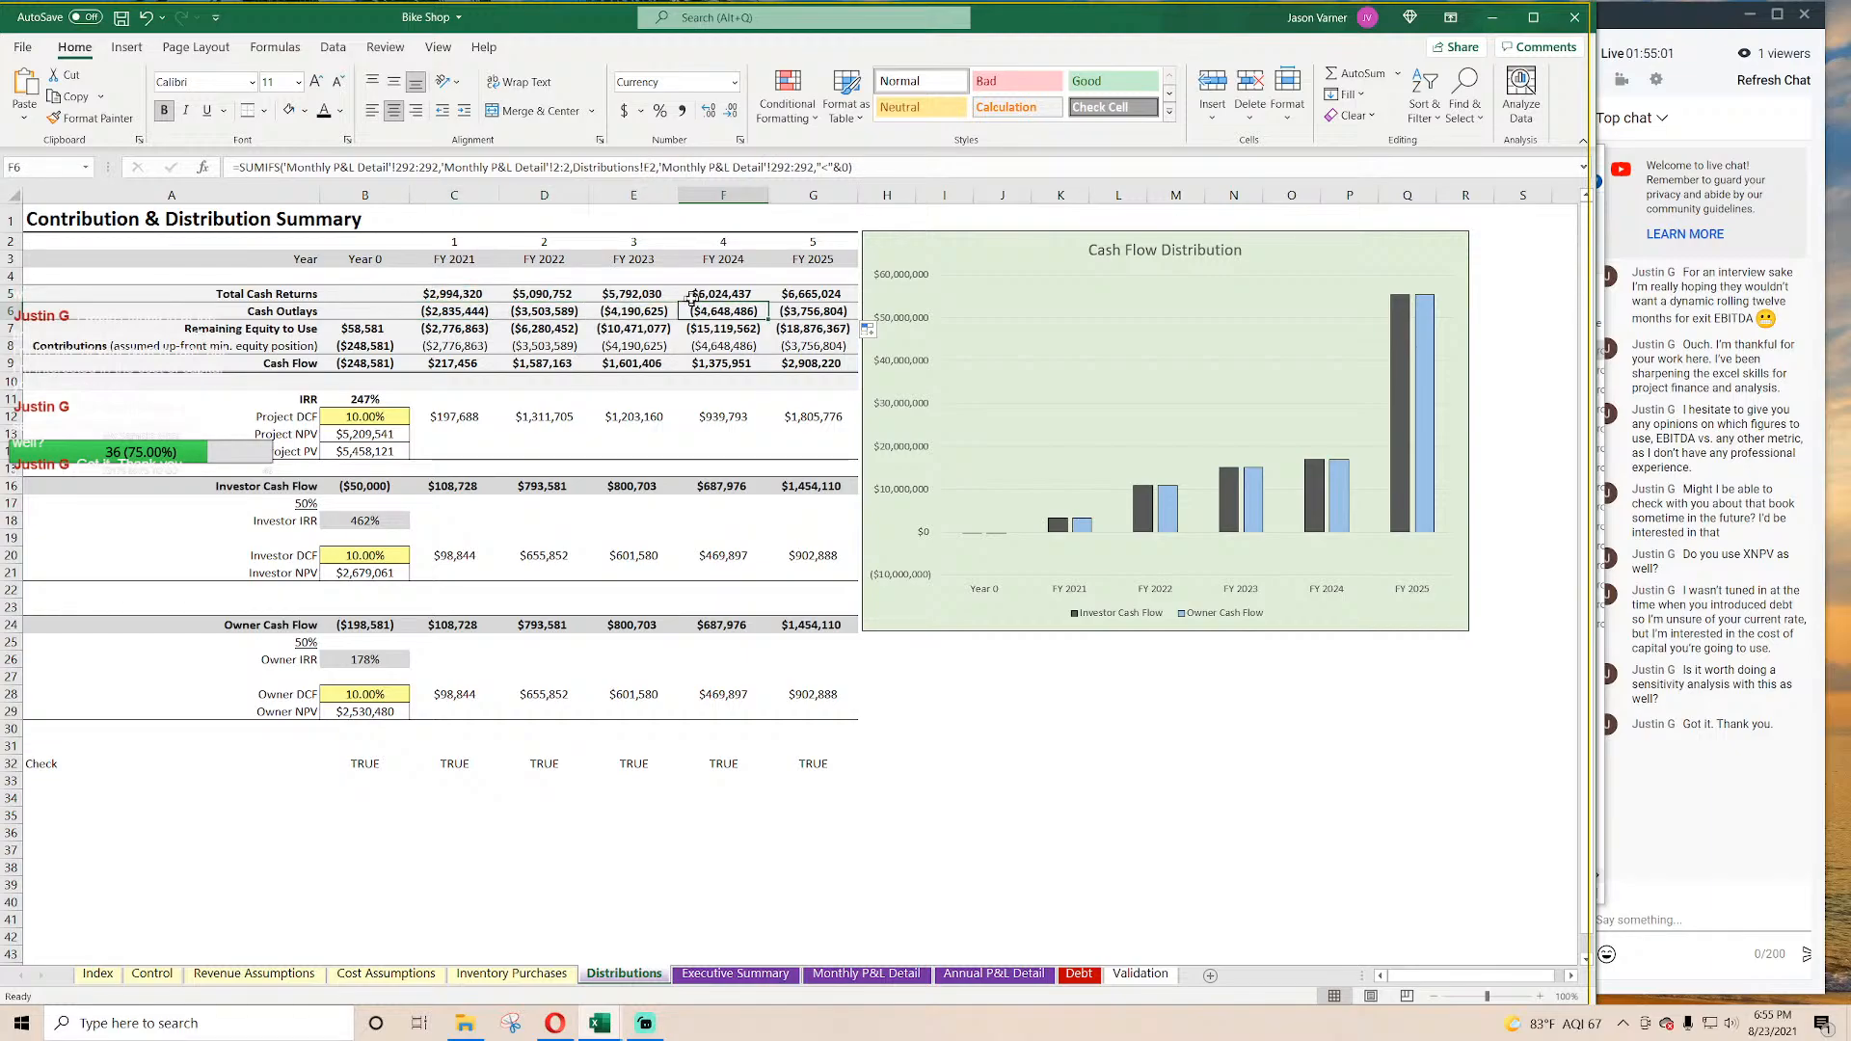
pyautogui.press('Left')
pyautogui.press('Left')
pyautogui.press('Left')
pyautogui.press('Left')
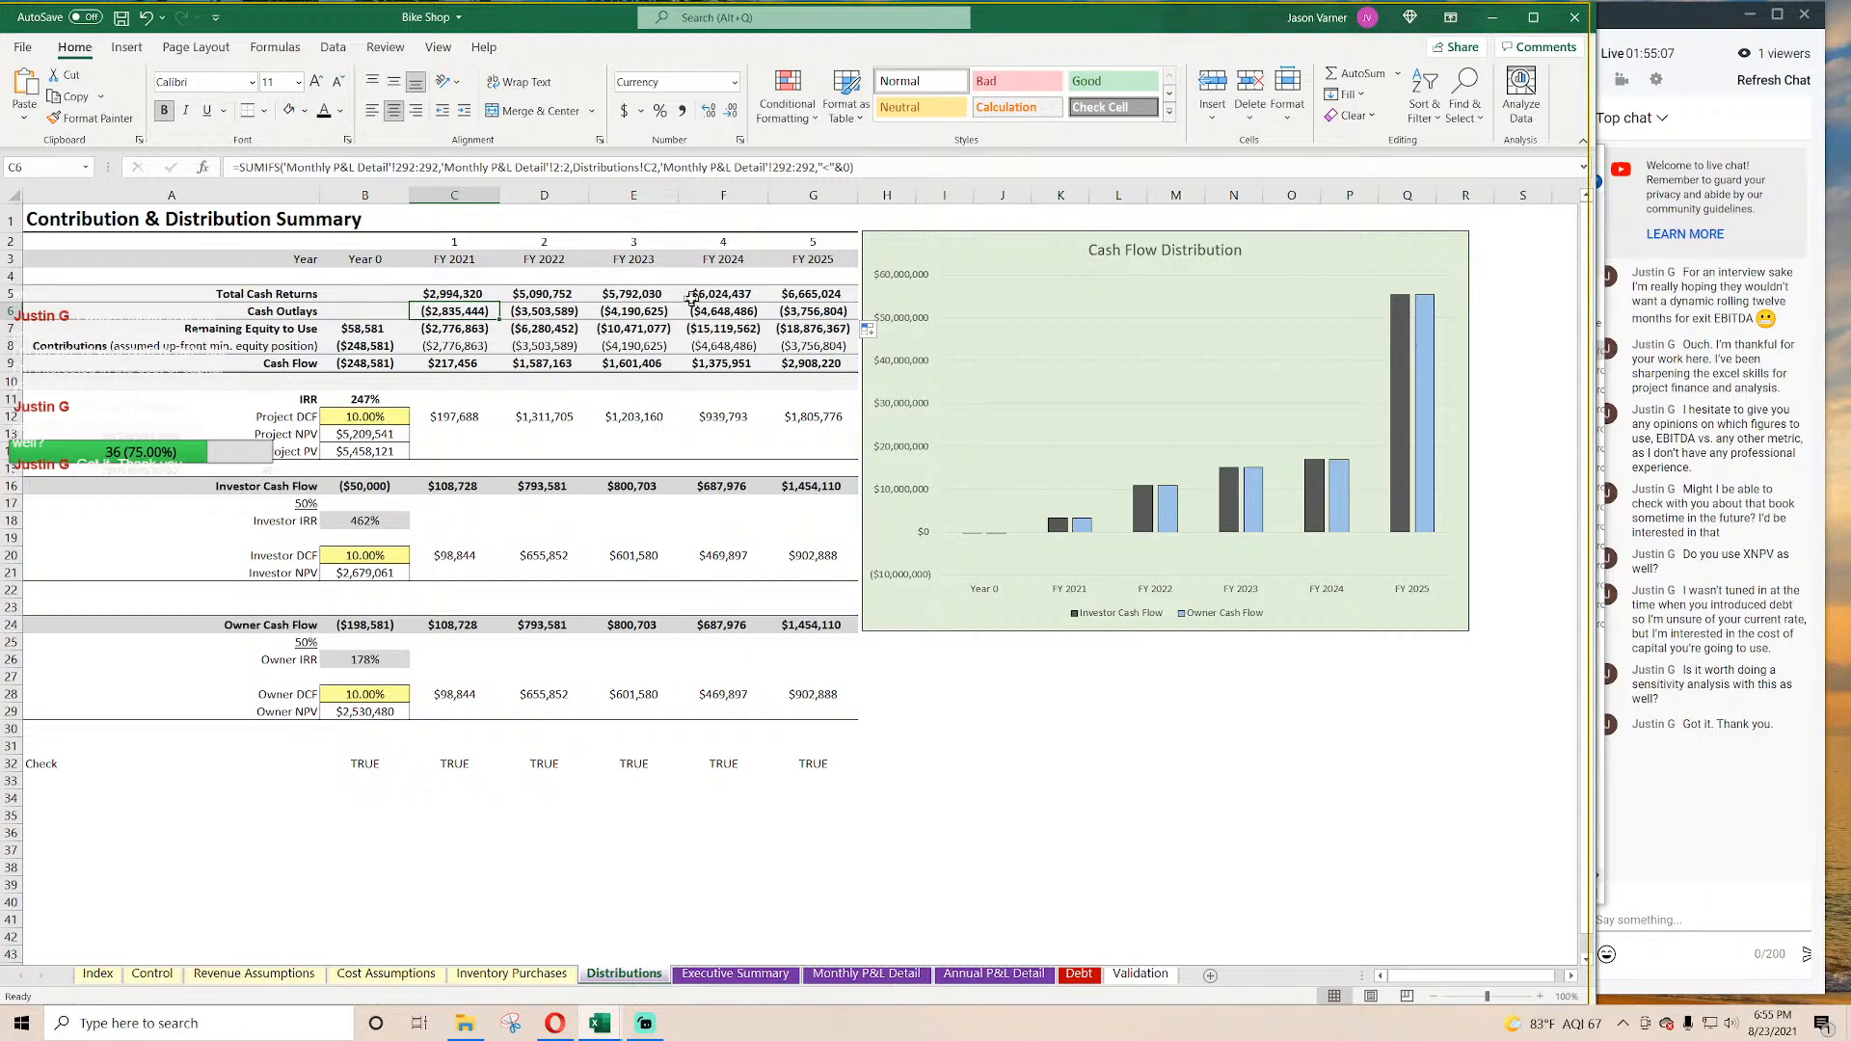
pyautogui.press('Right')
pyautogui.press('Right')
pyautogui.press('Right')
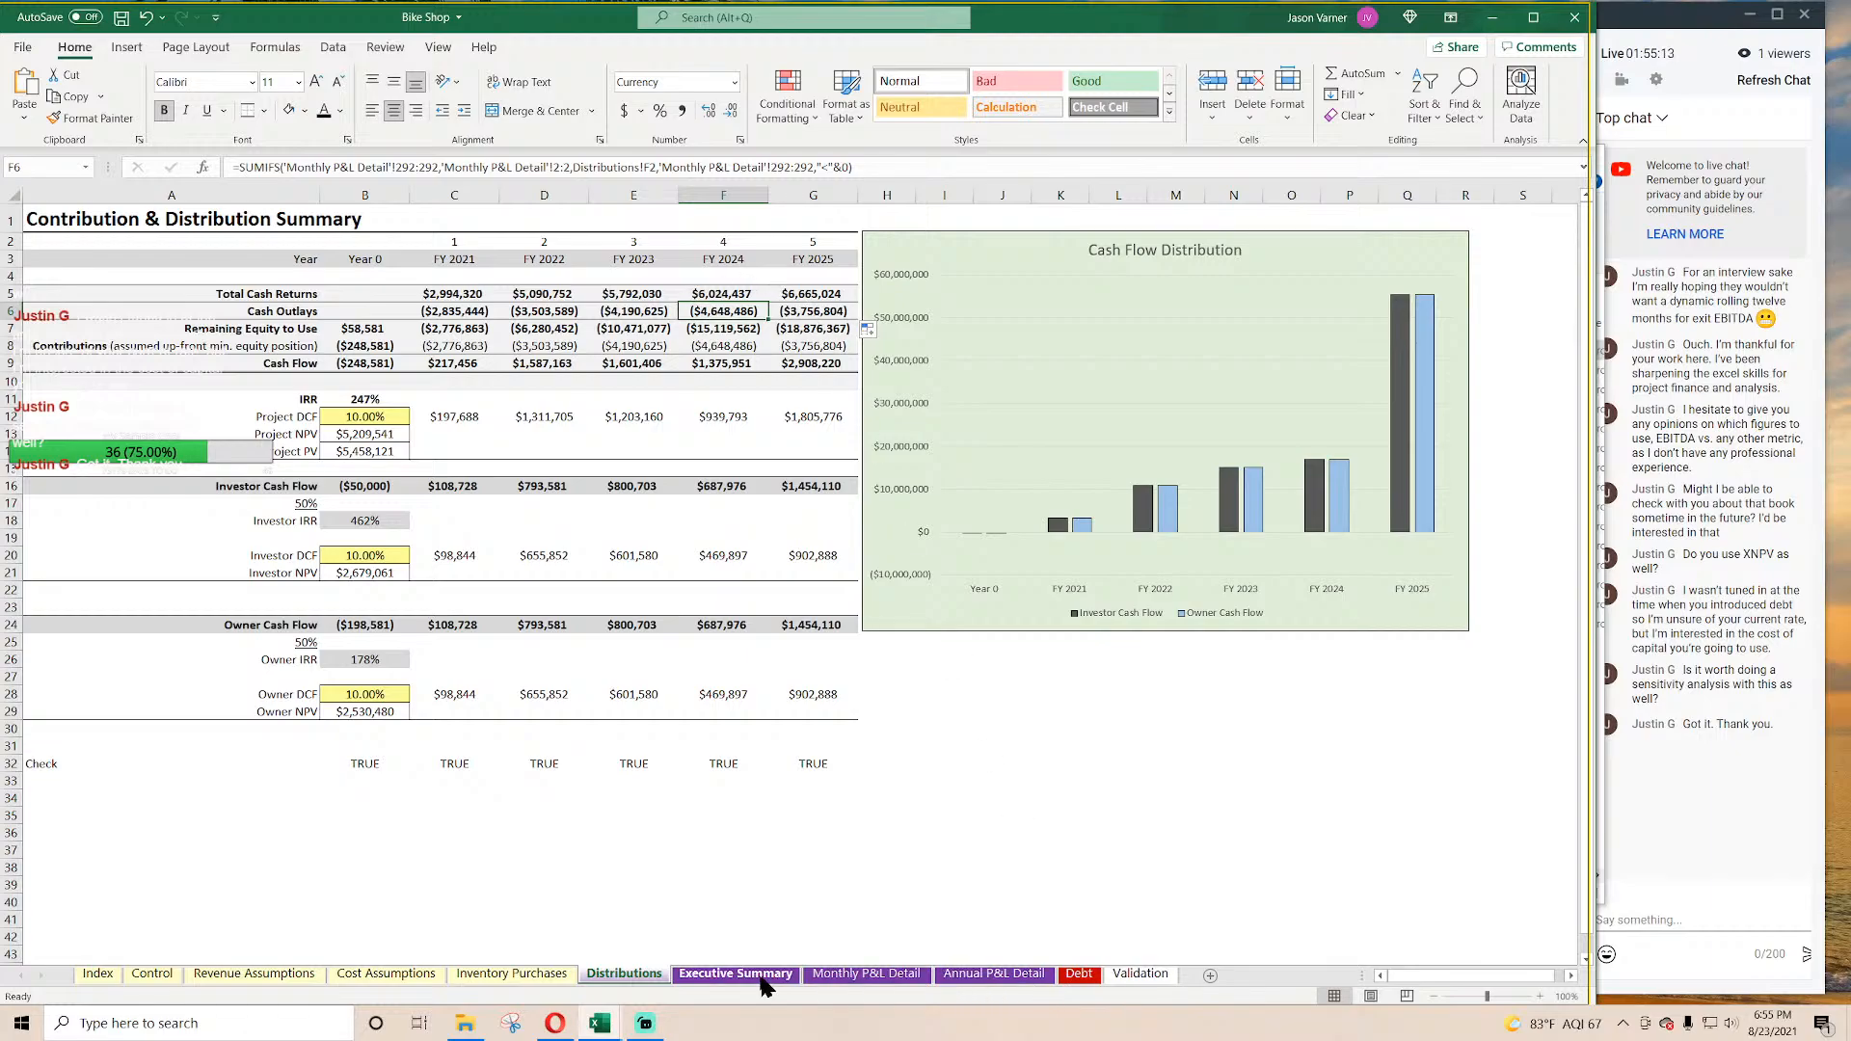
# Step: Examine the months-in-advance inventory setting and the Cash Flow Pre Tax of the inventory purchase months in Monthly P&L Detail row 292
pyautogui.click(511, 974)
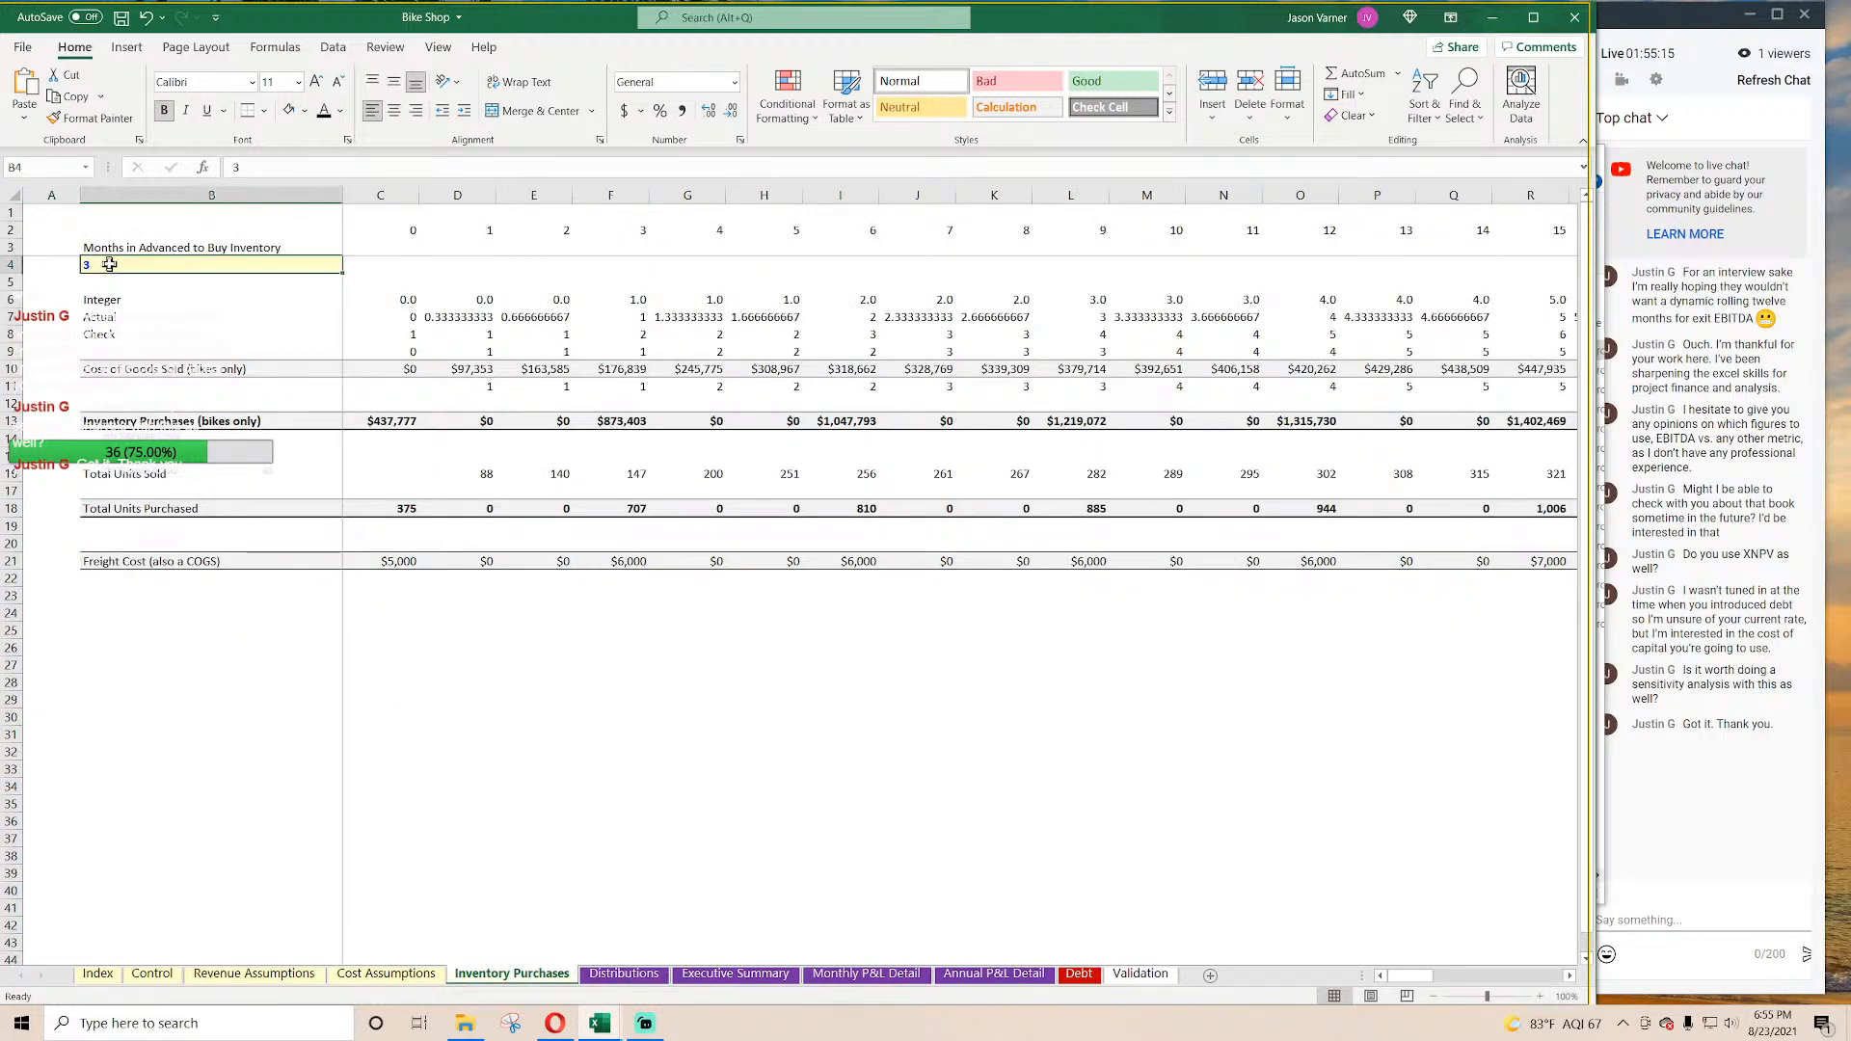
pyautogui.click(868, 976)
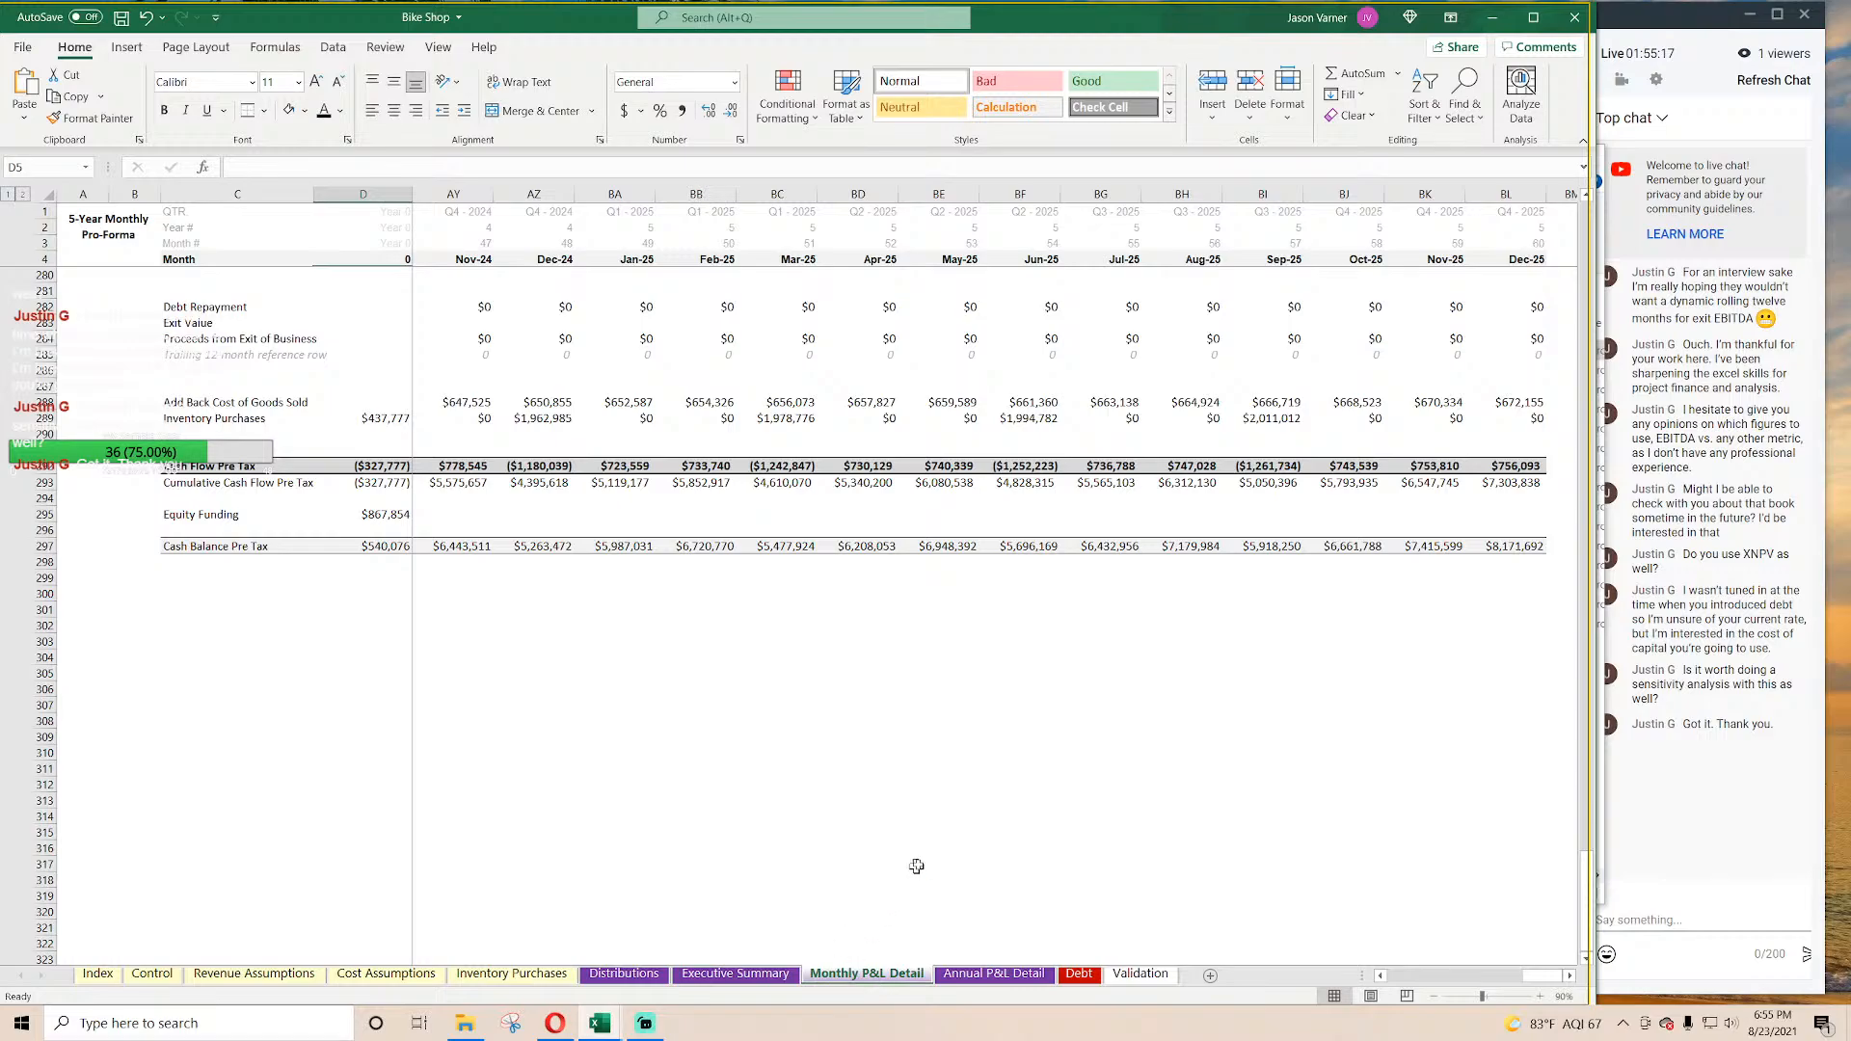
pyautogui.click(1261, 467)
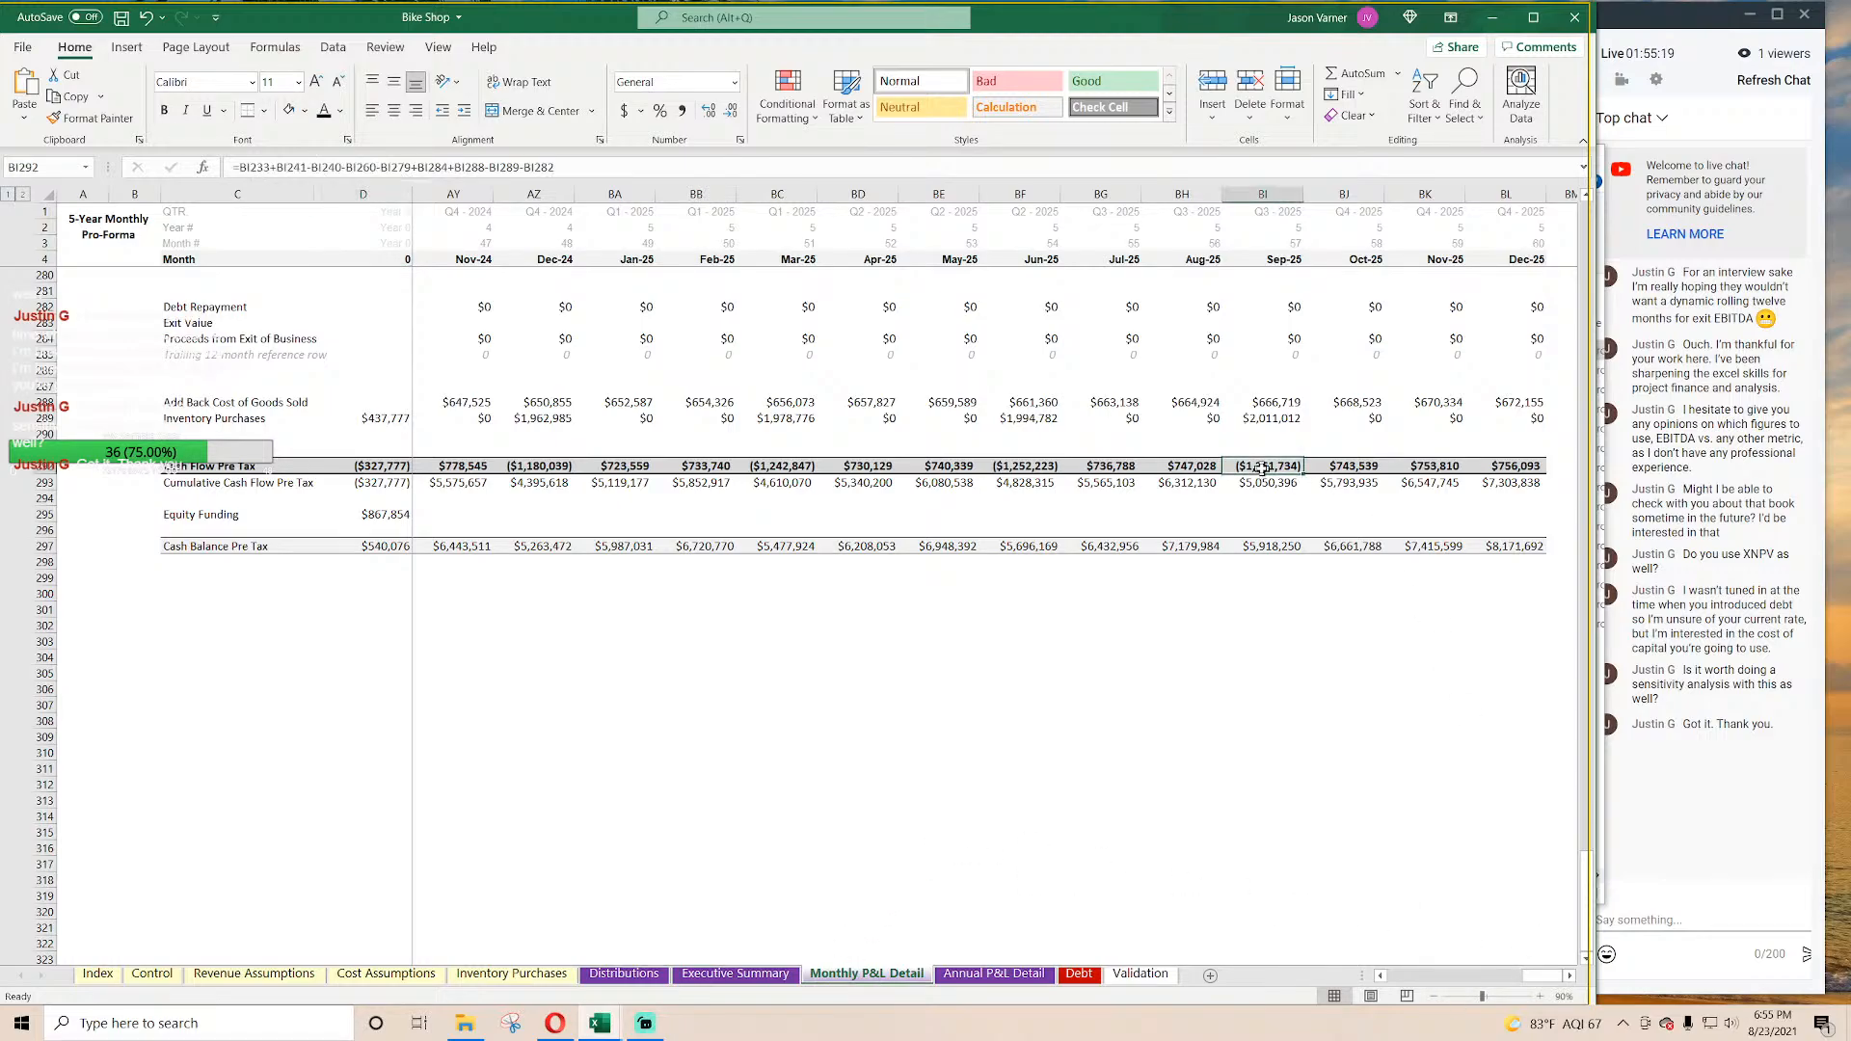
pyautogui.click(1028, 468)
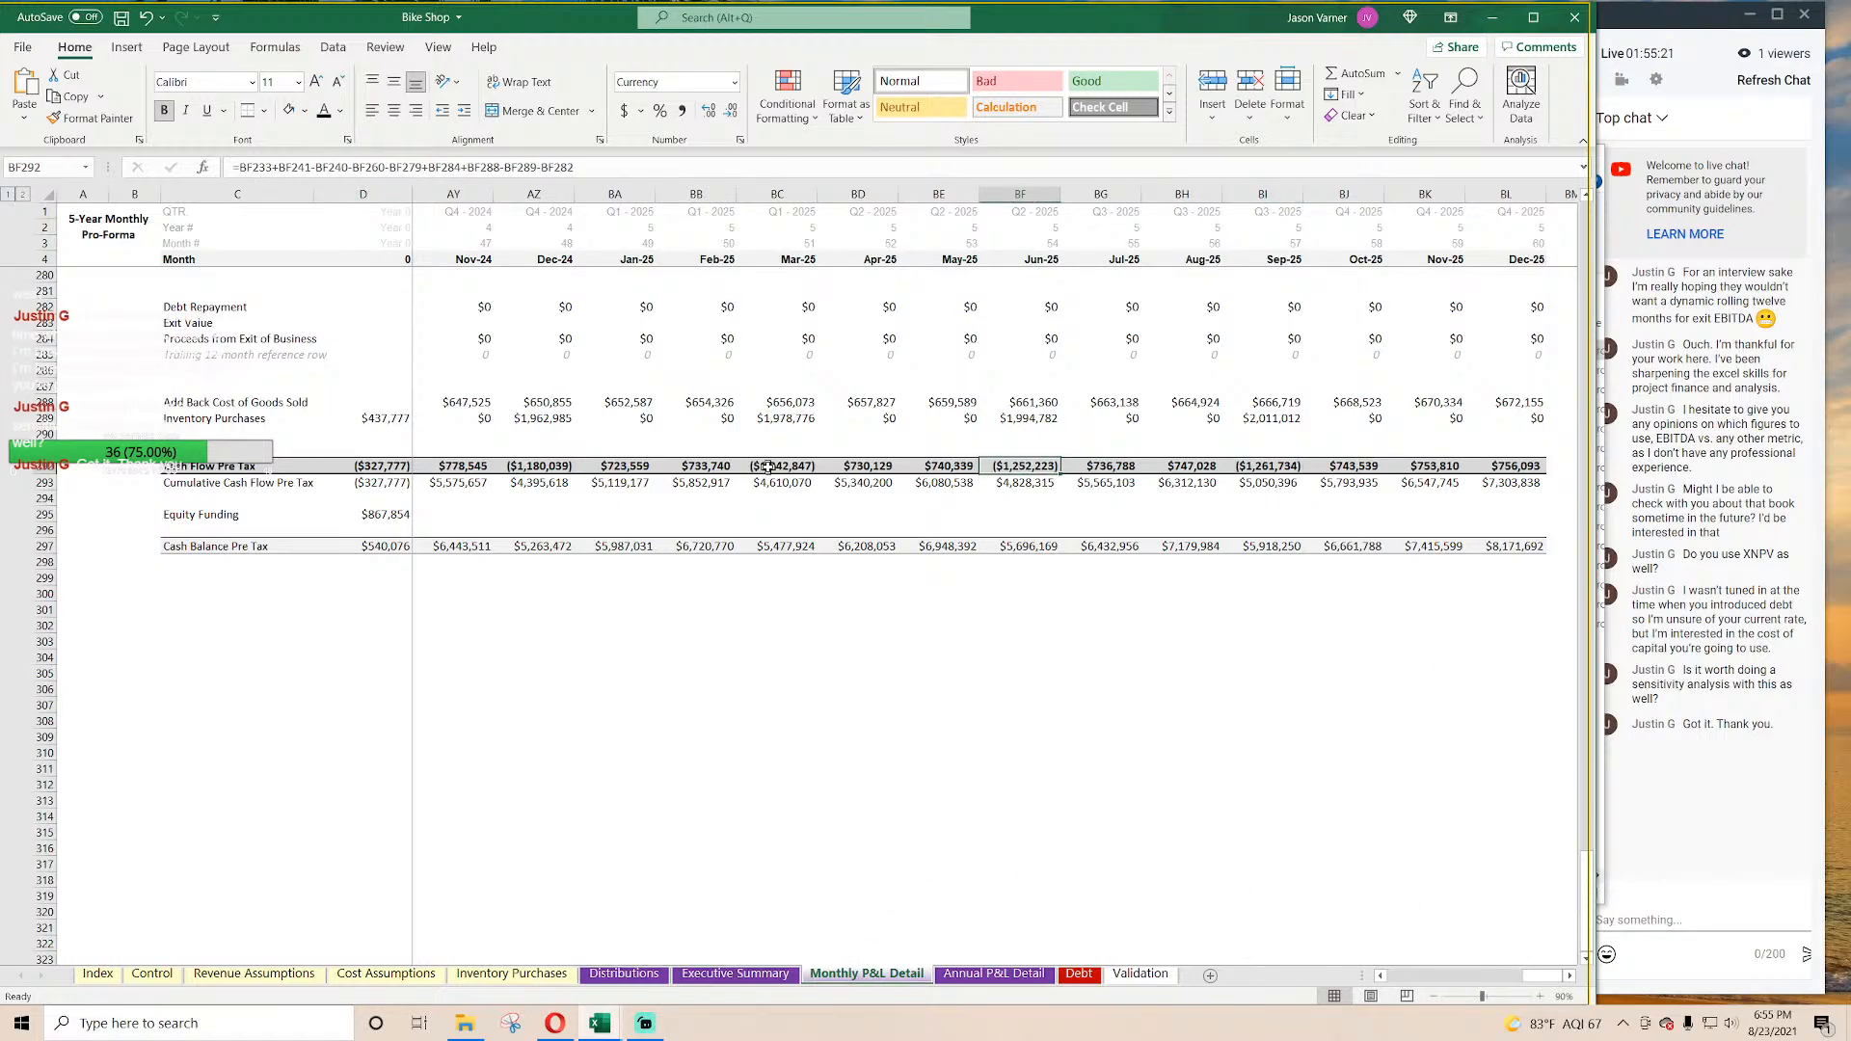
pyautogui.click(768, 467)
pyautogui.click(547, 468)
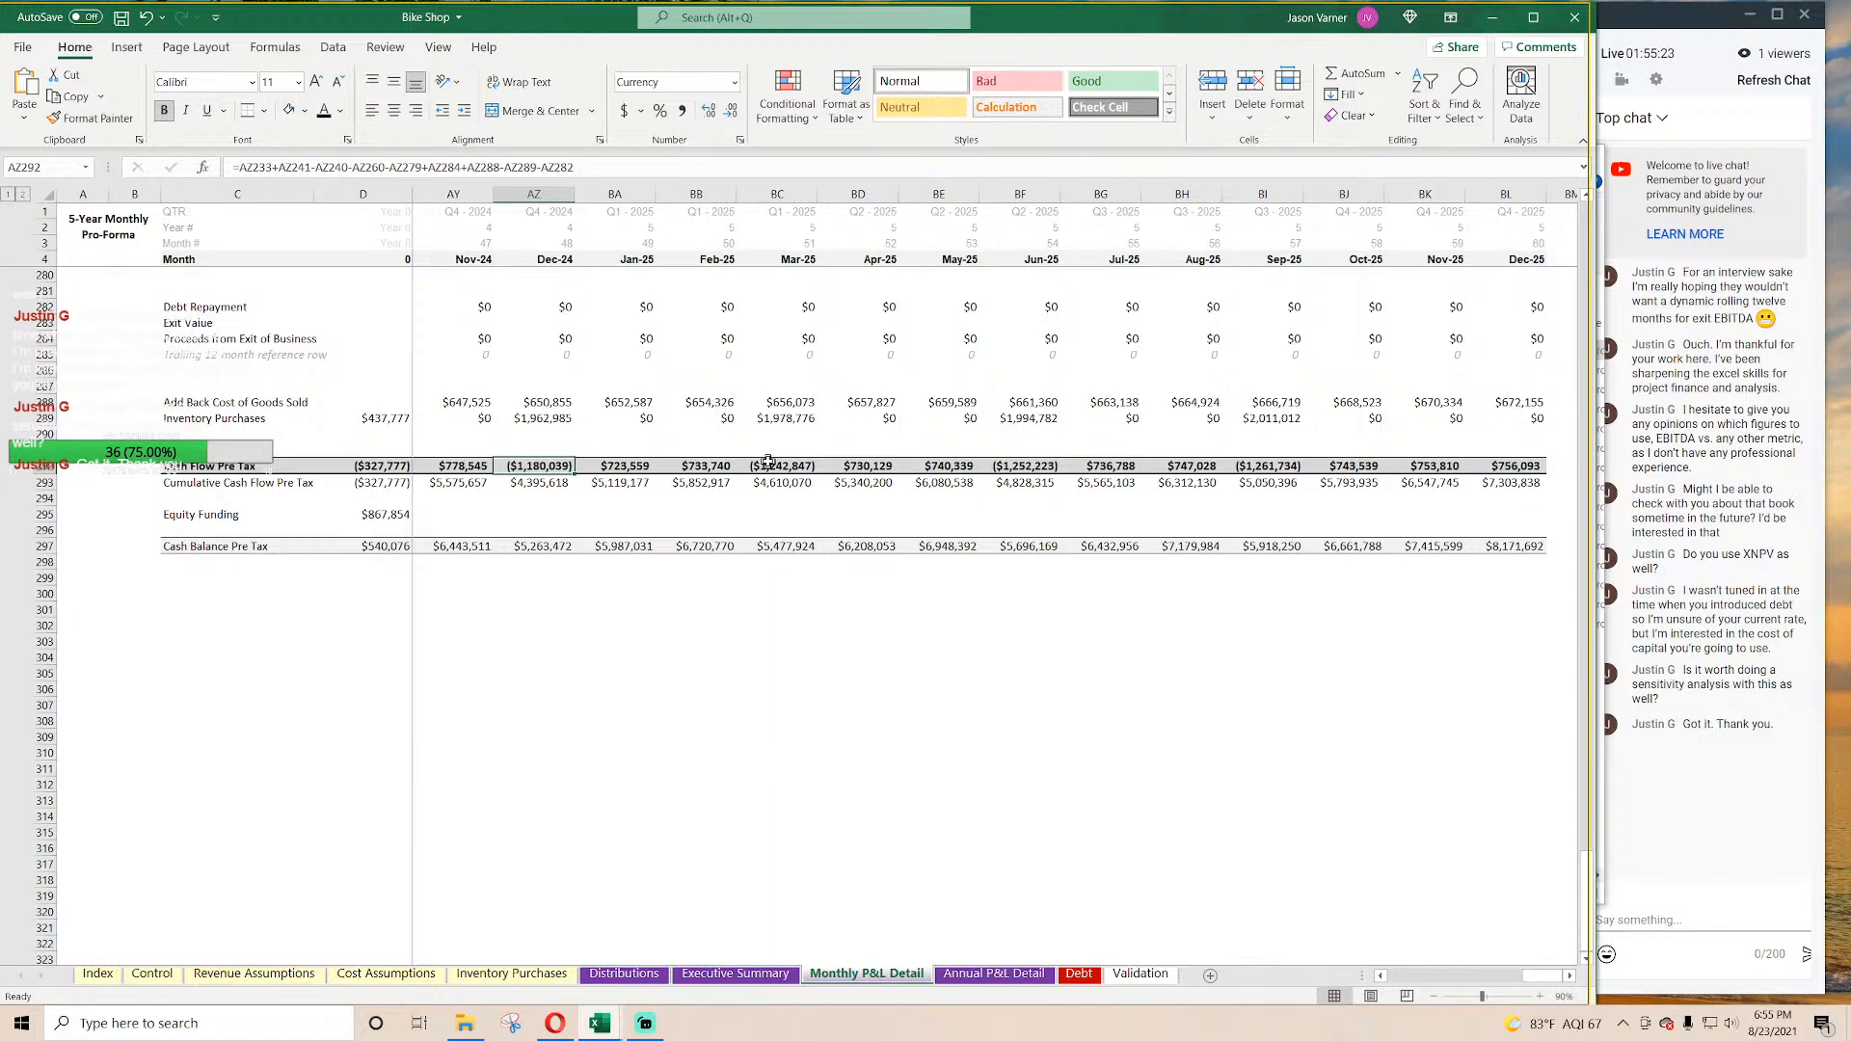
# Step: Review the FY 2021 Total Cash Returns and Cash Outlays formulas and the Year 0 Remaining Equity to Use formula on the Distributions sheet
pyautogui.click(632, 973)
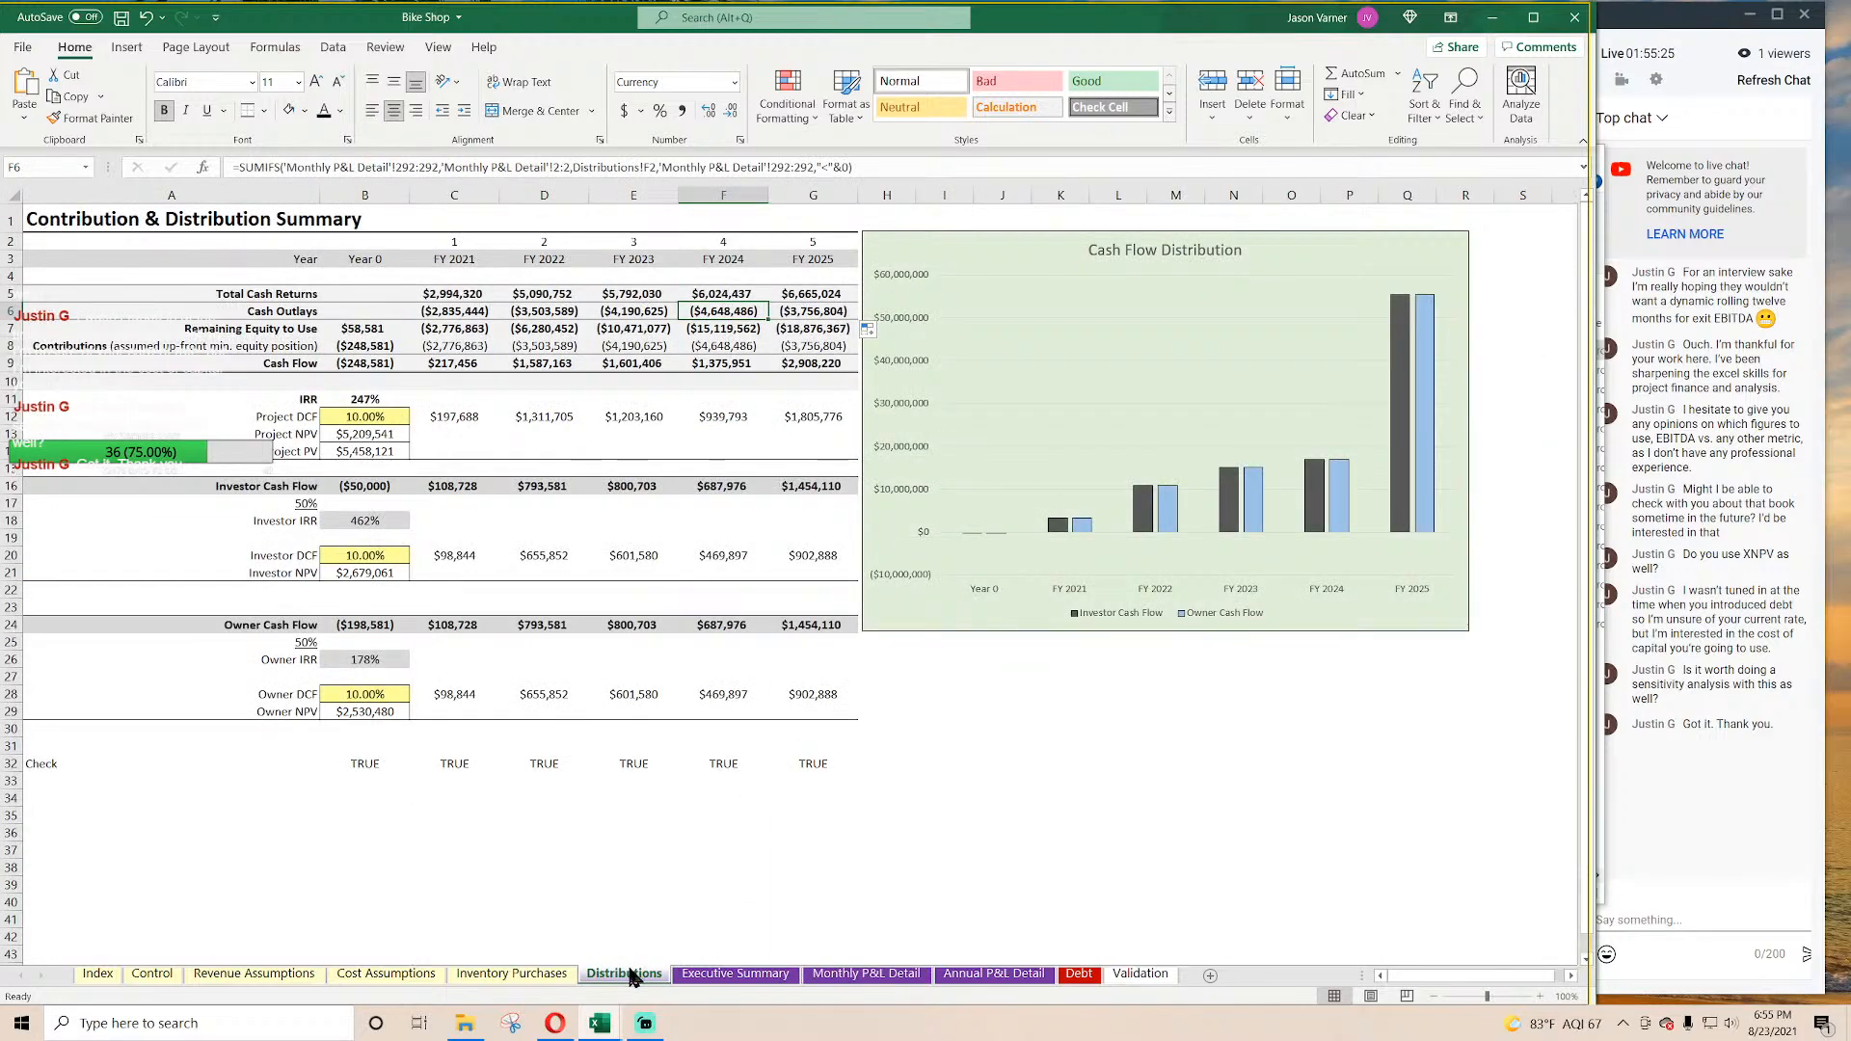
pyautogui.click(453, 294)
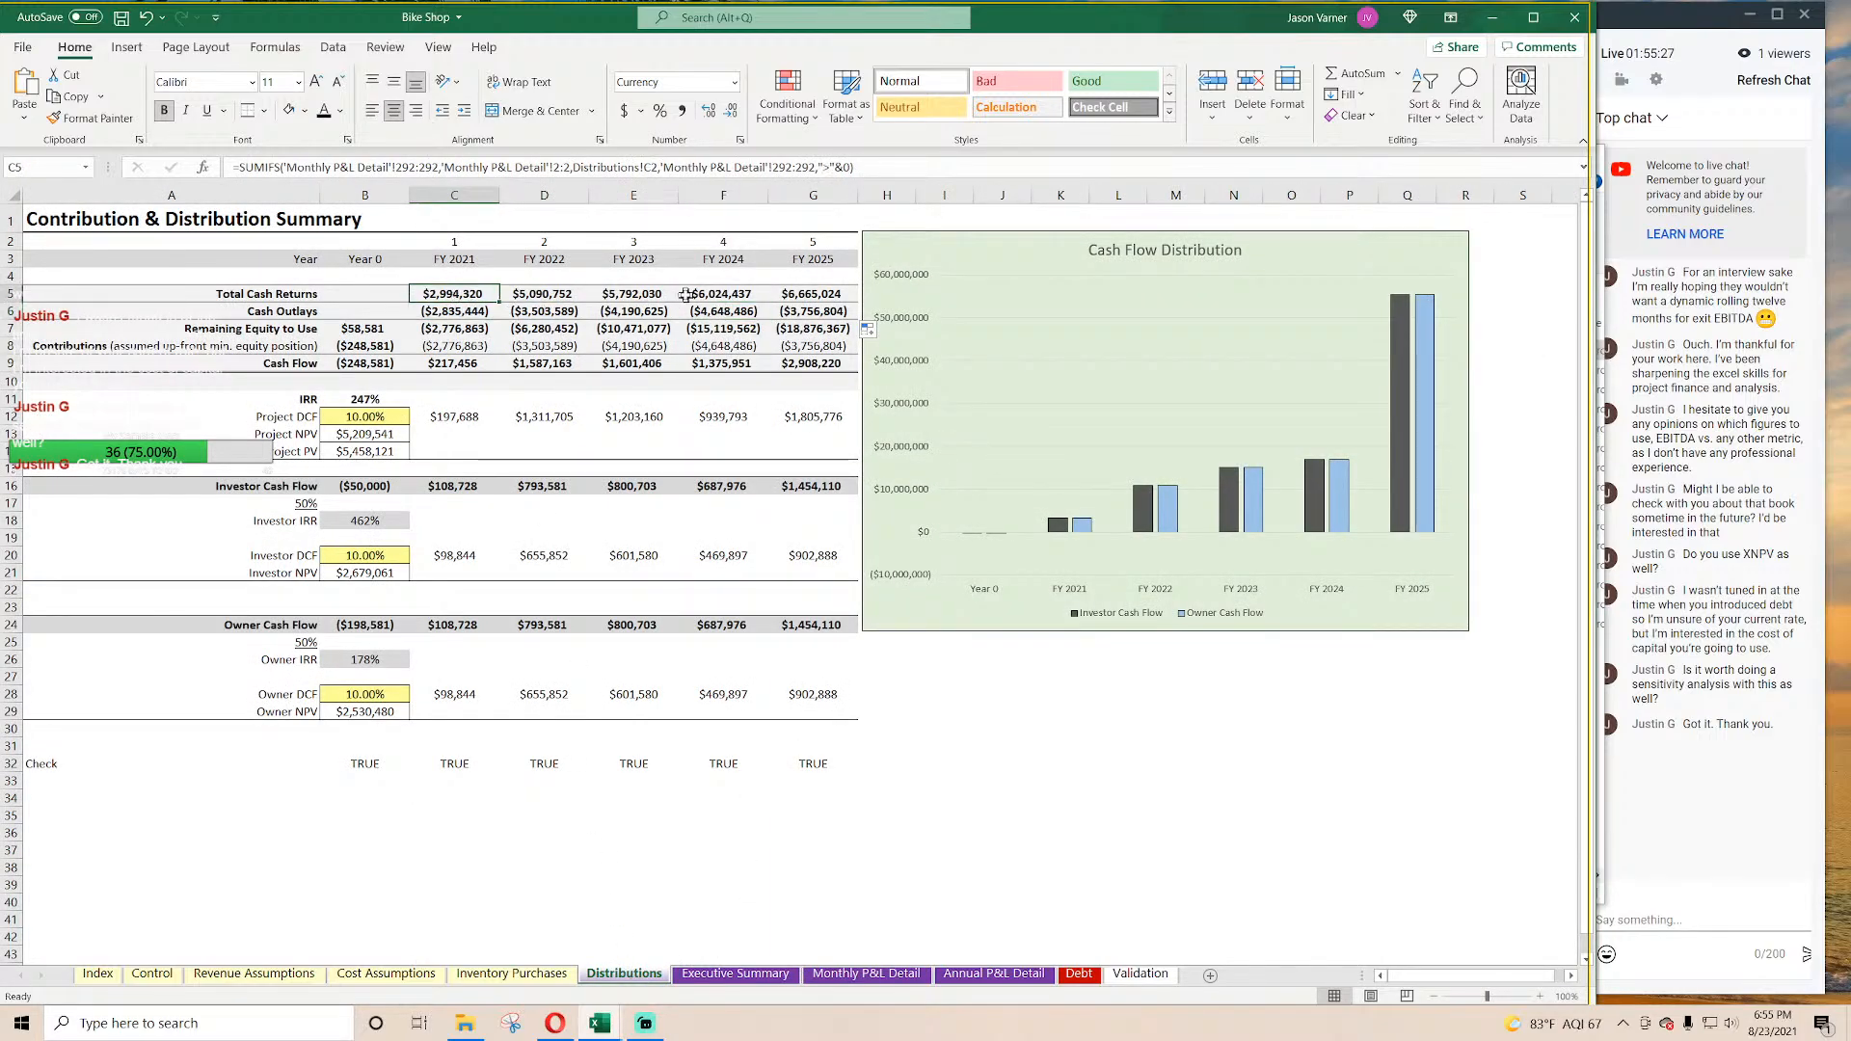
pyautogui.press('Down')
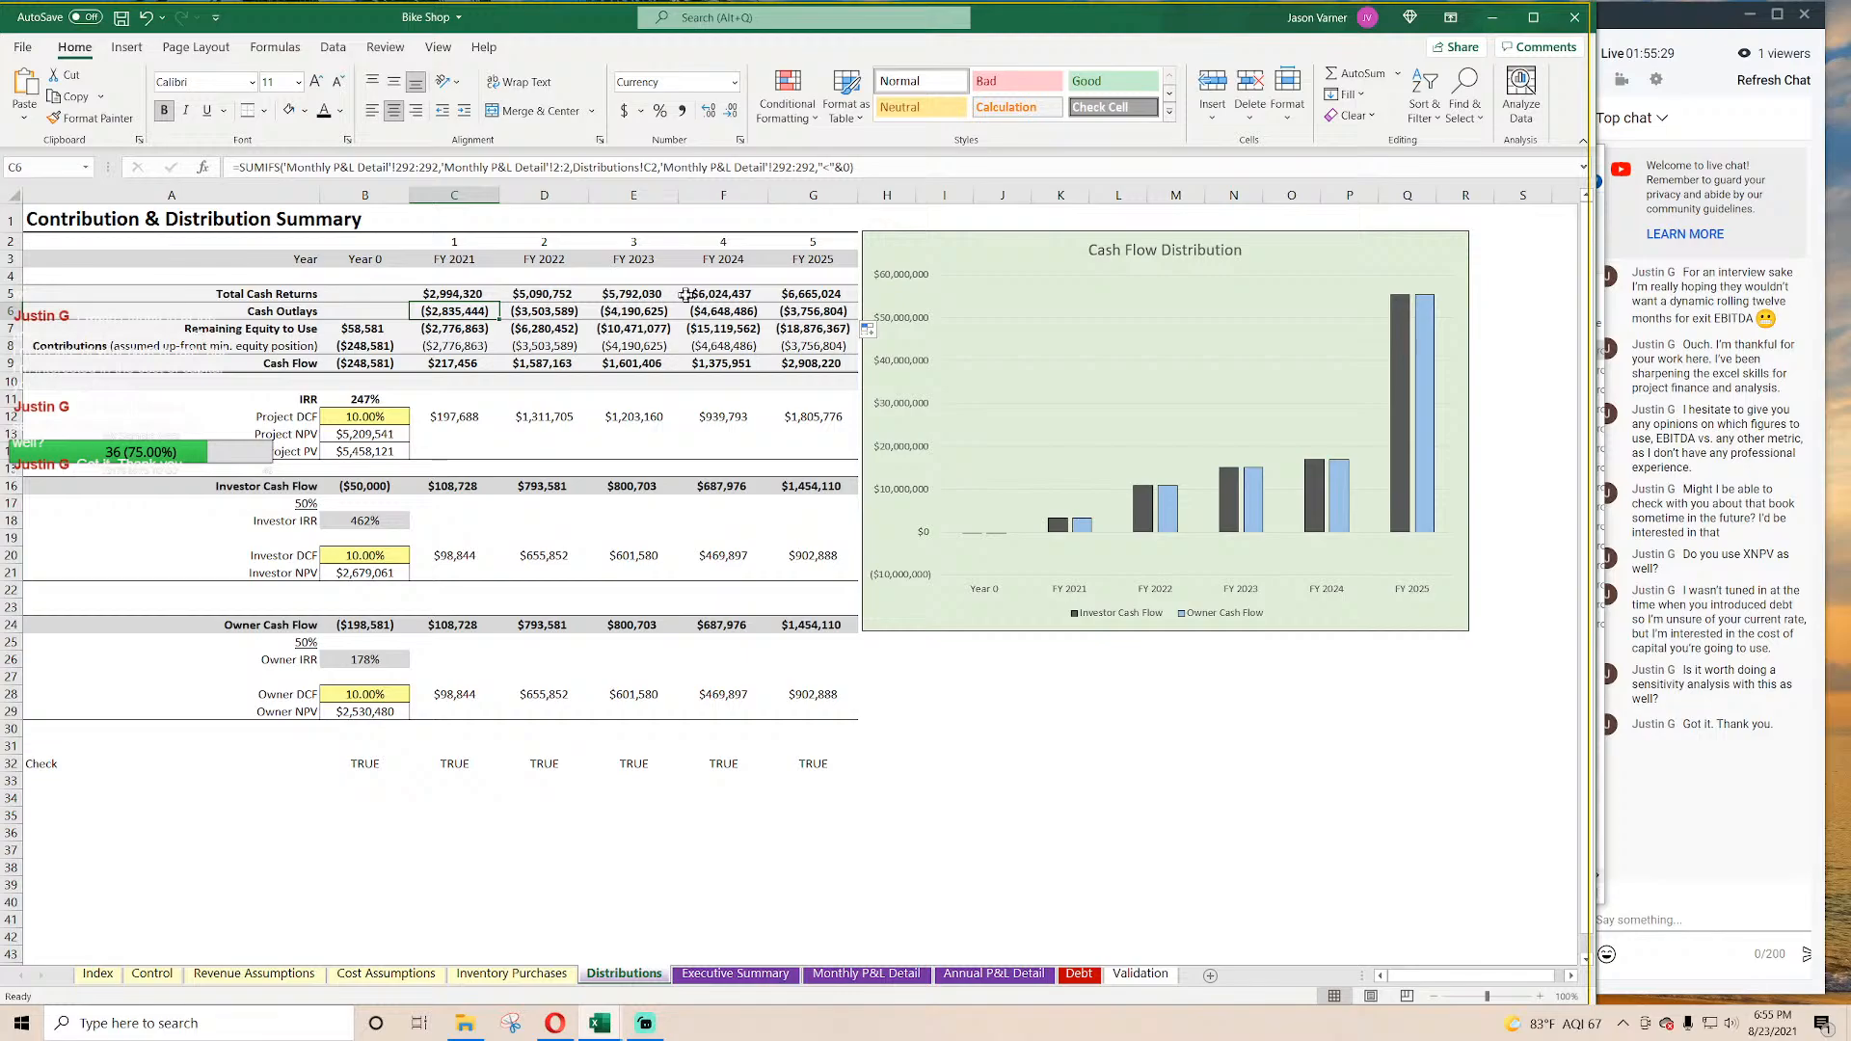
pyautogui.press('Down')
pyautogui.press('Left')
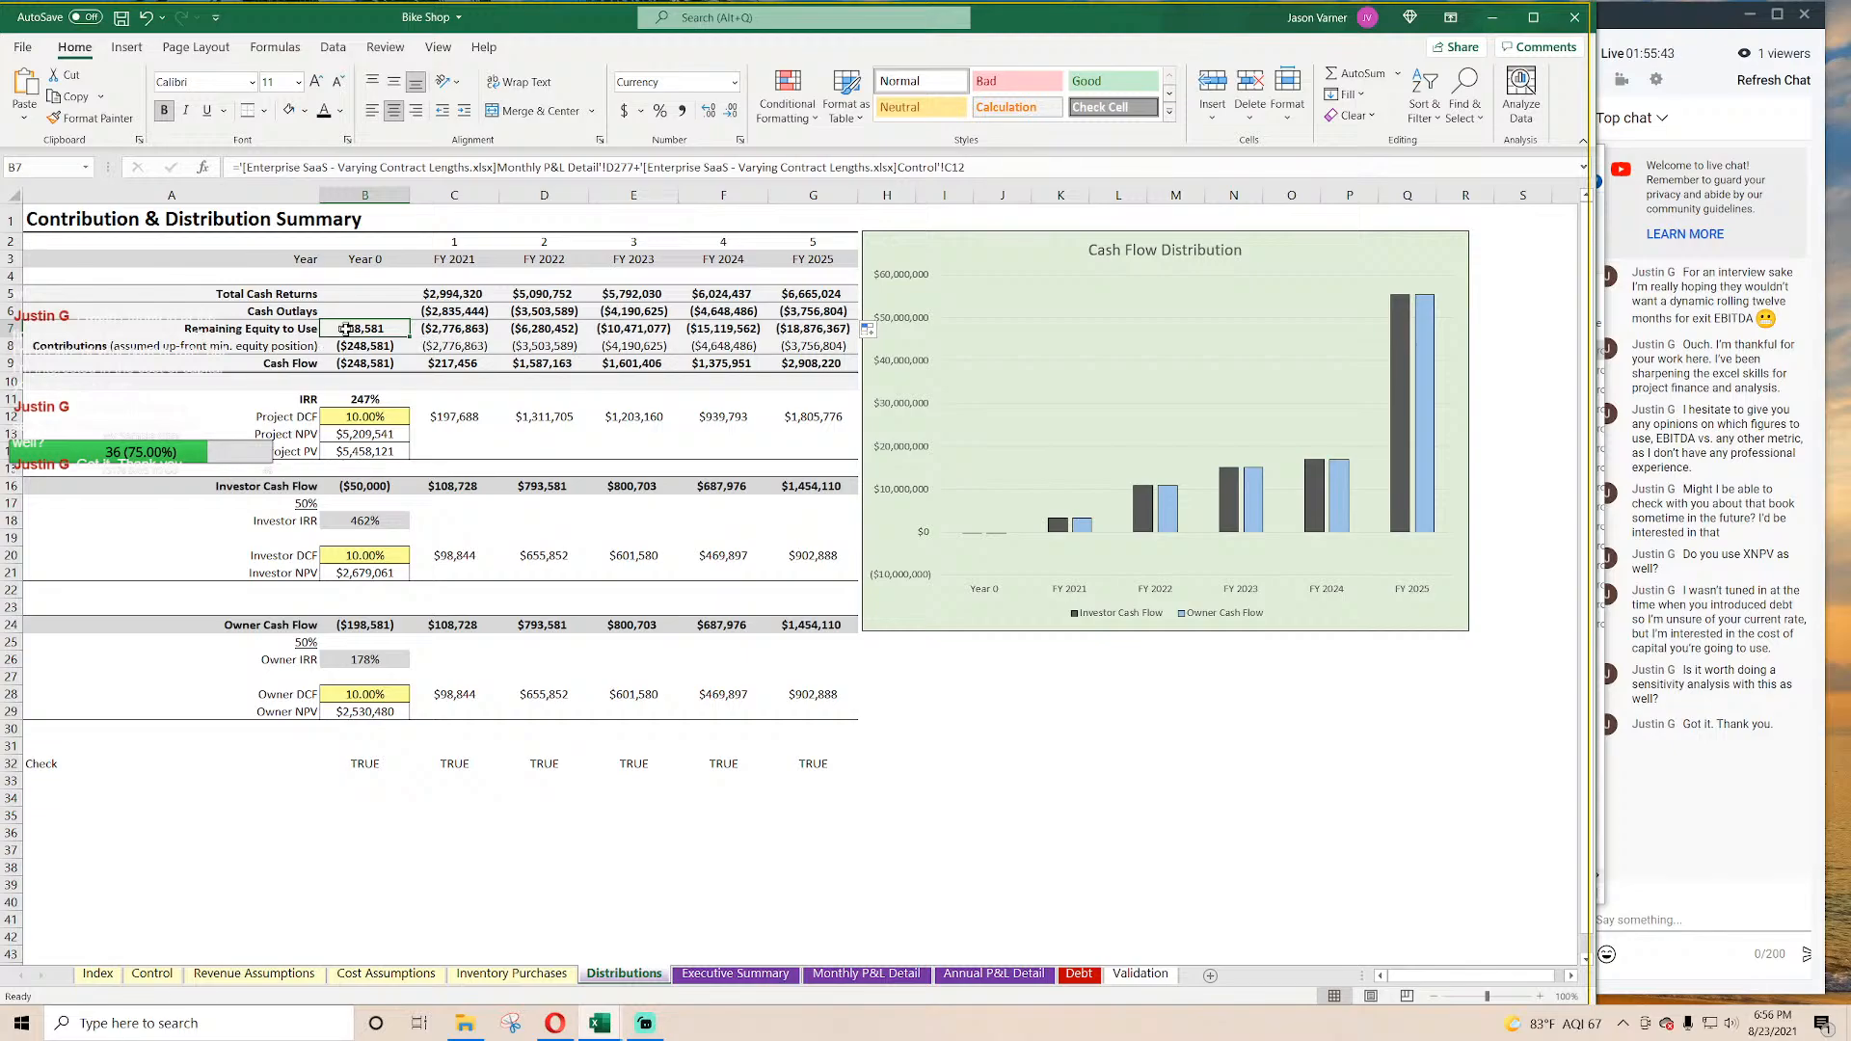
# Step: Check the Year 0 Remaining Equity formula and its Cash Flow After Taxes source in the Enterprise SaaS workbook, then return to the Bike Shop workbook
pyautogui.moveTo(599, 1023)
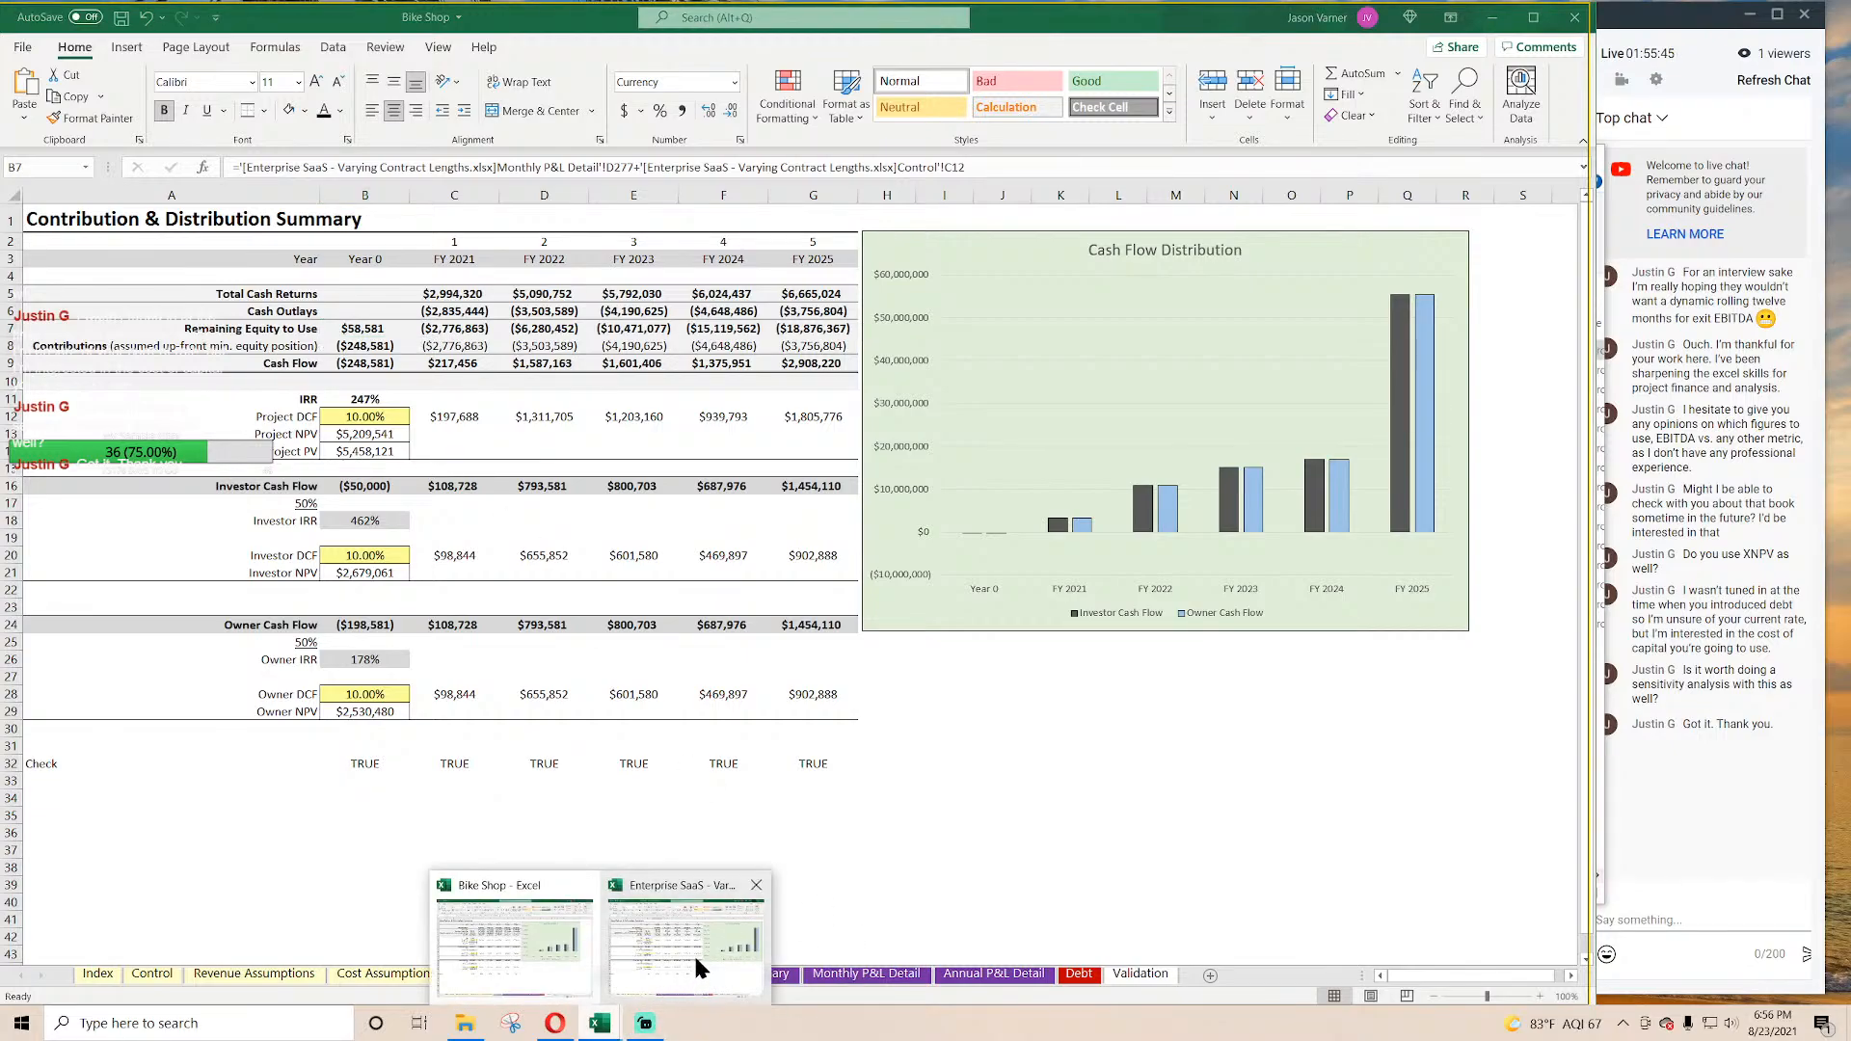
pyautogui.click(694, 953)
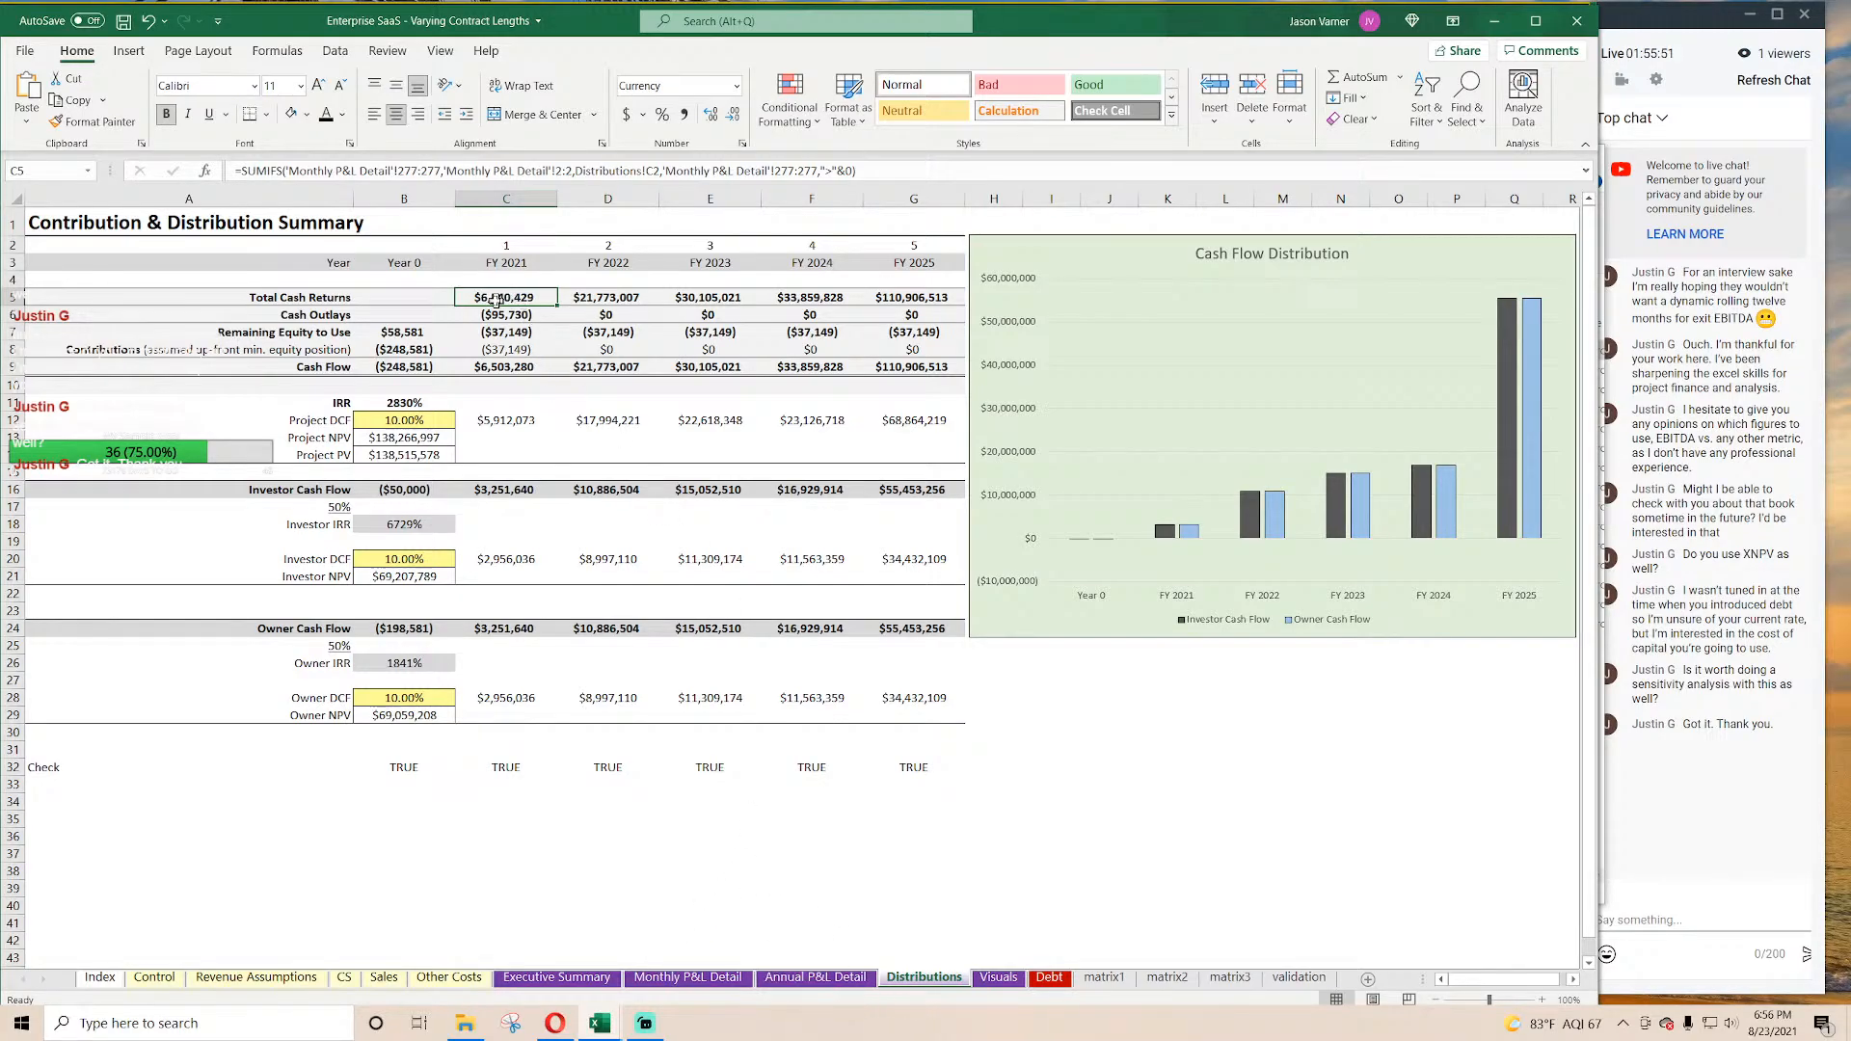
pyautogui.click(405, 333)
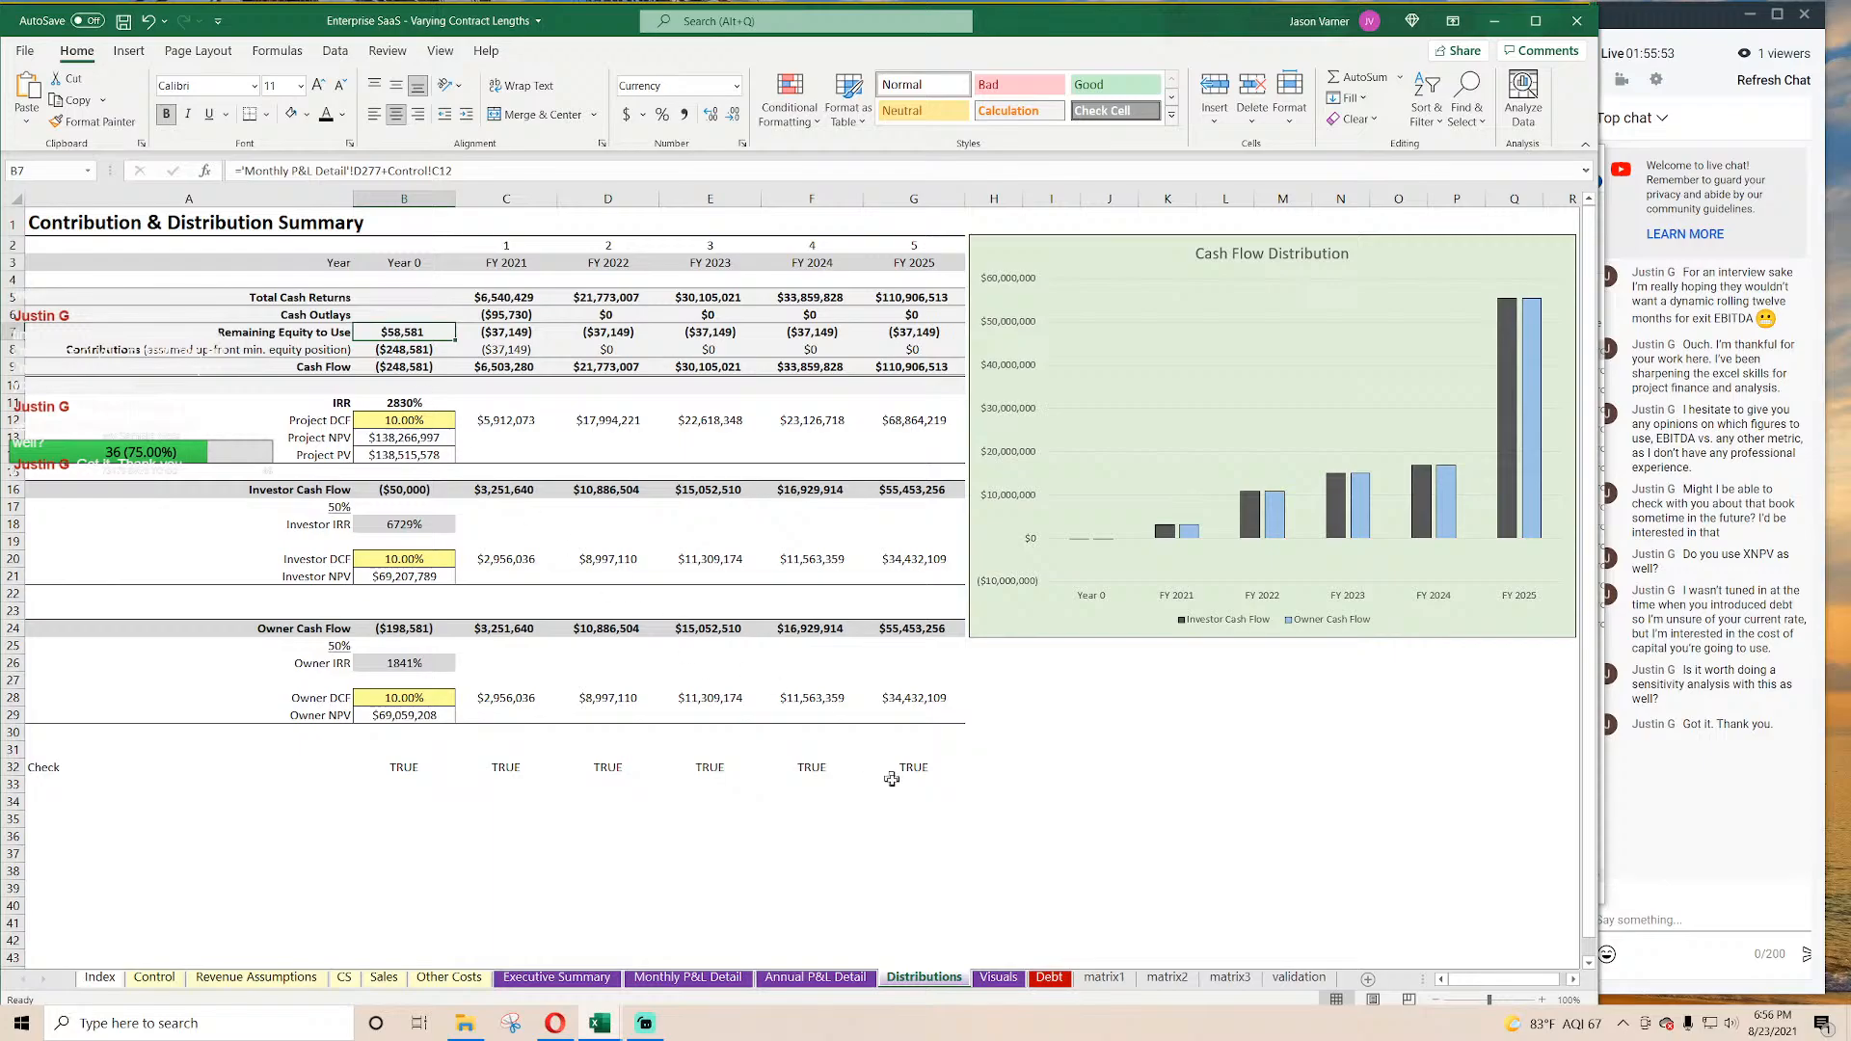
pyautogui.click(688, 977)
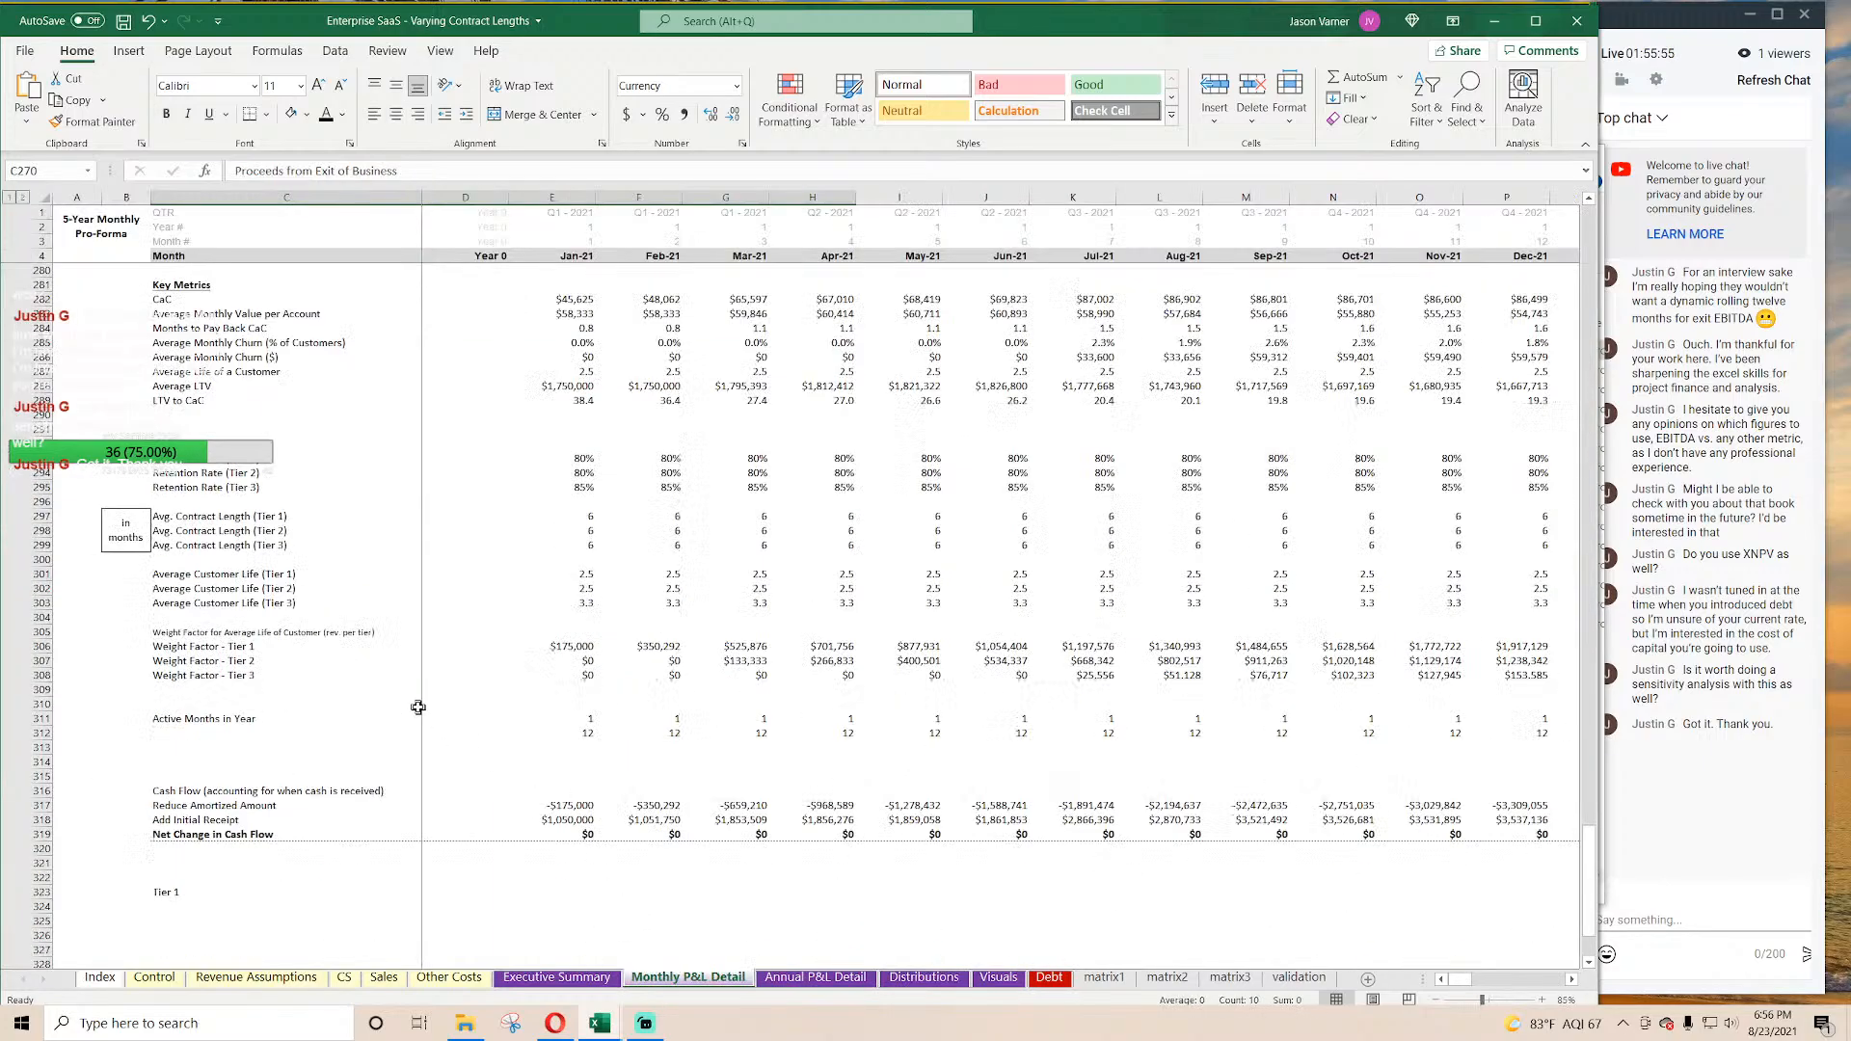
pyautogui.scroll(11, 418, 719)
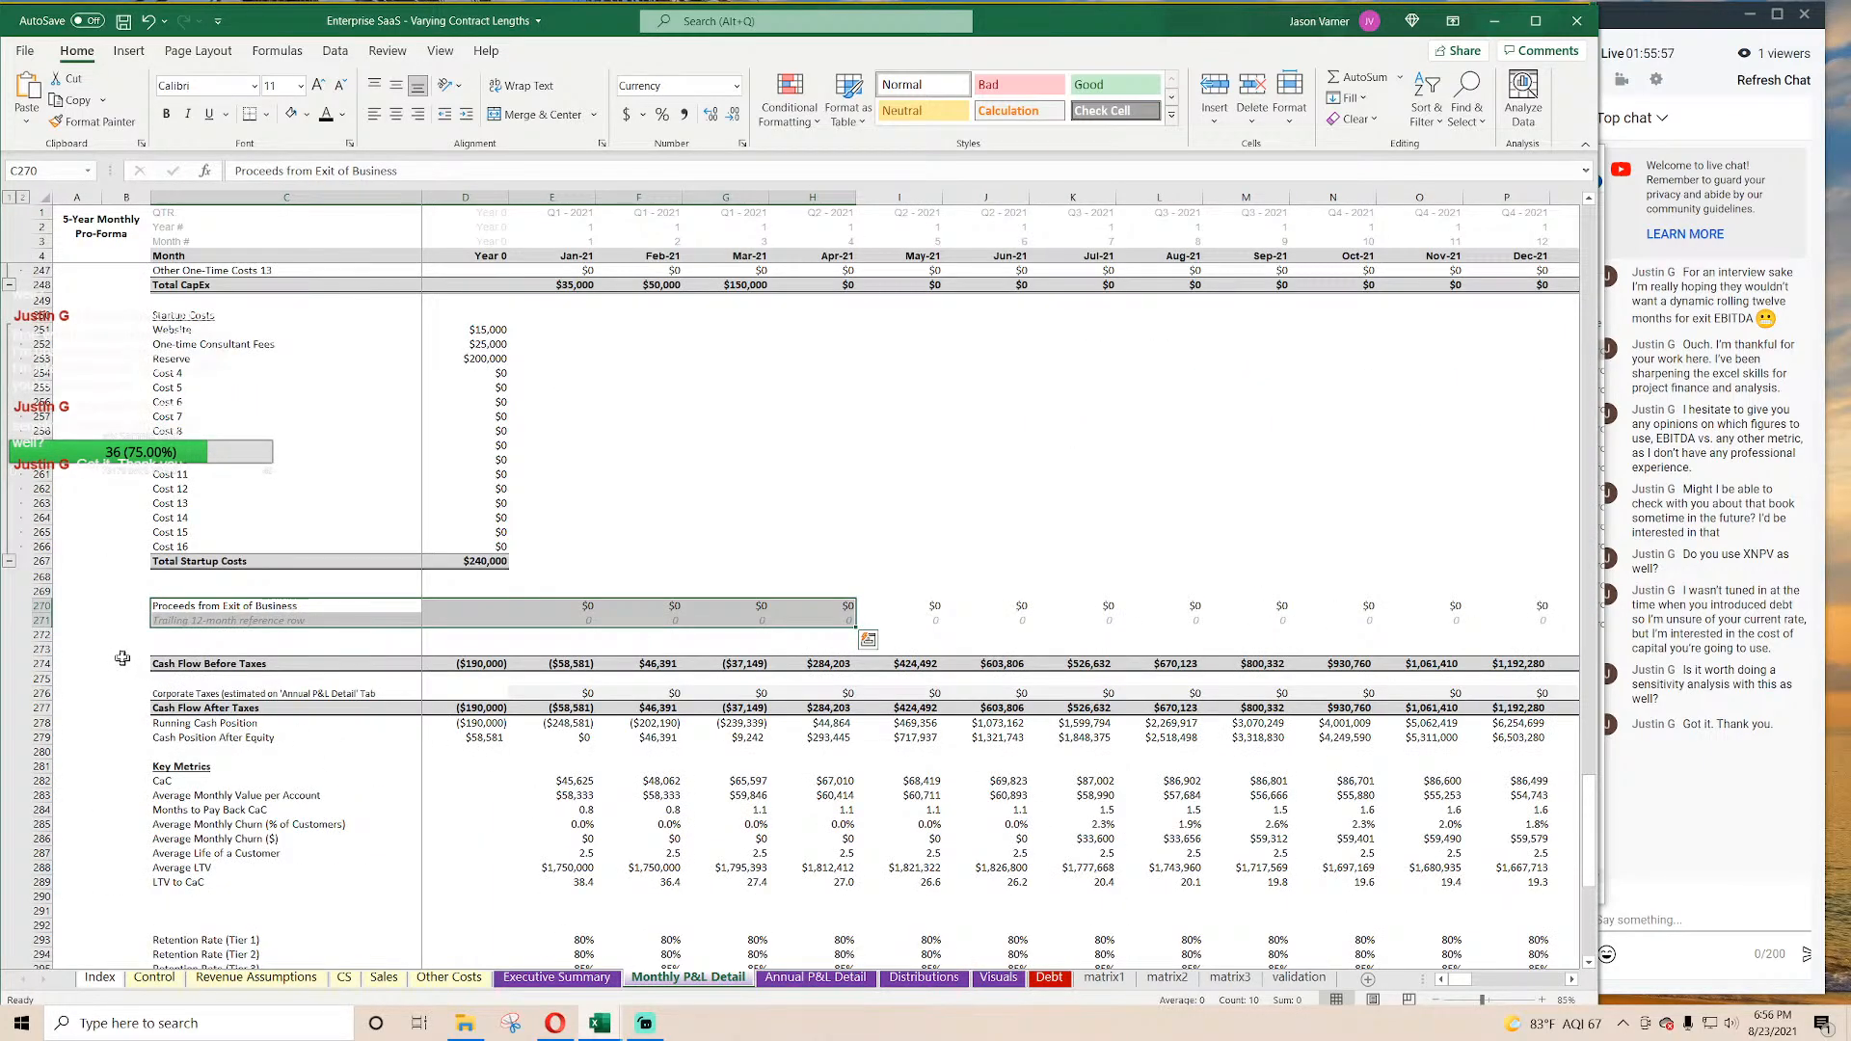
pyautogui.click(483, 709)
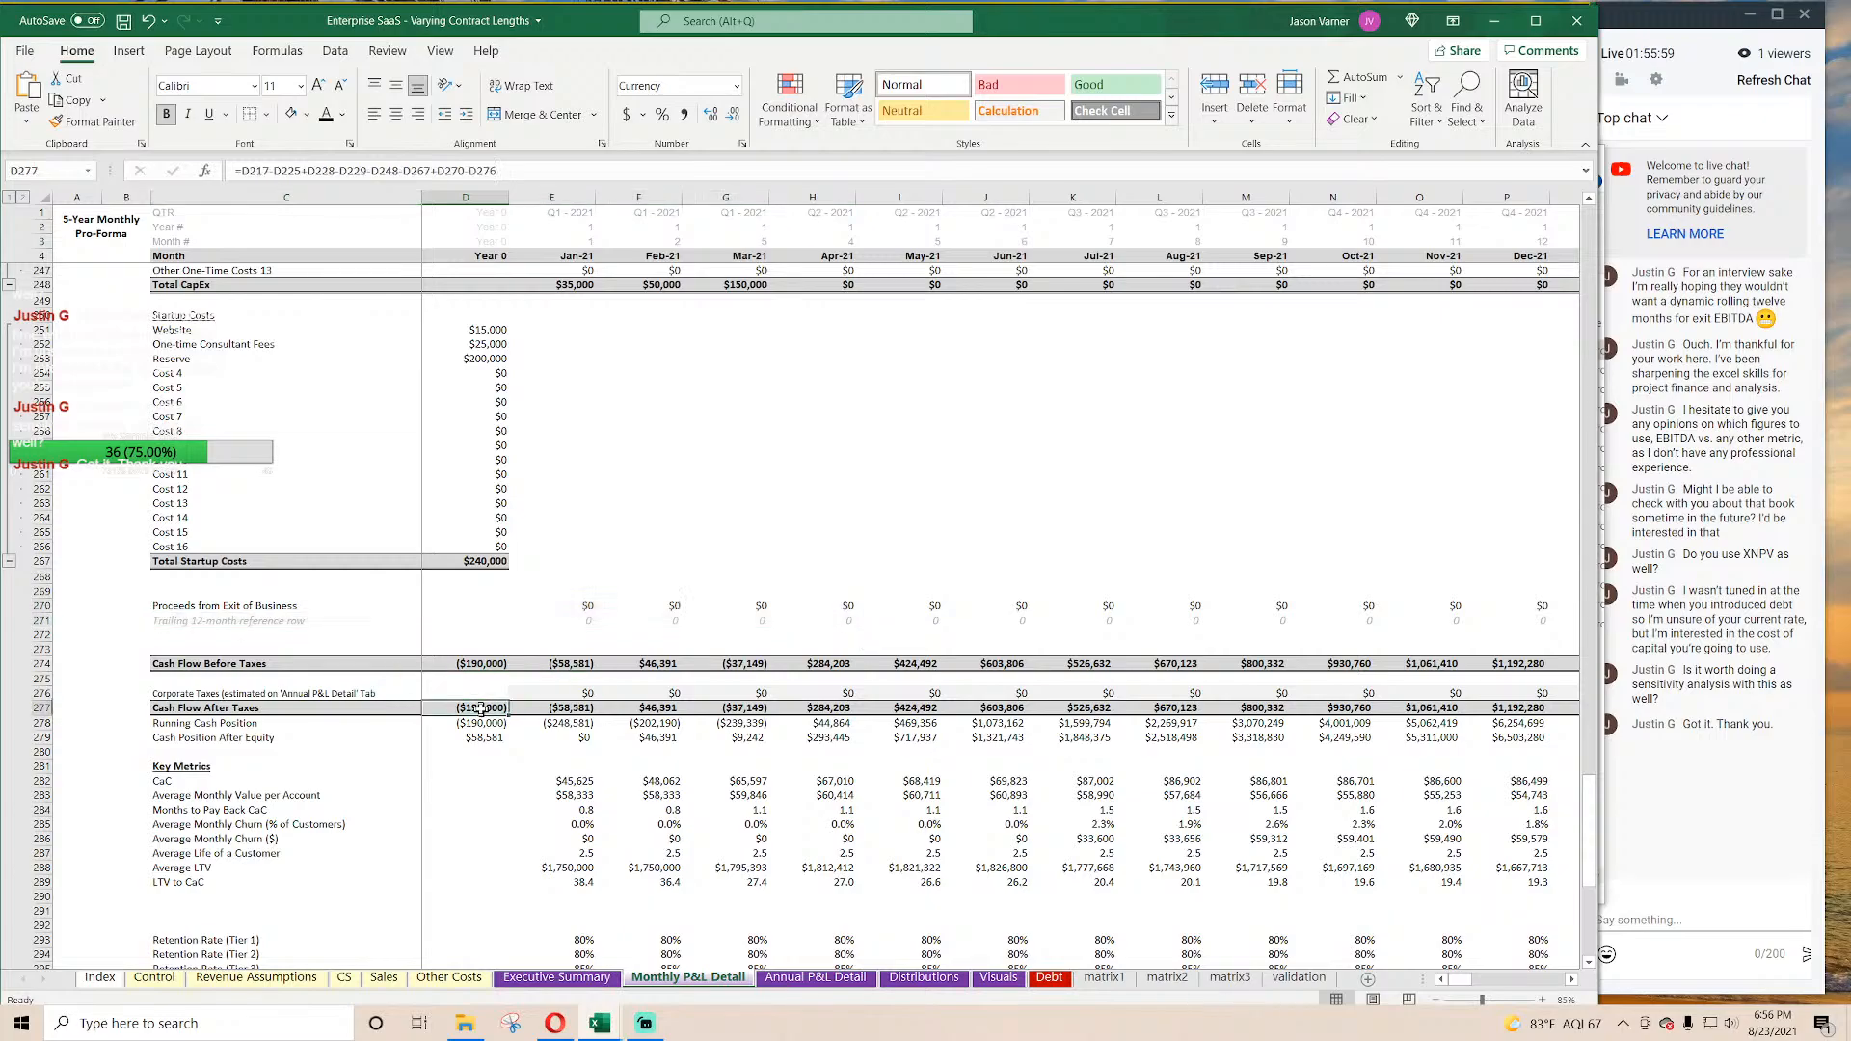
pyautogui.doubleClick(483, 709)
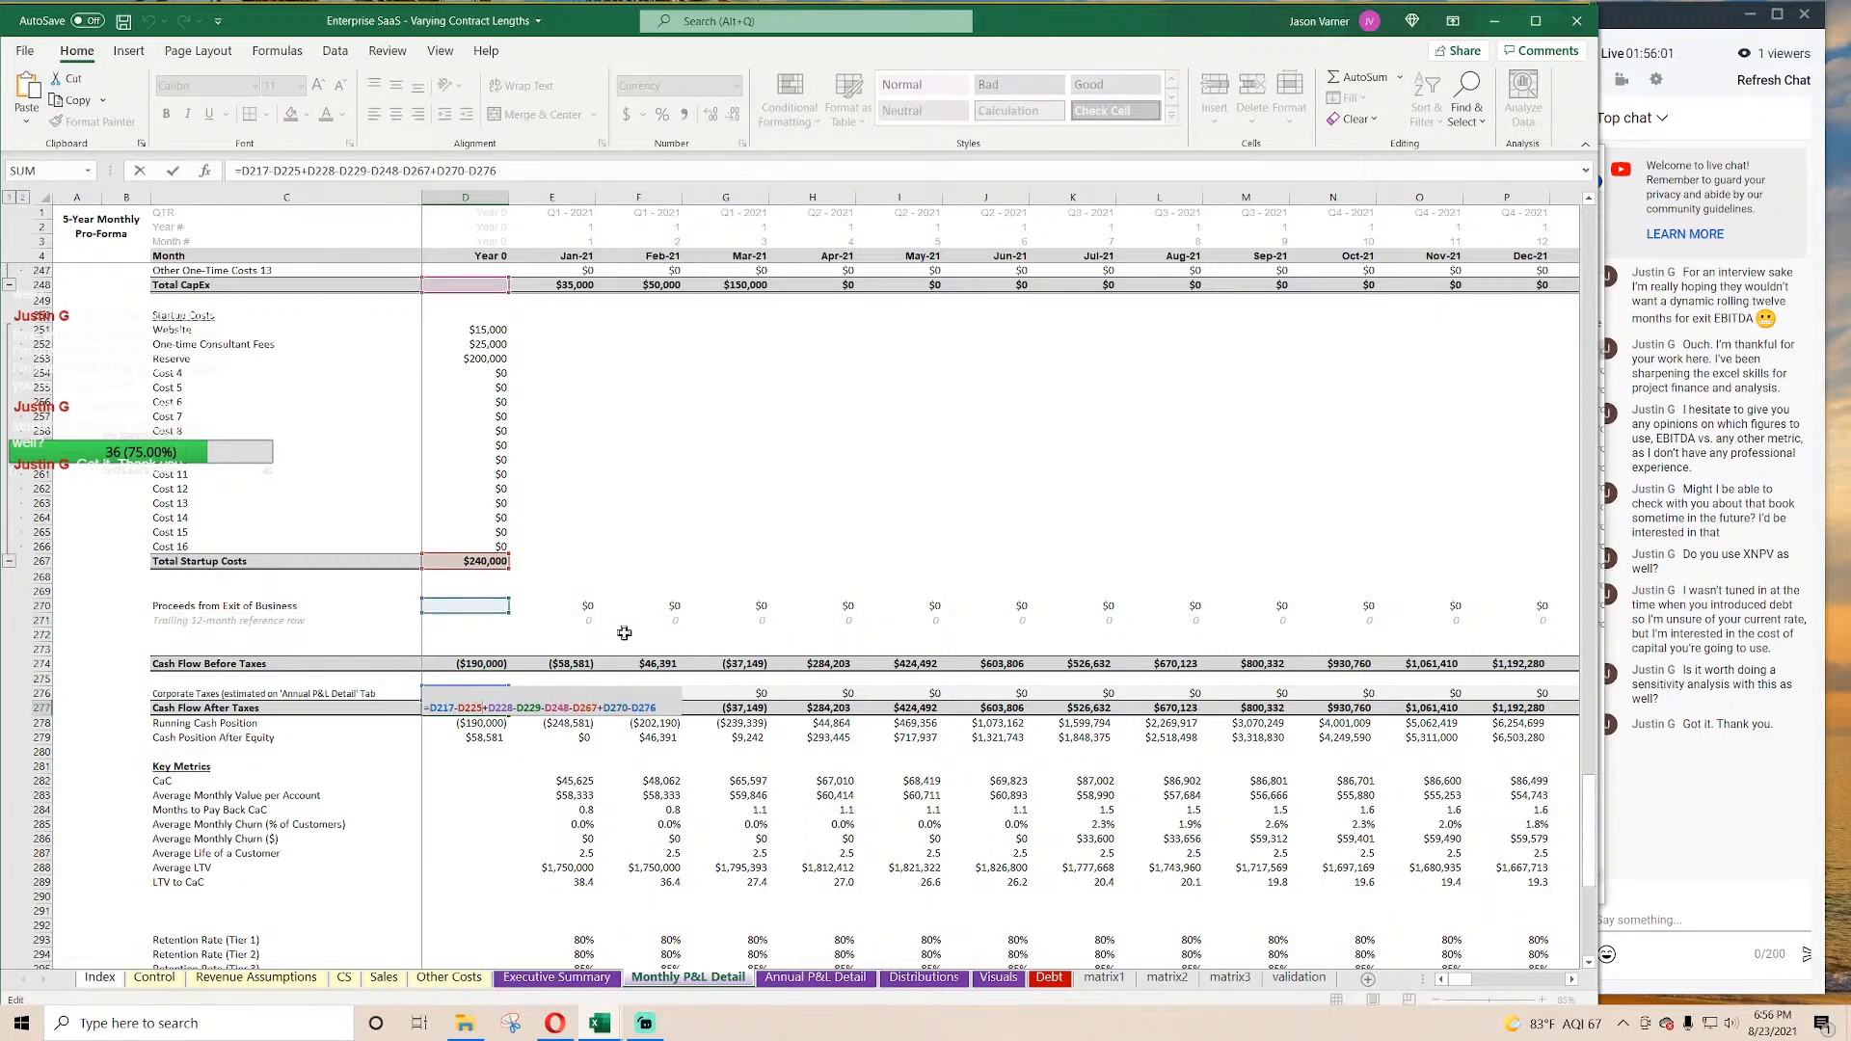
pyautogui.press('Return')
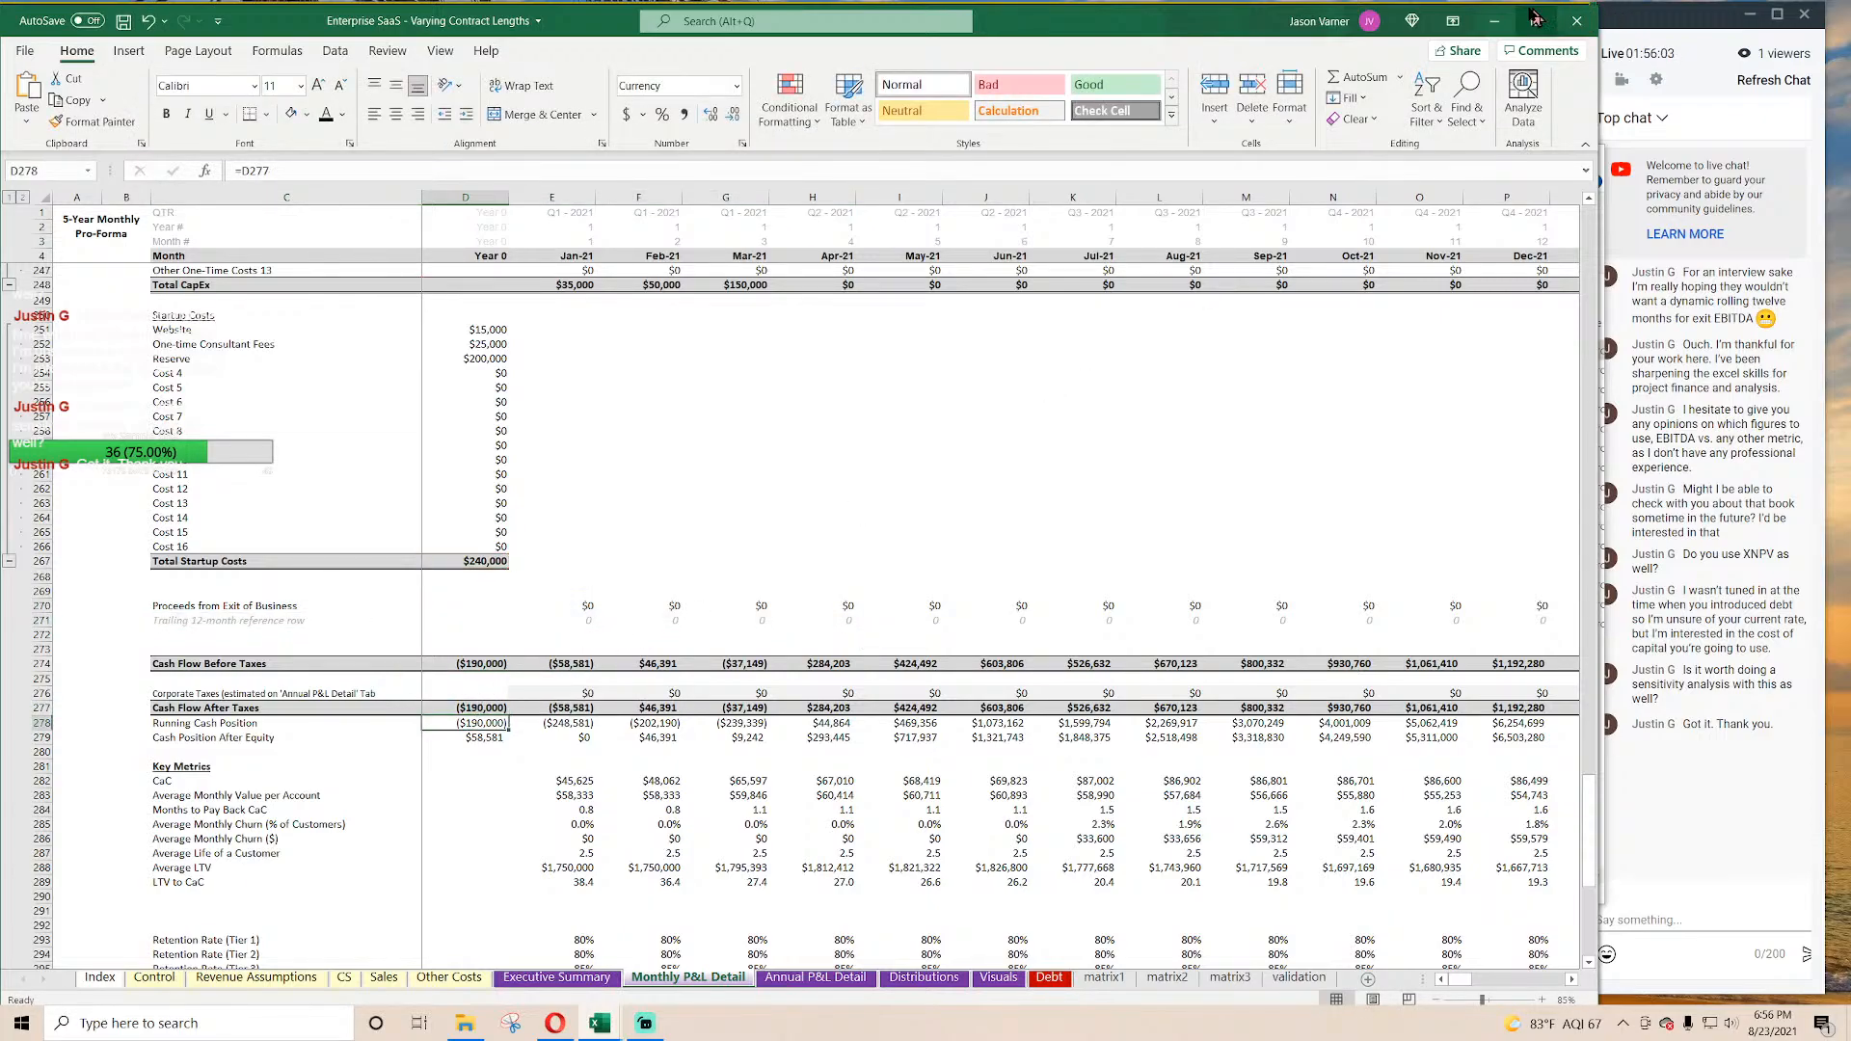
pyautogui.click(1494, 20)
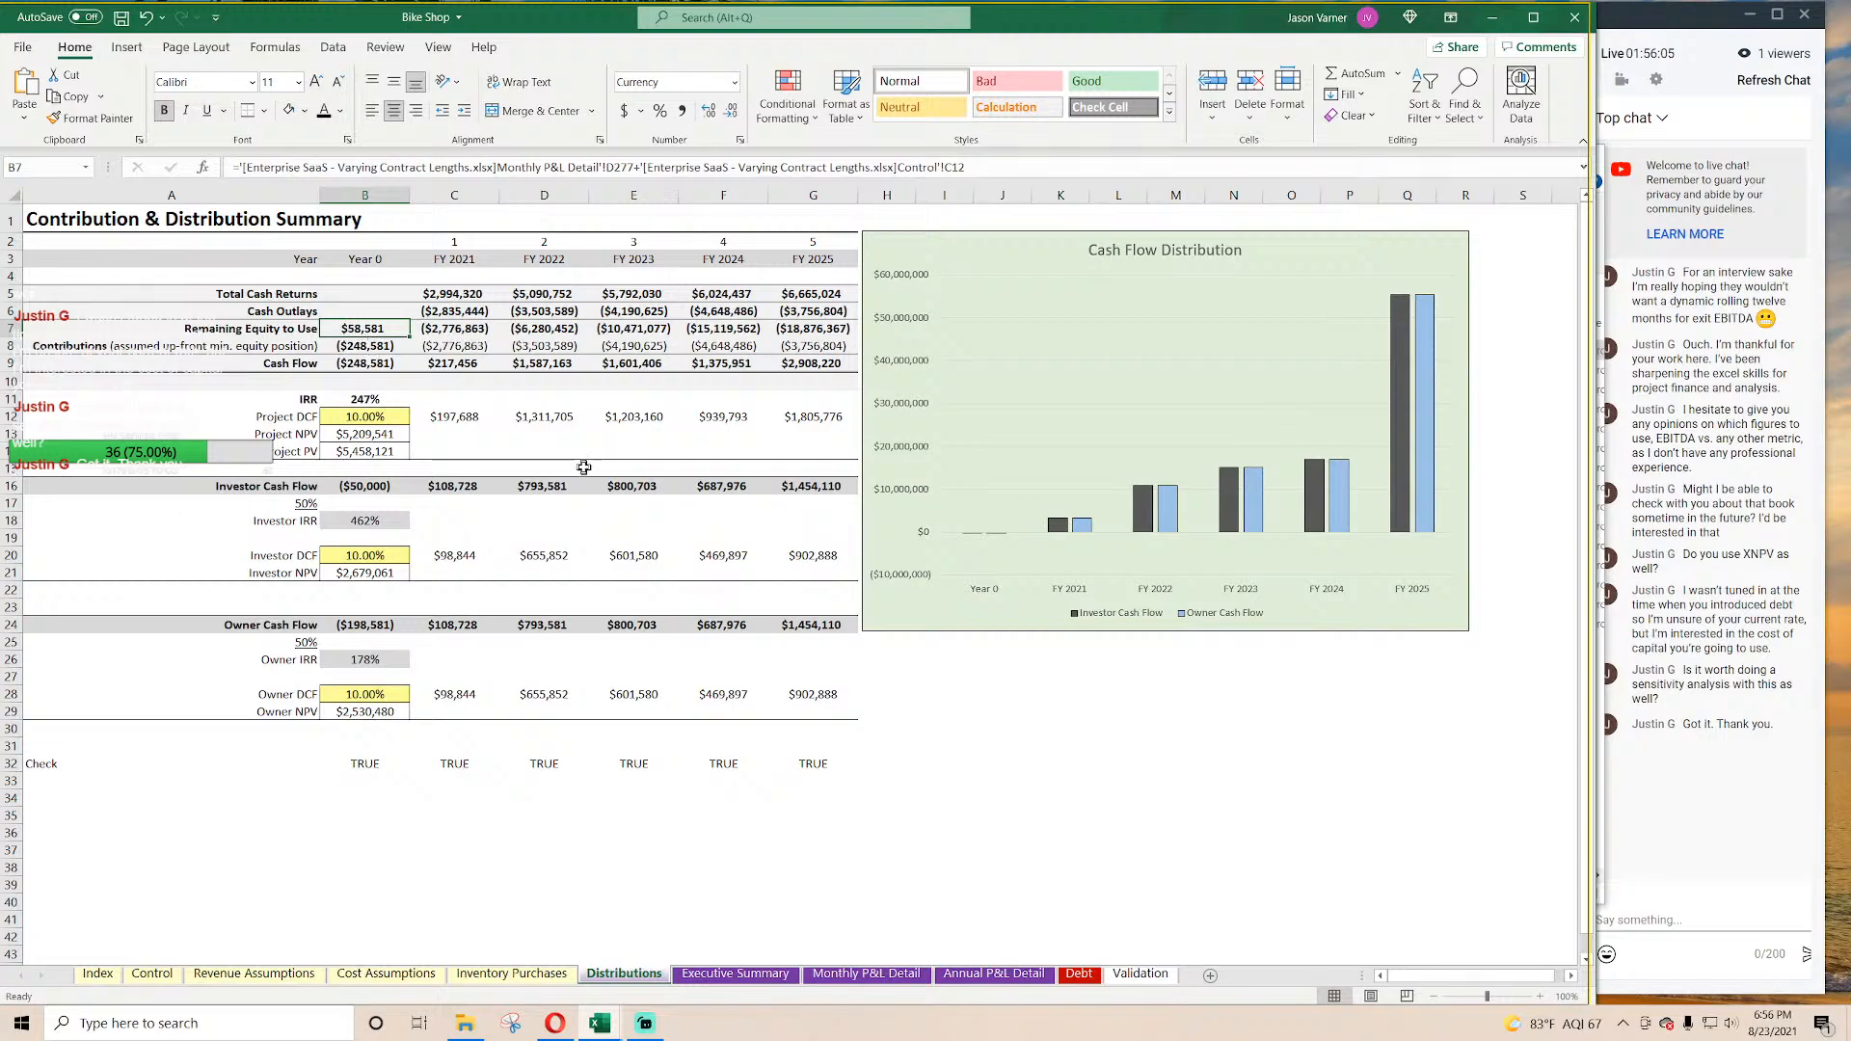
# Step: Relink the Year 0 Remaining Equity to Use in B7 as ='Monthly P&L Detail'!D292+Control!C12
pyautogui.write('=')
pyautogui.click(916, 973)
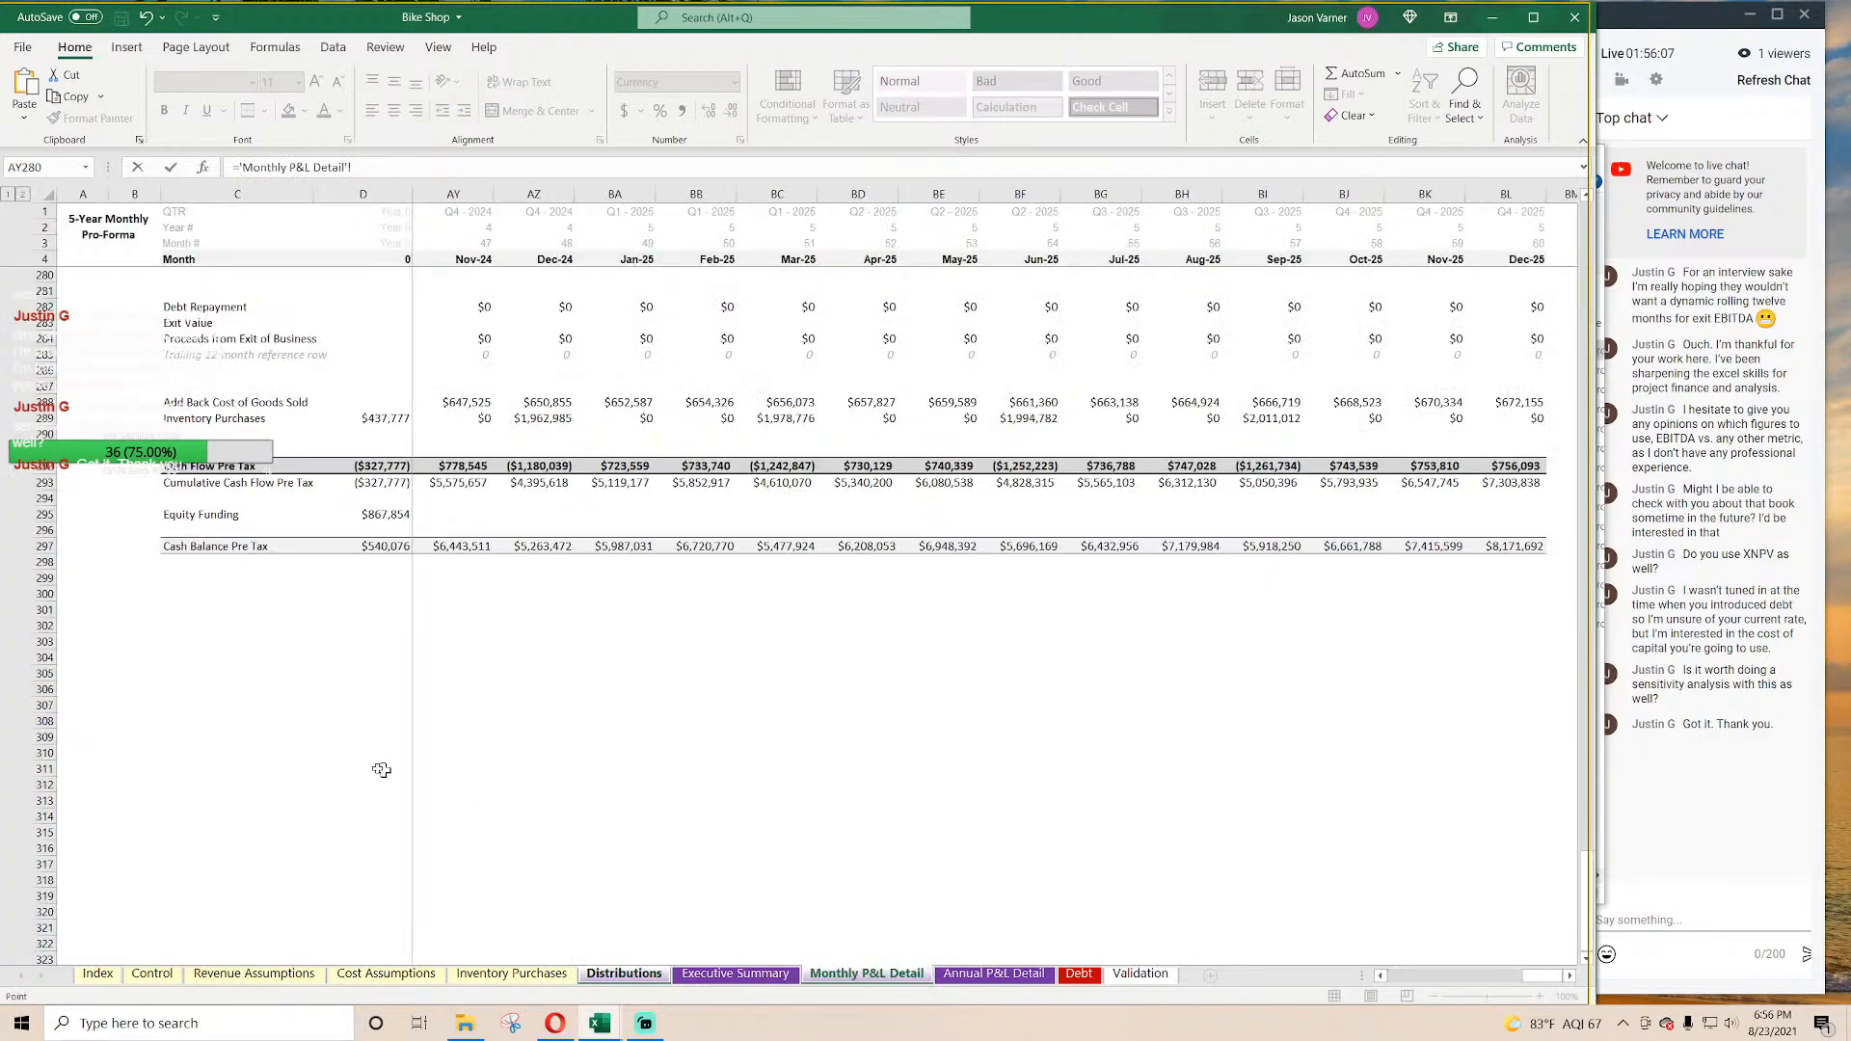
pyautogui.click(388, 467)
pyautogui.write('+')
pyautogui.scroll(4, 594, 648)
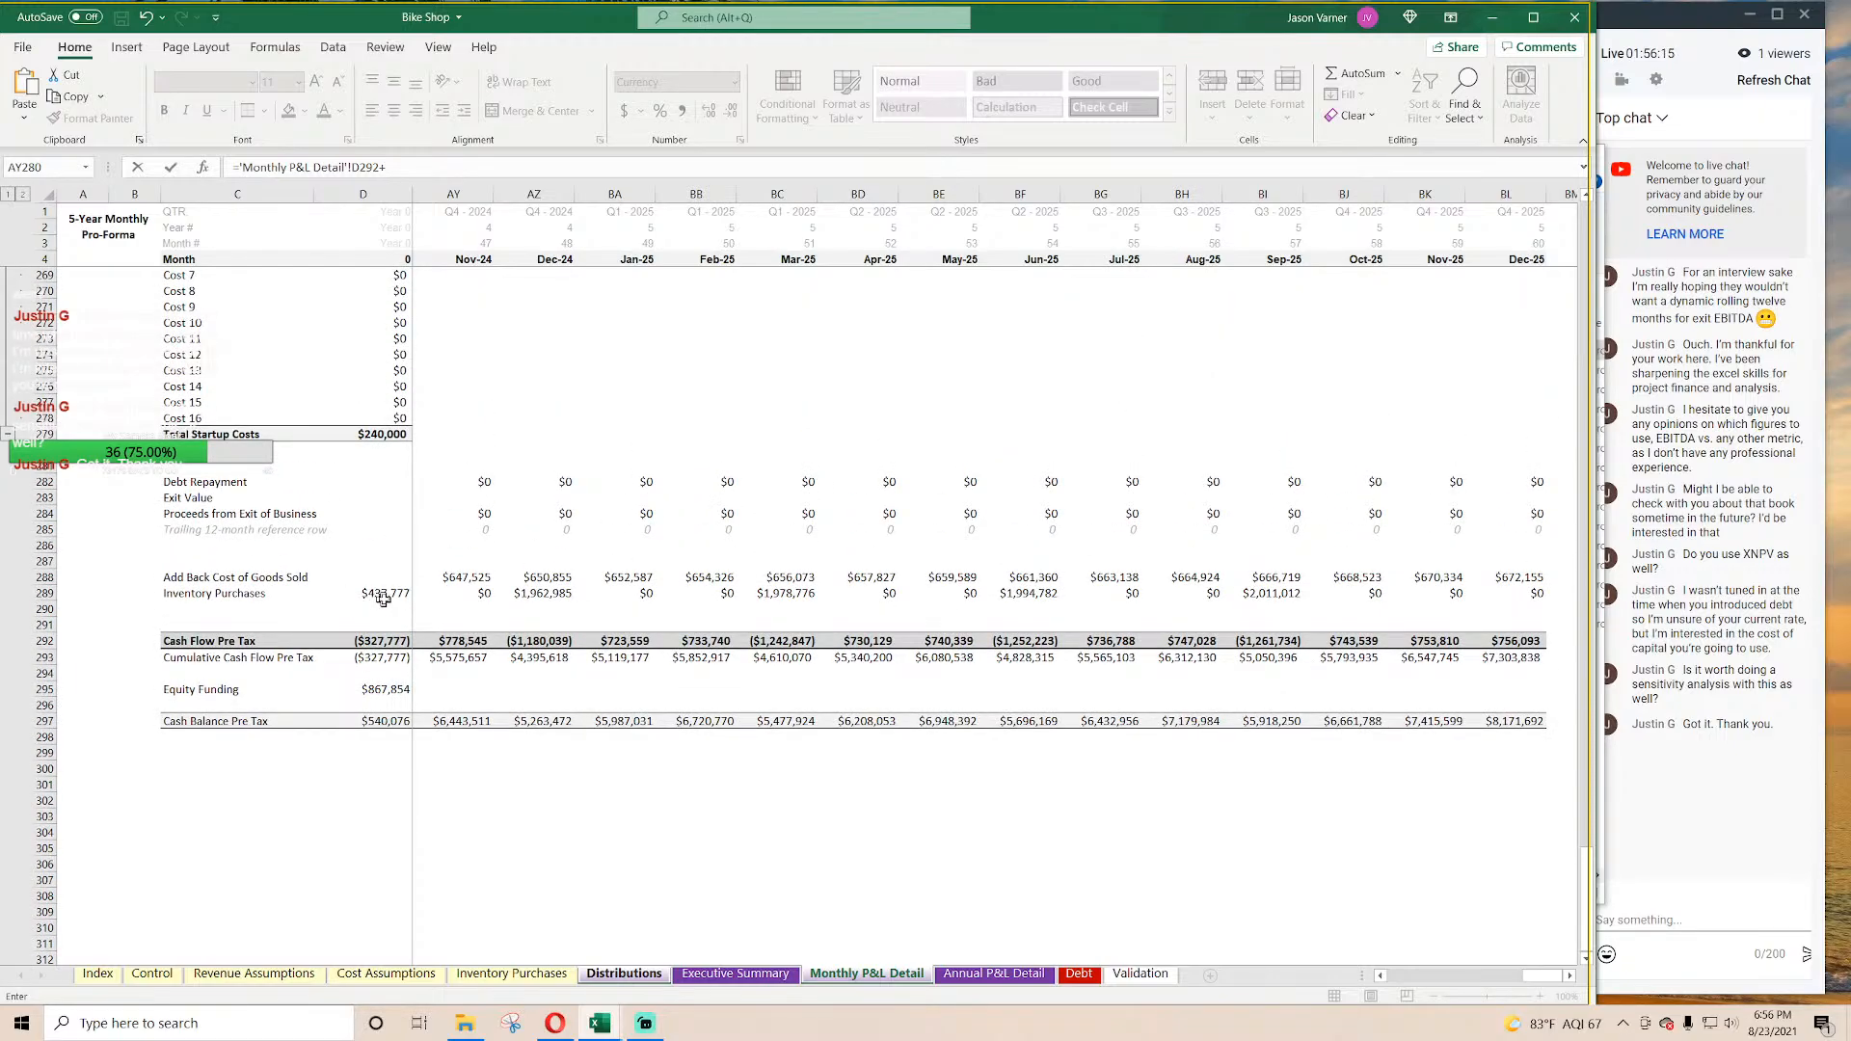
pyautogui.scroll(10, 482, 598)
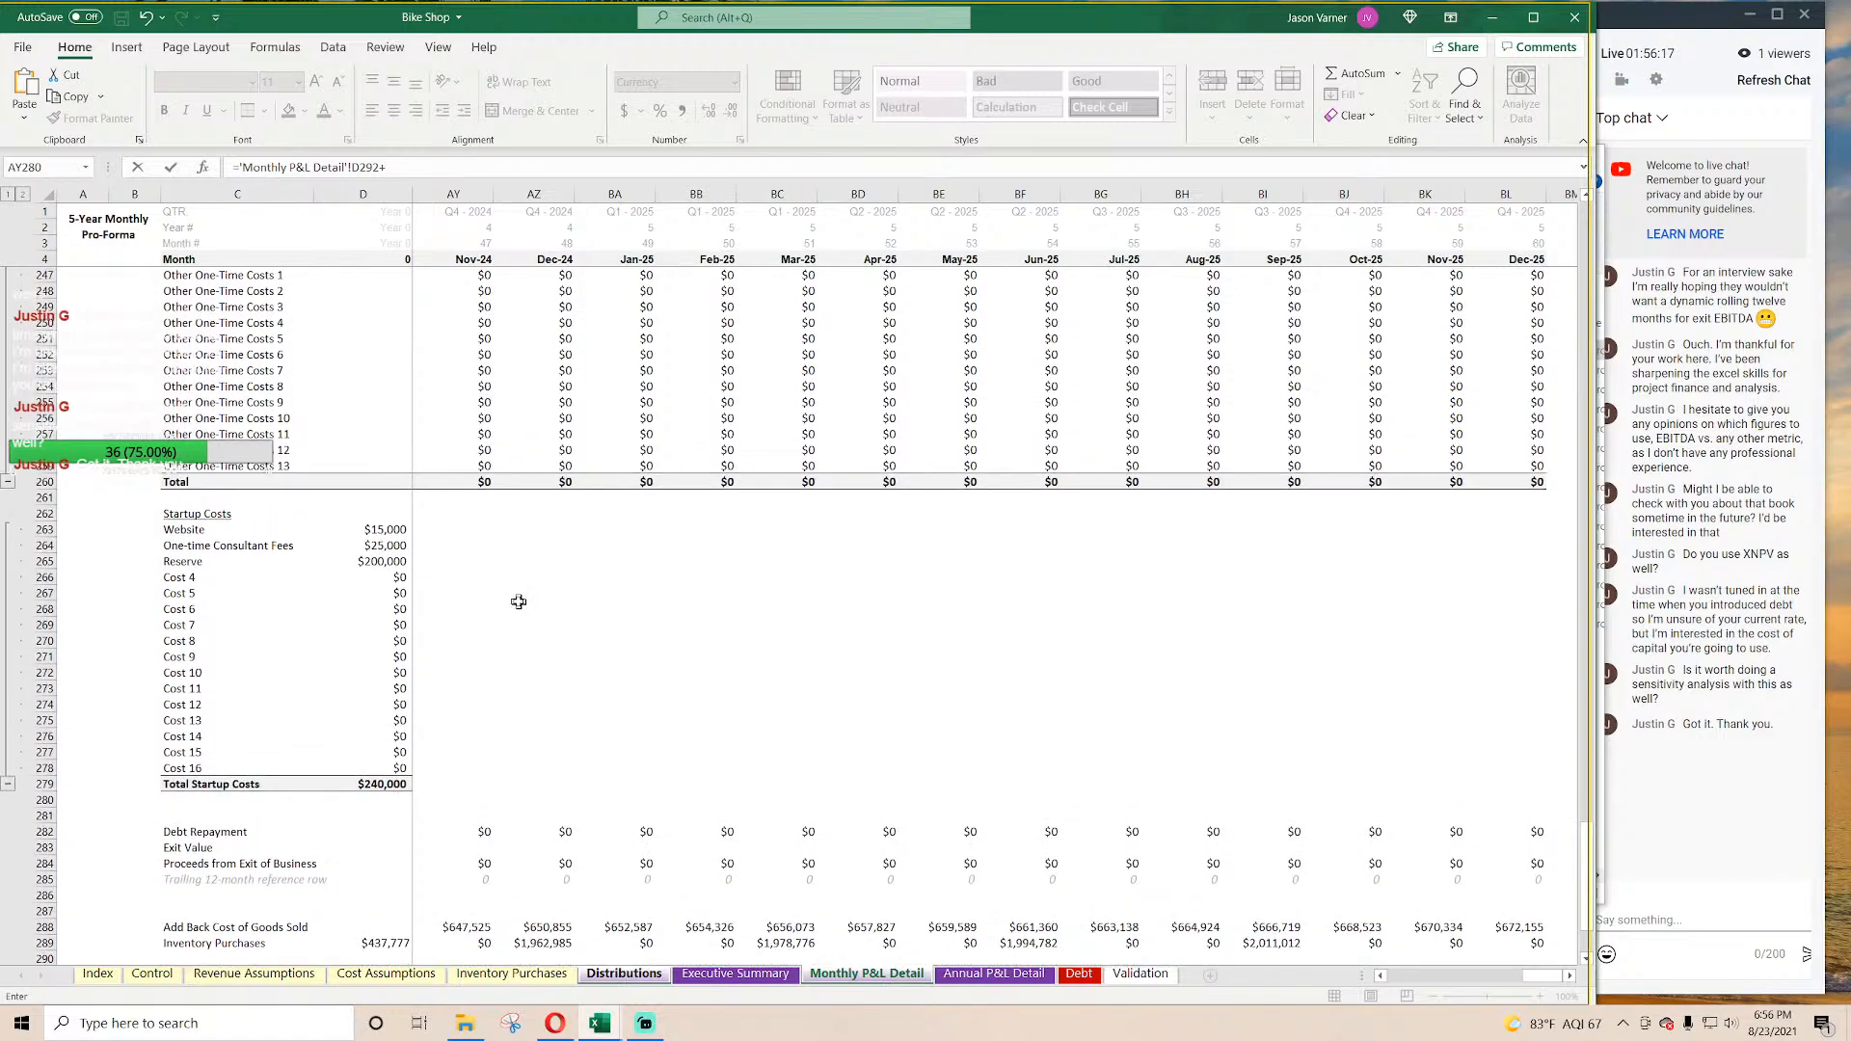
pyautogui.scroll(4, 518, 602)
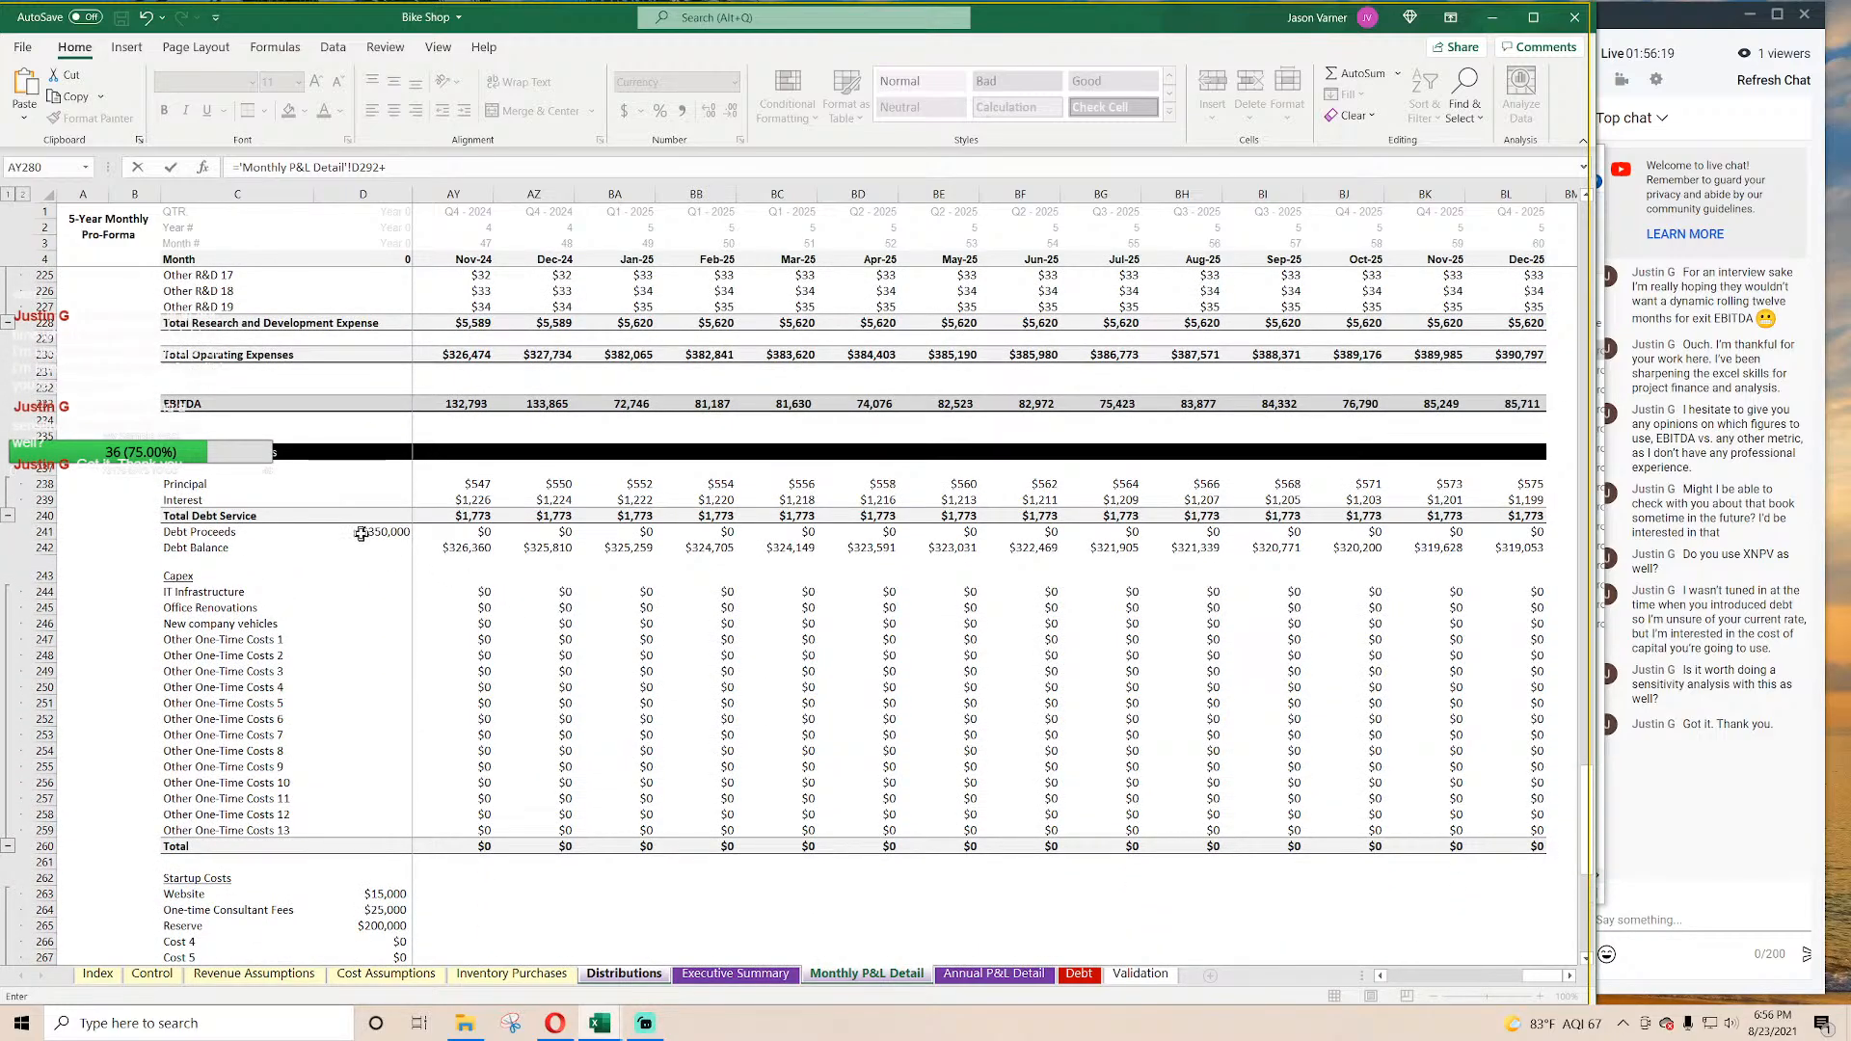
pyautogui.scroll(-4, 488, 484)
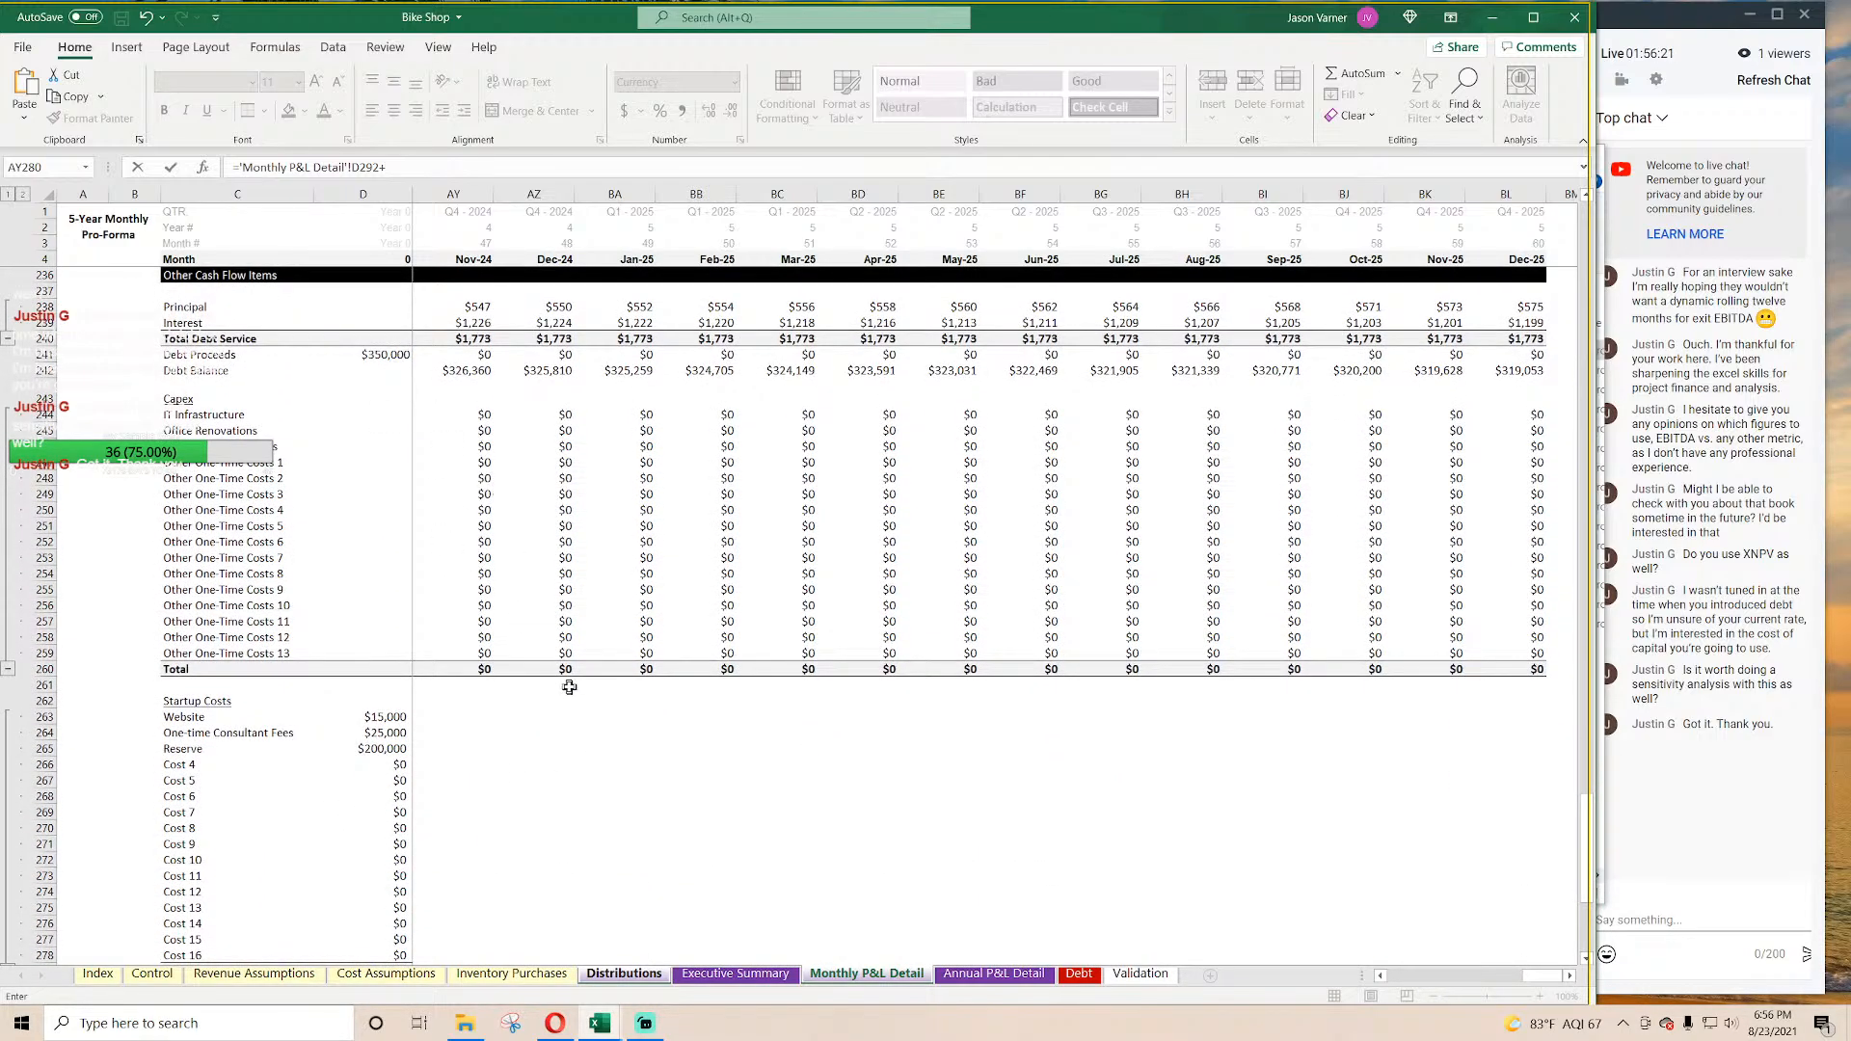
pyautogui.scroll(-7, 540, 723)
pyautogui.click(152, 974)
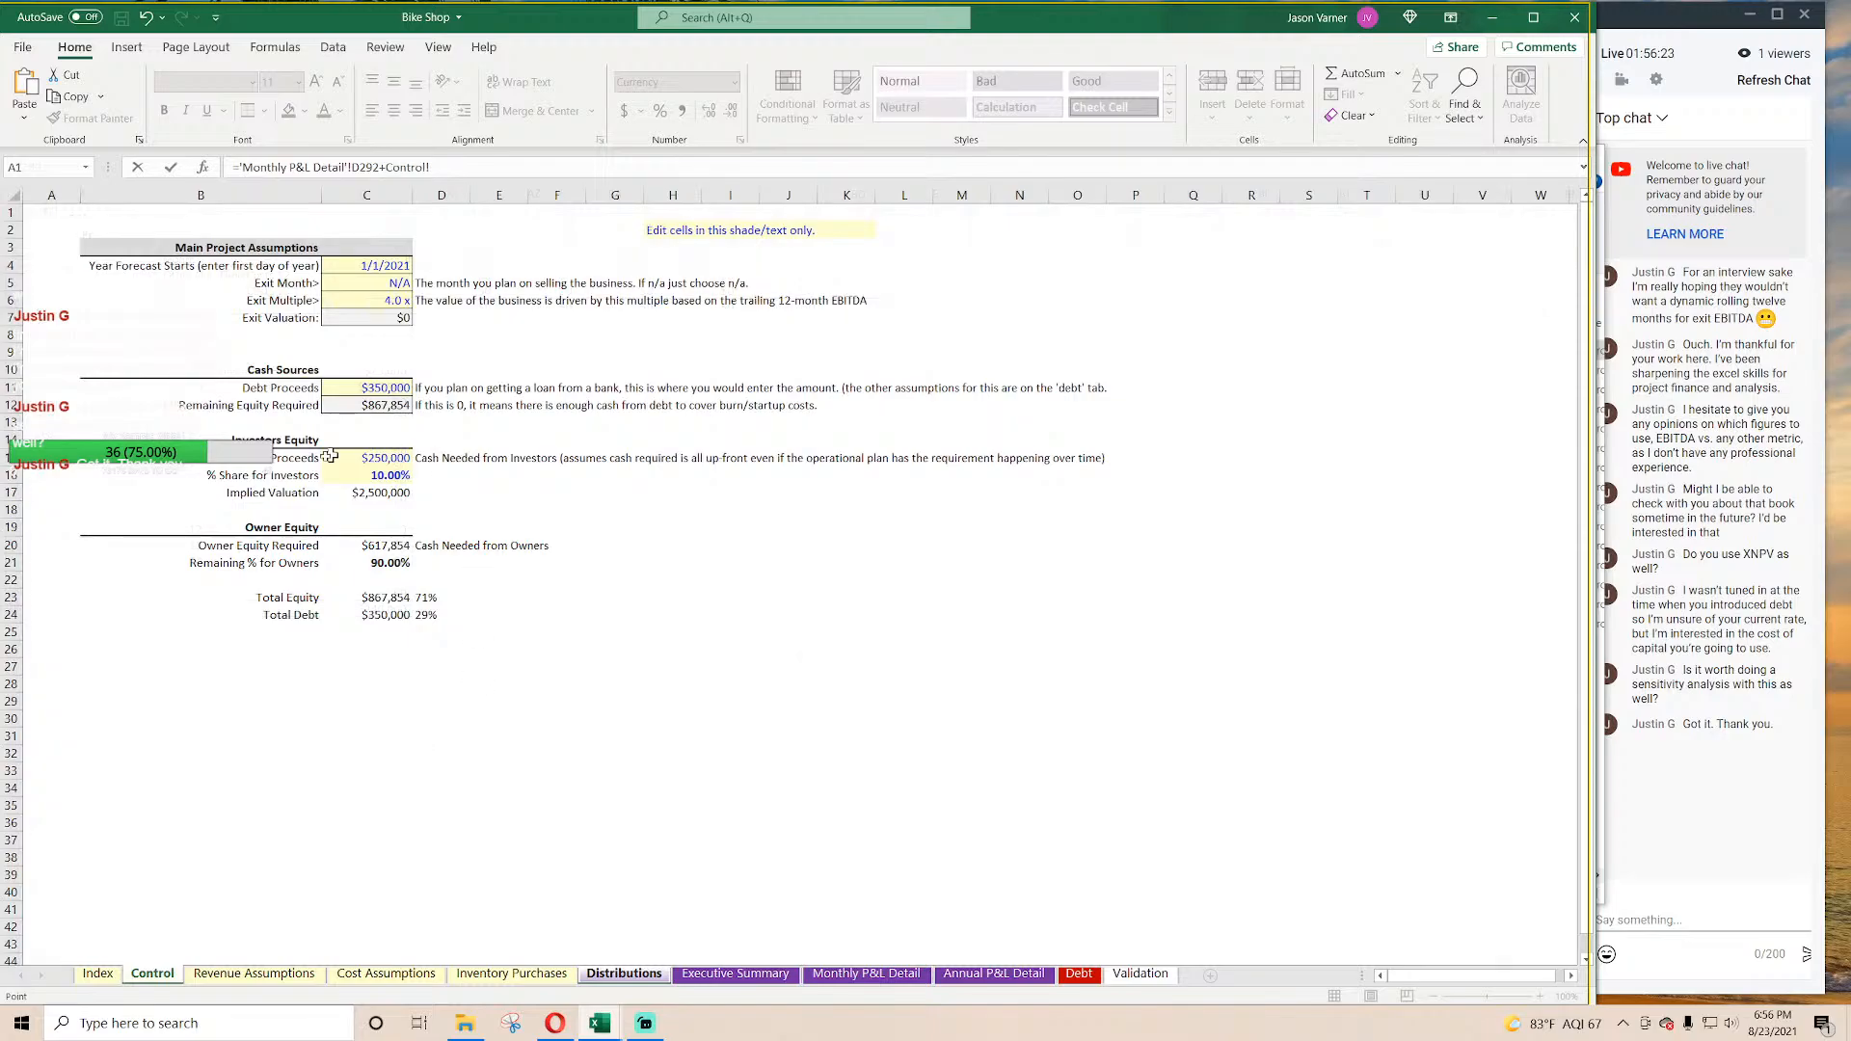
pyautogui.click(369, 405)
pyautogui.press('Return')
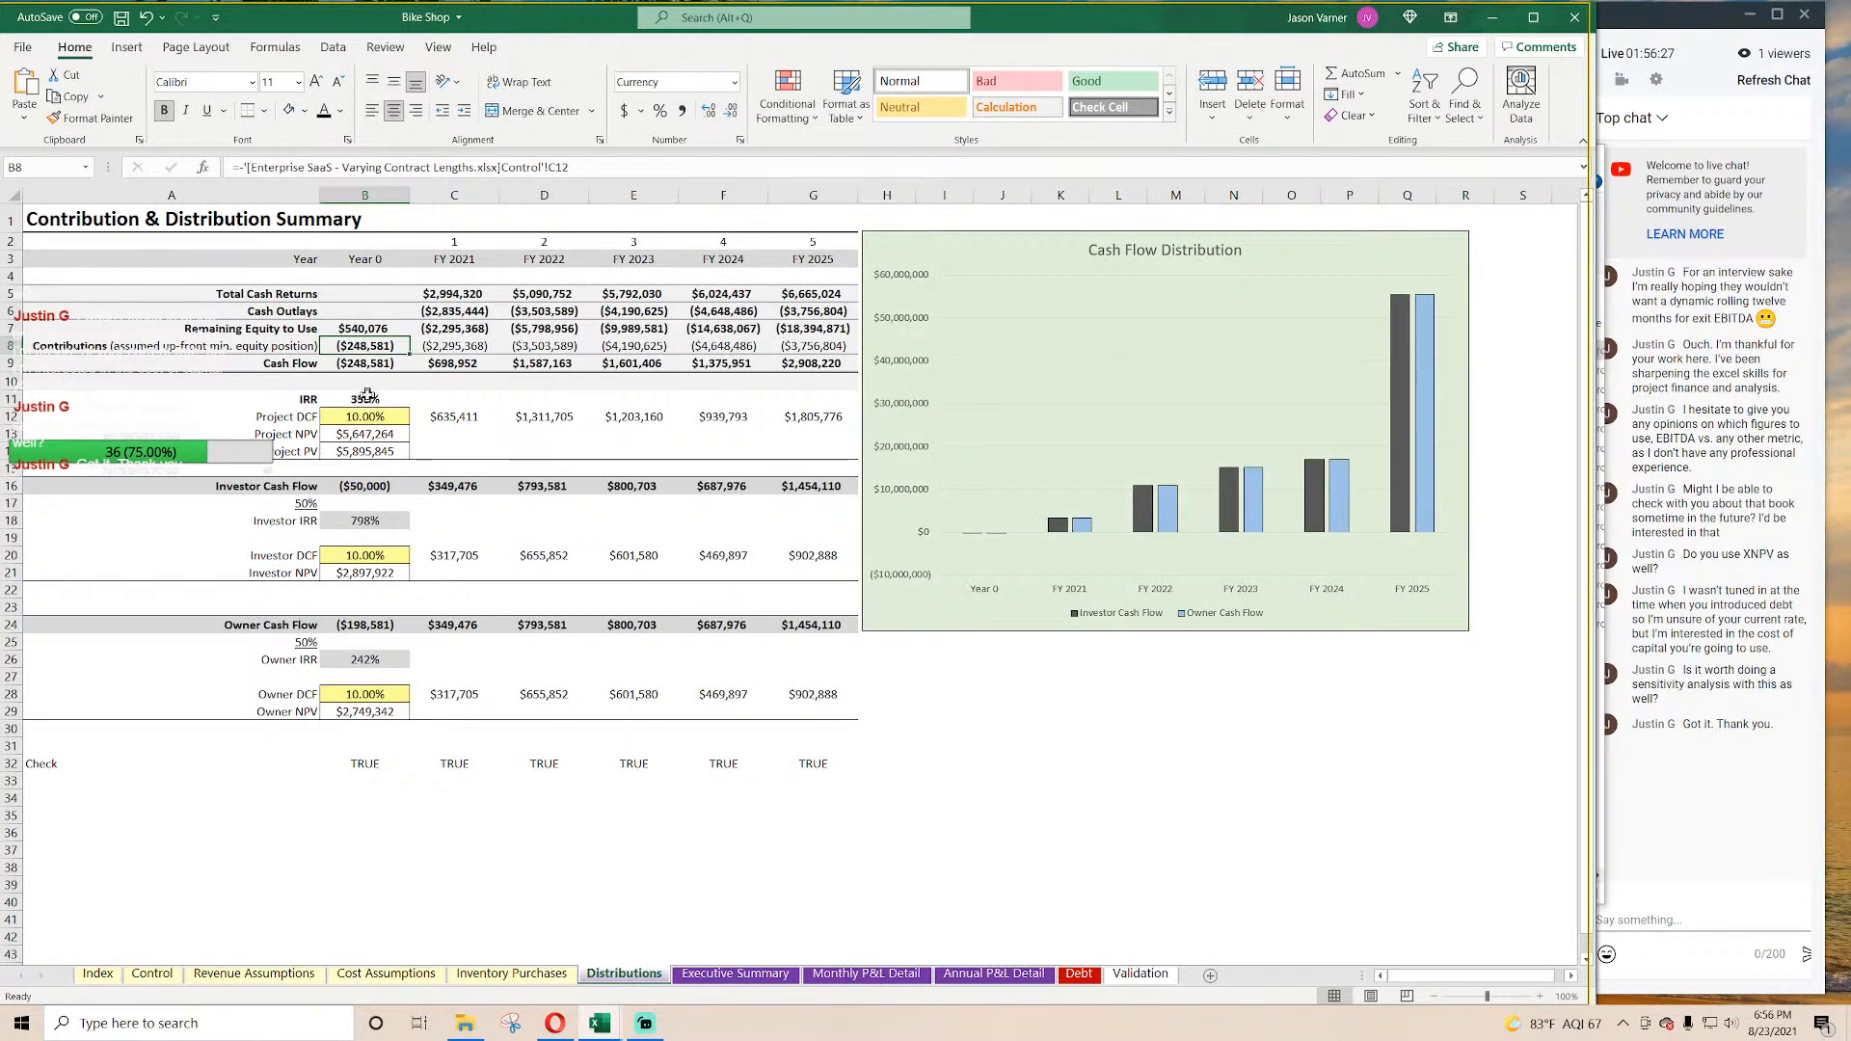
# Step: Check the Year 0 Contributions formula on the Enterprise SaaS workbook's Distributions sheet, then return to the Bike Shop workbook
pyautogui.moveTo(635, 1010)
pyautogui.click(721, 971)
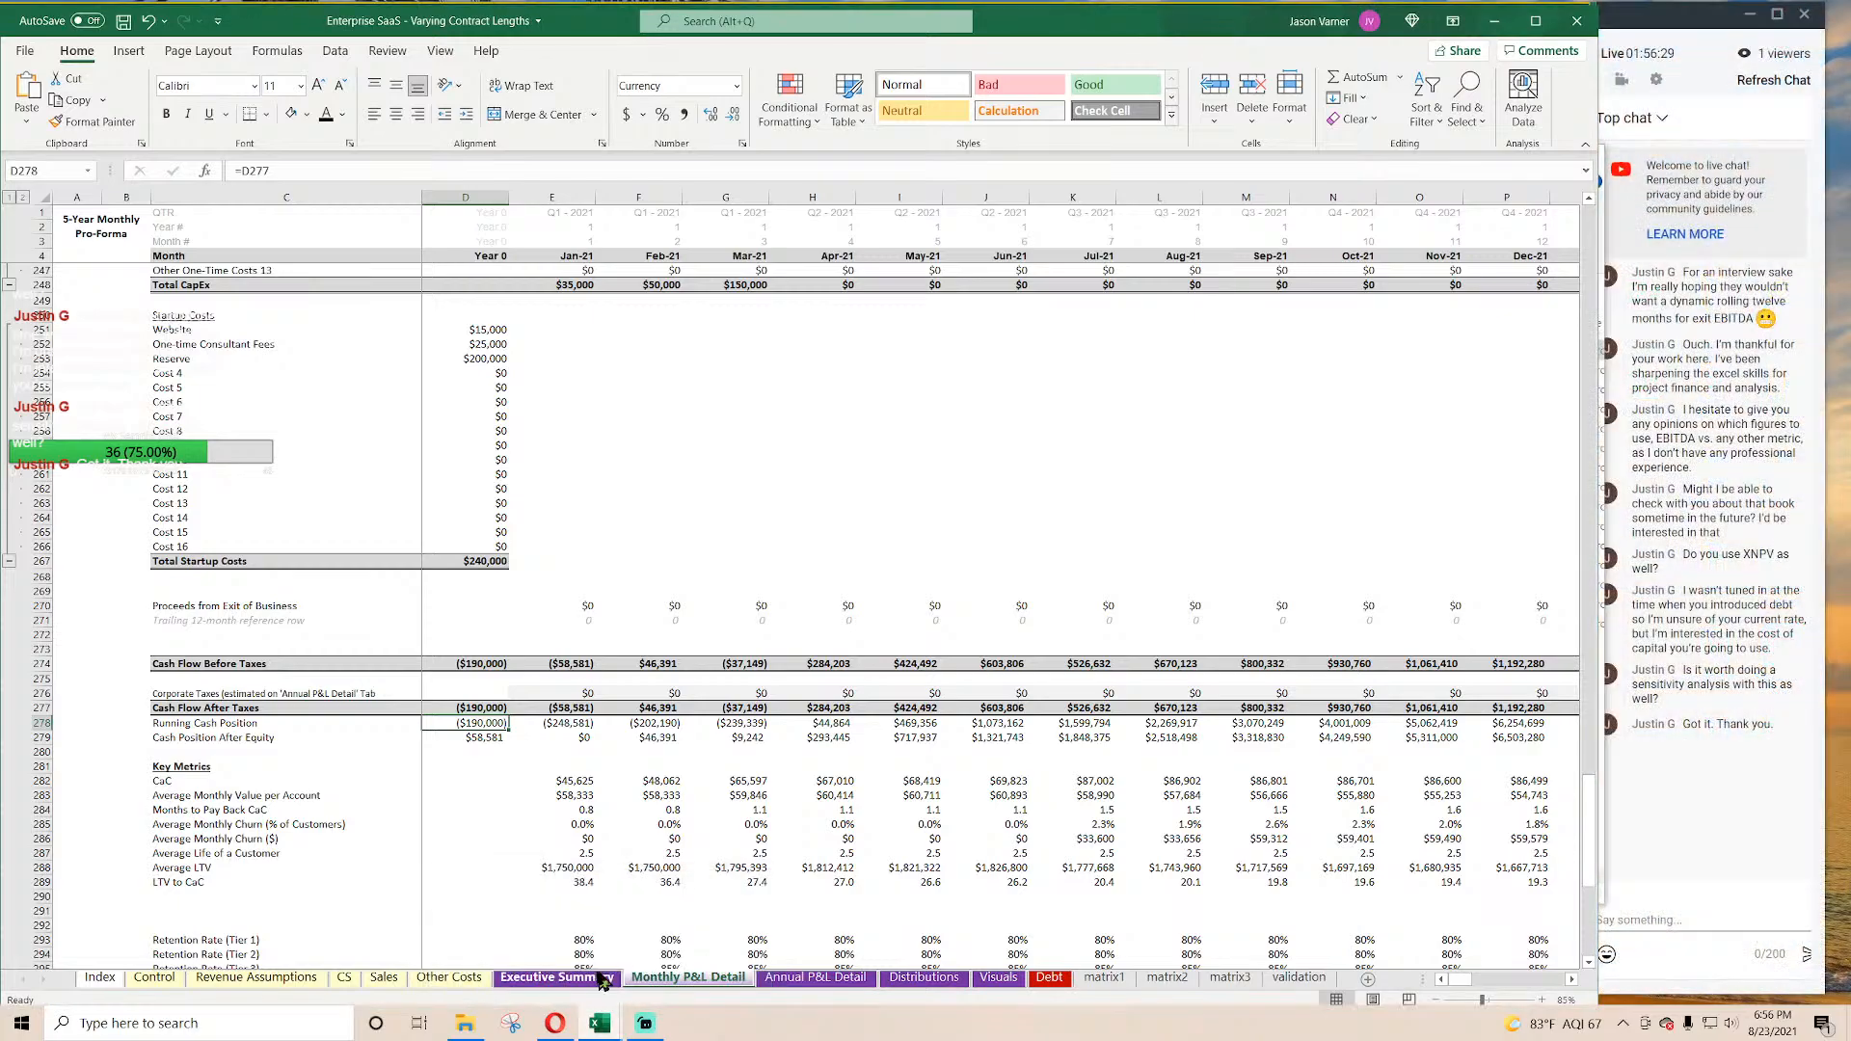
pyautogui.click(924, 977)
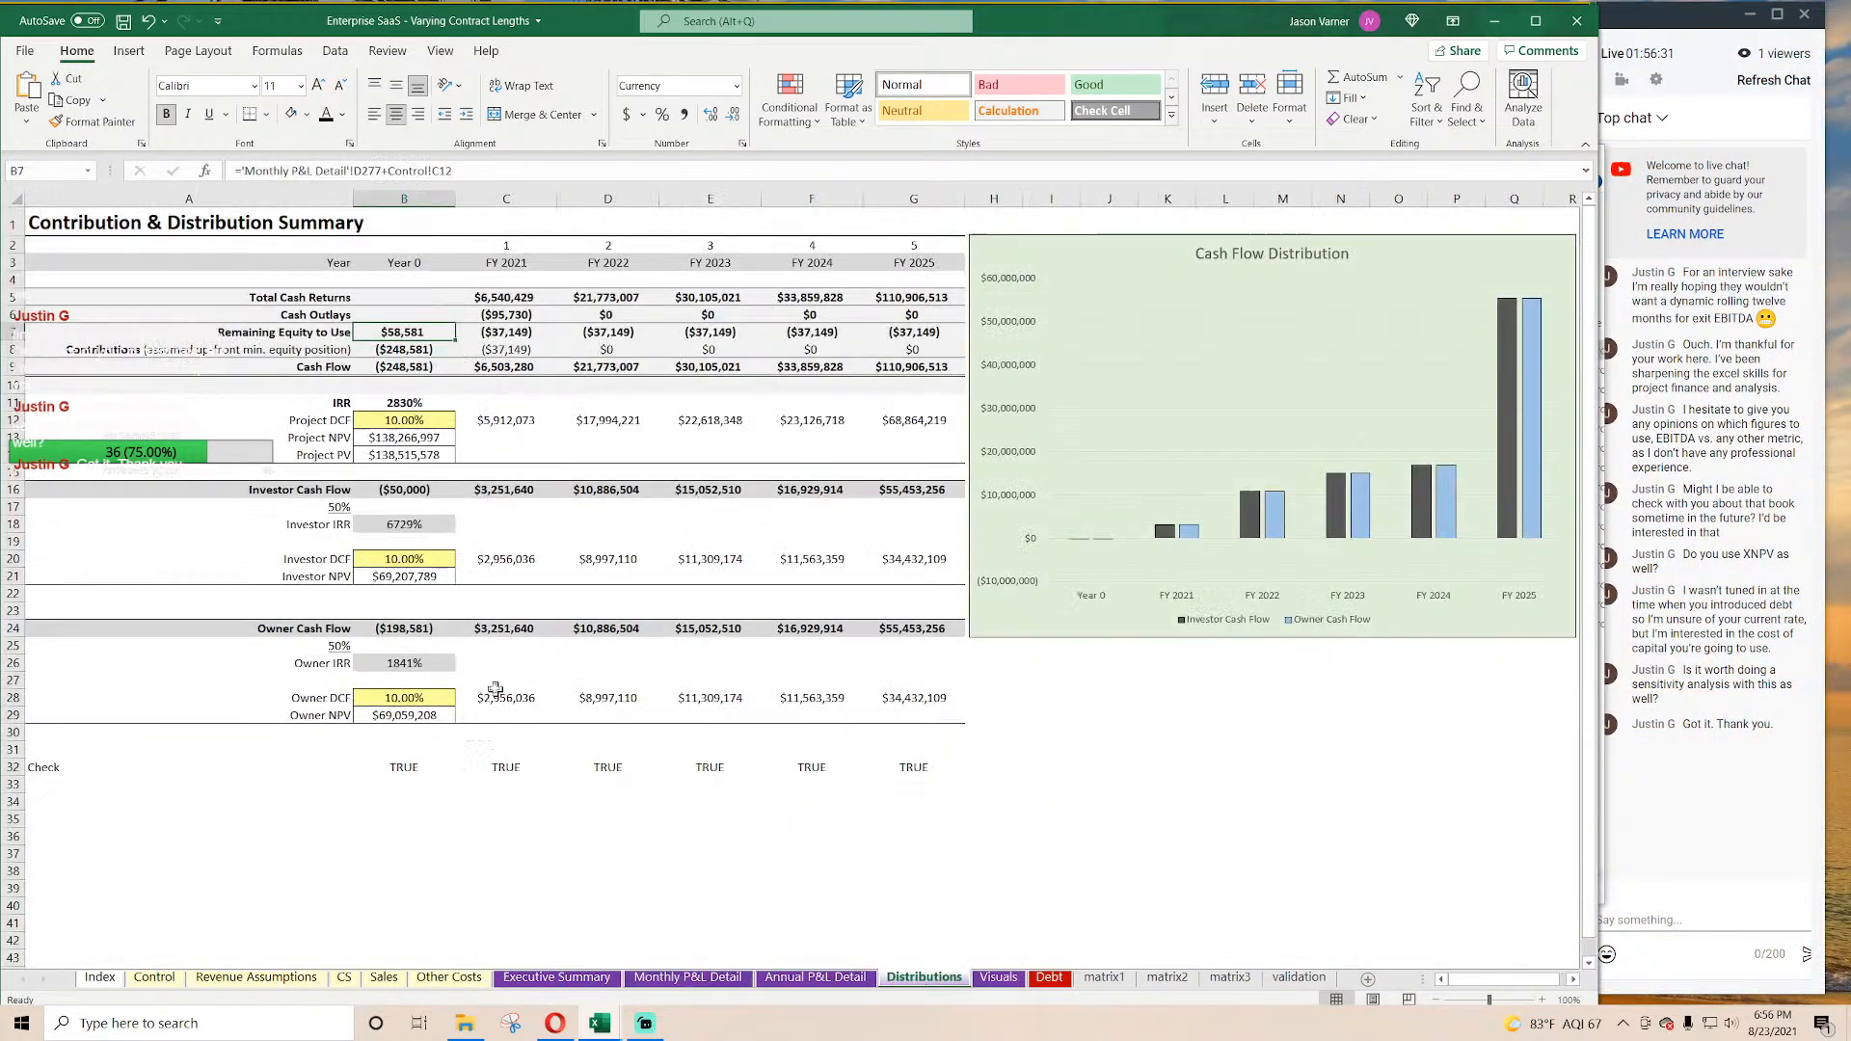
pyautogui.click(413, 351)
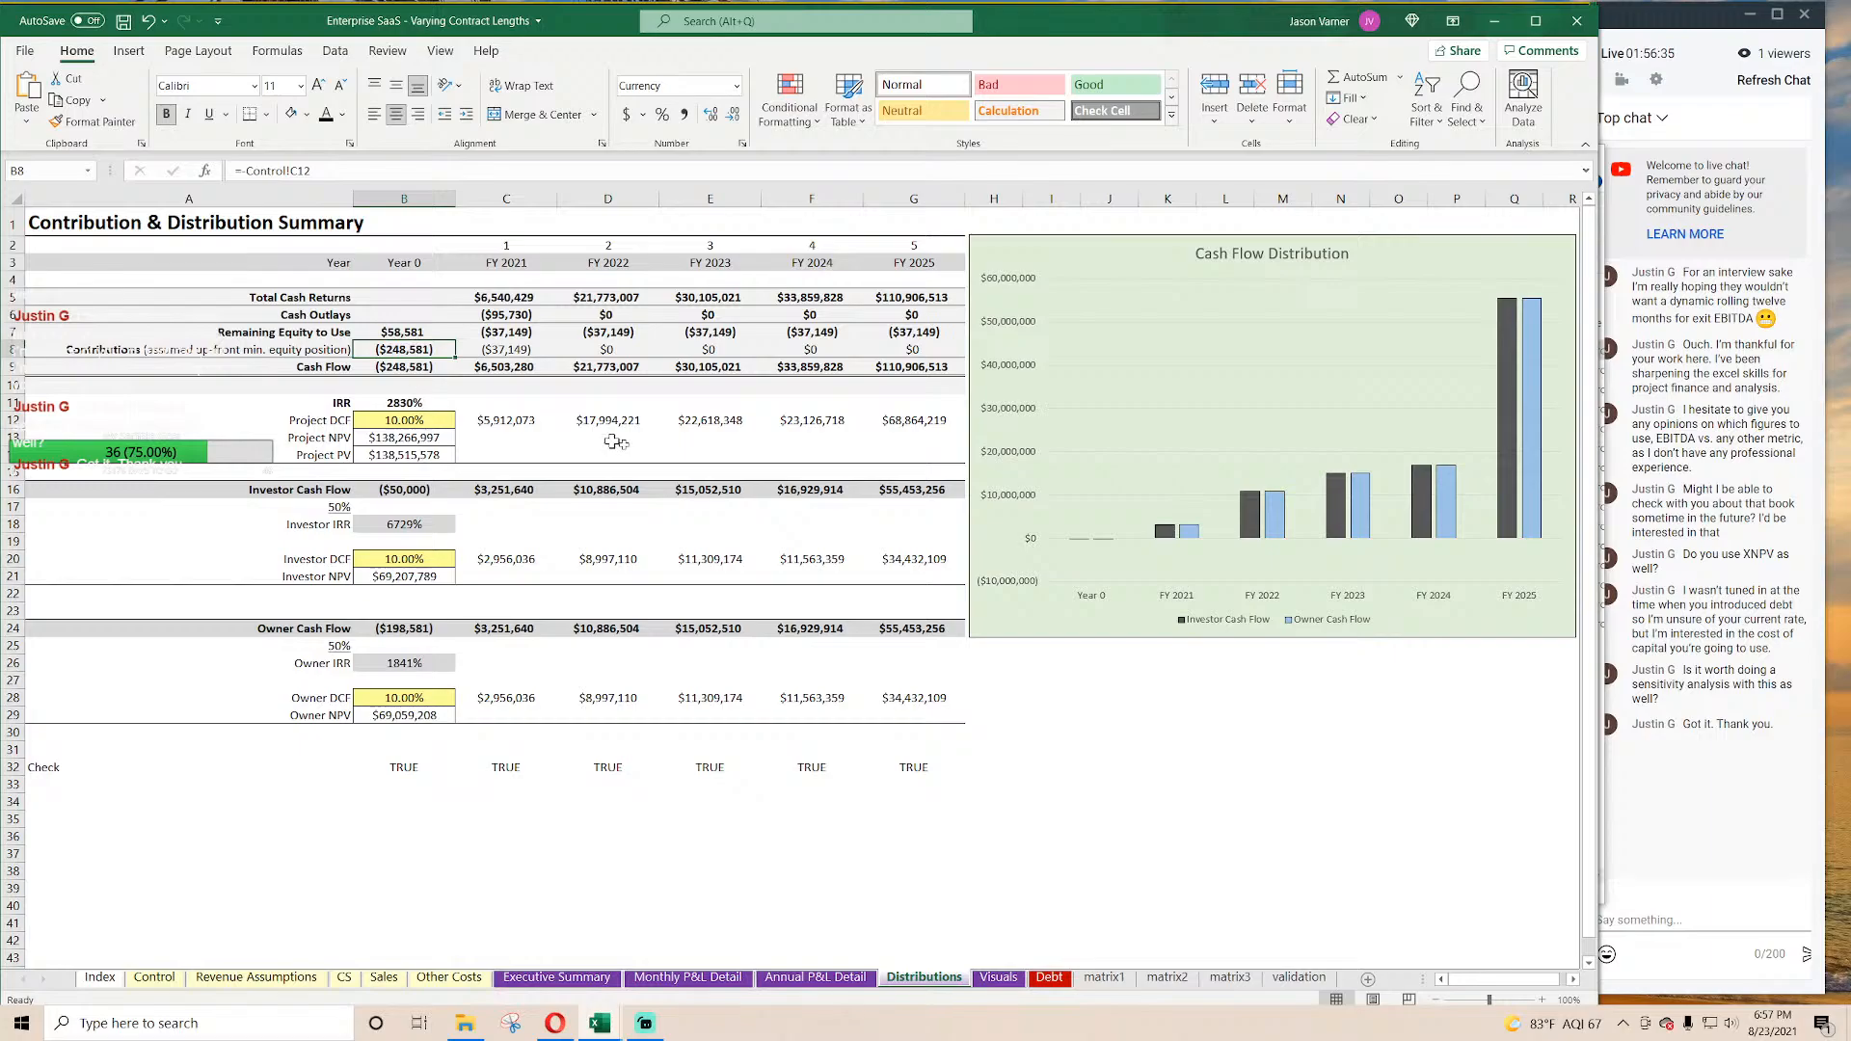
pyautogui.click(1492, 29)
# Step: Relink the Year 0 Contributions in B8 as =-Control!C12 and set the Year 0 Cash Flow in B9 equal to B8
pyautogui.click(404, 349)
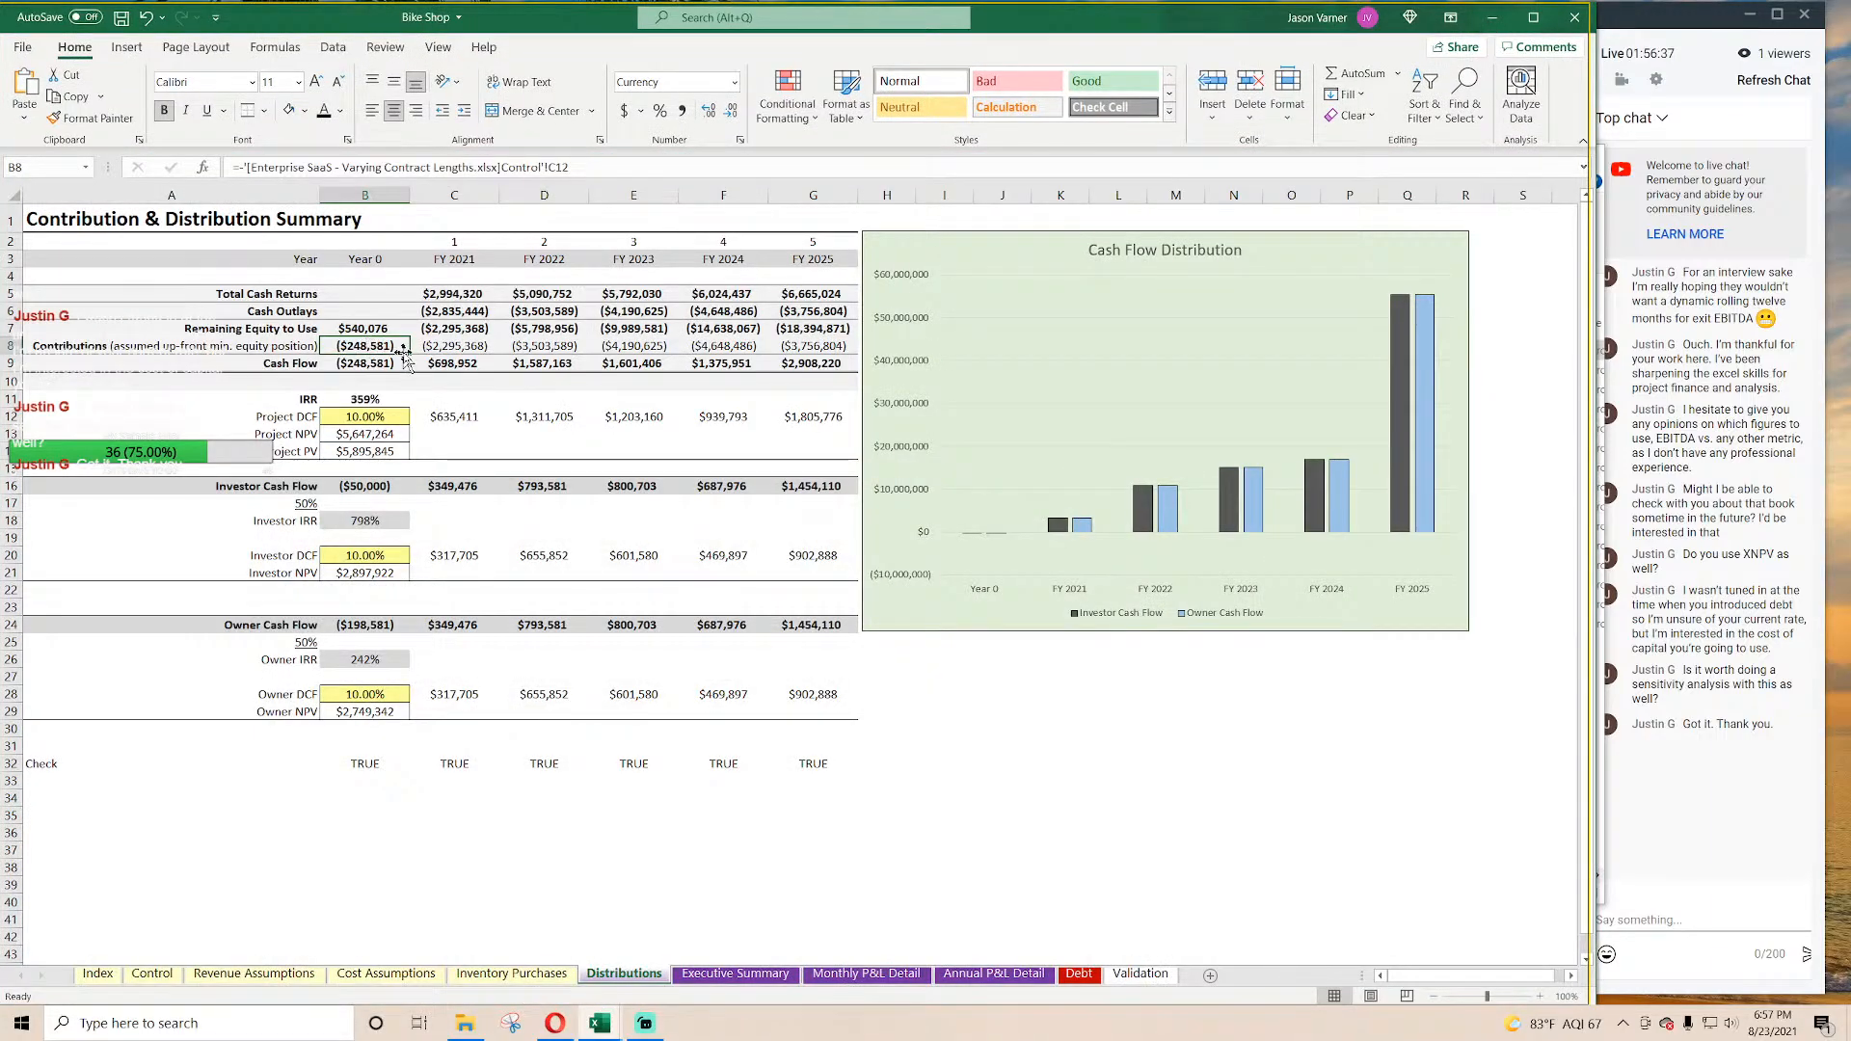
pyautogui.write('=-')
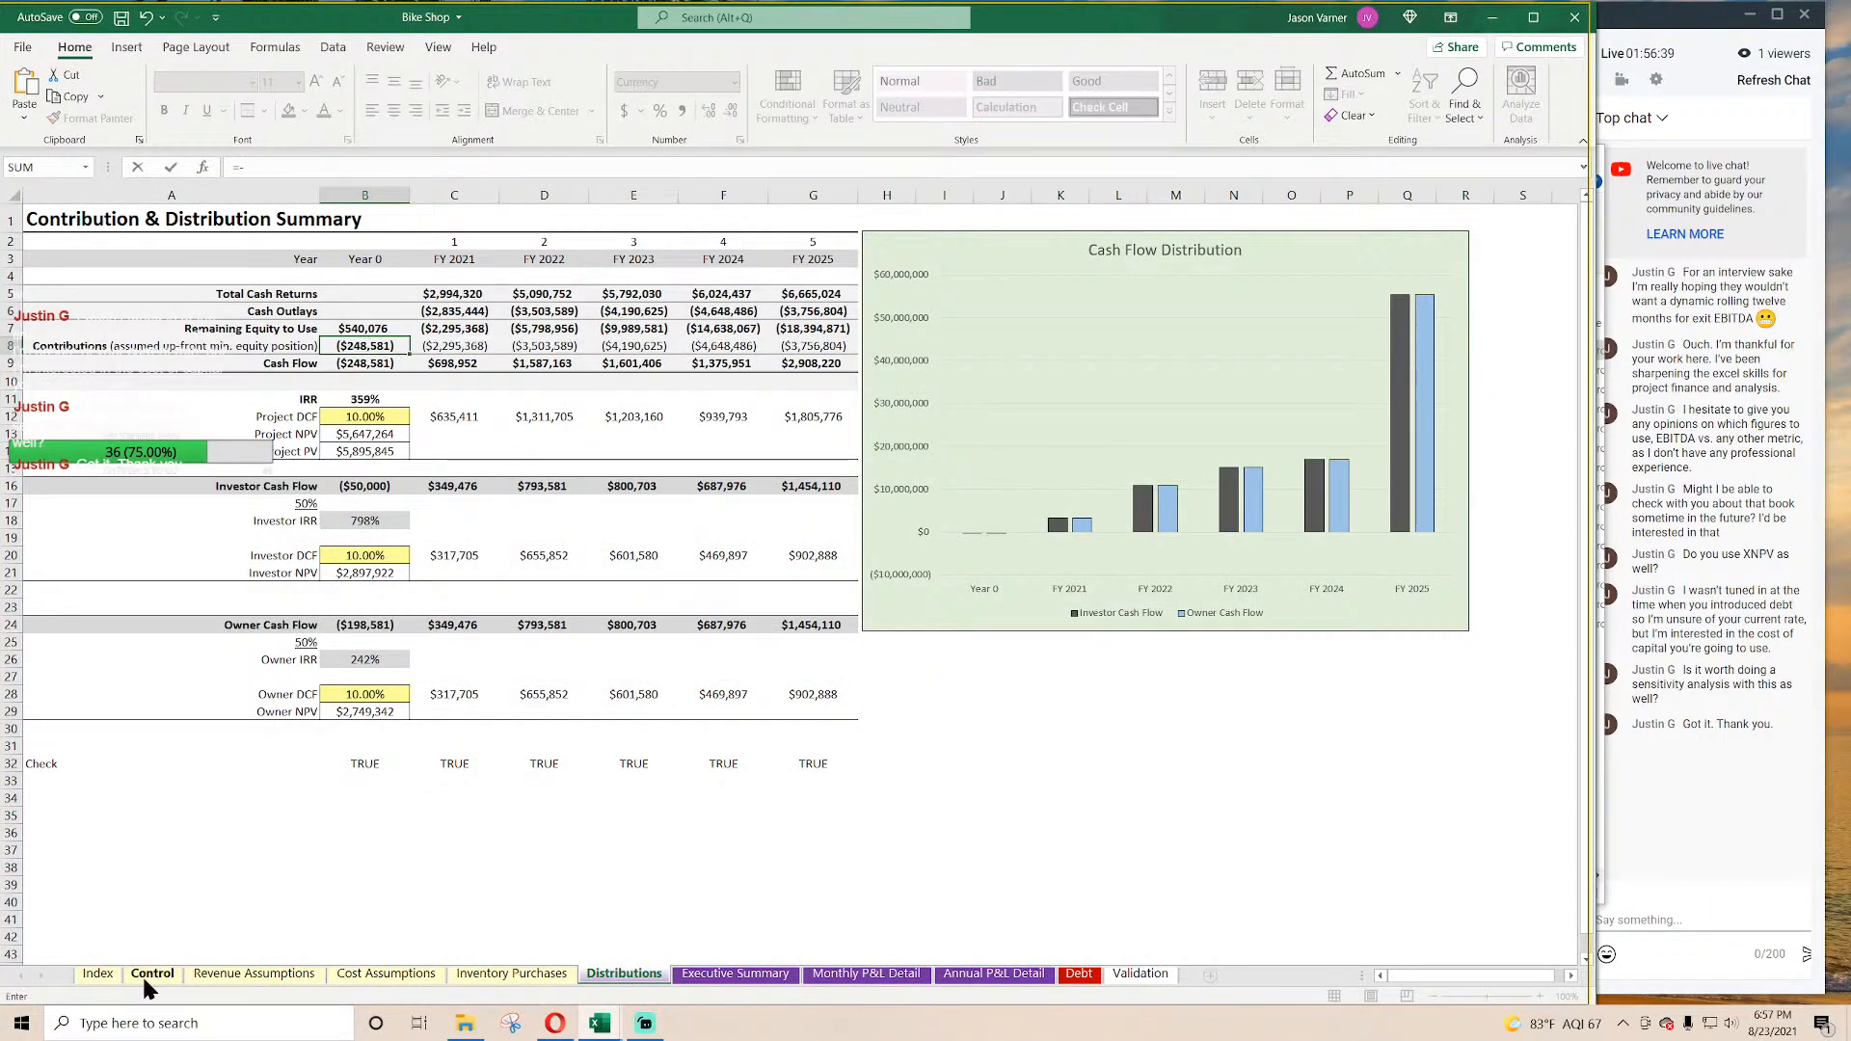
pyautogui.click(152, 974)
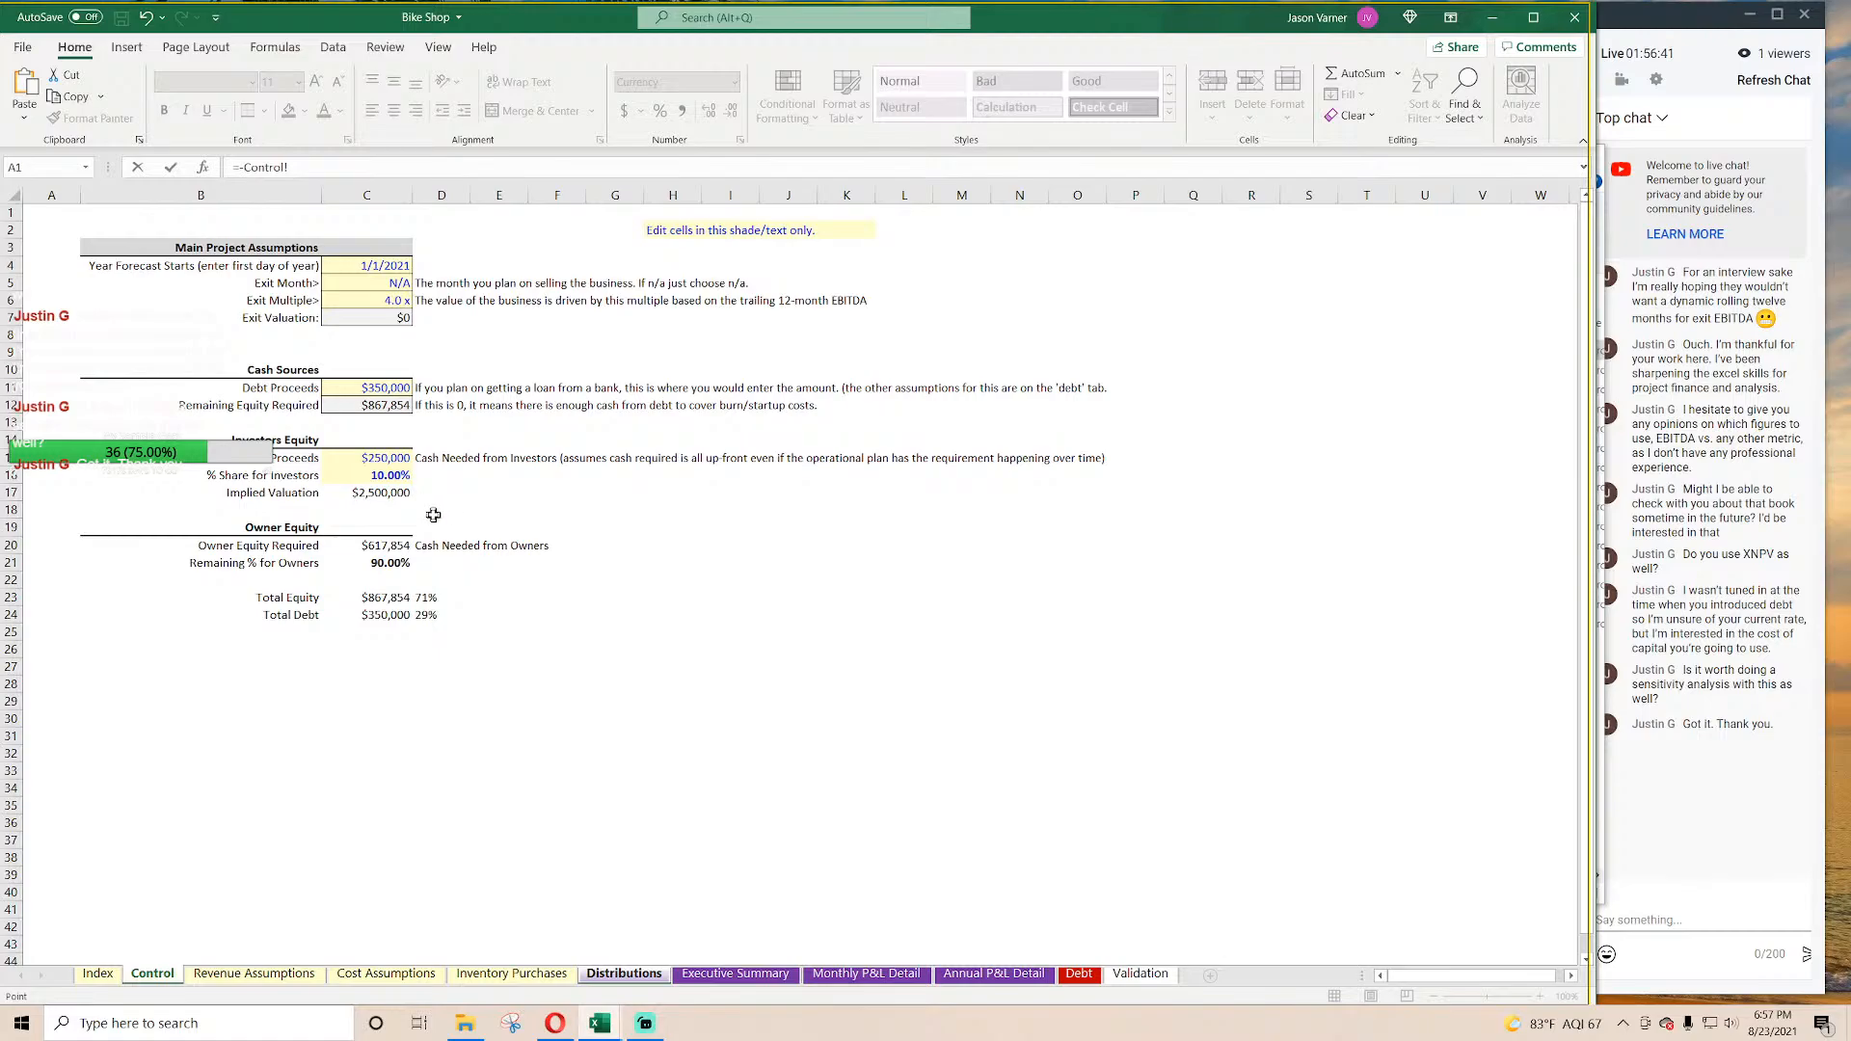
pyautogui.click(384, 405)
pyautogui.press('Return')
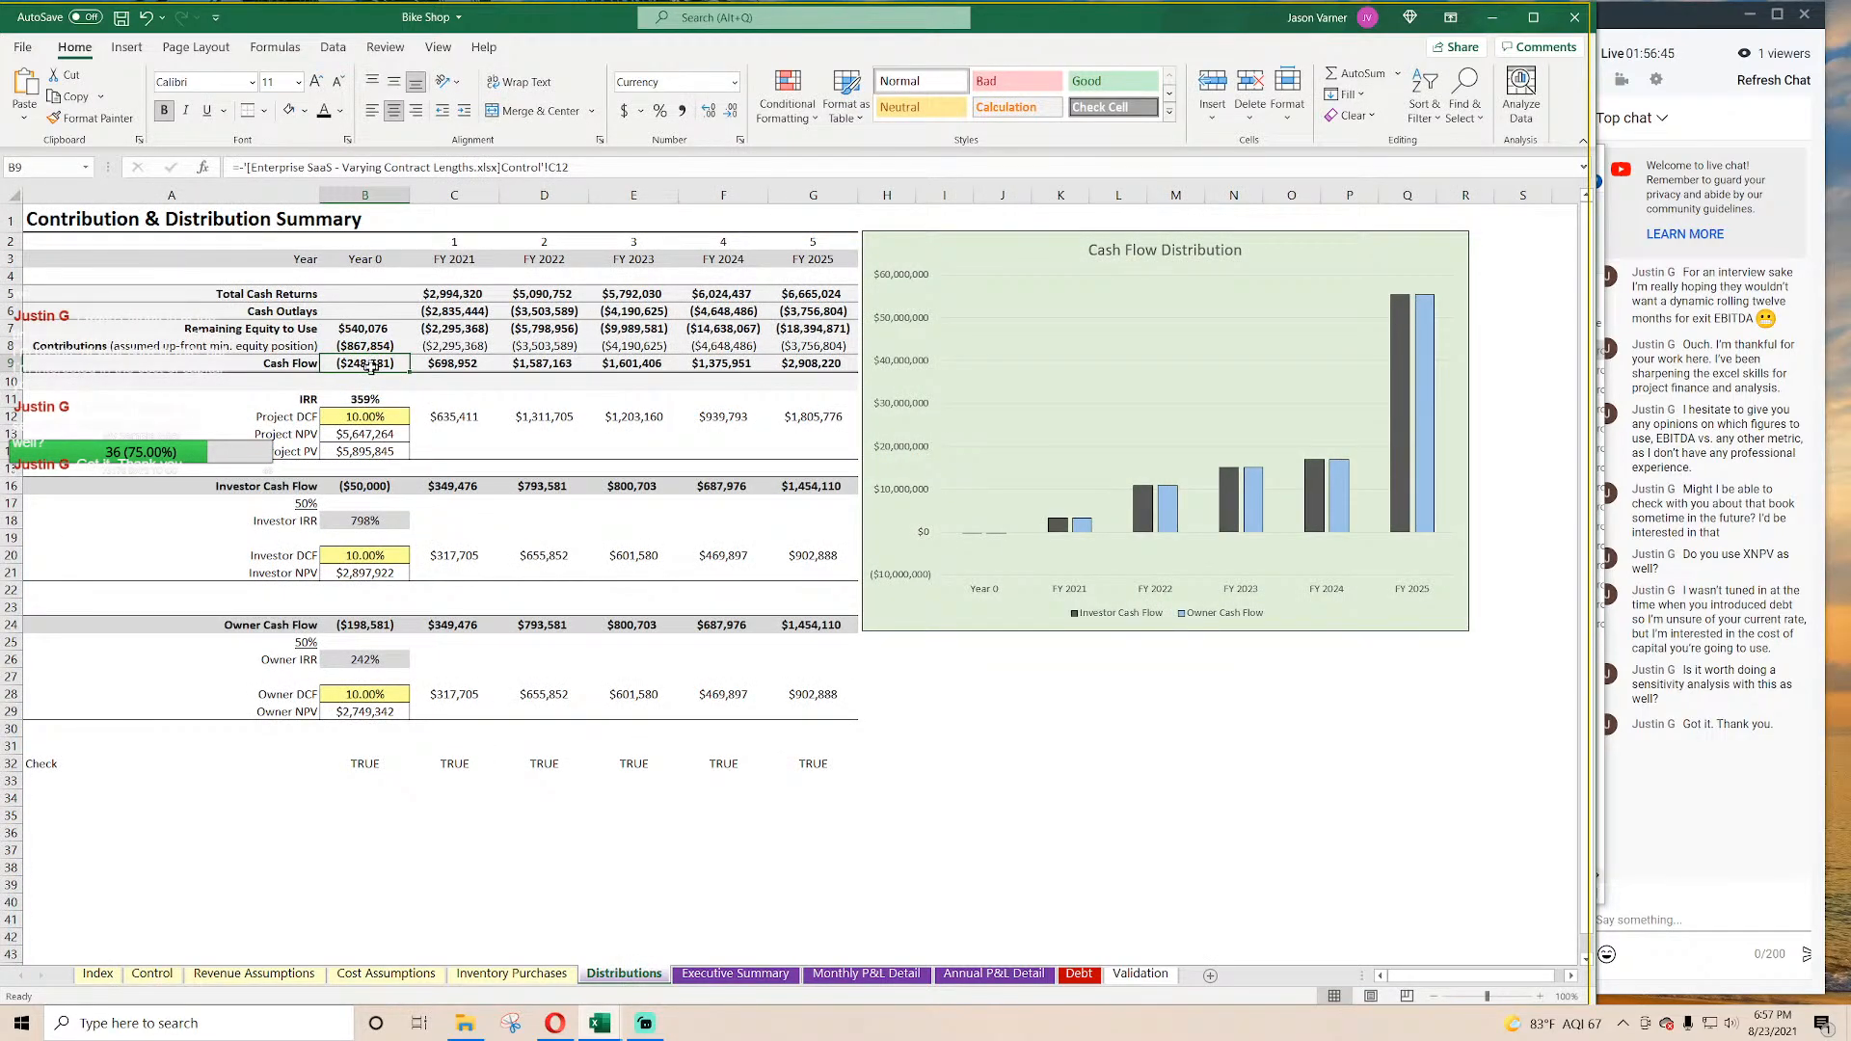
pyautogui.write('=')
pyautogui.click(374, 345)
pyautogui.press('Return')
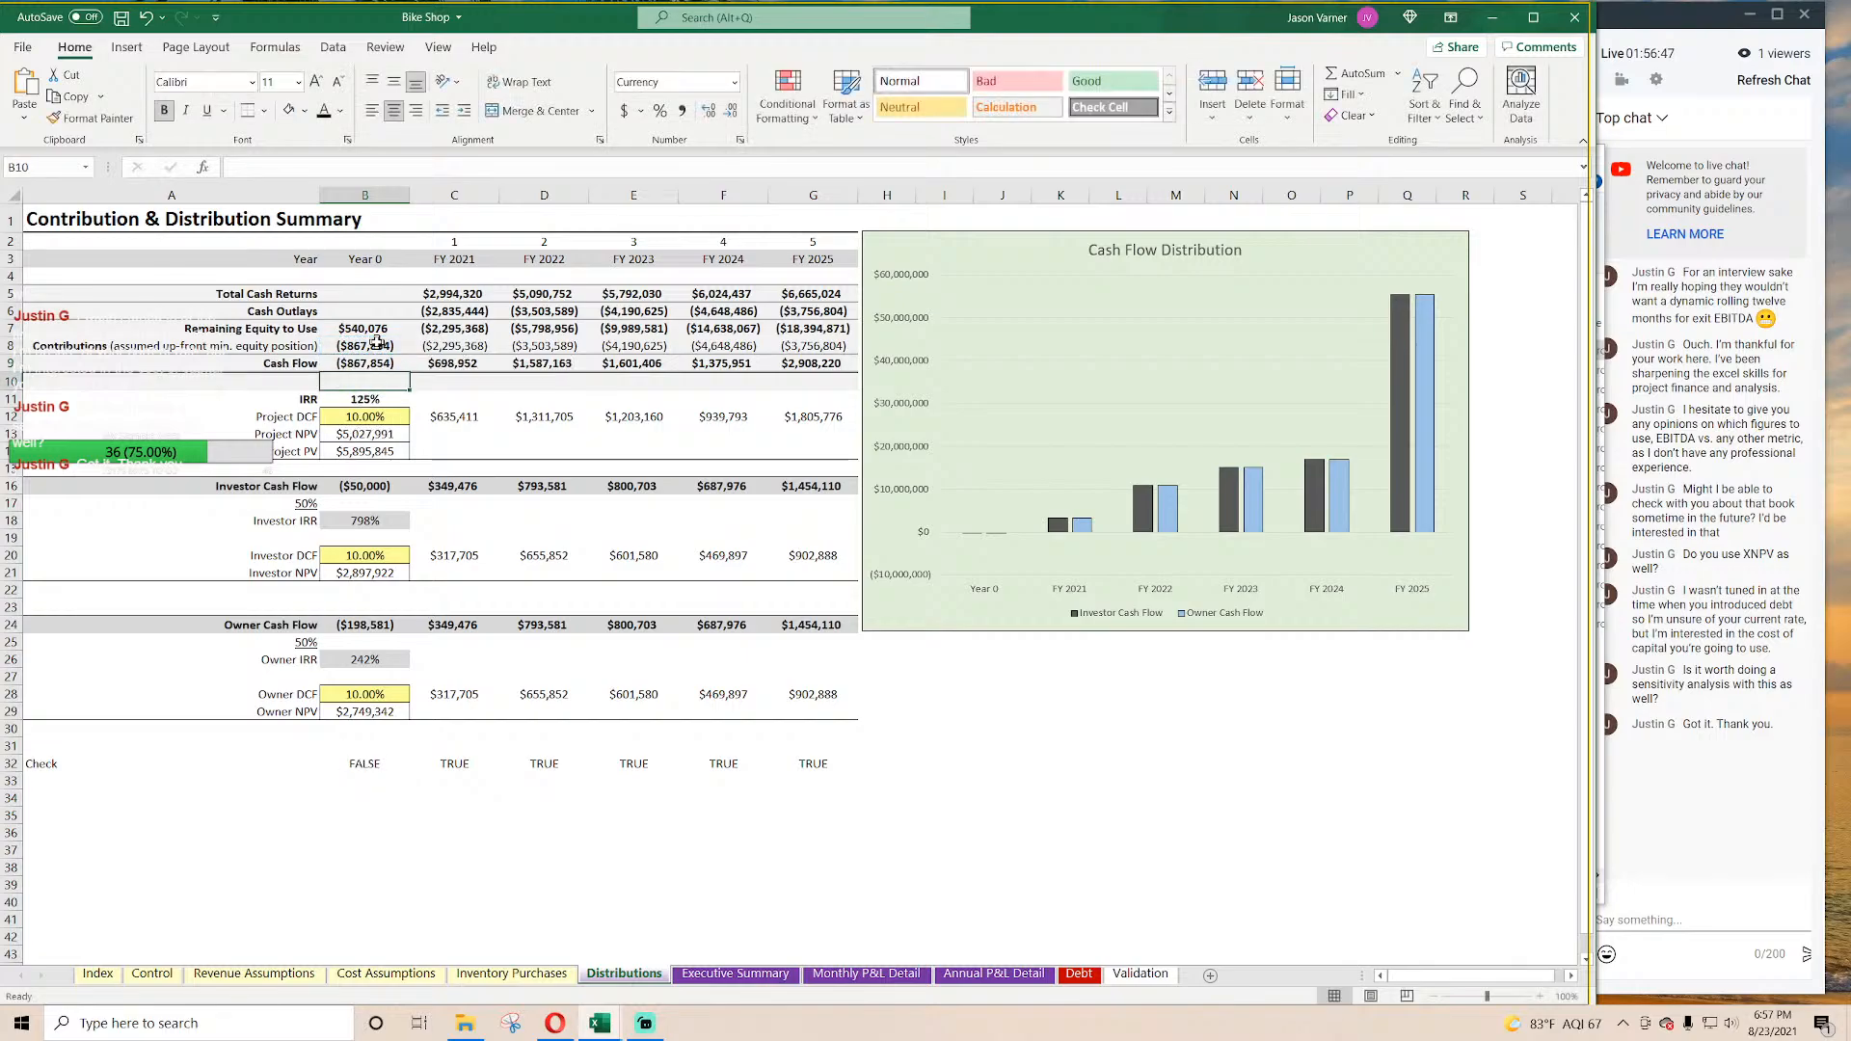
# Step: Check the FY 2021 Cash Outlays and Remaining Equity to Use formulas, and save the Bike Shop workbook
pyautogui.click(464, 311)
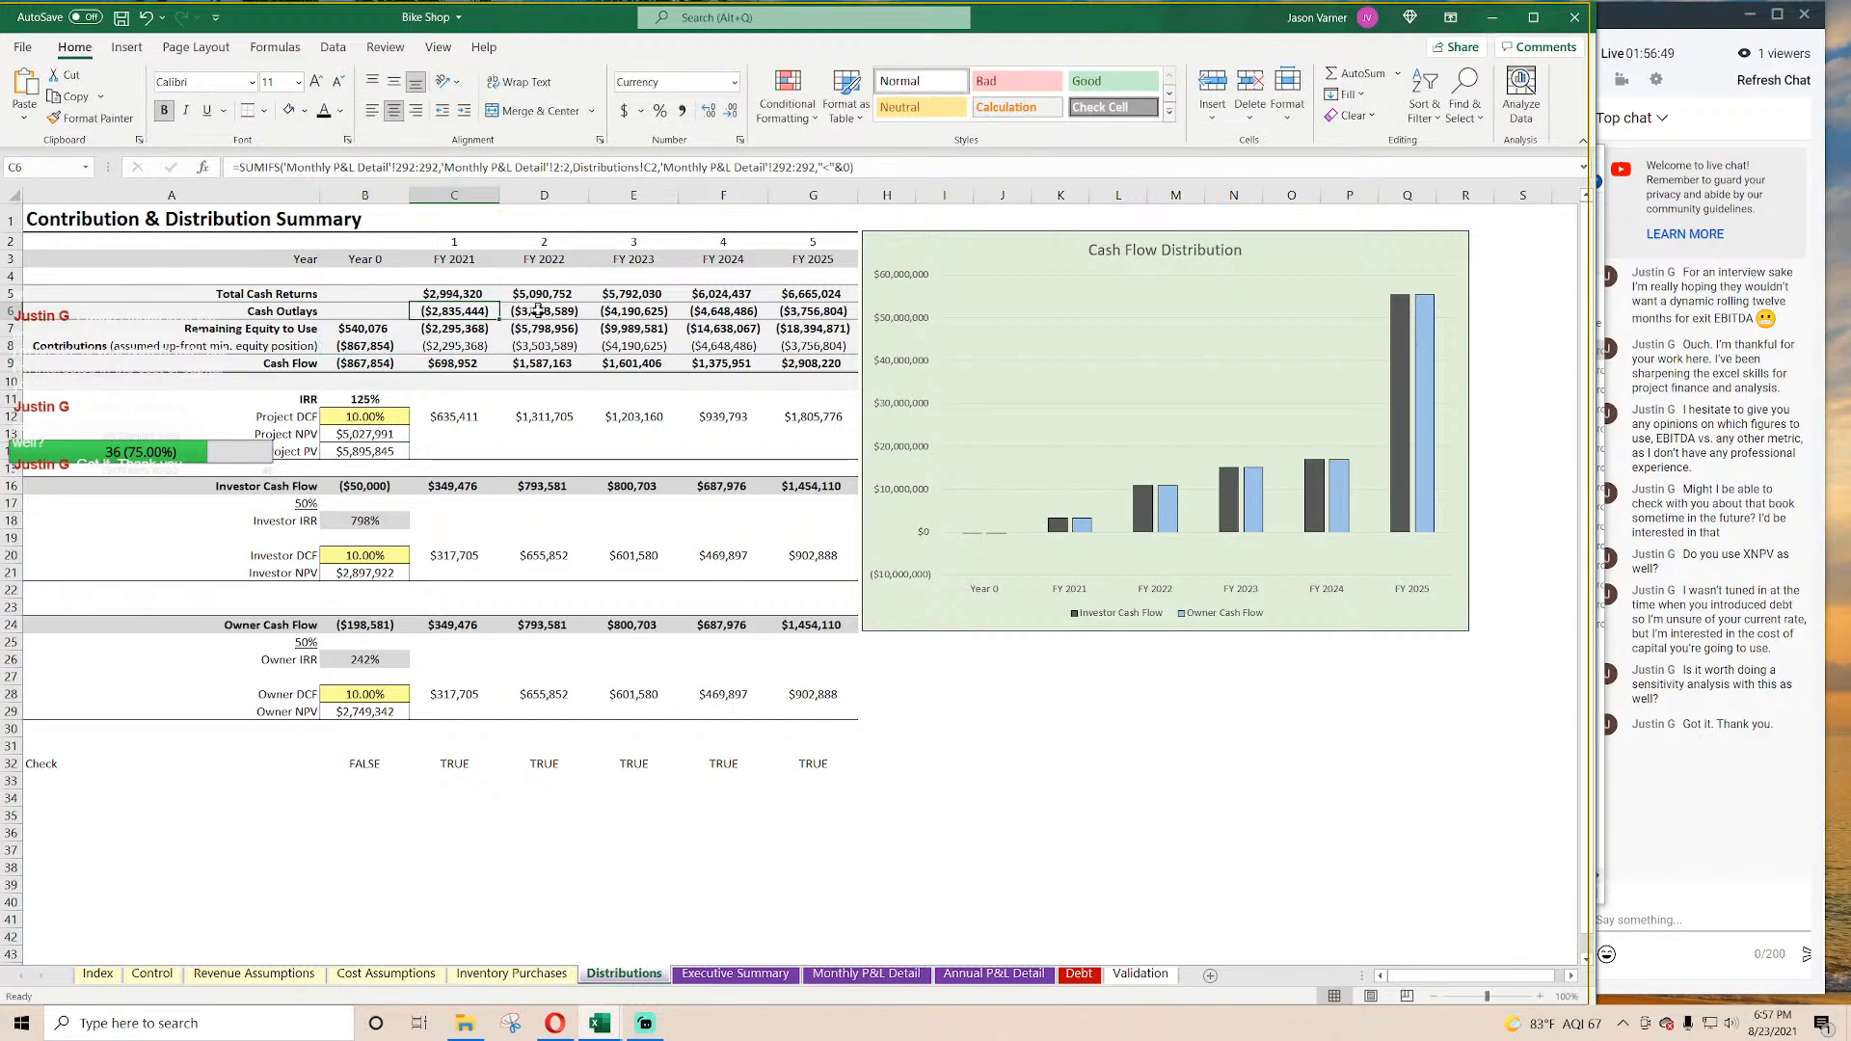
pyautogui.click(479, 328)
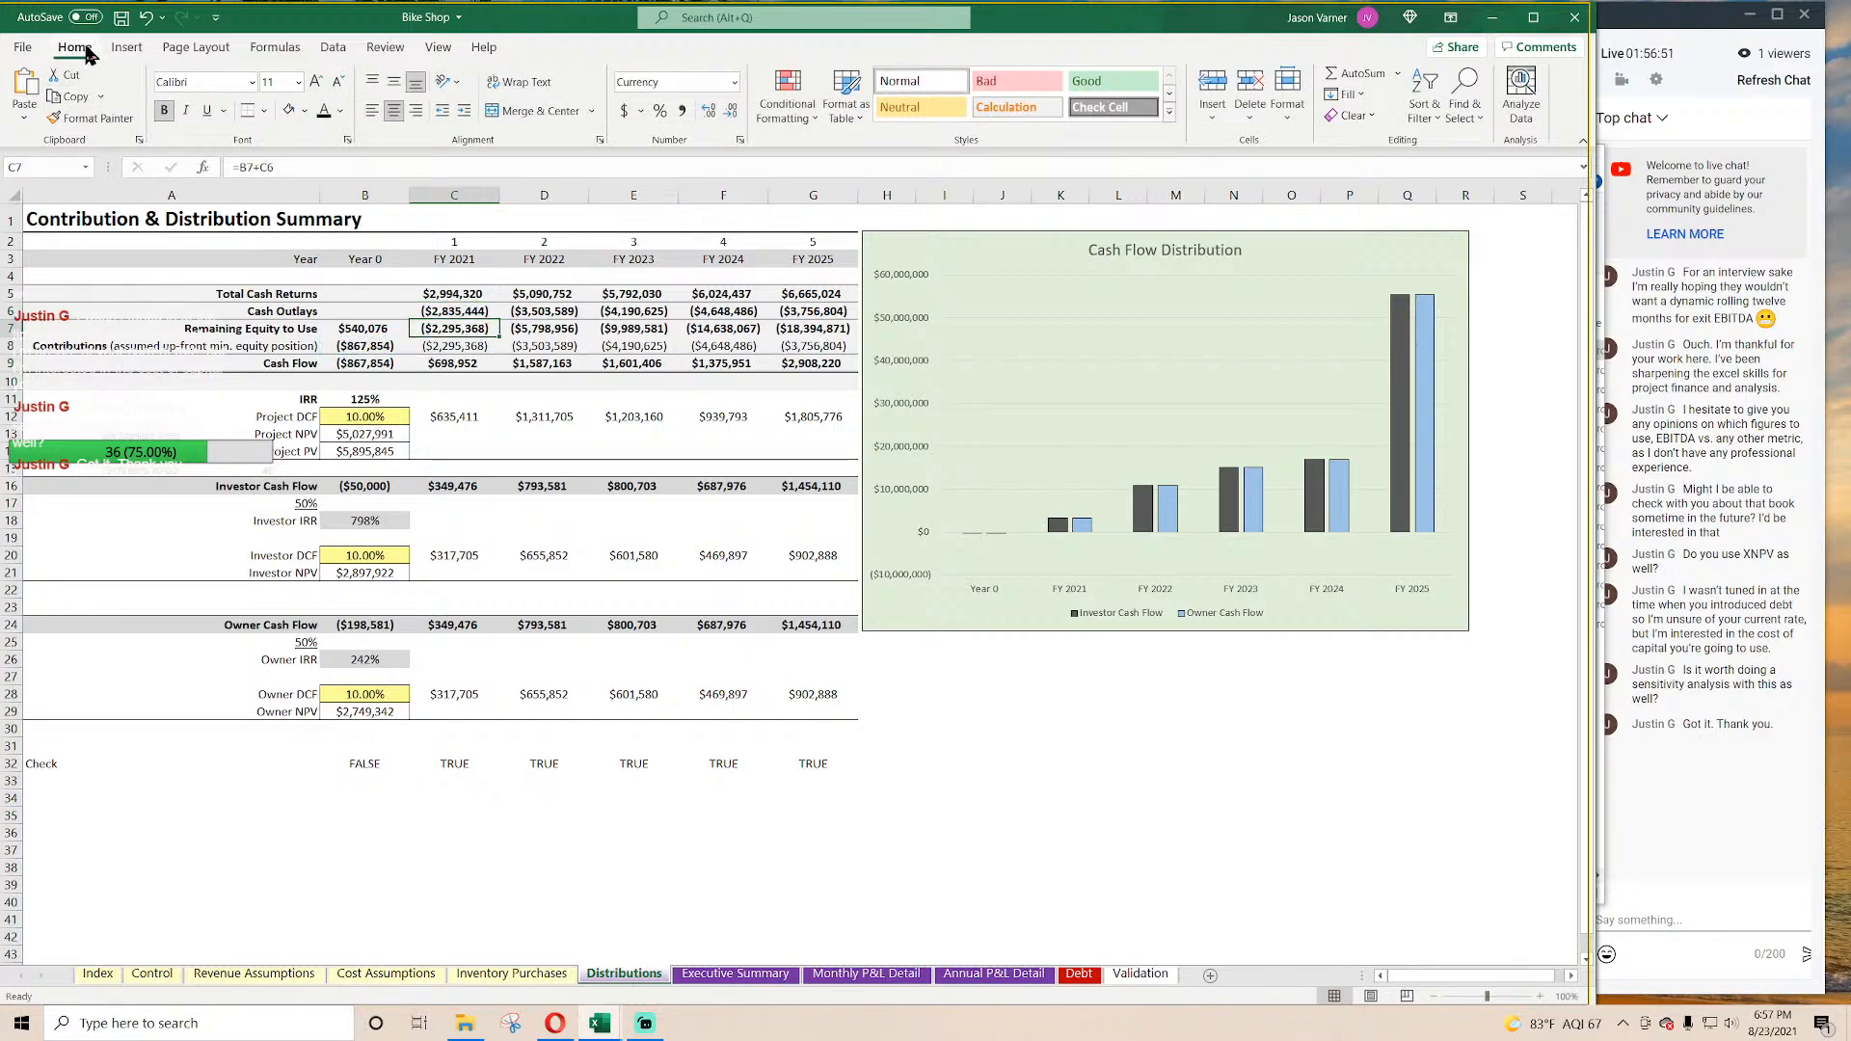
pyautogui.click(121, 18)
# Step: Examine the Cash Flow formulas in row 9 from FY 2021 through FY 2025
pyautogui.click(458, 361)
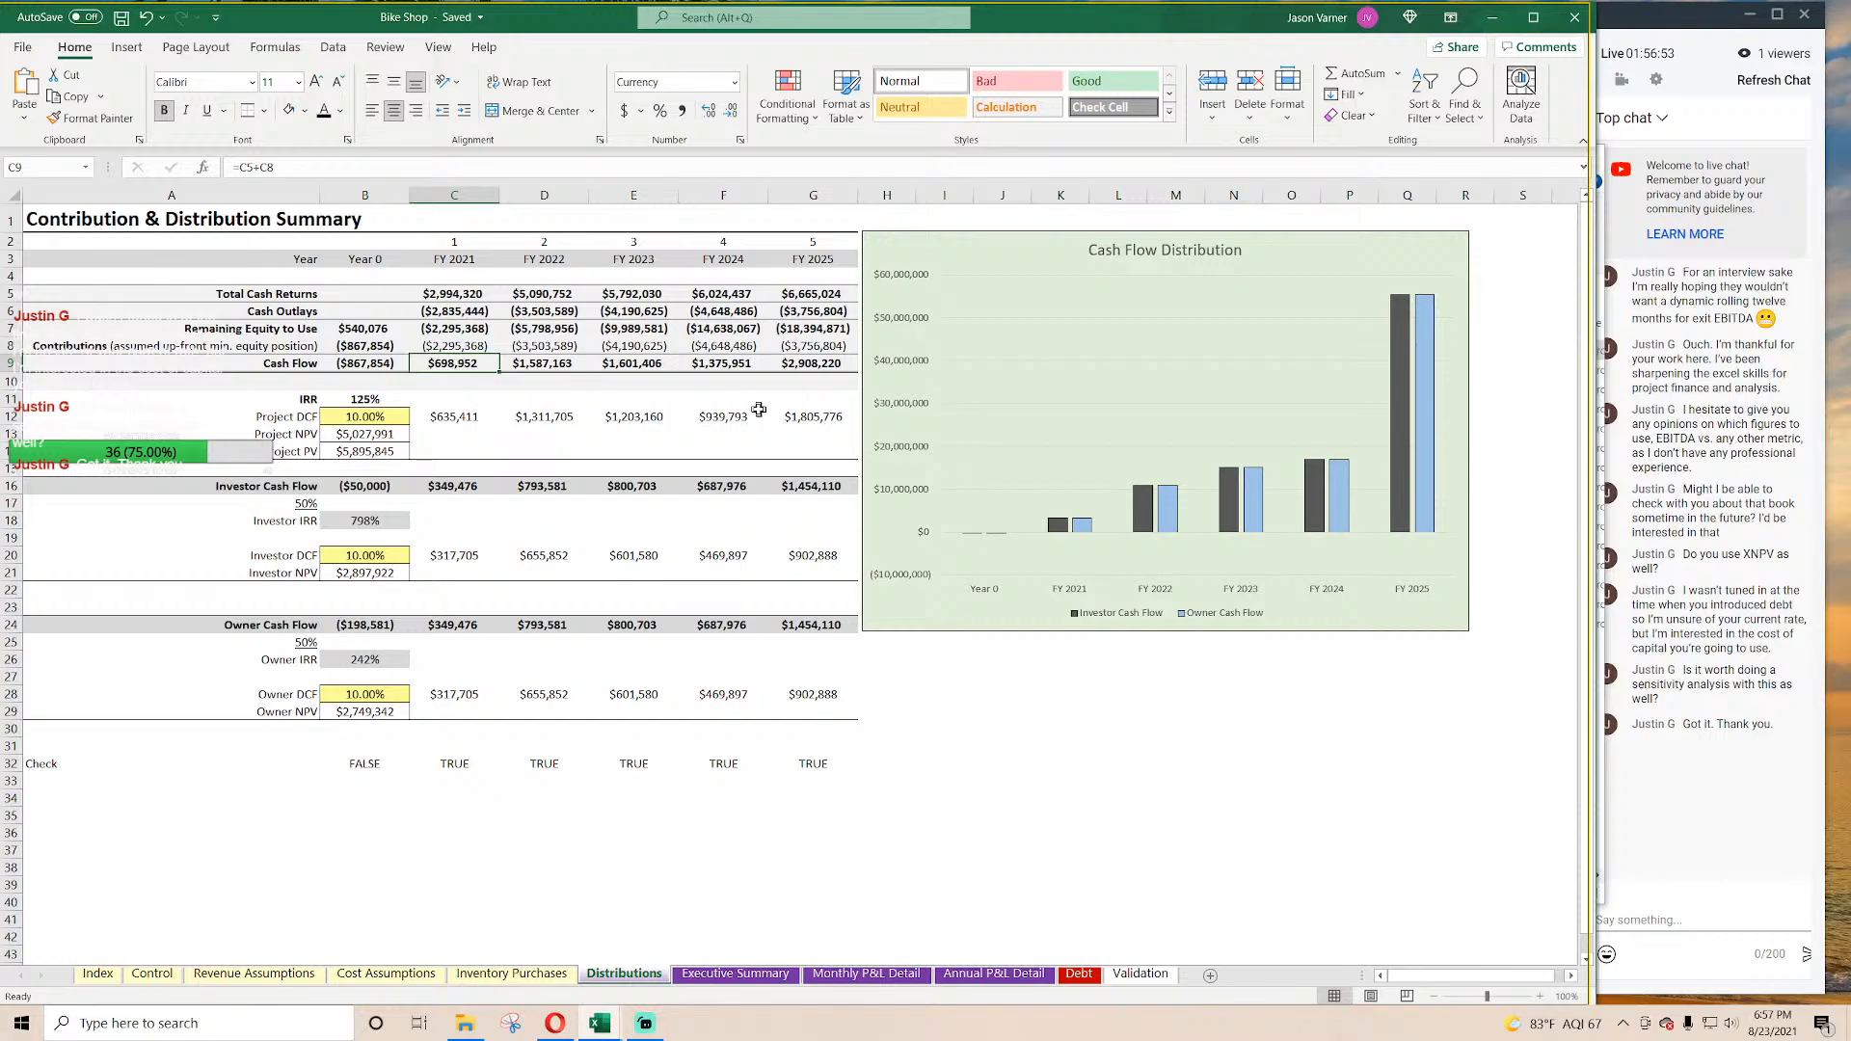
pyautogui.press('Right')
pyautogui.press('Right')
pyautogui.press('Right')
pyautogui.press('Right')
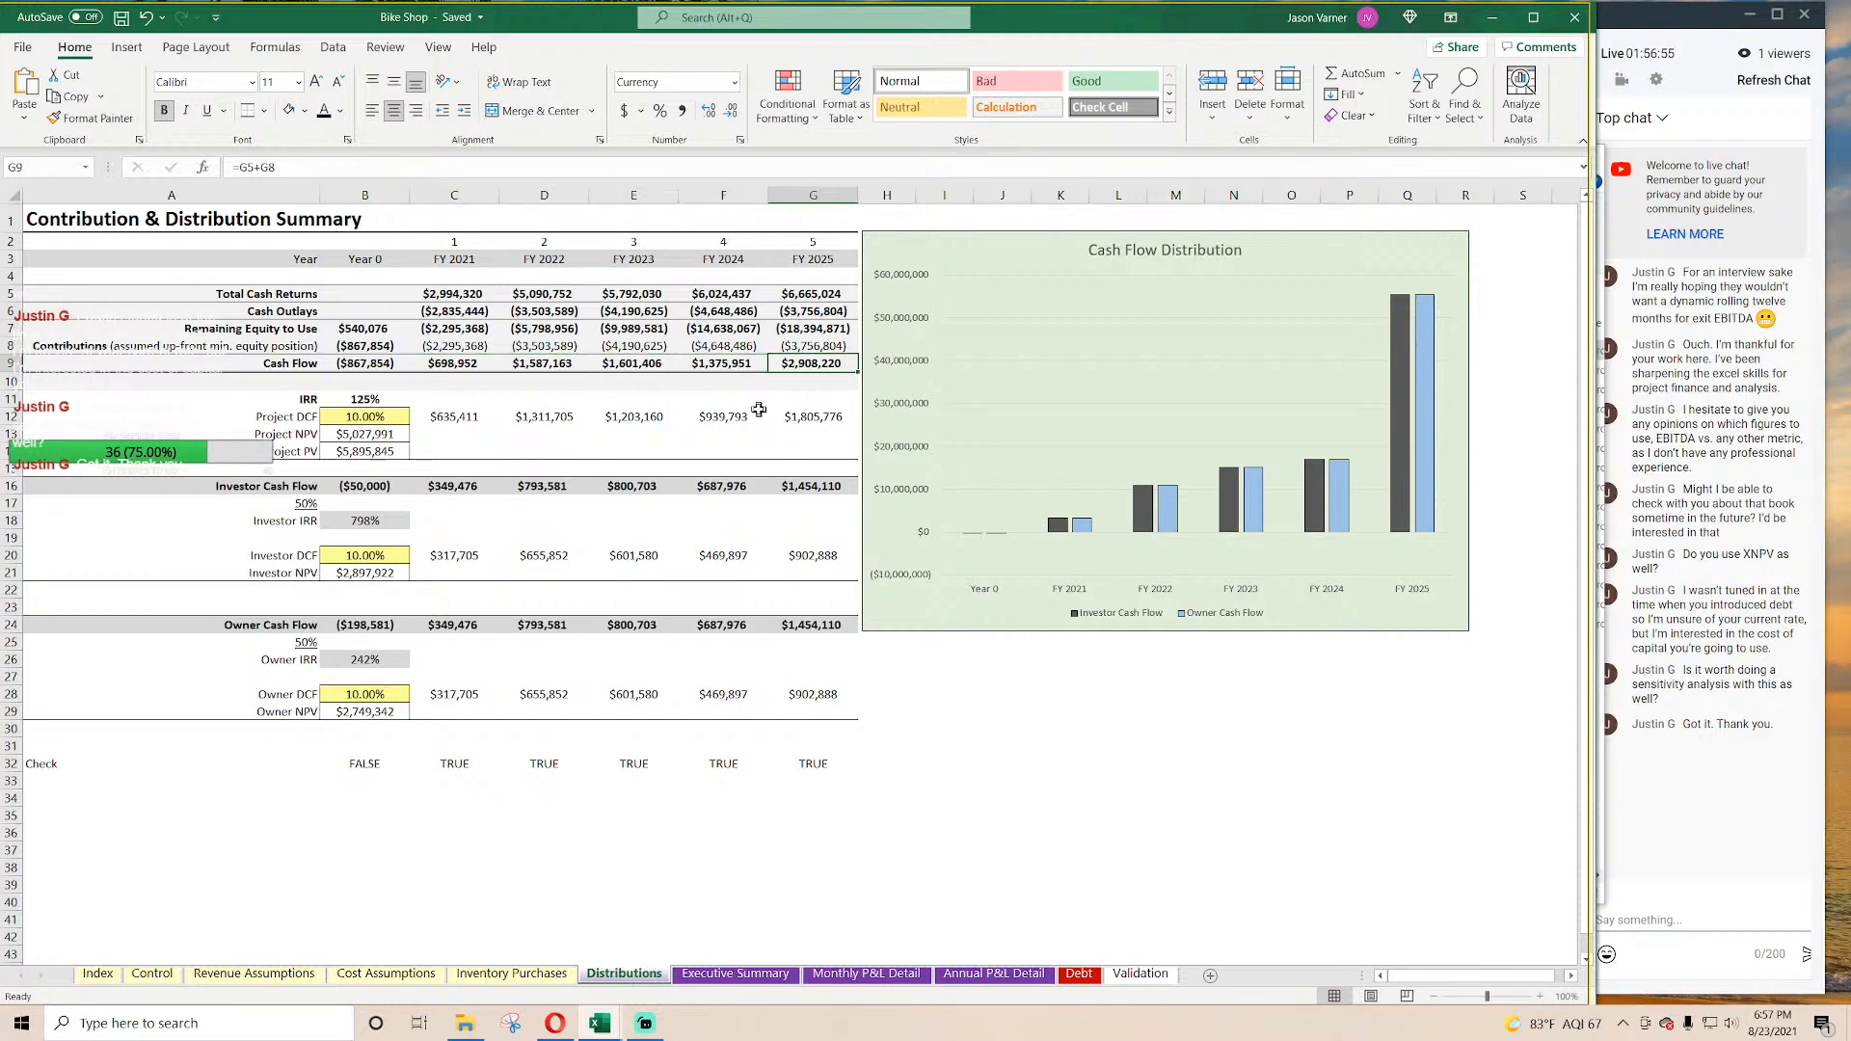
pyautogui.press('Left')
pyautogui.press('Left')
pyautogui.press('Left')
pyautogui.press('Left')
# Step: Trace the logic from FY 2021 Total Cash Returns and Cash Outlays to the Year 0 and FY 2021 Remaining Equity to Use formulas
pyautogui.press('Up')
pyautogui.press('Up')
pyautogui.press('Up')
pyautogui.press('Up')
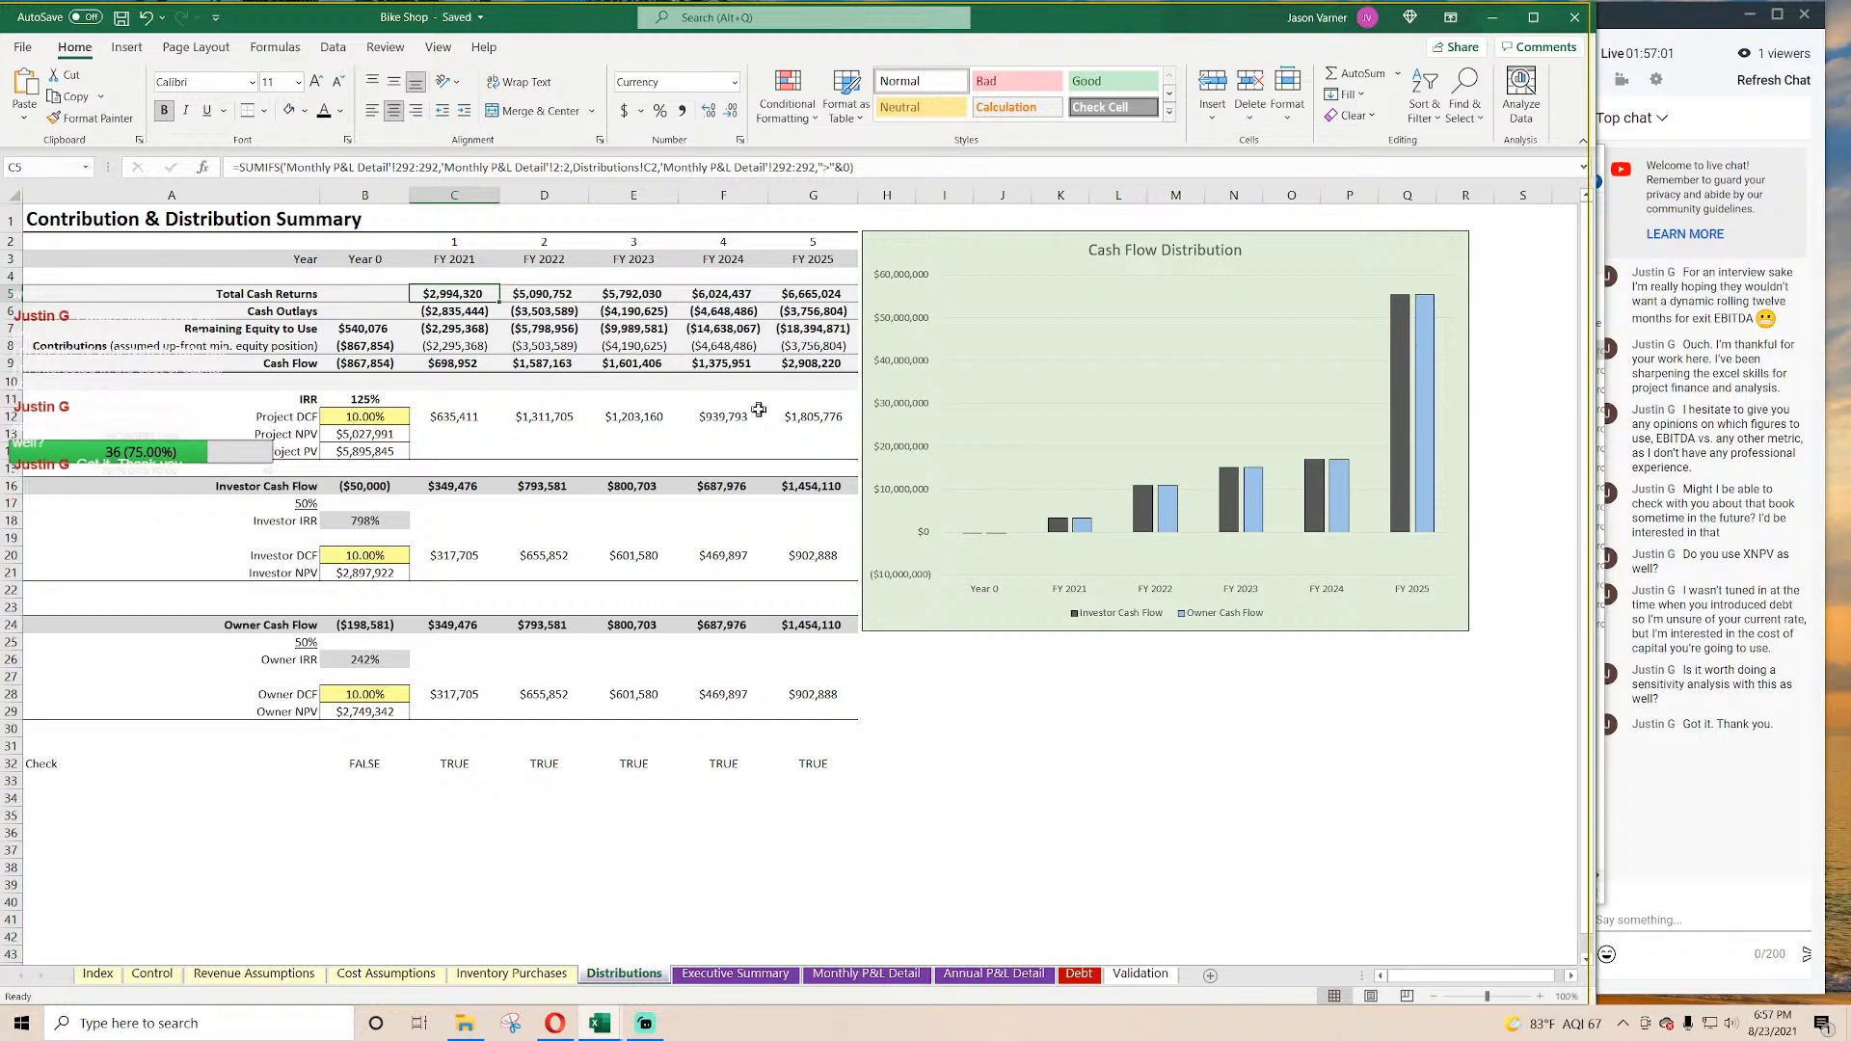
pyautogui.press('Down')
pyautogui.press('Left')
pyautogui.press('Down')
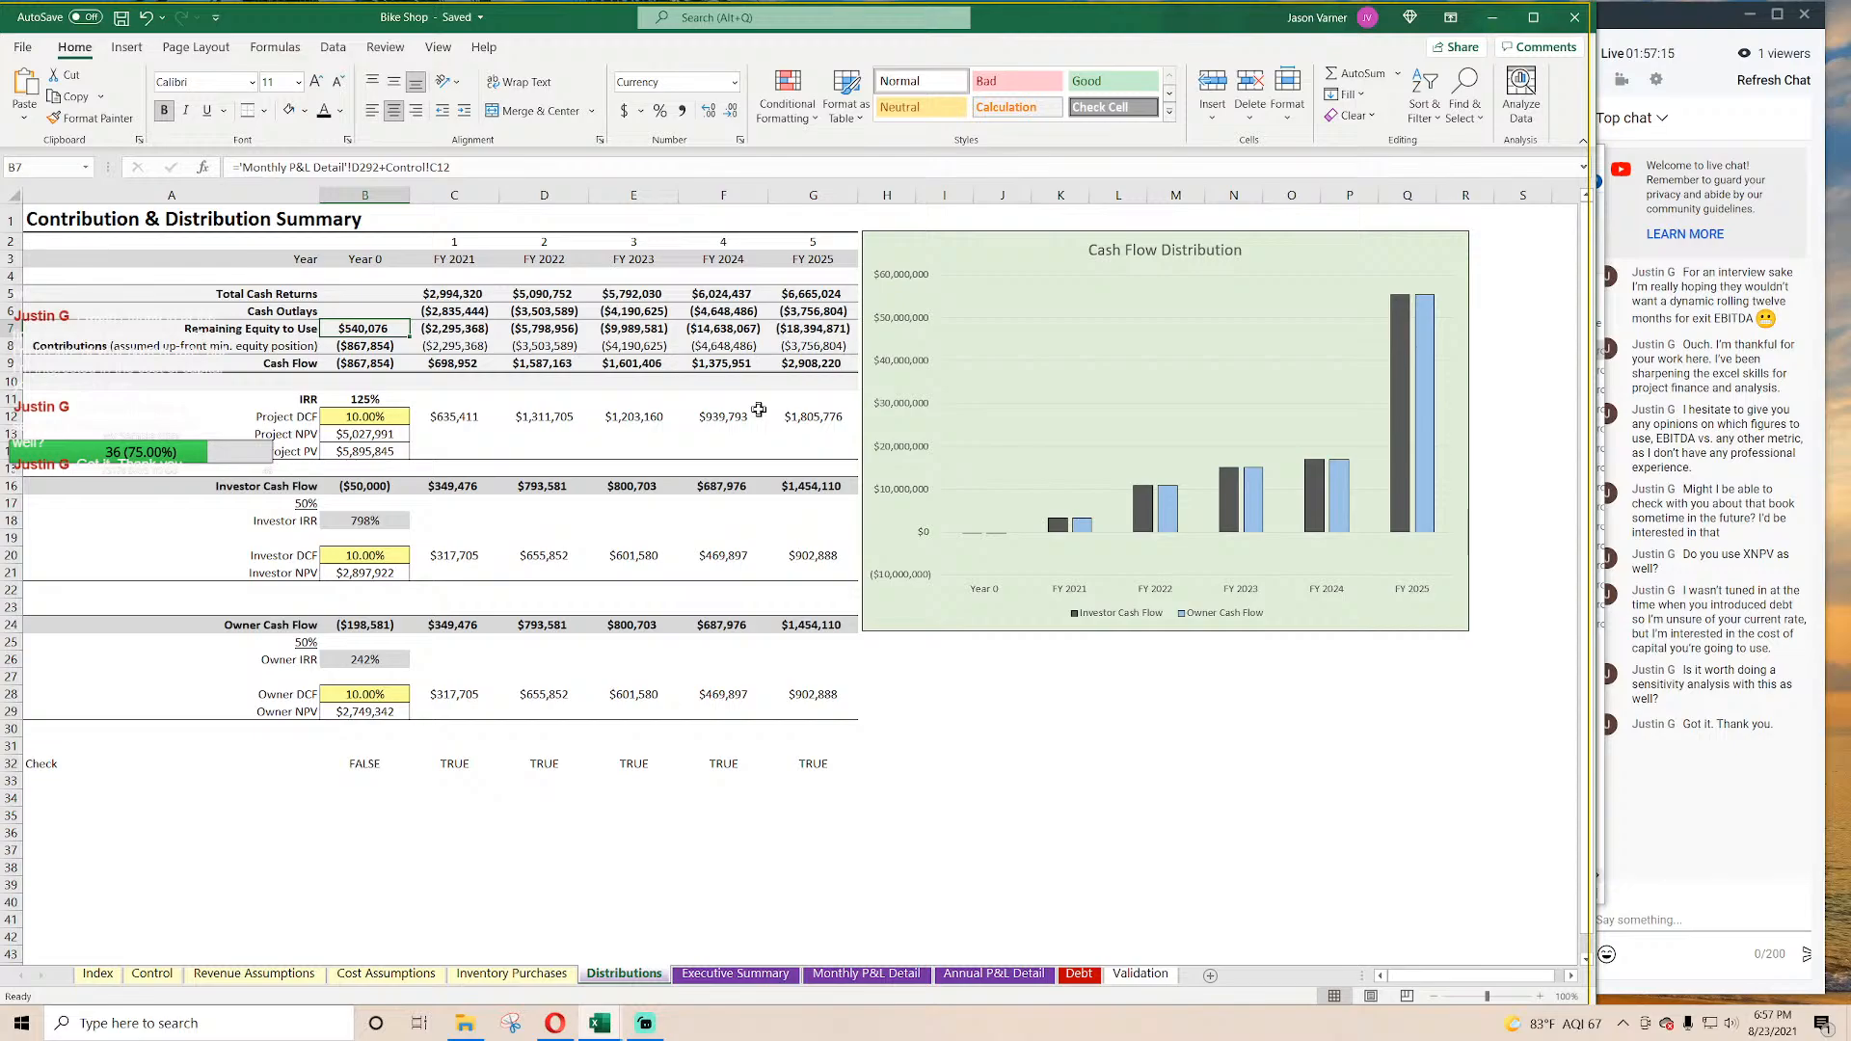
pyautogui.press('Right')
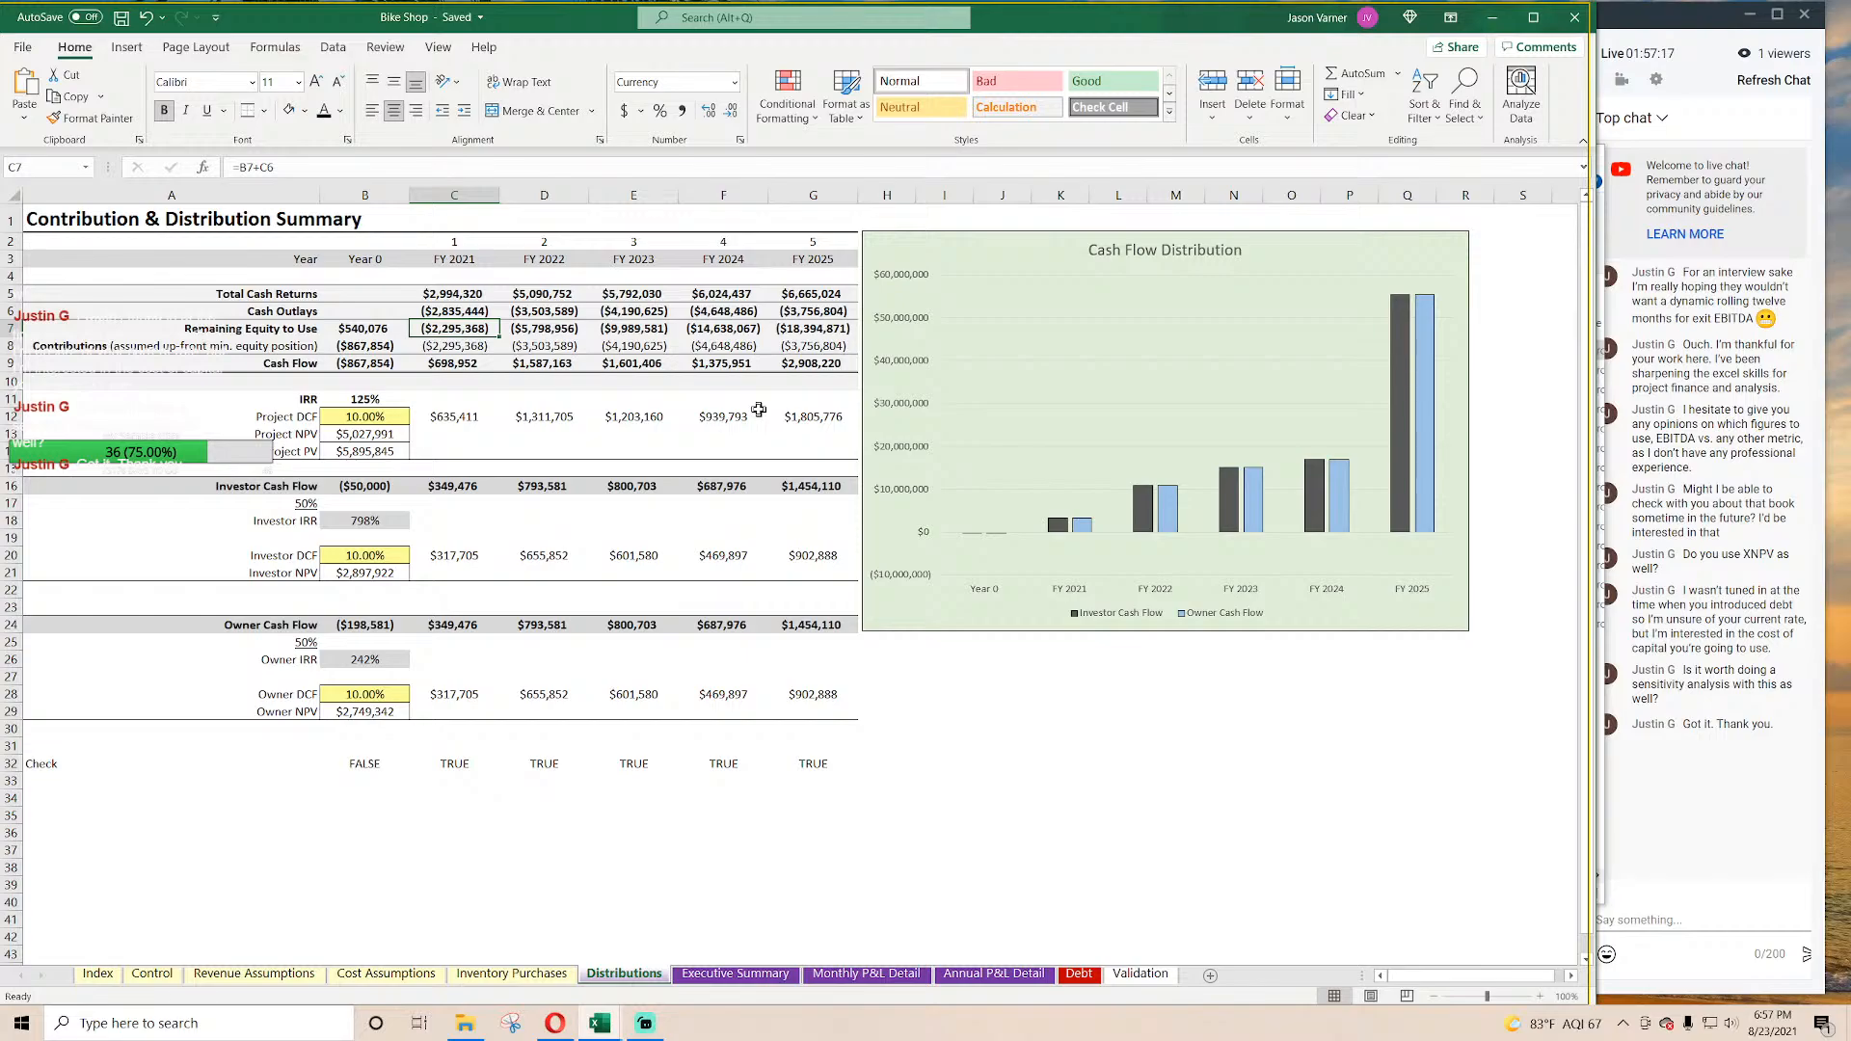
# Step: Review the FY 2021 Cash Outlays formula and the Cash Flow formulas from FY 2021 through FY 2025
pyautogui.press('Up')
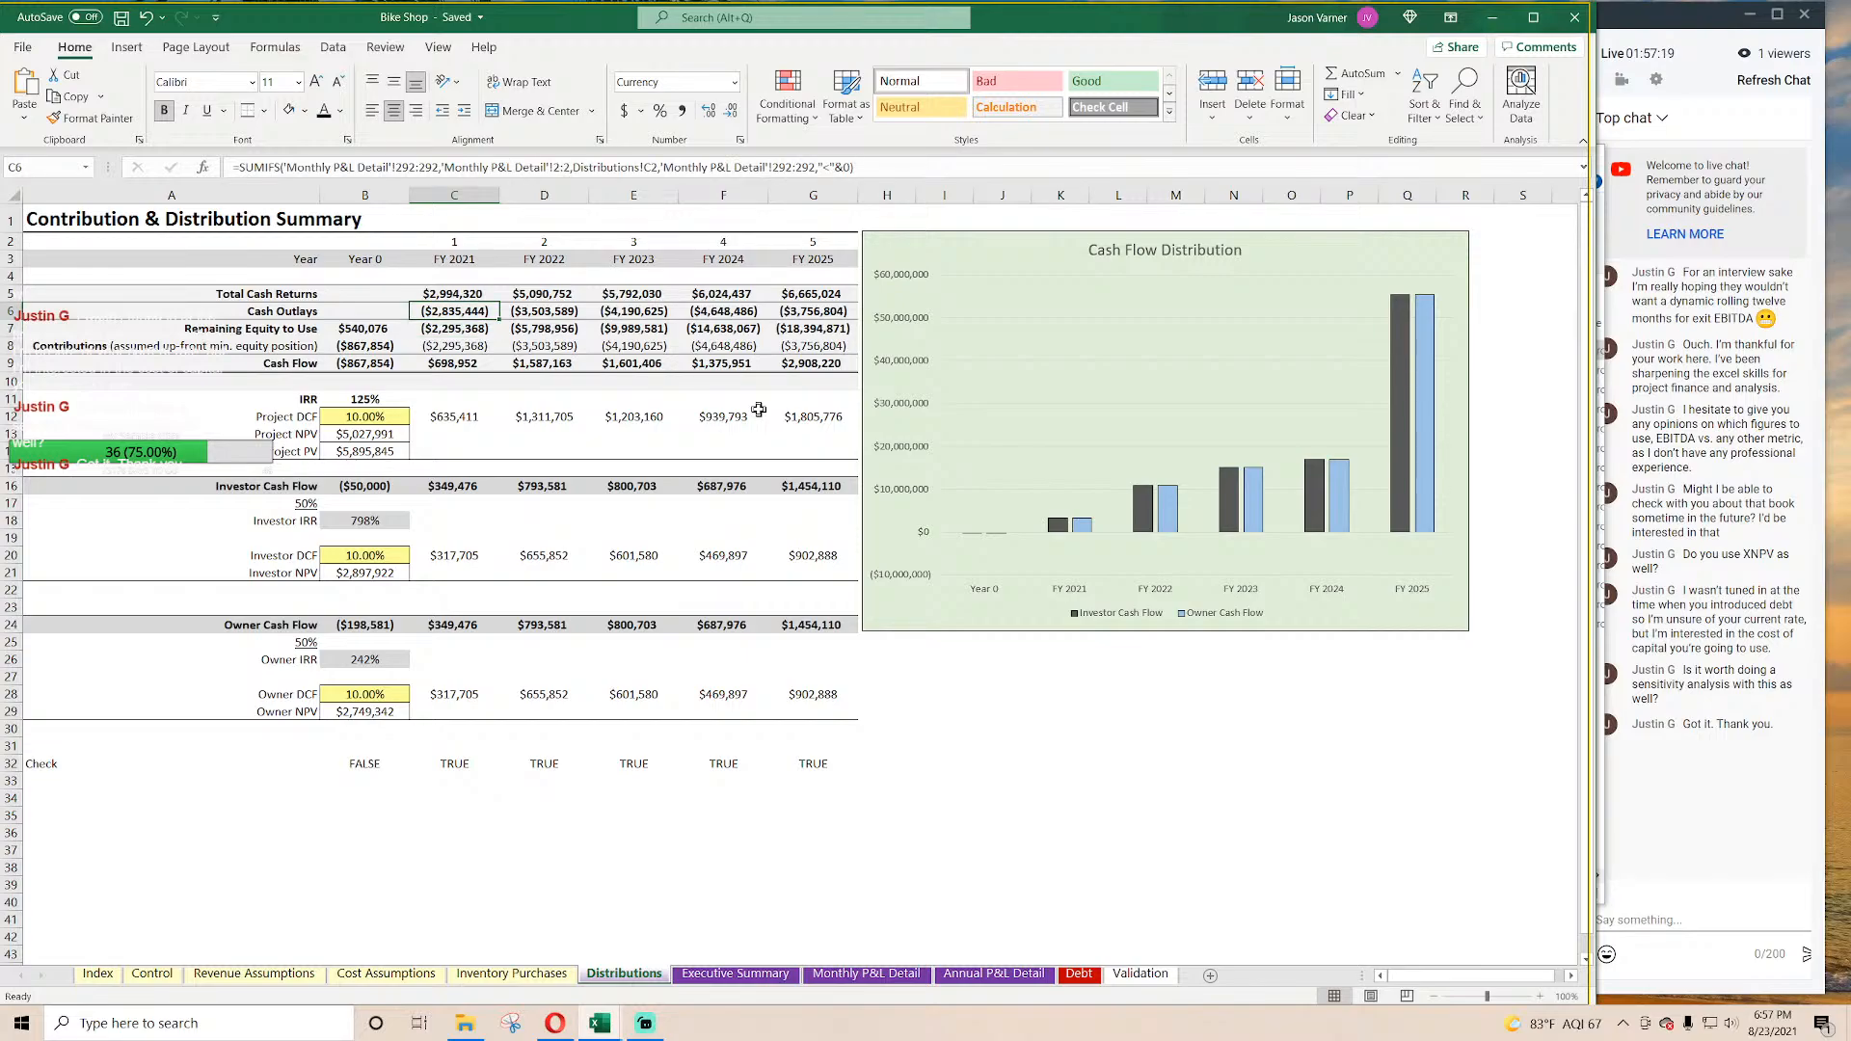
pyautogui.press('Down')
pyautogui.press('Down')
pyautogui.press('Down')
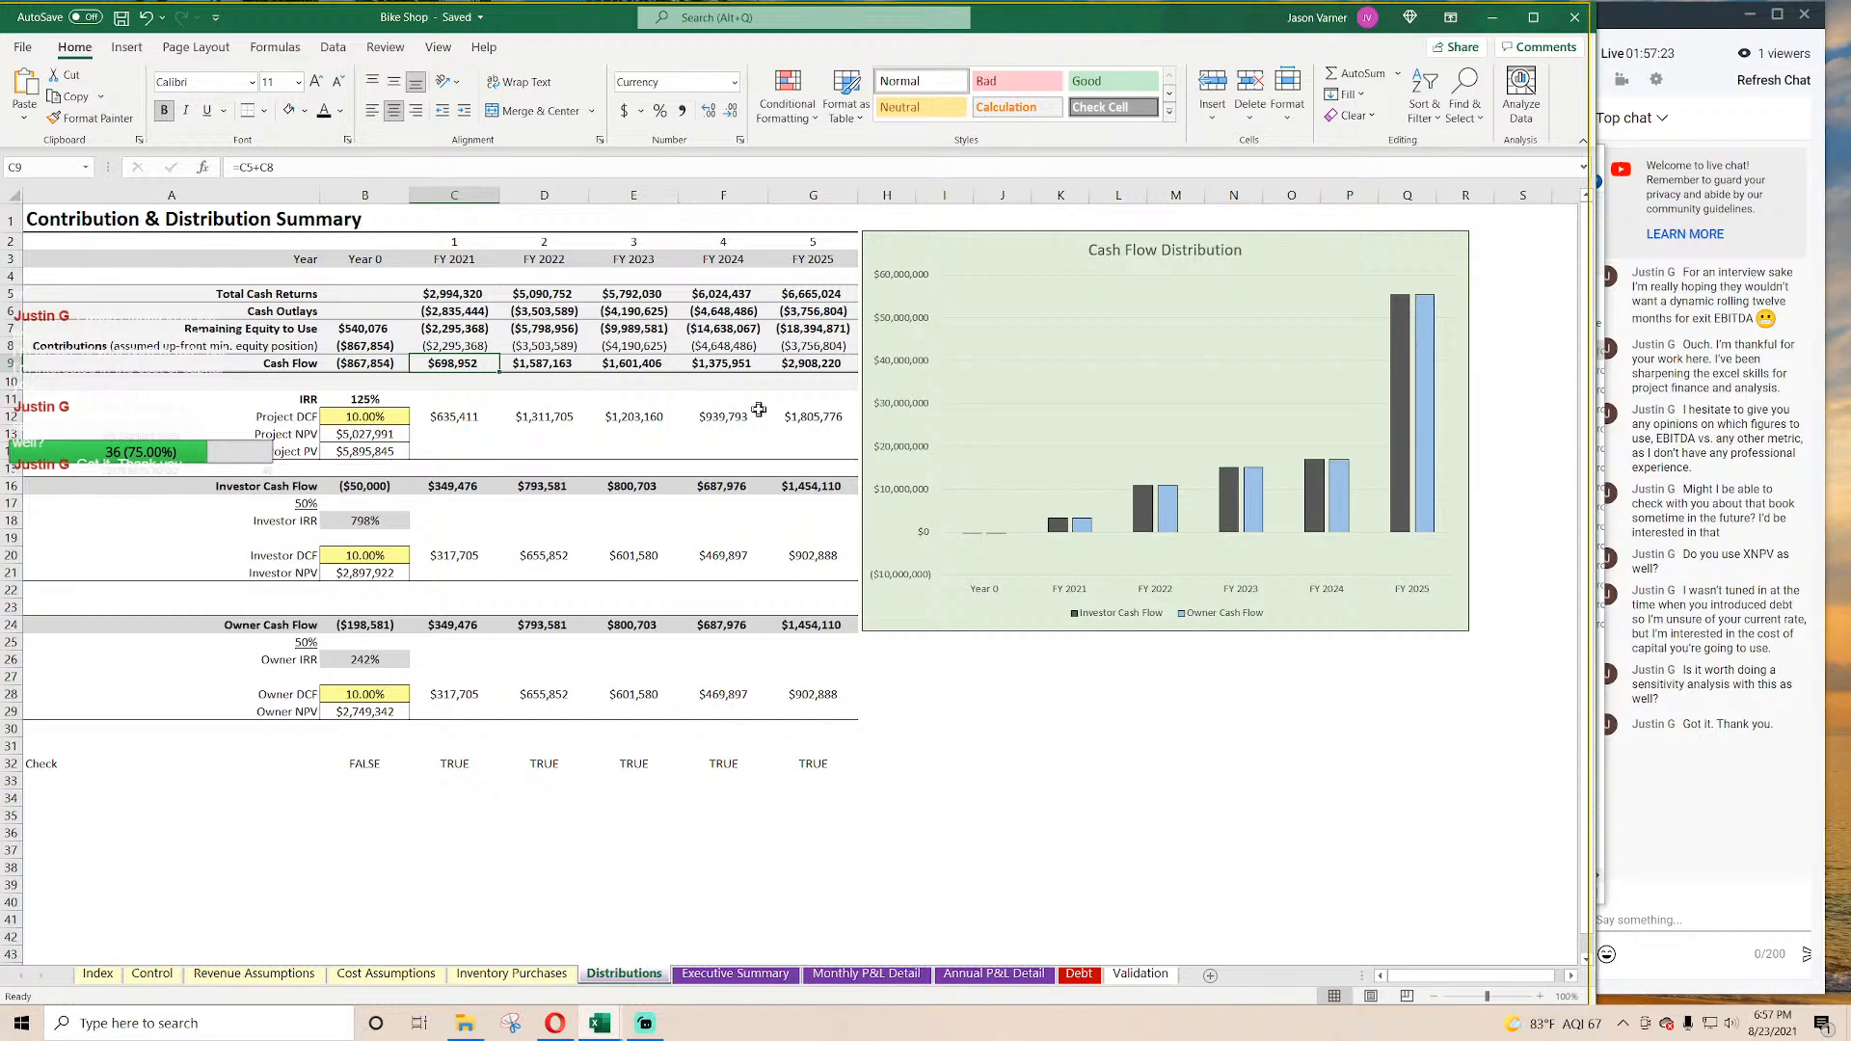
pyautogui.press('Right')
pyautogui.press('Right')
pyautogui.press('Right')
pyautogui.press('Right')
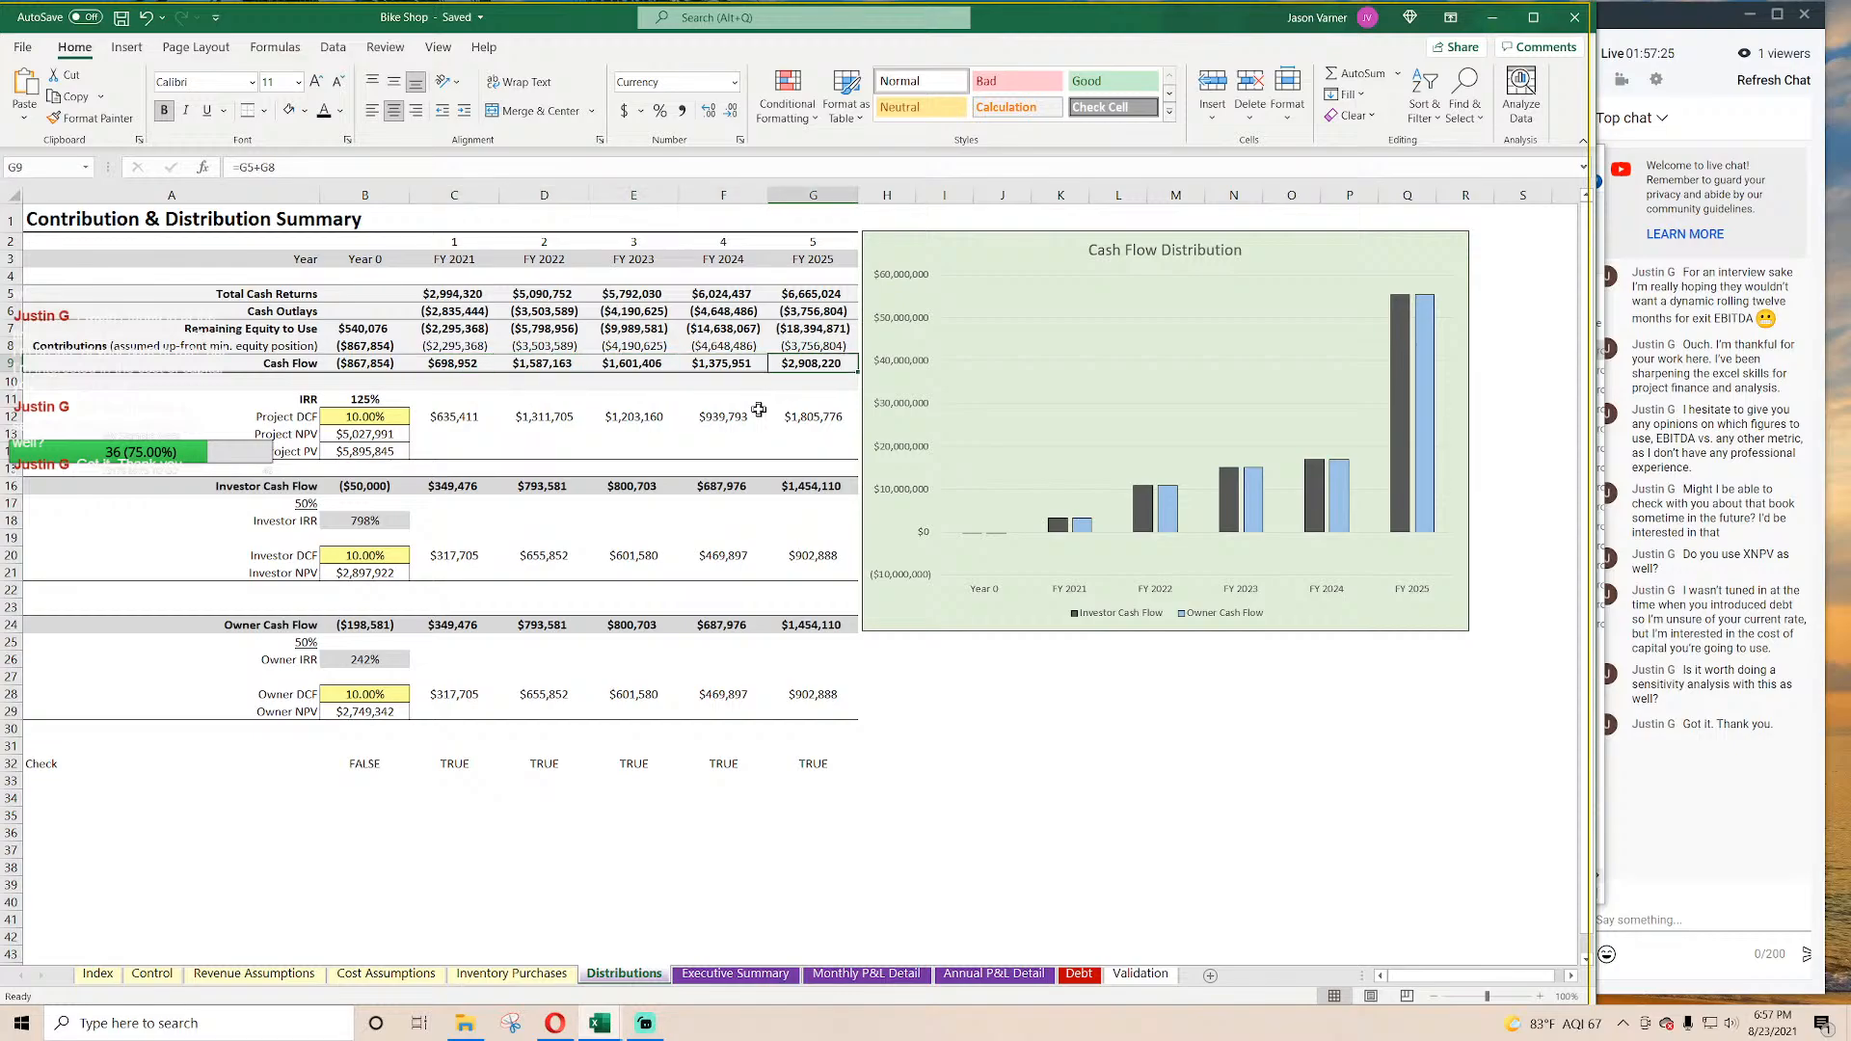
pyautogui.press('Left')
pyautogui.press('Left')
pyautogui.press('Left')
pyautogui.press('Left')
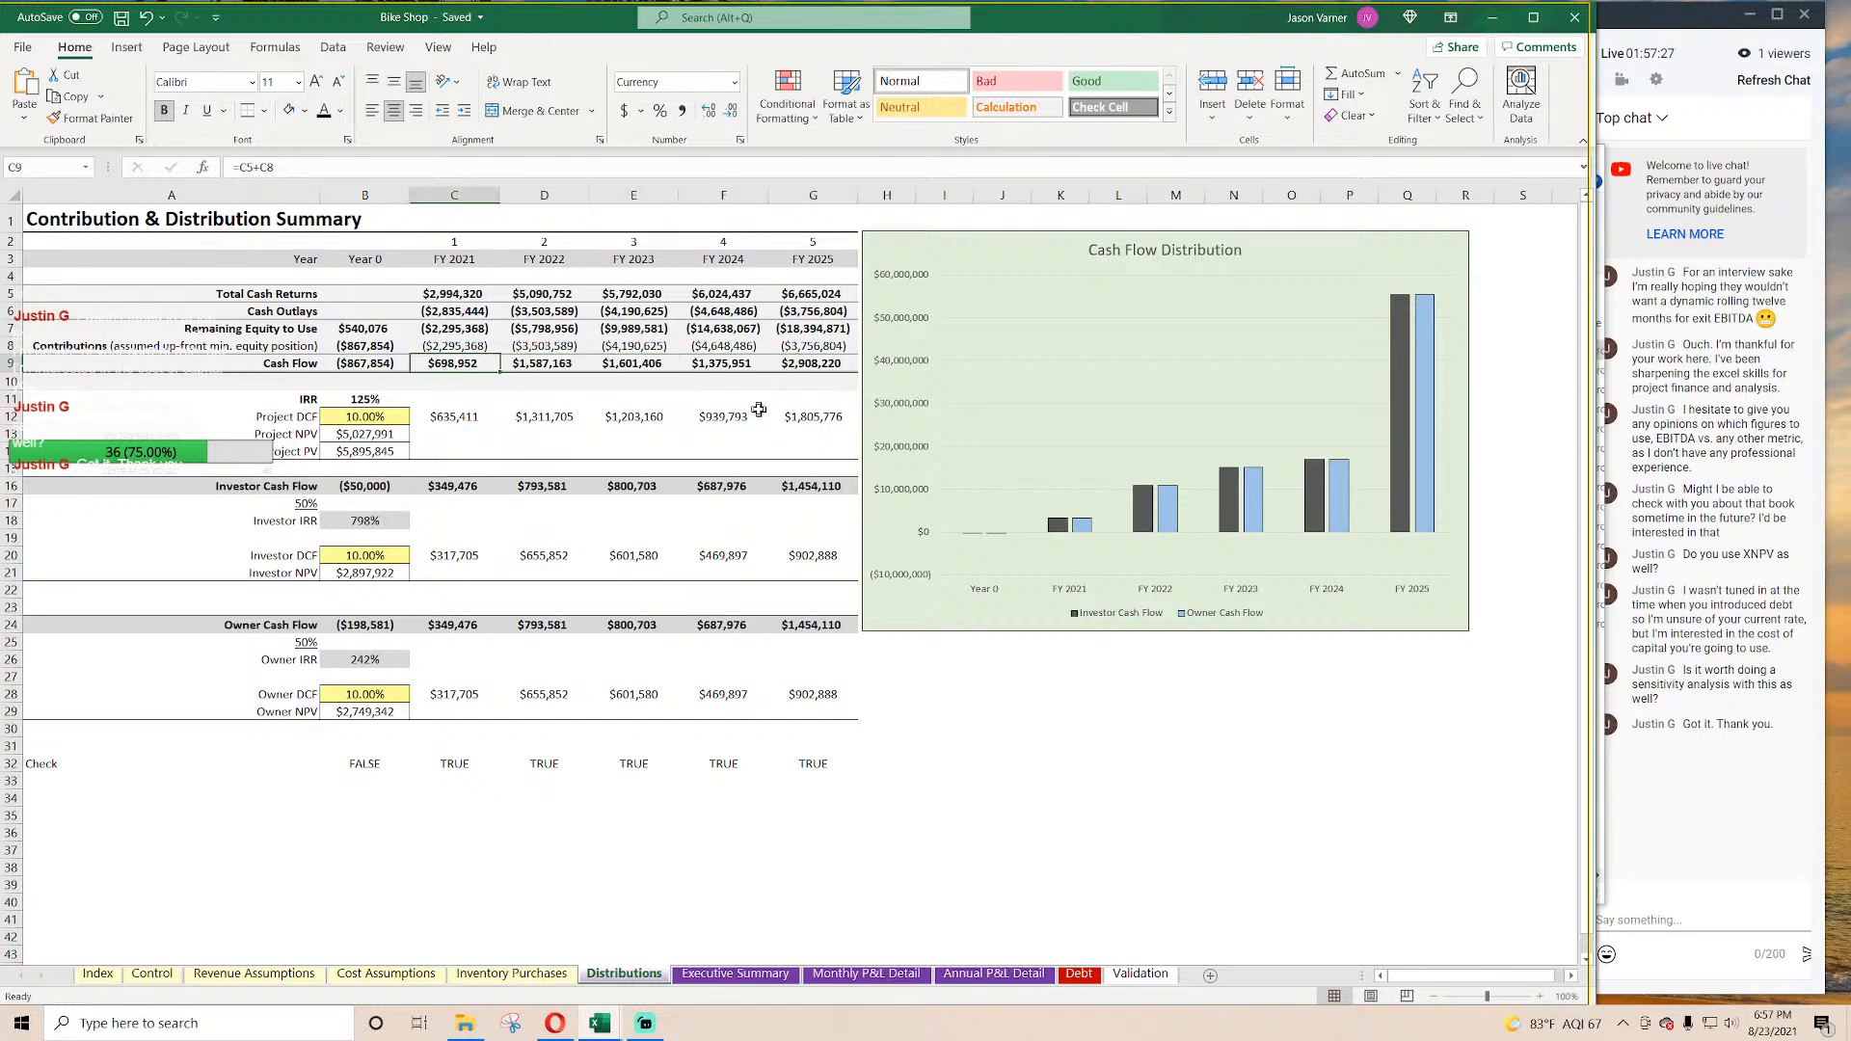
# Step: Total the Cash Flow row from Year 0 to FY 2025 and compare it with the Dec-25 Cumulative Cash Flow Pre Tax in Monthly P&L Detail
pyautogui.moveTo(817, 364); pyautogui.dragTo(360, 362)
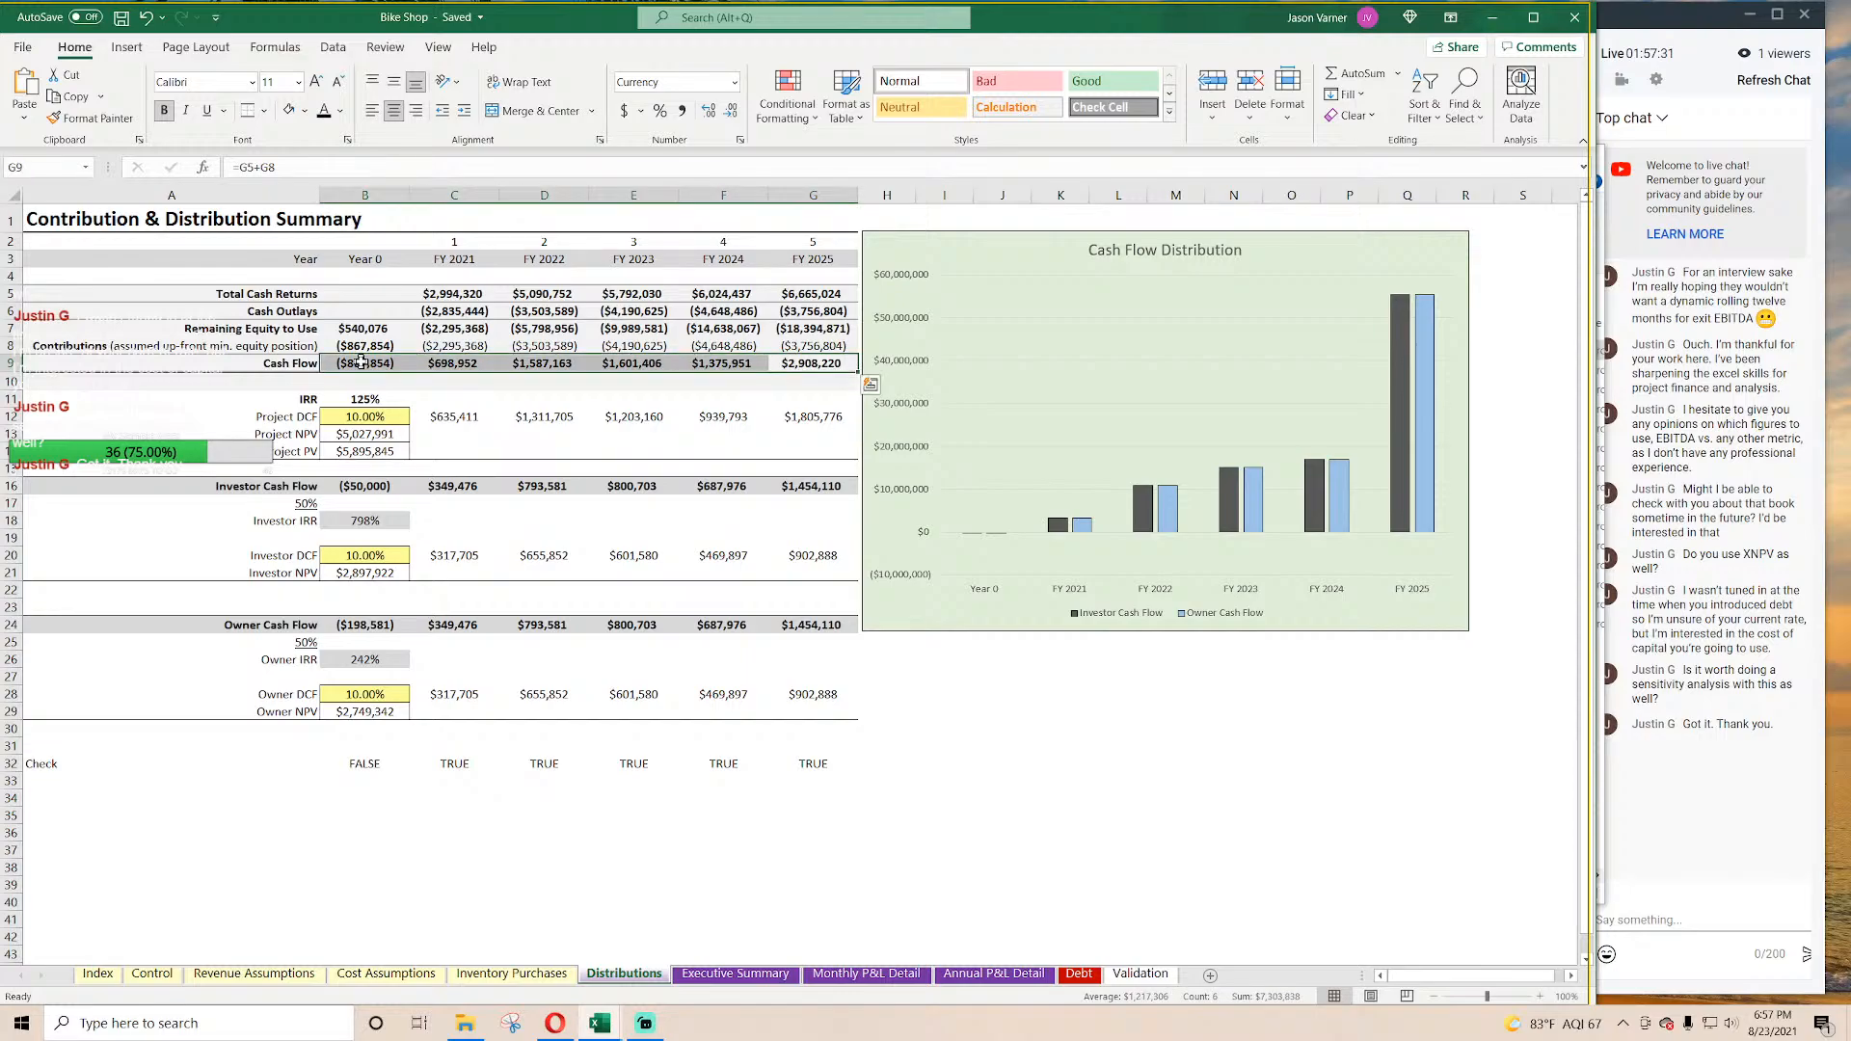
pyautogui.click(865, 975)
pyautogui.moveTo(1540, 976); pyautogui.dragTo(1543, 983)
pyautogui.click(1509, 832)
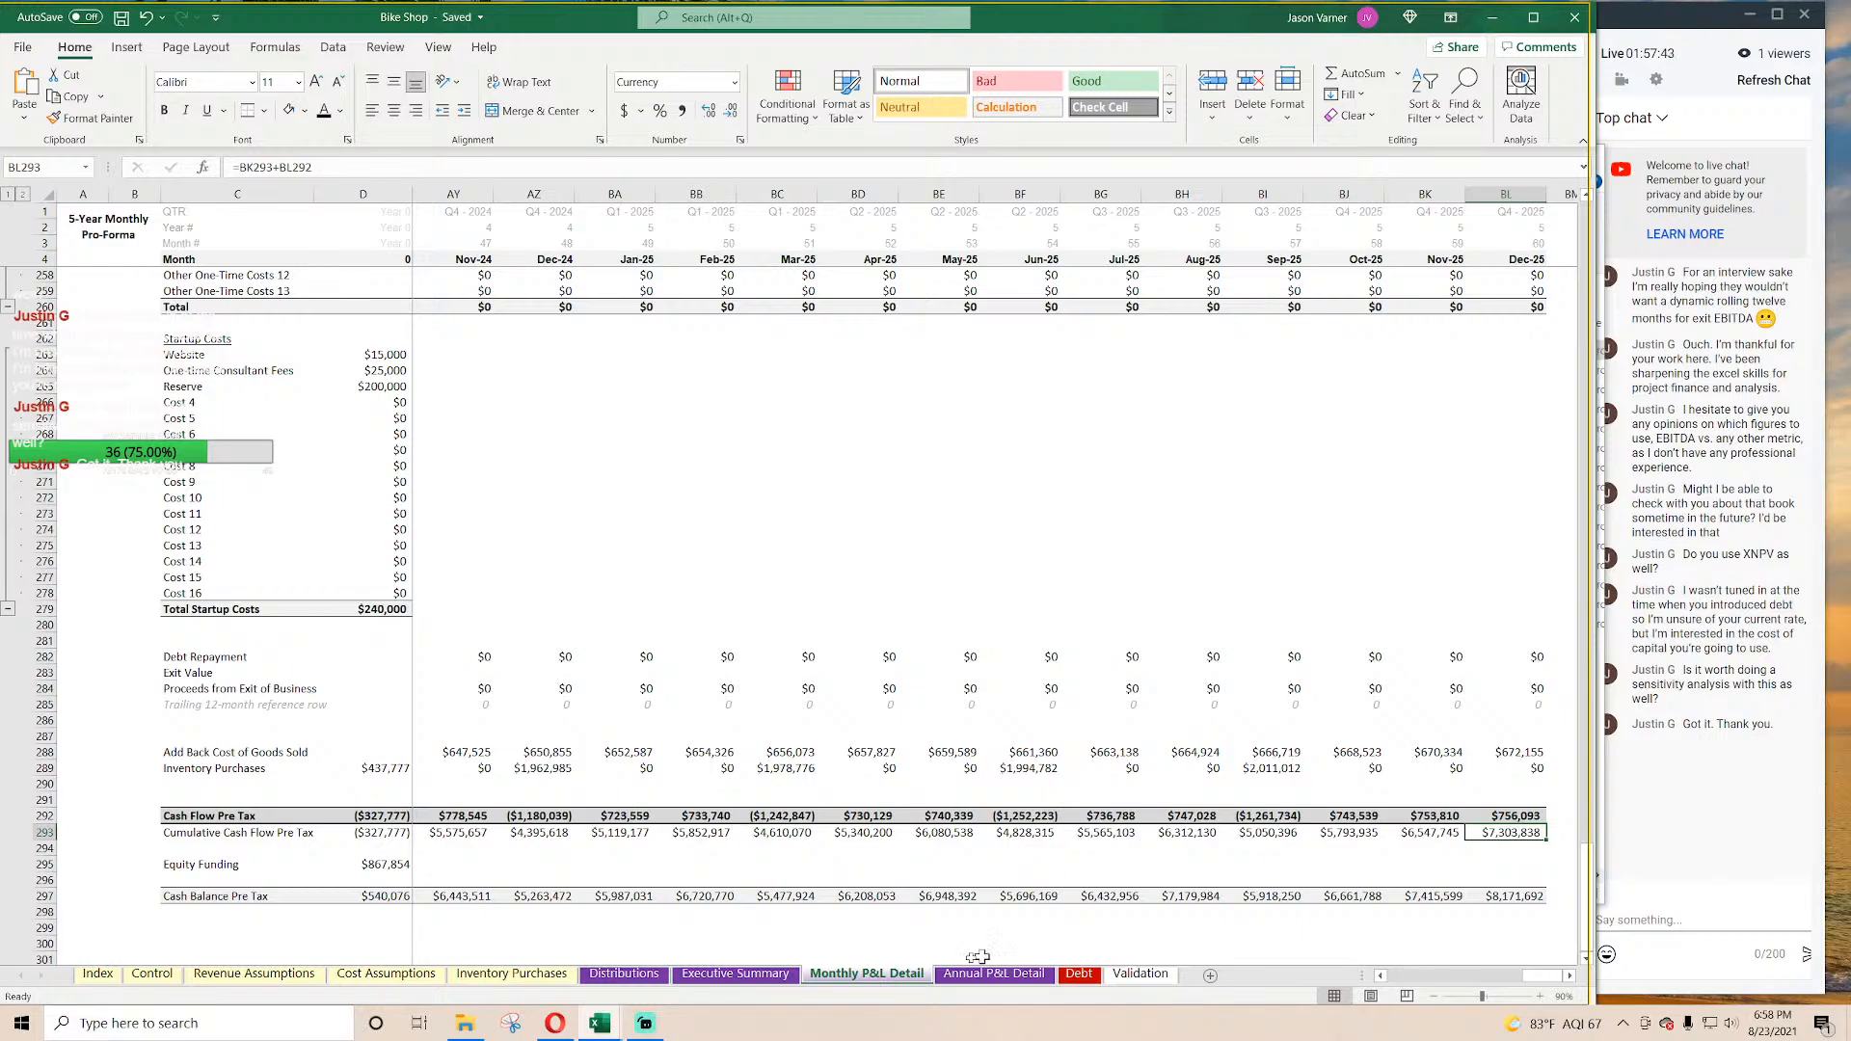
# Step: Recheck the B9:G9 Cash Flow total on Distributions against the monthly Cash Flow Pre Tax row in Monthly P&L Detail
pyautogui.click(624, 974)
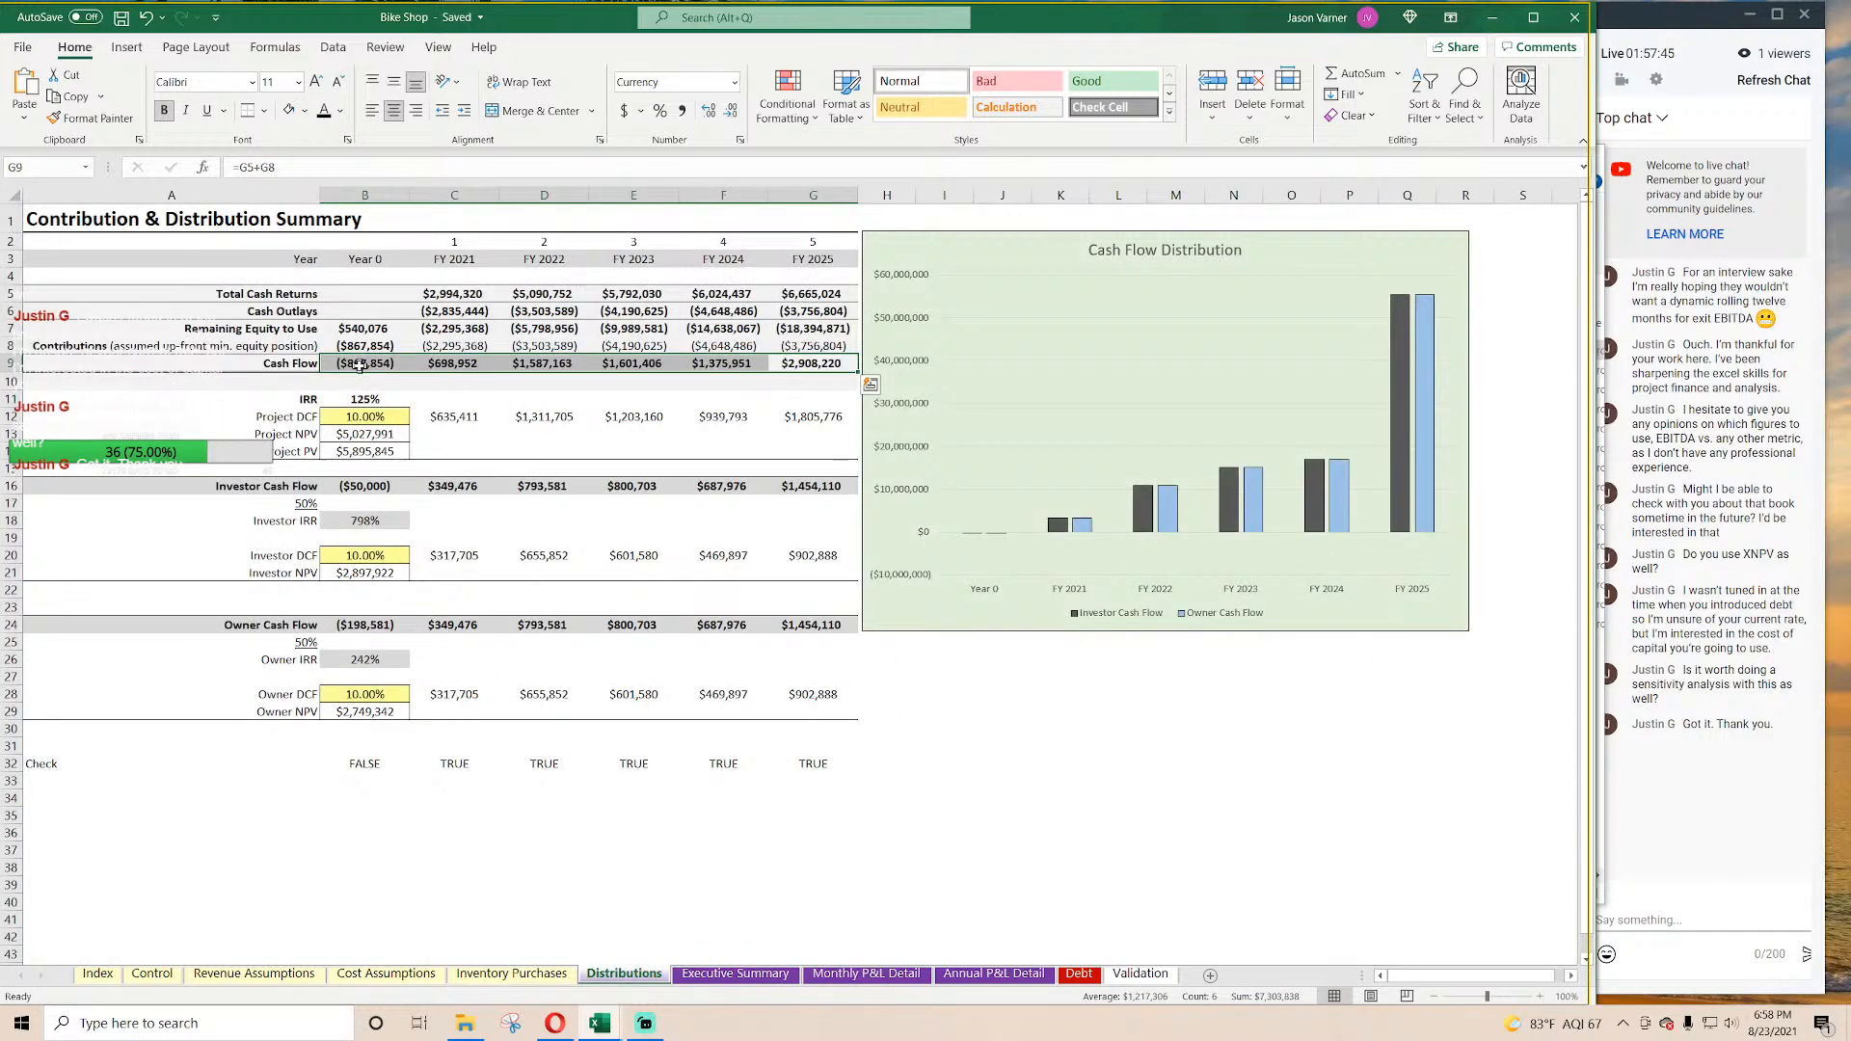
pyautogui.moveTo(362, 362); pyautogui.dragTo(780, 361)
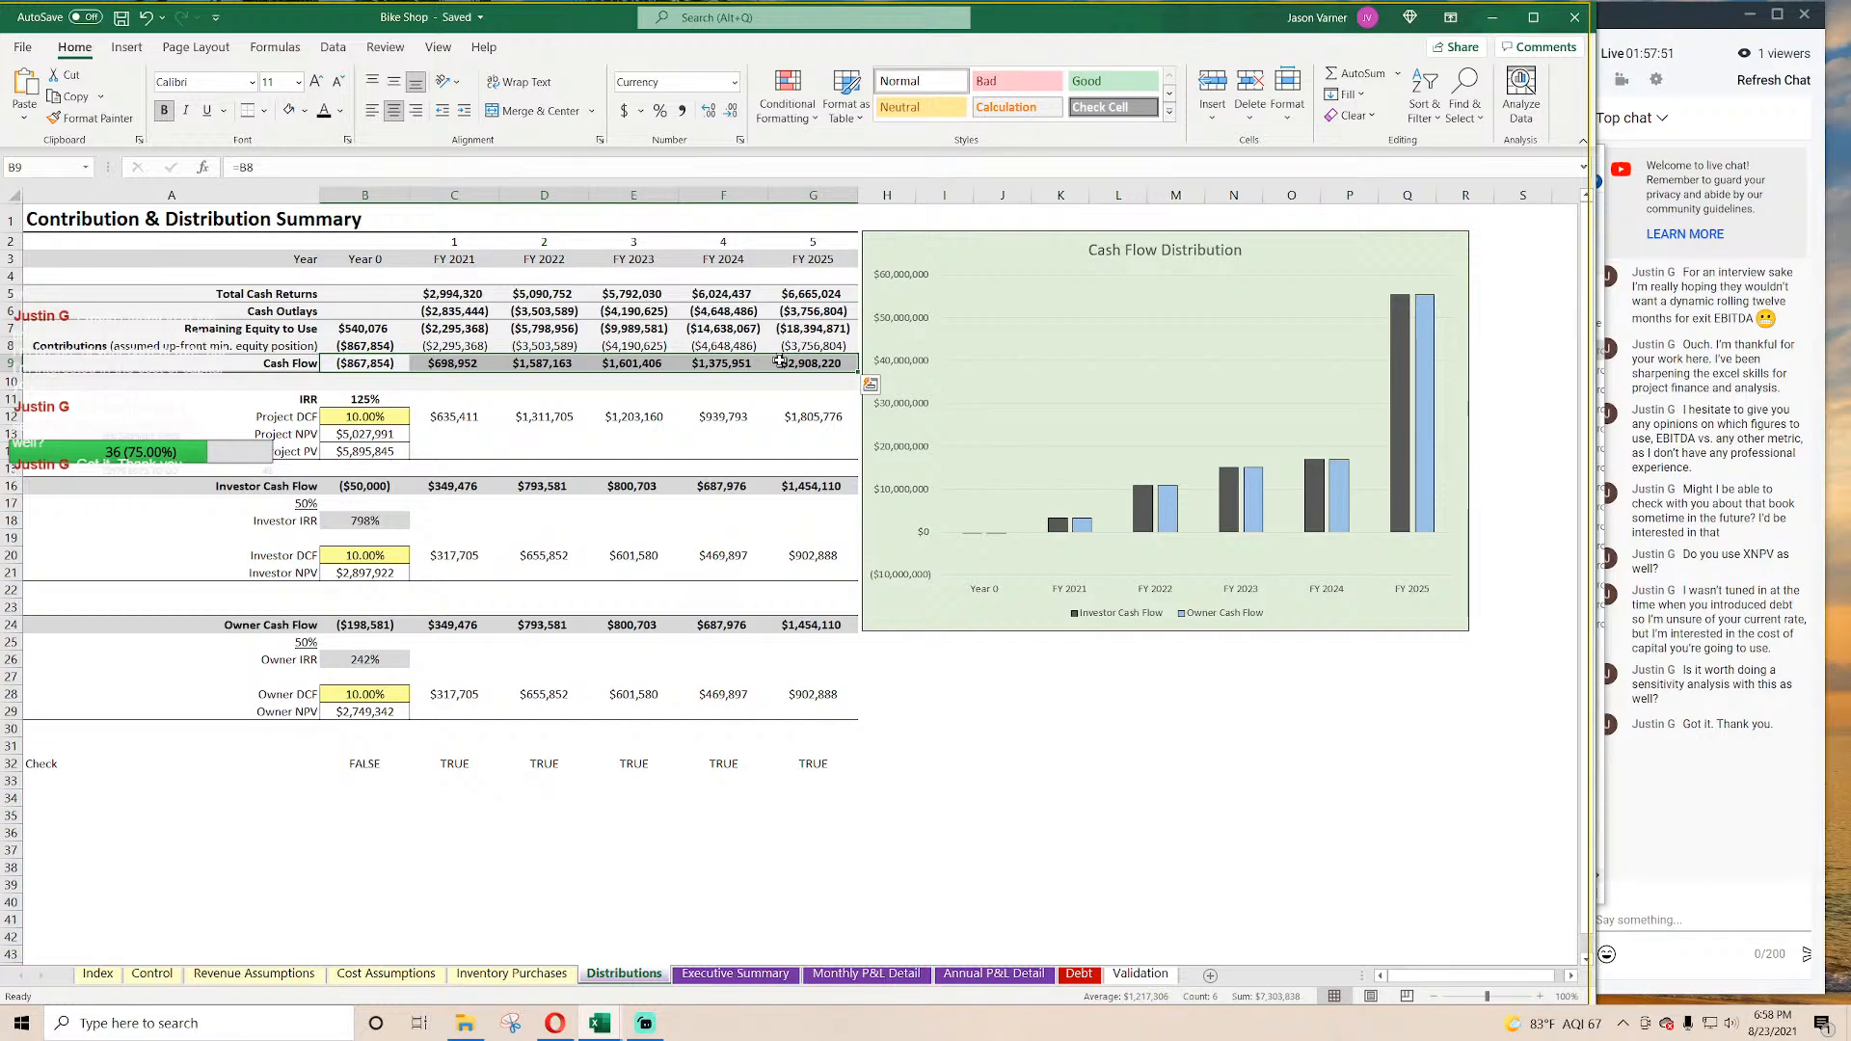
pyautogui.click(866, 974)
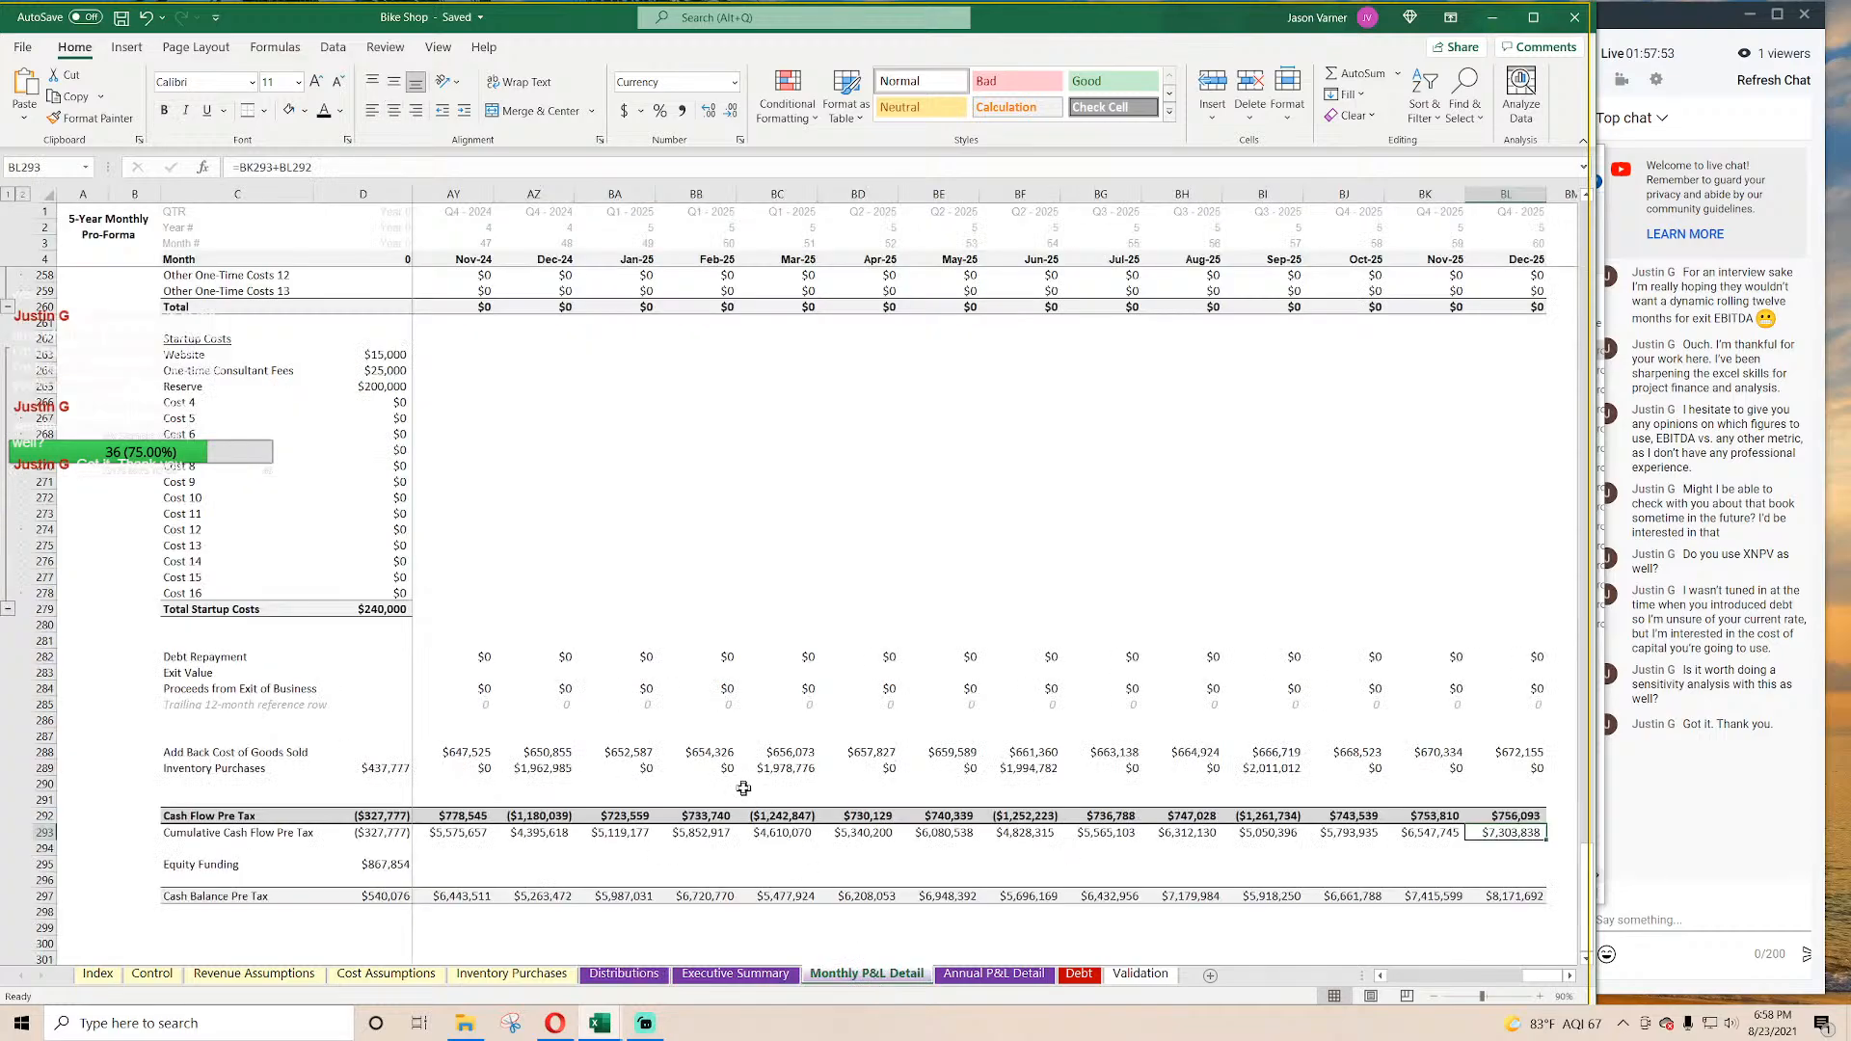
pyautogui.scroll(-5, 790, 798)
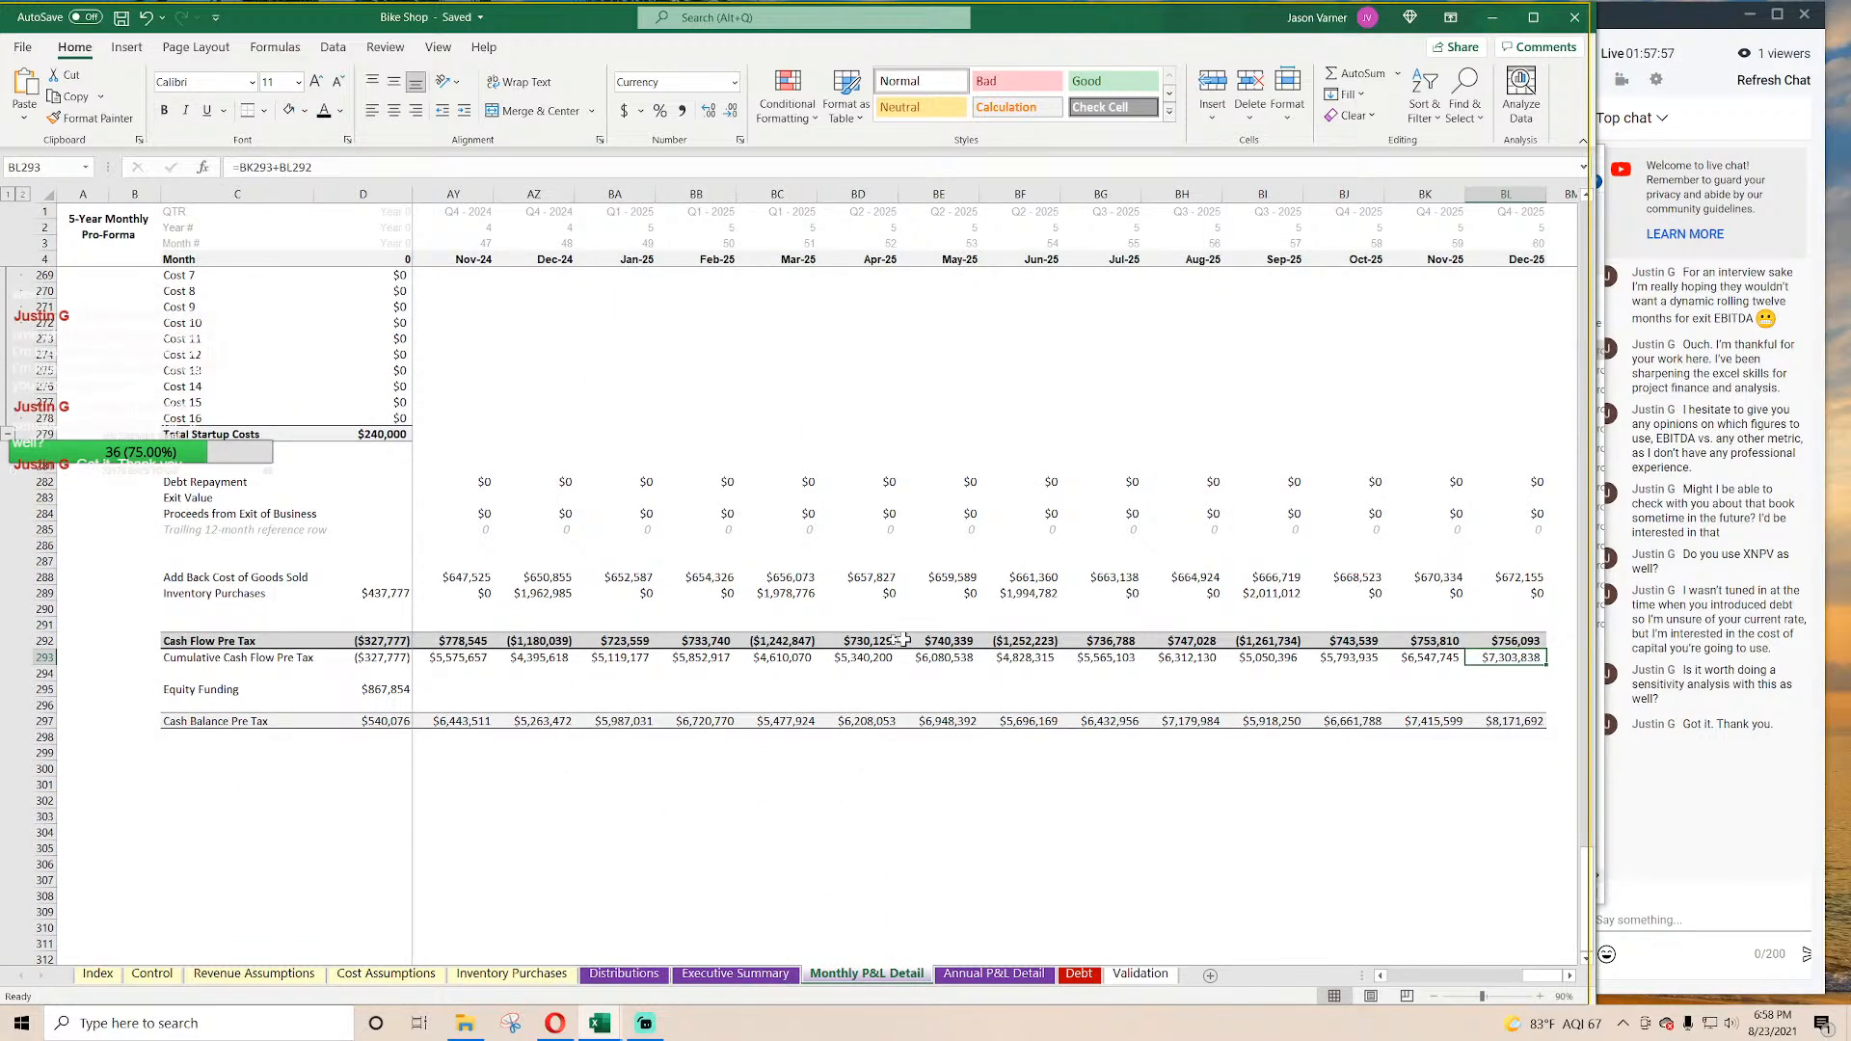
pyautogui.click(779, 644)
pyautogui.click(864, 644)
pyautogui.click(737, 973)
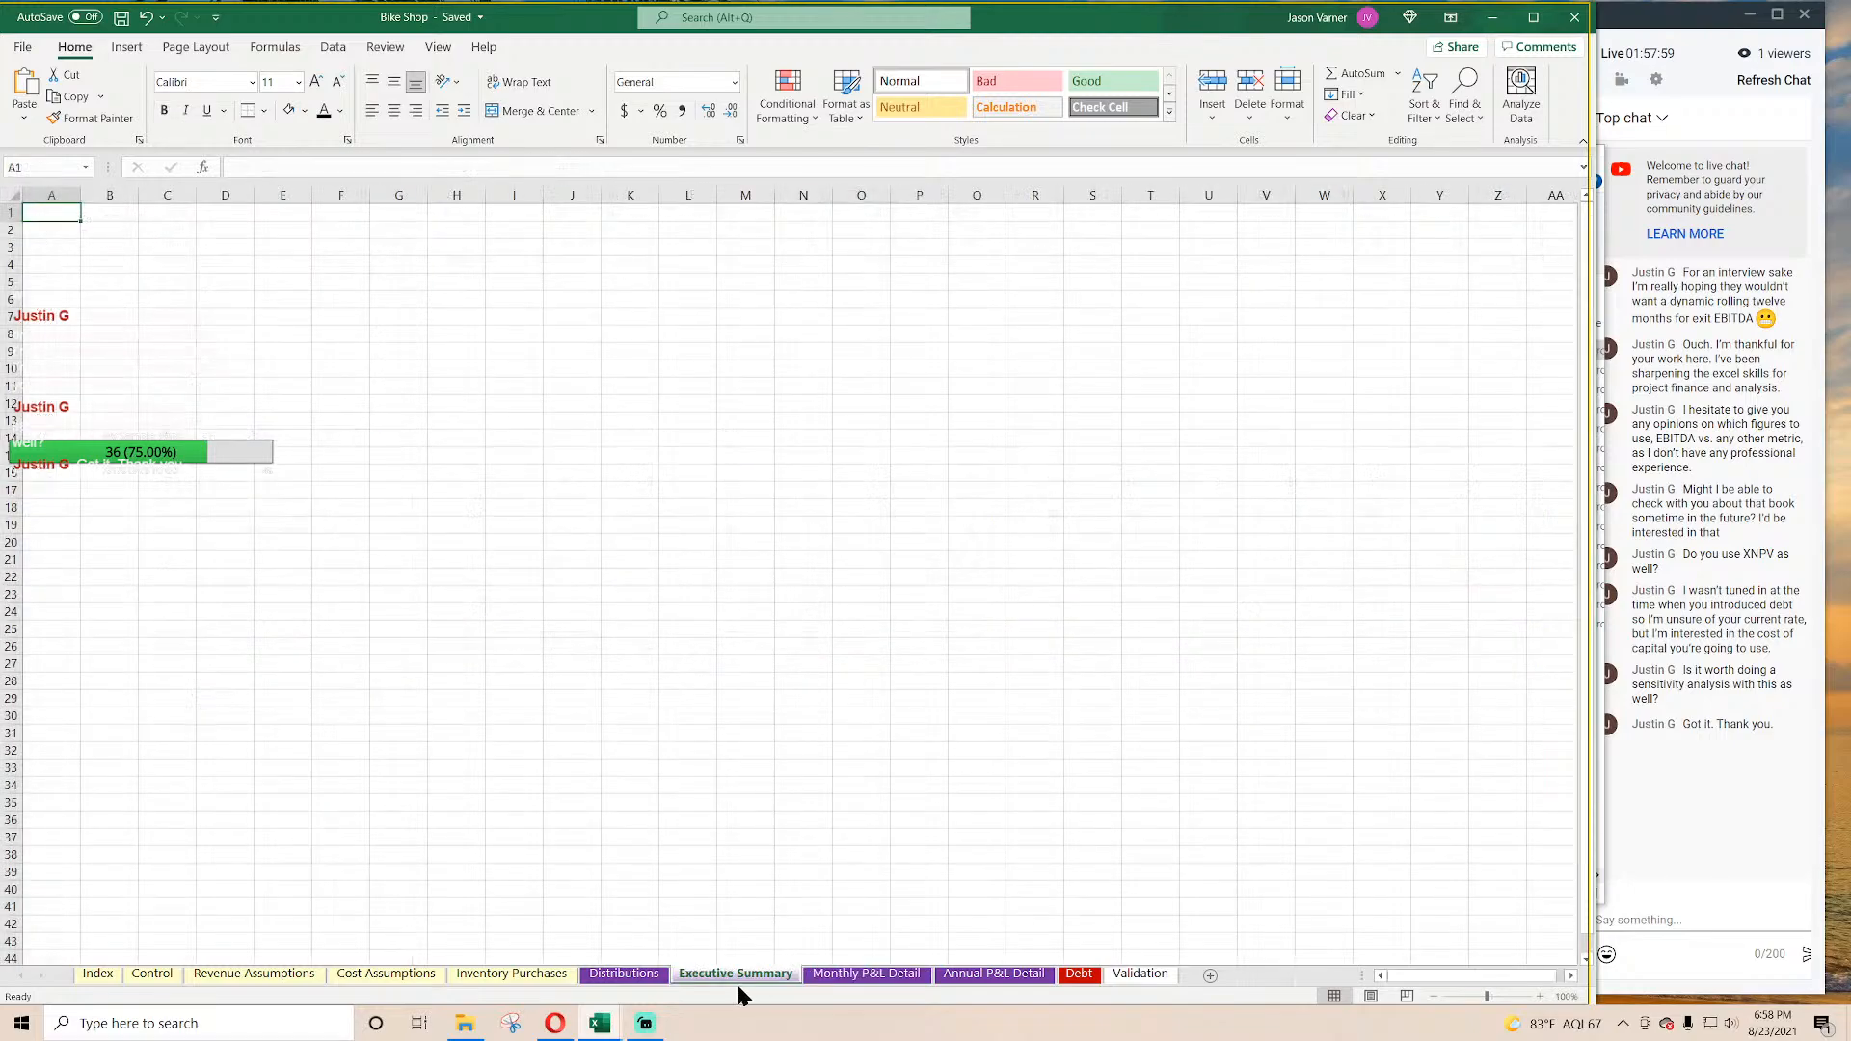
# Step: Compare the FY 2021–FY 2025 Cash Flow total with summed monthly Cash Flow Pre Tax, and inspect the Equity Funding and Cumulative Cash Flow formulas
pyautogui.click(623, 973)
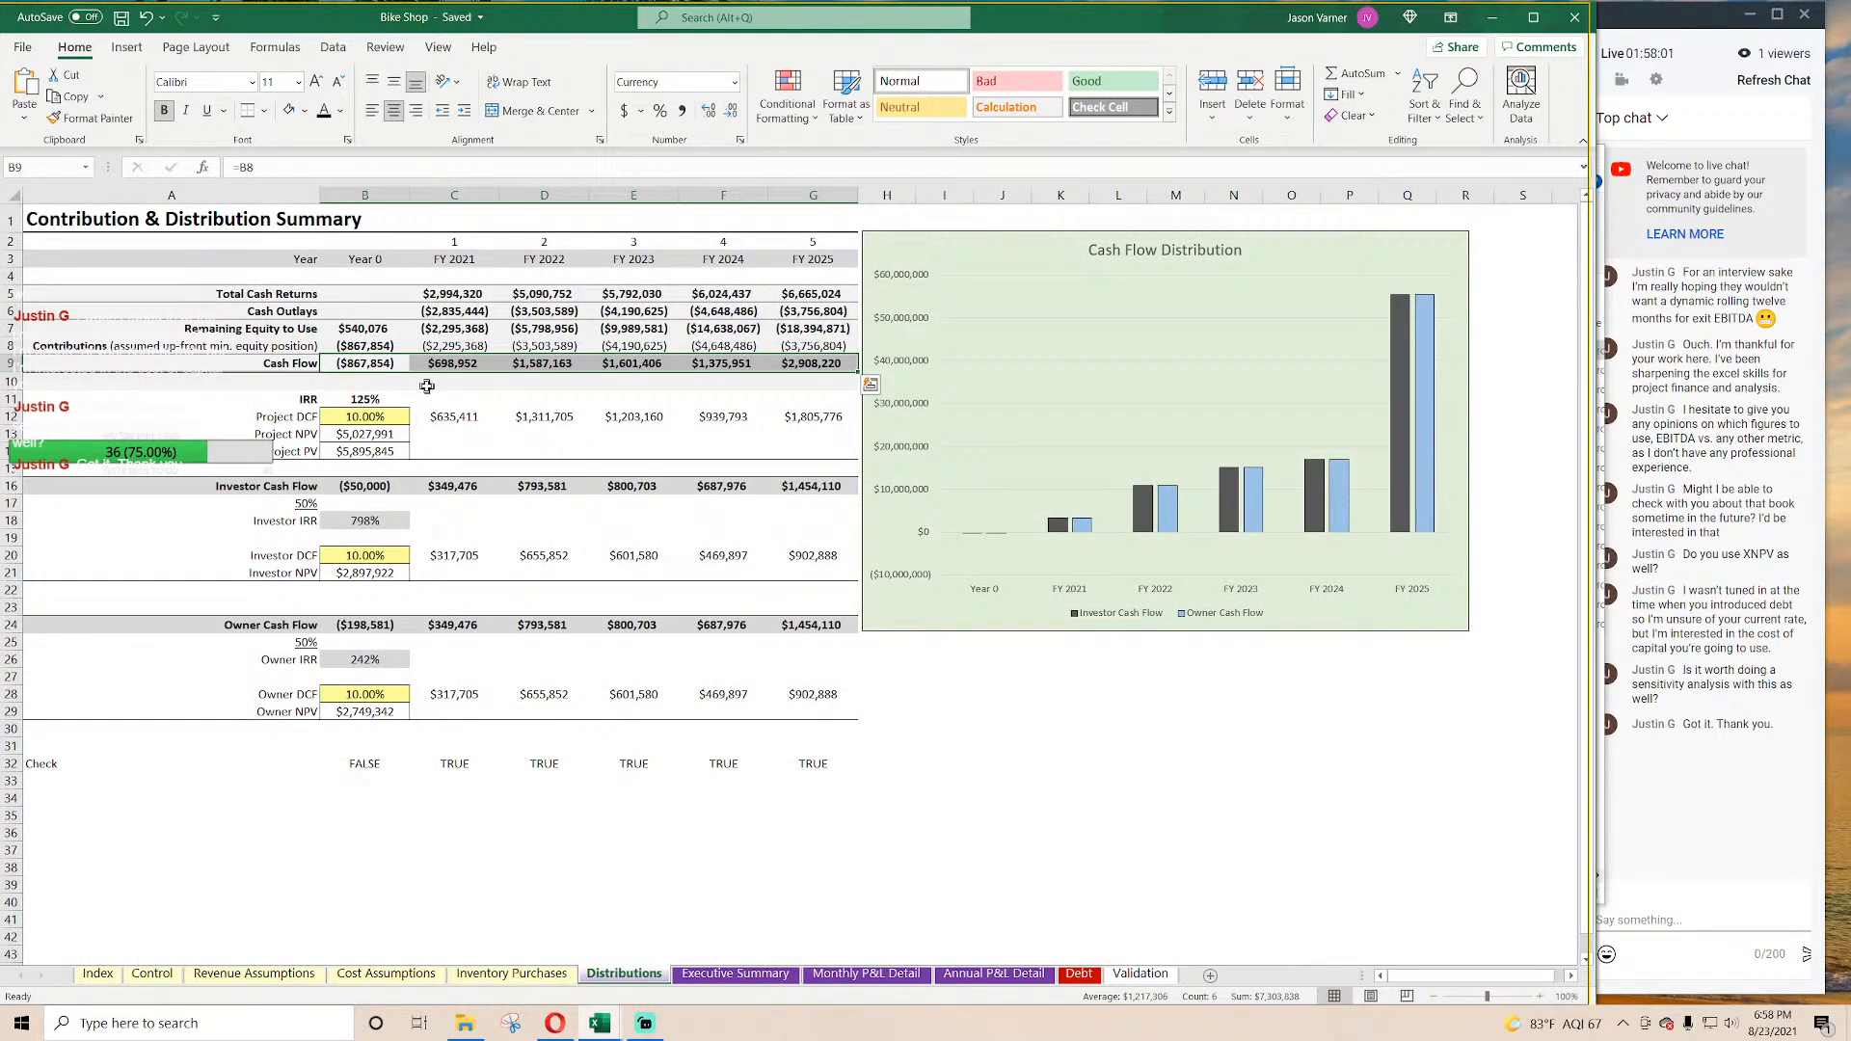
pyautogui.moveTo(364, 363); pyautogui.dragTo(800, 365)
pyautogui.moveTo(446, 364); pyautogui.dragTo(785, 376)
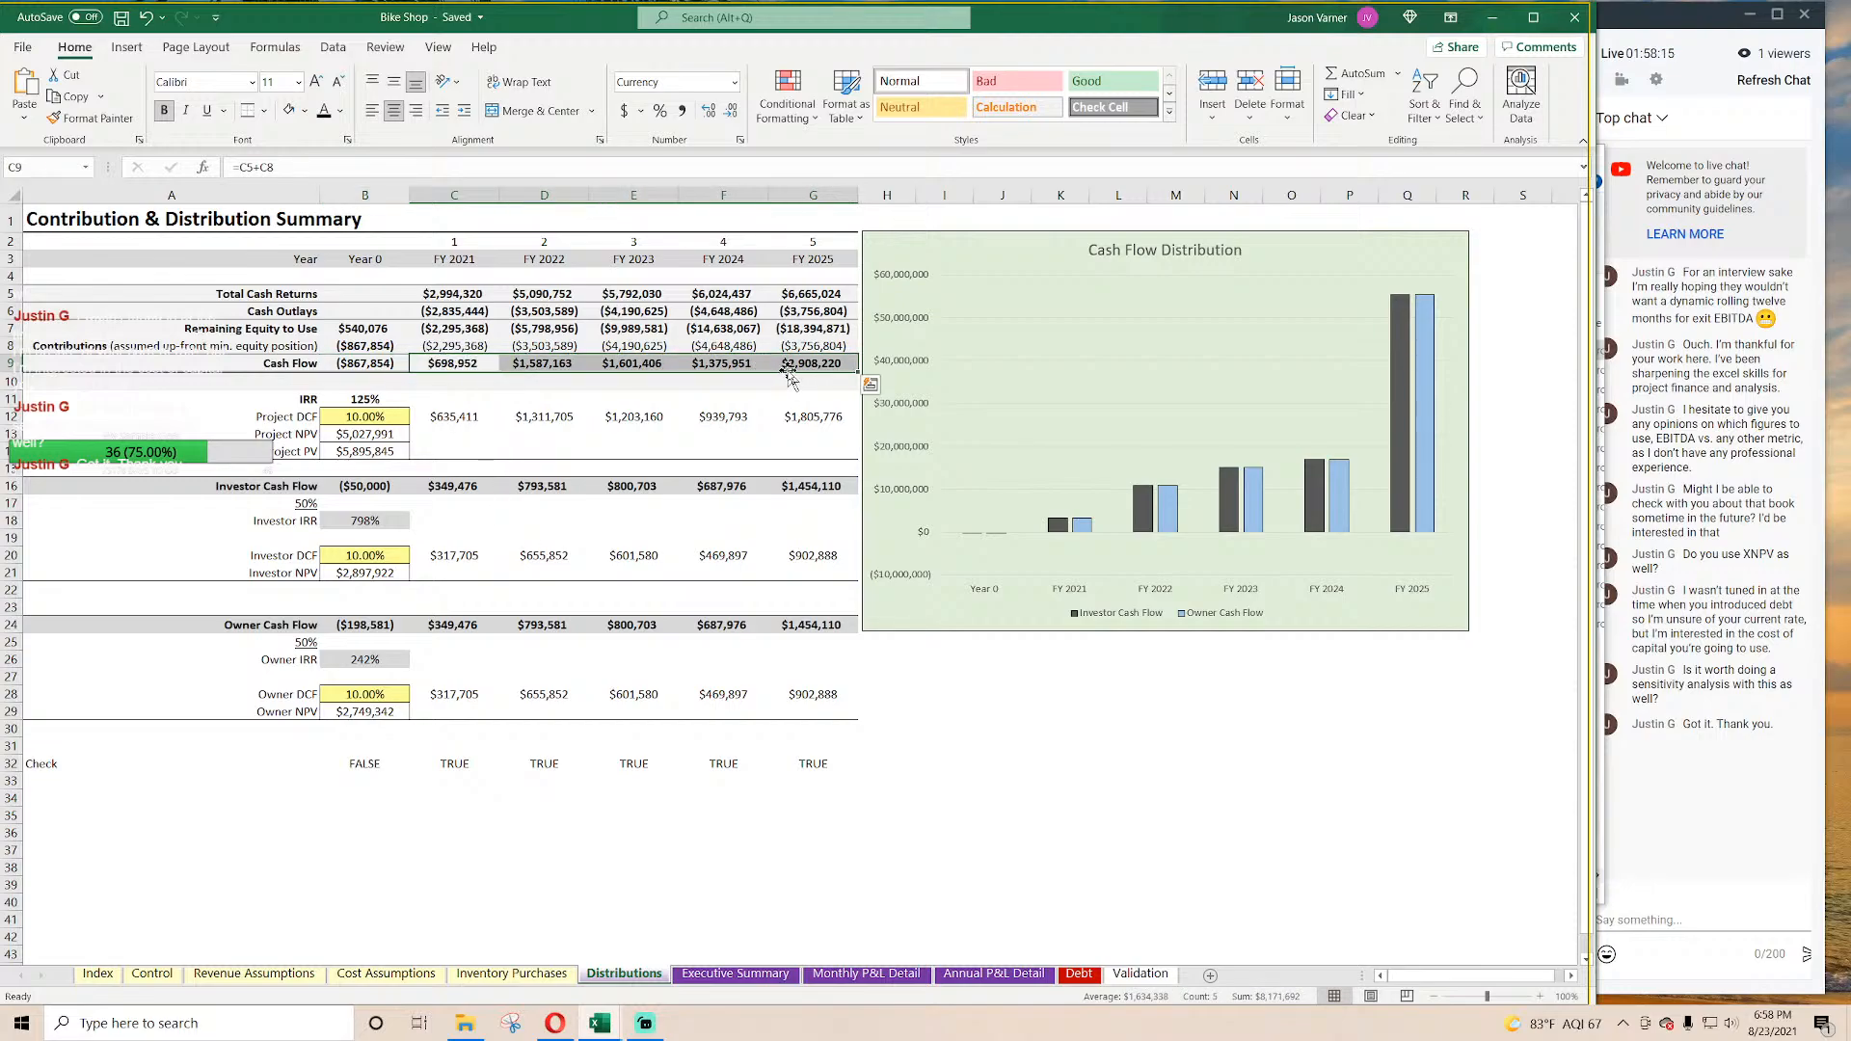
pyautogui.click(851, 979)
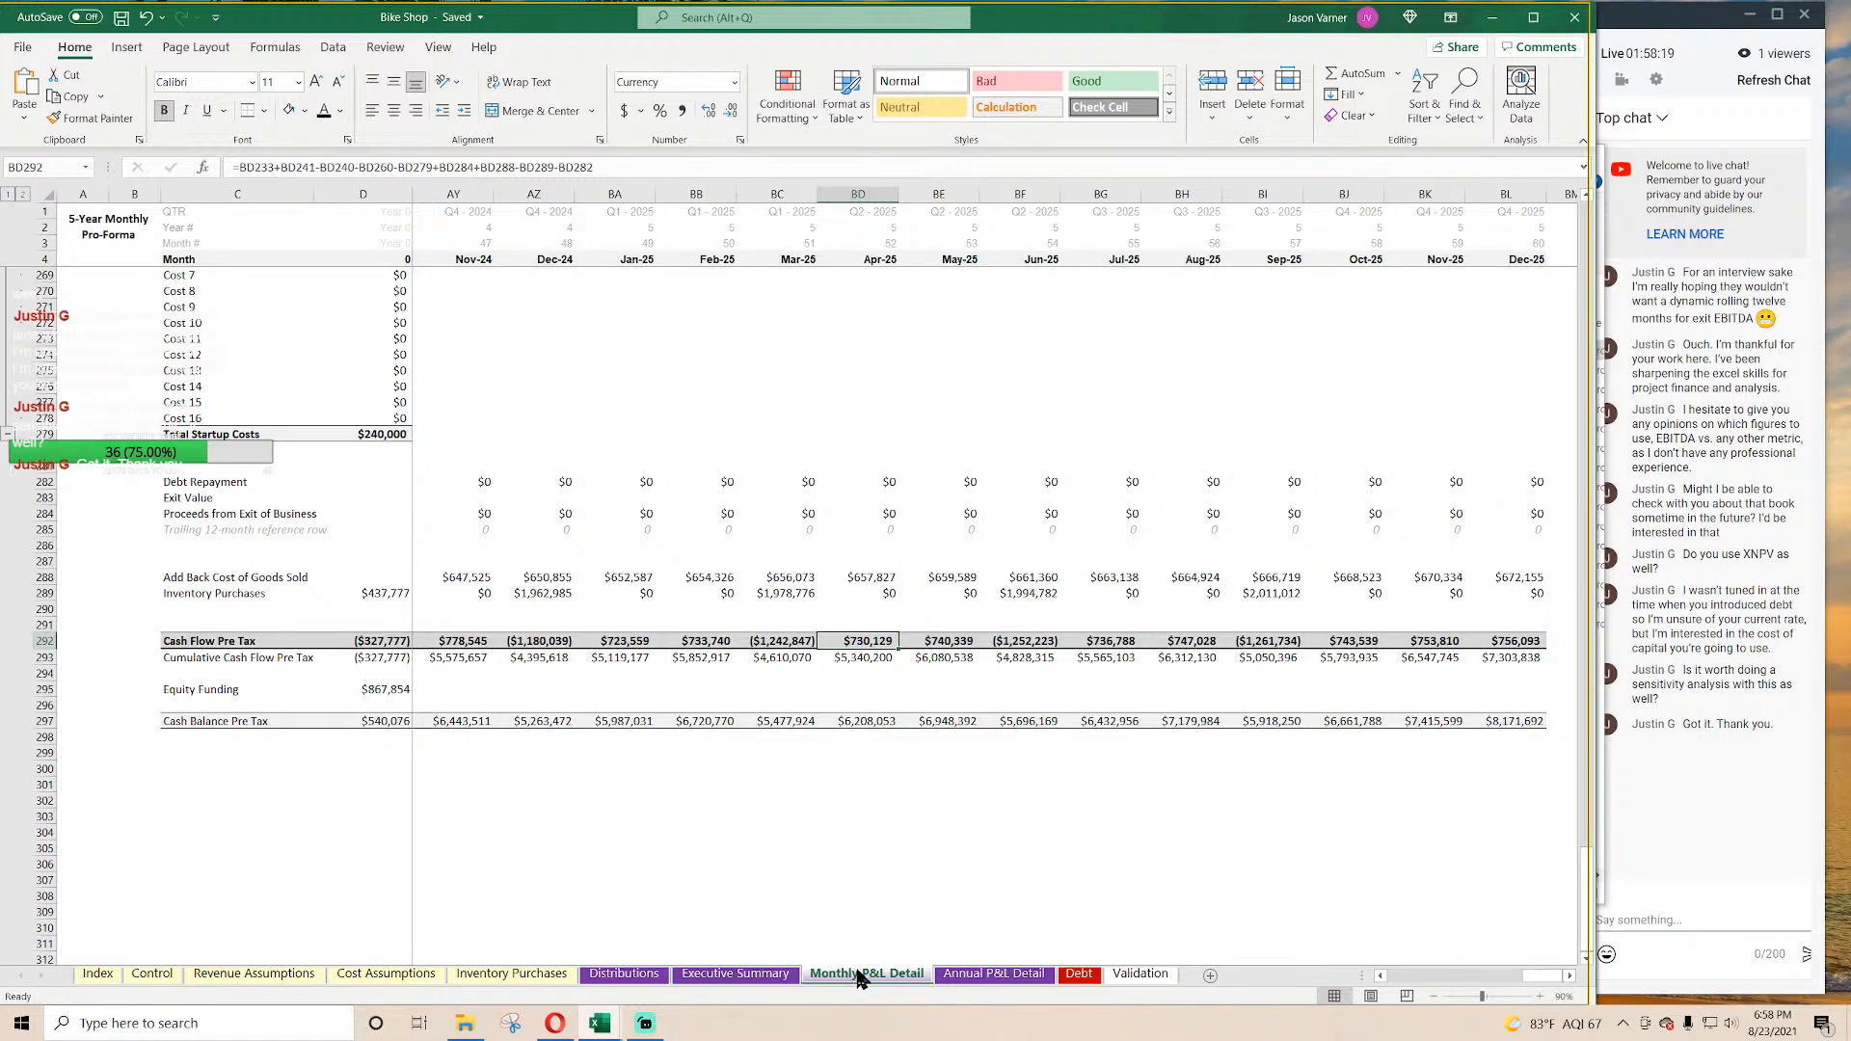
pyautogui.moveTo(1523, 640); pyautogui.dragTo(375, 637)
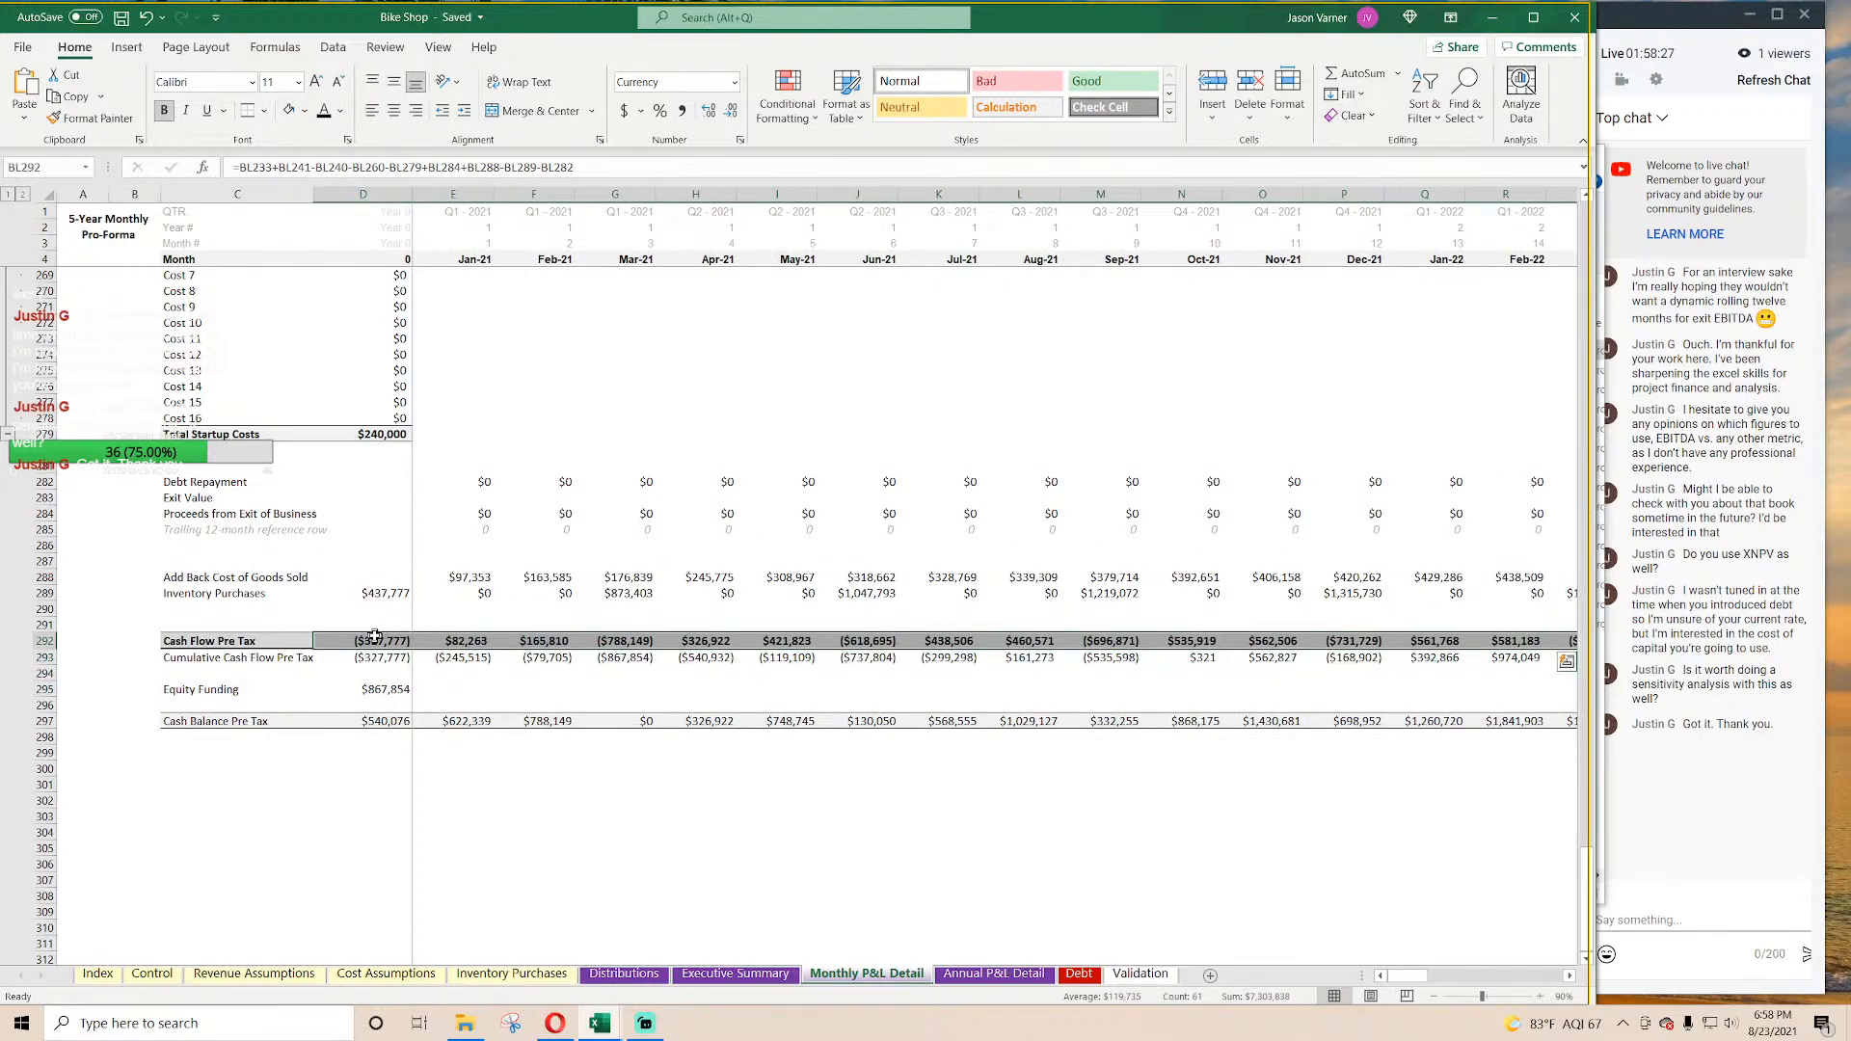
pyautogui.click(390, 689)
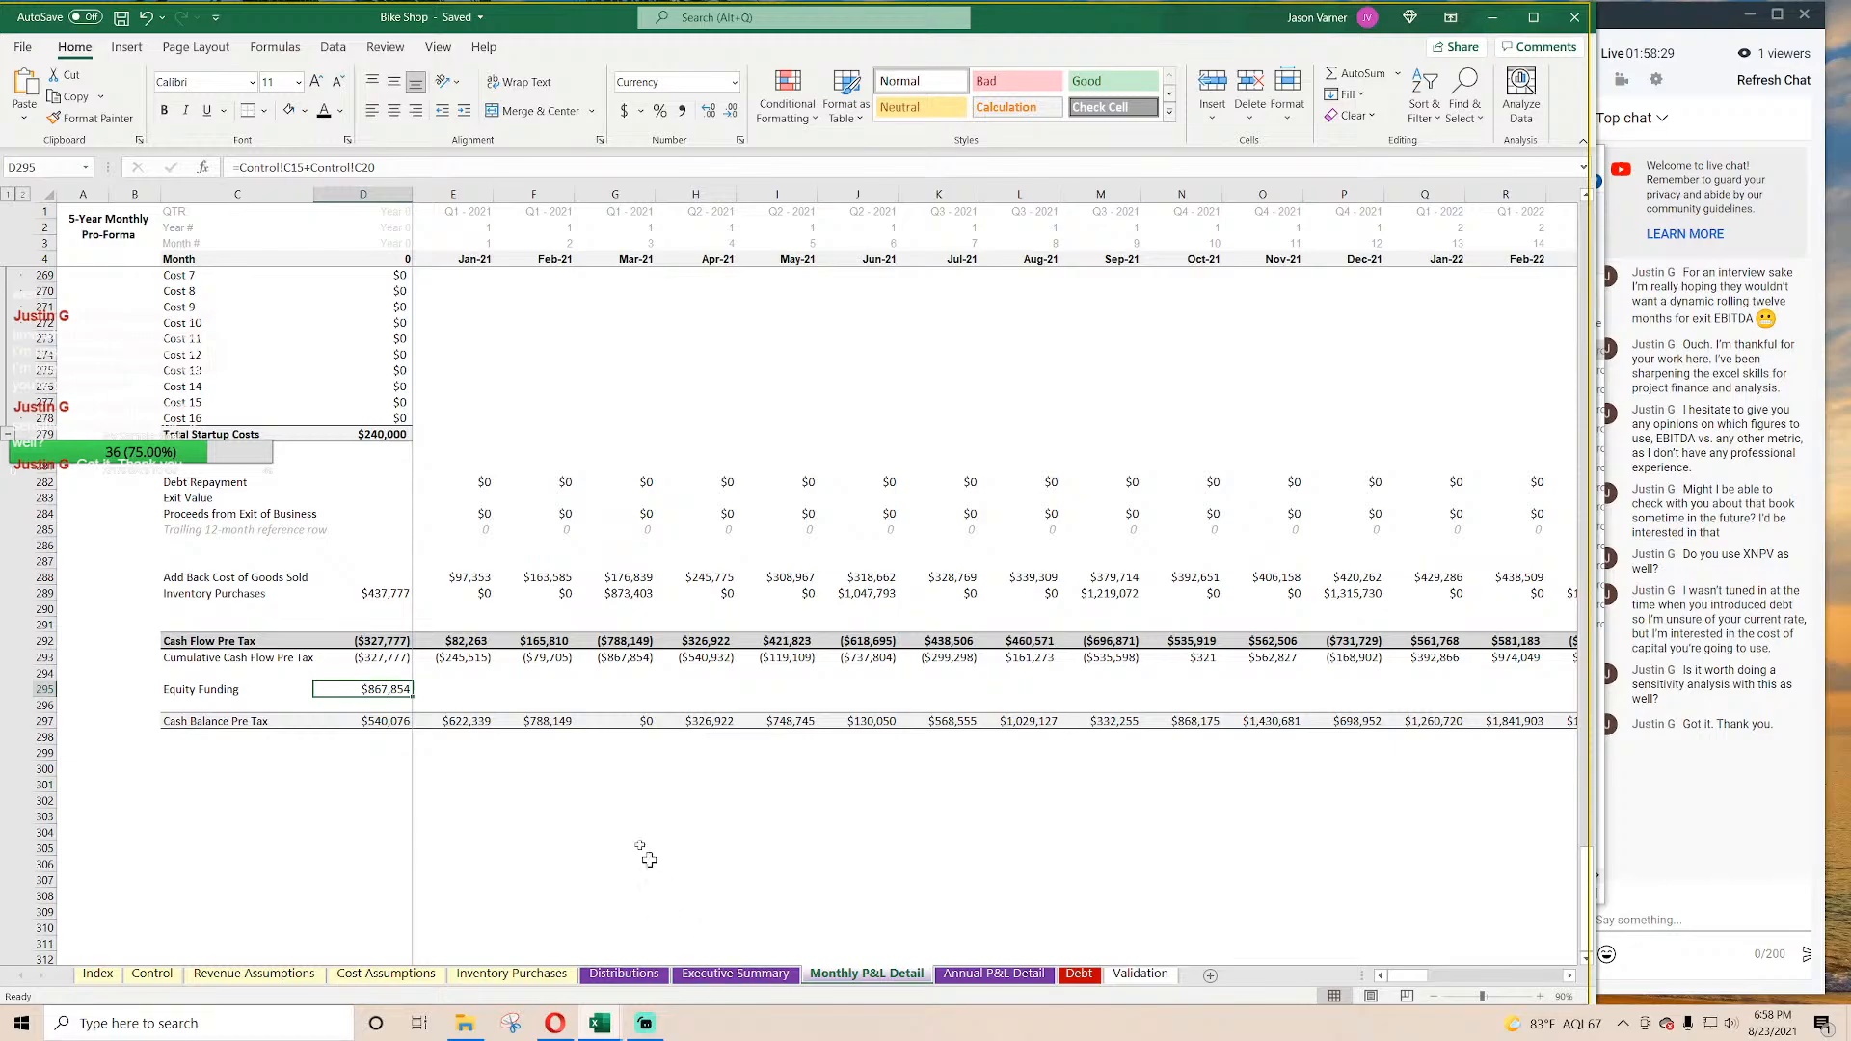
pyautogui.click(384, 658)
pyautogui.click(475, 658)
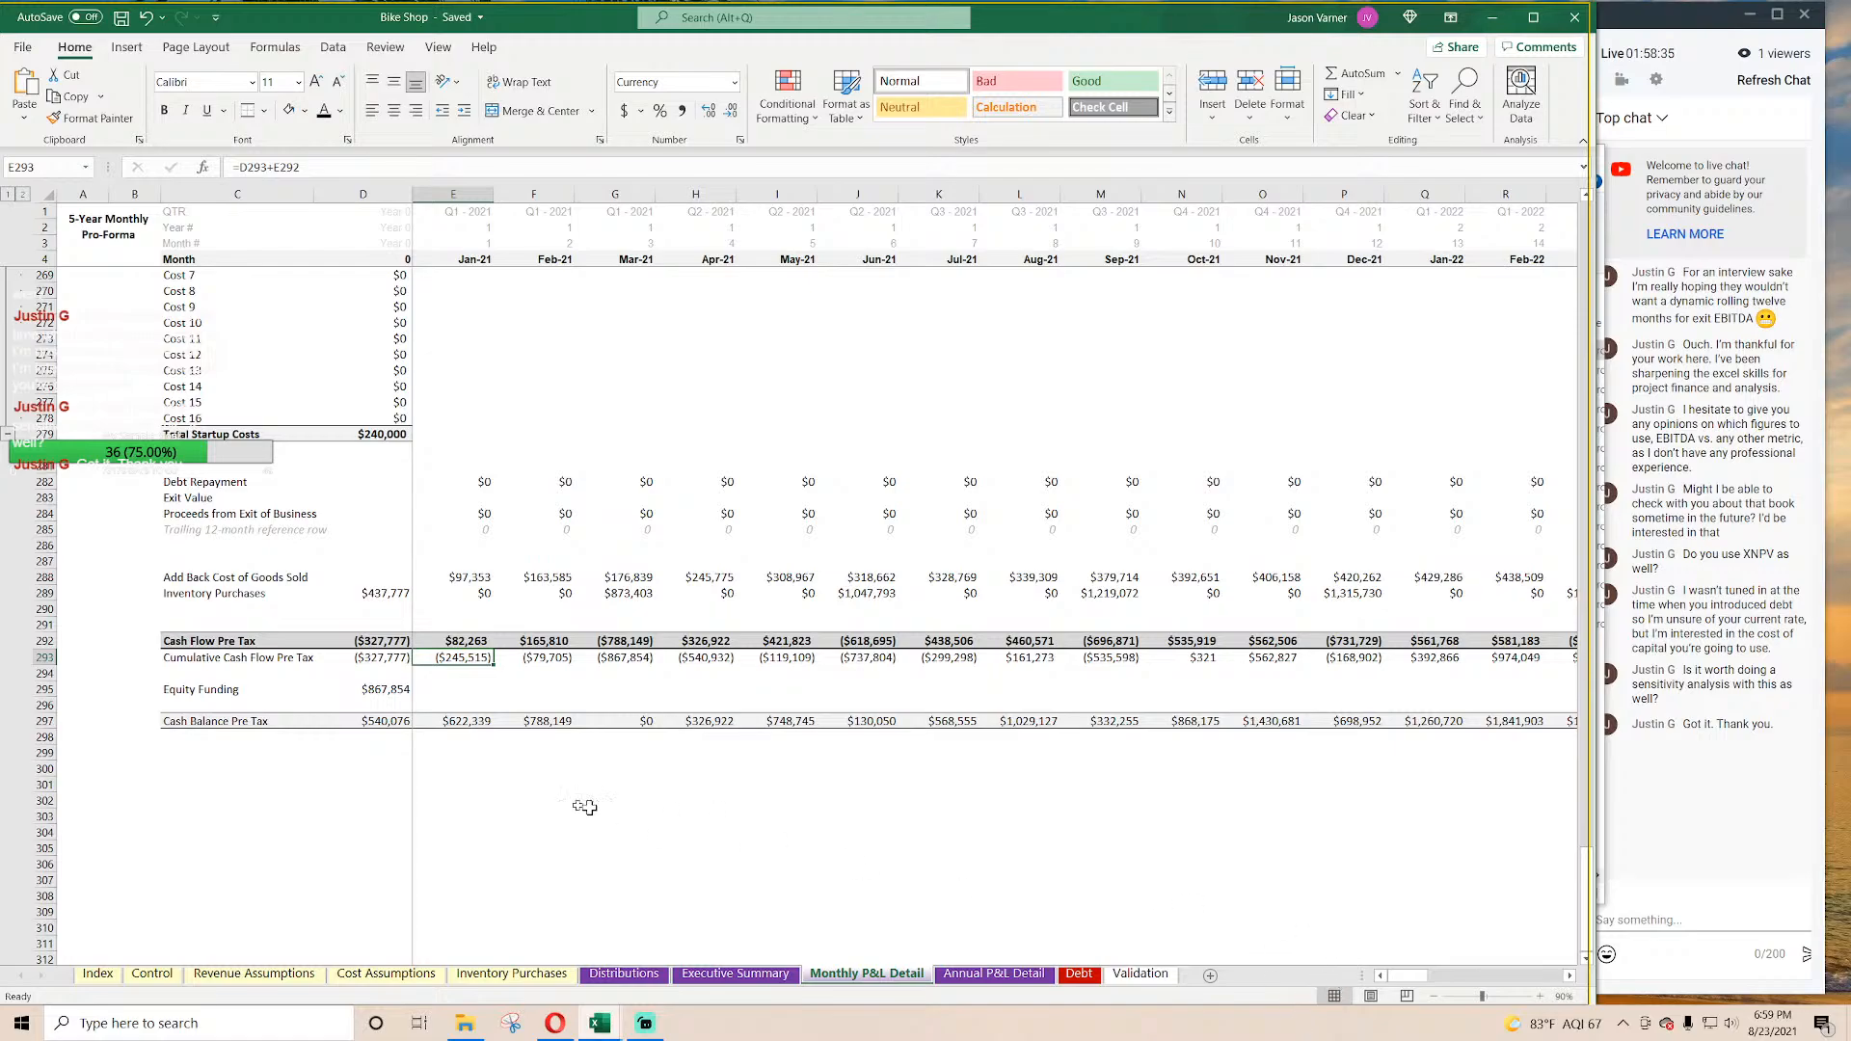
# Step: Inspect the Year 0 Remaining Equity and Cash Flow formulas, and check the Cash Flow row's sum against all of row 292 in Monthly P&L Detail
pyautogui.click(624, 973)
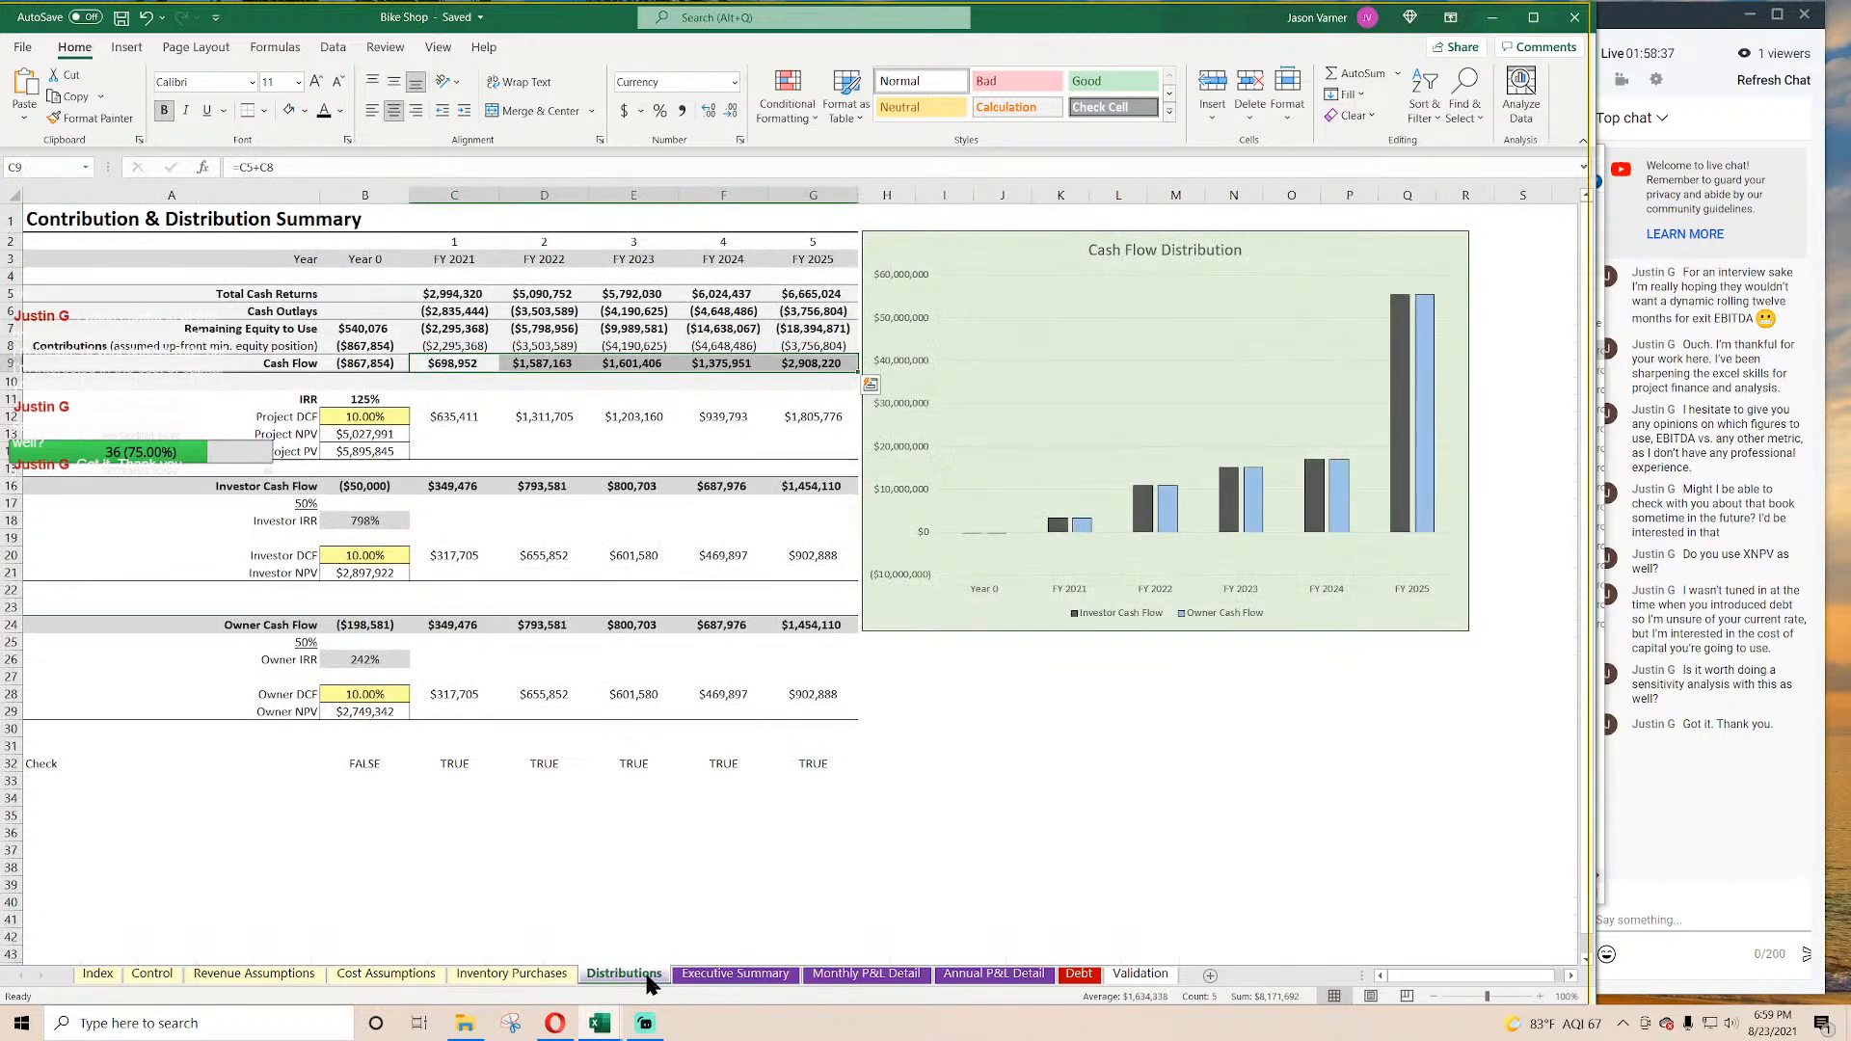
pyautogui.click(370, 331)
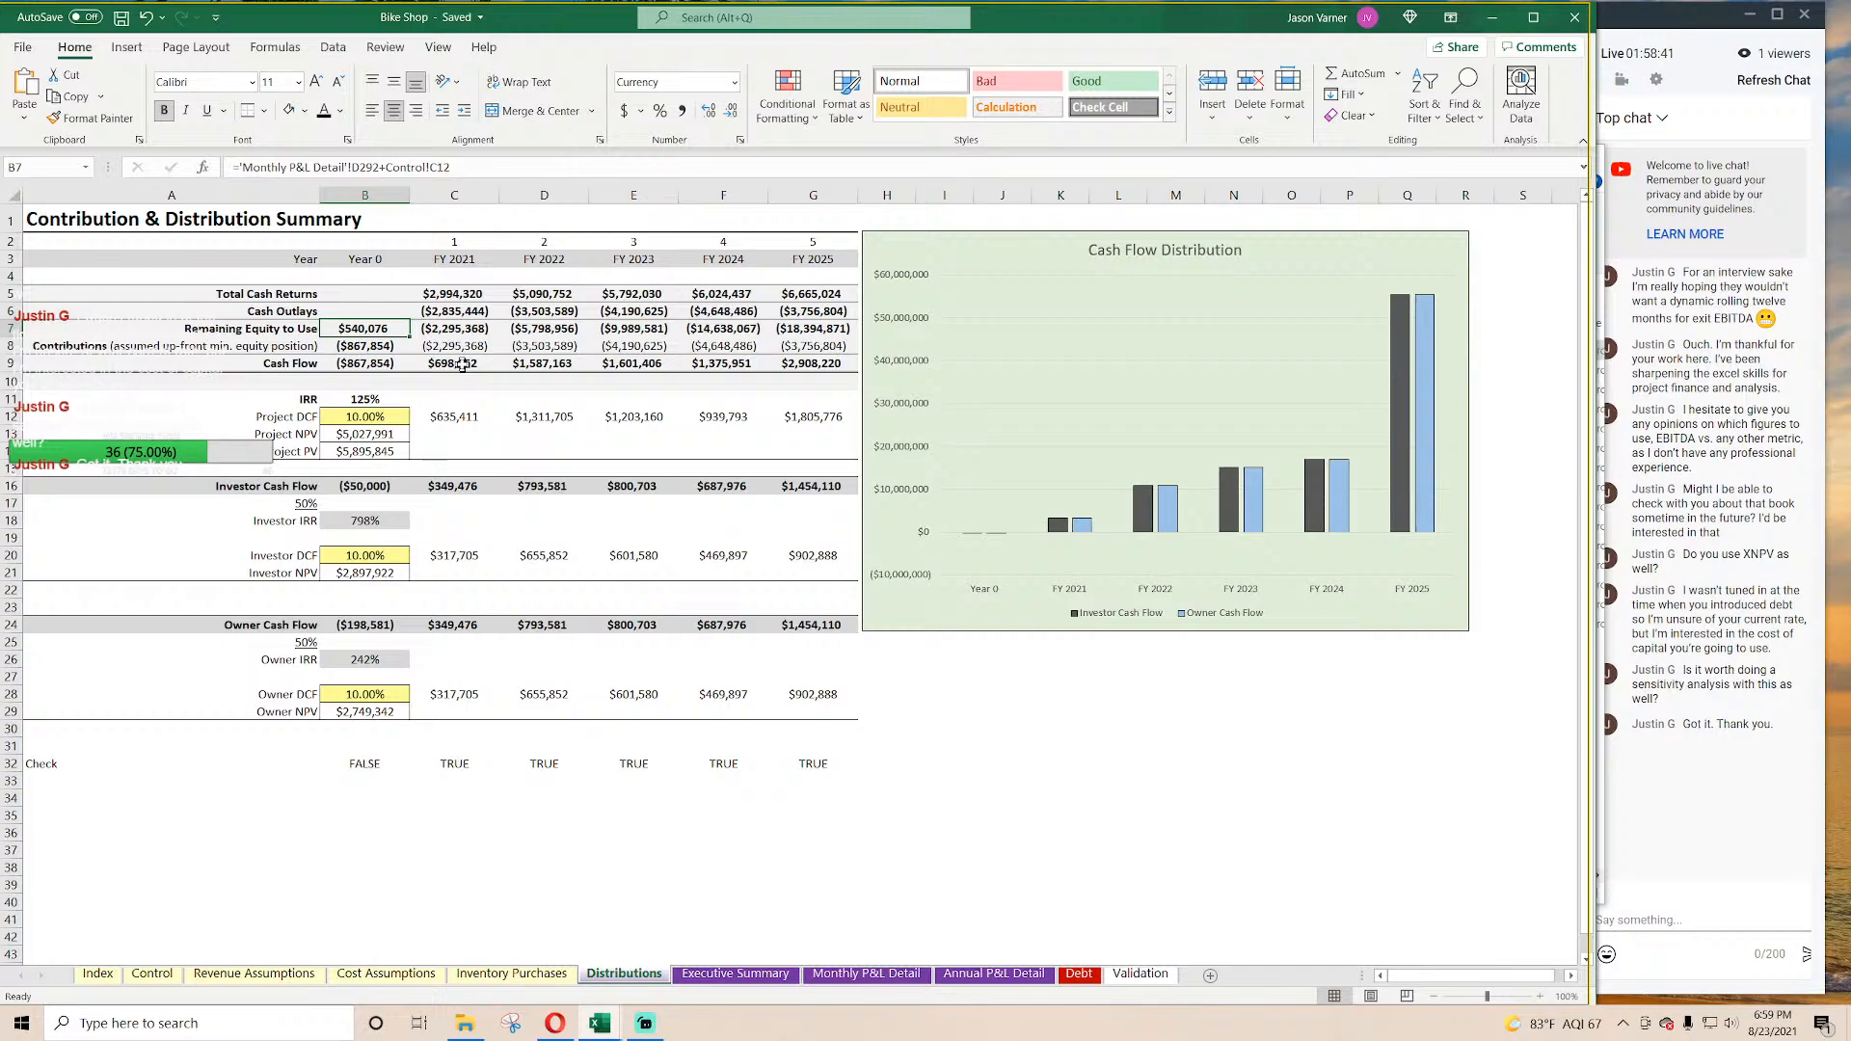
pyautogui.click(373, 365)
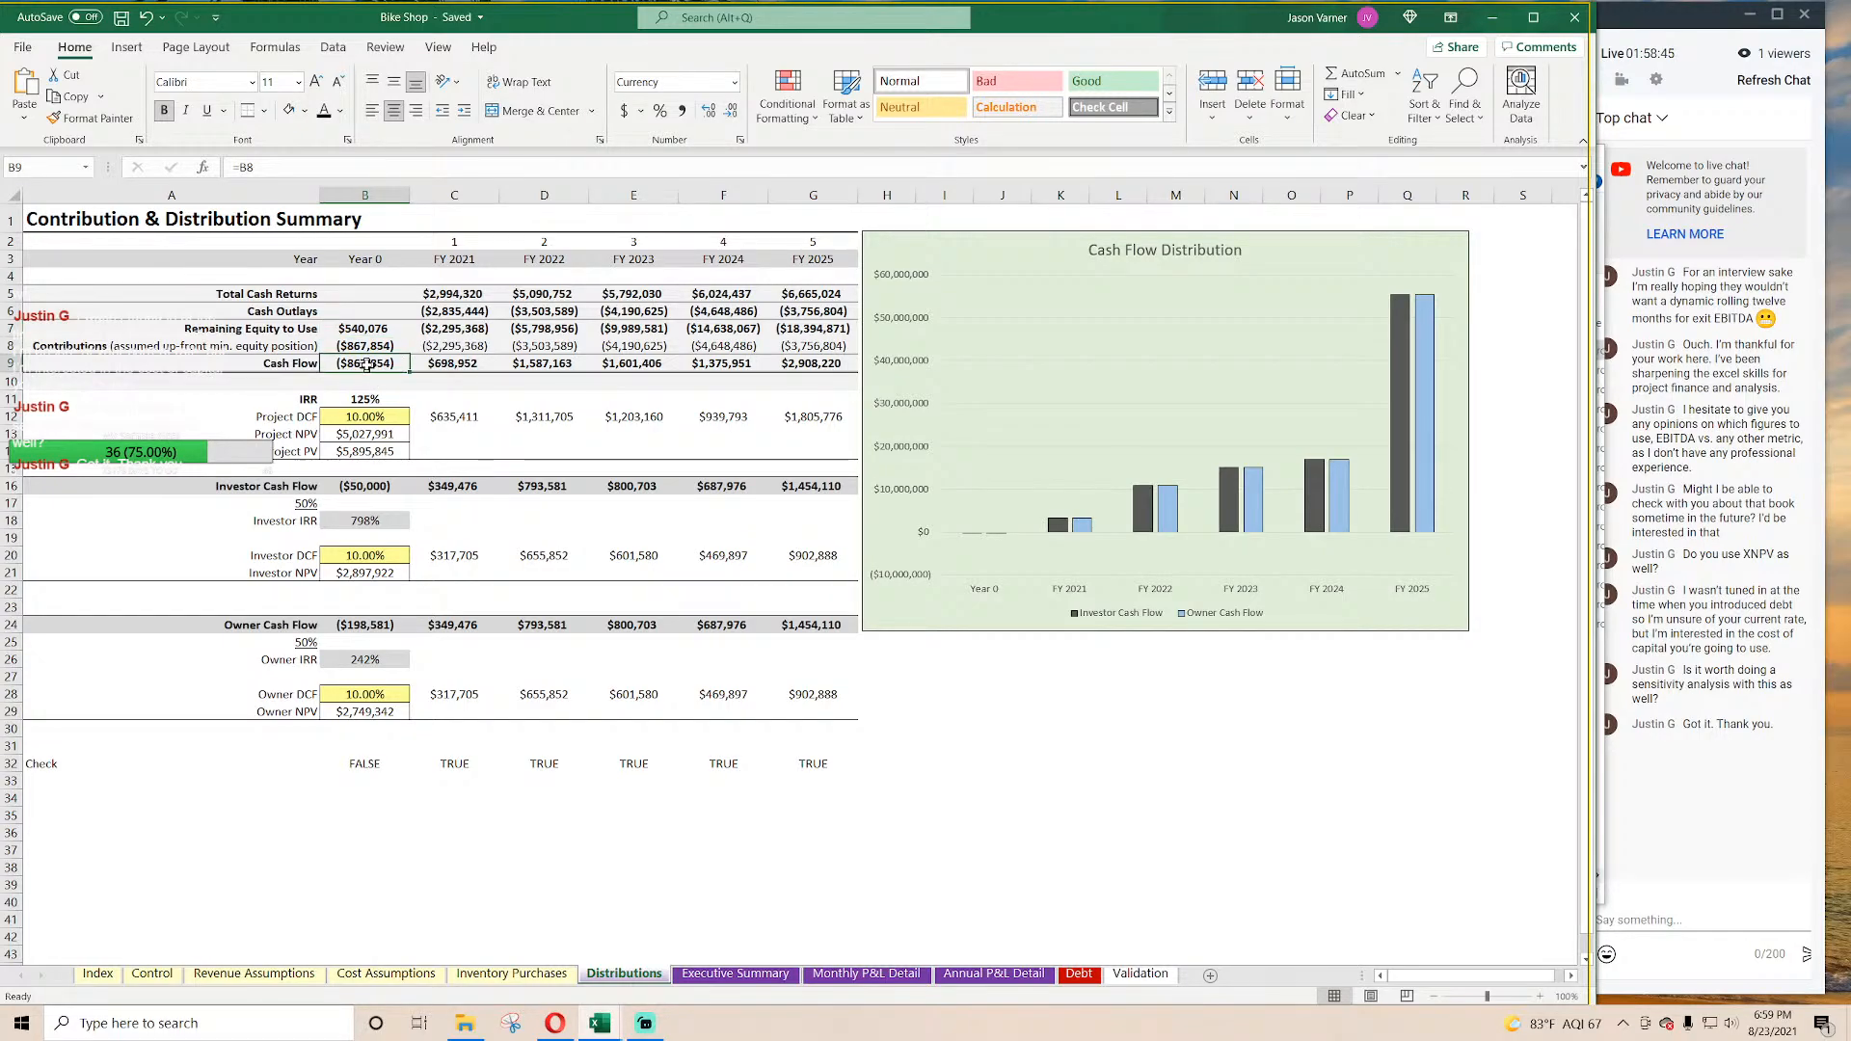
pyautogui.moveTo(349, 366); pyautogui.dragTo(779, 367)
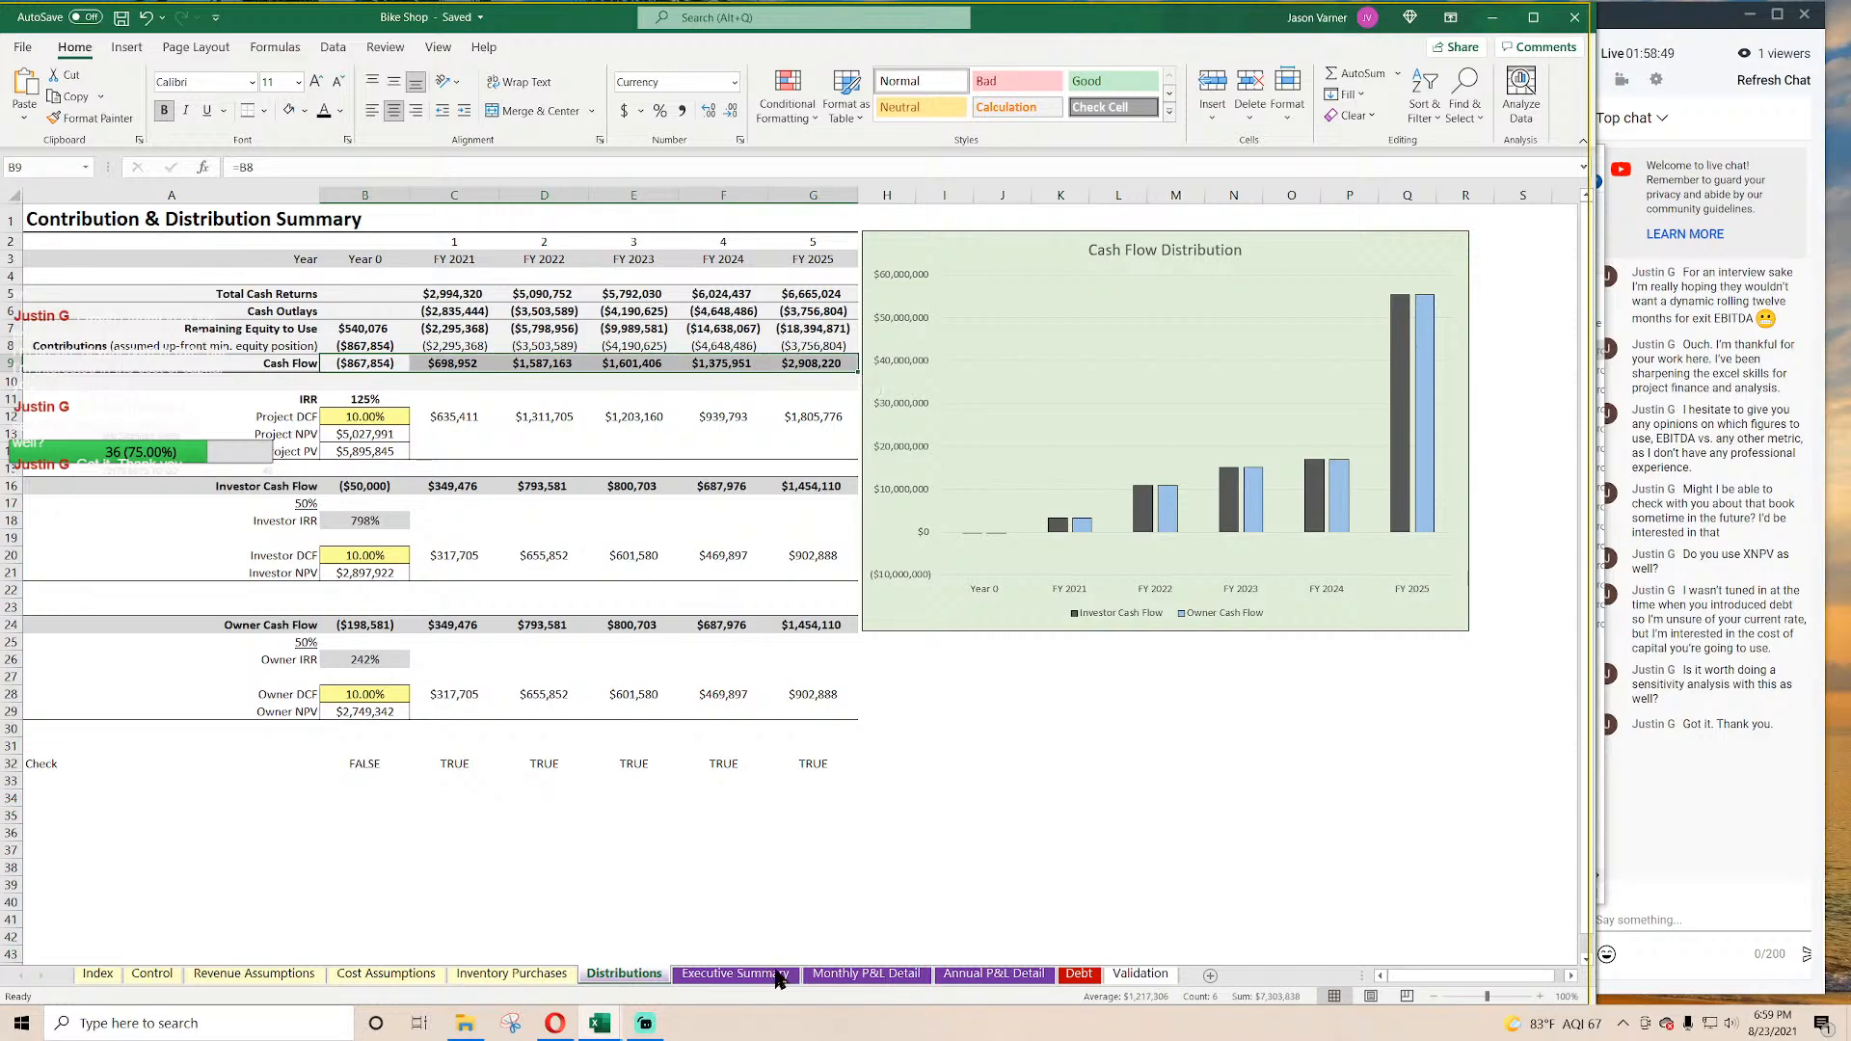
pyautogui.click(866, 973)
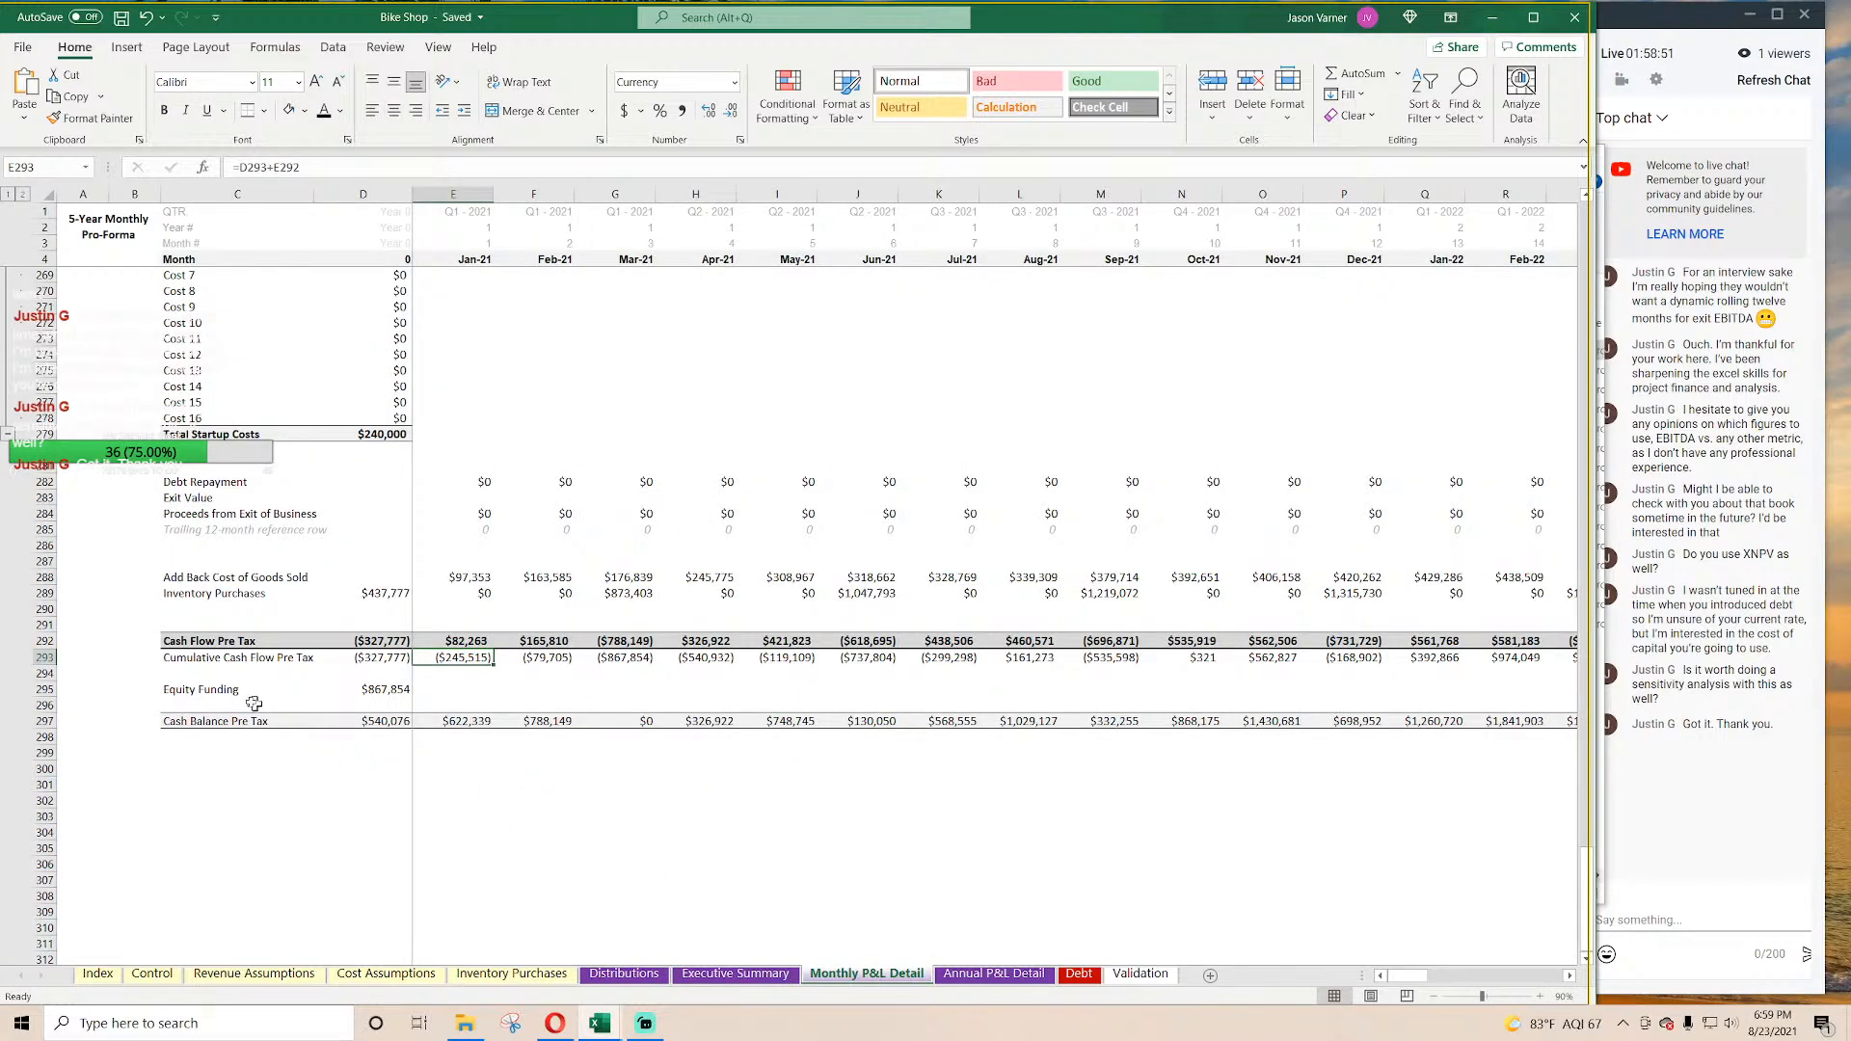
pyautogui.click(44, 642)
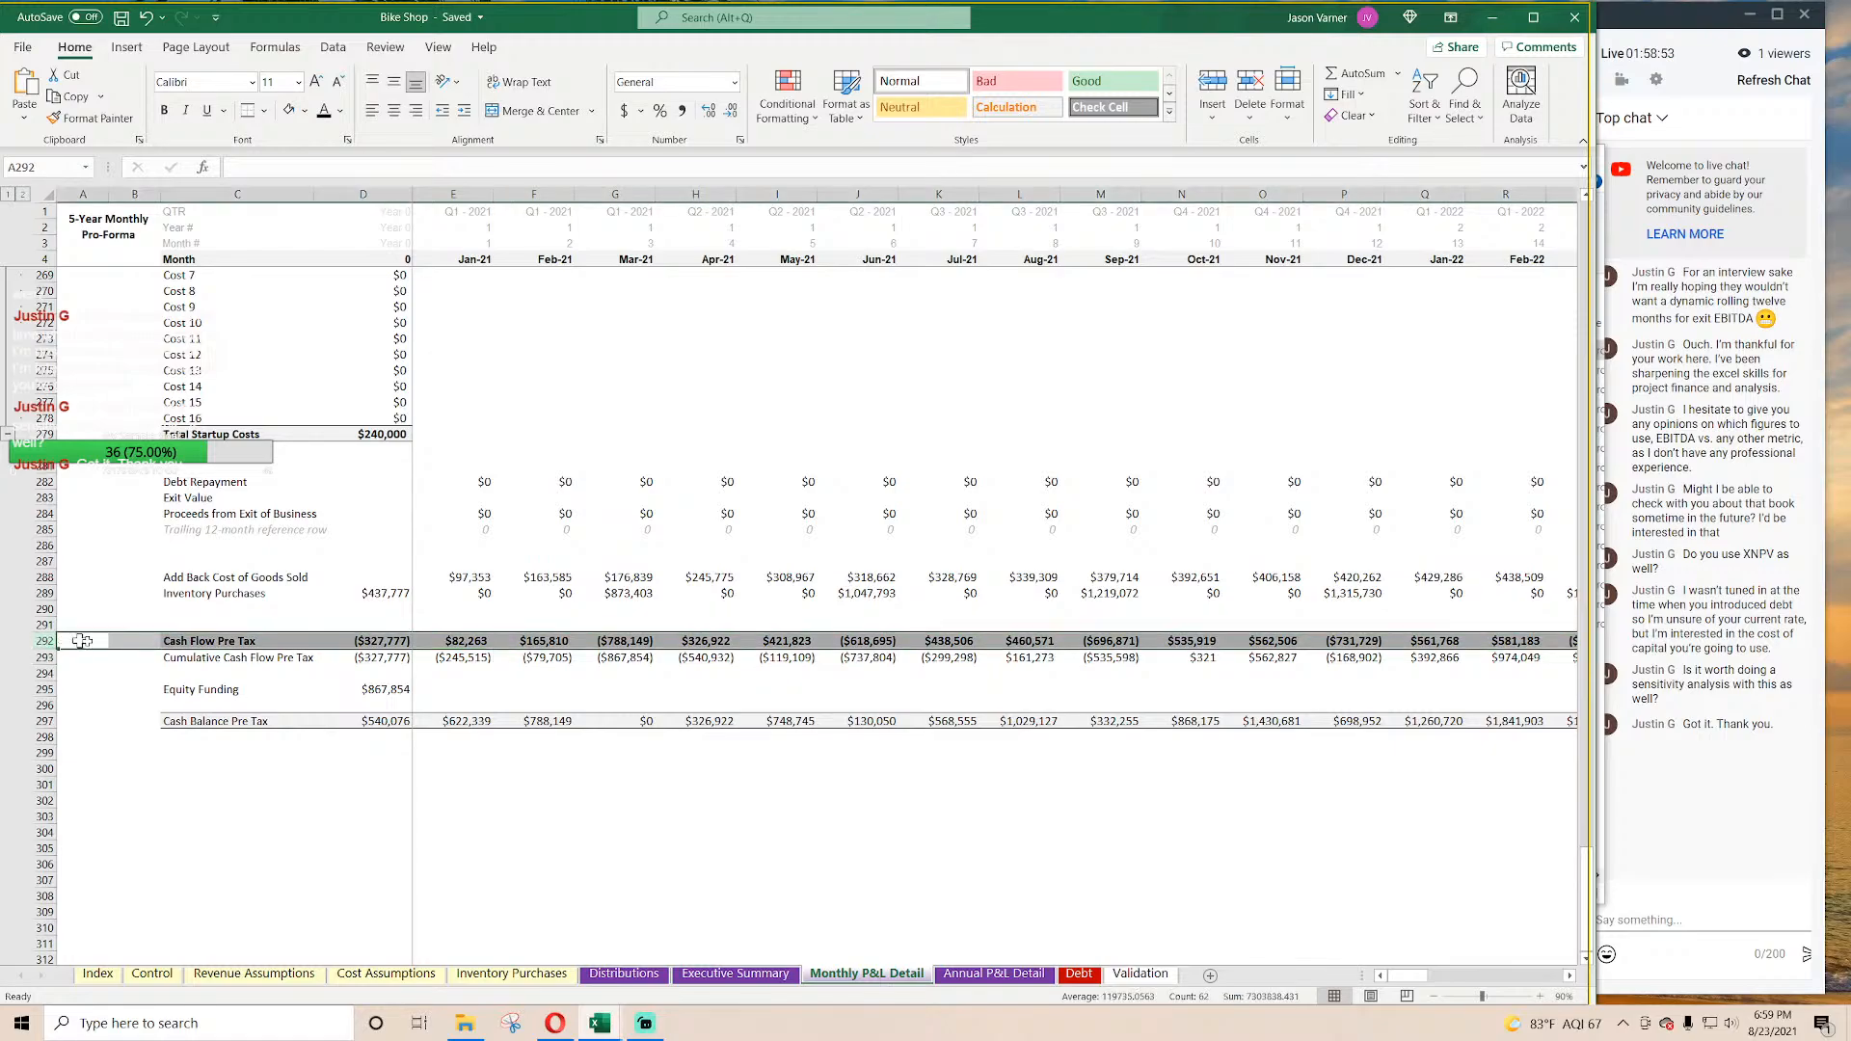
# Step: Set the IT Infrastructure CapEx amount to $2,000,000 in Cost Assumptions to stress-test the model
pyautogui.click(637, 976)
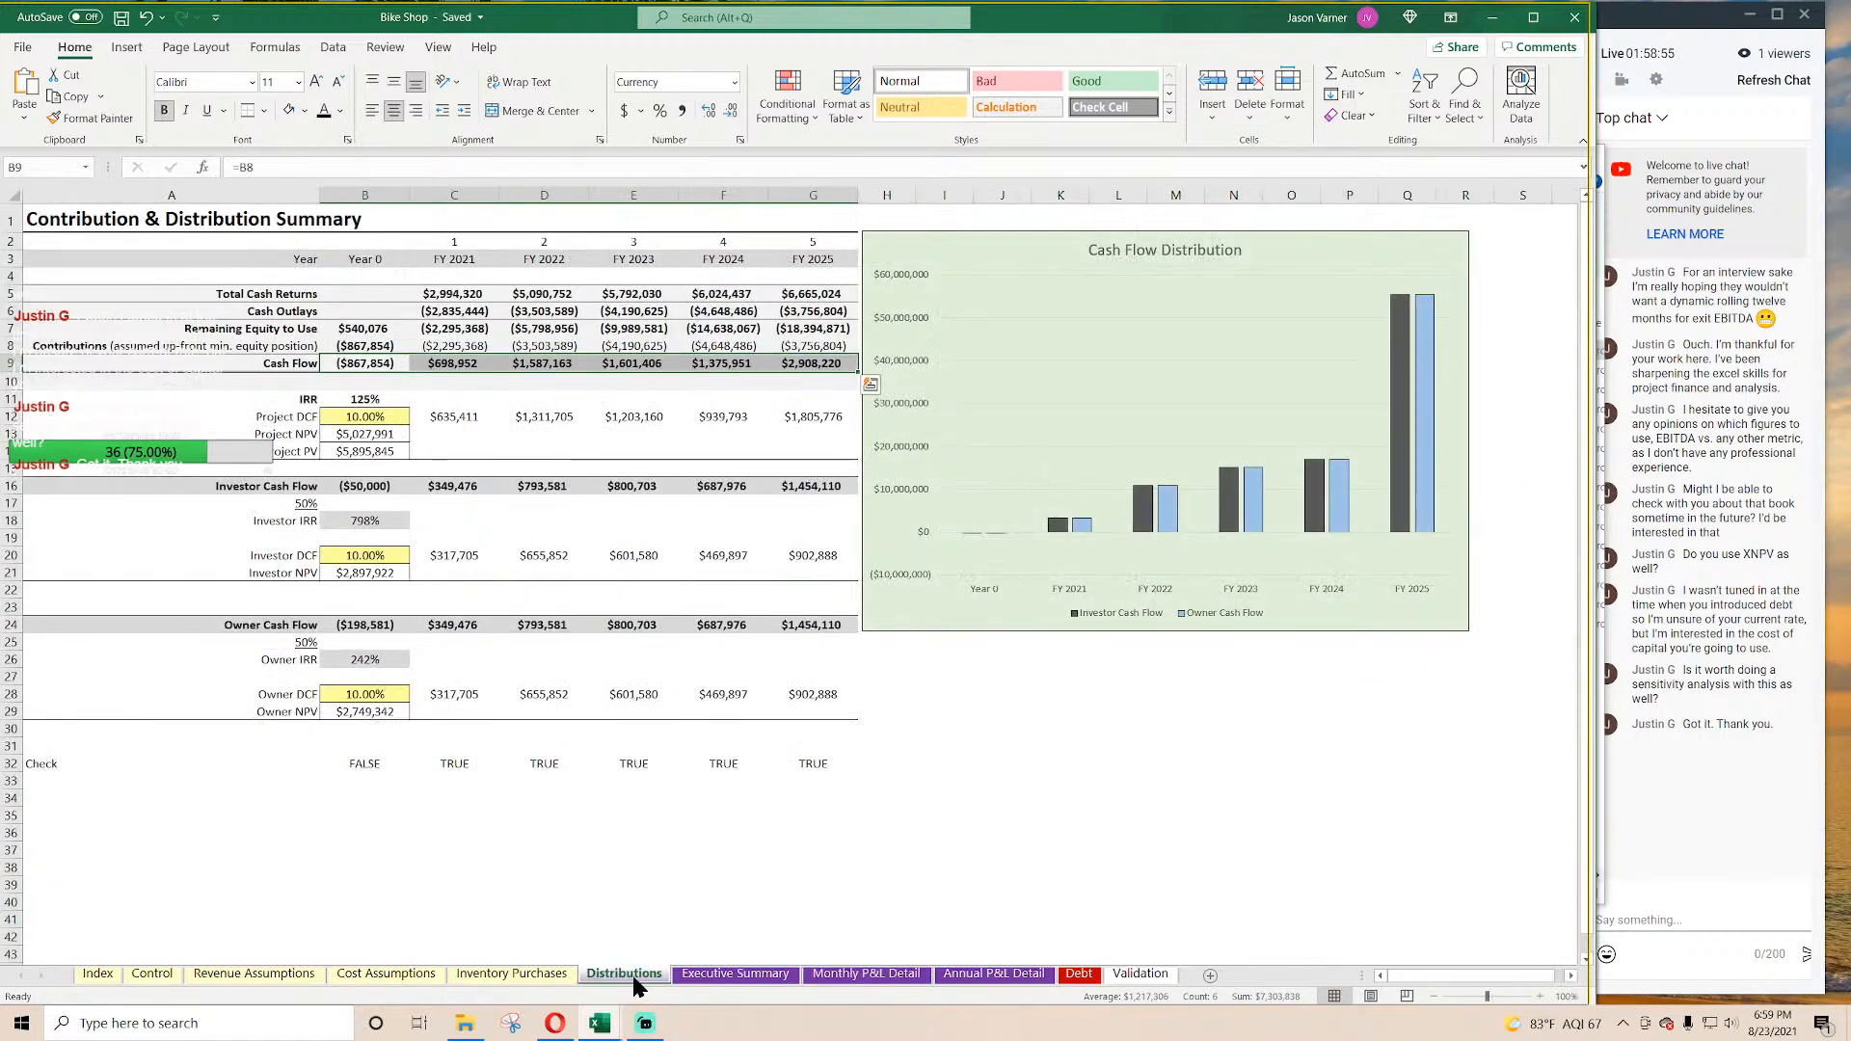
pyautogui.click(372, 975)
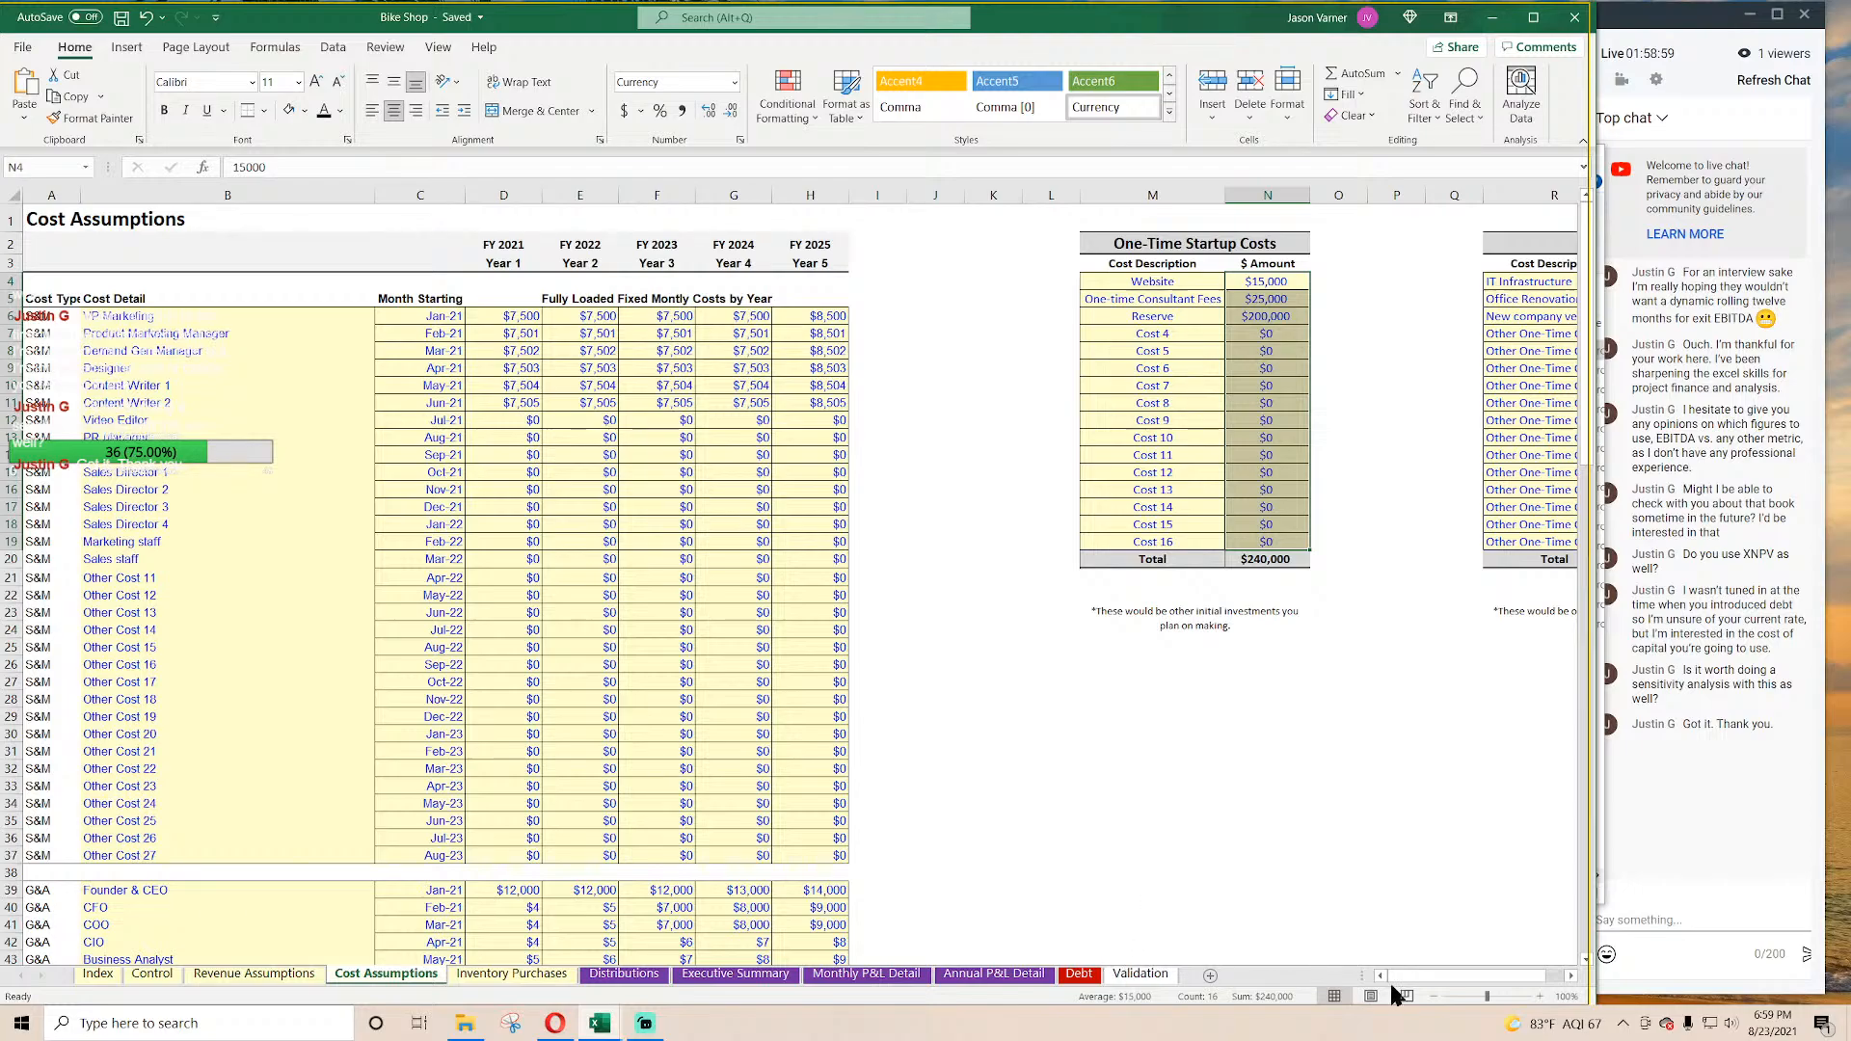
pyautogui.moveTo(1403, 977); pyautogui.dragTo(1423, 977)
pyautogui.click(1451, 284)
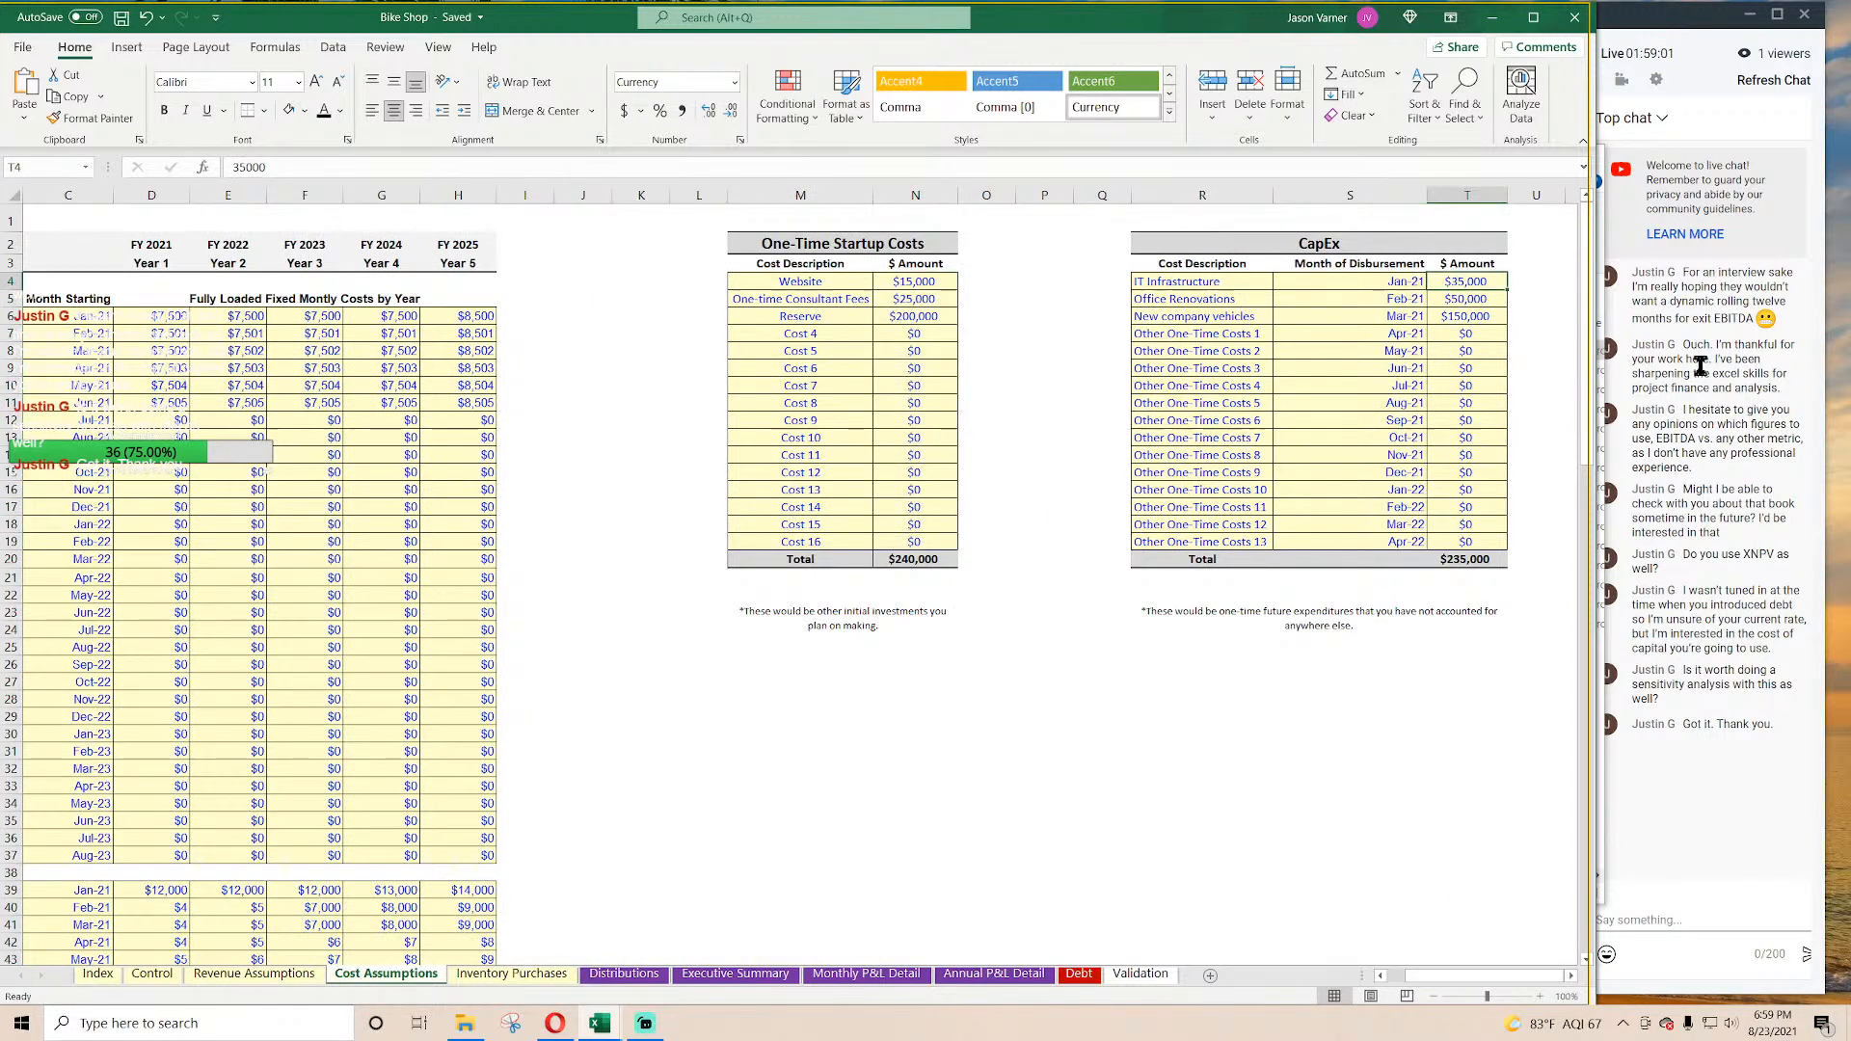
pyautogui.write('2000')
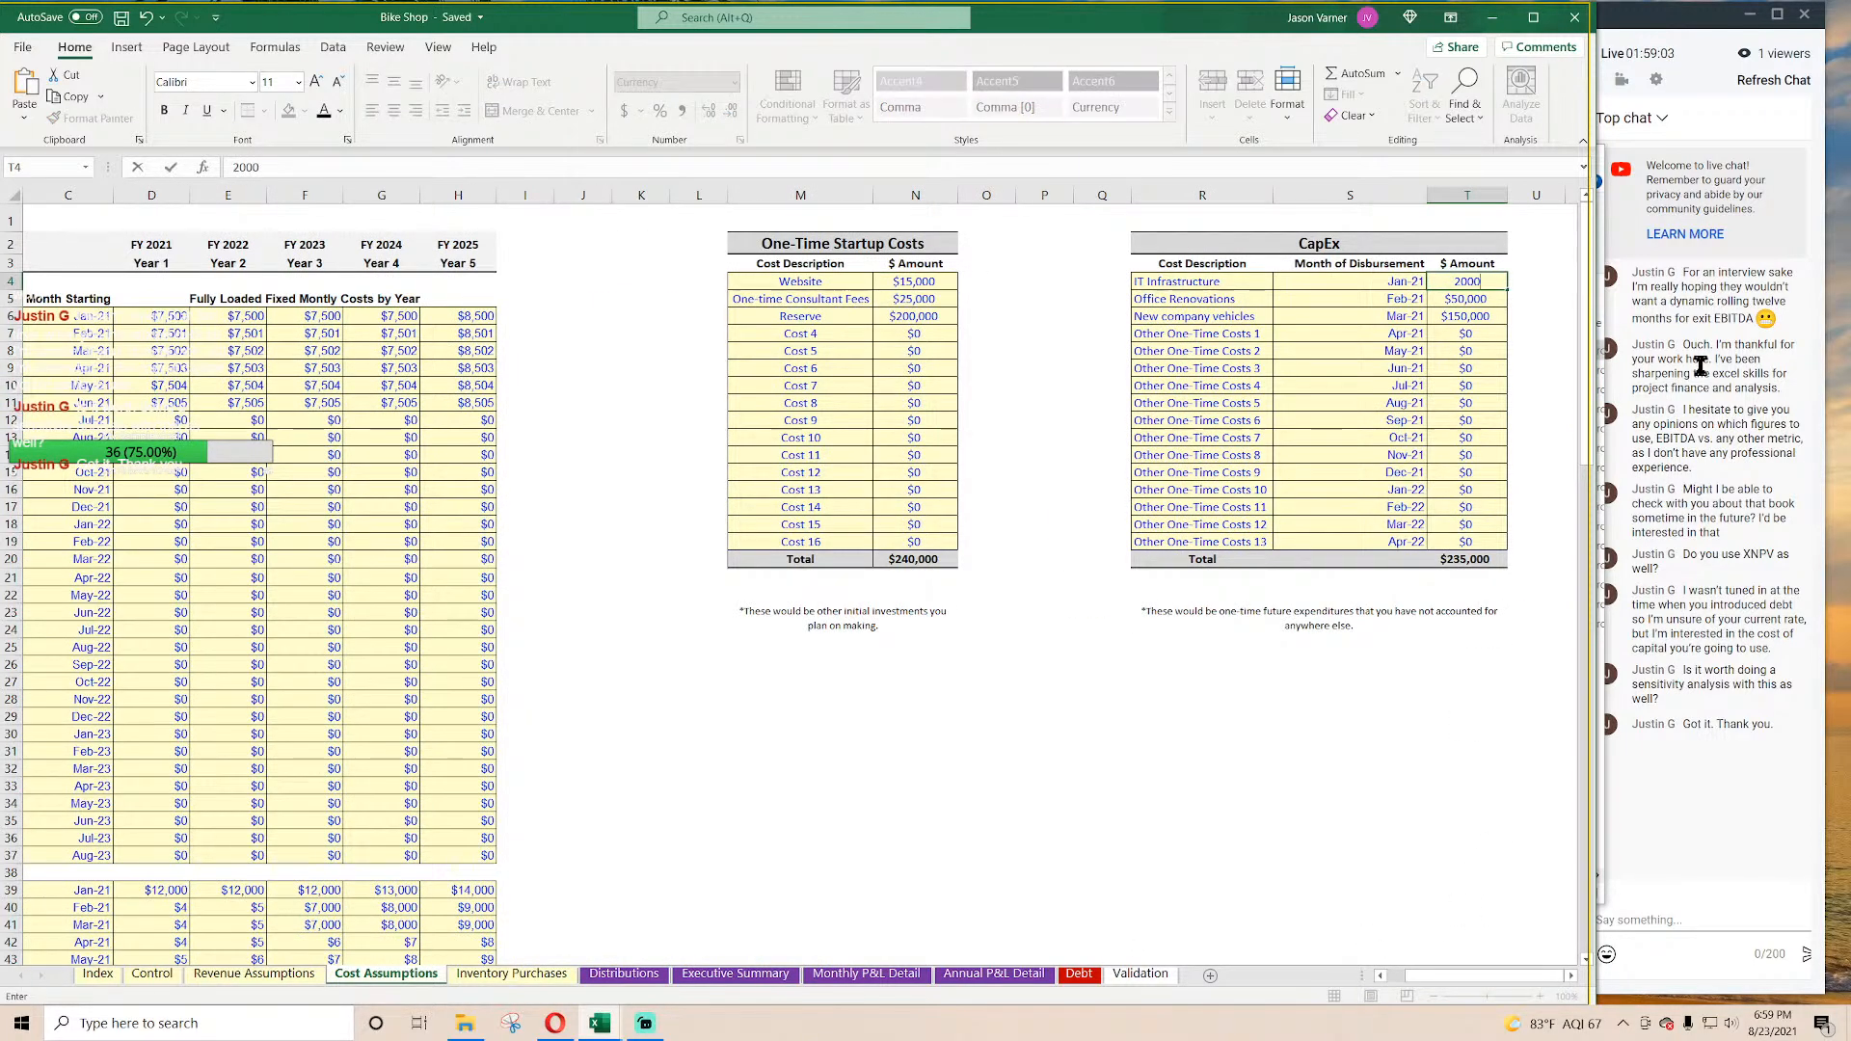
pyautogui.write('000')
pyautogui.hotkey('ctrl', 'Return')
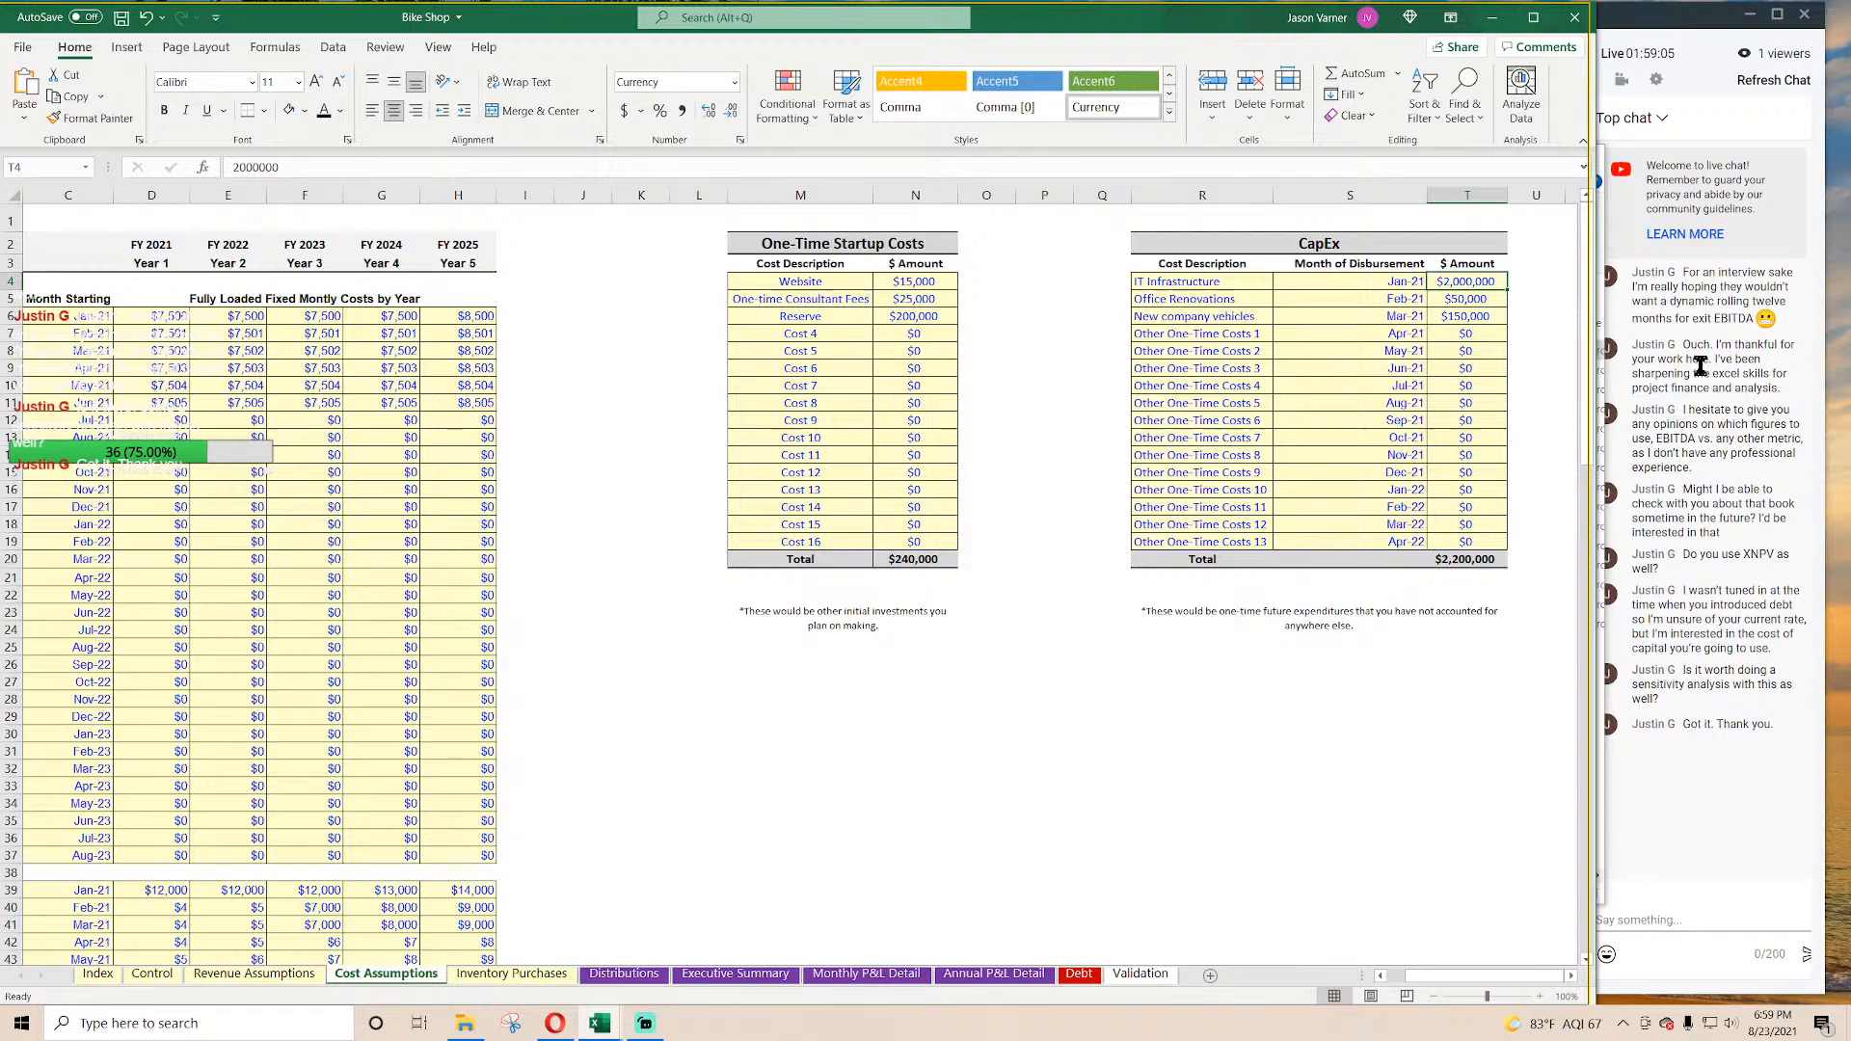
# Step: Check how the larger CapEx affects the Distributions cash flows and IRR, and the Owner Equity Required on the Control sheet
pyautogui.click(620, 976)
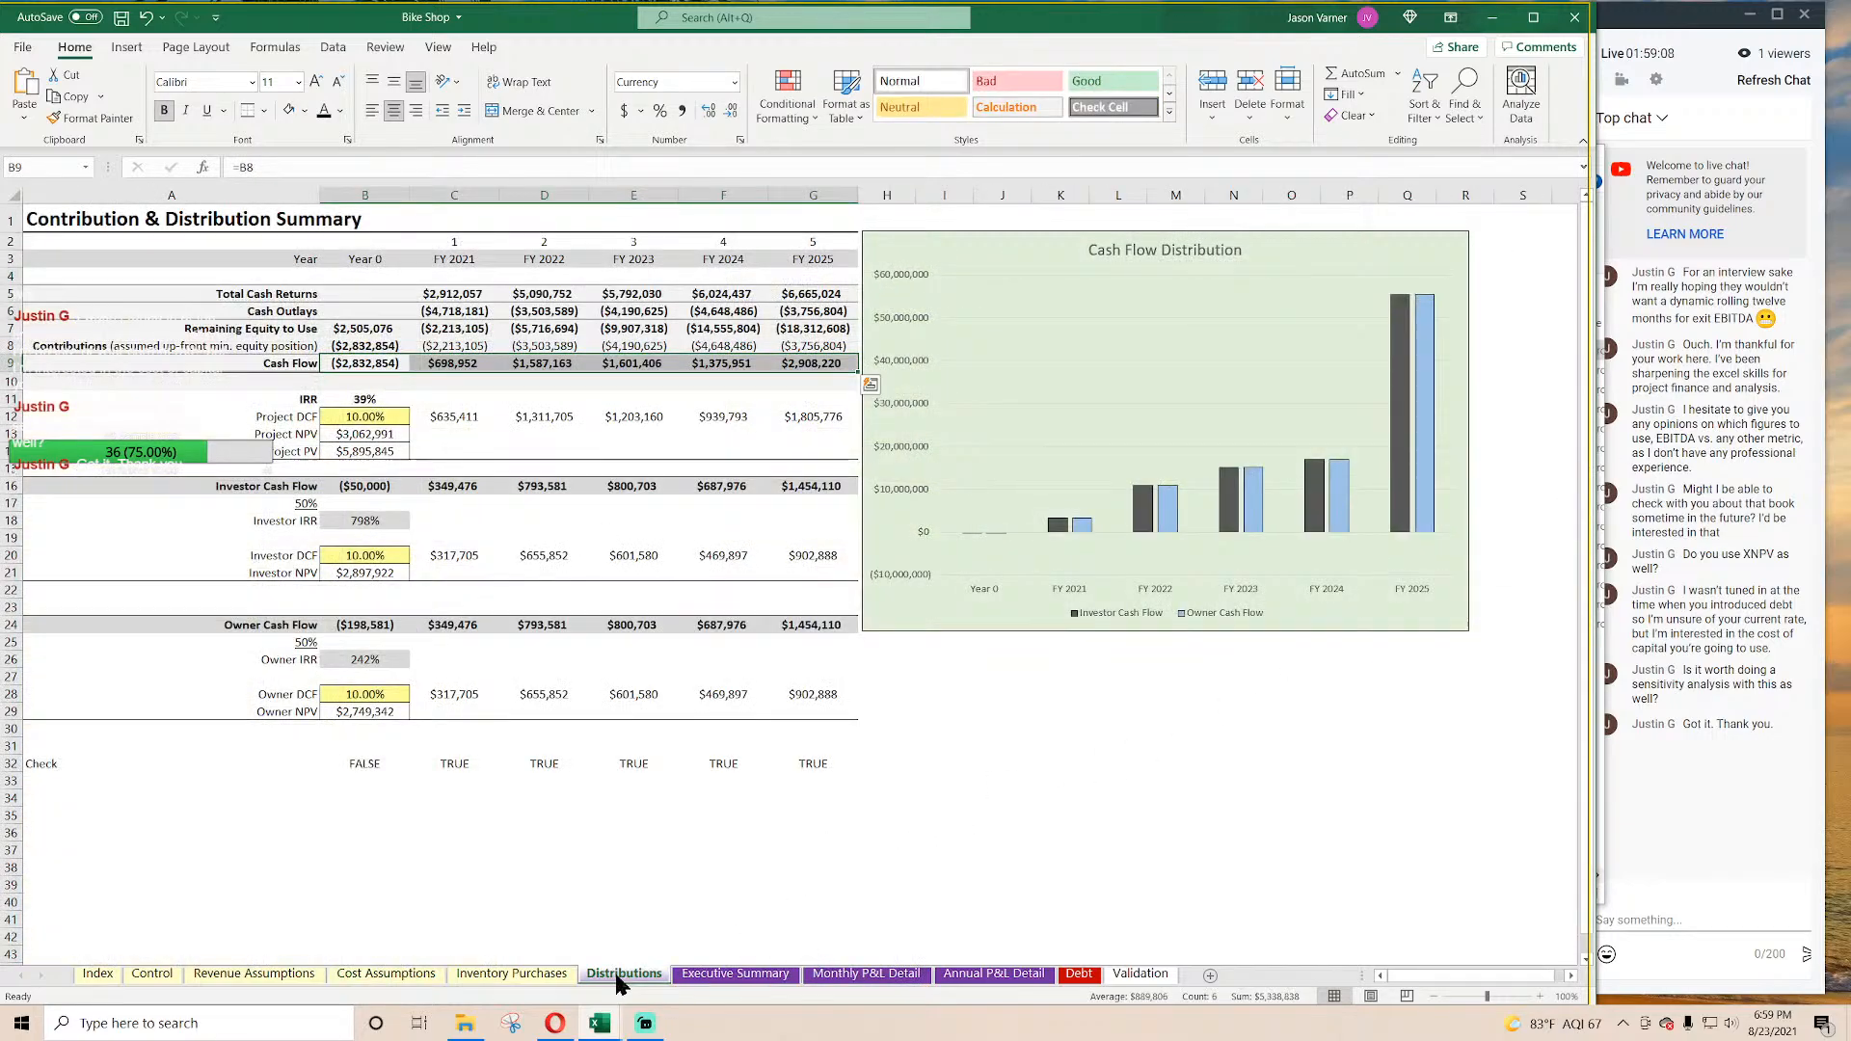
pyautogui.click(577, 834)
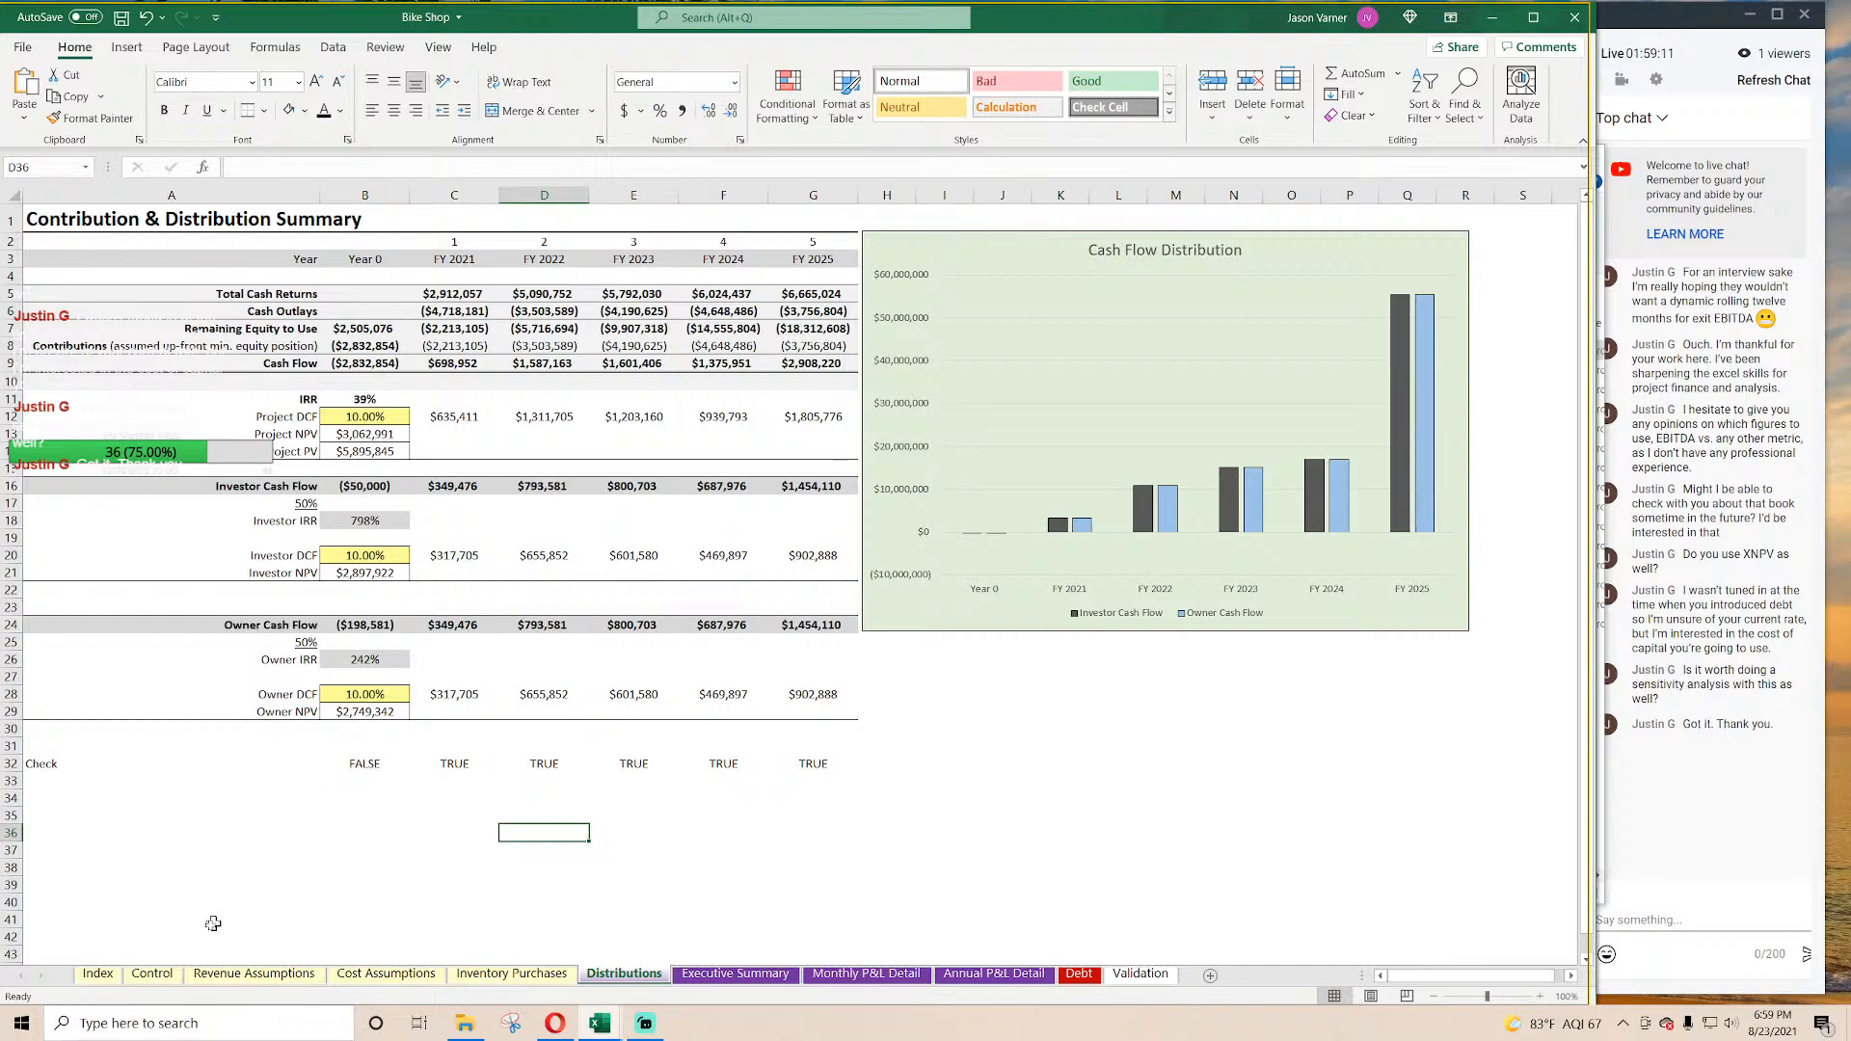
pyautogui.click(162, 976)
pyautogui.click(383, 544)
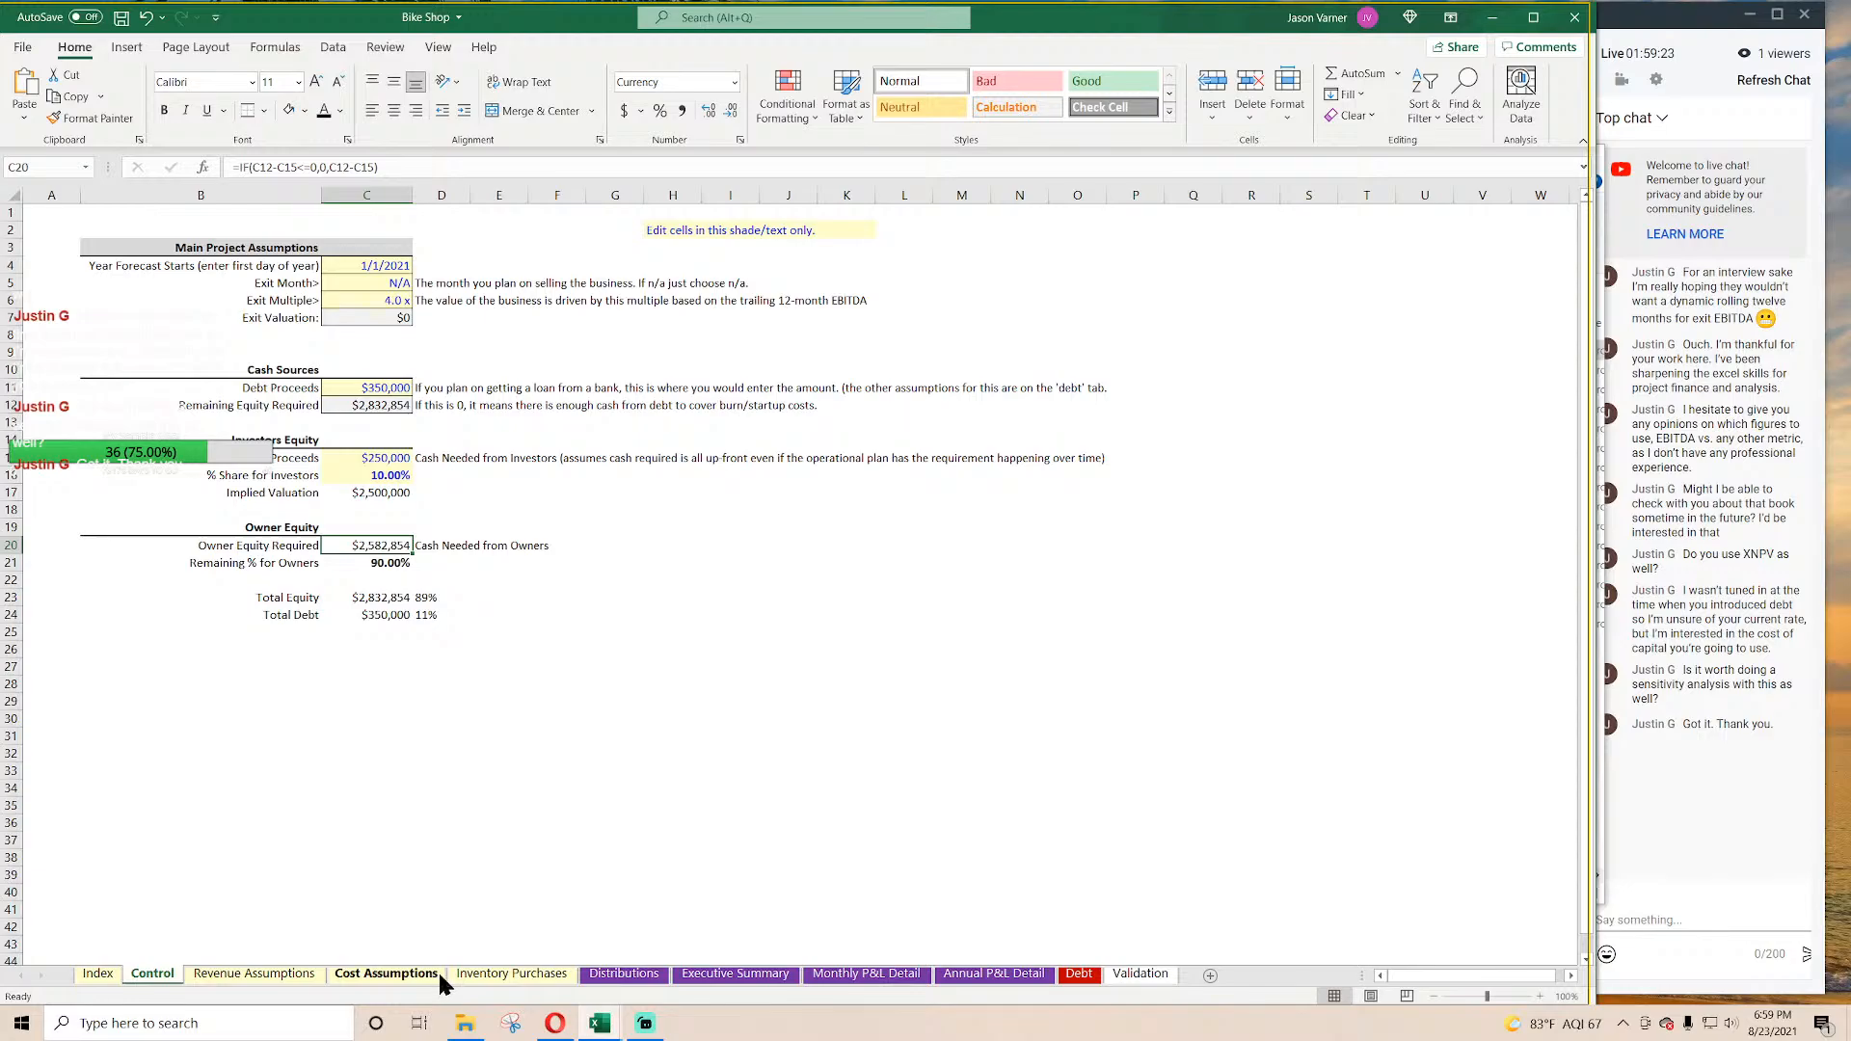
# Step: Set the Year 1 average monthly sales growth of all five Mountain Bikes types to 0% in Revenue Assumptions
pyautogui.click(512, 974)
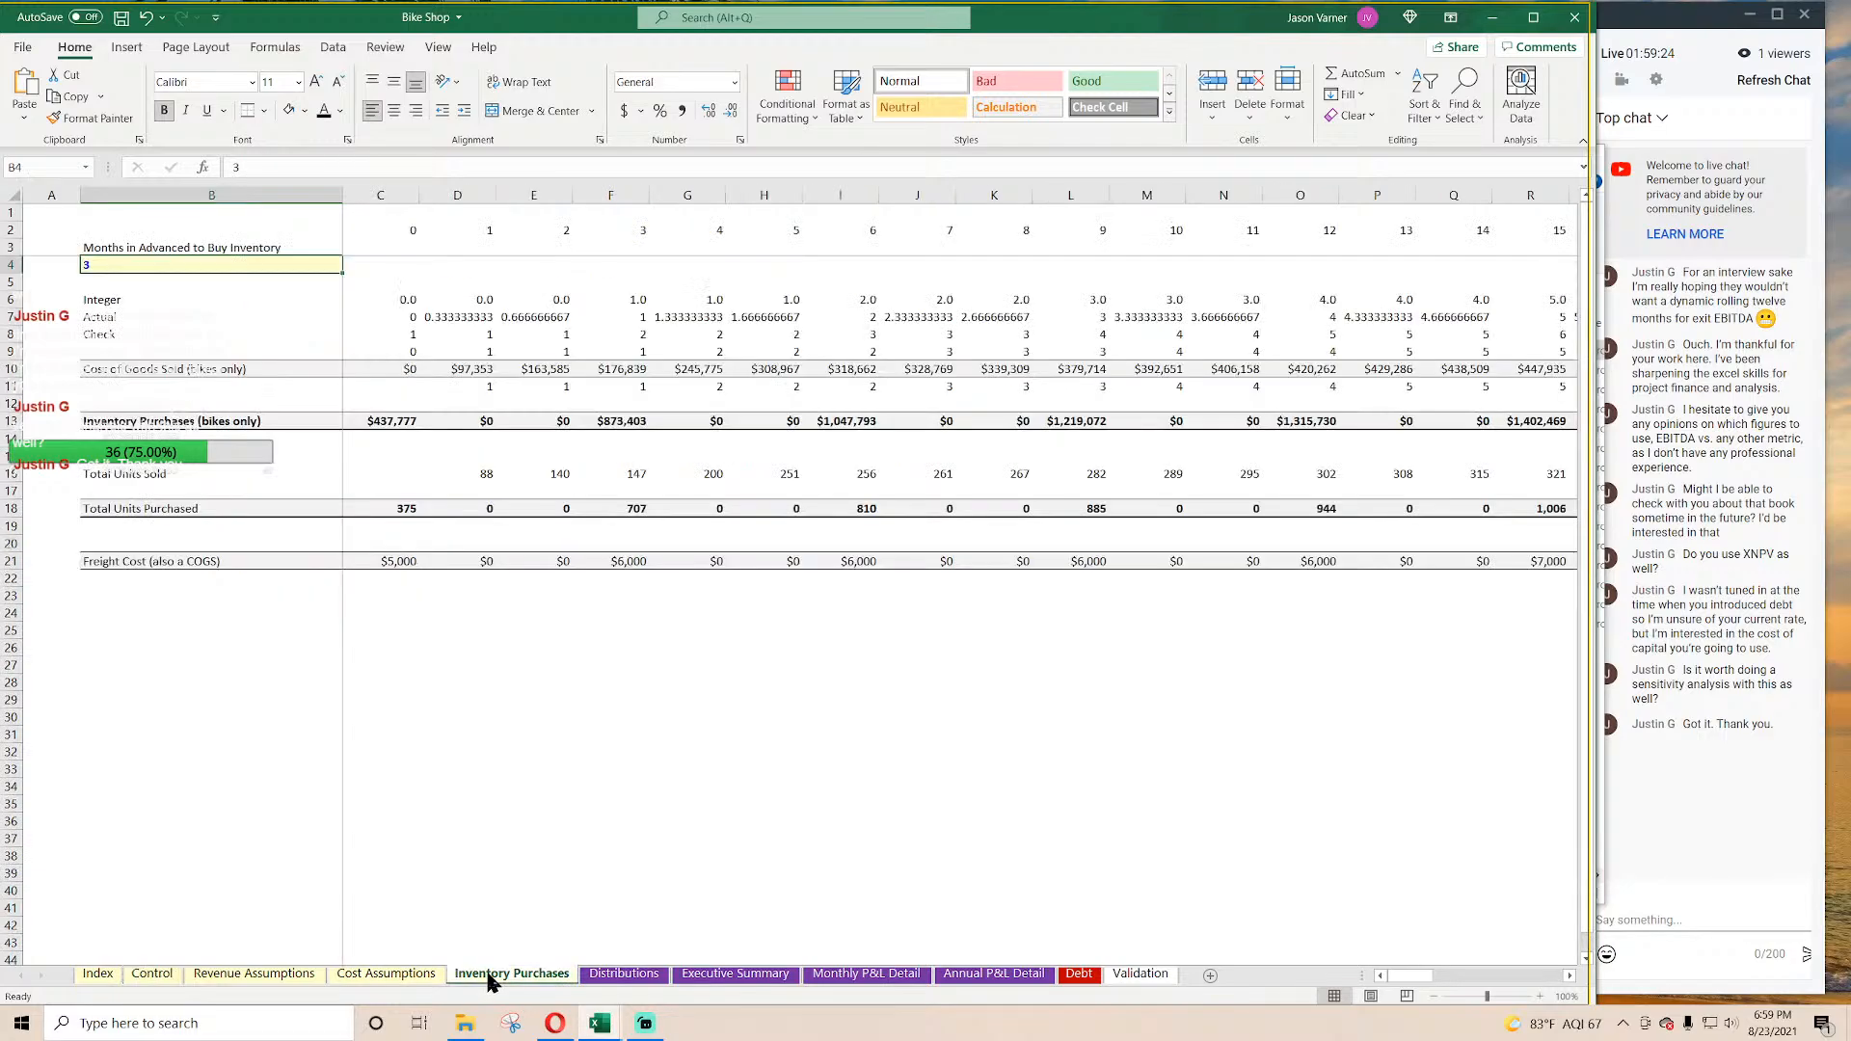
pyautogui.click(826, 975)
pyautogui.click(298, 978)
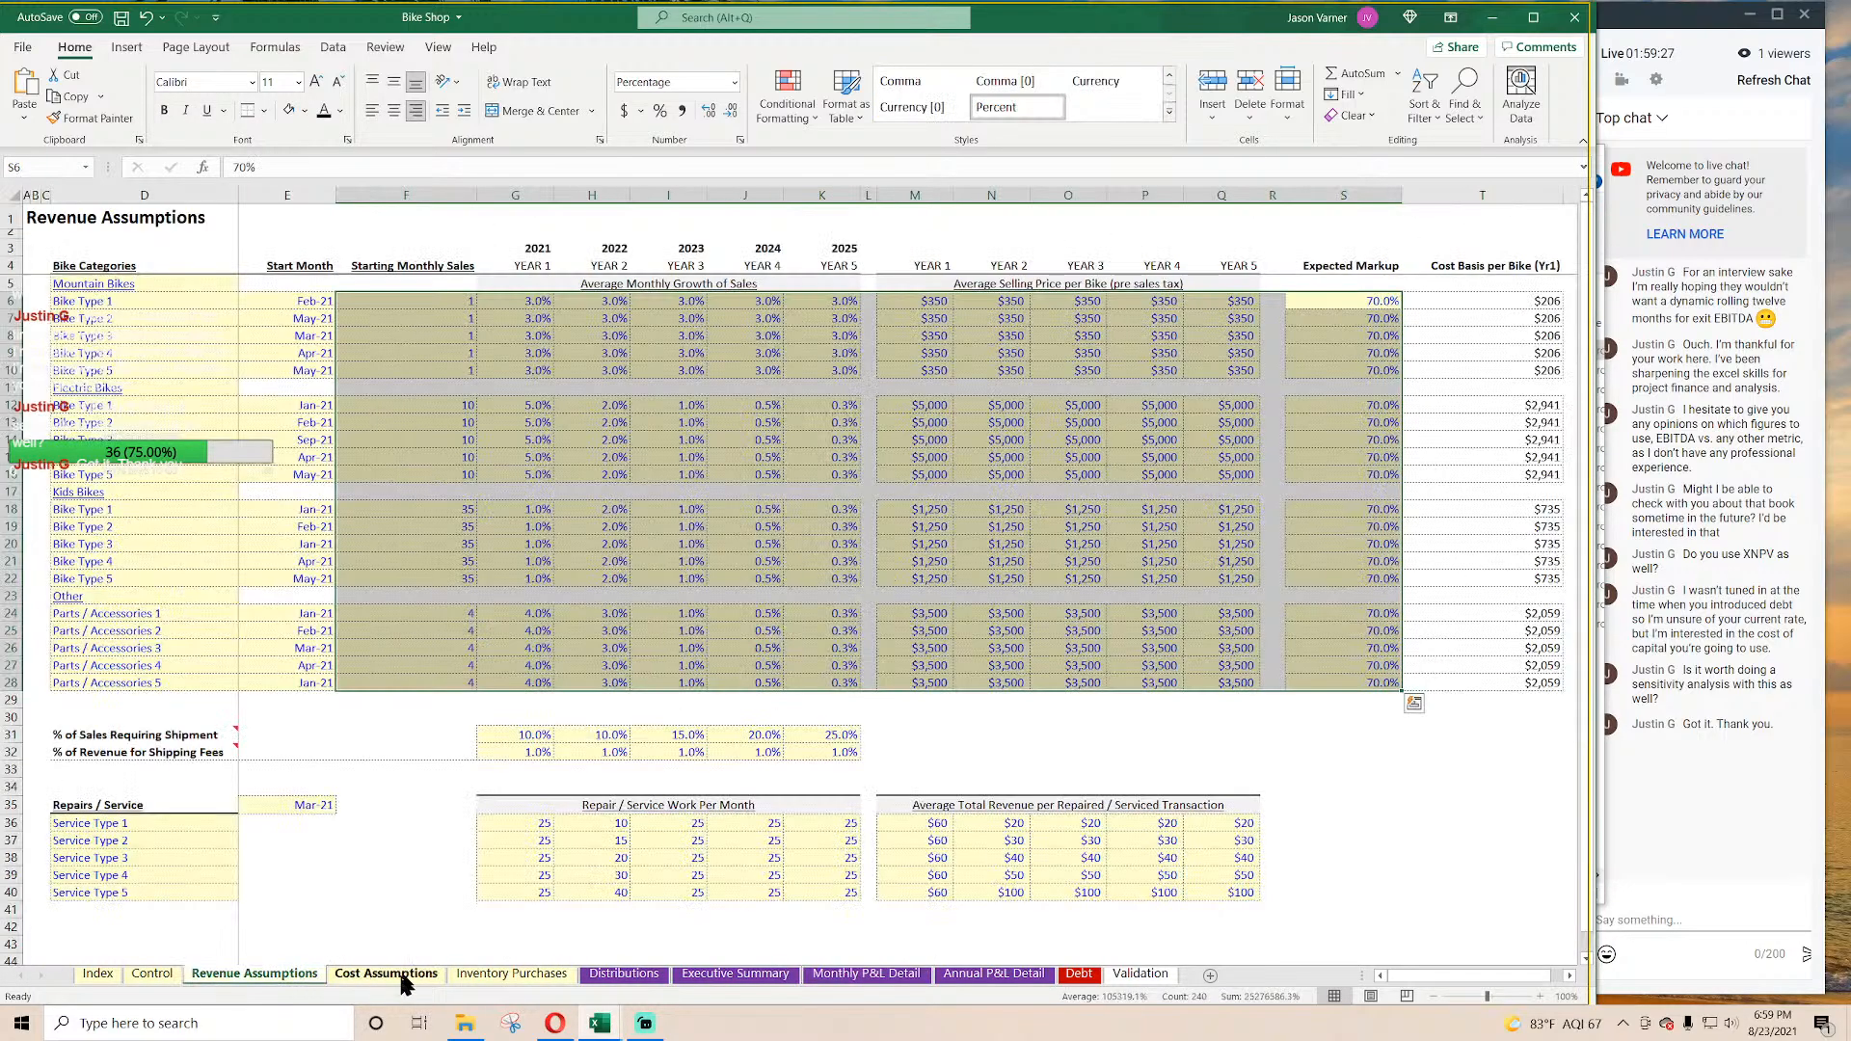
pyautogui.click(529, 304)
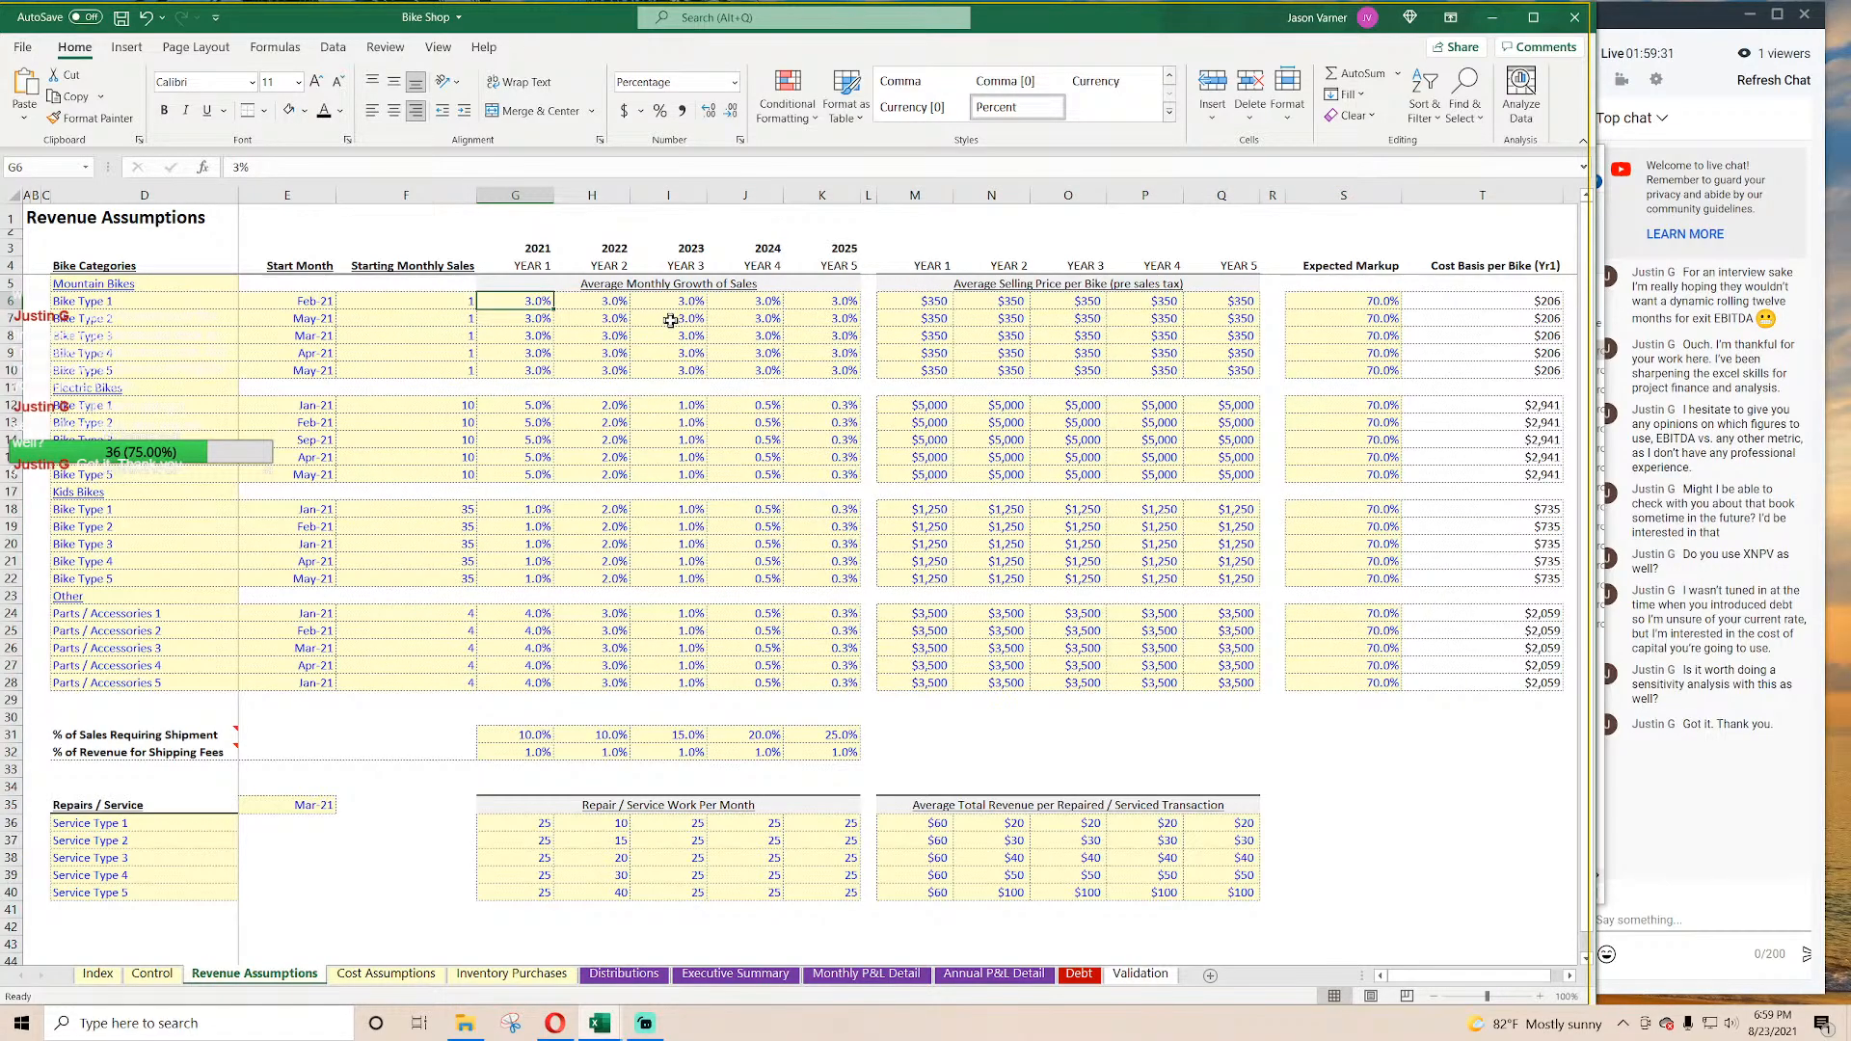
pyautogui.write('0 0 0 0 0')
pyautogui.press('Return')
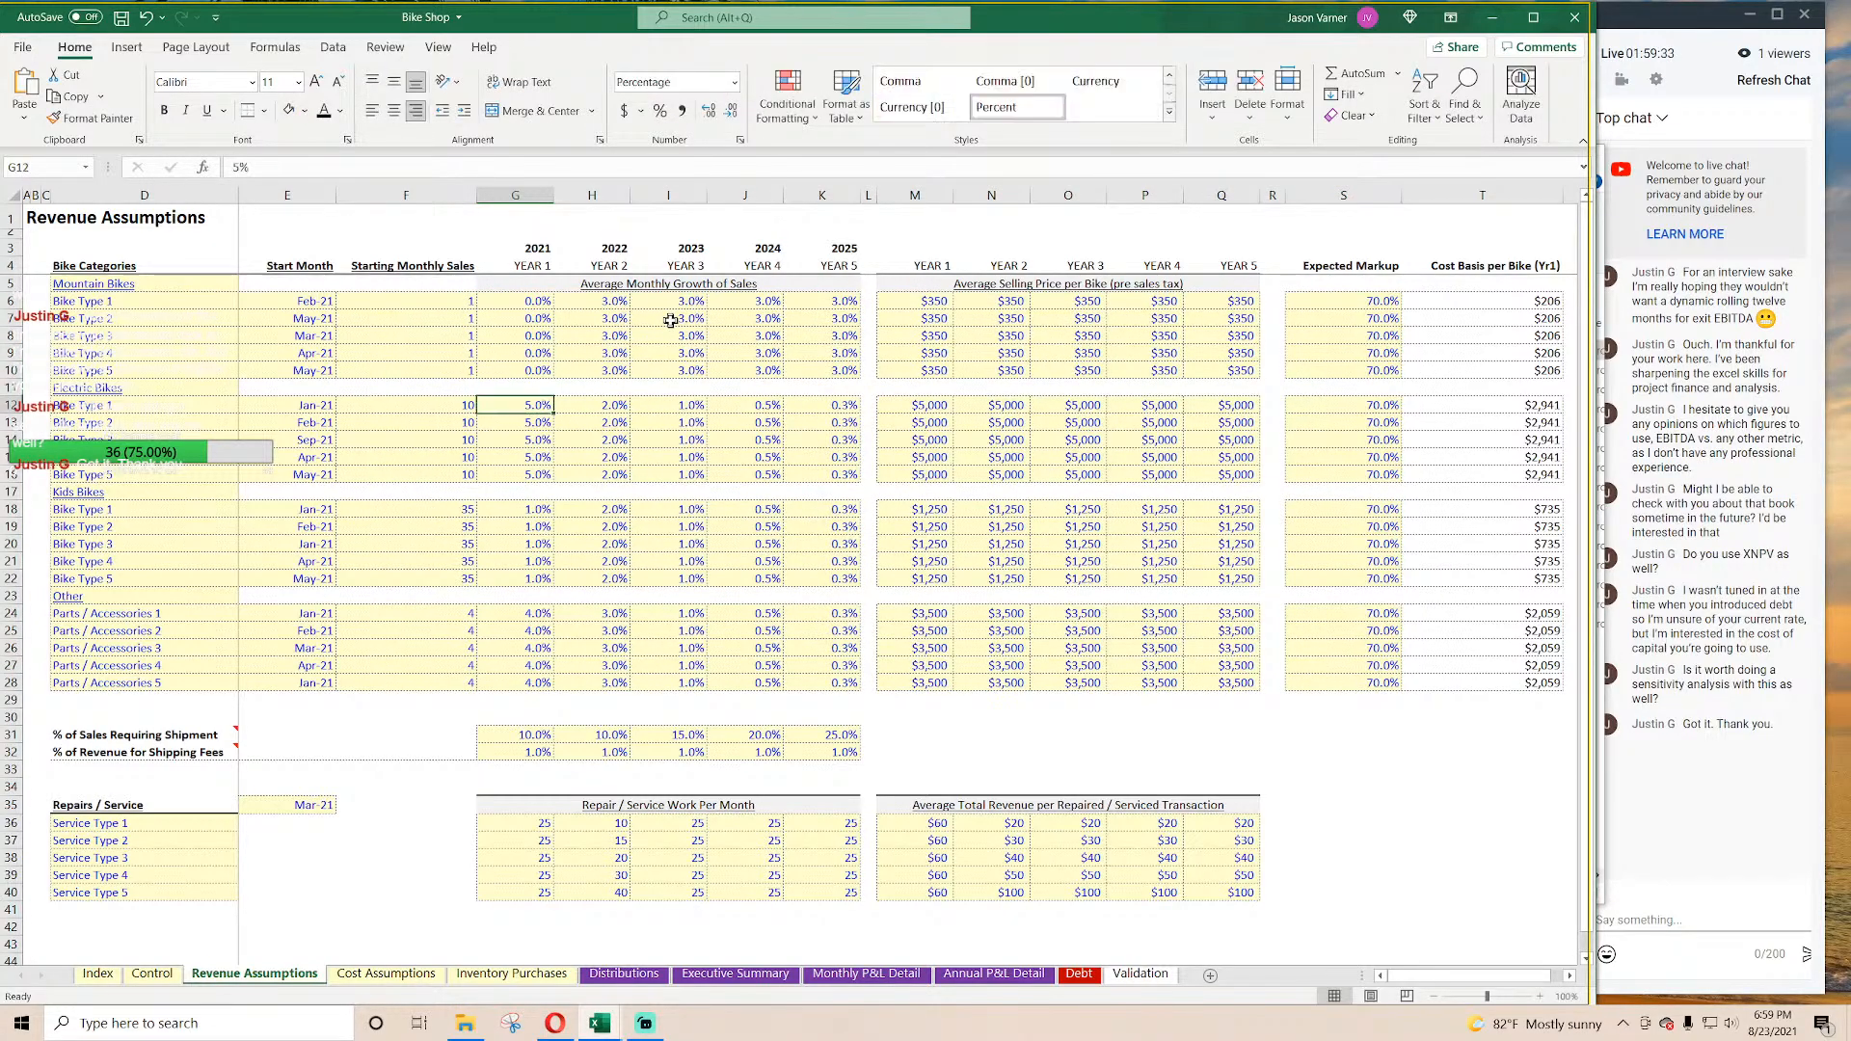
# Step: Set the Year 1 average monthly sales growth of all Electric Bikes, Kids Bikes and Other types to 0%
pyautogui.write('0 0 0 0 0')
pyautogui.press('Return')
pyautogui.write('0')
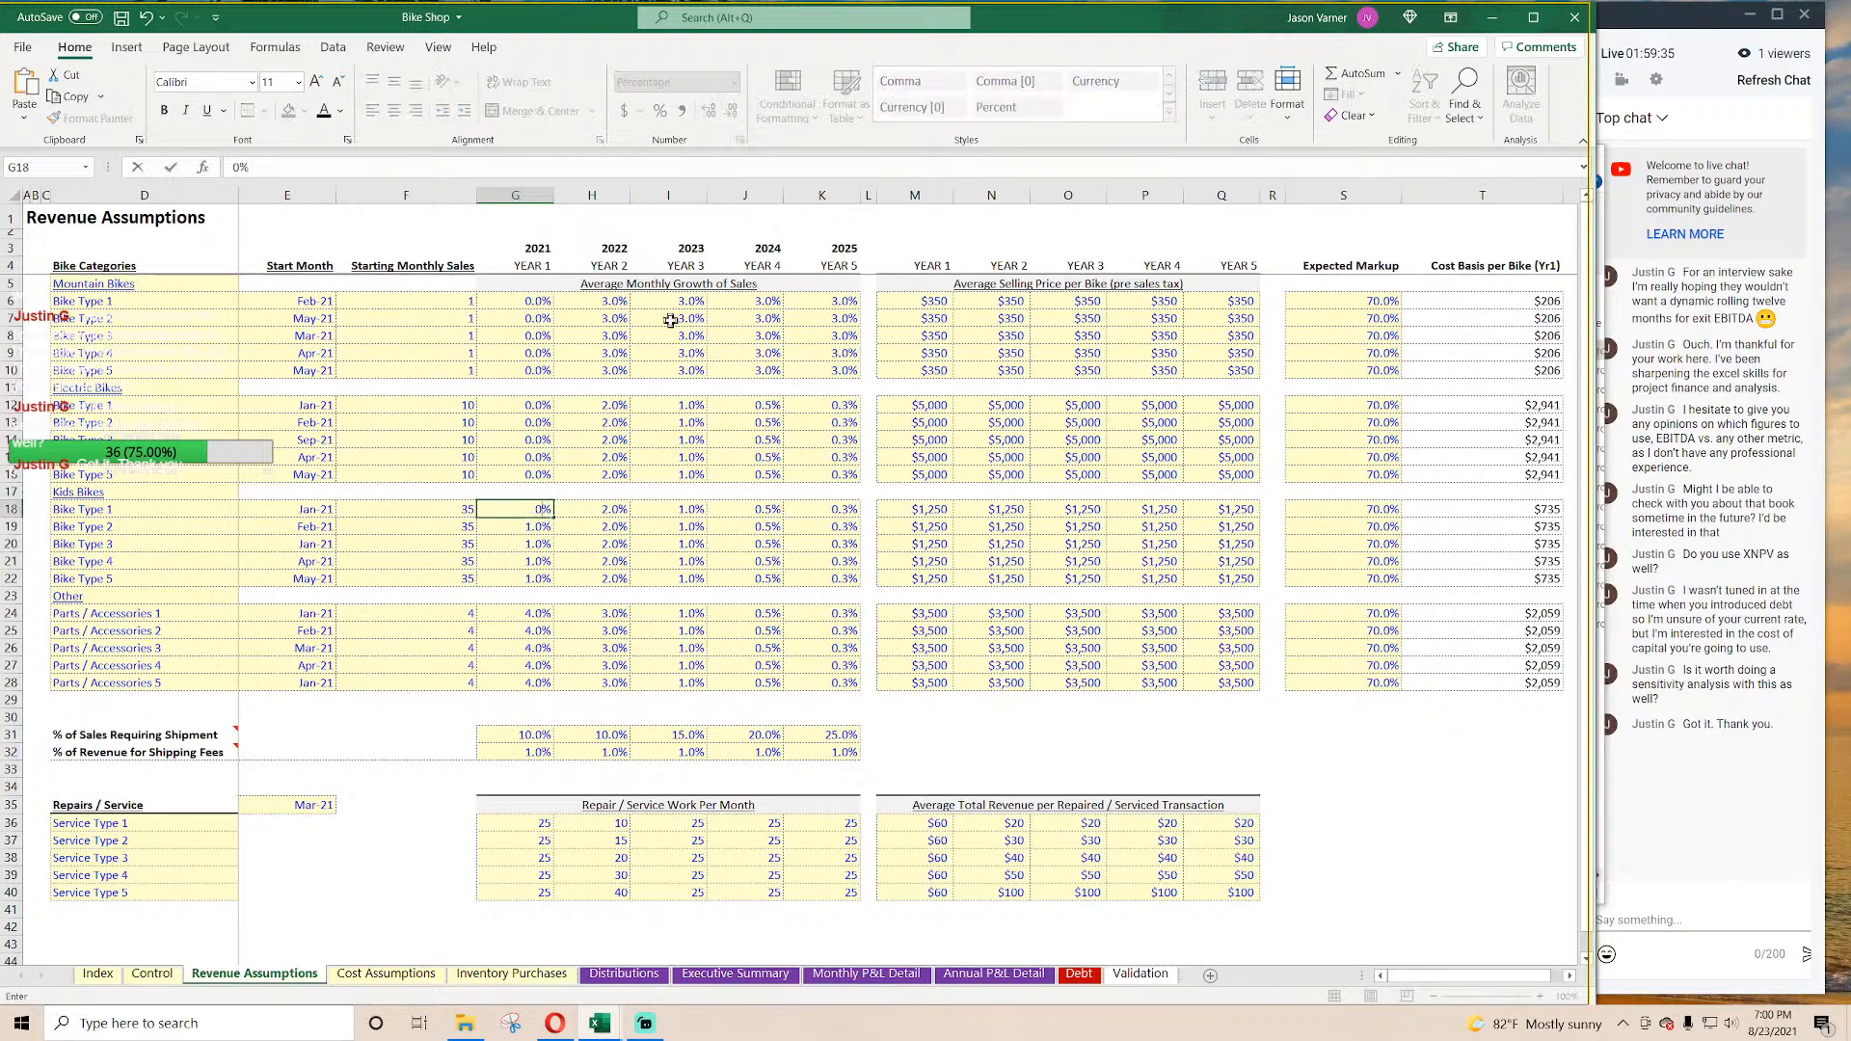
pyautogui.write(' 0 0 0 0')
pyautogui.press('Return')
pyautogui.write('0 0 0')
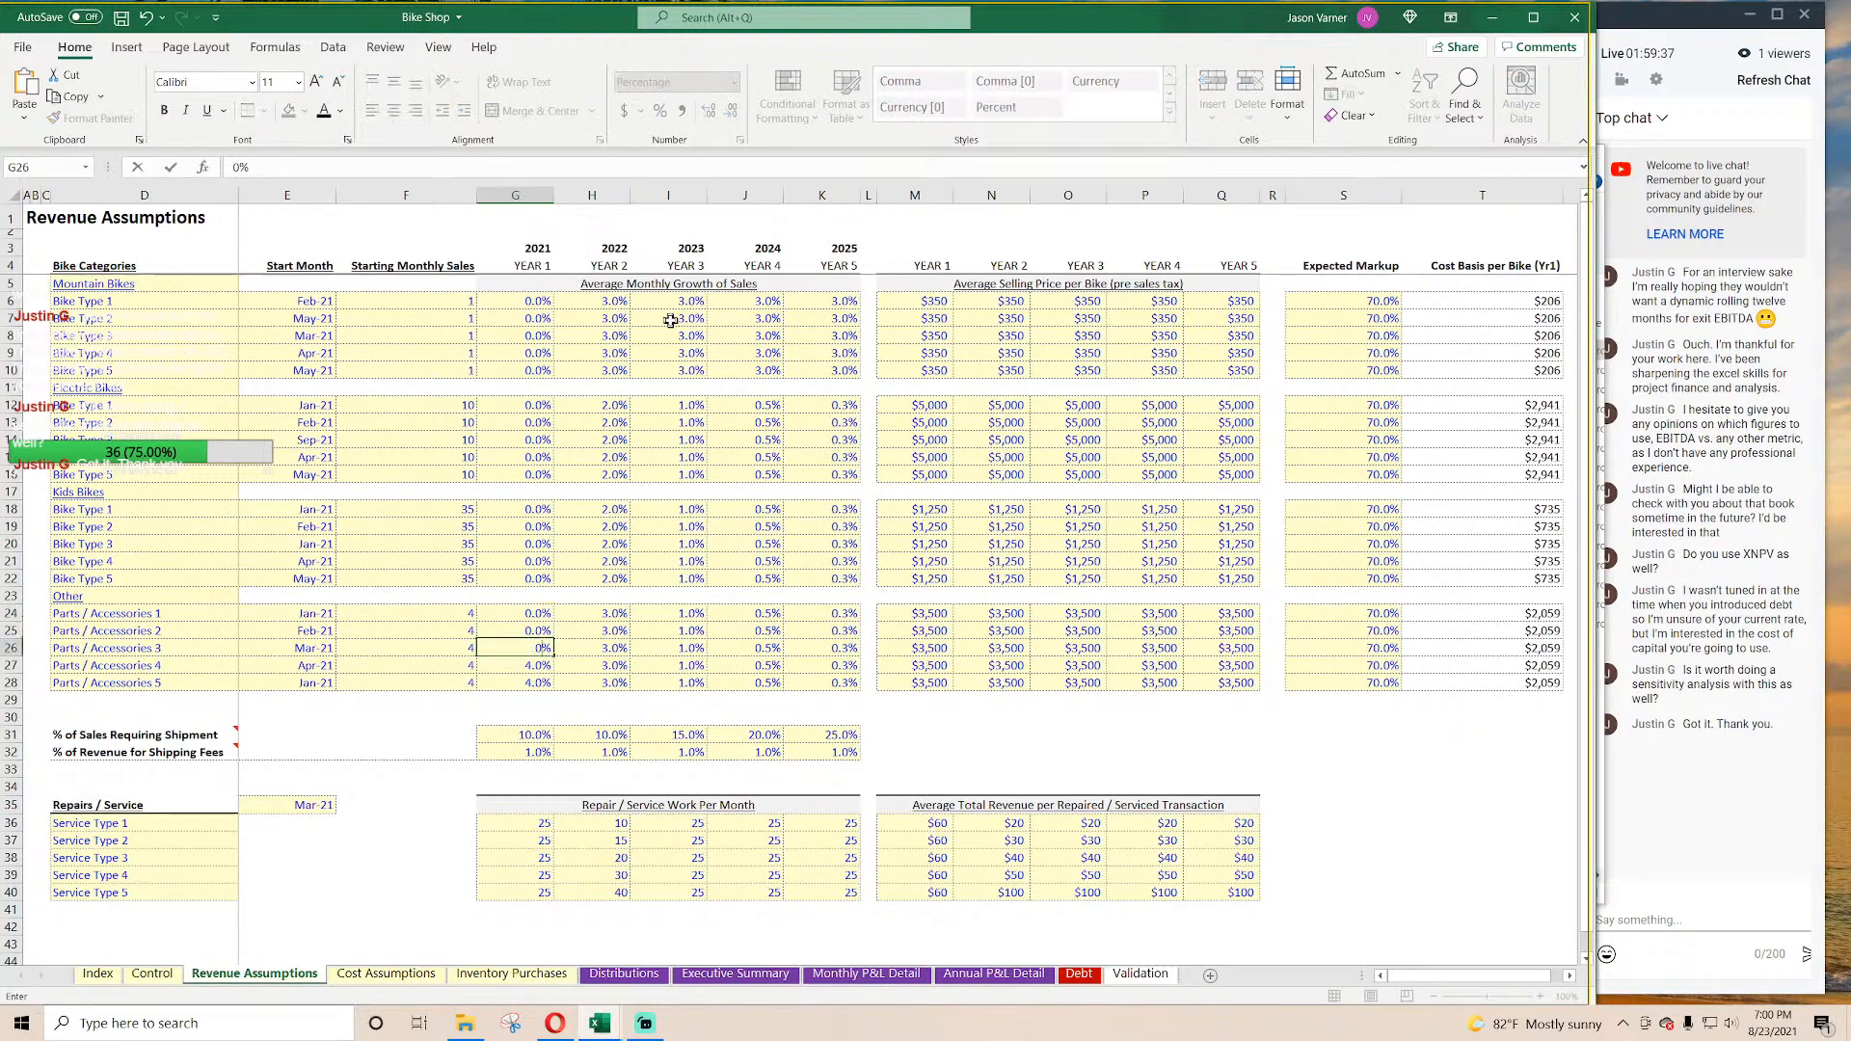
pyautogui.press('Return')
pyautogui.write('0')
pyautogui.press('Return')
pyautogui.write('0')
pyautogui.press('Return')
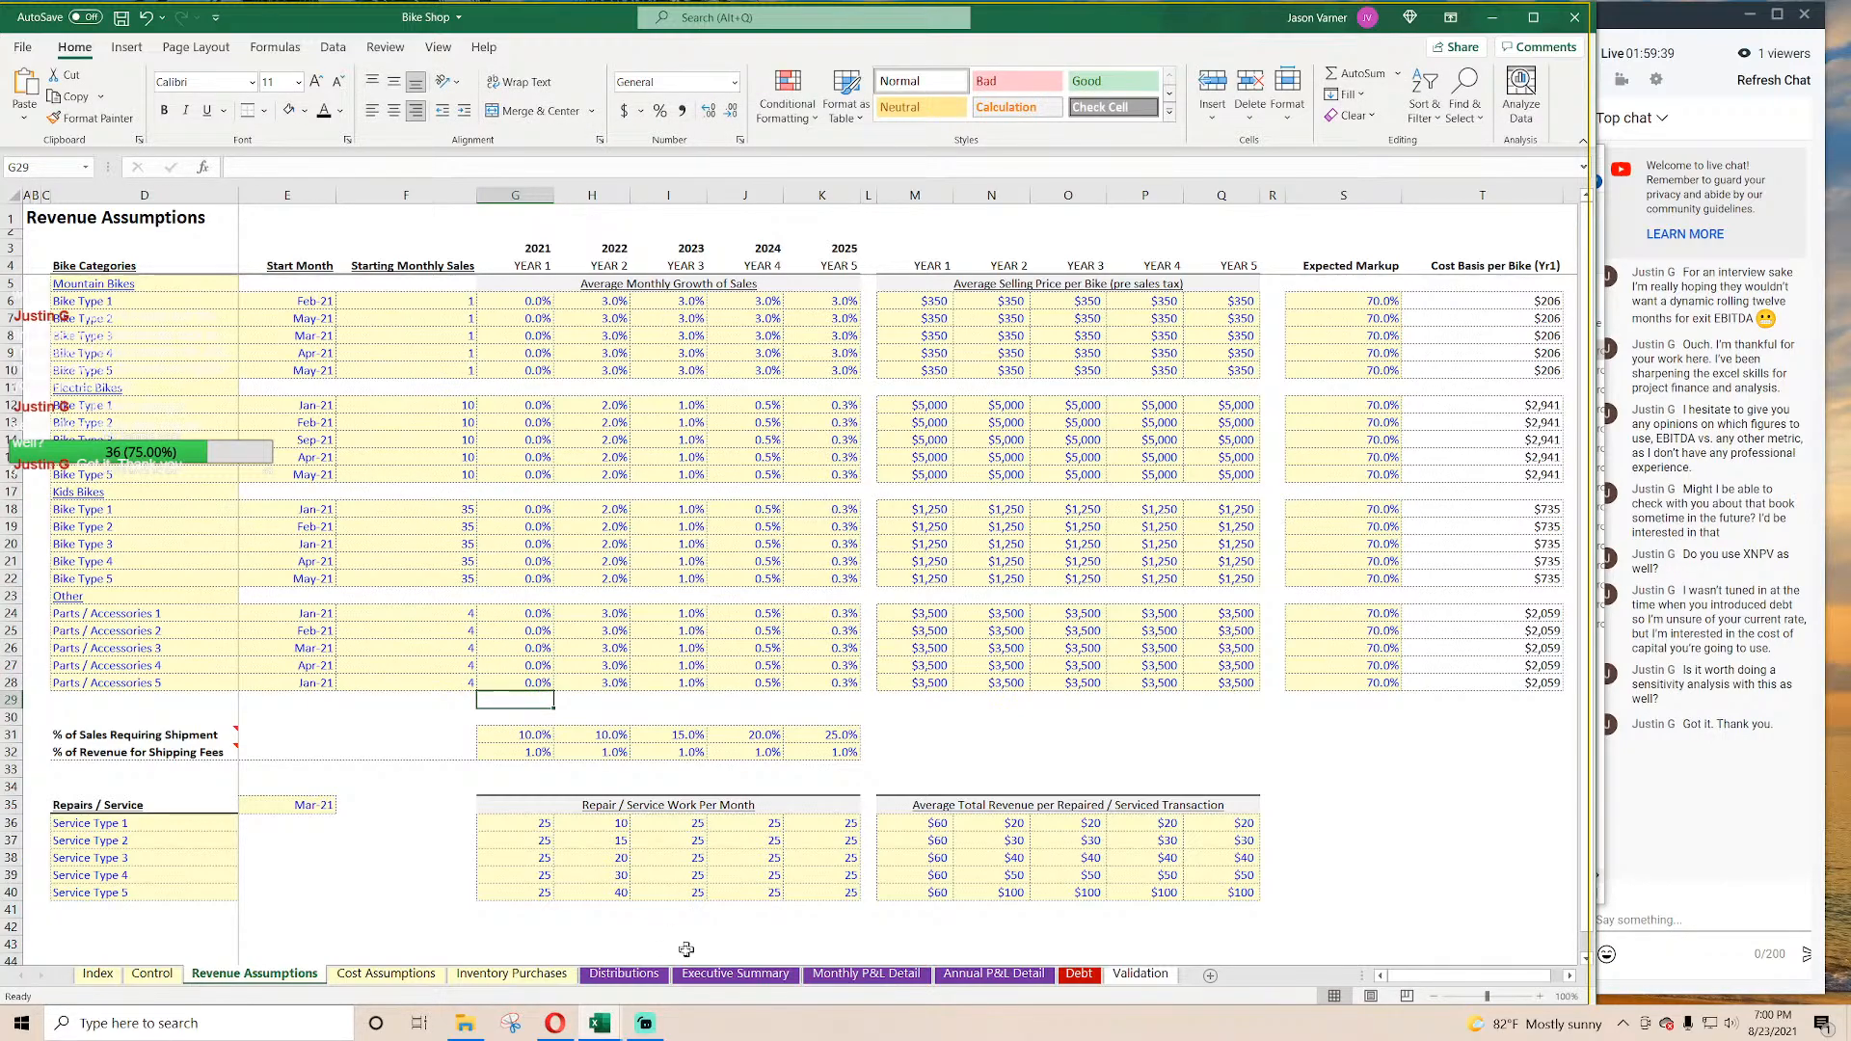
# Step: Check Cash Flow Pre Tax in Monthly P&L Detail and set Year 1 Repair / Service Work Per Month to 0 for all five service types
pyautogui.click(838, 975)
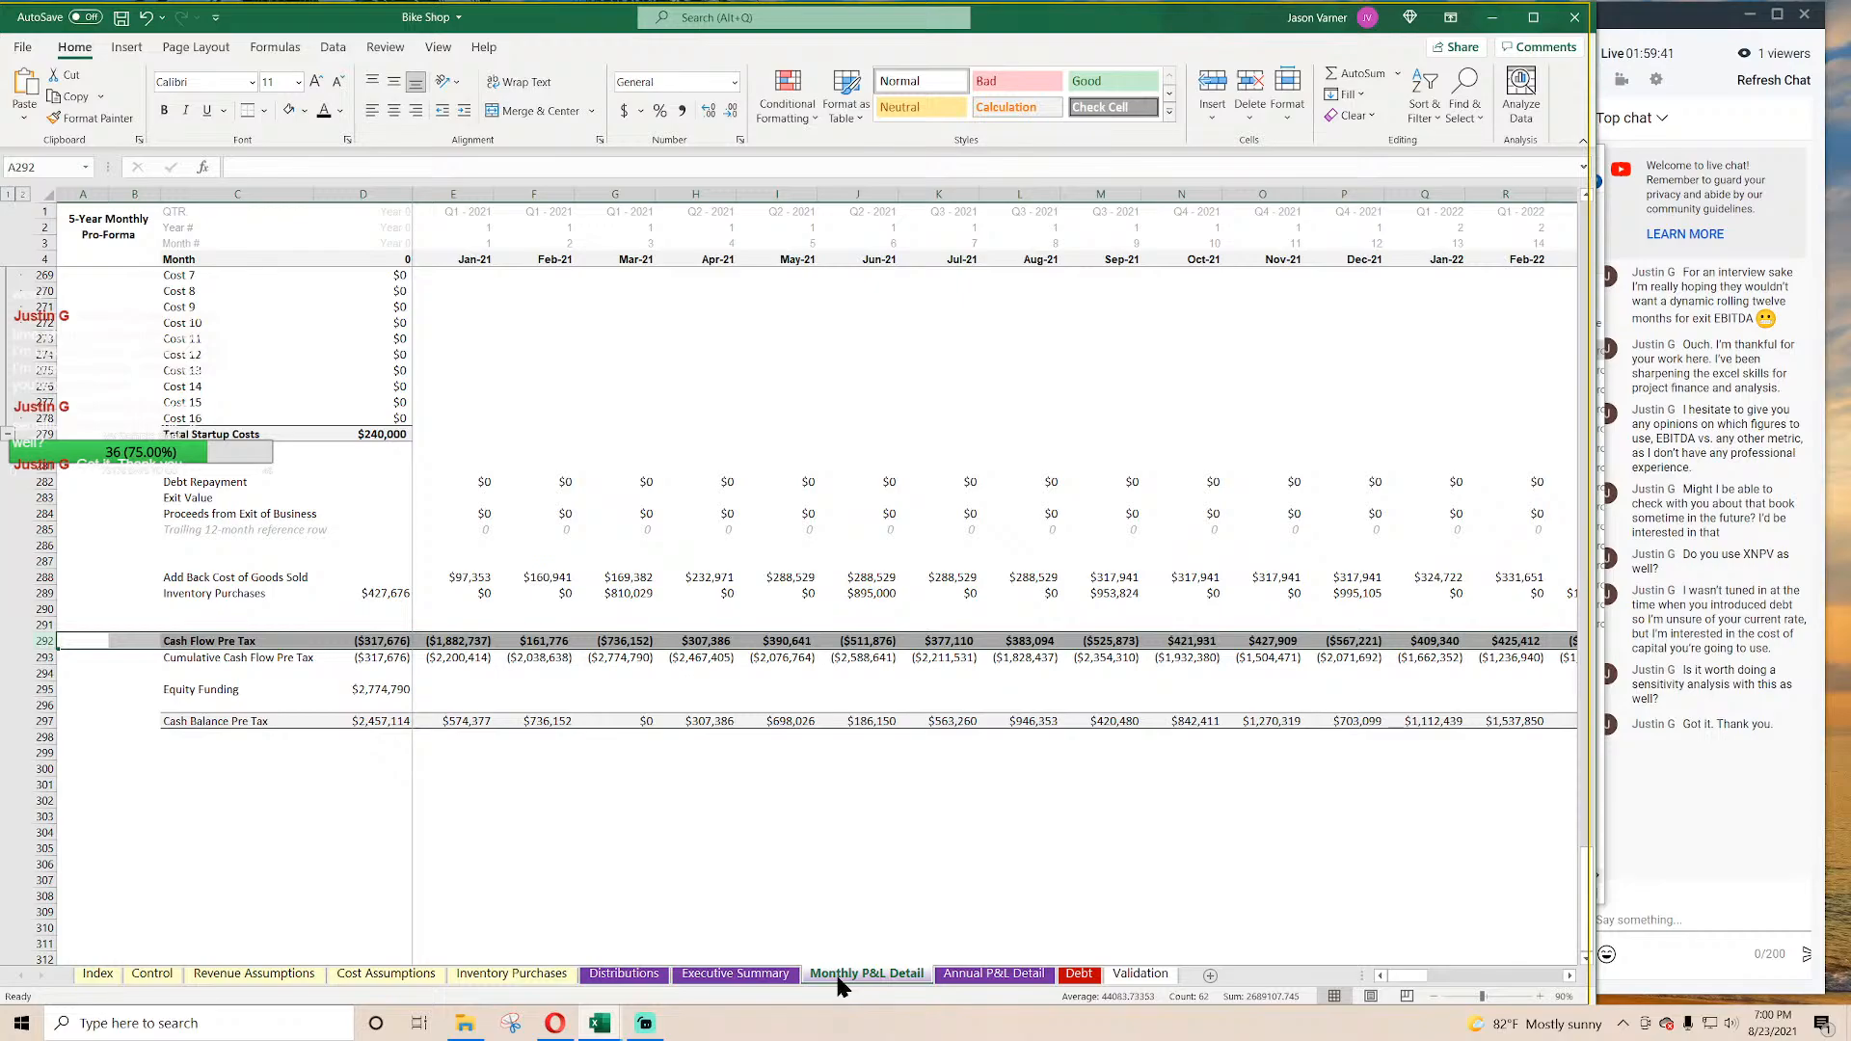
pyautogui.click(780, 640)
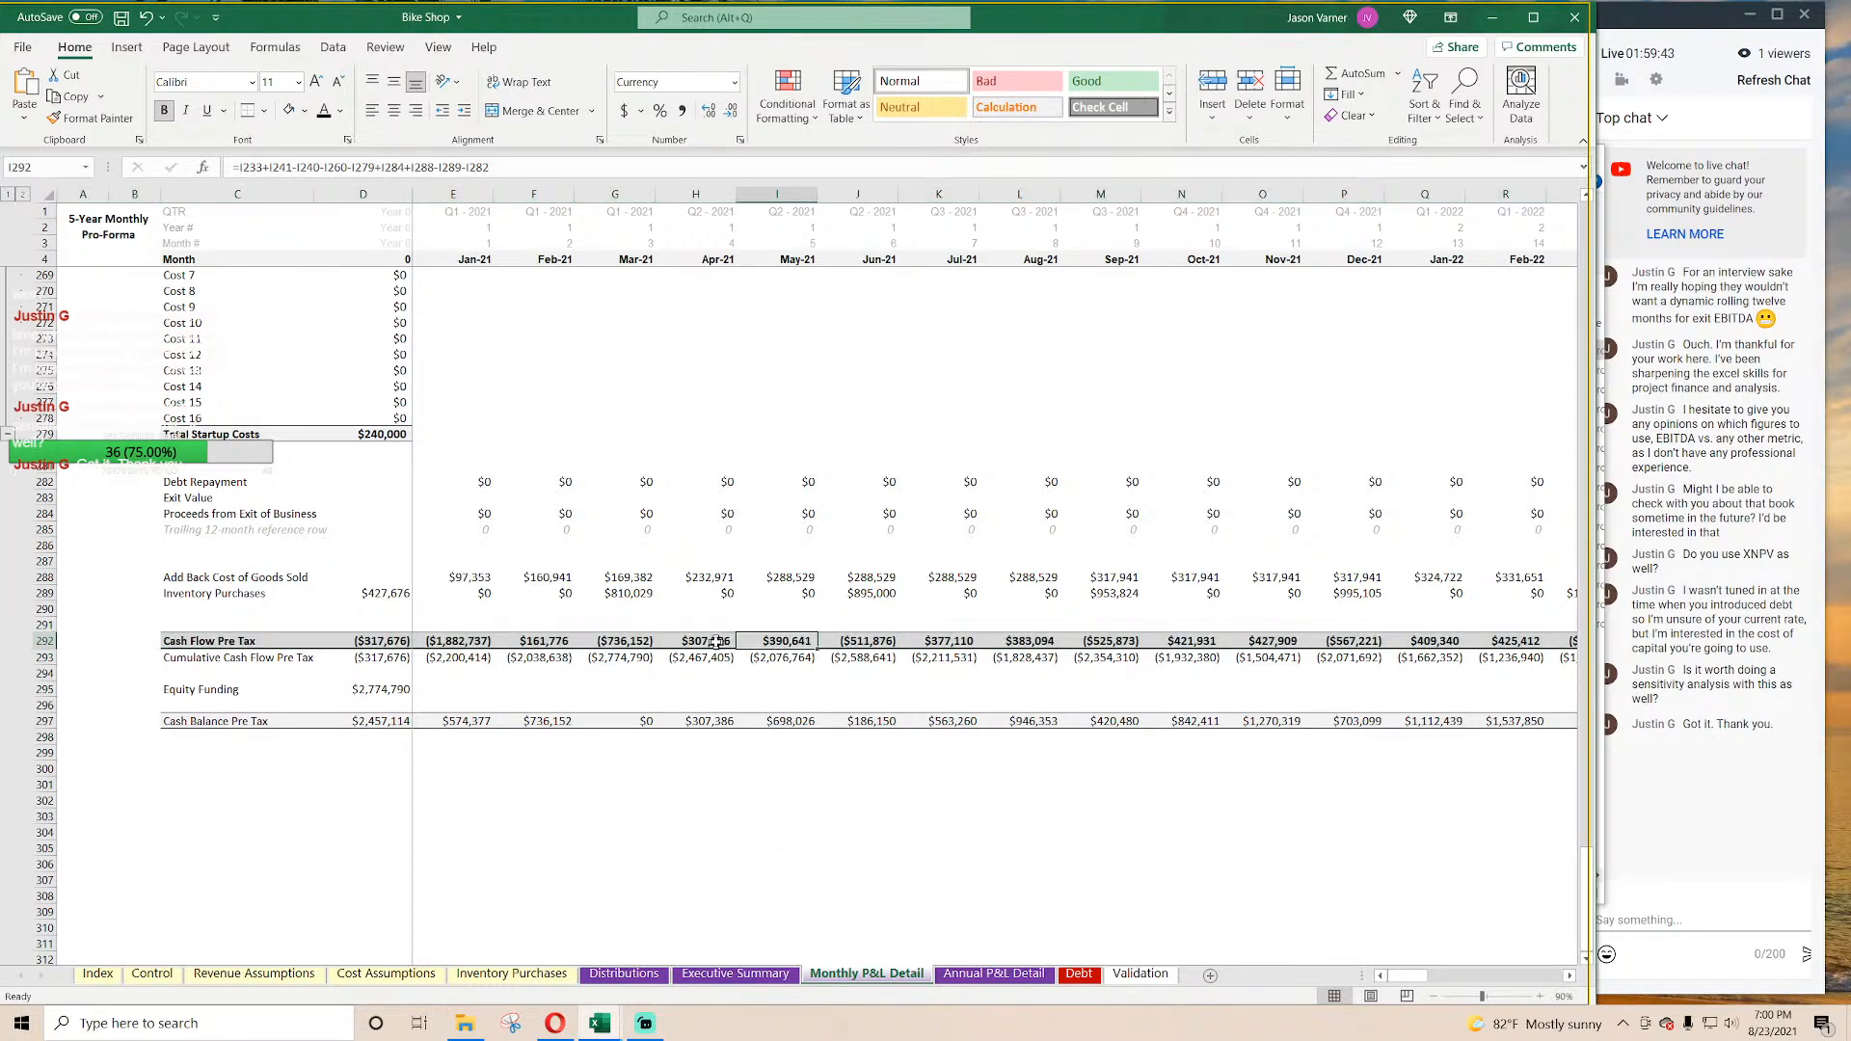
pyautogui.click(378, 975)
pyautogui.click(286, 975)
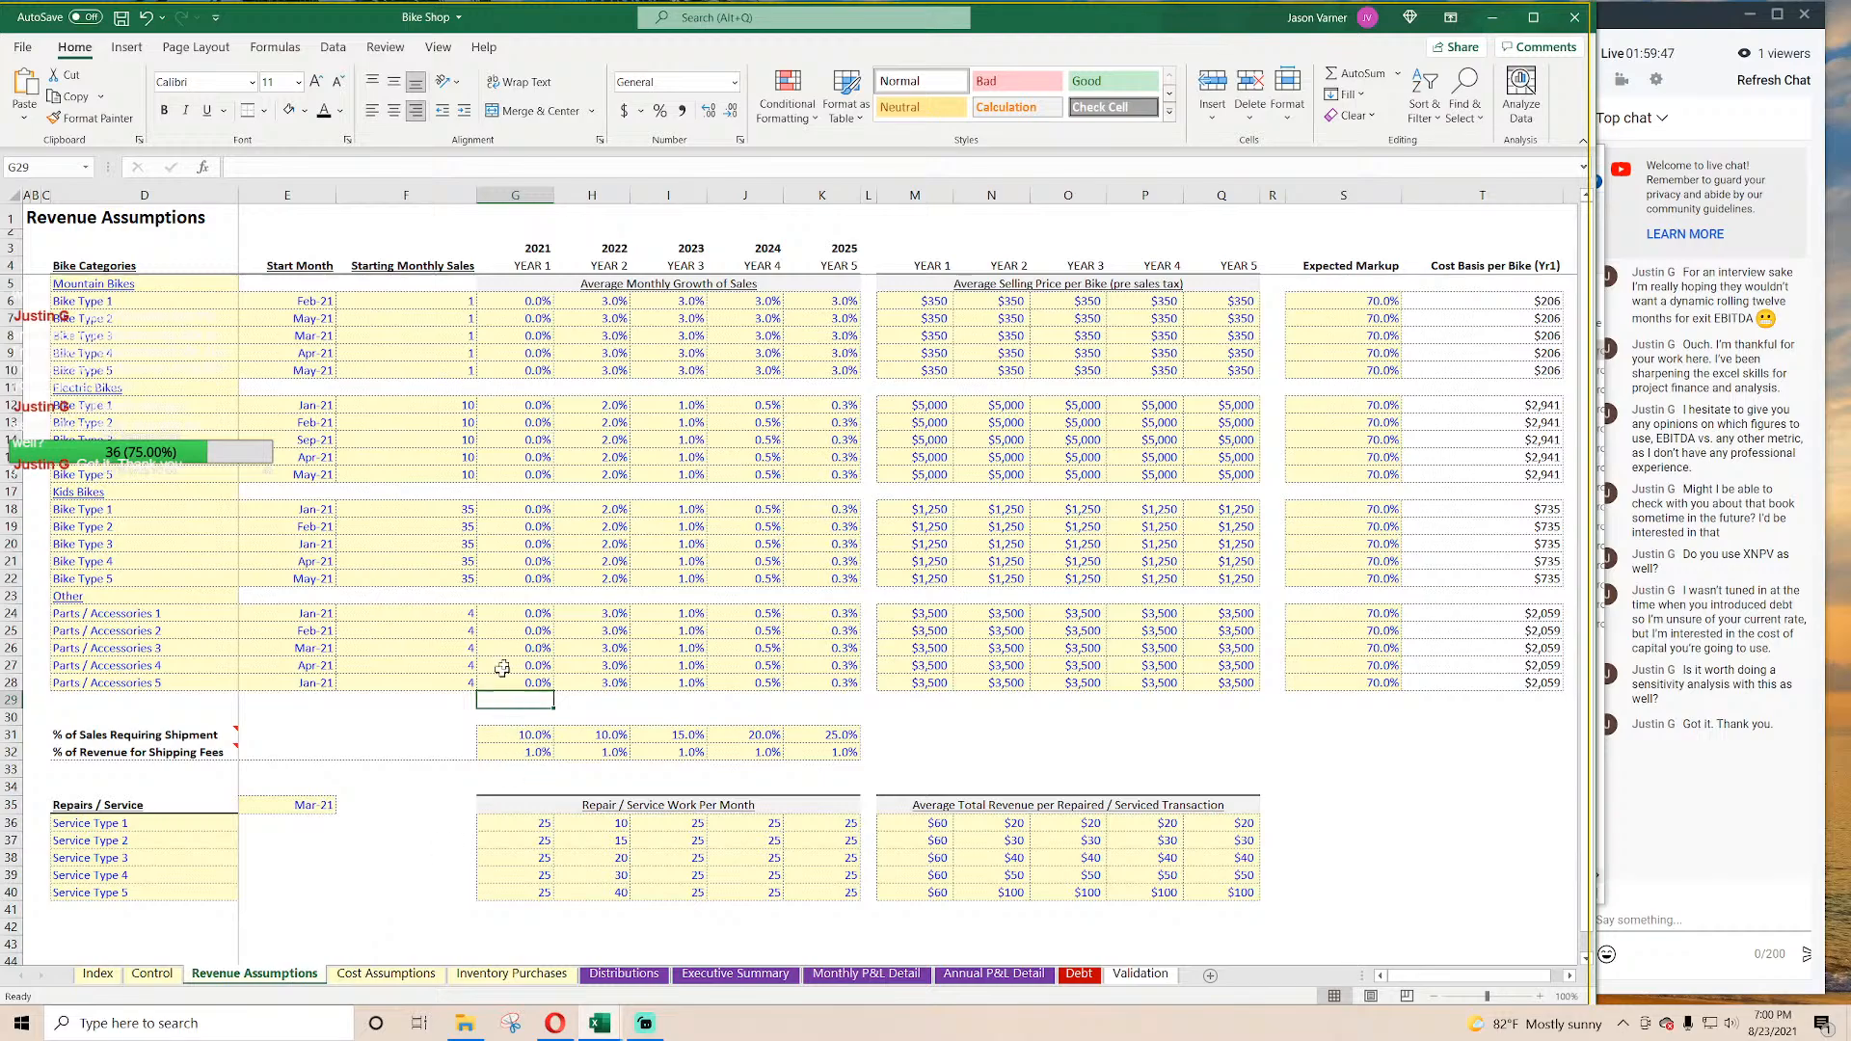
pyautogui.click(529, 824)
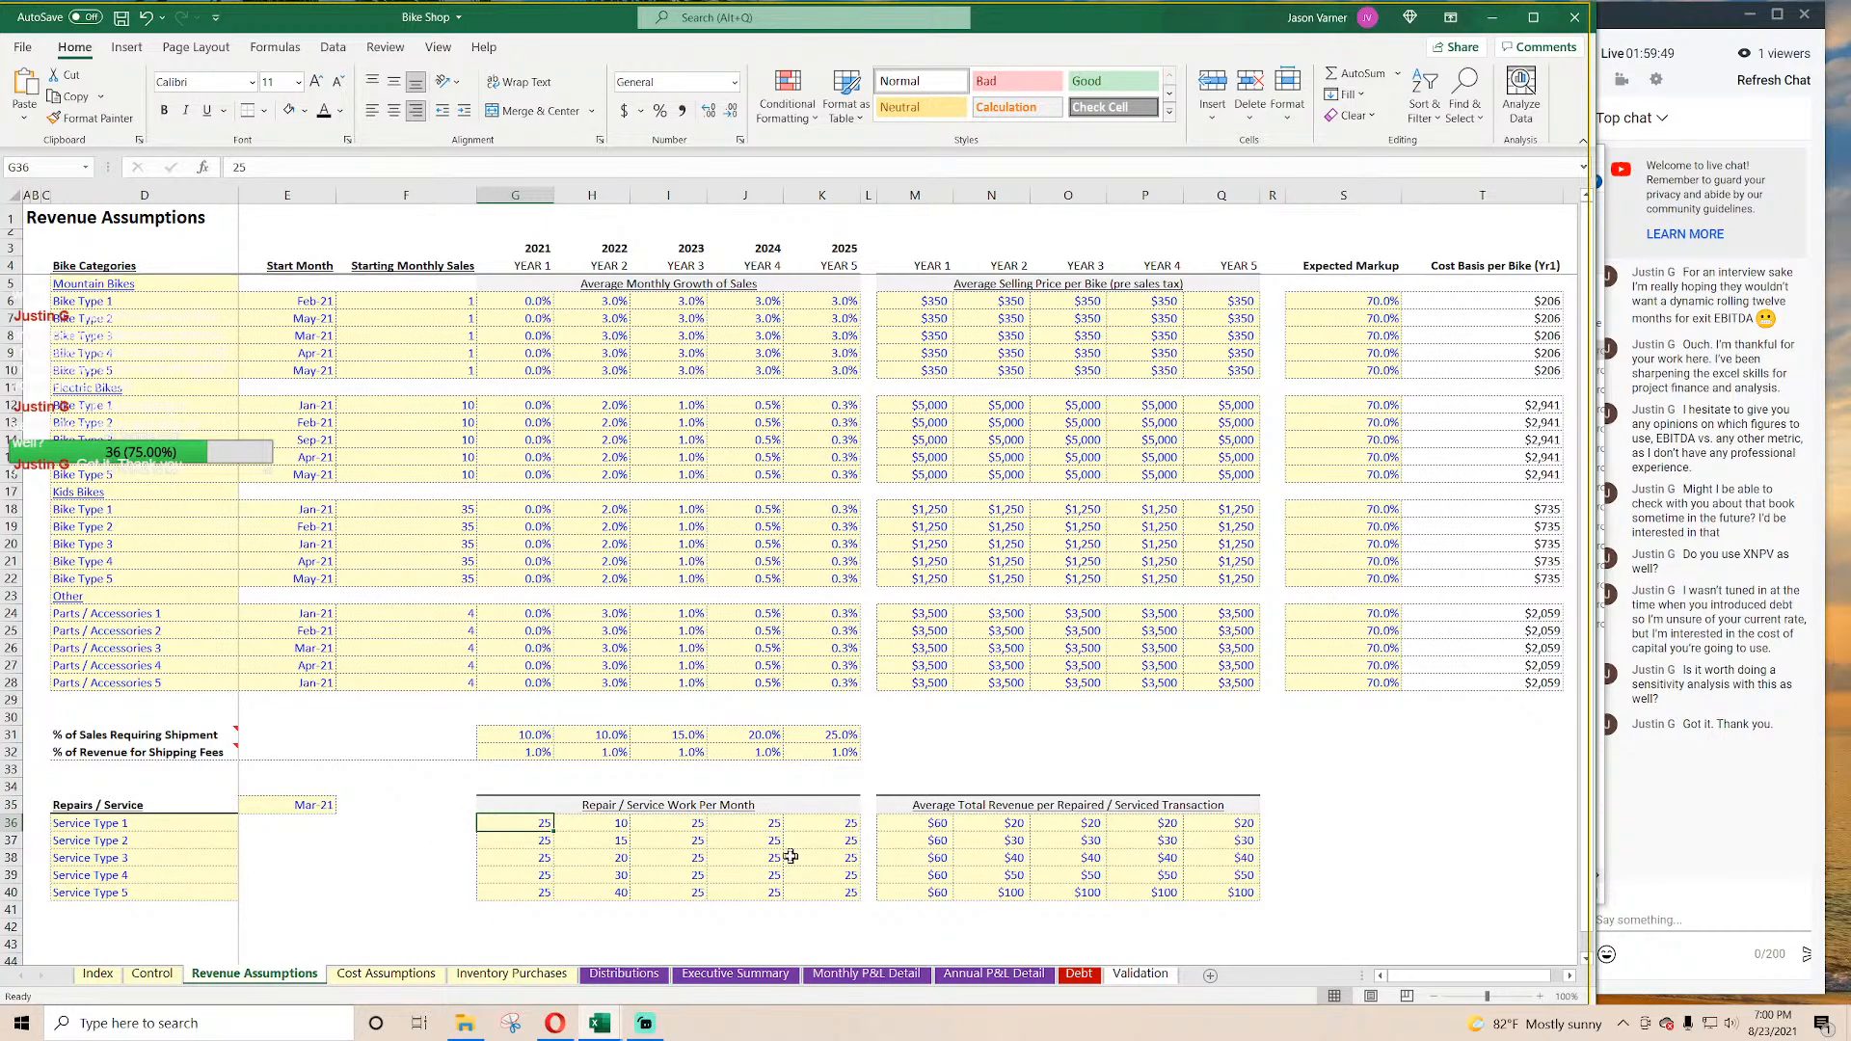
pyautogui.write('0 0 0 0 0')
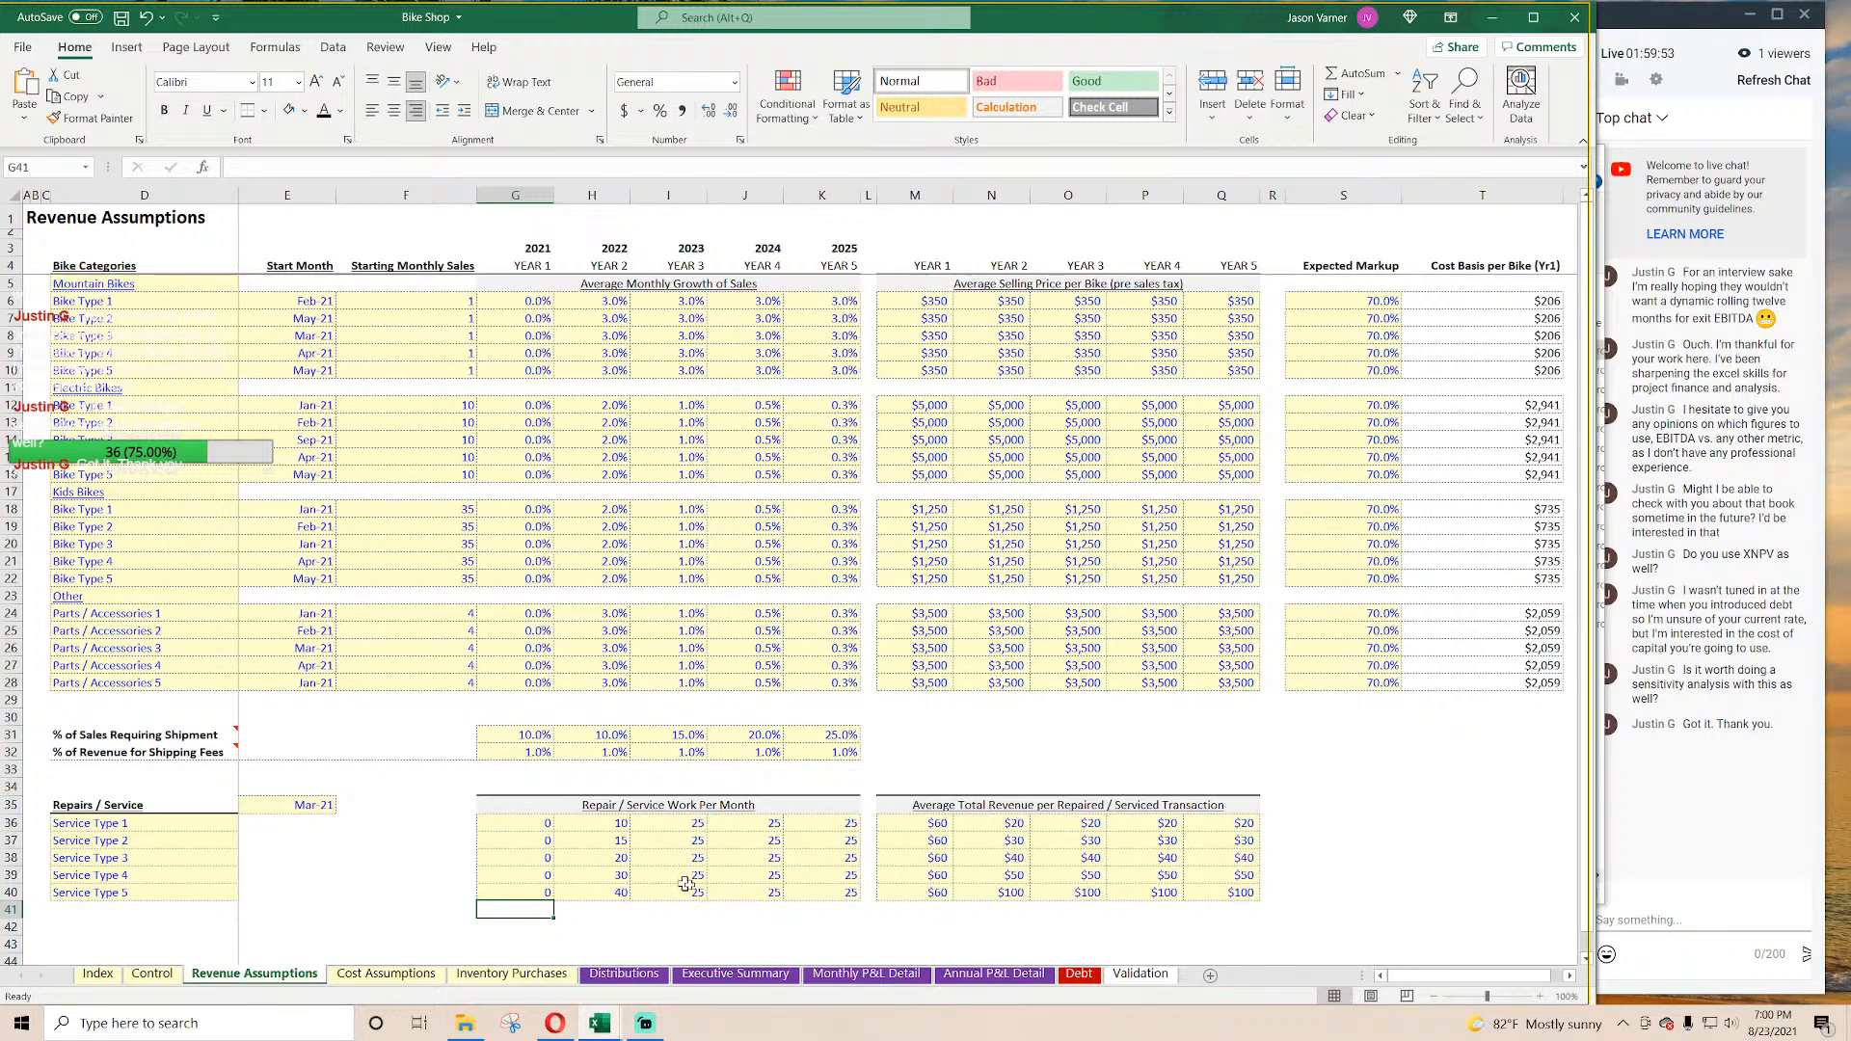
# Step: Examine Cash Flow Pre Tax and the 2021 revenue rows in Monthly P&L Detail, including the Kids Bikes revenue formulas
pyautogui.click(818, 976)
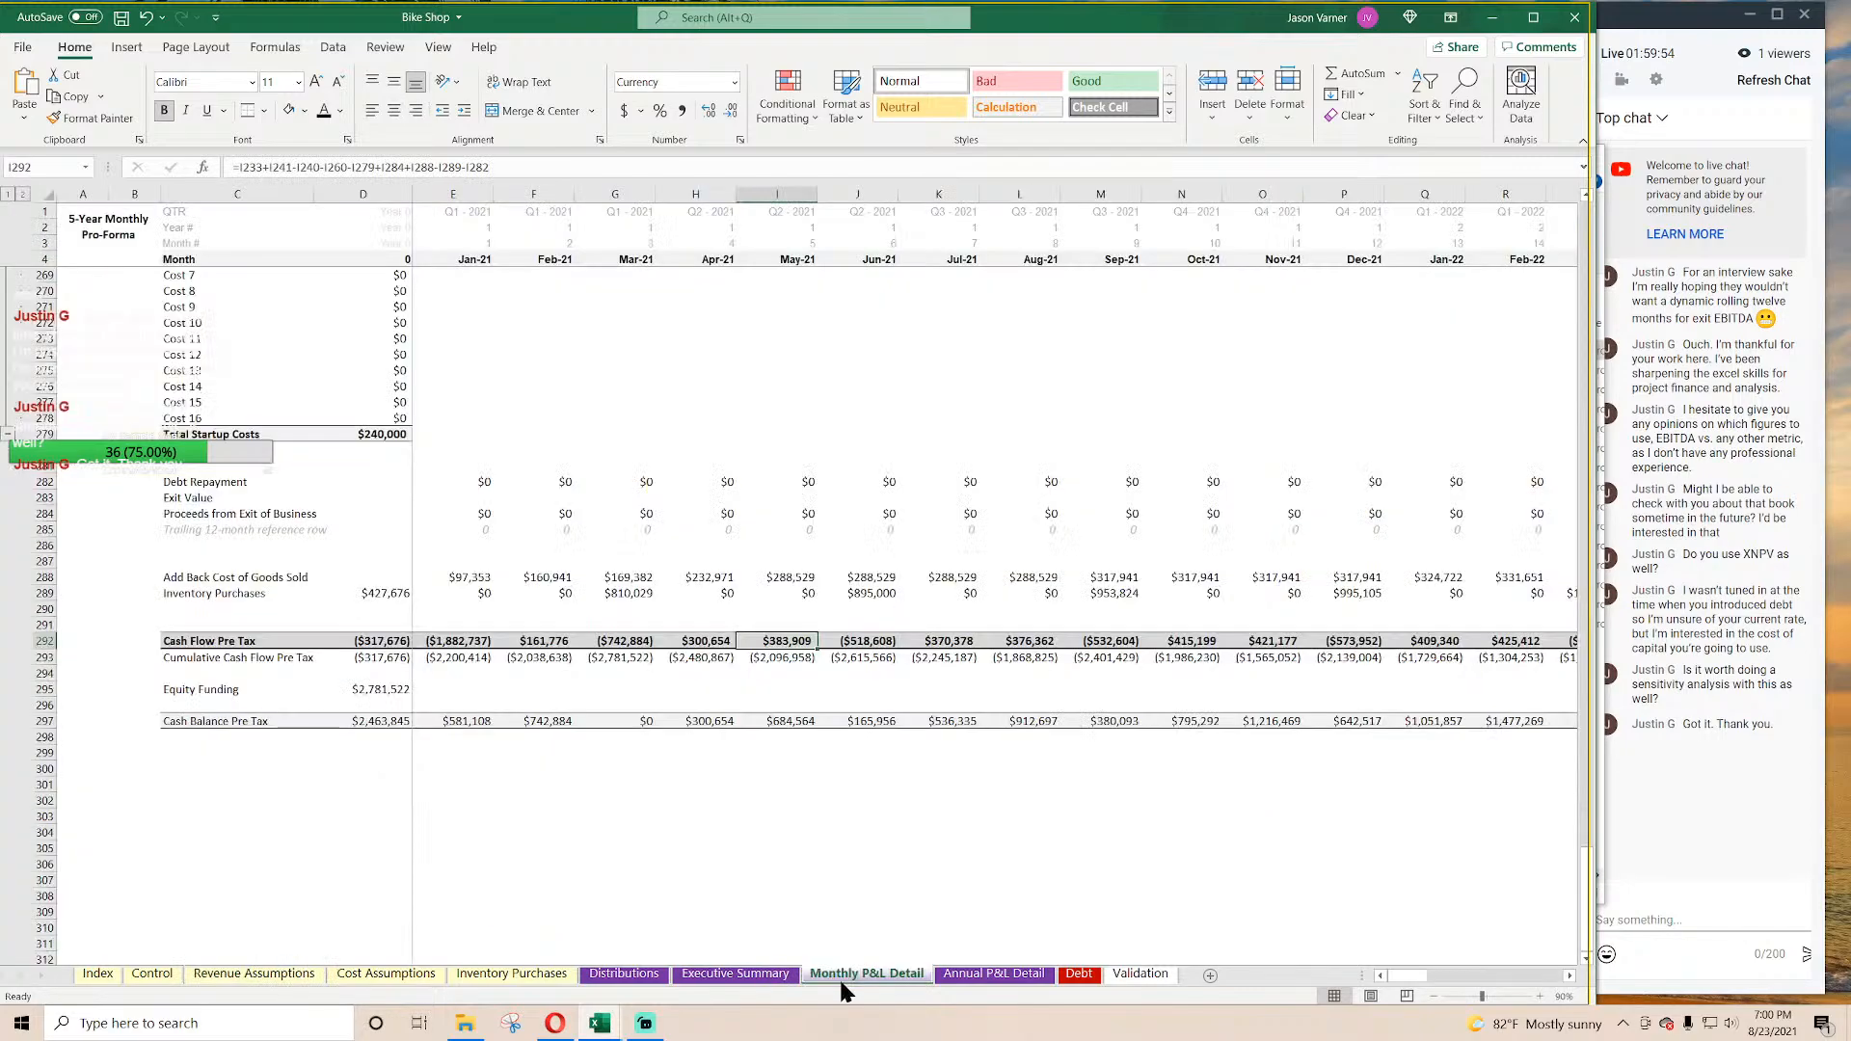
pyautogui.click(641, 868)
pyautogui.scroll(20, 714, 733)
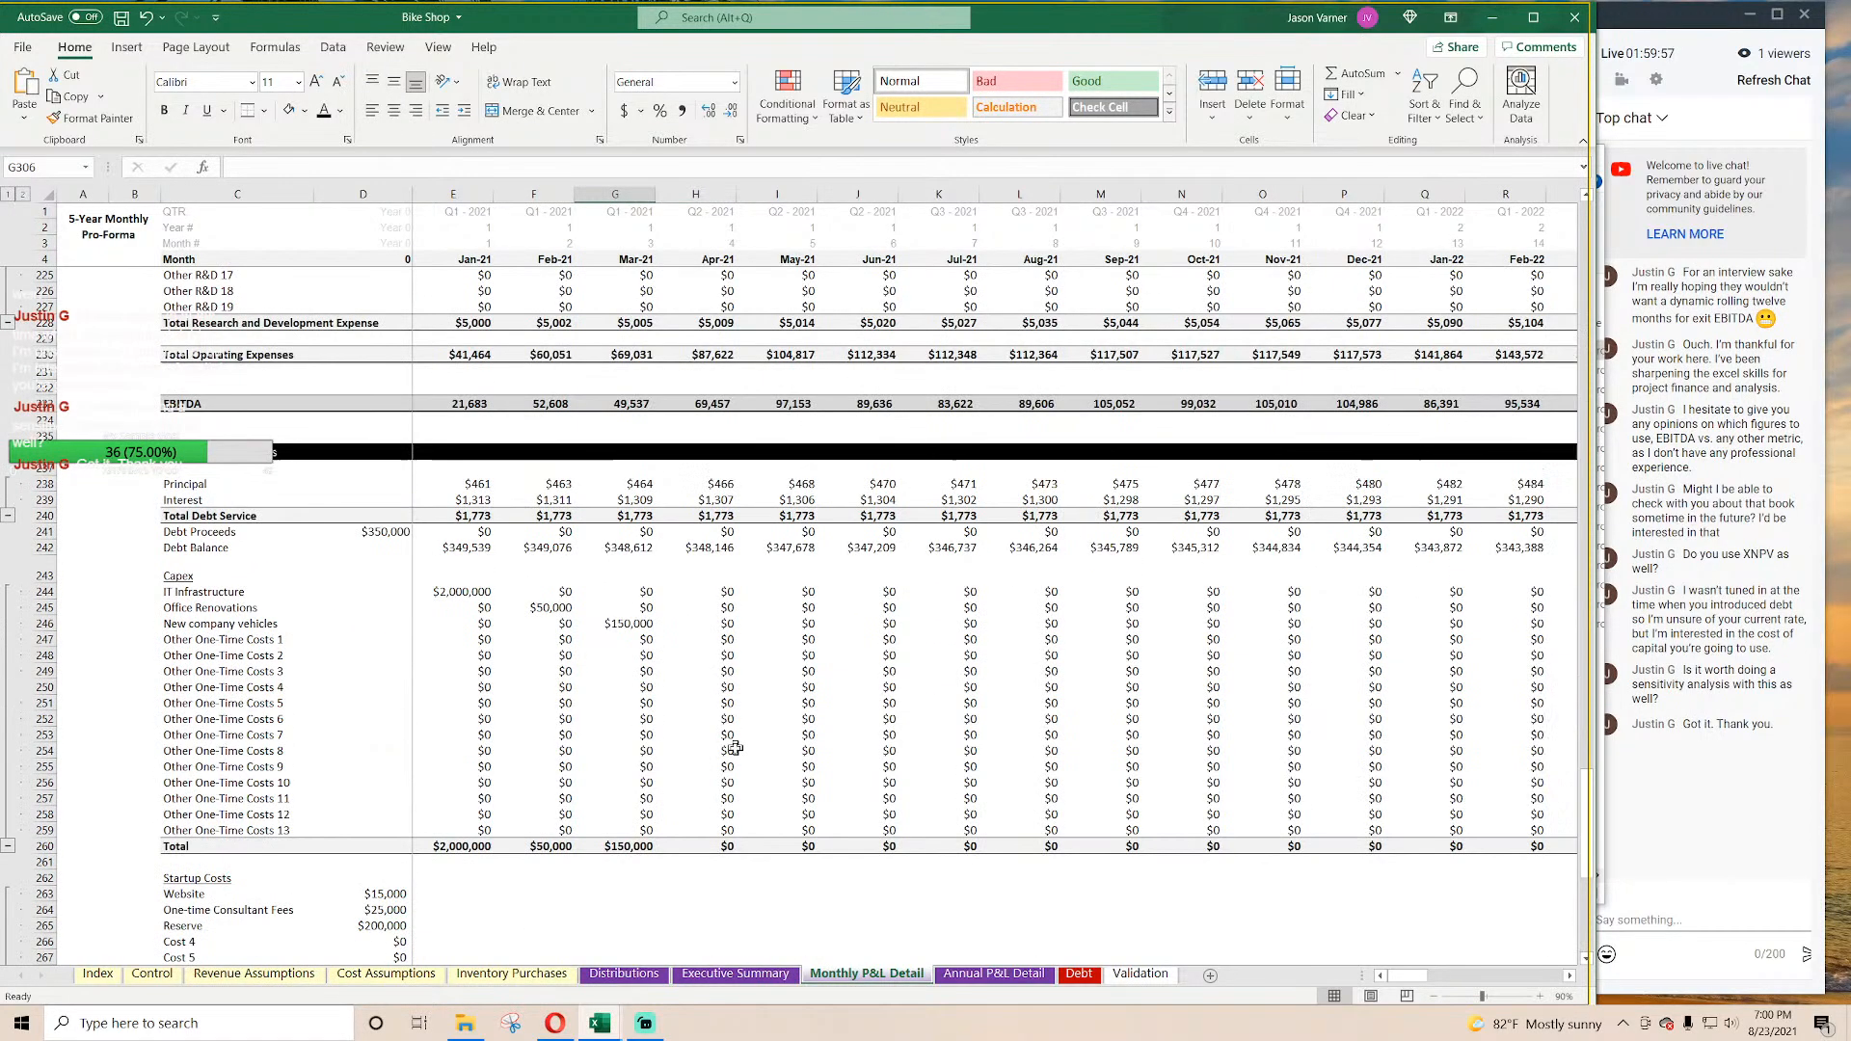
pyautogui.scroll(-7, 738, 748)
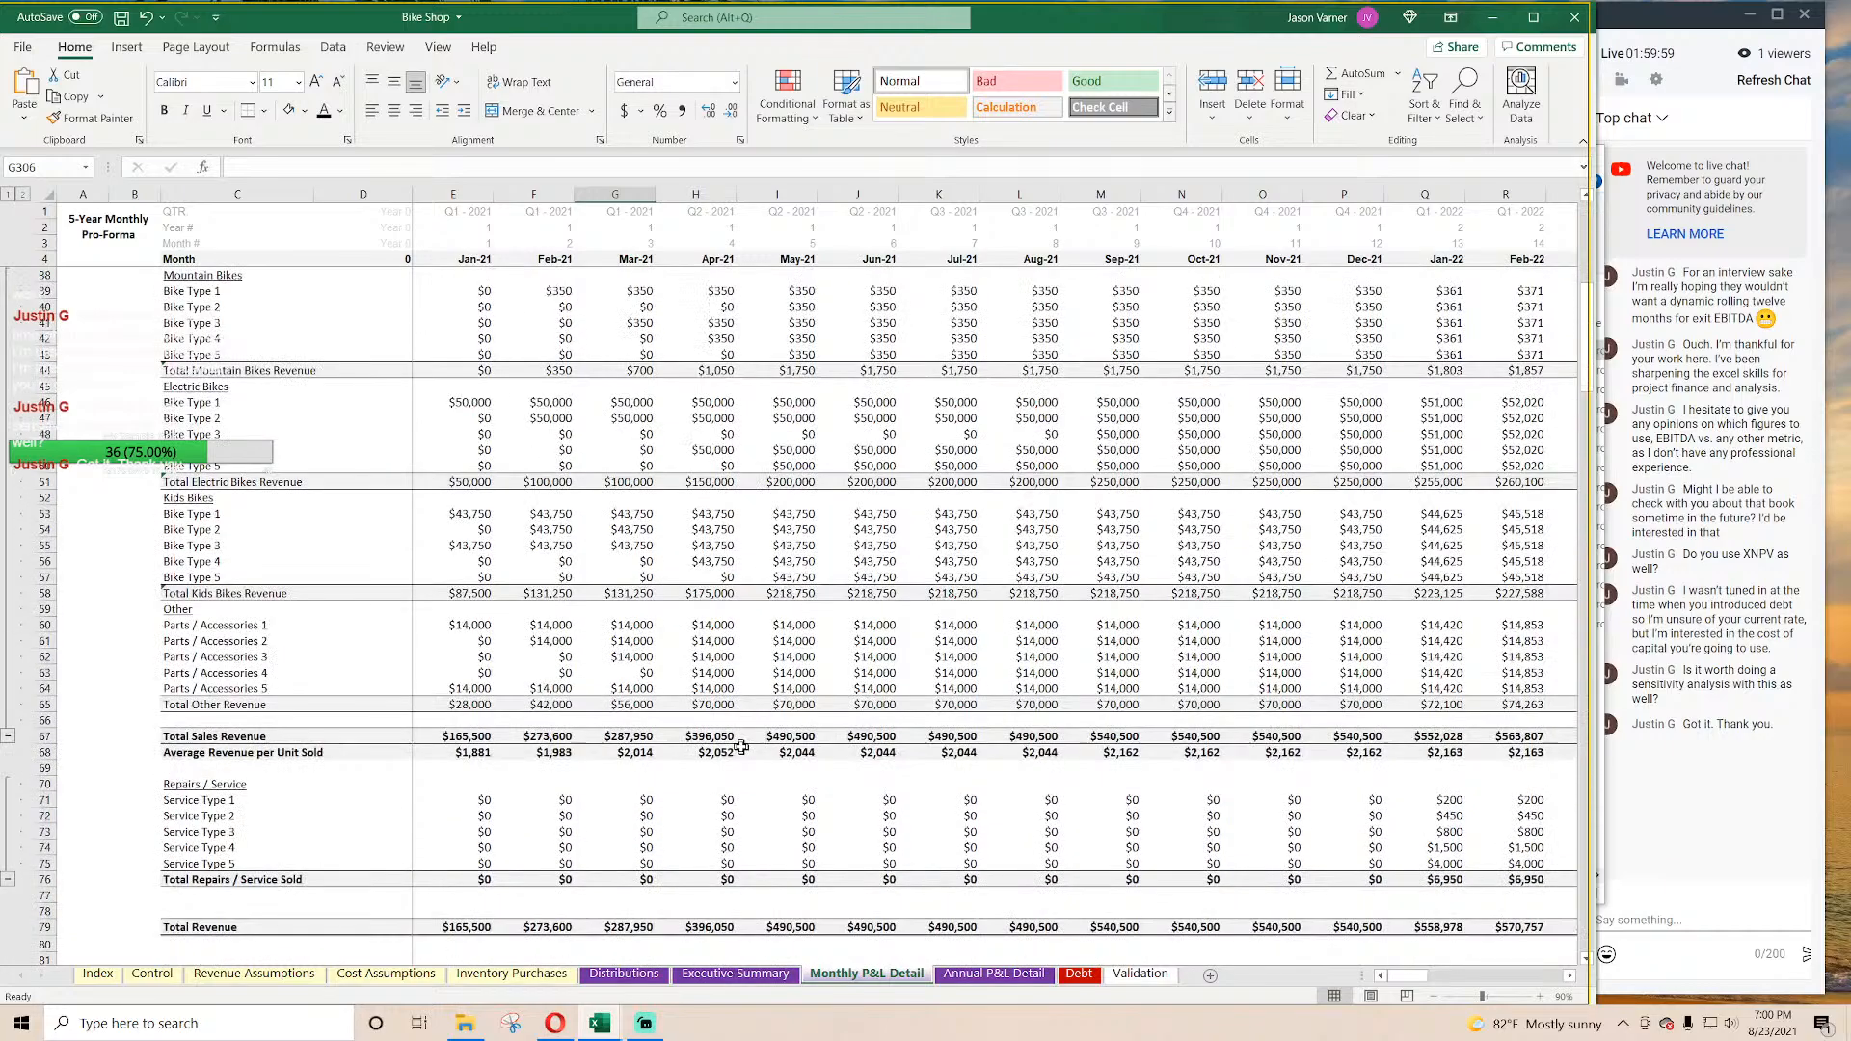
pyautogui.click(622, 515)
pyautogui.click(625, 532)
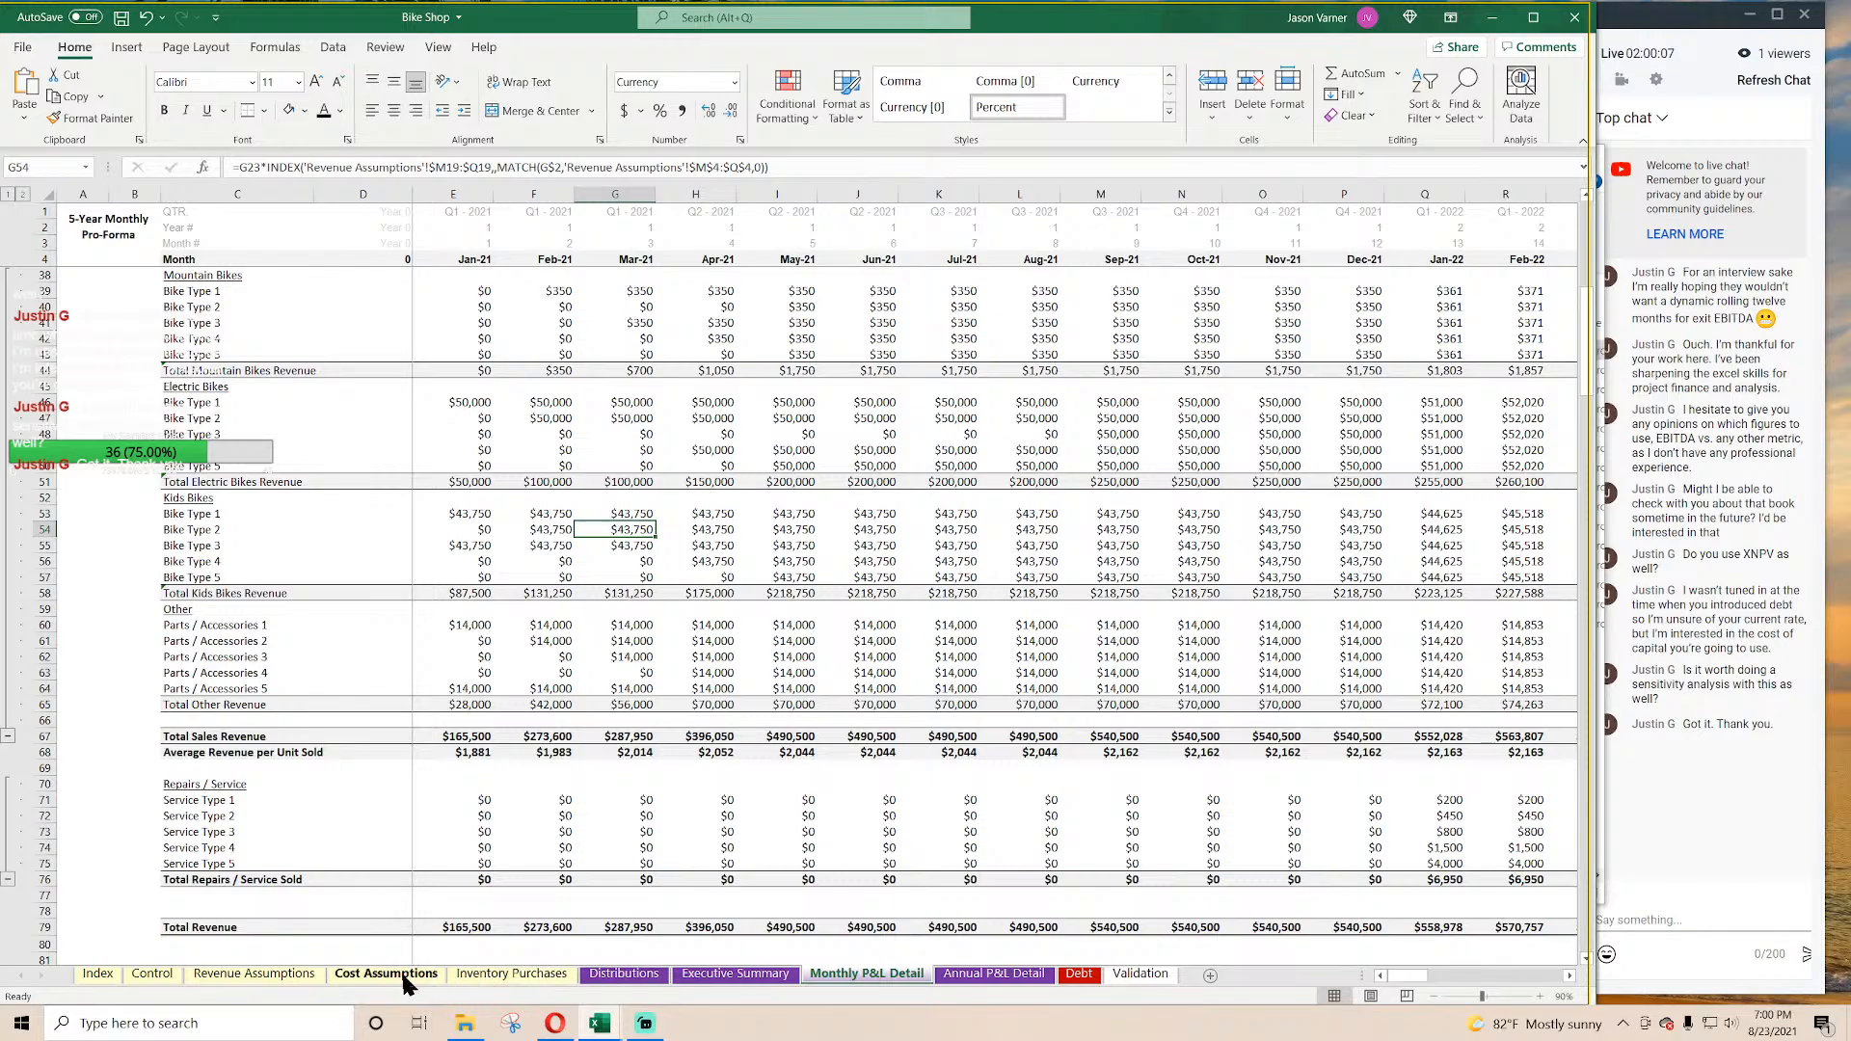
# Step: Set the Year 1 average selling price to $0 for every Mountain, Electric, Kids and Other item in Revenue Assumptions
pyautogui.click(255, 974)
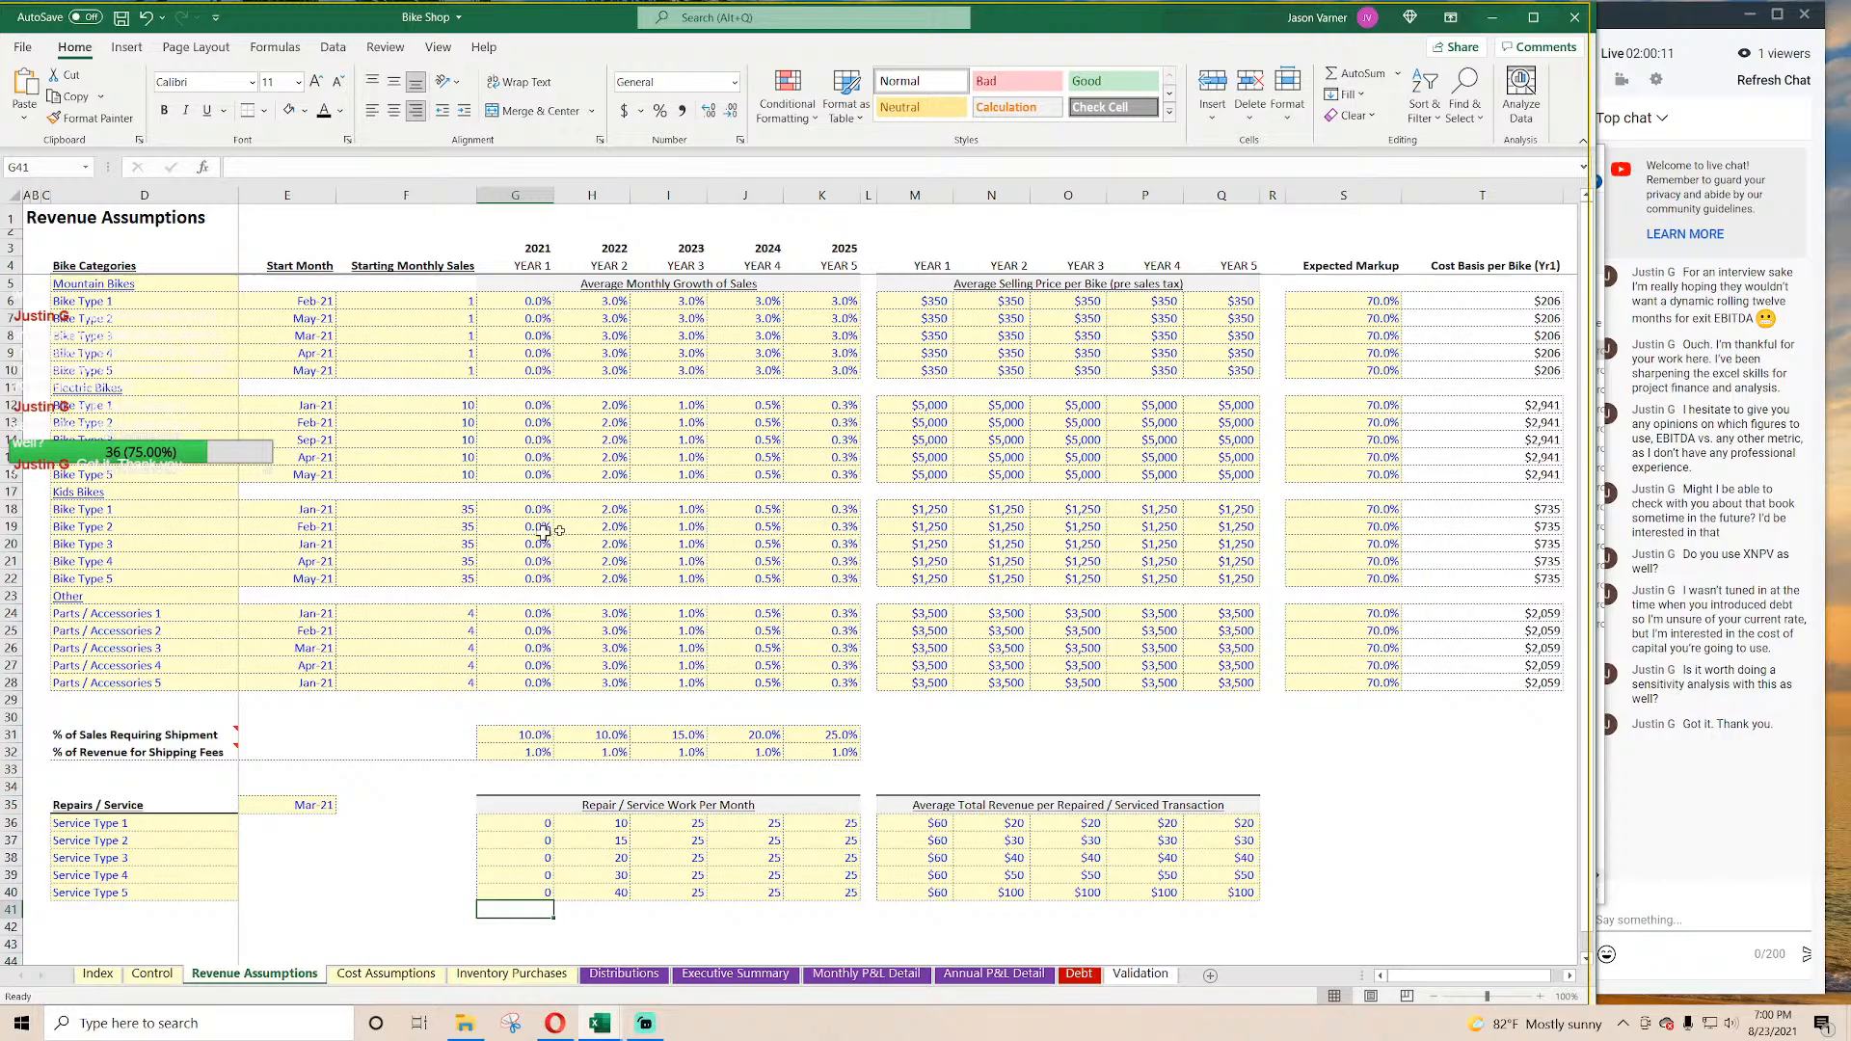
pyautogui.click(930, 301)
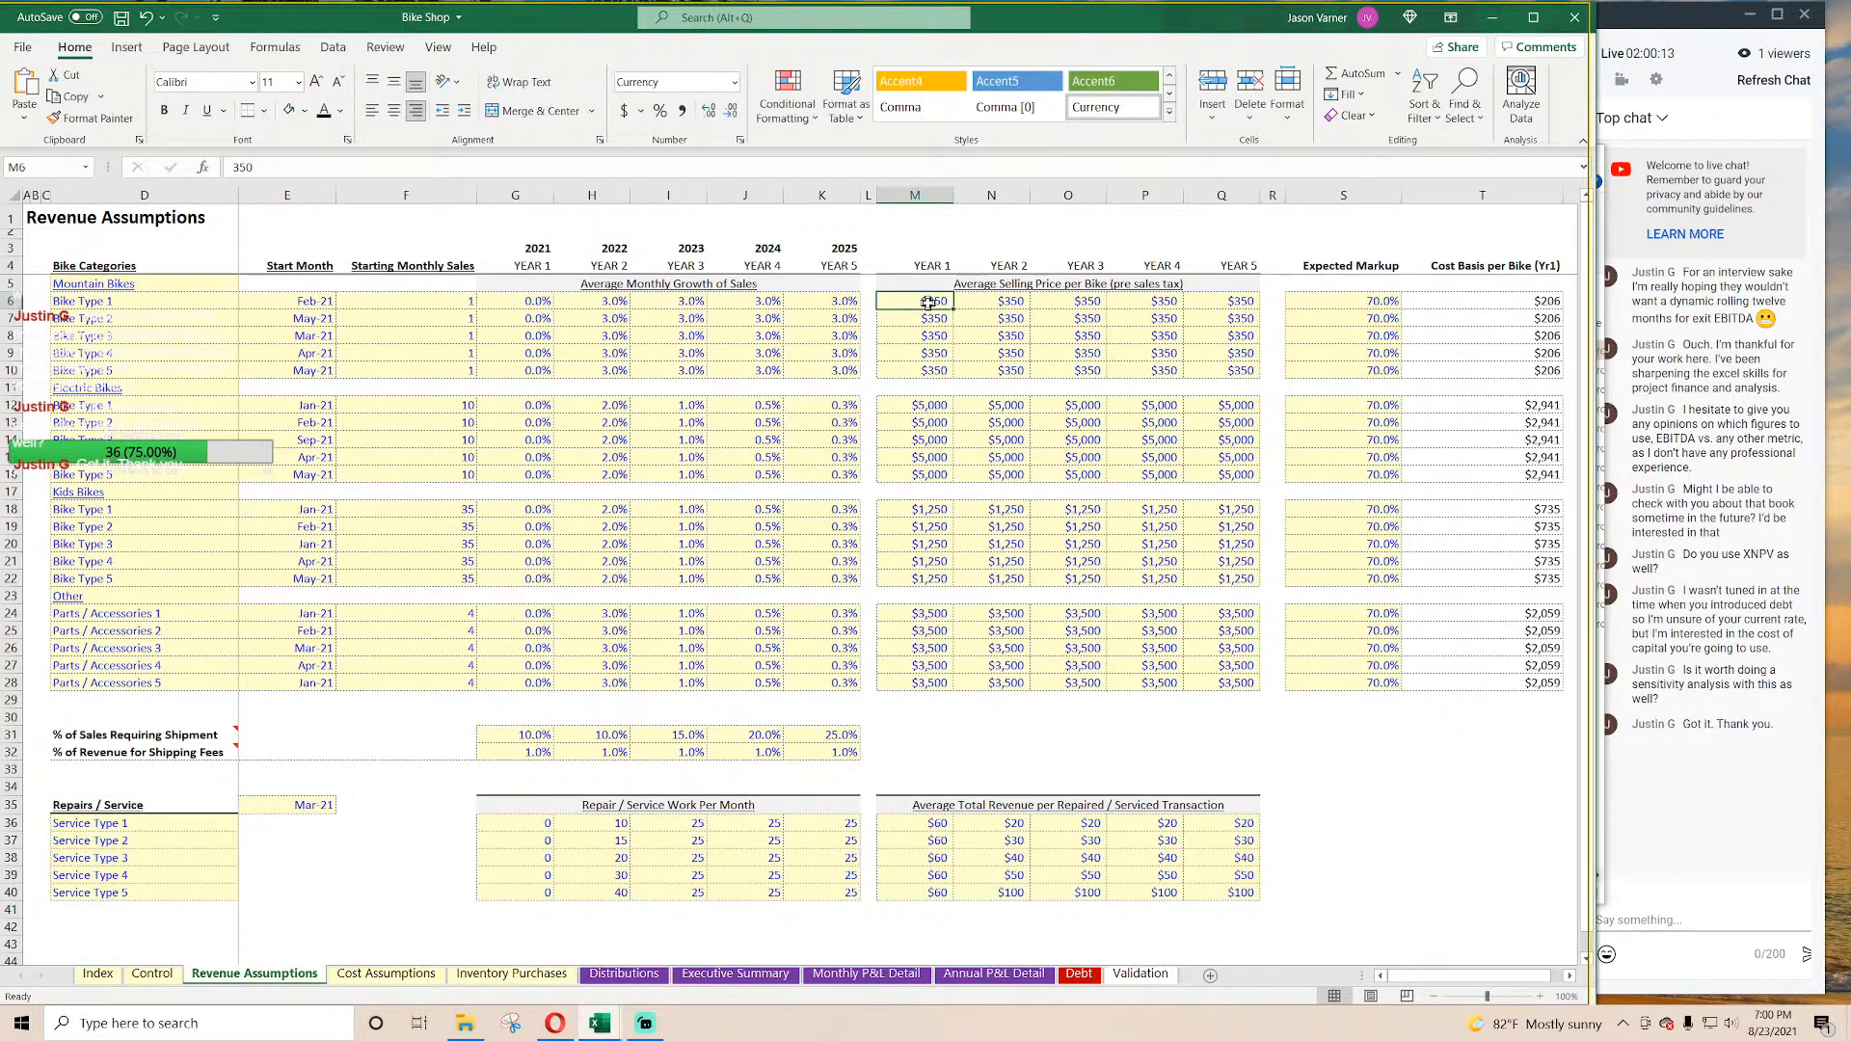
pyautogui.click(434, 305)
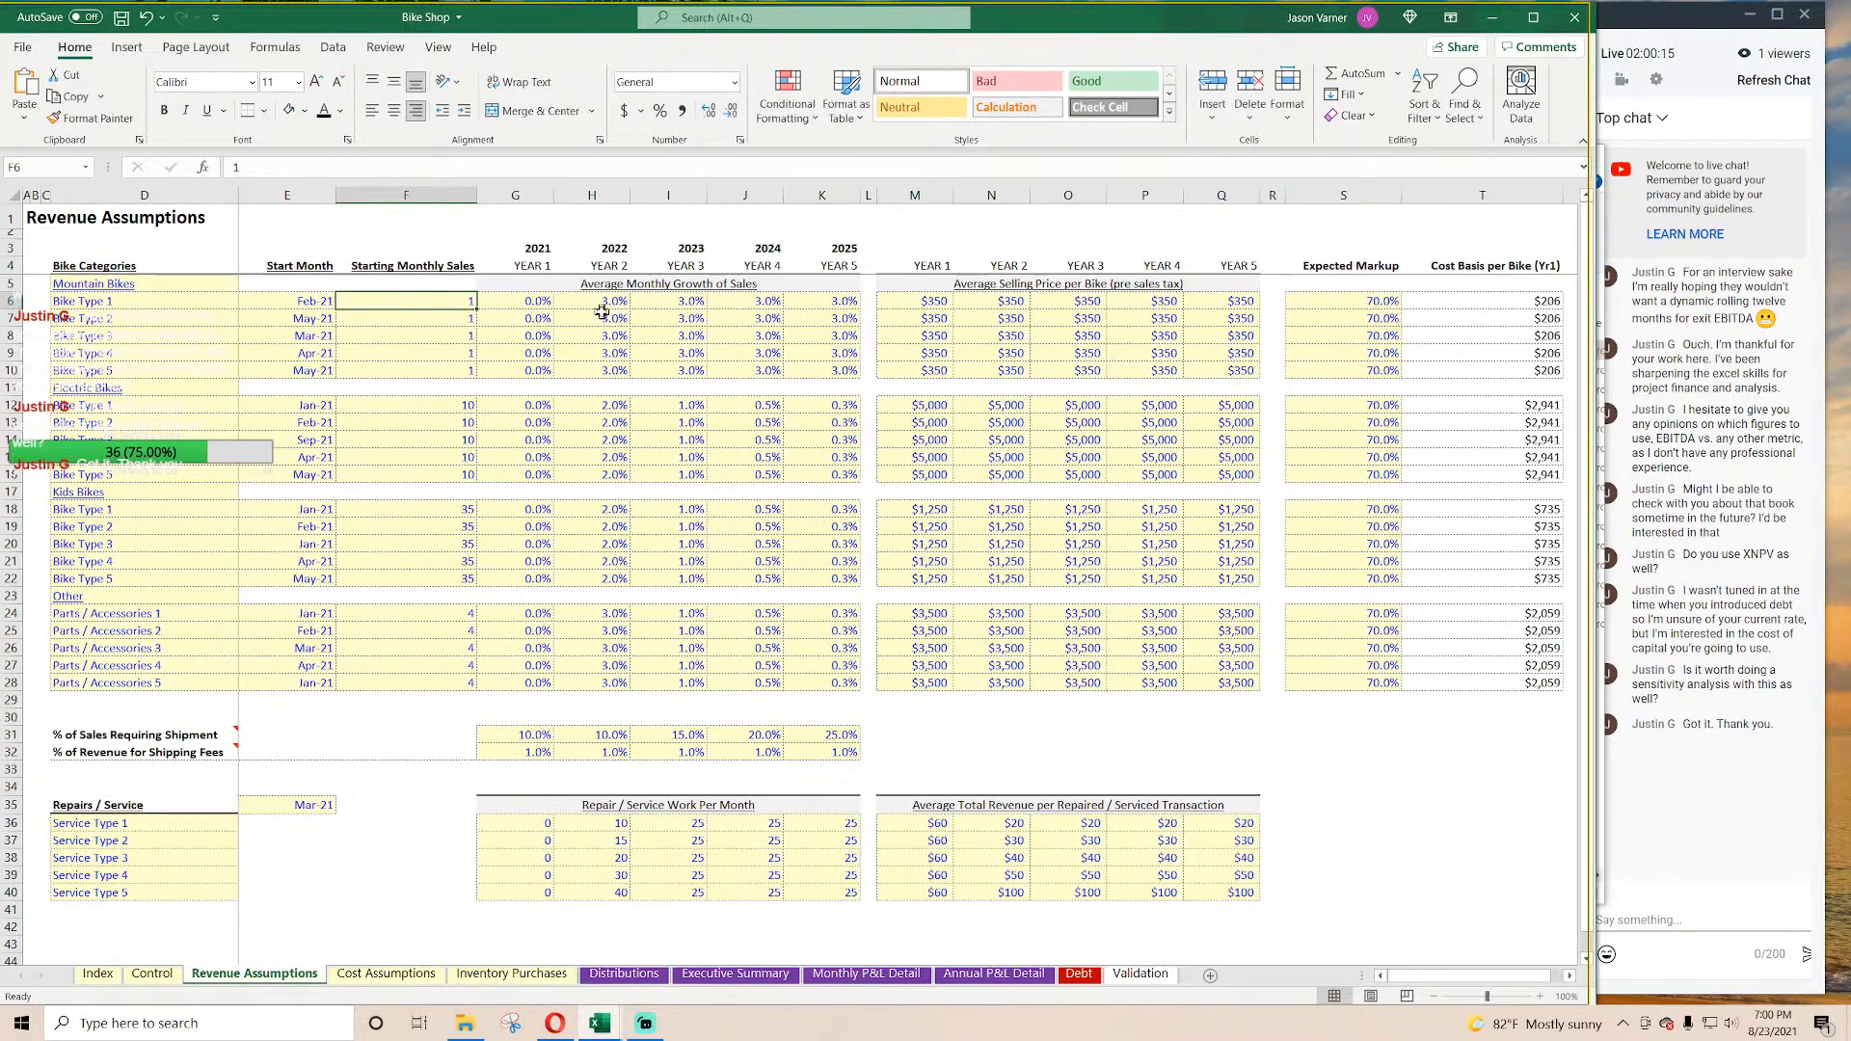
pyautogui.click(944, 302)
pyautogui.write('1')
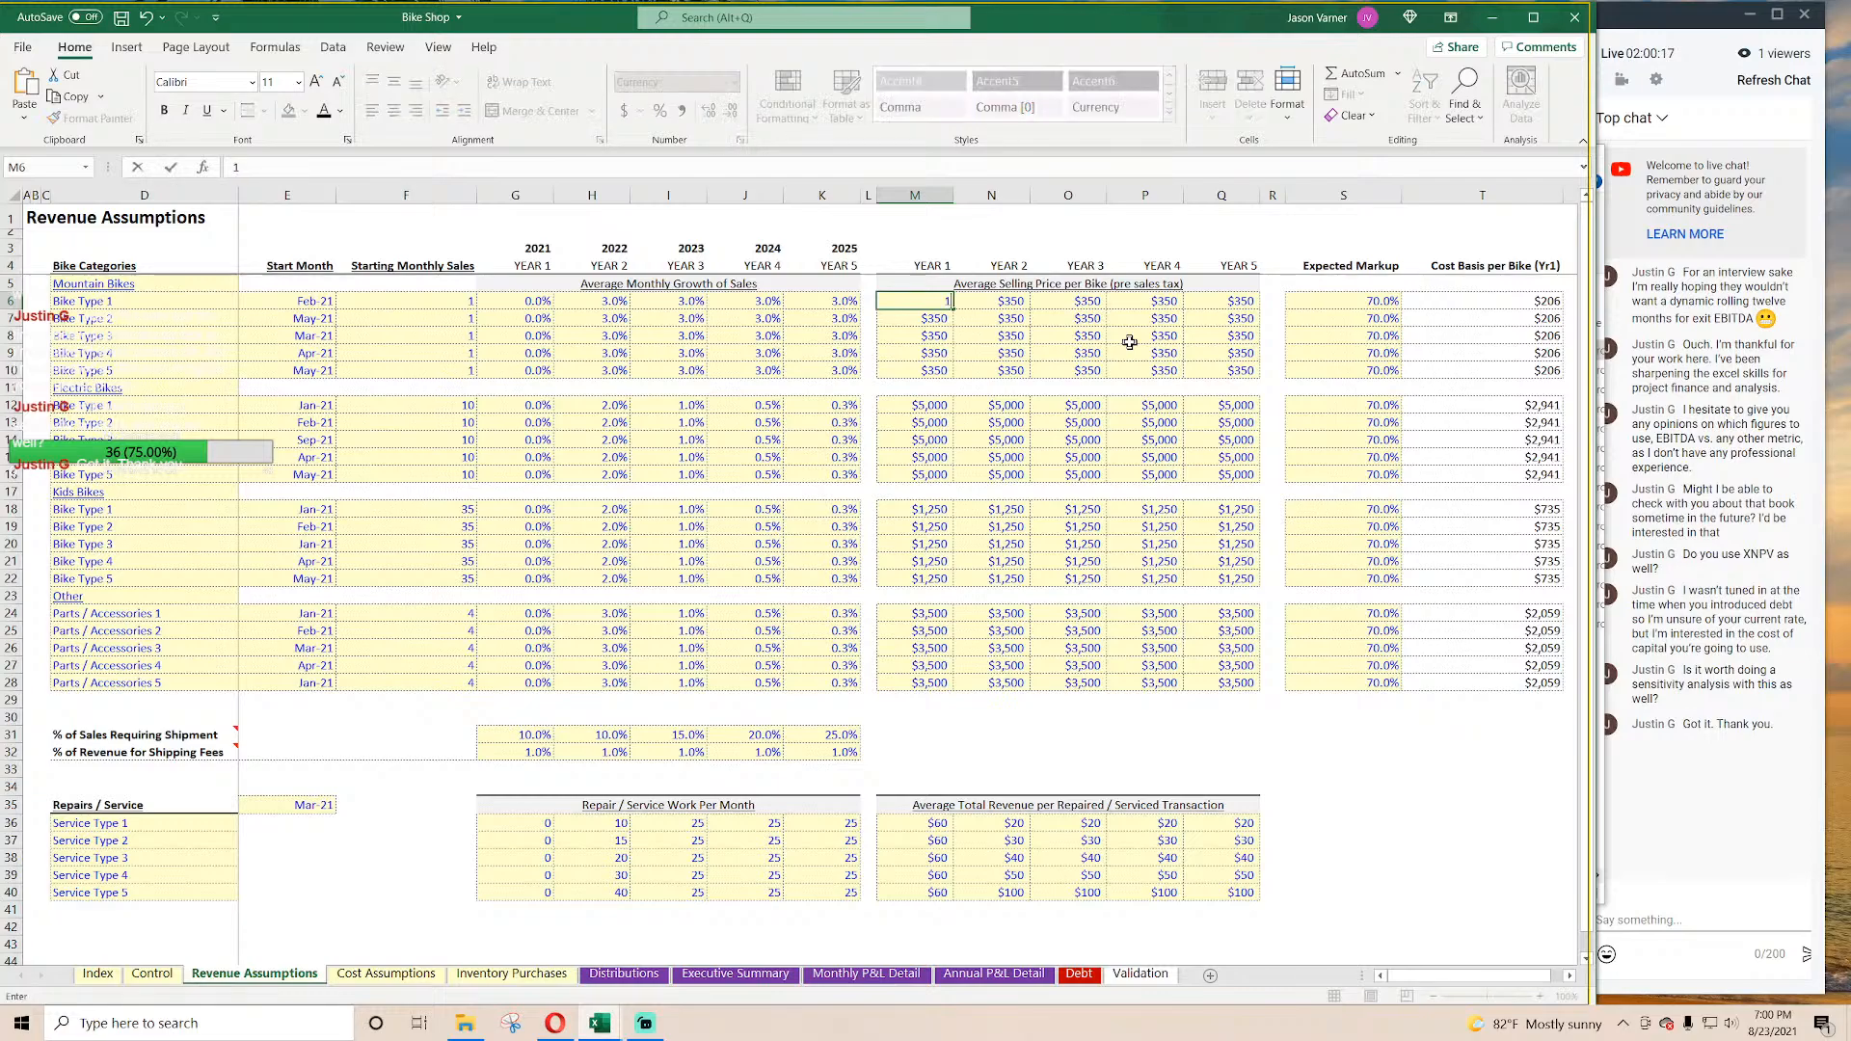
pyautogui.write('0 0 0 0 0  0 0')
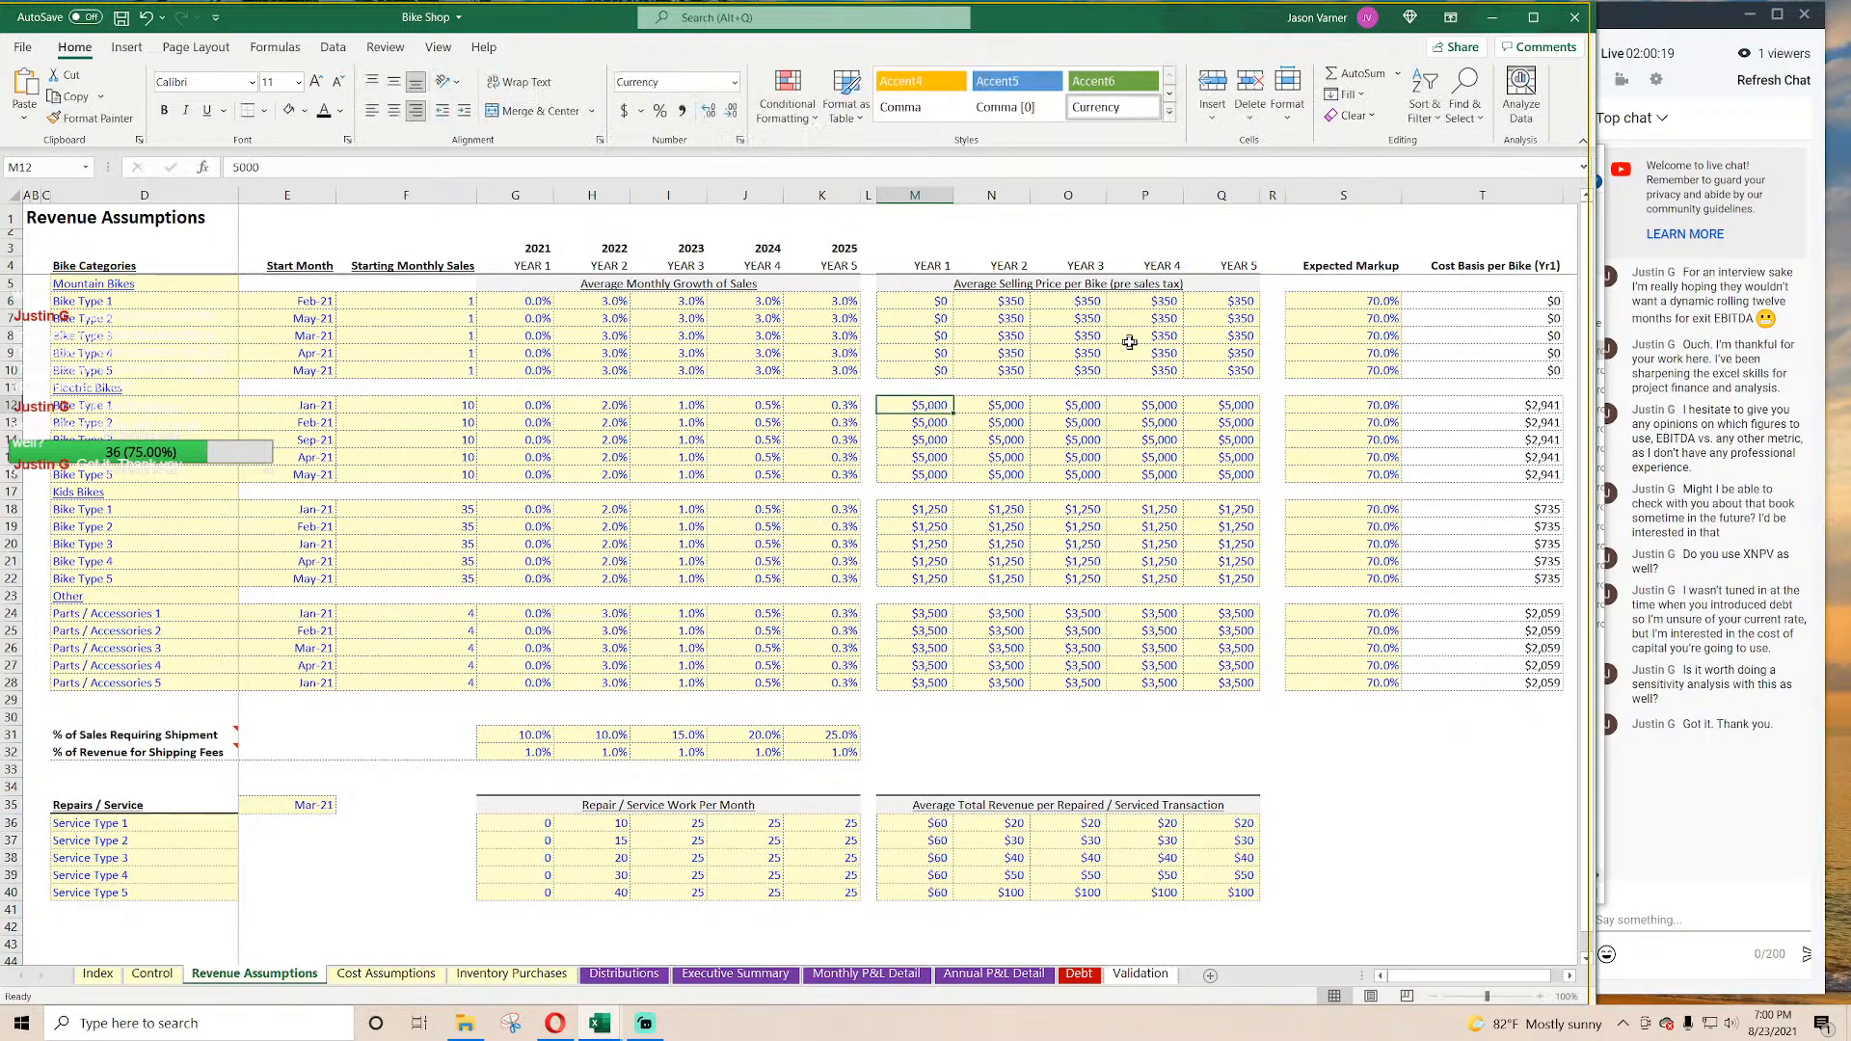
pyautogui.write(' 0 0 0  0 0 0 0')
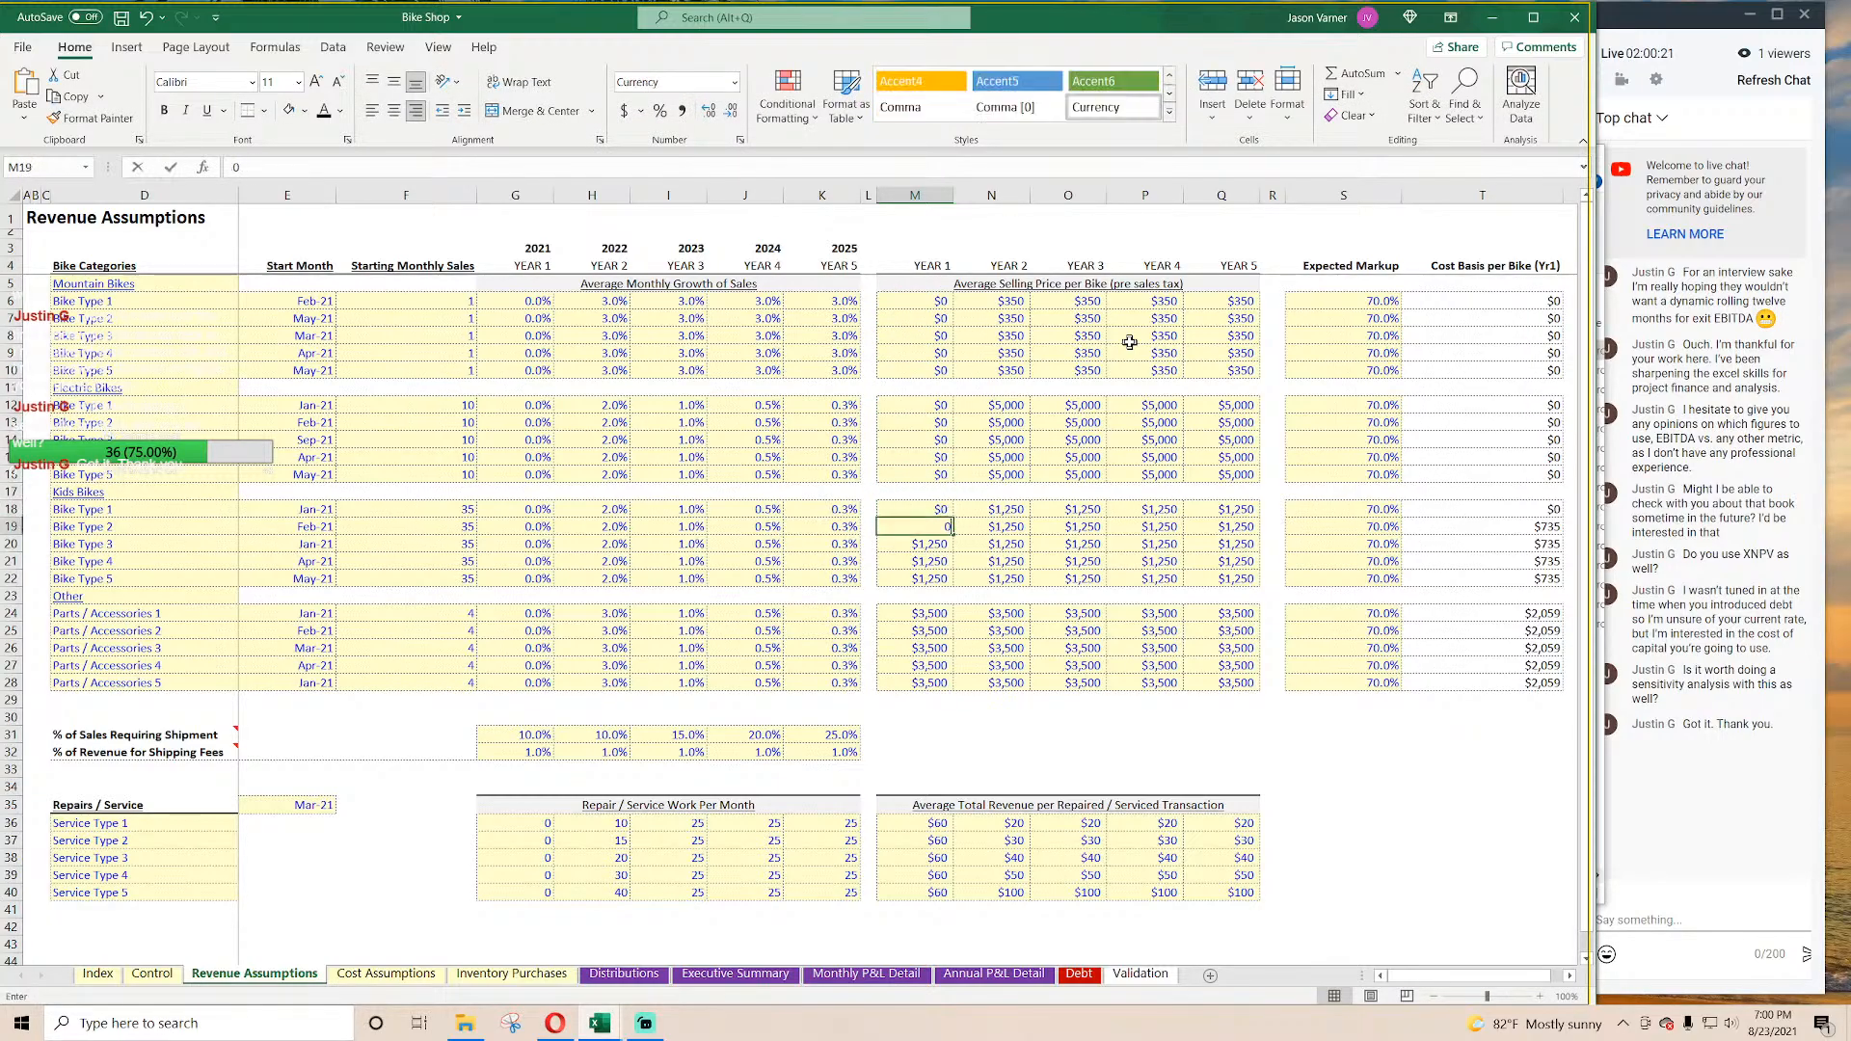
pyautogui.write(' 0  0 0 0 0 0')
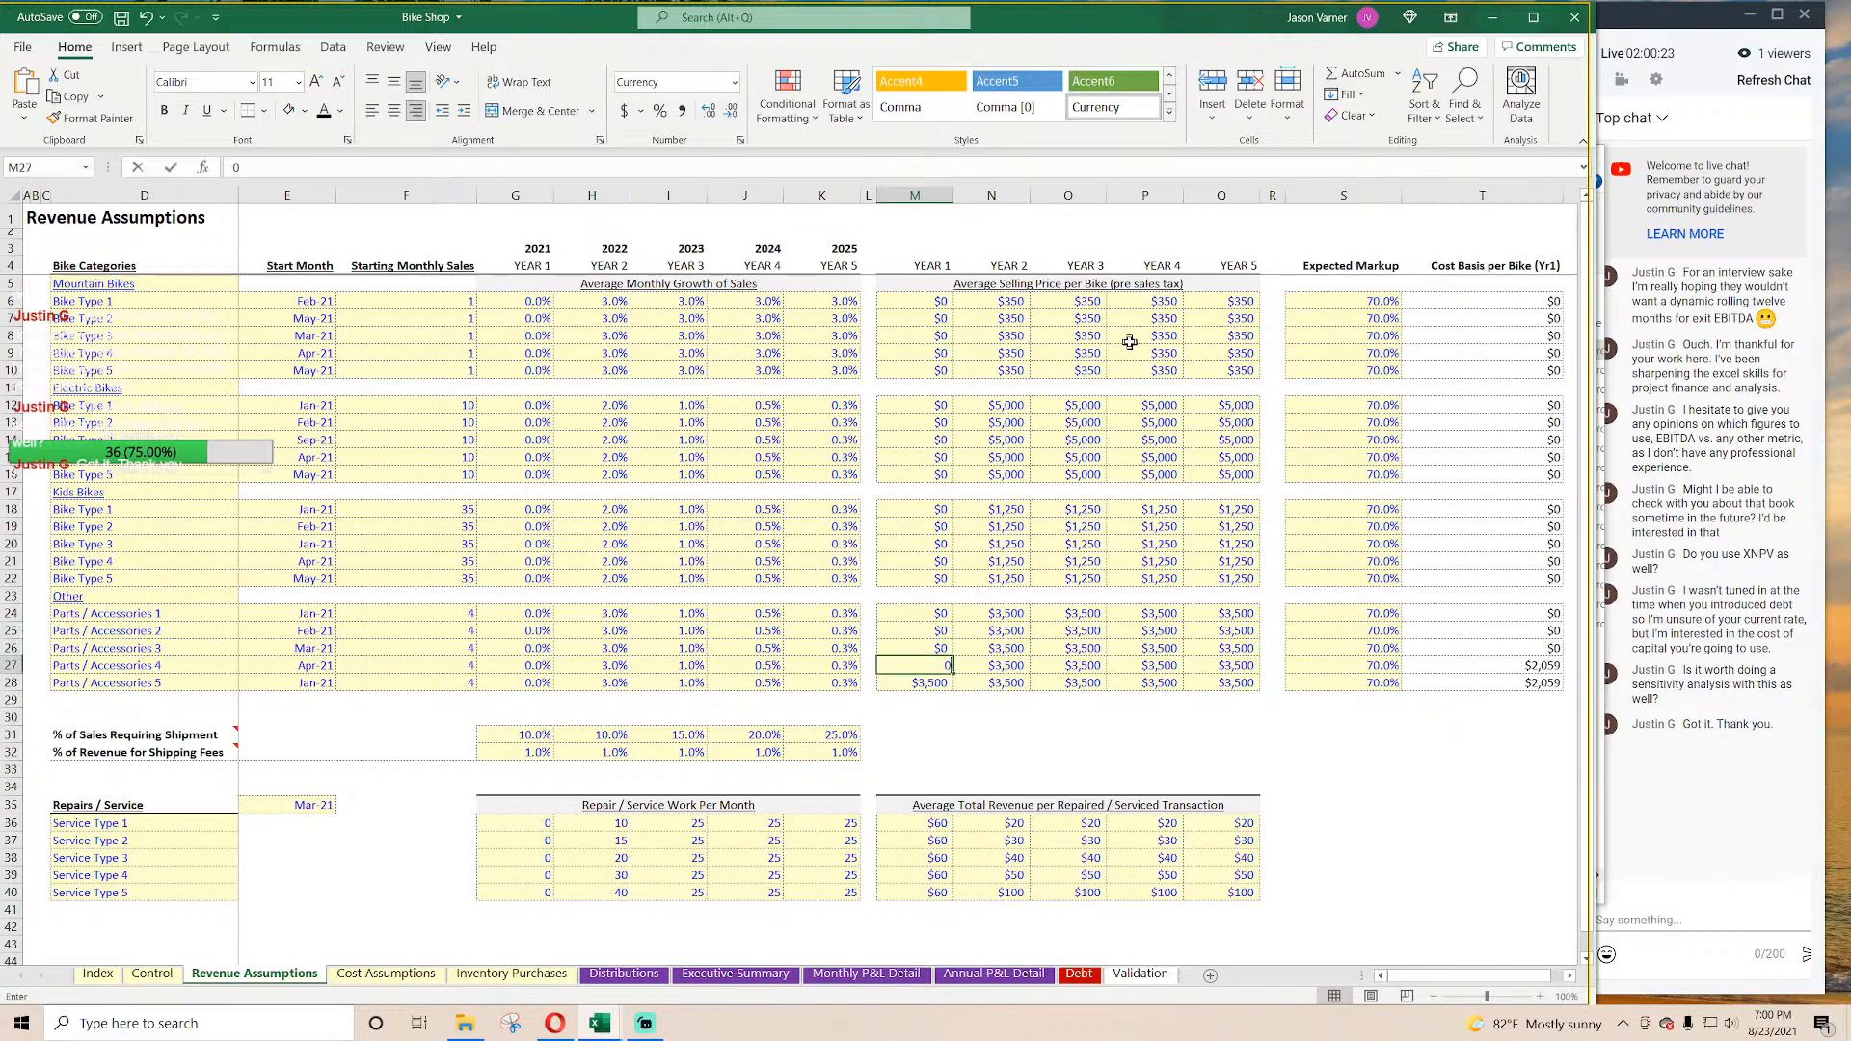
# Step: Set the Year 1 average total revenue per repaired / serviced transaction to $0 for all five service types
pyautogui.click(930, 827)
pyautogui.write('0 0 0 0 0 0')
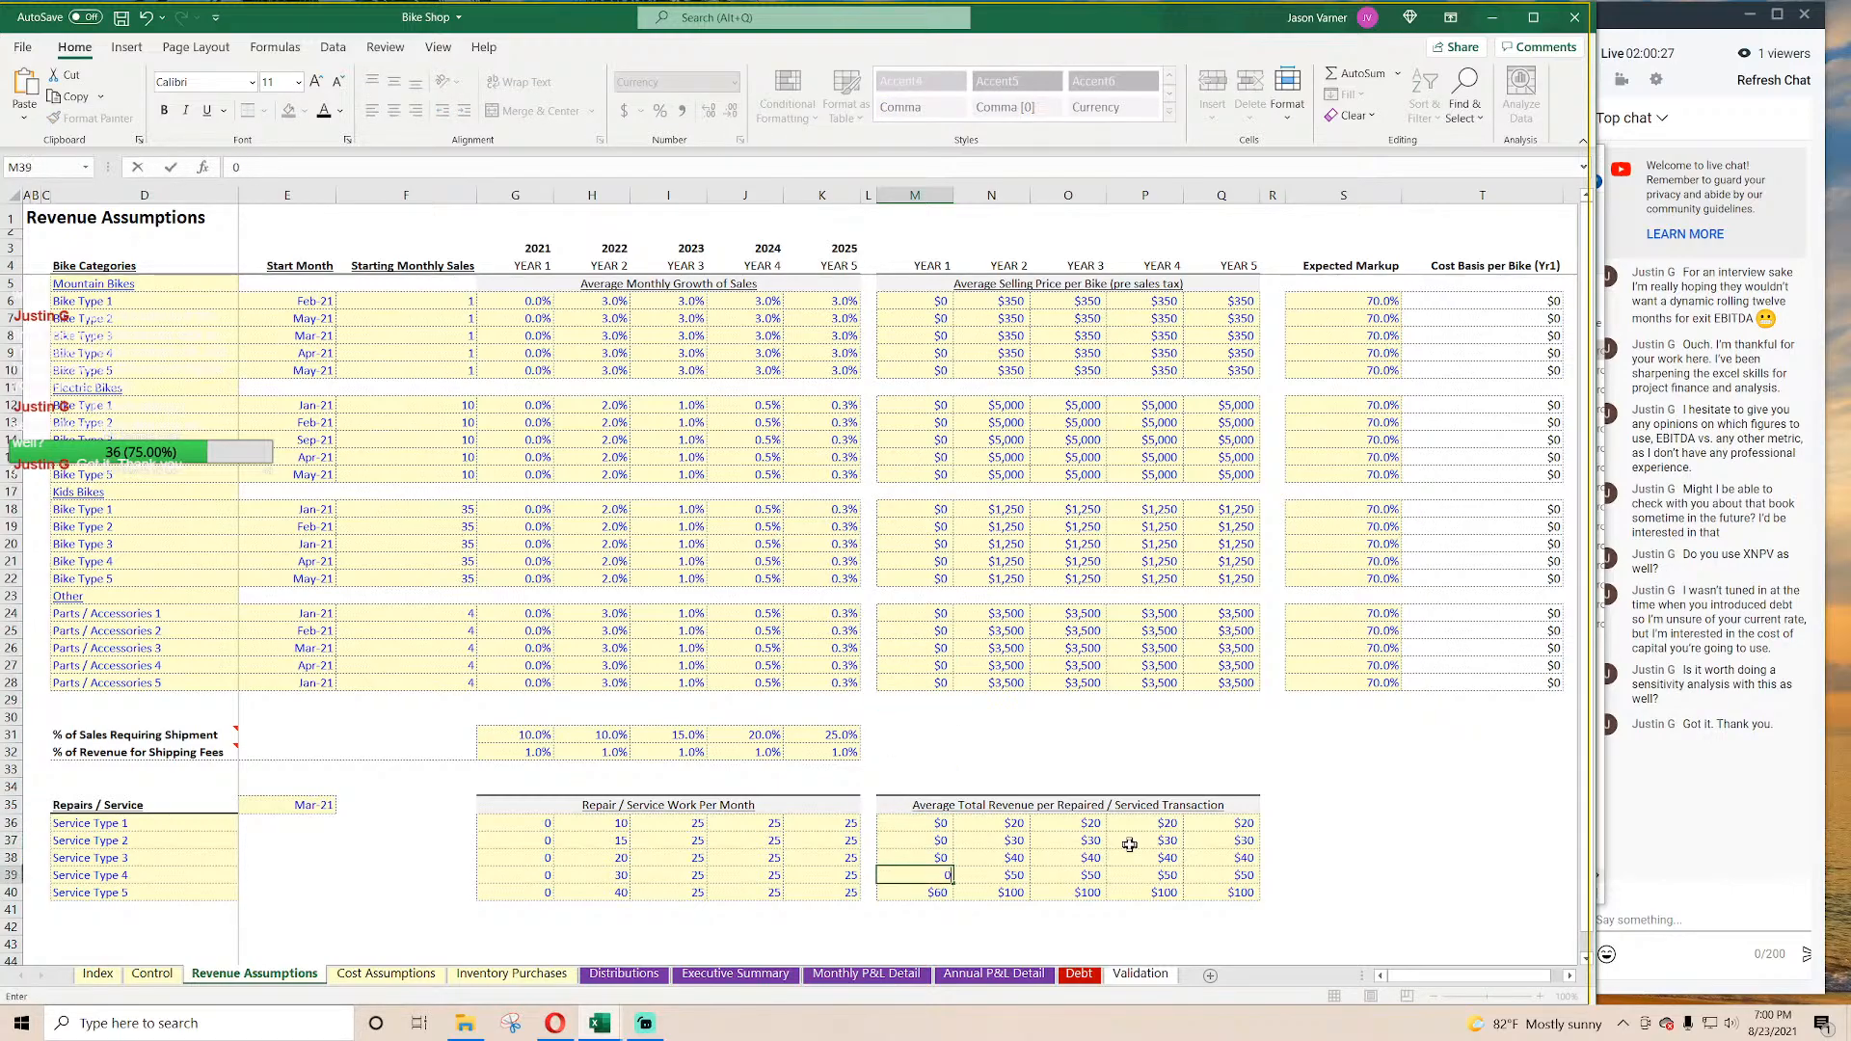
pyautogui.press('Up')
pyautogui.press('BackSpace')
pyautogui.press('Return')
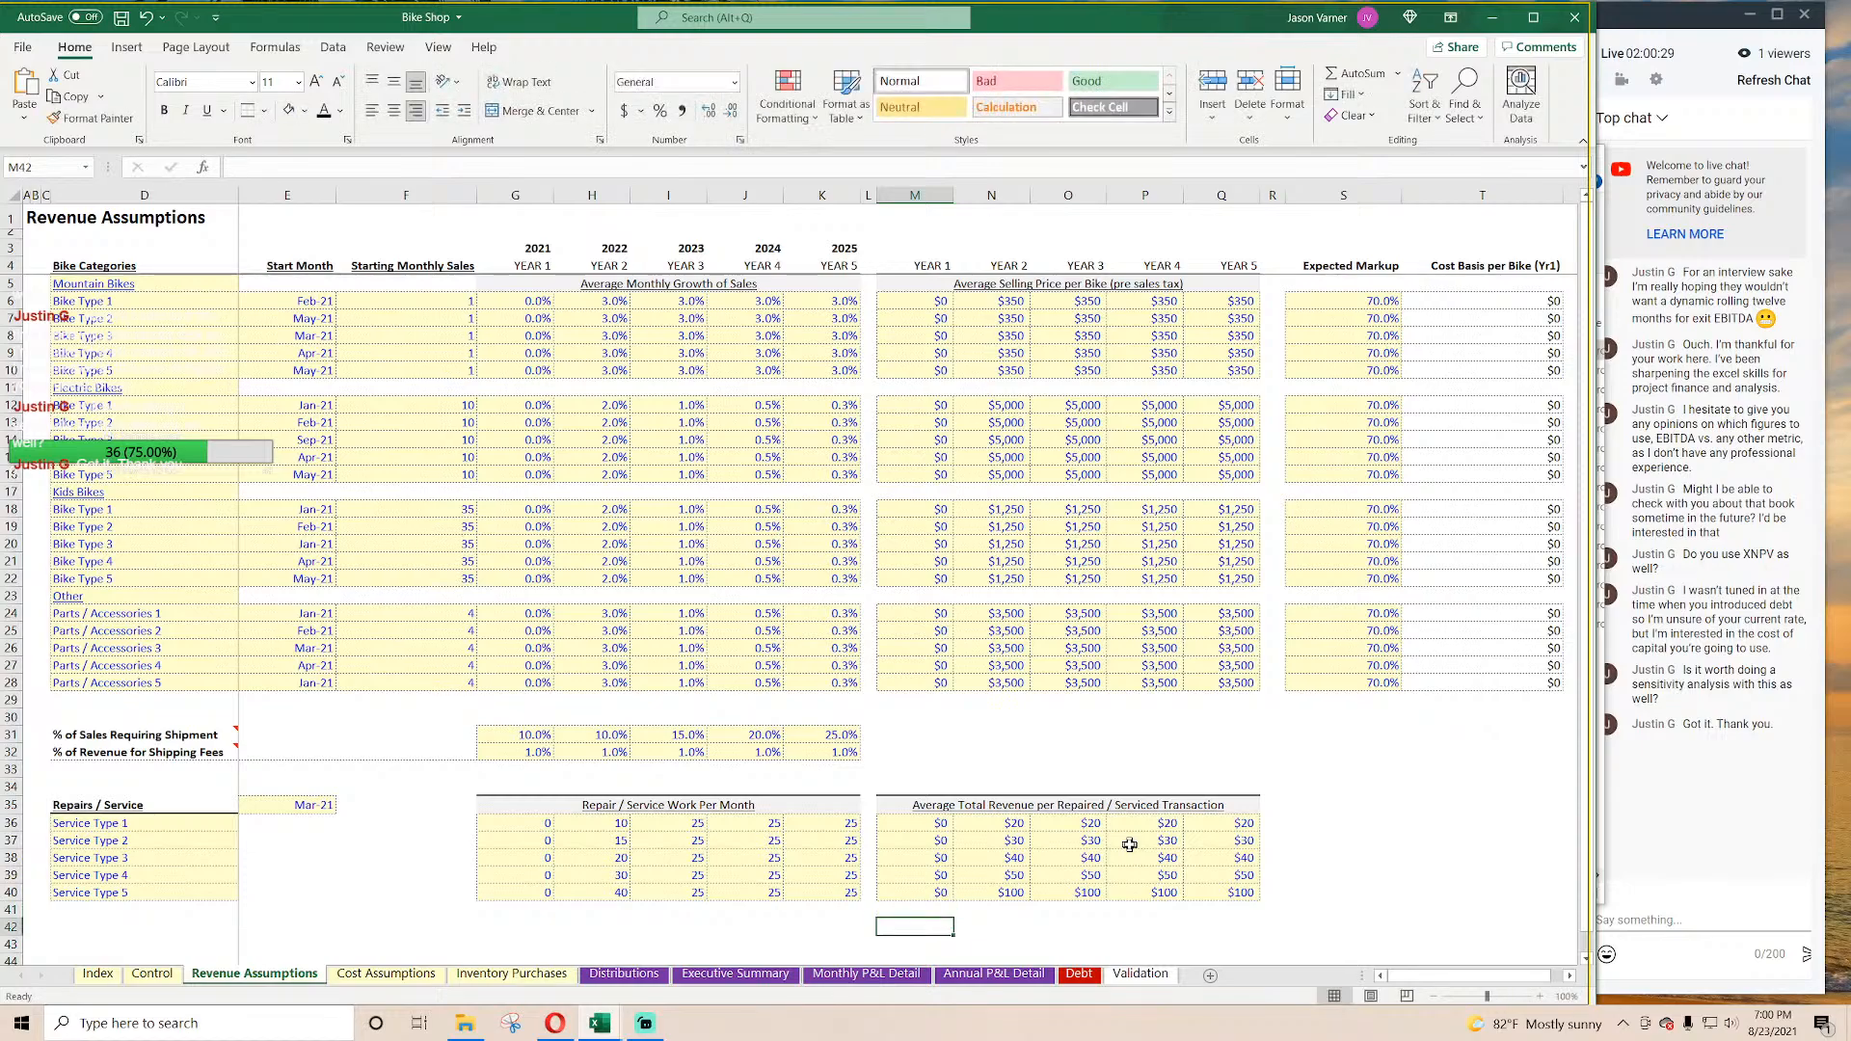
# Step: Review the effect of zero Year 1 prices in Monthly P&L Detail, from revenue through EBITDA to Cash Flow Pre Tax and Equity Funding
pyautogui.click(866, 973)
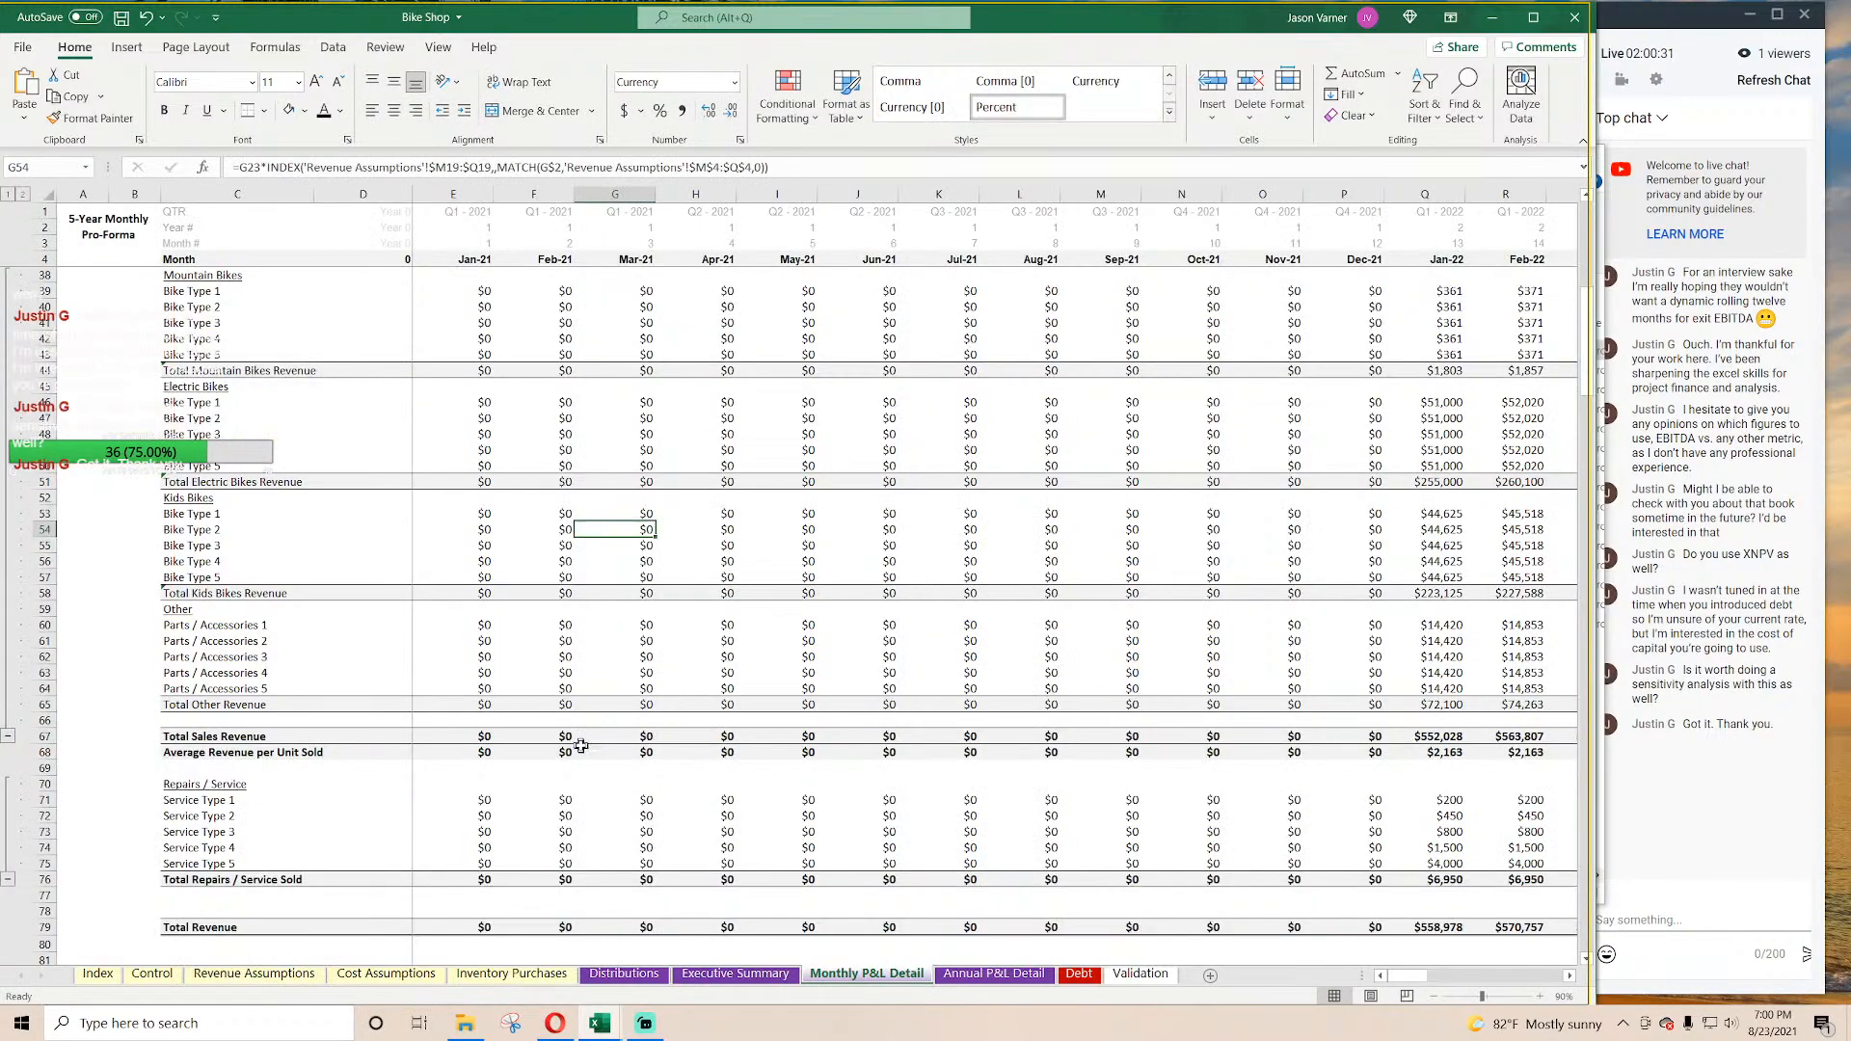
pyautogui.scroll(-20, 581, 745)
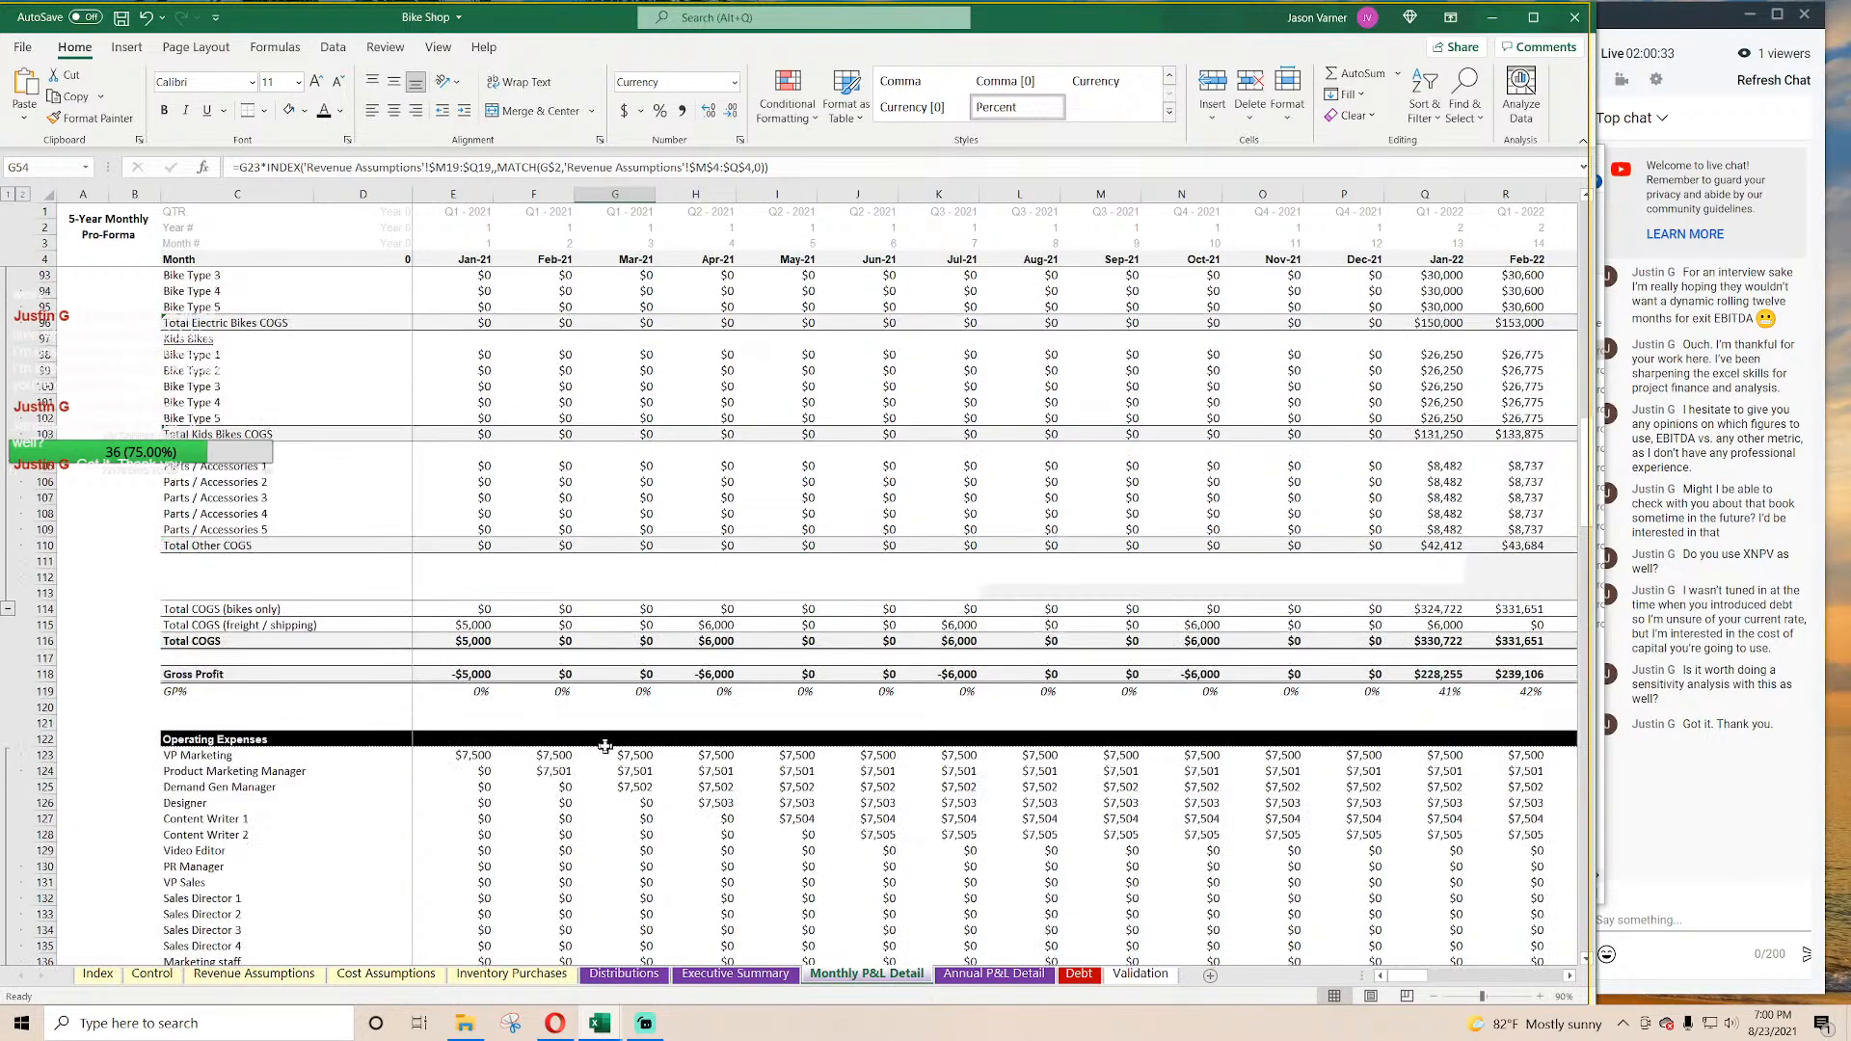
pyautogui.scroll(-20, 668, 788)
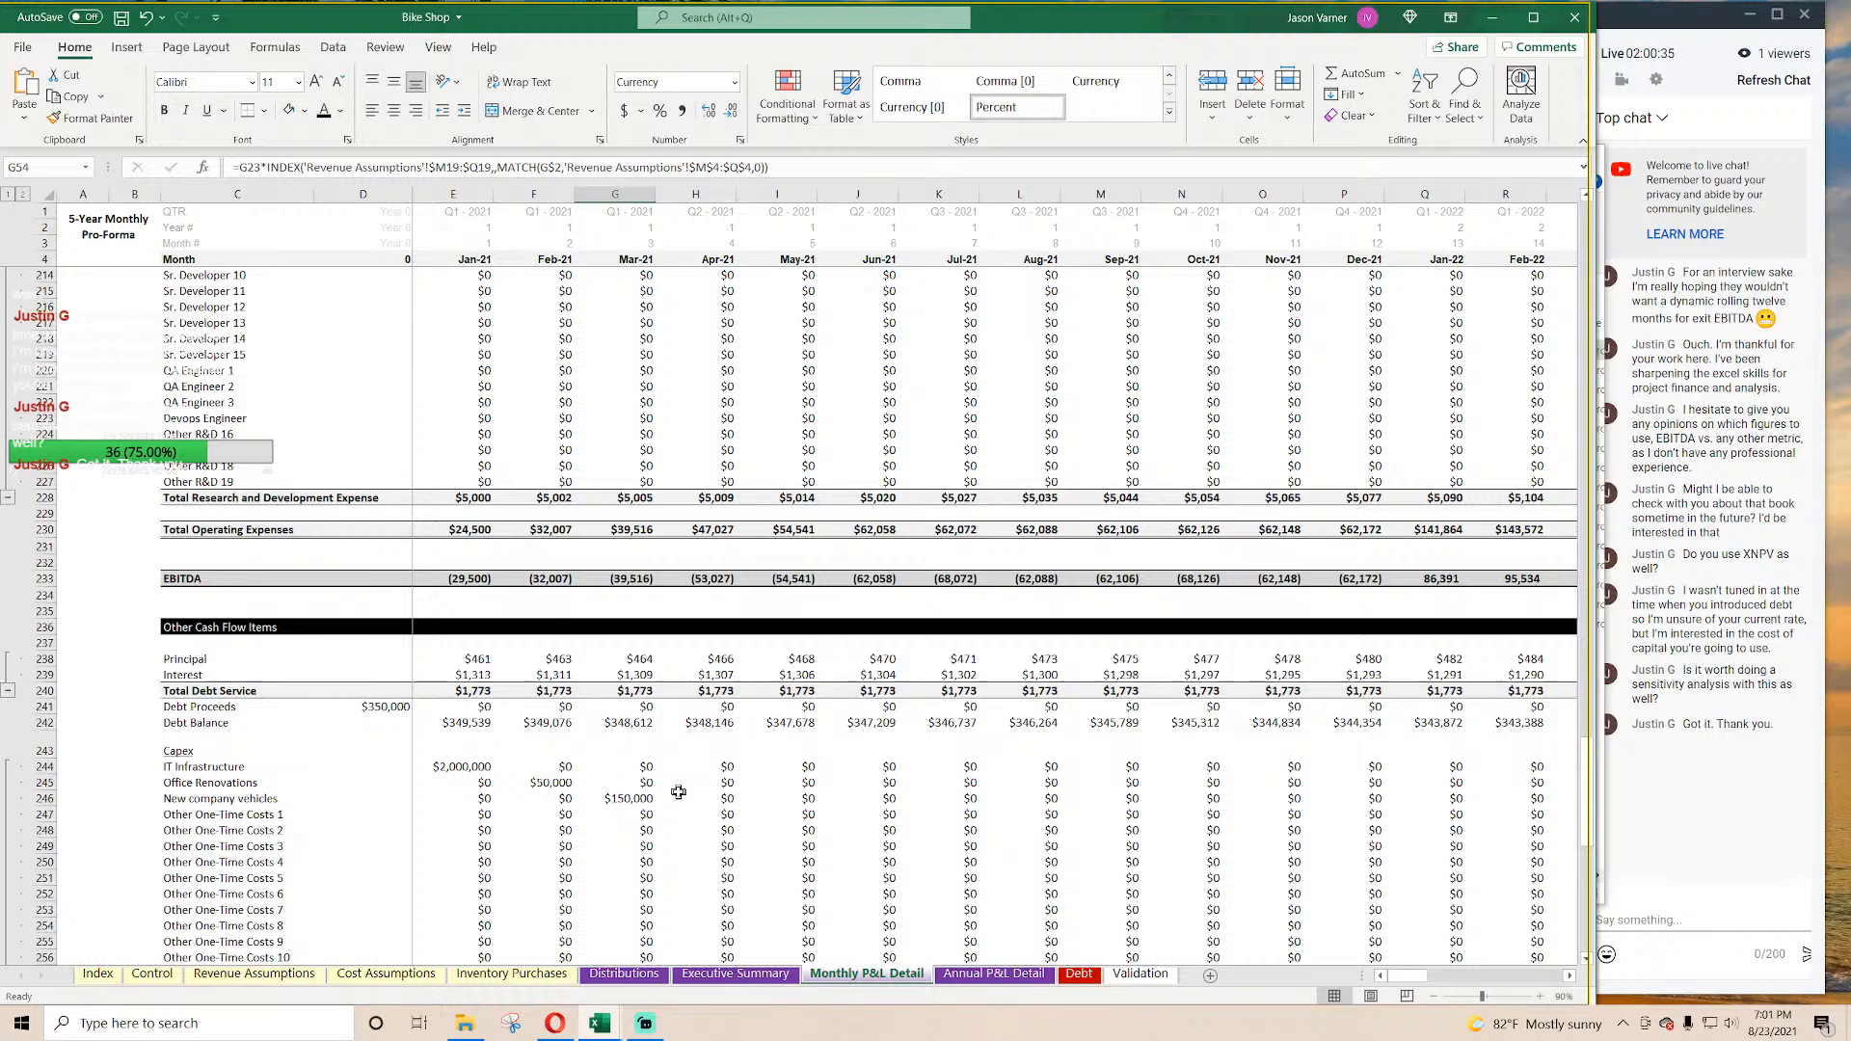
pyautogui.scroll(-15, 735, 656)
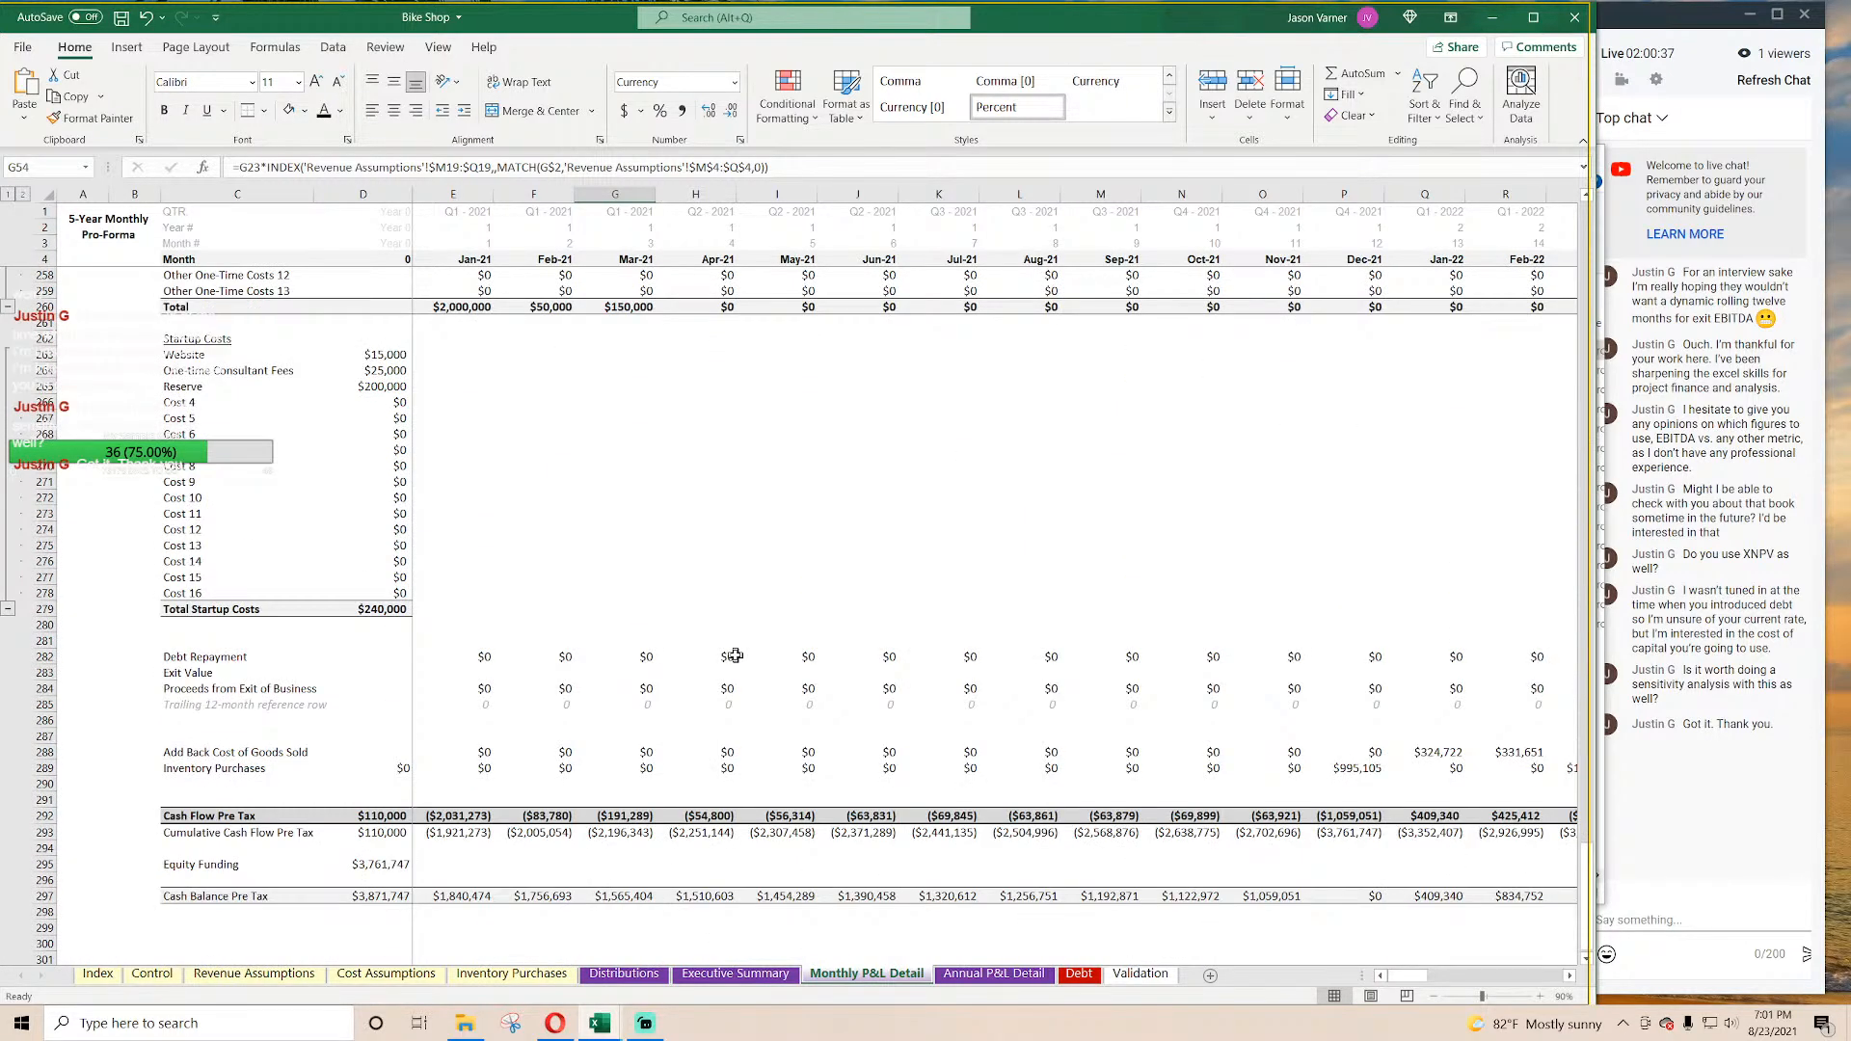
pyautogui.scroll(-4, 735, 656)
# Step: Inspect the FY 2021 Cash Flow and Total Cash Returns formulas and the Year 0 Remaining Equity to Use formula on the Distributions sheet
pyautogui.click(624, 973)
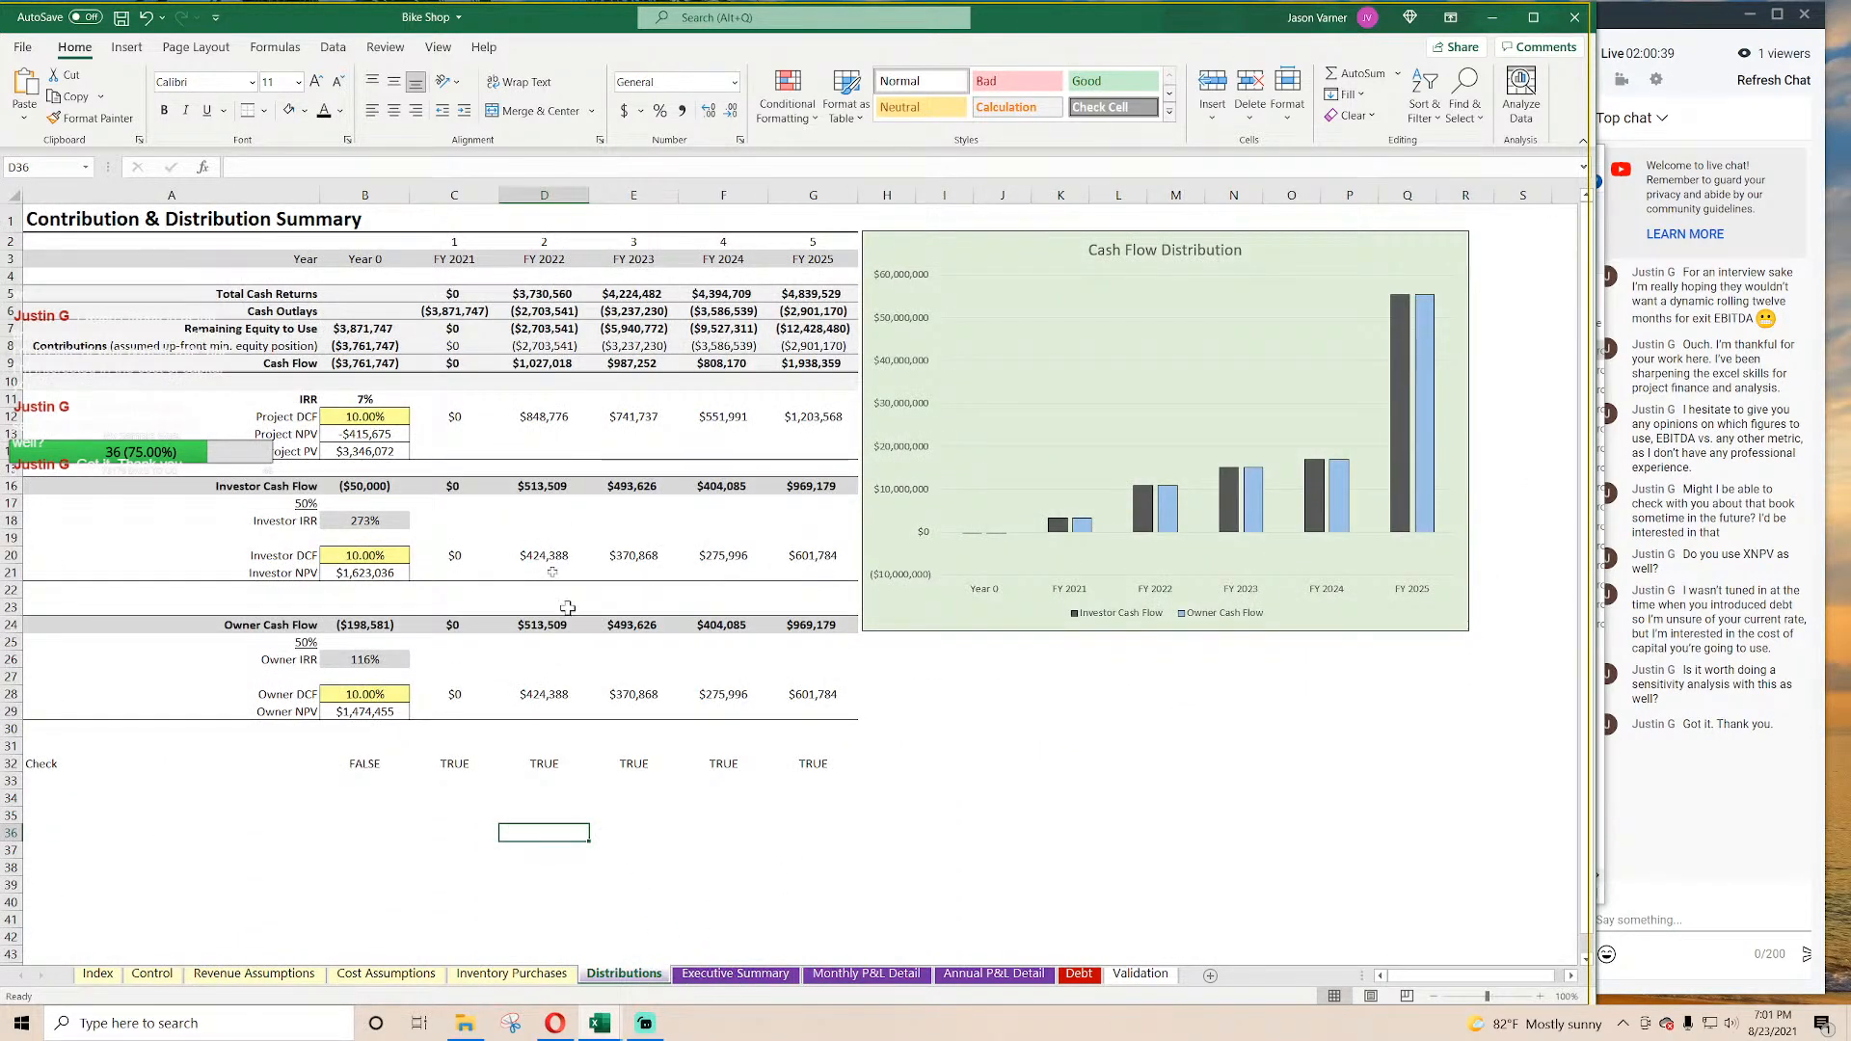
pyautogui.click(455, 366)
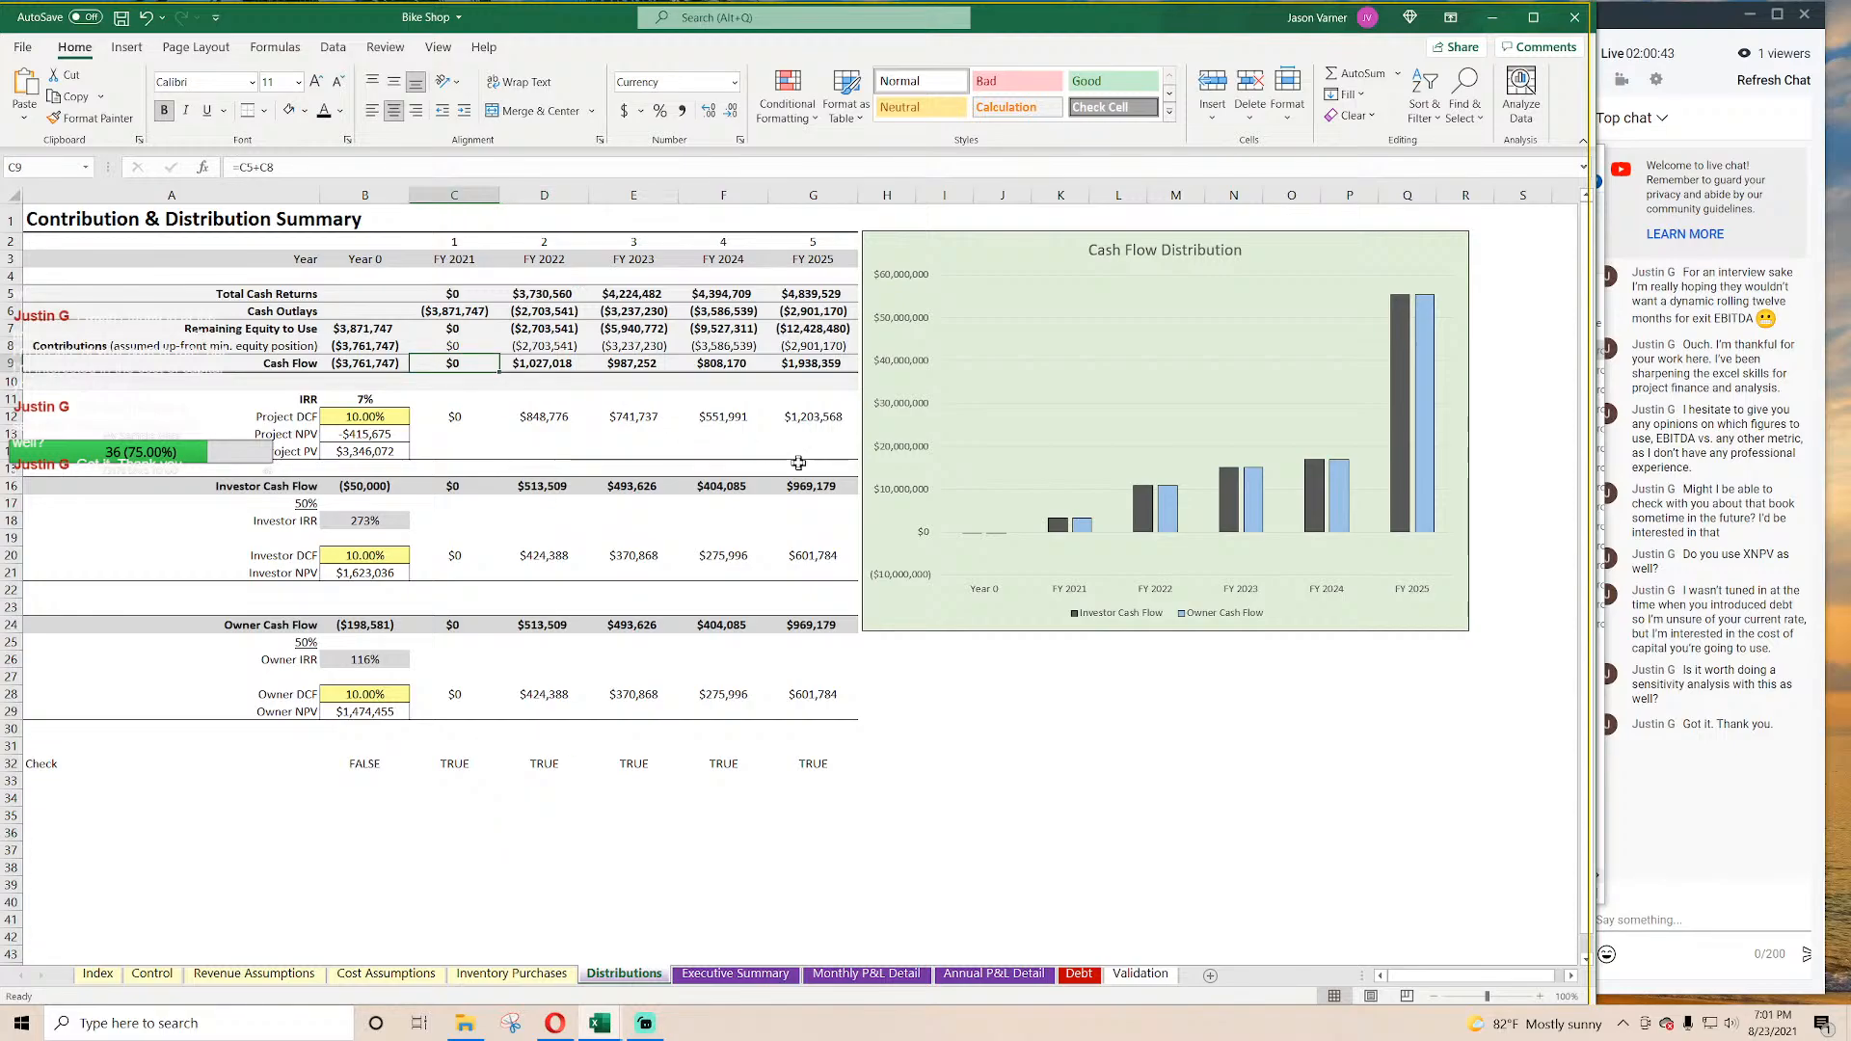
pyautogui.press('Up')
pyautogui.press('Up')
pyautogui.press('Up')
pyautogui.press('Up')
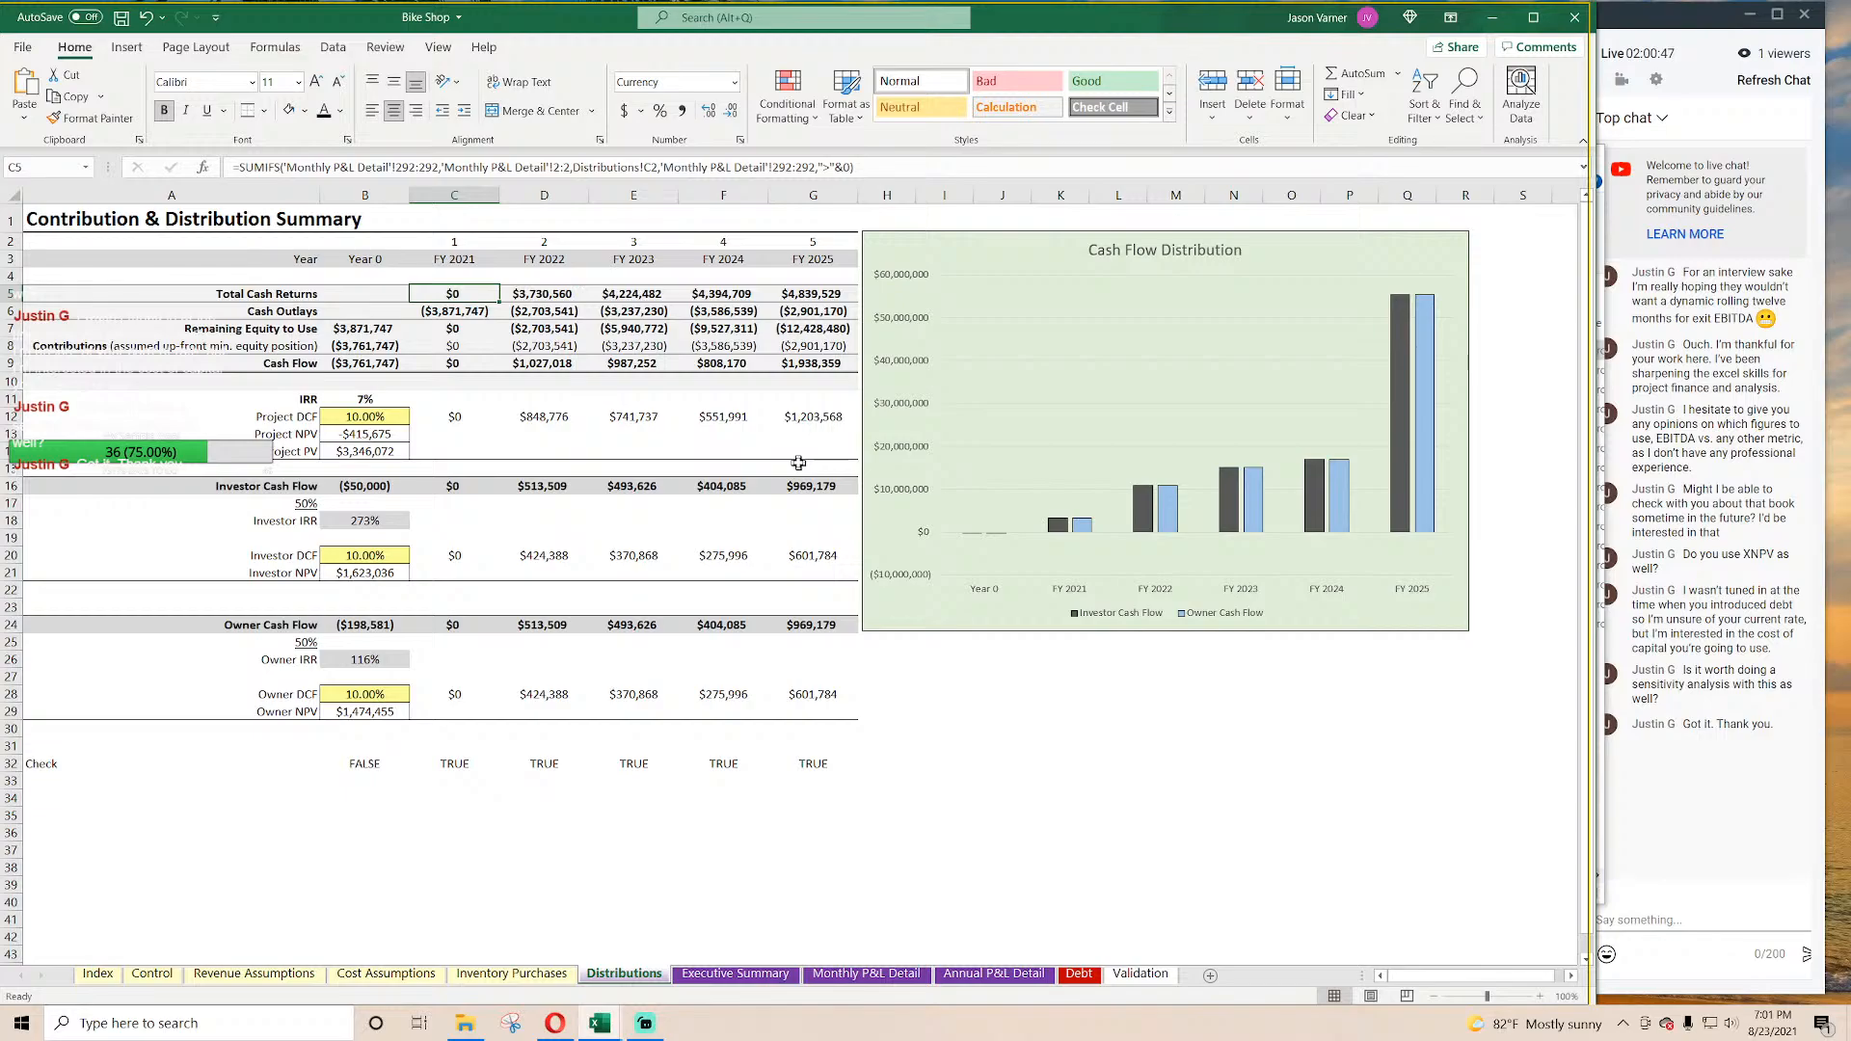
pyautogui.press('Down')
pyautogui.press('Left')
pyautogui.press('Down')
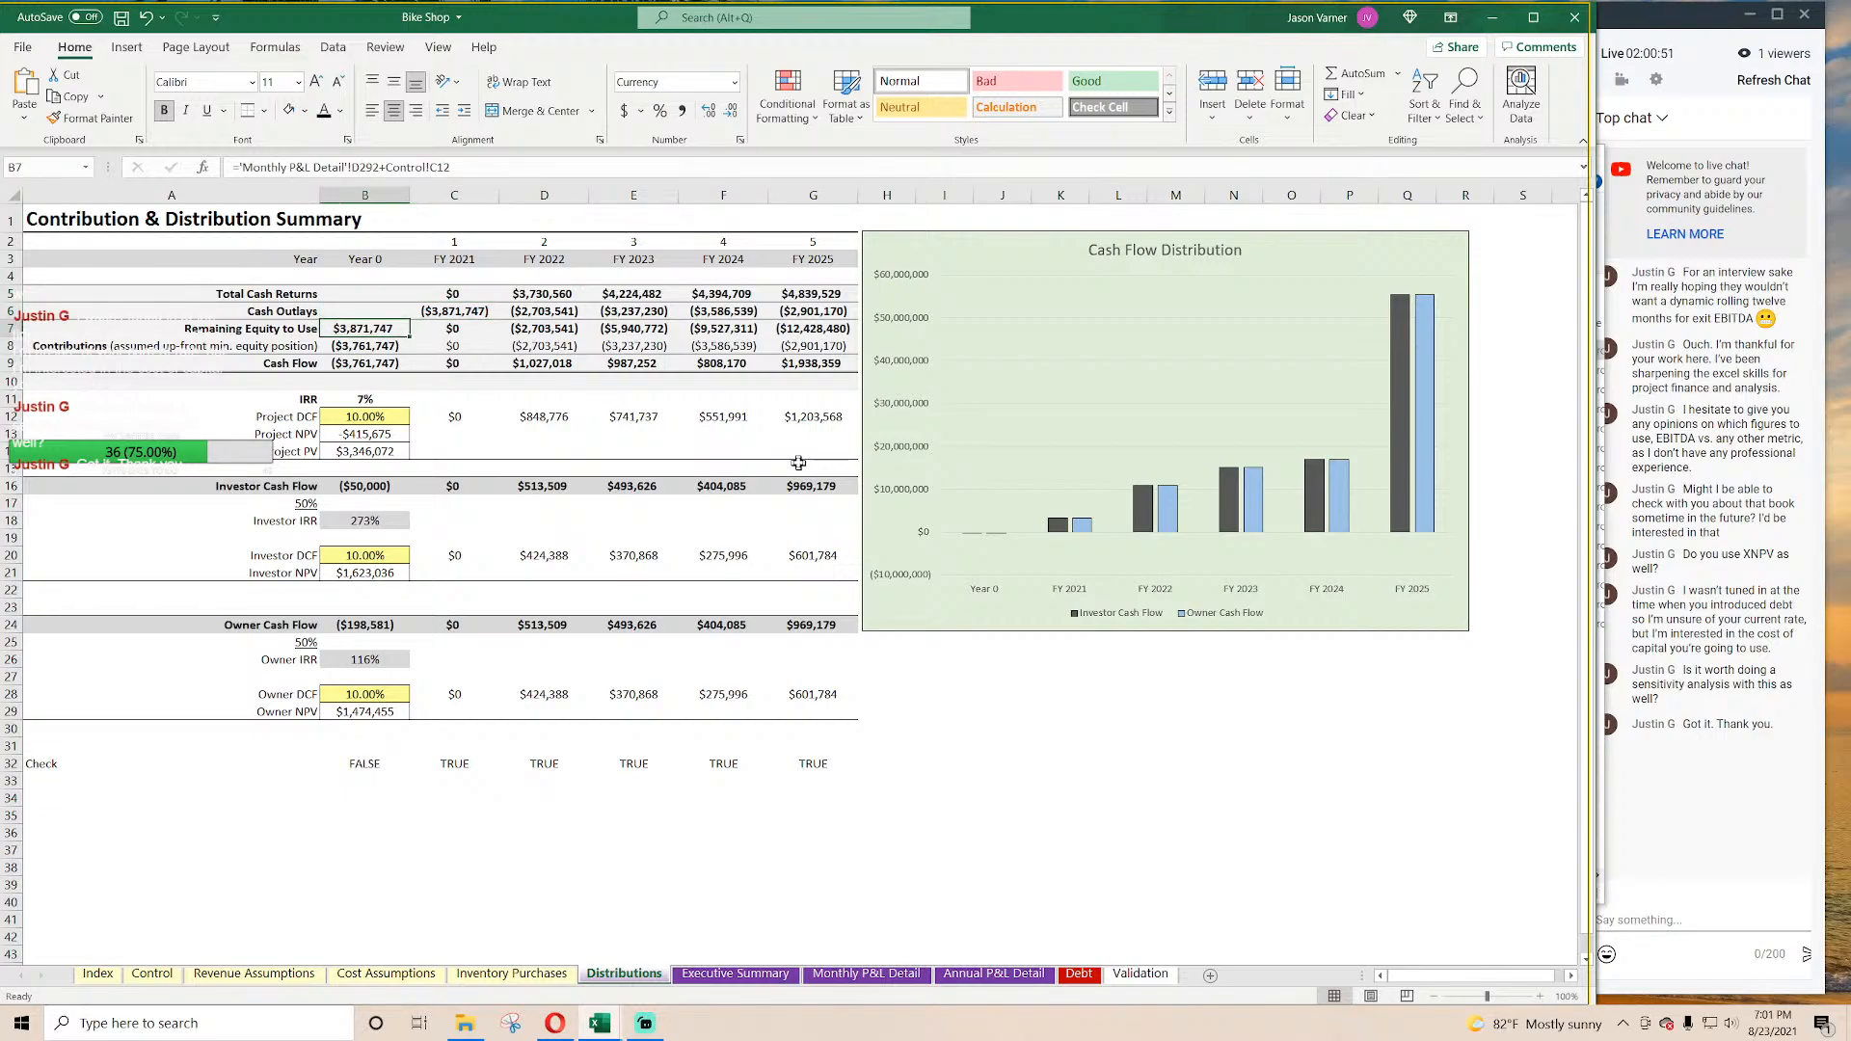
pyautogui.press('Up')
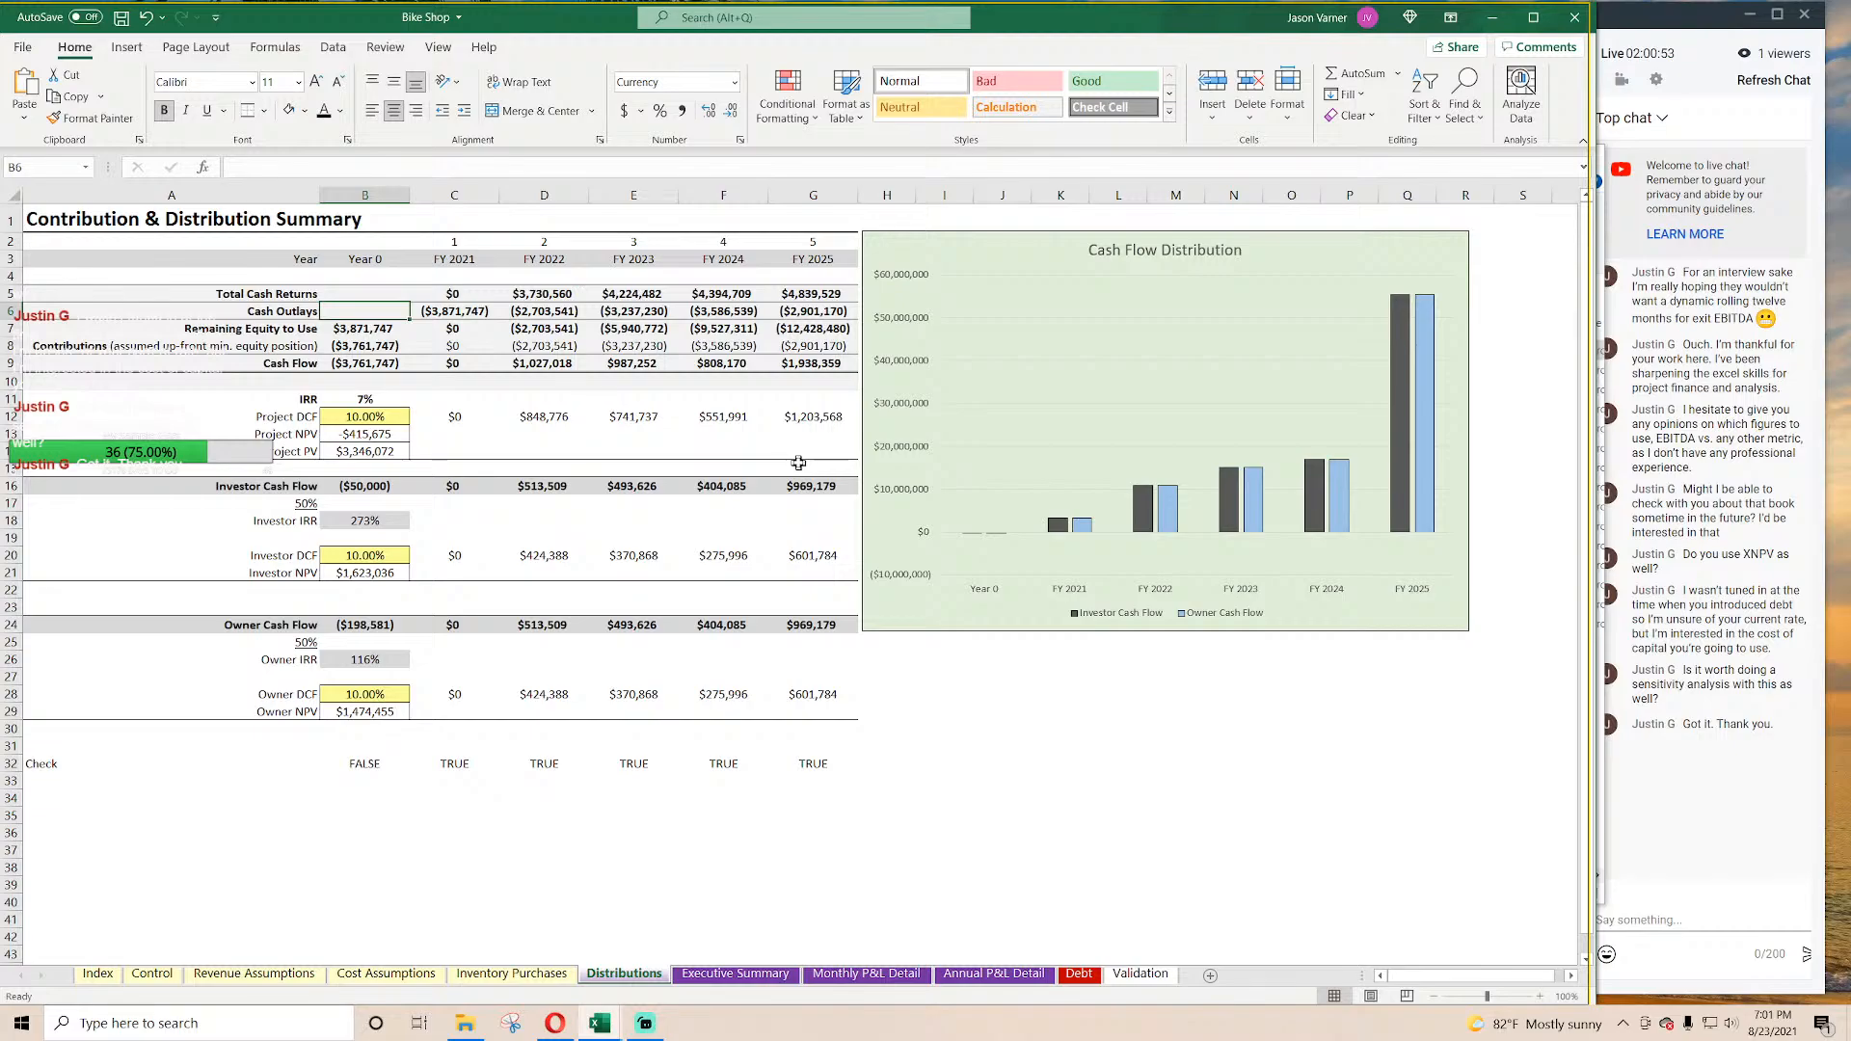
# Step: Trace the FY 2022 Cash Outlays formula and the Remaining Equity to Use formulas for FY 2021 and FY 2022
pyautogui.press('Right')
pyautogui.press('Right')
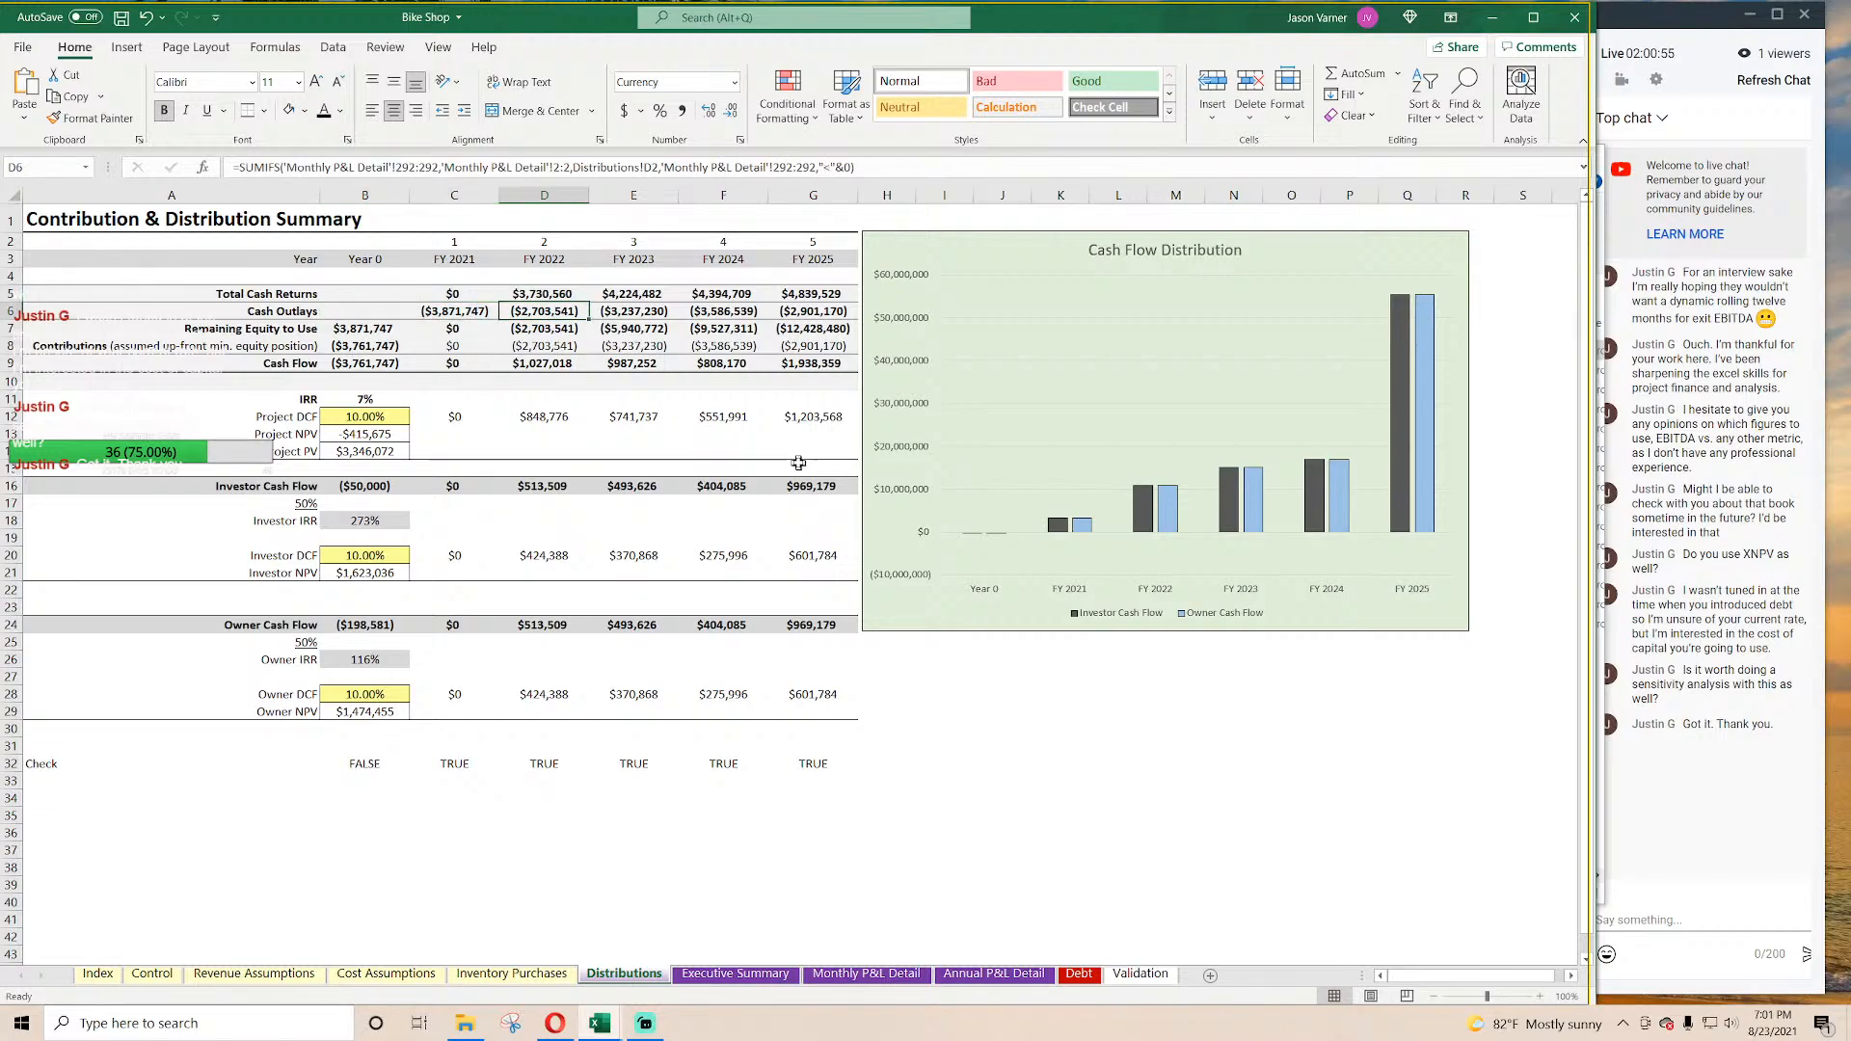
pyautogui.press('Up')
pyautogui.press('Down')
pyautogui.press('Down')
pyautogui.press('Left')
pyautogui.press('Left')
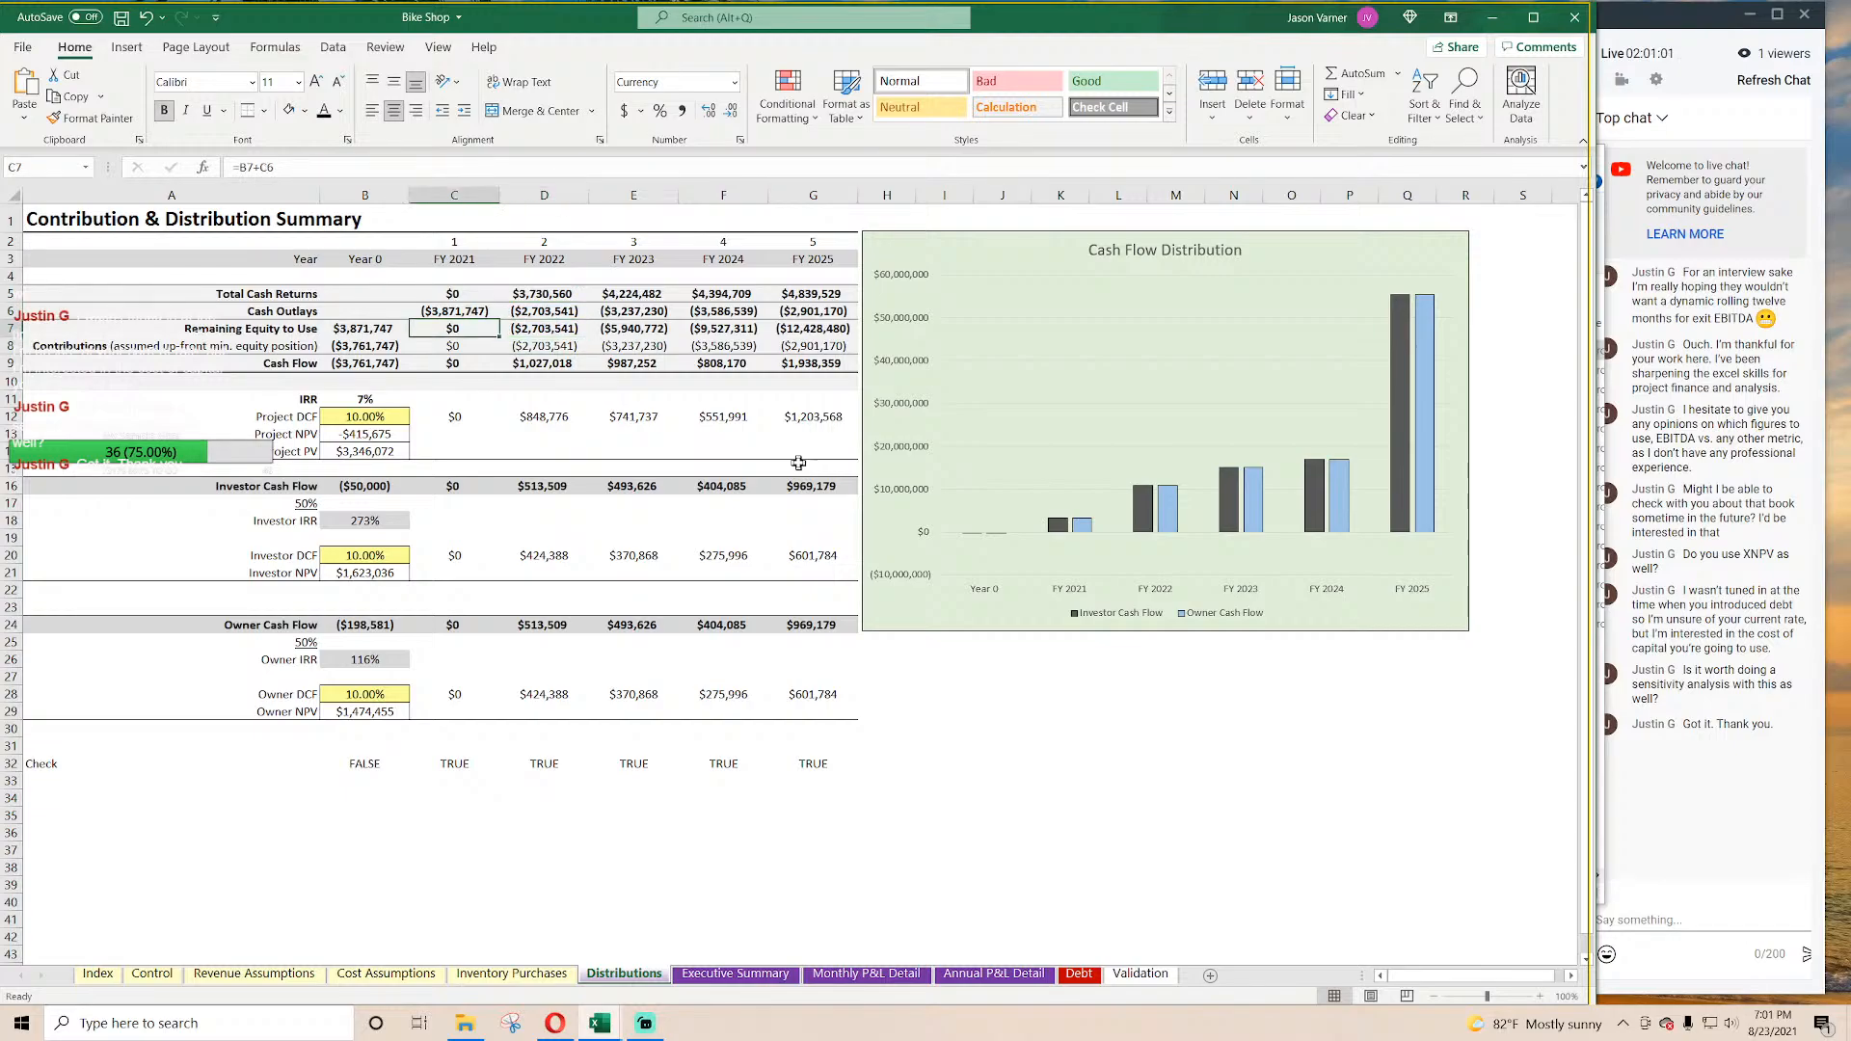
pyautogui.press('Down')
pyautogui.press('Up')
pyautogui.press('Right')
pyautogui.press('Right')
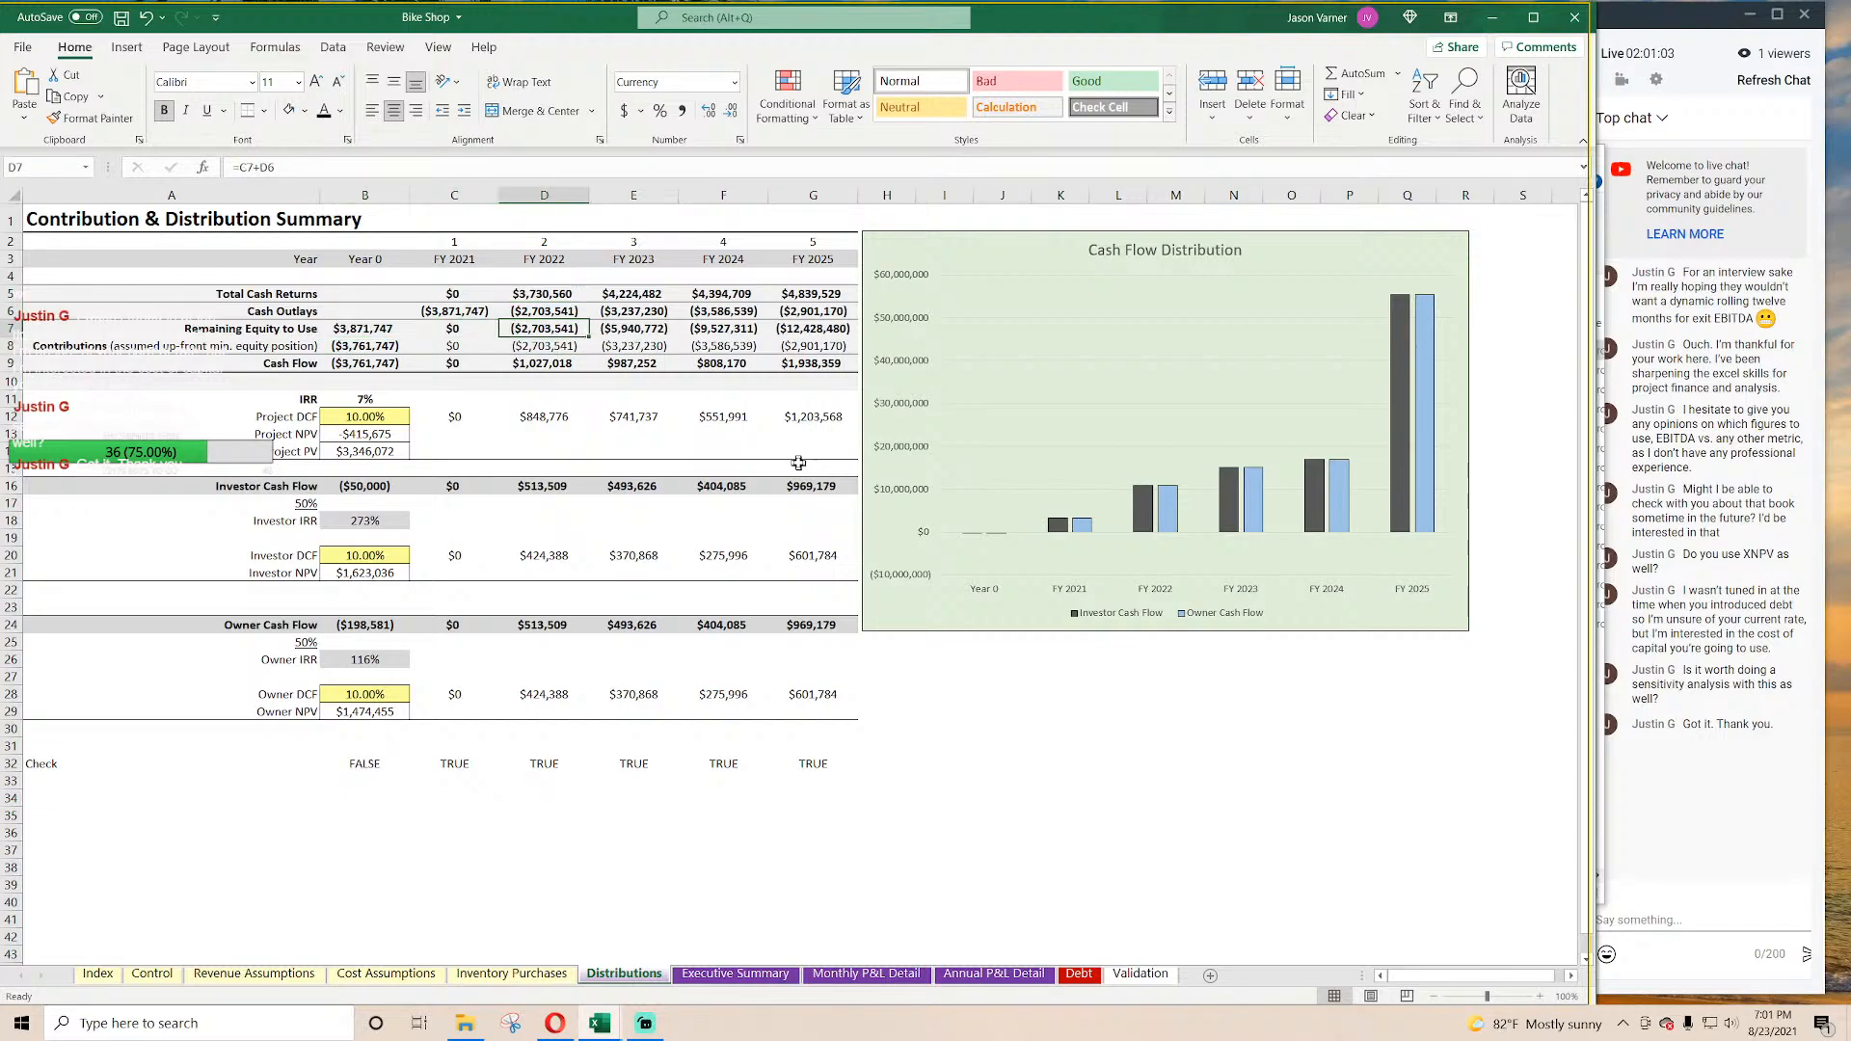
# Step: Compare FY 2022 cash returns and contributions with the resulting Cash Flow, and review the Cash Flow row across the other years
pyautogui.press('Up')
pyautogui.press('Up')
pyautogui.press('Down')
pyautogui.press('Down')
pyautogui.press('Down')
pyautogui.press('Down')
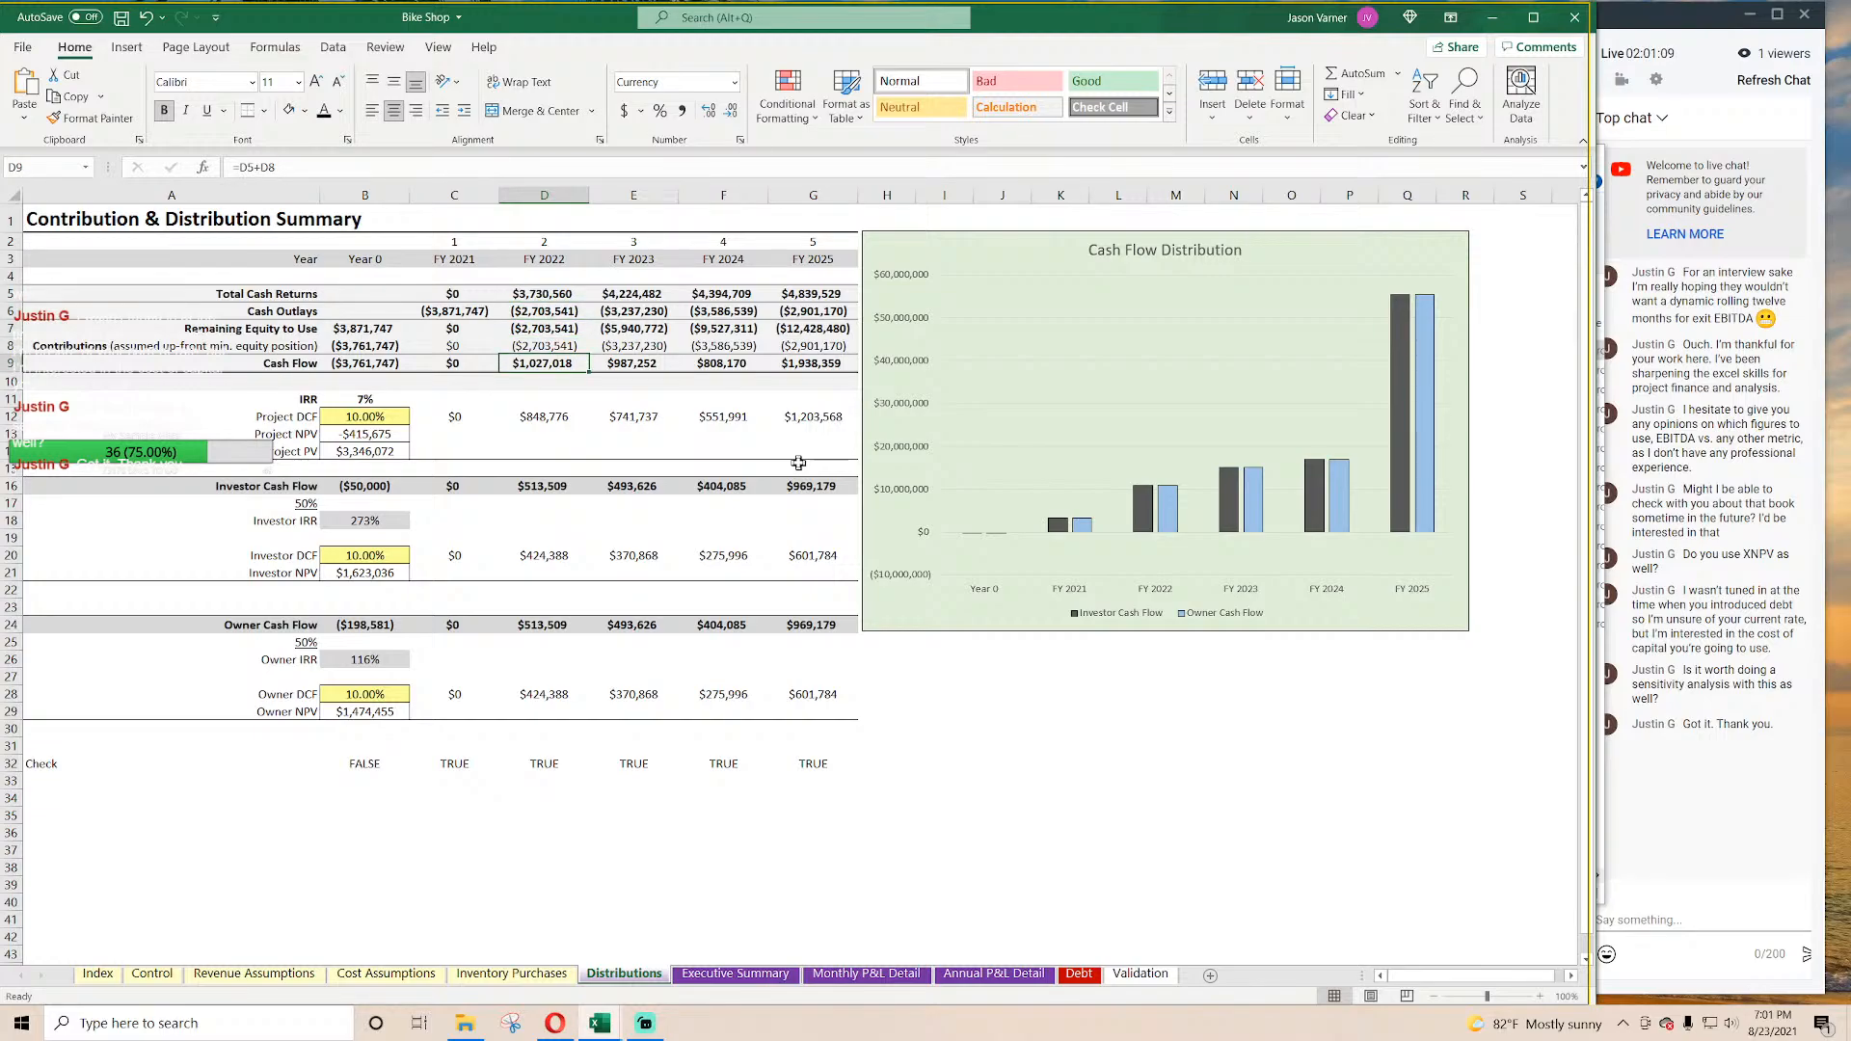
pyautogui.press('Right')
pyautogui.press('Right')
pyautogui.press('Right')
pyautogui.press('Left')
pyautogui.press('Left')
pyautogui.press('Left')
pyautogui.press('Left')
pyautogui.press('Right')
pyautogui.press('Up')
pyautogui.press('Up')
pyautogui.press('Up')
pyautogui.press('Up')
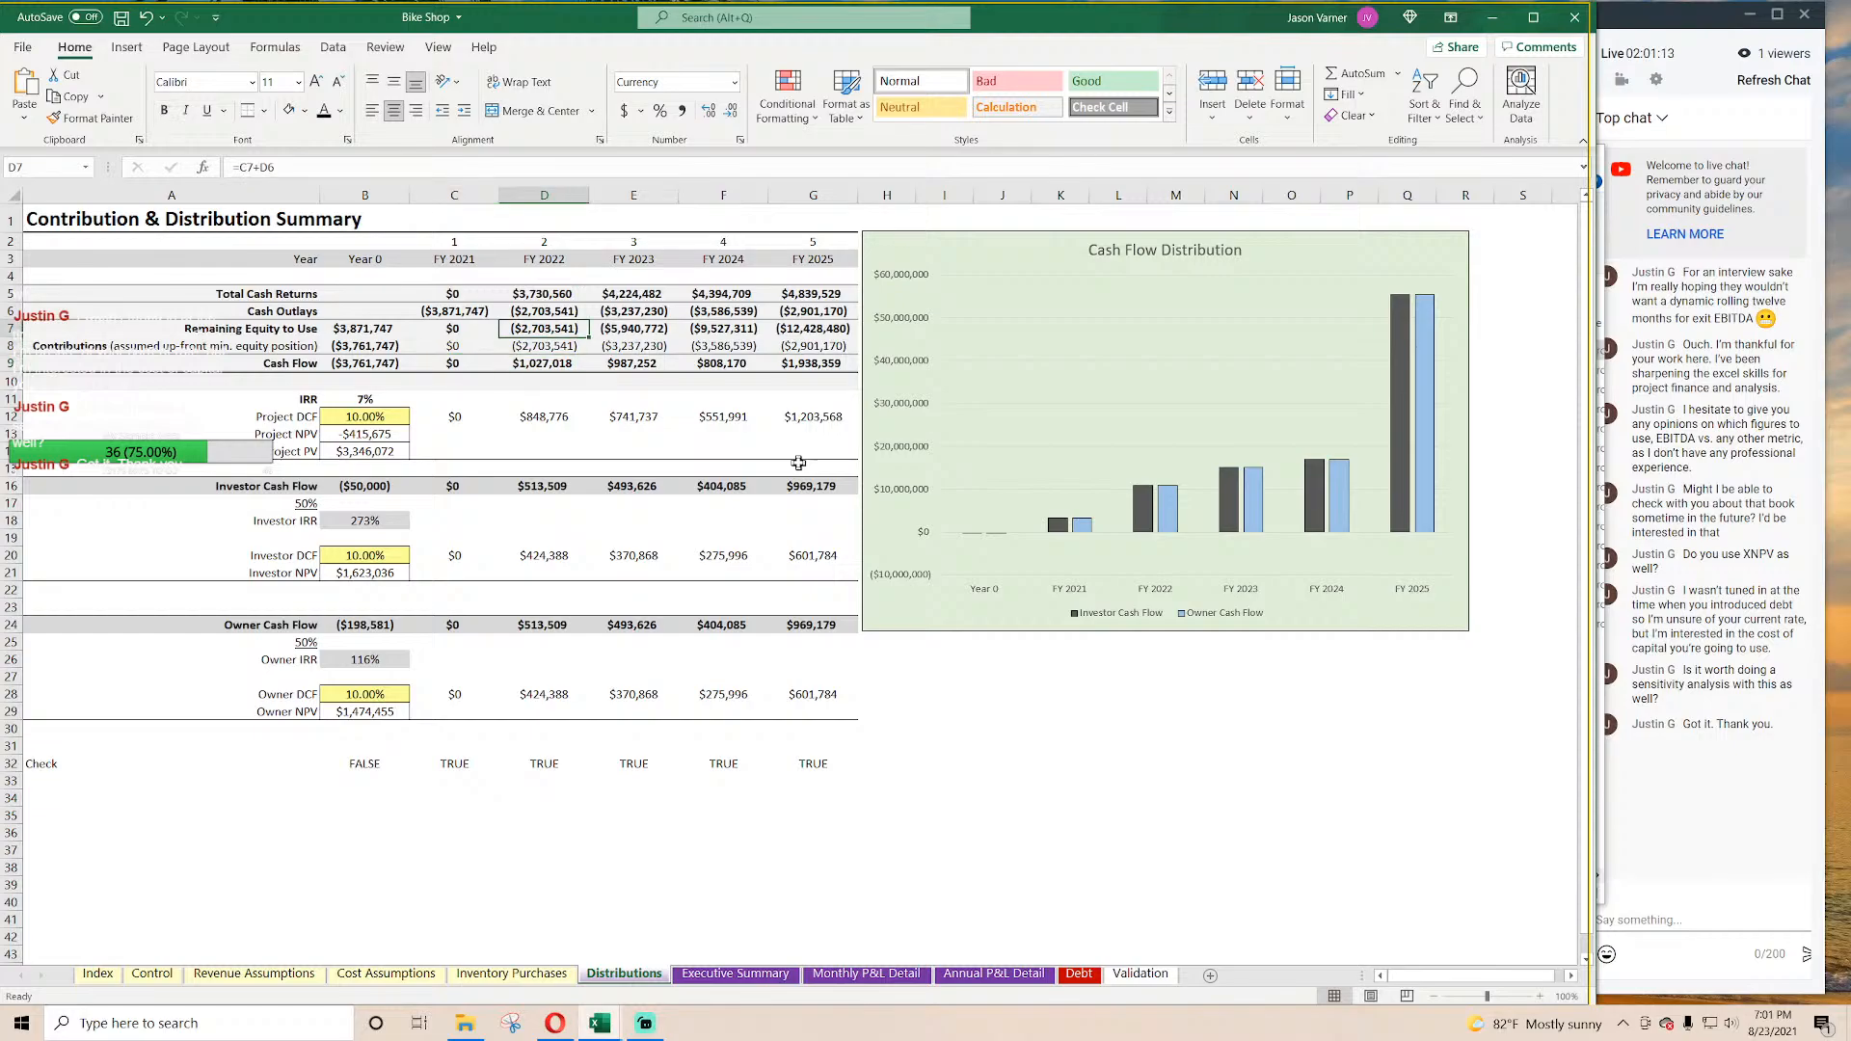
# Step: Inspect the FY 2022 Contributions formula beneath Remaining Equity to Use on the Distributions sheet
pyautogui.press('Down')
pyautogui.press('Down')
pyautogui.press('Down')
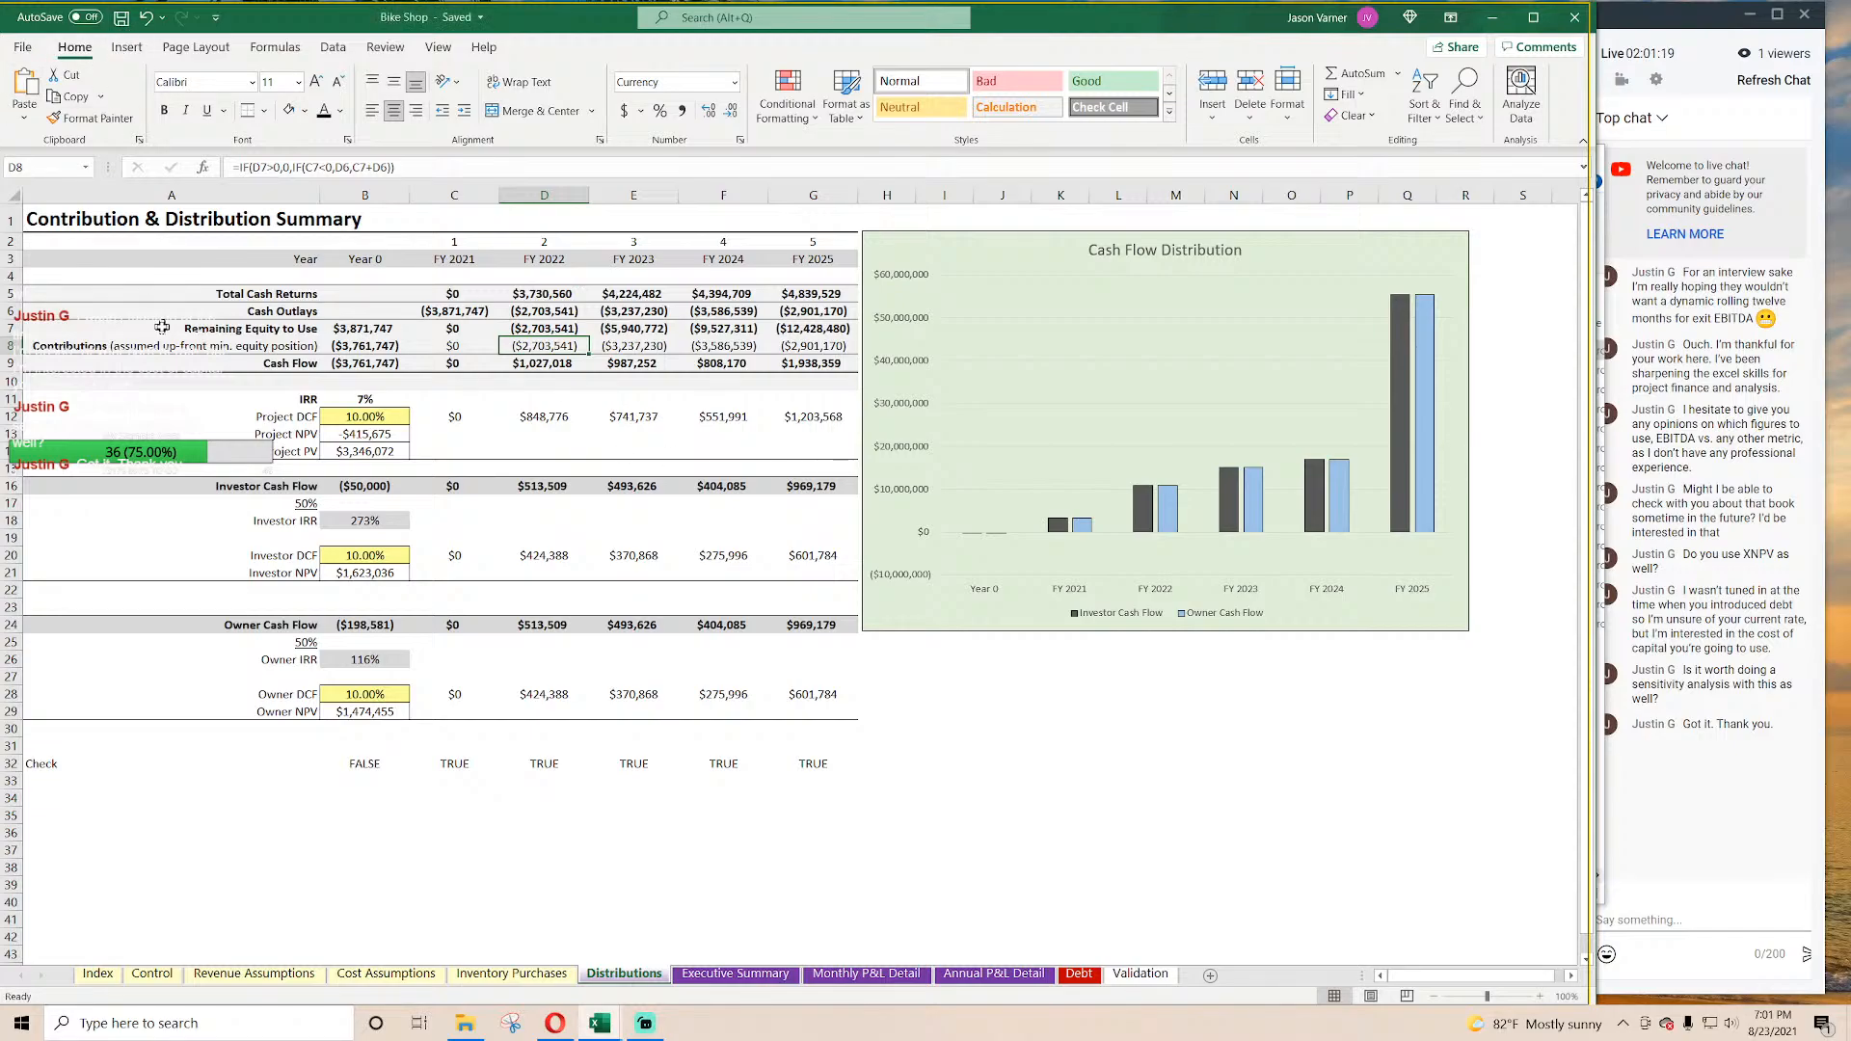
# Step: Undo the zeroed Year 1 prices, growth rates and service volumes, back to the IT Infrastructure CapEx entry, and save the workbook
pyautogui.click(149, 21)
pyautogui.click(149, 21)
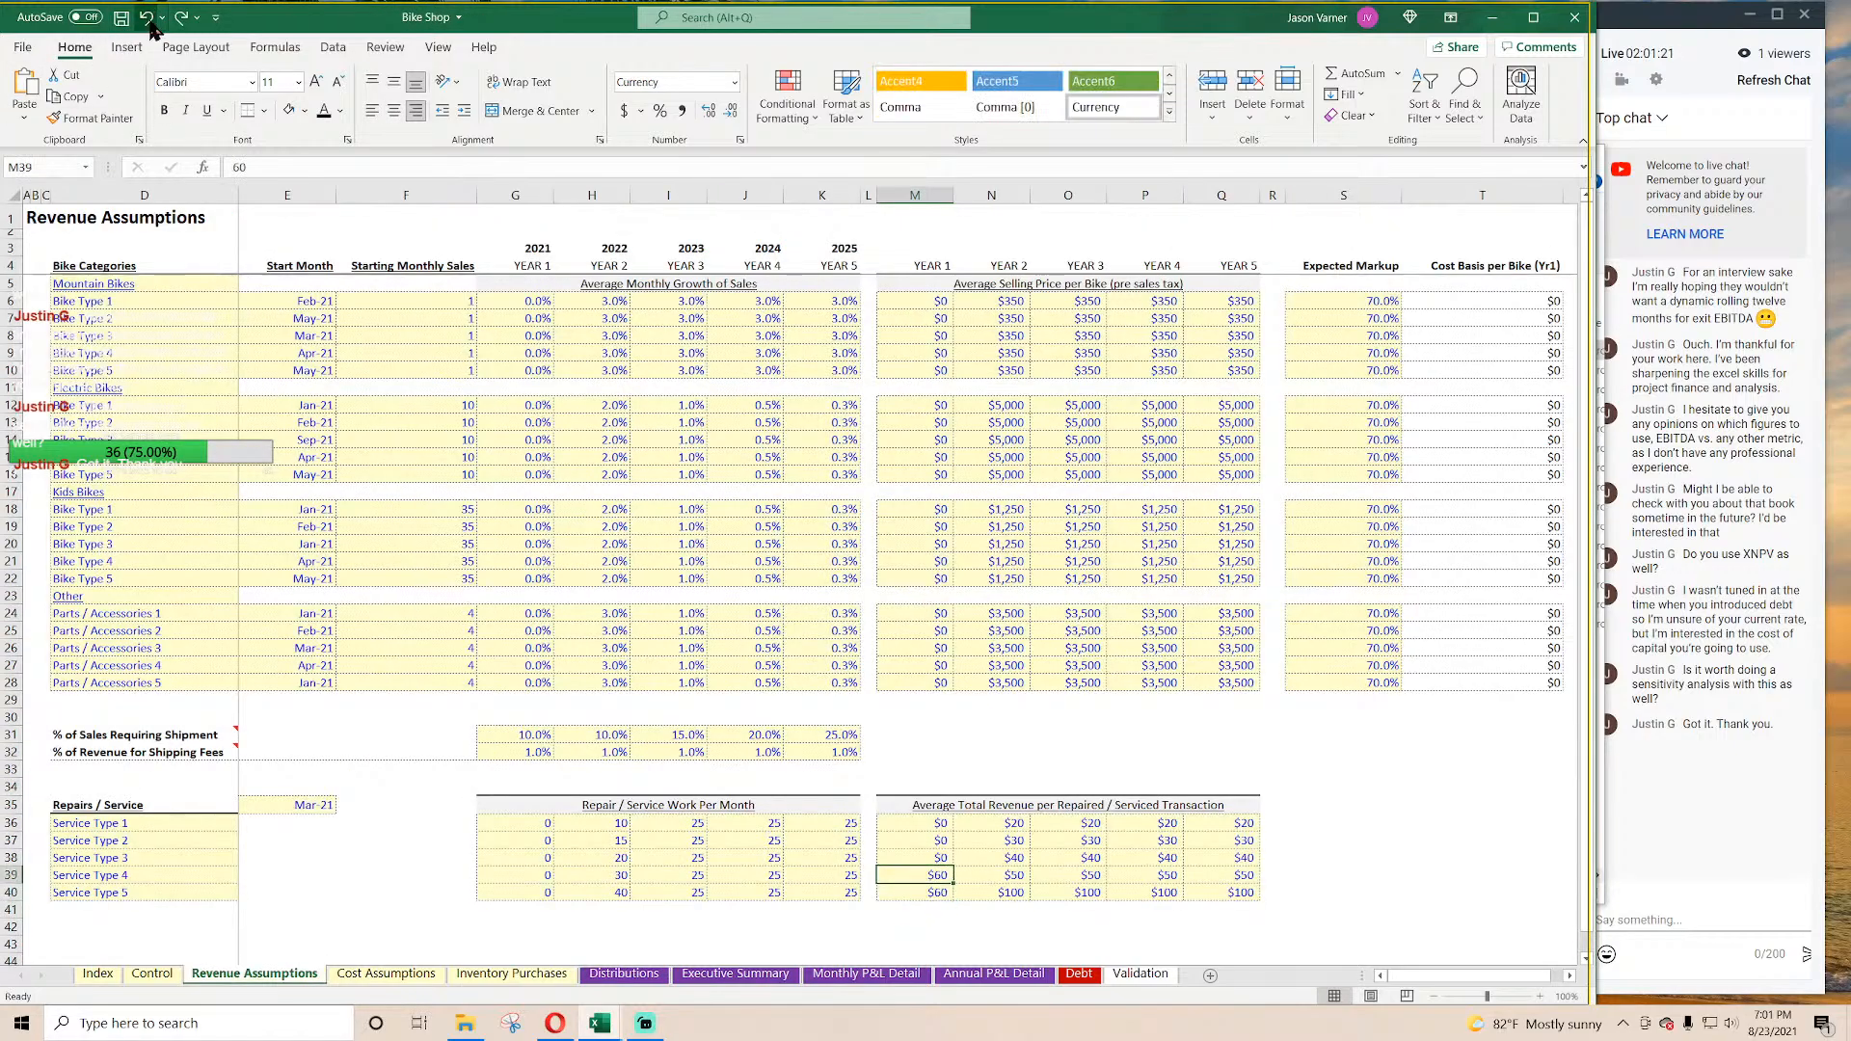
pyautogui.click(149, 22)
pyautogui.click(148, 21)
pyautogui.click(148, 21)
pyautogui.click(149, 21)
pyautogui.click(148, 21)
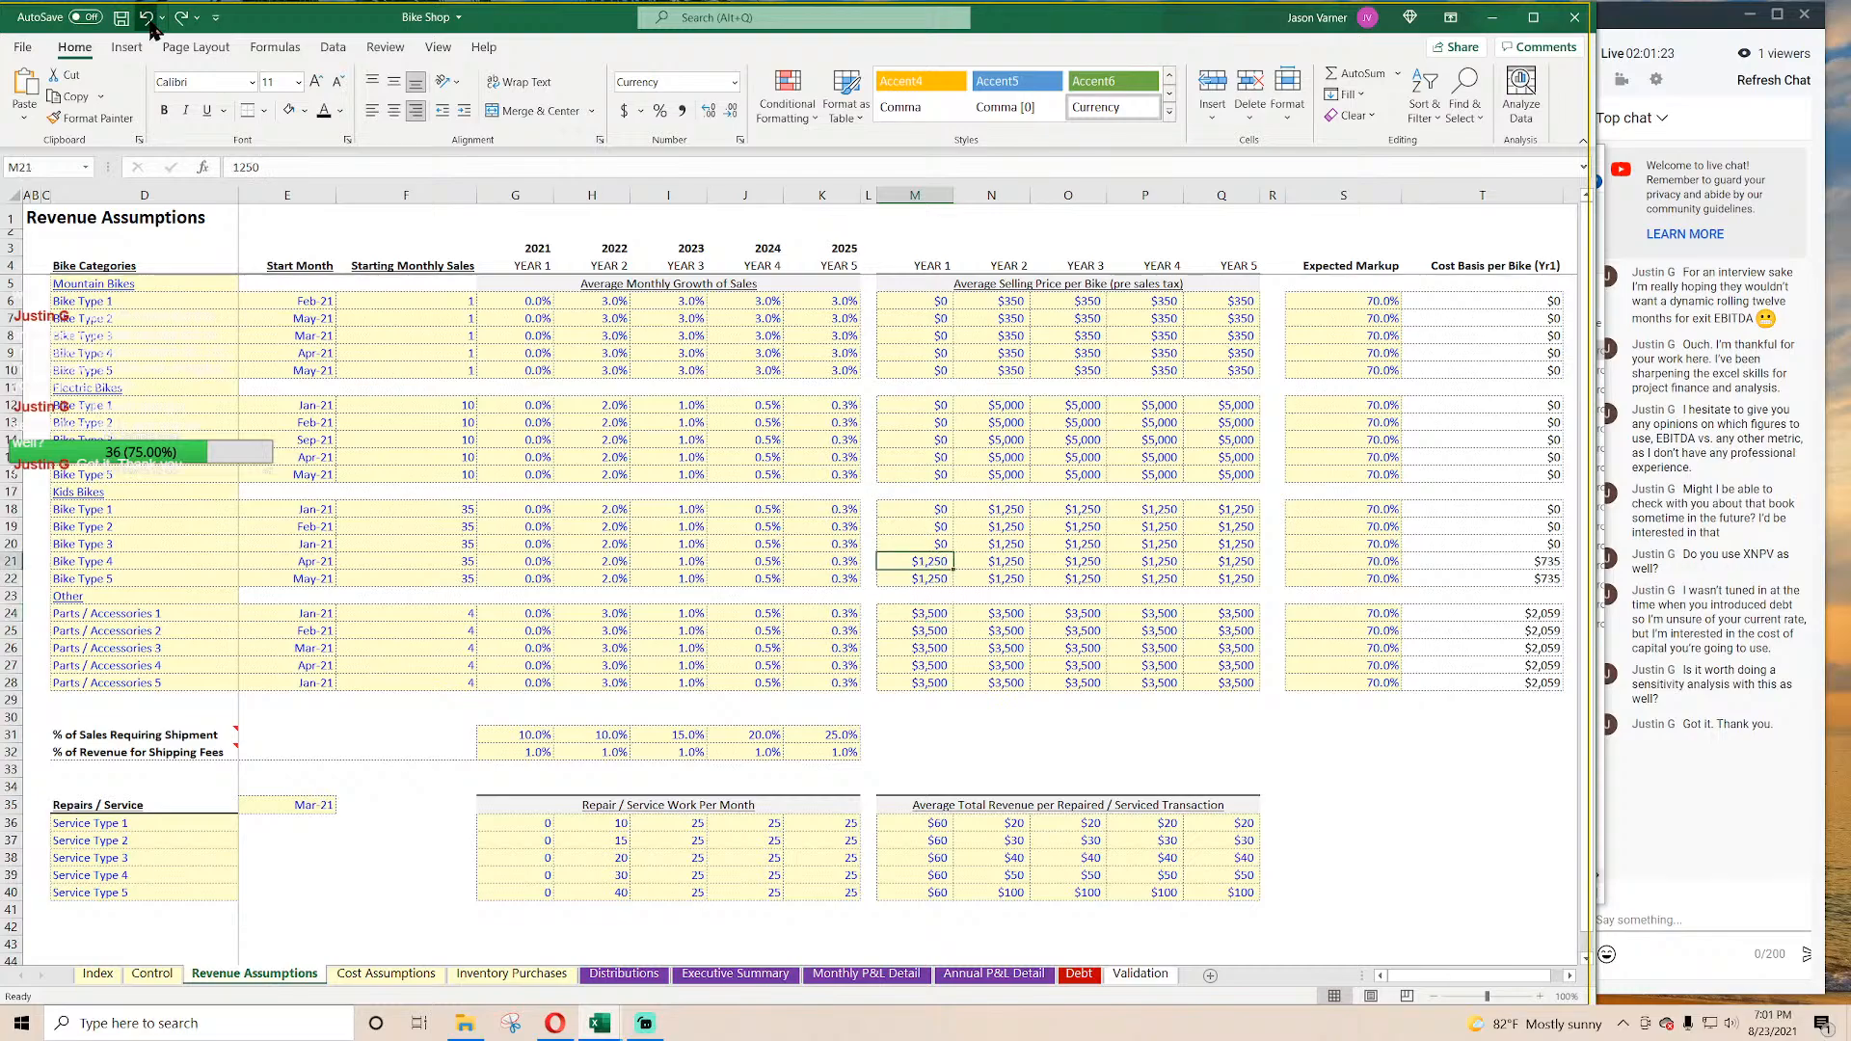
pyautogui.click(148, 22)
pyautogui.click(149, 21)
pyautogui.click(148, 22)
pyautogui.click(148, 21)
pyautogui.click(149, 21)
pyautogui.click(148, 21)
pyautogui.click(148, 22)
pyautogui.click(148, 21)
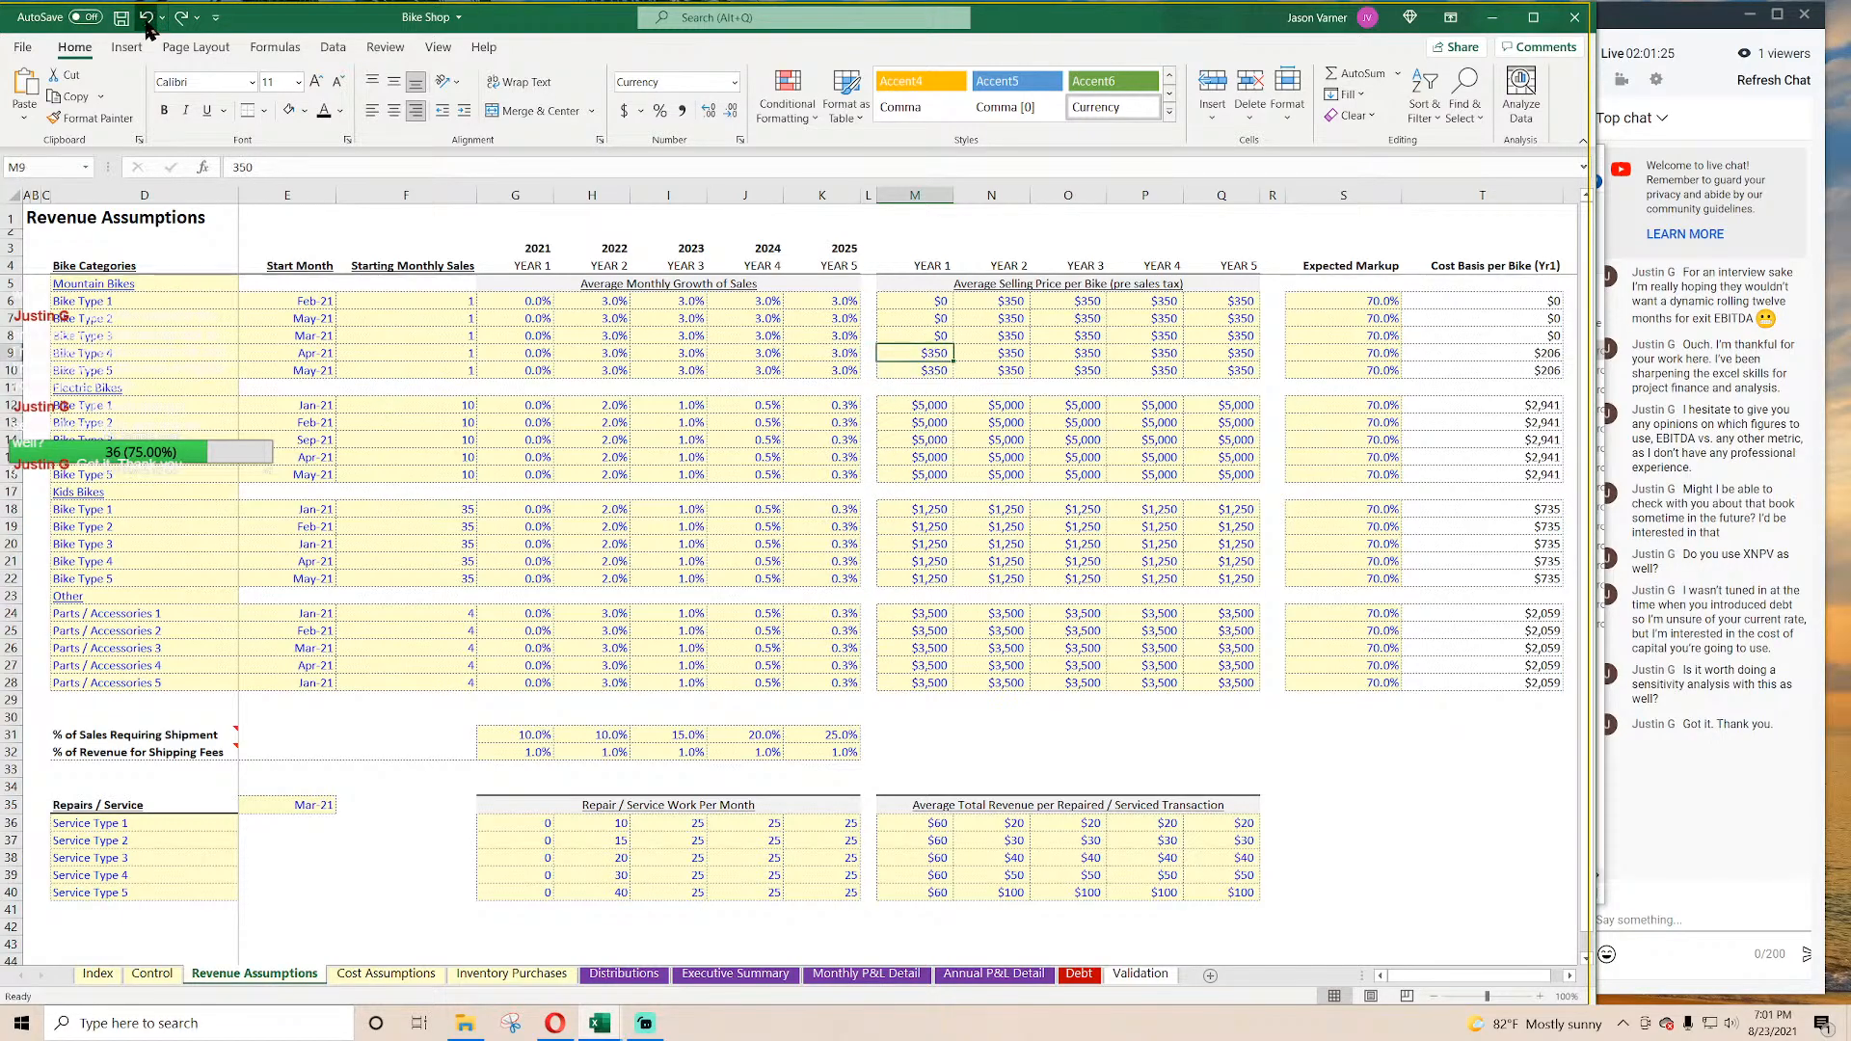
pyautogui.click(148, 21)
pyautogui.click(149, 21)
pyautogui.click(148, 22)
pyautogui.click(149, 21)
pyautogui.click(148, 21)
pyautogui.click(148, 21)
pyautogui.click(146, 19)
pyautogui.click(146, 19)
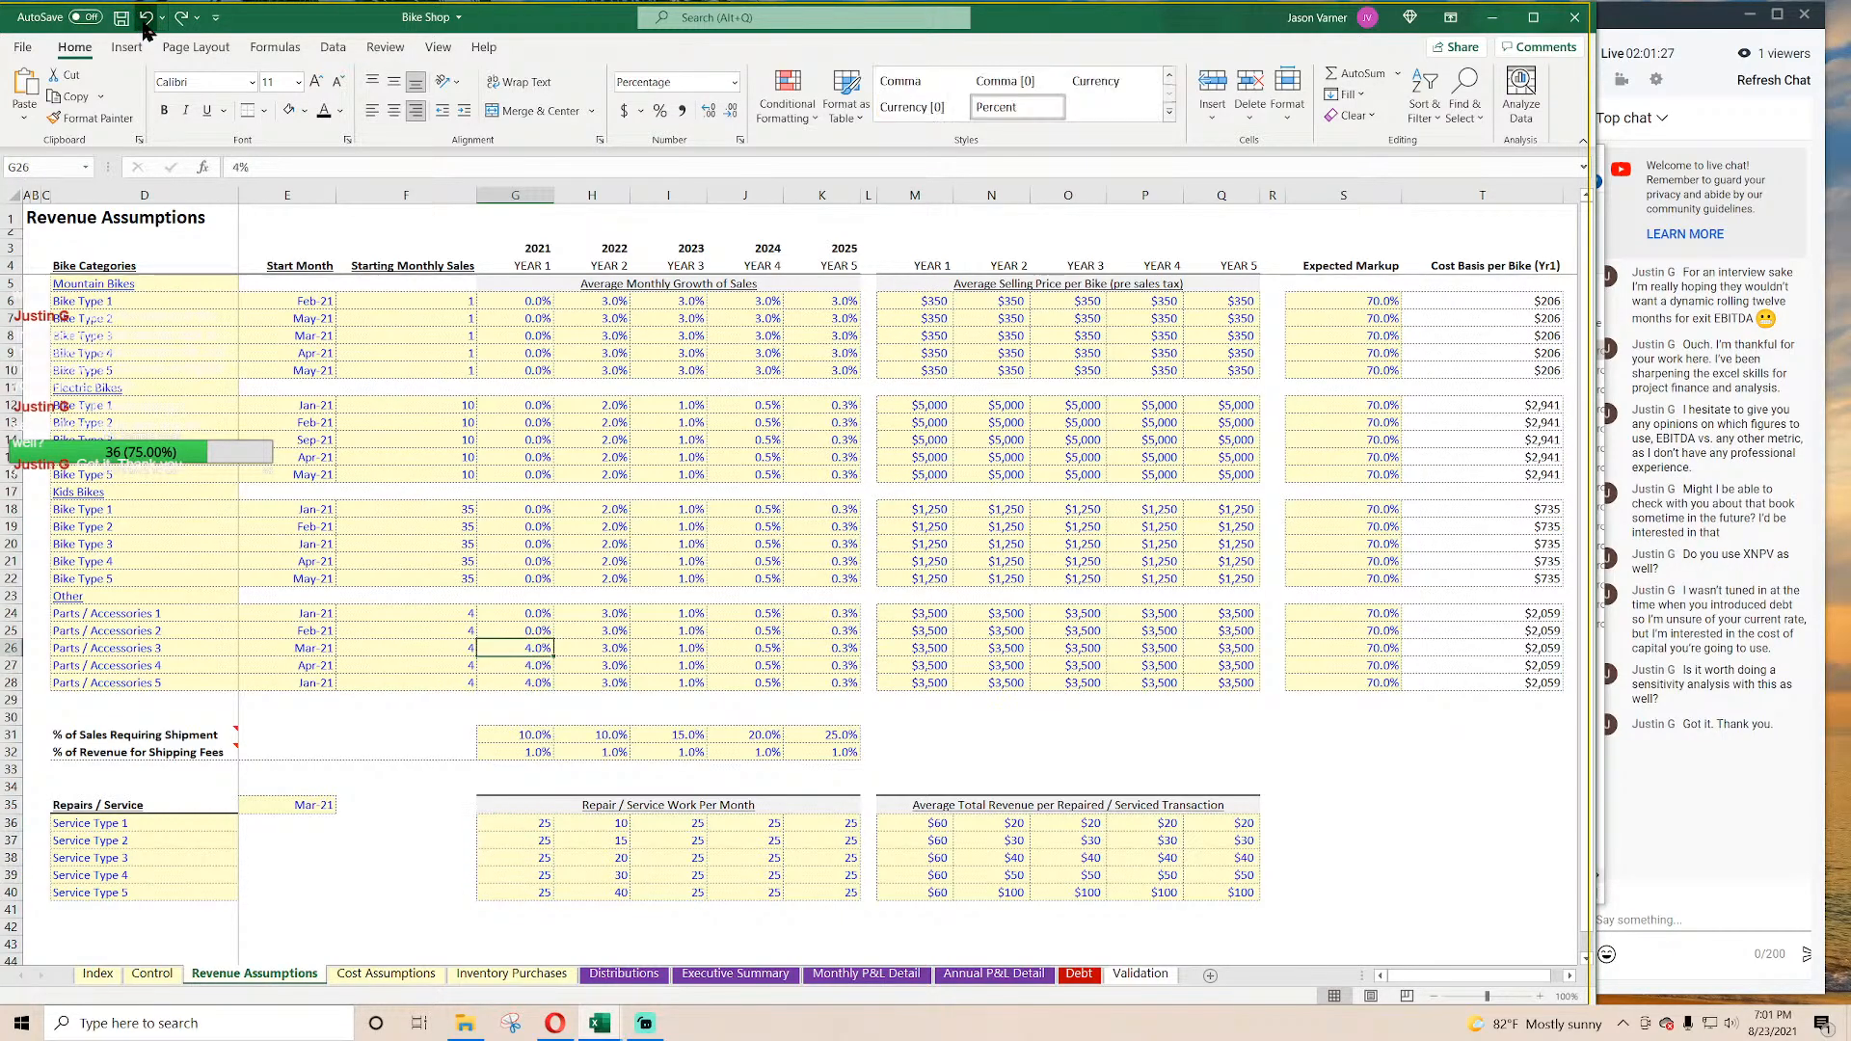
pyautogui.click(146, 19)
pyautogui.click(146, 19)
pyautogui.click(146, 19)
pyautogui.click(146, 19)
pyautogui.click(146, 19)
pyautogui.click(147, 20)
pyautogui.click(144, 18)
pyautogui.click(145, 18)
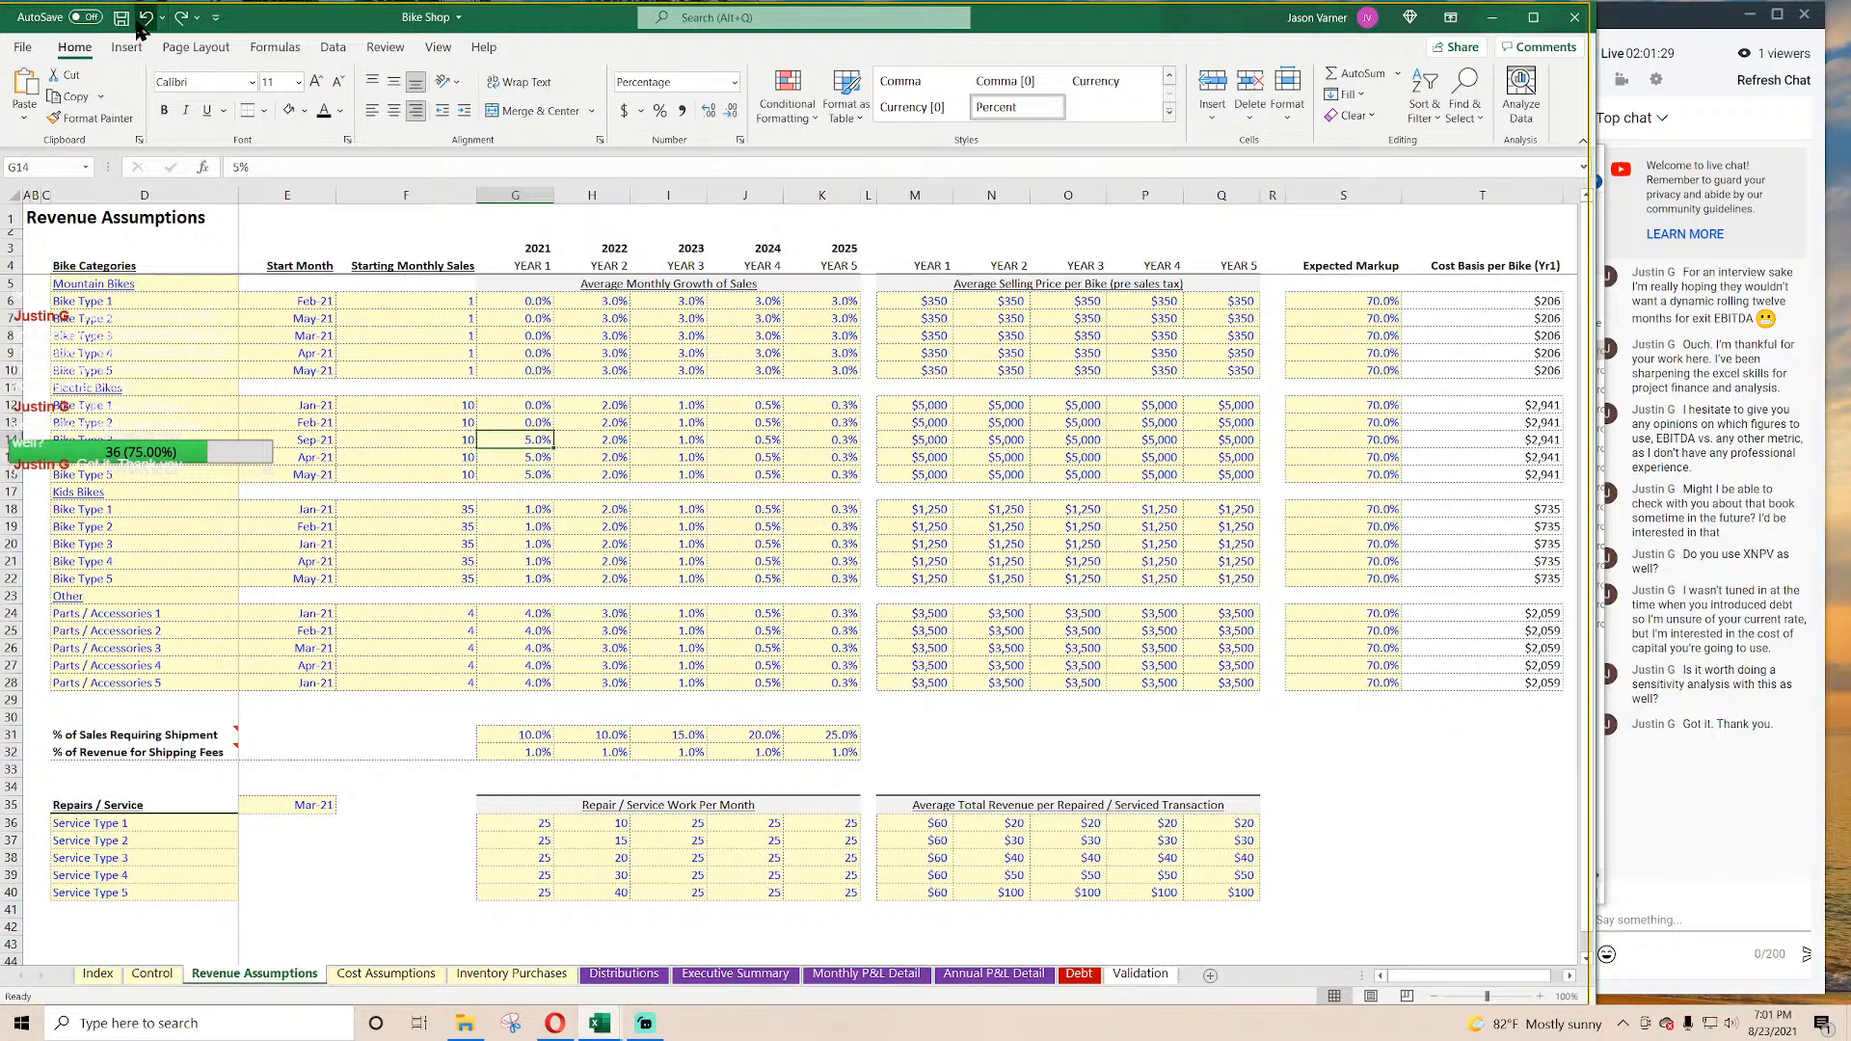
pyautogui.click(144, 18)
pyautogui.click(145, 19)
pyautogui.click(145, 19)
pyautogui.click(144, 19)
pyautogui.click(145, 19)
pyautogui.click(145, 18)
pyautogui.click(139, 29)
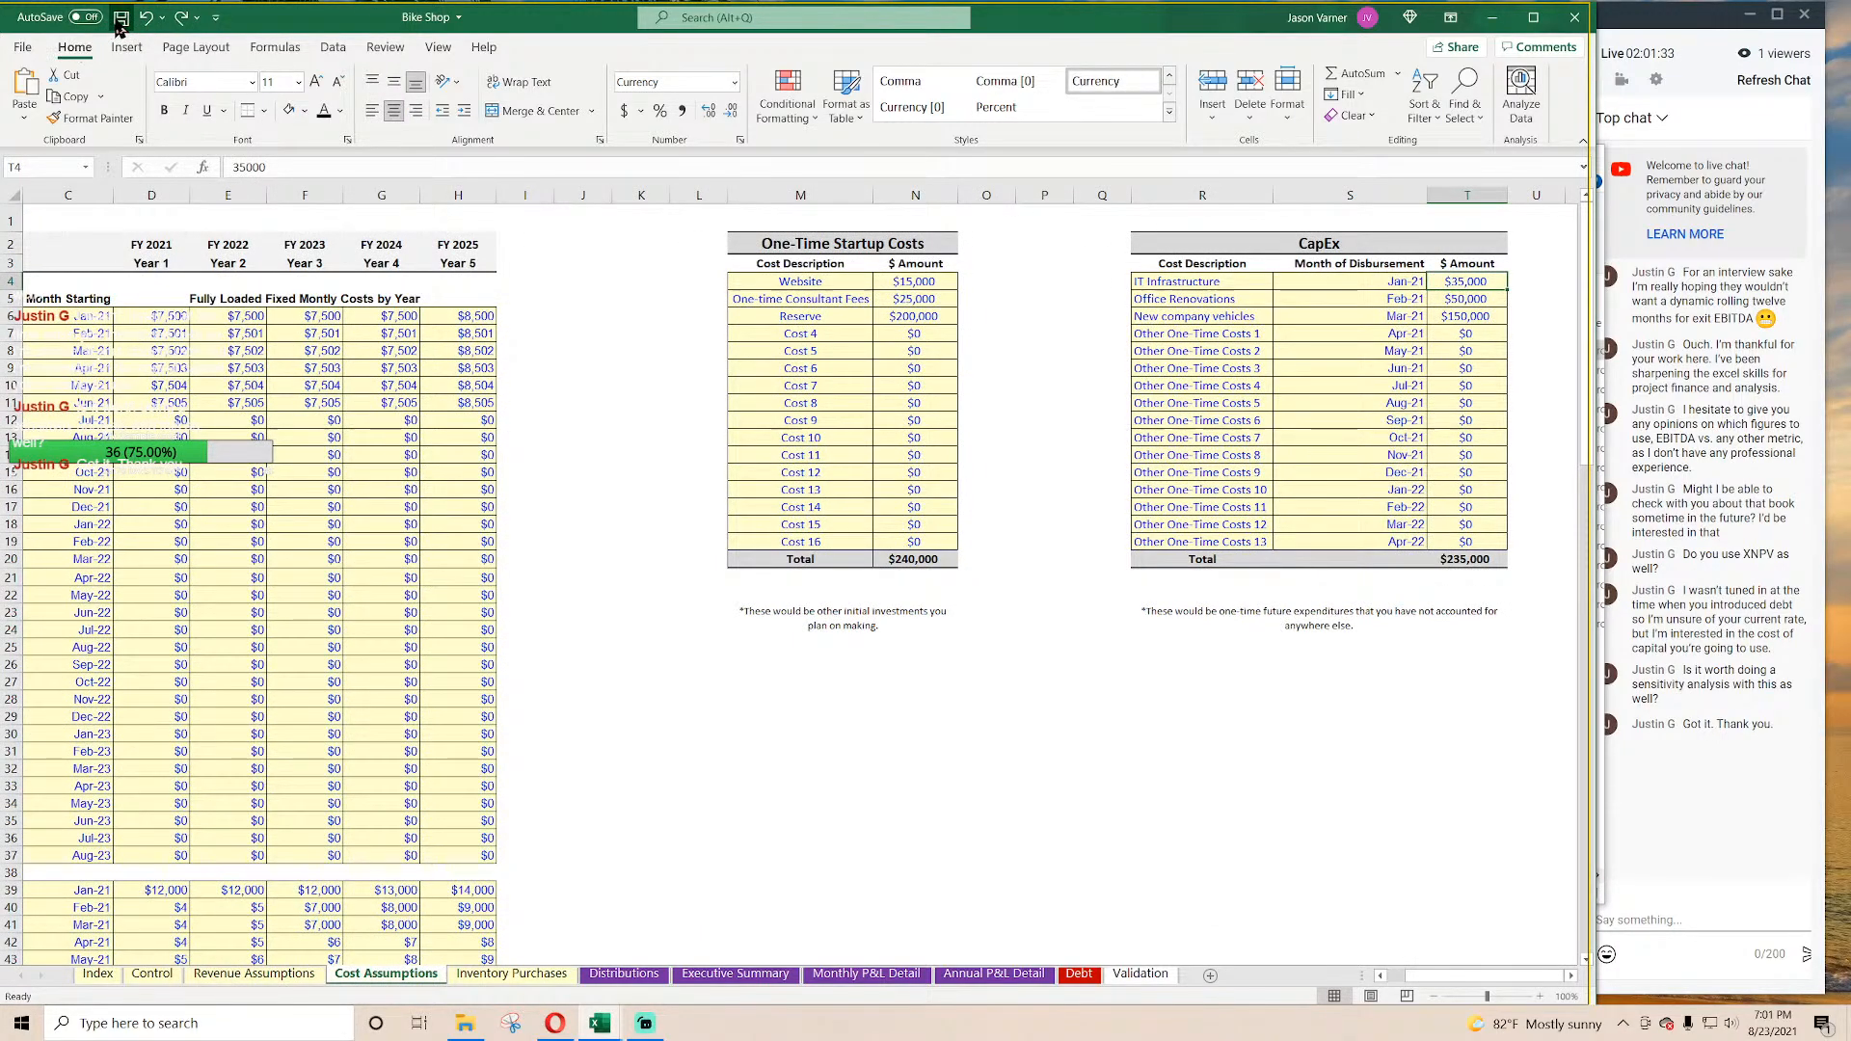
# Step: Review the FY 2021 Cash Flow and the project IRR, DCF, NPV and PV formulas on the Distributions sheet
pyautogui.click(624, 974)
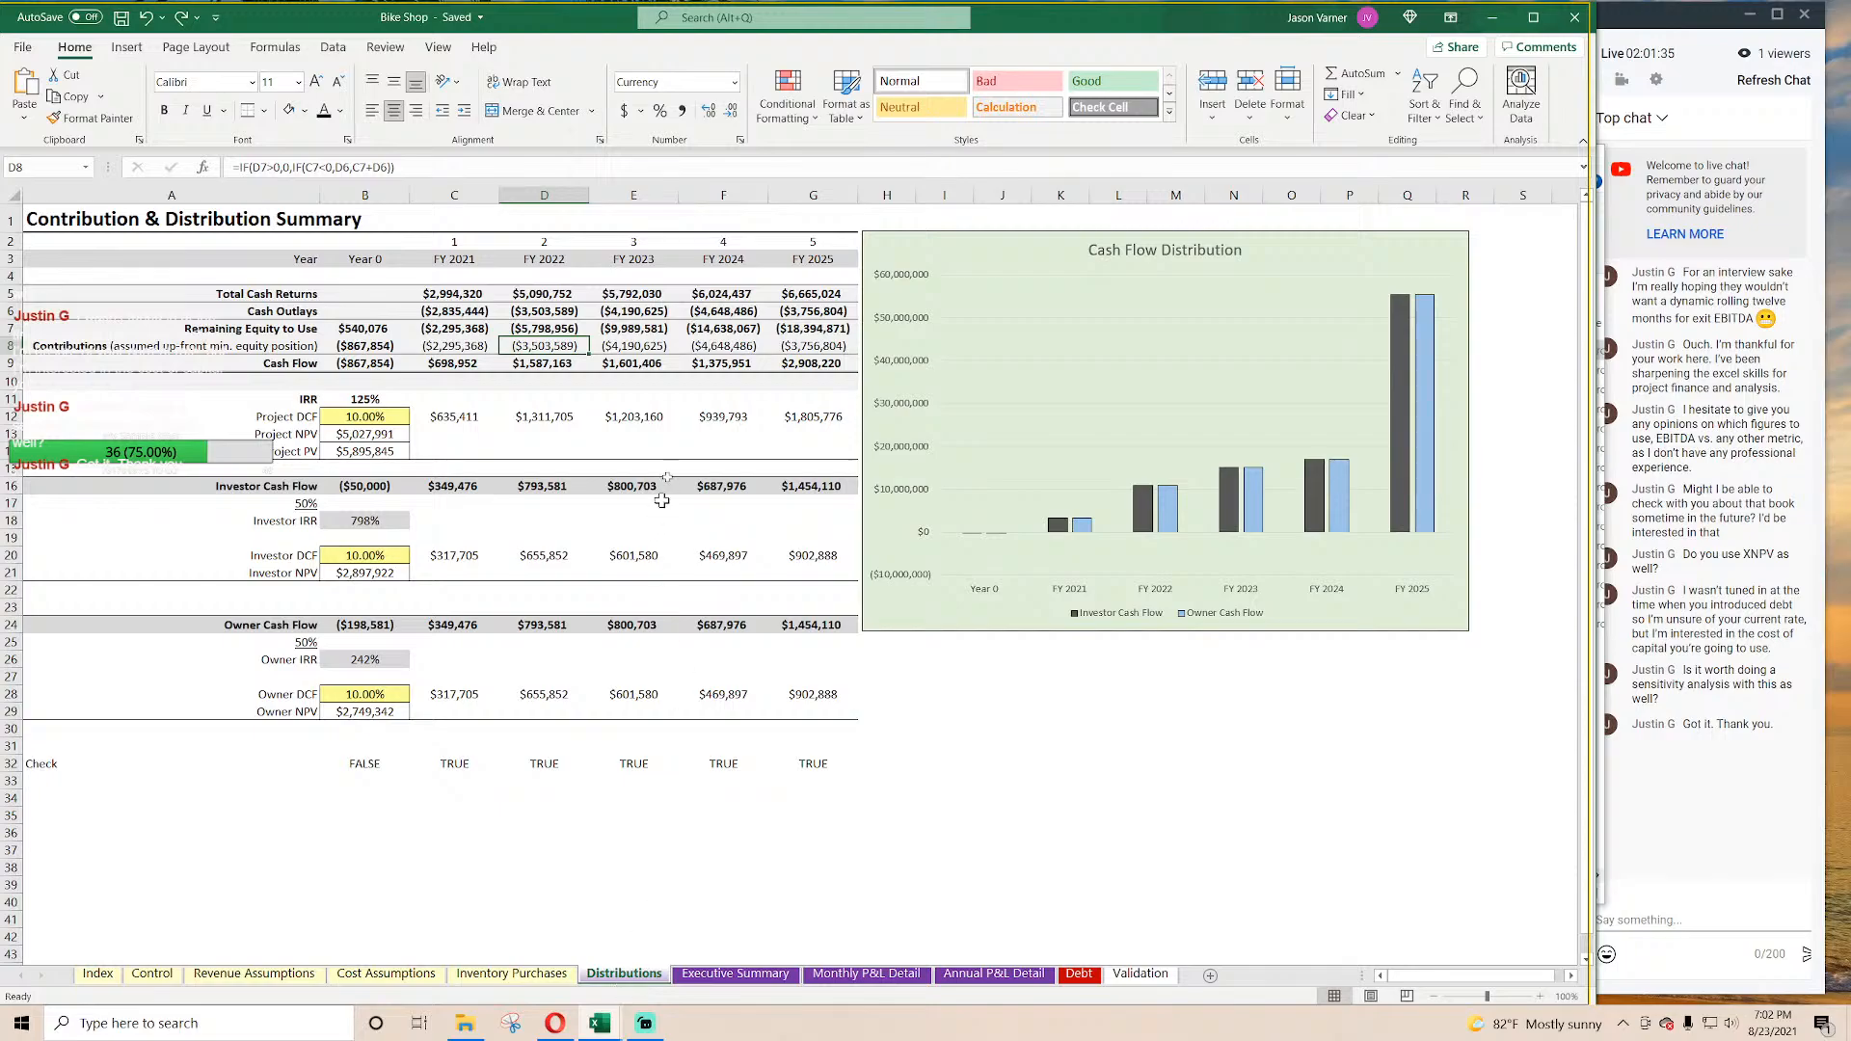
pyautogui.click(463, 364)
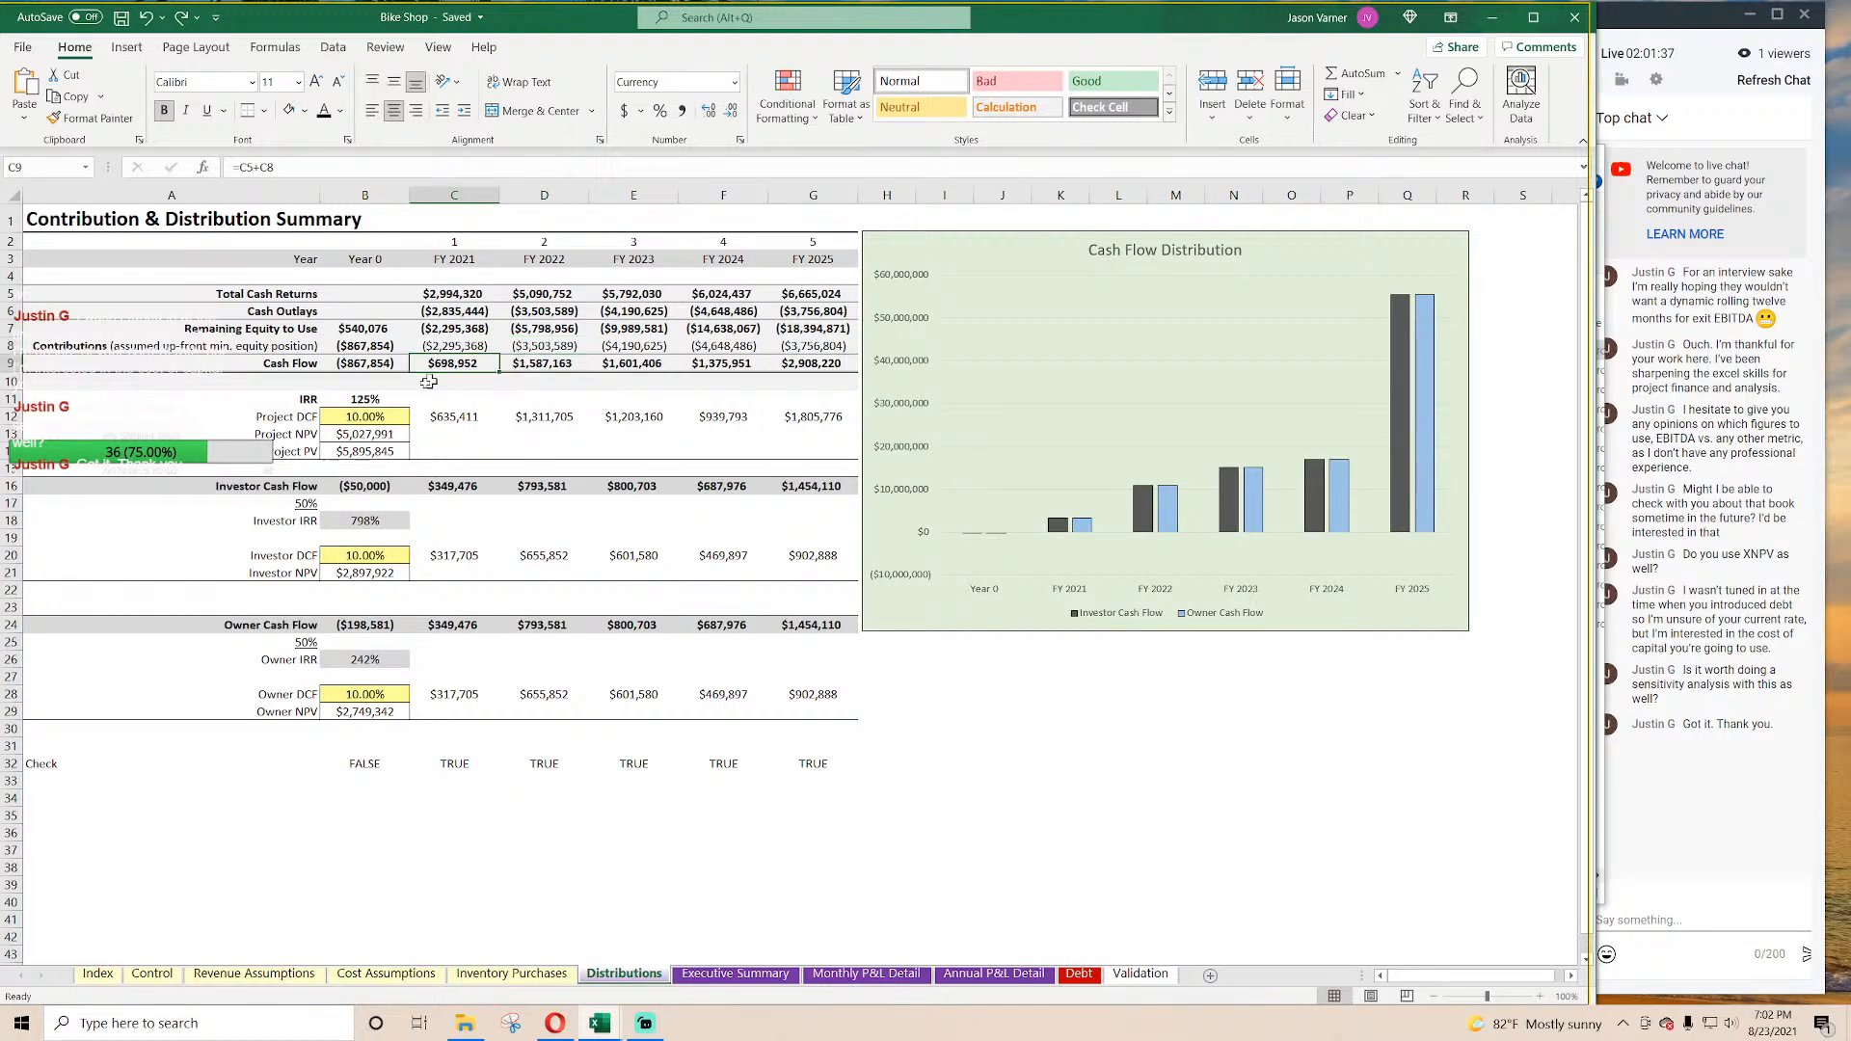
pyautogui.click(380, 418)
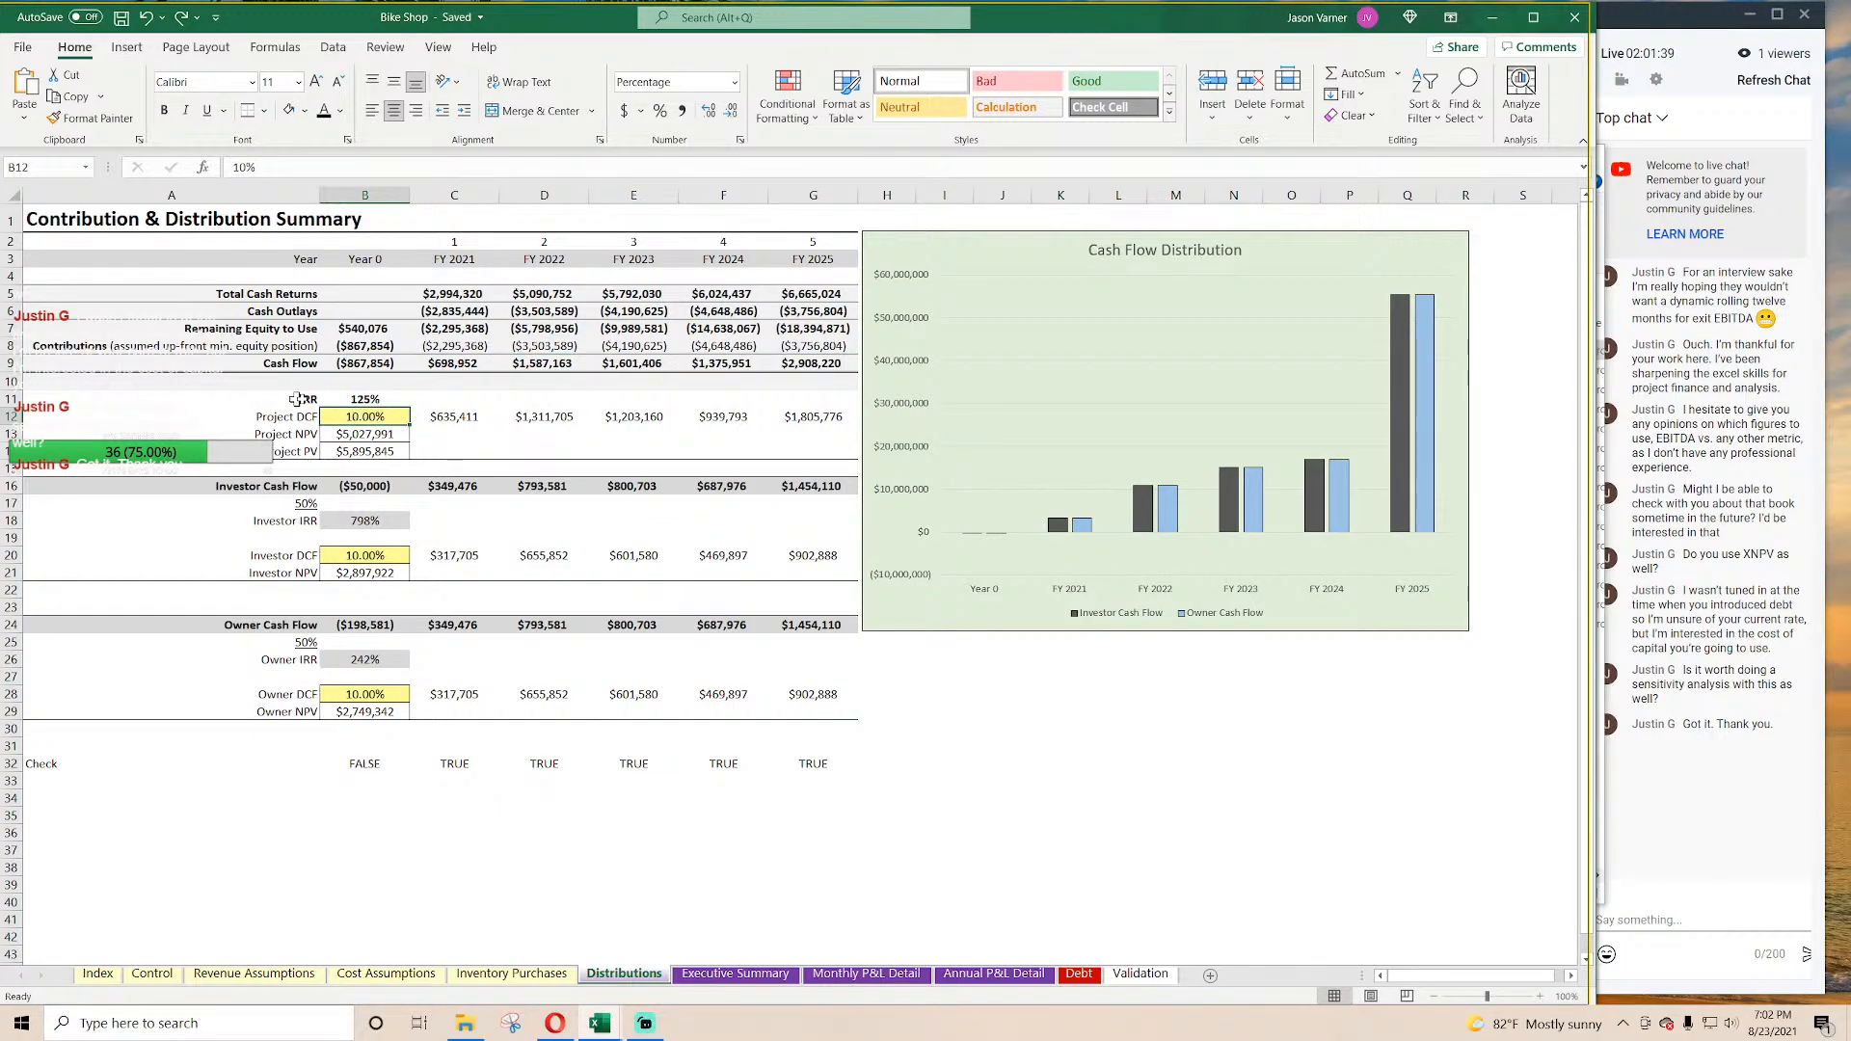
pyautogui.click(374, 455)
pyautogui.click(379, 434)
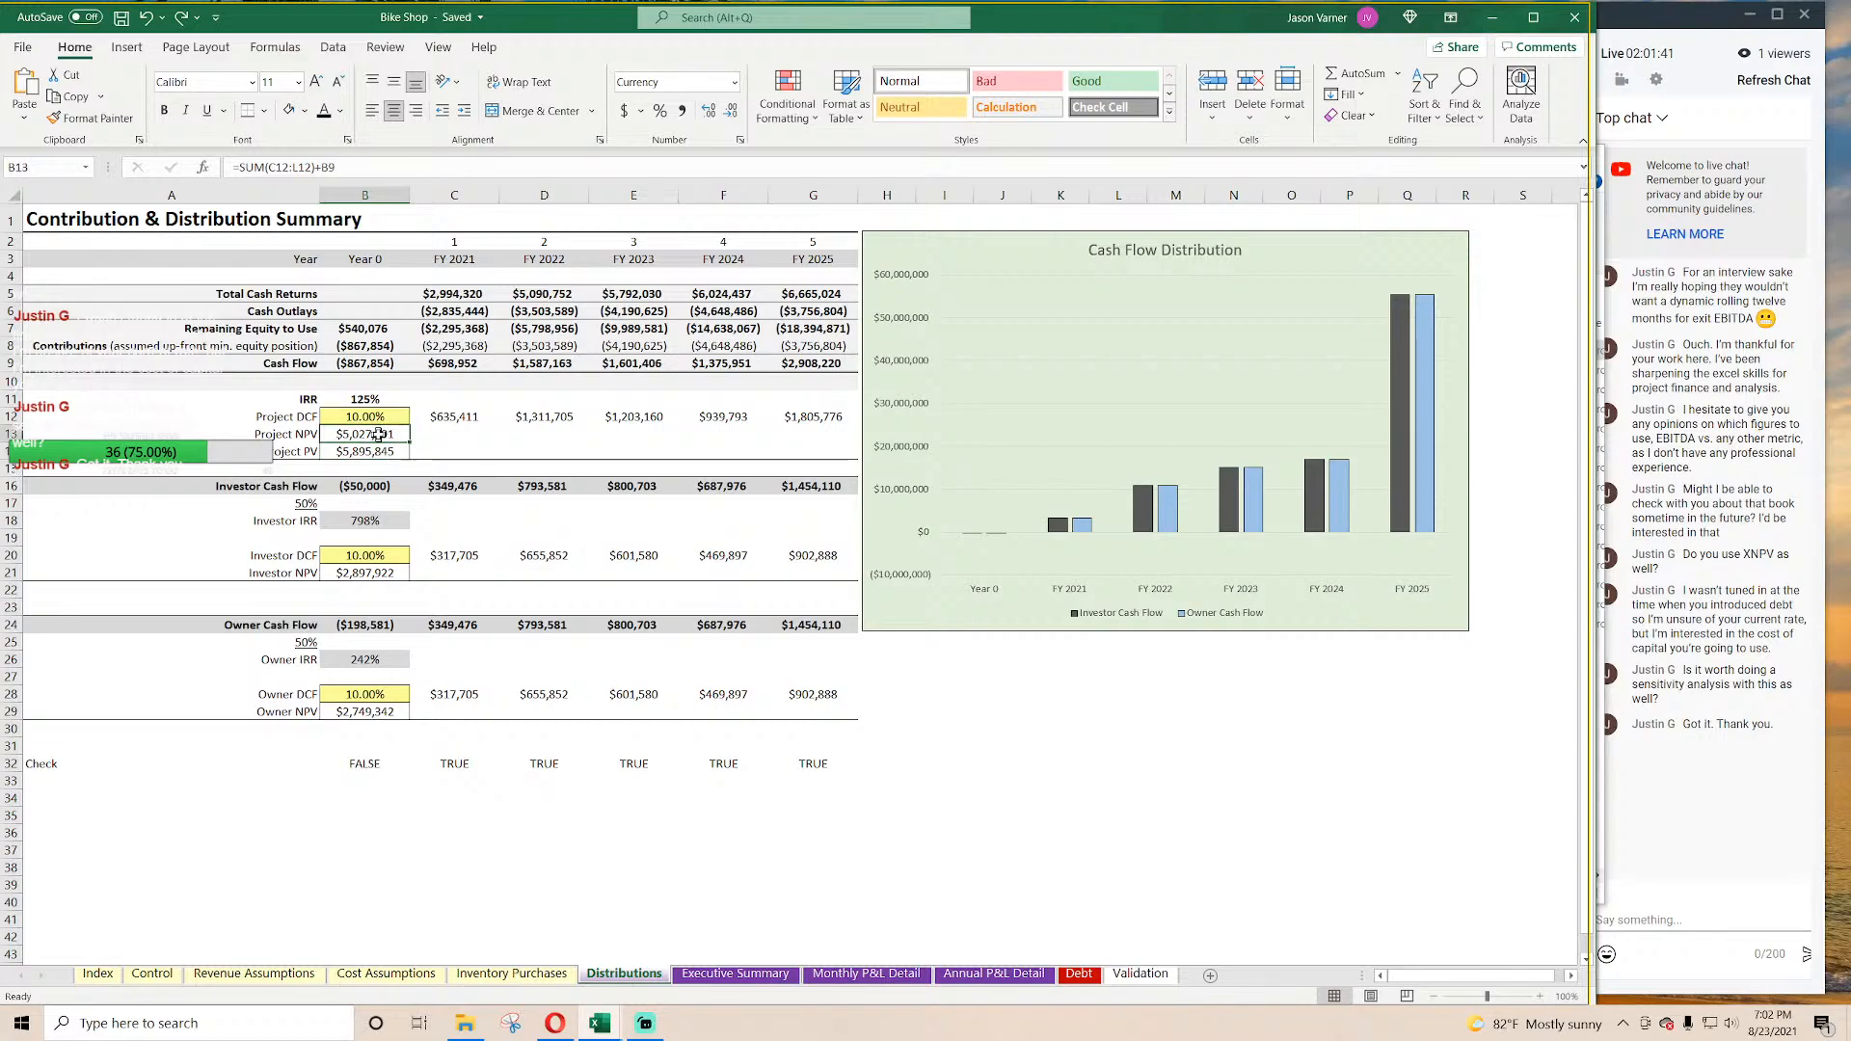
pyautogui.click(369, 401)
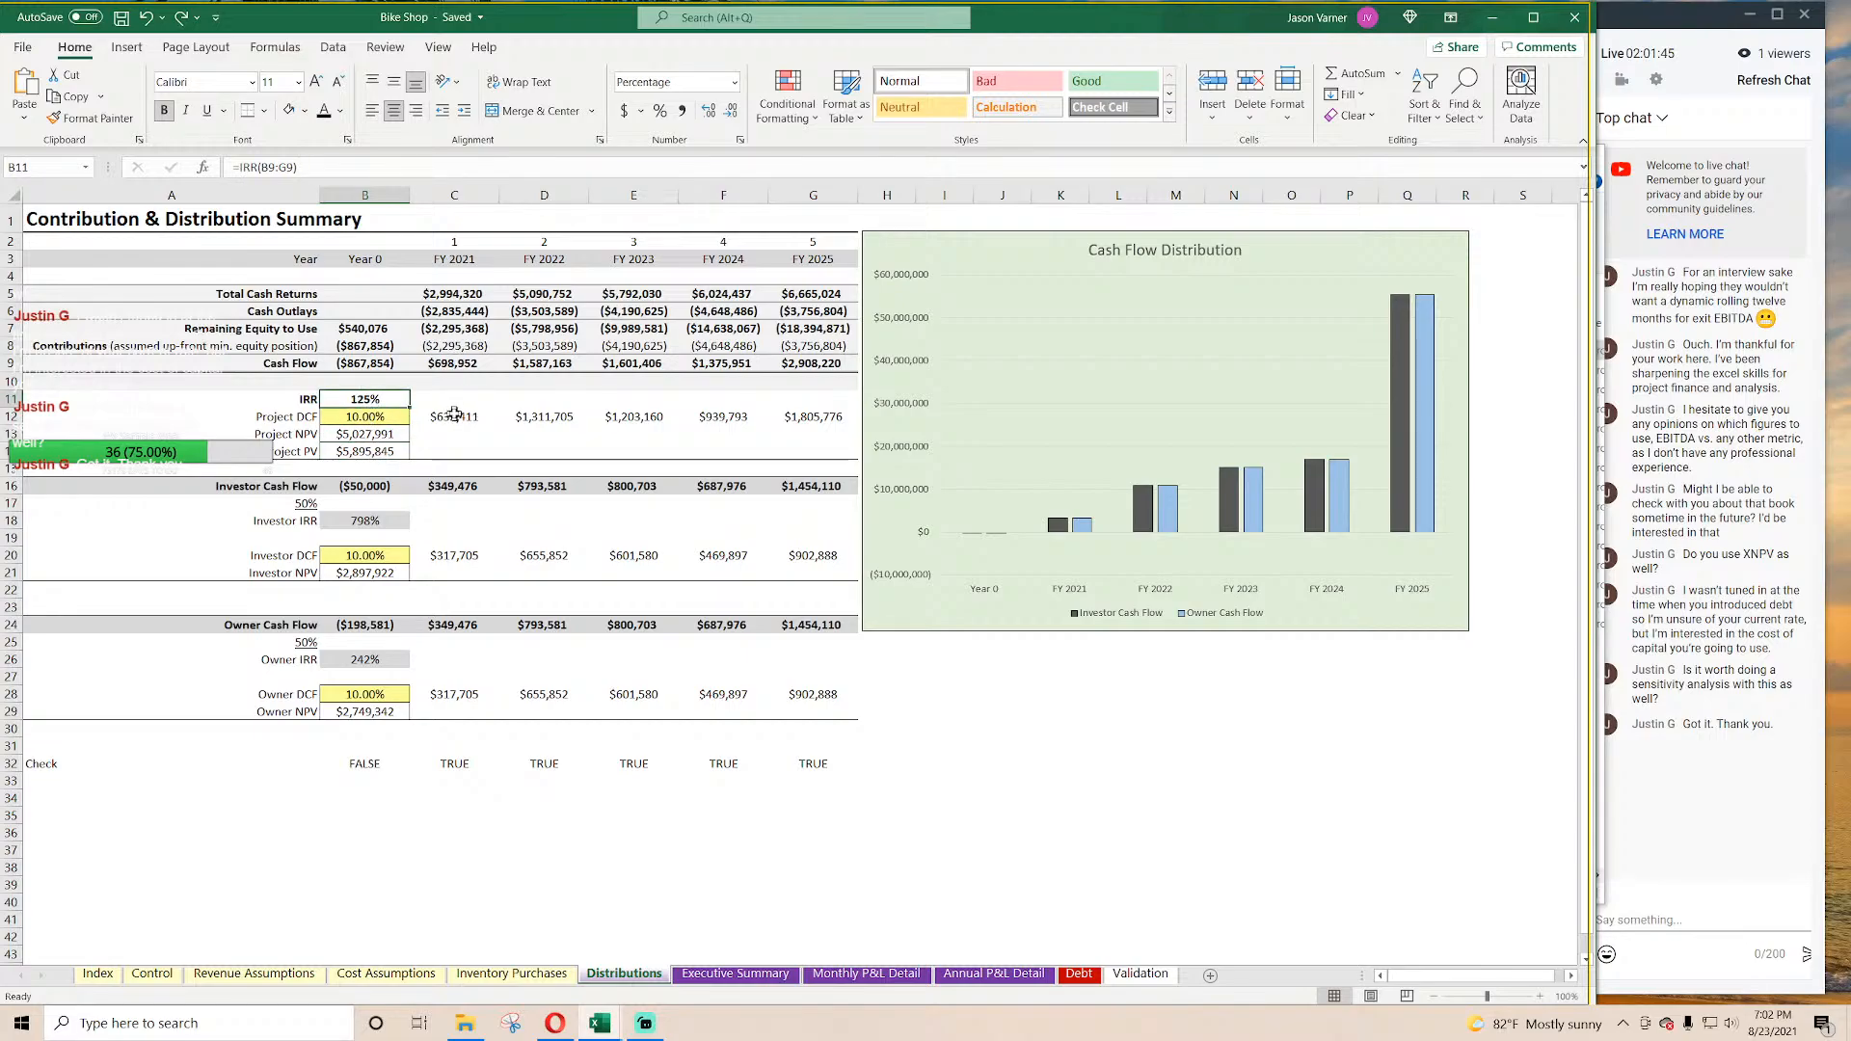
pyautogui.click(454, 417)
pyautogui.moveTo(297, 399); pyautogui.dragTo(806, 451)
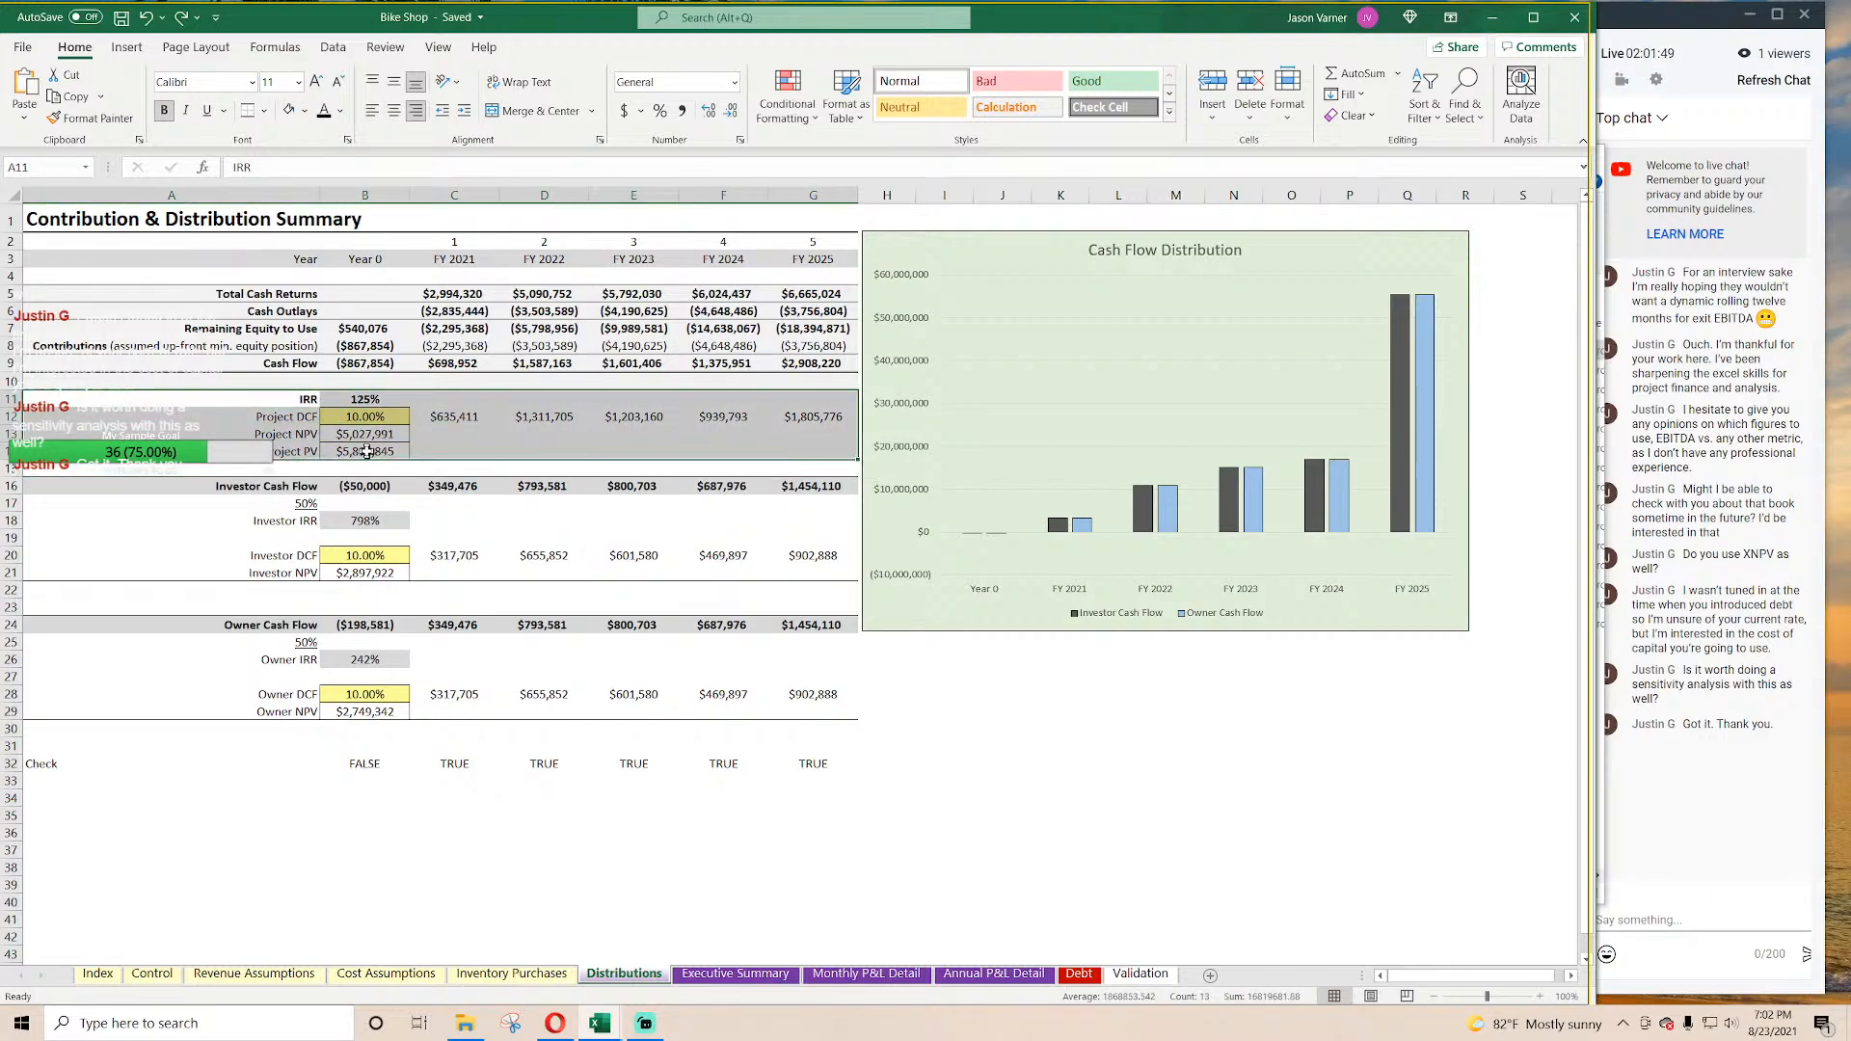
pyautogui.click(367, 452)
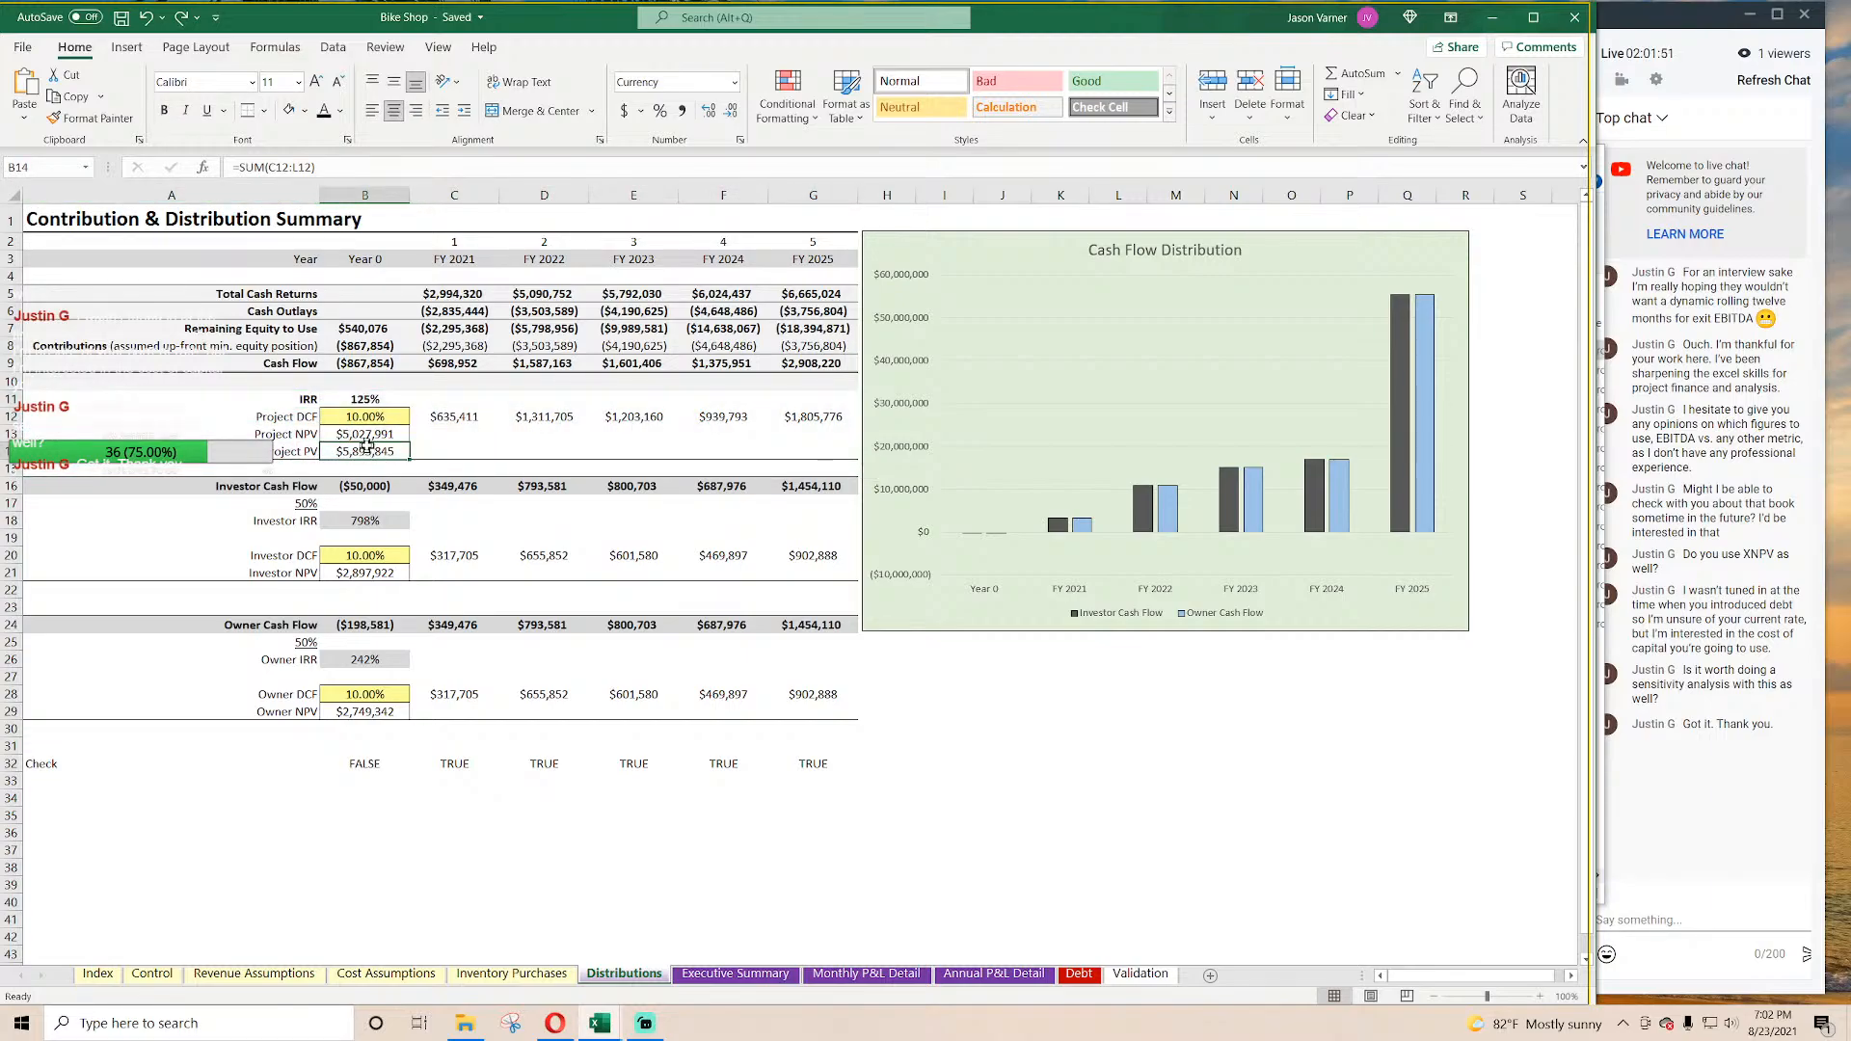
pyautogui.click(367, 433)
# Step: Relink the Year 0 Investor Cash Flow to the negative of the investor proceeds in C15 of the Control sheet
pyautogui.click(361, 484)
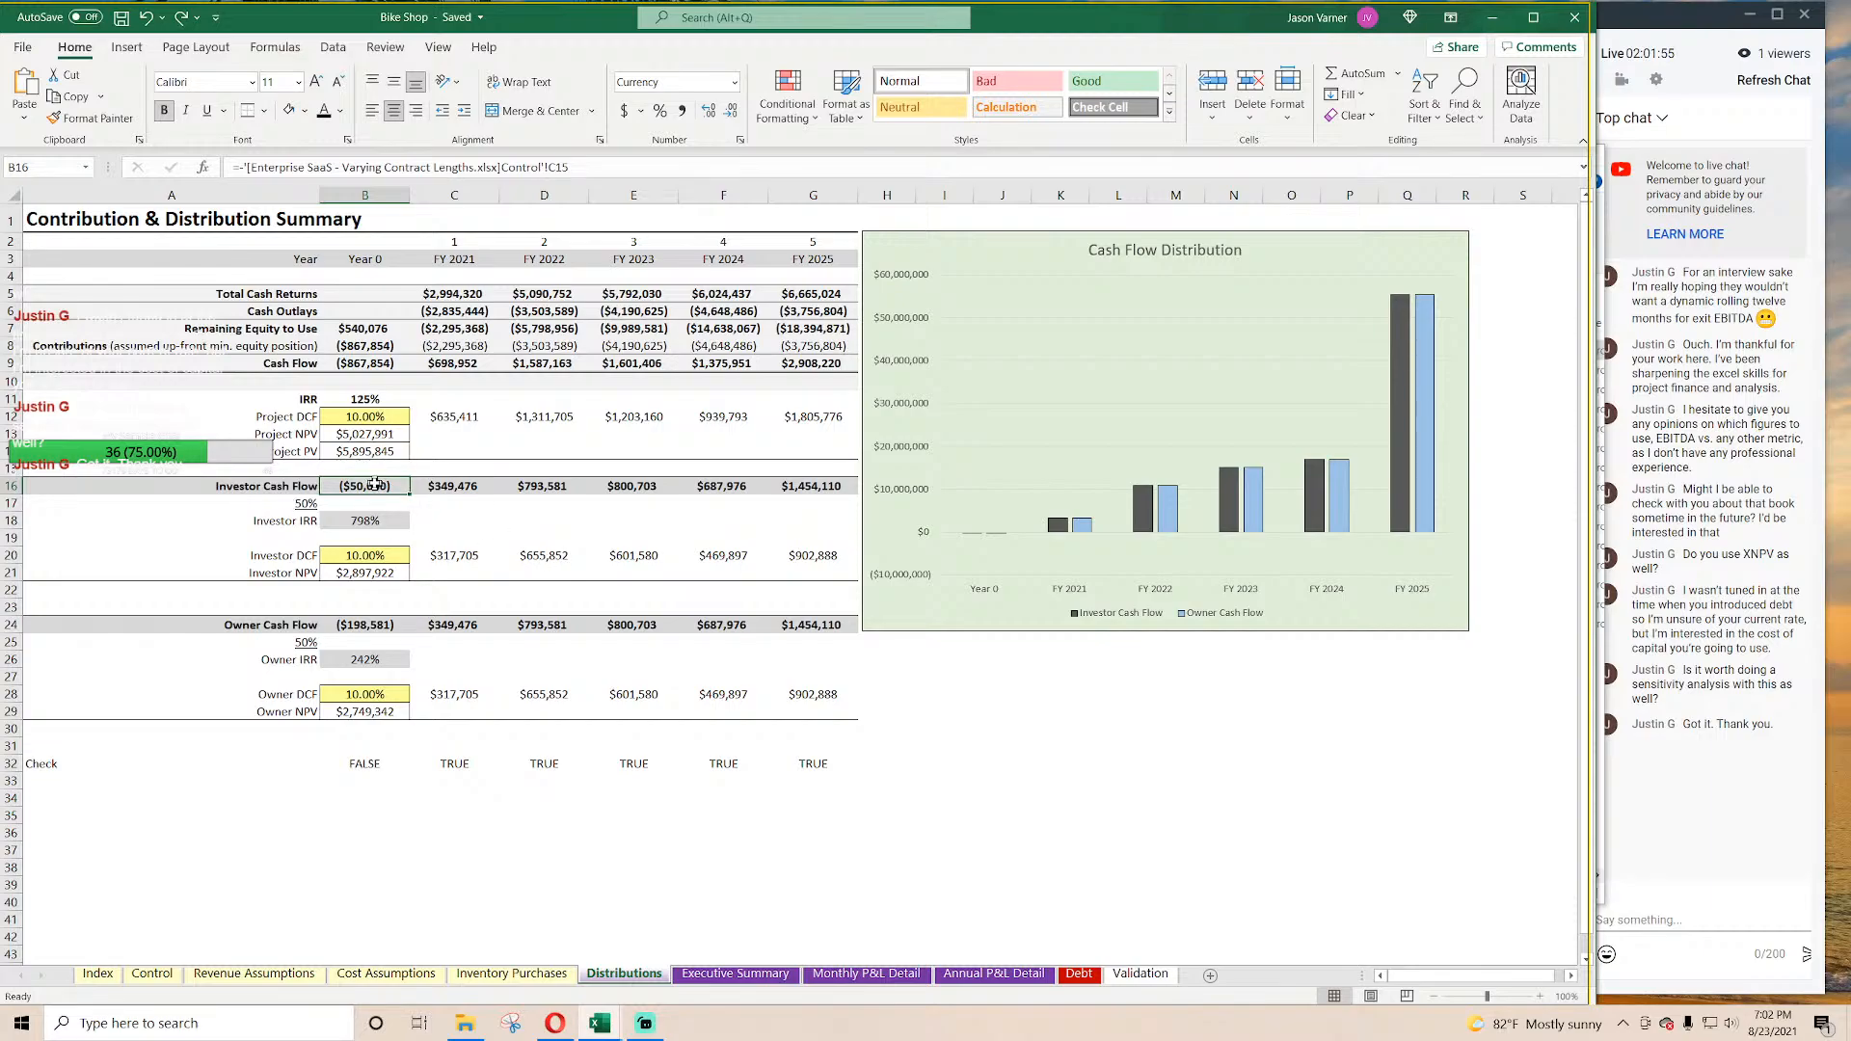
pyautogui.write('=')
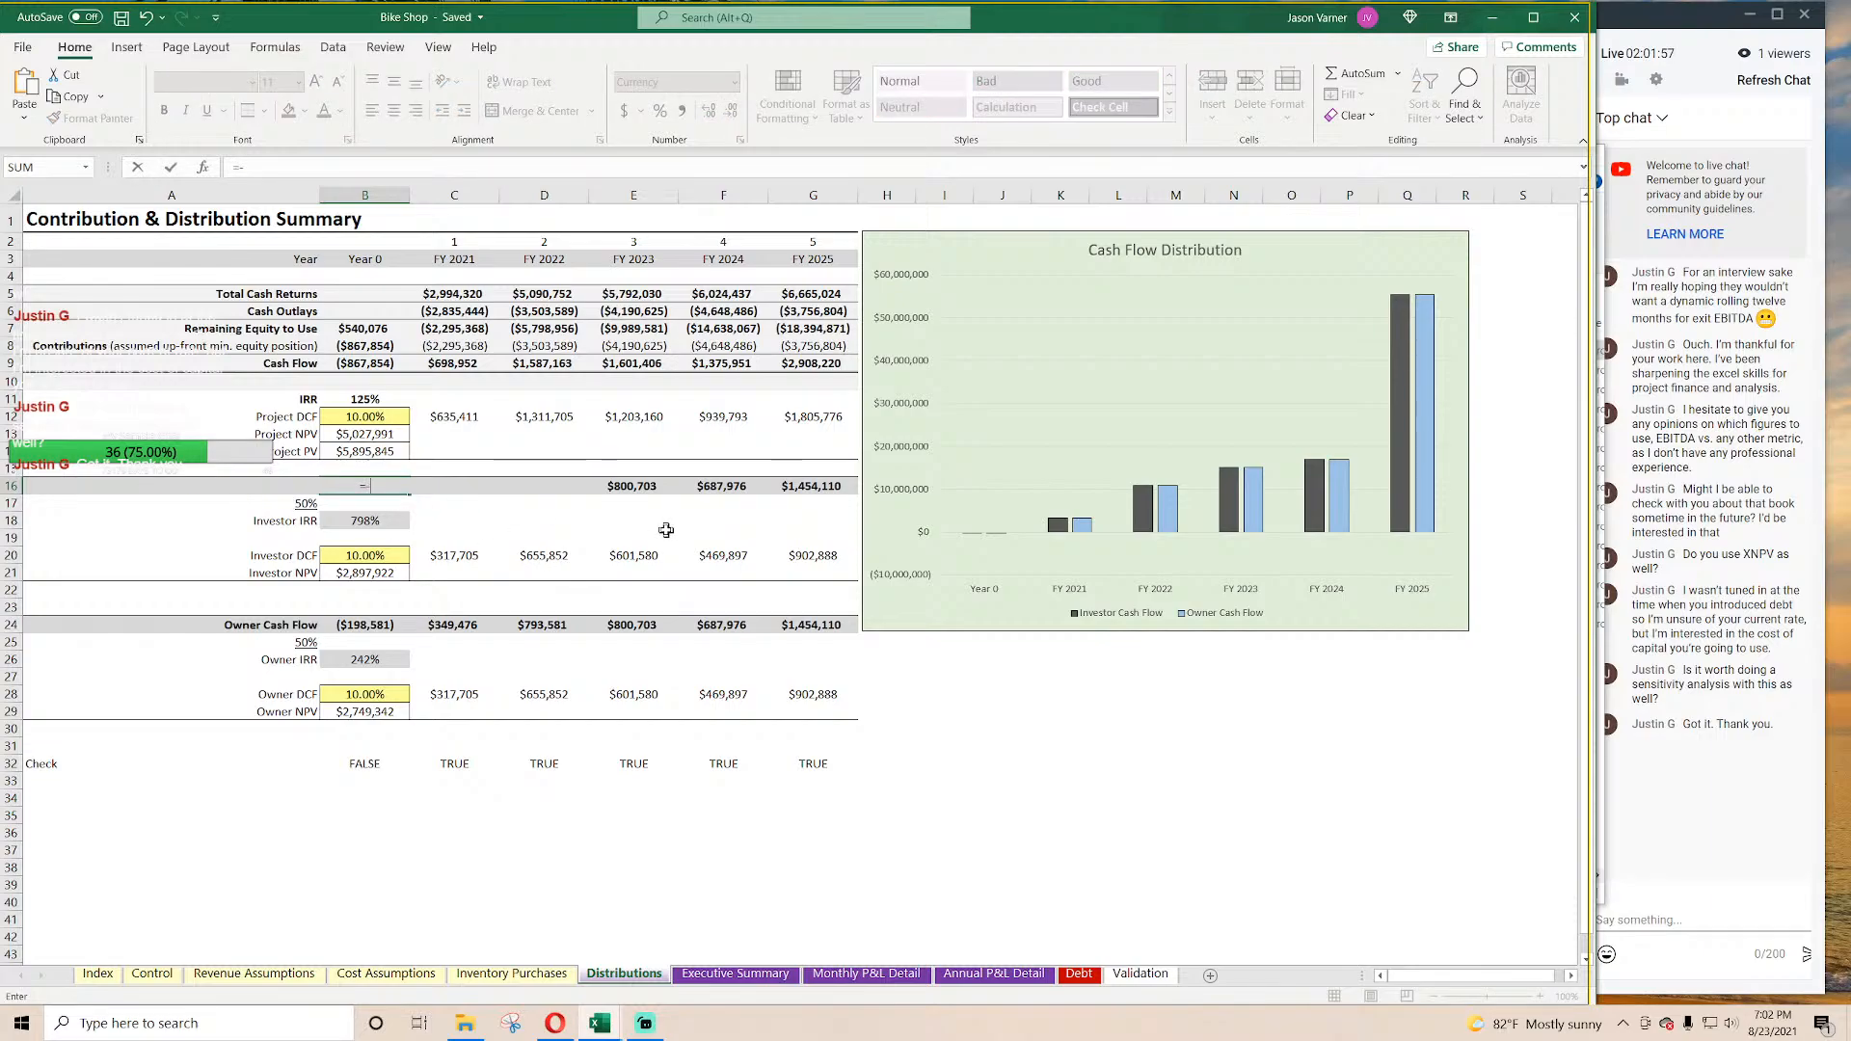
pyautogui.write('-')
pyautogui.click(152, 974)
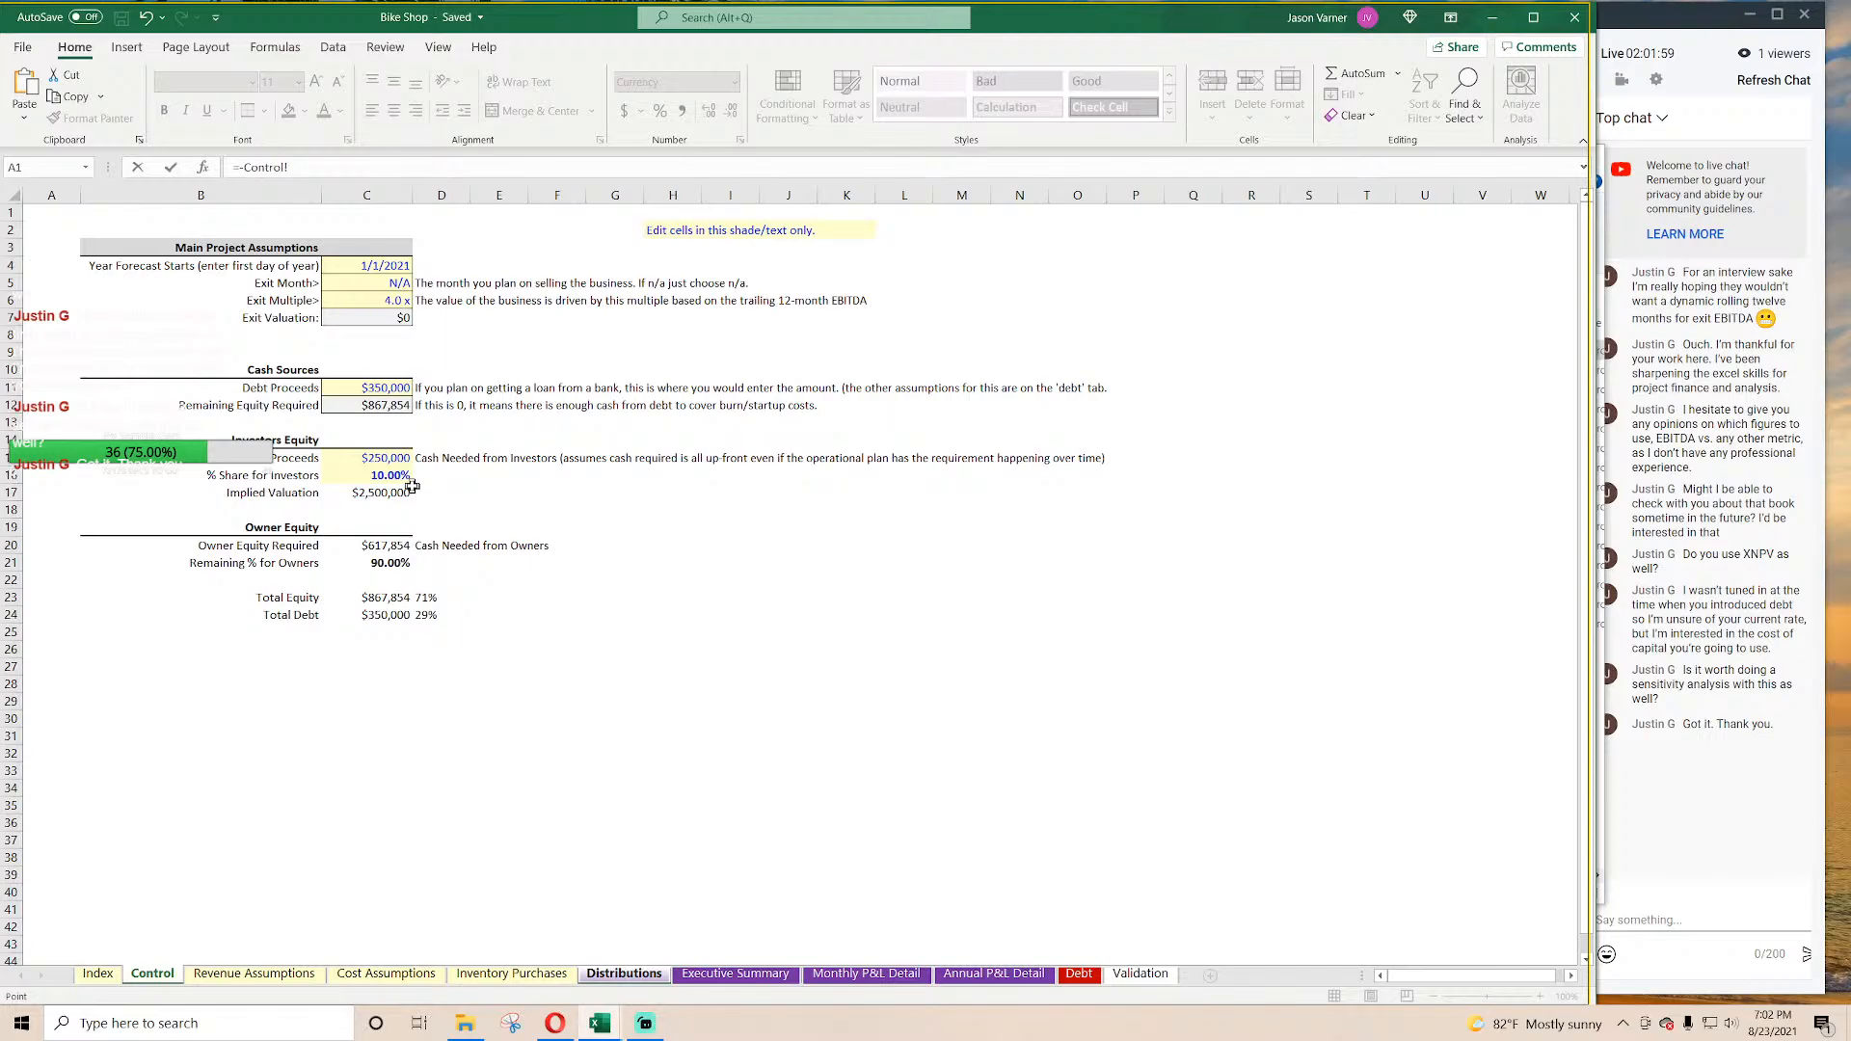
pyautogui.click(385, 460)
pyautogui.press('Return')
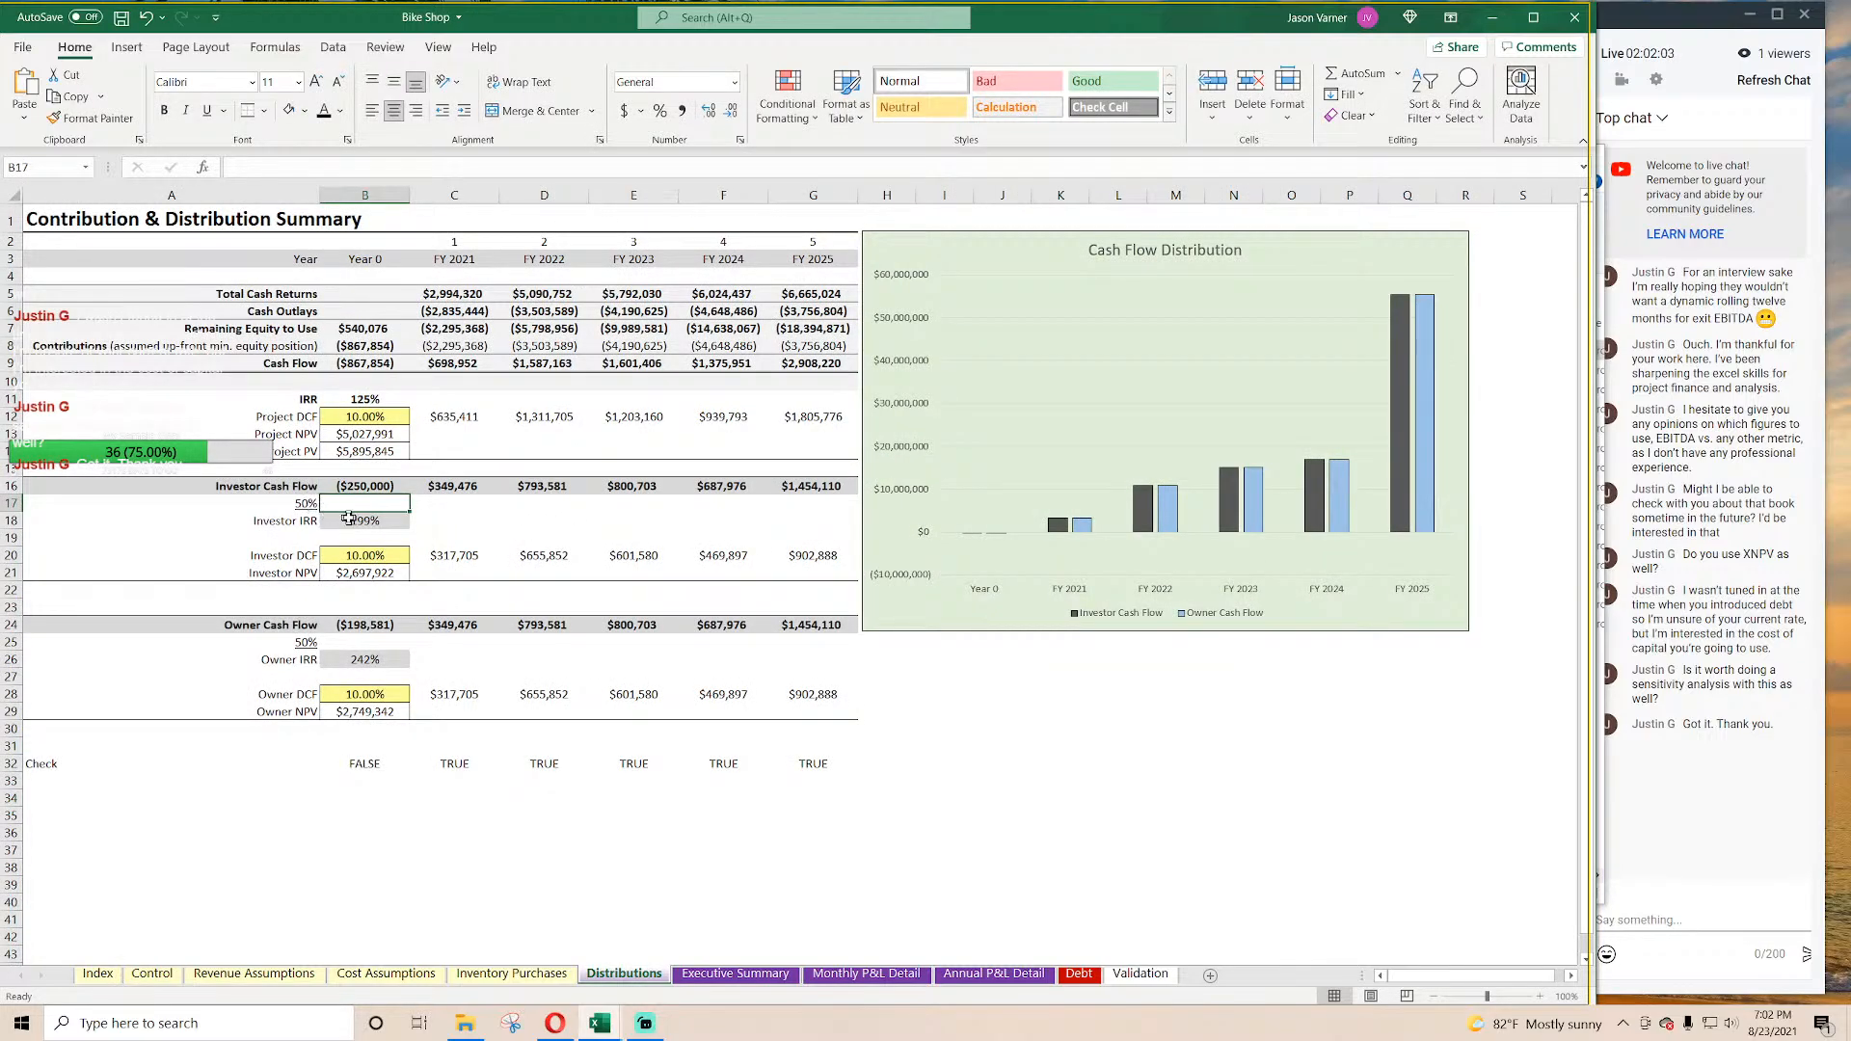
# Step: Link the investor percentage under Investor Cash Flow to % Share for Investors in C16 of the Control sheet
pyautogui.click(307, 503)
pyautogui.write('=')
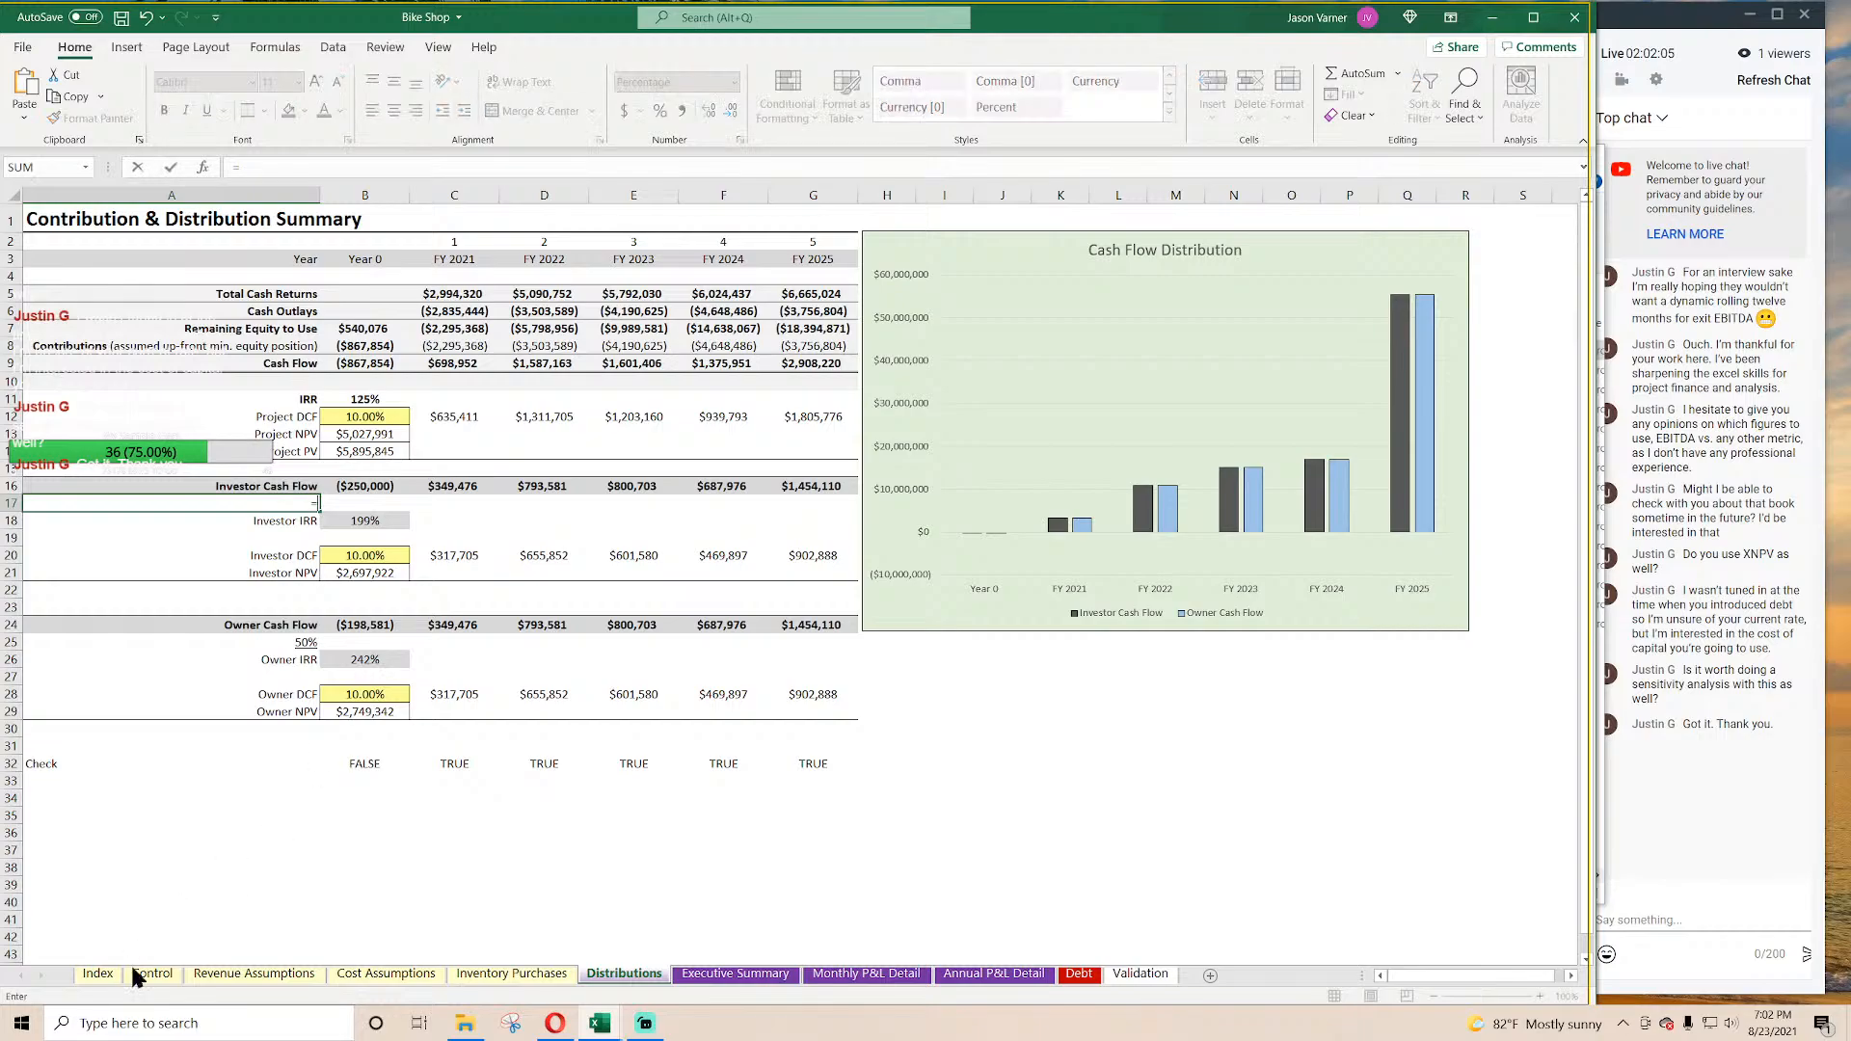
pyautogui.click(152, 974)
pyautogui.click(379, 476)
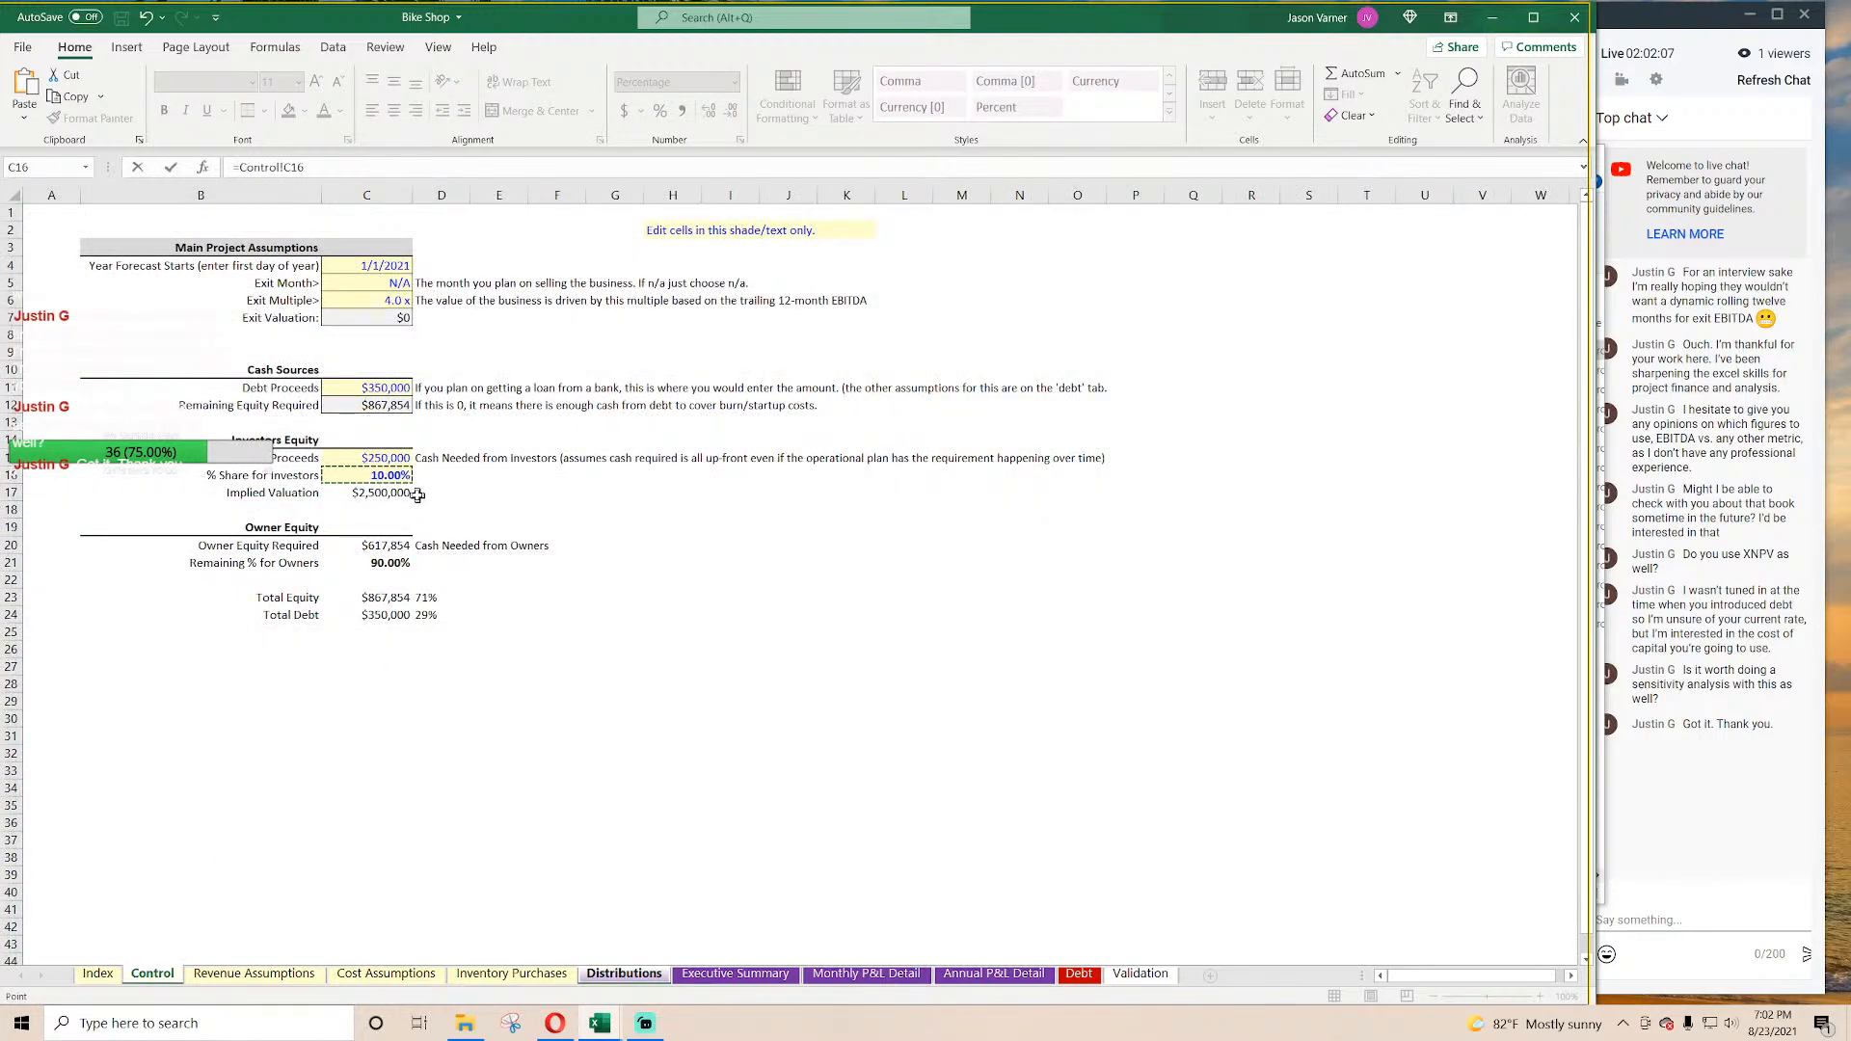
pyautogui.press('Return')
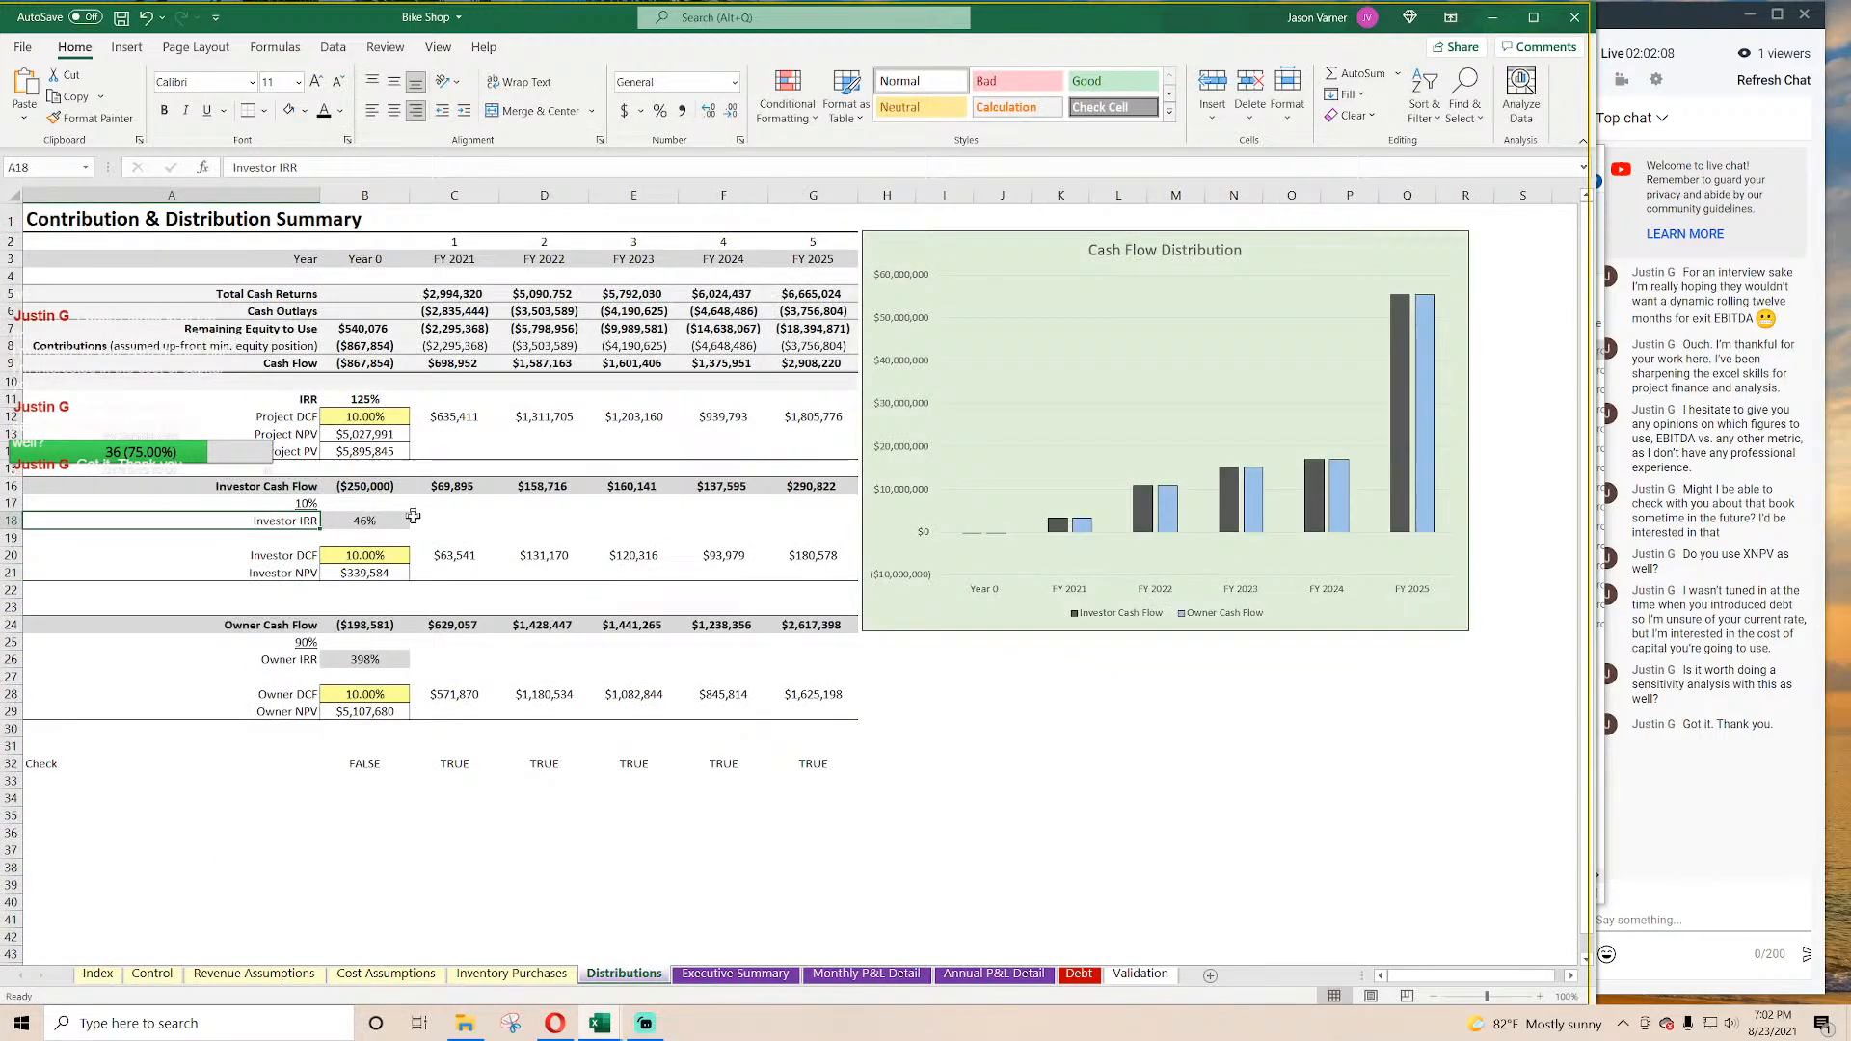
# Step: Check the owner percentage formula and relink the Year 0 Owner Cash Flow to the negative of Owner Equity Required on the Control sheet
pyautogui.click(311, 644)
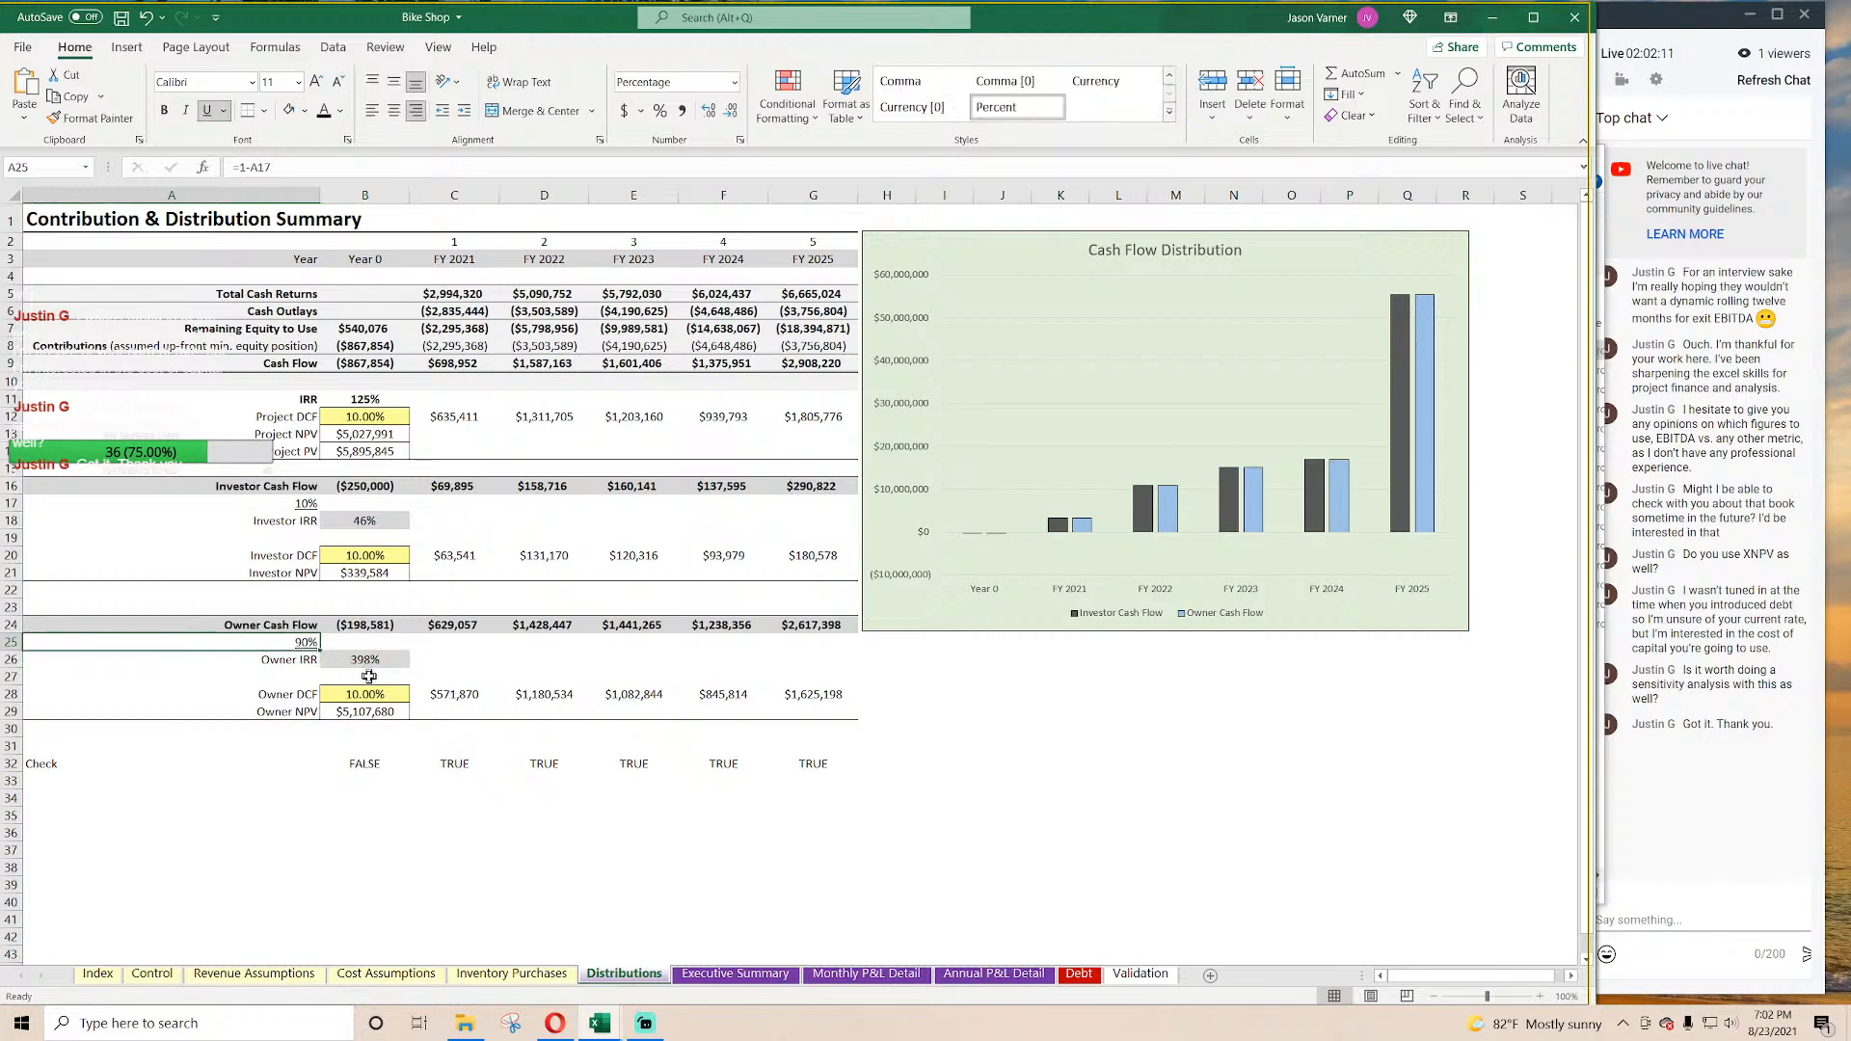
pyautogui.click(366, 625)
pyautogui.write('=')
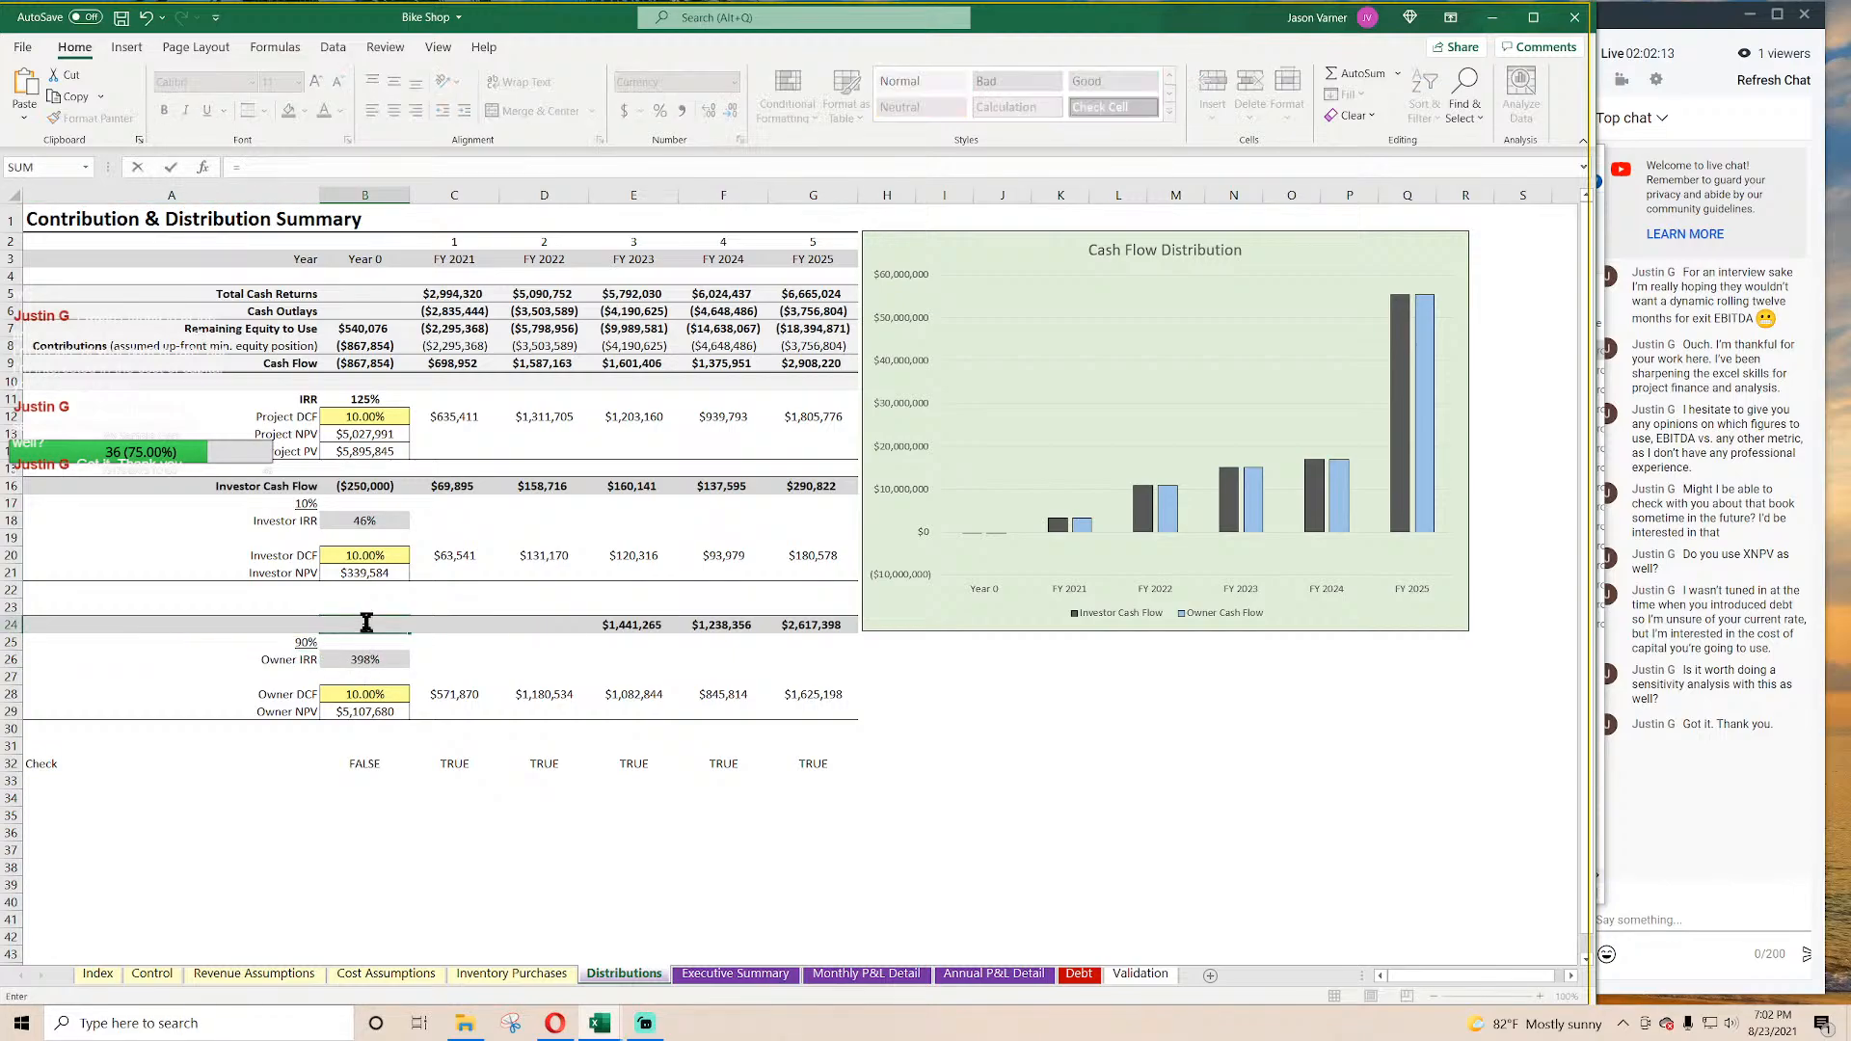
pyautogui.write('-')
pyautogui.click(152, 973)
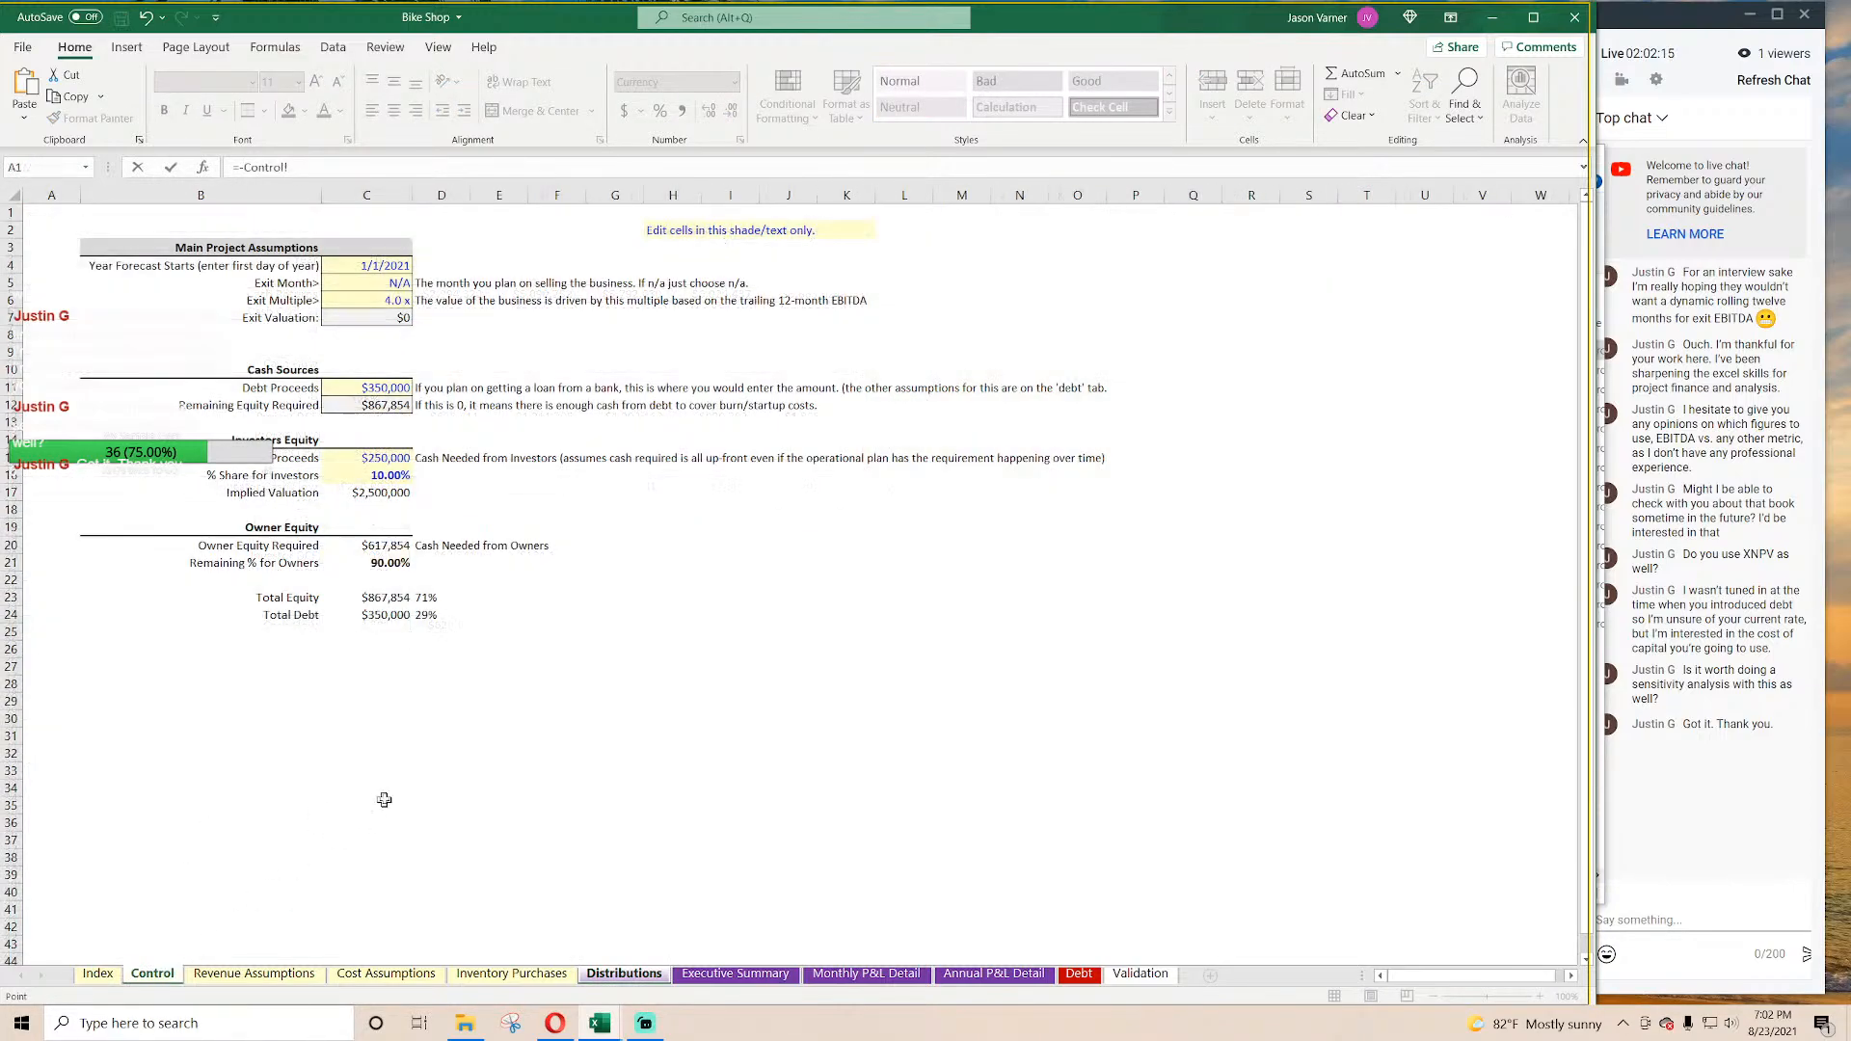
pyautogui.click(379, 555)
pyautogui.press('Return')
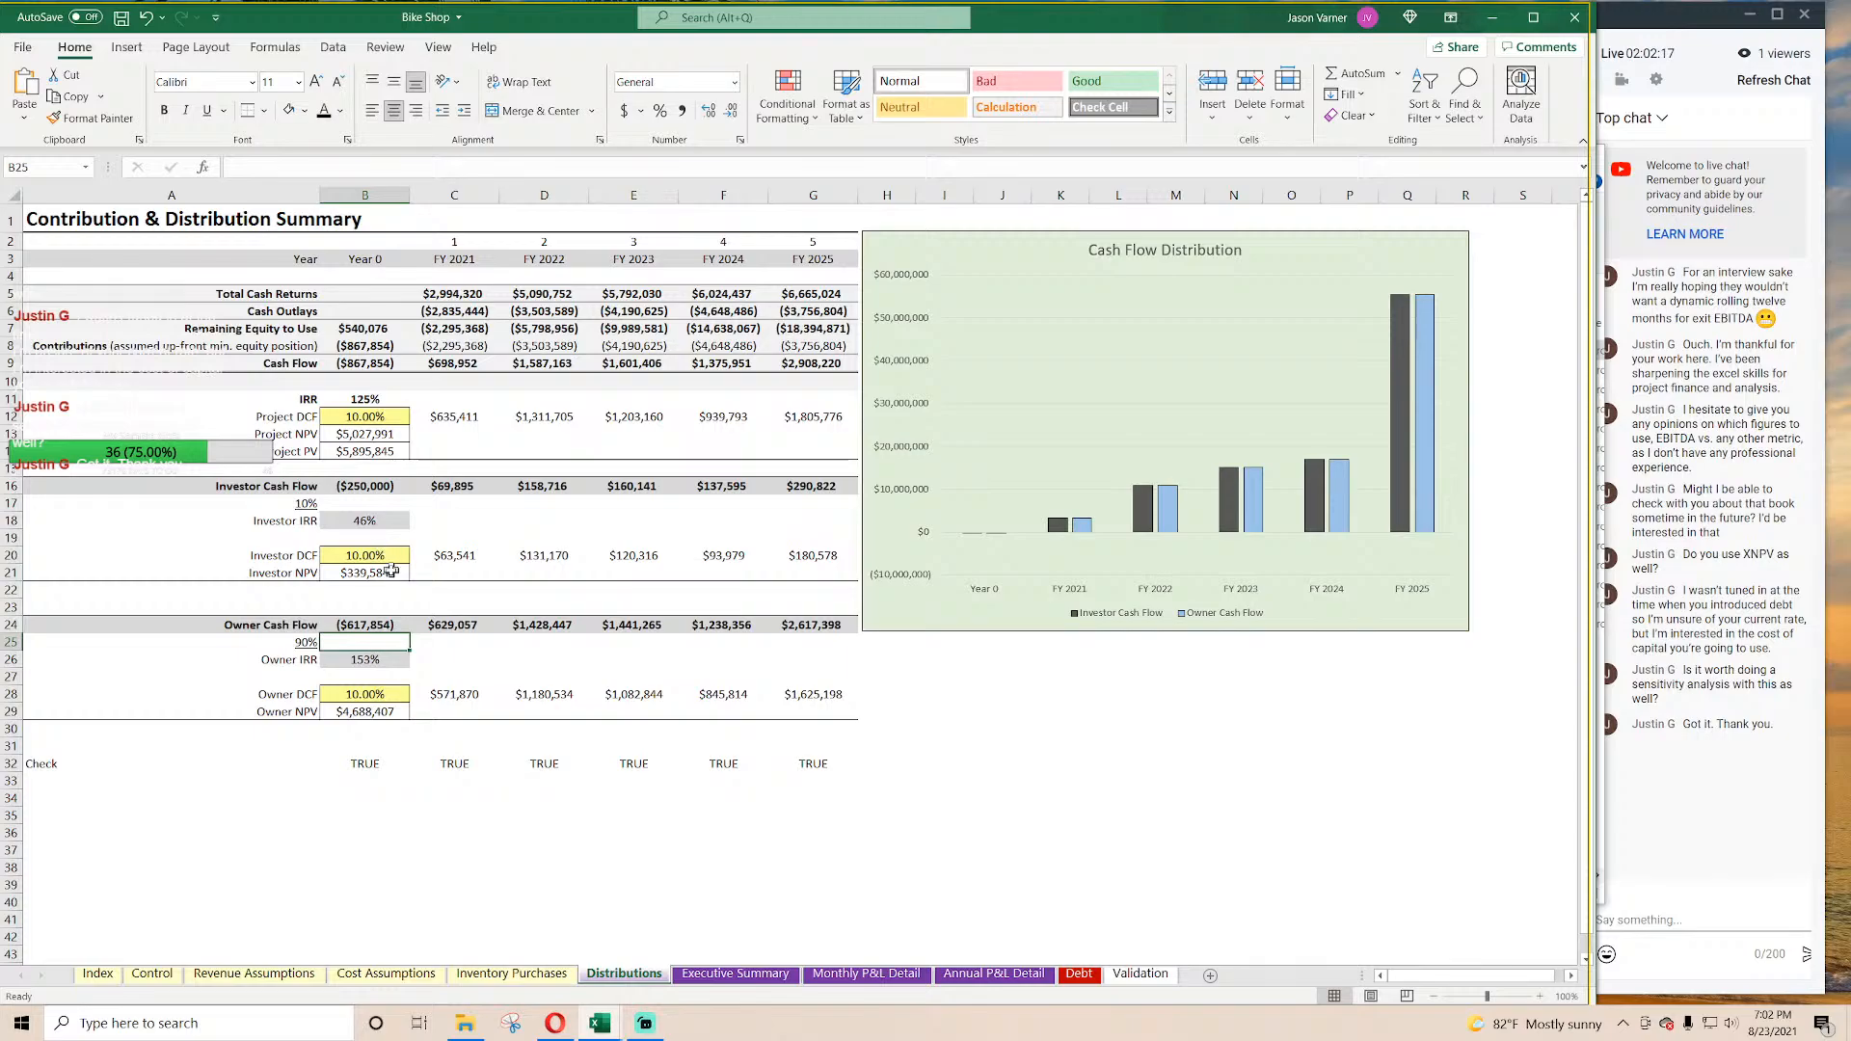
# Step: Verify the Check row from Year 0 to FY 2025, inspect its Year 0 formula, and save the workbook
pyautogui.moveTo(364, 763); pyautogui.dragTo(821, 765)
pyautogui.click(364, 764)
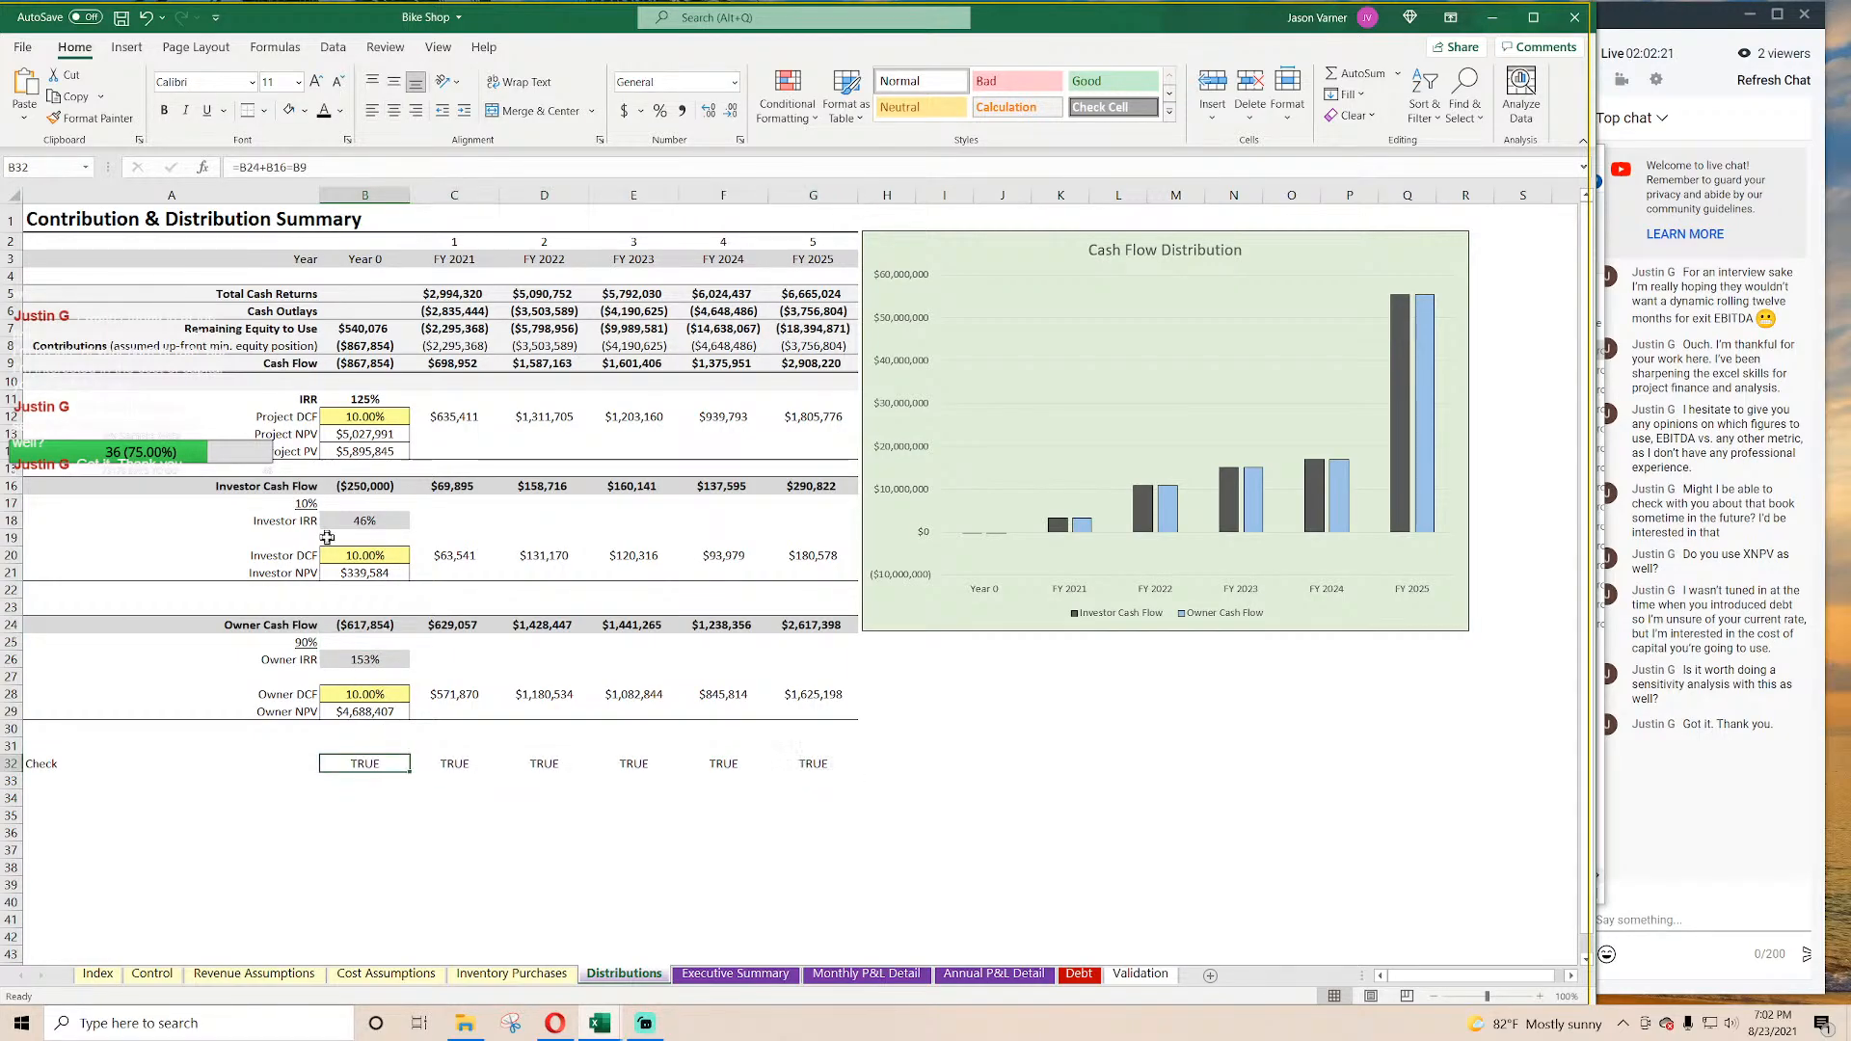
pyautogui.click(121, 17)
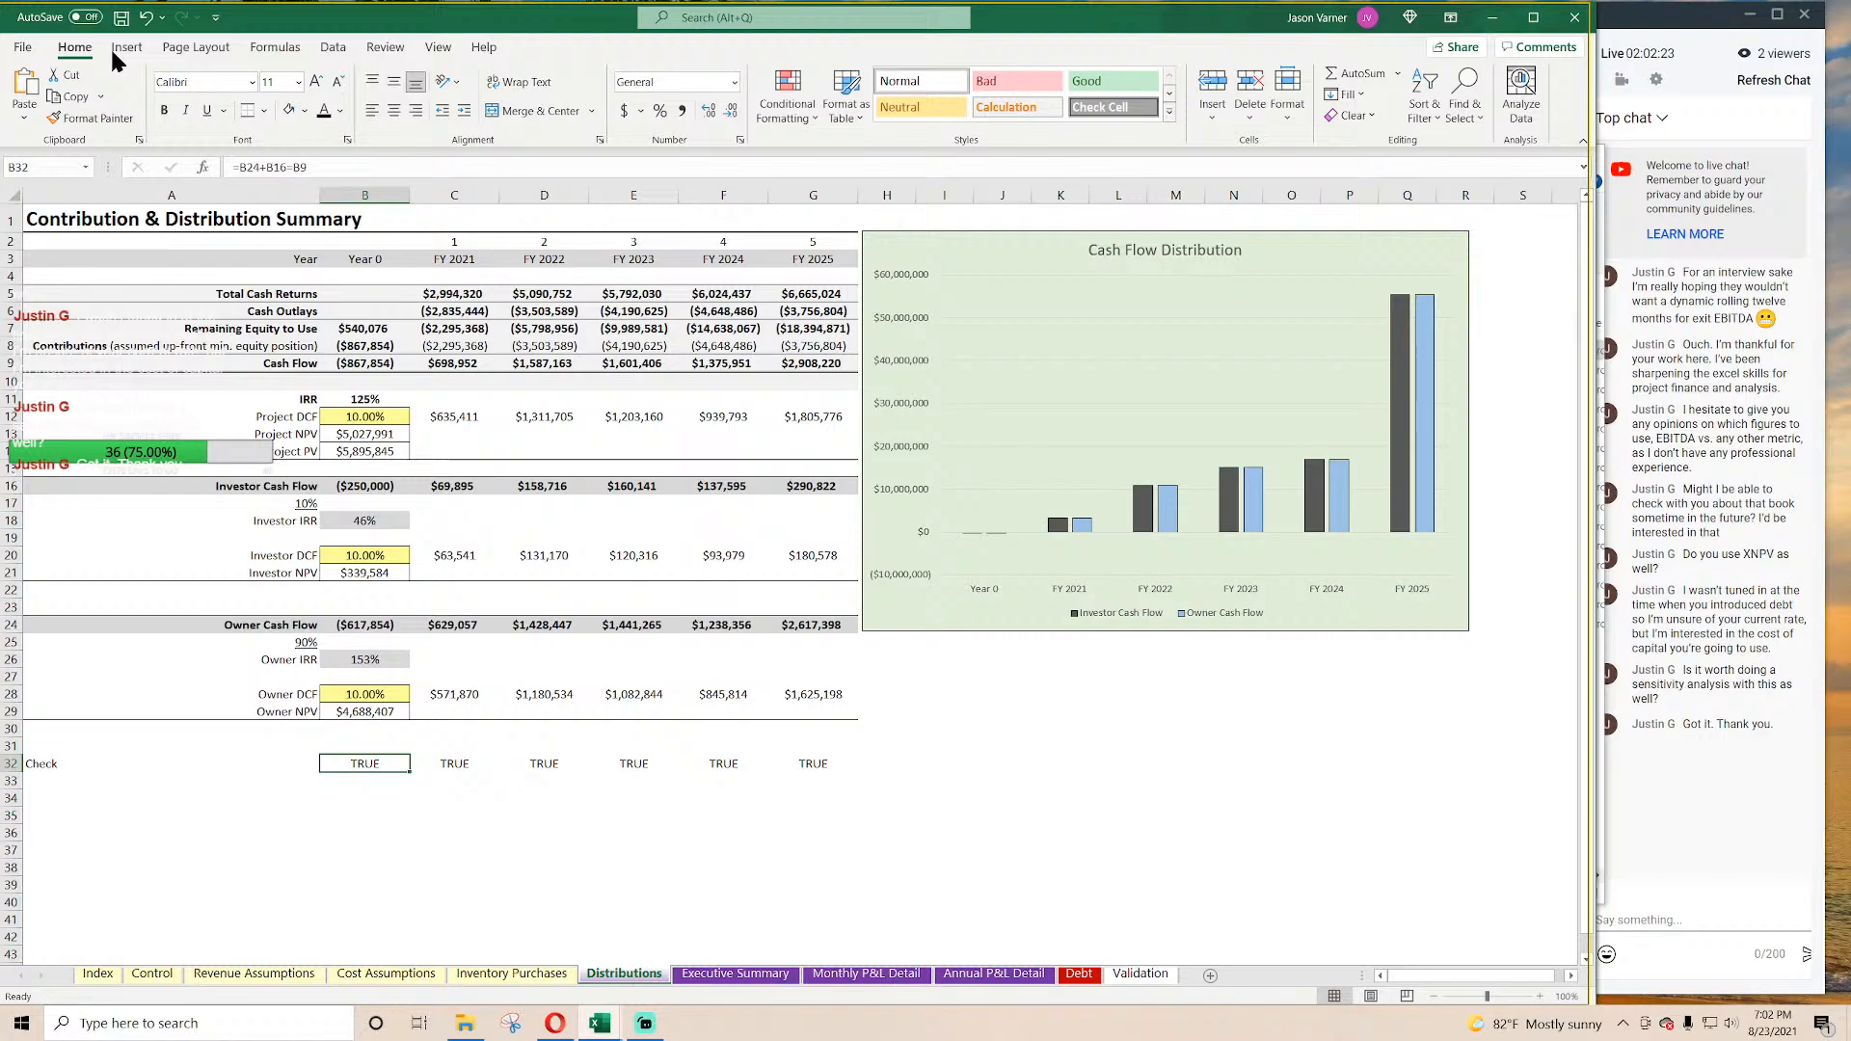
# Step: Compare the owner and investor NPVs and the project, investor and owner IRR formulas, and save the workbook
pyautogui.click(378, 700)
pyautogui.click(378, 713)
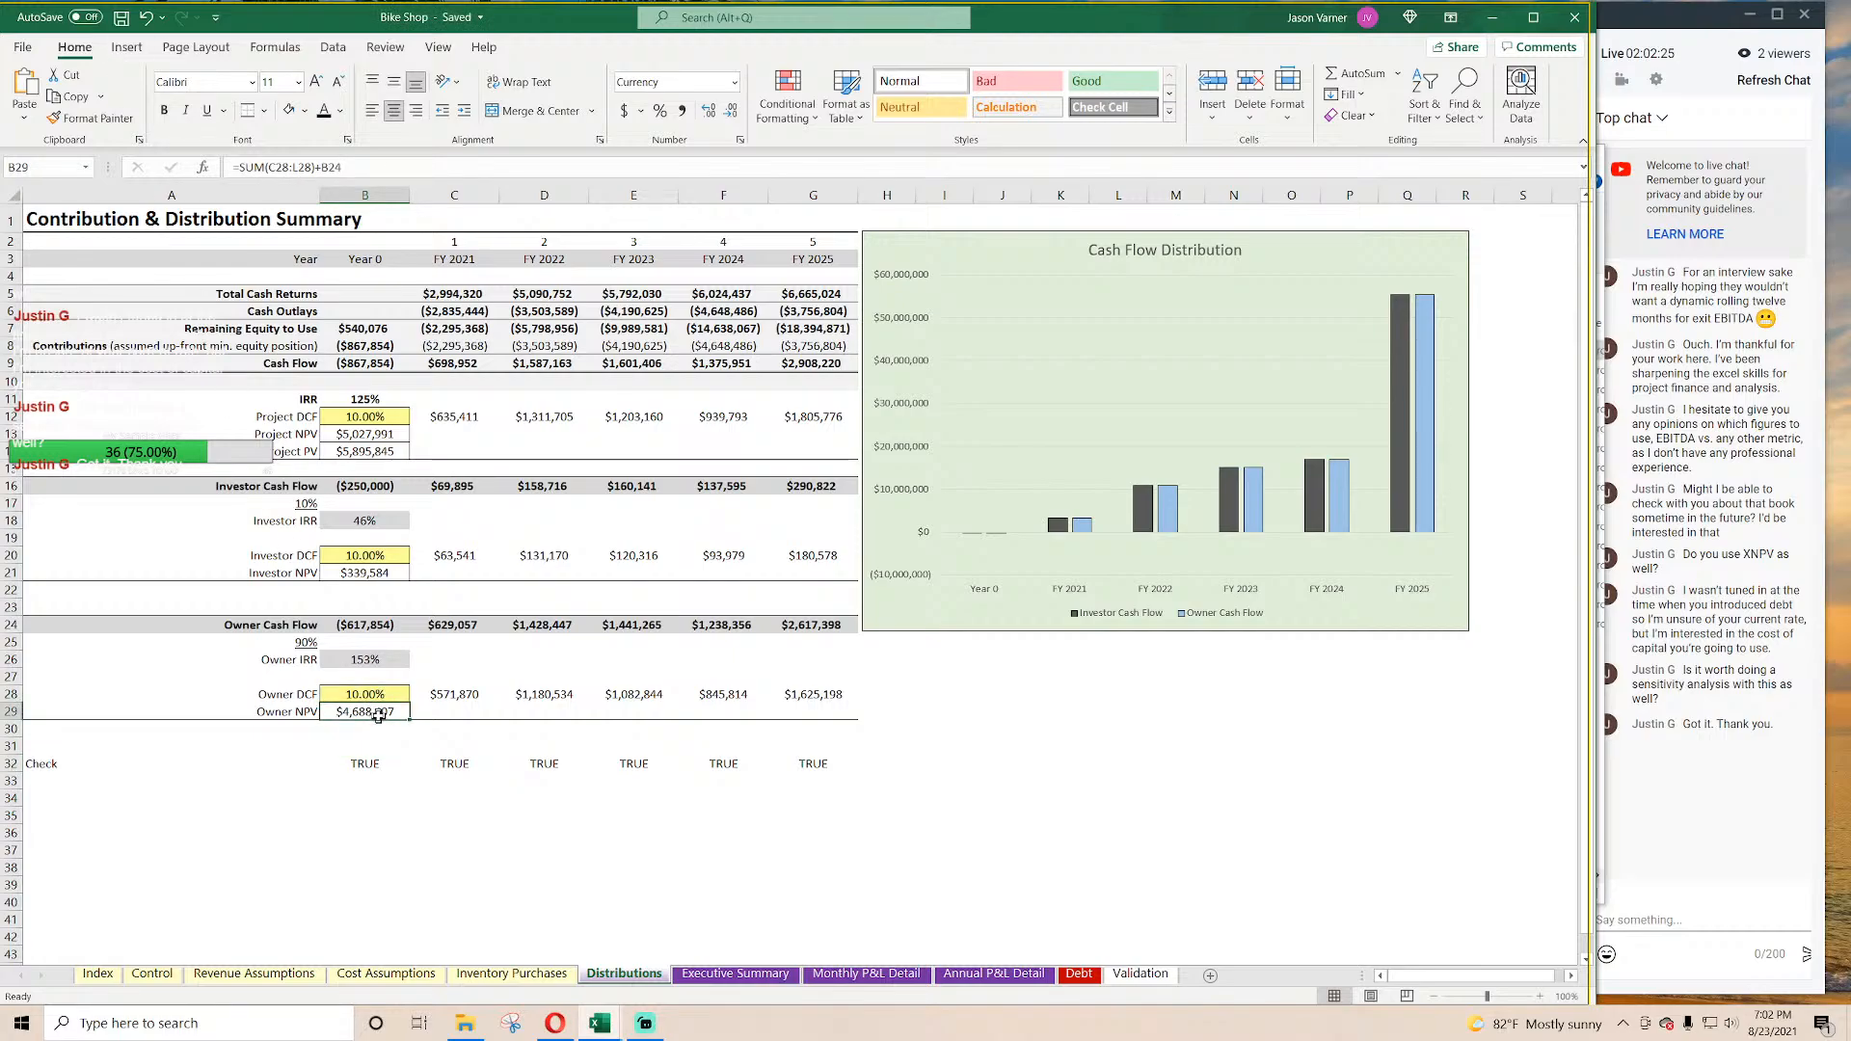
pyautogui.moveTo(289, 714); pyautogui.dragTo(367, 713)
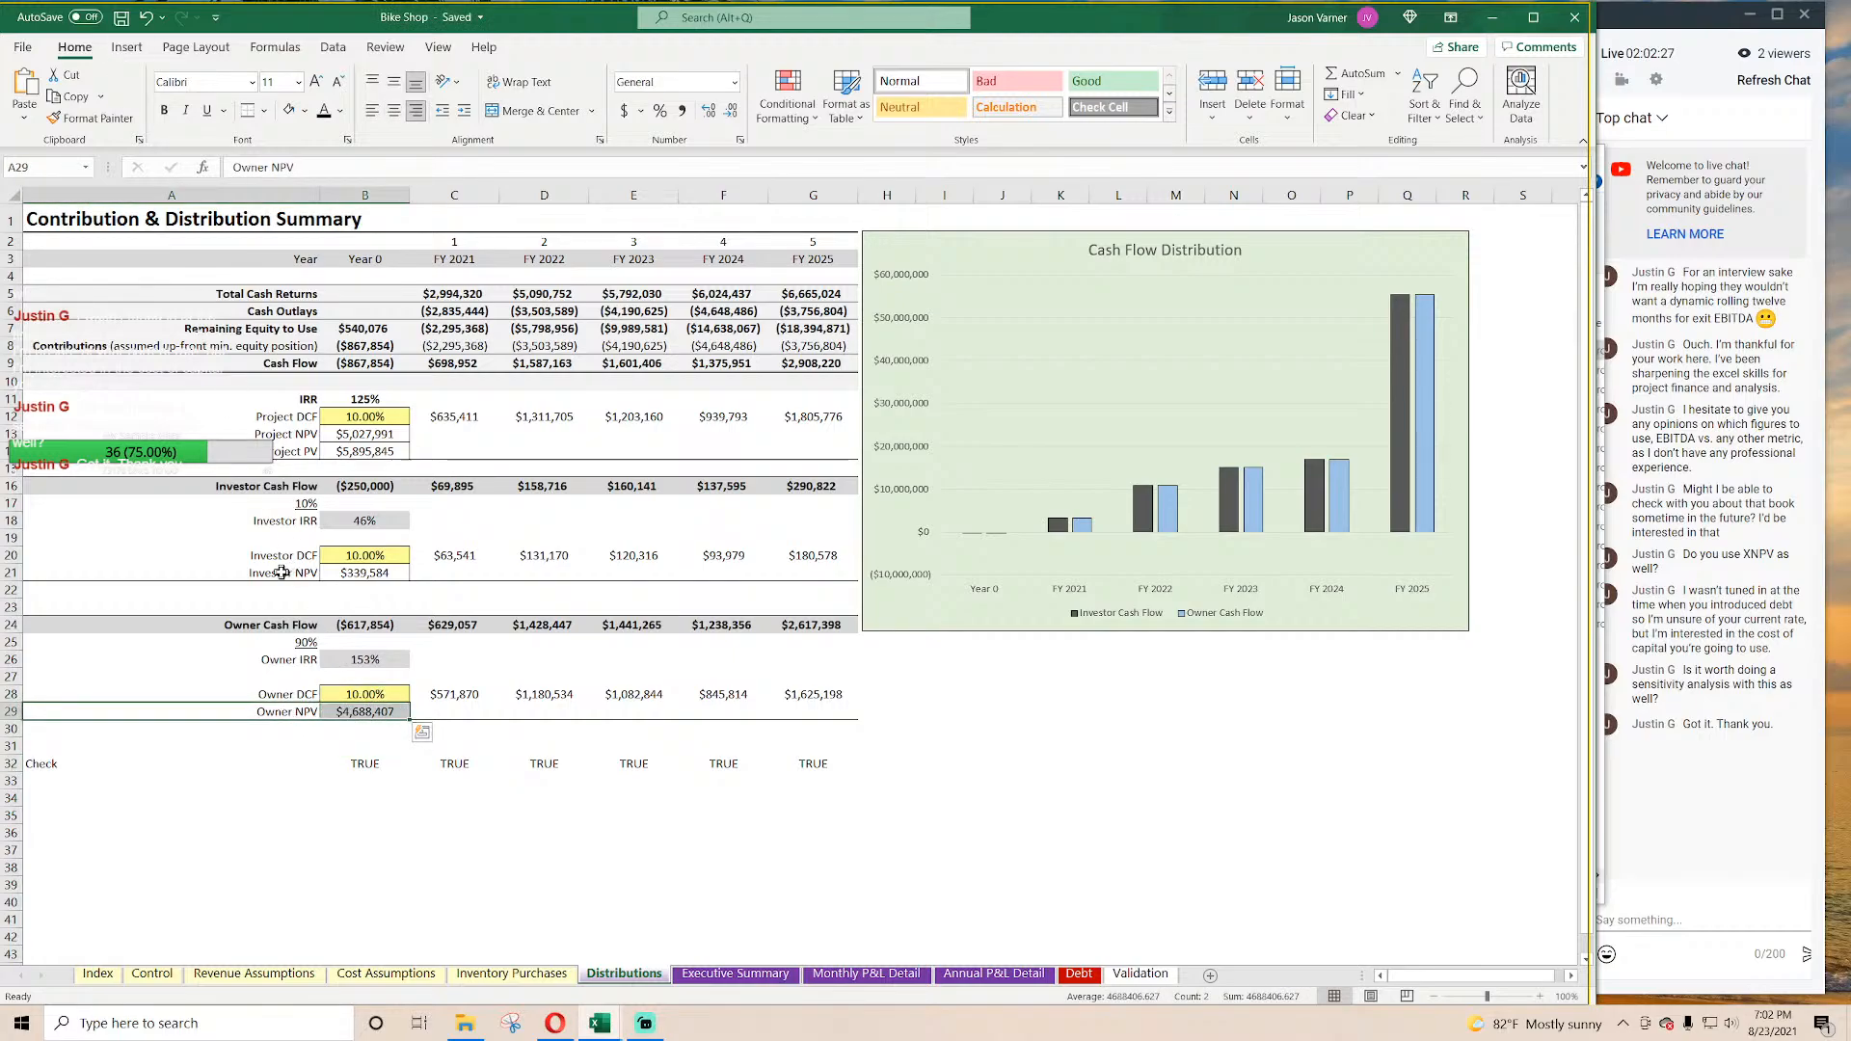
pyautogui.moveTo(281, 572); pyautogui.dragTo(367, 573)
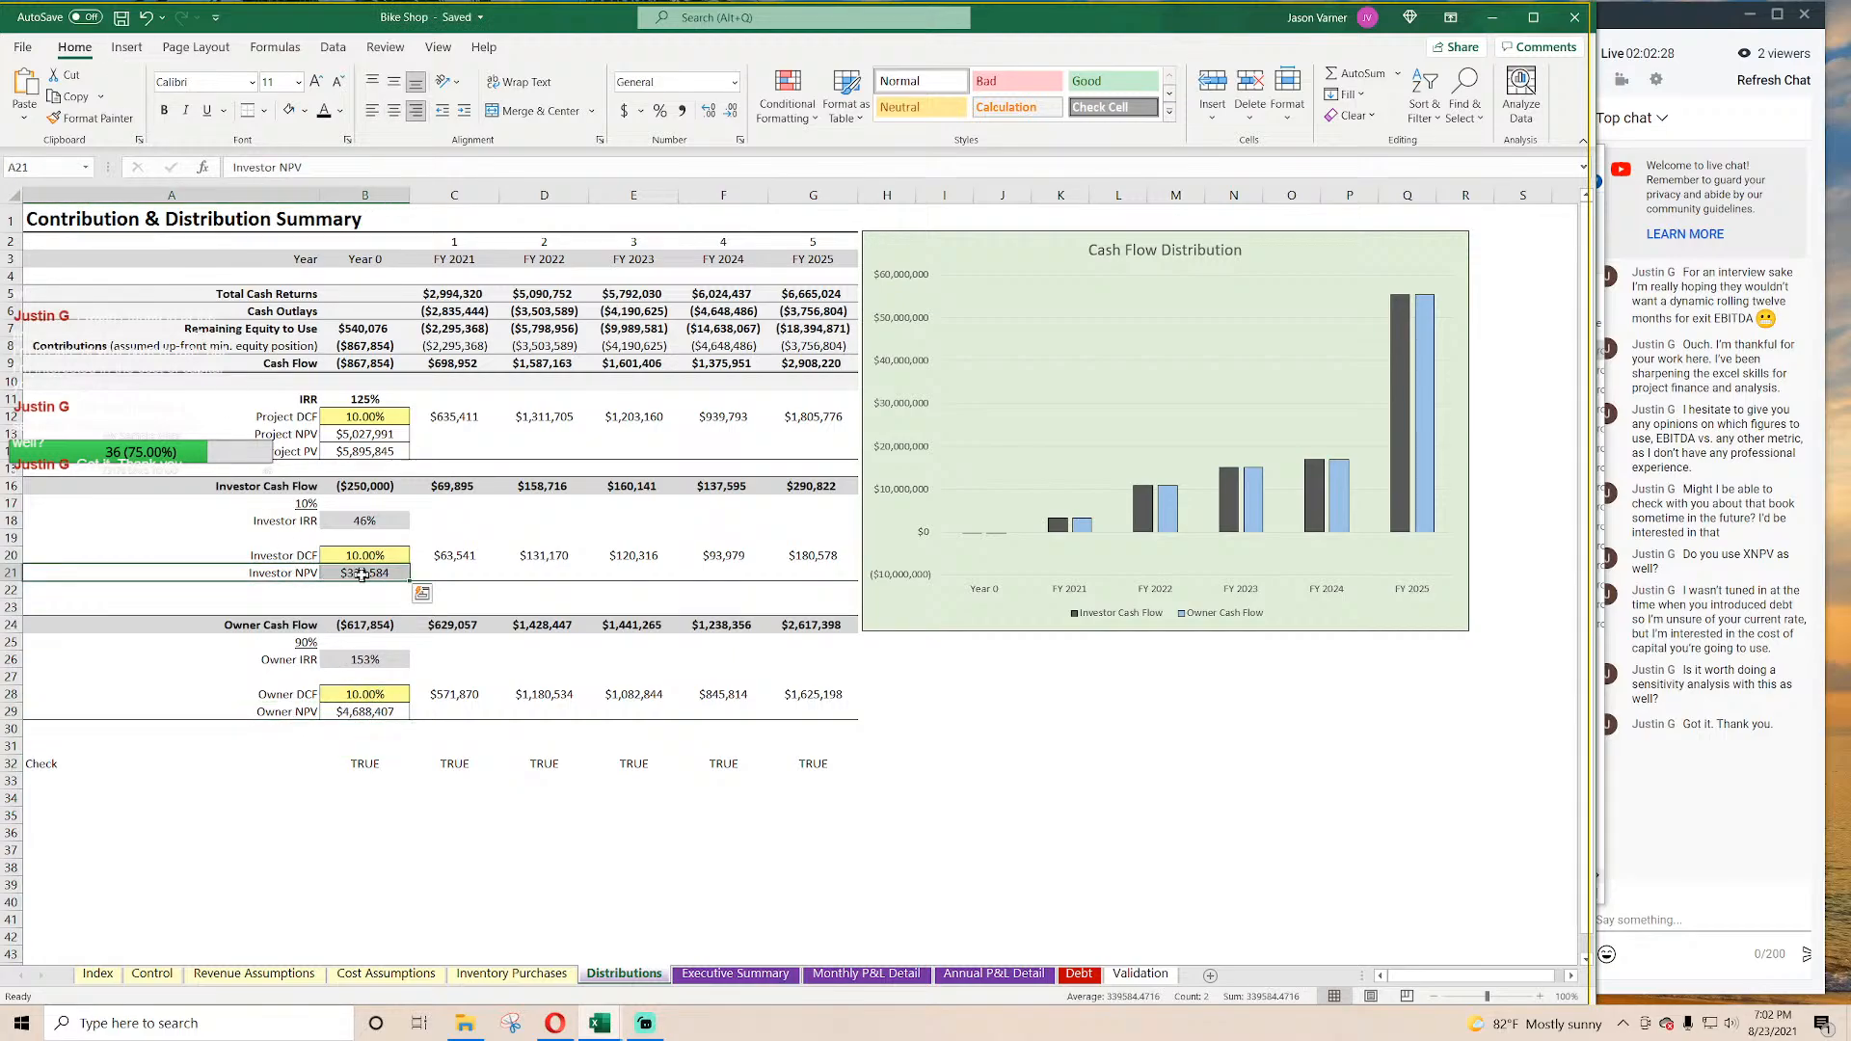
pyautogui.click(371, 660)
pyautogui.click(373, 520)
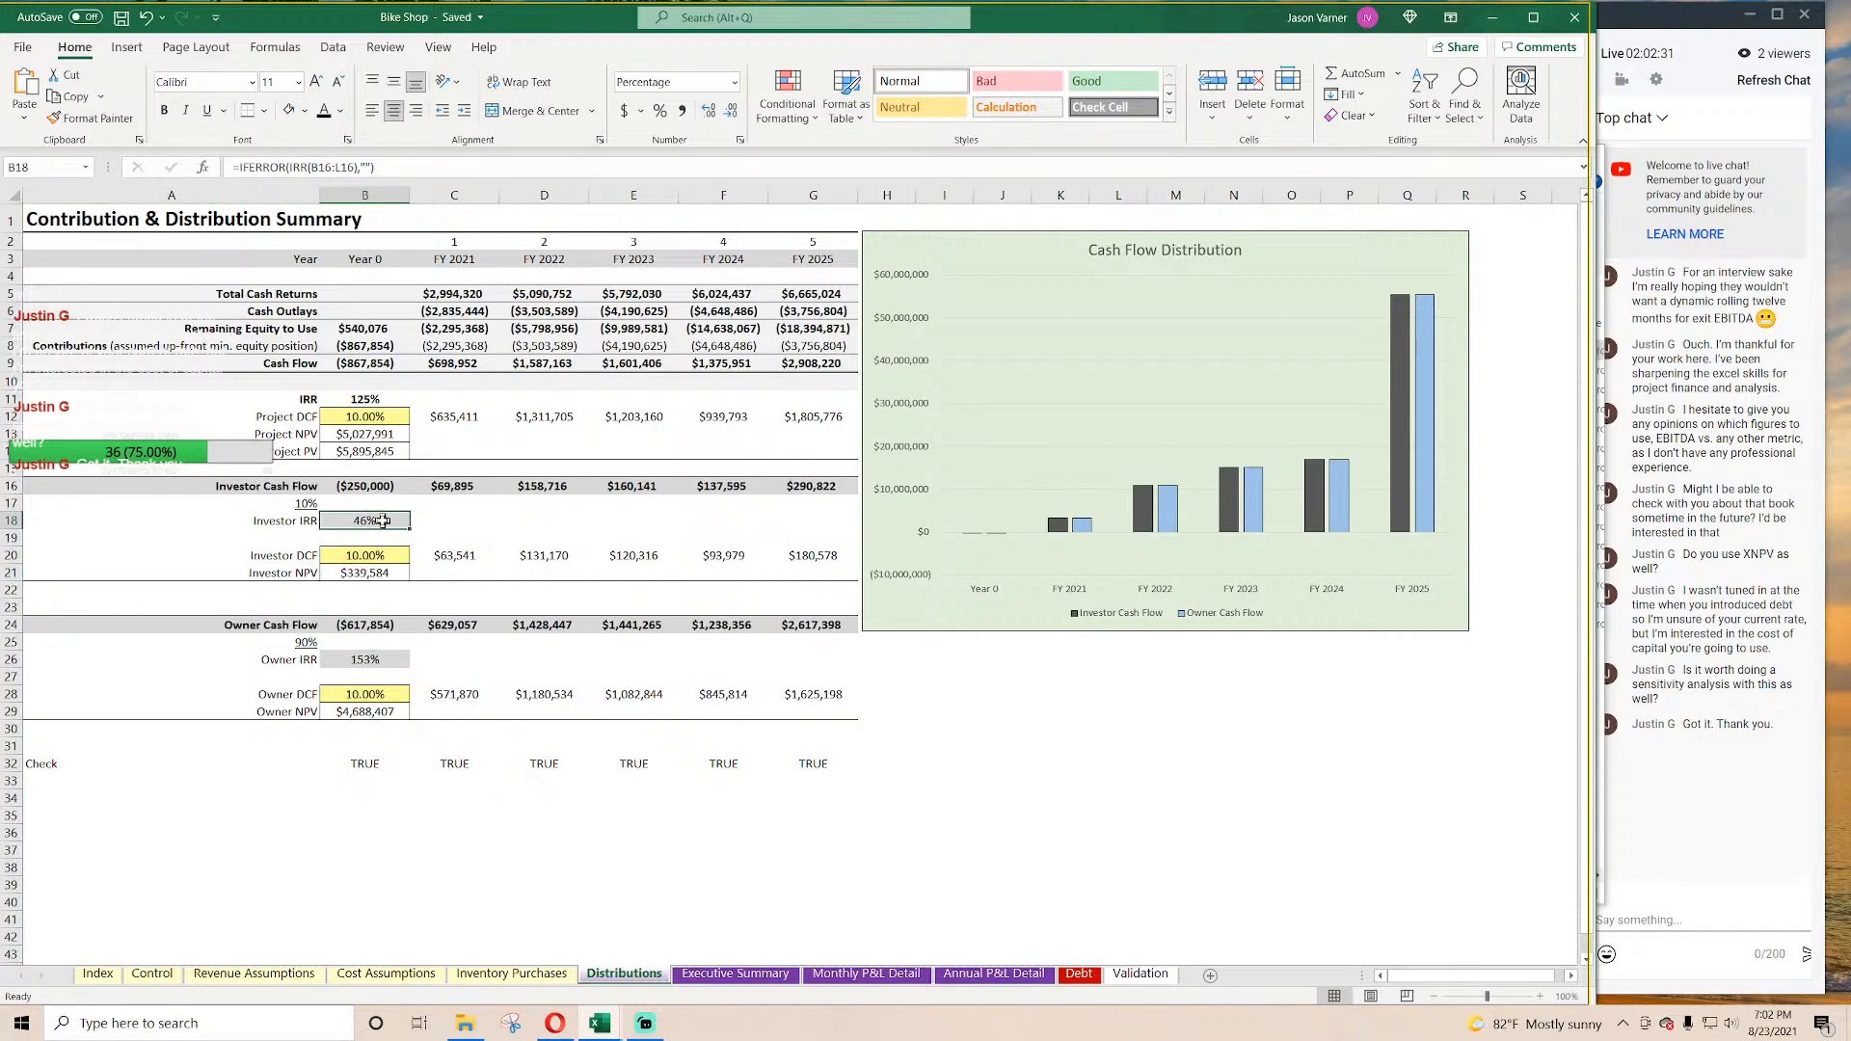
pyautogui.click(364, 398)
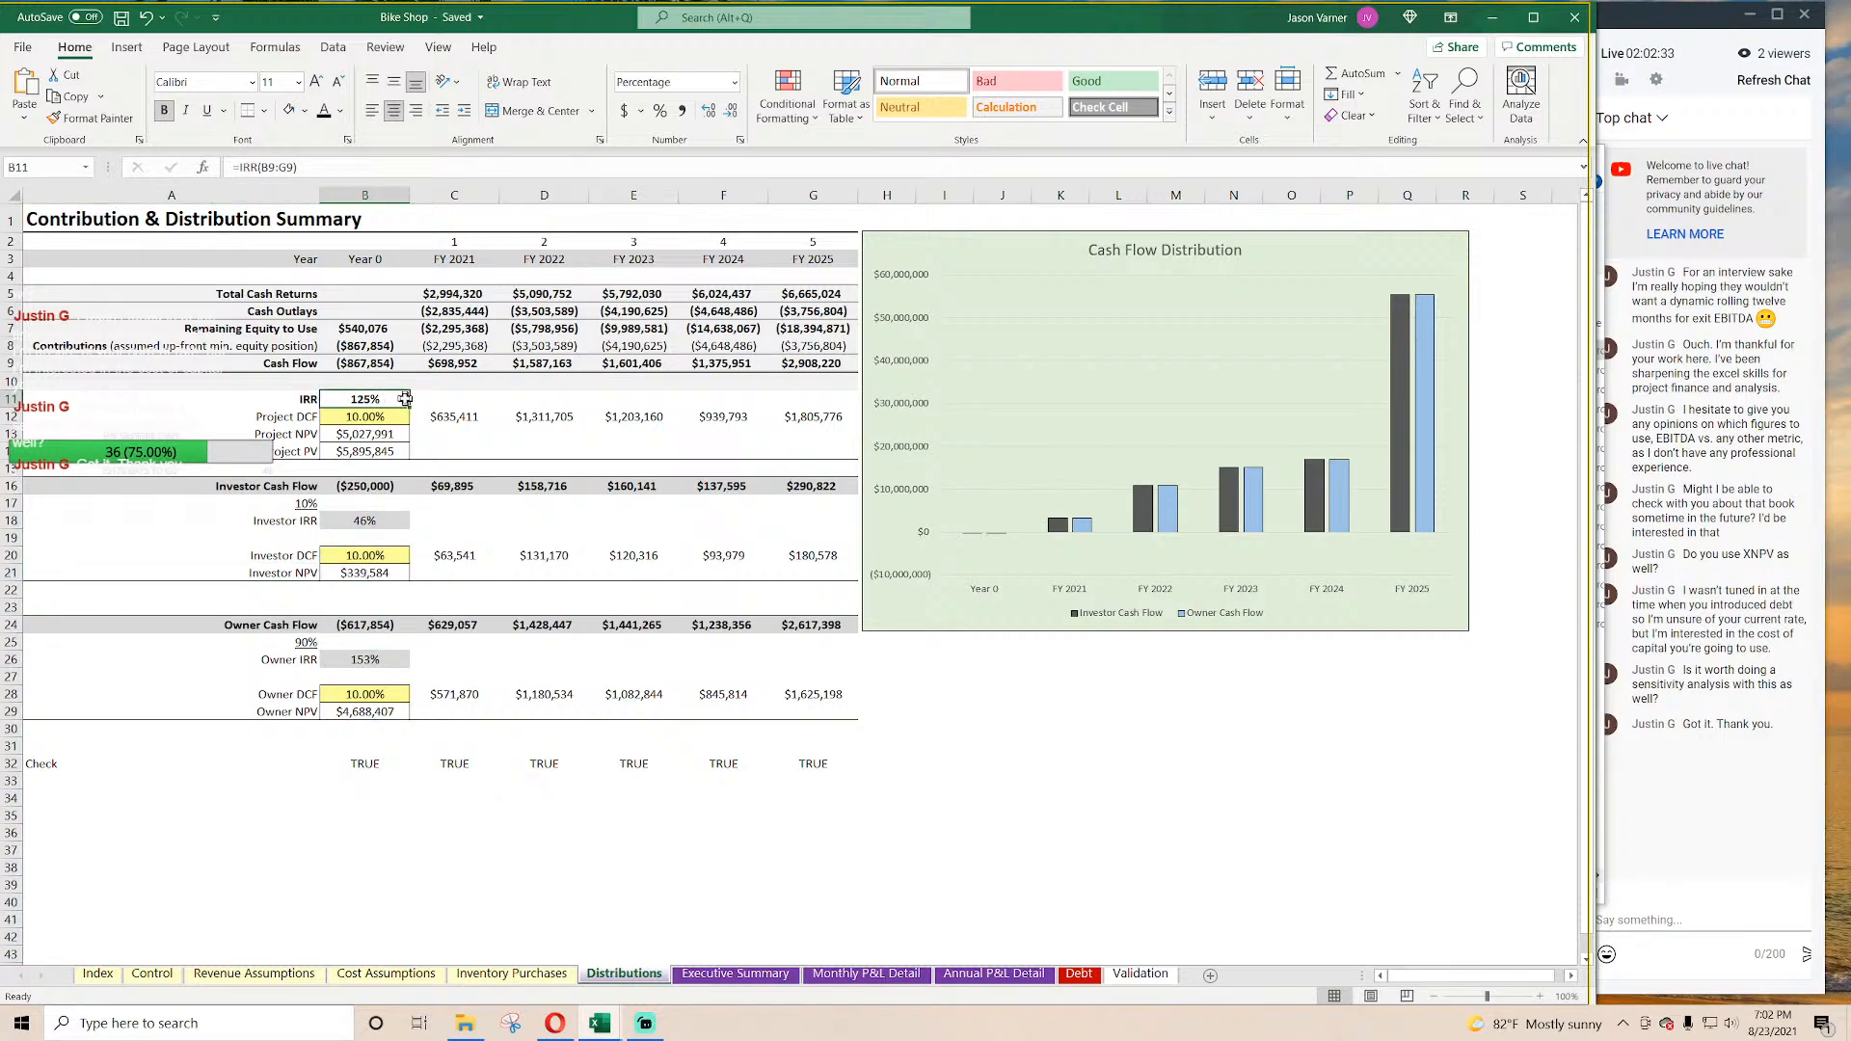
pyautogui.click(370, 524)
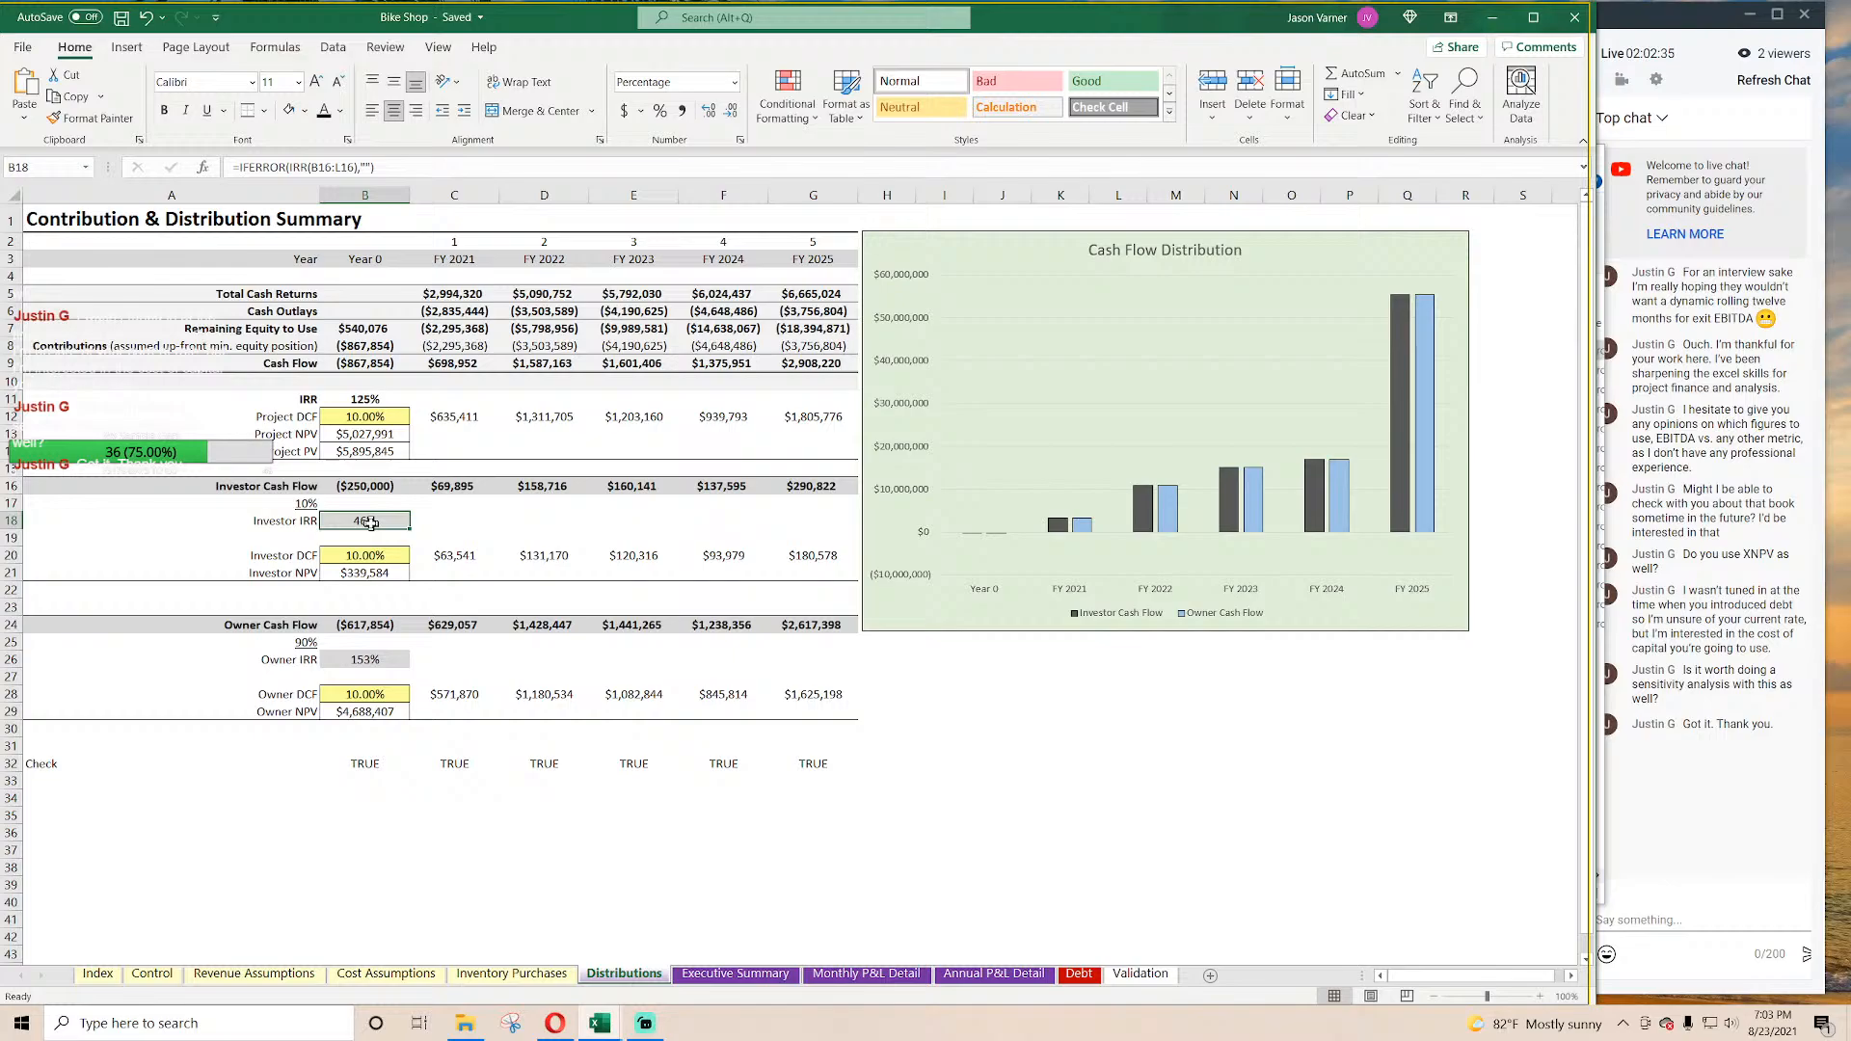
pyautogui.click(373, 664)
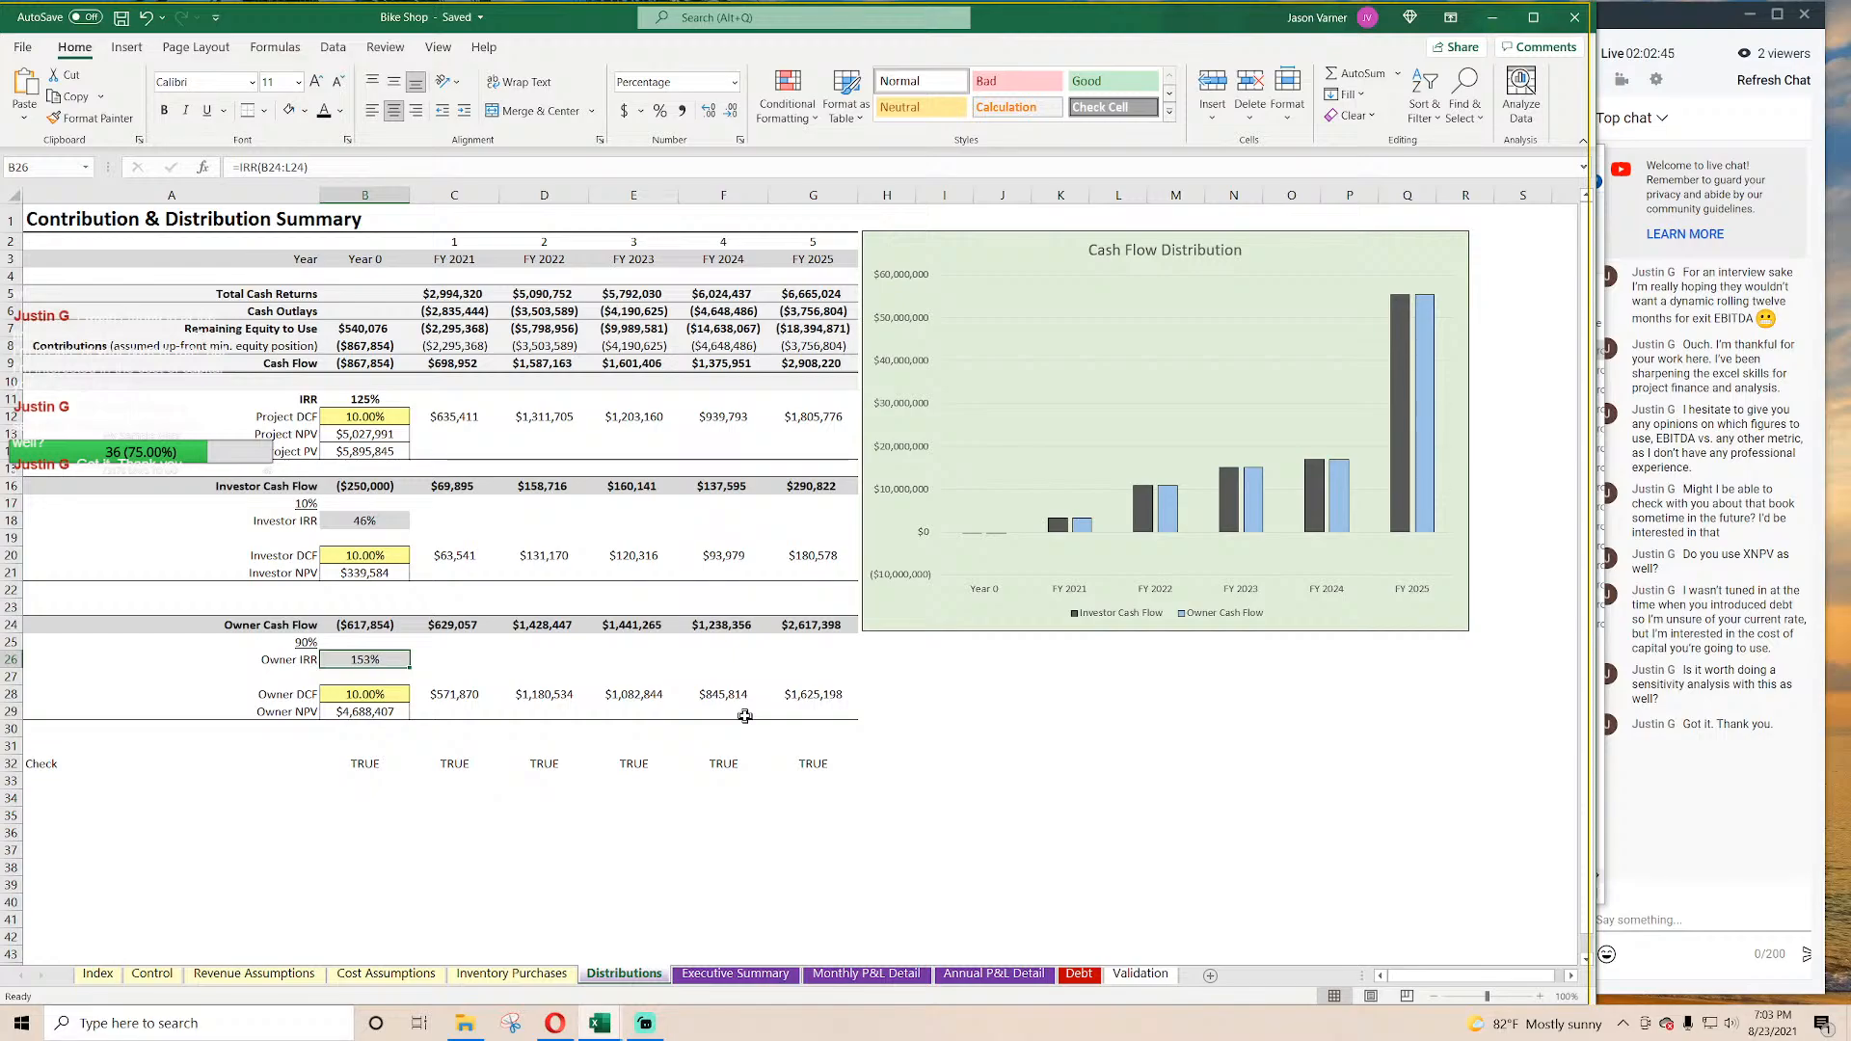
pyautogui.click(123, 19)
pyautogui.click(661, 853)
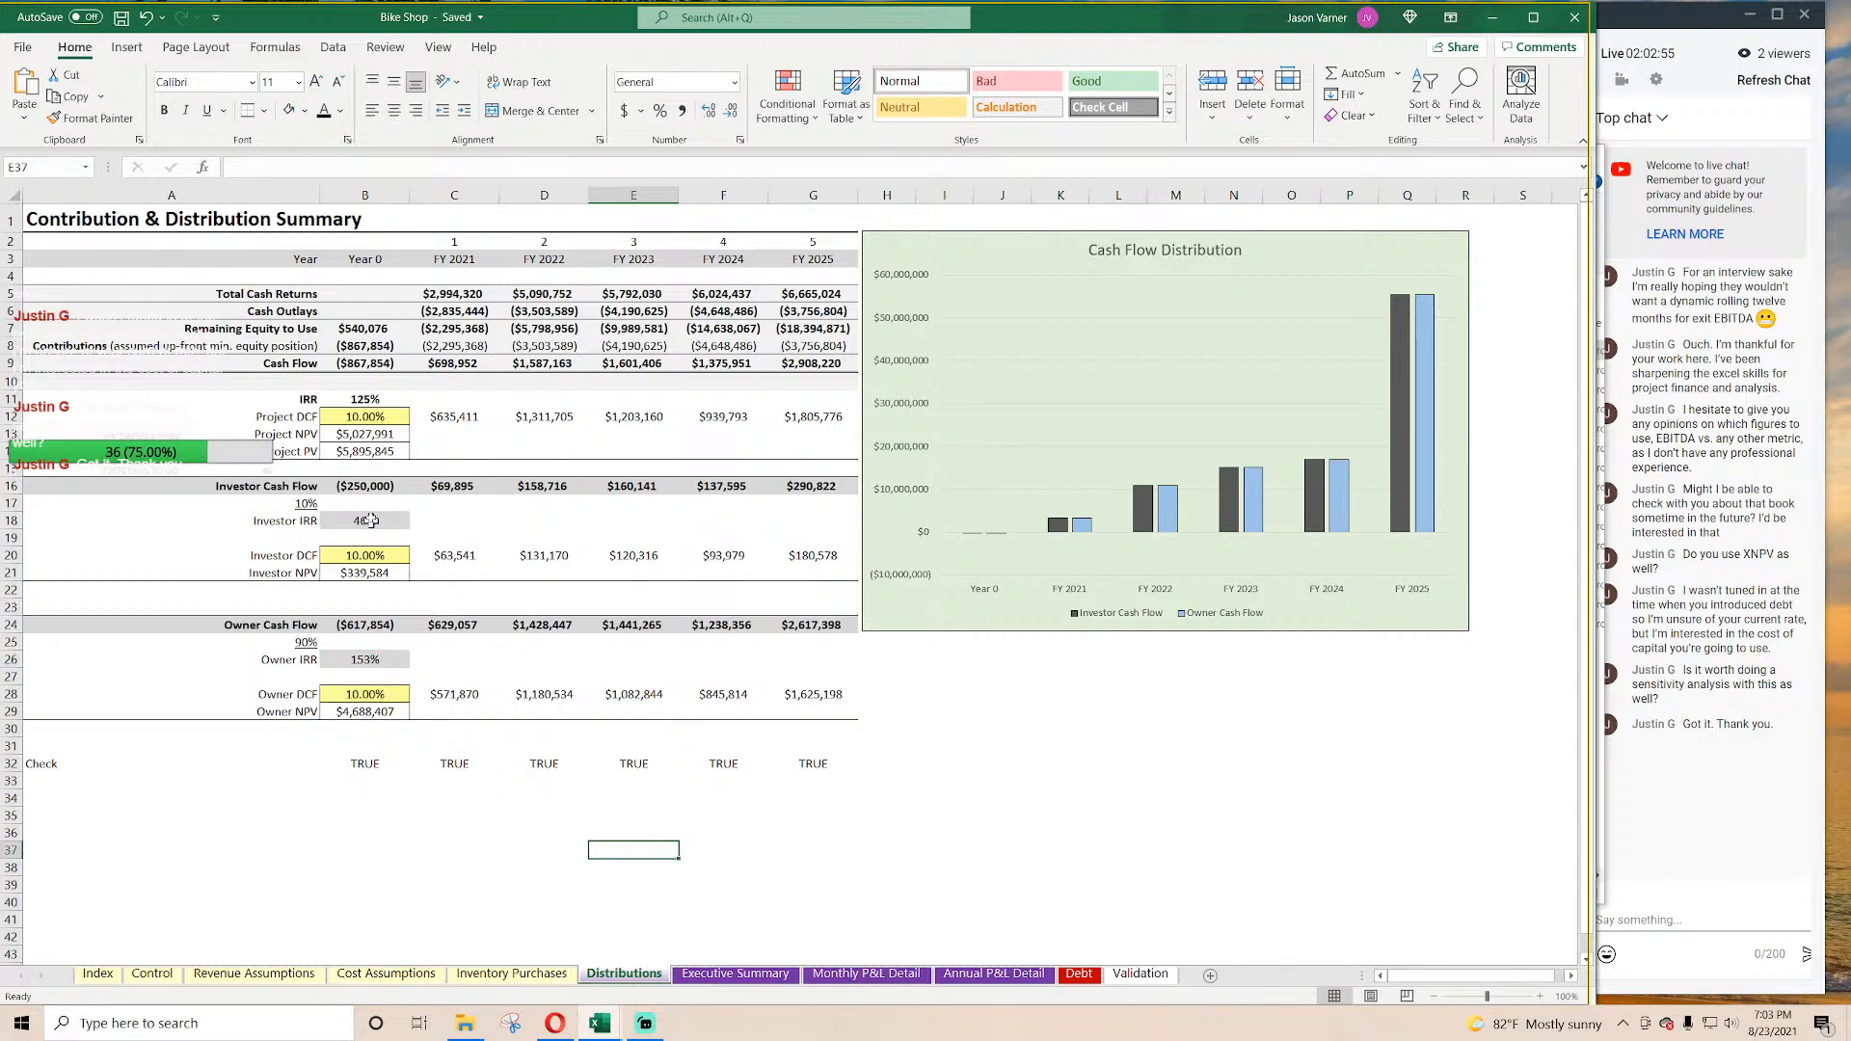
# Step: Repoint the Cash Flow Distribution chart's Investor Cash Flow series to name cell A16 and values B16:G16 on the Distributions sheet
pyautogui.click(1177, 347)
pyautogui.rightClick(1178, 349)
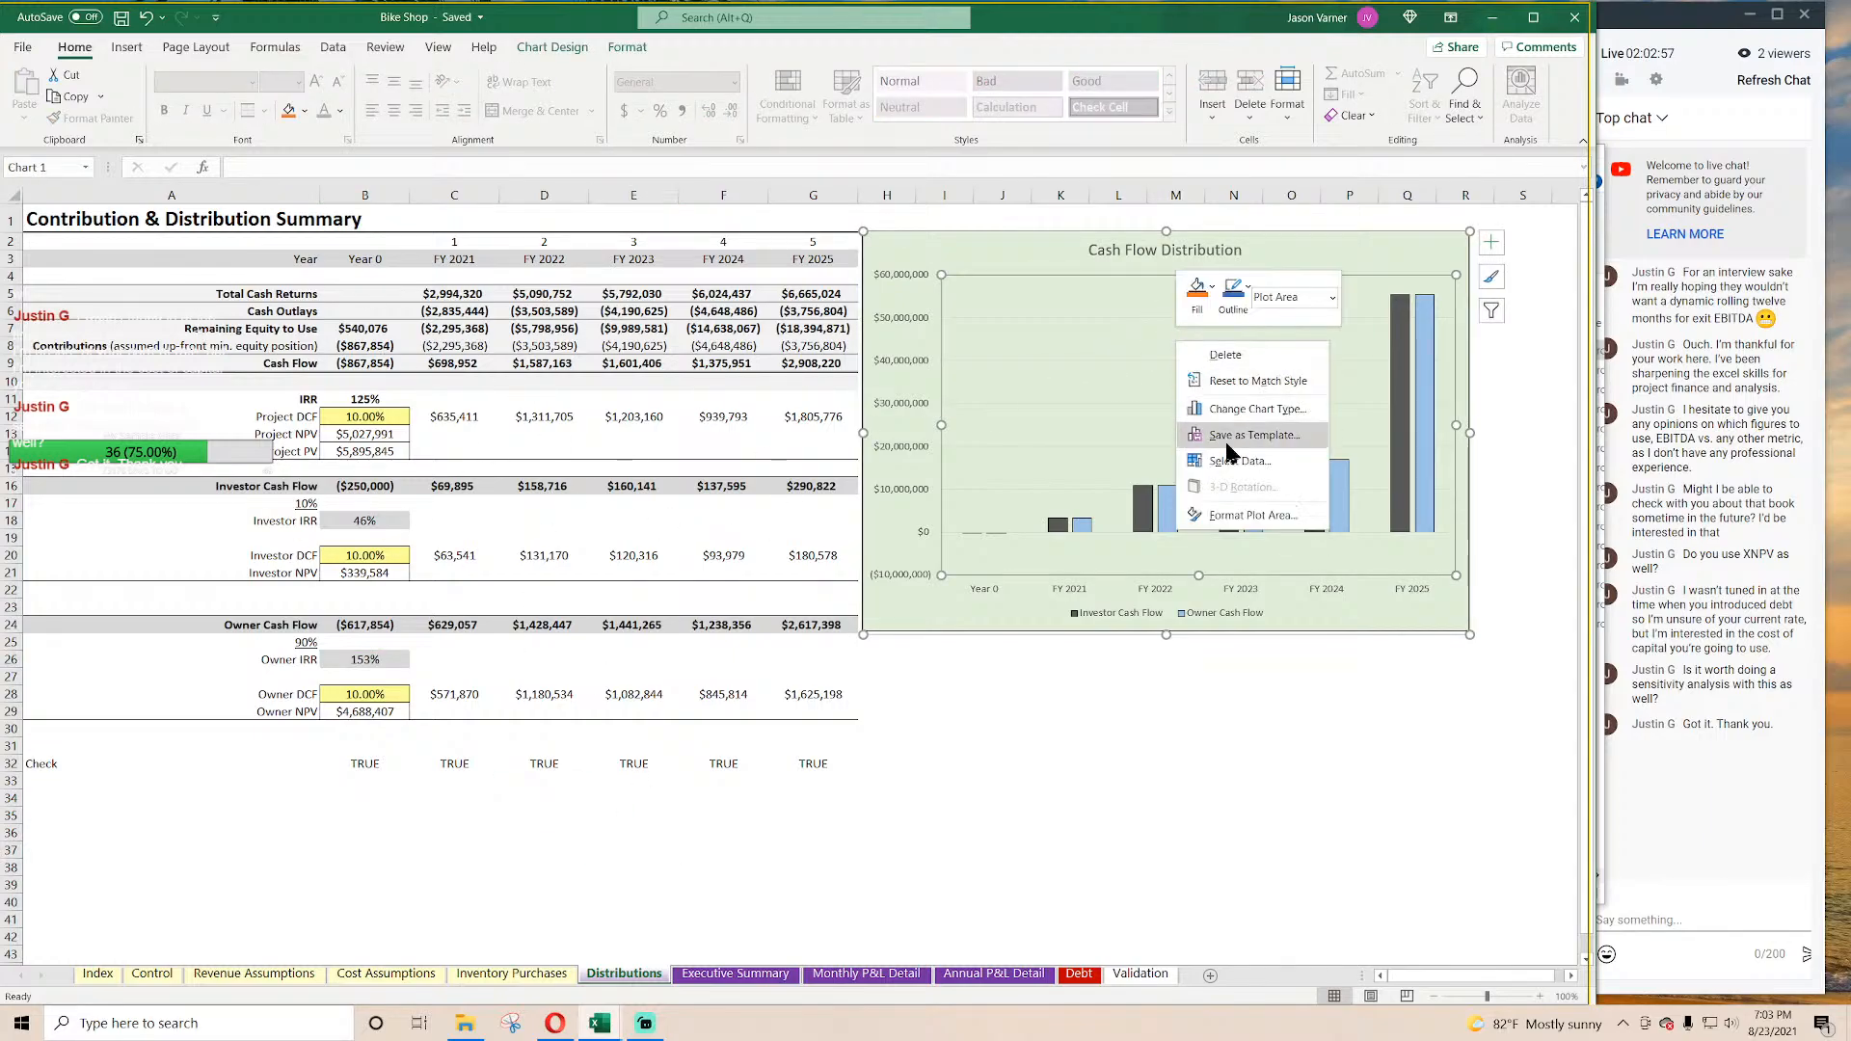
pyautogui.click(1204, 457)
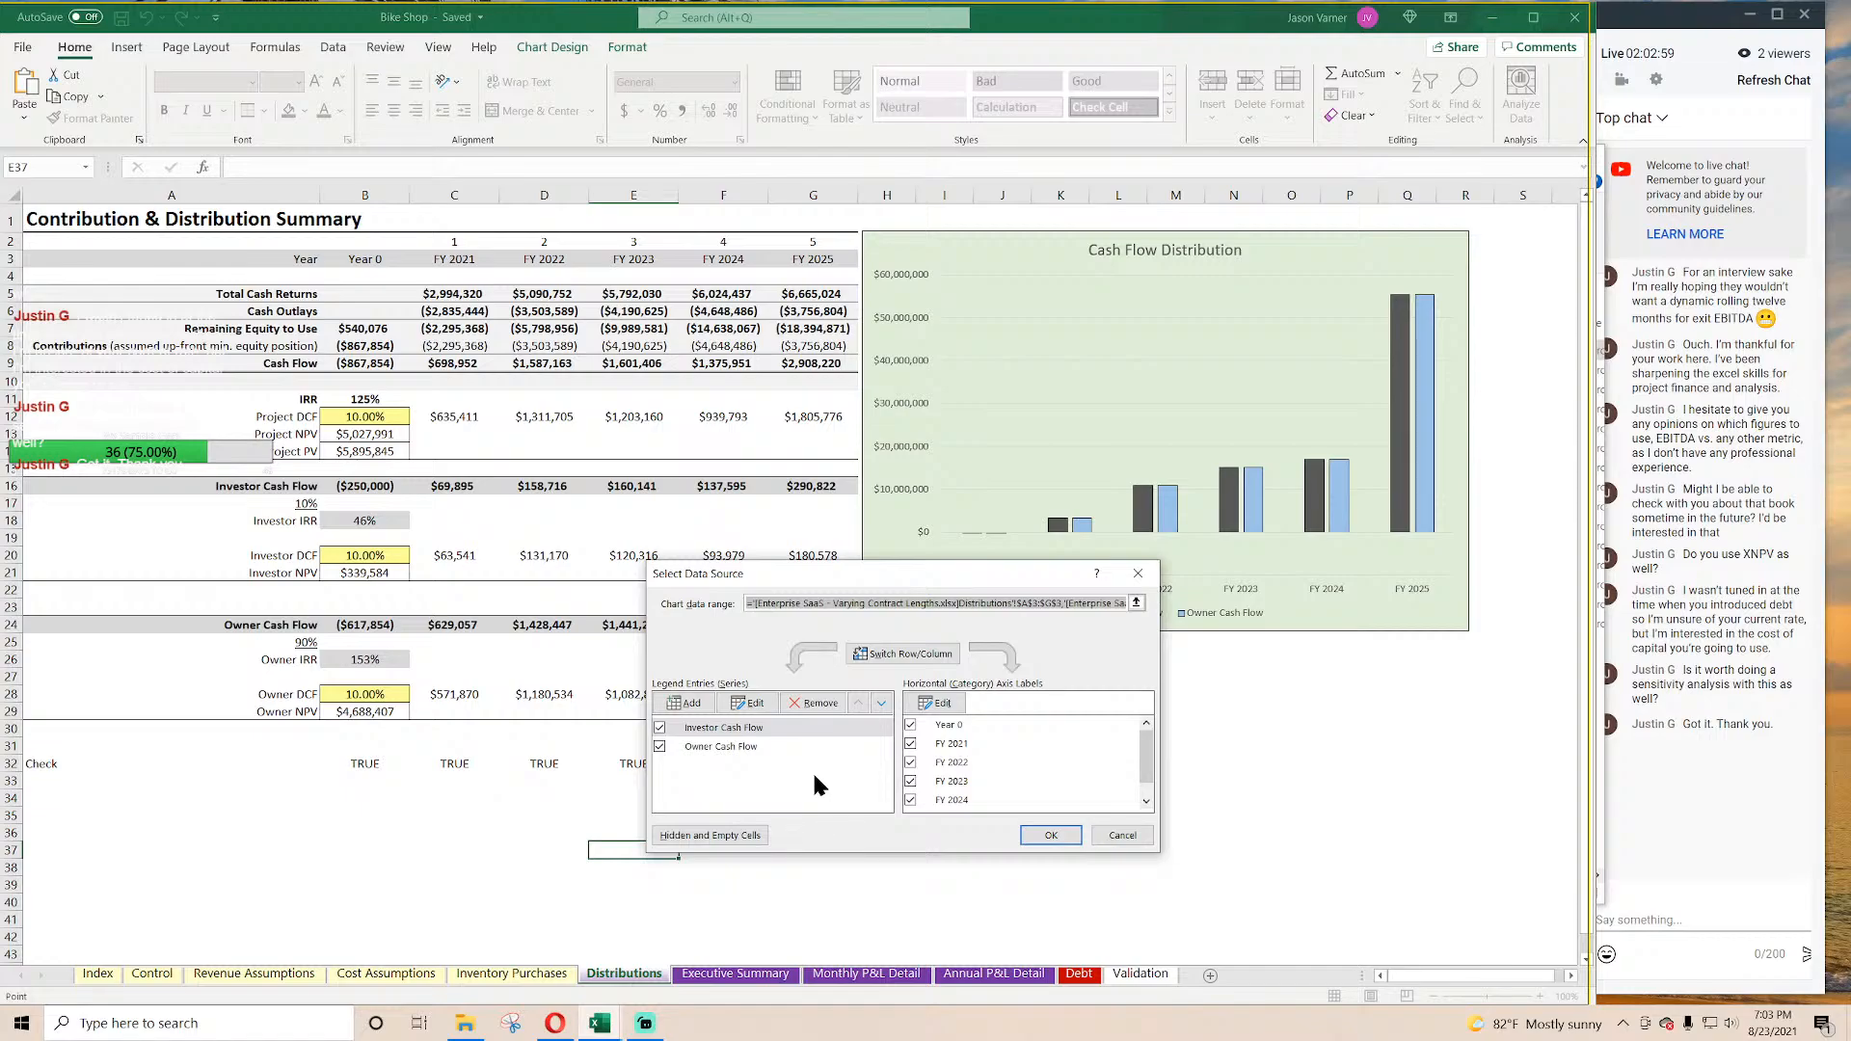
pyautogui.click(964, 603)
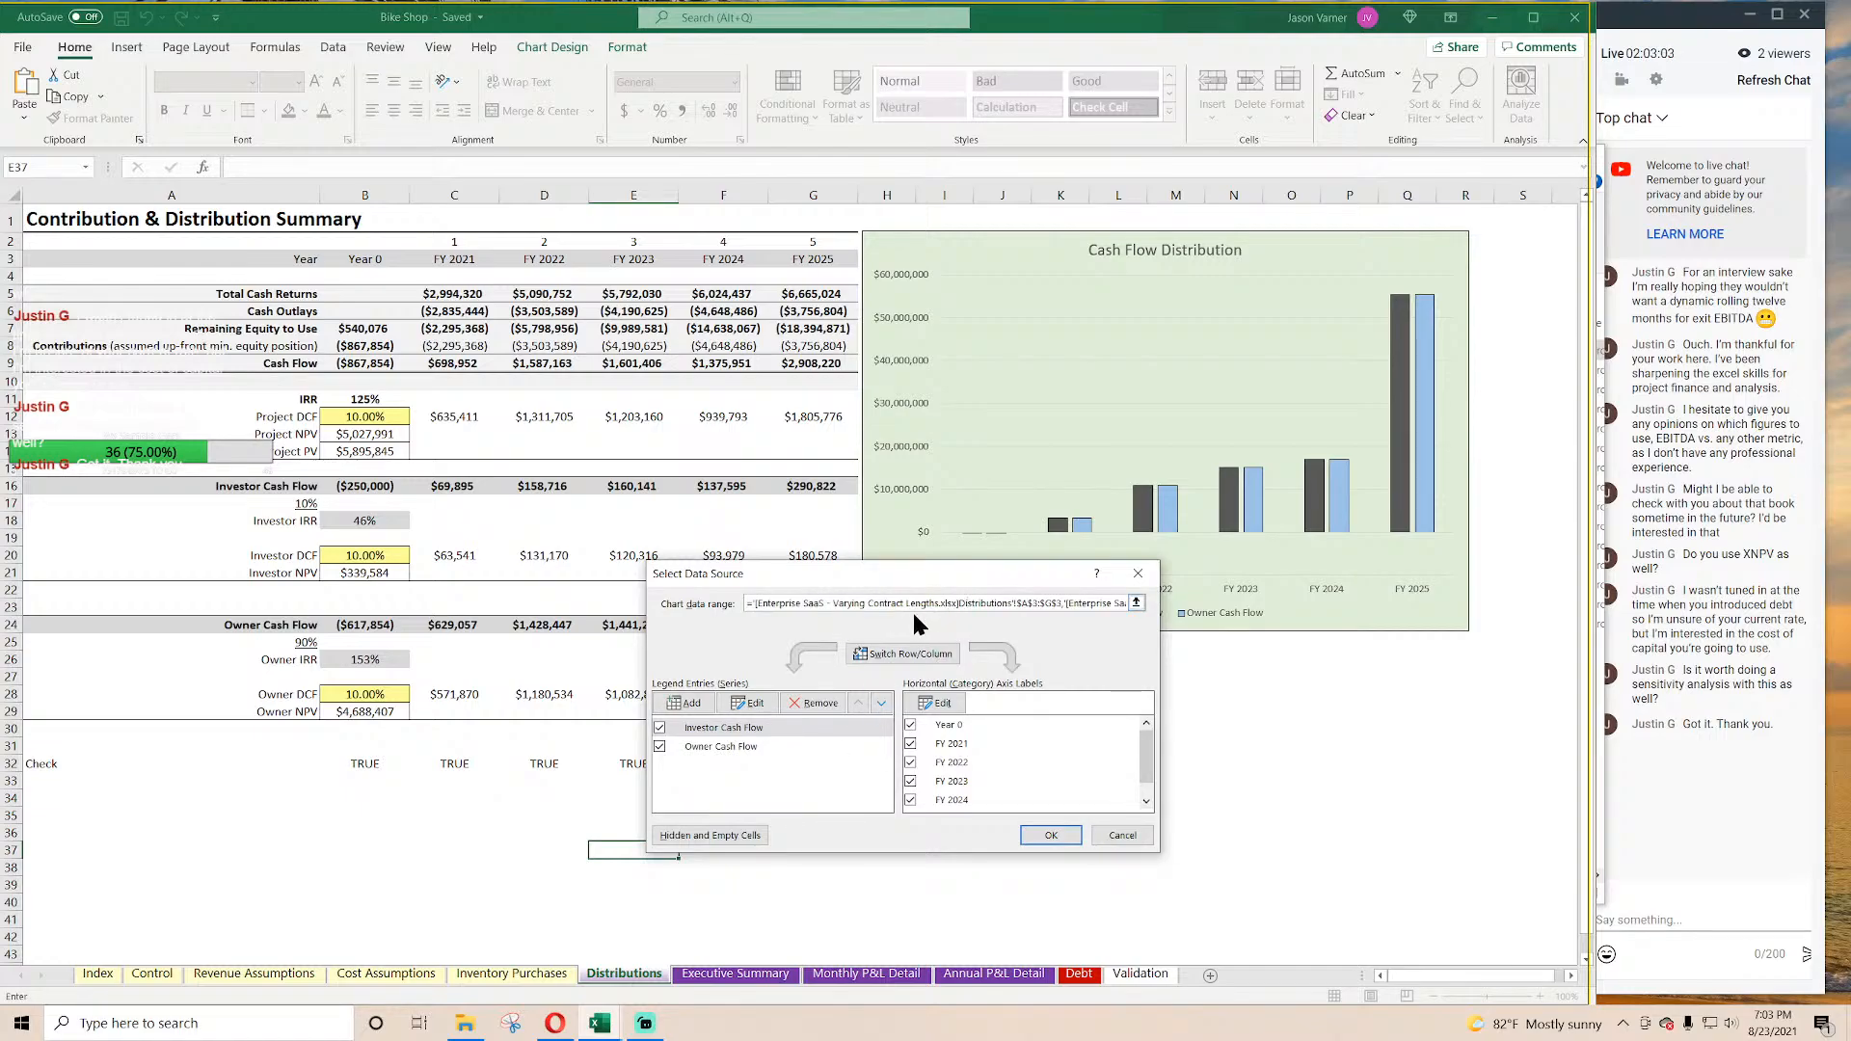
pyautogui.click(748, 703)
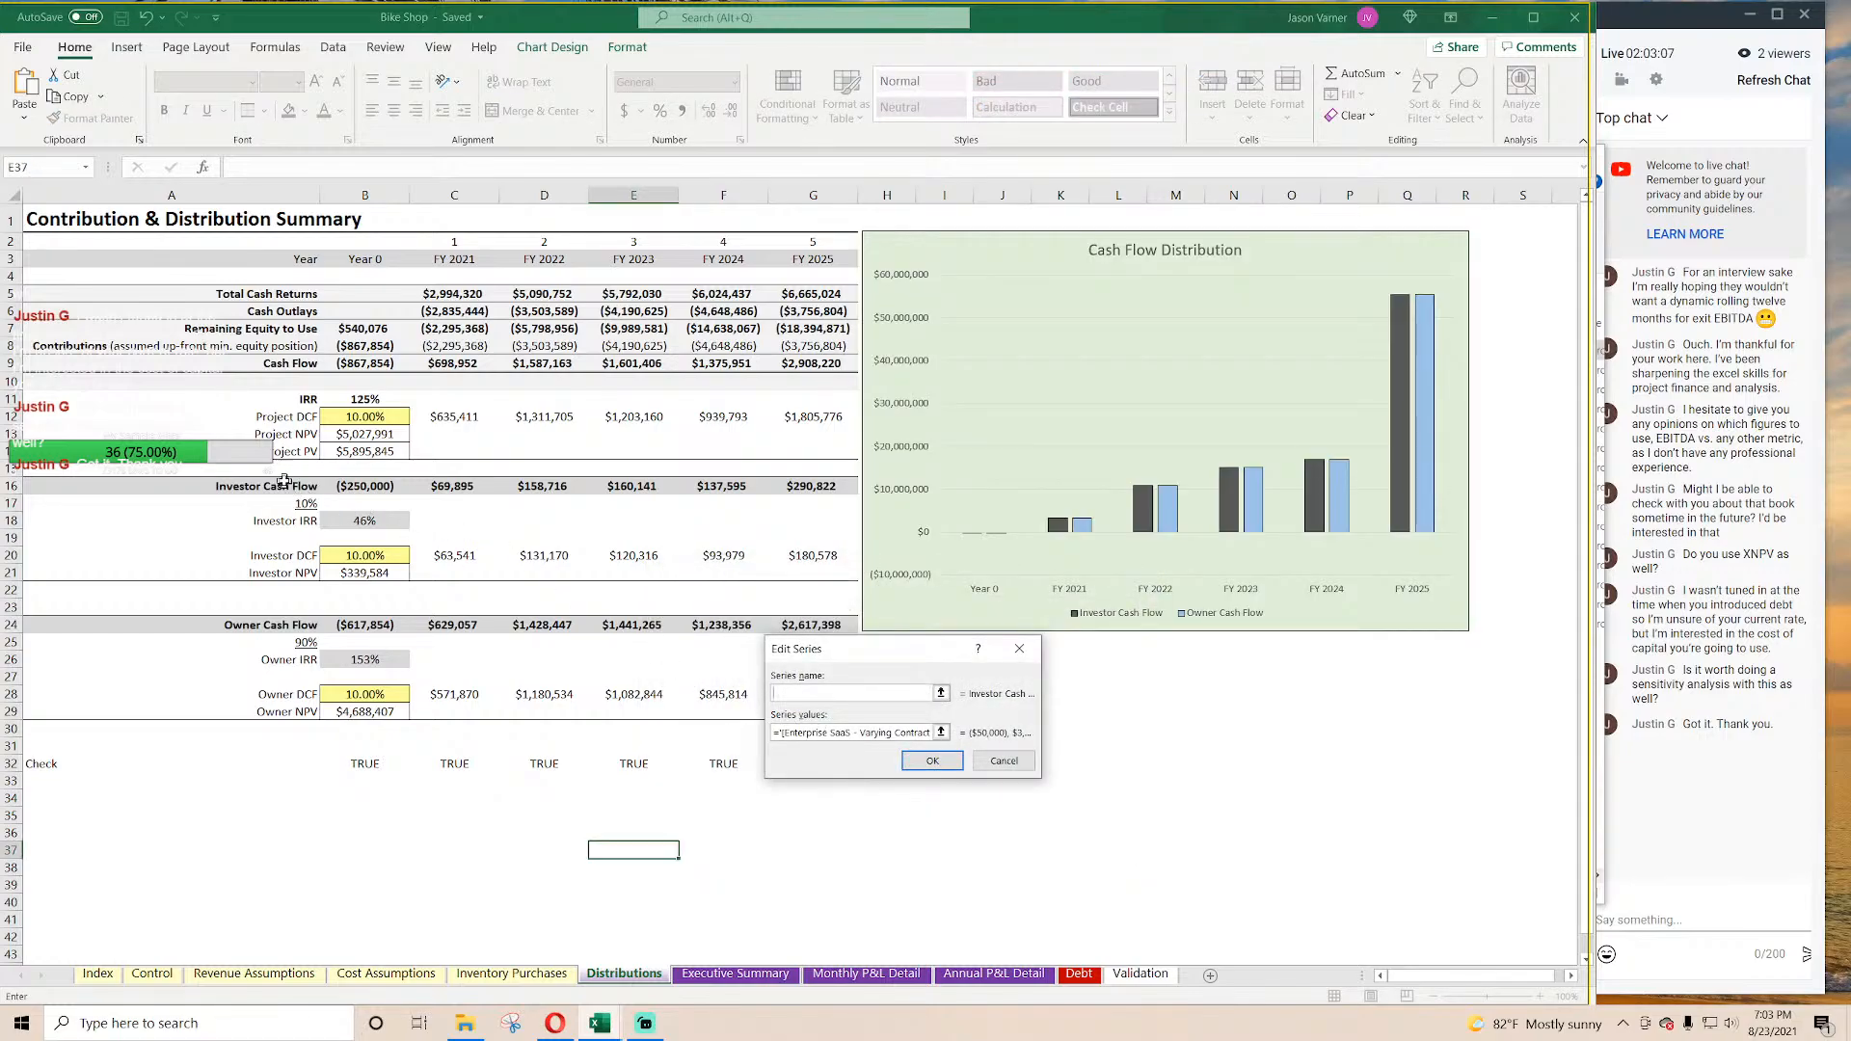
pyautogui.click(941, 731)
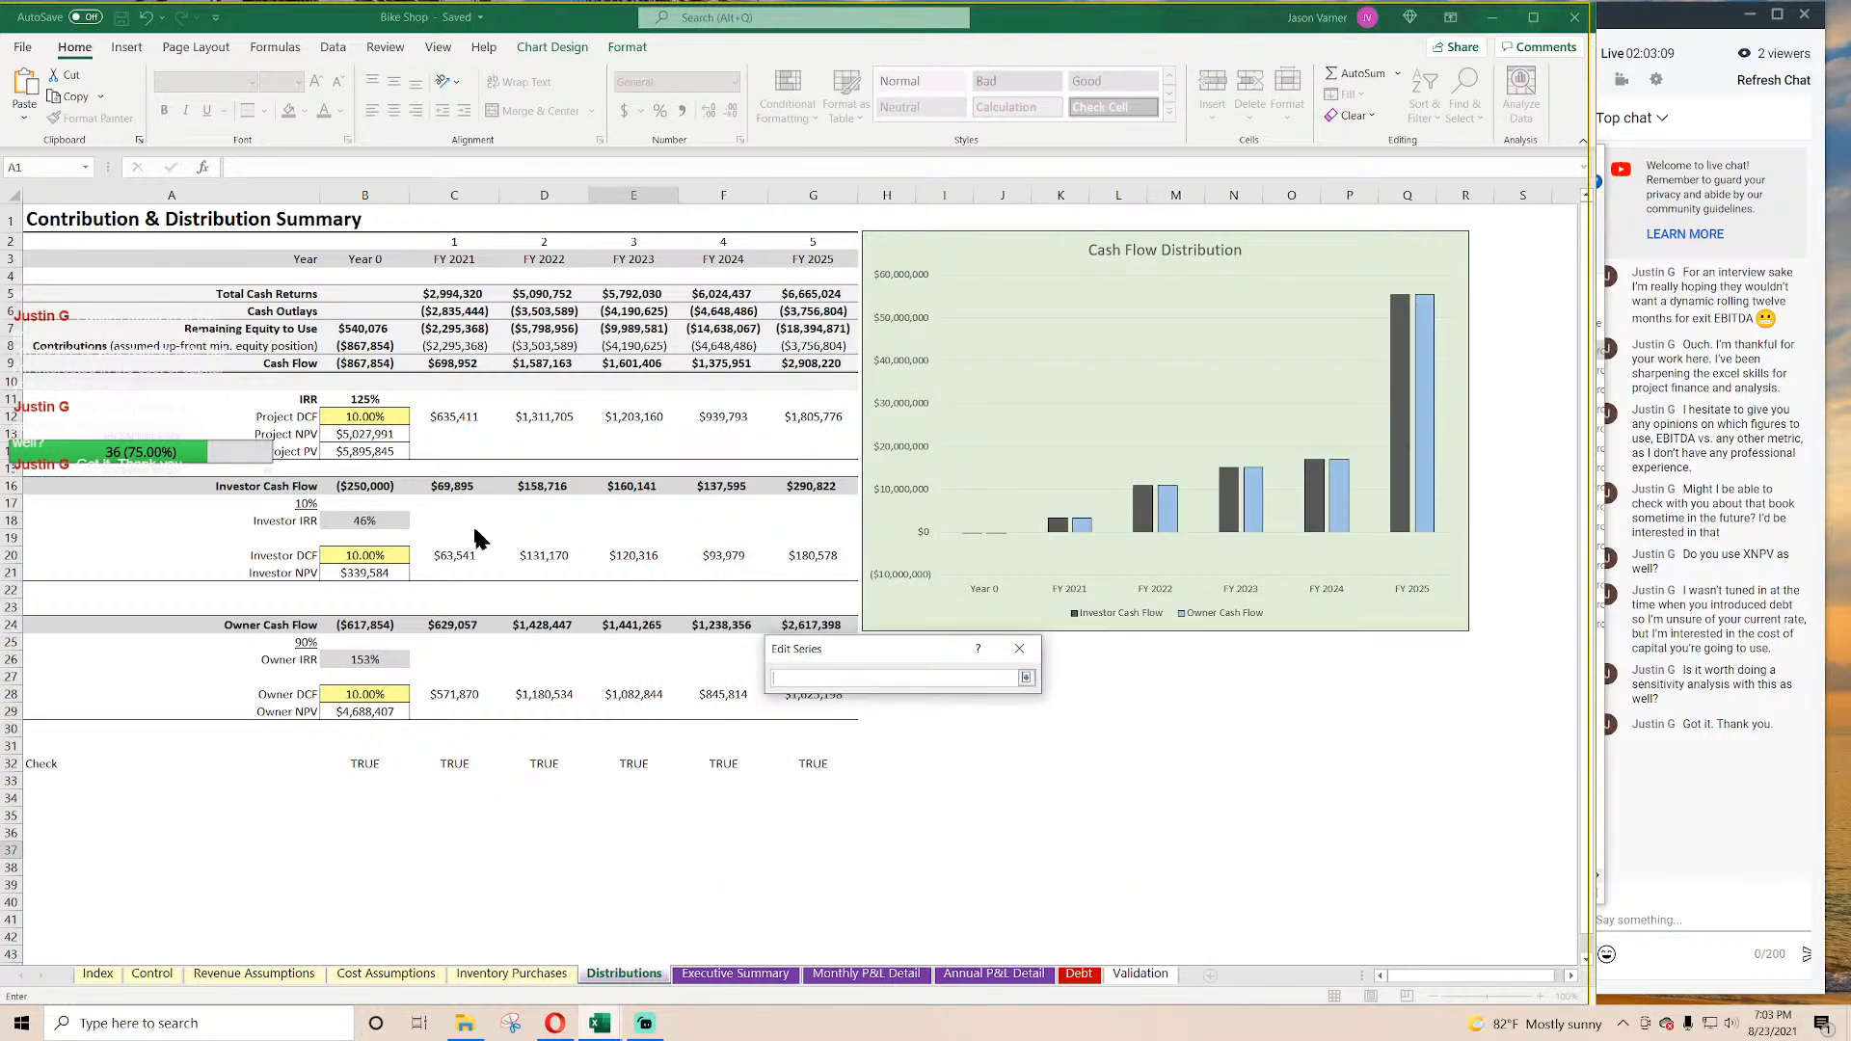
pyautogui.moveTo(365, 486); pyautogui.dragTo(819, 487)
pyautogui.click(1026, 678)
pyautogui.click(933, 761)
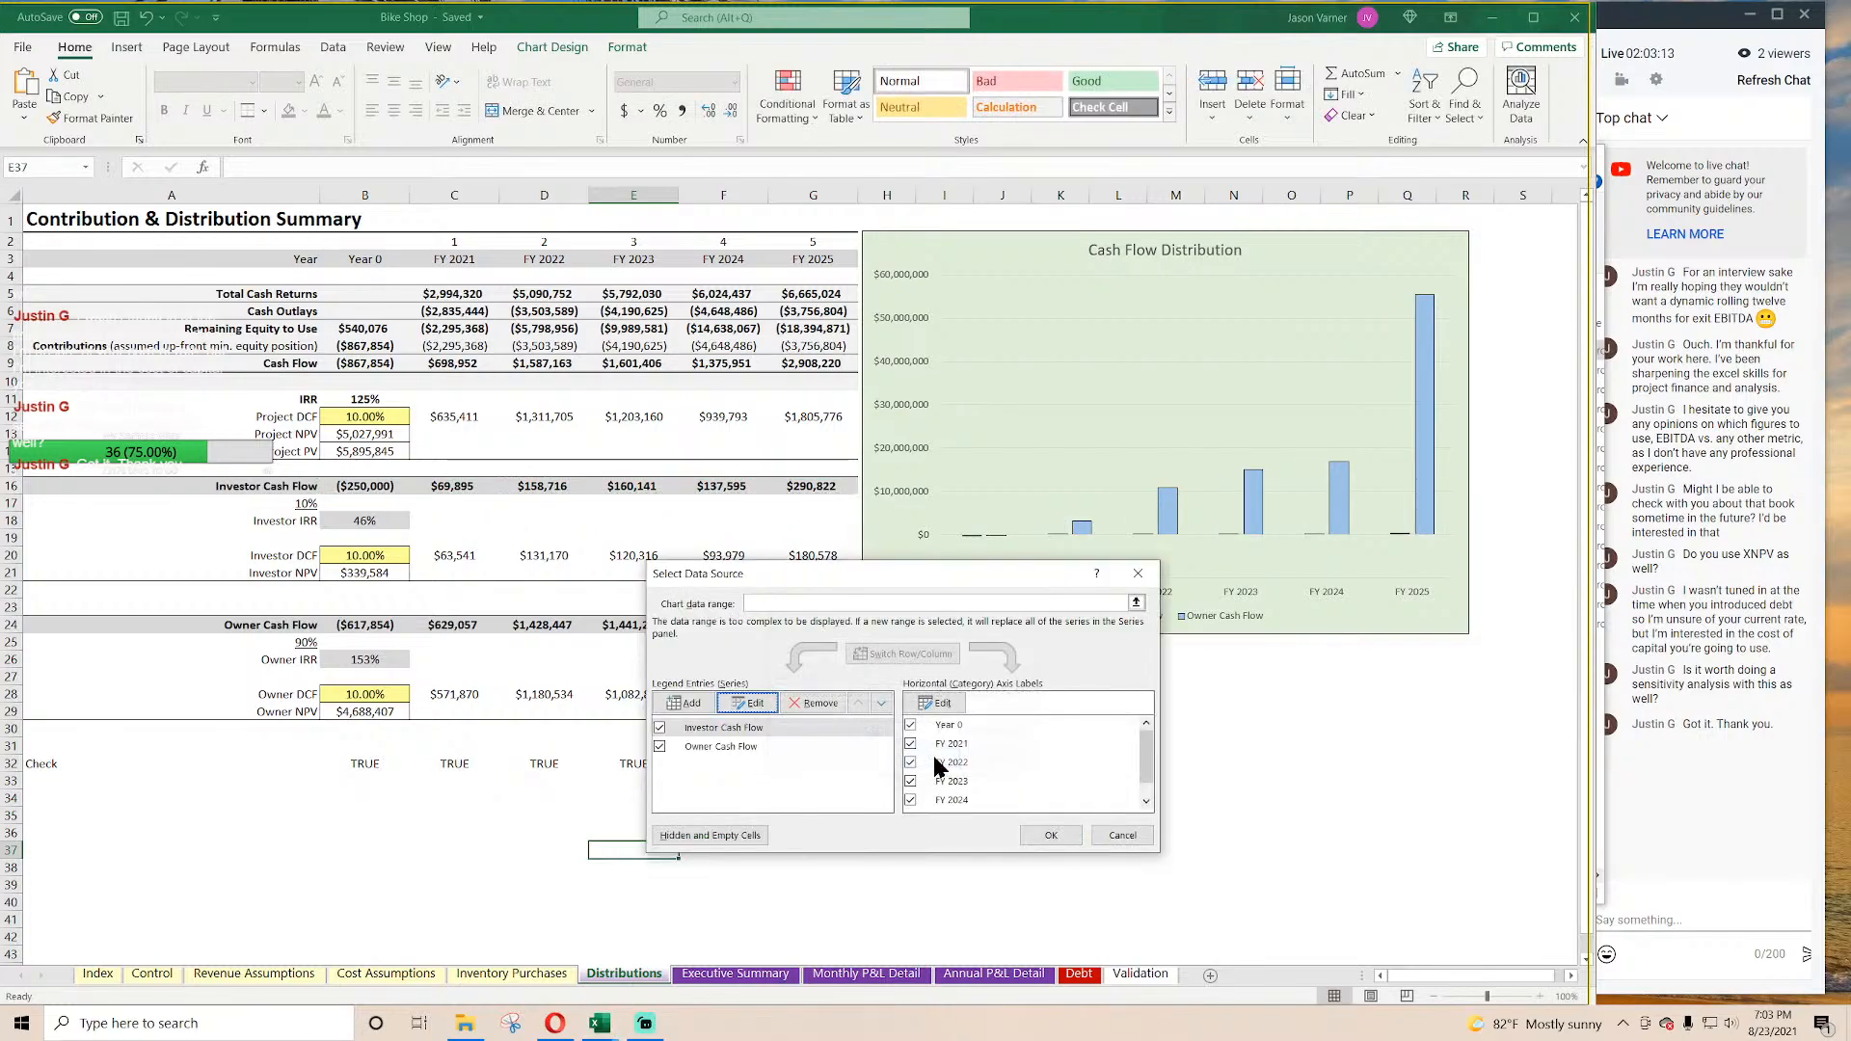
# Step: Repoint the chart's Owner Cash Flow series to name cell A24 and values B24:G24 on the Distributions sheet
pyautogui.click(745, 741)
pyautogui.click(769, 708)
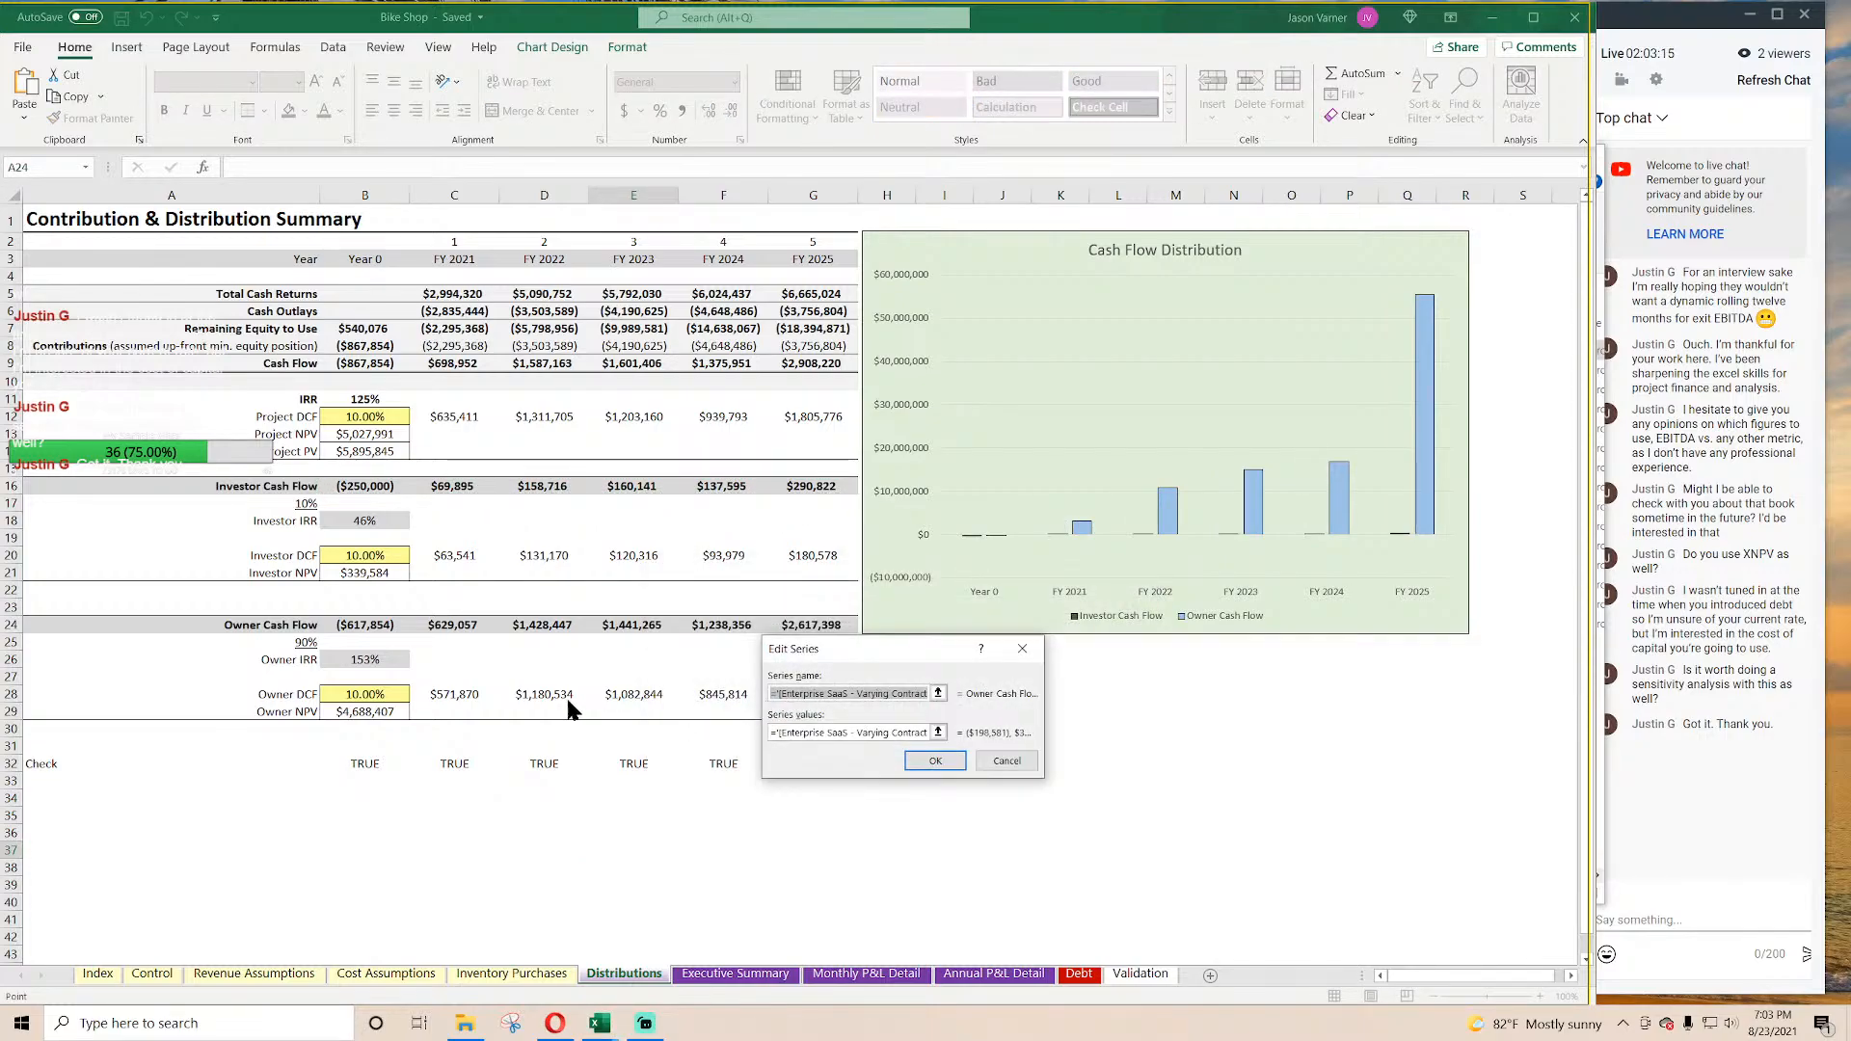
pyautogui.press('BackSpace')
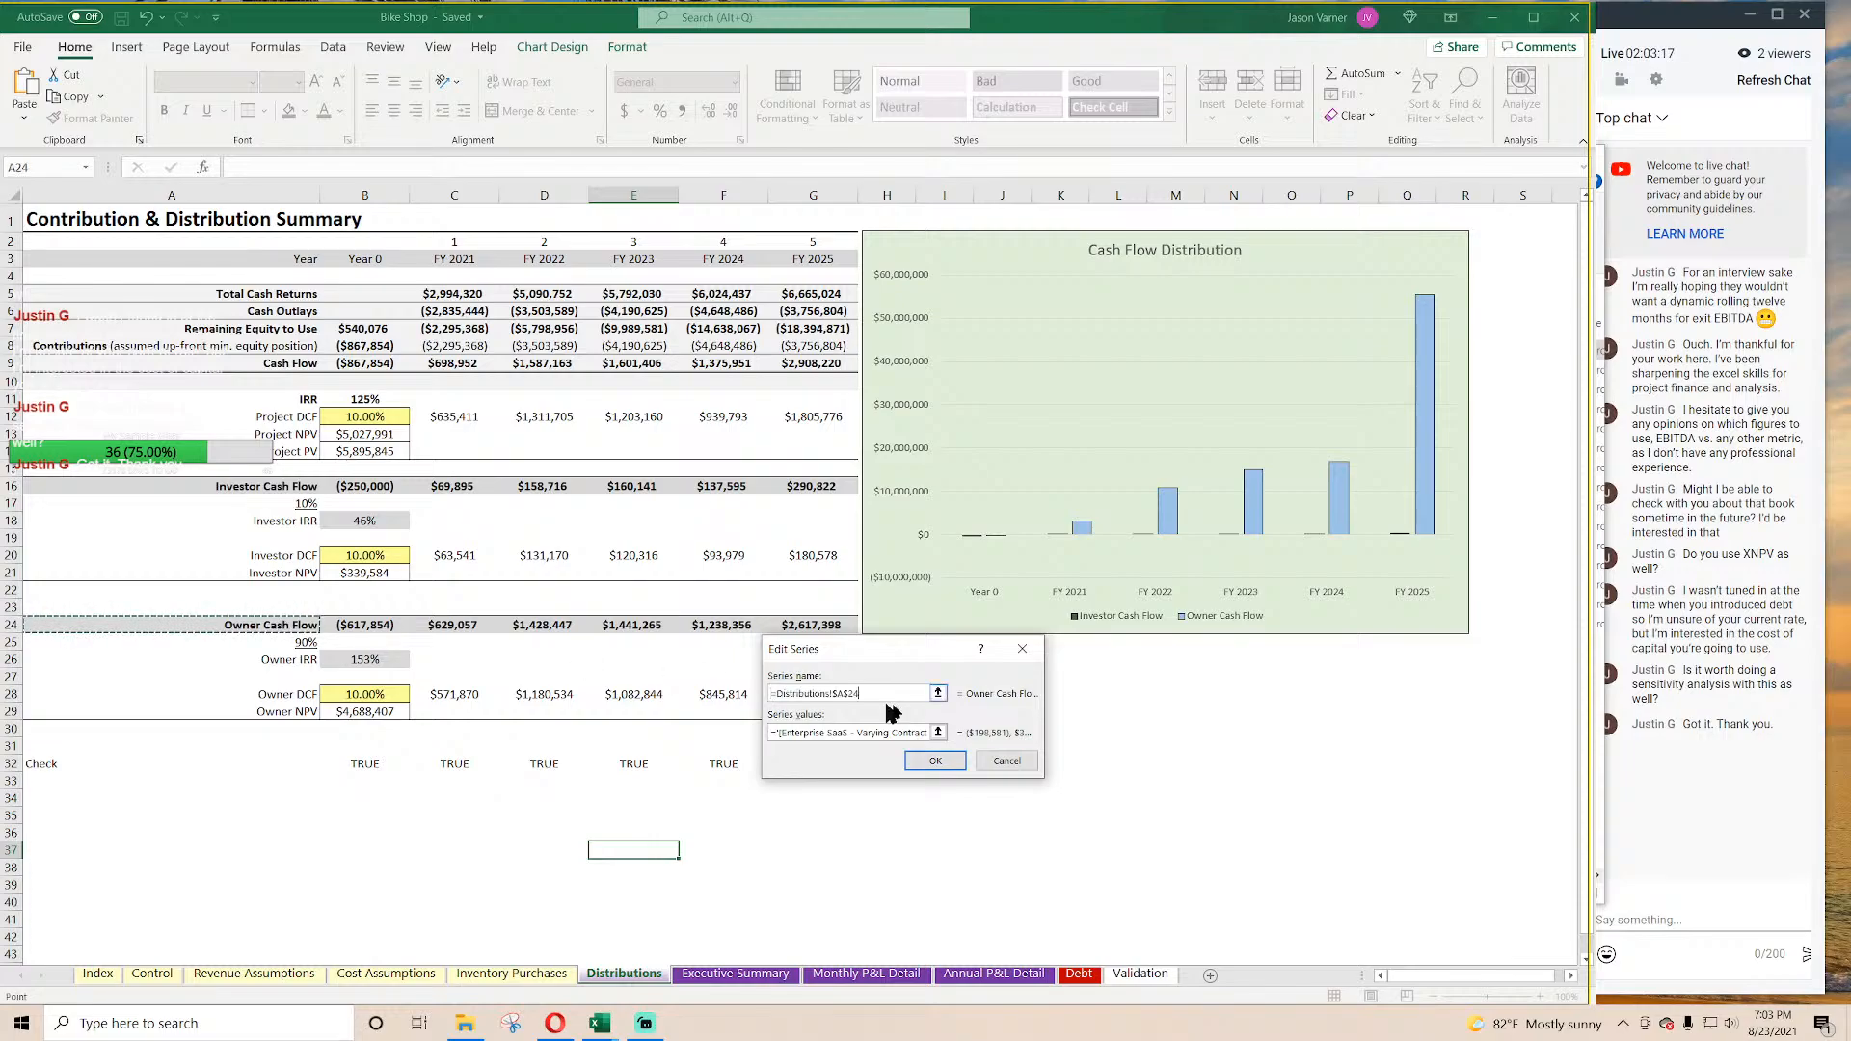
pyautogui.click(938, 693)
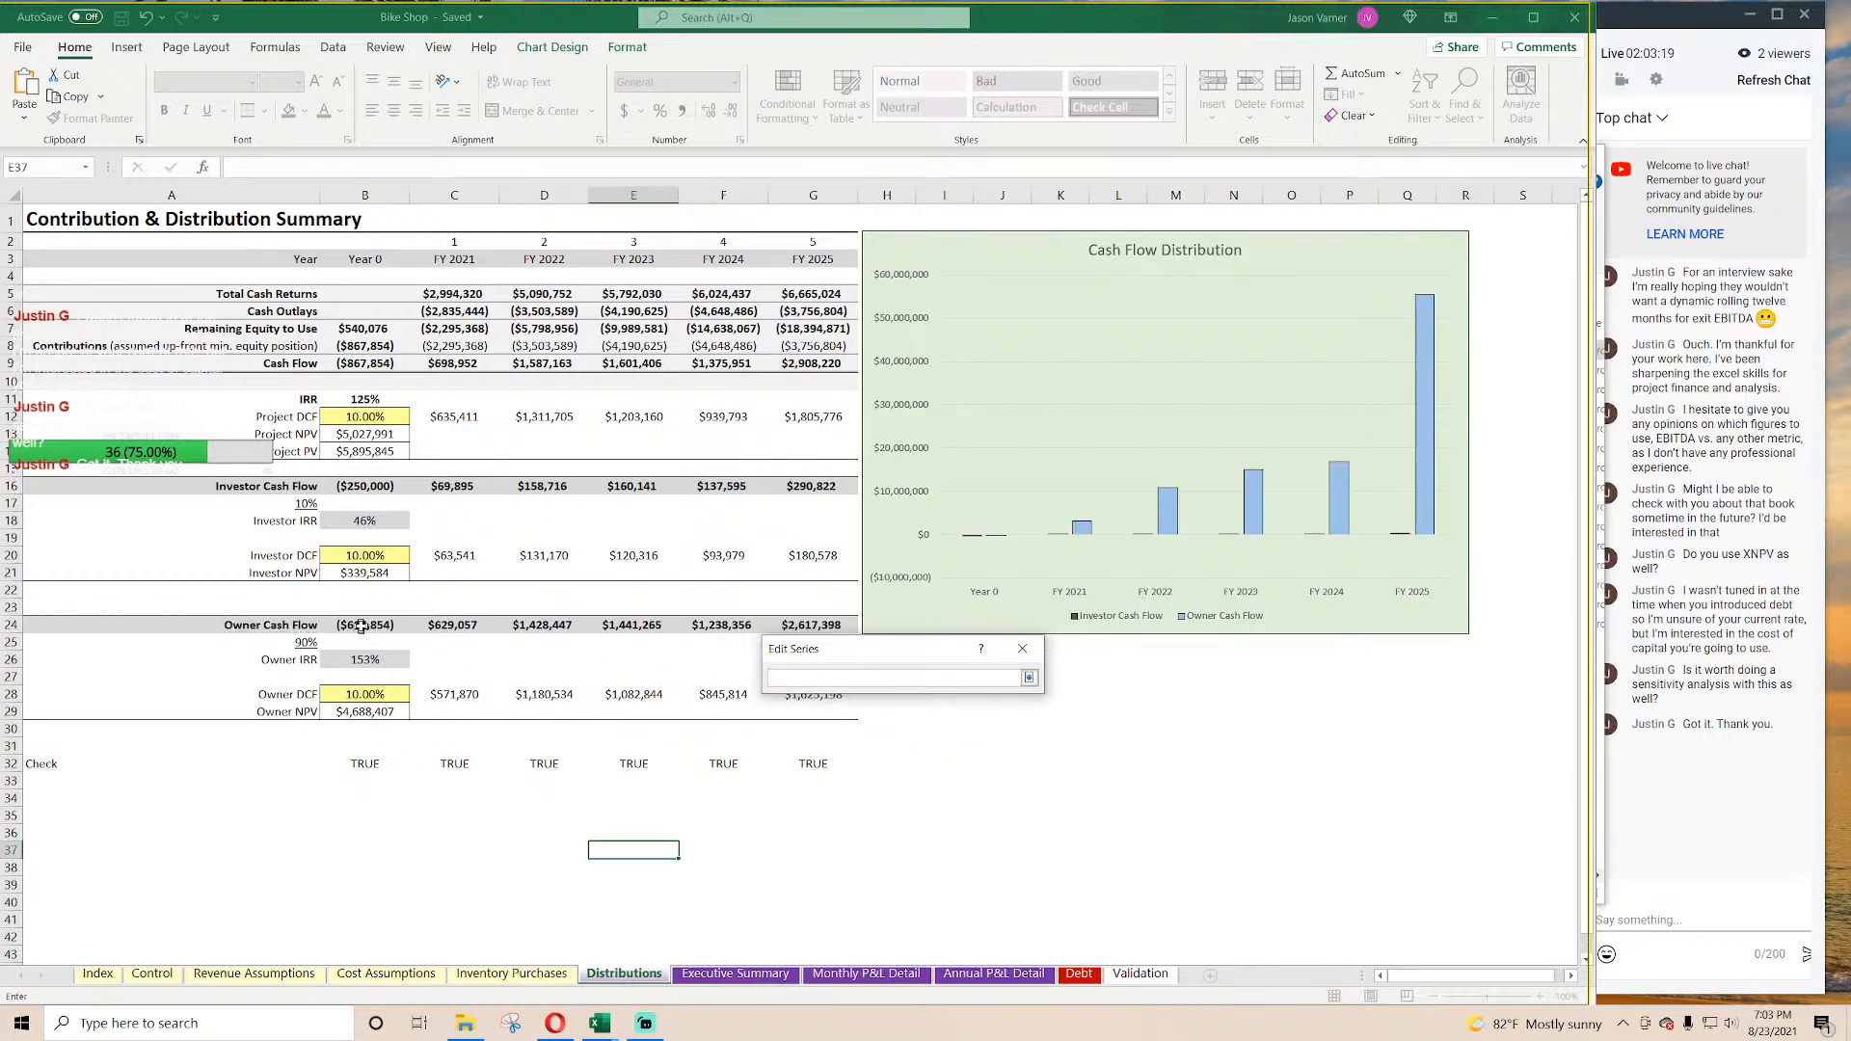
pyautogui.moveTo(359, 626); pyautogui.dragTo(796, 628)
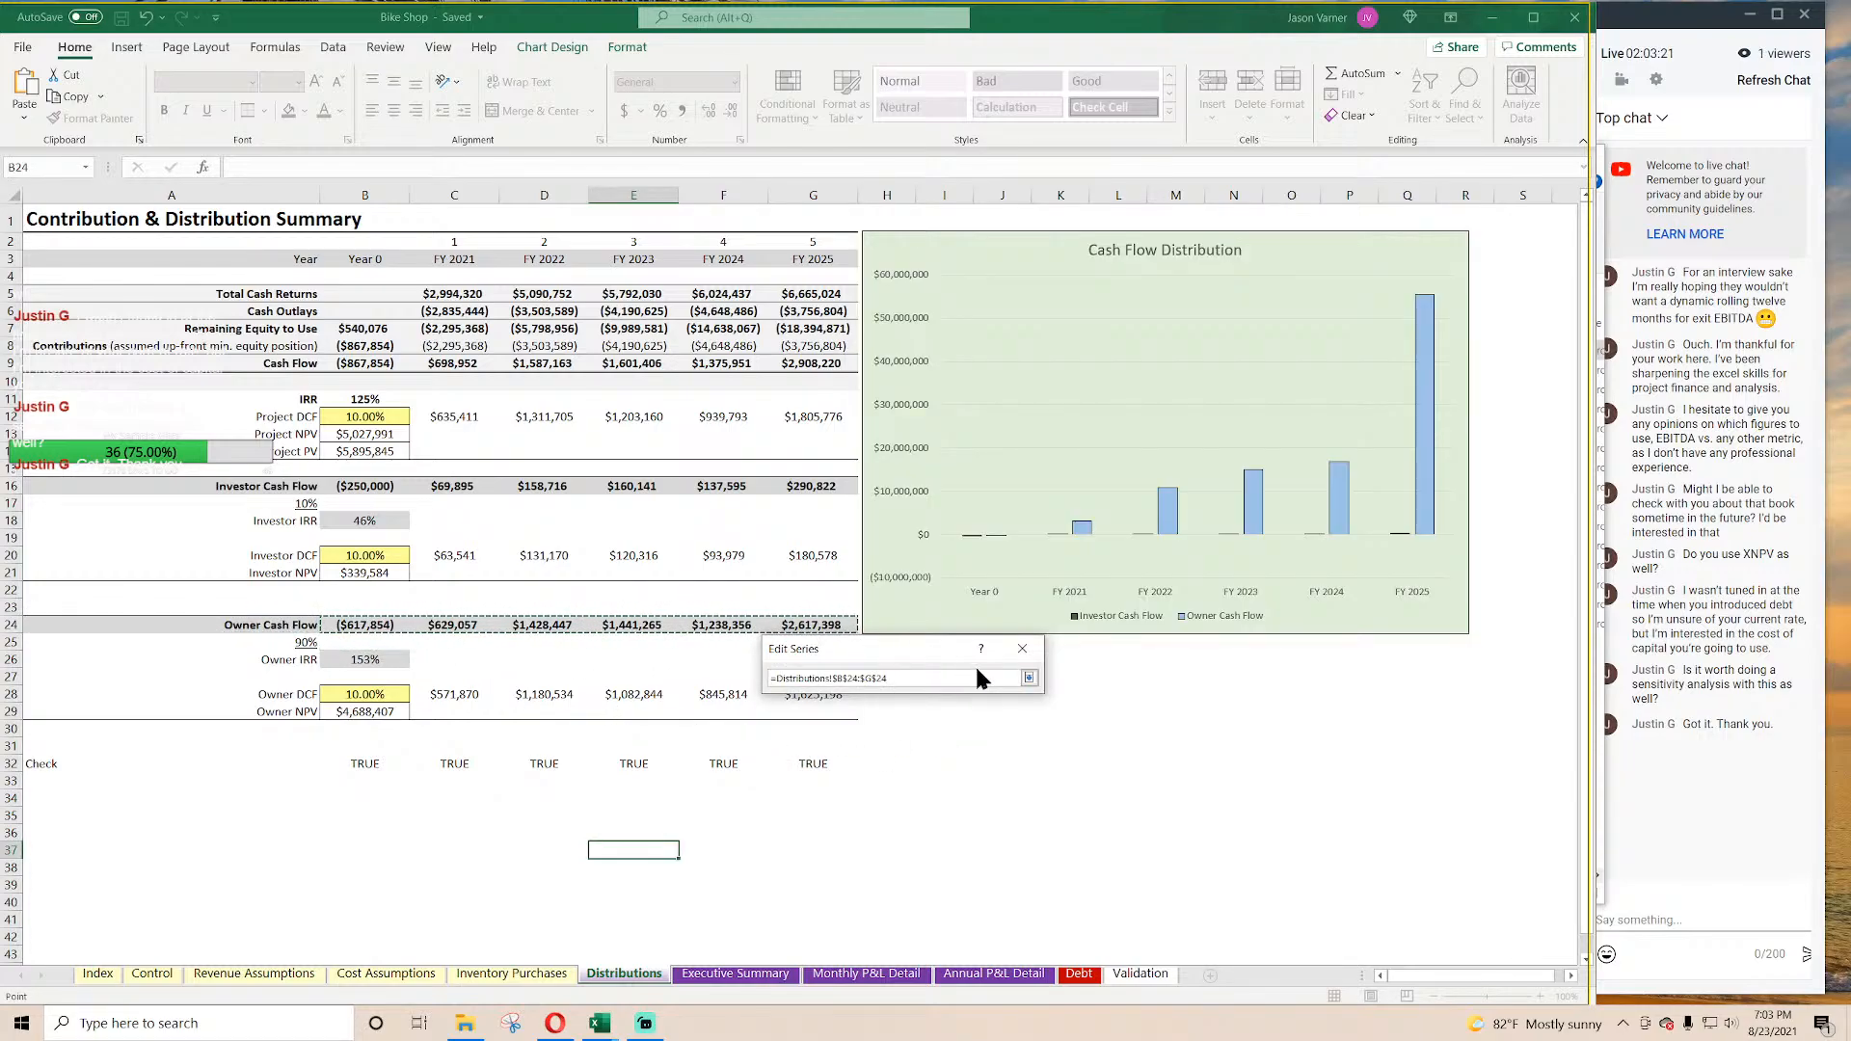
pyautogui.click(1029, 678)
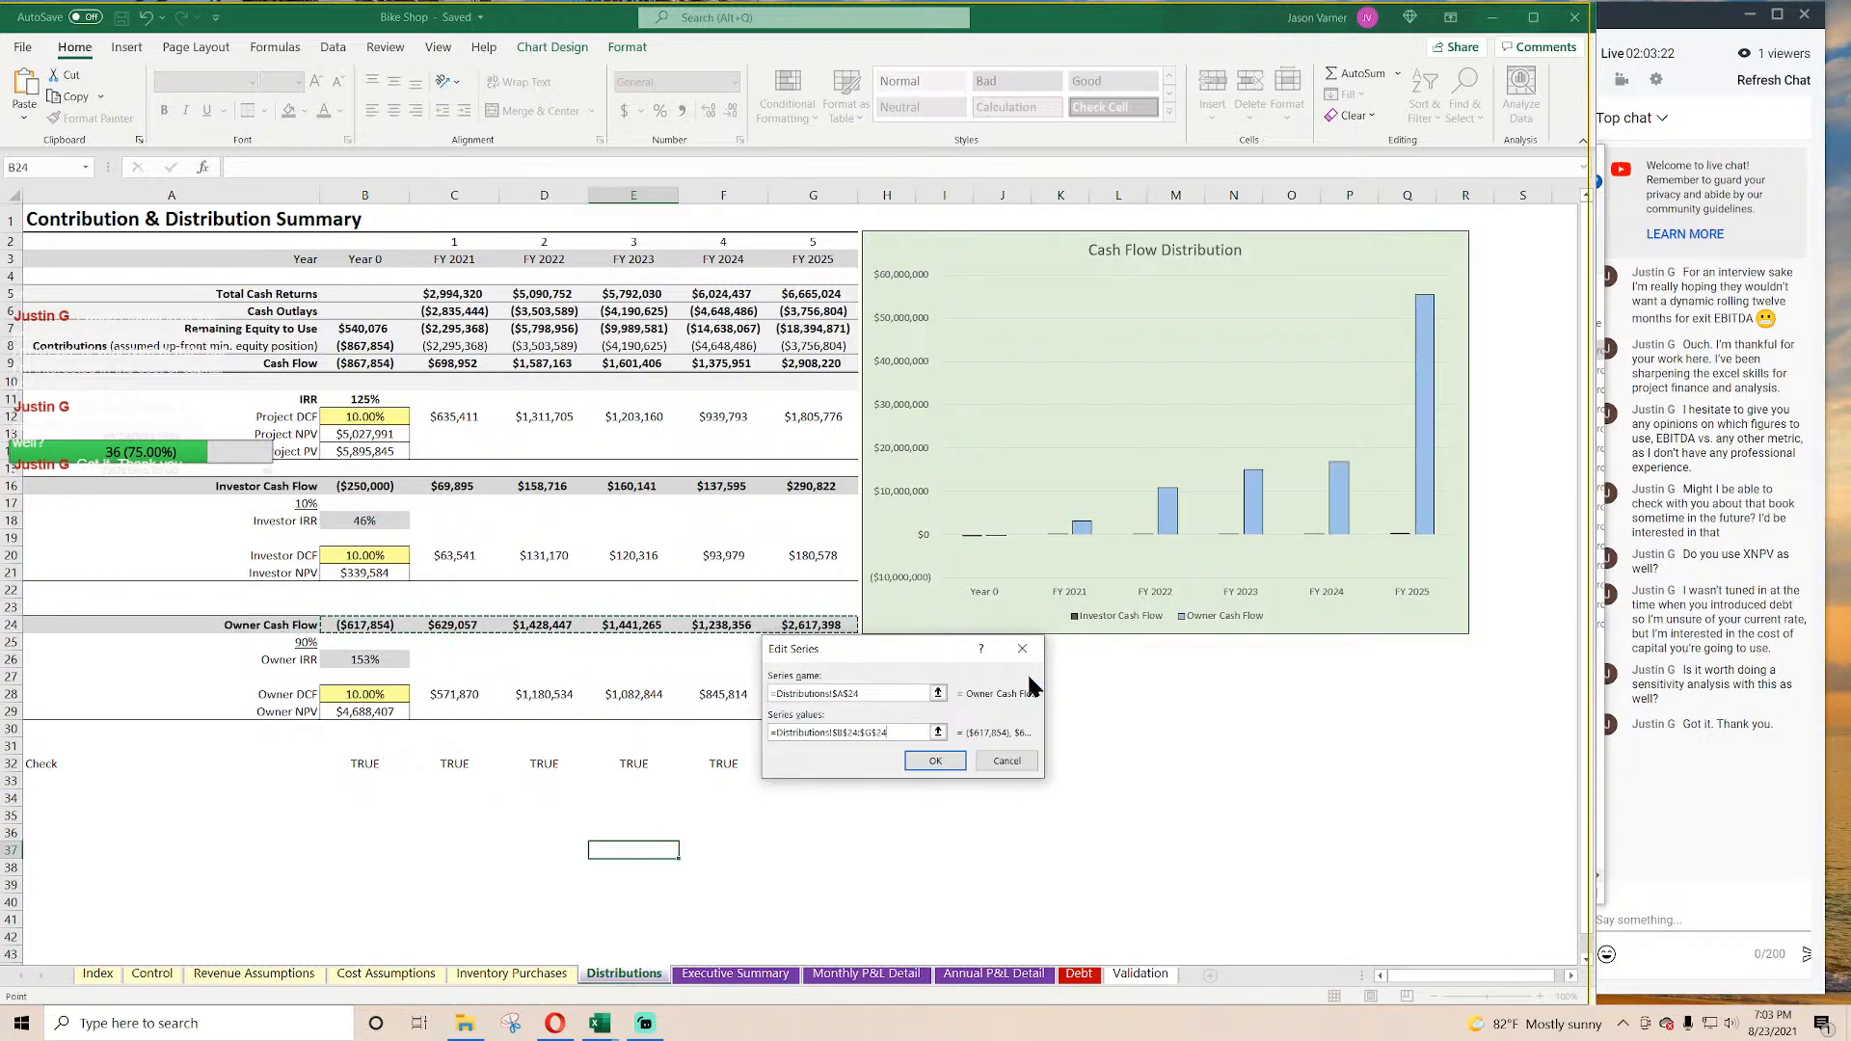
pyautogui.click(953, 761)
# Step: Set the chart's horizontal axis labels to the year headings in B3:G3, apply the data source changes, and save the workbook
pyautogui.click(936, 703)
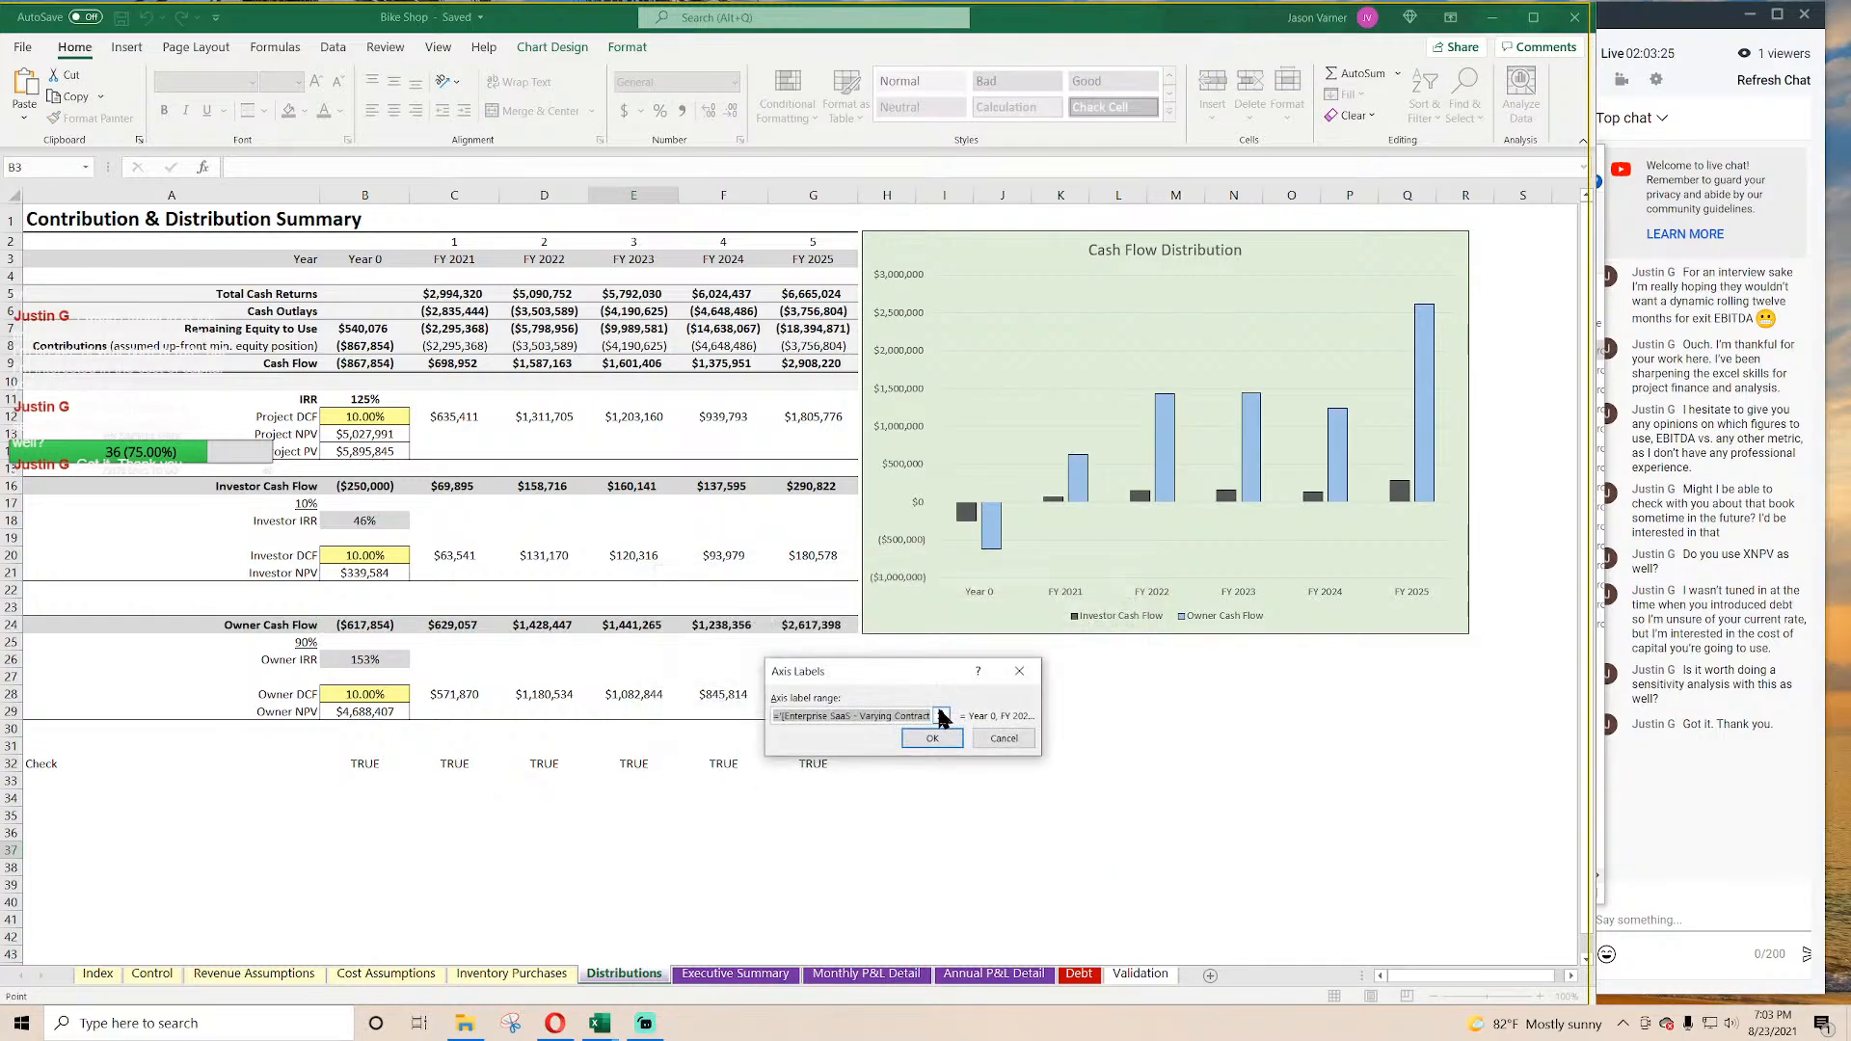
pyautogui.press('BackSpace')
pyautogui.moveTo(372, 256); pyautogui.dragTo(815, 258)
pyautogui.click(932, 739)
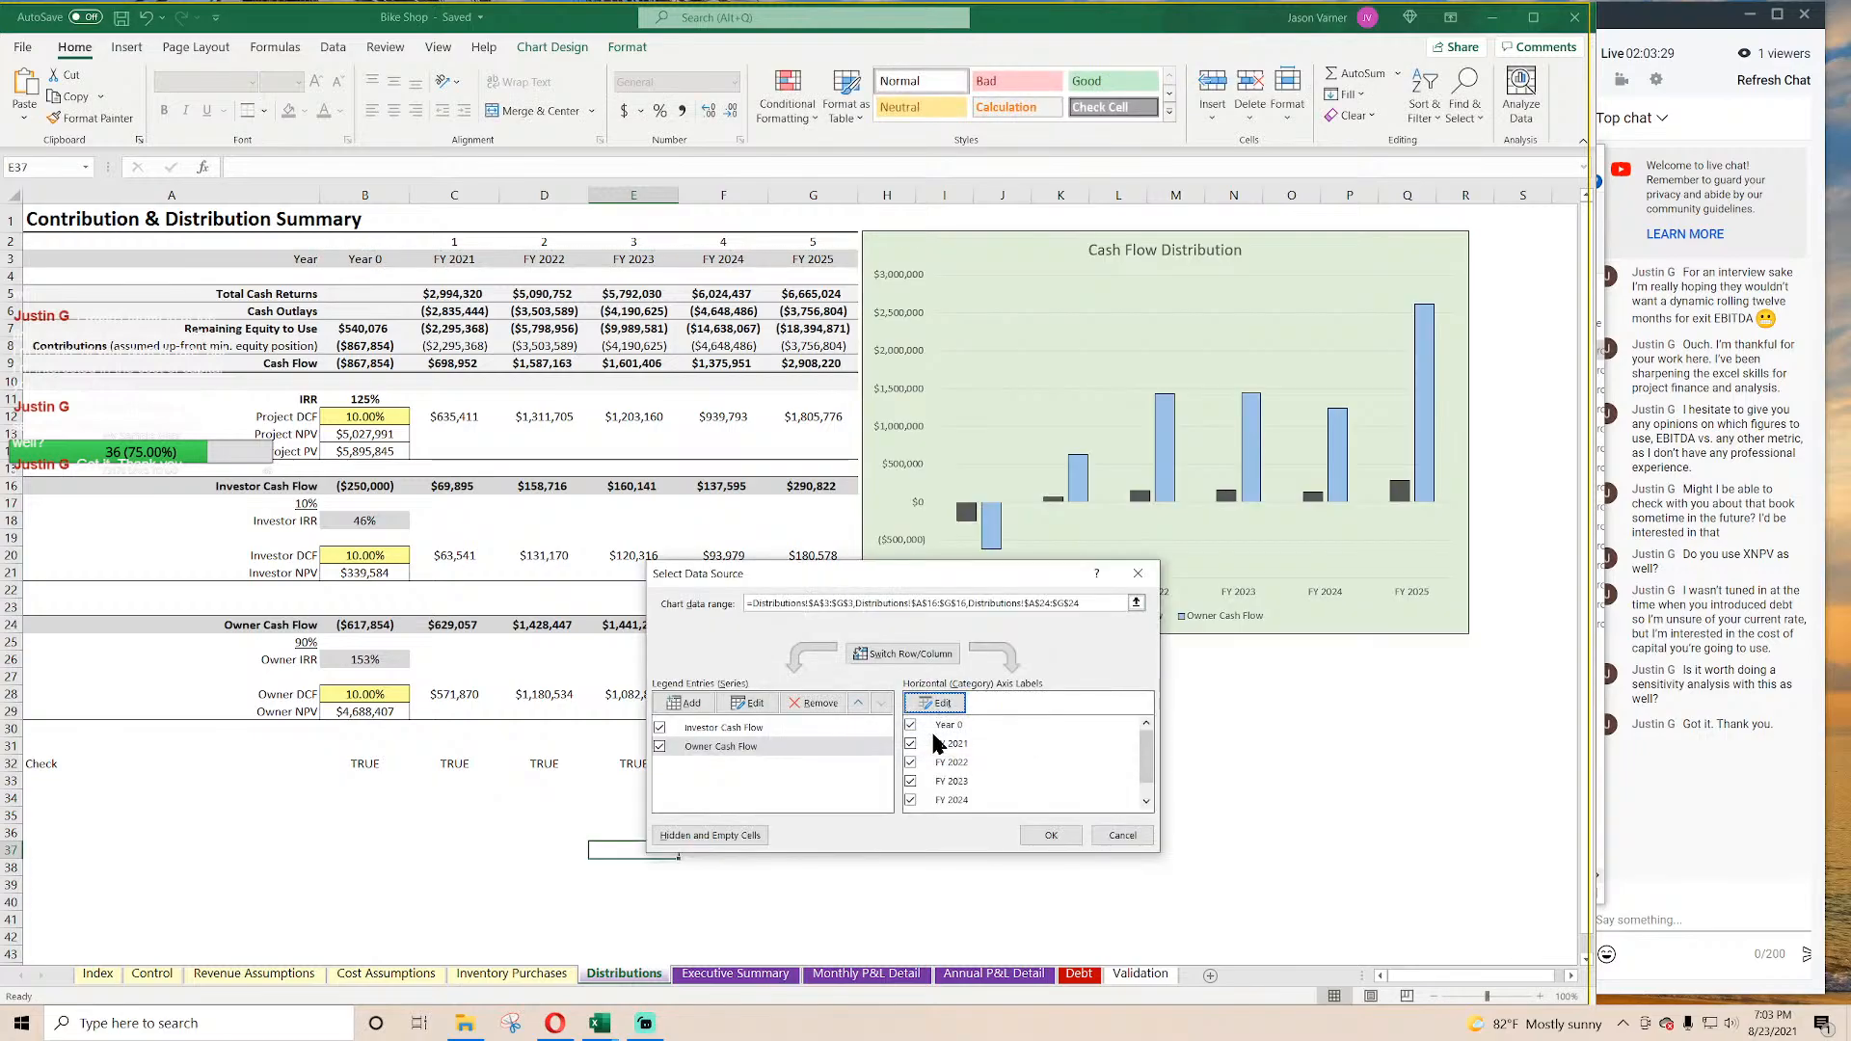
pyautogui.click(1049, 839)
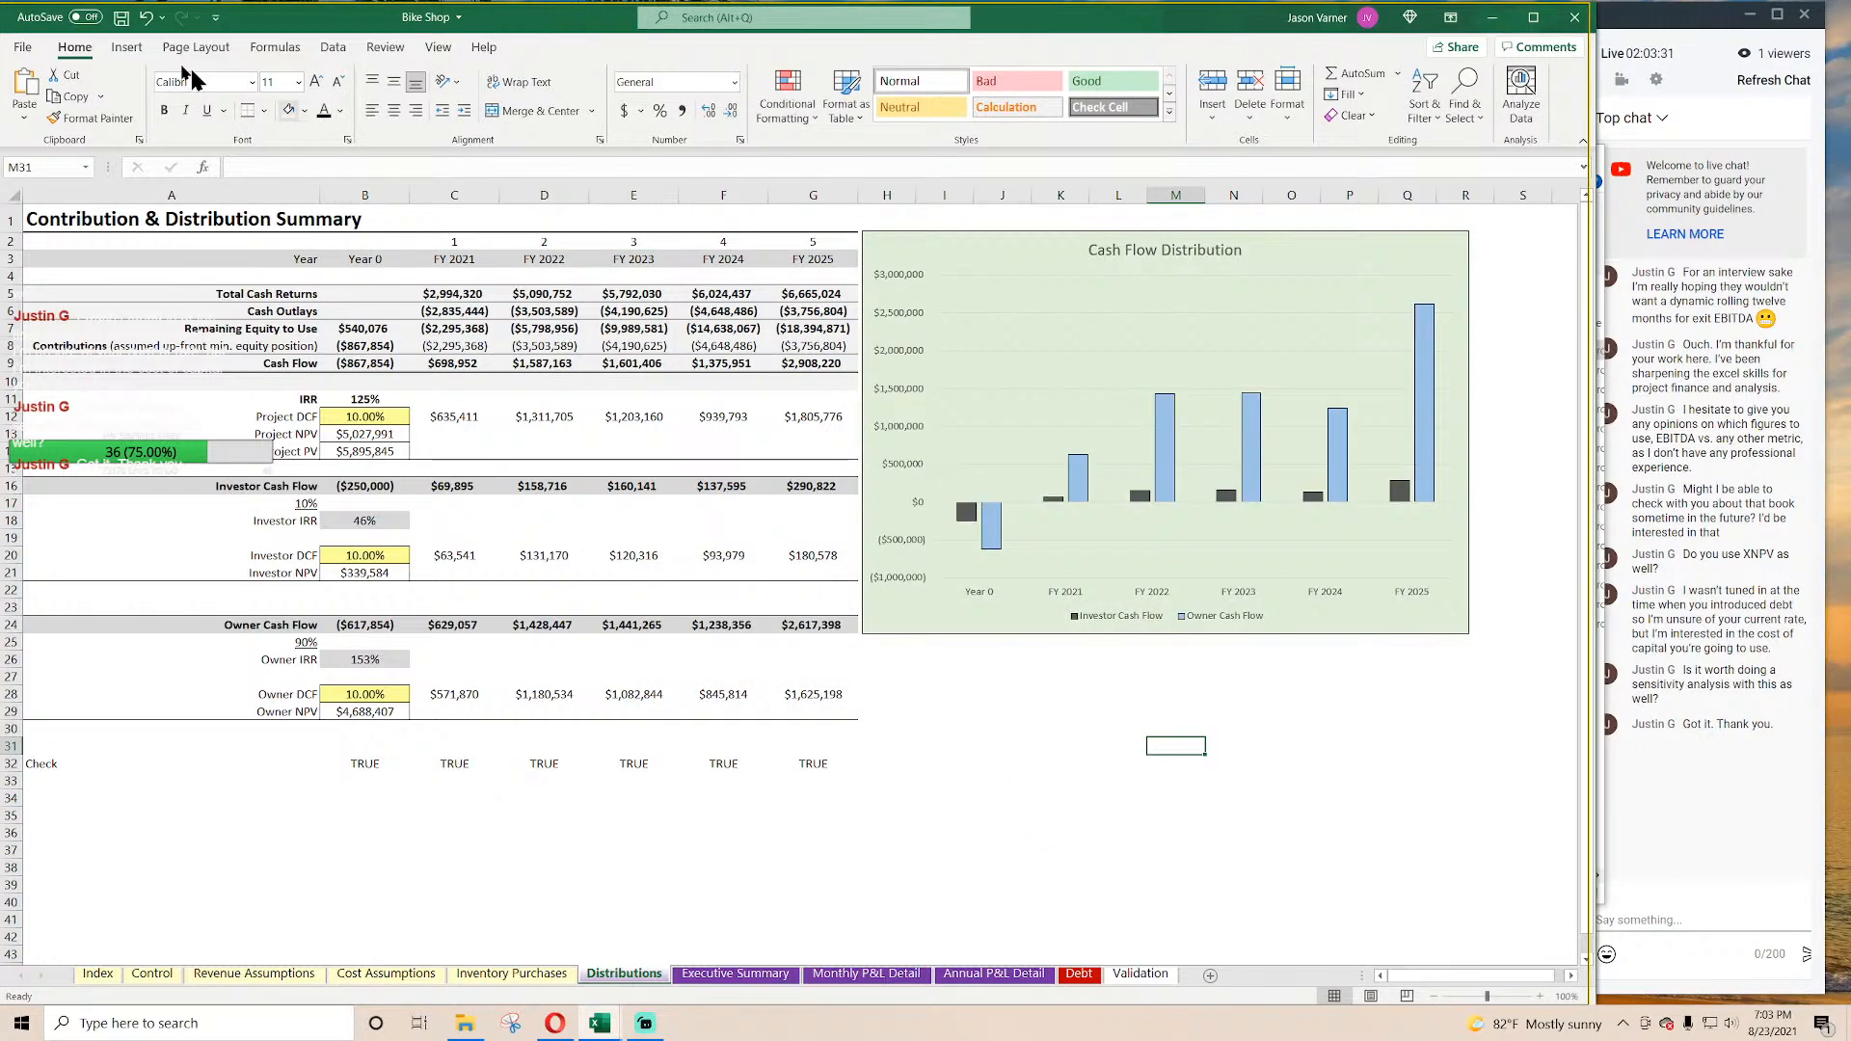
pyautogui.click(120, 22)
pyautogui.click(1296, 796)
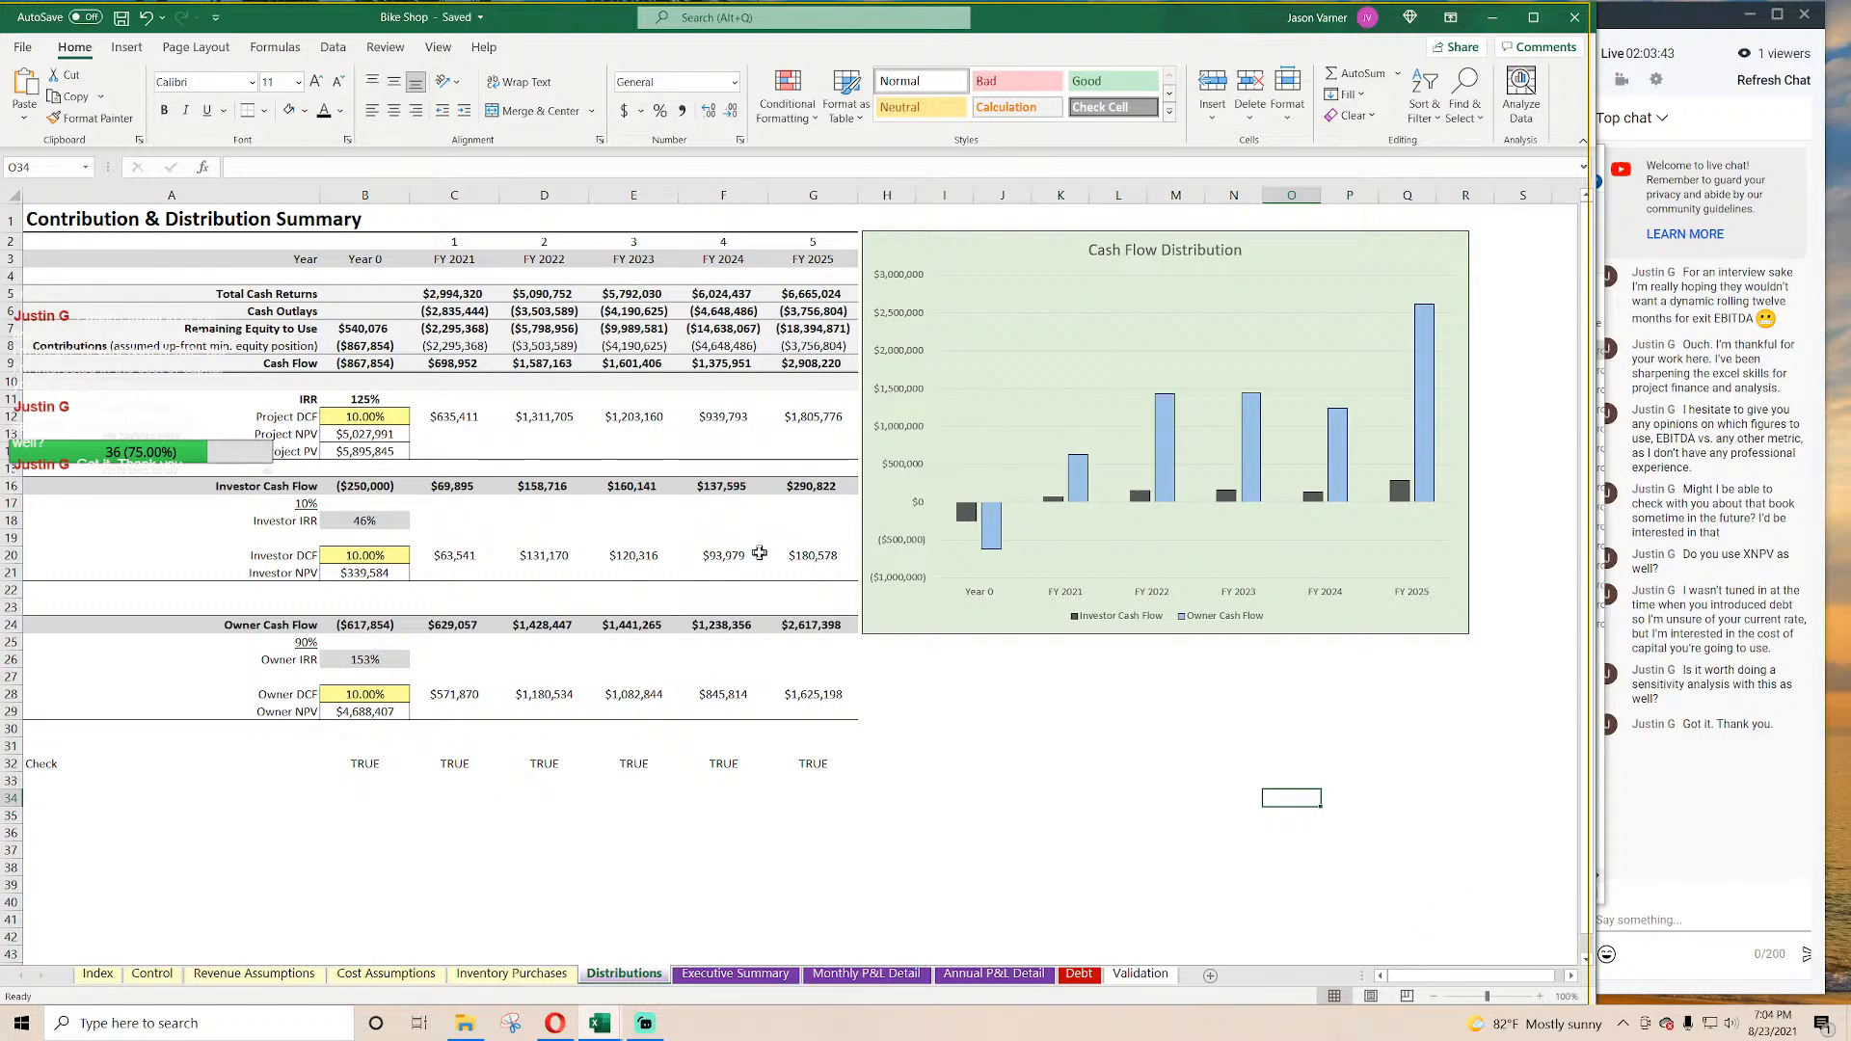
# Step: Check the Owner DCF formulas and the Investor NPV formula, and save the workbook
pyautogui.click(834, 698)
pyautogui.click(723, 700)
pyautogui.click(656, 696)
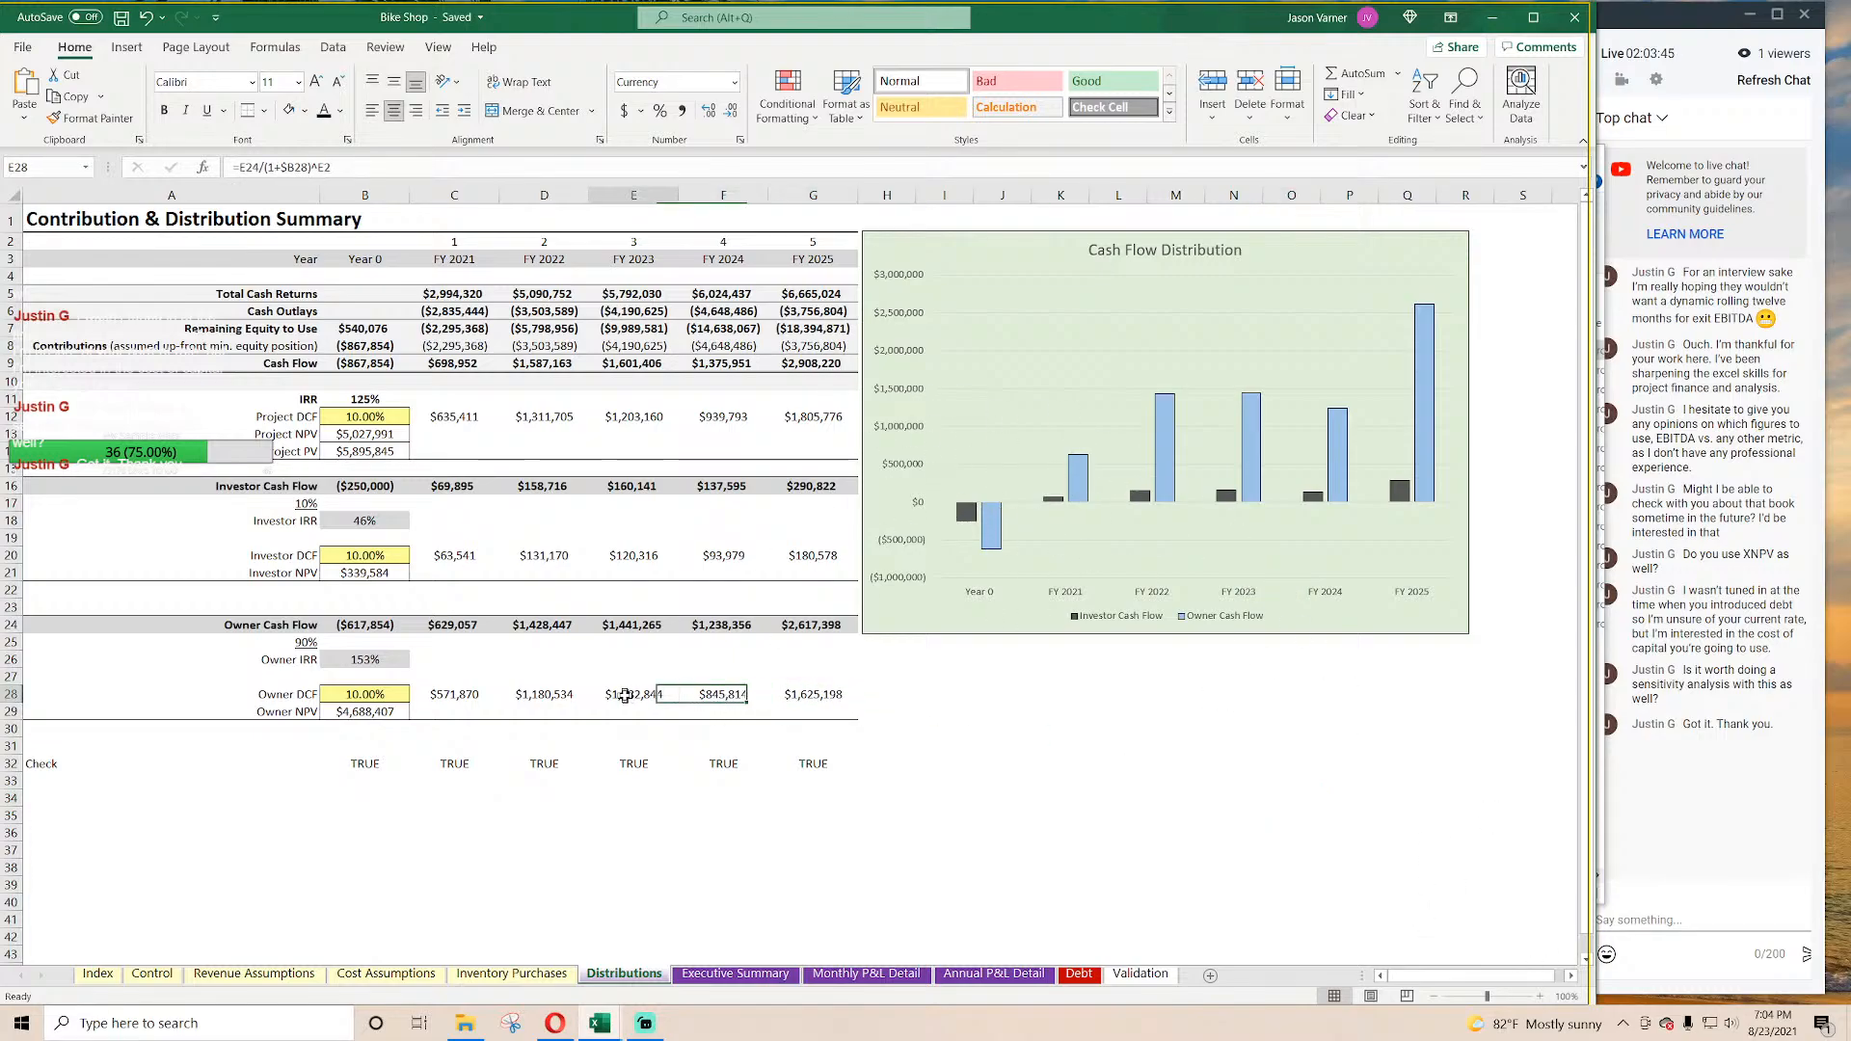
pyautogui.click(384, 702)
pyautogui.click(370, 574)
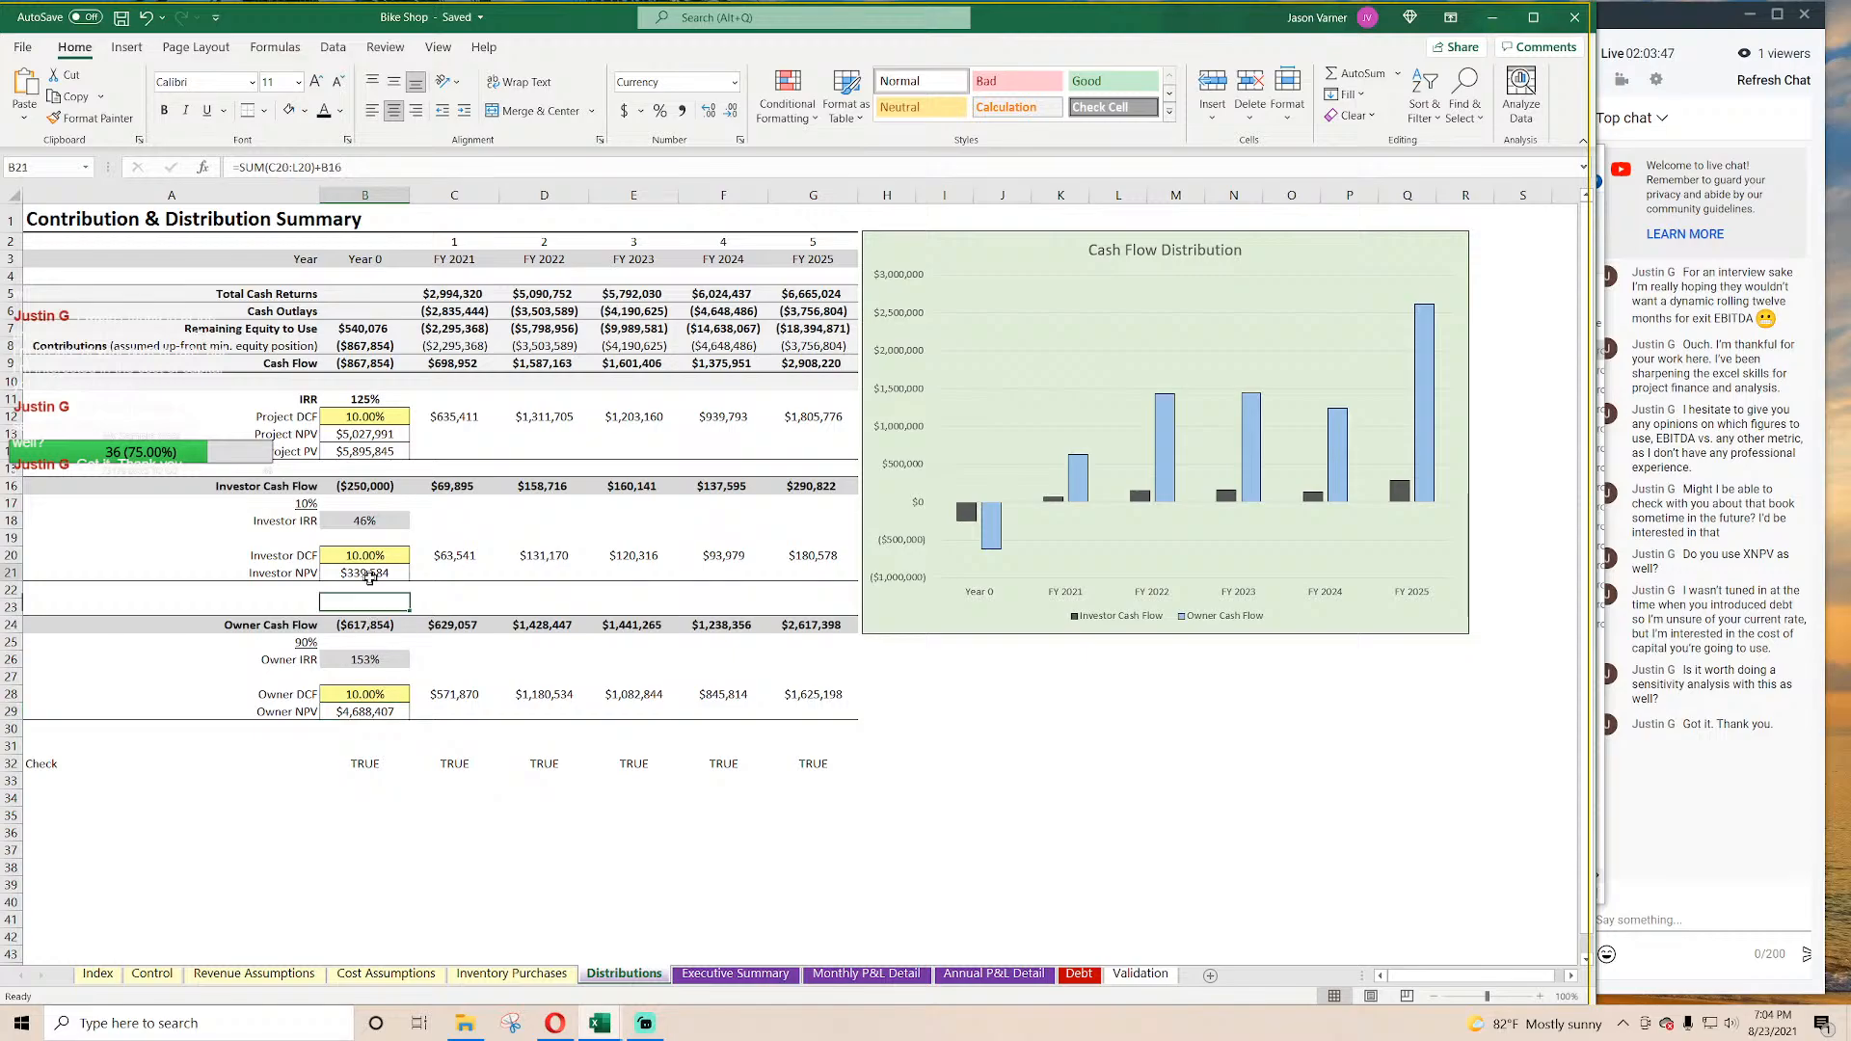
pyautogui.click(1229, 743)
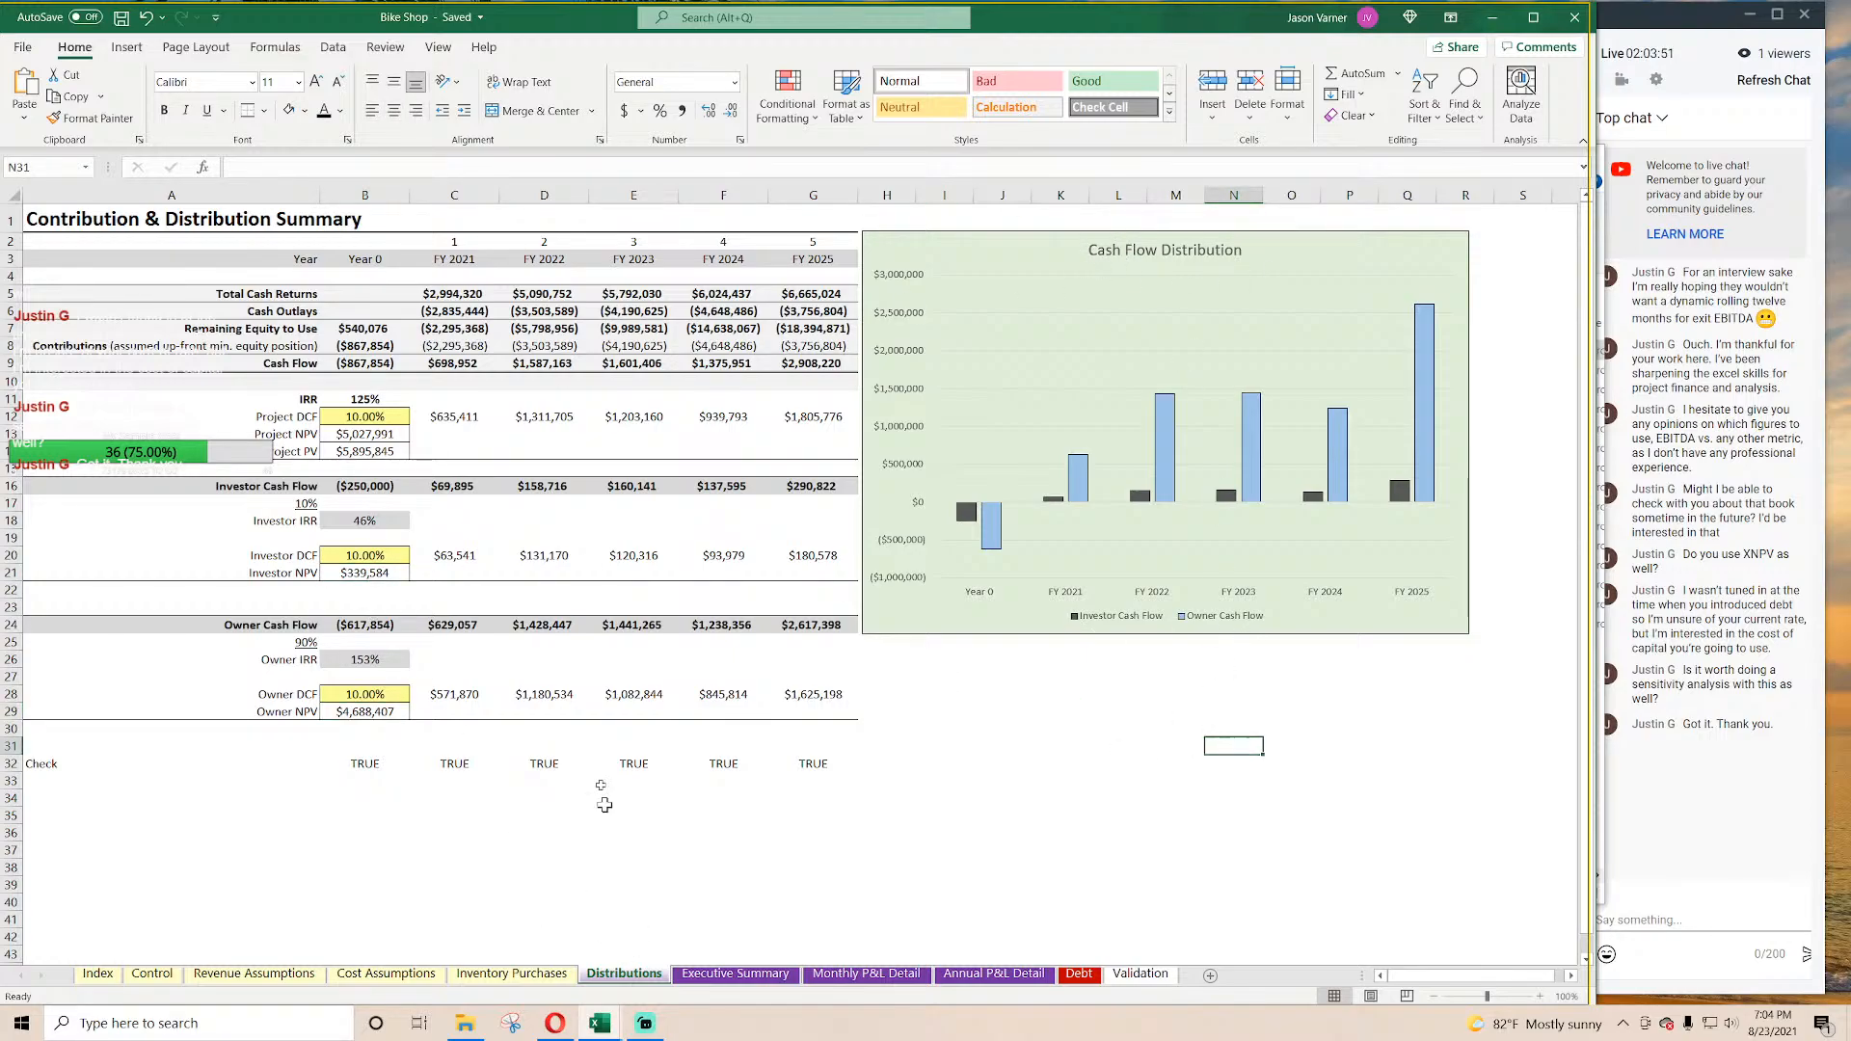
pyautogui.click(122, 19)
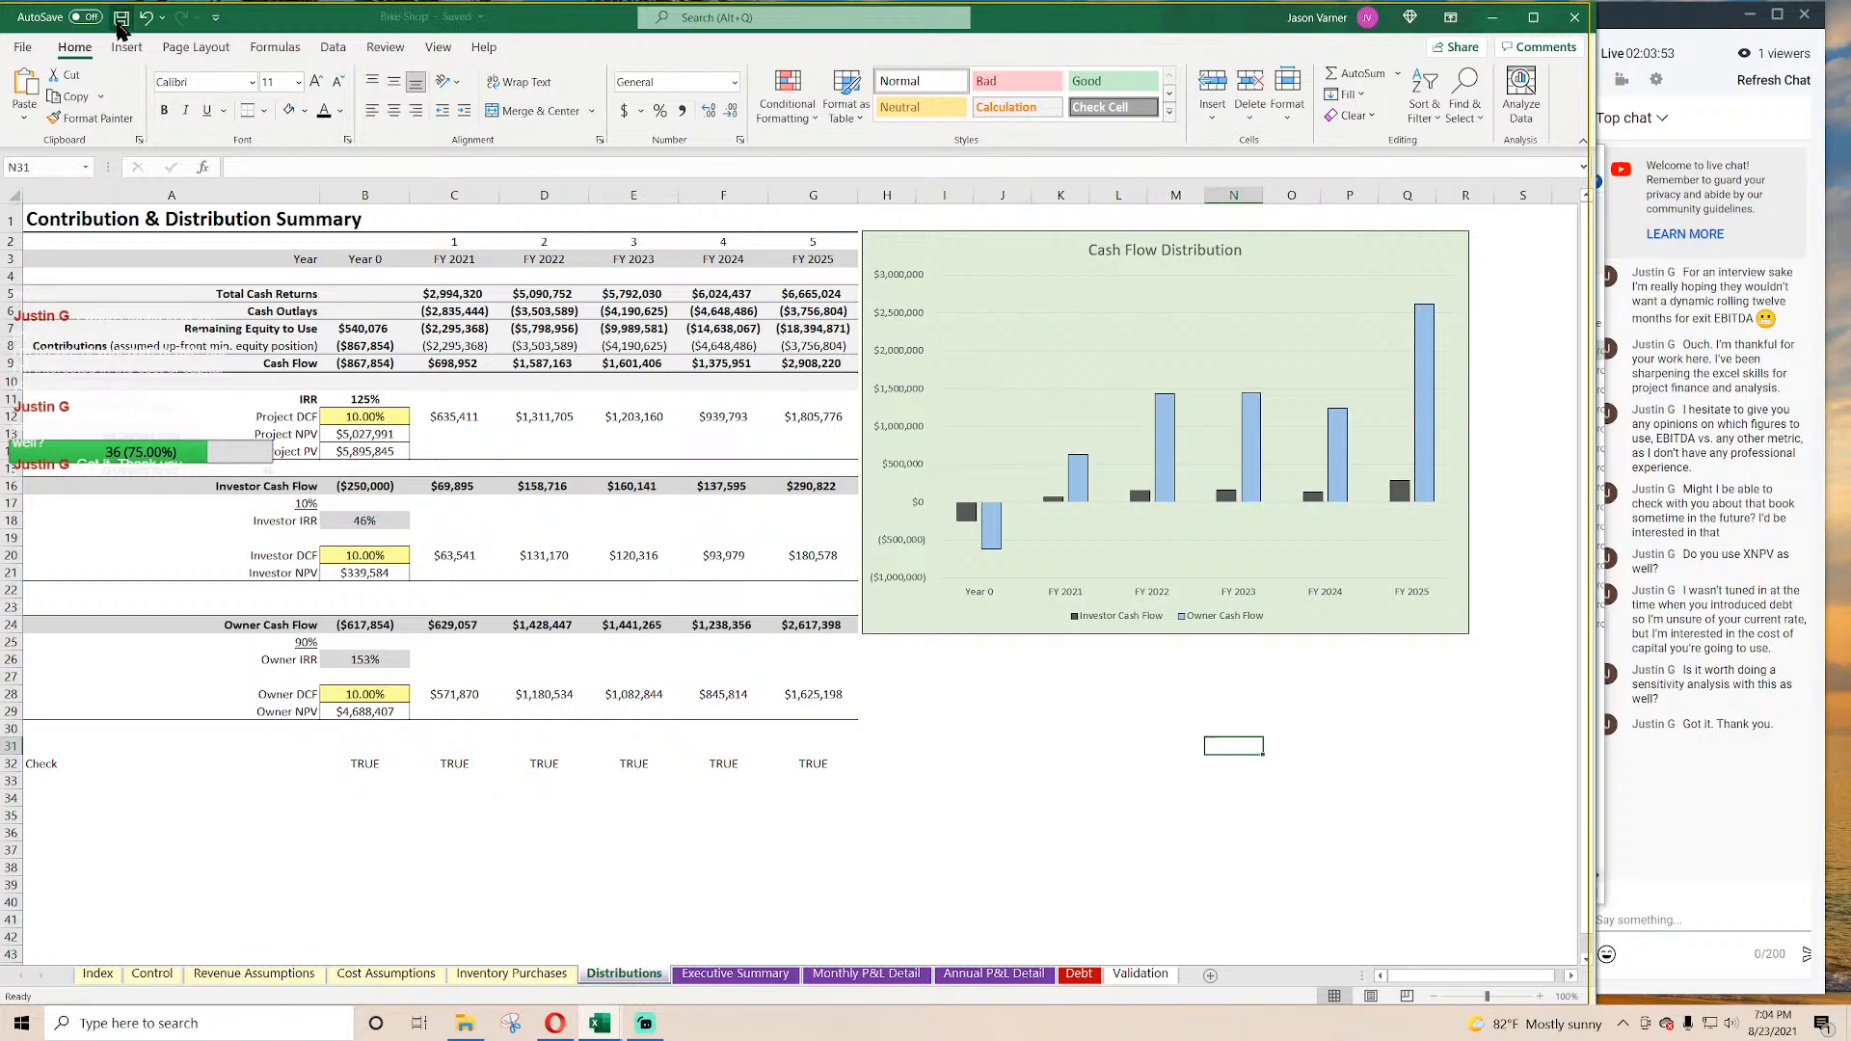
pyautogui.click(1111, 791)
# Step: Switch to the Enterprise SaaS - Varying Contract Lengths workbook and copy the 5-Year Project Summary with its charts from the Executive Summary sheet
pyautogui.click(725, 978)
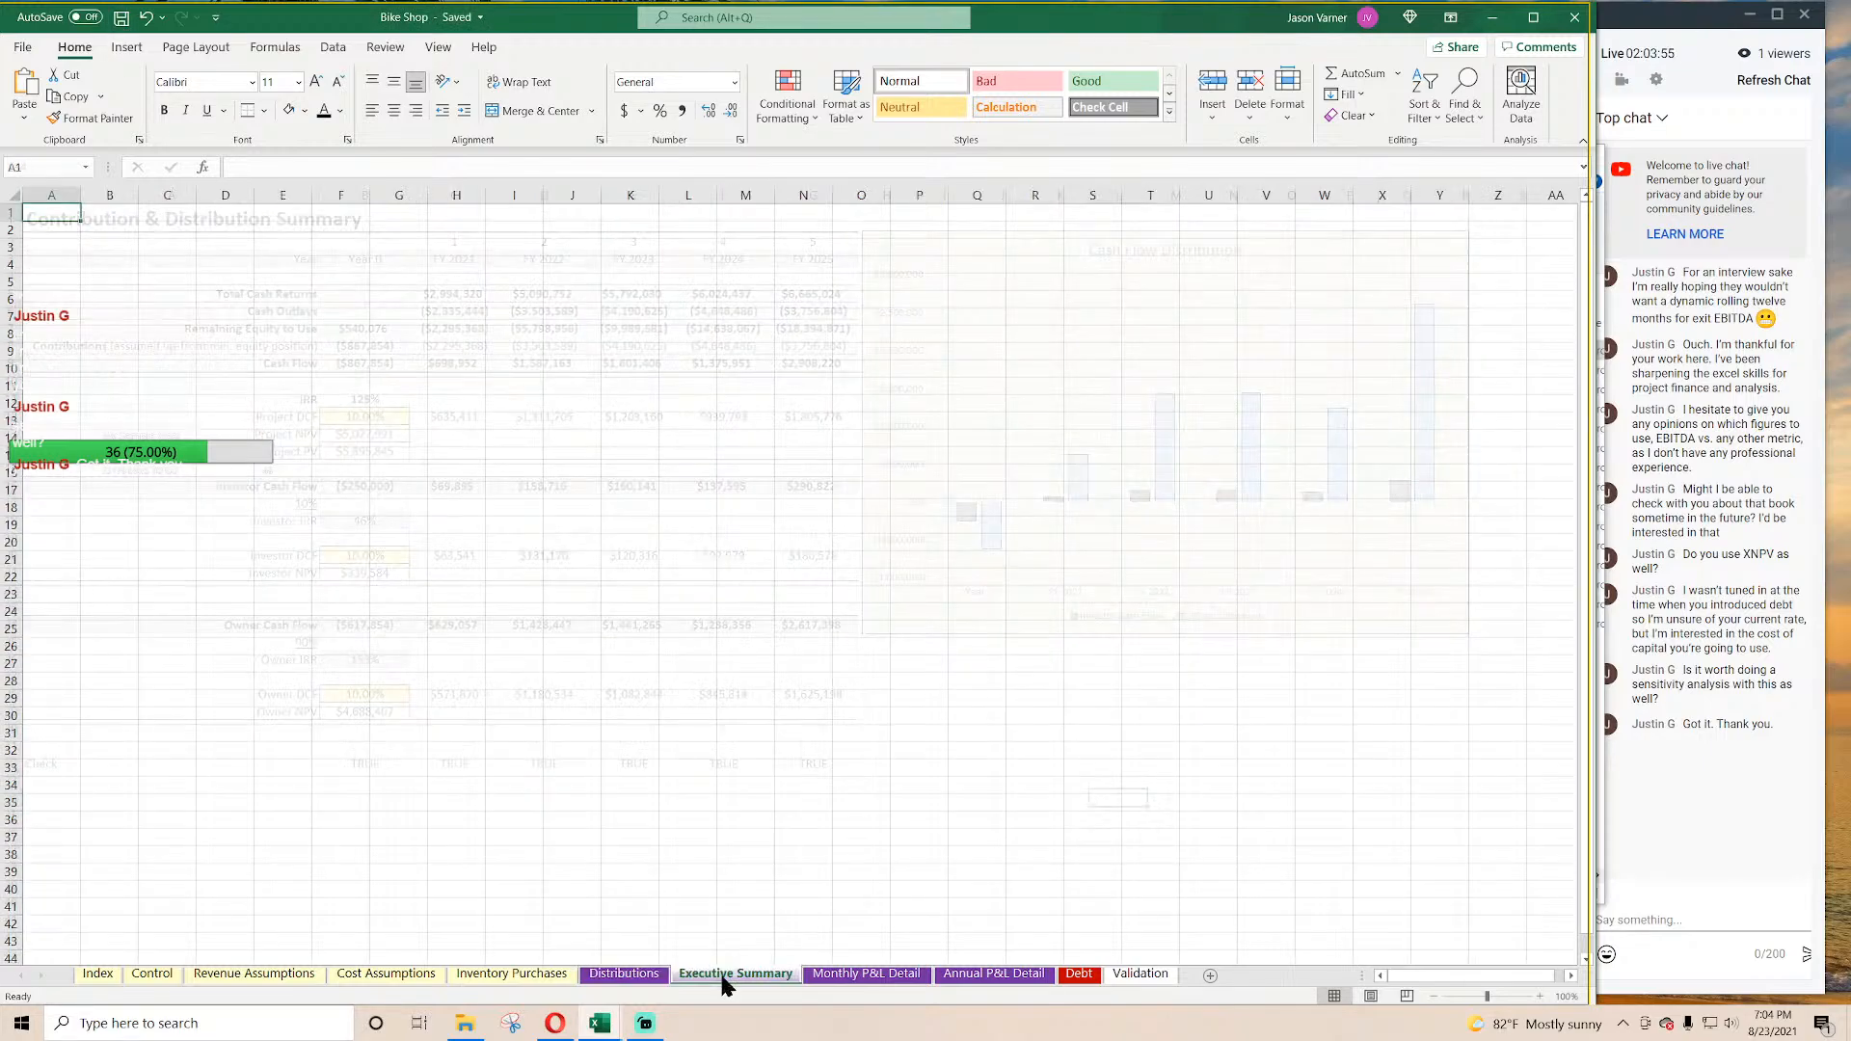
pyautogui.click(623, 974)
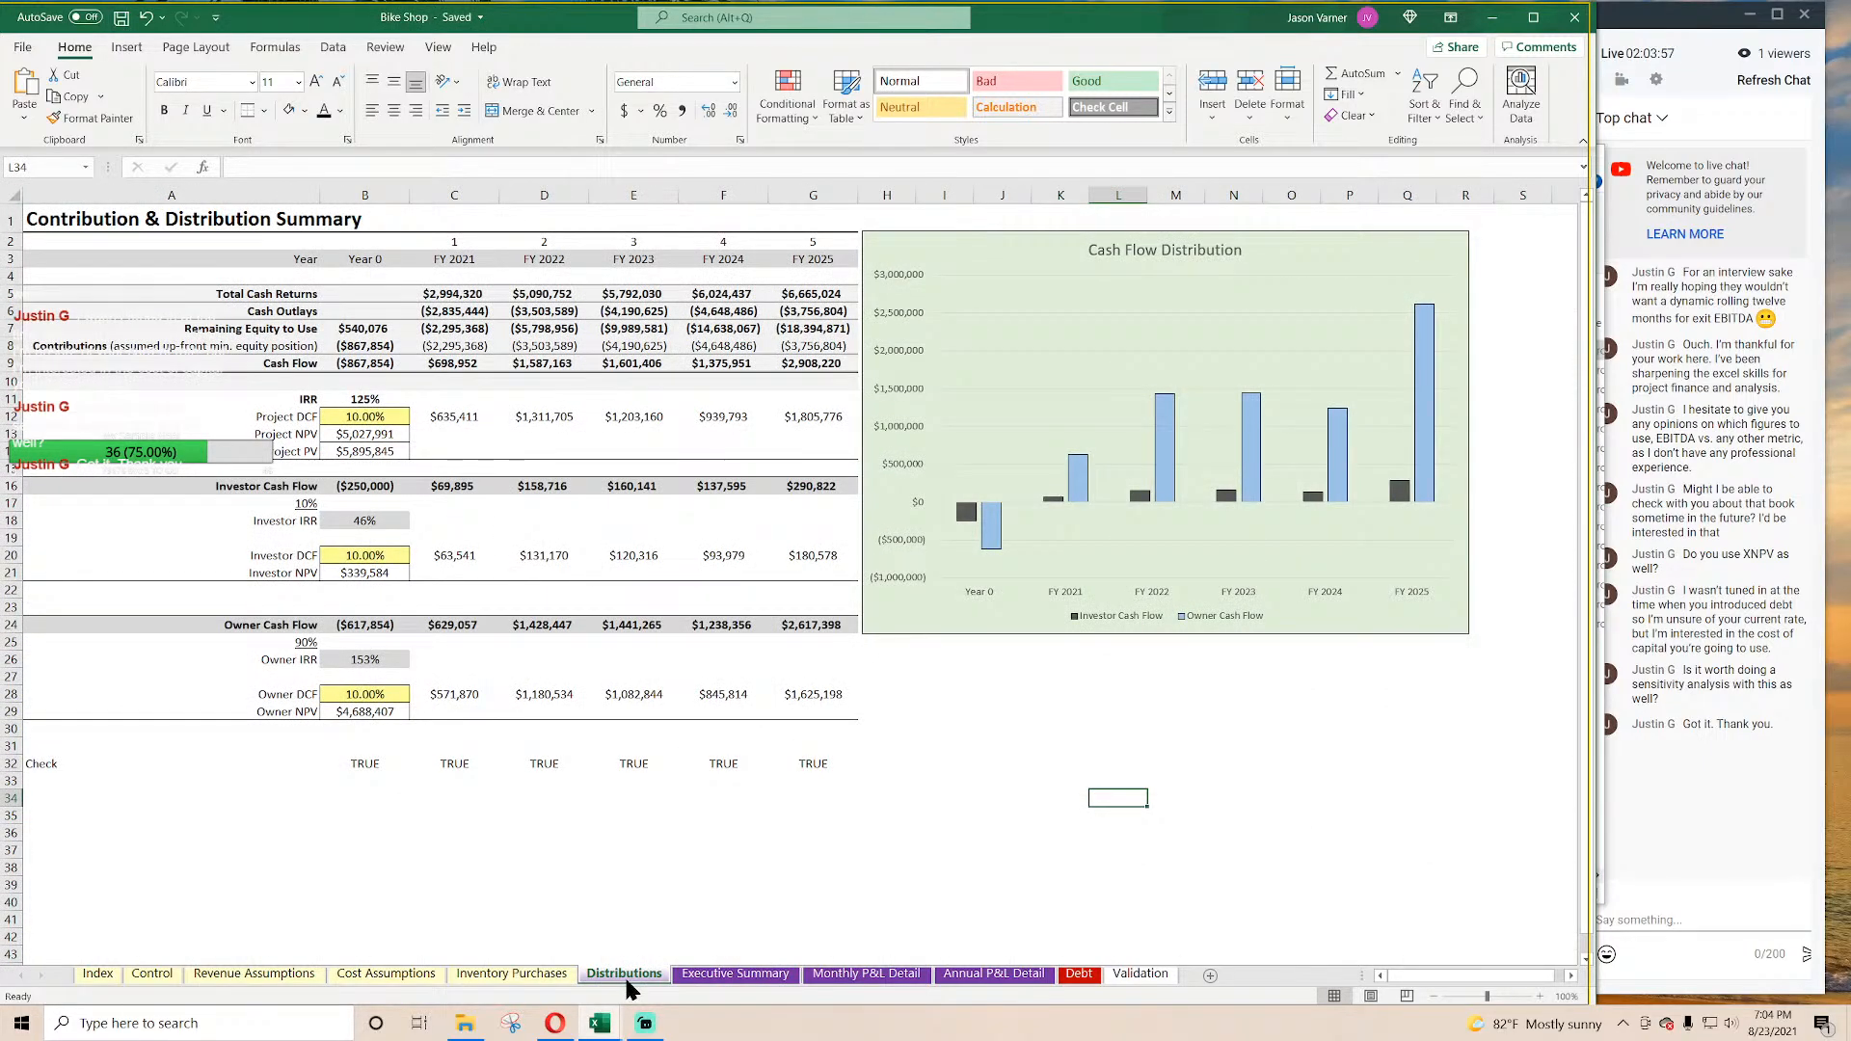
pyautogui.moveTo(598, 1023)
pyautogui.click(636, 984)
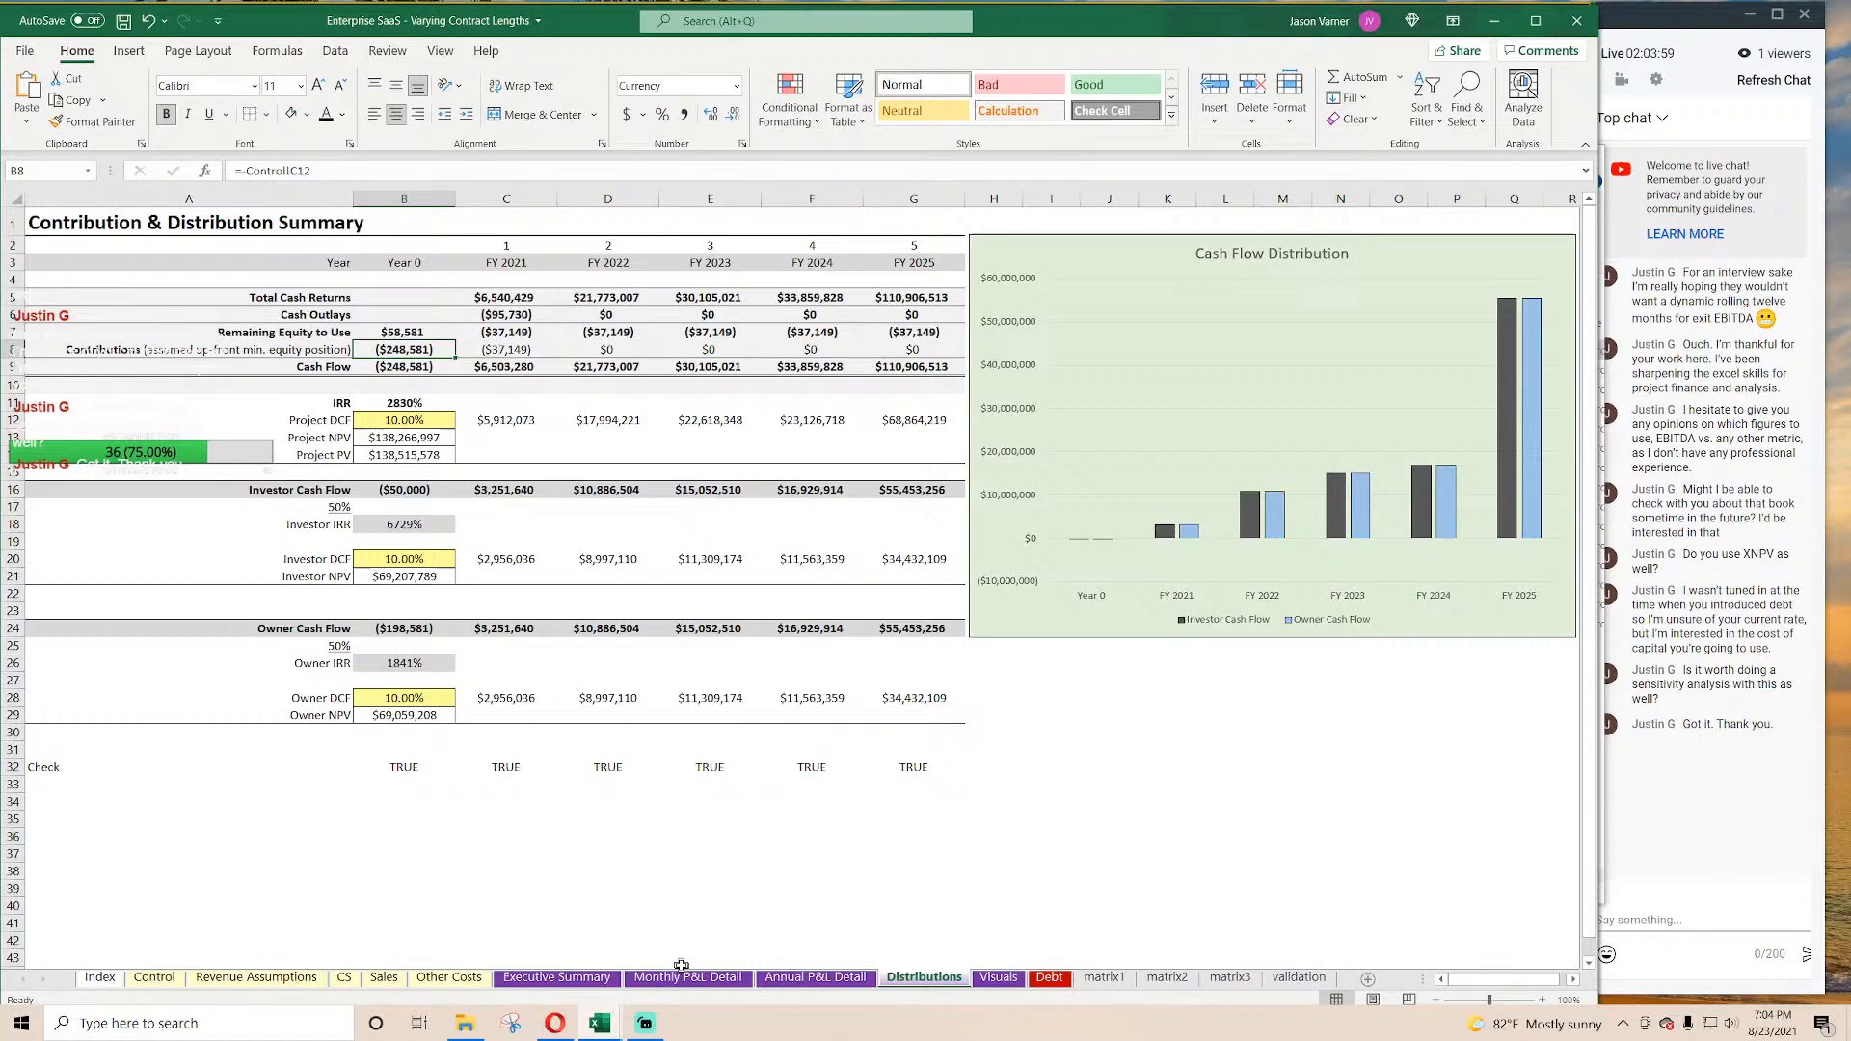
pyautogui.click(557, 977)
pyautogui.moveTo(57, 224); pyautogui.dragTo(1485, 946)
pyautogui.scroll(5, 1485, 946)
pyautogui.rightClick(322, 290)
pyautogui.click(356, 336)
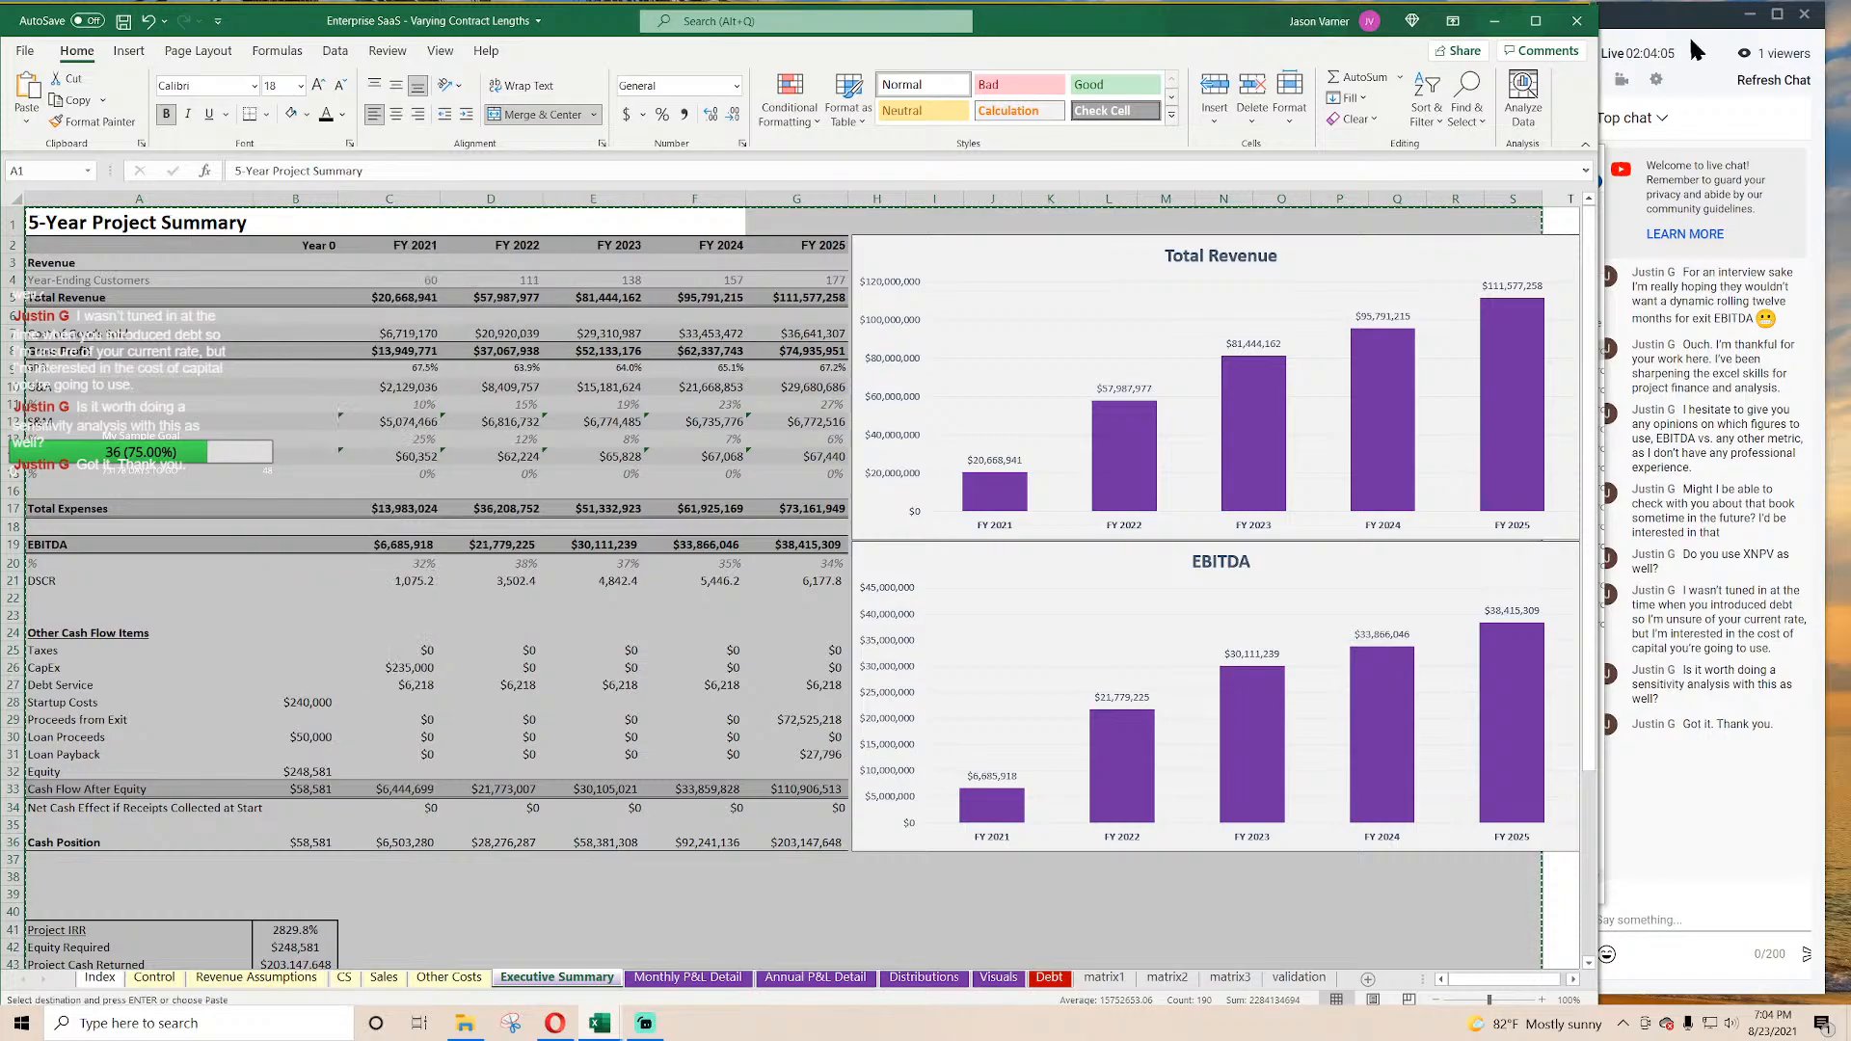
# Step: Paste the copied summary and charts at A1 of the Executive Summary sheet in the Bike Shop workbook
pyautogui.click(1495, 20)
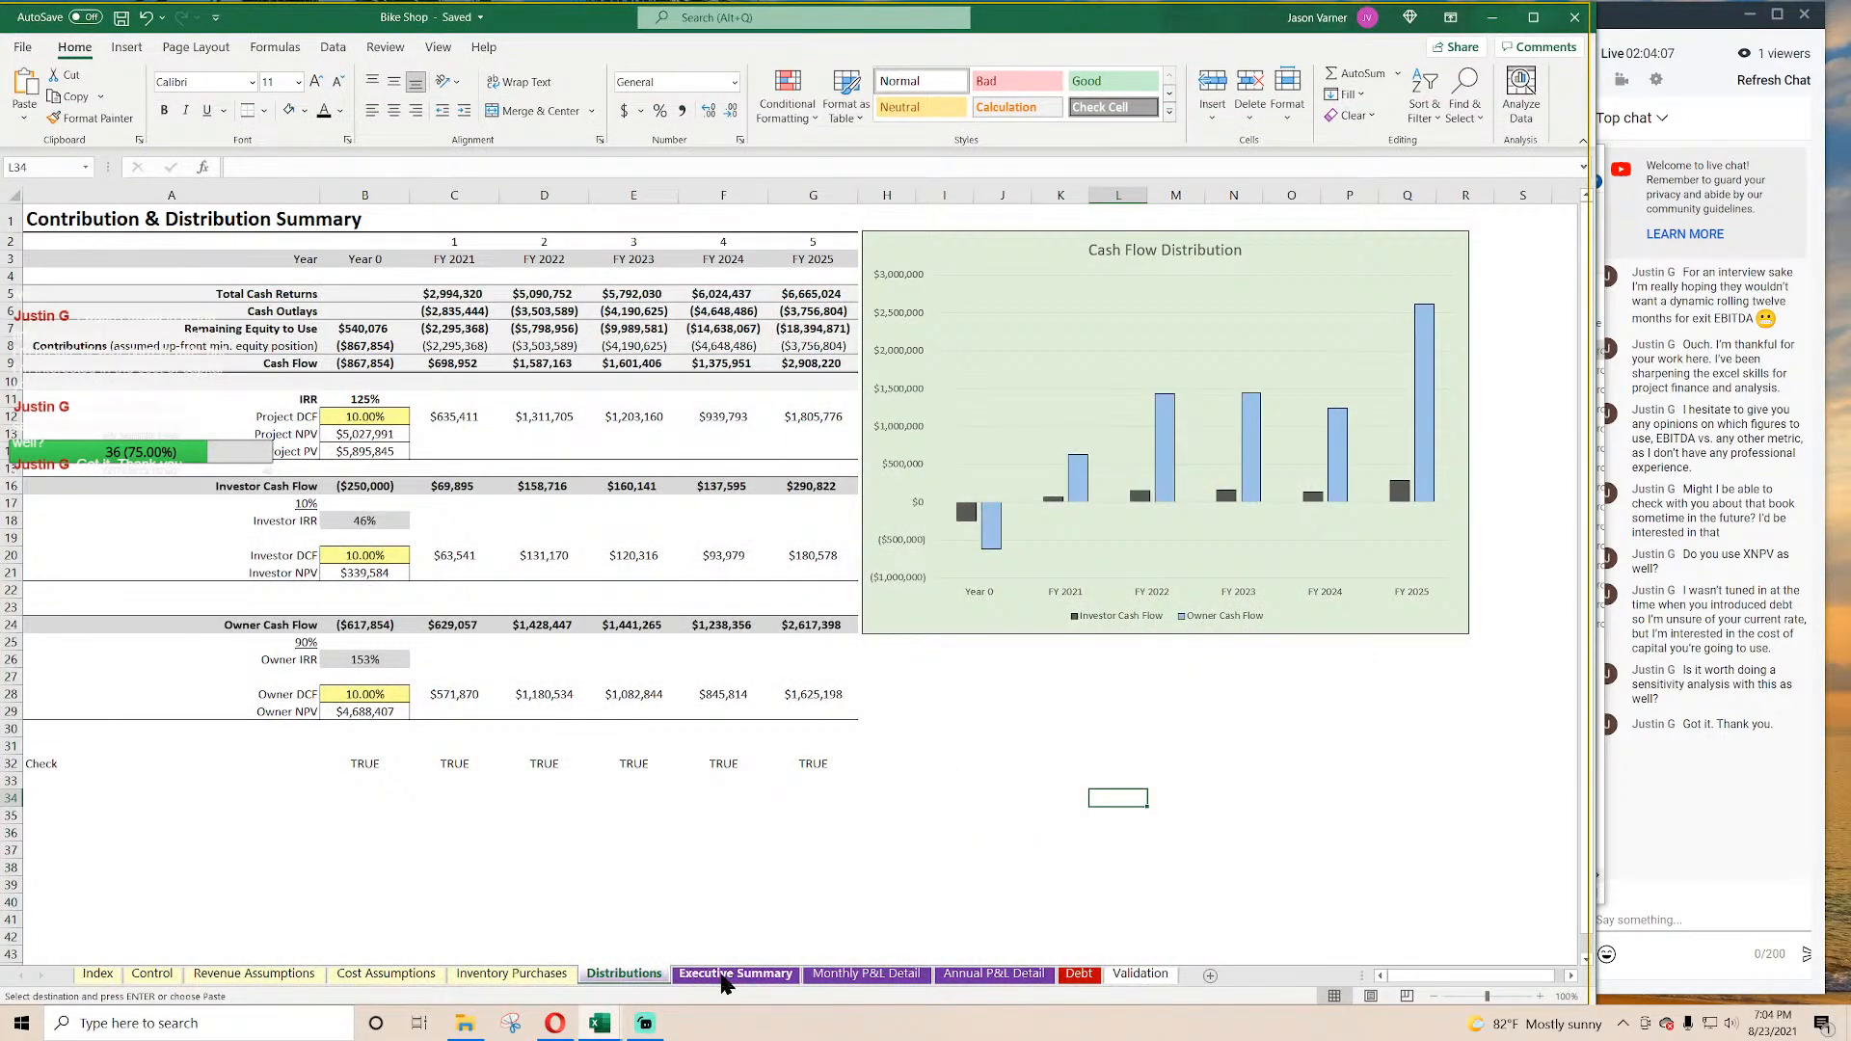
pyautogui.click(725, 976)
pyautogui.rightClick(50, 217)
pyautogui.click(90, 305)
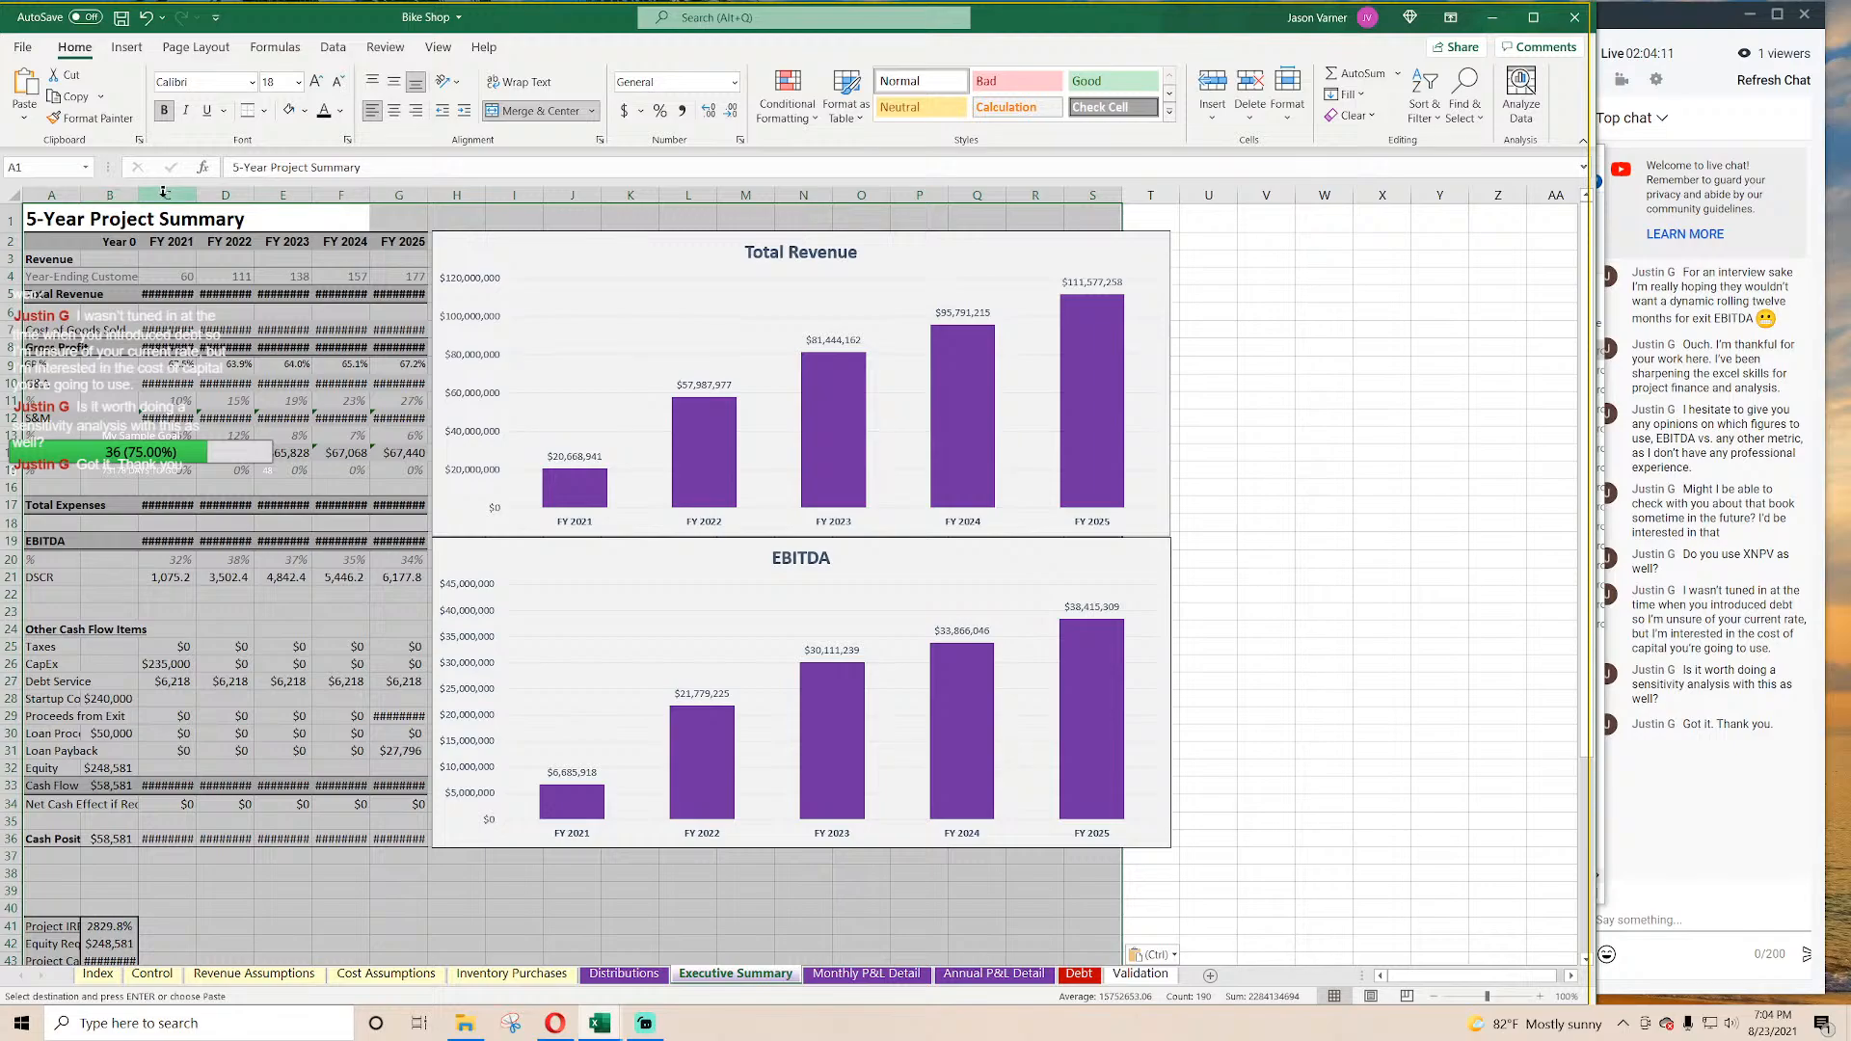
# Step: Set the width of columns C through G on the Executive Summary sheet to 13
pyautogui.moveTo(166, 195); pyautogui.dragTo(399, 197)
pyautogui.rightClick(399, 197)
pyautogui.click(488, 442)
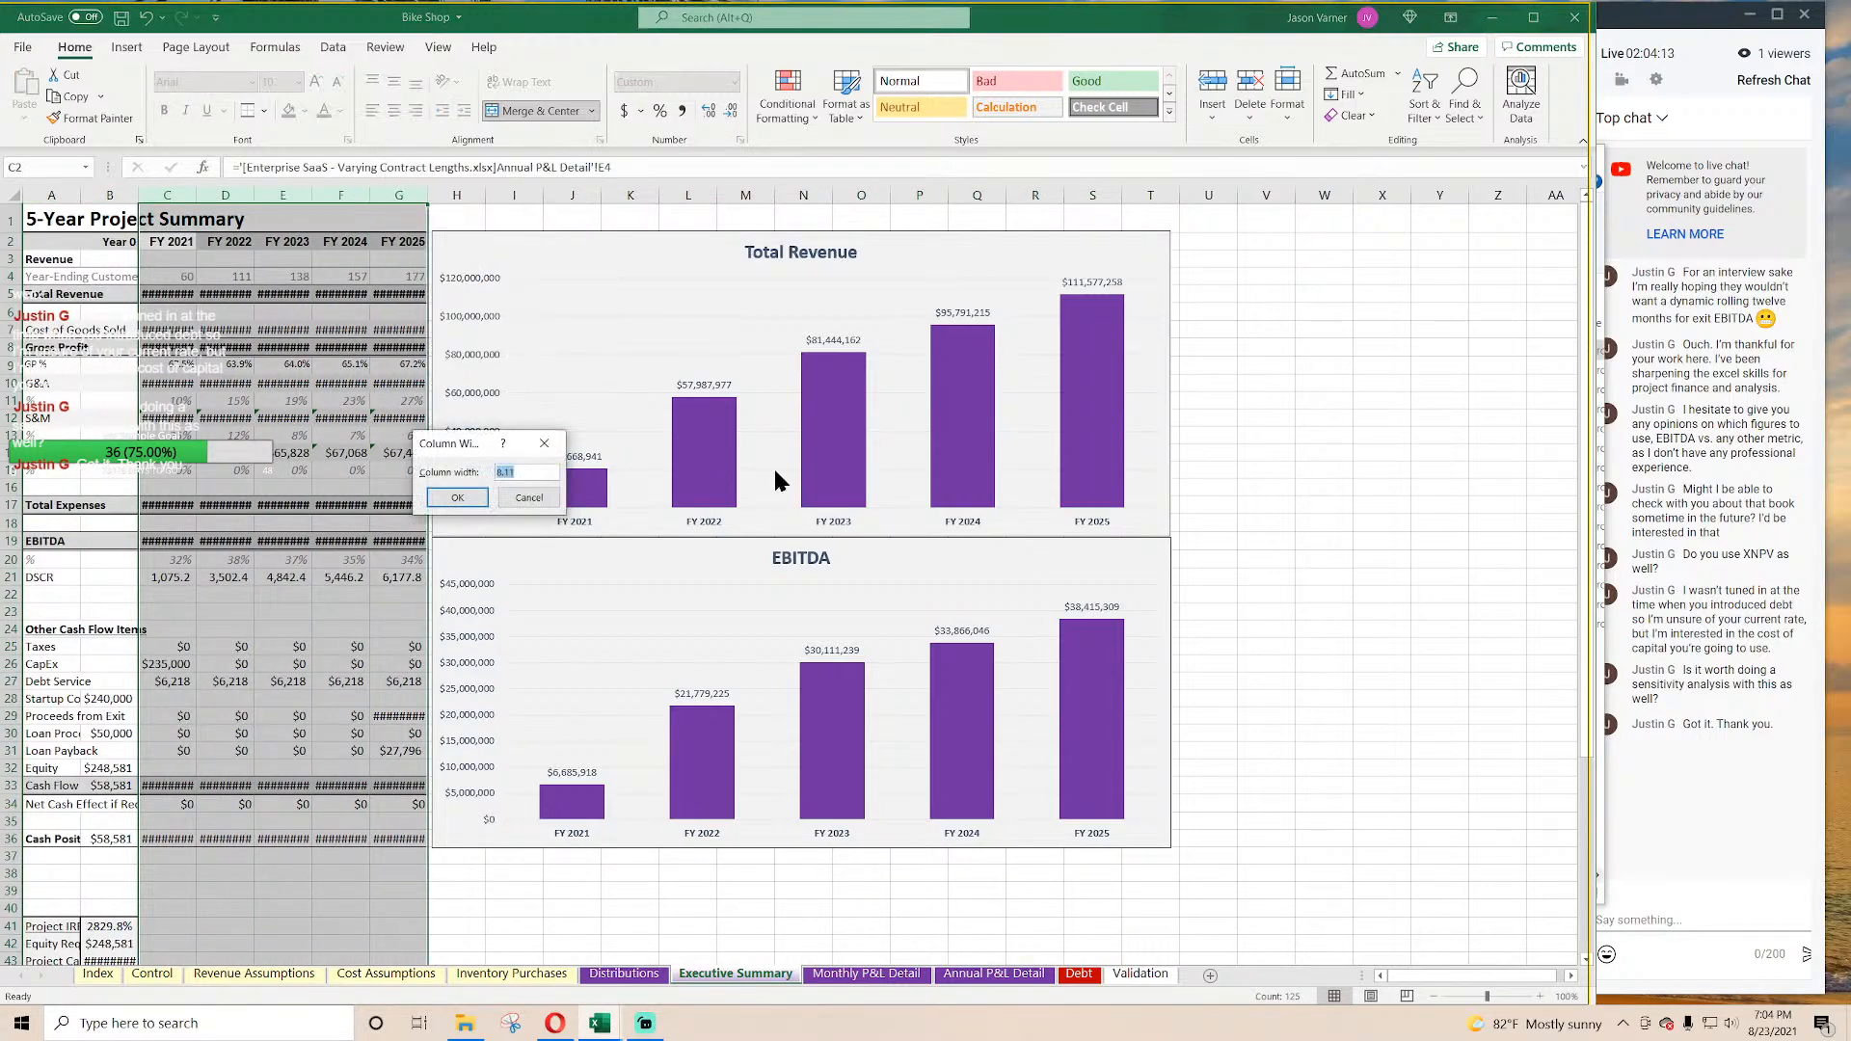
pyautogui.write('13')
pyautogui.press('Return')
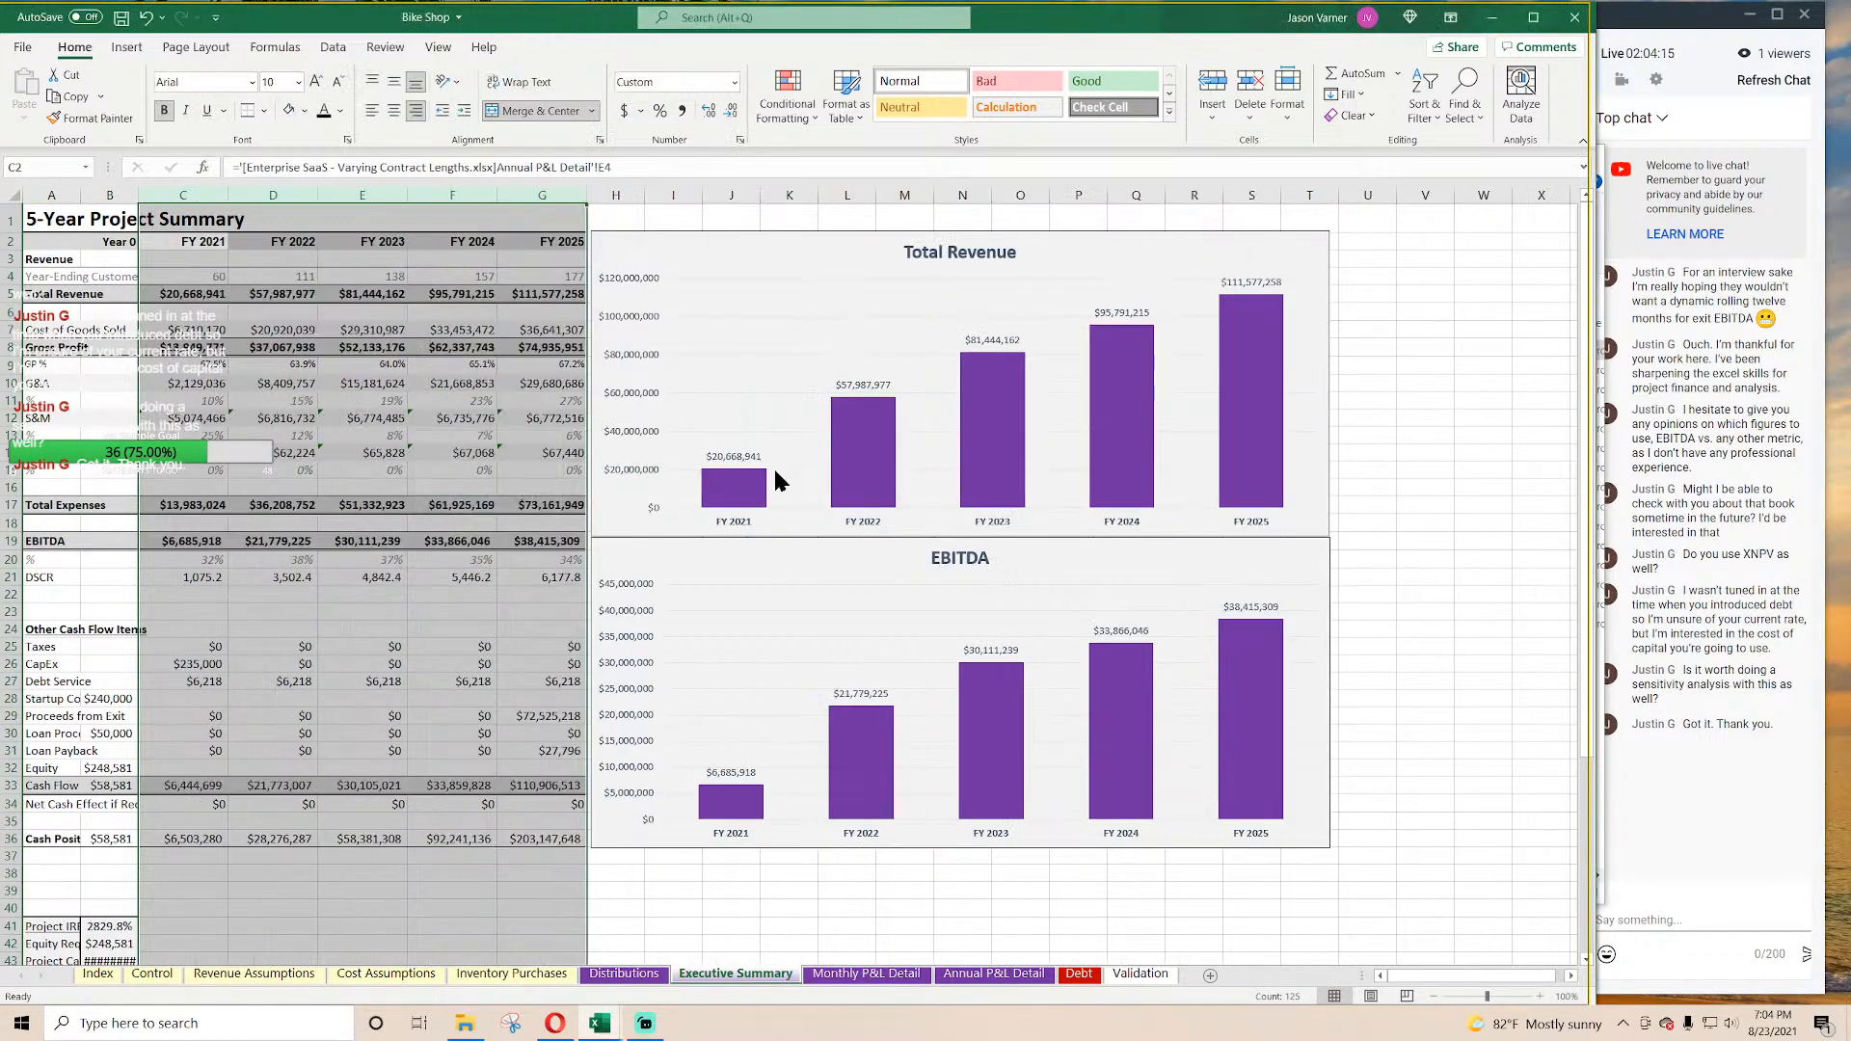
# Step: Hide the gridlines on the Executive Summary sheet
pyautogui.click(452, 400)
pyautogui.click(438, 48)
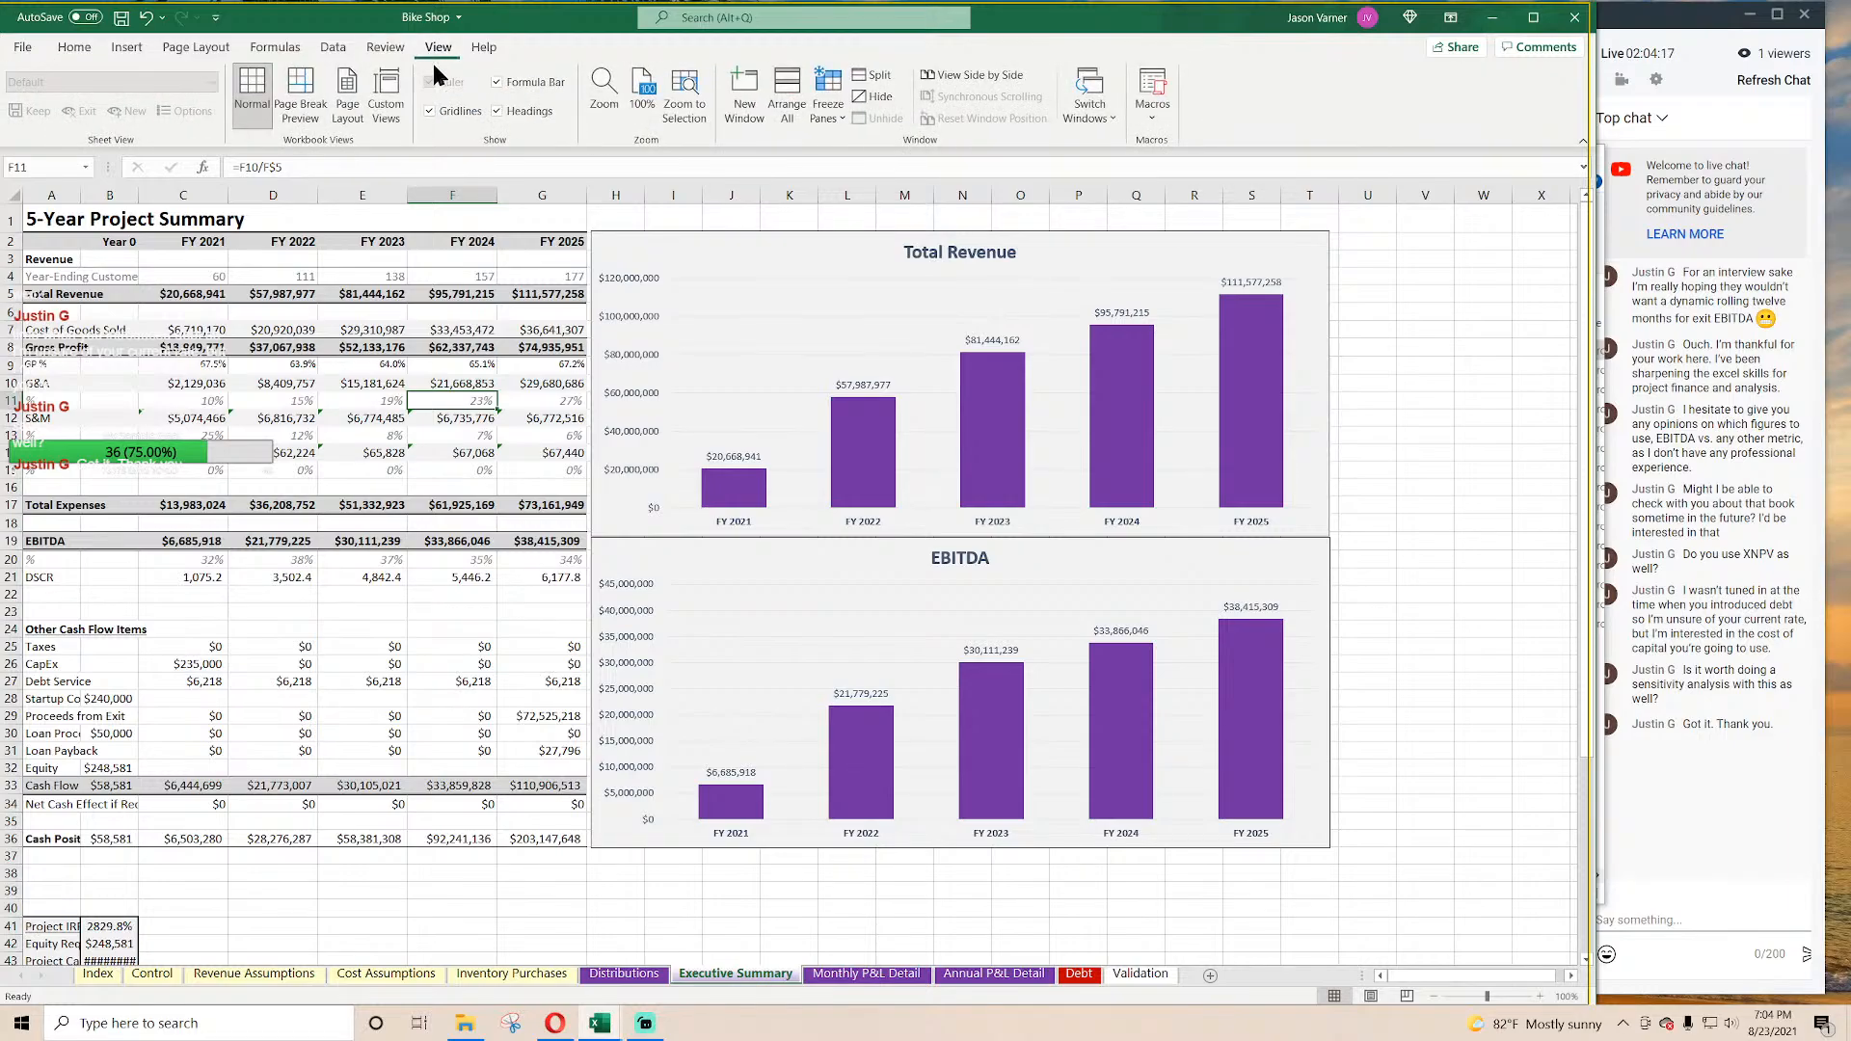
pyautogui.click(429, 111)
# Step: Look through the Annual and Monthly P&L Detail sheets and return to the Executive Summary sheet
pyautogui.click(866, 974)
pyautogui.click(995, 973)
pyautogui.scroll(15, 800, 812)
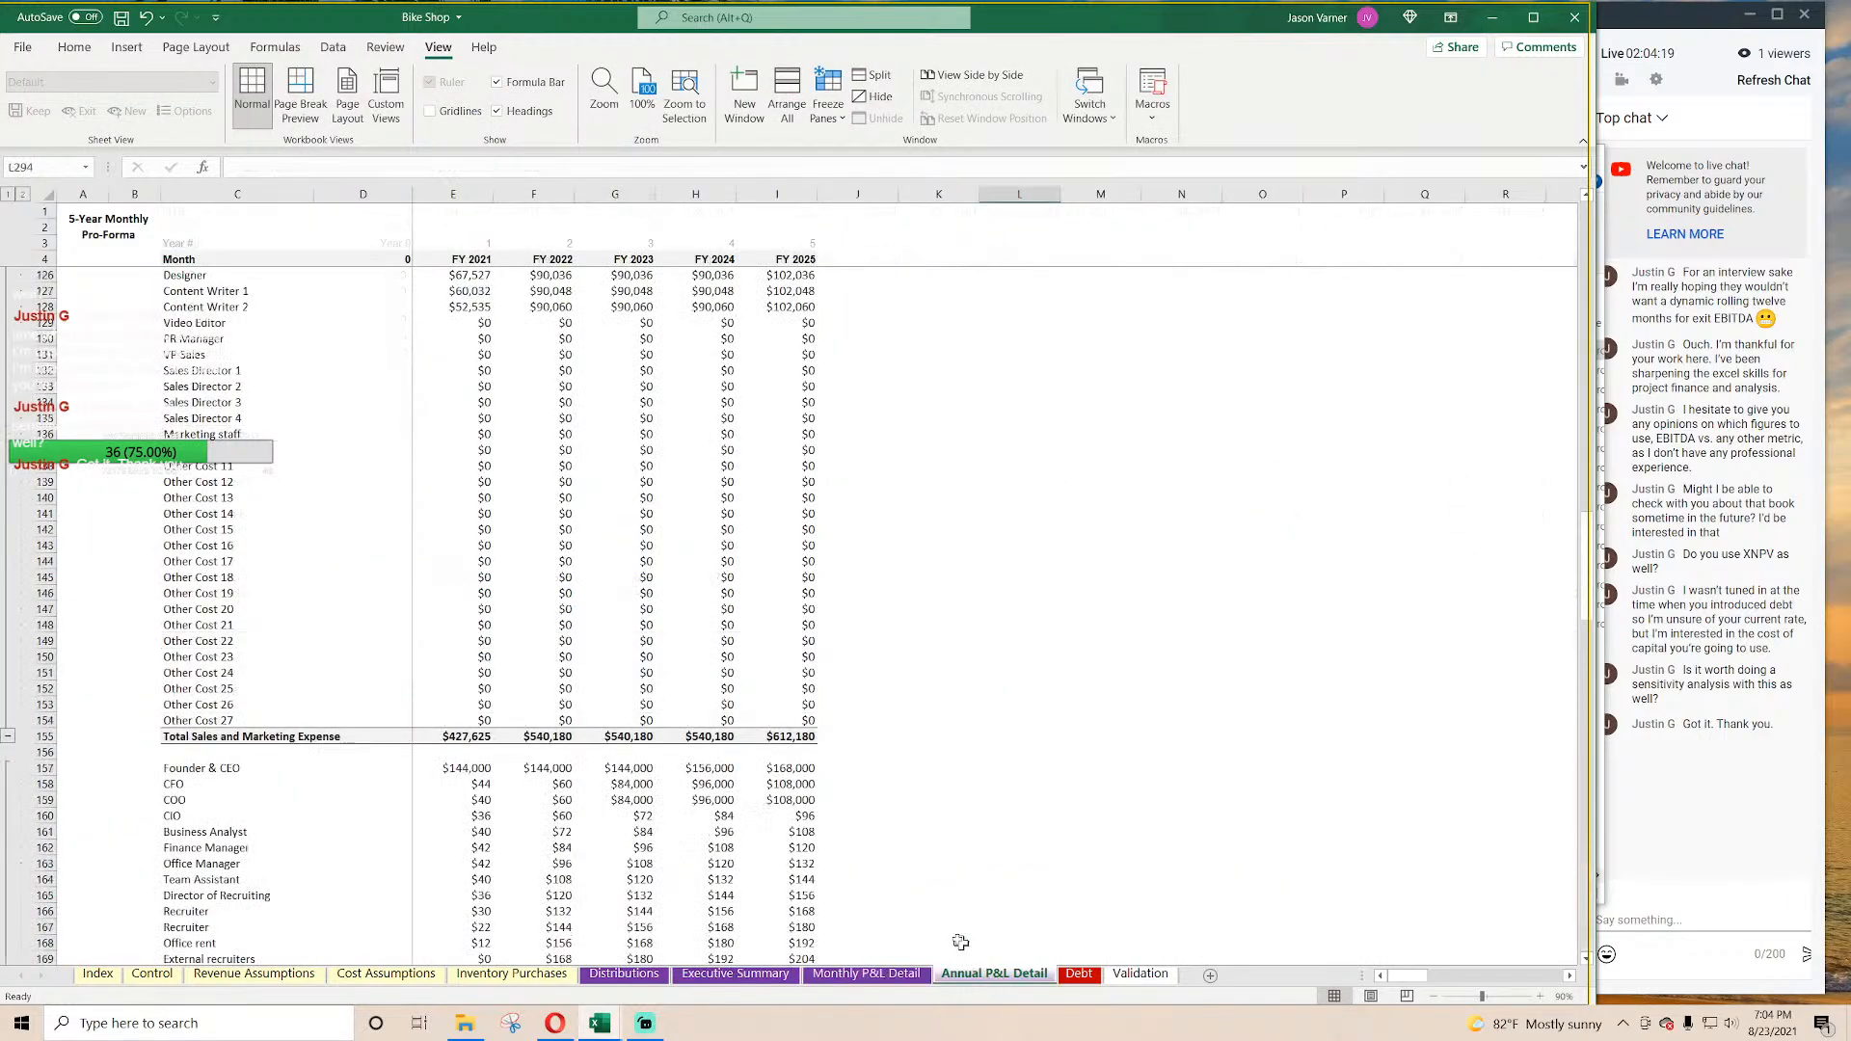
pyautogui.scroll(15, 800, 813)
pyautogui.click(866, 973)
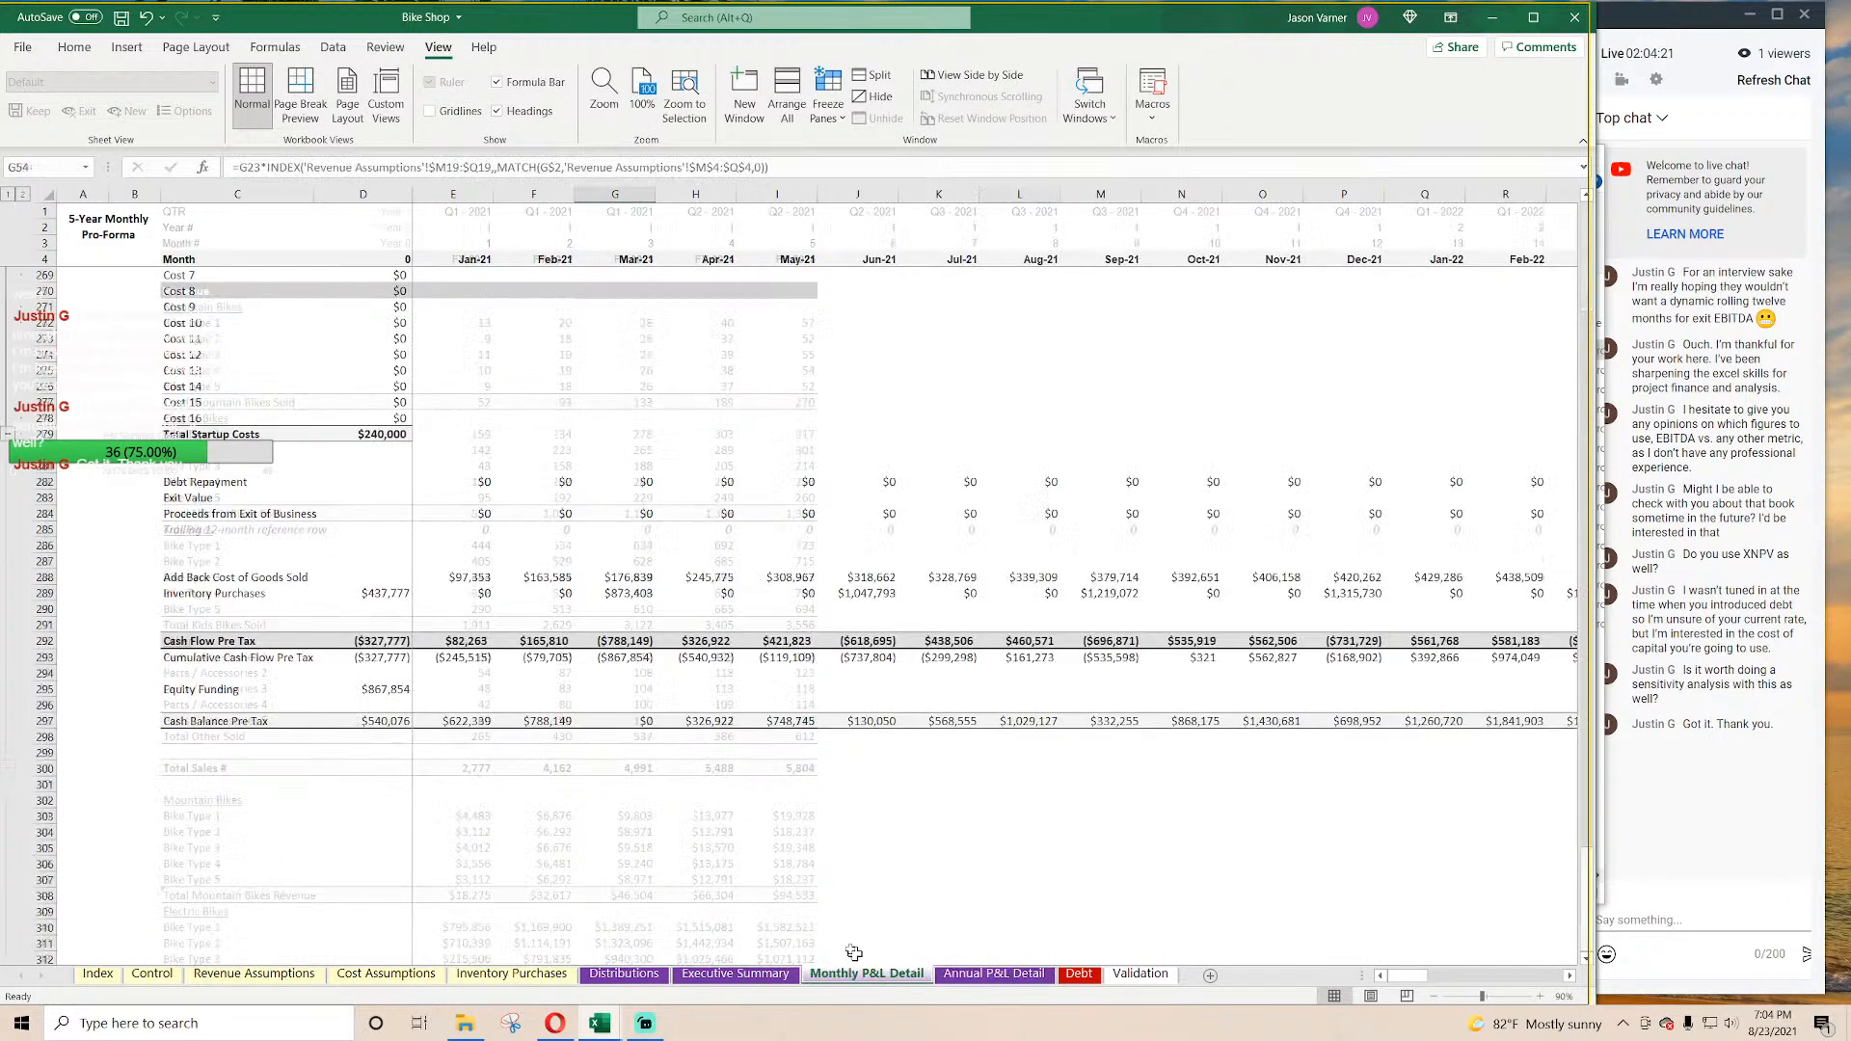
pyautogui.scroll(-10, 529, 747)
pyautogui.scroll(15, 528, 747)
pyautogui.hotkey('ctrl', 'pageup')
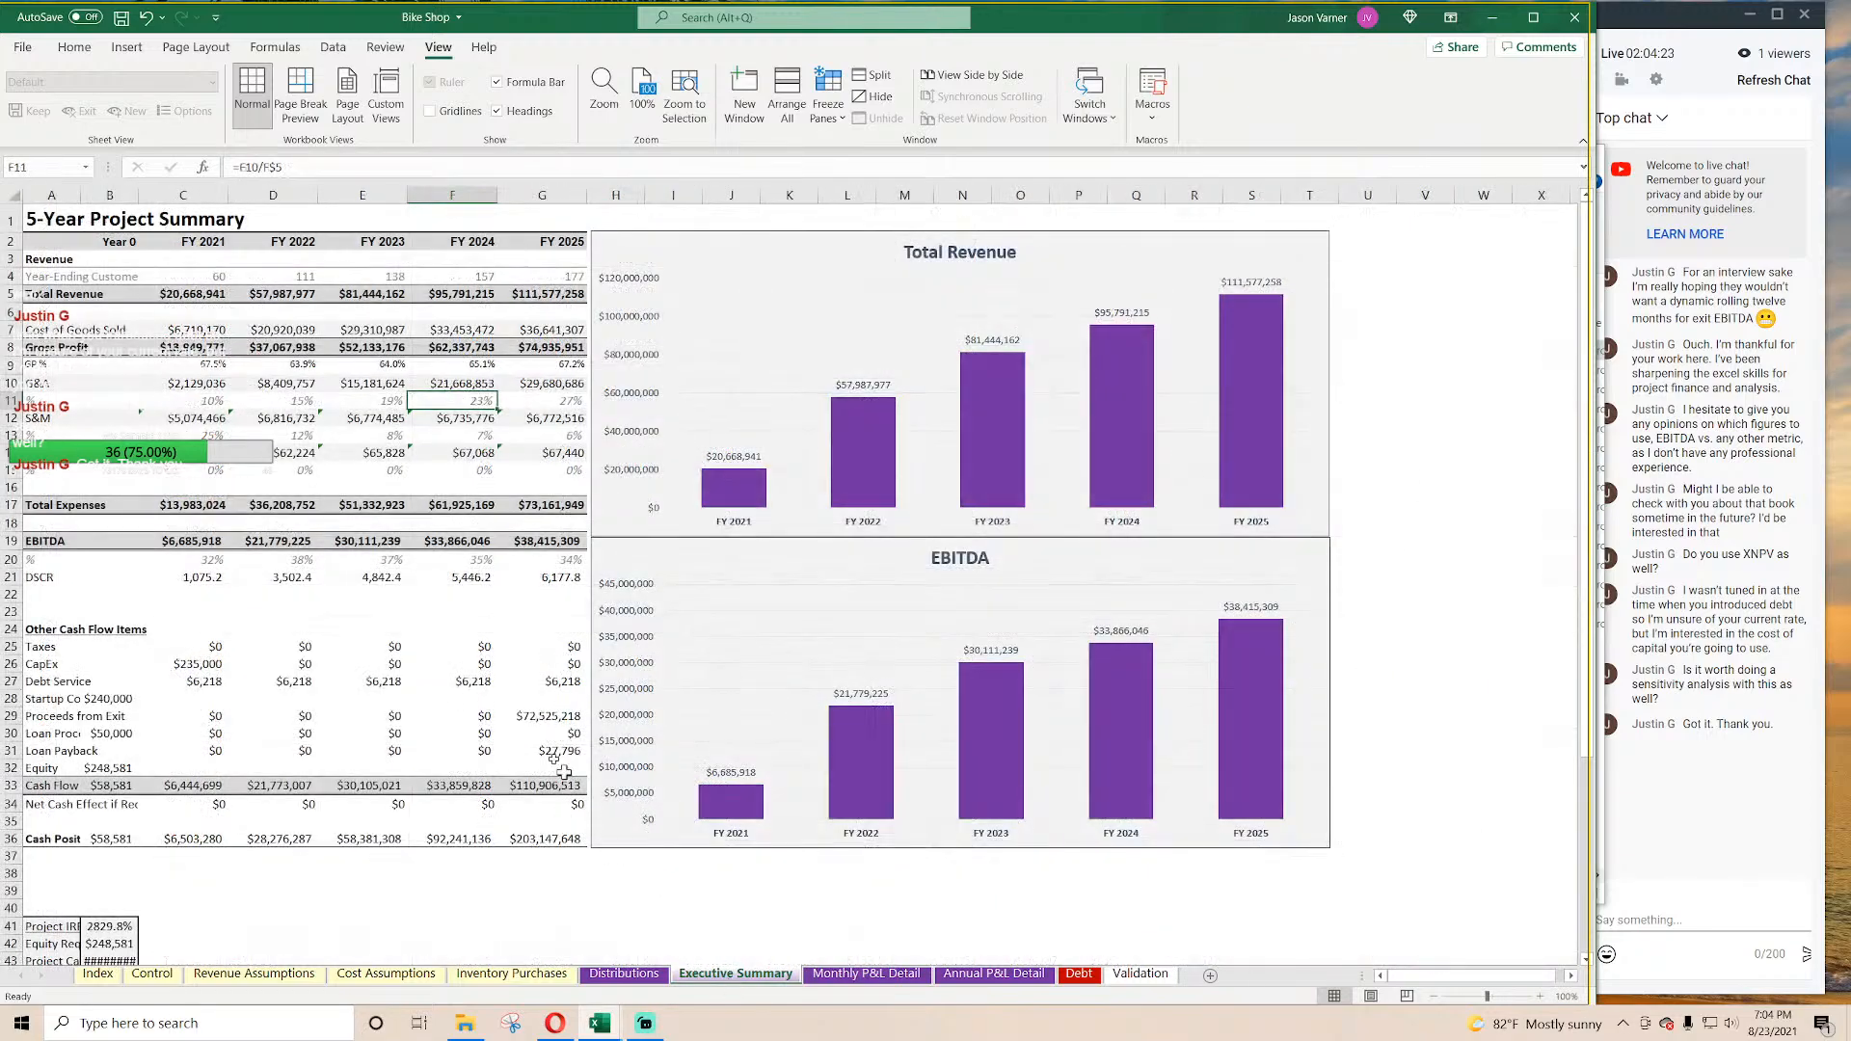
# Step: Widen columns A and B of the Executive Summary so the row labels and the Project Cash Returned and Investor Cash Returned values fit
pyautogui.moveTo(81, 195); pyautogui.dragTo(195, 195)
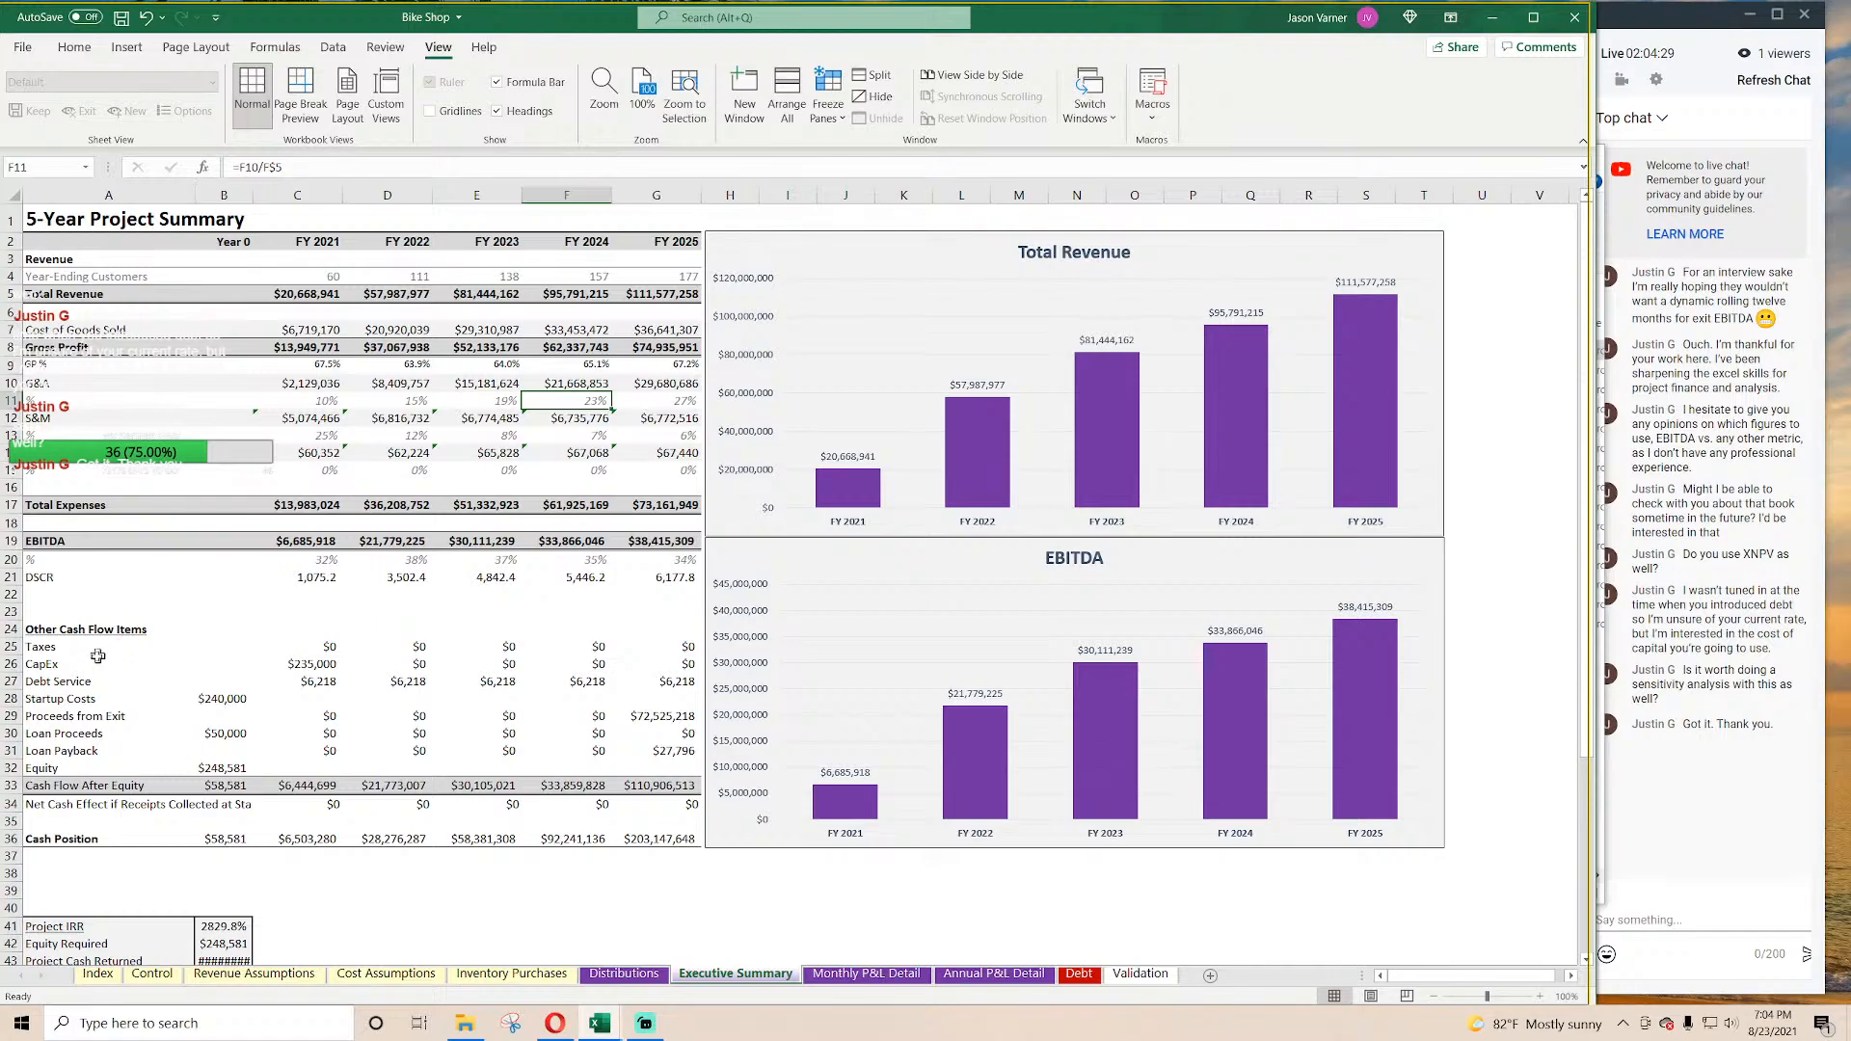
pyautogui.click(57, 645)
pyautogui.scroll(-4, 135, 614)
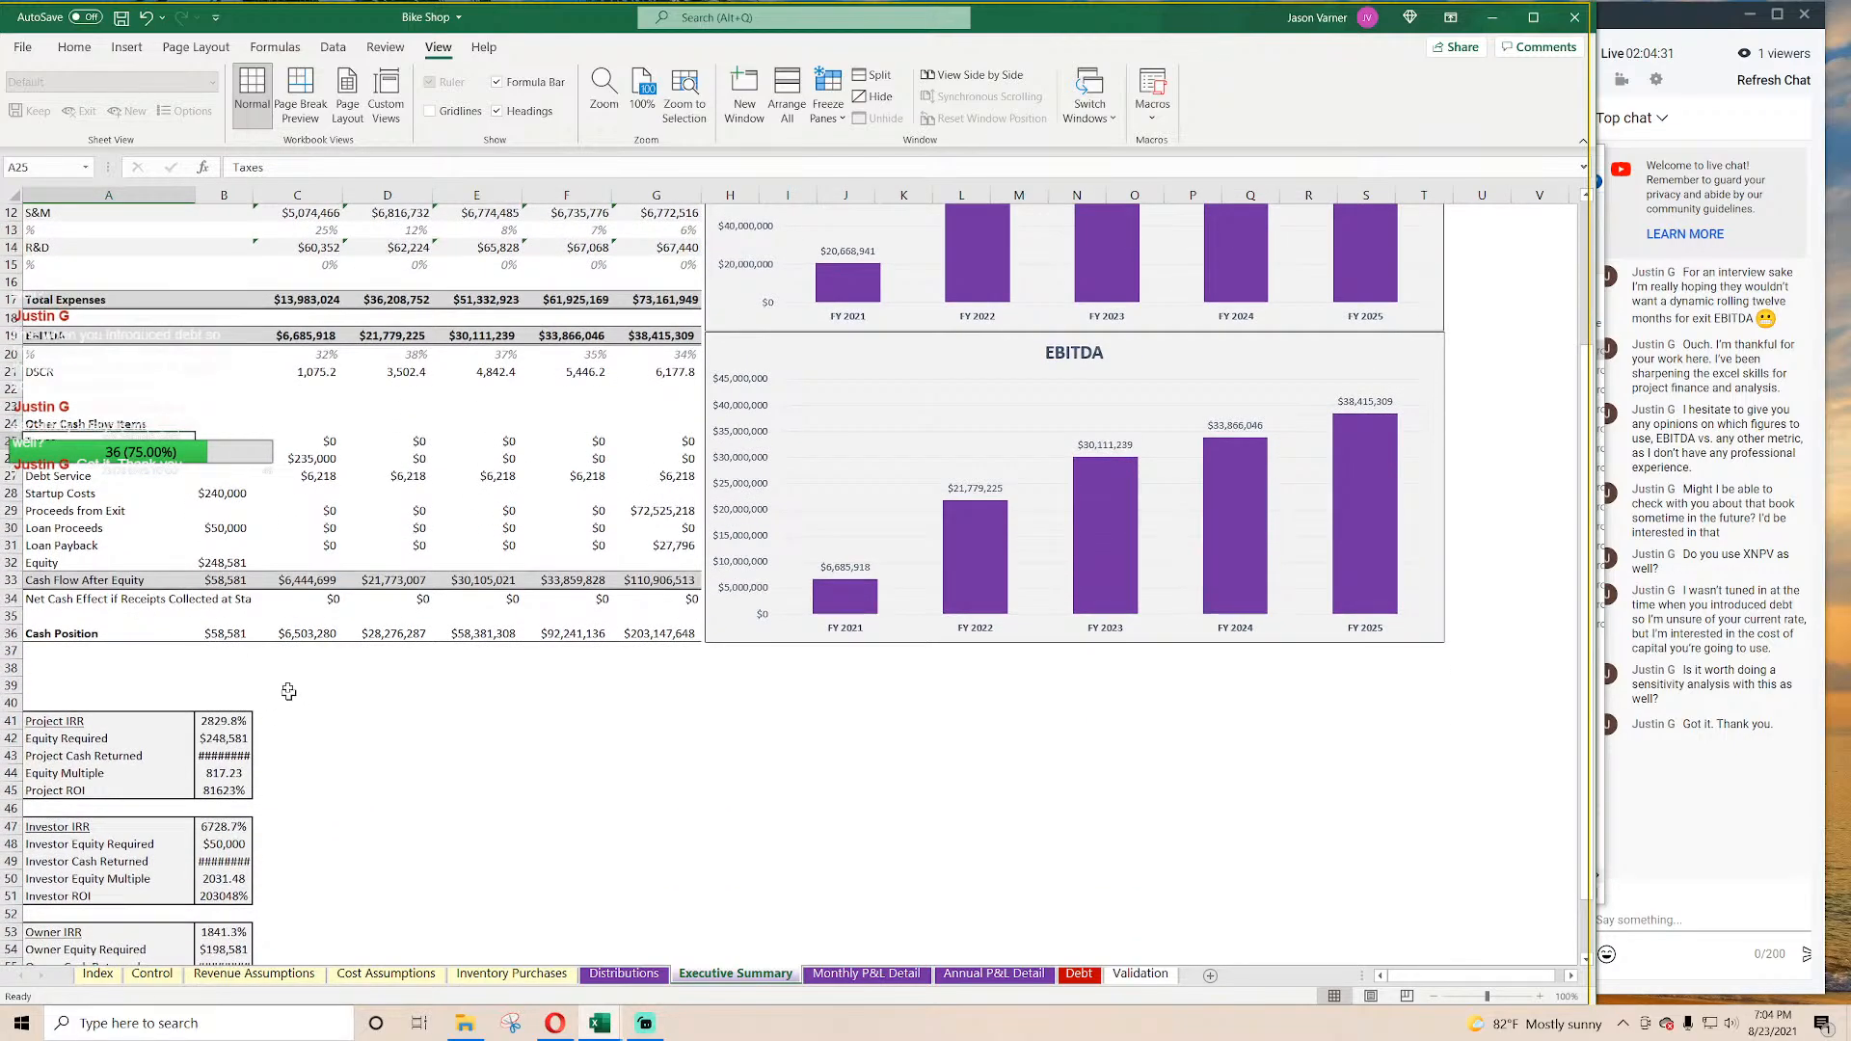
pyautogui.moveTo(249, 192); pyautogui.dragTo(268, 191)
pyautogui.click(656, 854)
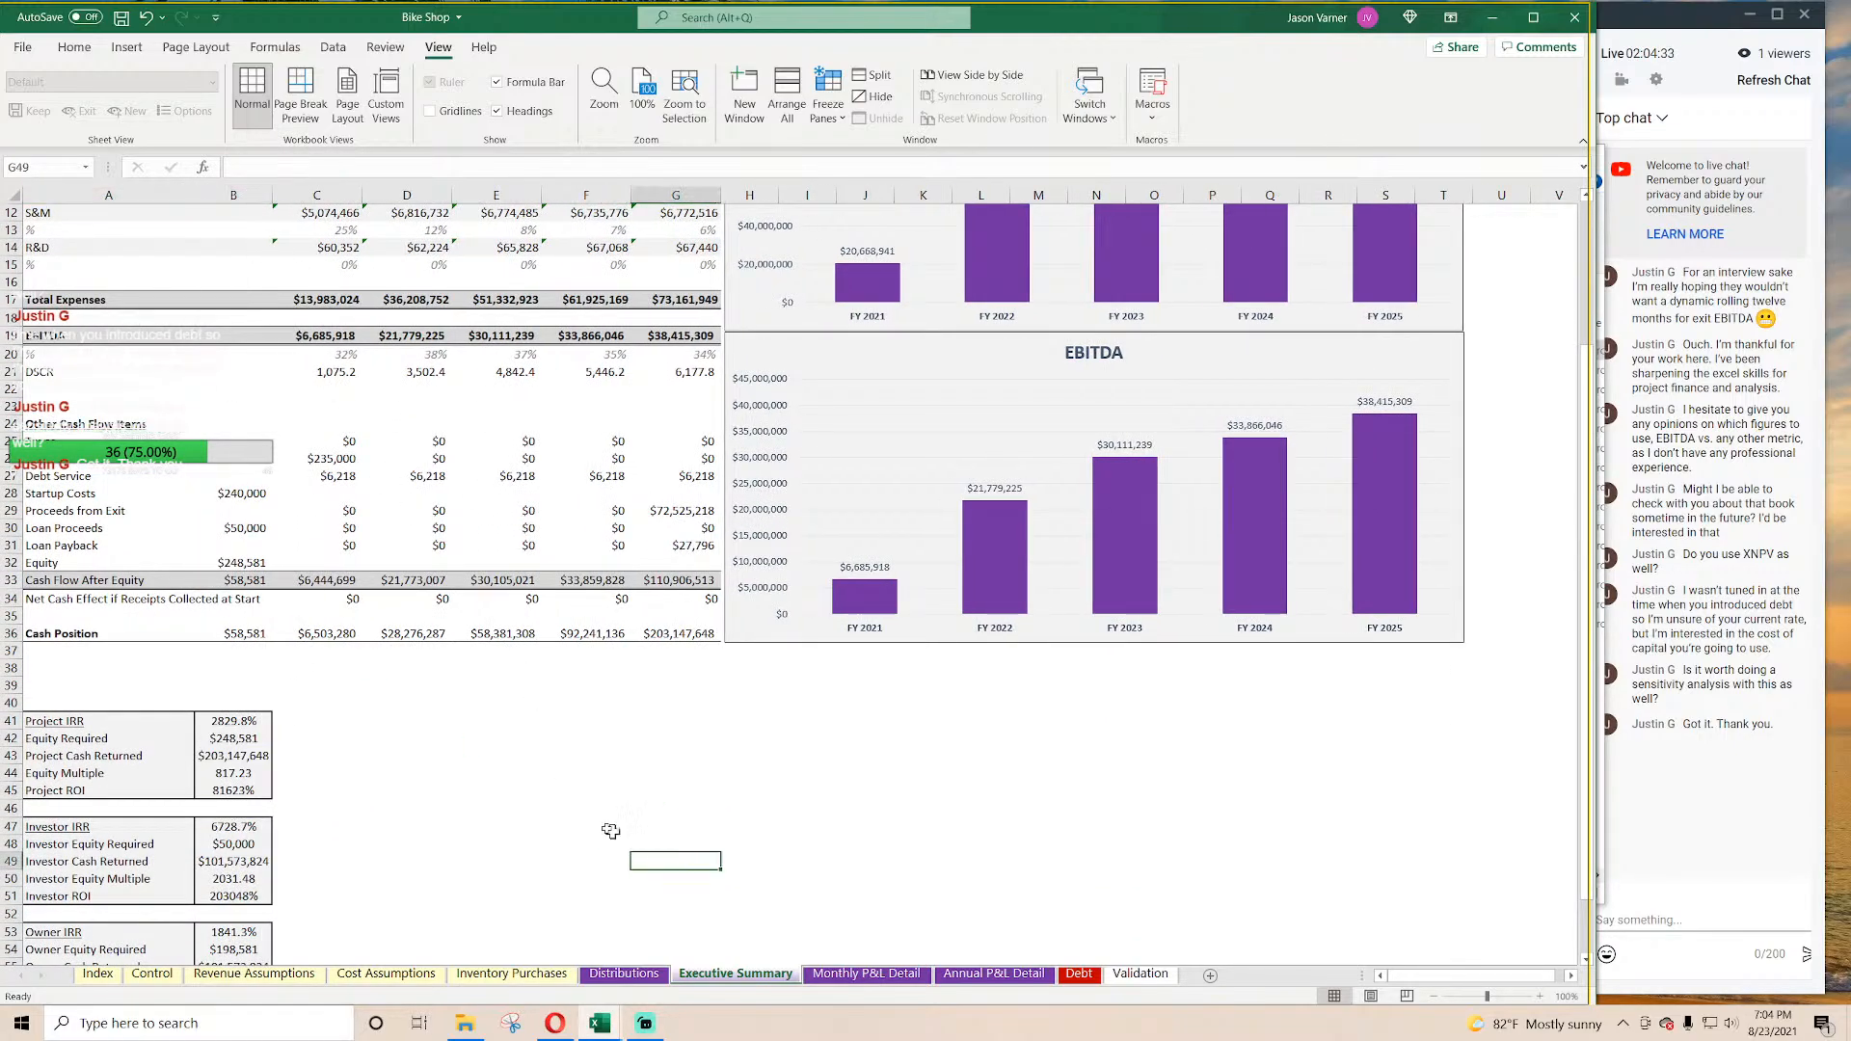
# Step: Widen columns B through G of the Executive Summary to one uniform column width
pyautogui.scroll(4, 470, 795)
pyautogui.moveTo(675, 195); pyautogui.dragTo(272, 207)
pyautogui.rightClick(272, 197)
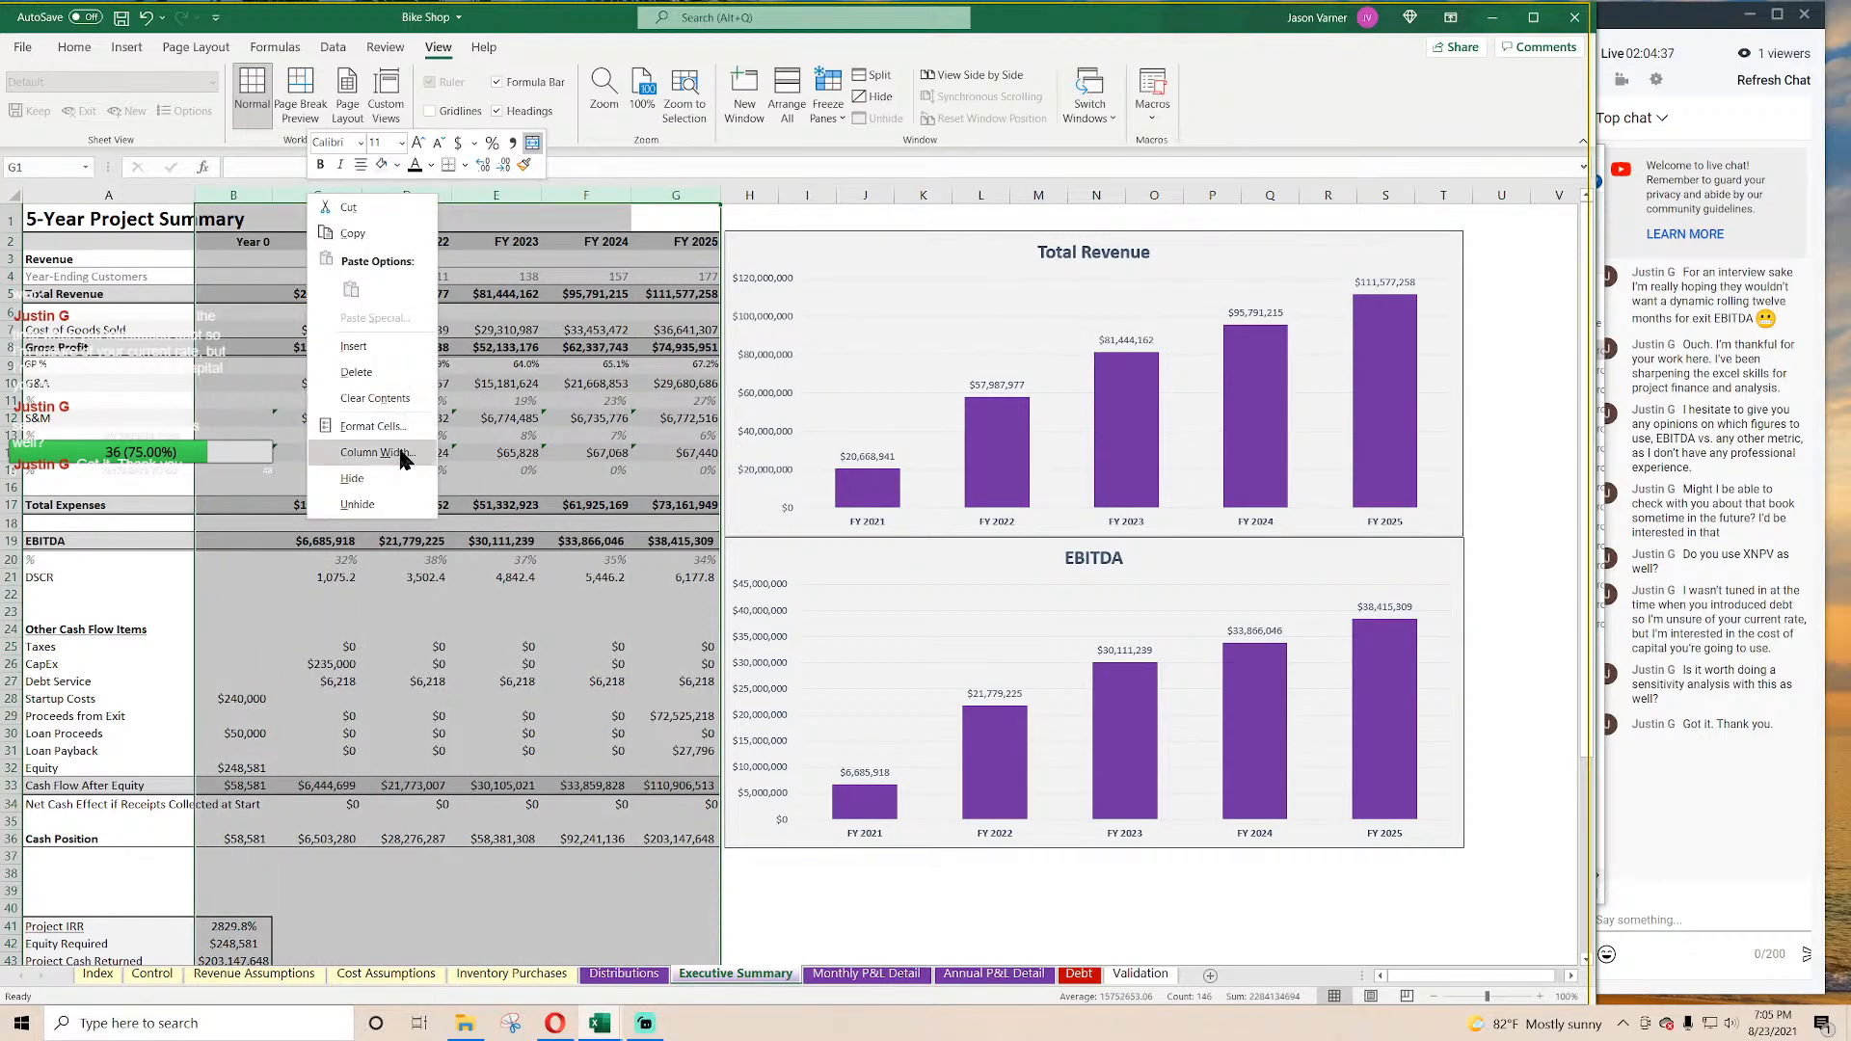
pyautogui.click(395, 451)
pyautogui.press('Return')
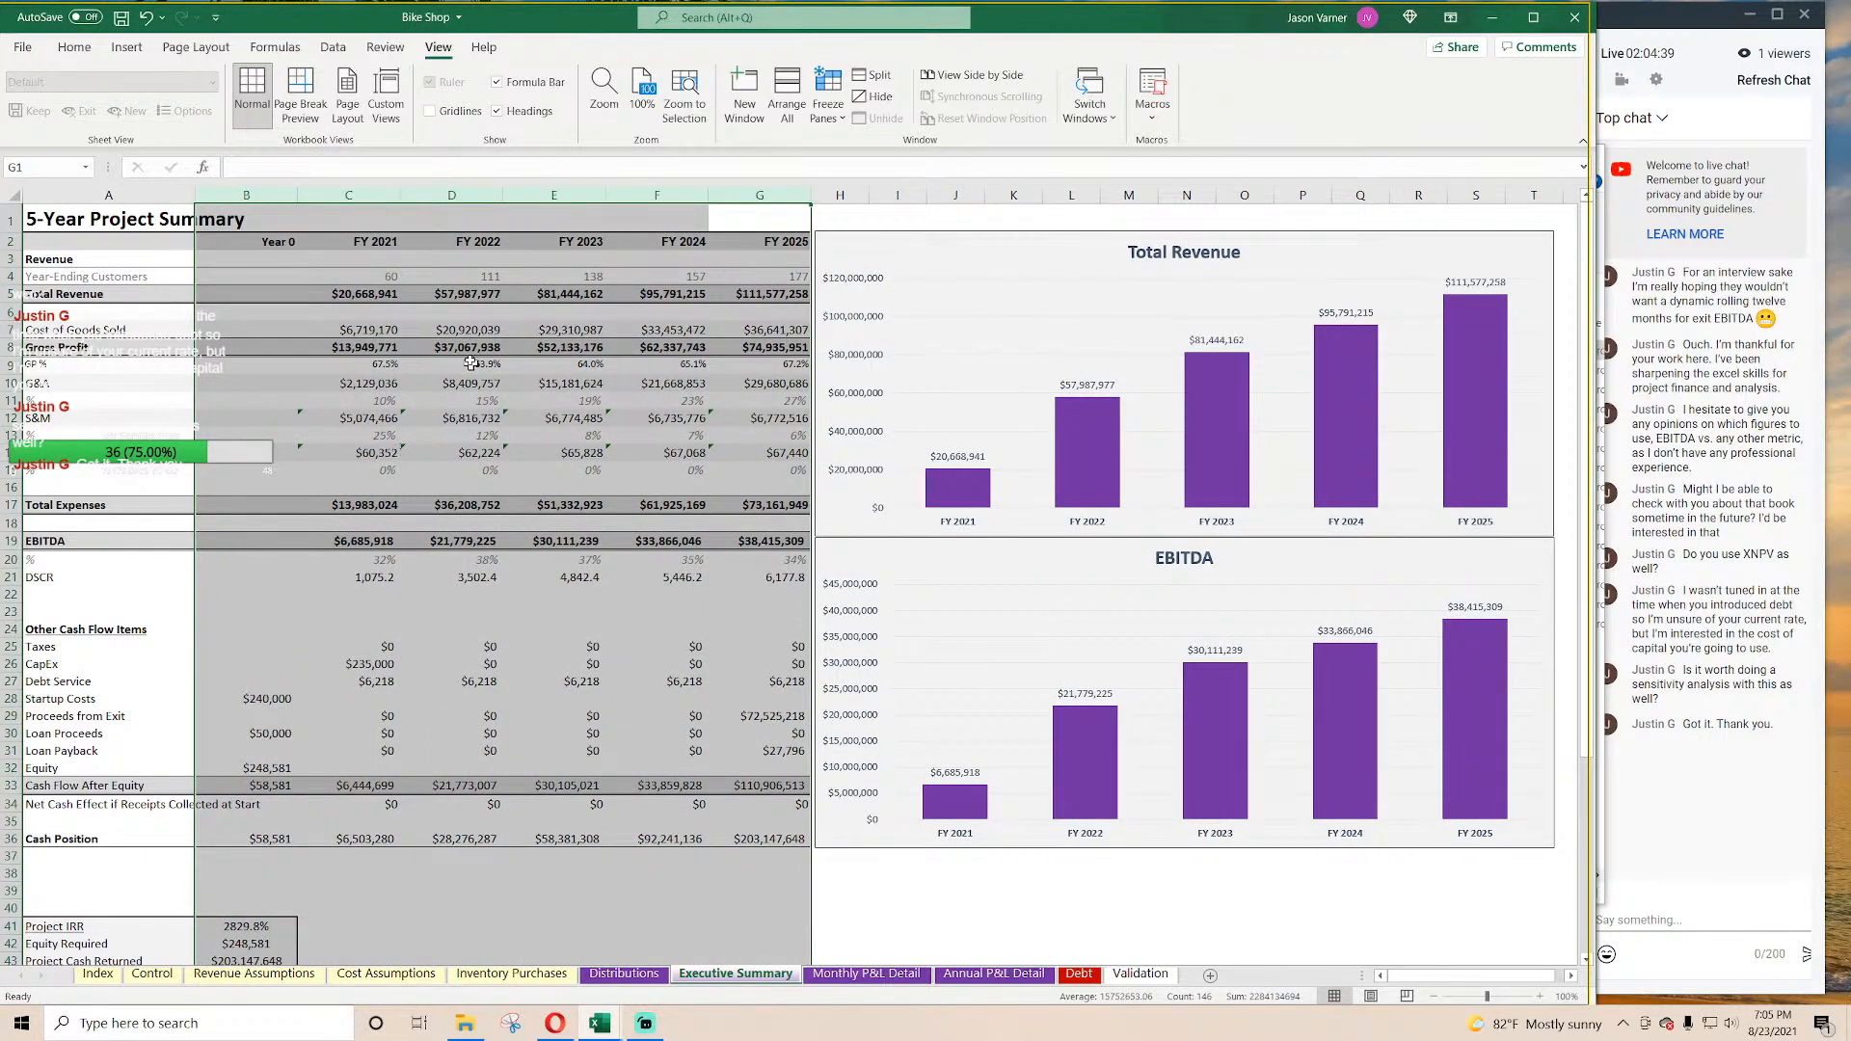
# Step: Link the FY 2021 header in C2 to Distributions cell C3 and fill the link across to FY 2025
pyautogui.click(375, 238)
pyautogui.write('=')
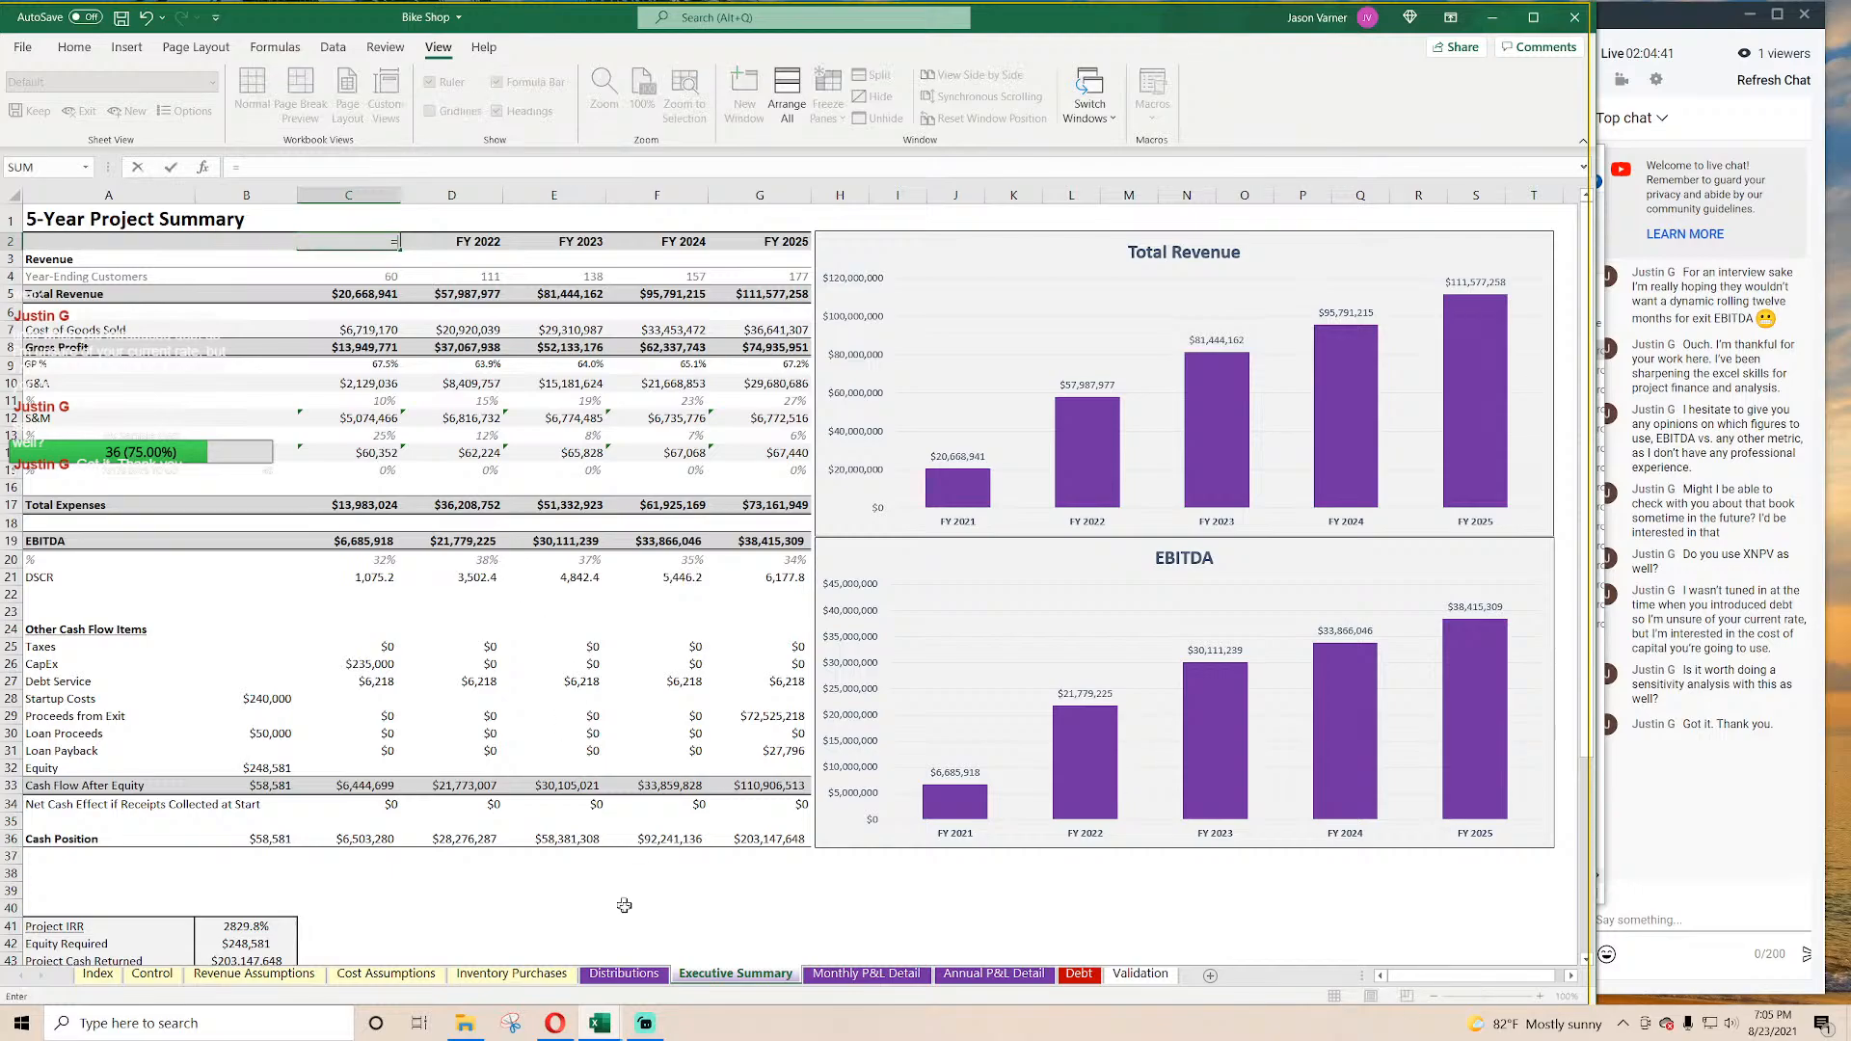
pyautogui.click(623, 974)
pyautogui.click(443, 260)
pyautogui.press('Return')
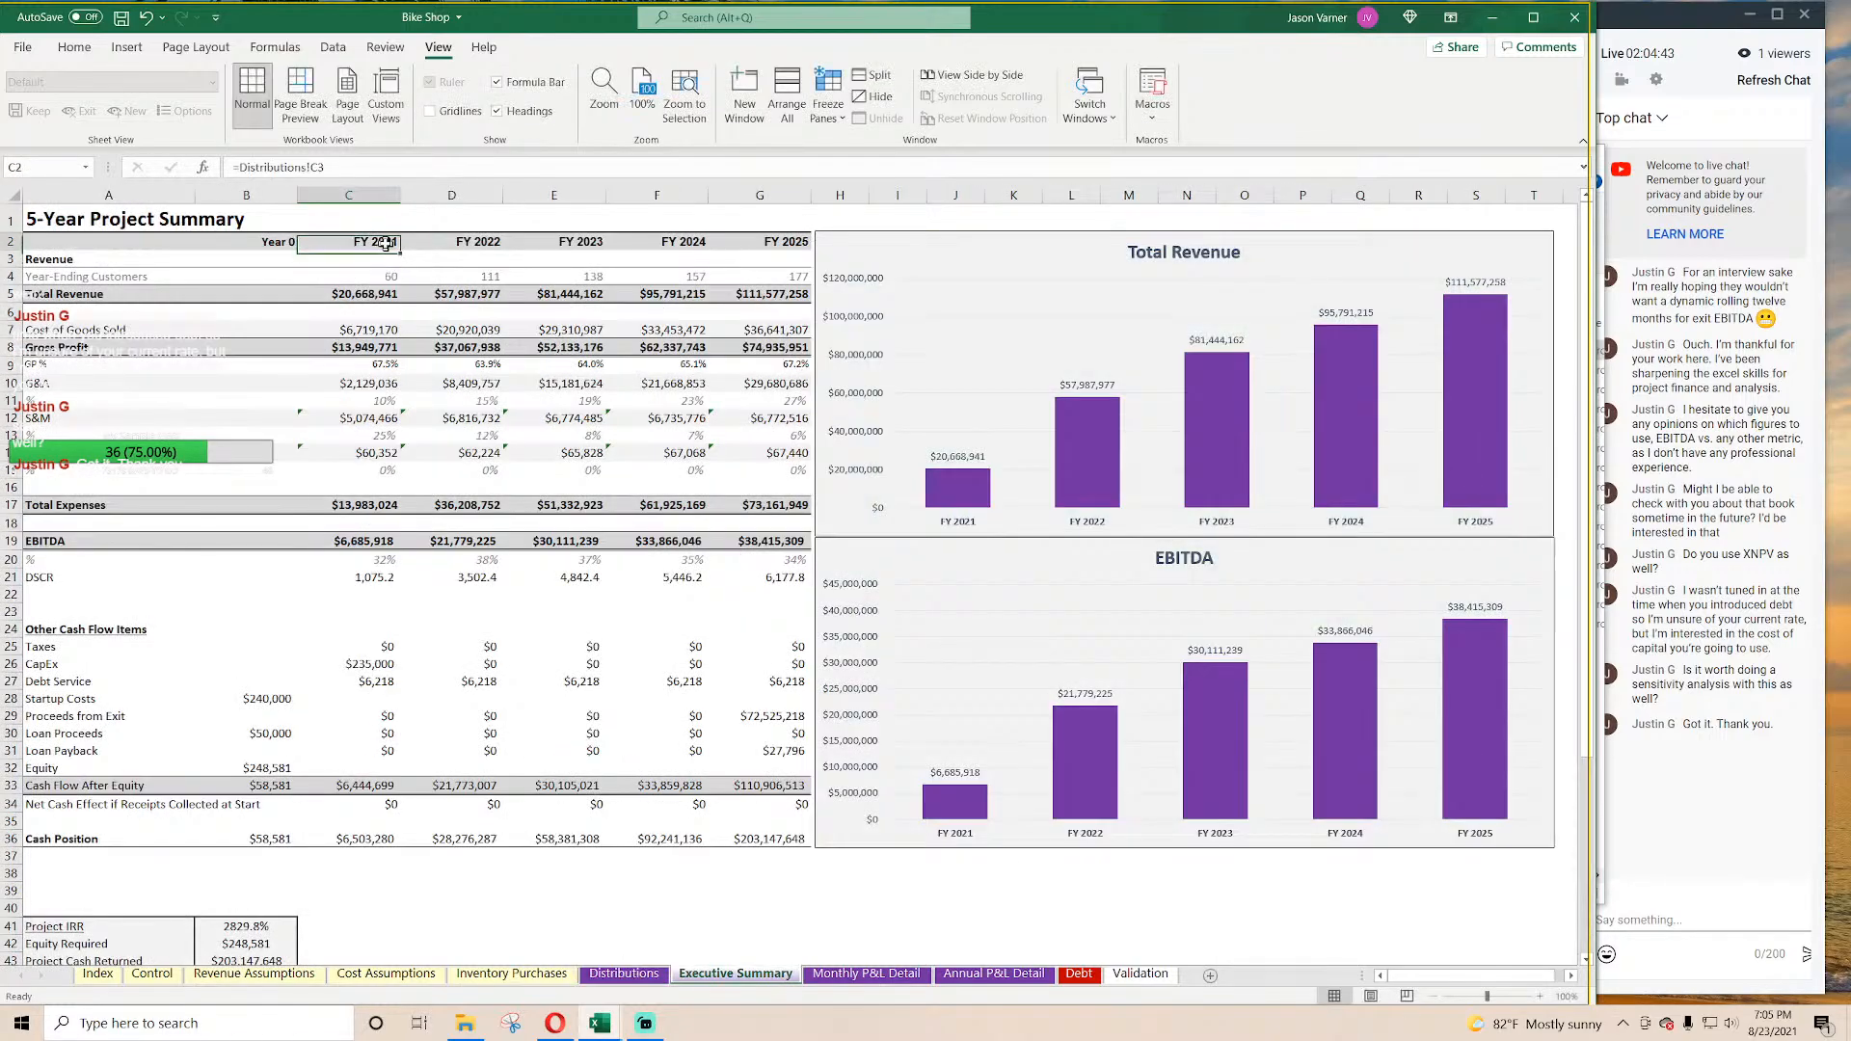
pyautogui.moveTo(400, 248); pyautogui.dragTo(808, 249)
pyautogui.click(269, 240)
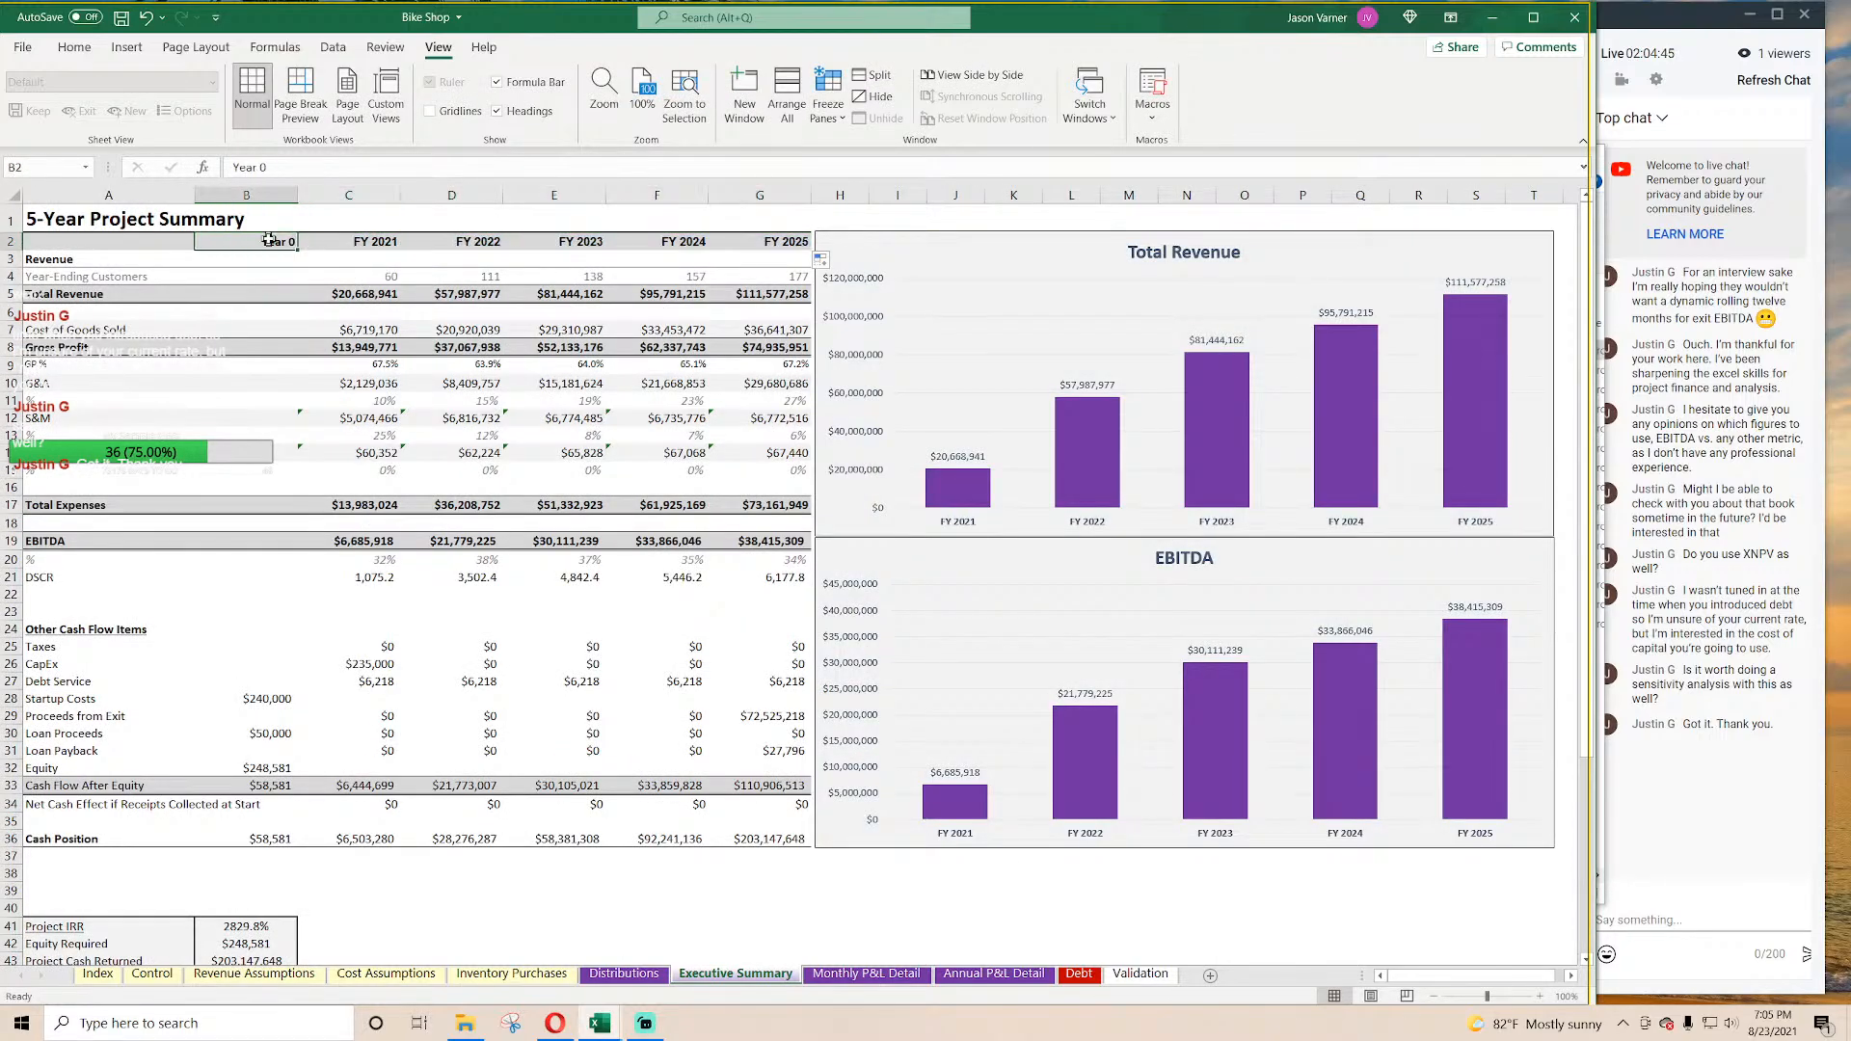
# Step: Rename the Year-Ending Customers row label in A4 as Annual Bikes Sold
pyautogui.click(376, 277)
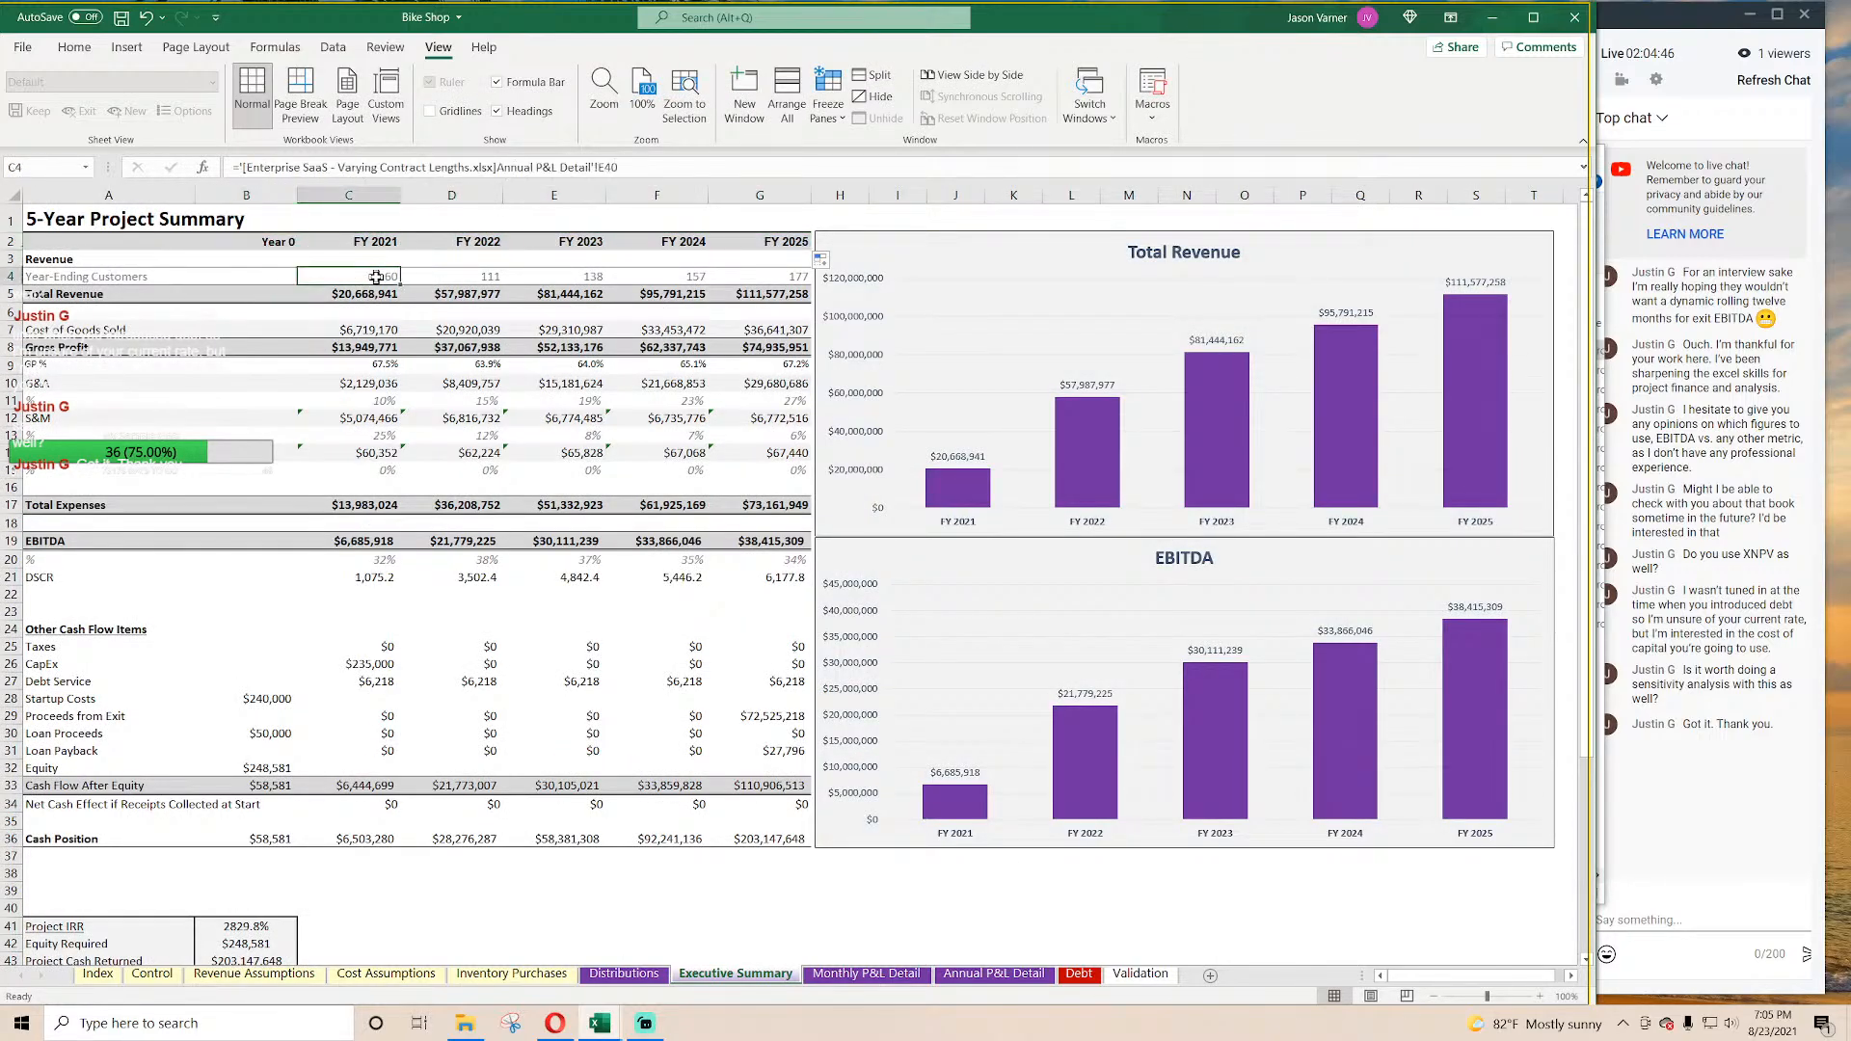
pyautogui.click(75, 277)
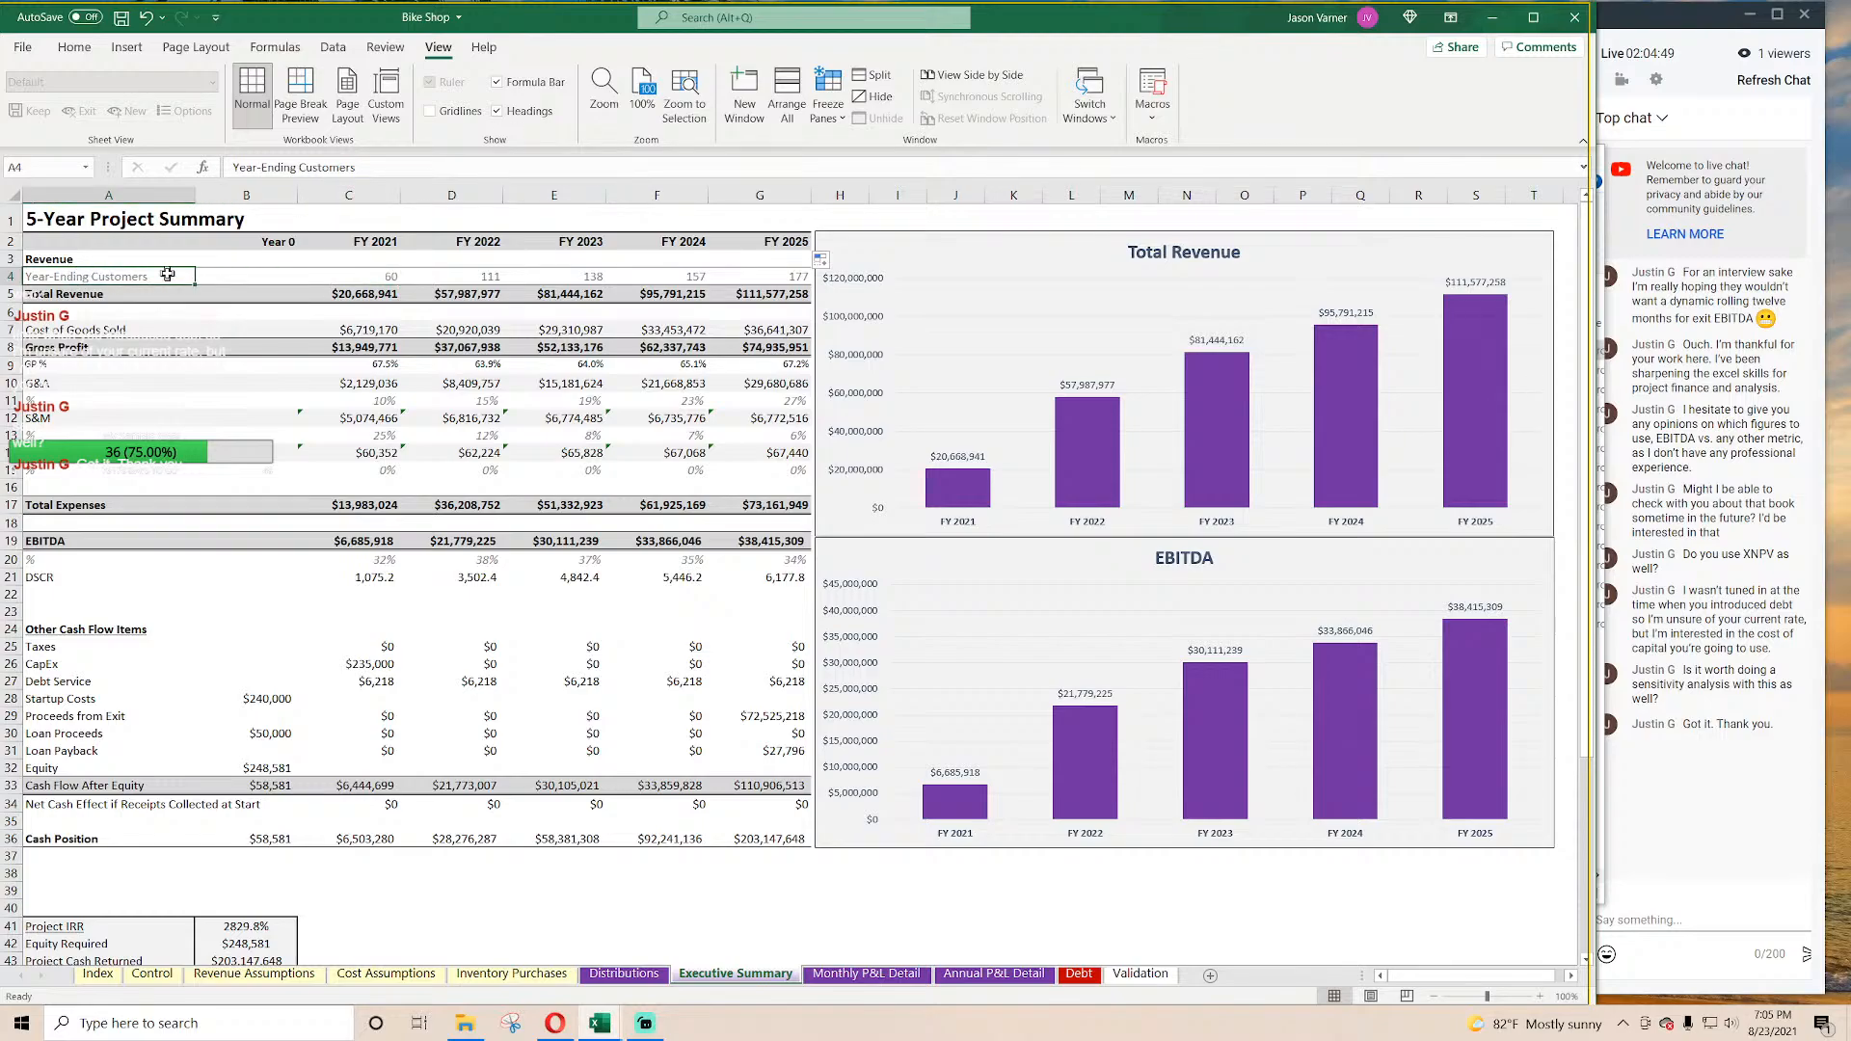
pyautogui.write('Annual')
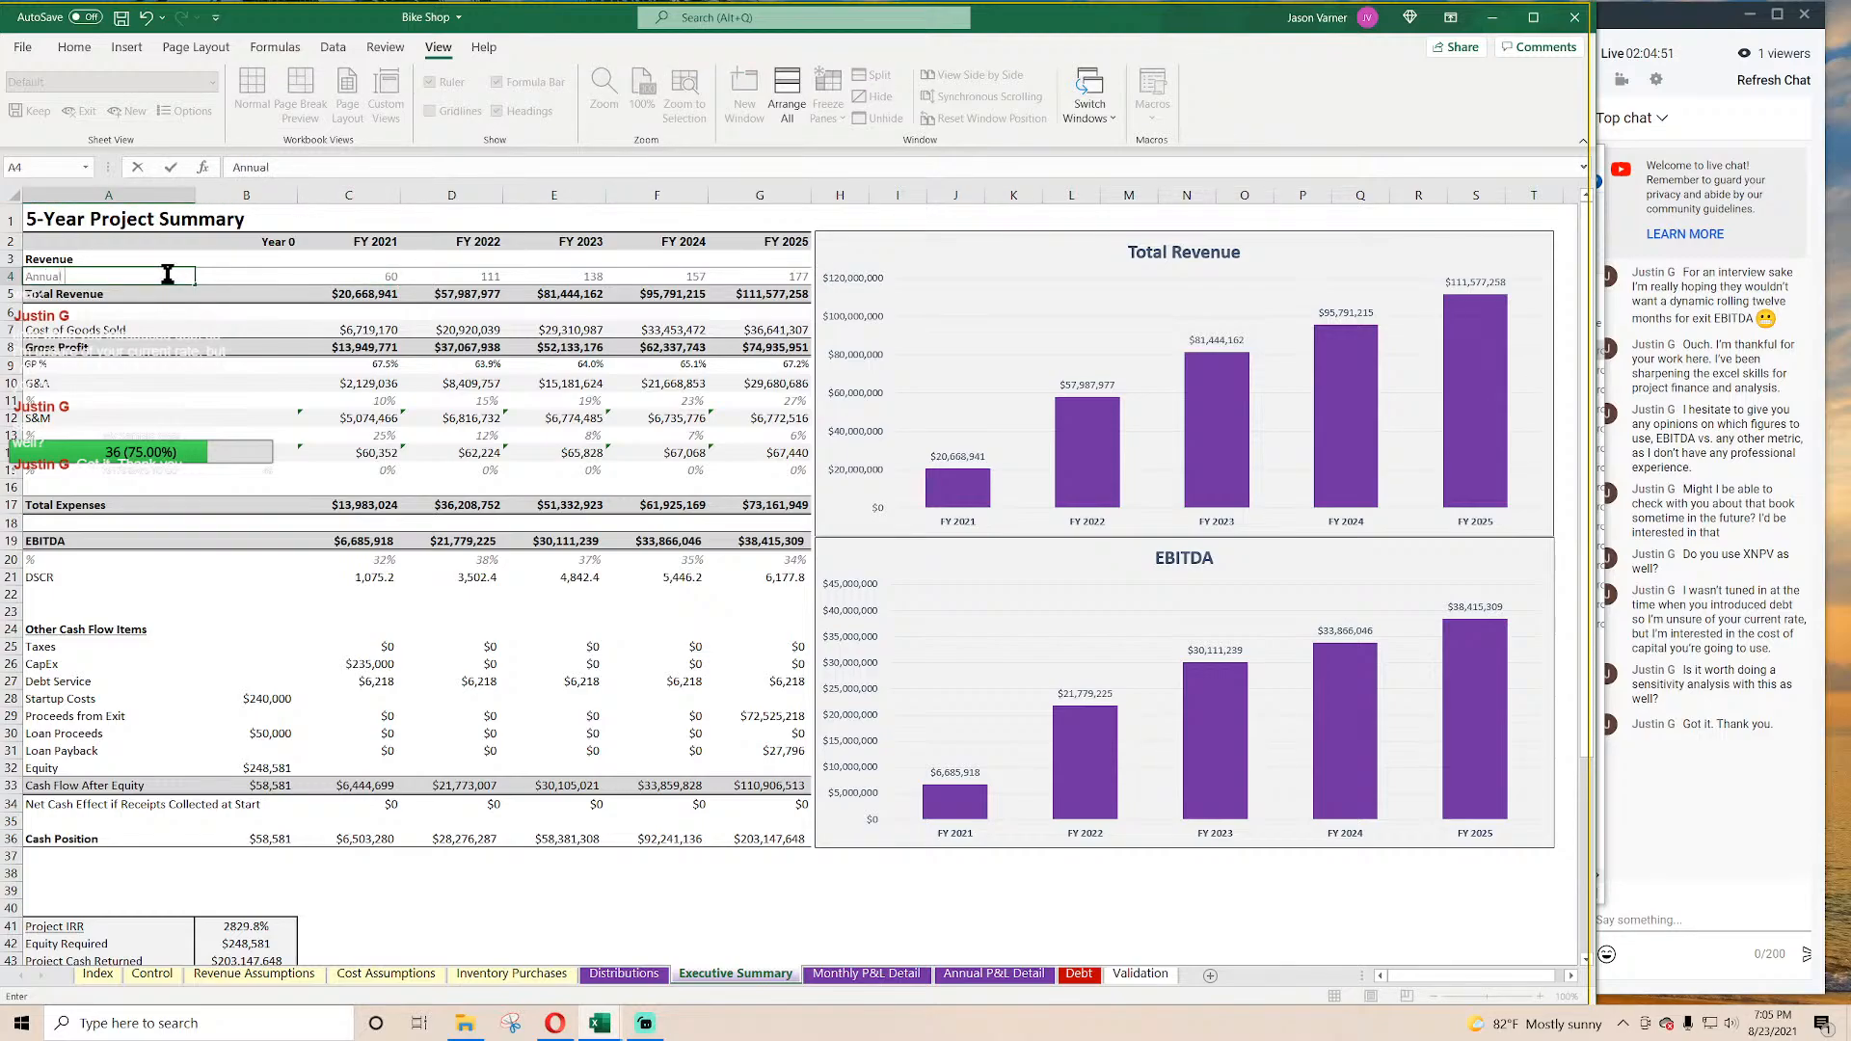
pyautogui.write(' Bikes Sold')
pyautogui.press('Return')
# Step: Link Annual Bikes Sold for FY 2021 to Total Sales # (E36) on Annual P&L Detail and fill across to FY 2025
pyautogui.press('Up')
pyautogui.press('Right')
pyautogui.press('Right')
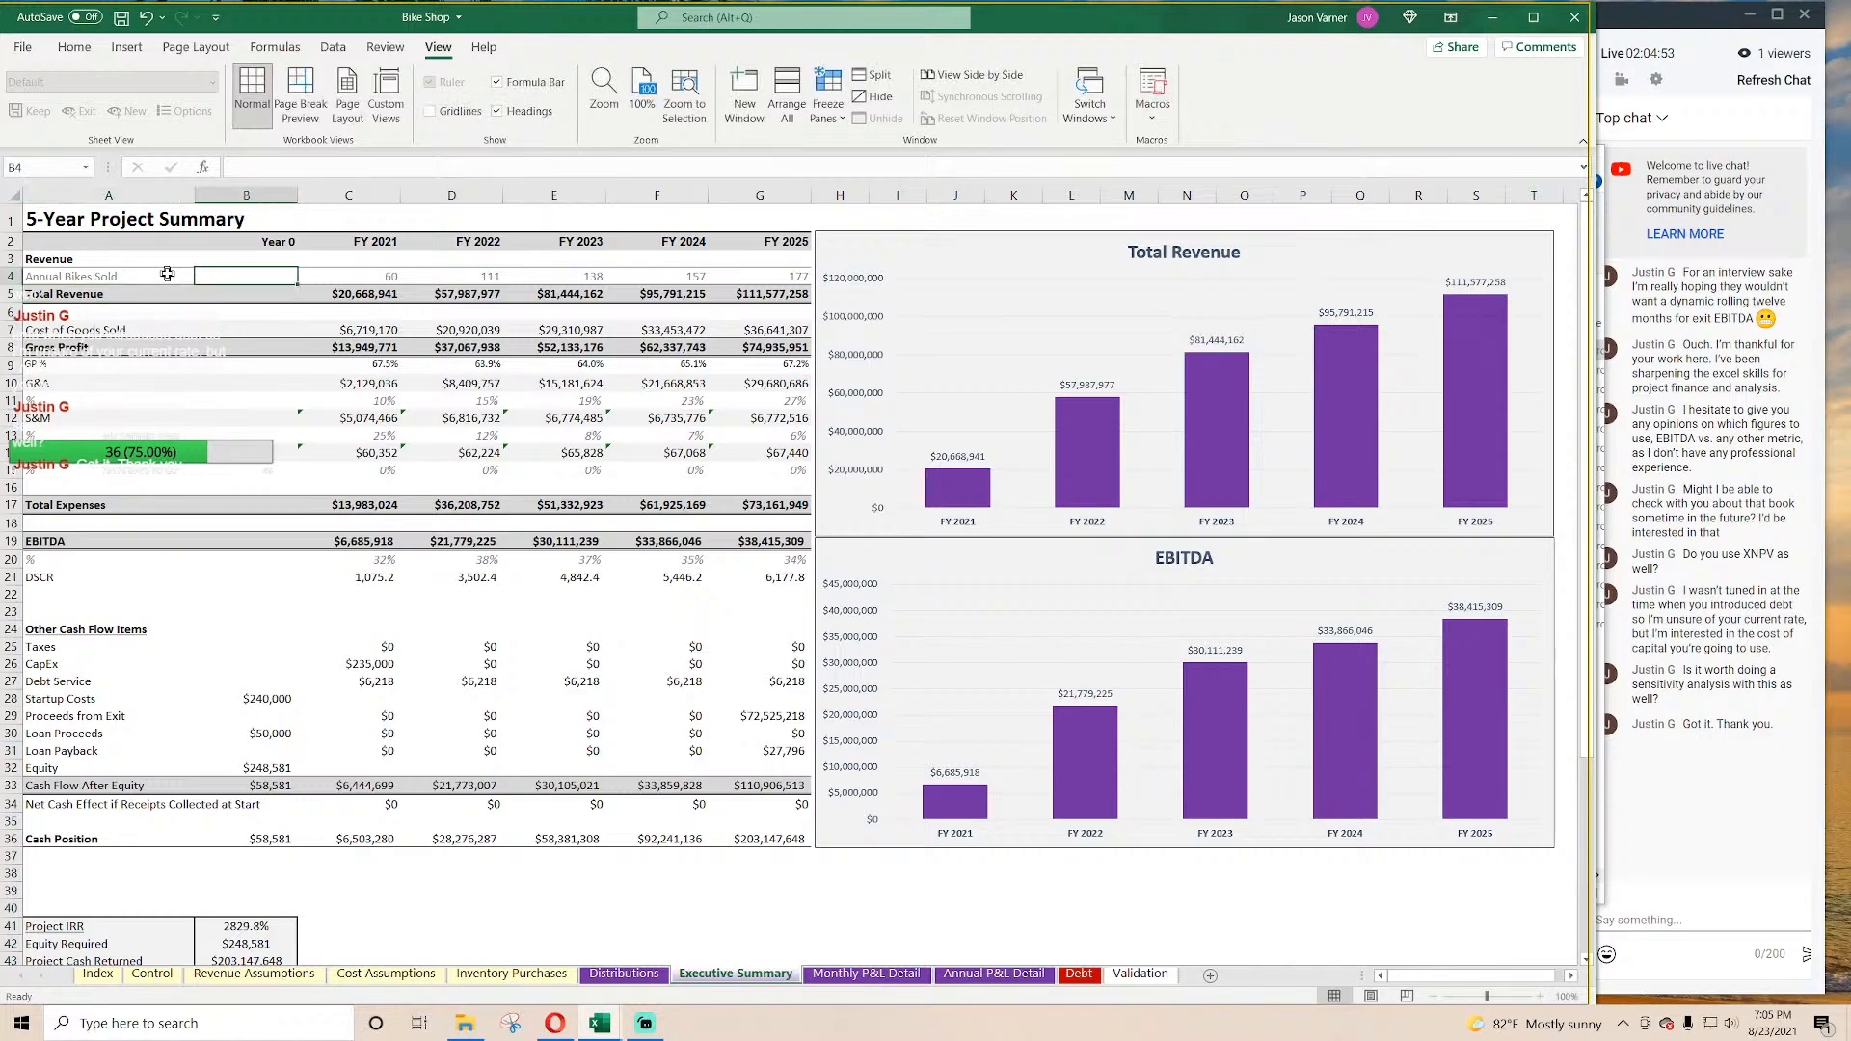
pyautogui.press('BackSpace')
pyautogui.hotkey('ctrl', 'Return')
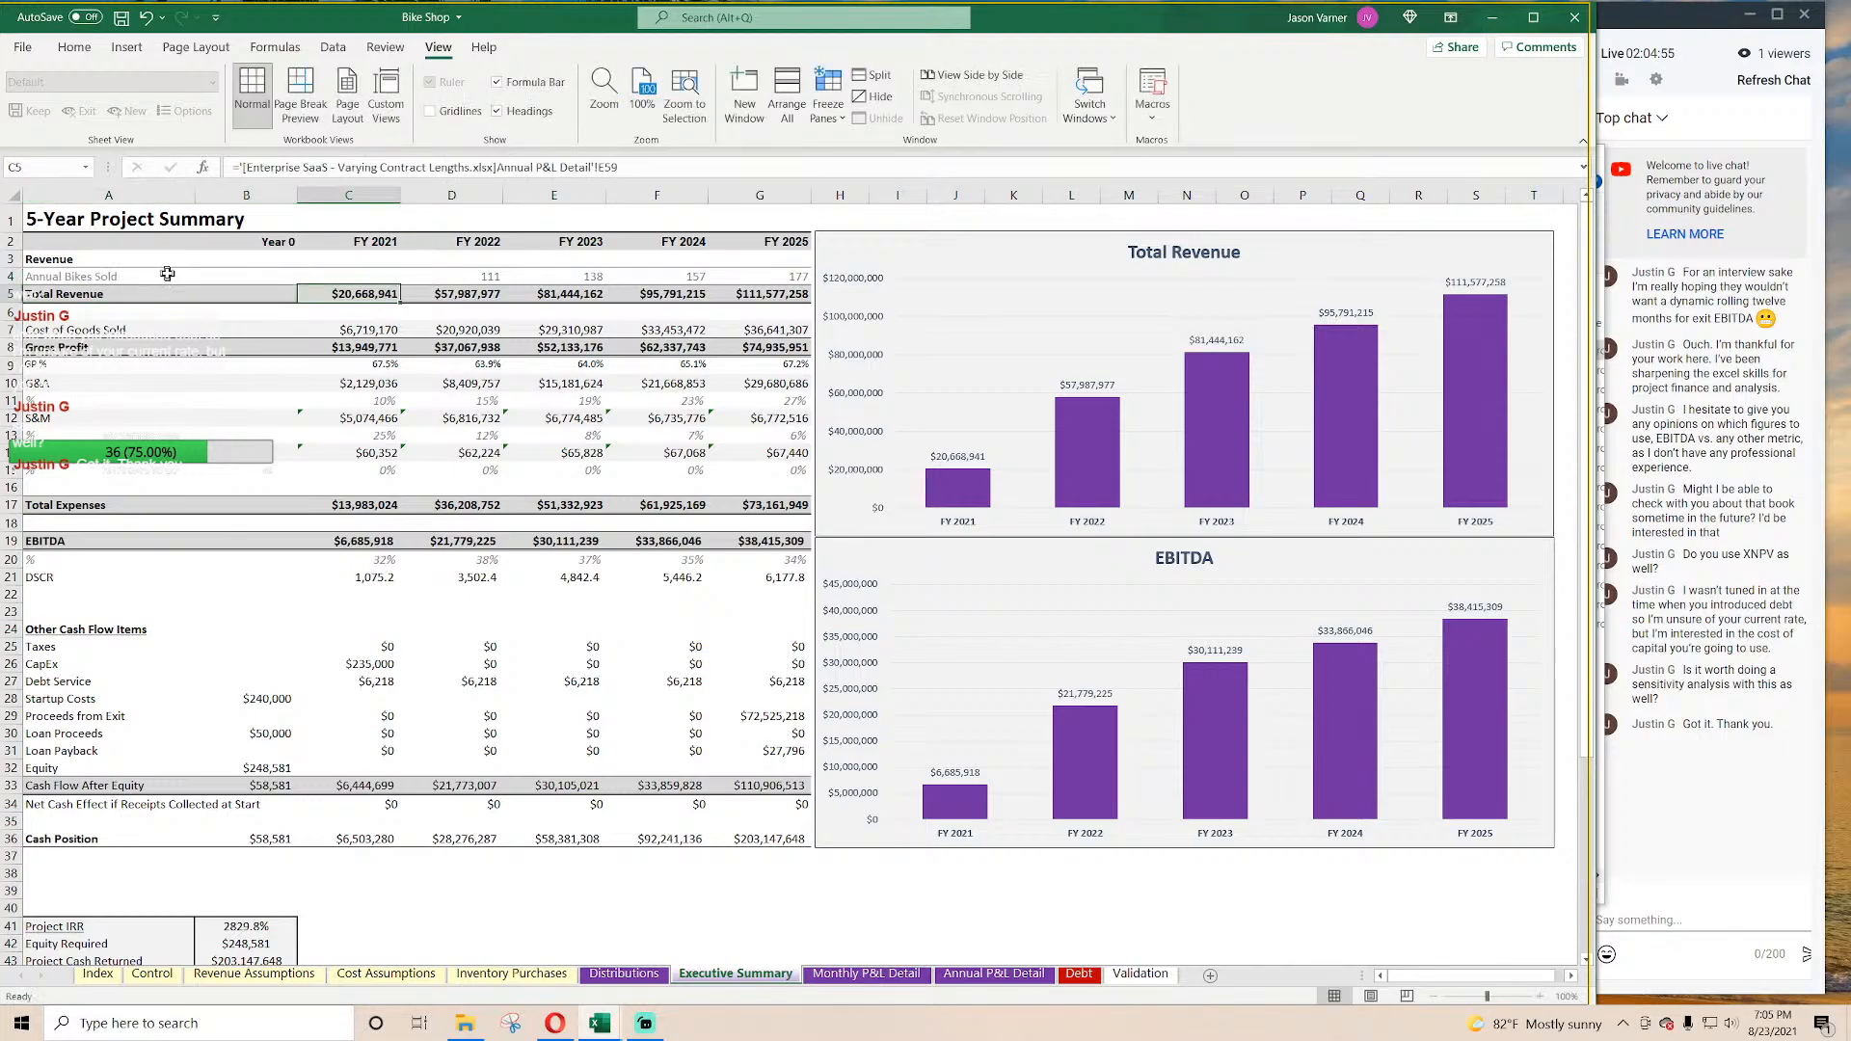
pyautogui.write('=')
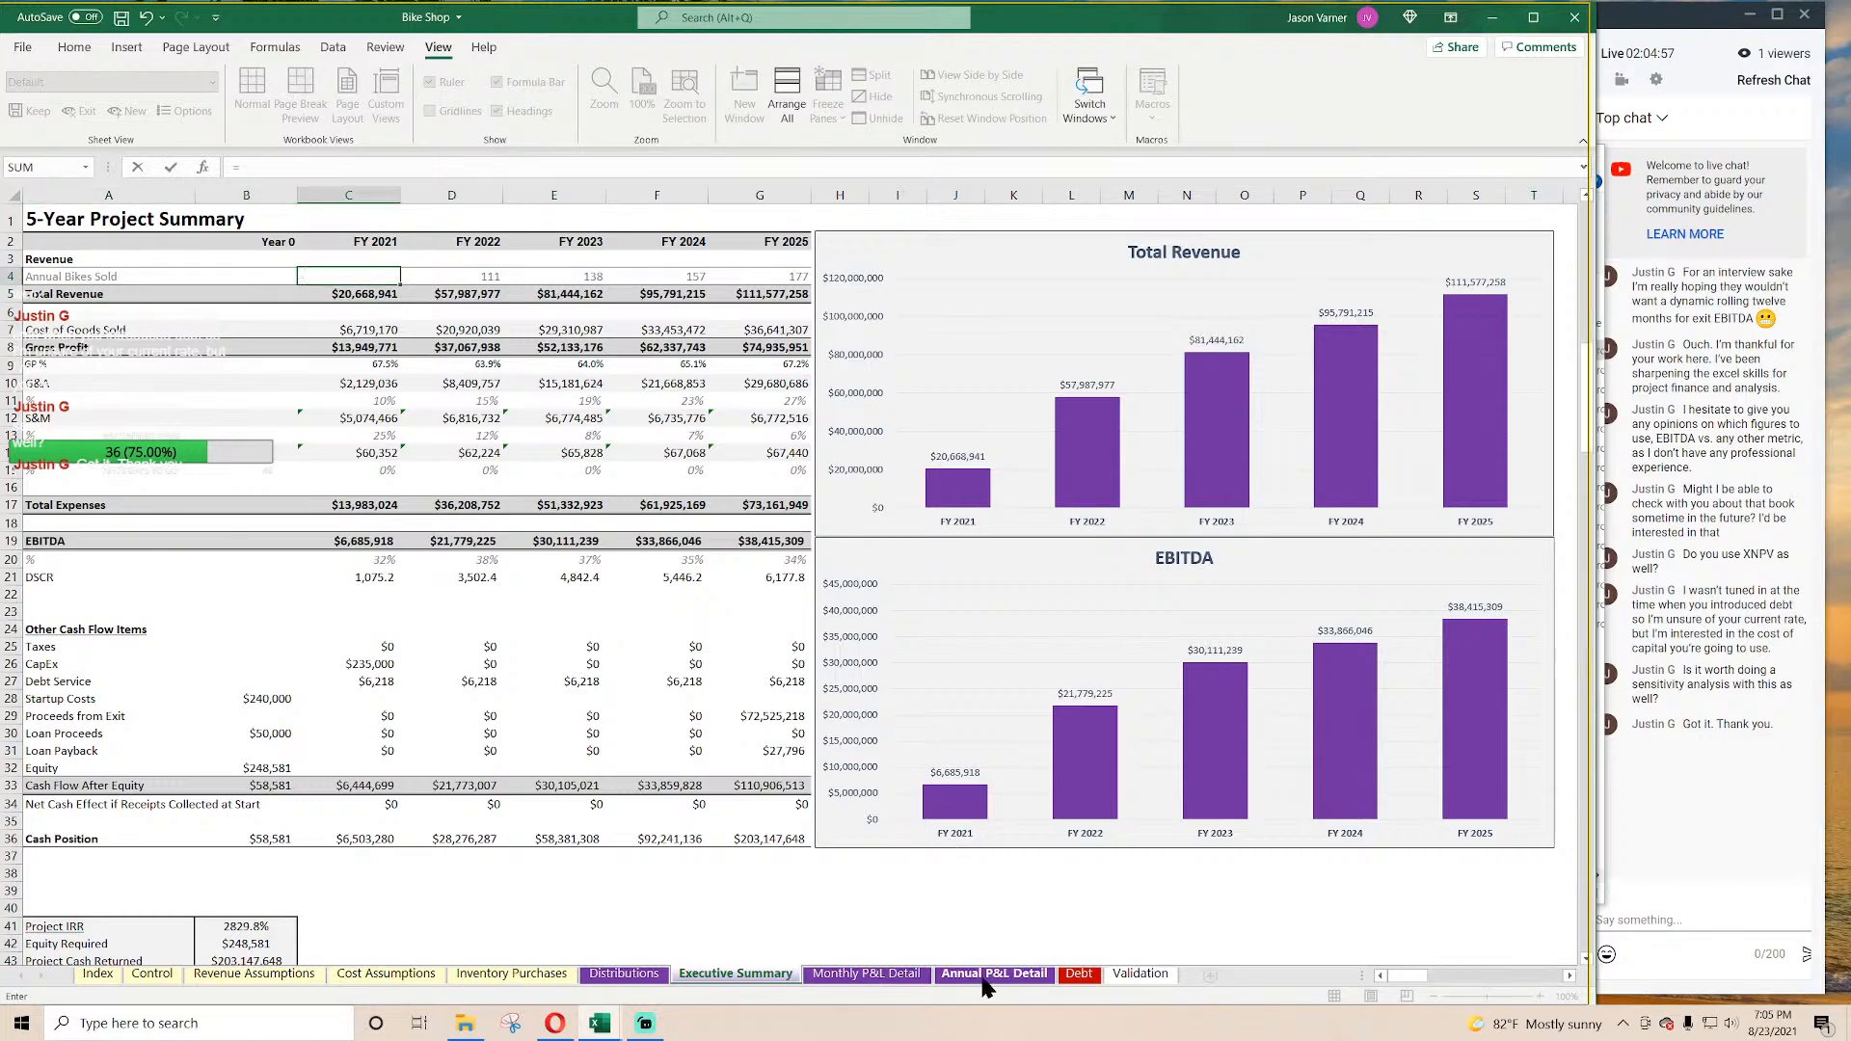
pyautogui.click(995, 974)
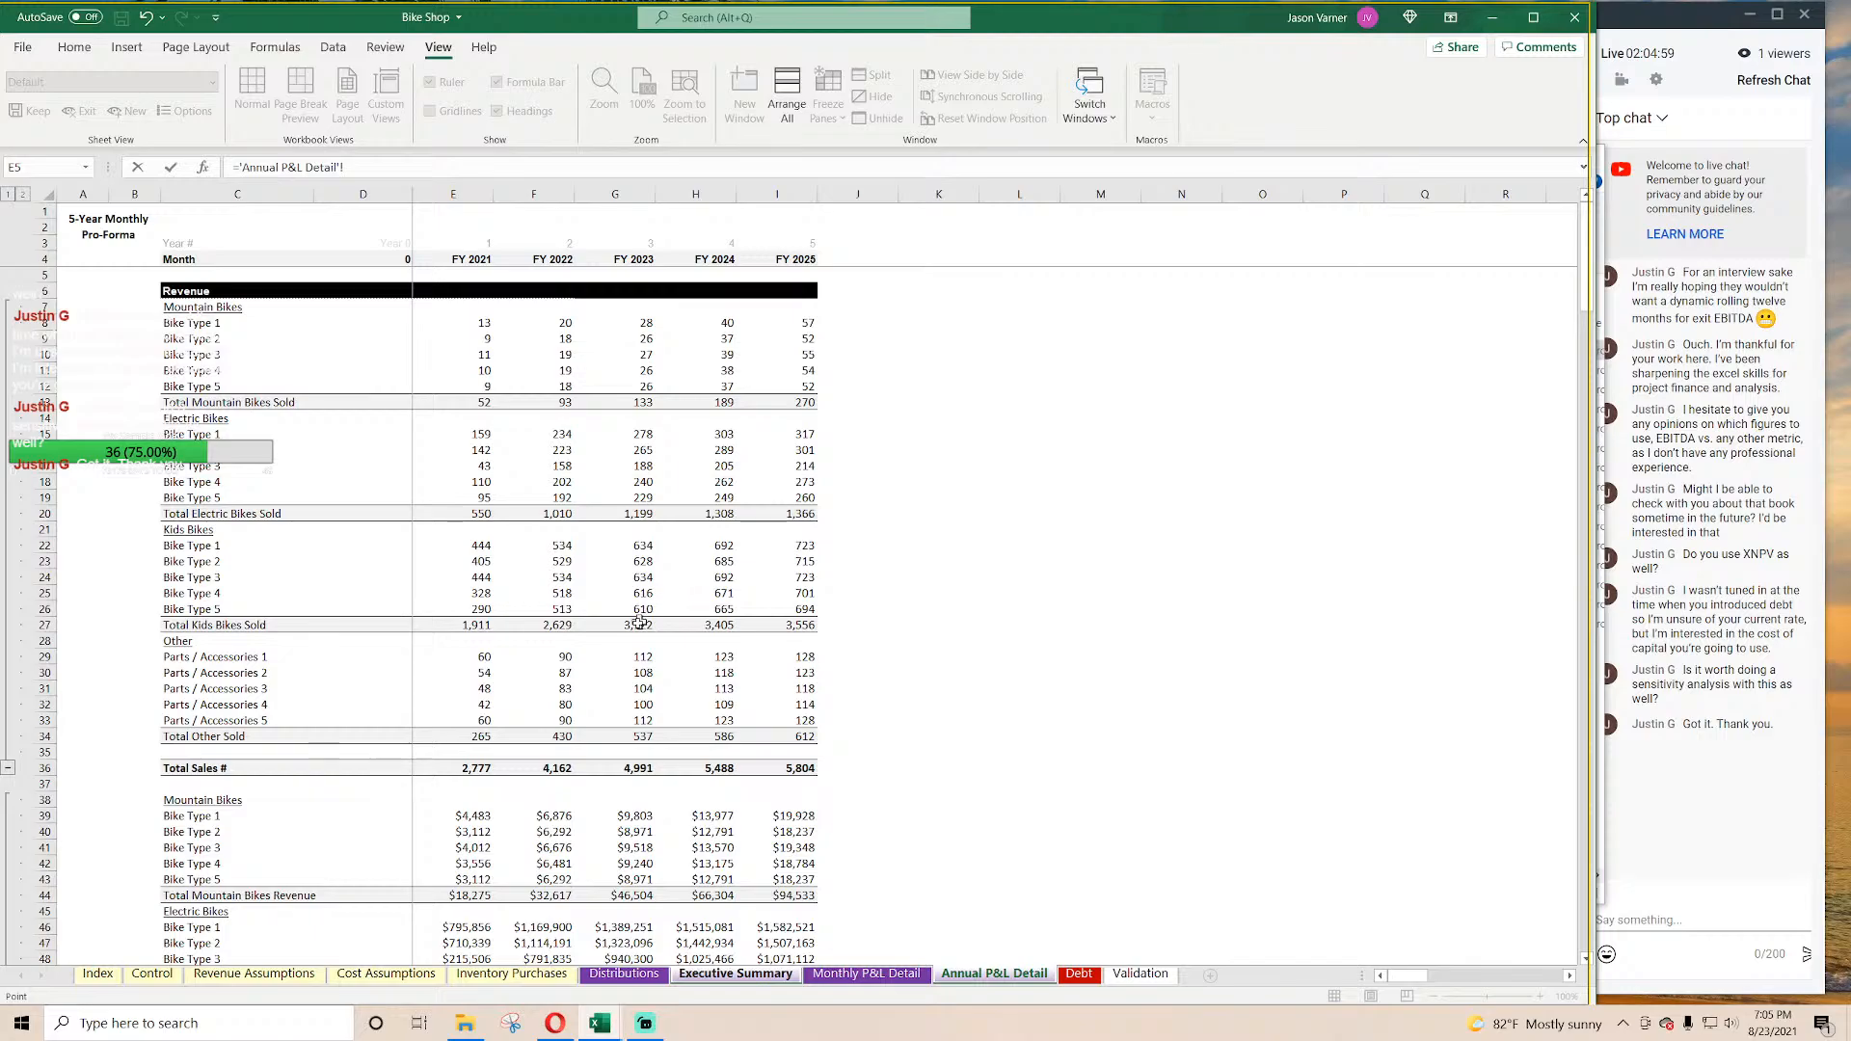
pyautogui.click(478, 768)
pyautogui.press('Return')
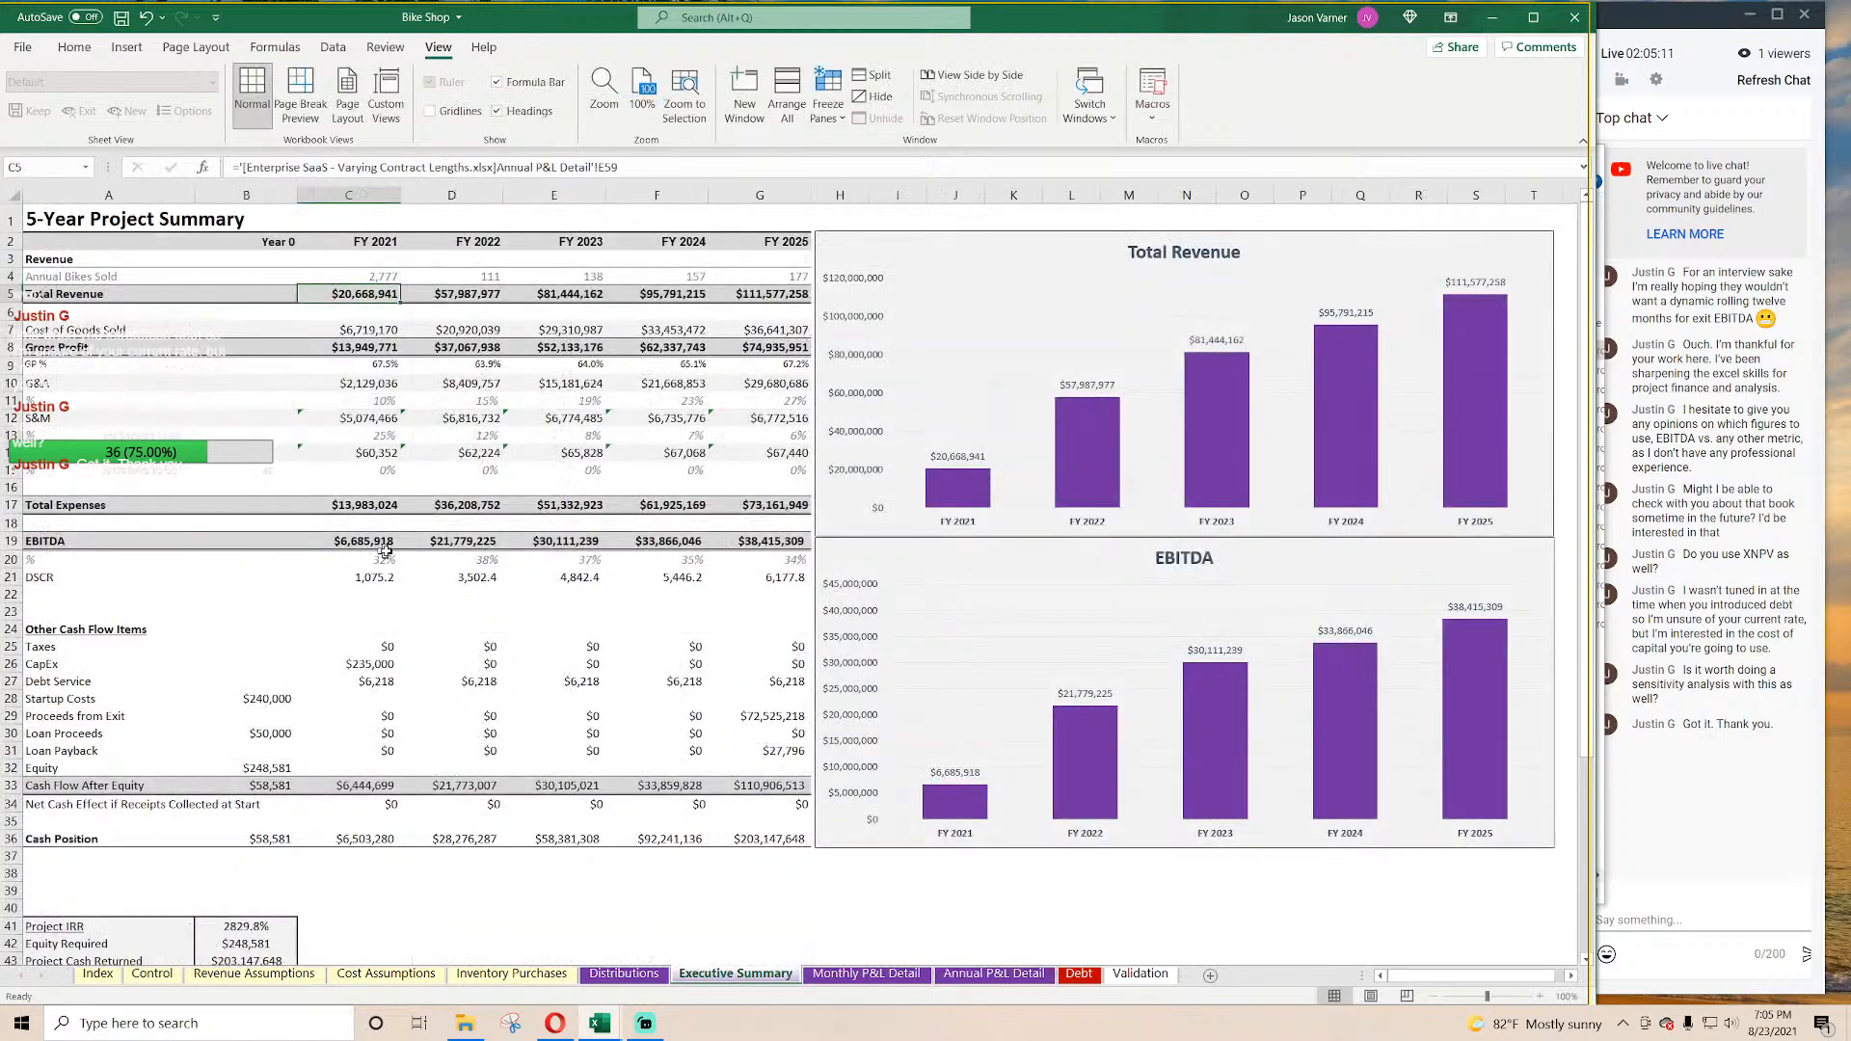
pyautogui.click(374, 274)
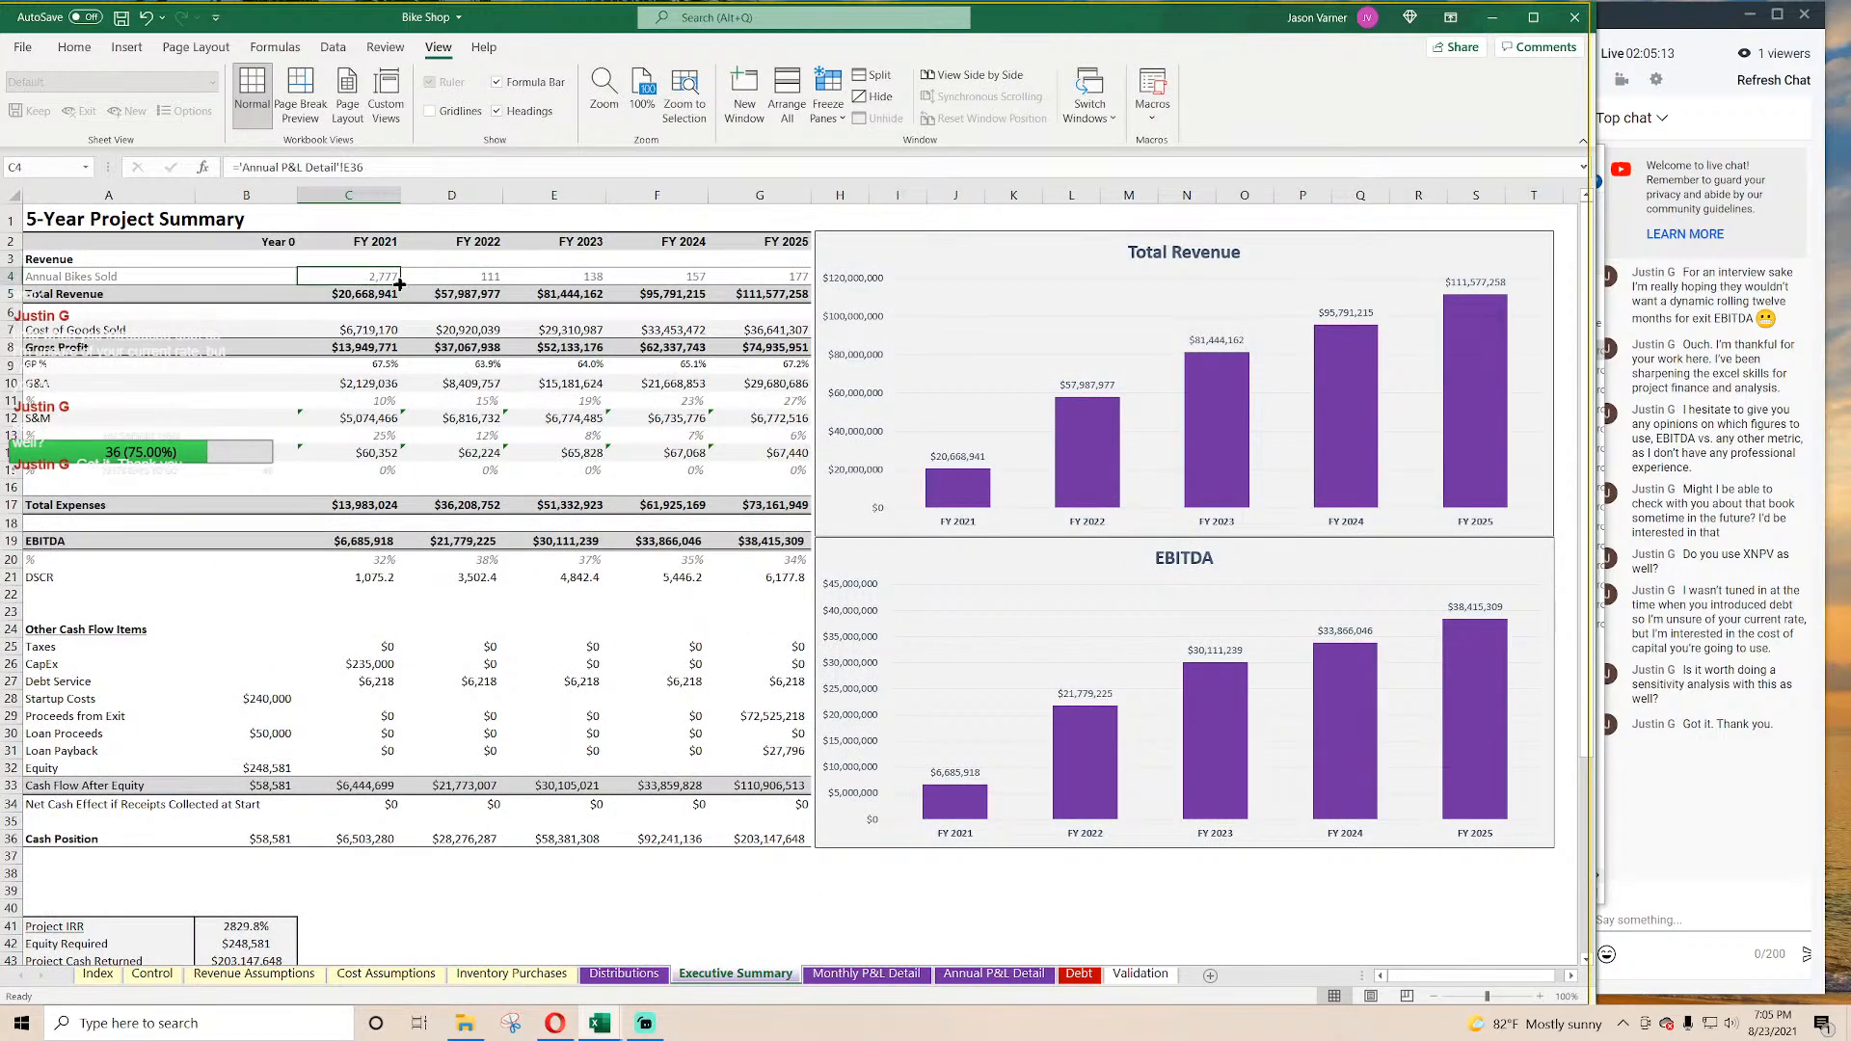
pyautogui.moveTo(400, 285); pyautogui.dragTo(795, 284)
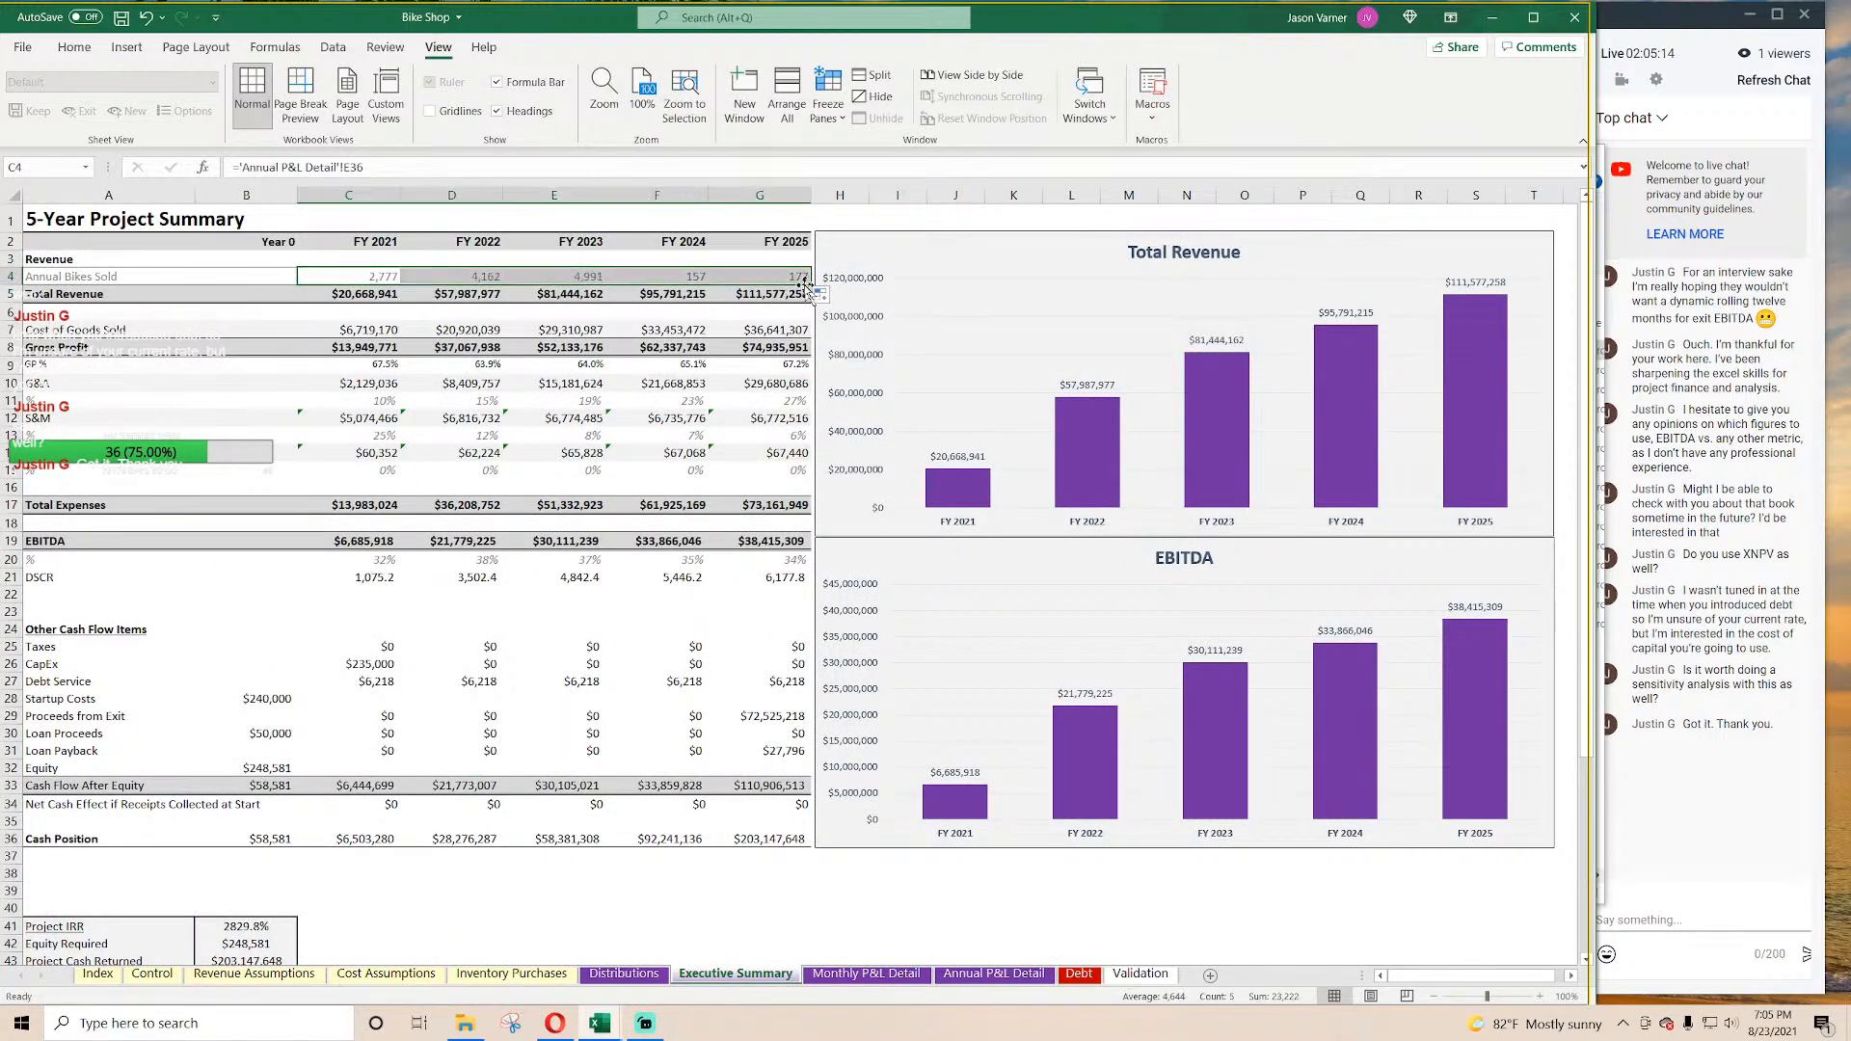
# Step: Link Total Revenue for FY 2021 to E79 on Annual P&L Detail, fill across to FY 2025, and save the workbook
pyautogui.click(362, 294)
pyautogui.write('=')
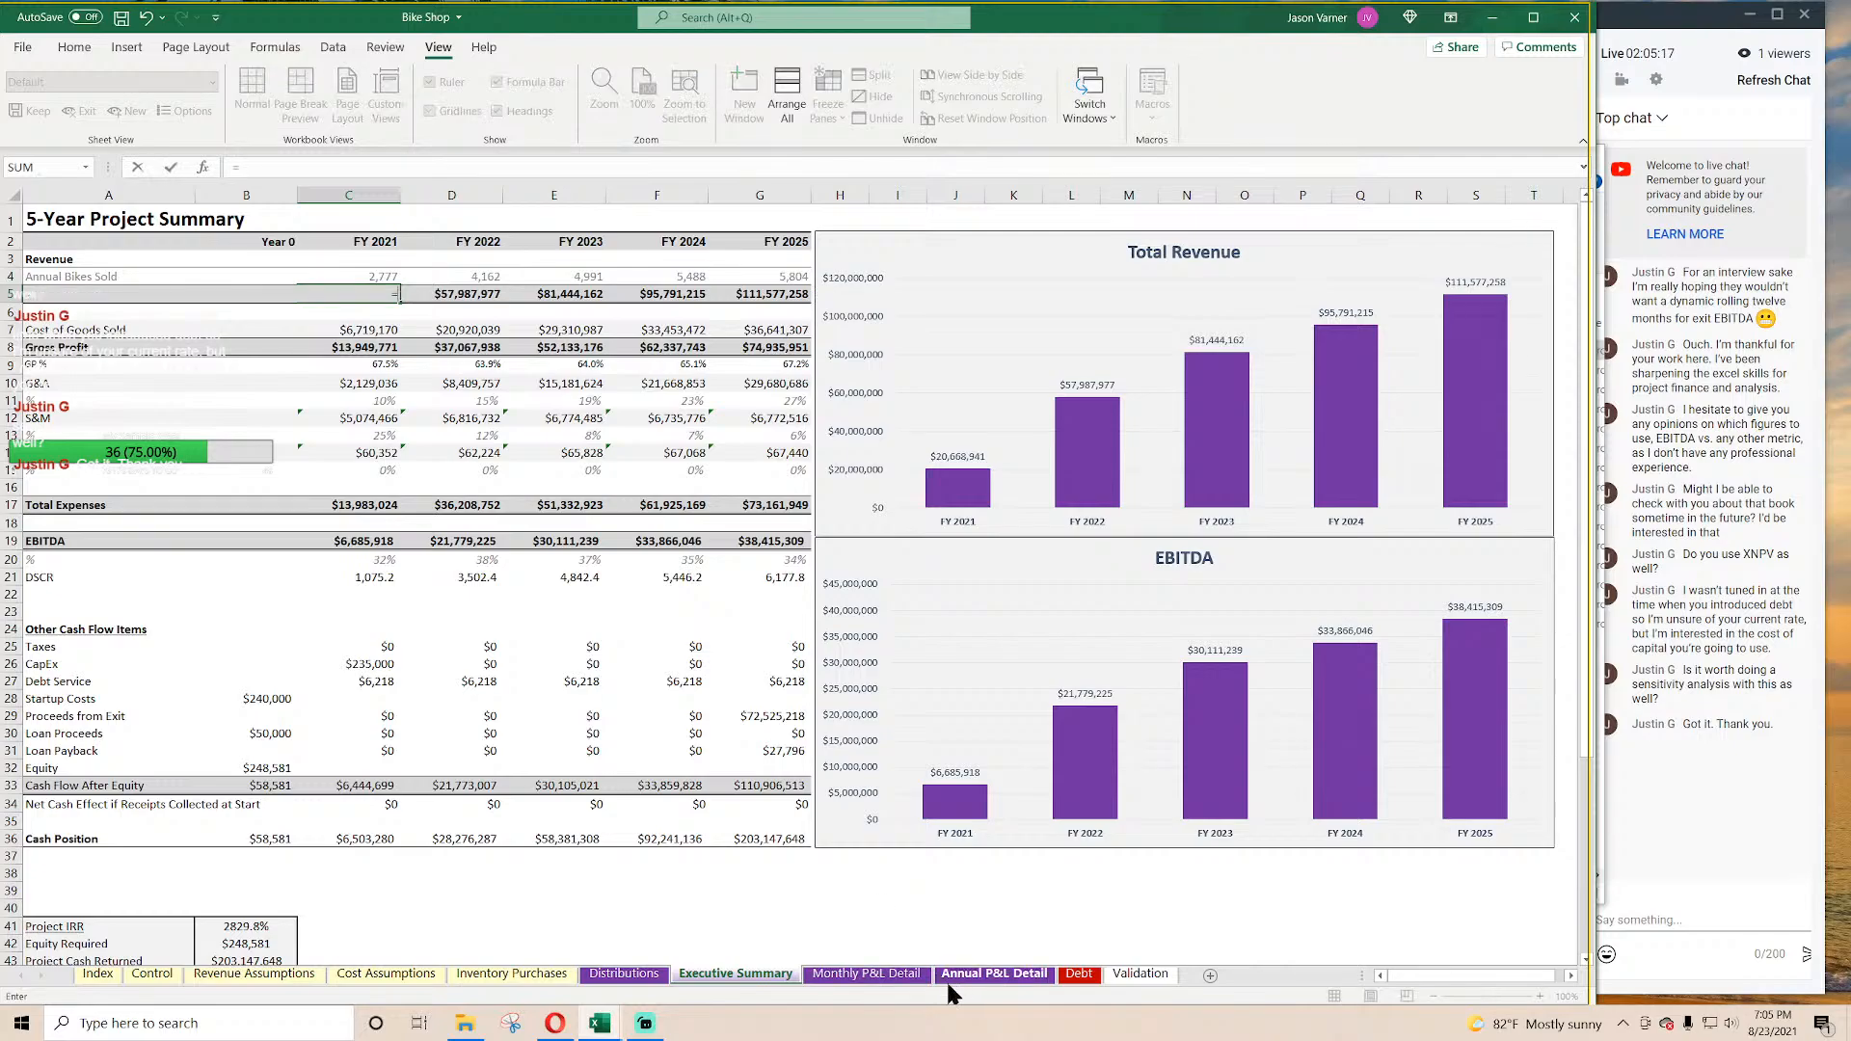
pyautogui.click(946, 980)
pyautogui.scroll(-16, 421, 750)
pyautogui.click(422, 750)
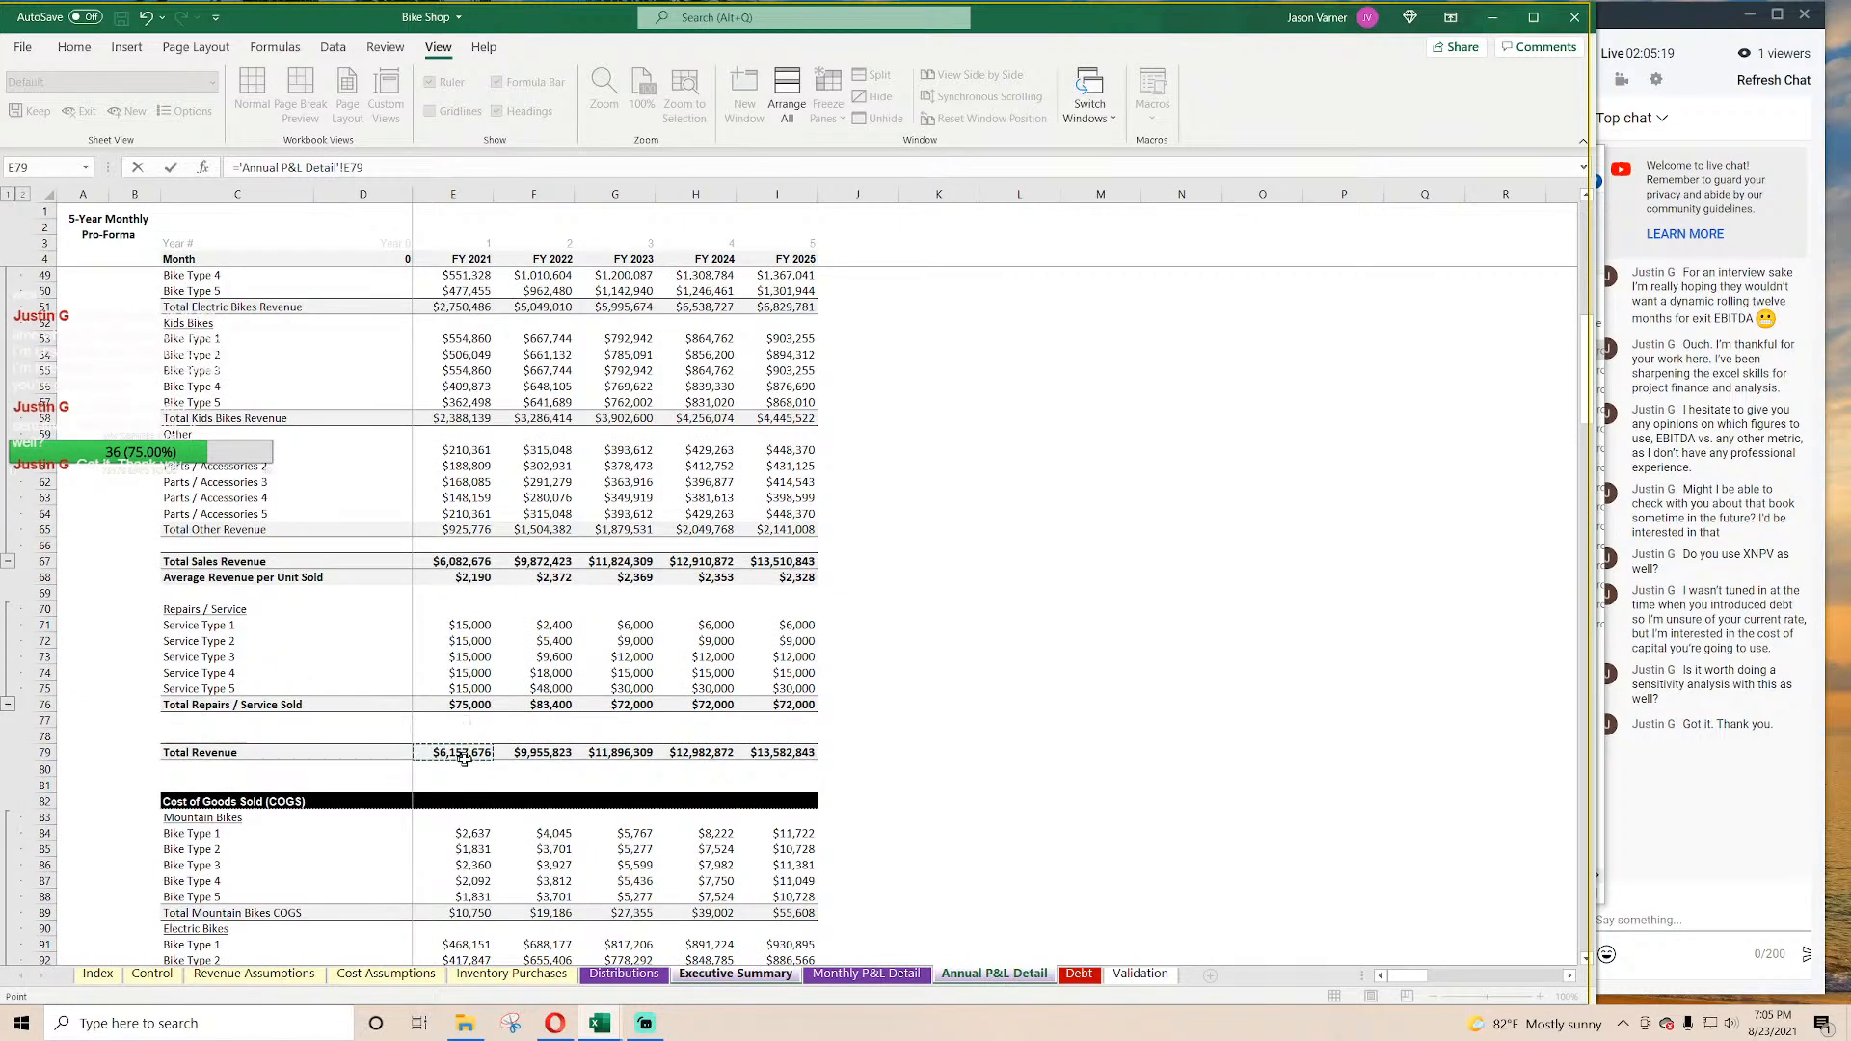
pyautogui.press('Return')
pyautogui.click(398, 298)
pyautogui.moveTo(399, 300); pyautogui.dragTo(783, 296)
pyautogui.click(87, 48)
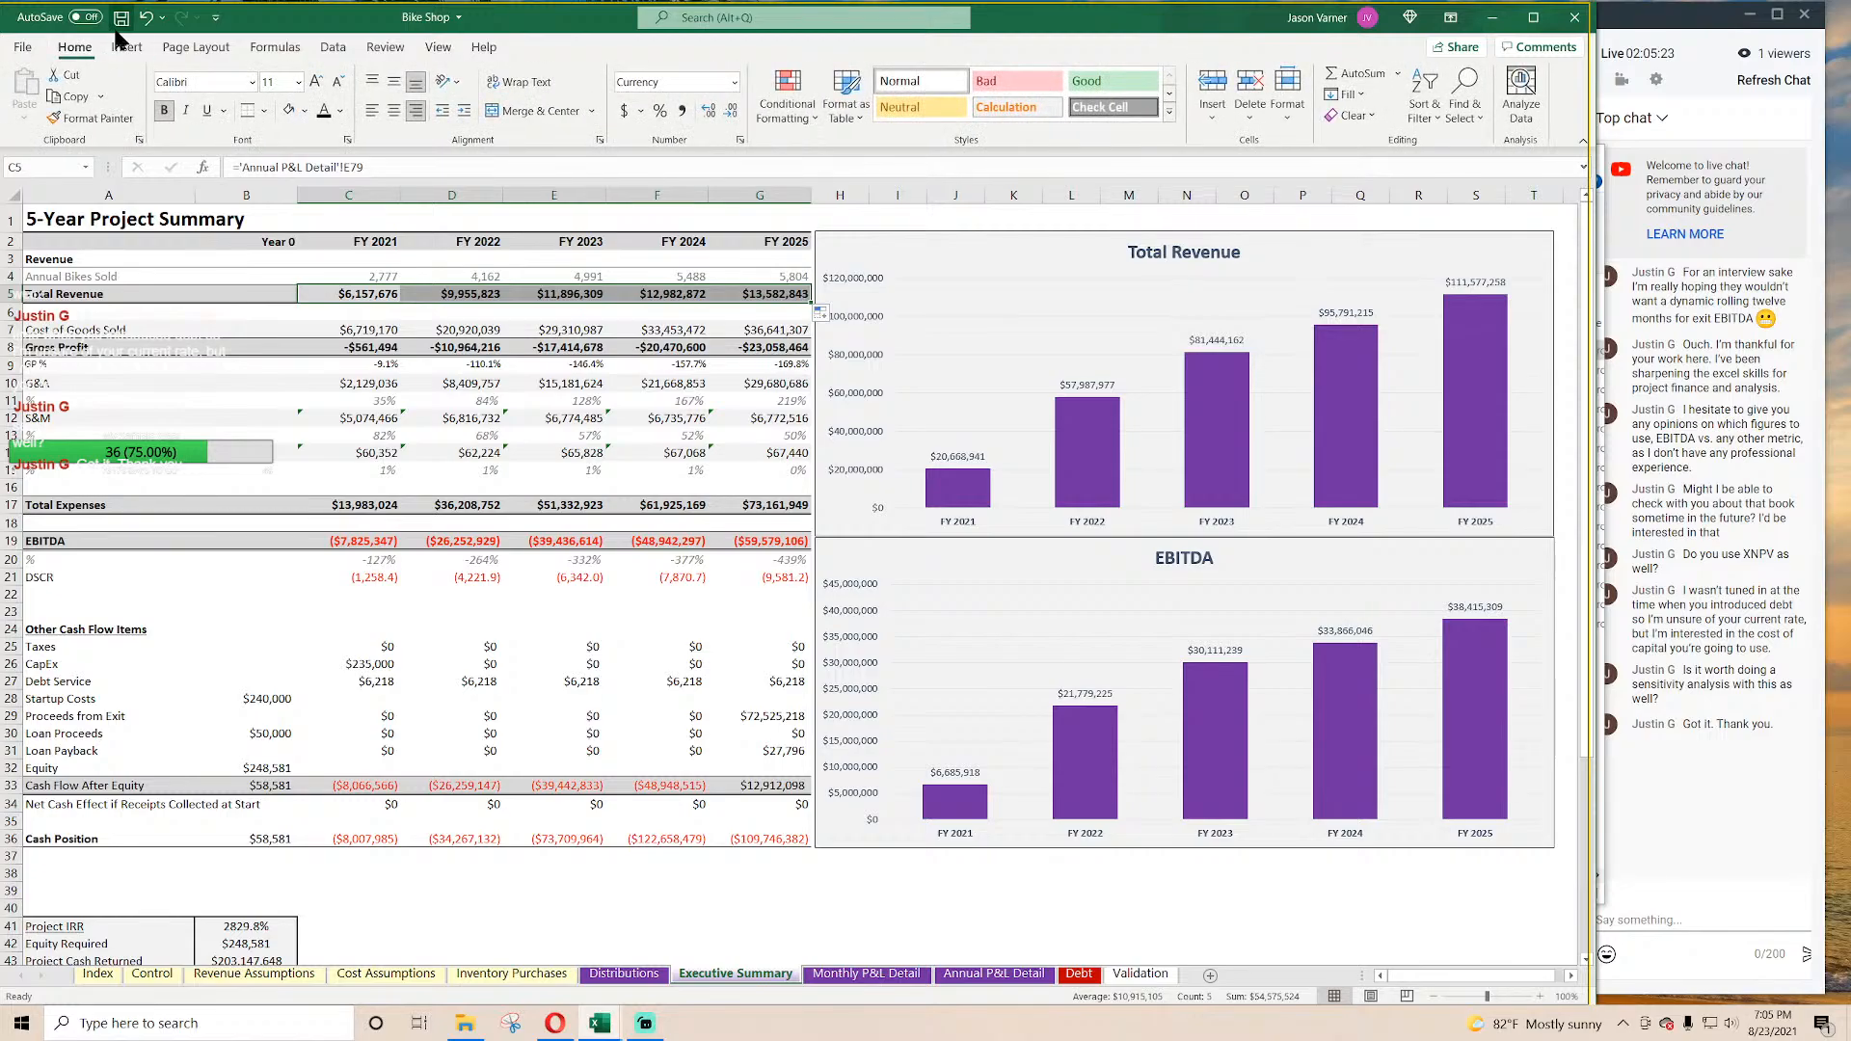
pyautogui.click(122, 19)
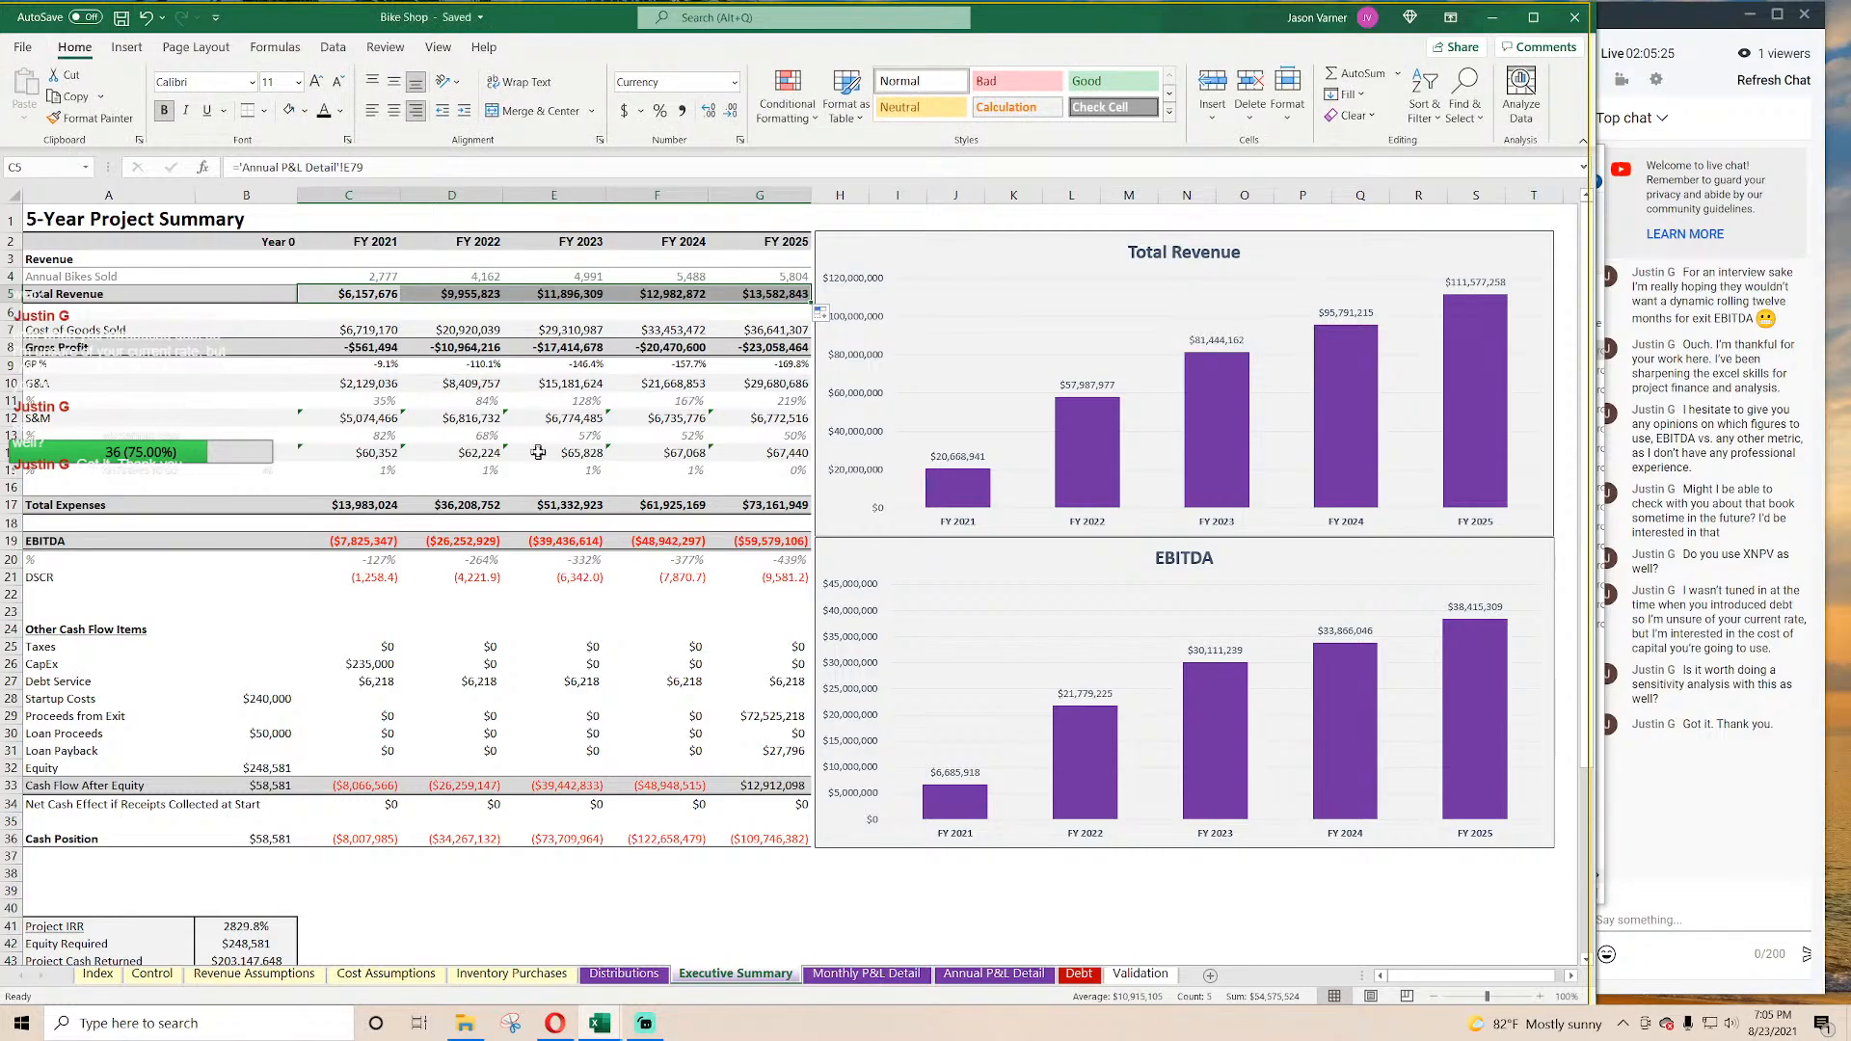
pyautogui.click(369, 289)
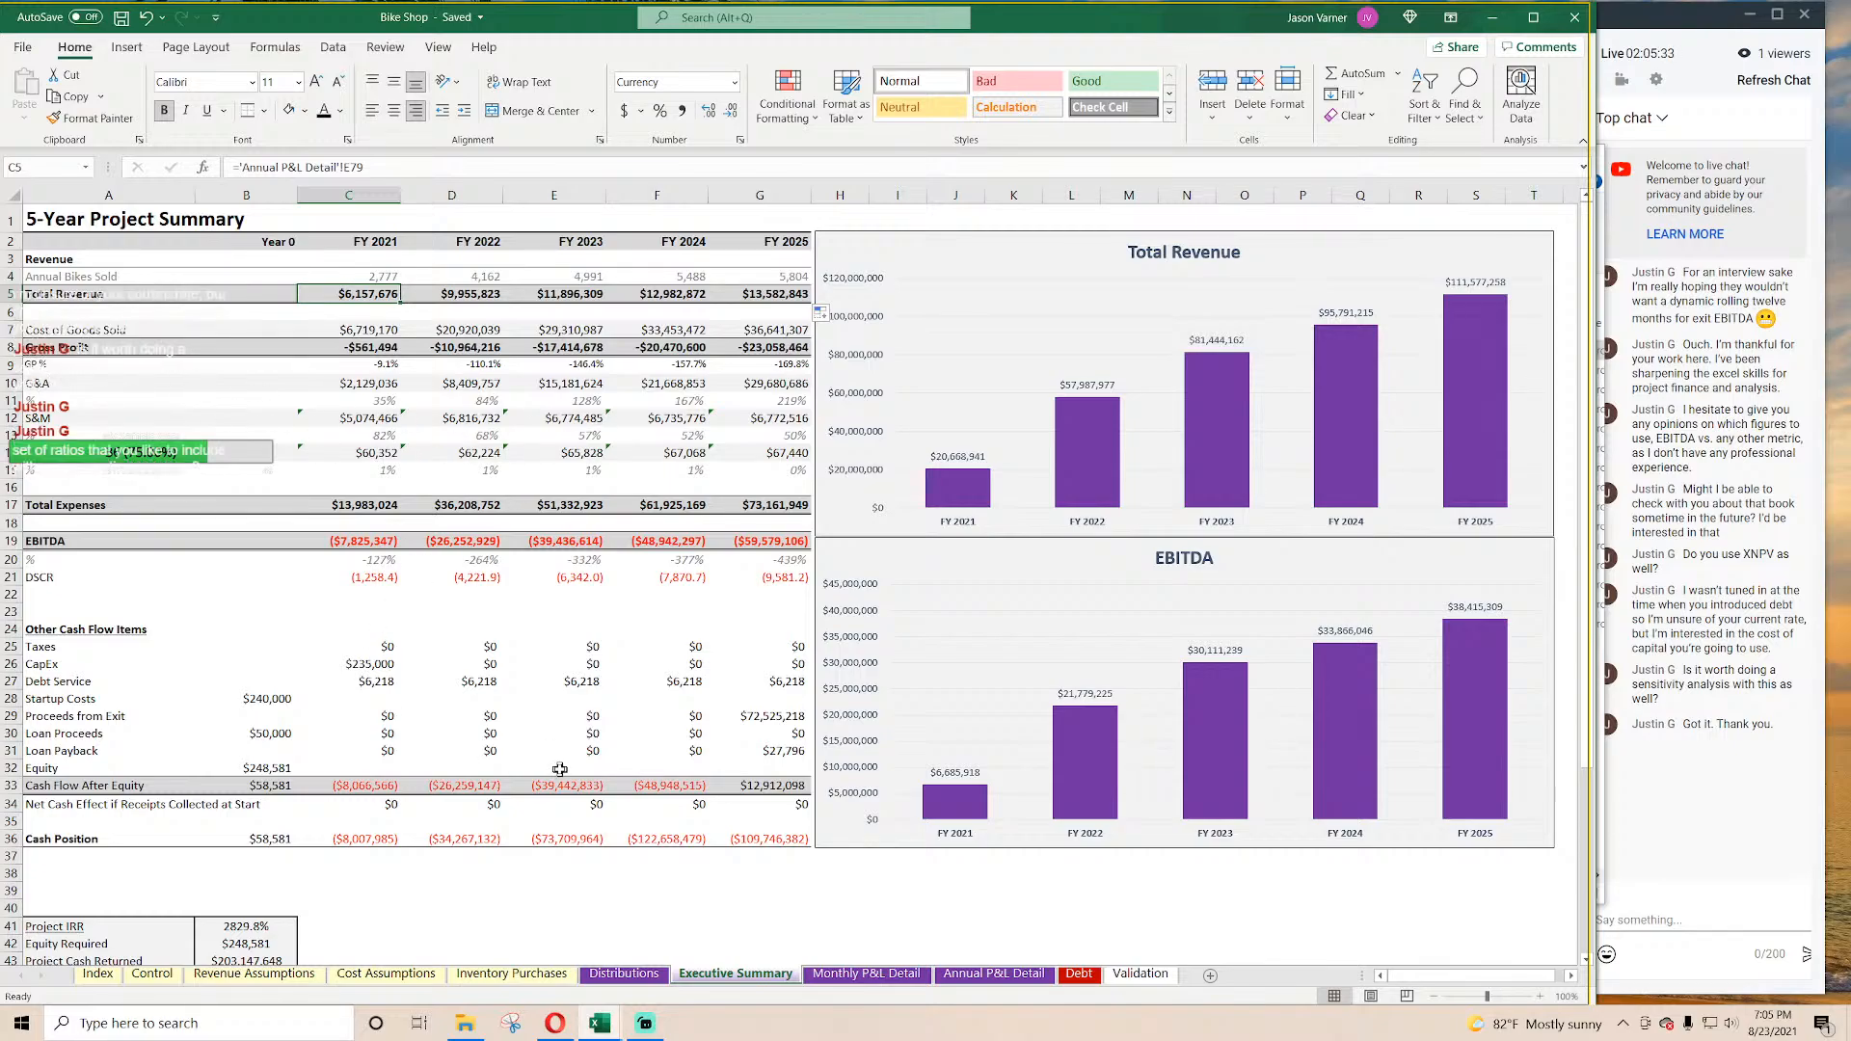
# Step: Link Cost of Goods Sold for FY 2021 to Total COGS (E116) on Annual P&L Detail, fill across to FY 2025, and save the workbook
pyautogui.click(359, 329)
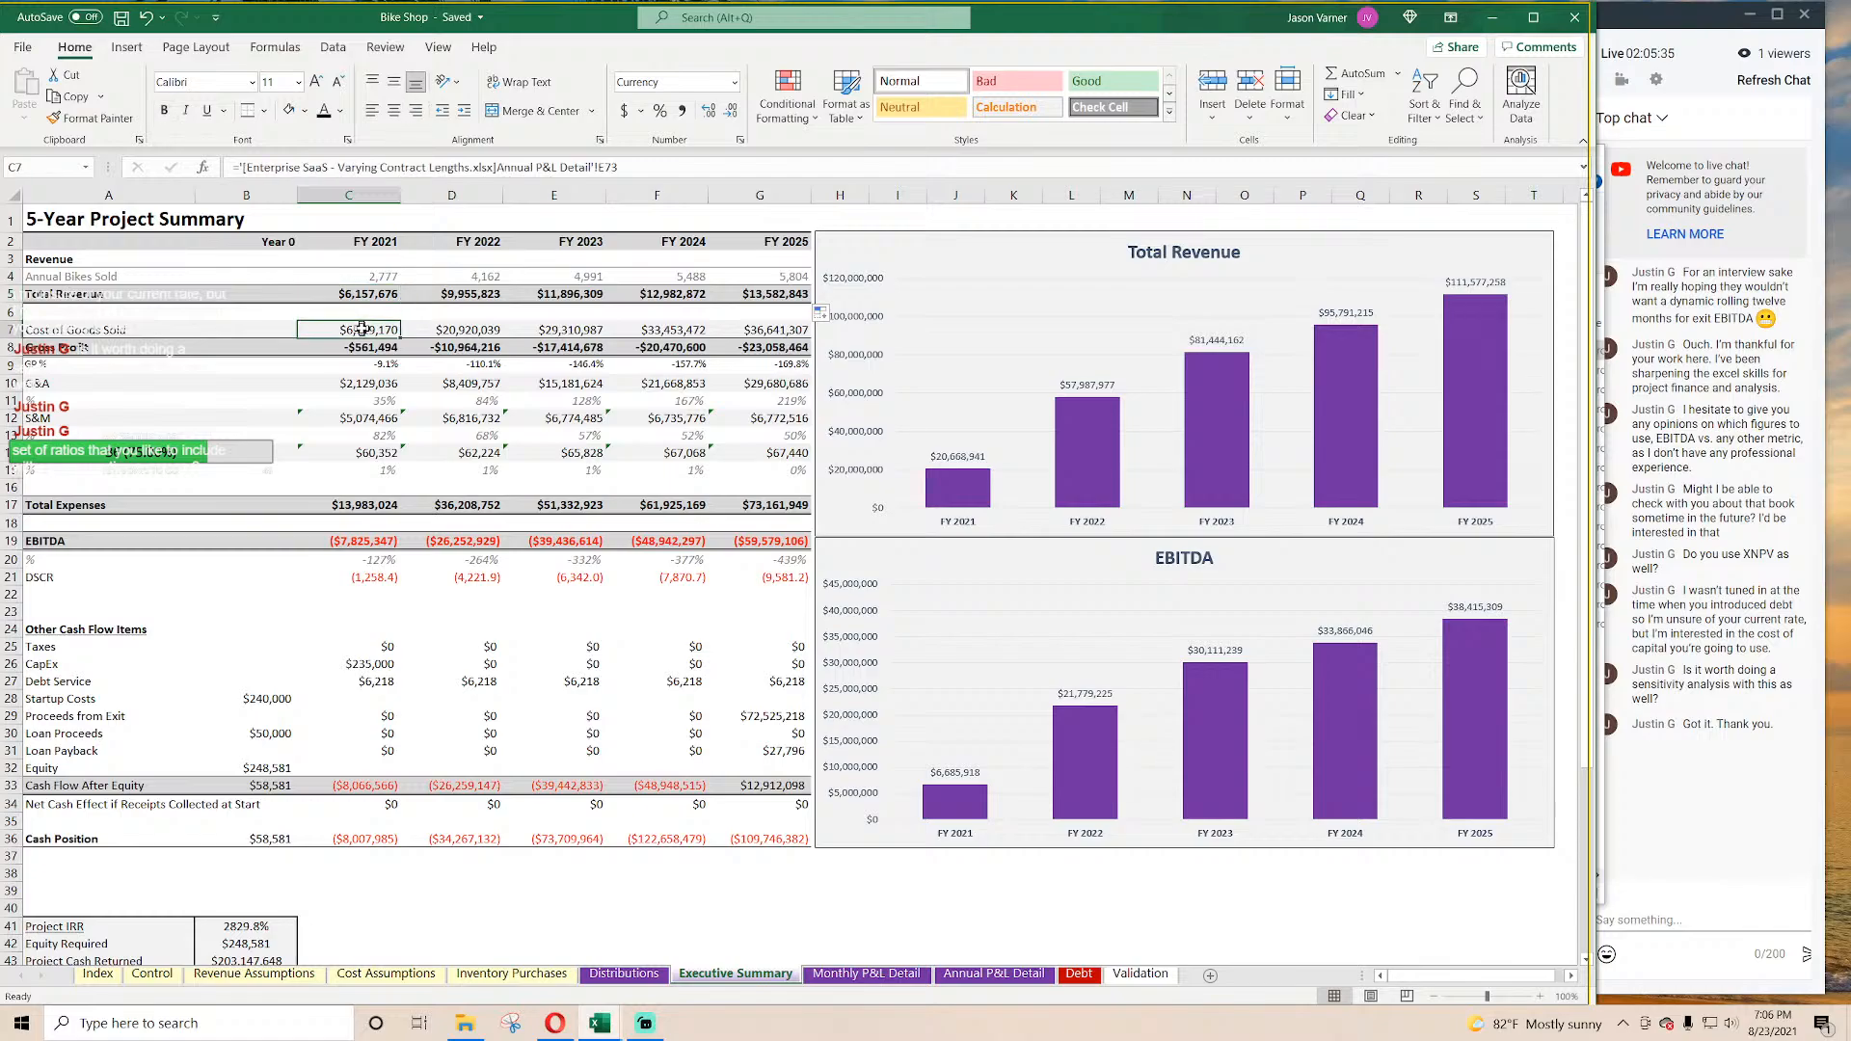
pyautogui.write('=')
pyautogui.click(994, 974)
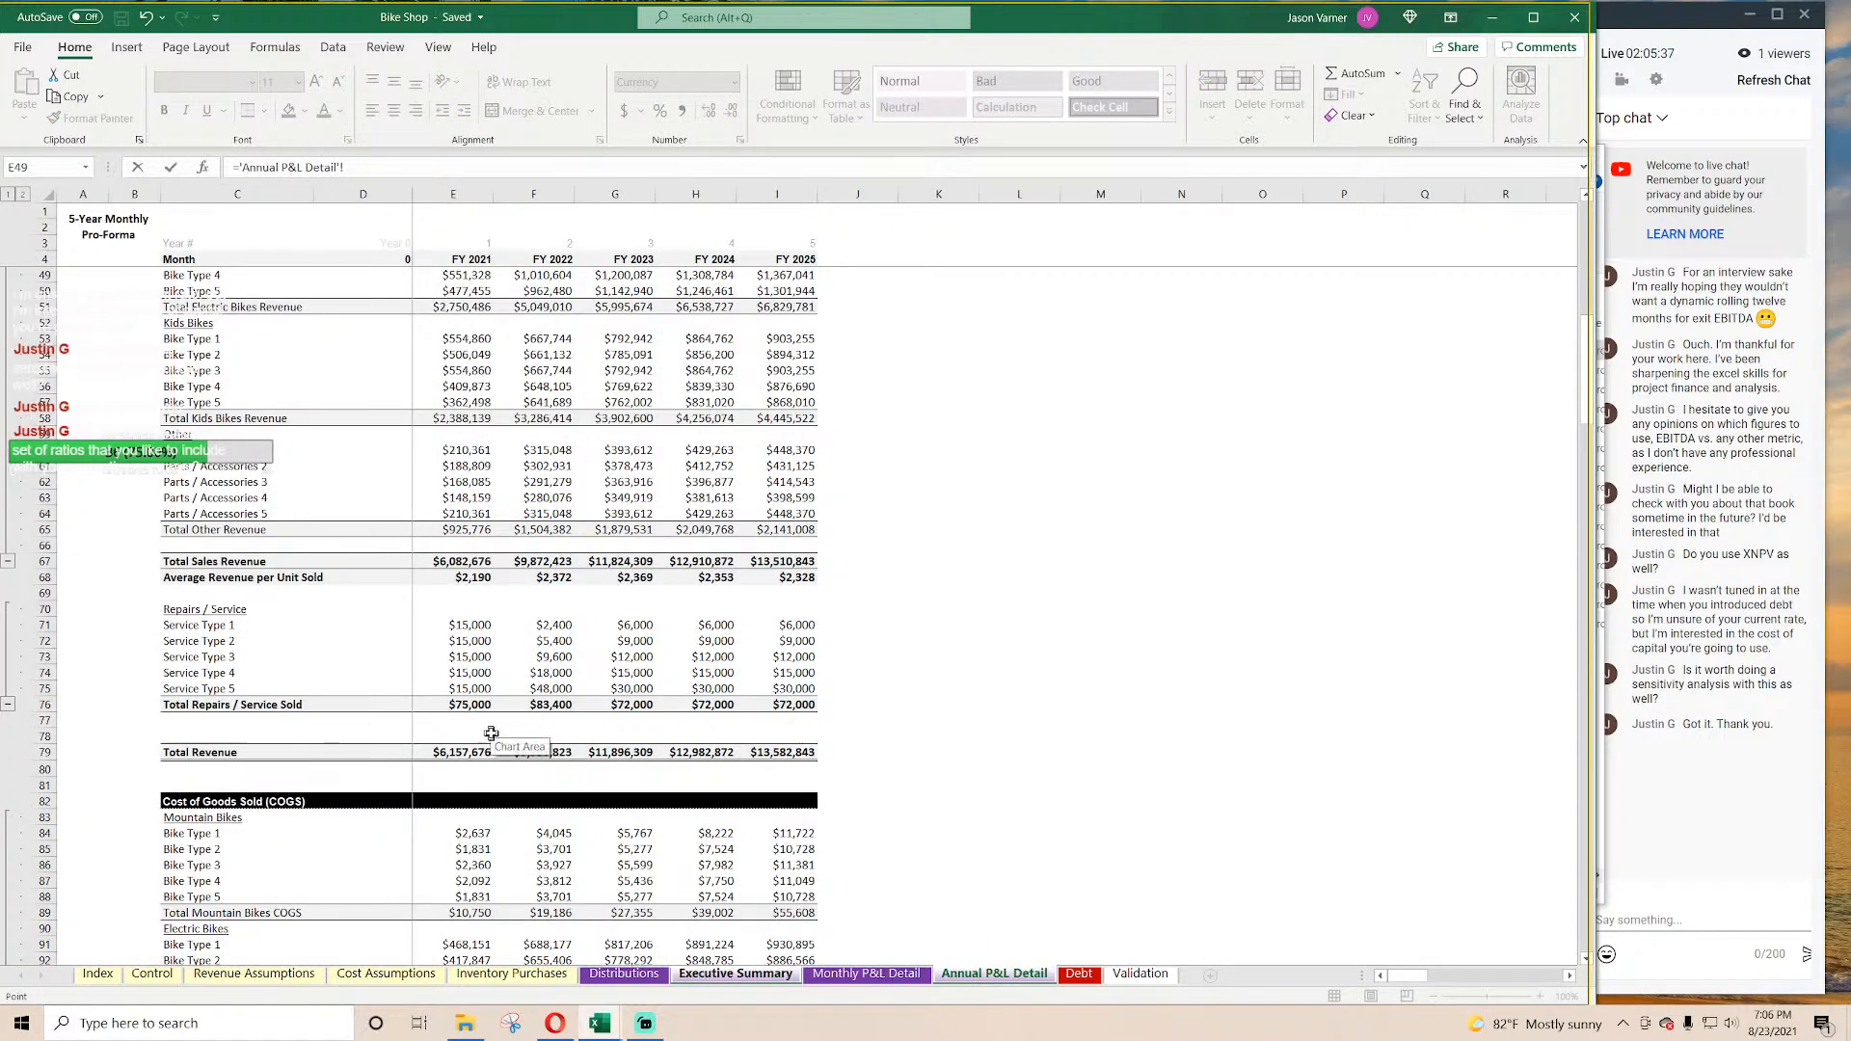
pyautogui.scroll(-15, 491, 734)
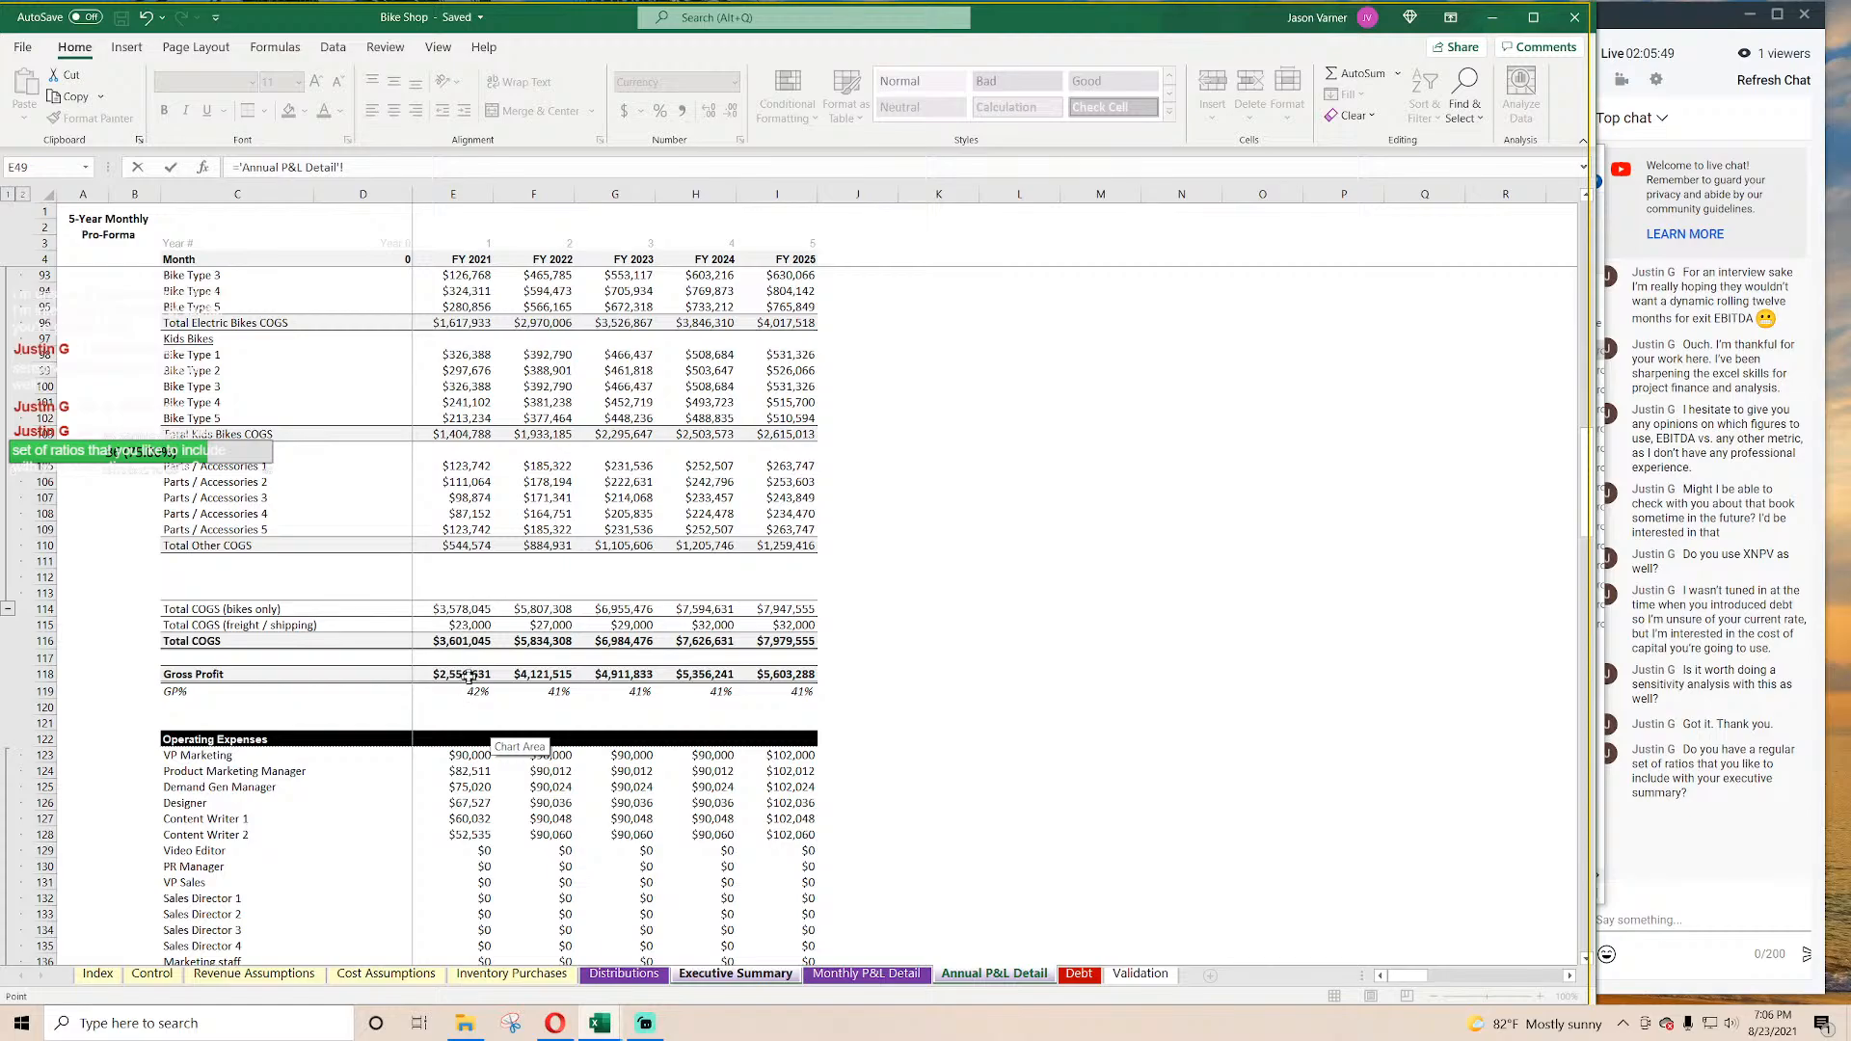
pyautogui.scroll(-7, 472, 611)
pyautogui.scroll(10, 472, 611)
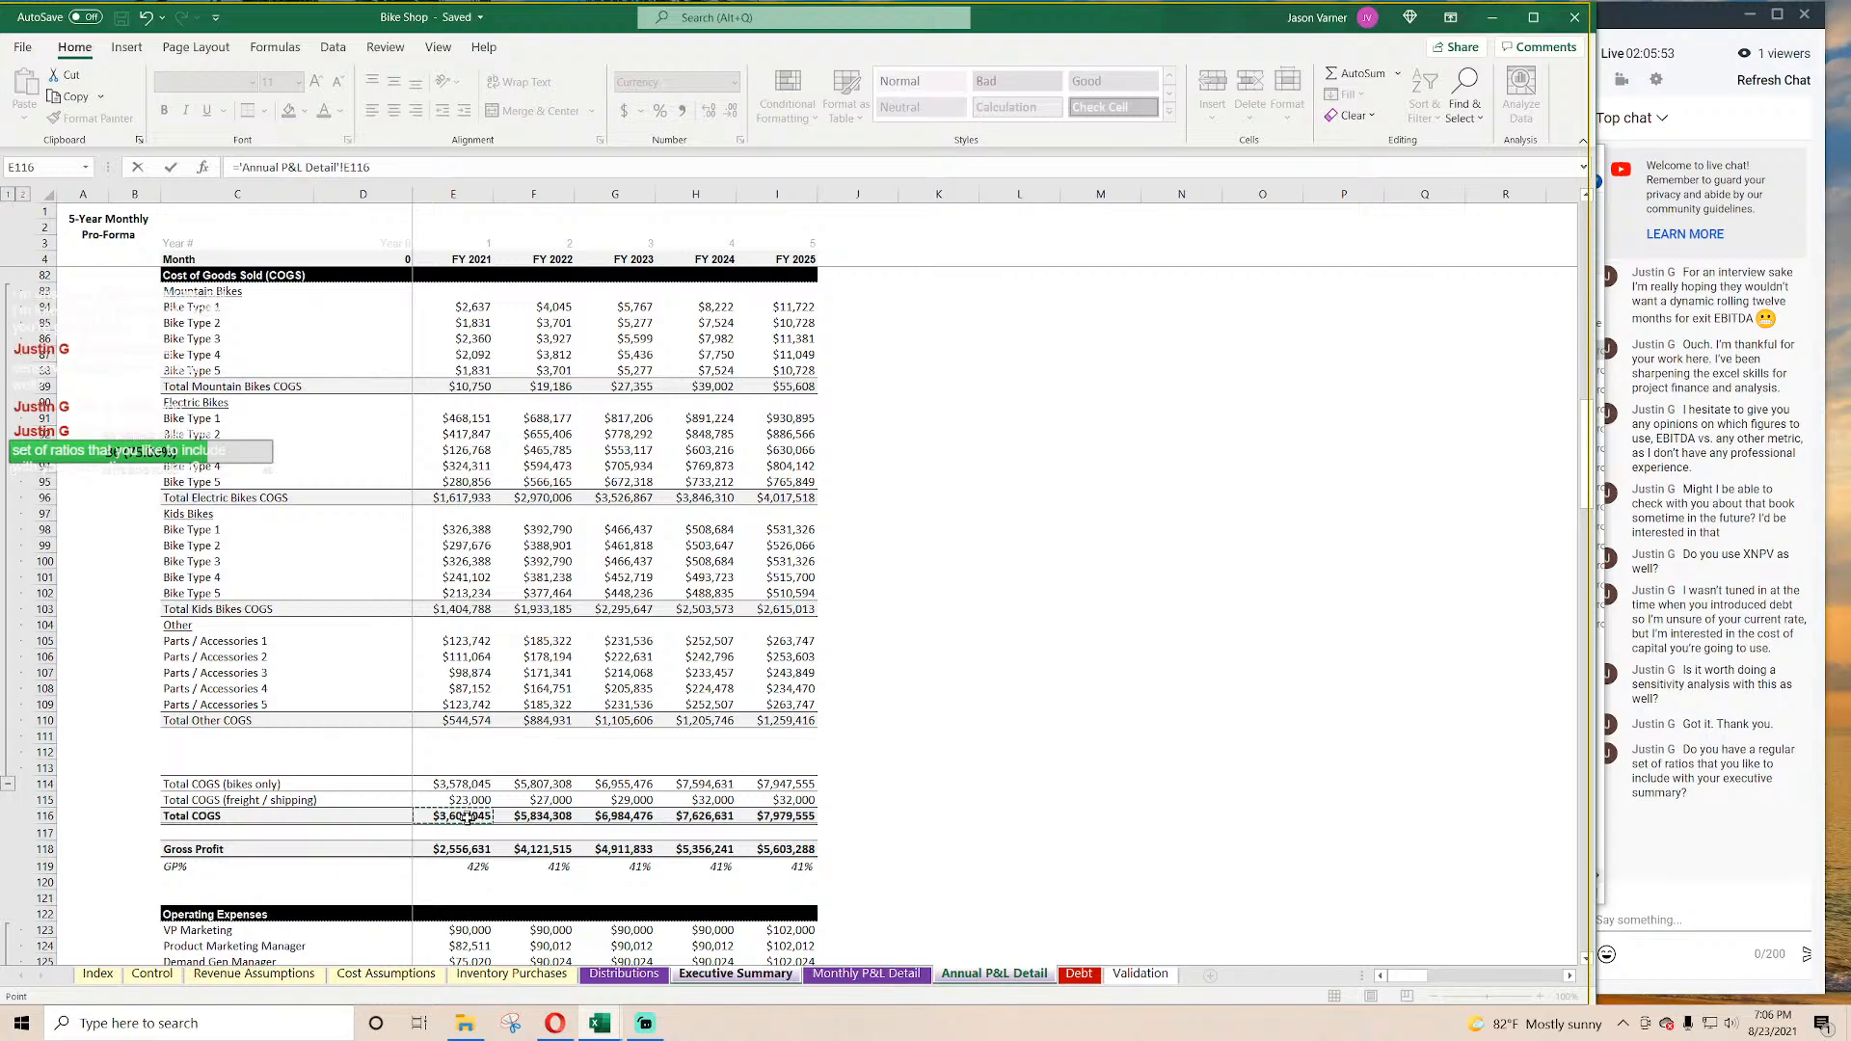
pyautogui.press('Escape')
pyautogui.click(374, 329)
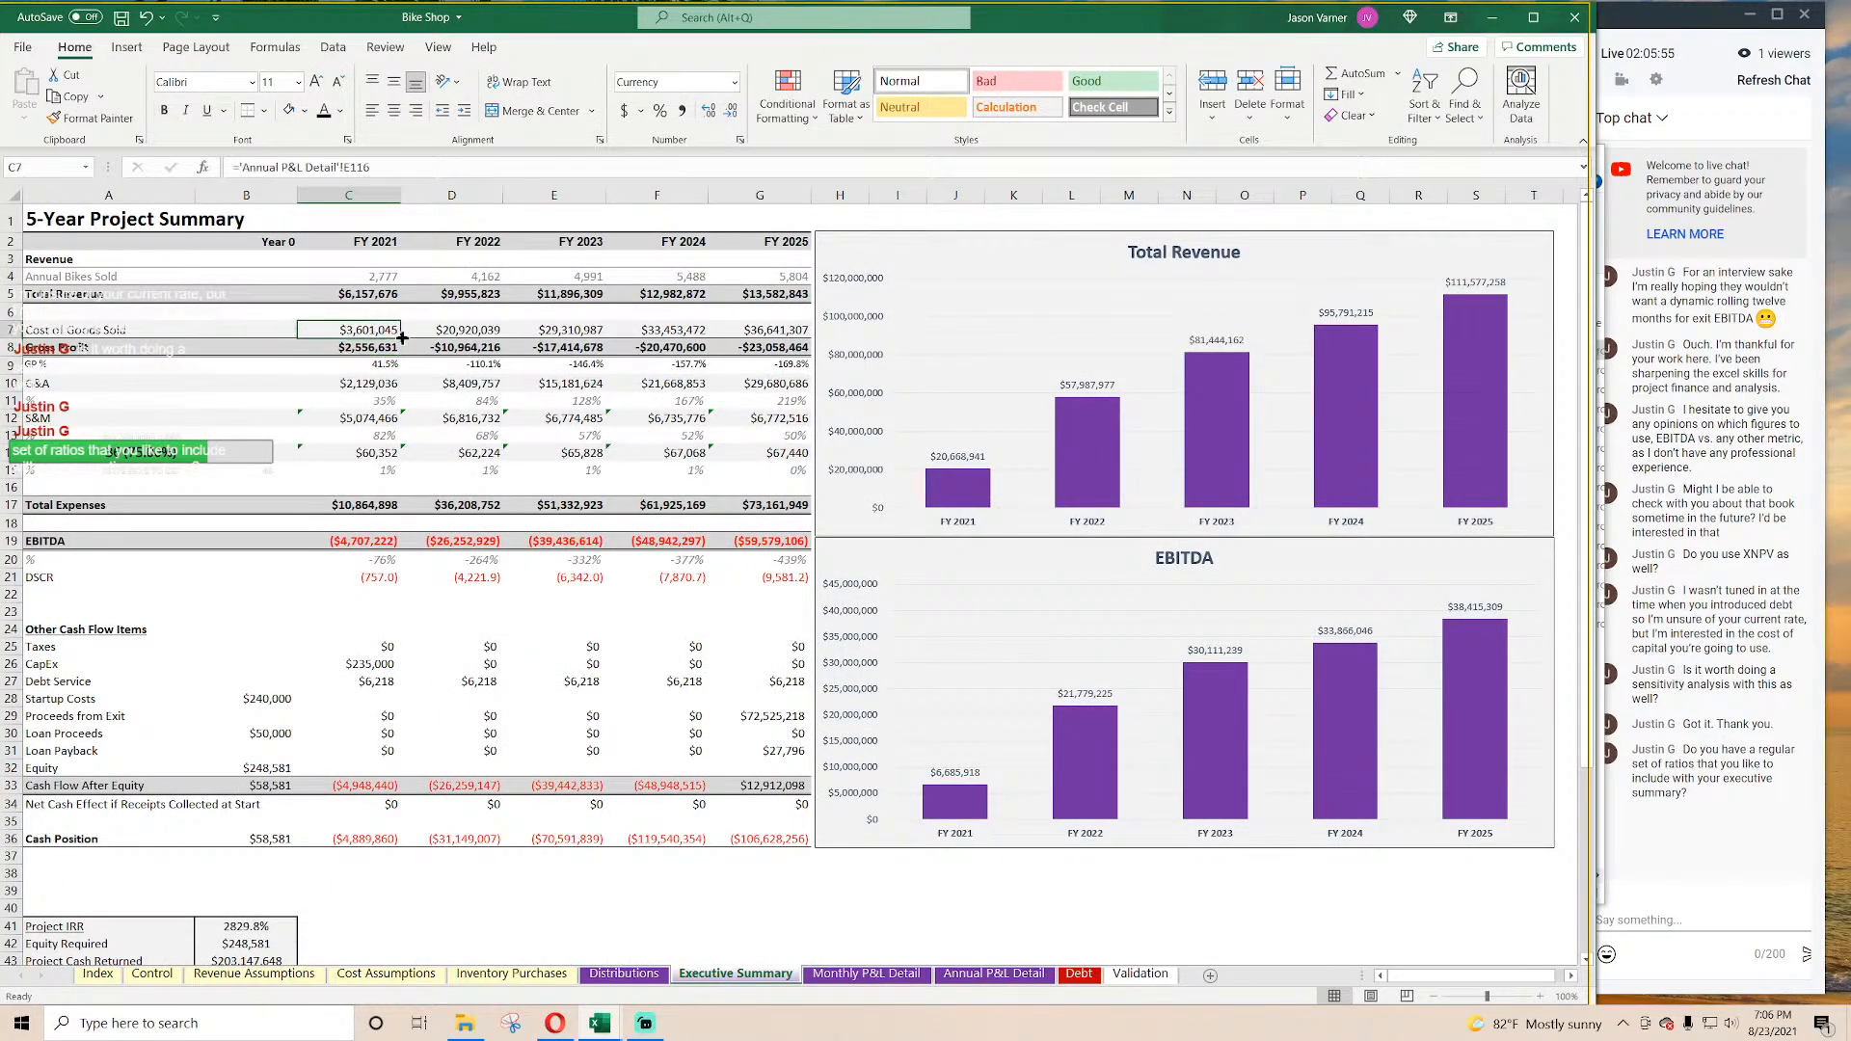
pyautogui.moveTo(400, 337); pyautogui.dragTo(770, 331)
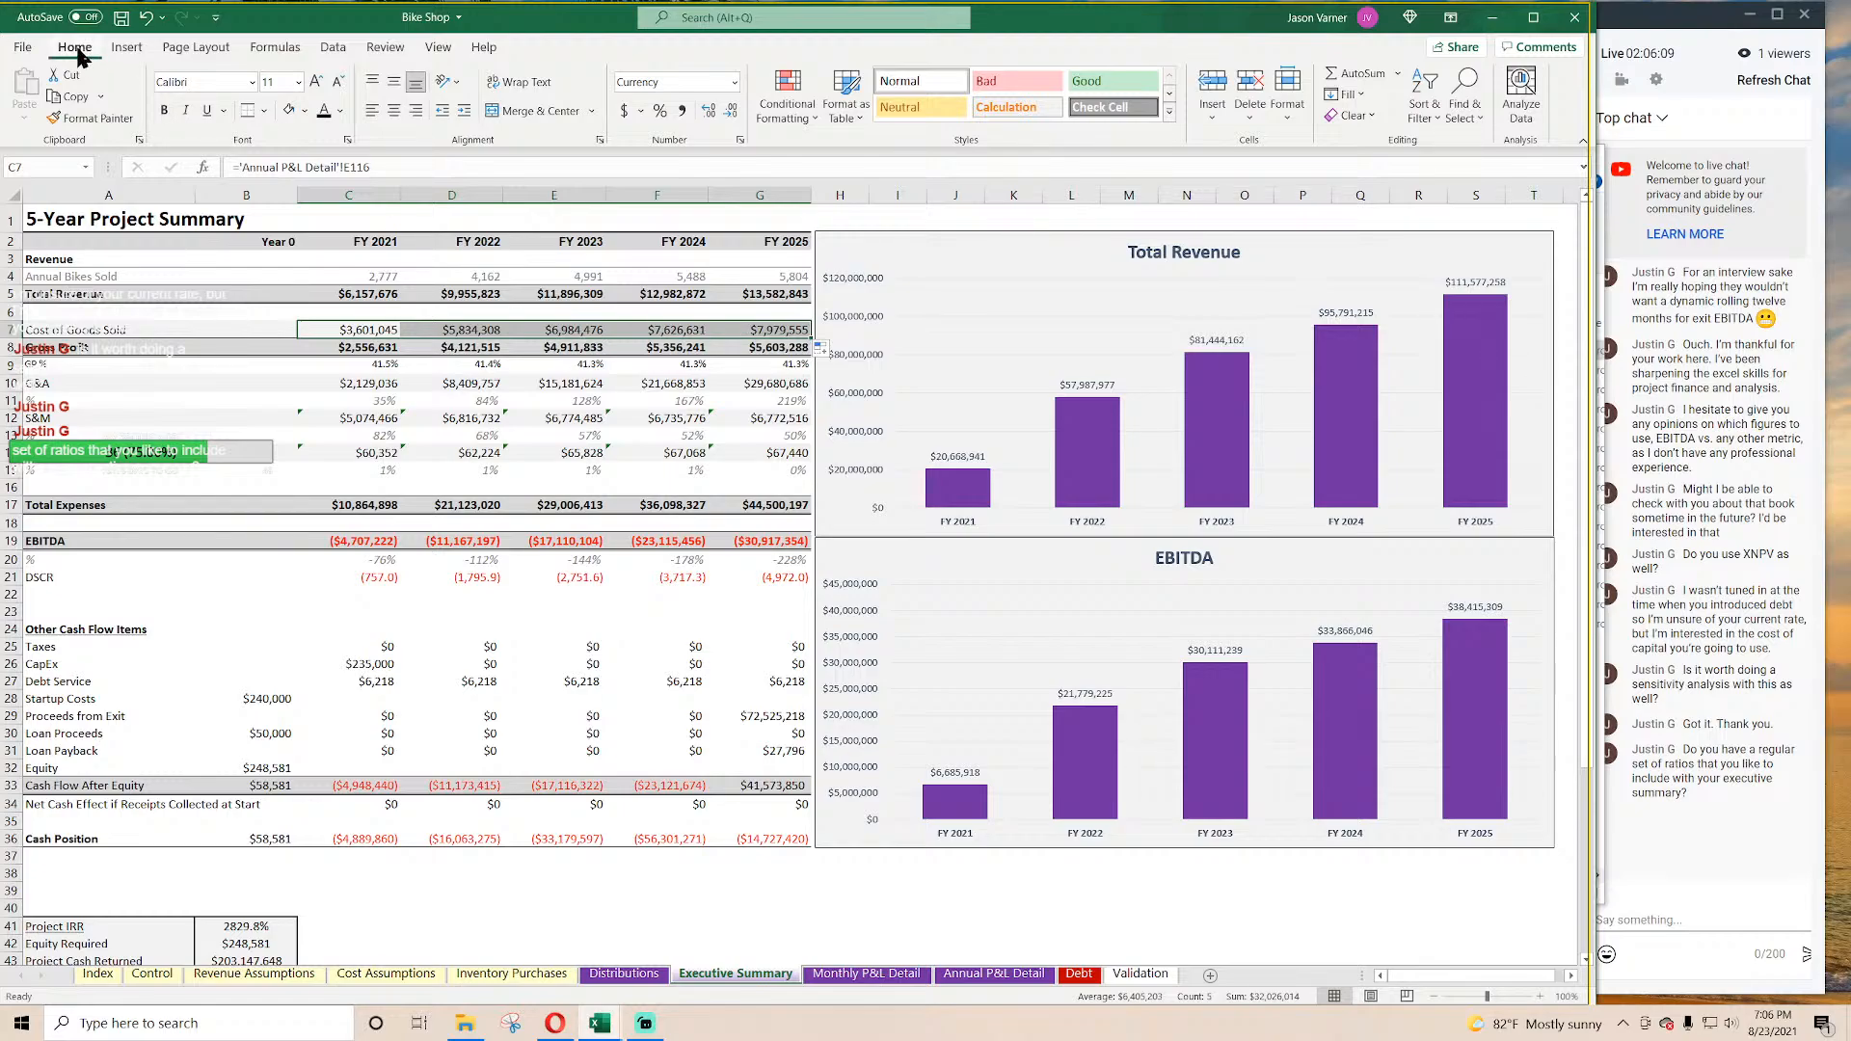
pyautogui.click(122, 17)
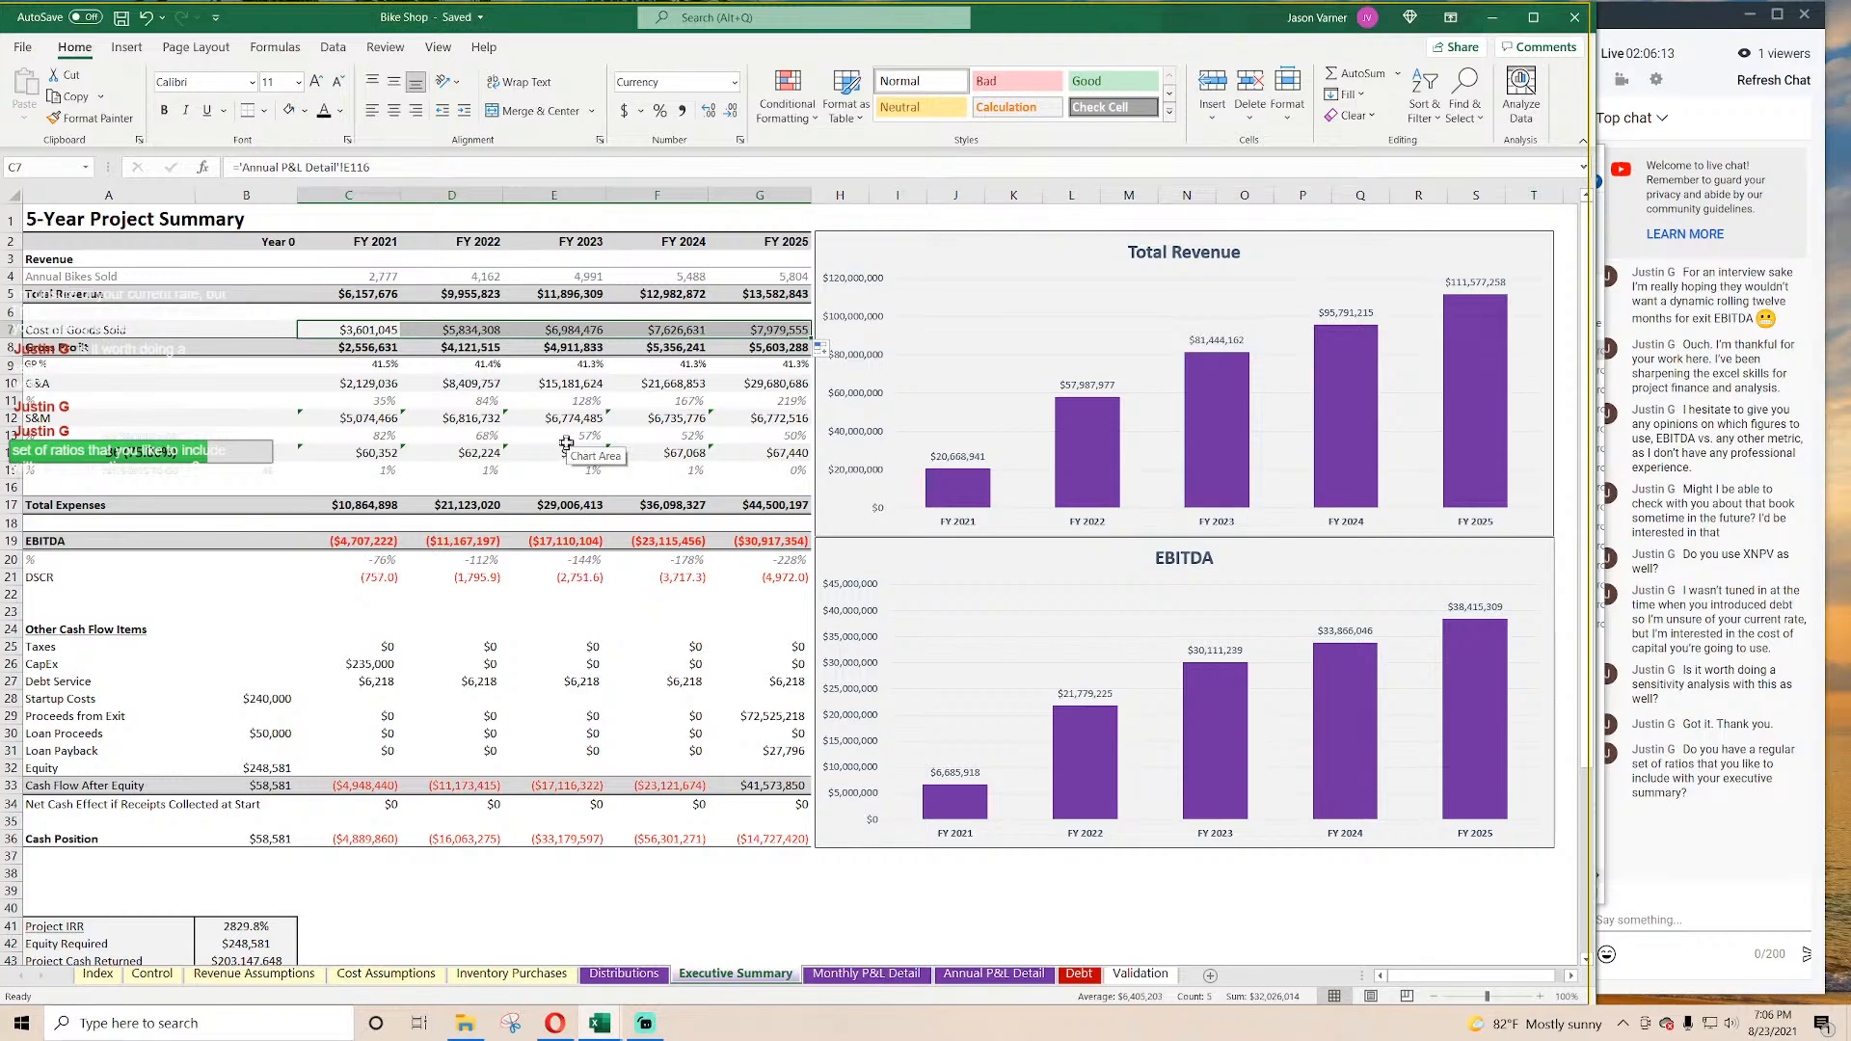
pyautogui.click(365, 329)
pyautogui.click(449, 329)
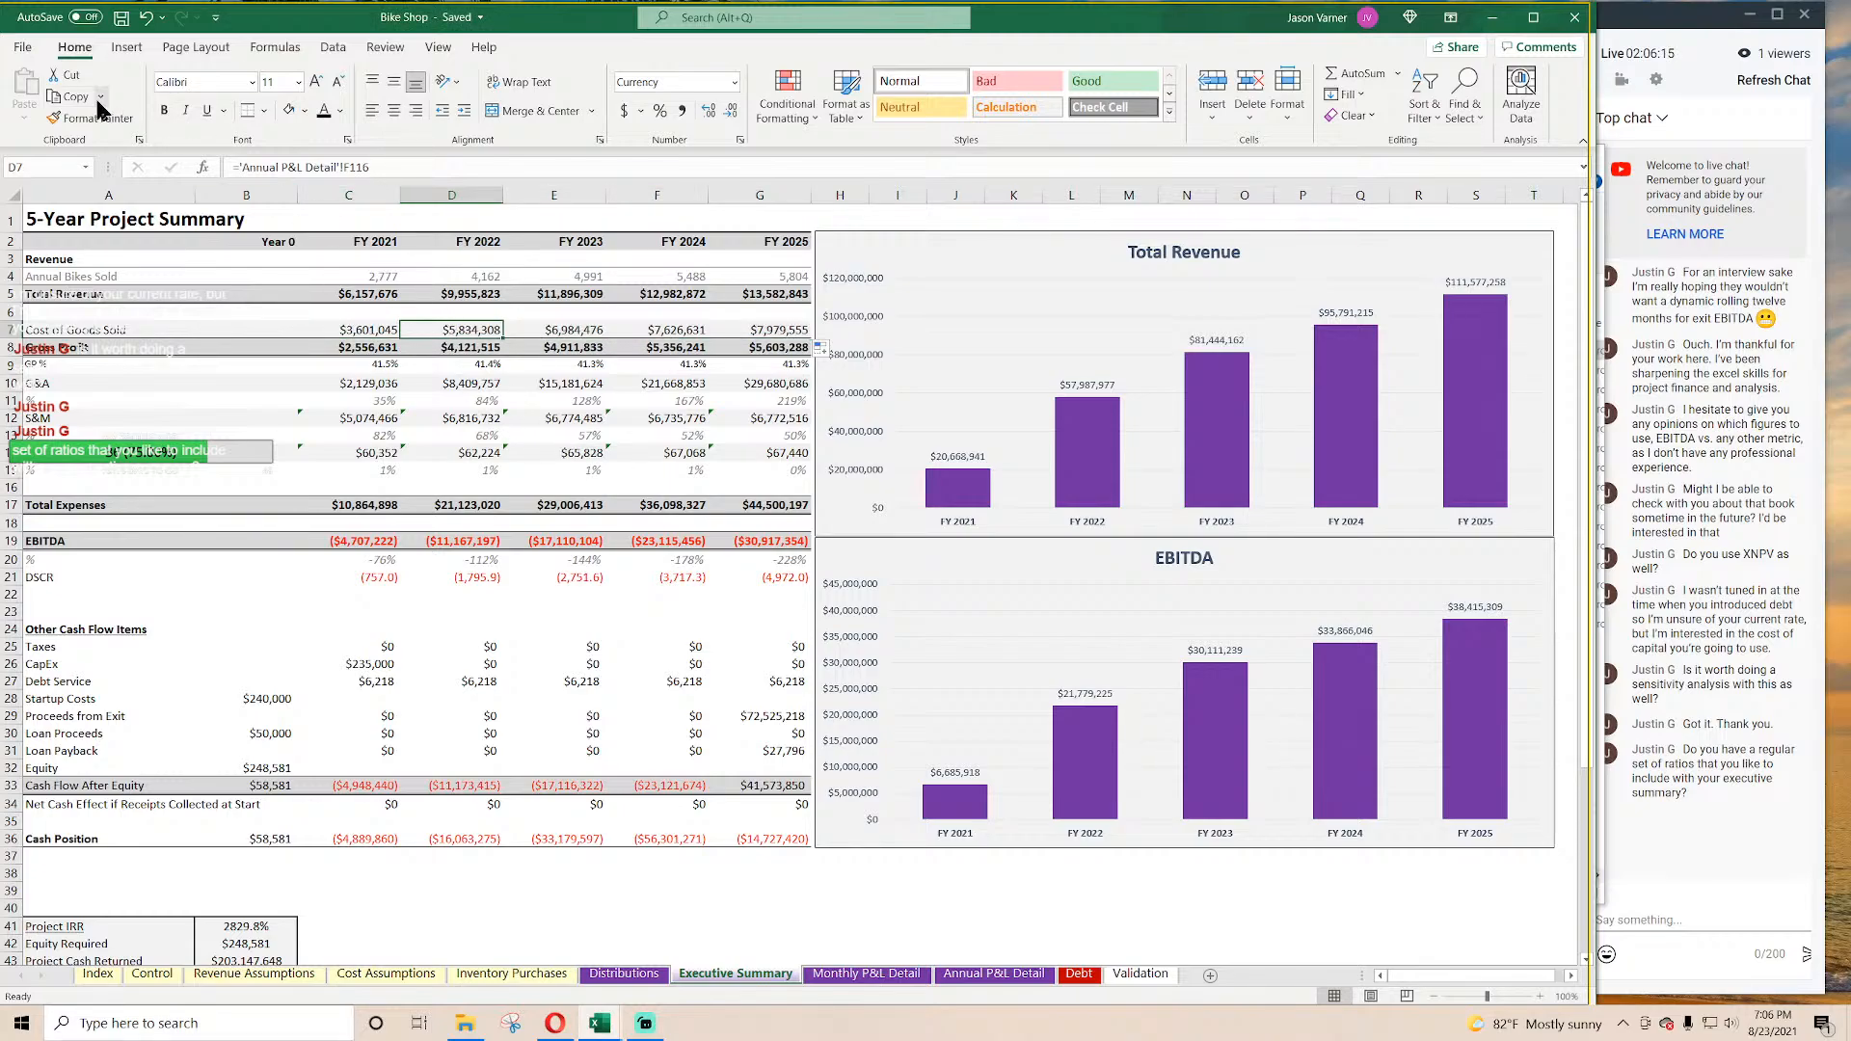
pyautogui.click(121, 21)
# Step: Examine the DSCR, EBITDA %, G&A, Cost of Goods Sold and Gross Profit formulas on the Executive Summary
pyautogui.click(372, 581)
pyautogui.hotkey('shift', 'Right')
pyautogui.hotkey('shift', 'Right')
pyautogui.hotkey('shift', 'Right')
pyautogui.hotkey('shift', 'Right')
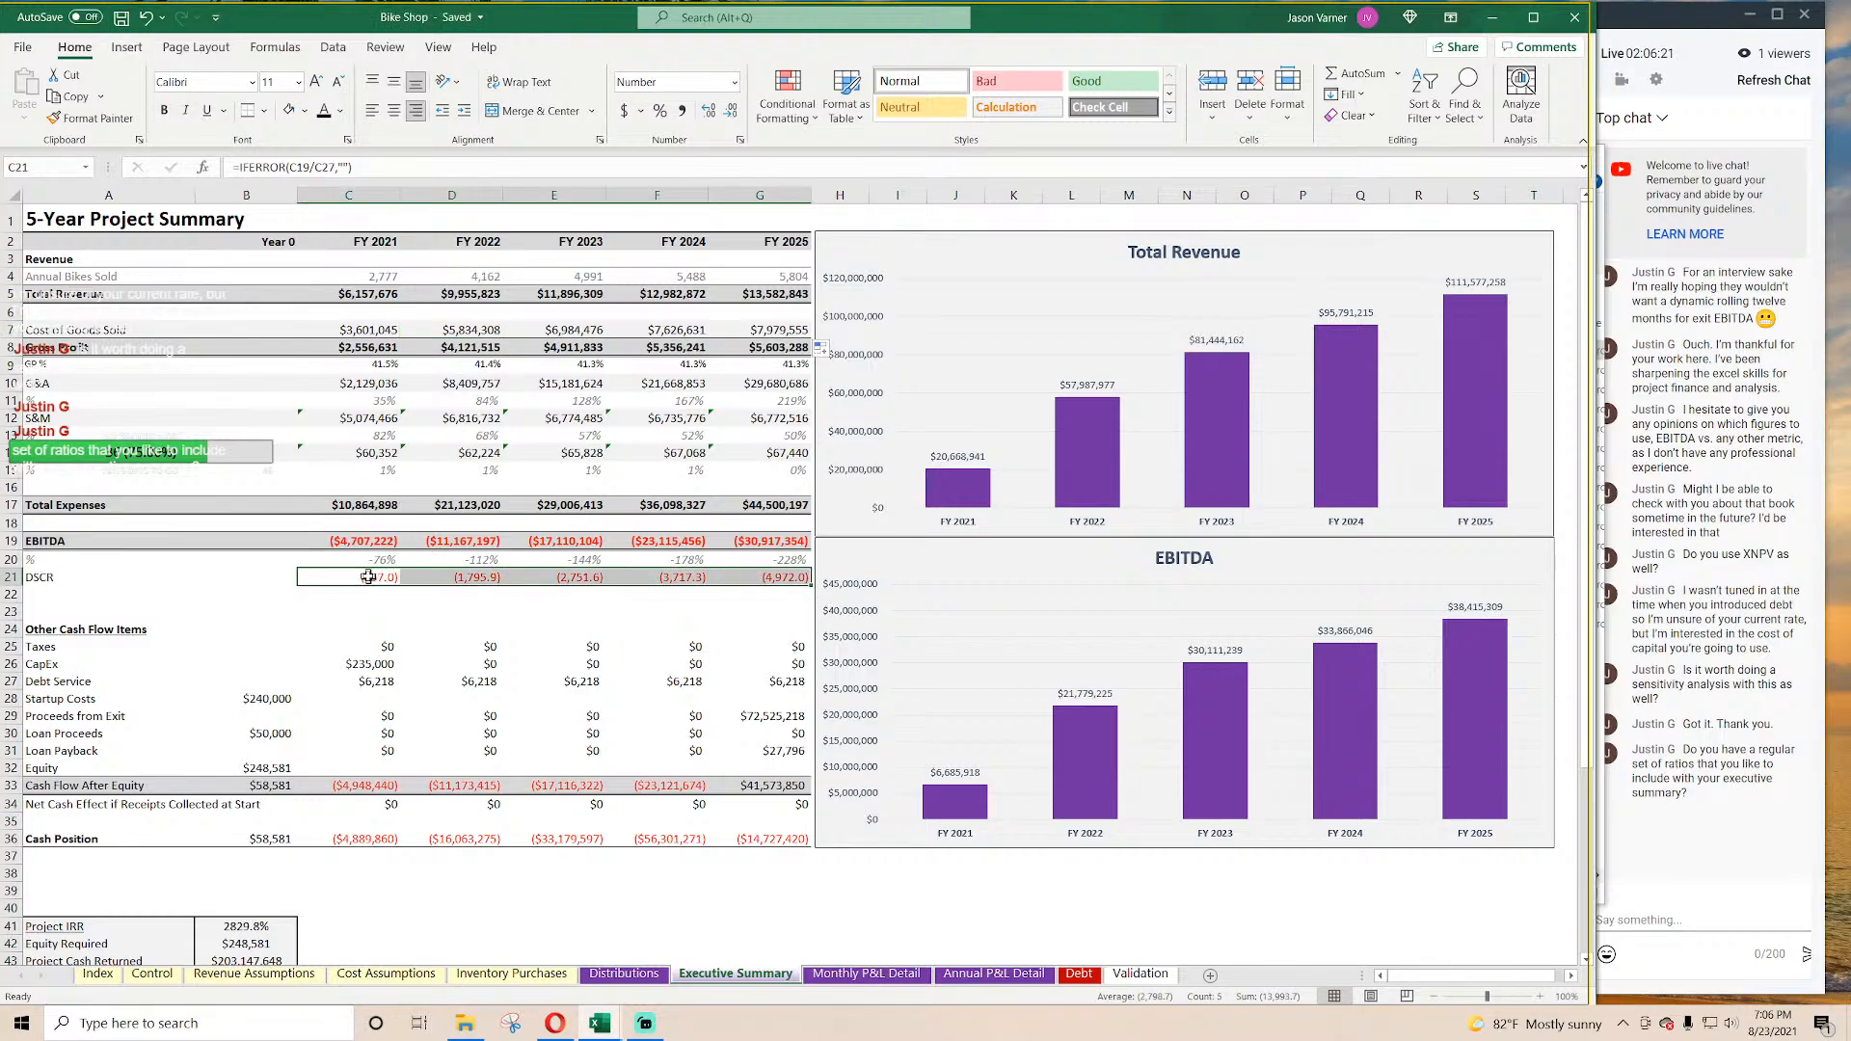
pyautogui.click(362, 562)
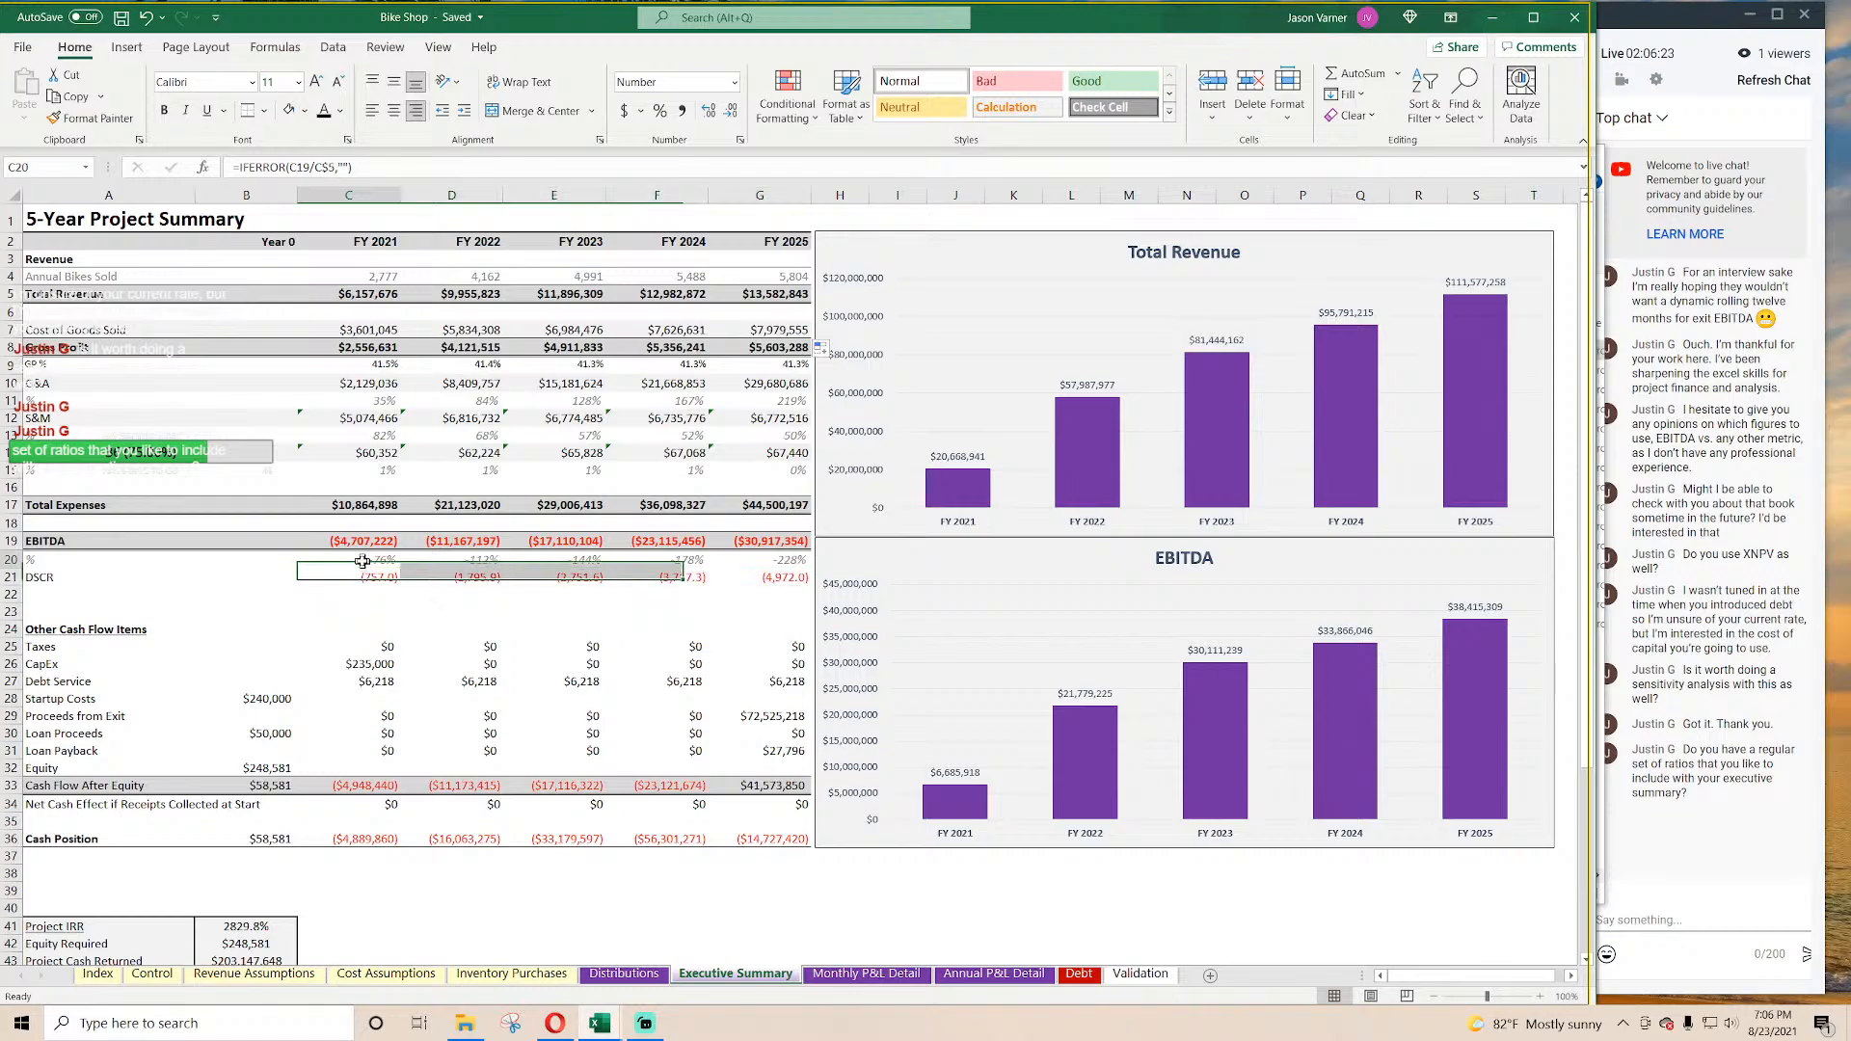
pyautogui.hotkey('shift', 'Right')
pyautogui.hotkey('shift', 'Right')
pyautogui.hotkey('shift', 'Right')
pyautogui.hotkey('shift', 'Right')
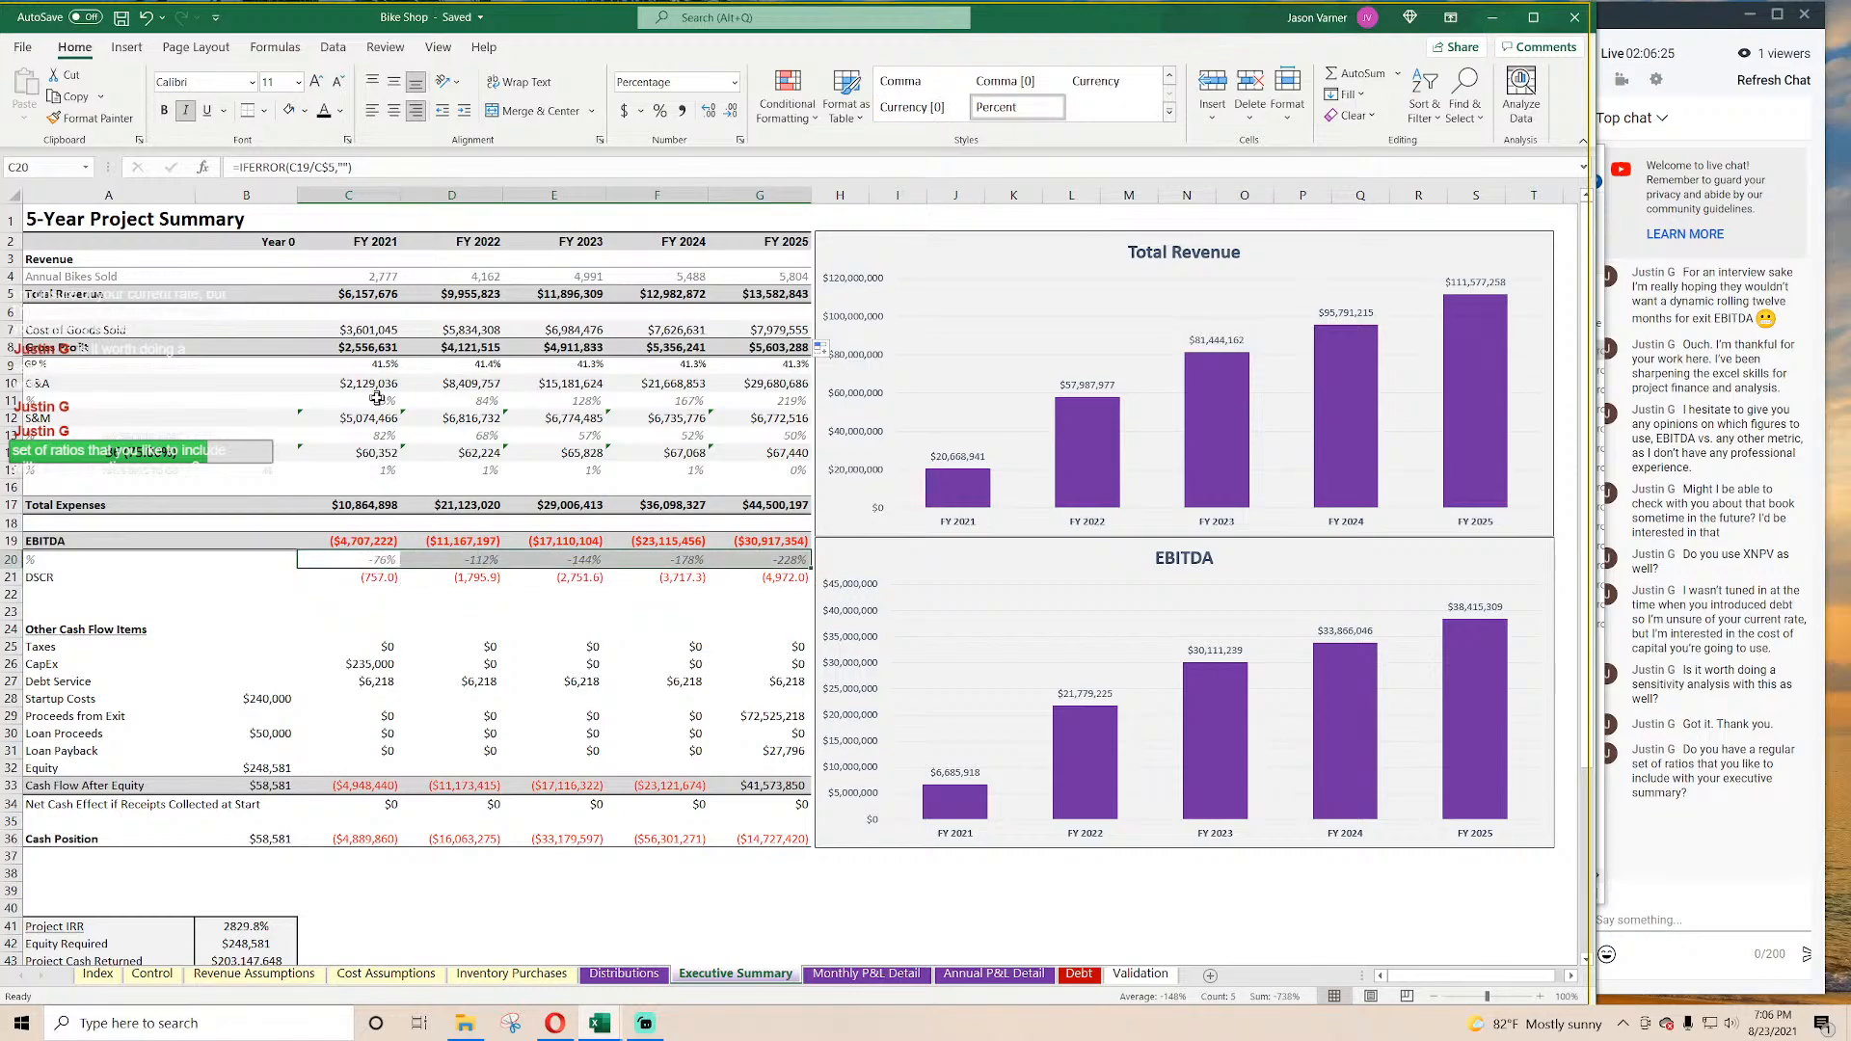
pyautogui.click(375, 384)
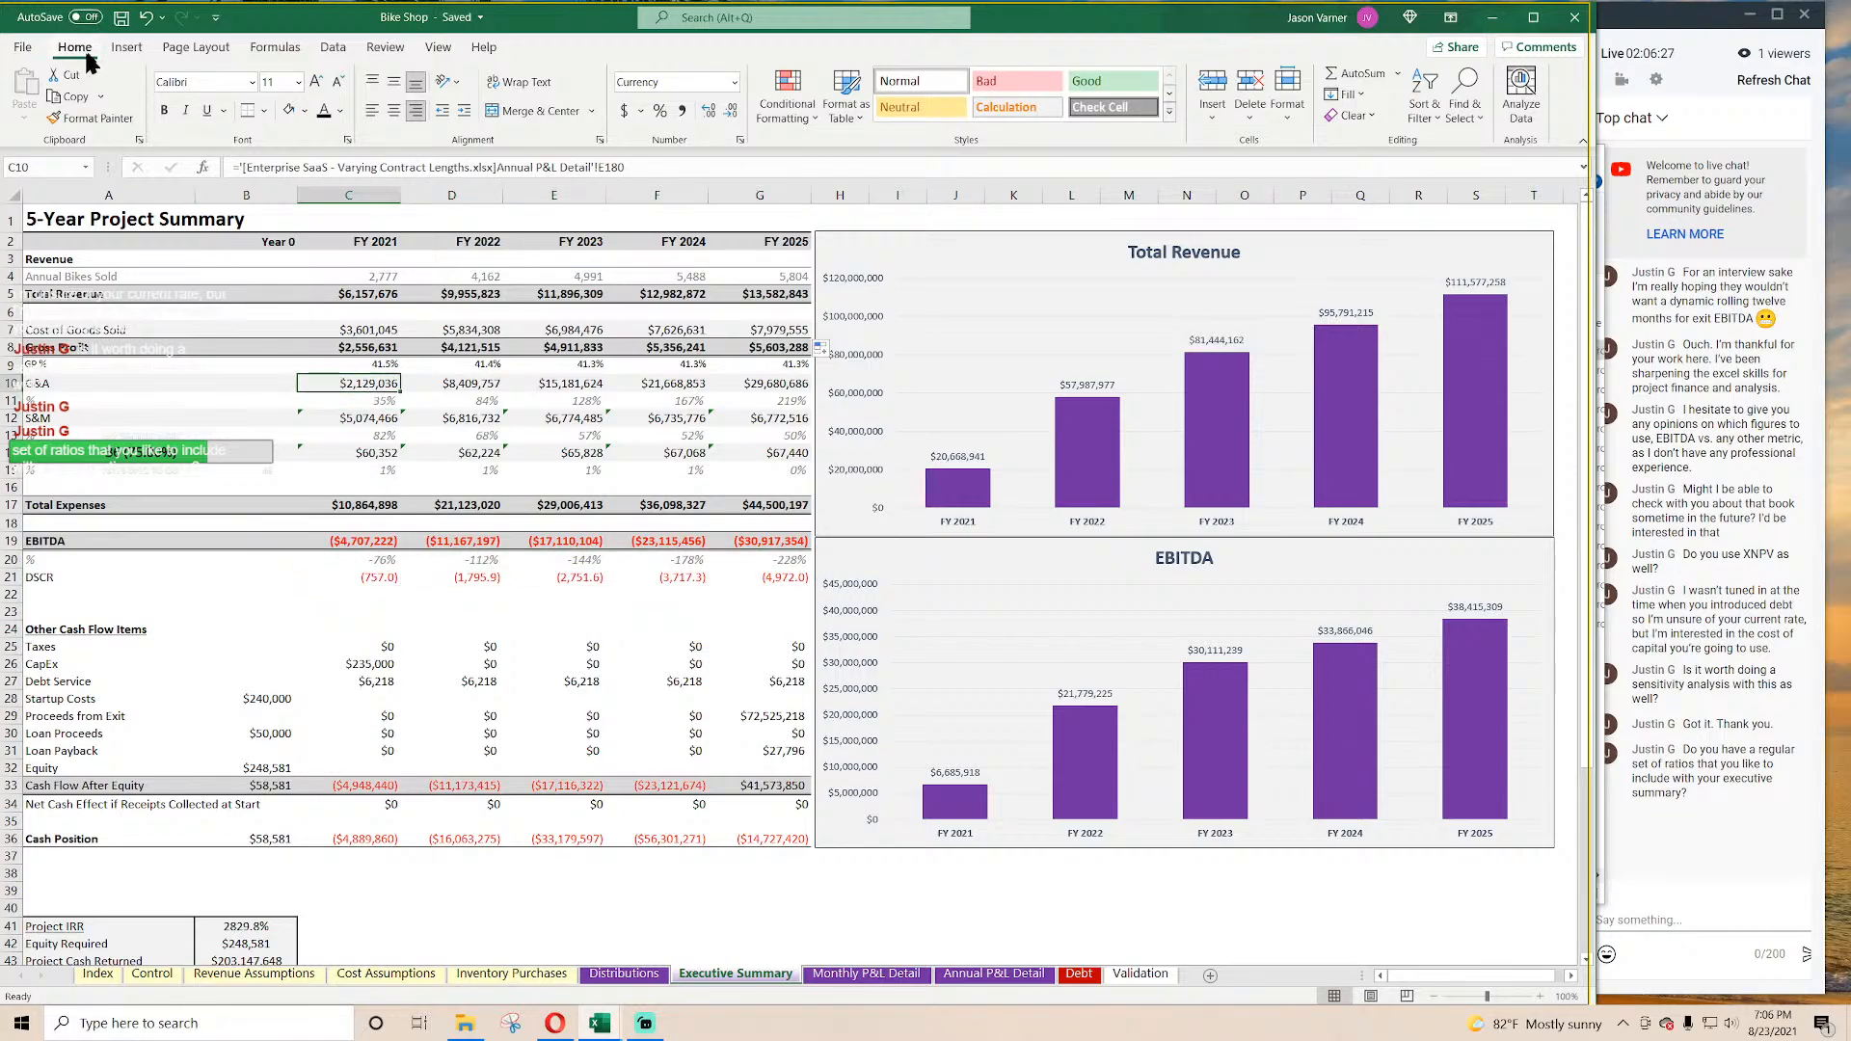
pyautogui.click(371, 330)
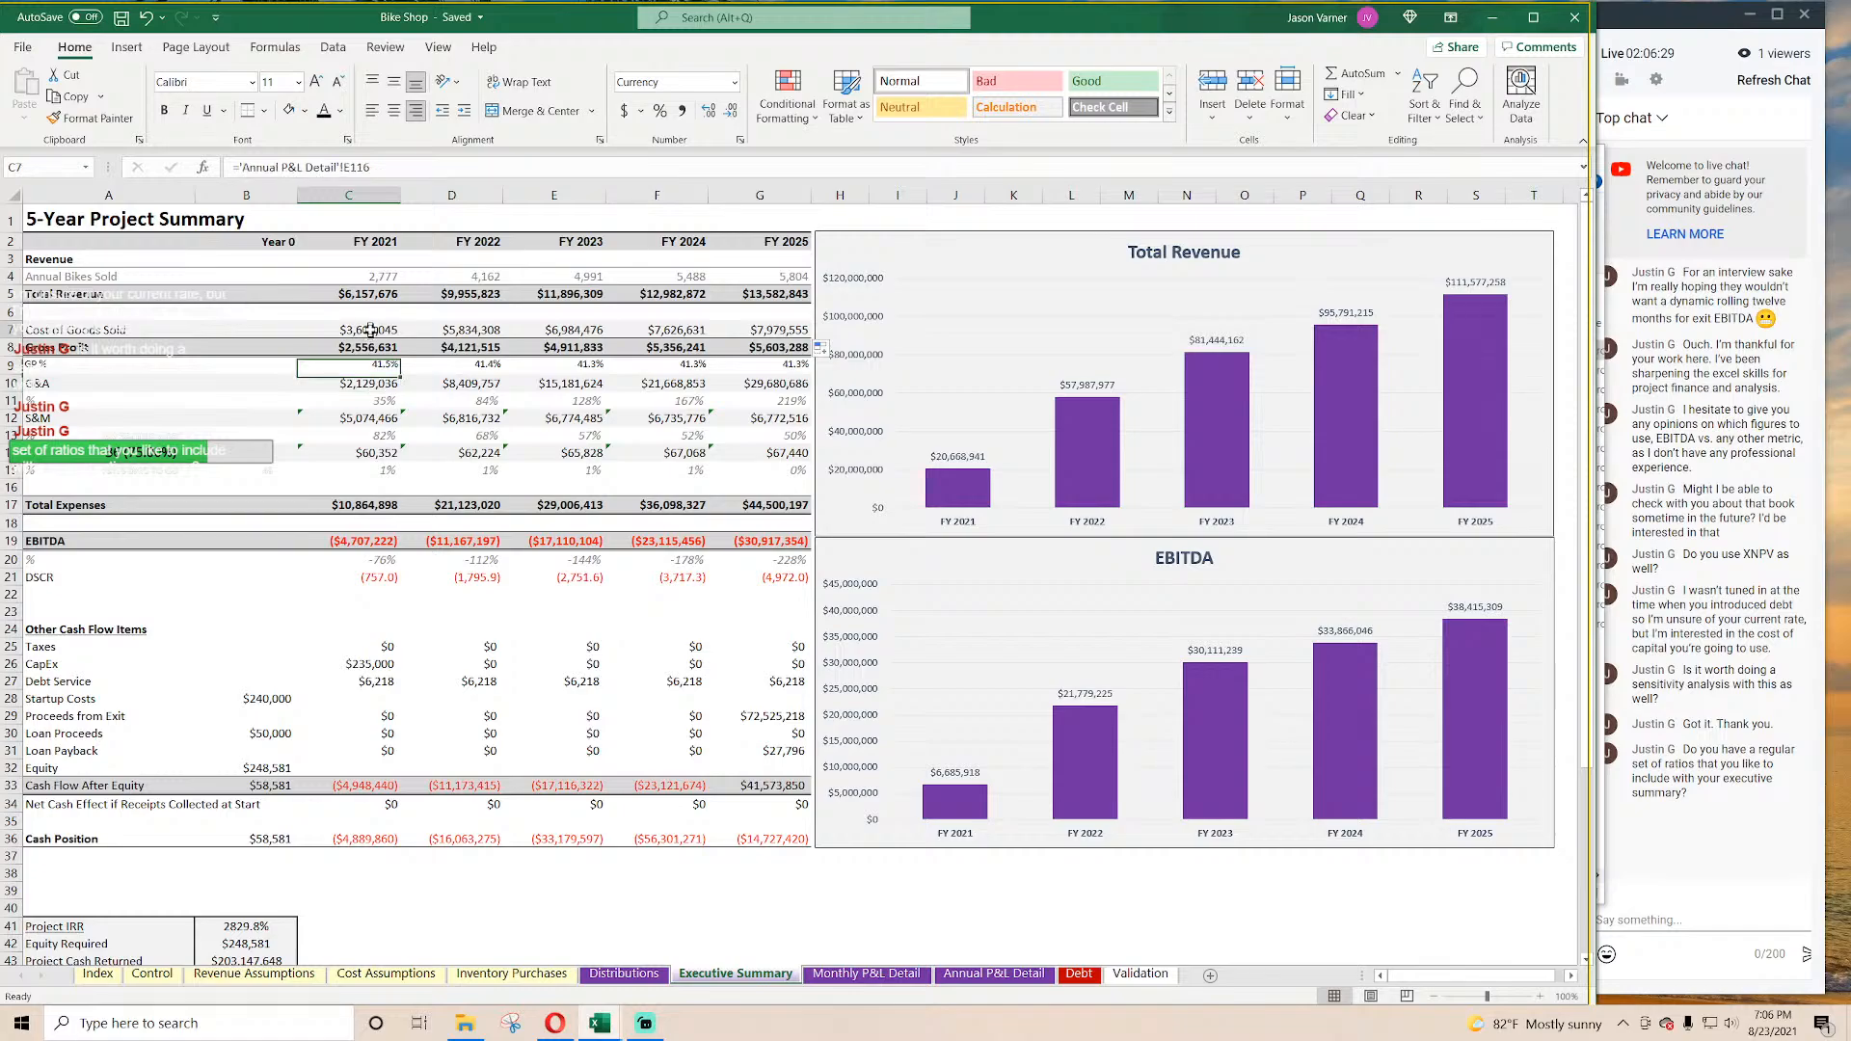
pyautogui.click(371, 347)
pyautogui.click(454, 348)
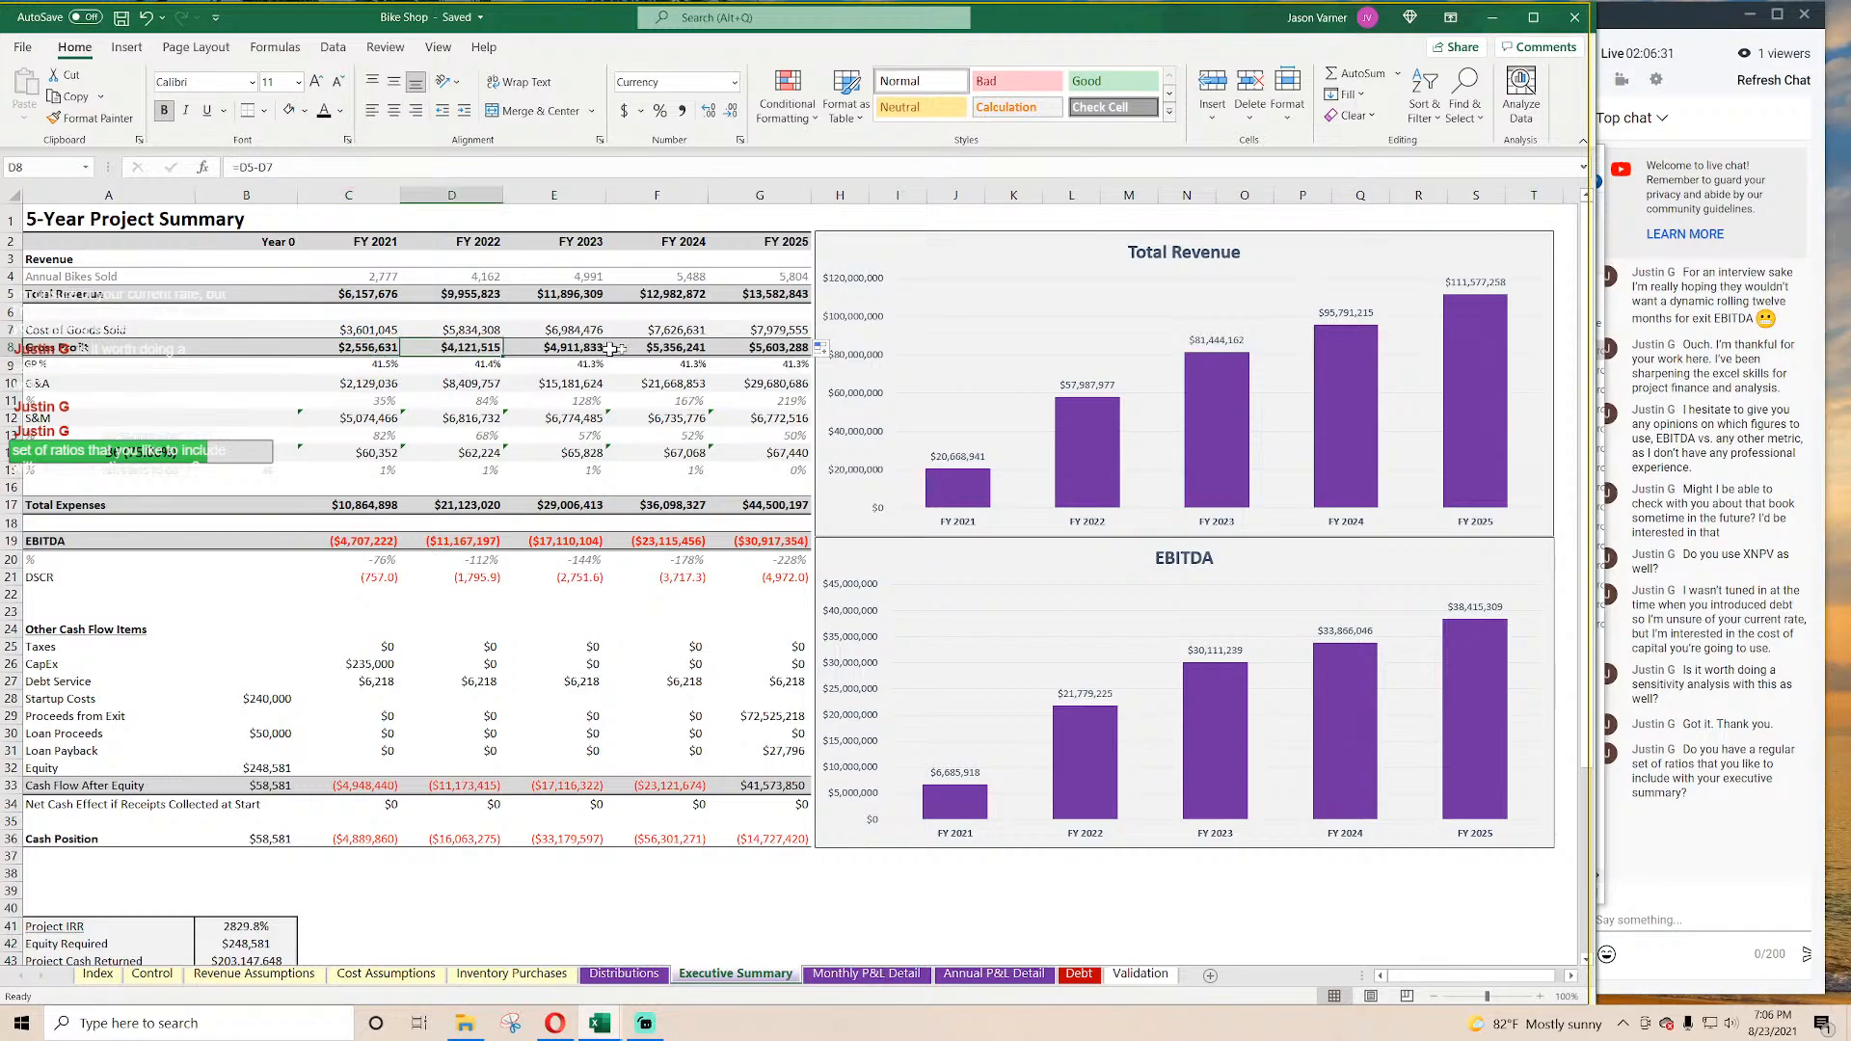
pyautogui.click(371, 371)
# Step: Link G&A for FY 2021 to Total General and Administrative Expense (E194) on Annual P&L Detail and fill across to FY 2025
pyautogui.click(372, 386)
pyautogui.write('=')
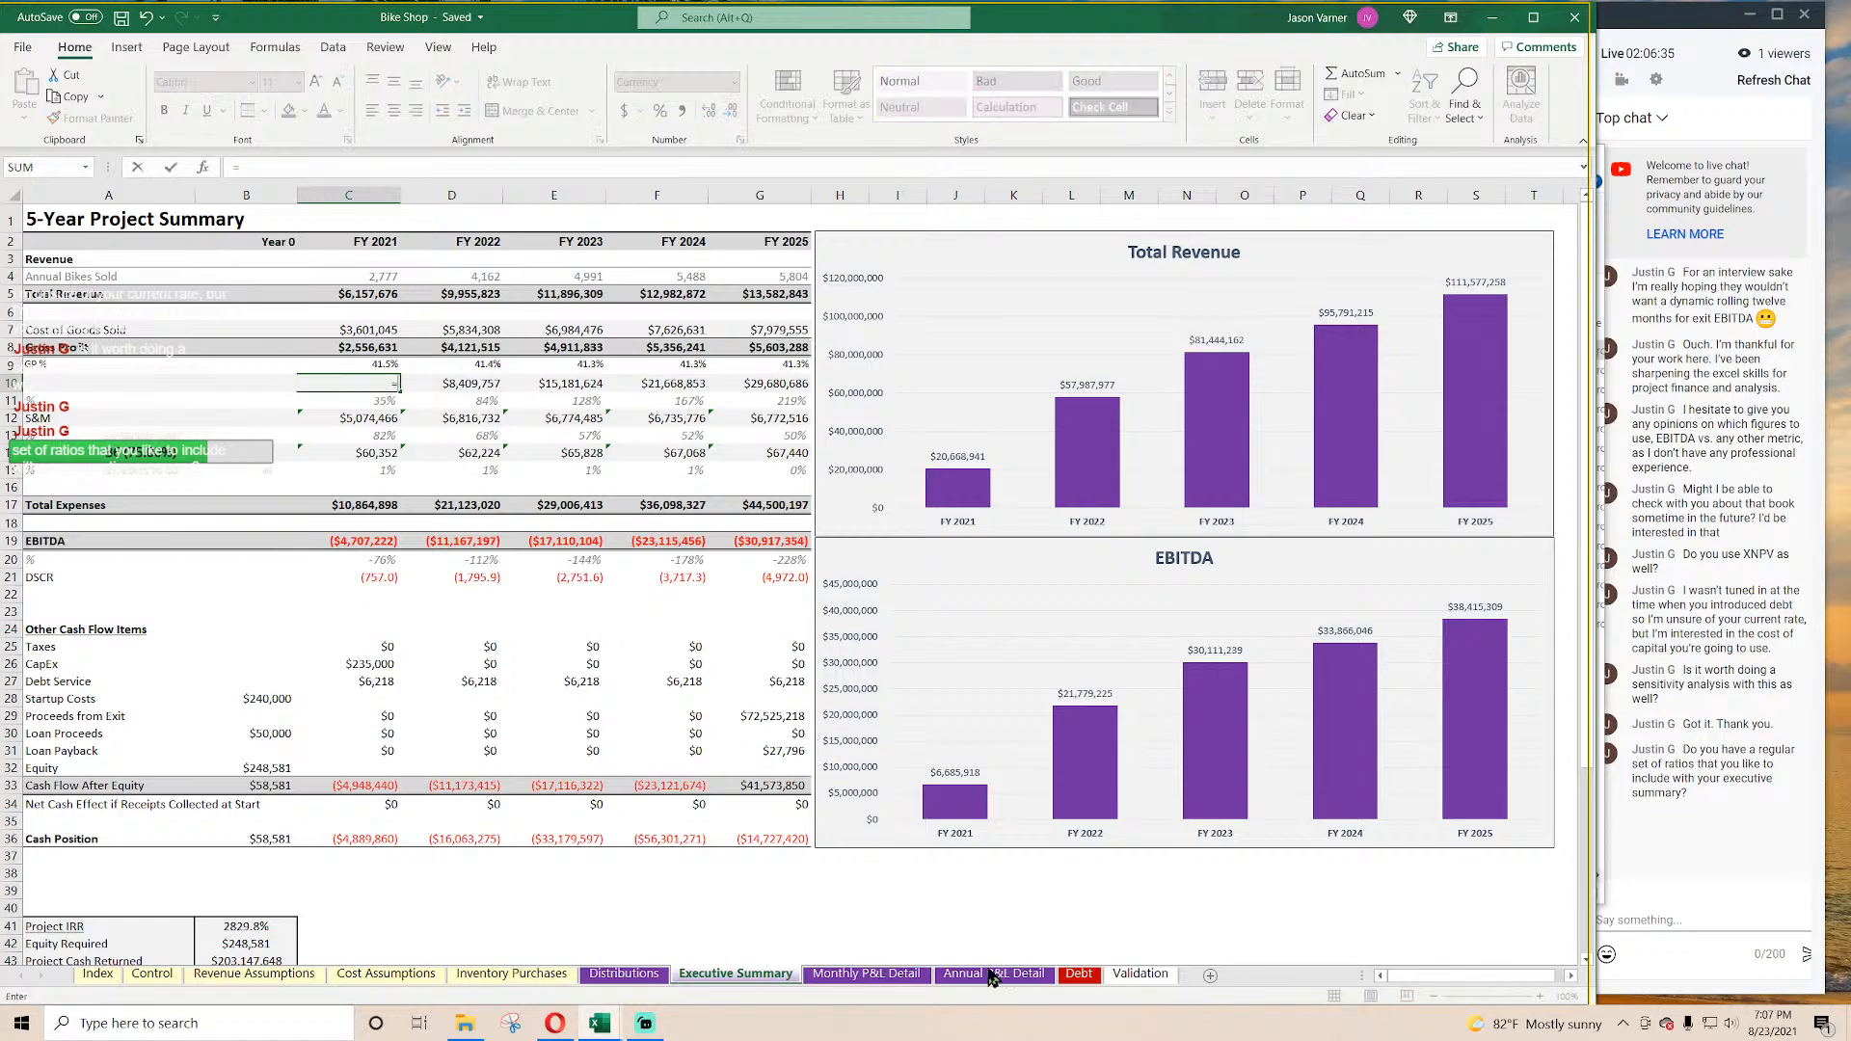
pyautogui.click(994, 974)
pyautogui.scroll(-10, 402, 648)
pyautogui.scroll(-7, 402, 648)
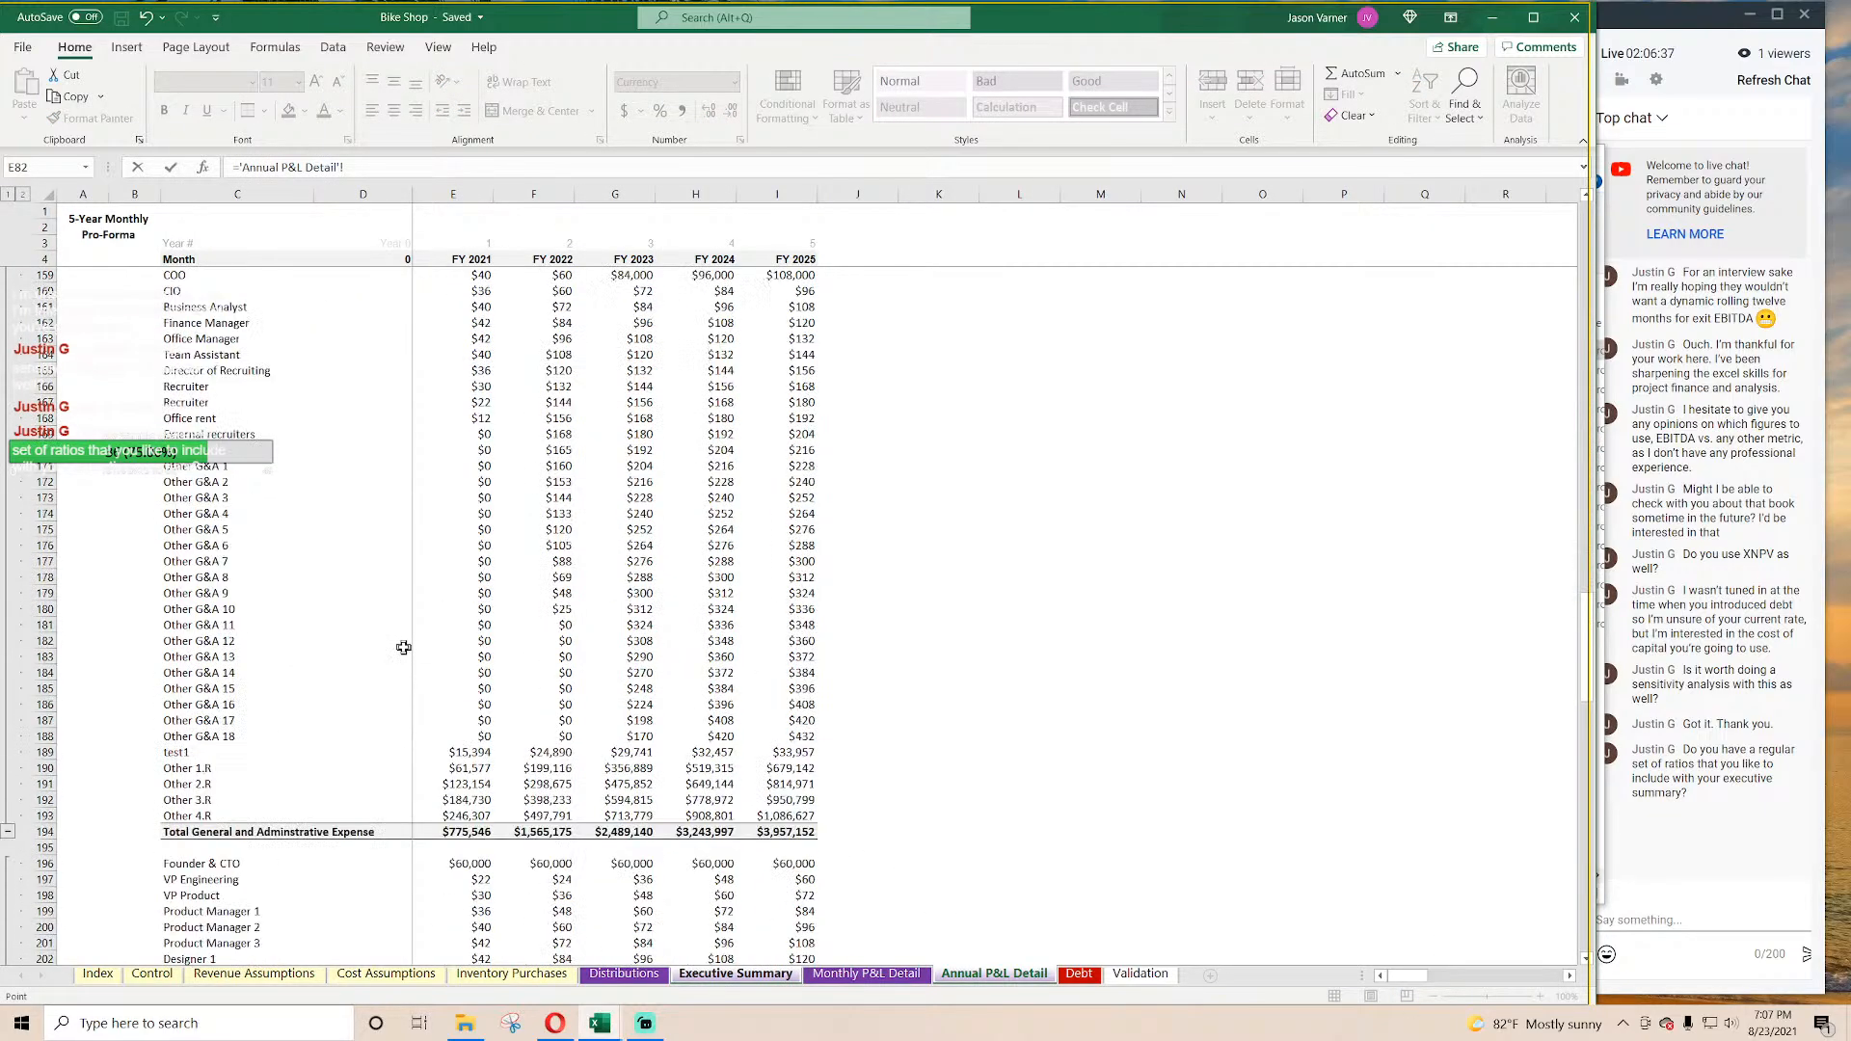
pyautogui.scroll(-7, 402, 648)
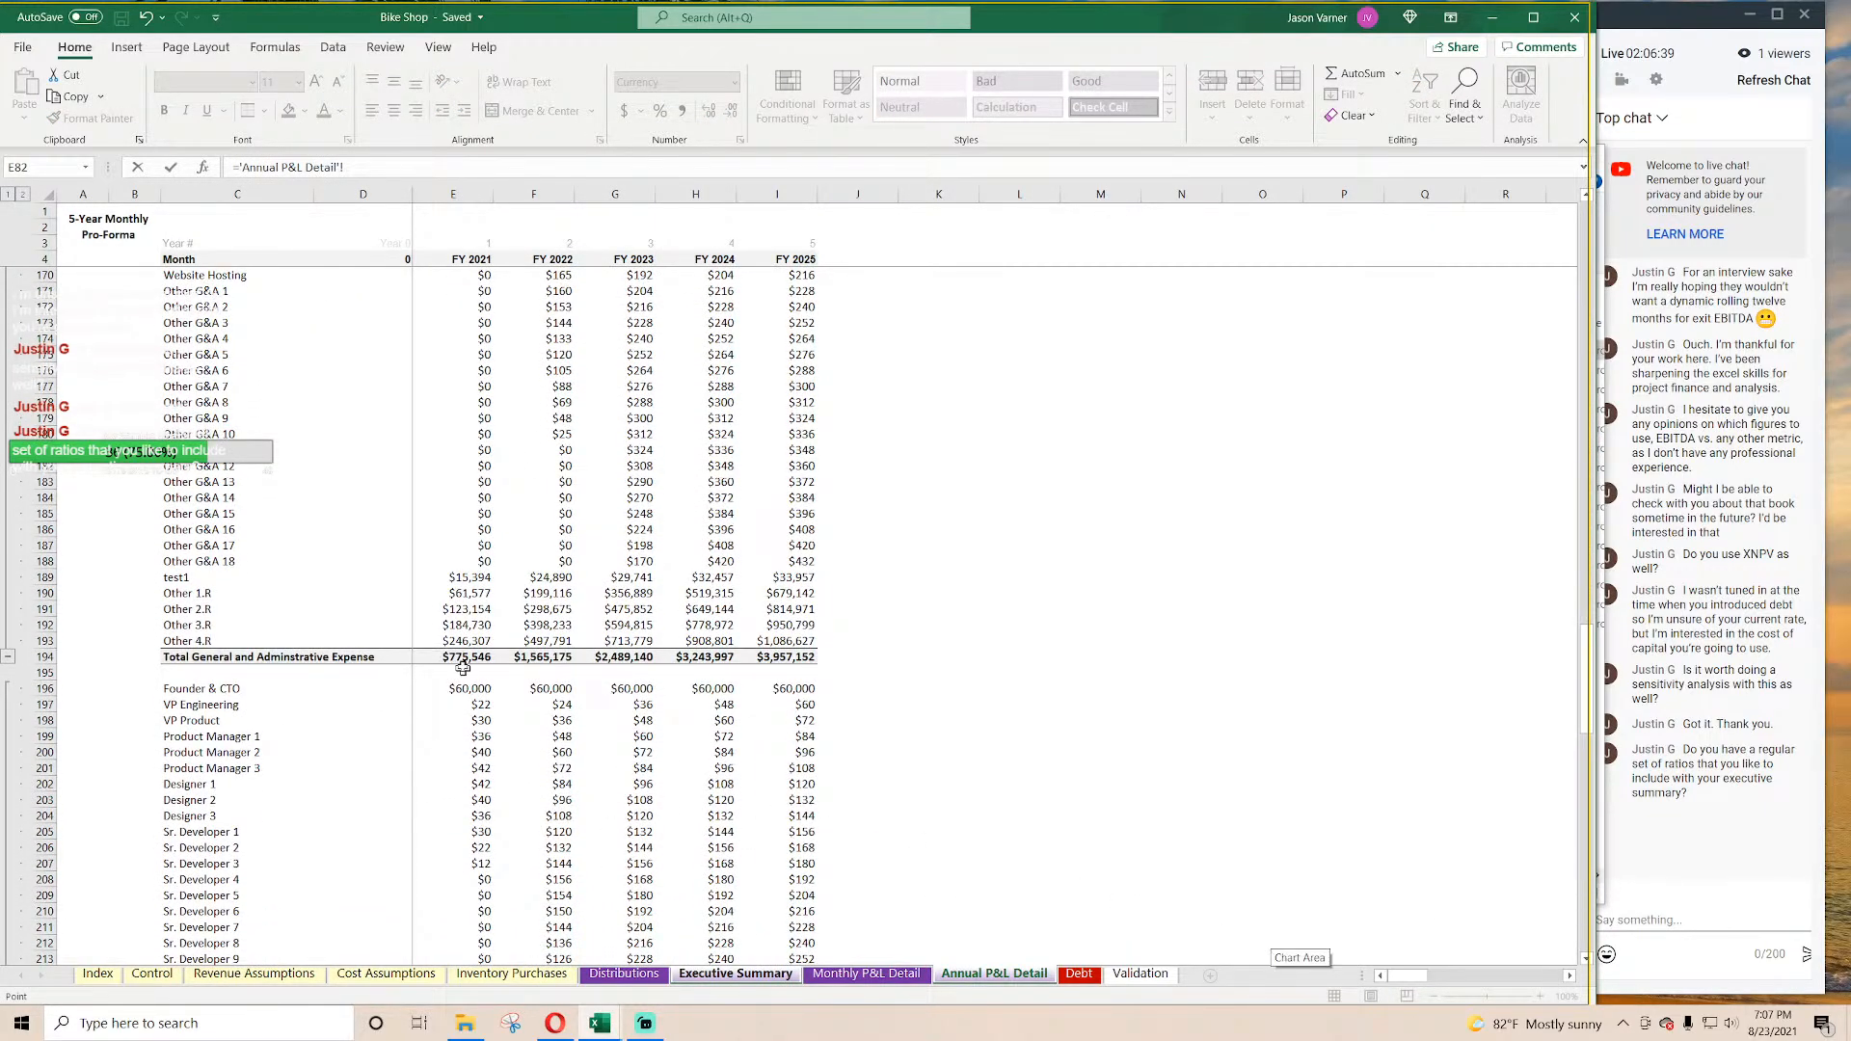
pyautogui.click(464, 658)
pyautogui.press('Return')
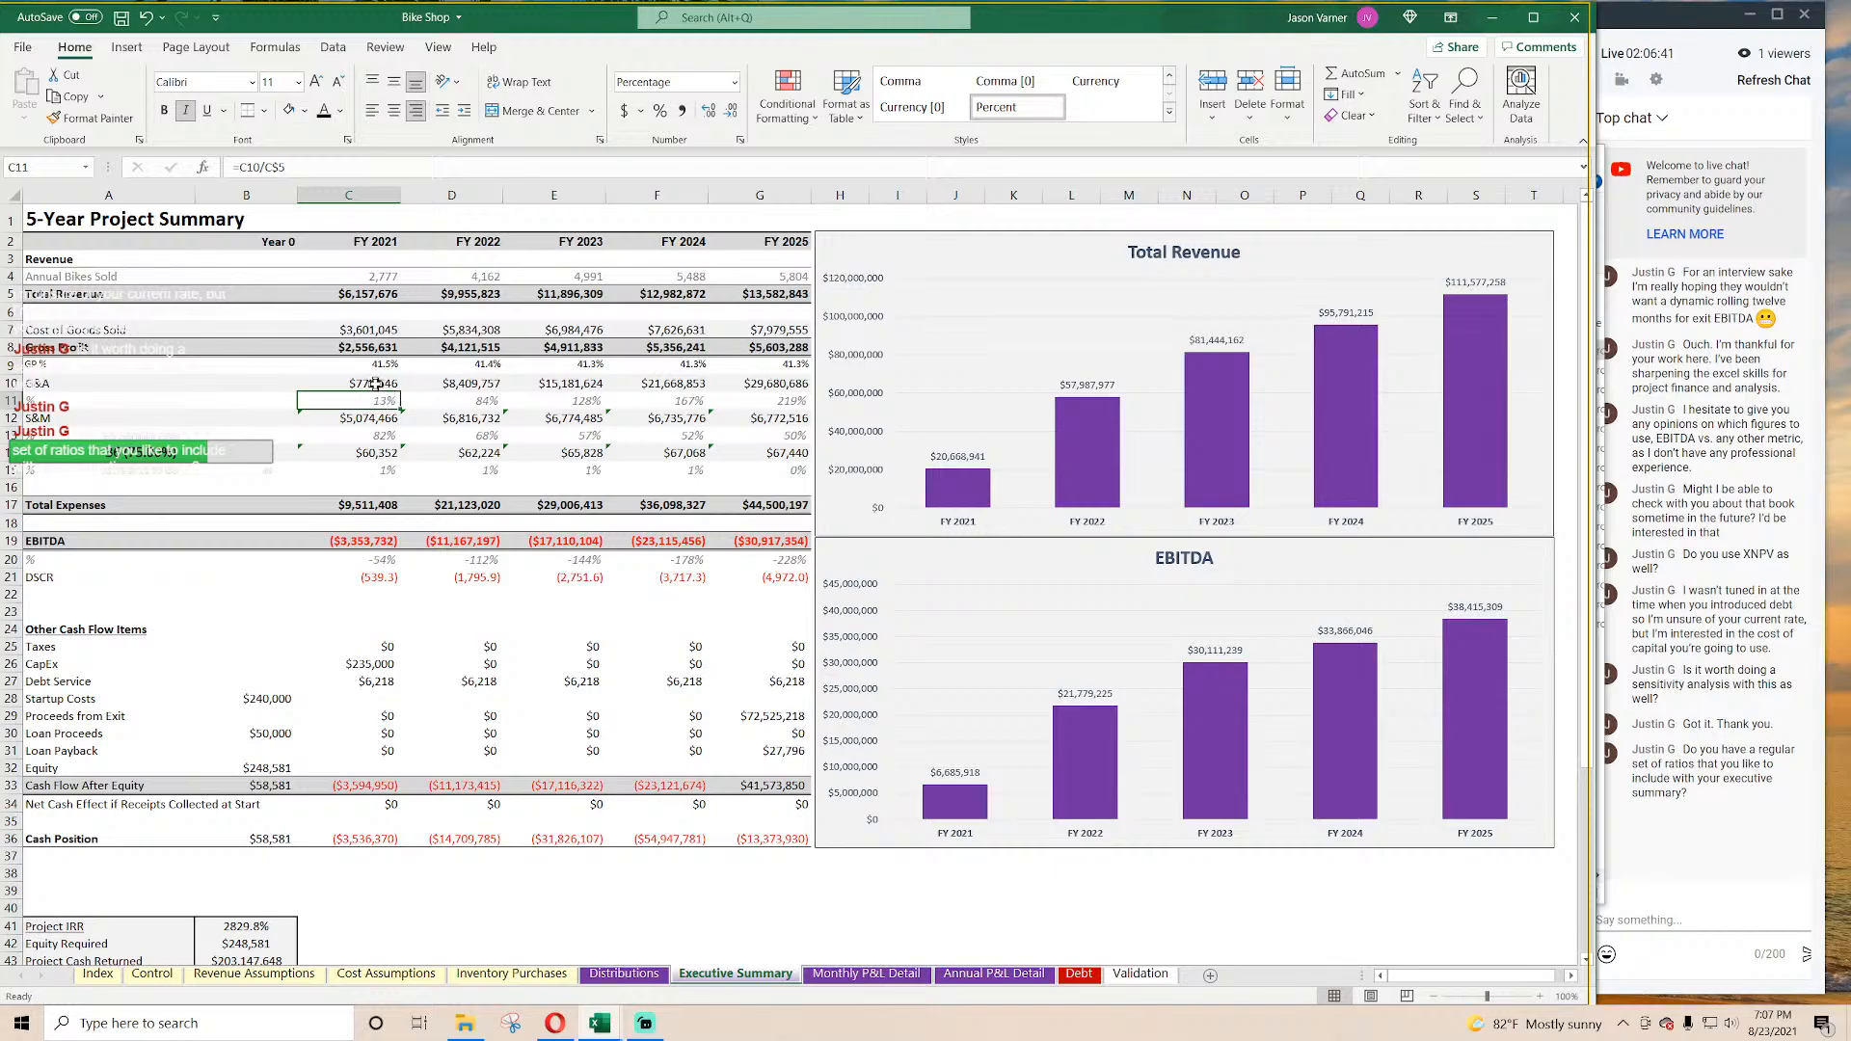
pyautogui.click(376, 384)
pyautogui.moveTo(399, 392); pyautogui.dragTo(771, 389)
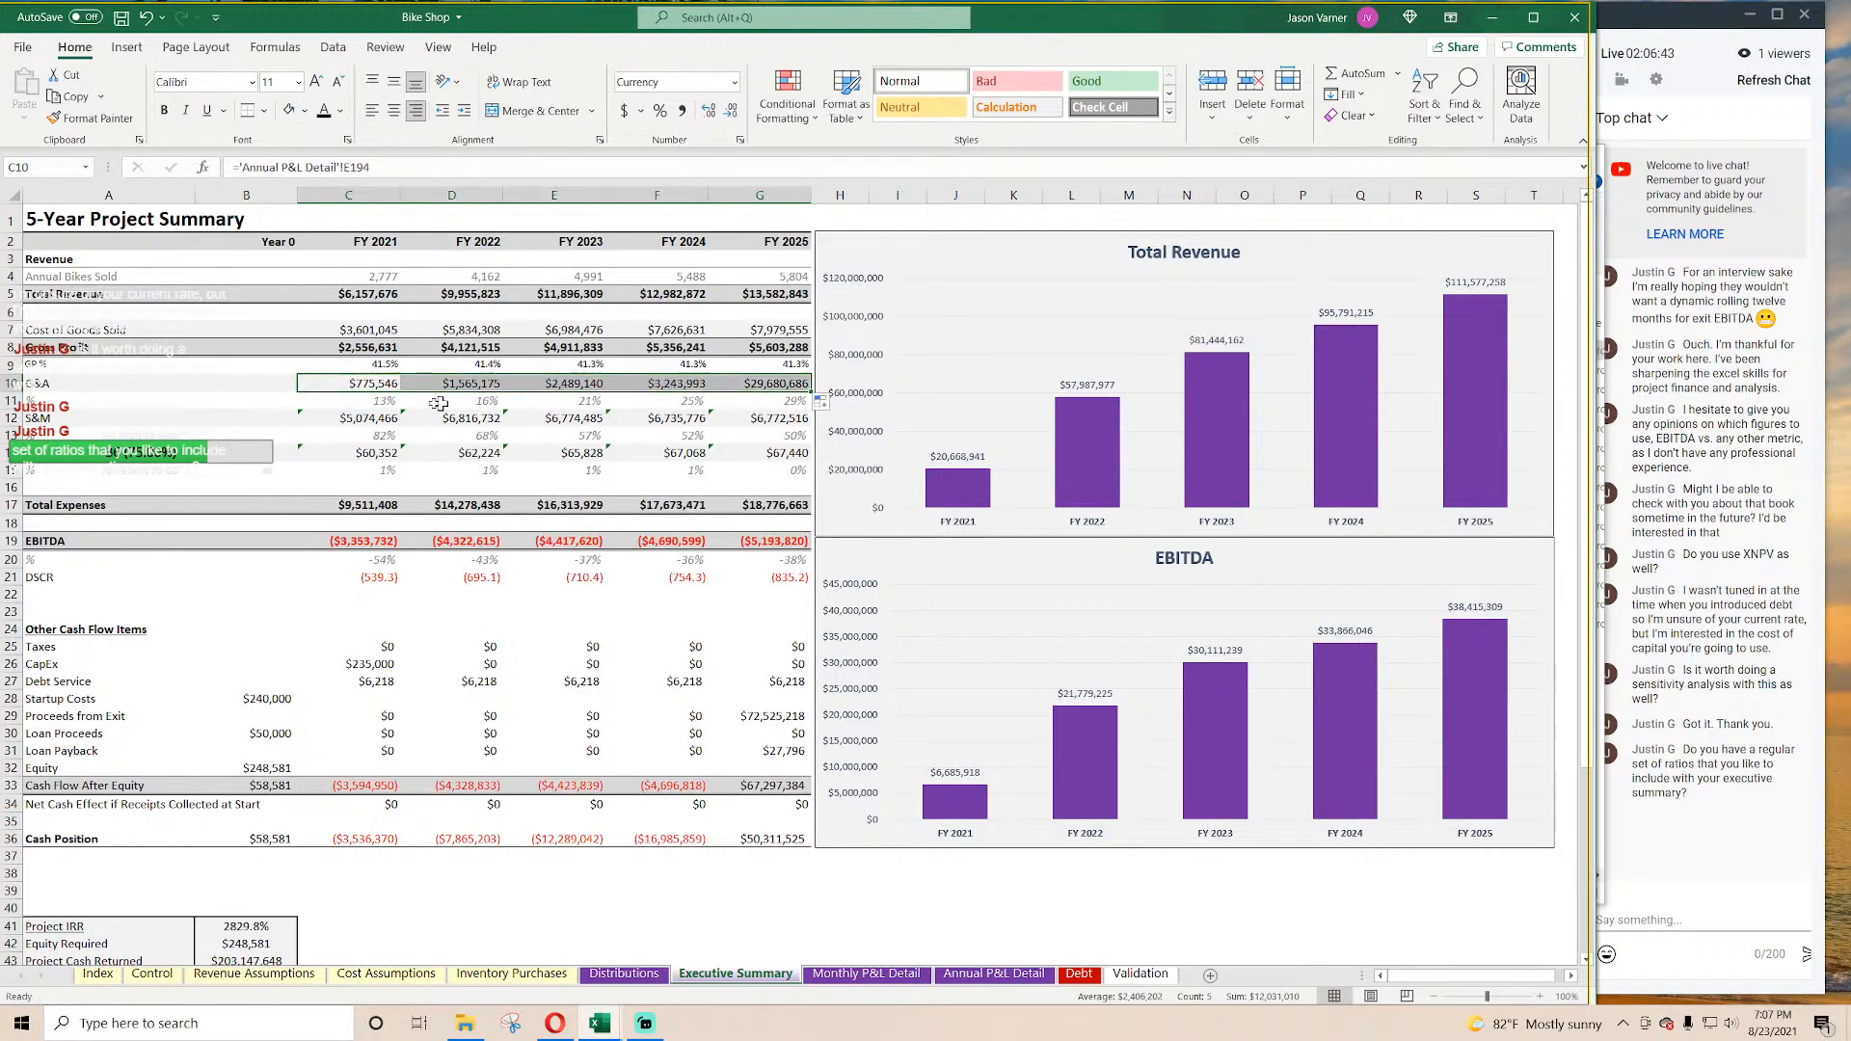
# Step: Link S&M for FY 2021 to Total Sales and Marketing Expense (E155) on Annual P&L Detail and fill across to FY 2025
pyautogui.click(384, 421)
pyautogui.write('=')
pyautogui.click(994, 974)
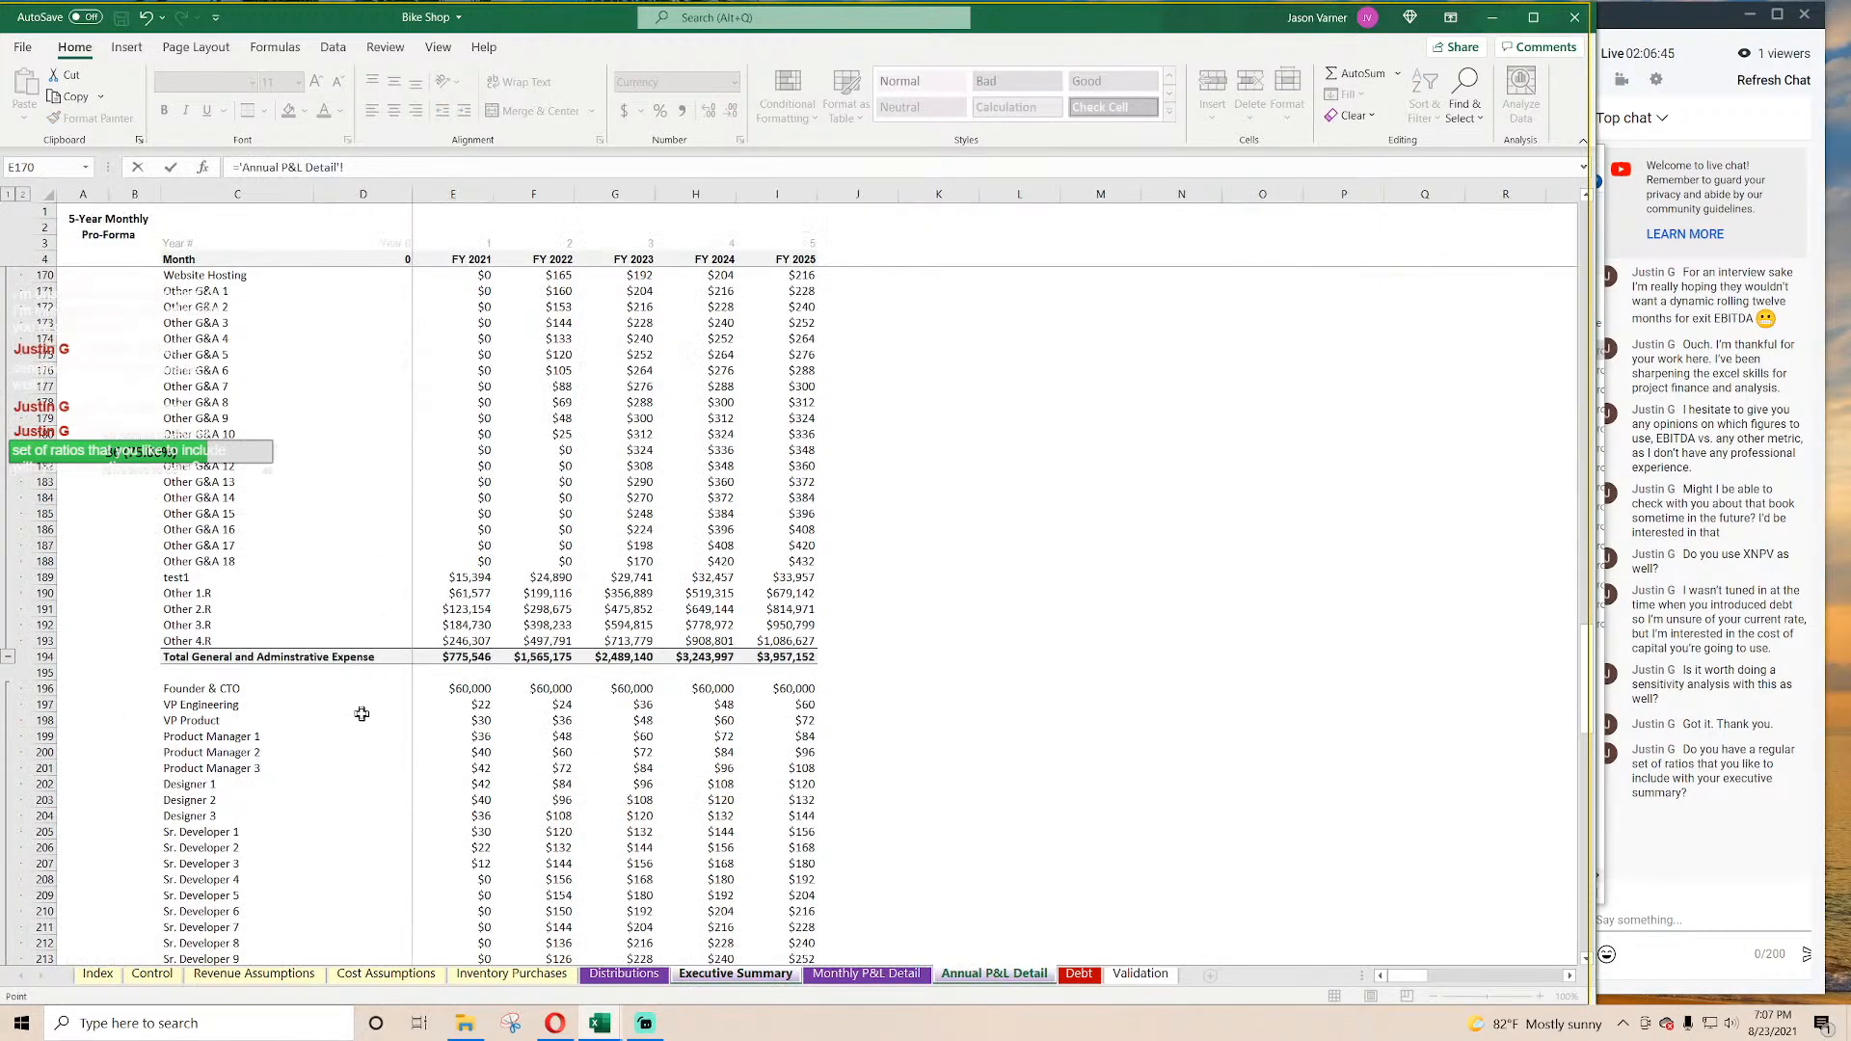
pyautogui.scroll(-10, 362, 713)
pyautogui.scroll(20, 364, 675)
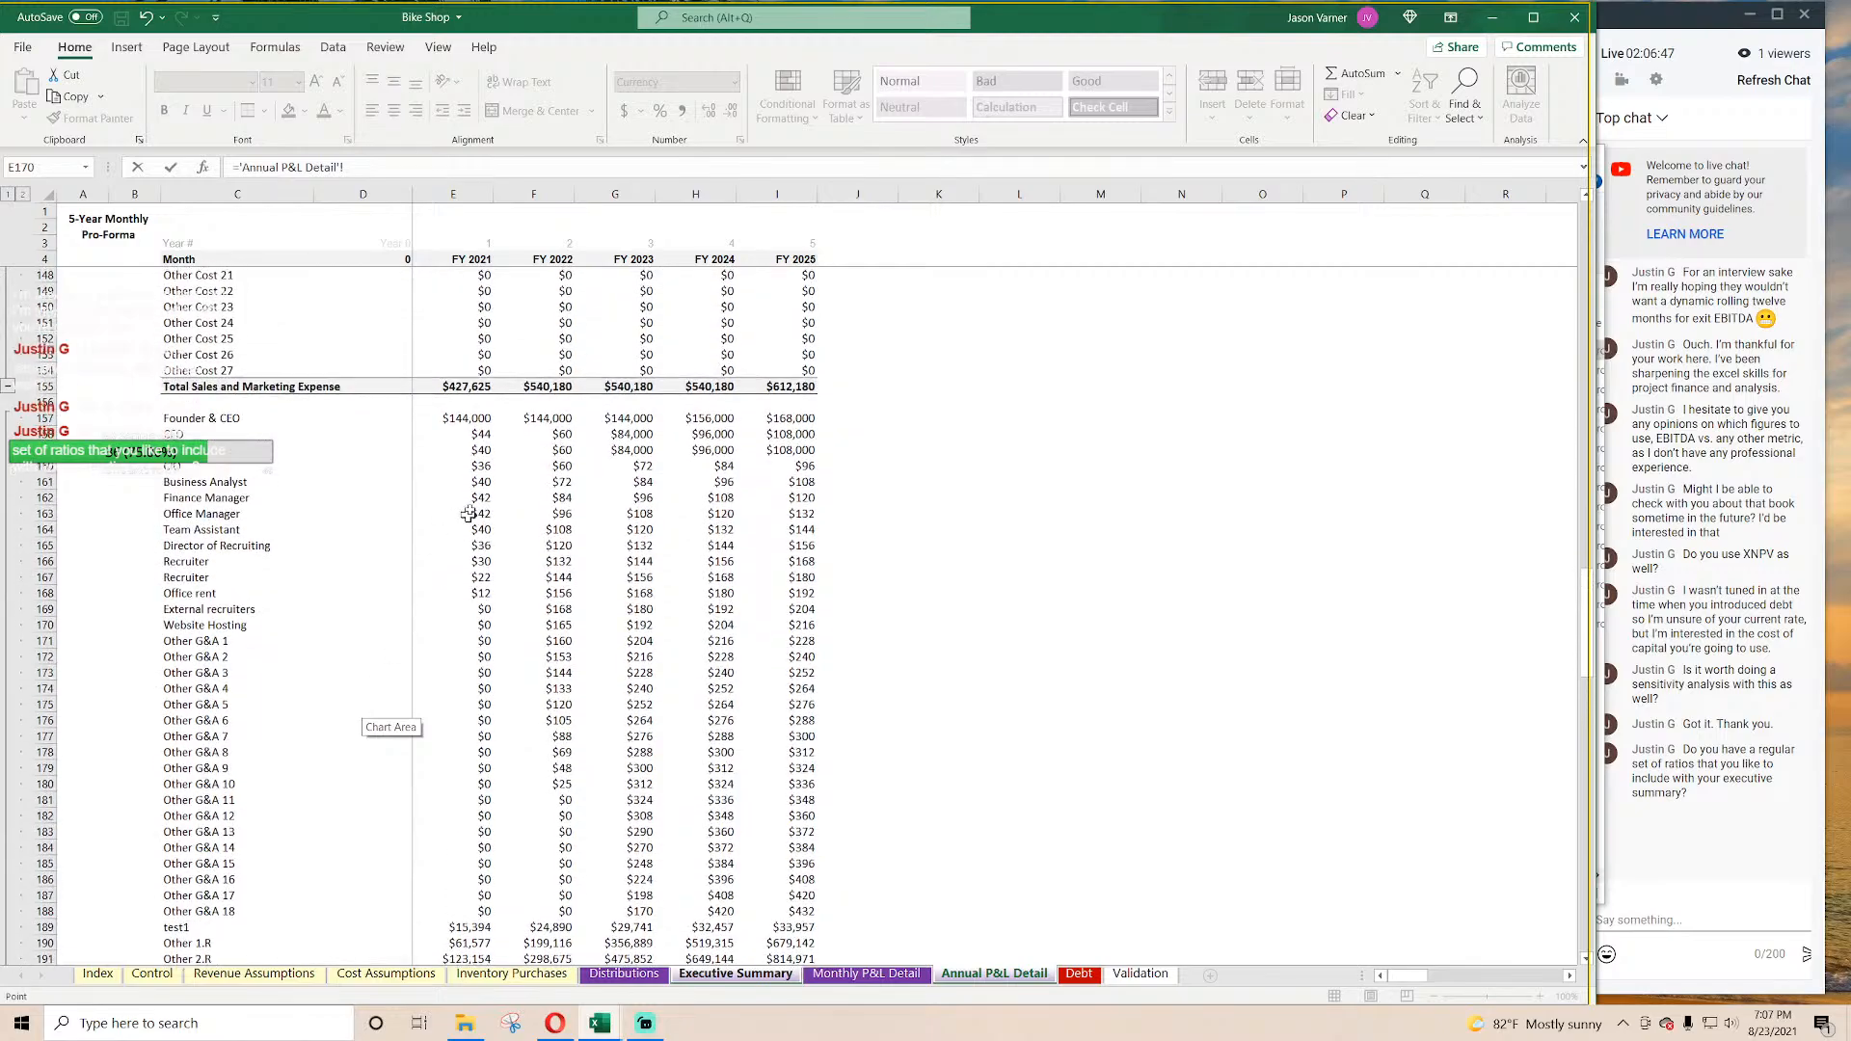
pyautogui.click(472, 388)
pyautogui.press('Return')
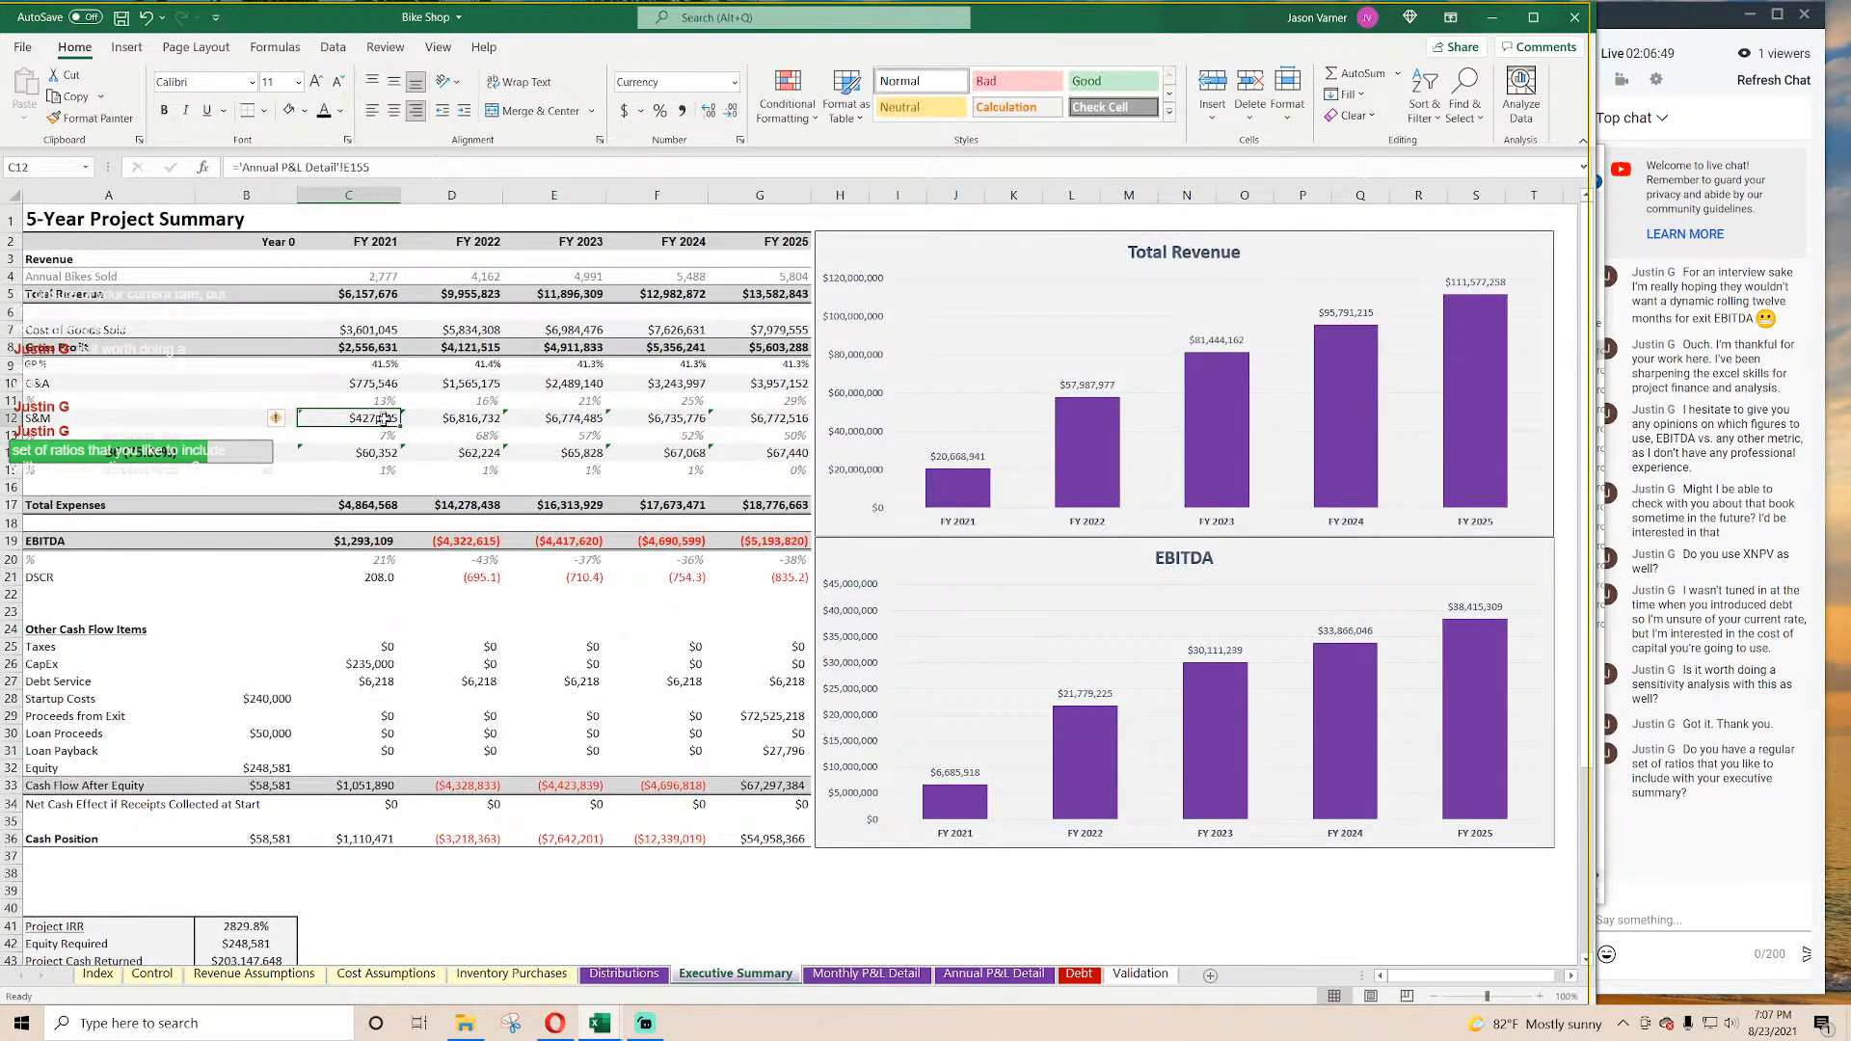
pyautogui.moveTo(400, 426); pyautogui.dragTo(769, 422)
# Step: Link row 14 for FY 2021 to Total Research and Development Expense (E228) on Annual P&L Detail and fill across to FY 2025
pyautogui.click(367, 455)
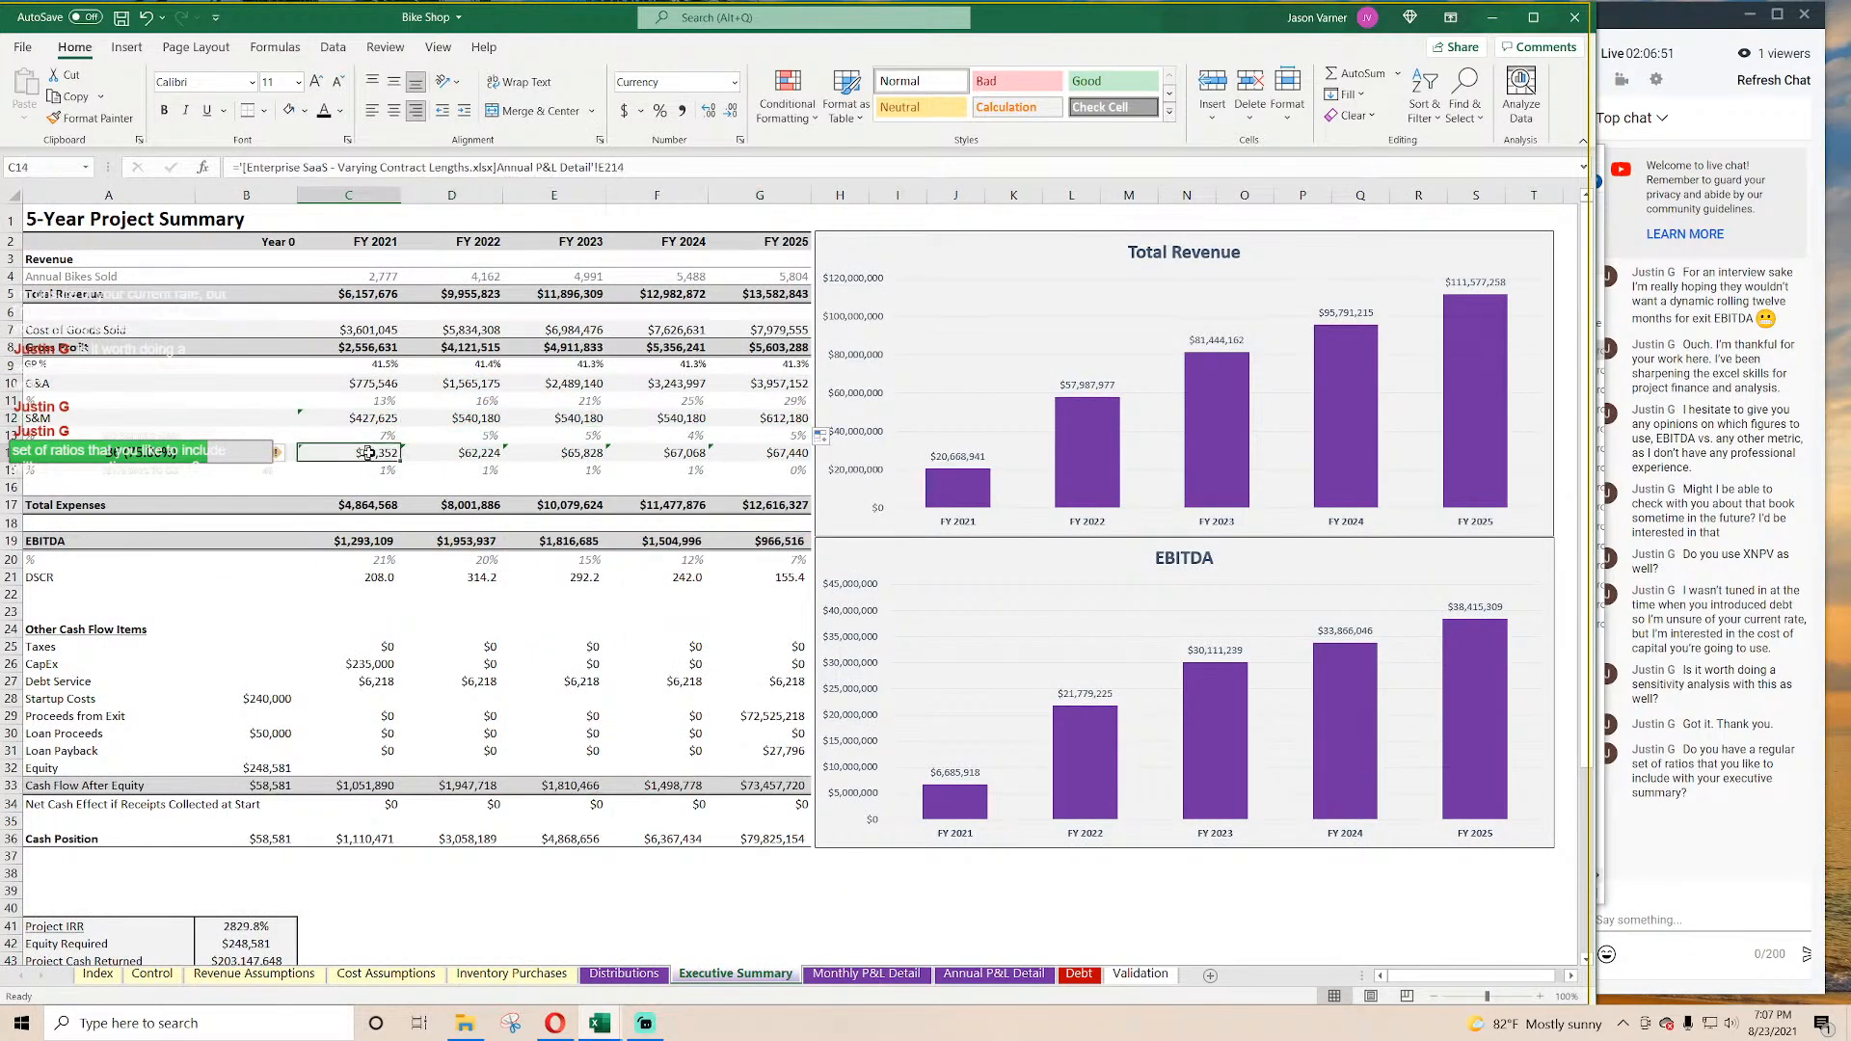
pyautogui.write('=')
pyautogui.click(951, 974)
pyautogui.scroll(-18, 400, 683)
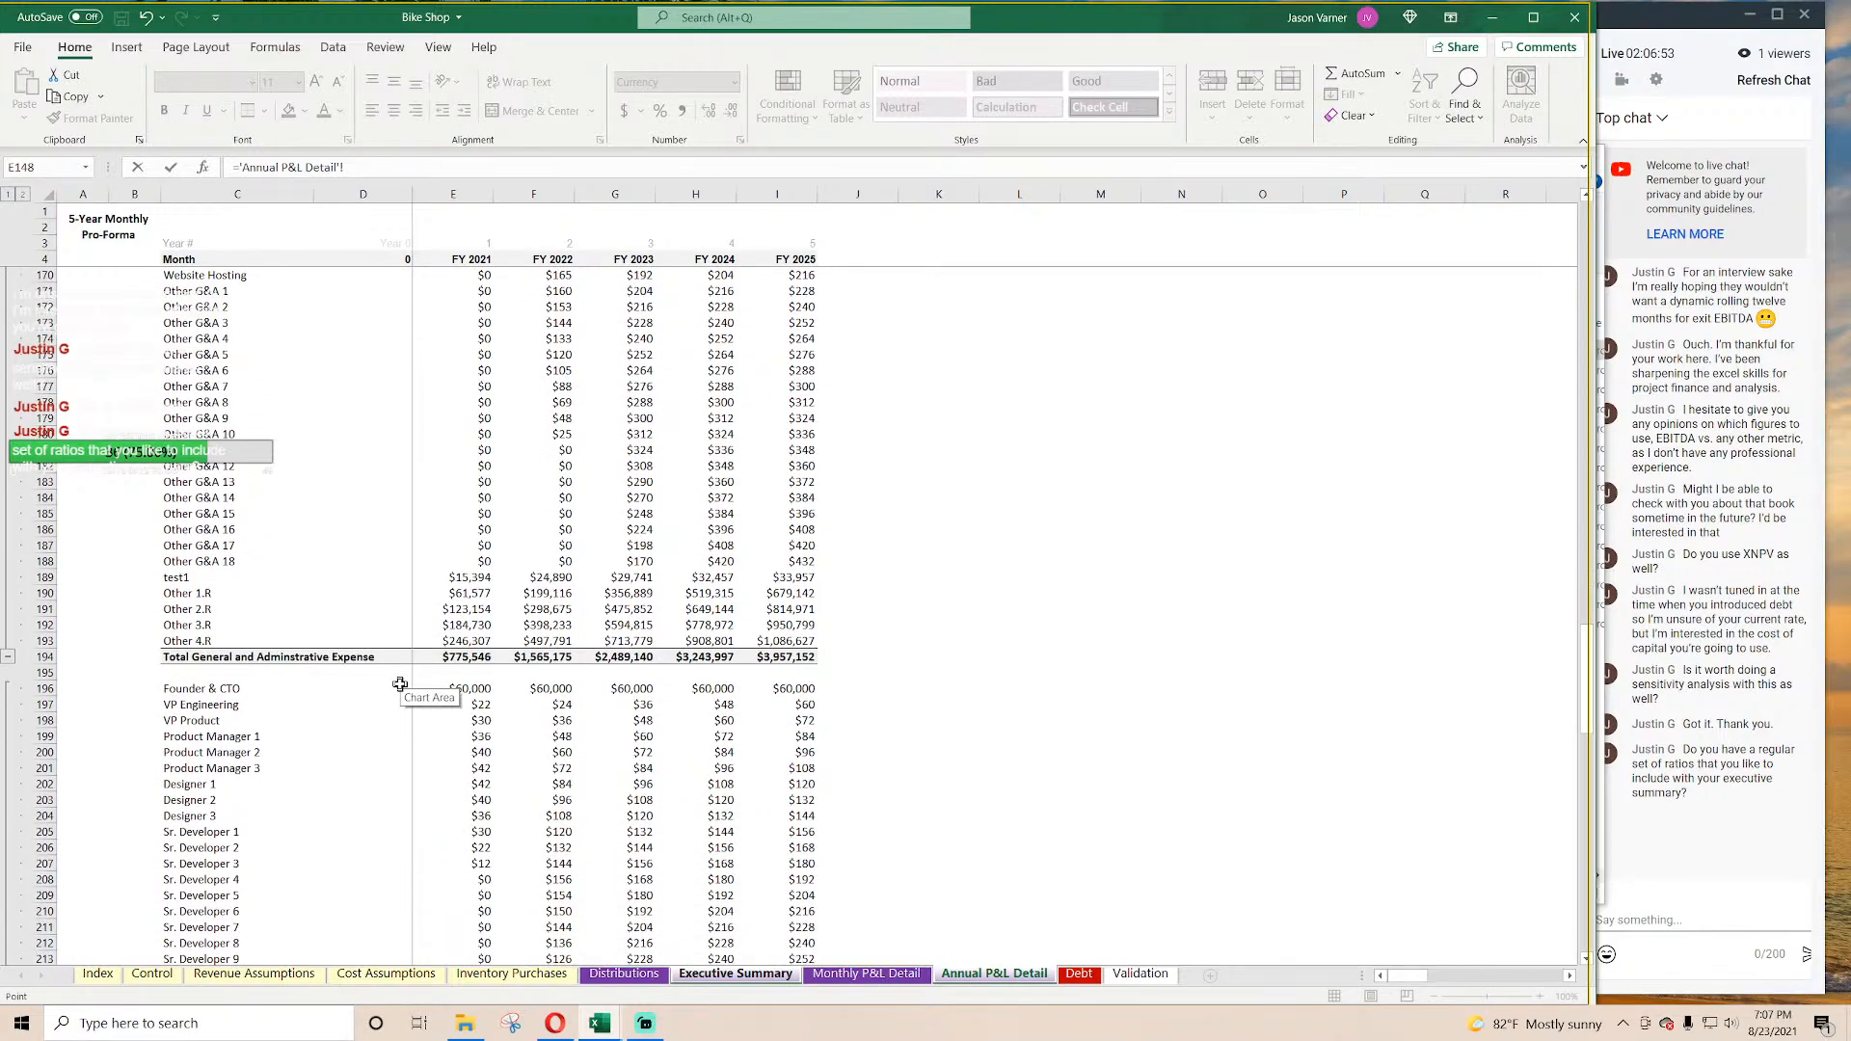
pyautogui.click(469, 673)
pyautogui.press('Return')
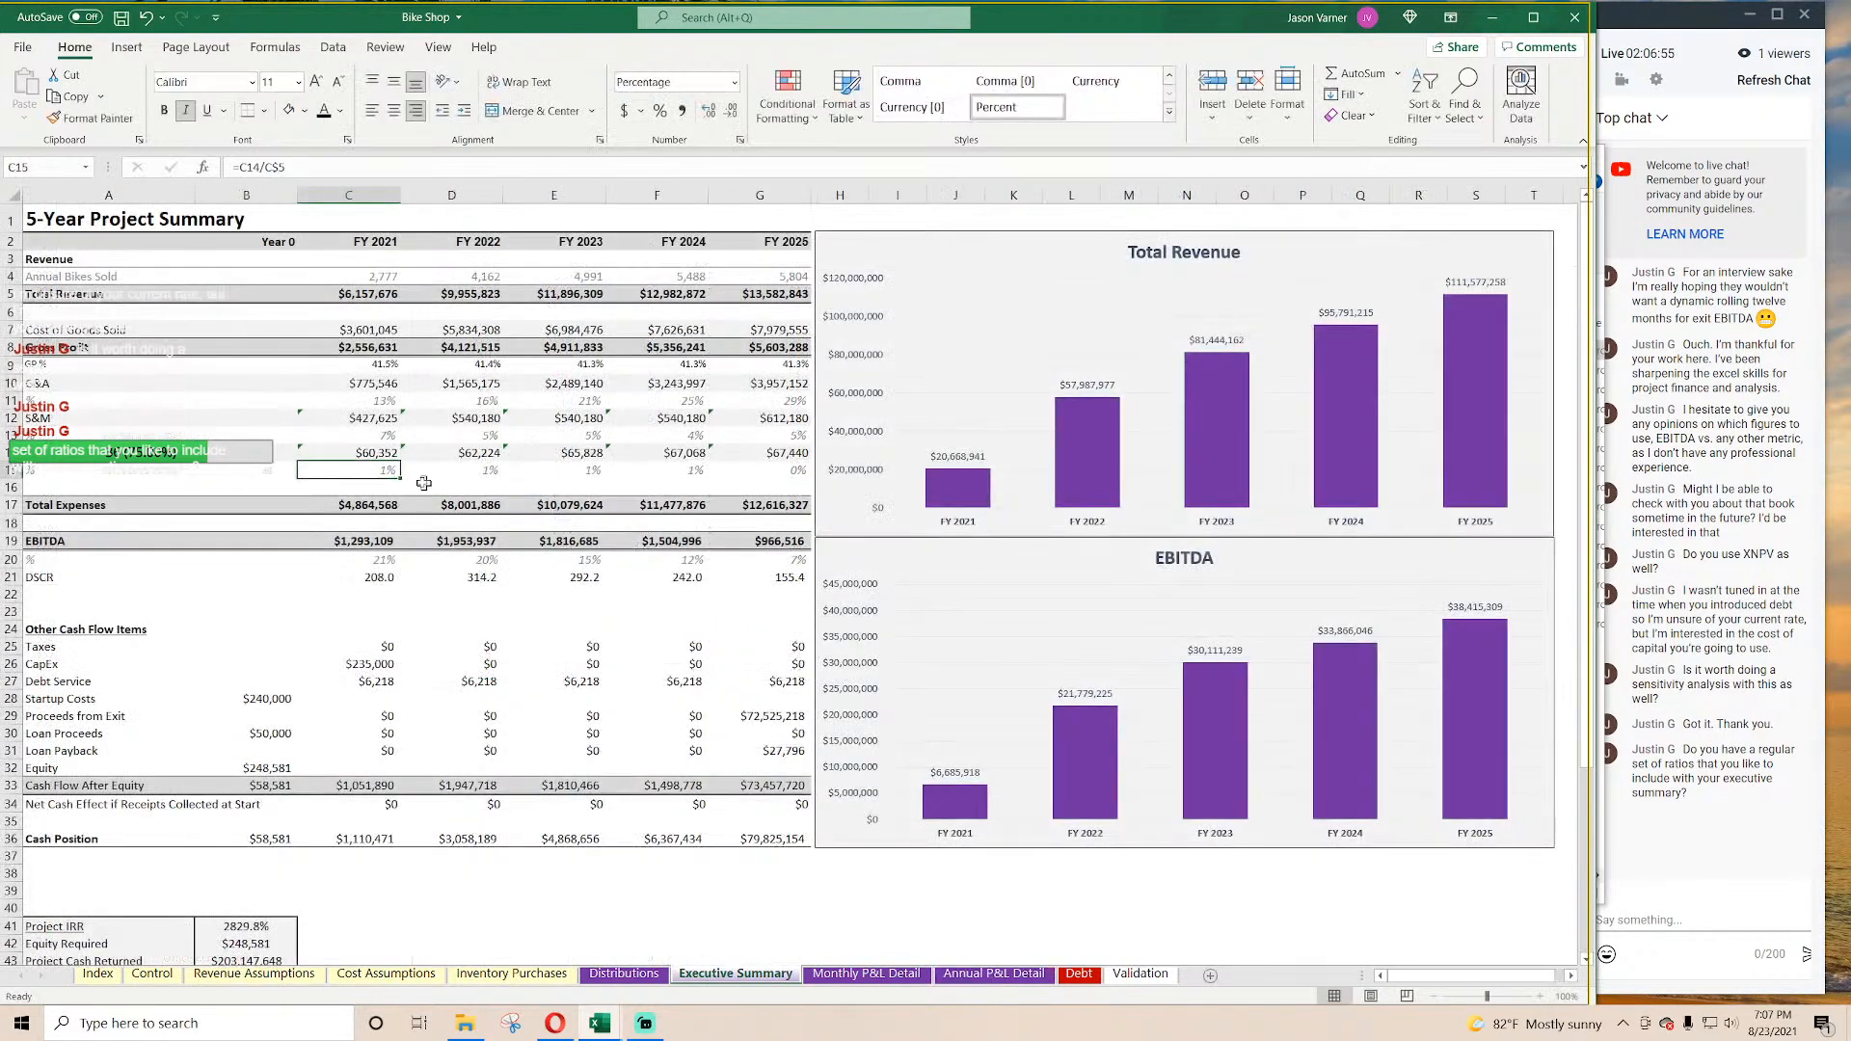
pyautogui.click(394, 454)
pyautogui.moveTo(401, 460); pyautogui.dragTo(779, 463)
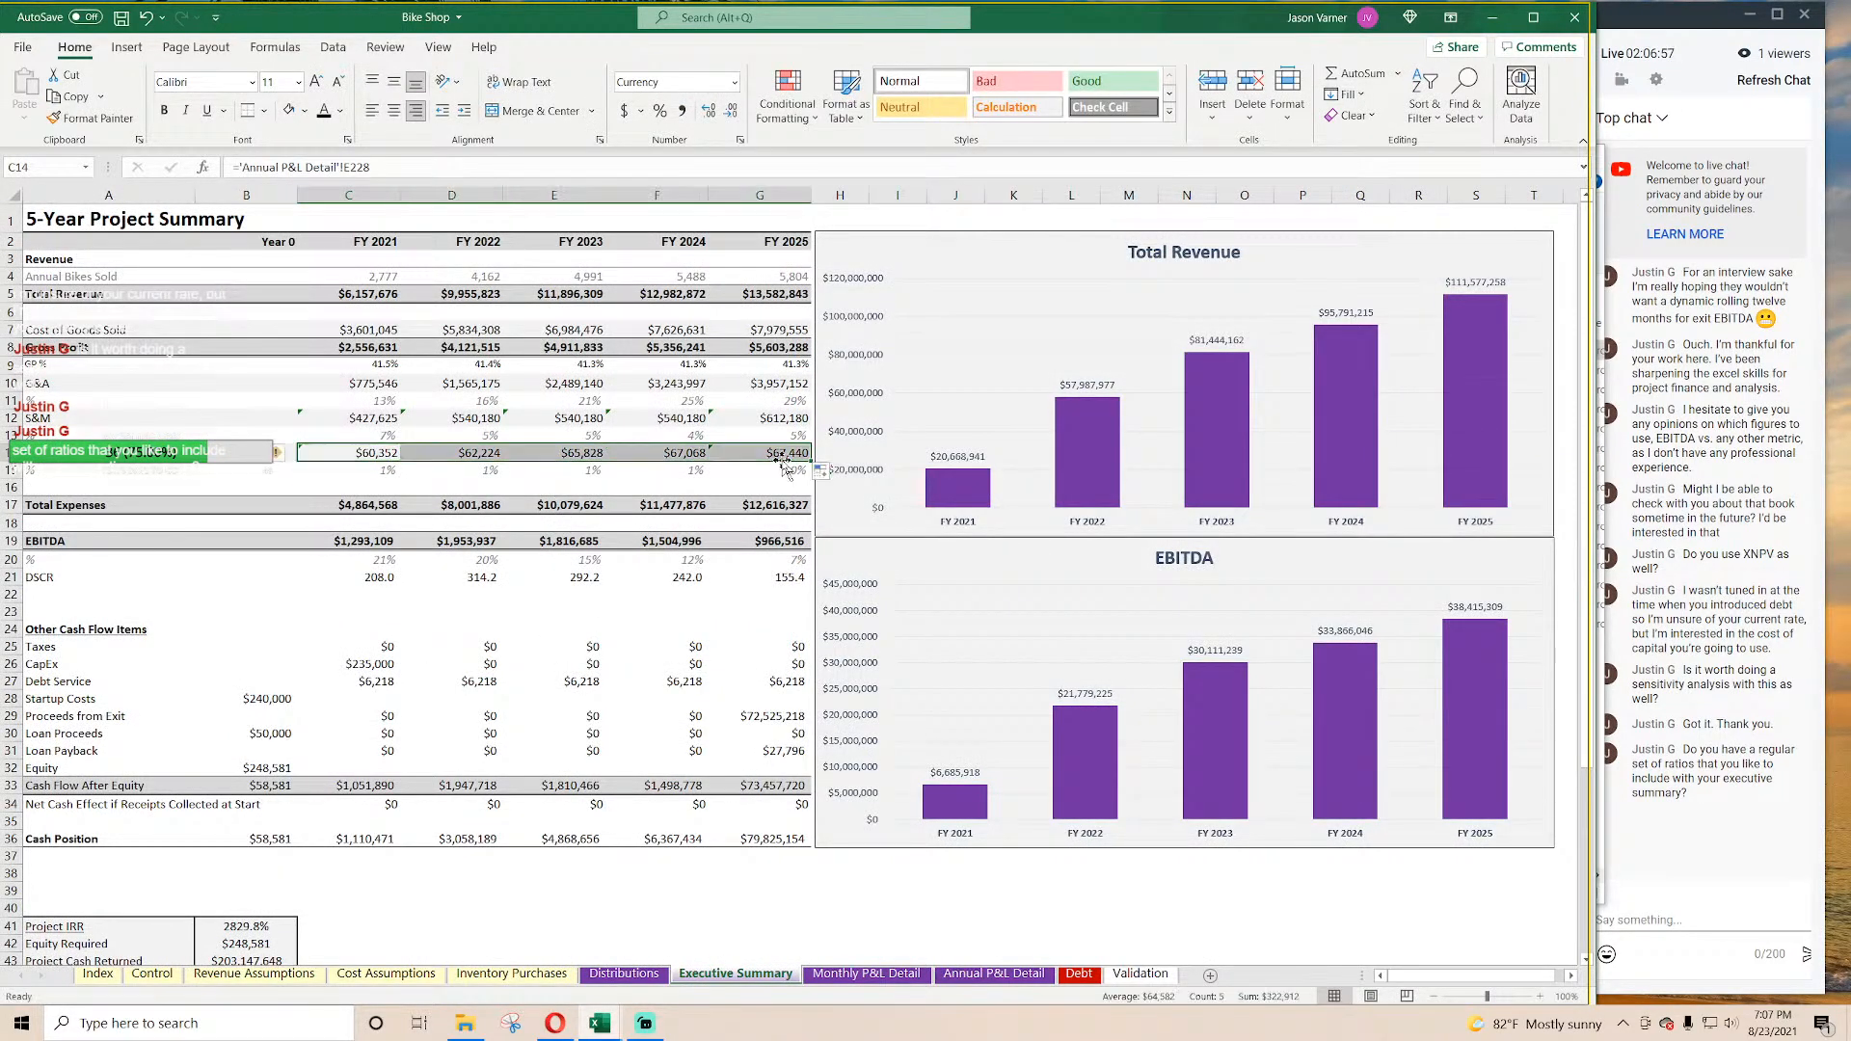
# Step: Check the Total Expenses and EBITDA formulas on the Executive Summary and compare the EBITDA row with the one on Annual P&L Detail
pyautogui.click(354, 505)
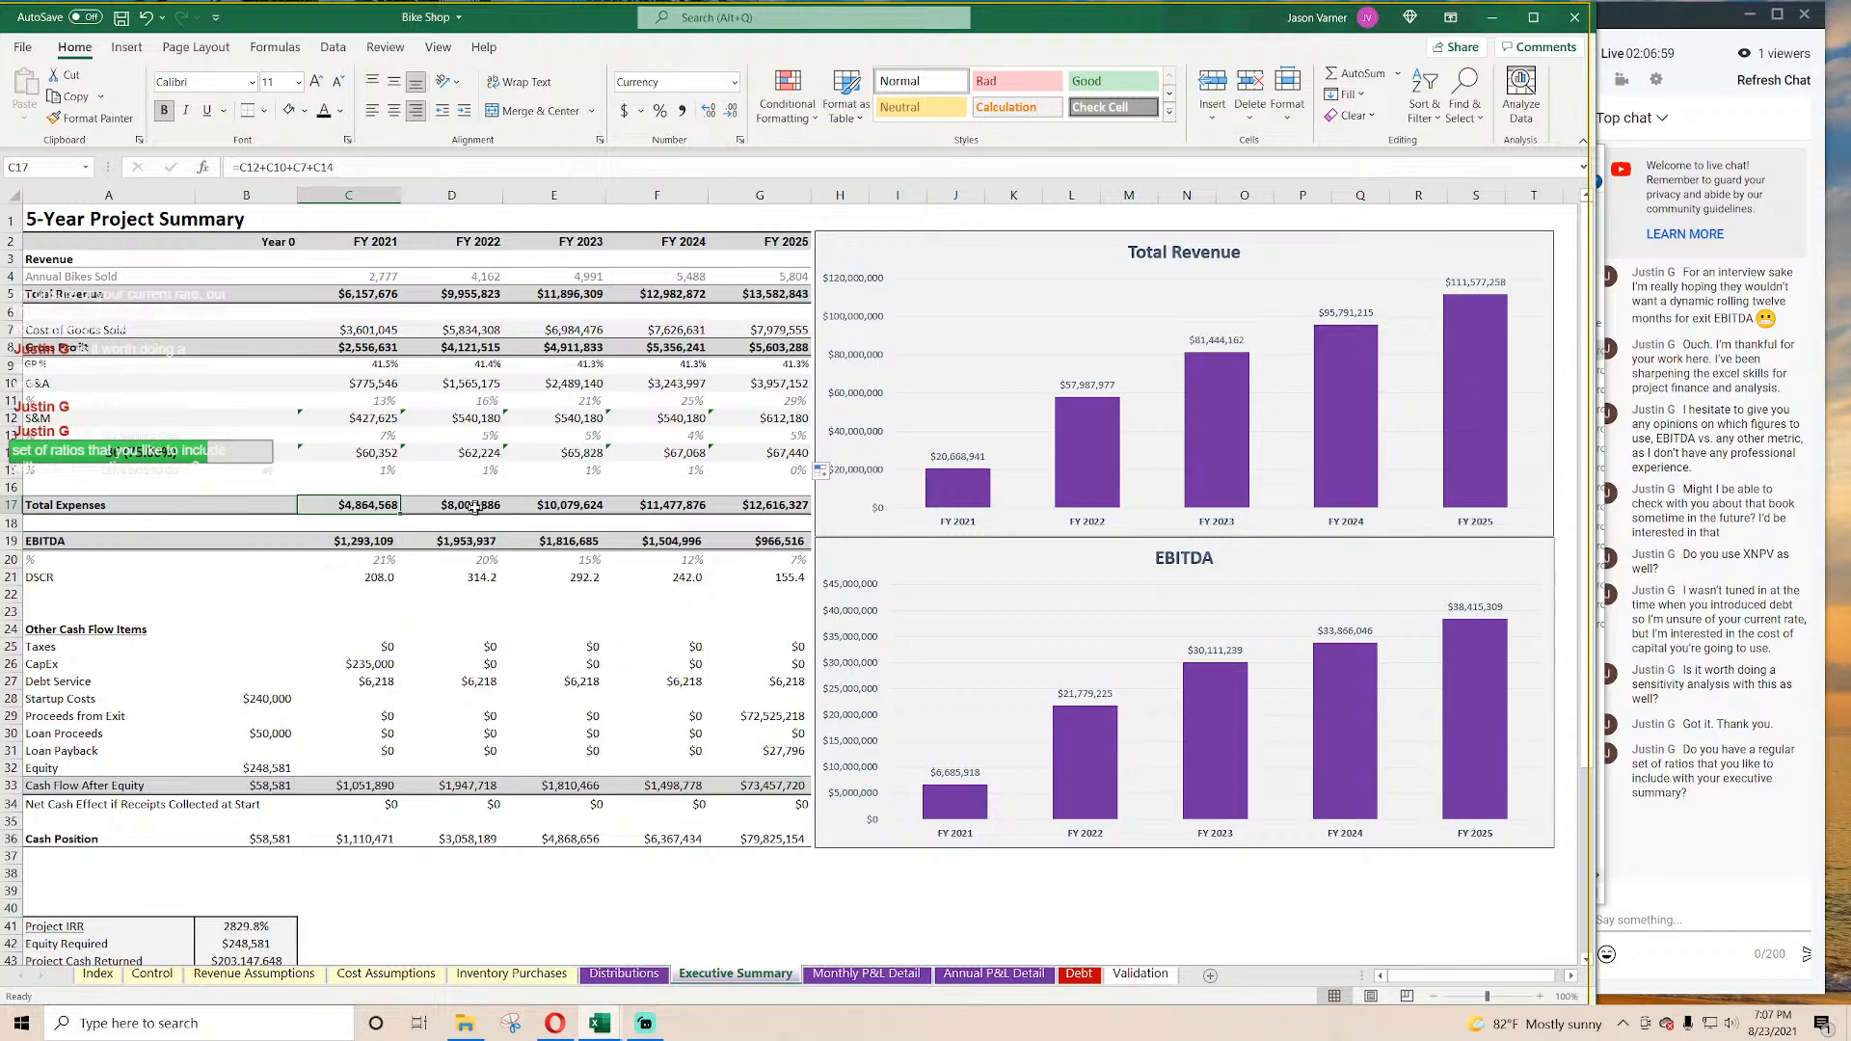
pyautogui.click(369, 541)
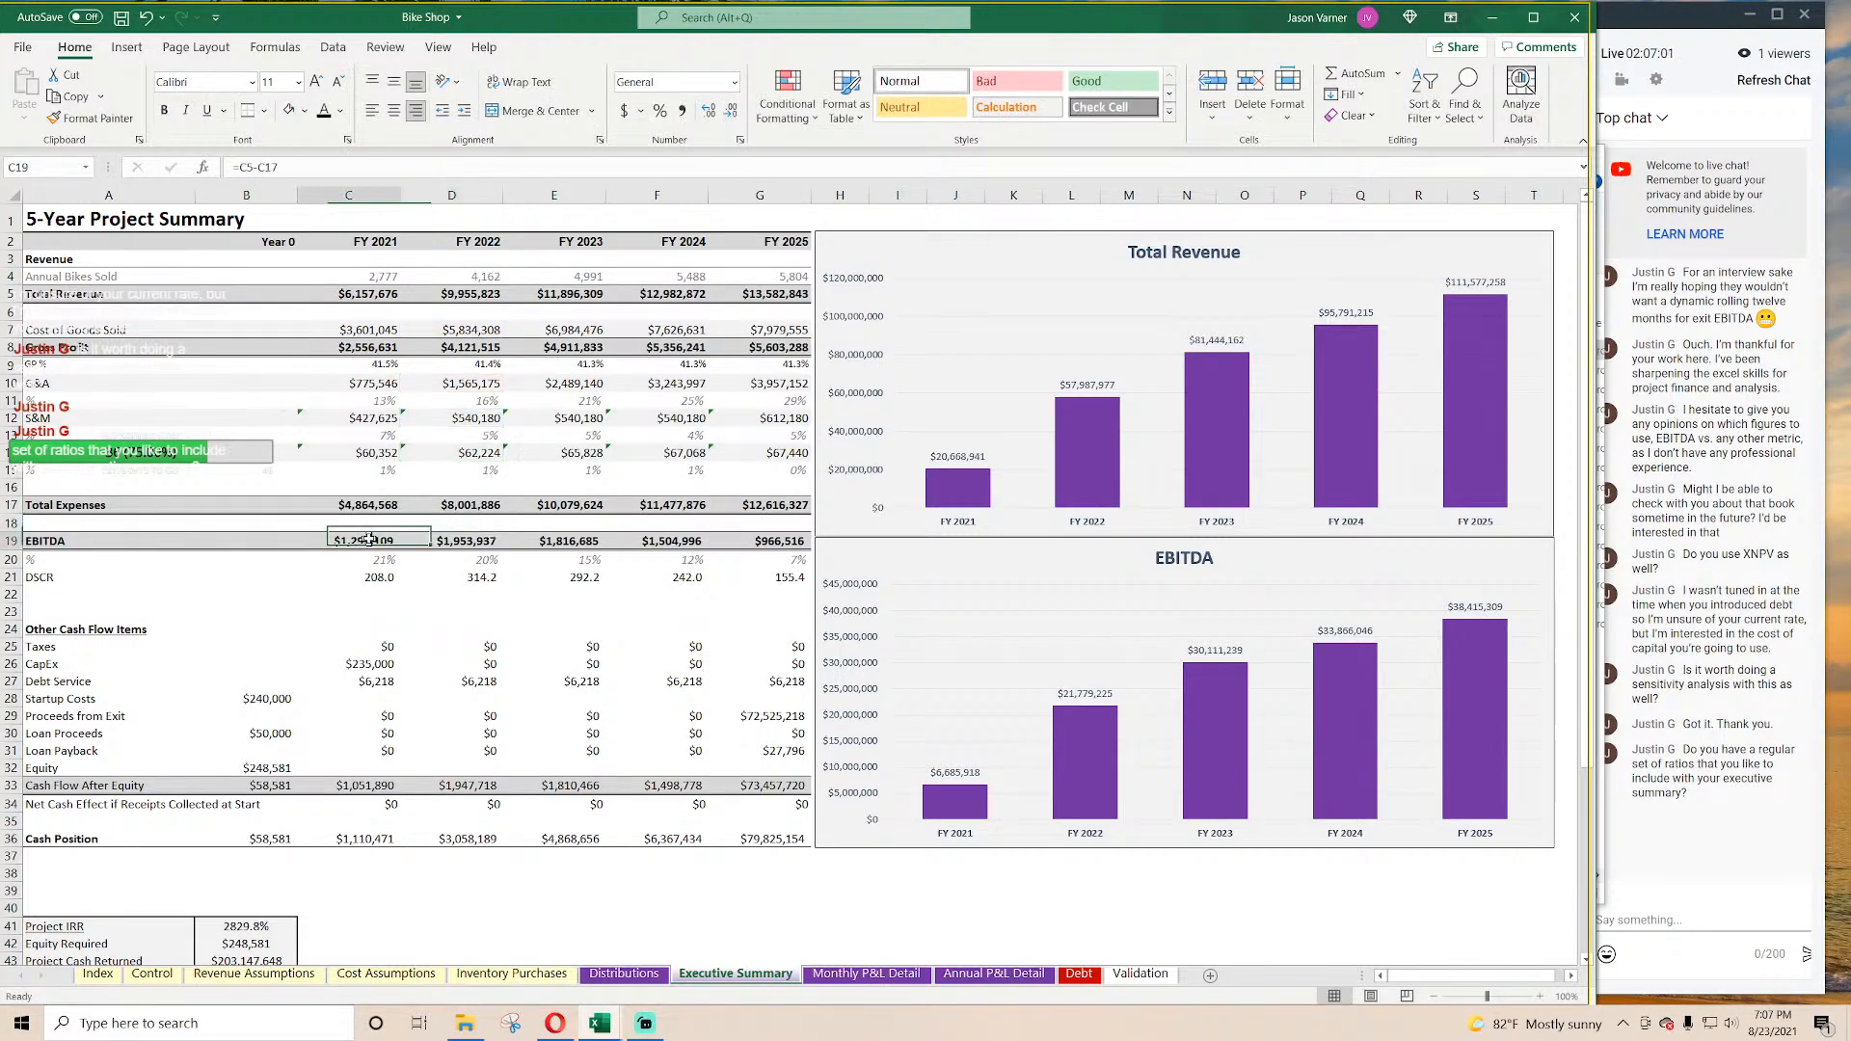
pyautogui.moveTo(369, 541); pyautogui.dragTo(760, 544)
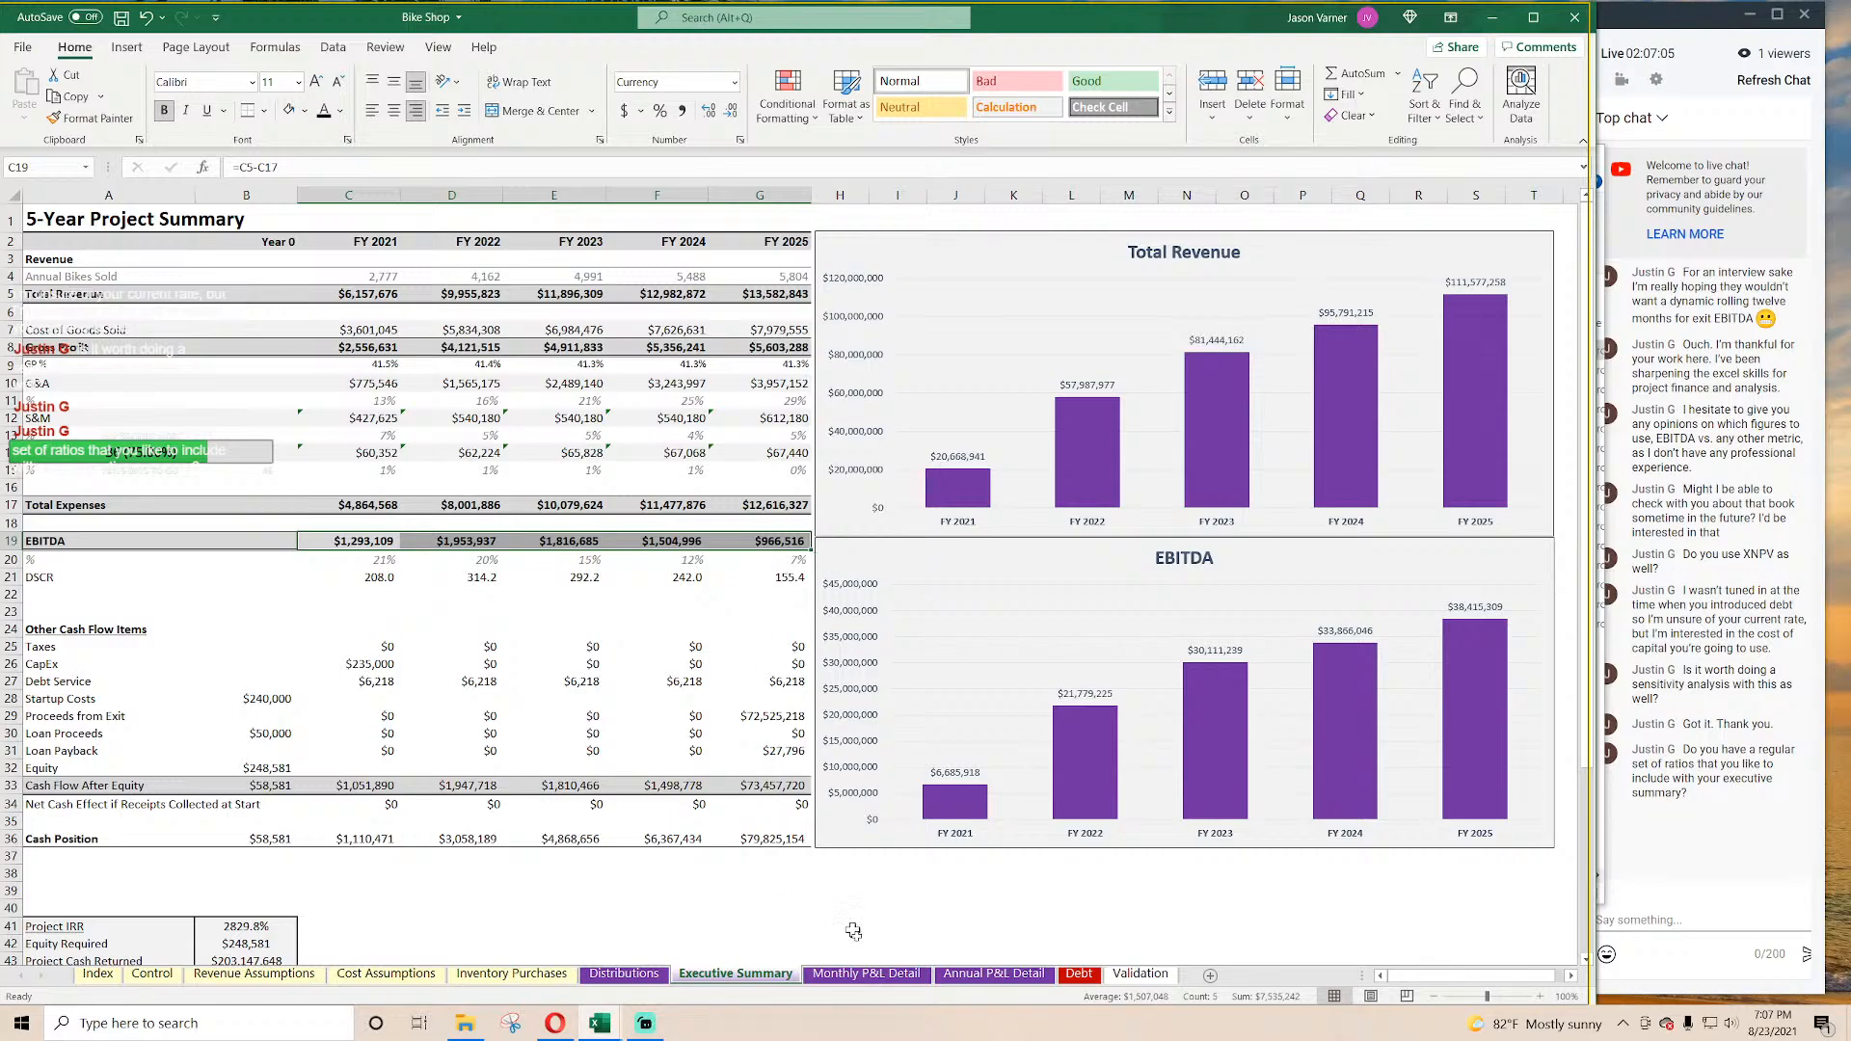
pyautogui.click(994, 973)
pyautogui.scroll(-4, 469, 766)
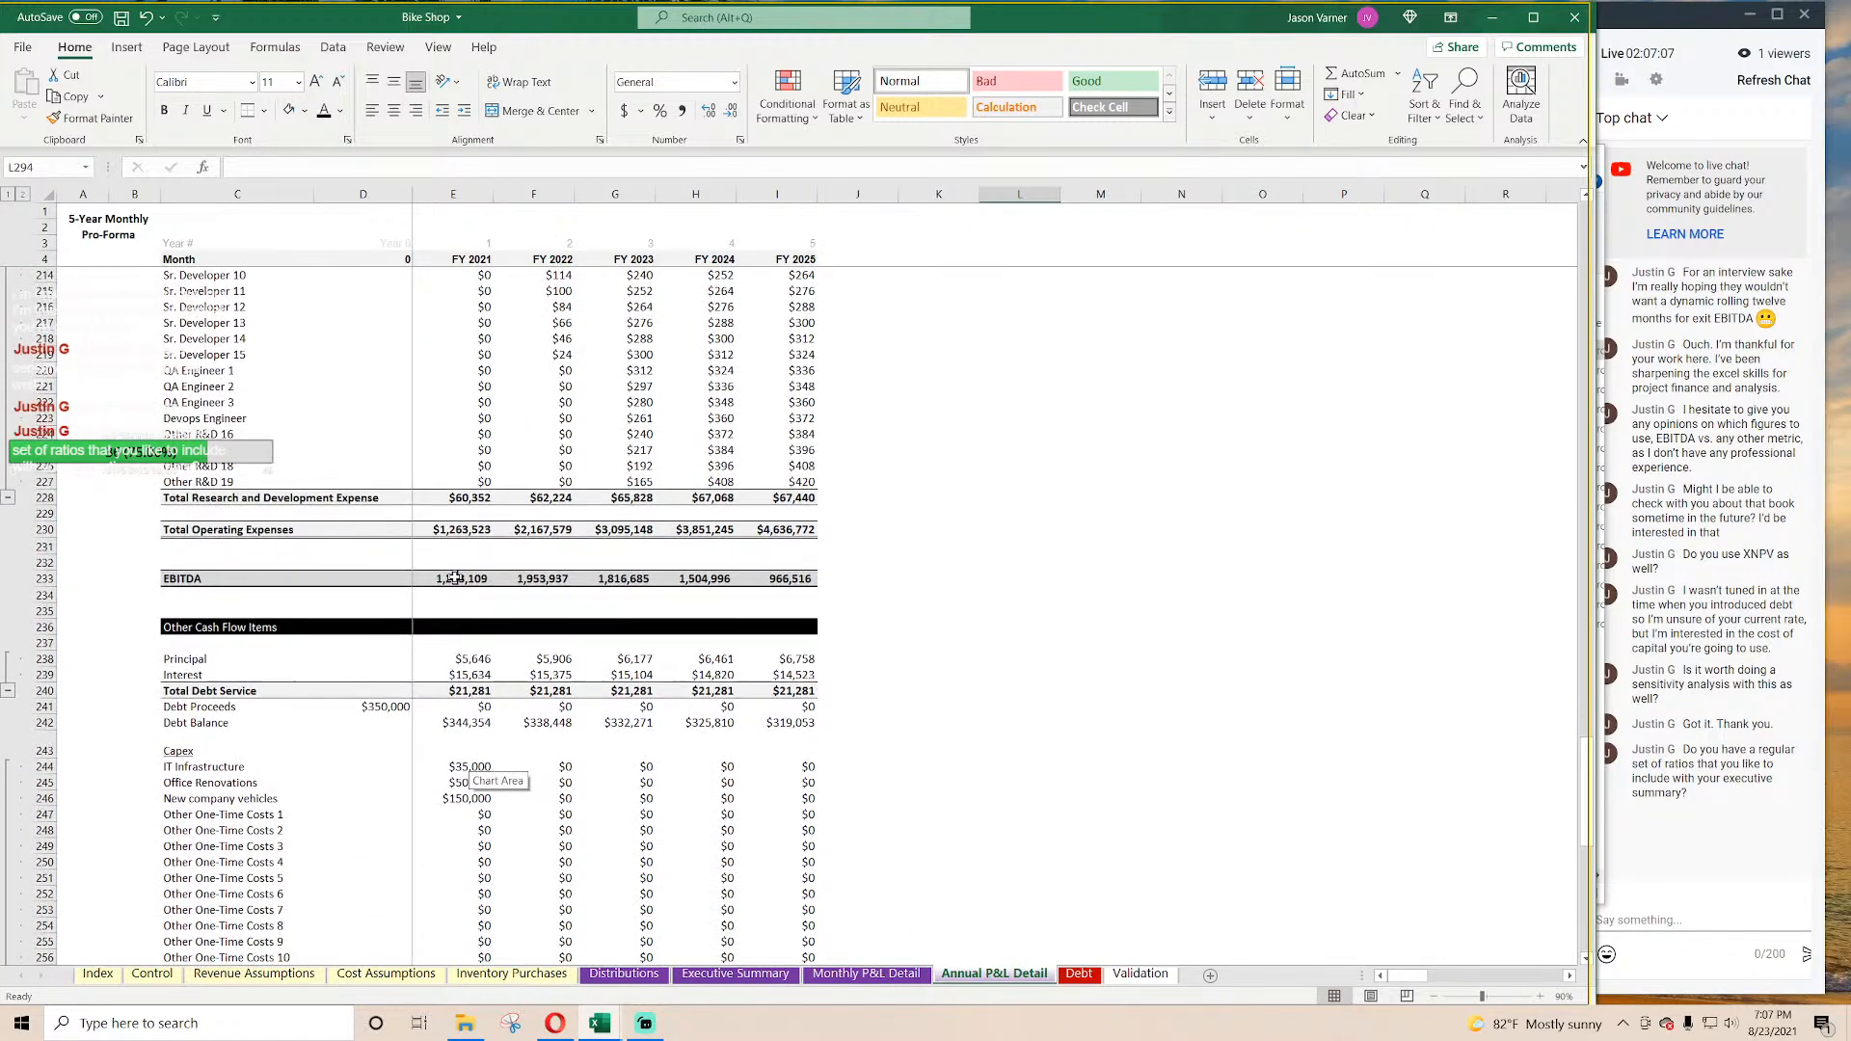
pyautogui.moveTo(453, 579); pyautogui.dragTo(766, 584)
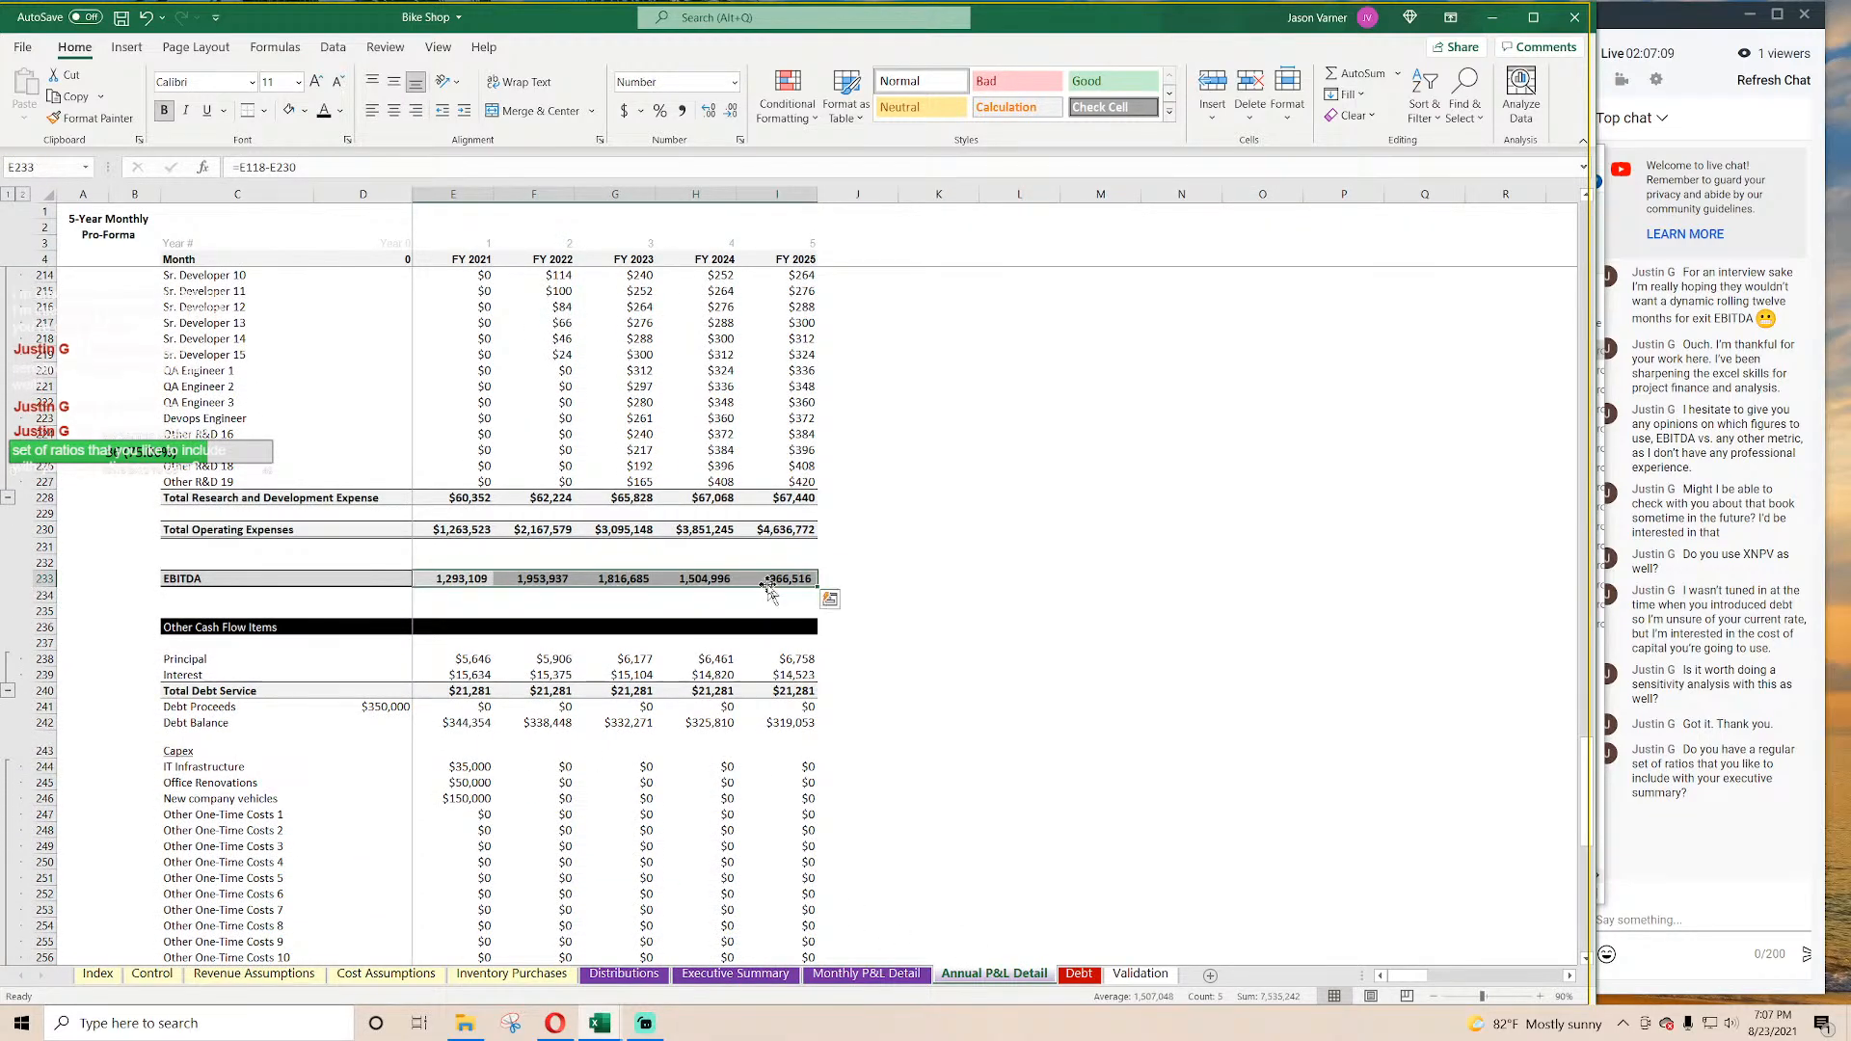
# Step: Check the EBITDA percentage formulas on the Executive Summary sheet and save the workbook
pyautogui.click(733, 974)
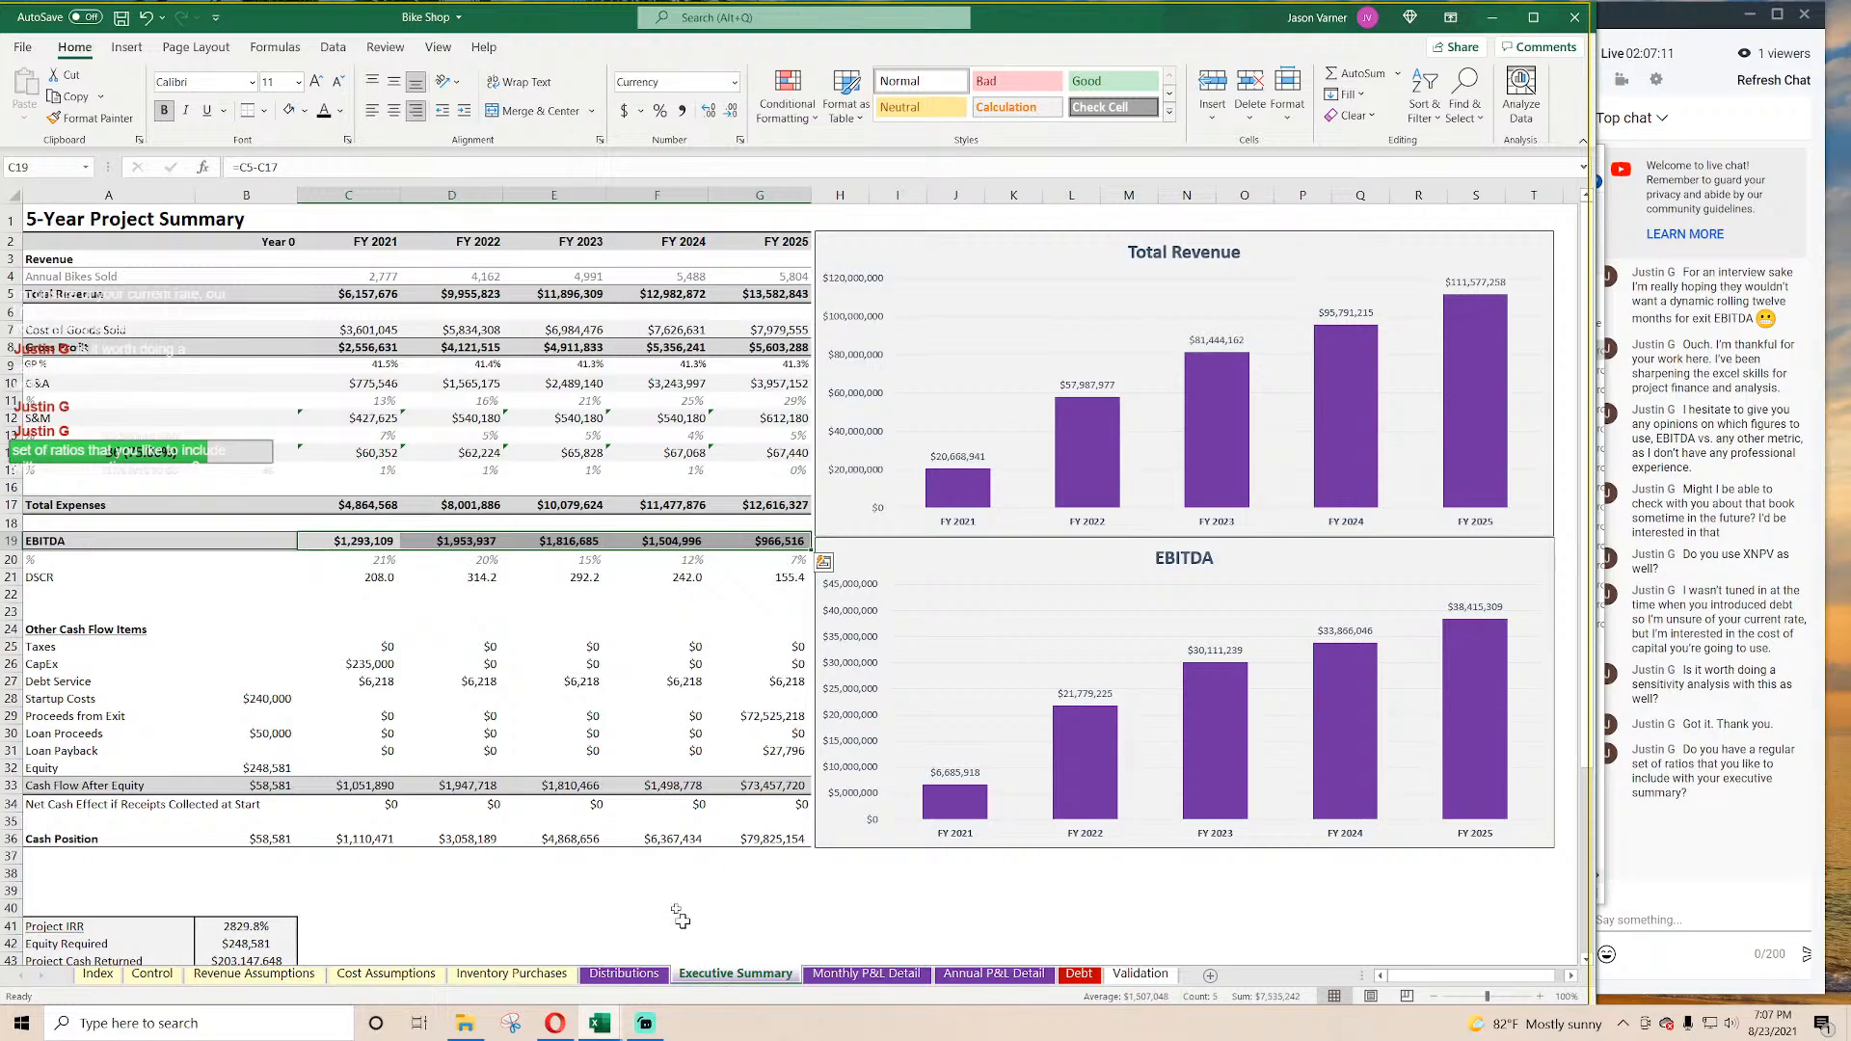
pyautogui.click(374, 560)
pyautogui.click(452, 562)
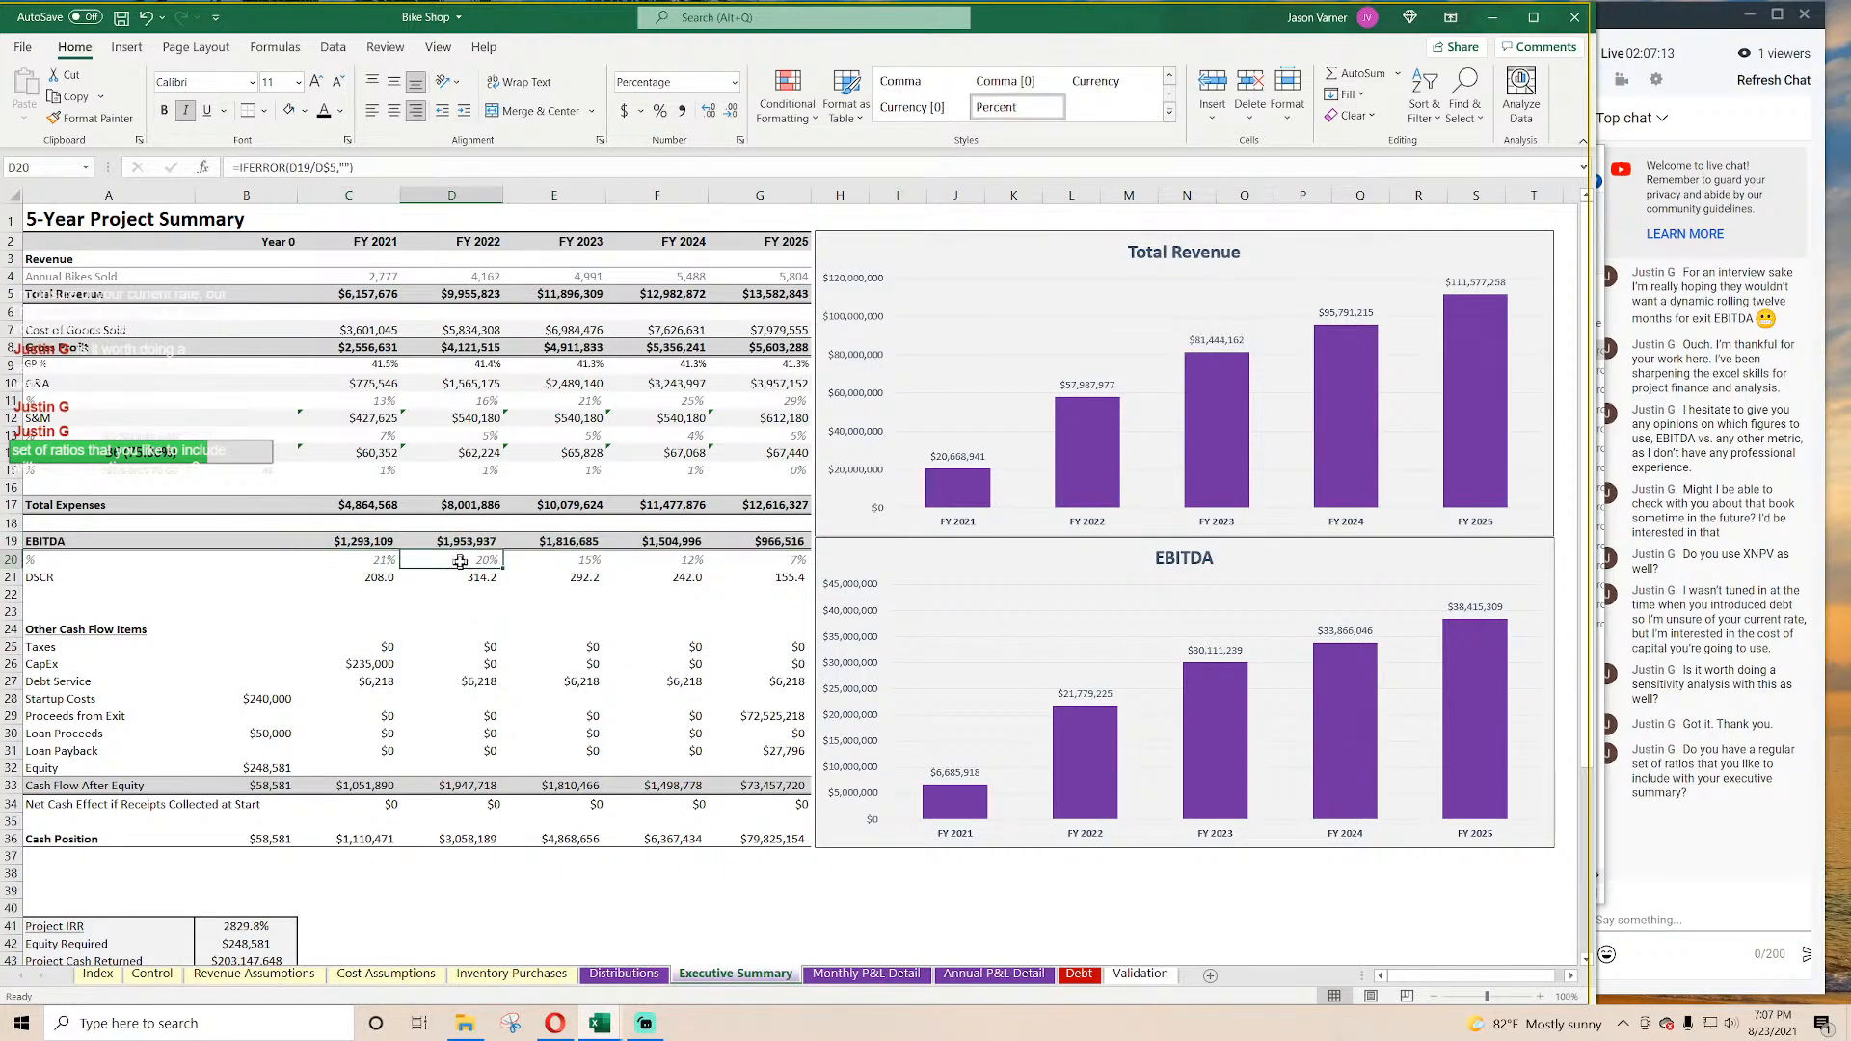
pyautogui.click(120, 18)
# Step: Inspect the DSCR formulas for FY 2021 through FY 2023
pyautogui.click(379, 578)
pyautogui.click(470, 579)
pyautogui.click(574, 577)
pyautogui.doubleClick(574, 577)
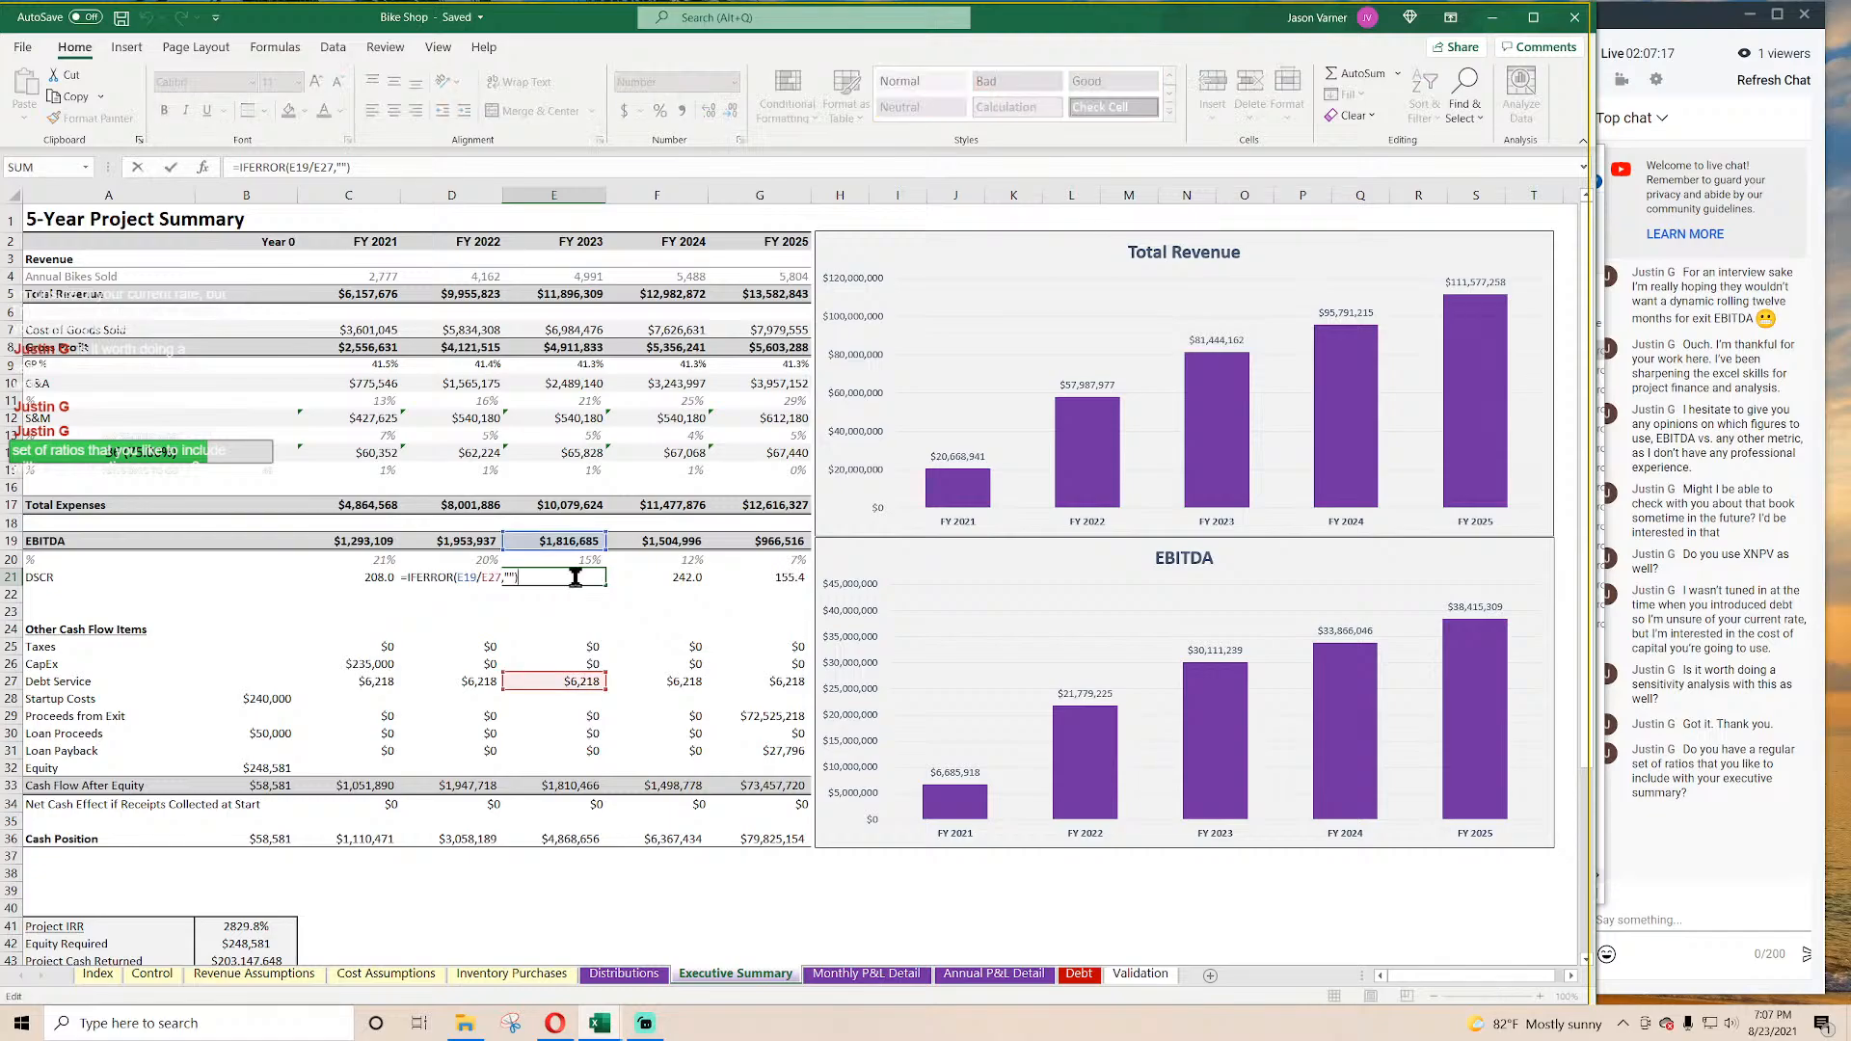
pyautogui.press('Escape')
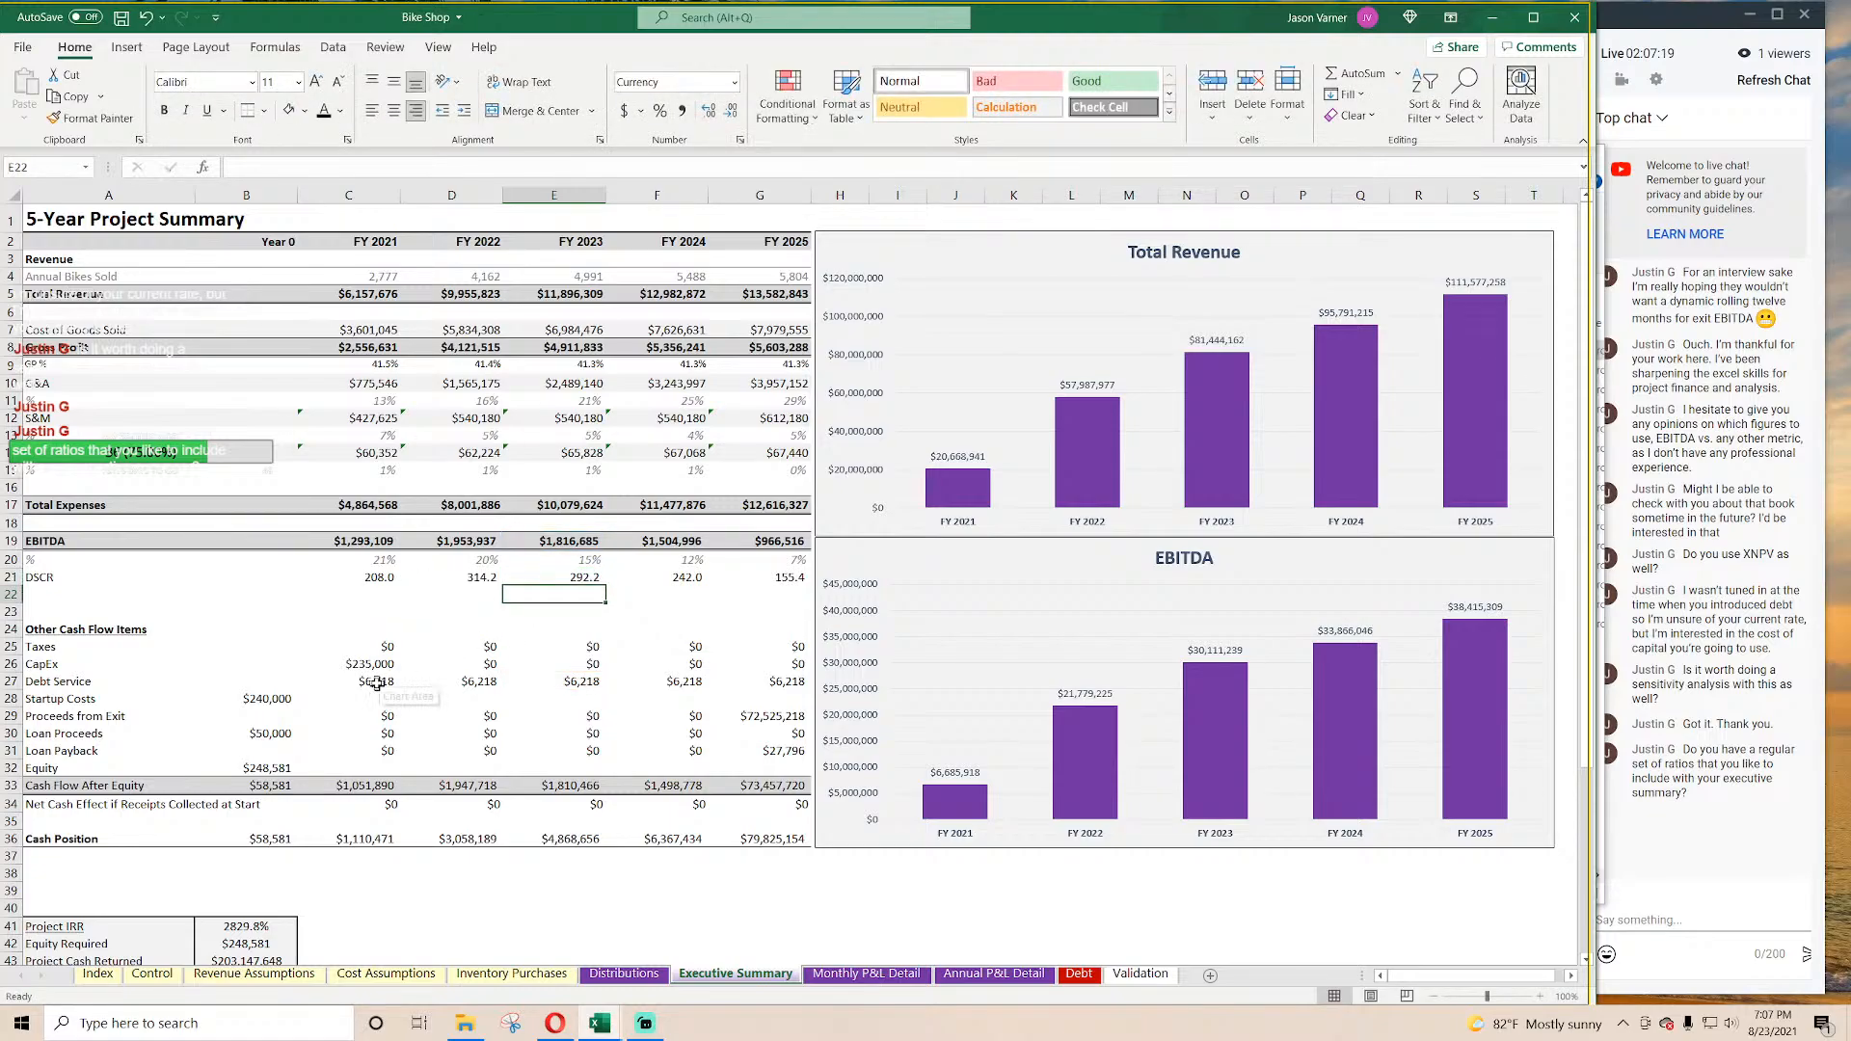
# Step: Link the FY 2021 Debt Service to Total Debt Service in Annual P&L Detail (E240) and fill the formula across through column G
pyautogui.click(385, 682)
pyautogui.write('=')
pyautogui.click(979, 976)
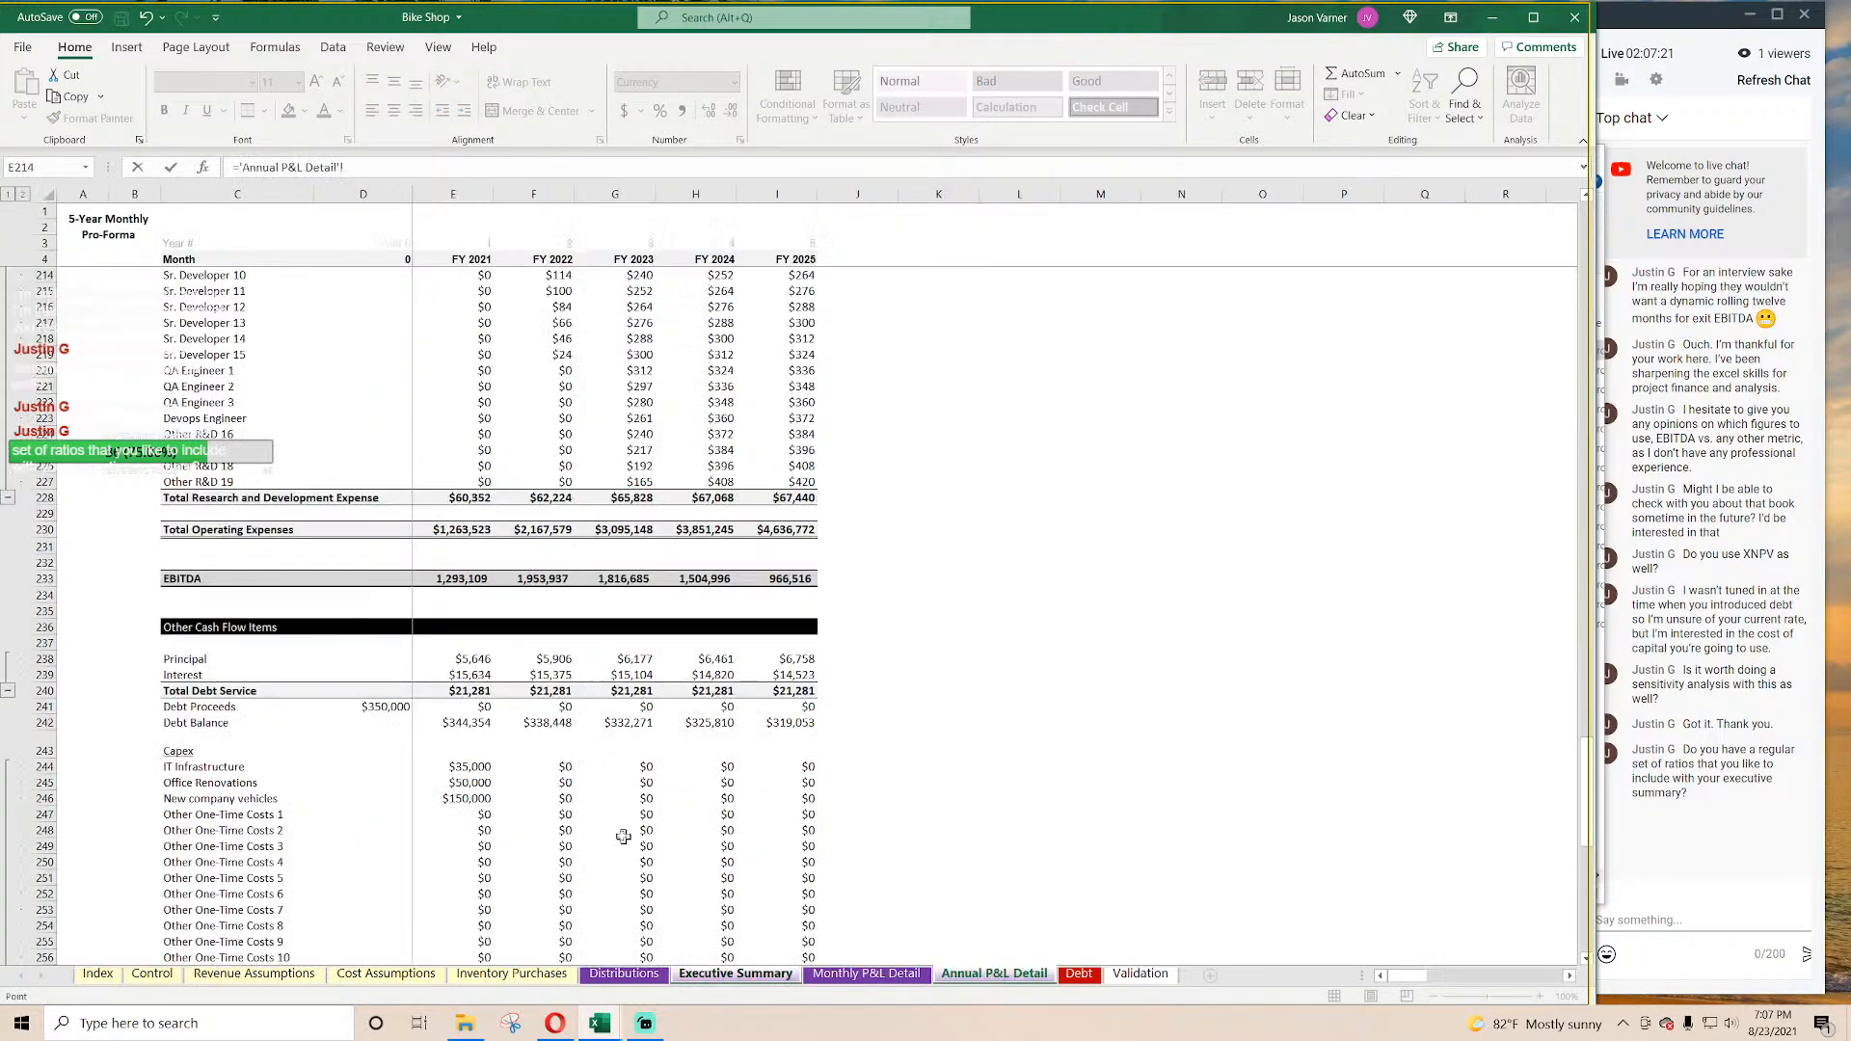
pyautogui.scroll(-11, 504, 805)
pyautogui.scroll(7, 502, 771)
pyautogui.click(459, 516)
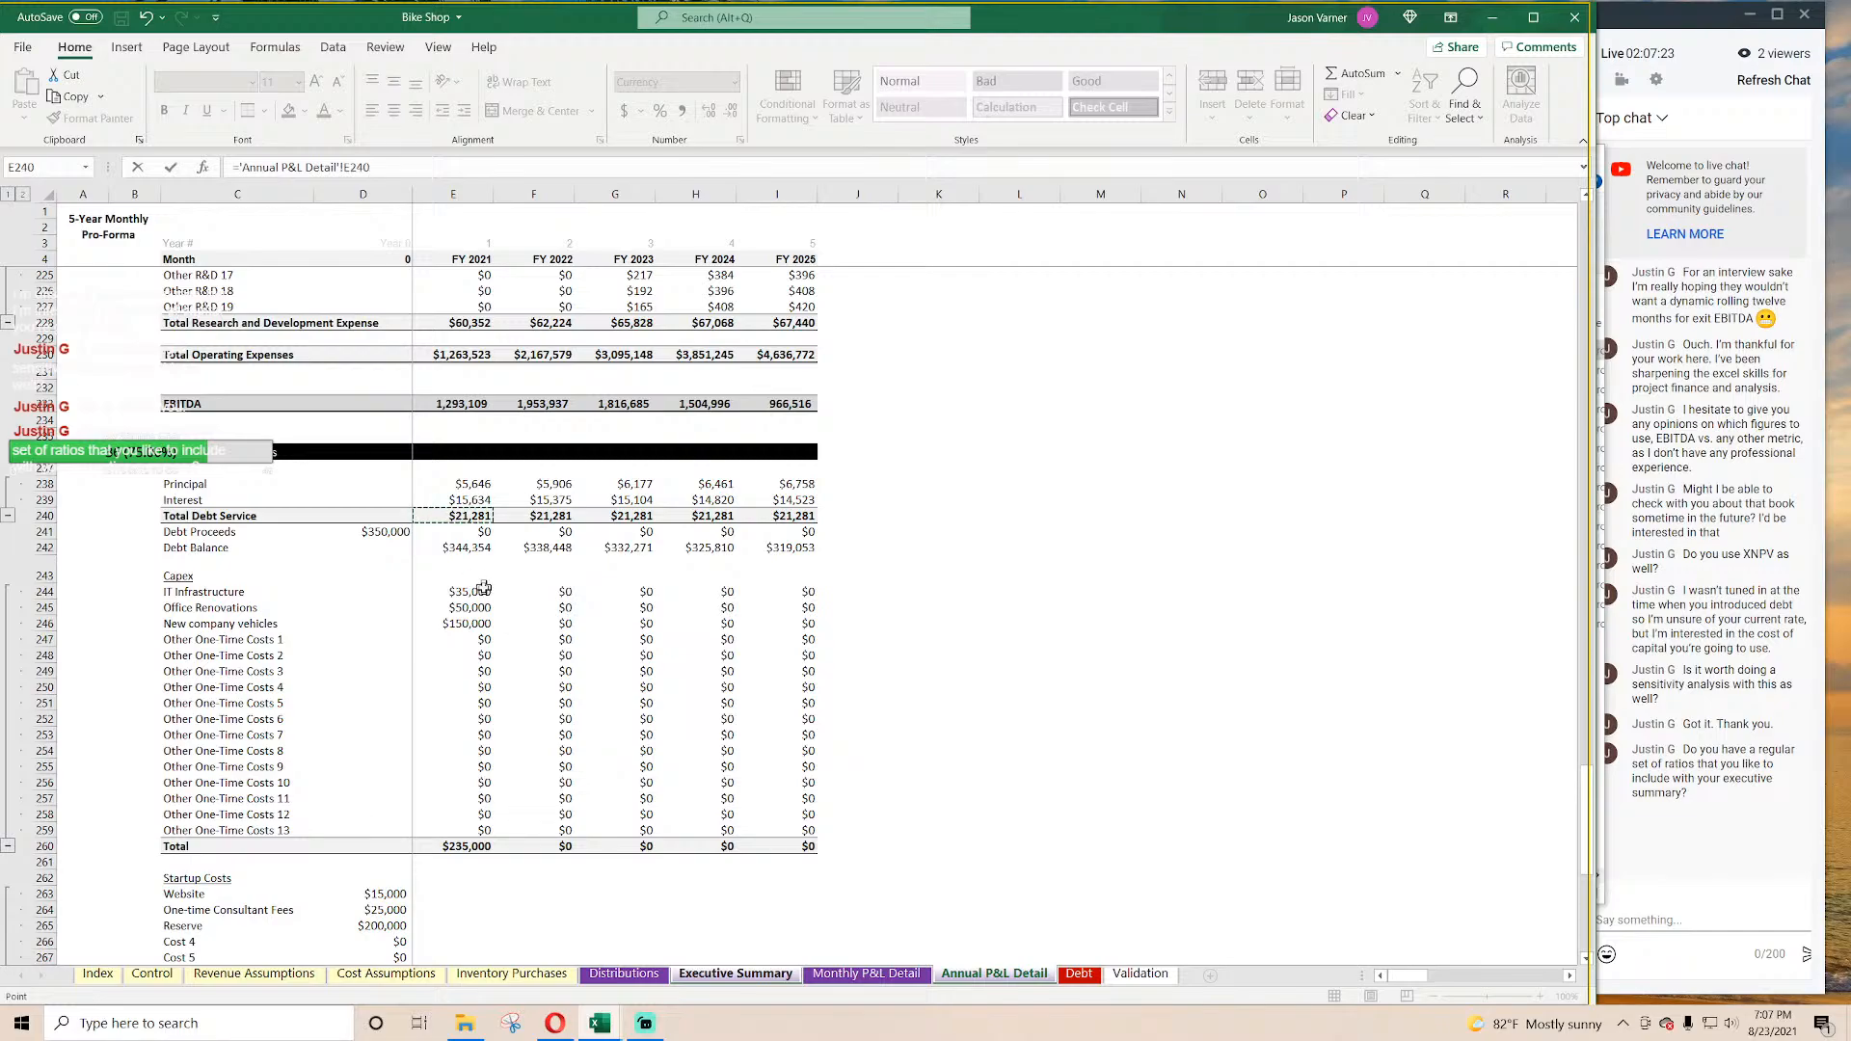
pyautogui.press('Return')
pyautogui.click(385, 681)
pyautogui.moveTo(401, 689); pyautogui.dragTo(781, 692)
# Step: Clear the contents of the Taxes row in the Other Cash Flow Items section, including its label
pyautogui.click(48, 650)
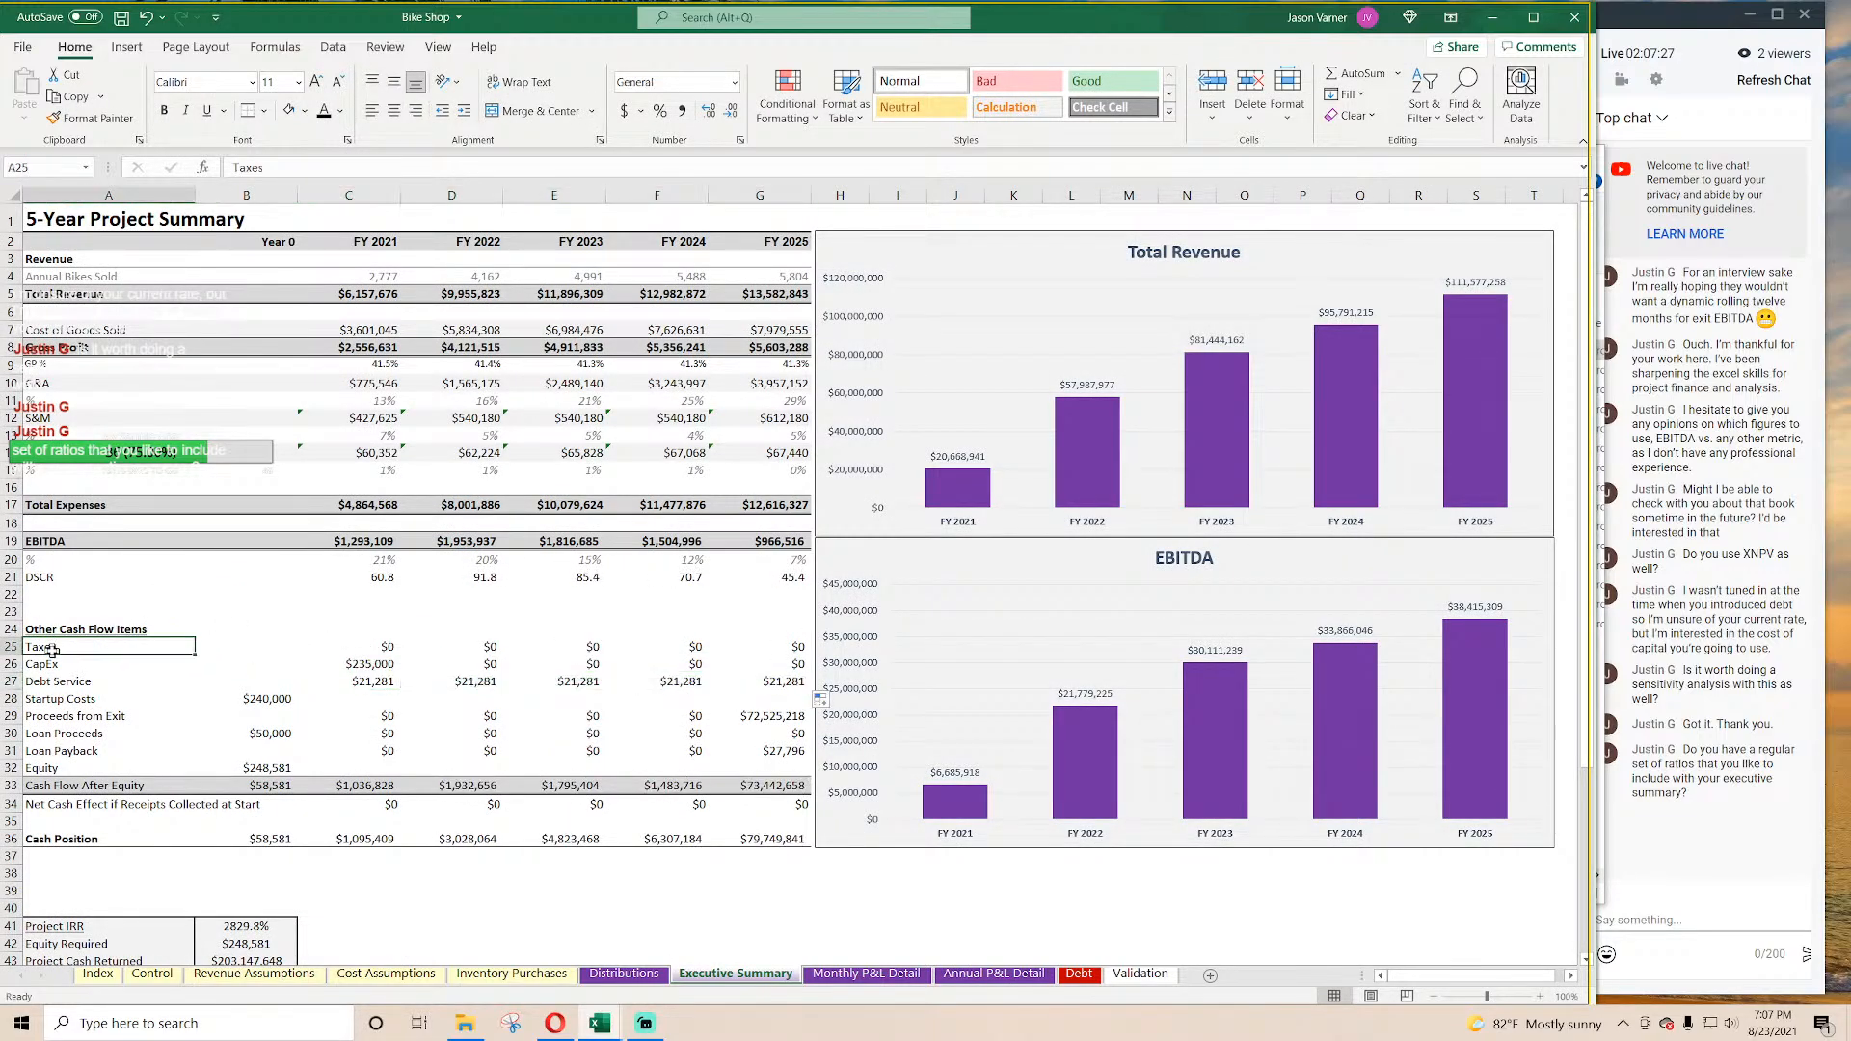
pyautogui.moveTo(44, 650); pyautogui.dragTo(745, 646)
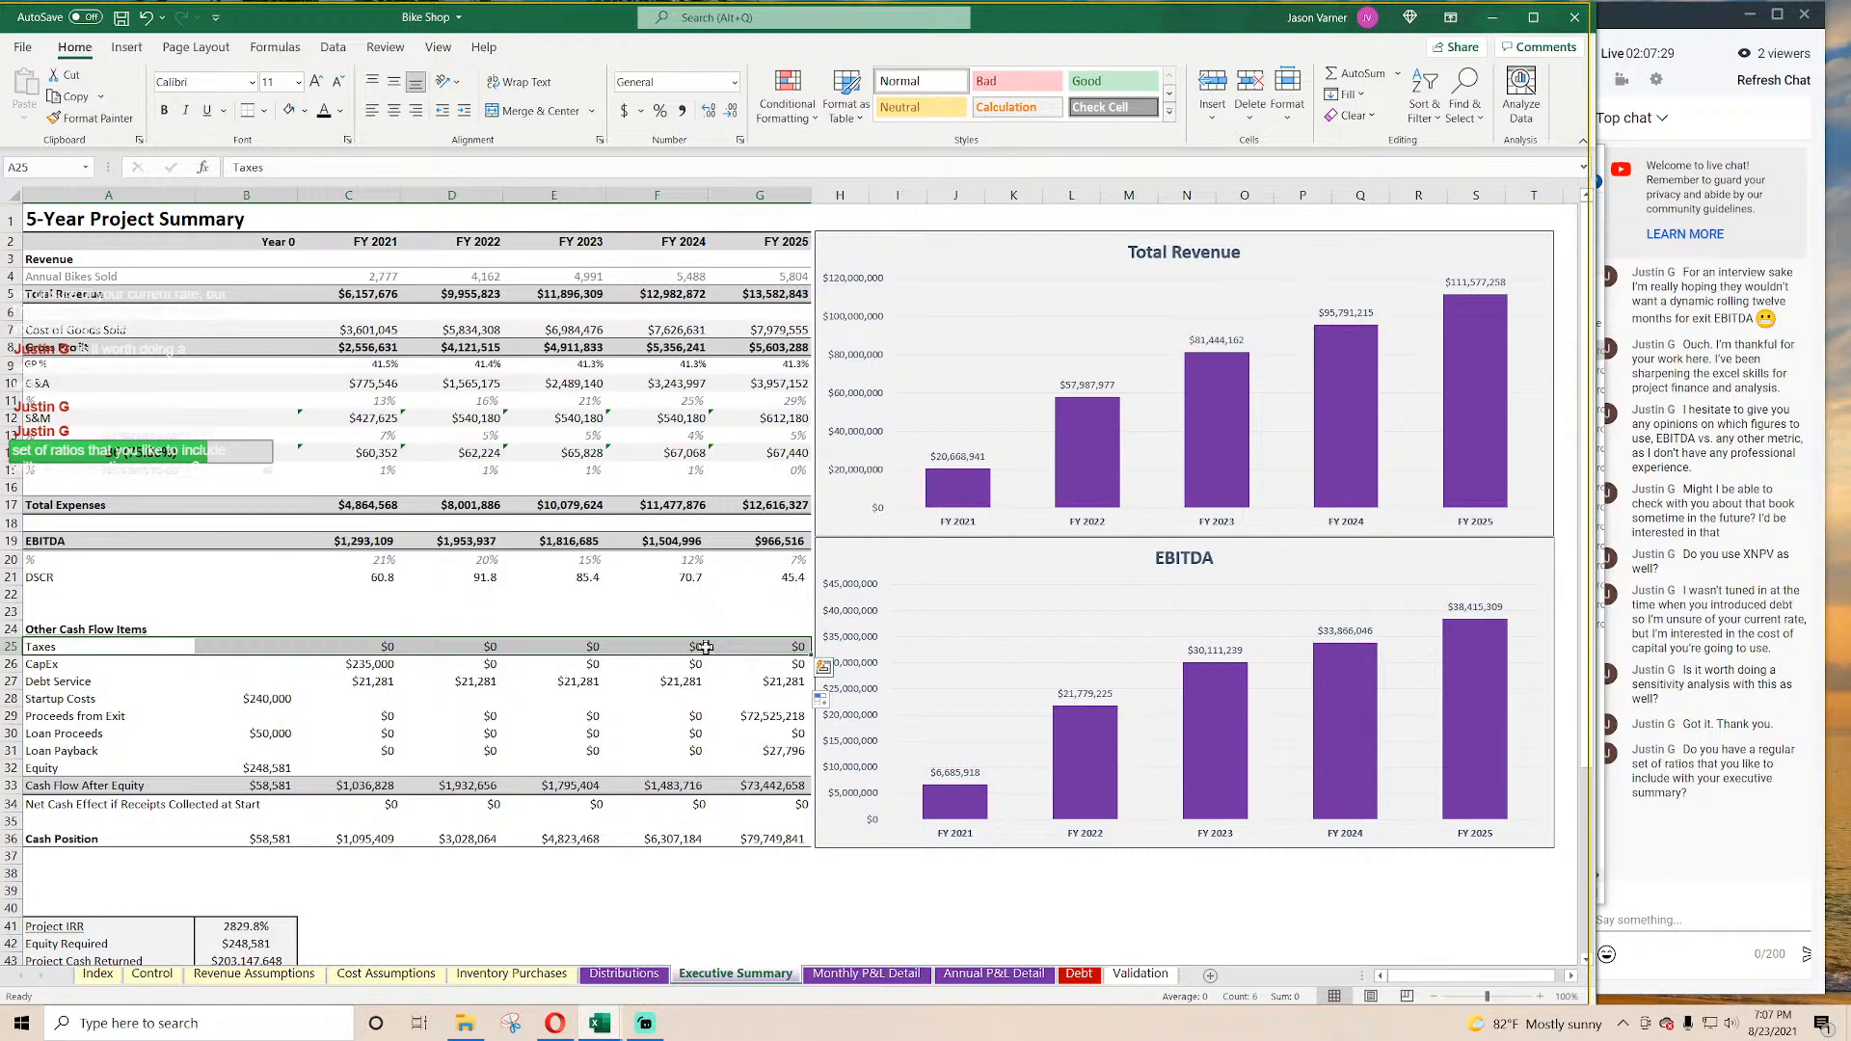
pyautogui.rightClick(706, 647)
pyautogui.click(827, 338)
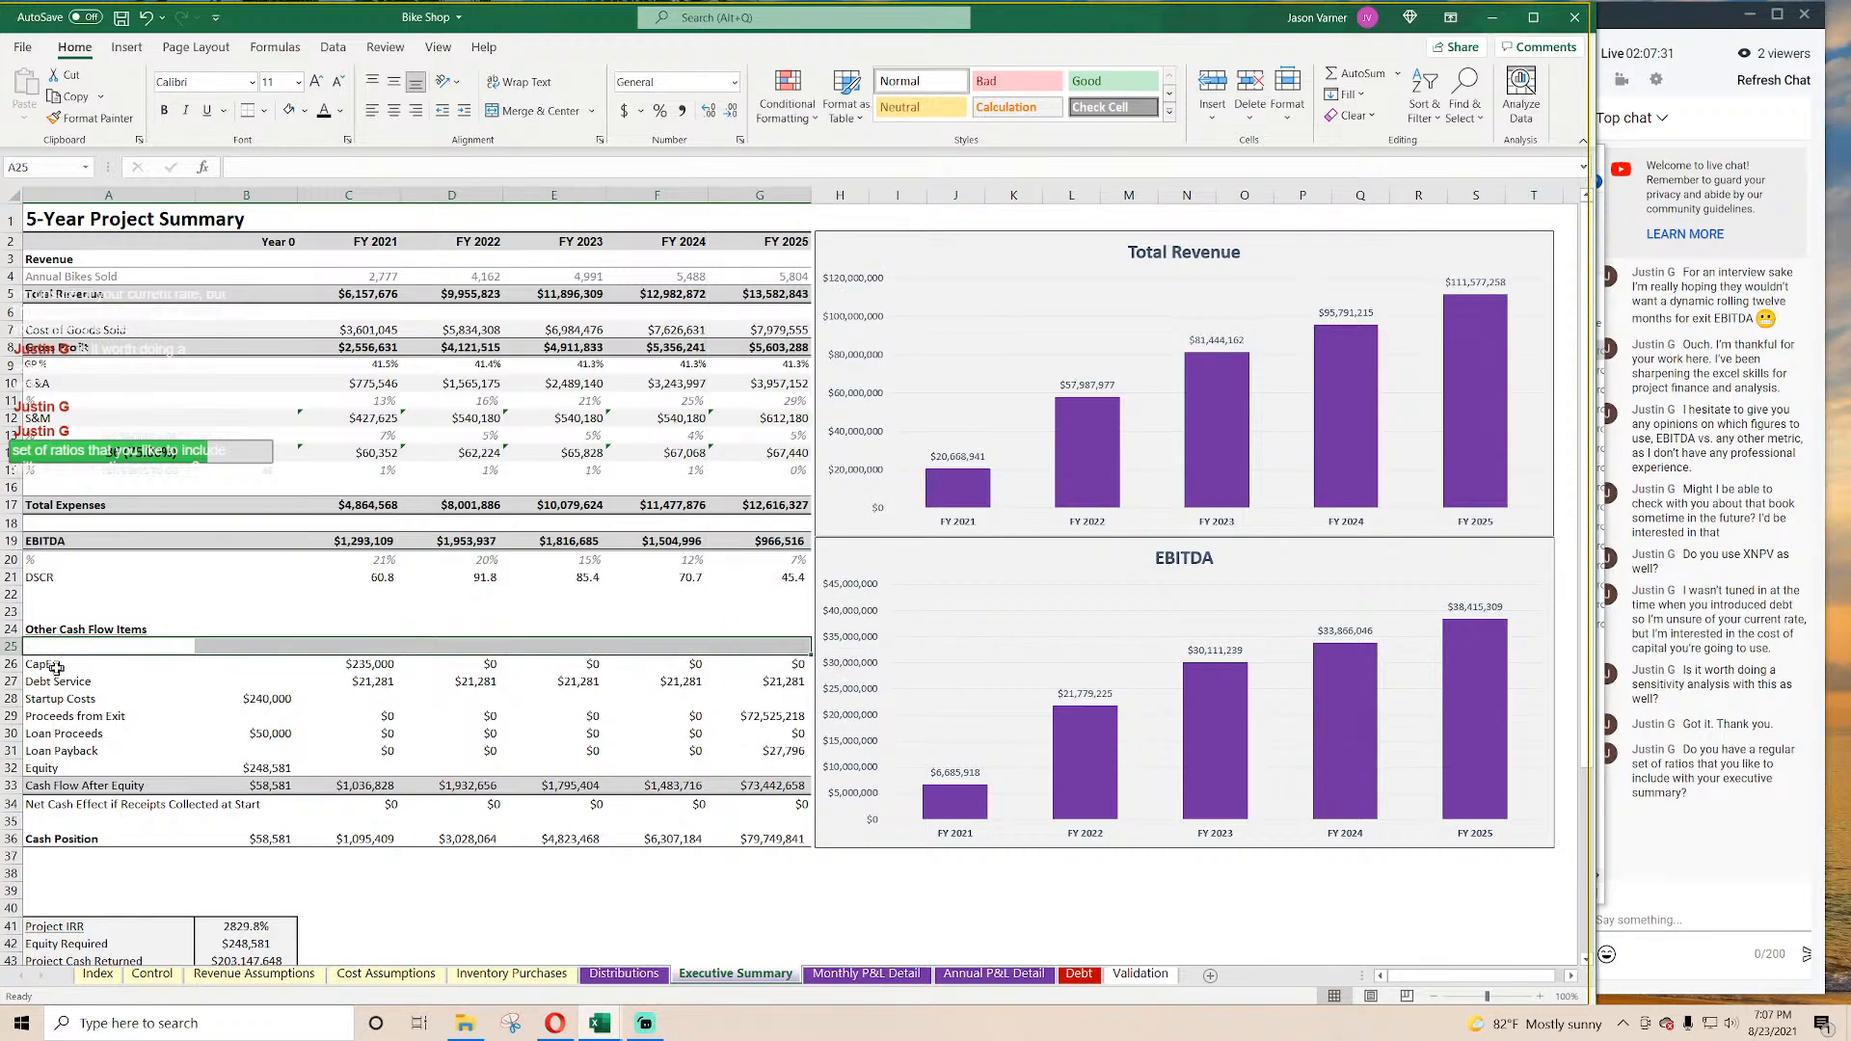
# Step: Link the FY 2021 CapEx to the Capex total in Annual P&L Detail (E260) and fill the formula across through column G
pyautogui.click(361, 665)
pyautogui.write('=')
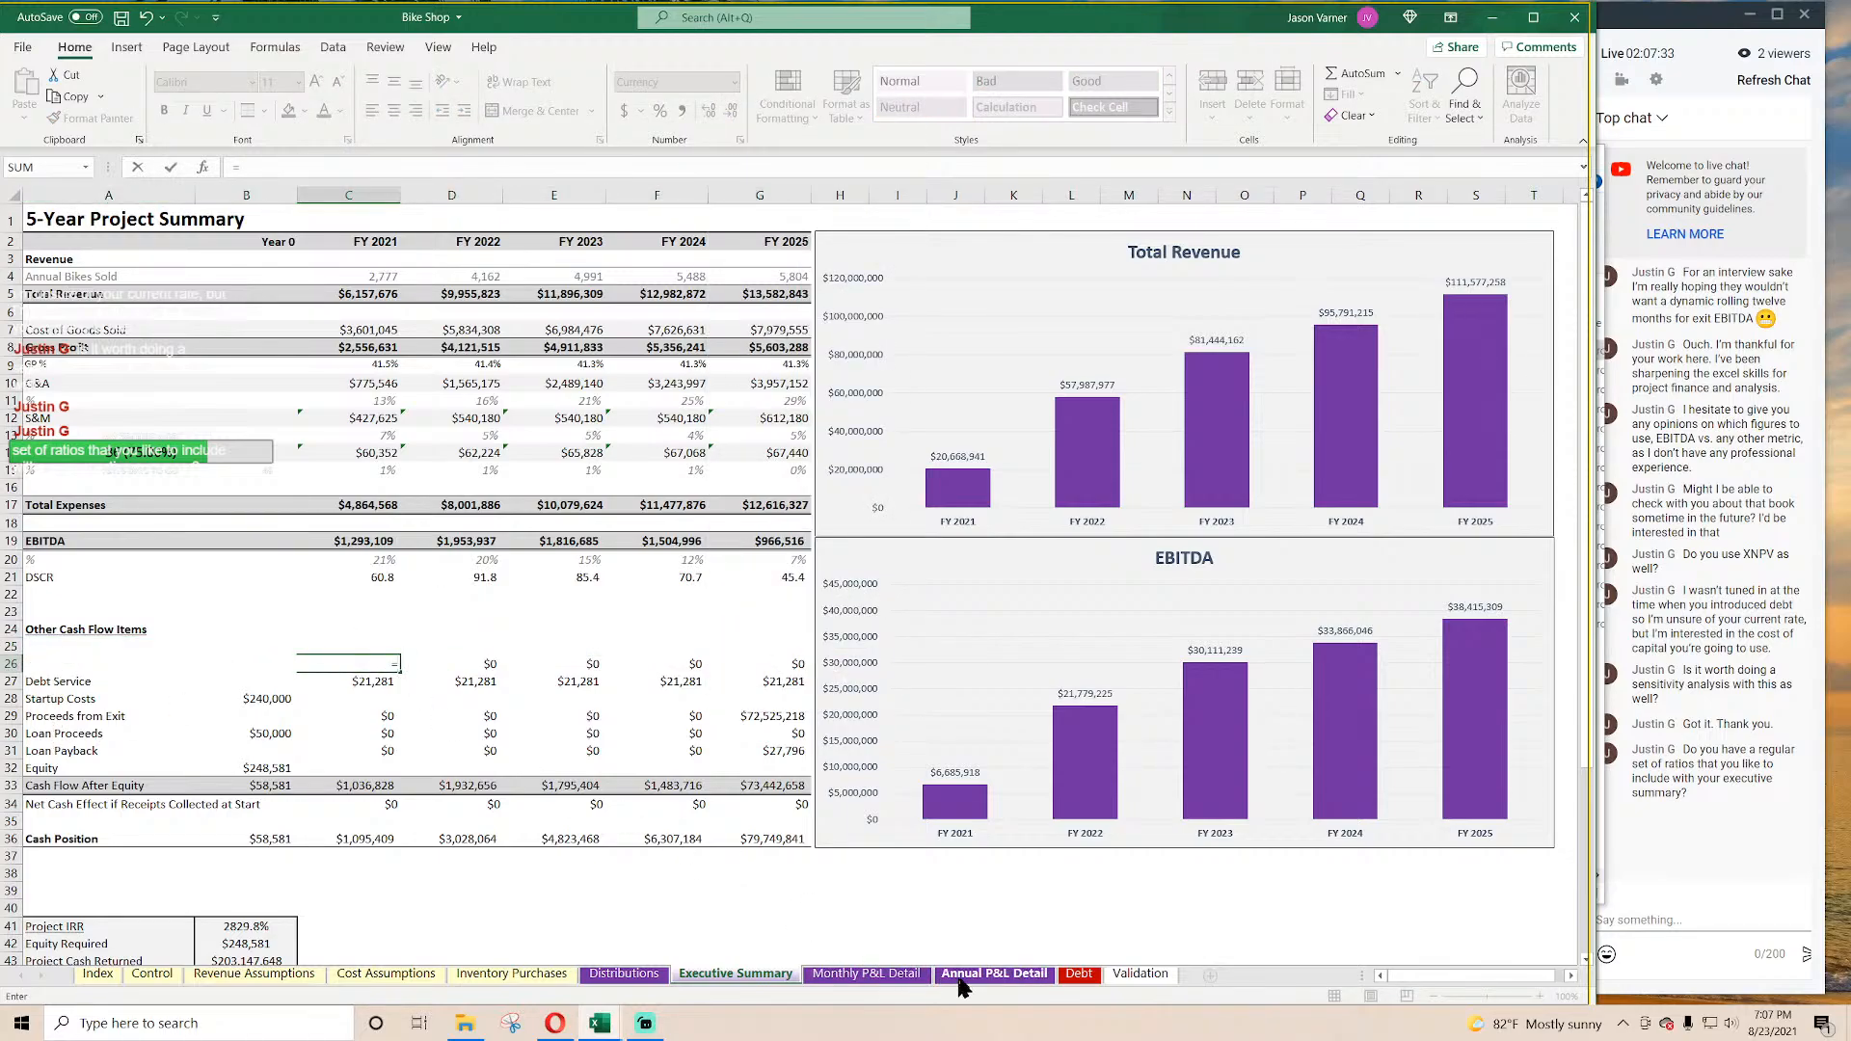
pyautogui.click(979, 976)
pyautogui.scroll(6, 502, 795)
pyautogui.scroll(-6, 502, 795)
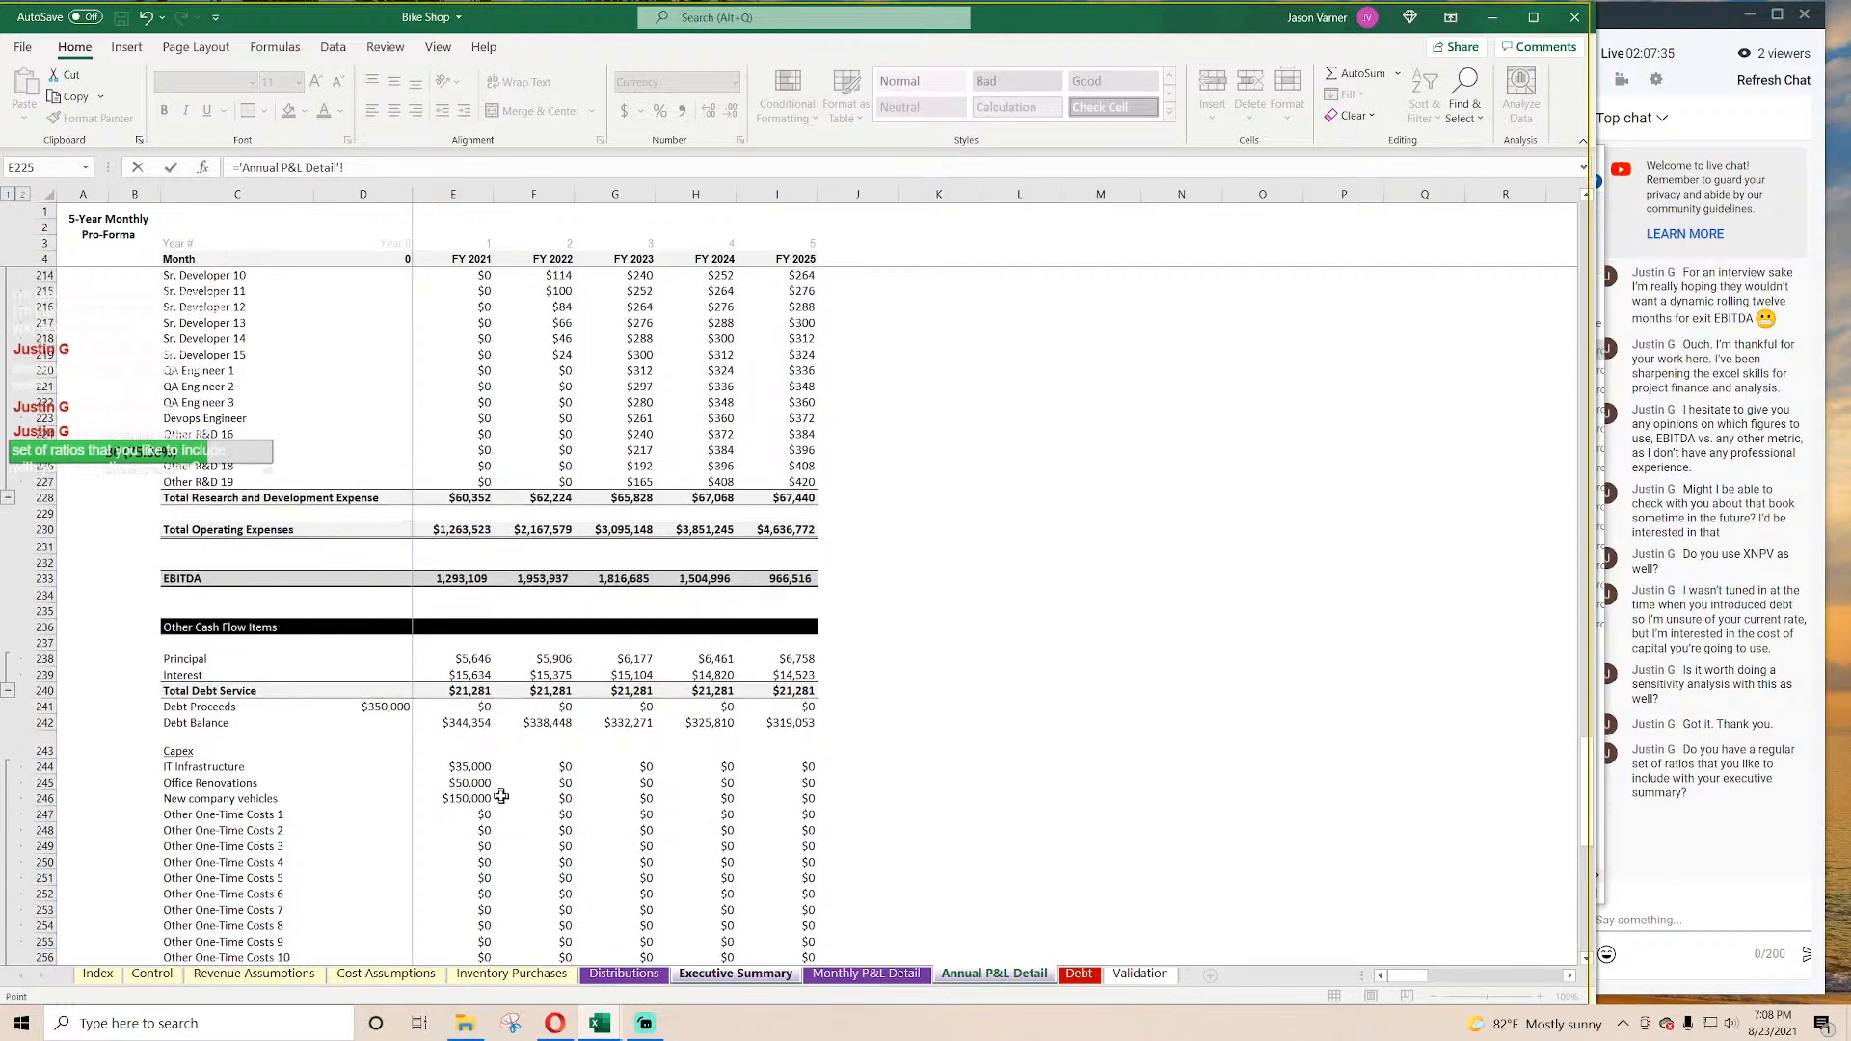
pyautogui.scroll(-12, 502, 795)
pyautogui.scroll(12, 502, 795)
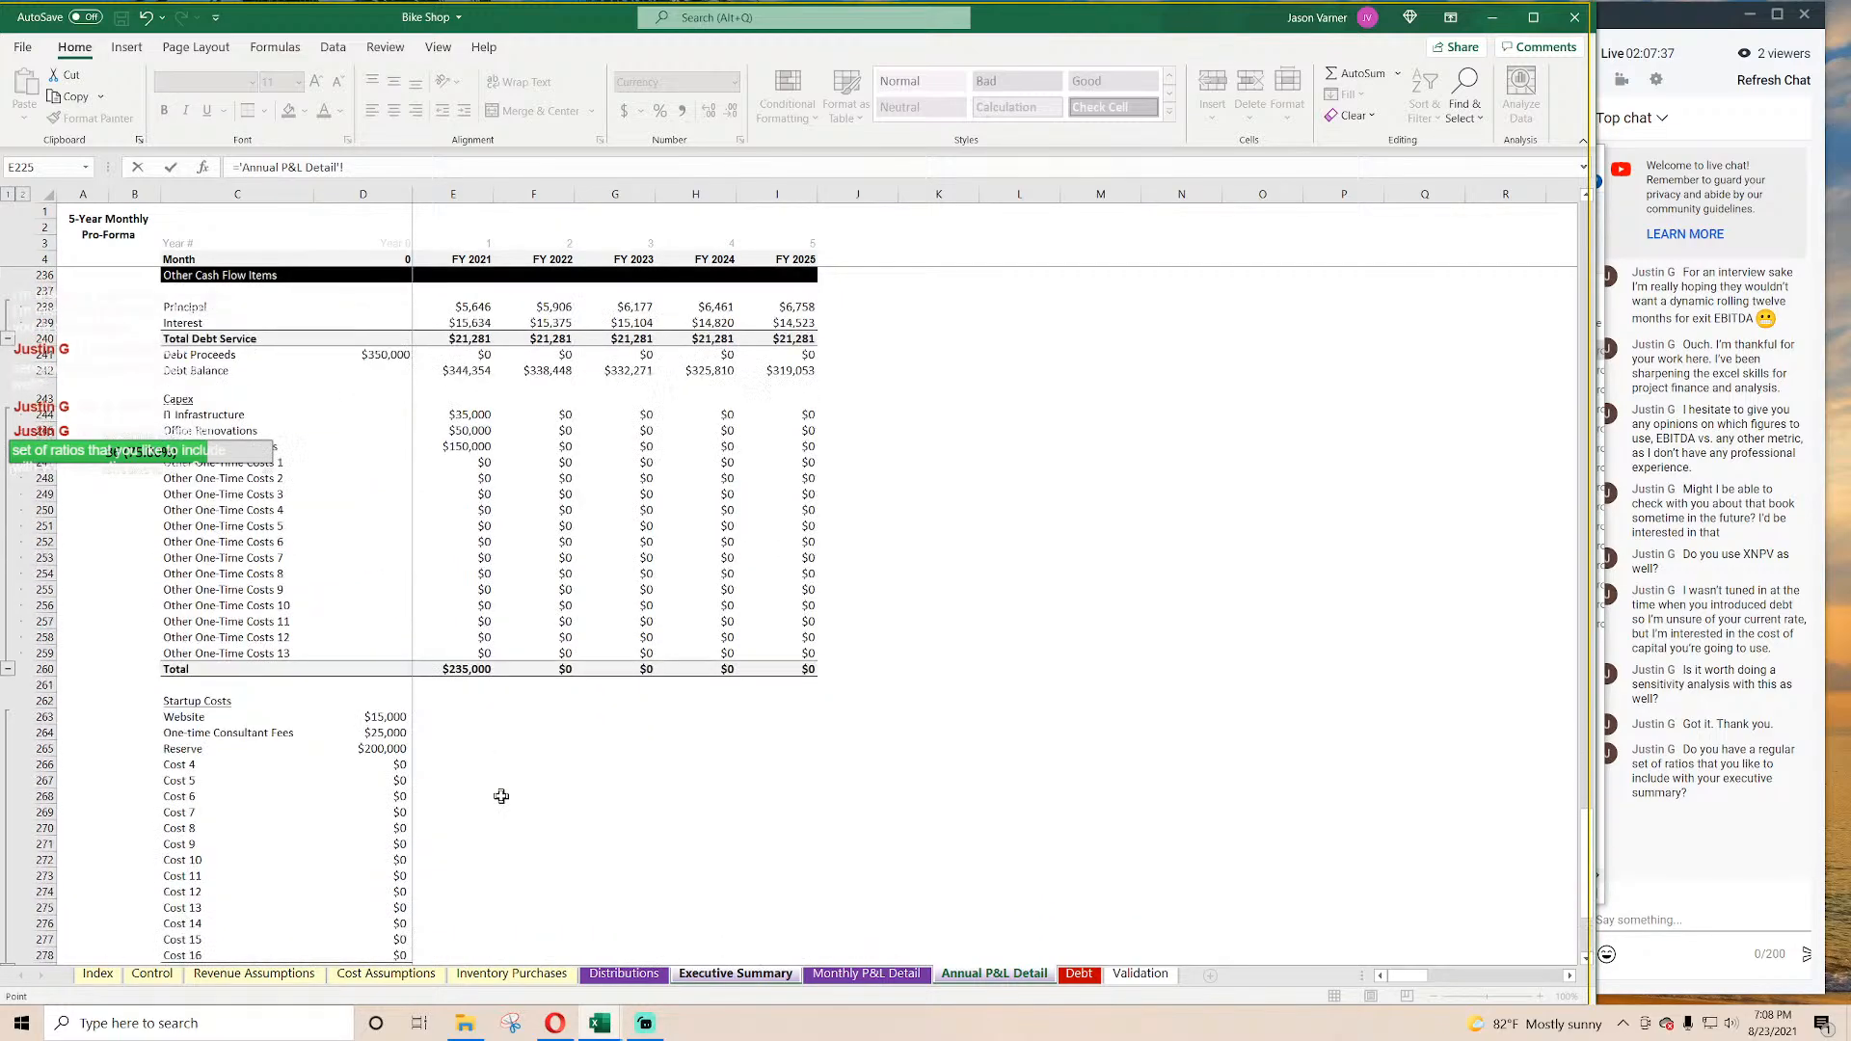
pyautogui.click(470, 847)
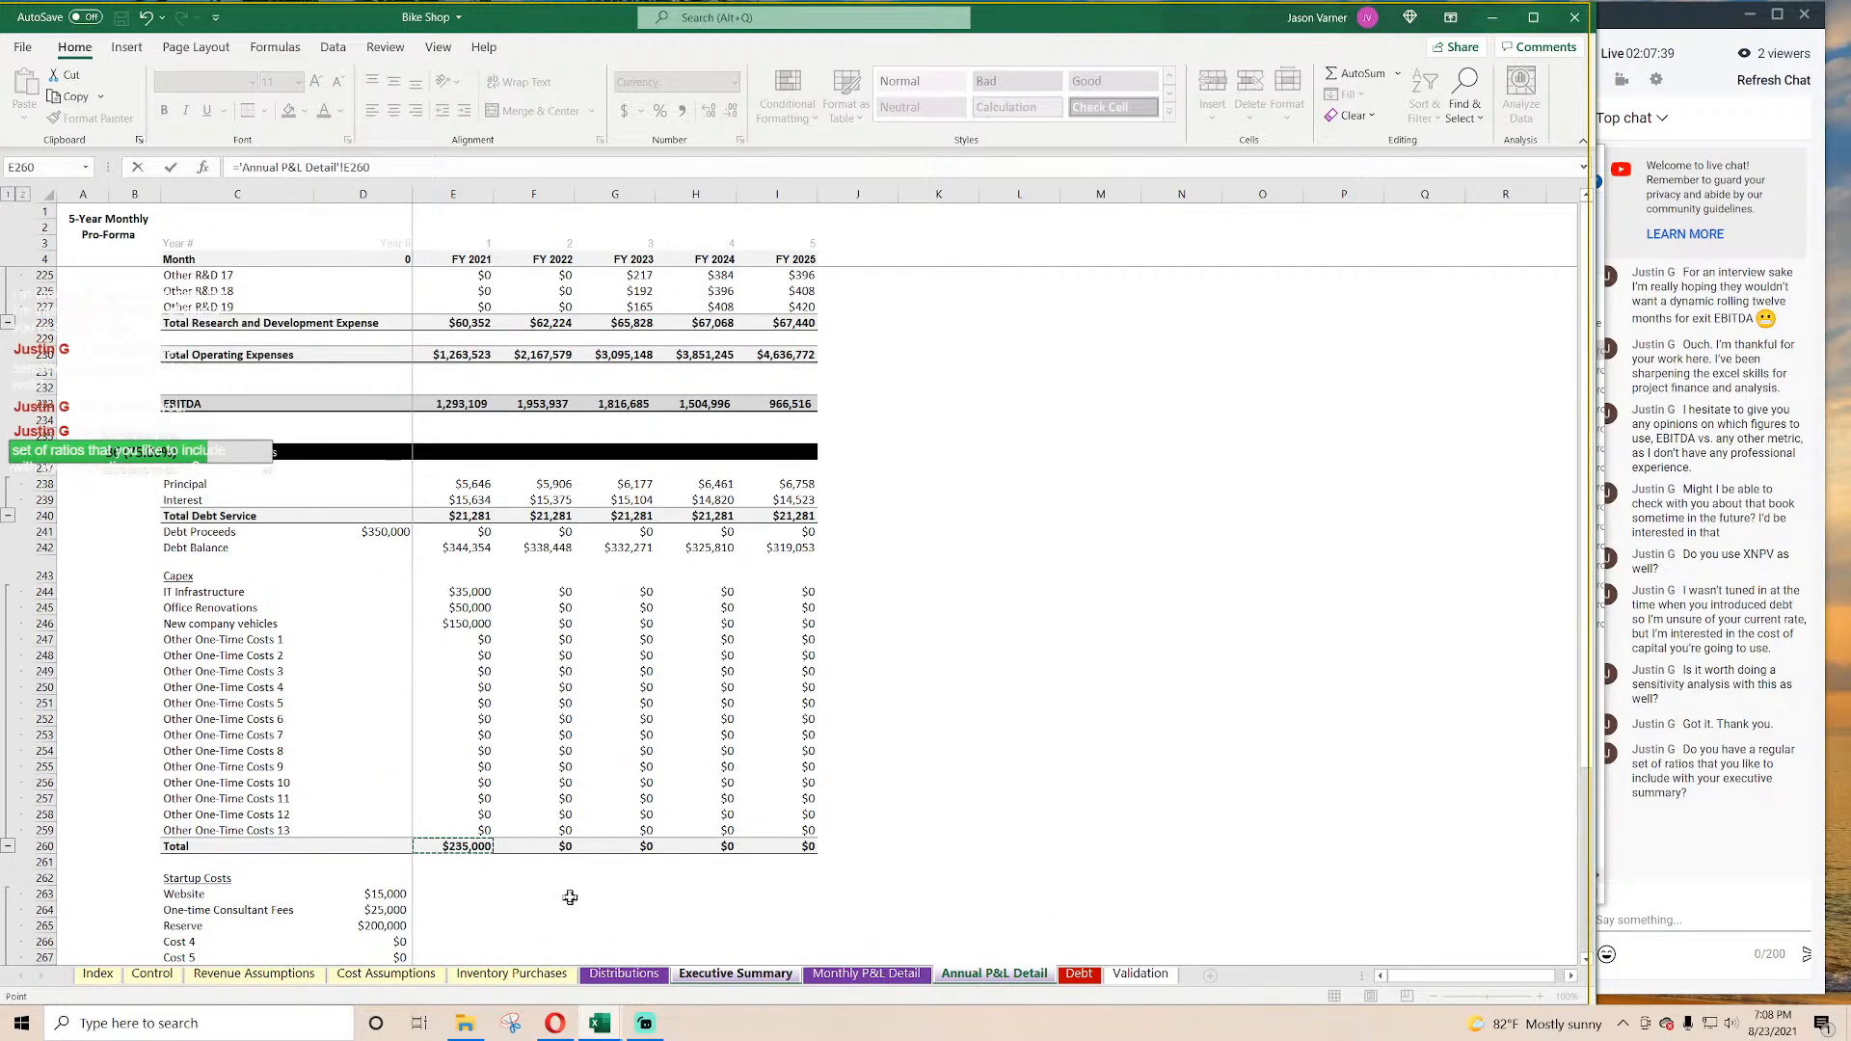
pyautogui.press('Return')
pyautogui.click(374, 663)
pyautogui.moveTo(401, 672); pyautogui.dragTo(773, 668)
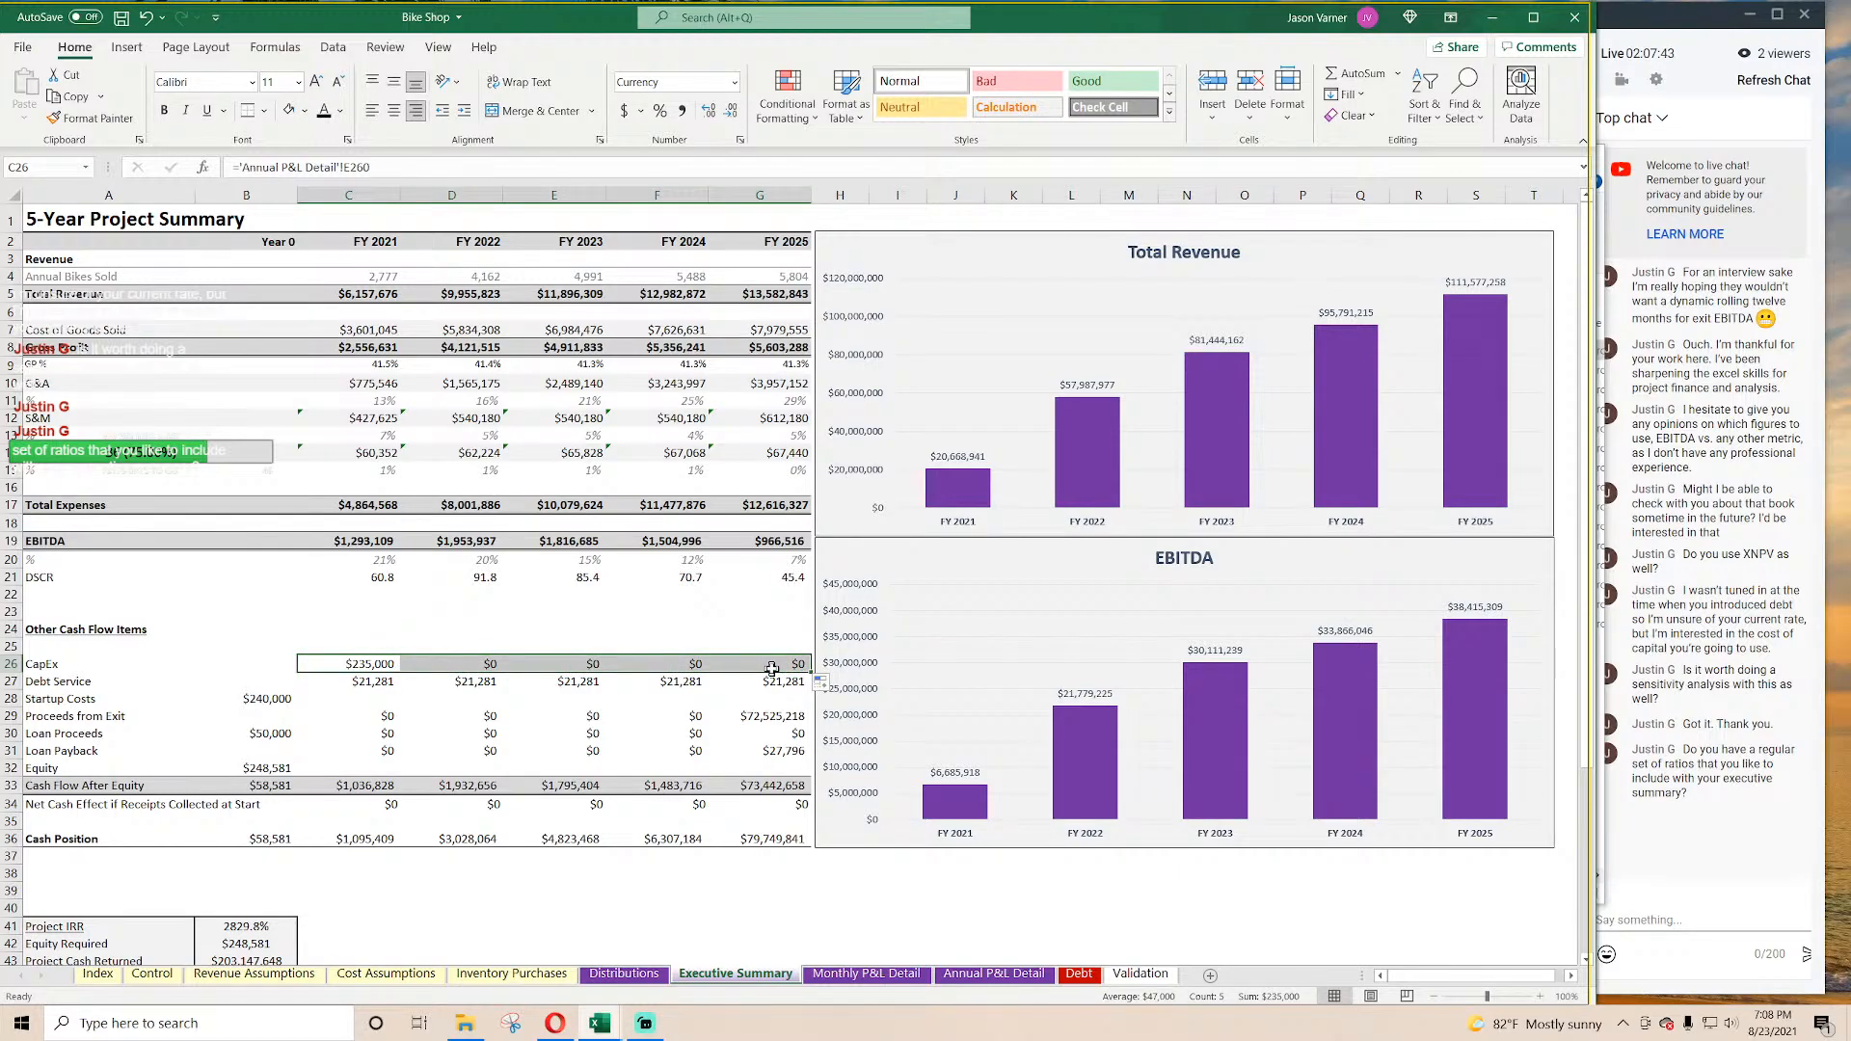
# Step: Check the Debt Service link, and link the Year 0 Startup Costs to Total Startup Costs in Annual P&L Detail (D279)
pyautogui.click(362, 681)
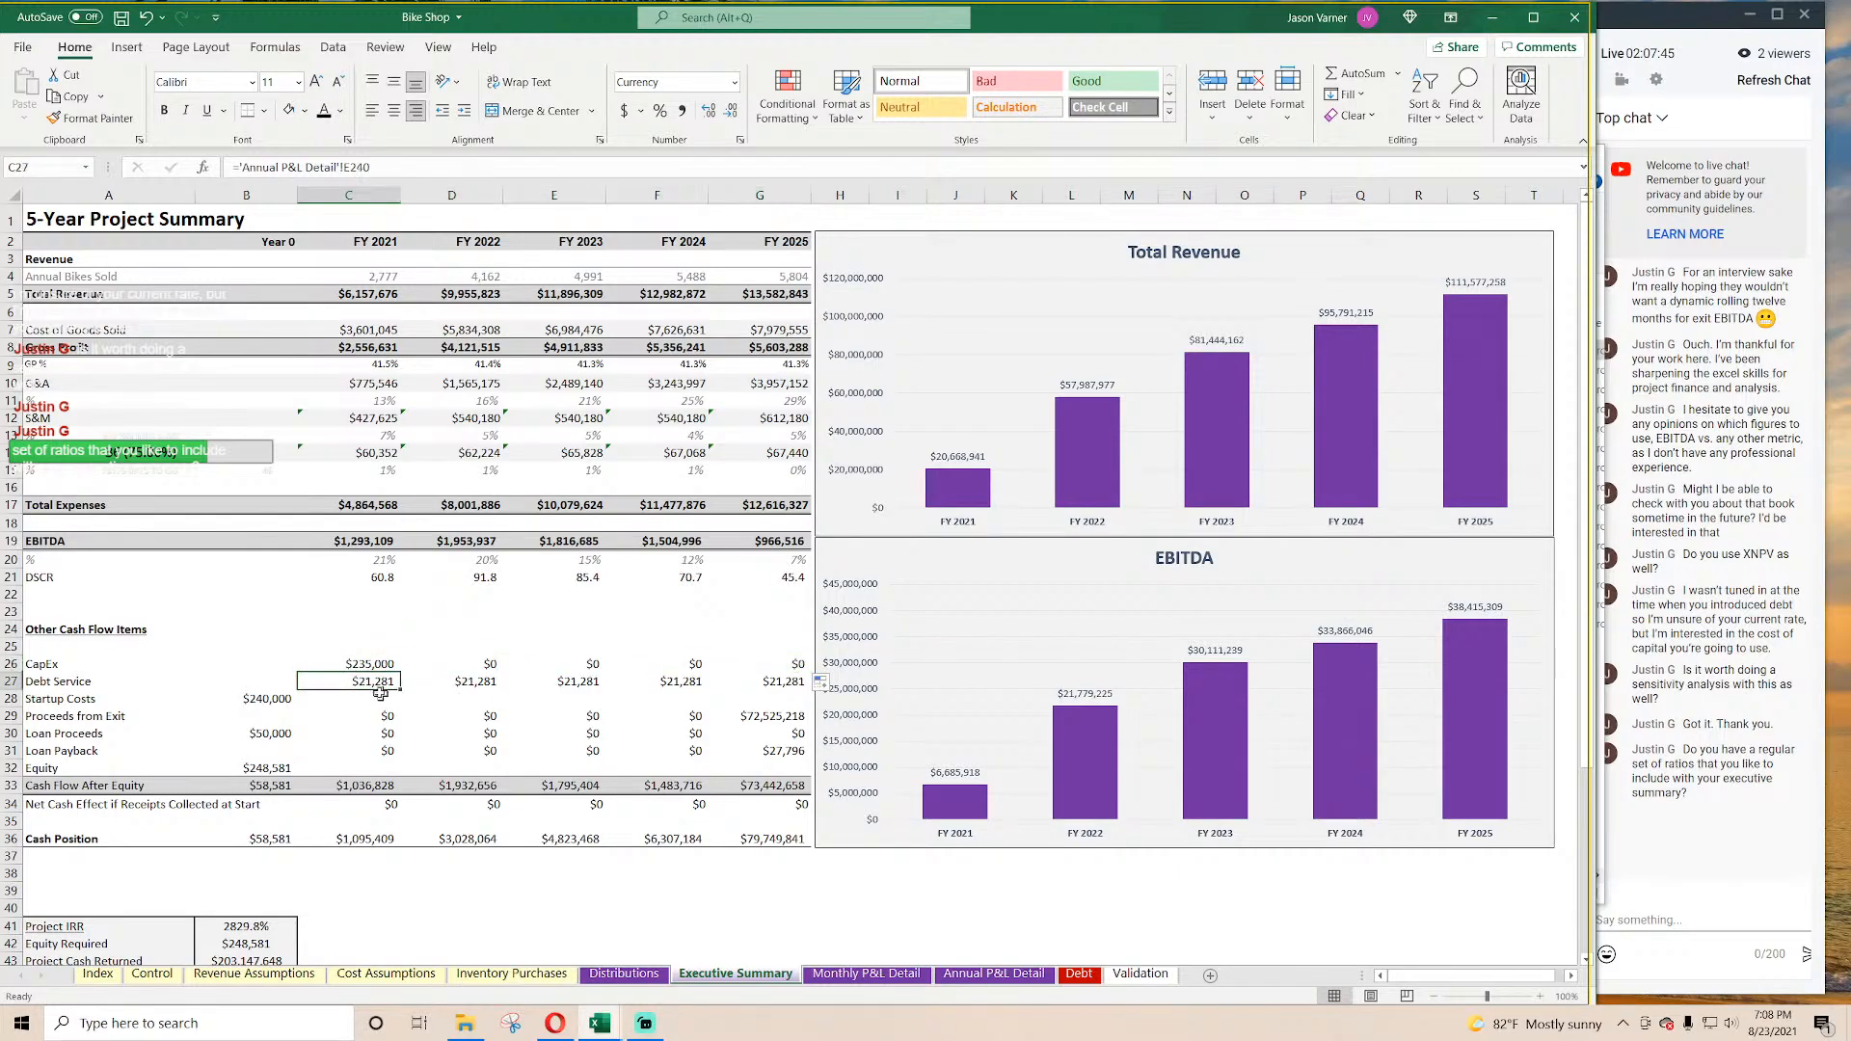
pyautogui.click(265, 699)
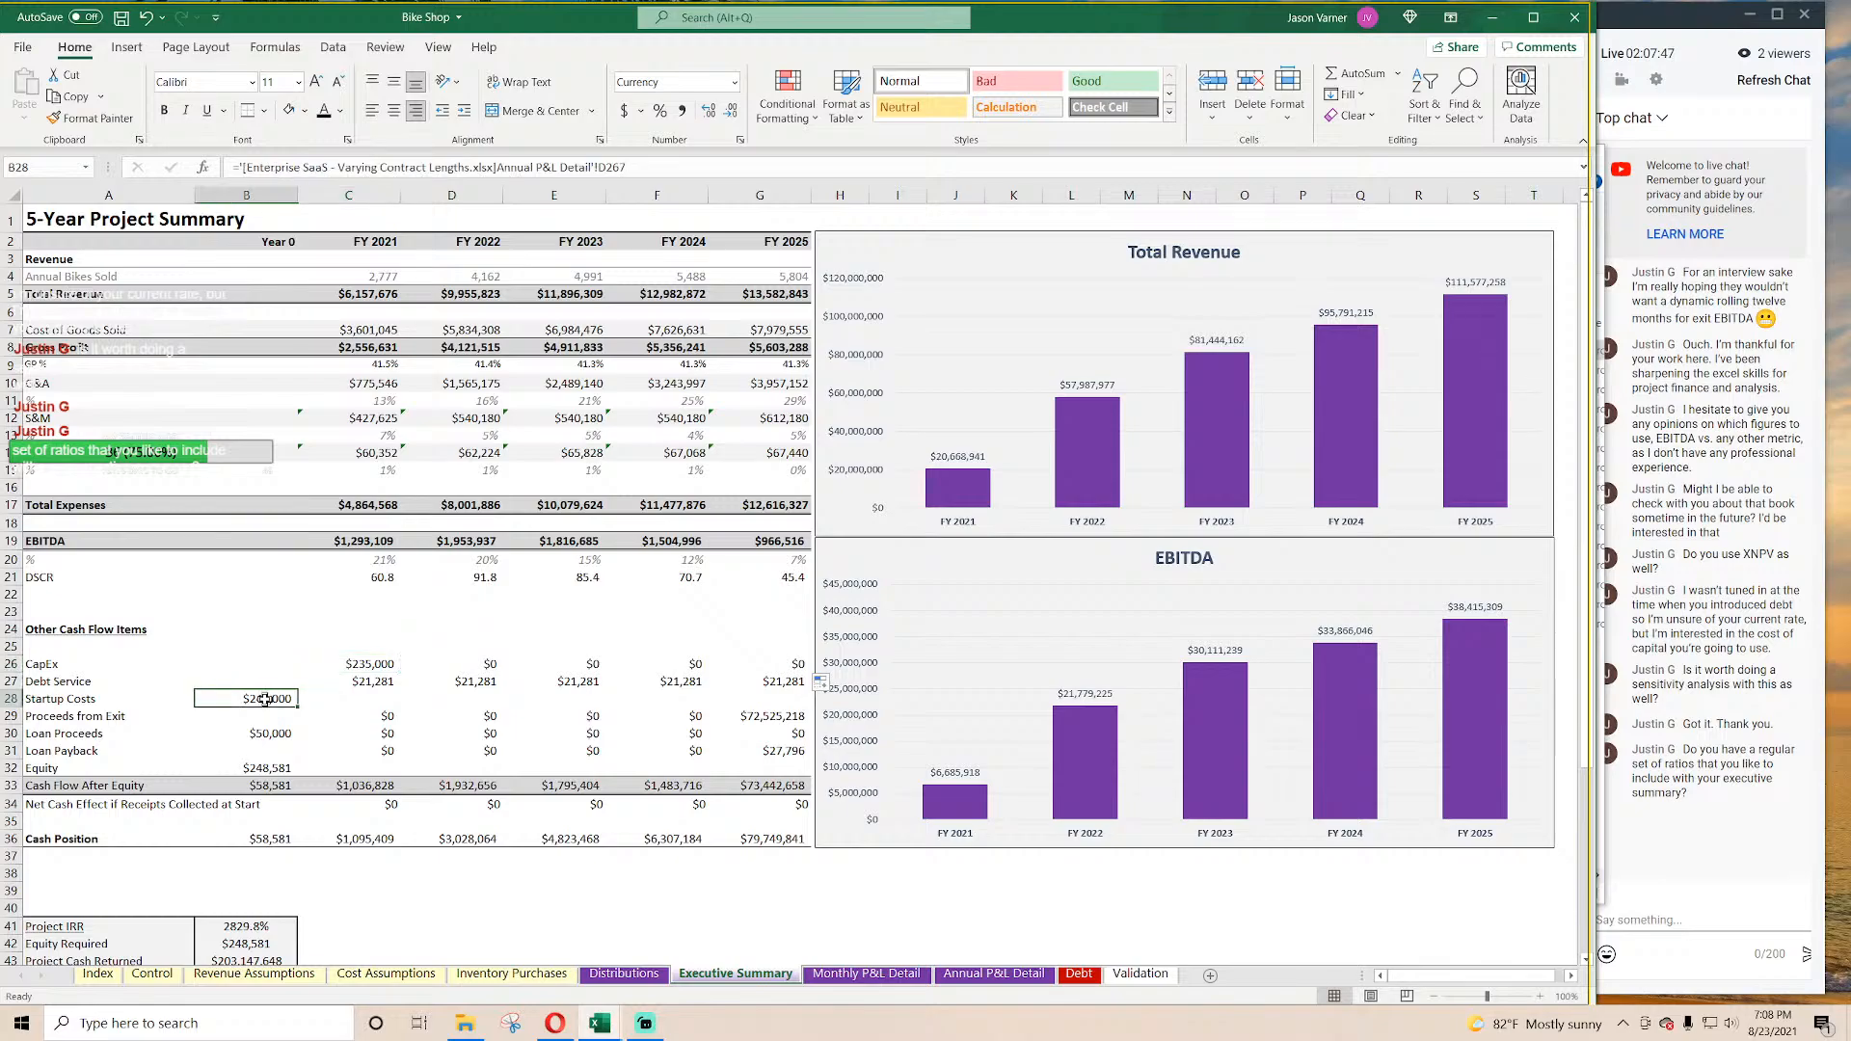
pyautogui.write('=')
pyautogui.click(993, 974)
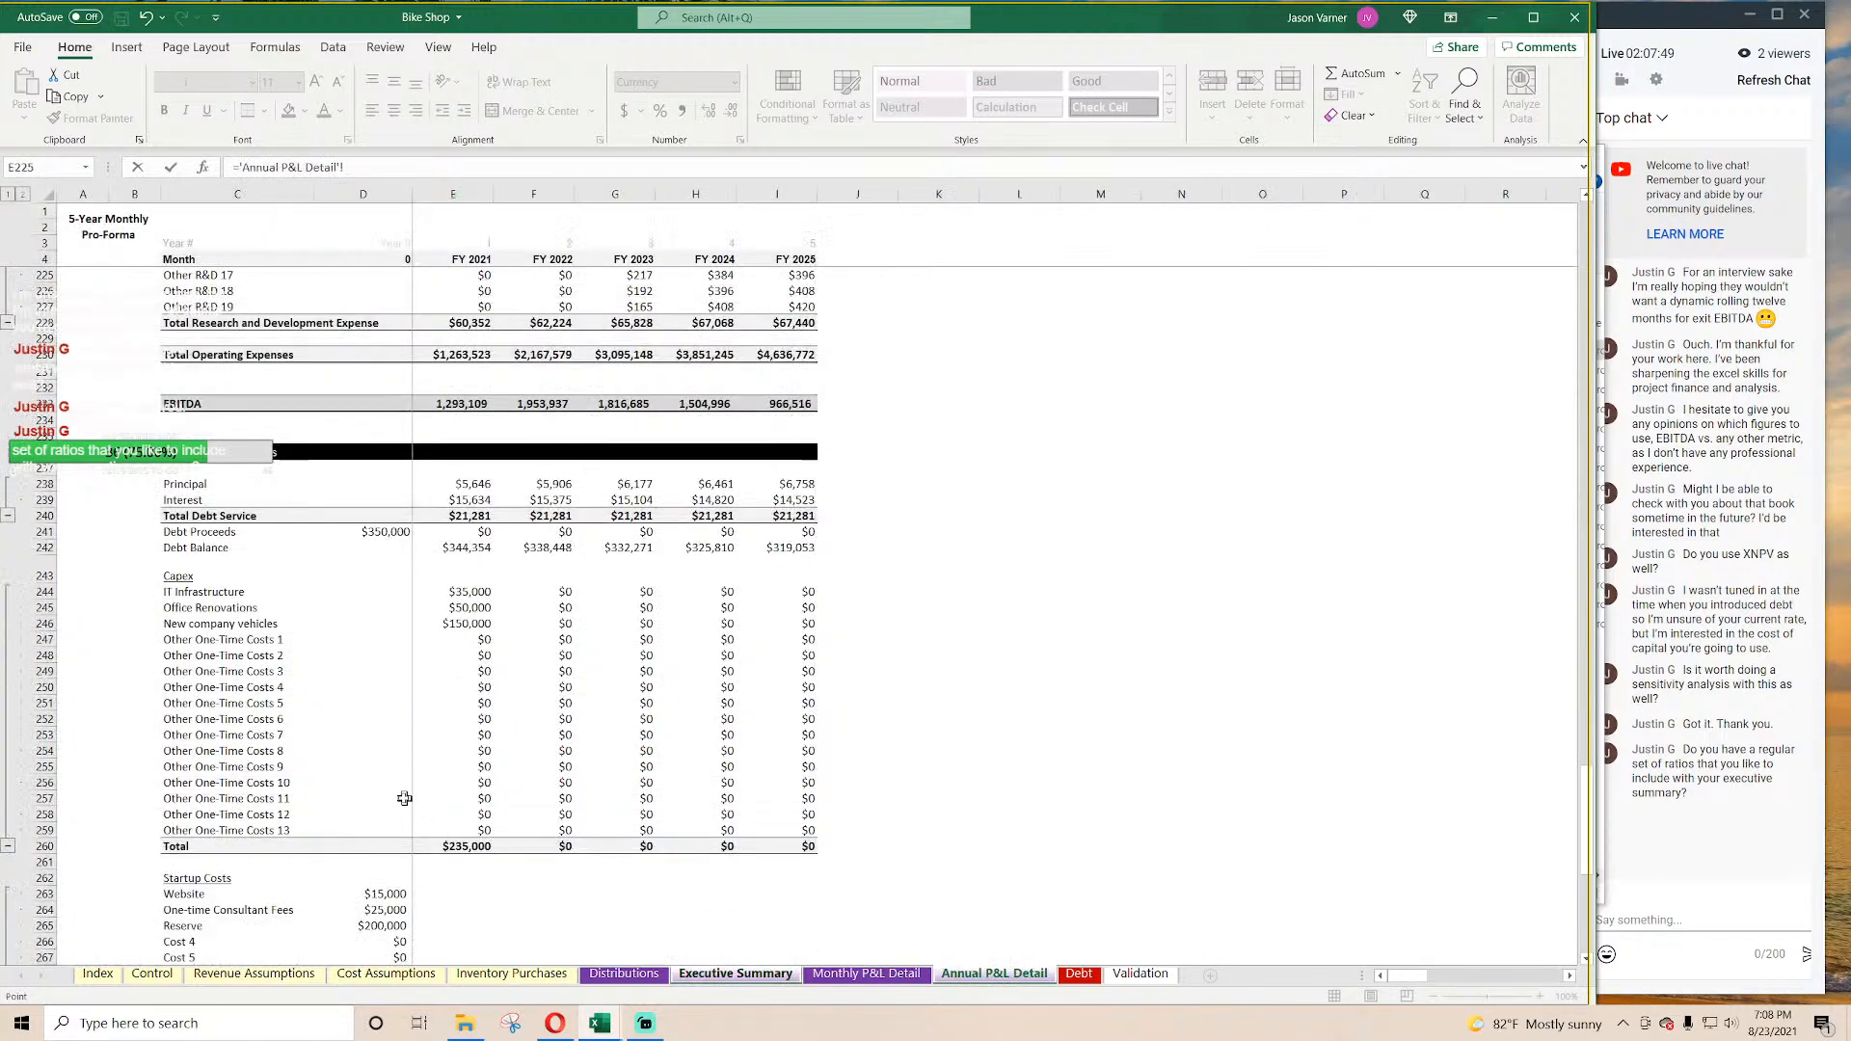
pyautogui.scroll(-8, 400, 797)
pyautogui.scroll(-5, 400, 797)
pyautogui.click(378, 612)
pyautogui.press('Return')
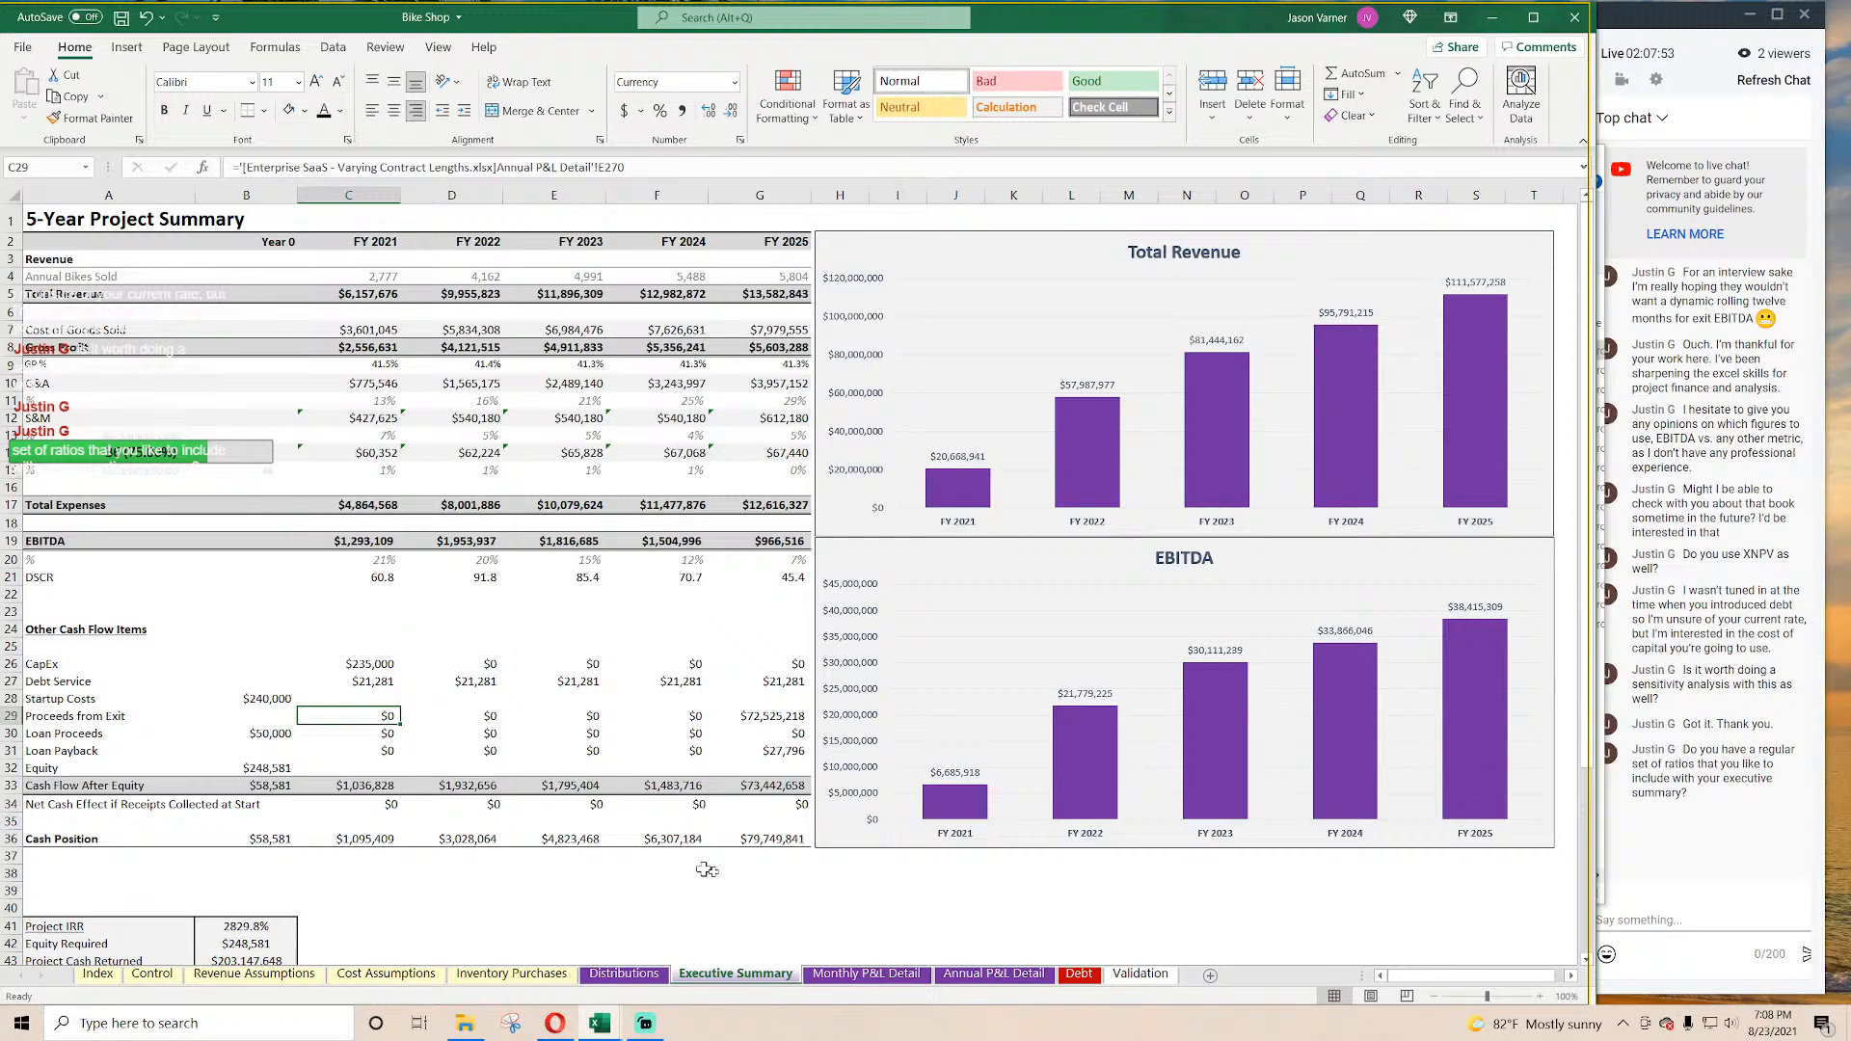
# Step: Link FY 2021 Proceeds from Exit to Proceeds from Exit of Business in Annual P&L Detail (E284) and fill it across through column G
pyautogui.write('=')
pyautogui.click(993, 974)
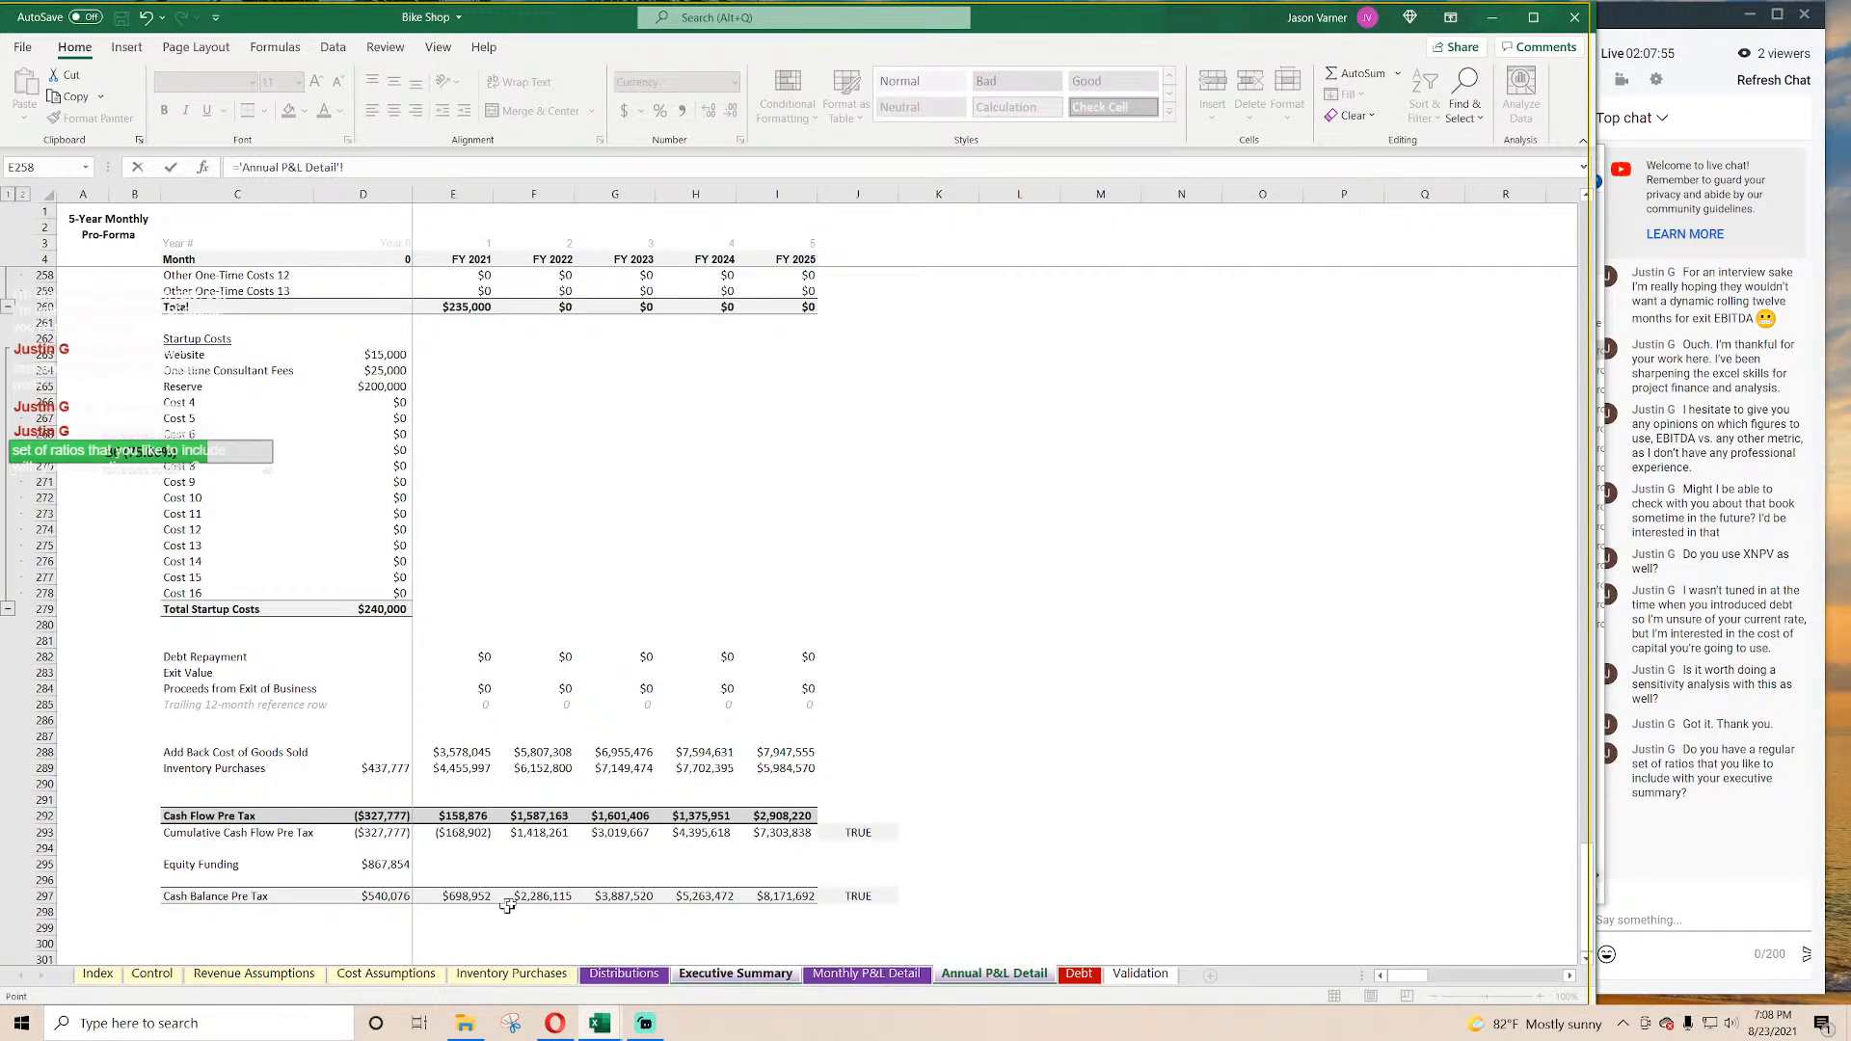
pyautogui.click(472, 689)
pyautogui.press('Return')
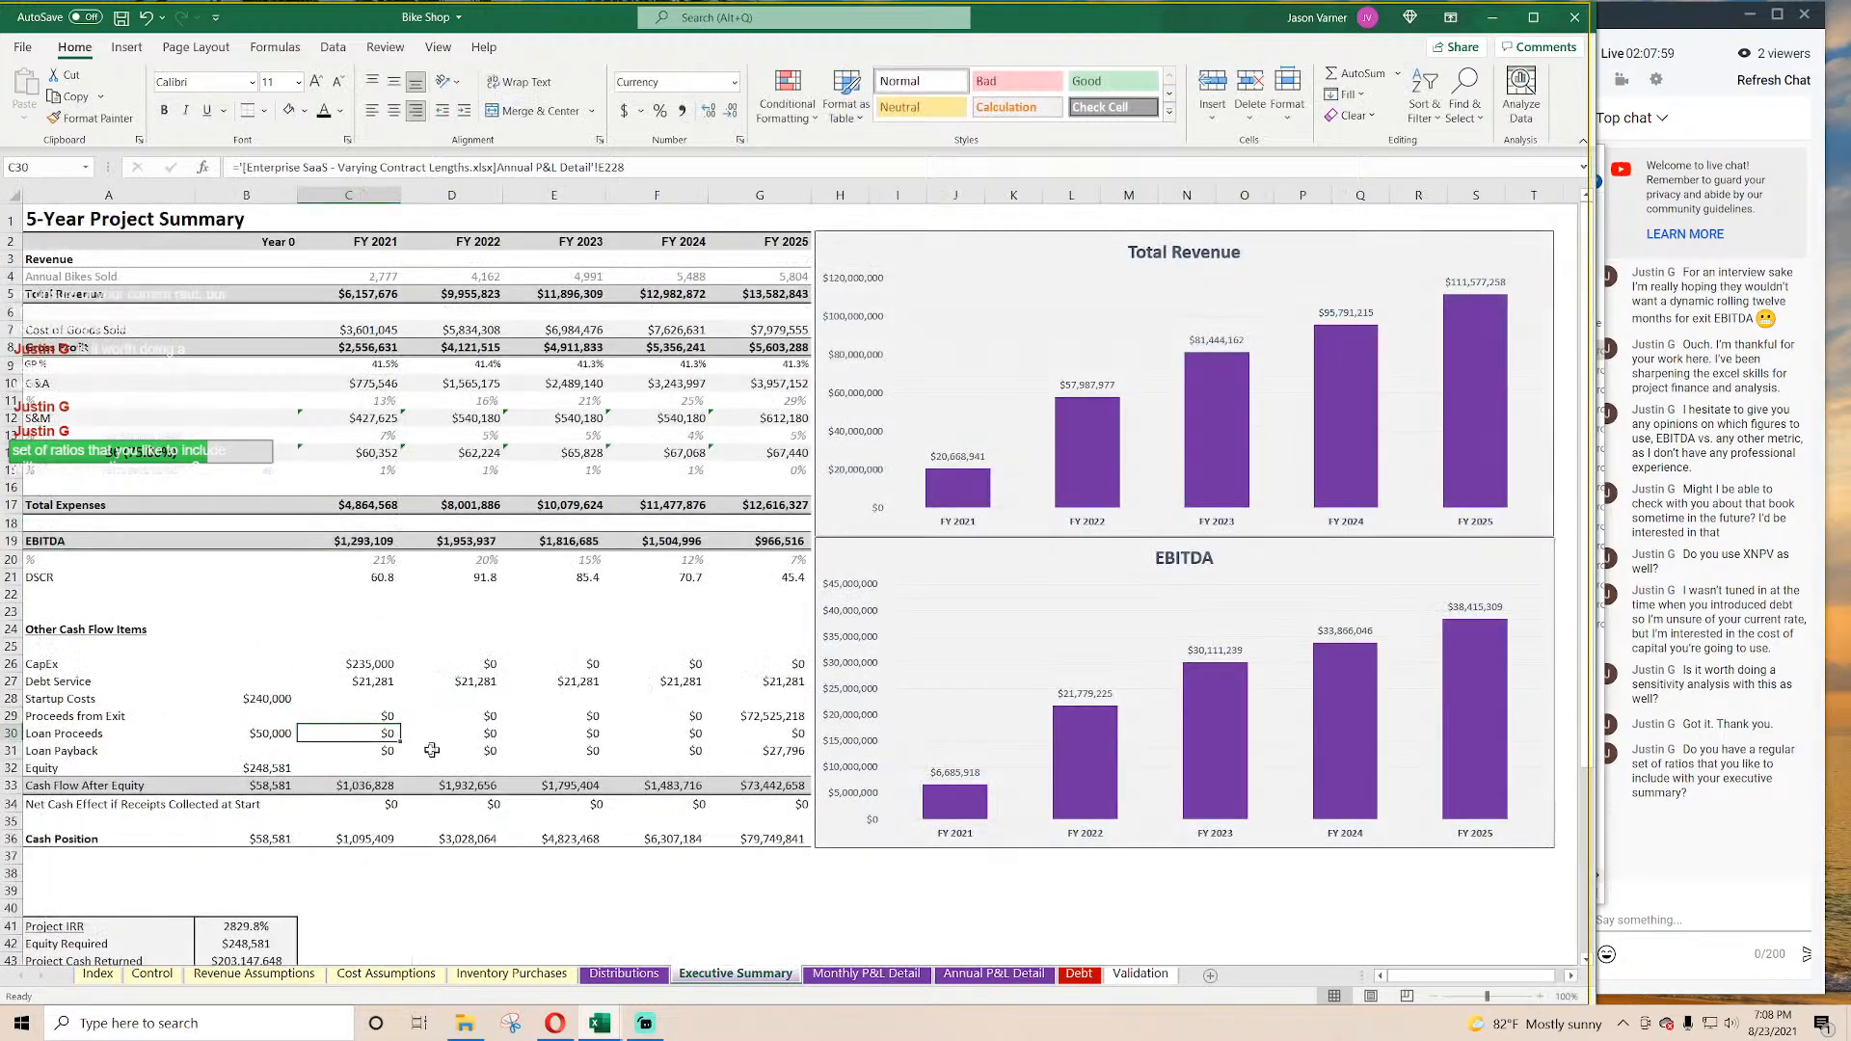
pyautogui.click(370, 717)
pyautogui.moveTo(401, 723); pyautogui.dragTo(802, 723)
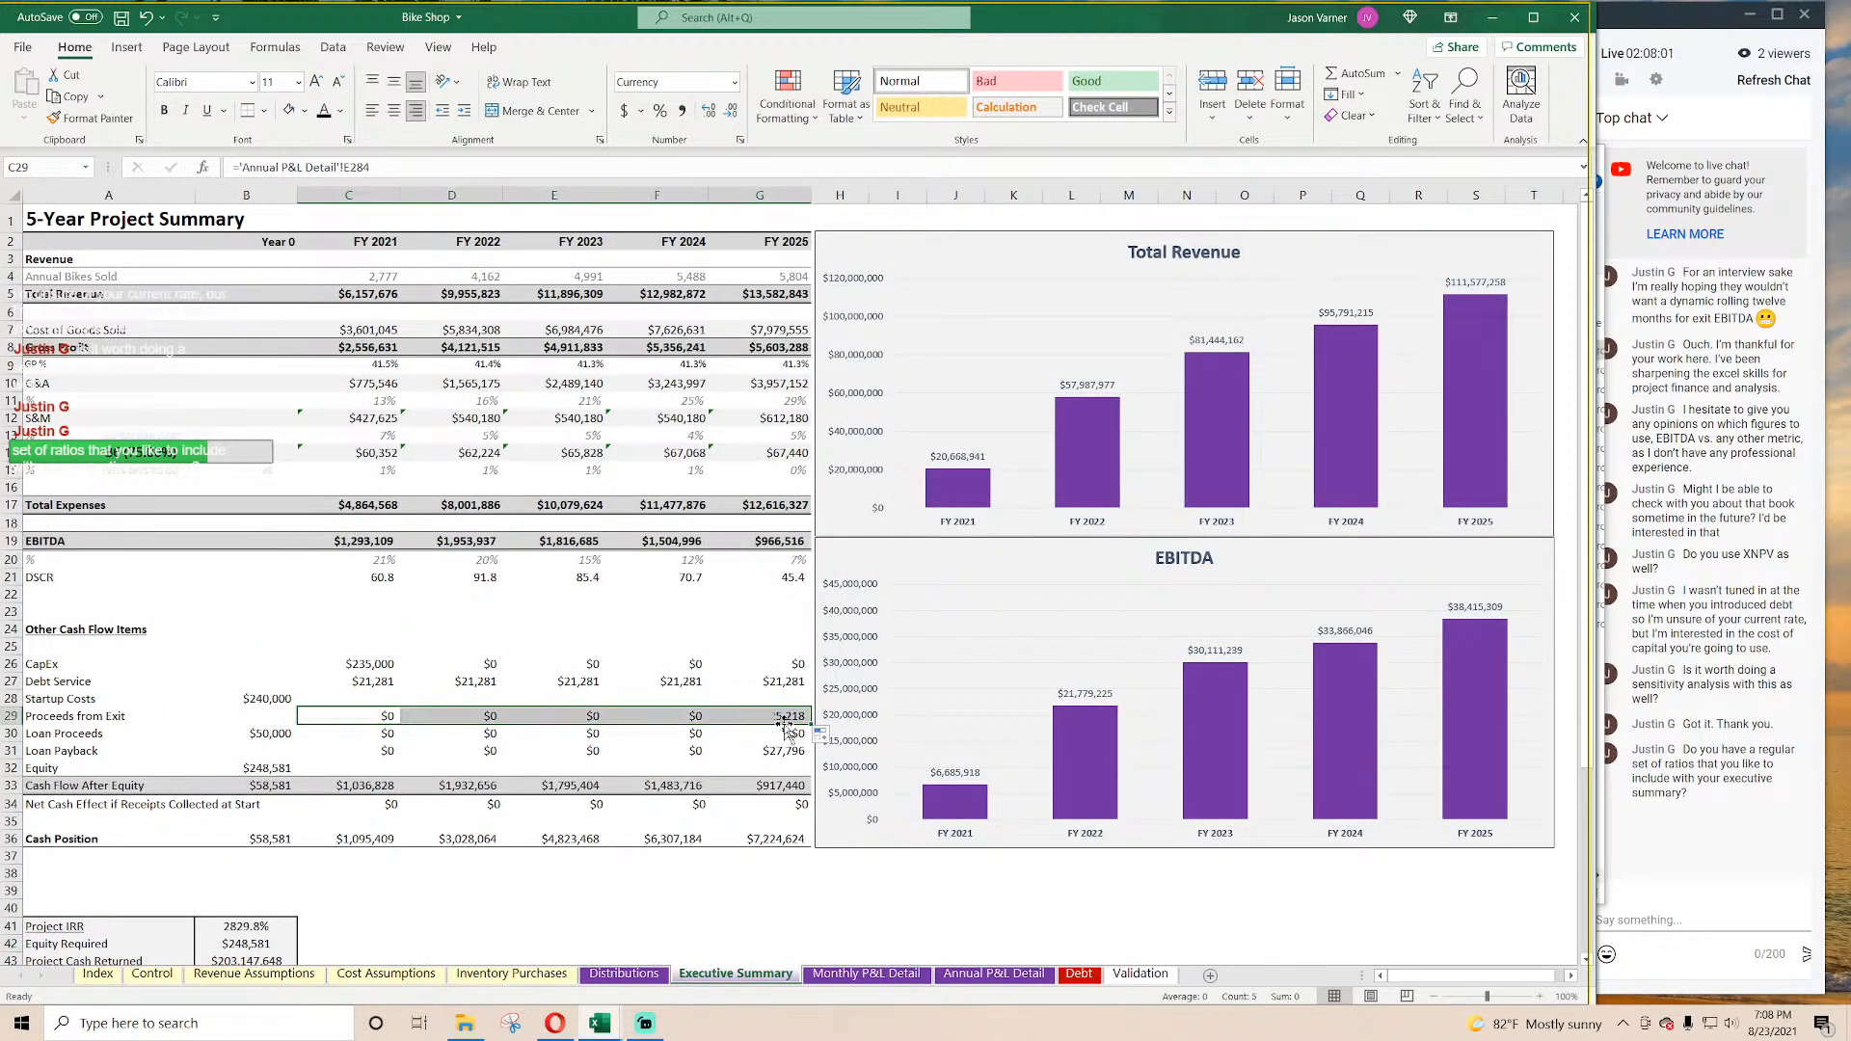
# Step: Set the Exit Month on the Control sheet to Dec-25
pyautogui.click(151, 974)
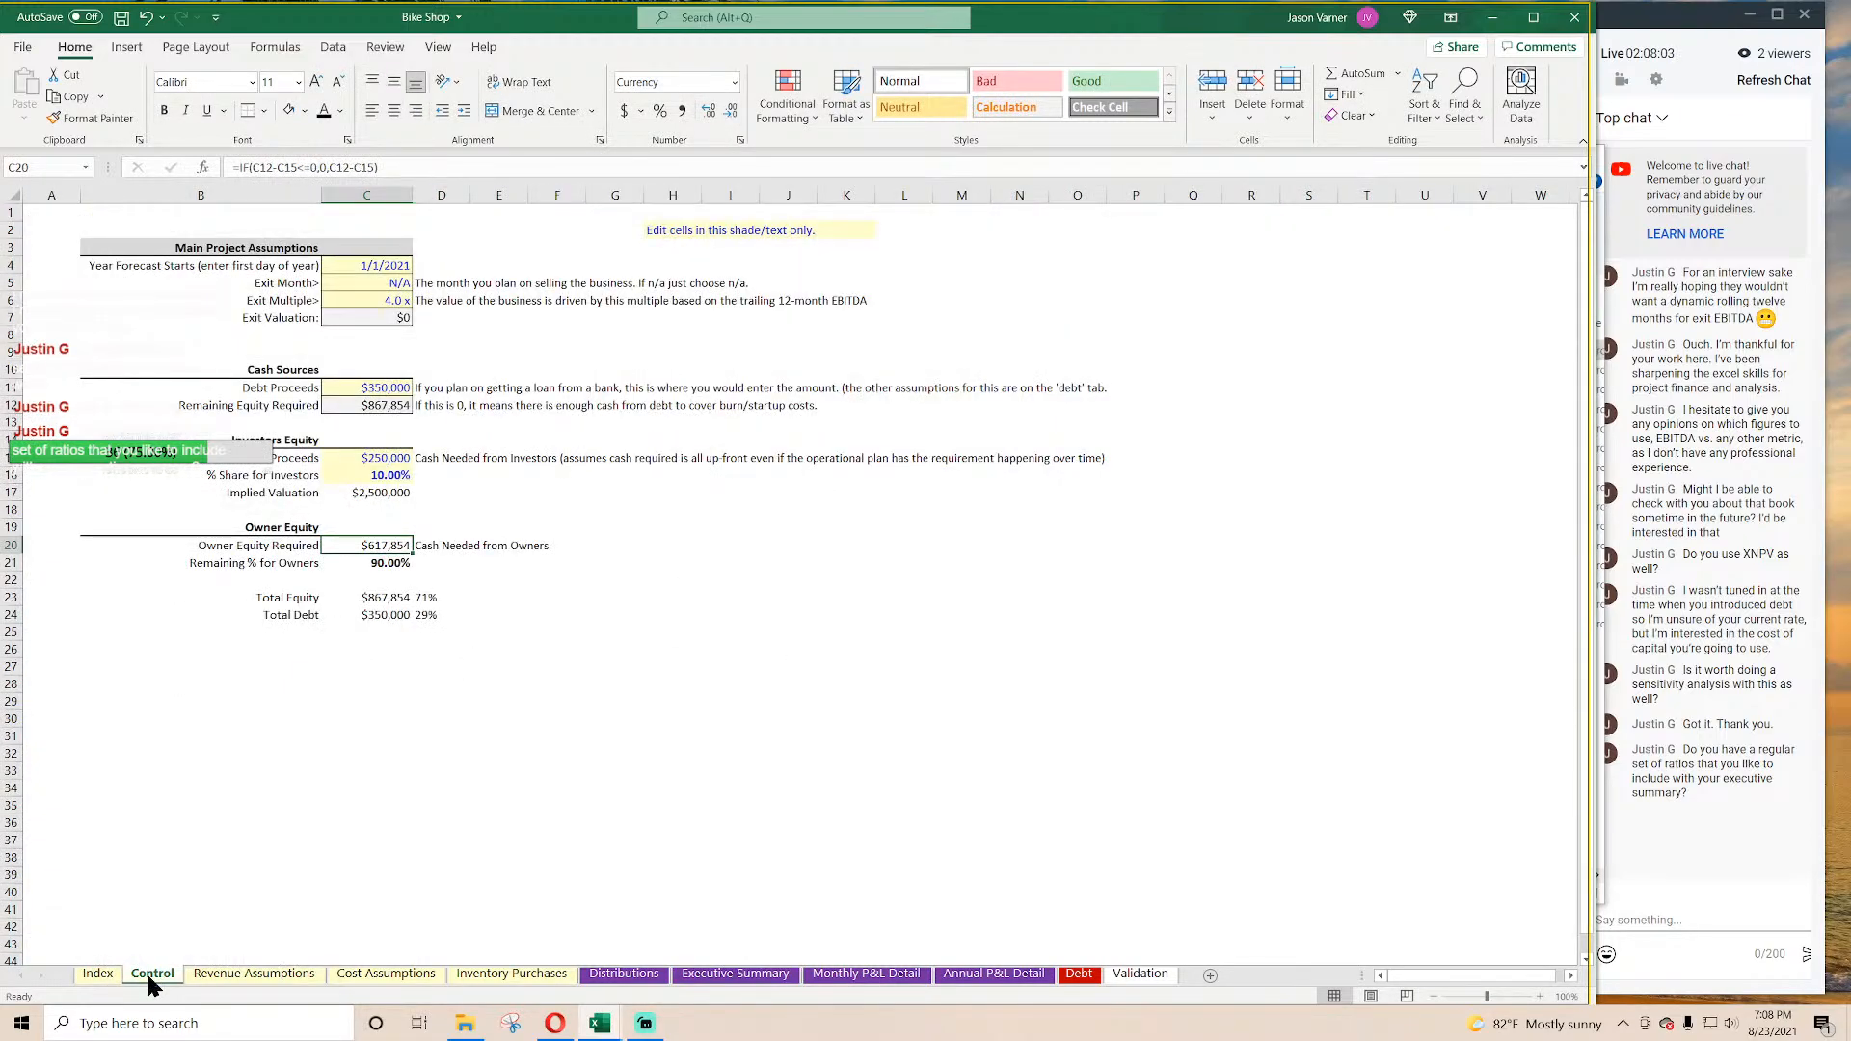
pyautogui.click(396, 284)
pyautogui.click(421, 284)
pyautogui.click(381, 382)
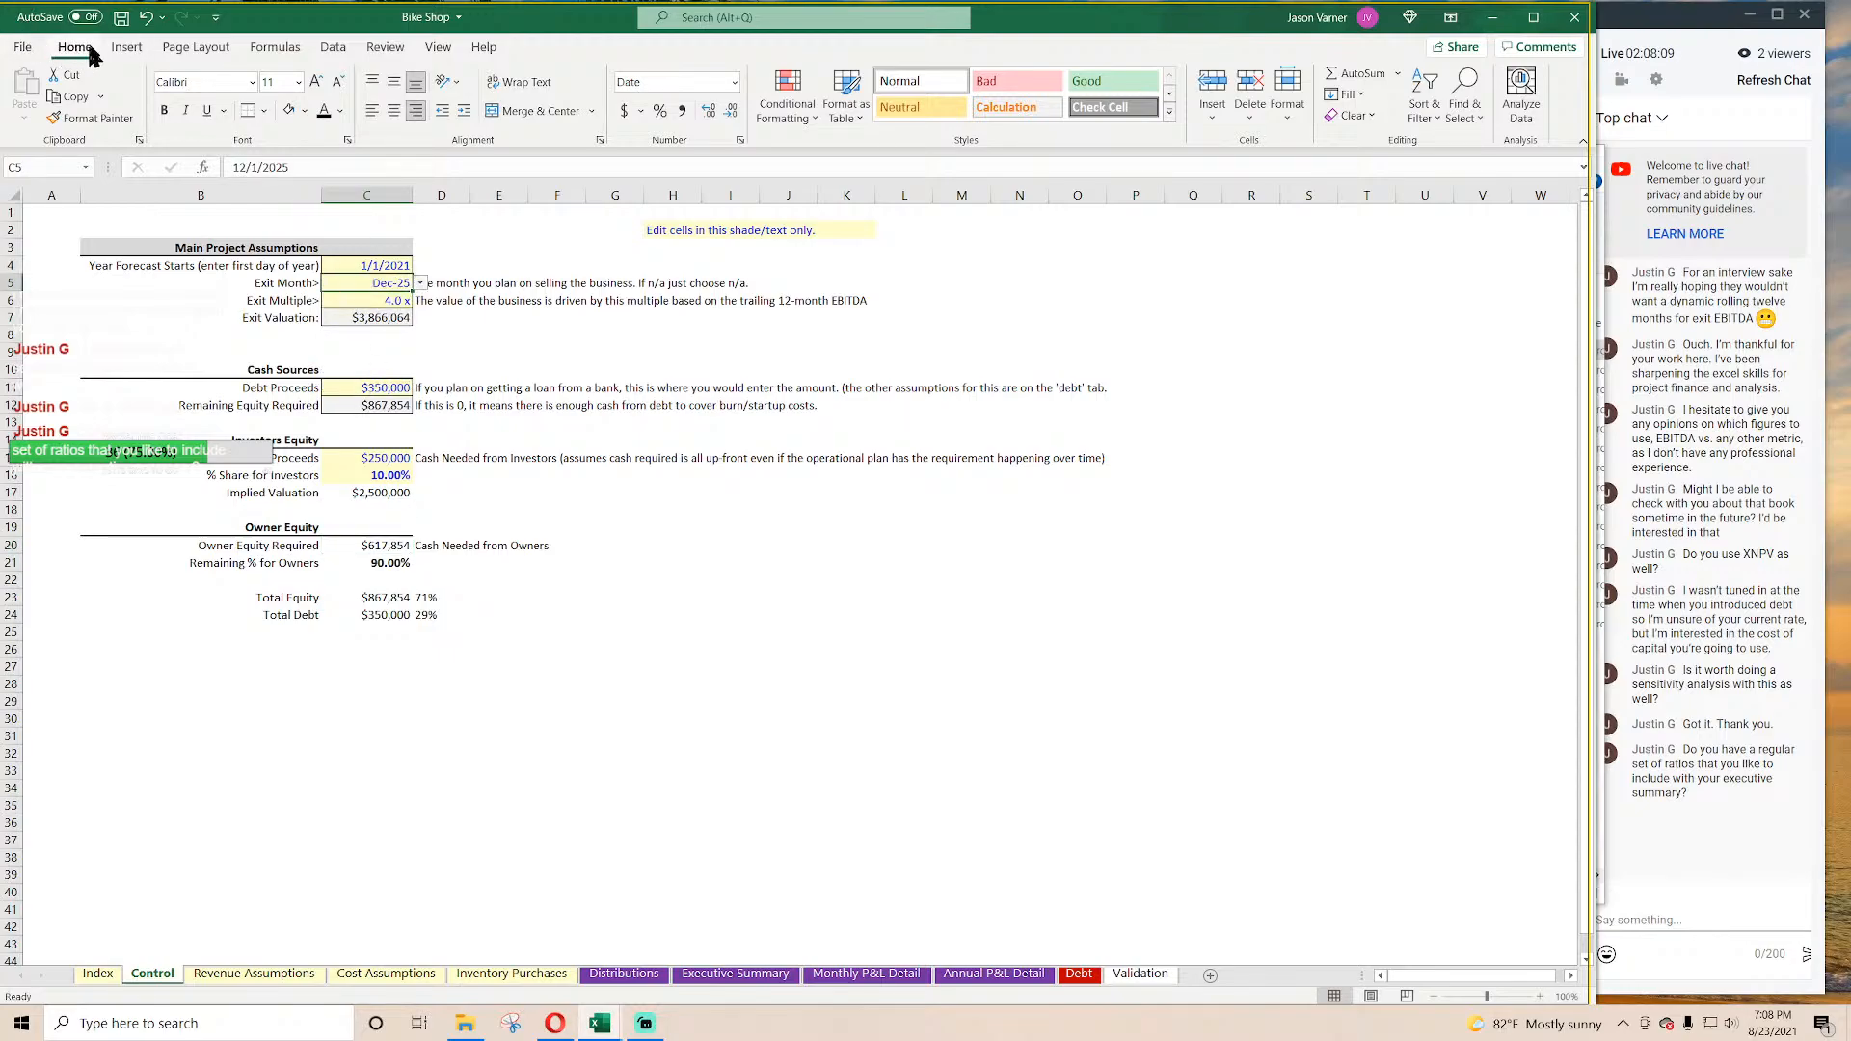
pyautogui.click(1006, 737)
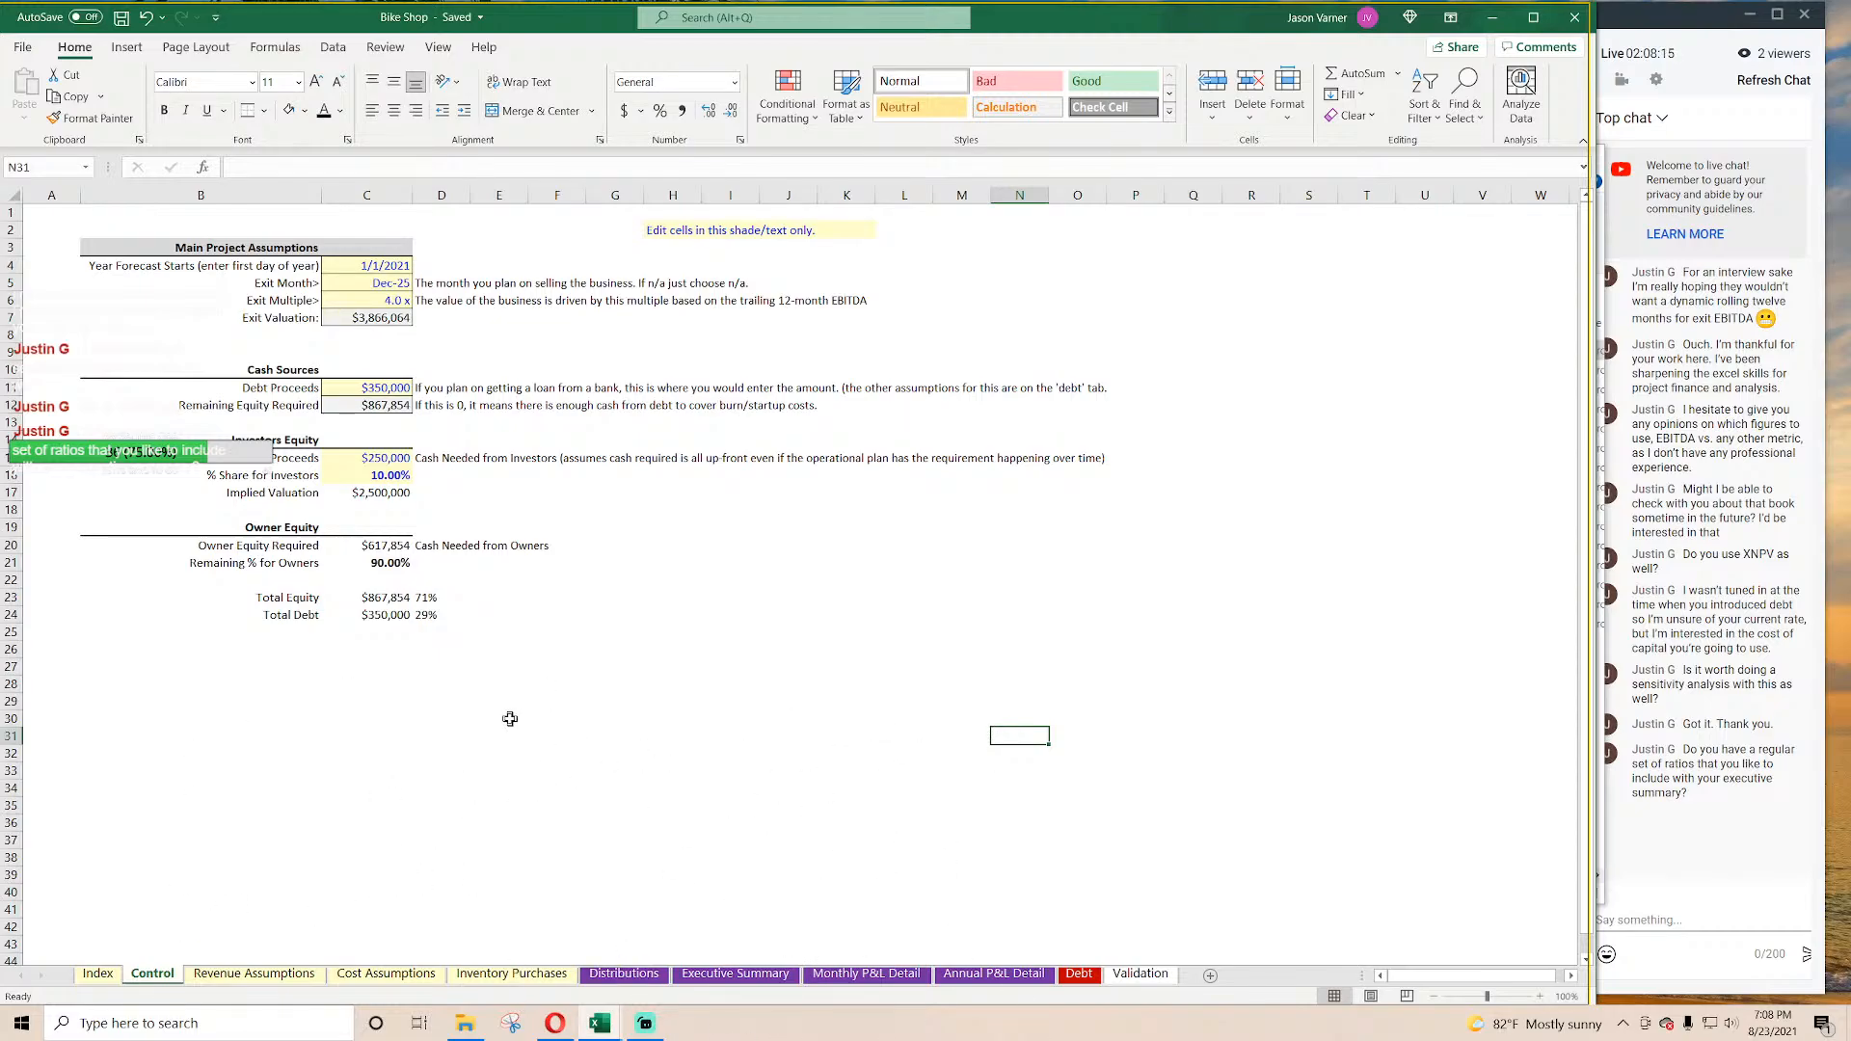
pyautogui.moveTo(510, 719); pyautogui.dragTo(995, 762)
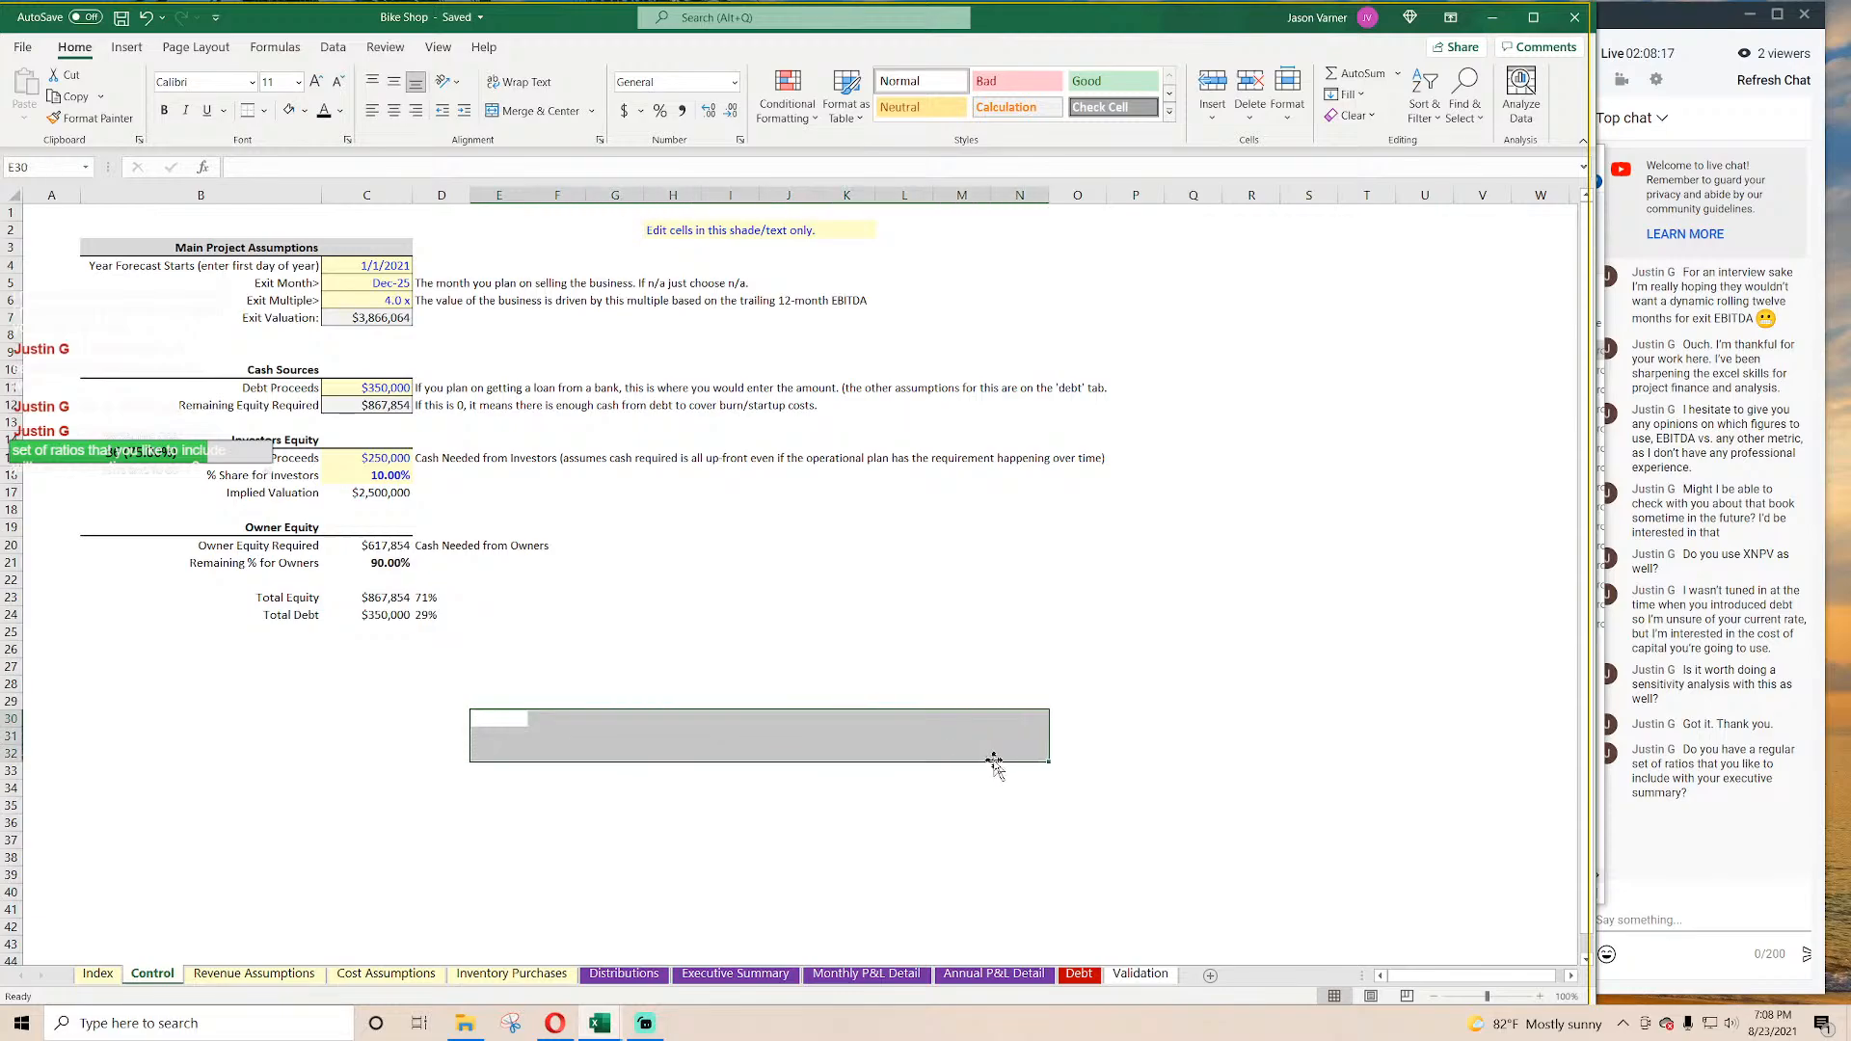
pyautogui.click(927, 821)
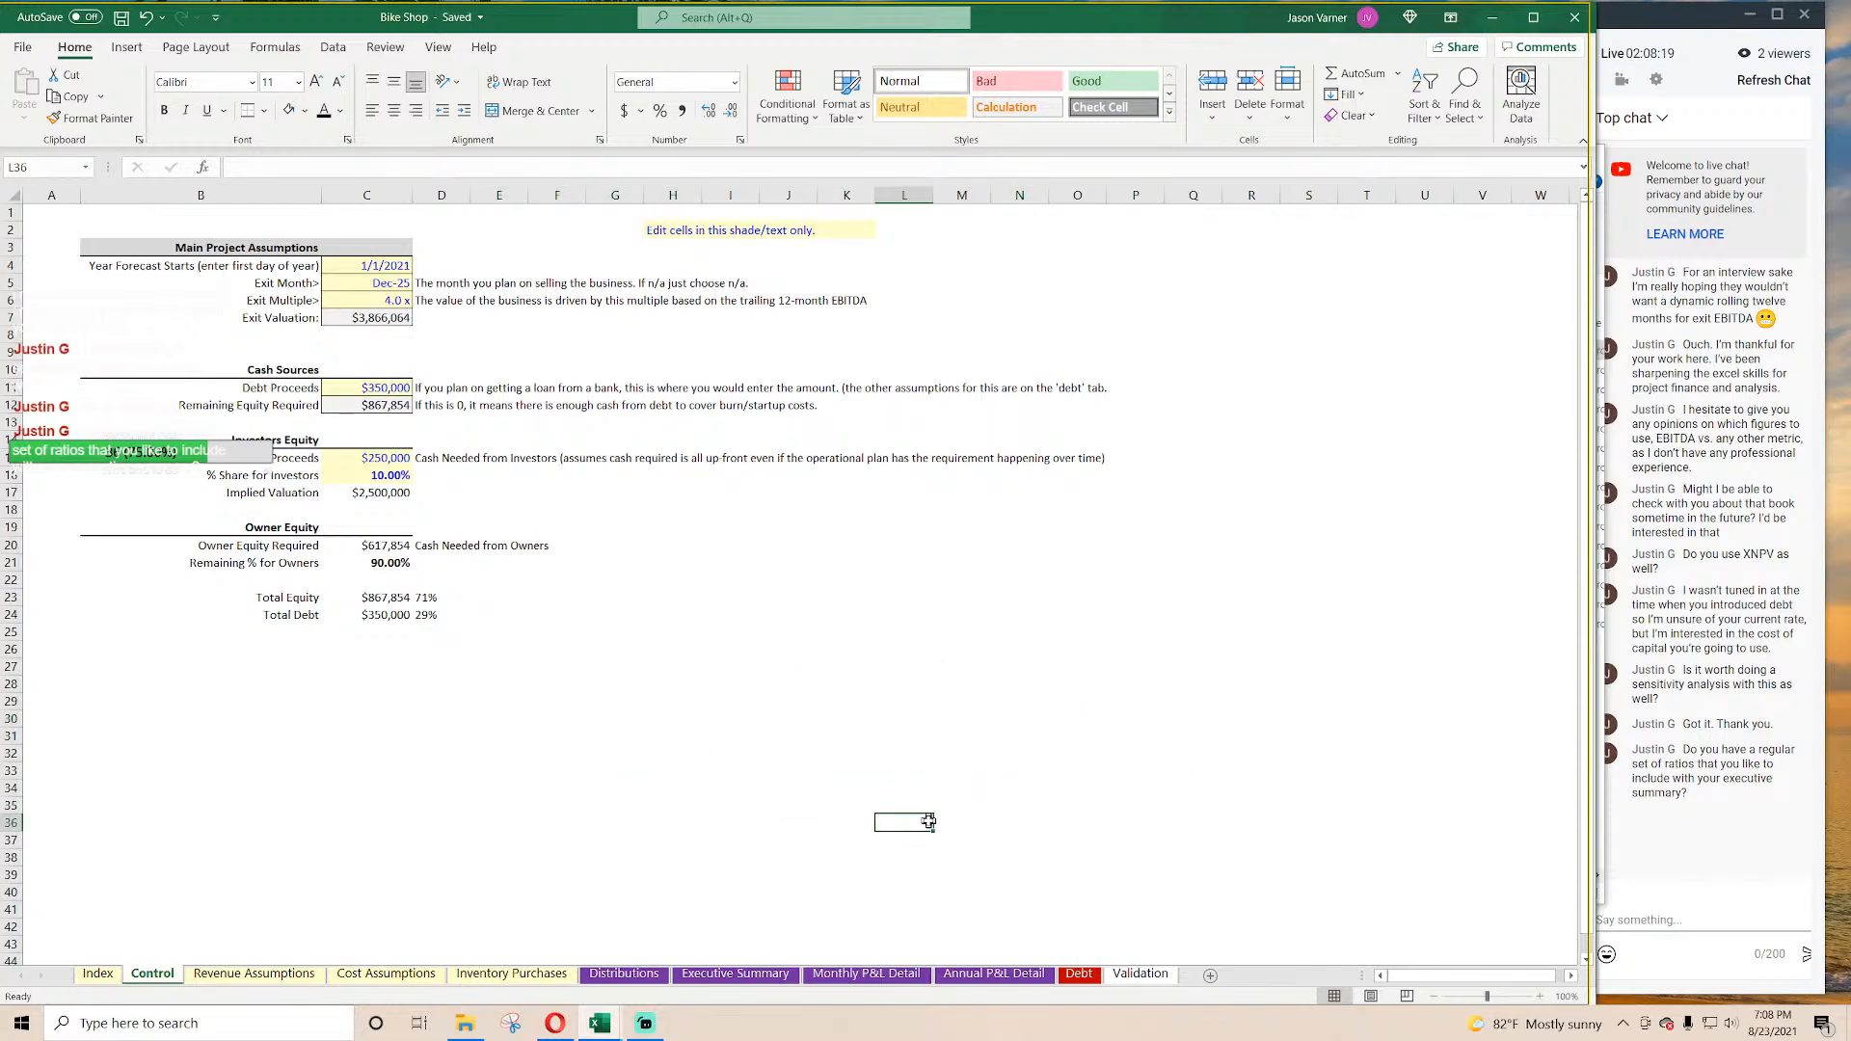
# Step: Return to the Executive Summary sheet, check the FY 2021 Proceeds from Exit link, and save the workbook
pyautogui.click(758, 975)
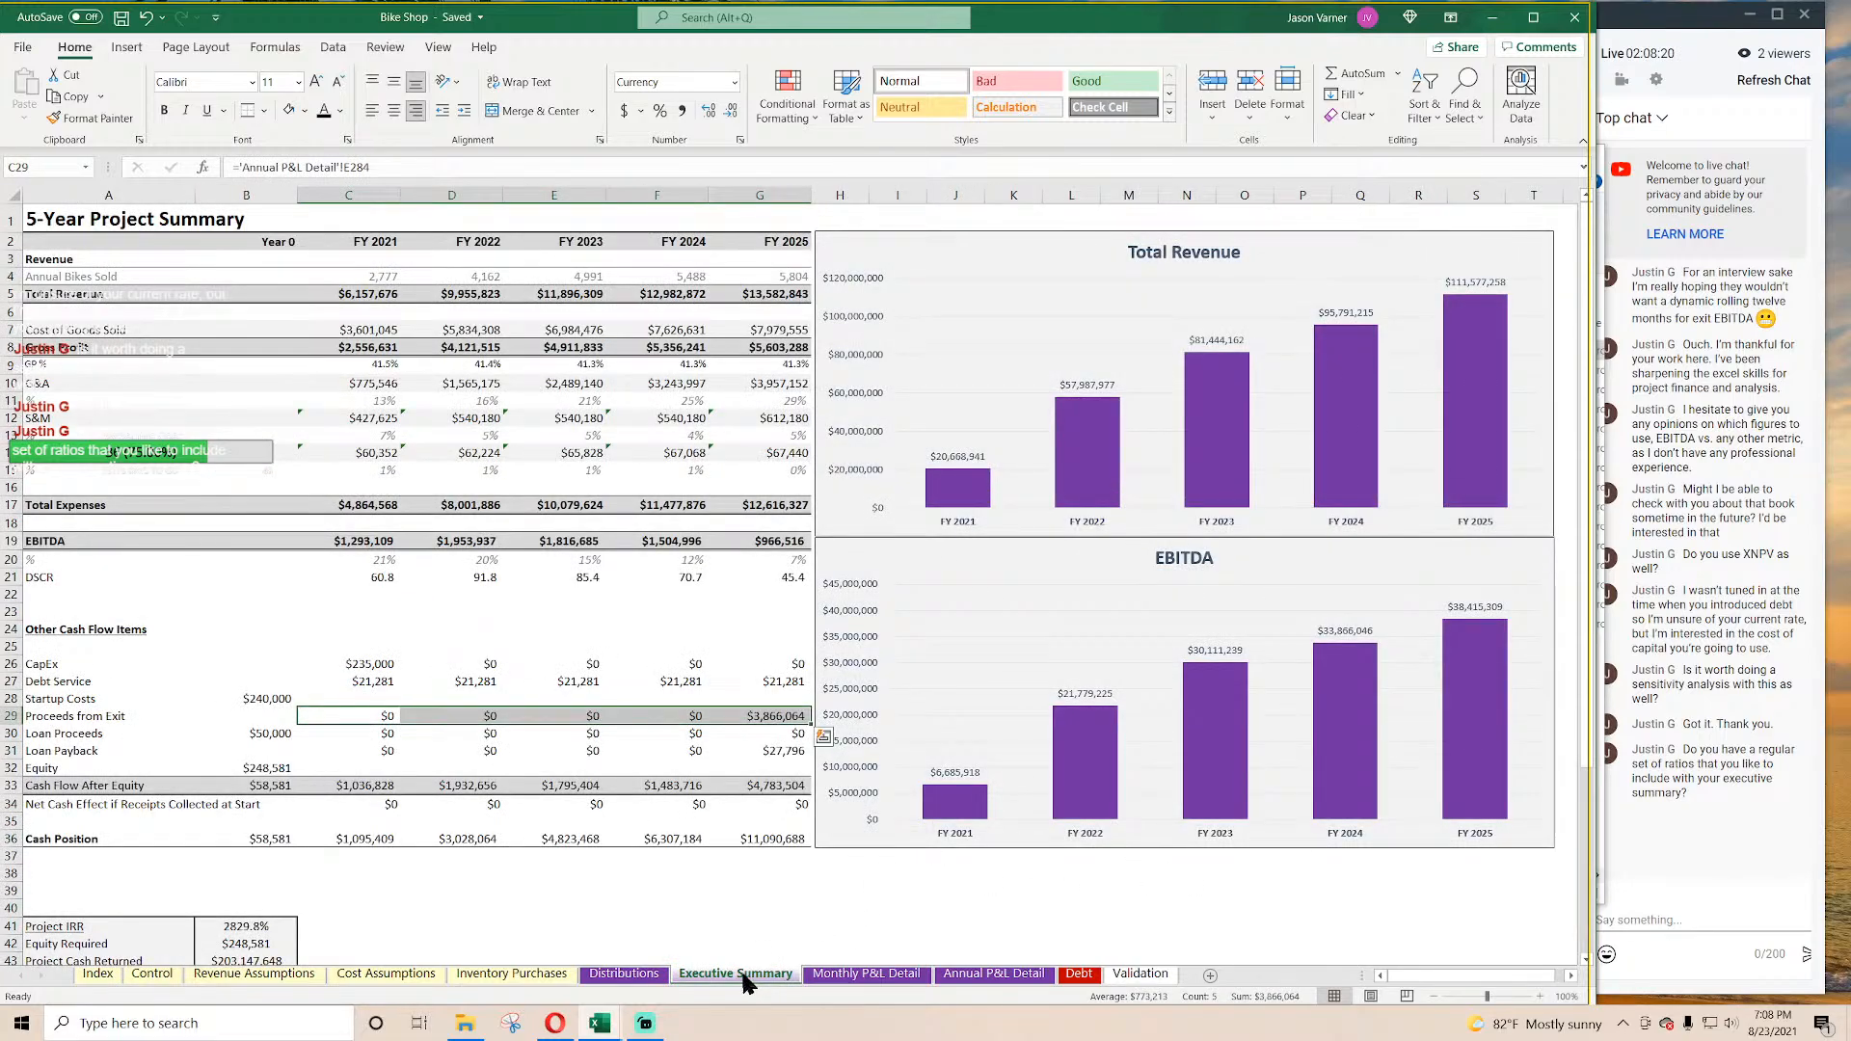
pyautogui.click(378, 715)
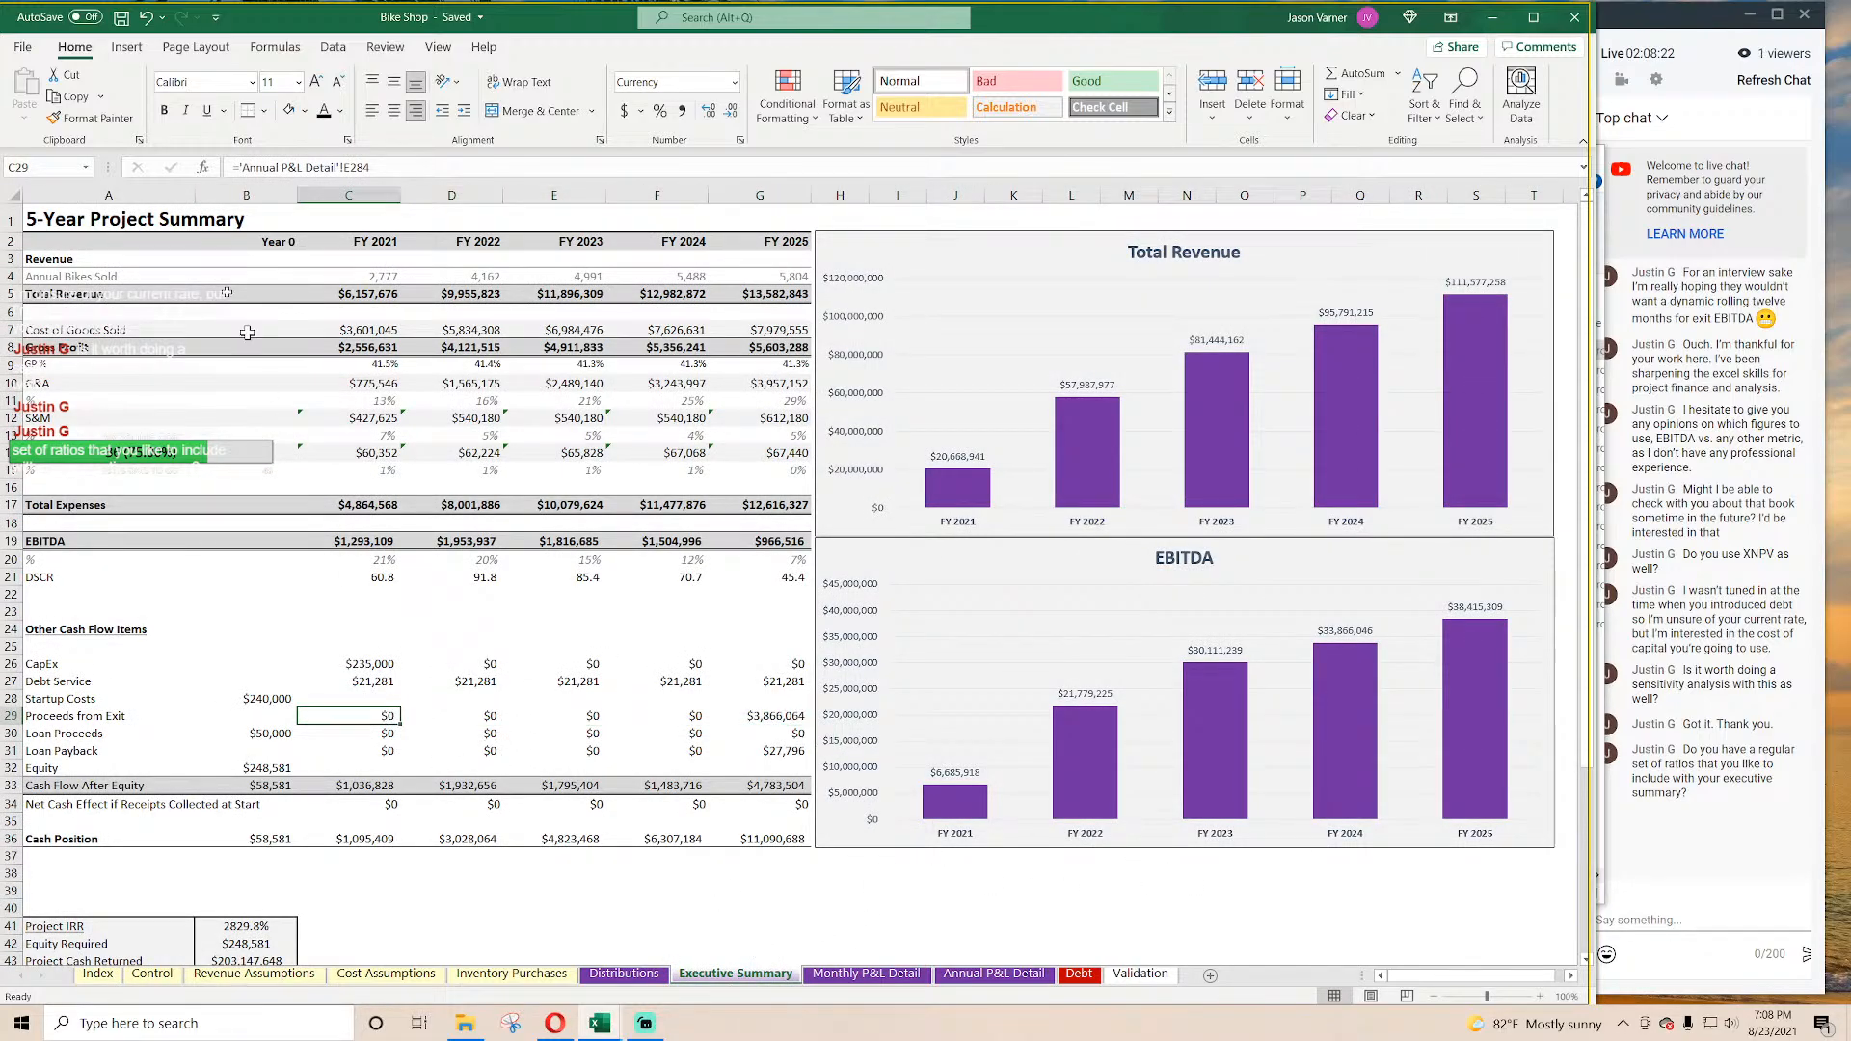
pyautogui.click(121, 18)
# Step: Review the Proceeds from Exit formulas across all five fiscal years and the Year 0 Startup Costs link
pyautogui.click(476, 716)
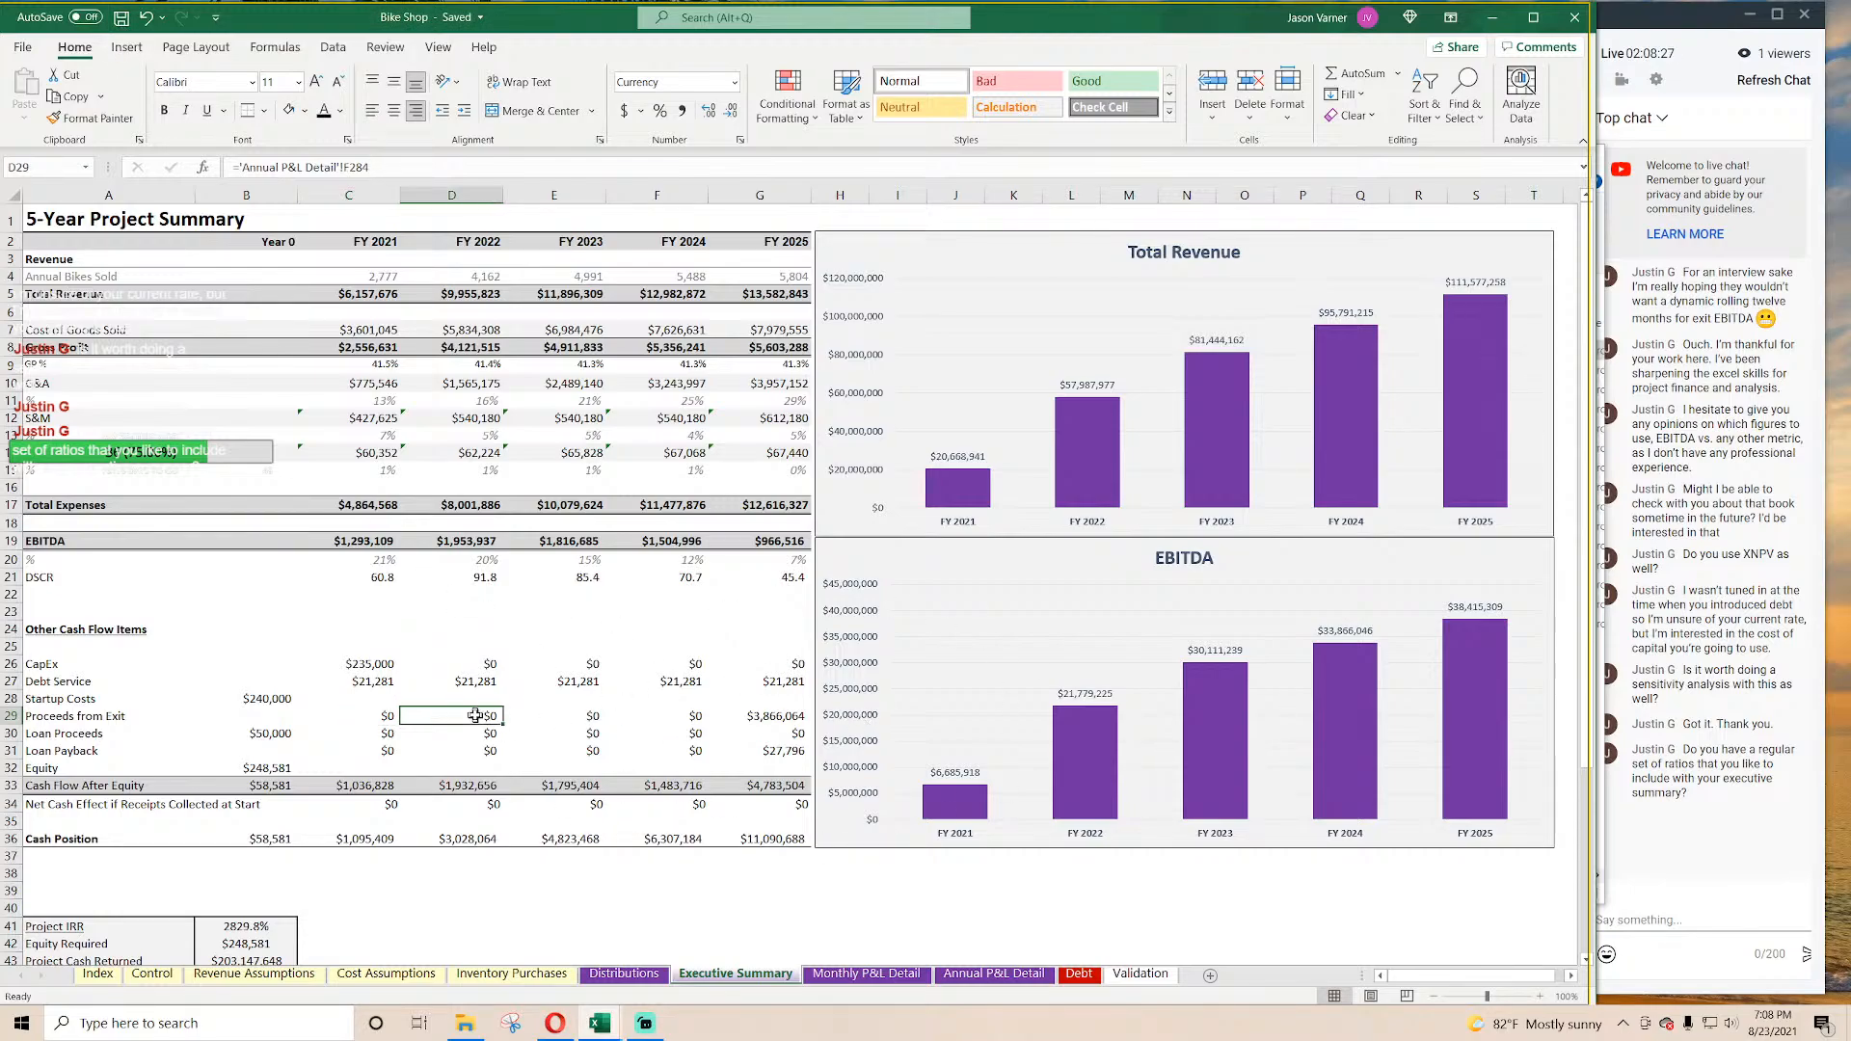
pyautogui.press('Right')
pyautogui.press('Right')
pyautogui.press('Right')
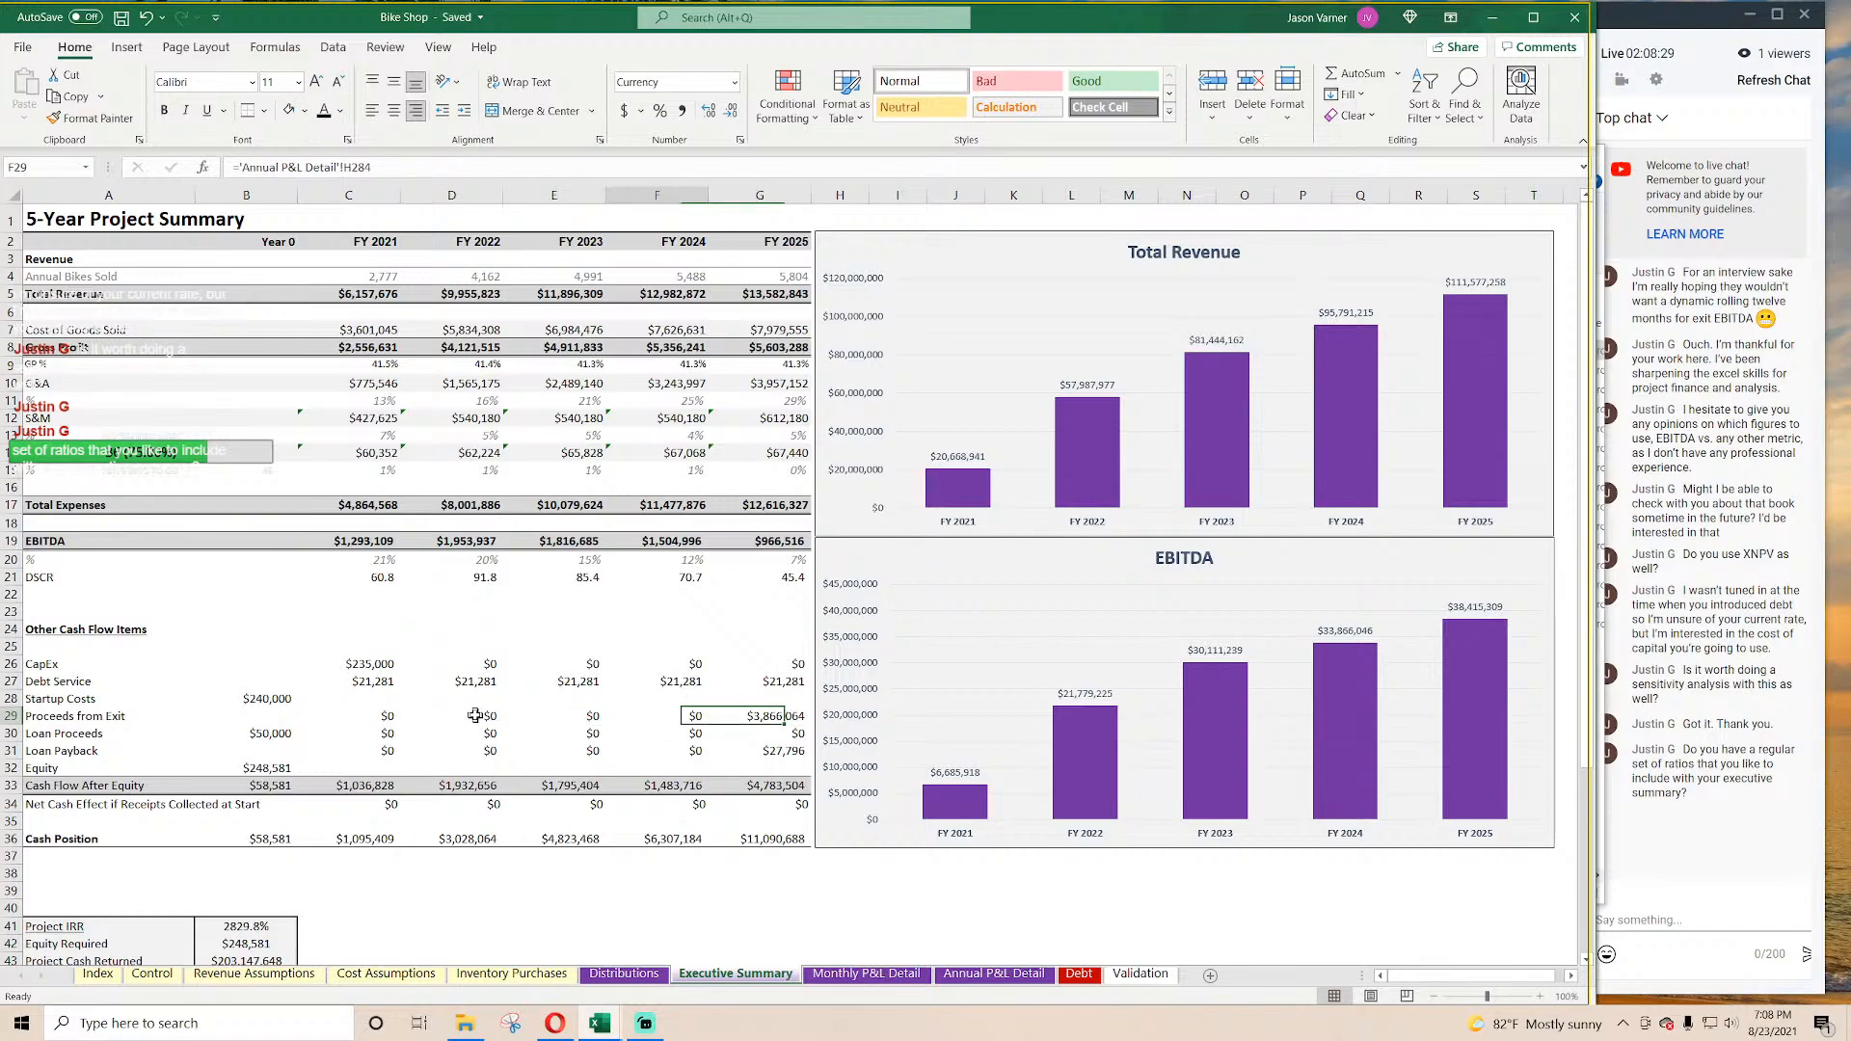
pyautogui.press('Left')
pyautogui.press('Left')
pyautogui.press('Left')
pyautogui.press('Left')
pyautogui.press('Left')
pyautogui.press('Up')
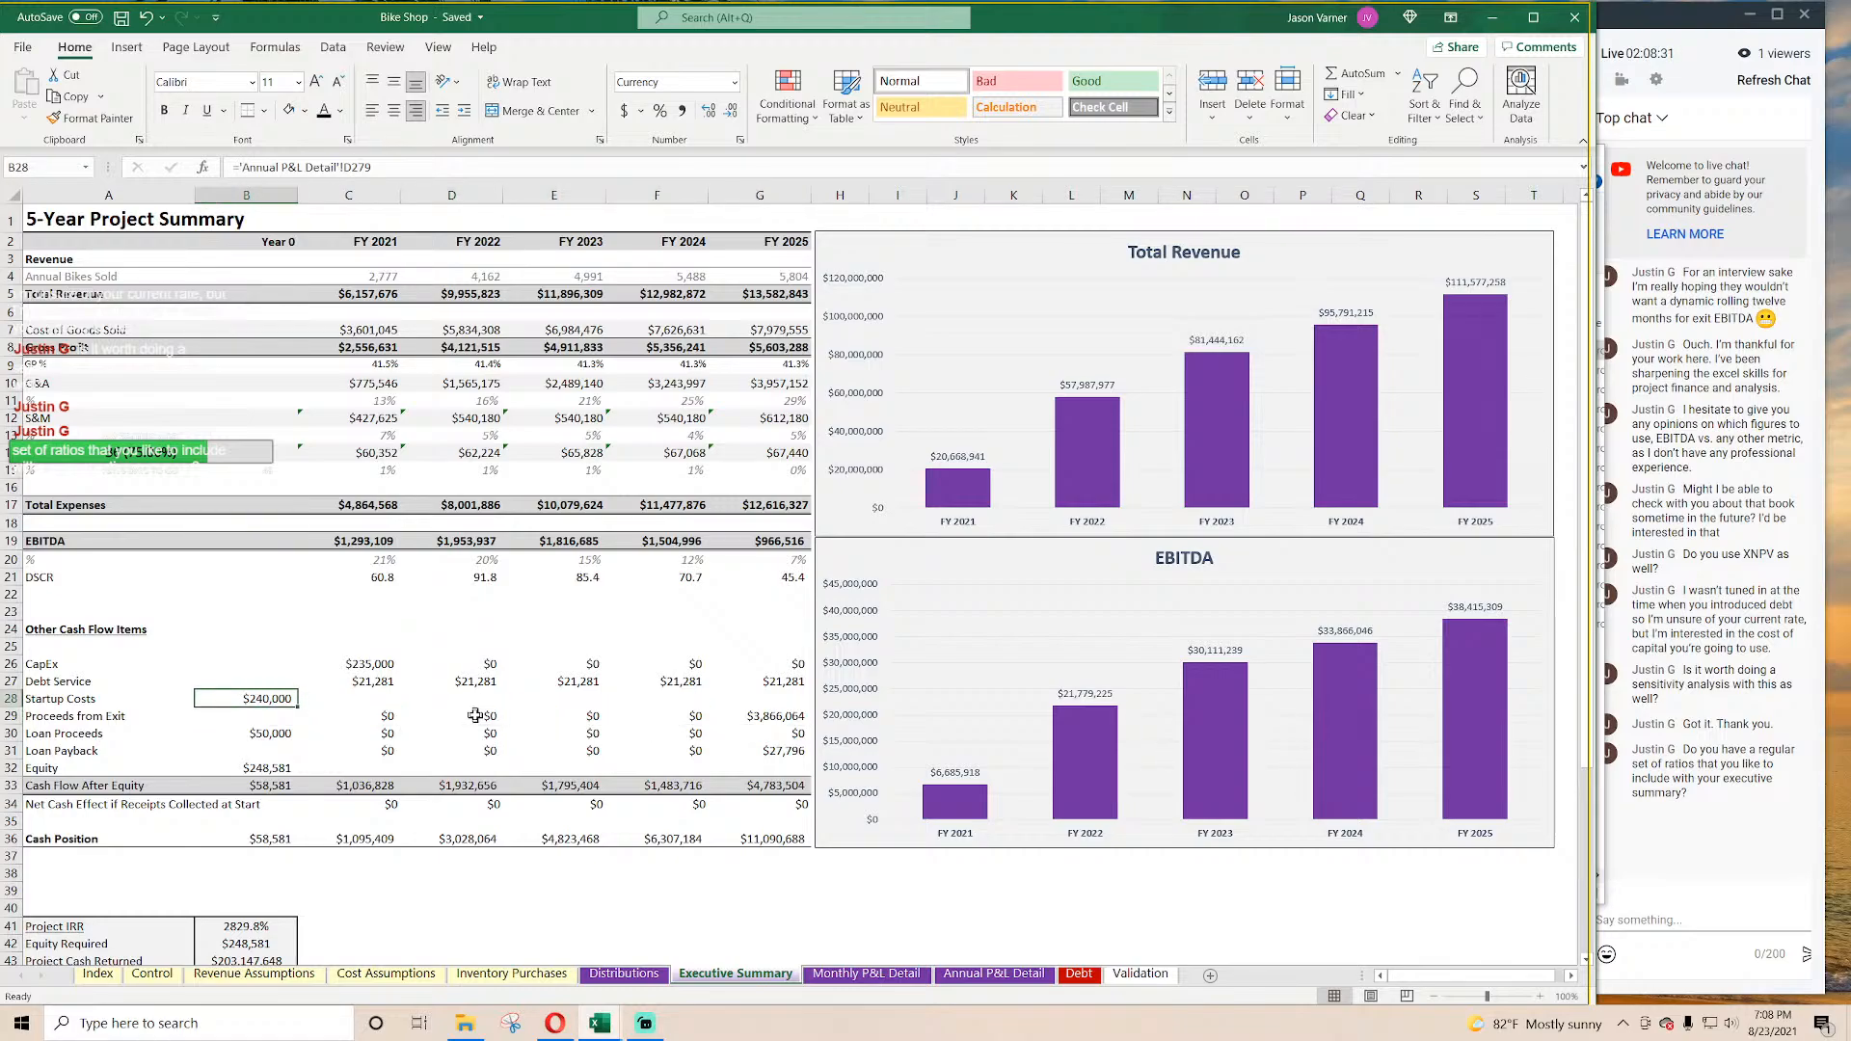
pyautogui.press('Down')
pyautogui.press('Right')
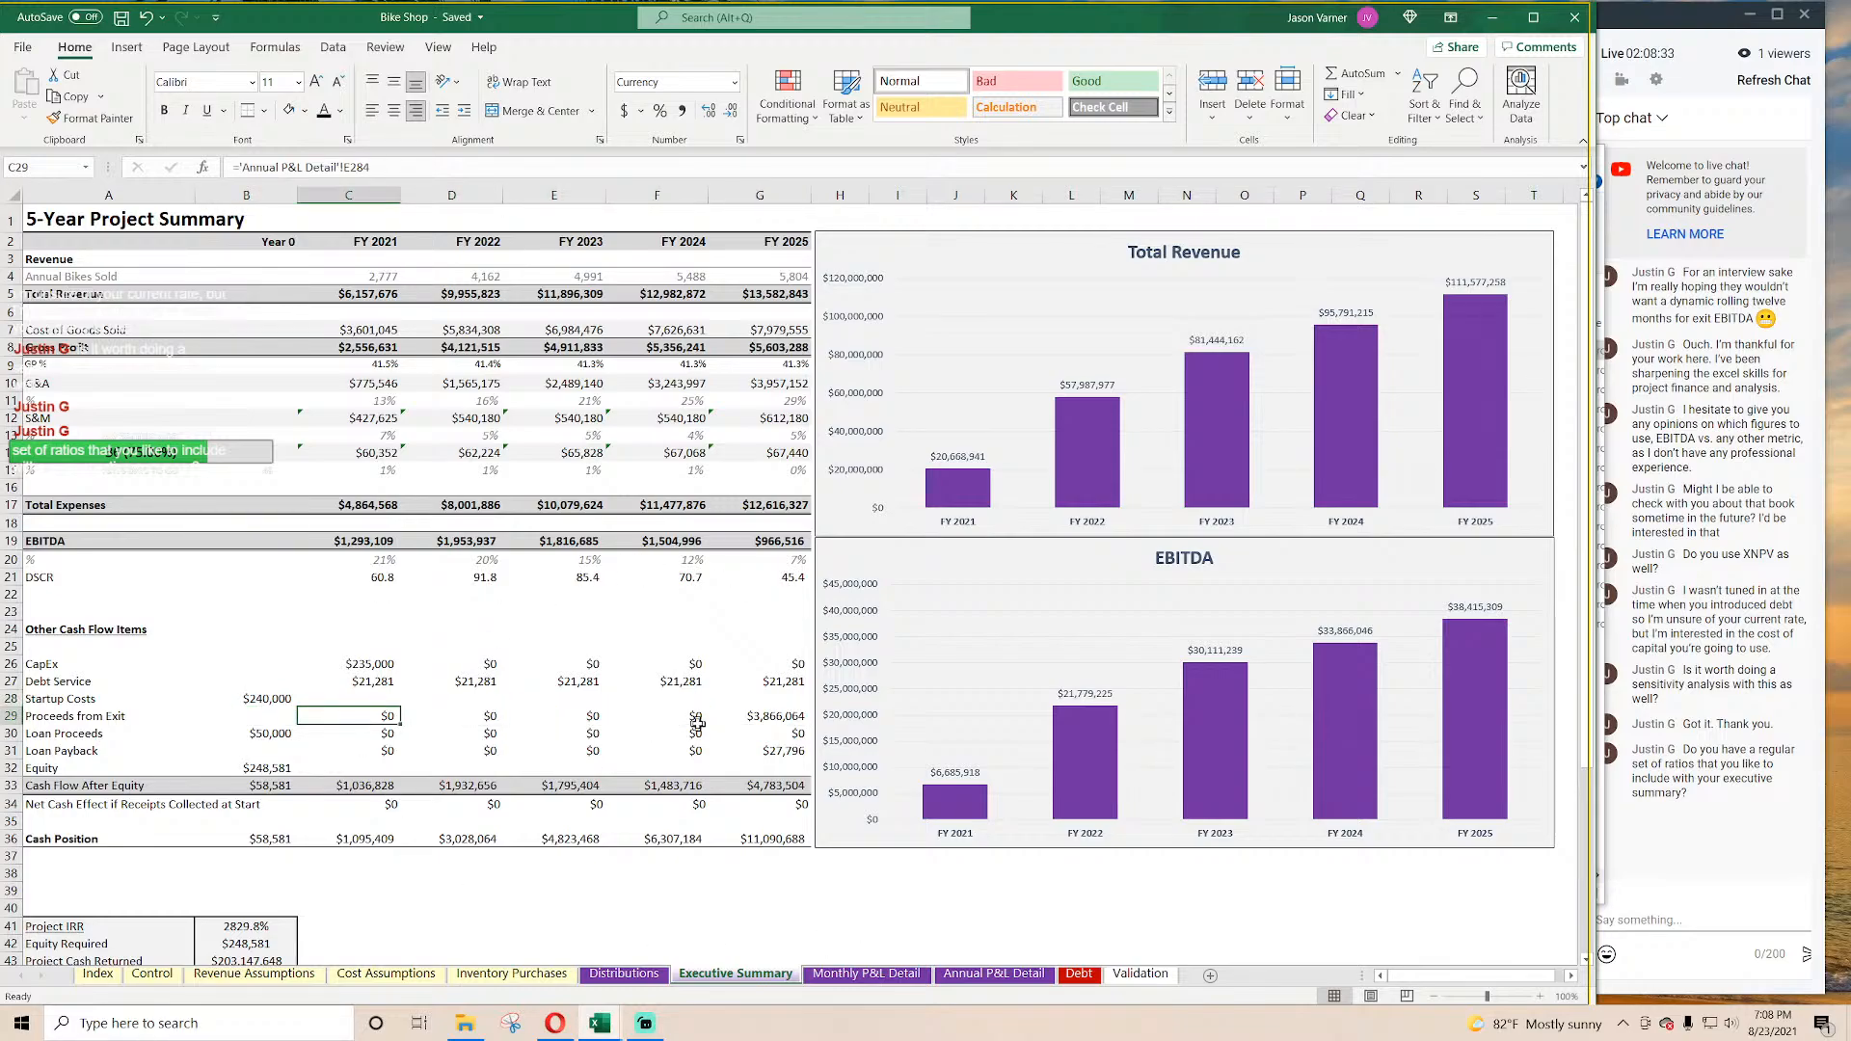
pyautogui.click(464, 717)
pyautogui.click(560, 715)
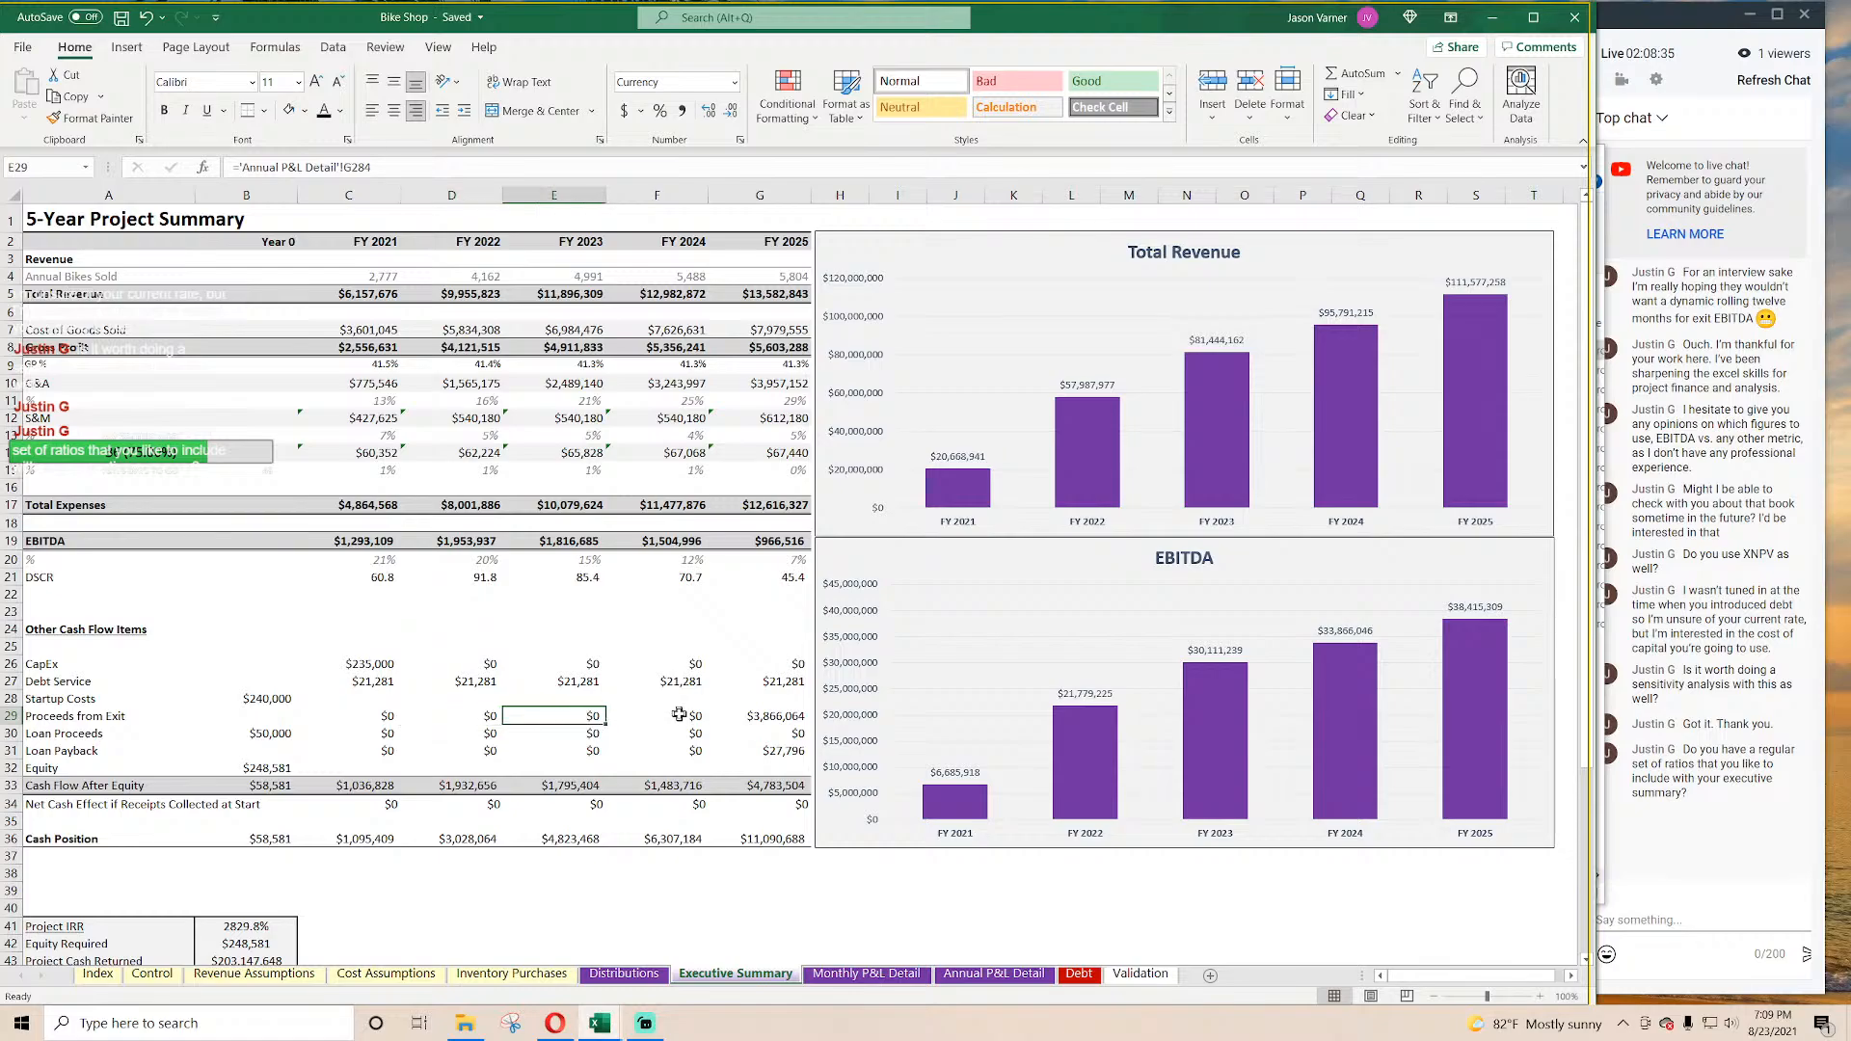
pyautogui.click(680, 715)
pyautogui.click(771, 716)
pyautogui.click(371, 715)
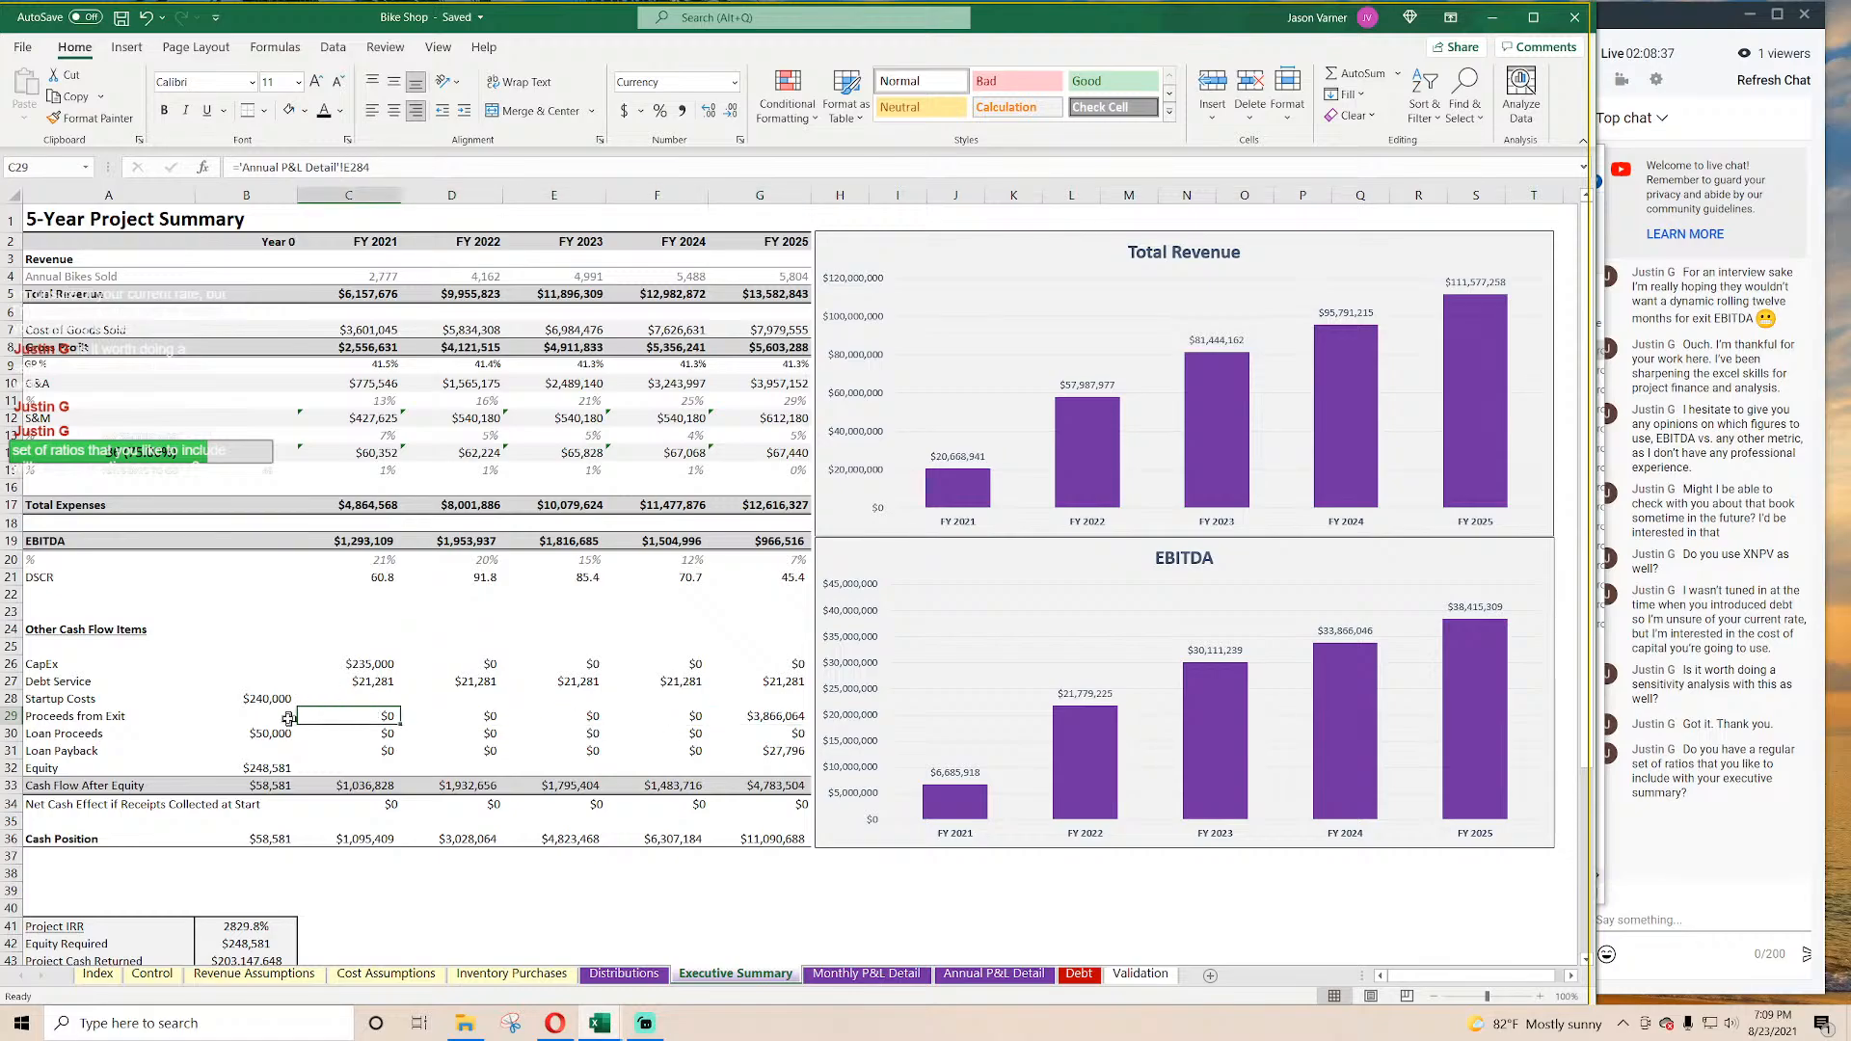
# Step: Try linking Year 0 Loan Proceeds to the FY 2021 Debt Repayment in Annual P&L Detail (E282)
pyautogui.write('=')
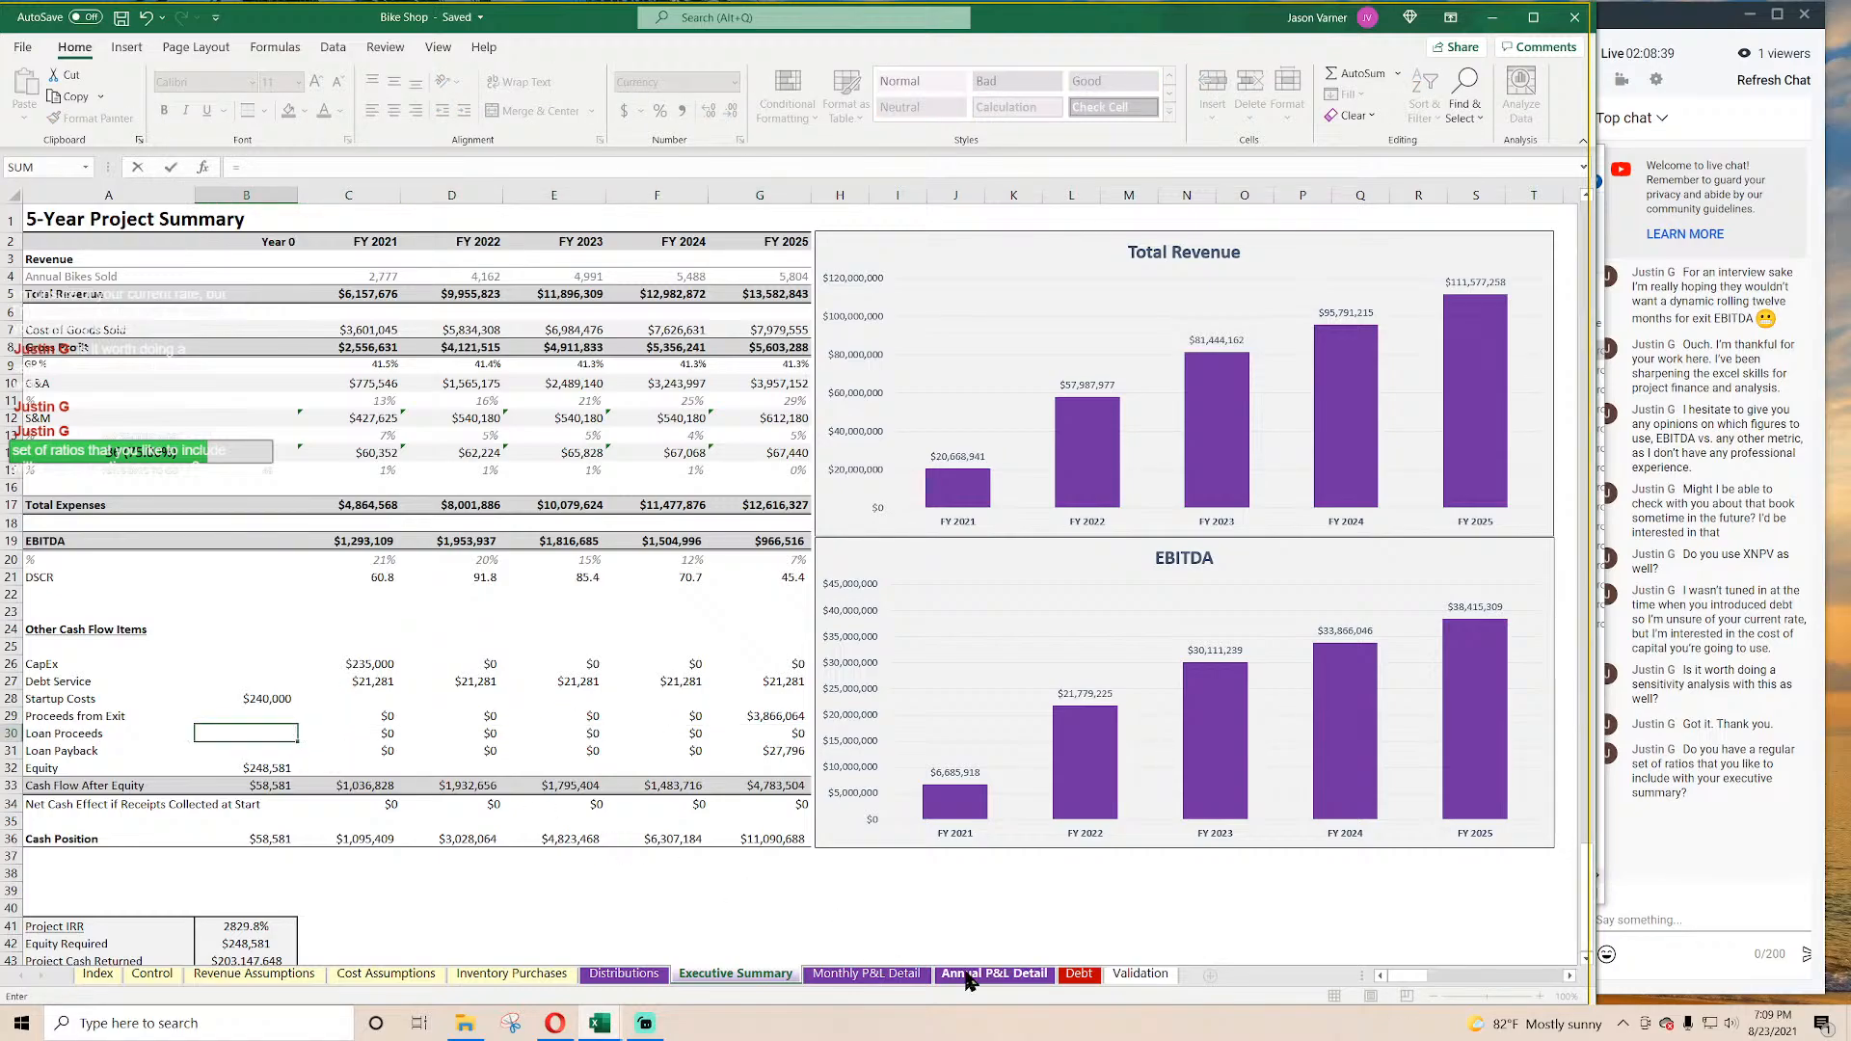
pyautogui.click(994, 974)
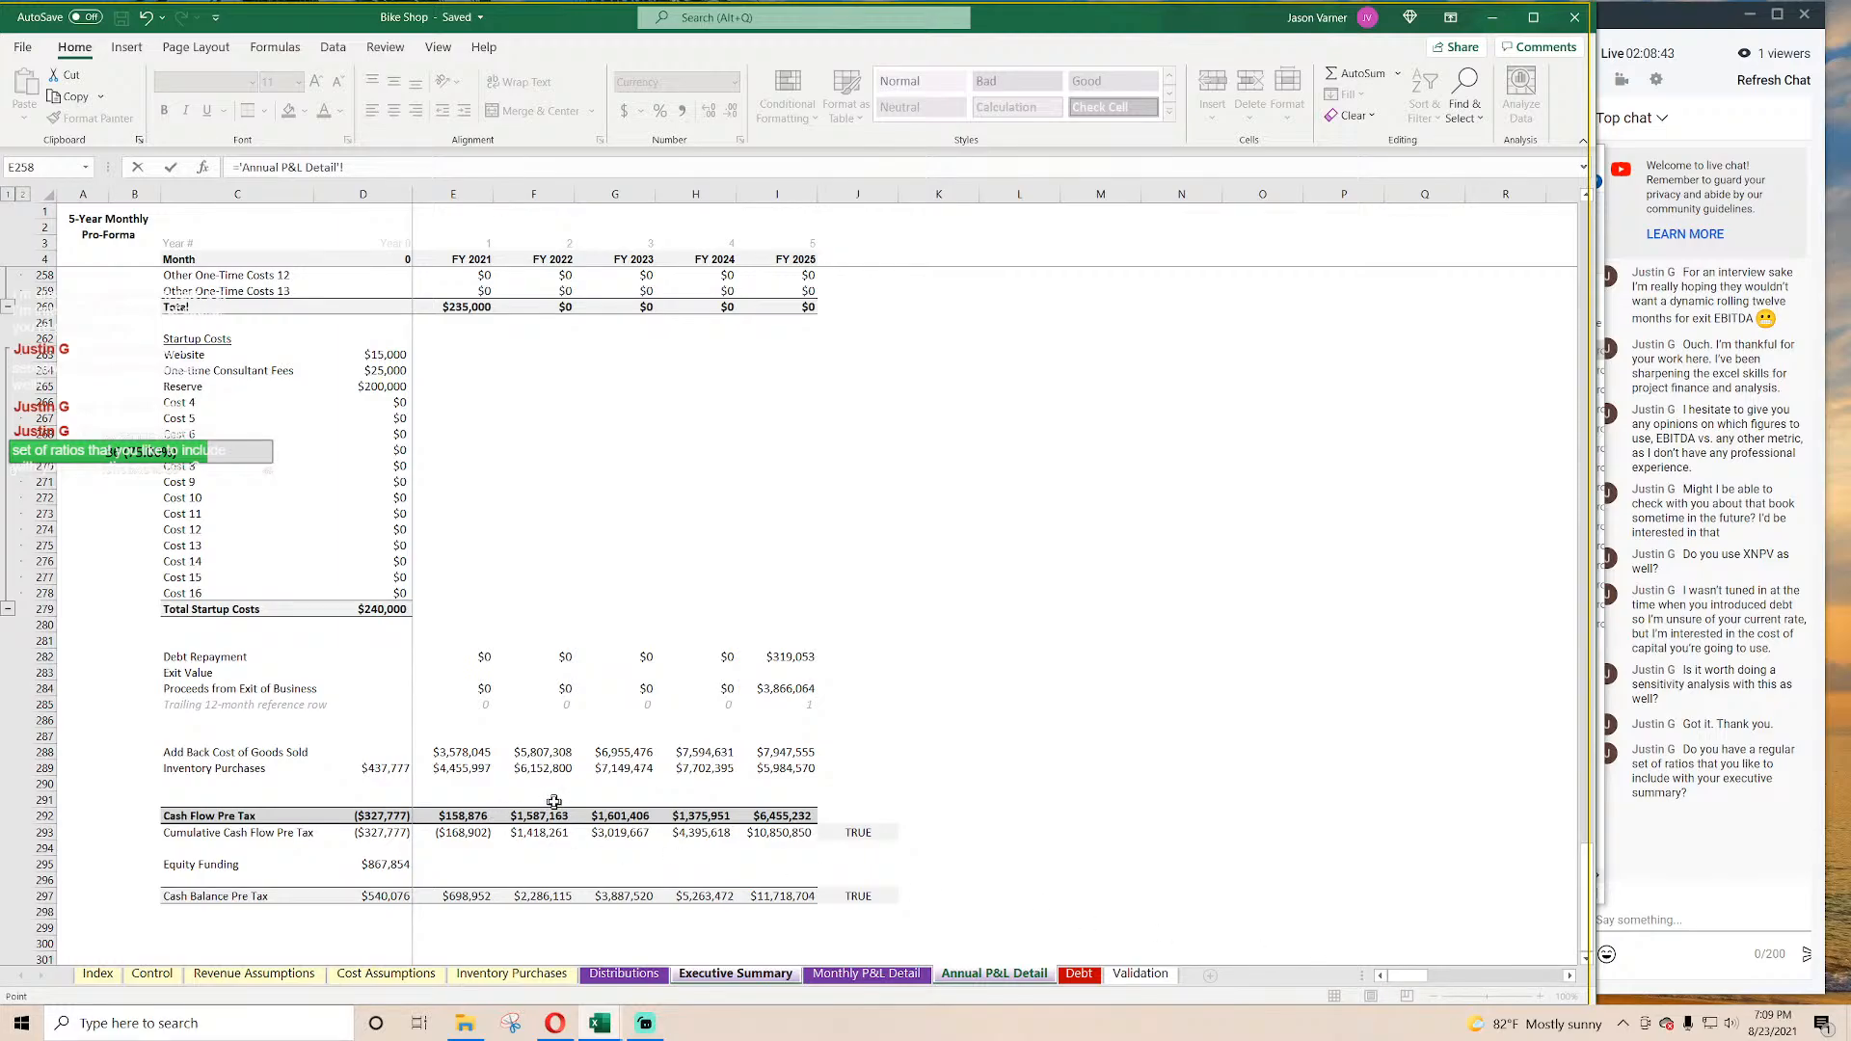
pyautogui.click(484, 665)
pyautogui.press('Return')
# Step: Link Year 0 Loan Proceeds to Debt Proceeds in Annual P&L Detail (D241) and fill it across through column G
pyautogui.click(231, 726)
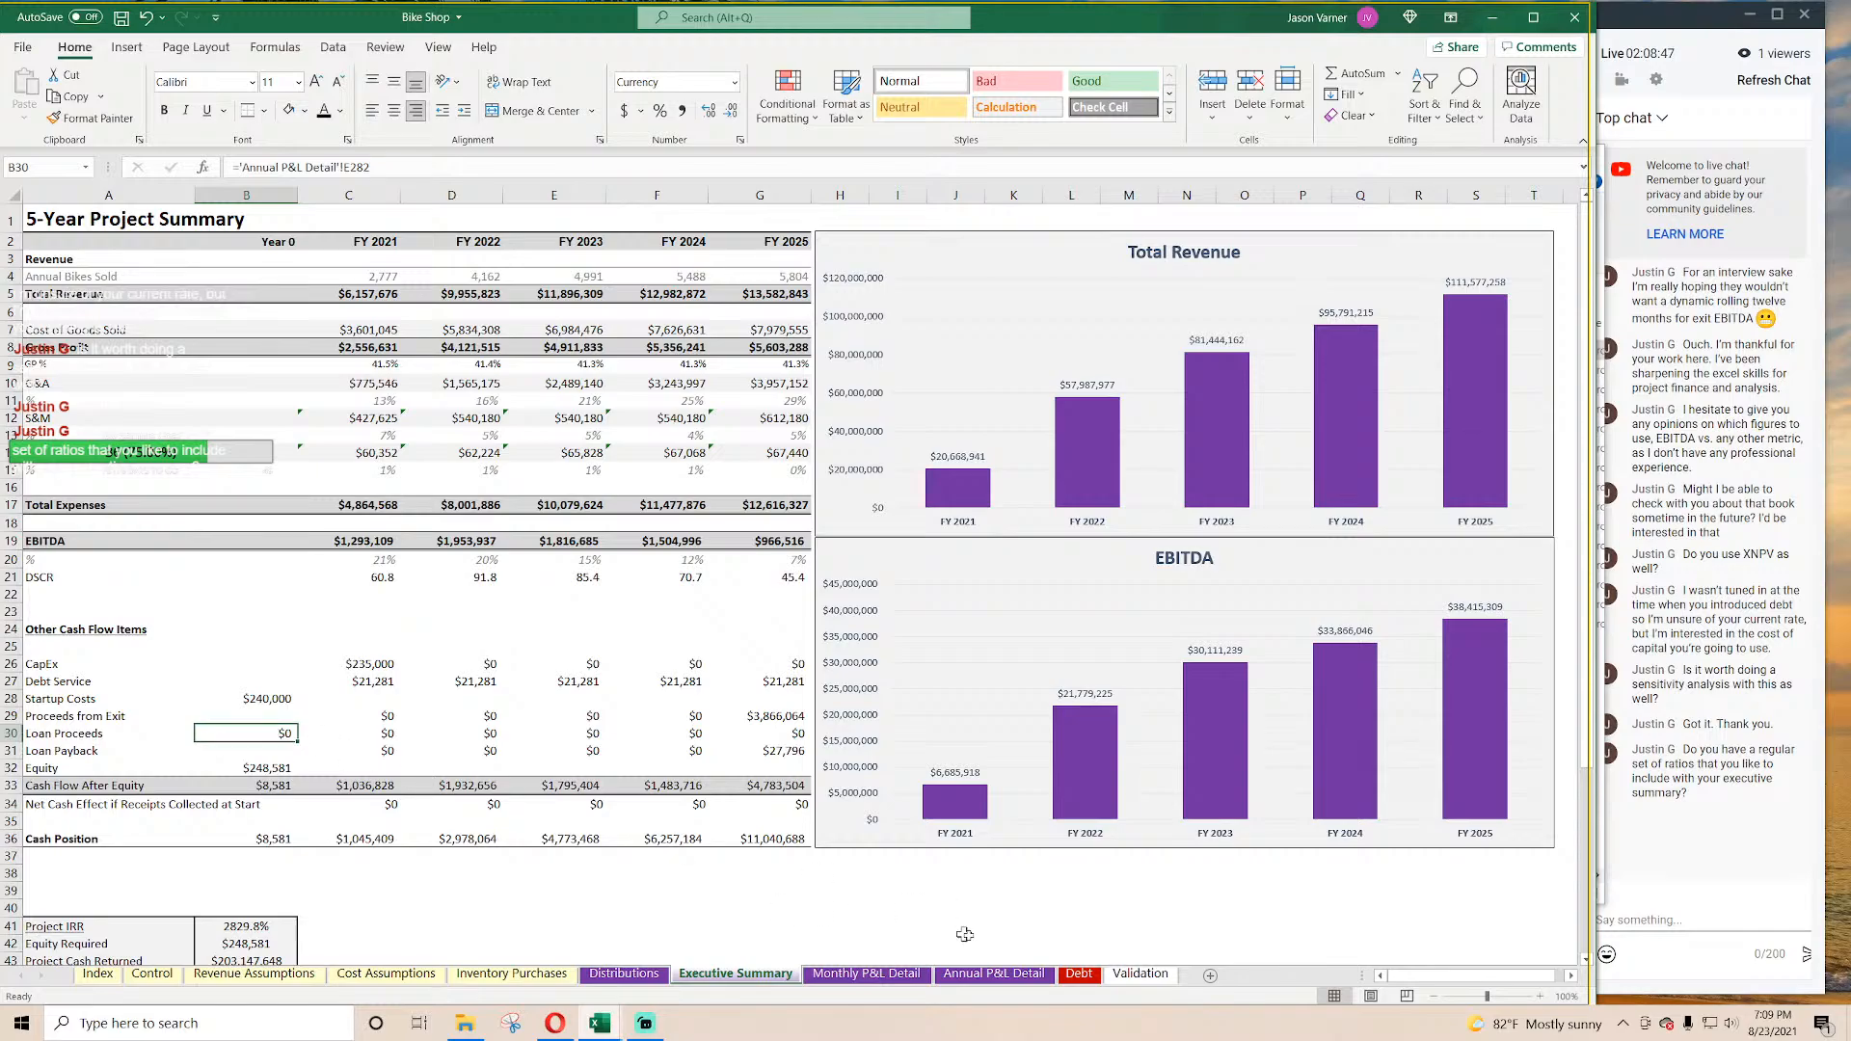
pyautogui.write('=')
pyautogui.click(994, 973)
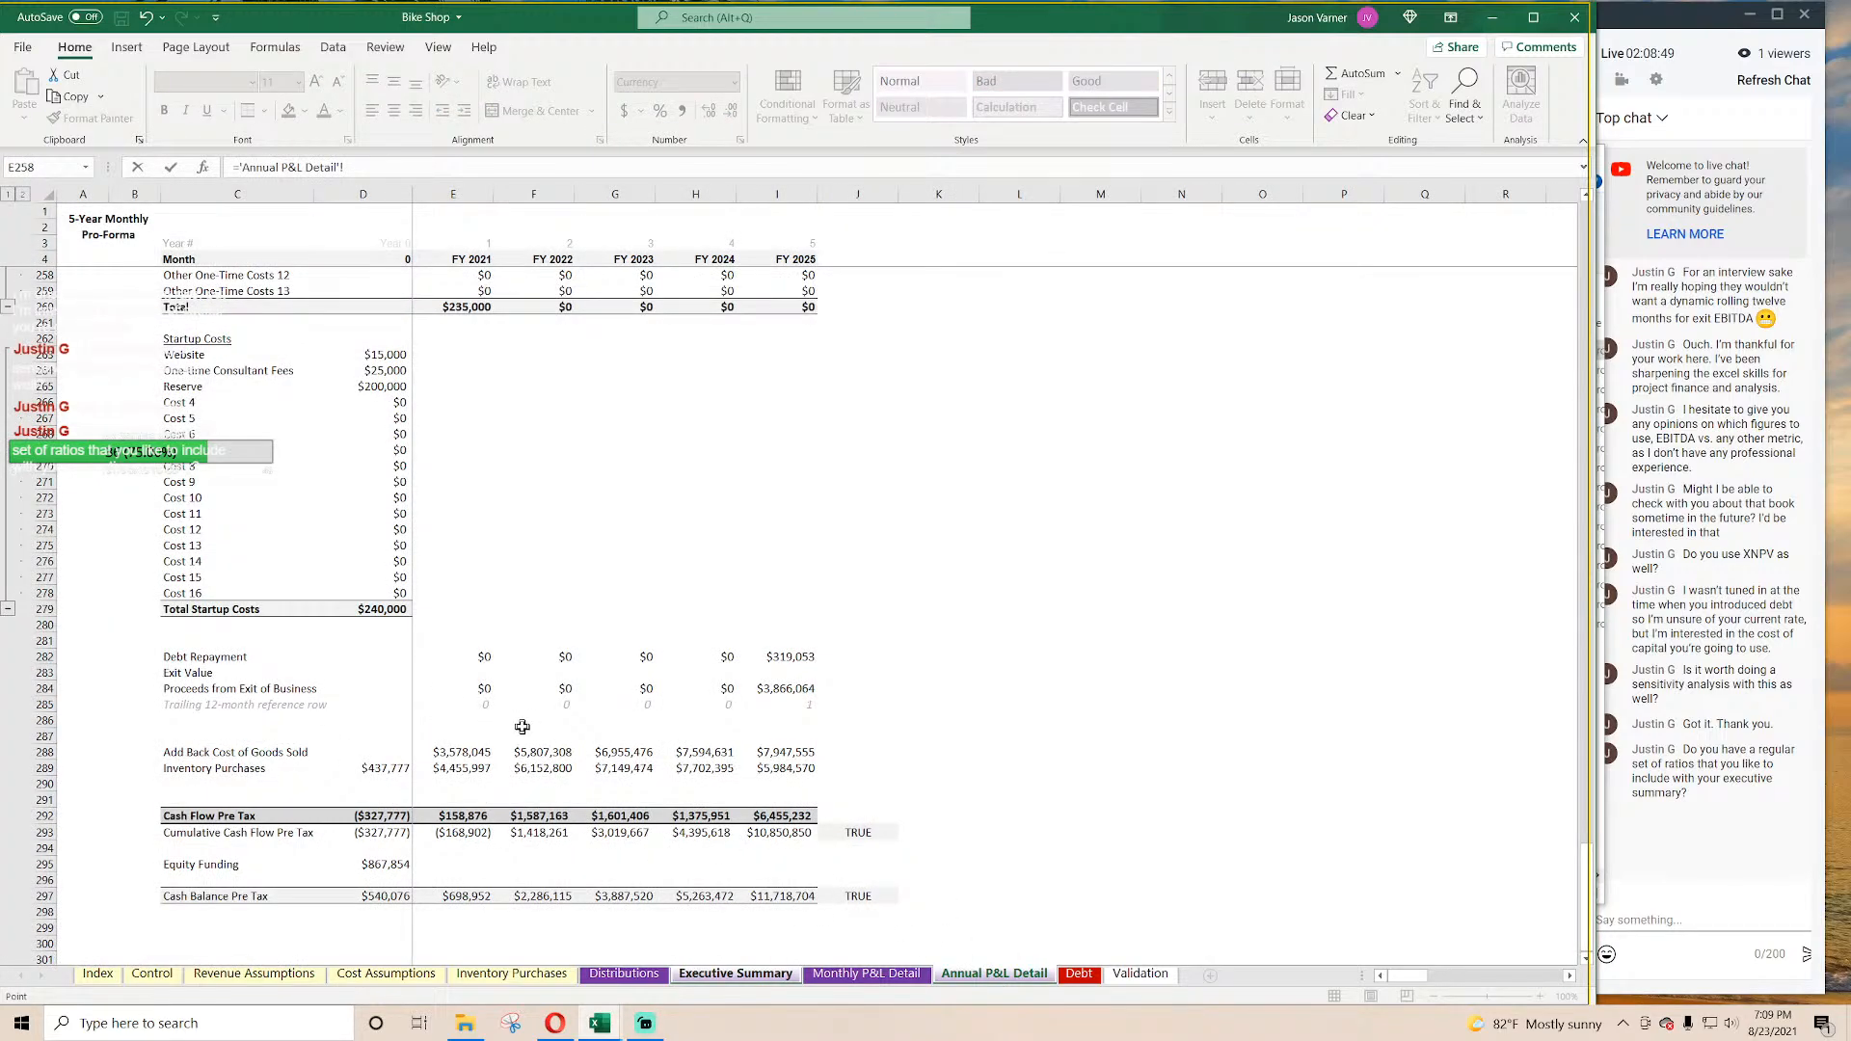
pyautogui.scroll(4, 523, 726)
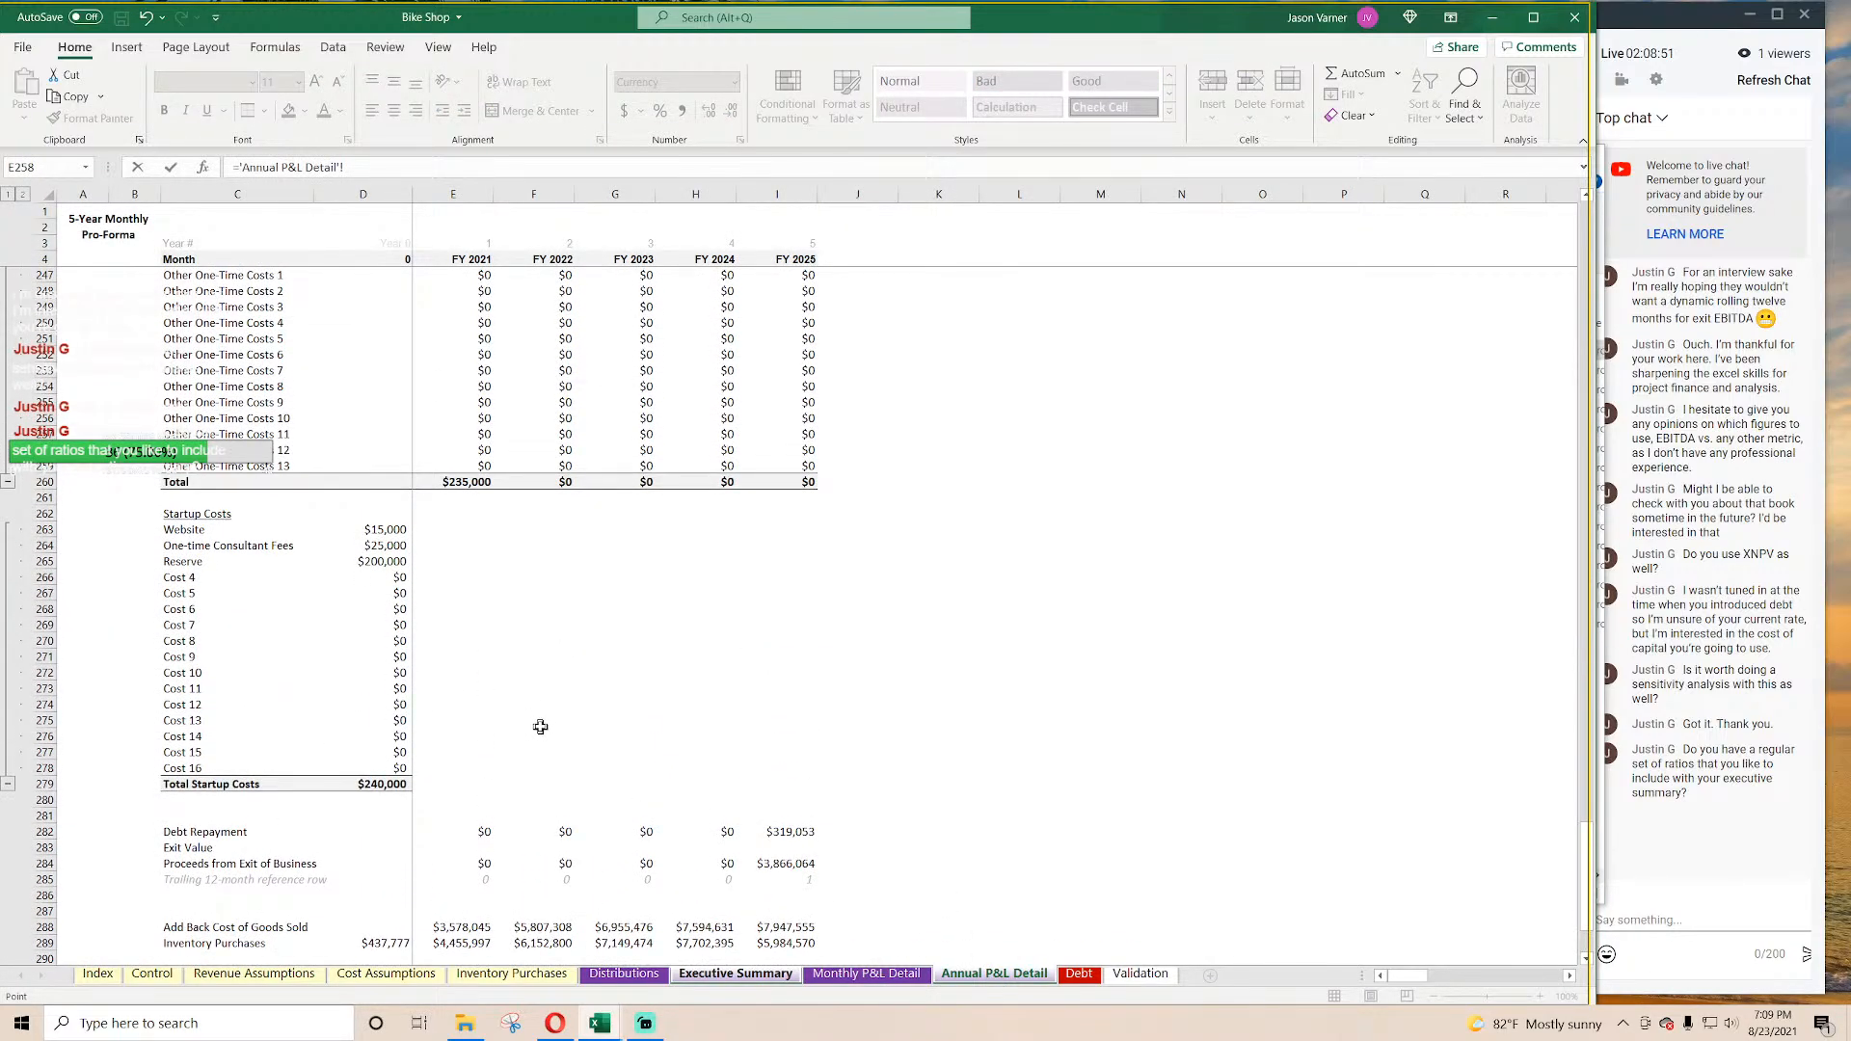
pyautogui.scroll(7, 540, 726)
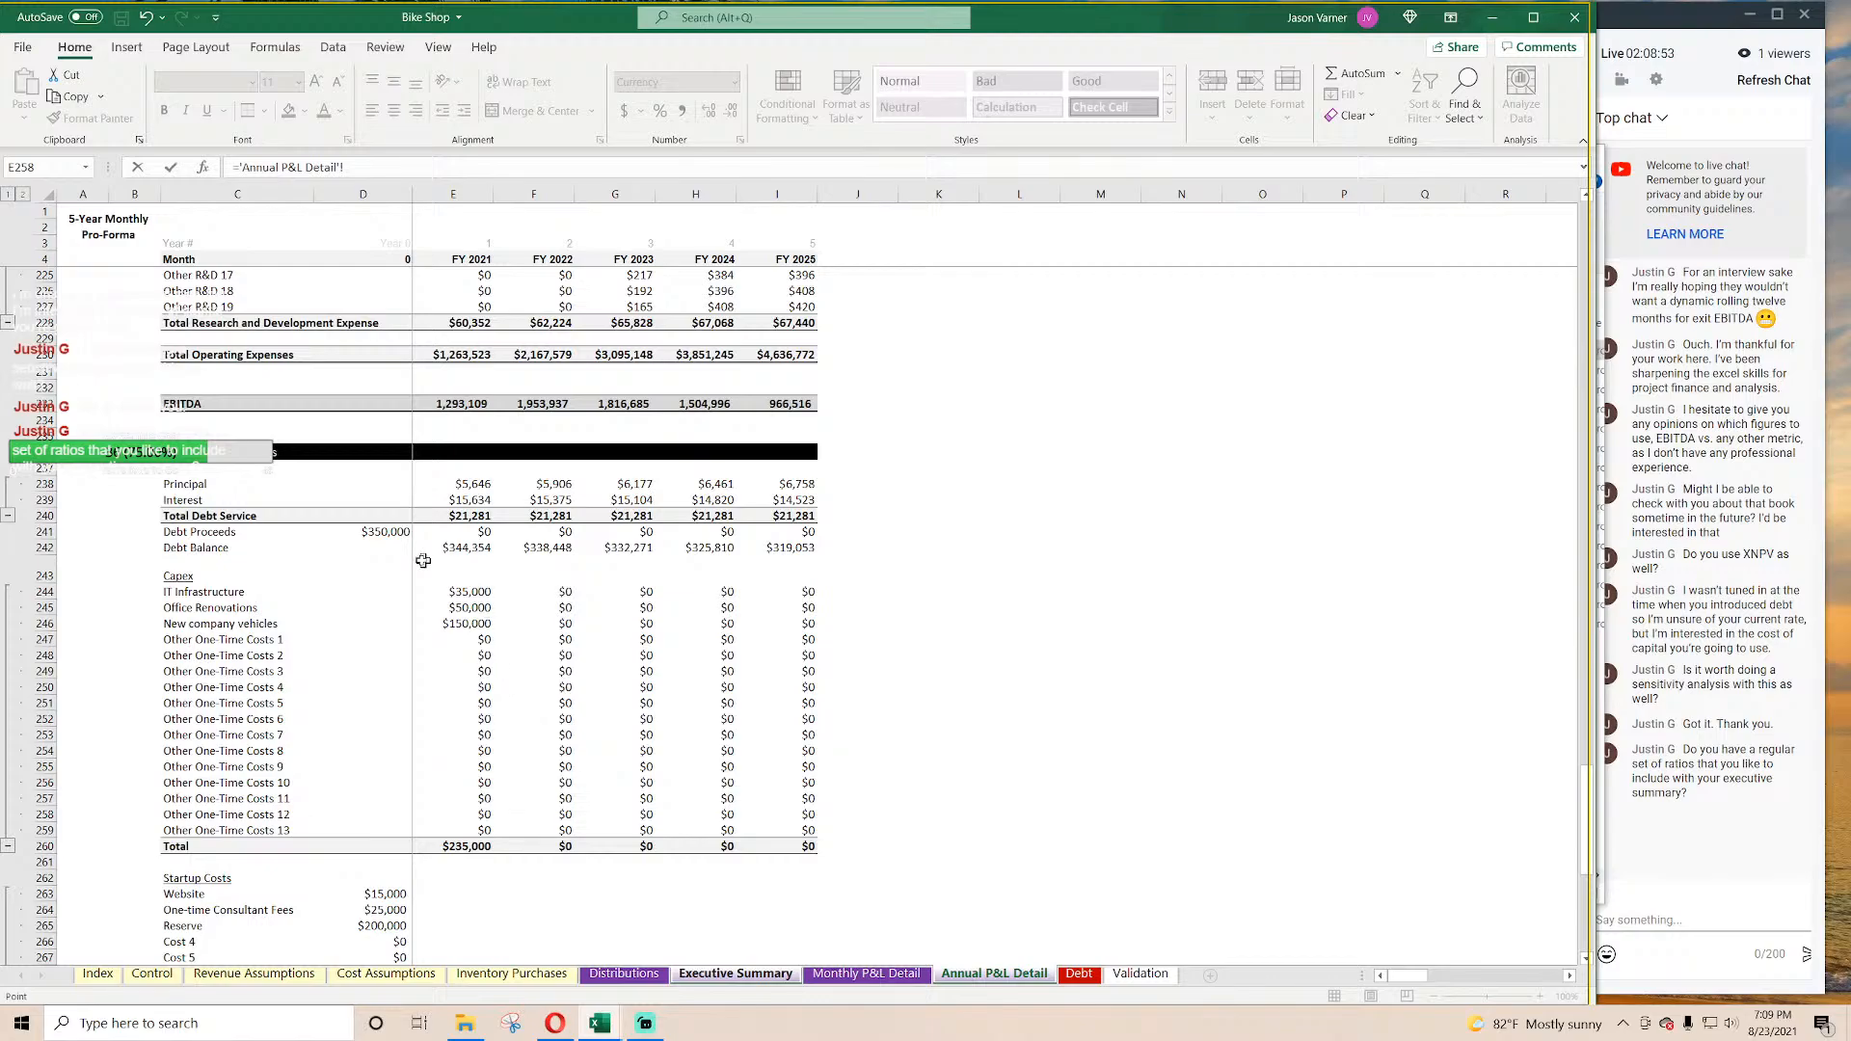
pyautogui.click(385, 532)
pyautogui.press('Return')
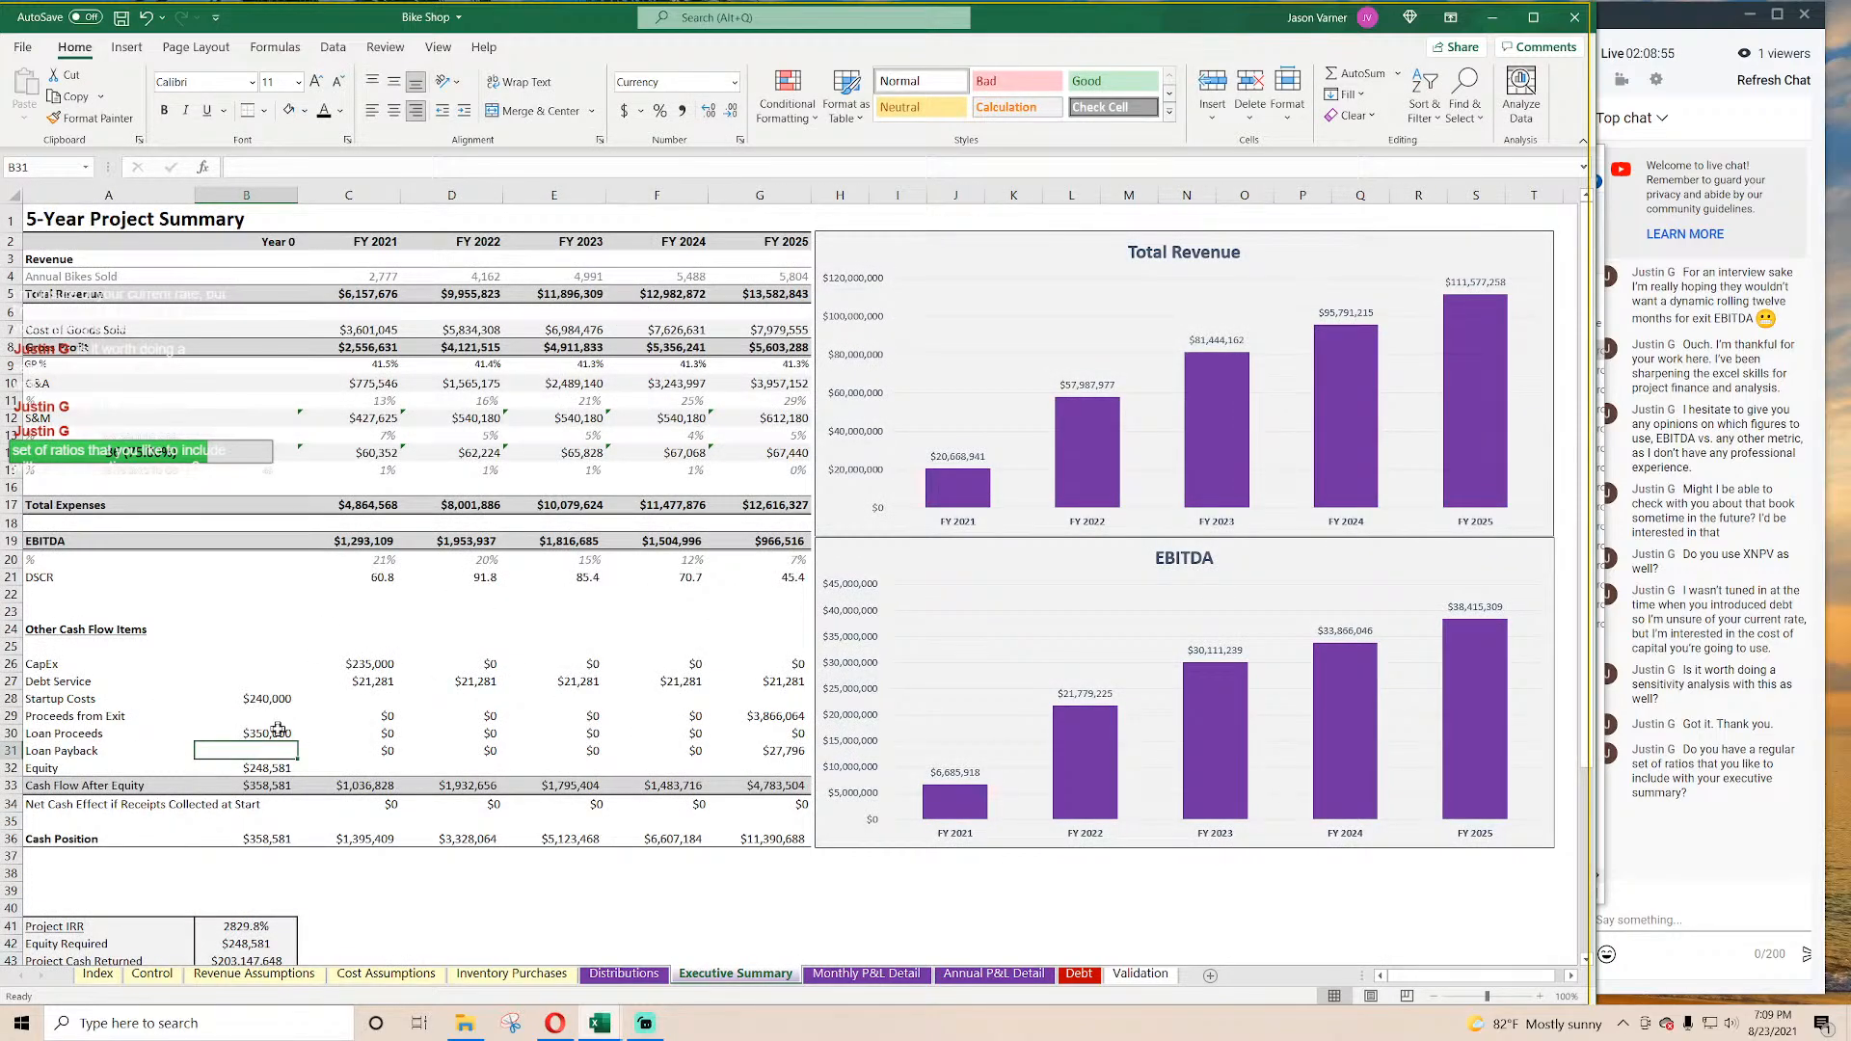
pyautogui.moveTo(277, 733); pyautogui.dragTo(776, 747)
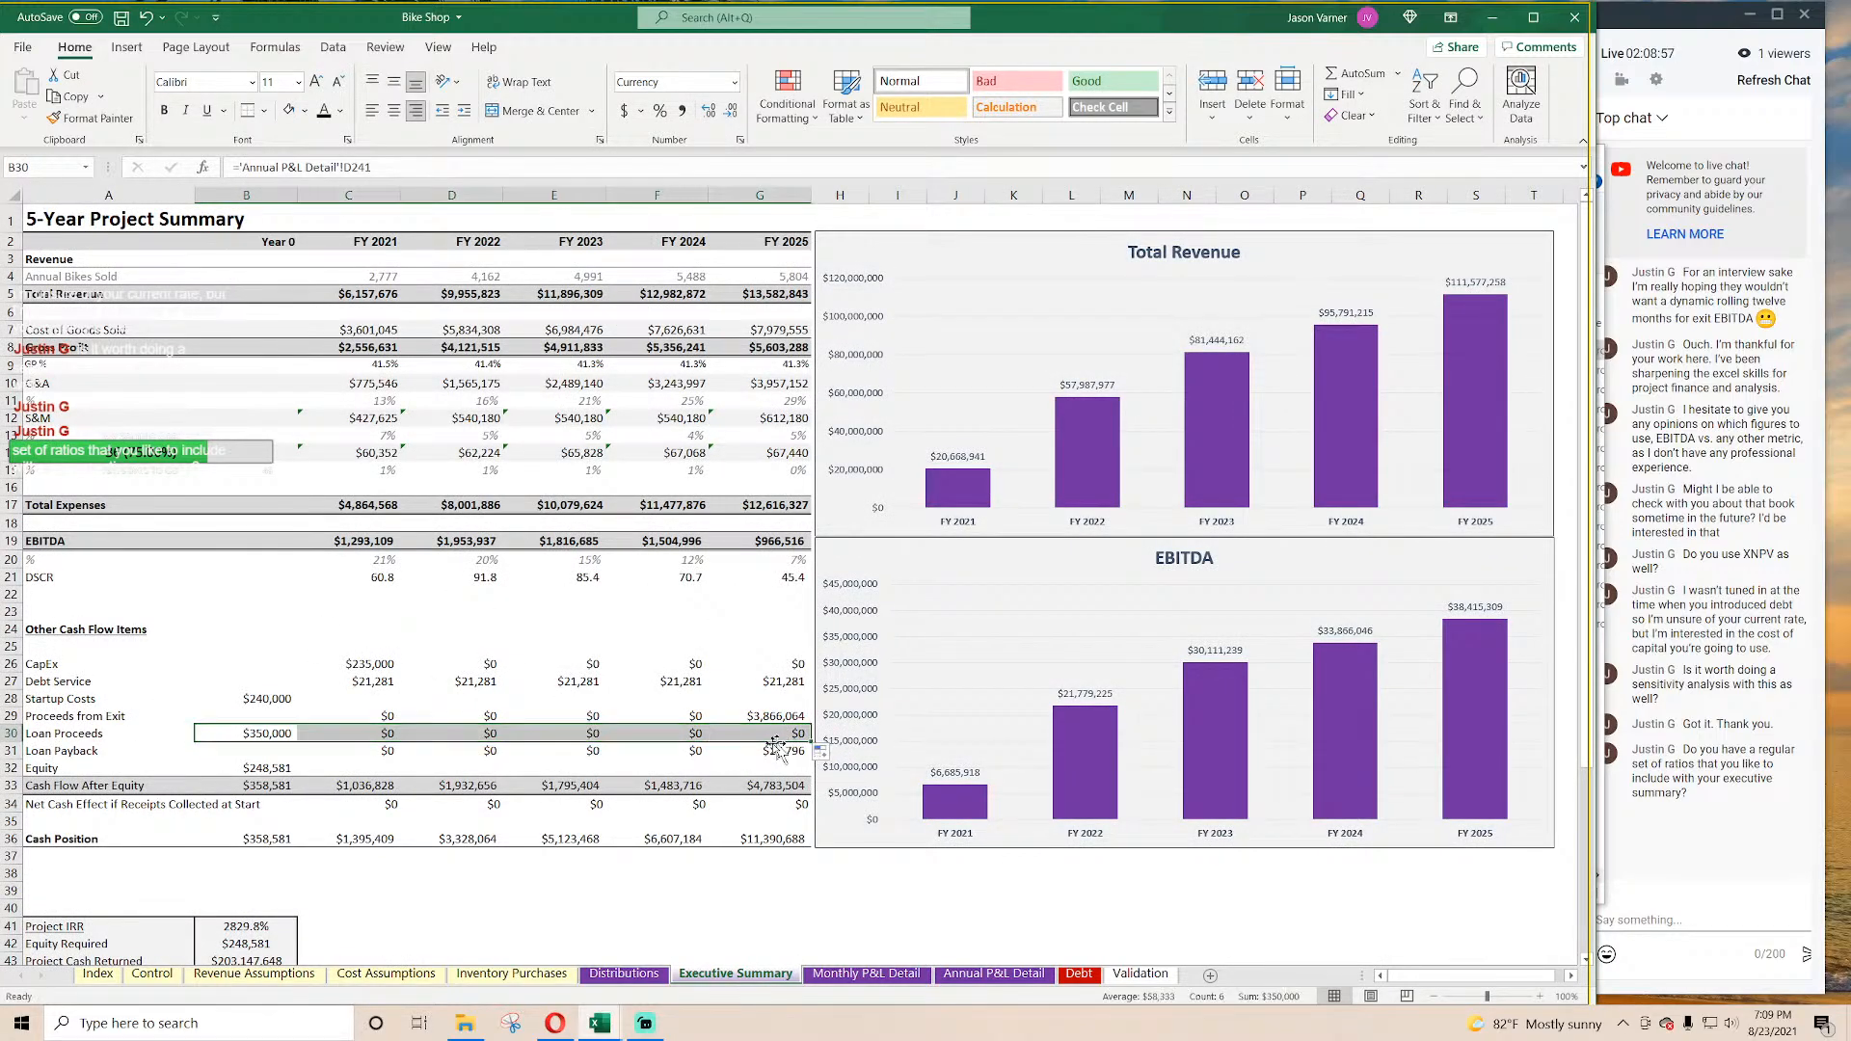
# Step: Link FY 2021 Loan Payback to Debt Repayment in Annual P&L Detail (E282) and fill it across through column G
pyautogui.click(382, 751)
pyautogui.write('=')
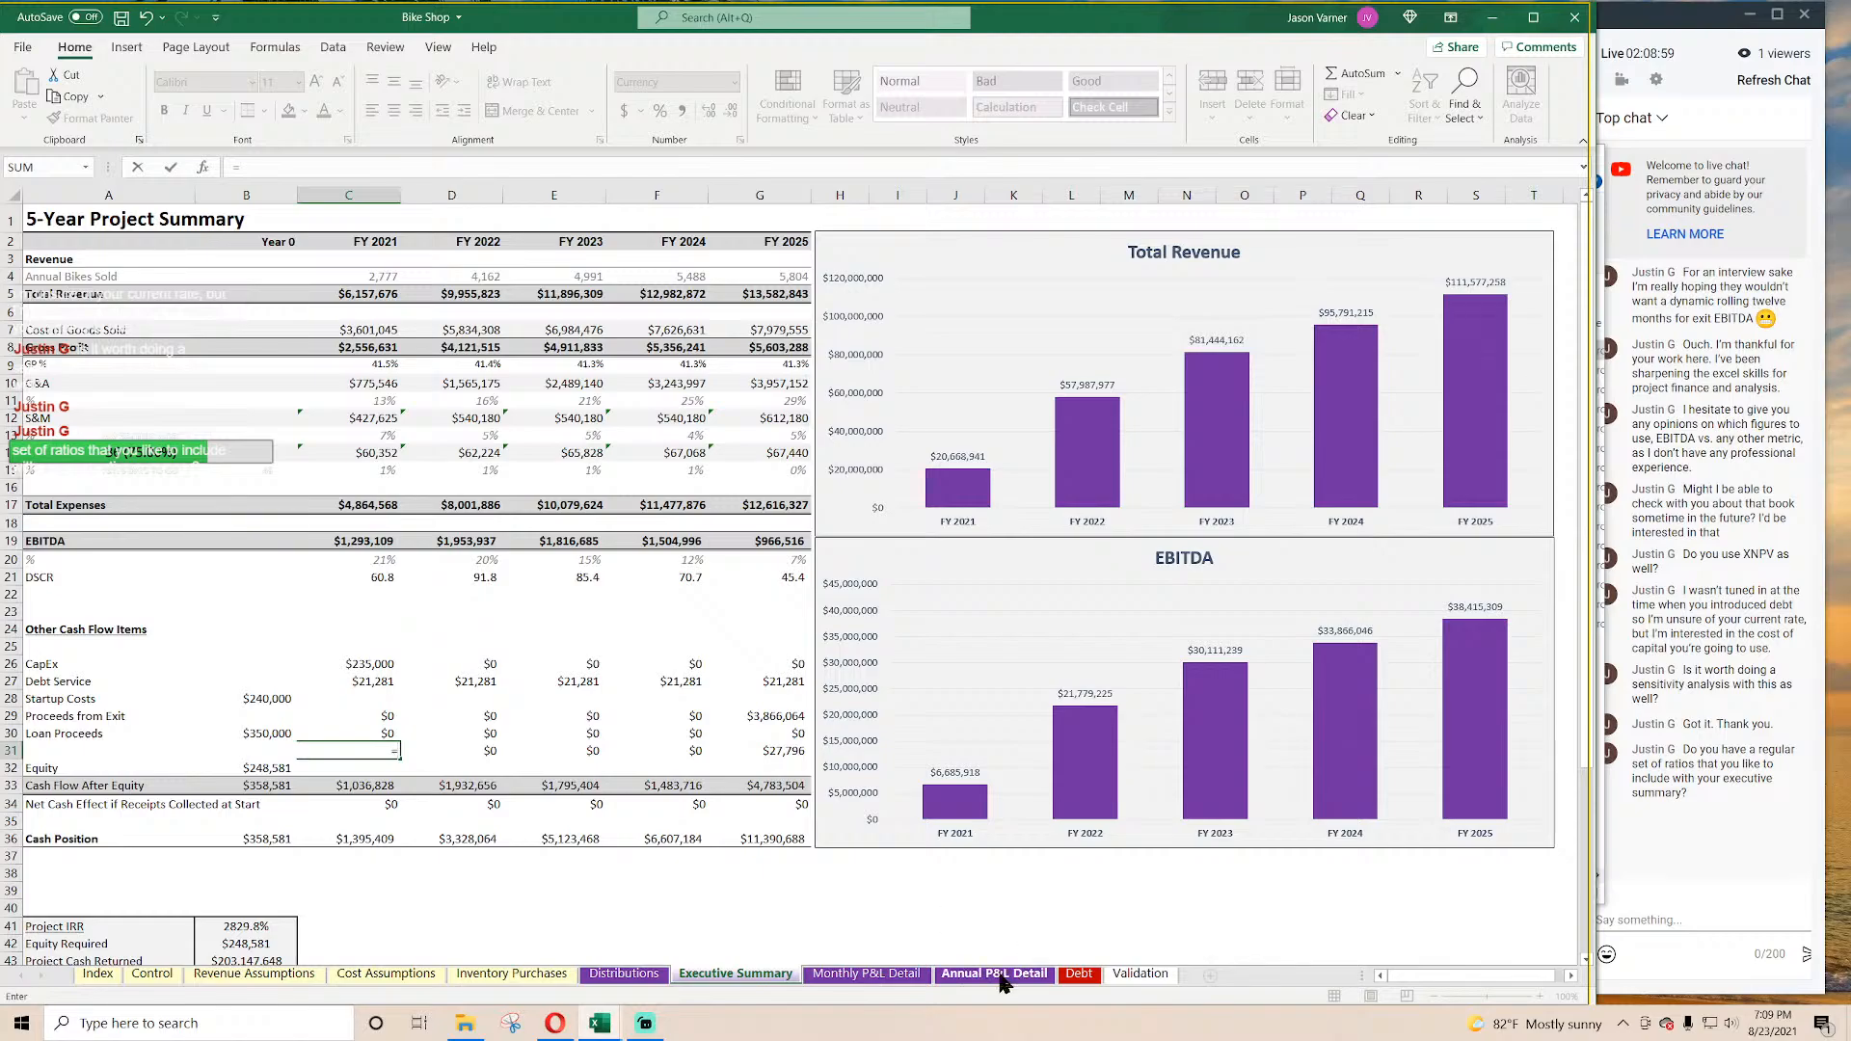
pyautogui.click(1000, 974)
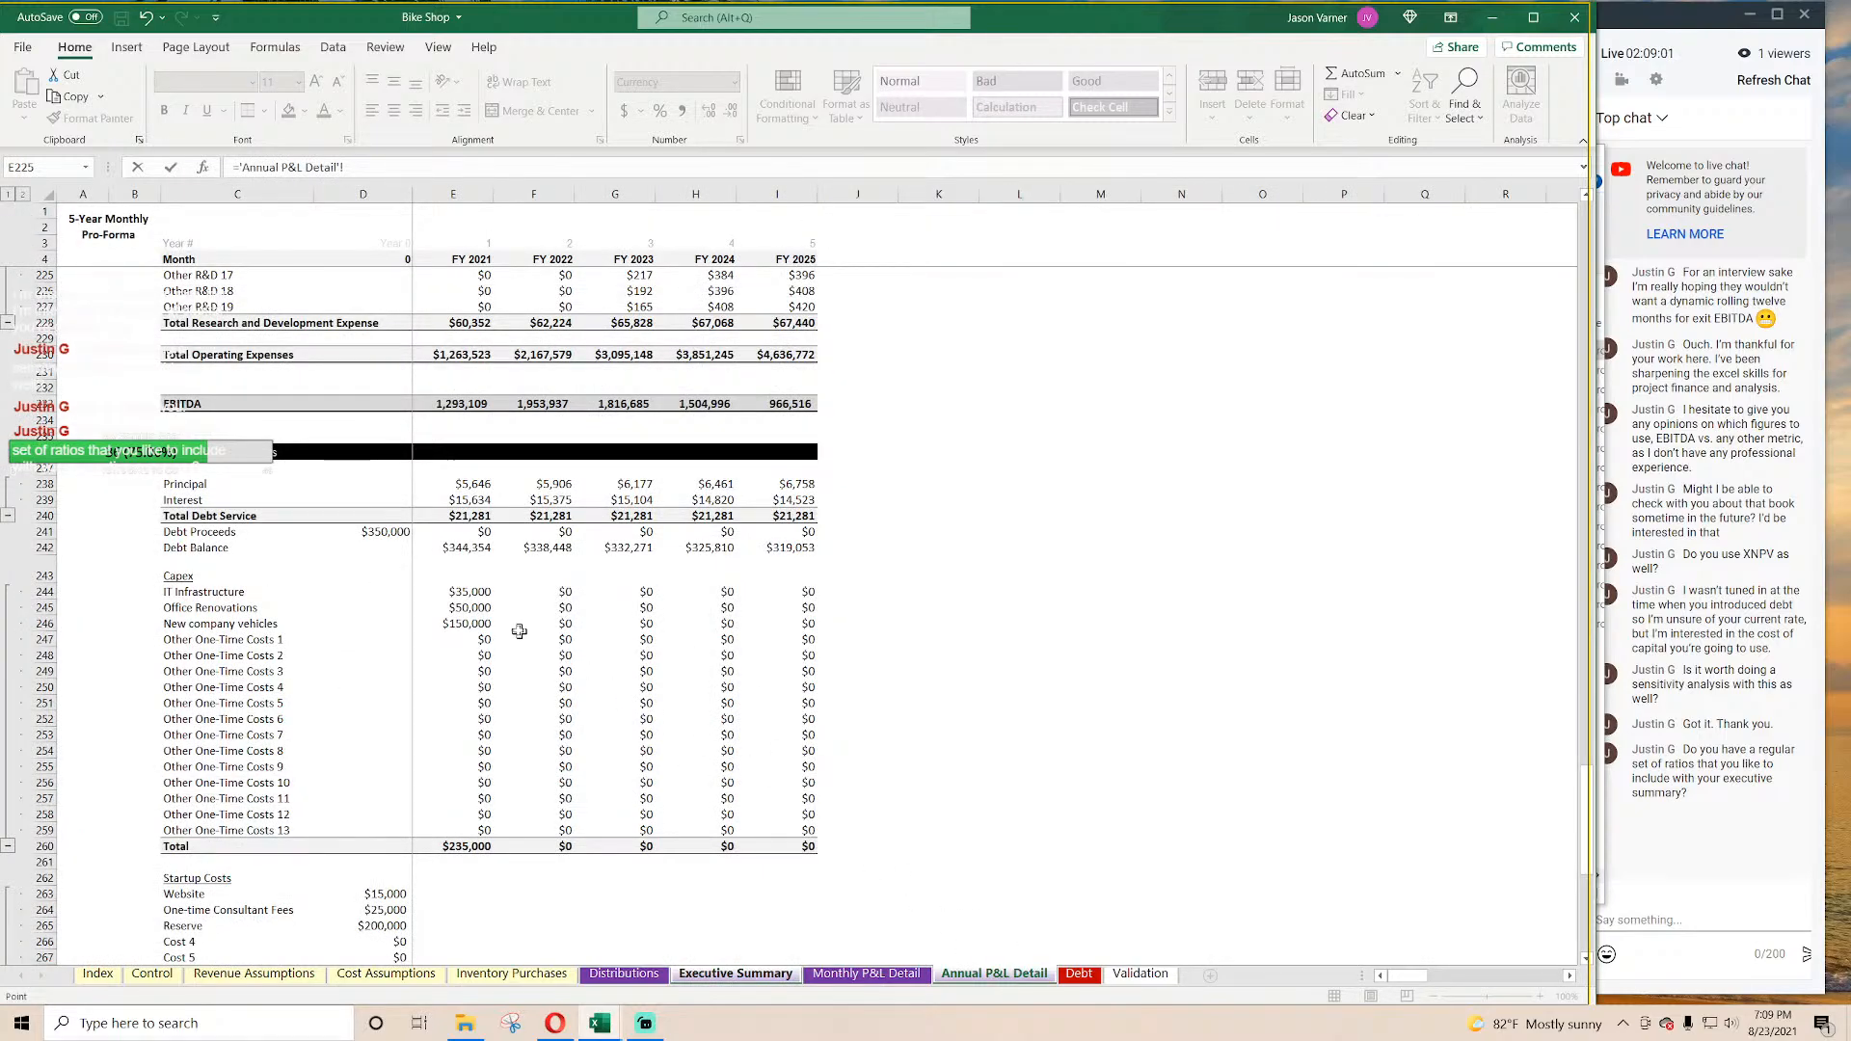
pyautogui.scroll(-11, 486, 680)
pyautogui.click(482, 657)
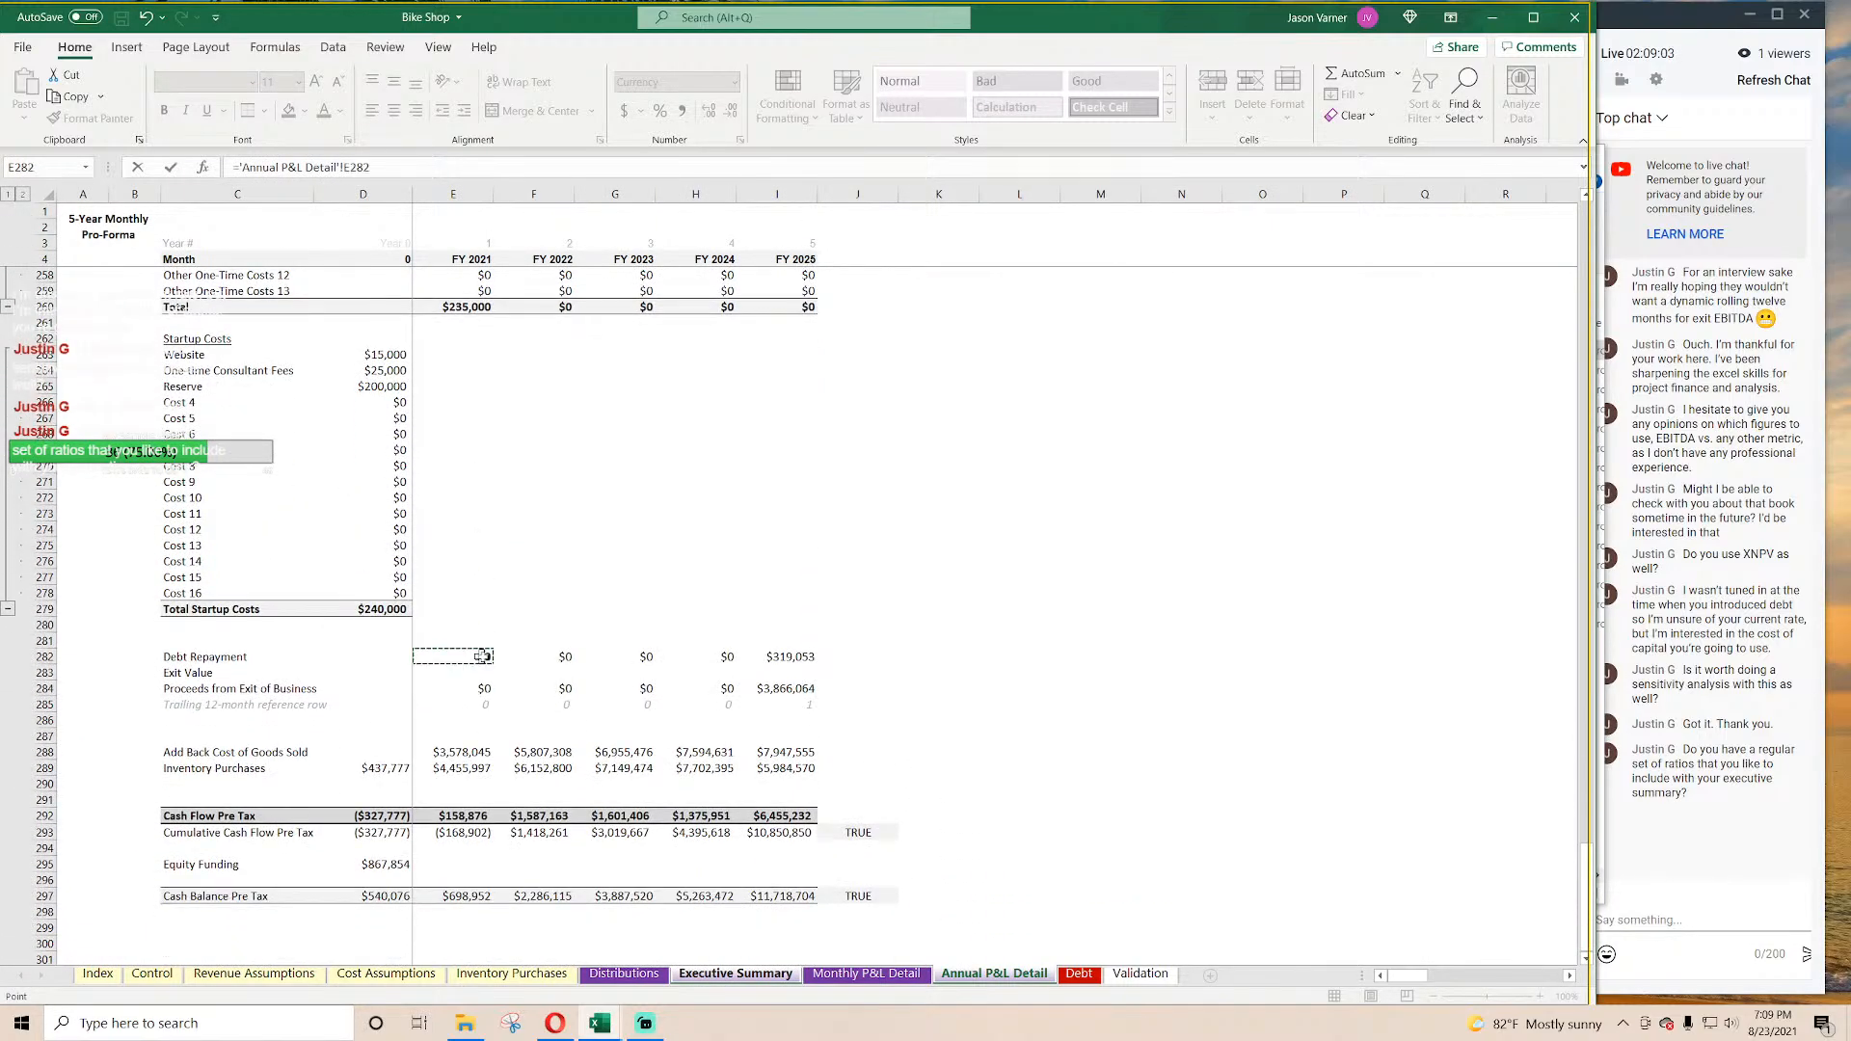
pyautogui.press('Return')
pyautogui.click(380, 751)
pyautogui.moveTo(400, 759); pyautogui.dragTo(781, 758)
# Step: Replace the Year 0 Equity reference to another workbook with a link to Equity Funding in Annual P&L Detail (D295)
pyautogui.click(270, 769)
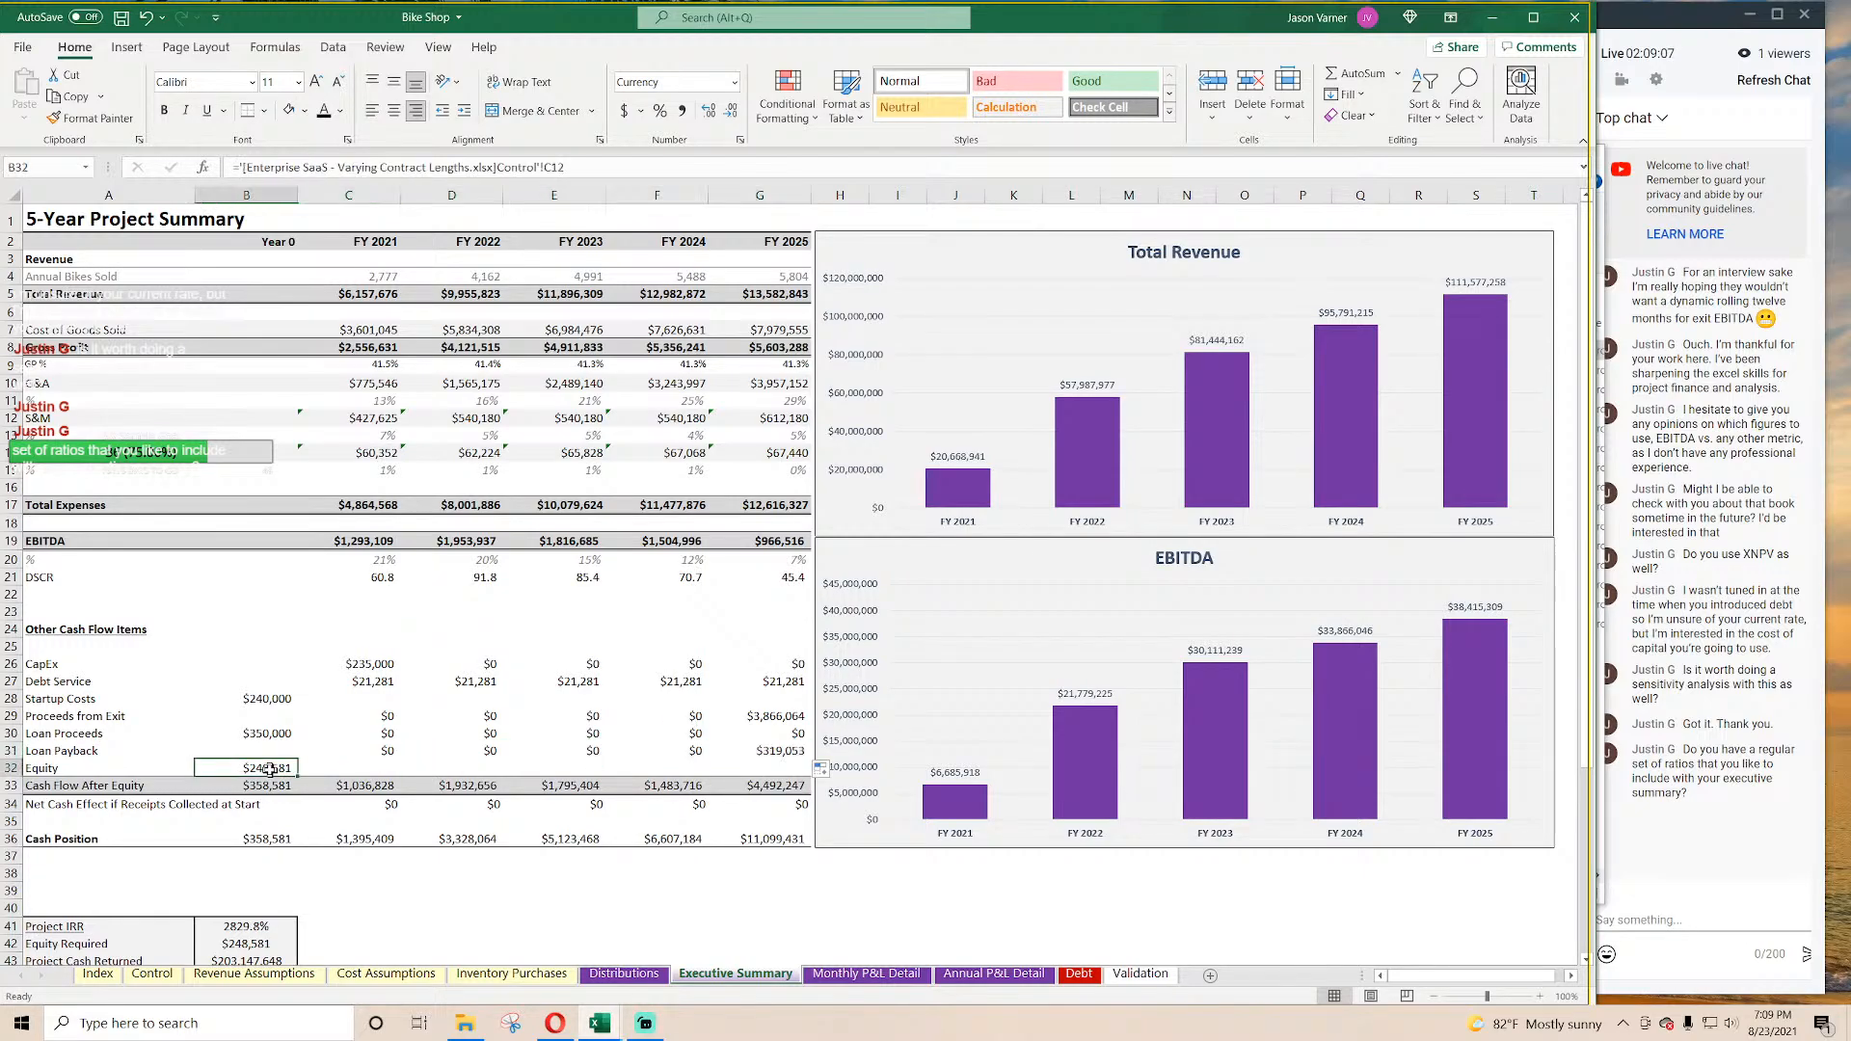
pyautogui.write('=')
pyautogui.click(994, 974)
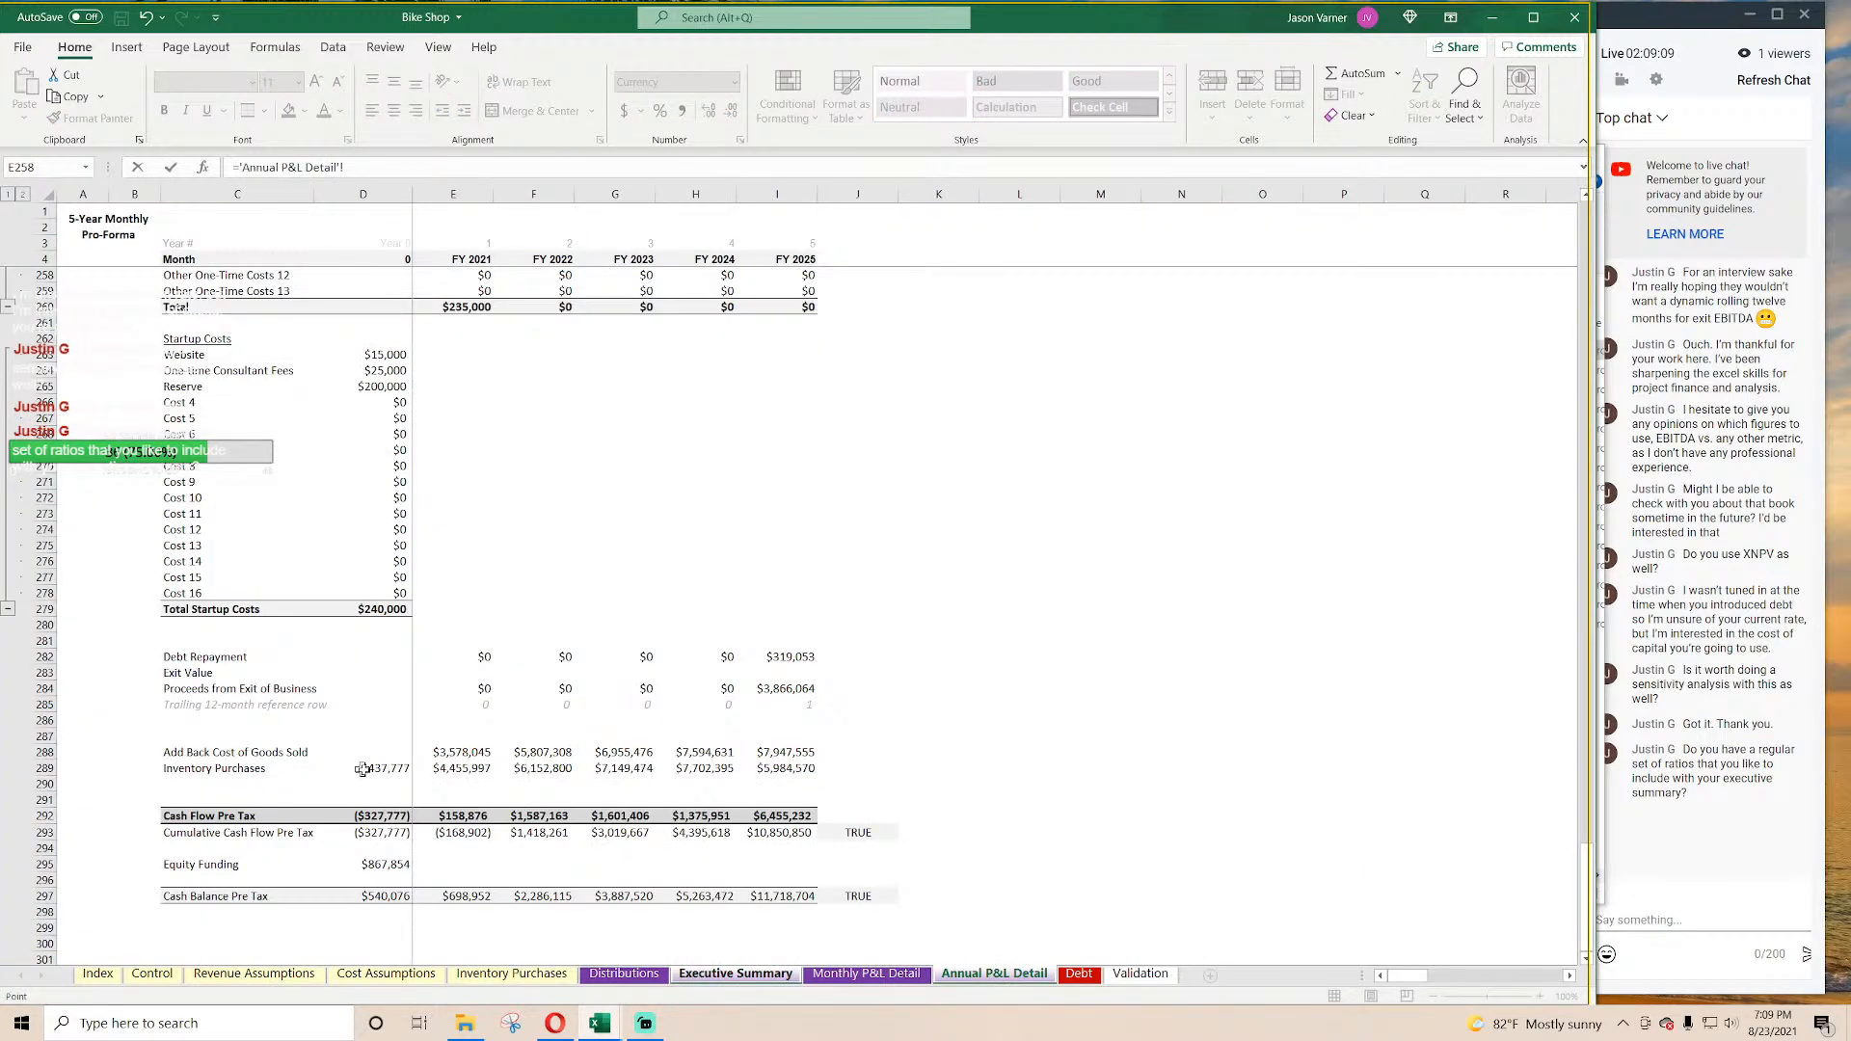
pyautogui.click(384, 861)
pyautogui.press('Return')
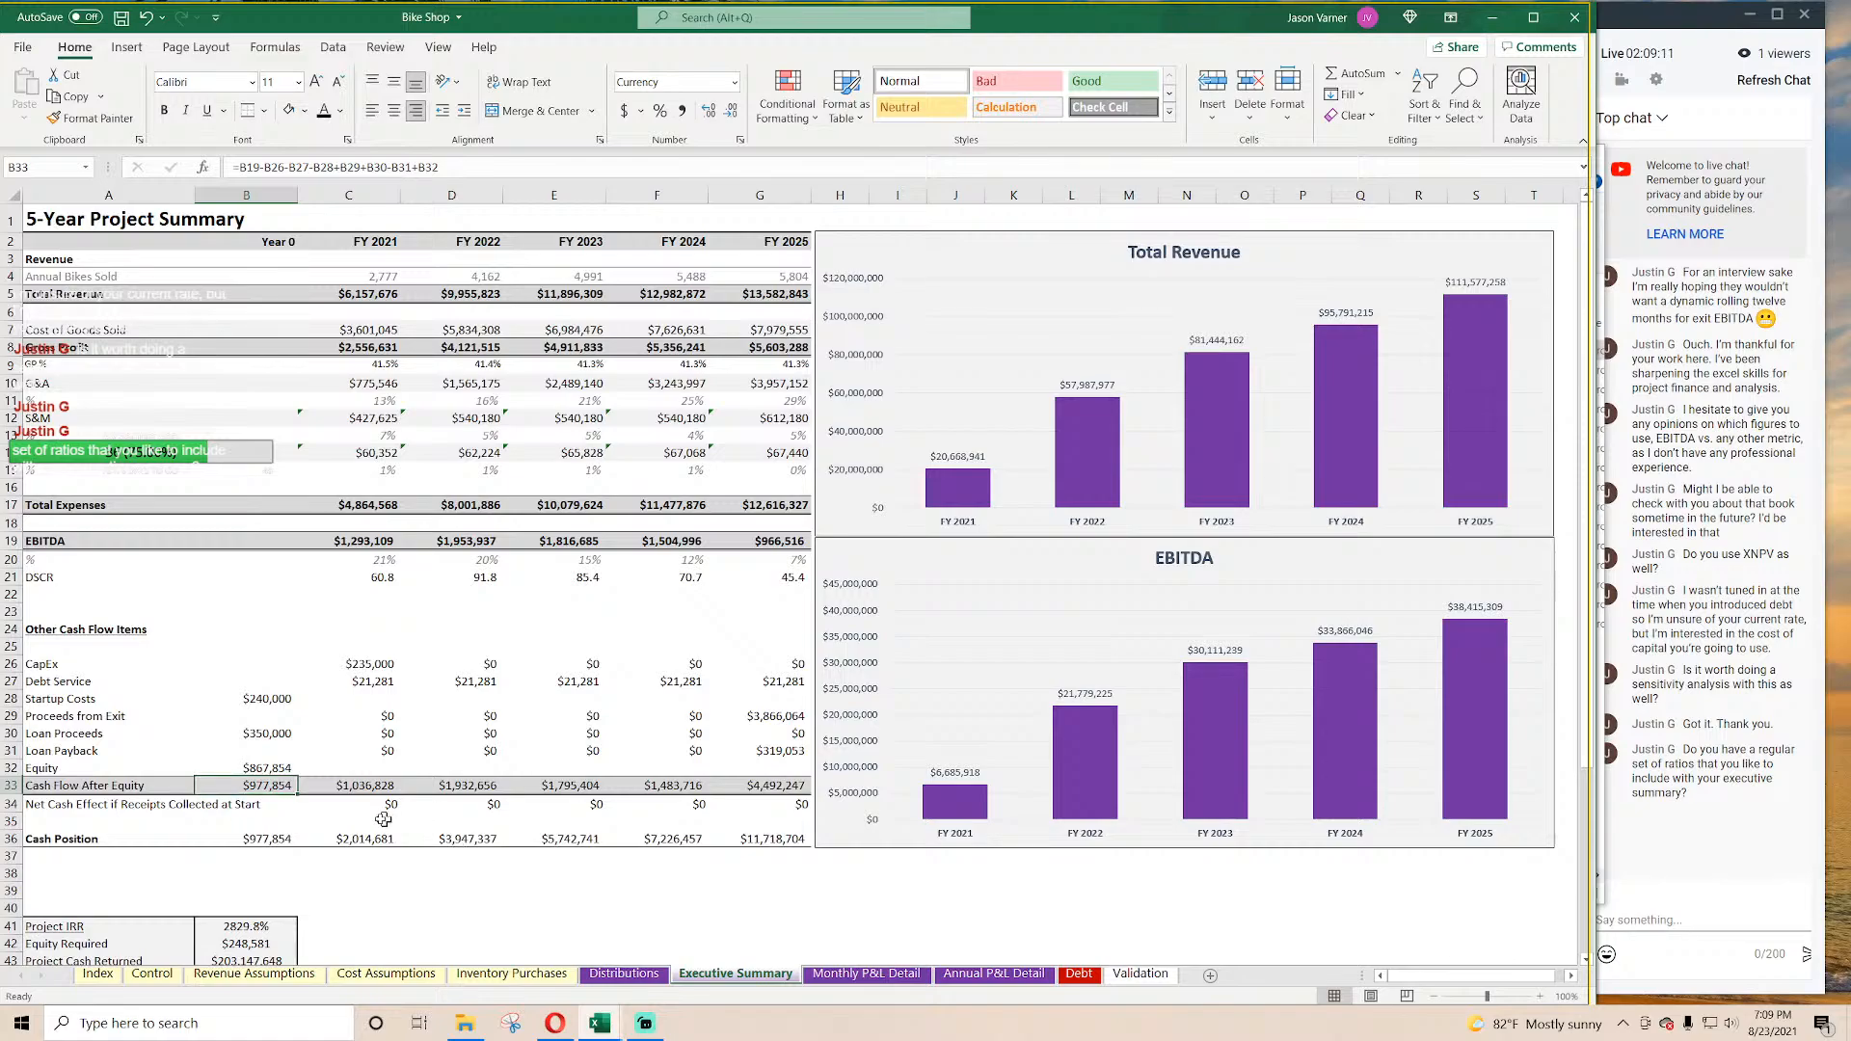
# Step: Check the FY 2021 Cash Flow After Equity formula and clear the Net Cash Effect if Receipts Collected at Start row (A34:G34)
pyautogui.click(354, 786)
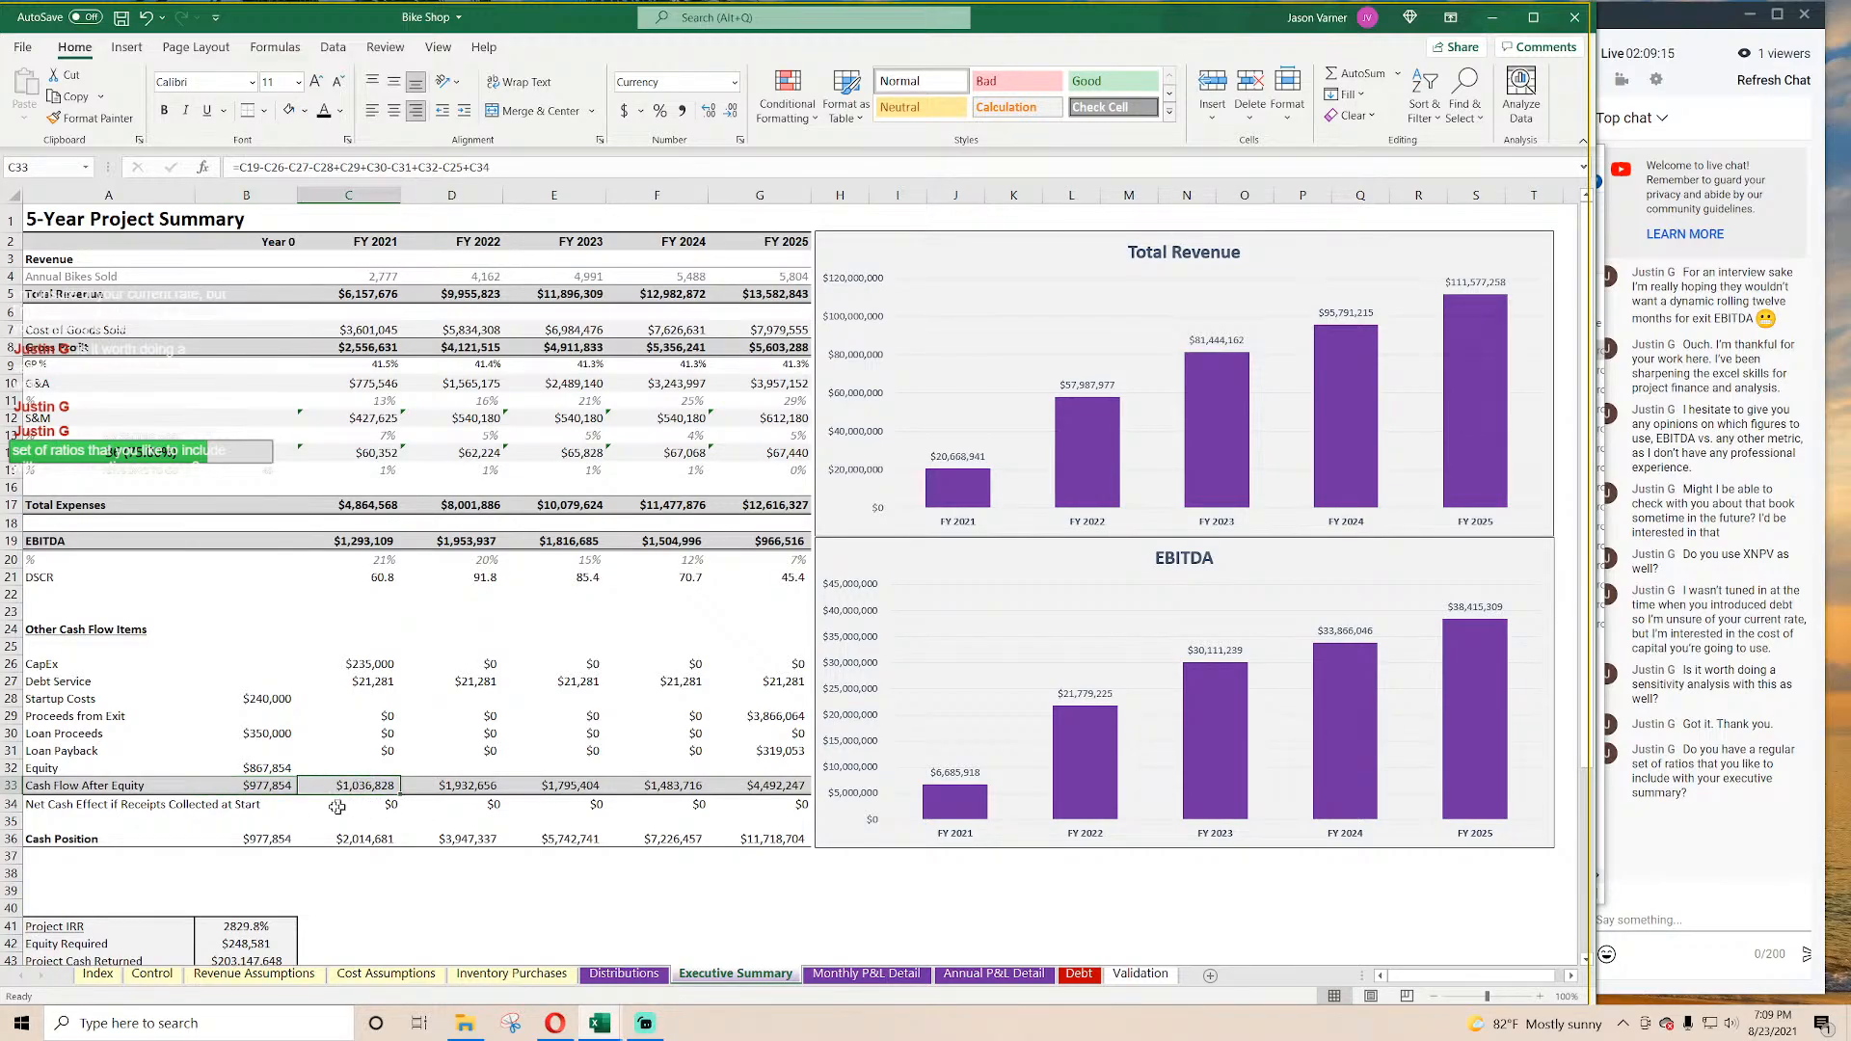
pyautogui.moveTo(63, 802); pyautogui.dragTo(776, 805)
pyautogui.rightClick(730, 810)
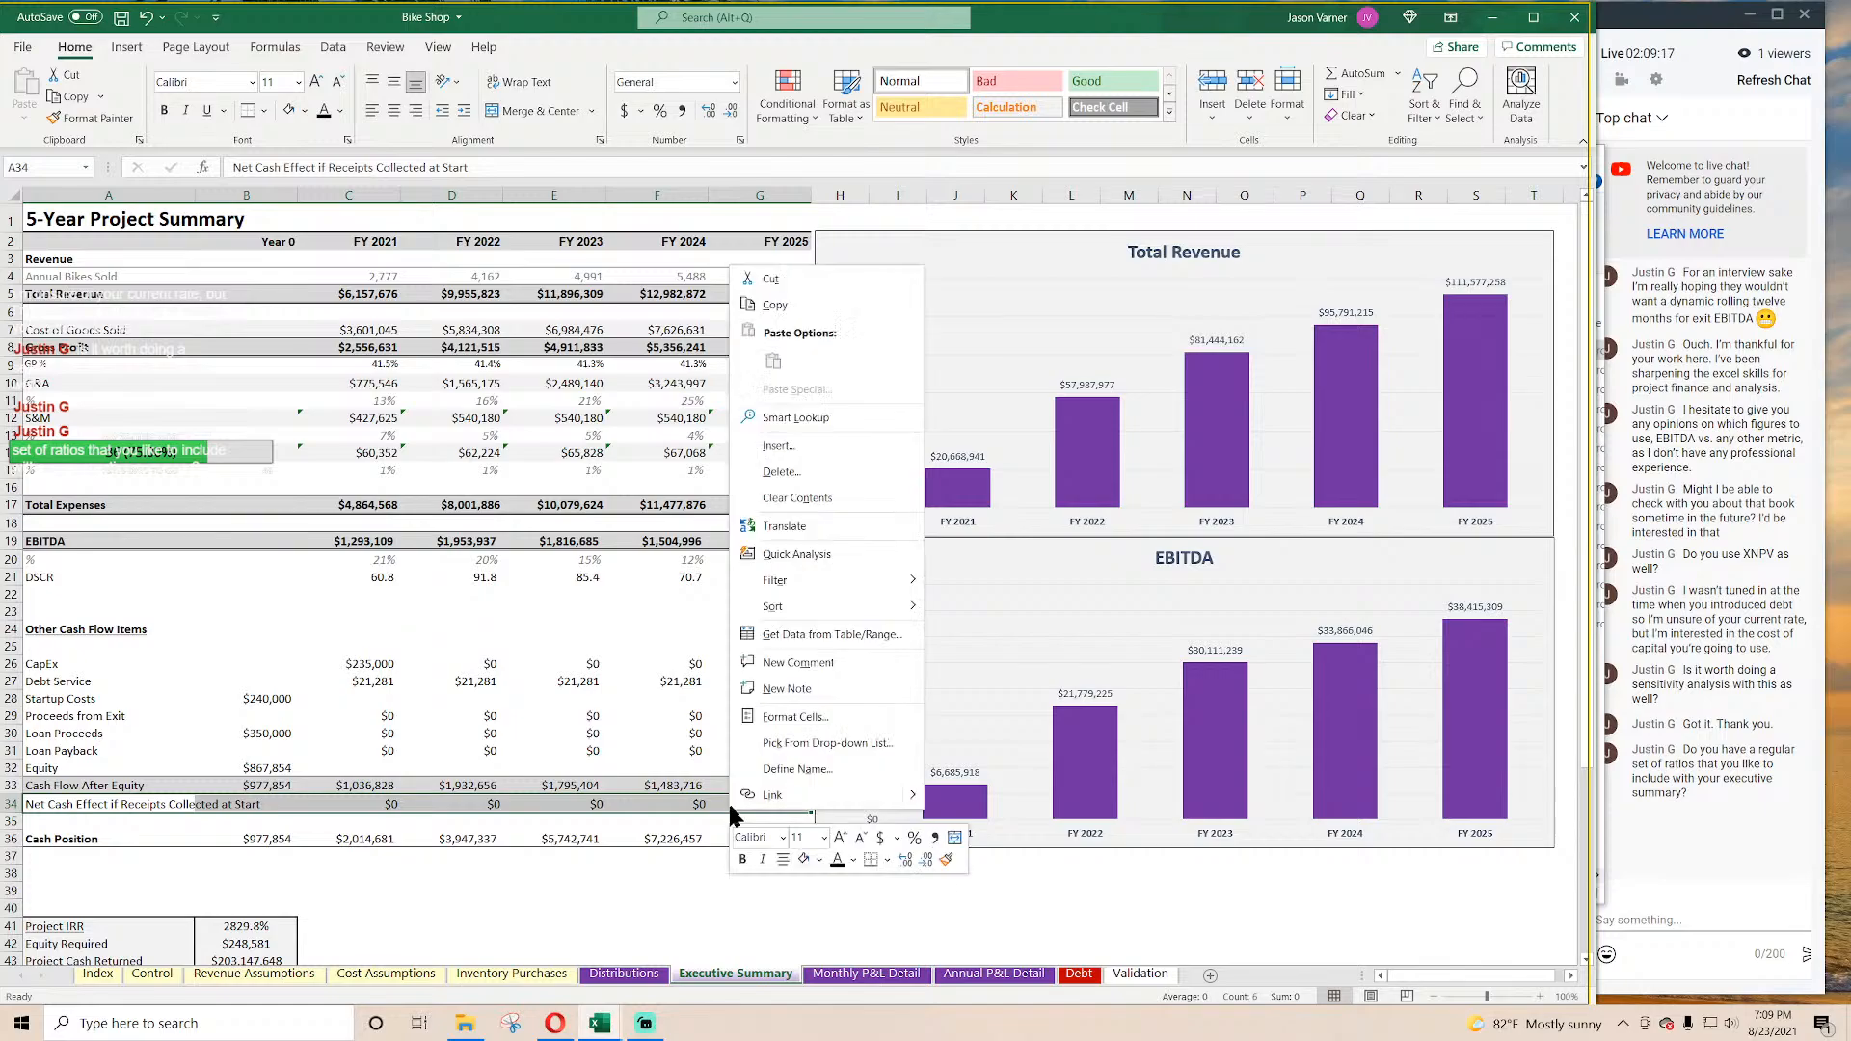
pyautogui.click(826, 495)
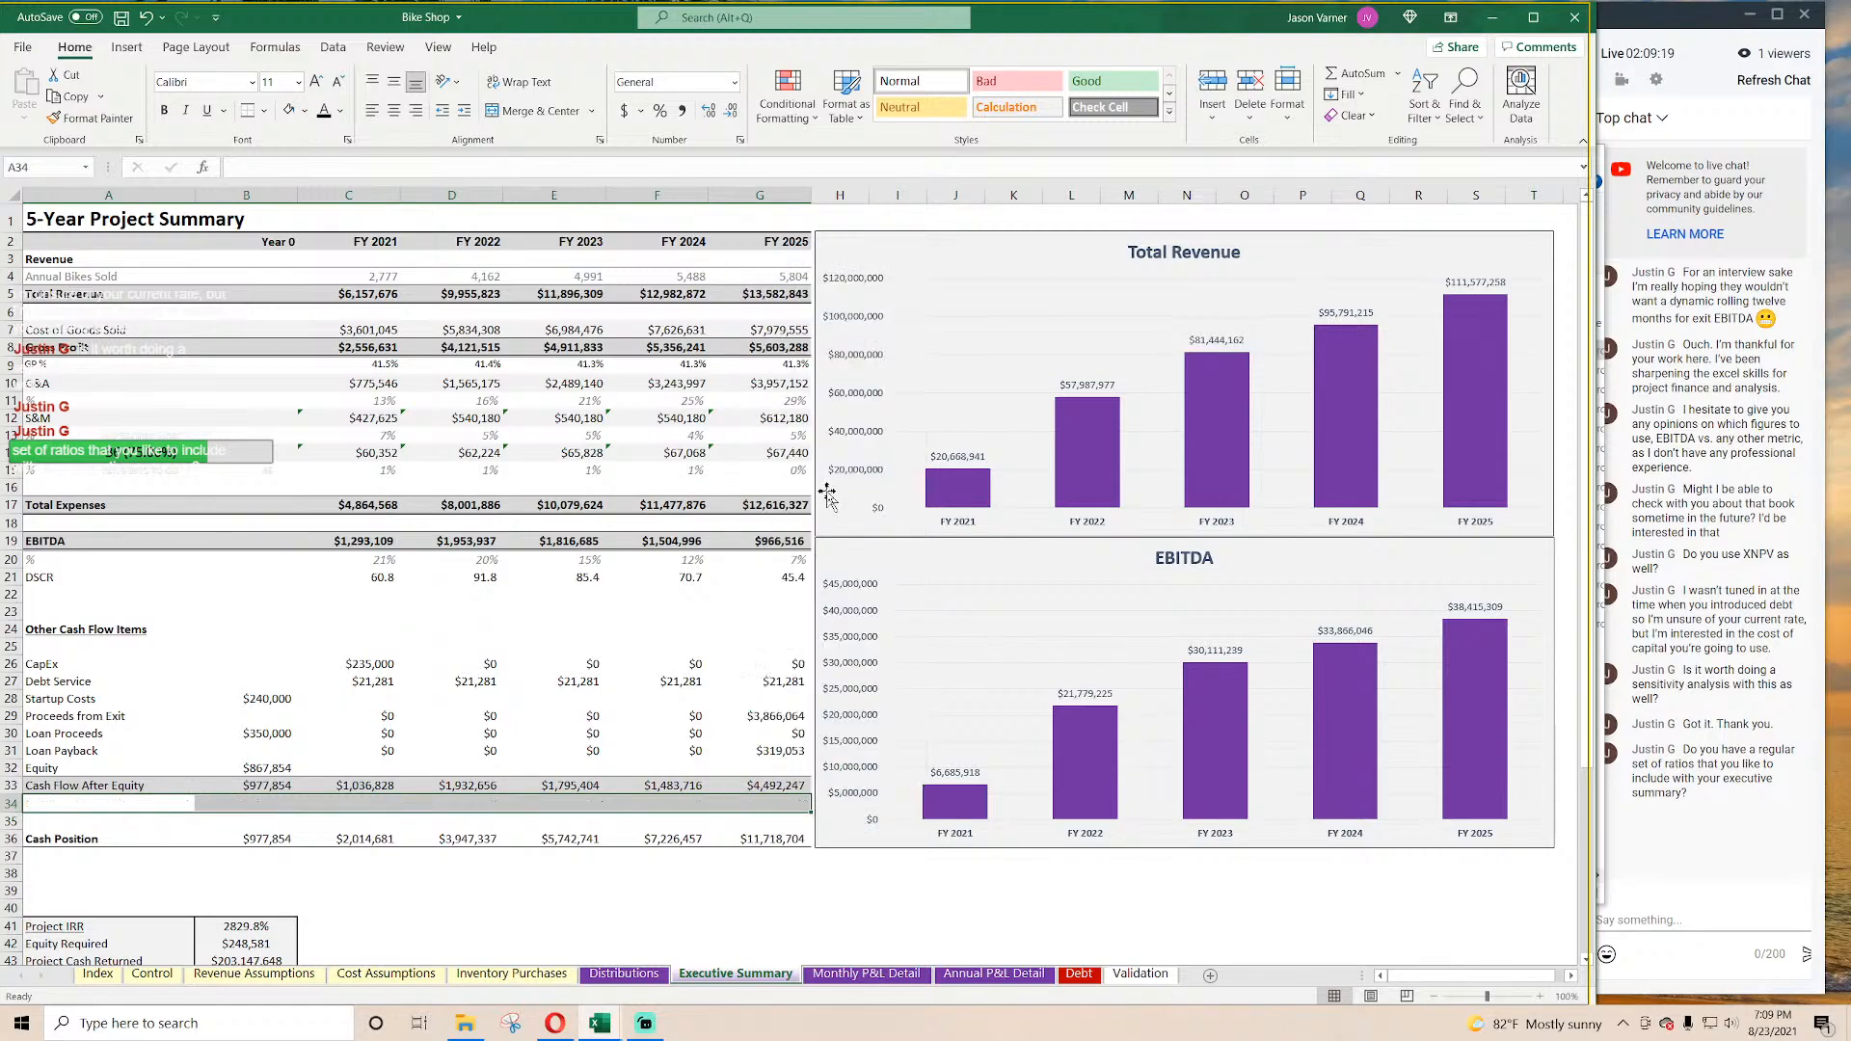
# Step: Enter the label "Add Back COGS (bikes)" in A25, directly above CapEx
pyautogui.click(49, 662)
pyautogui.press('Up')
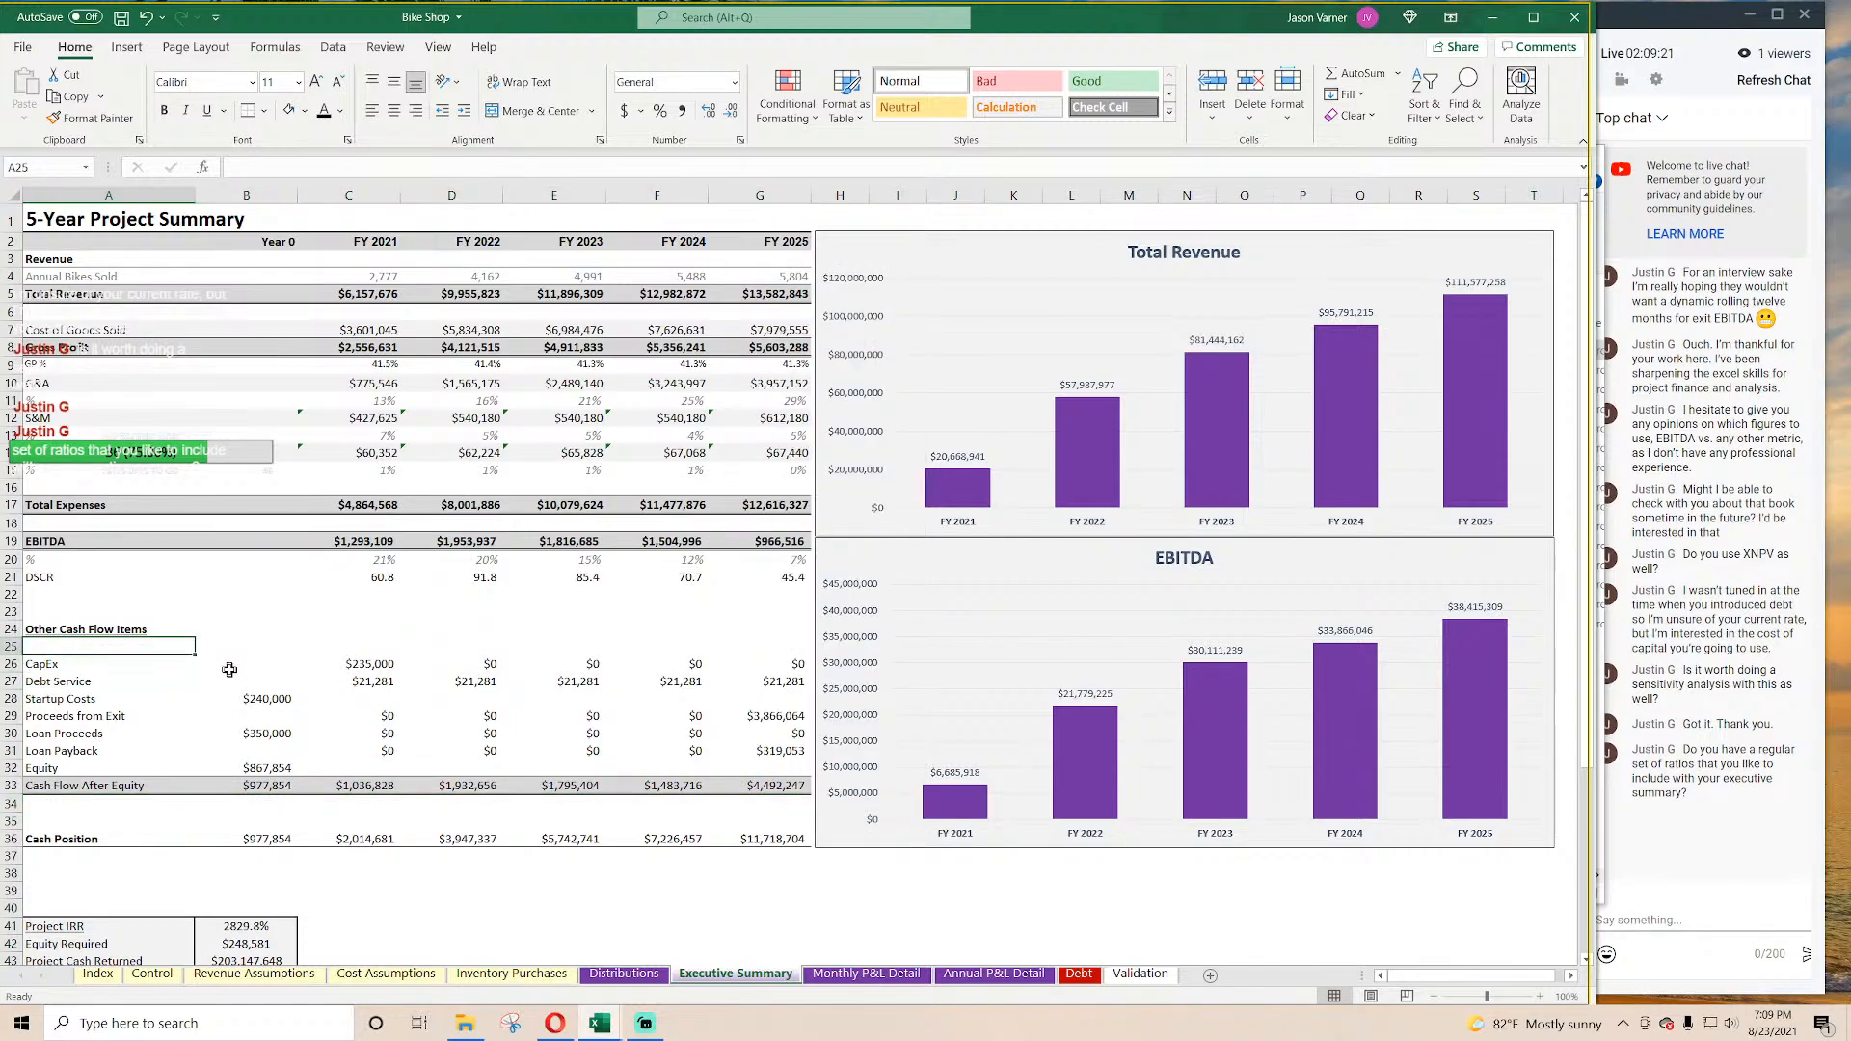
pyautogui.write('Add Back COGS (bik')
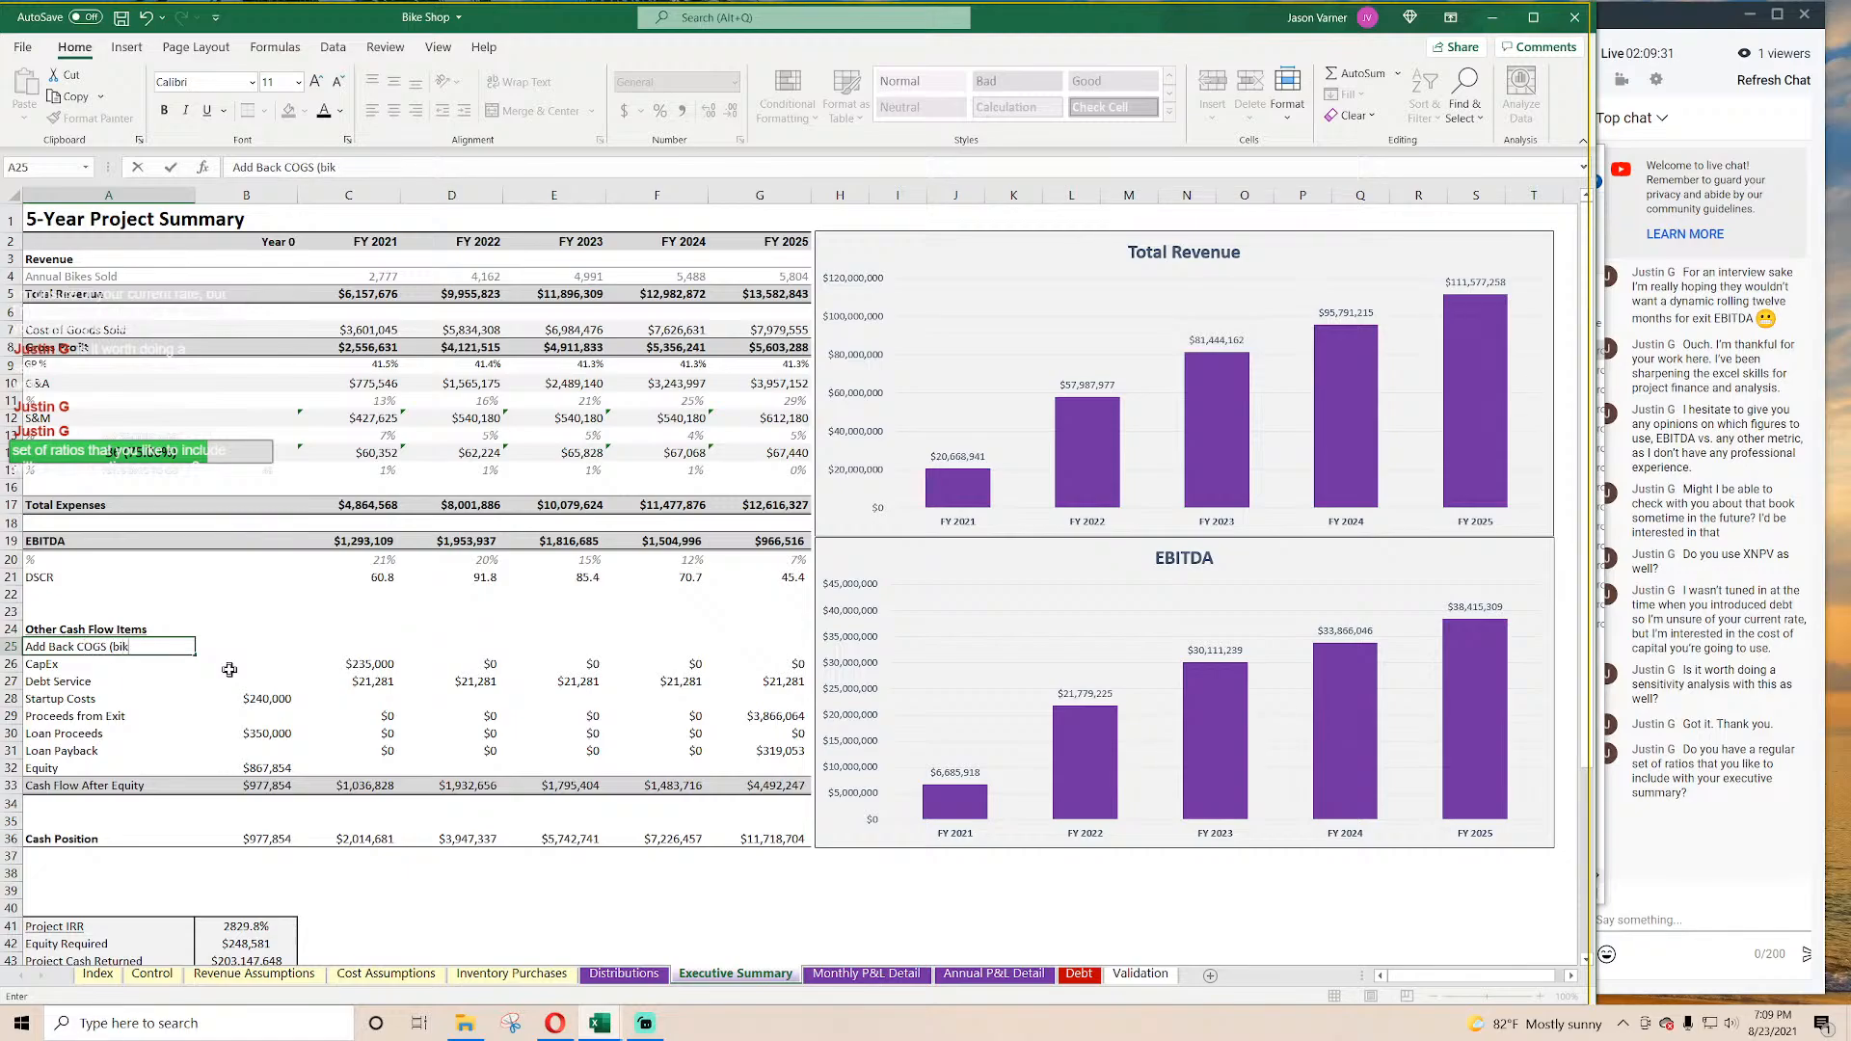
pyautogui.write(')')
pyautogui.press('Return')
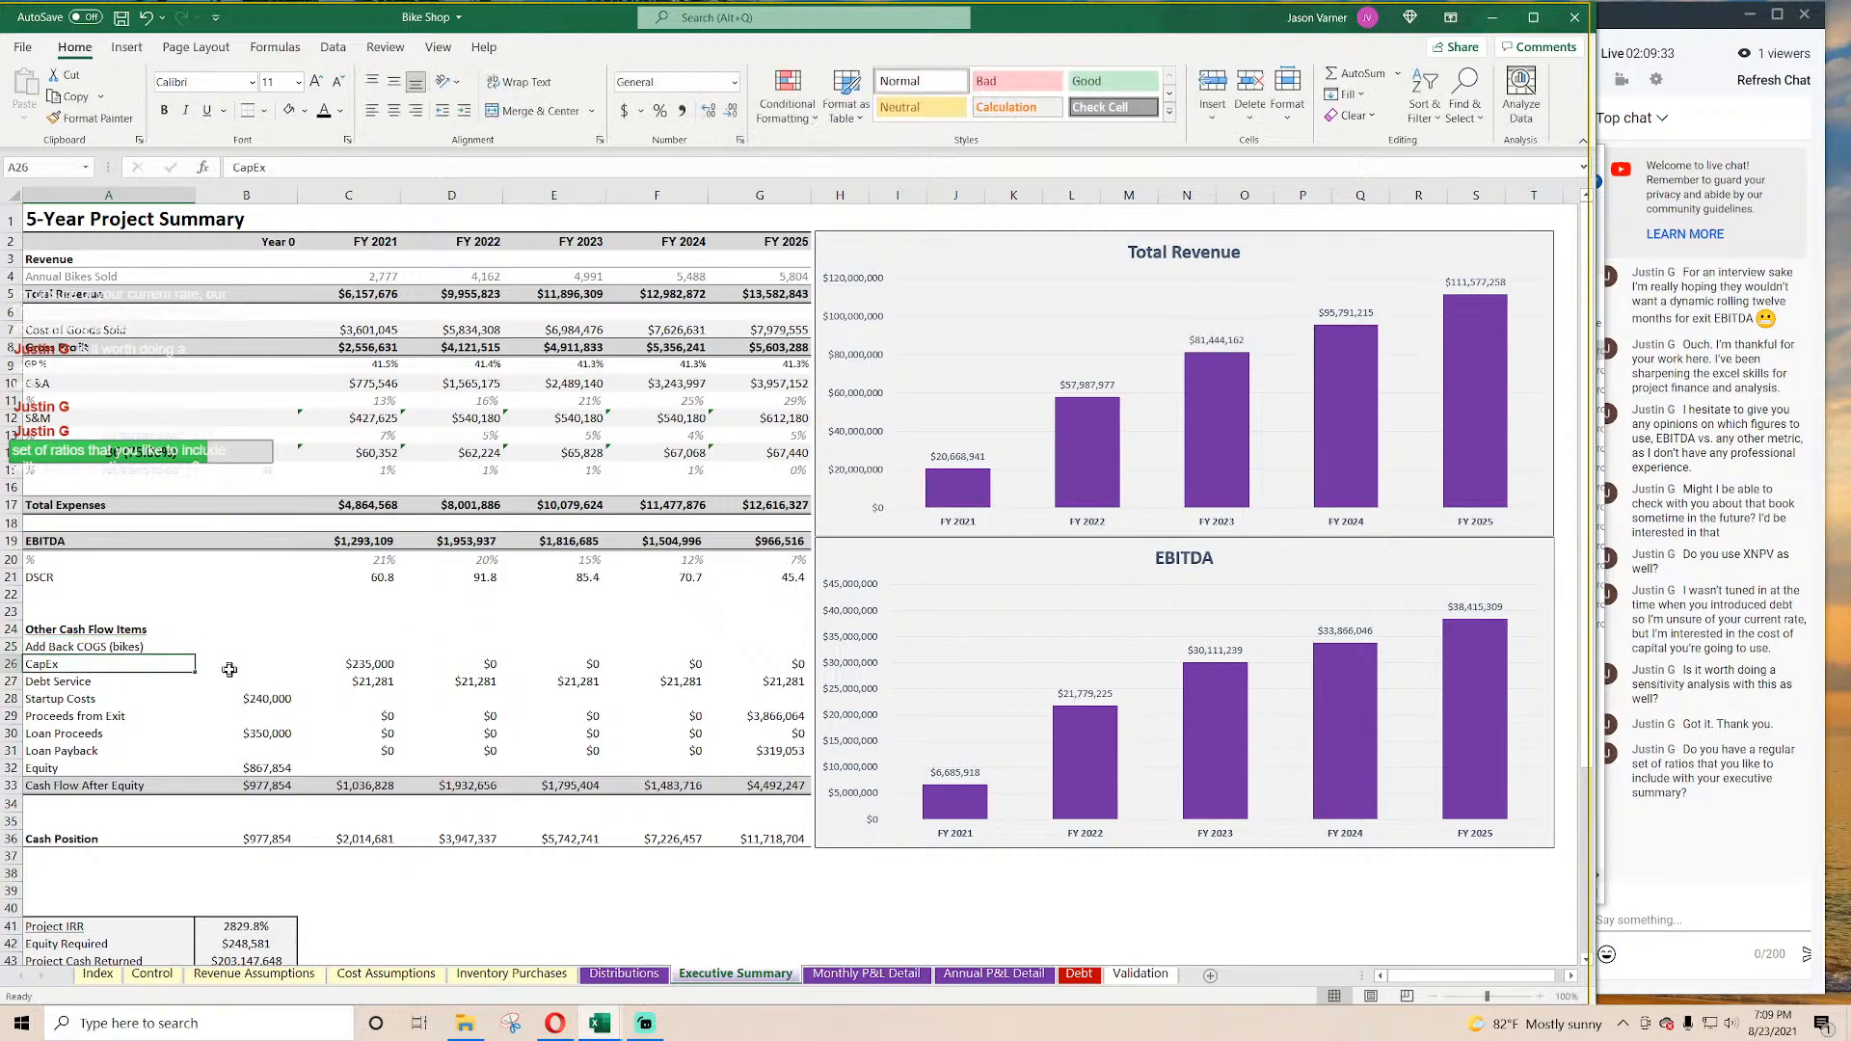
# Step: Insert a new row above CapEx and label it "Purchases of Bikes" in A26
pyautogui.rightClick(5, 664)
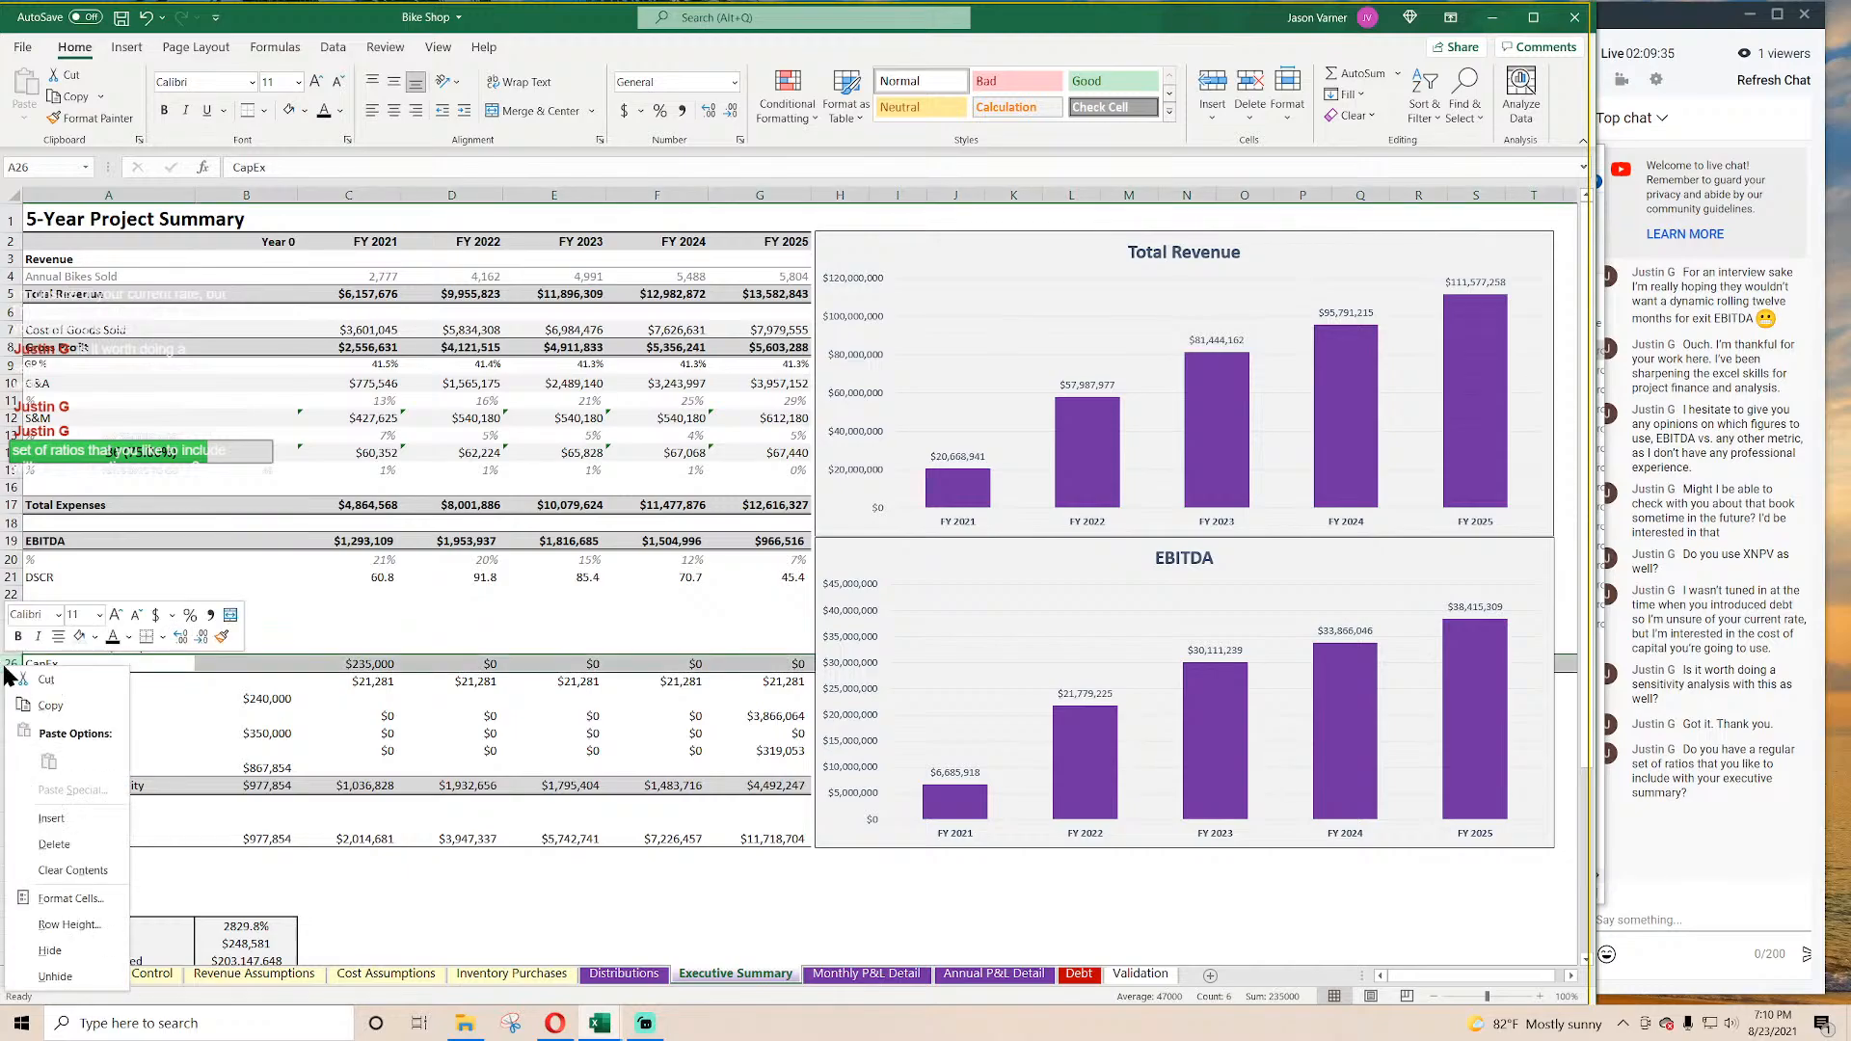
pyautogui.click(75, 818)
pyautogui.click(174, 656)
pyautogui.moveTo(195, 656); pyautogui.dragTo(193, 669)
pyautogui.write('Purcha')
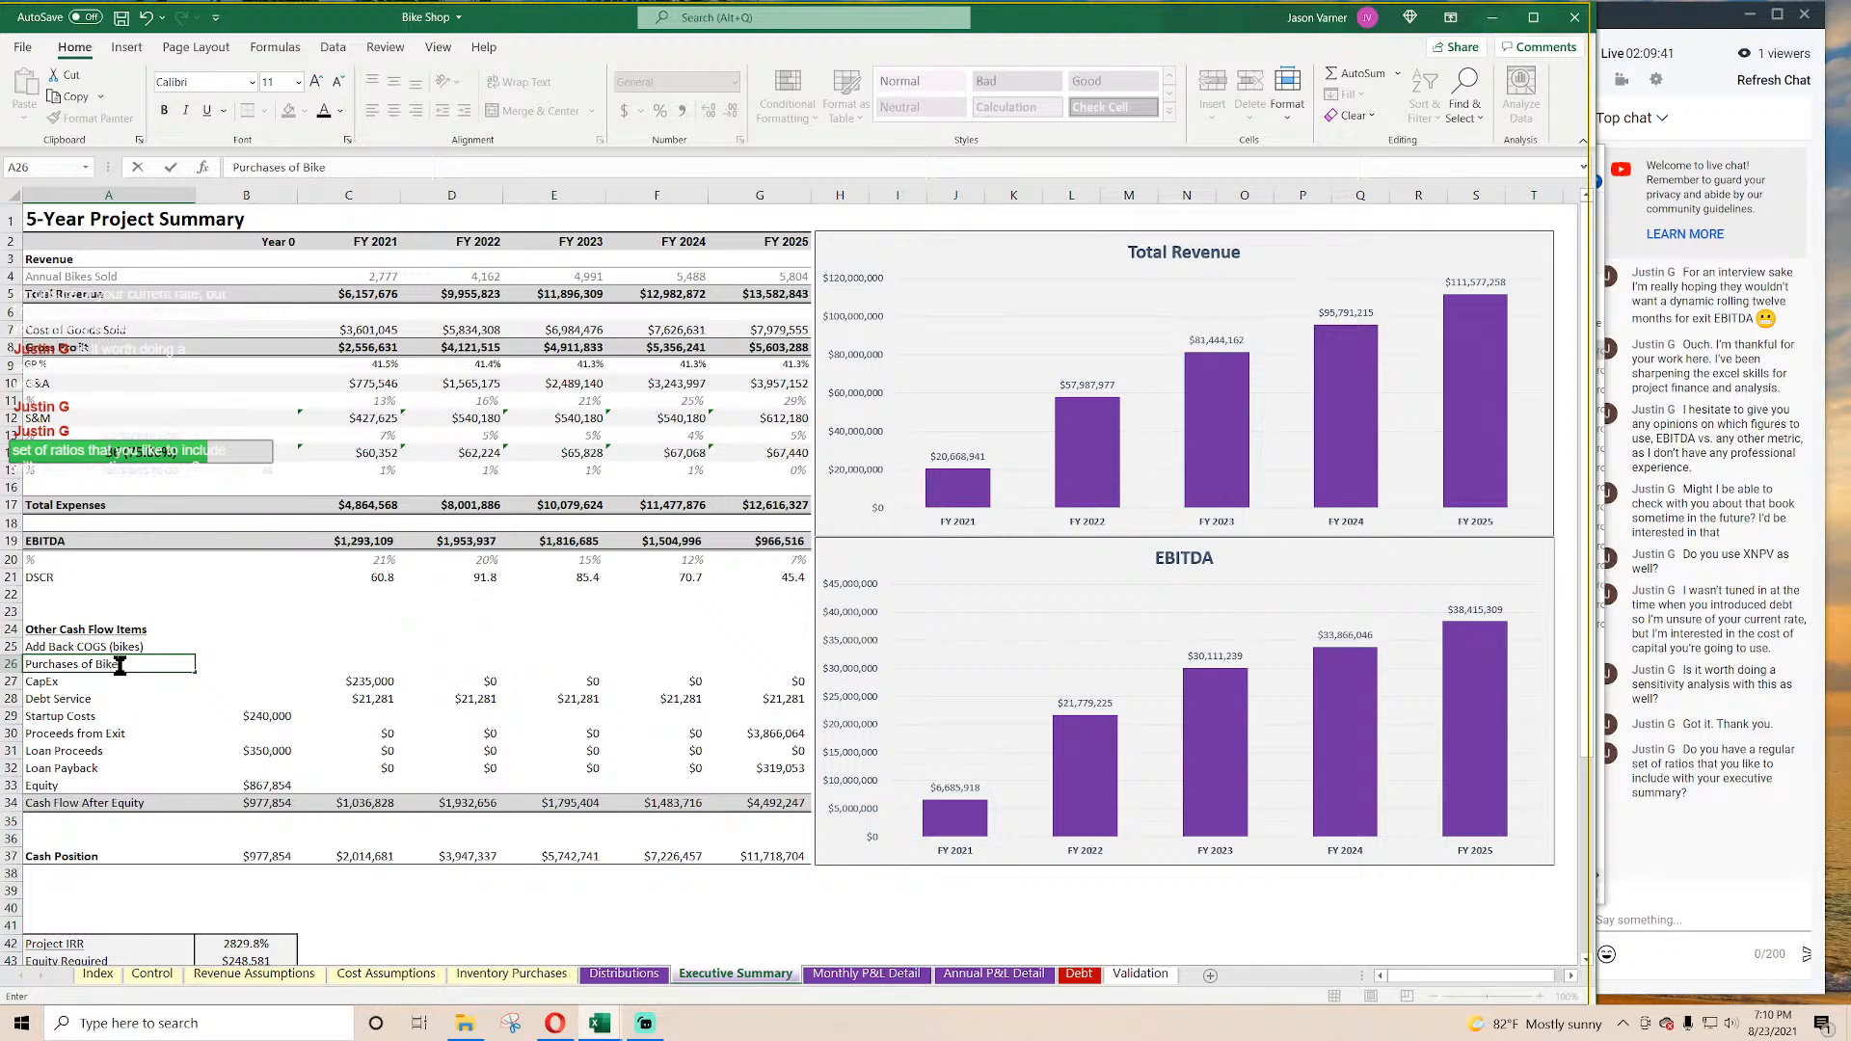
pyautogui.write('ses of Bike')
pyautogui.press('Return')
# Step: Link FY 2021 Add Back COGS (bikes) to Add Back Cost of Goods Sold in Annual P&L Detail (E288)
pyautogui.press('Up')
pyautogui.press('Up')
pyautogui.press('Right')
pyautogui.press('Right')
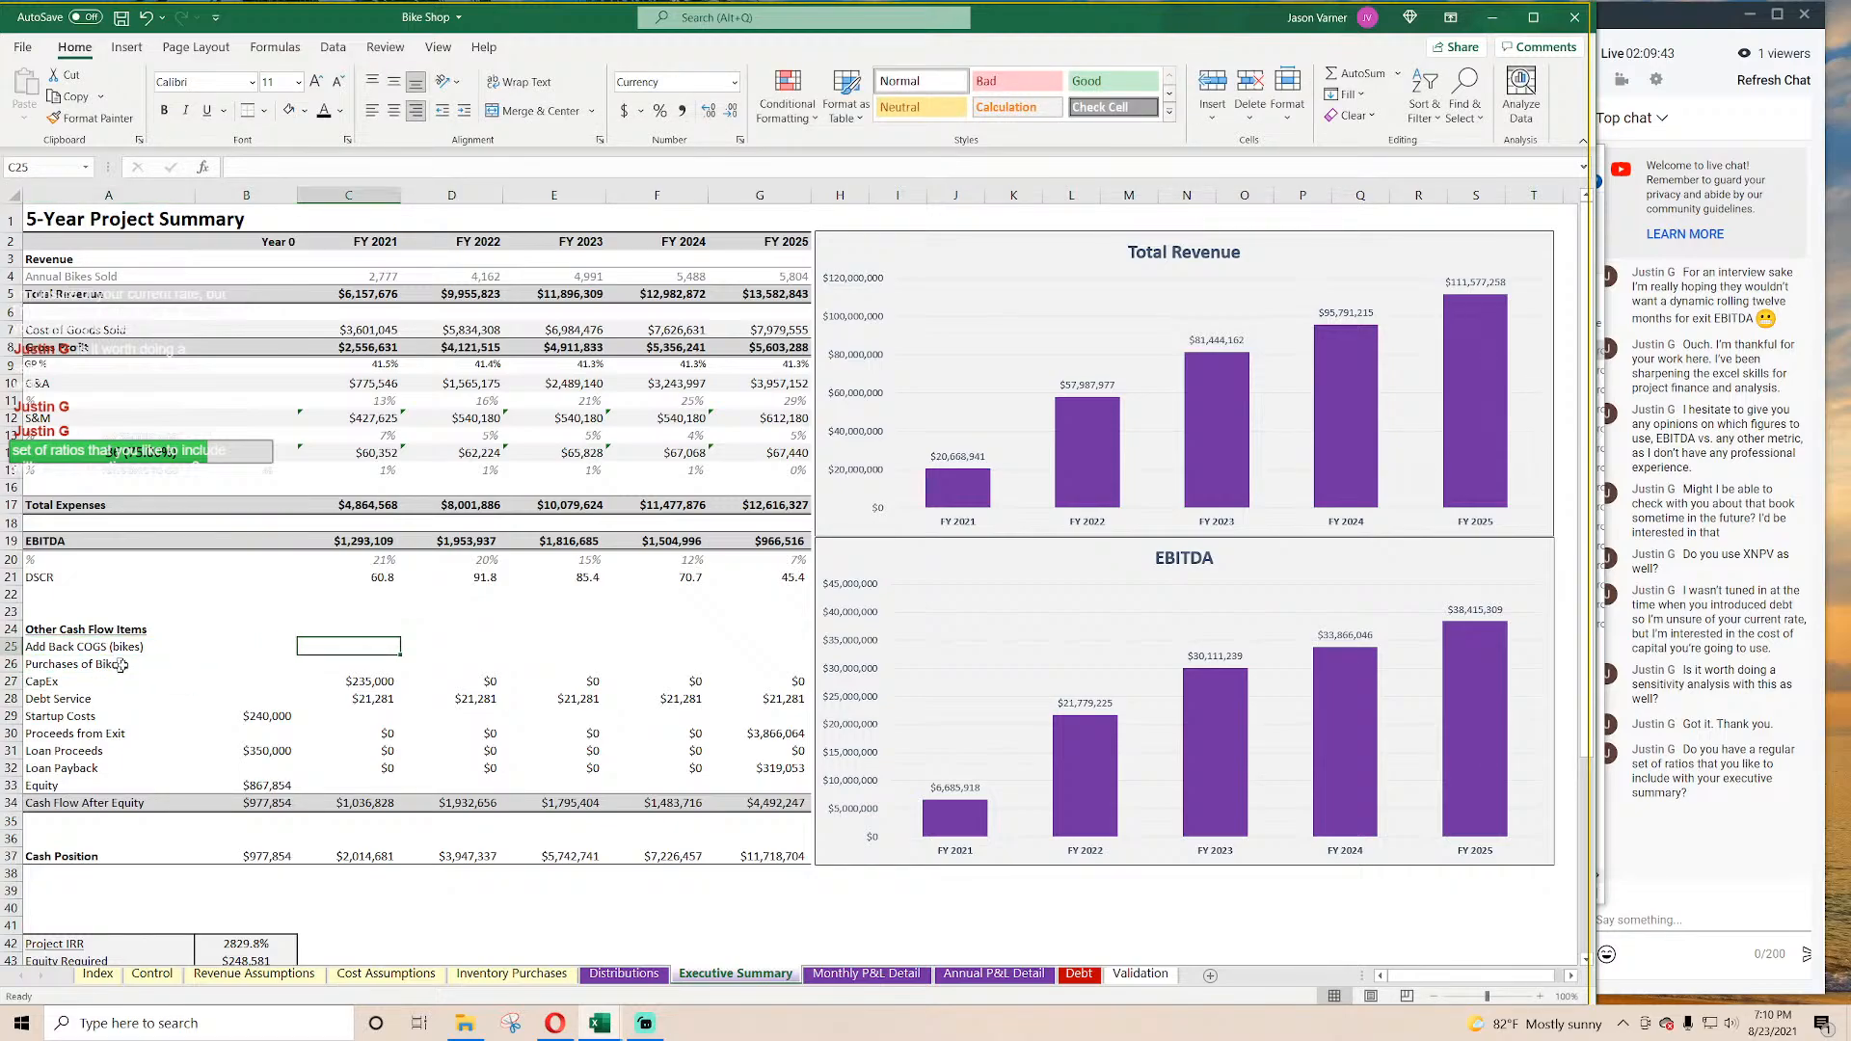
pyautogui.write('=')
pyautogui.click(994, 974)
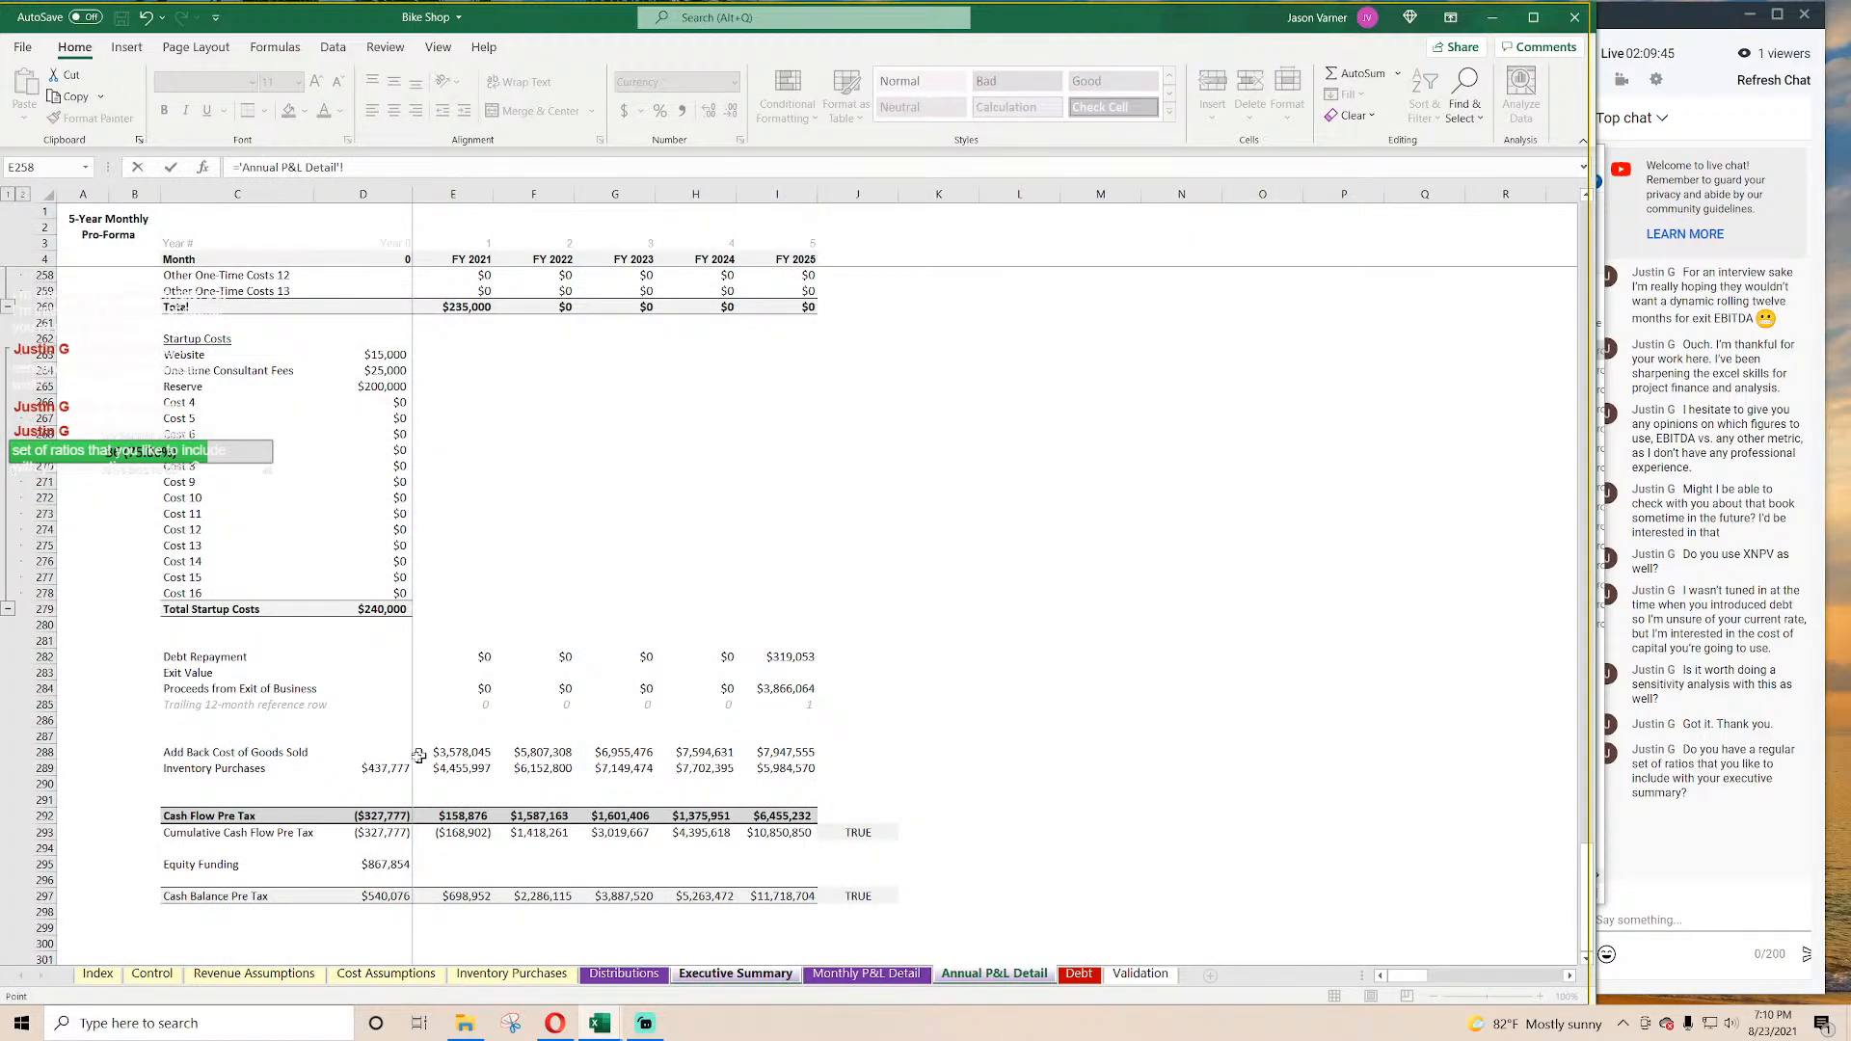
pyautogui.click(457, 752)
pyautogui.press('Return')
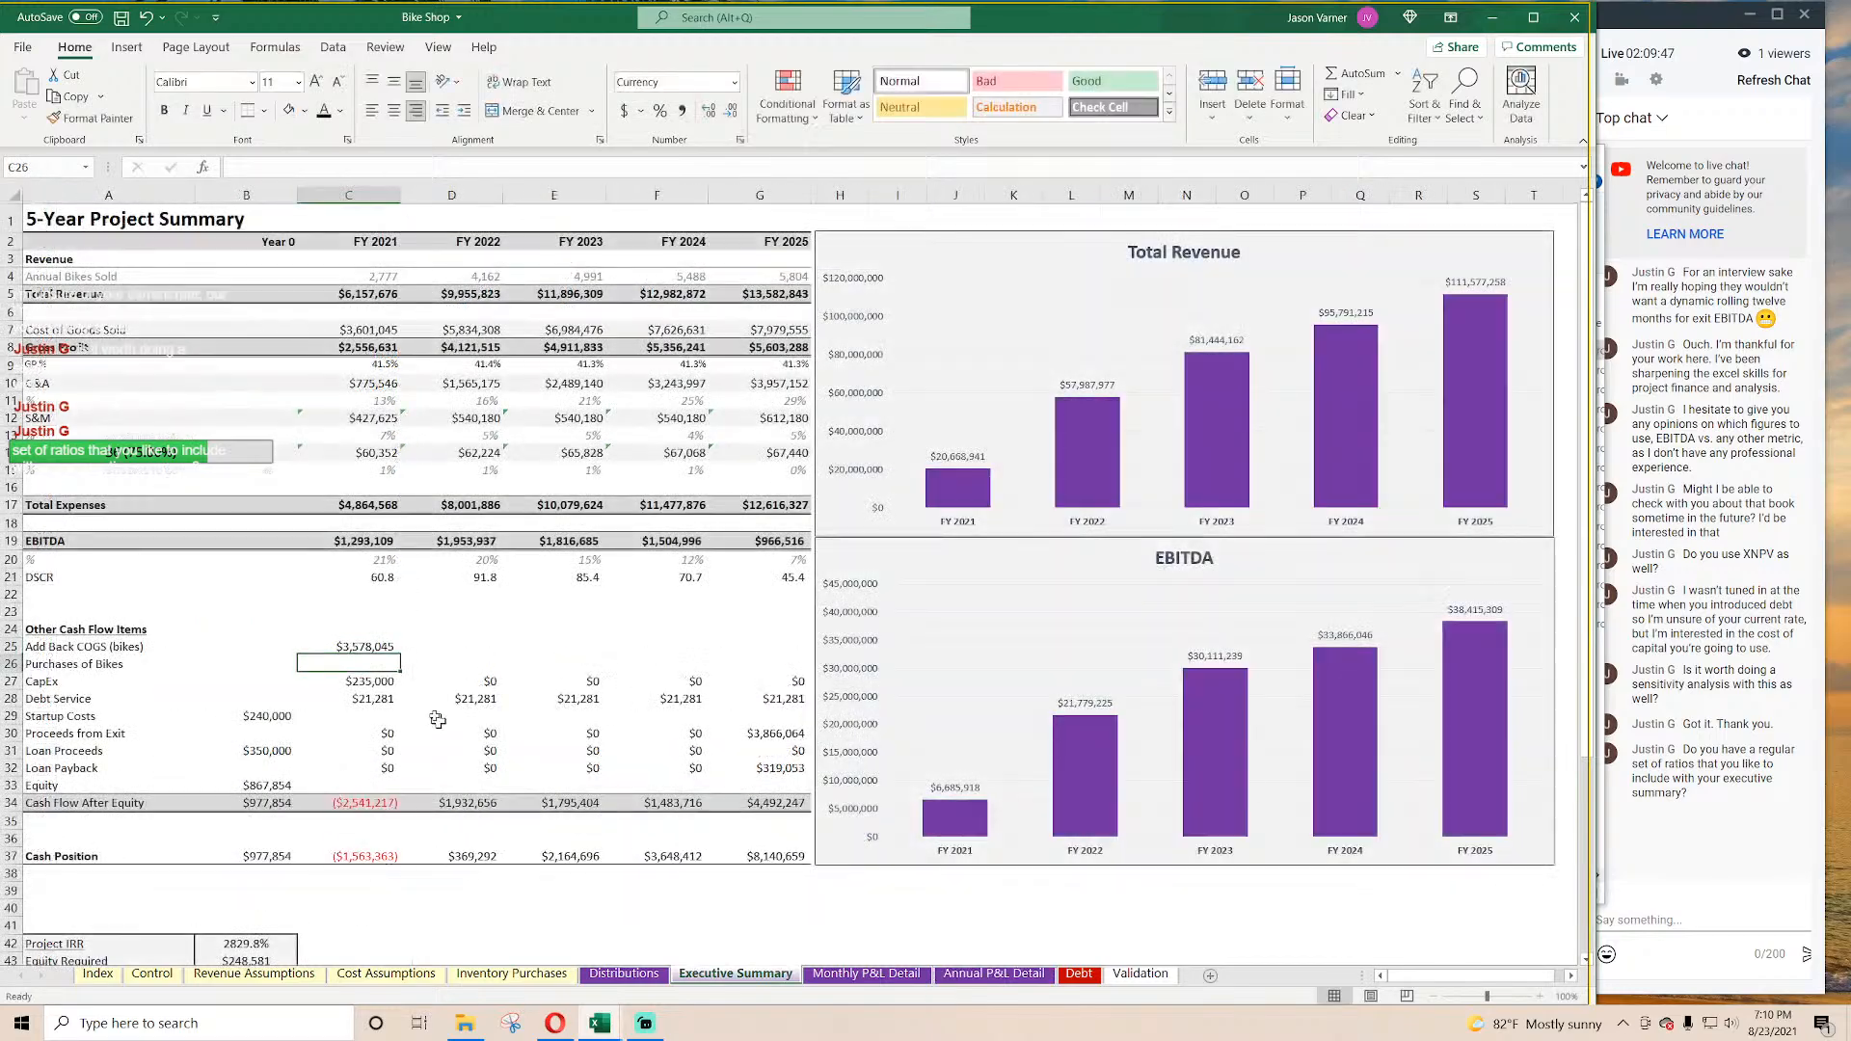
# Step: Link Year 0 Purchases of Bikes to Inventory Purchases in Annual P&L Detail (D289) and fill it across through column G
pyautogui.click(280, 663)
pyautogui.write('=')
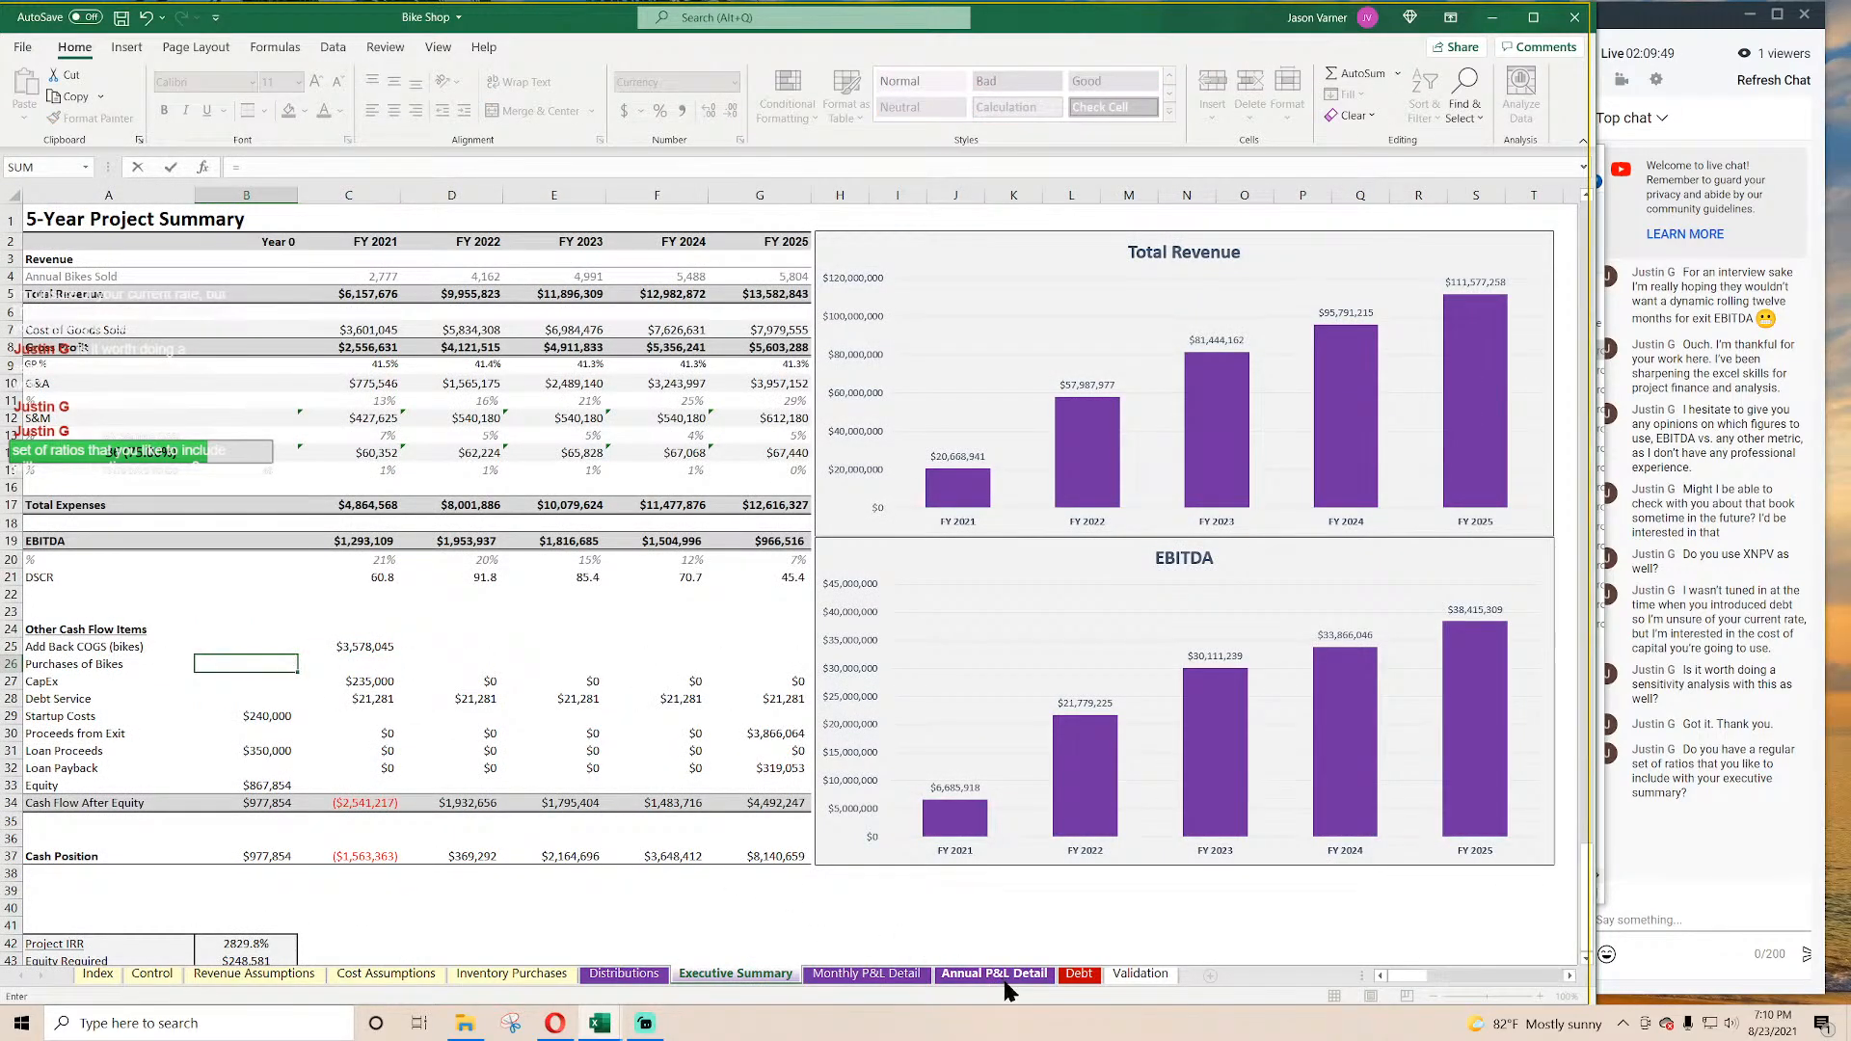
pyautogui.click(998, 973)
pyautogui.click(386, 768)
pyautogui.press('Return')
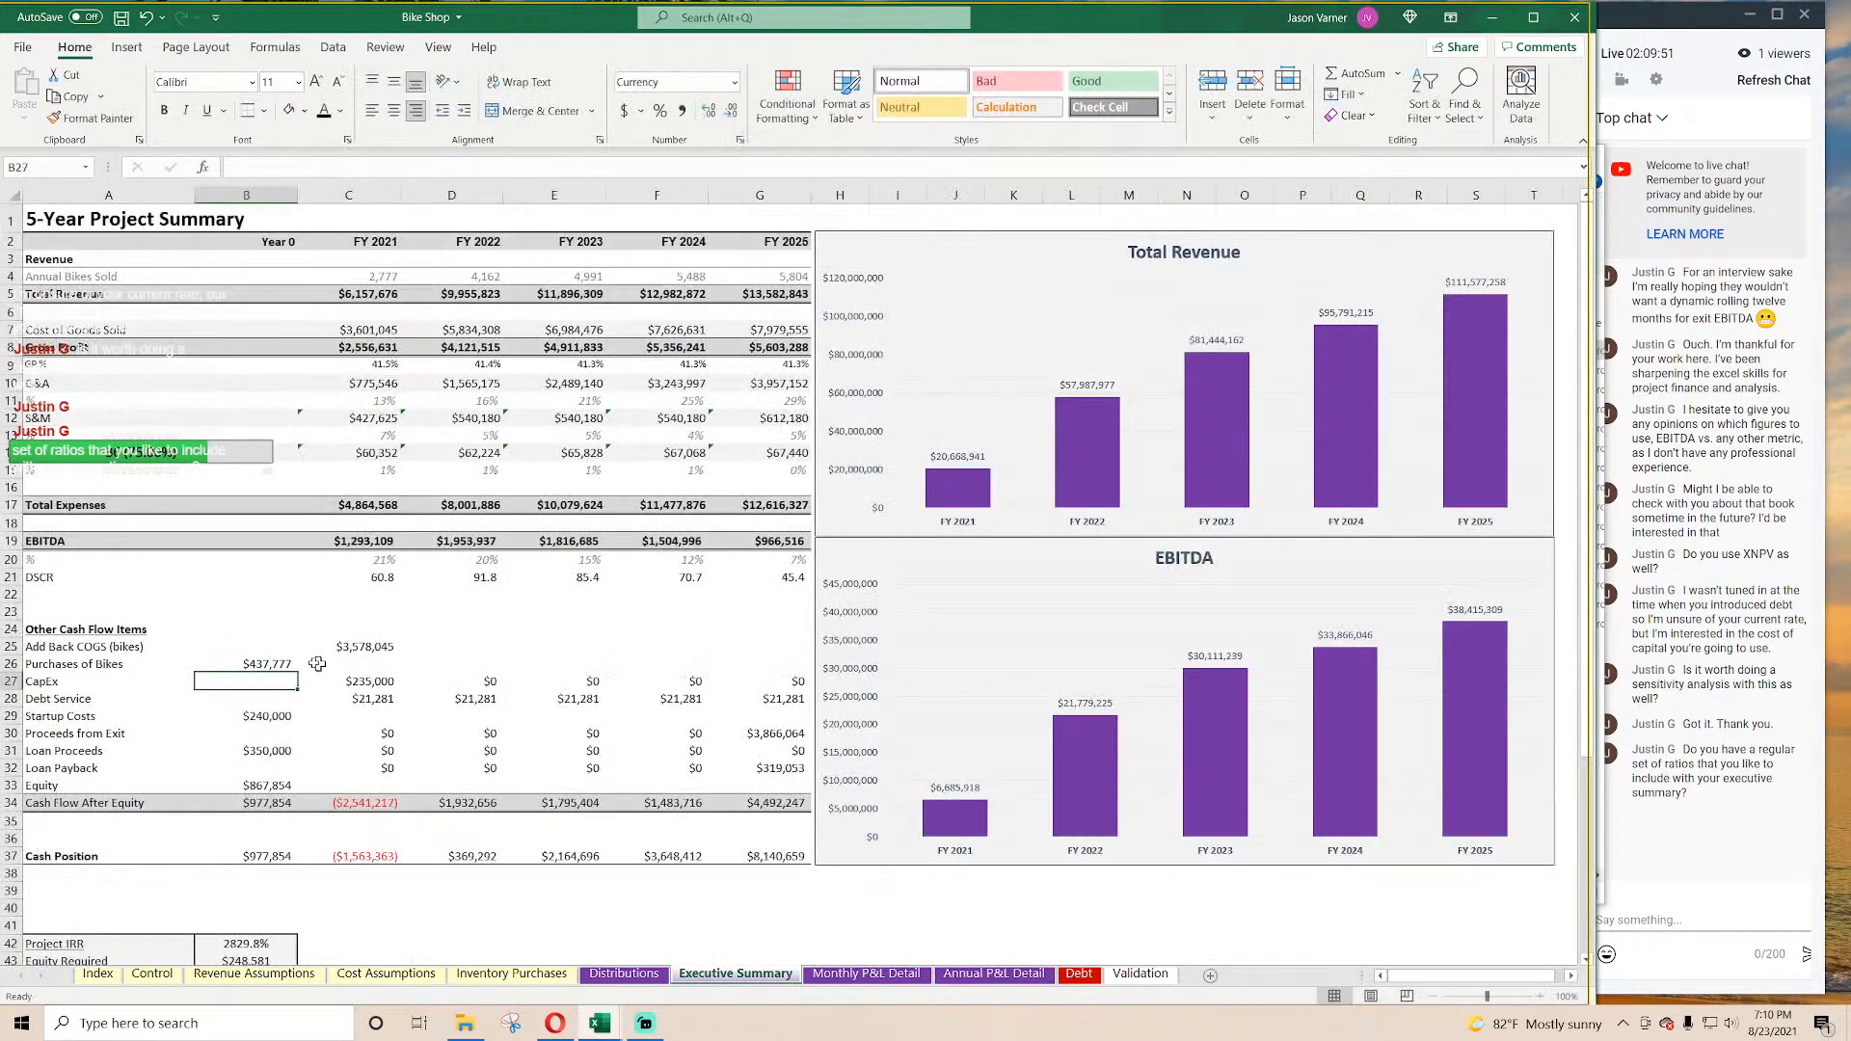
pyautogui.click(278, 665)
pyautogui.moveTo(297, 671); pyautogui.dragTo(762, 675)
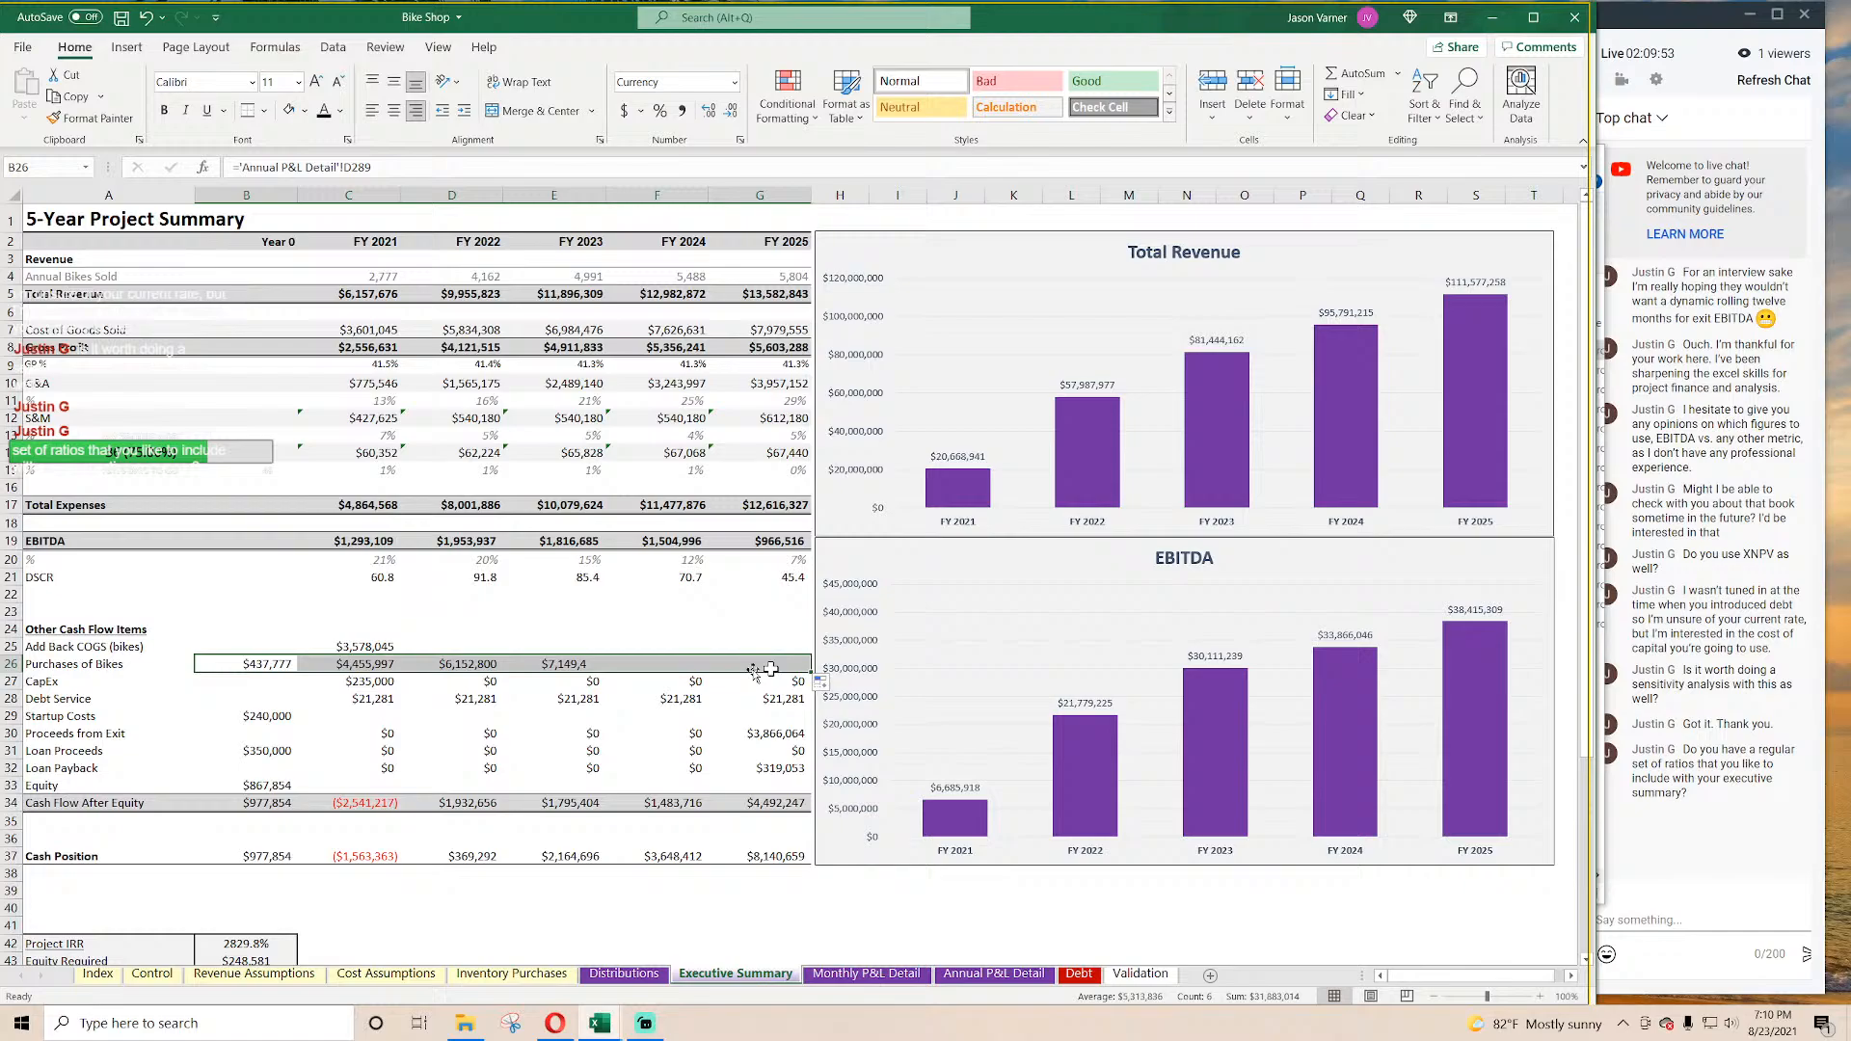
# Step: Extend the Year 0 Cash Flow After Equity formula to subtract Purchases of Bikes (B26) and add Add Back COGS (B25)
pyautogui.doubleClick(269, 804)
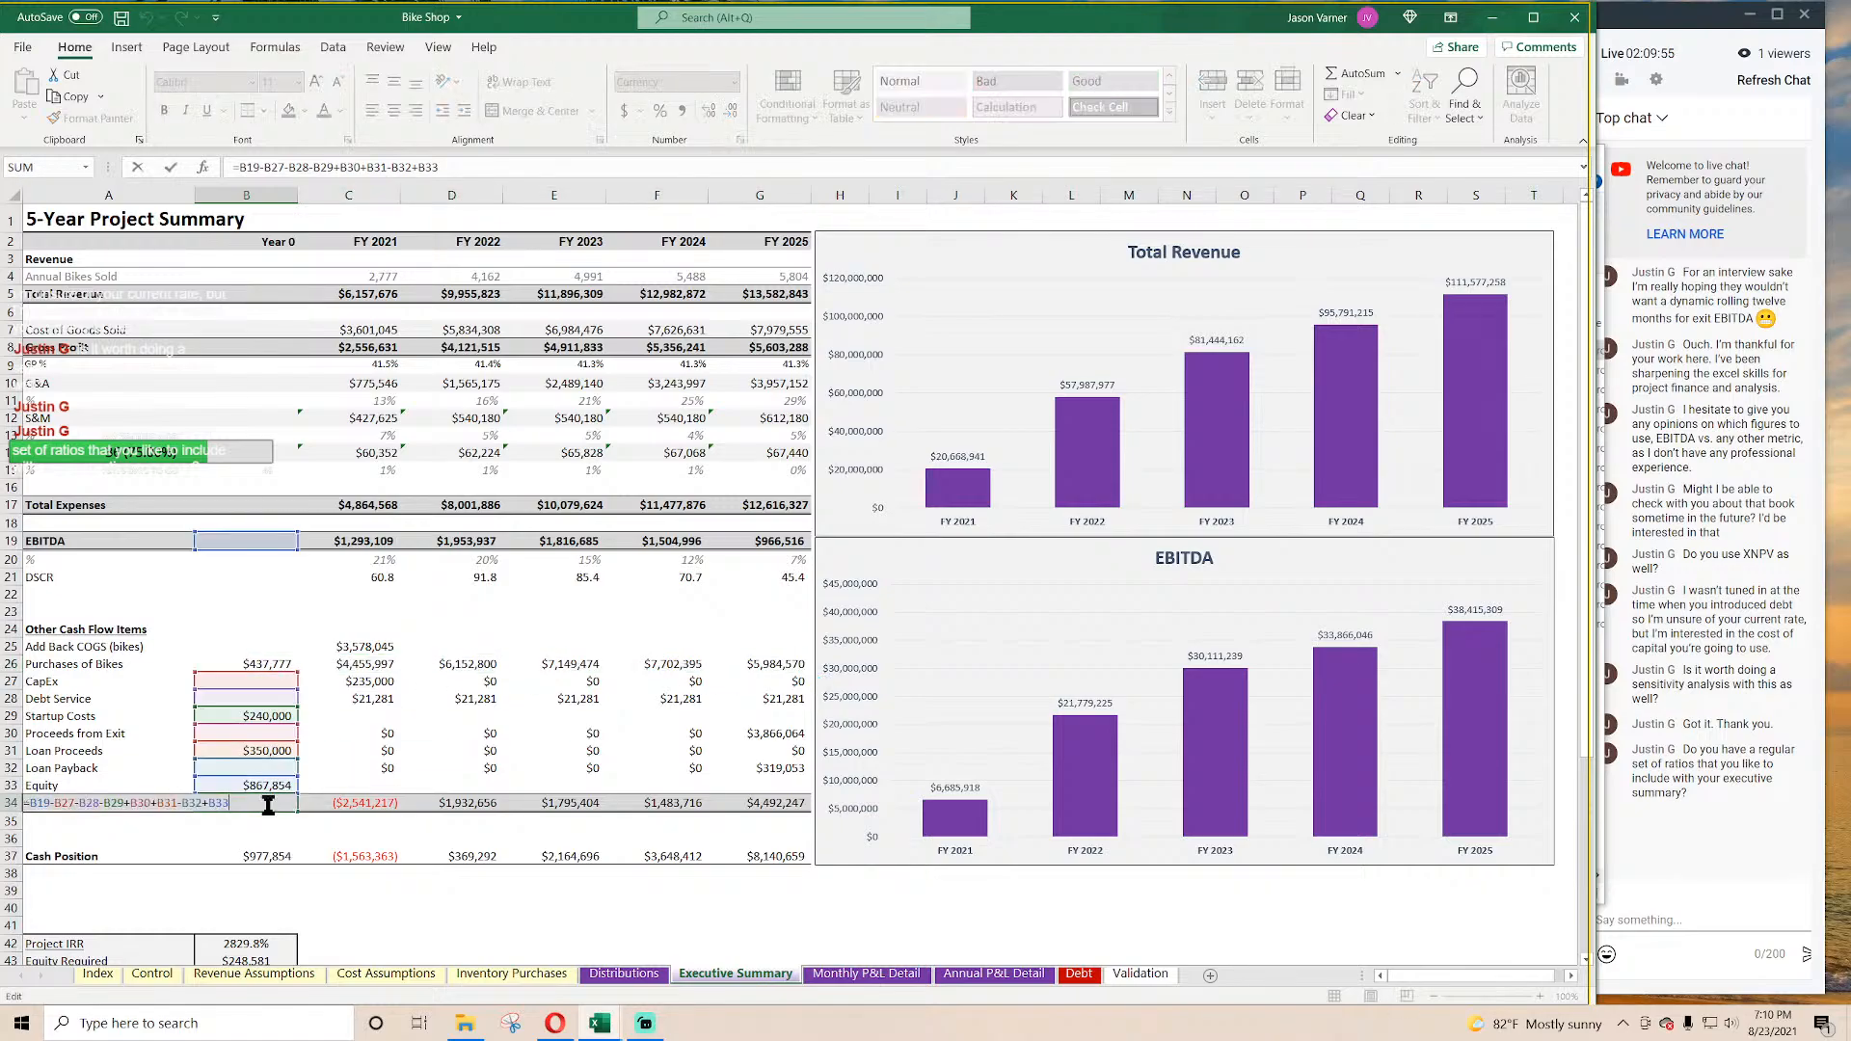
pyautogui.click(510, 170)
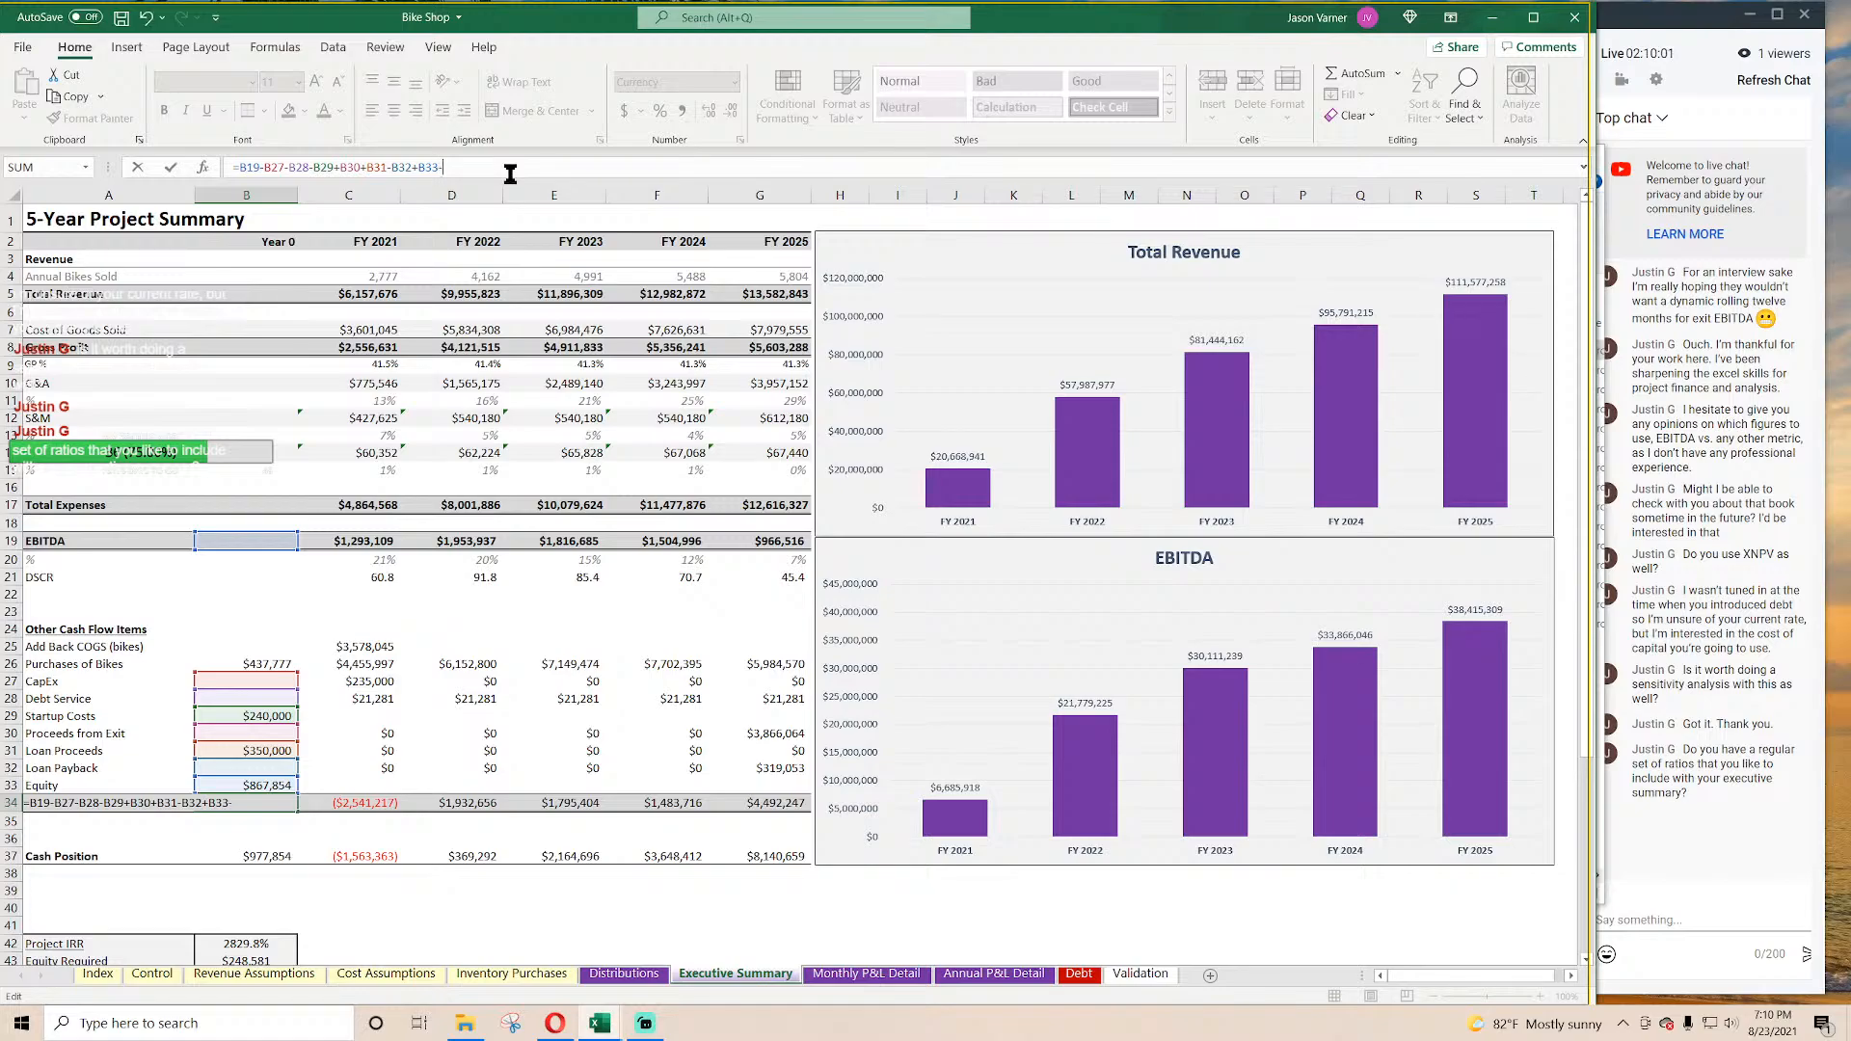
pyautogui.write('-')
pyautogui.click(258, 665)
pyautogui.write('+')
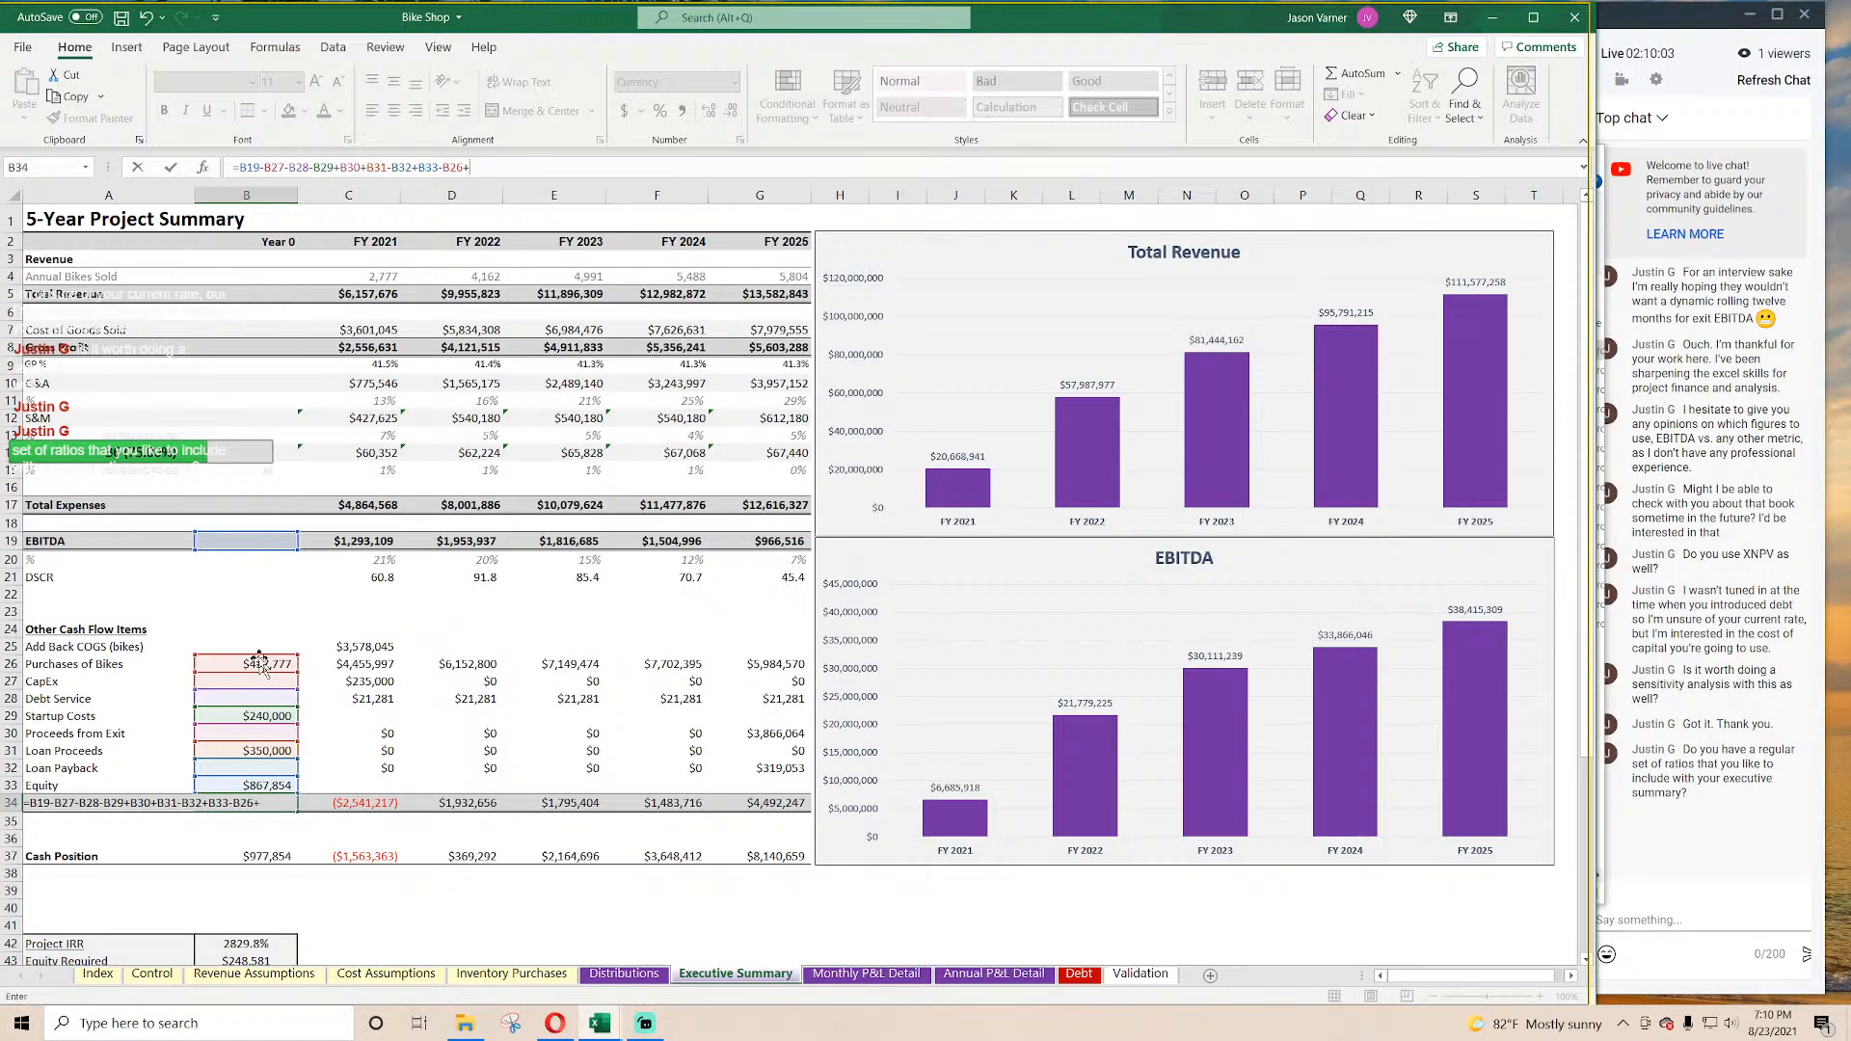
pyautogui.click(260, 647)
pyautogui.press('Return')
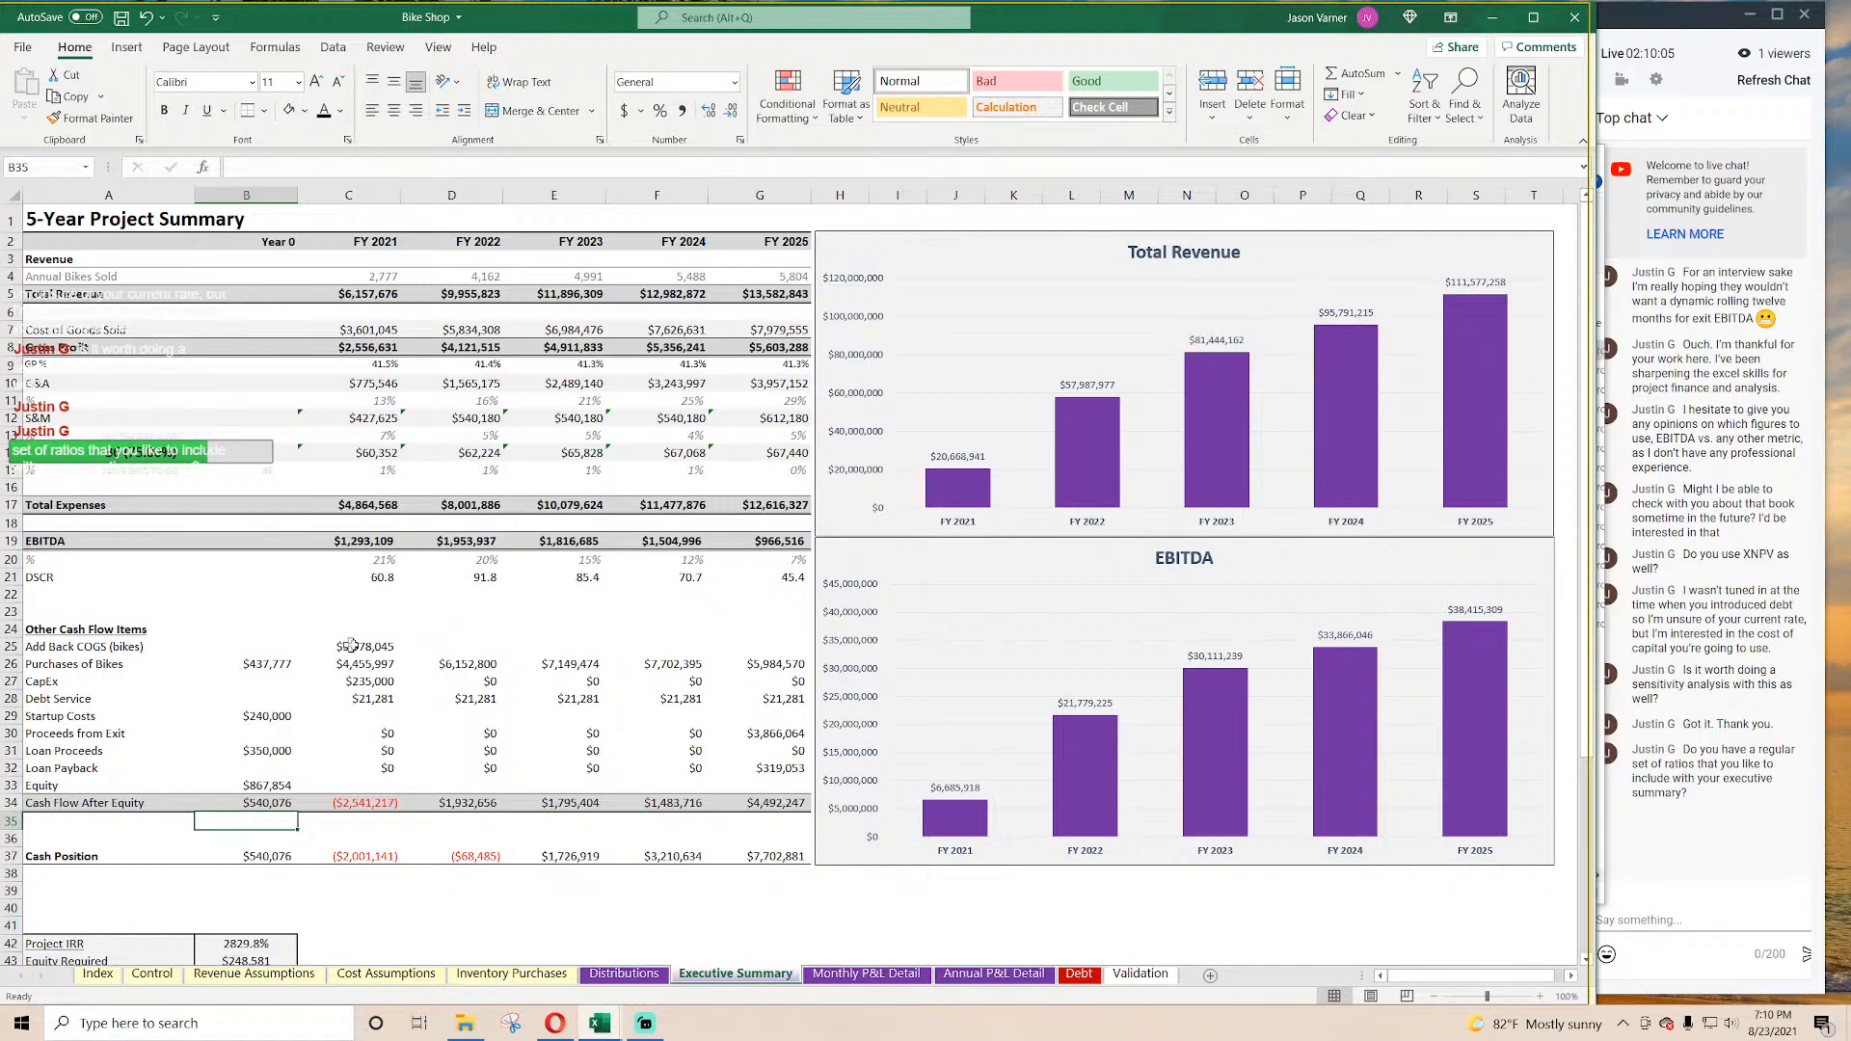
# Step: Fill the FY 2021 Add Back COGS link and the Year 0 Cash Flow After Equity formula across through column G
pyautogui.click(352, 646)
pyautogui.moveTo(399, 655); pyautogui.dragTo(791, 656)
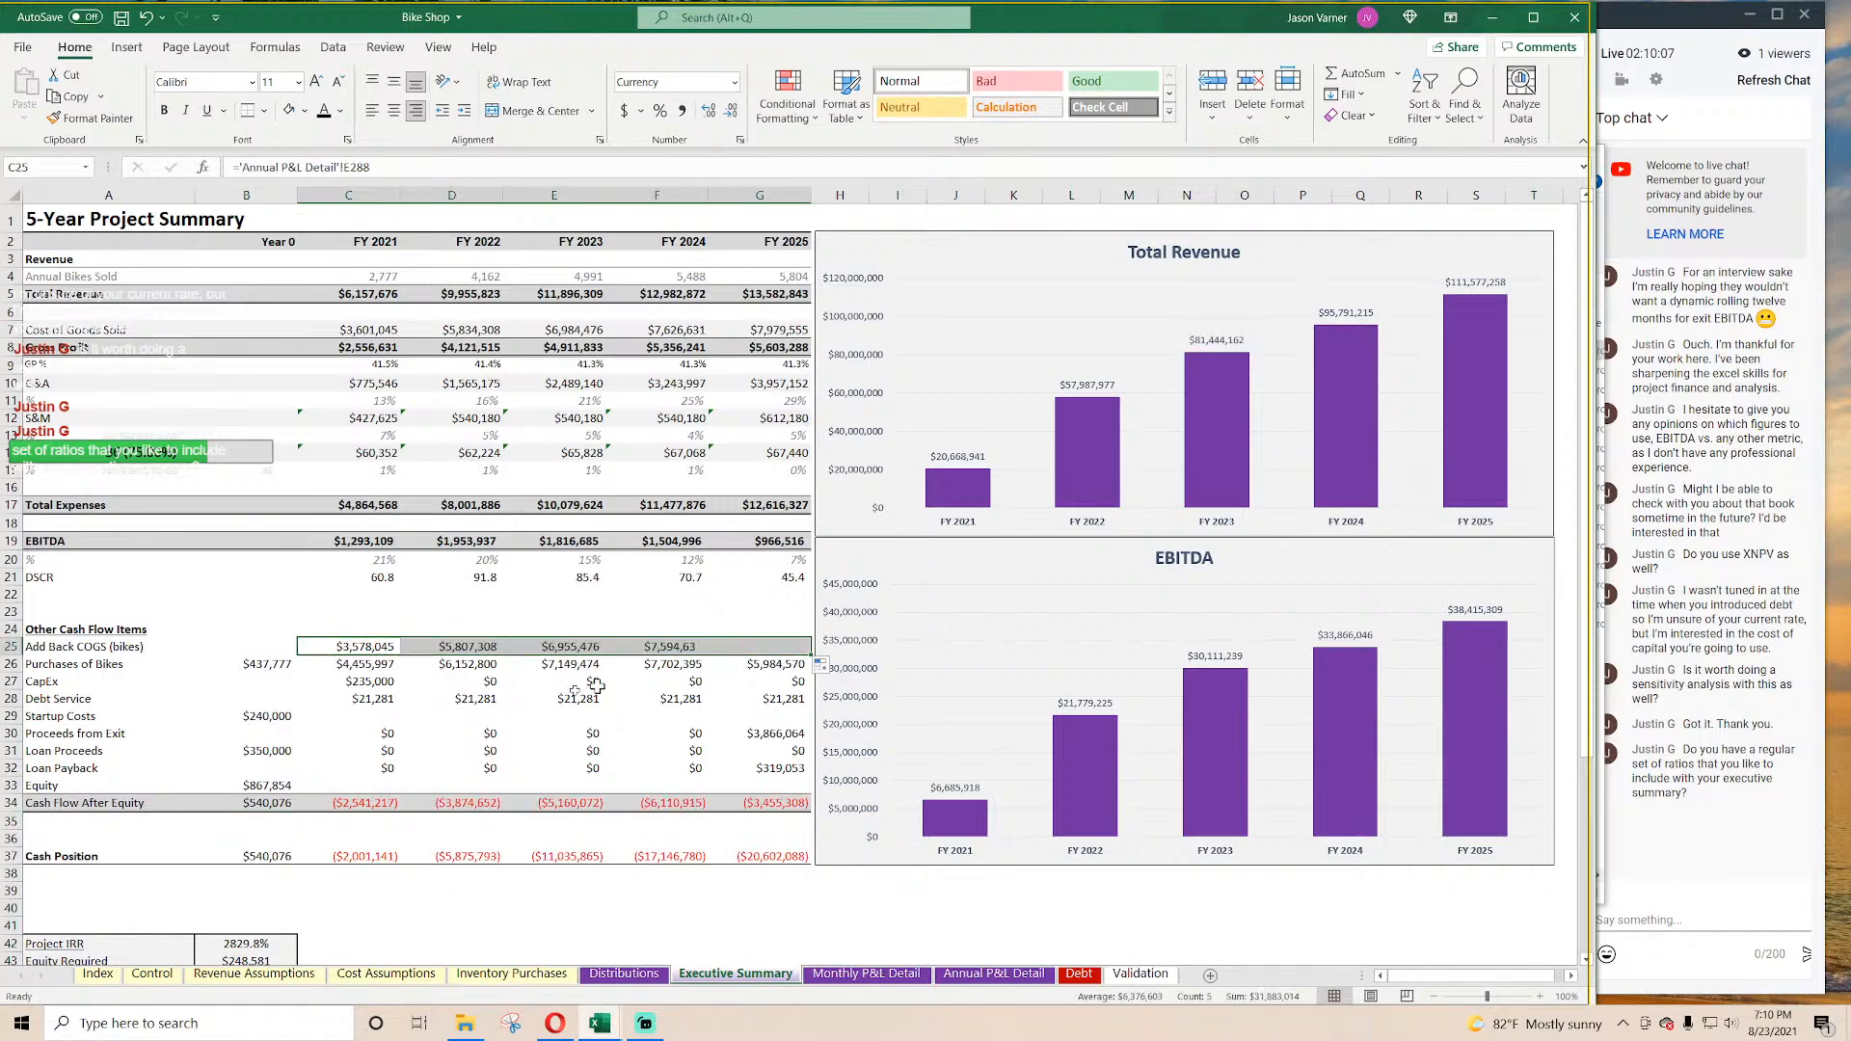
pyautogui.click(267, 802)
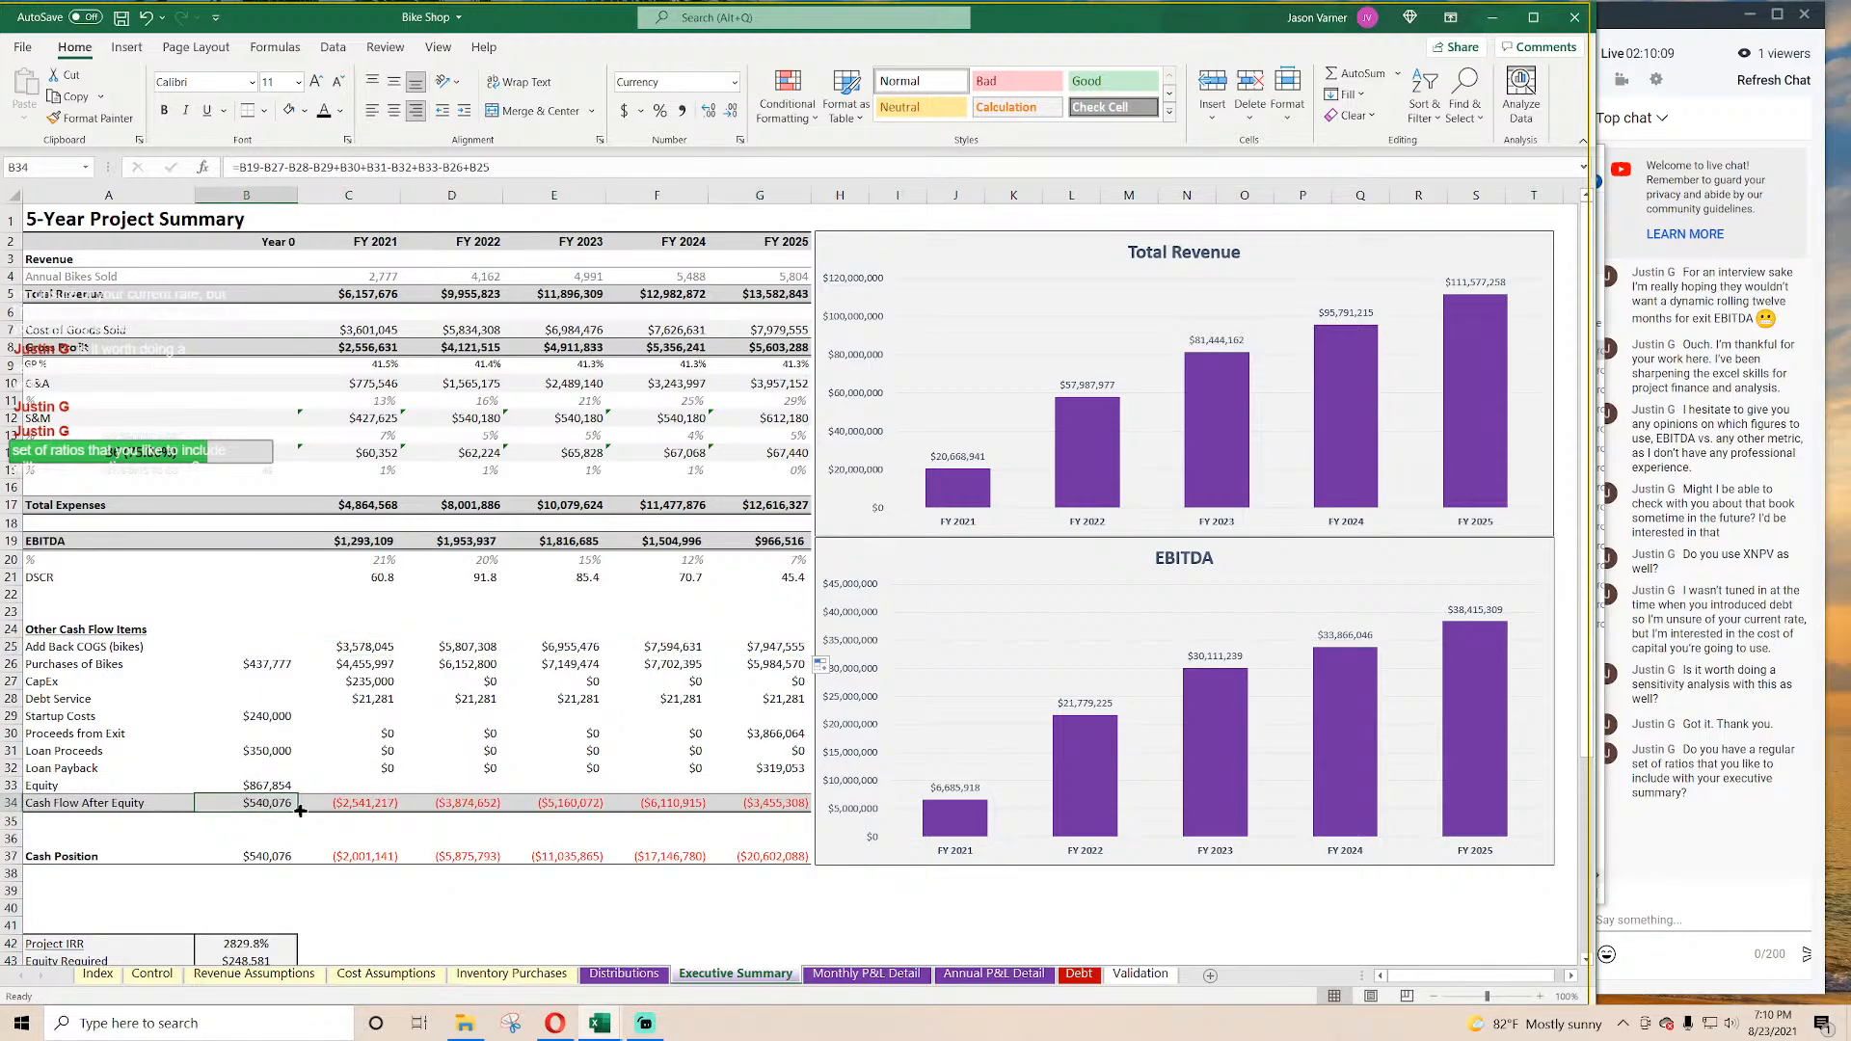
pyautogui.moveTo(295, 811); pyautogui.dragTo(776, 819)
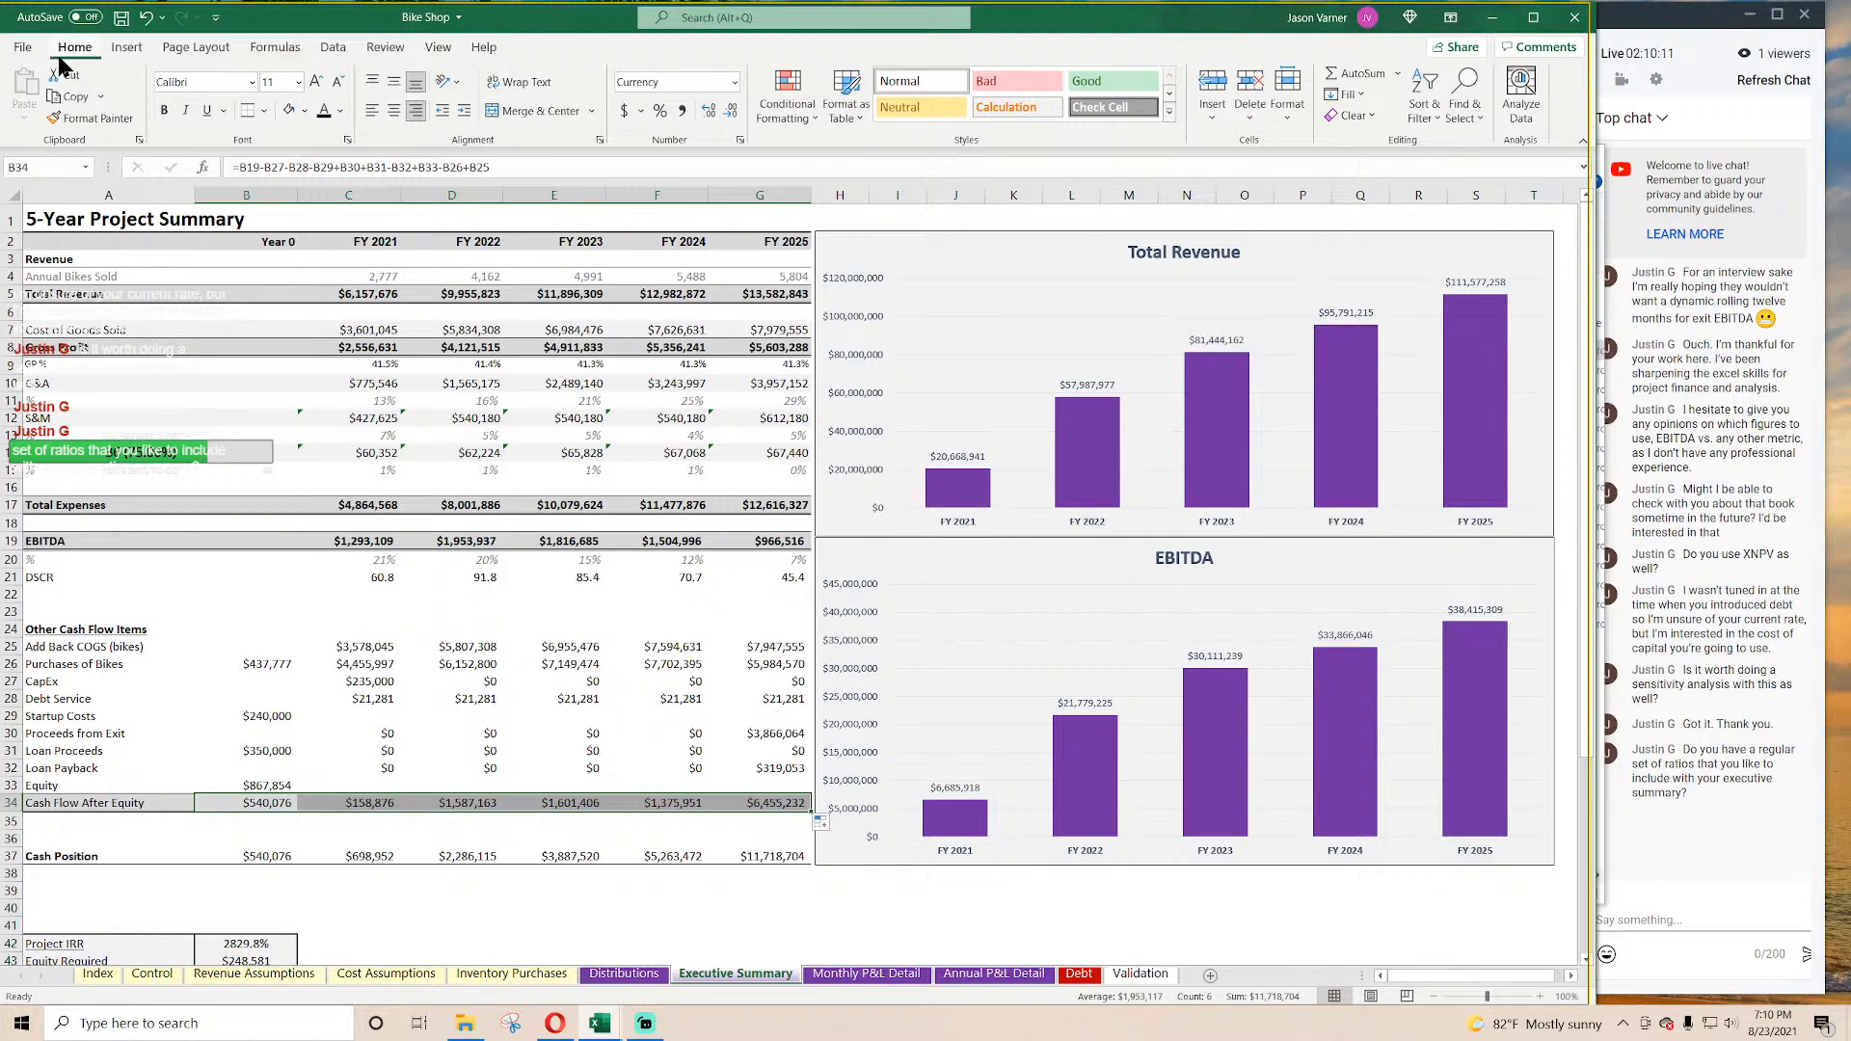
# Step: Save the workbook and set Year 0 Cash Position (B37) equal to Cash Flow After Equity (B34)
pyautogui.click(121, 17)
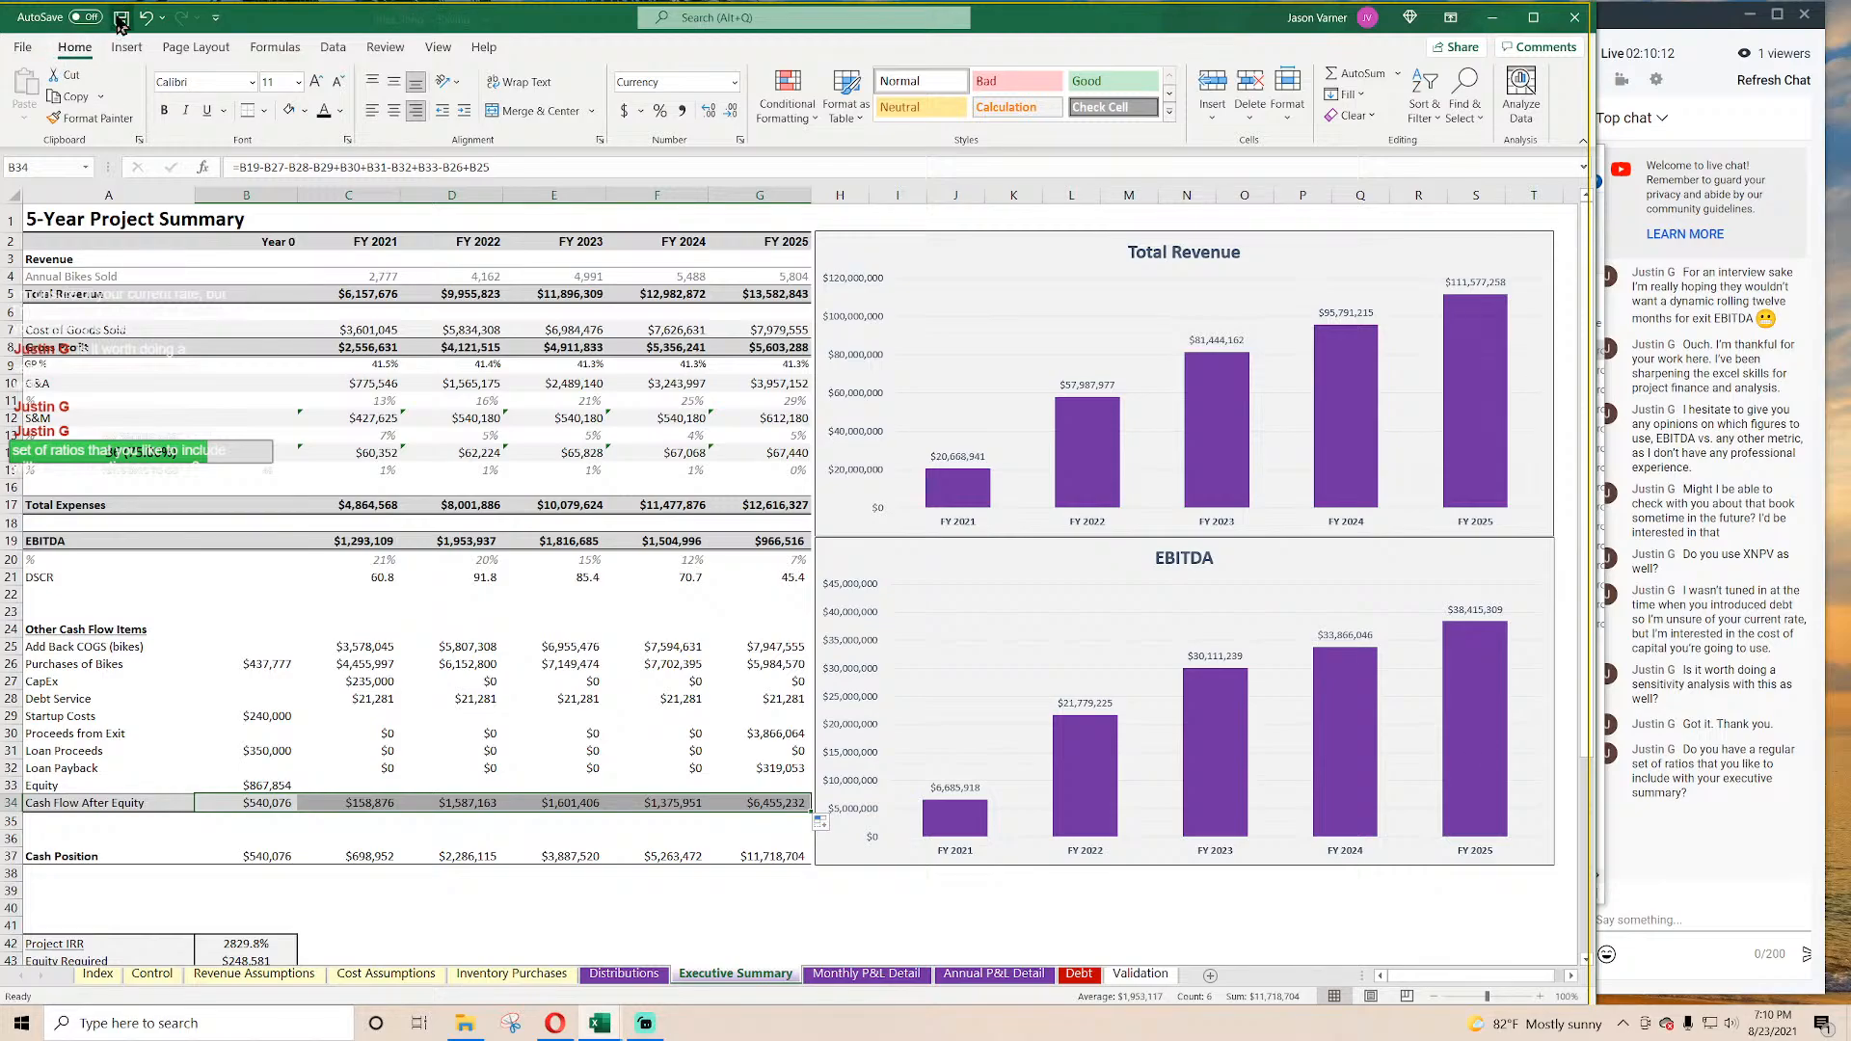
pyautogui.click(269, 804)
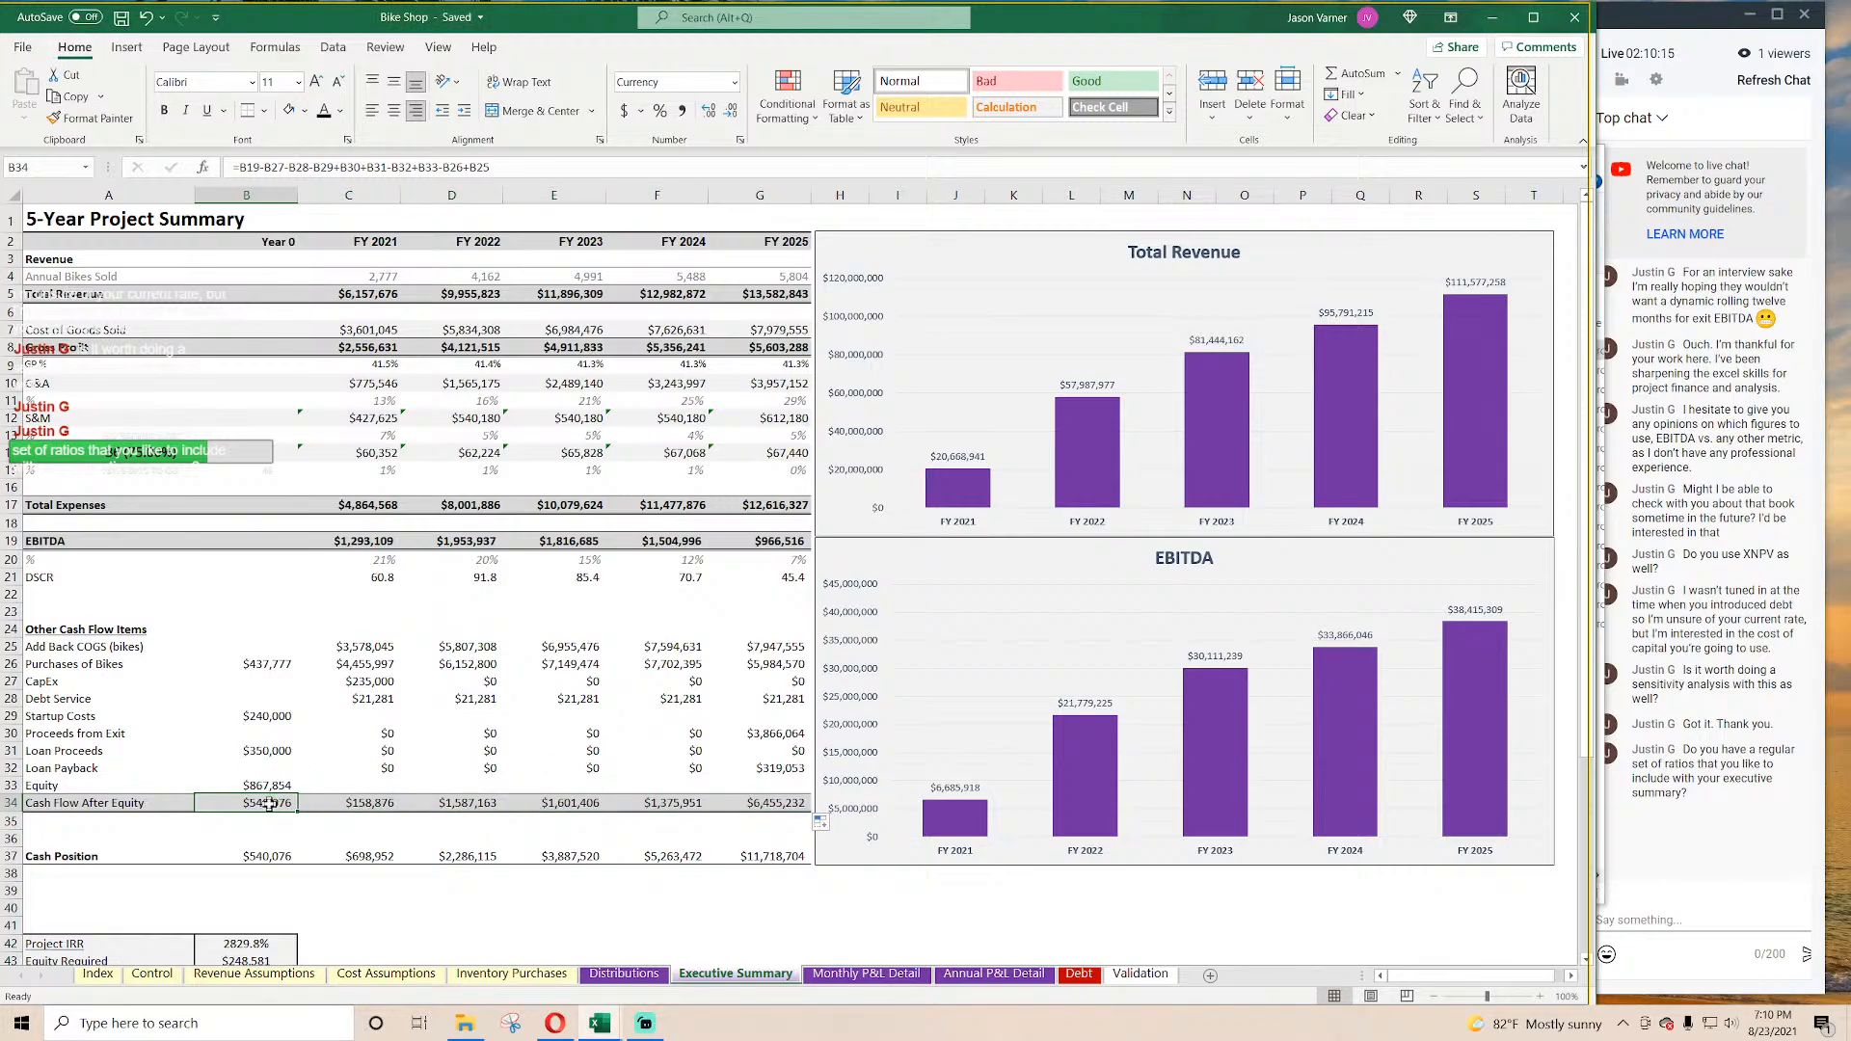
pyautogui.click(269, 854)
pyautogui.write('=')
pyautogui.press('Up')
pyautogui.press('Up')
pyautogui.press('Up')
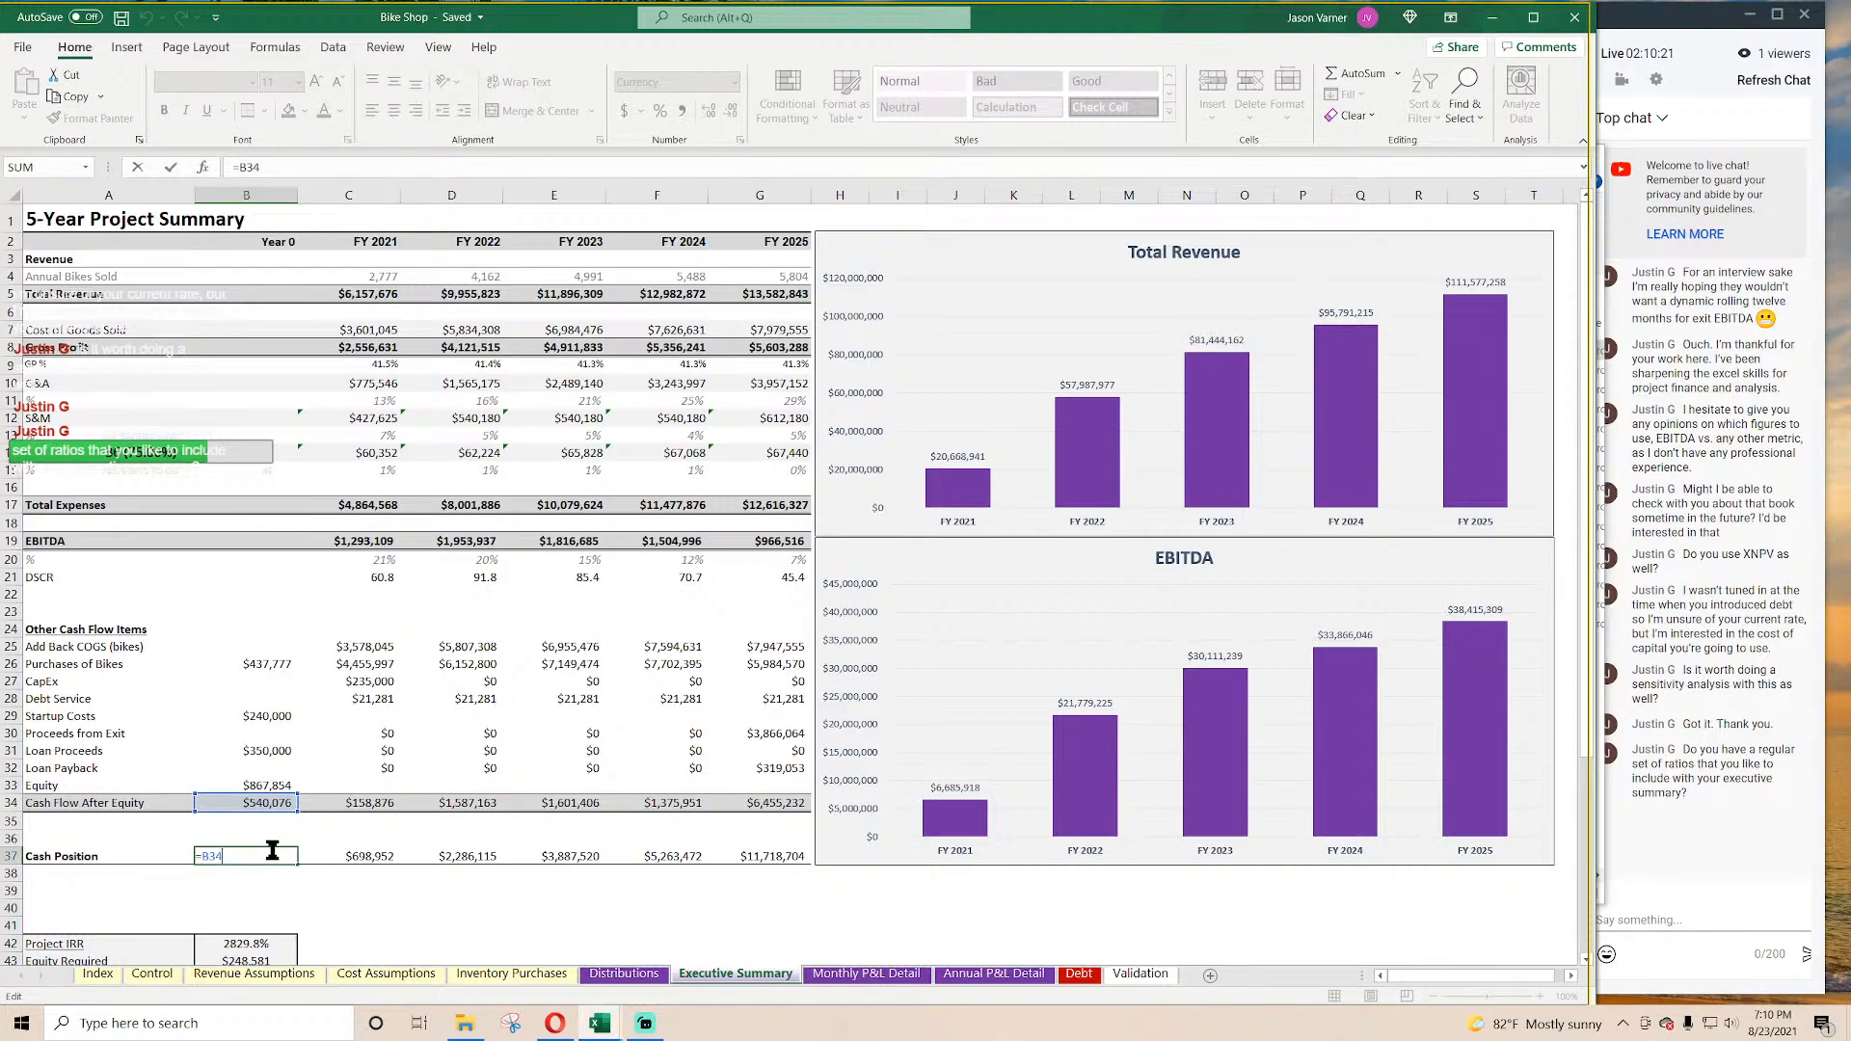
pyautogui.press('Return')
# Step: Compare the Cash Flow After Equity row with the cash rows in Annual P&L Detail and save the workbook
pyautogui.click(279, 805)
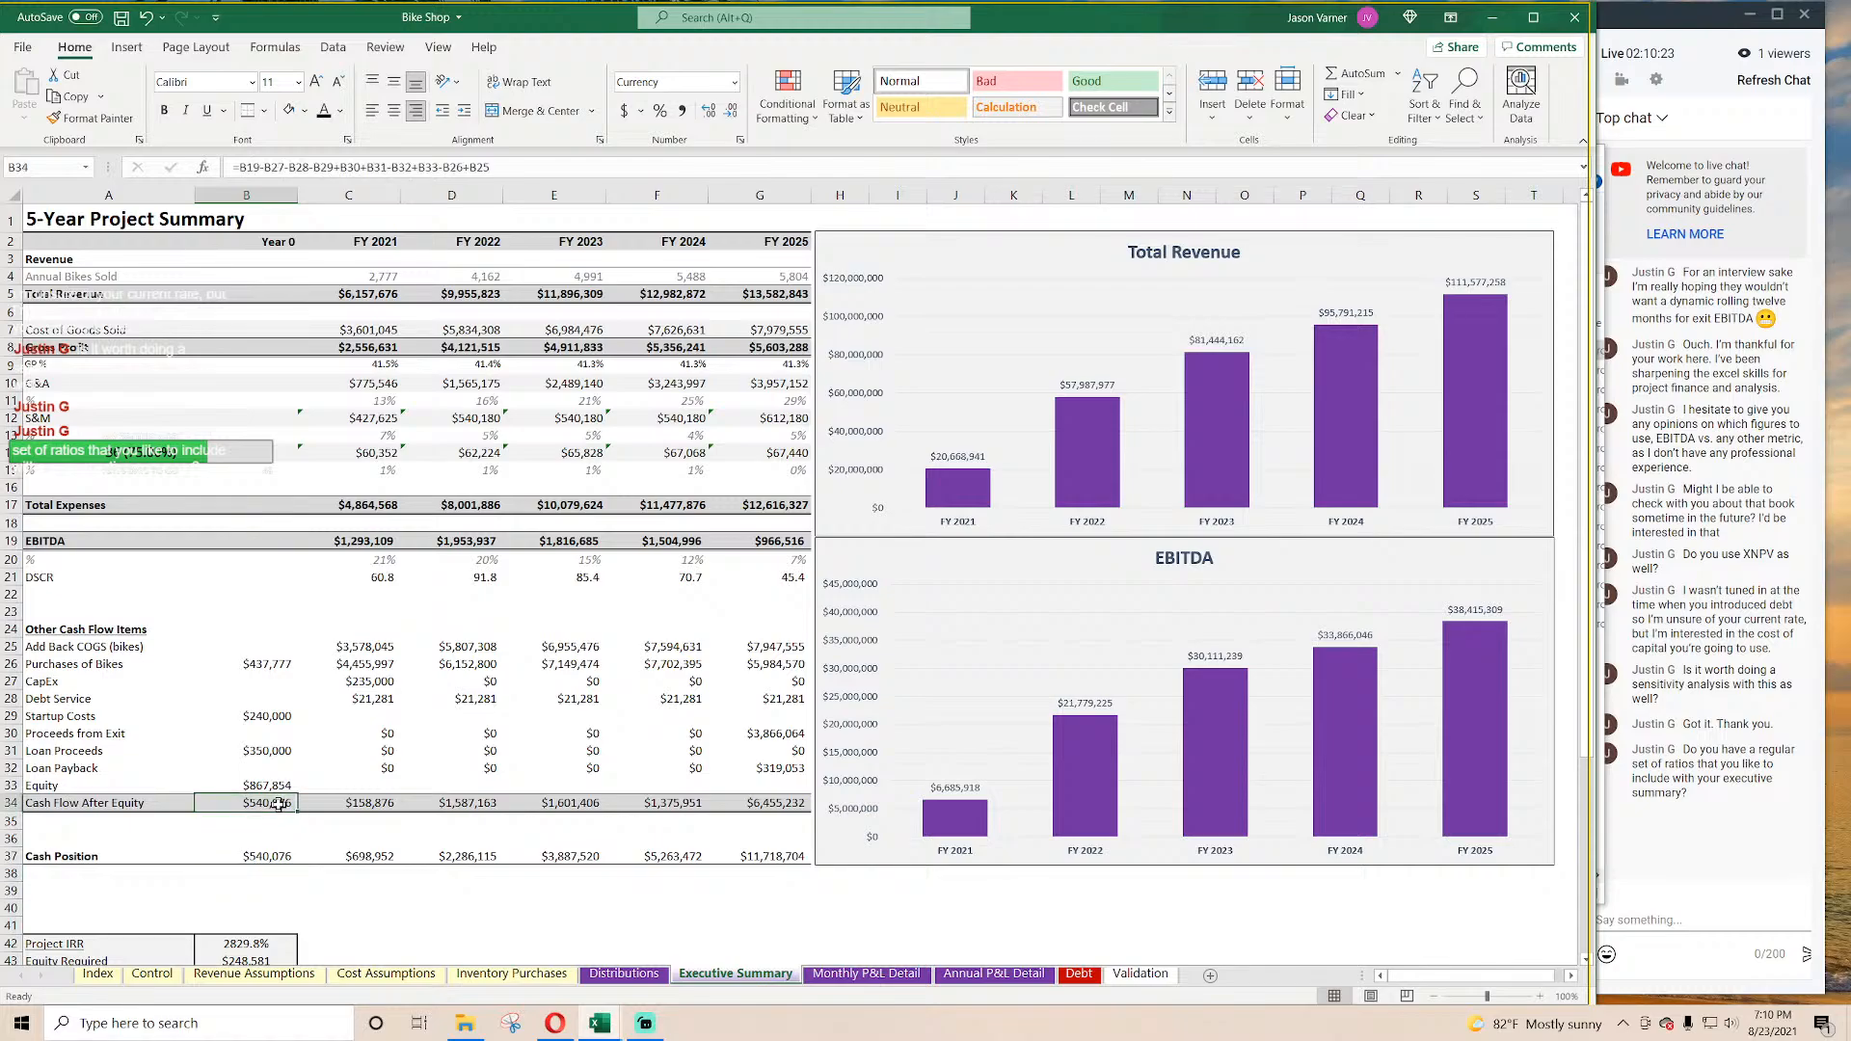
pyautogui.moveTo(269, 808); pyautogui.dragTo(743, 796)
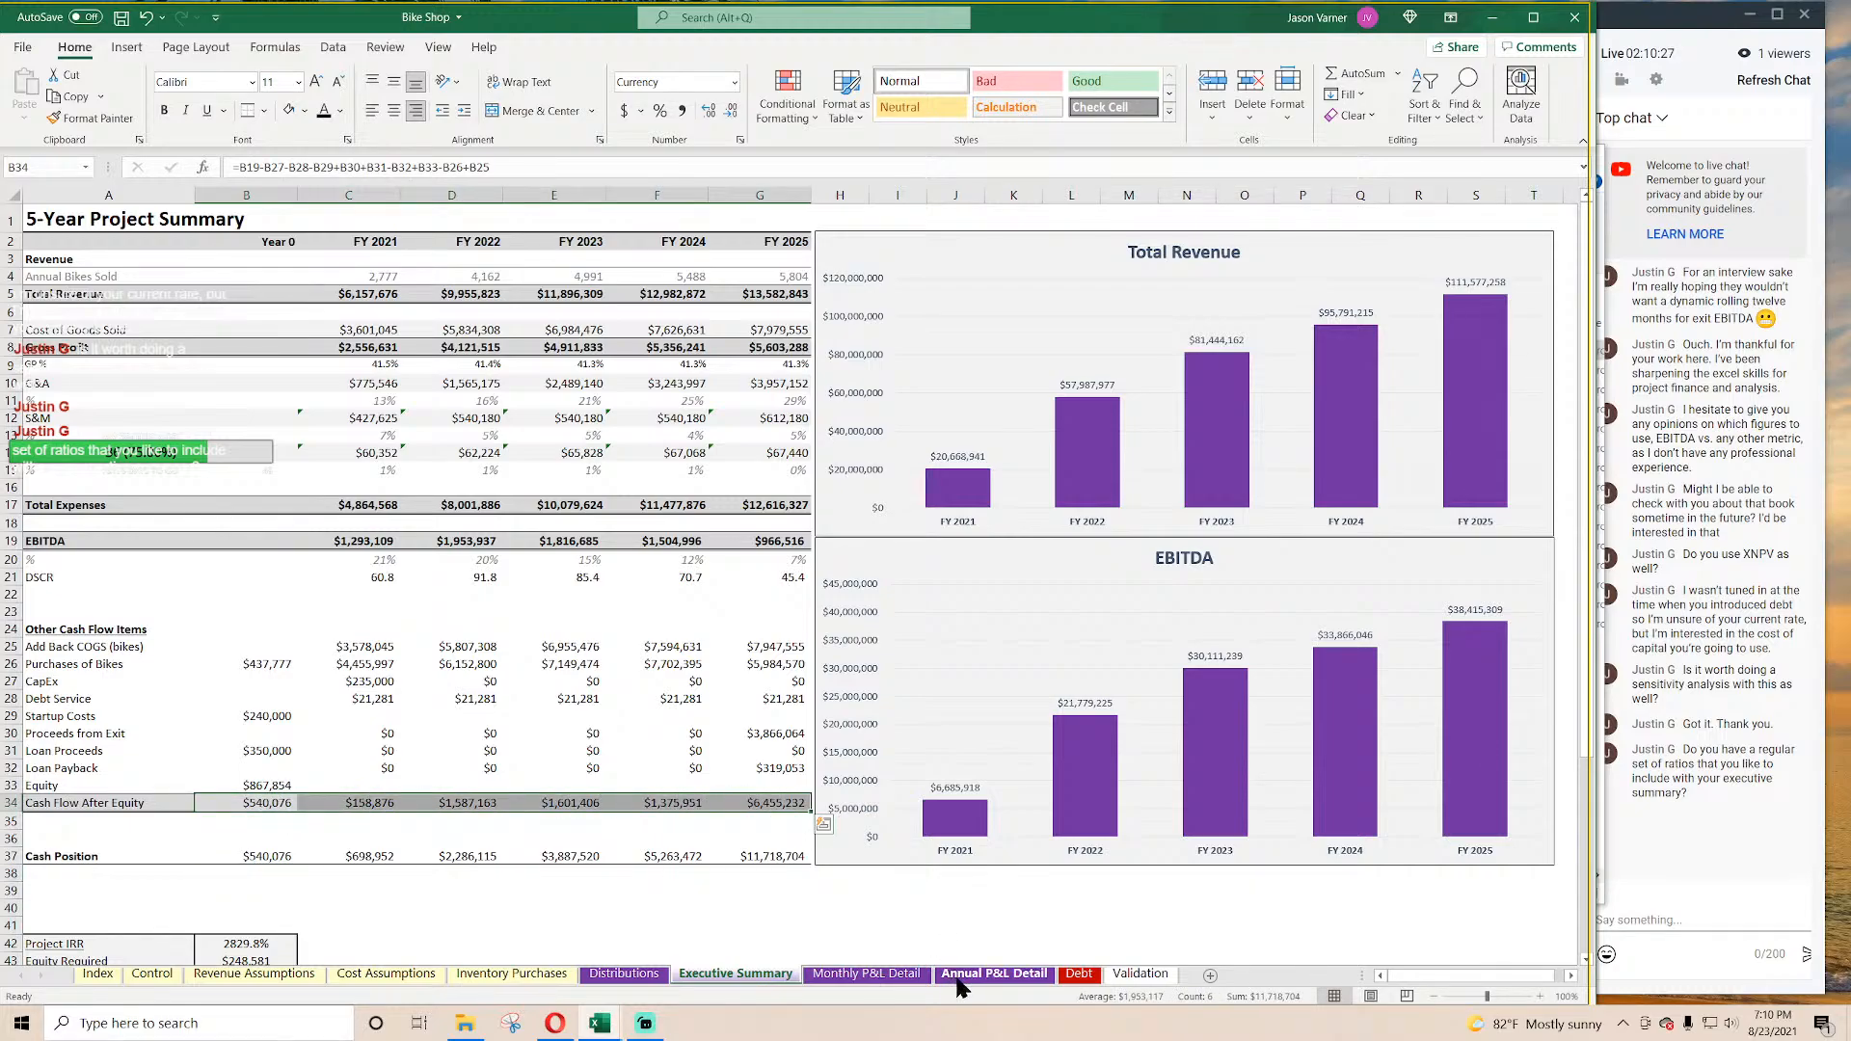
pyautogui.click(994, 975)
pyautogui.click(790, 899)
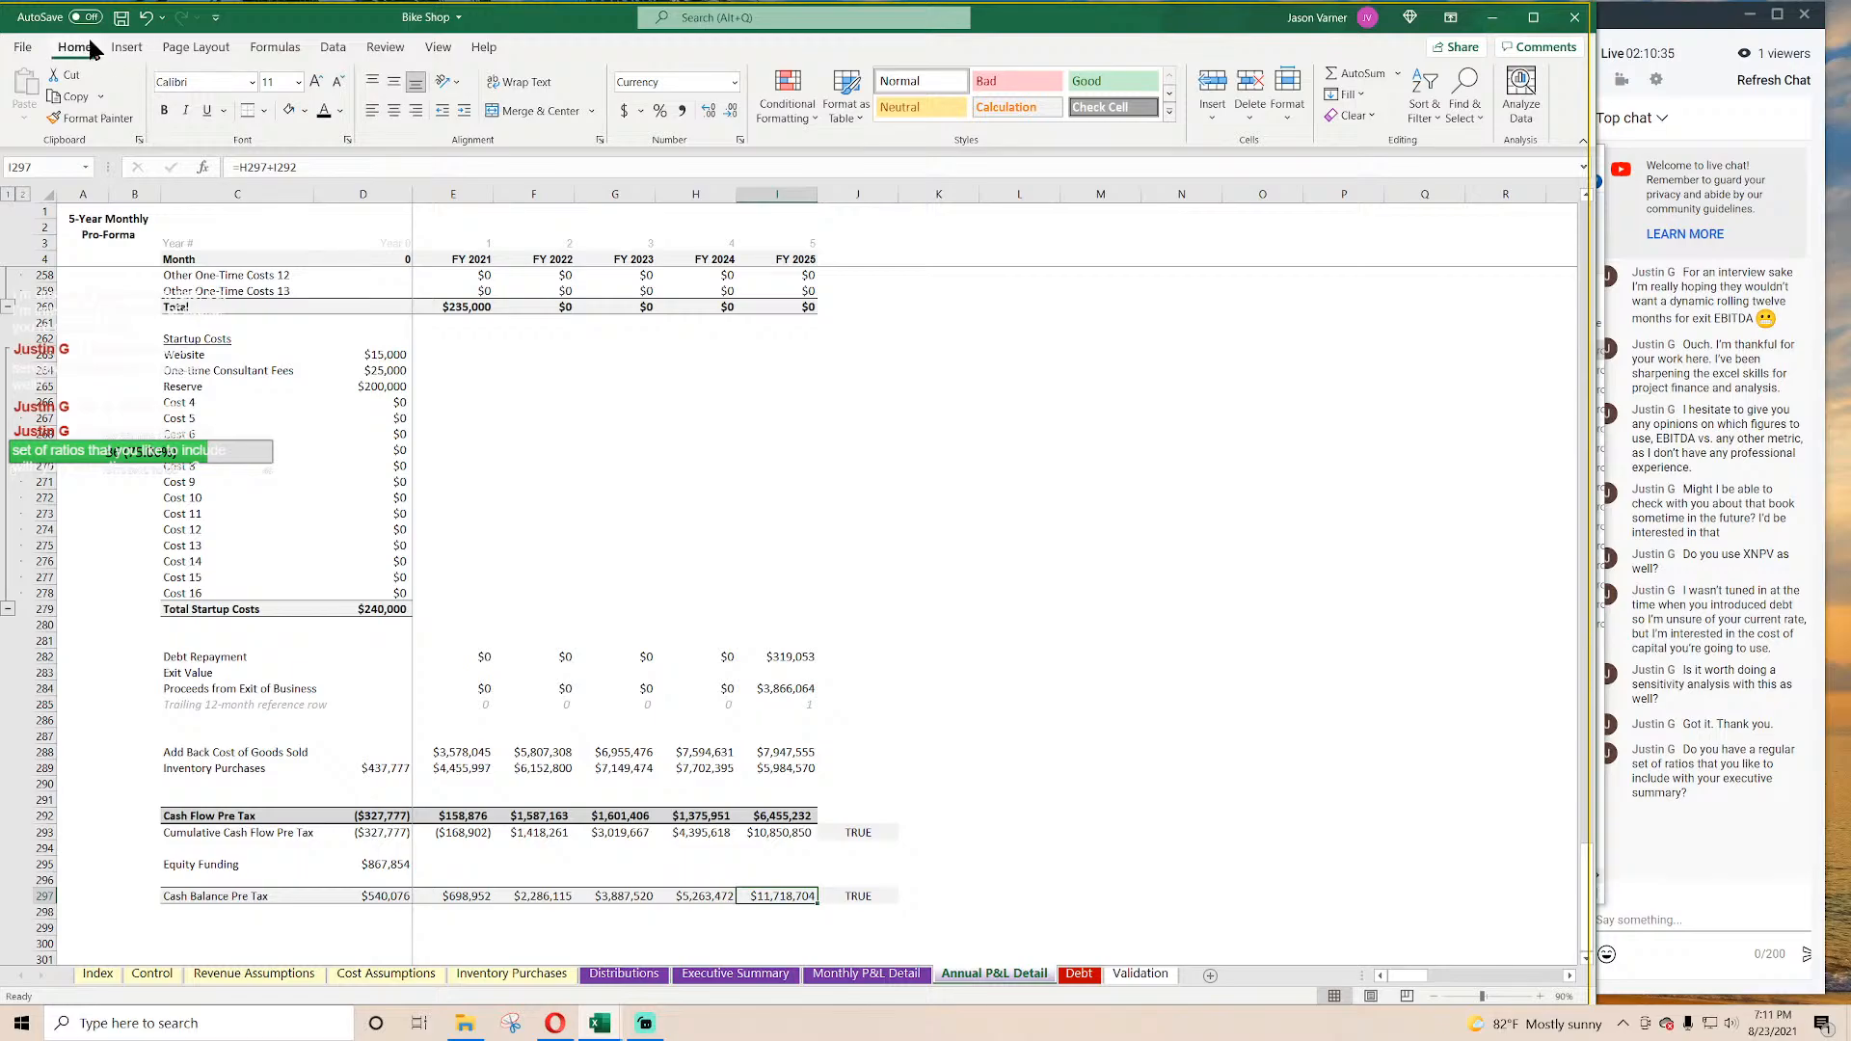
pyautogui.click(121, 18)
pyautogui.click(624, 974)
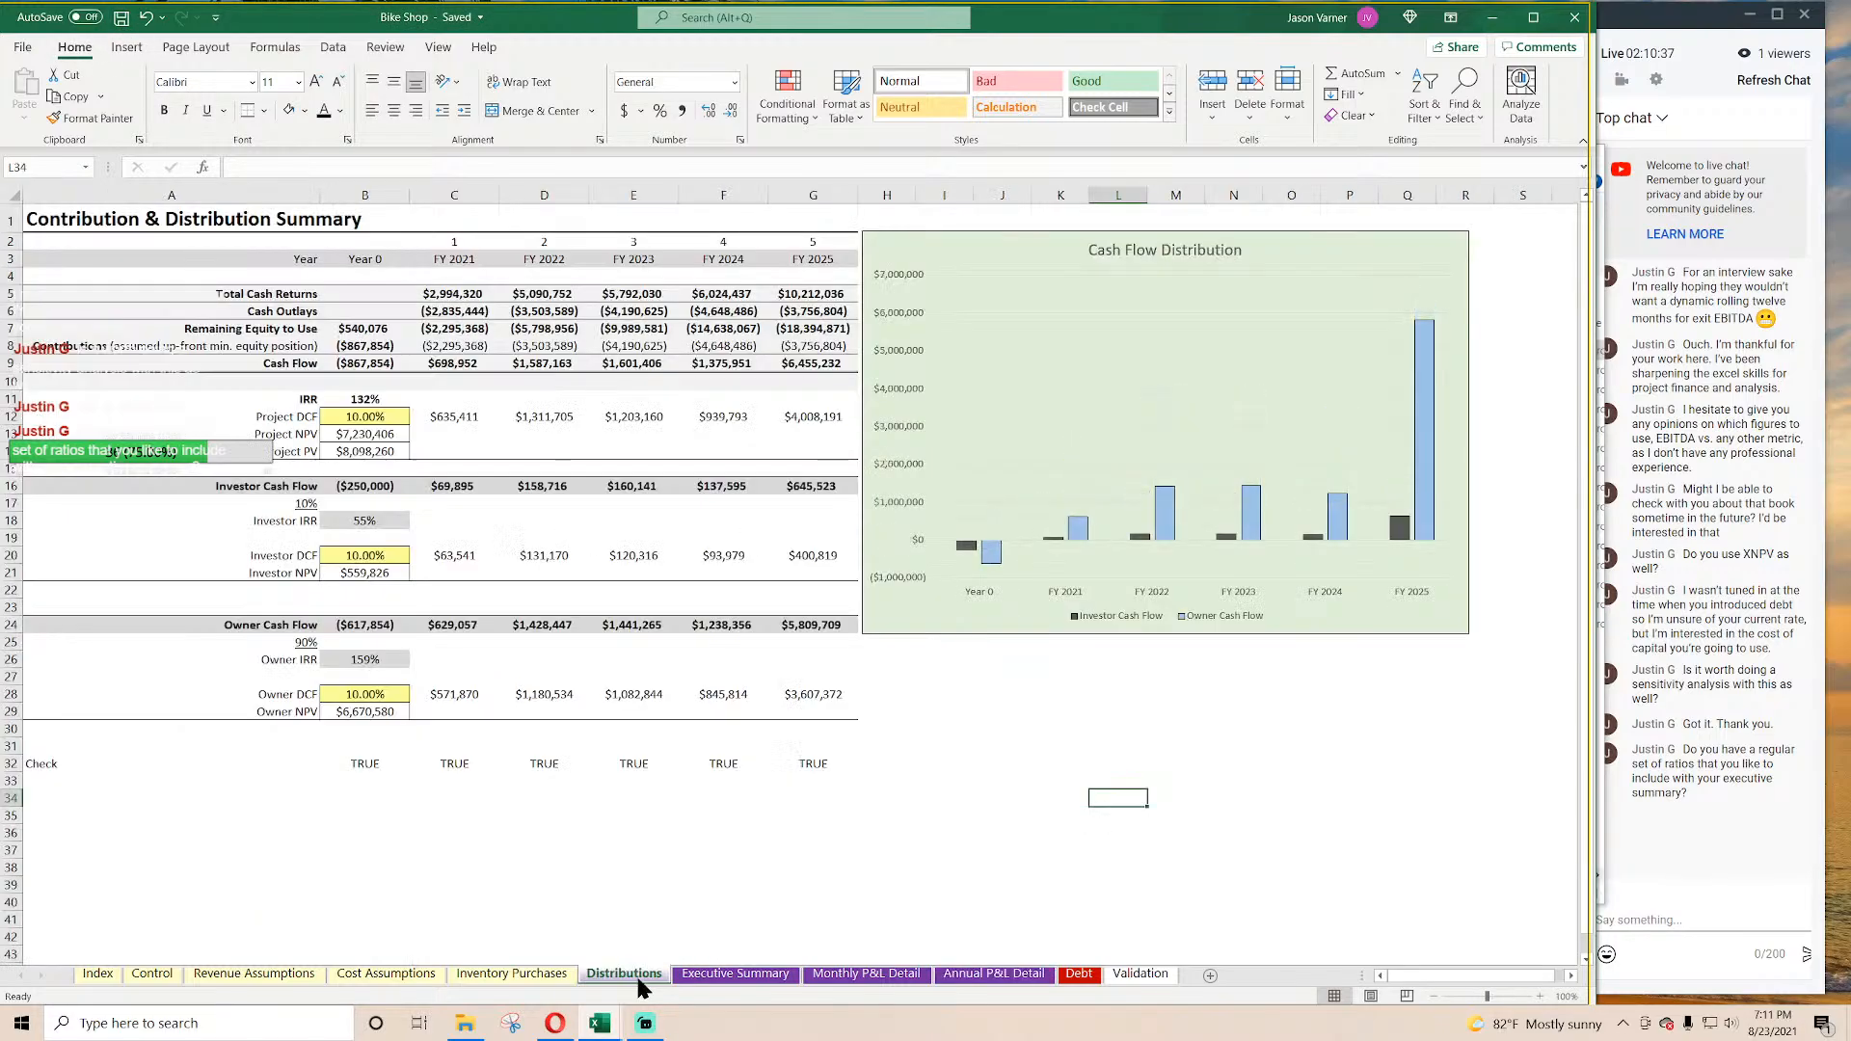
pyautogui.click(718, 978)
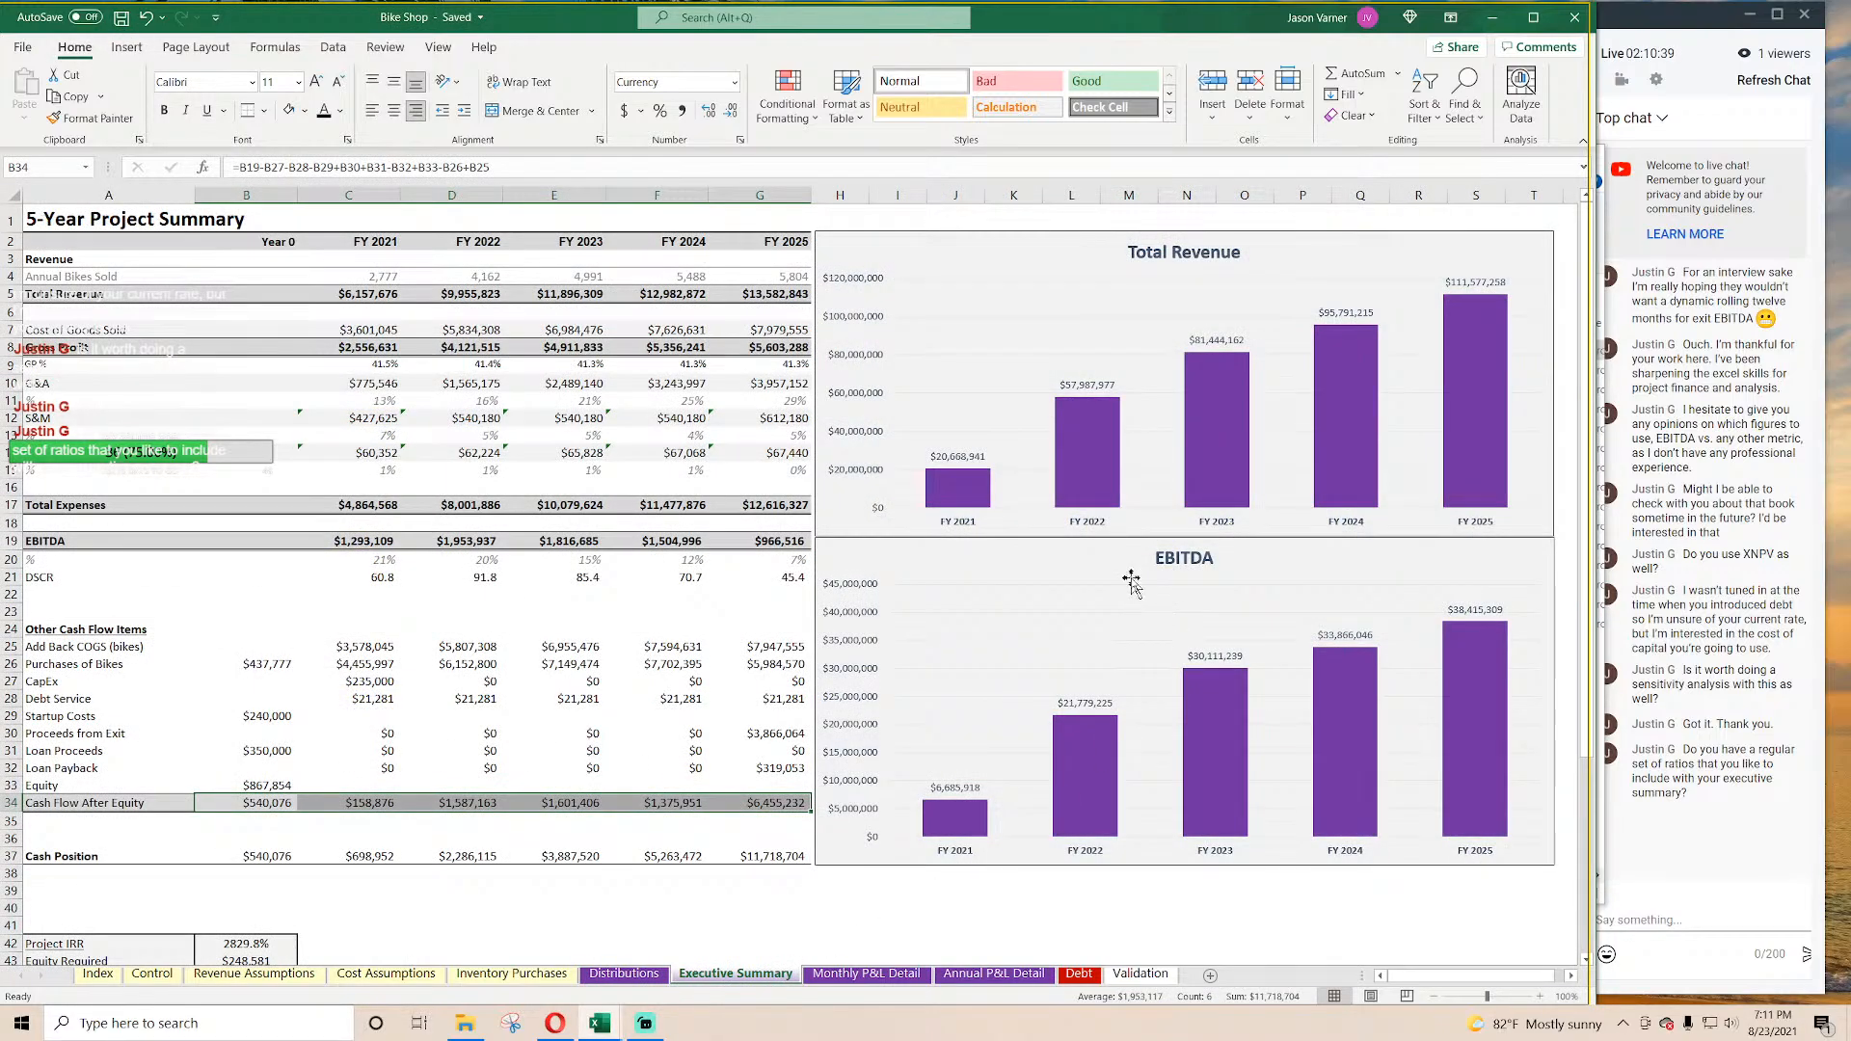
# Step: Point the Total Revenue chart's series values at C5:G5 of the Executive Summary
pyautogui.rightClick(1059, 276)
pyautogui.rightClick(1054, 262)
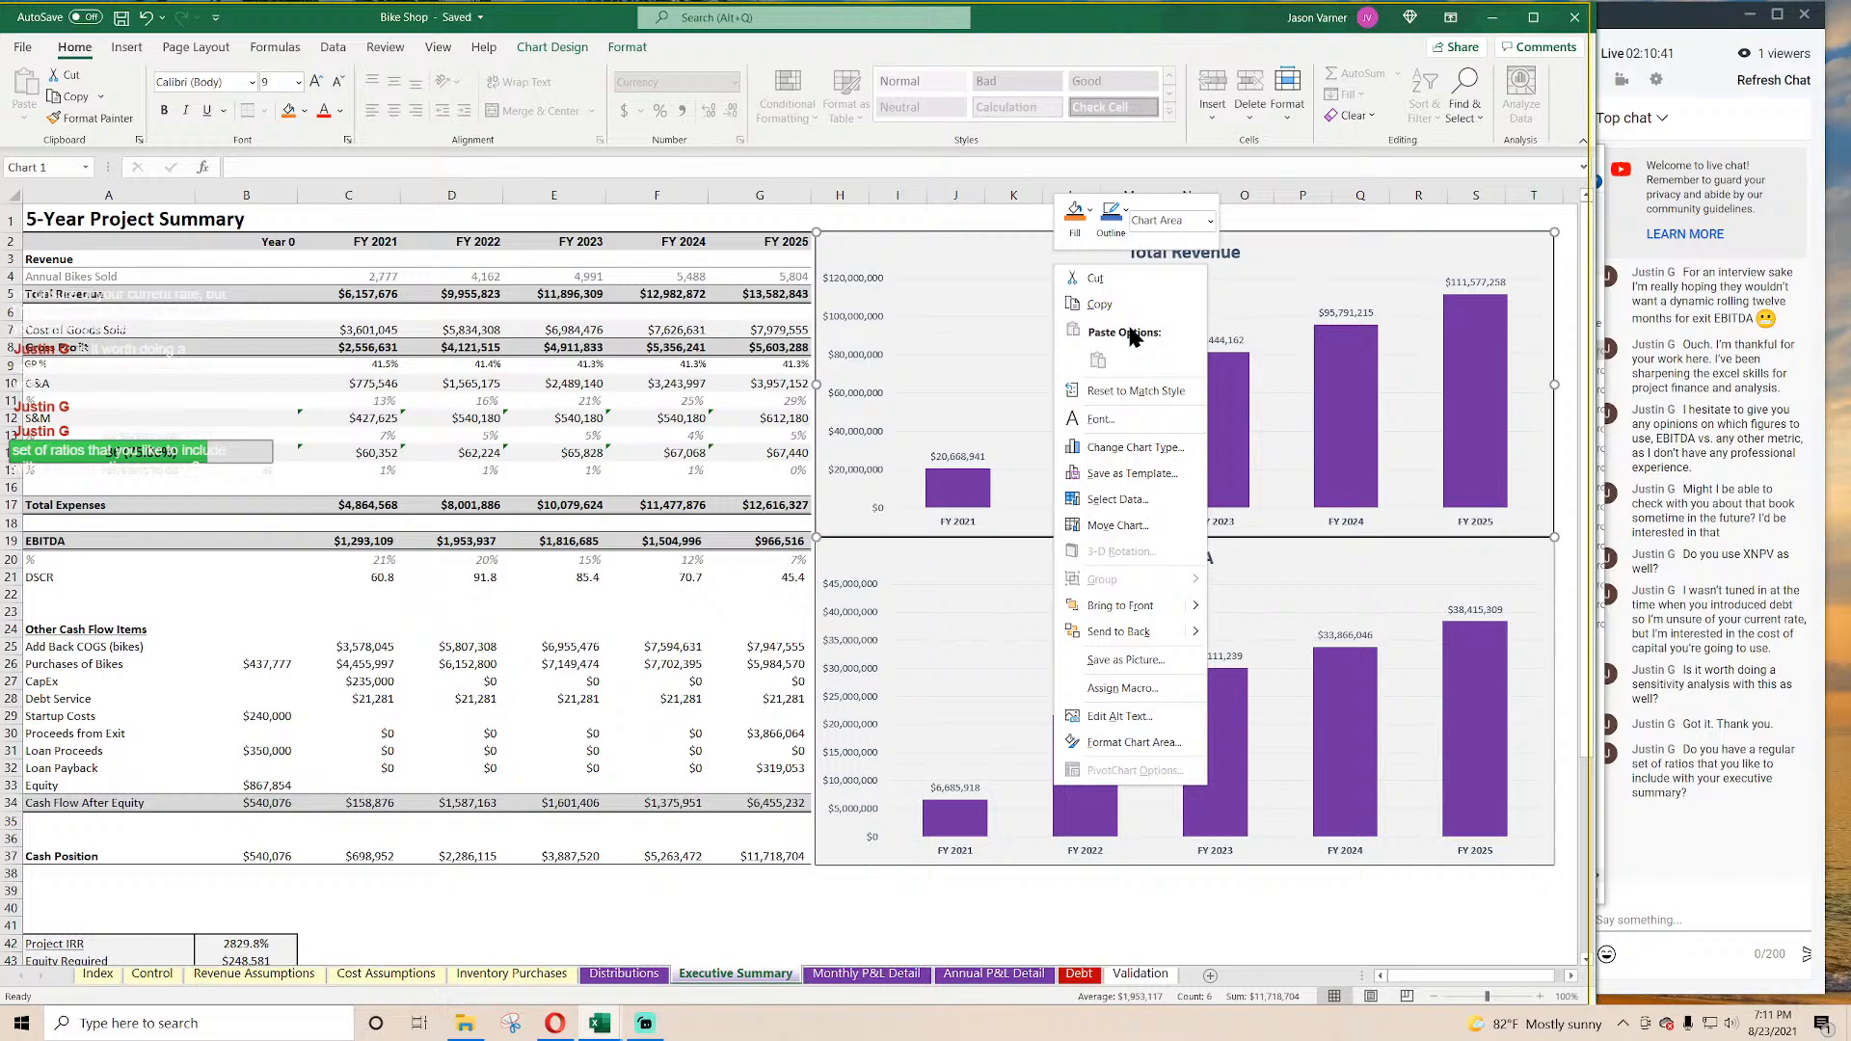
pyautogui.click(1135, 503)
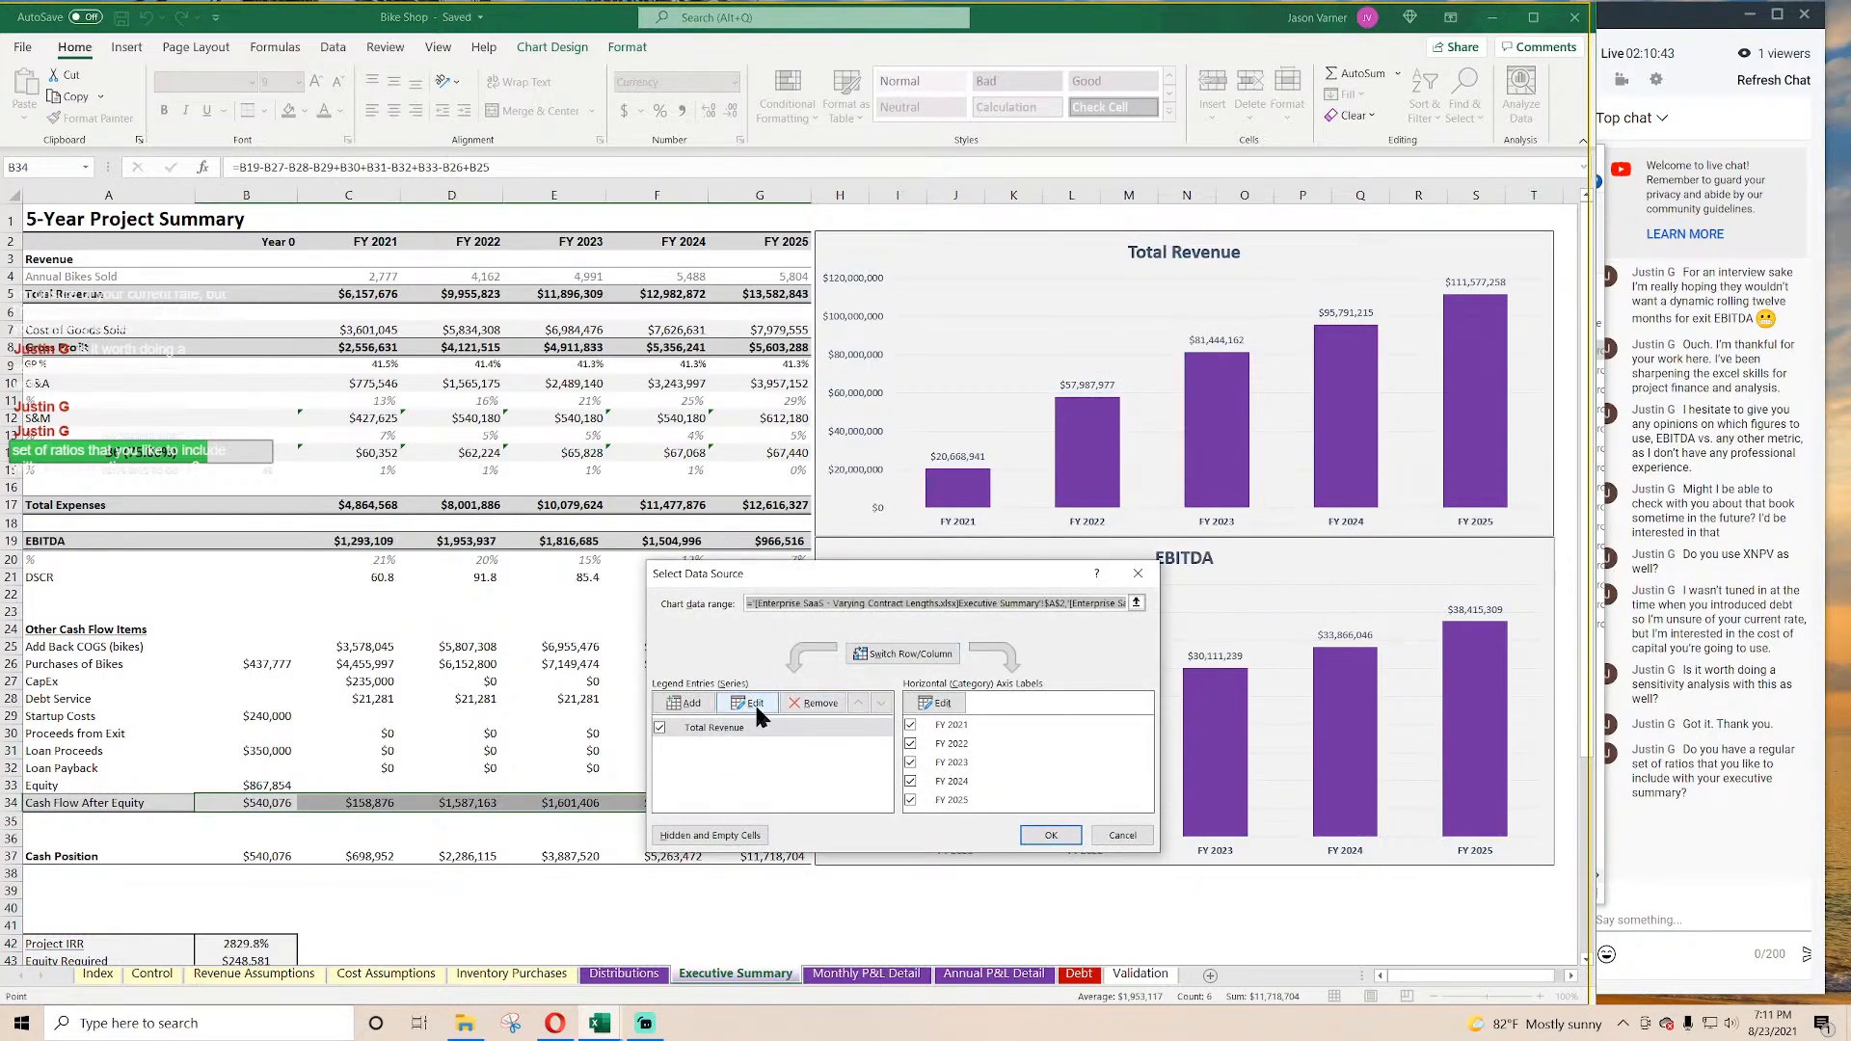
pyautogui.click(754, 702)
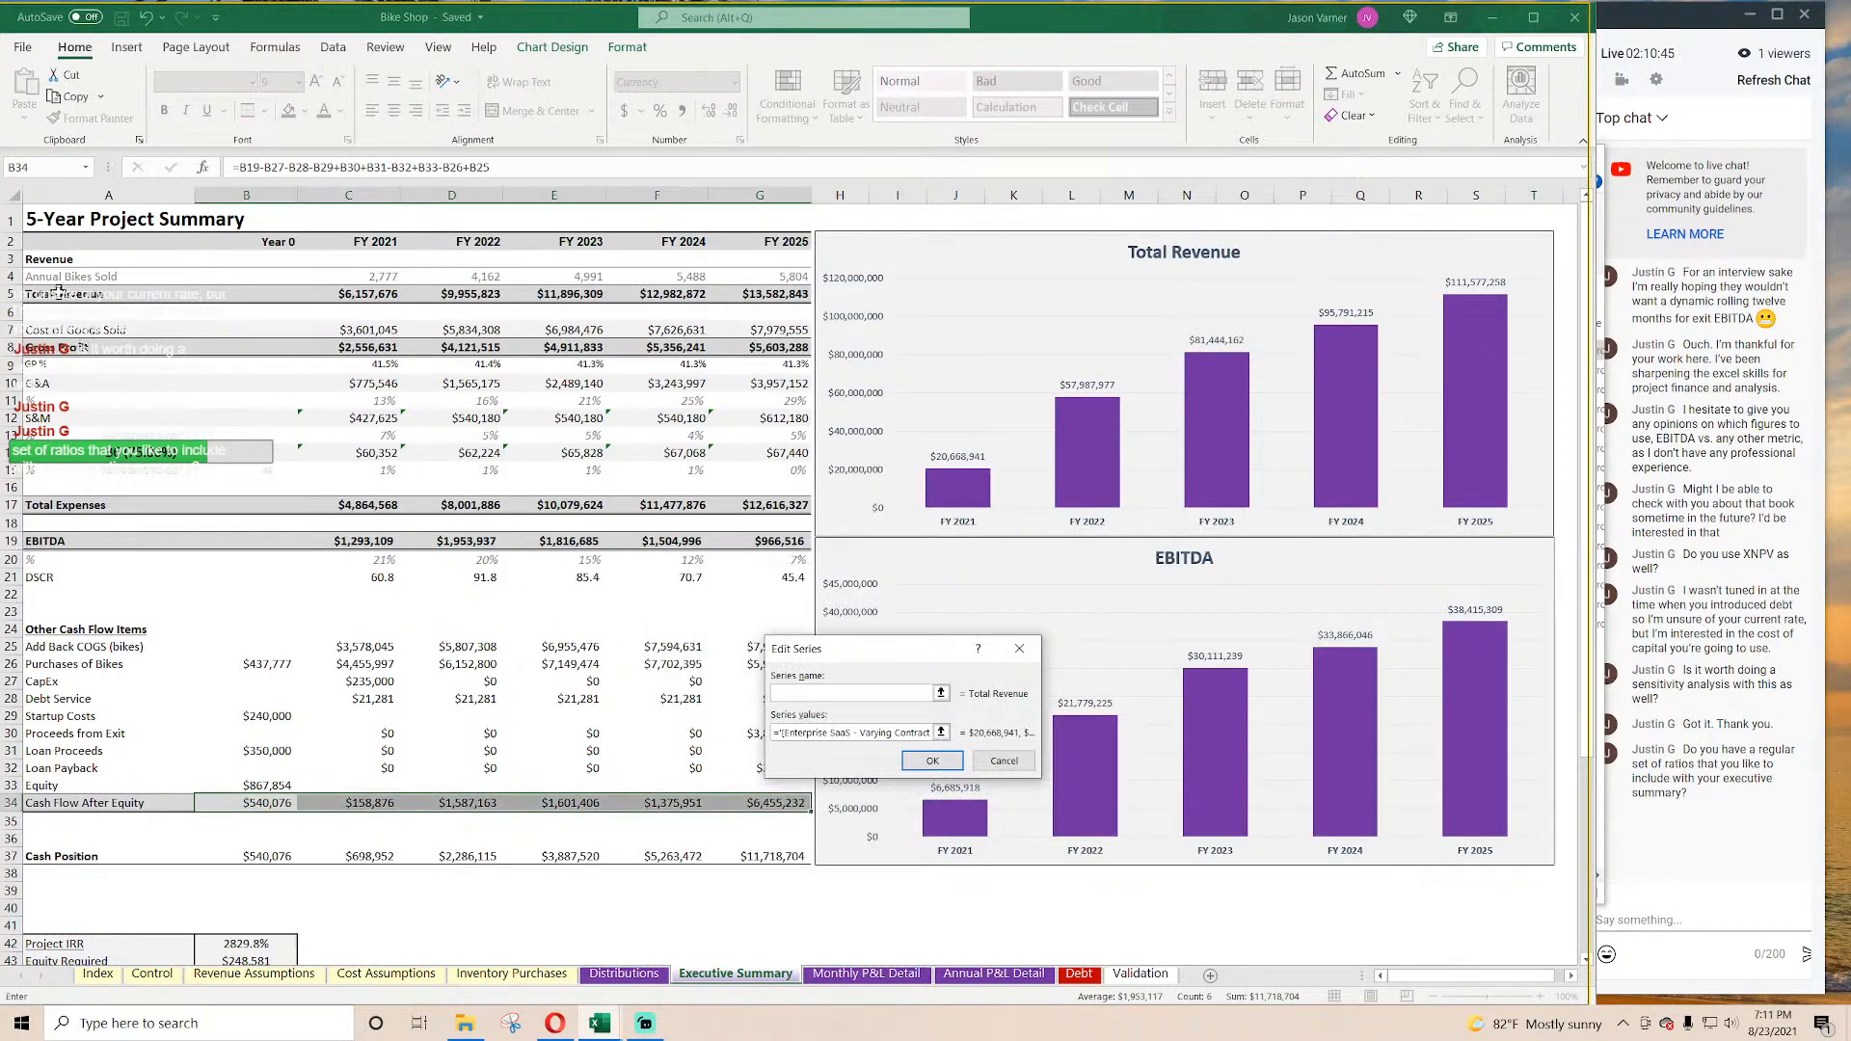
pyautogui.click(941, 733)
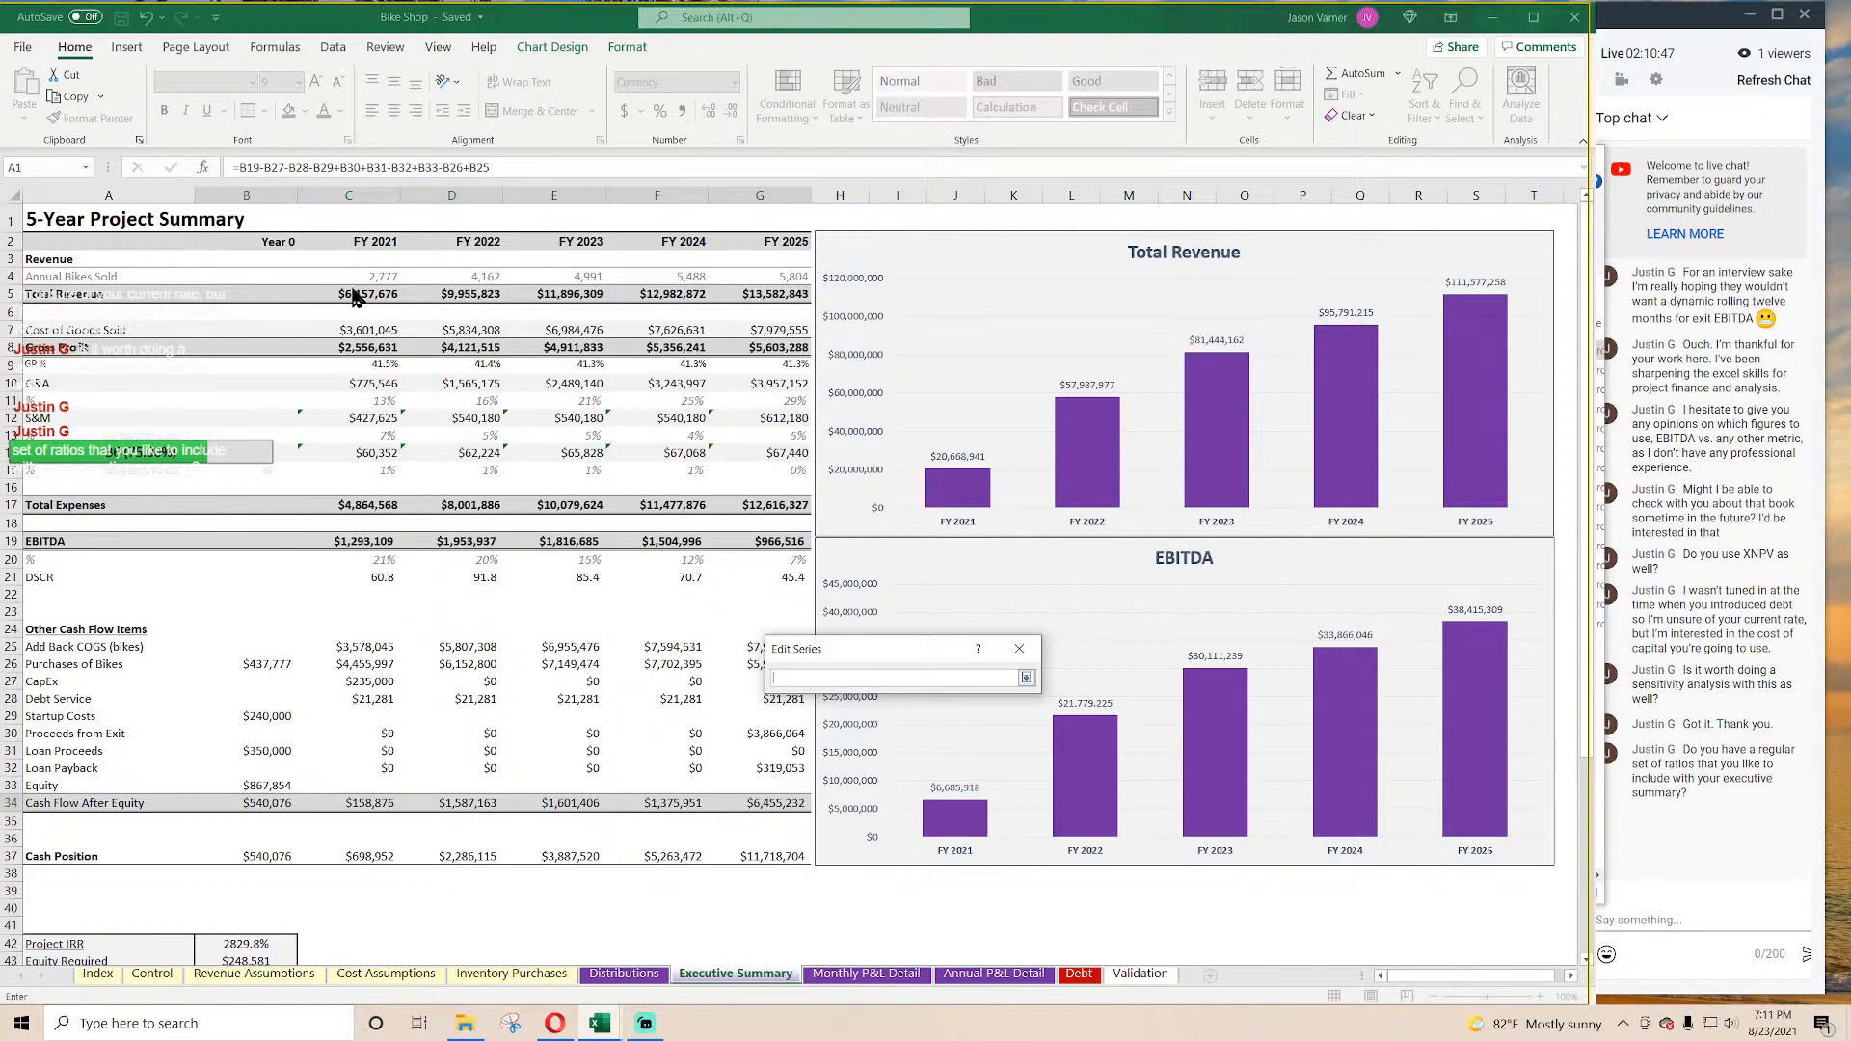
pyautogui.moveTo(357, 294); pyautogui.dragTo(772, 294)
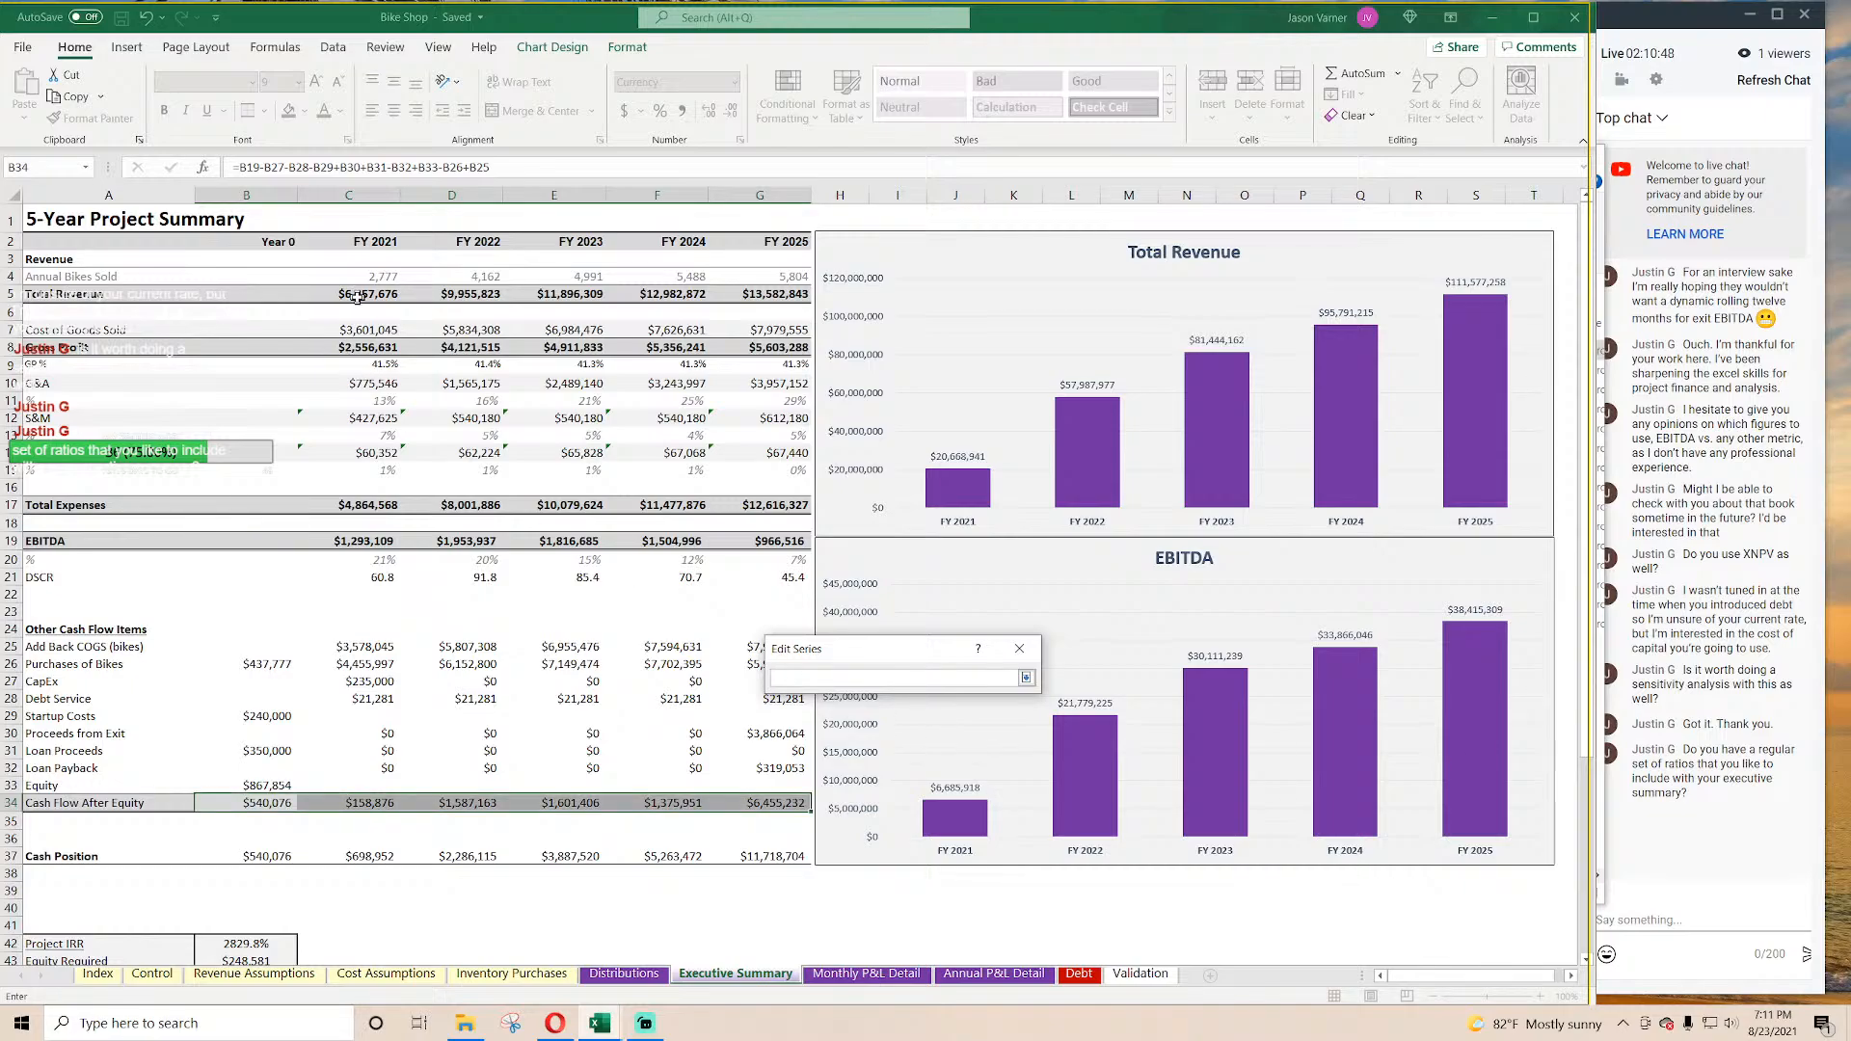
pyautogui.click(1027, 678)
pyautogui.click(944, 770)
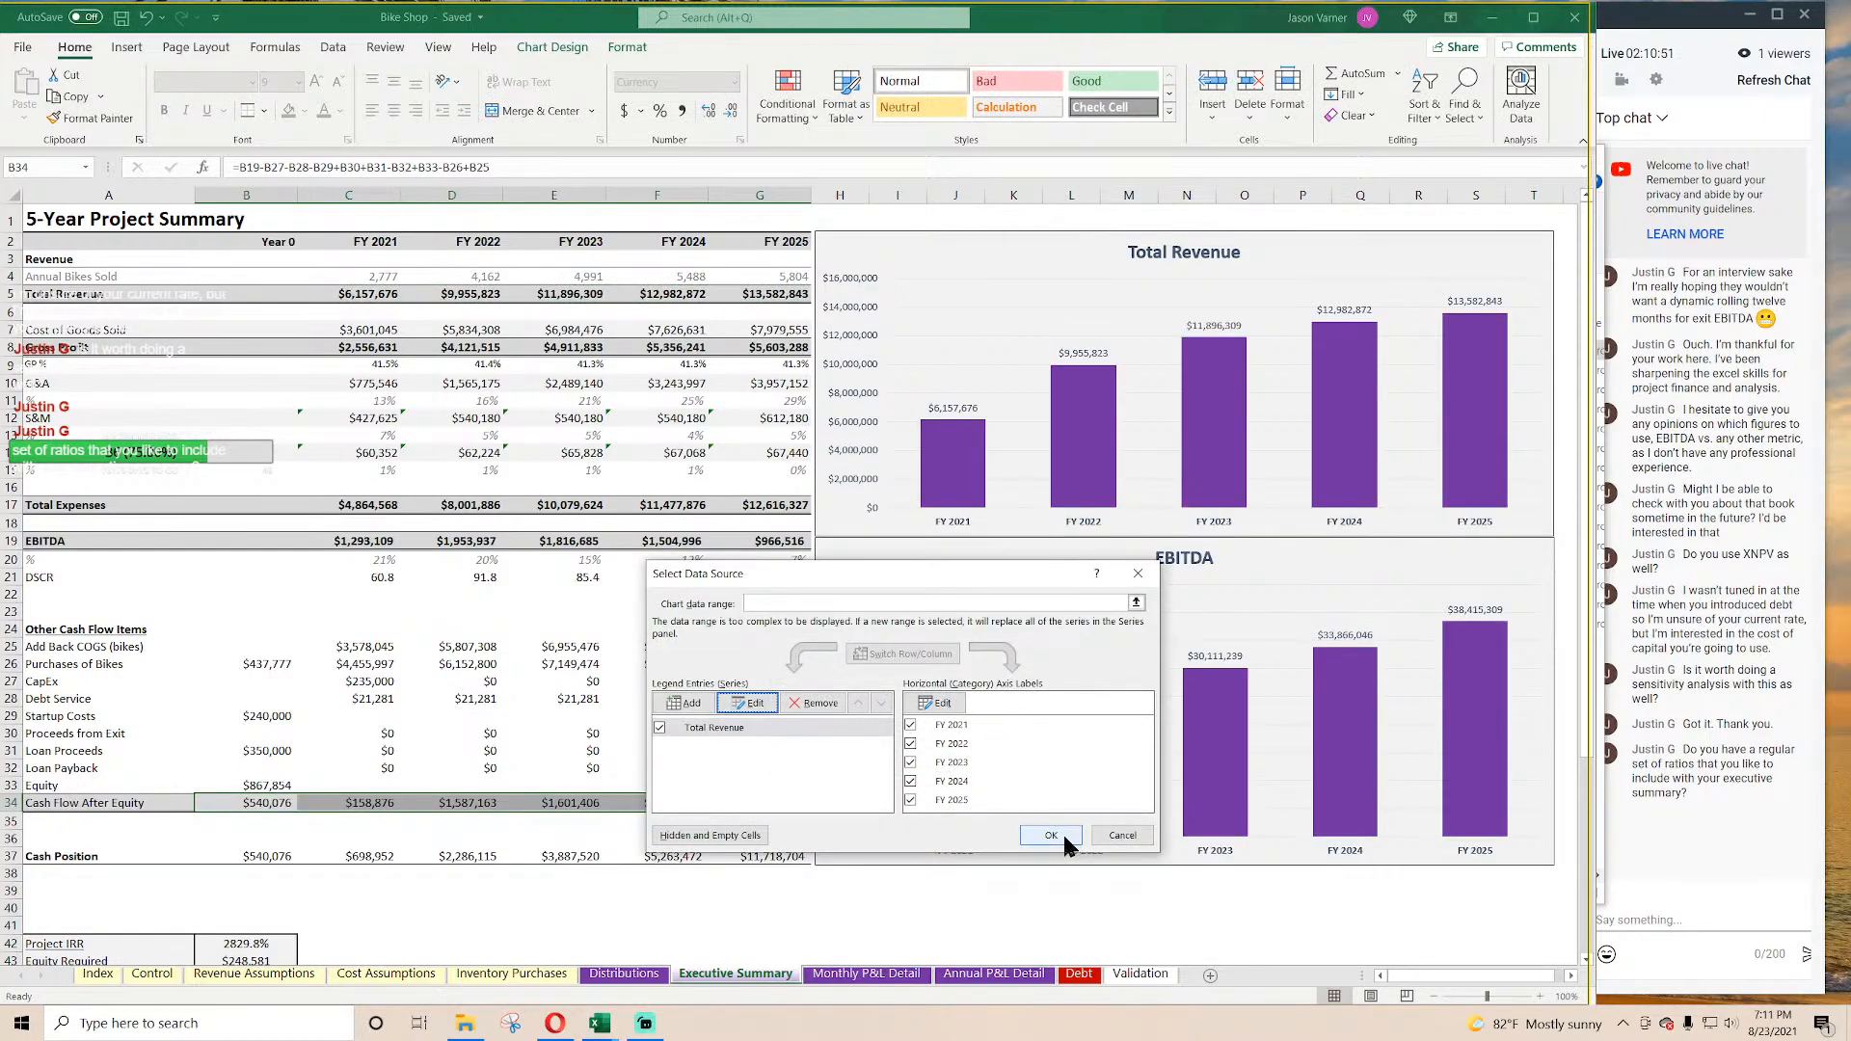
# Step: Set the Total Revenue chart's category axis labels to the fiscal years in C2:G2 of the Executive Summary
pyautogui.click(952, 707)
pyautogui.moveTo(358, 241); pyautogui.dragTo(762, 242)
pyautogui.click(921, 740)
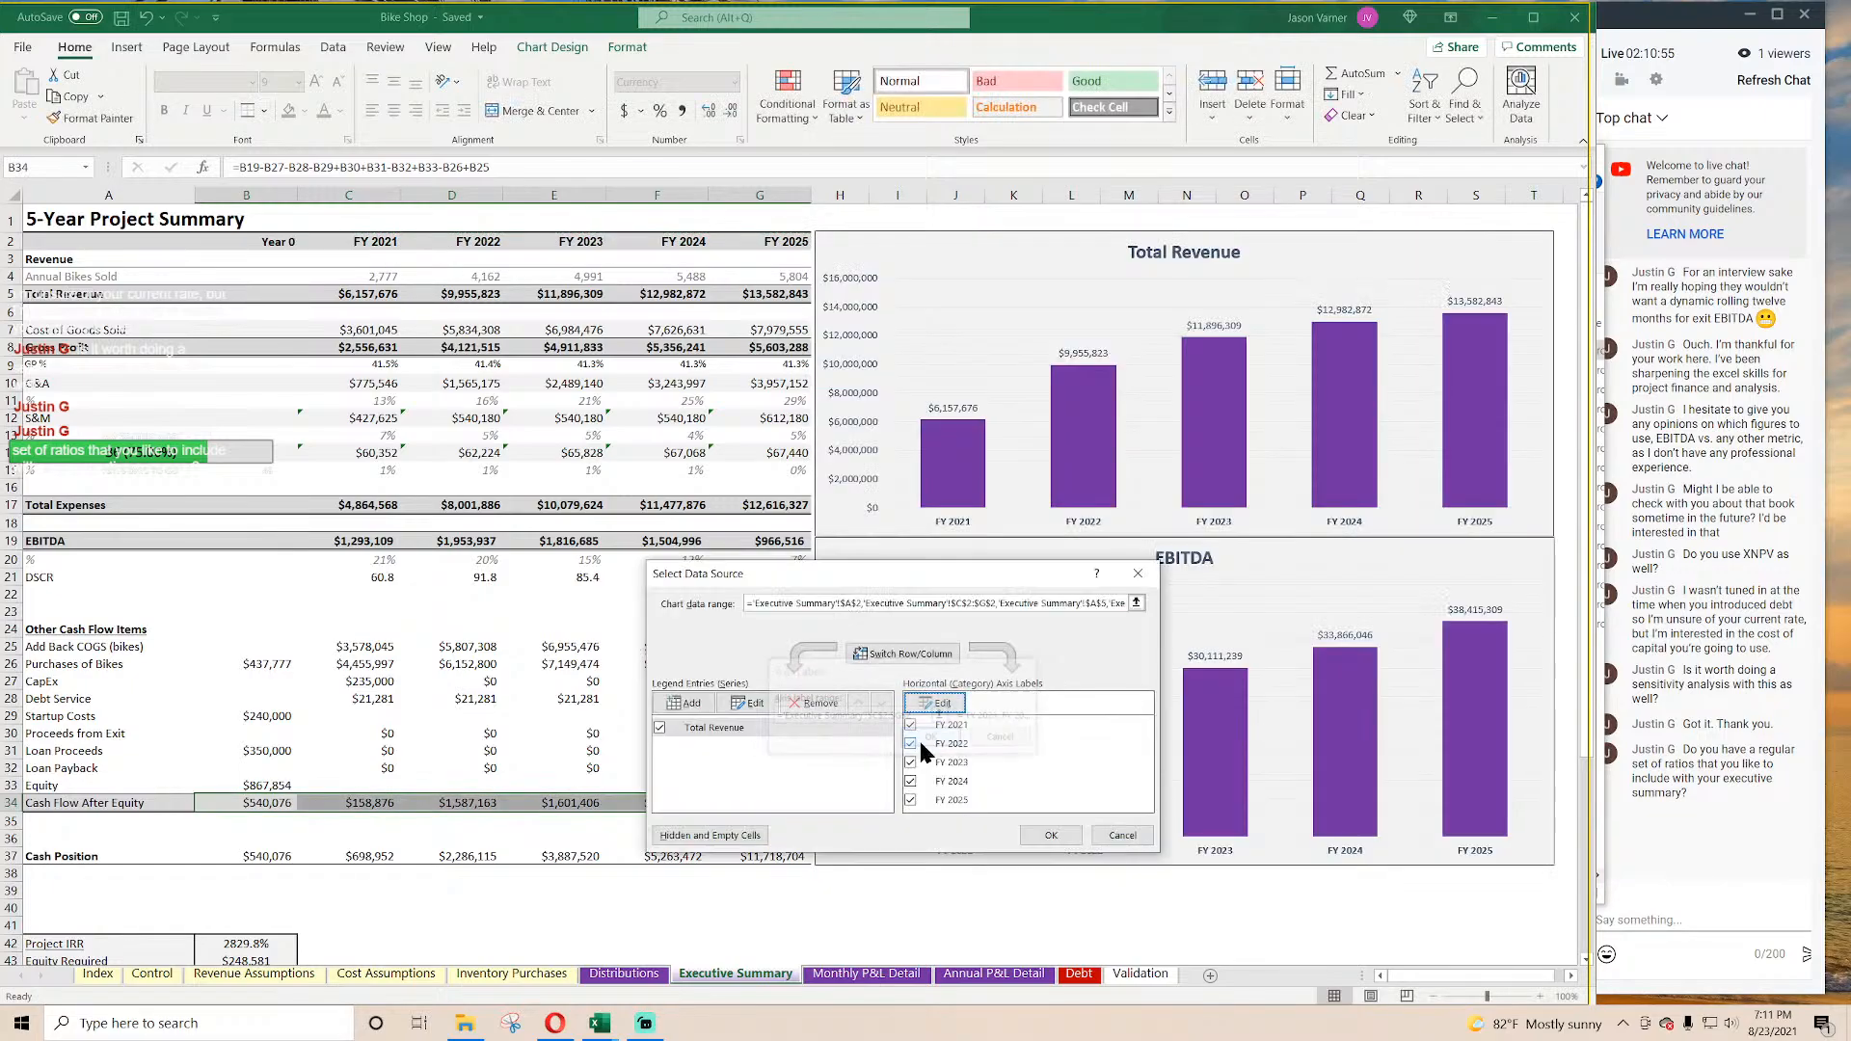
pyautogui.click(1049, 834)
# Step: Point the EBITDA chart's series name at A19 and its series values at C19:G19 of the Executive Summary
pyautogui.rightClick(1064, 588)
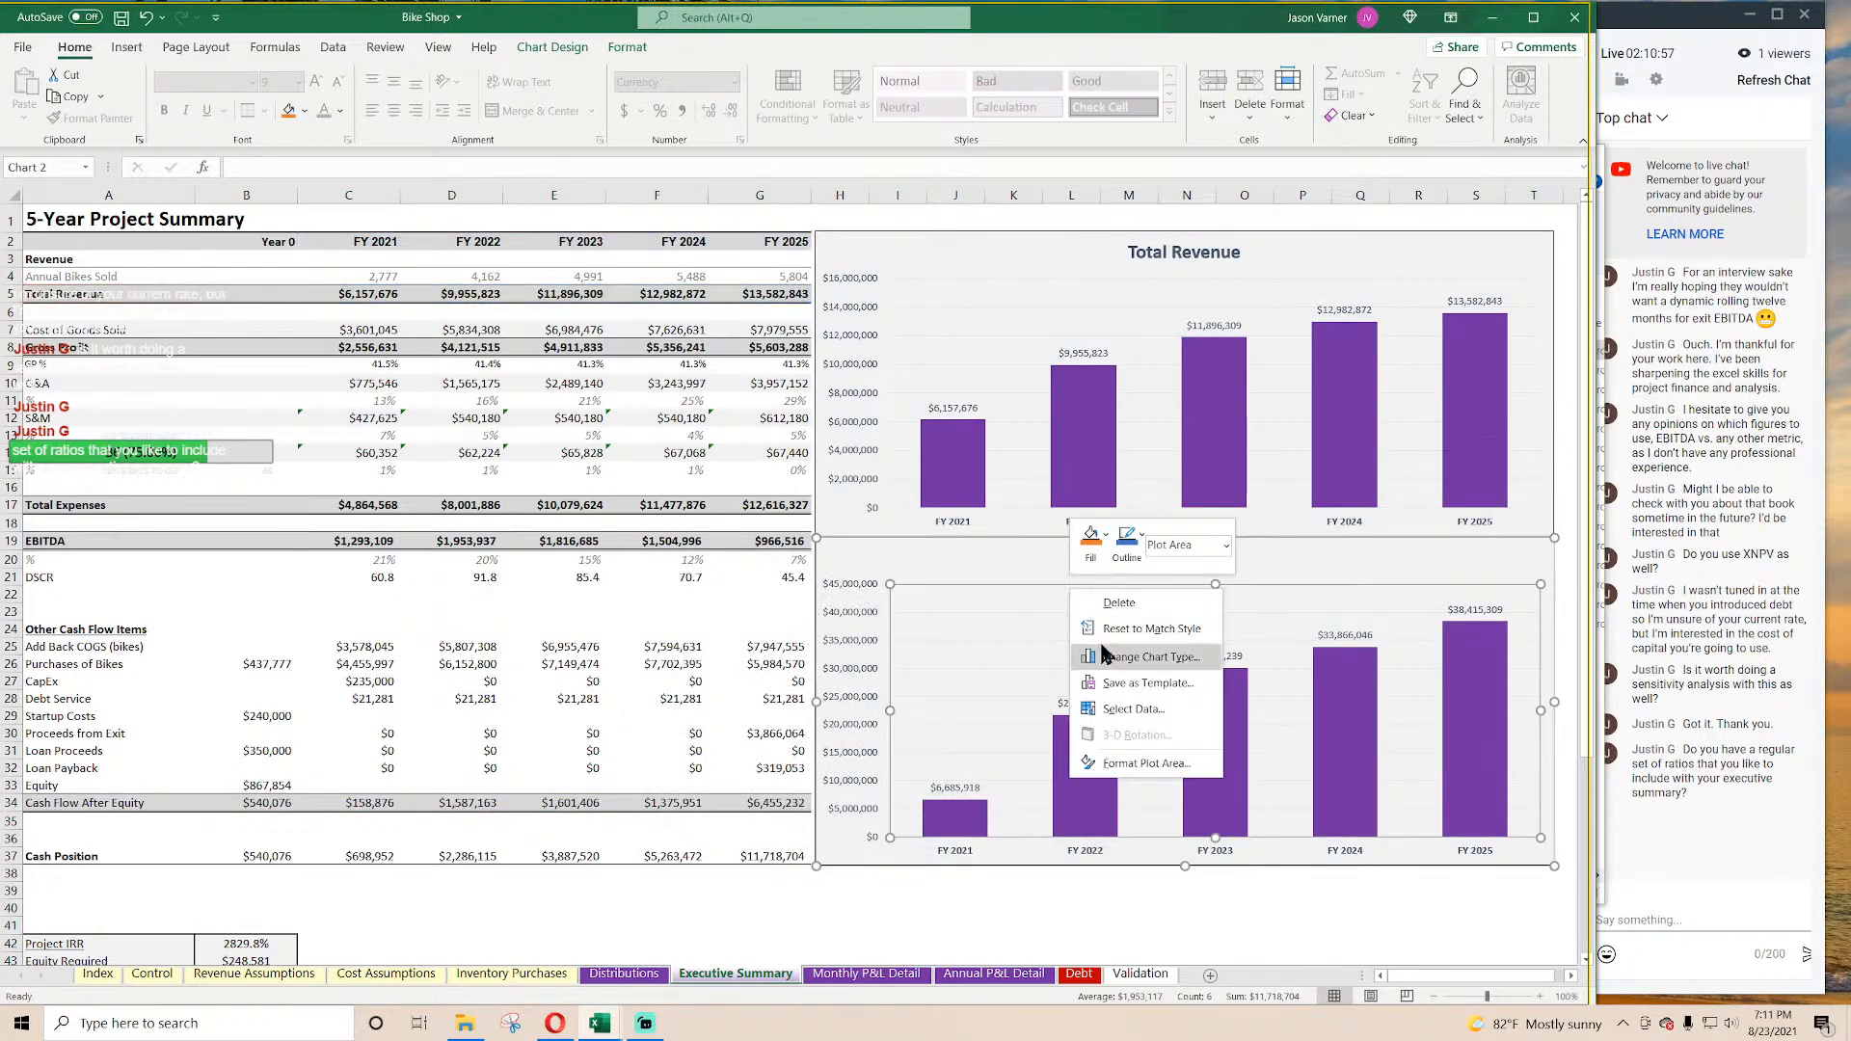
pyautogui.click(1118, 705)
pyautogui.click(770, 706)
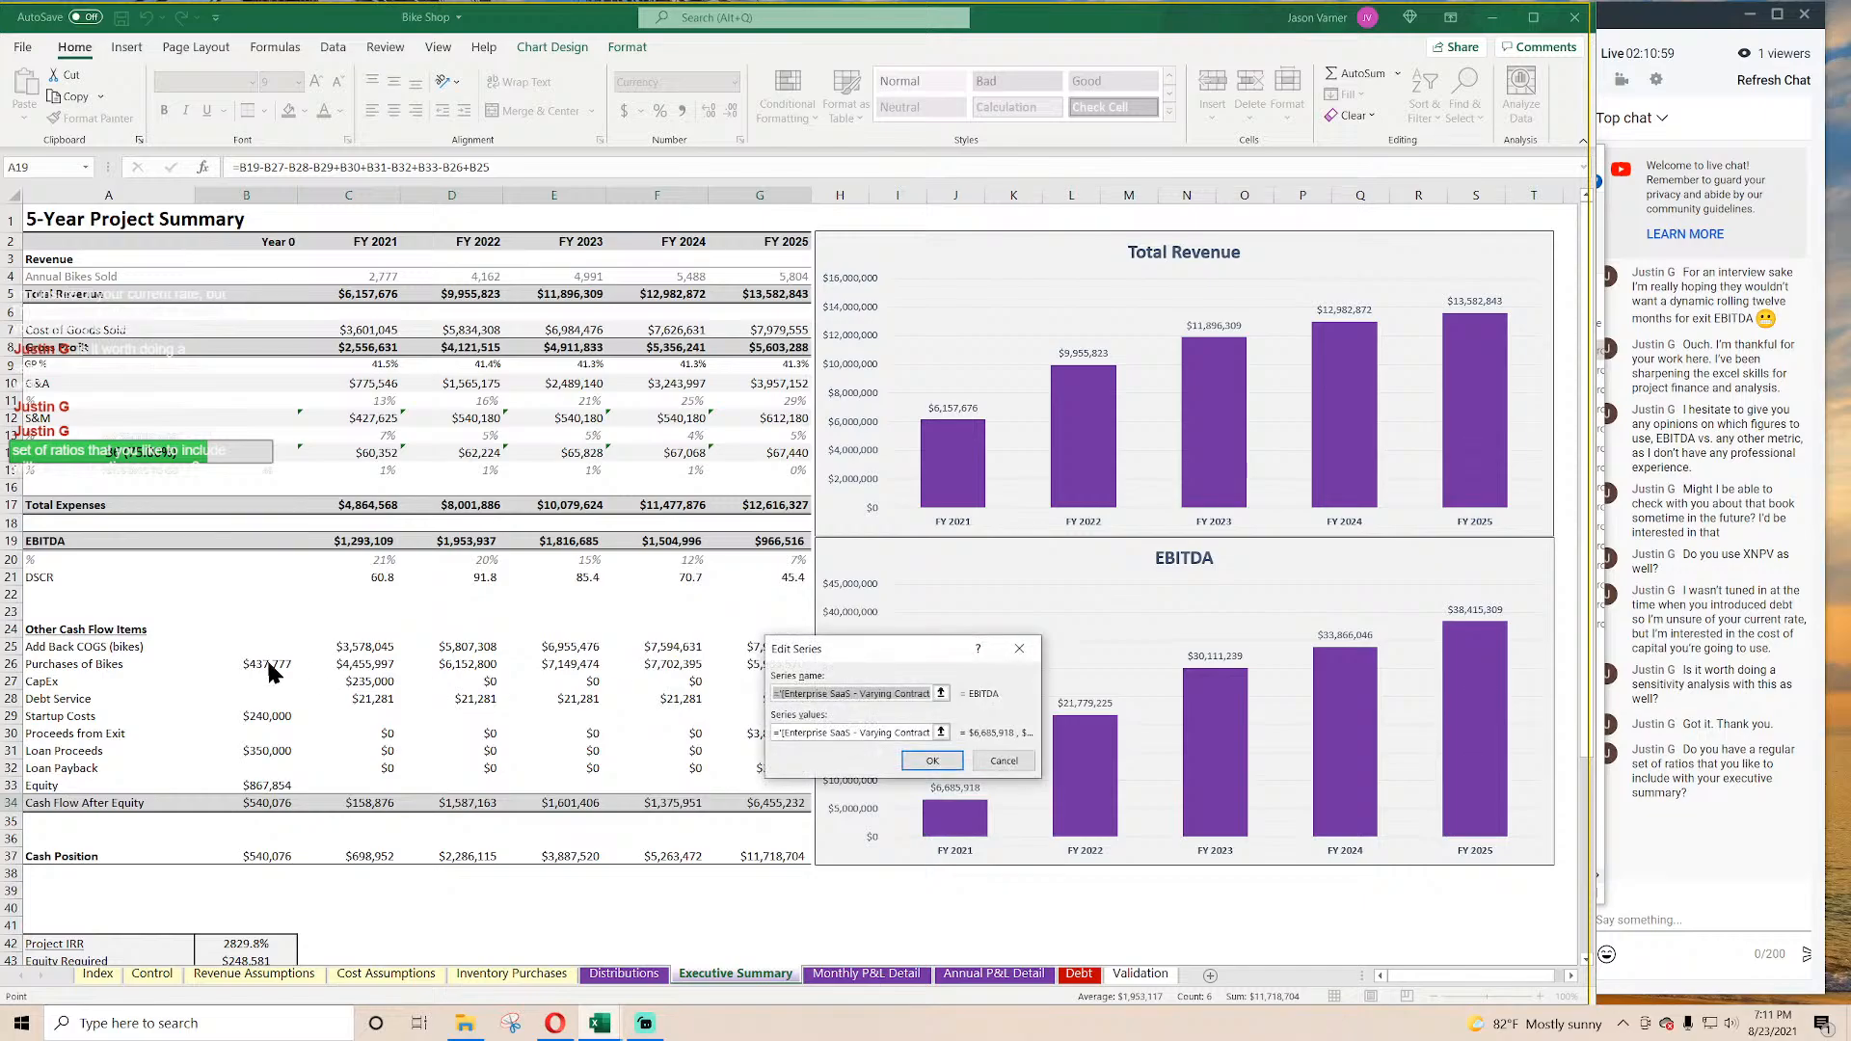
pyautogui.press('BackSpace')
pyautogui.click(54, 539)
pyautogui.click(942, 734)
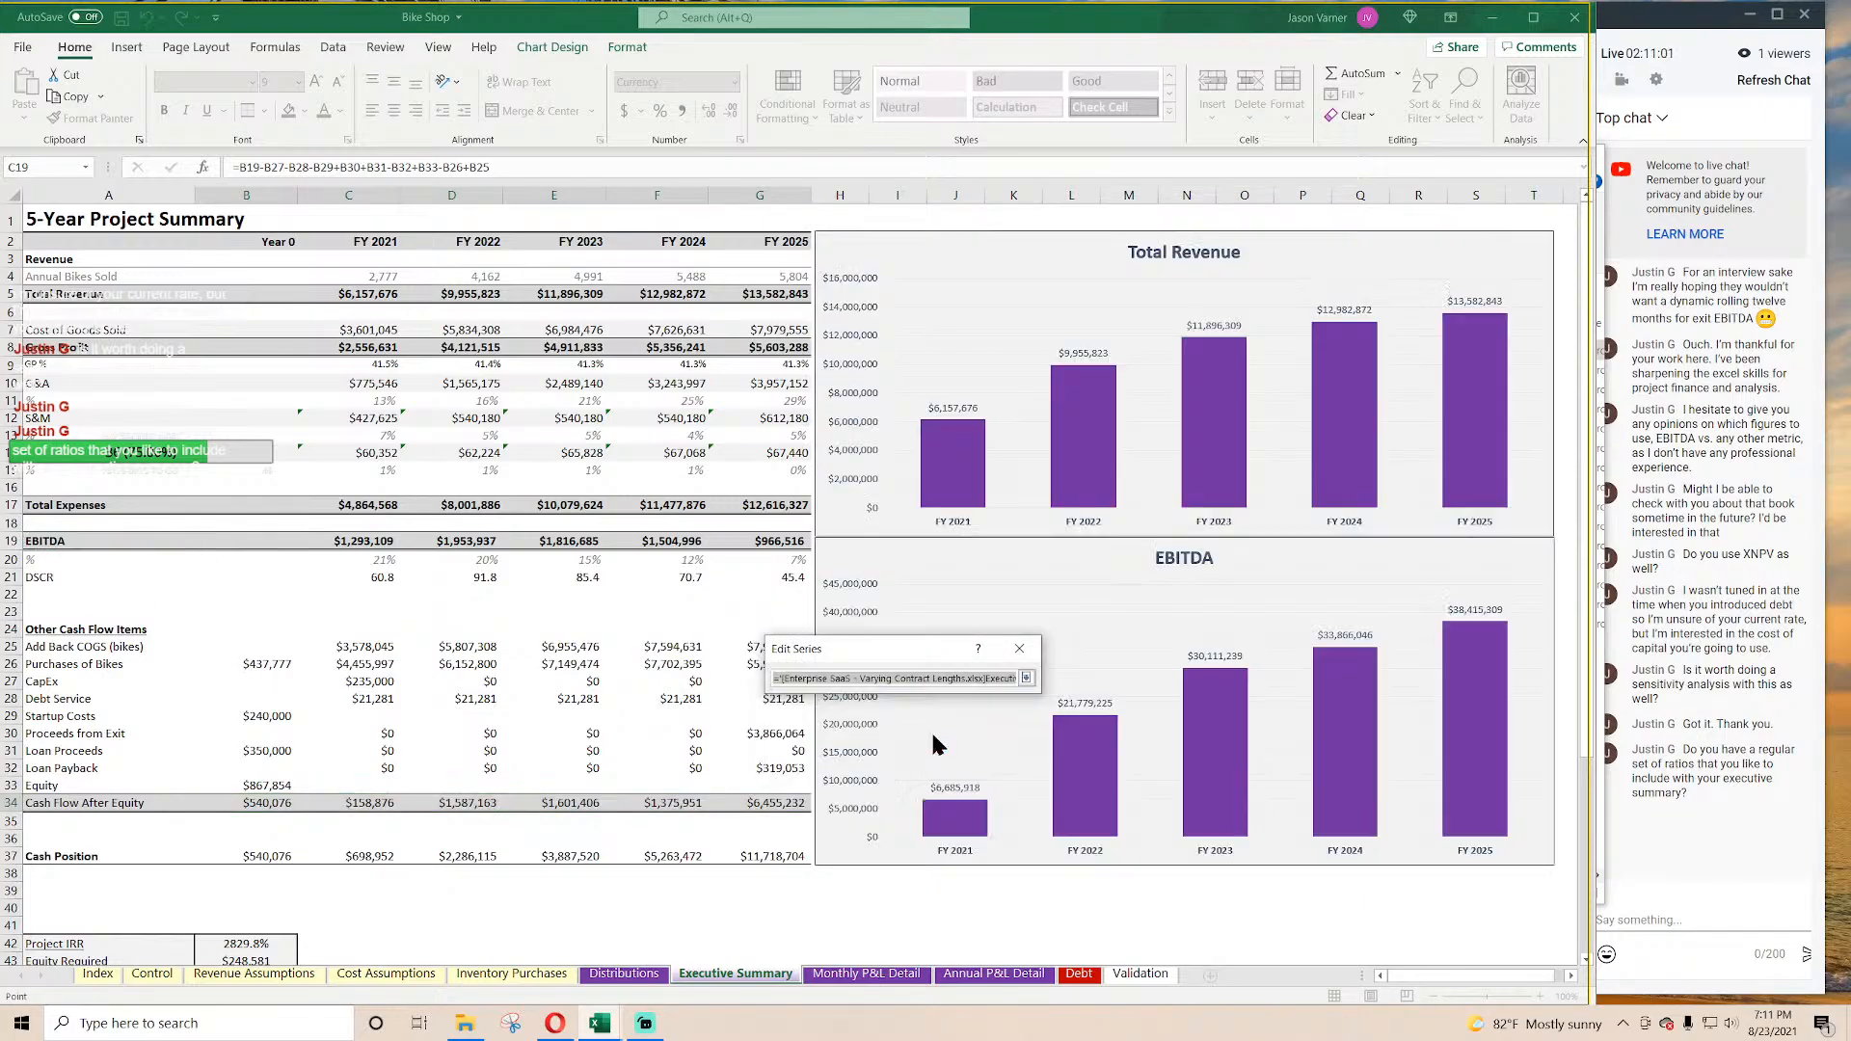
pyautogui.press('BackSpace')
pyautogui.moveTo(349, 541); pyautogui.dragTo(766, 542)
pyautogui.click(1026, 678)
pyautogui.click(947, 761)
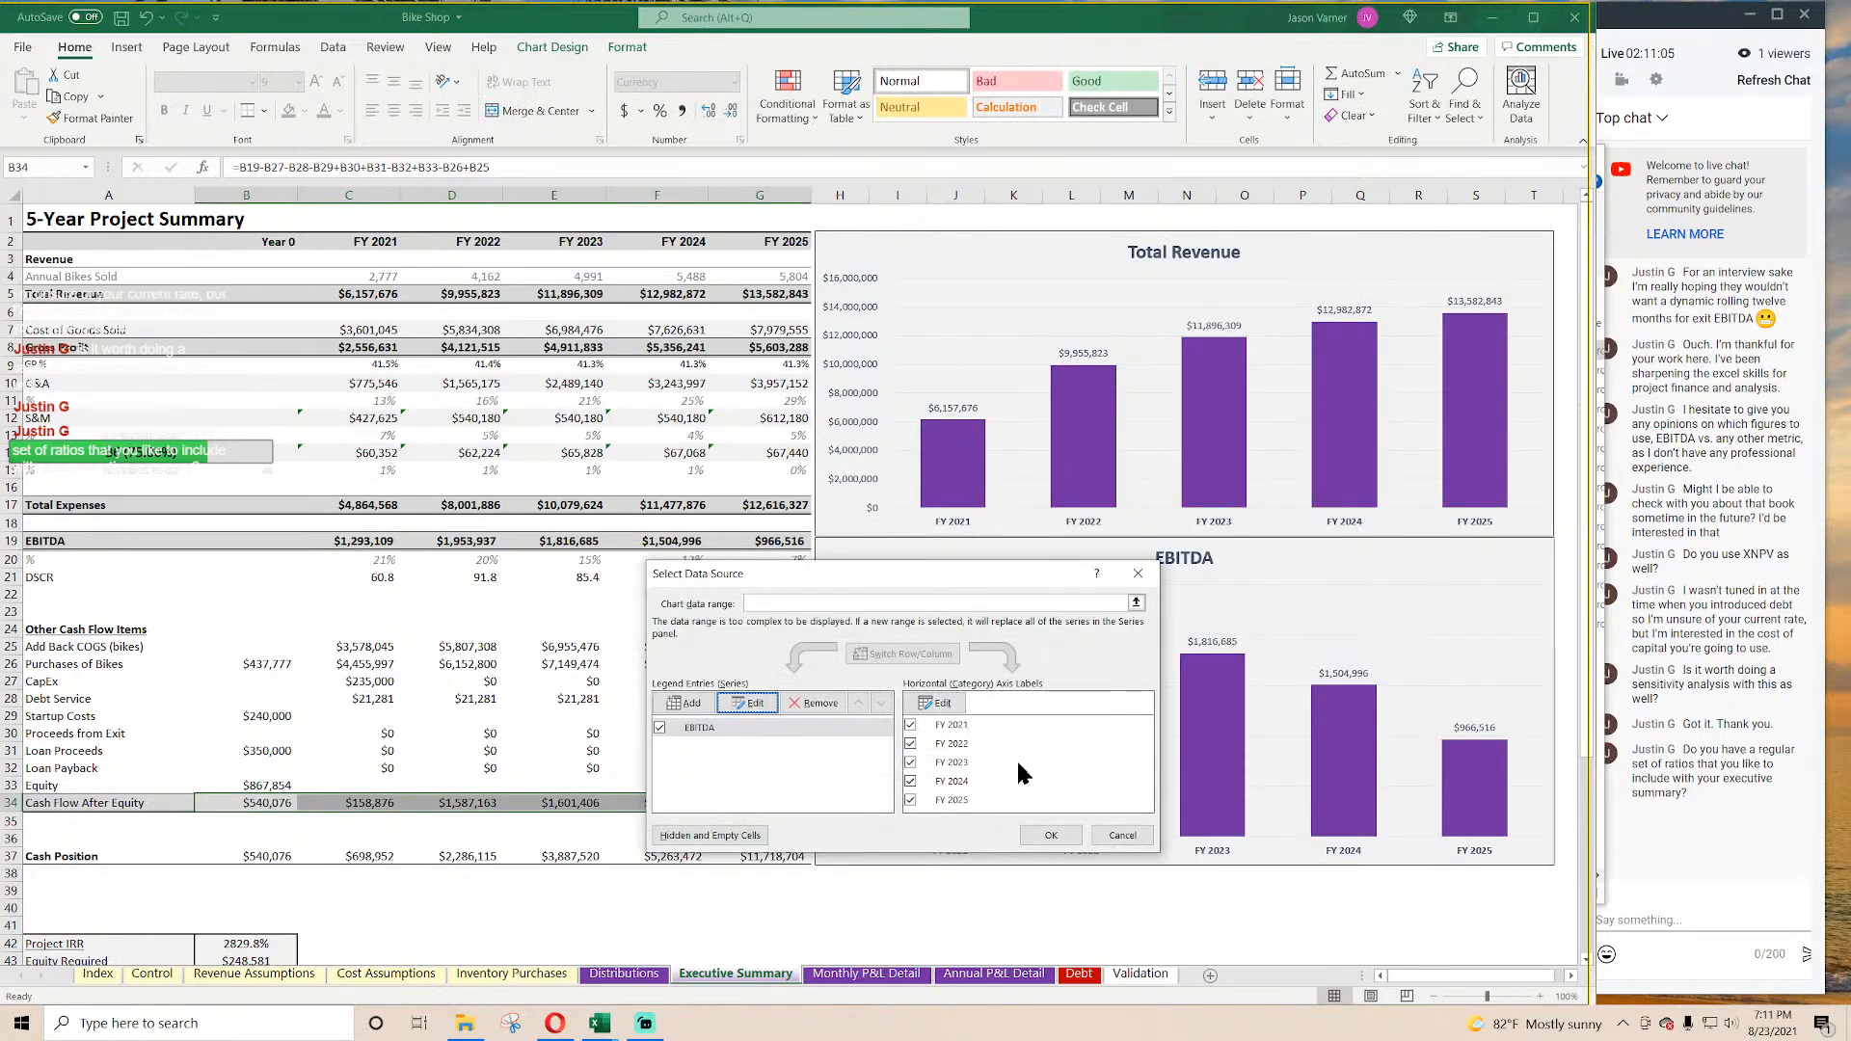
# Step: Set the EBITDA chart's category axis labels to the fiscal years in C2:G2 and save the workbook
pyautogui.click(946, 703)
pyautogui.moveTo(358, 242); pyautogui.dragTo(717, 241)
pyautogui.click(1026, 700)
pyautogui.click(972, 758)
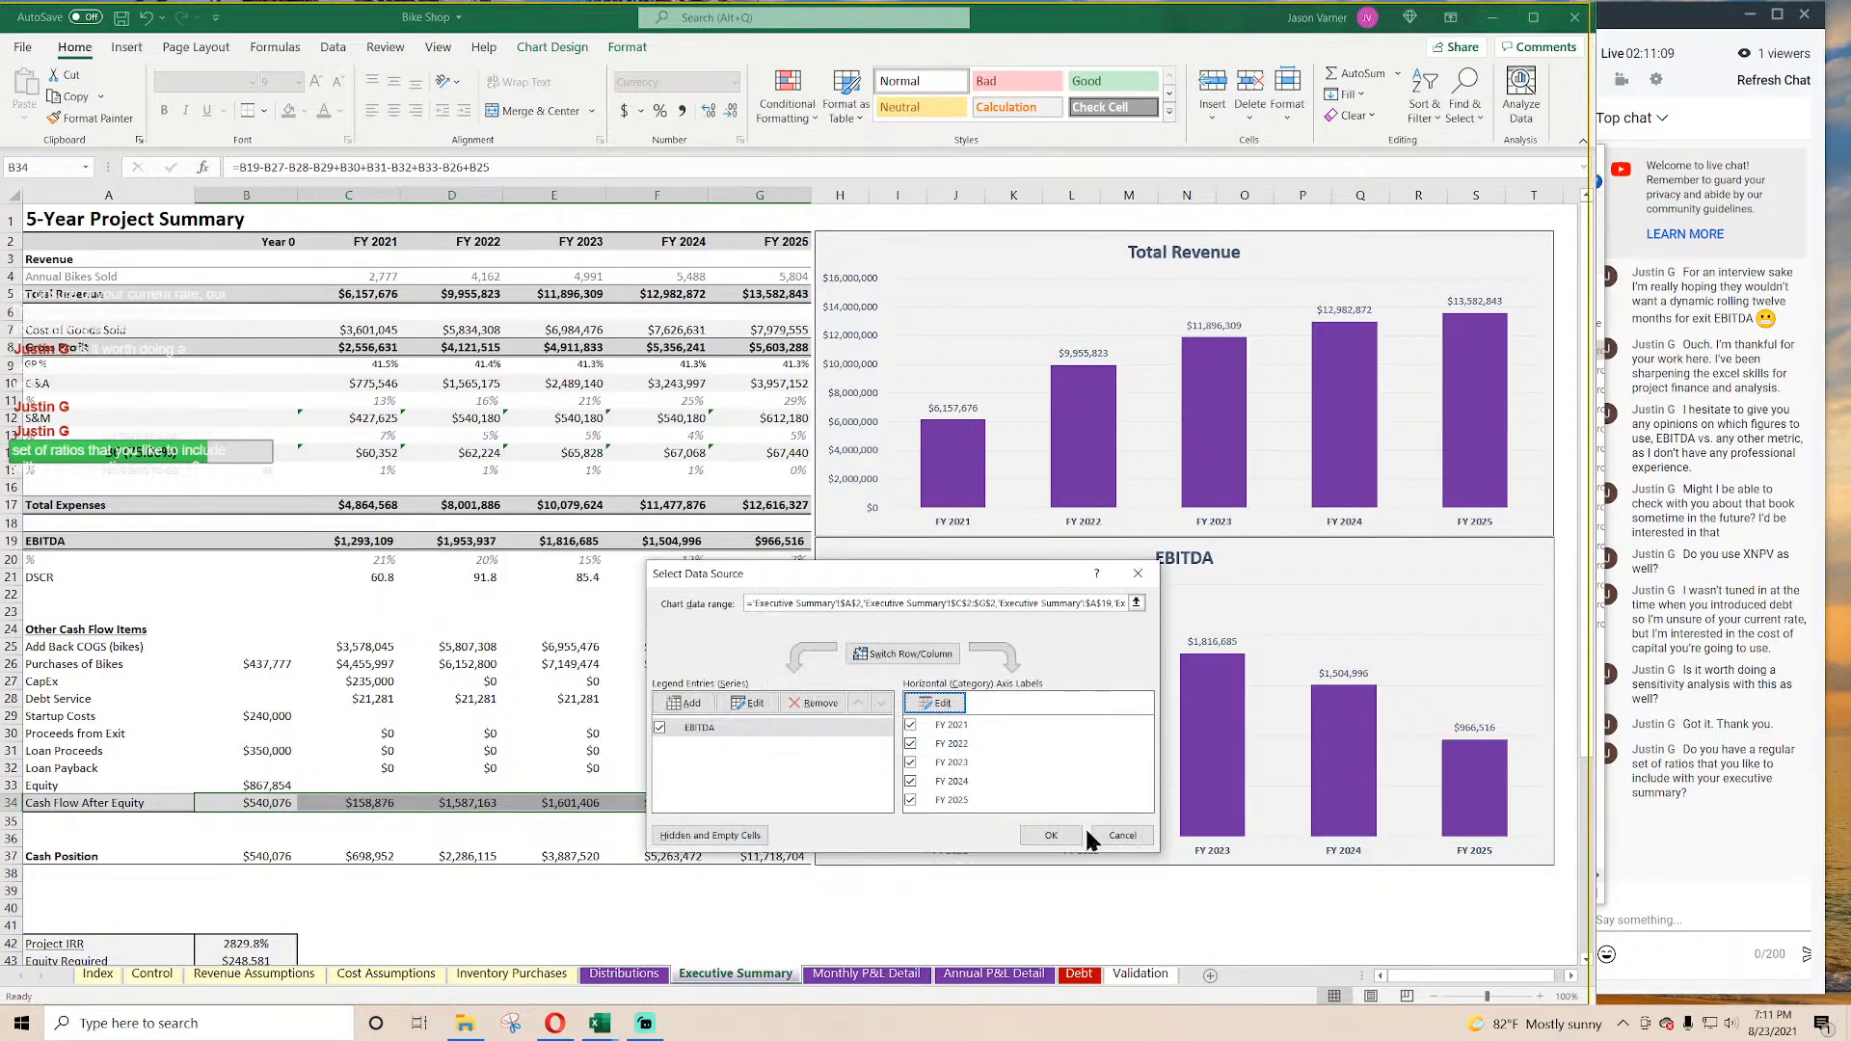
pyautogui.click(1067, 849)
pyautogui.click(1037, 923)
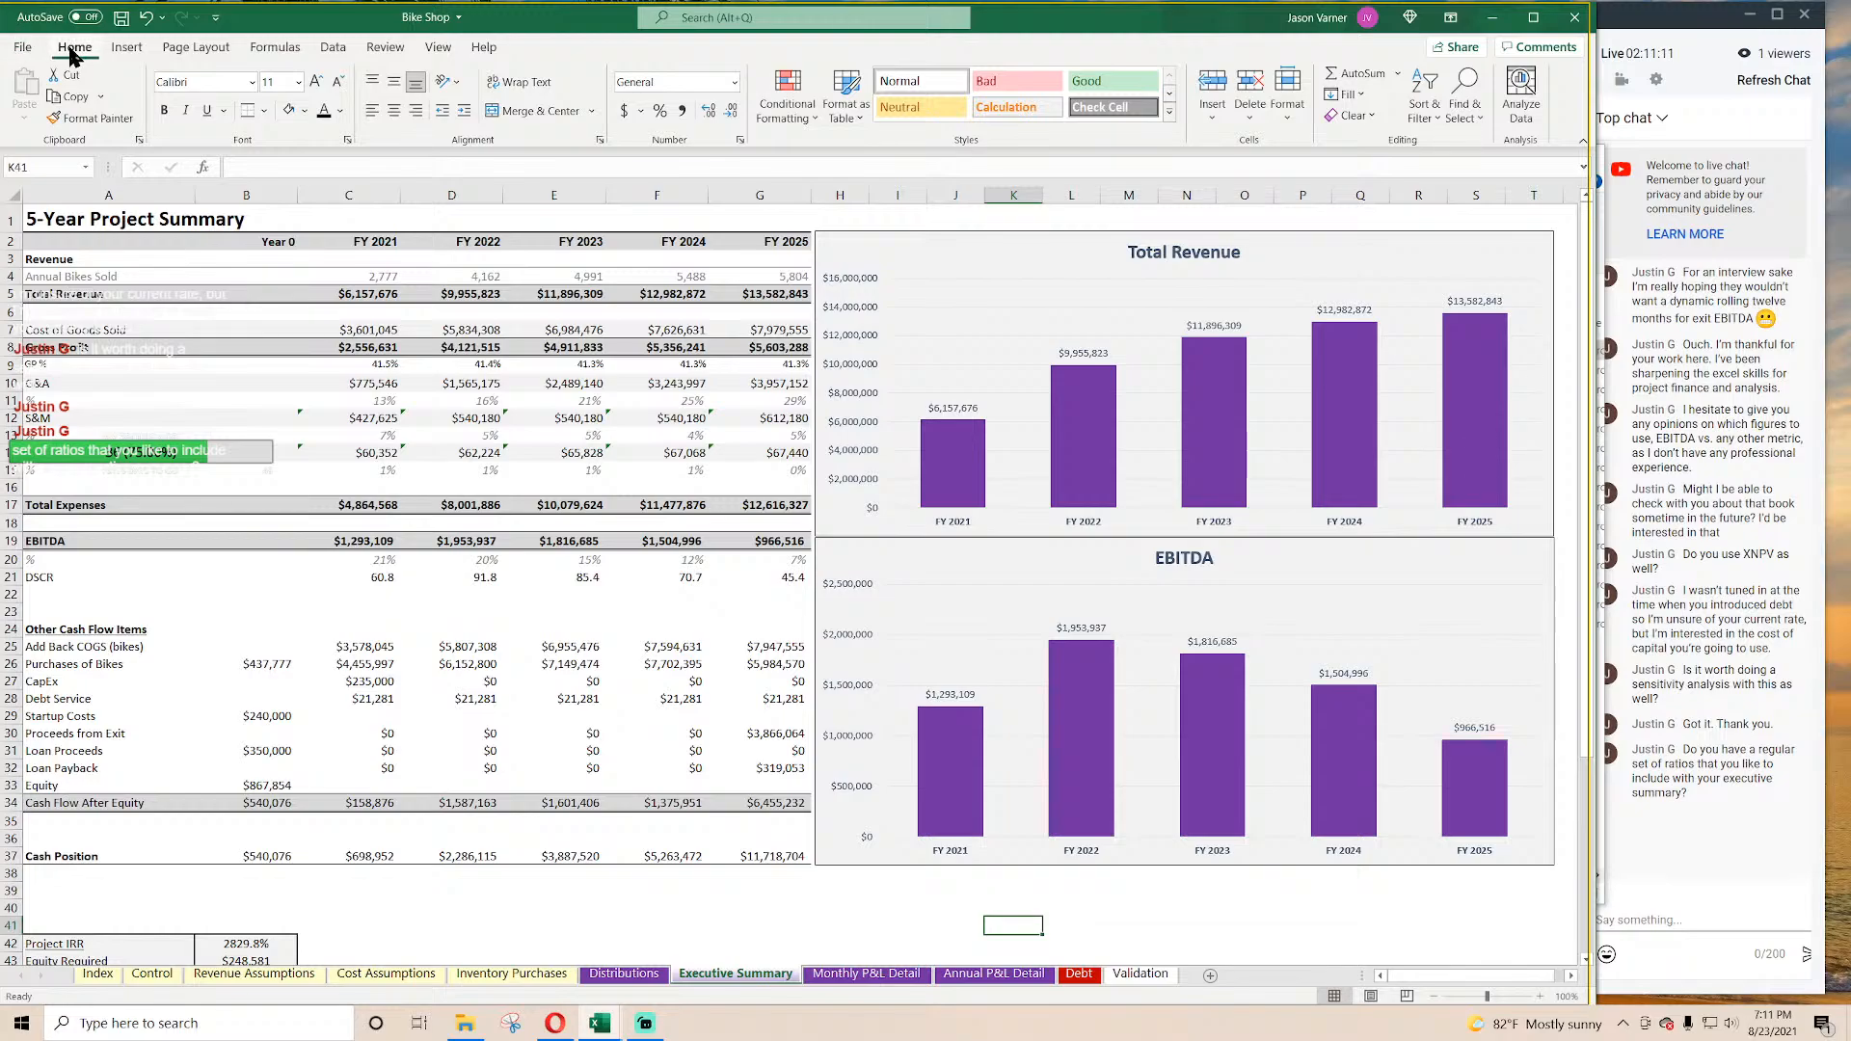
pyautogui.click(121, 18)
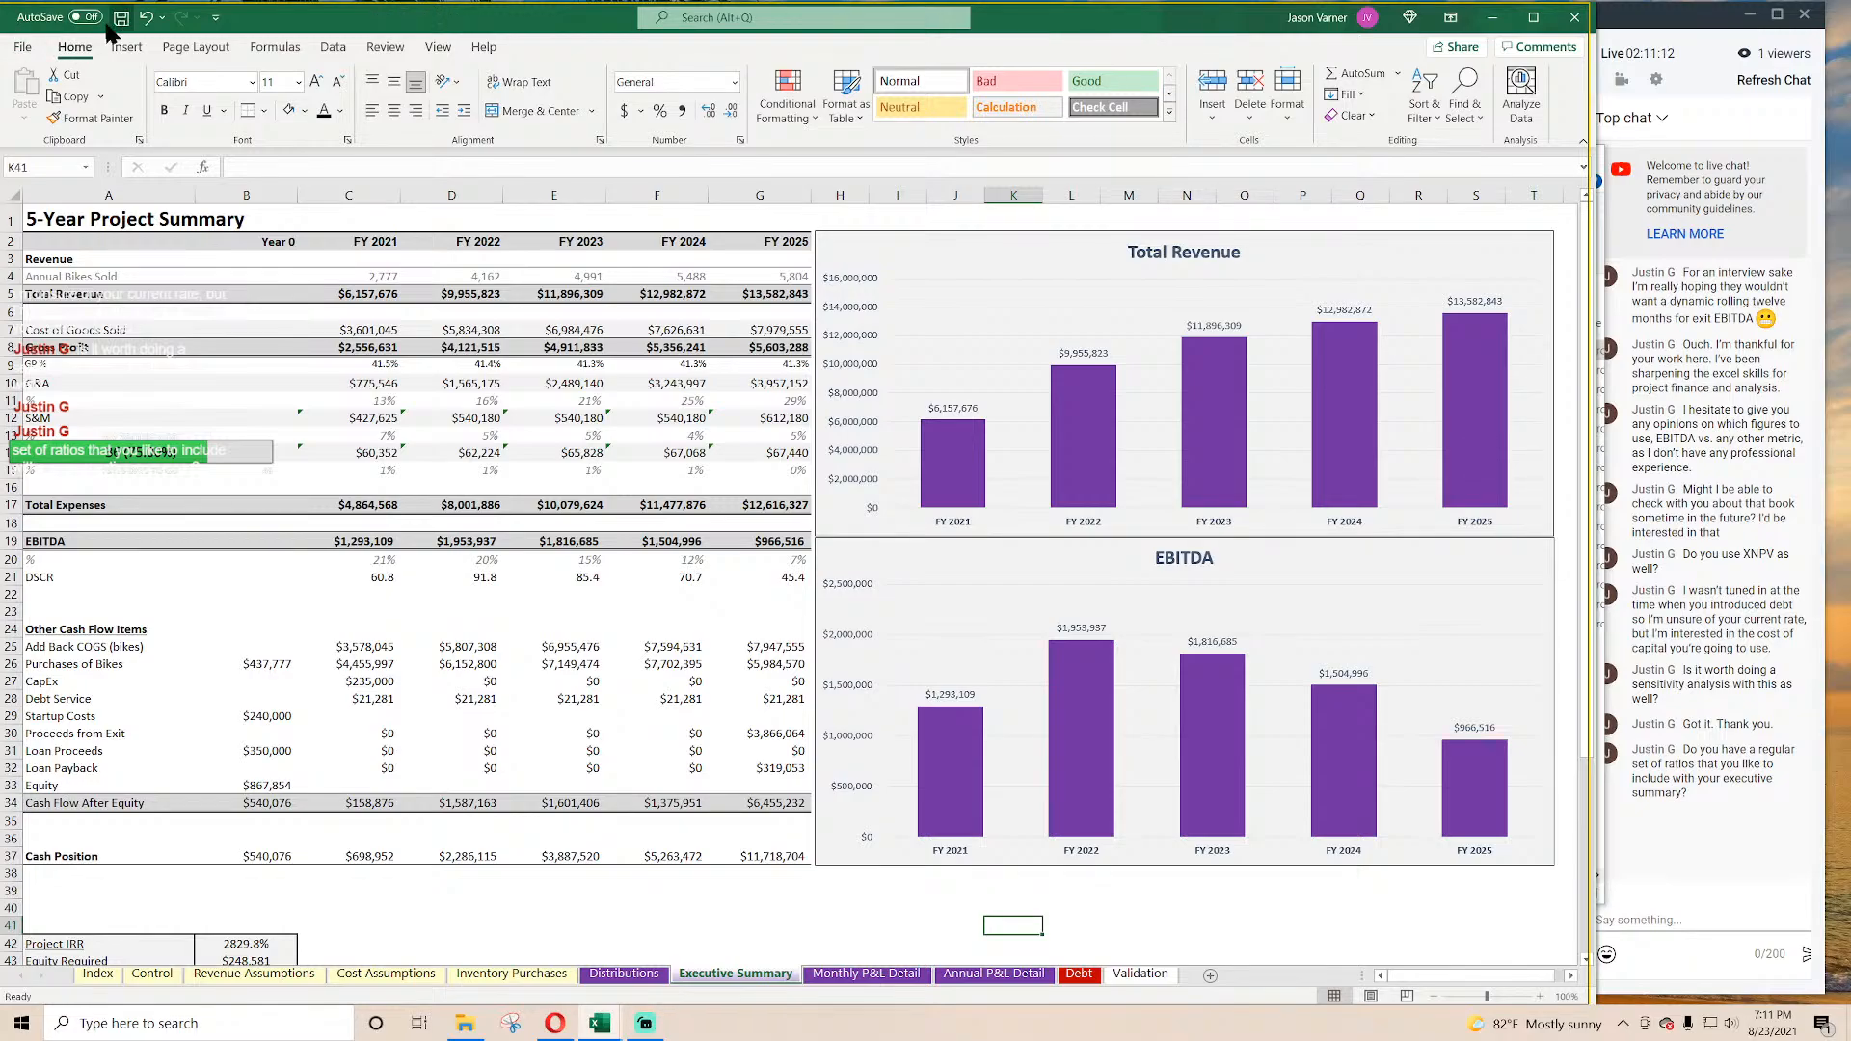
# Step: Relink Project IRR (B42) in the Executive Summary to the IRR in Distributions (B11)
pyautogui.click(489, 856)
pyautogui.click(783, 857)
pyautogui.scroll(-7, 466, 738)
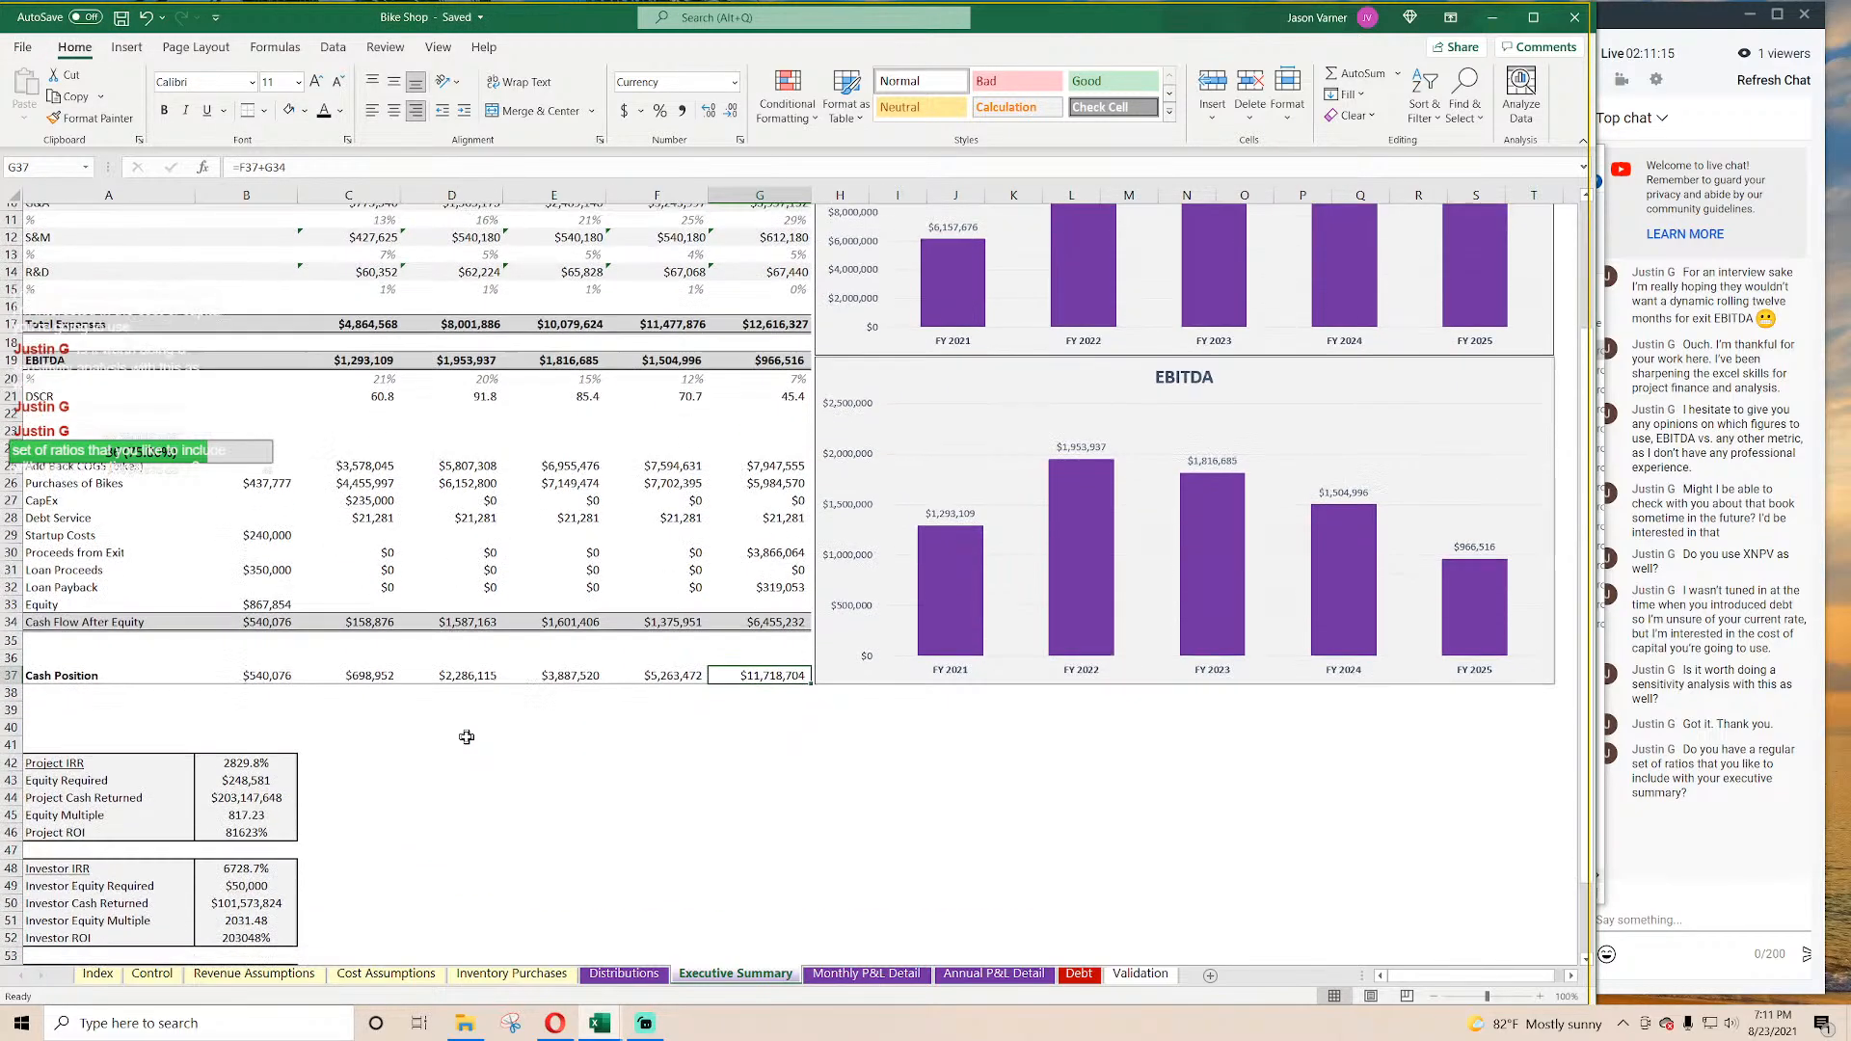
pyautogui.click(251, 546)
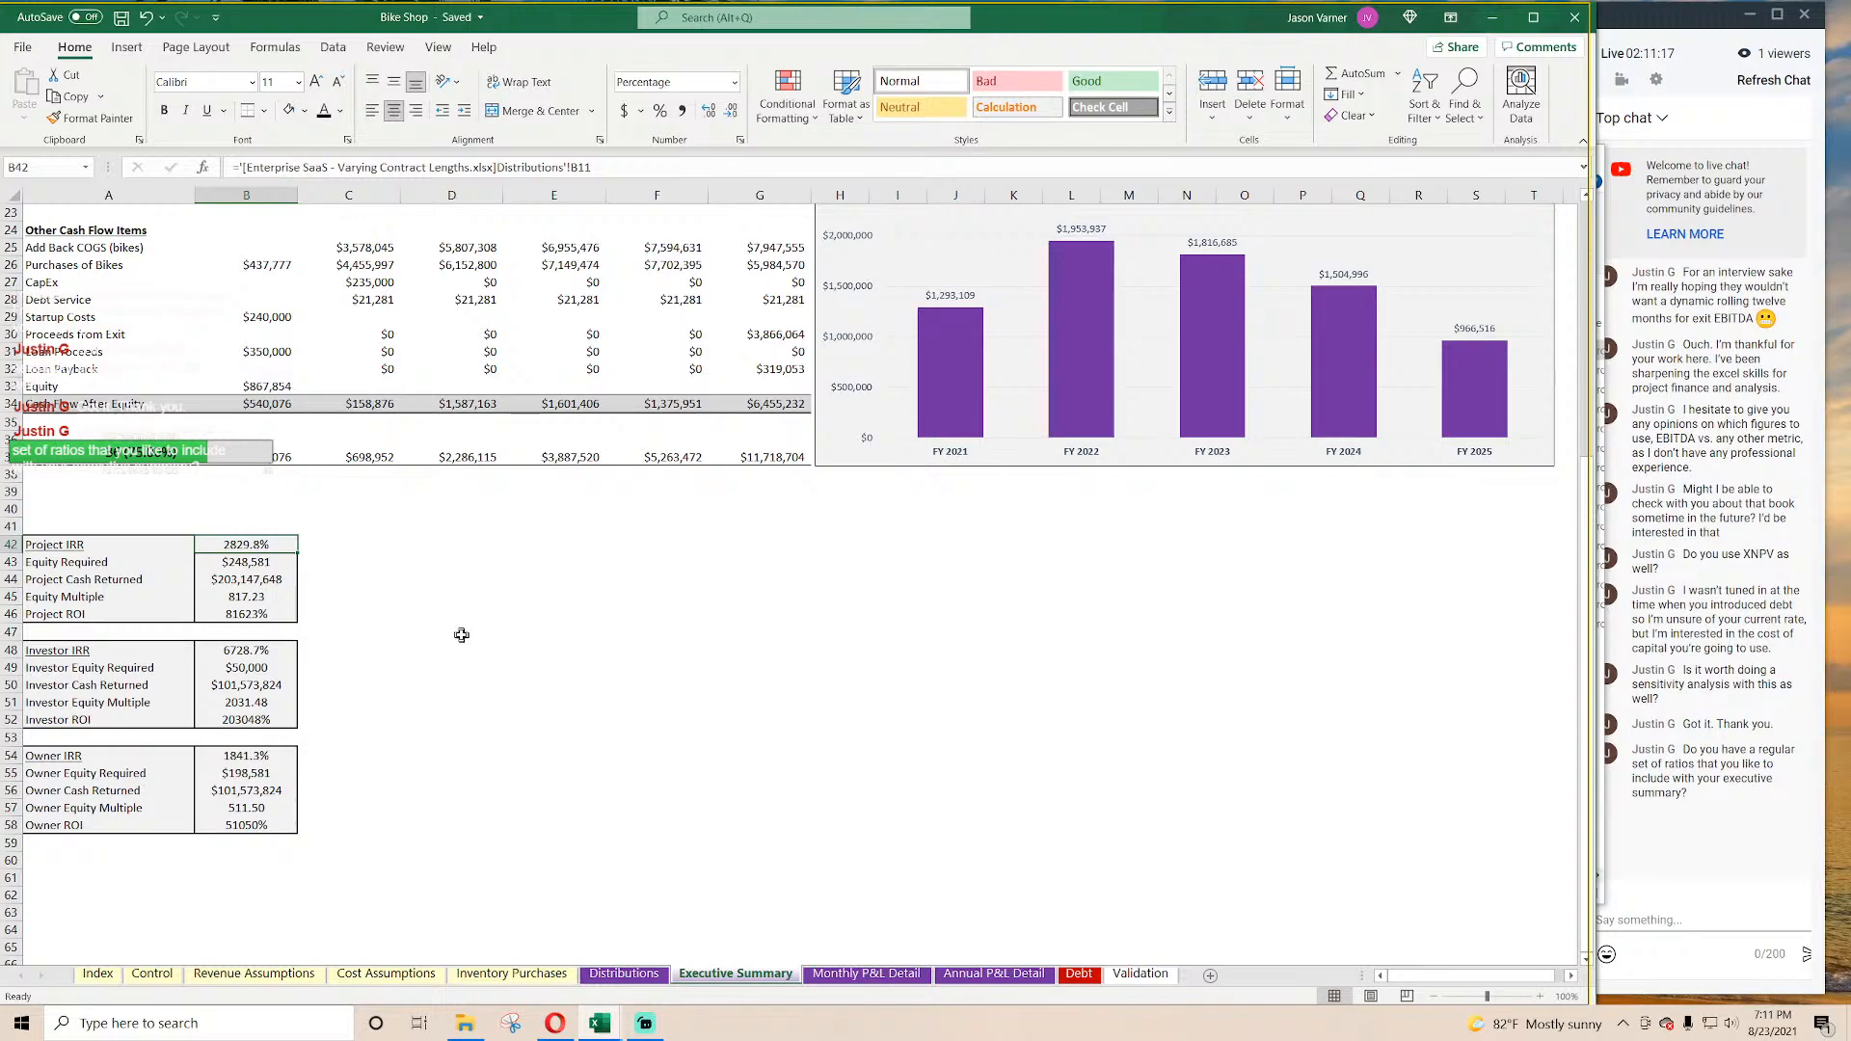
pyautogui.write('=')
pyautogui.click(646, 981)
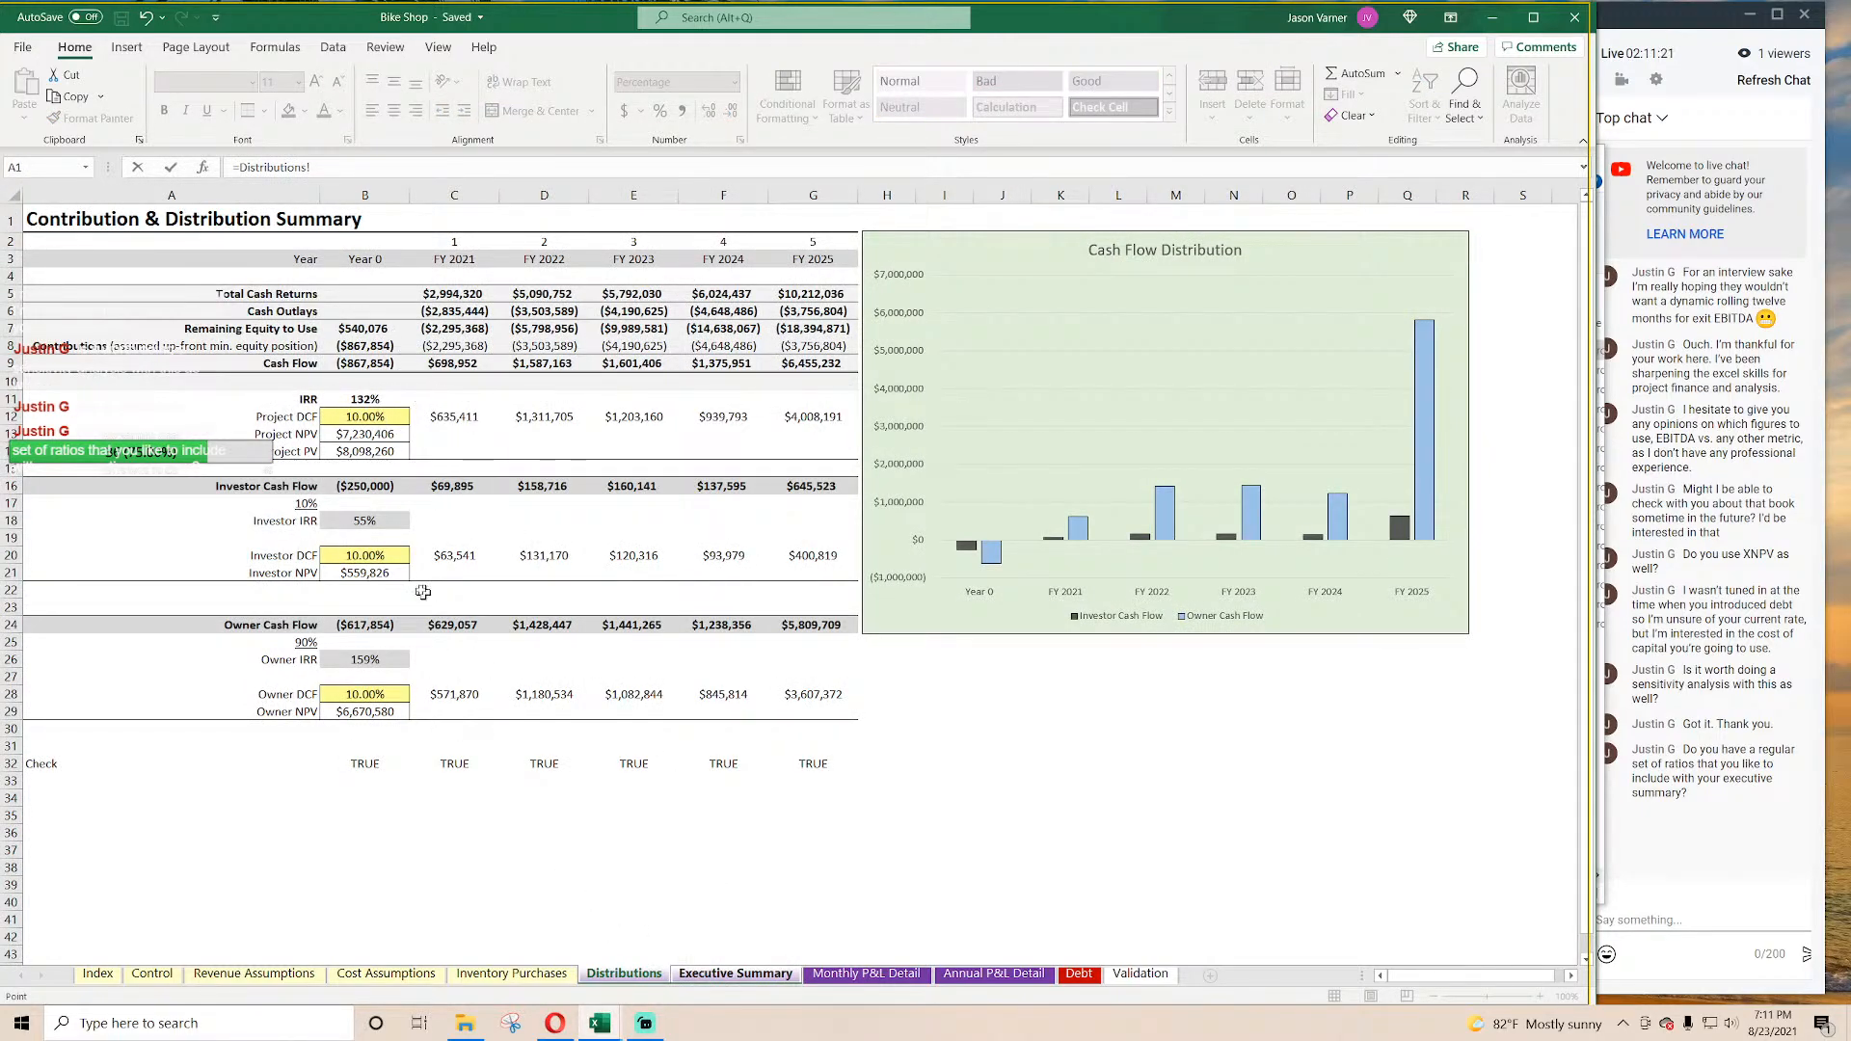
pyautogui.click(366, 399)
pyautogui.press('Return')
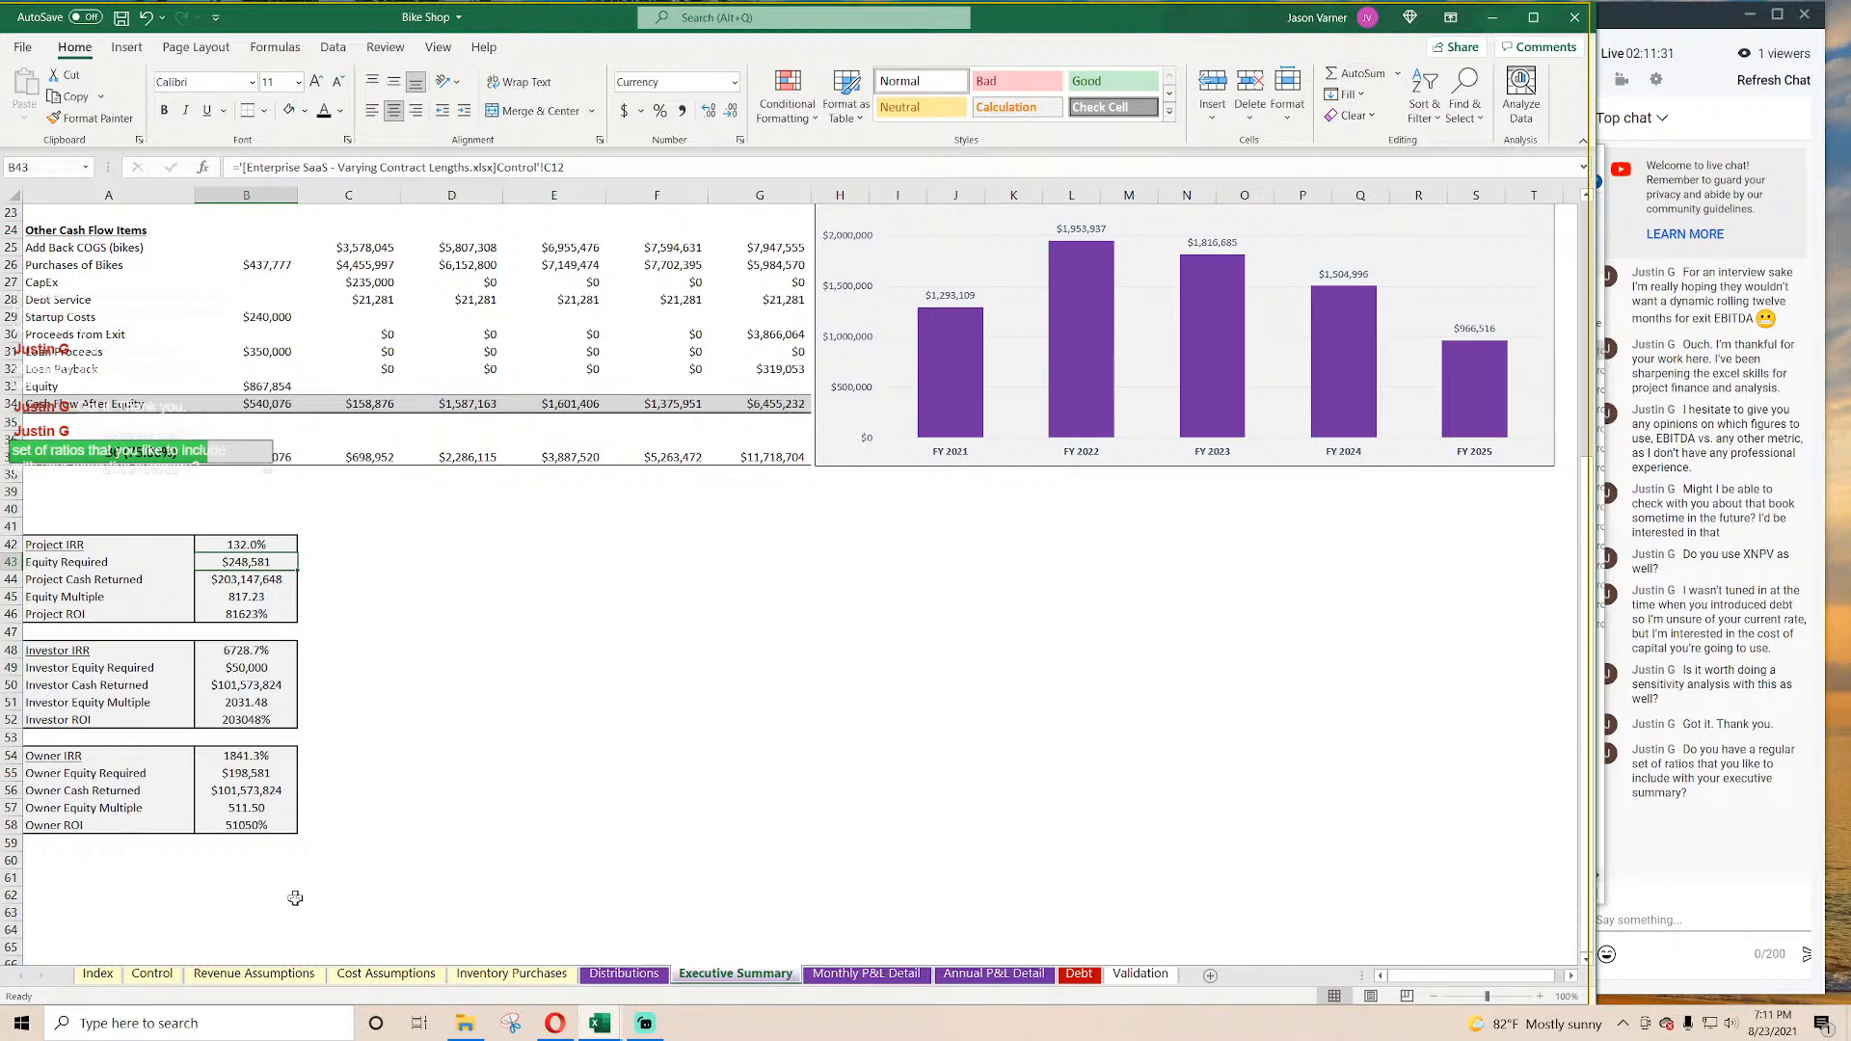
# Step: Relink the project's Equity Required (B43) to Remaining Equity Required in the Control sheet (C12)
pyautogui.write('=')
pyautogui.click(152, 974)
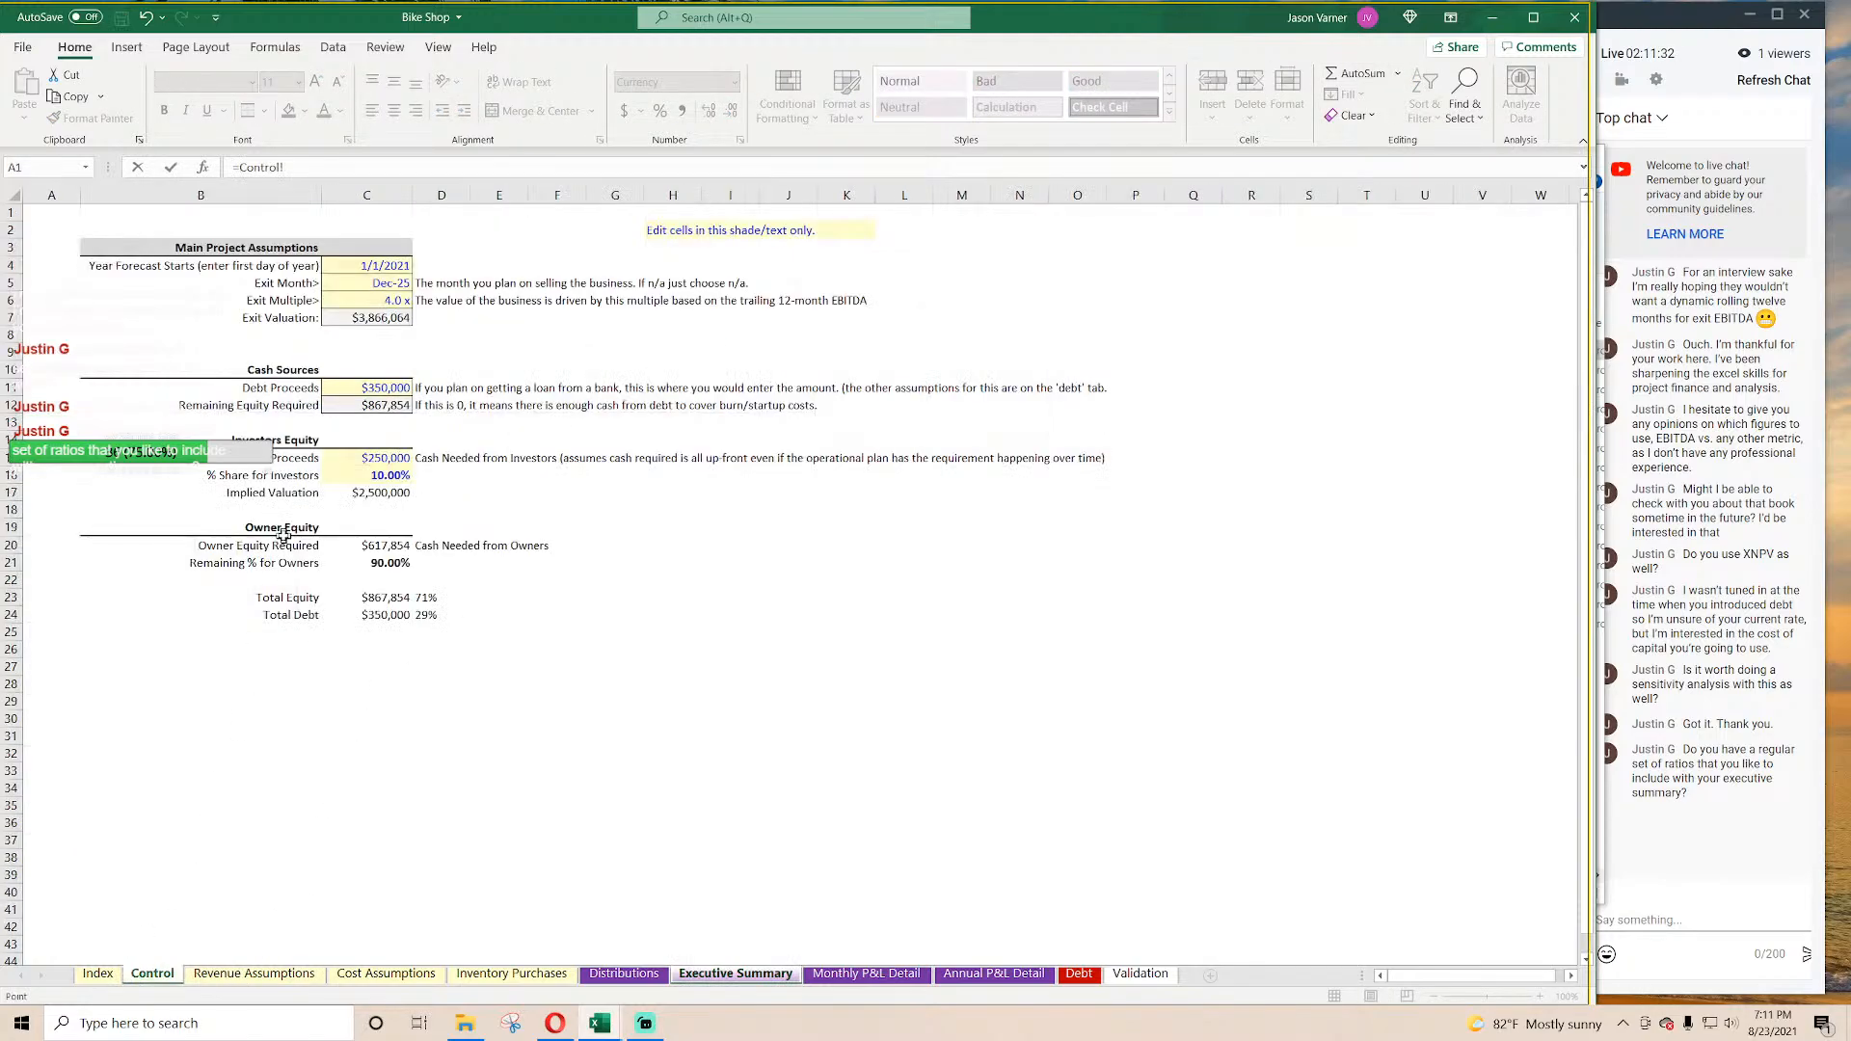
pyautogui.click(372, 405)
pyautogui.press('Escape')
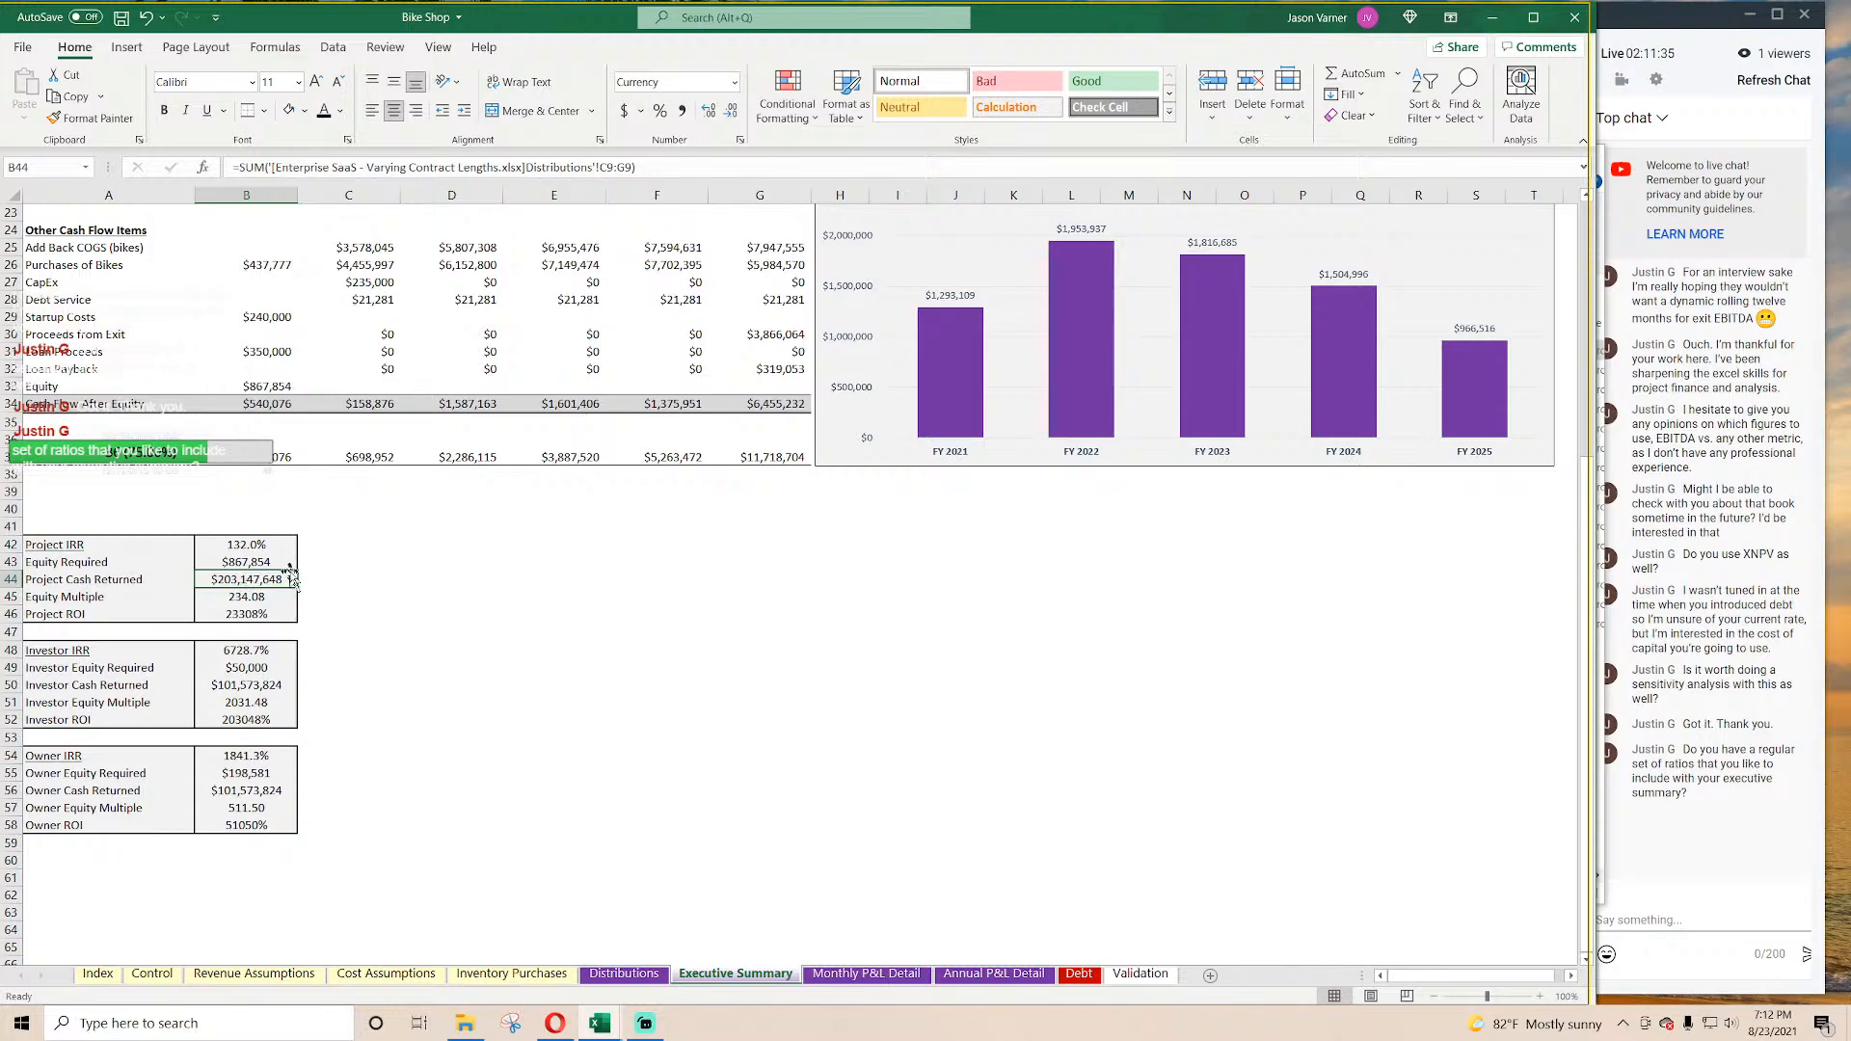
# Step: Set Project Cash Returned (B44) to the sum of the Distributions Cash Flow range C9:G9 and save the workbook
pyautogui.click(1349, 73)
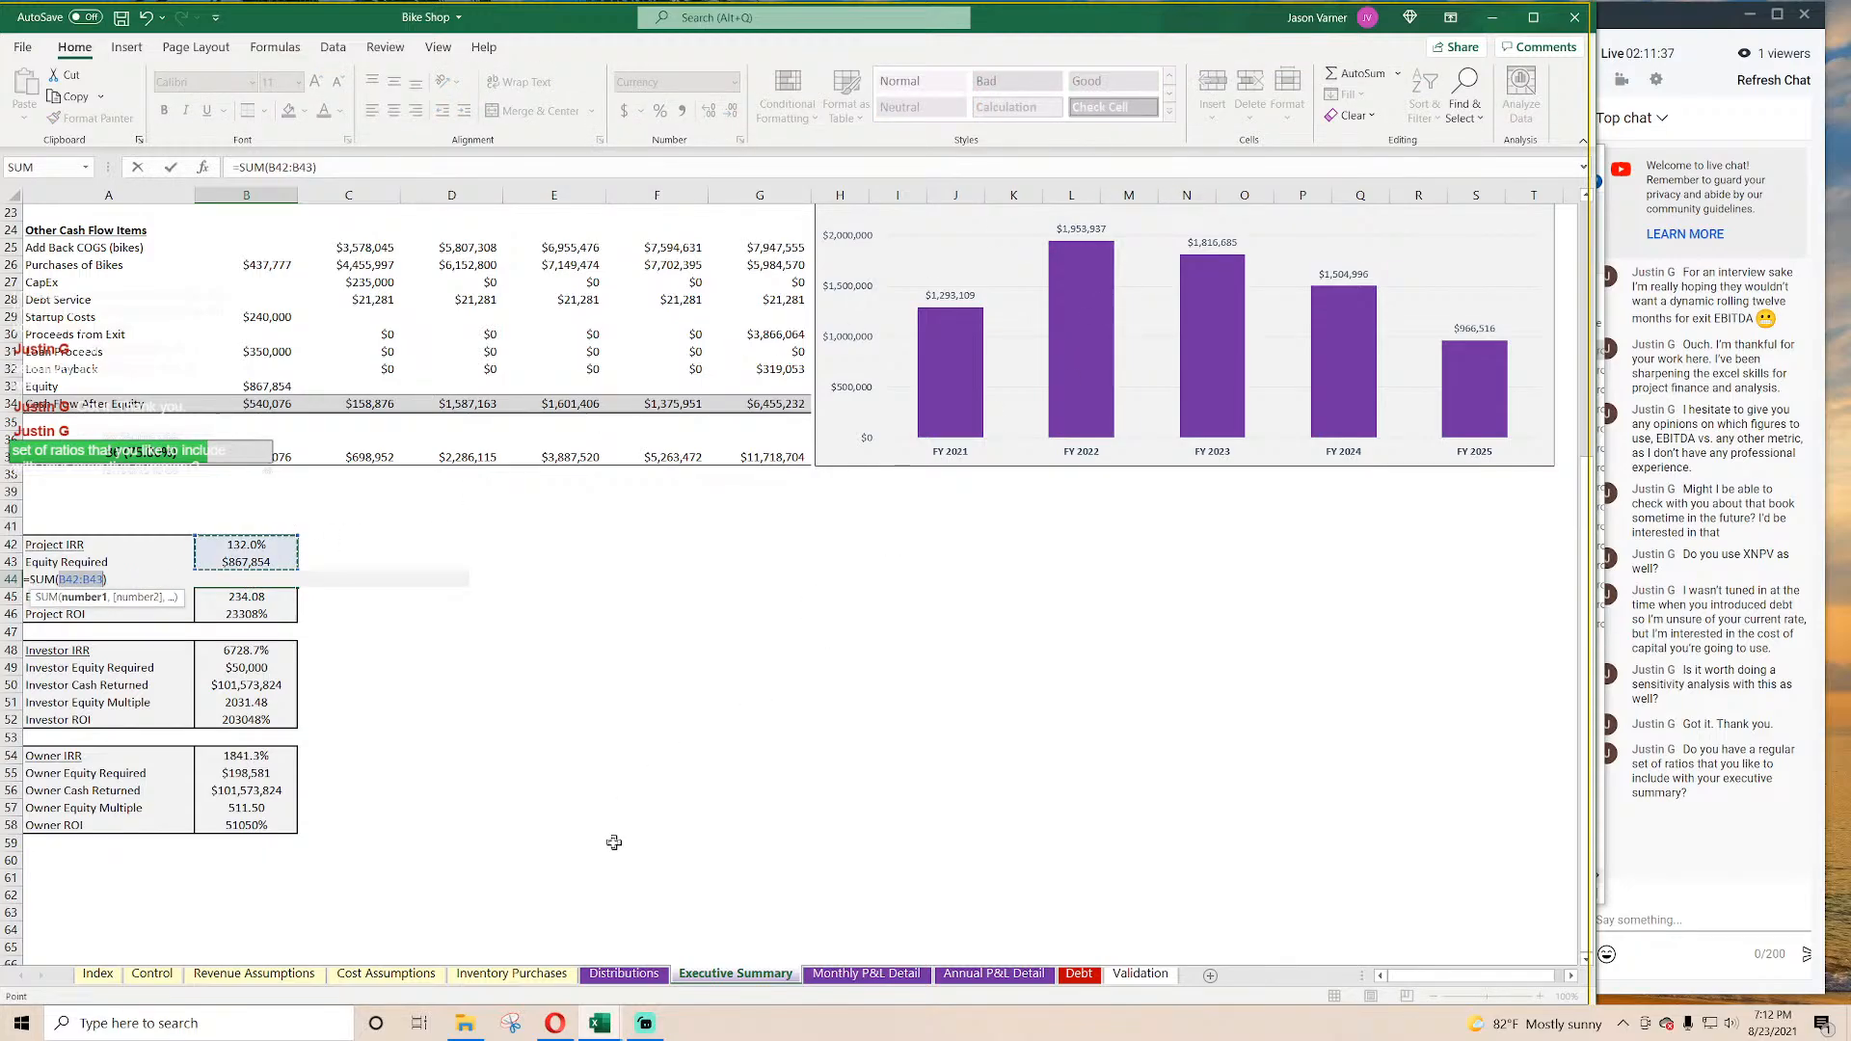
pyautogui.click(623, 973)
pyautogui.moveTo(451, 364); pyautogui.dragTo(832, 363)
pyautogui.press('Return')
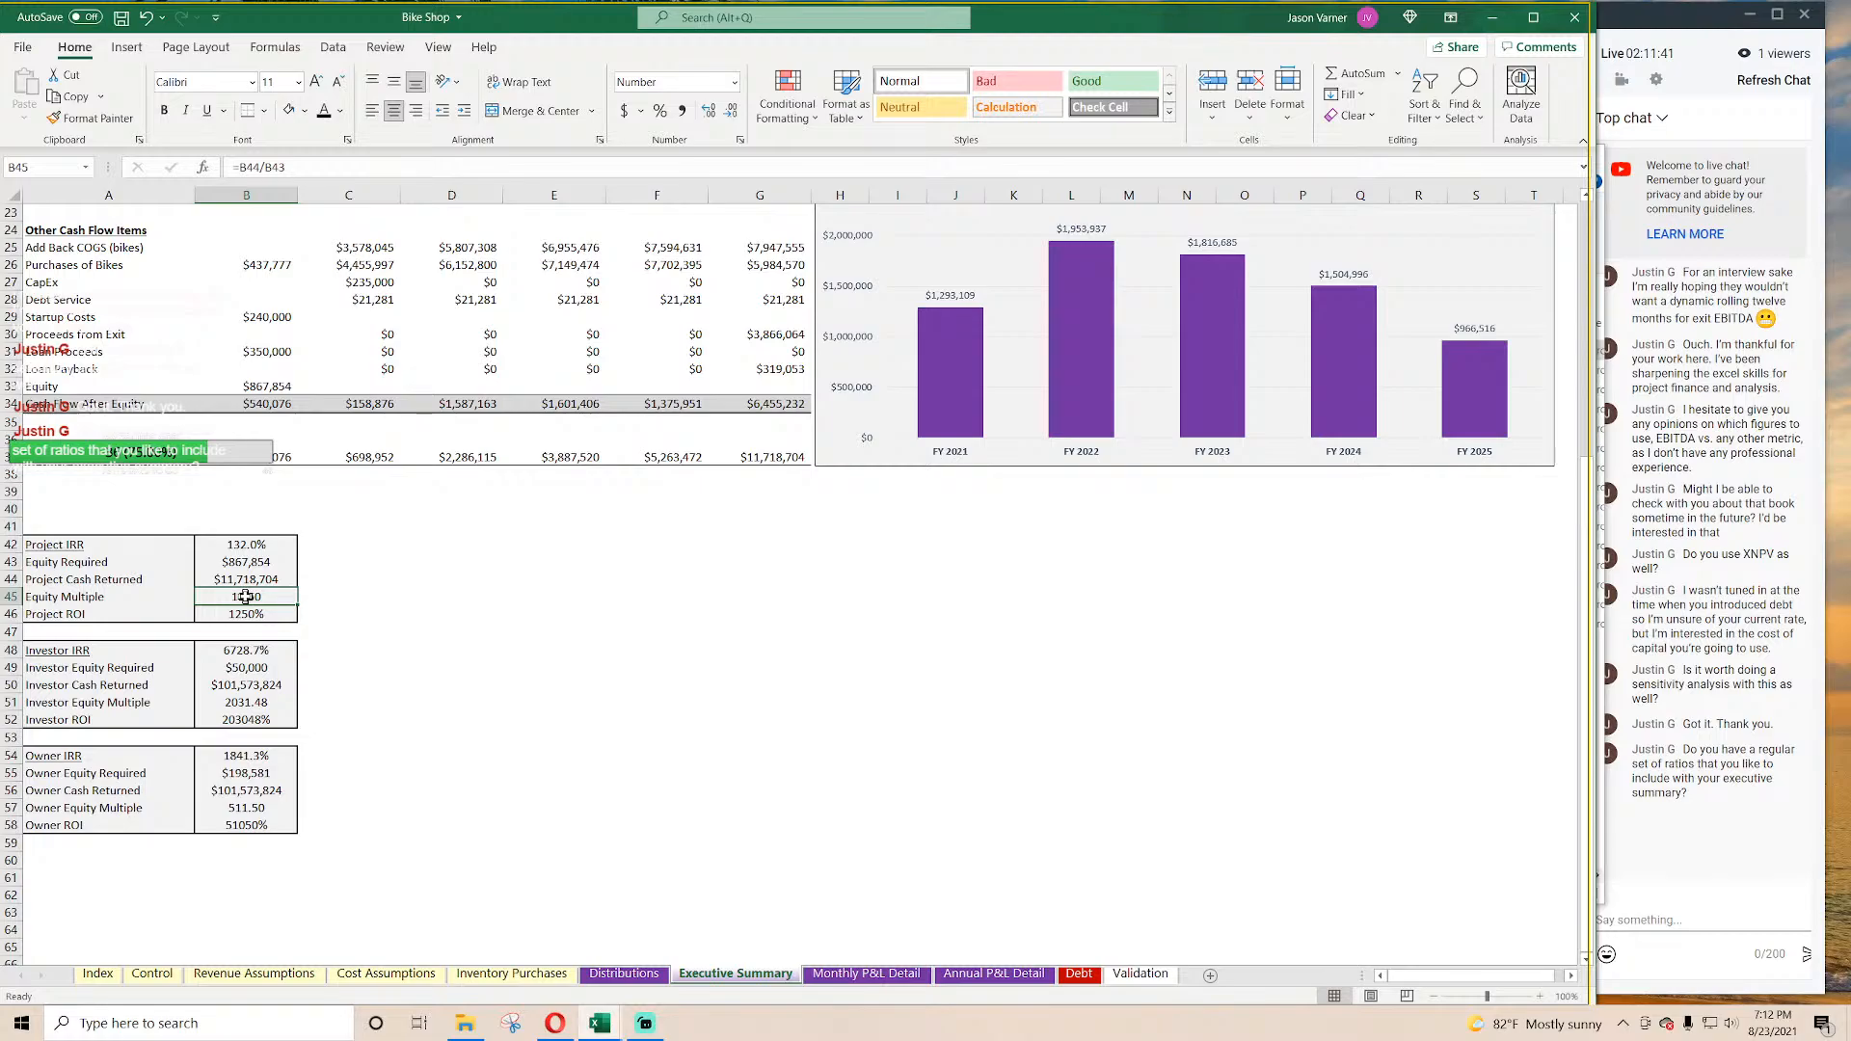
pyautogui.click(261, 615)
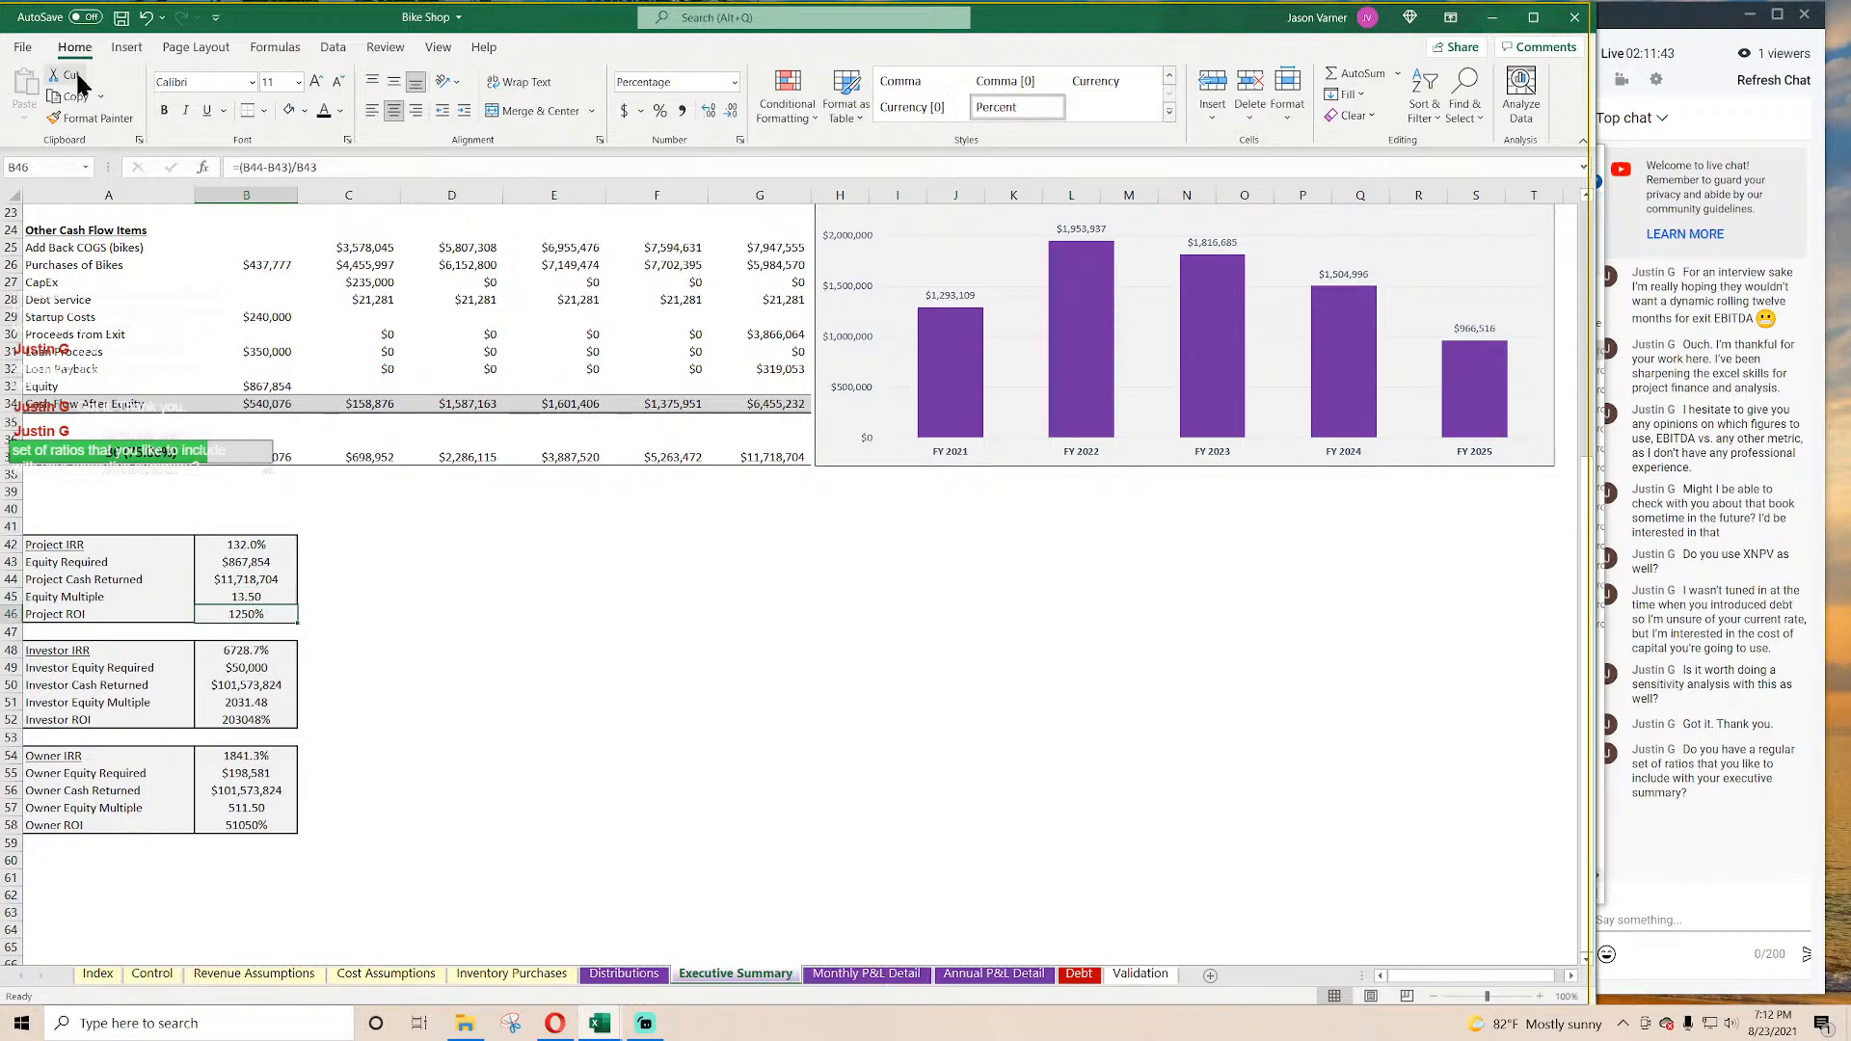
pyautogui.click(122, 21)
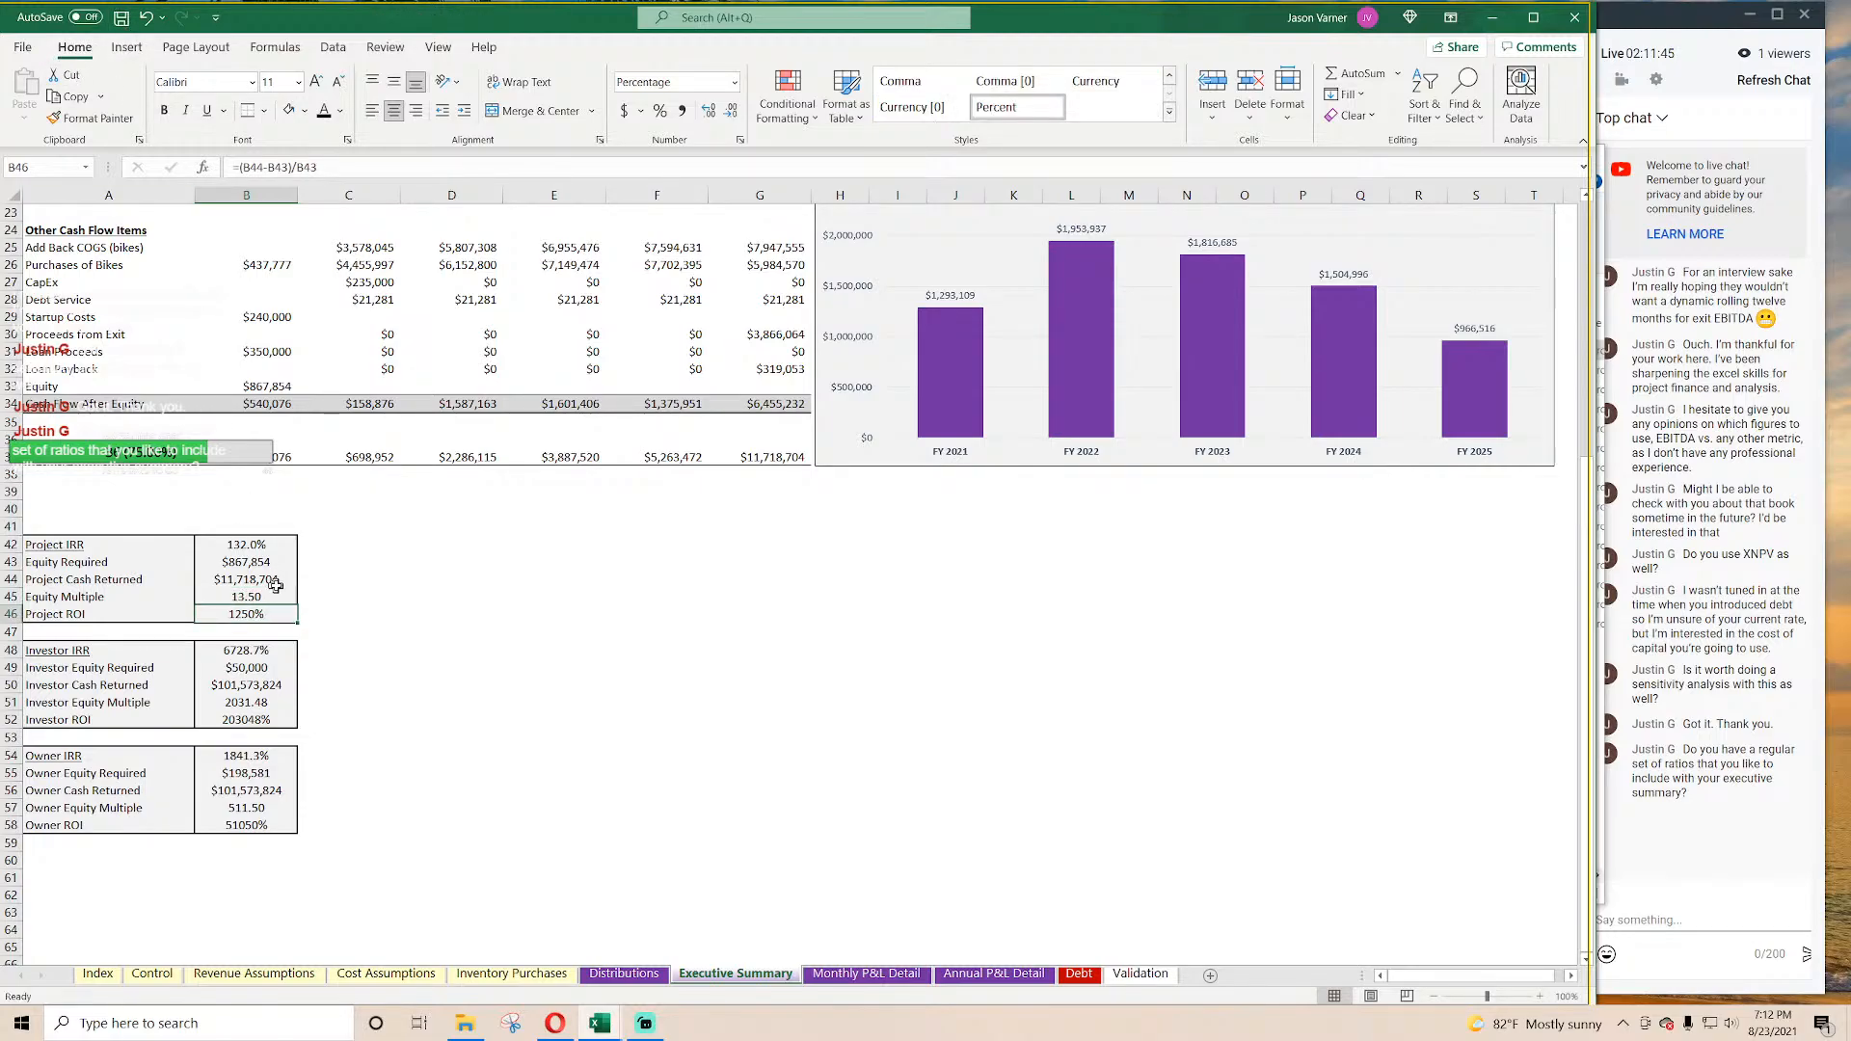
# Step: Link Investor IRR (B48) to cell B16 of the Distributions sheet
pyautogui.click(257, 652)
pyautogui.write('=')
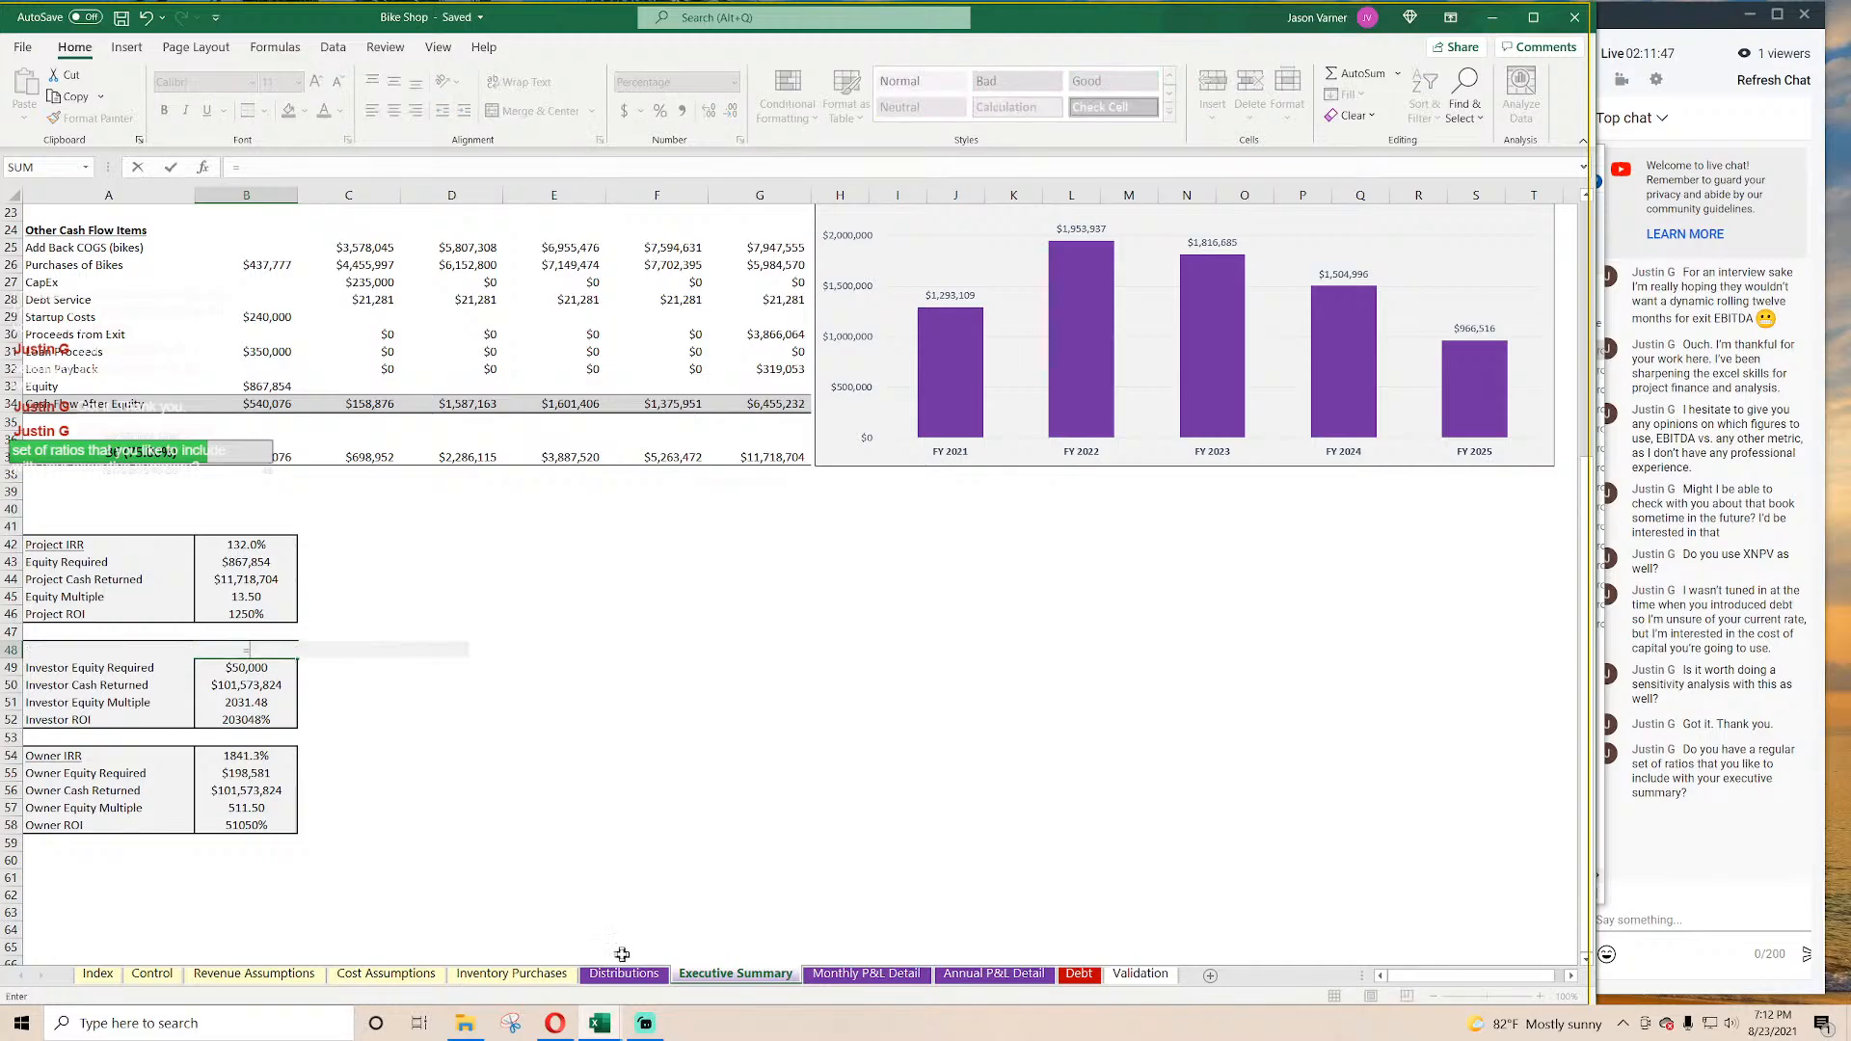
pyautogui.click(625, 975)
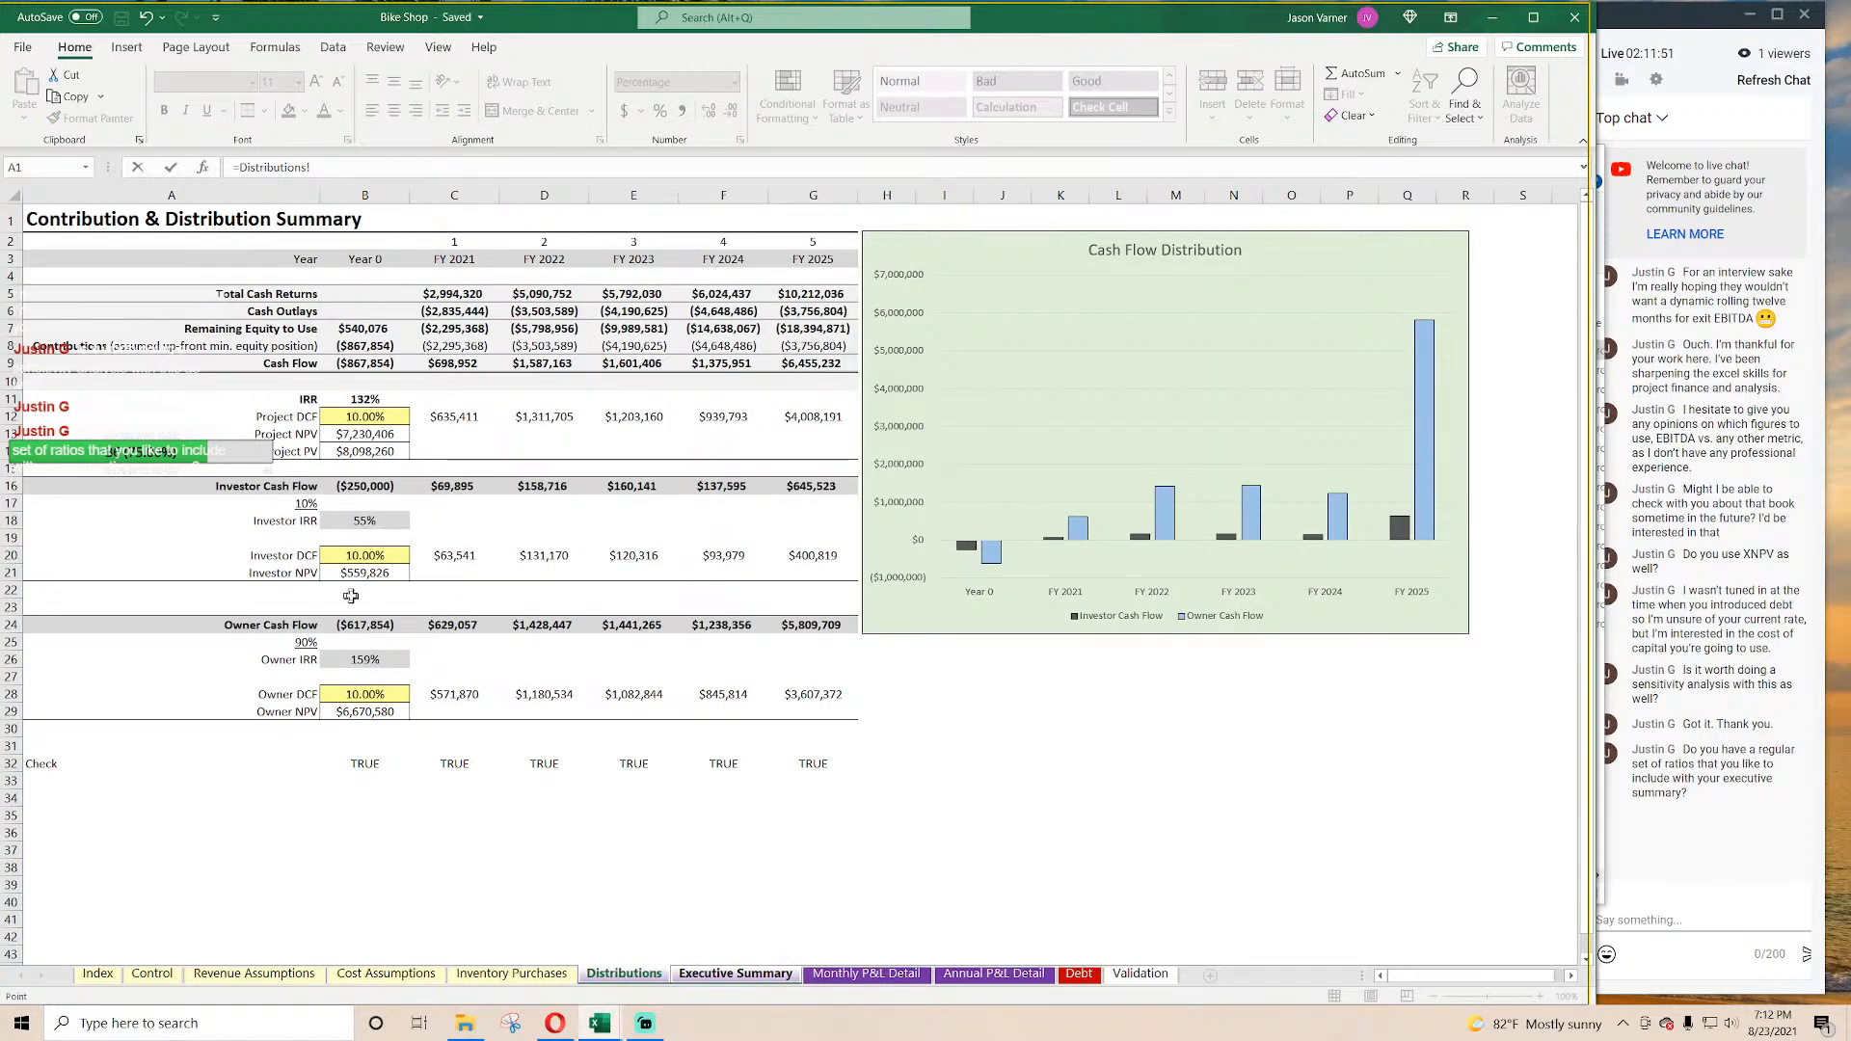
pyautogui.click(364, 487)
pyautogui.press('Return')
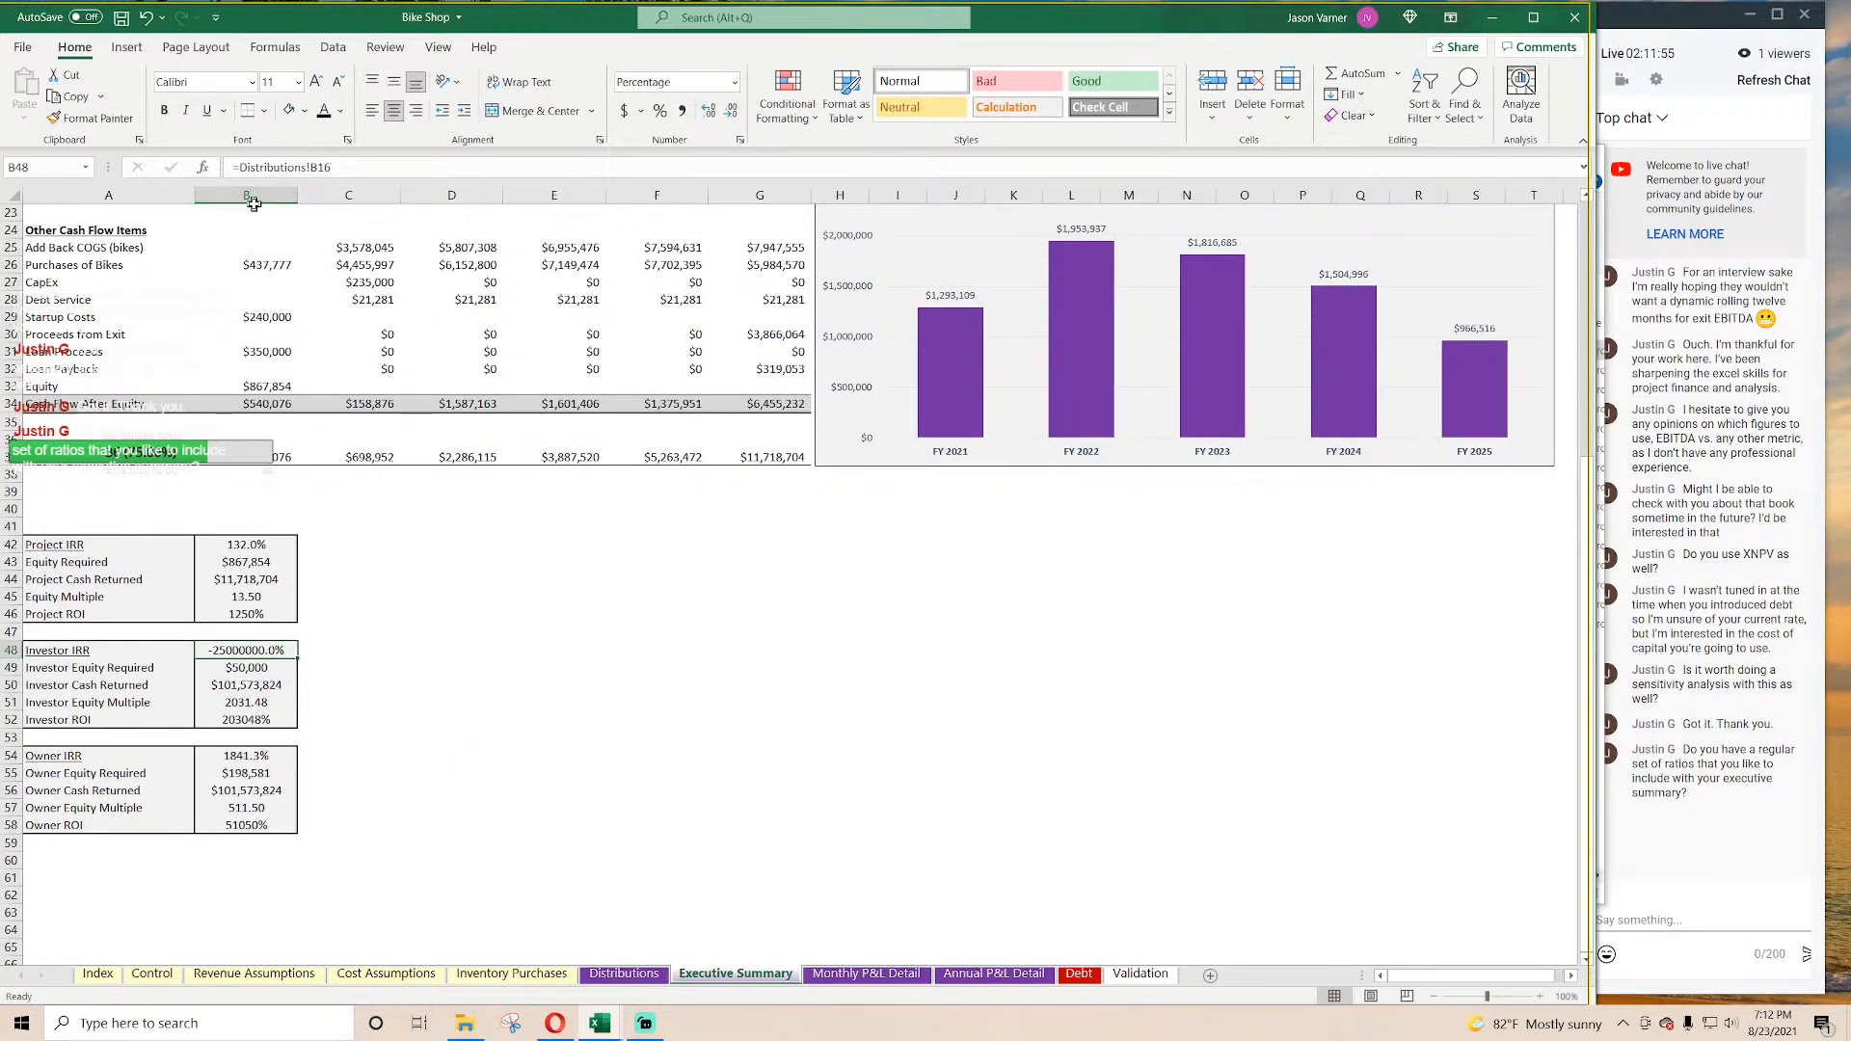
# Step: Relink Investor IRR (B48) in the Executive Summary to the Investor IRR in Distributions (B18)
pyautogui.write('=')
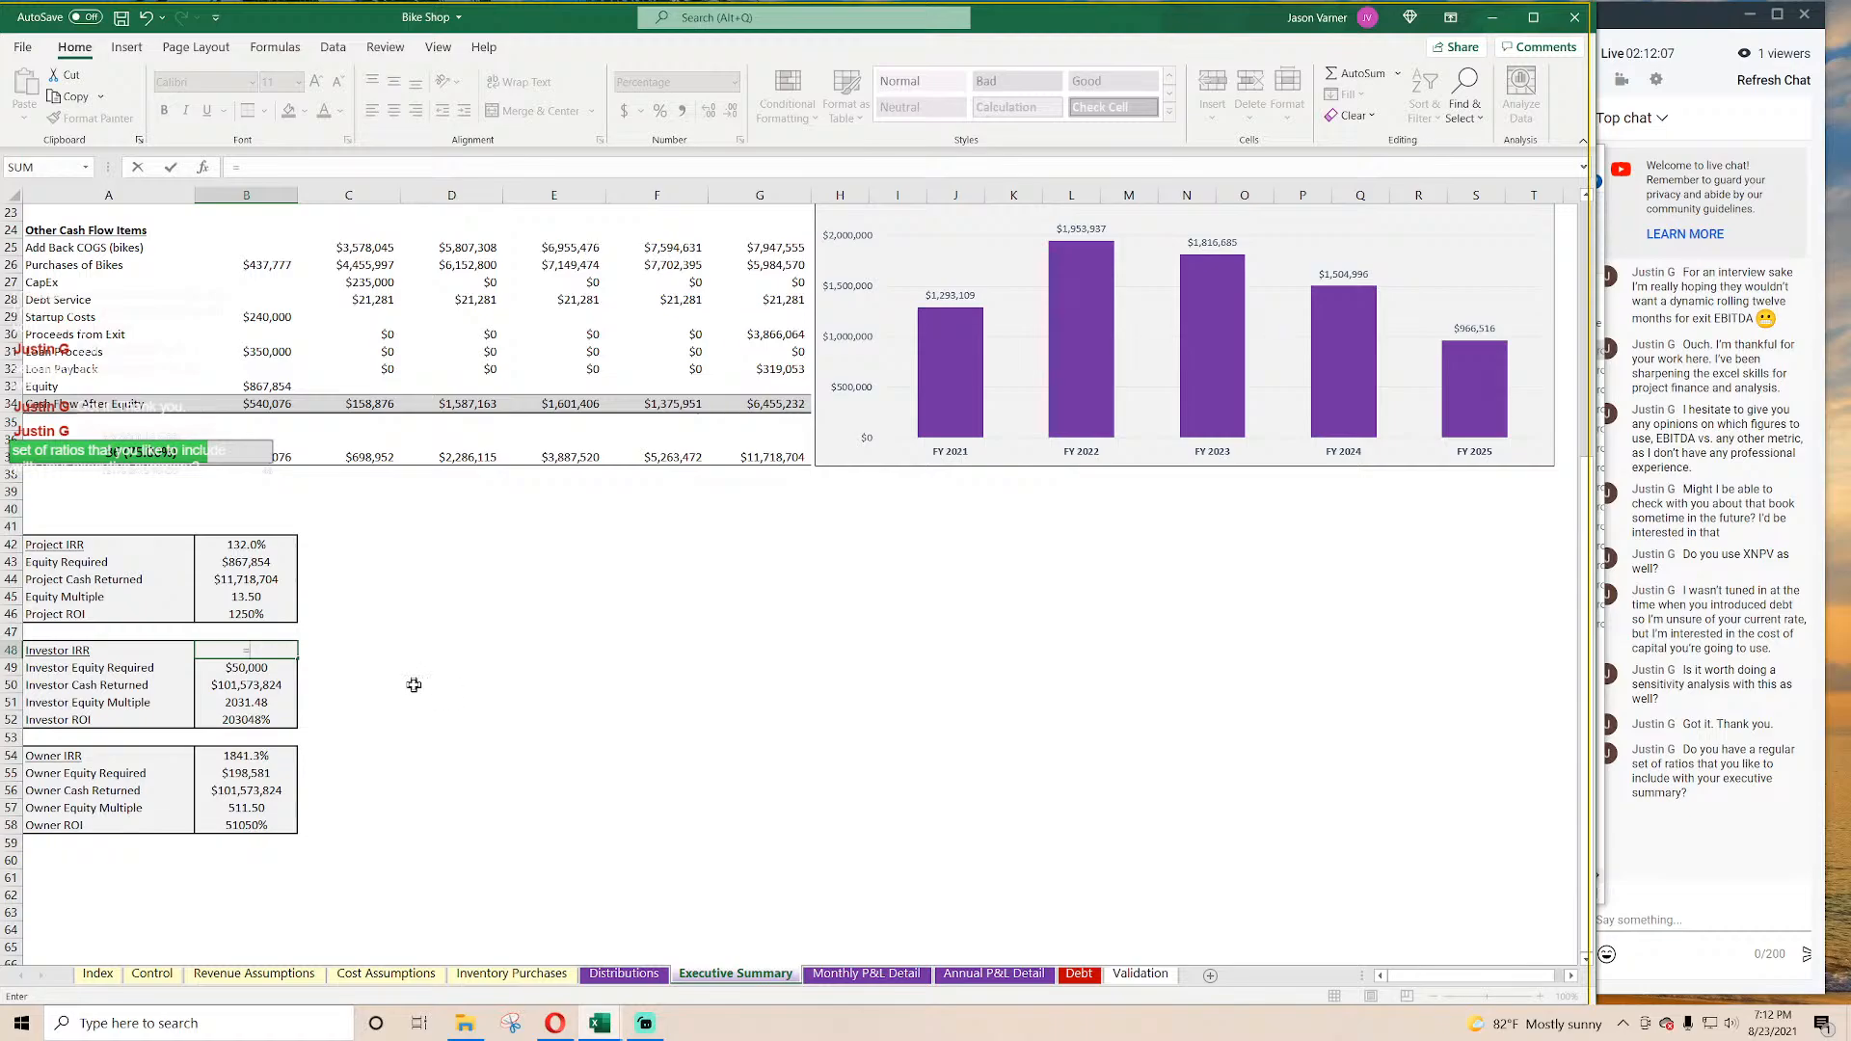
pyautogui.click(624, 974)
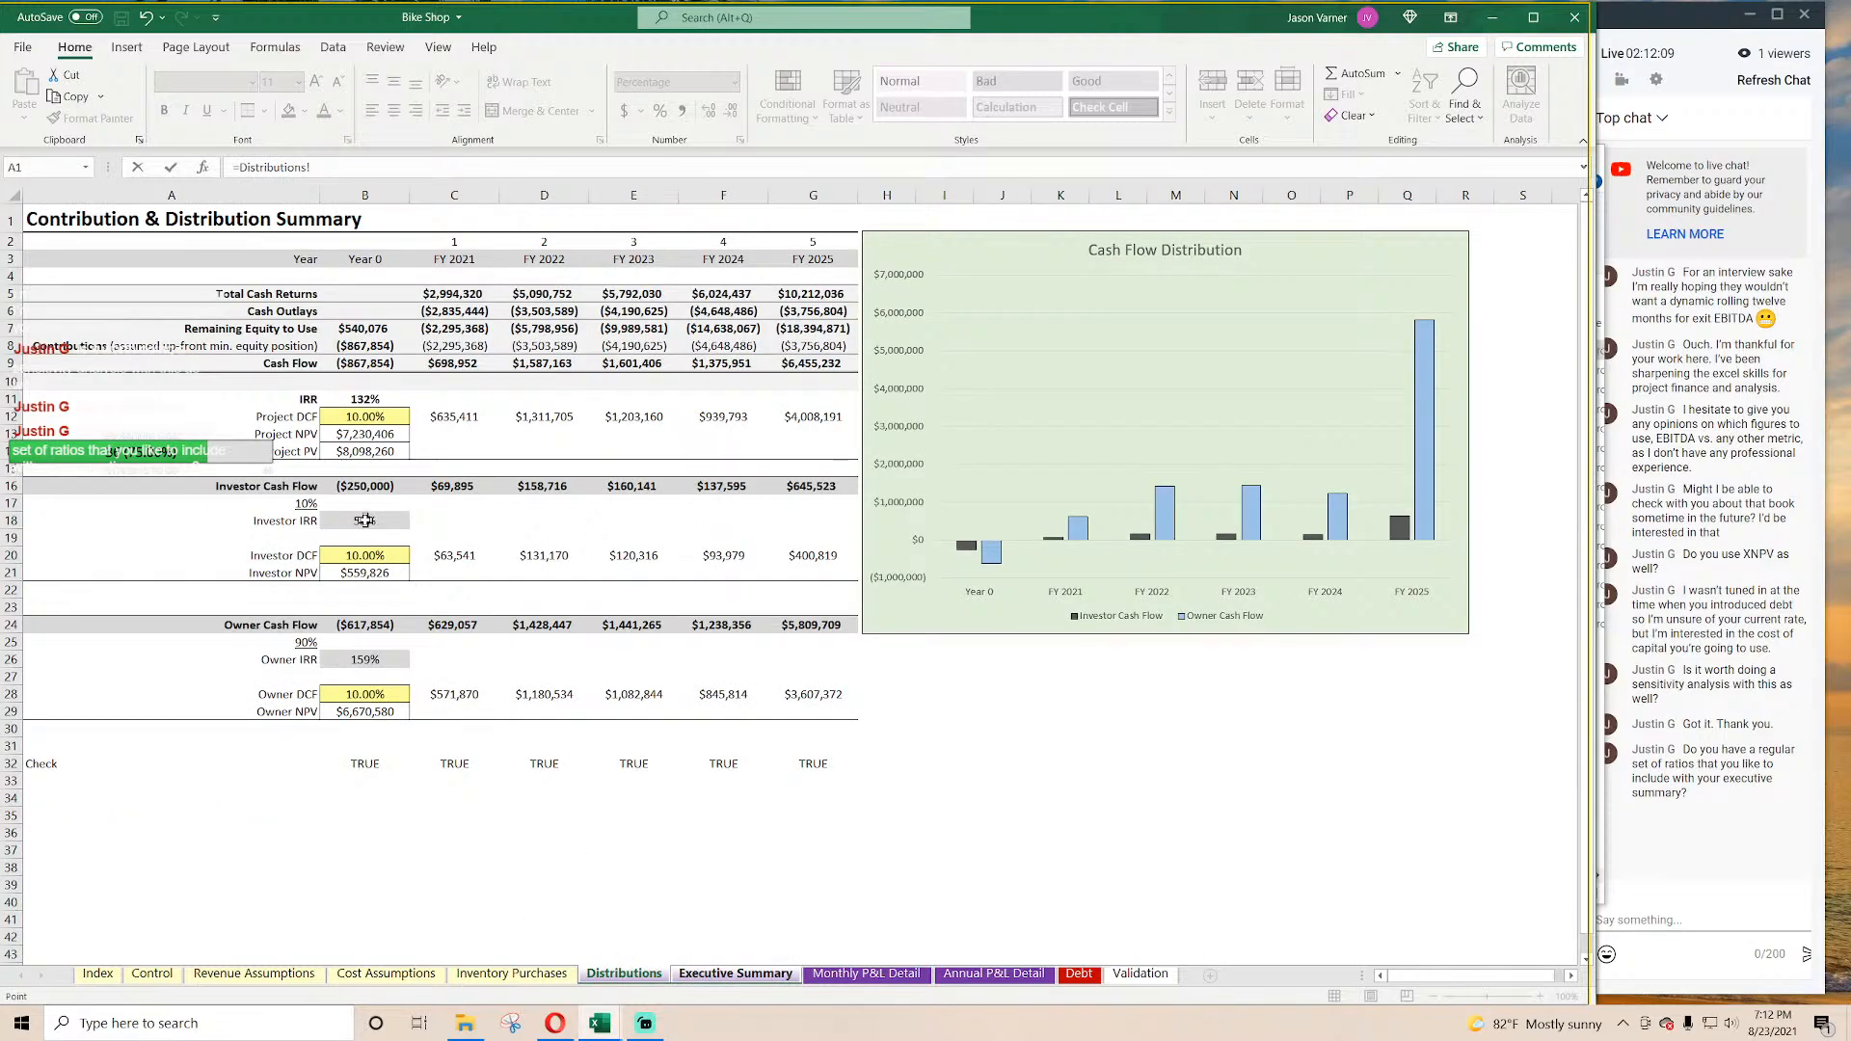
pyautogui.click(364, 521)
pyautogui.press('Return')
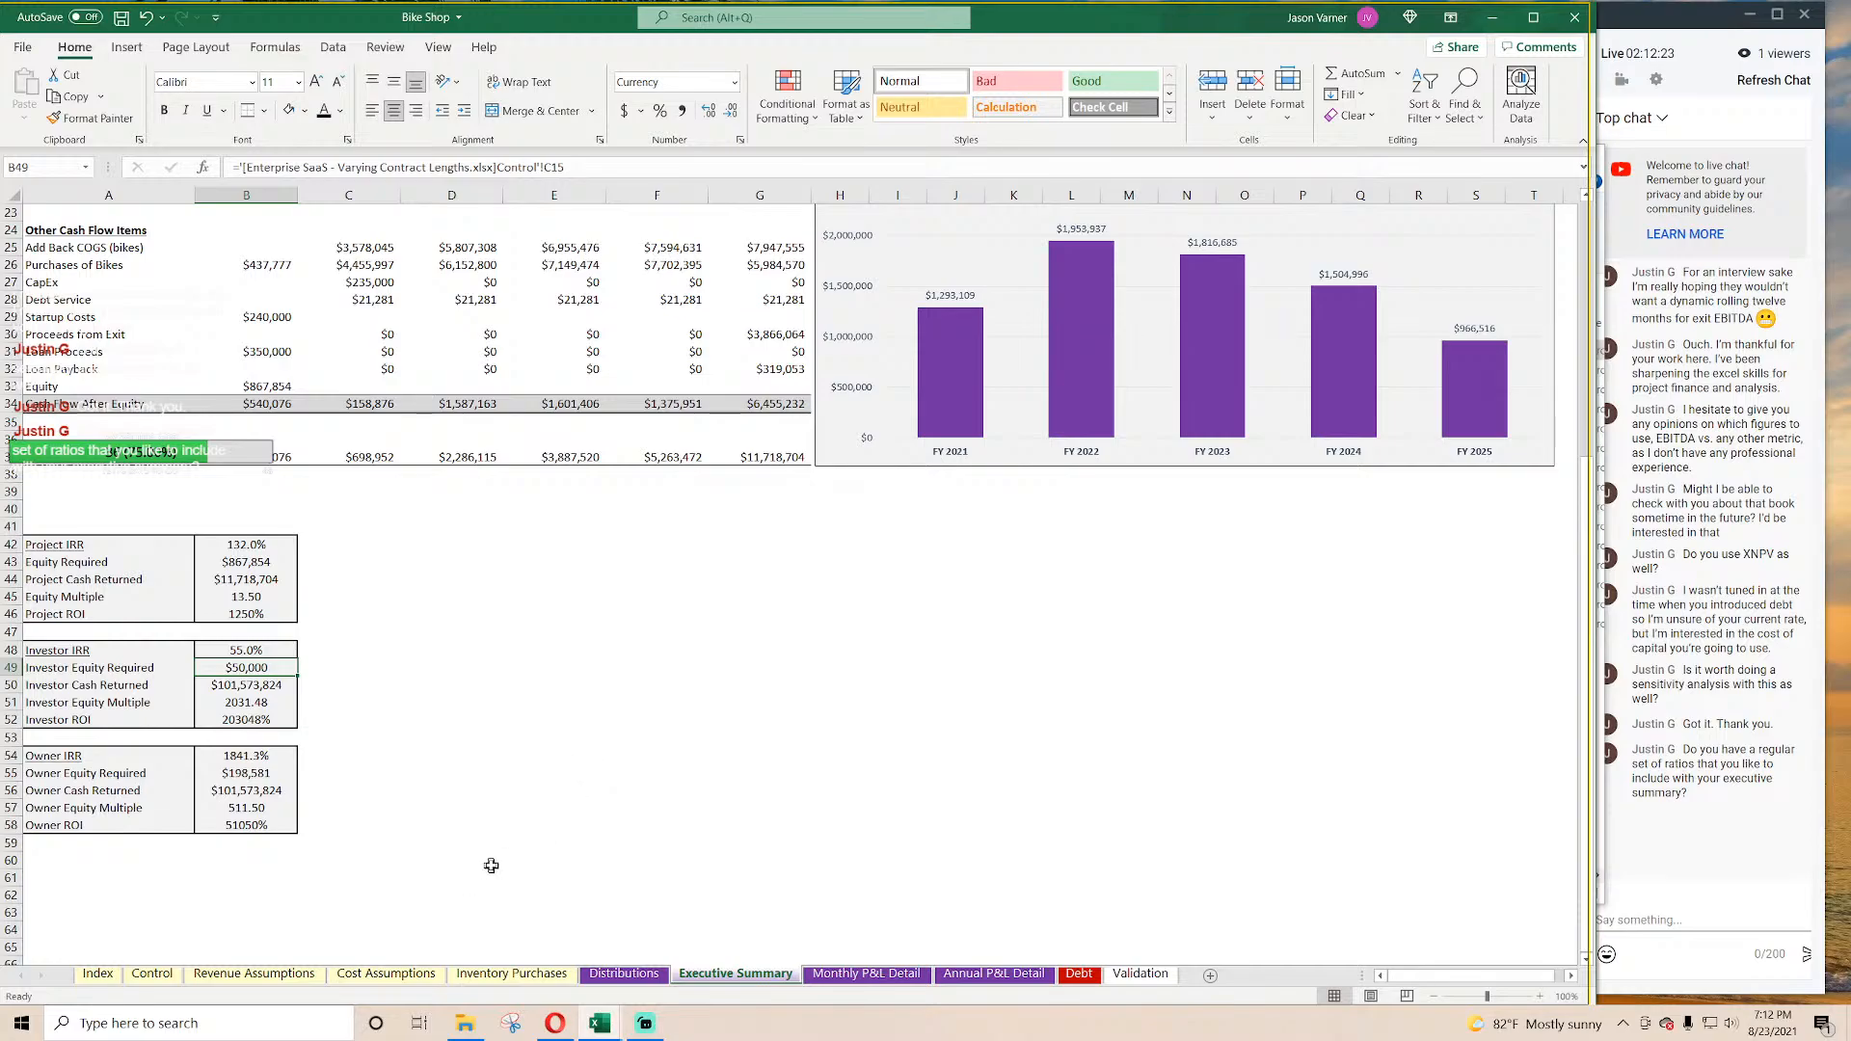
pyautogui.click(251, 649)
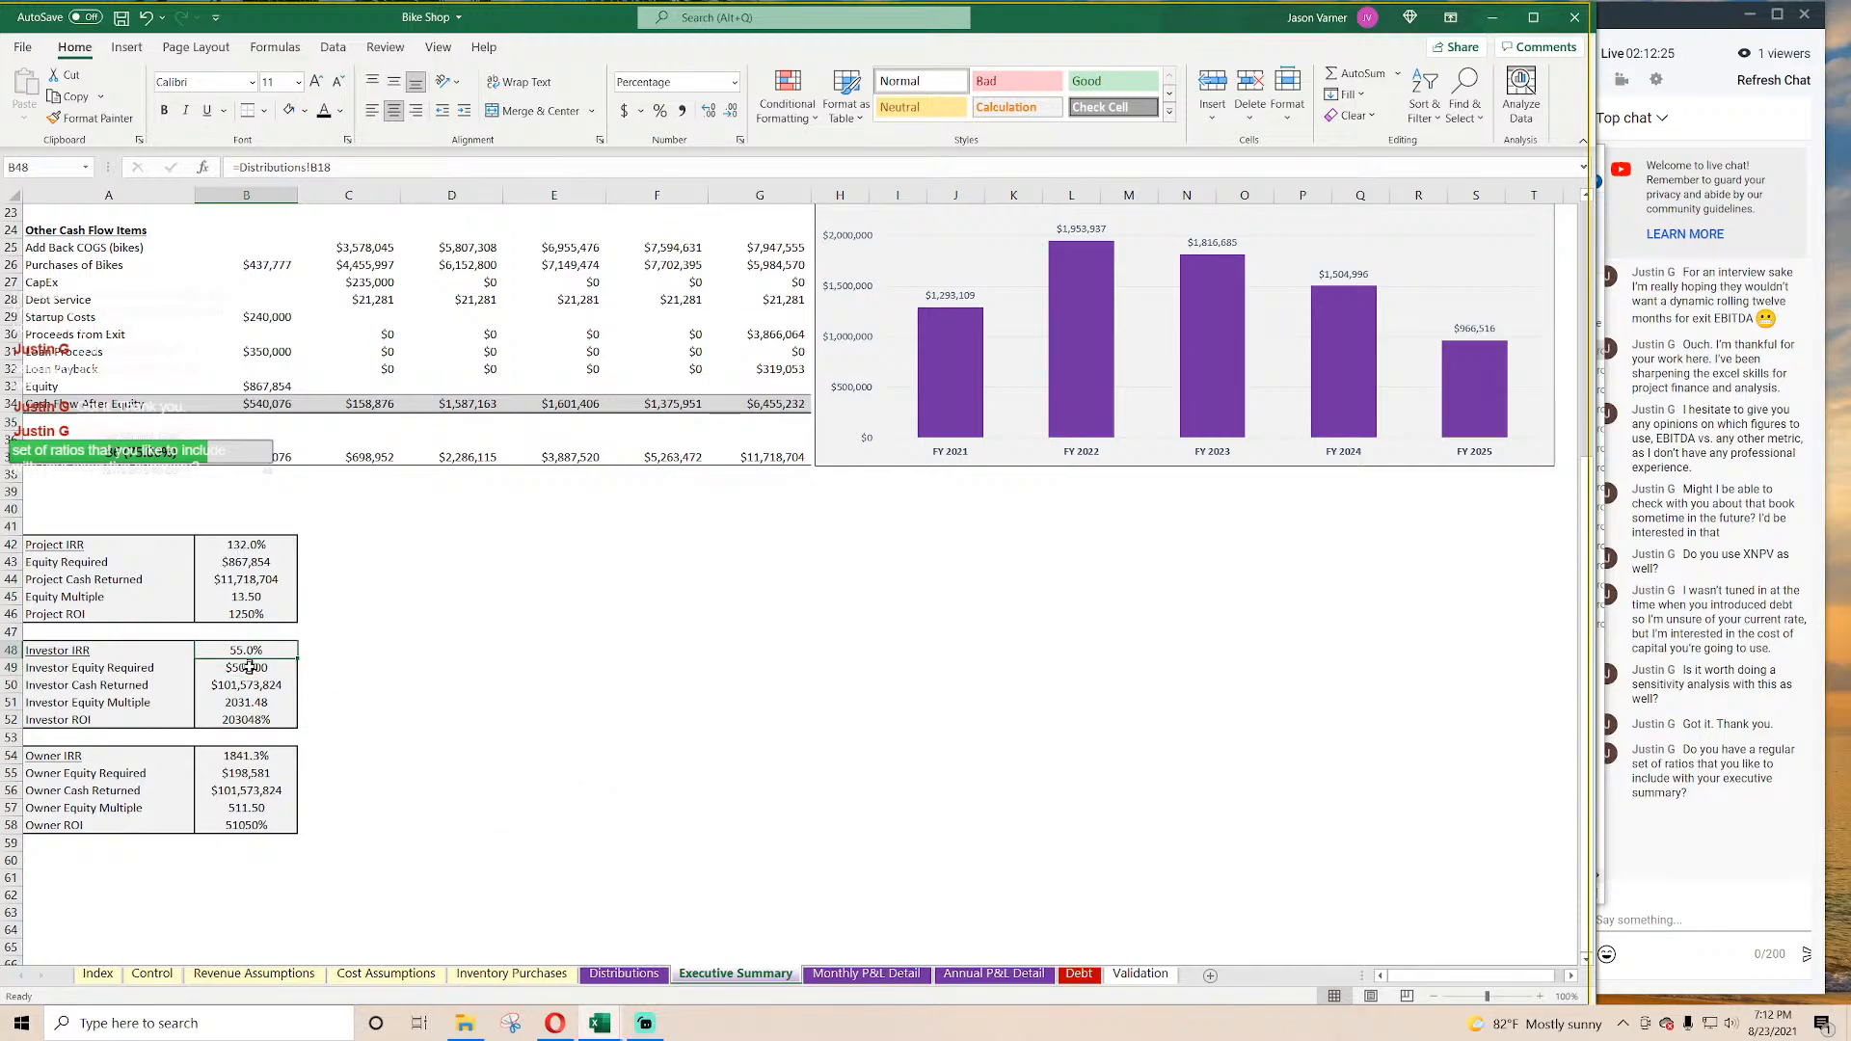
pyautogui.click(250, 668)
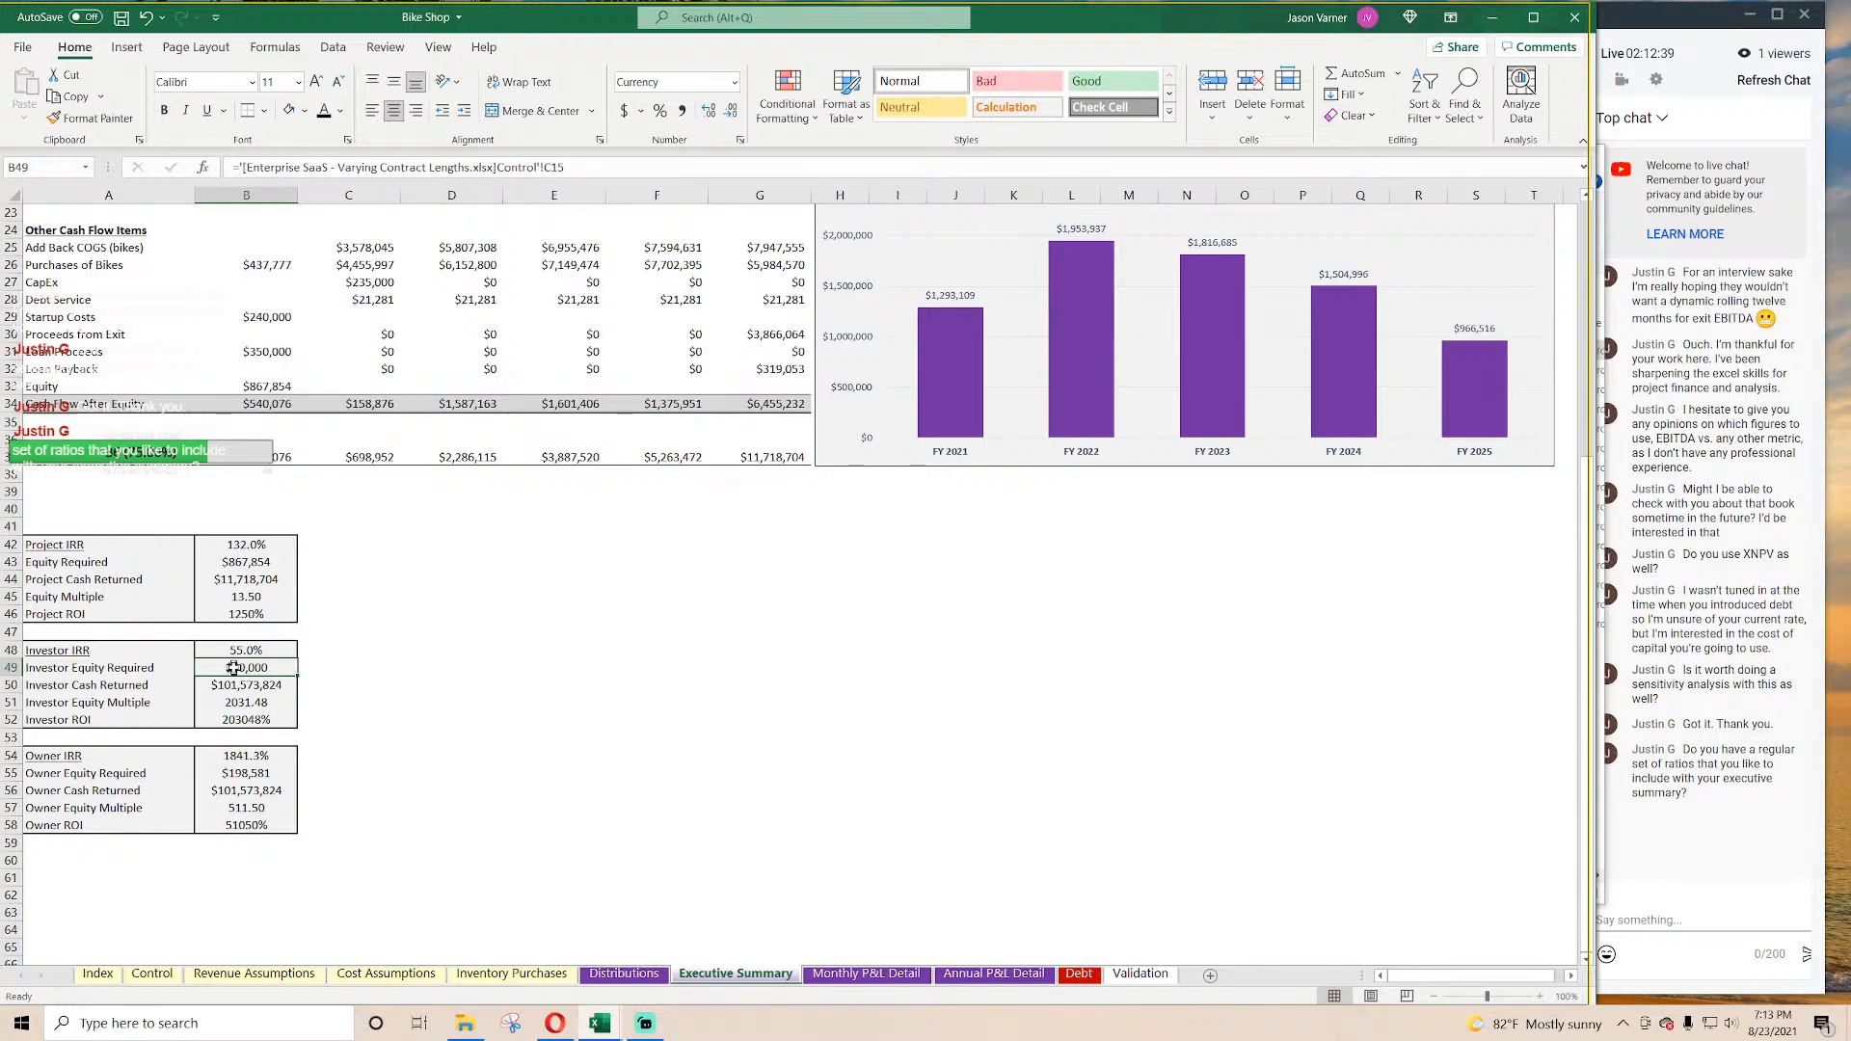
pyautogui.click(263, 650)
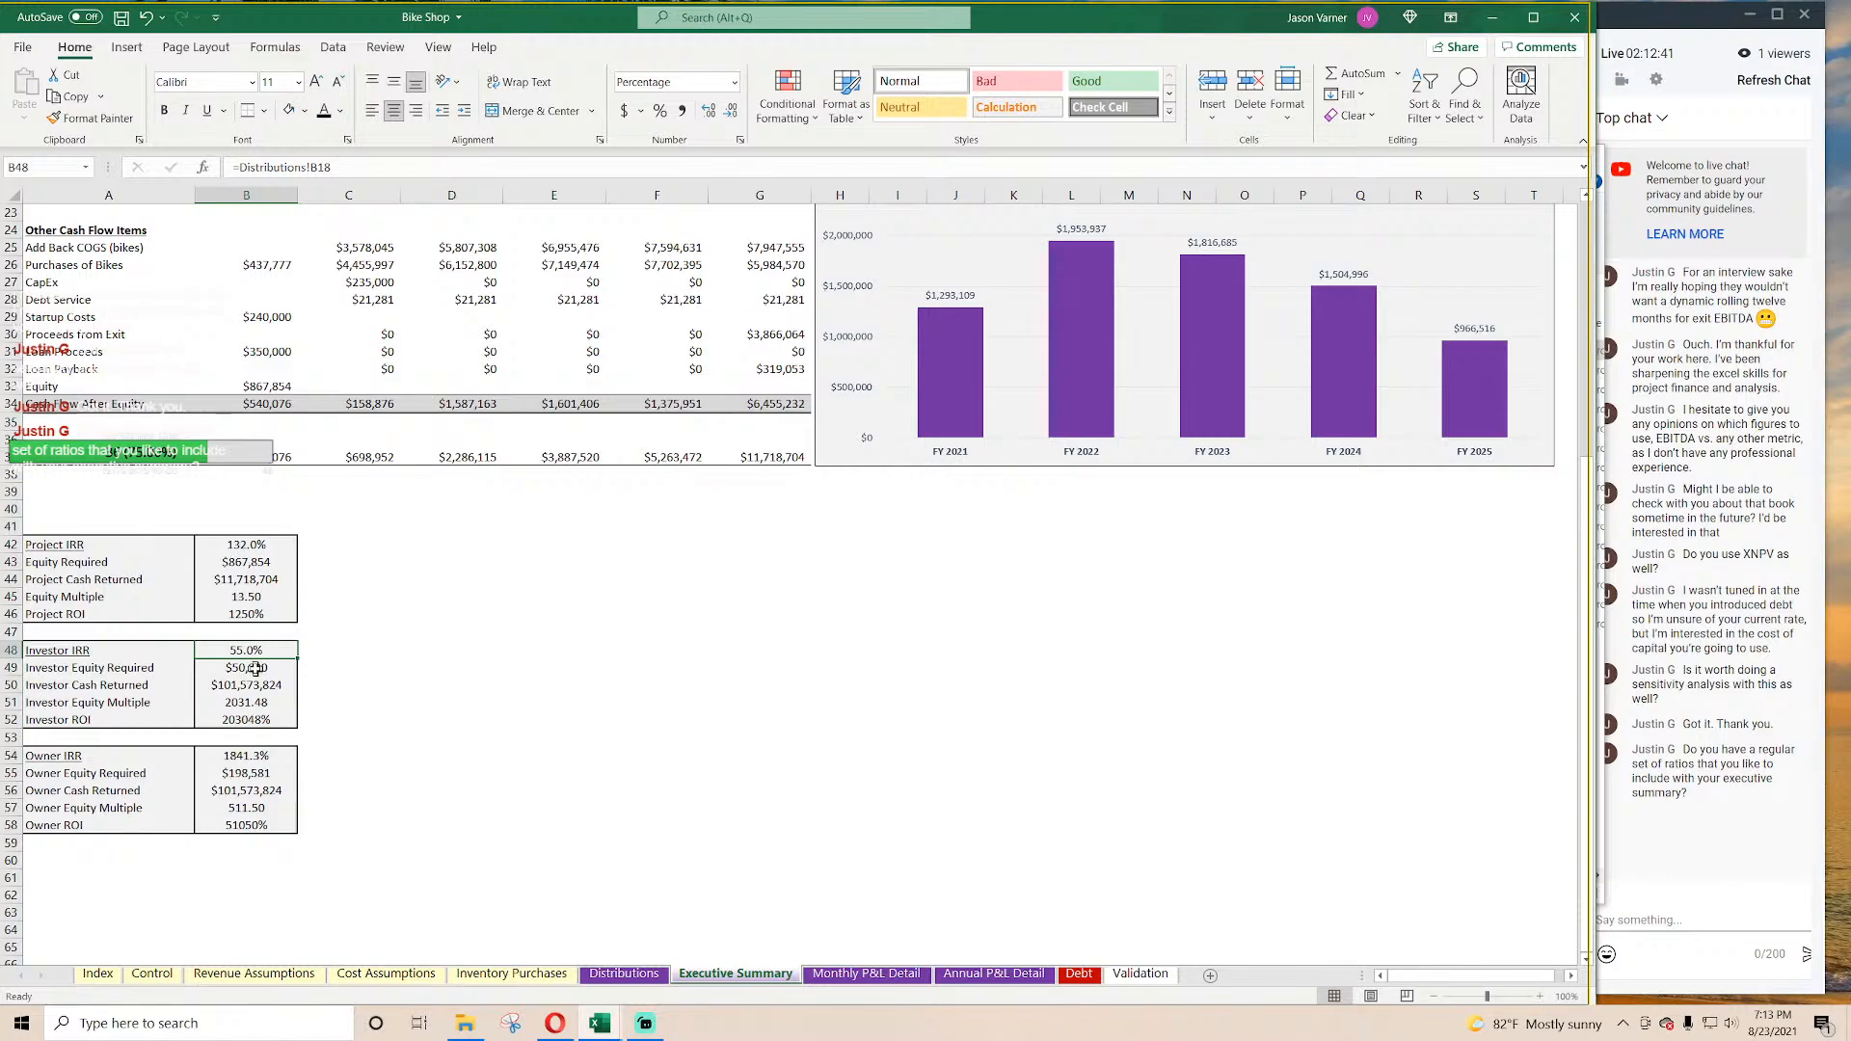
# Step: Link Investor Equity Required (B49) to the investor proceeds in the Control sheet (C15) as a positive value
pyautogui.click(255, 668)
pyautogui.write('=')
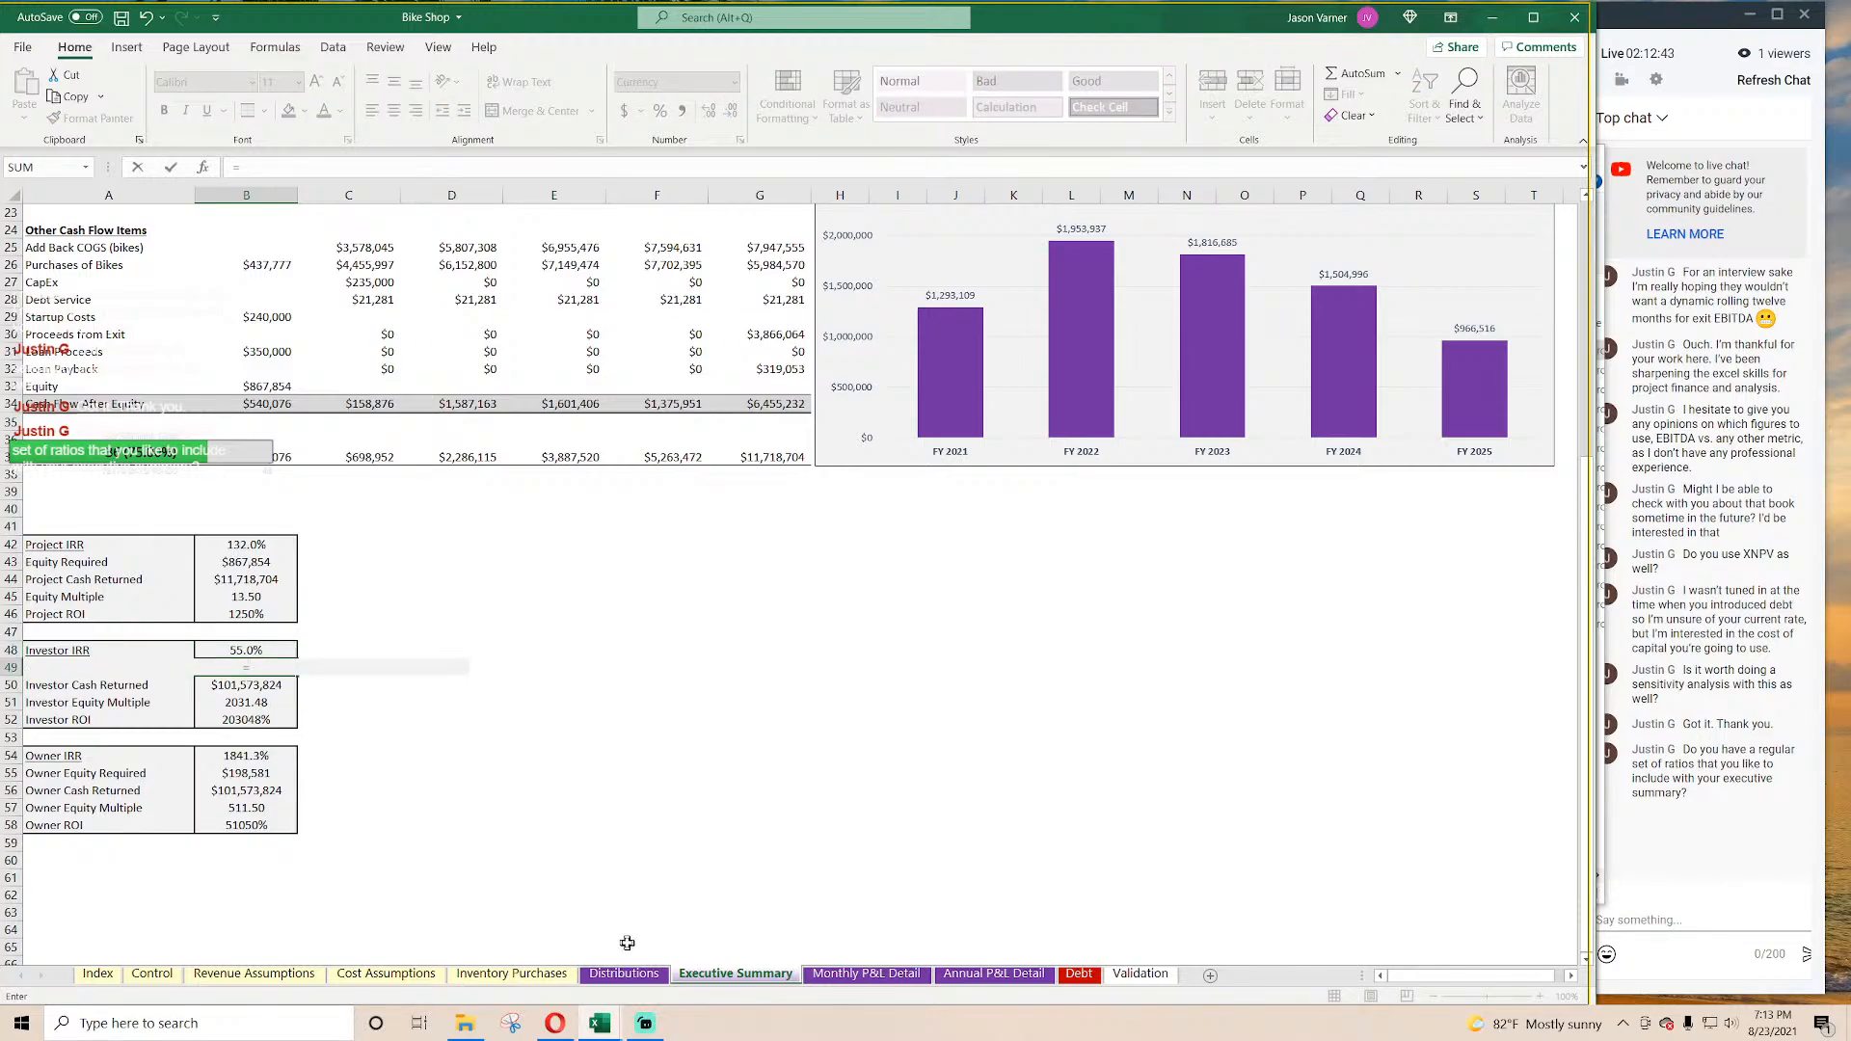
pyautogui.click(151, 975)
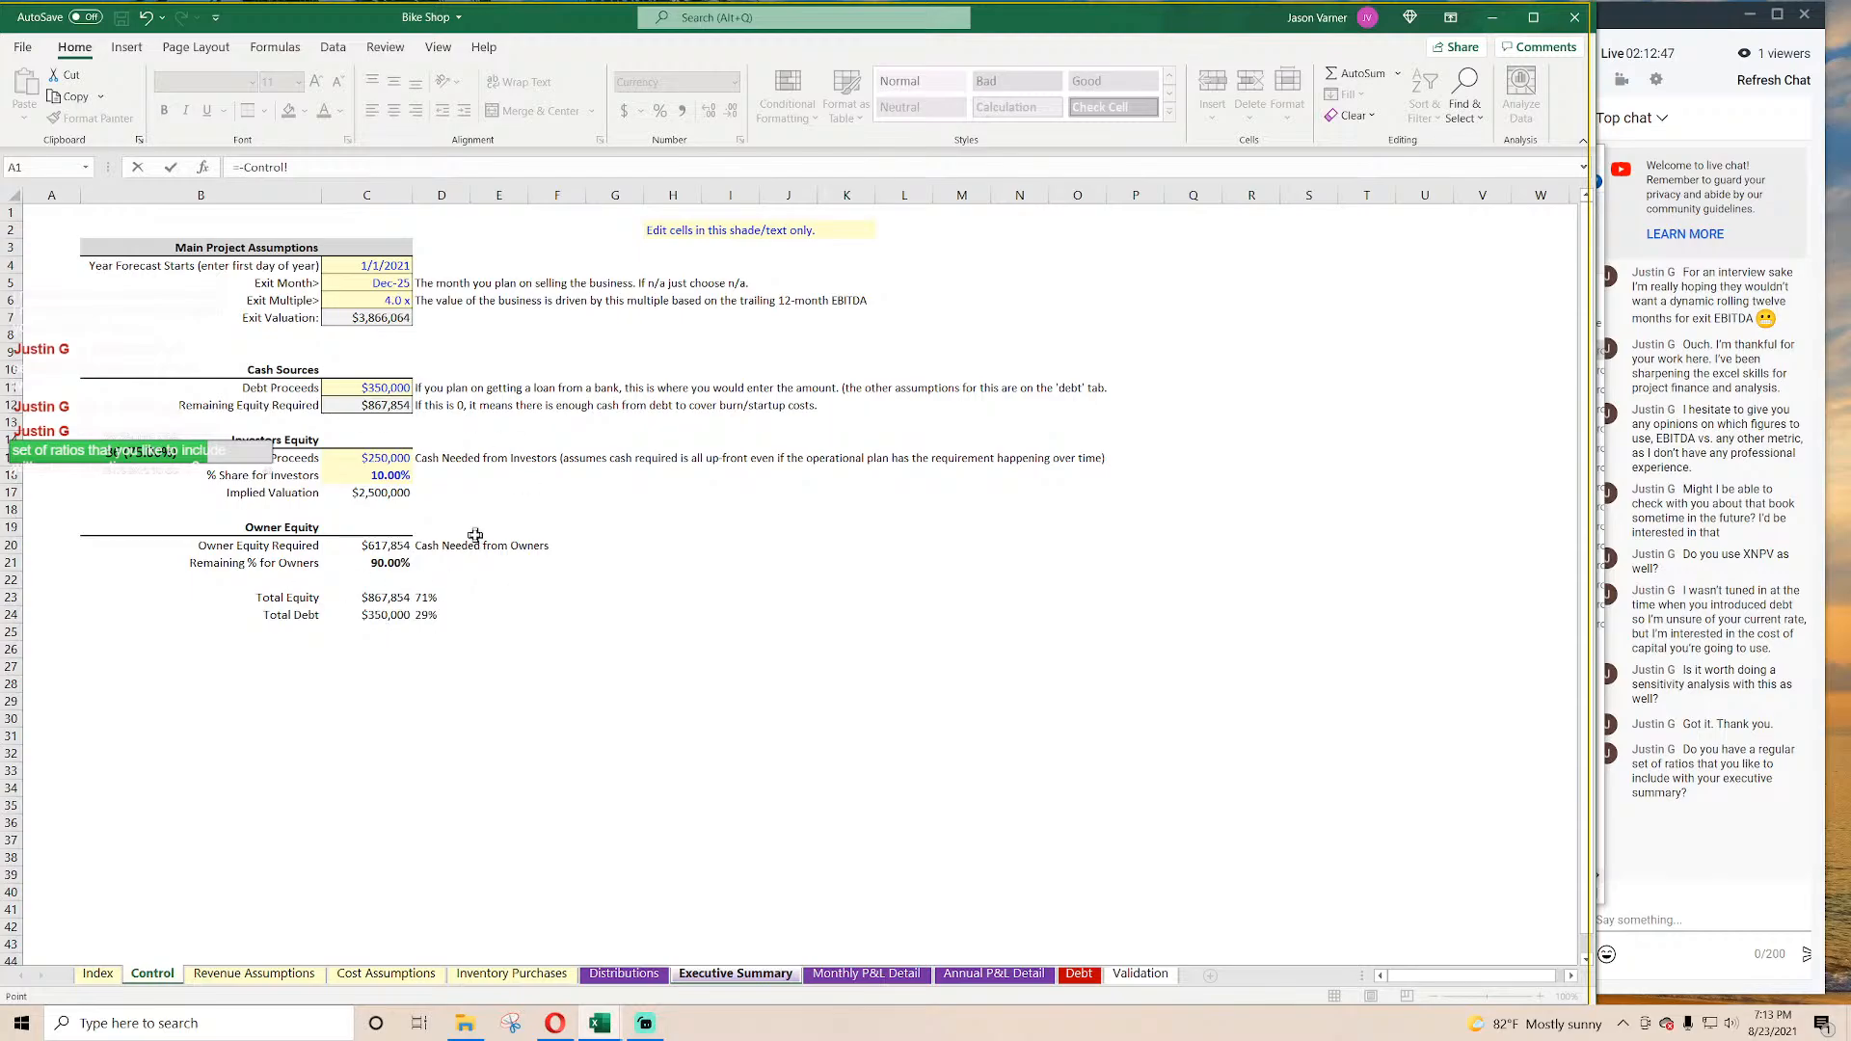
pyautogui.click(386, 459)
pyautogui.press('Escape')
pyautogui.click(255, 663)
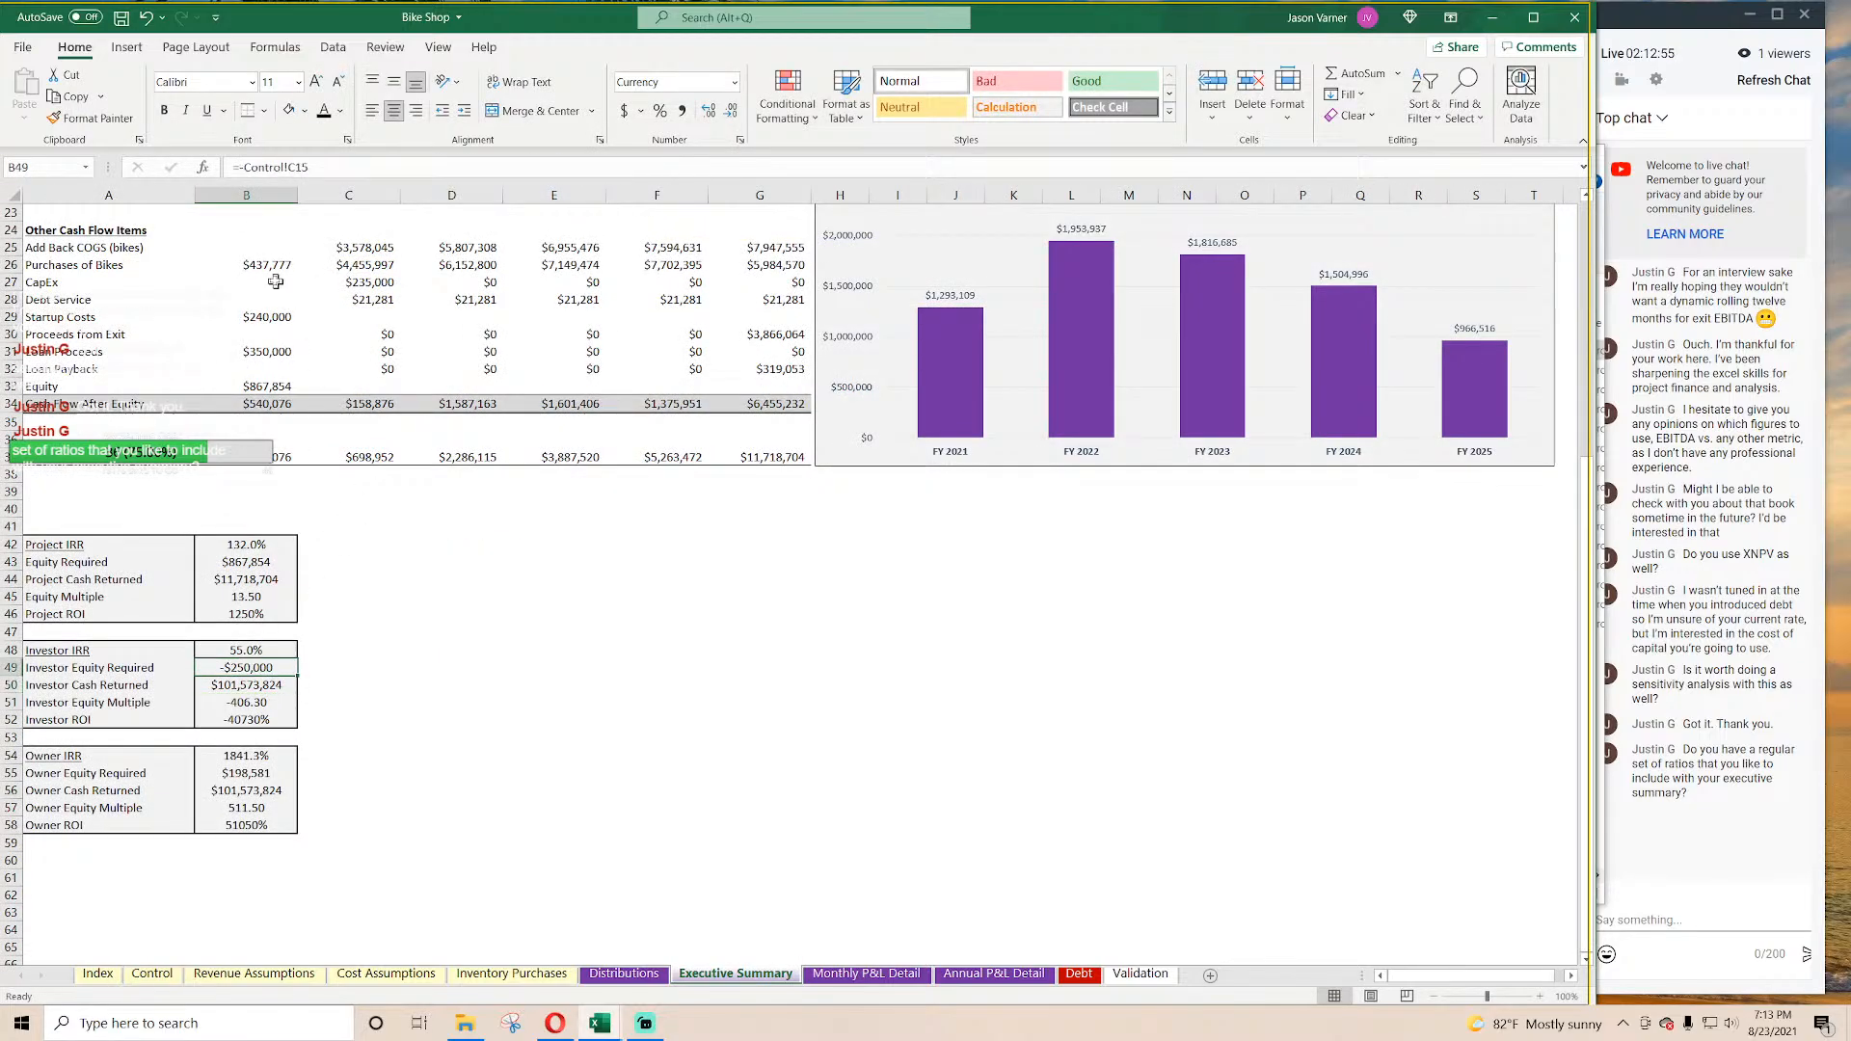
pyautogui.click(245, 168)
pyautogui.press('BackSpace')
pyautogui.press('Return')
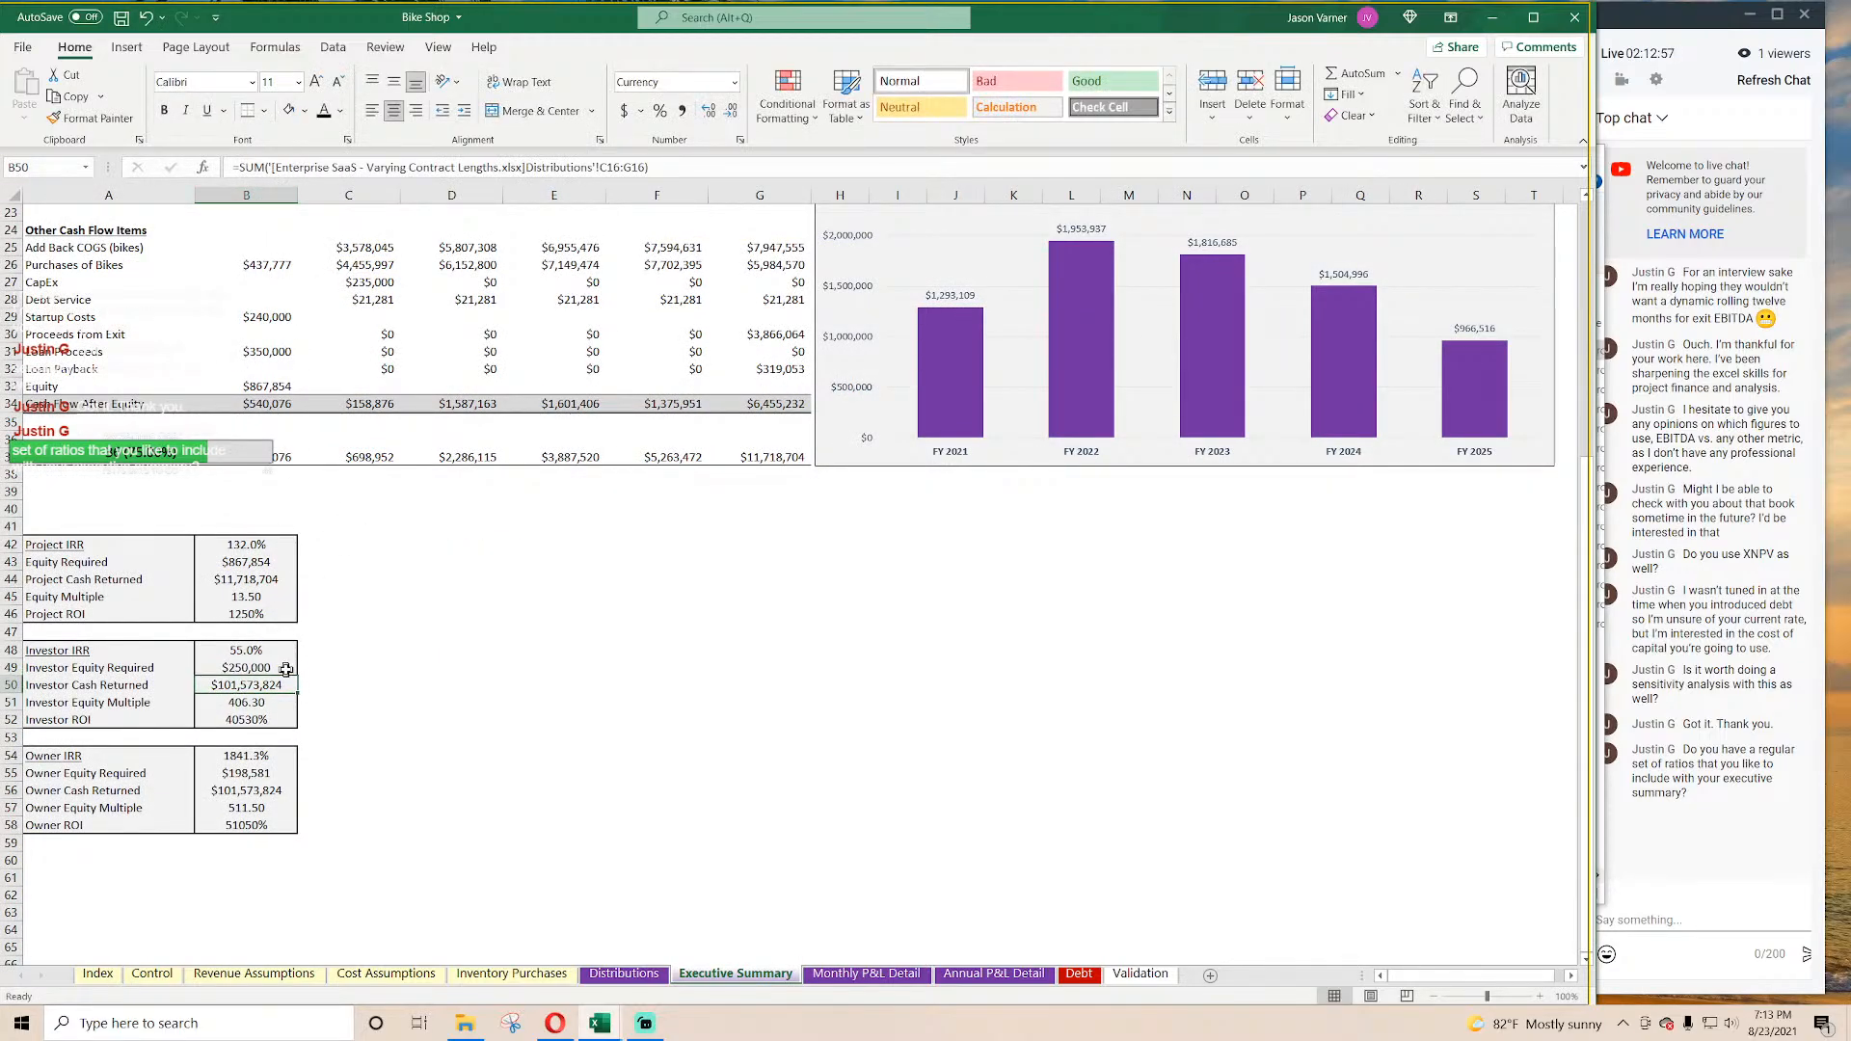
# Step: Set Investor Cash Returned (B50) to the sum of the Distributions Investor Cash Flow range C16:G16
pyautogui.click(1359, 74)
pyautogui.click(624, 973)
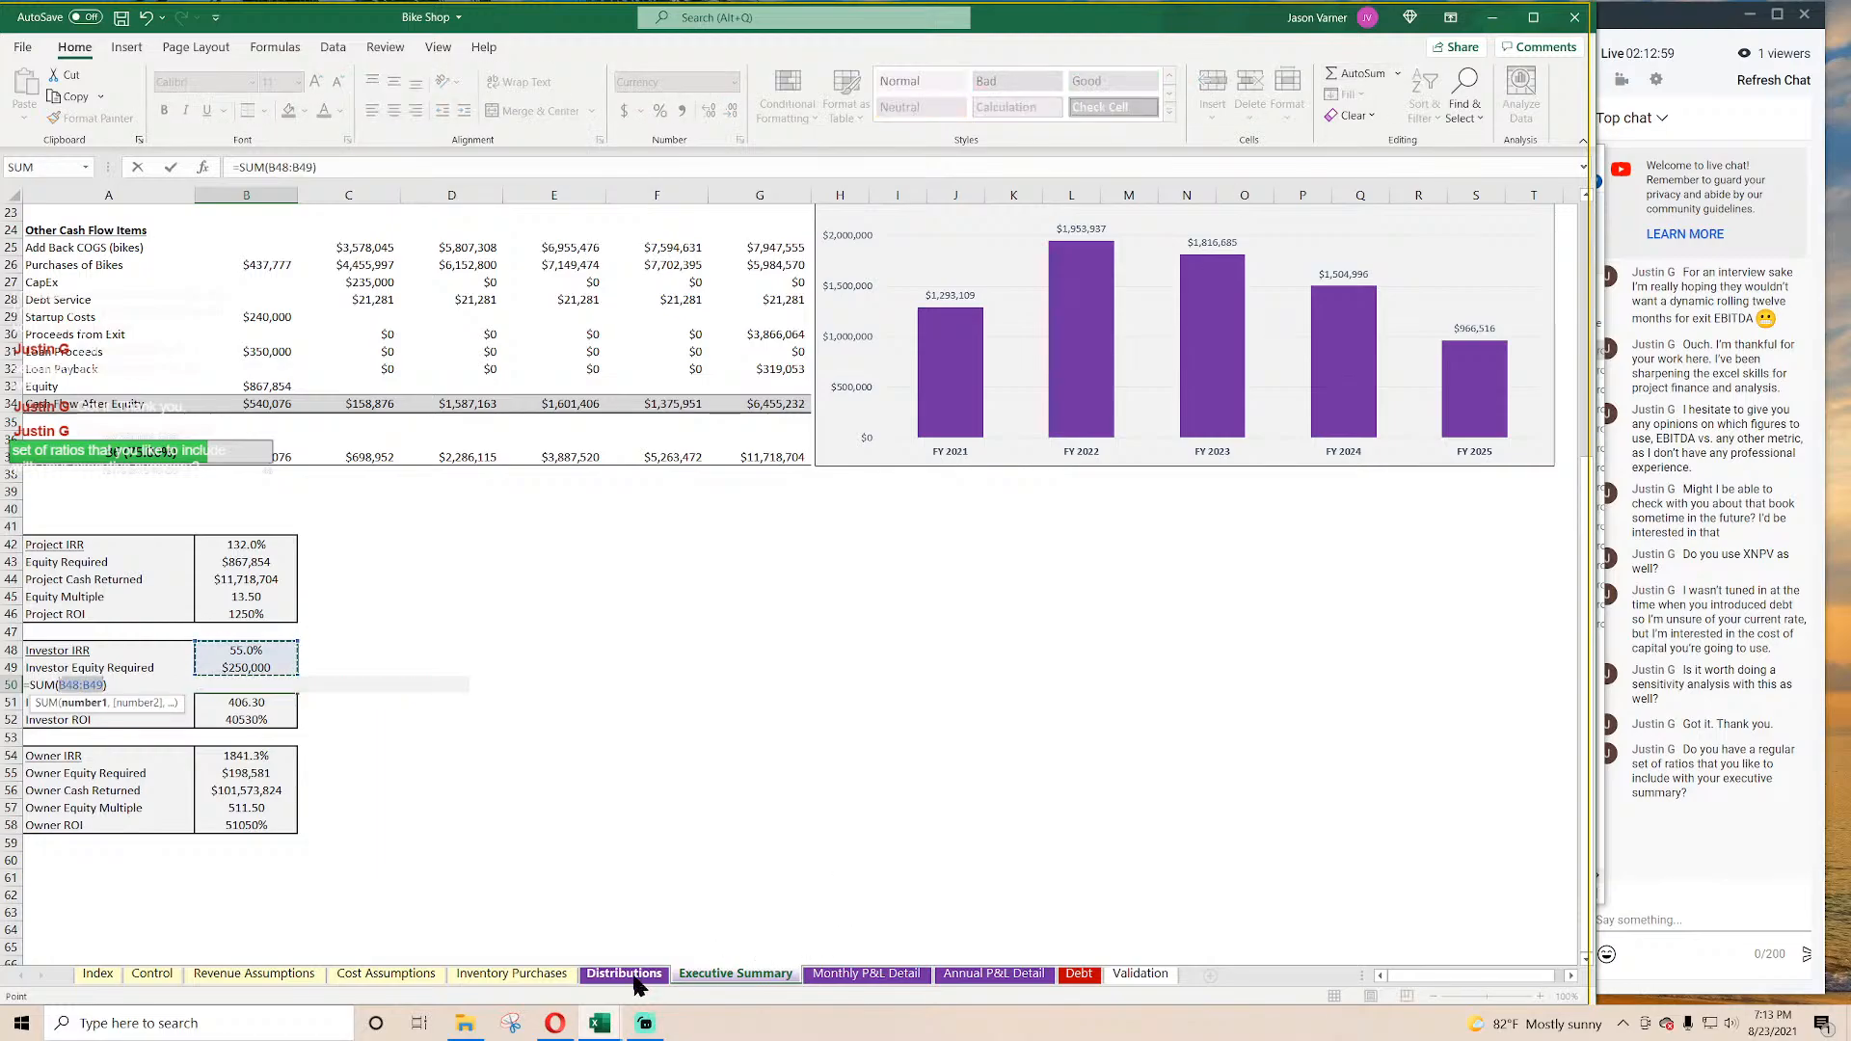
pyautogui.moveTo(449, 487); pyautogui.dragTo(815, 487)
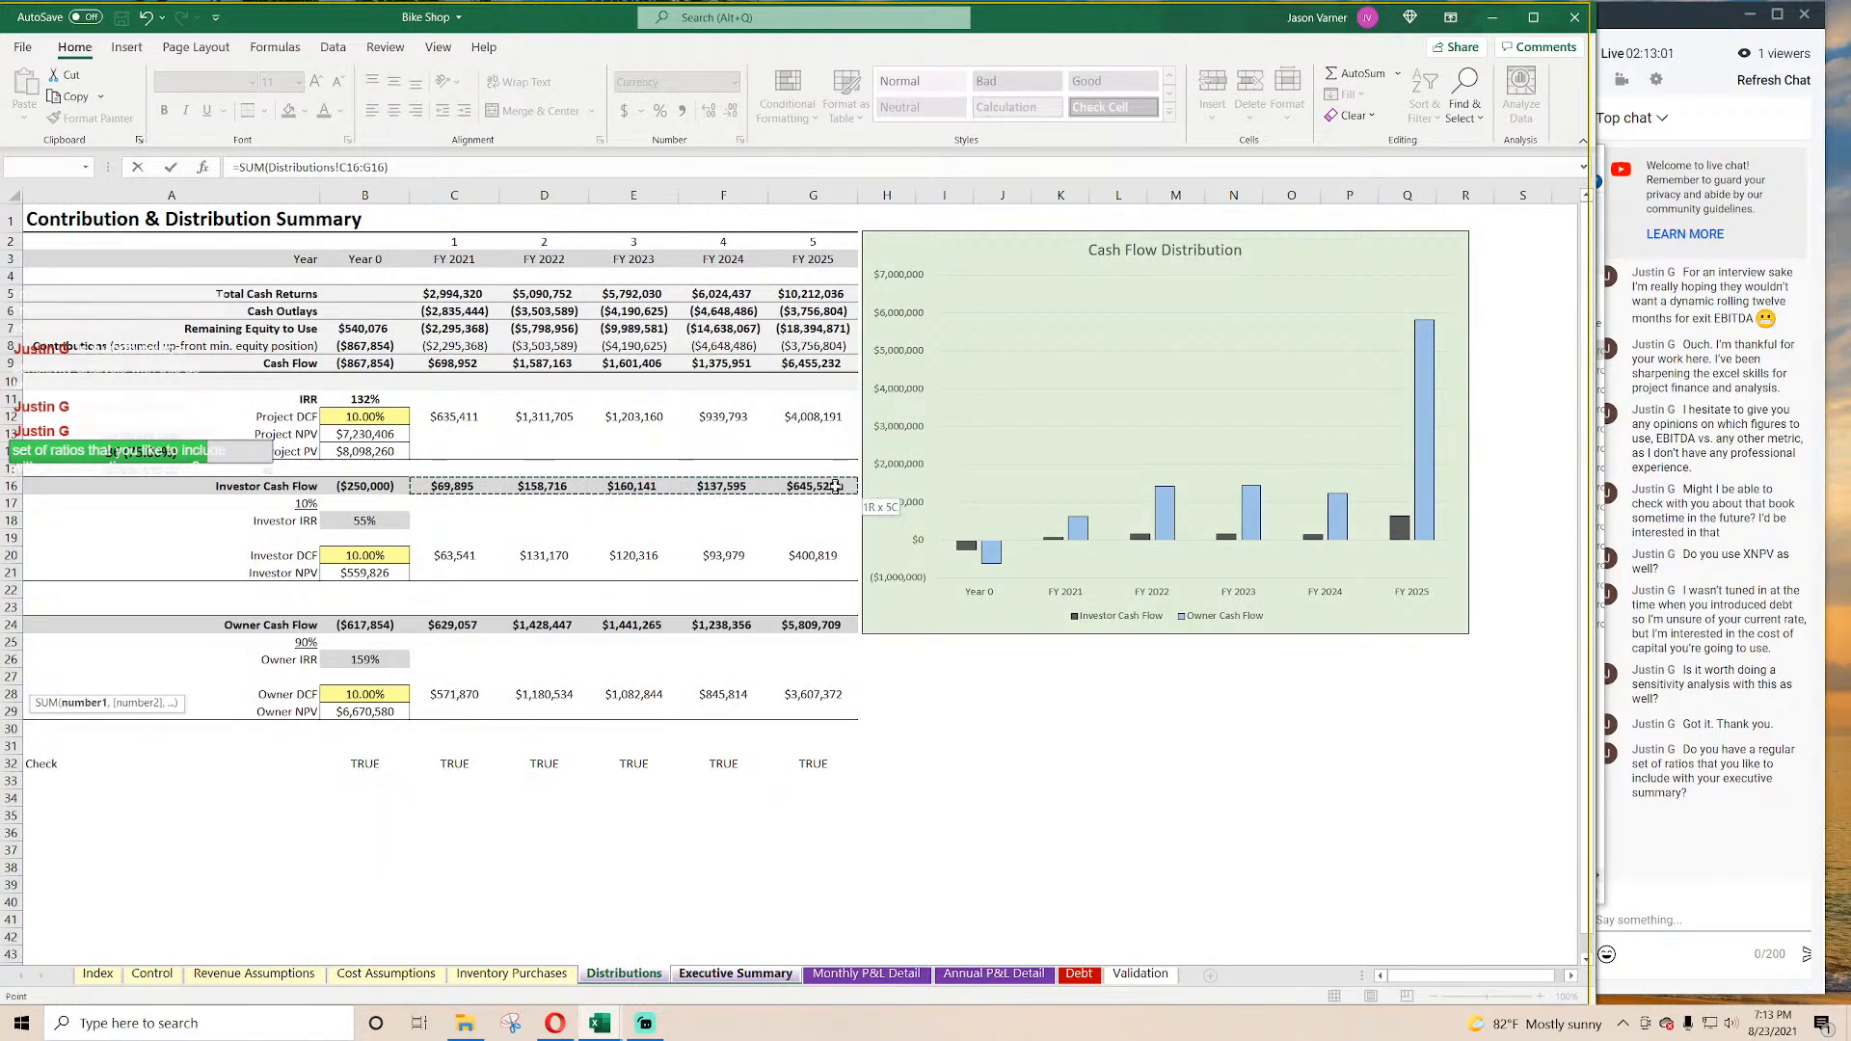
pyautogui.press('Return')
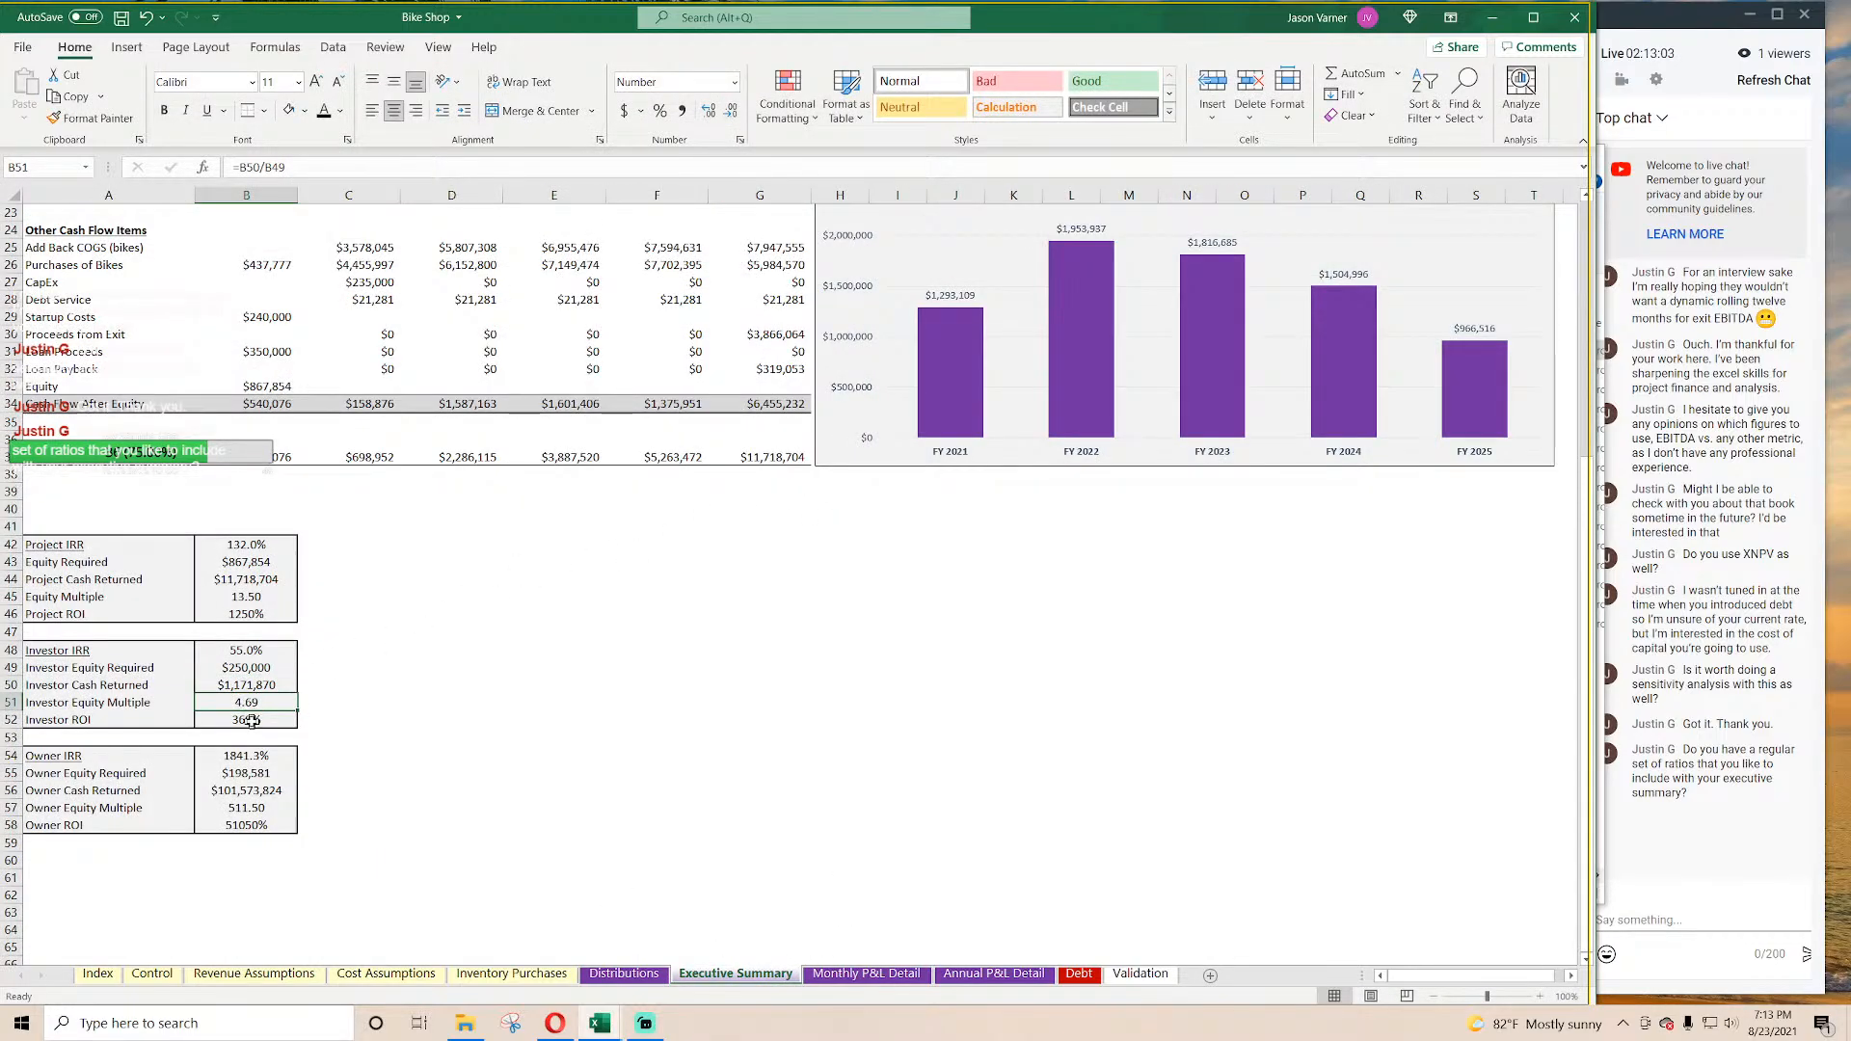
# Step: Link Owner IRR (B54) to the Owner IRR in the Distributions sheet (B26)
pyautogui.click(245, 756)
pyautogui.write('=')
pyautogui.click(626, 975)
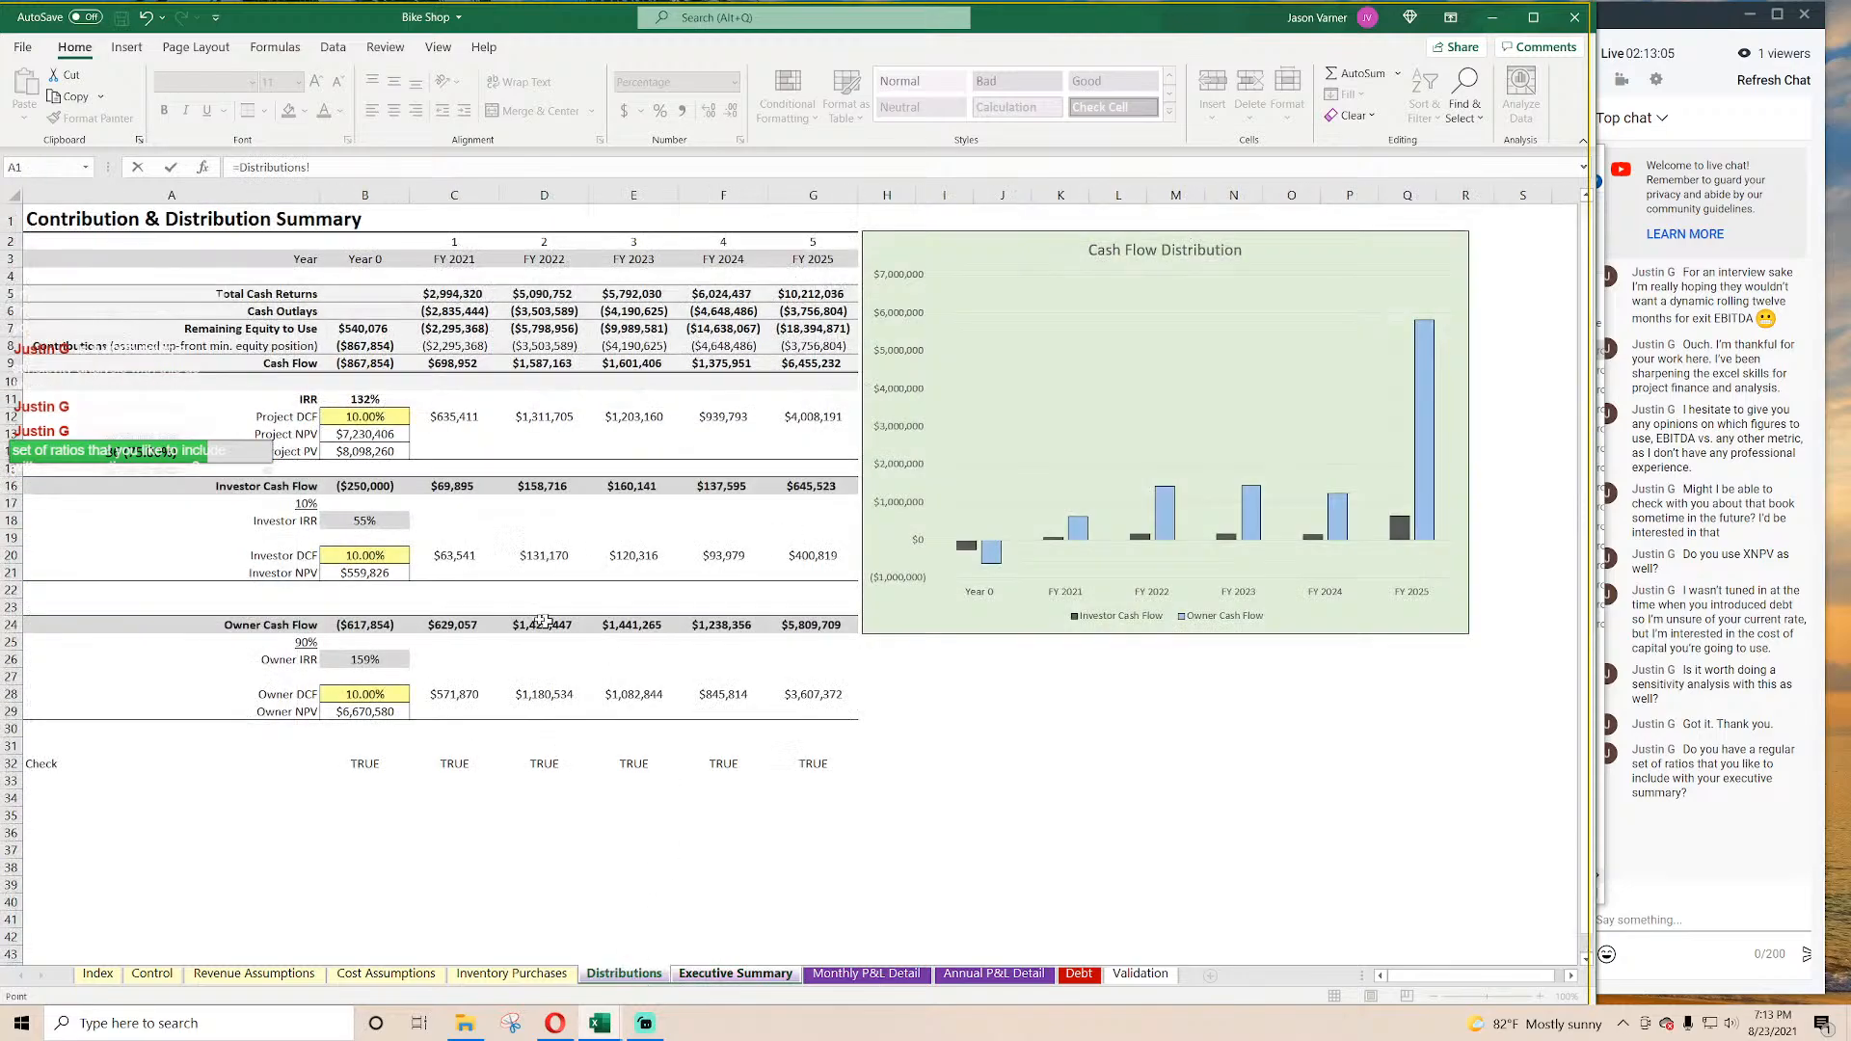
pyautogui.click(371, 659)
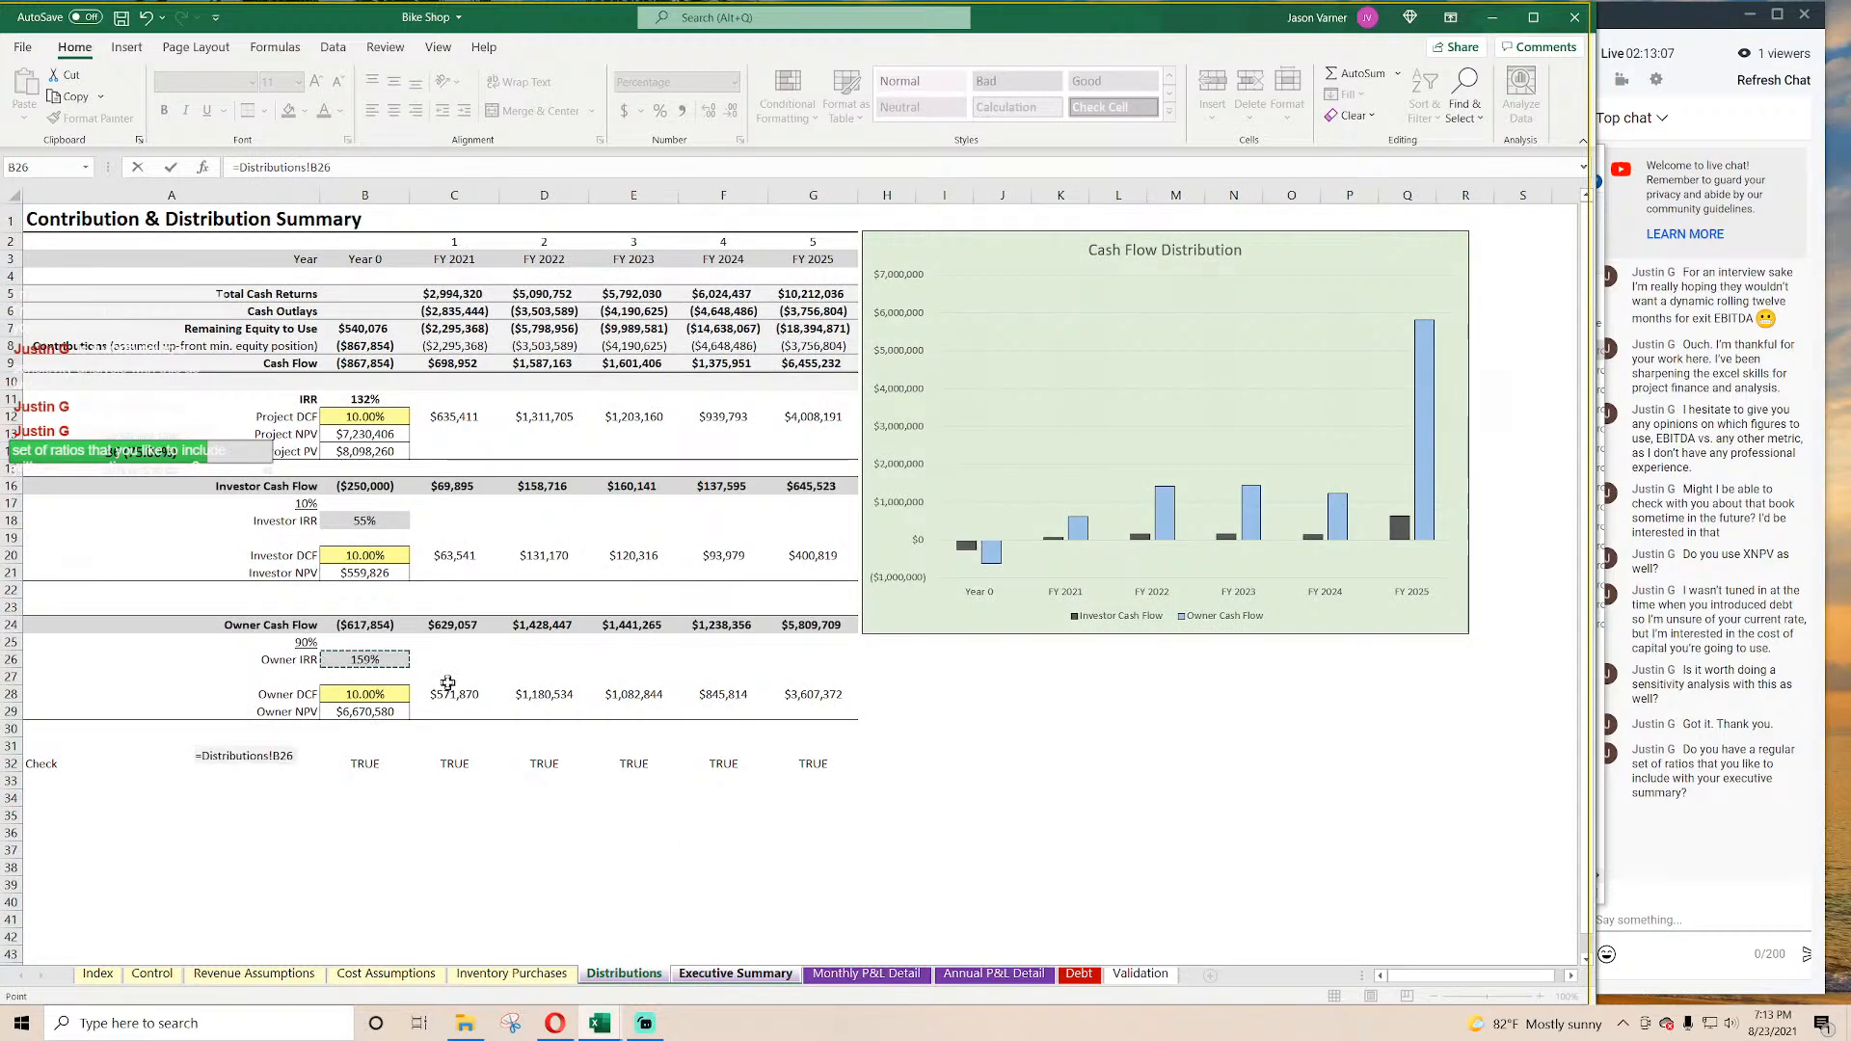
pyautogui.press('Return')
# Step: Link Owner Equity Required (B55) to Owner Equity Required in the Control sheet (C20)
pyautogui.write('=')
pyautogui.click(151, 975)
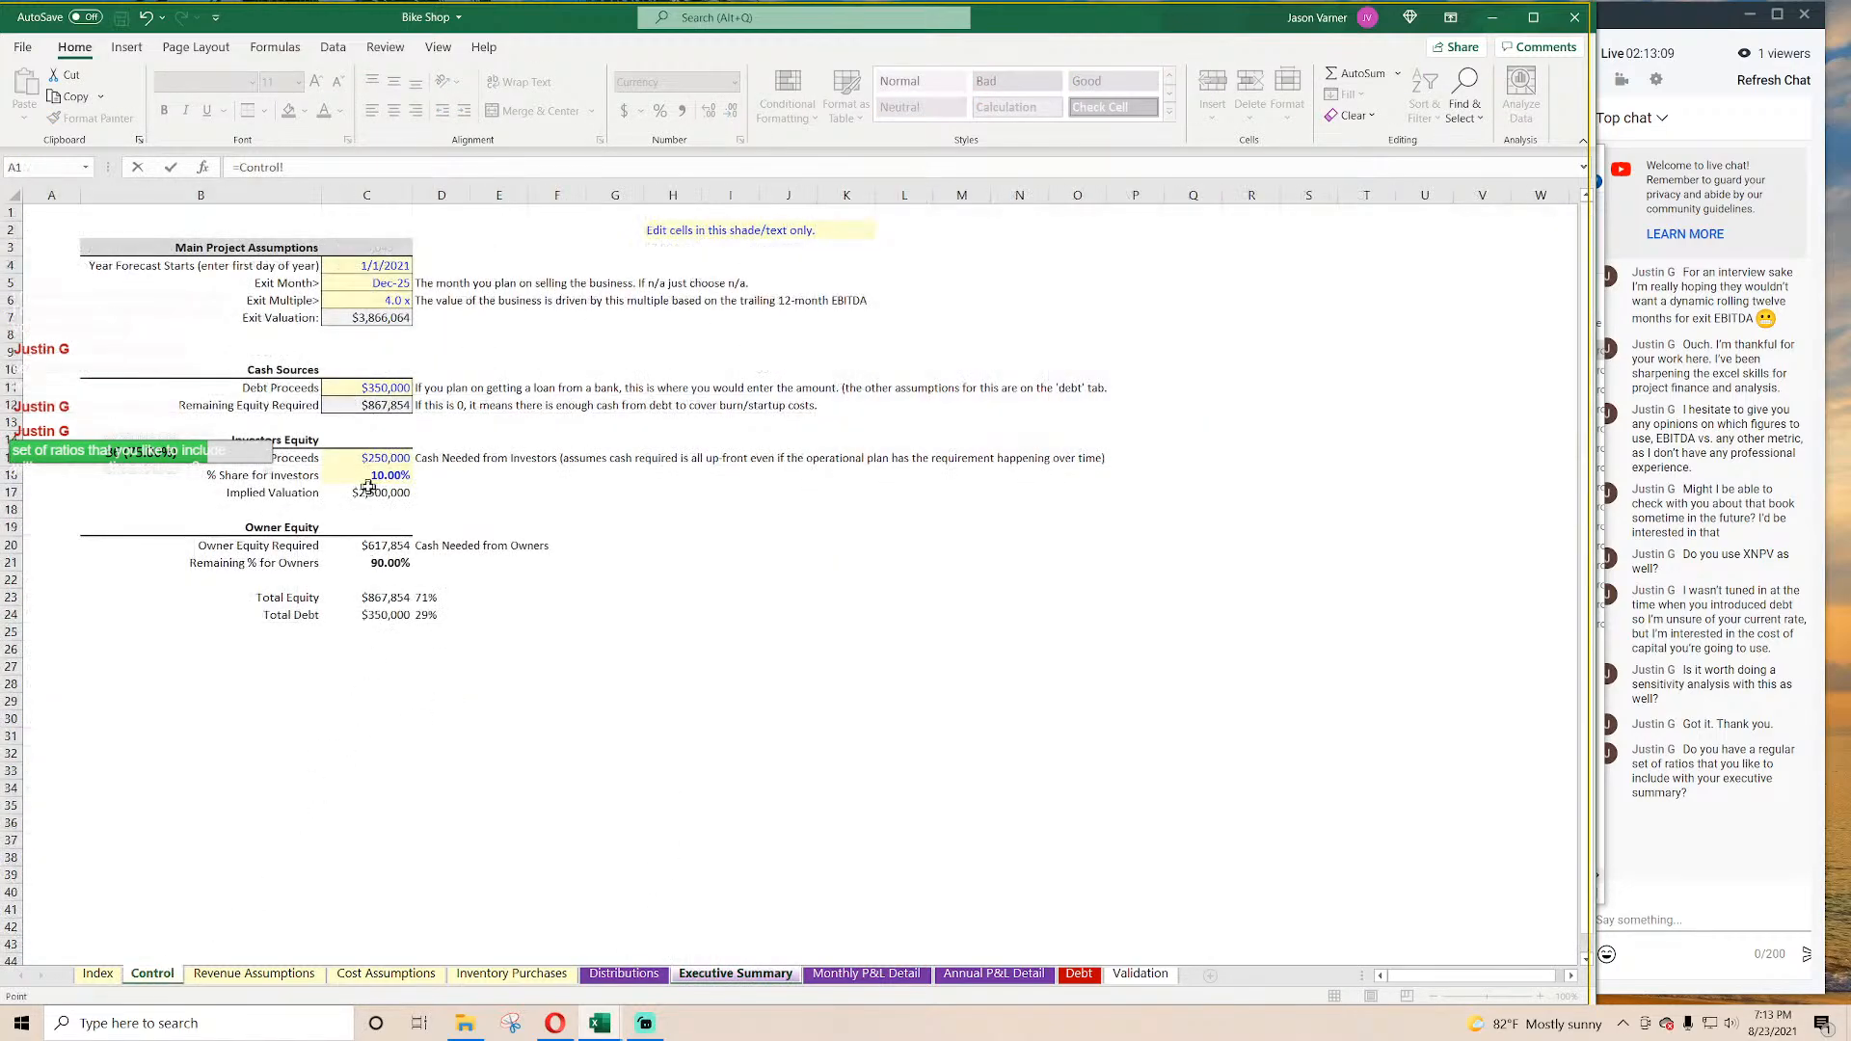
pyautogui.click(384, 542)
pyautogui.press('Return')
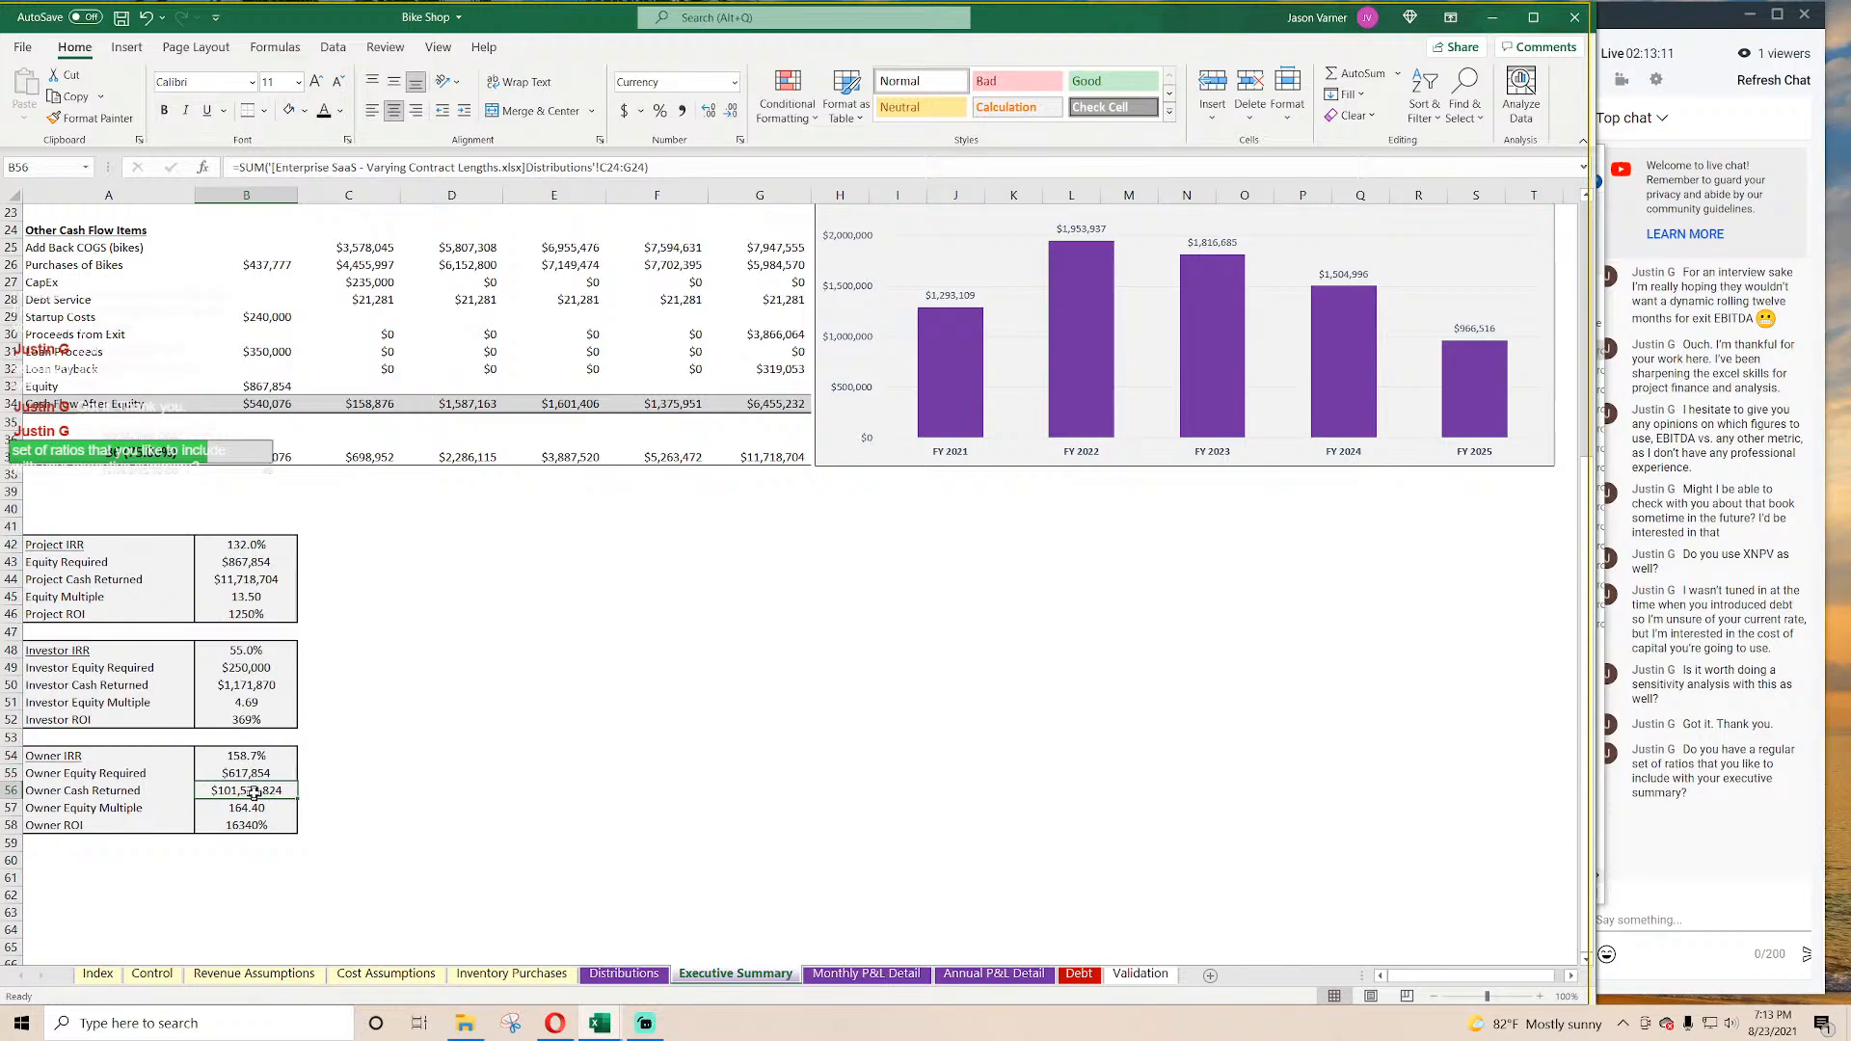
# Step: Set Owner Cash Returned (B56) to the sum of the Distributions Owner Cash Flow range C24:G24 and save the workbook
pyautogui.click(1355, 76)
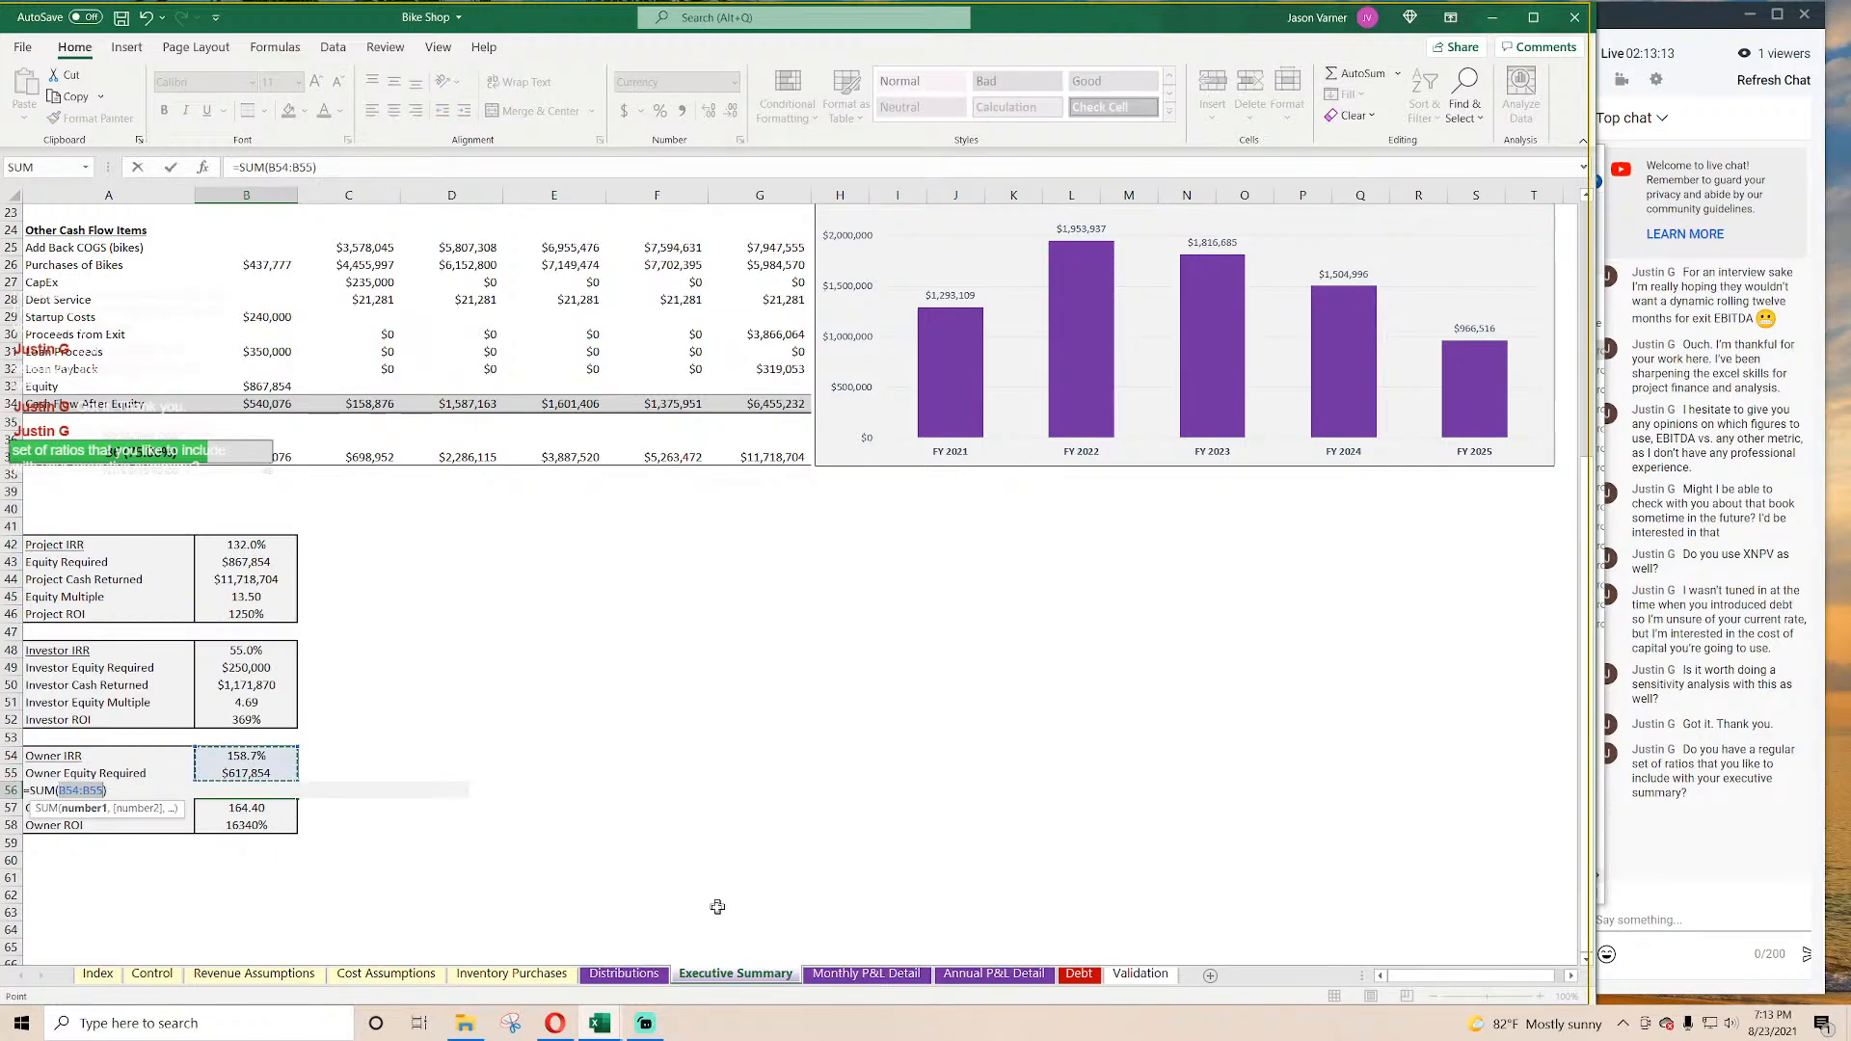
pyautogui.click(624, 974)
pyautogui.click(444, 621)
pyautogui.moveTo(443, 622); pyautogui.dragTo(813, 625)
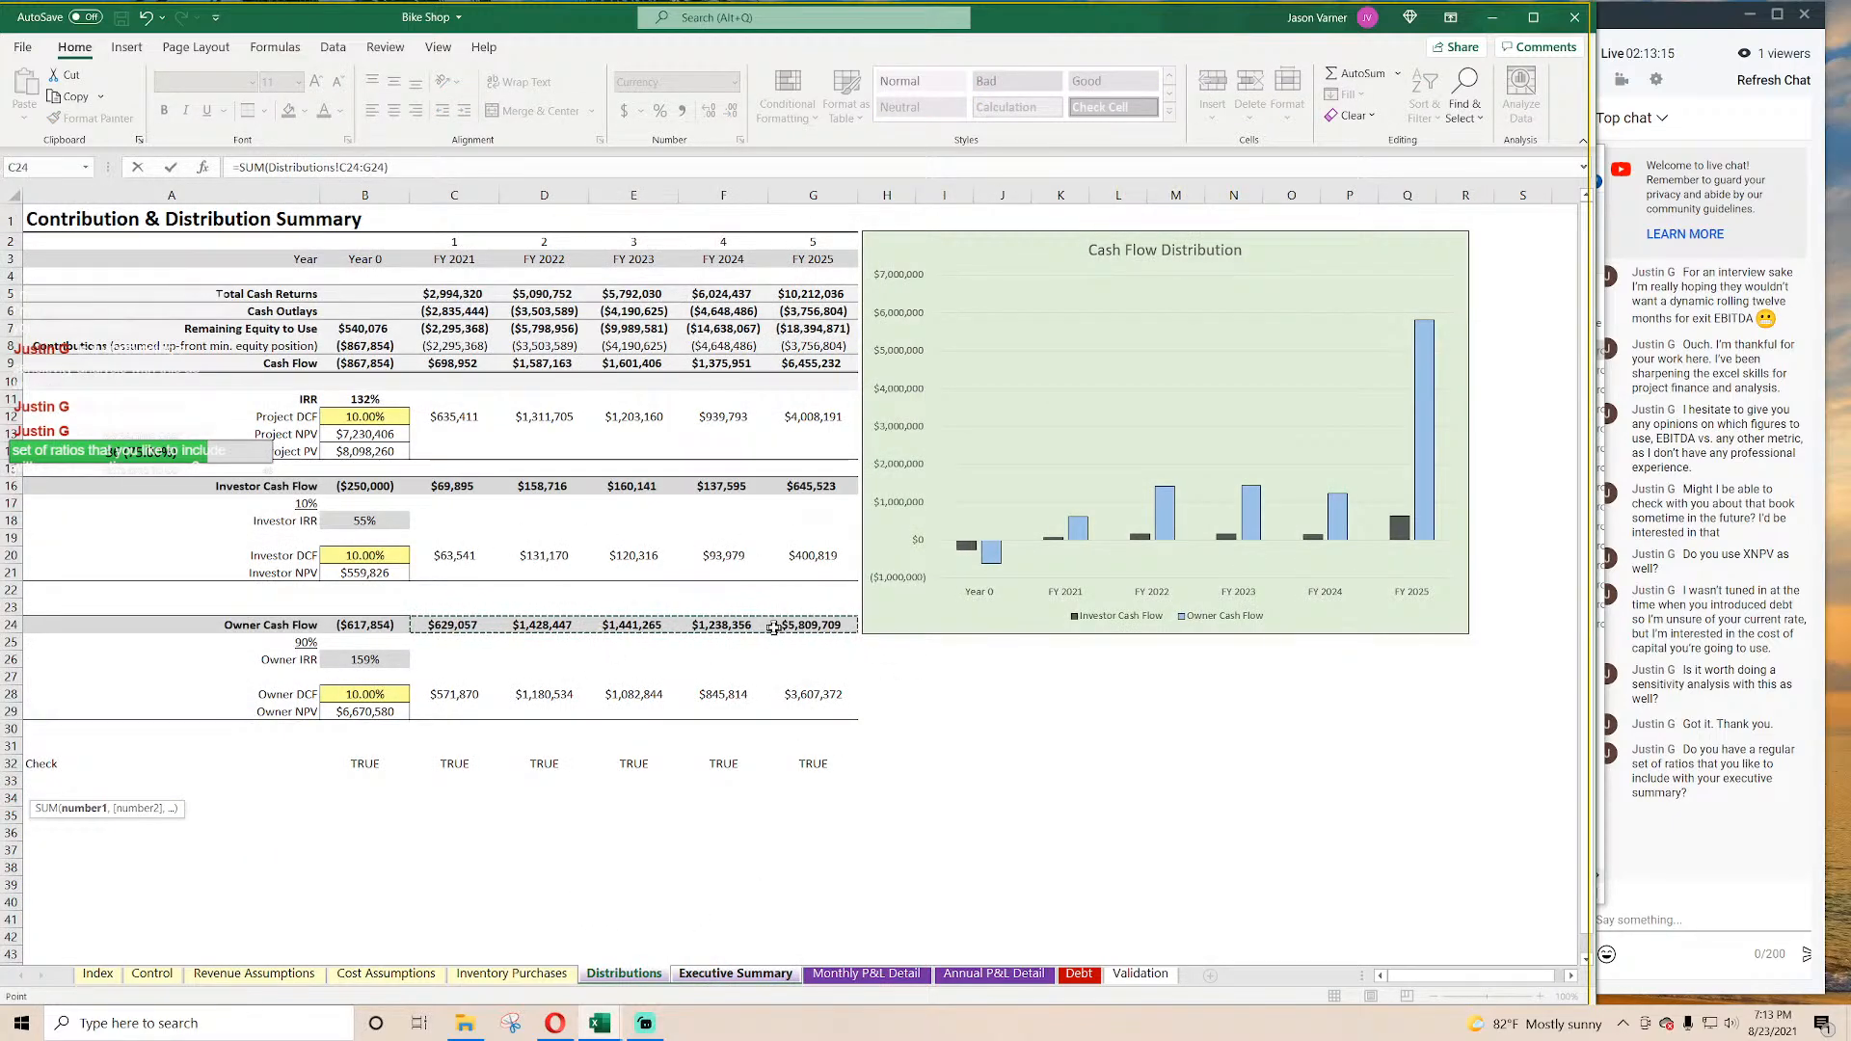
pyautogui.press('Return')
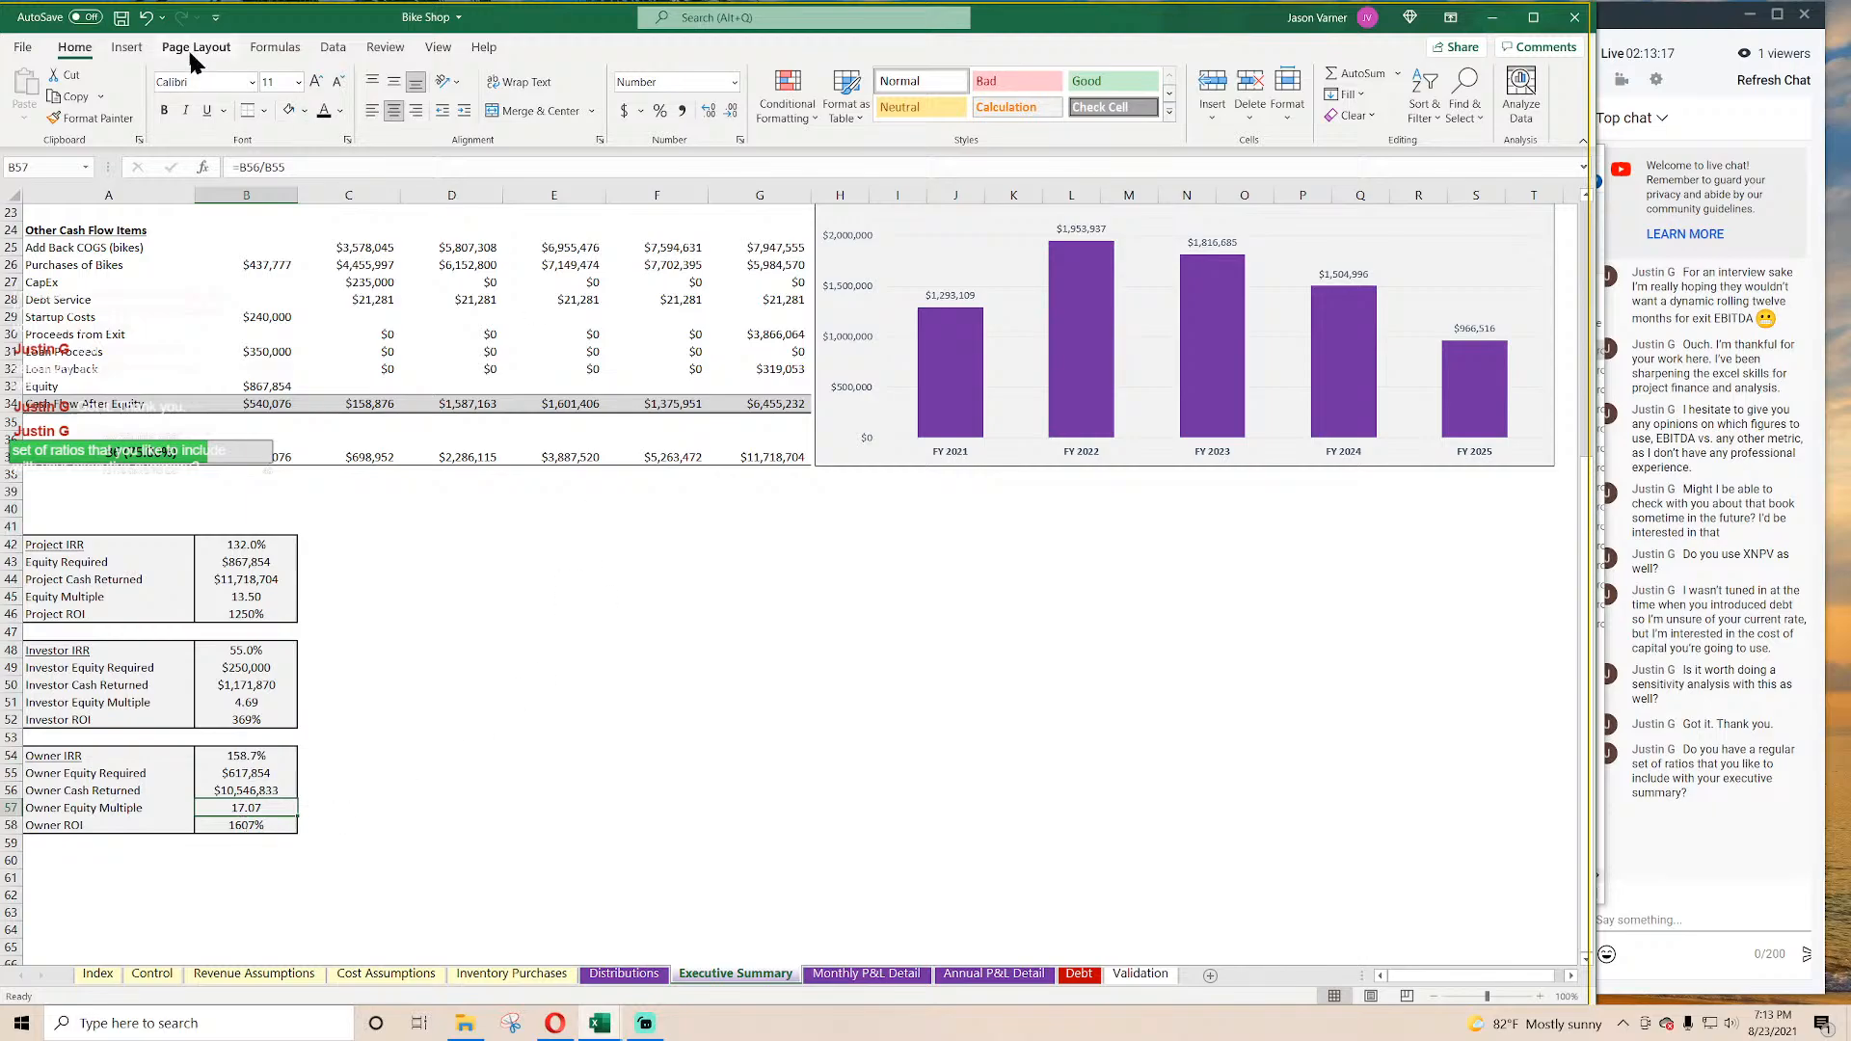
pyautogui.click(120, 16)
pyautogui.click(882, 716)
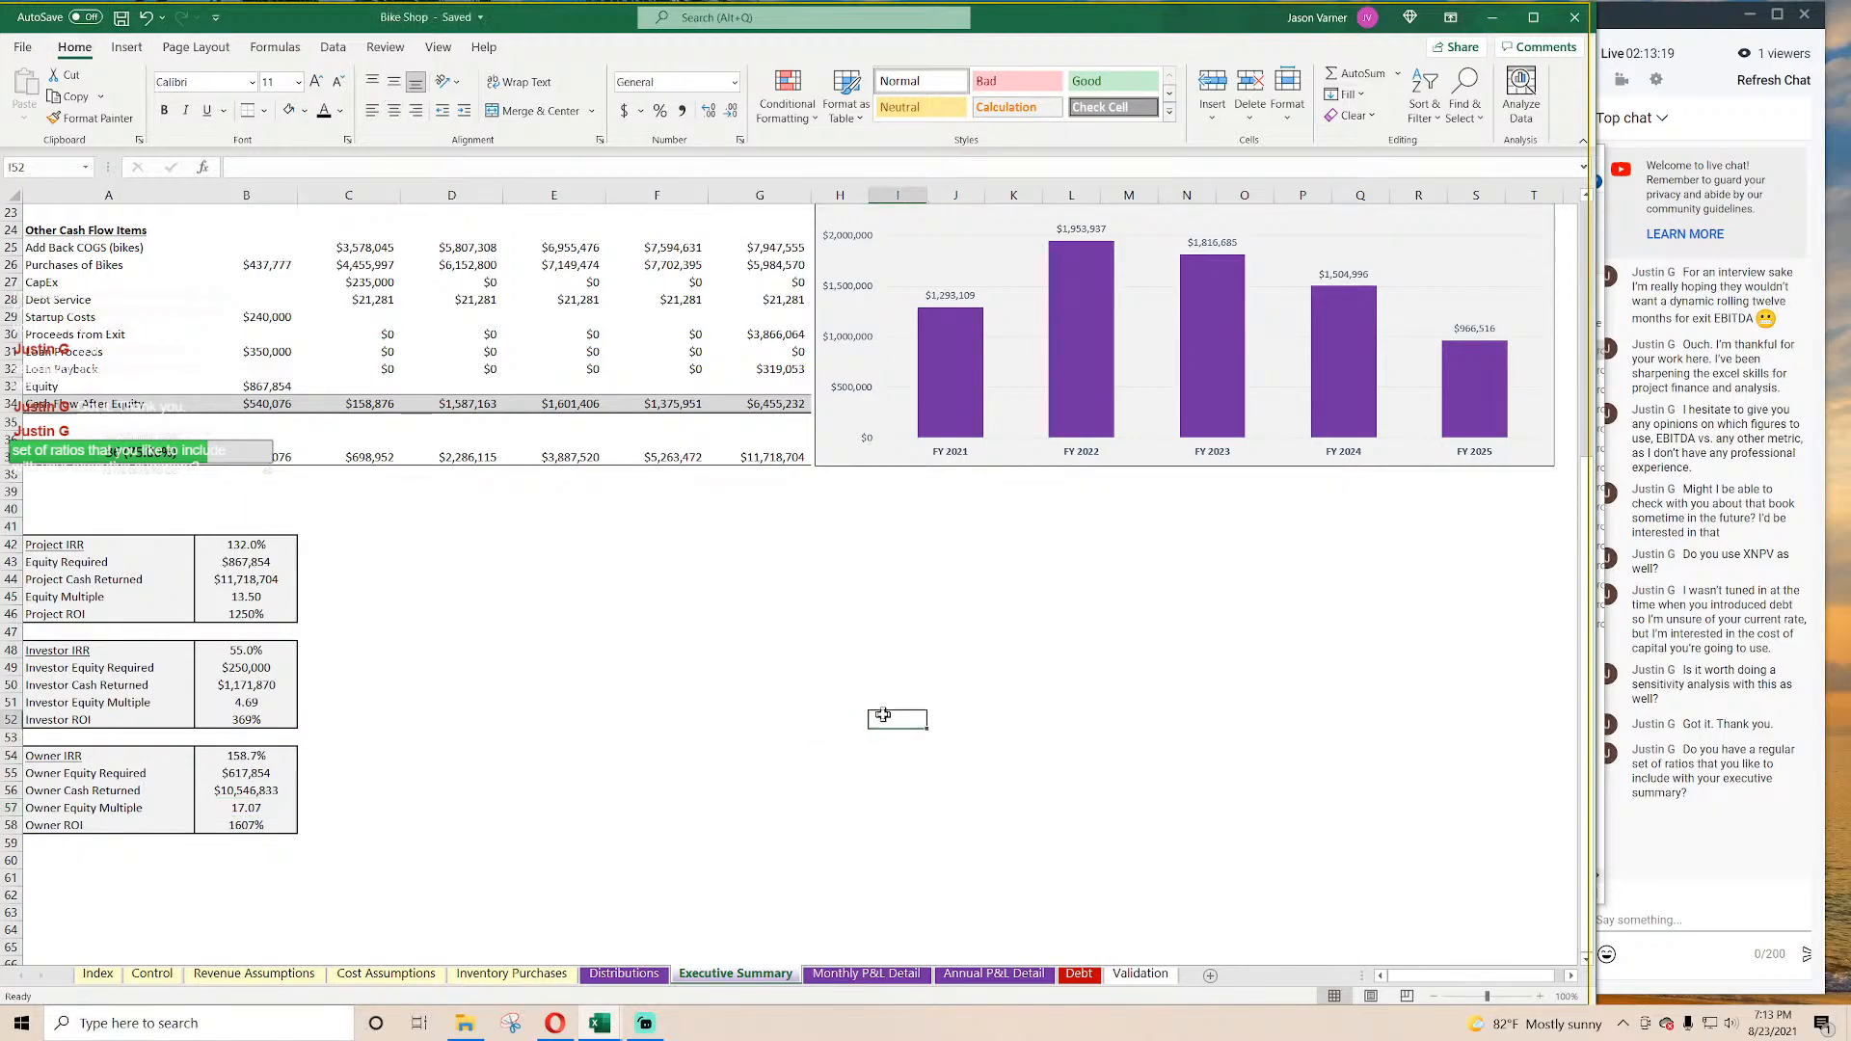
# Step: Review the Executive Summary figures and charts, the Distributions sheet and the Annual P&L Detail from its first rows
pyautogui.scroll(7, 567, 729)
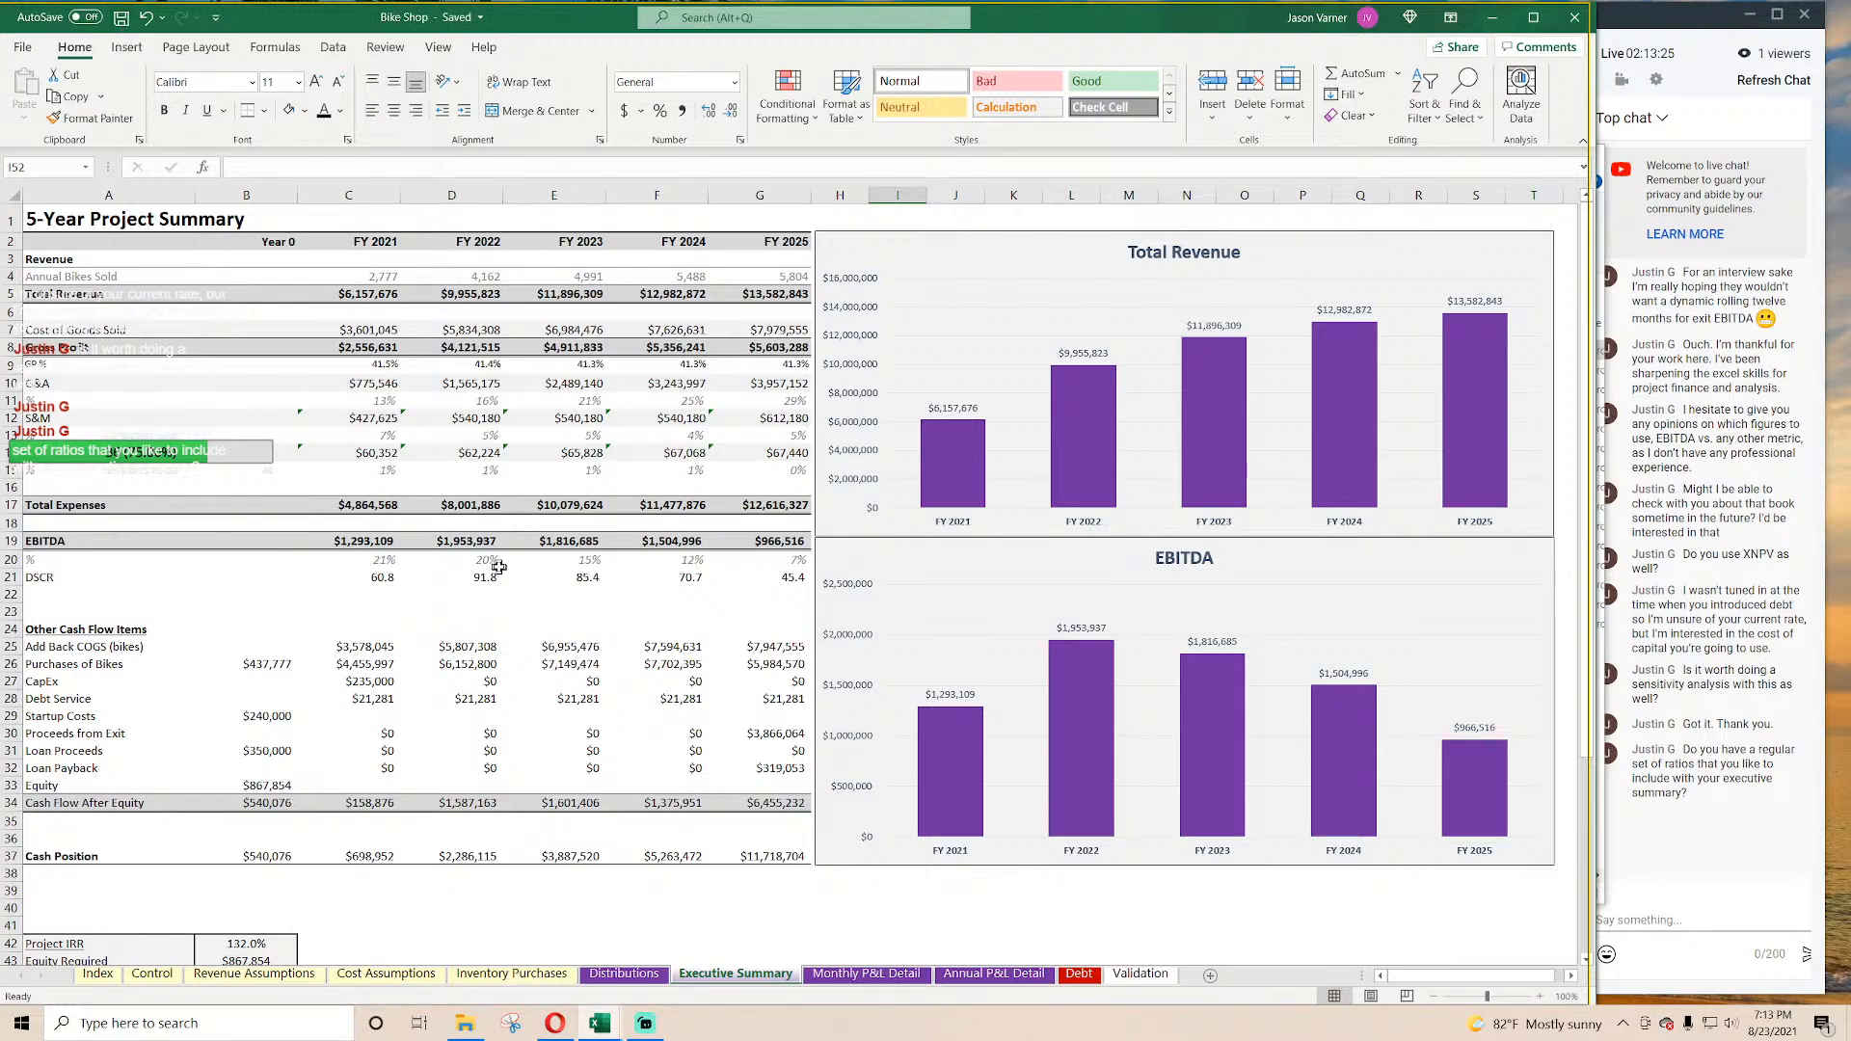
pyautogui.scroll(-7, 511, 574)
pyautogui.scroll(7, 533, 579)
pyautogui.click(384, 277)
pyautogui.click(373, 345)
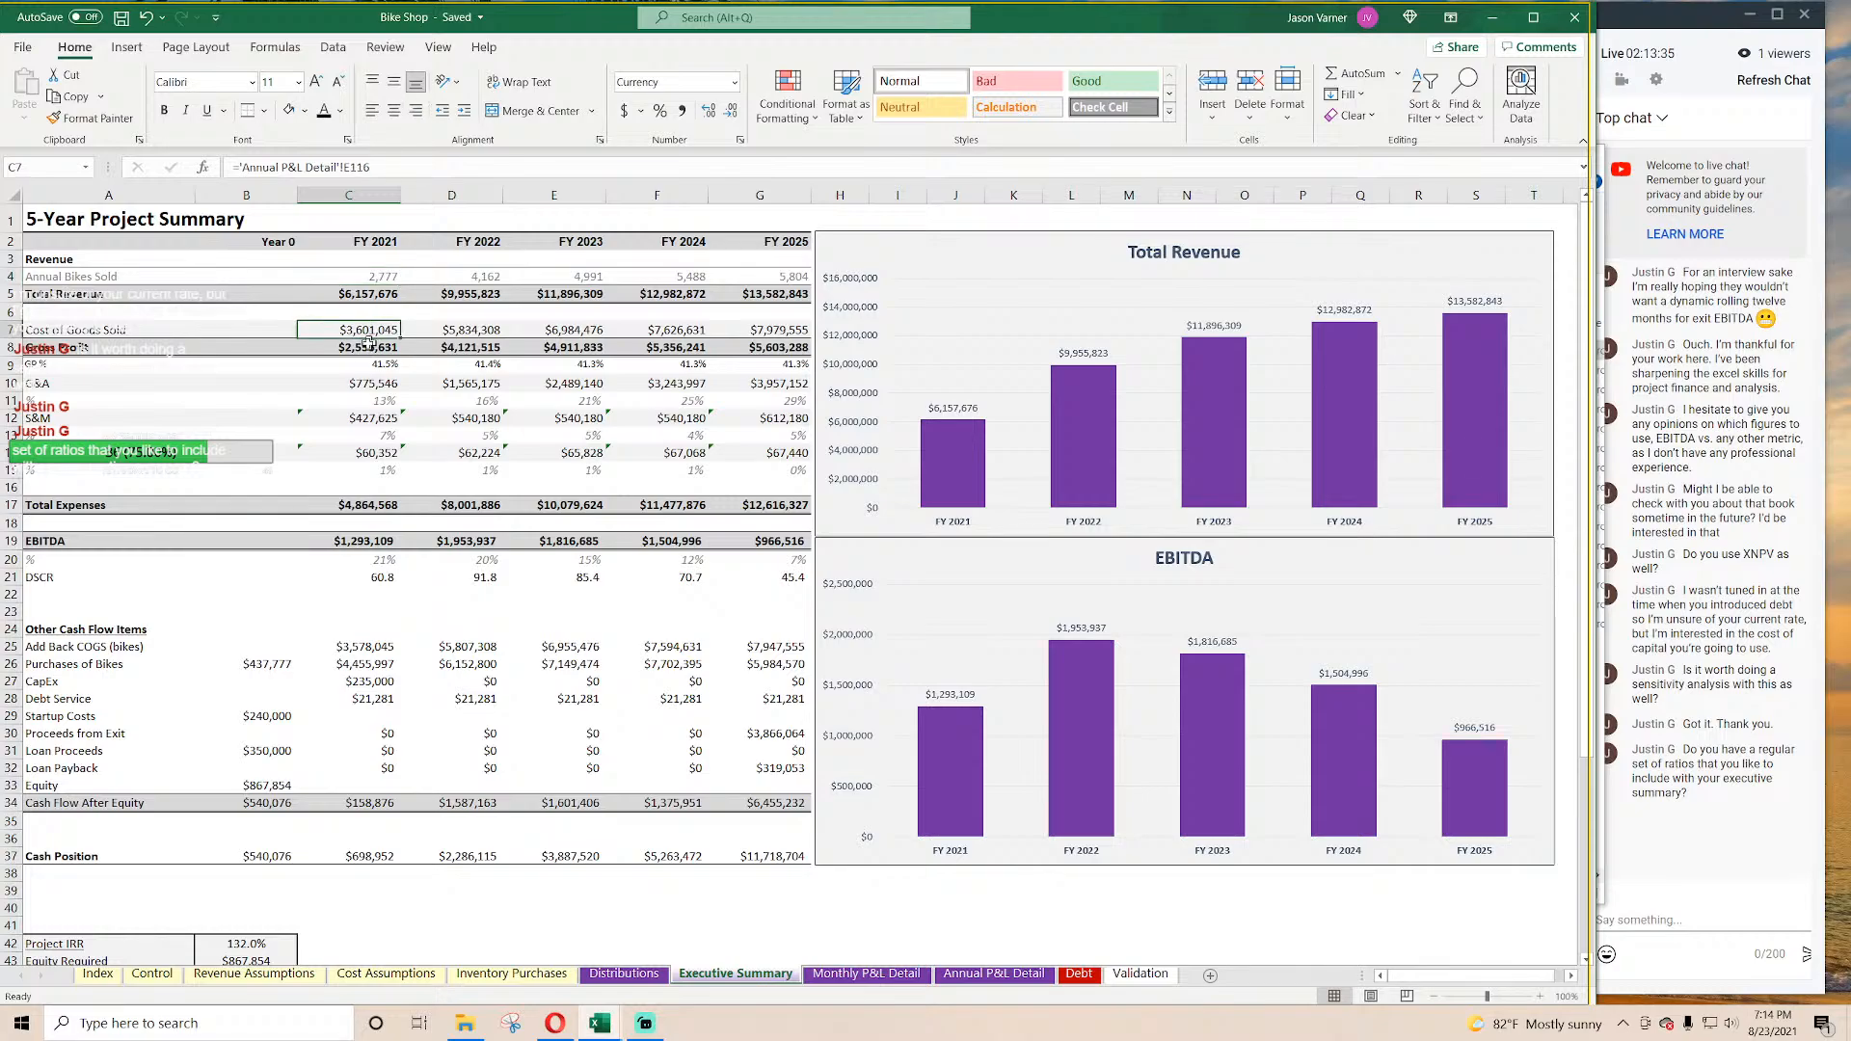
pyautogui.click(473, 417)
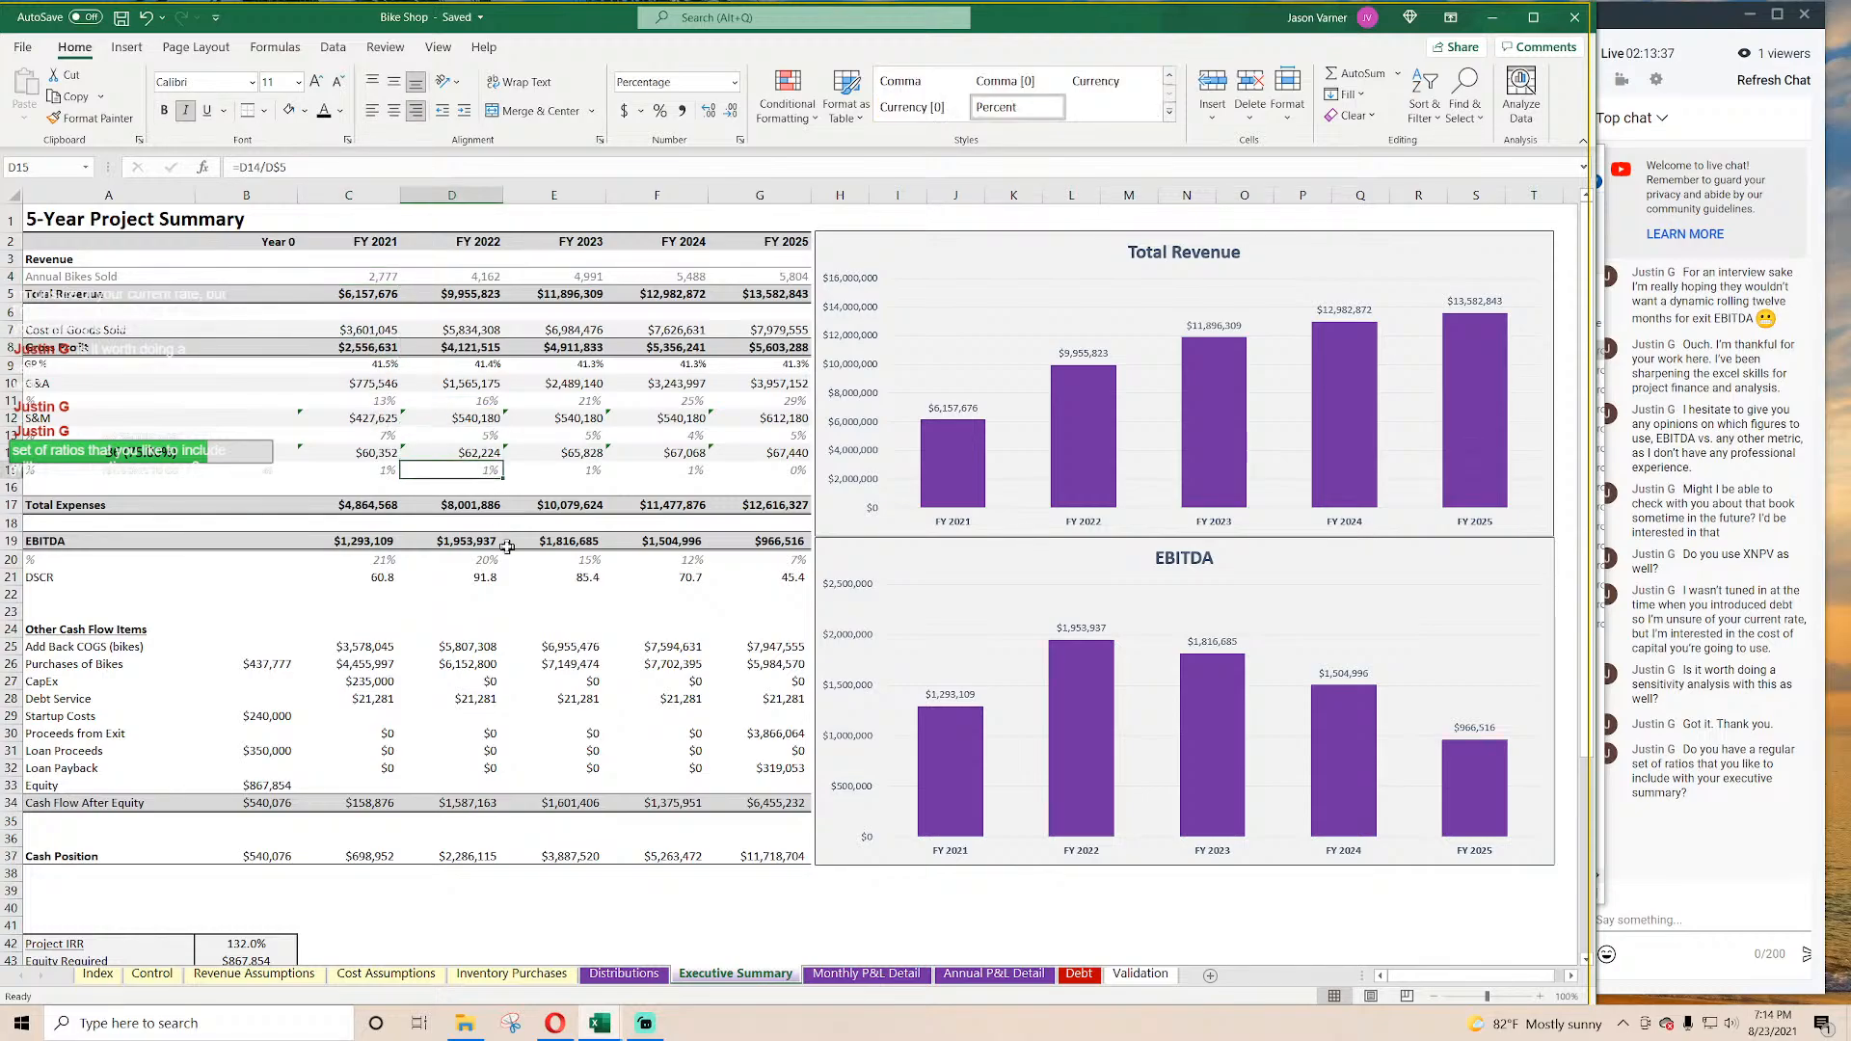
pyautogui.click(472, 543)
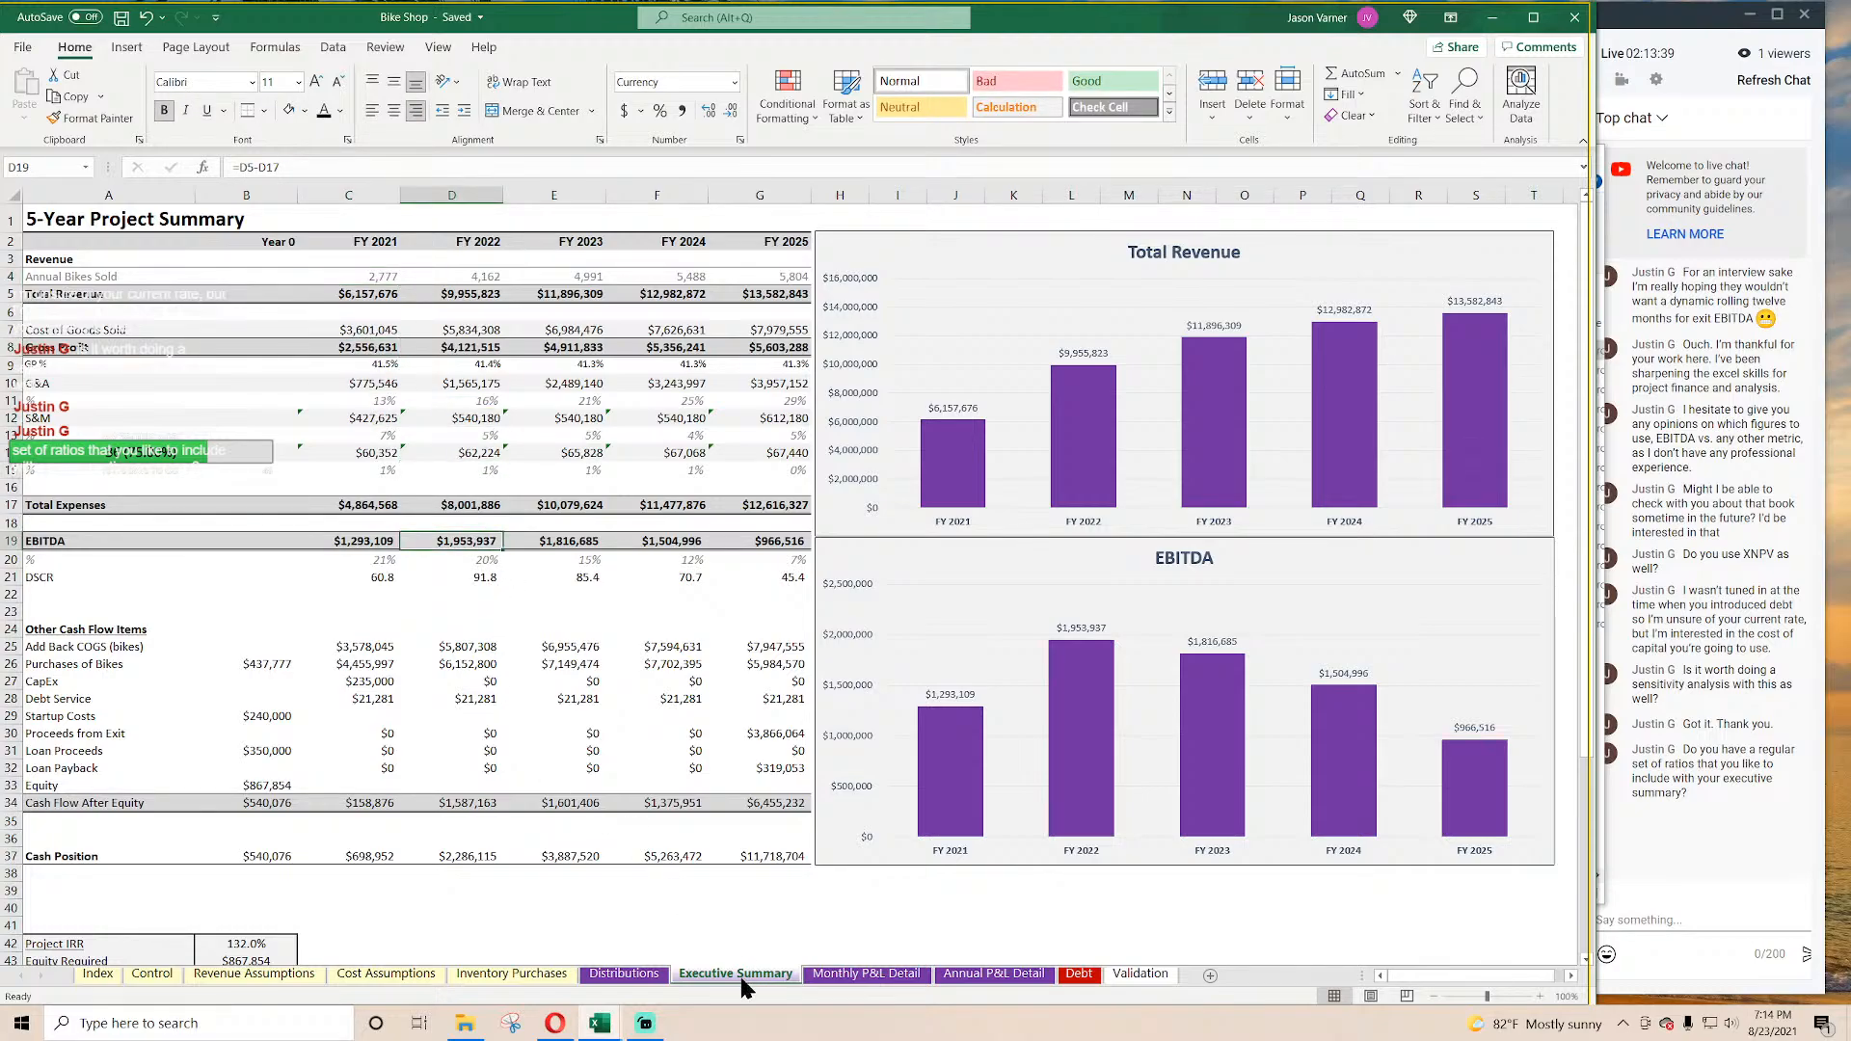
pyautogui.click(623, 974)
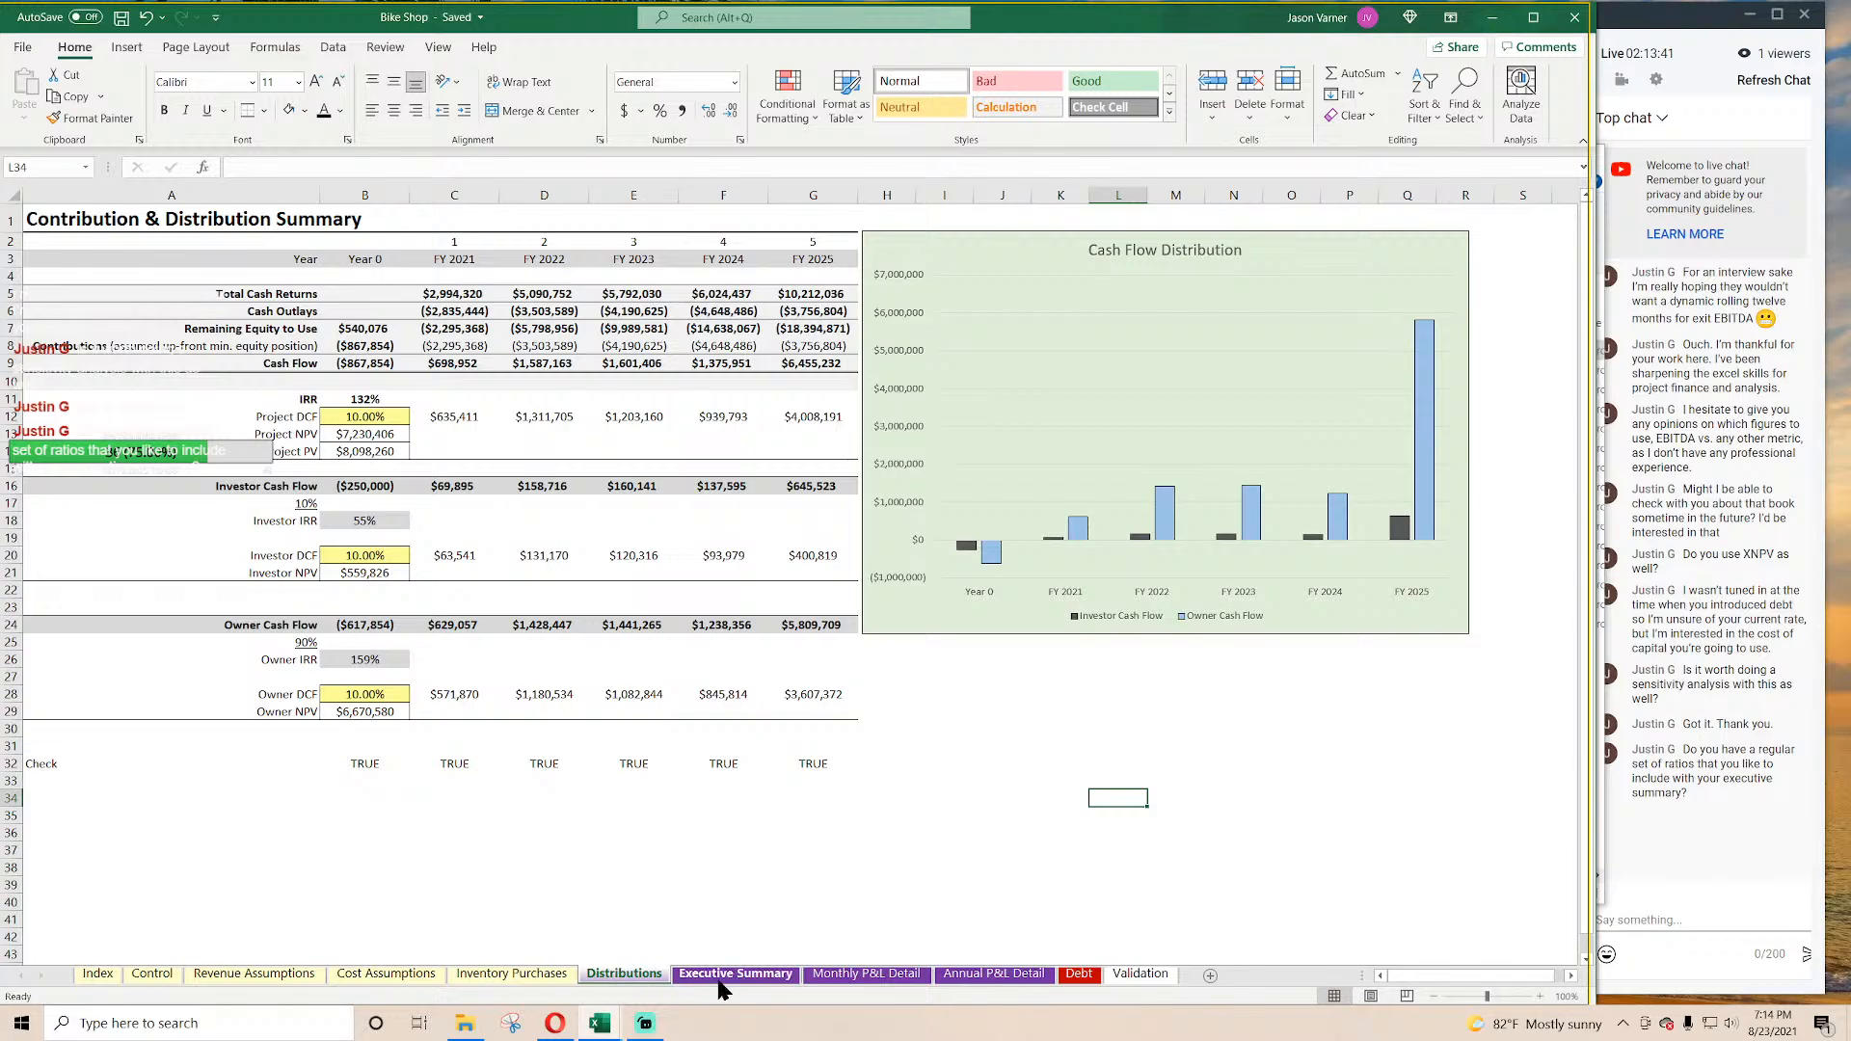
pyautogui.click(735, 973)
pyautogui.click(895, 979)
pyautogui.click(975, 976)
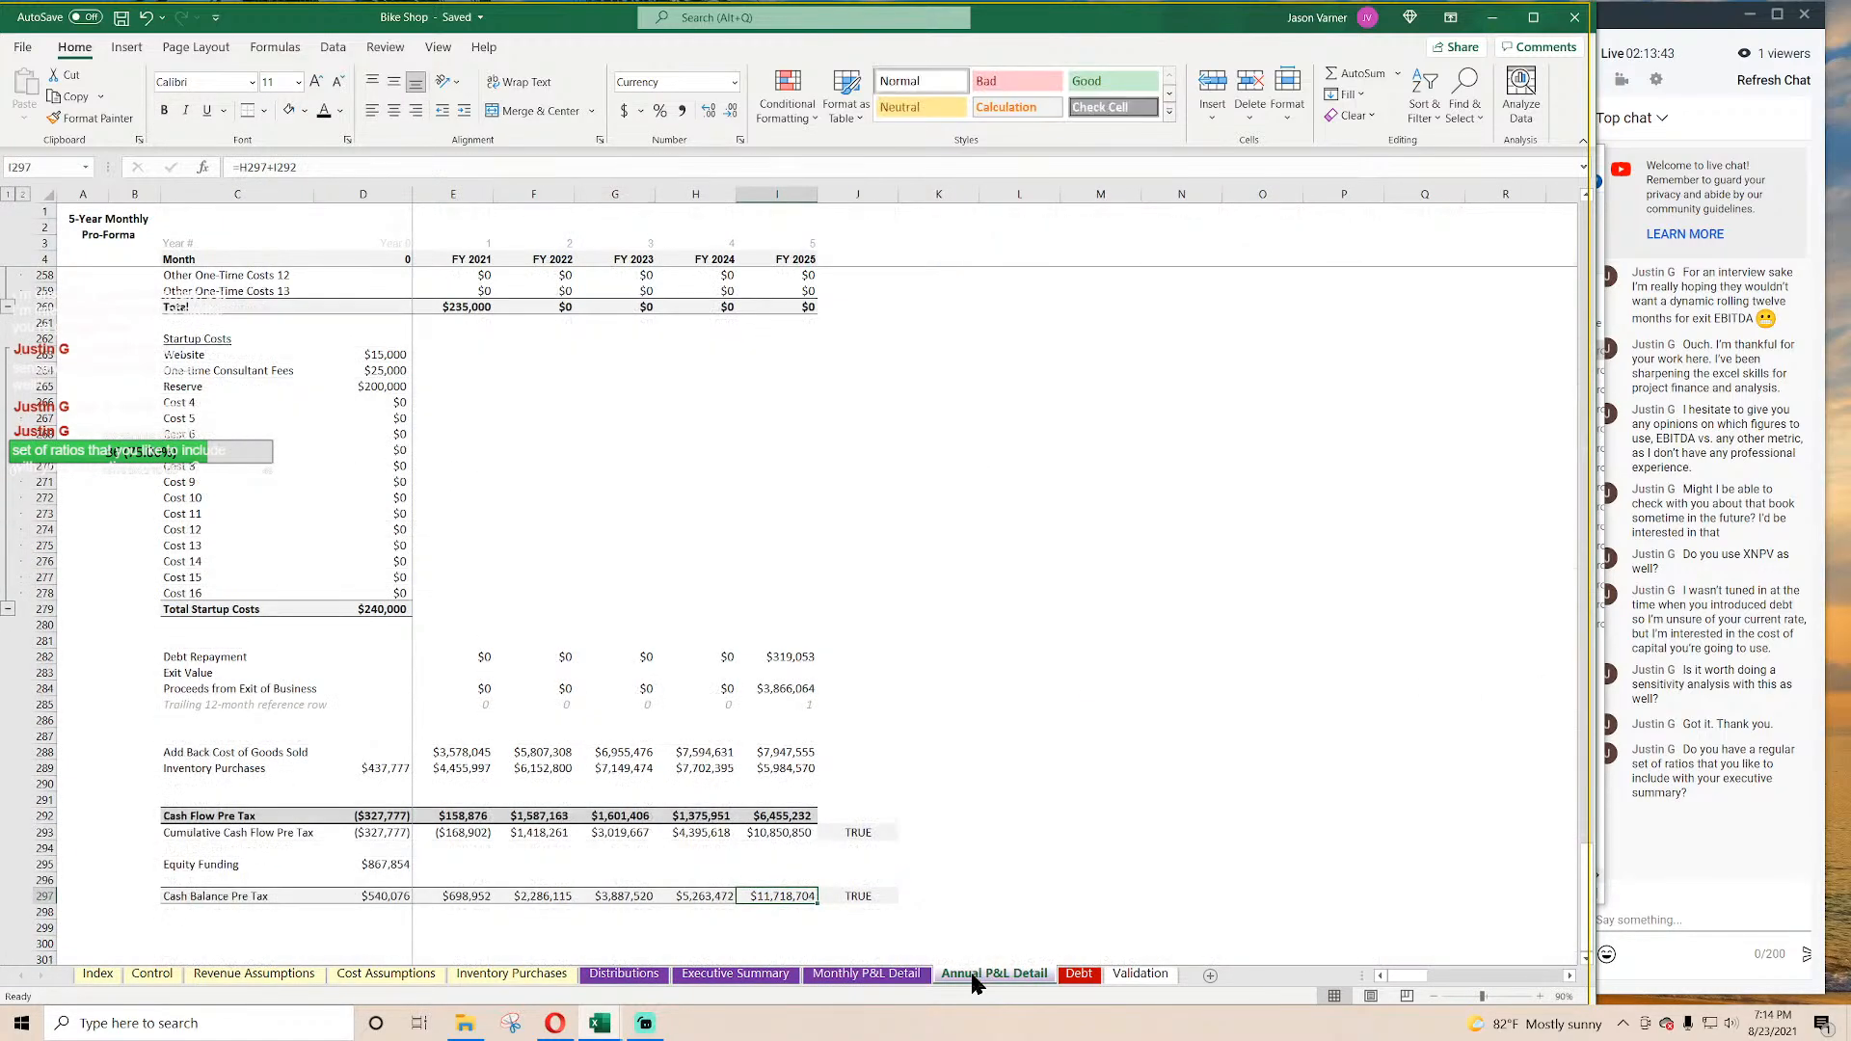
pyautogui.scroll(20, 781, 813)
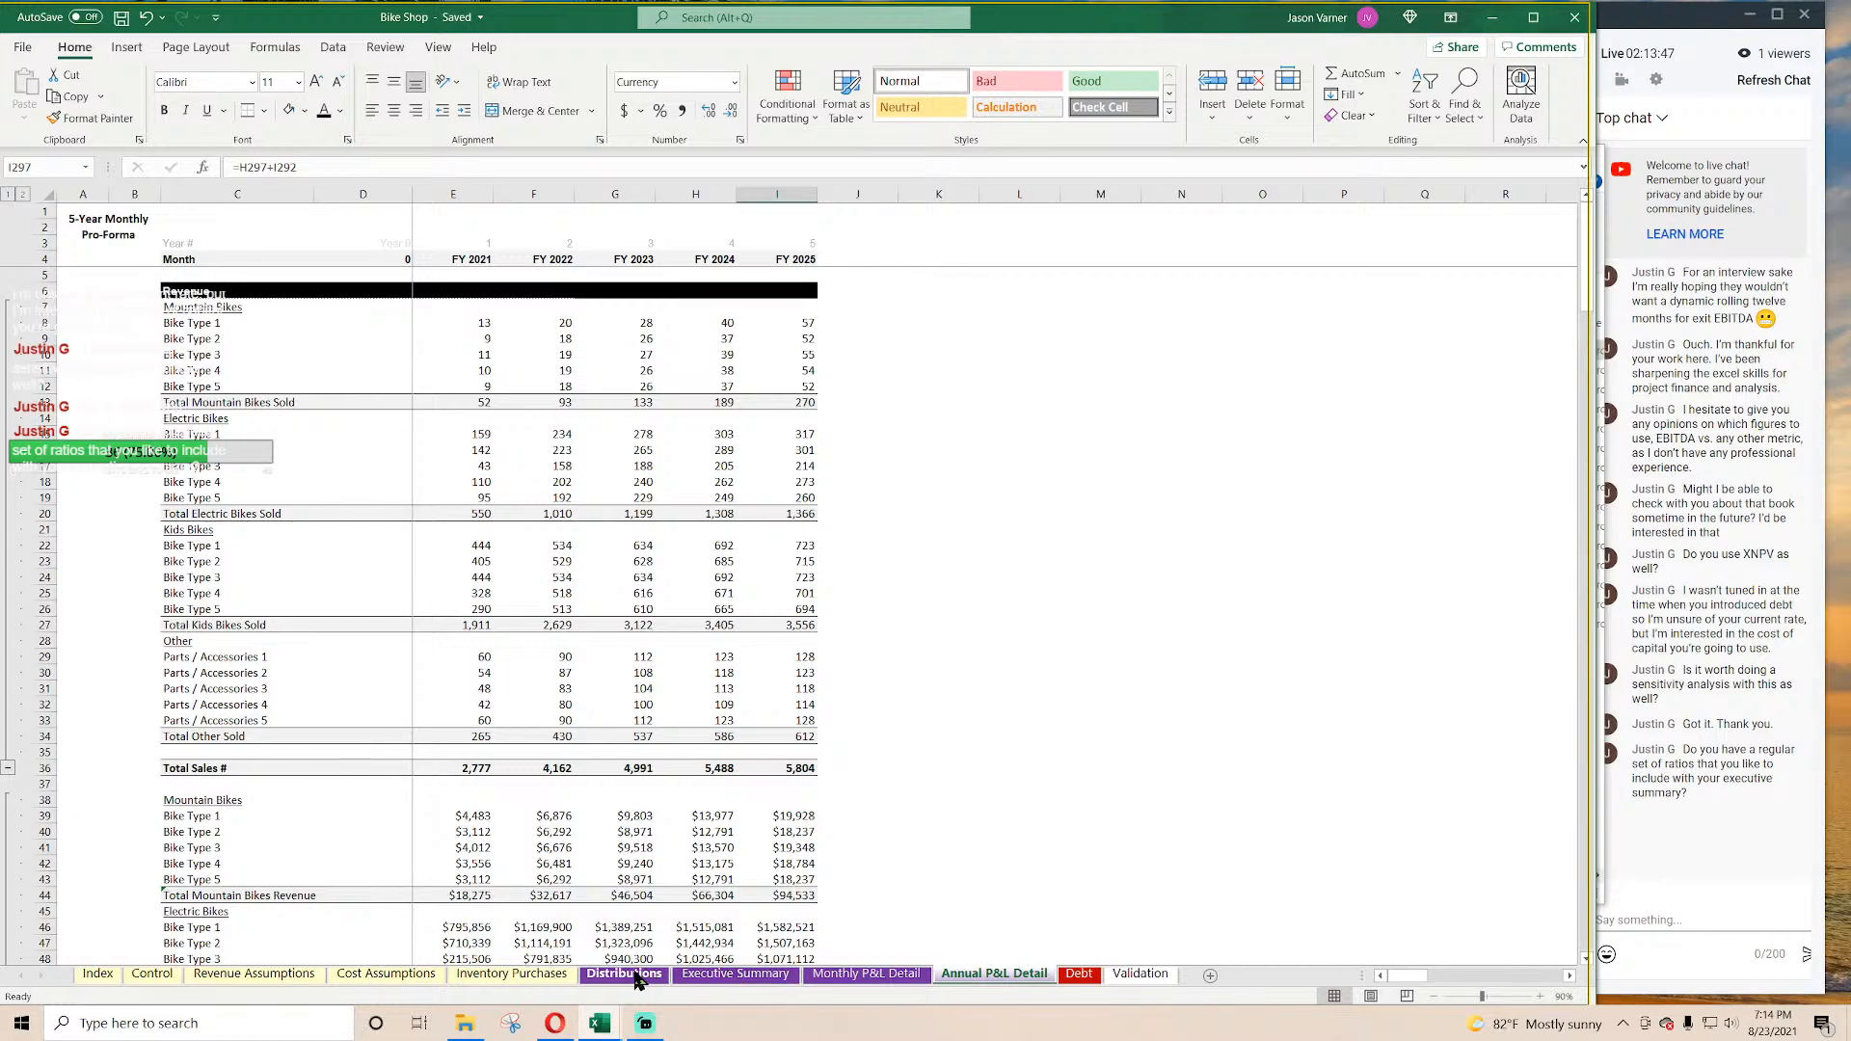
# Step: Switch to the Enterprise SaaS - Varying Contract Lengths workbook and close it
pyautogui.moveTo(607, 1024)
pyautogui.click(689, 950)
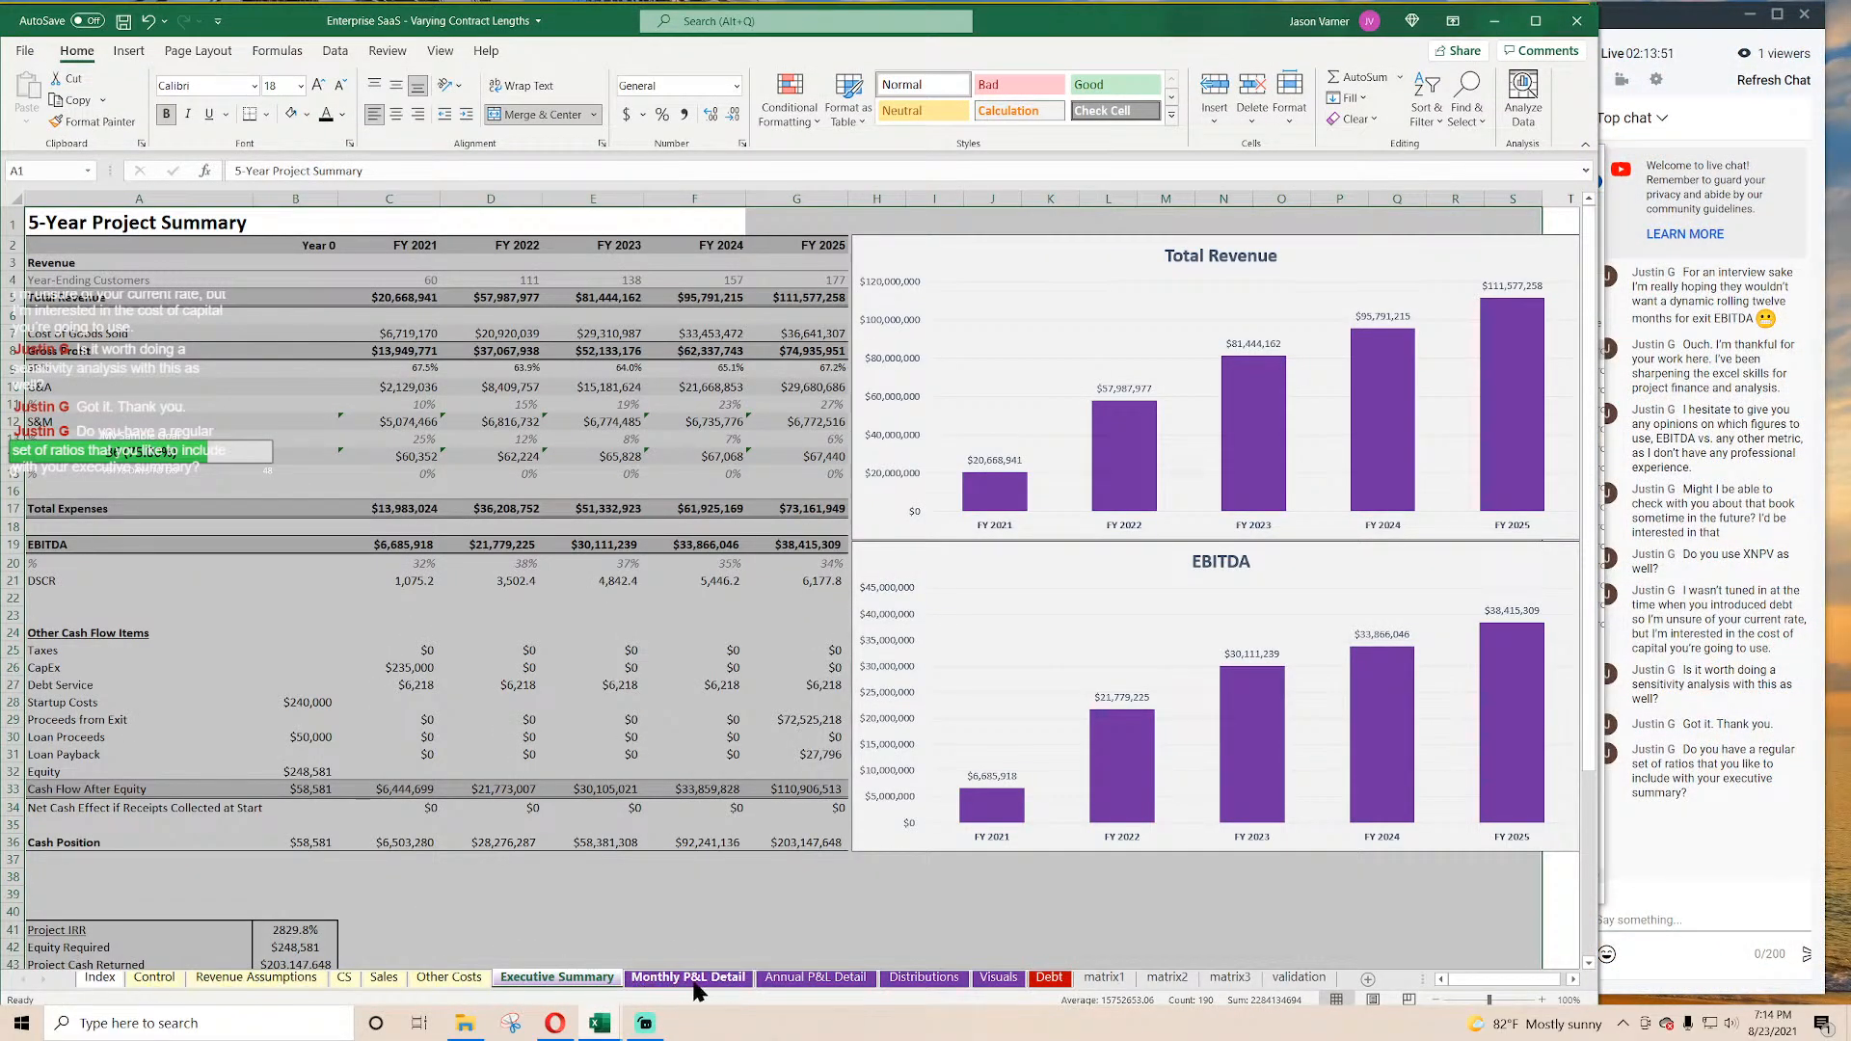
pyautogui.click(1584, 24)
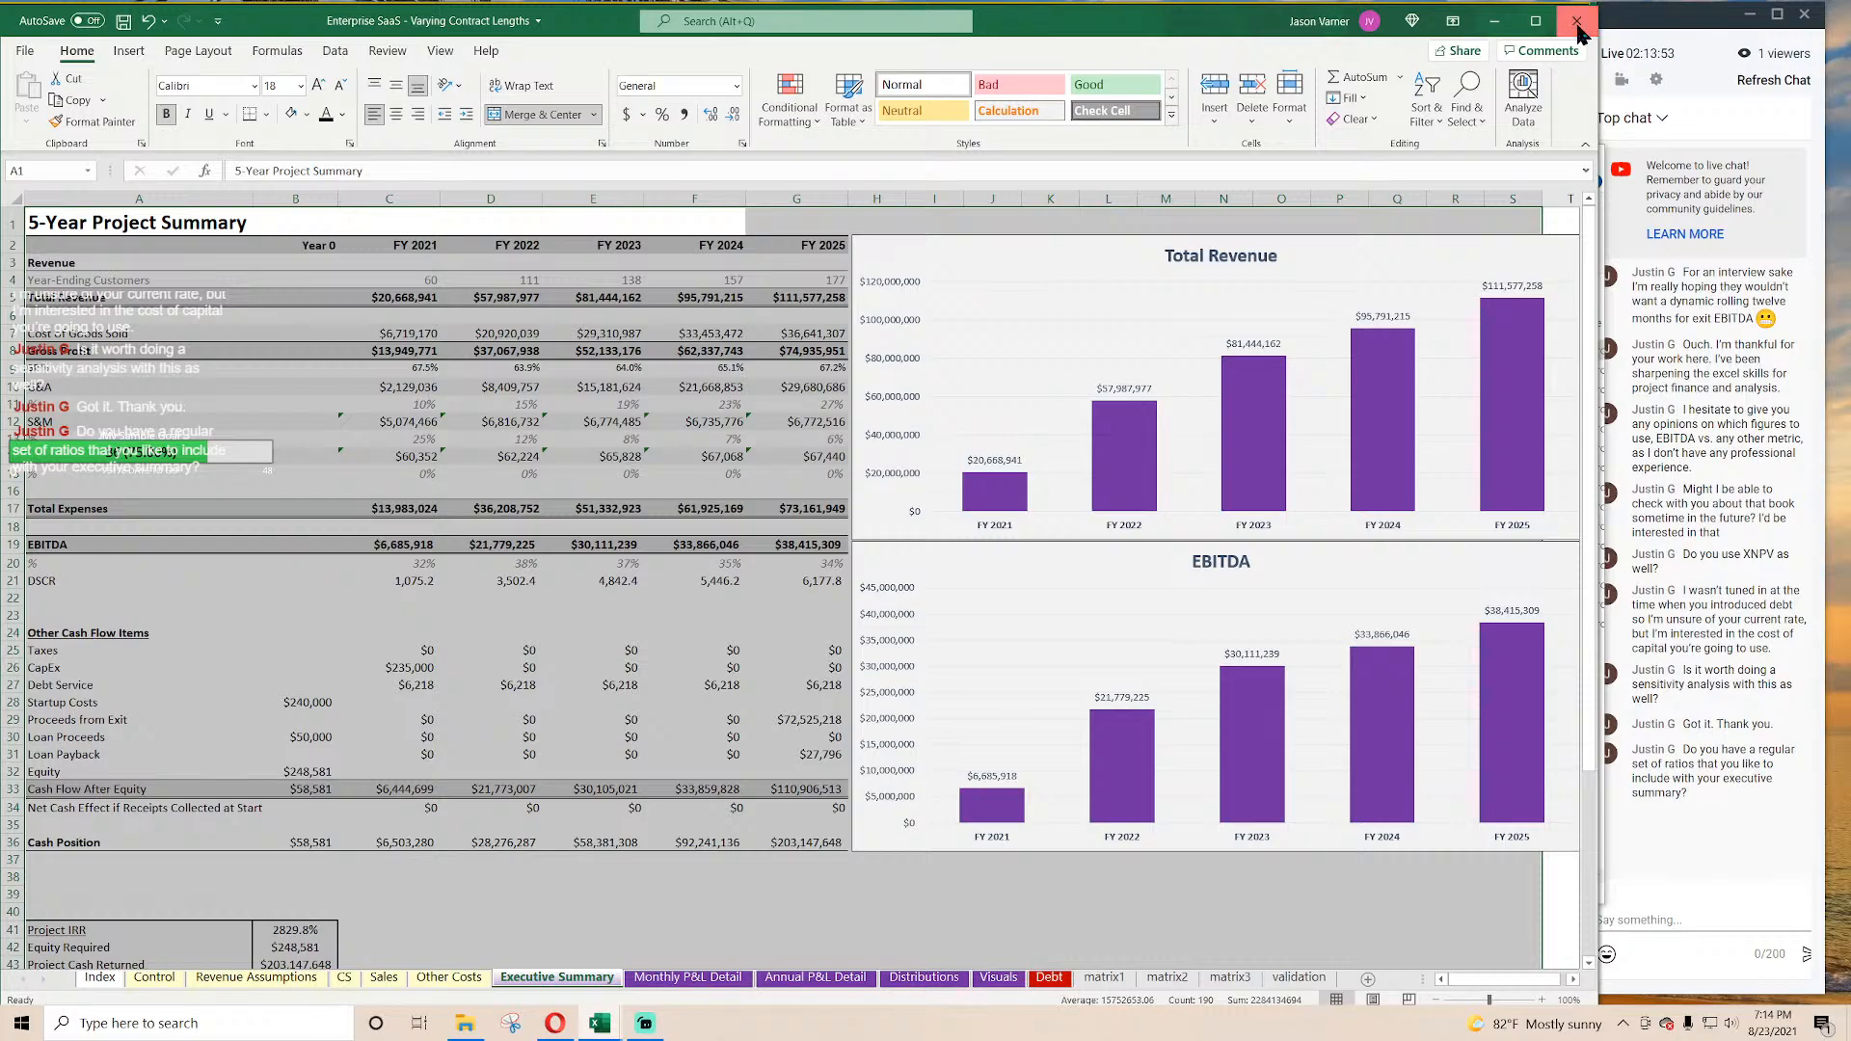
pyautogui.click(918, 559)
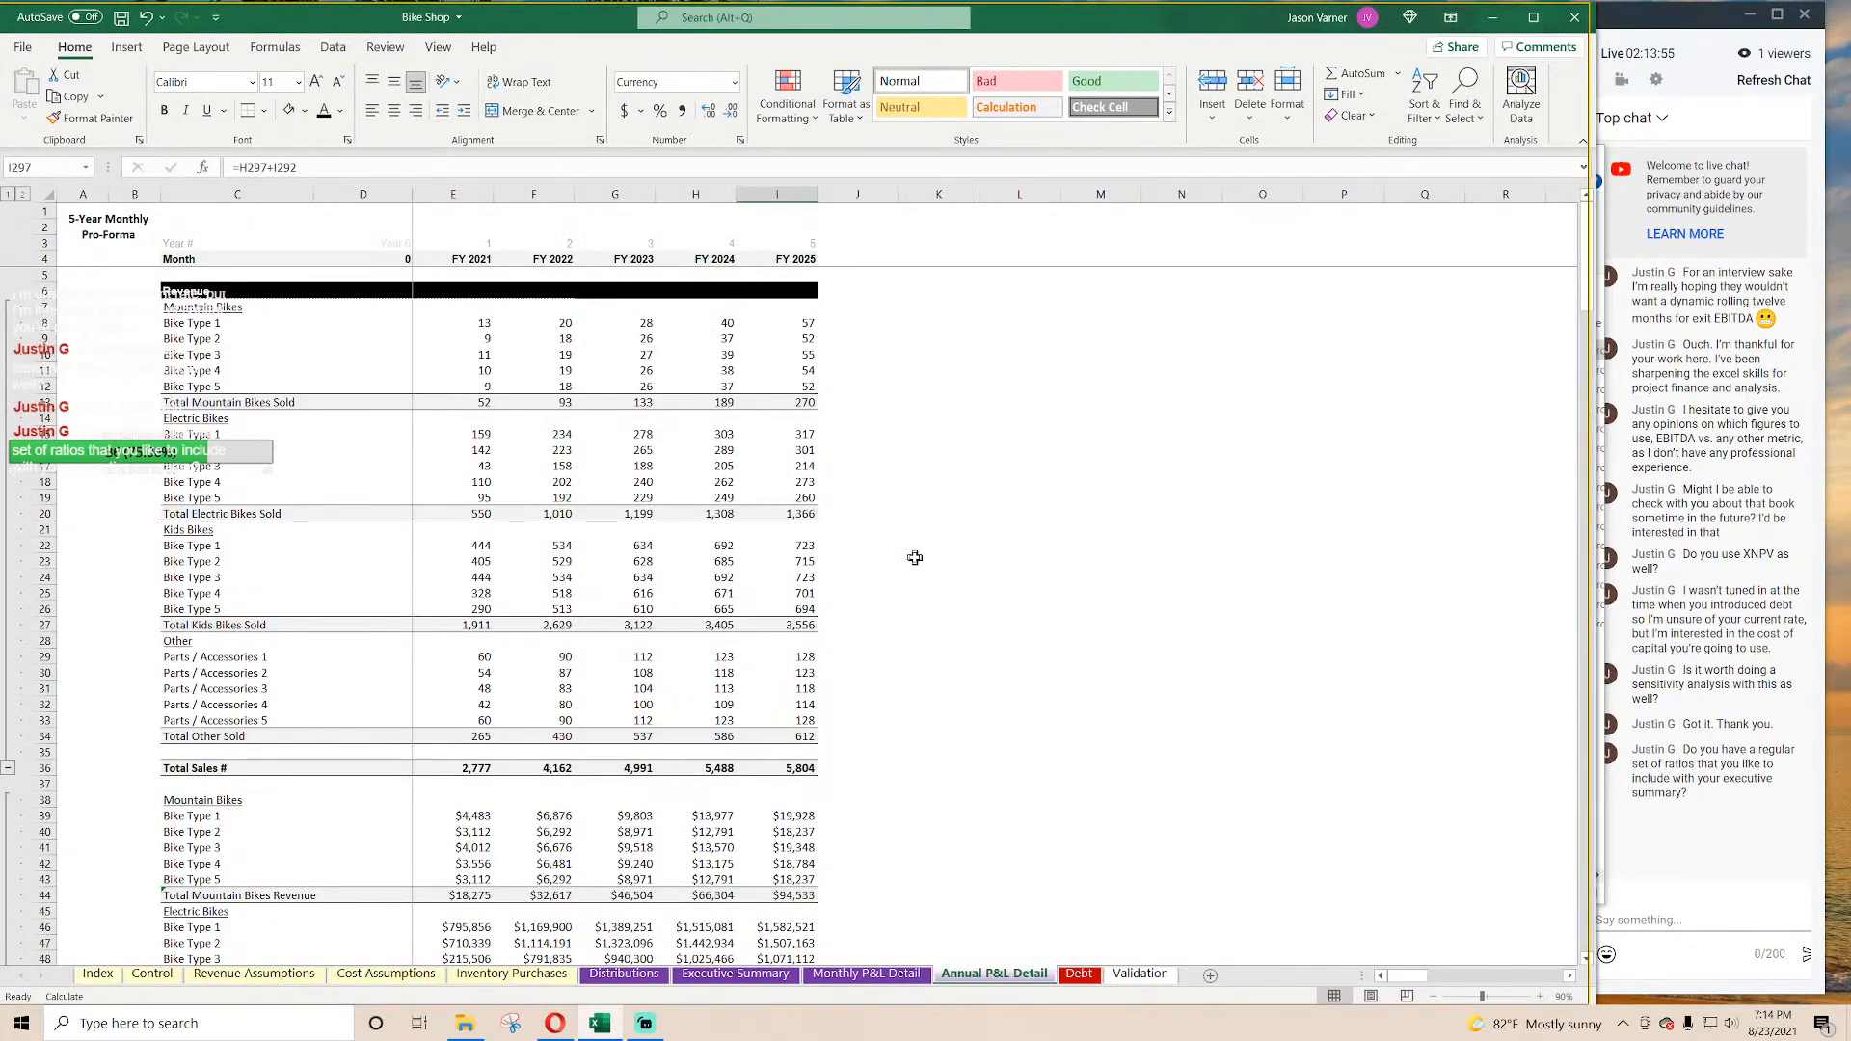
# Step: Add a new sheet after Annual P&L Detail and name it Visualizations
pyautogui.click(1139, 464)
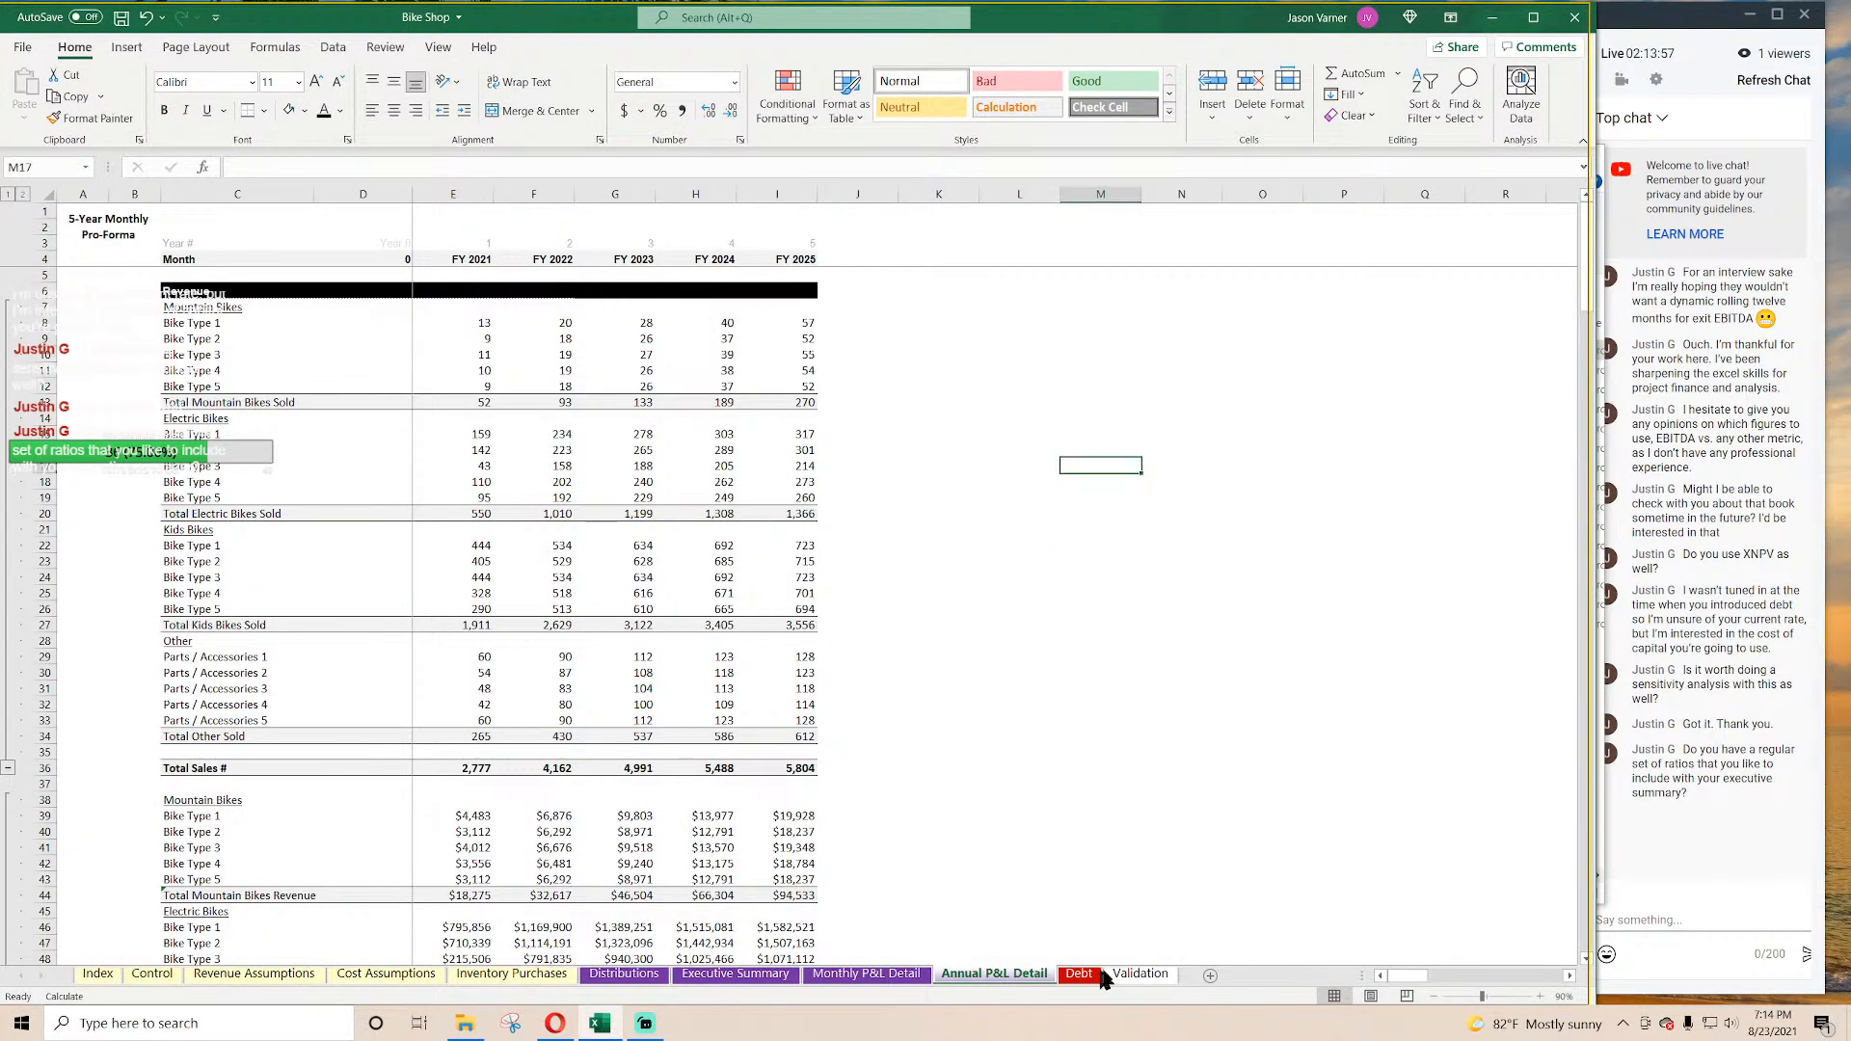
pyautogui.click(1211, 978)
pyautogui.doubleClick(1084, 974)
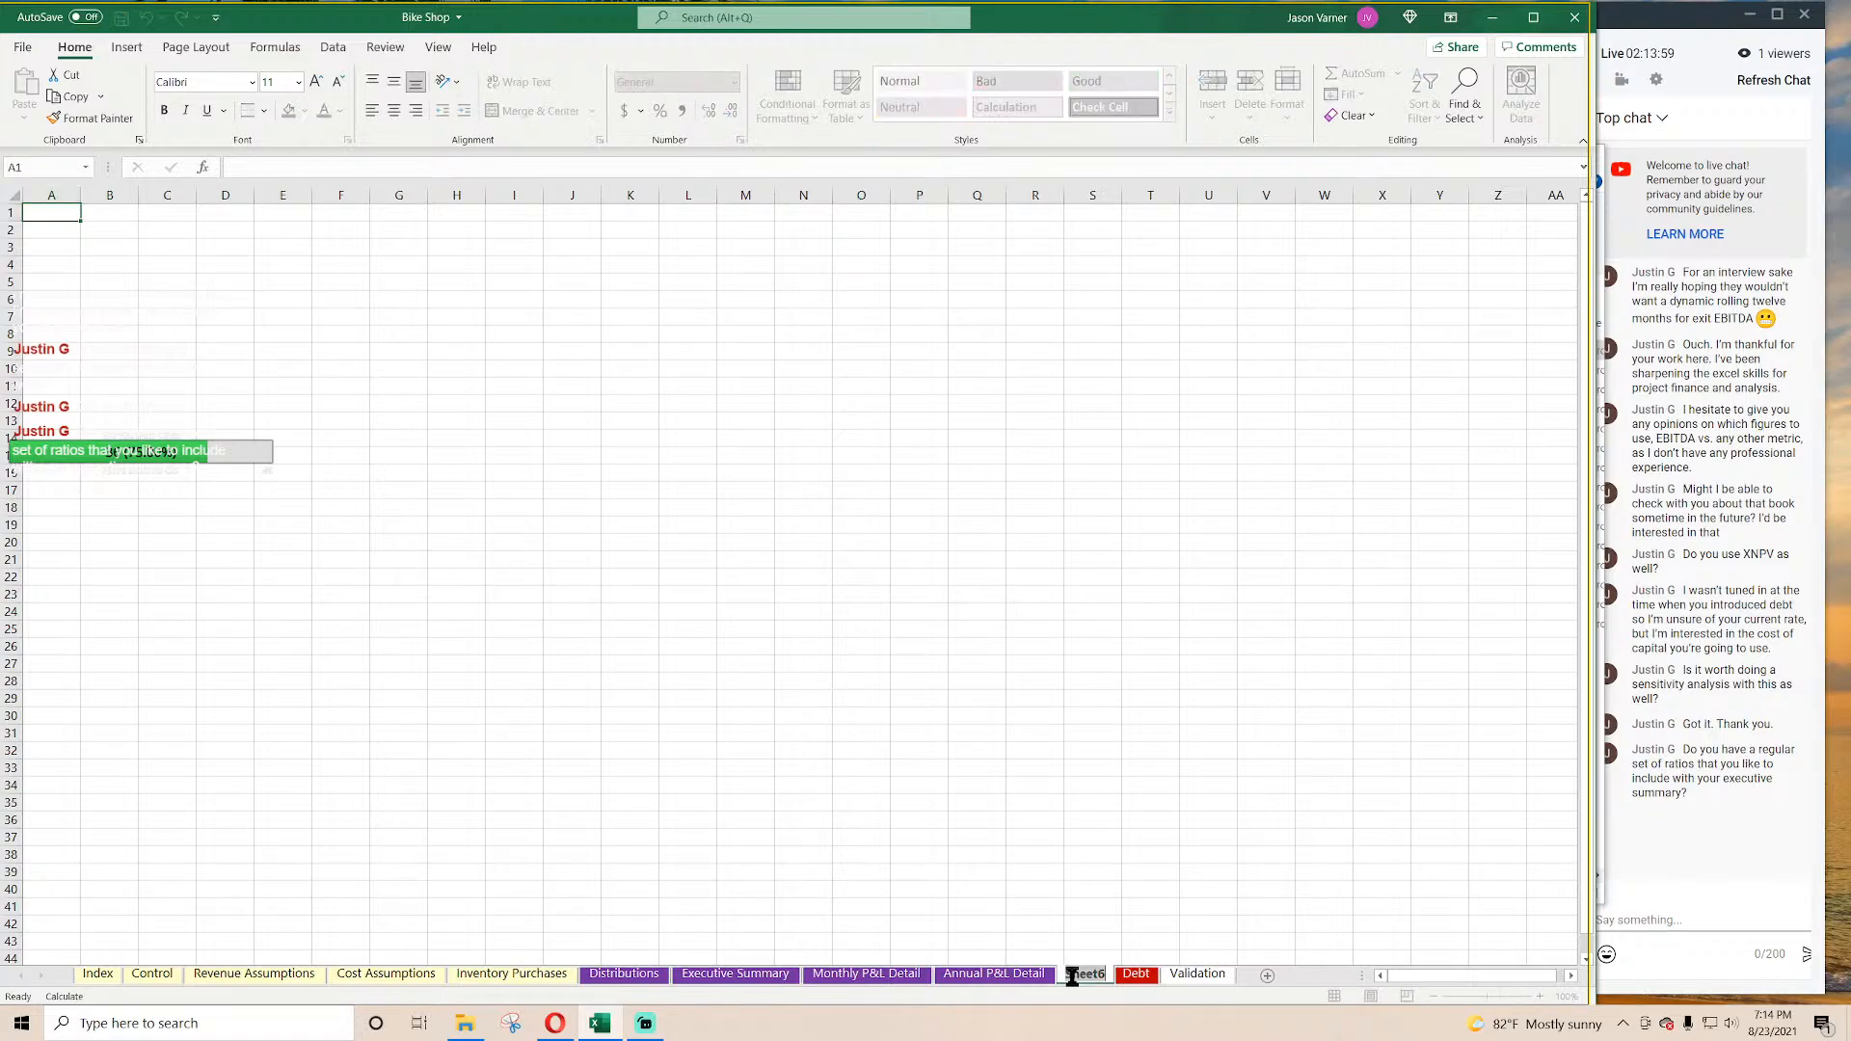
pyautogui.write('Visualizations')
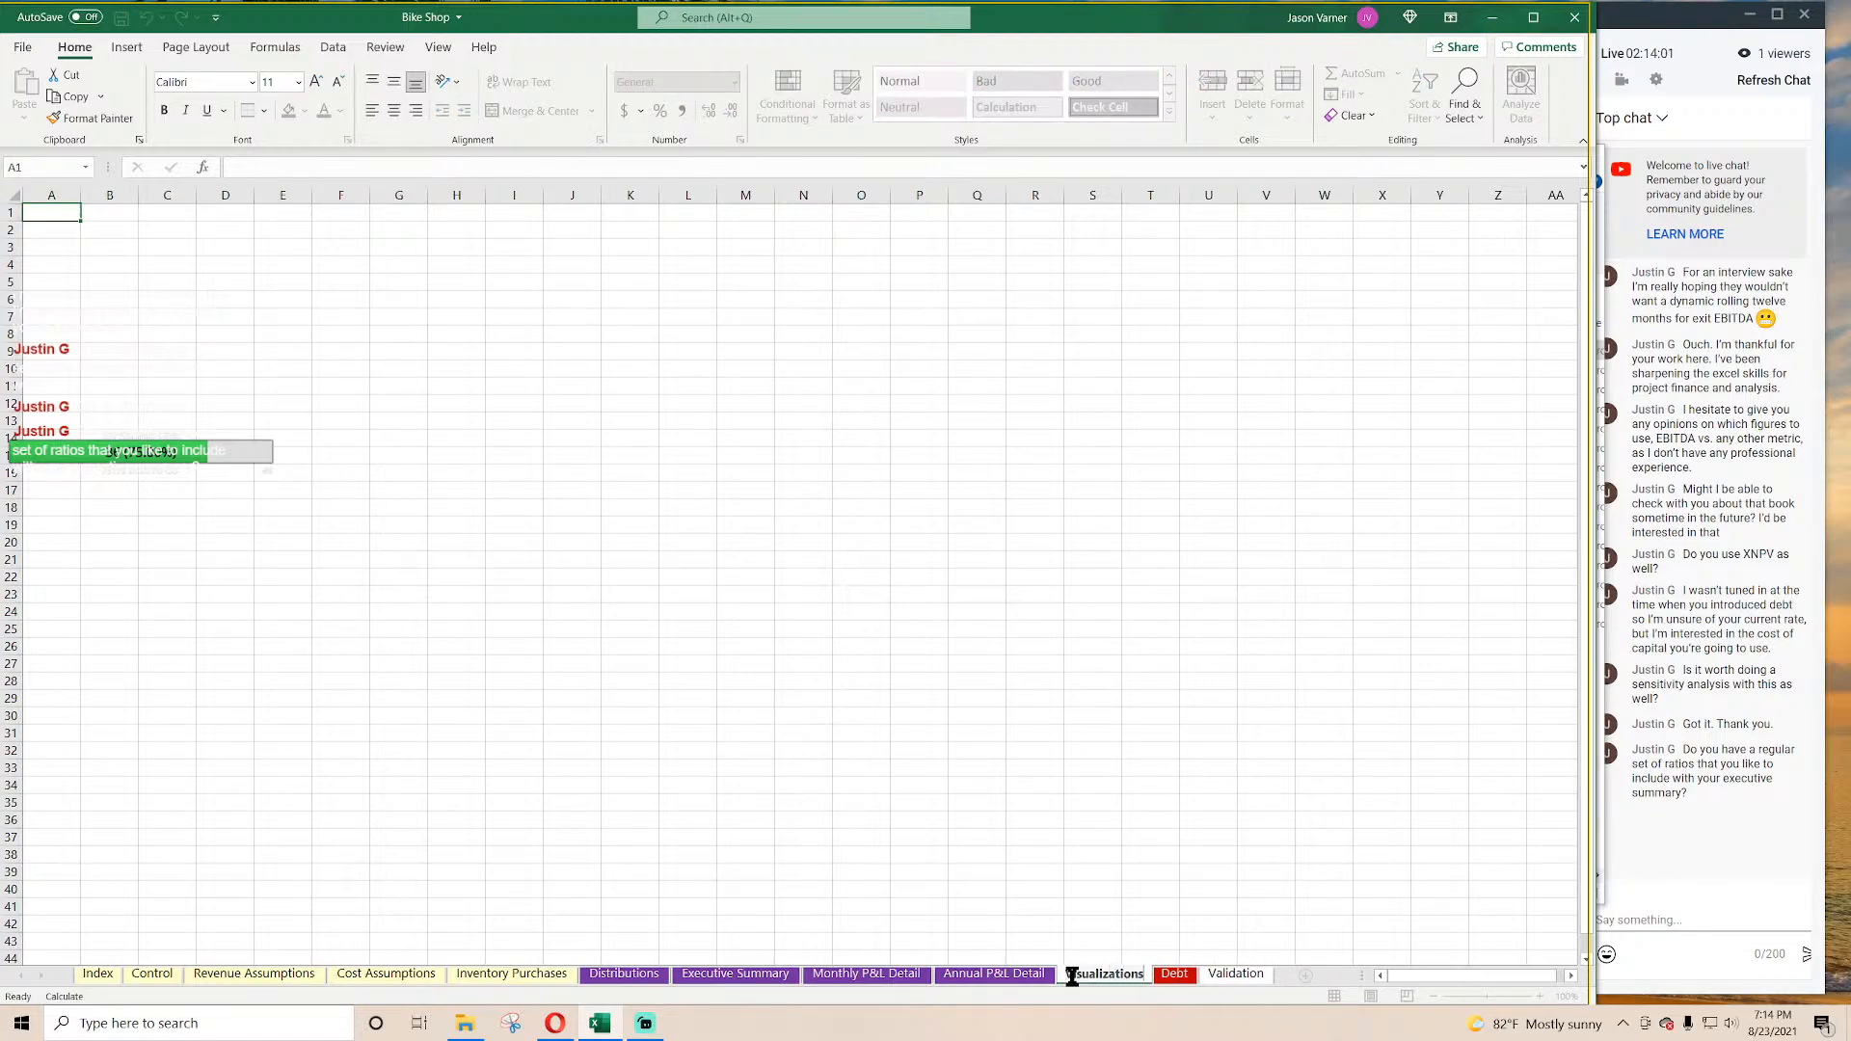
pyautogui.press('Return')
# Step: Apply a tab color to the Visualizations sheet and reposition it directly after Executive Summary
pyautogui.rightClick(1098, 982)
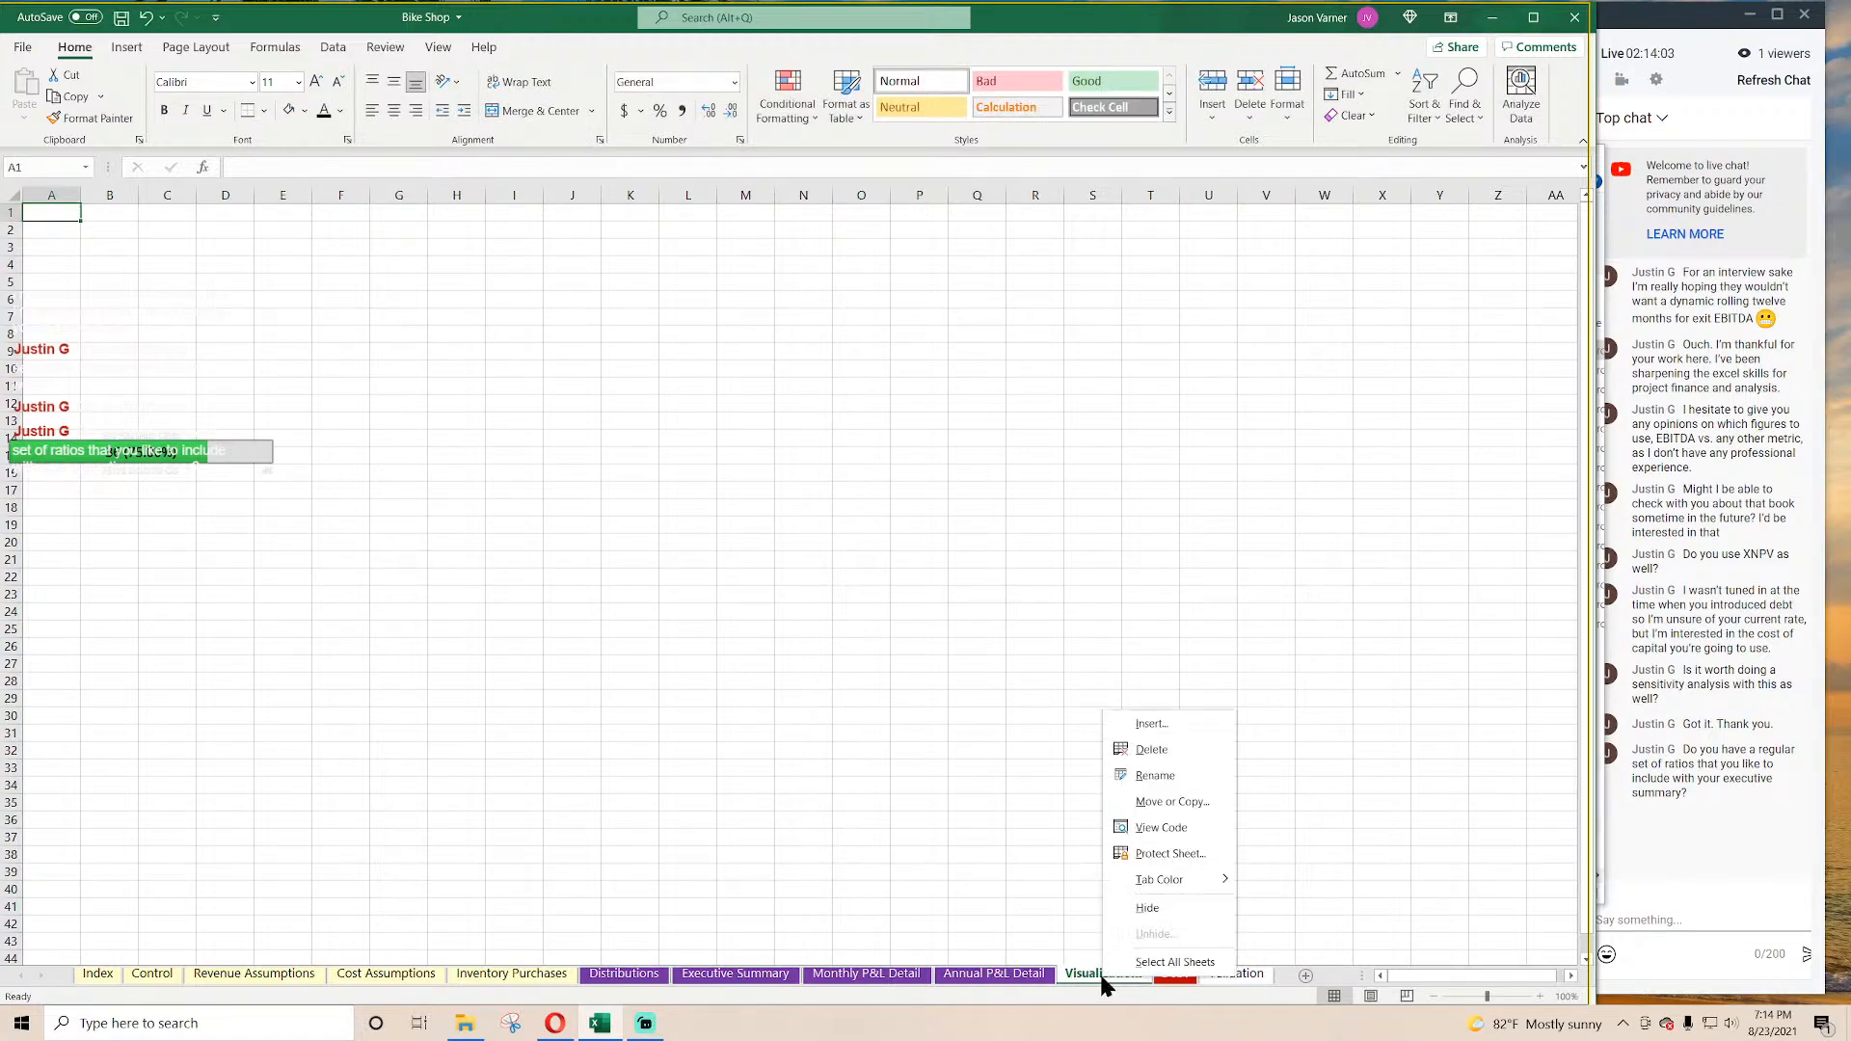
pyautogui.moveTo(1157, 881)
pyautogui.click(1374, 880)
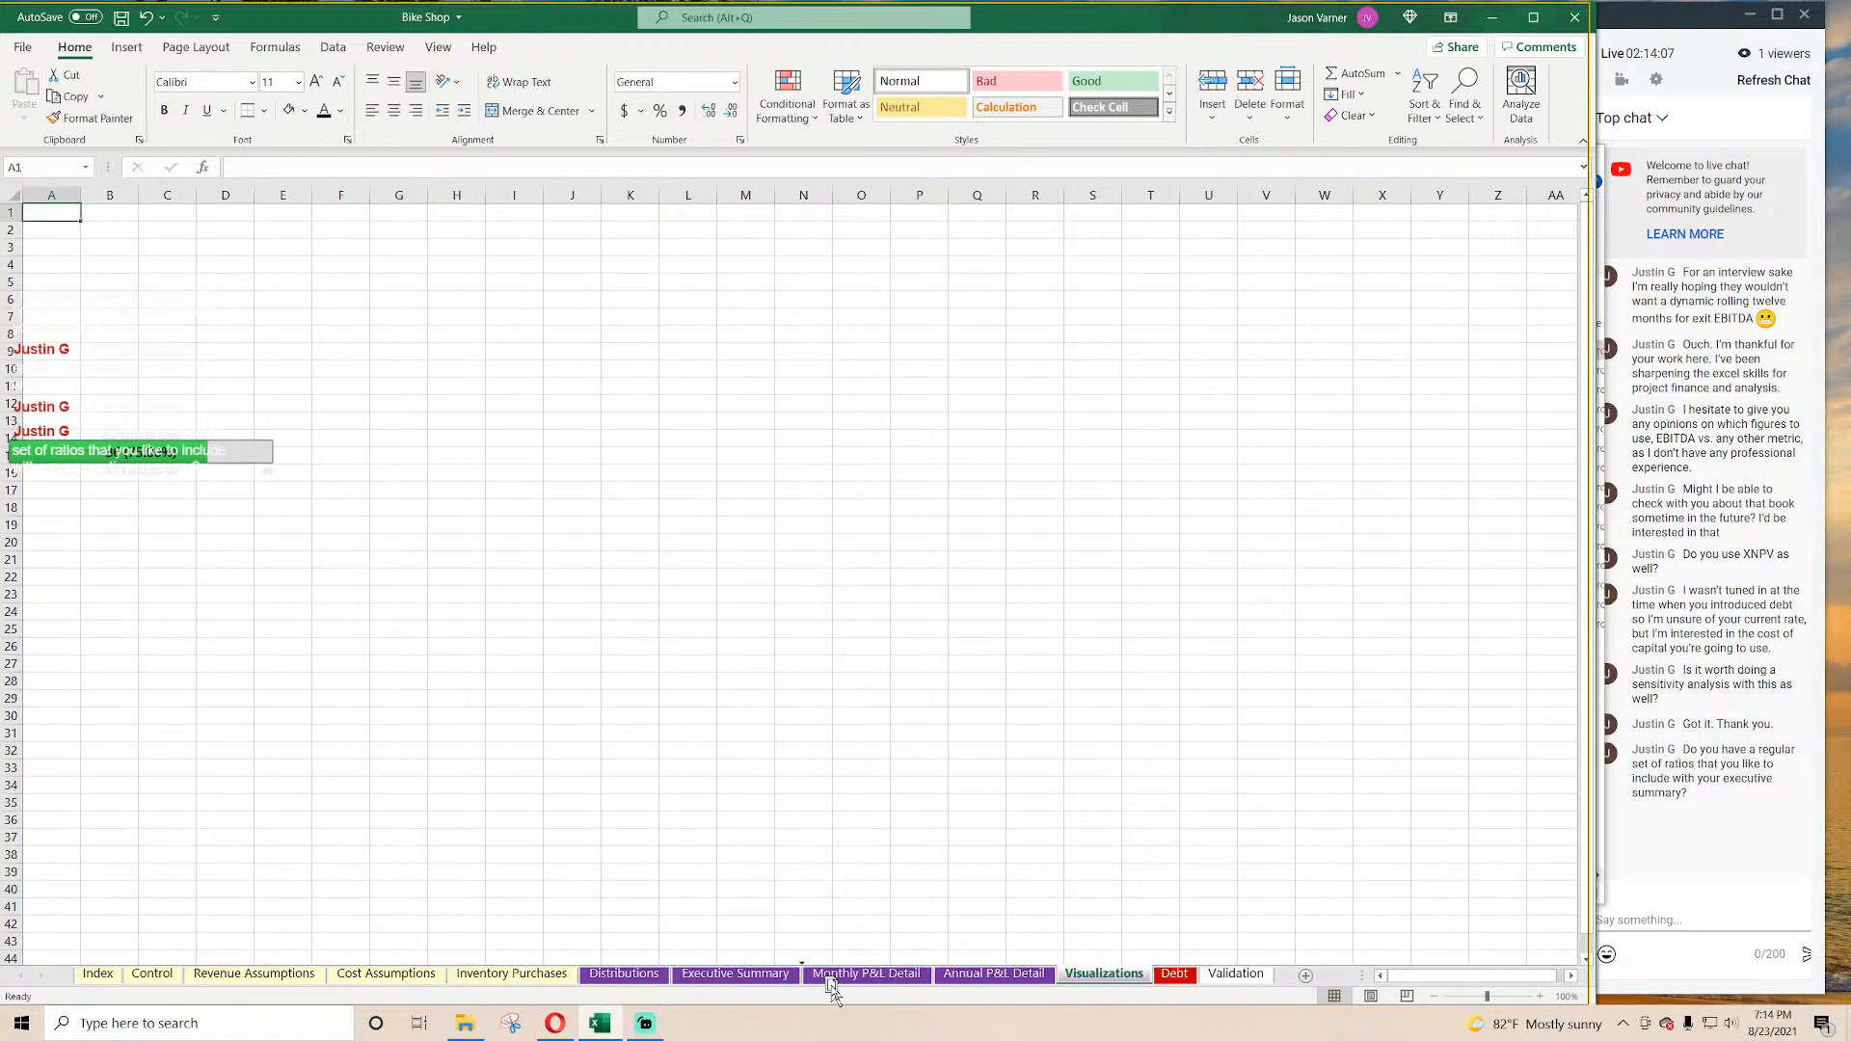
pyautogui.moveTo(831, 984); pyautogui.dragTo(821, 983)
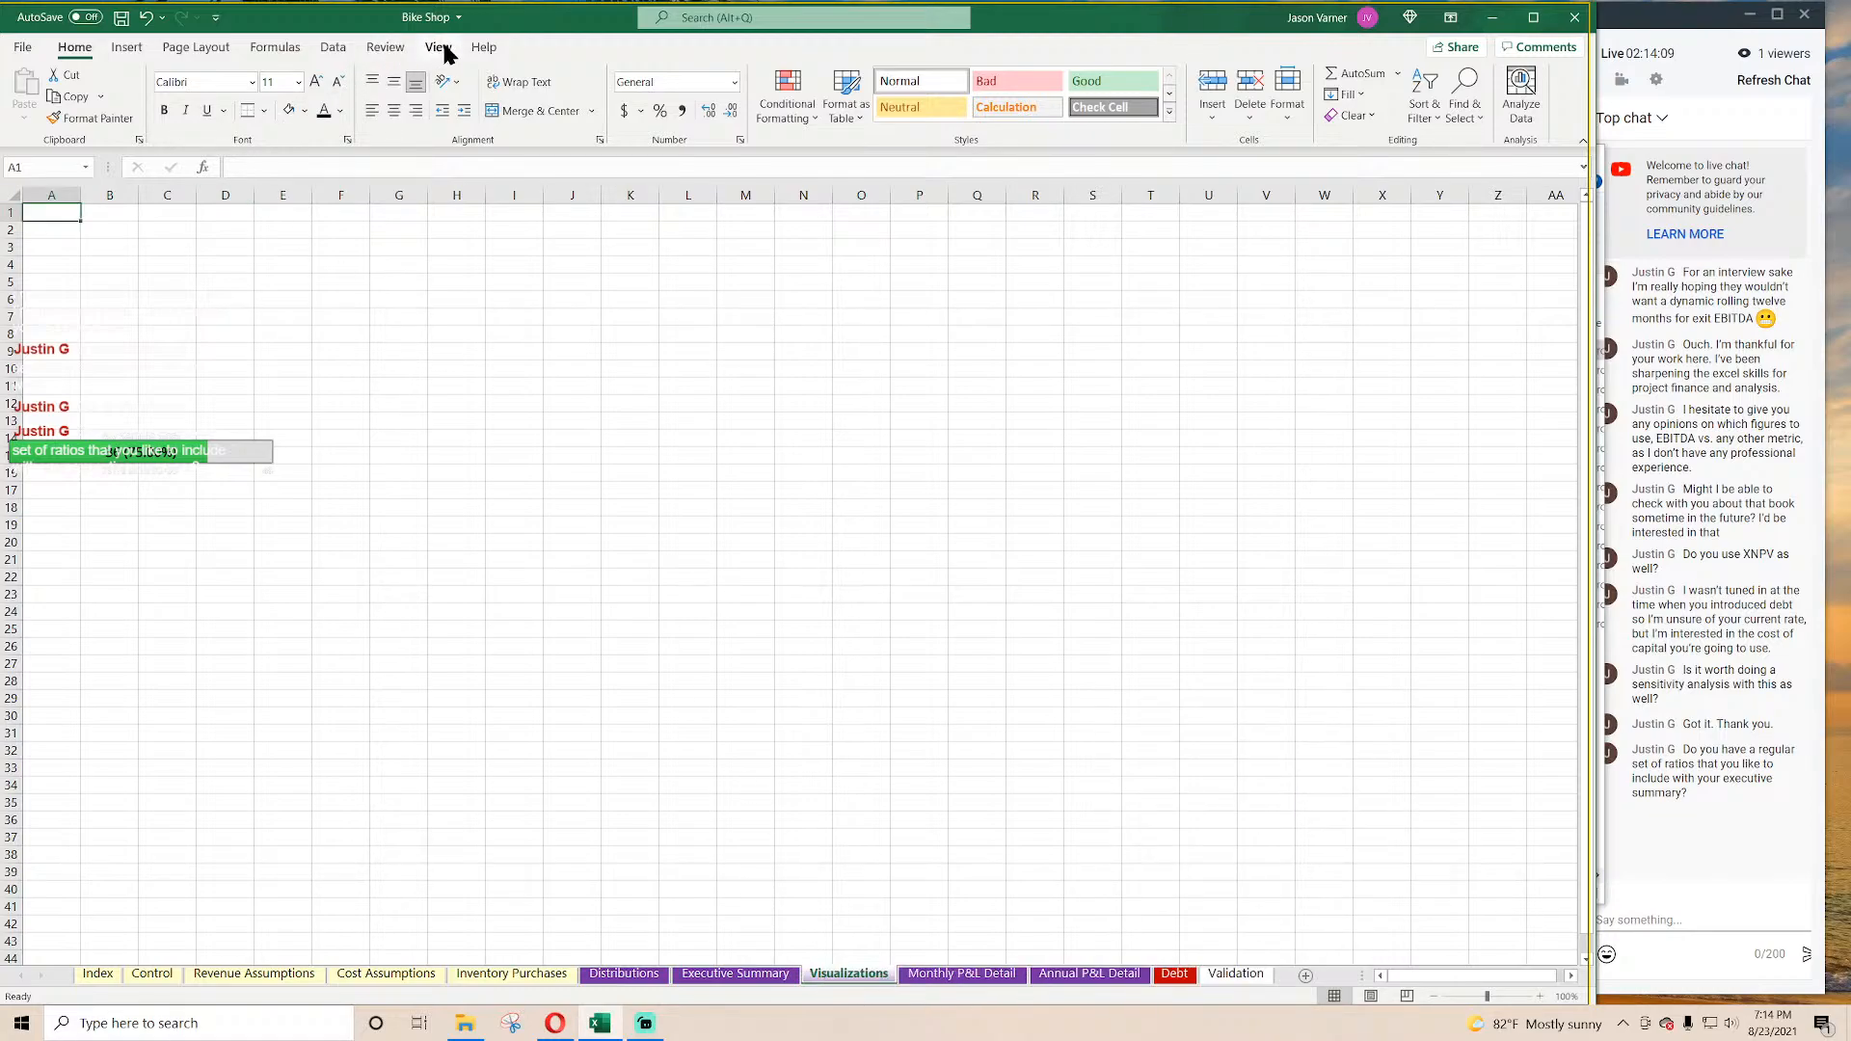
# Step: Hide the gridlines on the Visualizations sheet and insert an empty 2-D clustered column chart
pyautogui.click(438, 47)
pyautogui.click(61, 215)
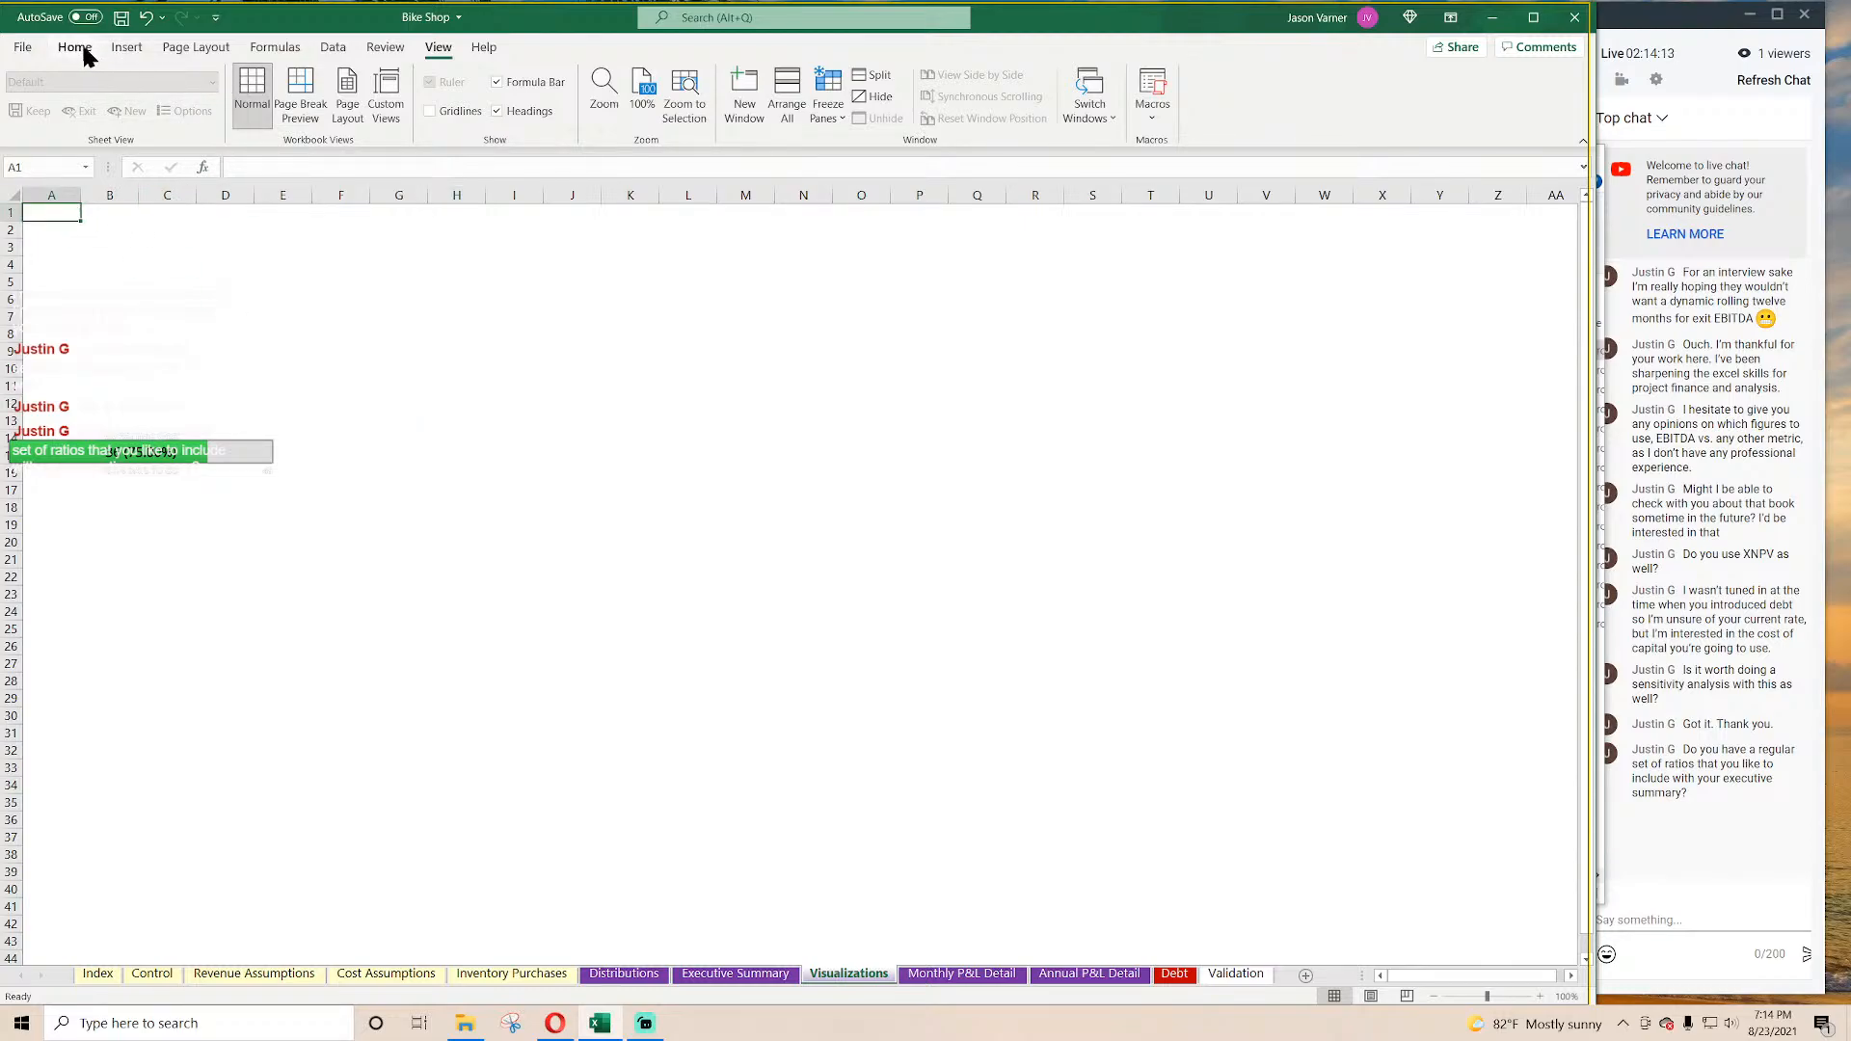
pyautogui.click(126, 51)
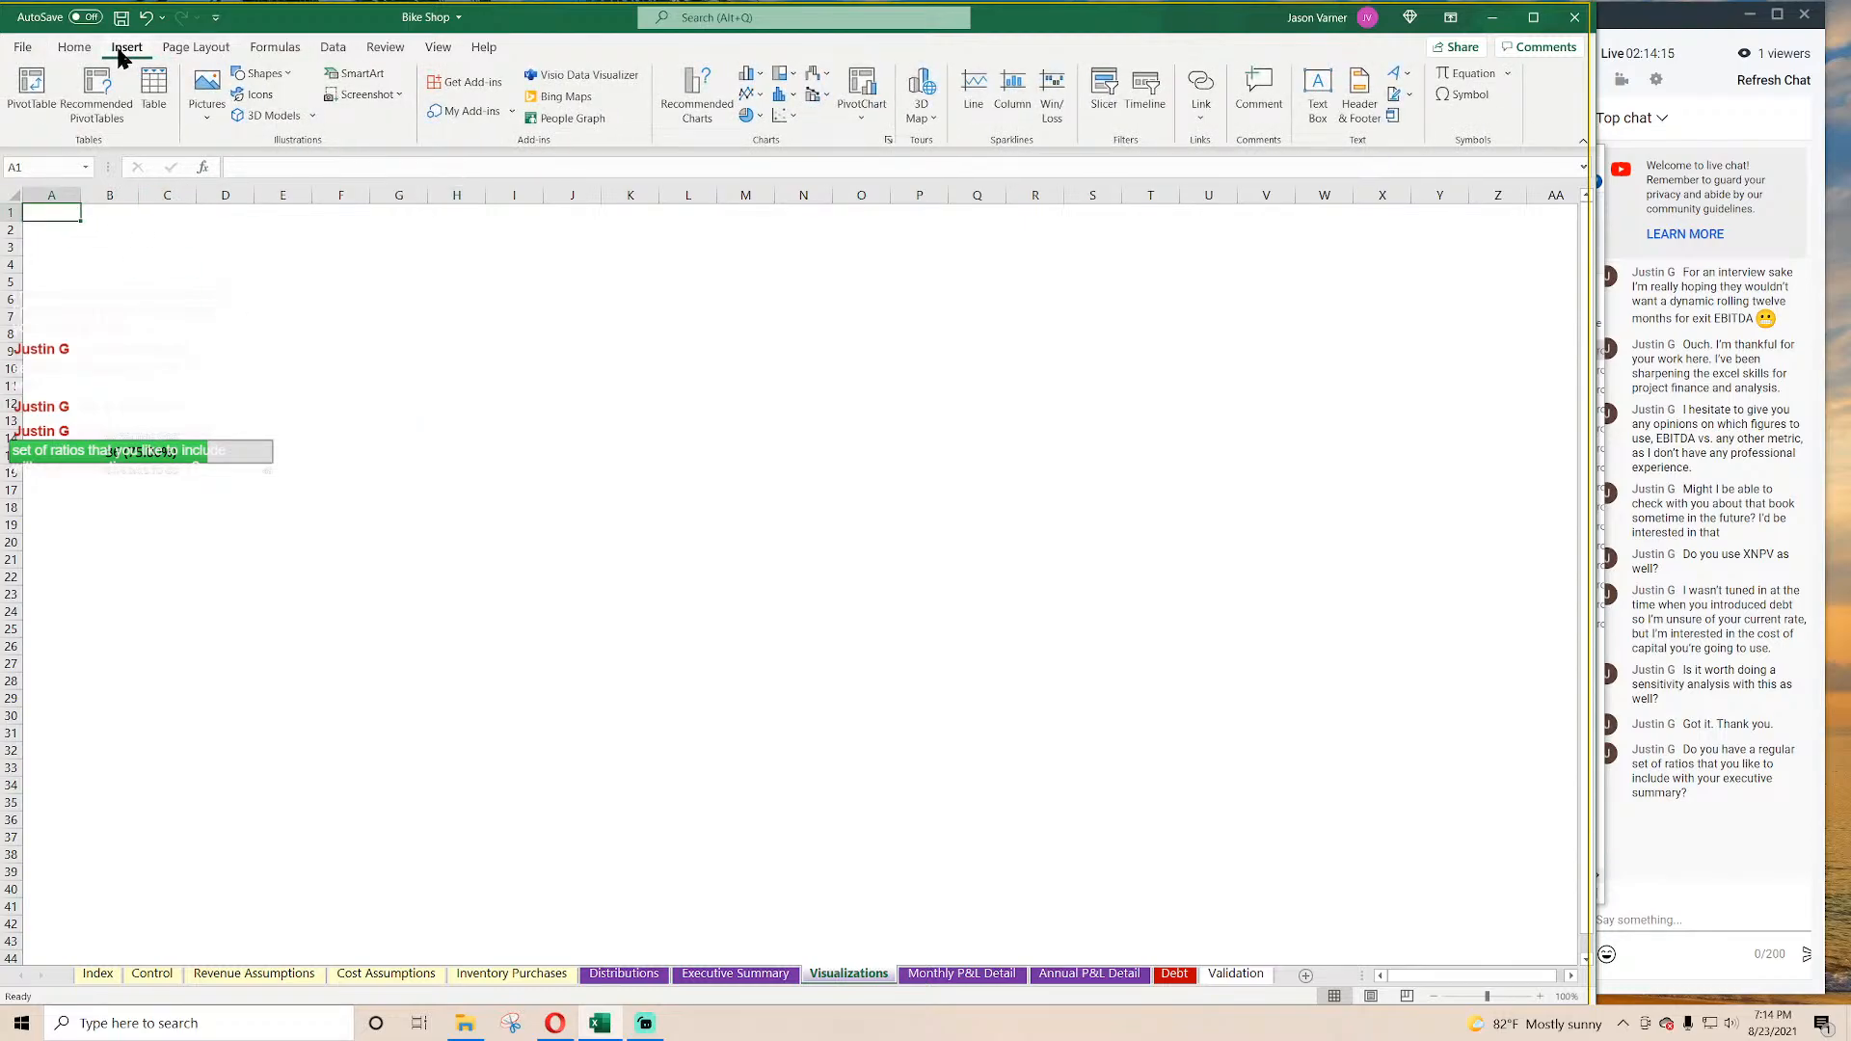
pyautogui.click(751, 73)
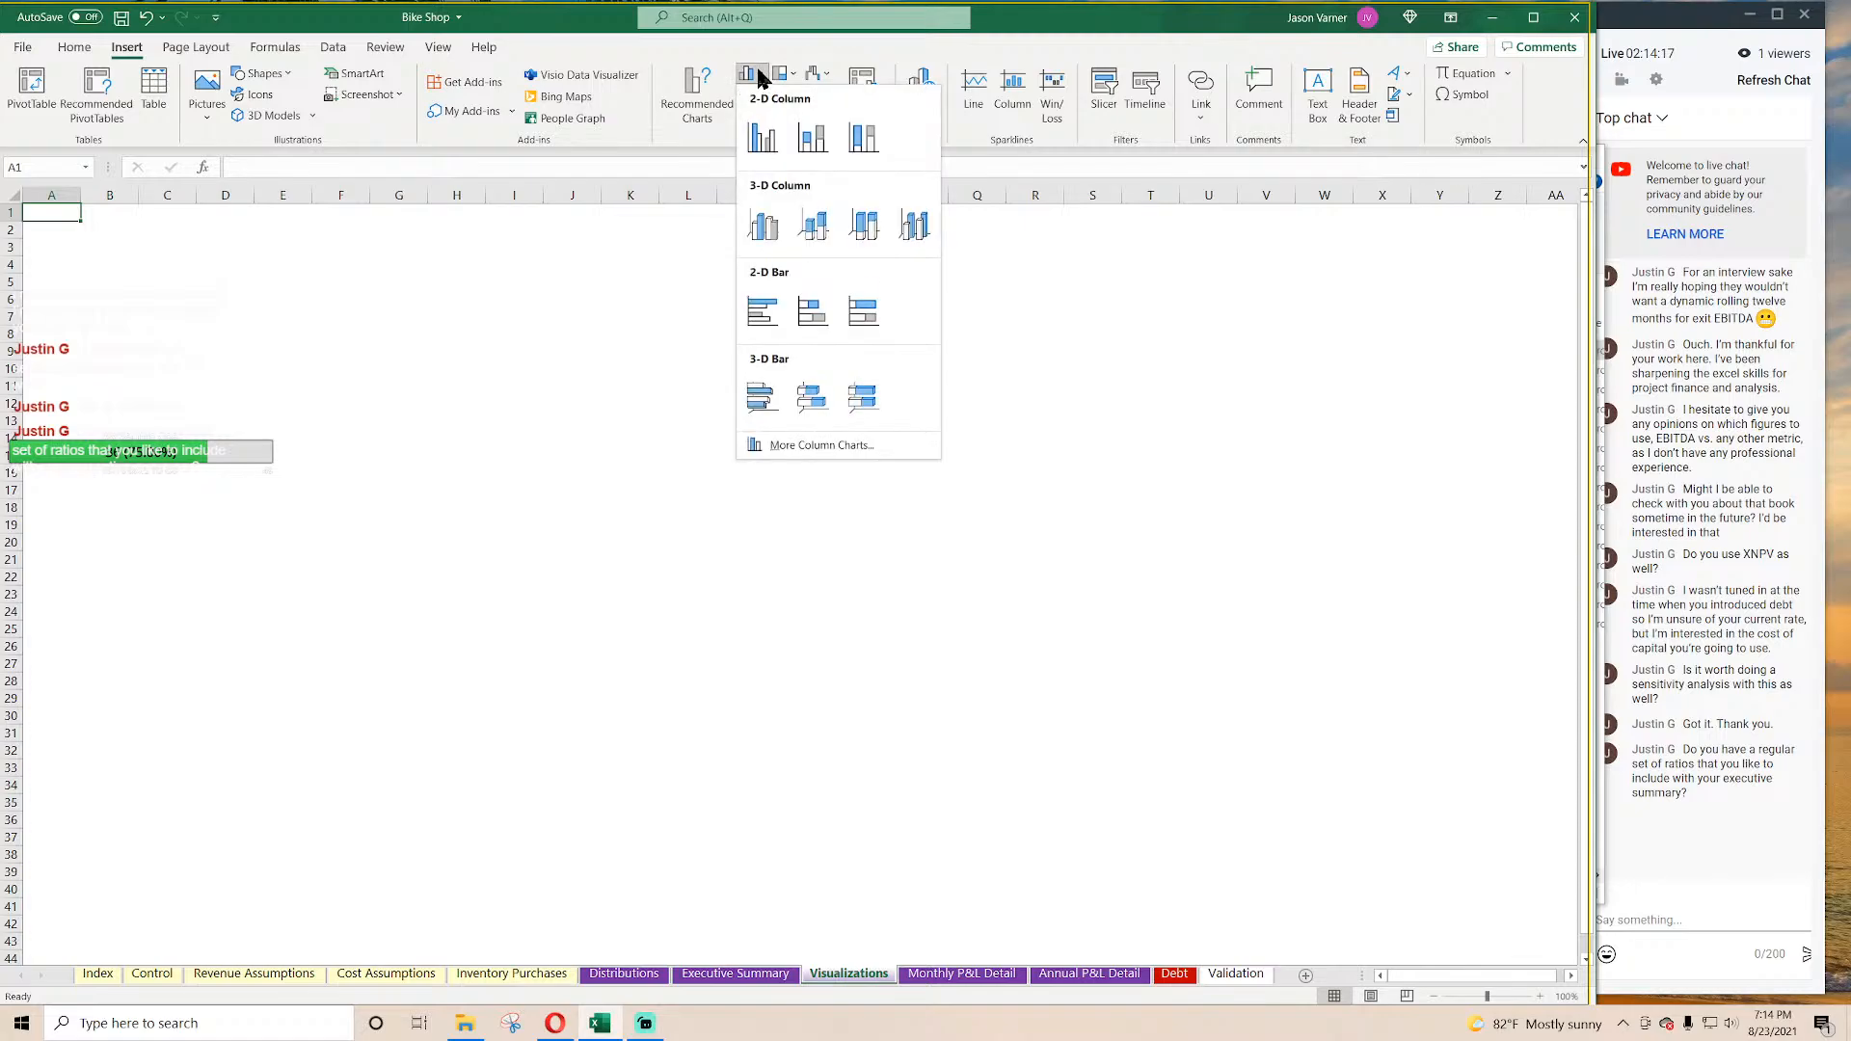
pyautogui.click(768, 143)
# Step: Move the empty chart to start at cell A1 and enlarge it to cover about A1:J18
pyautogui.moveTo(752, 516); pyautogui.dragTo(199, 269)
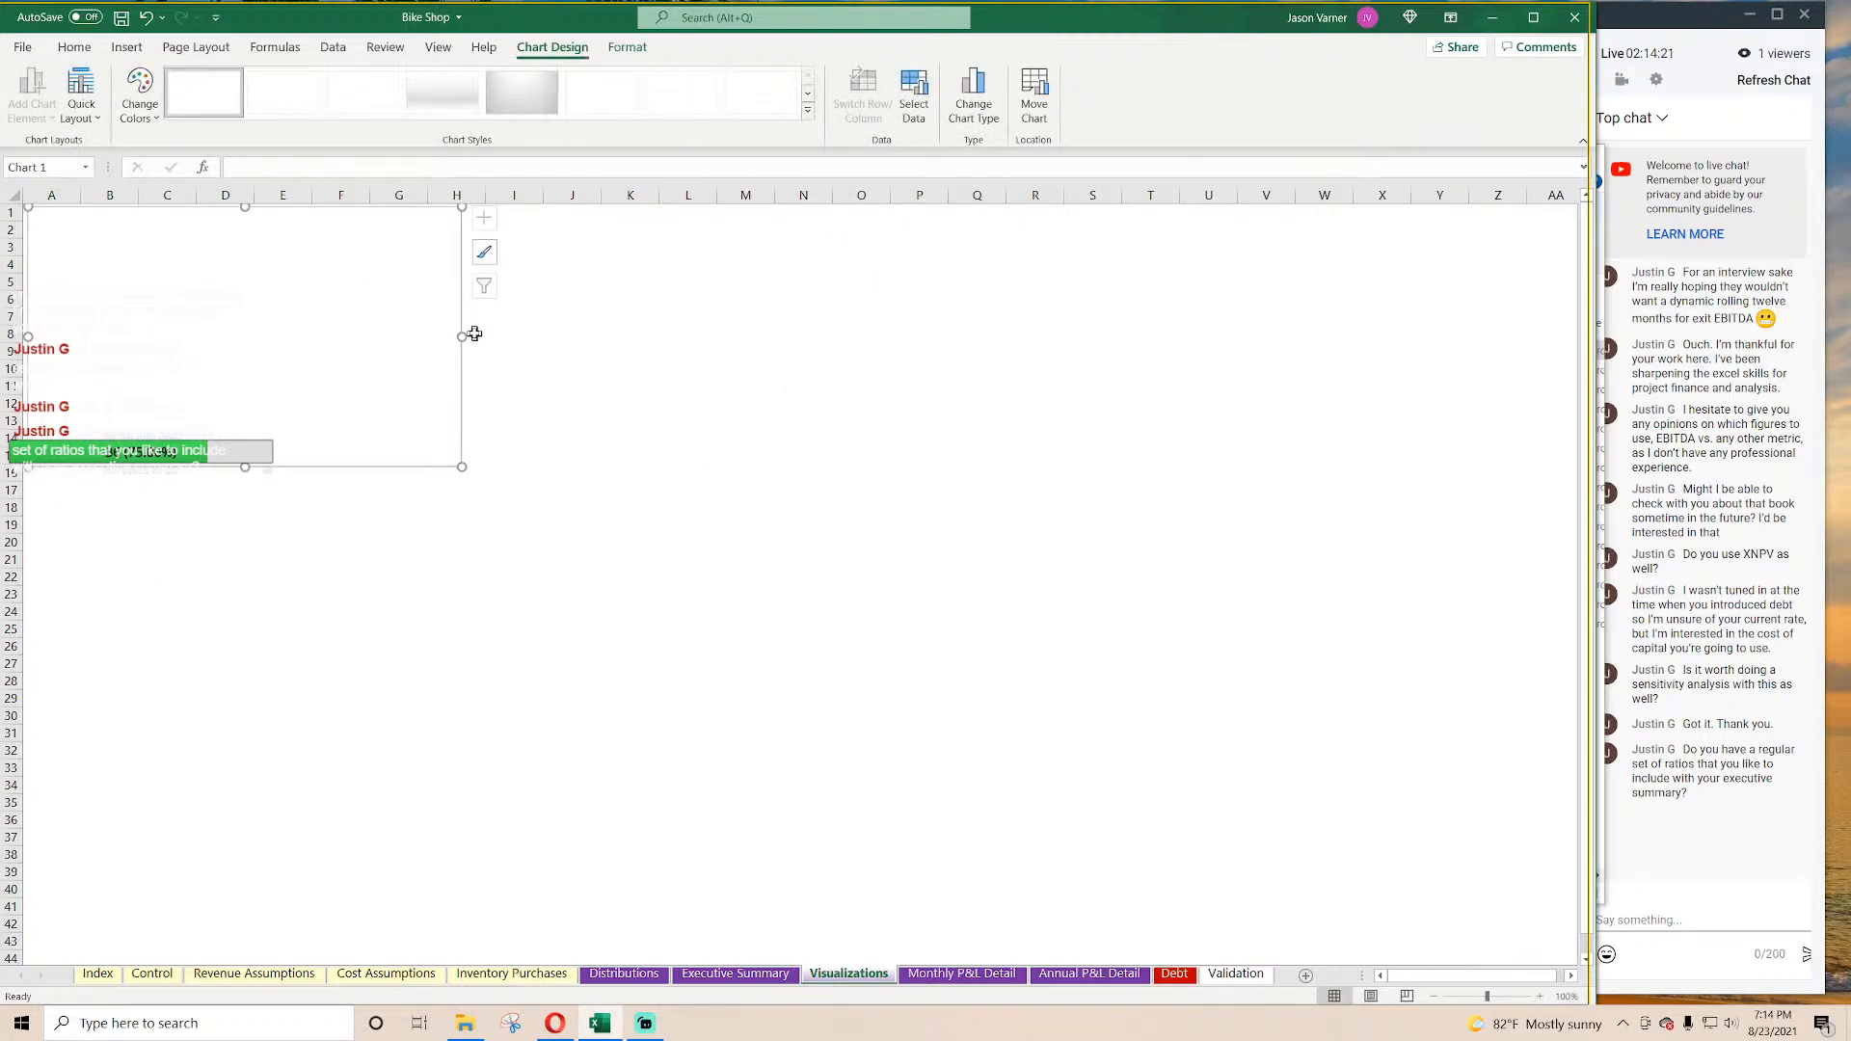
pyautogui.moveTo(463, 336); pyautogui.dragTo(584, 336)
pyautogui.moveTo(309, 466); pyautogui.dragTo(309, 508)
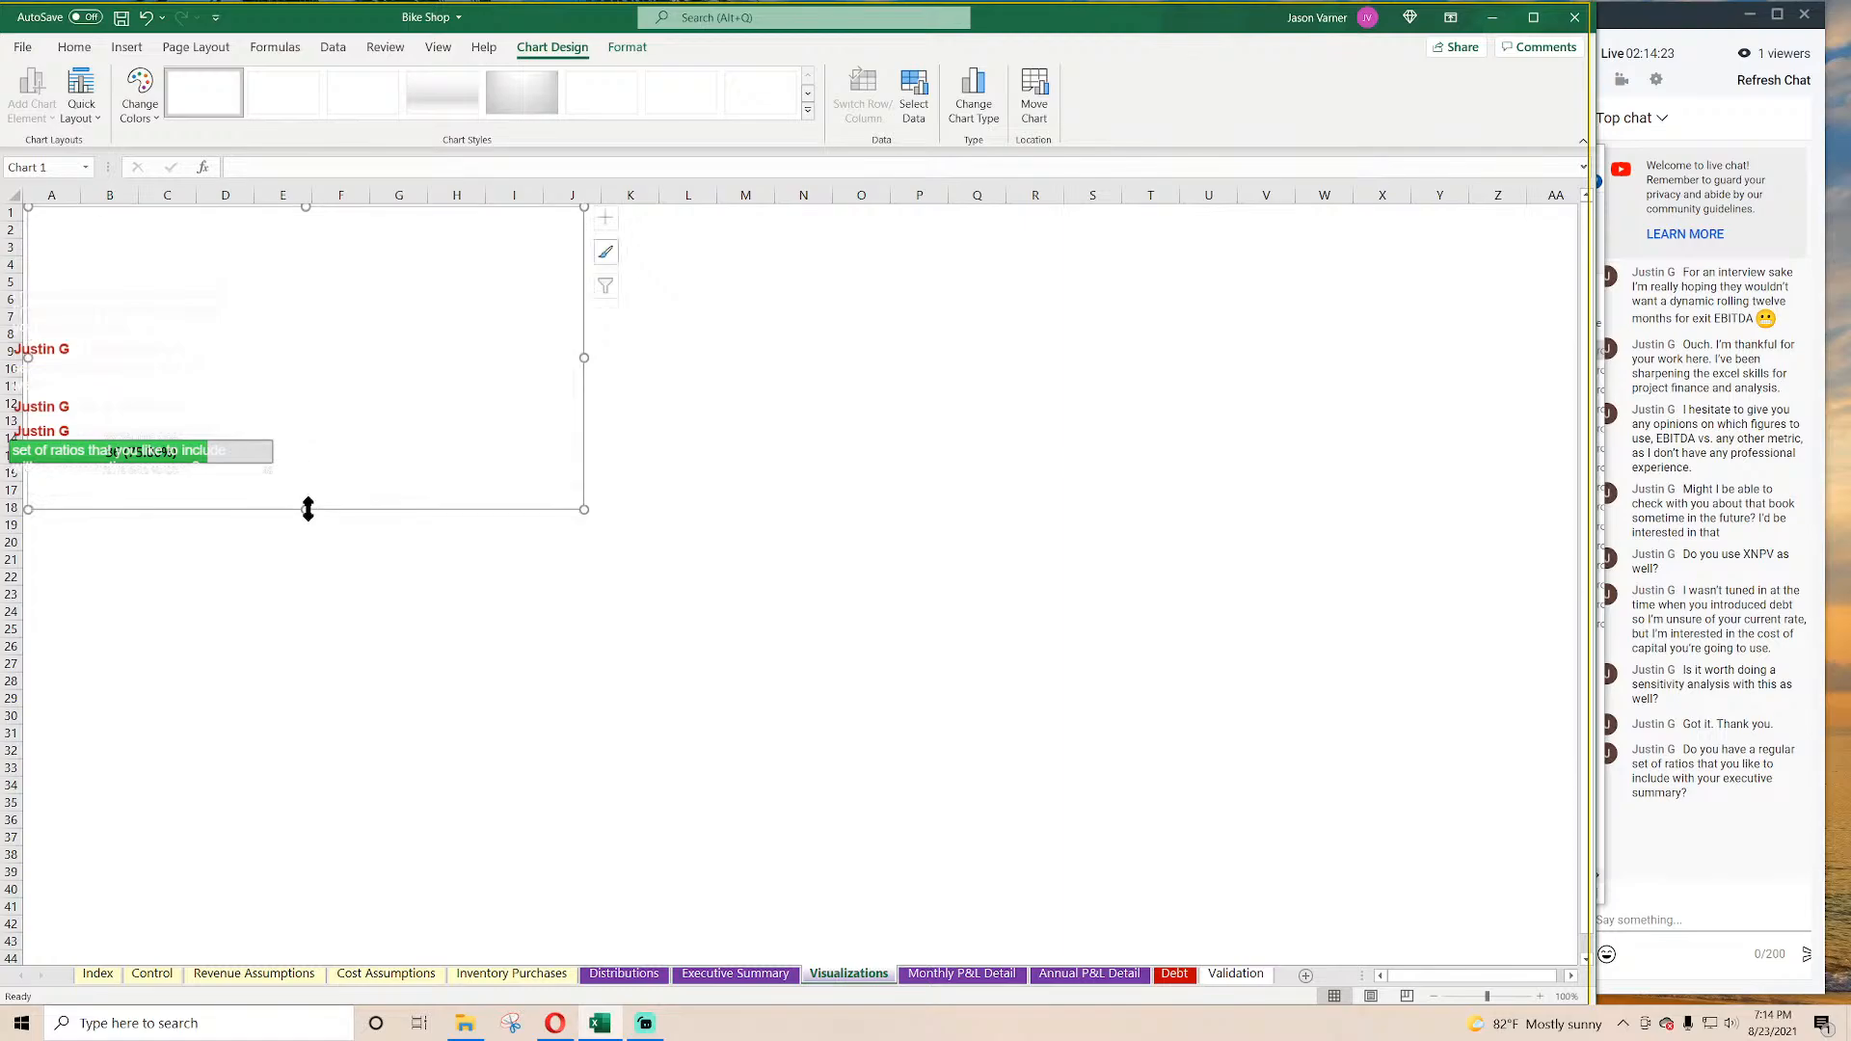
# Step: Add a Total Revenue series to the chart, with its name from Executive Summary A5 and values from C5:G5
pyautogui.rightClick(289, 307)
pyautogui.click(374, 542)
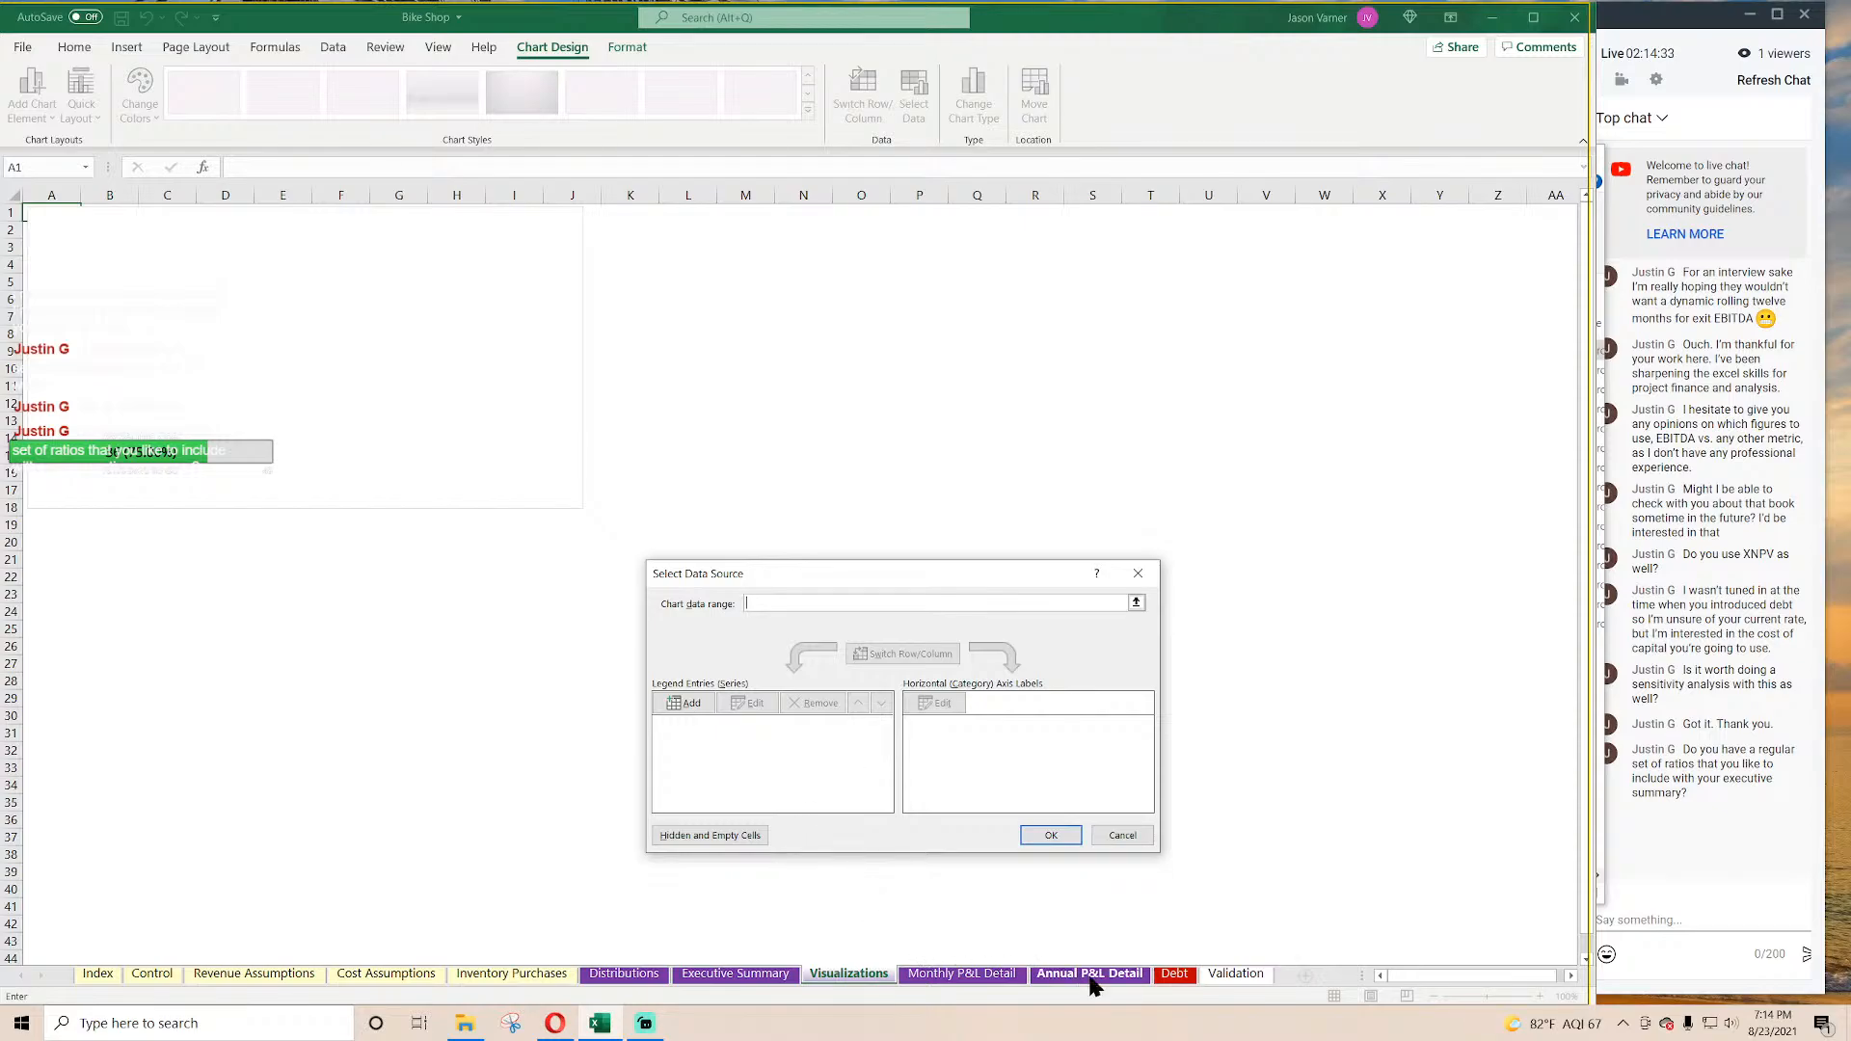
pyautogui.click(728, 976)
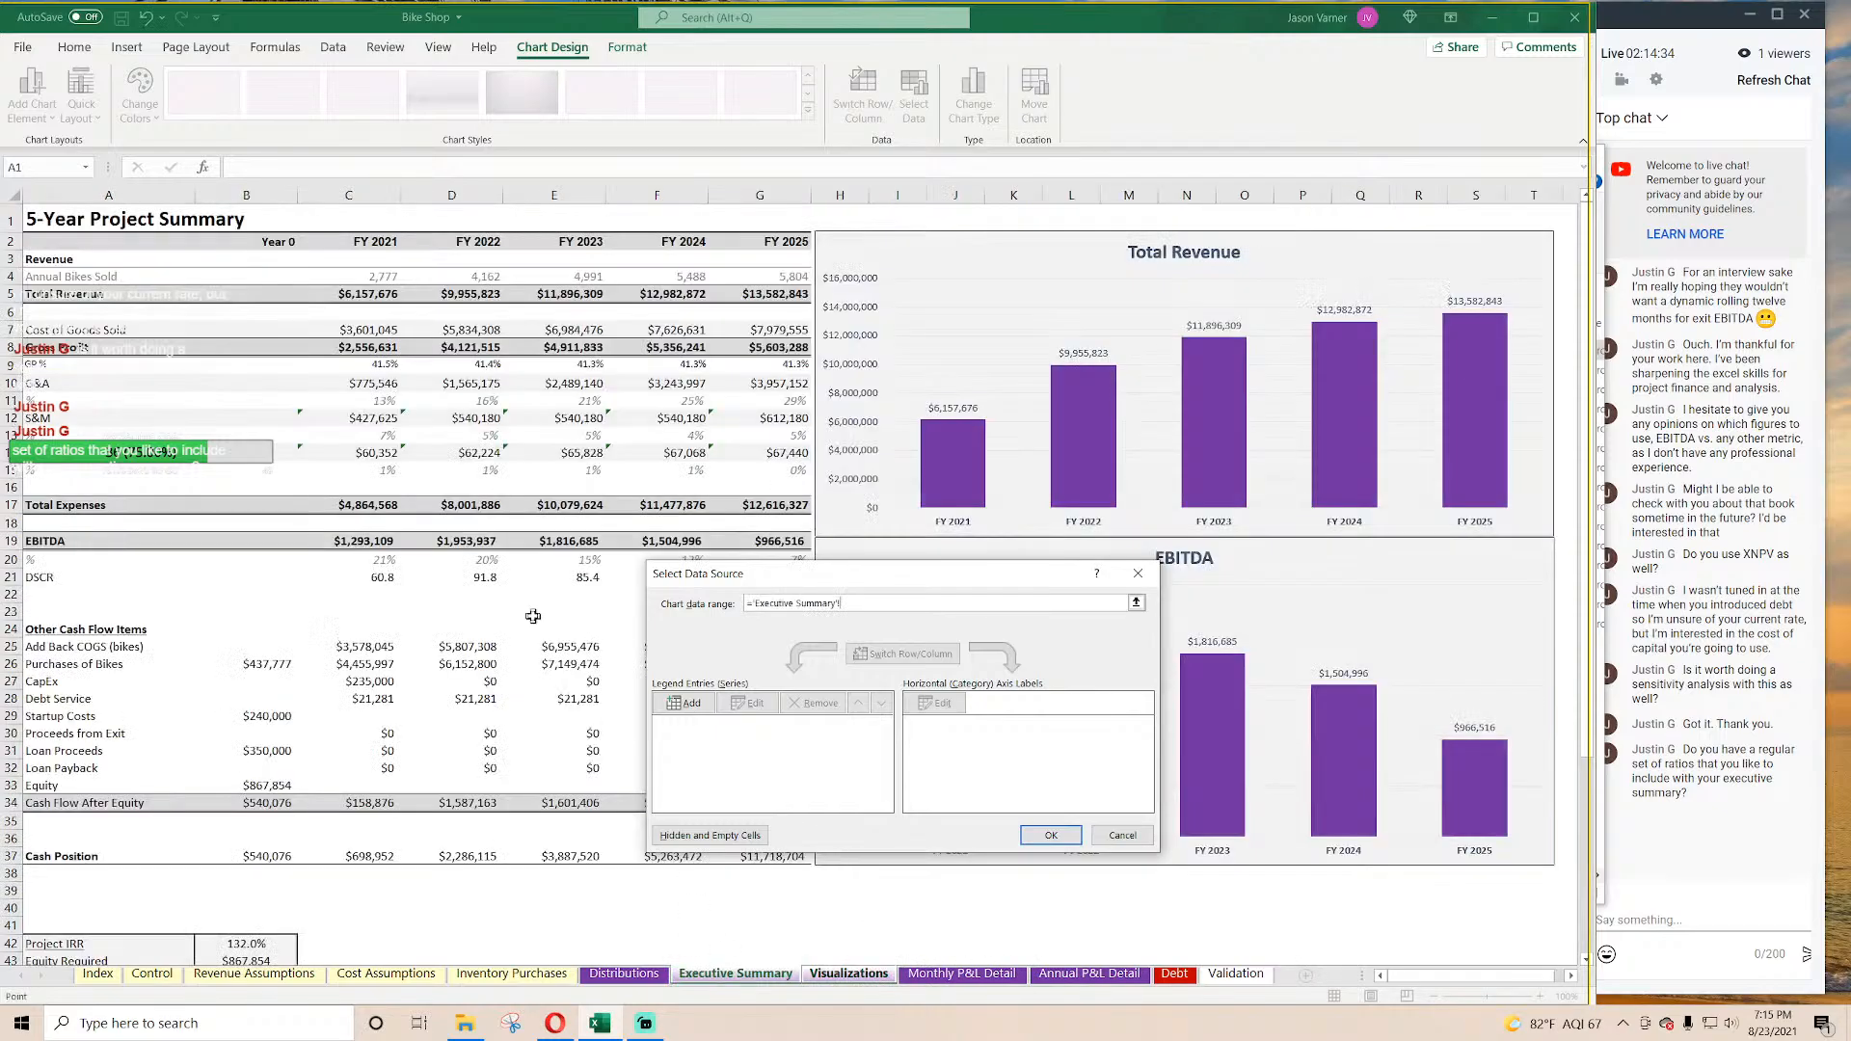
pyautogui.click(63, 295)
pyautogui.click(684, 703)
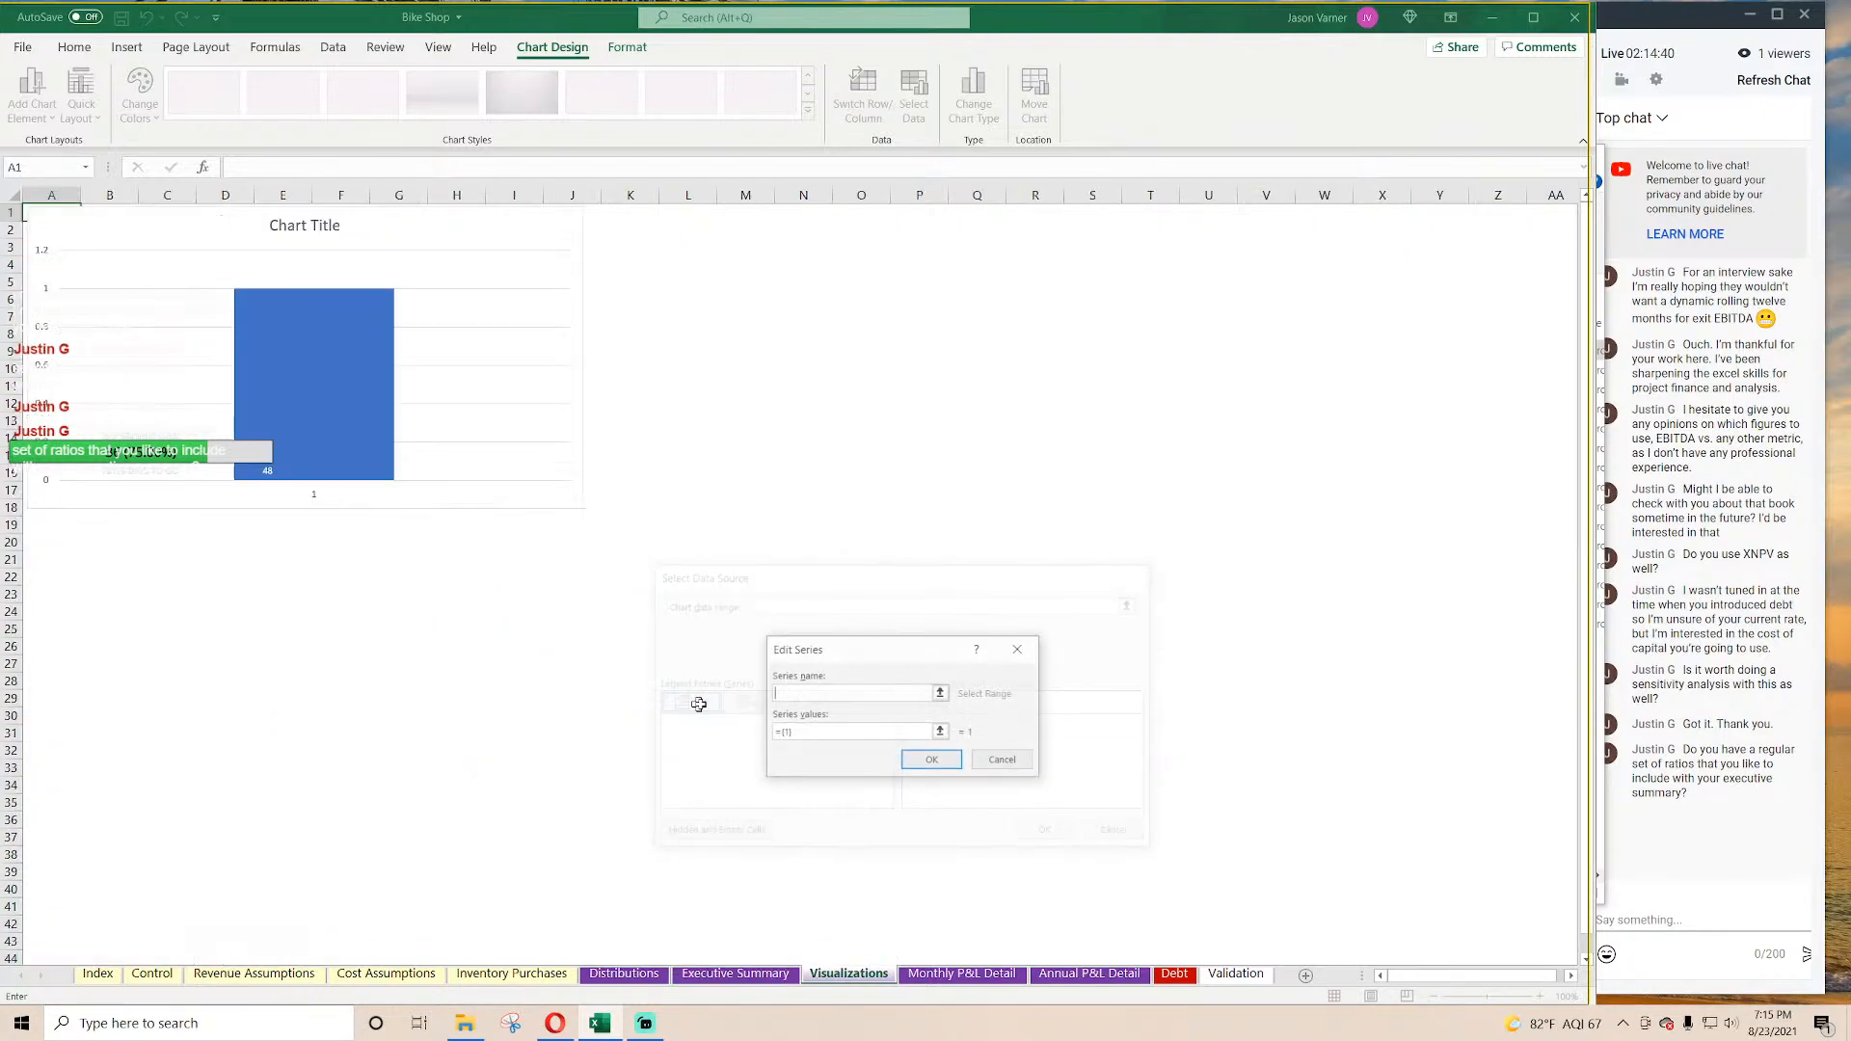
pyautogui.click(694, 976)
pyautogui.click(101, 295)
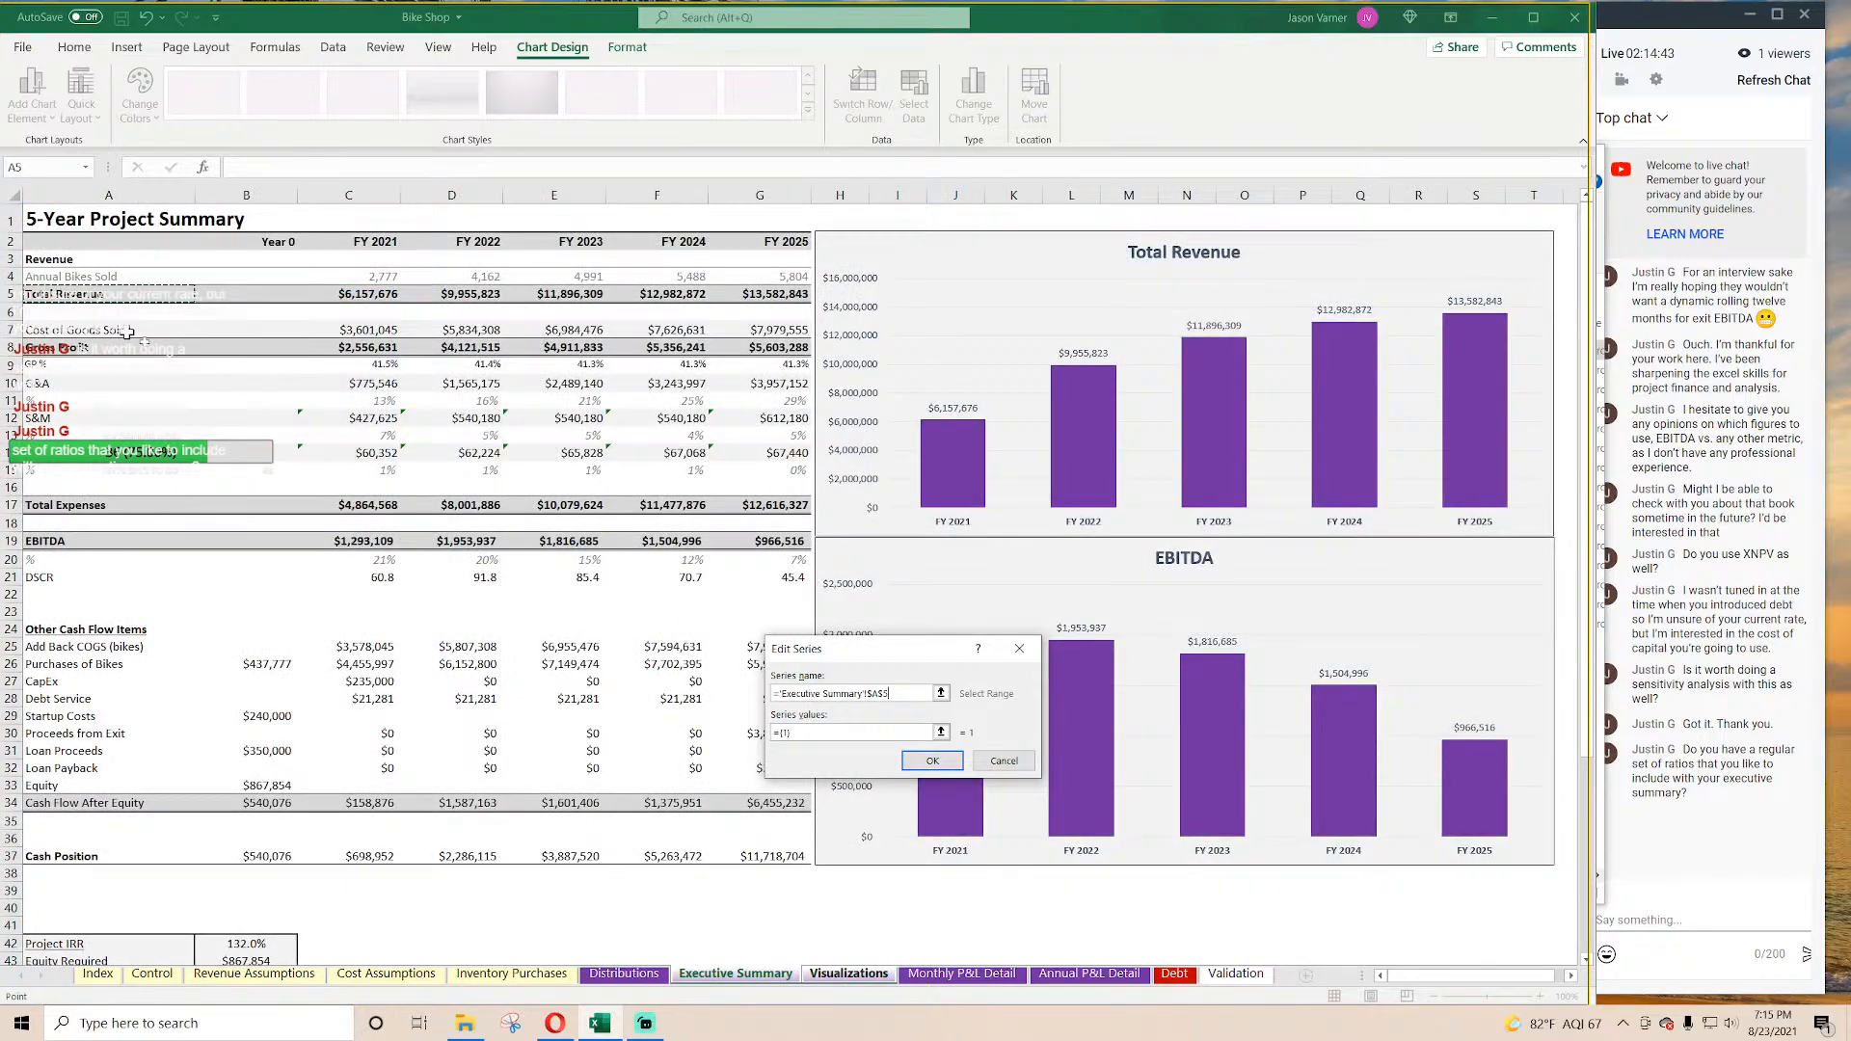
pyautogui.doubleClick(829, 734)
pyautogui.press('BackSpace')
pyautogui.moveTo(370, 294); pyautogui.dragTo(737, 296)
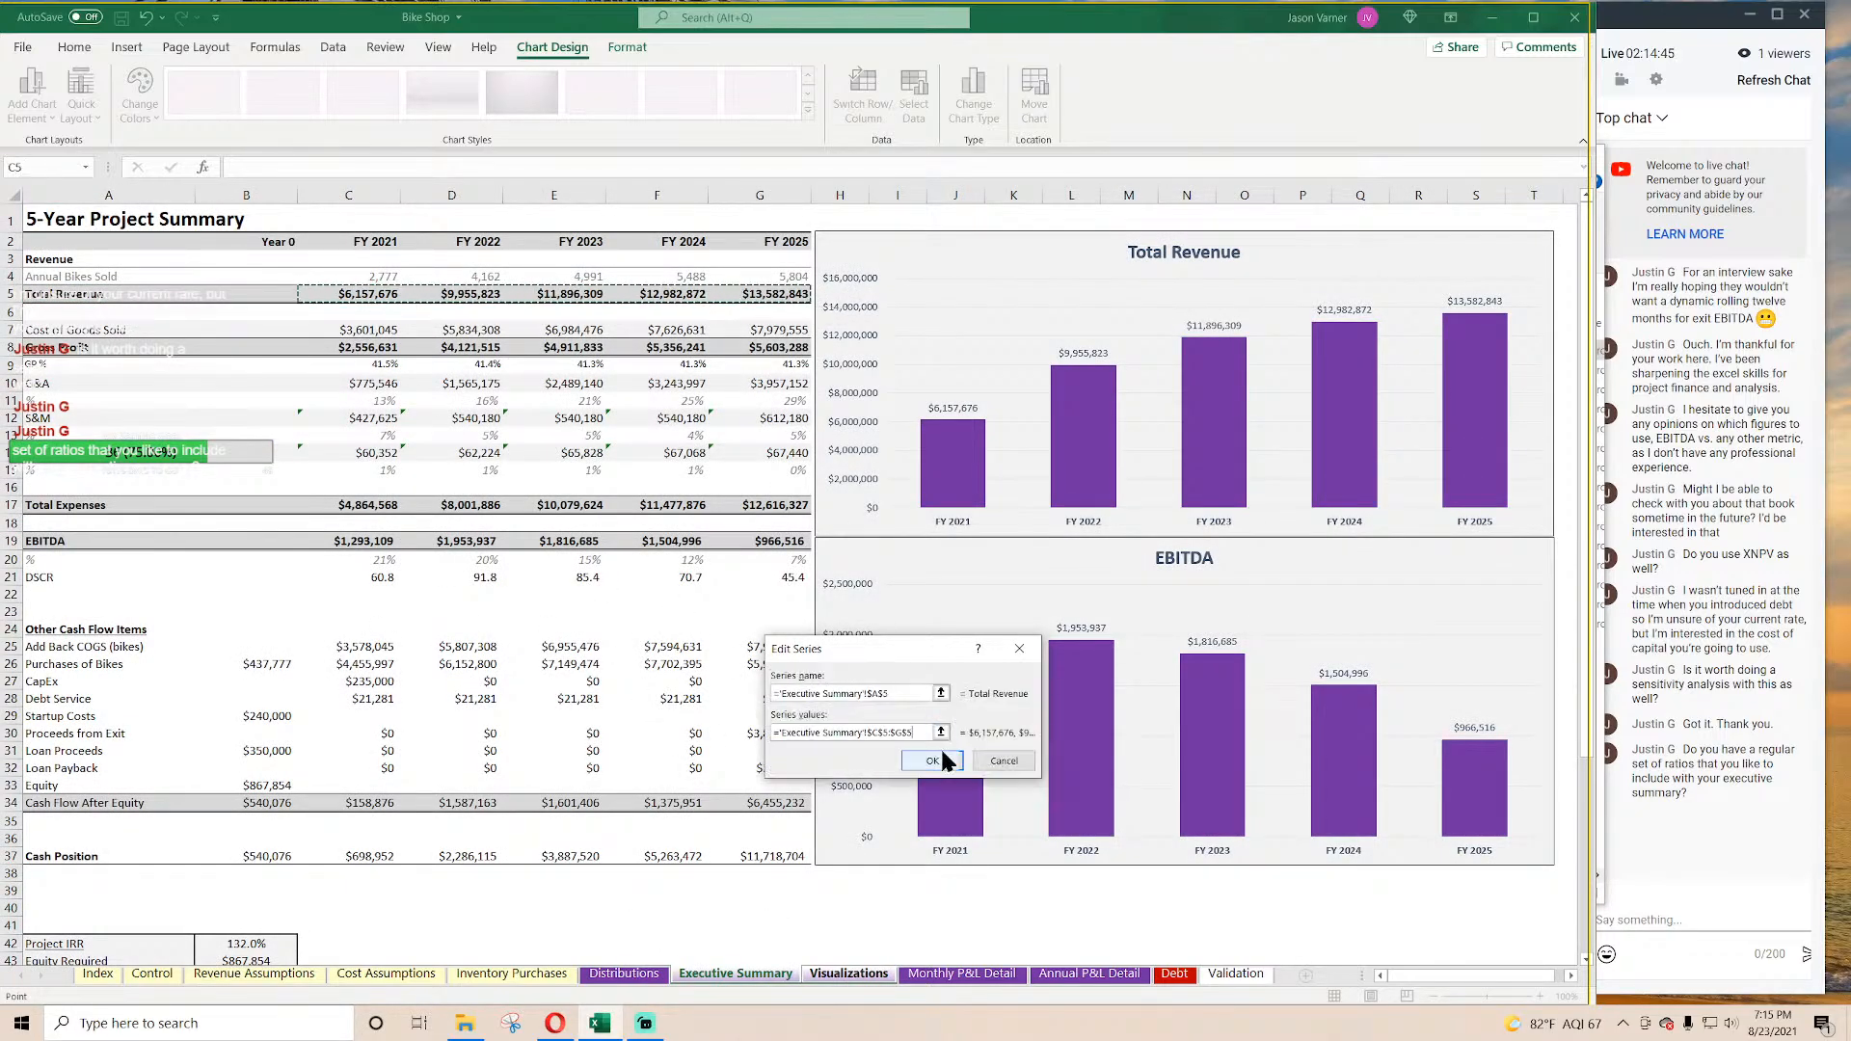
pyautogui.click(933, 761)
# Step: Add a Gross Profit series to the chart, with its name from Executive Summary A8 and values from C8:G8
pyautogui.click(680, 706)
pyautogui.click(723, 976)
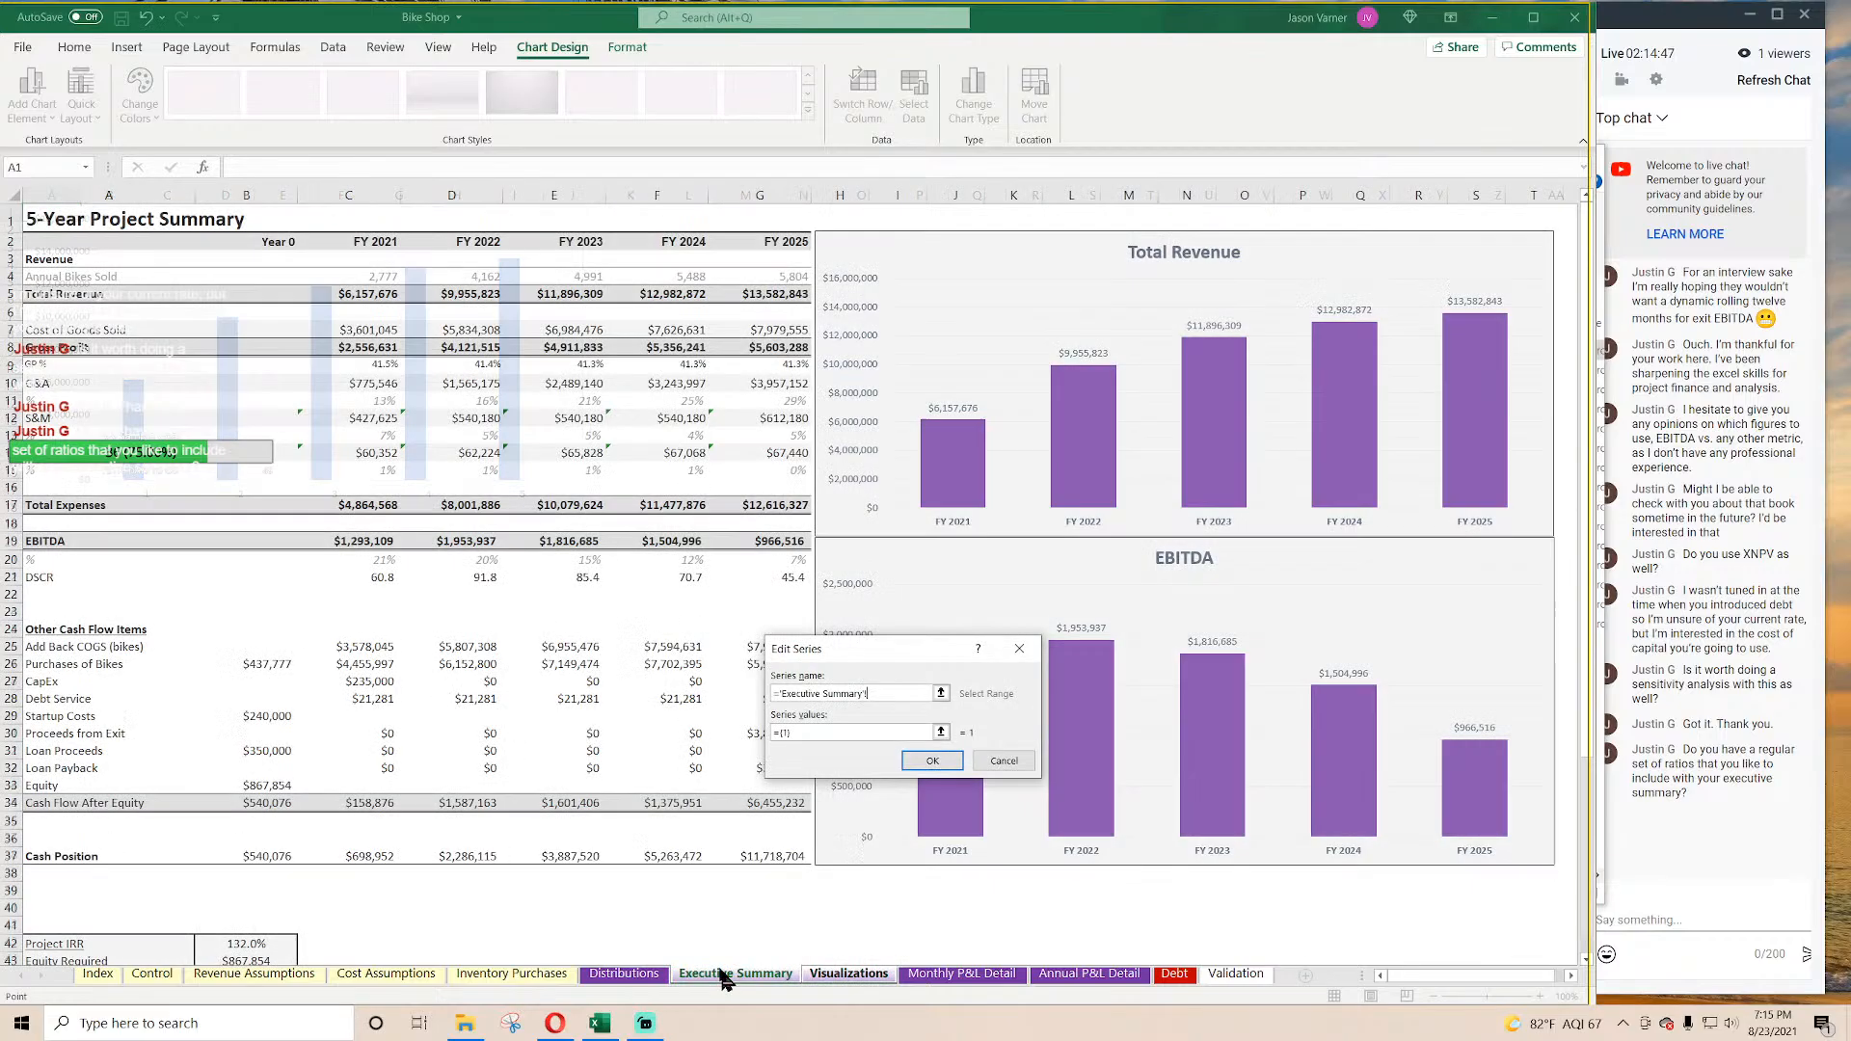
pyautogui.click(96, 347)
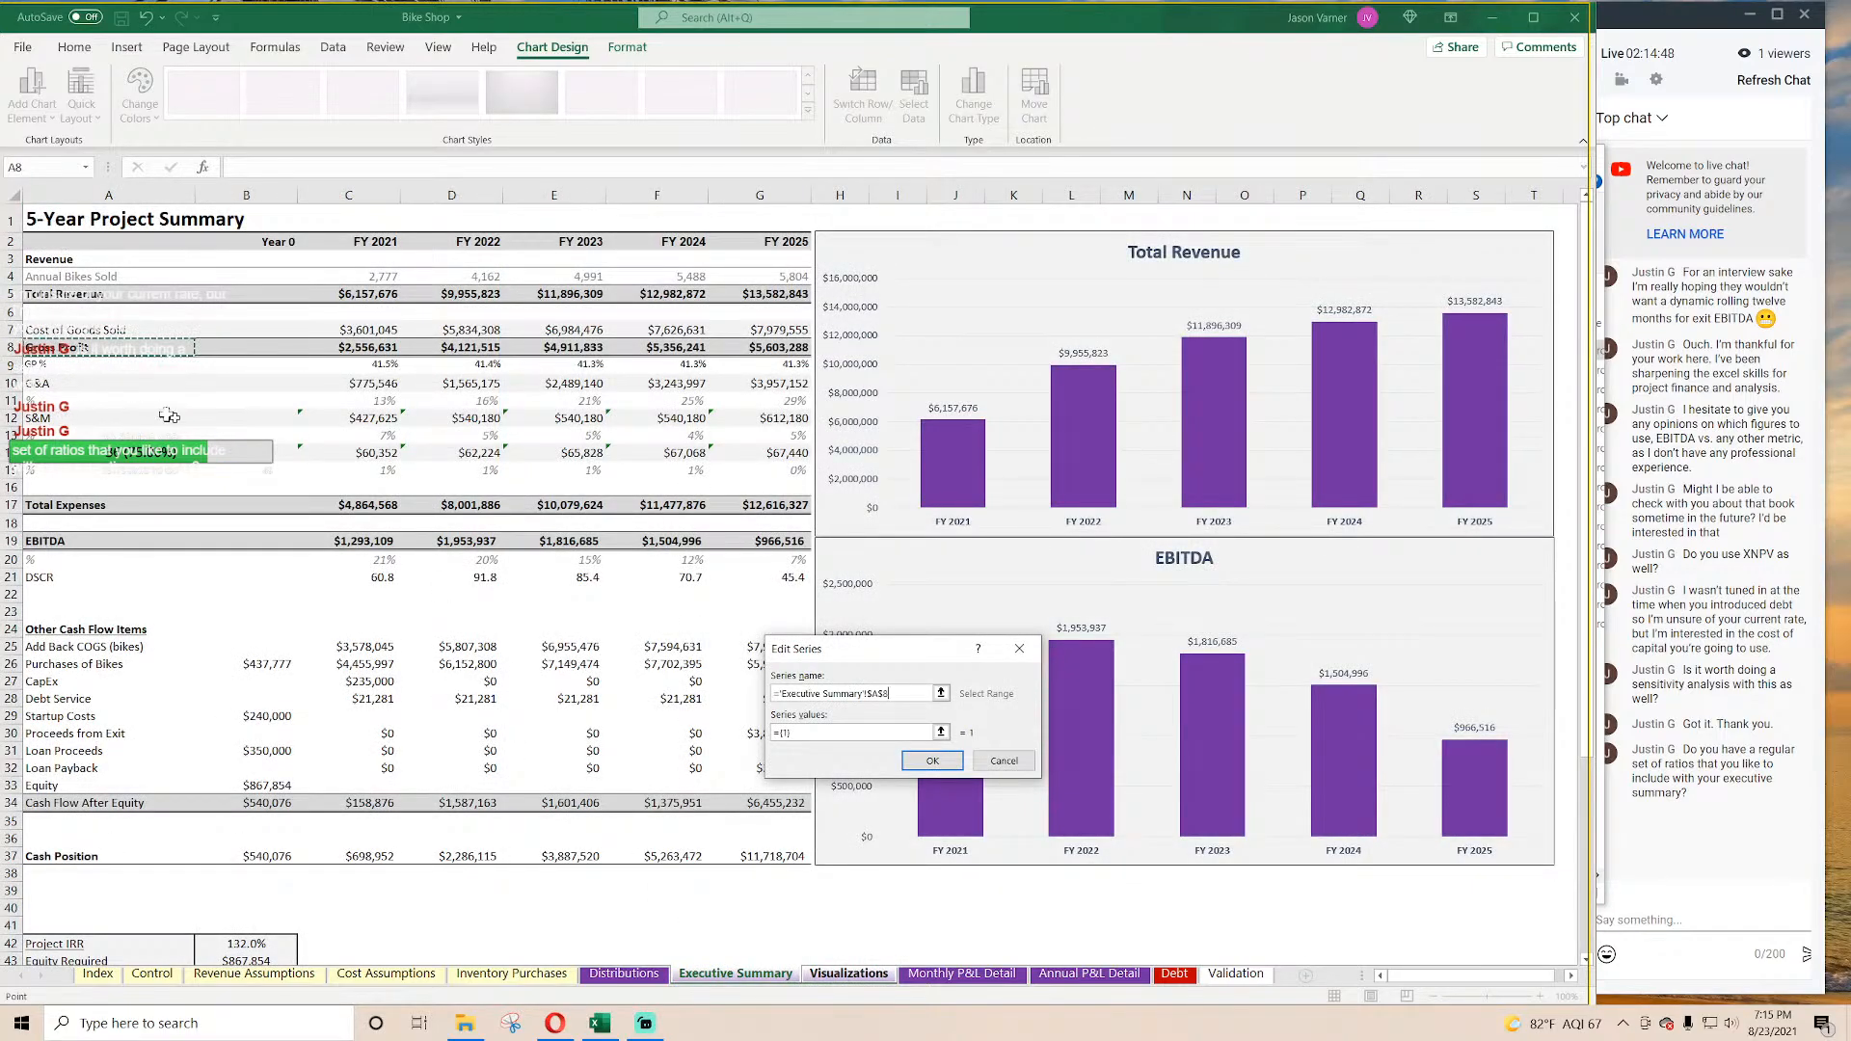
pyautogui.doubleClick(815, 733)
pyautogui.press('BackSpace')
pyautogui.click(933, 761)
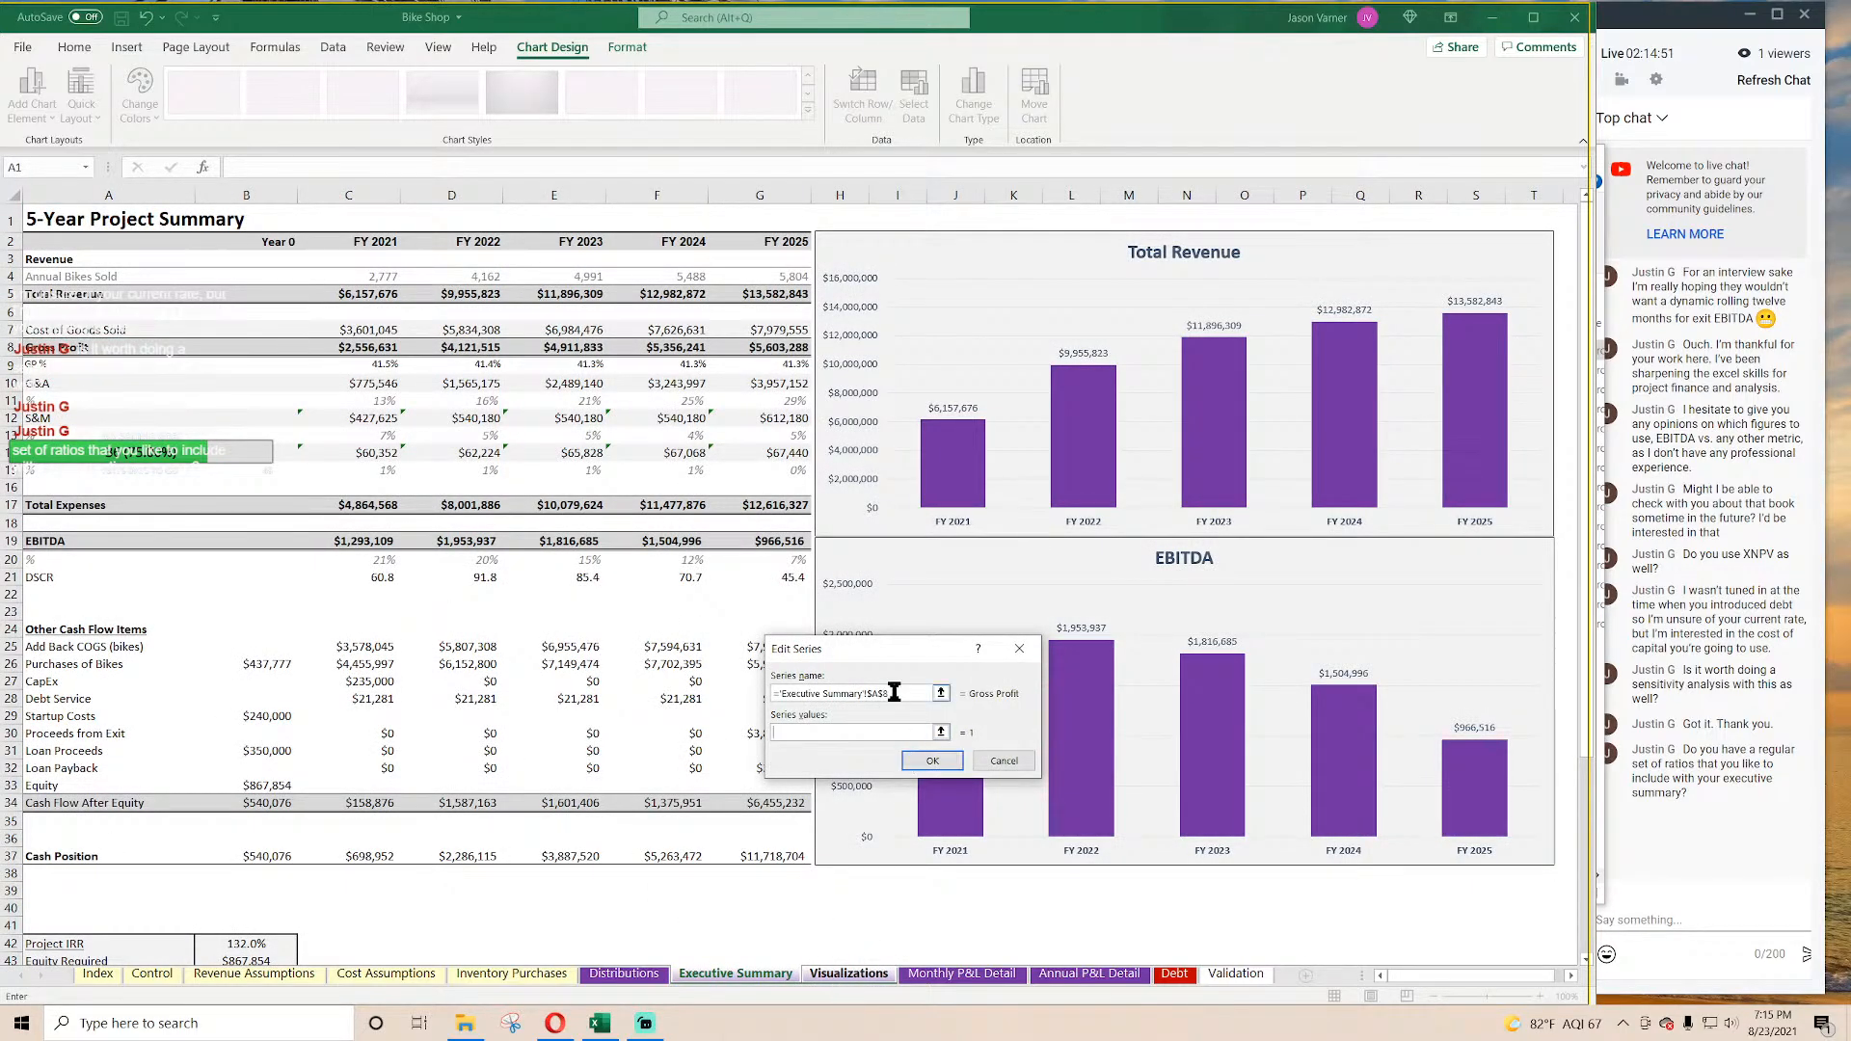
pyautogui.click(928, 564)
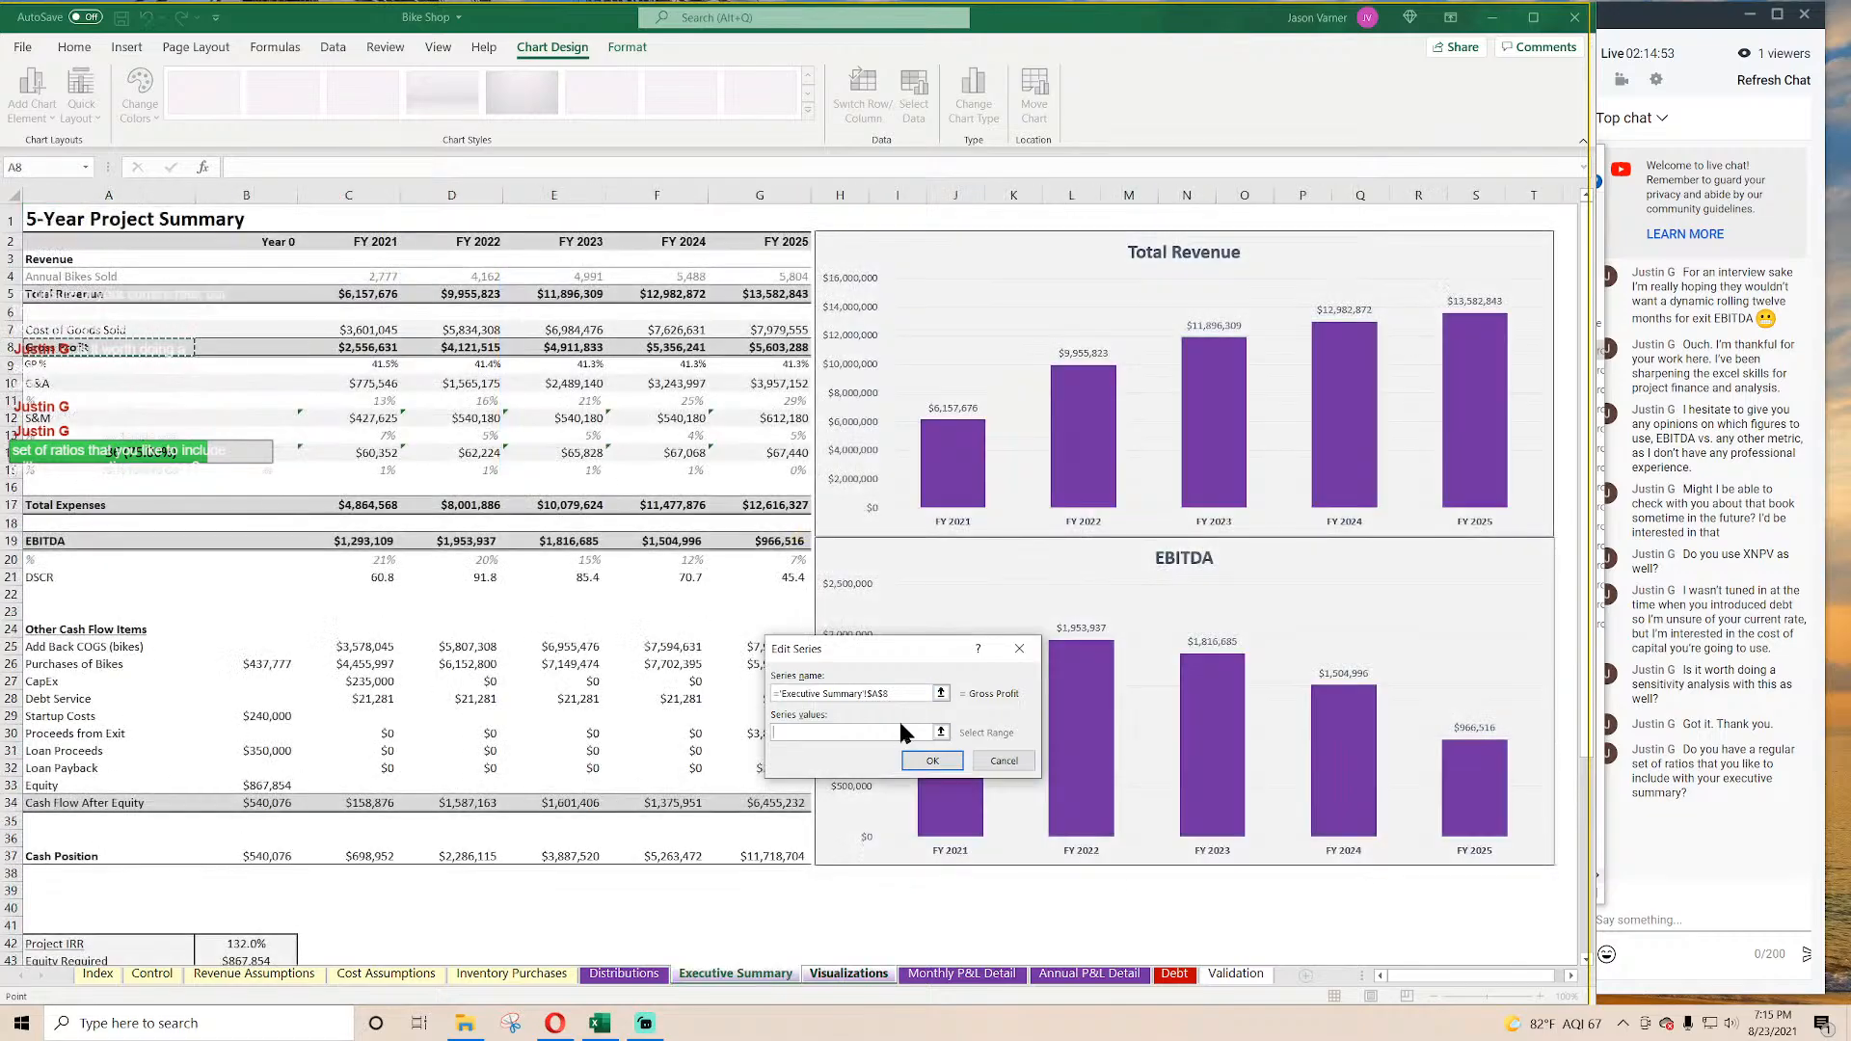
pyautogui.click(640, 706)
pyautogui.moveTo(894, 695); pyautogui.dragTo(636, 693)
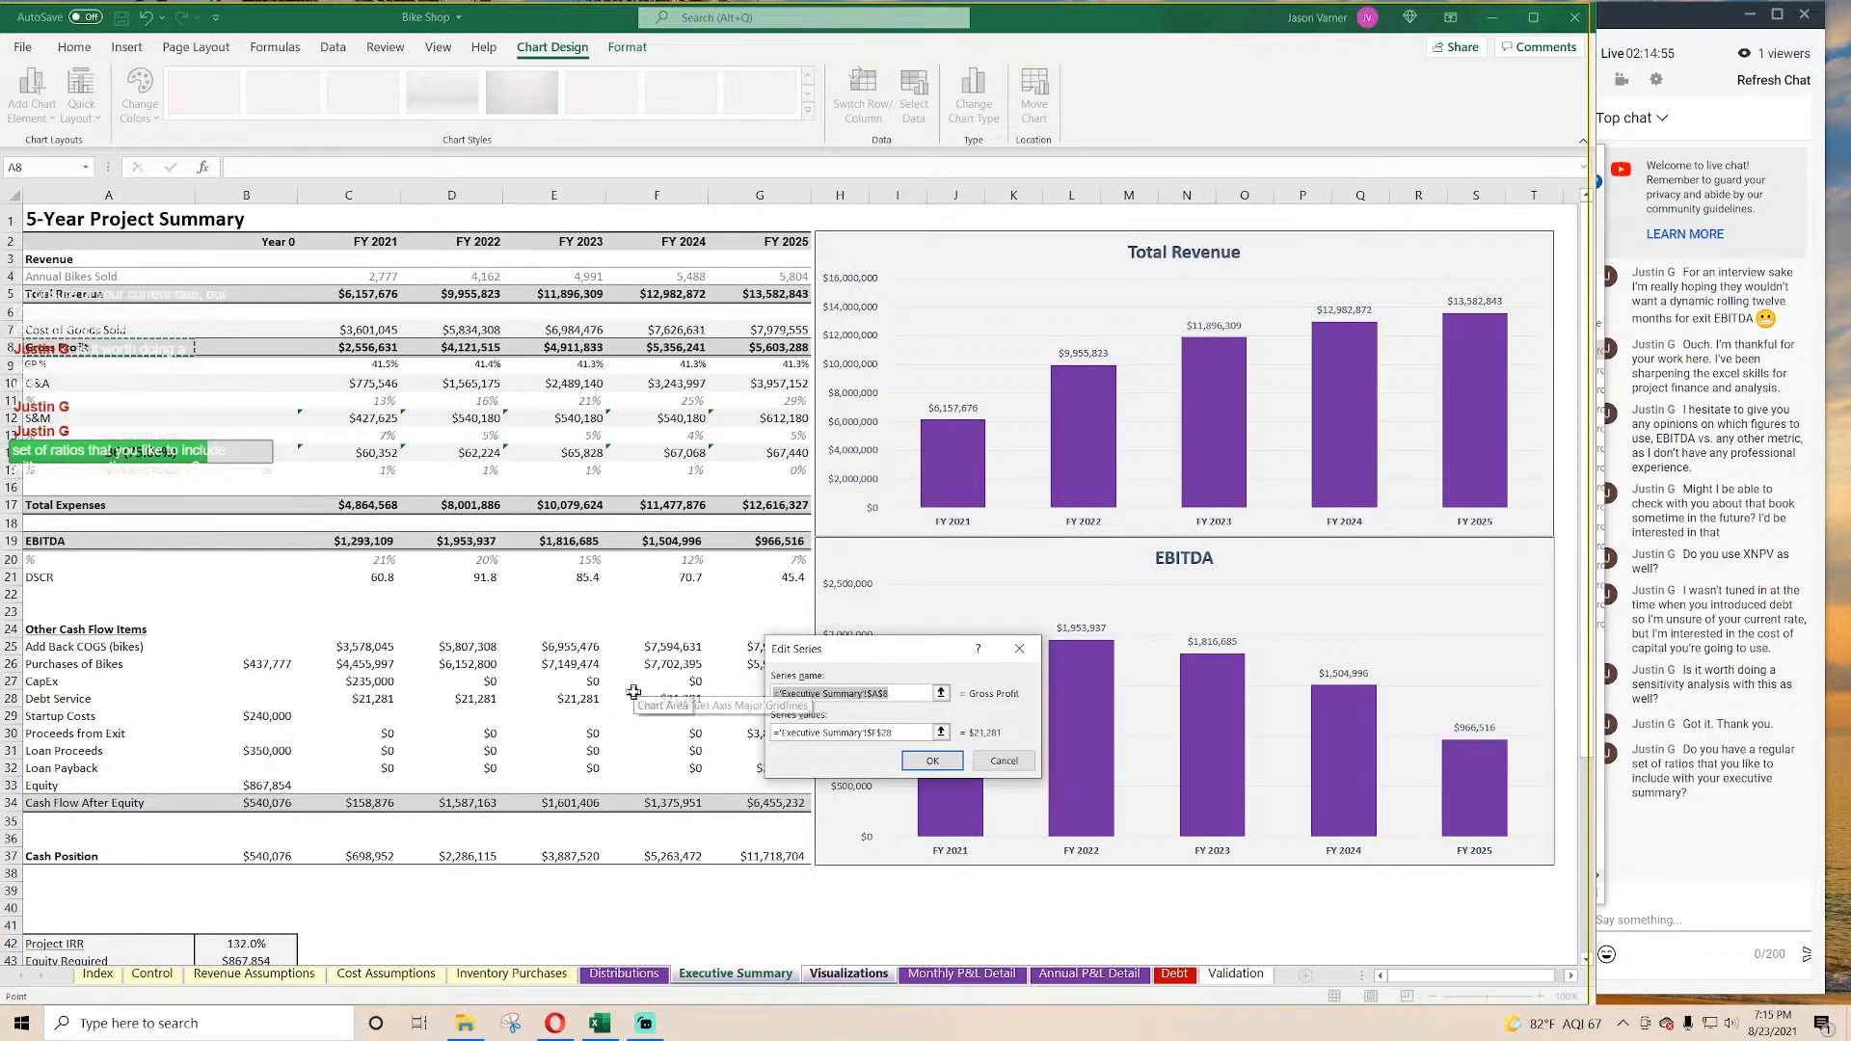
pyautogui.click(888, 736)
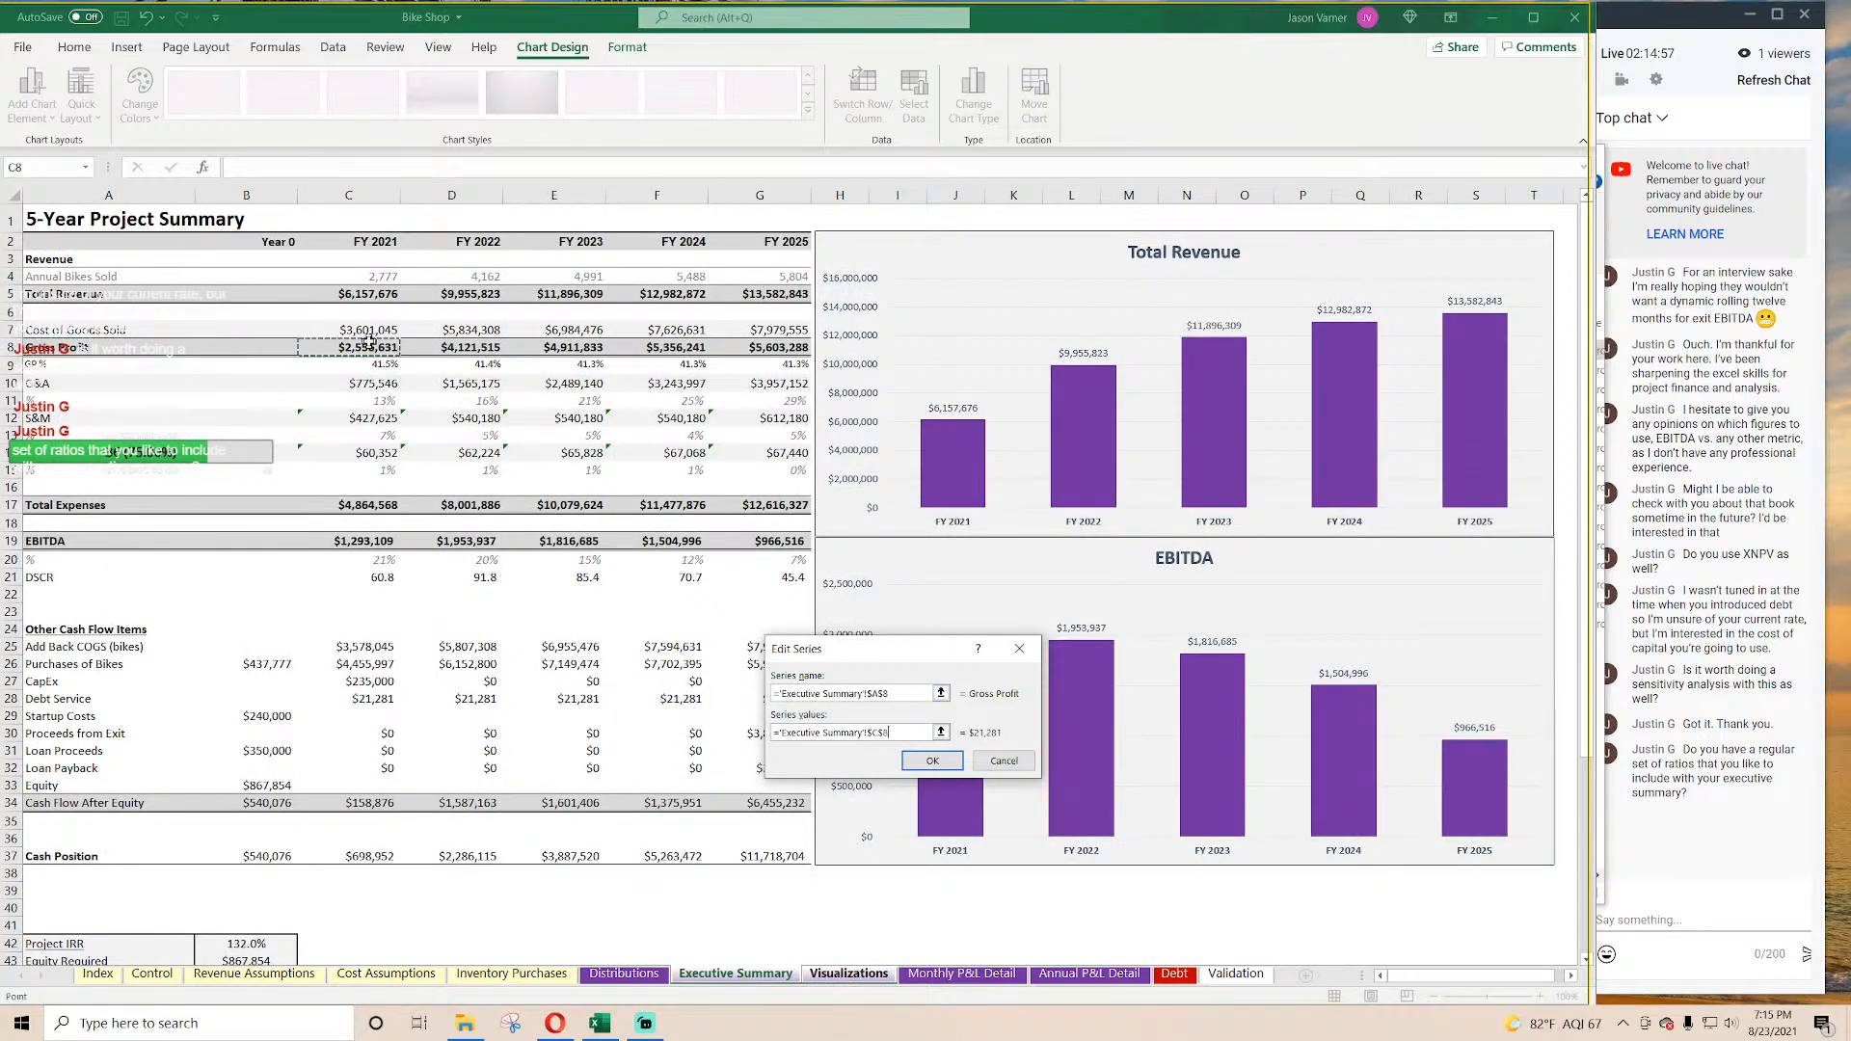
pyautogui.moveTo(319, 347); pyautogui.dragTo(757, 358)
pyautogui.click(933, 761)
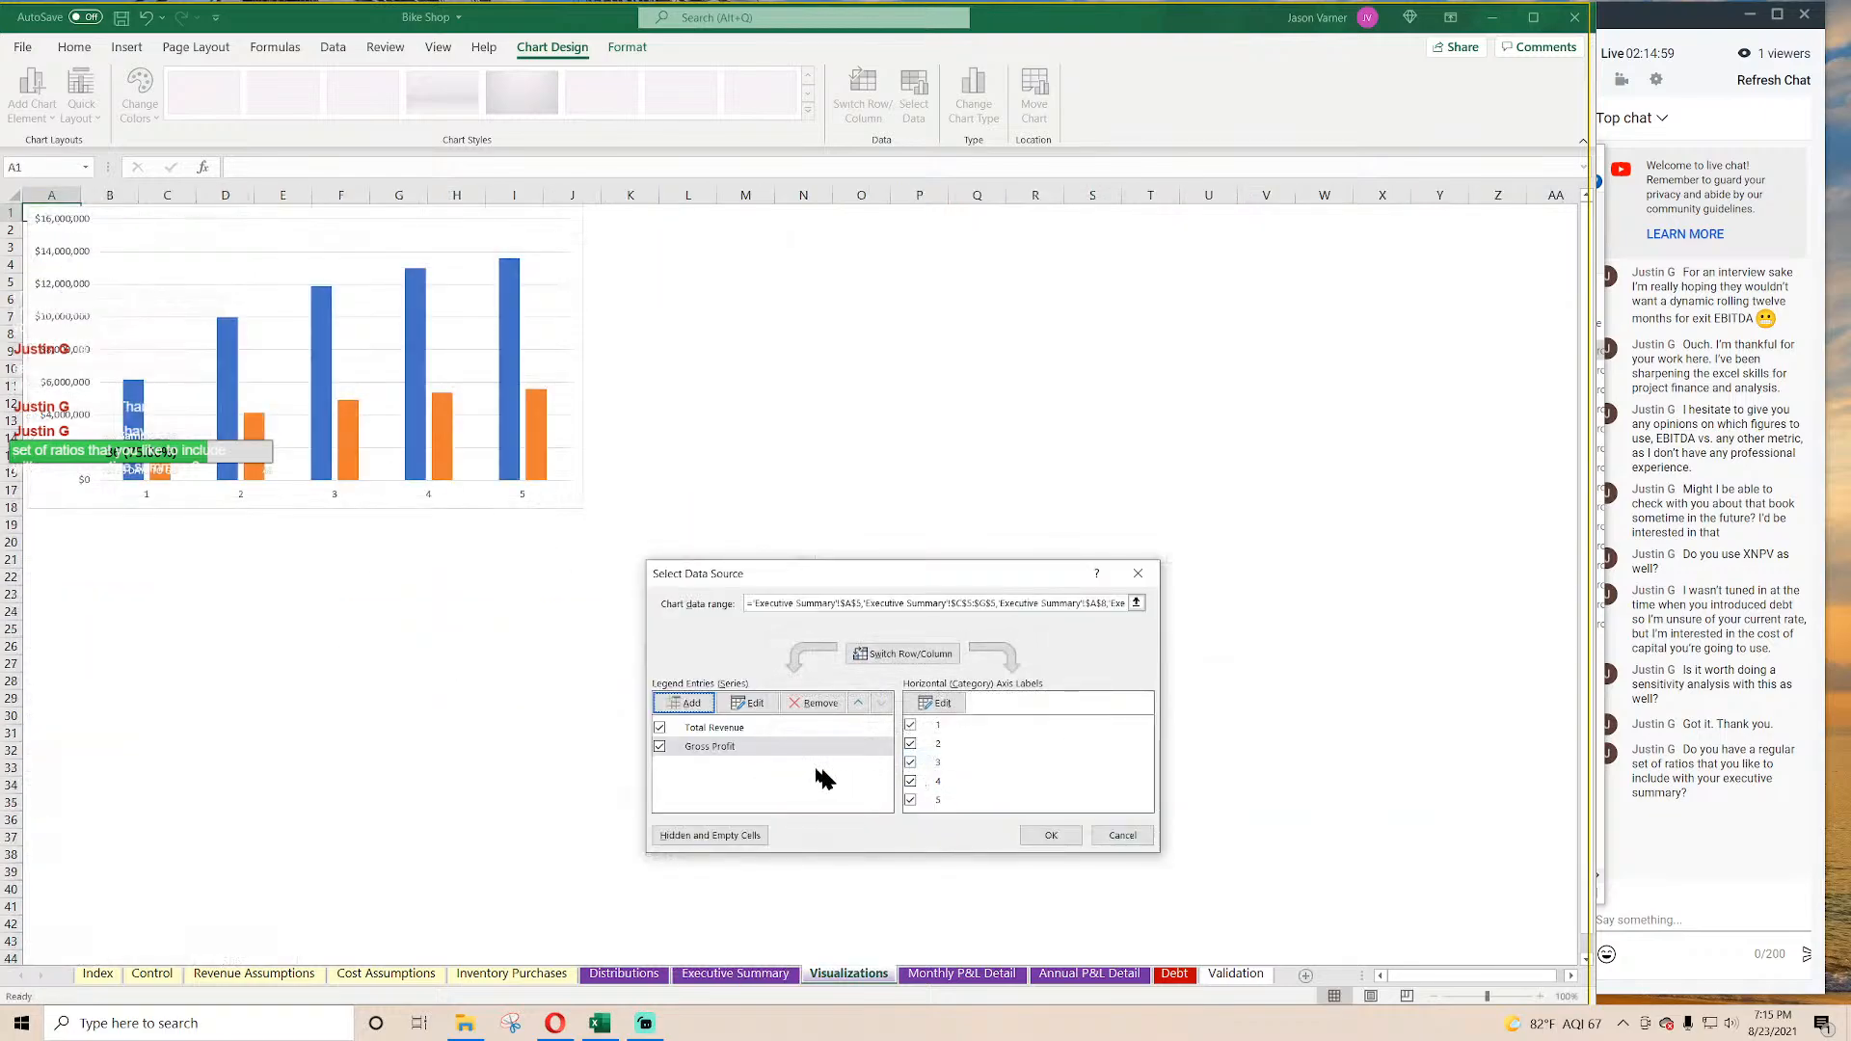
# Step: Add an EBITDA series to the chart, with its name from Executive Summary A19 and values from C19:G19
pyautogui.click(683, 711)
pyautogui.click(738, 976)
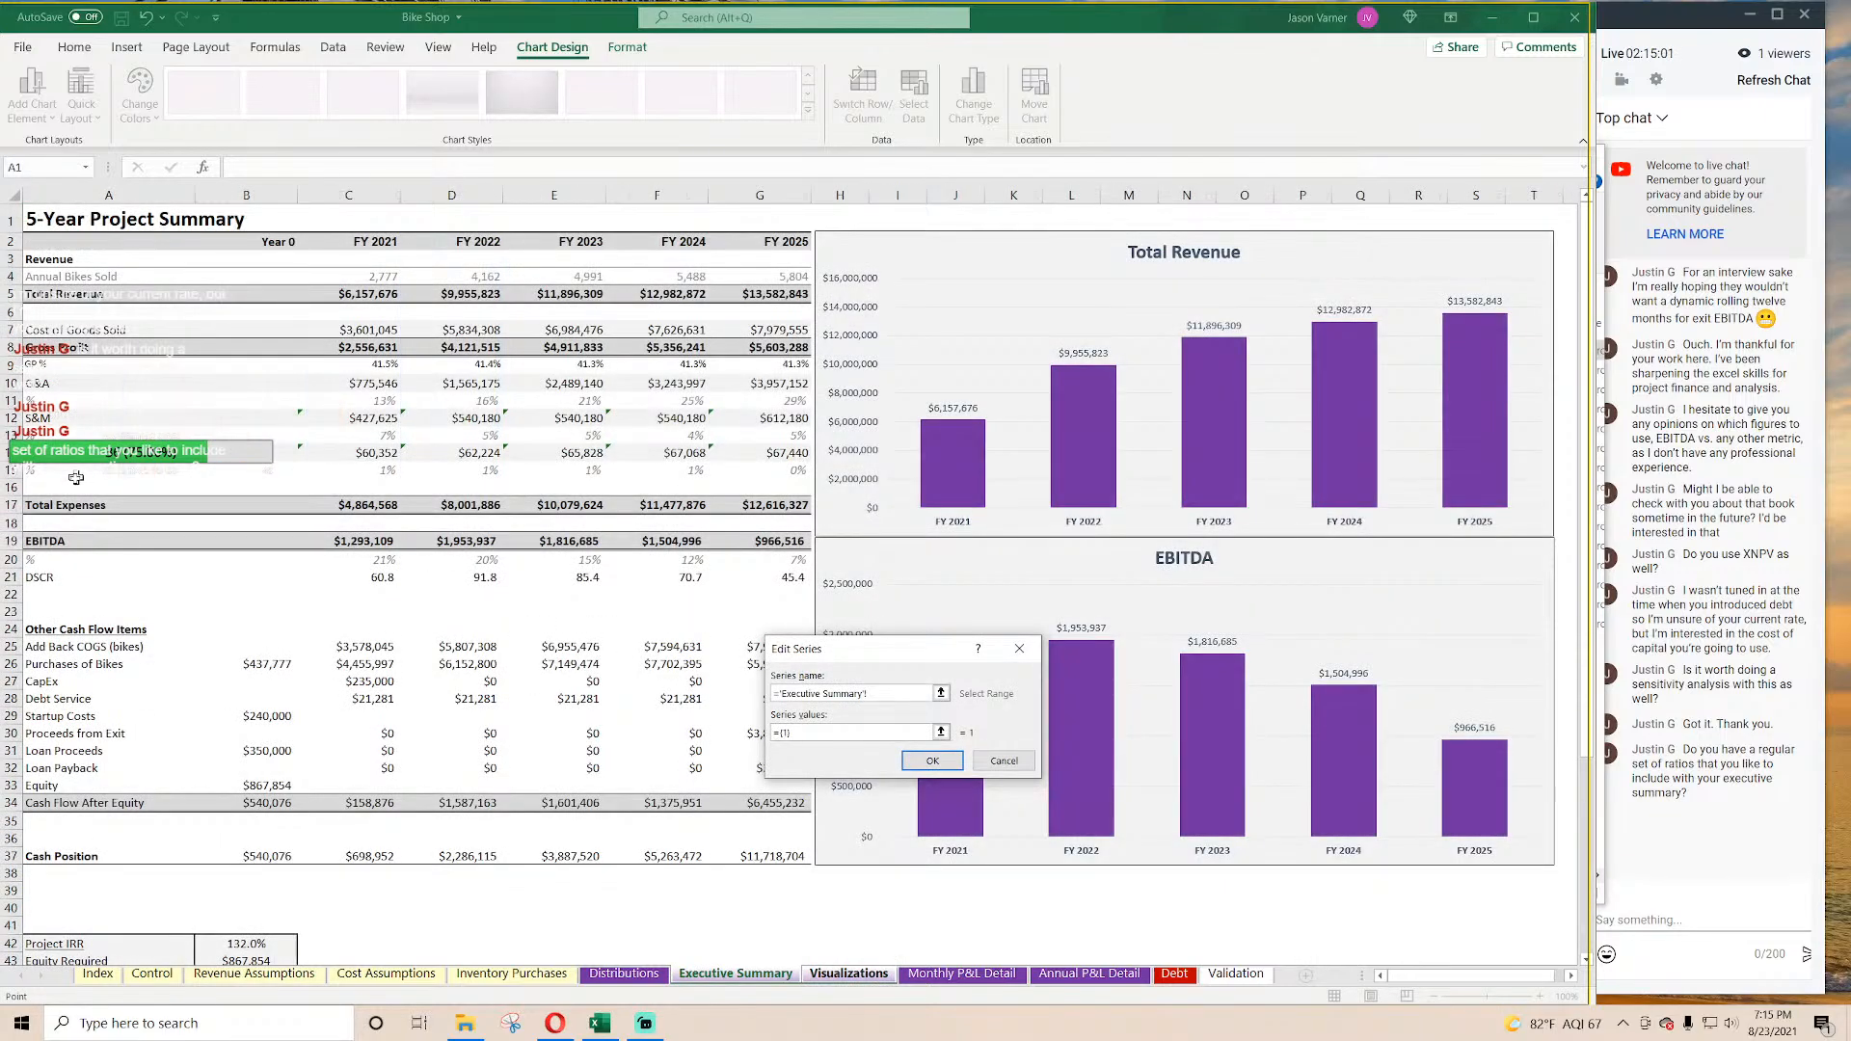
pyautogui.click(50, 542)
pyautogui.click(781, 732)
pyautogui.moveTo(318, 541); pyautogui.dragTo(744, 546)
pyautogui.click(932, 760)
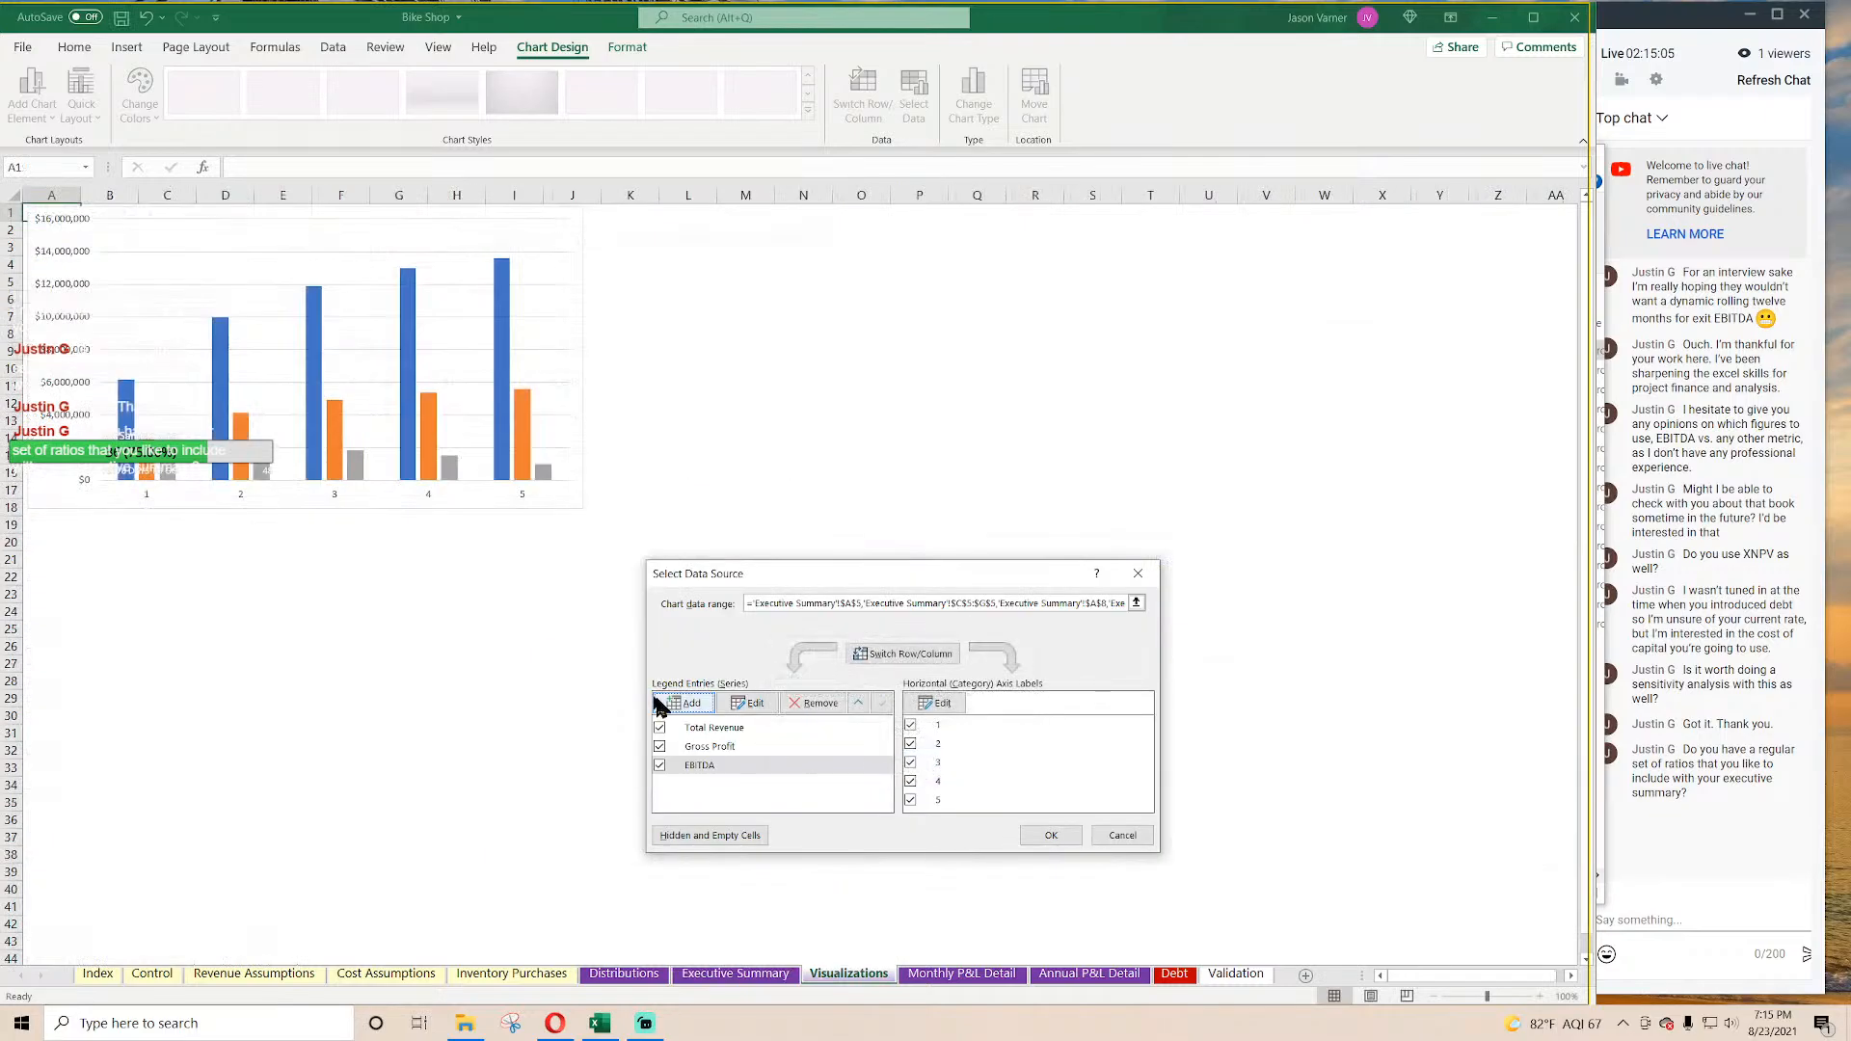
# Step: Add a Cash Flow Pre Tax series, with its name from Annual P&L Detail C292 and values from E292:I292
pyautogui.click(683, 710)
pyautogui.click(737, 973)
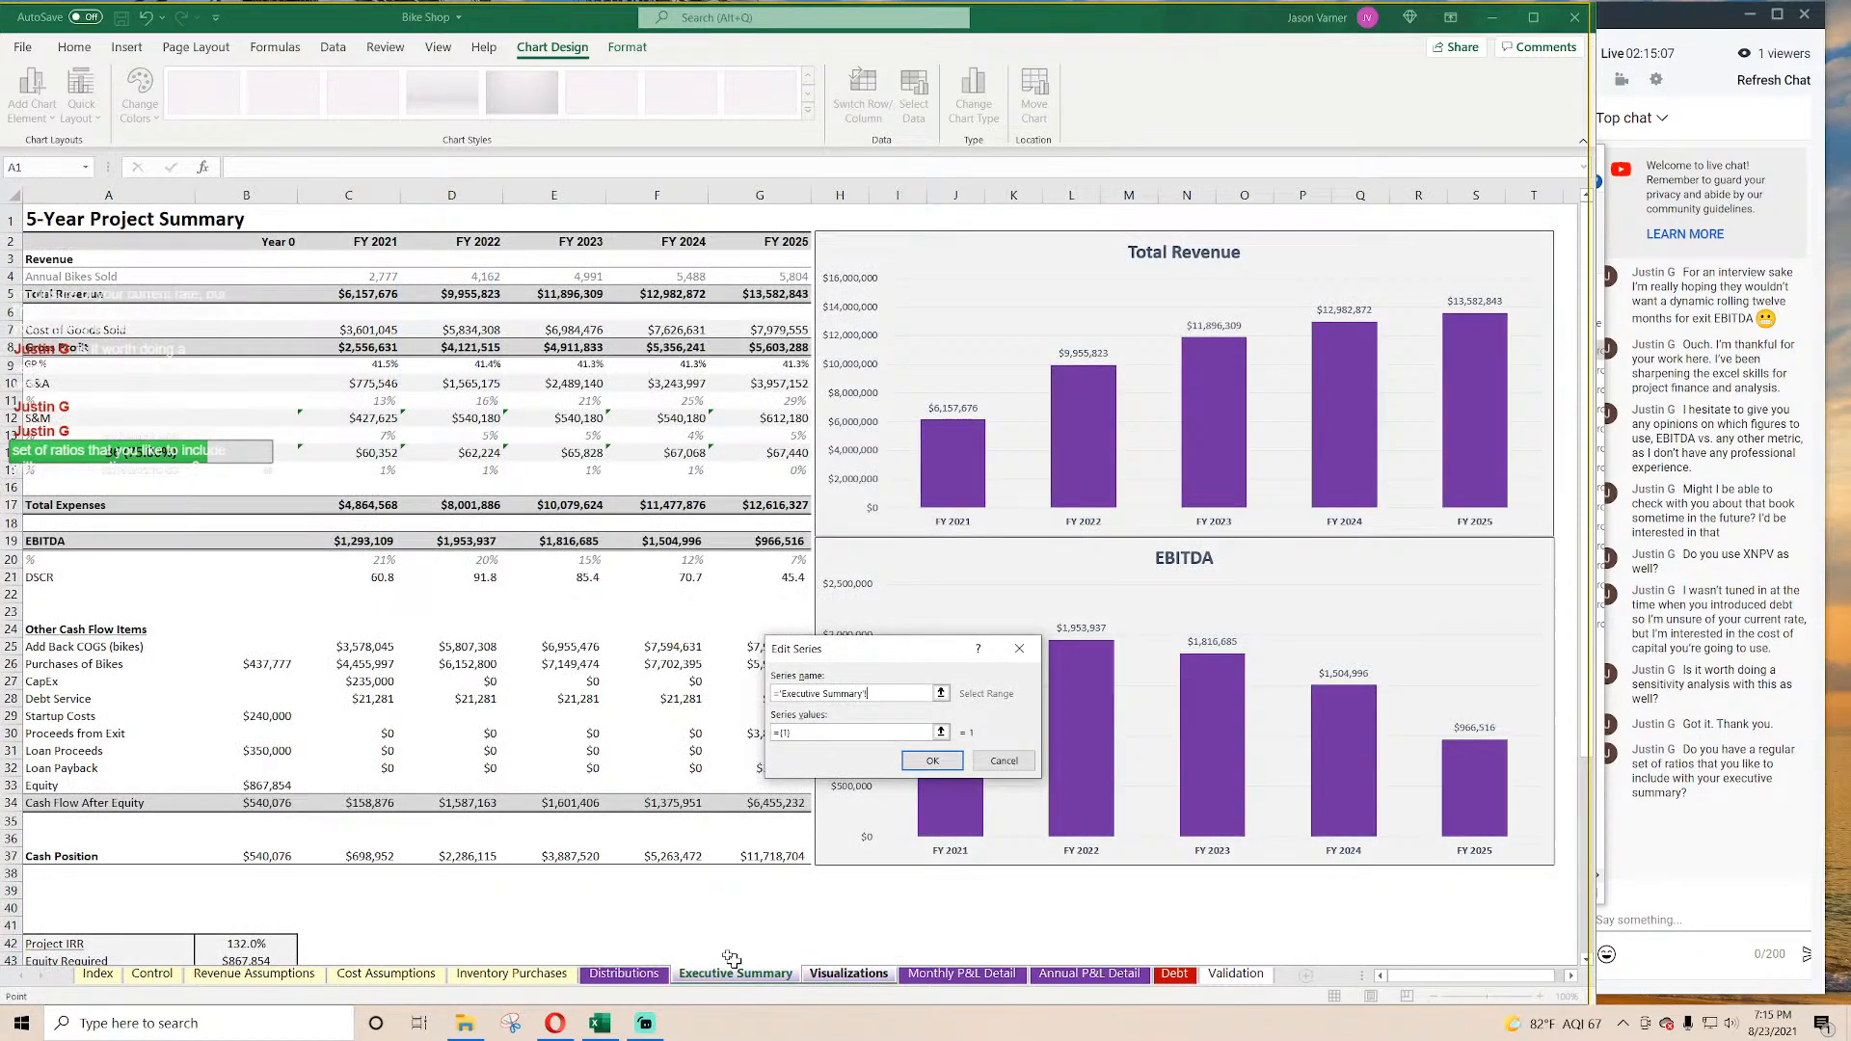
pyautogui.click(72, 802)
pyautogui.click(1090, 974)
pyautogui.scroll(-20, 406, 791)
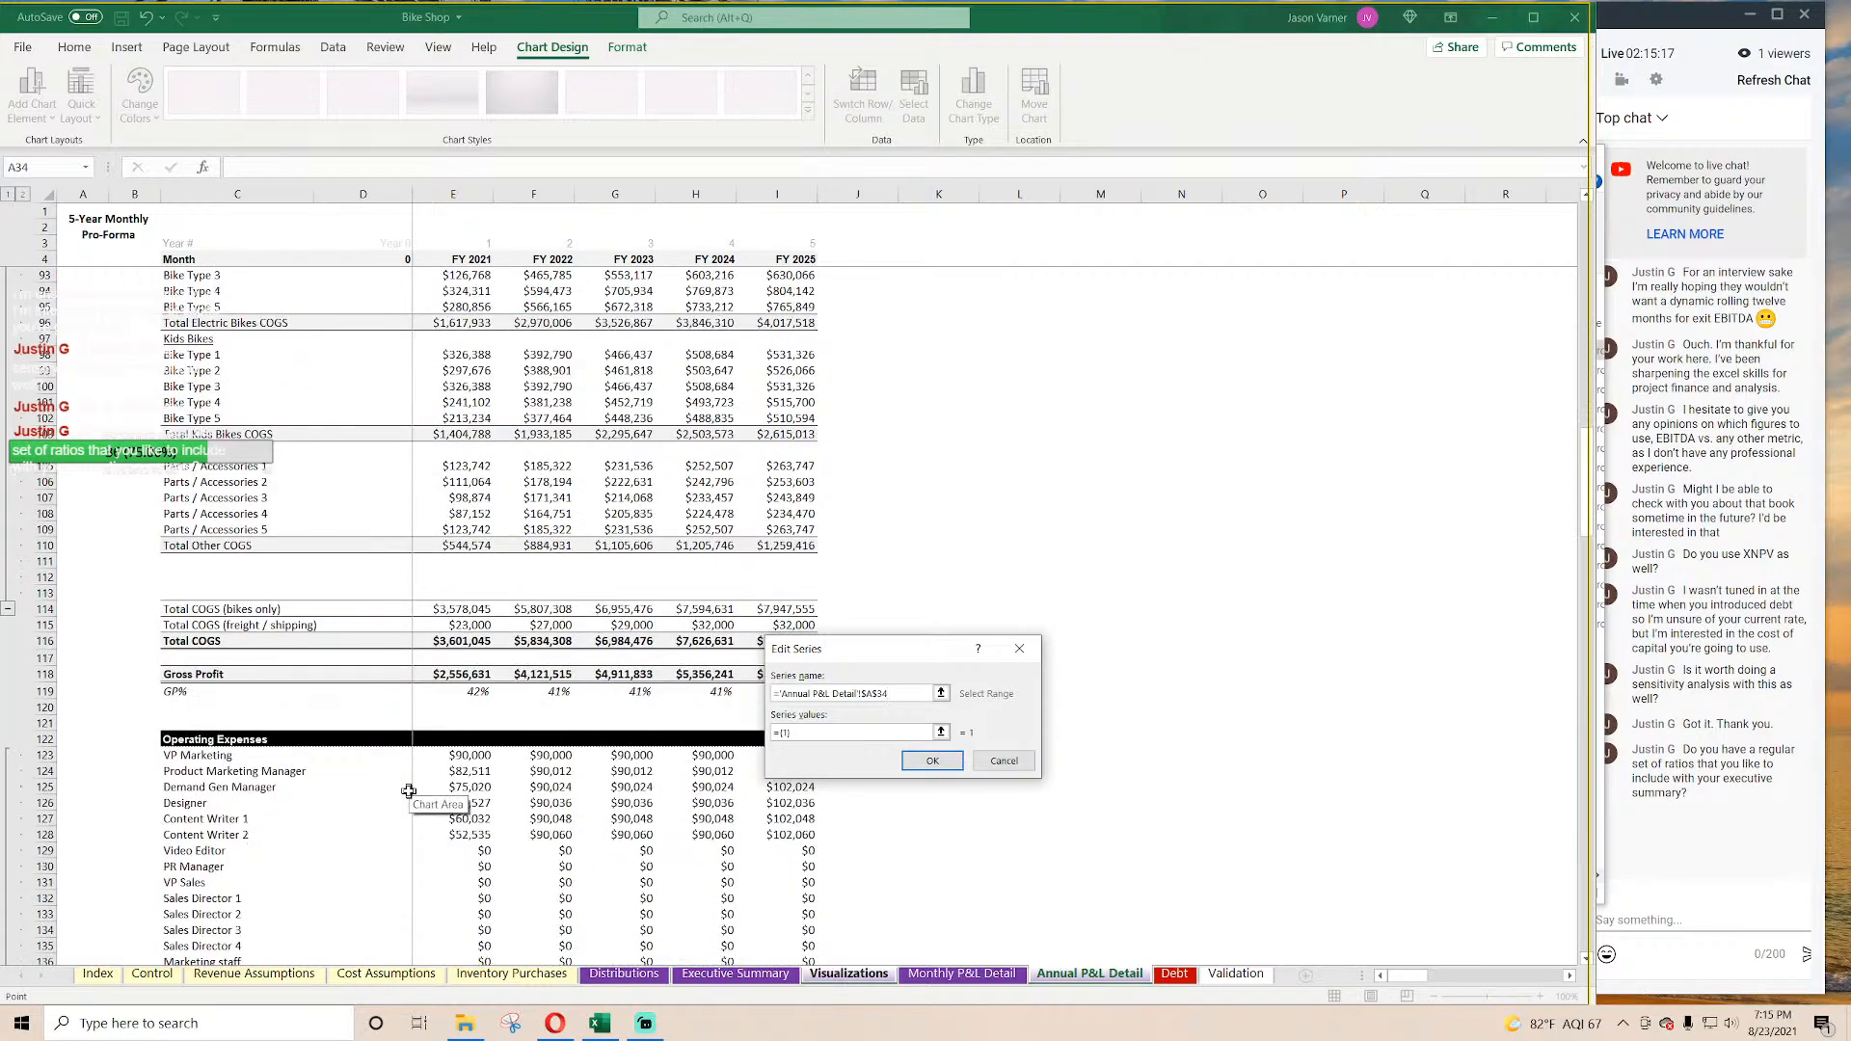
pyautogui.scroll(-7, 410, 791)
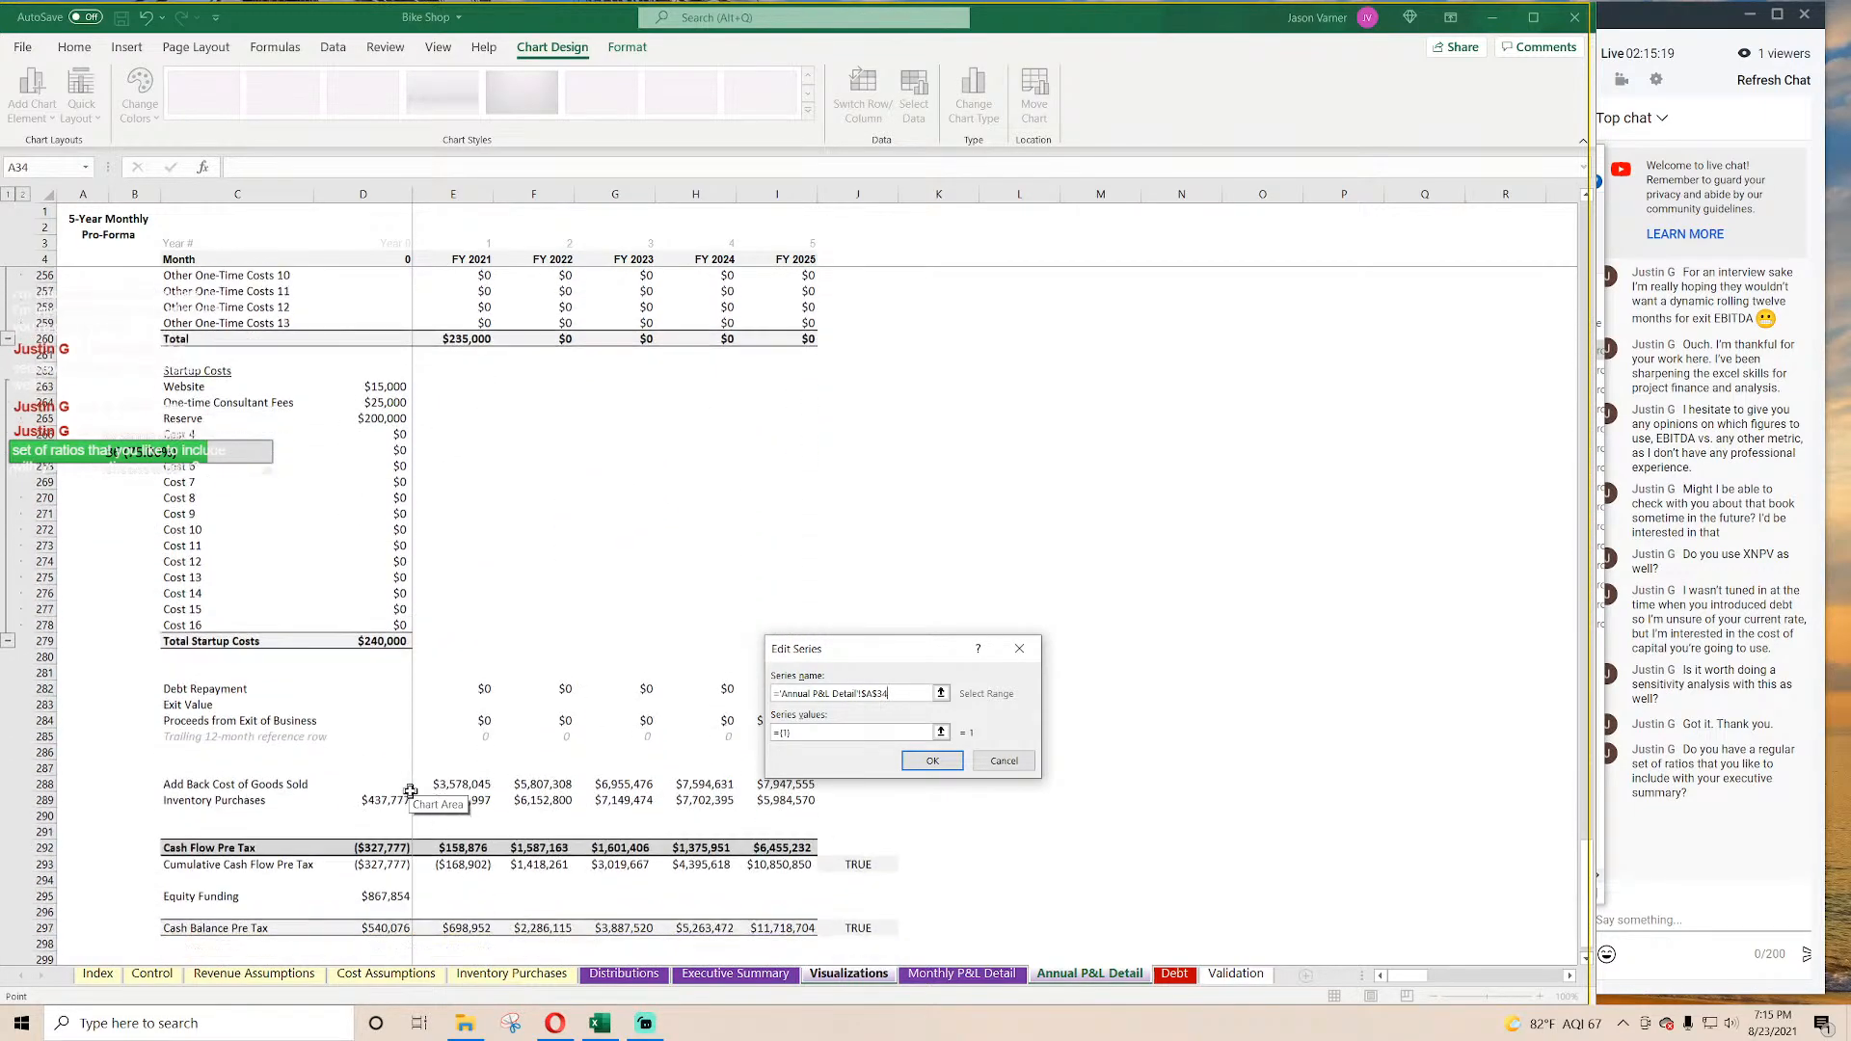
pyautogui.click(198, 641)
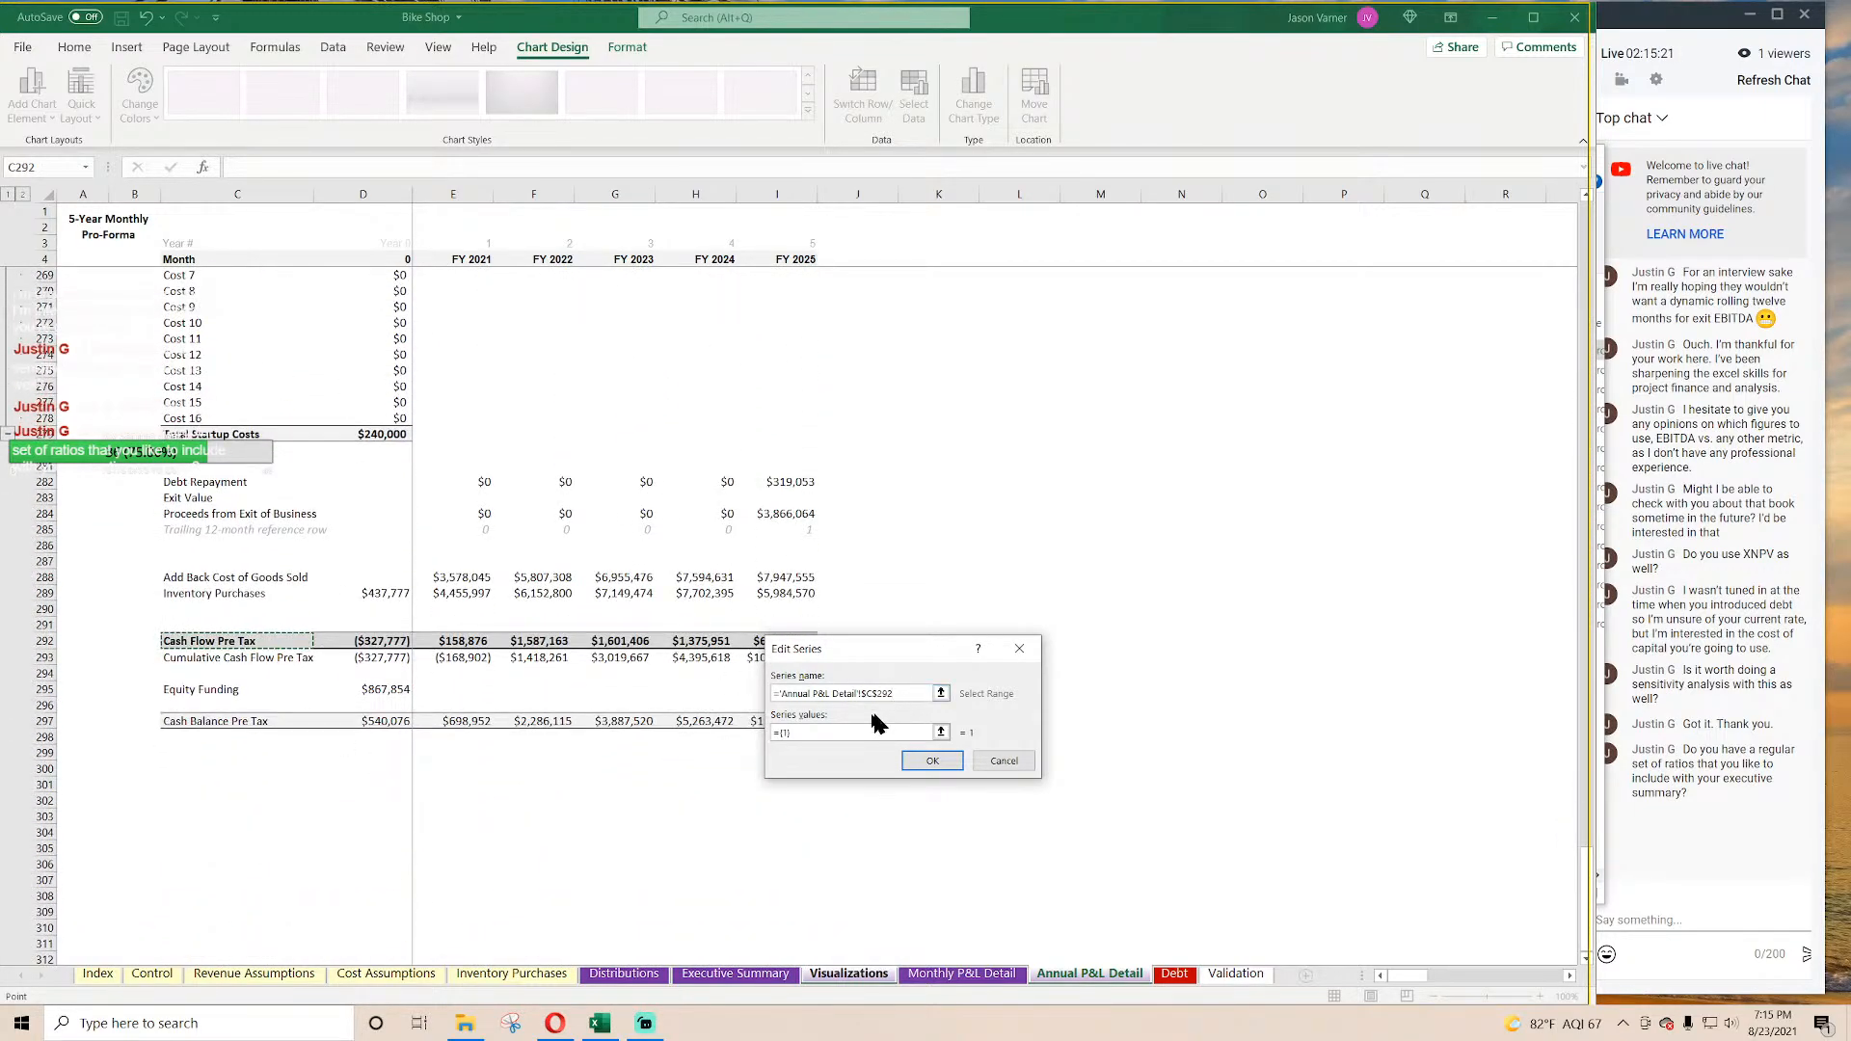
pyautogui.moveTo(881, 723); pyautogui.dragTo(669, 728)
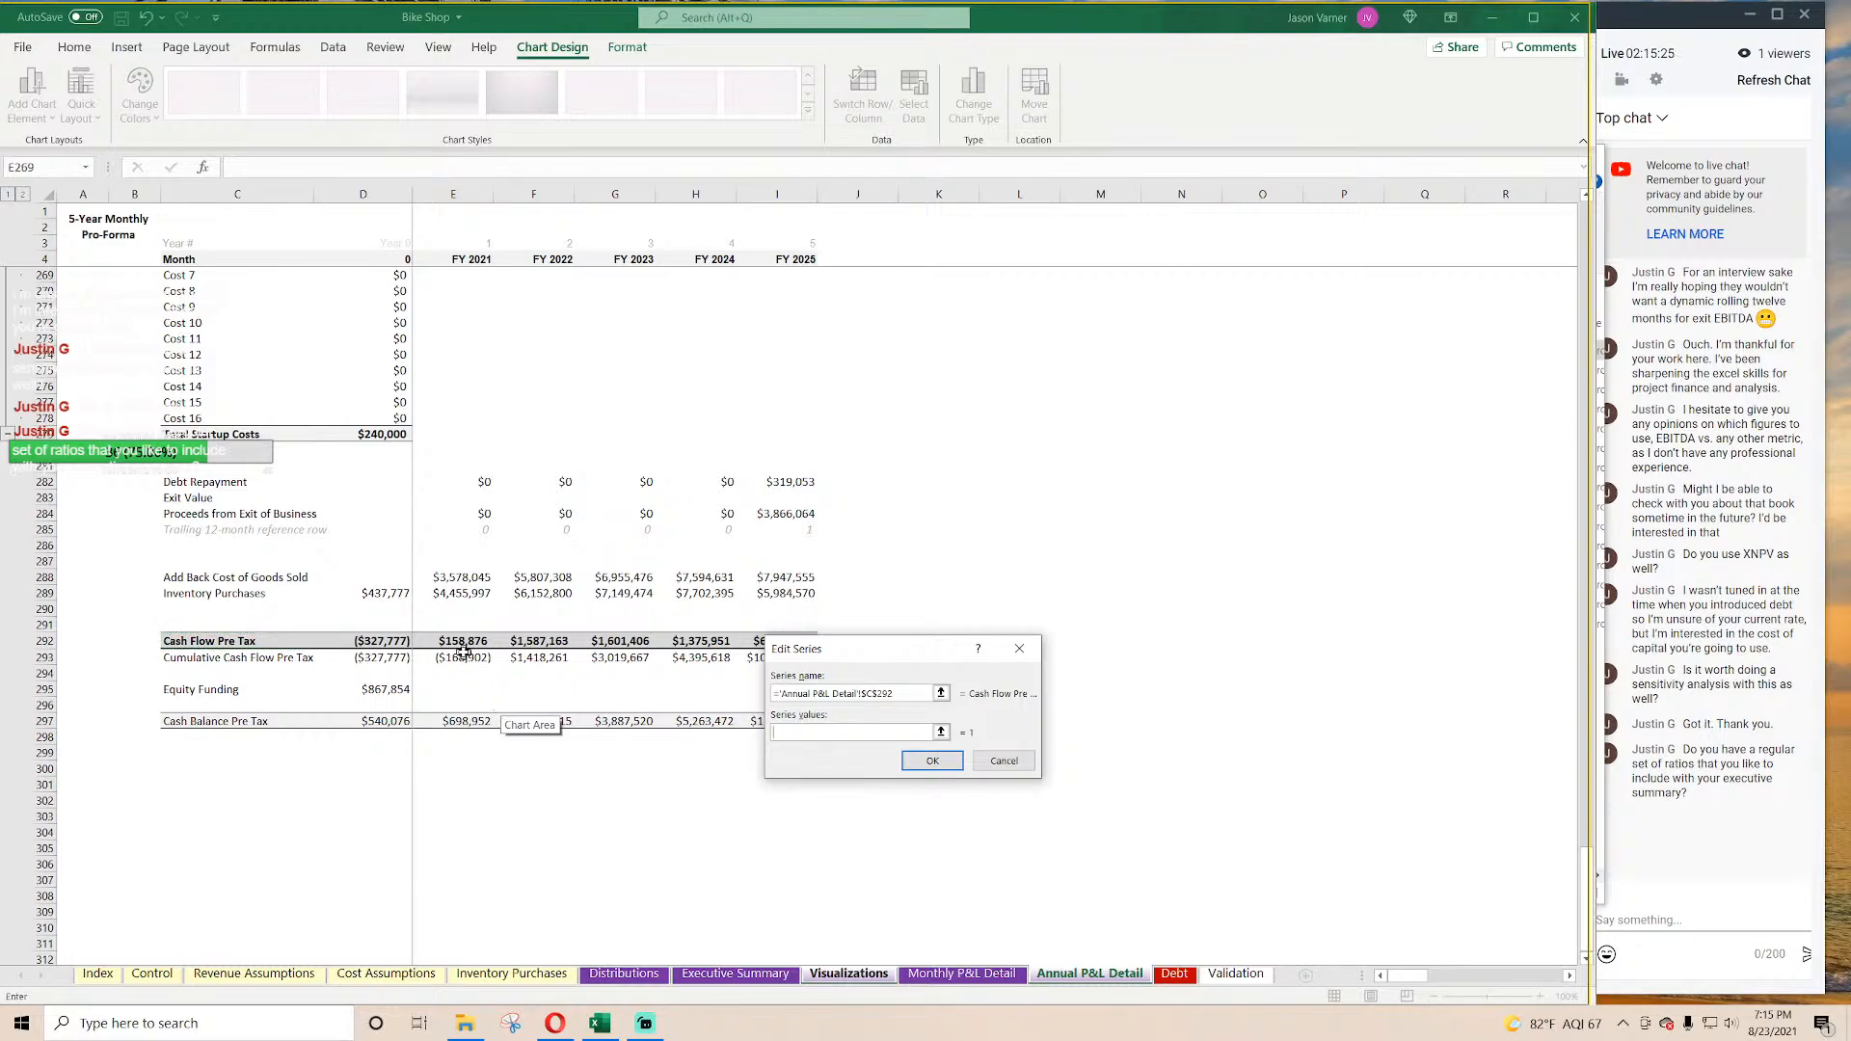
pyautogui.moveTo(457, 643); pyautogui.dragTo(768, 666)
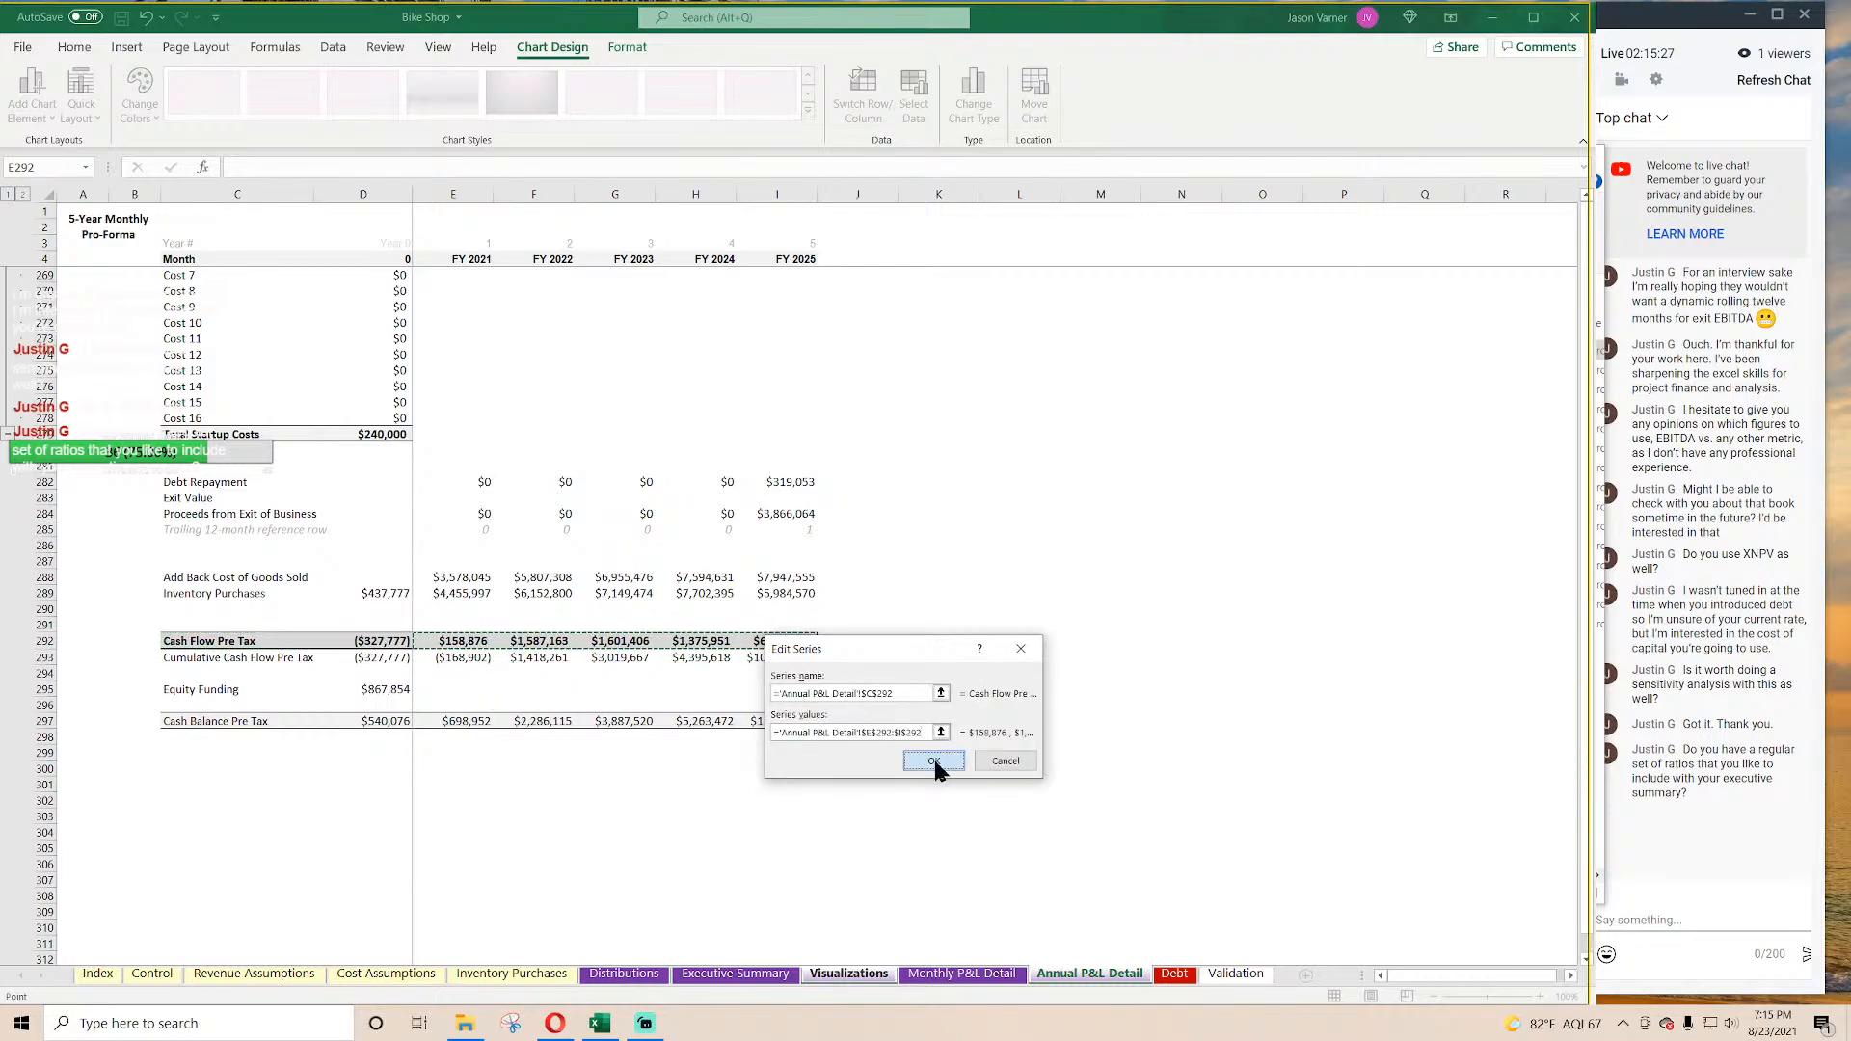
pyautogui.click(933, 761)
# Step: Set the horizontal axis labels to the fiscal year headers in Executive Summary C2:G2 and apply the data source
pyautogui.click(947, 713)
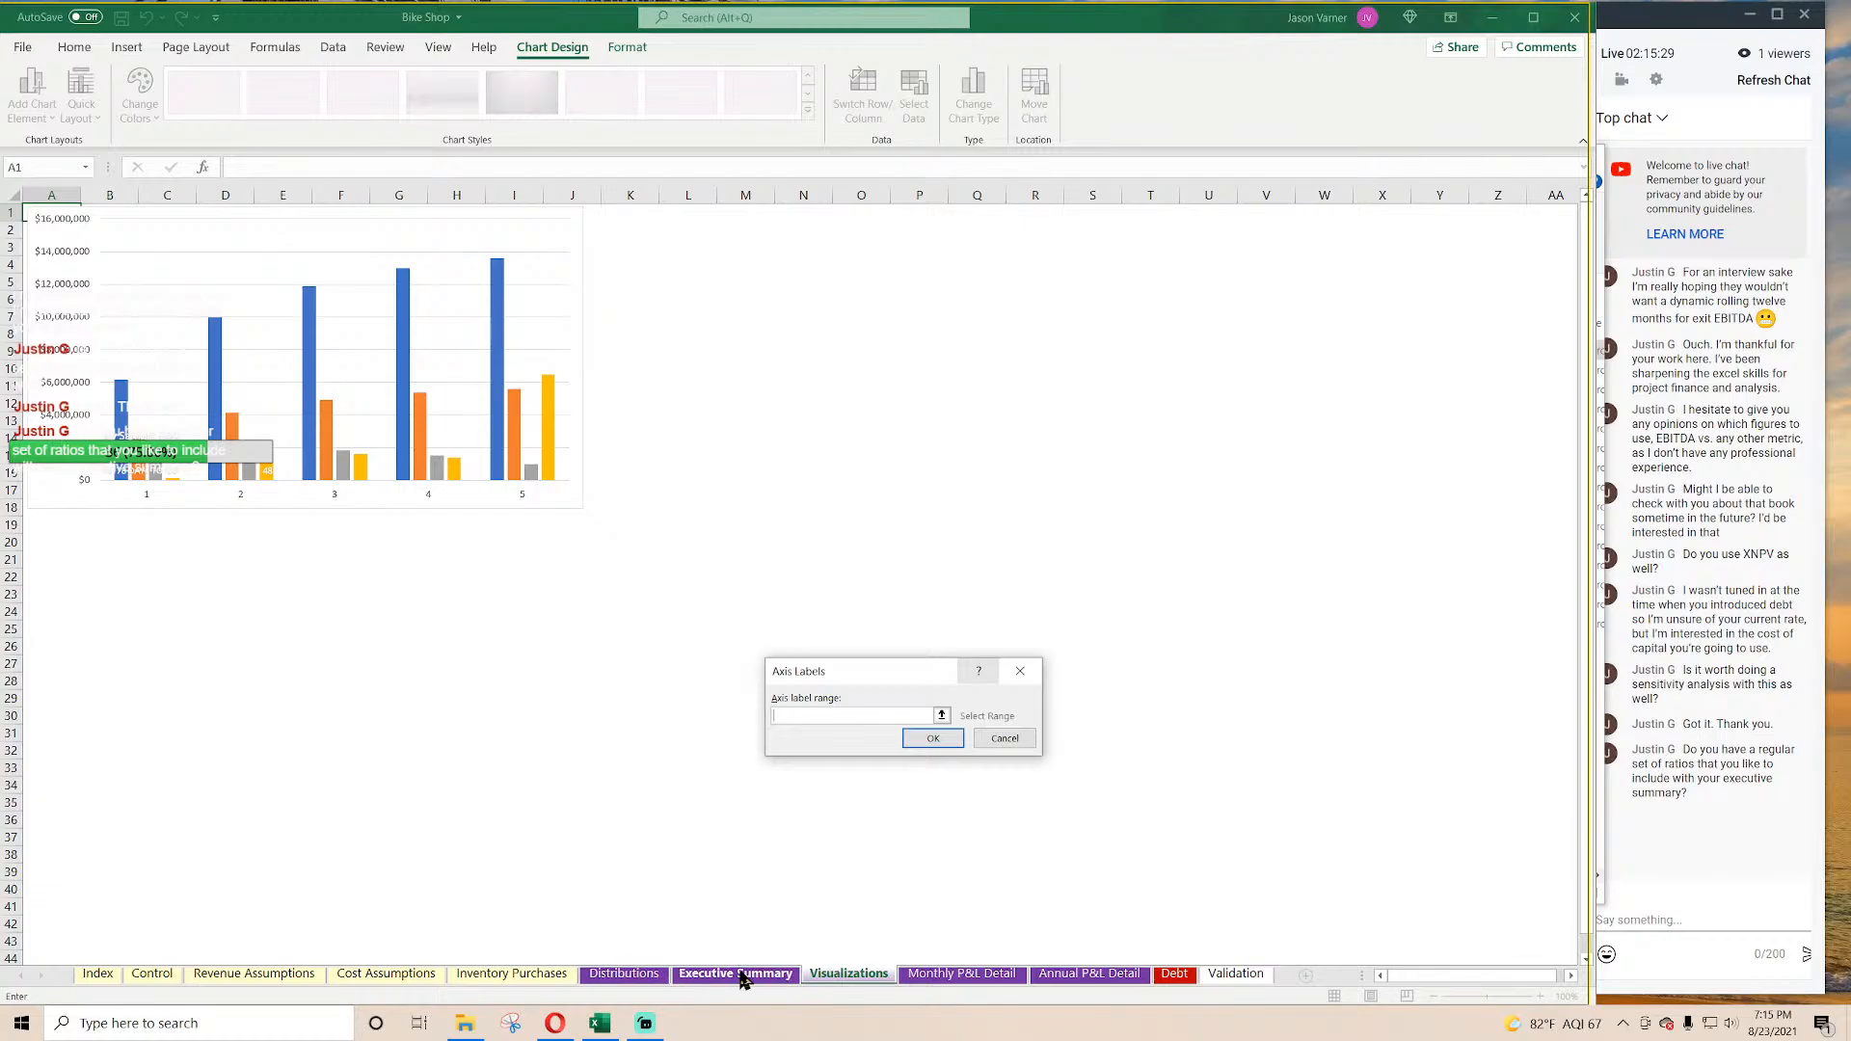
pyautogui.click(735, 974)
pyautogui.moveTo(376, 243); pyautogui.dragTo(734, 249)
pyautogui.click(935, 744)
pyautogui.click(1049, 838)
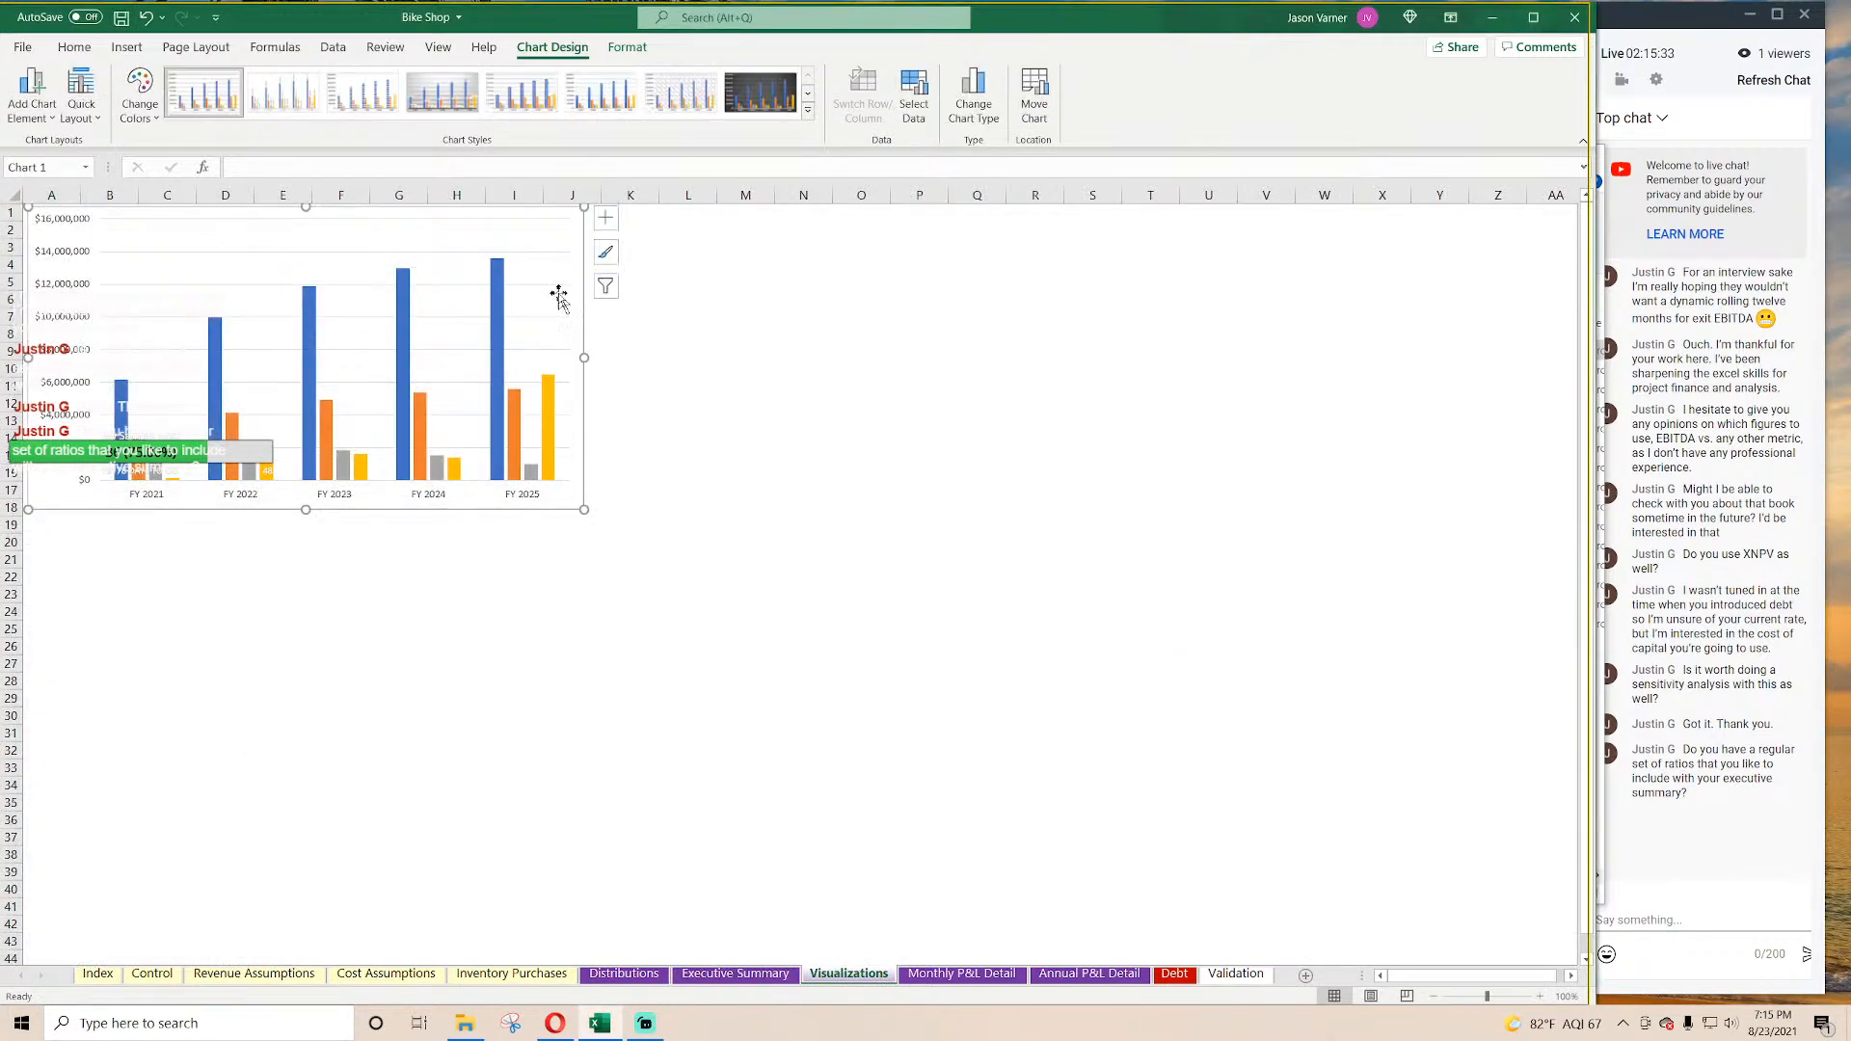
# Step: Add a legend to the column chart and position it at the bottom
pyautogui.click(605, 220)
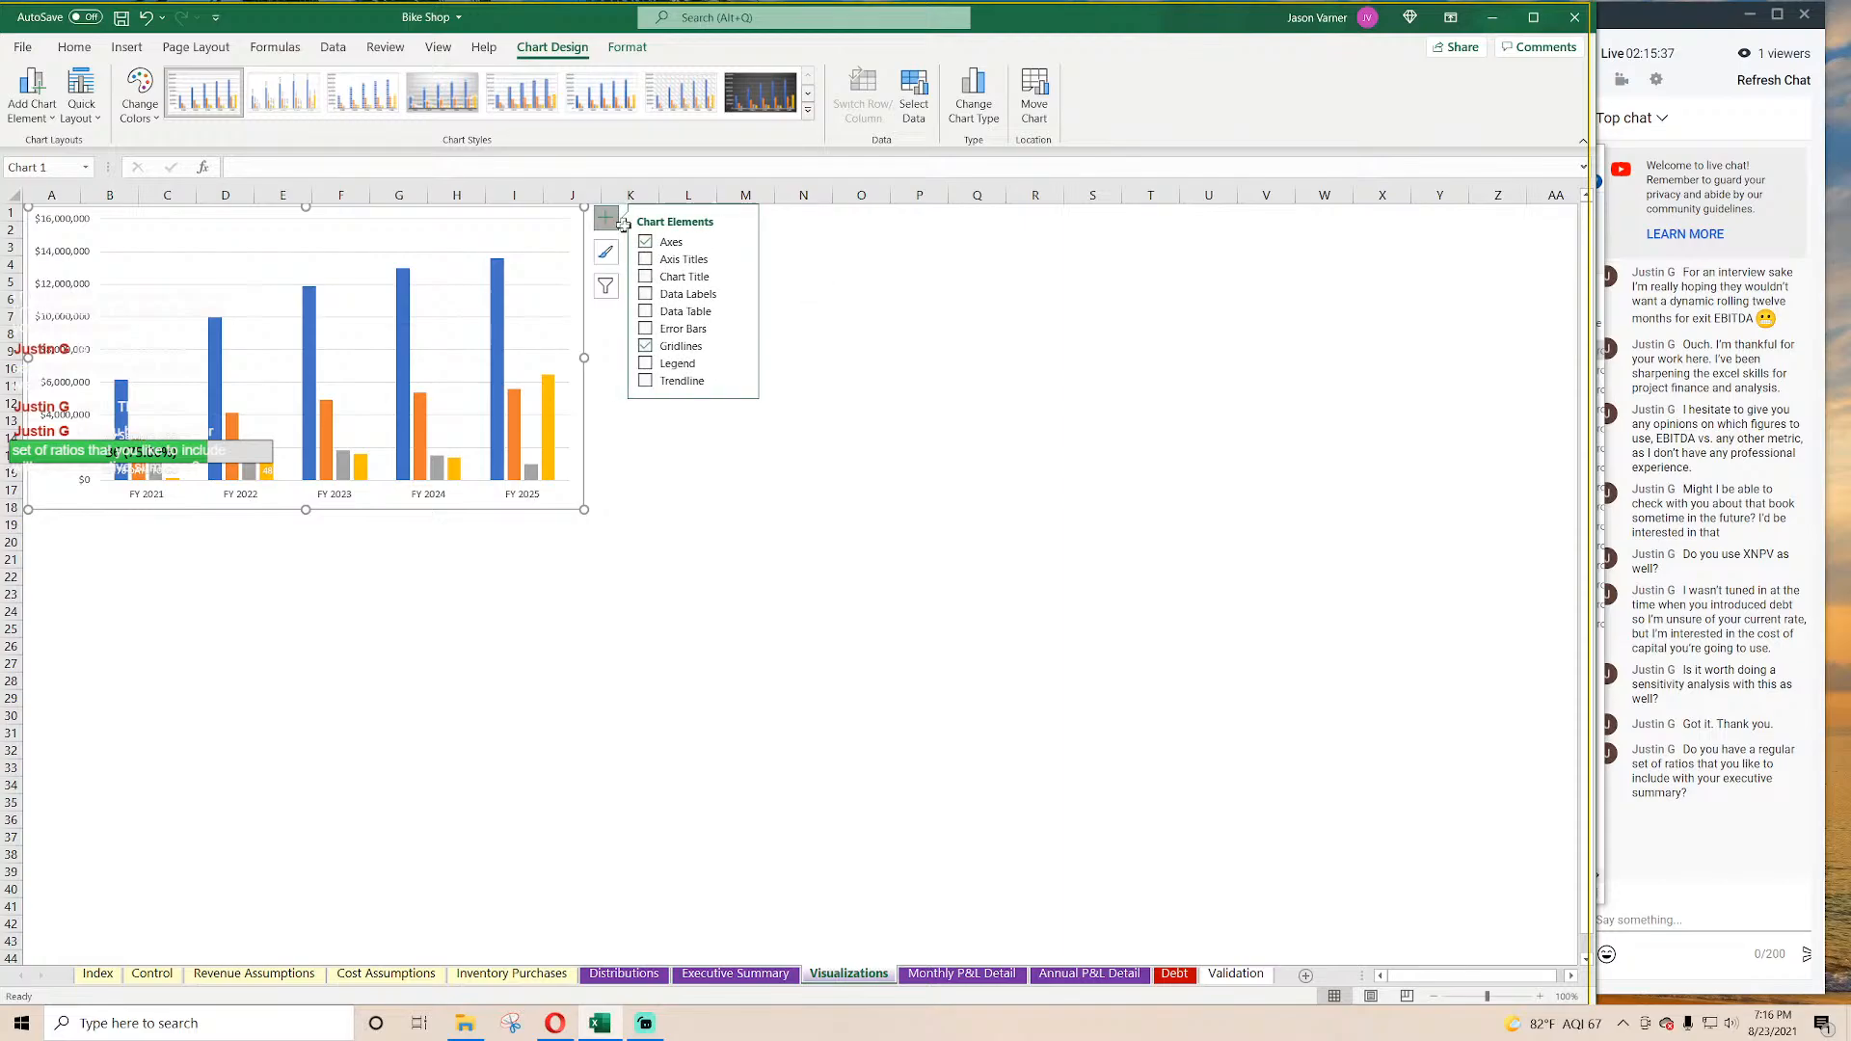
pyautogui.click(702, 366)
pyautogui.rightClick(516, 359)
pyautogui.press('Escape')
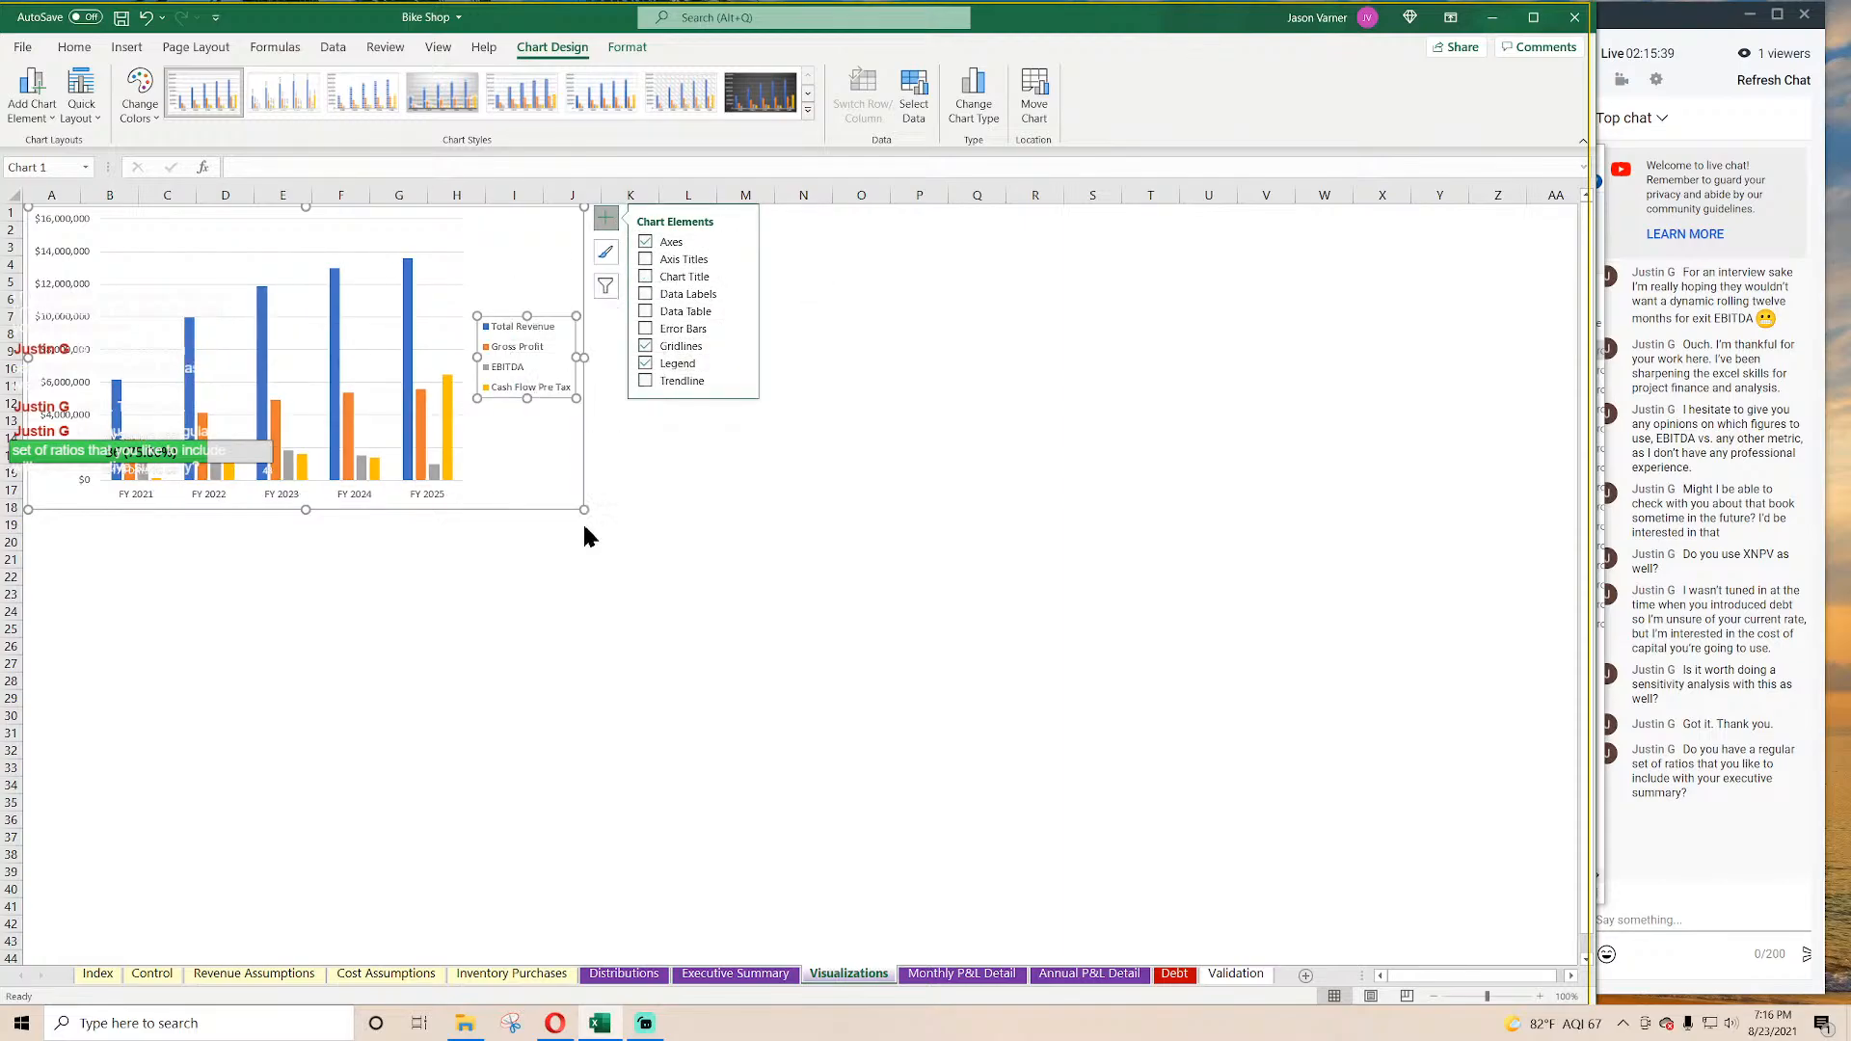
pyautogui.click(1418, 382)
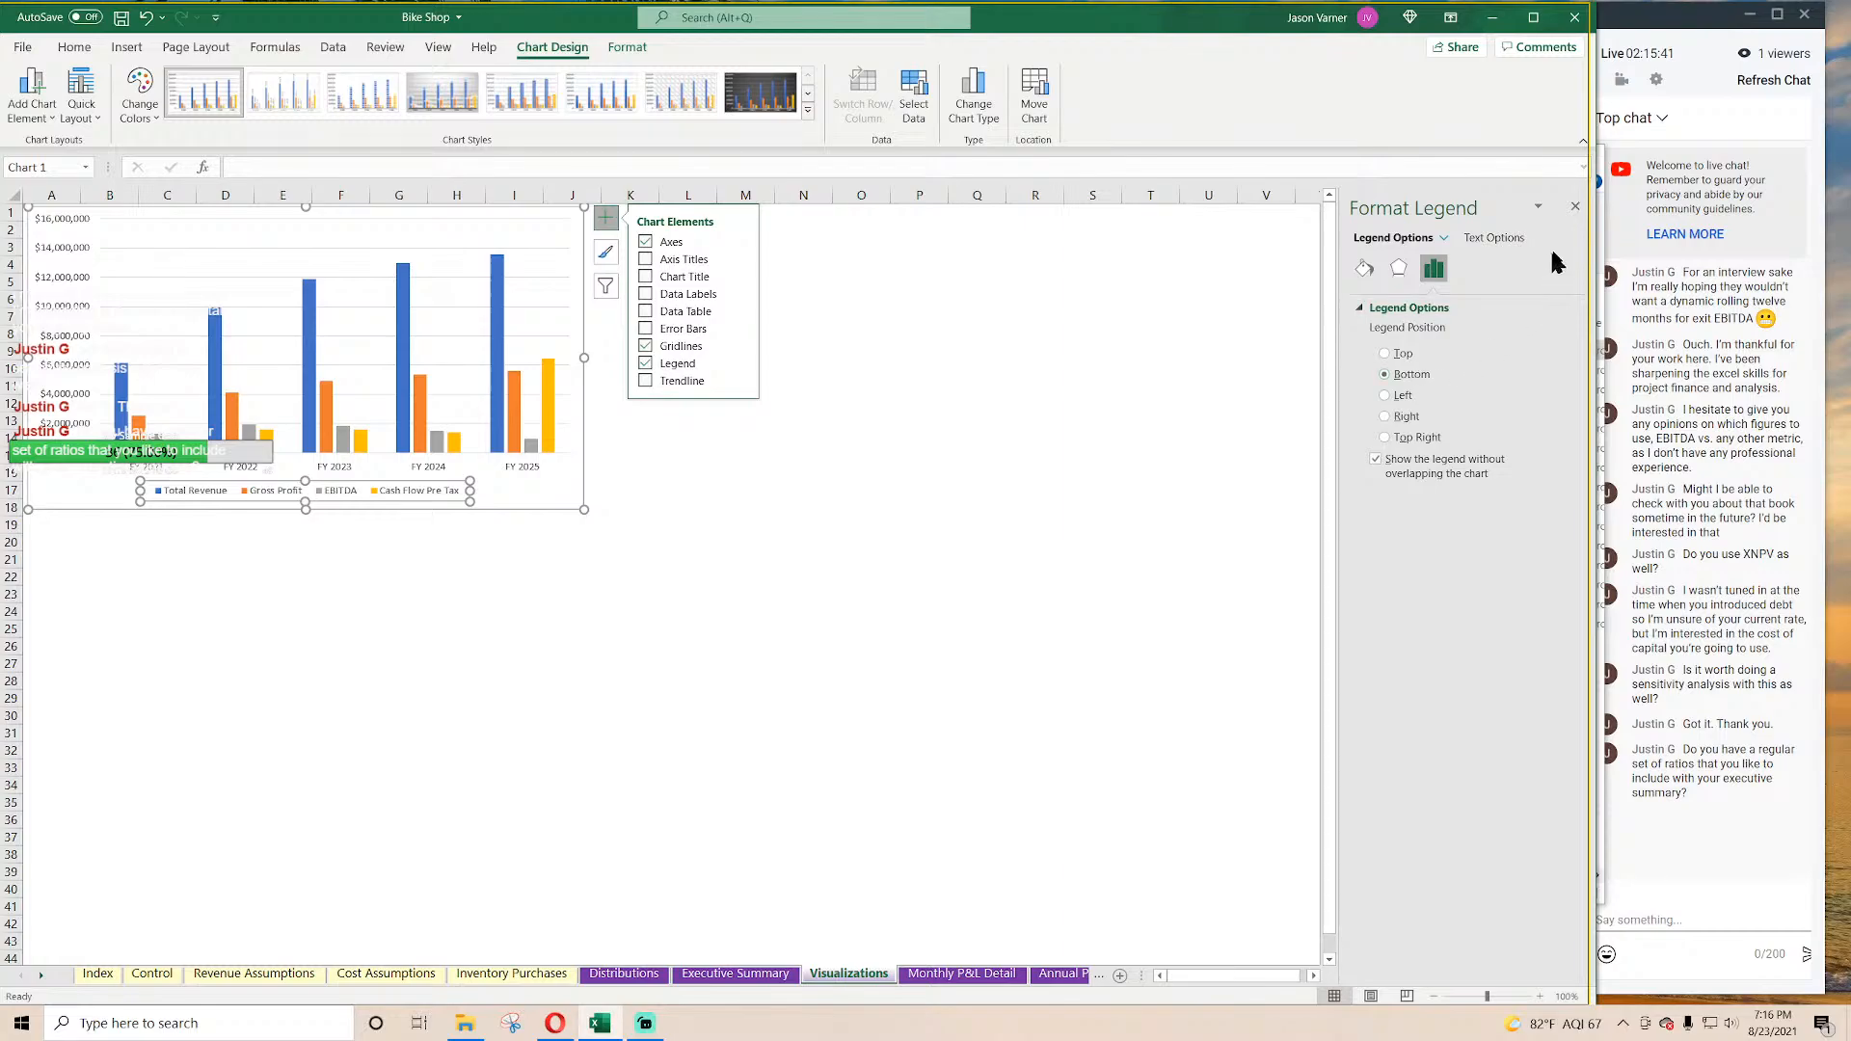
pyautogui.click(1576, 206)
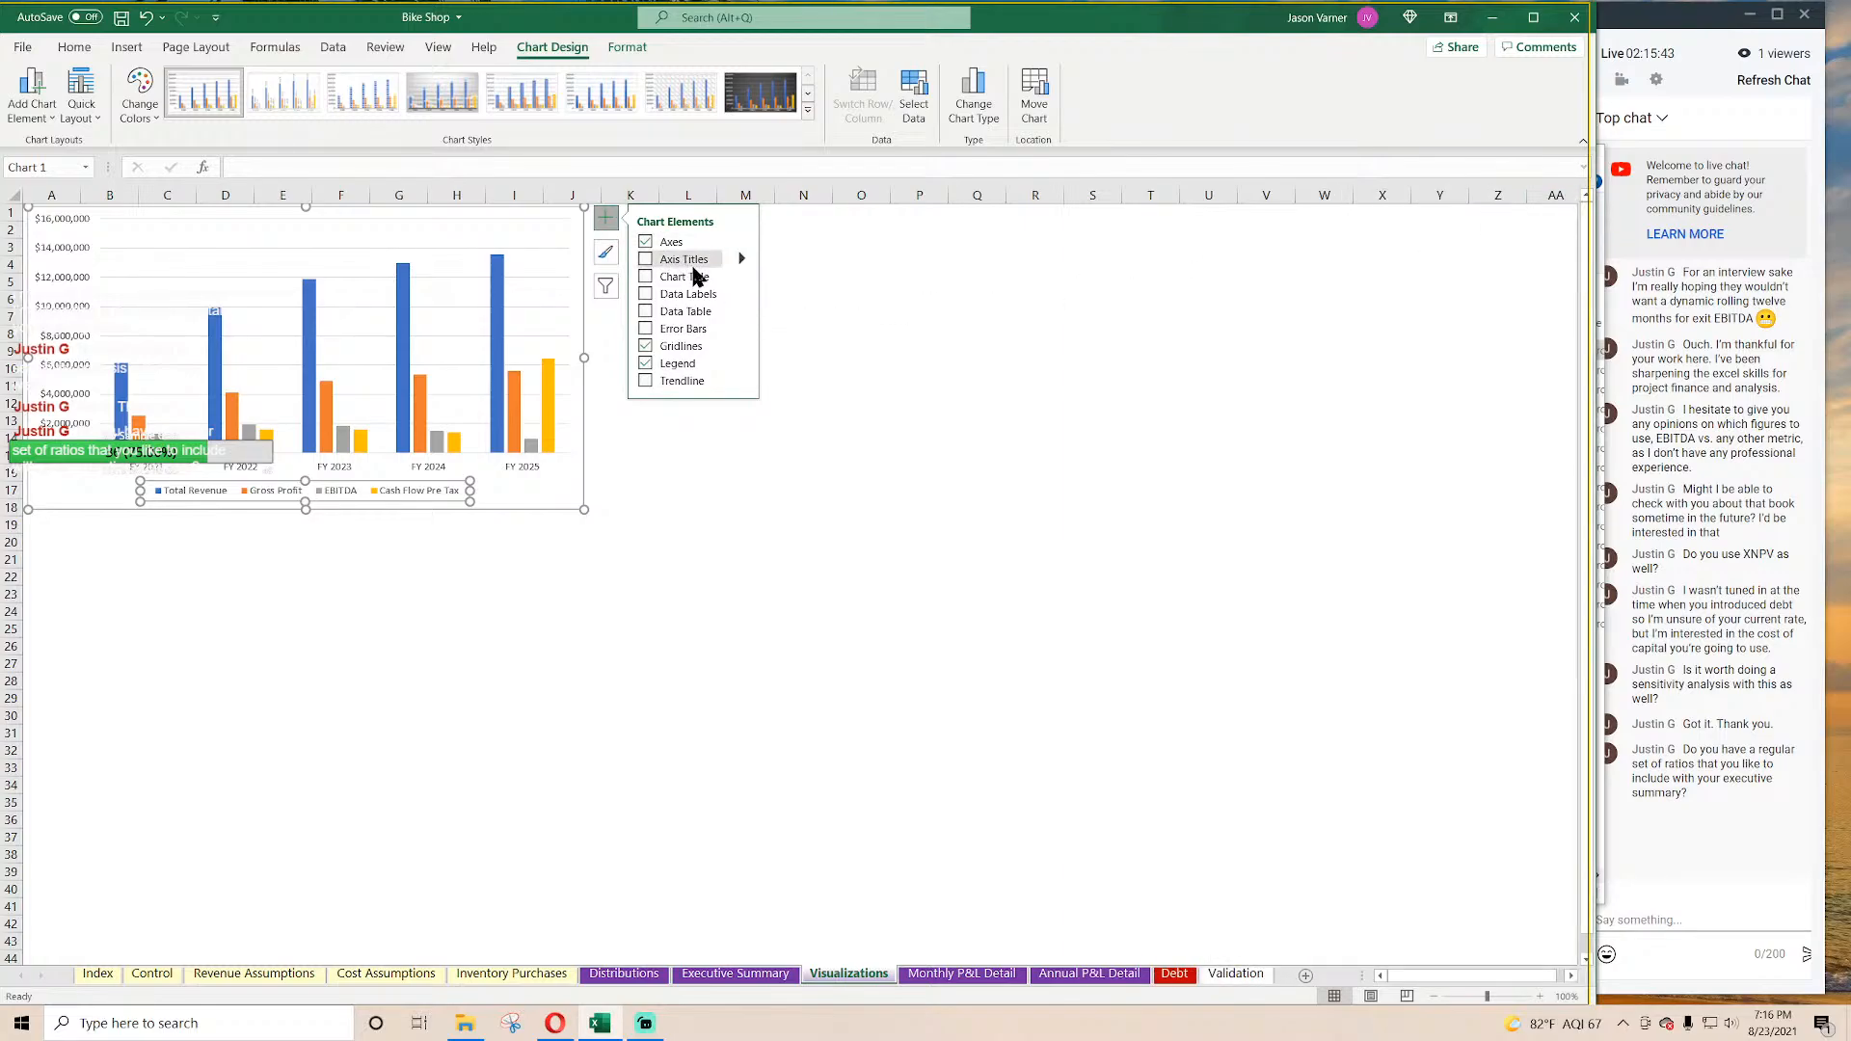
# Step: Add a chart title to the column chart reading "Key Financial Items (Annual)"
pyautogui.click(696, 276)
pyautogui.click(285, 226)
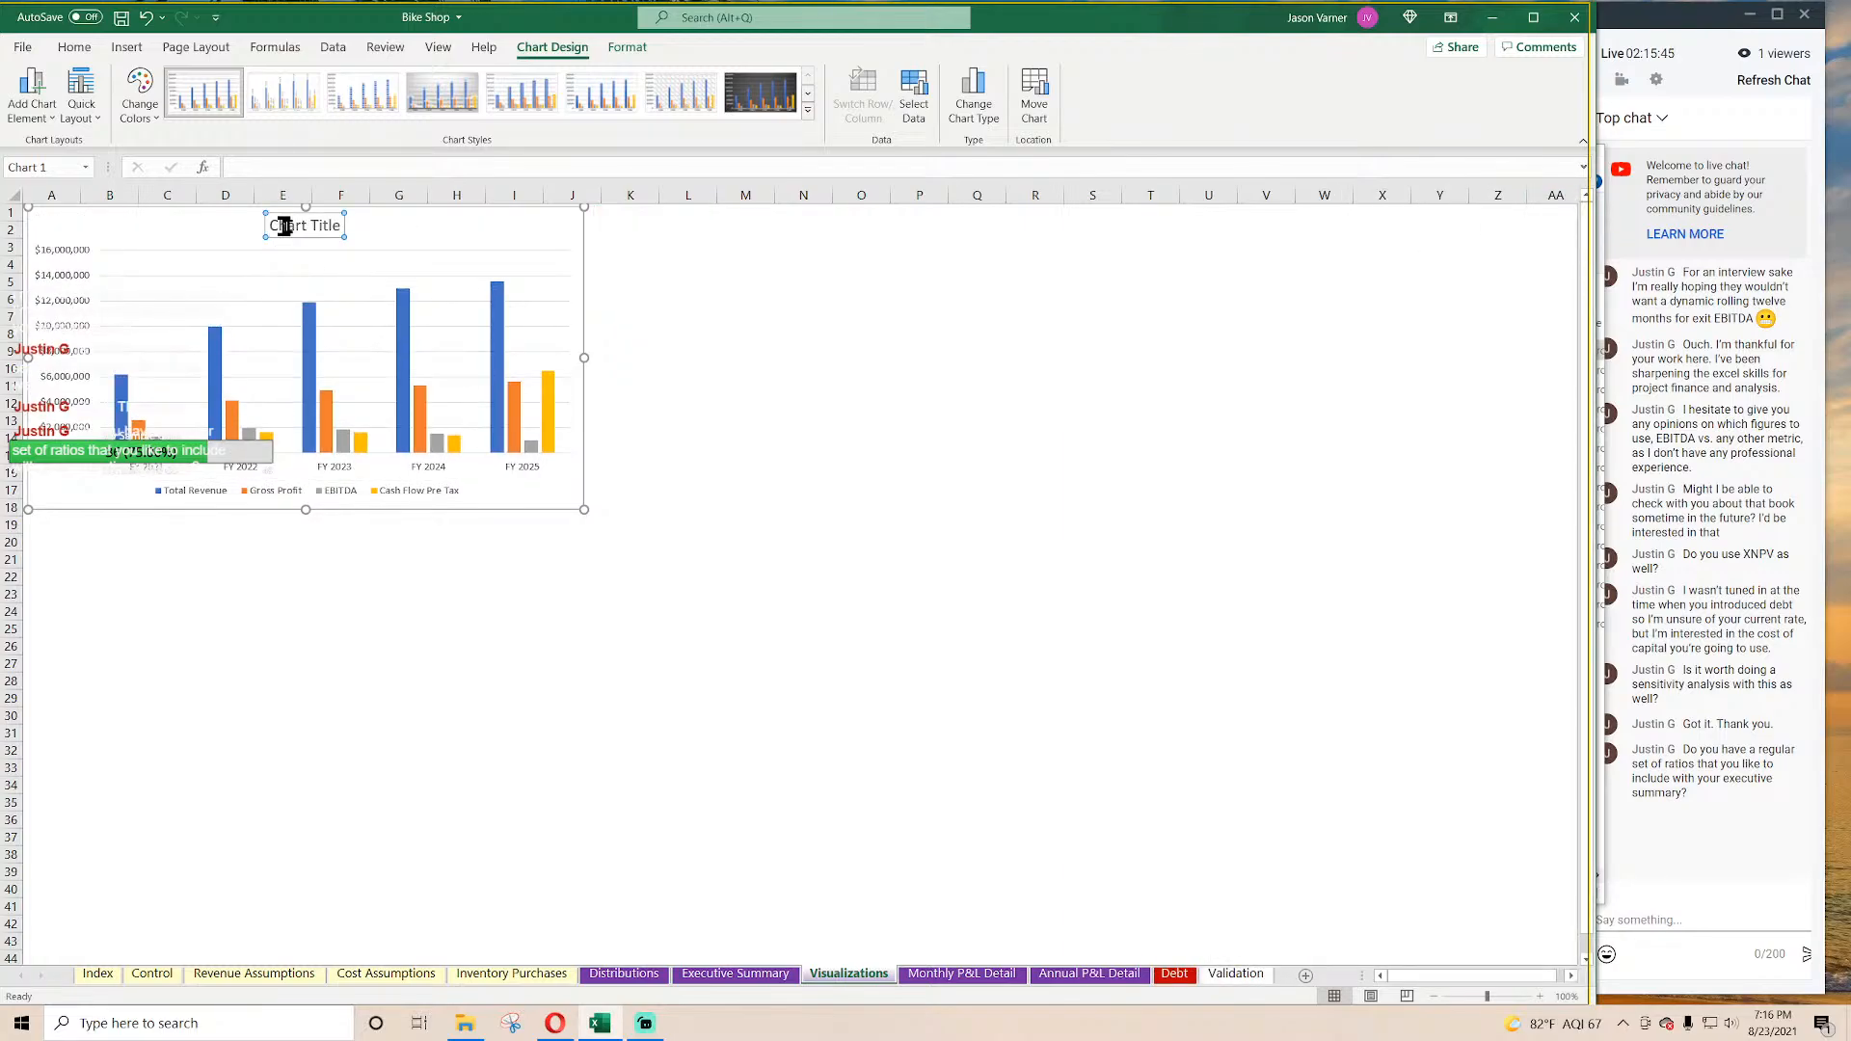
pyautogui.doubleClick(285, 225)
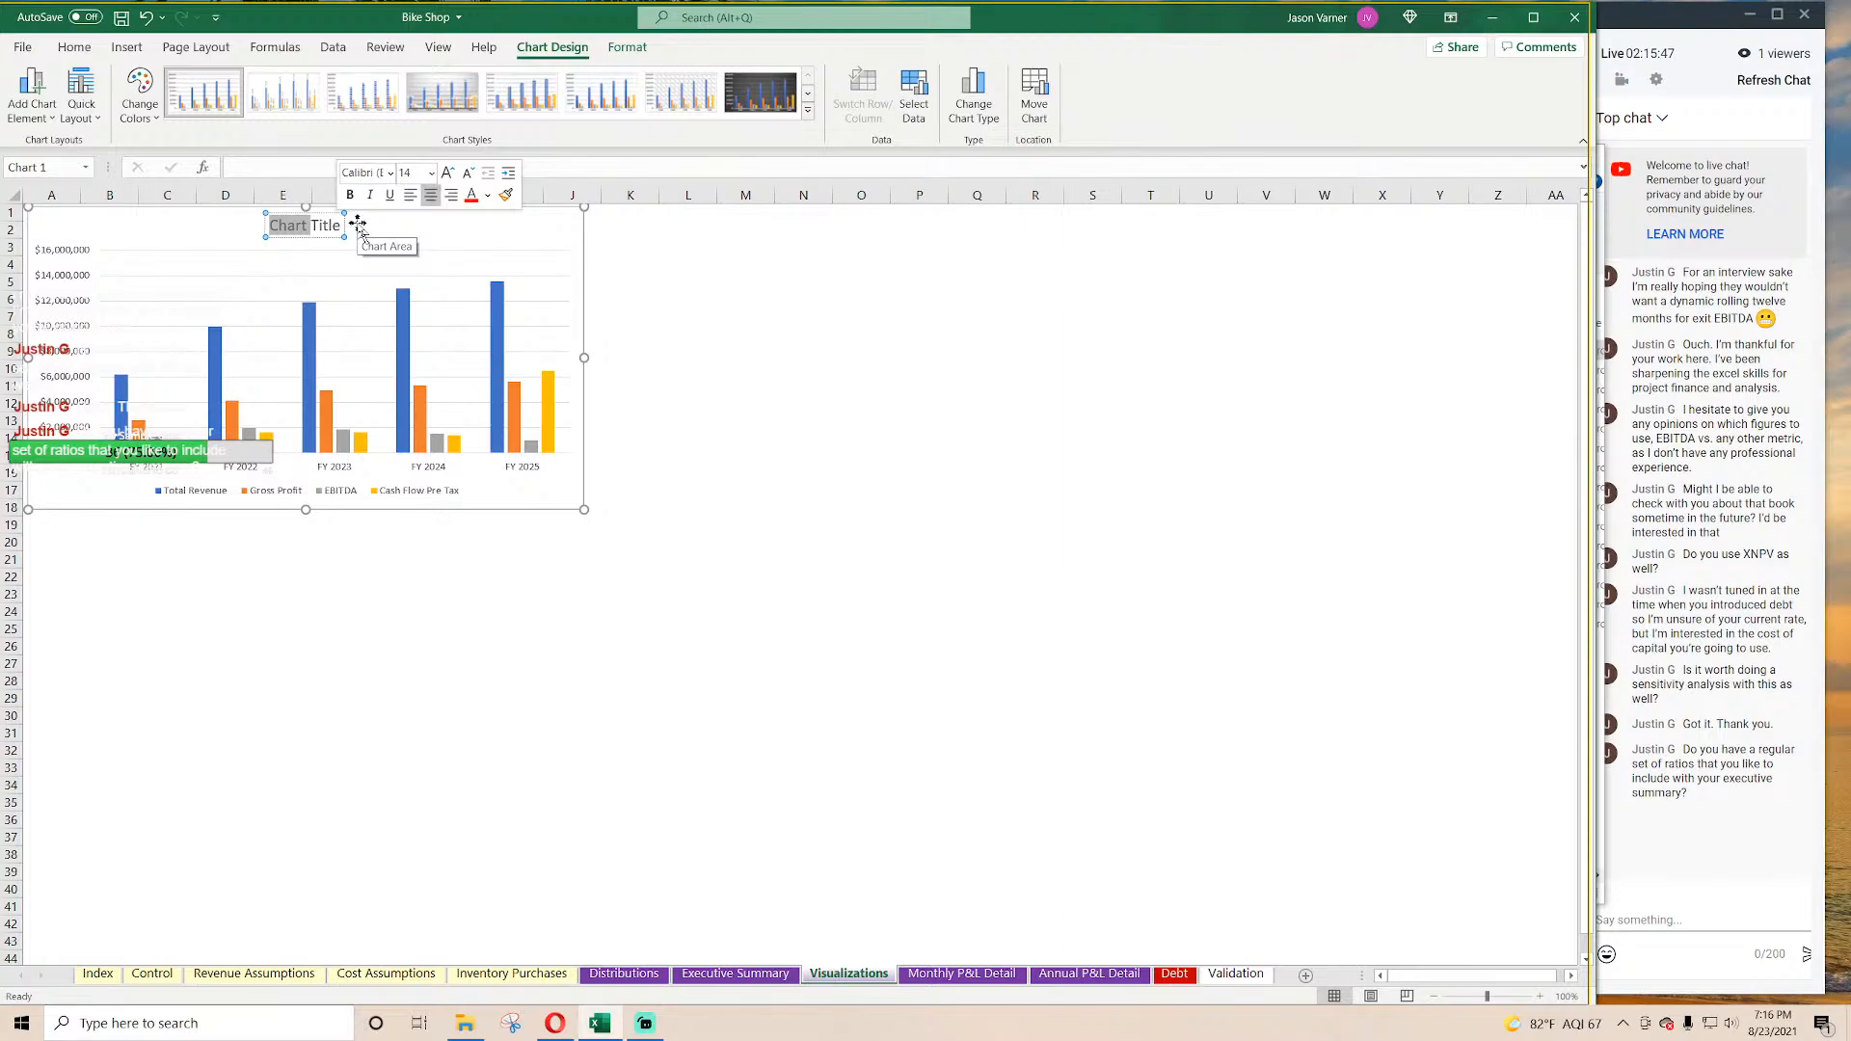
pyautogui.moveTo(274, 225); pyautogui.dragTo(413, 222)
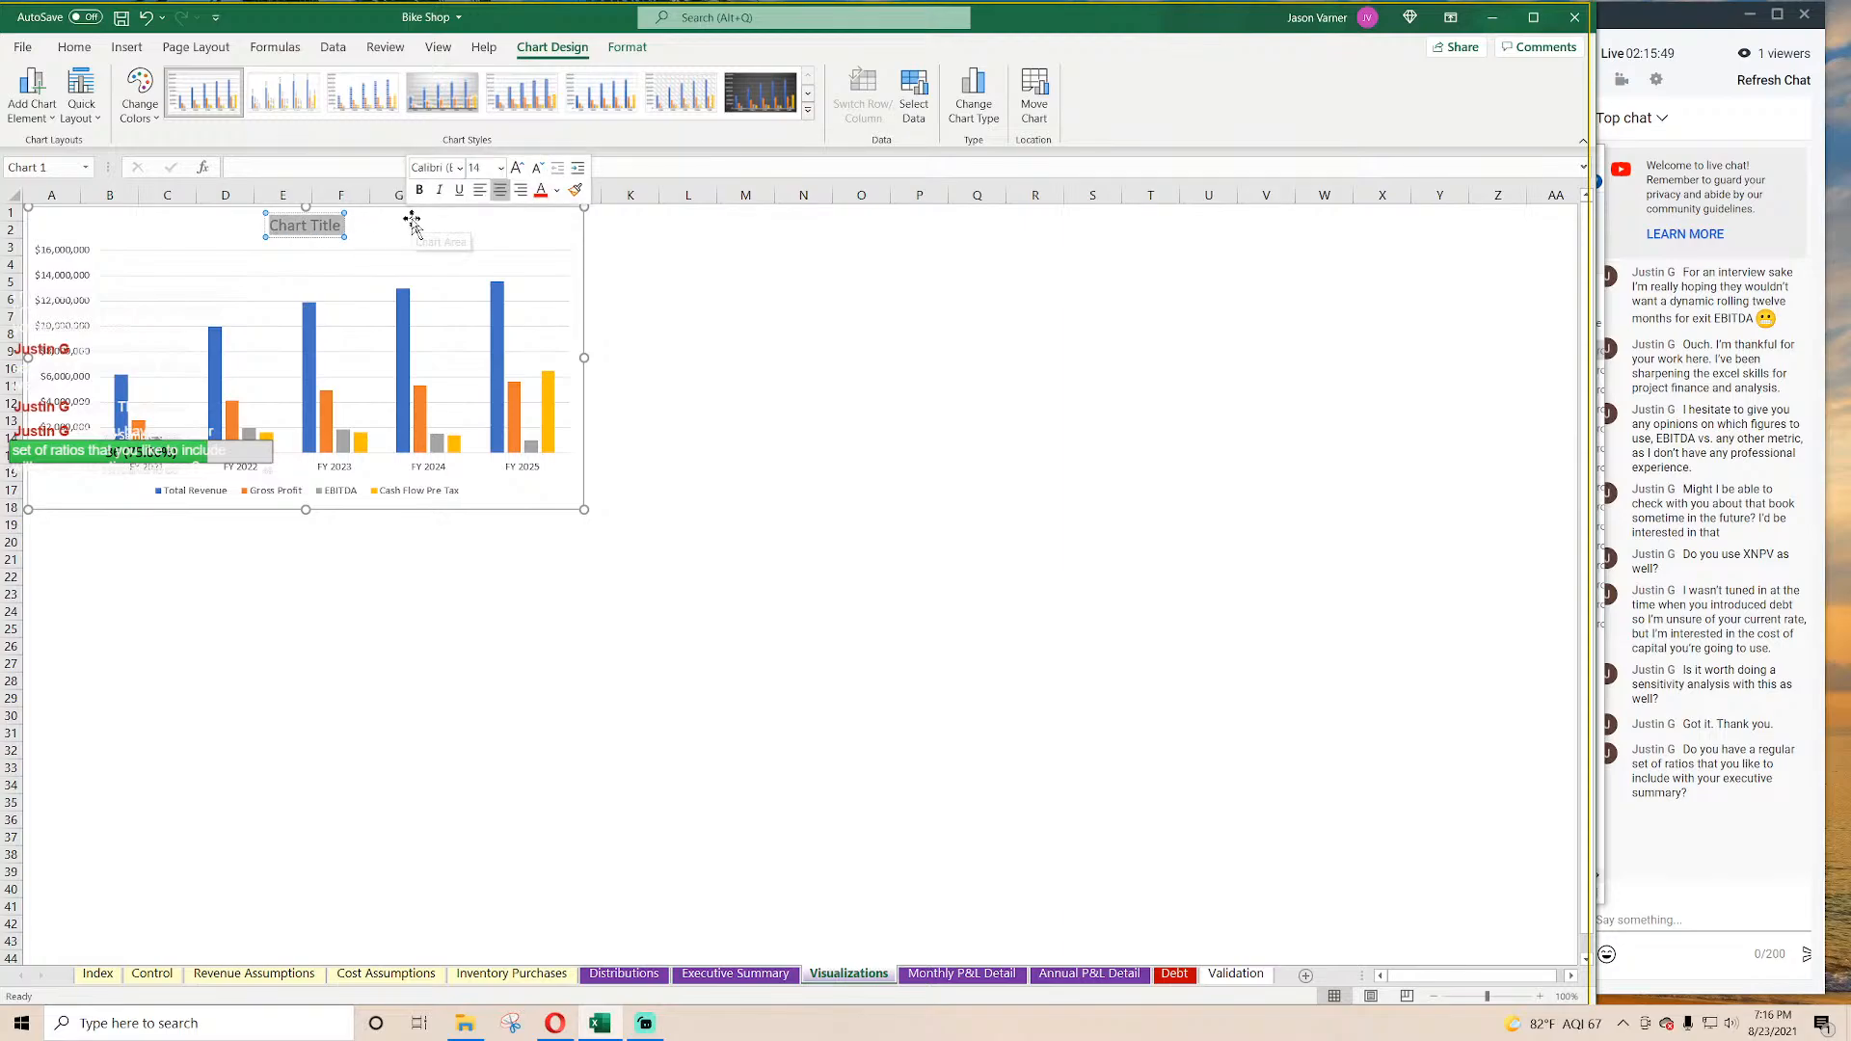
pyautogui.write('Key Financi')
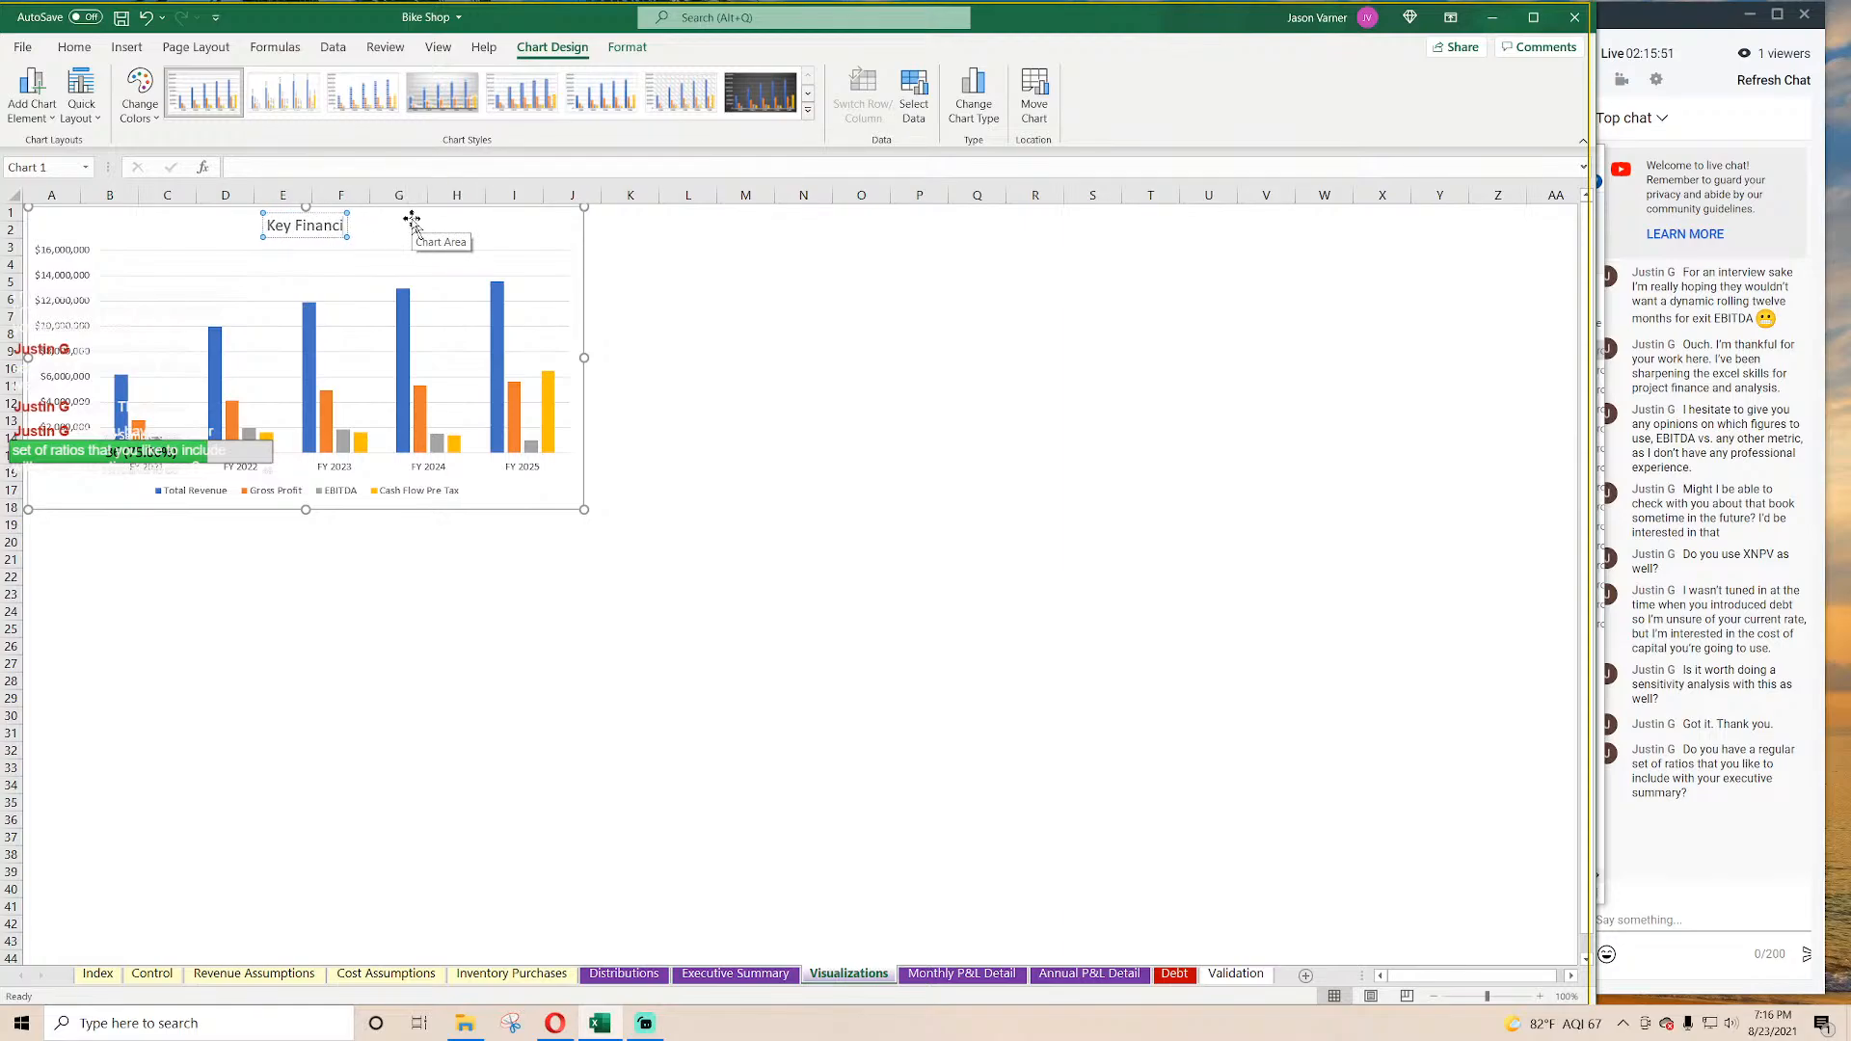
pyautogui.write('al Items')
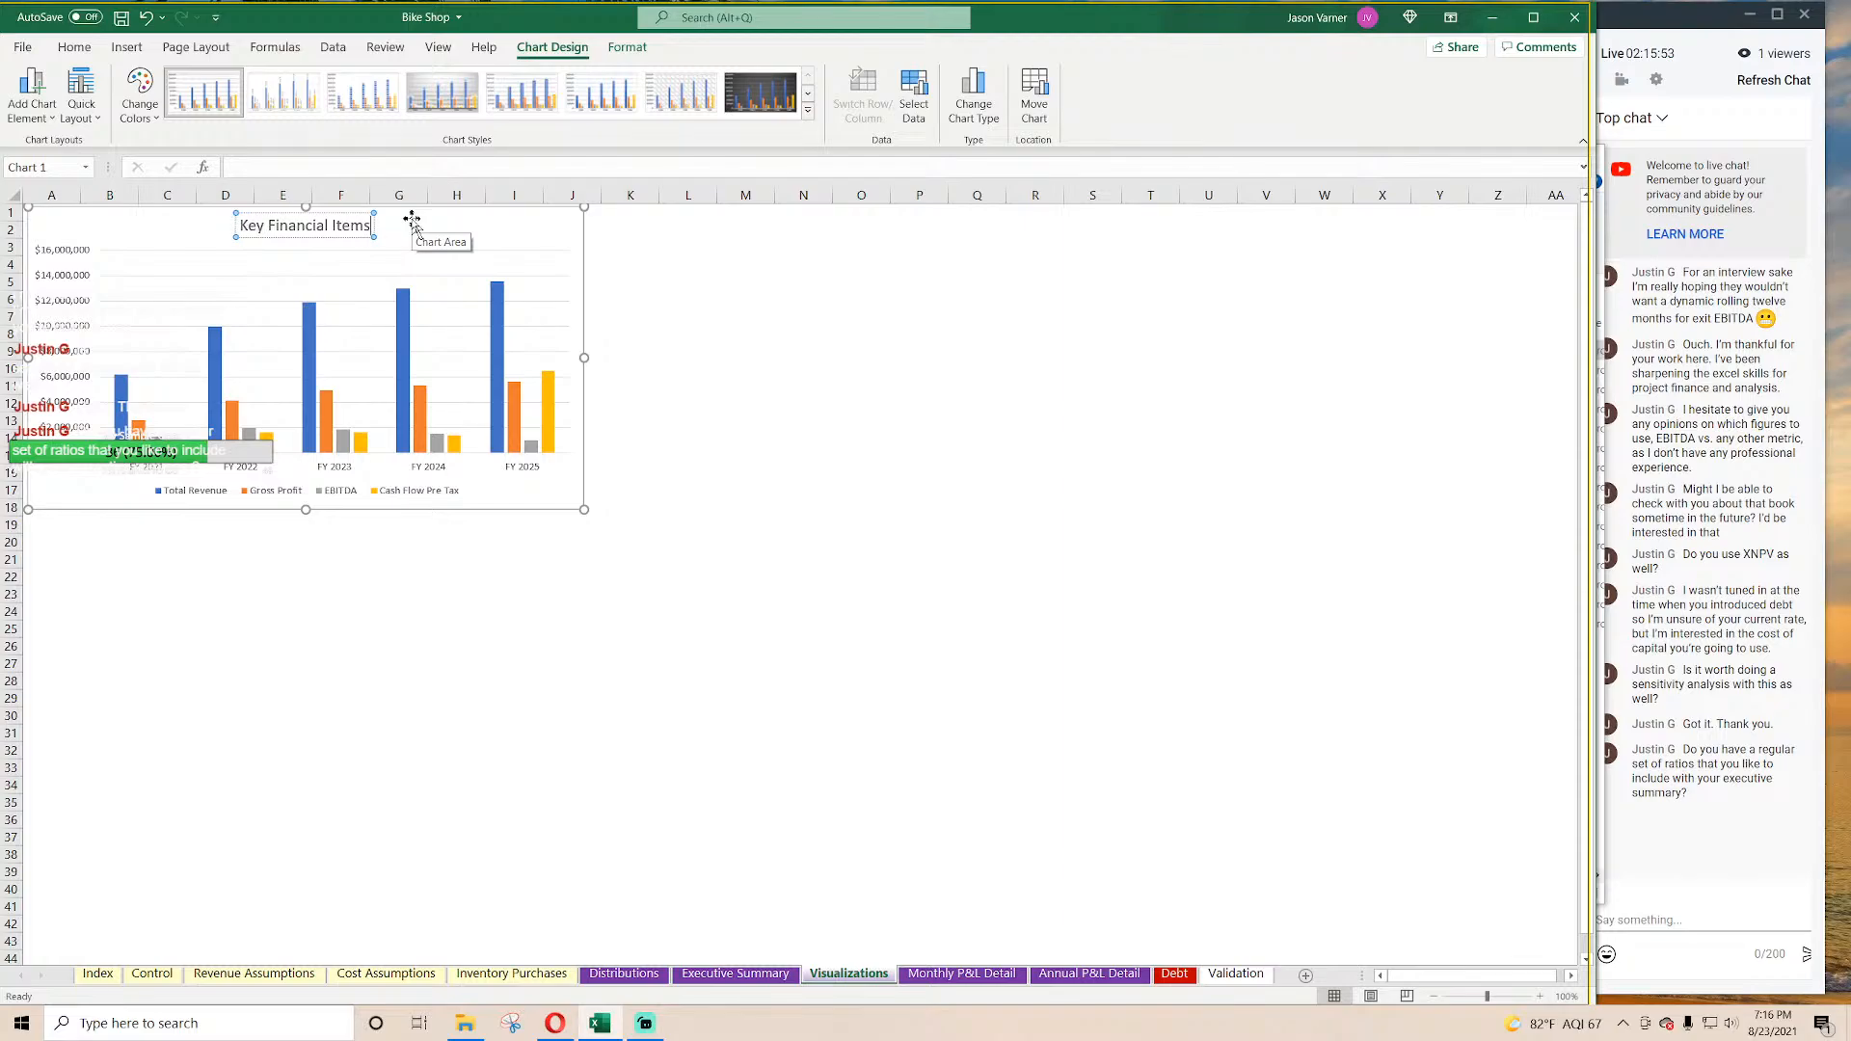
pyautogui.write(' (Annual)')
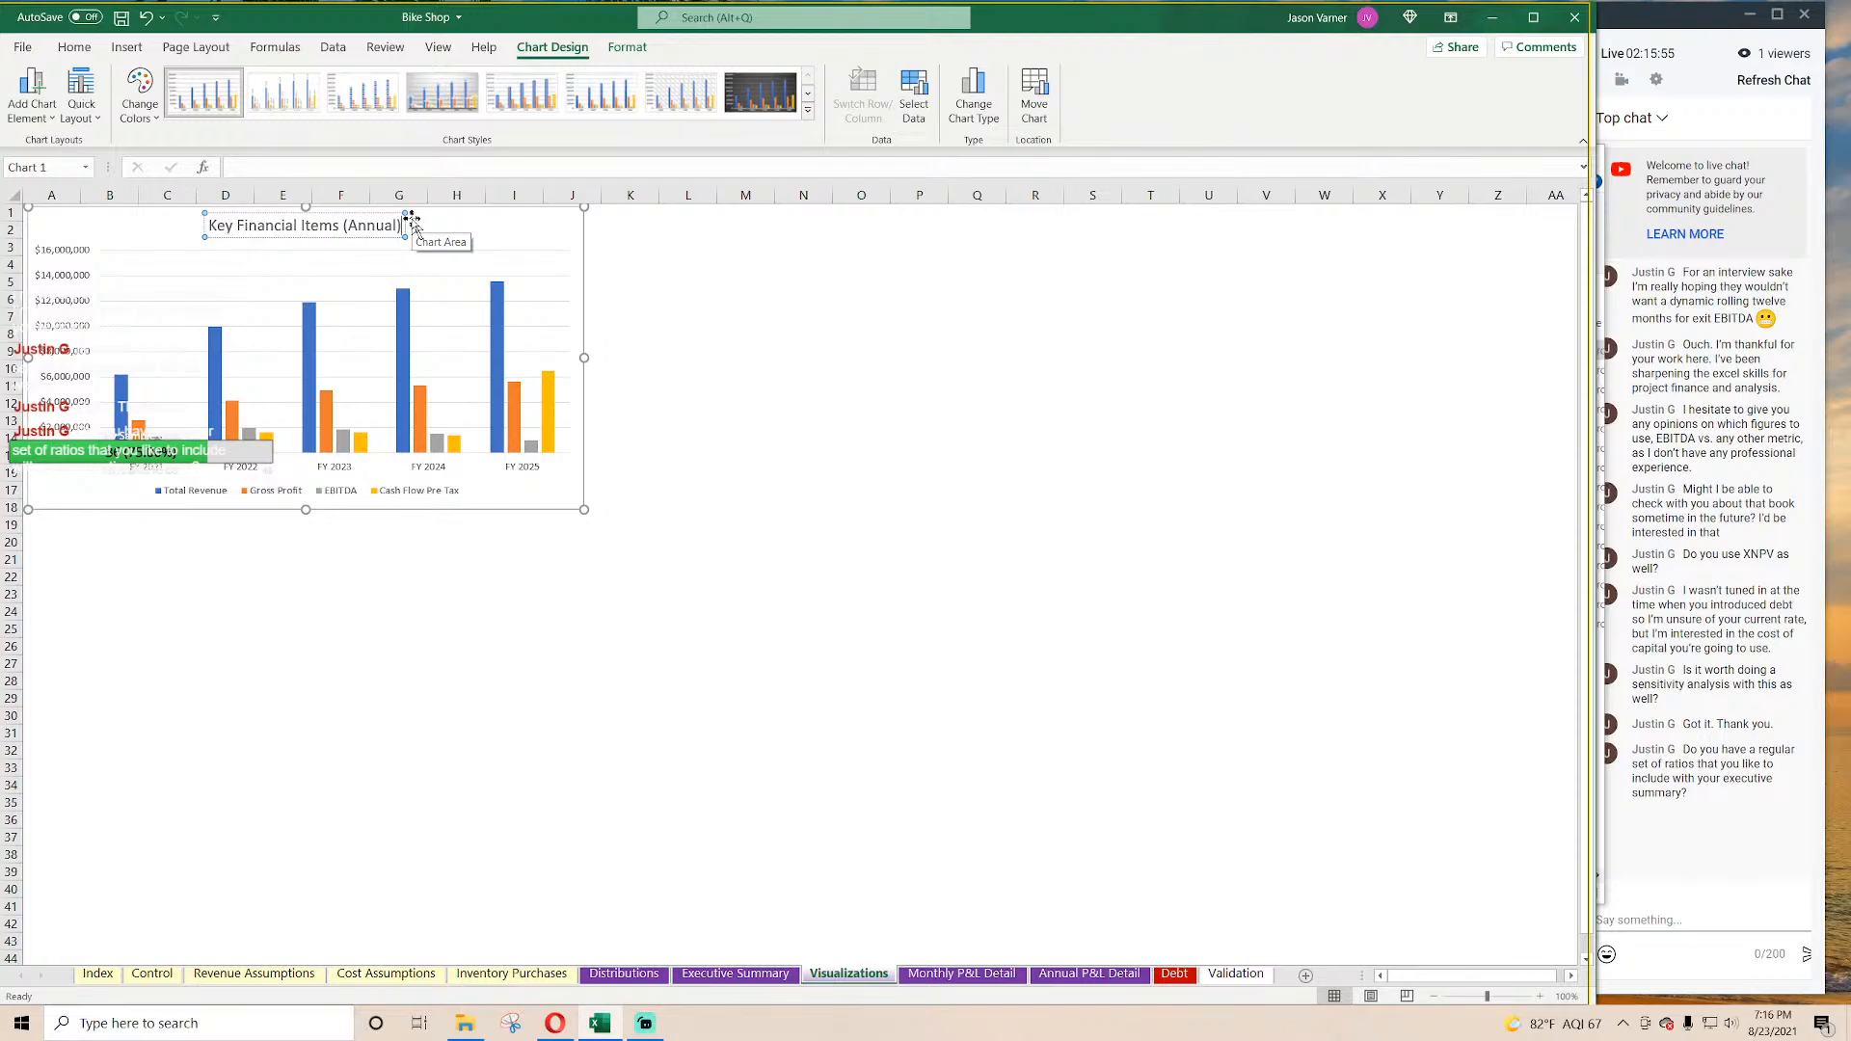
pyautogui.click(861, 330)
# Step: Apply the sixth chart style to the Key Financial Items chart and widen it to the end of column K
pyautogui.click(530, 269)
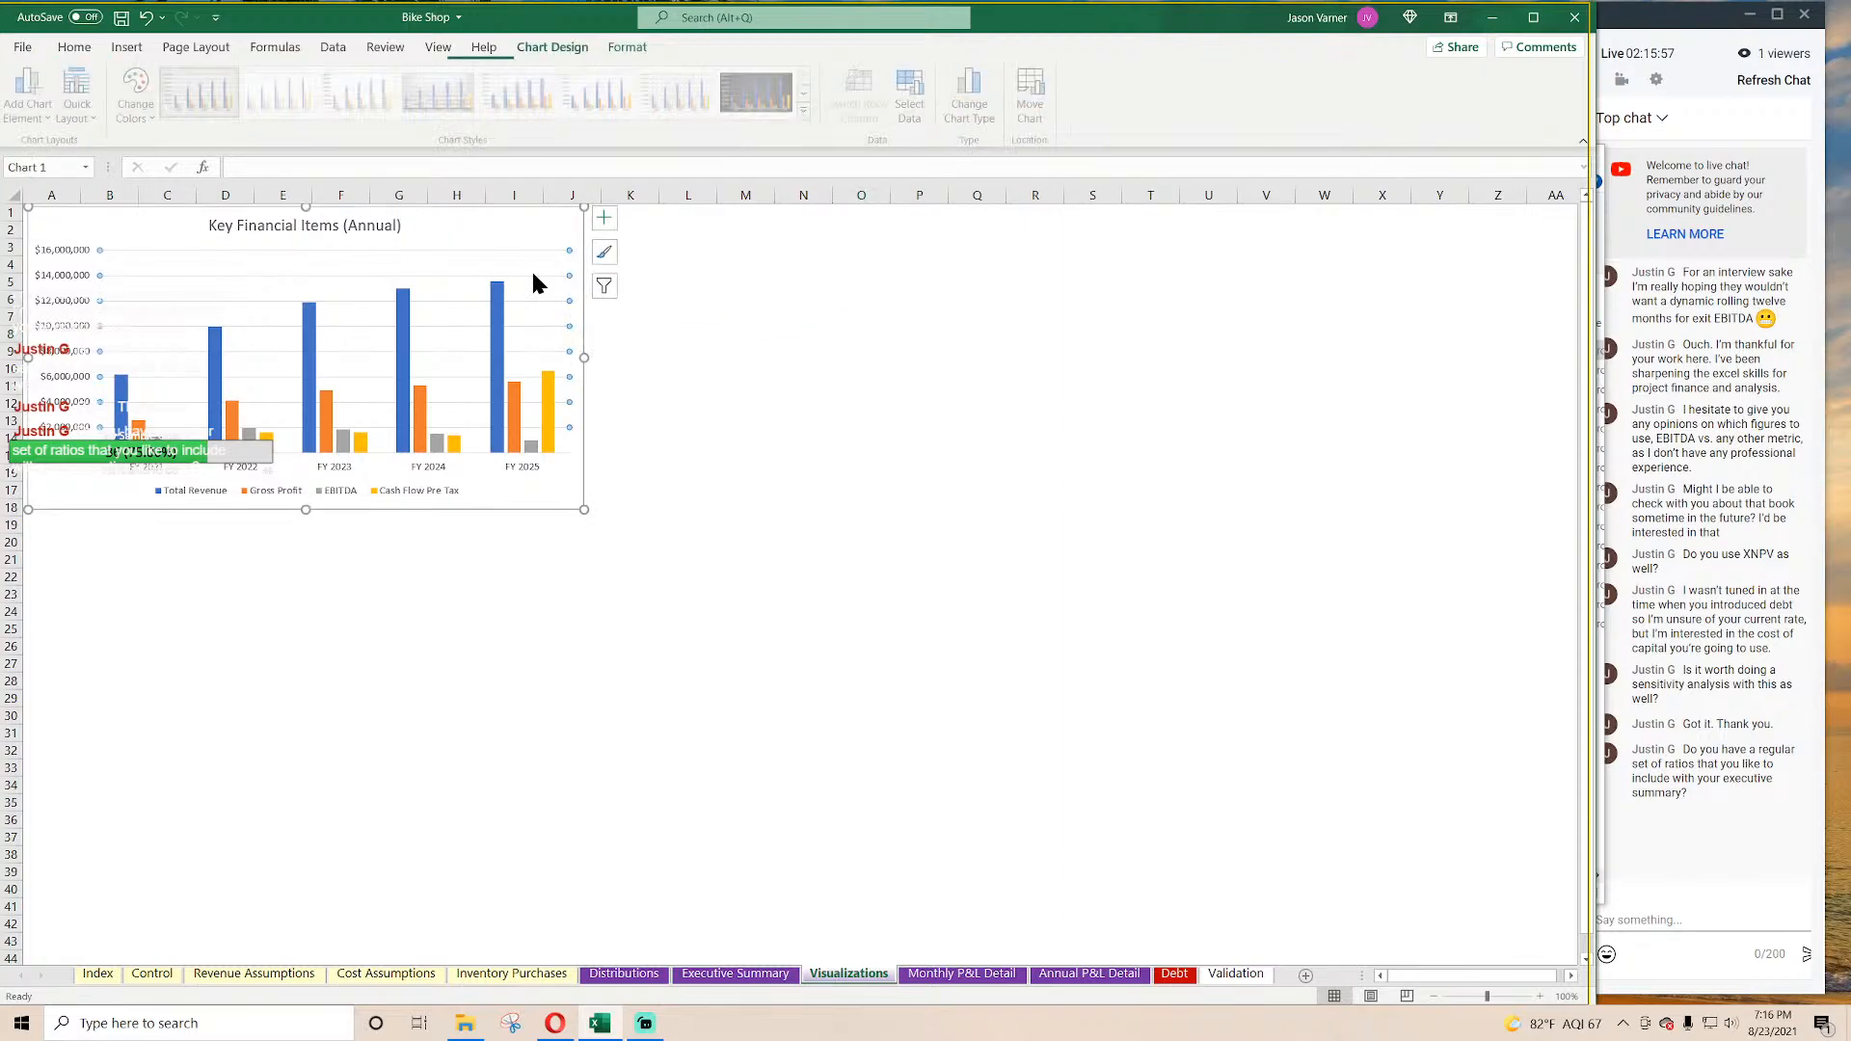
pyautogui.click(581, 97)
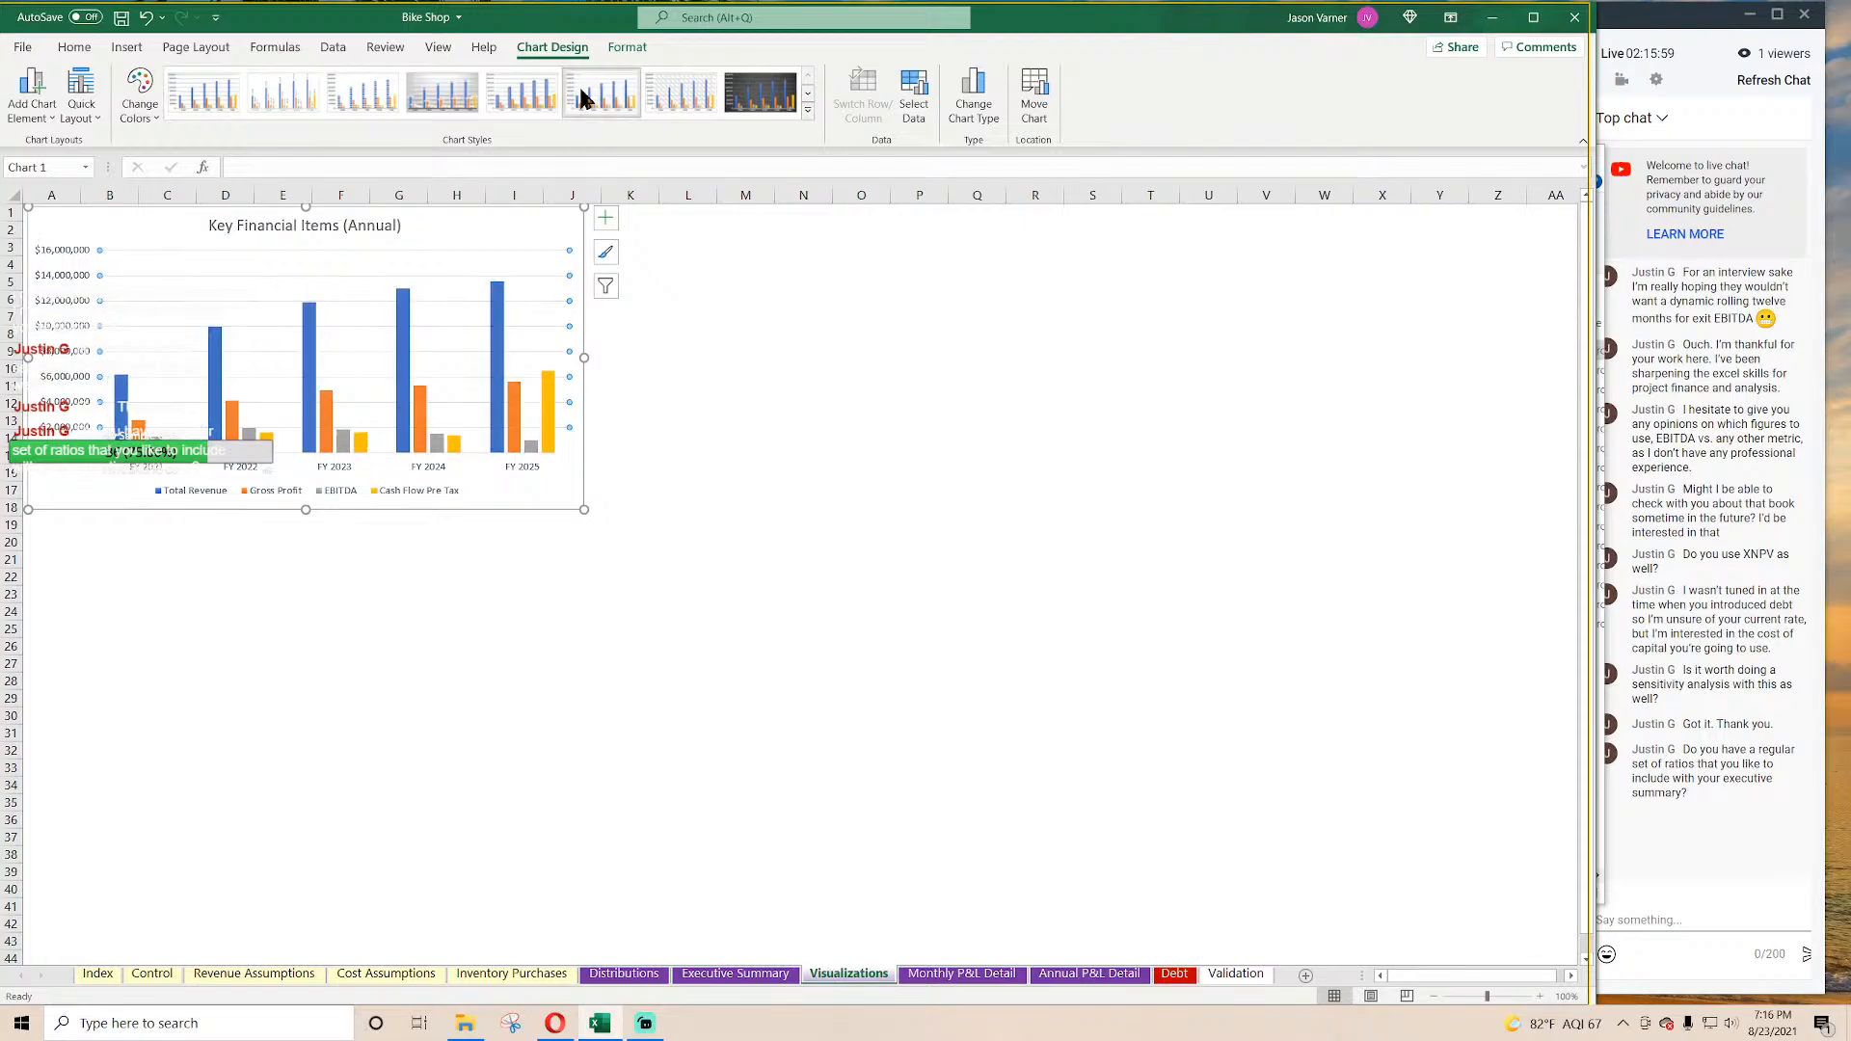
pyautogui.moveTo(585, 357); pyautogui.dragTo(690, 356)
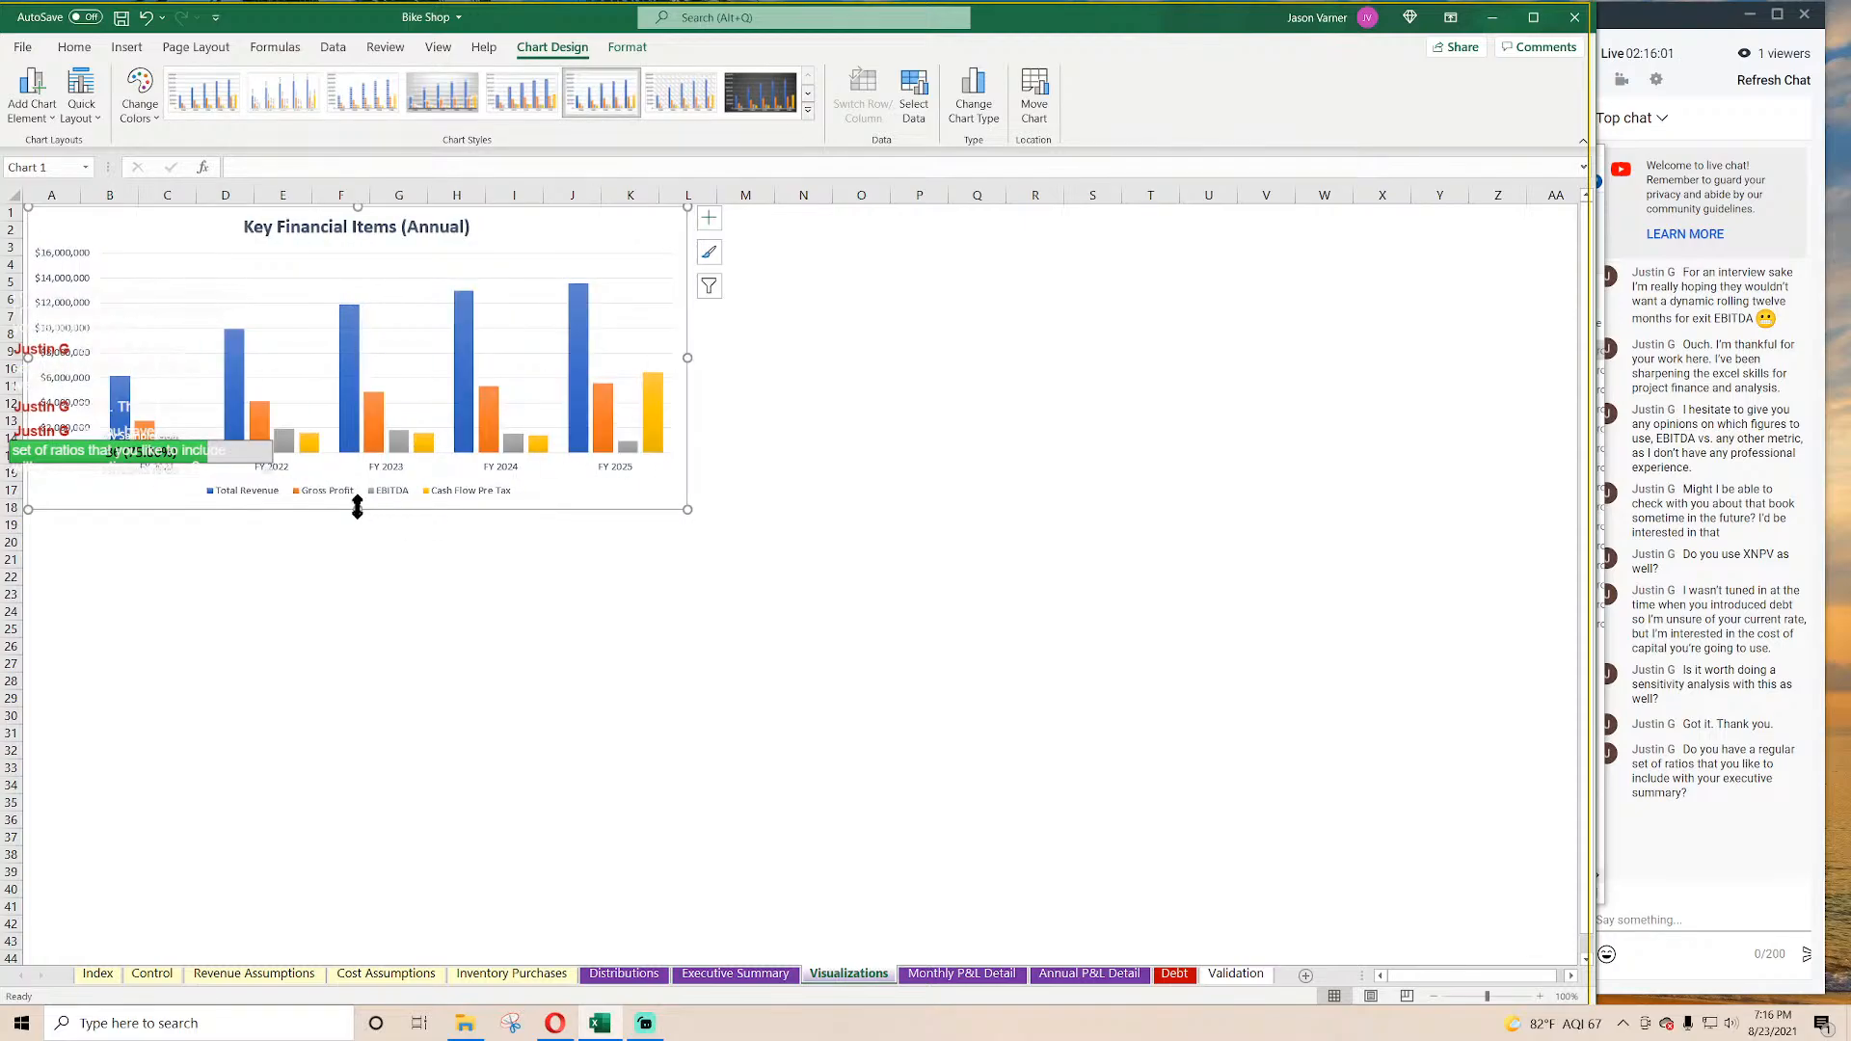
# Step: Give the Key Financial Items chart area a light gray fill and a dark outline
pyautogui.rightClick(592, 235)
pyautogui.click(614, 183)
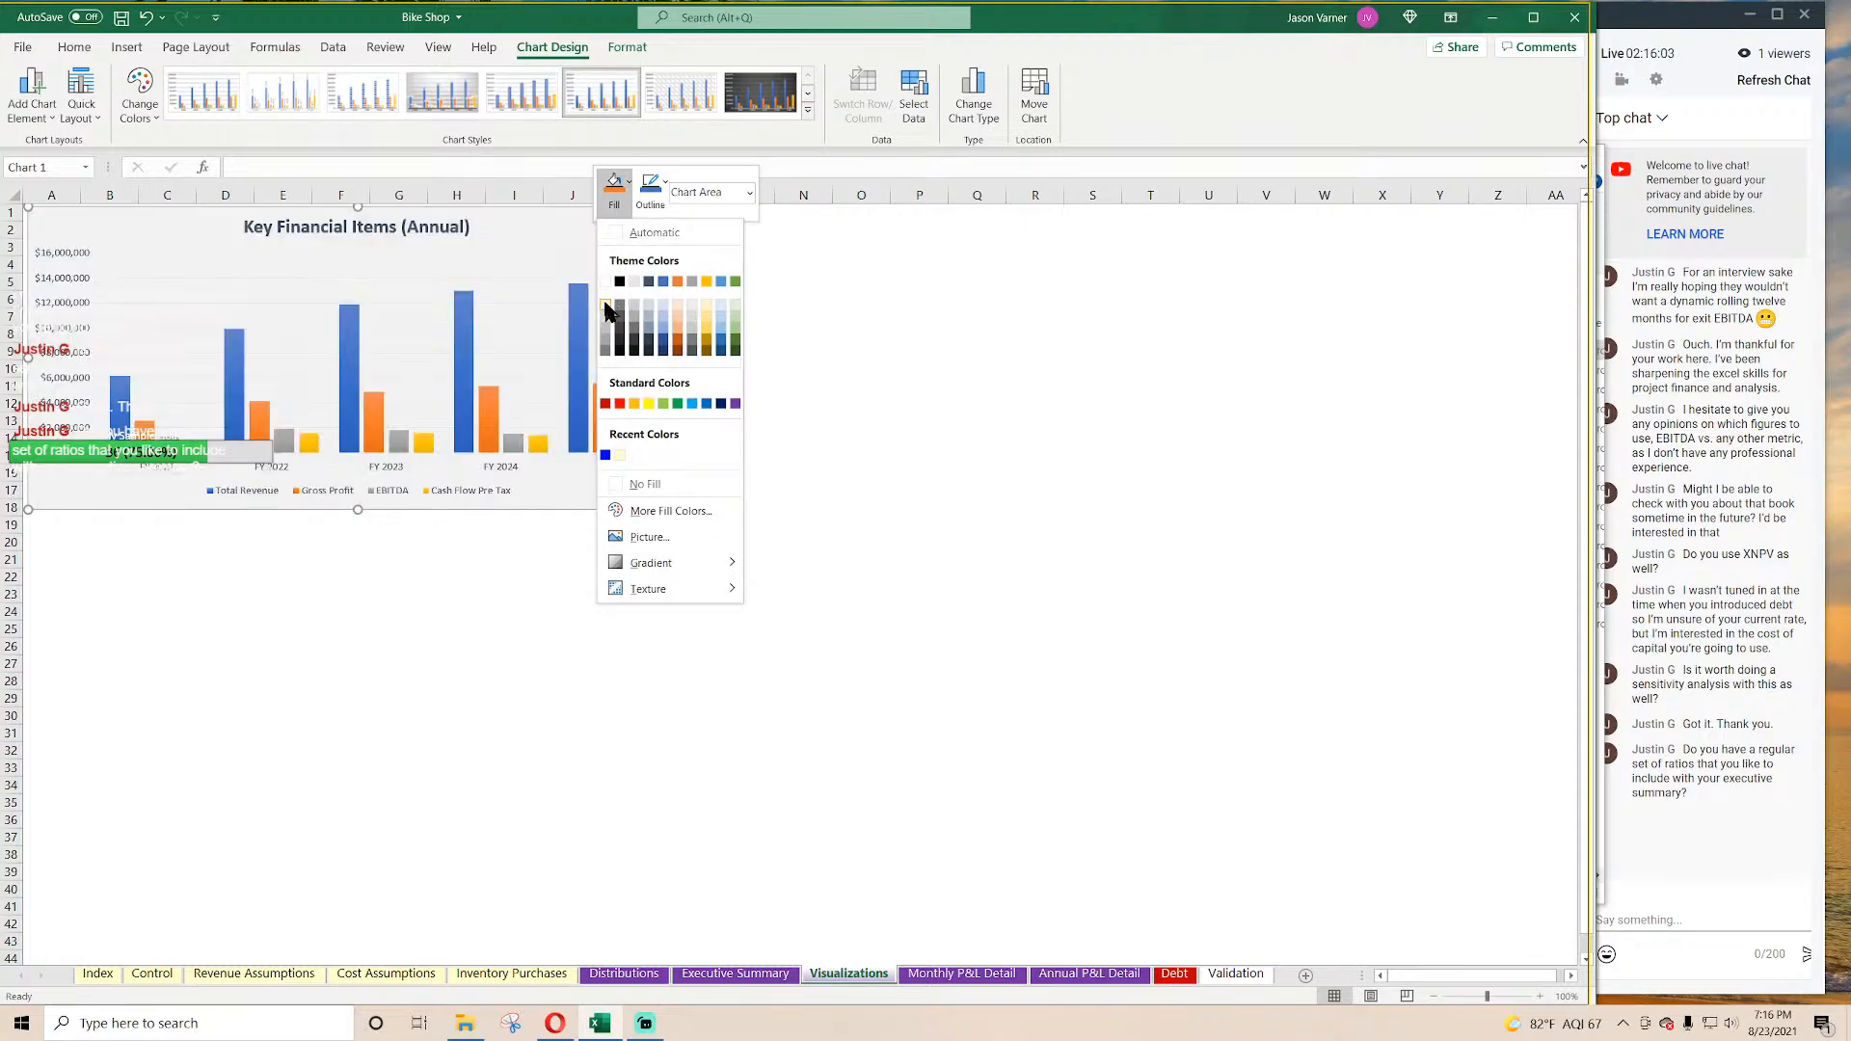
pyautogui.press('Escape')
pyautogui.click(651, 185)
pyautogui.press('Escape')
pyautogui.press('Escape')
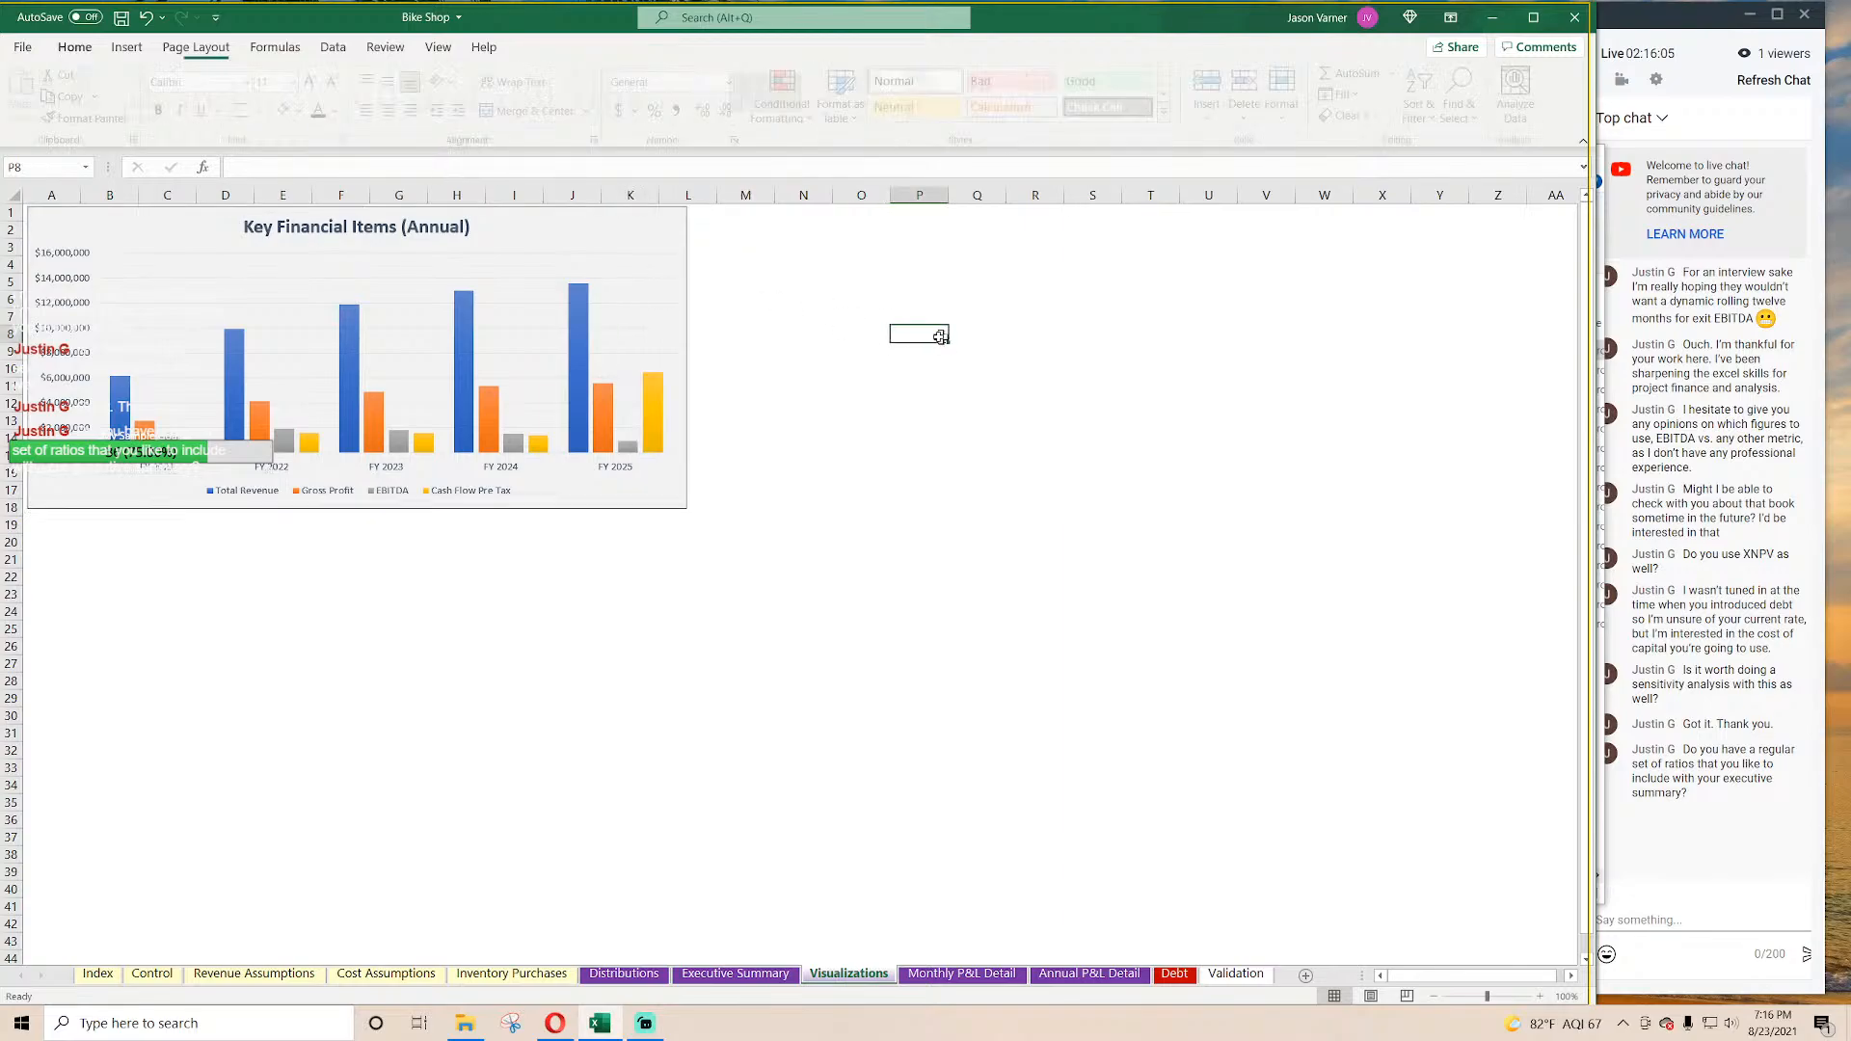
# Step: Enlarge the Key Financial Items chart so it extends across to column L and down to row 20
pyautogui.click(574, 224)
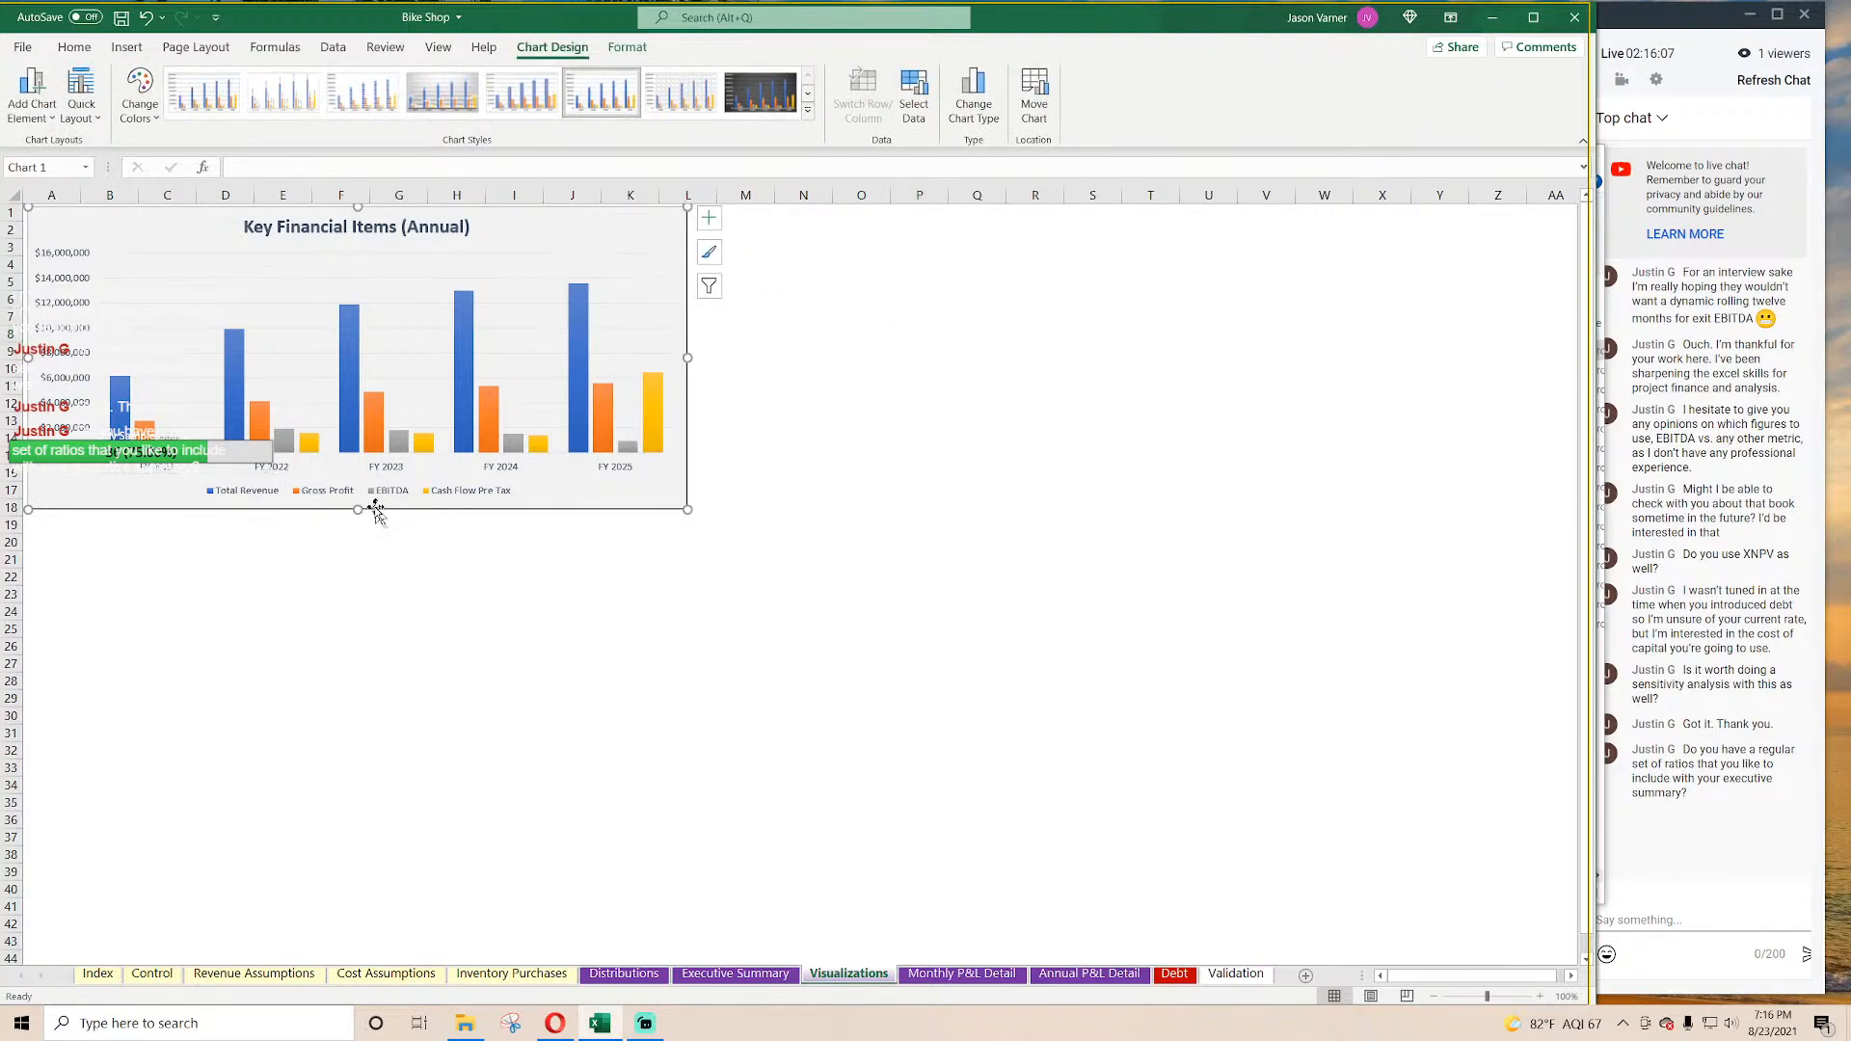
pyautogui.moveTo(690, 356); pyautogui.dragTo(742, 356)
pyautogui.click(977, 351)
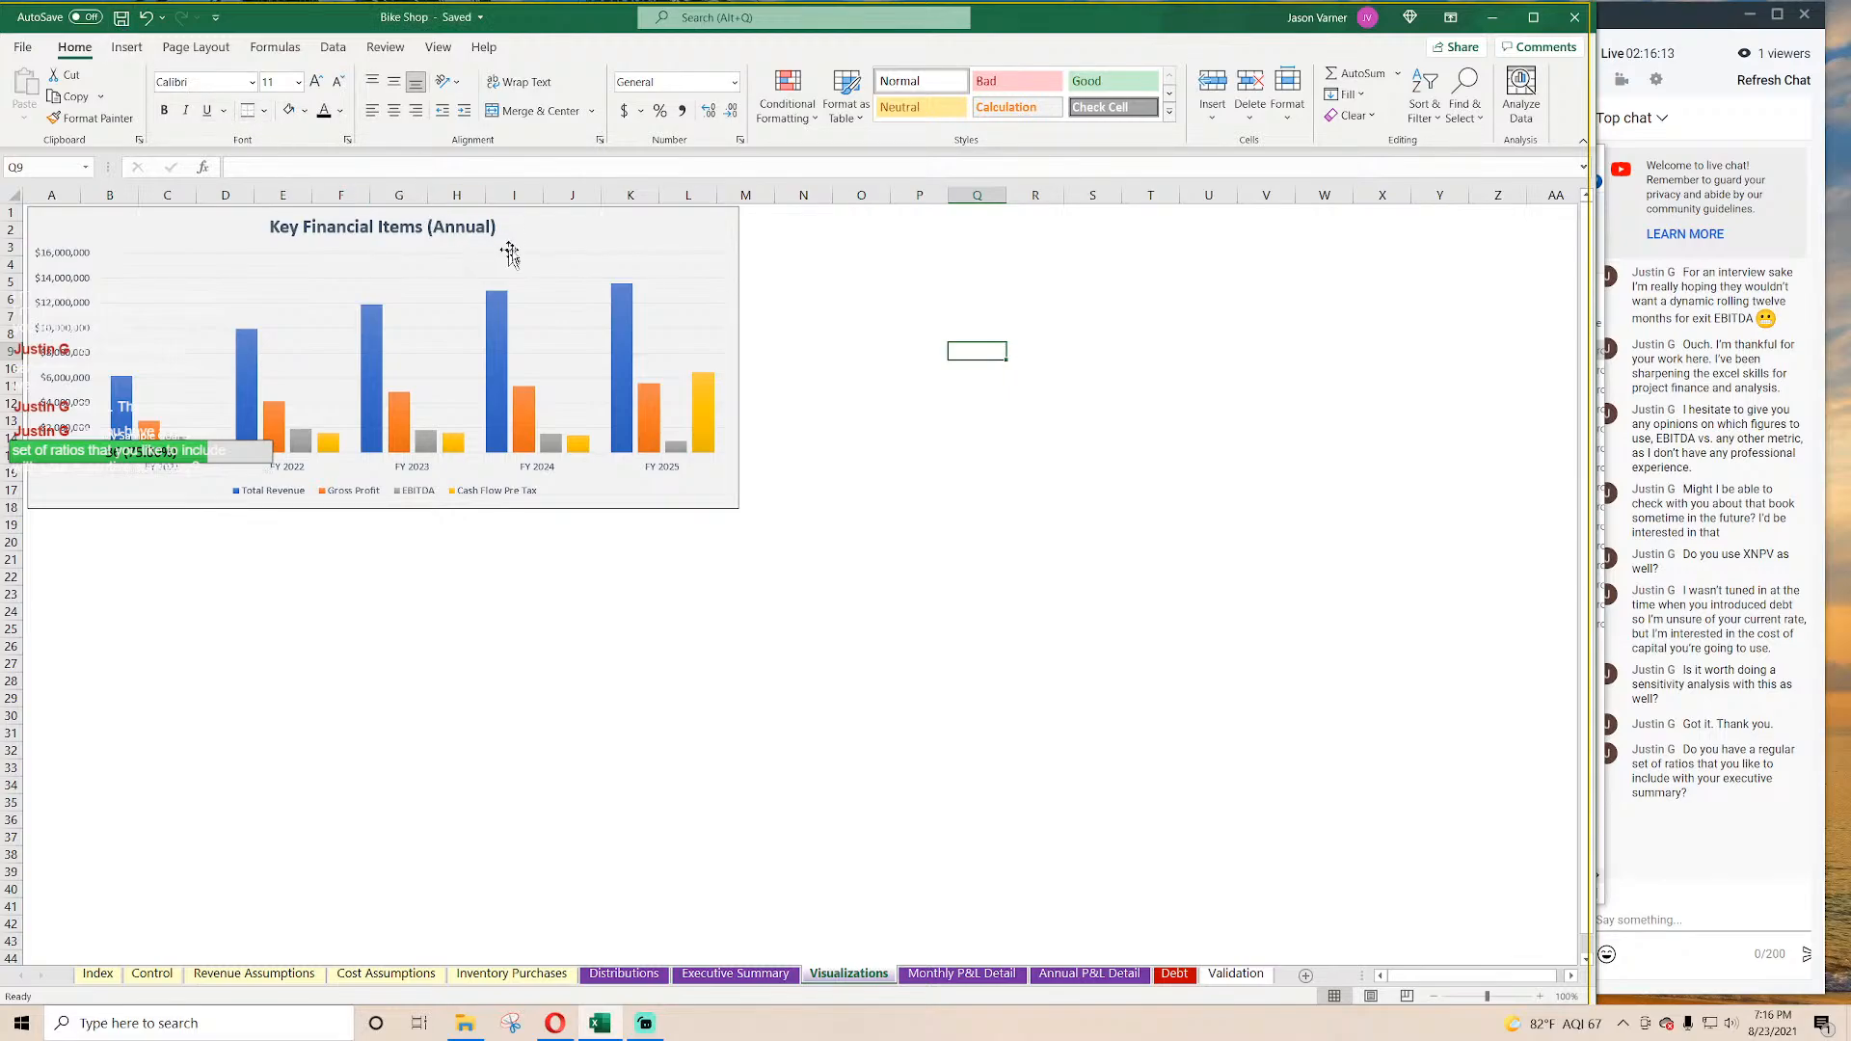
pyautogui.click(424, 493)
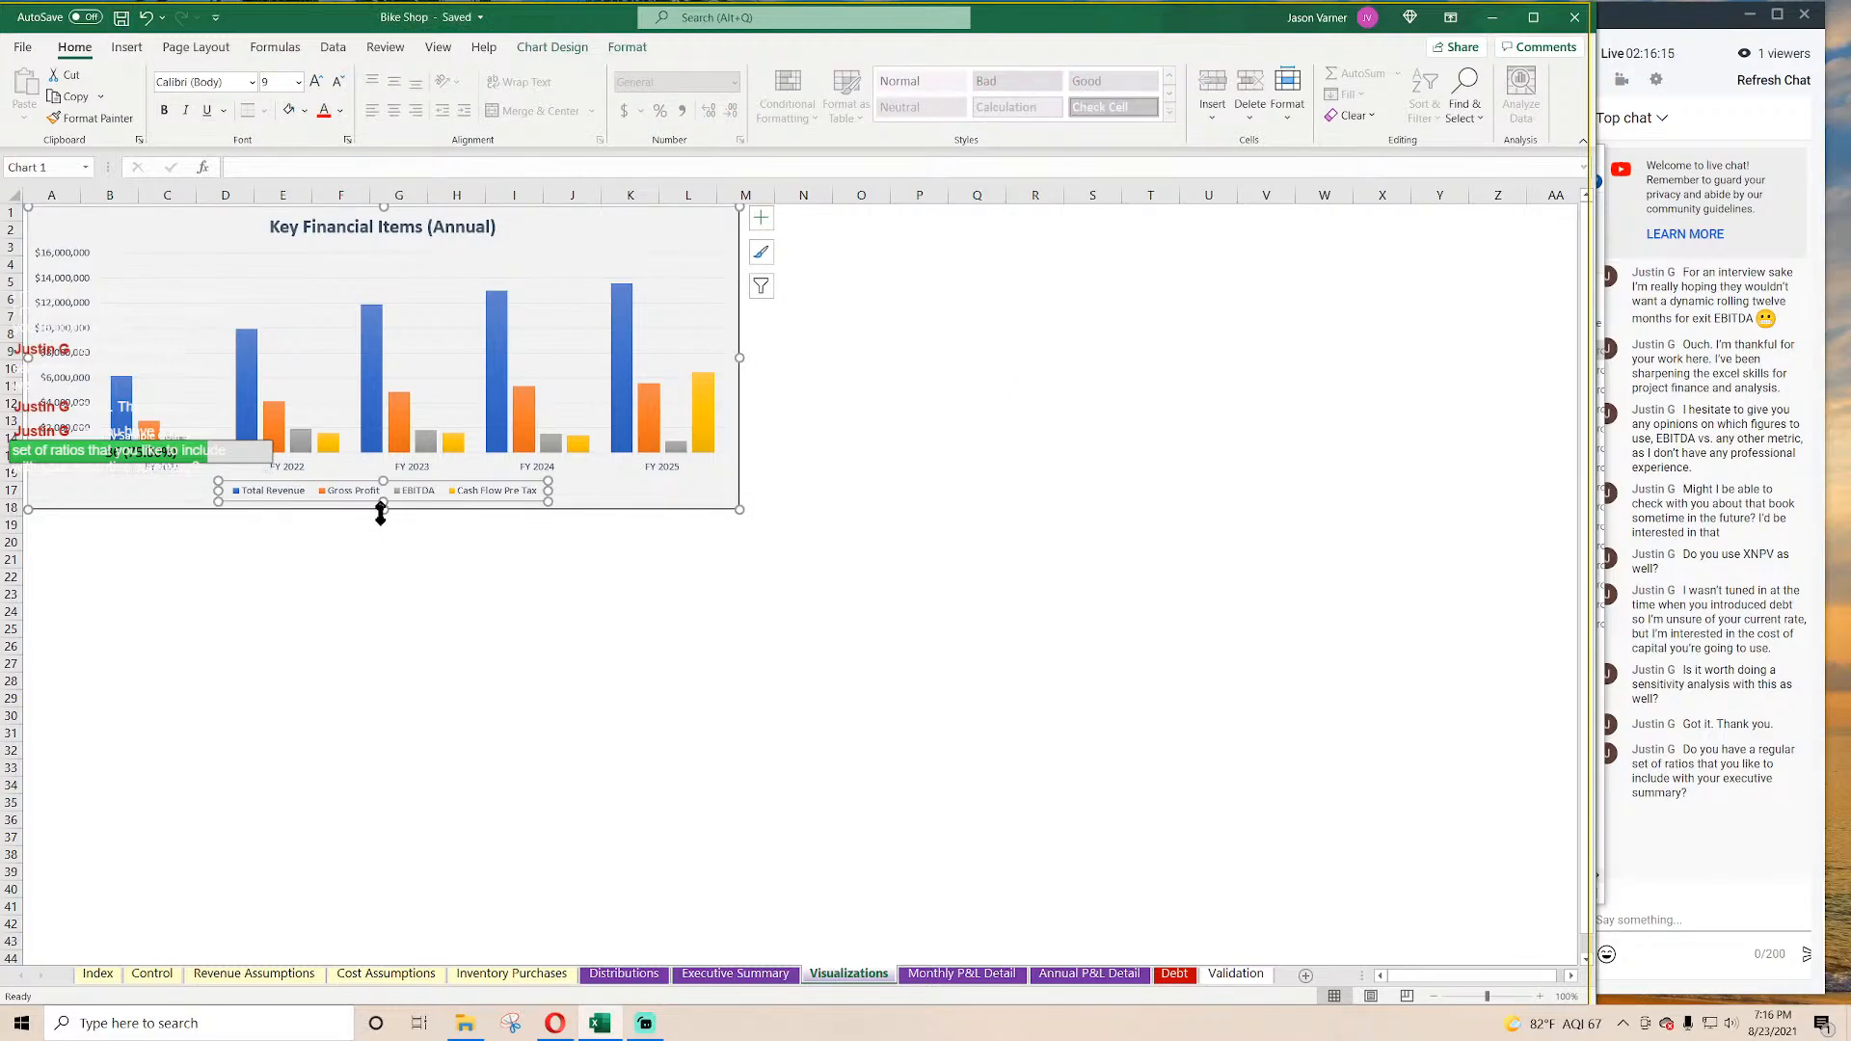
pyautogui.moveTo(381, 514); pyautogui.dragTo(383, 542)
# Step: Duplicate the Key Financial Items chart and place the copy directly beside the original, starting at column M
pyautogui.rightClick(549, 222)
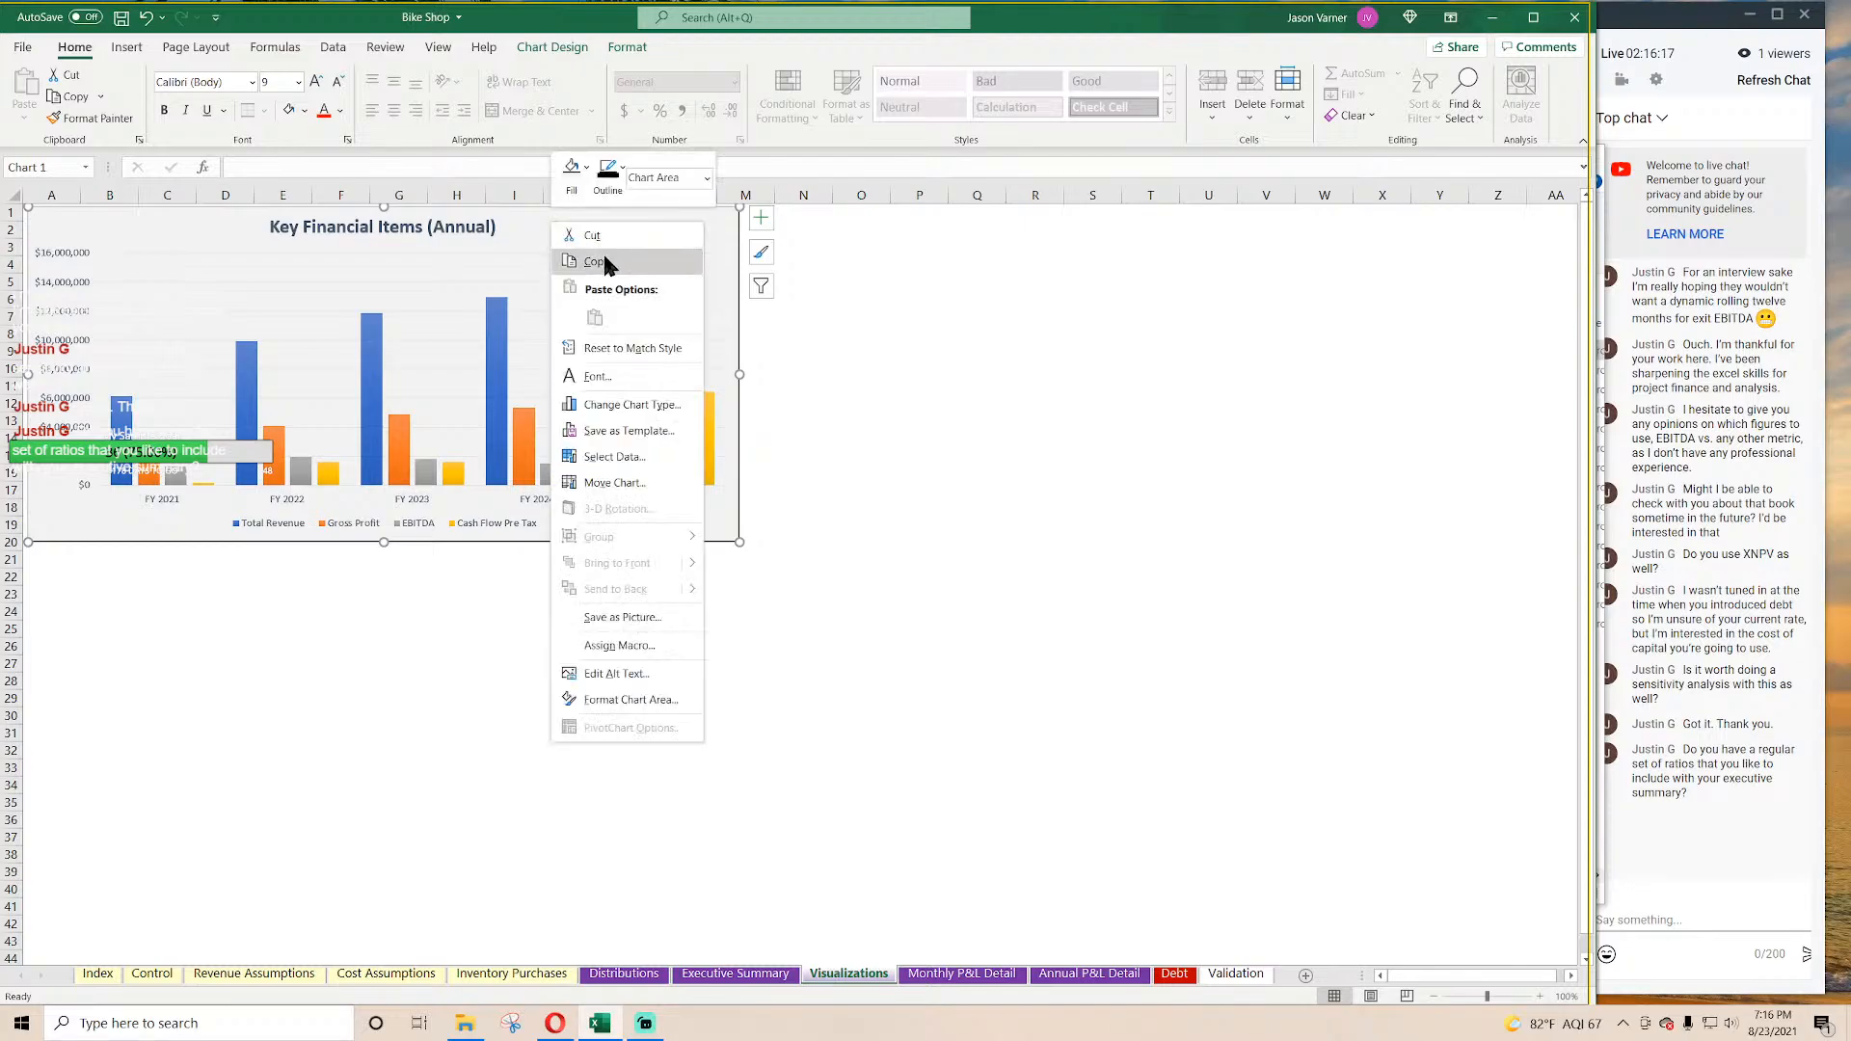
pyautogui.click(578, 246)
pyautogui.rightClick(895, 258)
pyautogui.click(923, 352)
pyautogui.moveTo(959, 282); pyautogui.dragTo(815, 220)
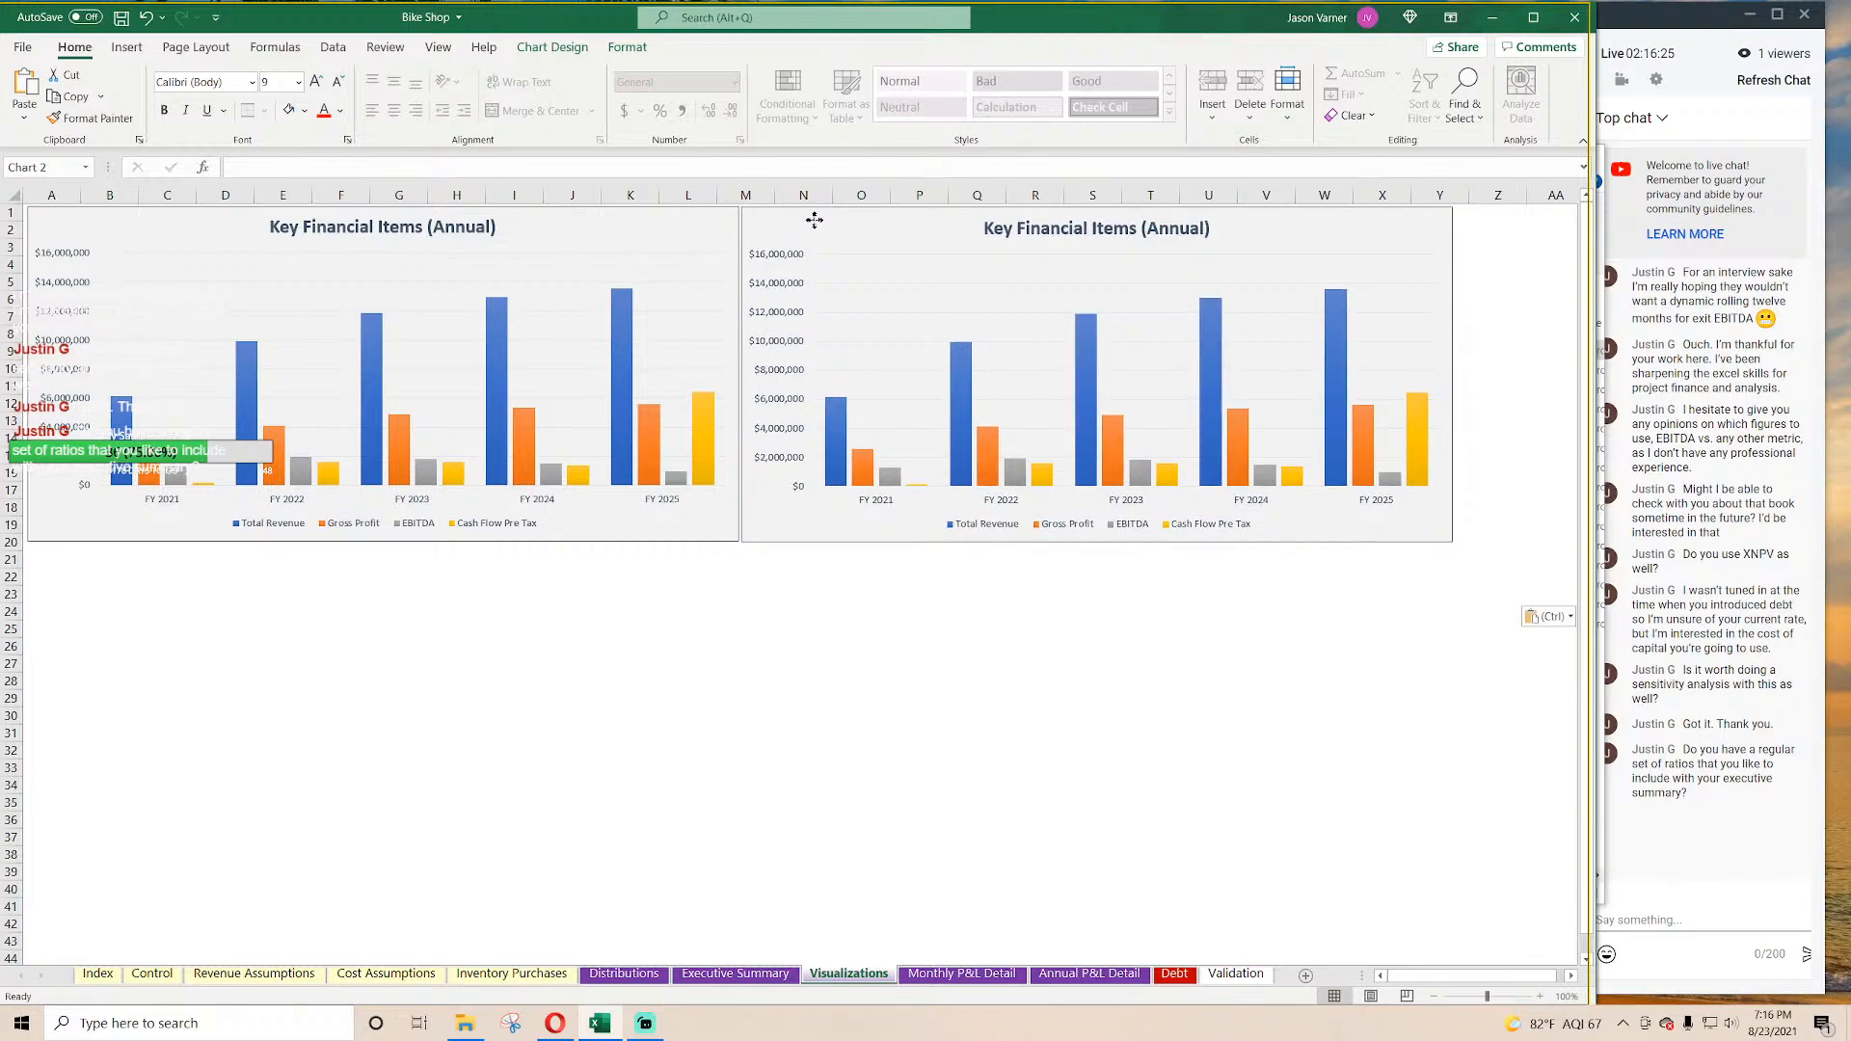
# Step: Retitle the copied chart "Bike Sales by Type"
pyautogui.click(998, 229)
pyautogui.moveTo(993, 230); pyautogui.dragTo(1259, 243)
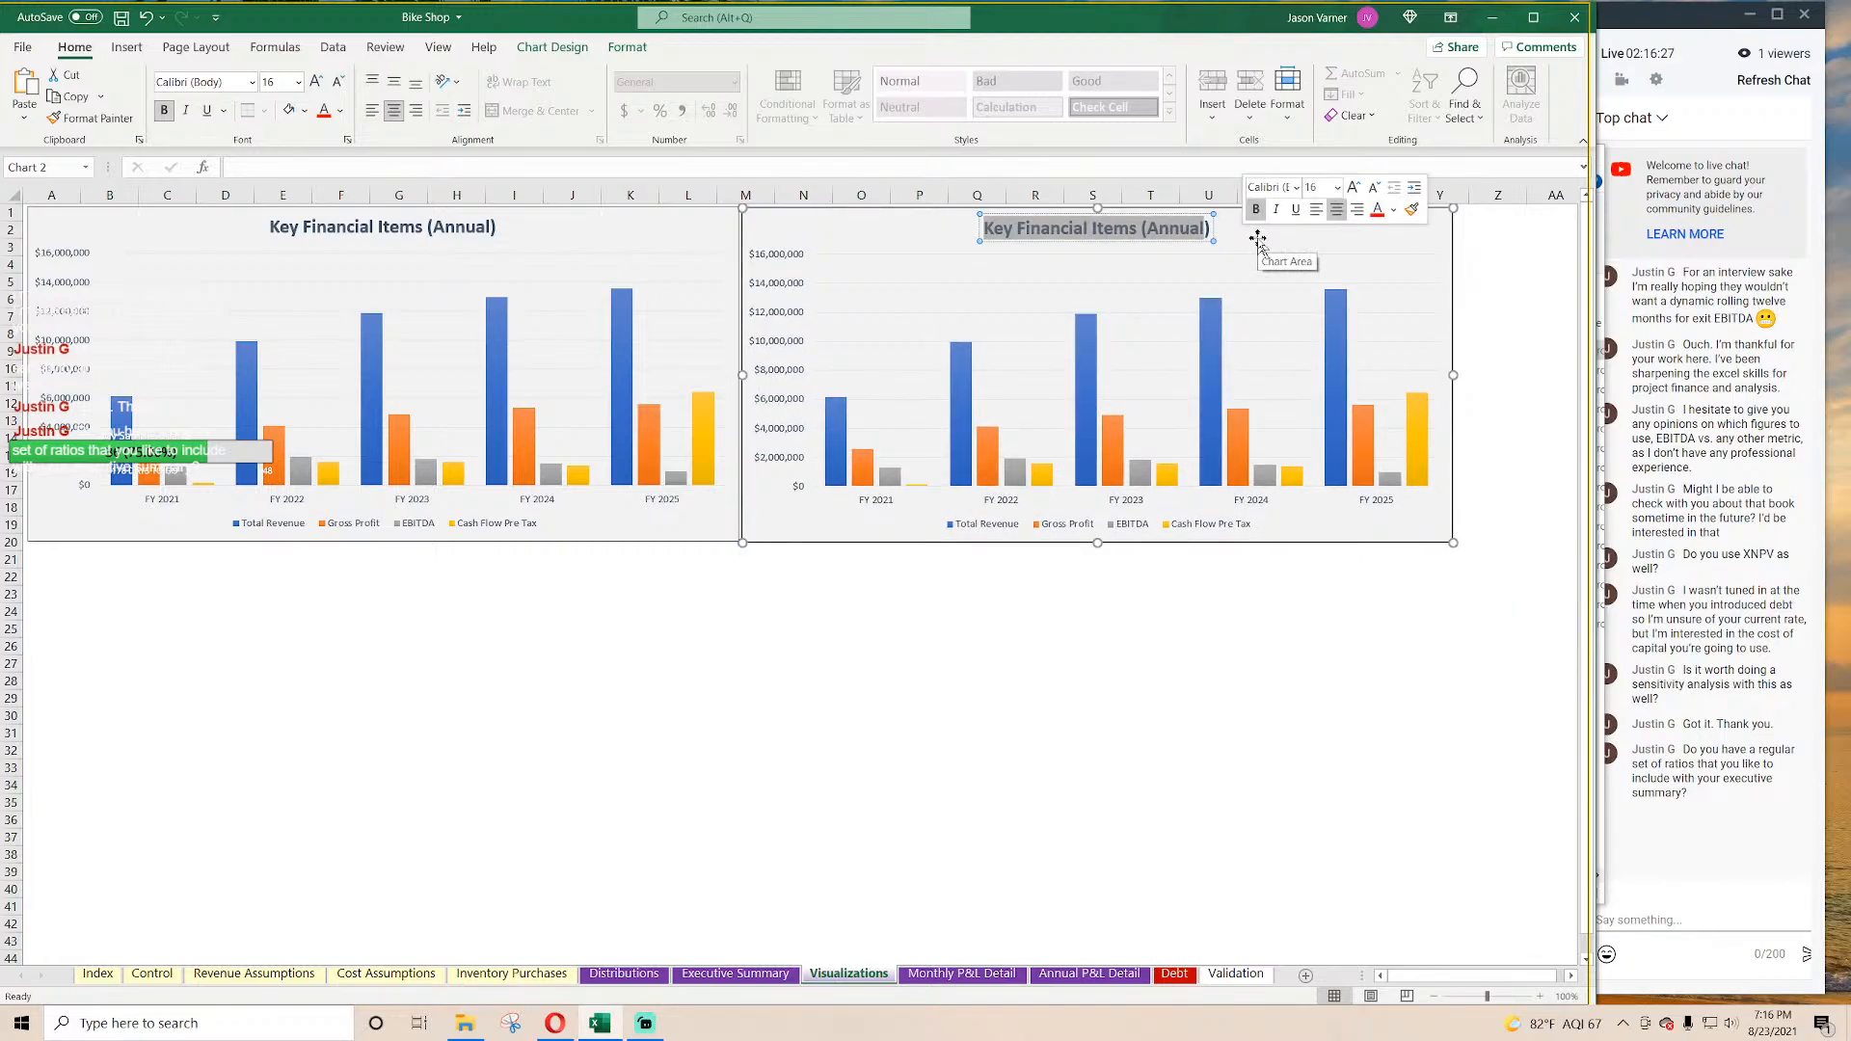
pyautogui.write('Bike Sales b')
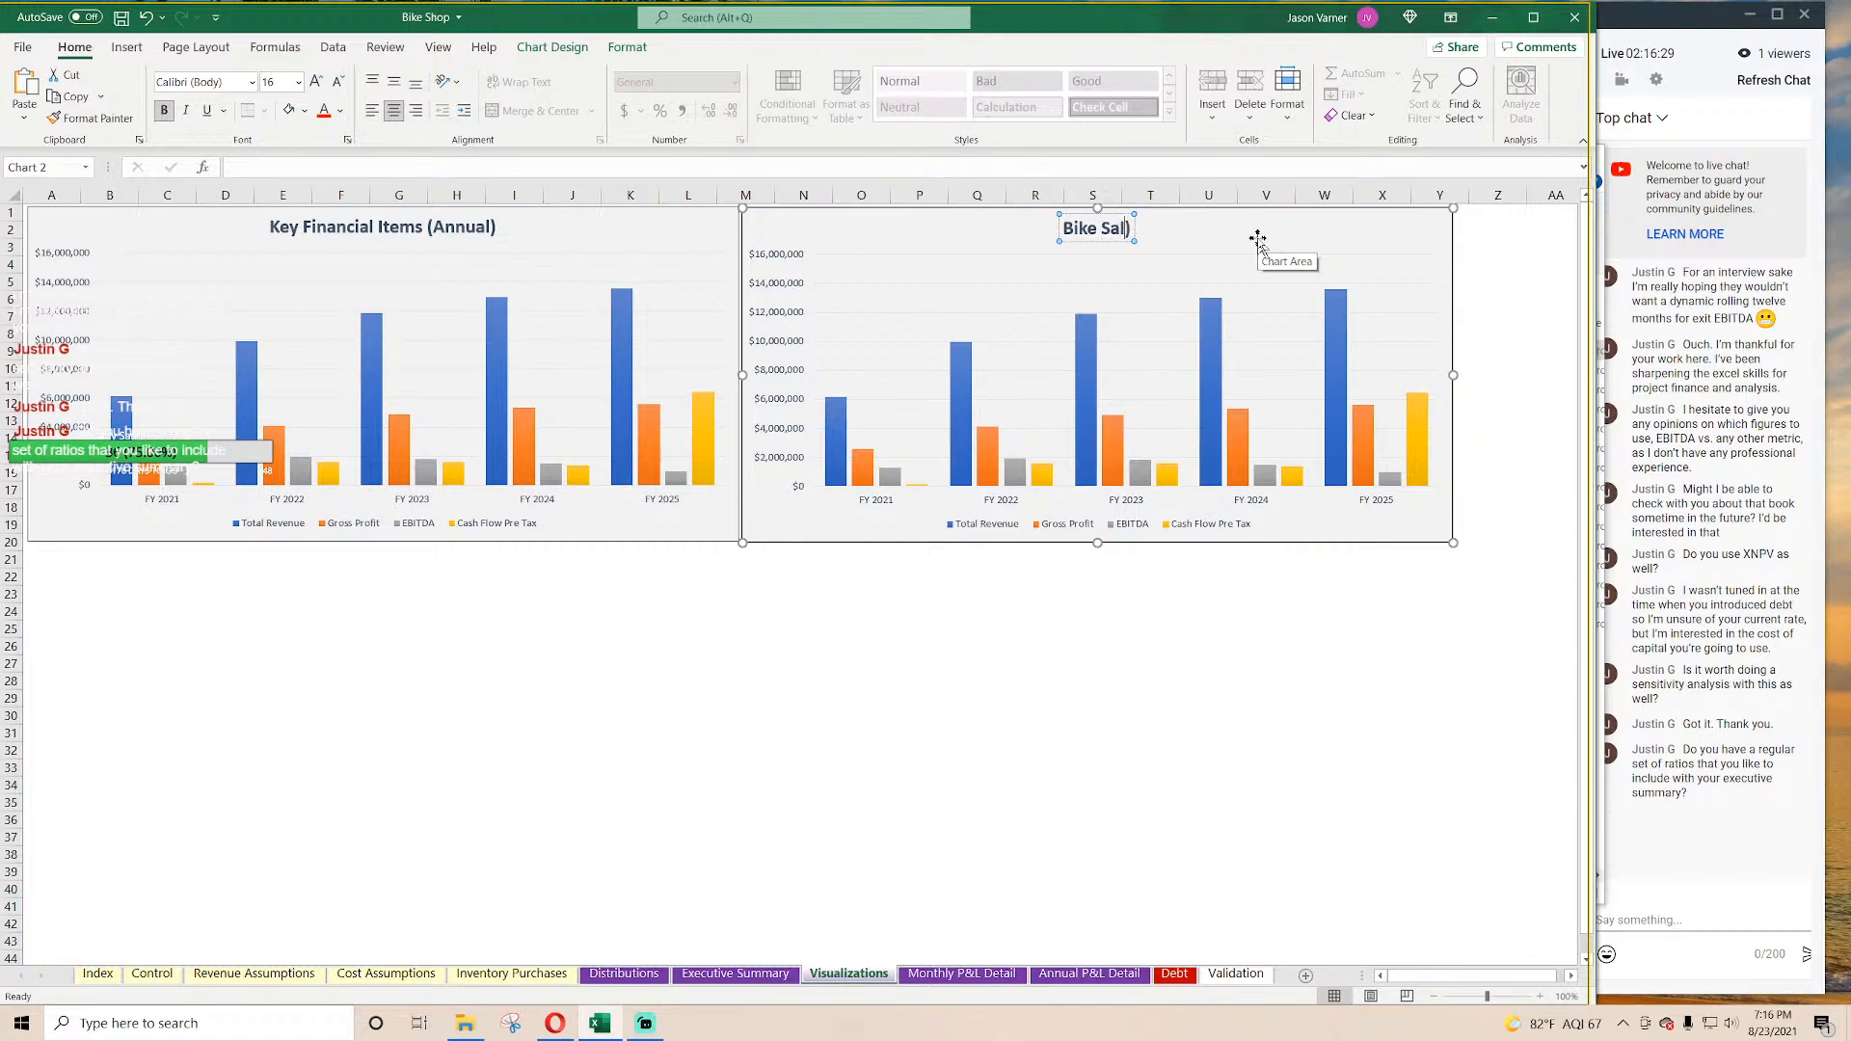
pyautogui.write('y Type')
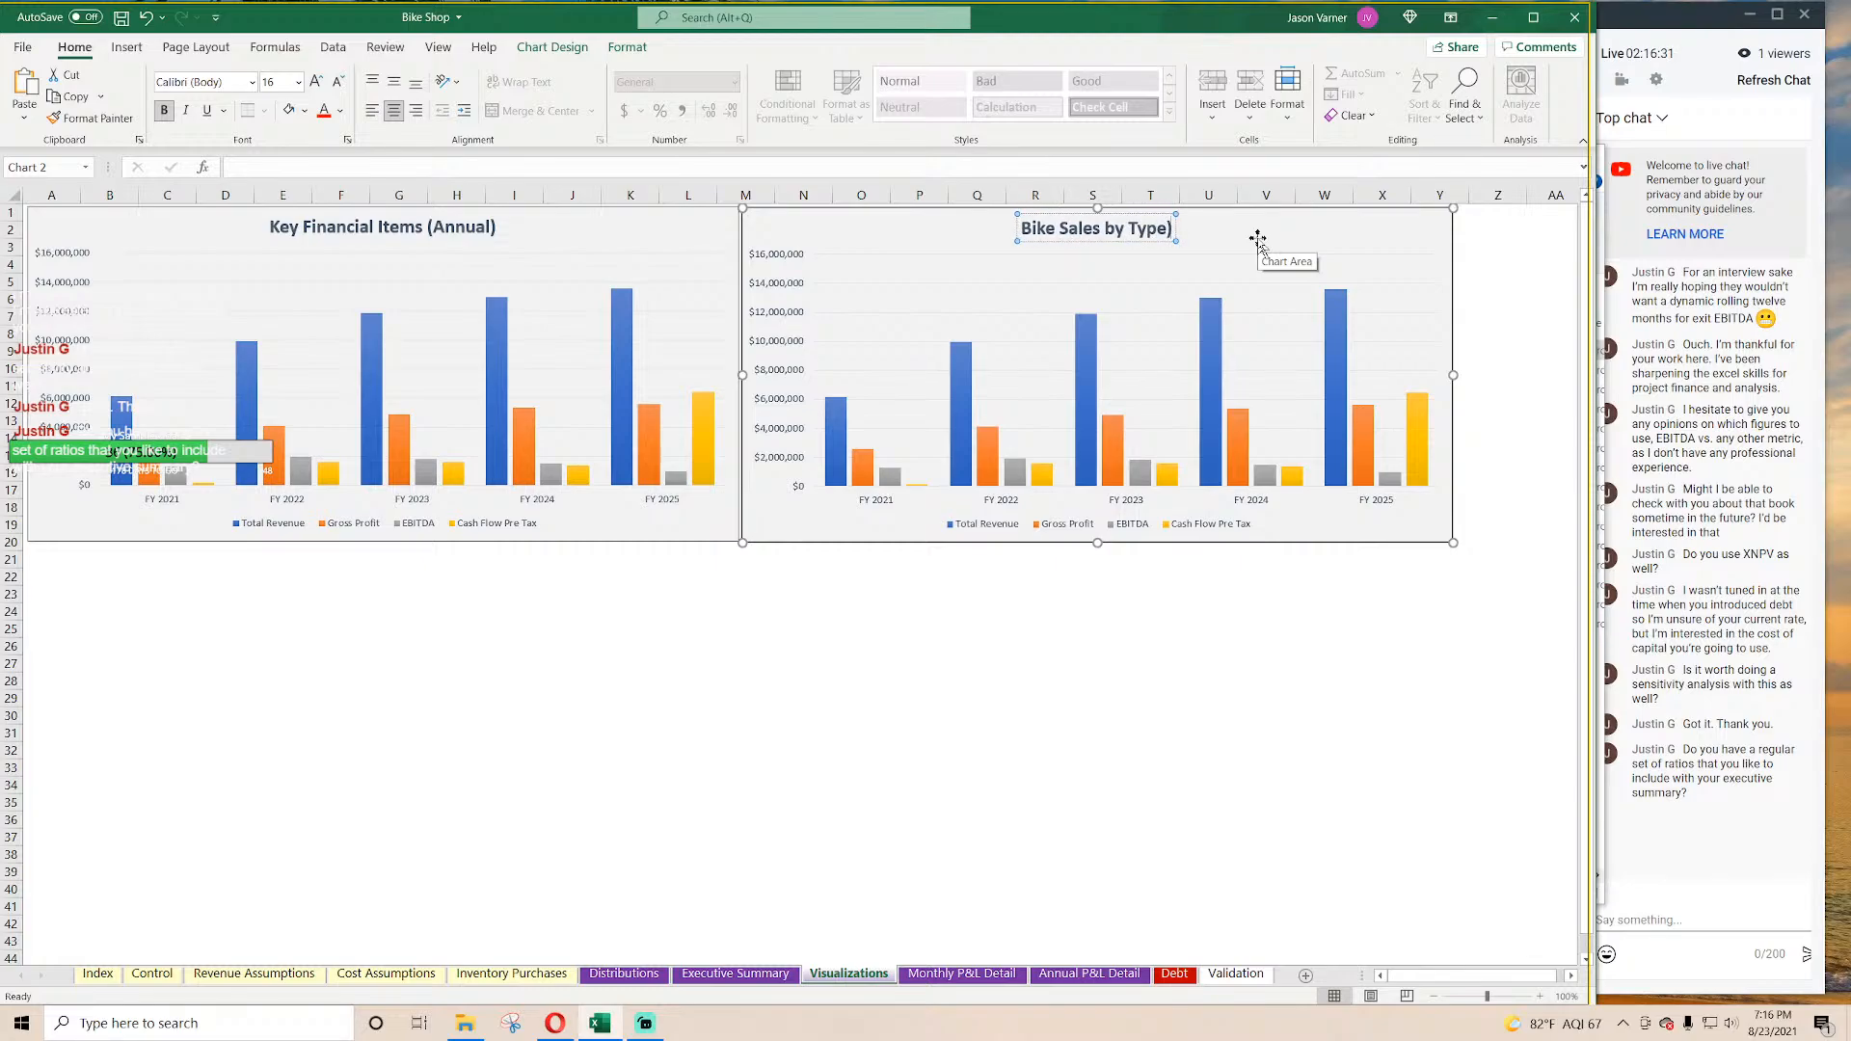
pyautogui.press('Delete')
# Step: Remove all existing data series from the Bike Sales by Type chart's data source
pyautogui.rightClick(1141, 363)
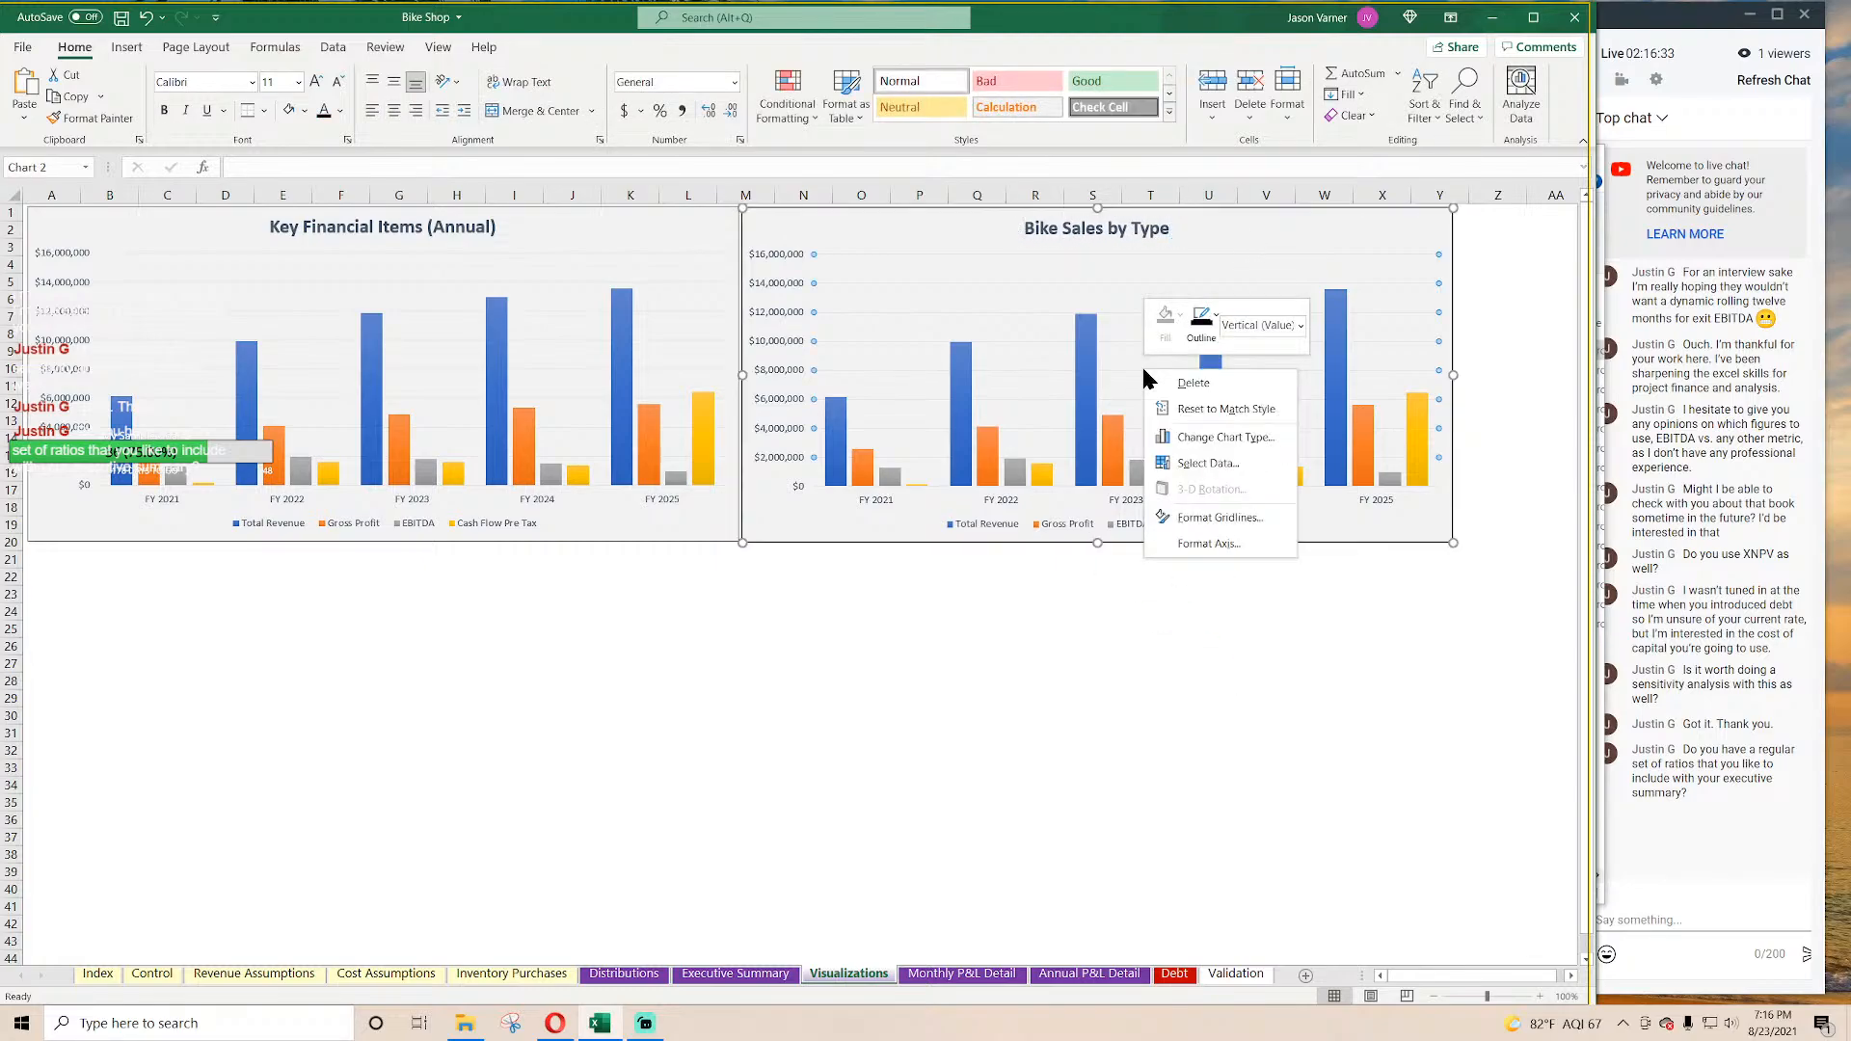
pyautogui.click(1200, 465)
pyautogui.click(815, 703)
pyautogui.click(815, 703)
pyautogui.click(815, 703)
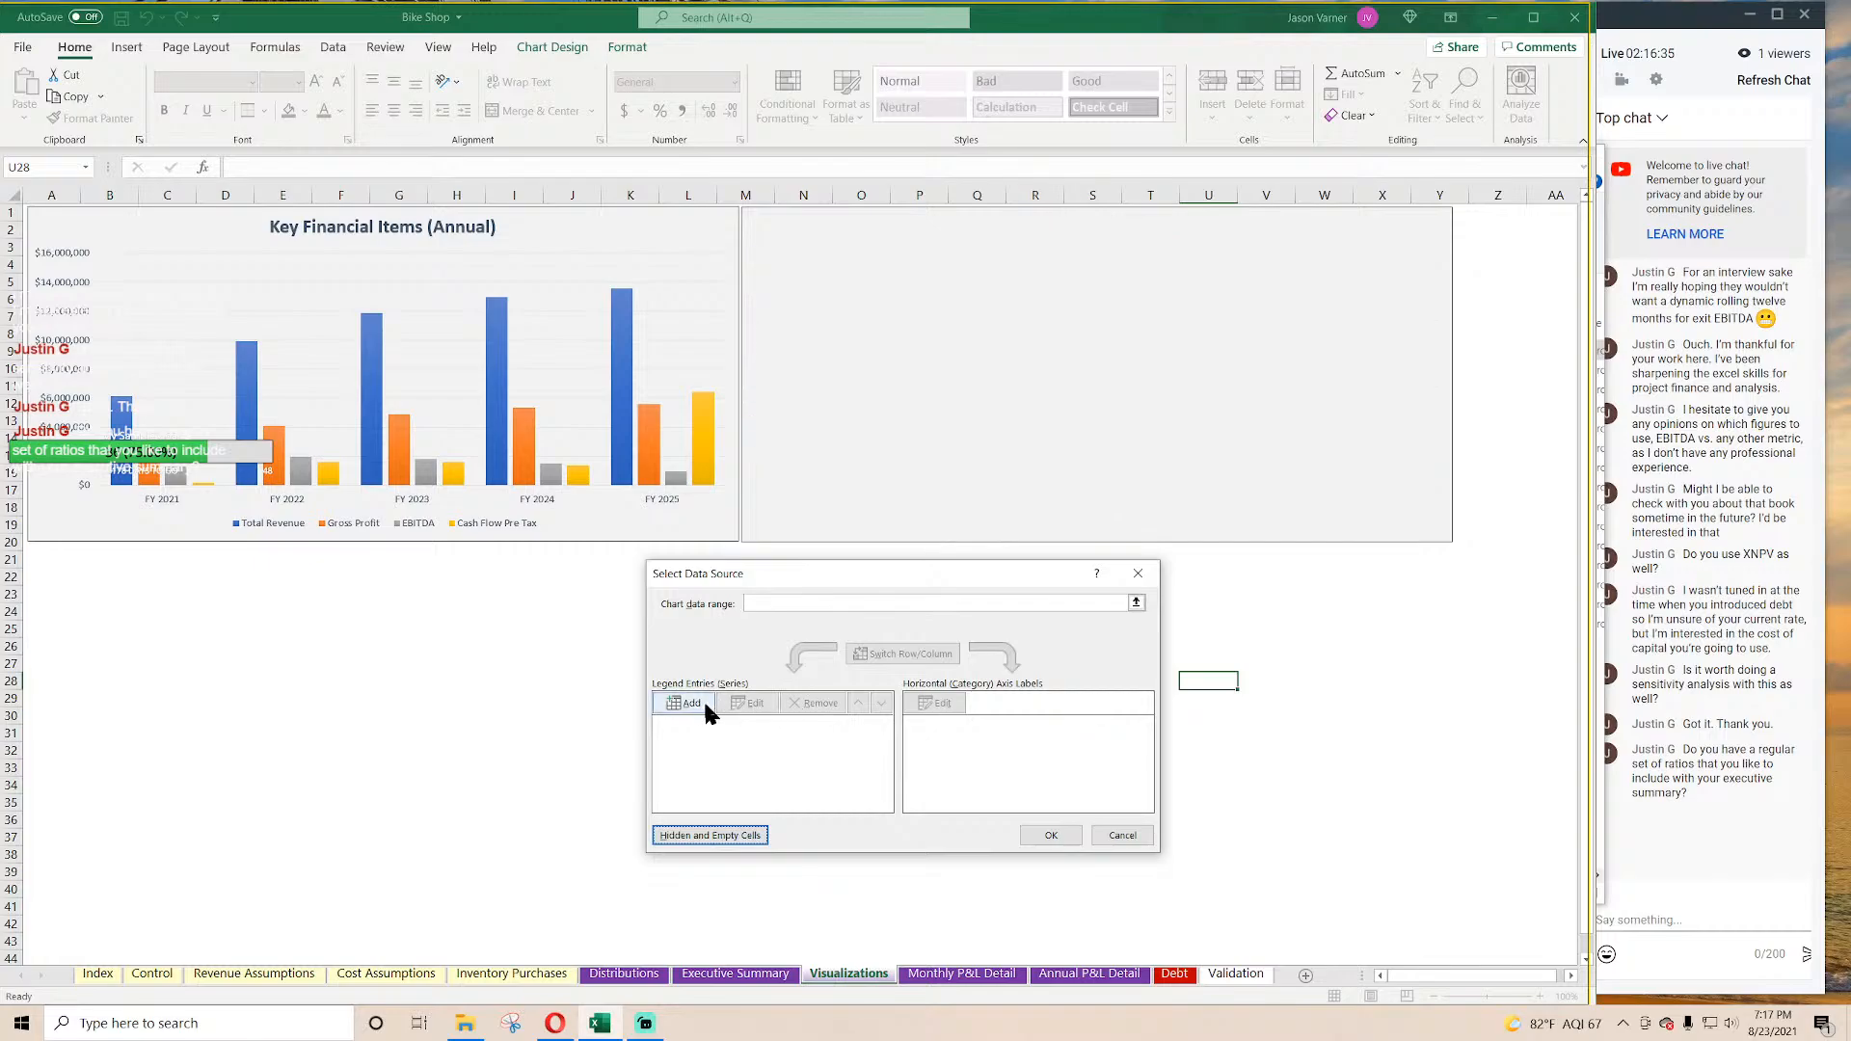
# Step: Add a Total Mountain Bikes Sold series, with its name from Annual P&L Detail C13 and values from E13:I13
pyautogui.click(686, 703)
pyautogui.click(1088, 974)
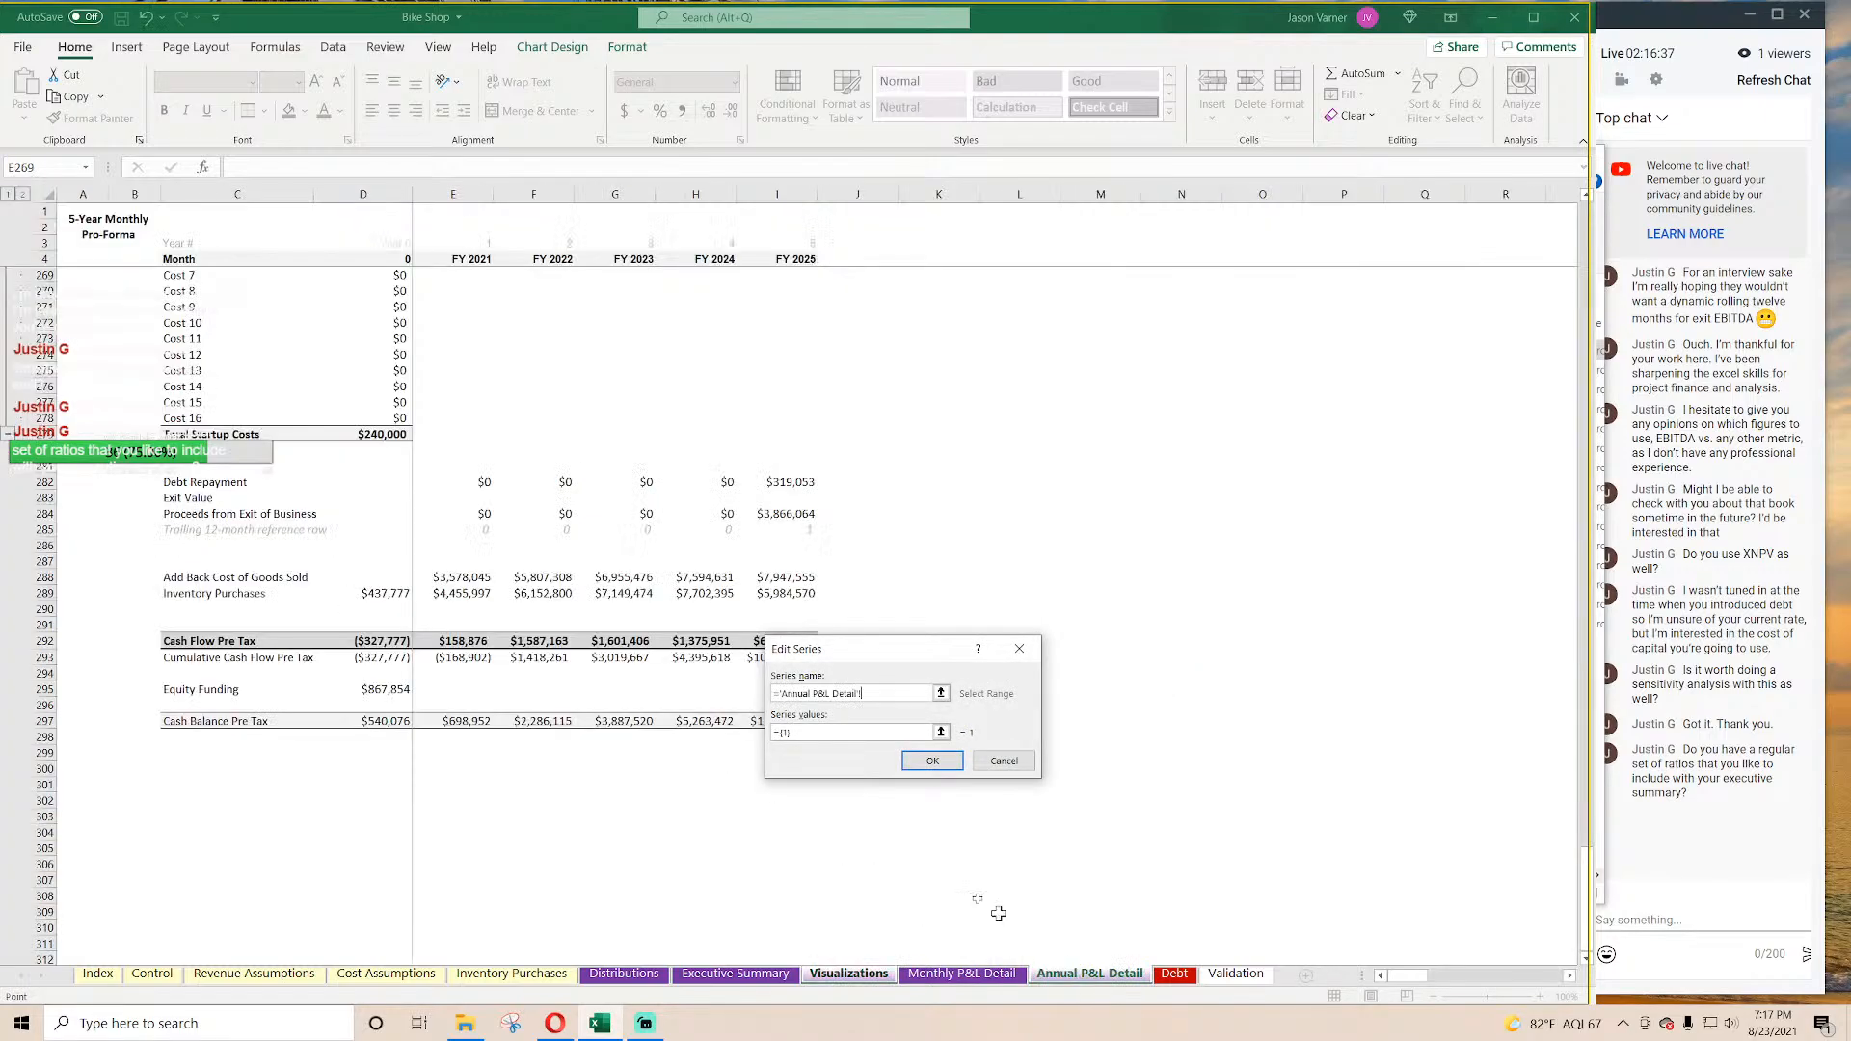
pyautogui.scroll(20, 417, 619)
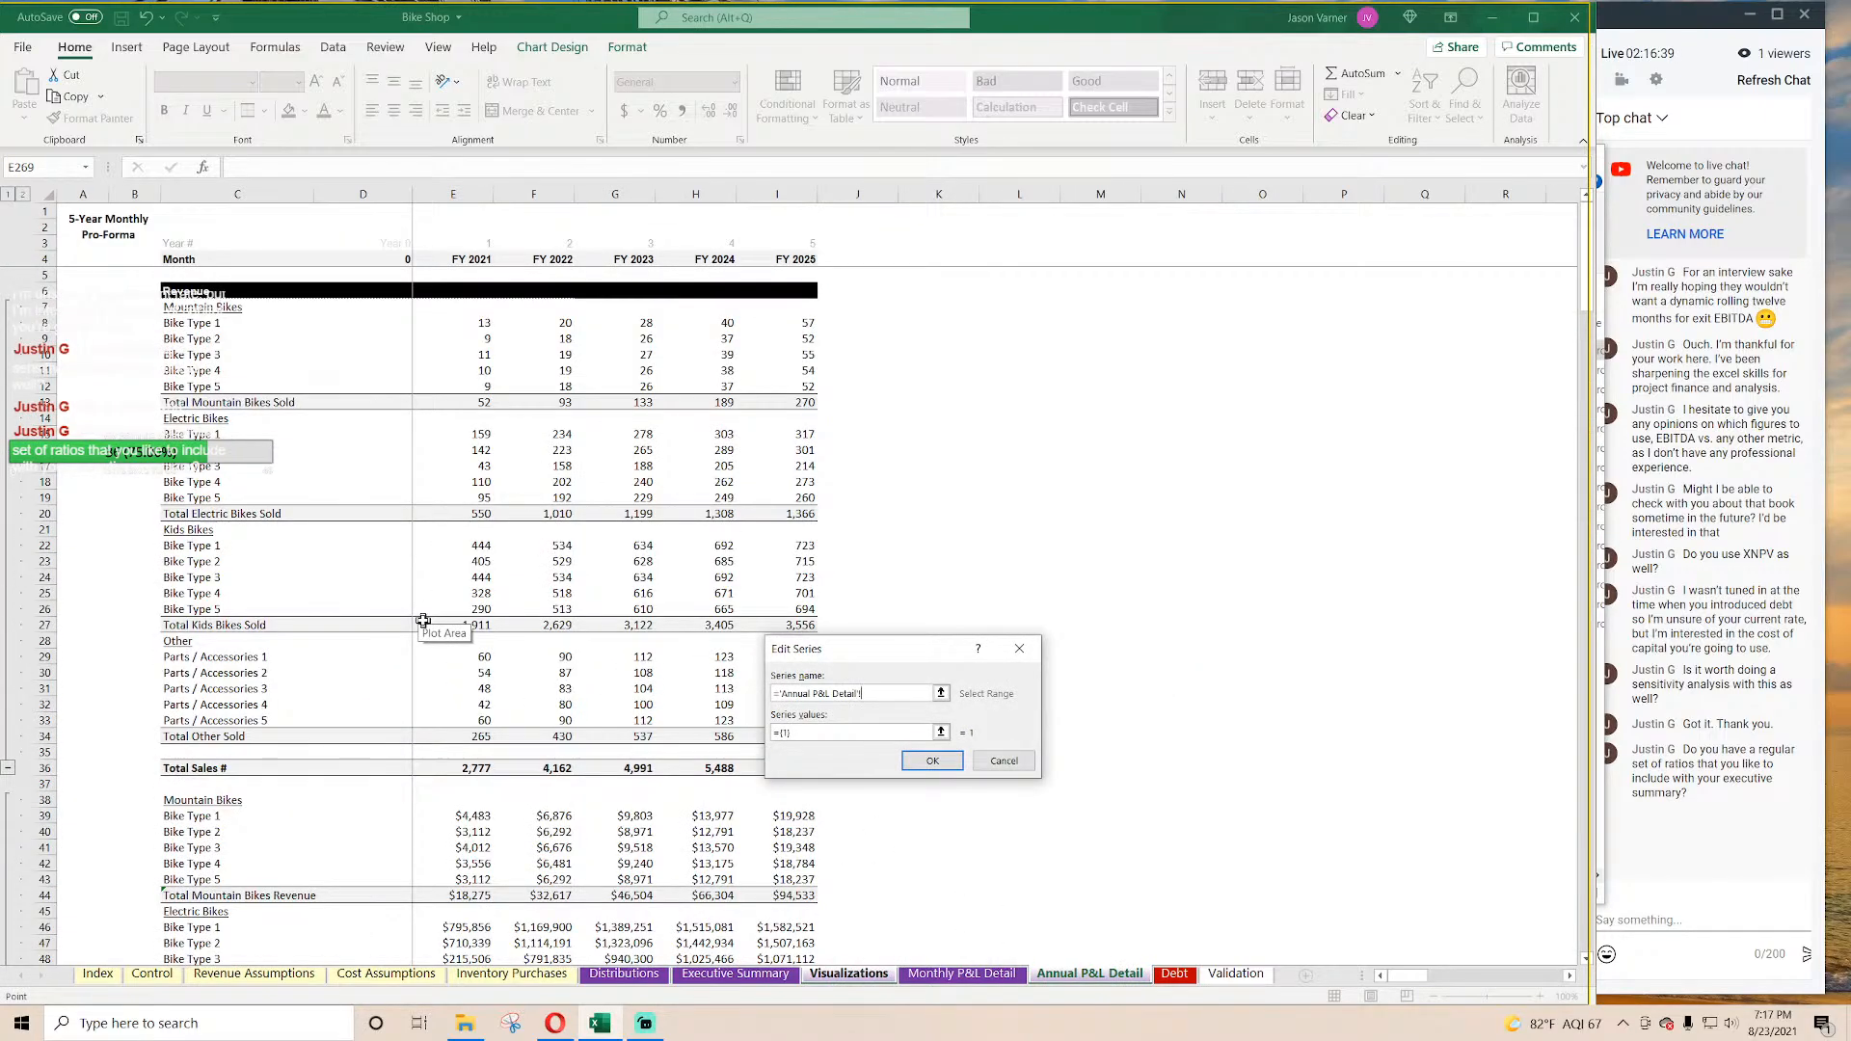
pyautogui.click(214, 399)
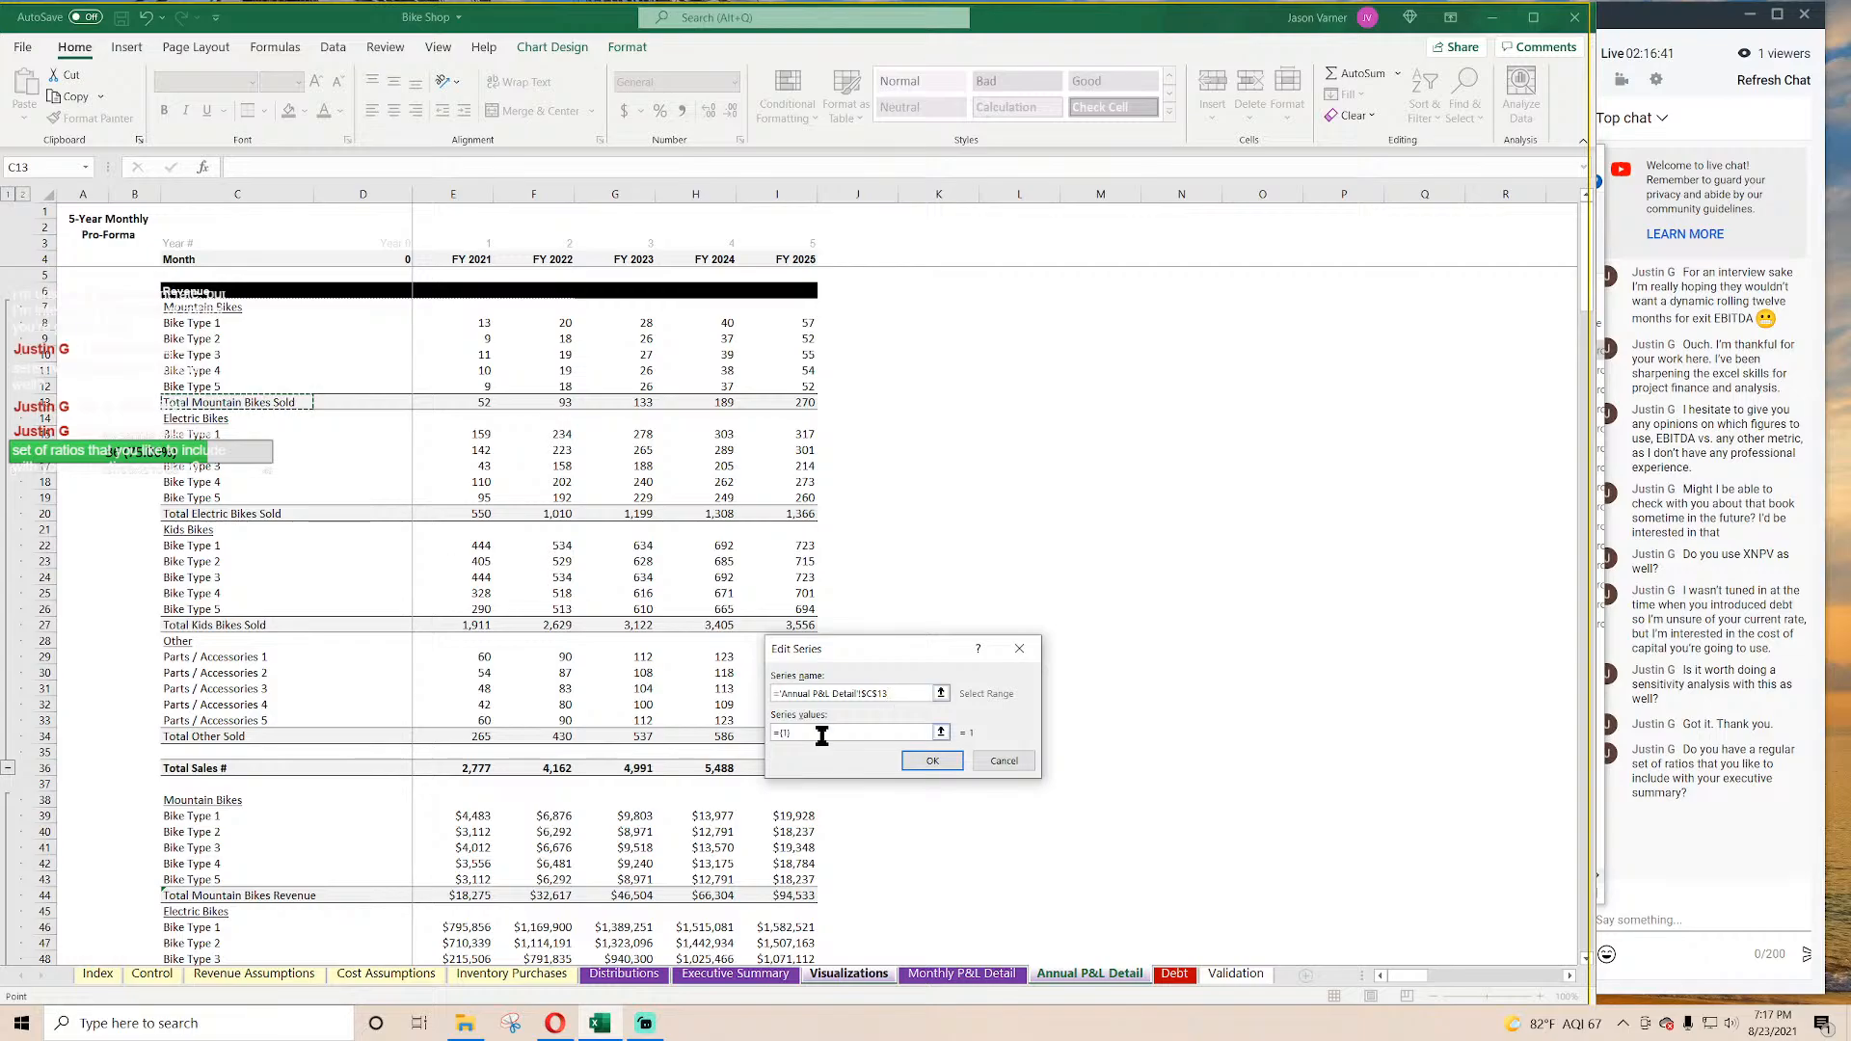
pyautogui.press('Tab')
pyautogui.click(476, 399)
pyautogui.moveTo(475, 398); pyautogui.dragTo(810, 403)
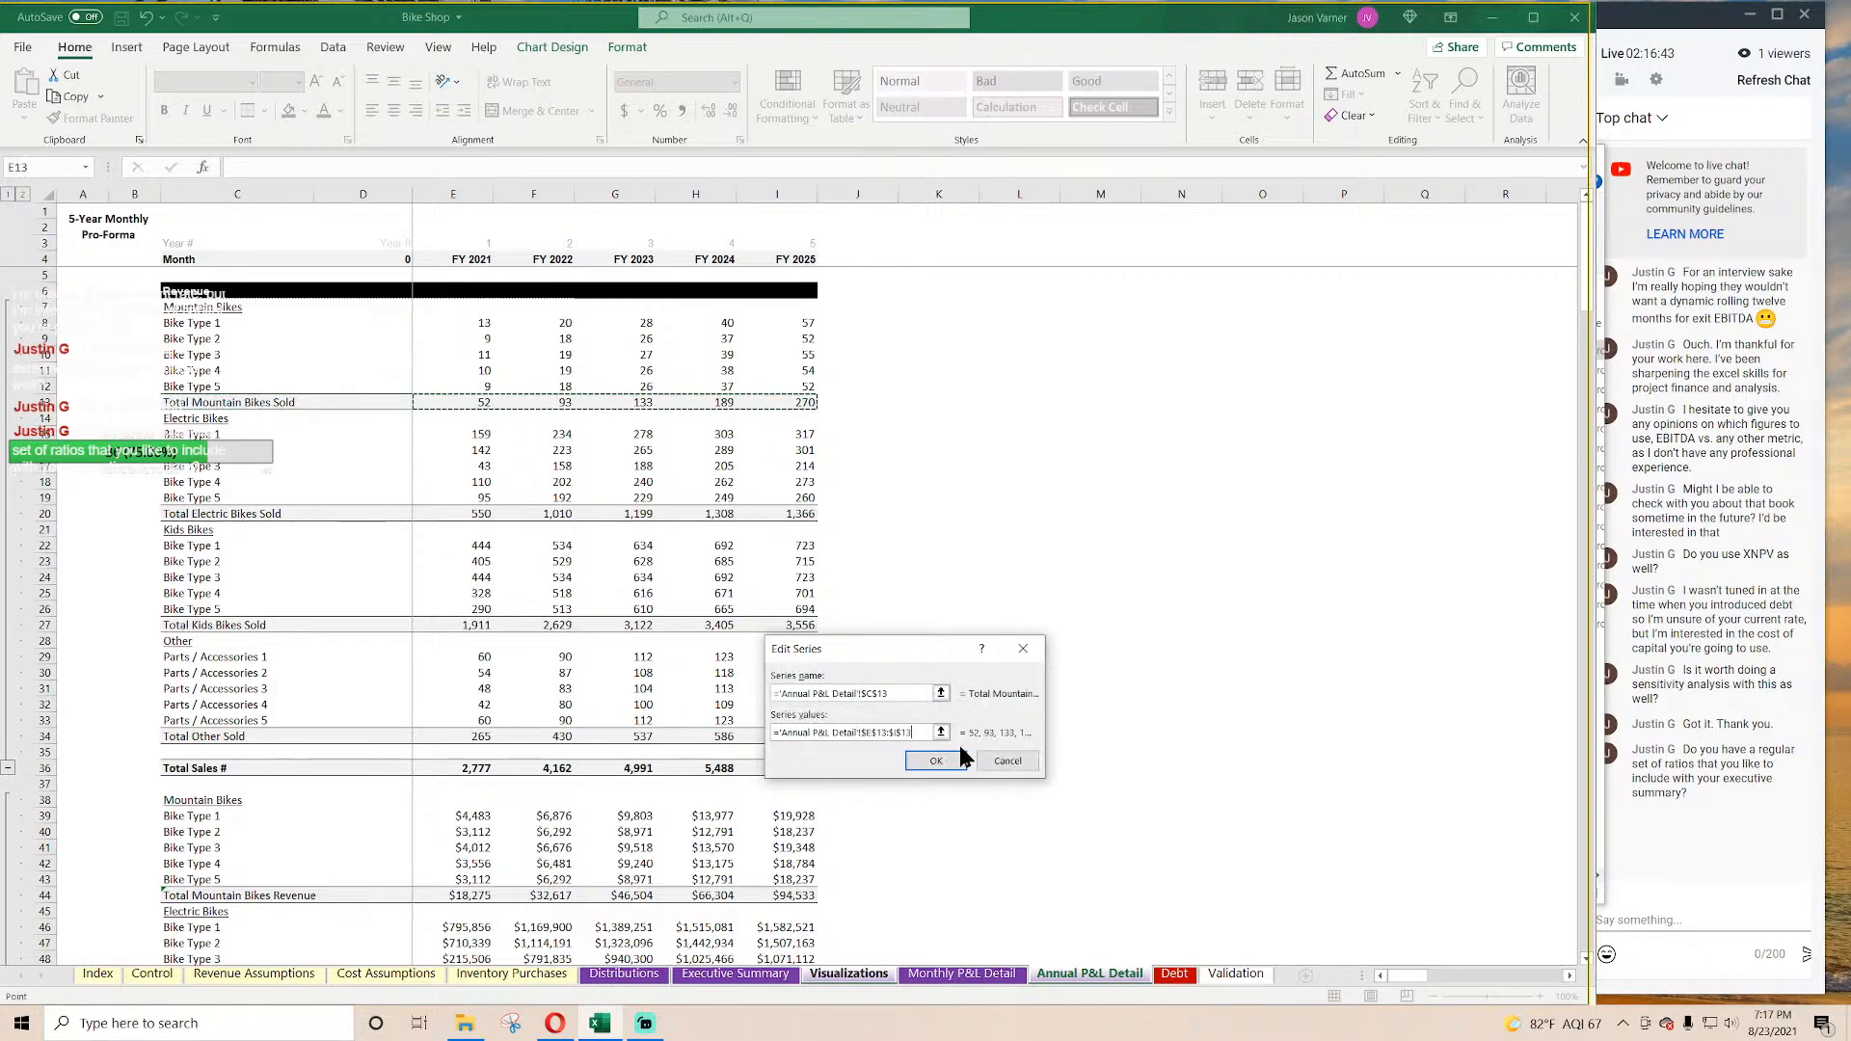
pyautogui.click(932, 761)
# Step: Add a Total Electric Bikes Sold series, with its name from Annual P&L Detail C20 and values from E20:I20
pyautogui.click(687, 705)
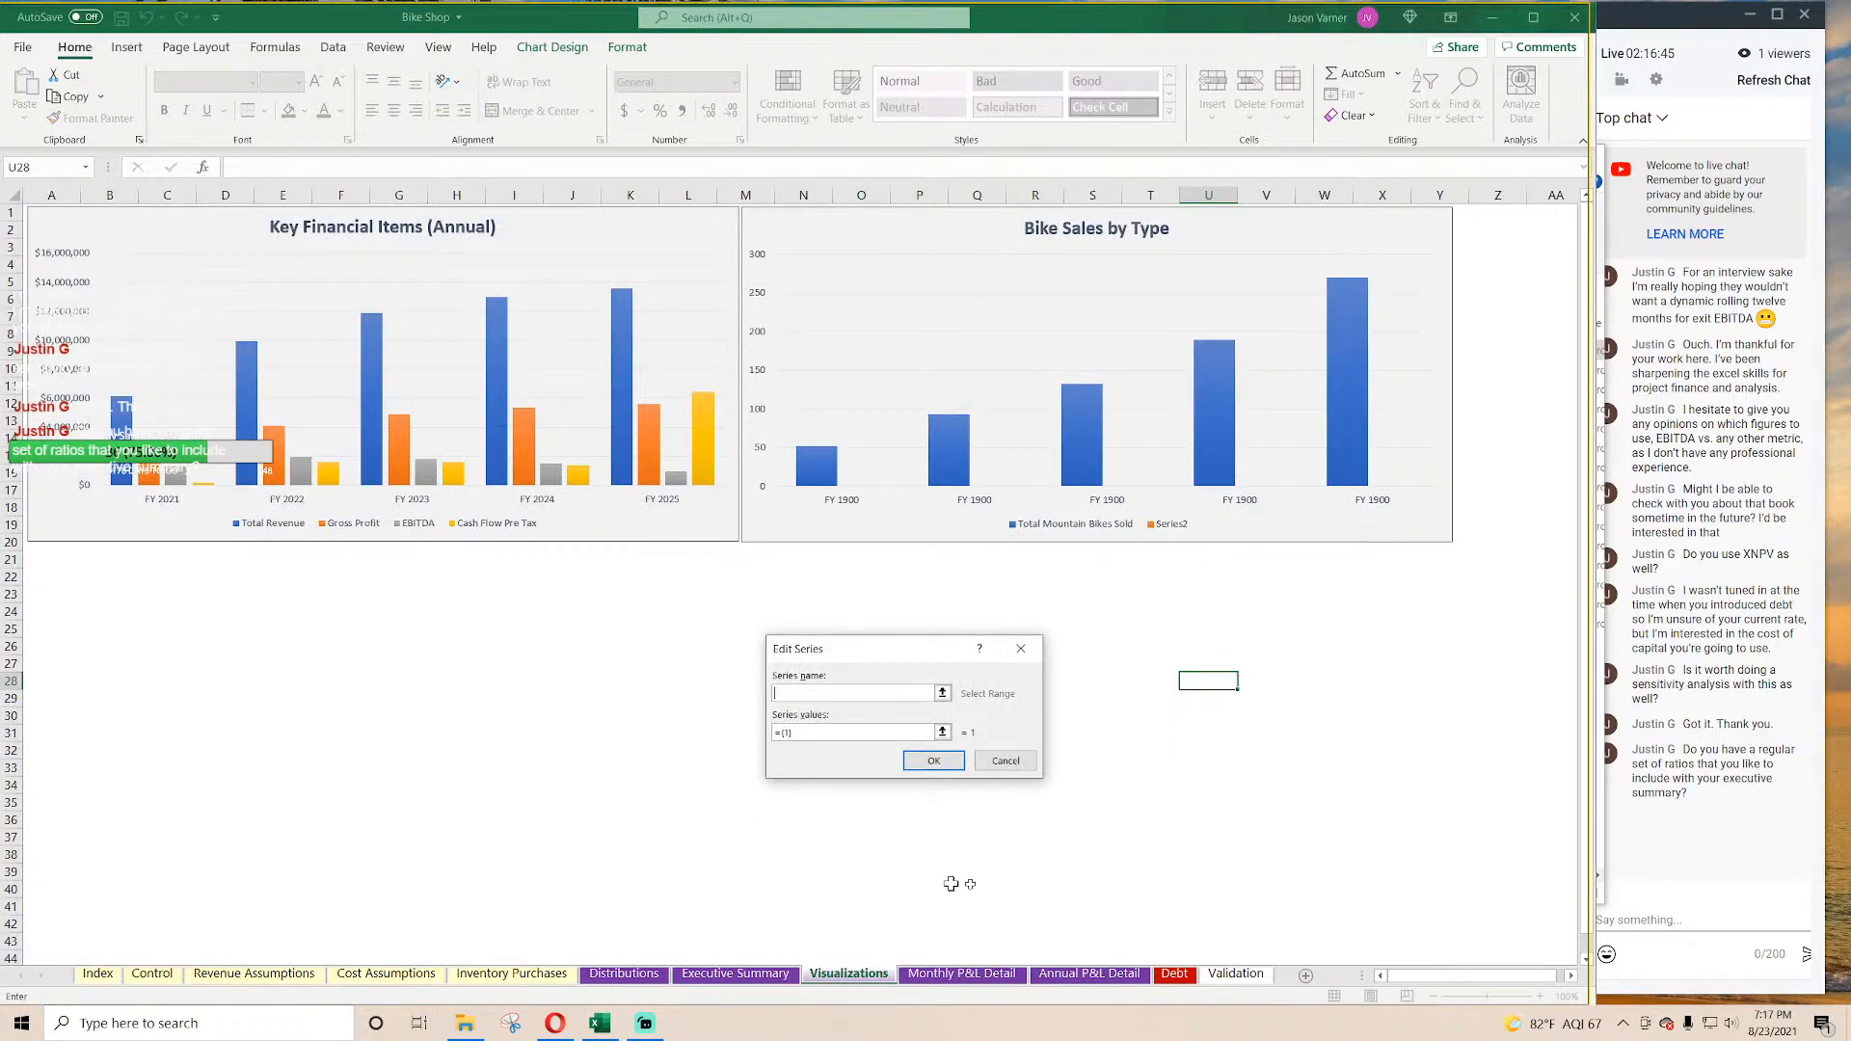
pyautogui.click(1085, 974)
pyautogui.click(216, 514)
pyautogui.press('Tab')
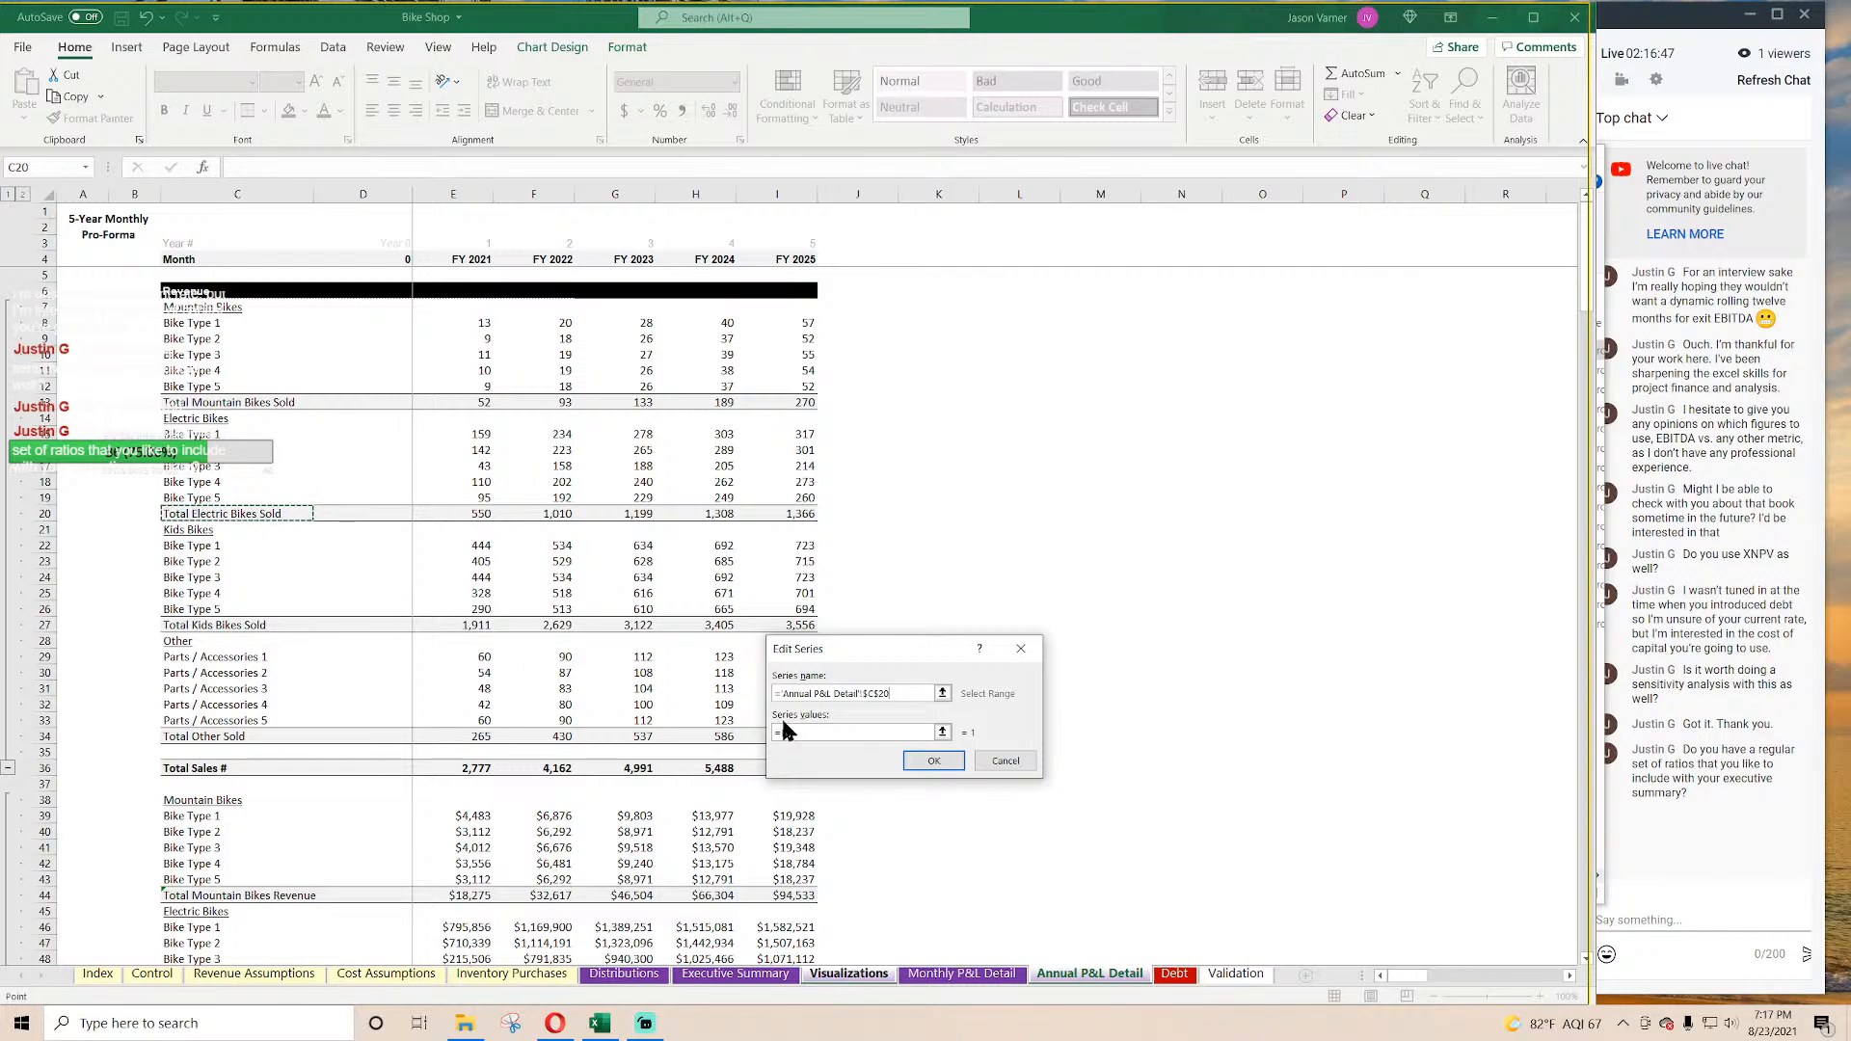
pyautogui.press('BackSpace')
pyautogui.moveTo(473, 514); pyautogui.dragTo(770, 518)
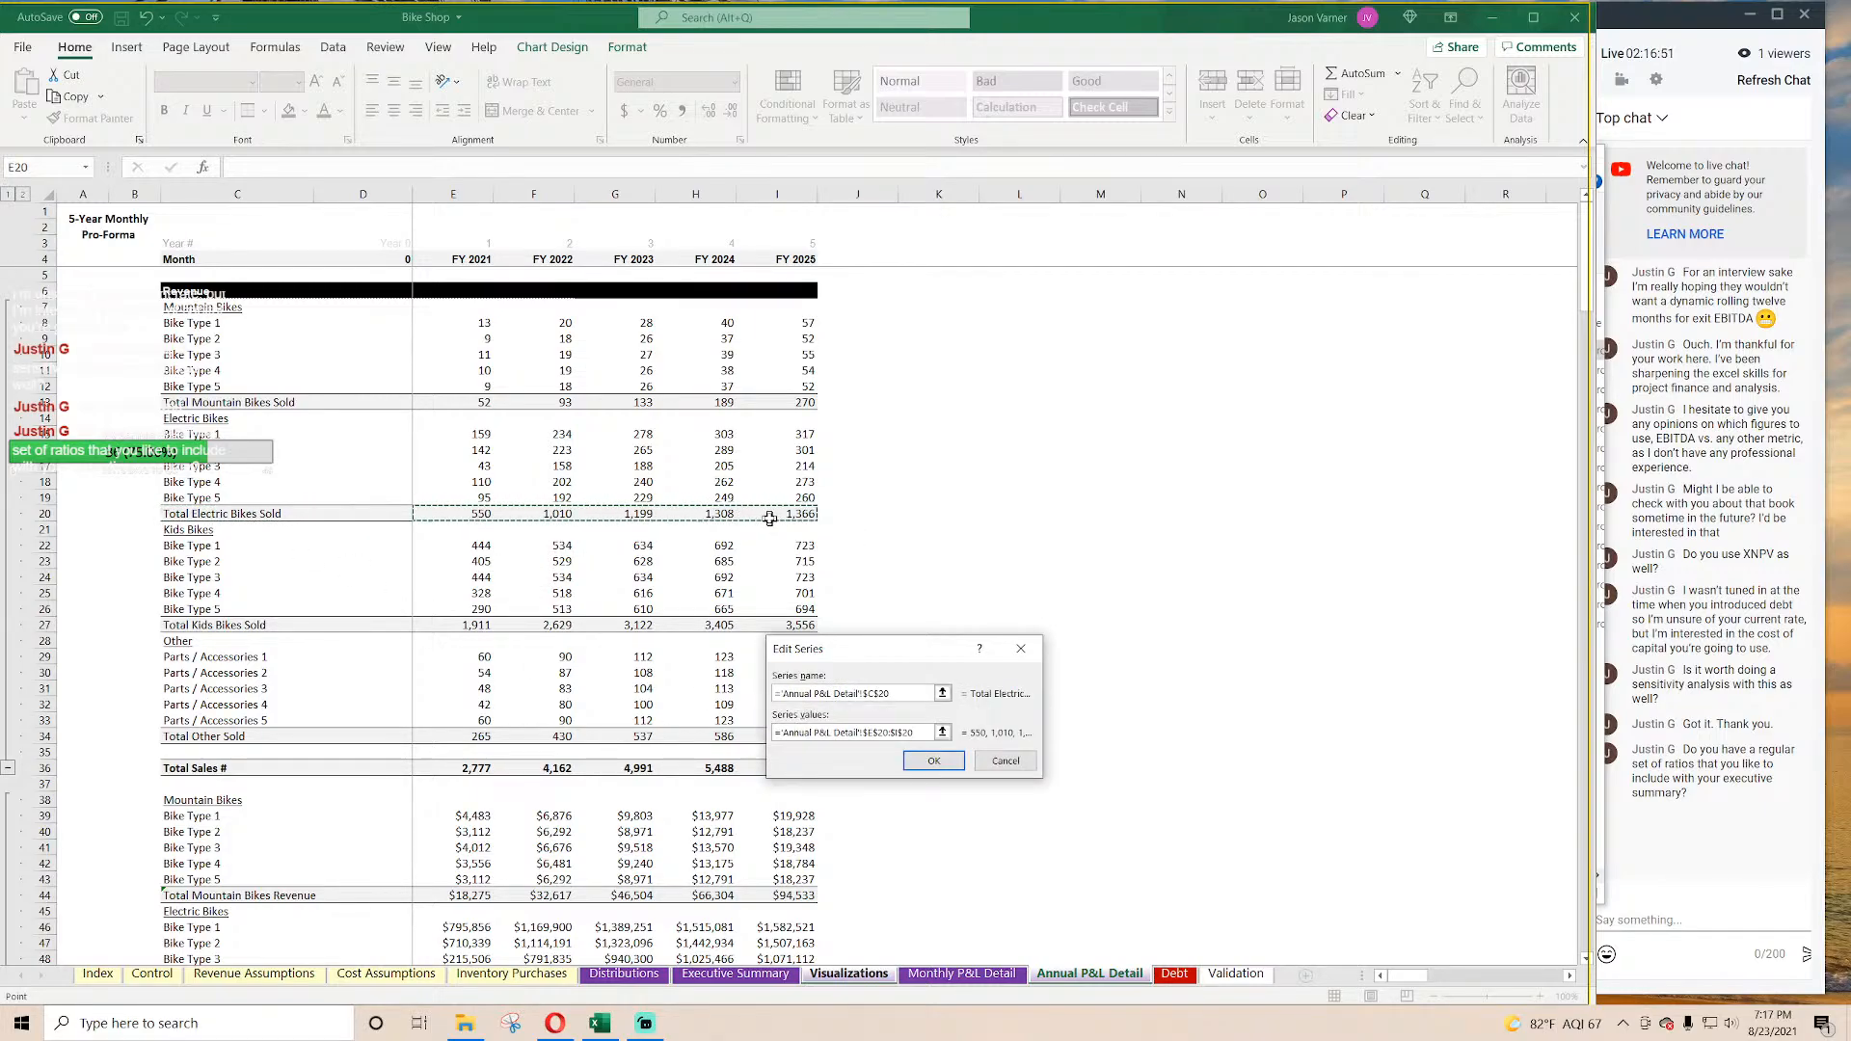
pyautogui.click(932, 761)
# Step: Add a Total Kids Bikes Sold series, with its name from Annual P&L Detail C27 and values from E27:I27
pyautogui.click(690, 704)
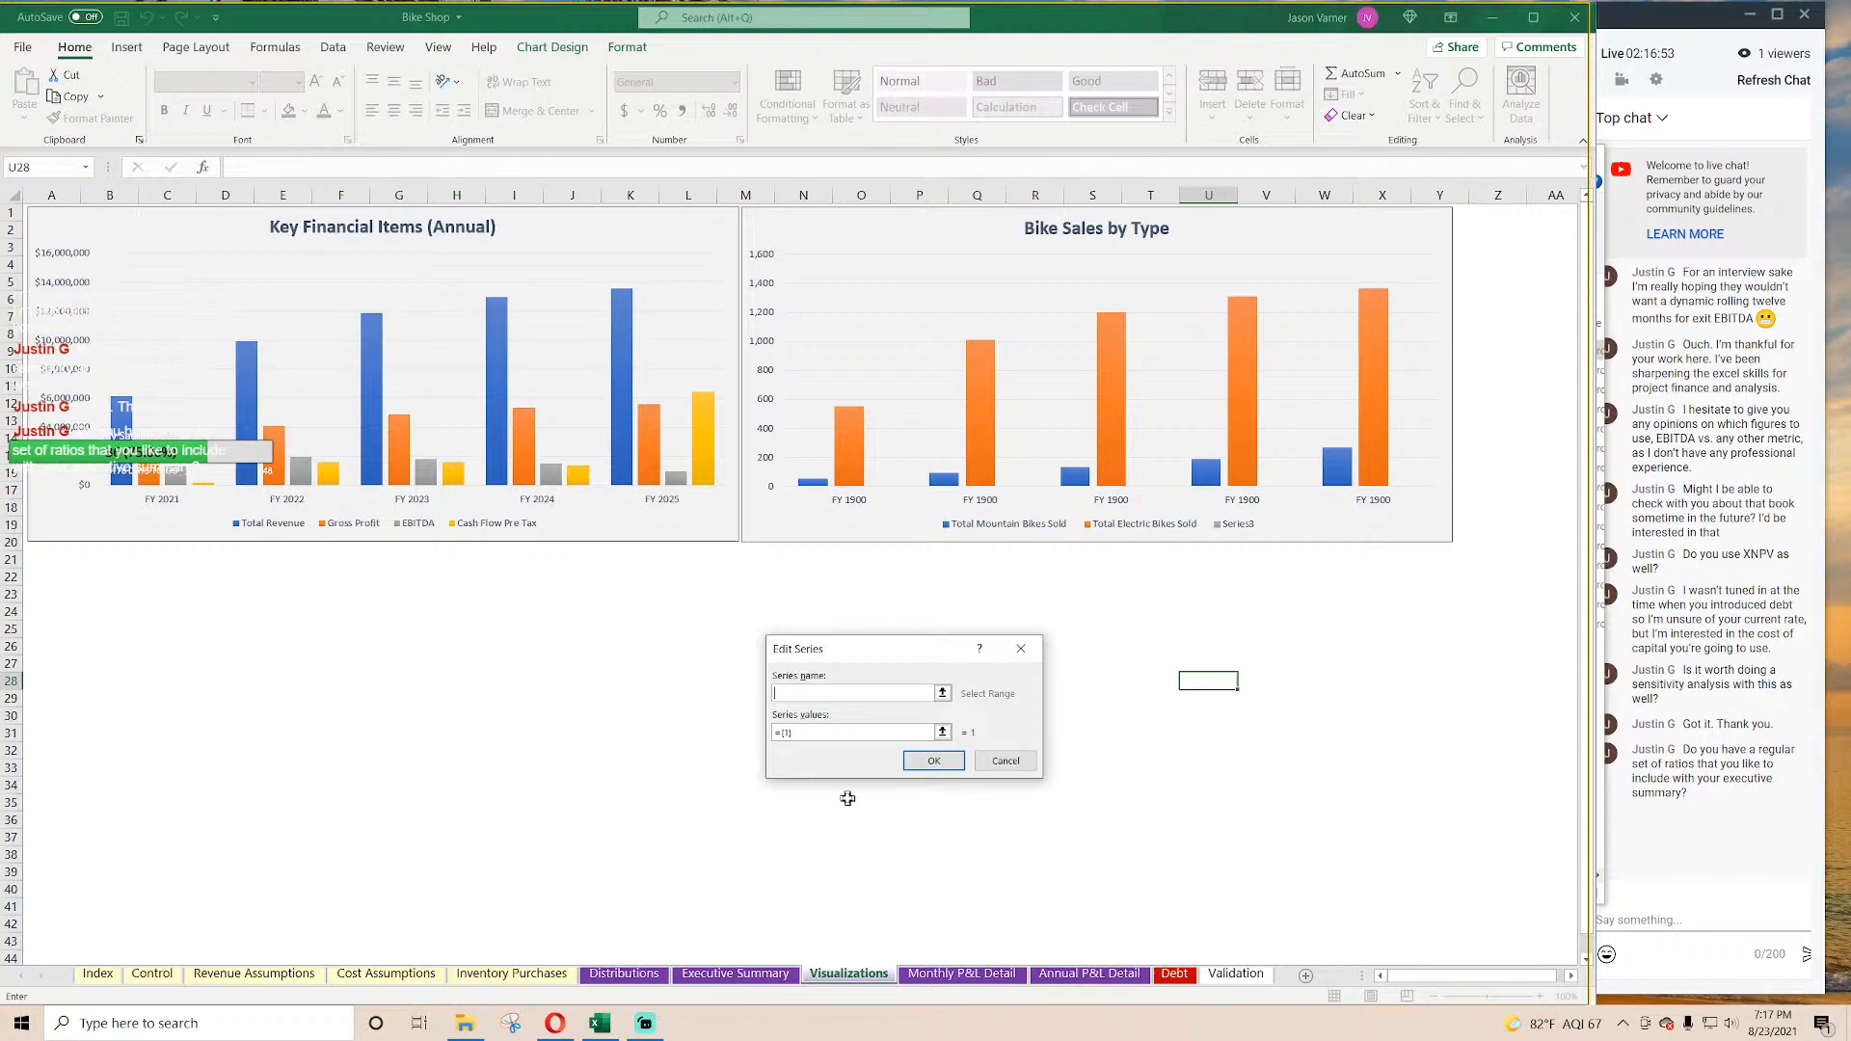
pyautogui.click(1090, 974)
pyautogui.click(220, 625)
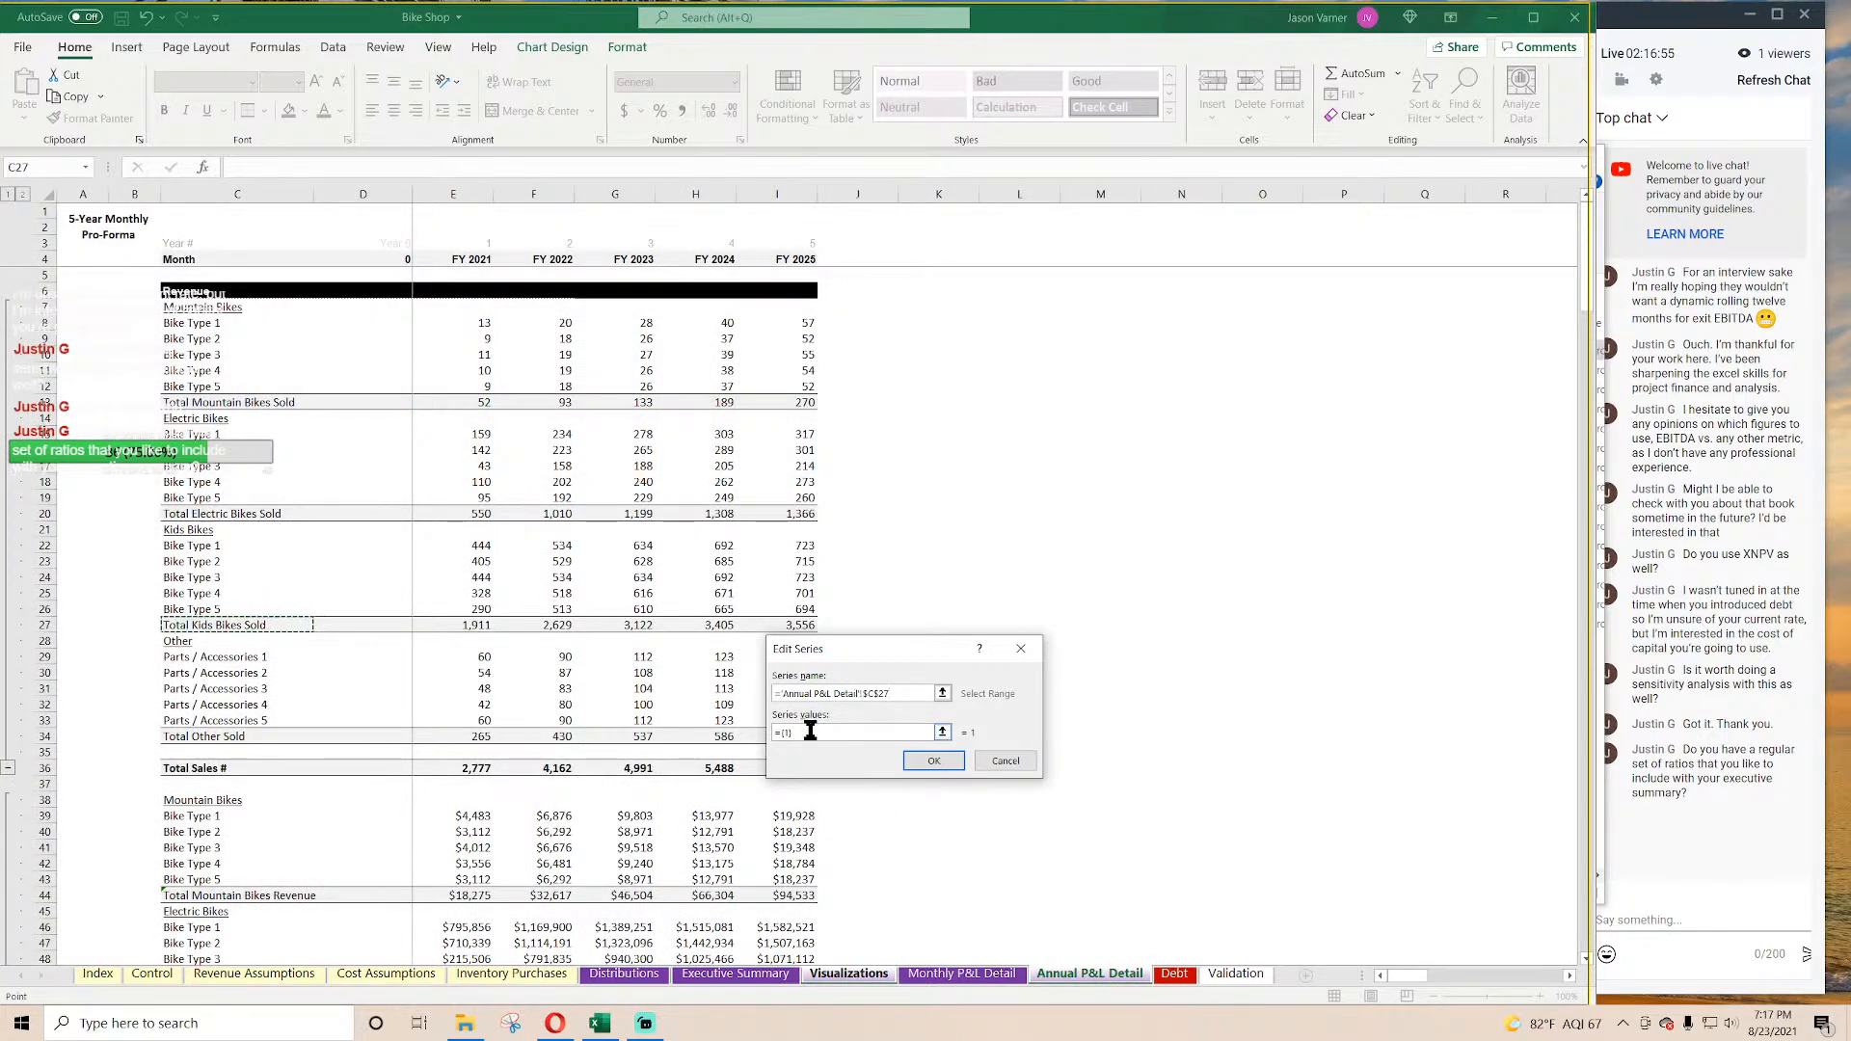
pyautogui.click(856, 733)
pyautogui.moveTo(474, 625); pyautogui.dragTo(777, 635)
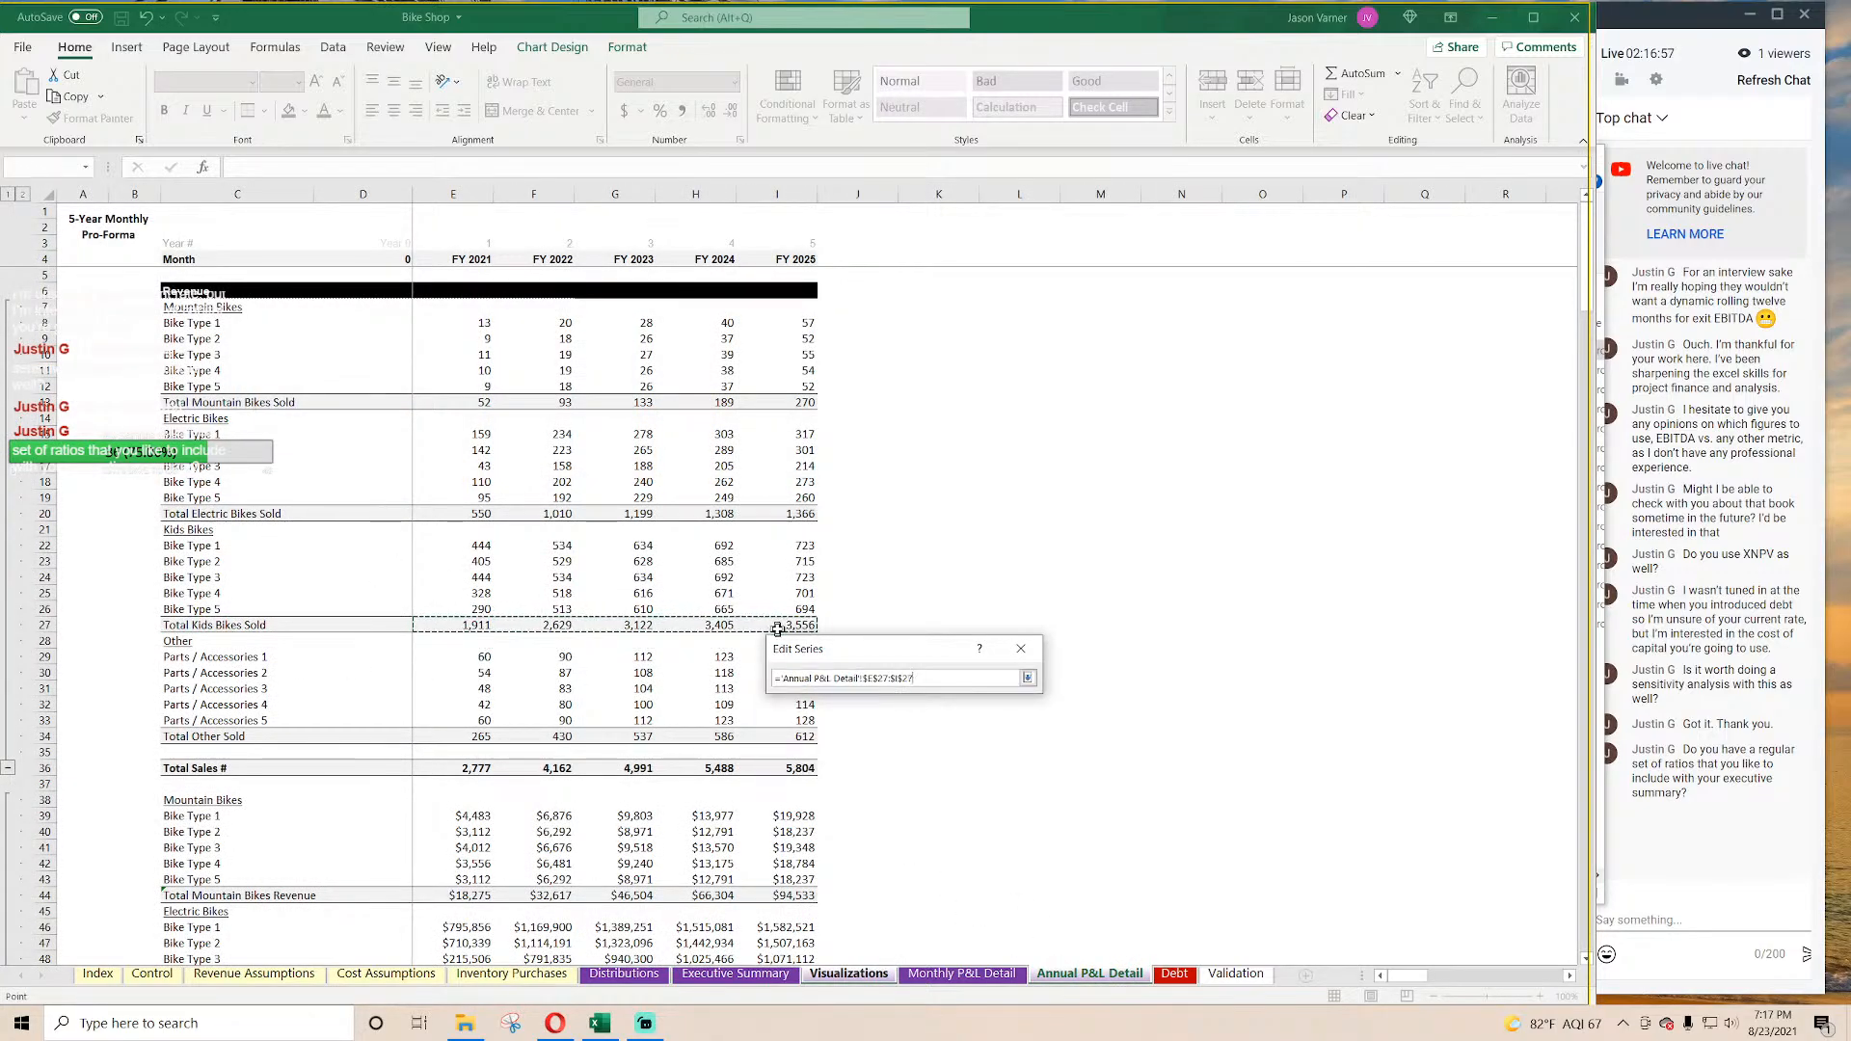
pyautogui.click(939, 756)
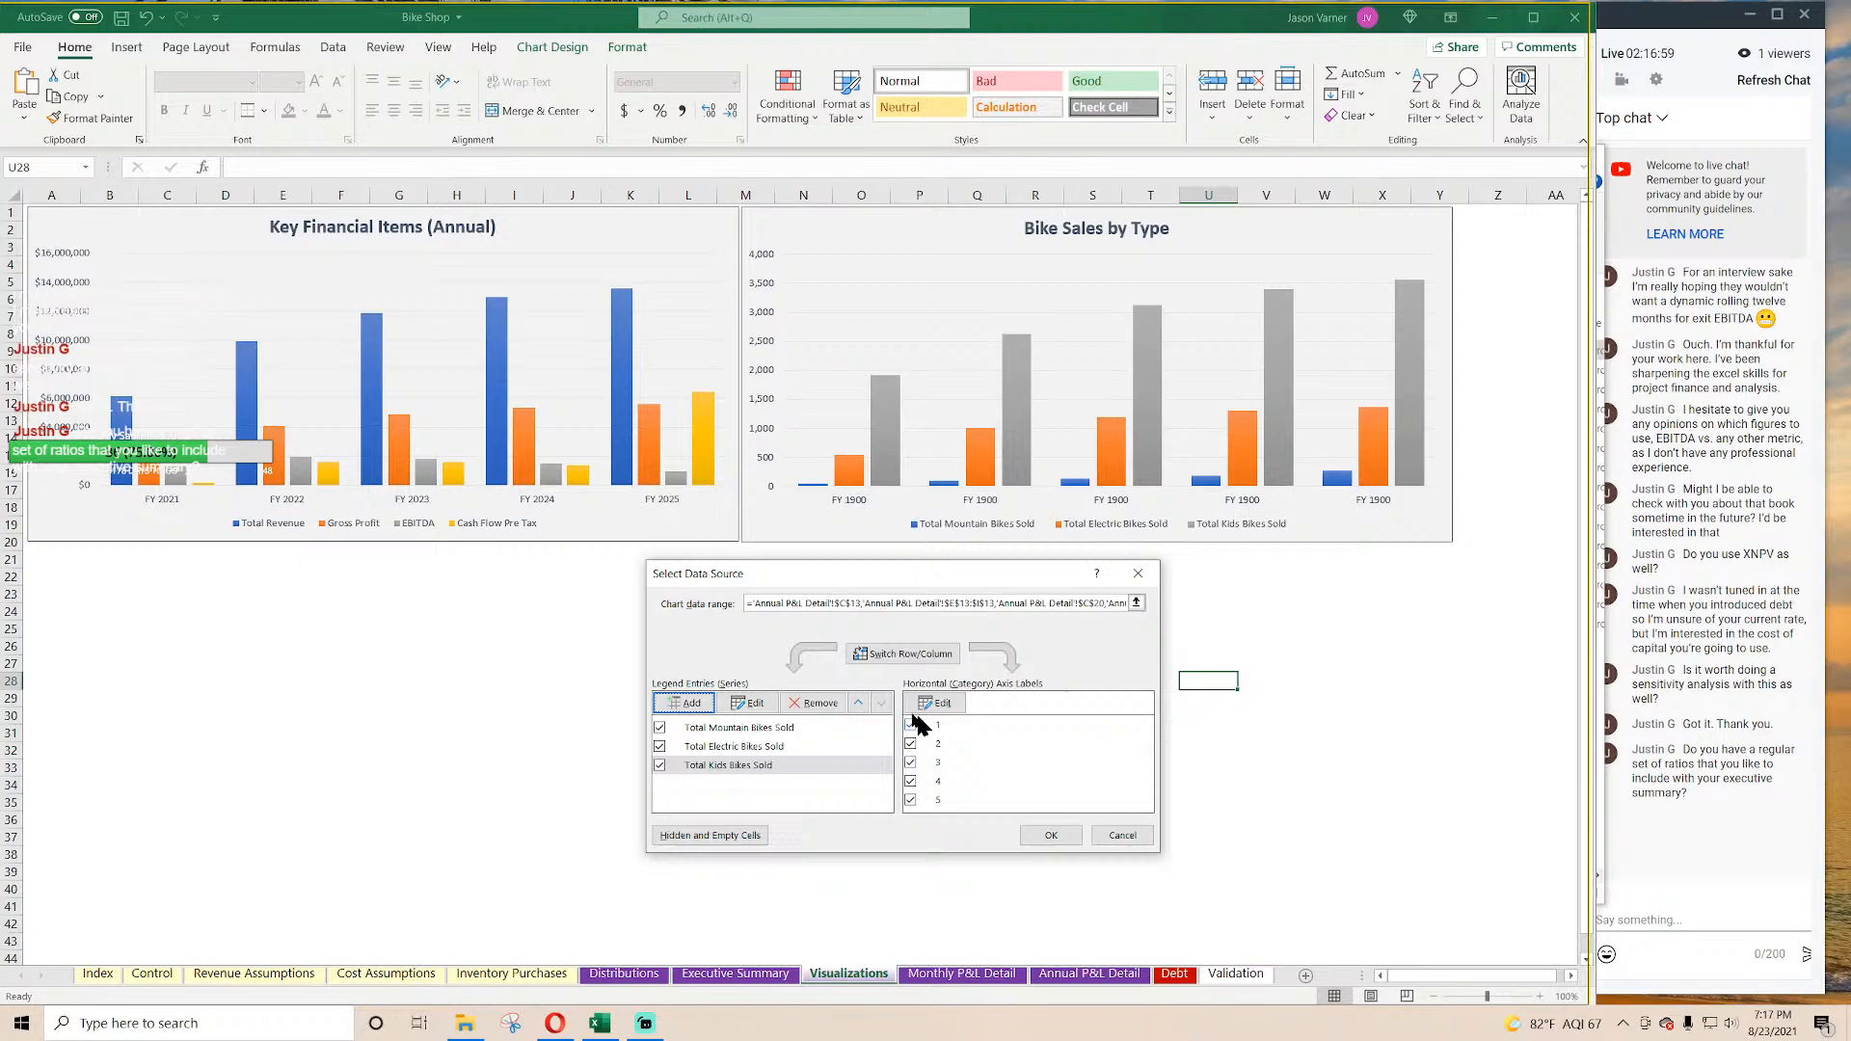
# Step: Add a Total Other Sold series, with its name from Annual P&L Detail C34 and values from E34:I34
pyautogui.click(686, 703)
pyautogui.click(1083, 975)
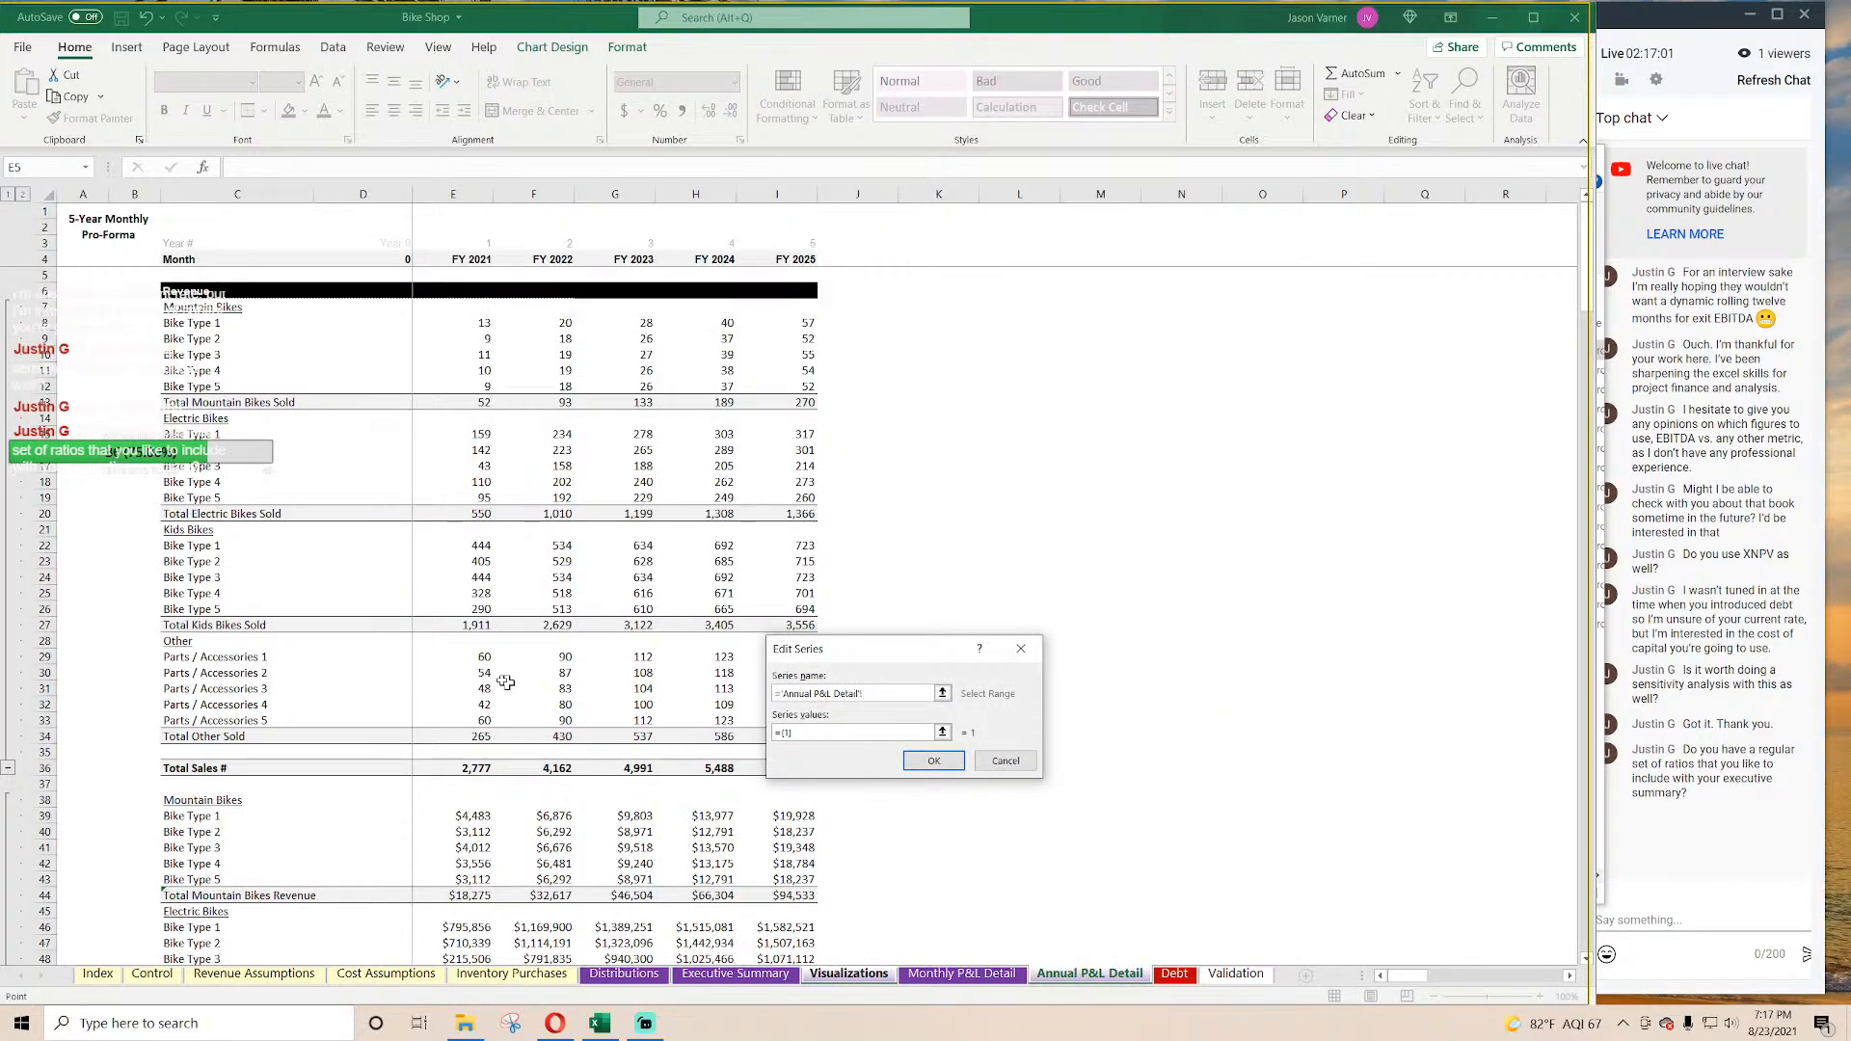
pyautogui.click(280, 737)
pyautogui.press('Tab')
pyautogui.press('BackSpace')
pyautogui.moveTo(428, 736); pyautogui.dragTo(800, 738)
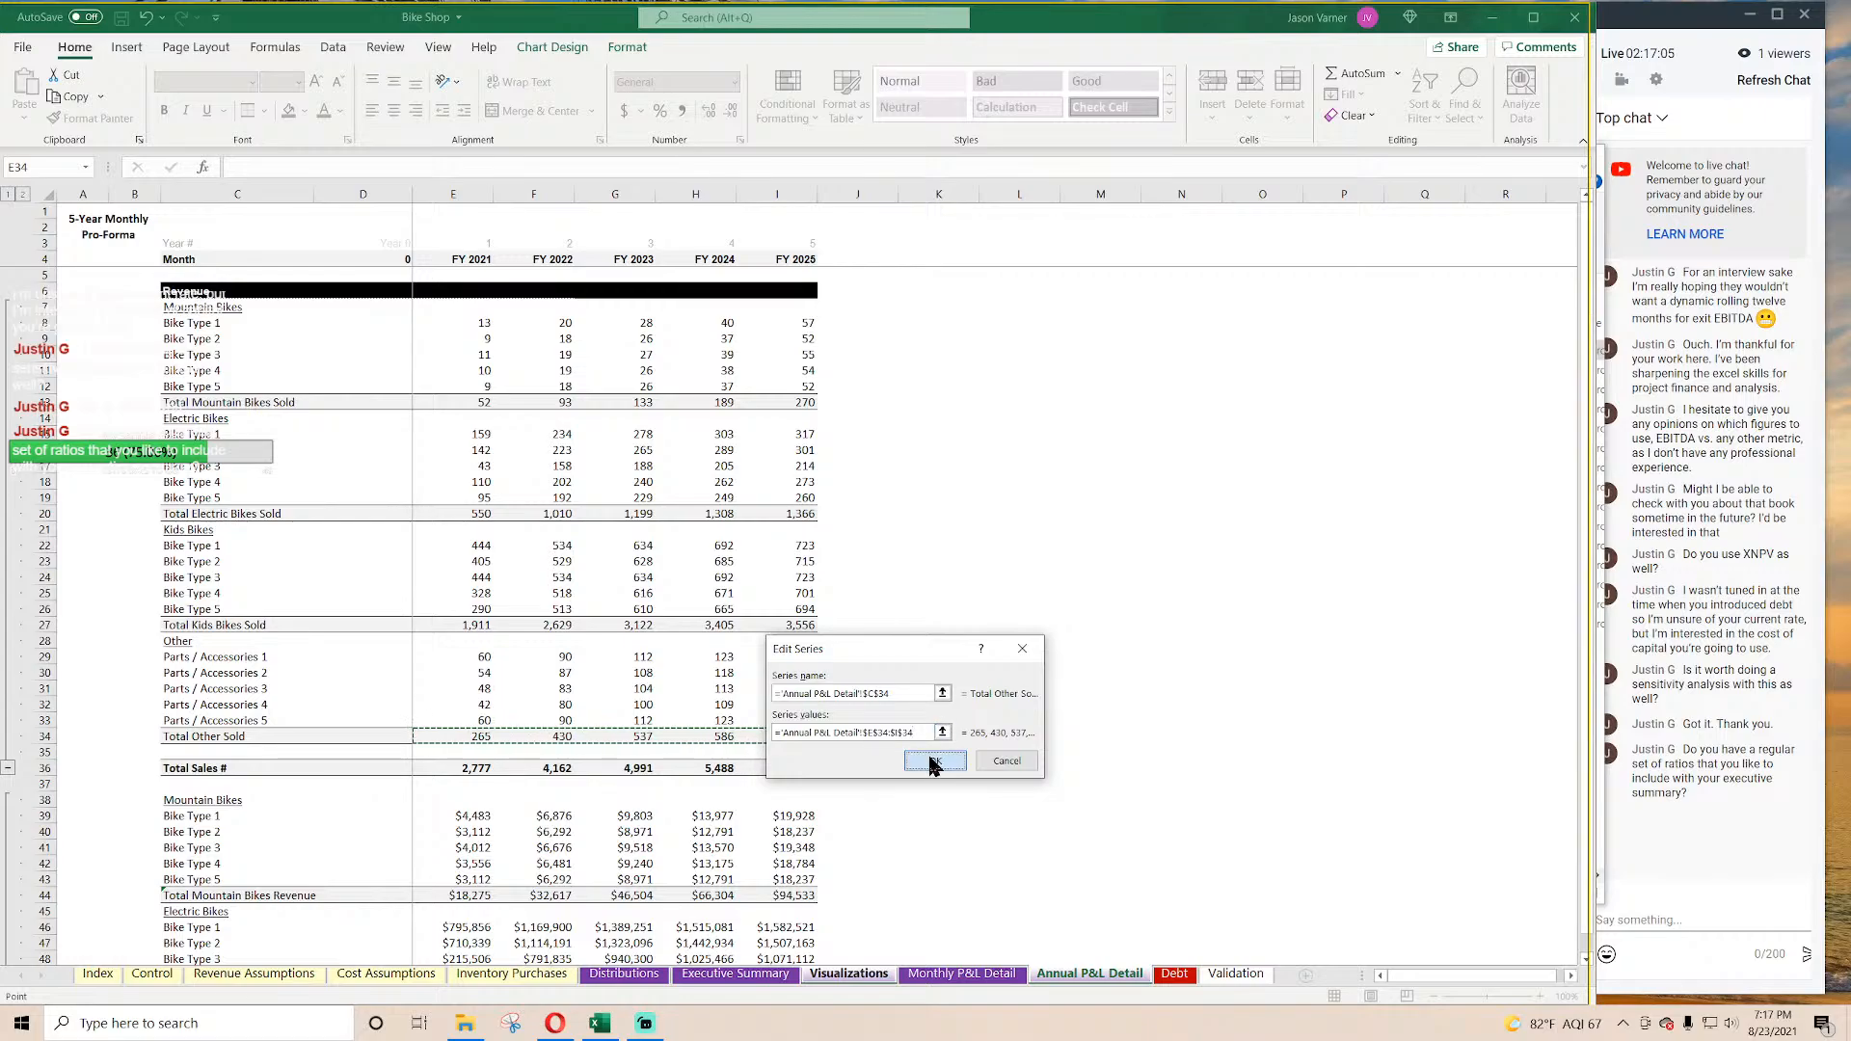
pyautogui.click(934, 761)
# Step: Set the chart's horizontal axis labels to the fiscal years in Annual P&L Detail E4:I4 and apply the data source
pyautogui.click(935, 704)
pyautogui.click(1083, 975)
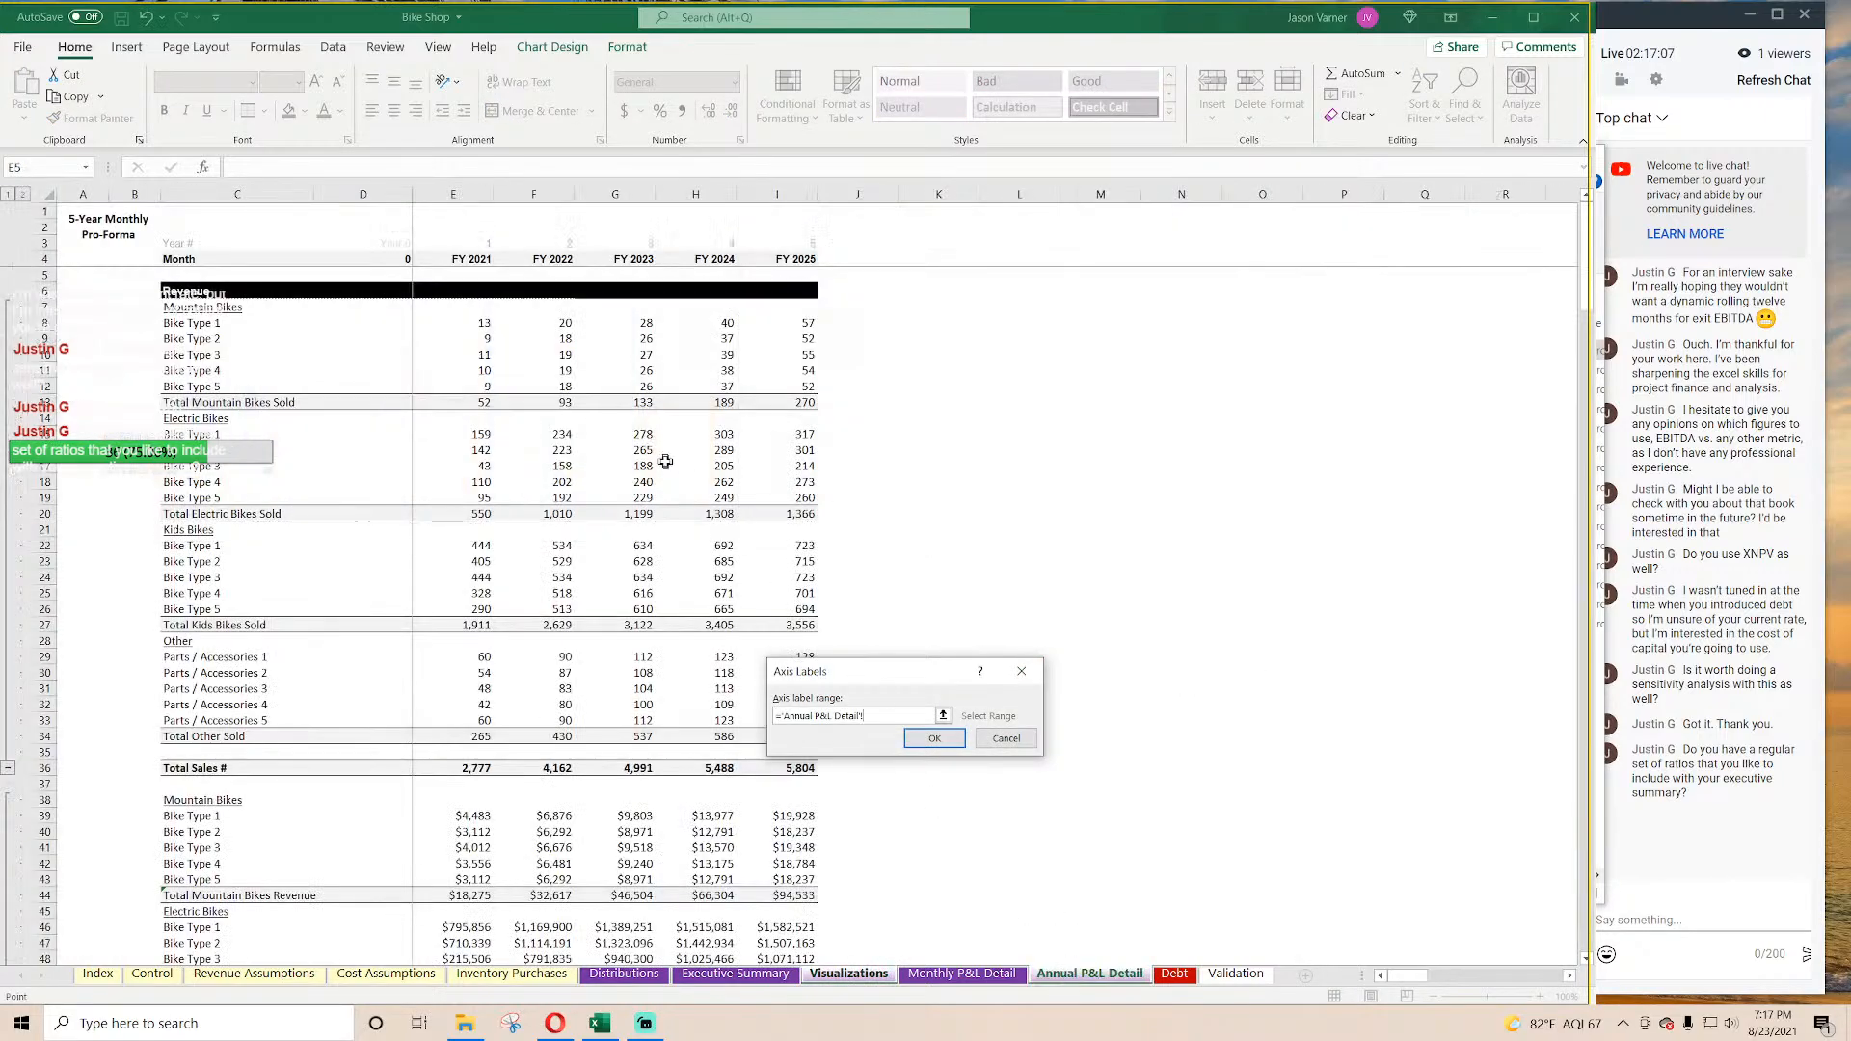
pyautogui.moveTo(463, 260); pyautogui.dragTo(800, 259)
pyautogui.click(934, 738)
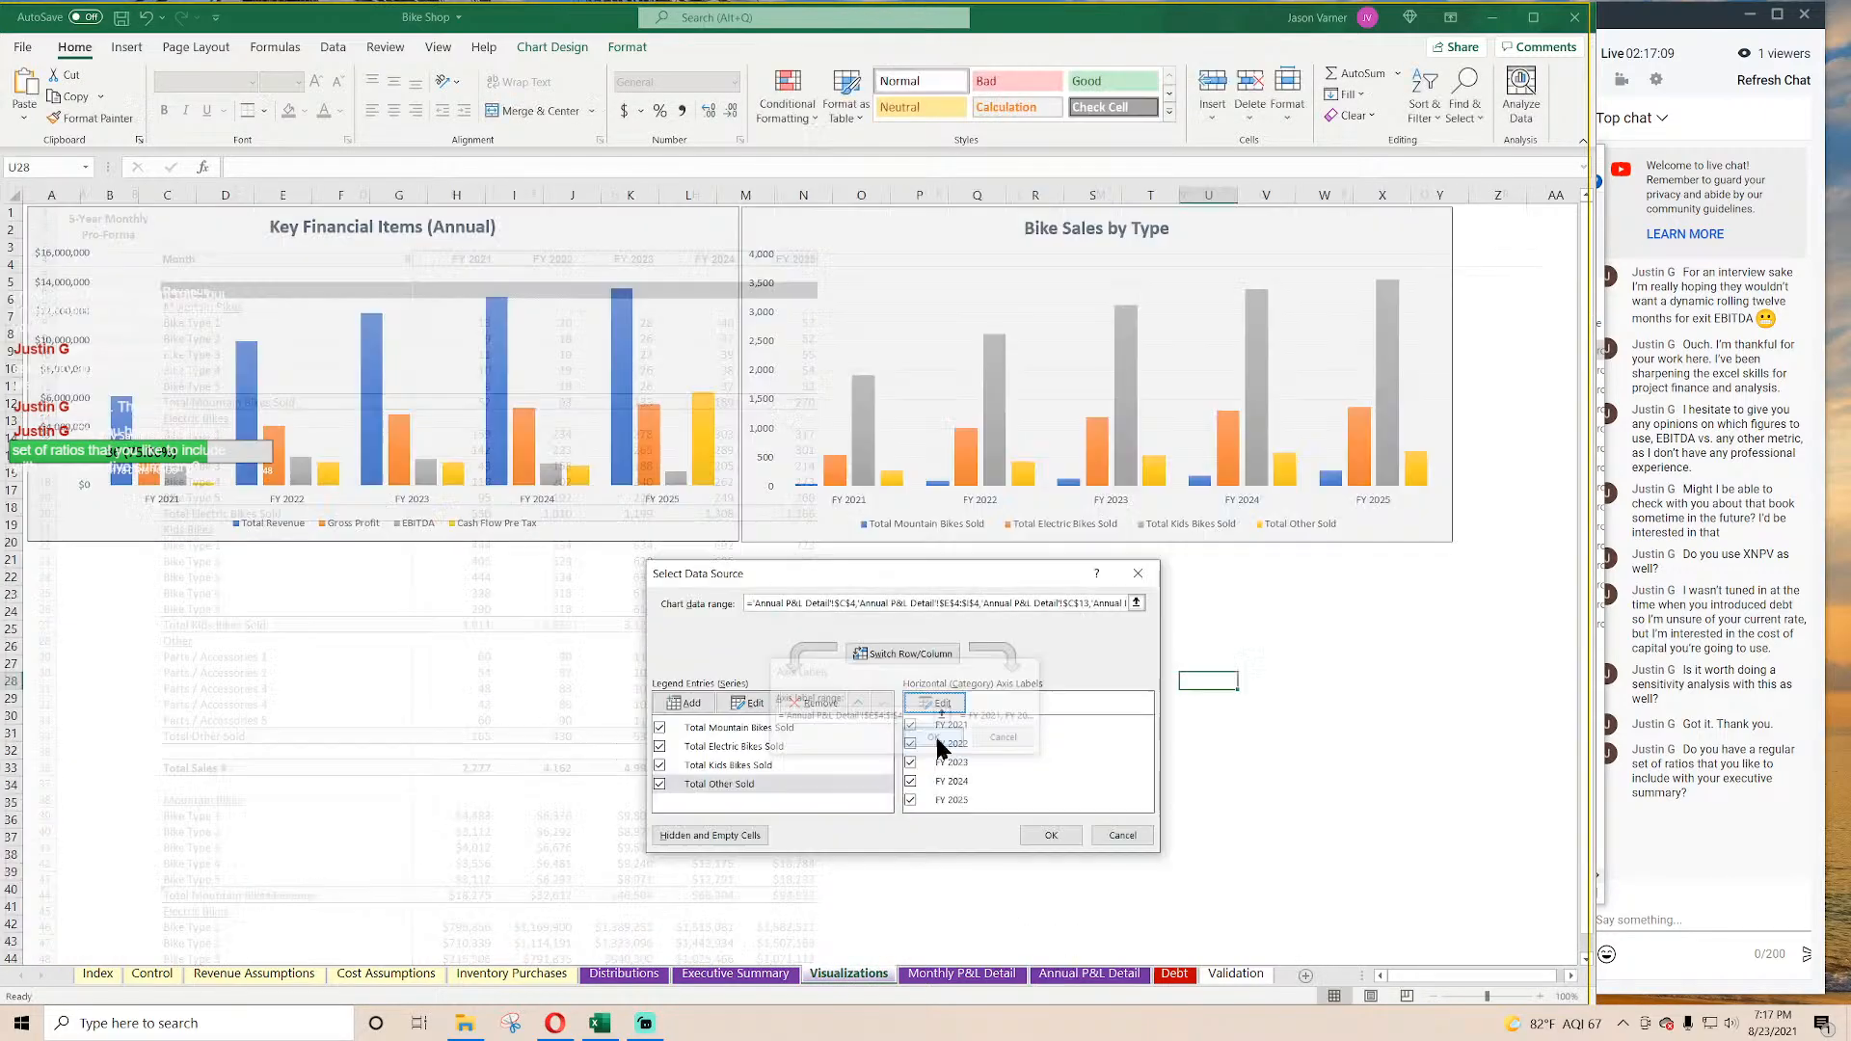
pyautogui.click(1051, 835)
# Step: Change the Bike Sales by Type chart to a Stacked Column chart
pyautogui.rightClick(1233, 254)
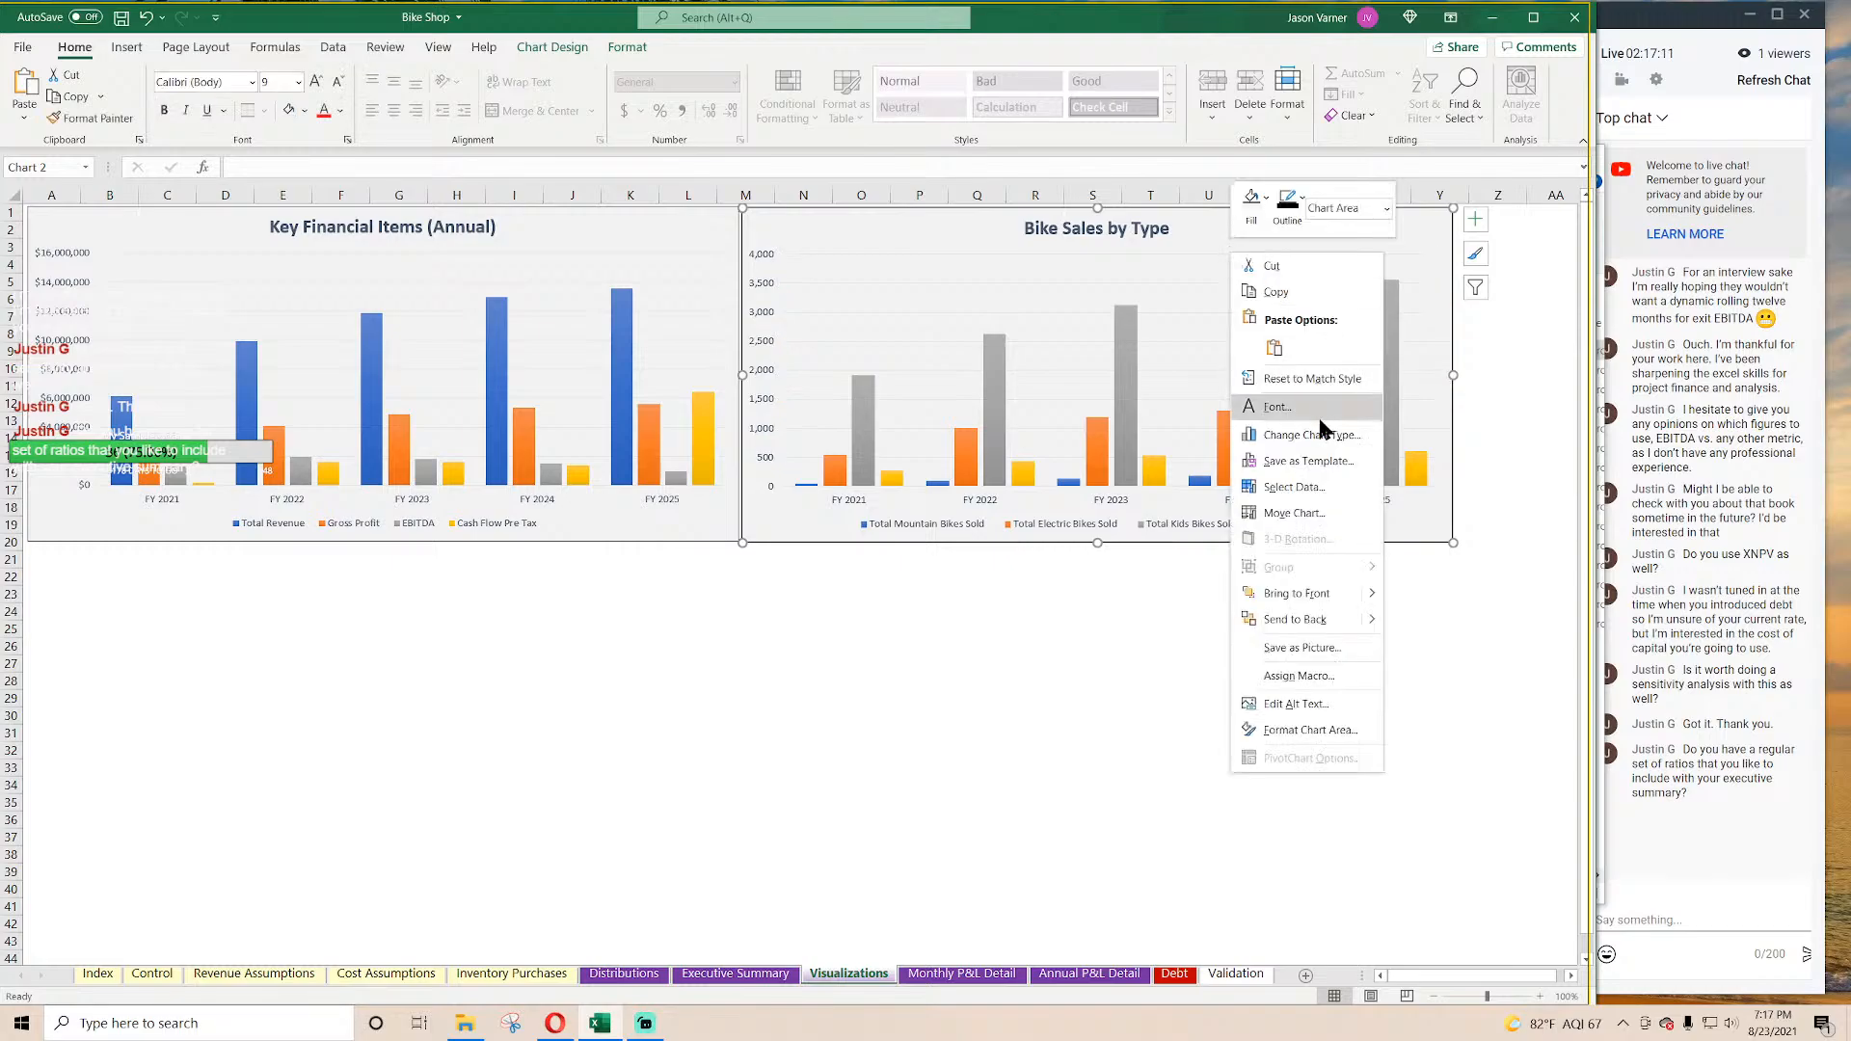
pyautogui.click(1297, 435)
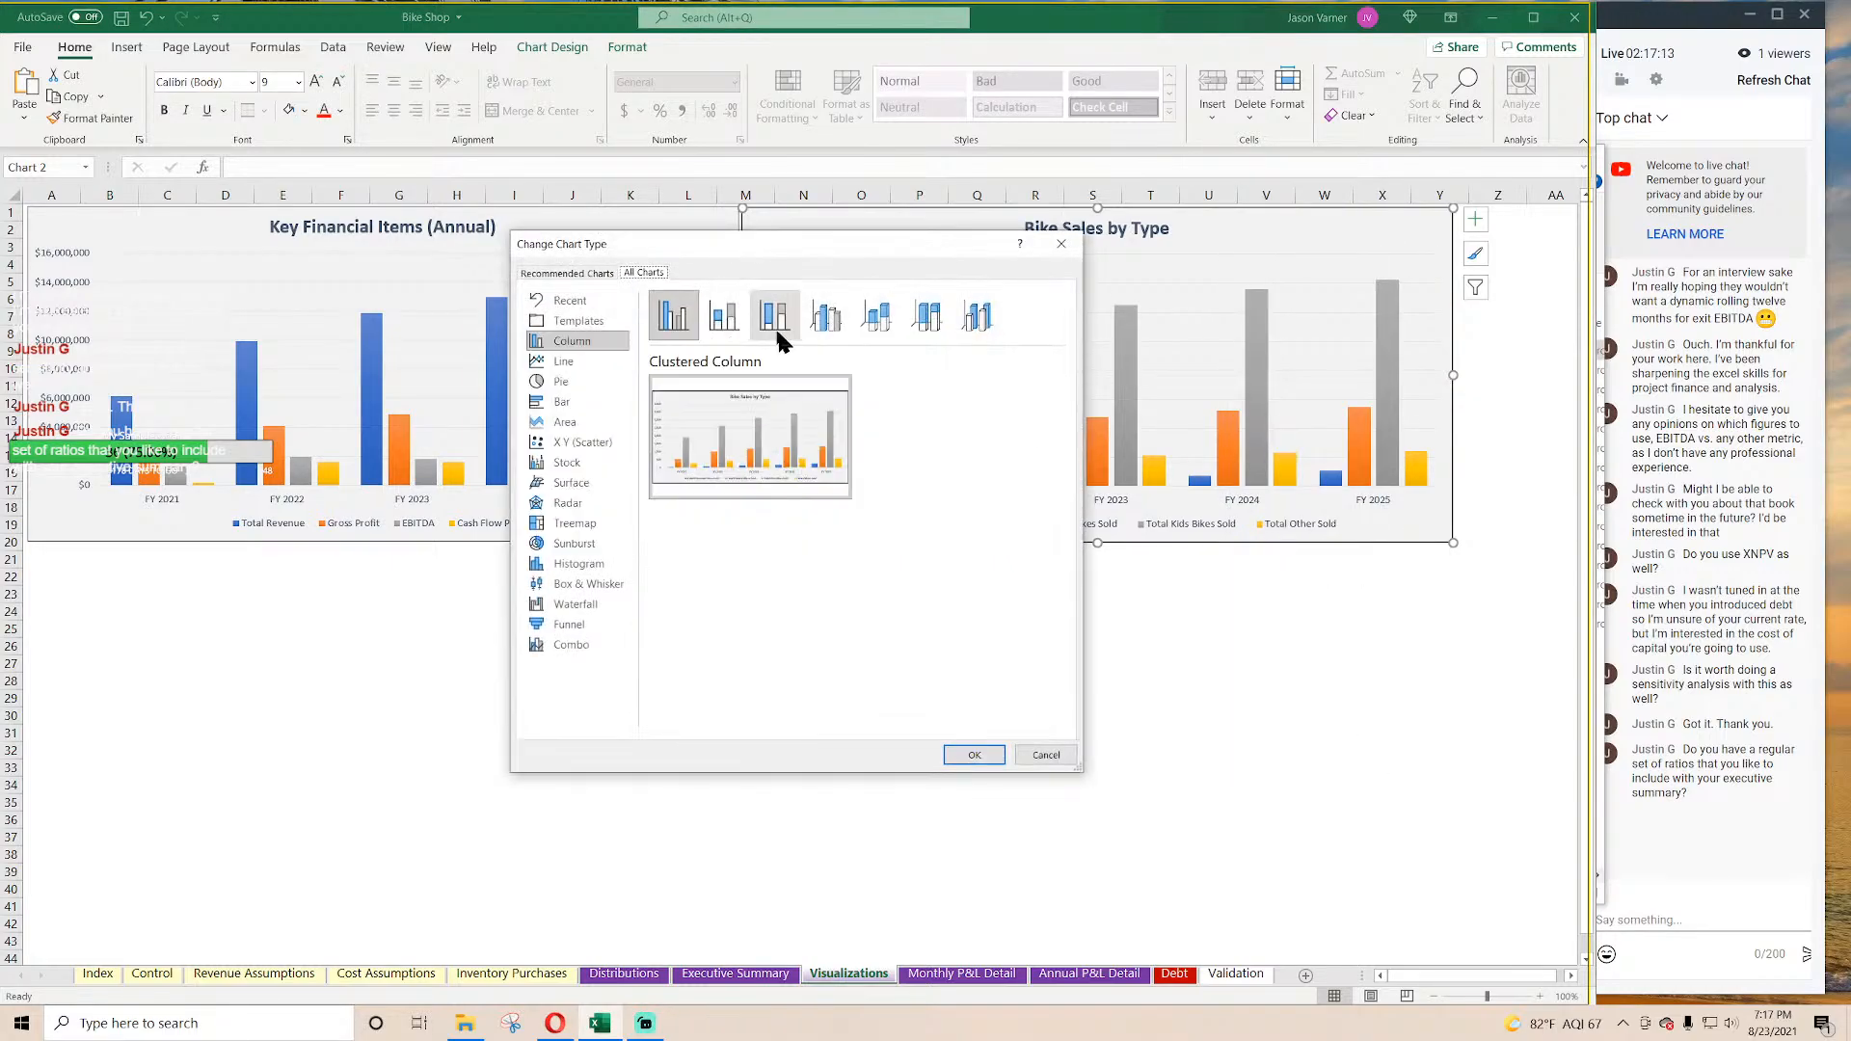
pyautogui.click(723, 316)
pyautogui.click(972, 755)
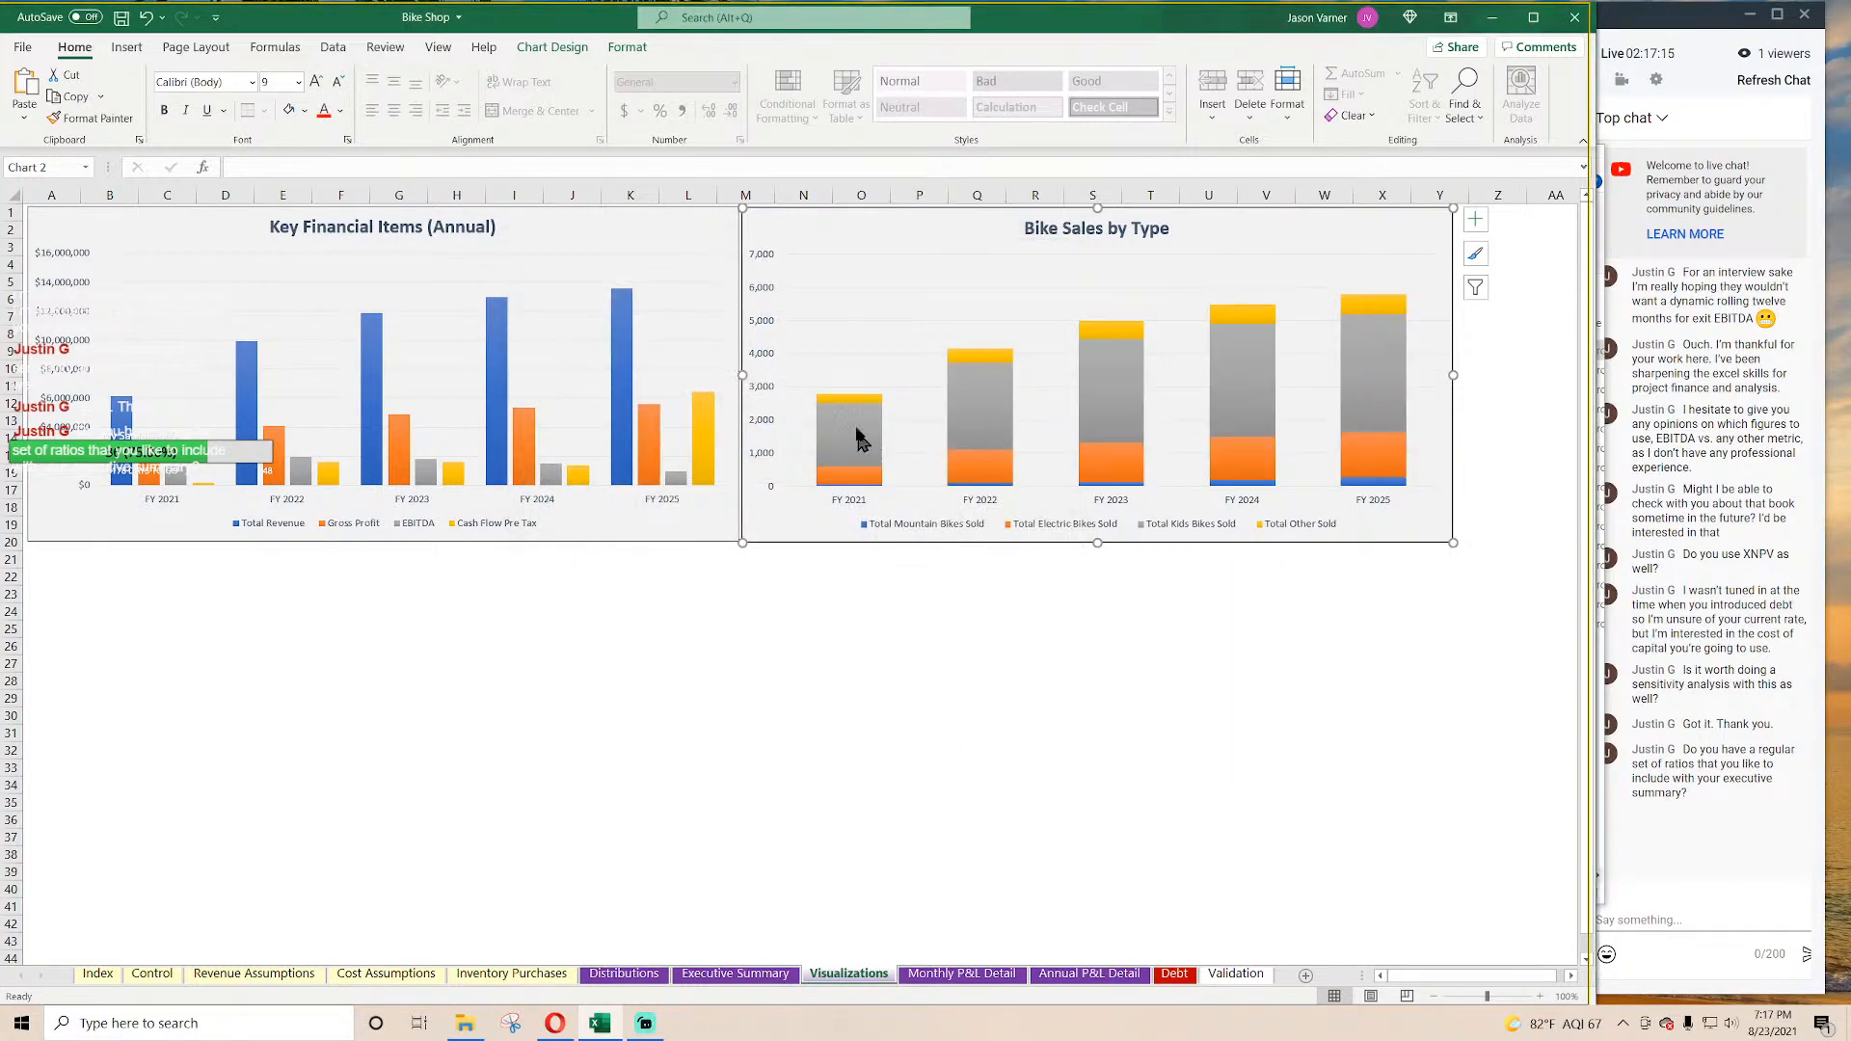
# Step: Retitle the Bike Sales by Type chart as "Bikes Sold by Type (Annual)"
pyautogui.click(1068, 231)
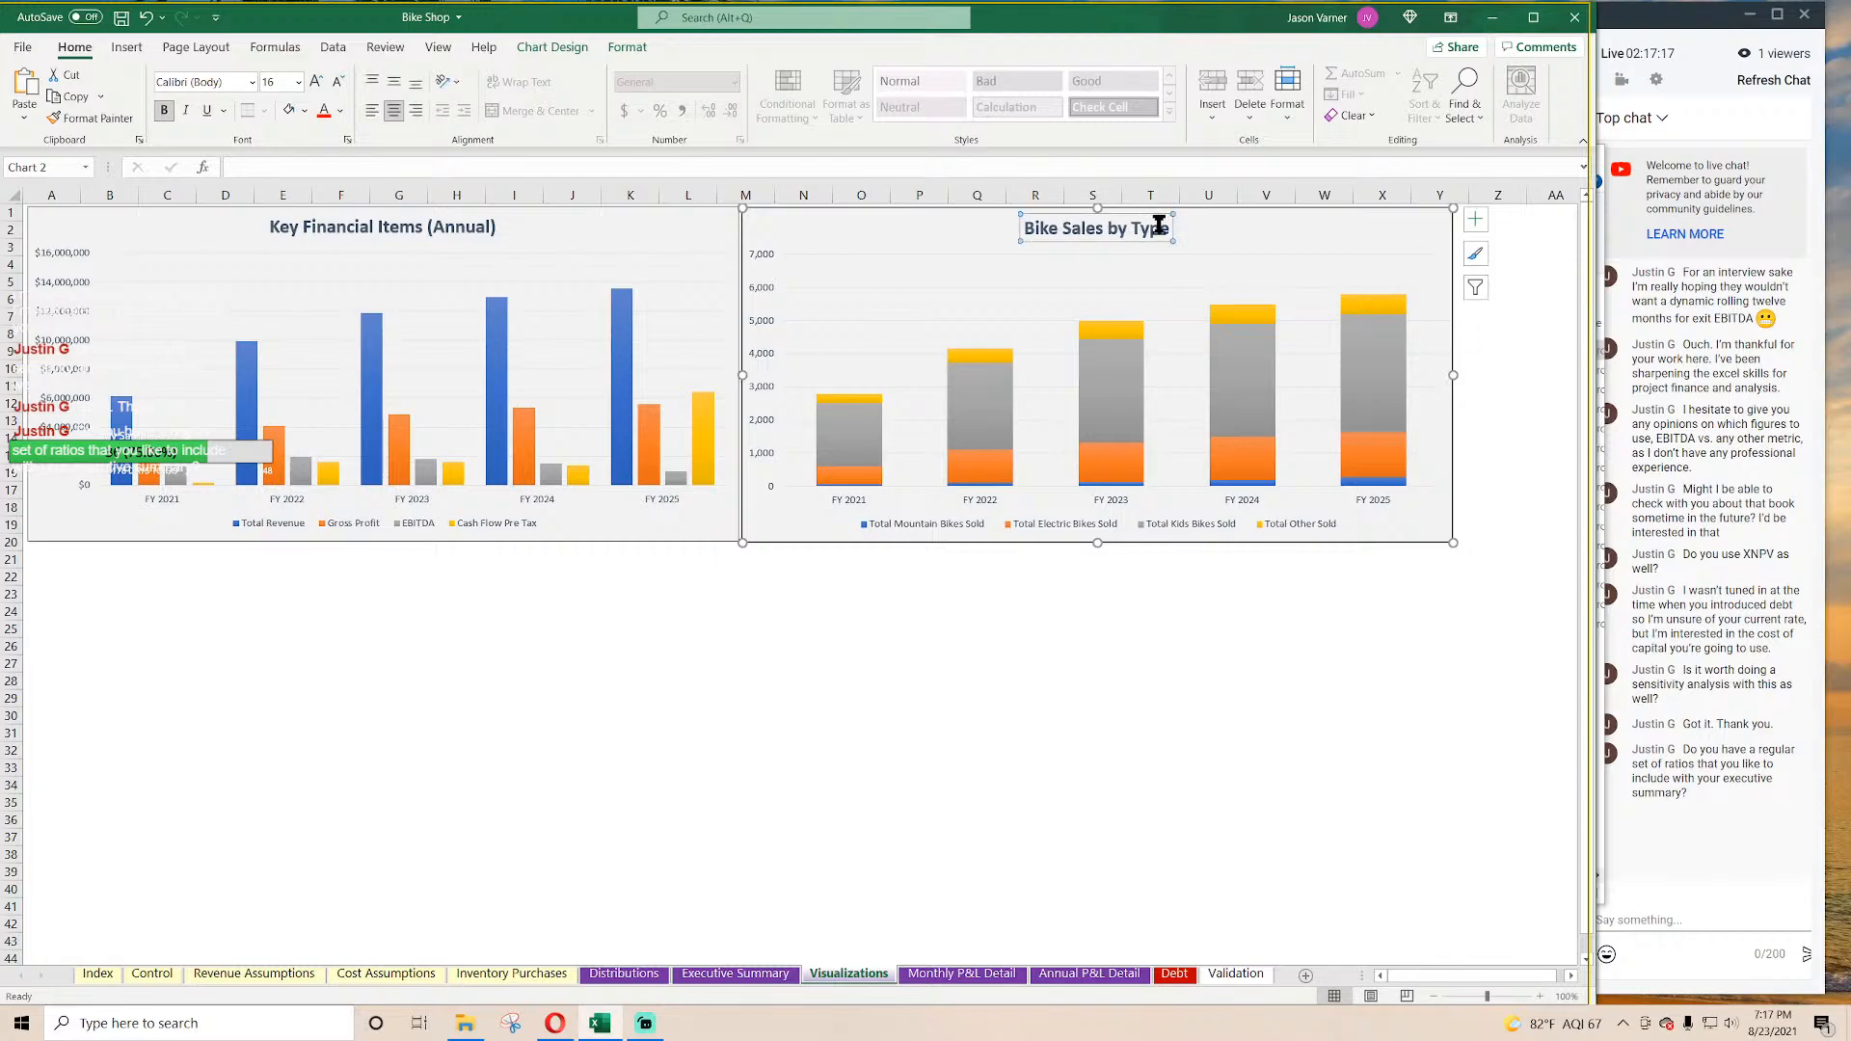
pyautogui.click(1168, 230)
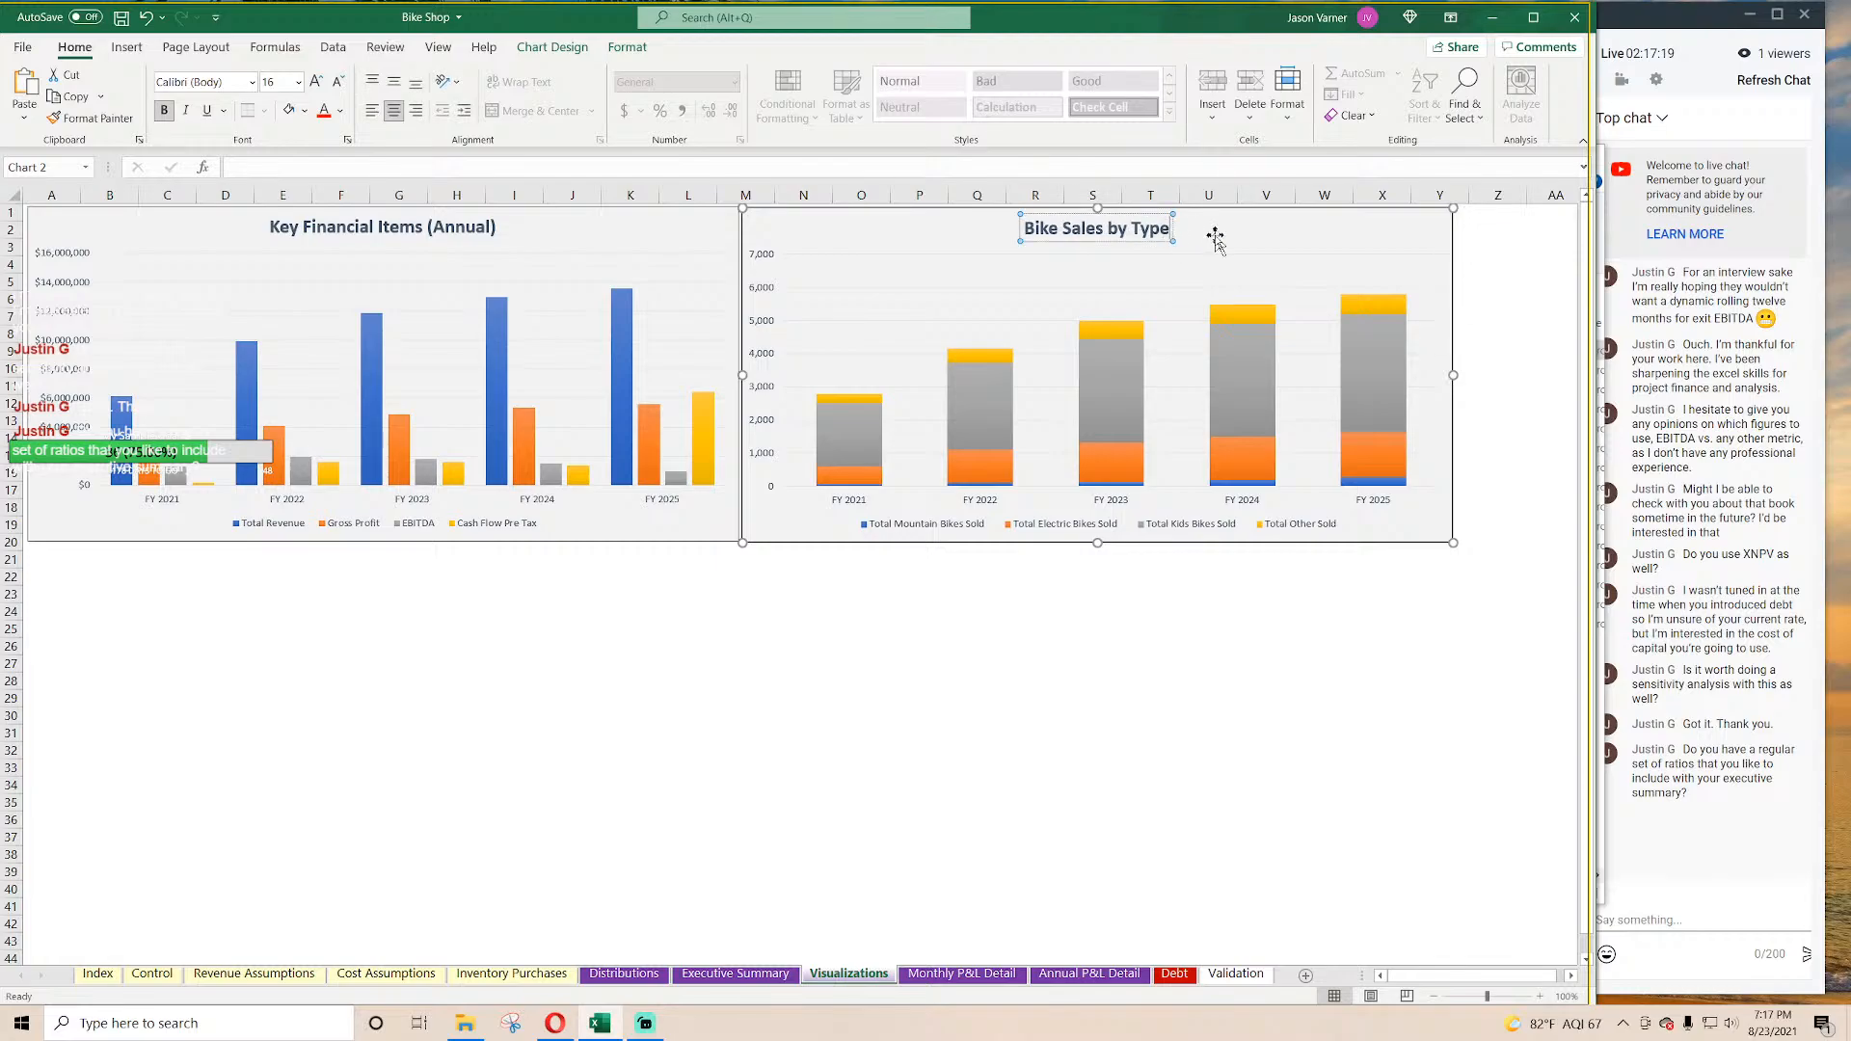
pyautogui.write('(')
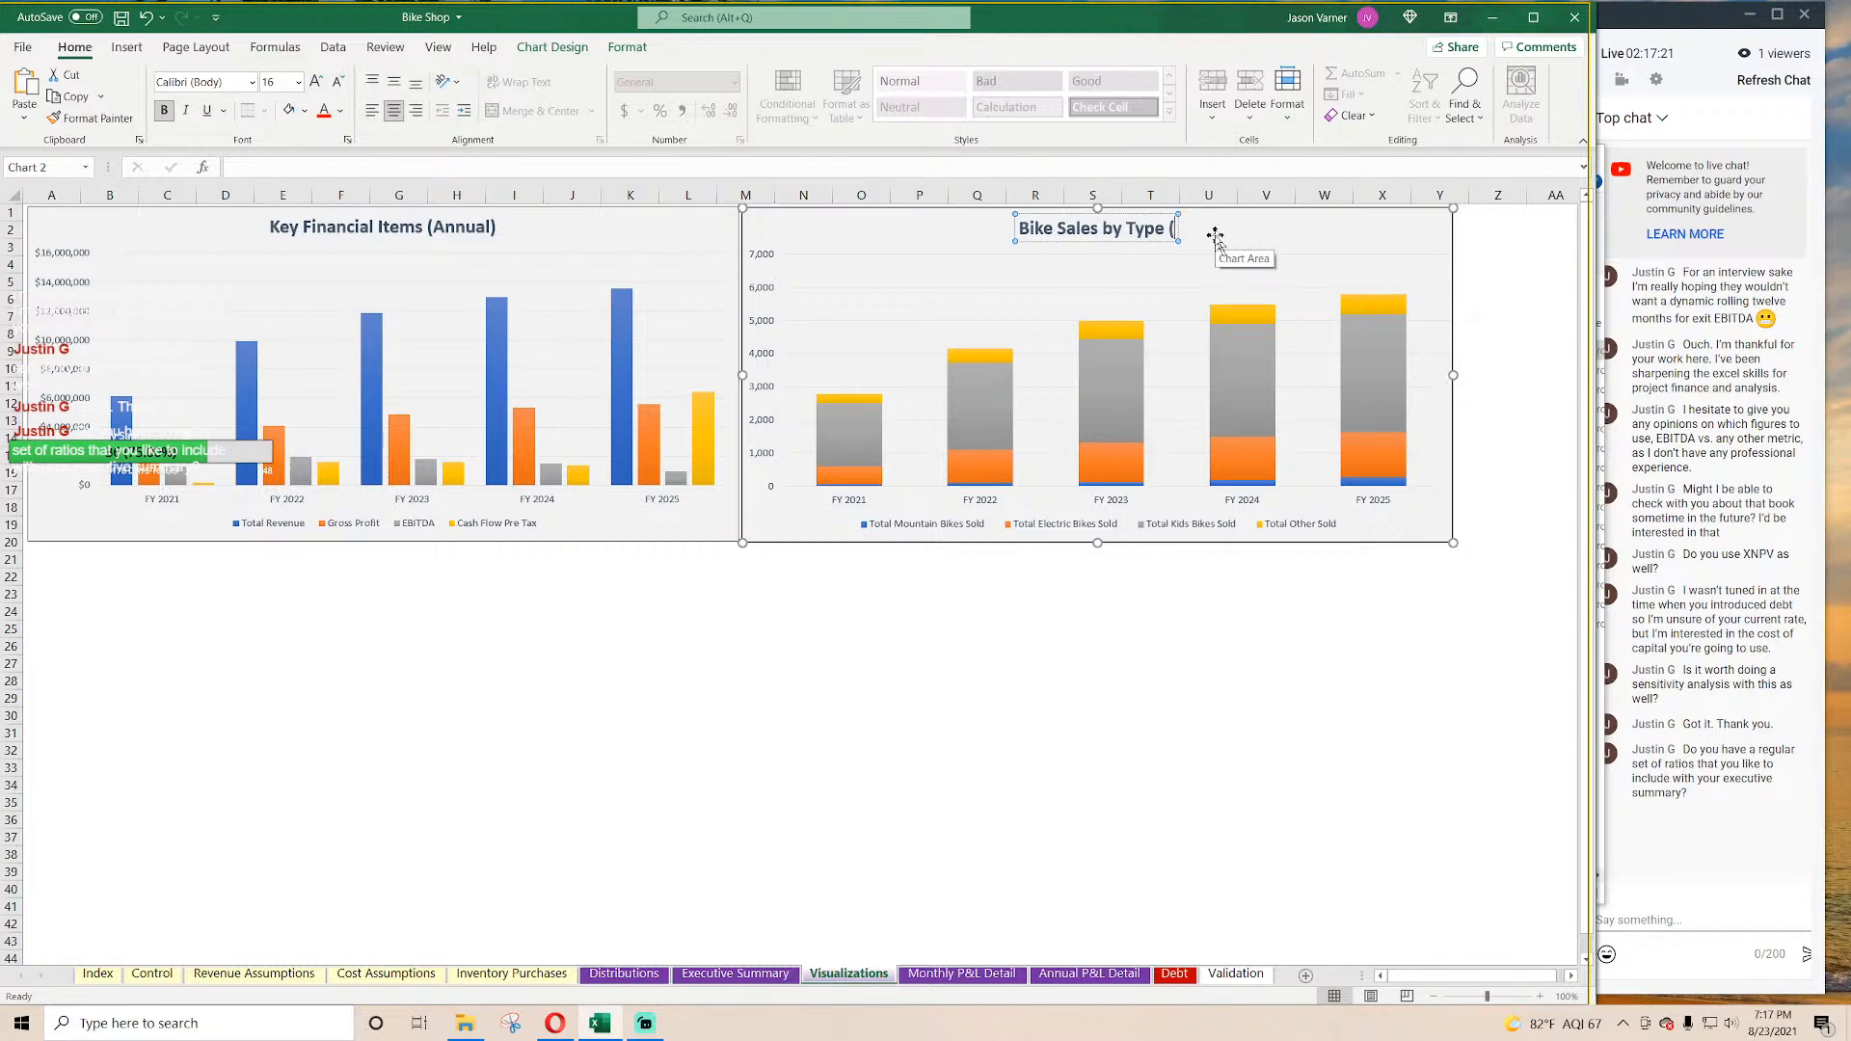
pyautogui.write('Annual)')
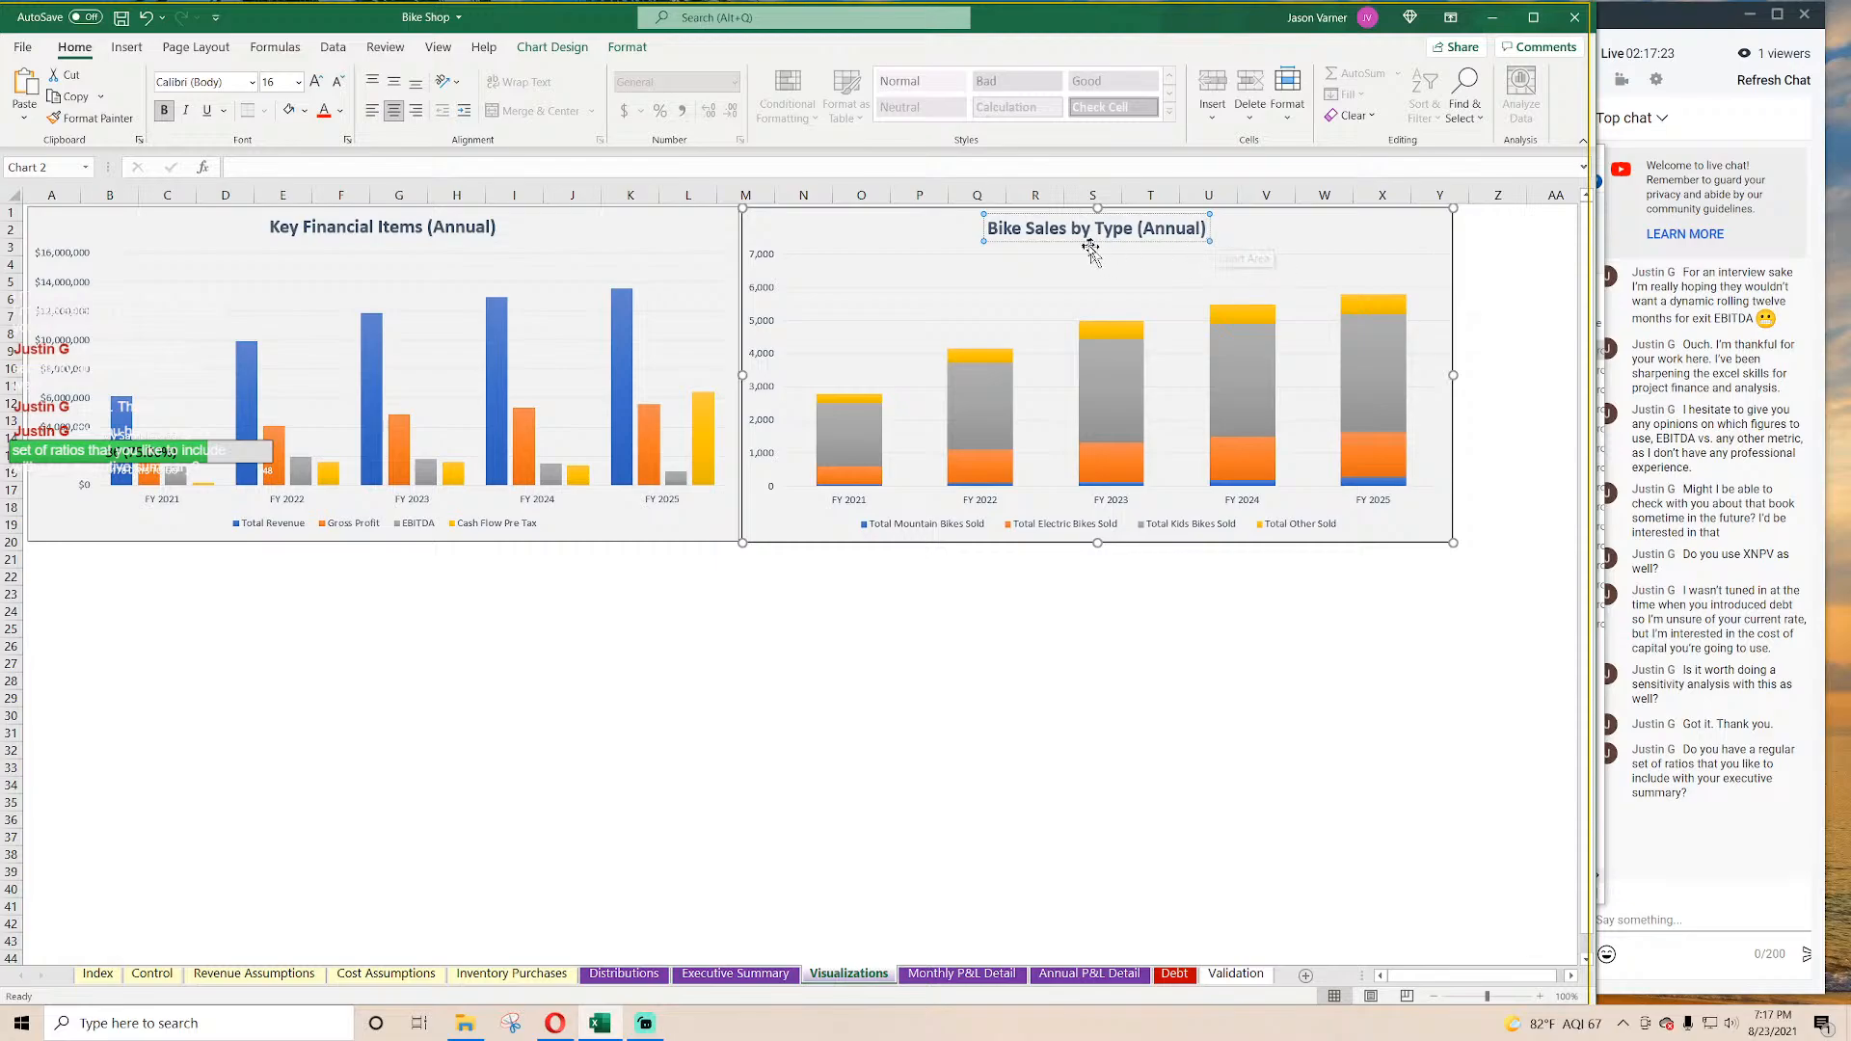
pyautogui.click(1022, 229)
pyautogui.write('s')
pyautogui.press('BackSpace')
pyautogui.press('BackSpace')
pyautogui.press('BackSpace')
pyautogui.press('BackSpace')
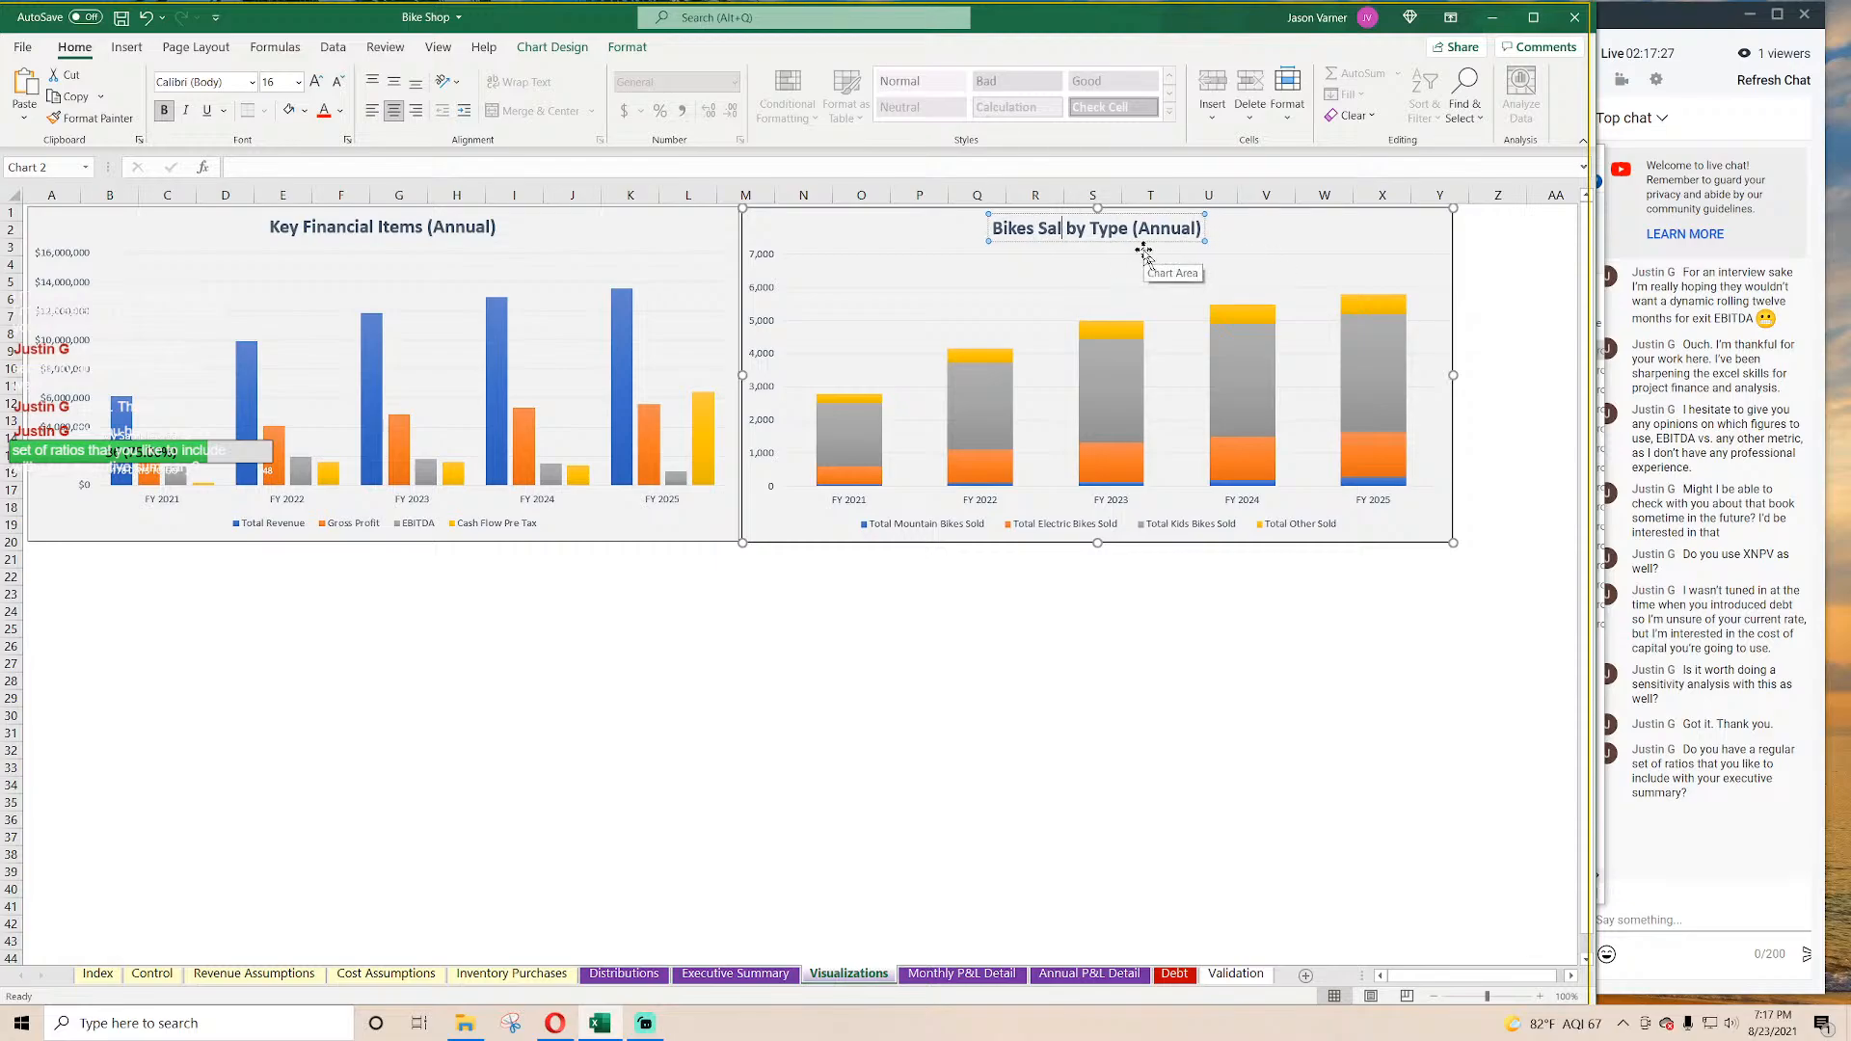
pyautogui.write('old')
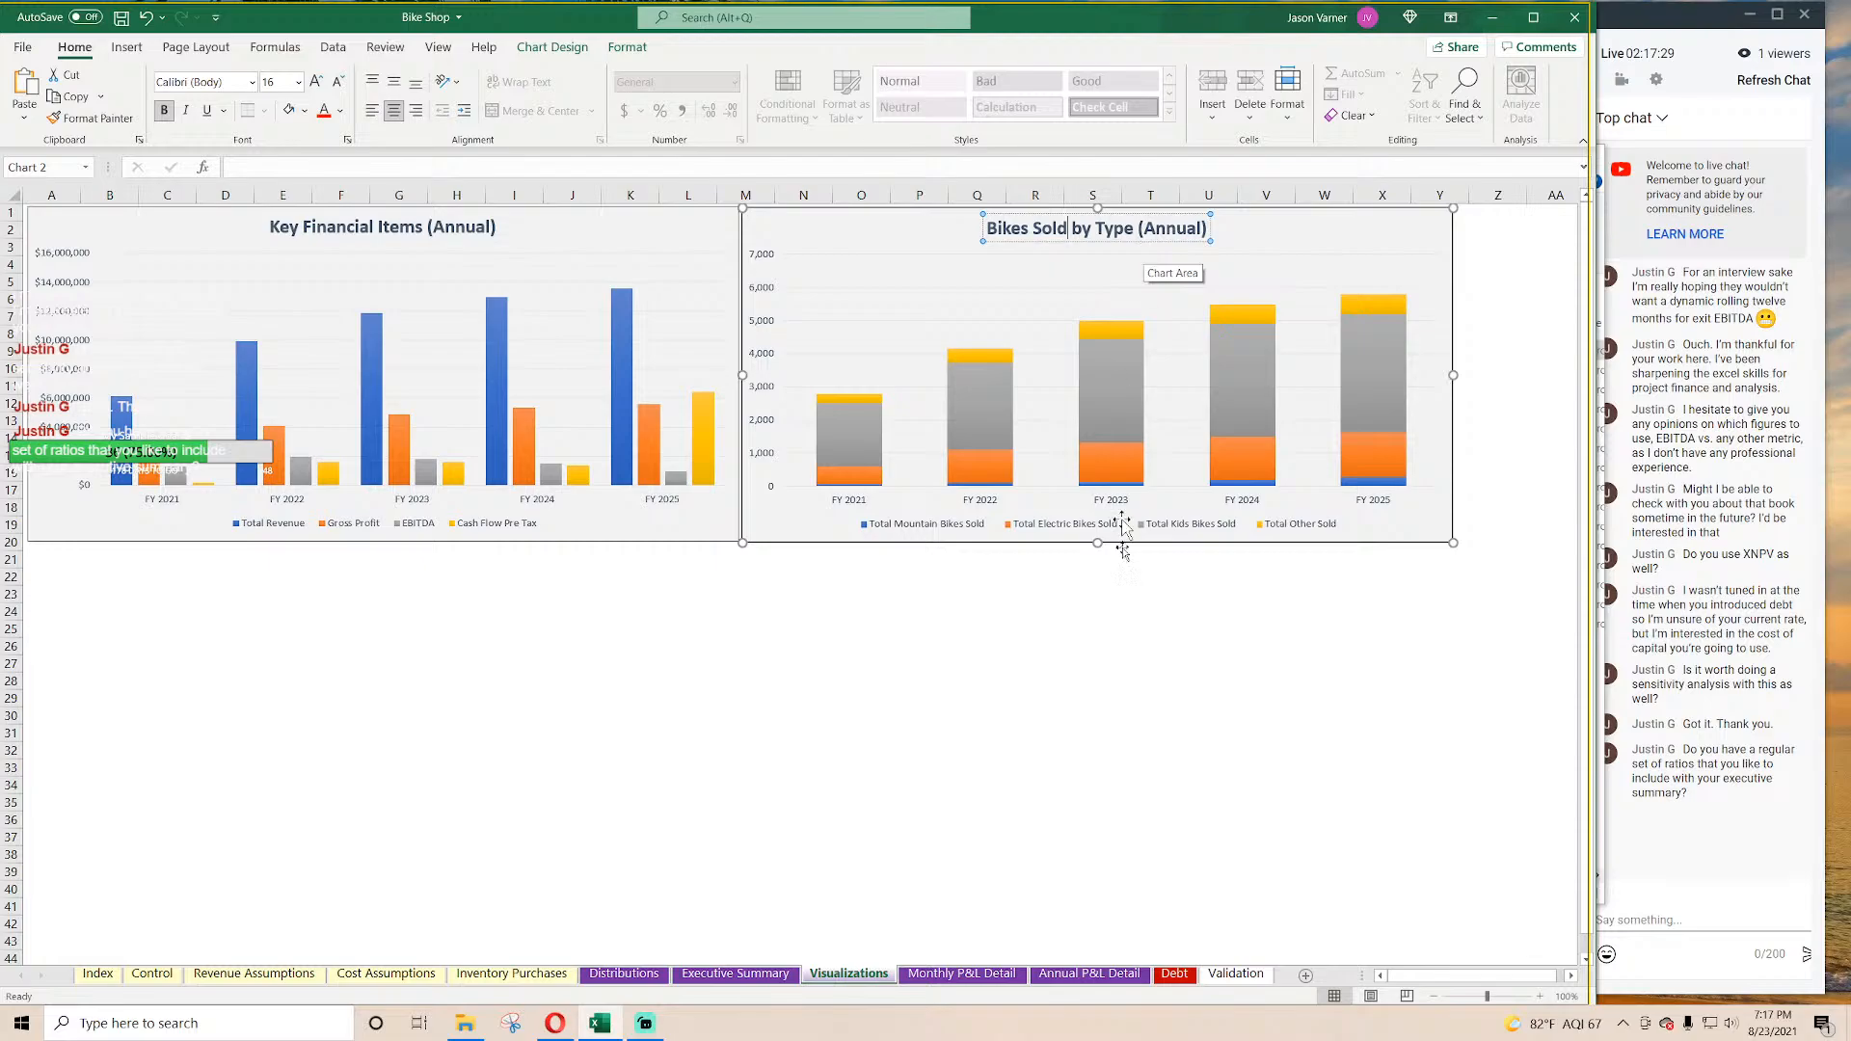
pyautogui.click(1140, 644)
# Step: Duplicate the Bikes Sold by Type (Annual) chart and place the copy directly beneath the original
pyautogui.click(1277, 222)
pyautogui.rightClick(1278, 222)
pyautogui.click(1331, 263)
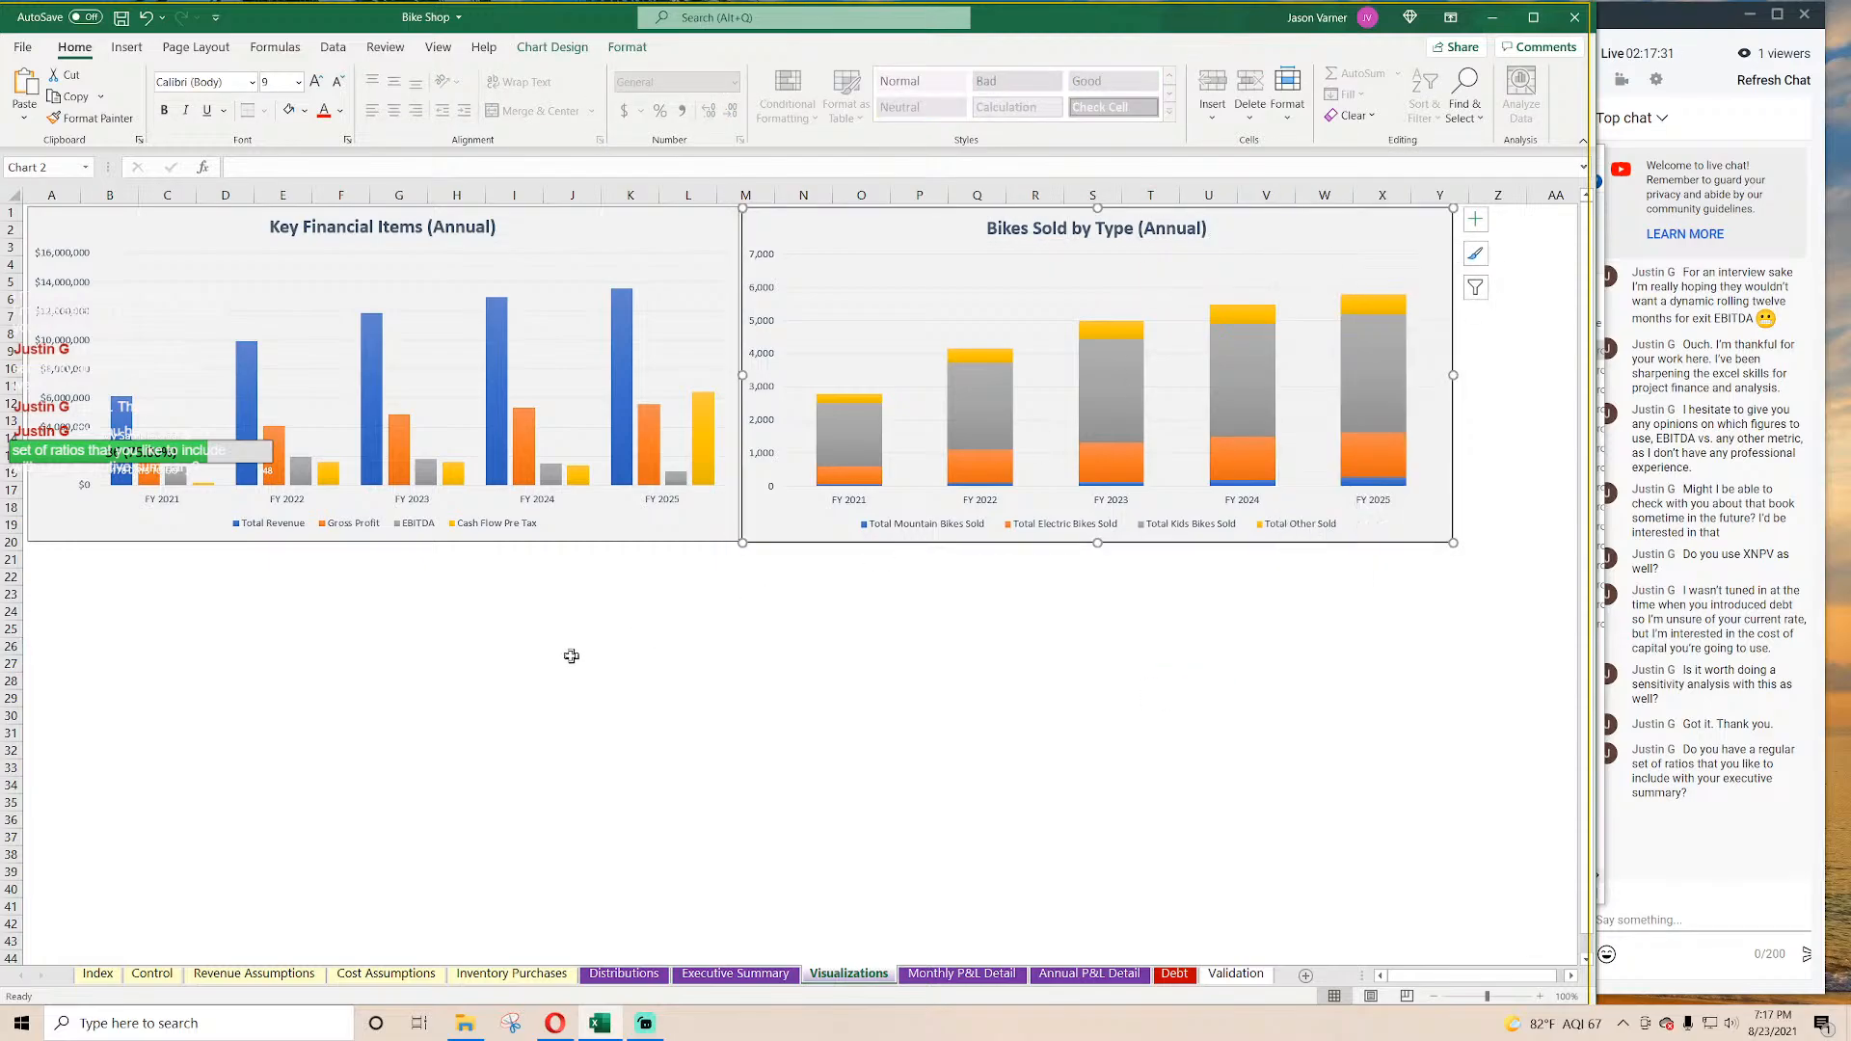
pyautogui.rightClick(572, 656)
pyautogui.click(624, 231)
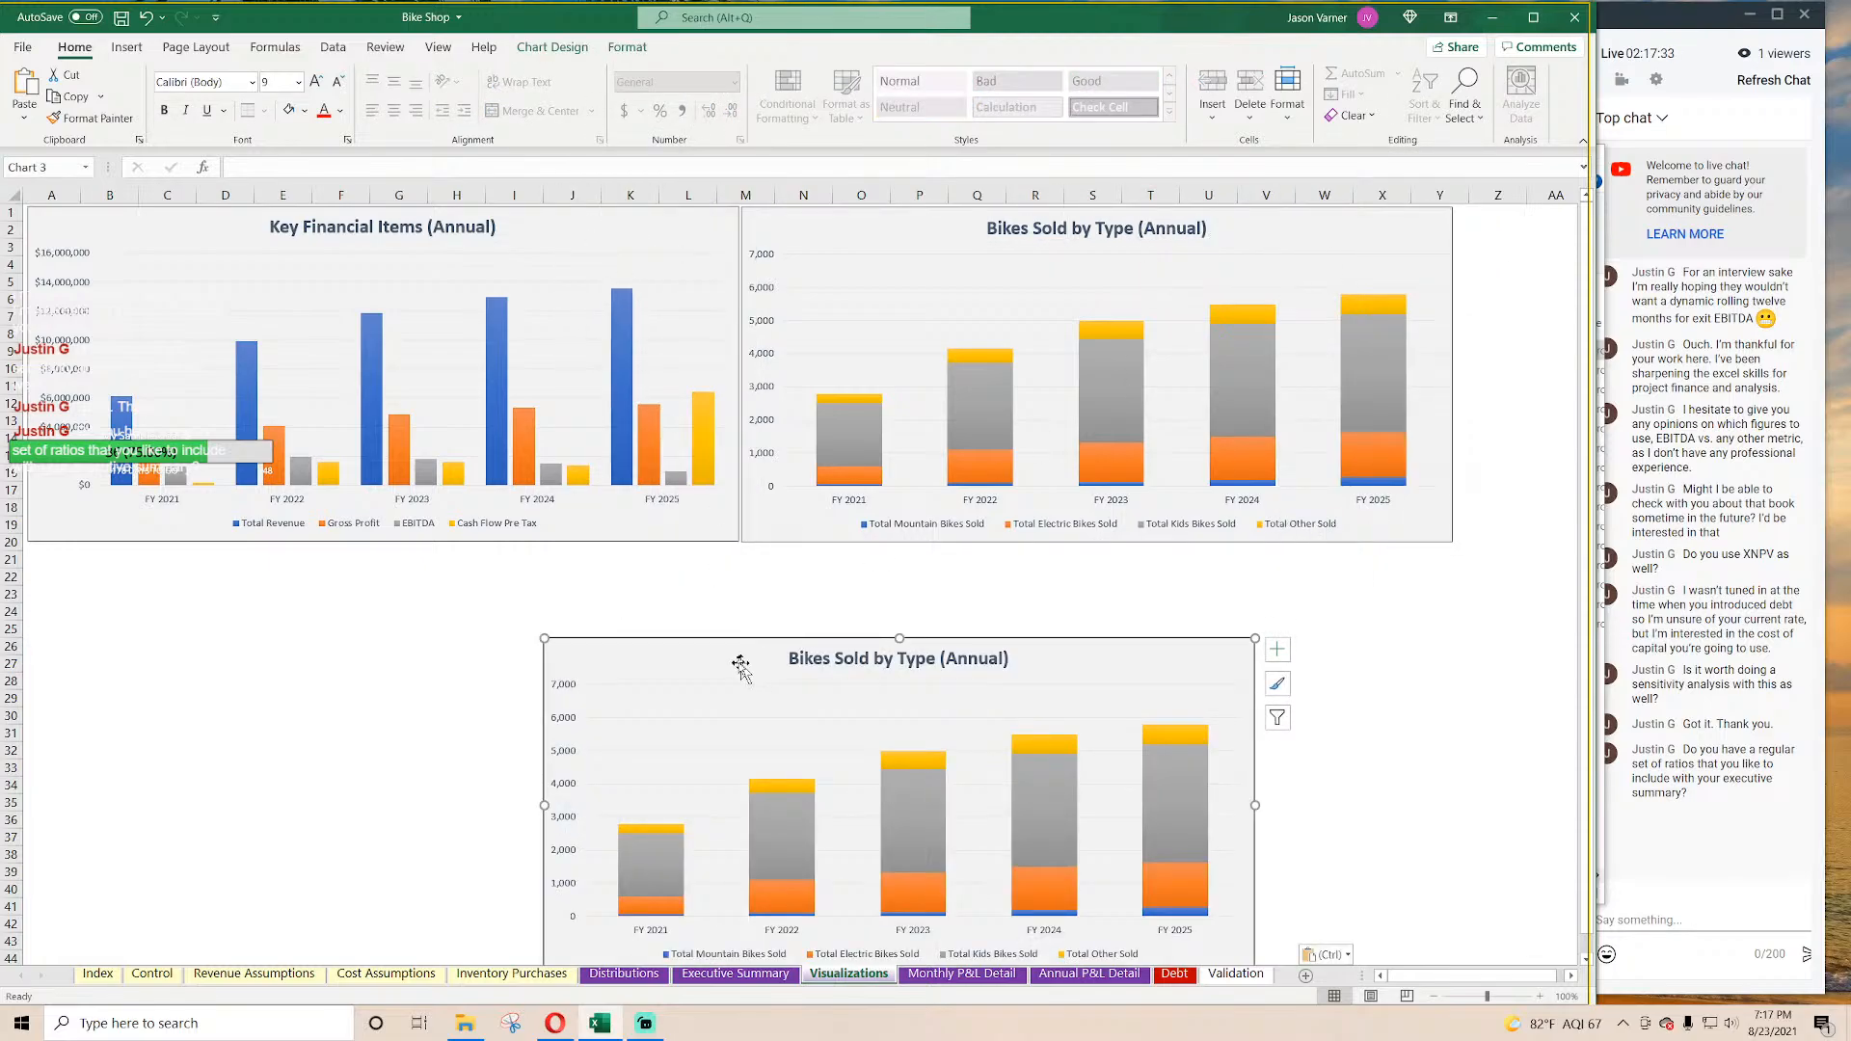
pyautogui.moveTo(739, 666); pyautogui.dragTo(943, 576)
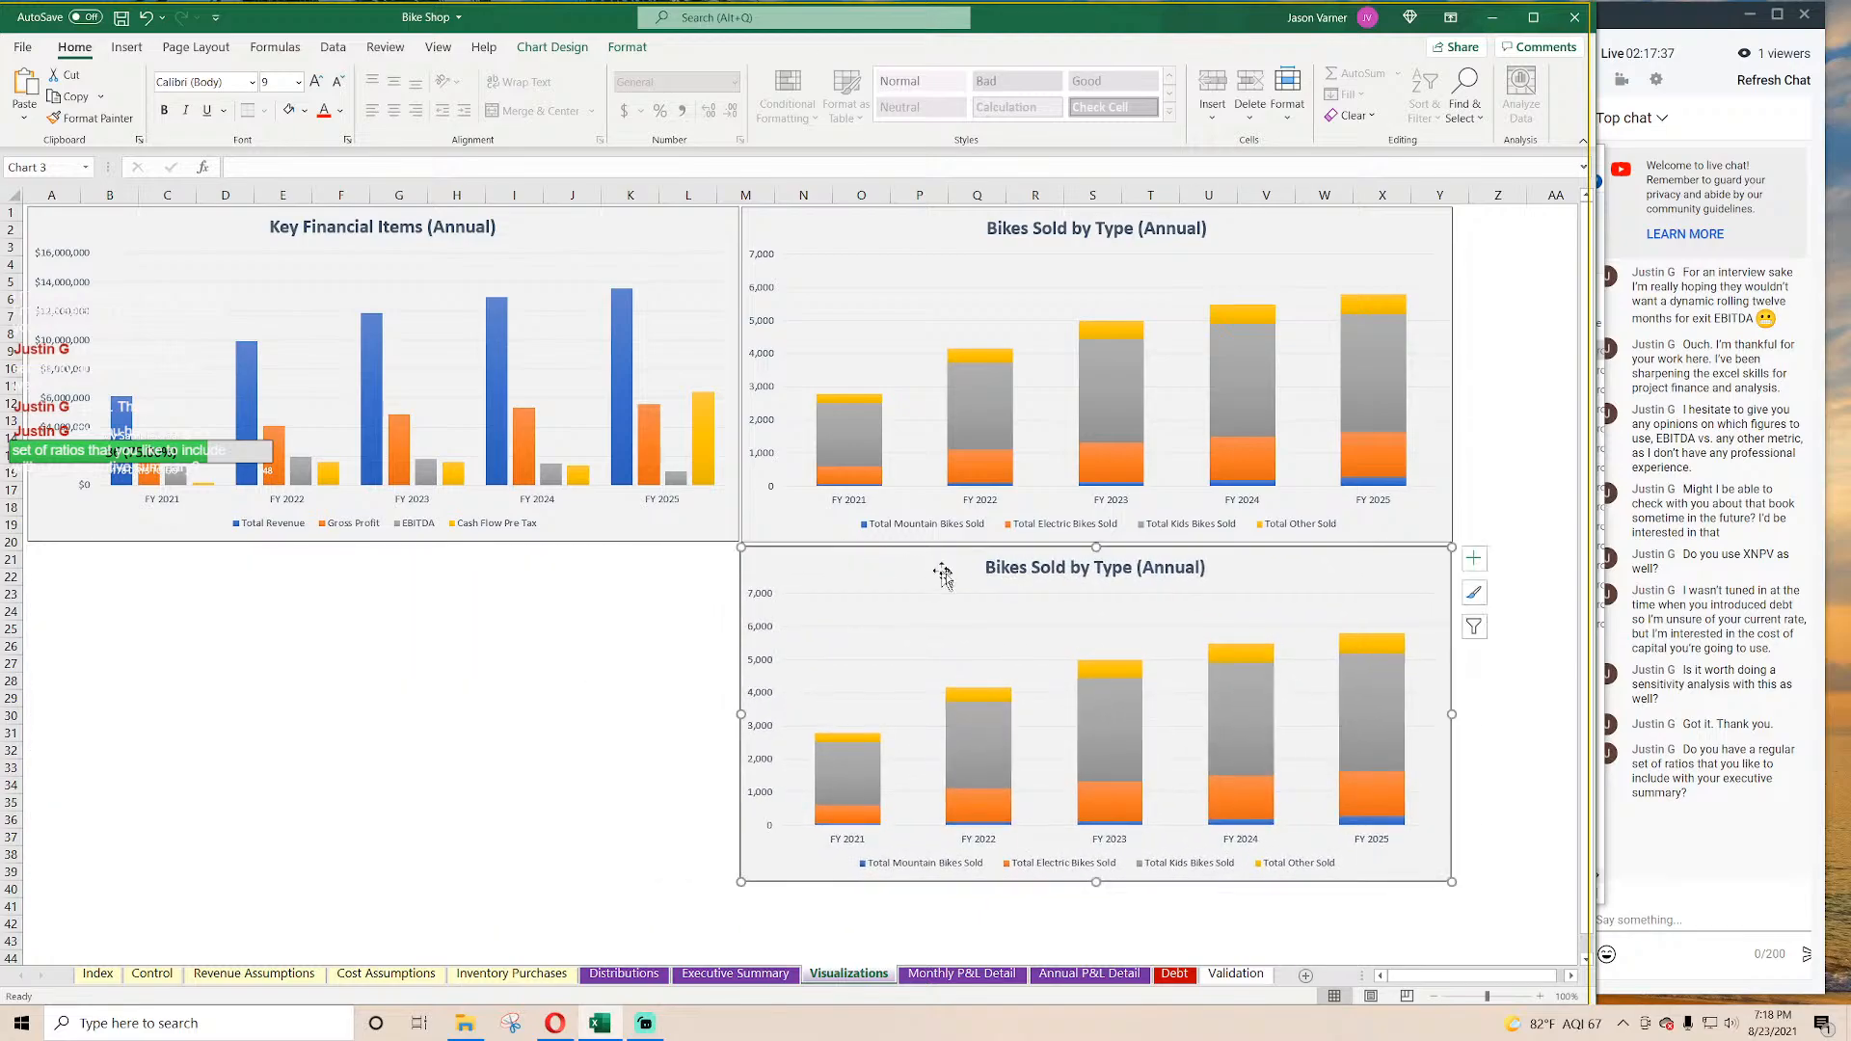
# Step: Retitle the duplicated chart as "Bike Sales Revenue by Type (Annual)"
pyautogui.click(1025, 569)
pyautogui.click(1025, 569)
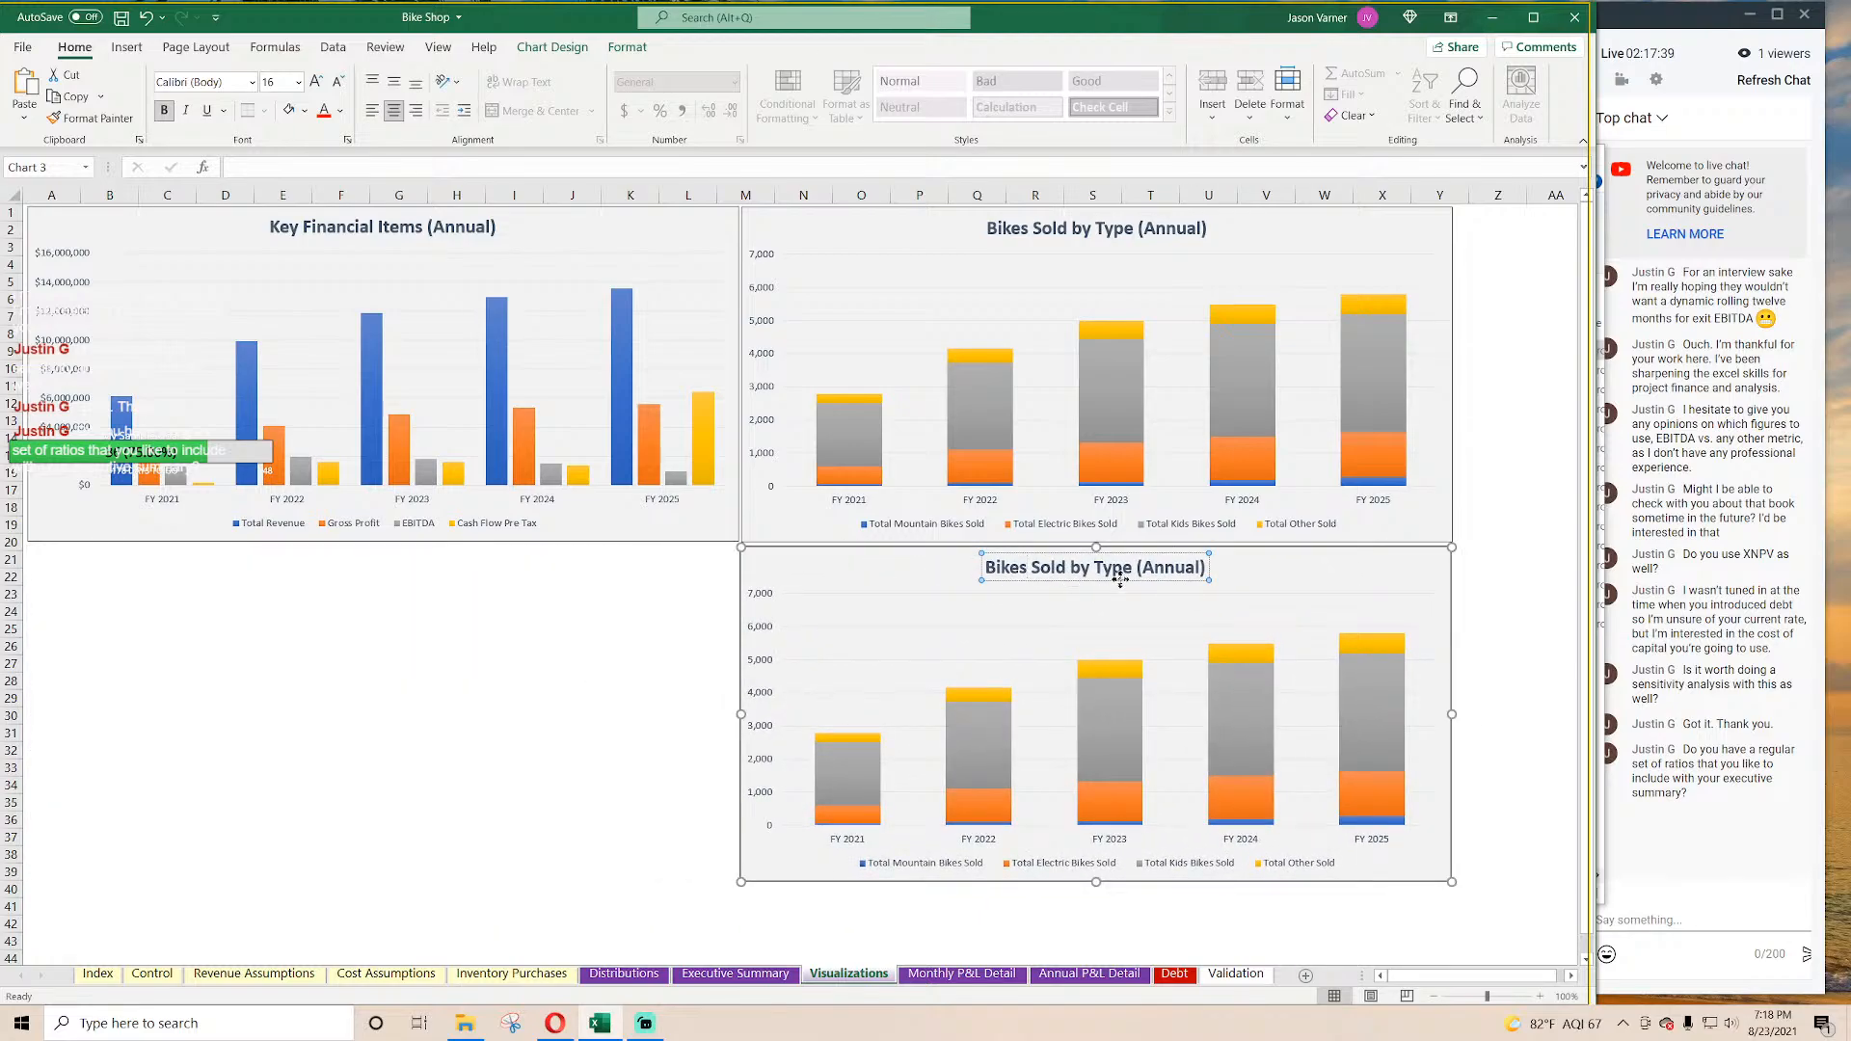
pyautogui.press('BackSpace')
pyautogui.write('0')
pyautogui.press('Right')
pyautogui.press('BackSpace')
pyautogui.press('BackSpace')
pyautogui.press('BackSpace')
pyautogui.press('BackSpace')
pyautogui.press('BackSpace')
pyautogui.press('BackSpace')
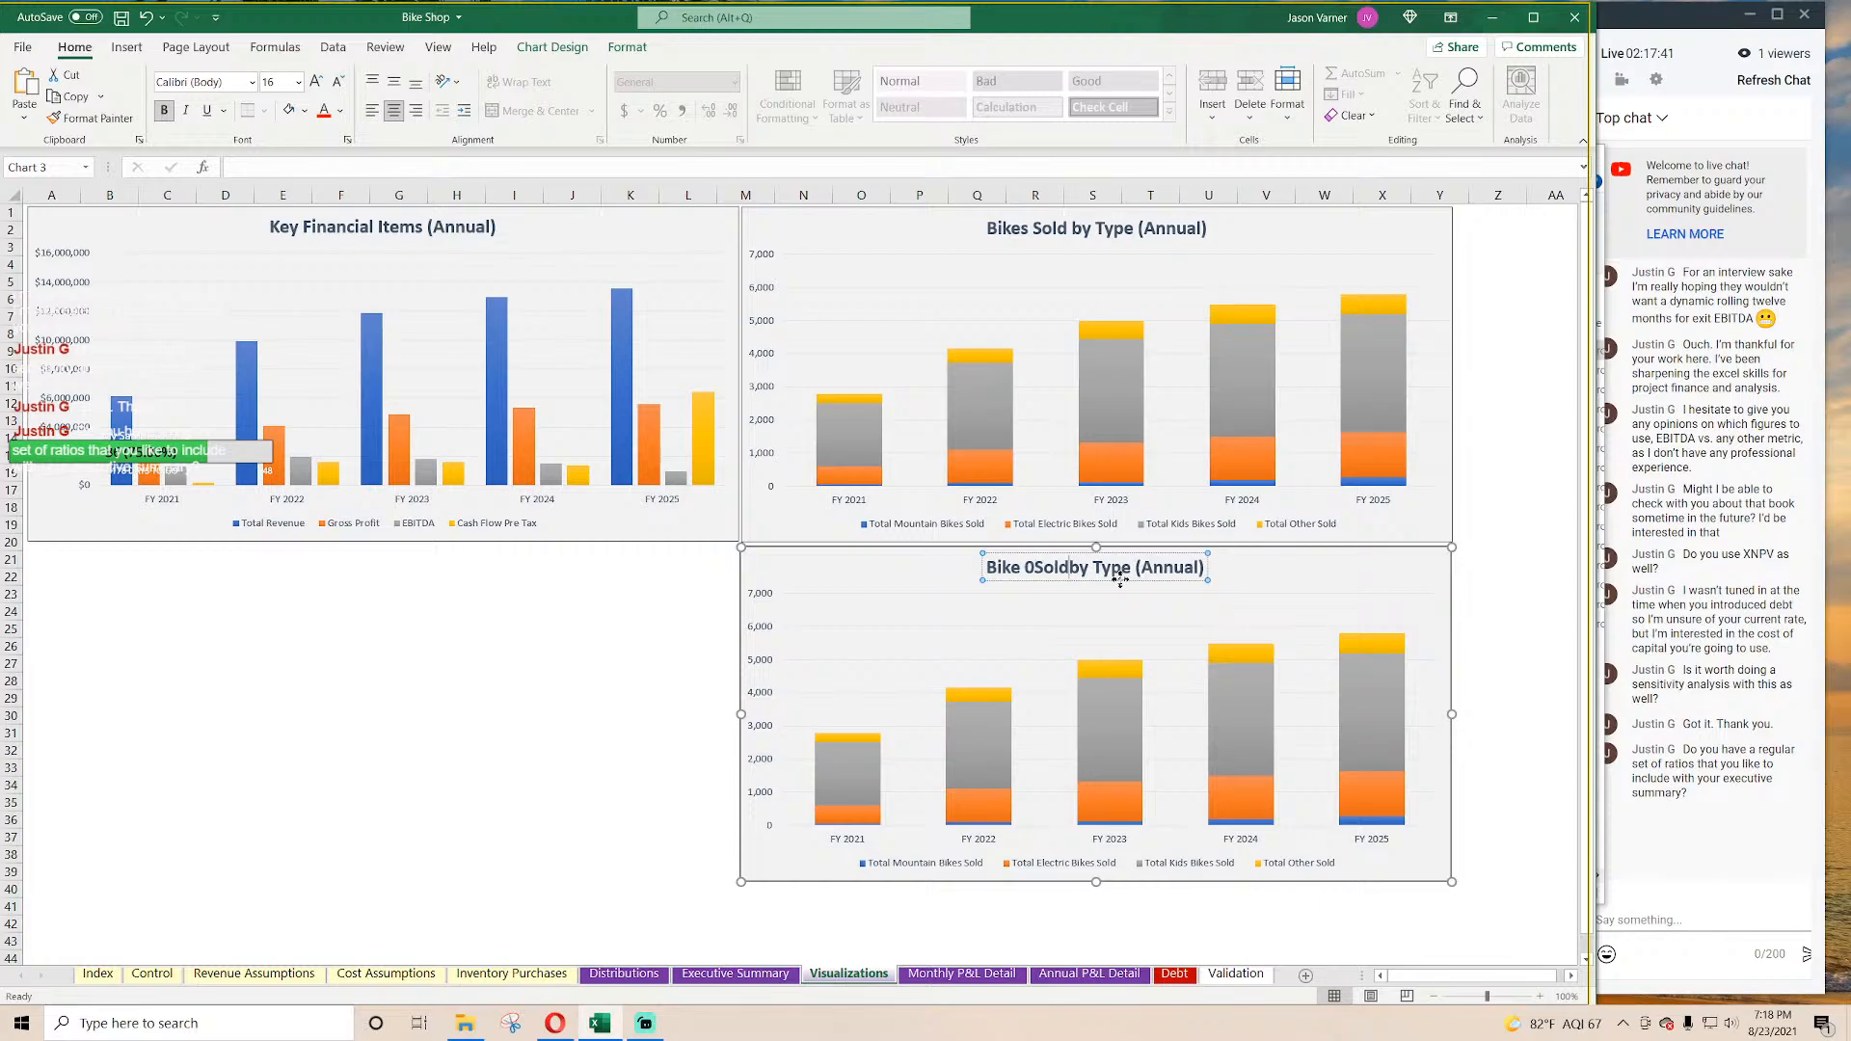
pyautogui.write('Sales Revenue')
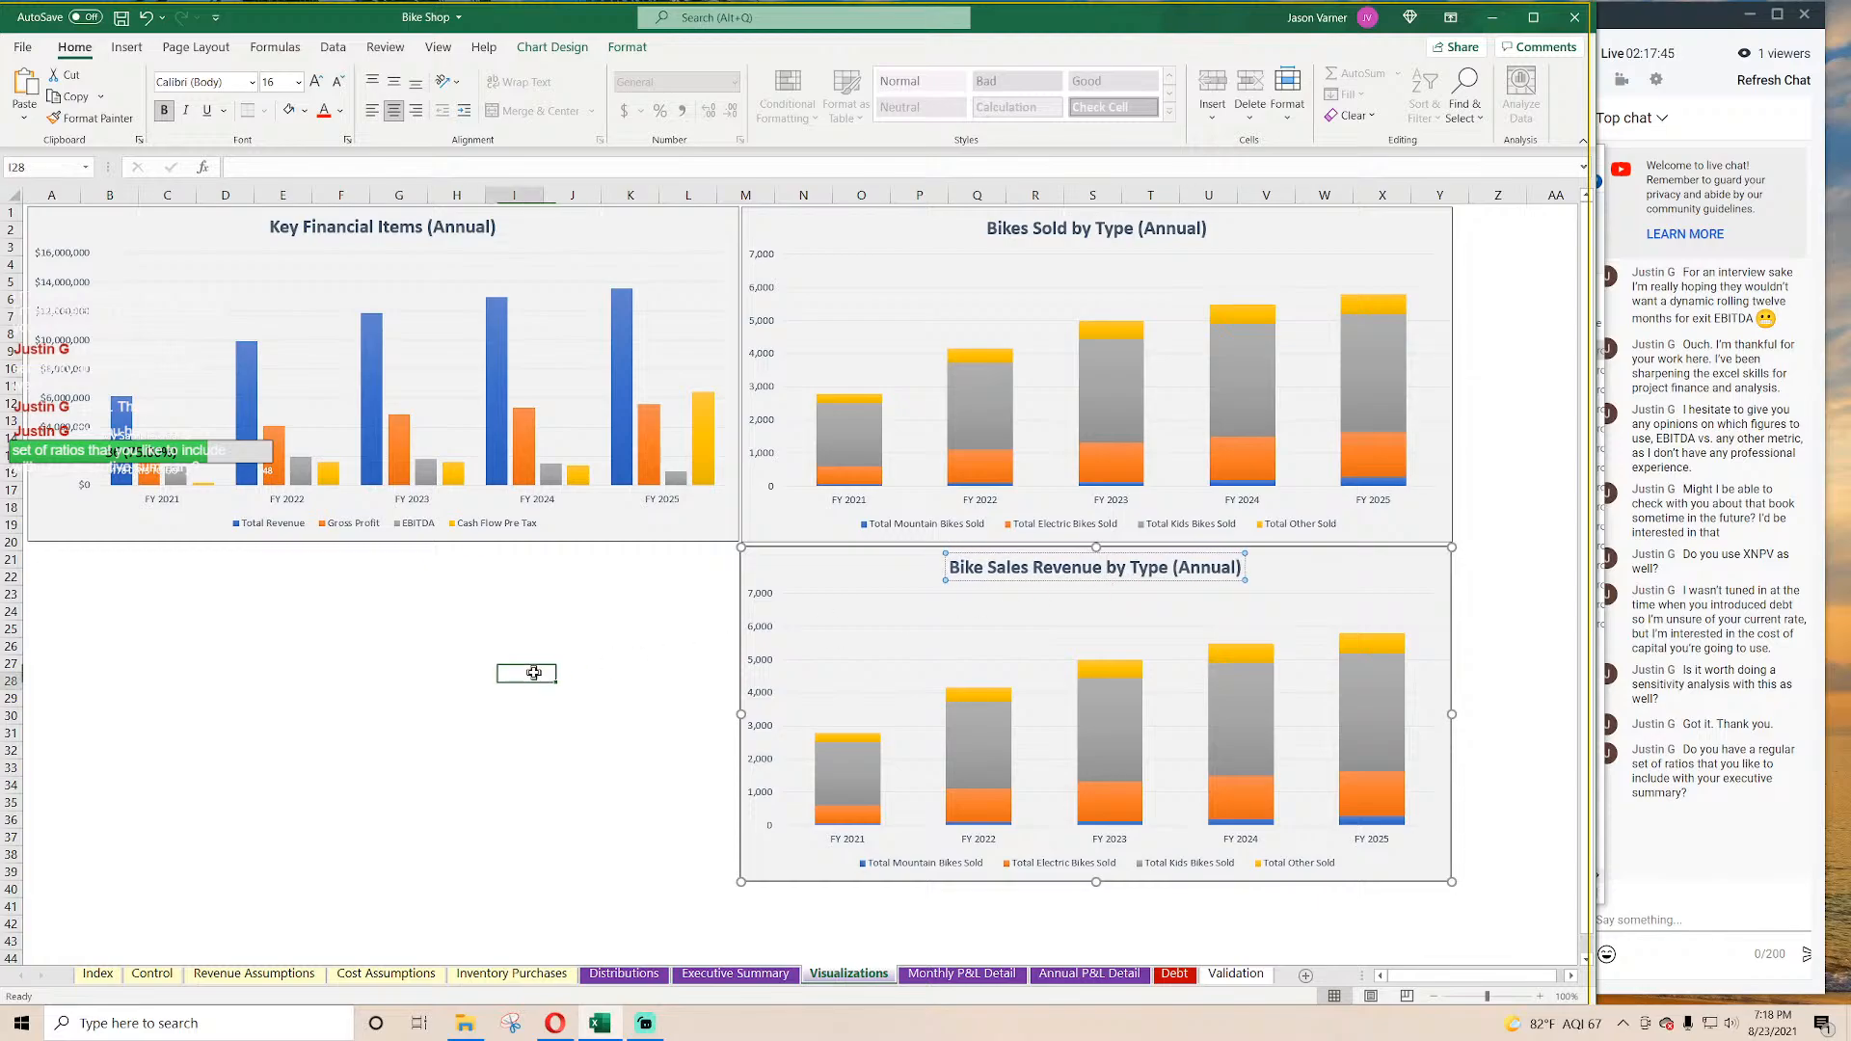
pyautogui.rightClick(902, 644)
pyautogui.click(969, 712)
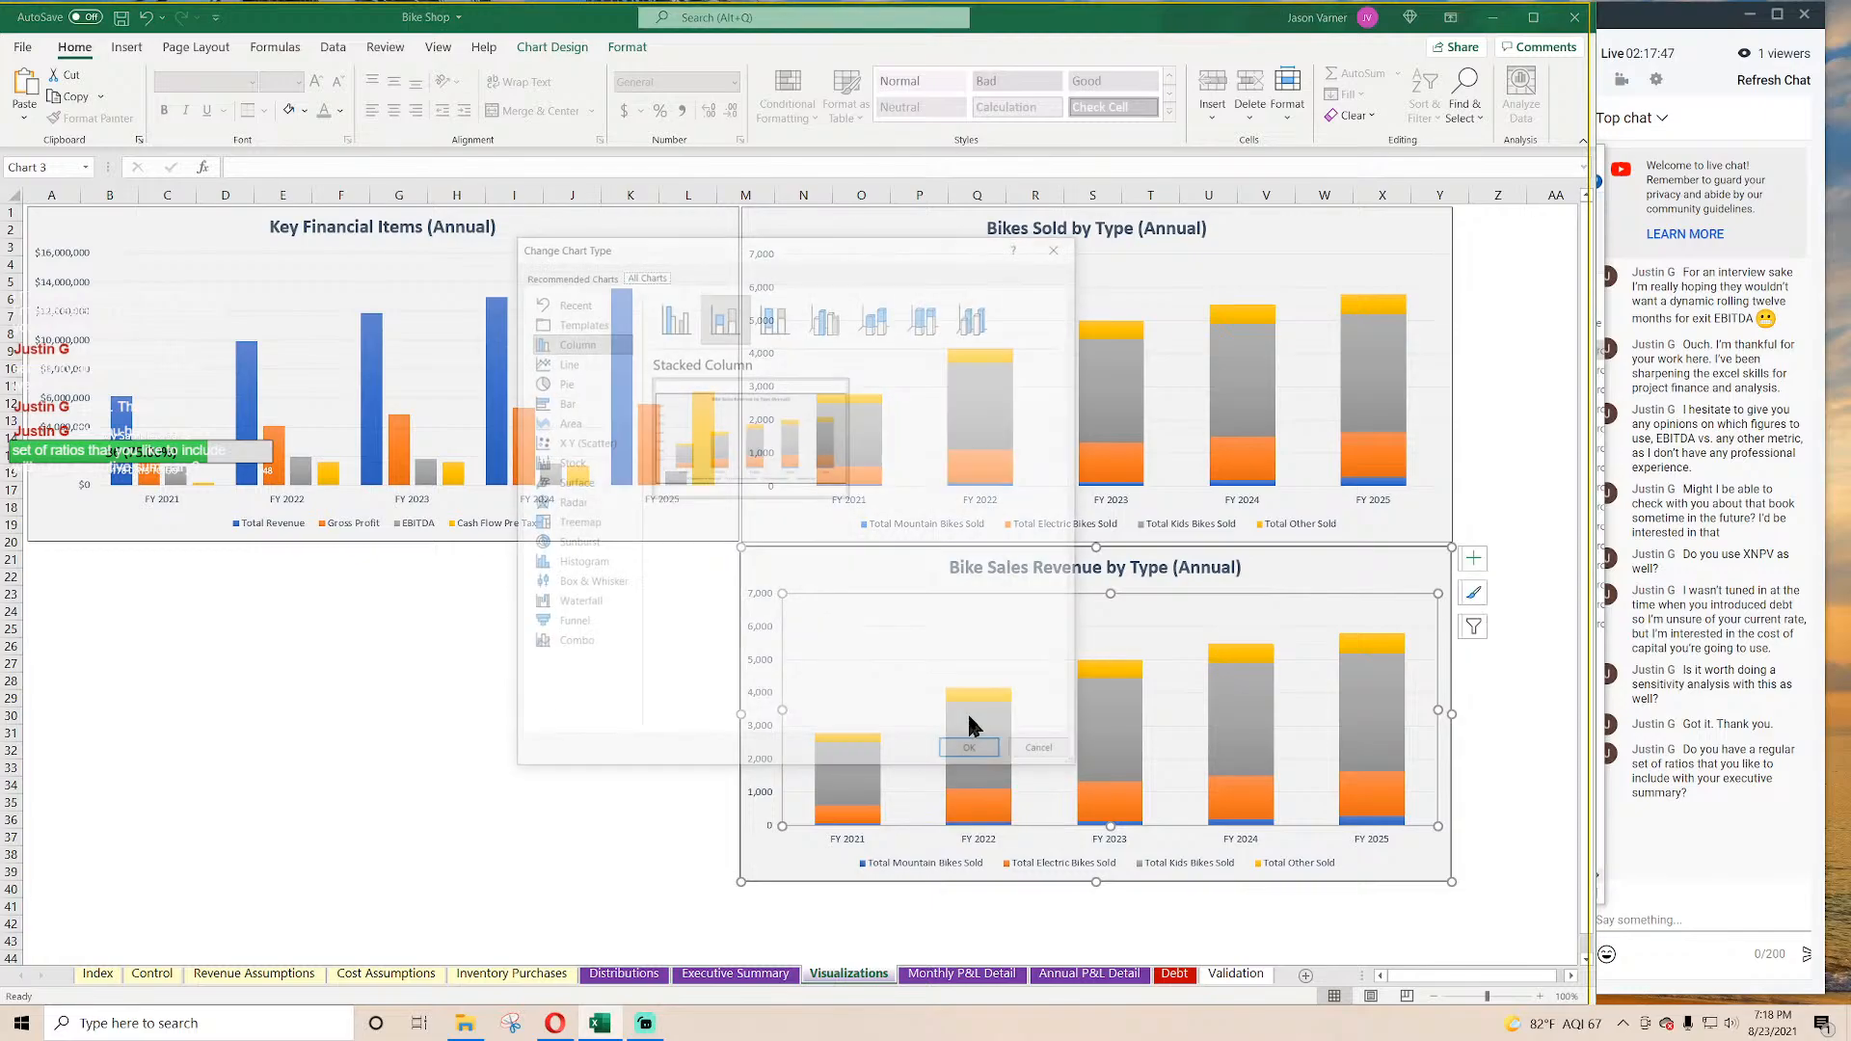
pyautogui.click(1044, 757)
# Step: Repoint the revenue chart's mountain bikes series to Annual P&L Detail, with its name from C44 and values from E44:I44
pyautogui.rightClick(1041, 652)
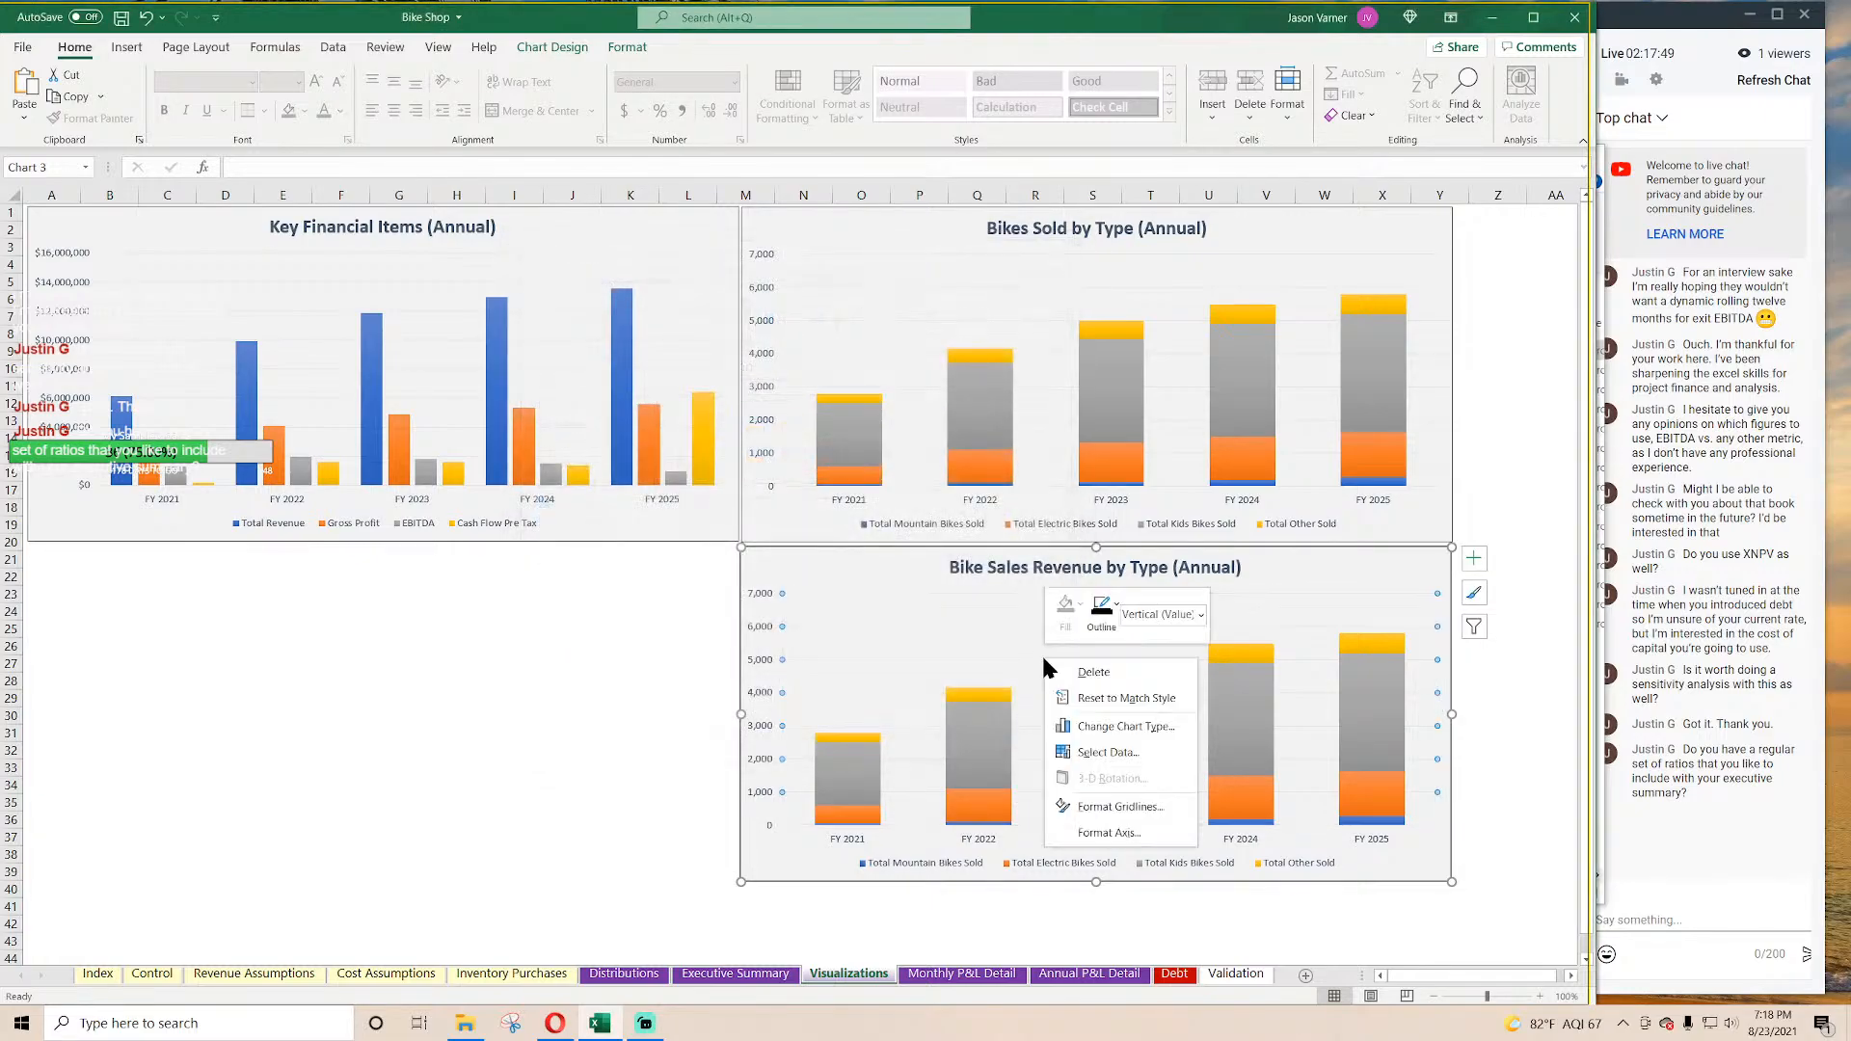
pyautogui.click(1099, 742)
pyautogui.click(749, 703)
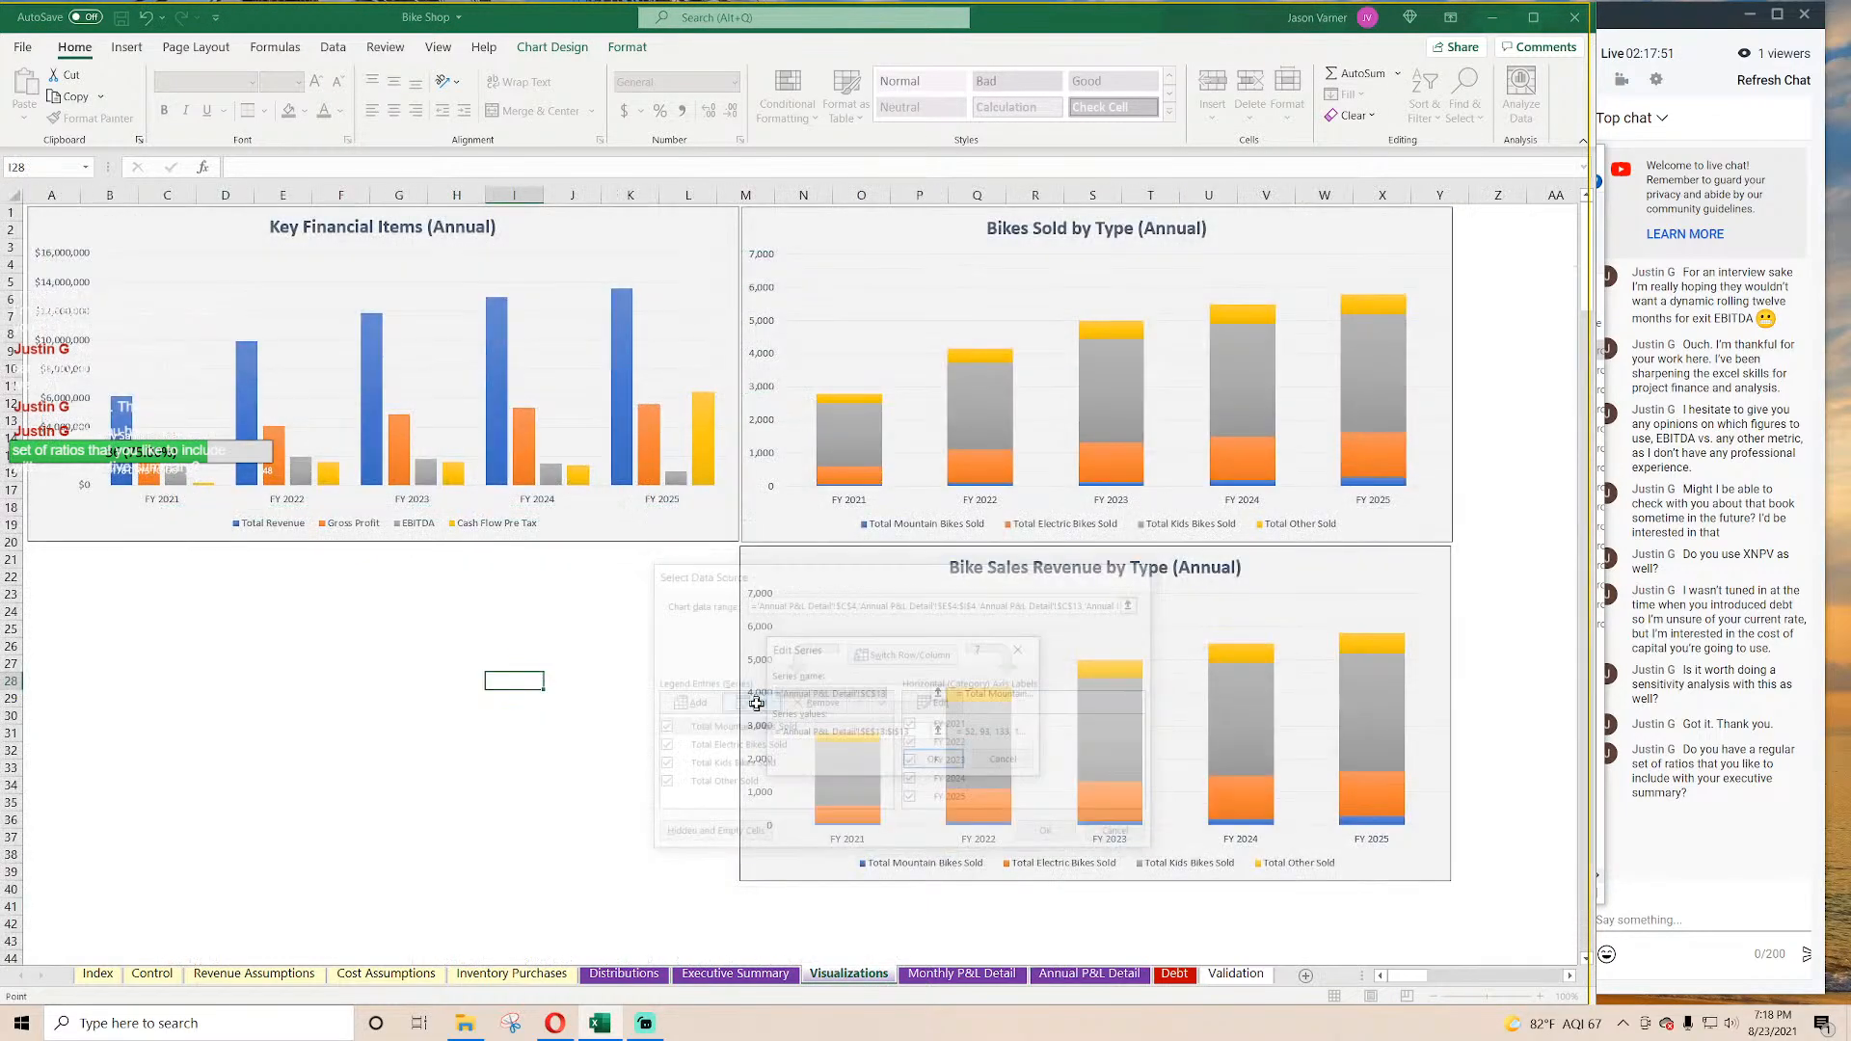
pyautogui.scroll(-7, 331, 668)
pyautogui.scroll(-1, 331, 669)
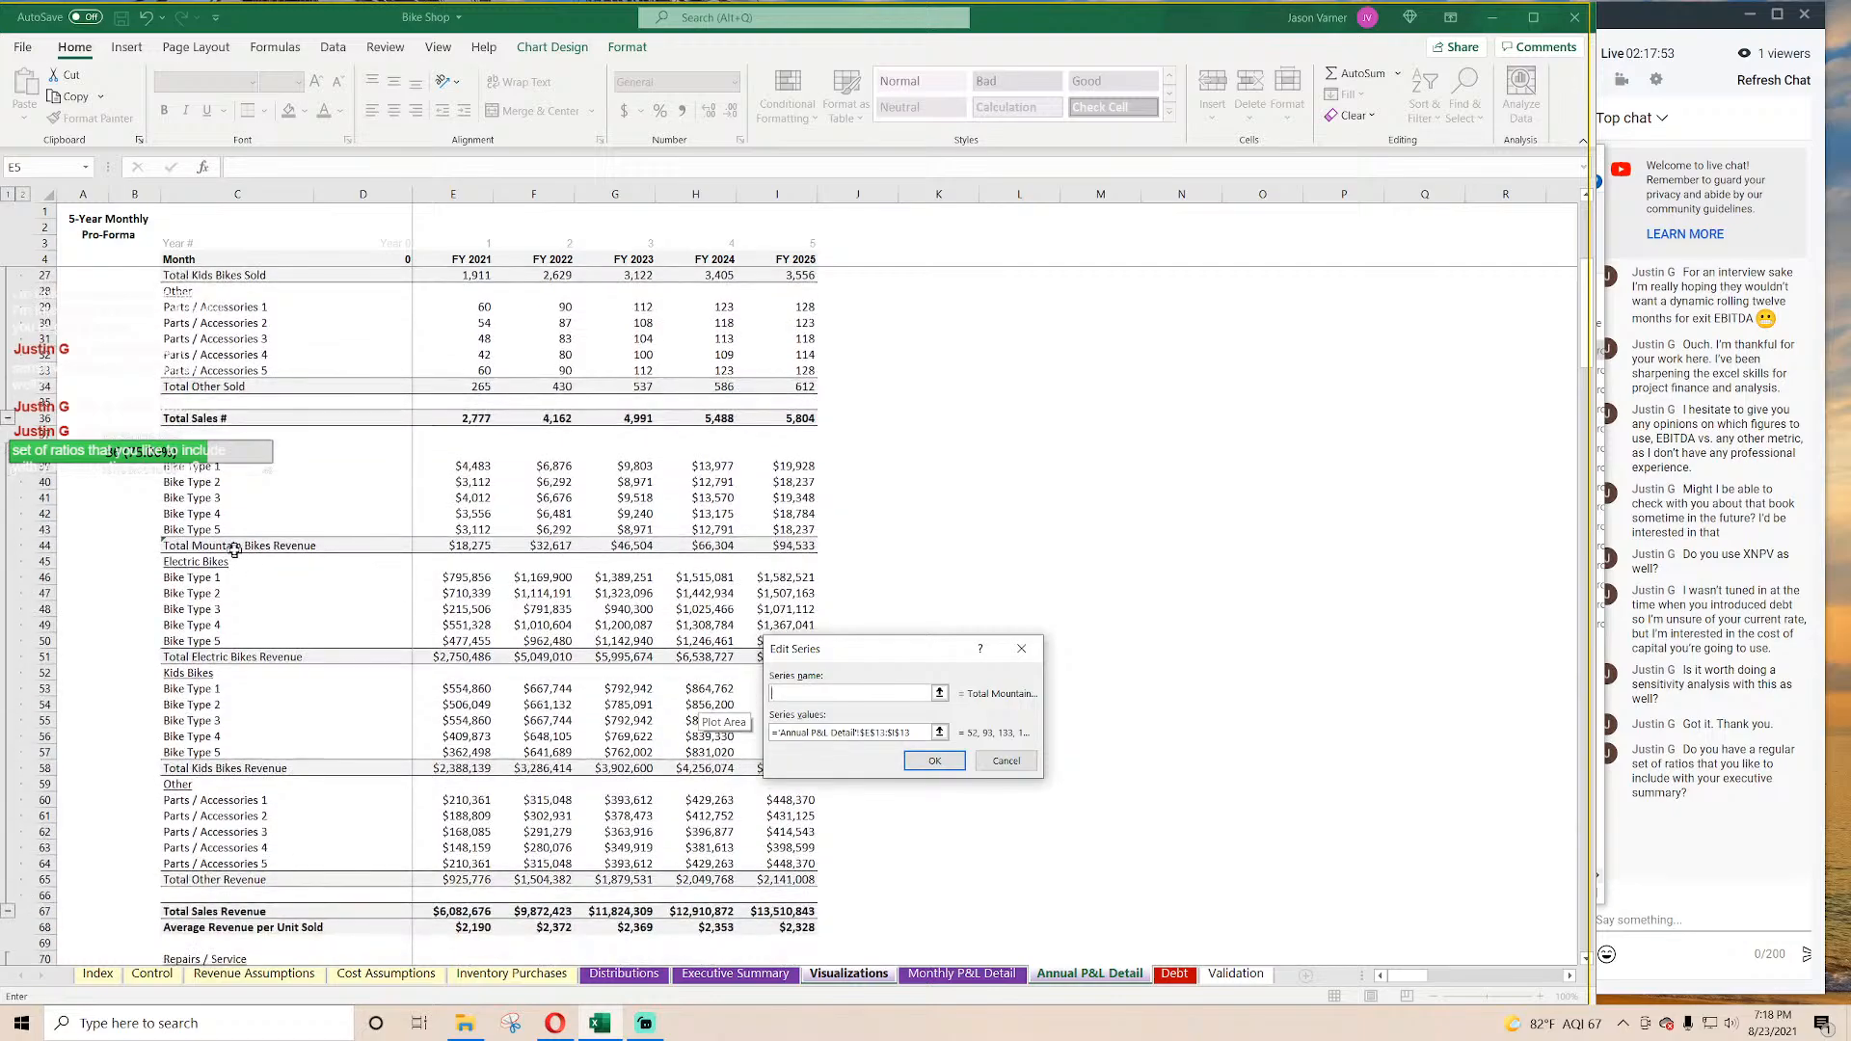
pyautogui.click(241, 546)
pyautogui.click(911, 735)
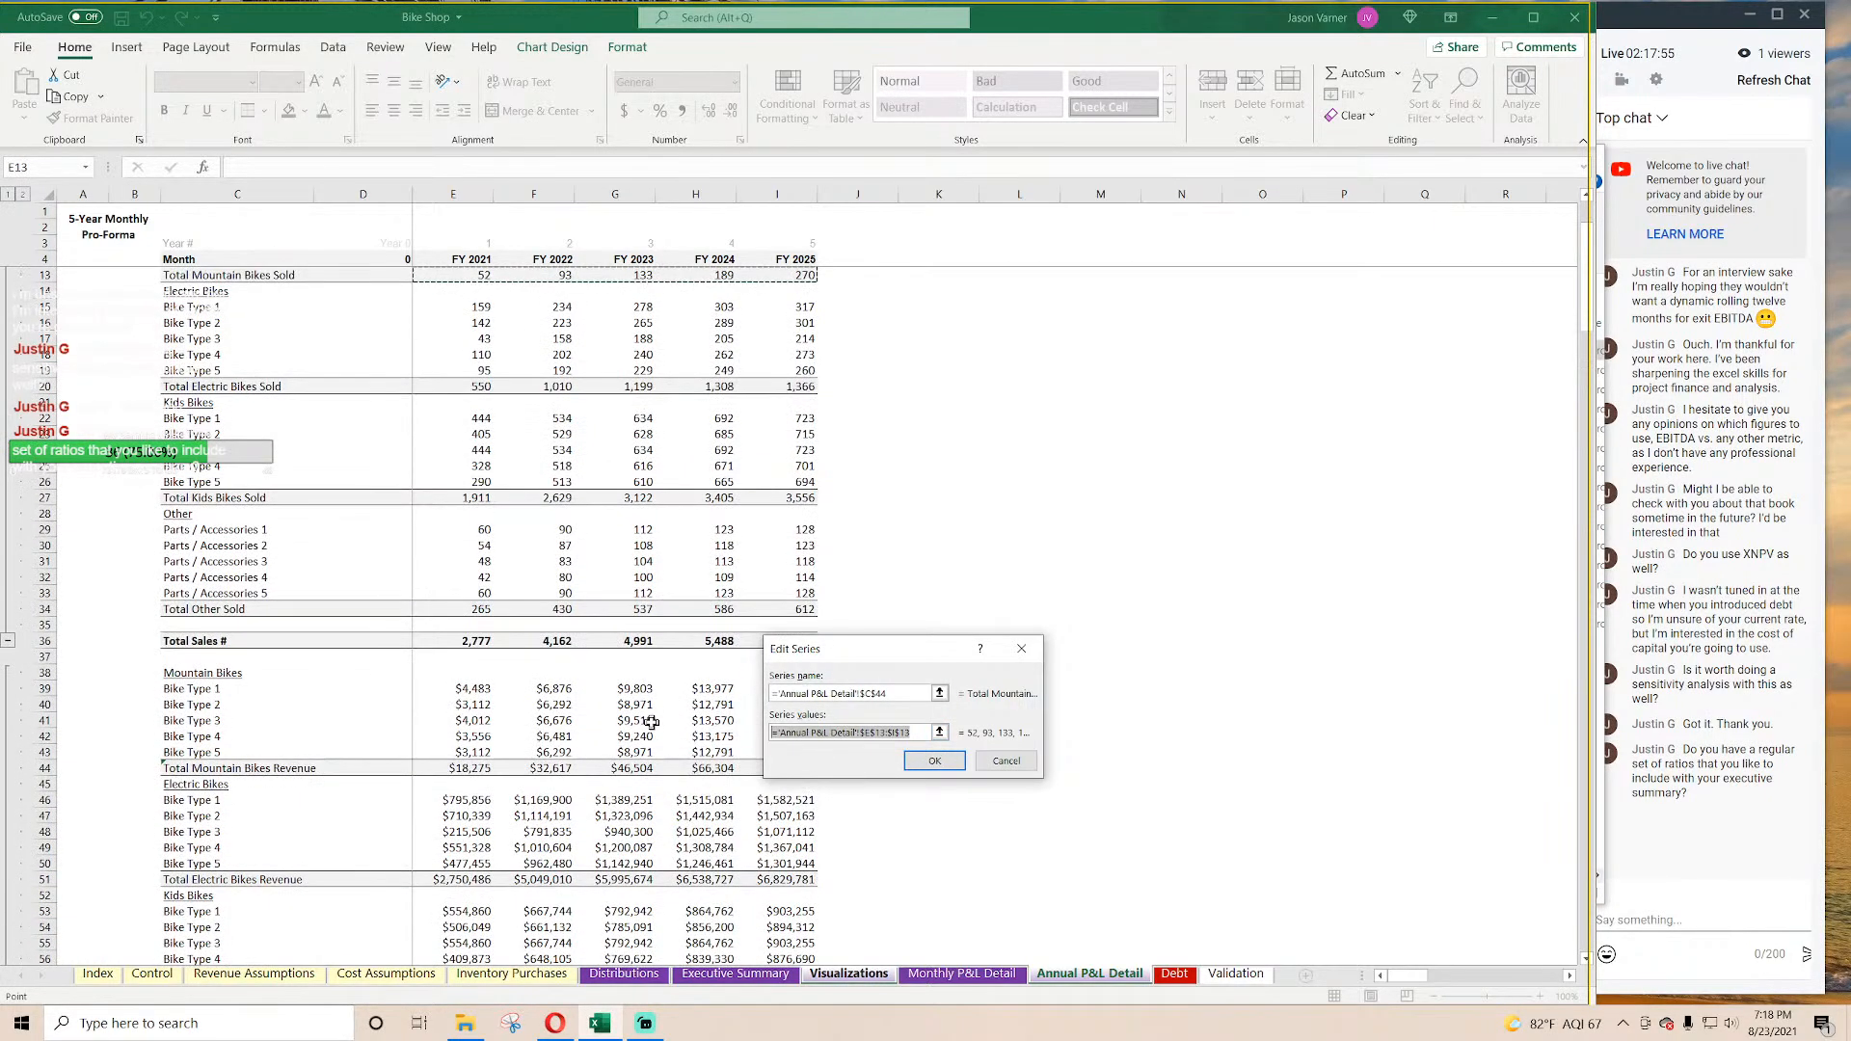
pyautogui.press('BackSpace')
pyautogui.moveTo(454, 768); pyautogui.dragTo(808, 768)
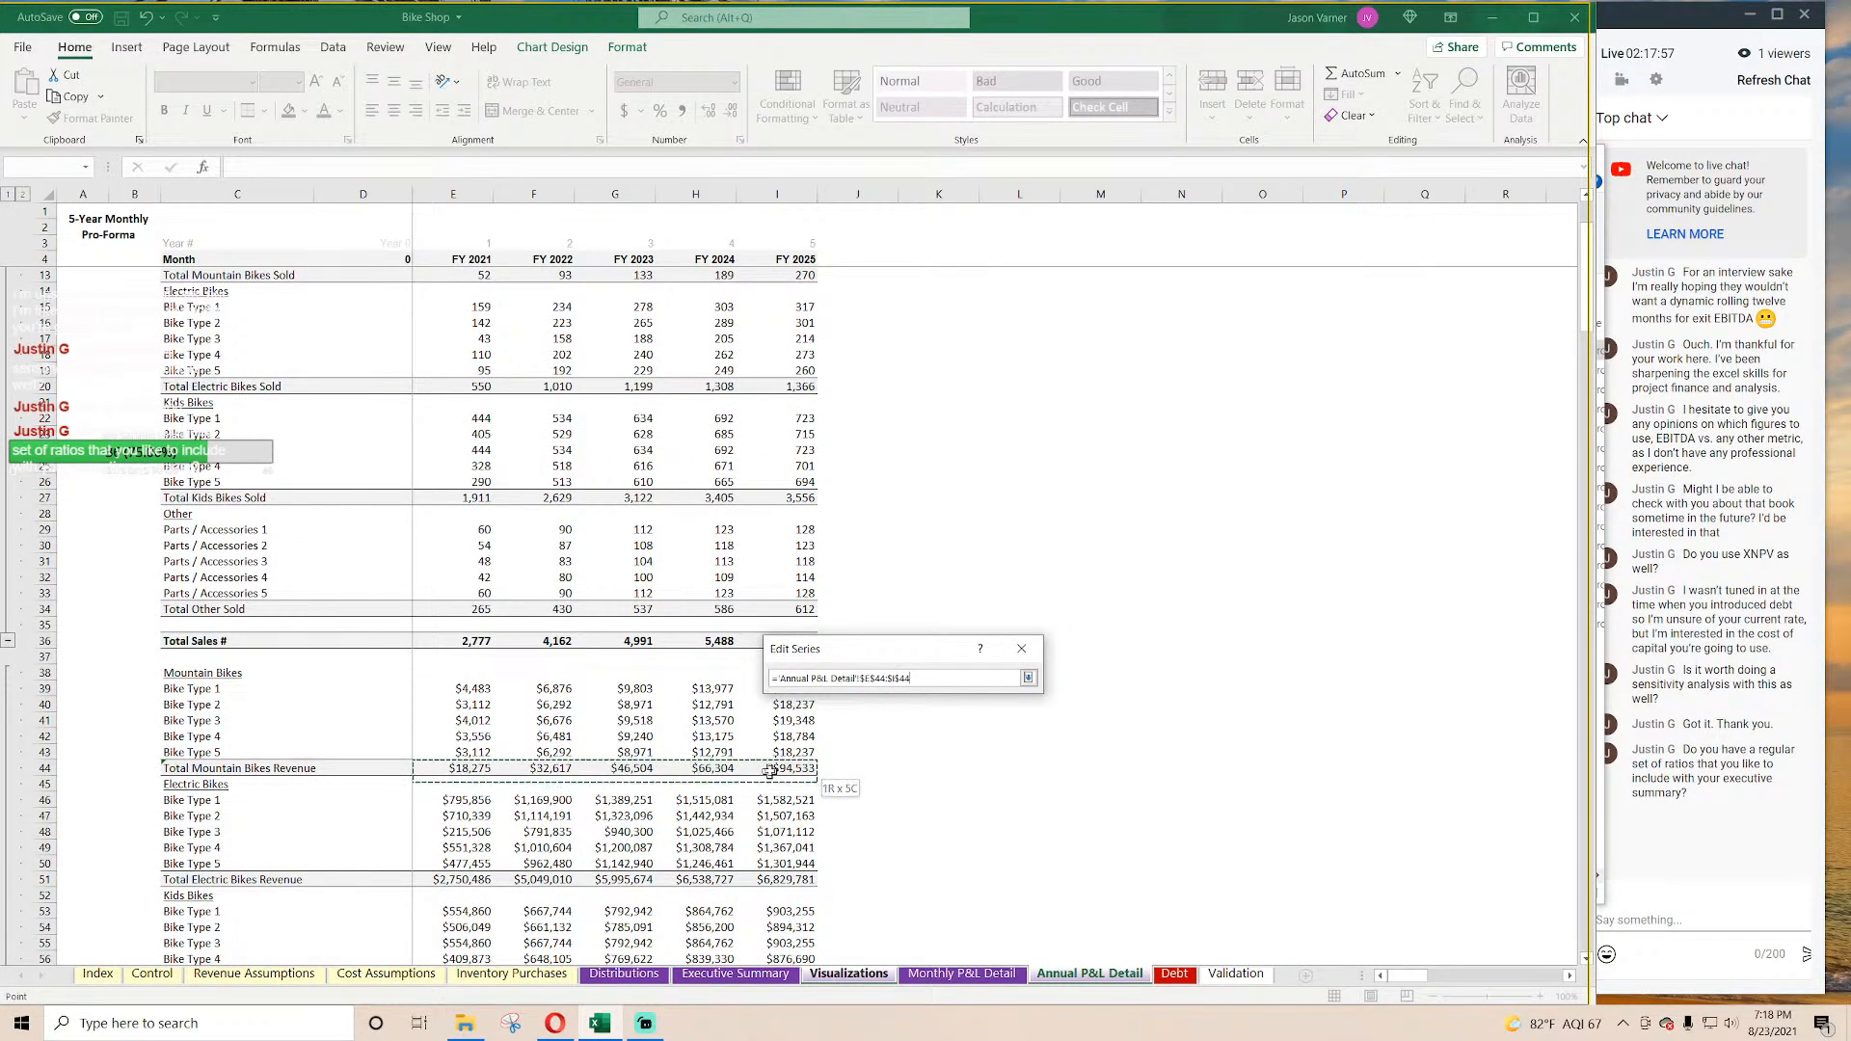
pyautogui.click(935, 761)
# Step: Repoint the electric bikes series to revenue, with its name from Annual P&L Detail C51 and values from E51:I51
pyautogui.click(767, 749)
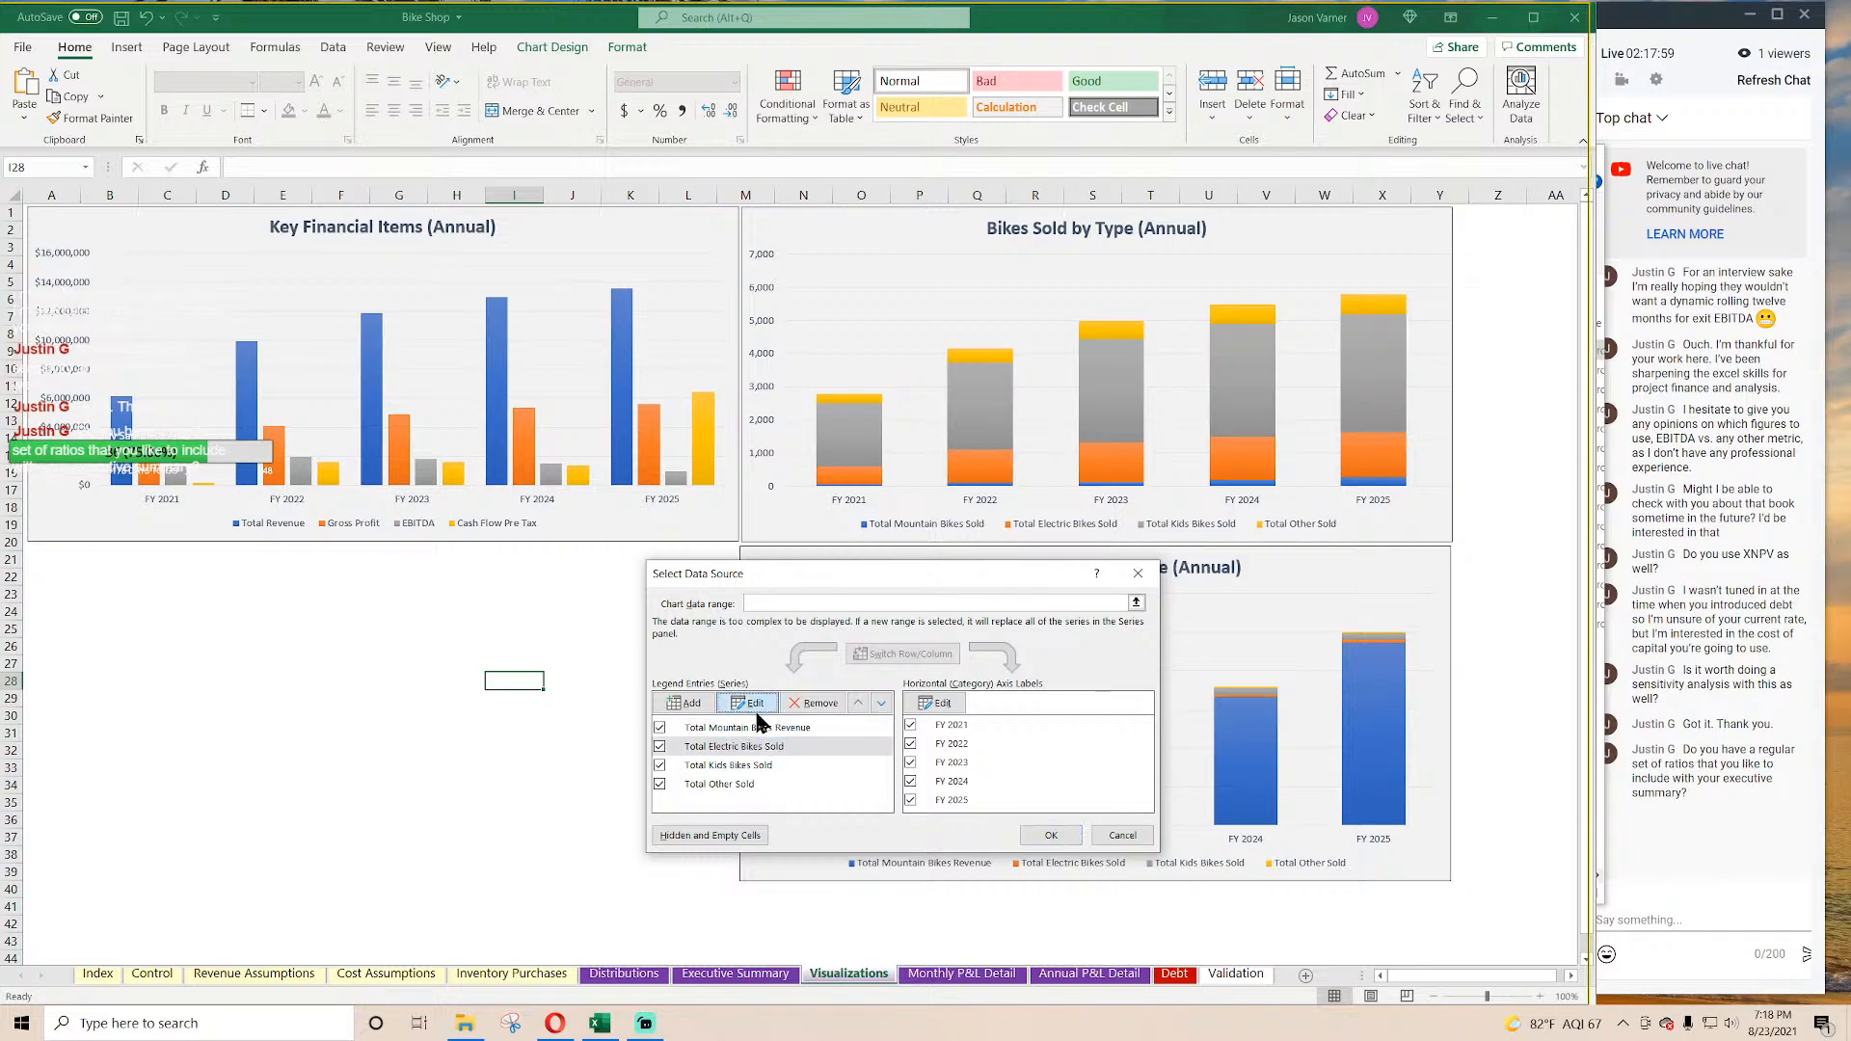
pyautogui.click(748, 703)
pyautogui.click(222, 880)
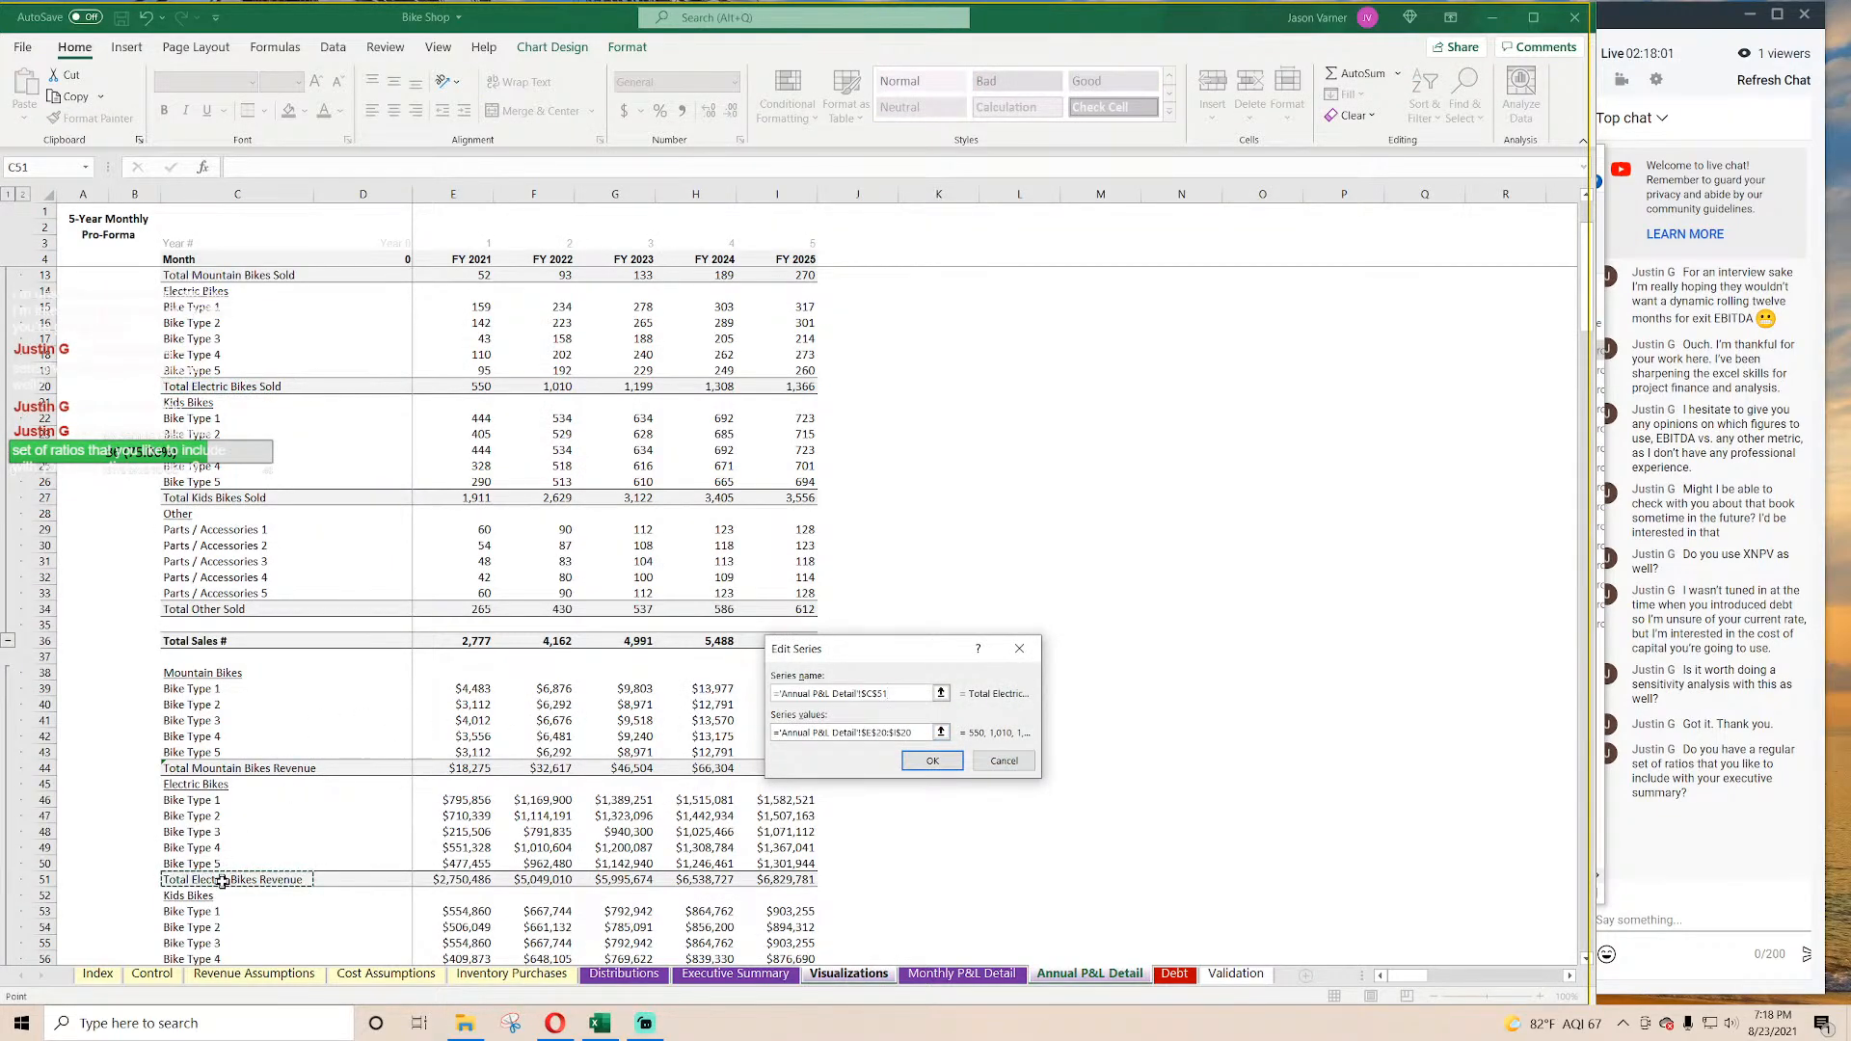
pyautogui.click(911, 733)
pyautogui.press('BackSpace')
pyautogui.moveTo(462, 880); pyautogui.dragTo(810, 881)
pyautogui.click(938, 759)
# Step: Repoint the kids bikes series to revenue, with its name from Annual P&L Detail C58 and values from E58:I58
pyautogui.click(723, 767)
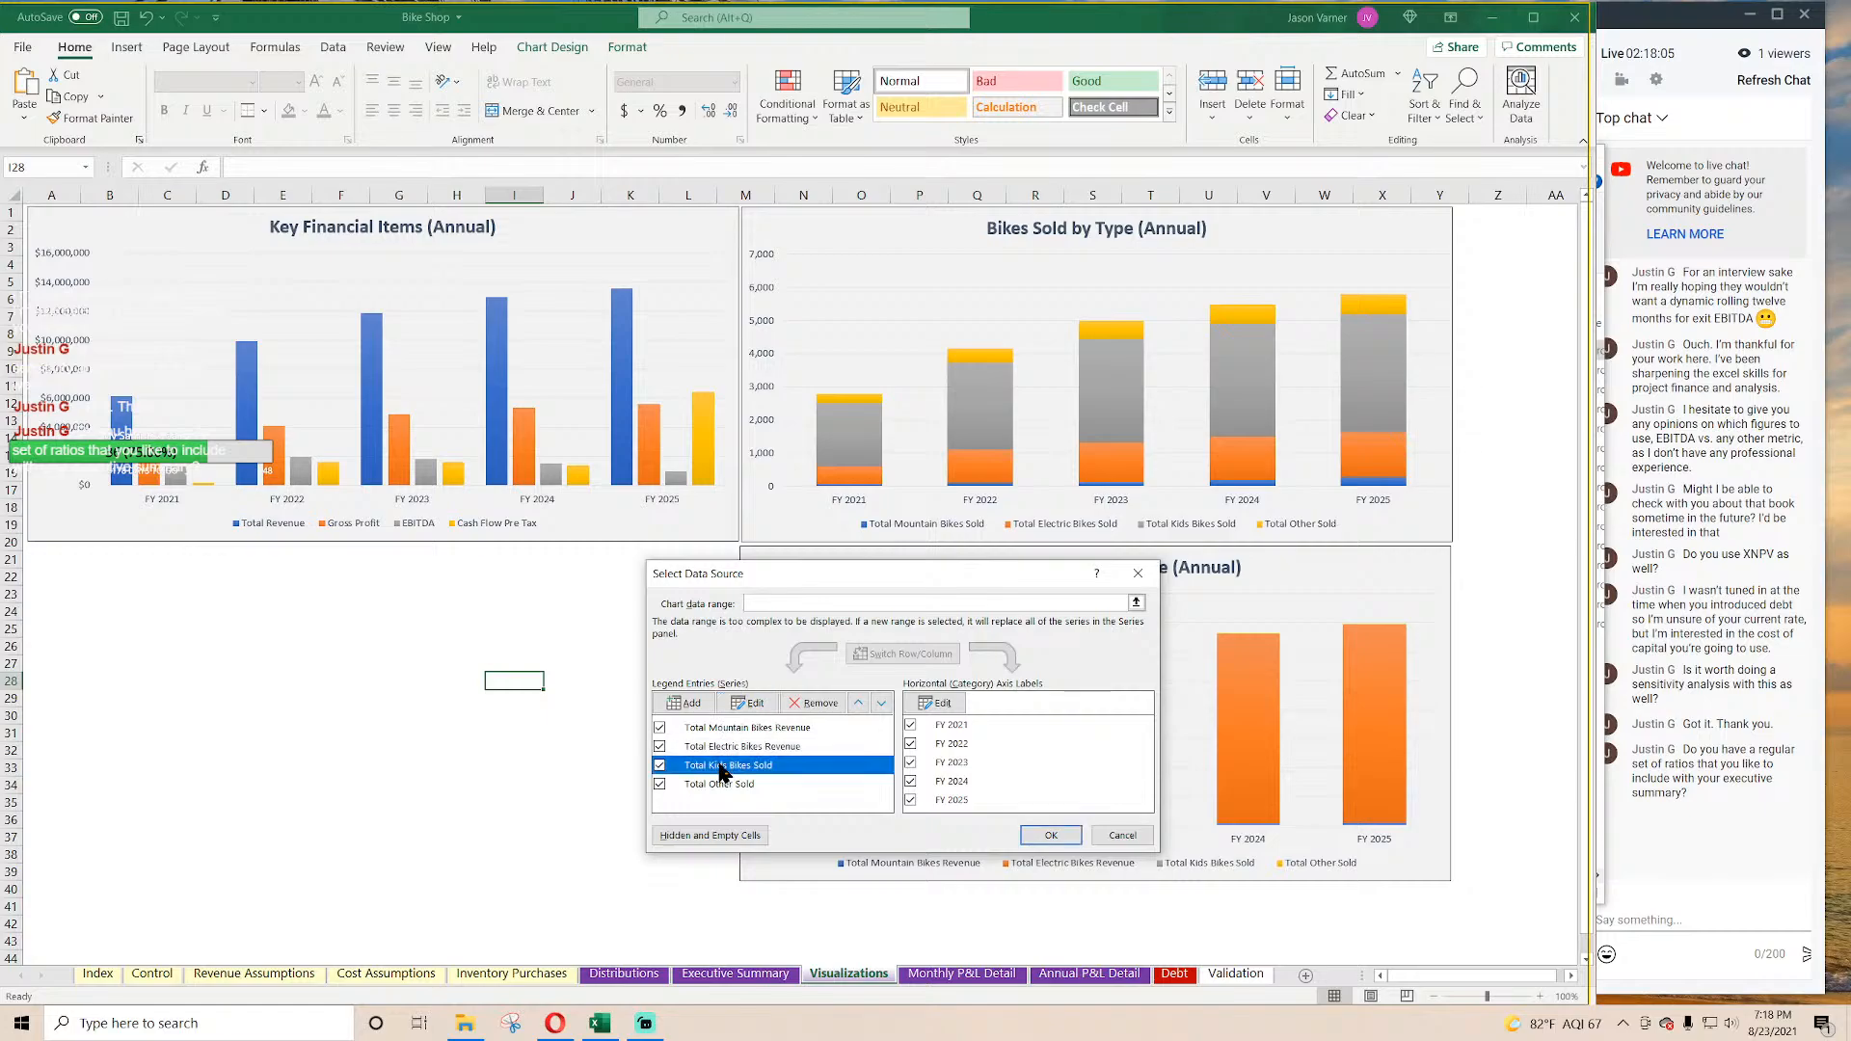
pyautogui.click(747, 703)
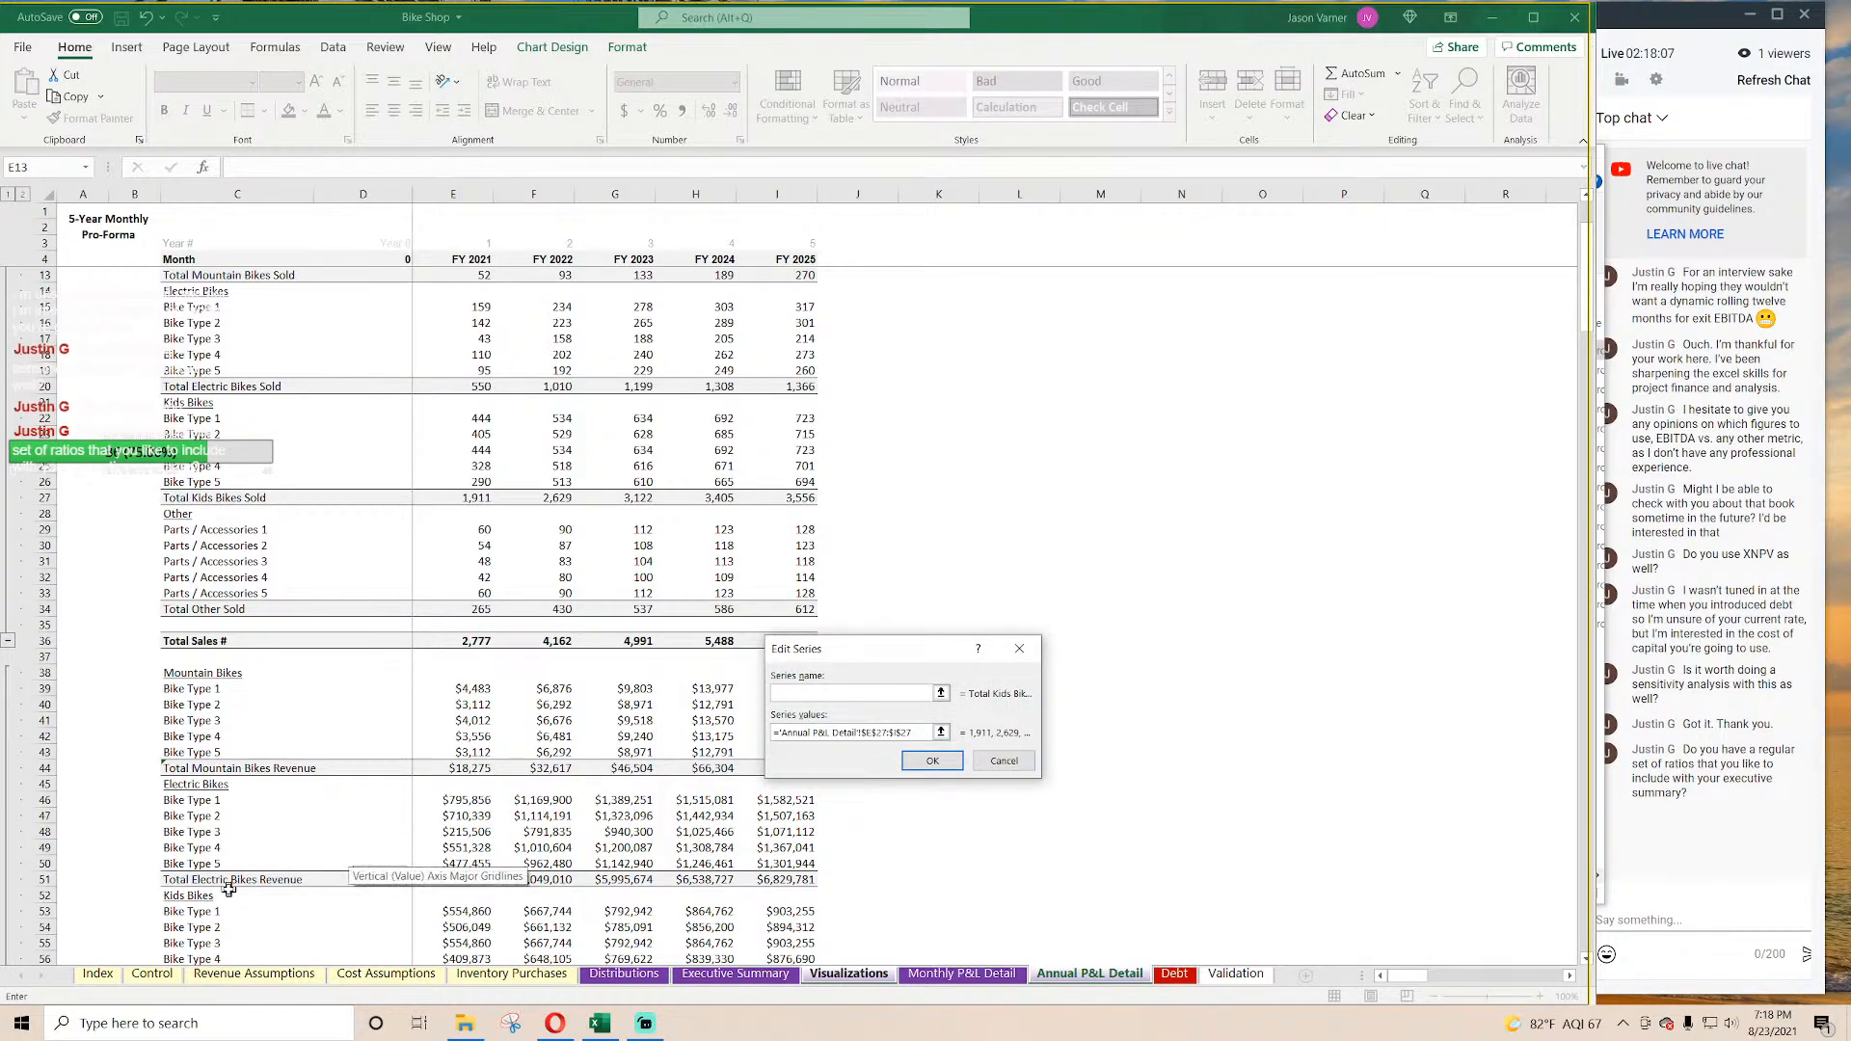
pyautogui.scroll(-4, 426, 849)
pyautogui.click(236, 816)
pyautogui.click(914, 735)
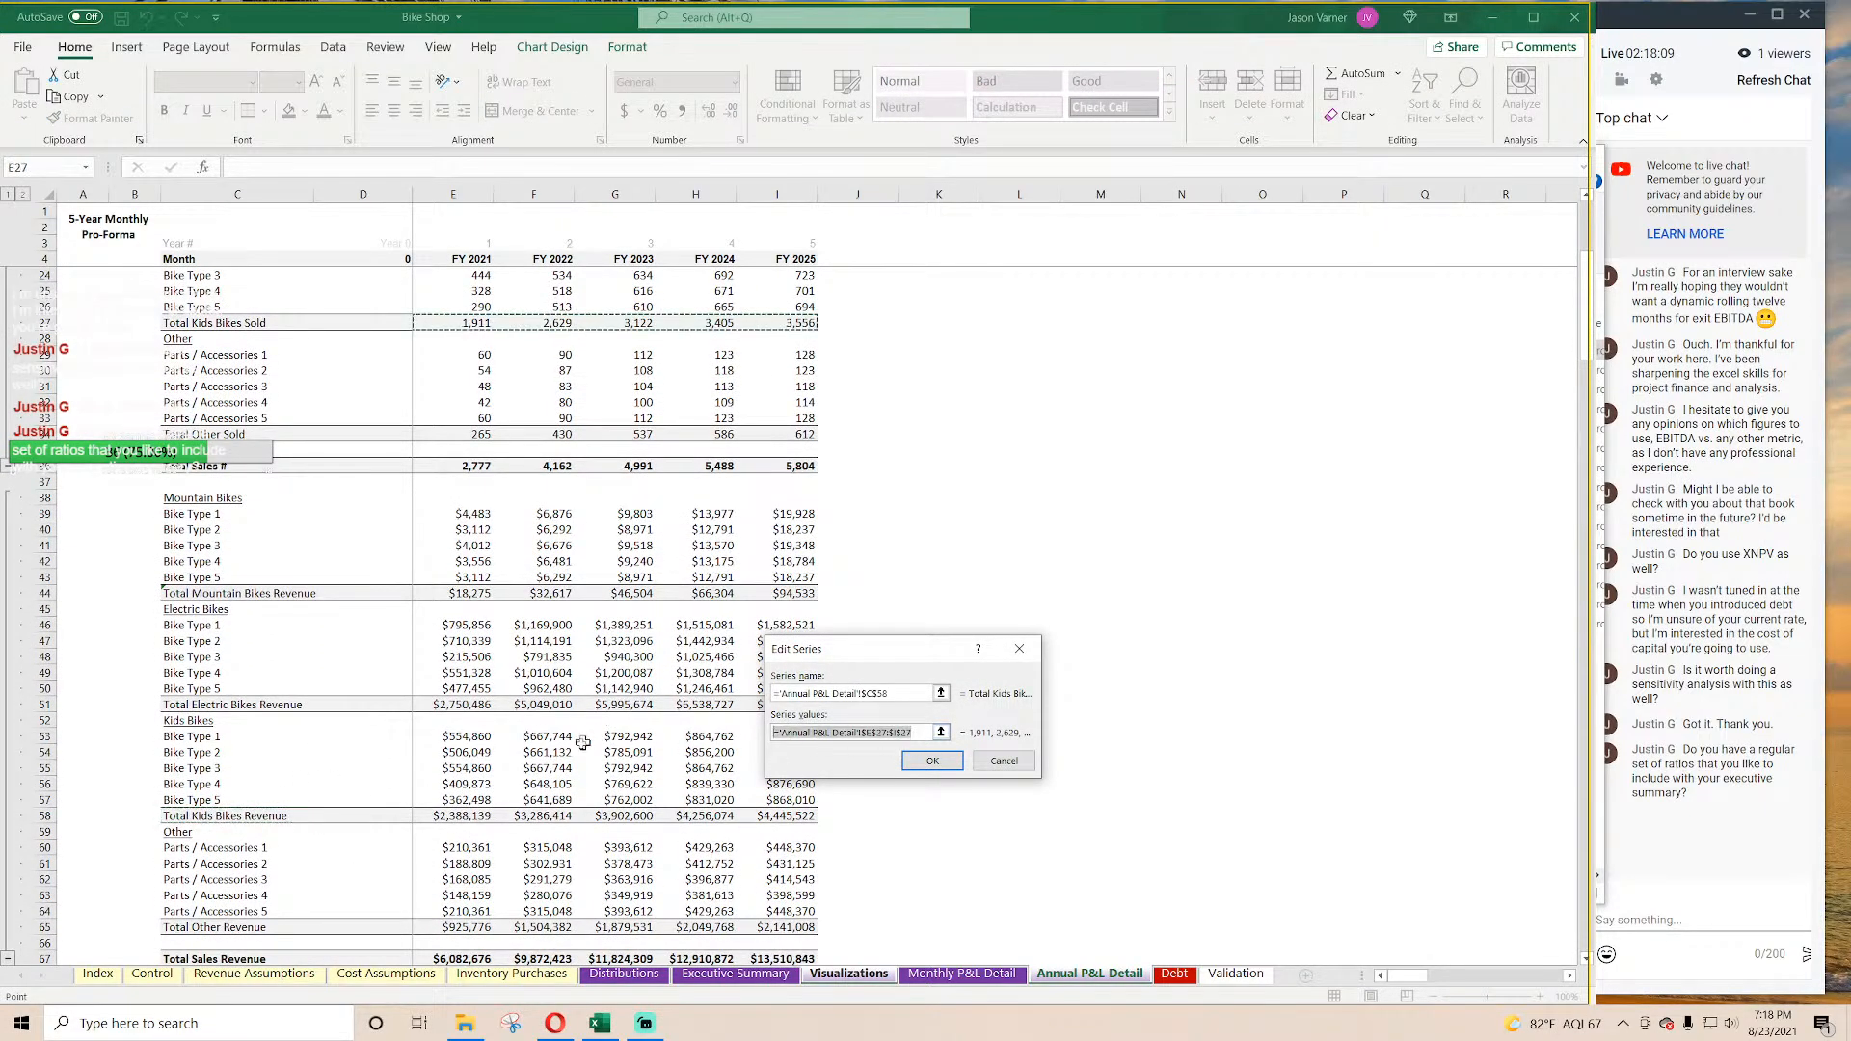
pyautogui.moveTo(457, 818); pyautogui.dragTo(770, 820)
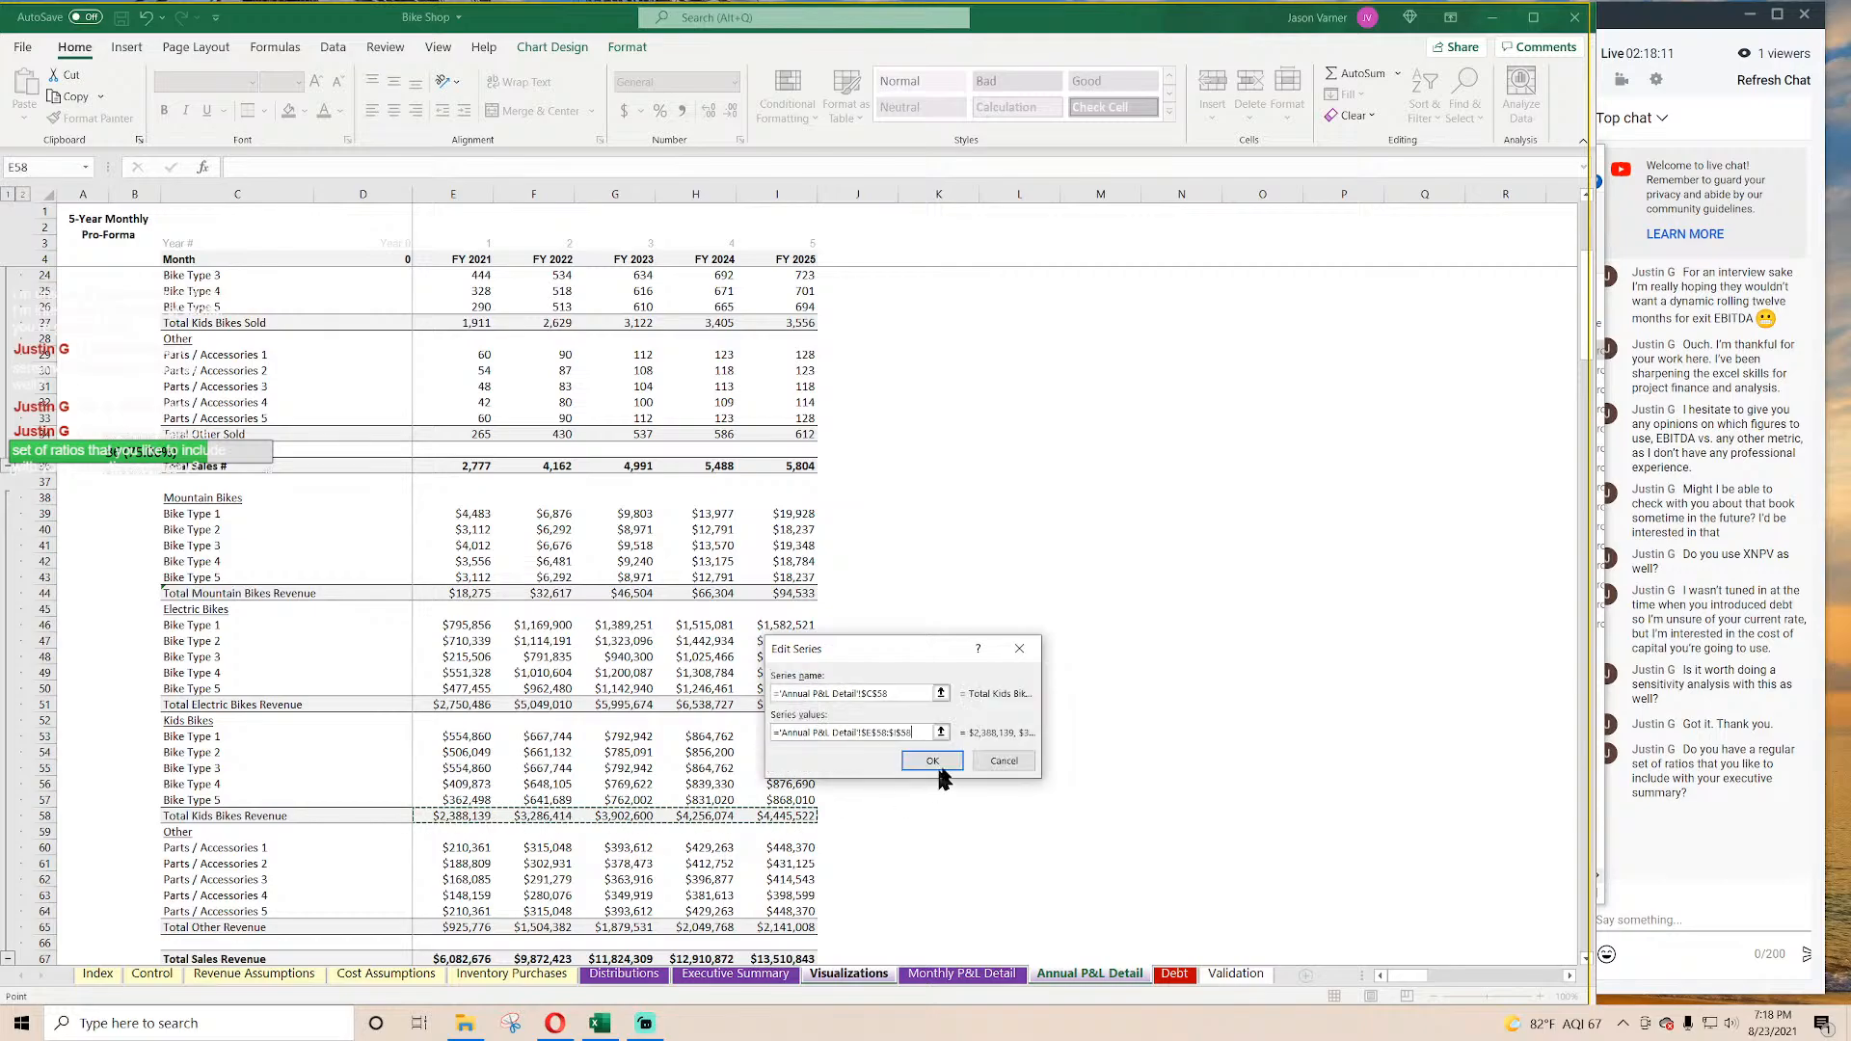
pyautogui.click(940, 764)
# Step: Repoint the other sales series to Annual P&L Detail name C65 and values E65:I65, and apply the revenue chart's data source
pyautogui.click(771, 782)
pyautogui.click(747, 705)
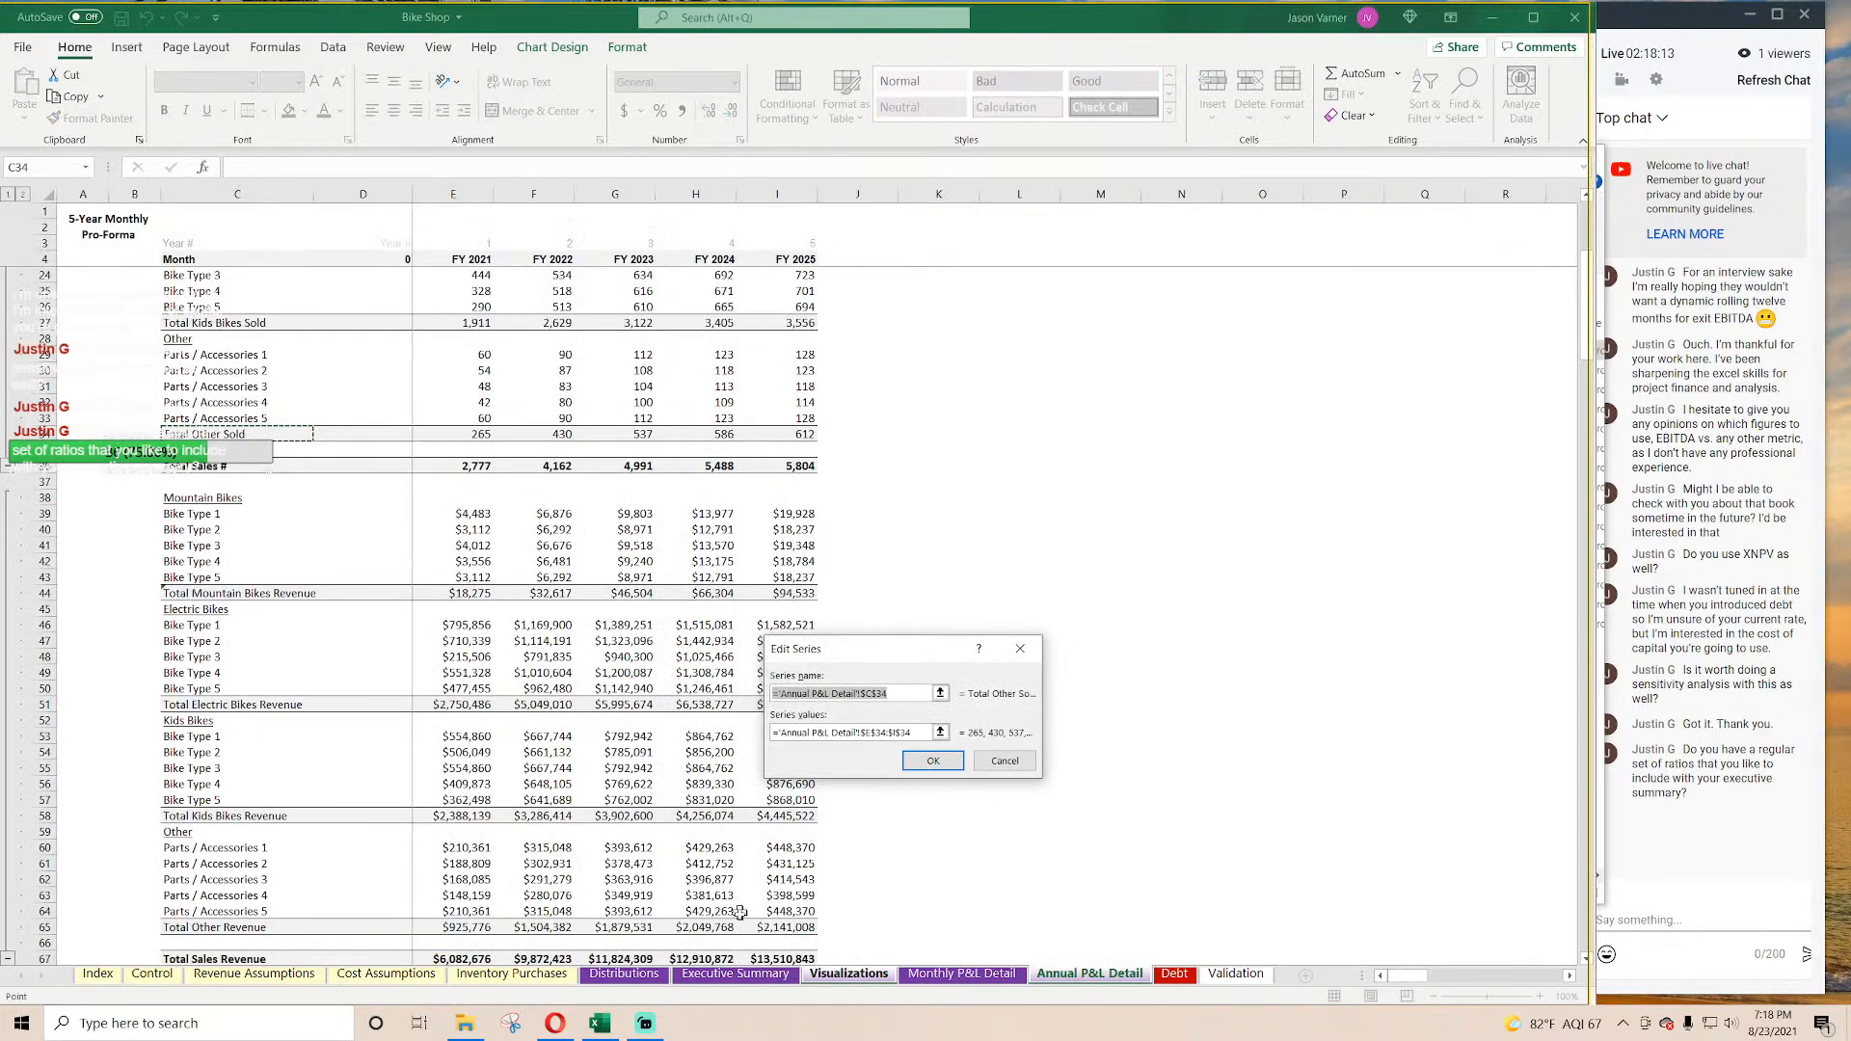
pyautogui.click(677, 975)
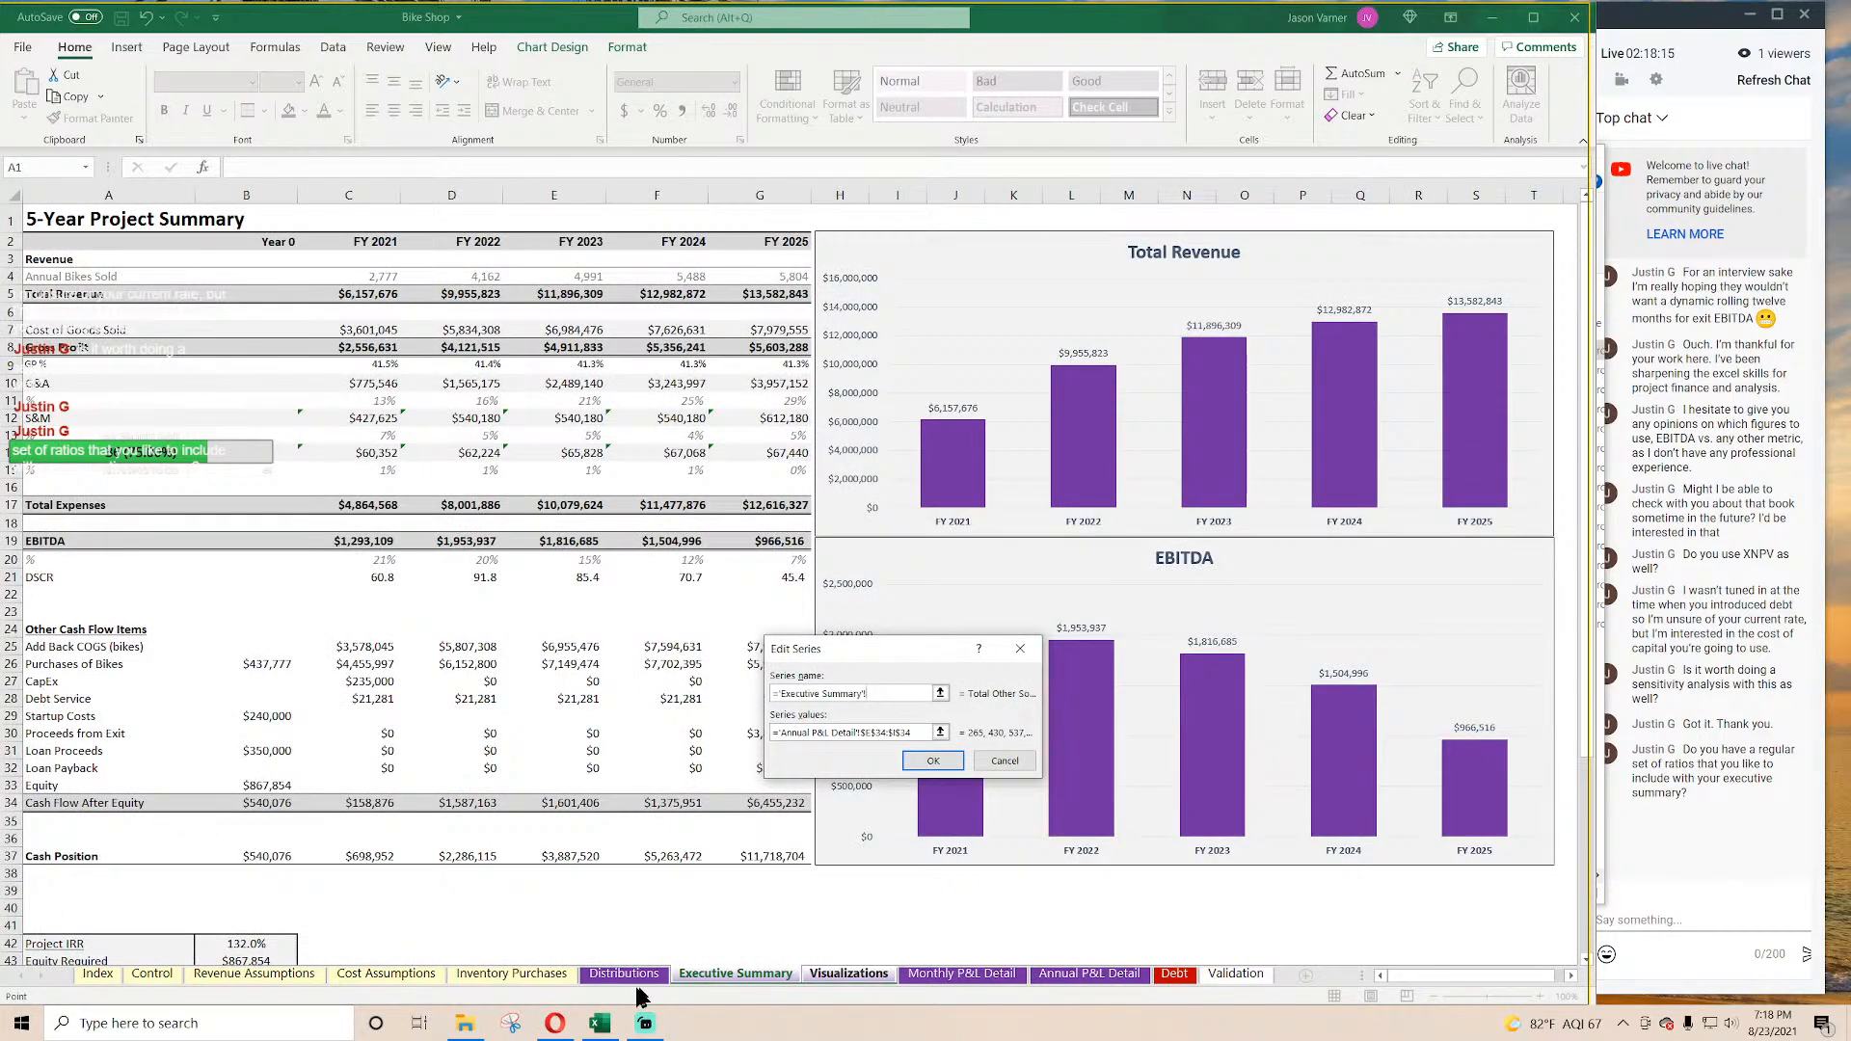
pyautogui.click(1089, 975)
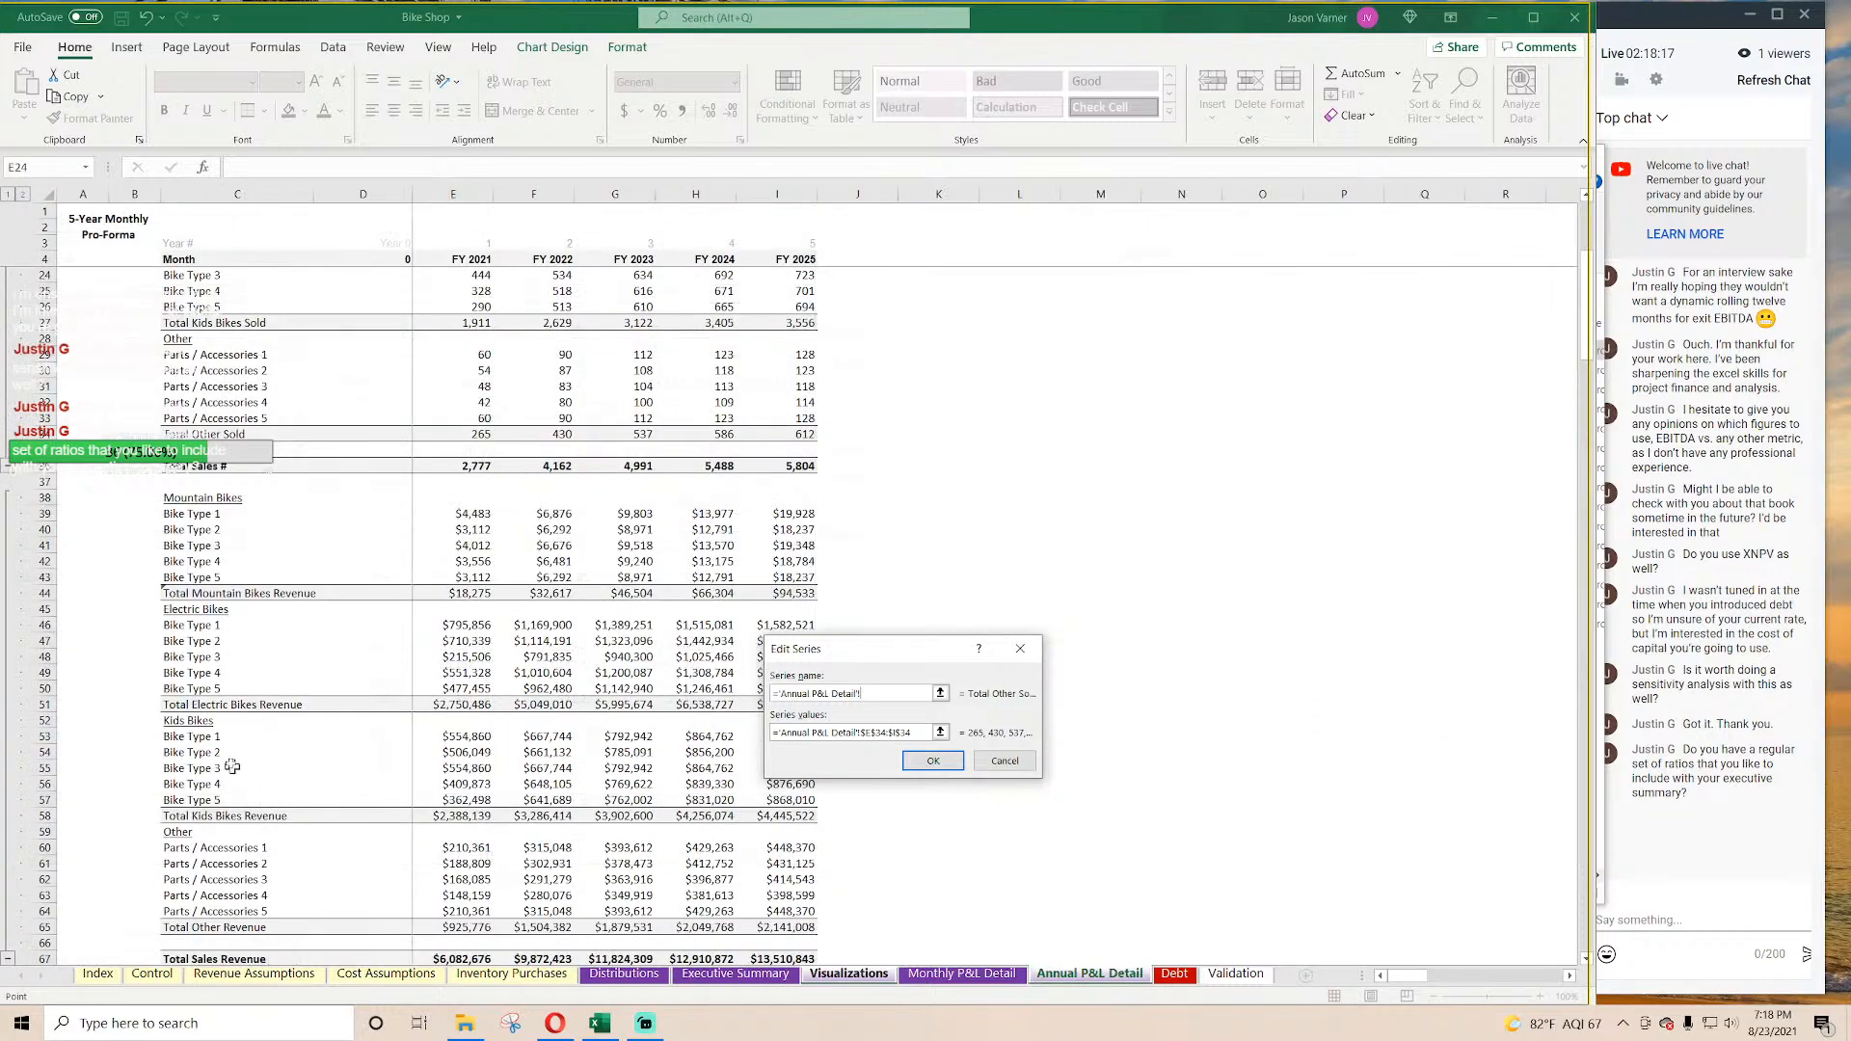
pyautogui.click(236, 927)
pyautogui.moveTo(914, 733); pyautogui.dragTo(775, 743)
pyautogui.press('BackSpace')
pyautogui.moveTo(463, 927); pyautogui.dragTo(769, 931)
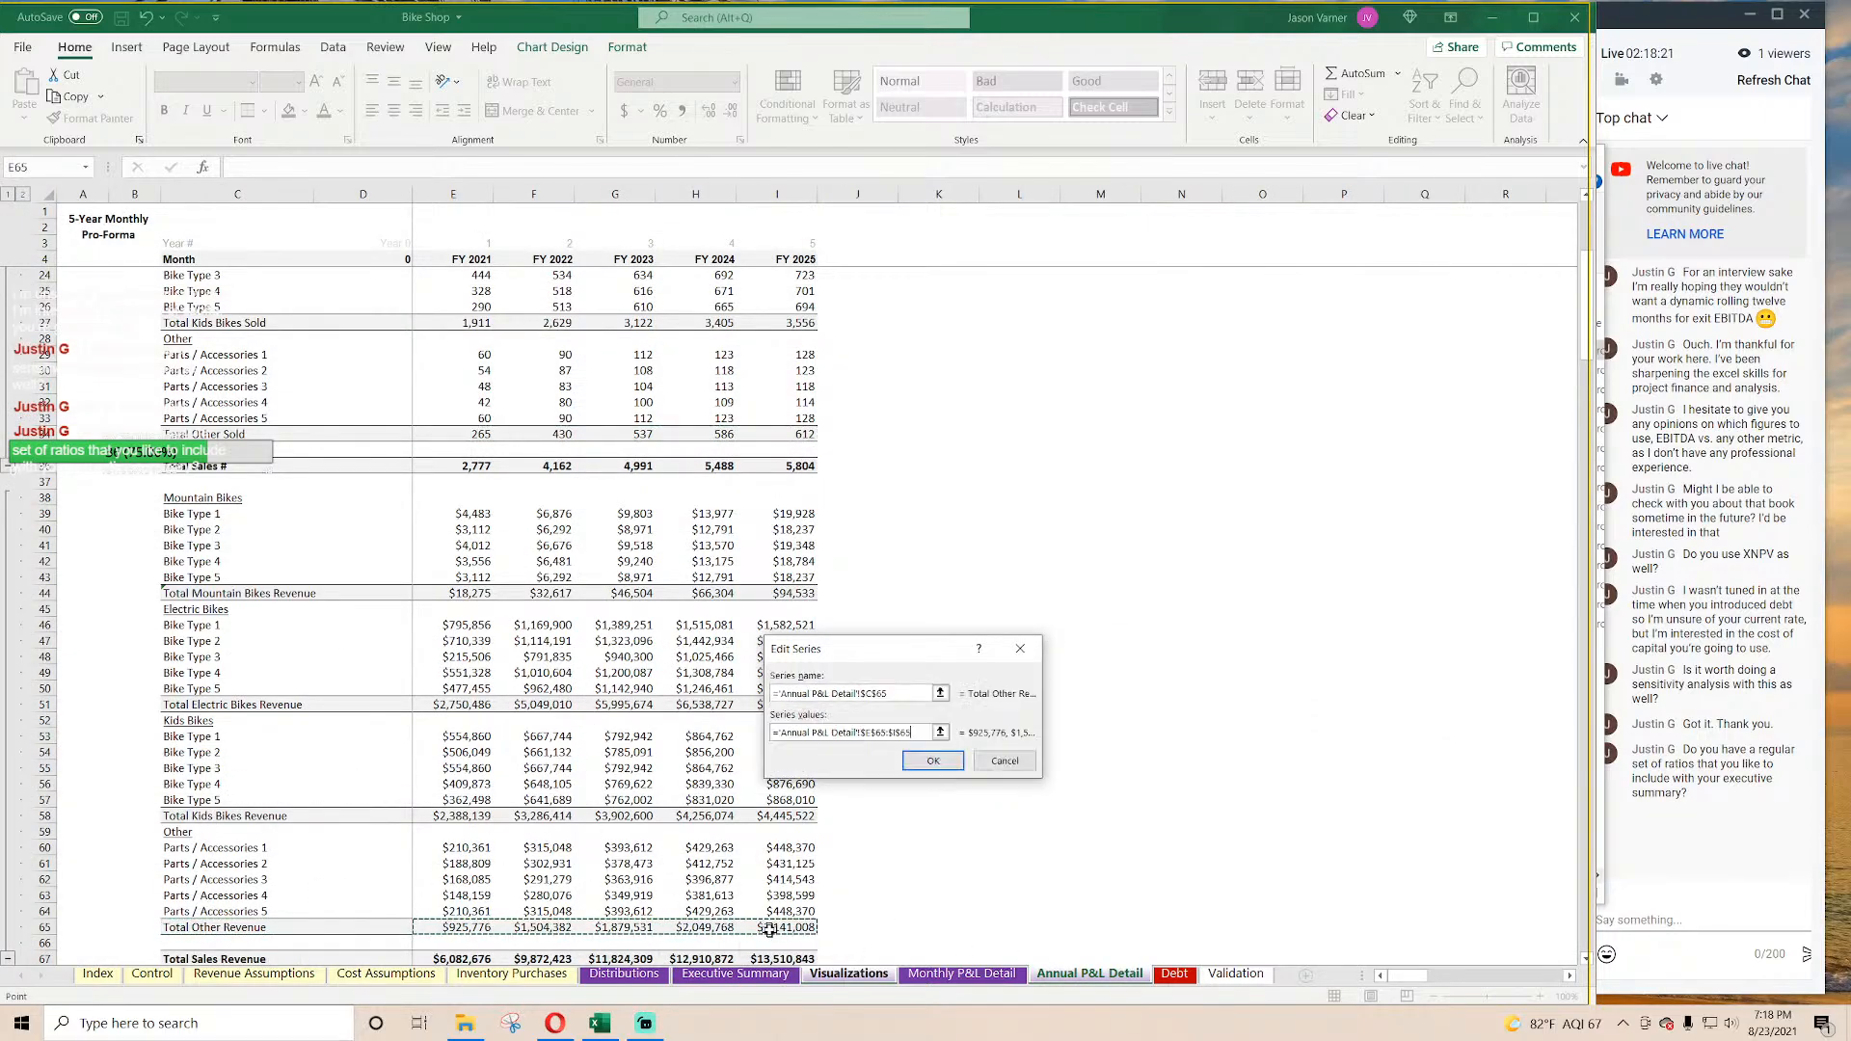
pyautogui.click(928, 760)
pyautogui.click(1046, 835)
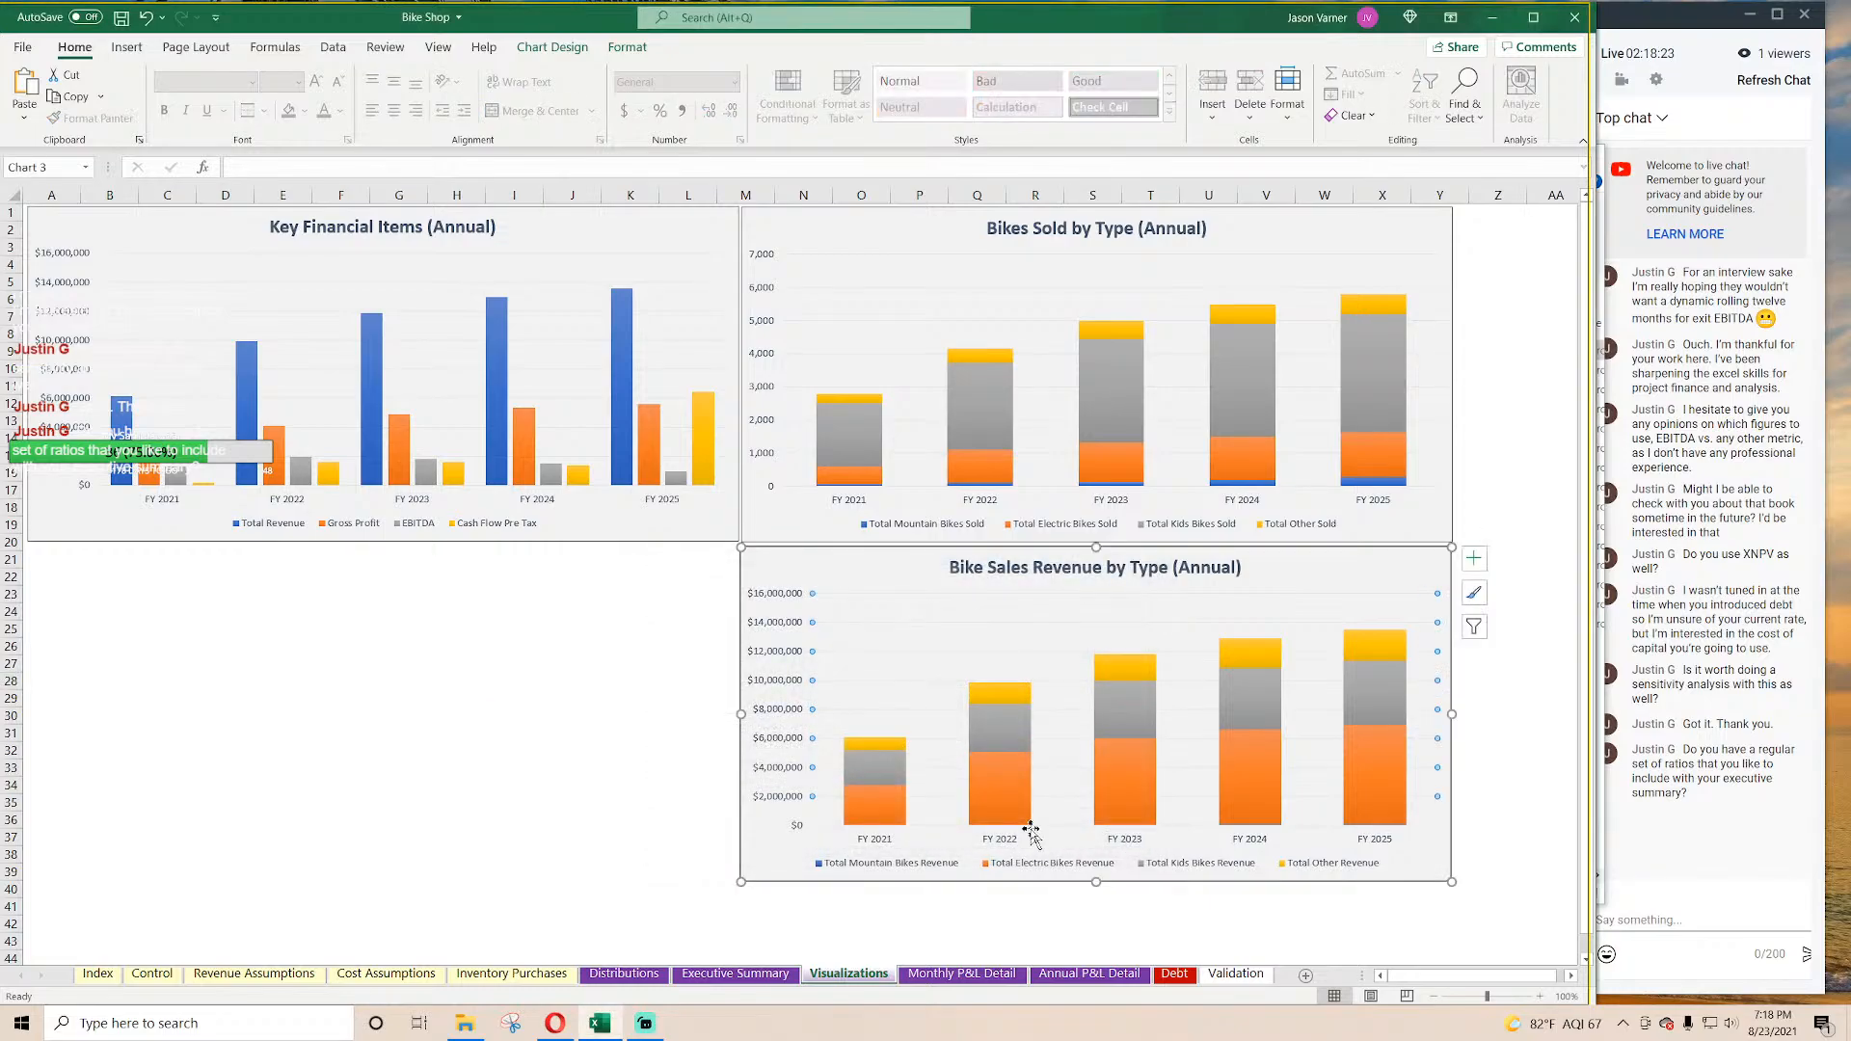
pyautogui.click(489, 705)
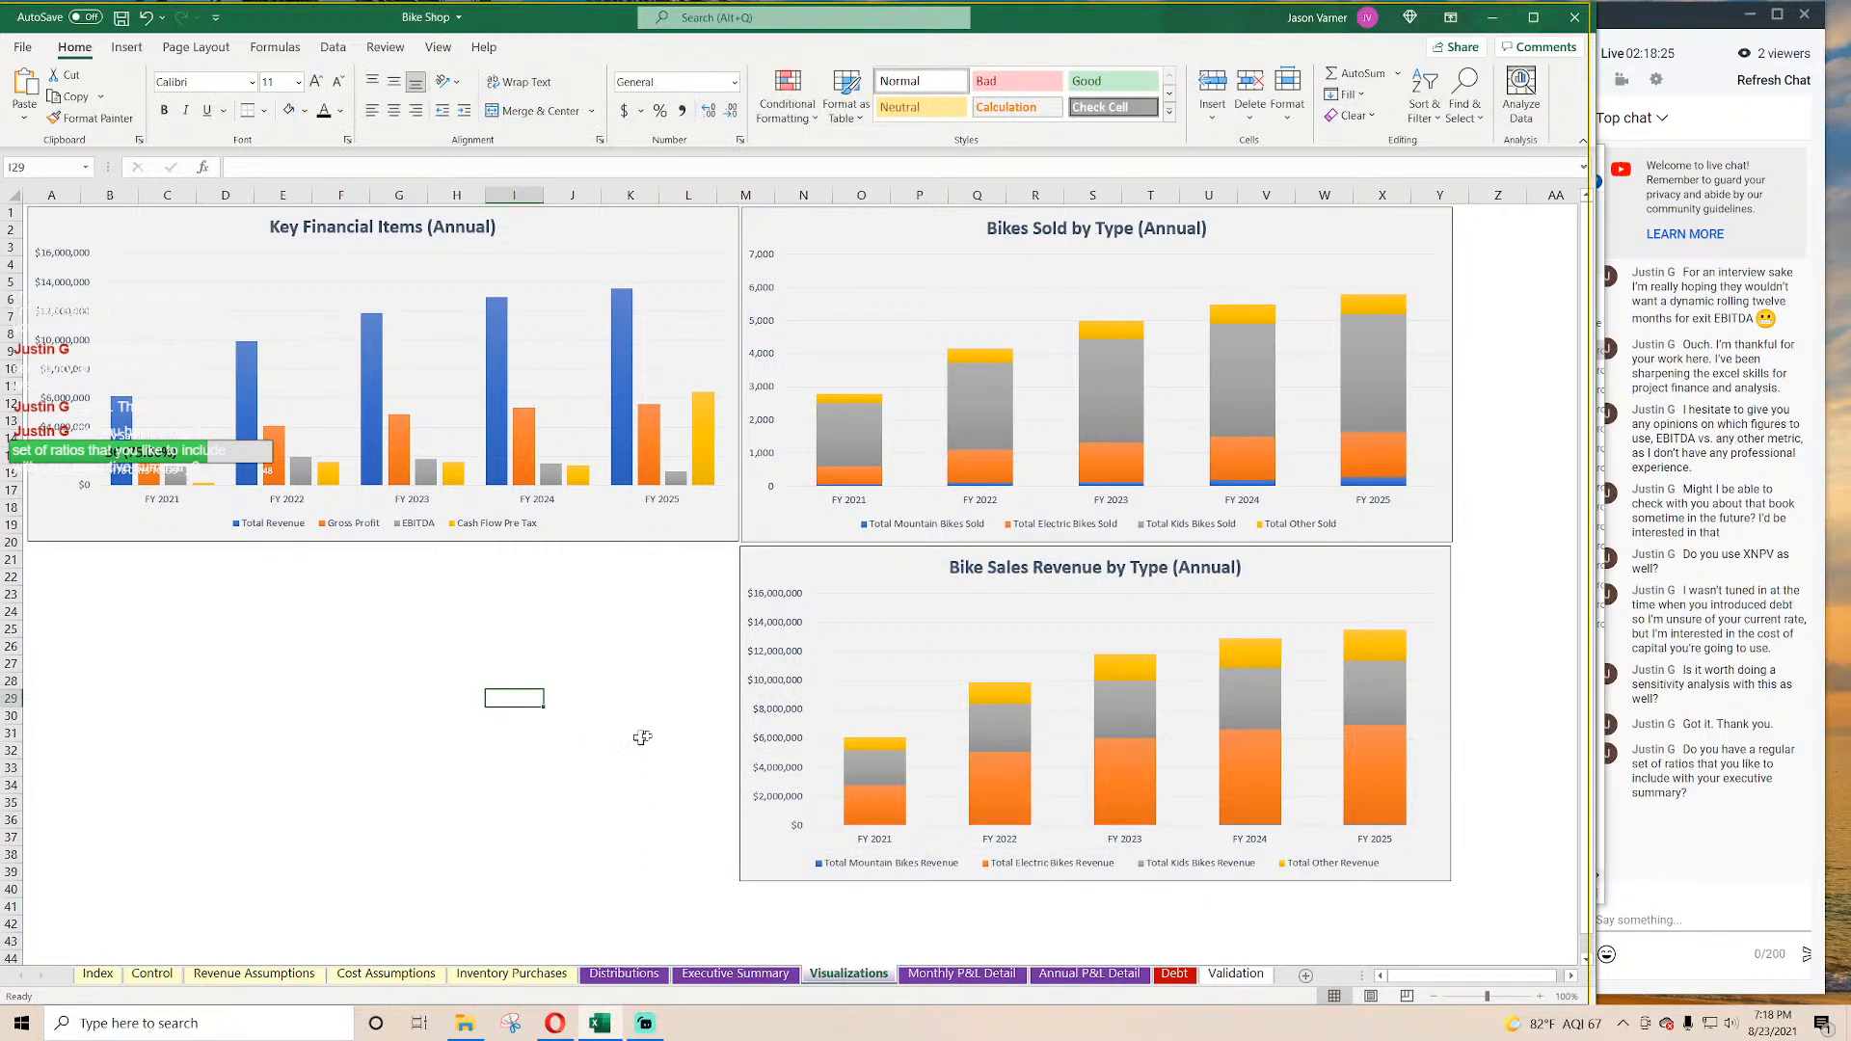
# Step: Duplicate the Key Financial Items chart and place the copy directly beneath the original, beside the Bike Sales Revenue chart
pyautogui.rightClick(545, 234)
pyautogui.rightClick(351, 563)
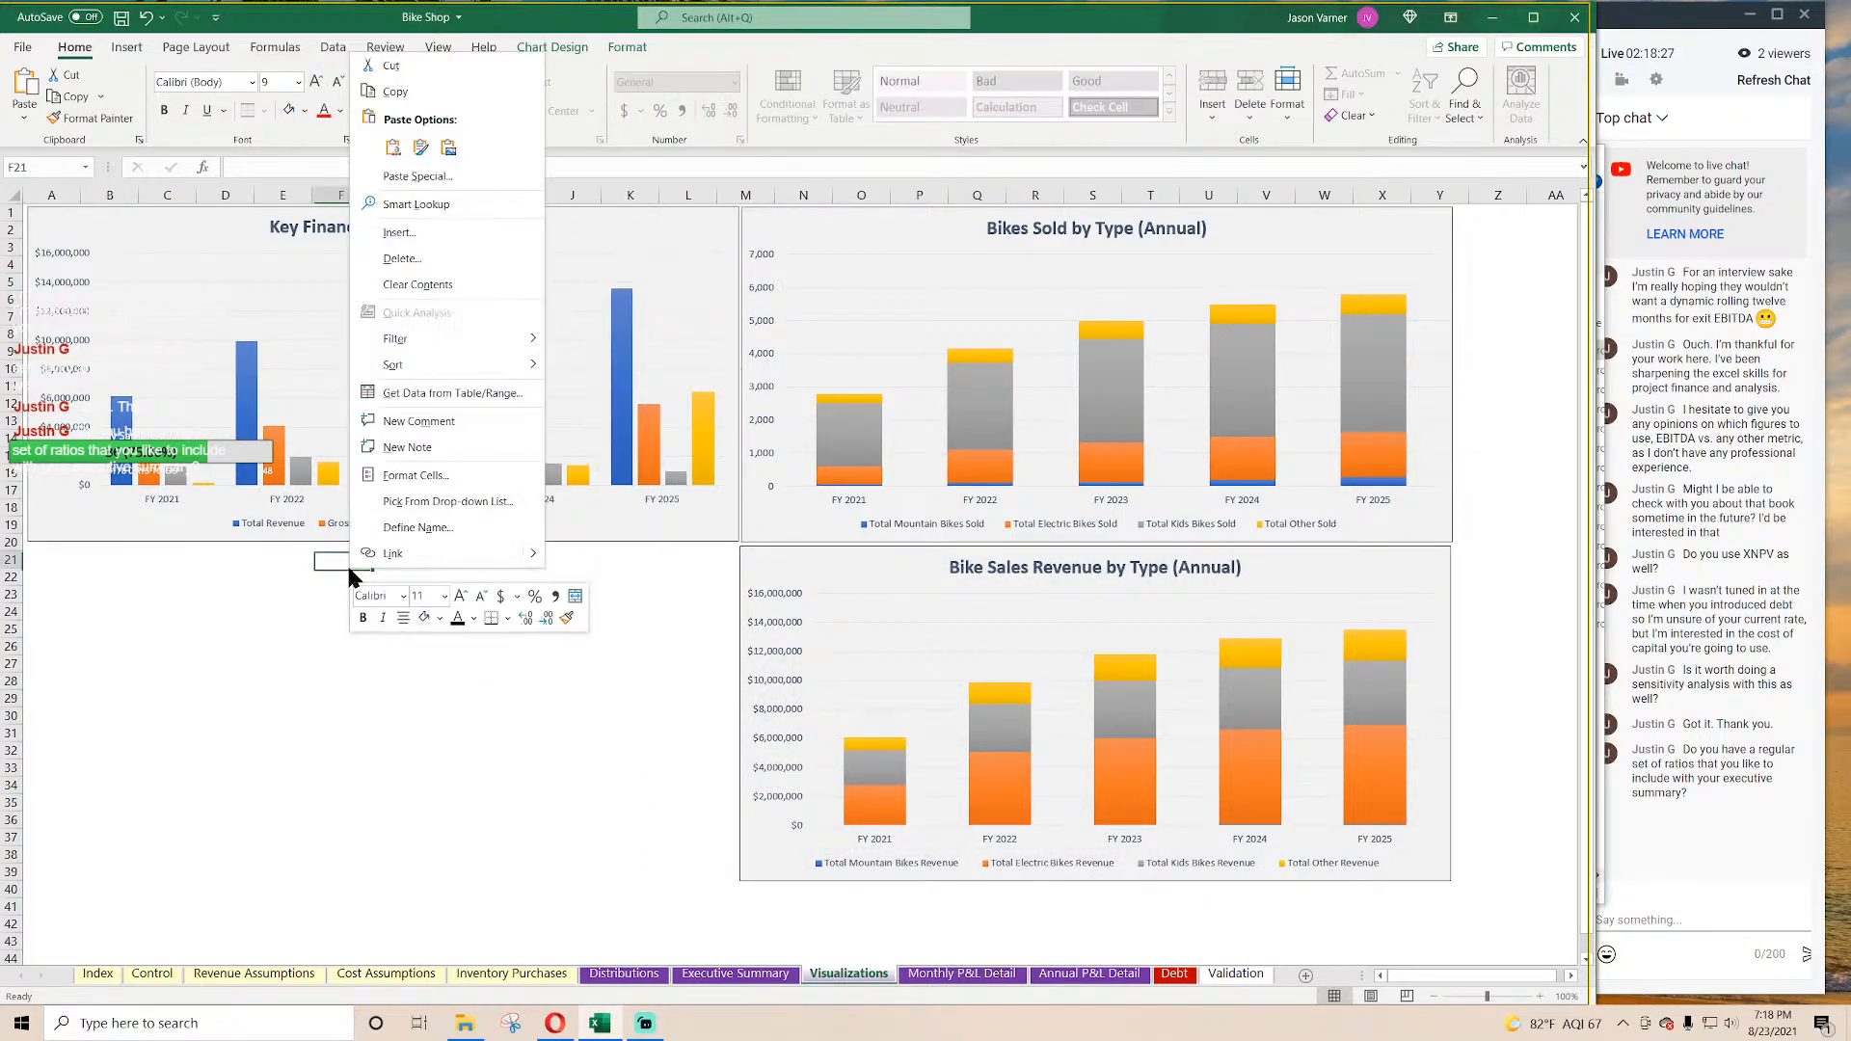
pyautogui.click(418, 145)
pyautogui.moveTo(410, 558); pyautogui.dragTo(164, 557)
# Step: Remove the Total Revenue, Gross Profit, EBITDA and Cash Flow Pre Tax series from the copied chart's data source
pyautogui.rightClick(386, 609)
pyautogui.click(424, 730)
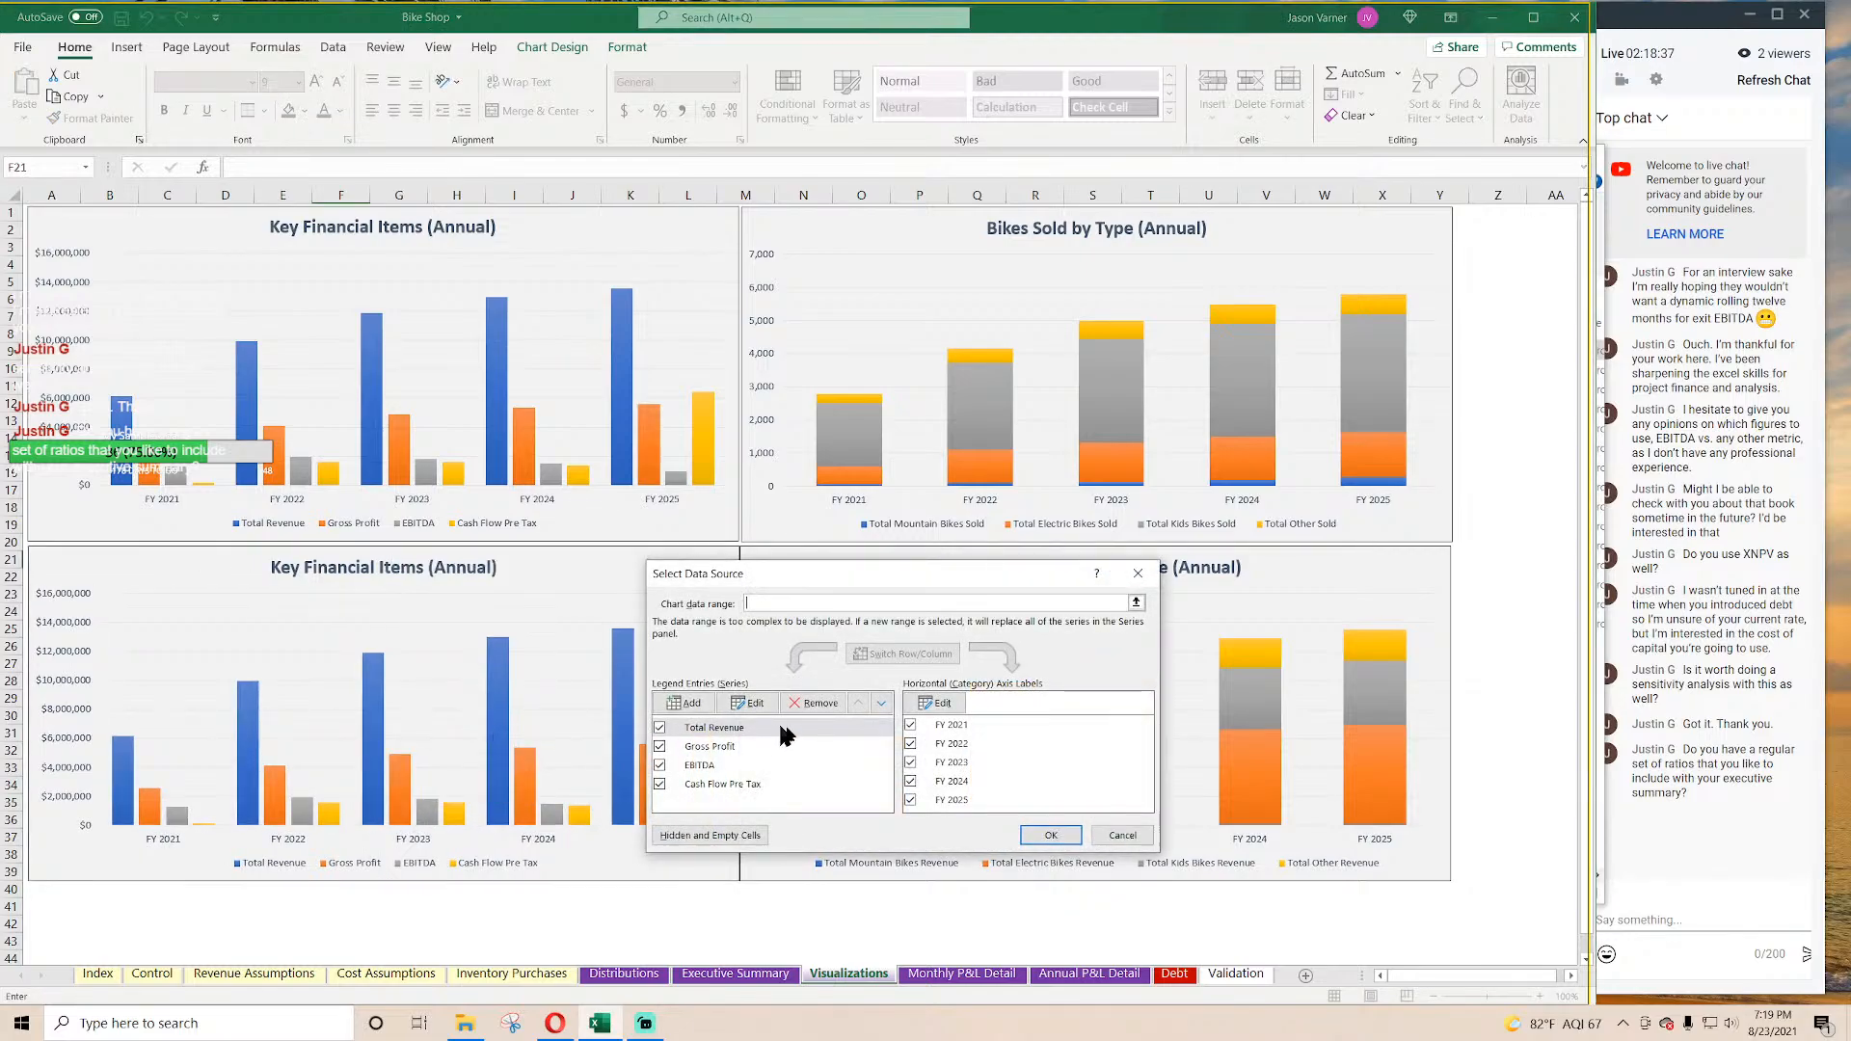
pyautogui.click(810, 703)
pyautogui.click(810, 703)
pyautogui.click(810, 703)
pyautogui.click(810, 703)
# Step: Add a Cash Flow Pre Tax series to the copied chart, with its name from Annual P&L Detail C292 and values from D292:I292
pyautogui.click(684, 703)
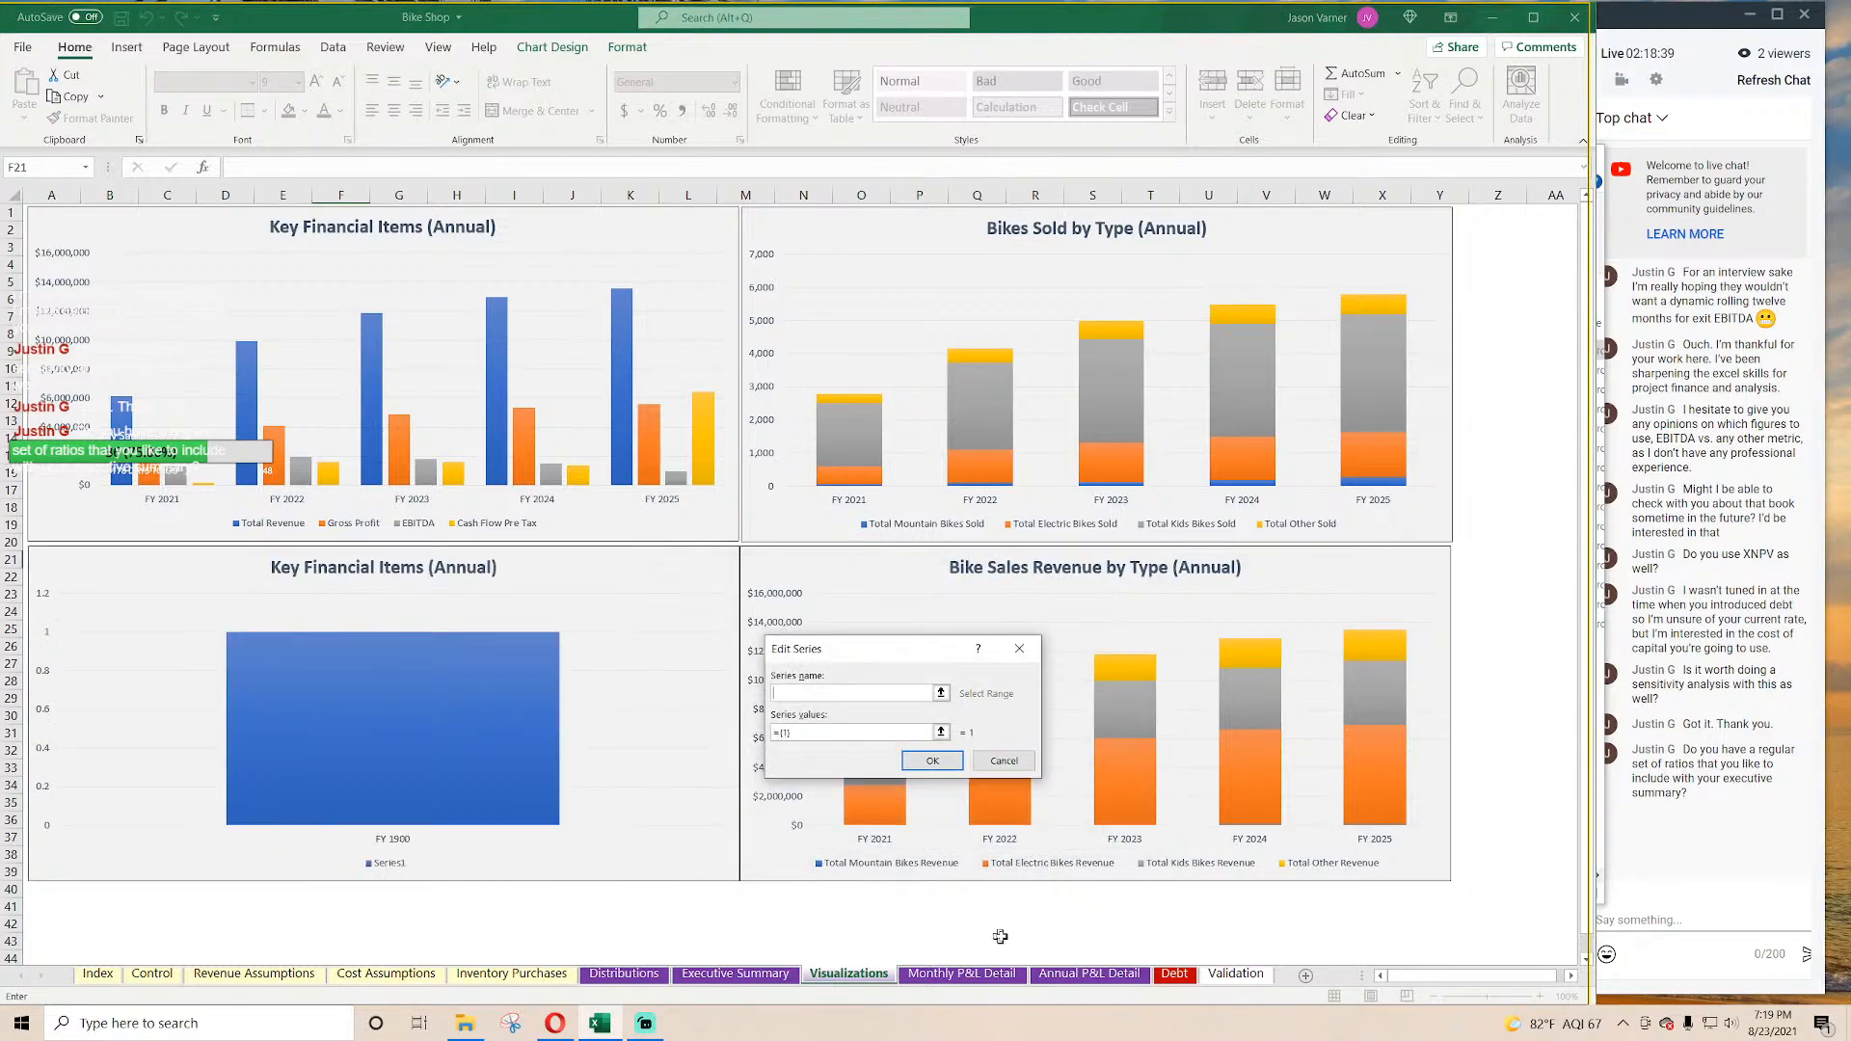
pyautogui.click(1078, 974)
pyautogui.scroll(-20, 248, 772)
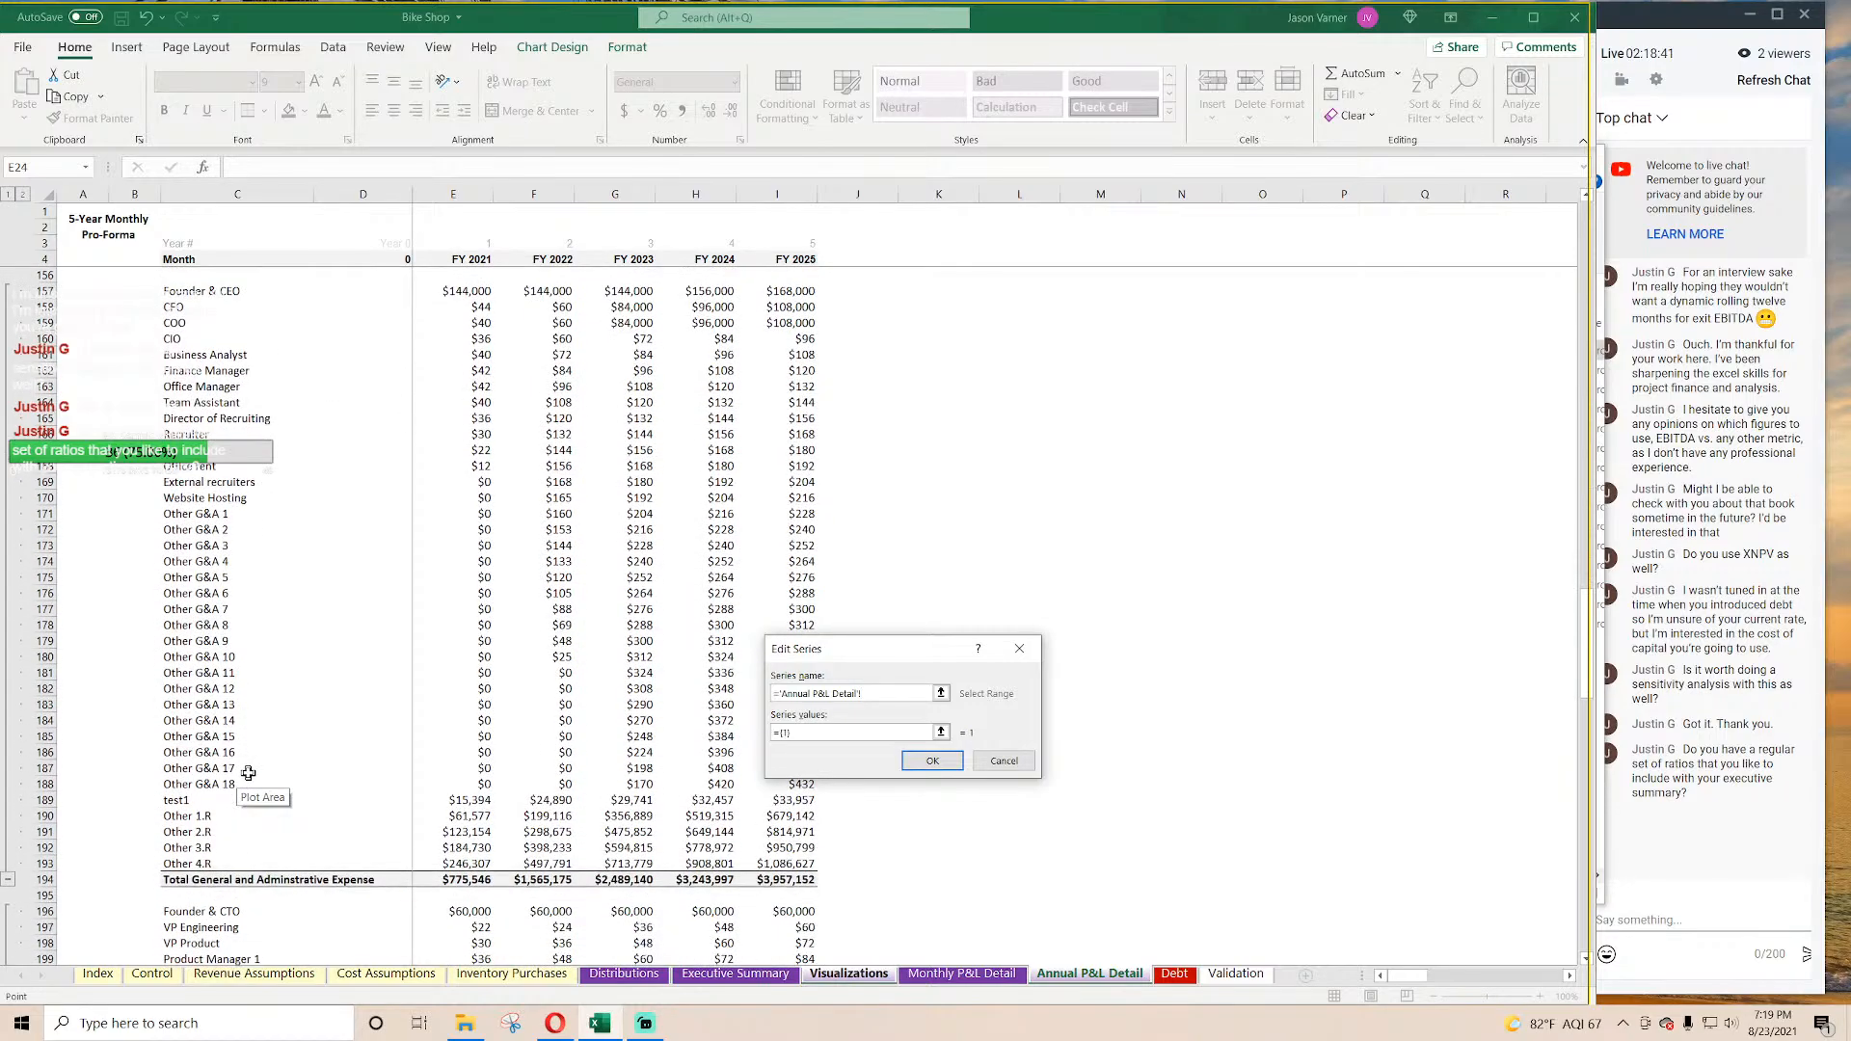
pyautogui.scroll(-18, 249, 770)
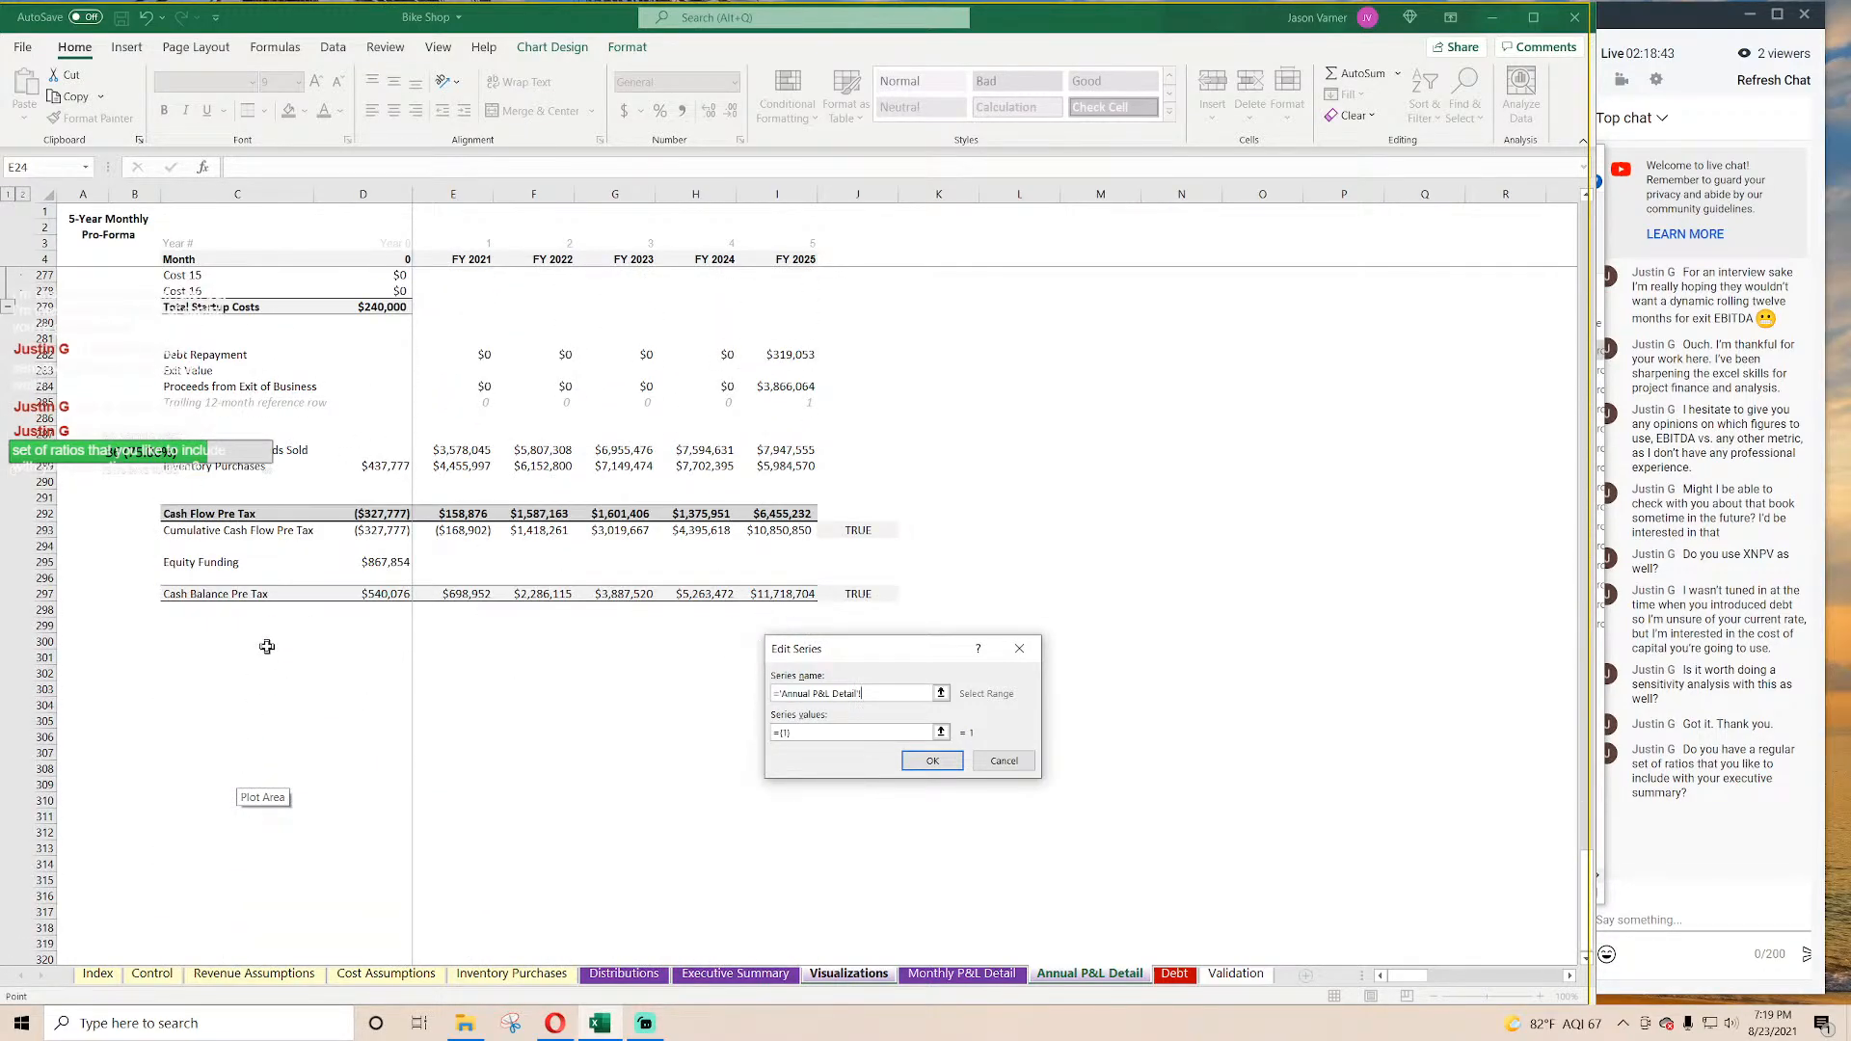
pyautogui.click(216, 513)
pyautogui.moveTo(813, 737); pyautogui.dragTo(737, 736)
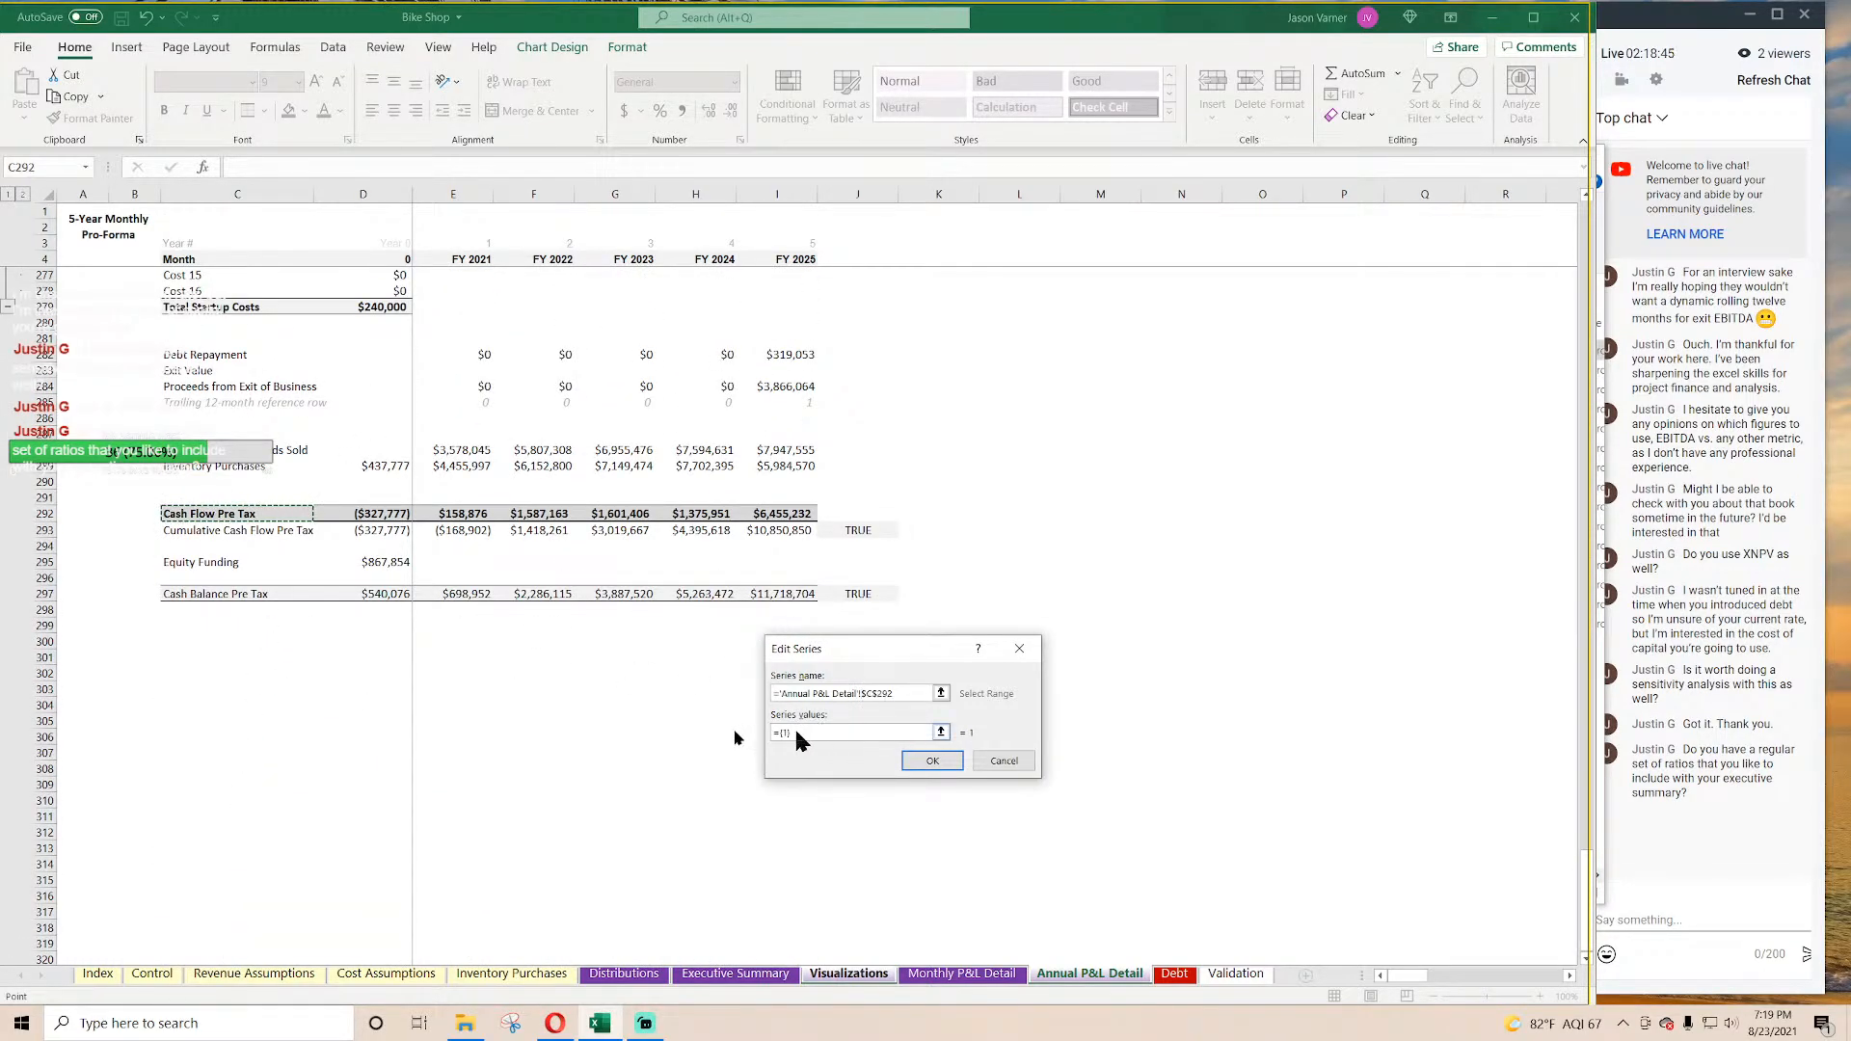
pyautogui.press('BackSpace')
pyautogui.moveTo(395, 514); pyautogui.dragTo(796, 515)
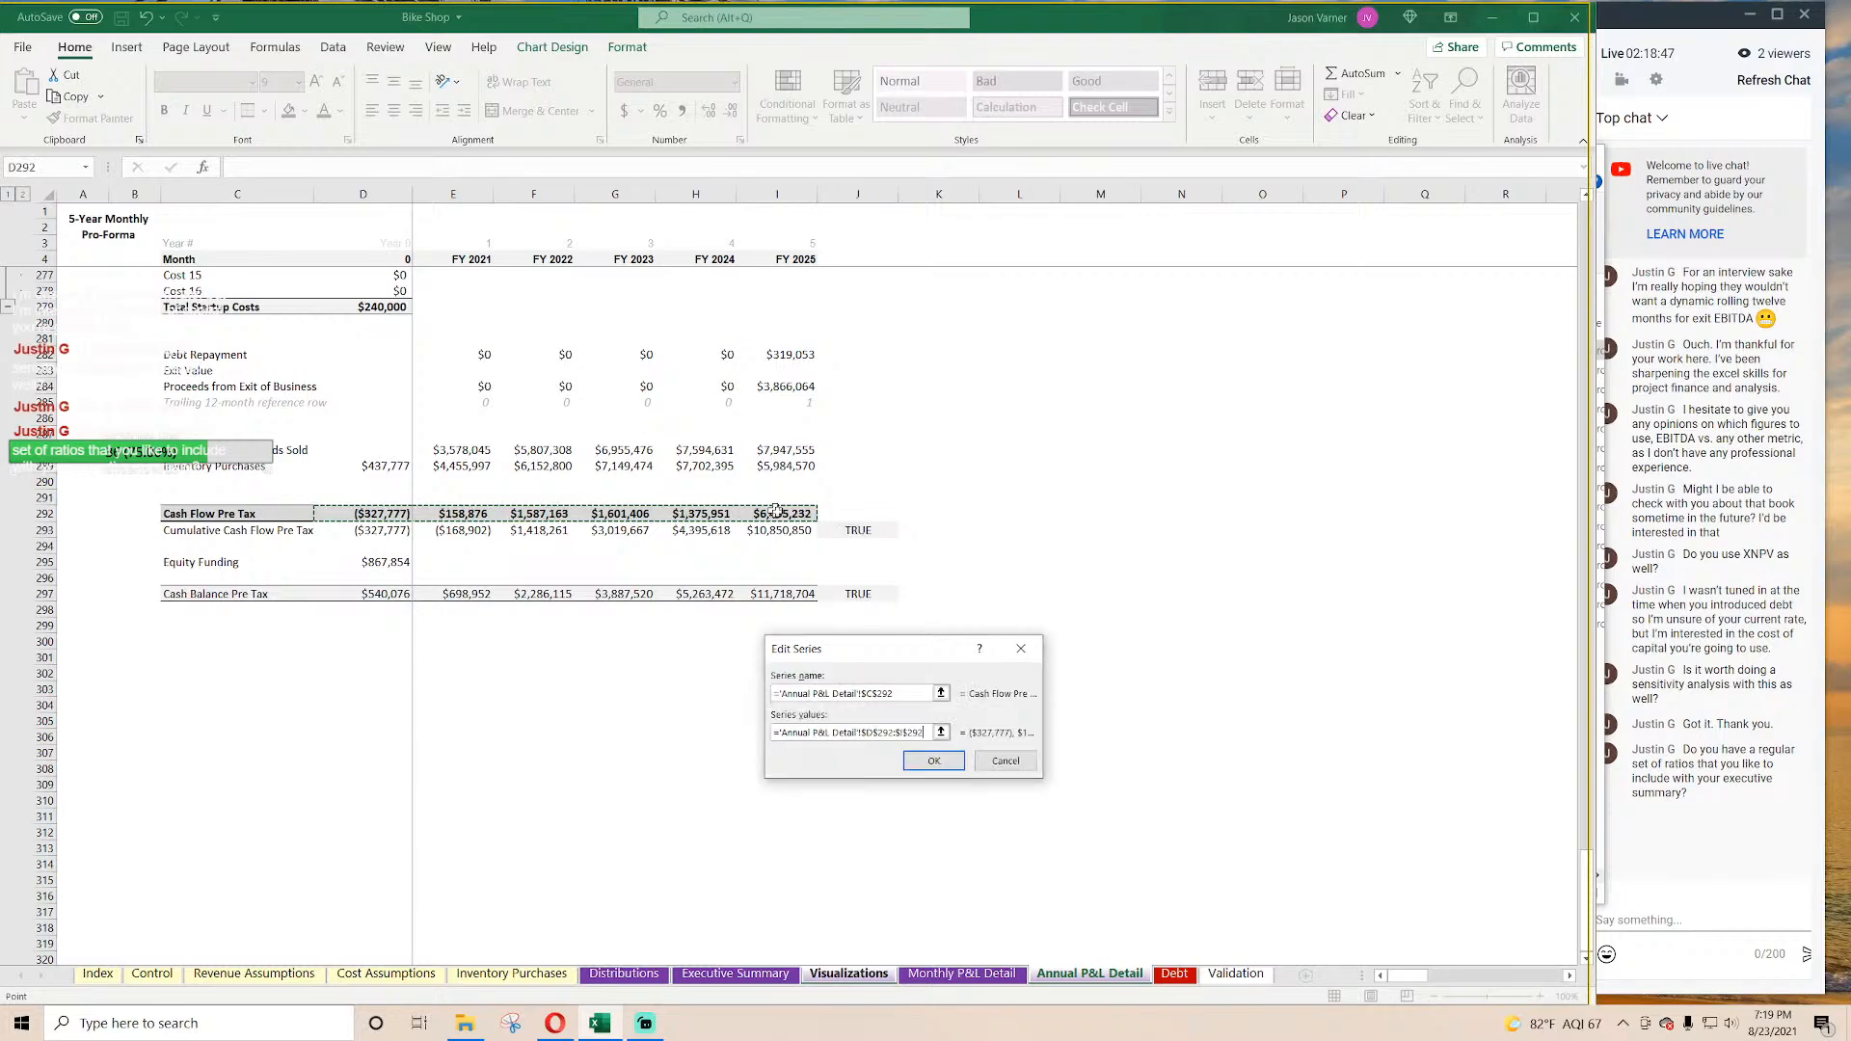
pyautogui.click(944, 763)
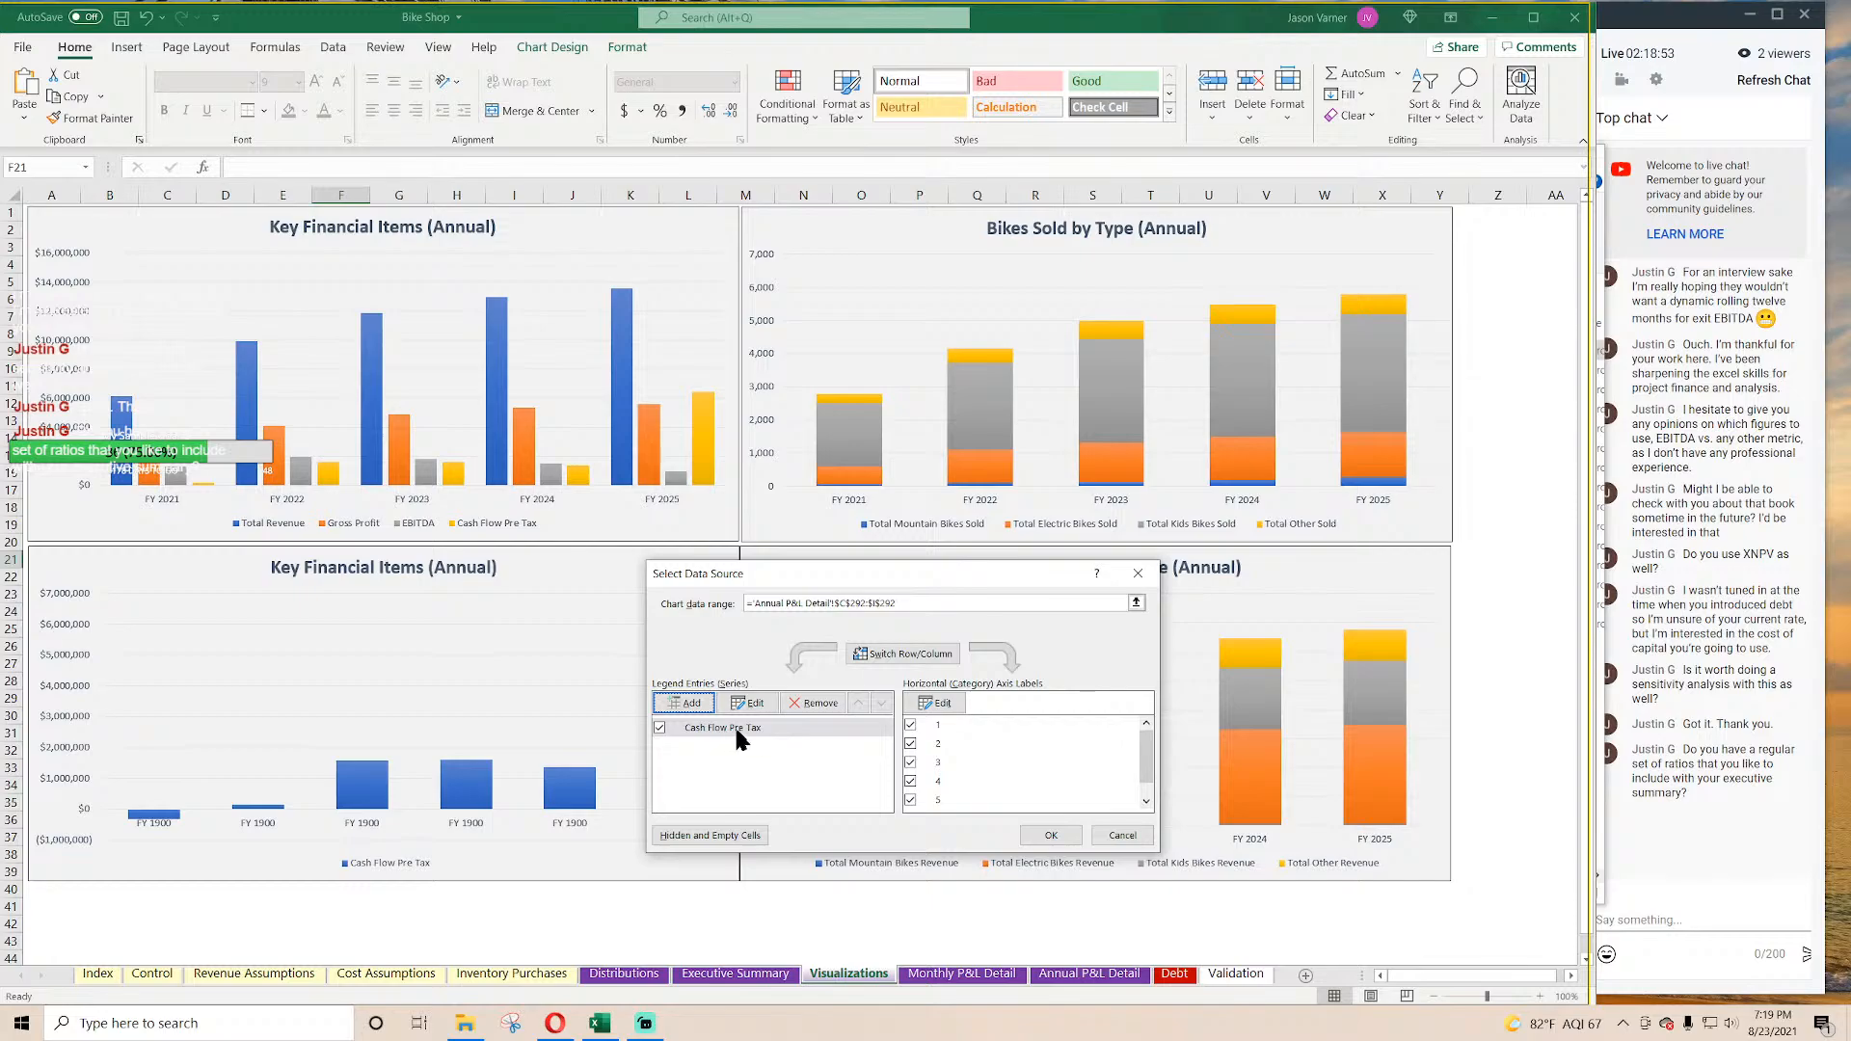
# Step: Add a Cumulative Cash Flow Pre Tax series, with its name from Annual P&L Detail C293 and values from D293:I293
pyautogui.click(686, 703)
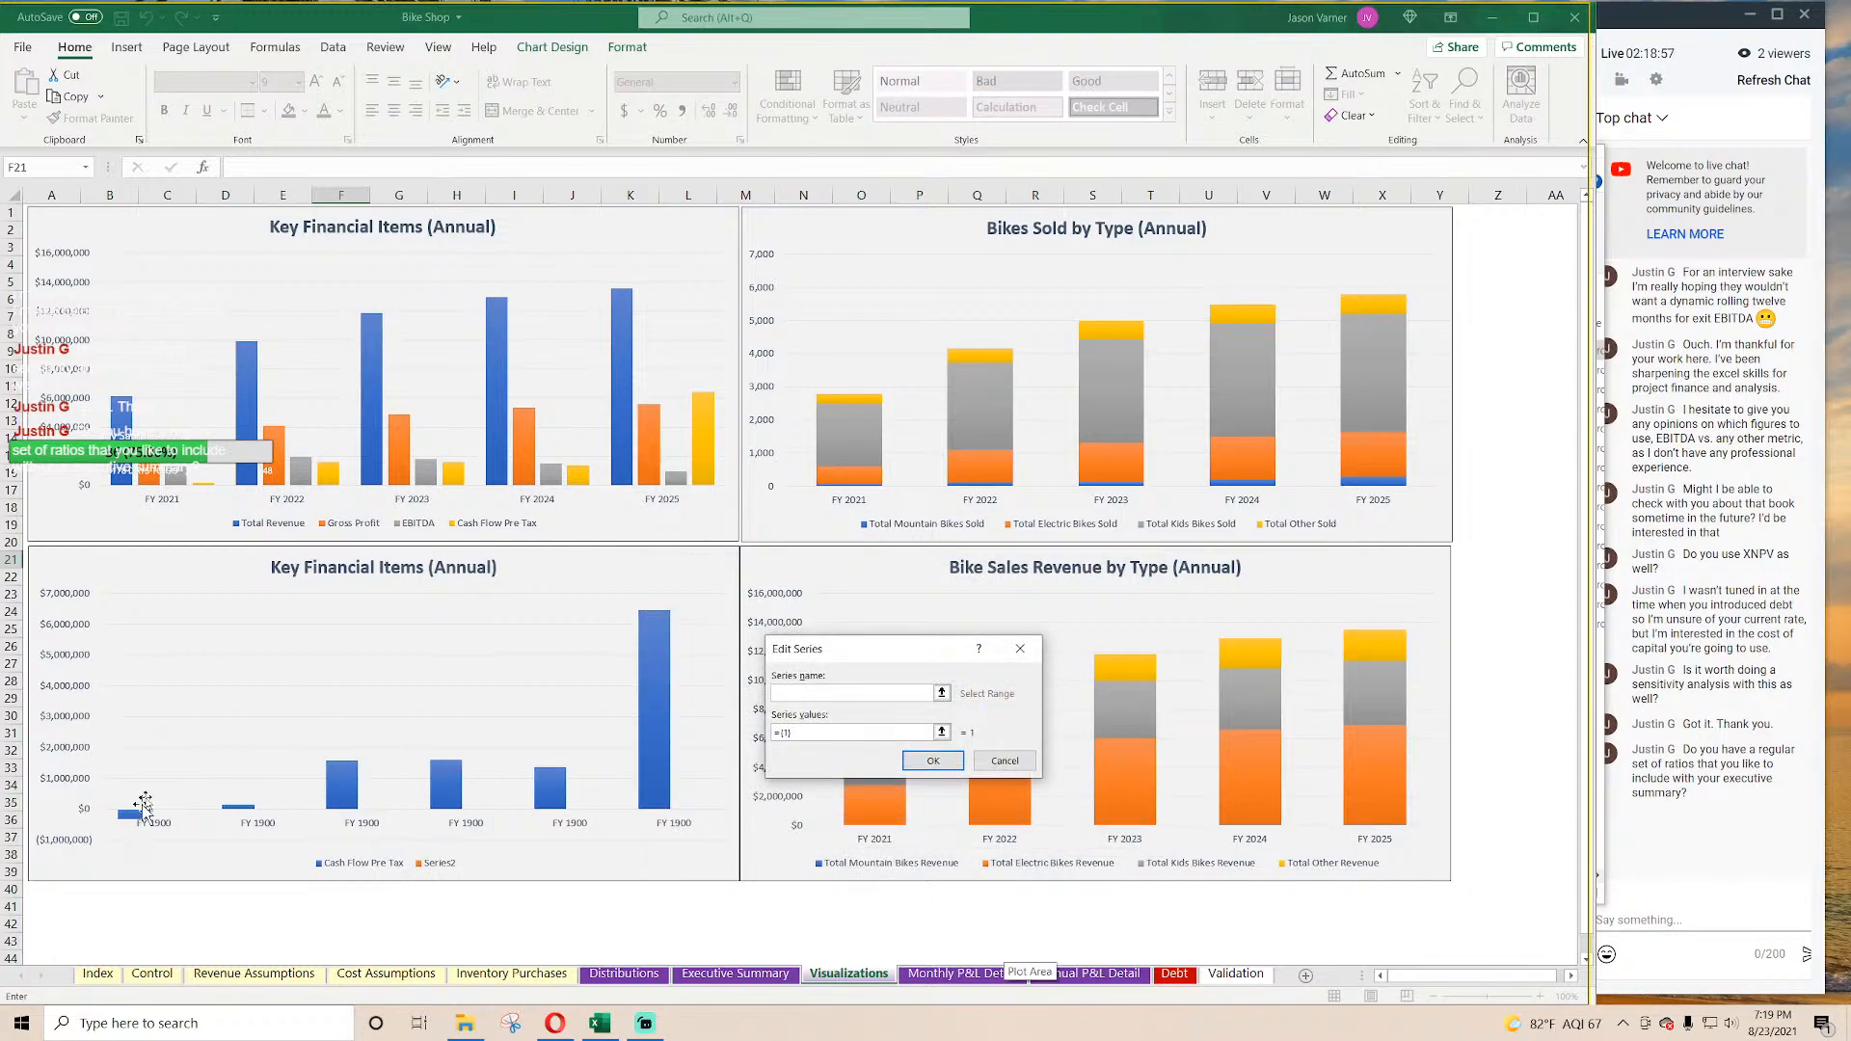
pyautogui.click(1110, 981)
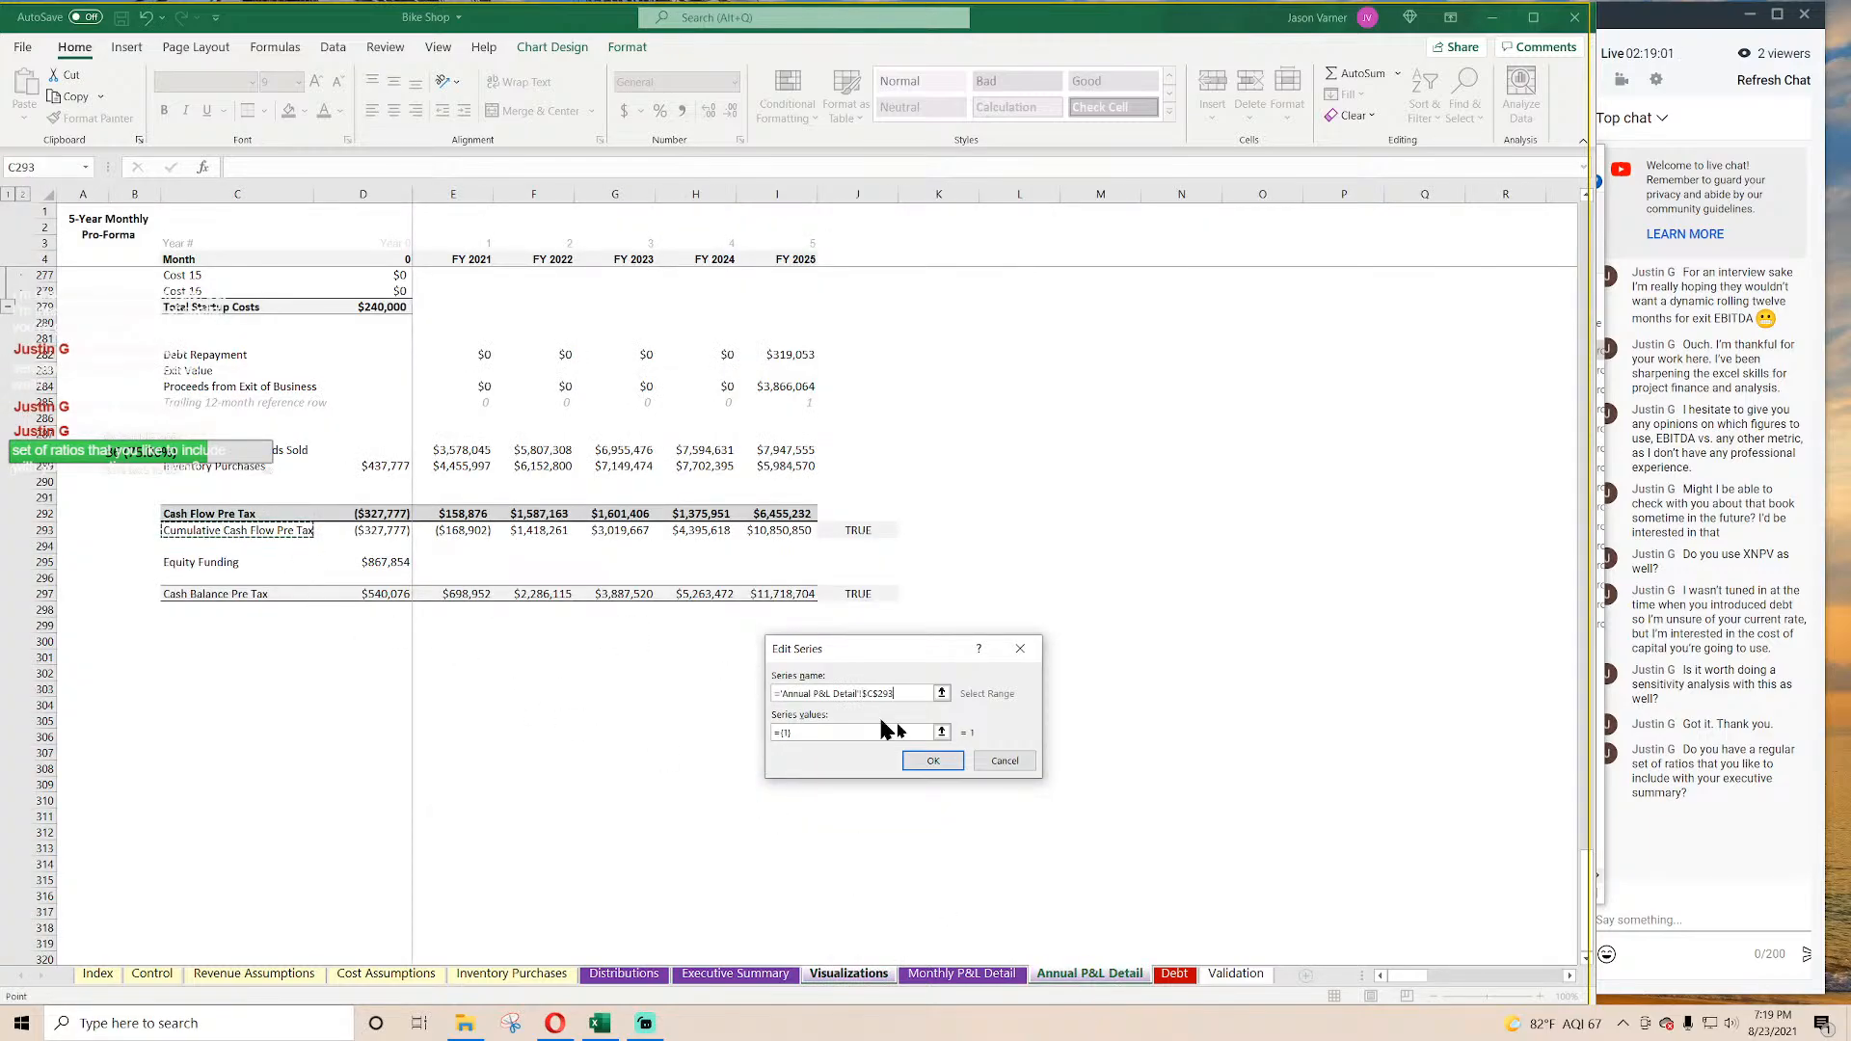
pyautogui.click(848, 733)
pyautogui.moveTo(381, 531); pyautogui.dragTo(752, 535)
pyautogui.click(943, 760)
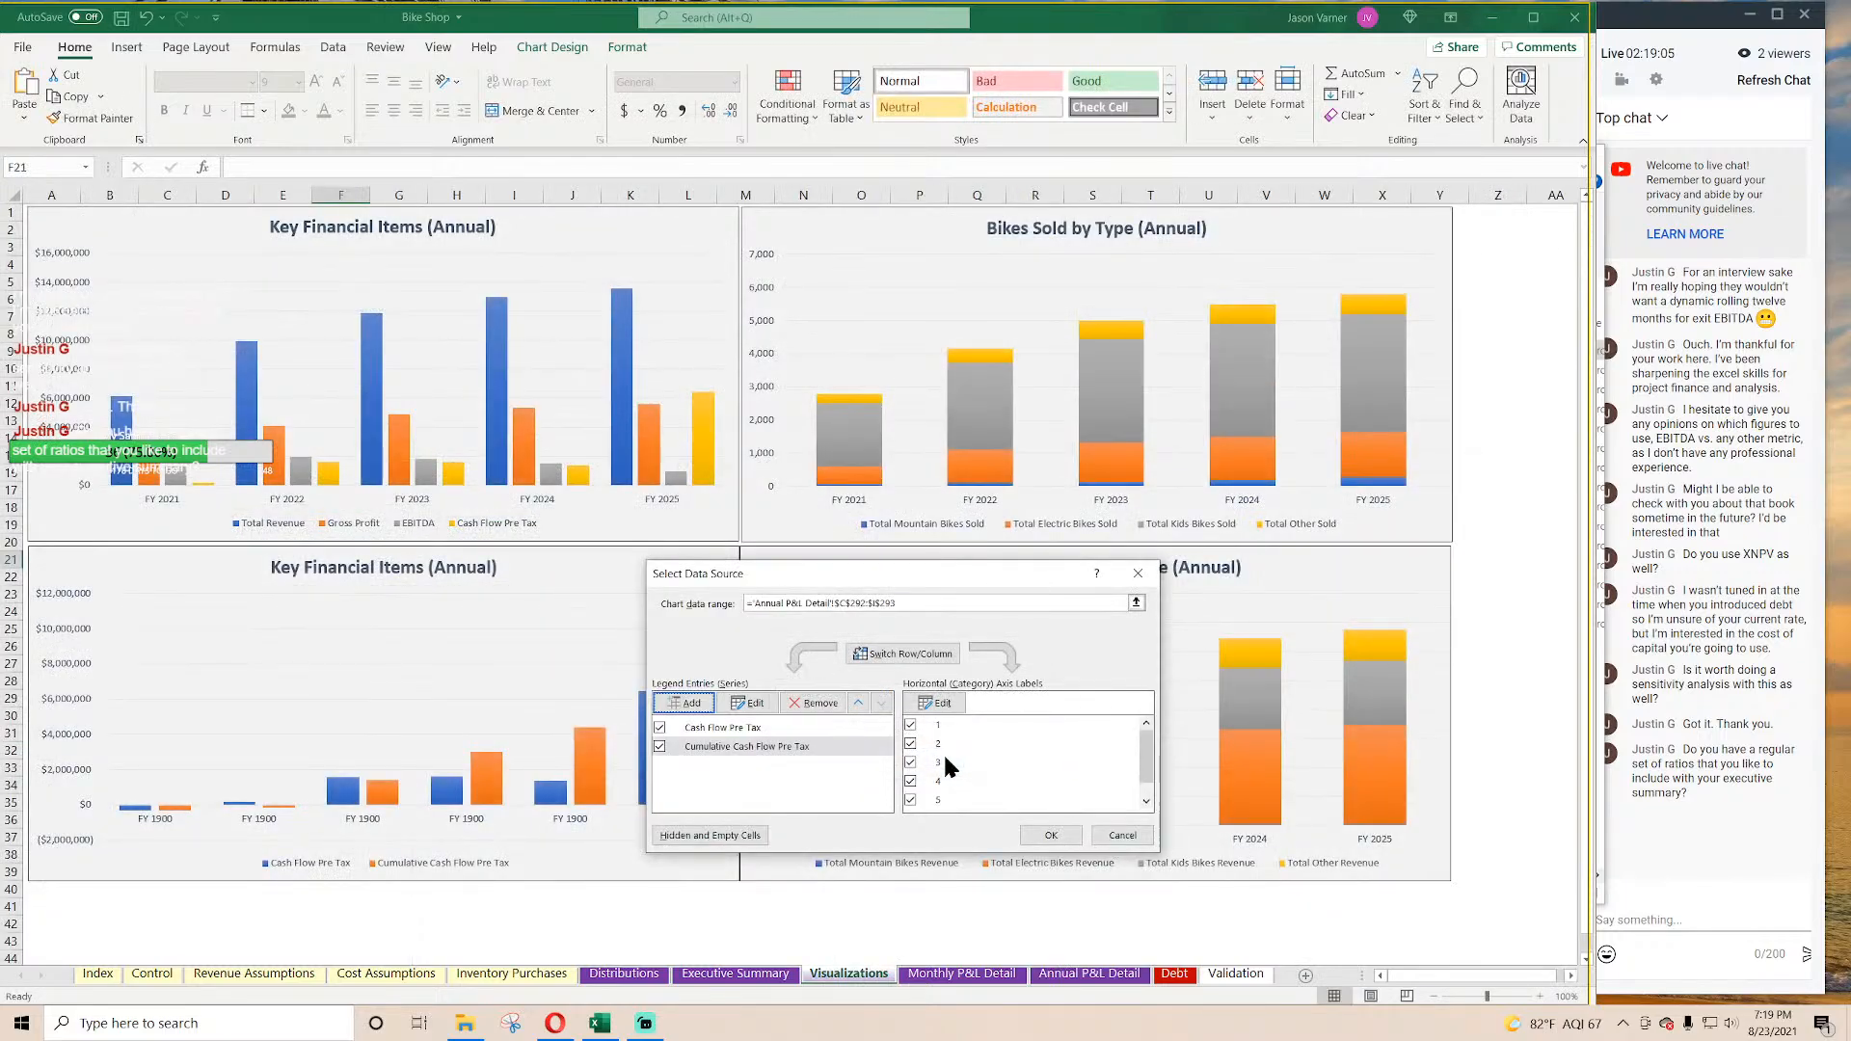
# Step: Set the copied chart's category labels to Annual P&L Detail D4:I4, check the Cash Flow Pre Tax series range, and apply the data source
pyautogui.click(936, 703)
pyautogui.click(1071, 975)
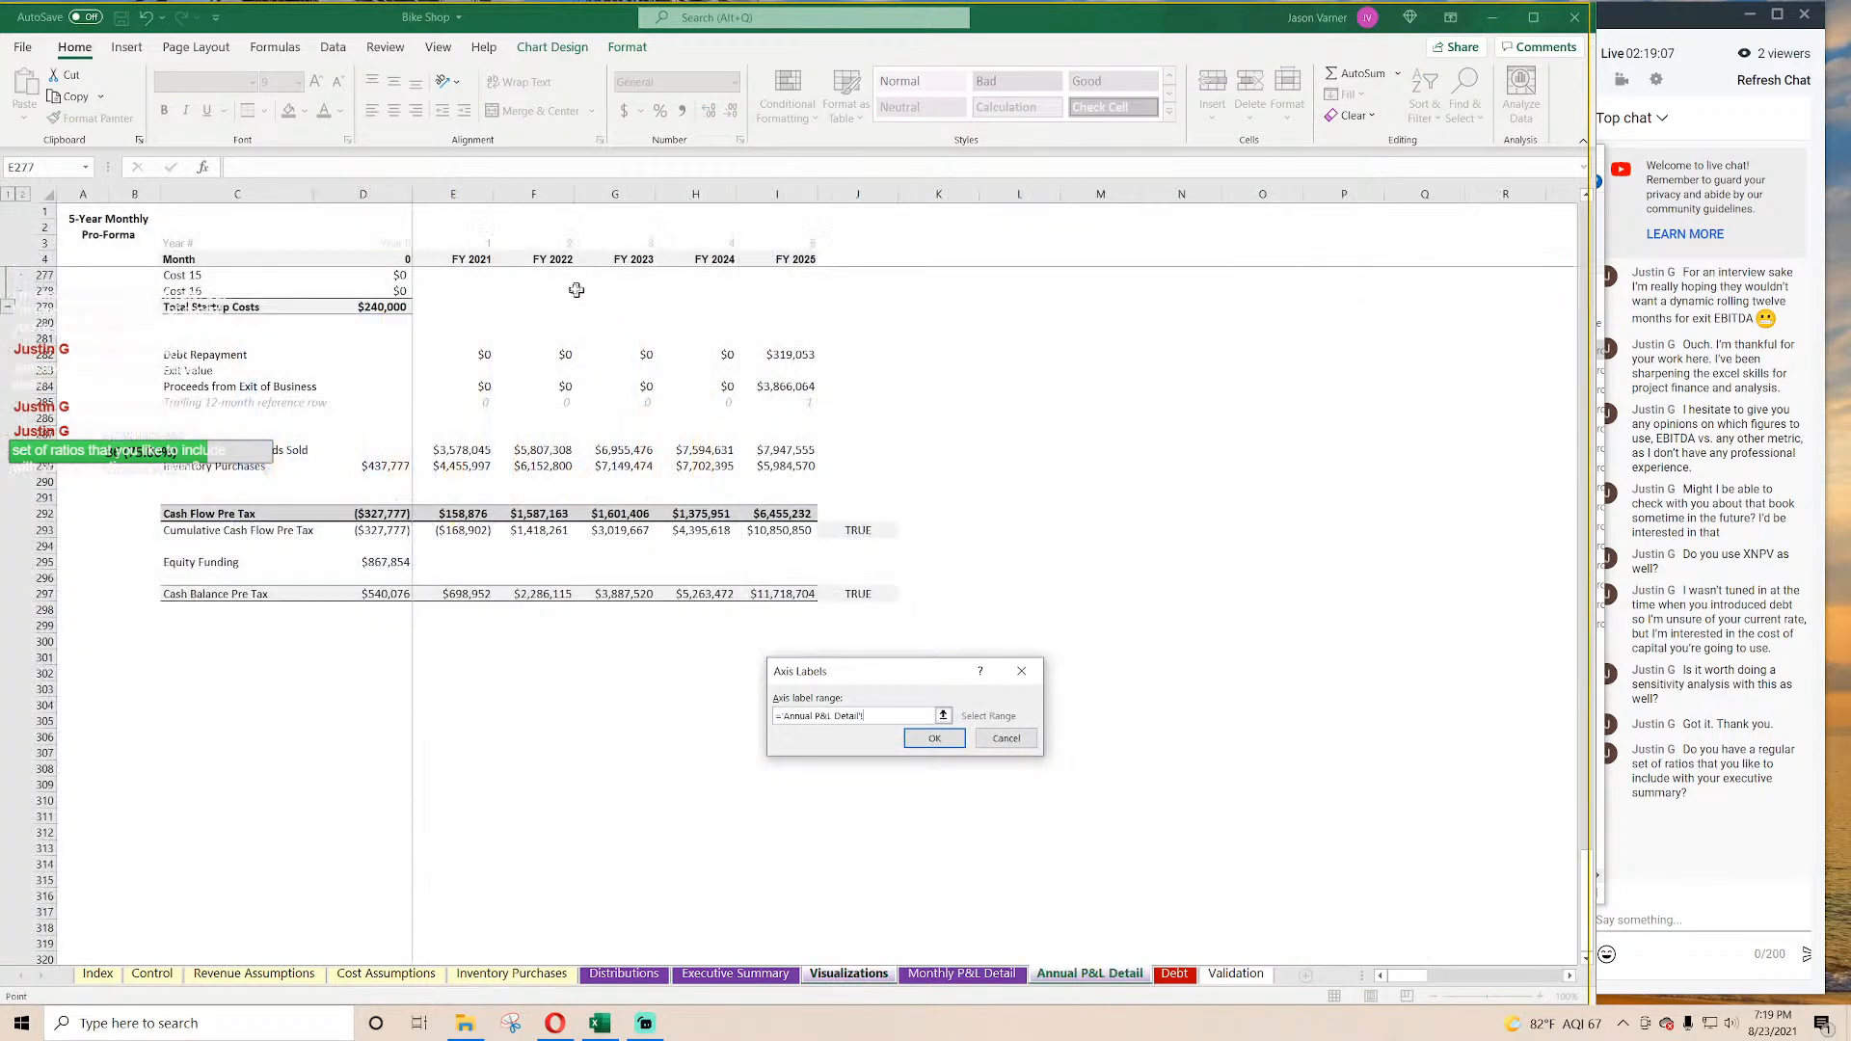
pyautogui.moveTo(400, 259); pyautogui.dragTo(800, 258)
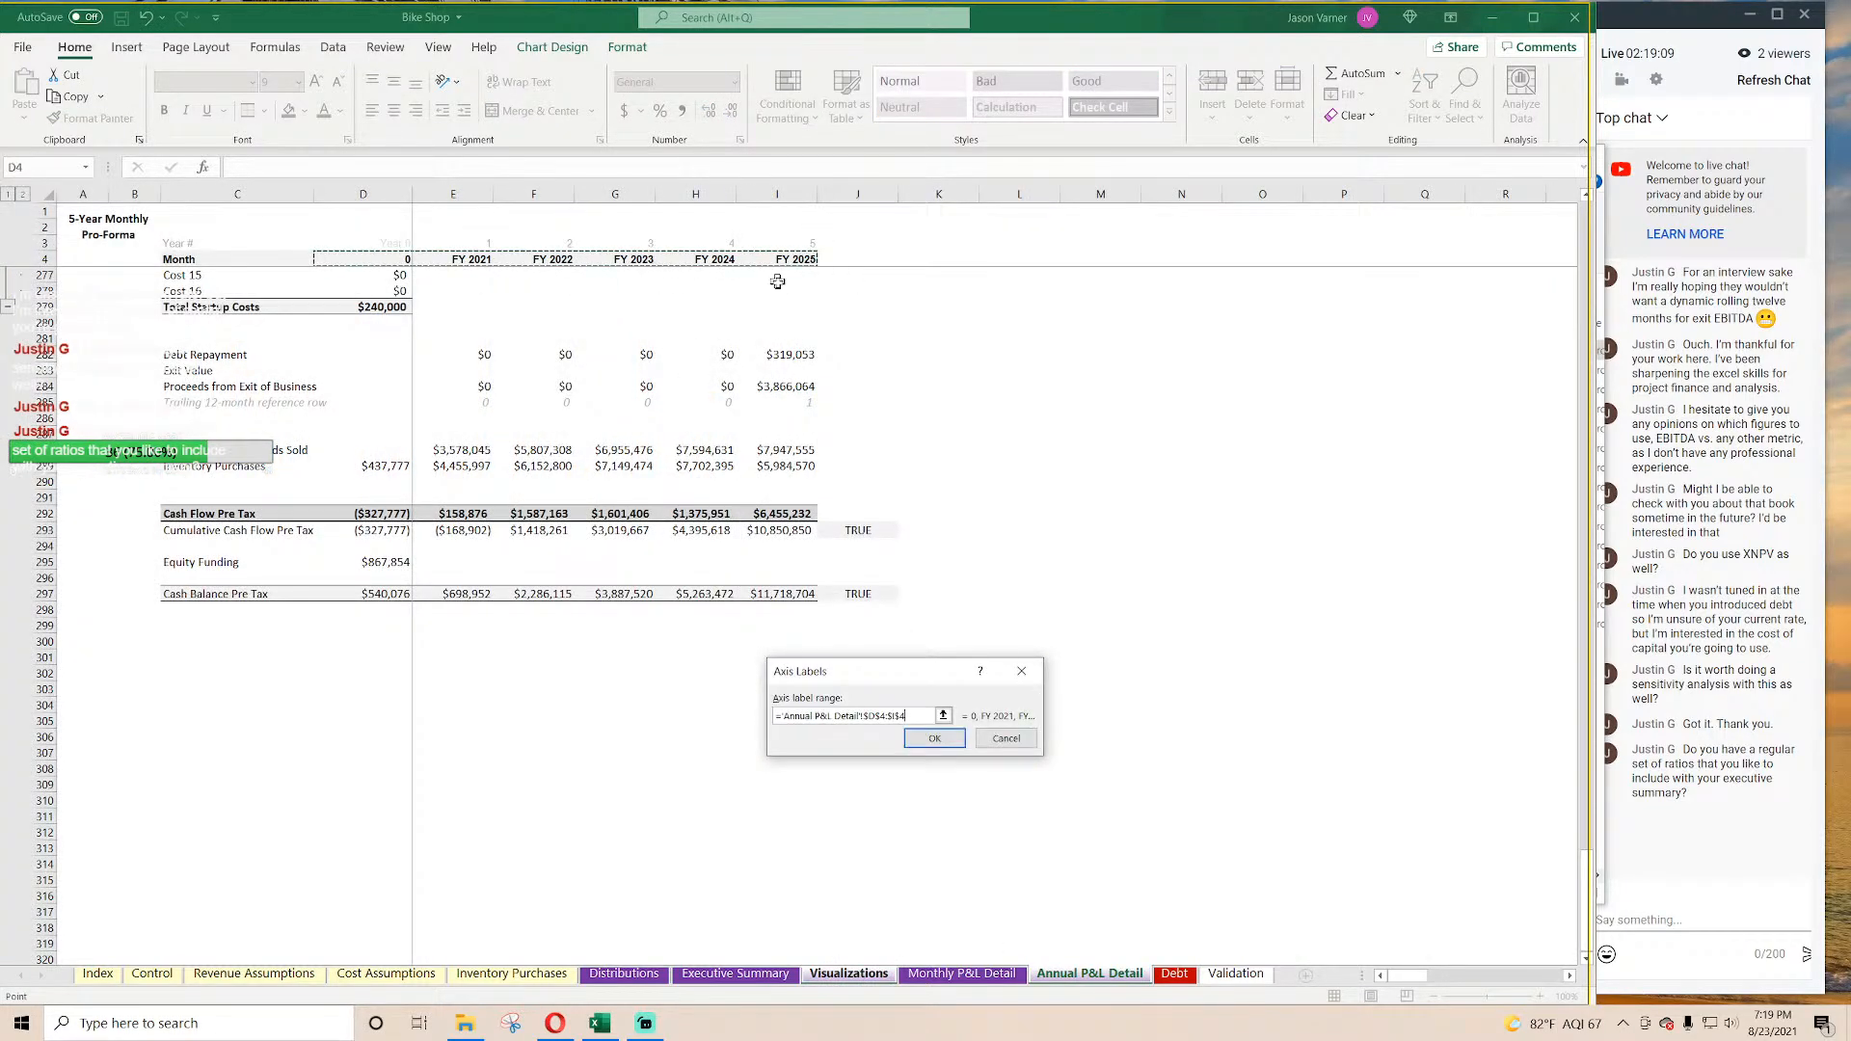
pyautogui.click(927, 734)
pyautogui.click(761, 728)
pyautogui.click(749, 703)
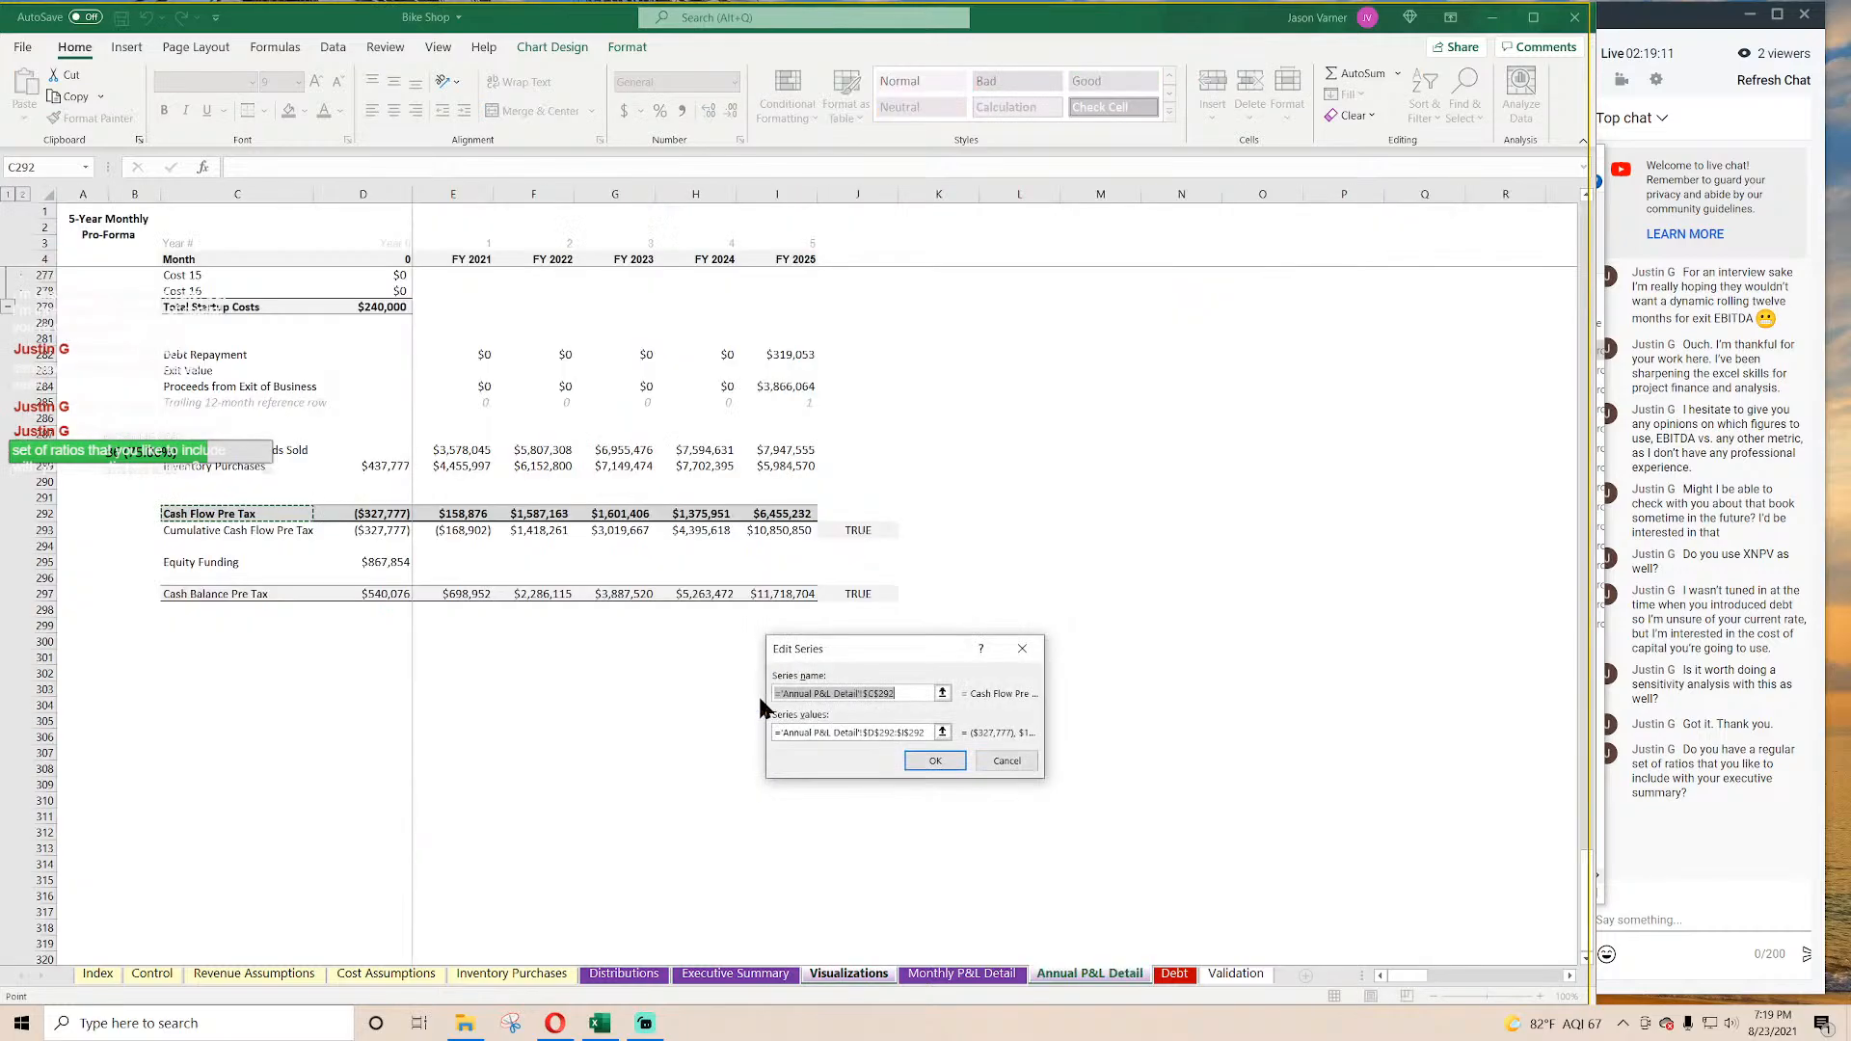
pyautogui.click(848, 733)
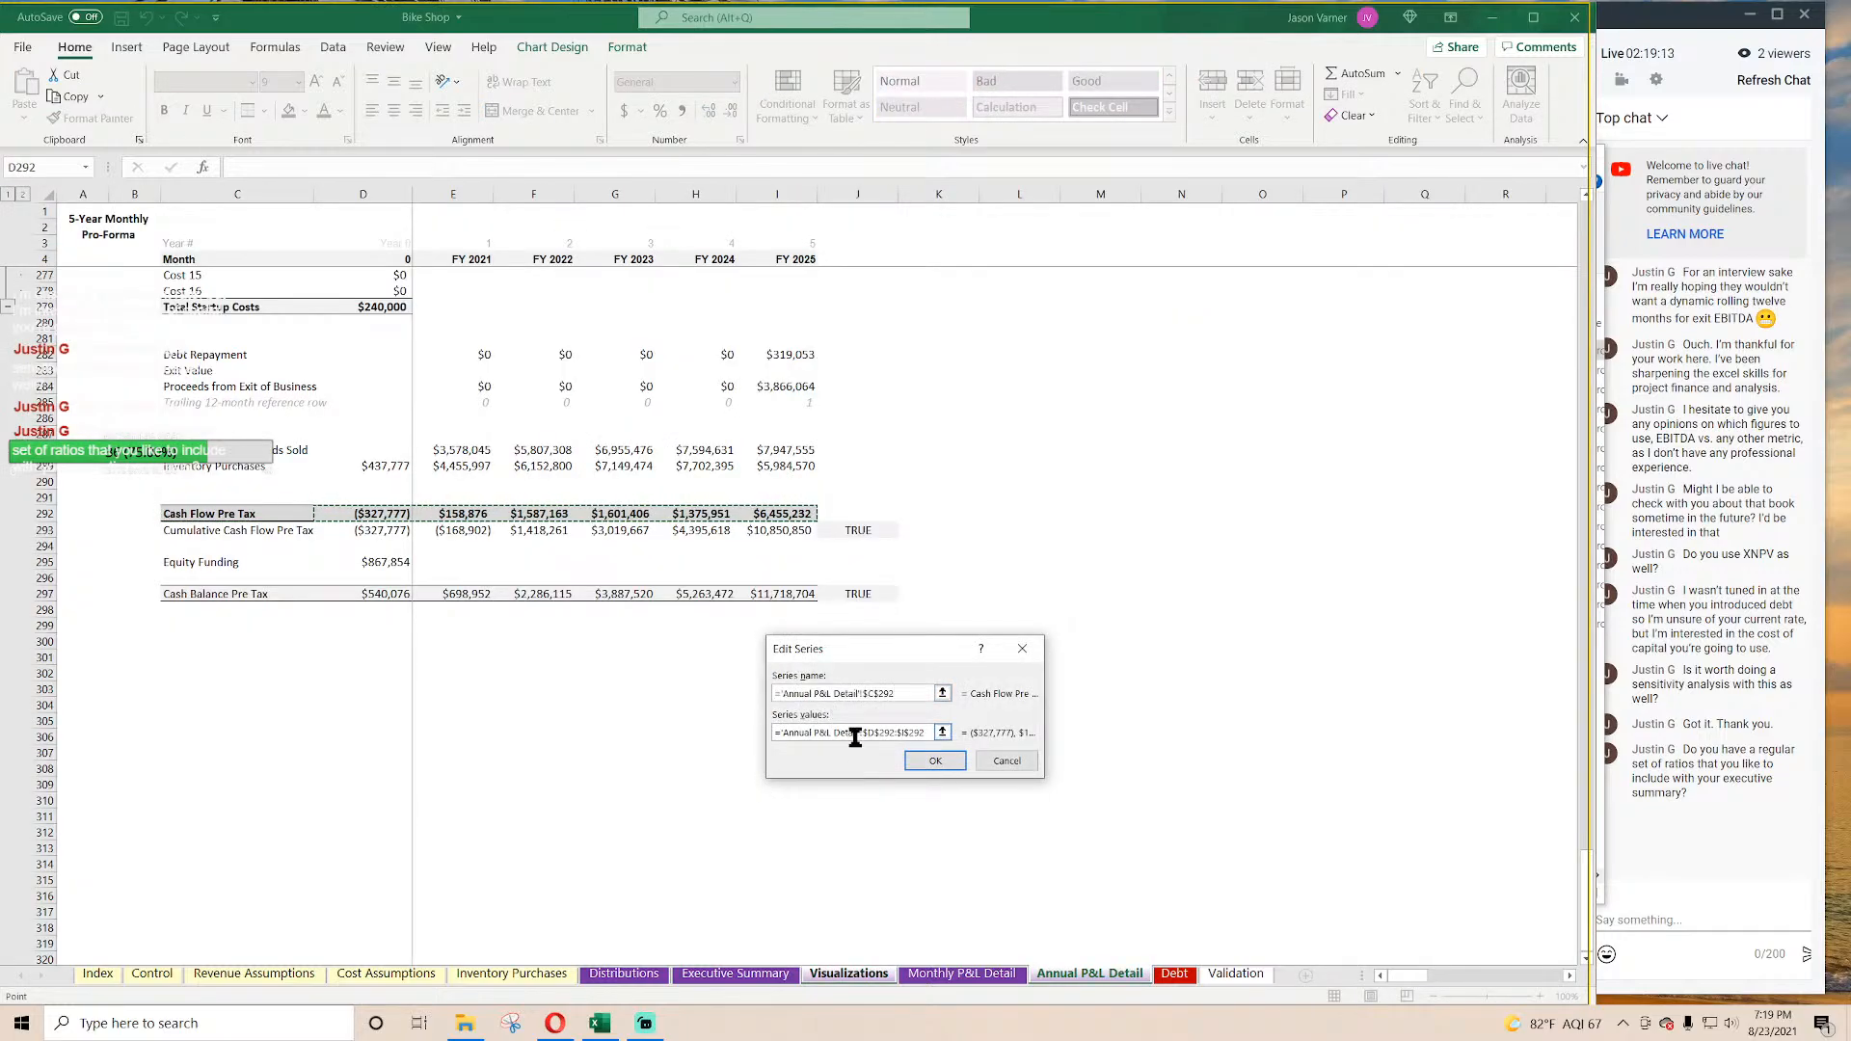
pyautogui.click(937, 762)
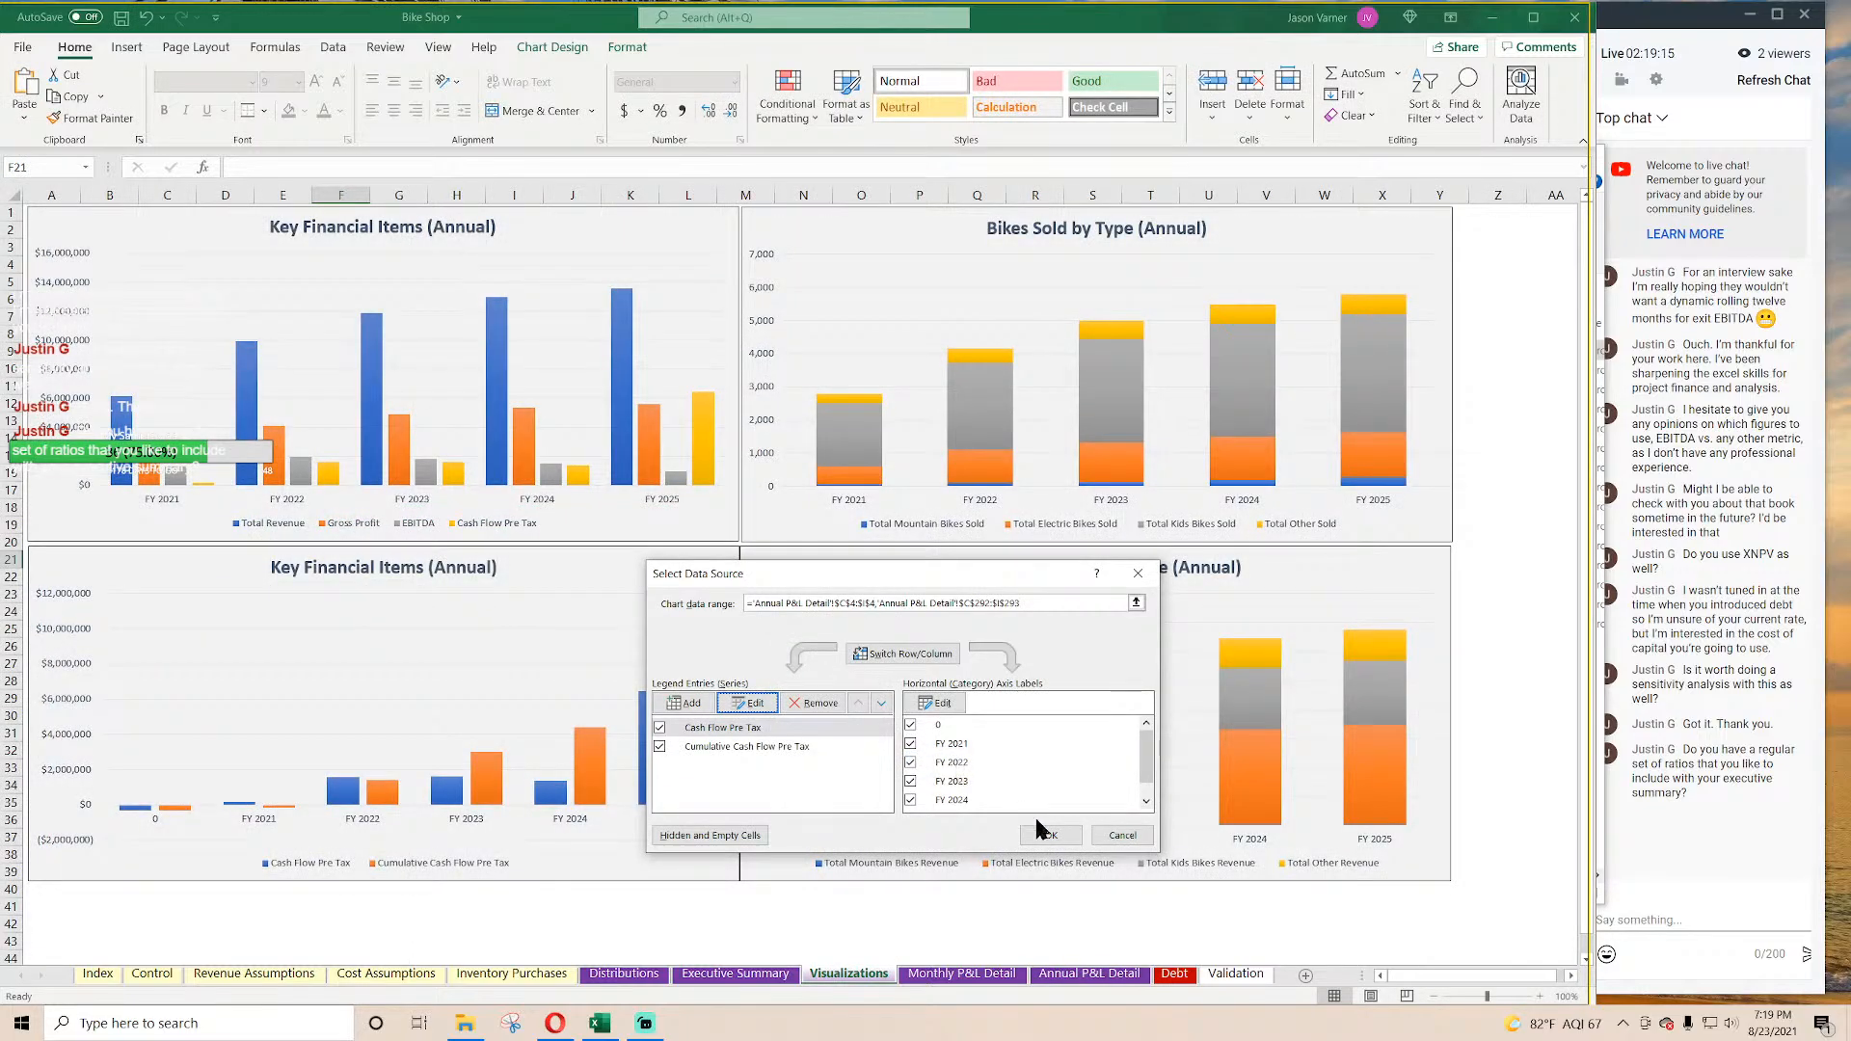
pyautogui.click(1046, 835)
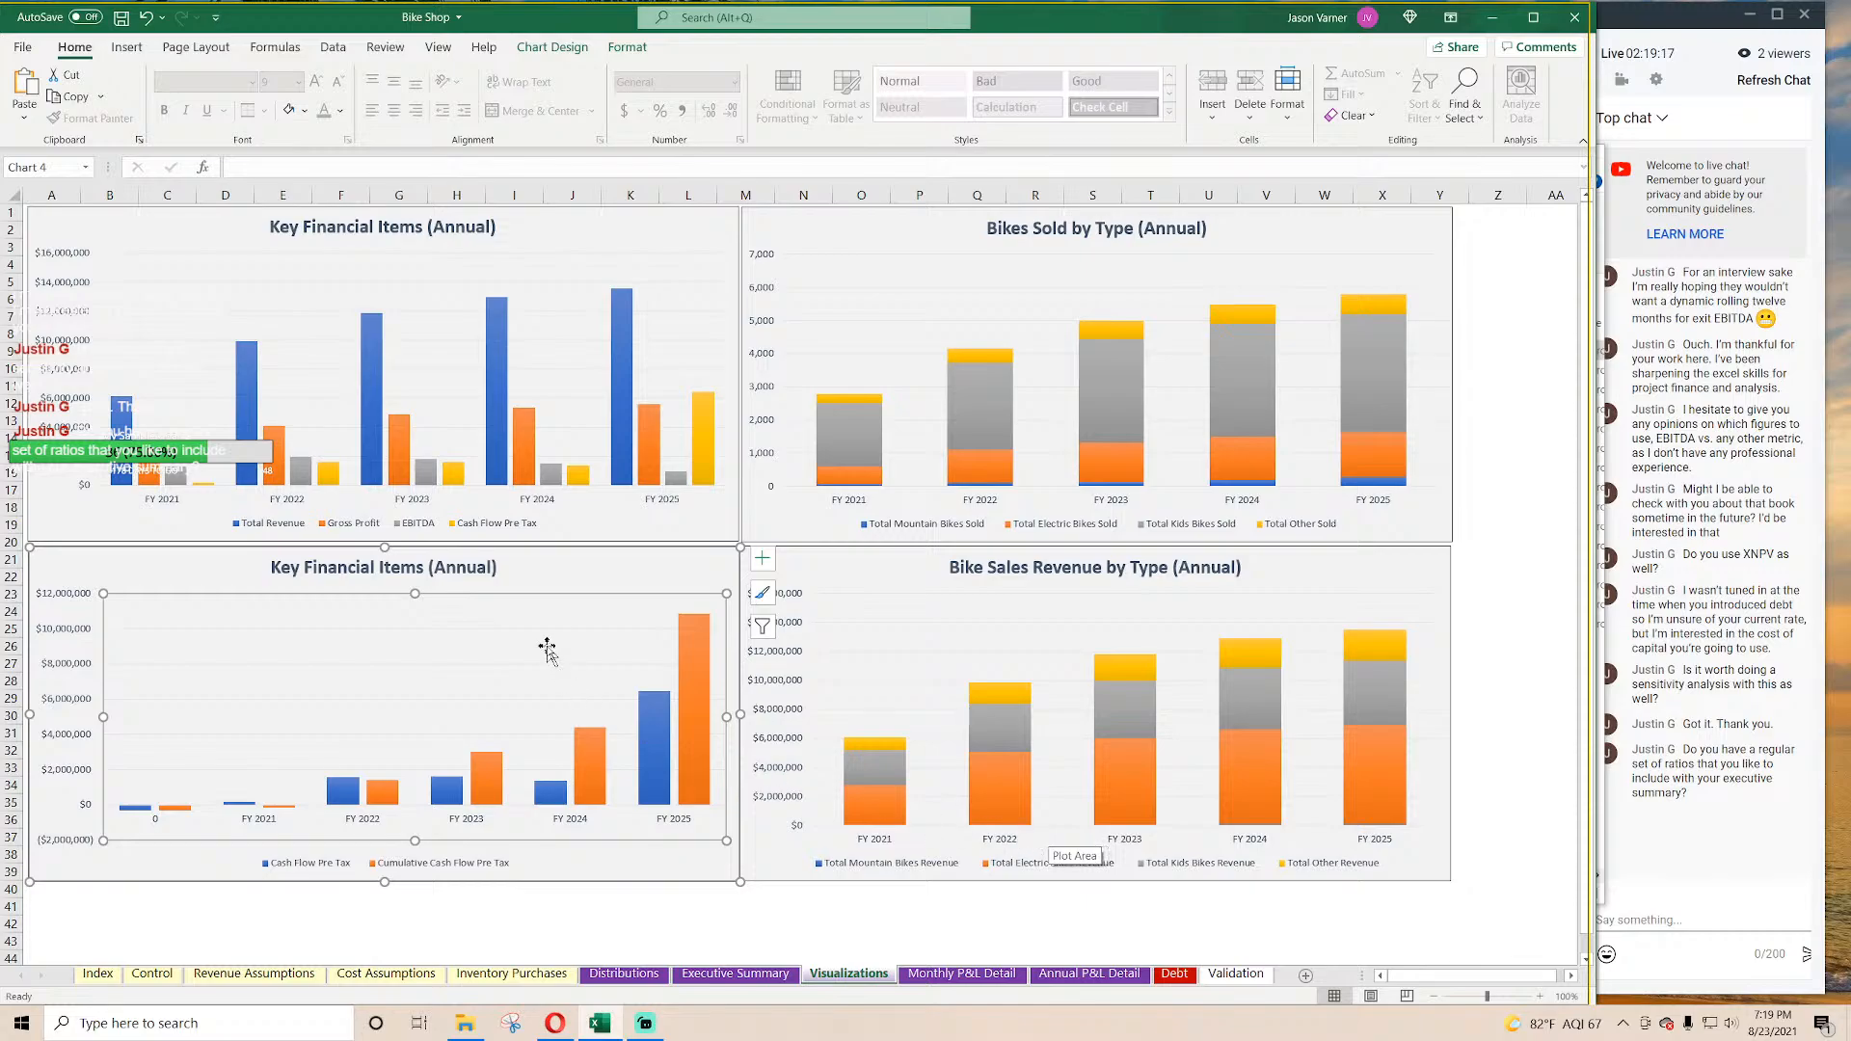
# Step: Save the workbook with the new cash flow chart in place
pyautogui.click(560, 570)
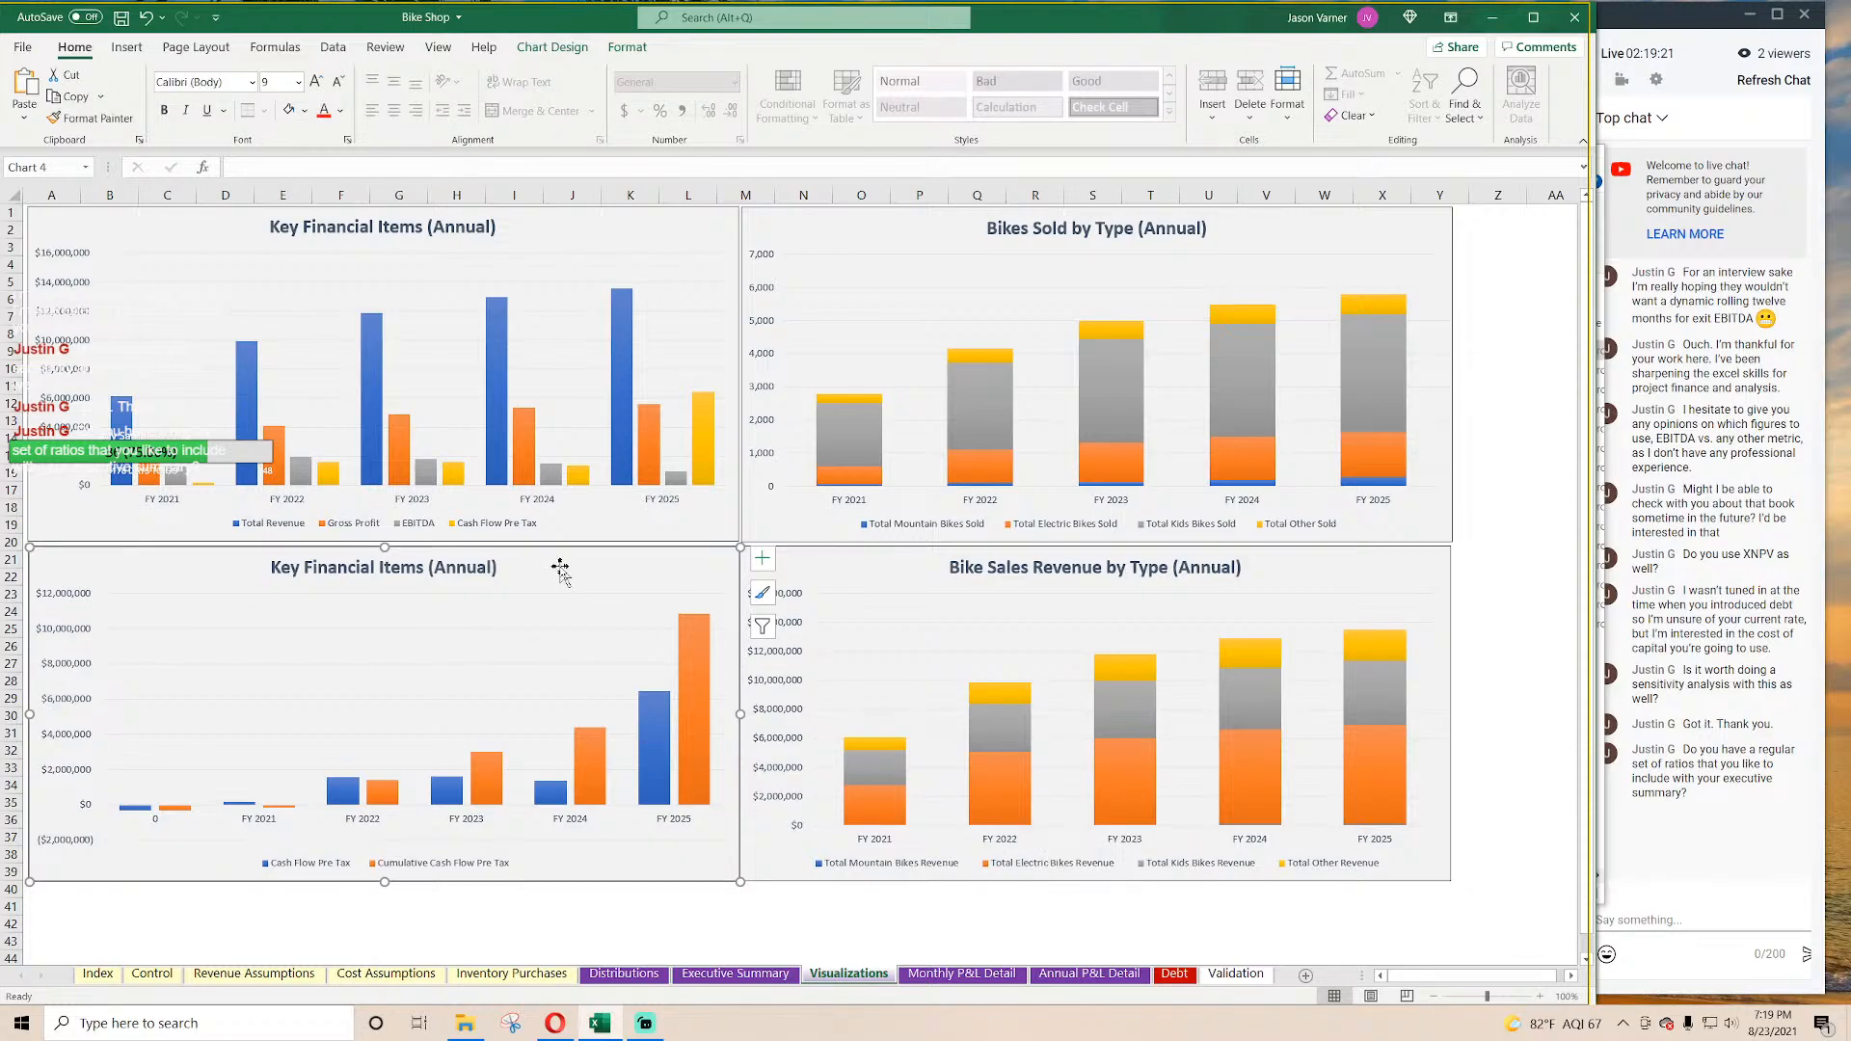
pyautogui.rightClick(537, 643)
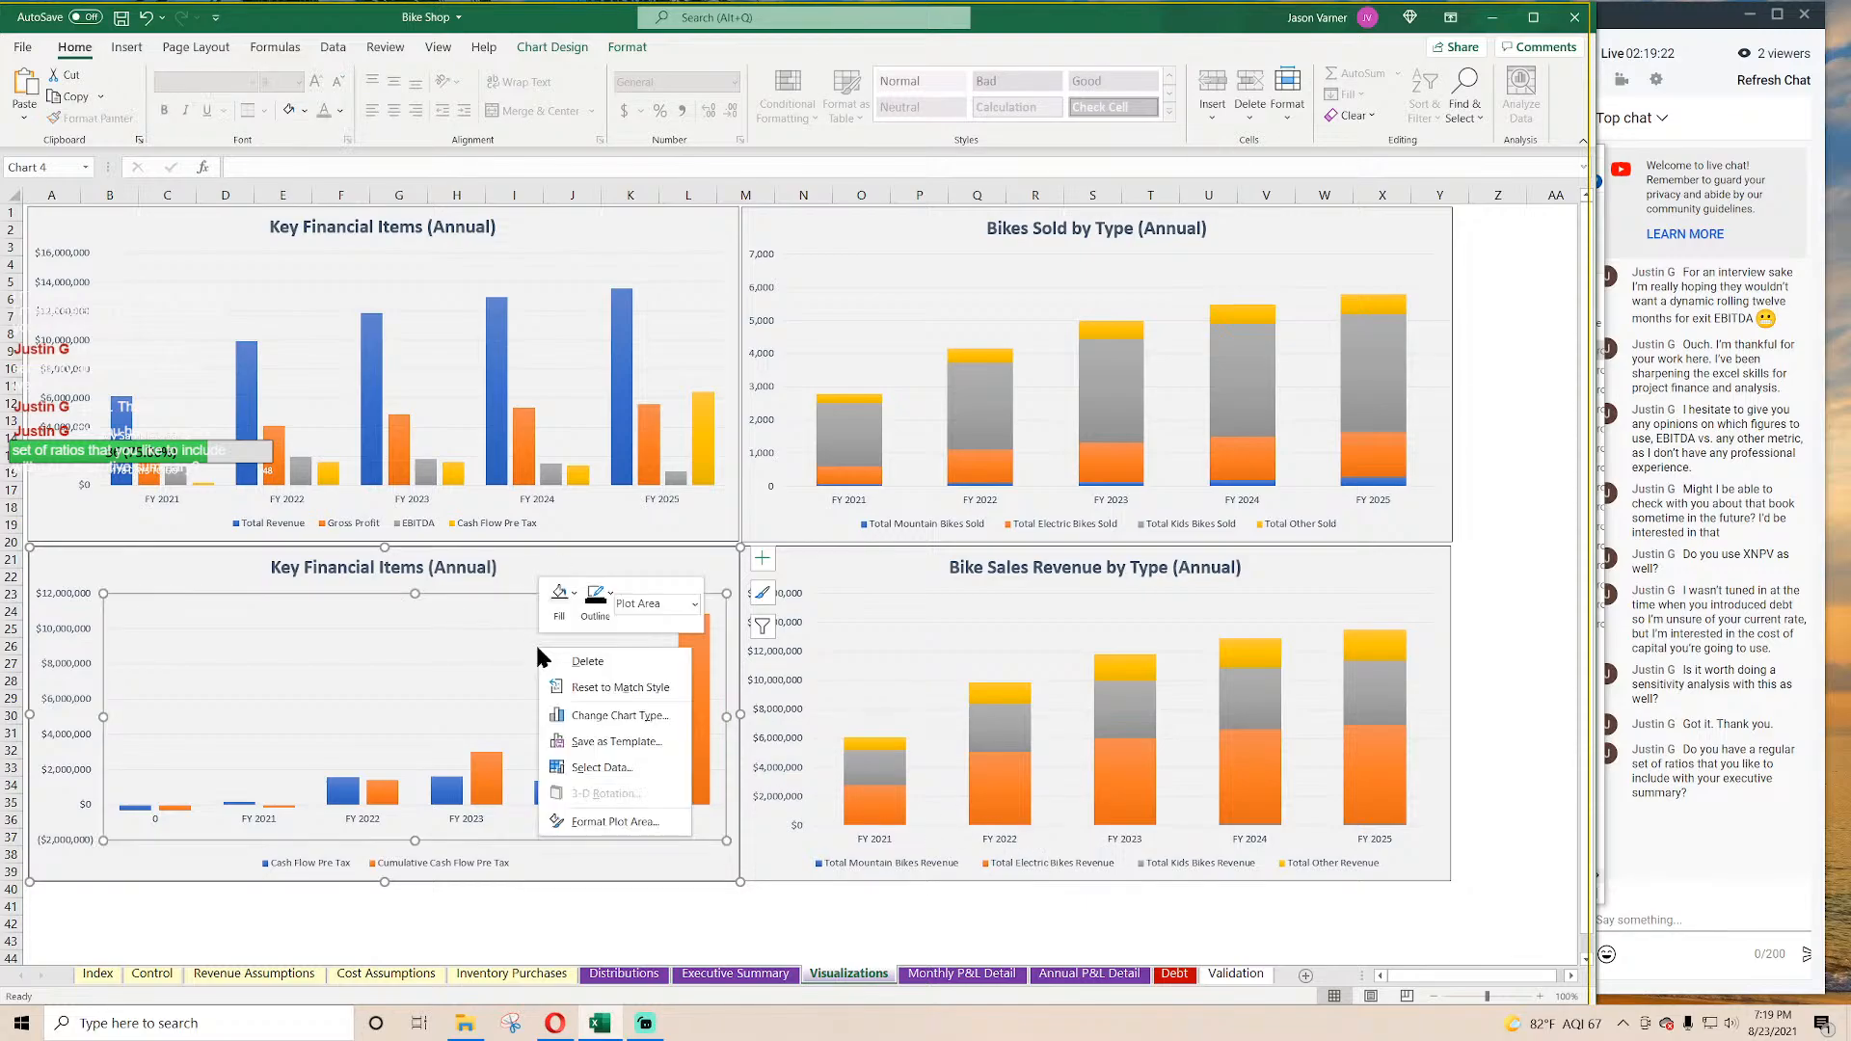
pyautogui.click(158, 561)
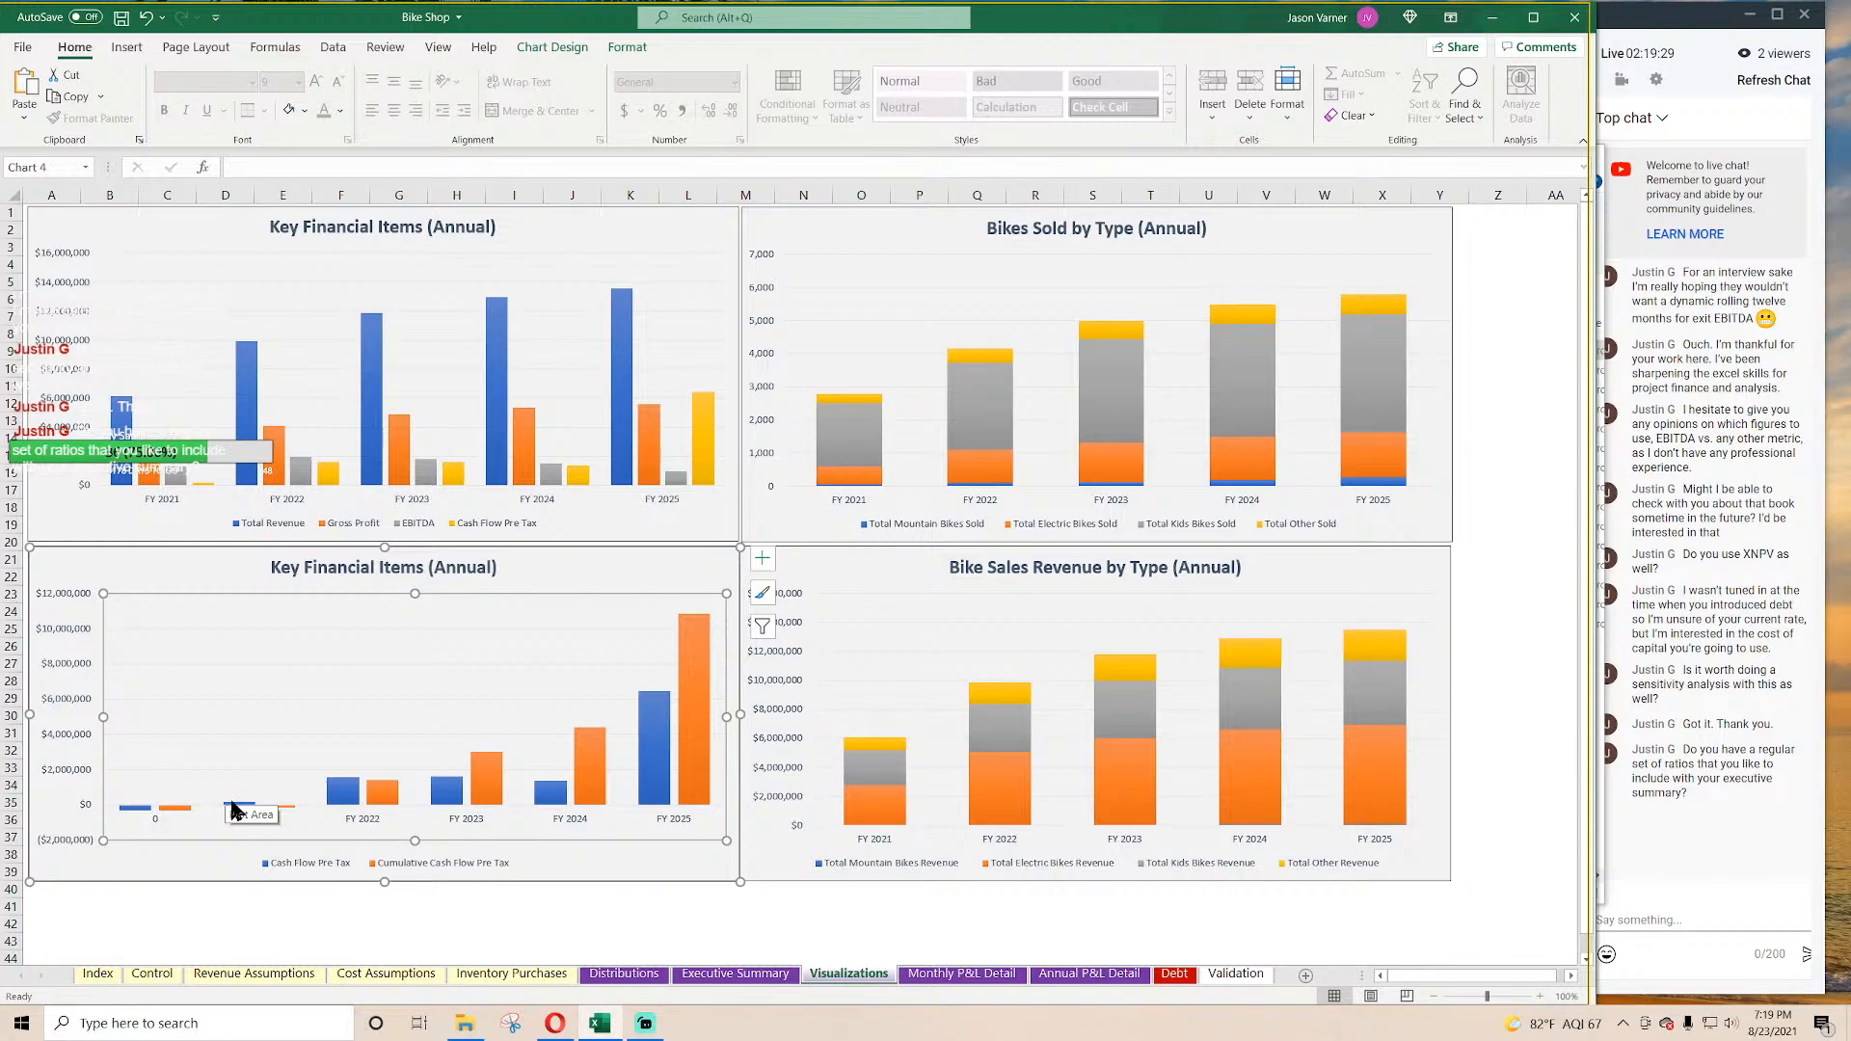
pyautogui.moveTo(233, 808)
pyautogui.click(121, 17)
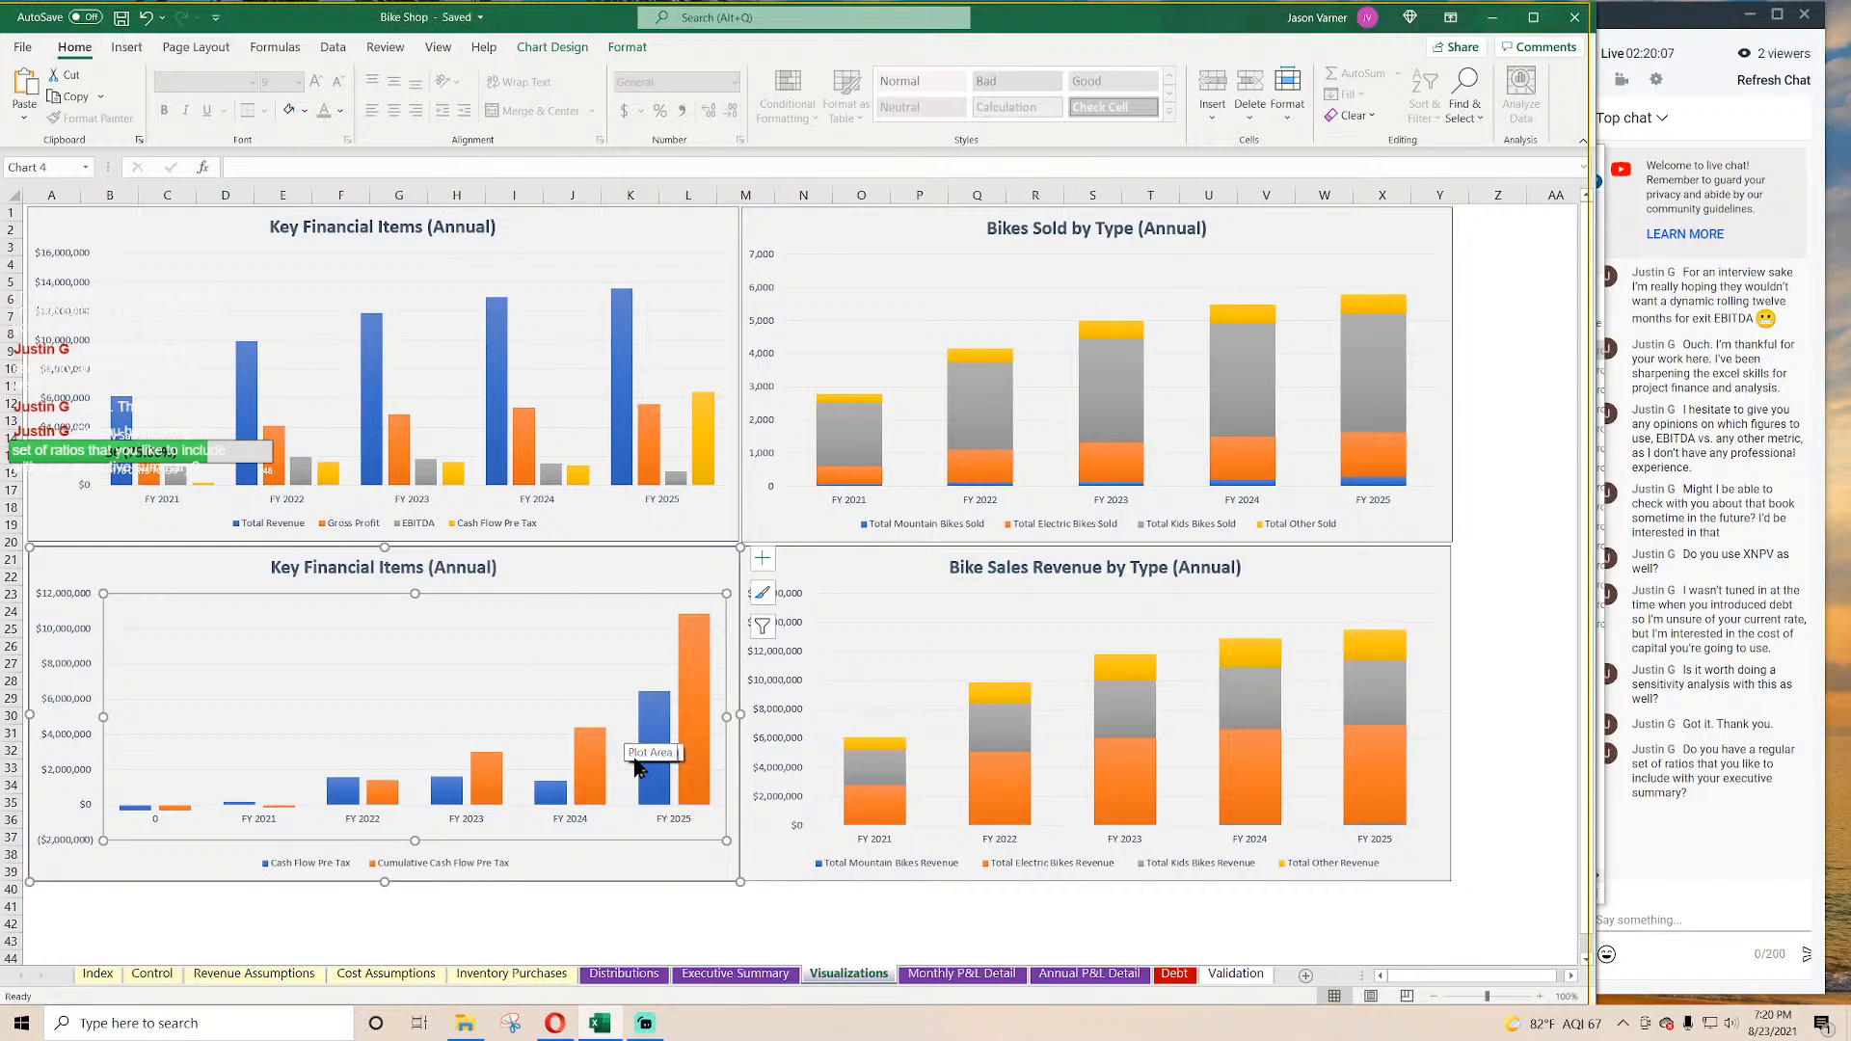
# Step: Nudge the Bike Sales Revenue chart and the cash flow chart so they line up with the charts above
pyautogui.click(822, 909)
pyautogui.click(716, 902)
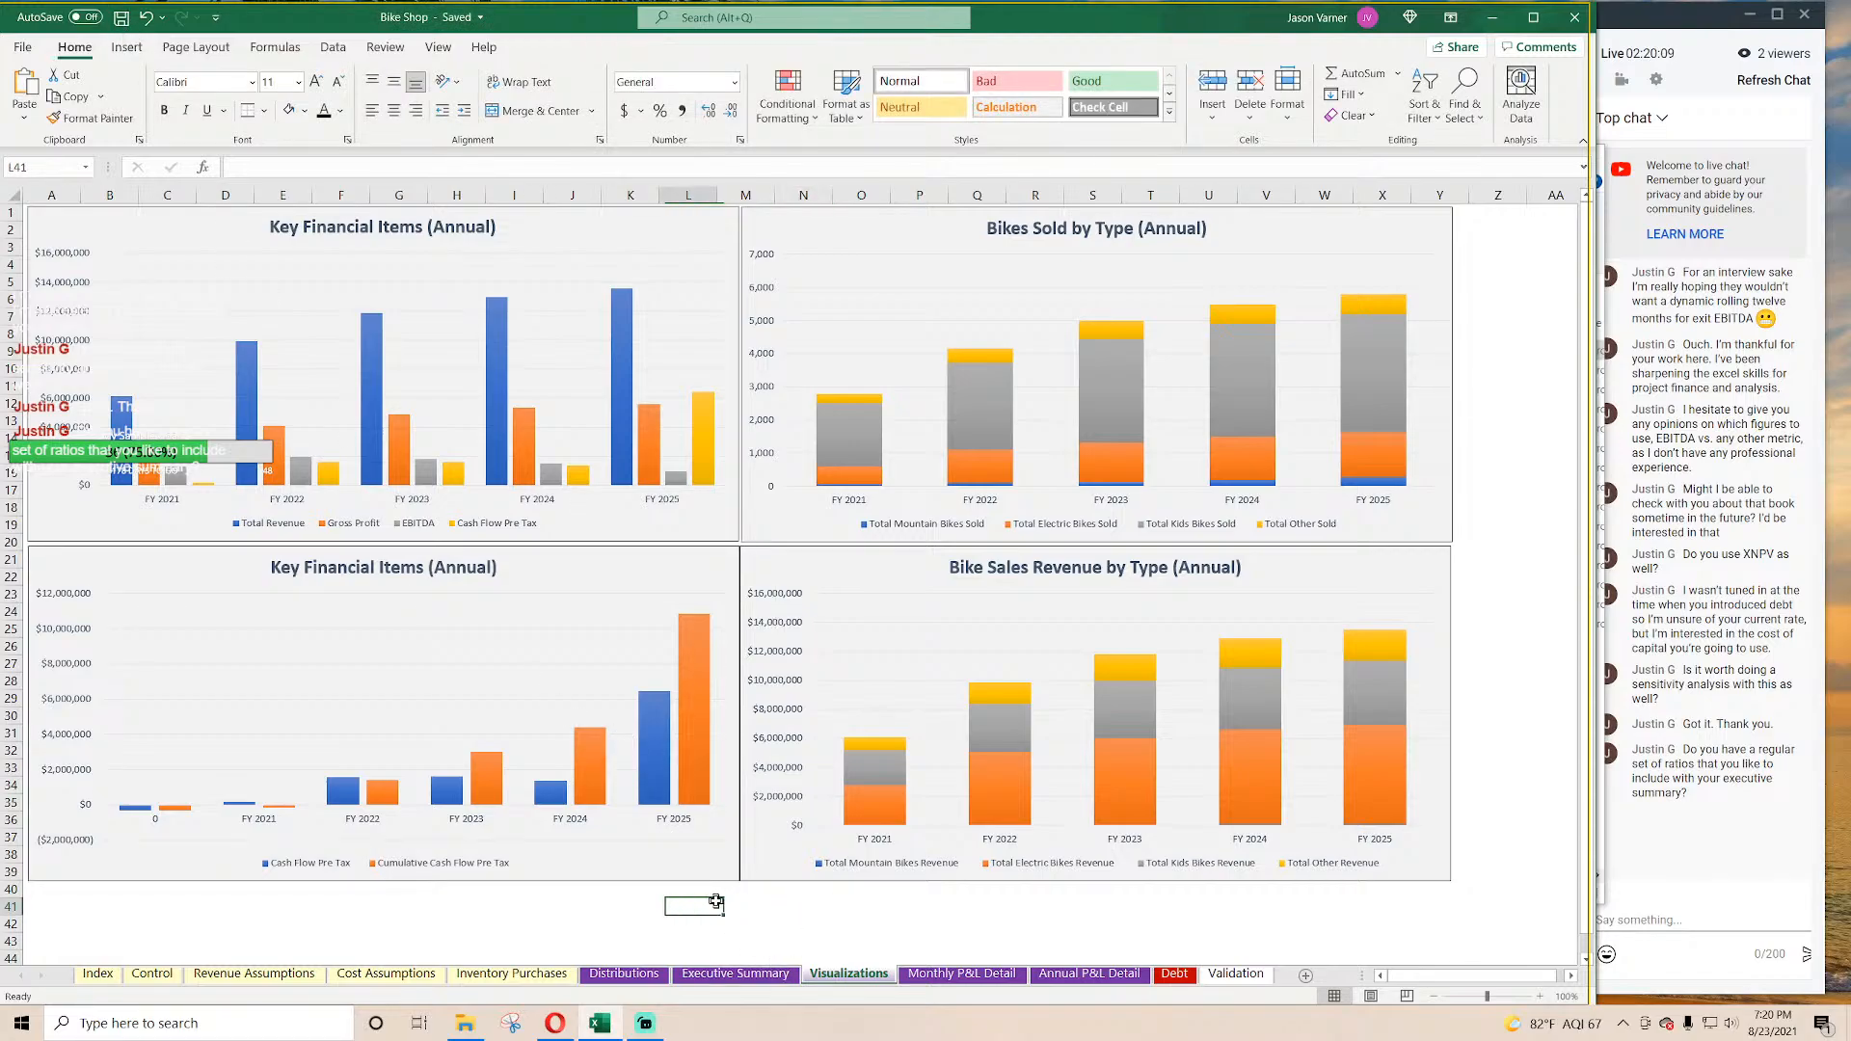
pyautogui.moveTo(650, 567); pyautogui.dragTo(649, 562)
pyautogui.click(800, 561)
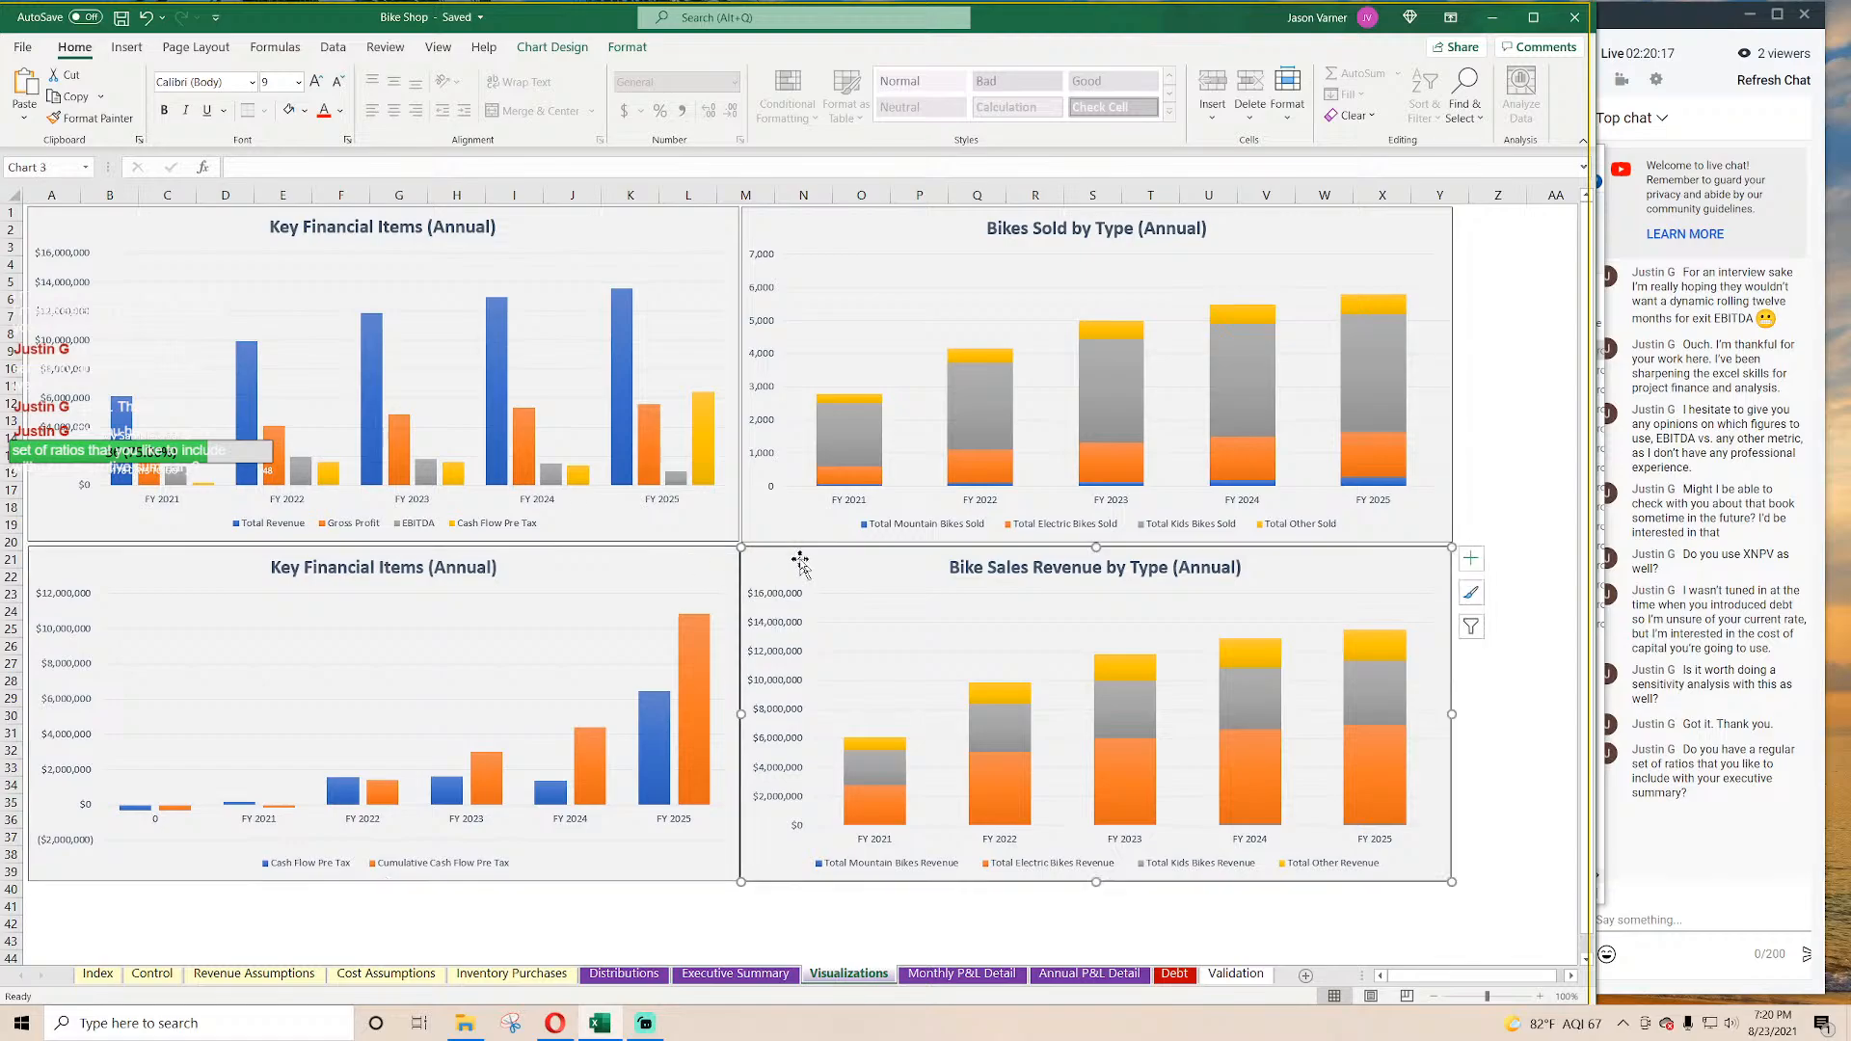
pyautogui.moveTo(800, 561); pyautogui.dragTo(794, 555)
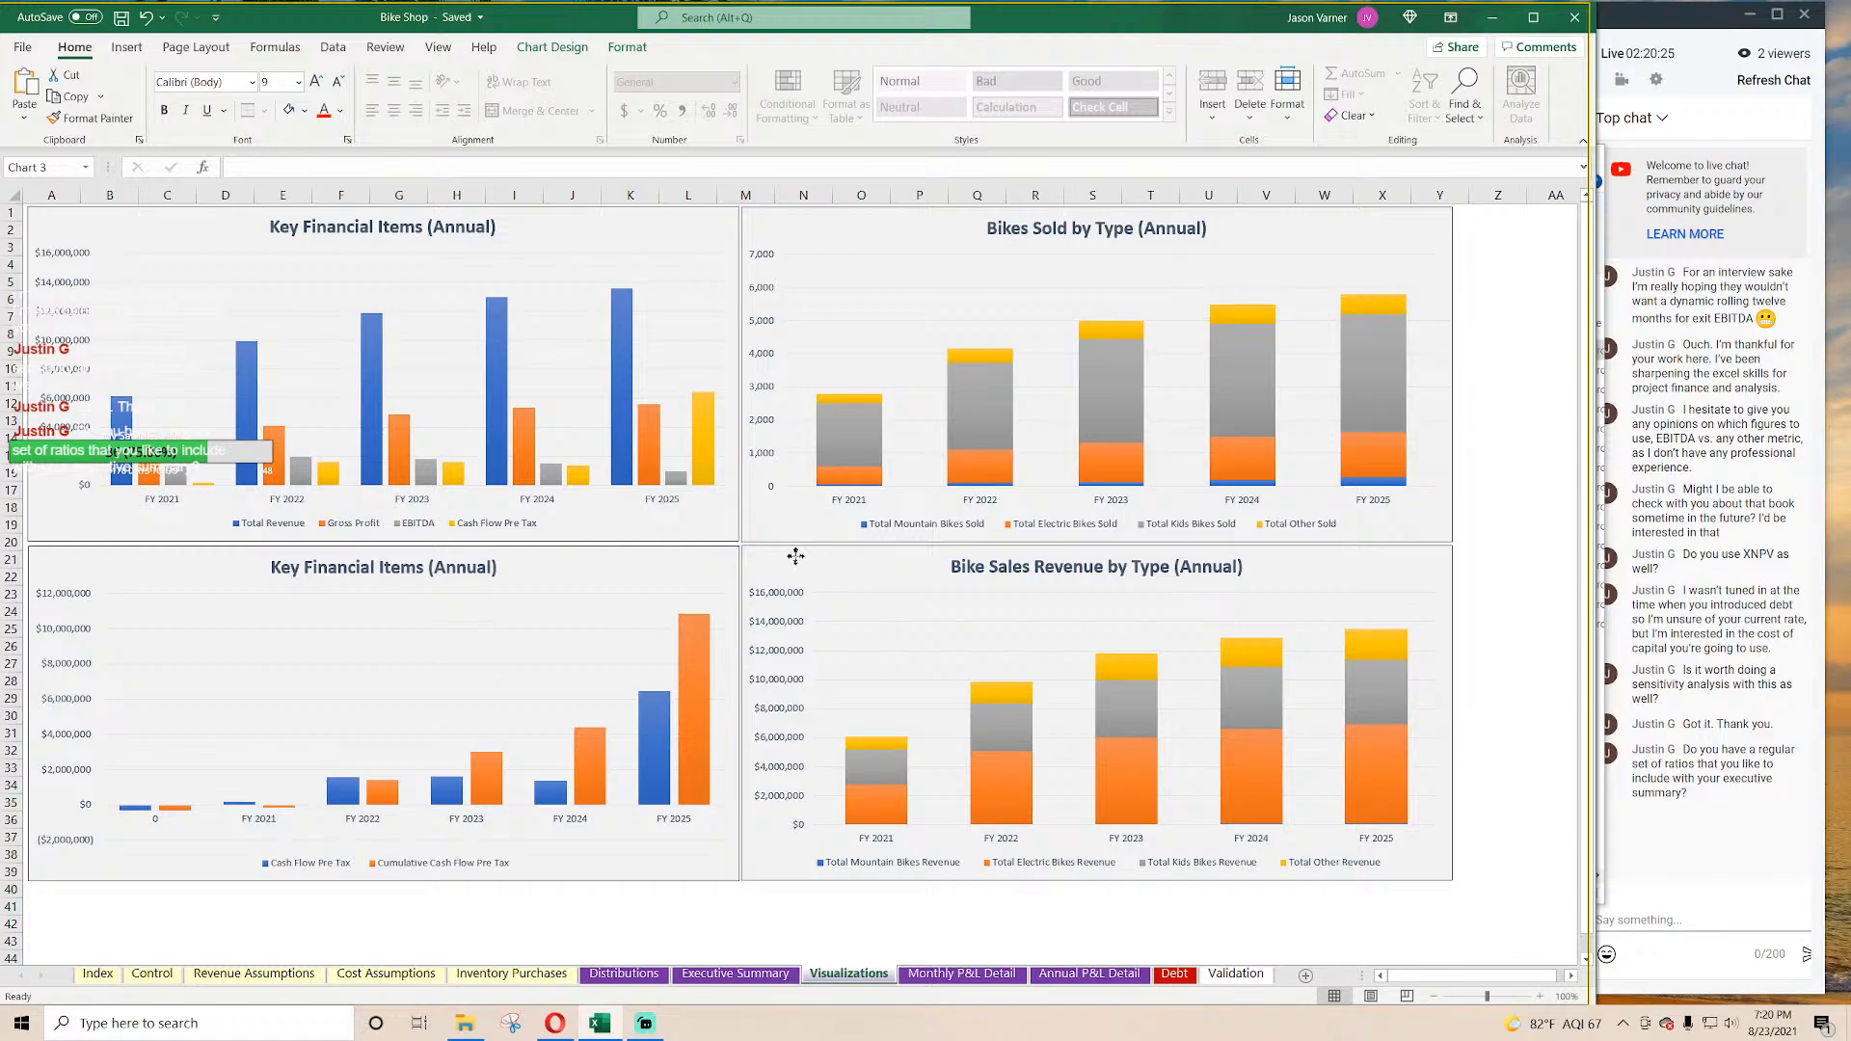
pyautogui.moveTo(796, 556); pyautogui.dragTo(795, 555)
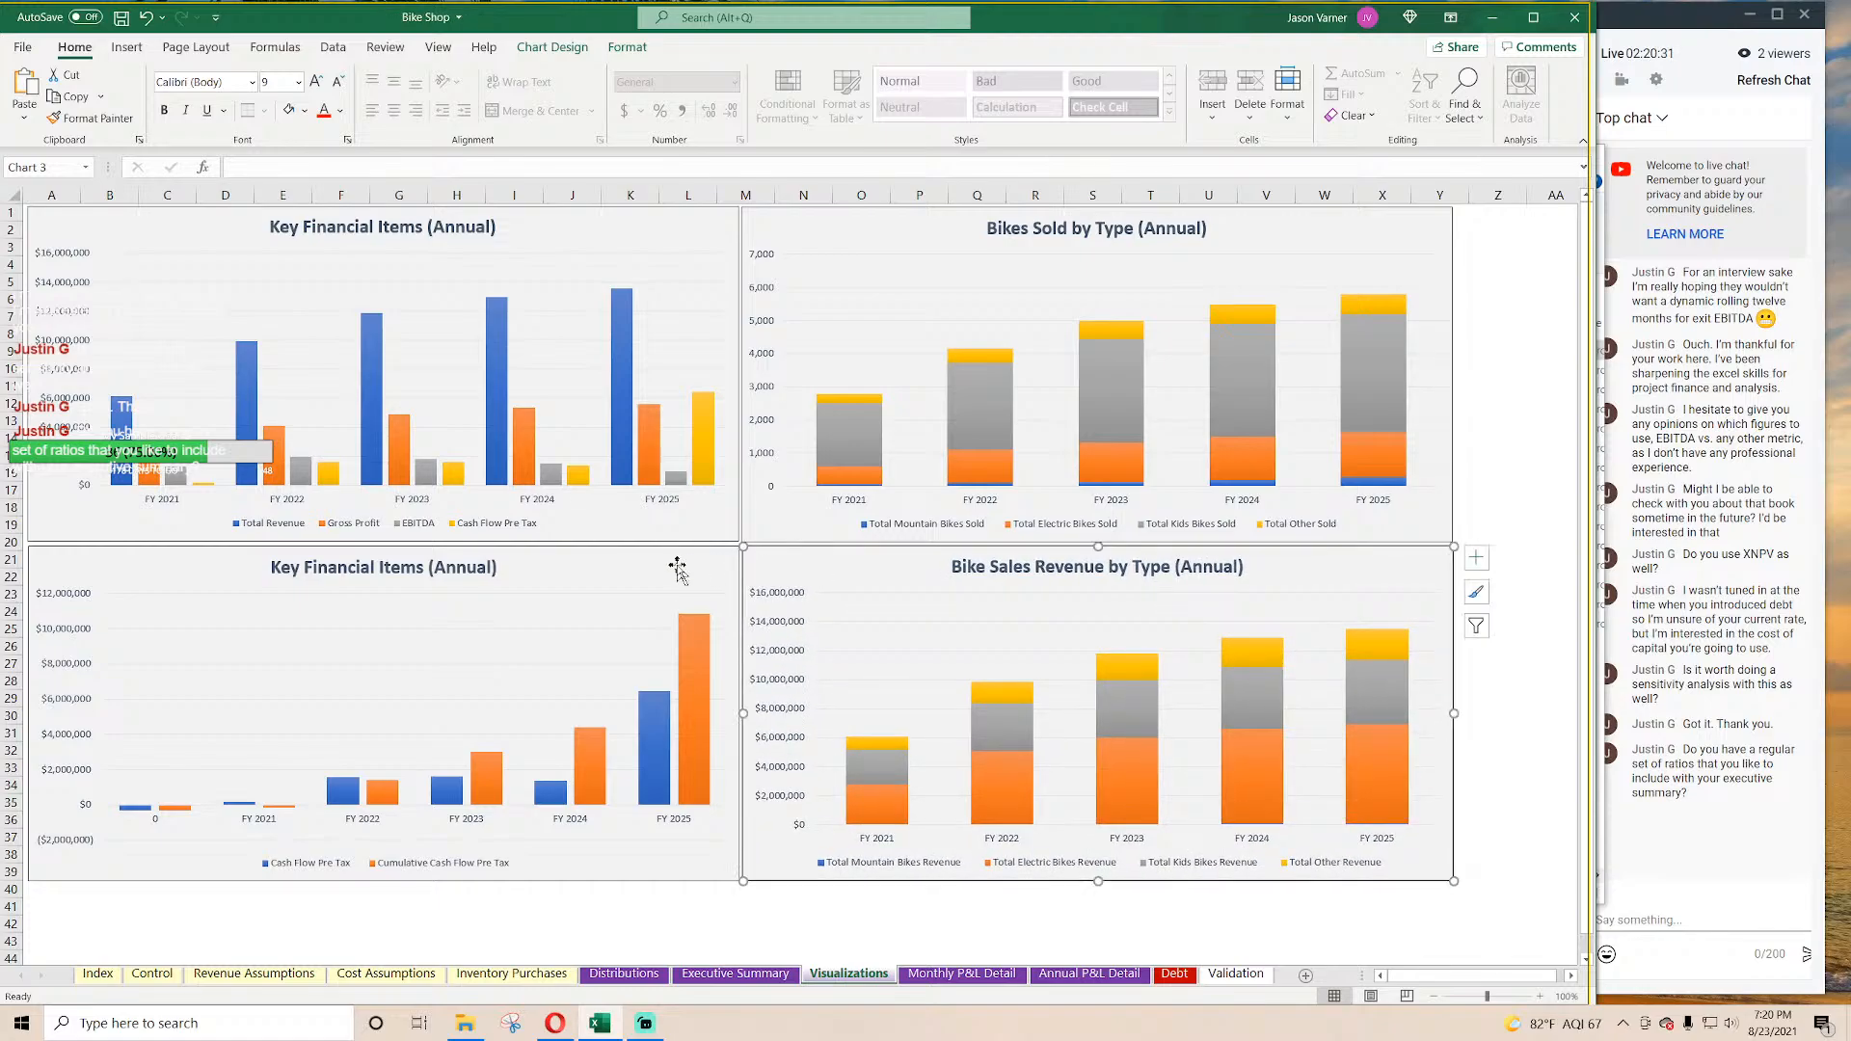
pyautogui.moveTo(667, 565); pyautogui.dragTo(662, 562)
pyautogui.click(640, 940)
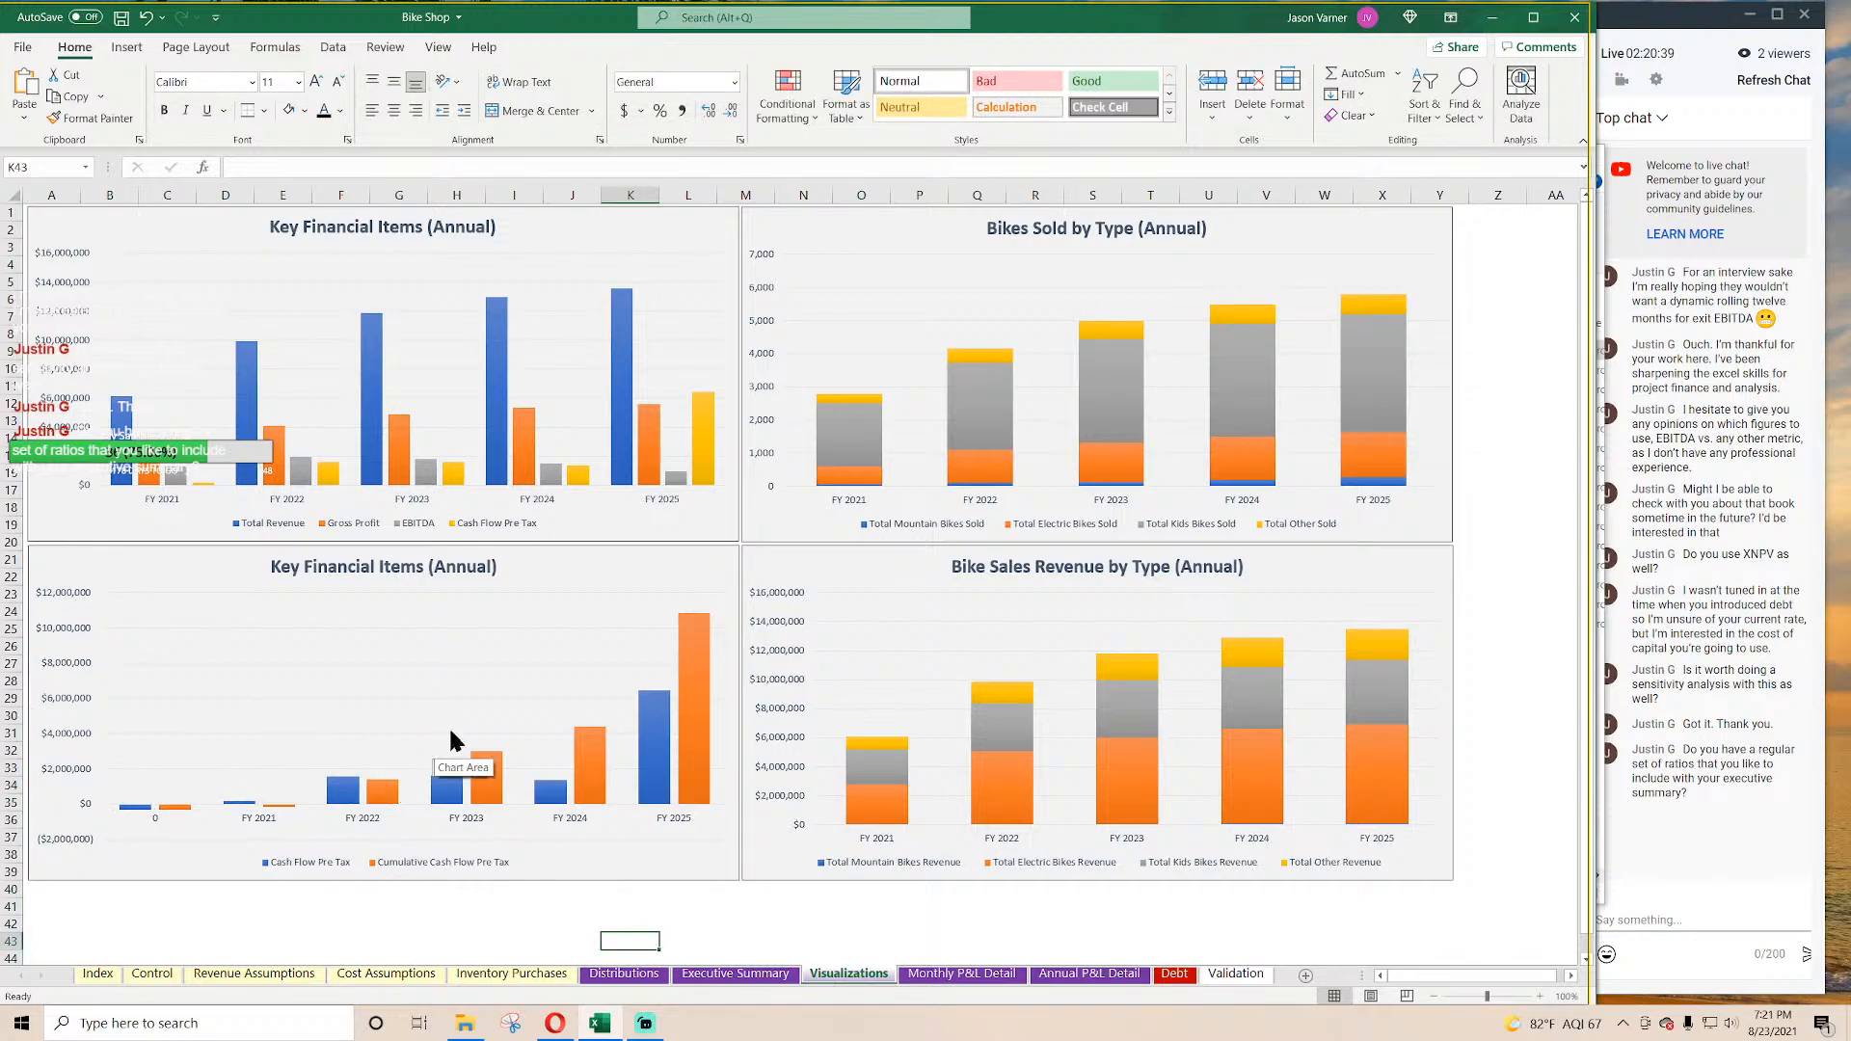
# Step: Examine the yearly values of the Cash Flow Pre Tax and Cumulative Cash Flow Pre Tax bars
pyautogui.moveTo(703, 692)
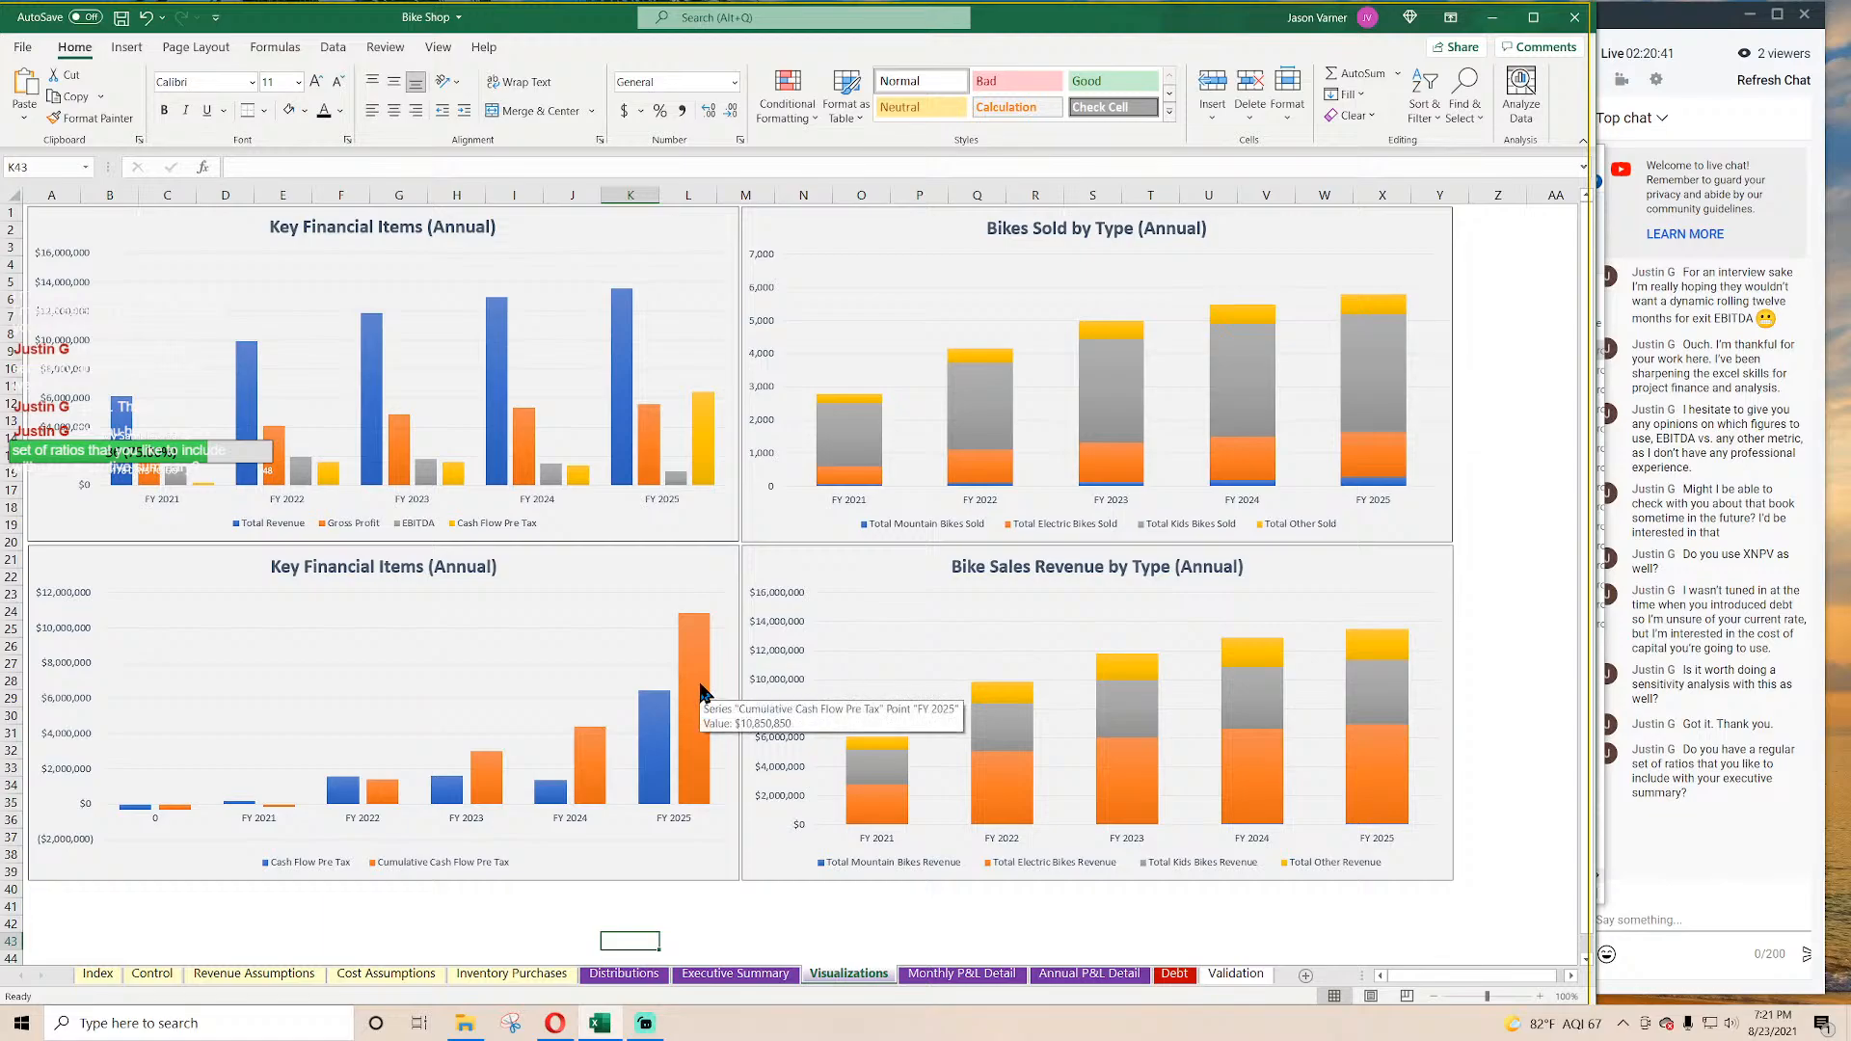
pyautogui.moveTo(650, 734)
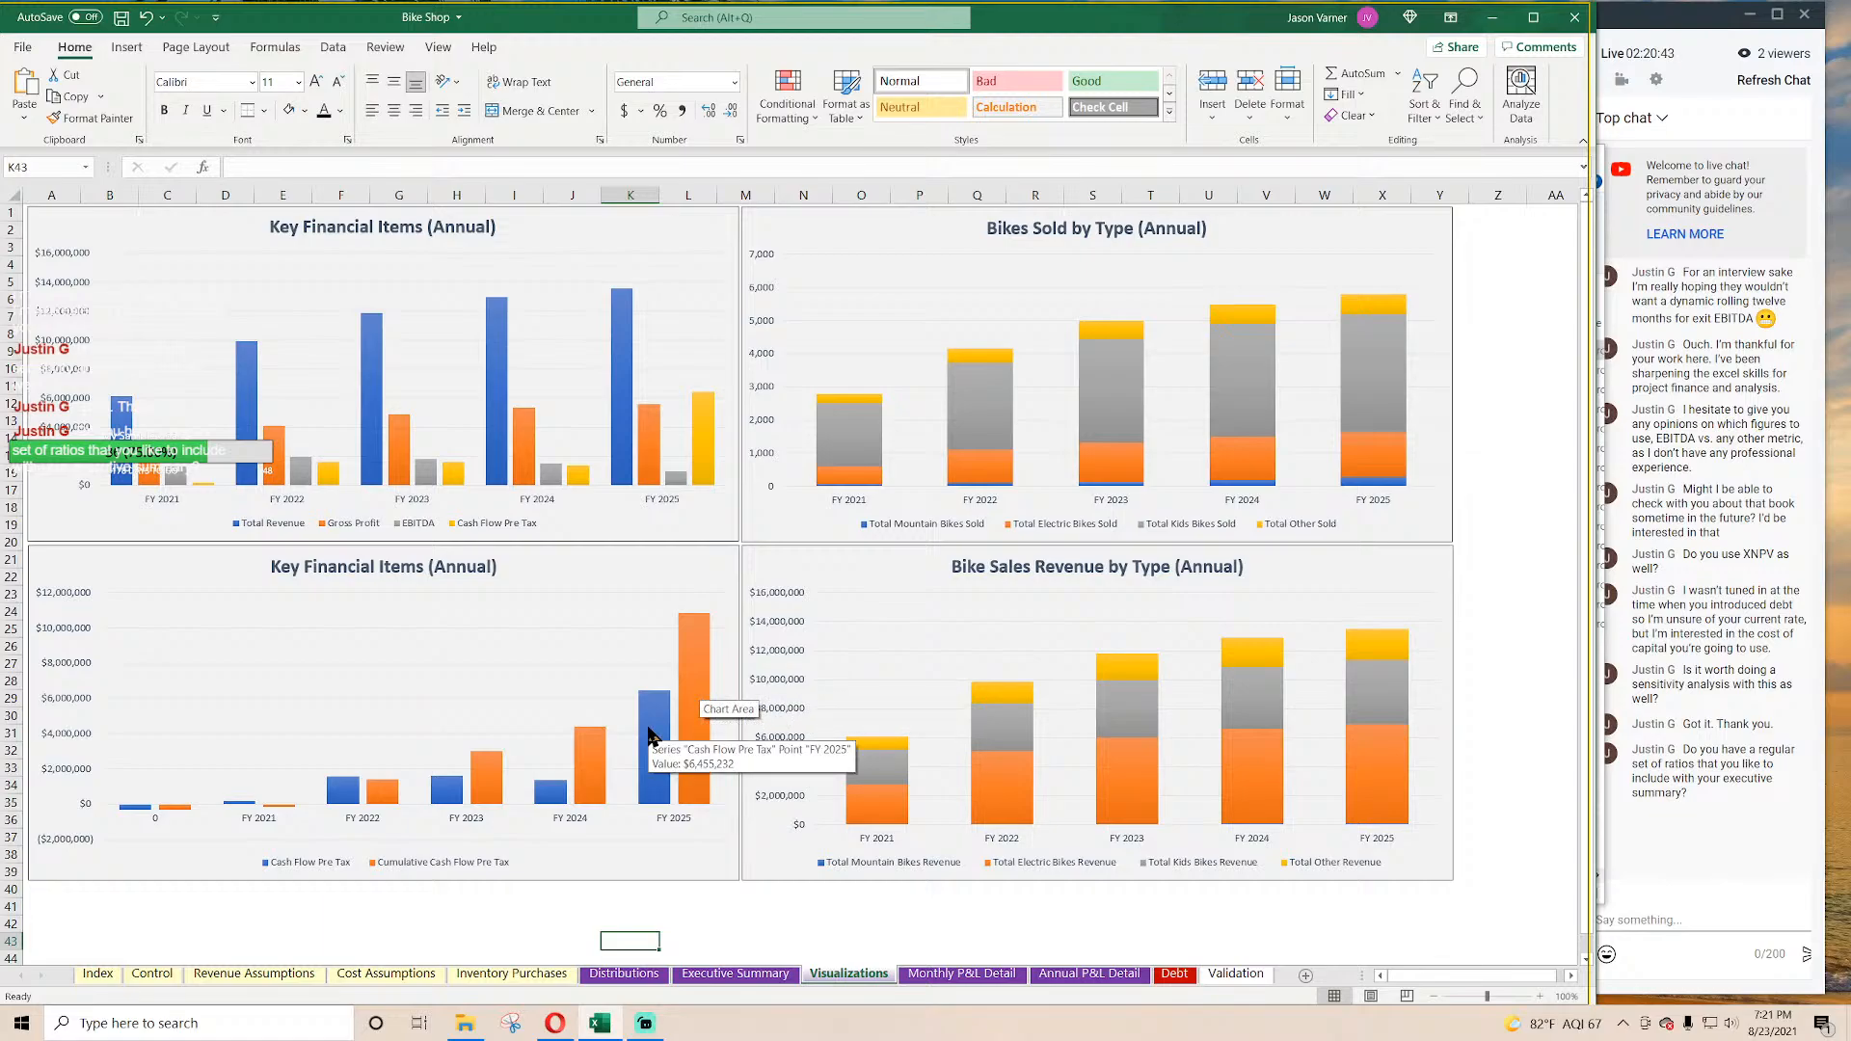
pyautogui.moveTo(557, 805)
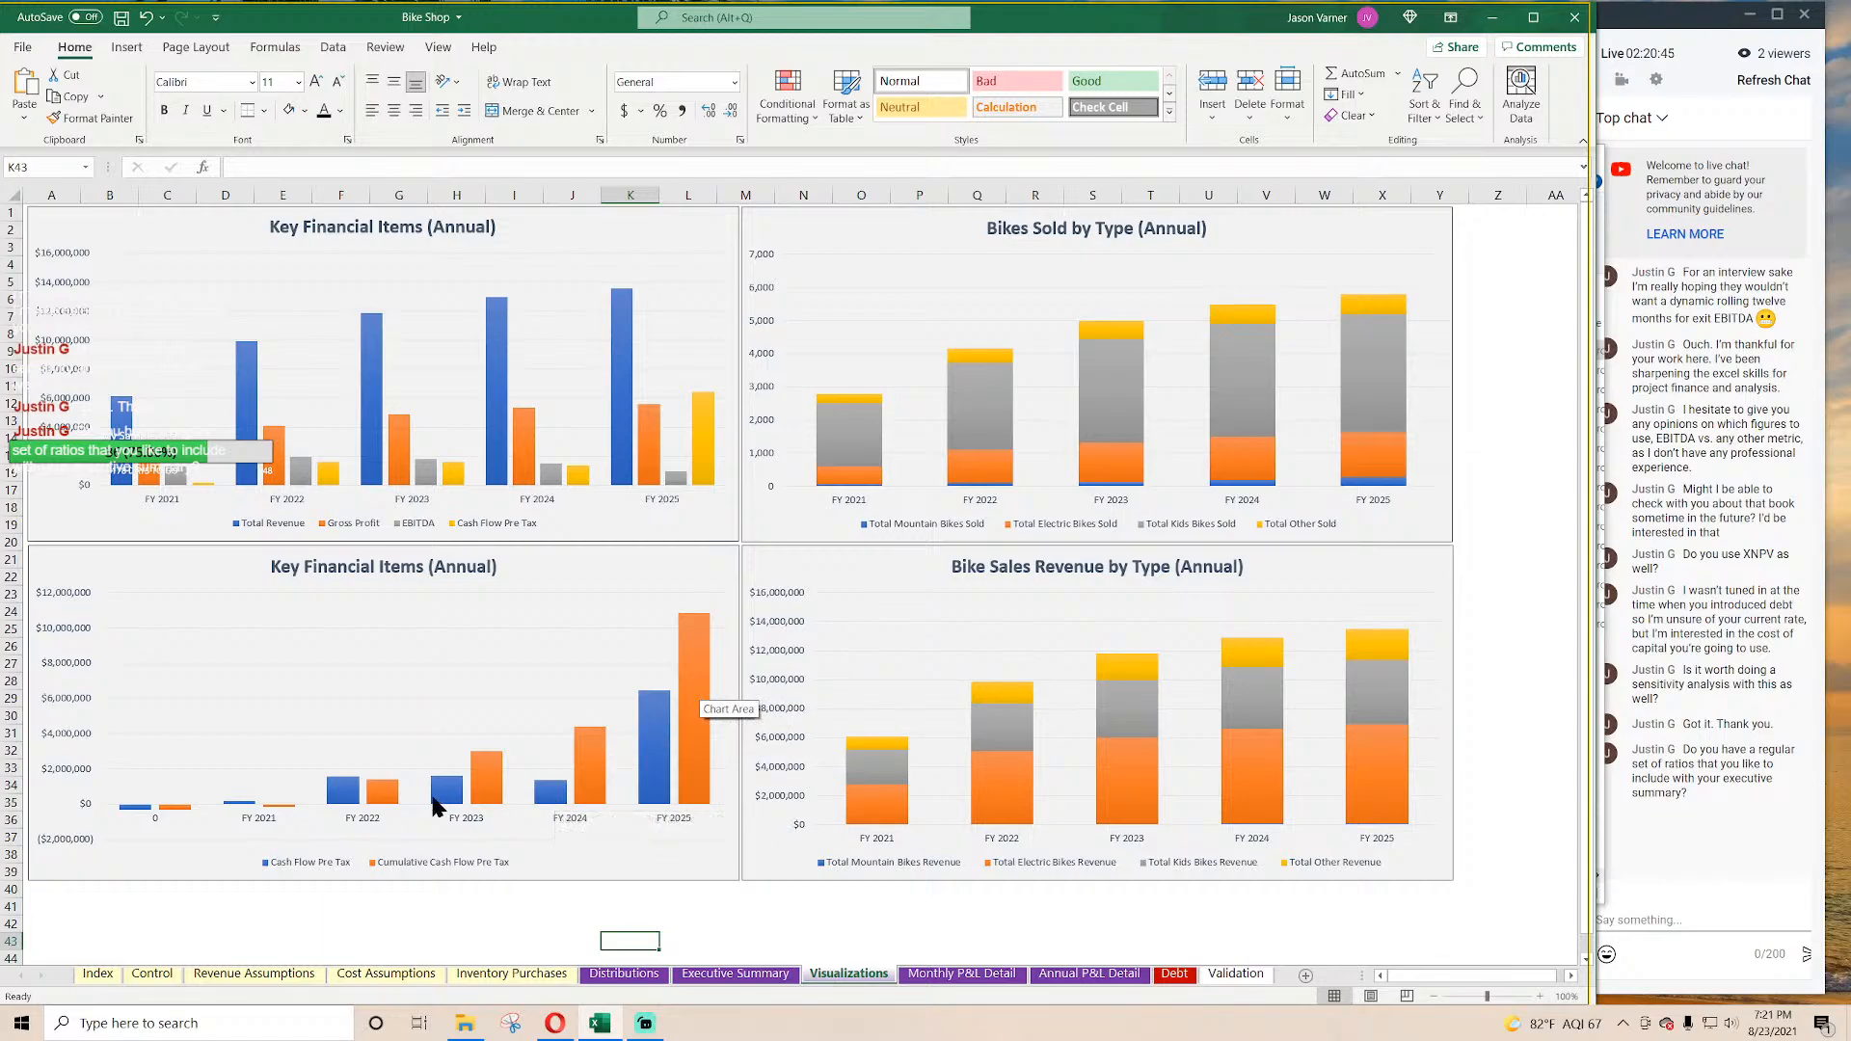
pyautogui.moveTo(435, 805)
pyautogui.moveTo(333, 803)
# Step: Check the value ranges behind the cash flow chart's Cash Flow Pre Tax and Cumulative Cash Flow Pre Tax series
pyautogui.rightClick(525, 619)
pyautogui.click(584, 745)
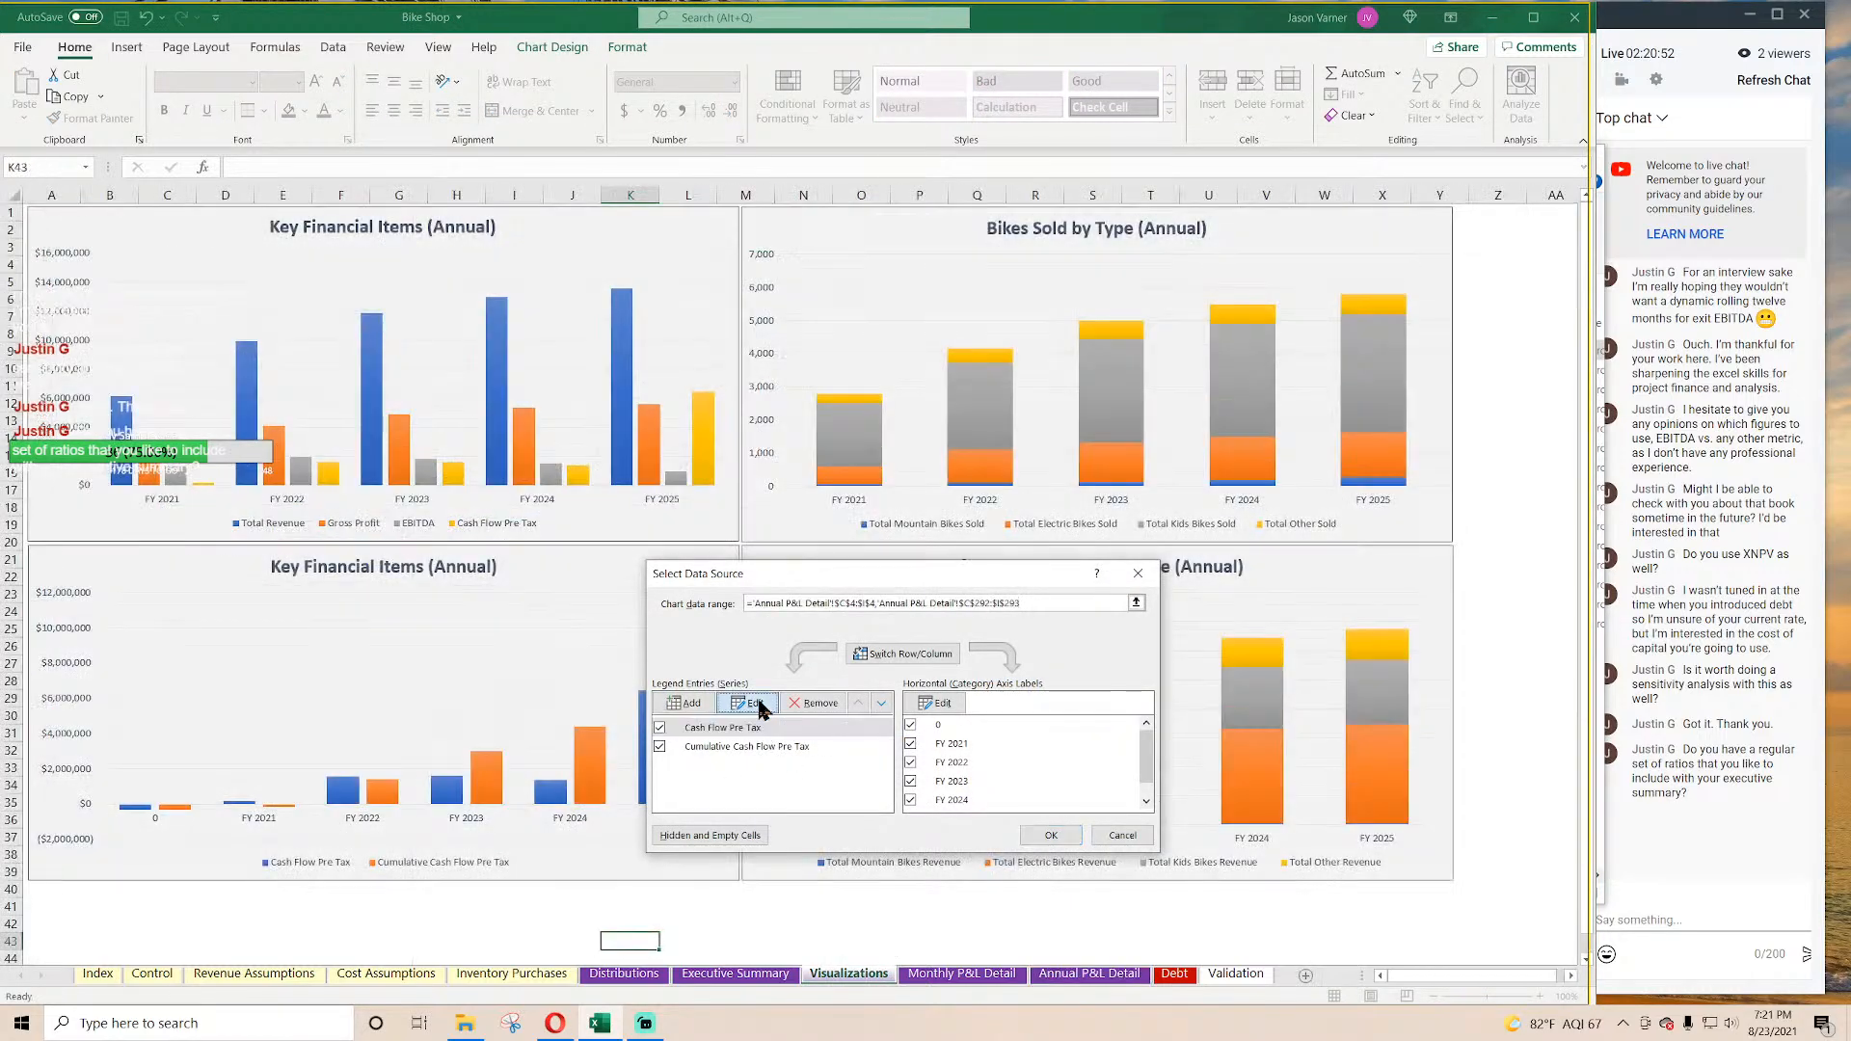
pyautogui.click(762, 699)
pyautogui.click(853, 733)
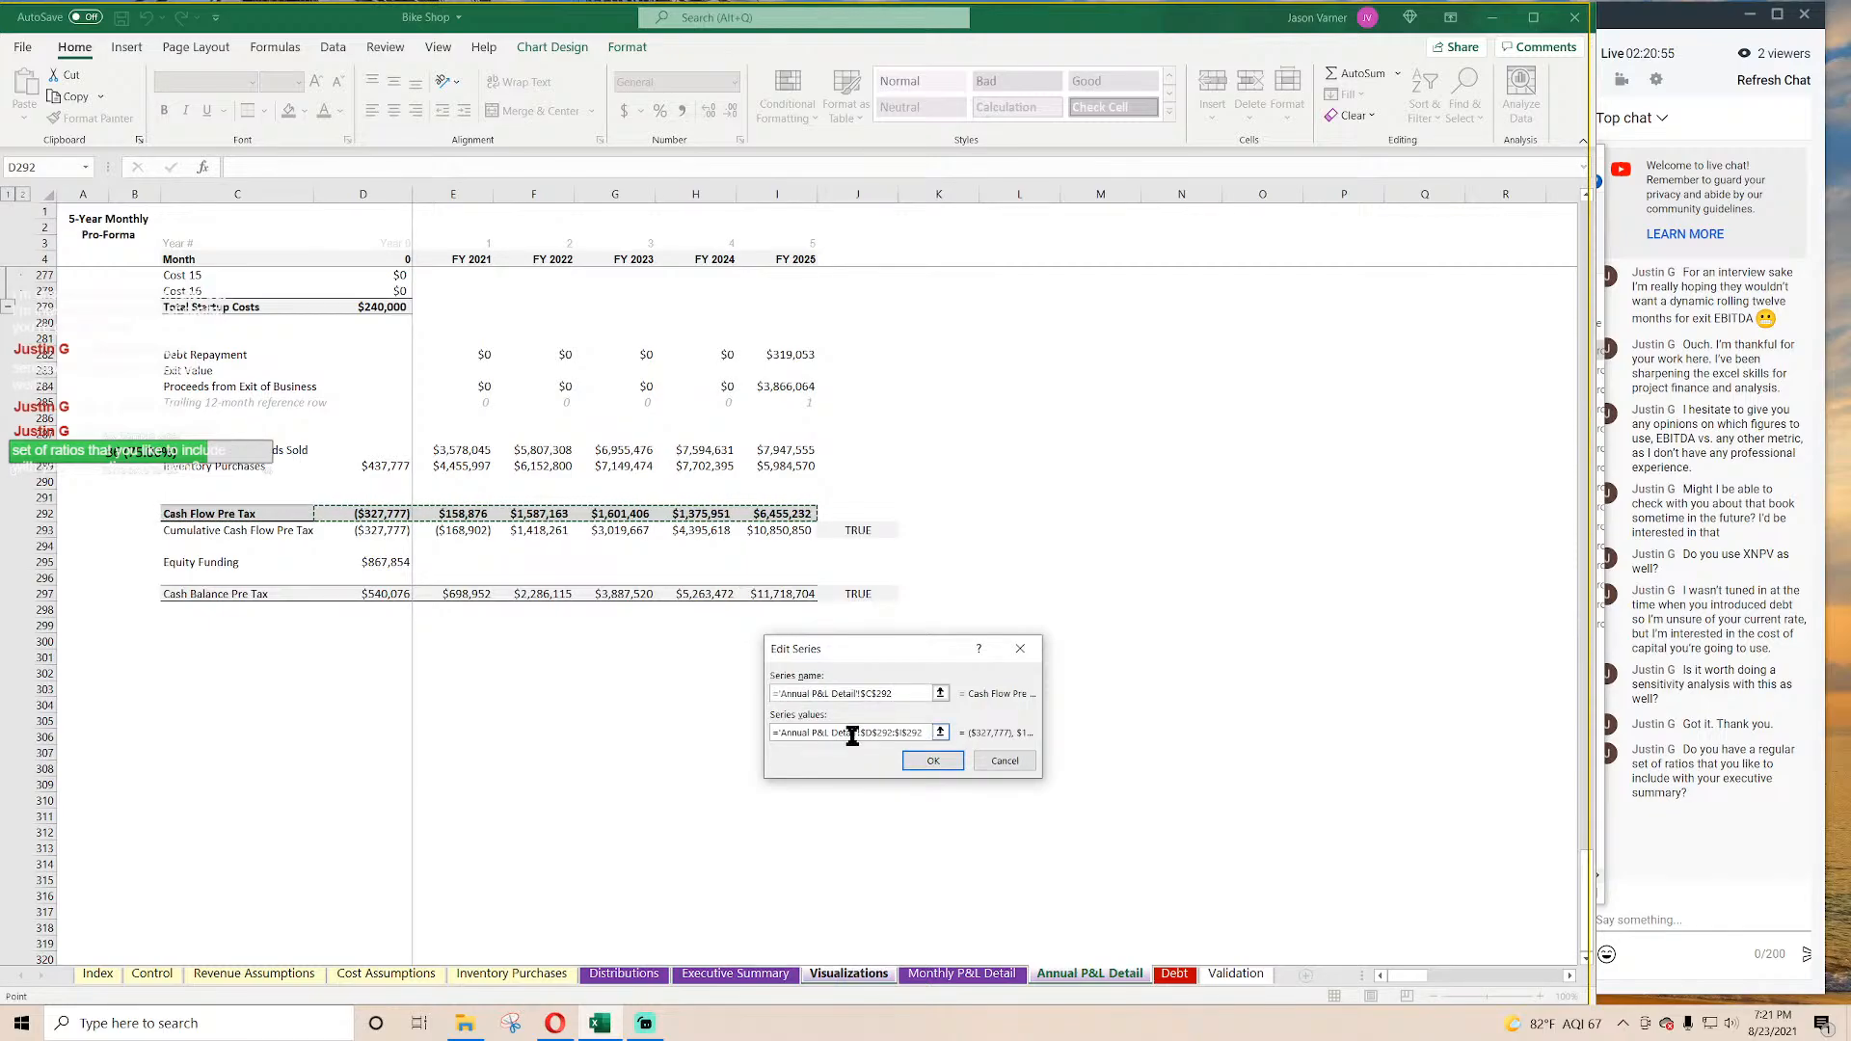
pyautogui.click(932, 761)
pyautogui.click(742, 747)
pyautogui.click(748, 703)
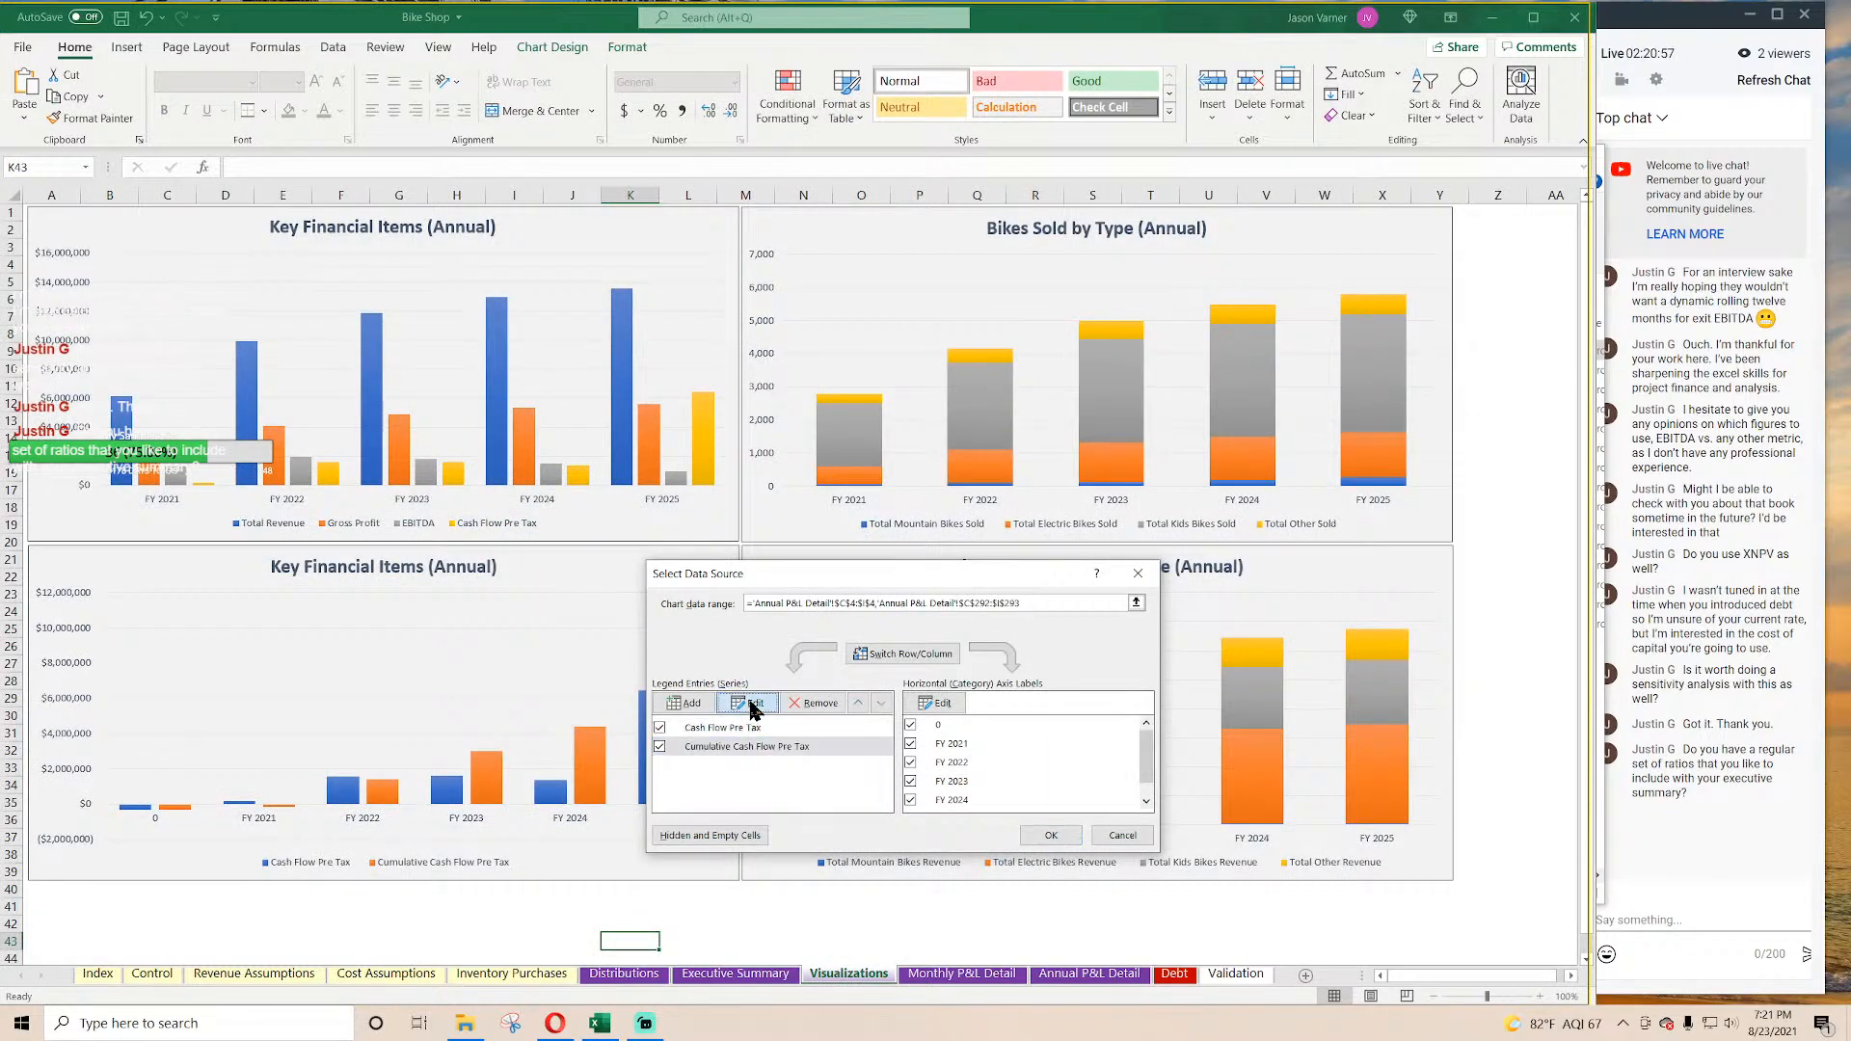
pyautogui.click(815, 733)
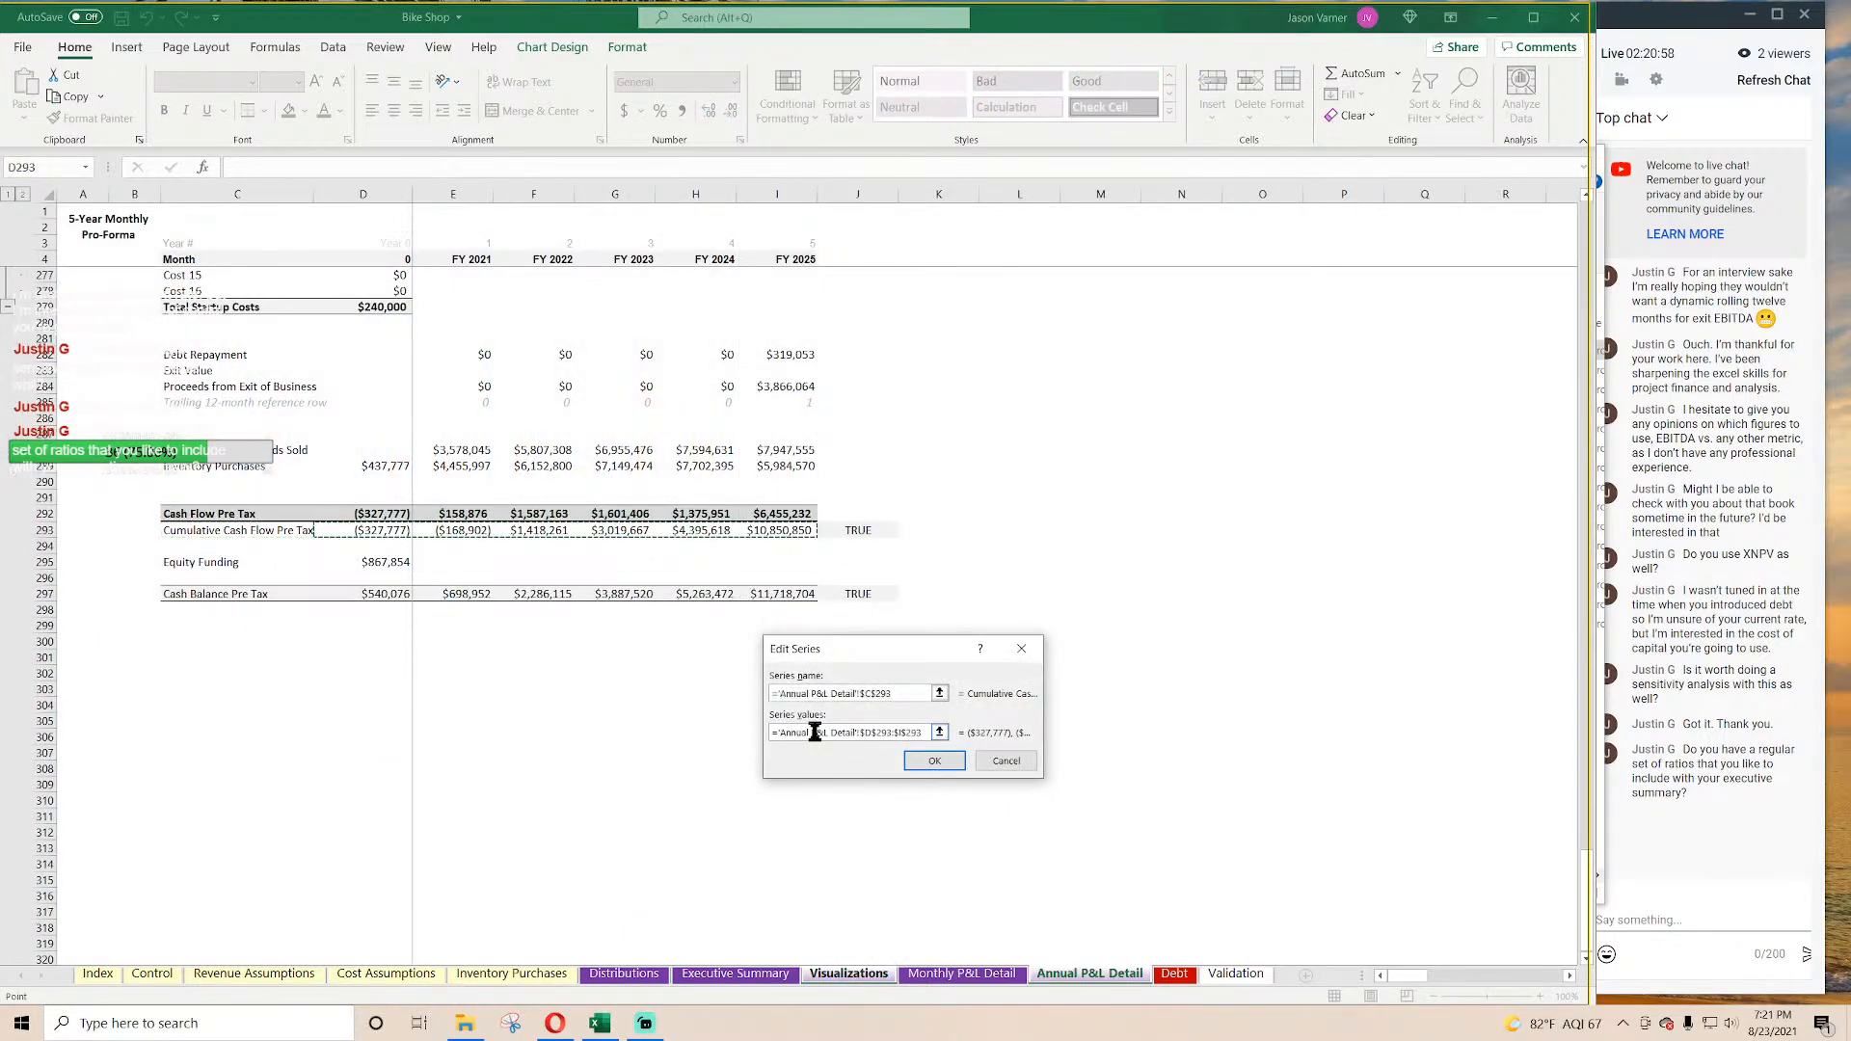
pyautogui.click(1003, 761)
pyautogui.click(1062, 839)
# Step: Duplicate the annual cash flow chart and place the copy directly beneath it, aligned with its edges
pyautogui.rightClick(588, 565)
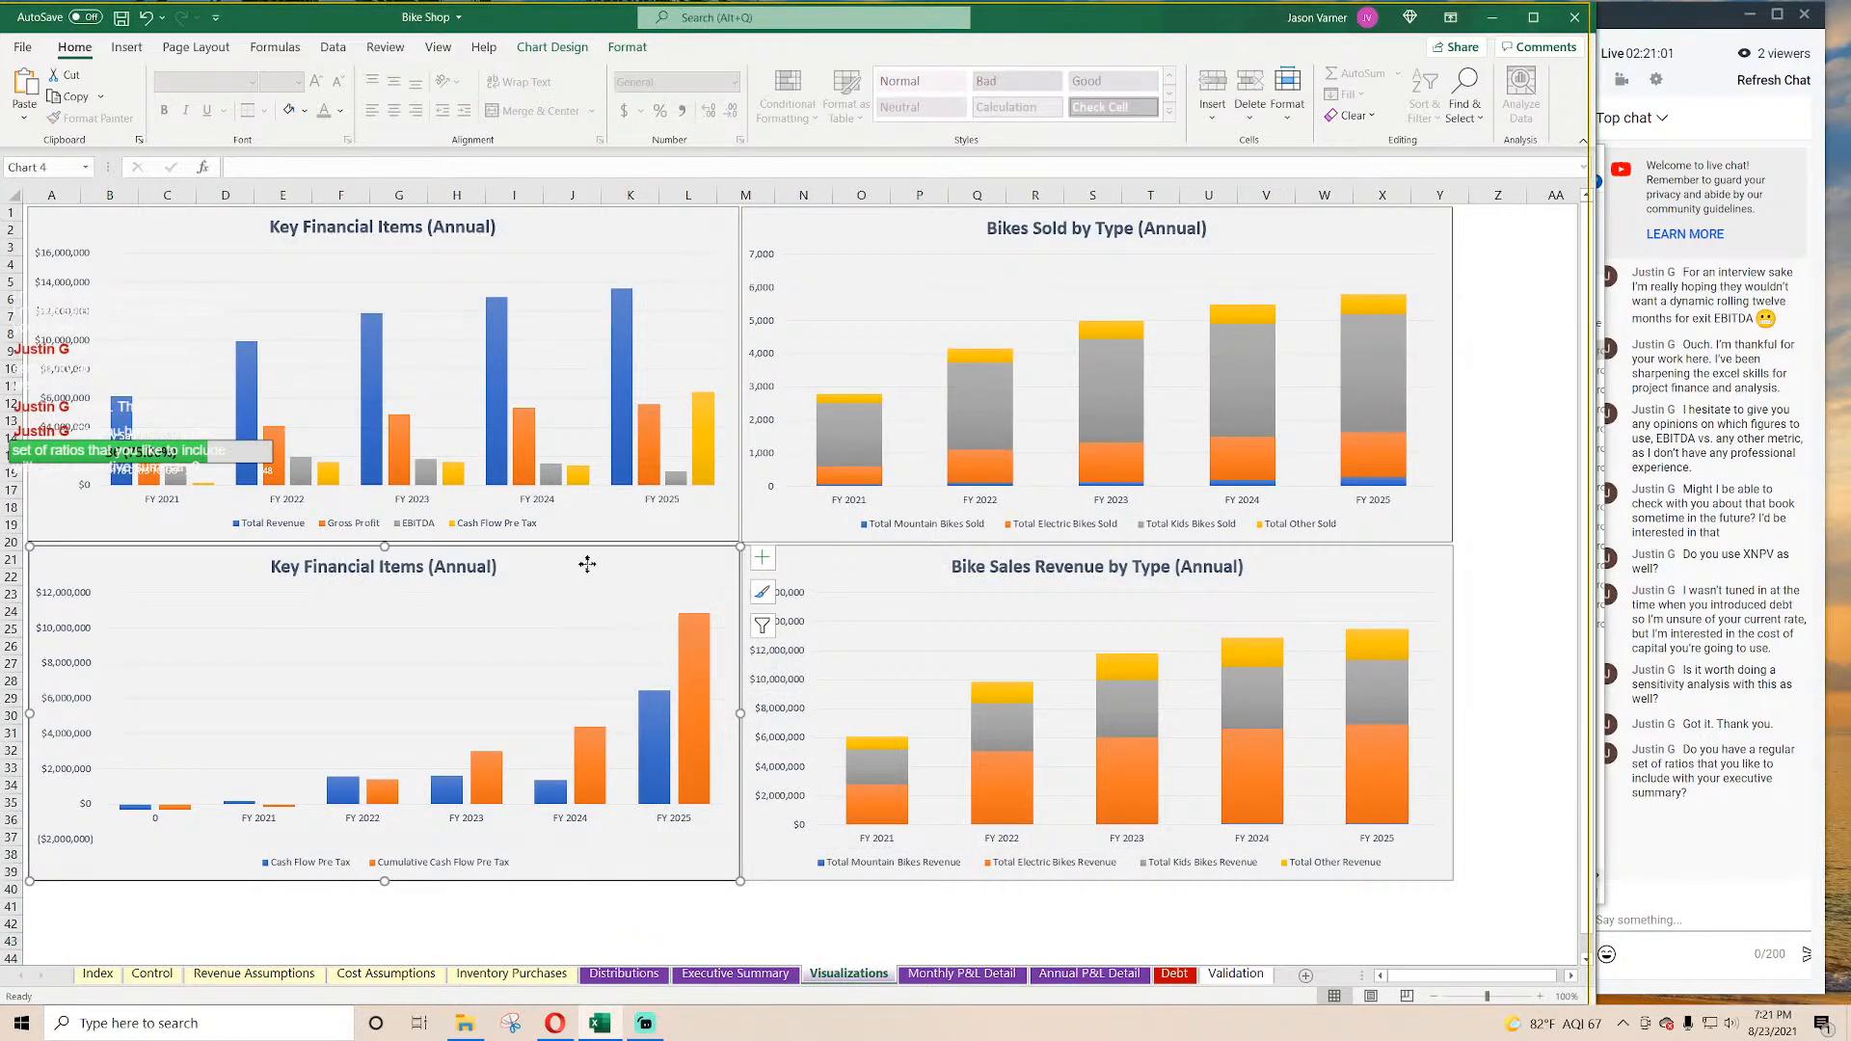
pyautogui.click(641, 84)
pyautogui.scroll(-7, 396, 610)
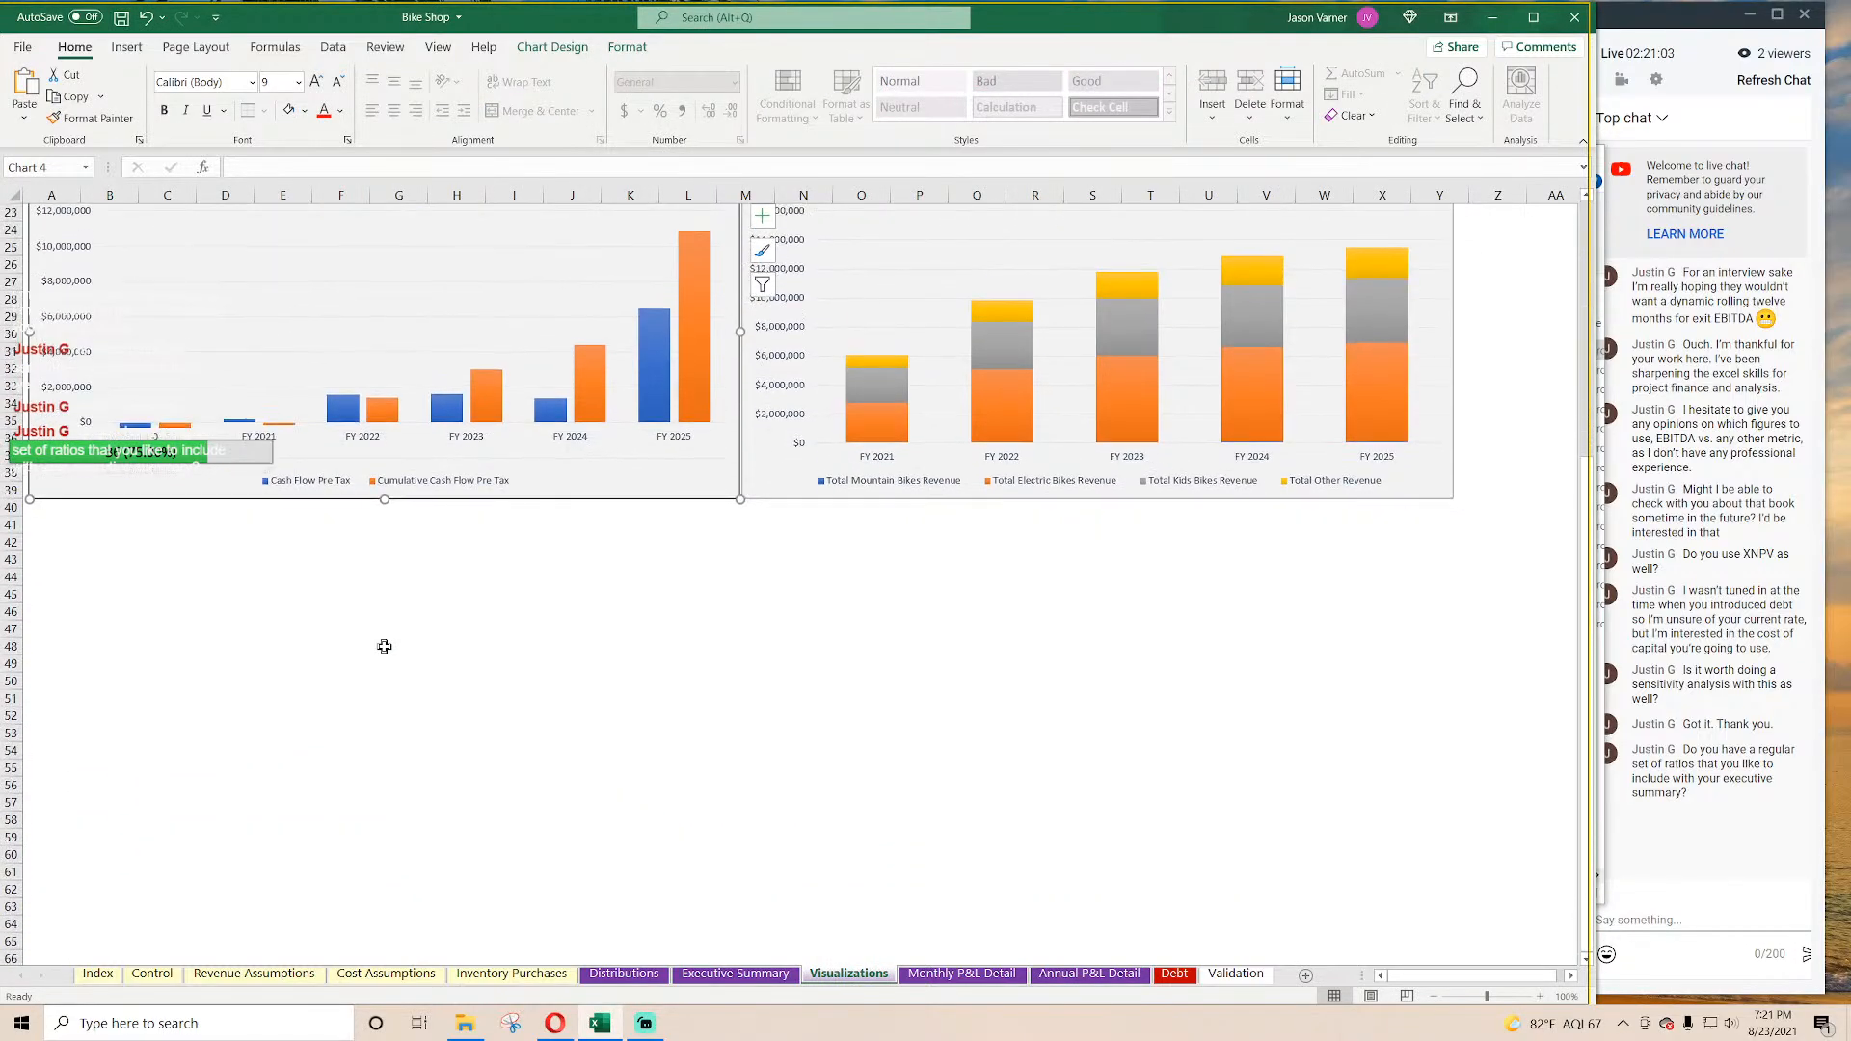
pyautogui.rightClick(385, 642)
pyautogui.click(414, 214)
pyautogui.moveTo(546, 660); pyautogui.dragTo(207, 525)
# Step: Point the copied chart's Cash Flow Pre Tax series to Monthly P&L Detail, with name C292 and values D292:BL292
pyautogui.rightClick(440, 647)
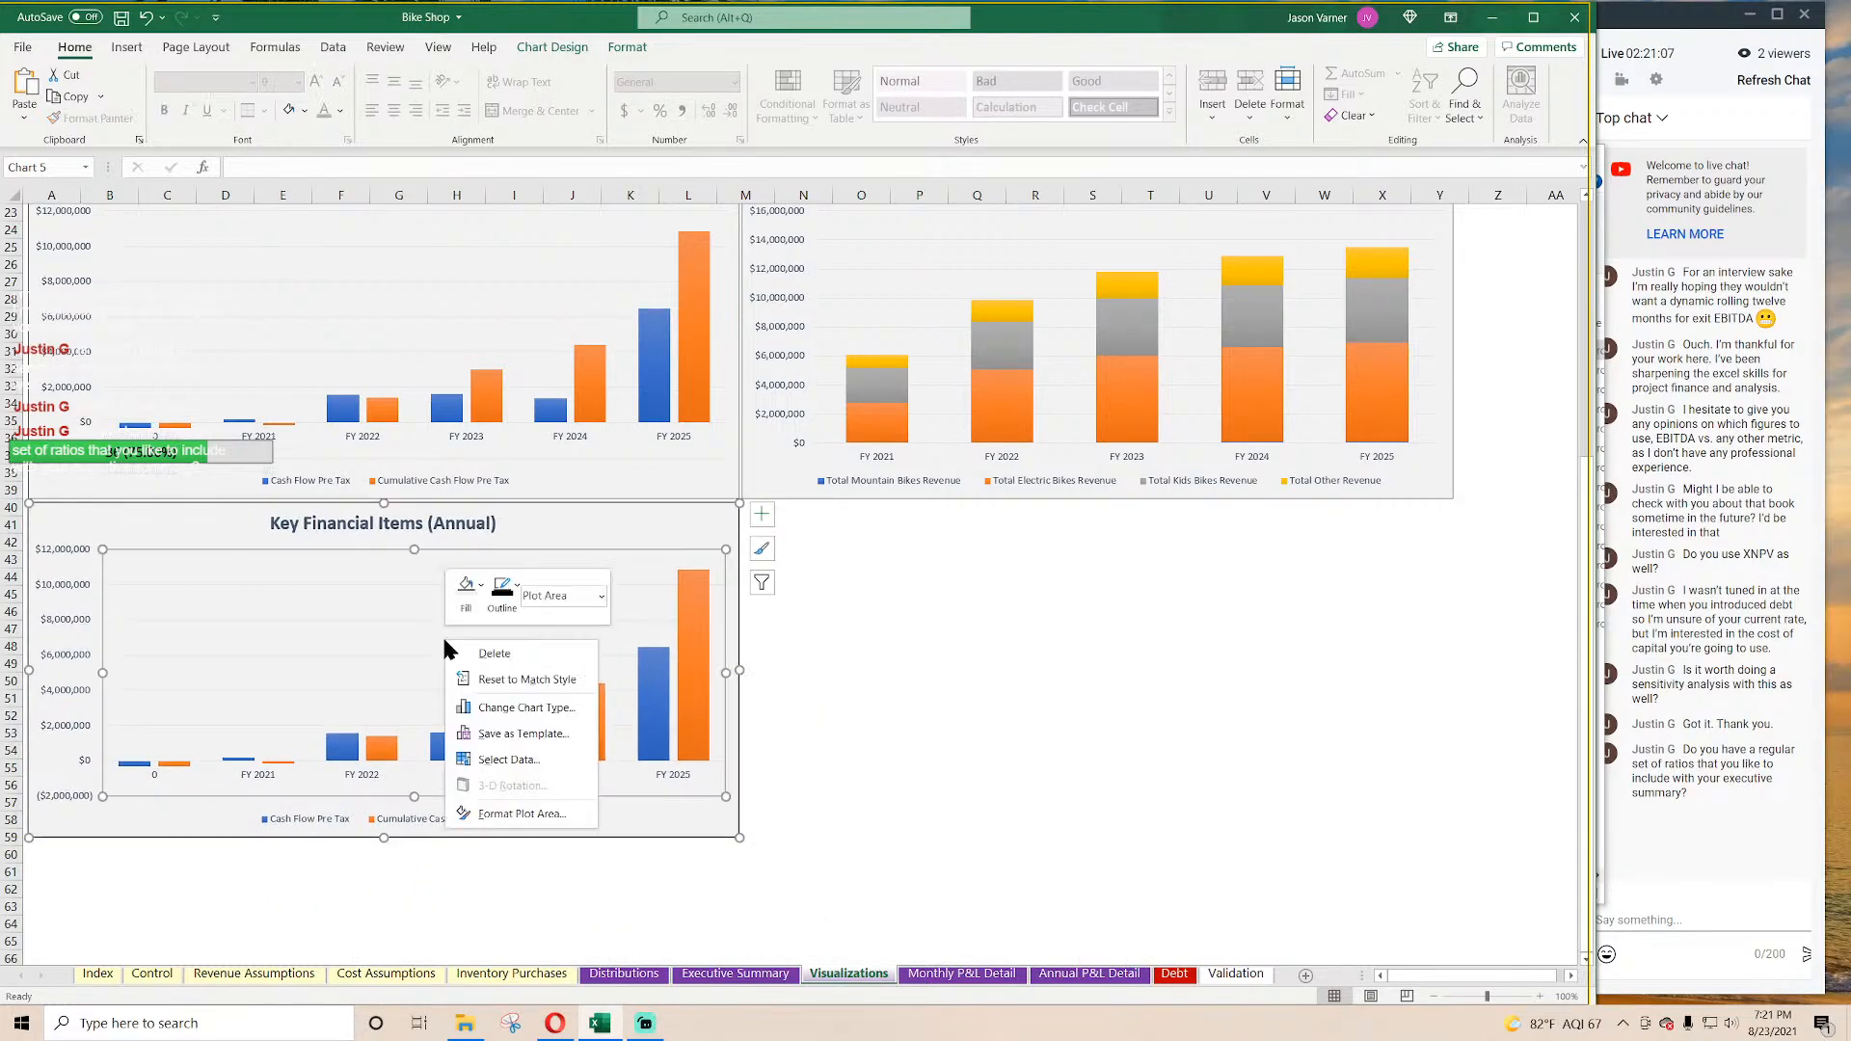
pyautogui.click(520, 760)
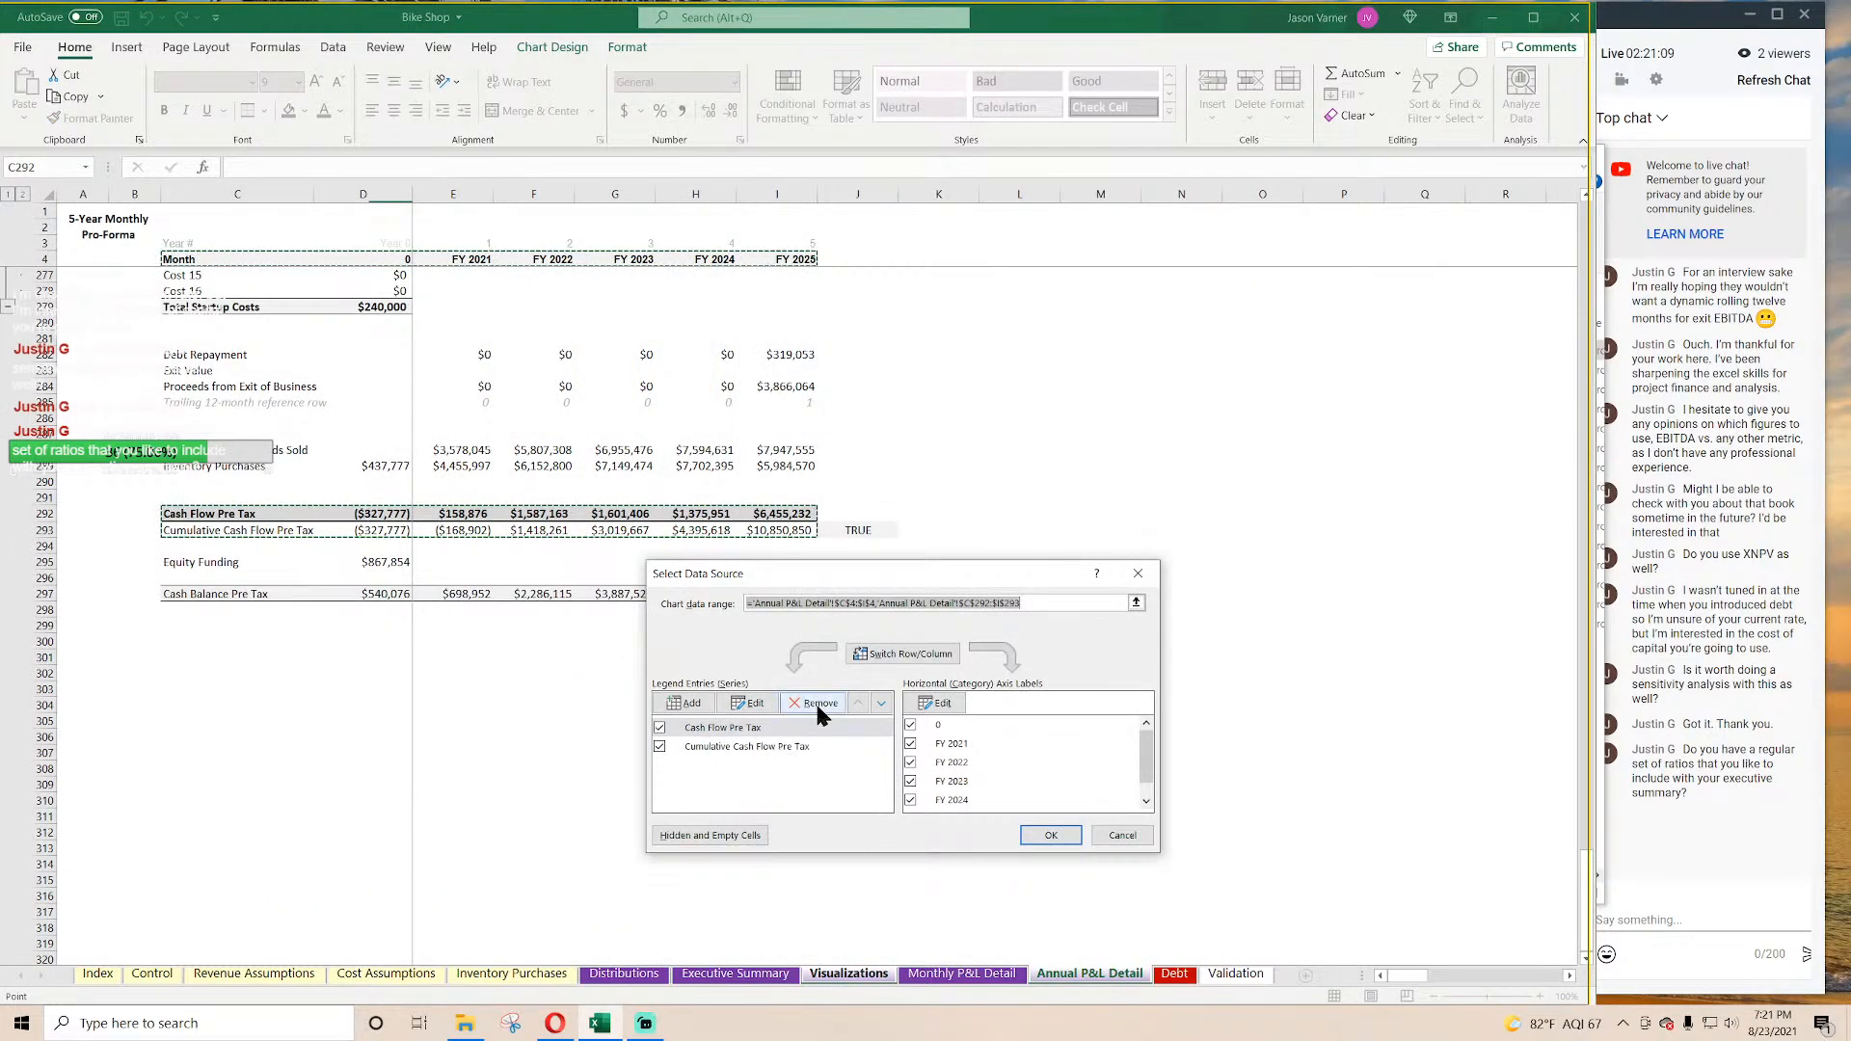
pyautogui.click(748, 703)
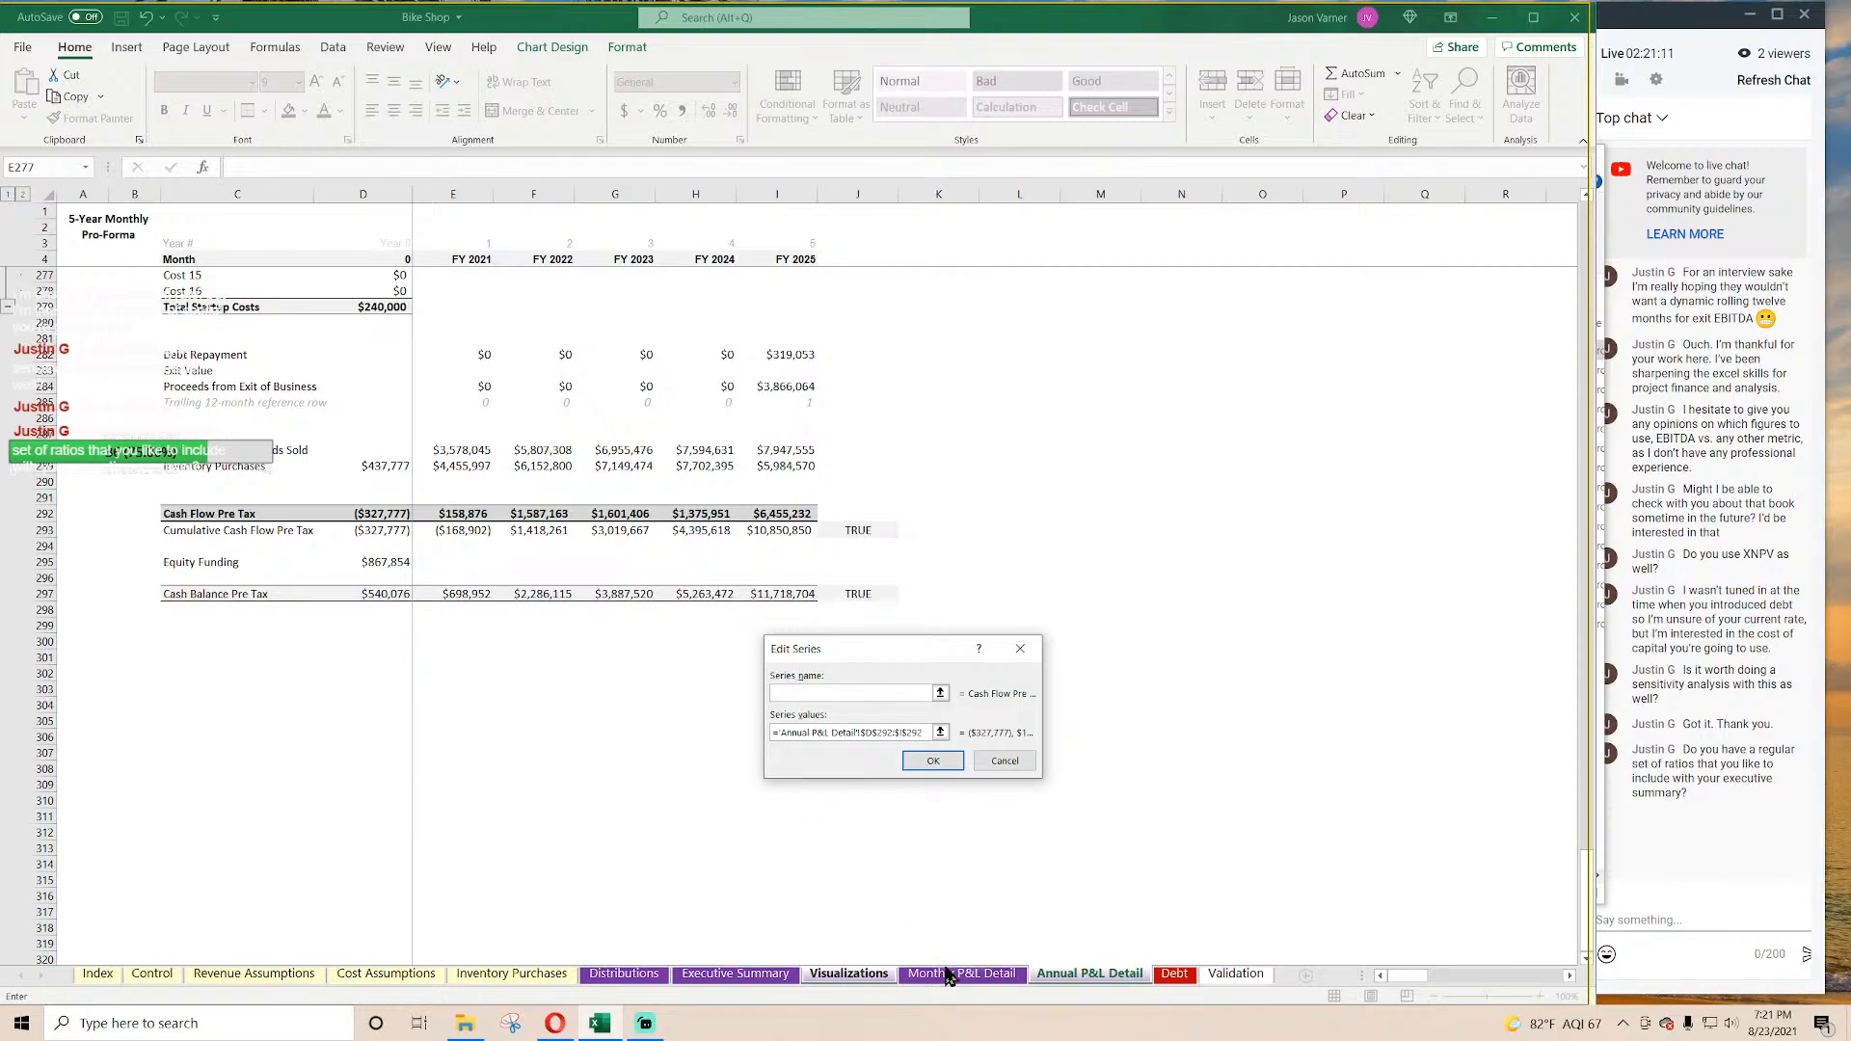
pyautogui.click(949, 975)
pyautogui.scroll(-20, 257, 757)
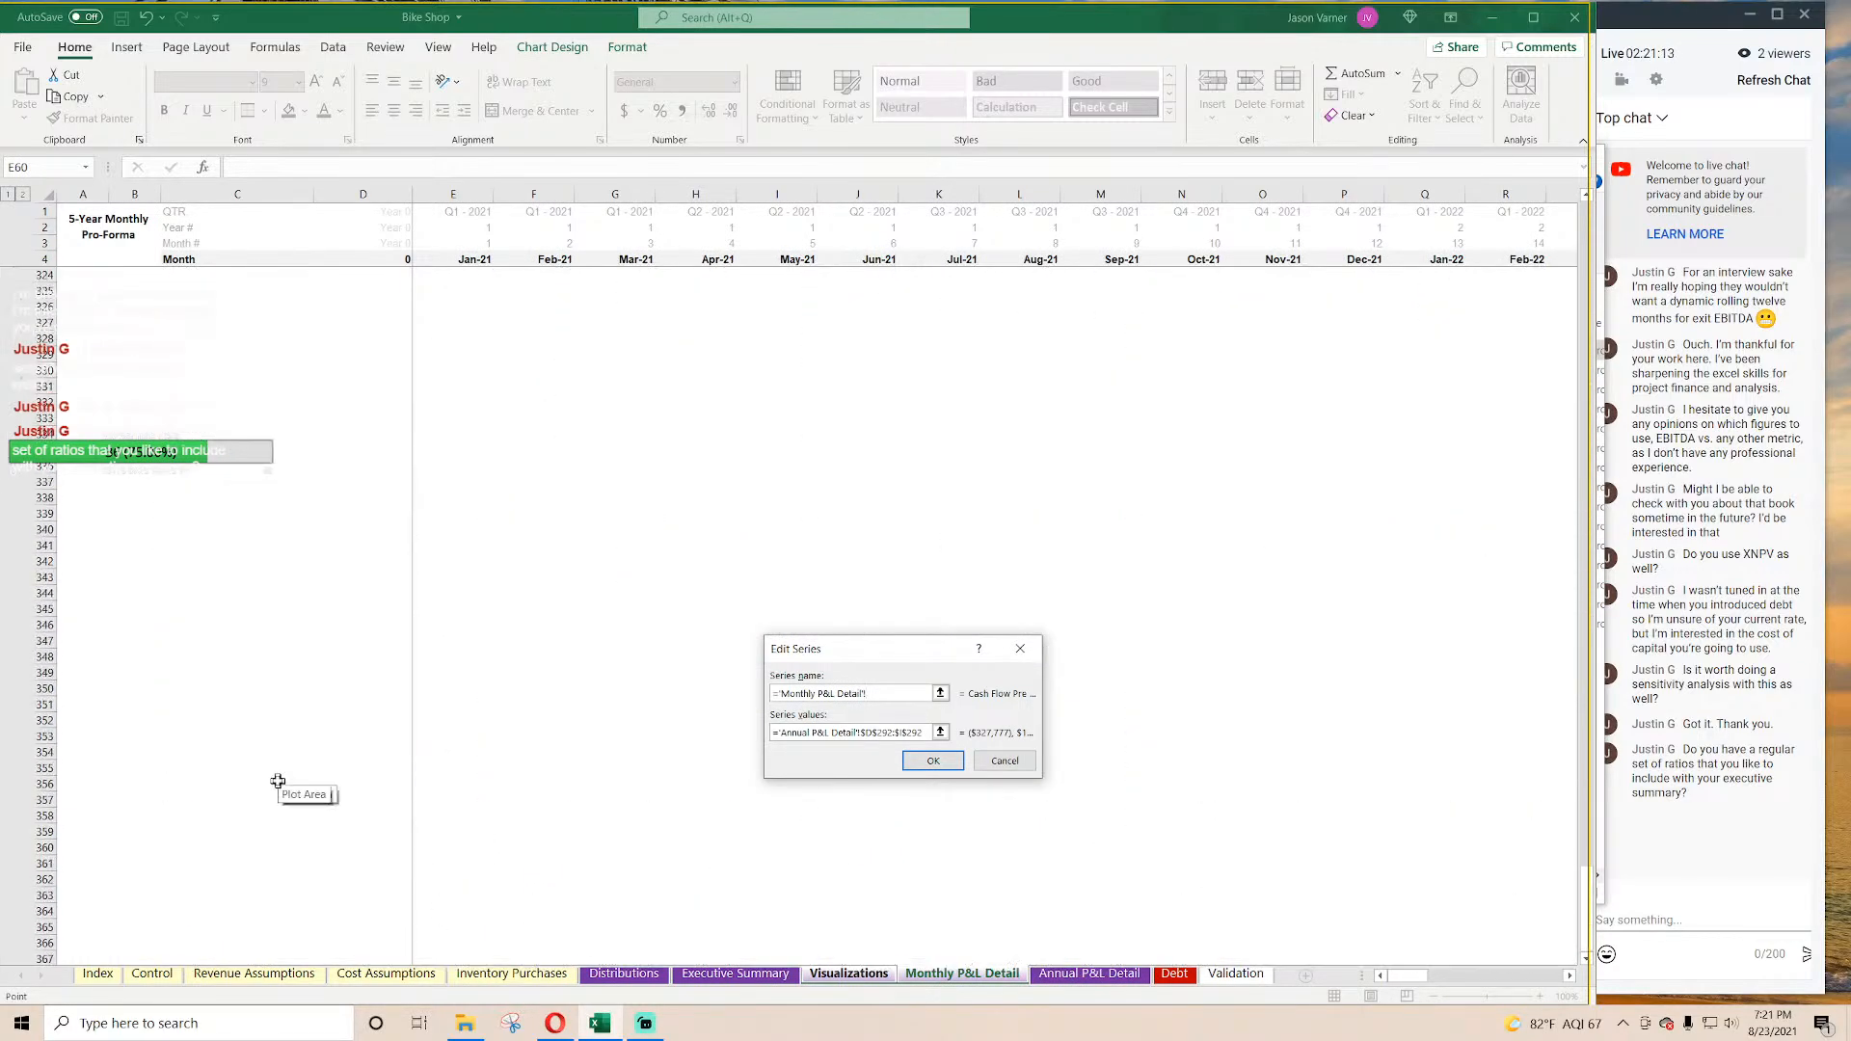
pyautogui.scroll(15, 278, 781)
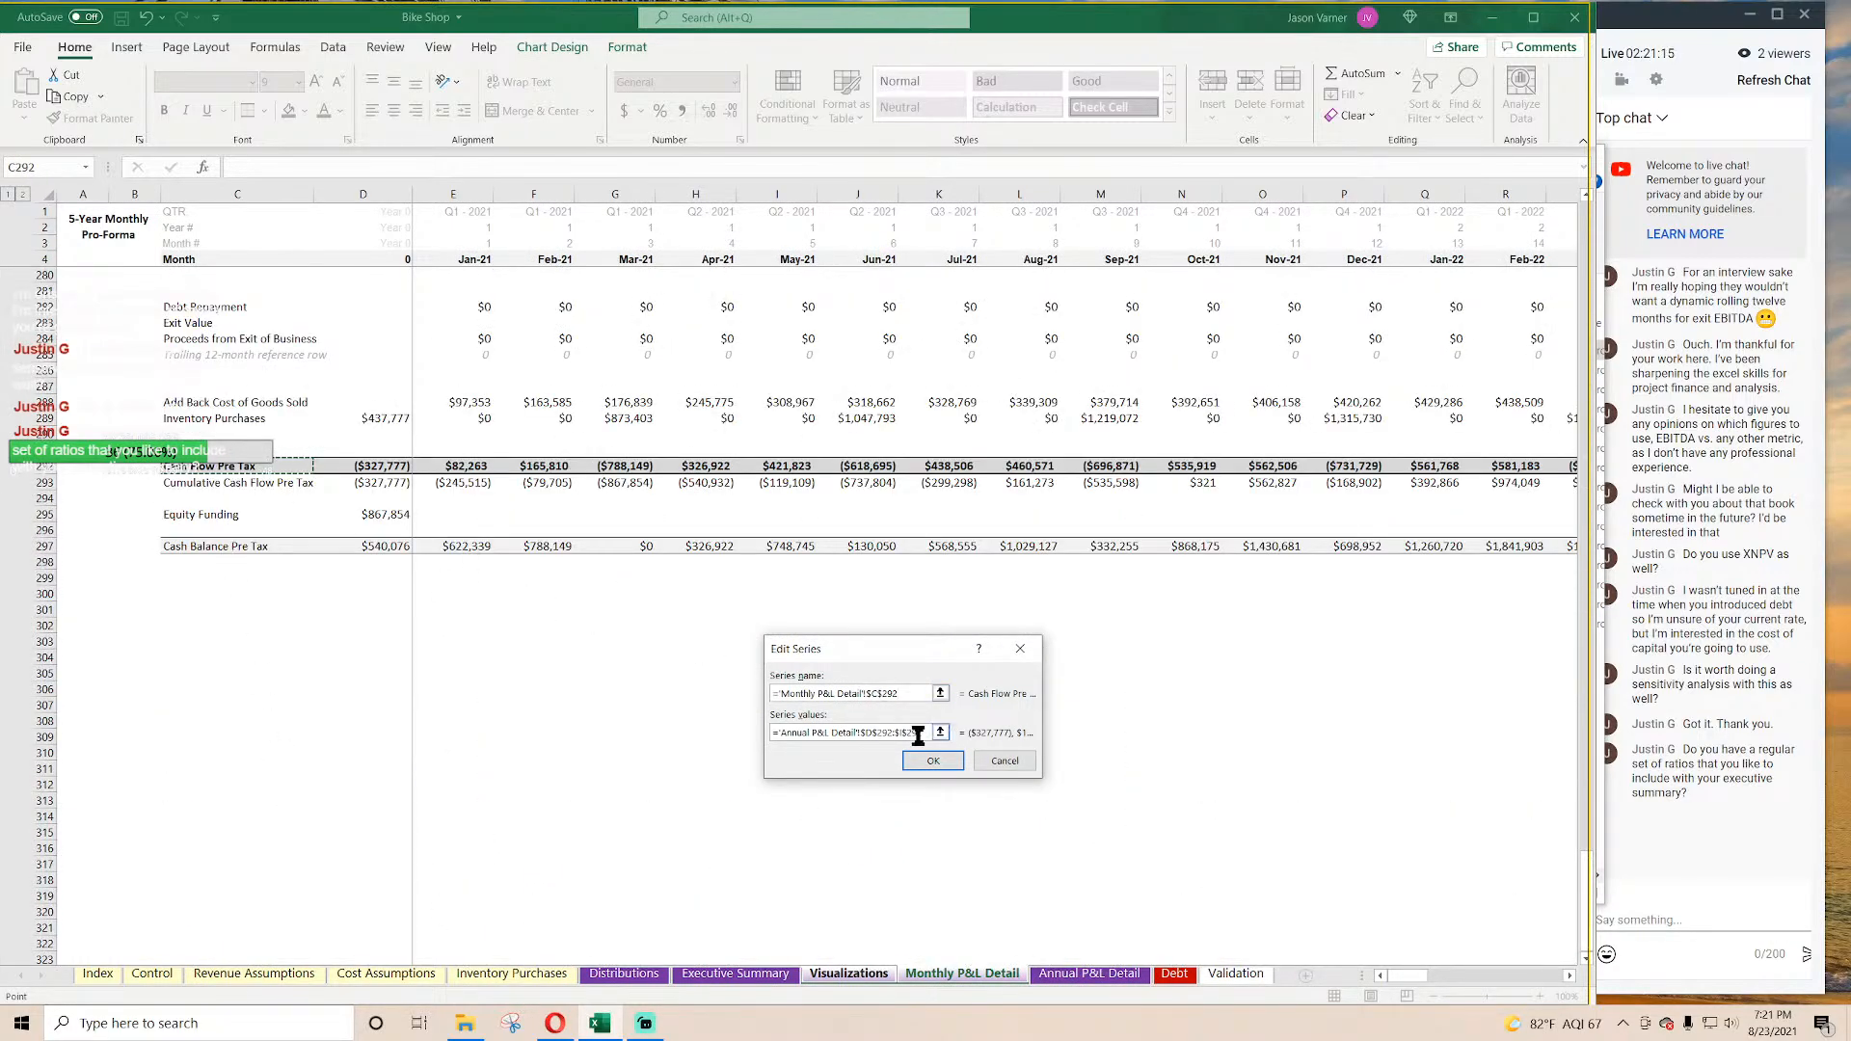
pyautogui.click(940, 732)
pyautogui.click(964, 974)
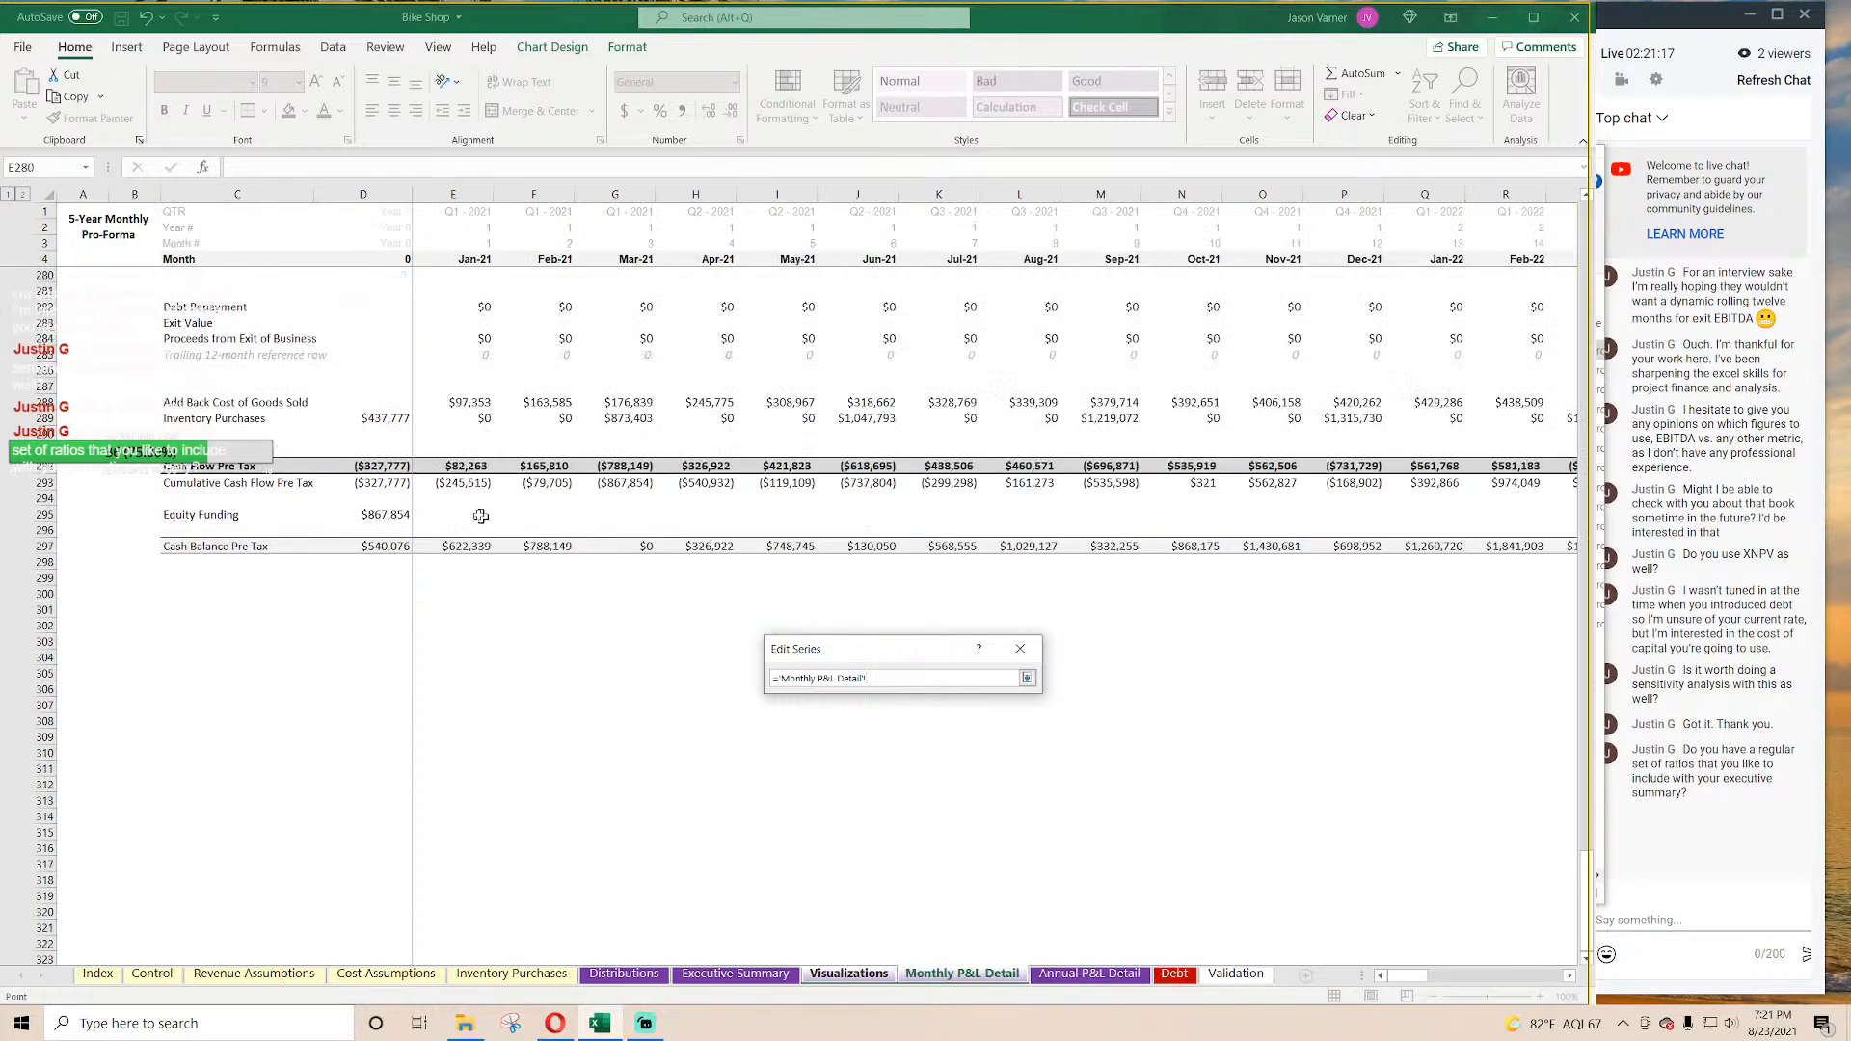
pyautogui.moveTo(403, 470); pyautogui.dragTo(1427, 466)
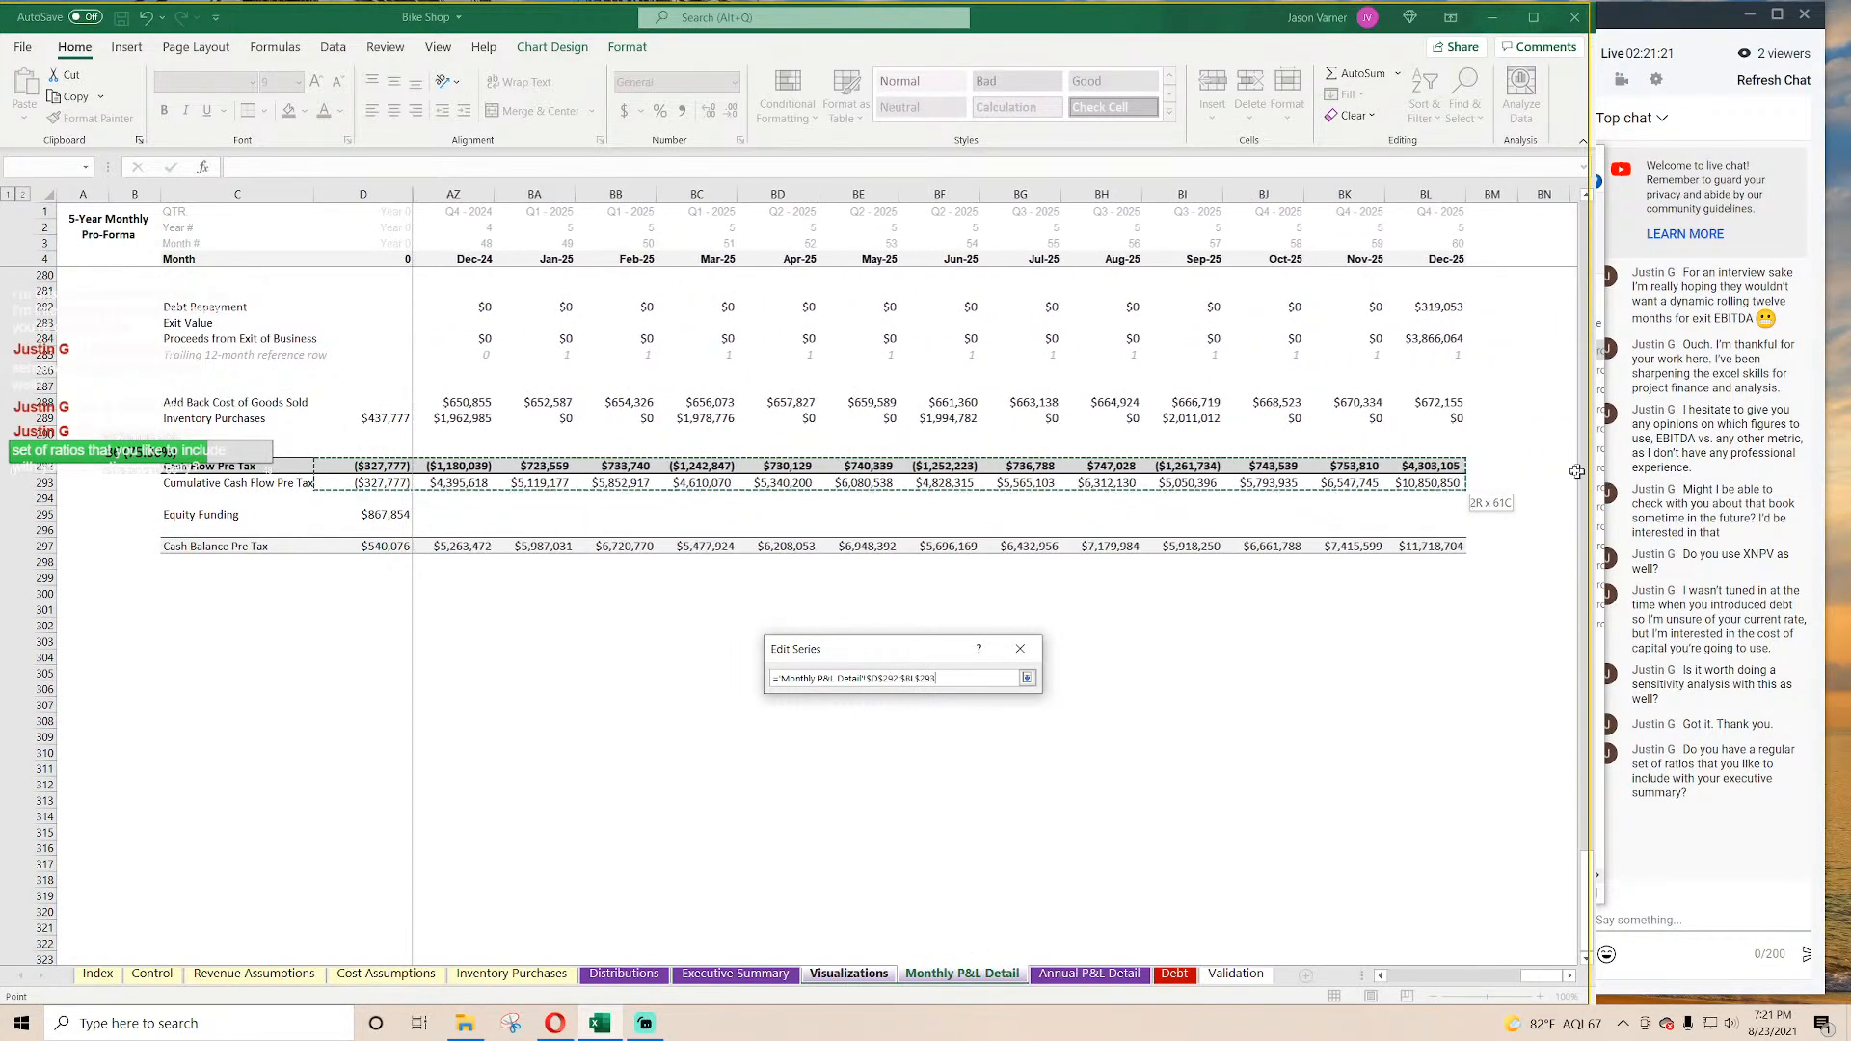
pyautogui.click(1028, 677)
pyautogui.click(931, 757)
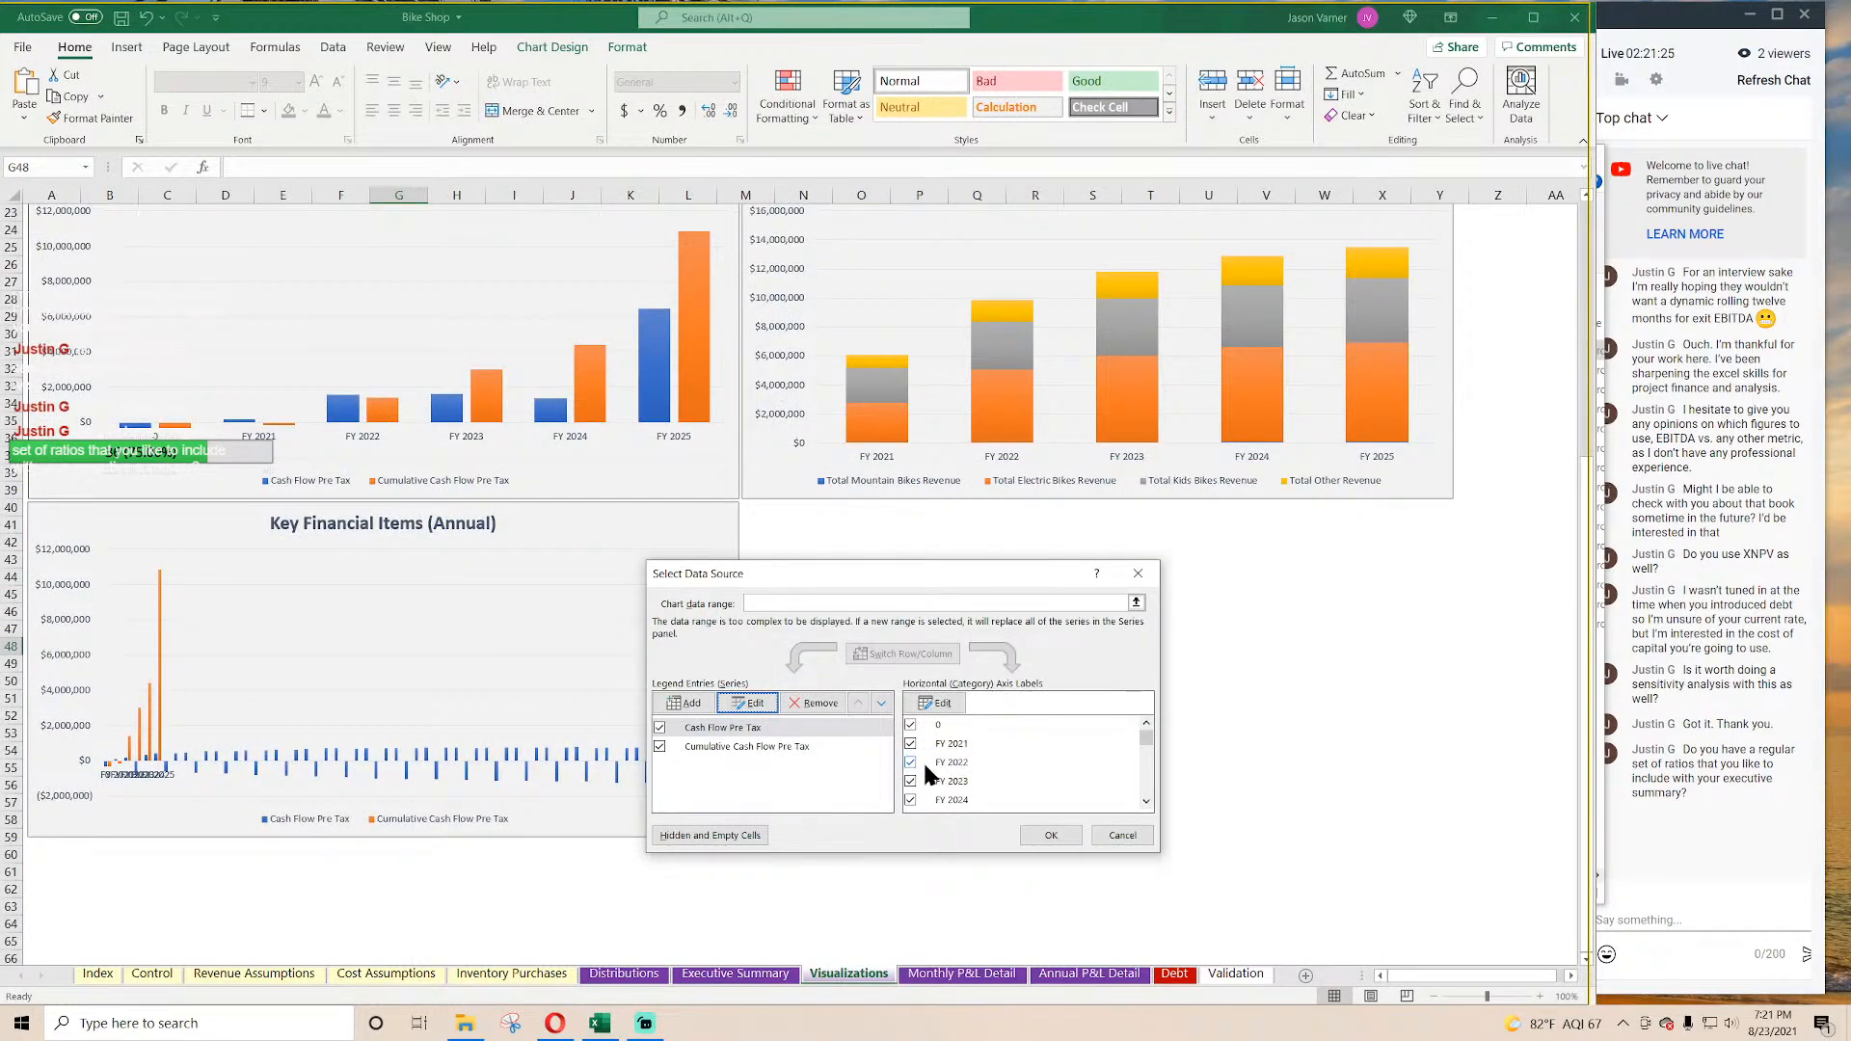
# Step: Point the copied chart's Cumulative Cash Flow Pre Tax series to Monthly P&L Detail, with name C293 and values D293:BL293
pyautogui.click(762, 747)
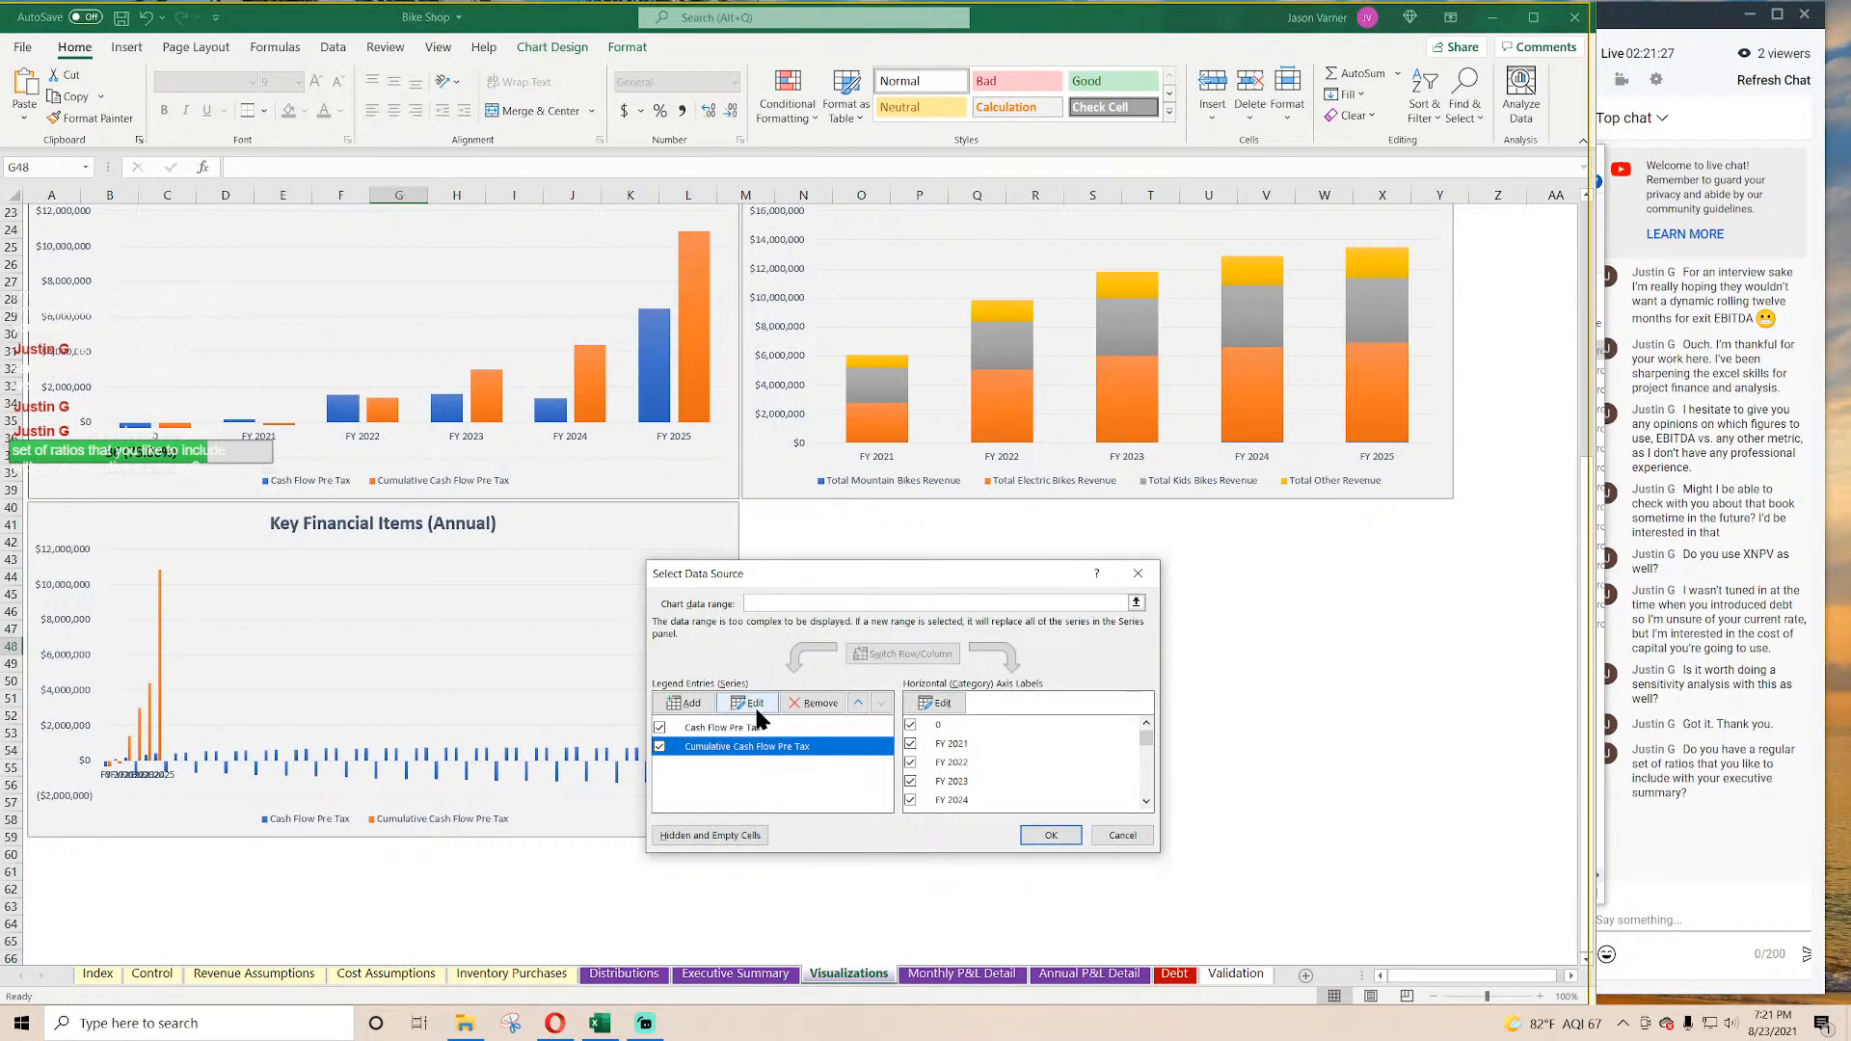
pyautogui.click(747, 703)
pyautogui.click(961, 974)
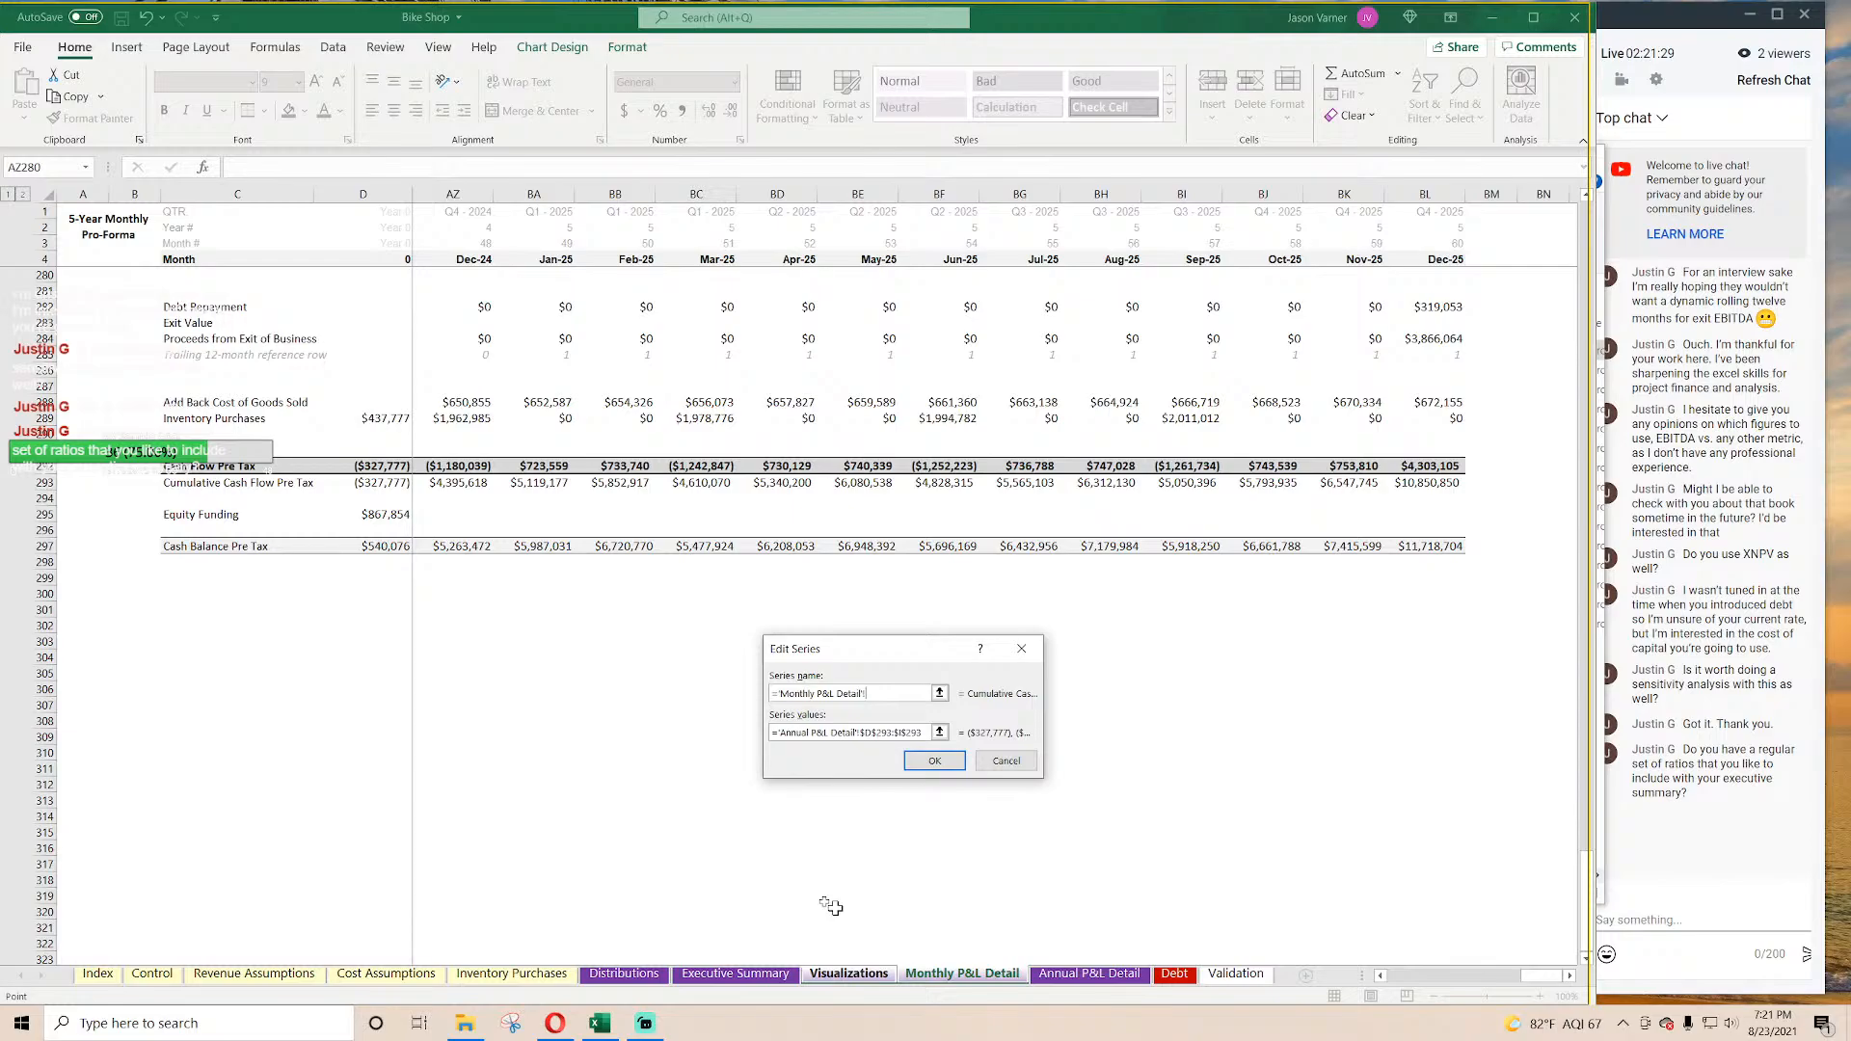
pyautogui.click(203, 482)
pyautogui.click(940, 732)
pyautogui.press('BackSpace')
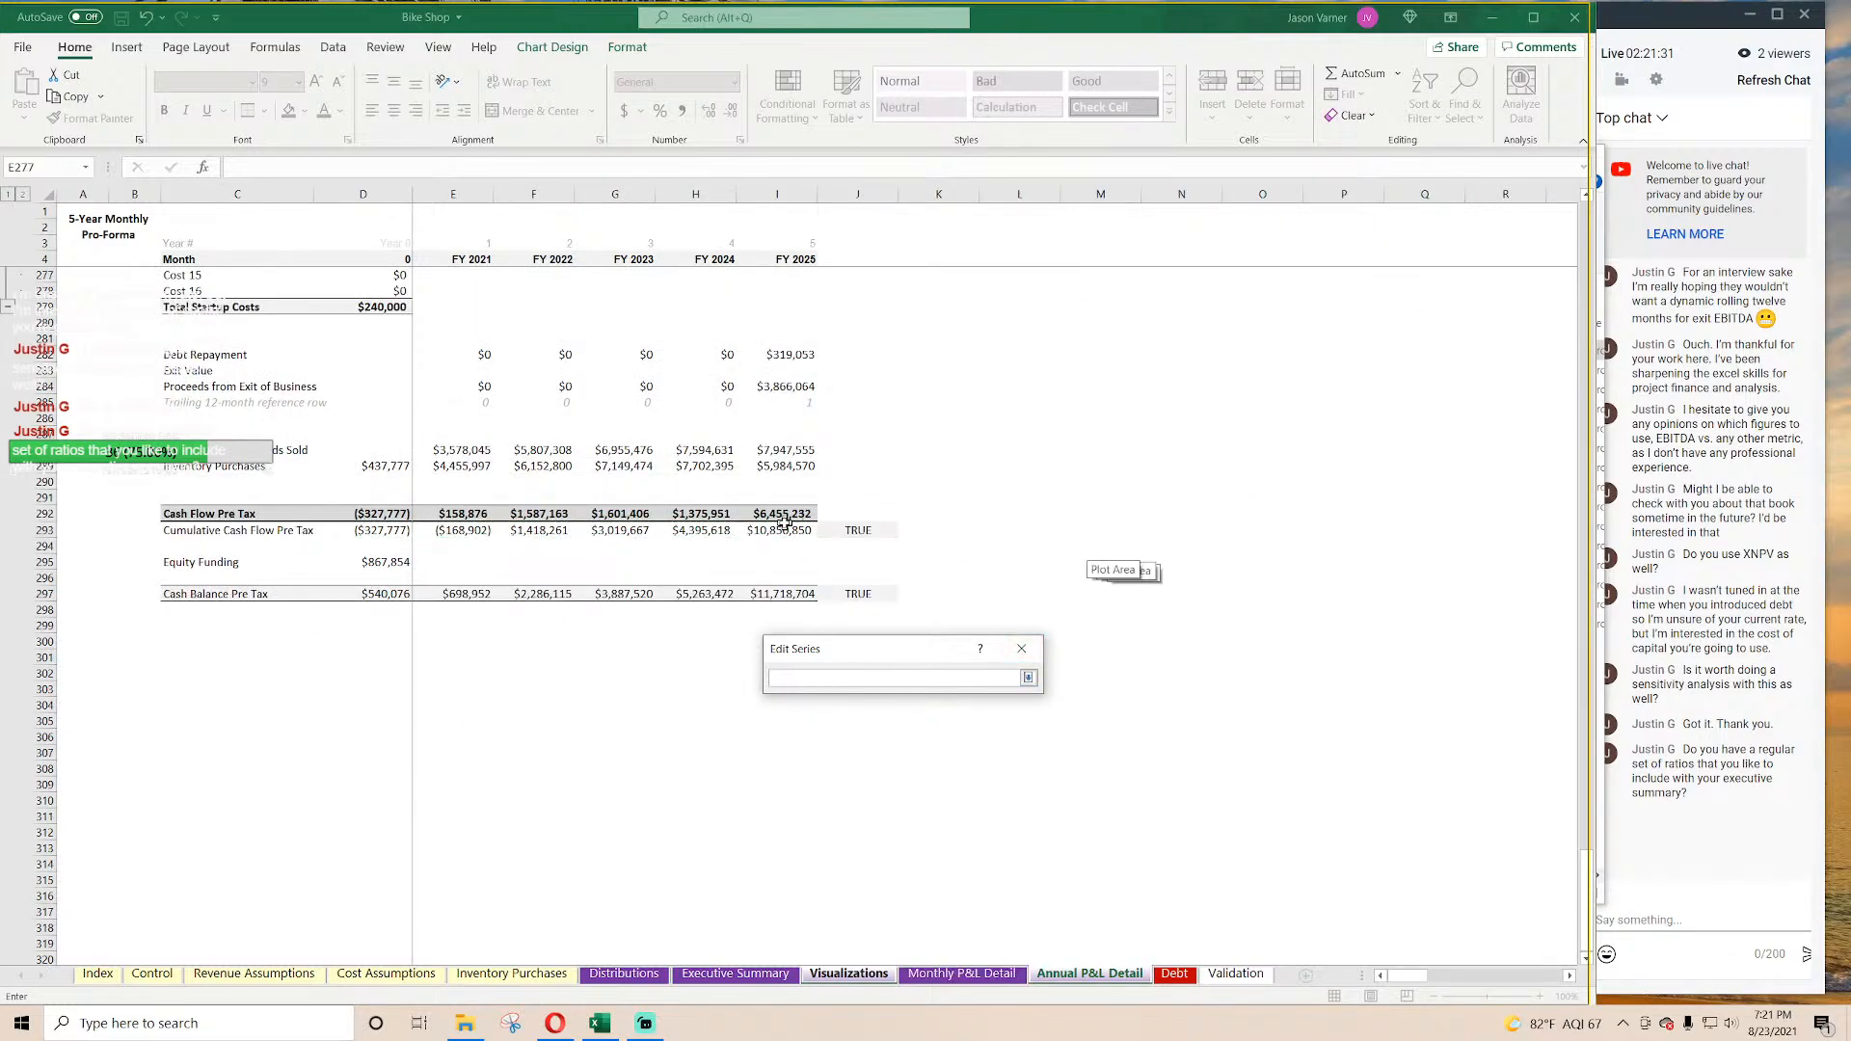
pyautogui.click(962, 974)
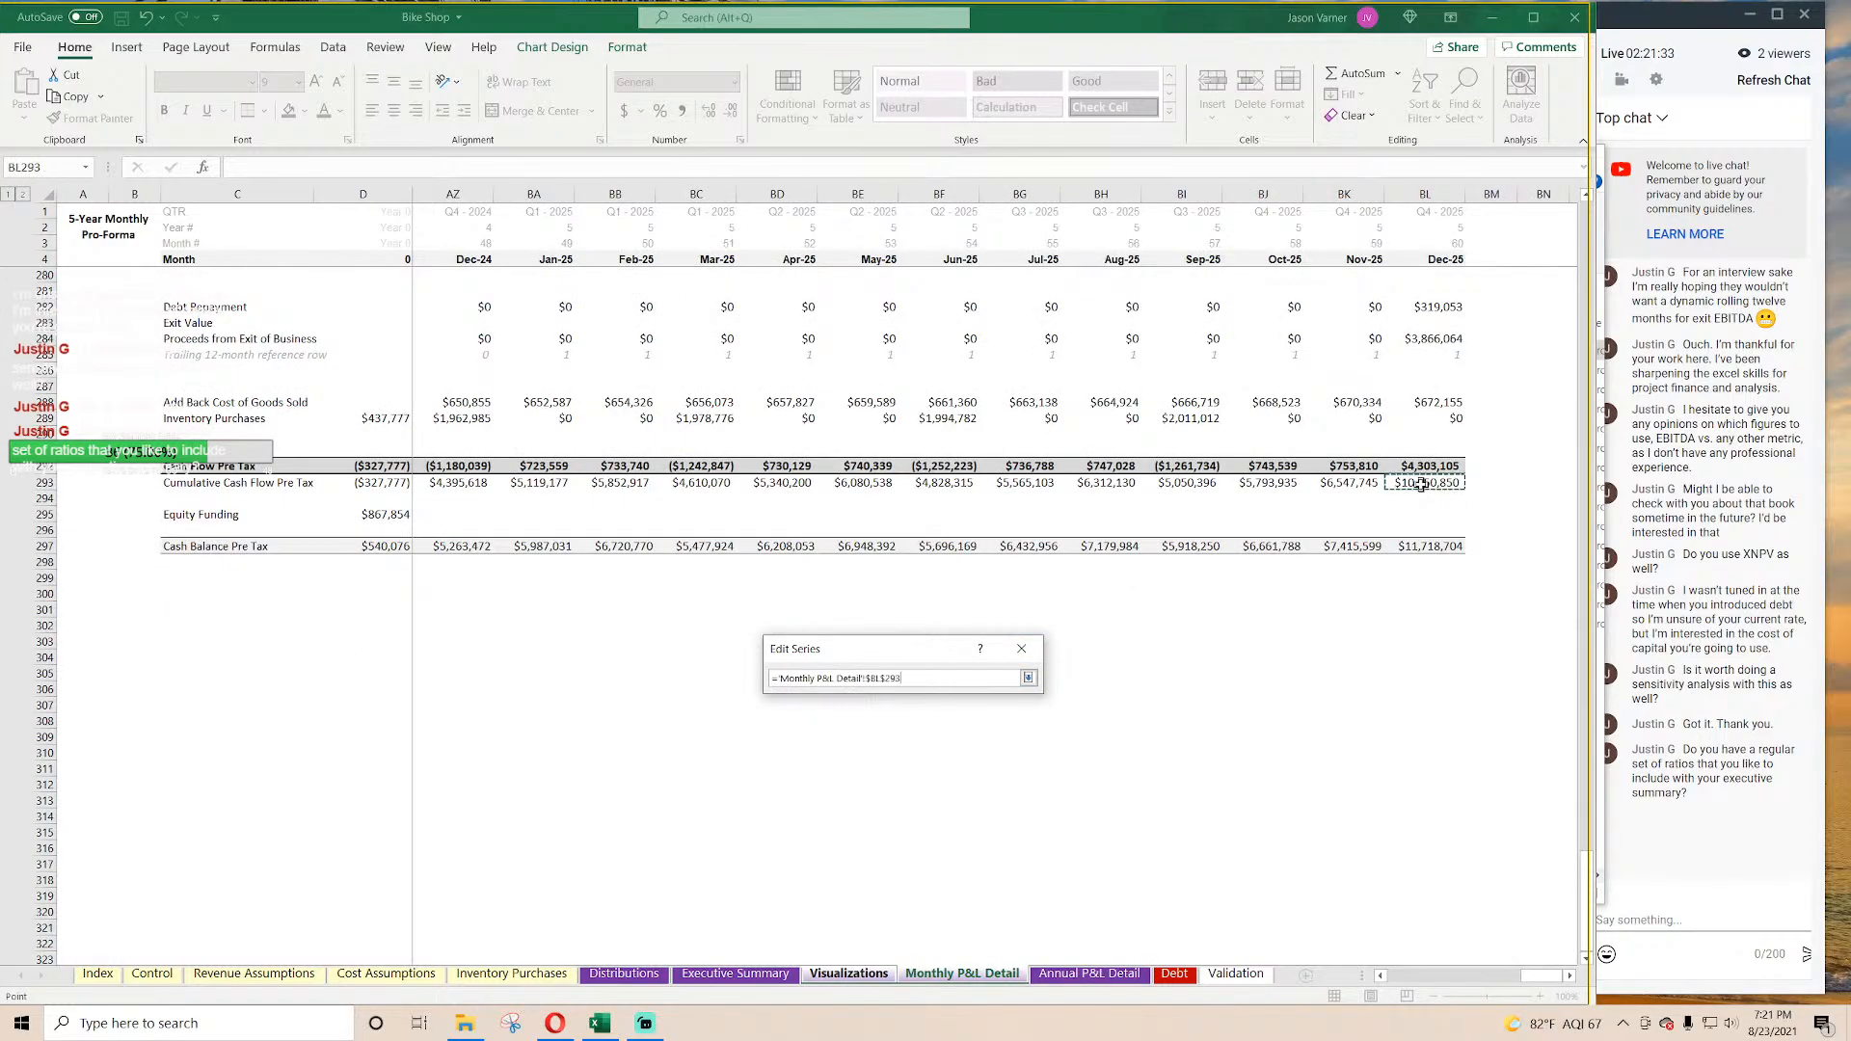
pyautogui.moveTo(1421, 485); pyautogui.dragTo(401, 488)
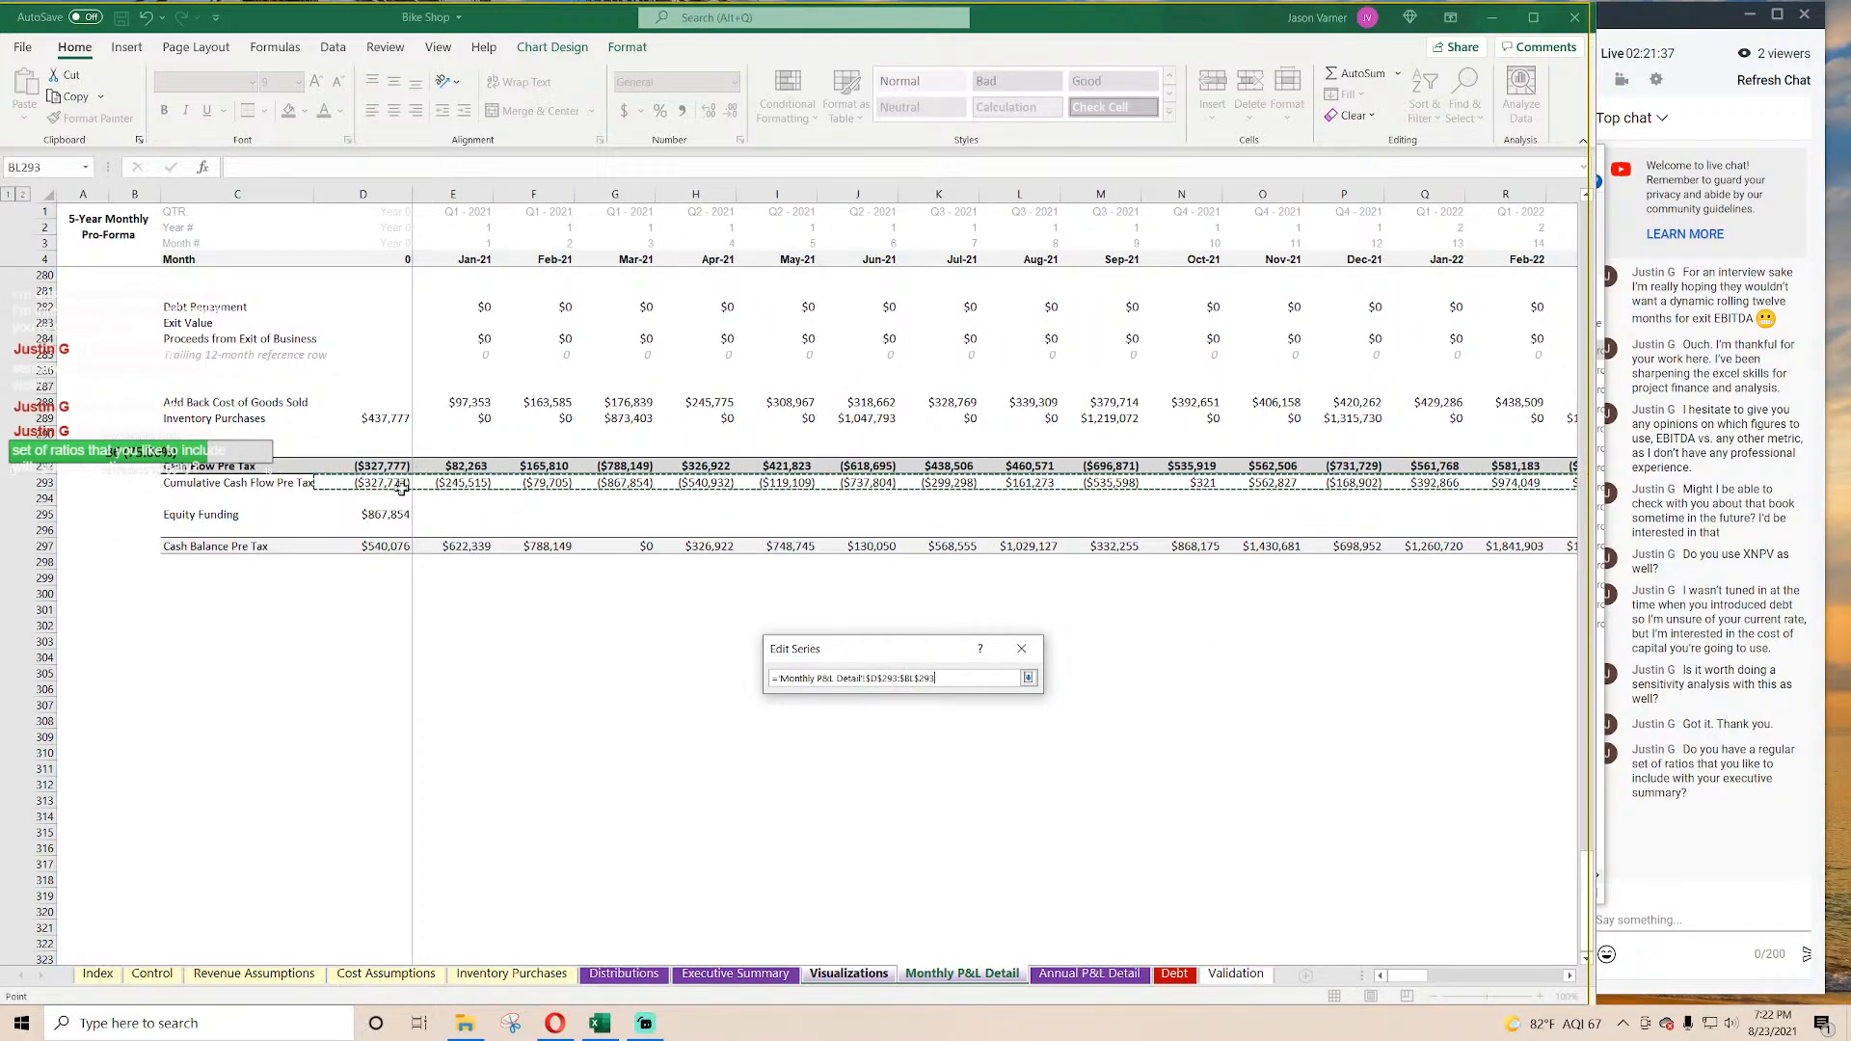
pyautogui.click(1029, 678)
pyautogui.click(957, 759)
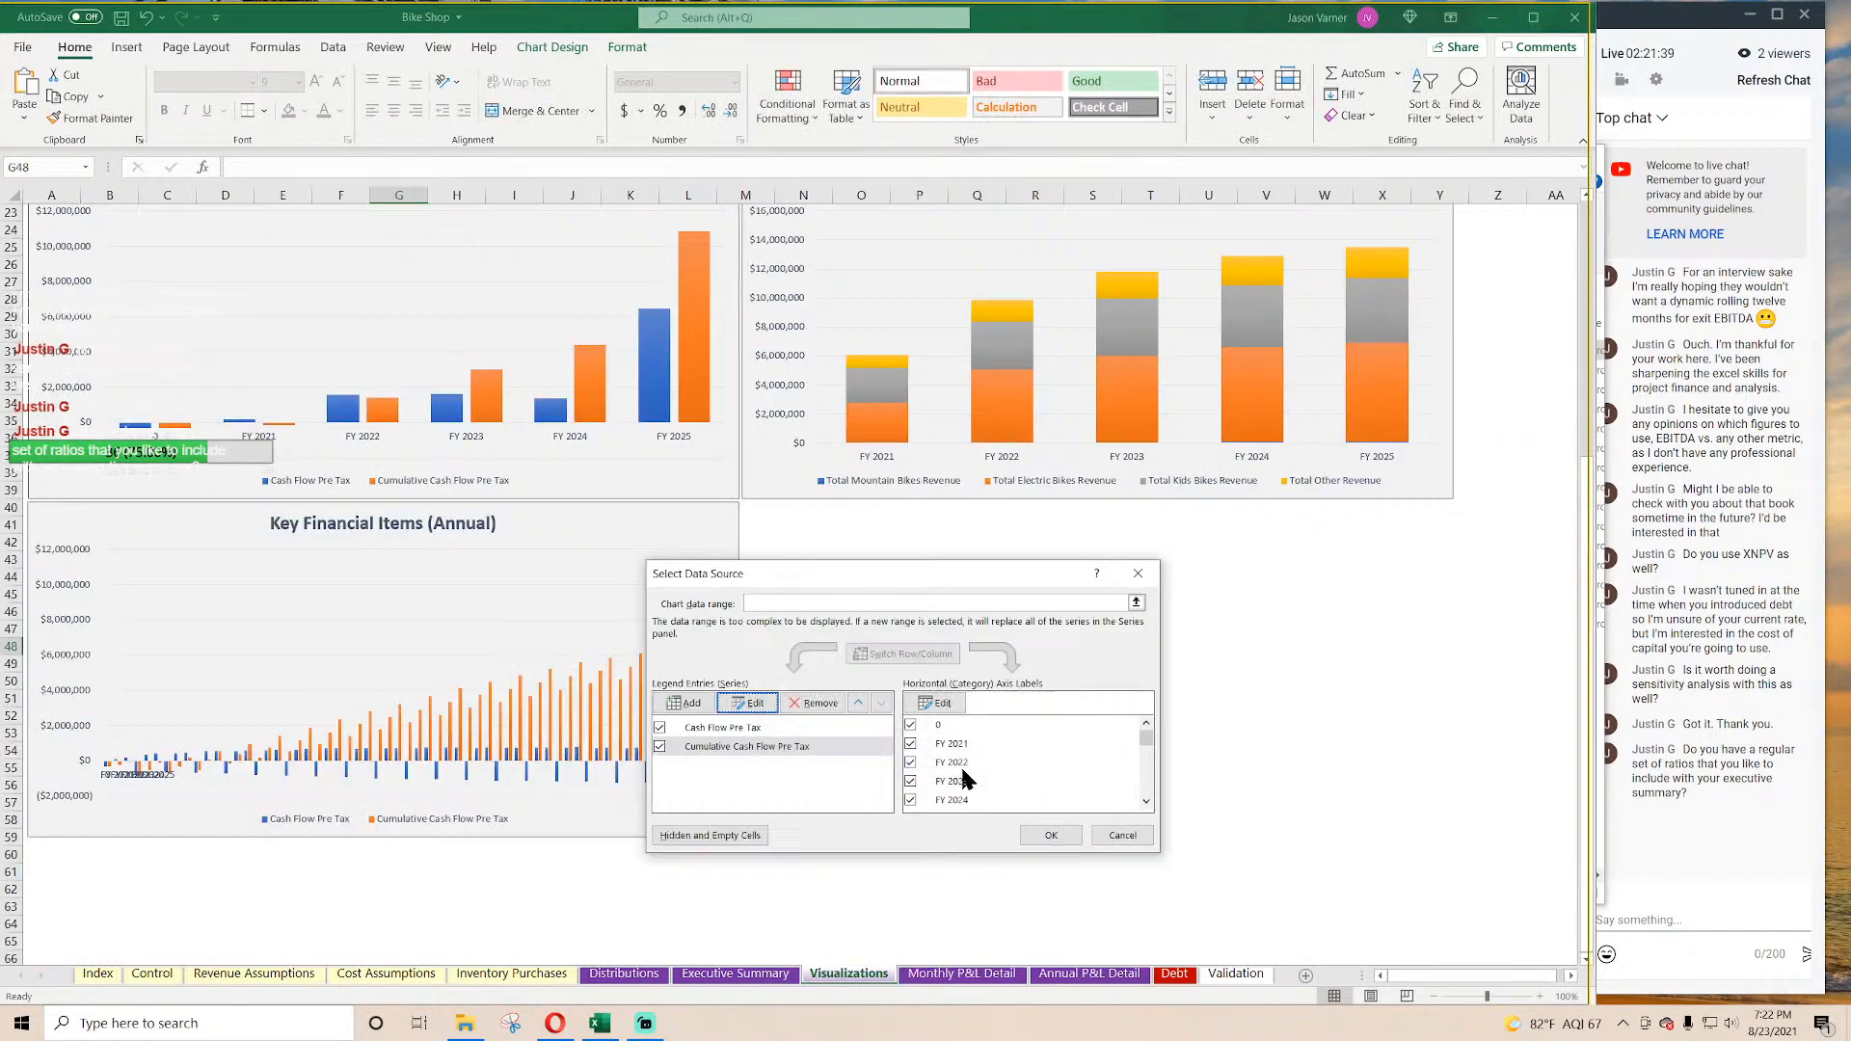
# Step: Set the copied chart's horizontal axis labels to the month headings in Monthly P&L Detail D4:BL4 and accept the data source
pyautogui.click(931, 702)
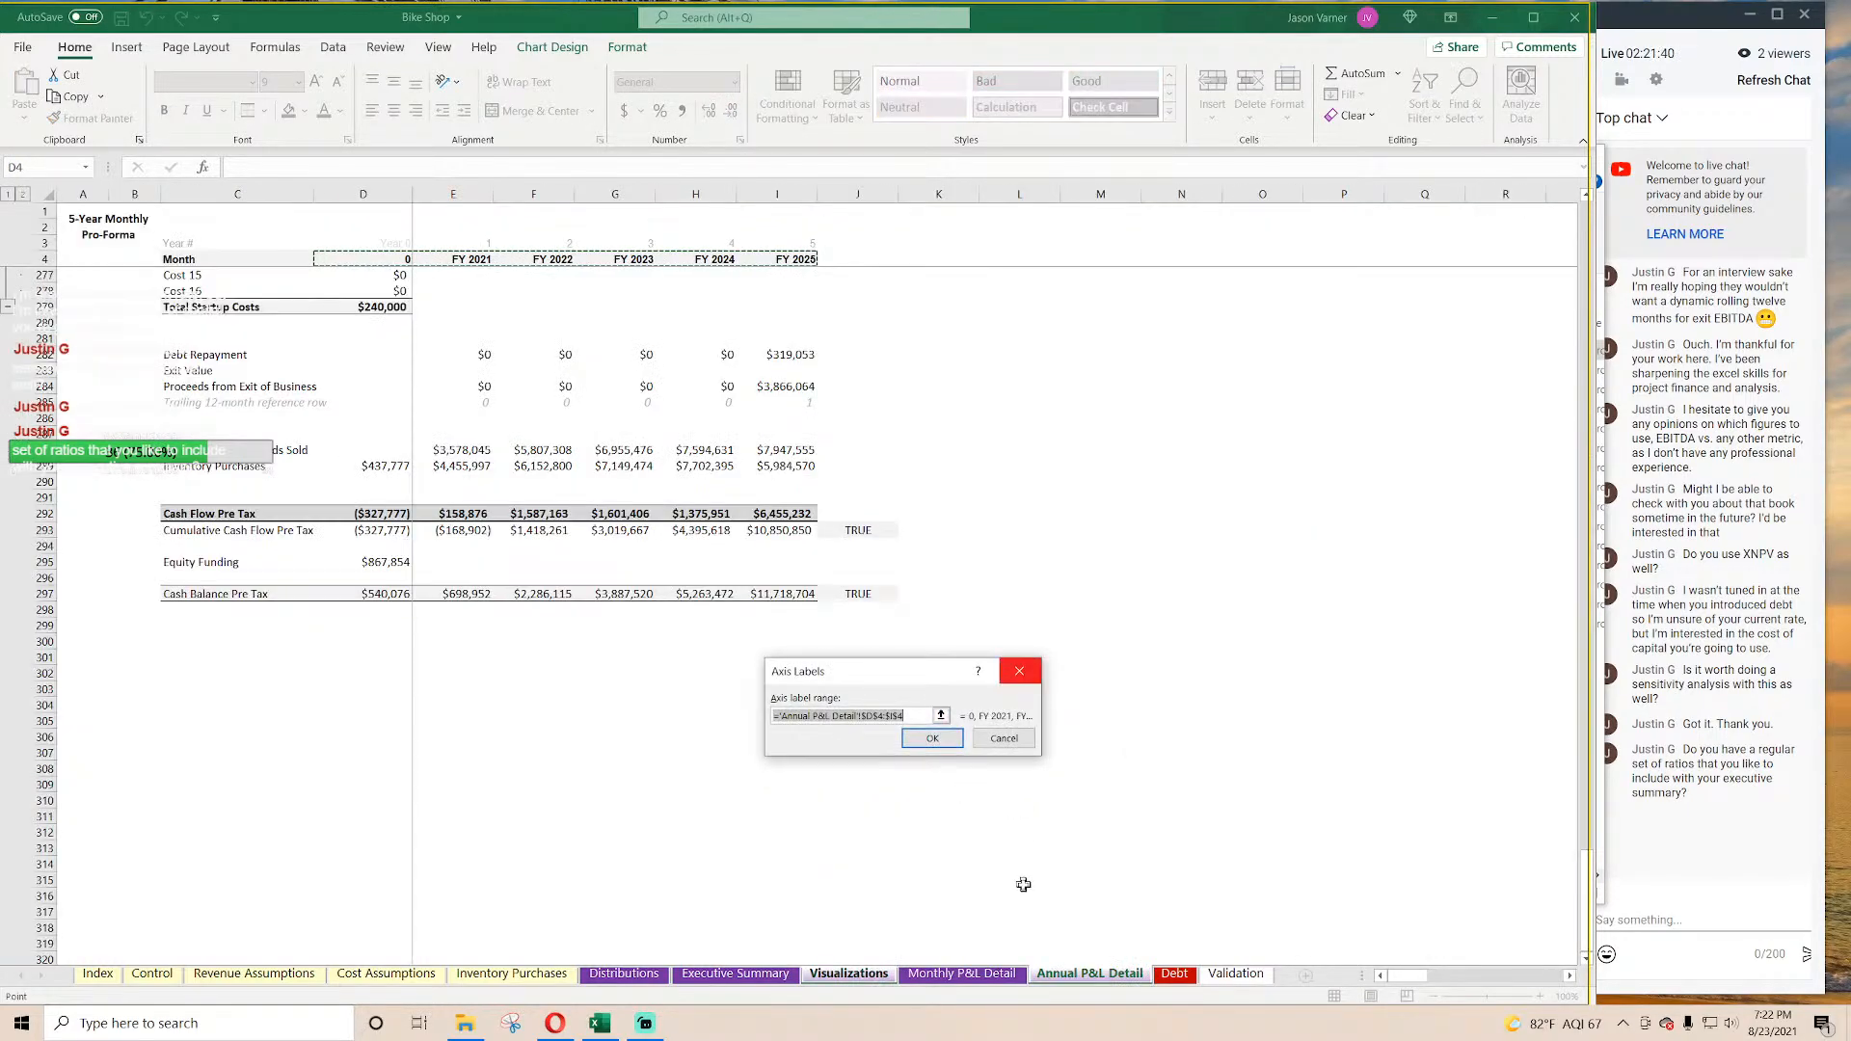
pyautogui.click(978, 980)
pyautogui.moveTo(403, 256); pyautogui.dragTo(1465, 259)
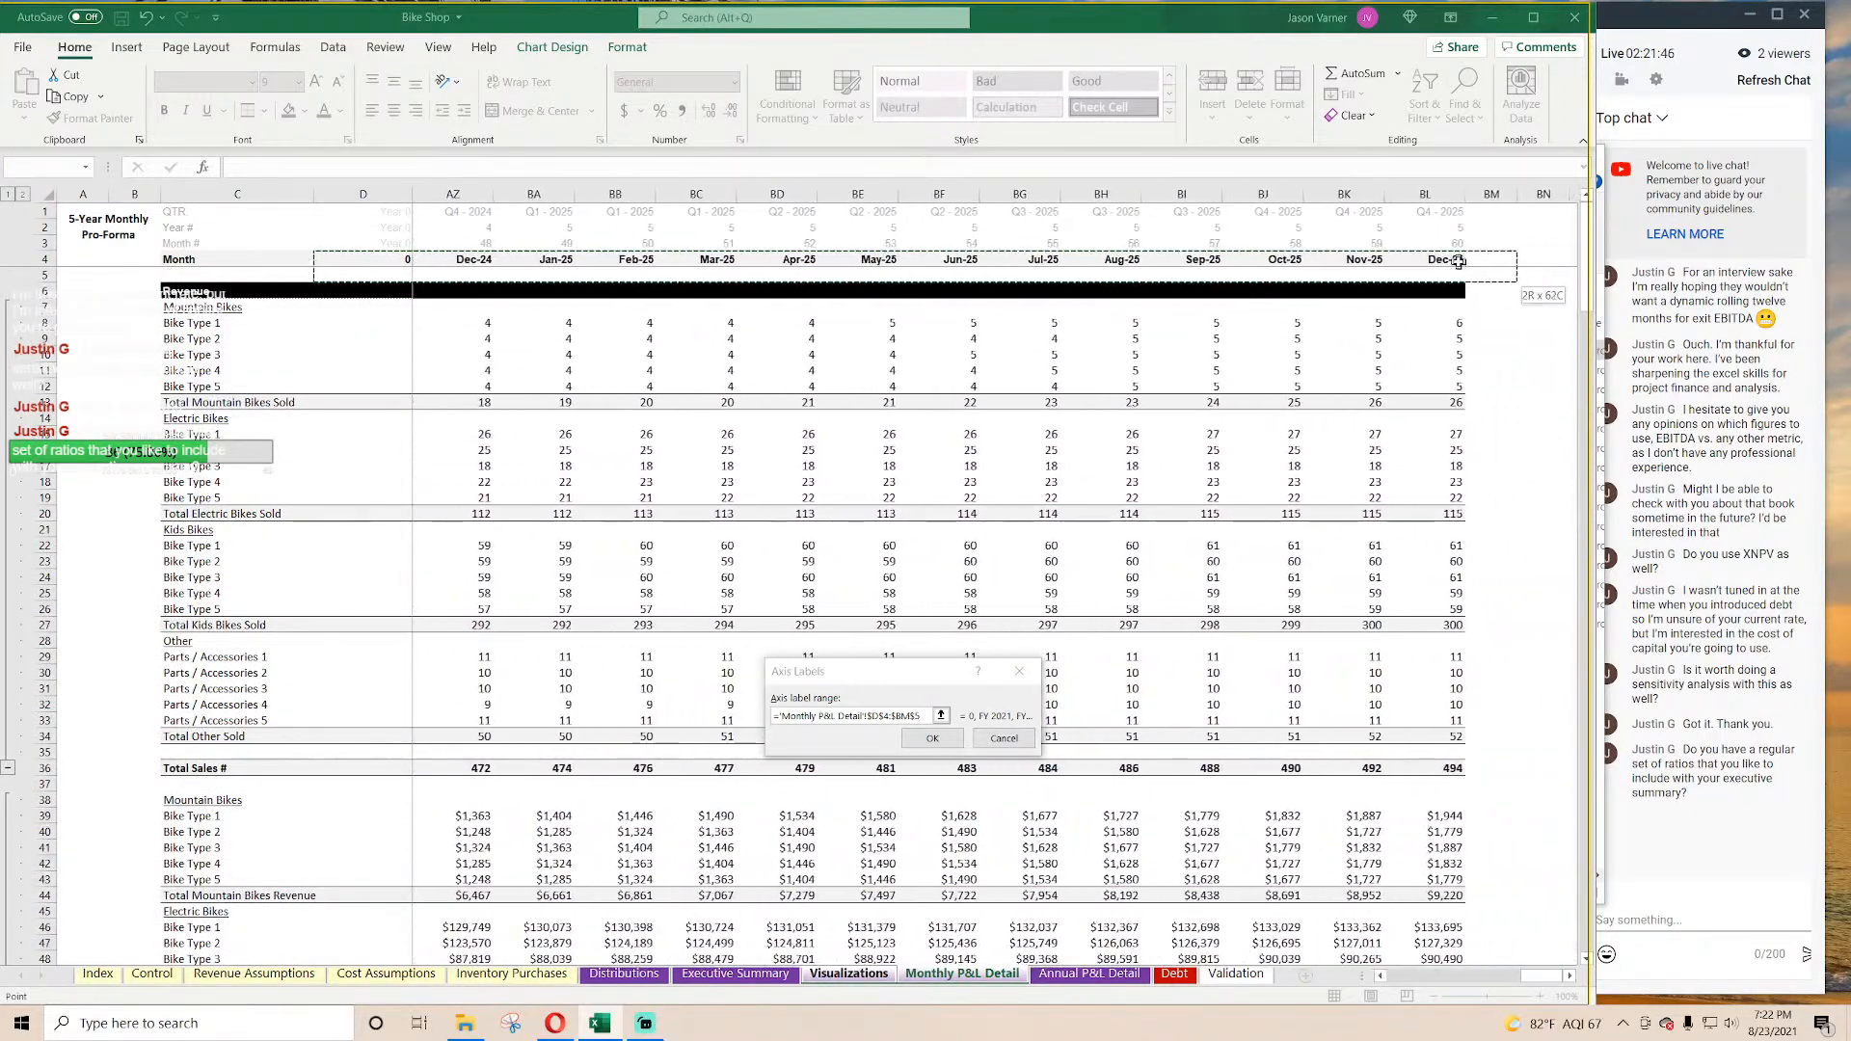
pyautogui.click(928, 738)
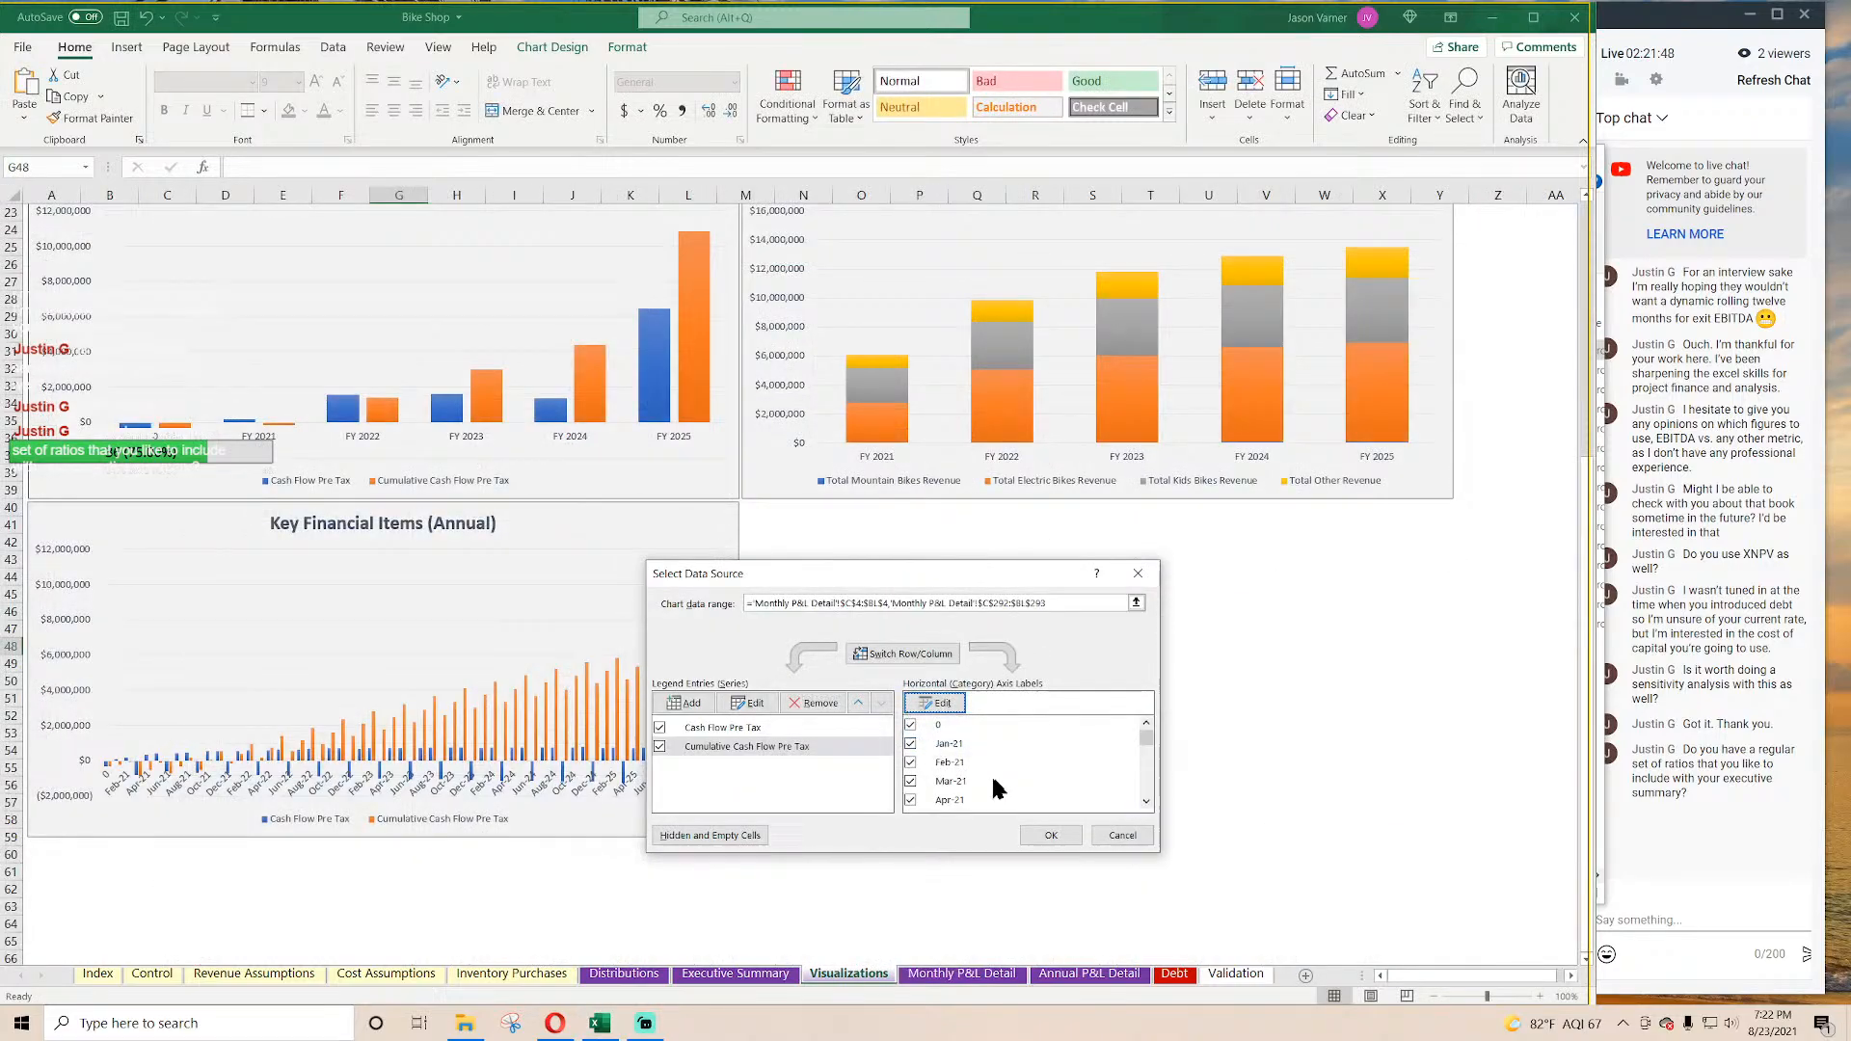
pyautogui.click(1037, 837)
# Step: Set the label position of the monthly chart's horizontal axis to Low
pyautogui.rightClick(644, 792)
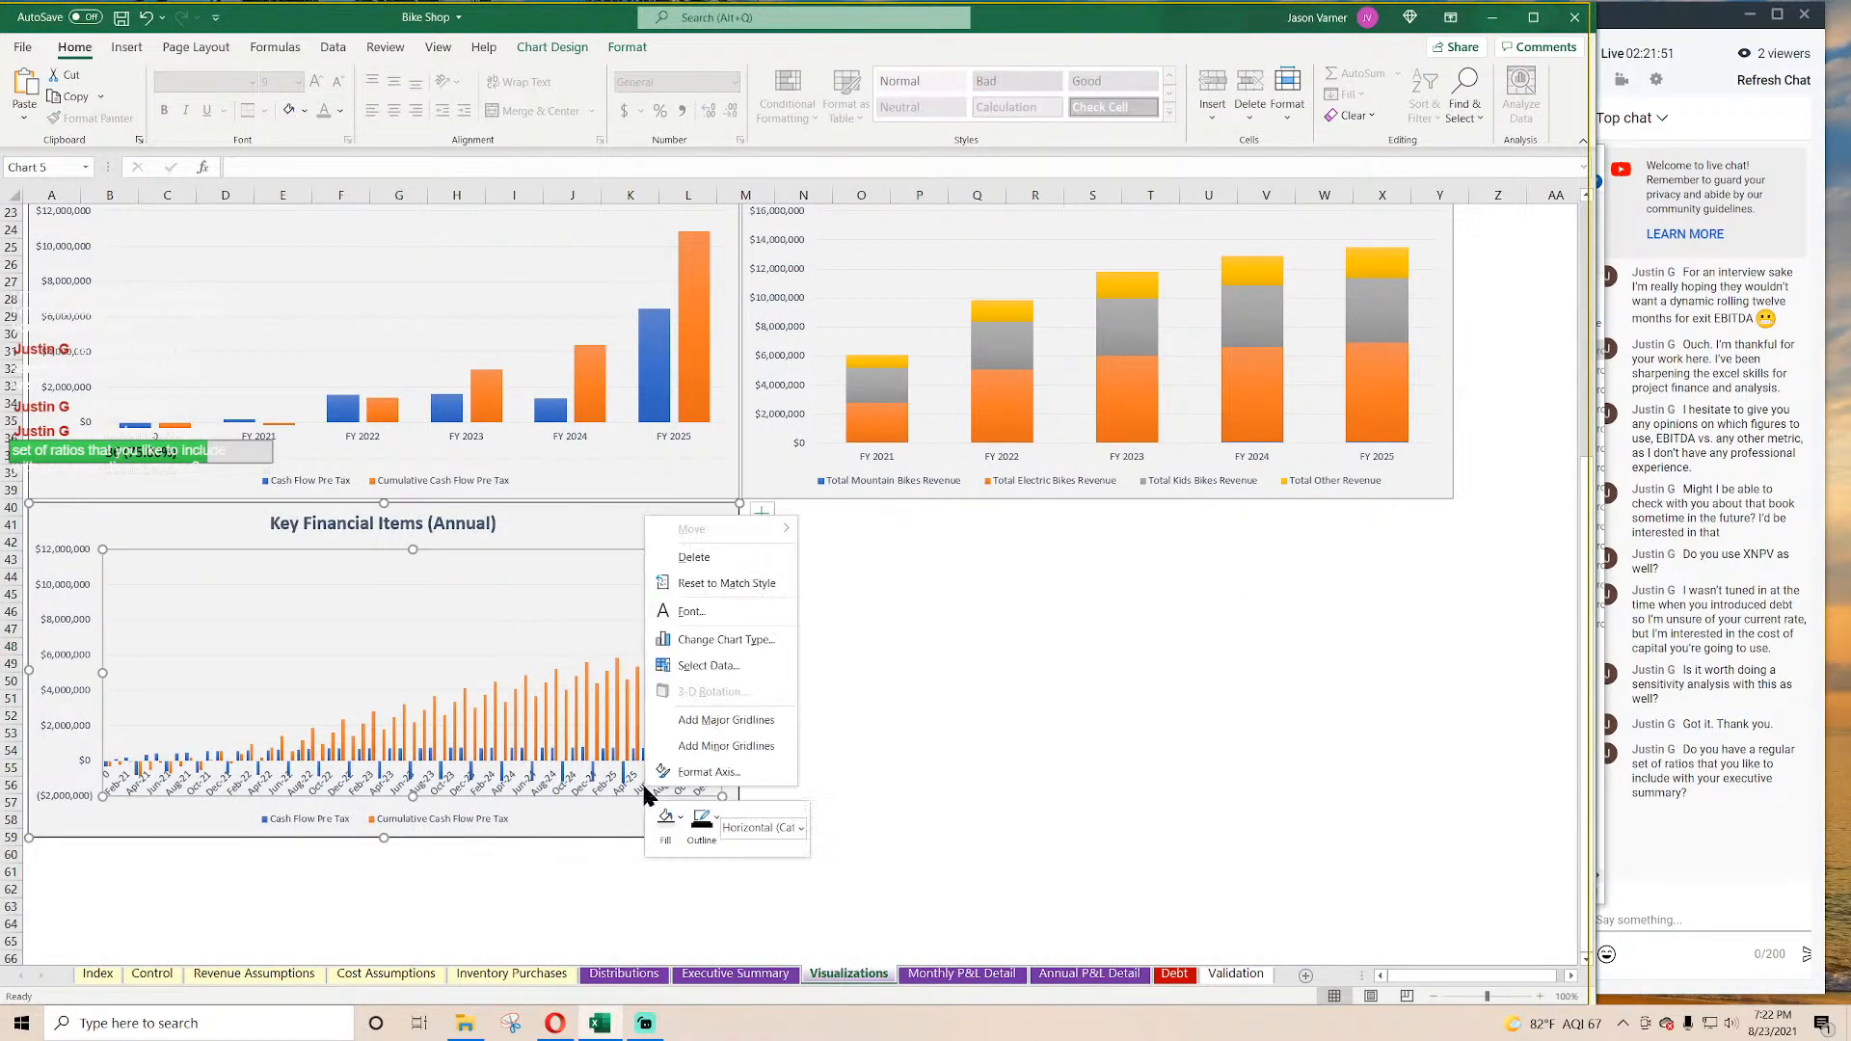
pyautogui.click(702, 772)
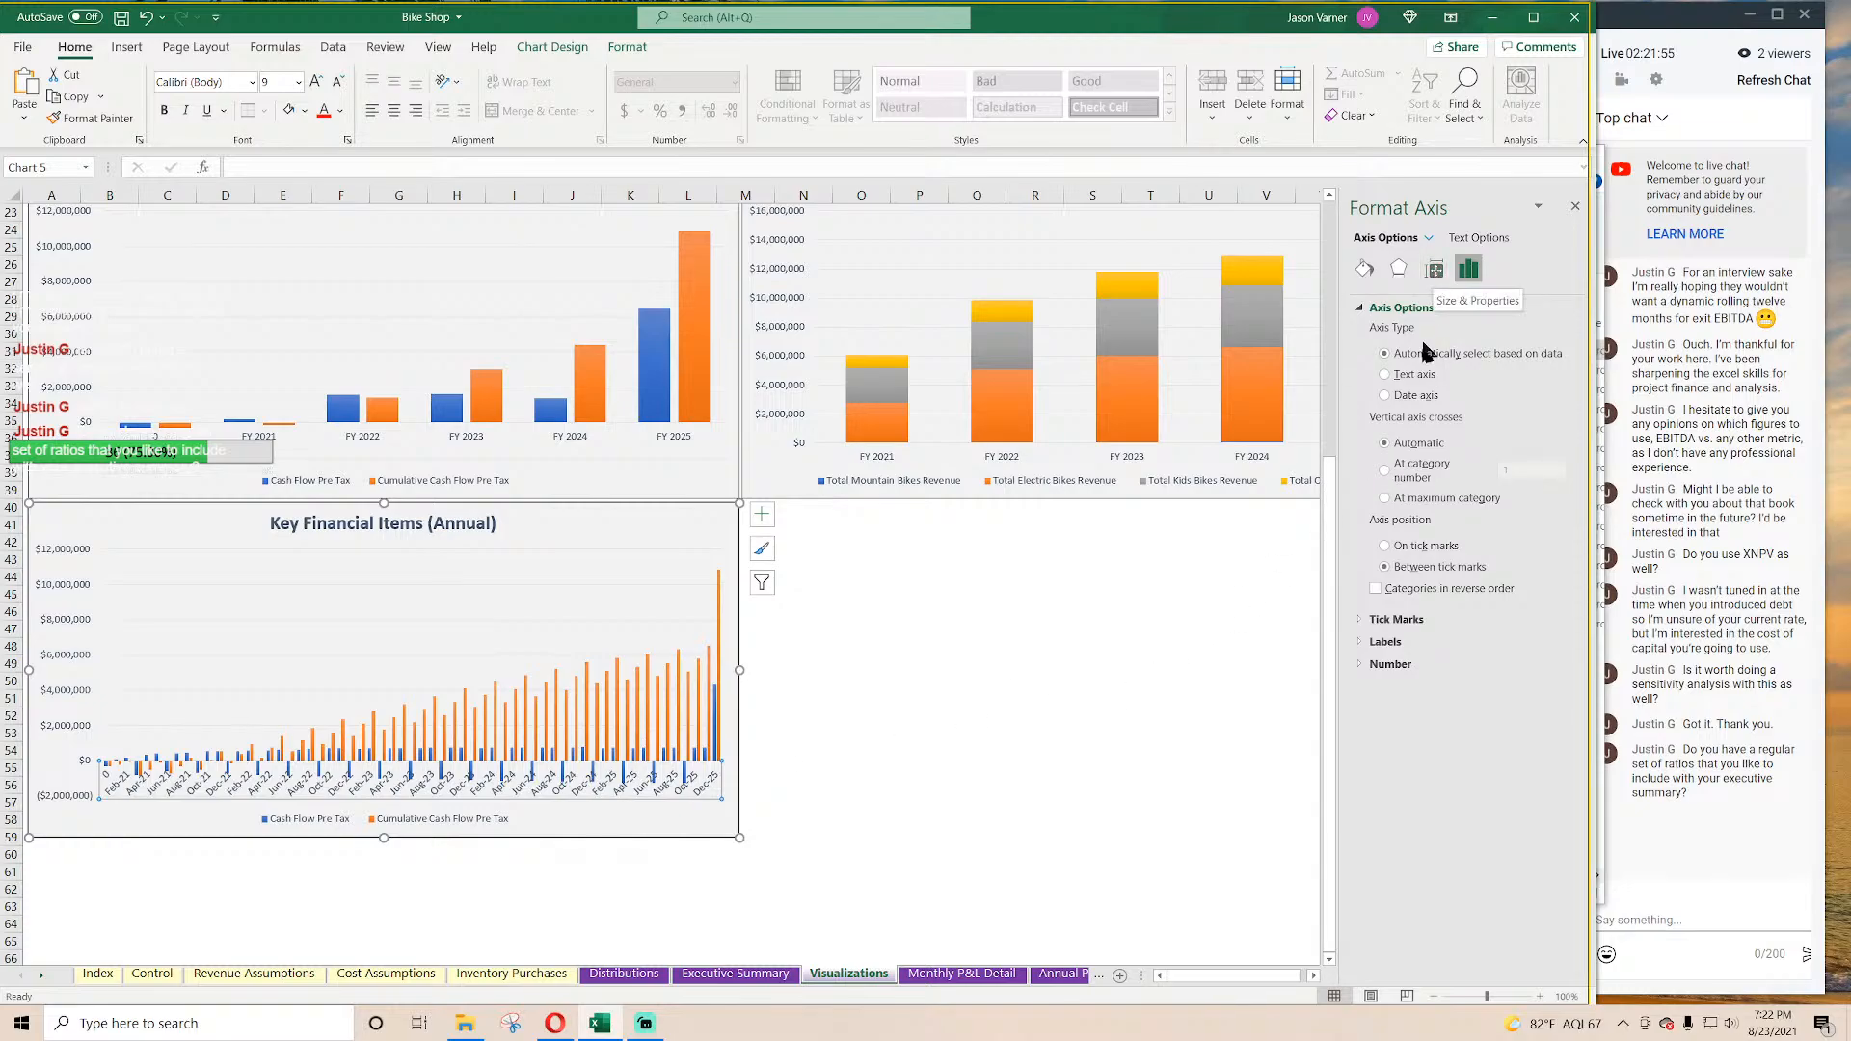
pyautogui.click(1403, 659)
pyautogui.click(1404, 644)
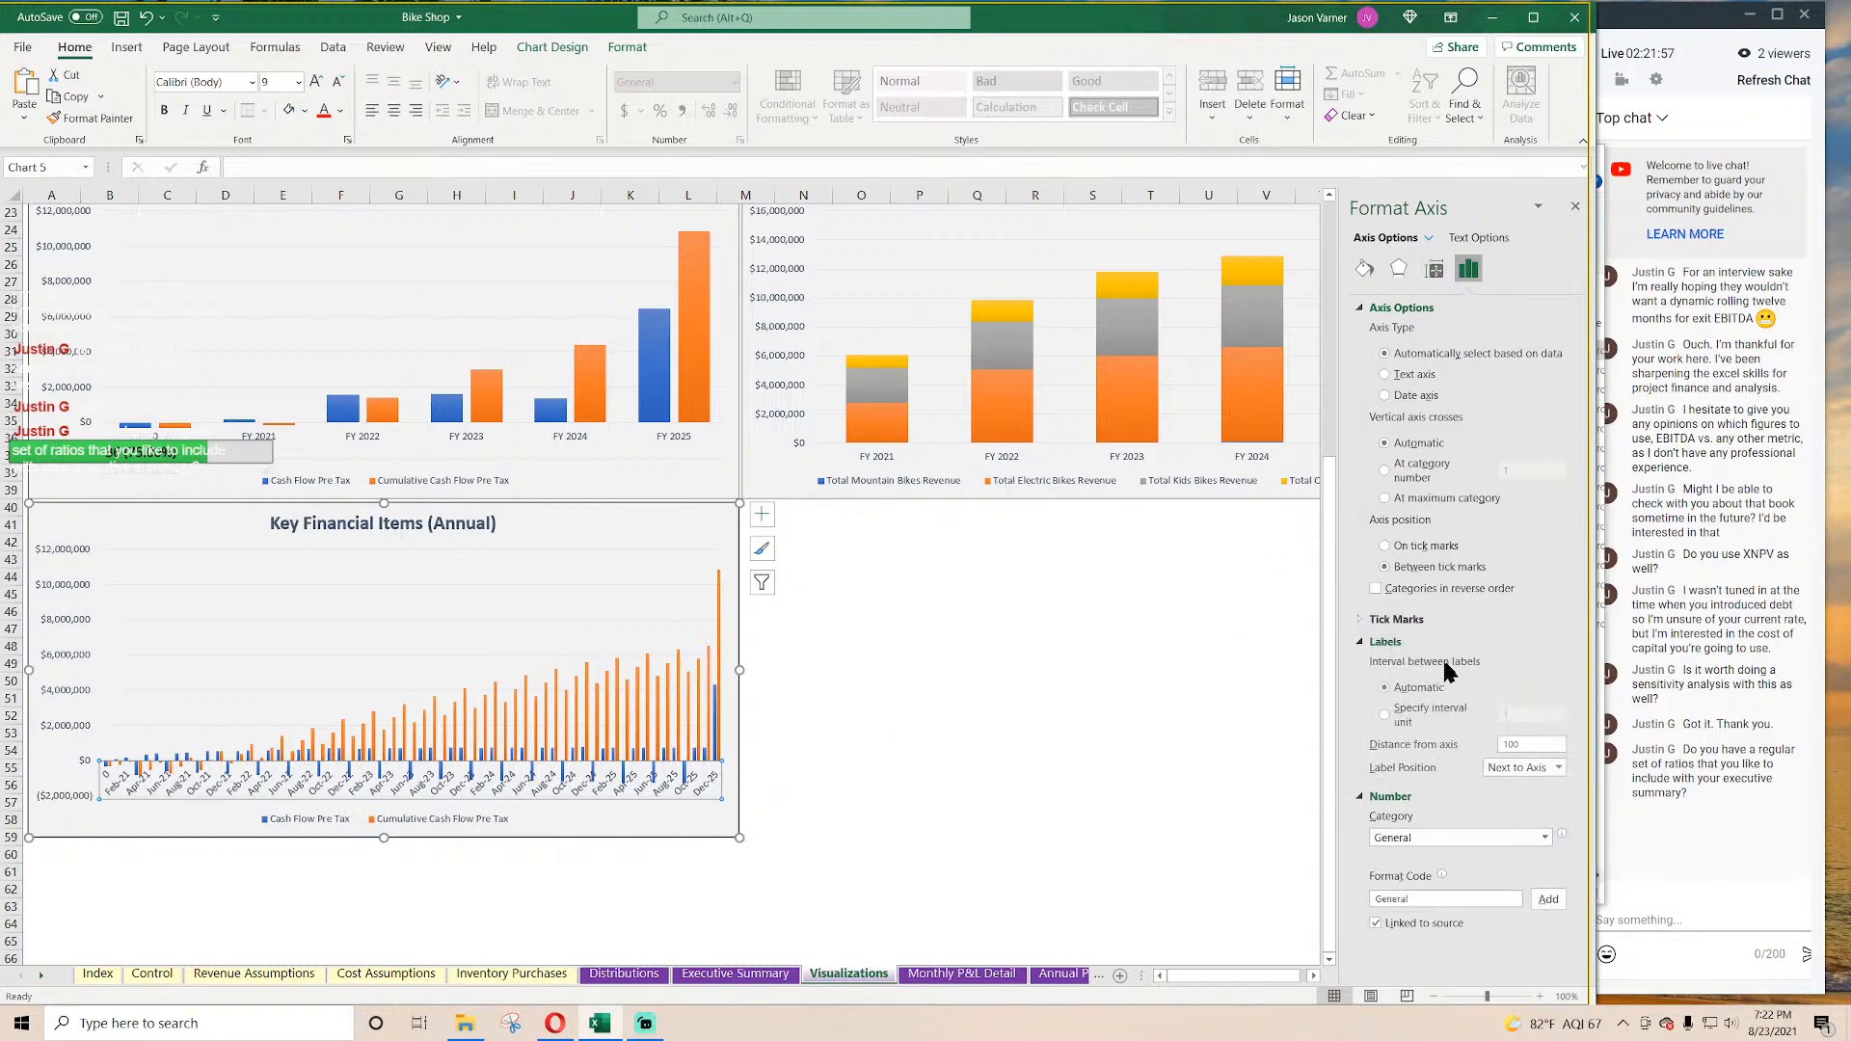
pyautogui.click(1533, 767)
pyautogui.click(1525, 818)
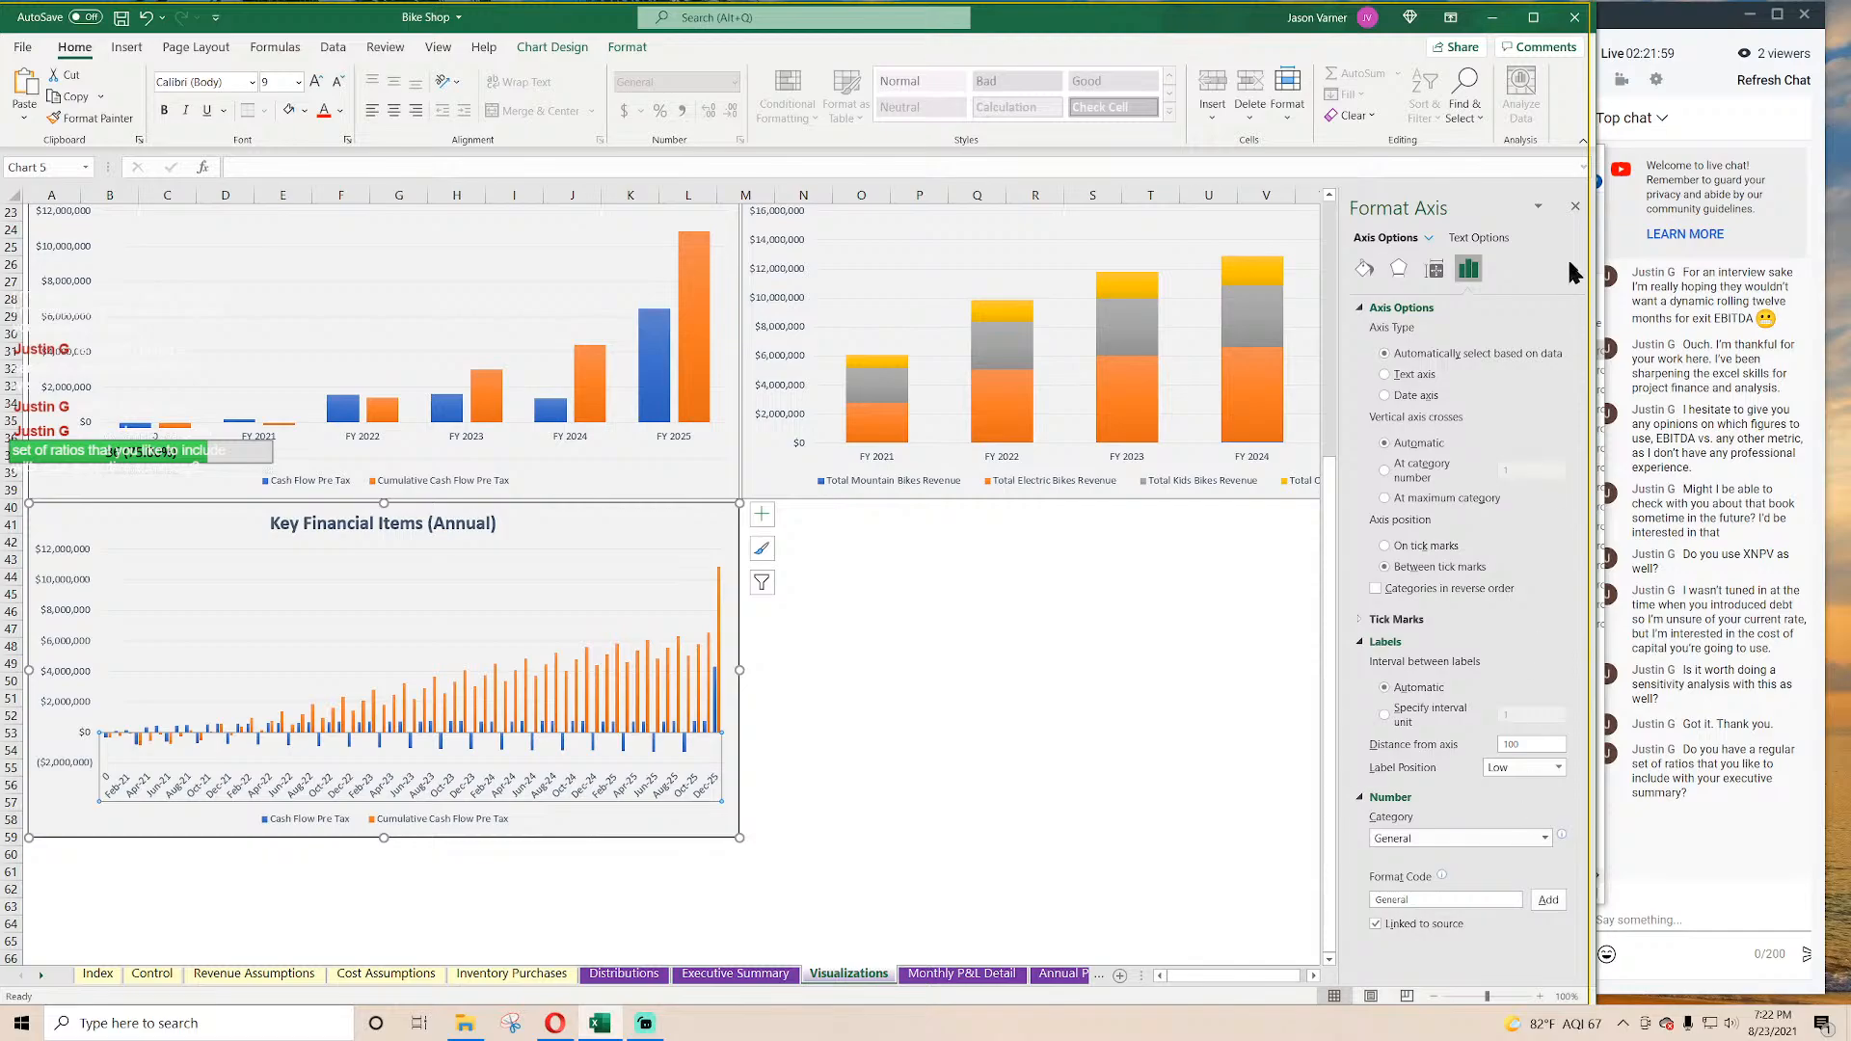
pyautogui.click(1576, 206)
# Step: Change the monthly cash flow chart from clustered columns to a Line chart and save the workbook
pyautogui.rightClick(516, 611)
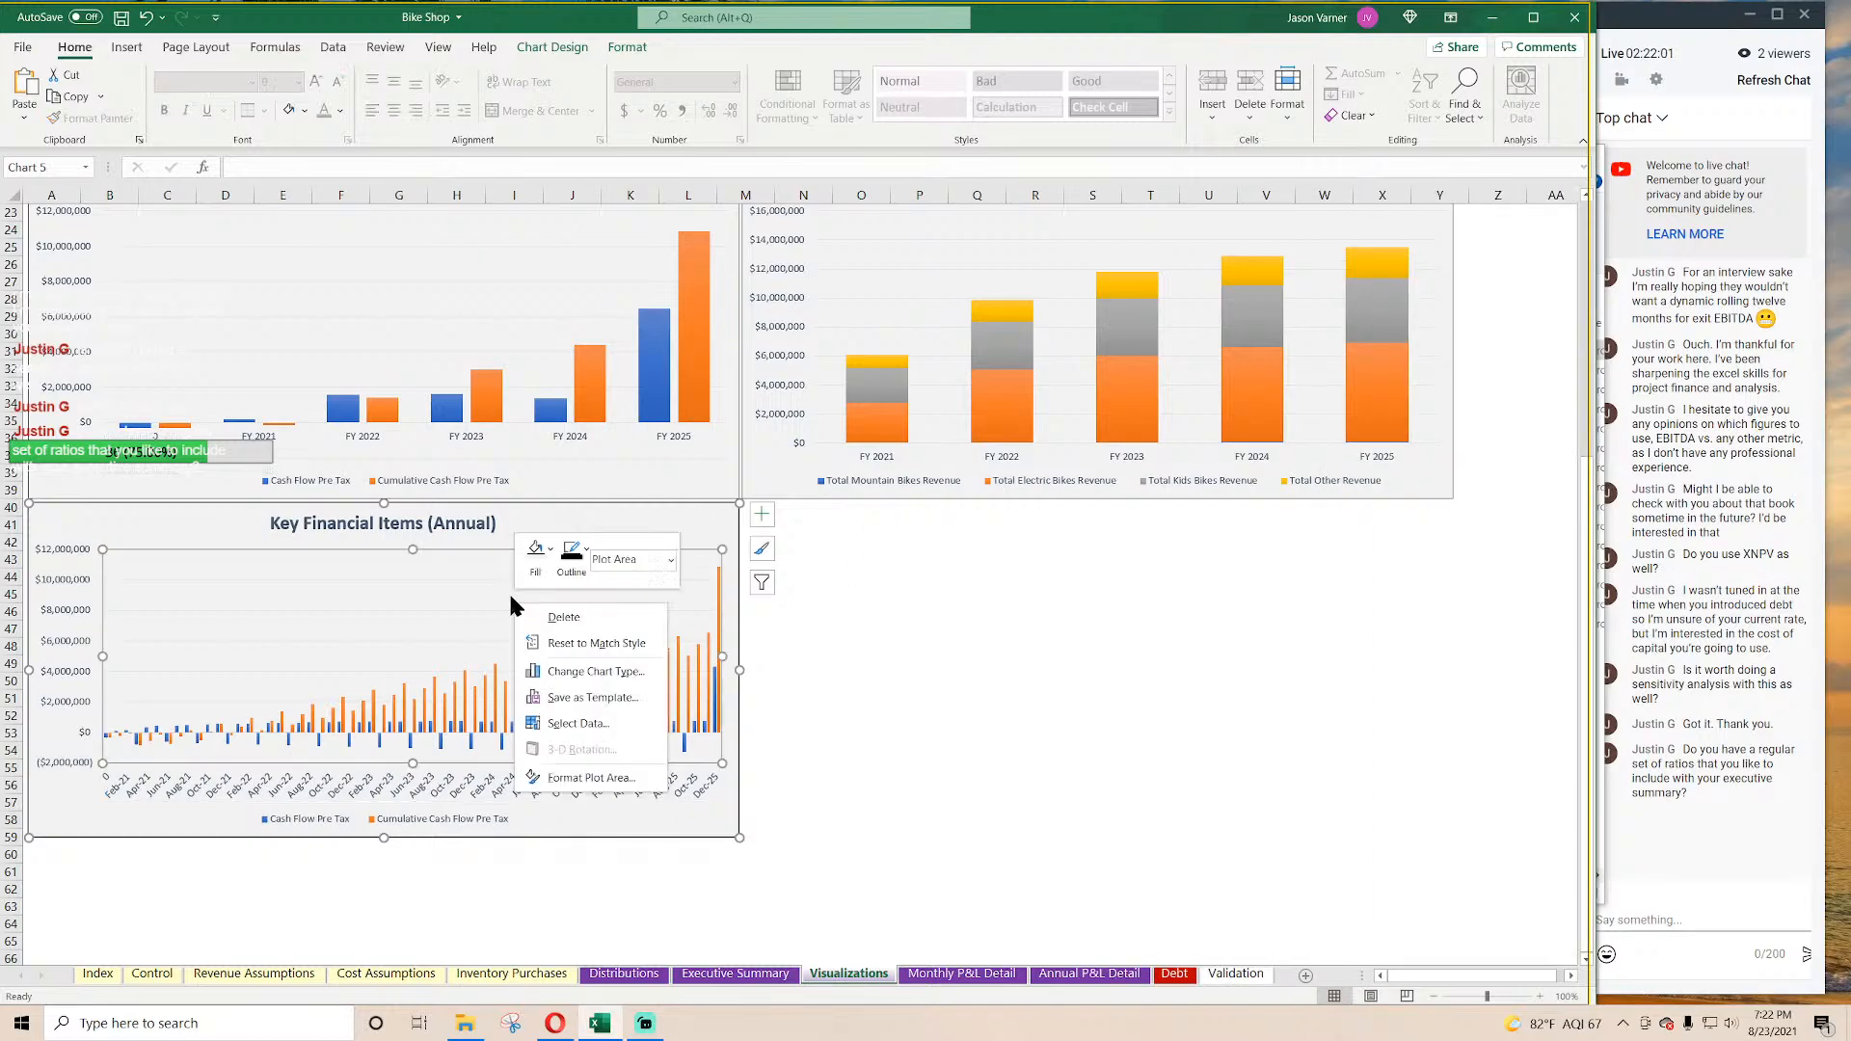
pyautogui.click(602, 680)
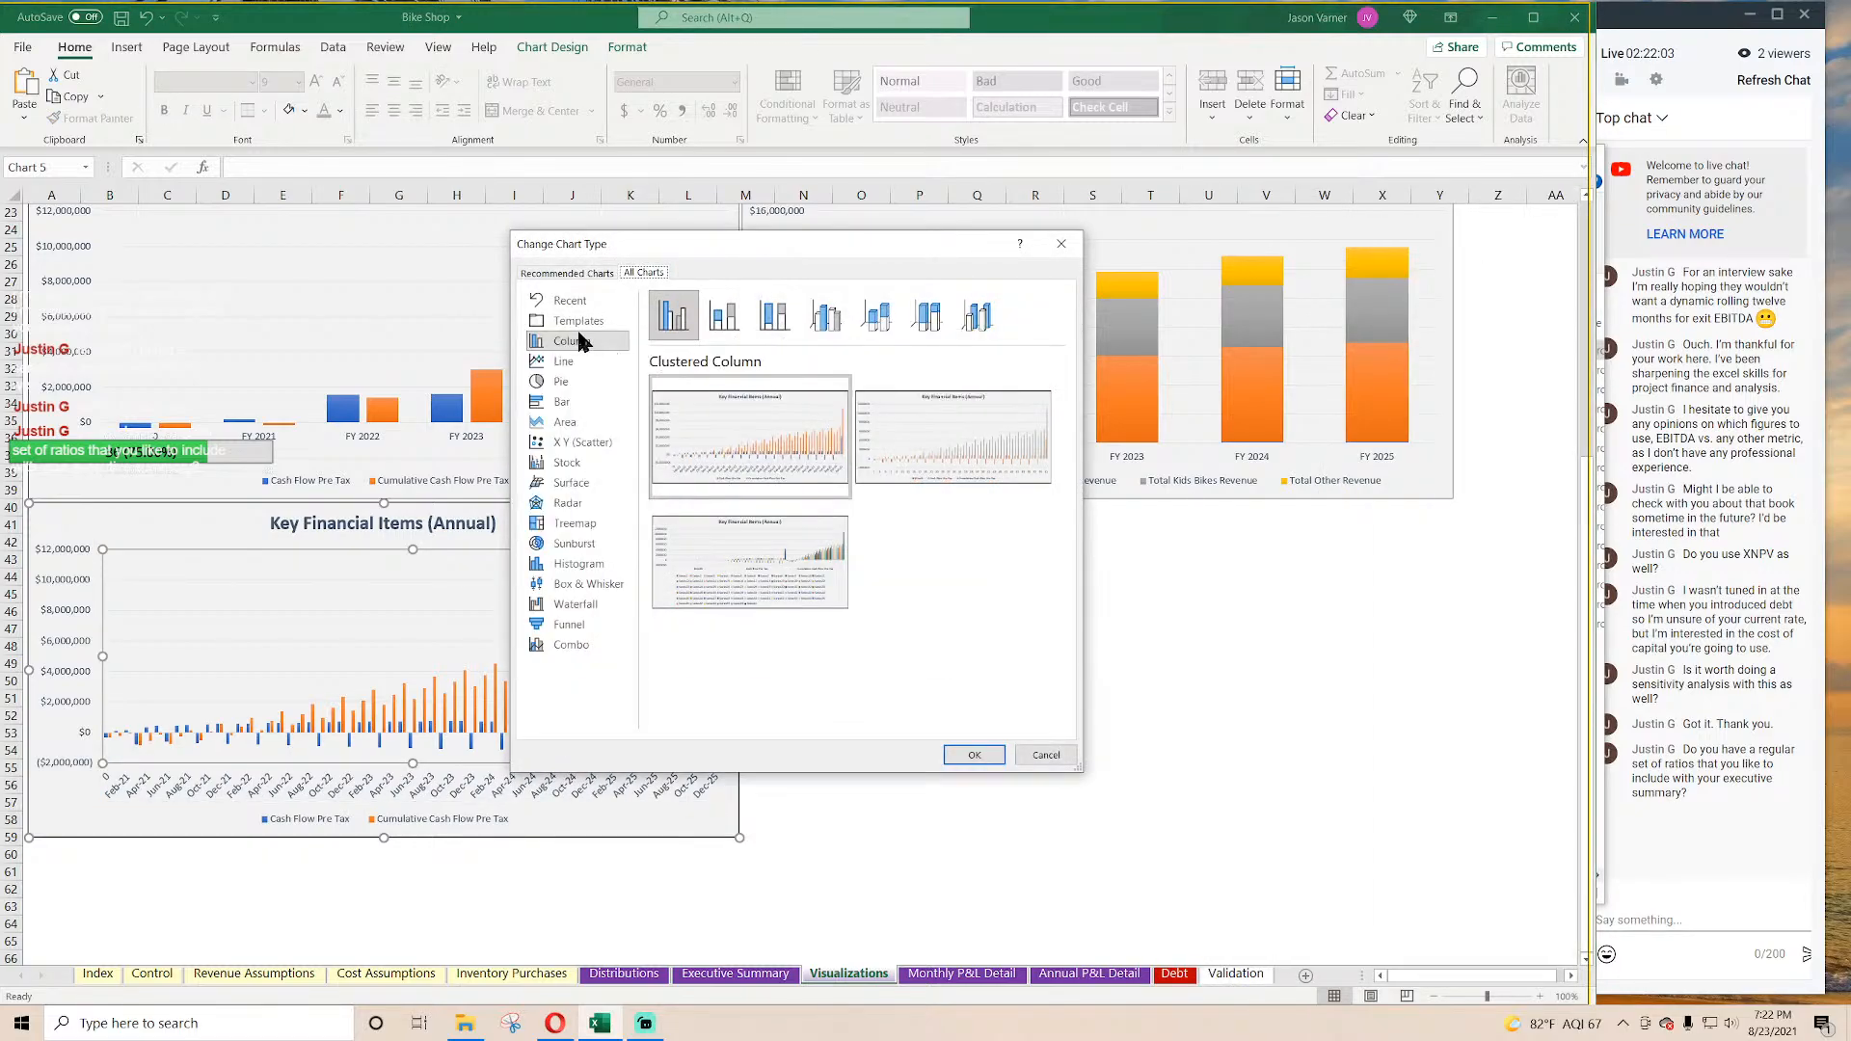
pyautogui.click(564, 362)
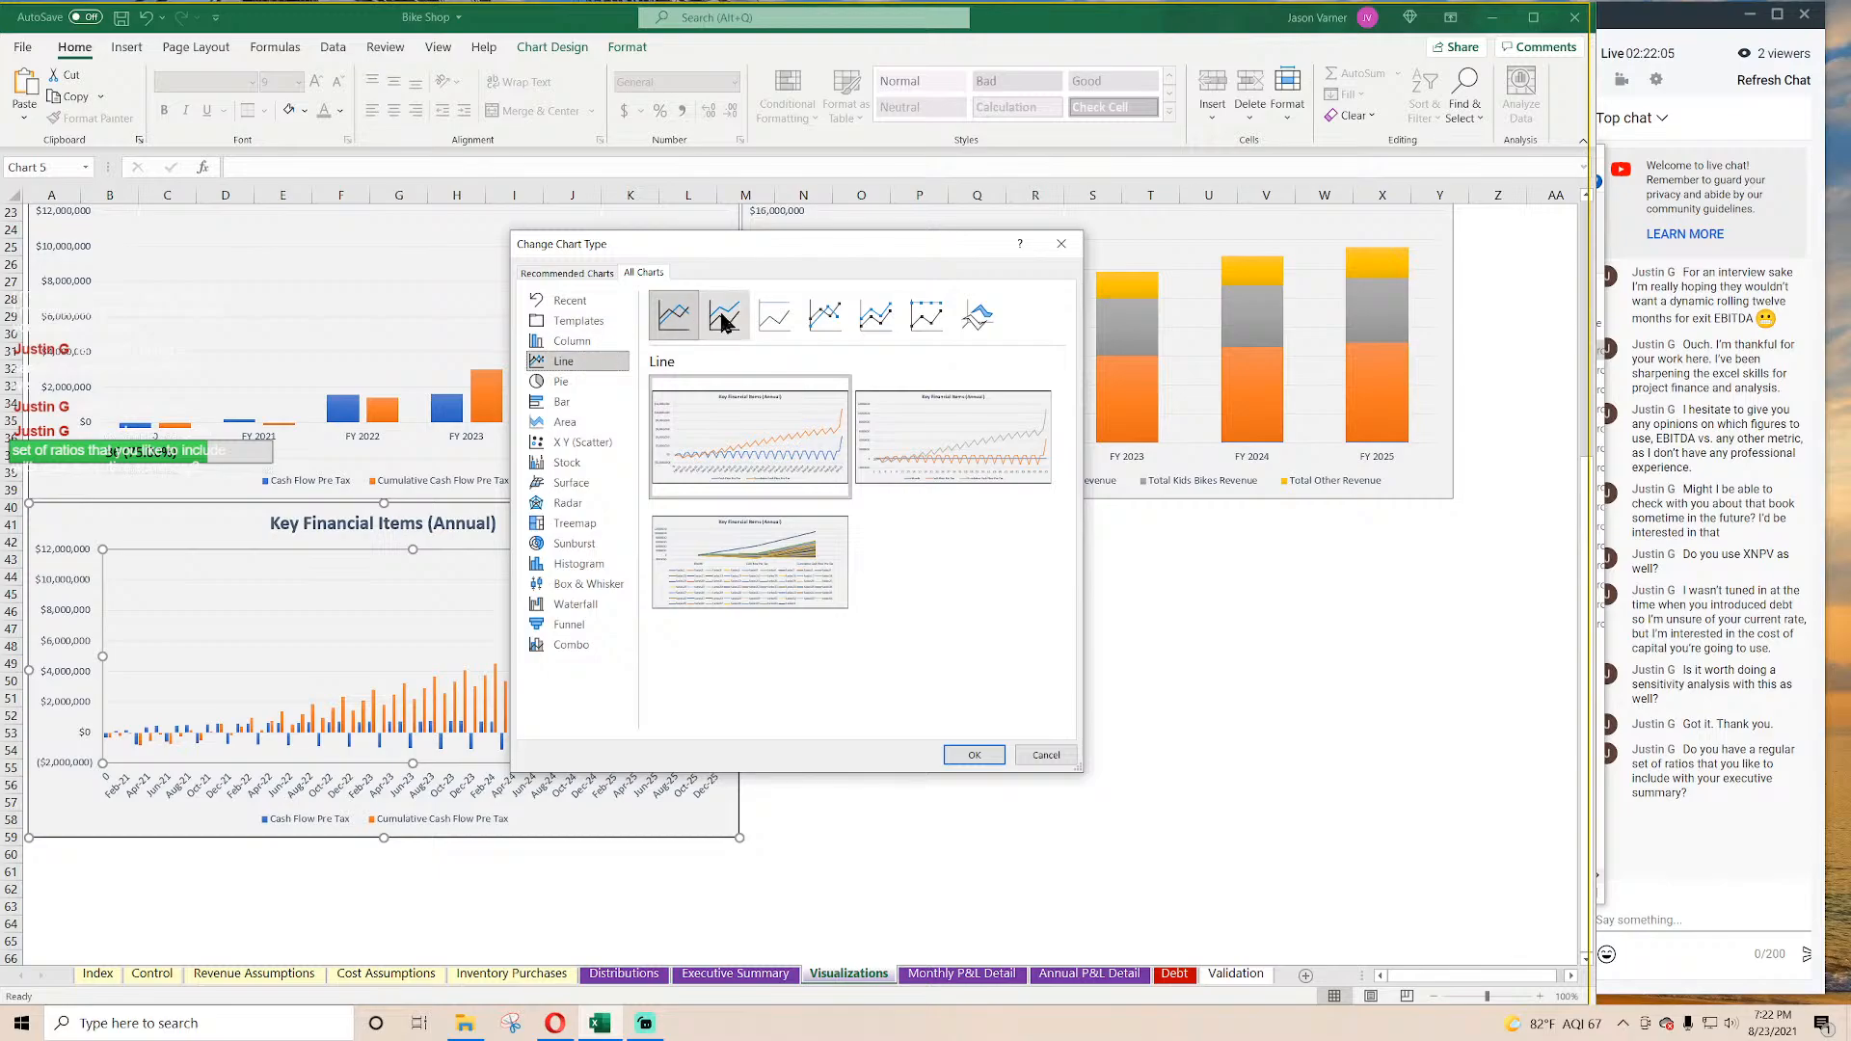
pyautogui.click(975, 755)
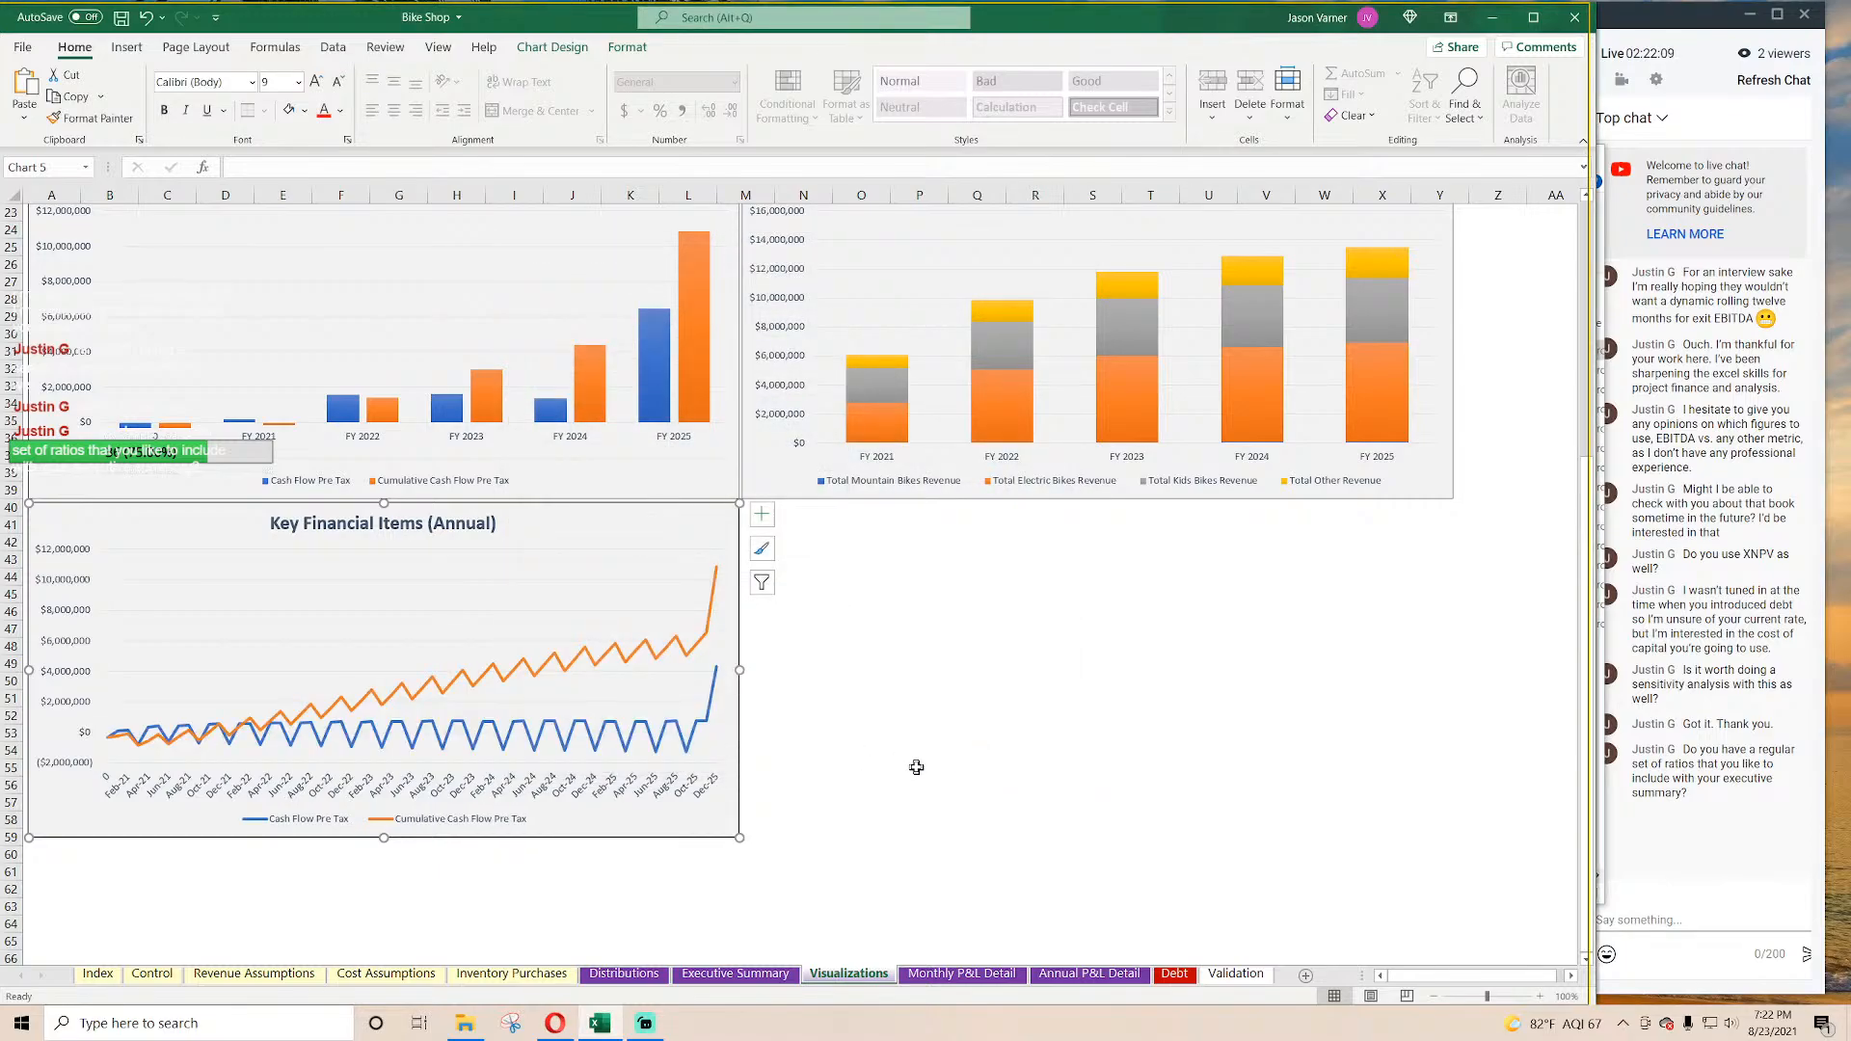
pyautogui.click(916, 768)
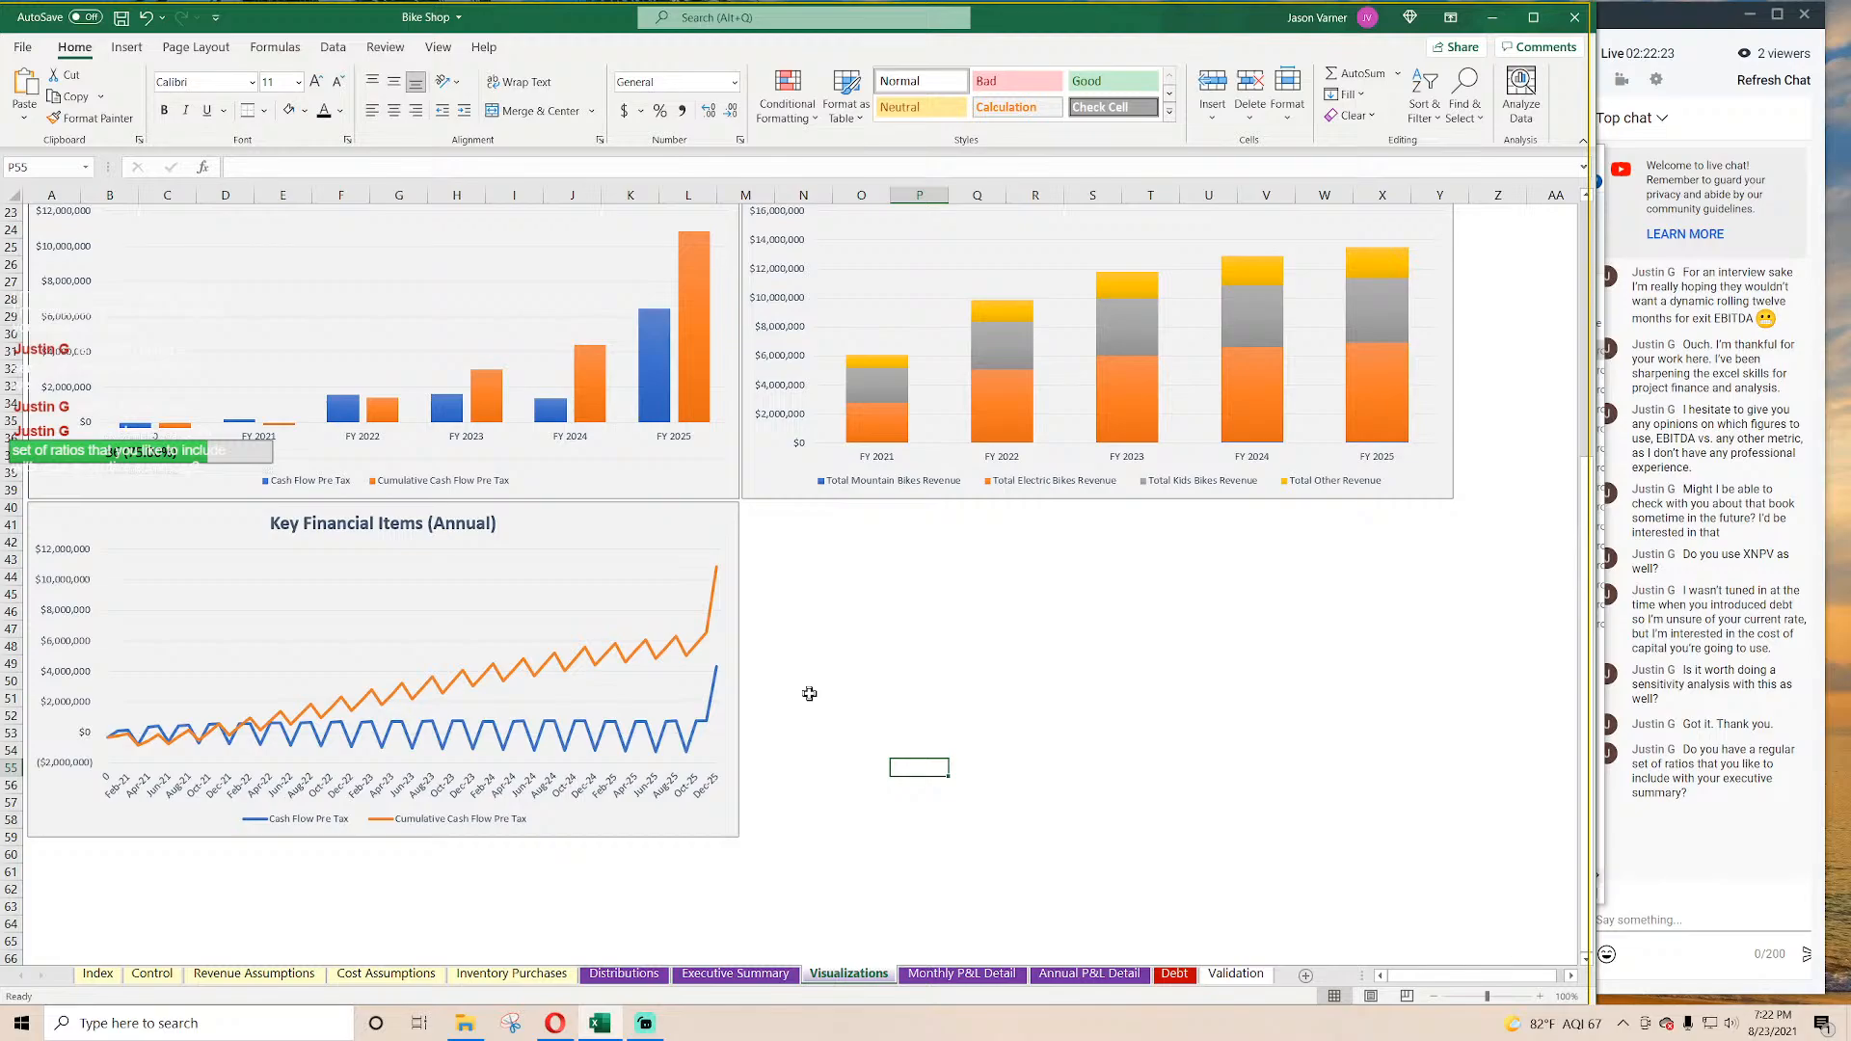
pyautogui.click(121, 18)
pyautogui.click(1003, 615)
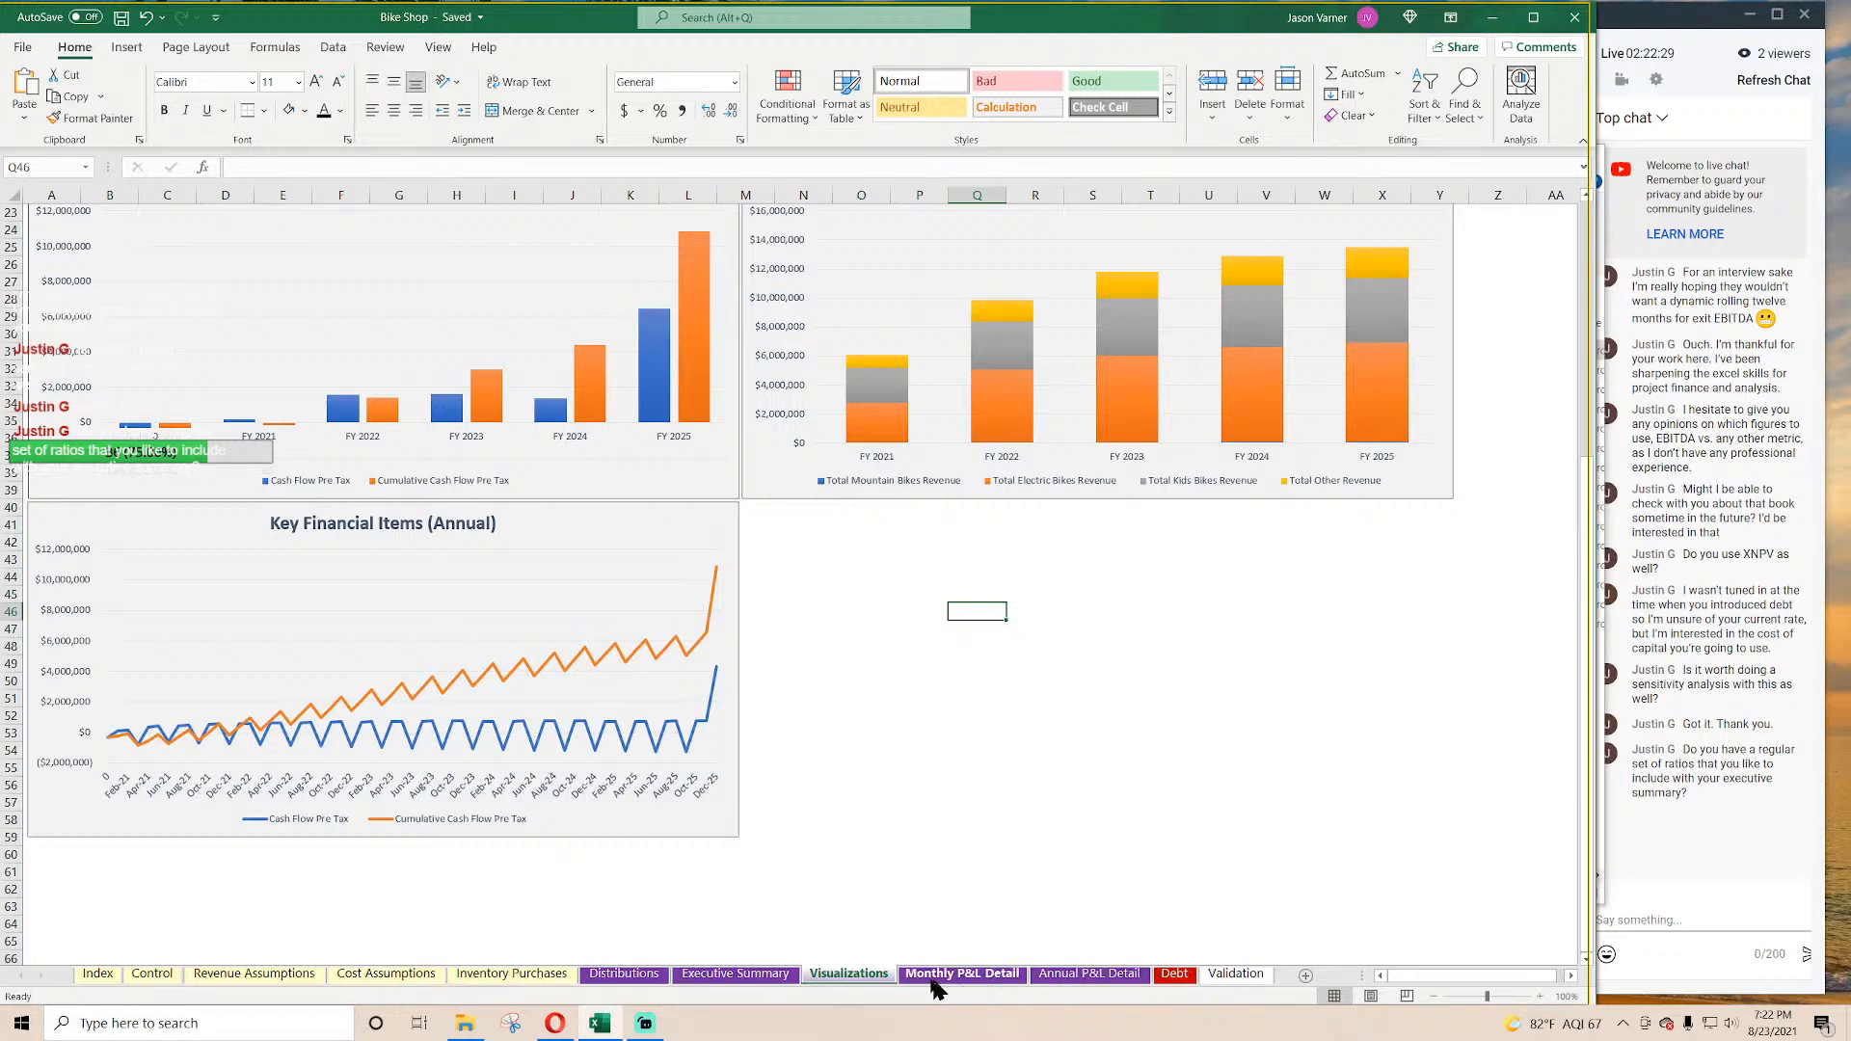
# Step: Set the months in advance to buy inventory to 6 on the Inventory Purchases sheet
pyautogui.click(511, 974)
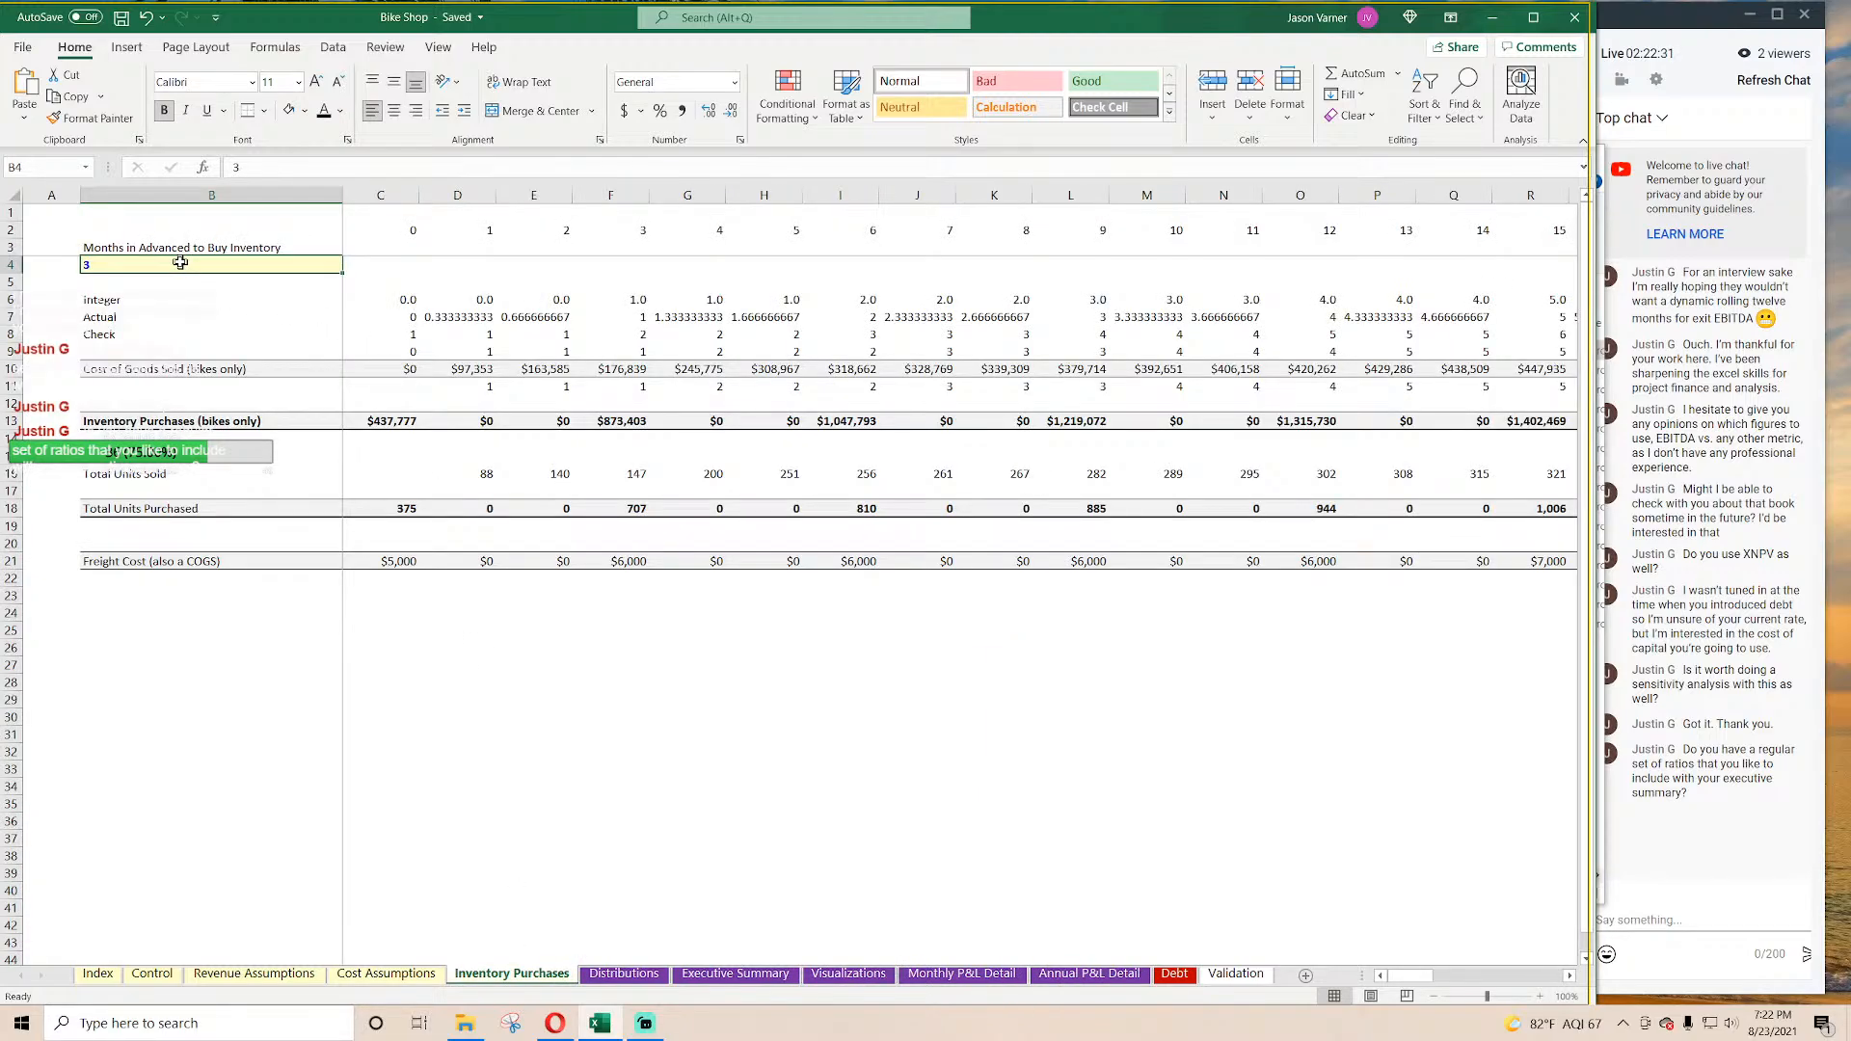
pyautogui.write('6')
pyautogui.press('Return')
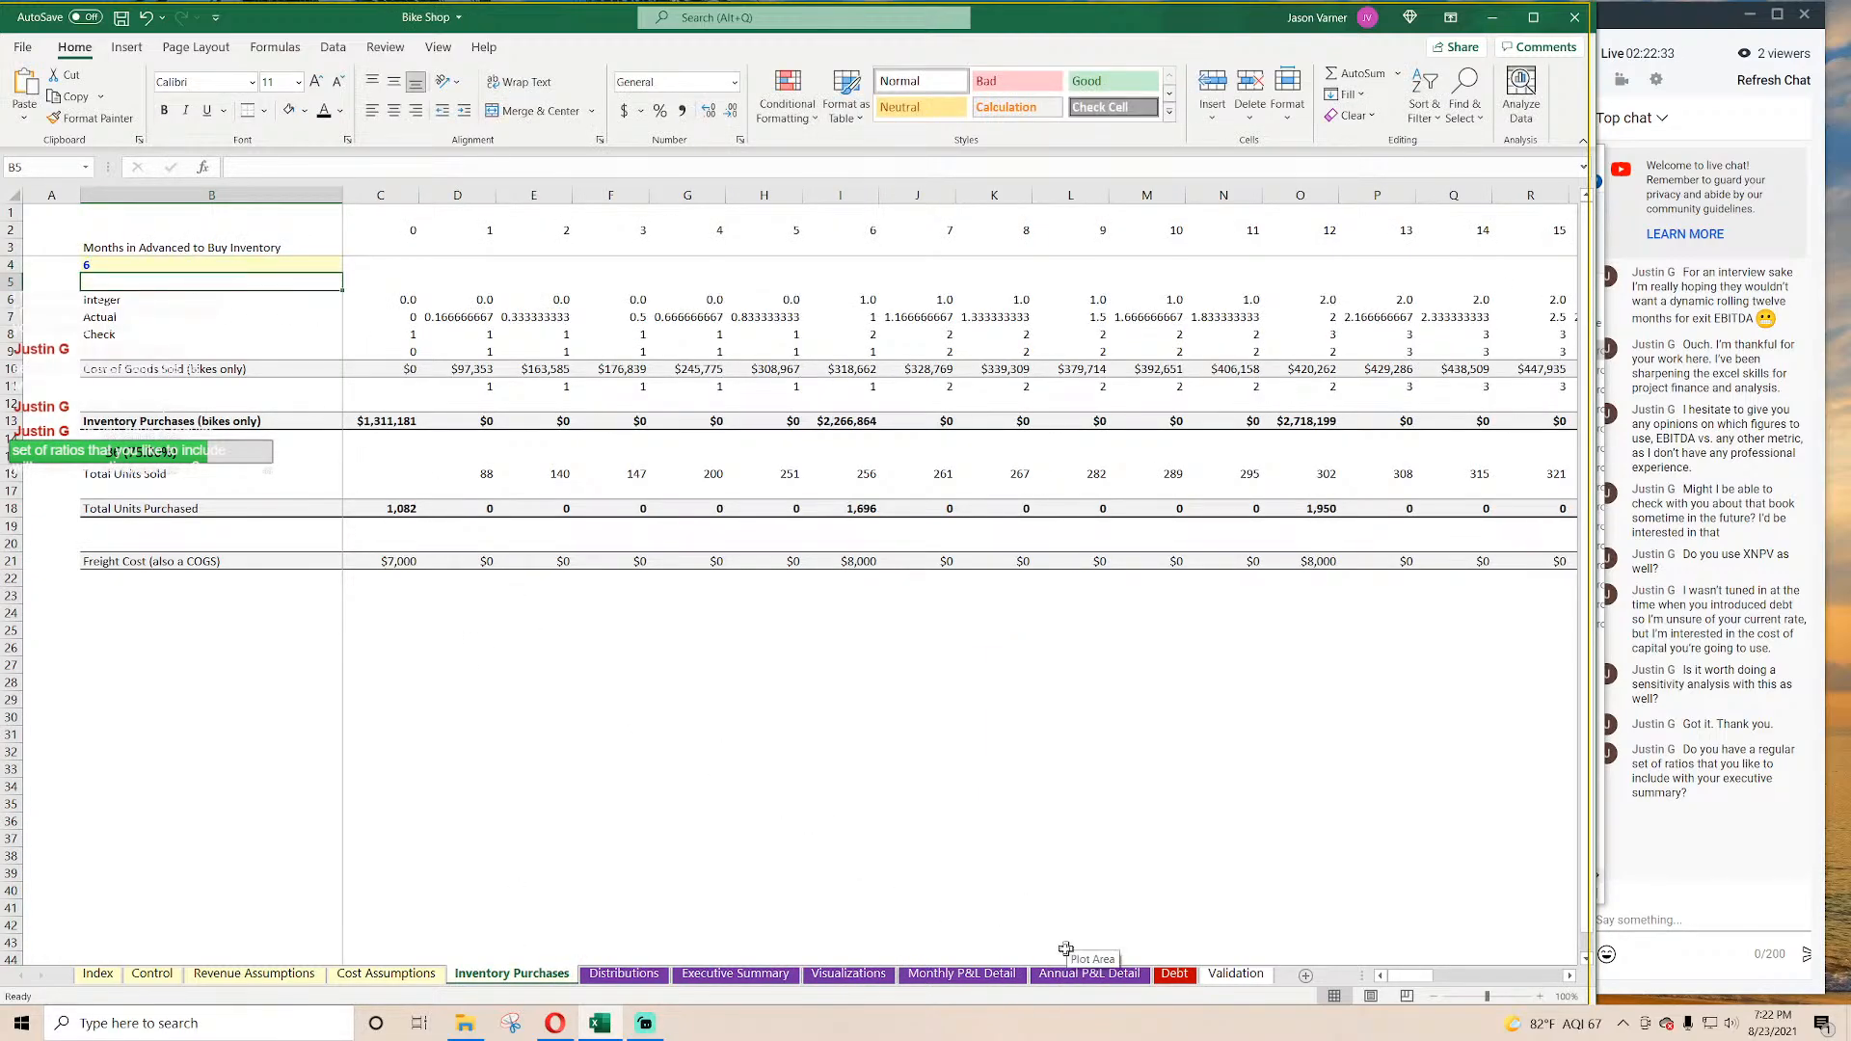
# Step: Examine how the Executive Summary and the monthly cash flow line chart respond to the inventory lead time, including the Dec-25 cumulative point
pyautogui.click(624, 973)
pyautogui.click(737, 974)
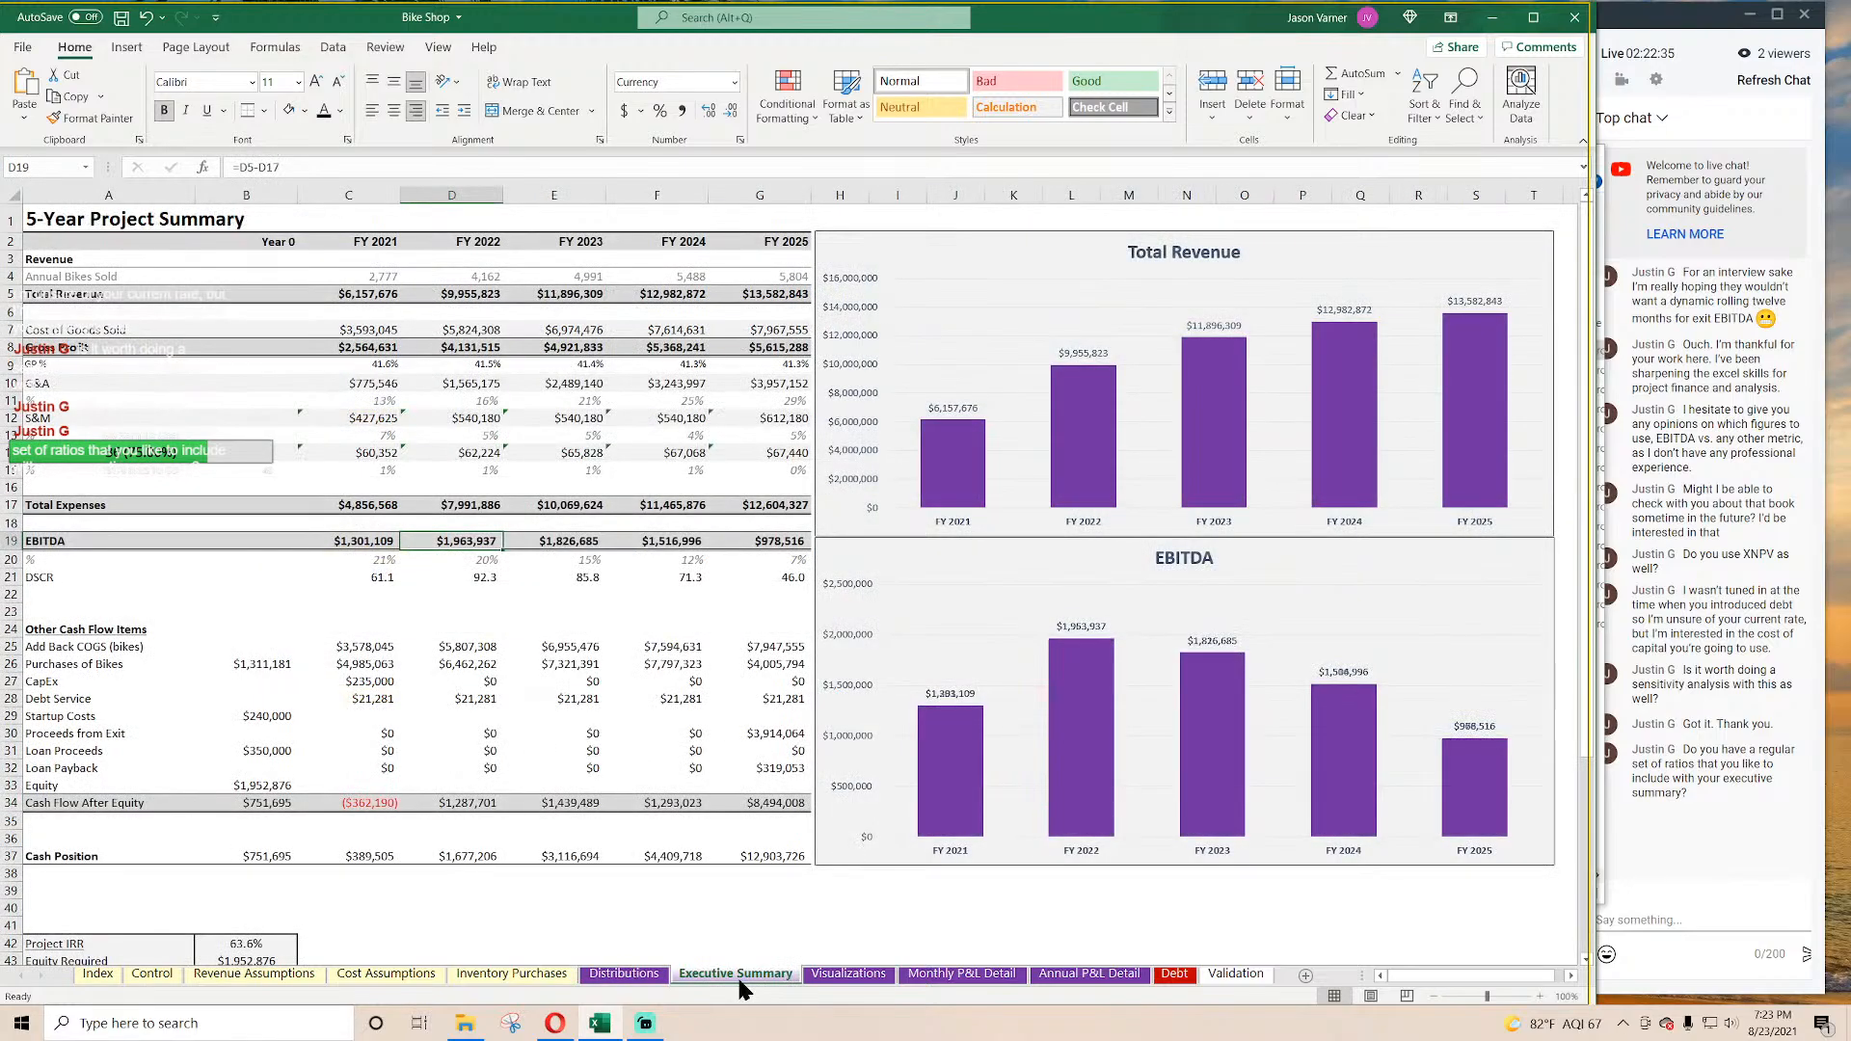
pyautogui.click(852, 975)
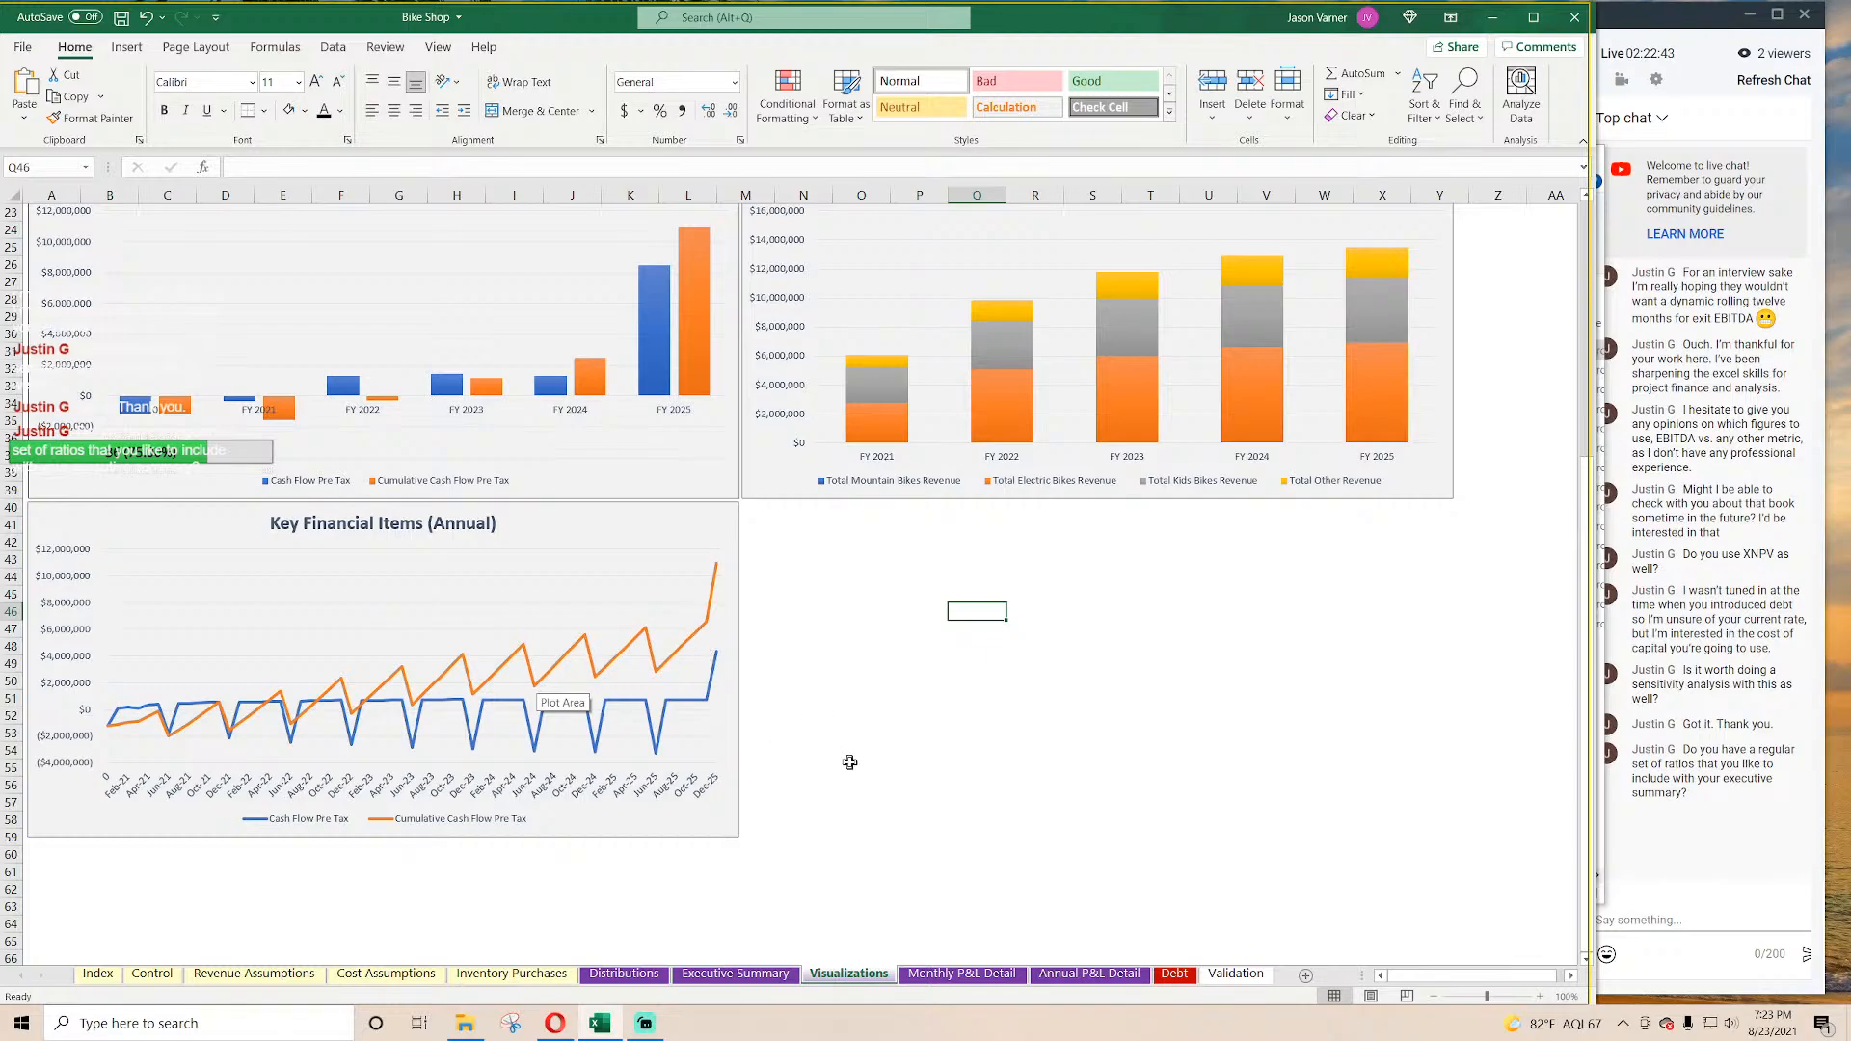
pyautogui.click(1075, 782)
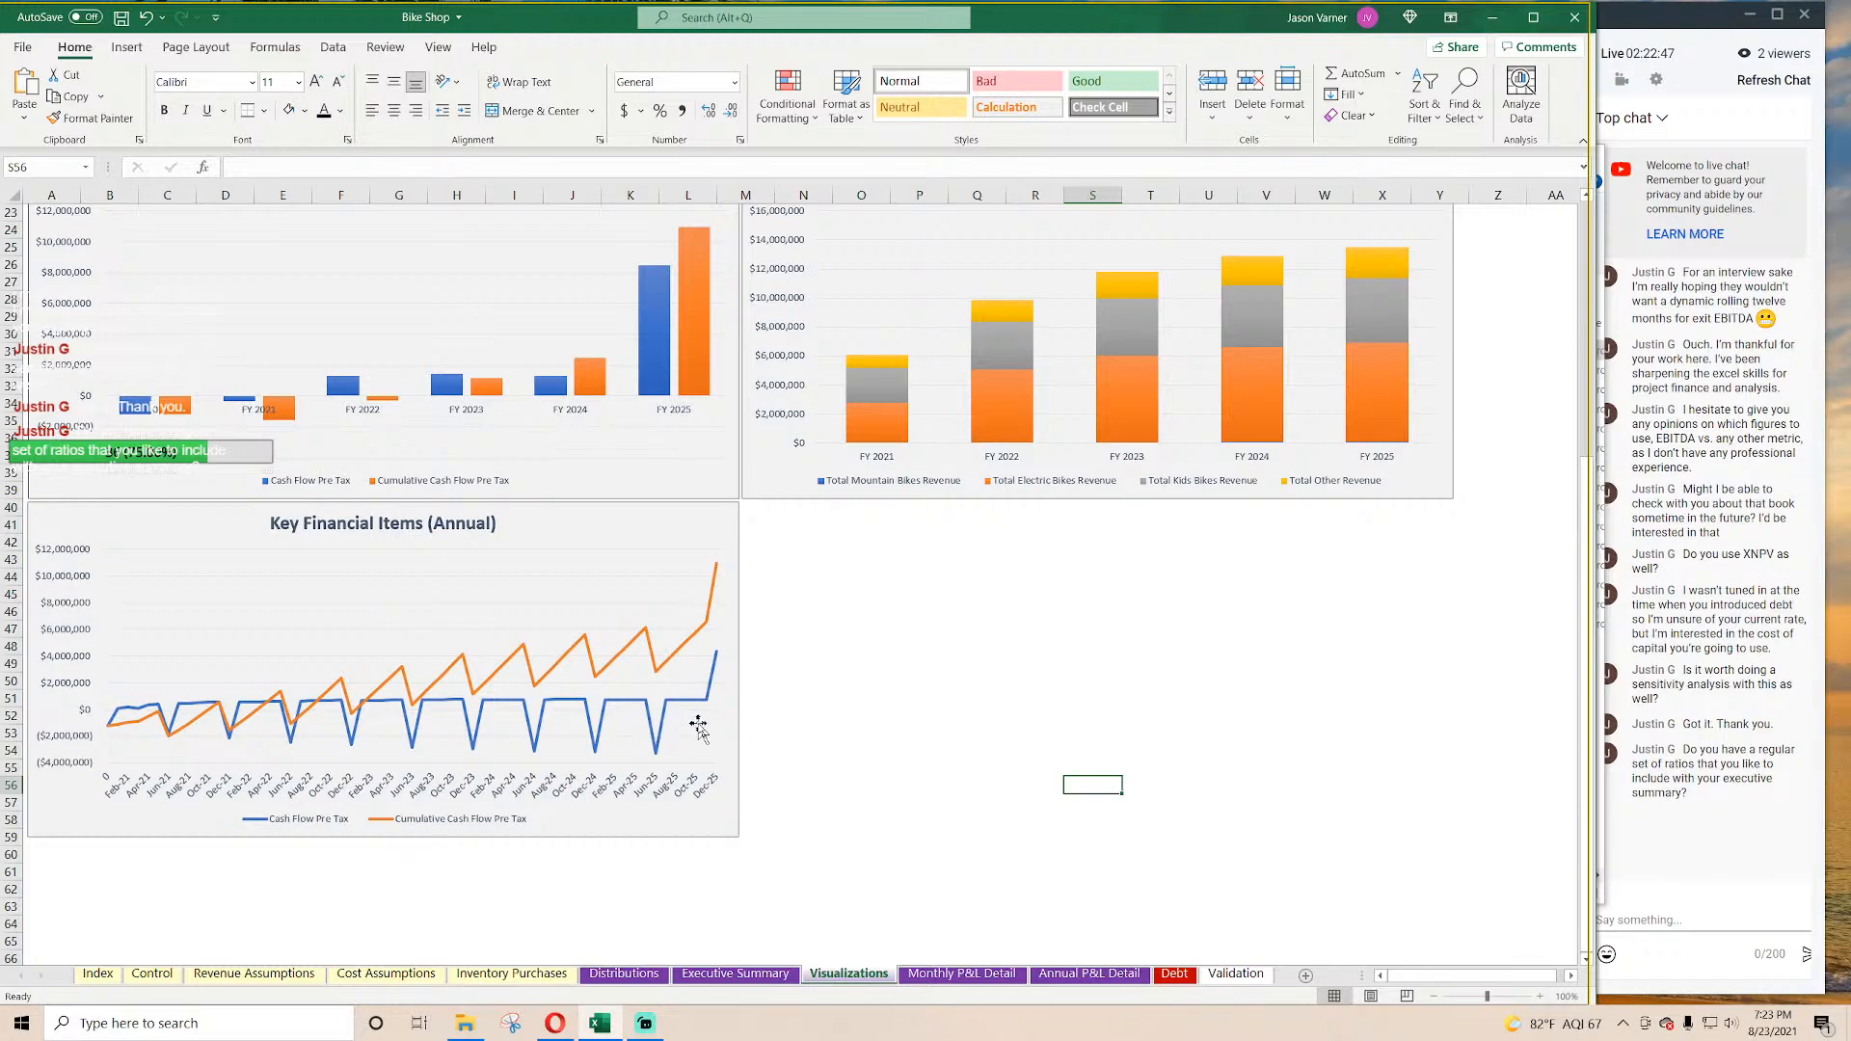
pyautogui.moveTo(715, 570)
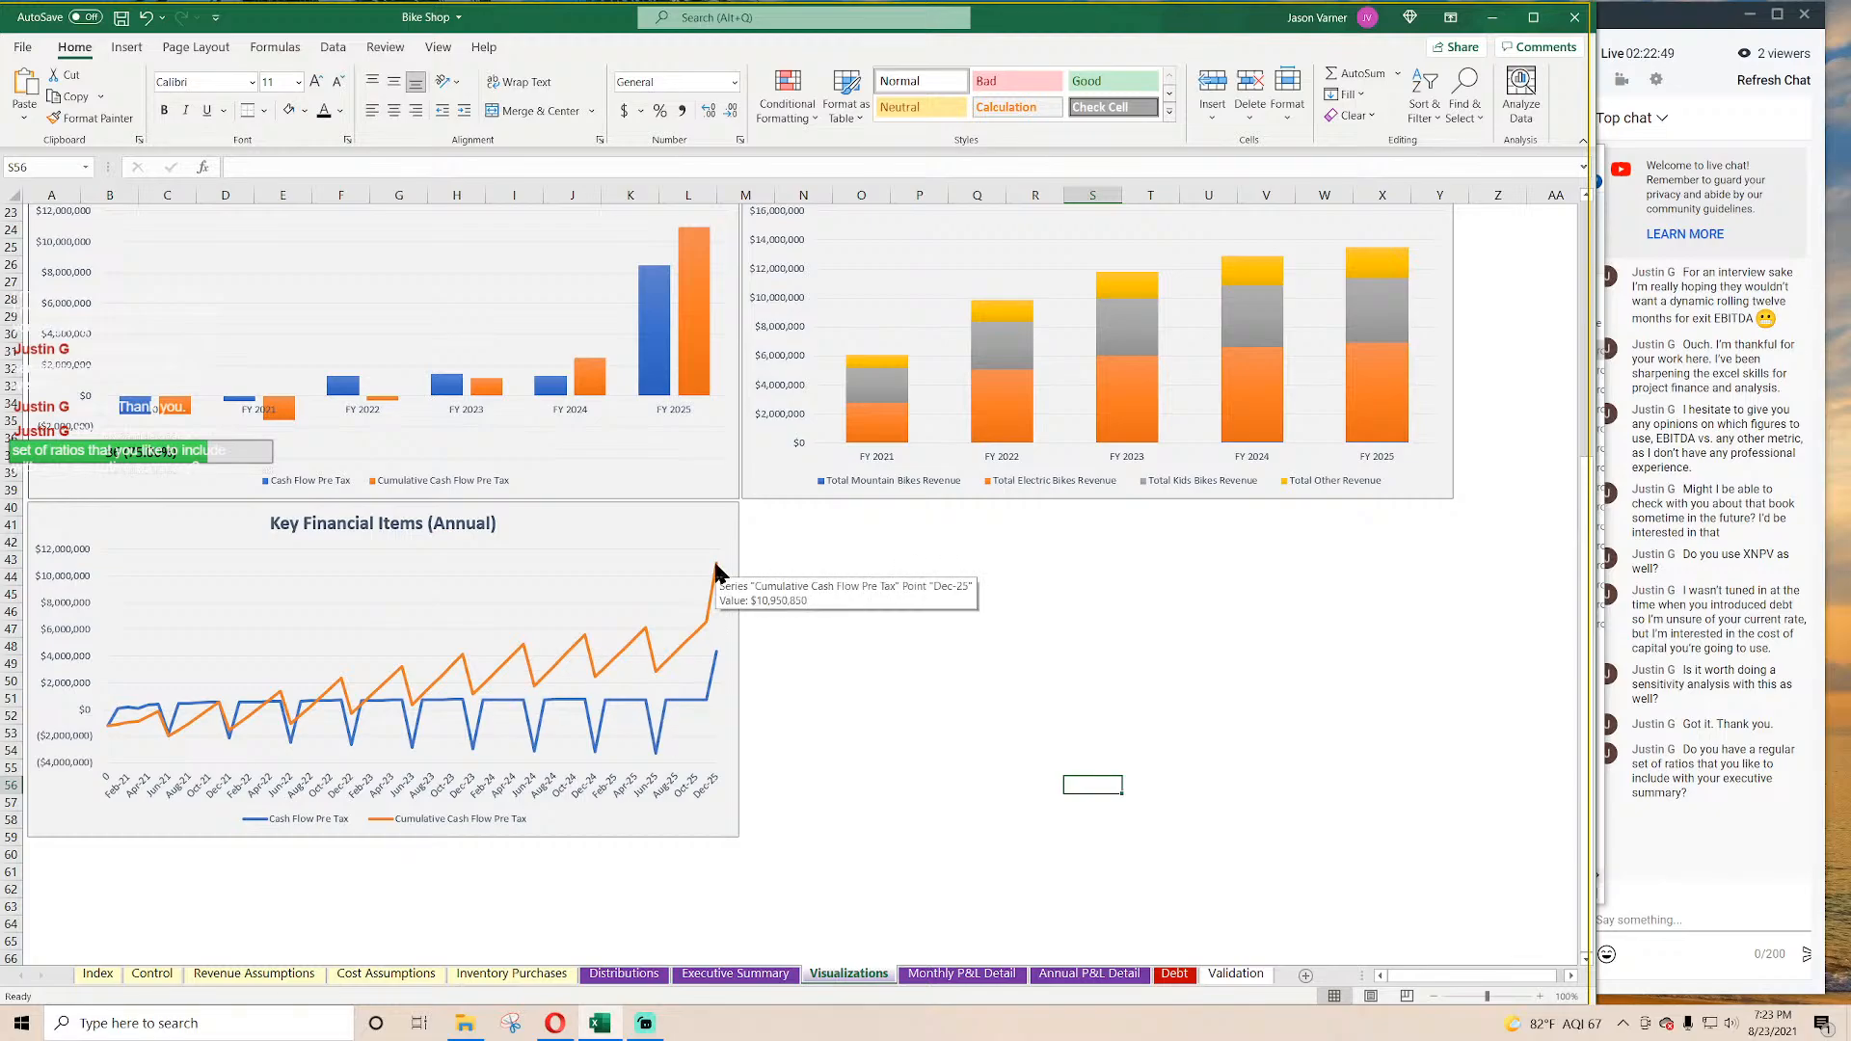
# Step: Undo the last inventory lead-time change and check the Distributions sheet and the monthly cash flow line chart
pyautogui.click(145, 19)
pyautogui.click(624, 974)
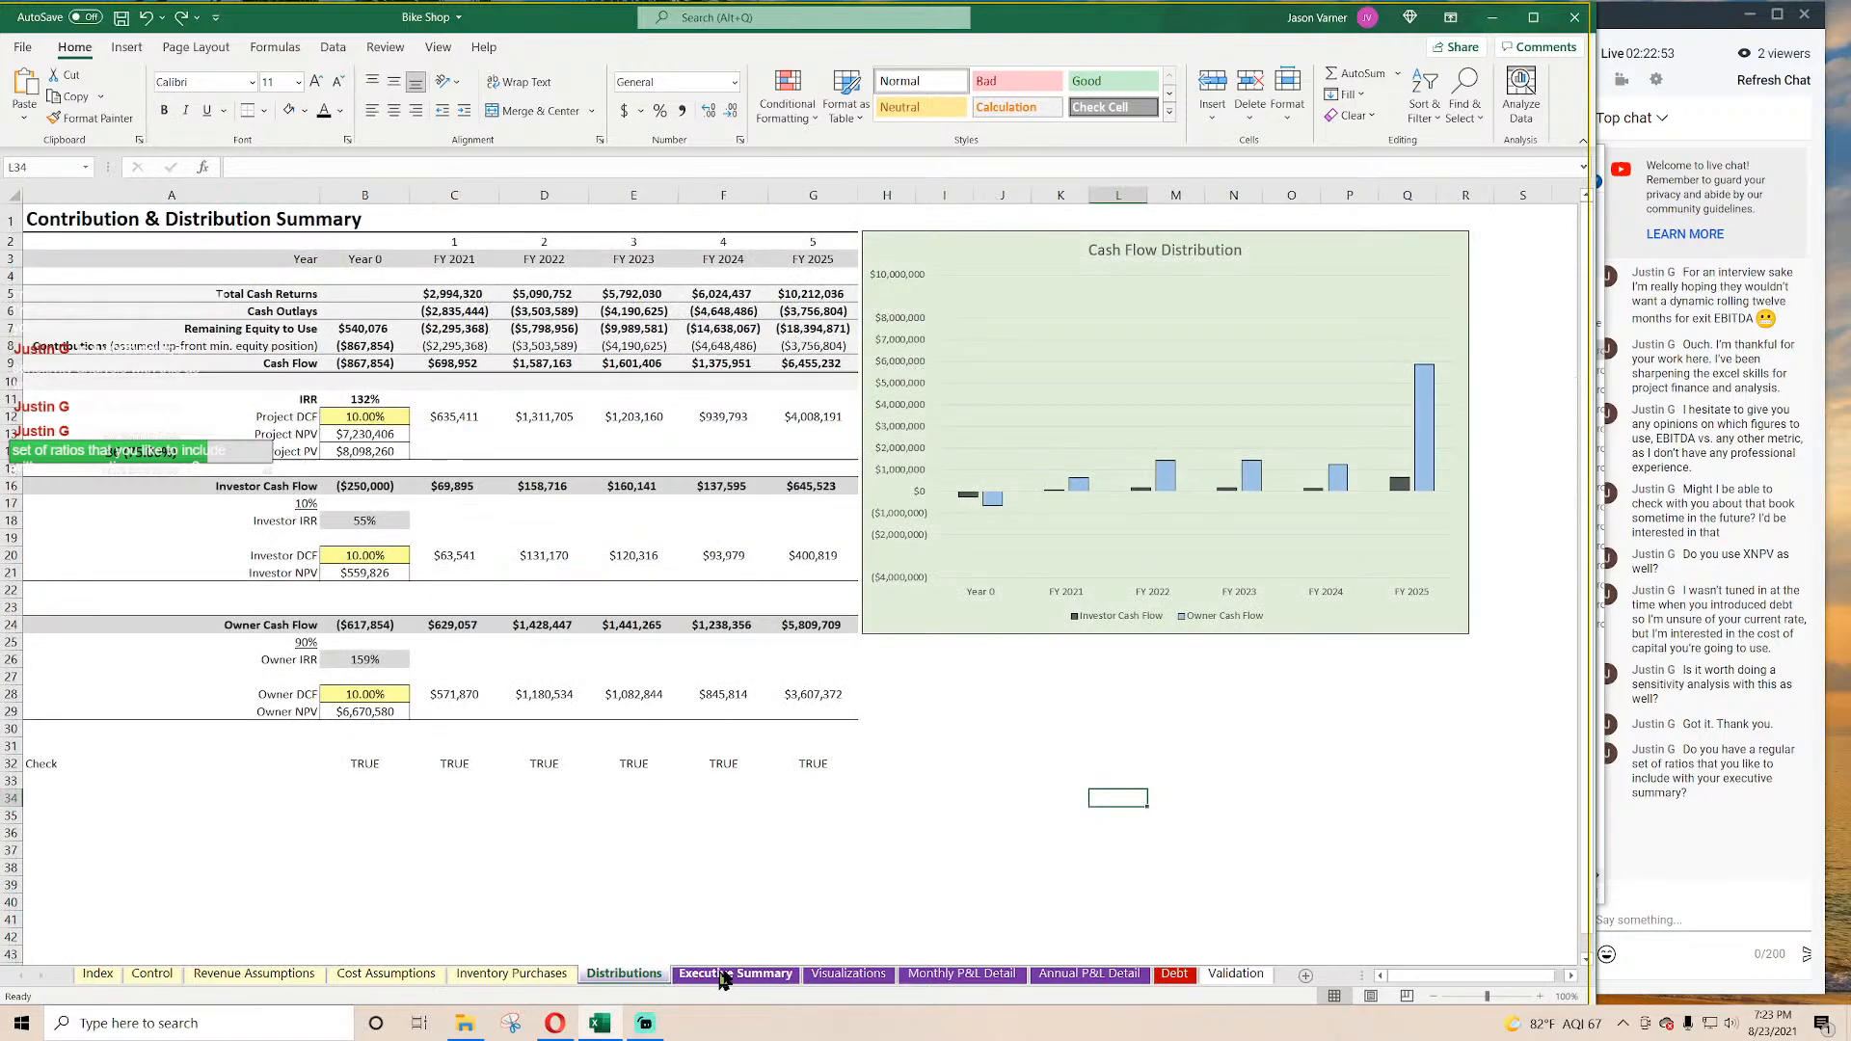
pyautogui.click(848, 974)
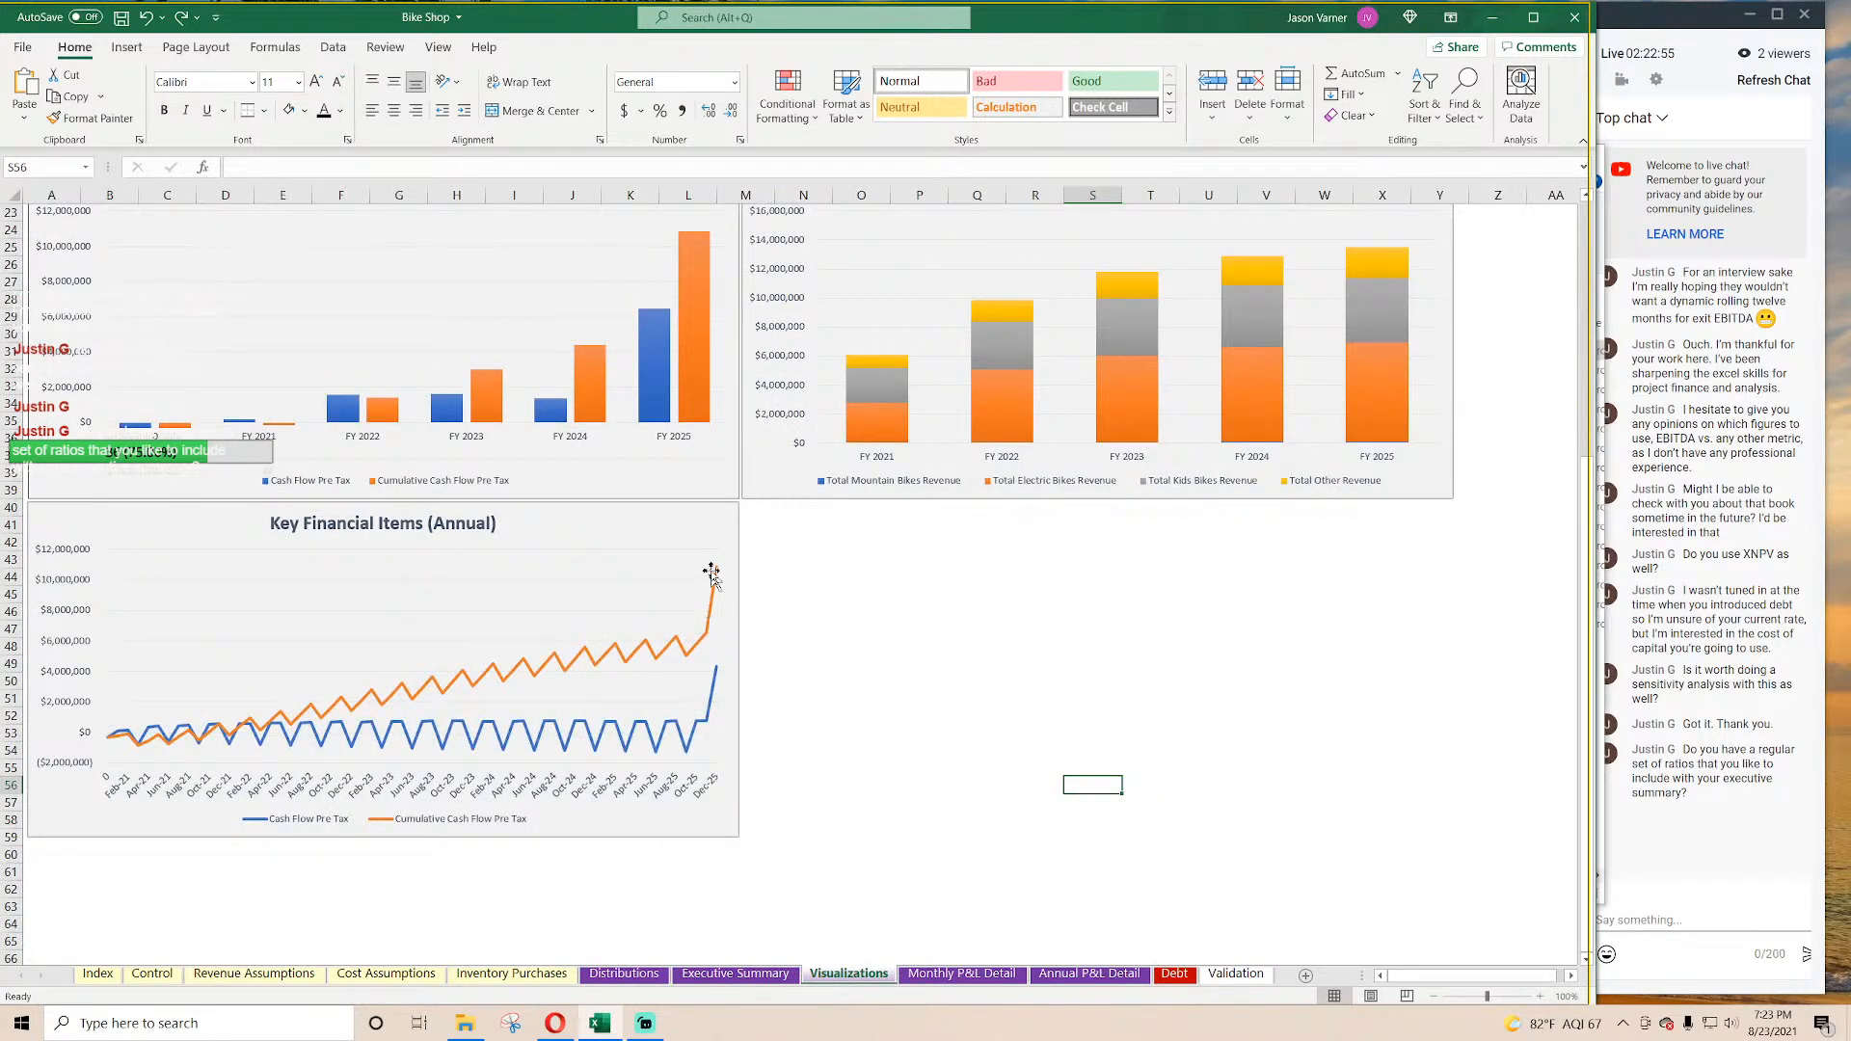
pyautogui.moveTo(719, 569)
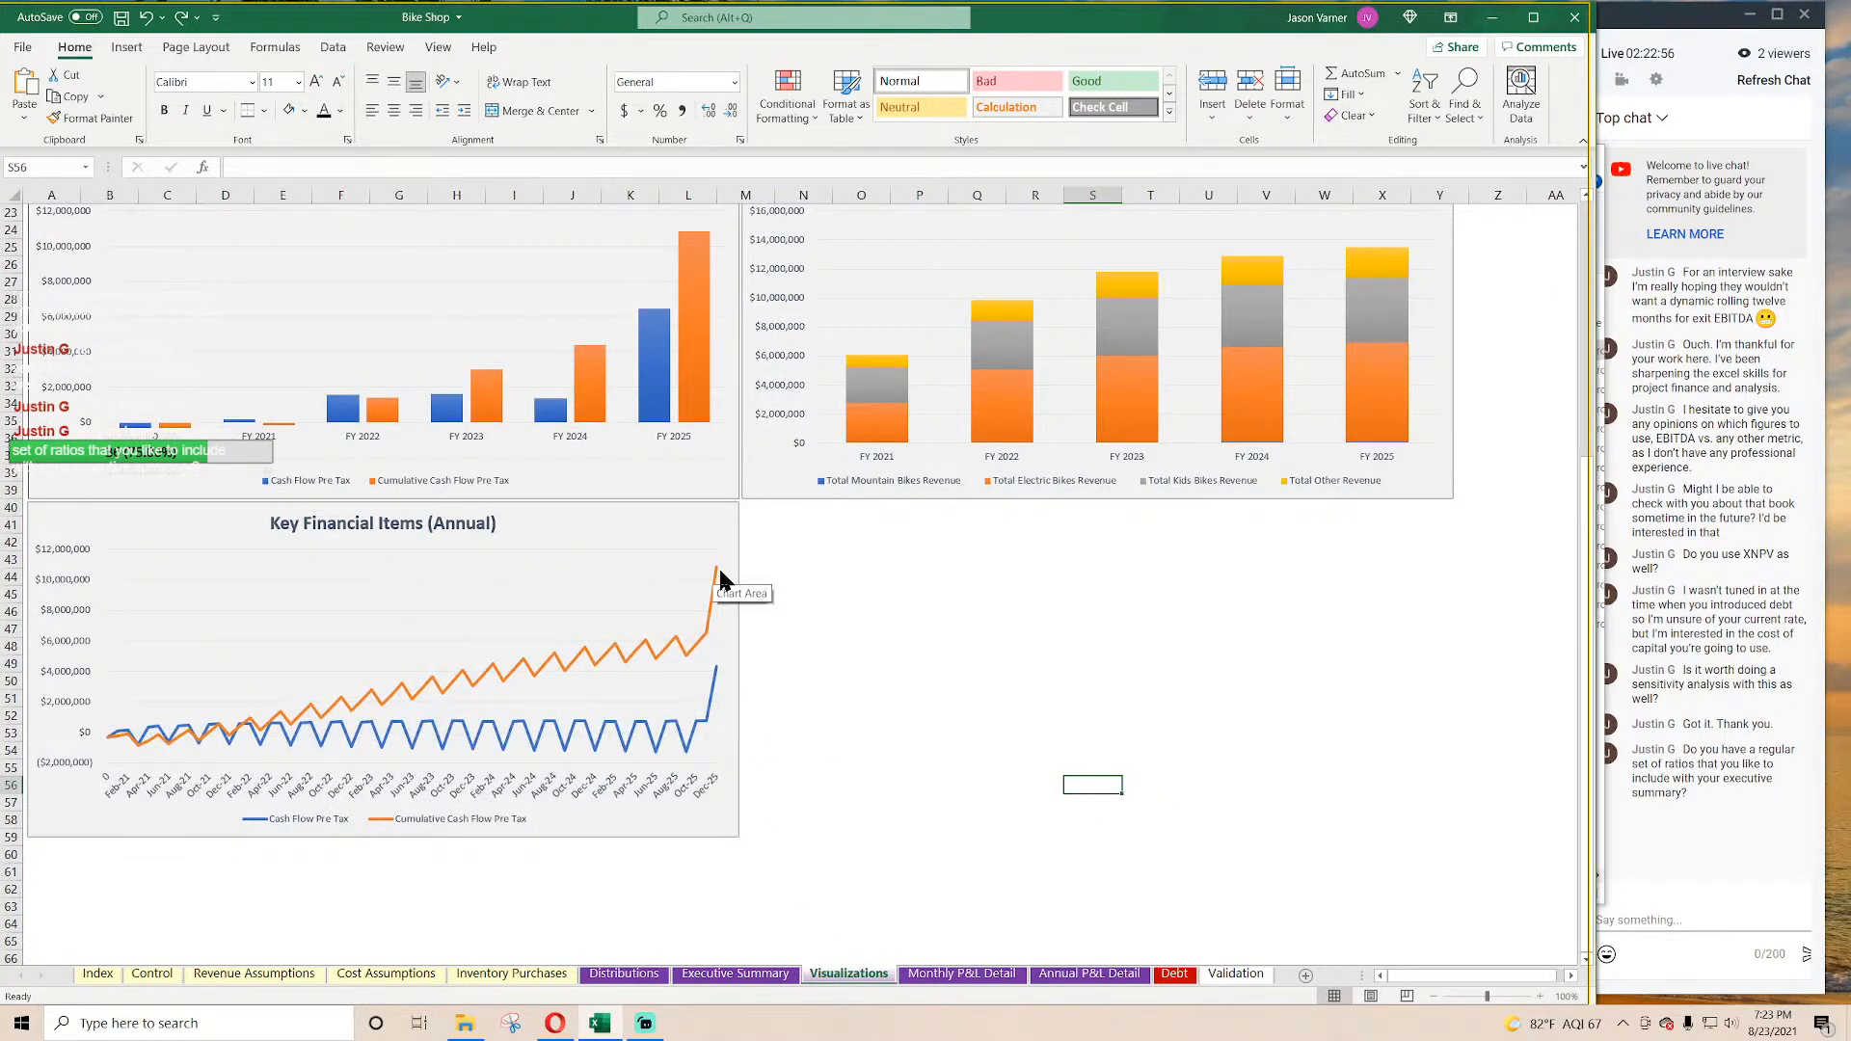
pyautogui.click(977, 701)
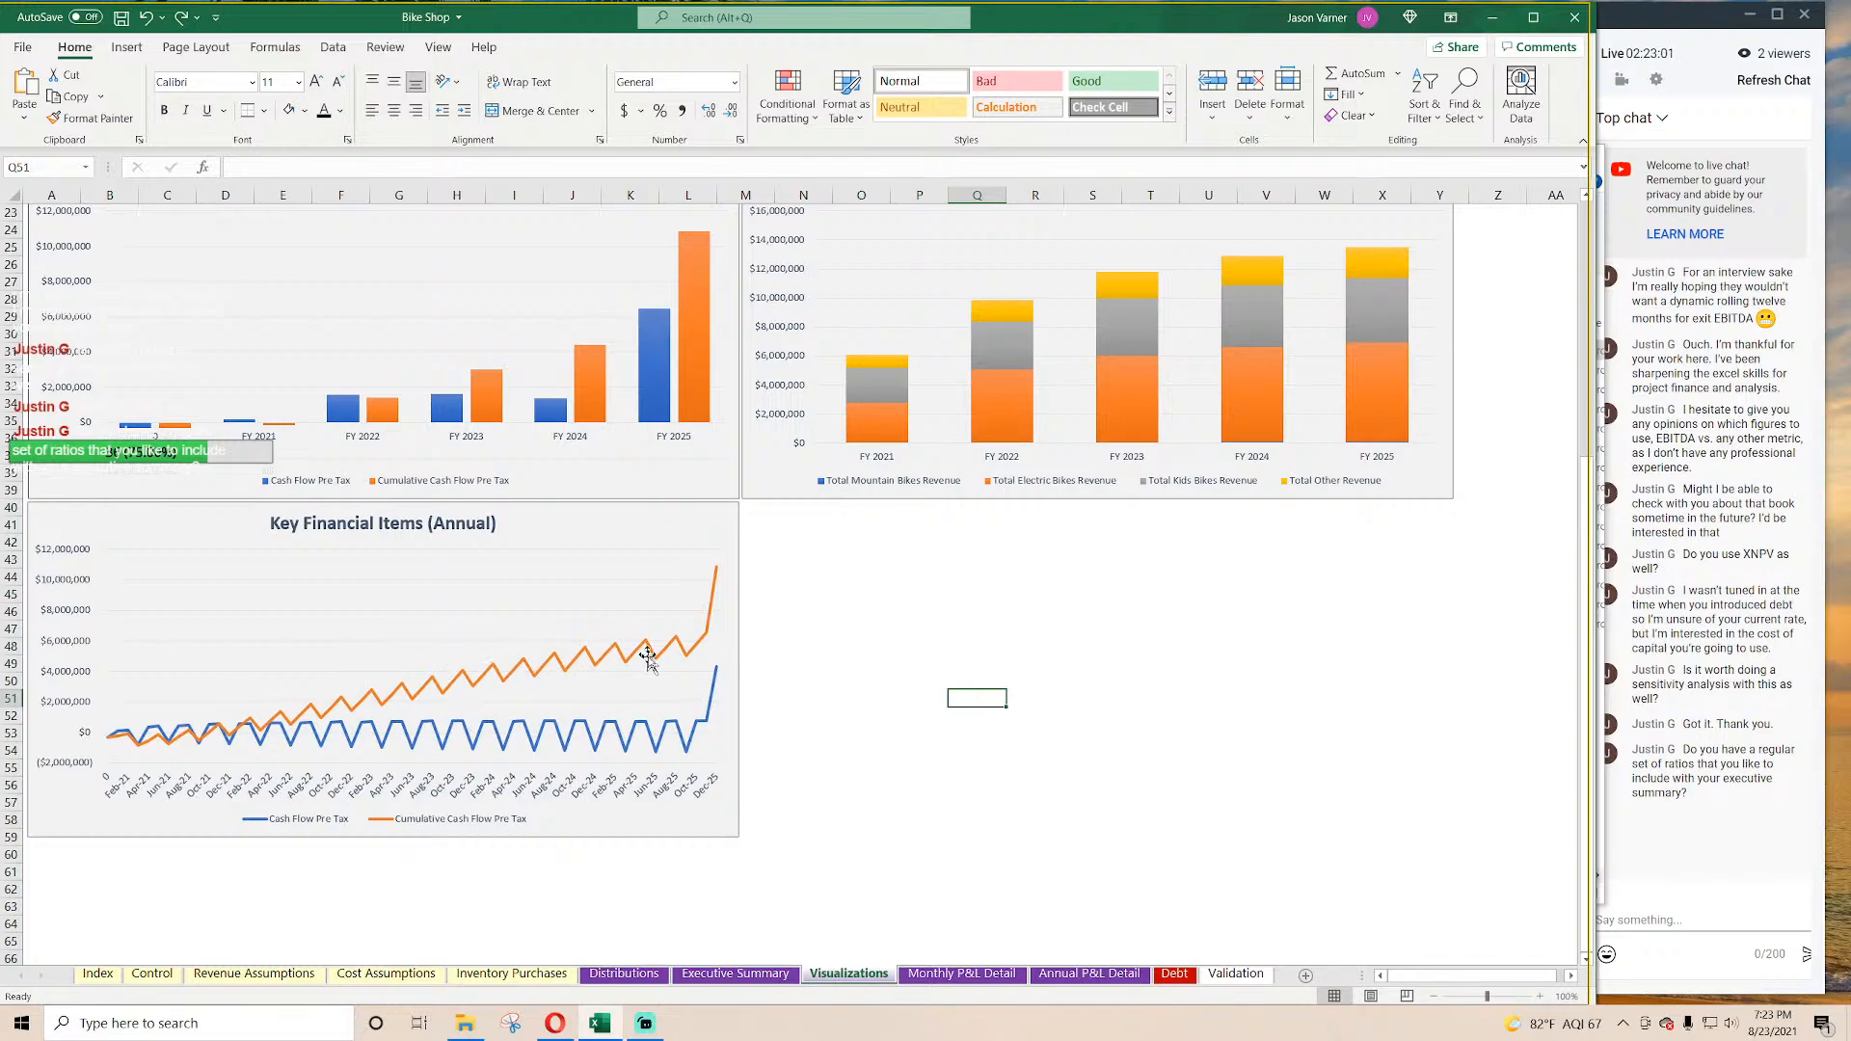
# Step: Set the months in advance to buy inventory to 1 and review the cash flow charts and Executive Summary
pyautogui.click(624, 974)
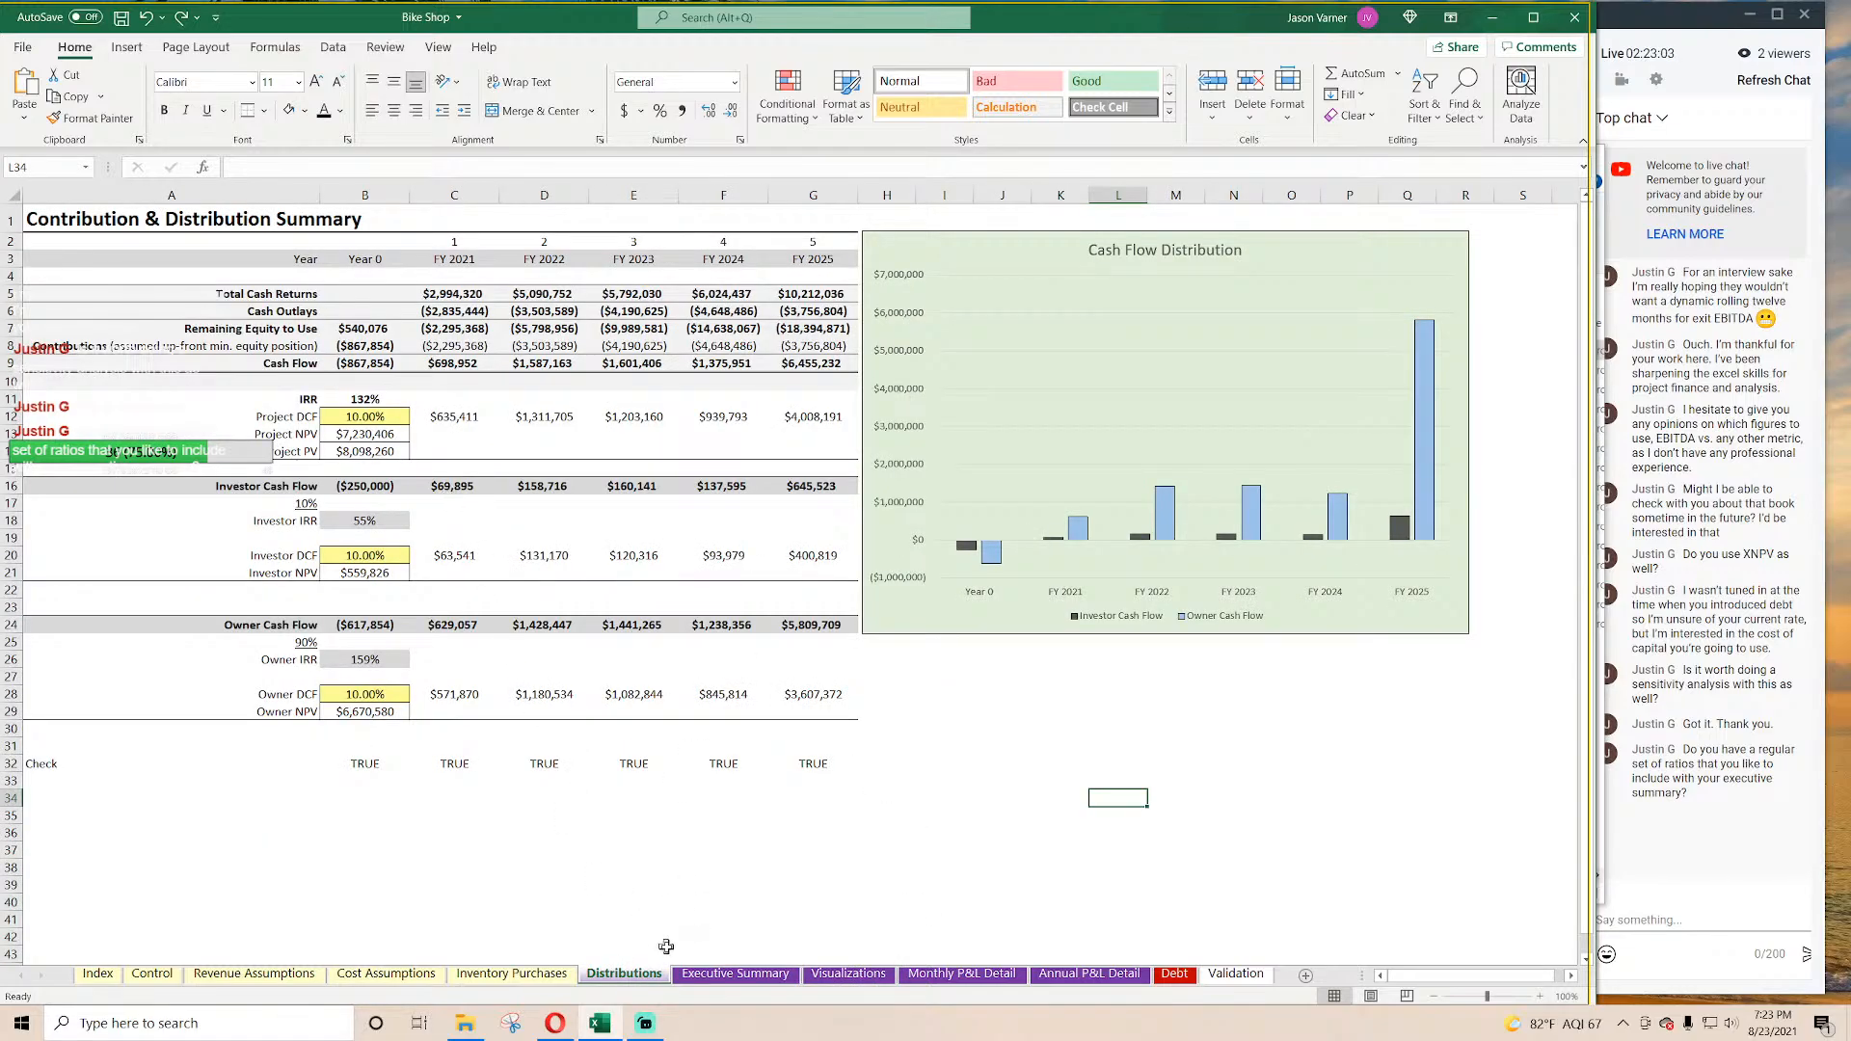
pyautogui.click(511, 974)
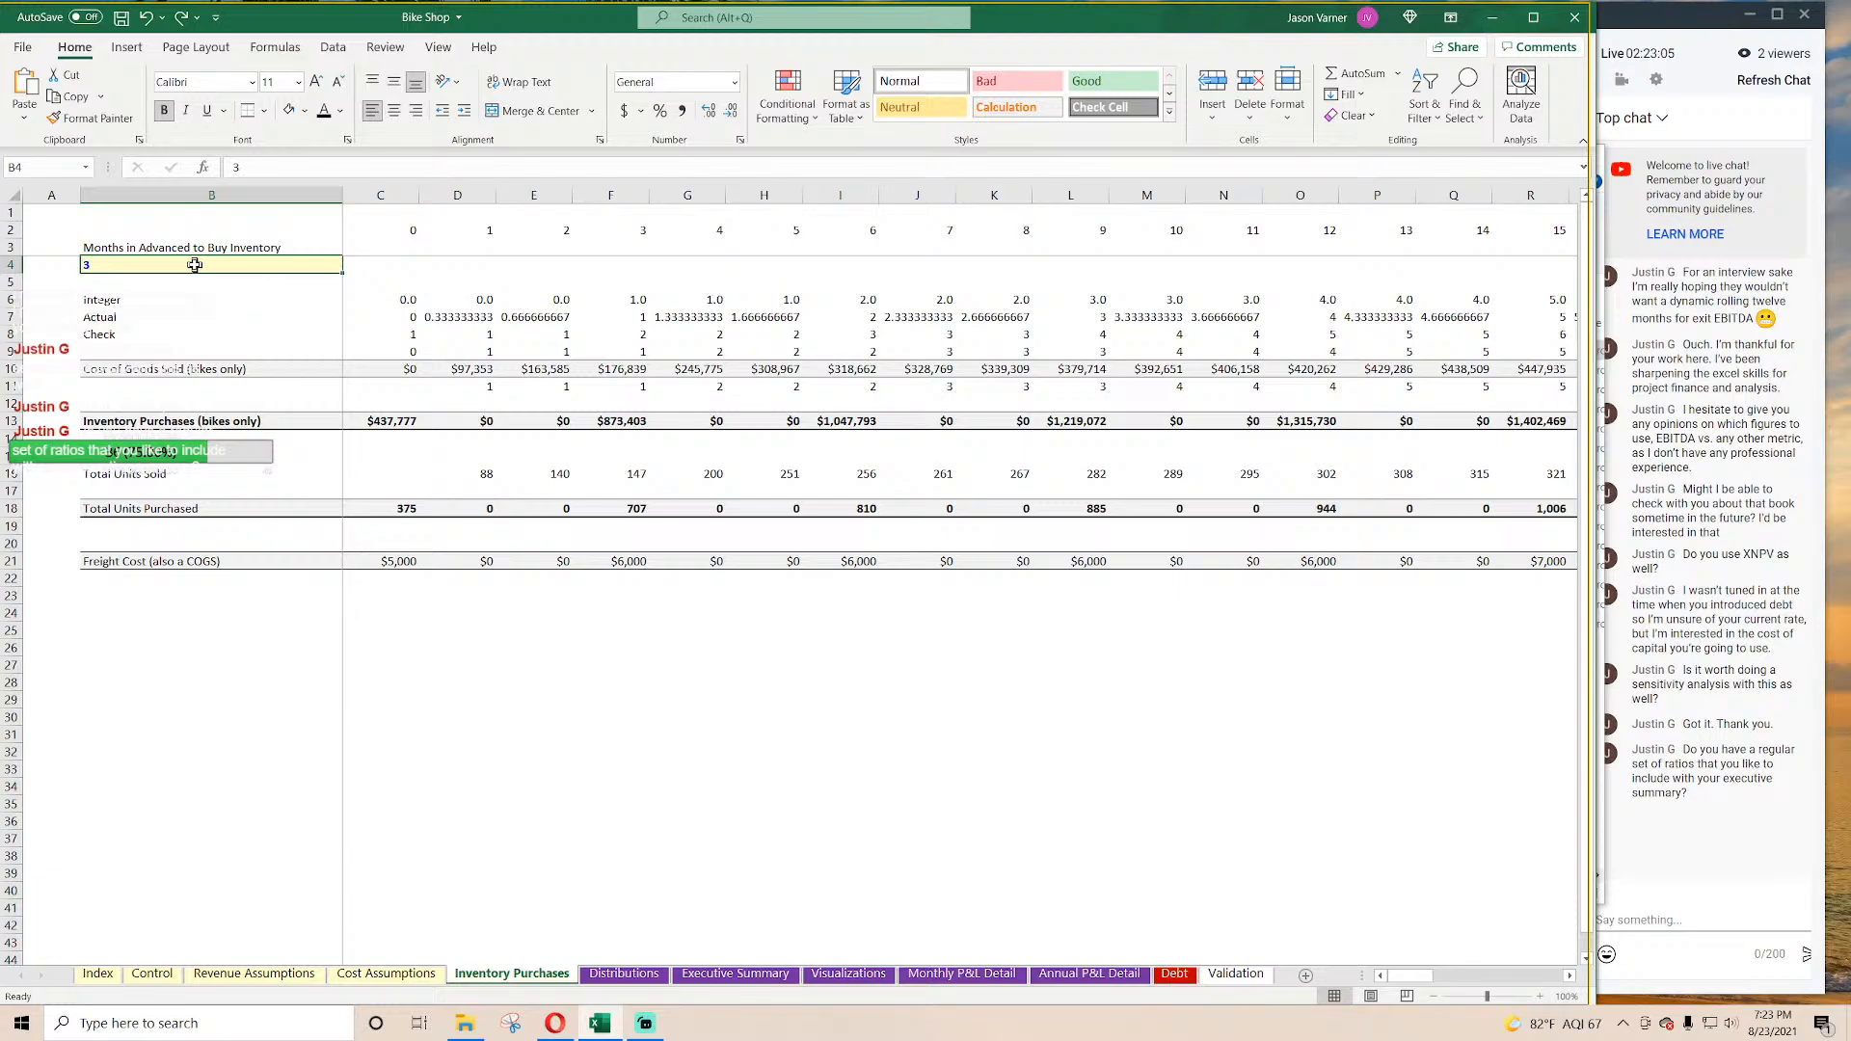
pyautogui.press('Return')
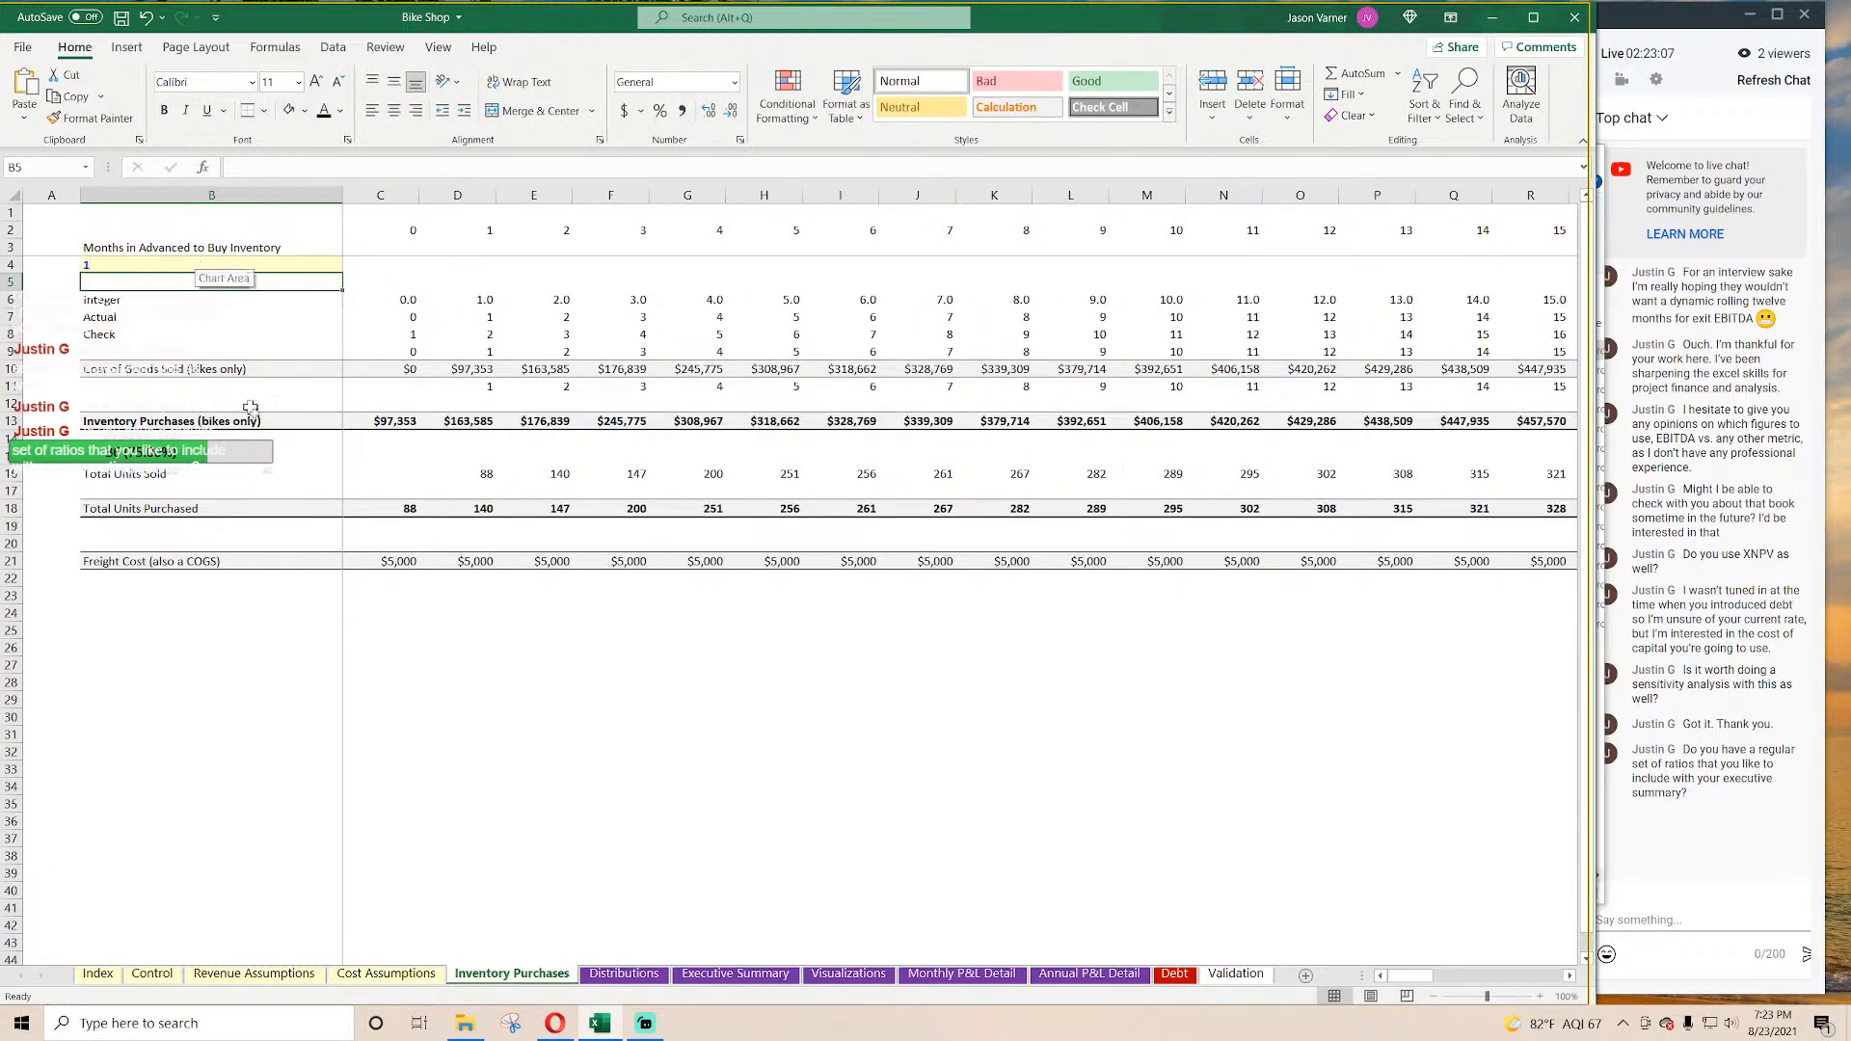
pyautogui.click(672, 703)
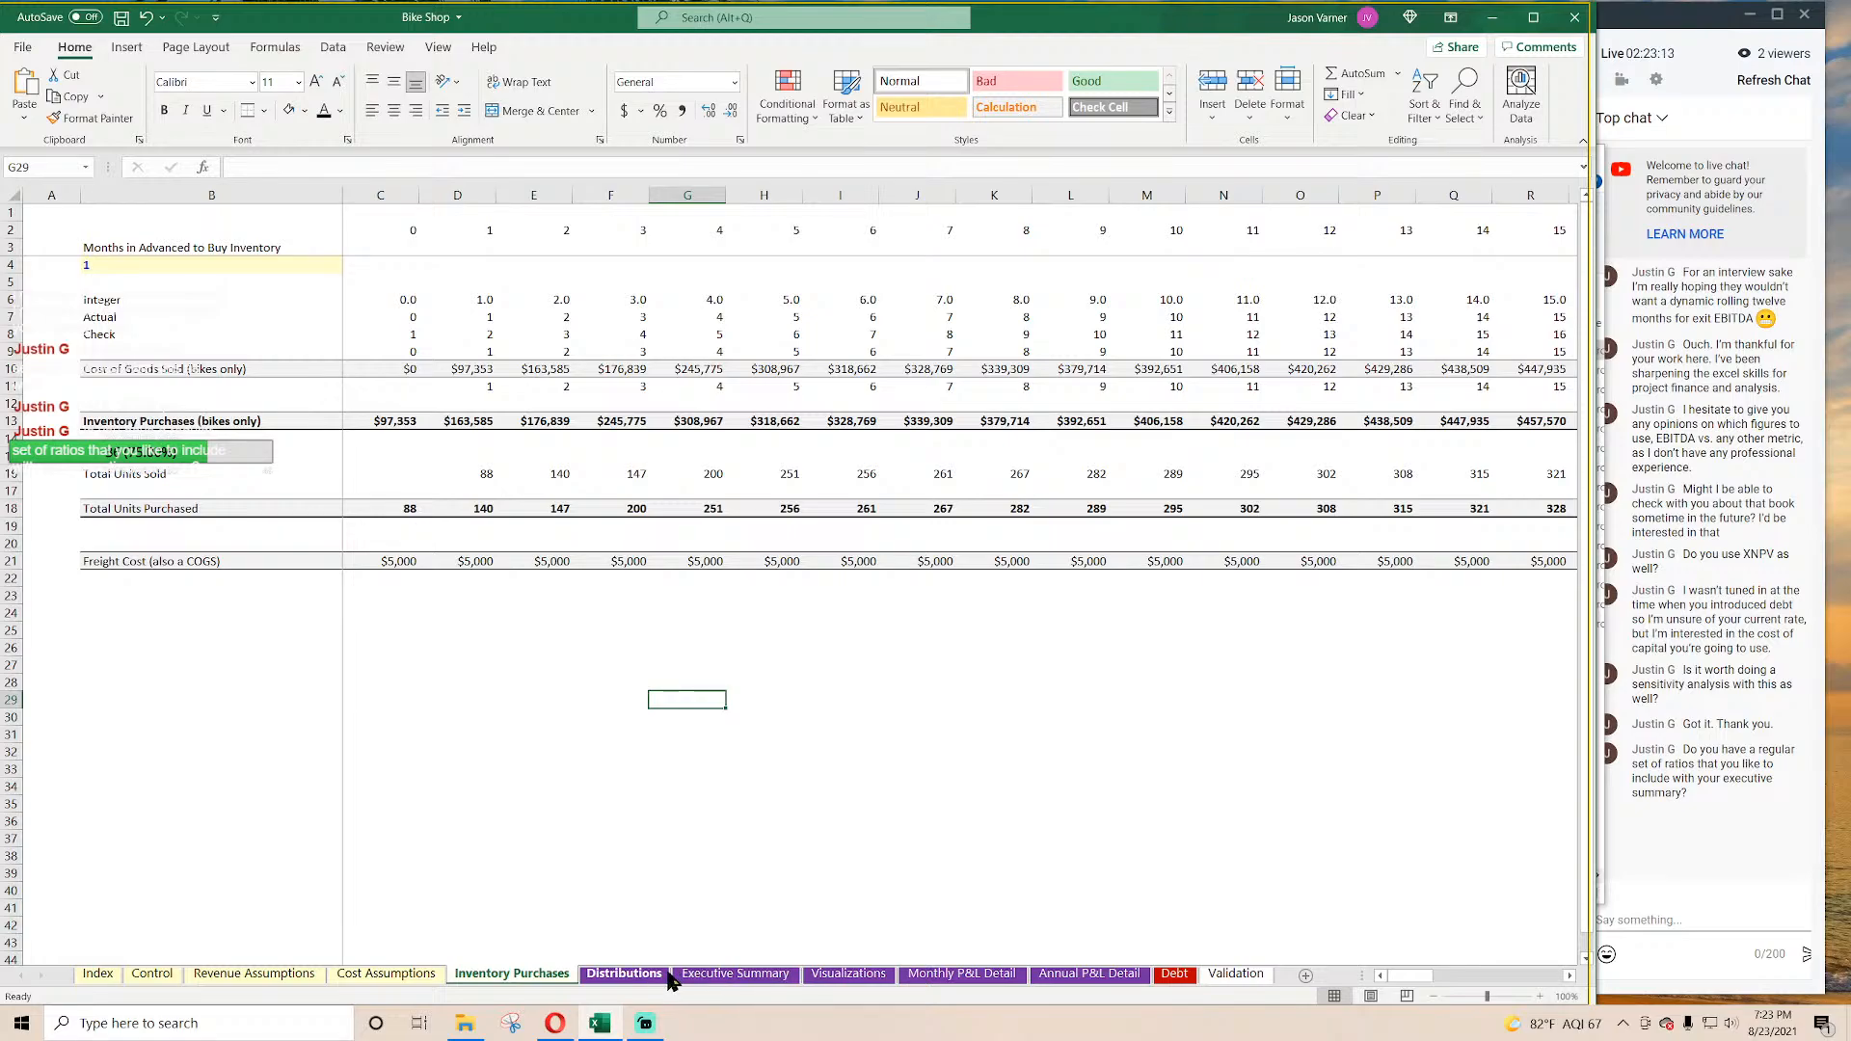
pyautogui.click(849, 974)
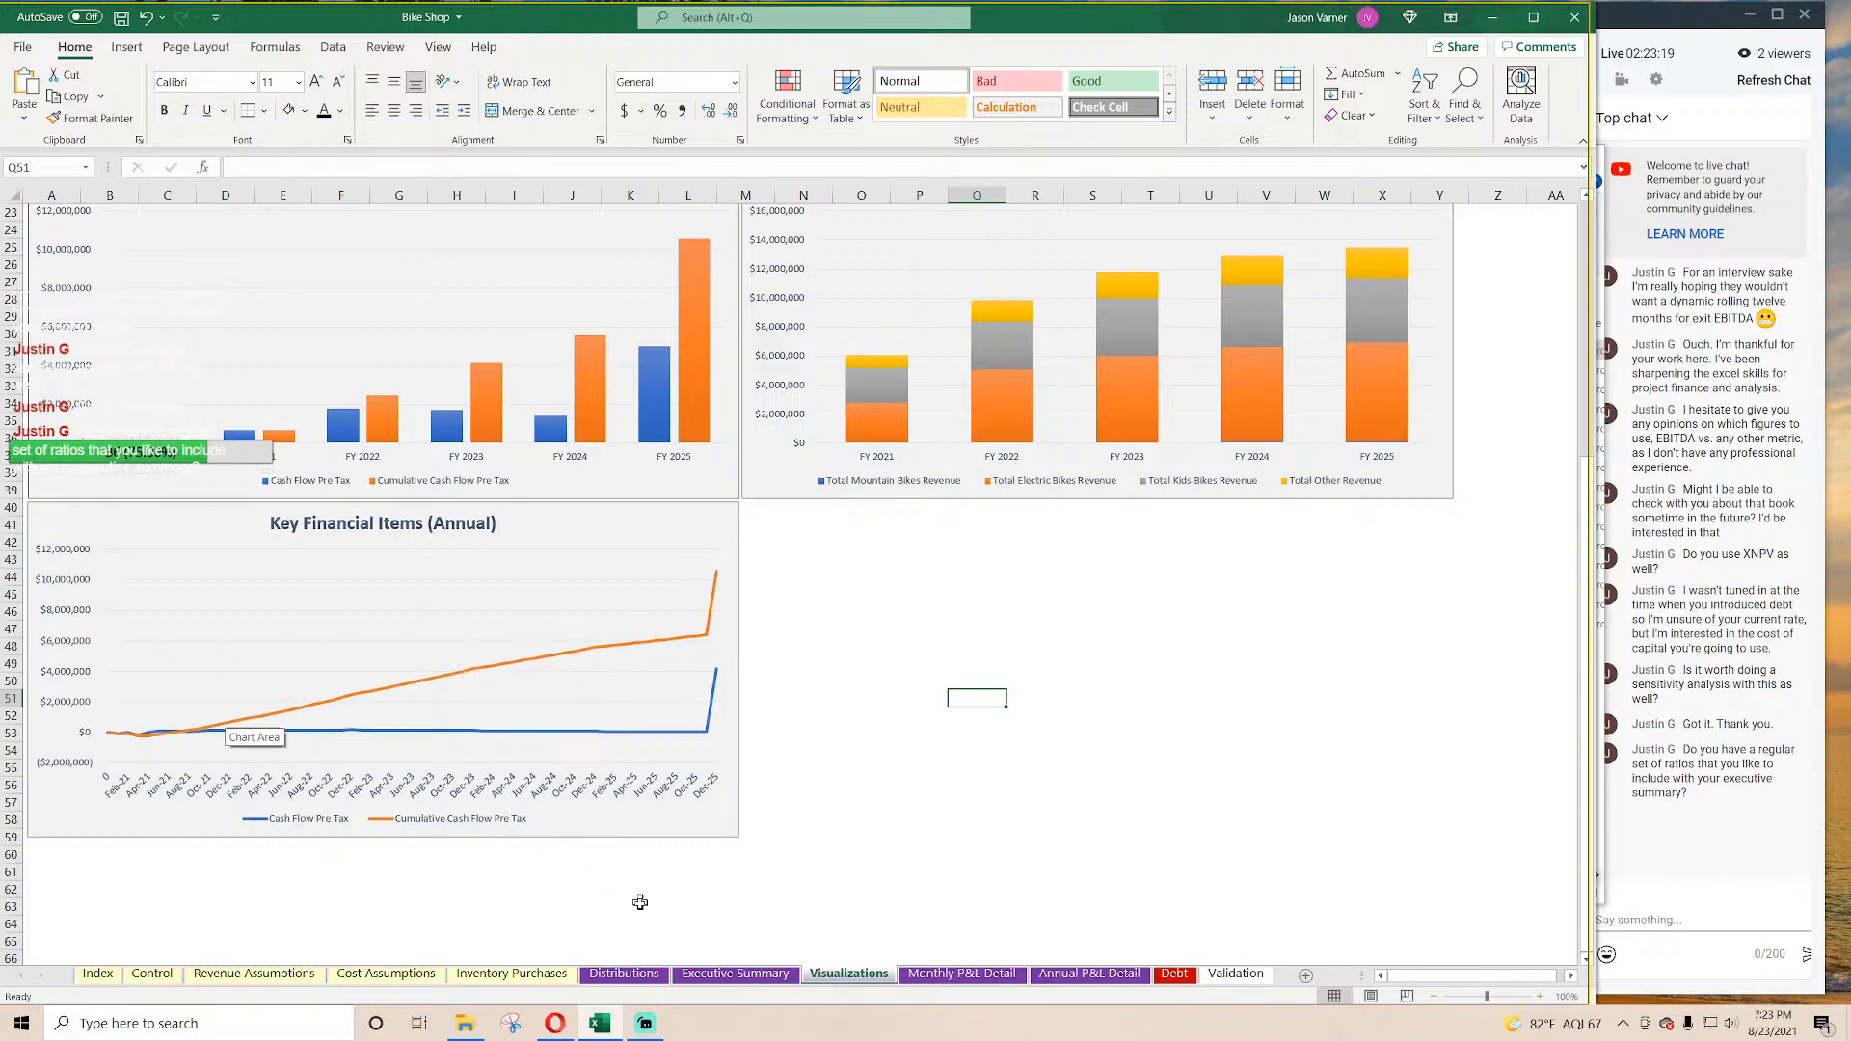
pyautogui.click(627, 975)
pyautogui.click(710, 976)
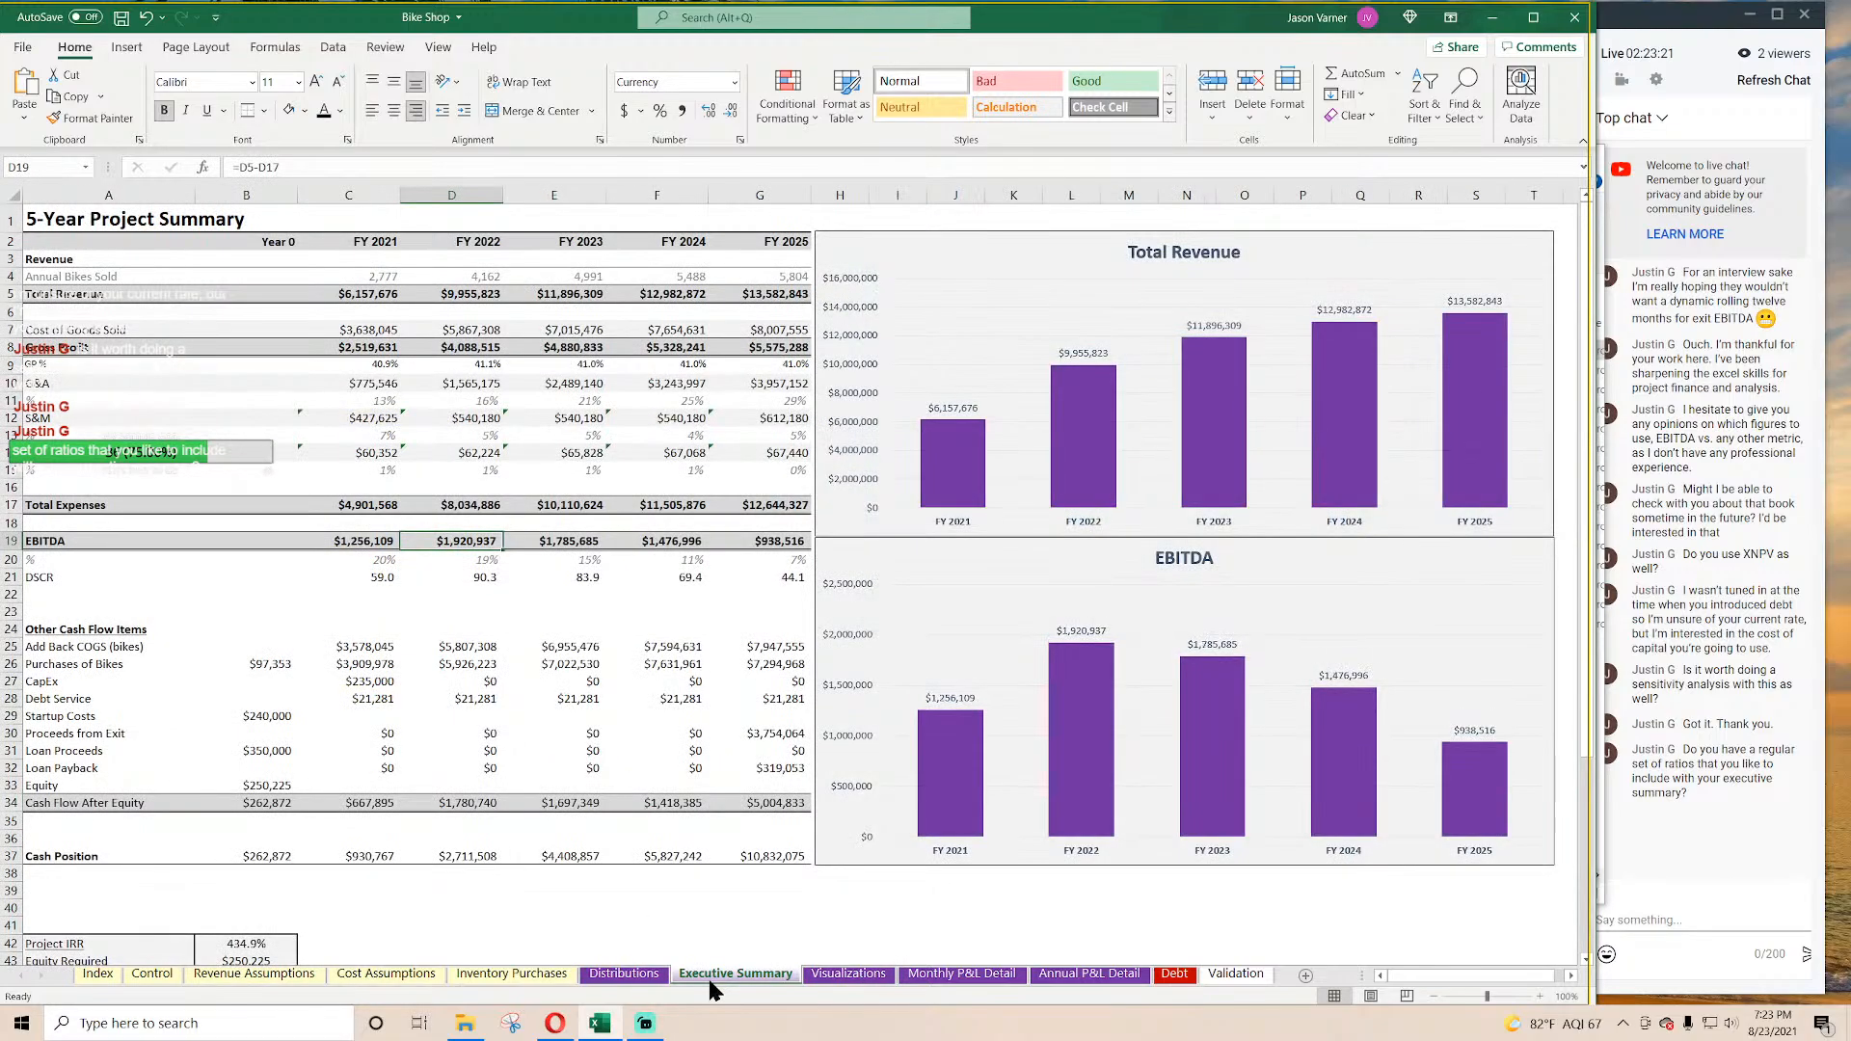
# Step: Set the months in advance to buy inventory to 2 on the Inventory Purchases sheet and save the workbook
pyautogui.click(424, 975)
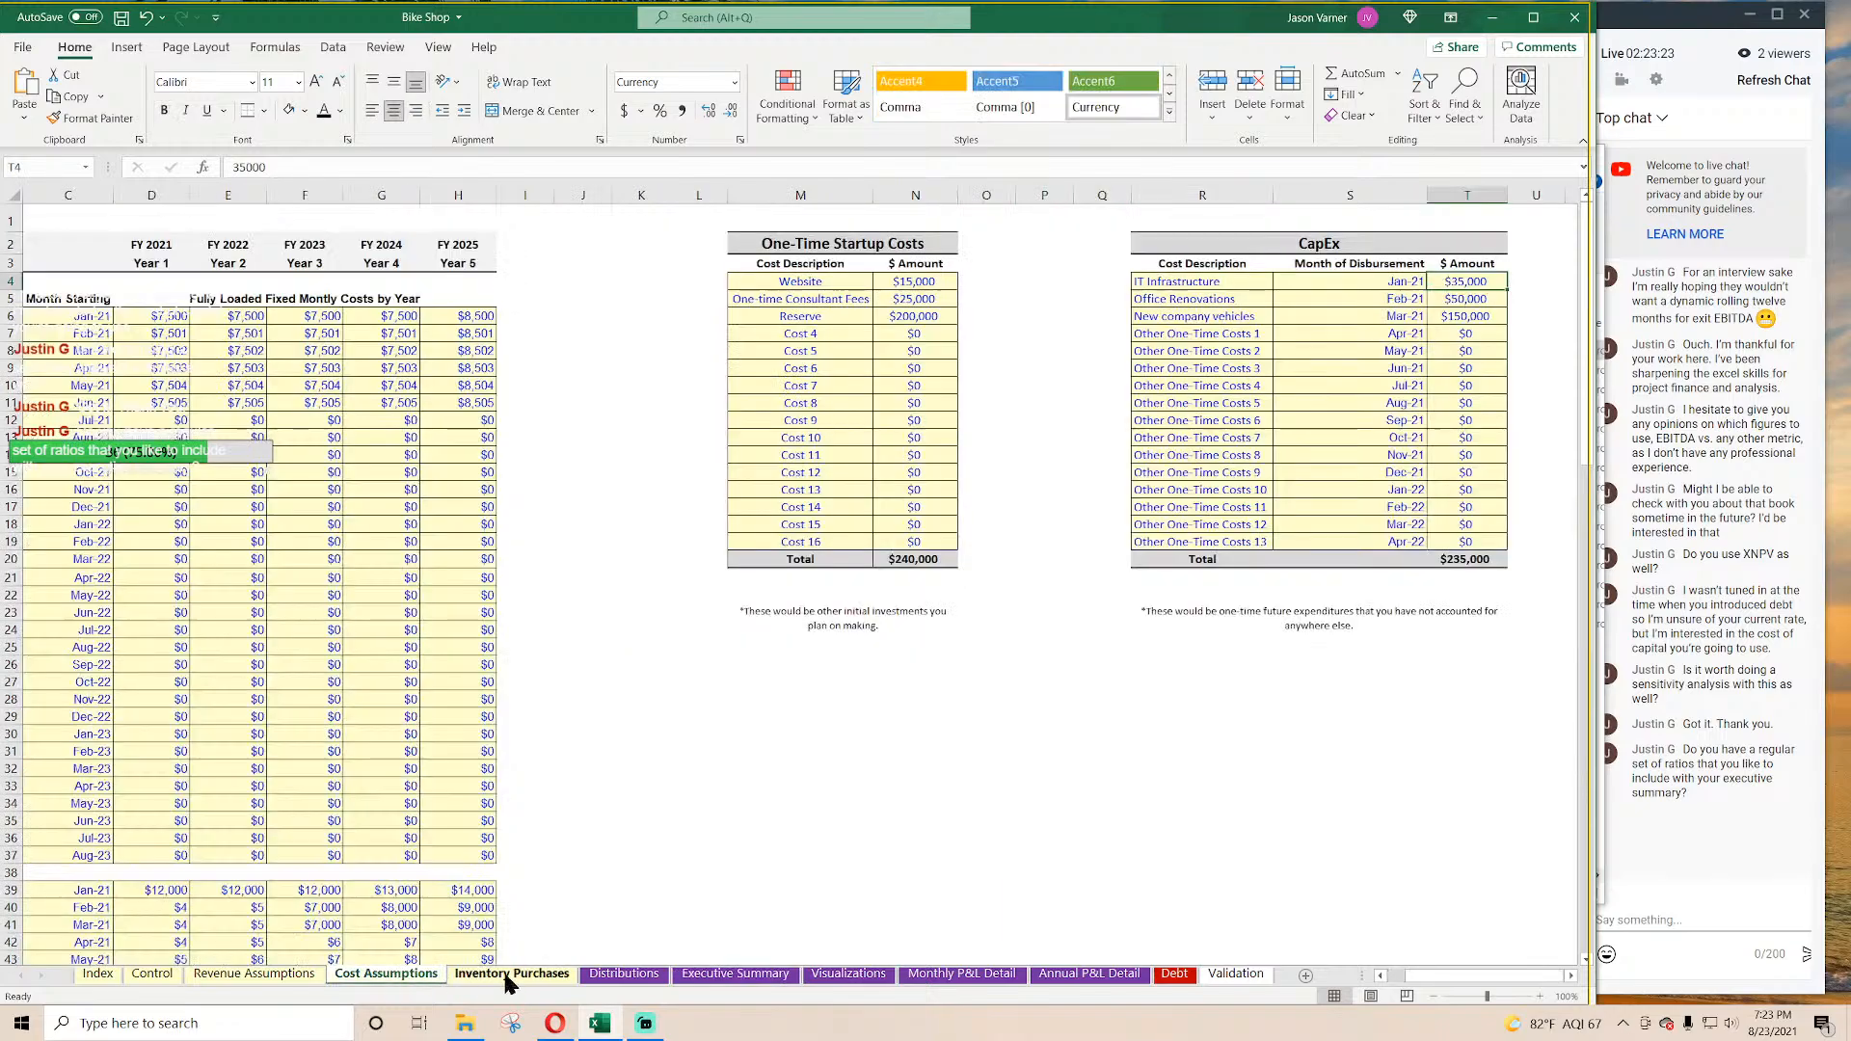
pyautogui.click(509, 975)
pyautogui.click(142, 264)
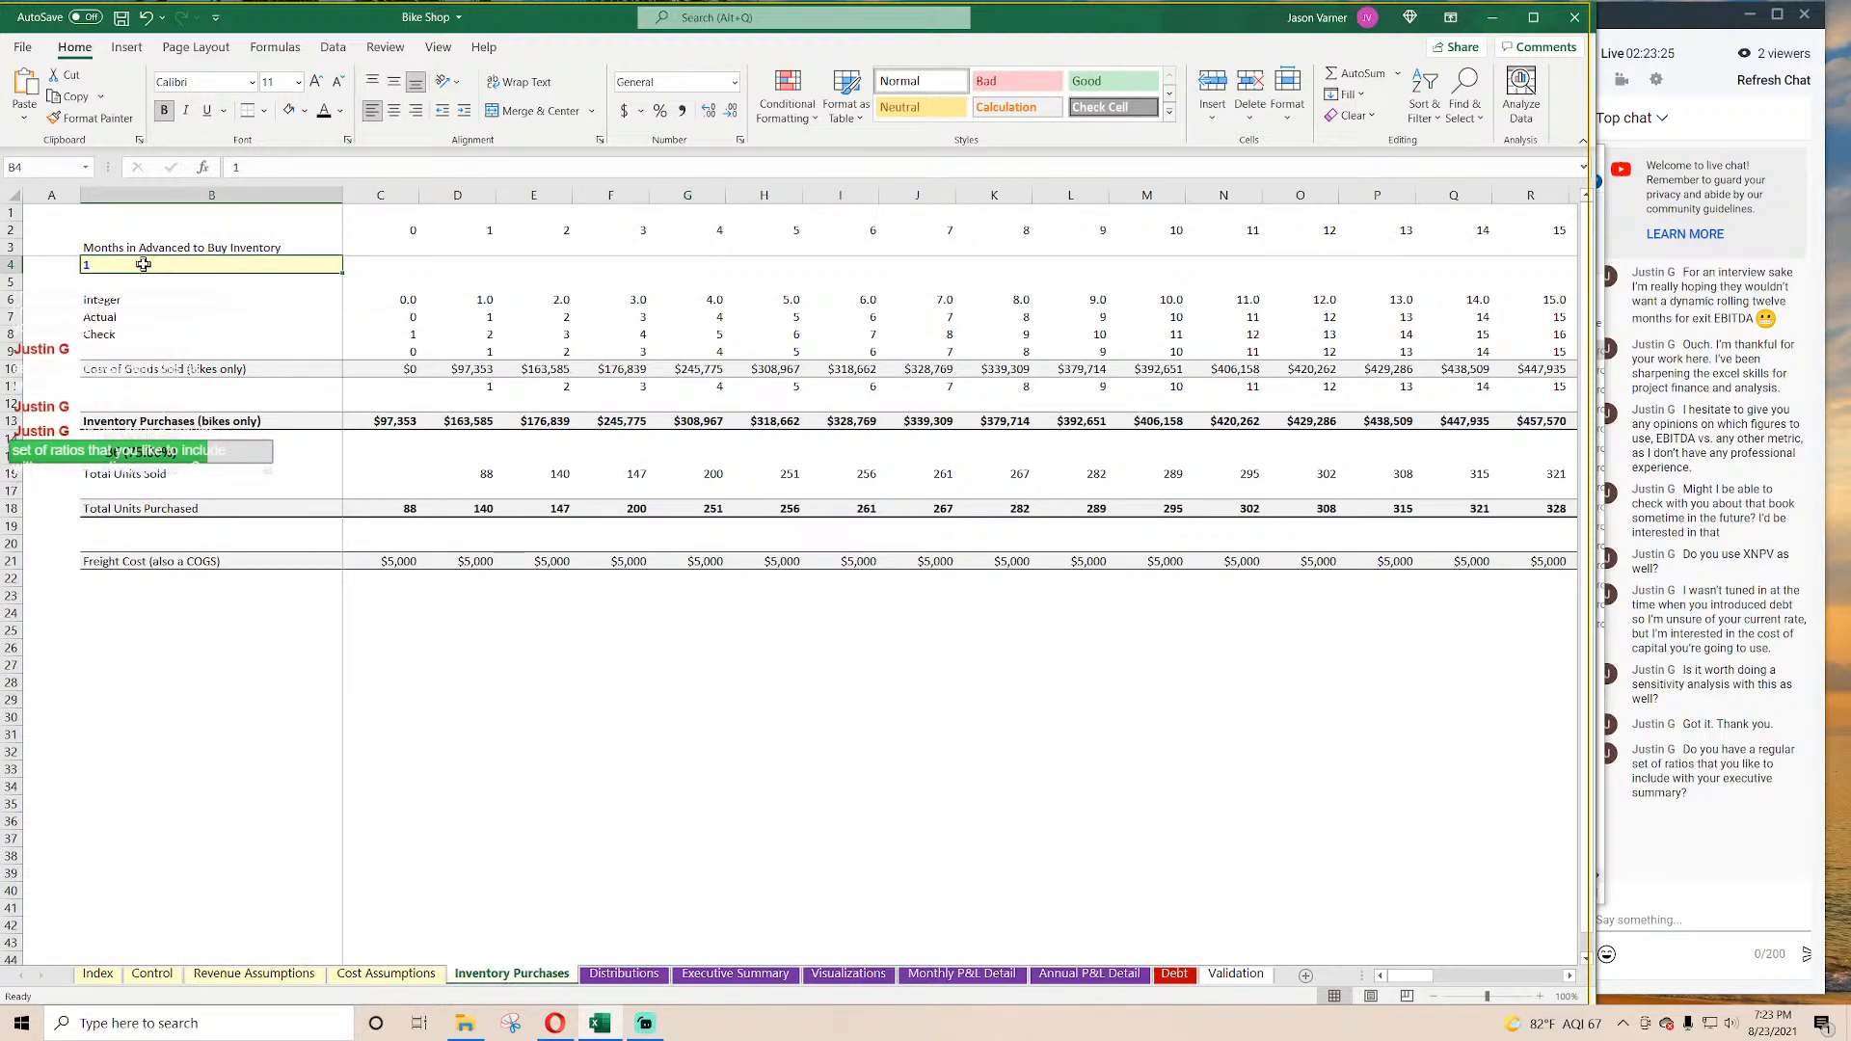
pyautogui.write('2')
pyautogui.press('Return')
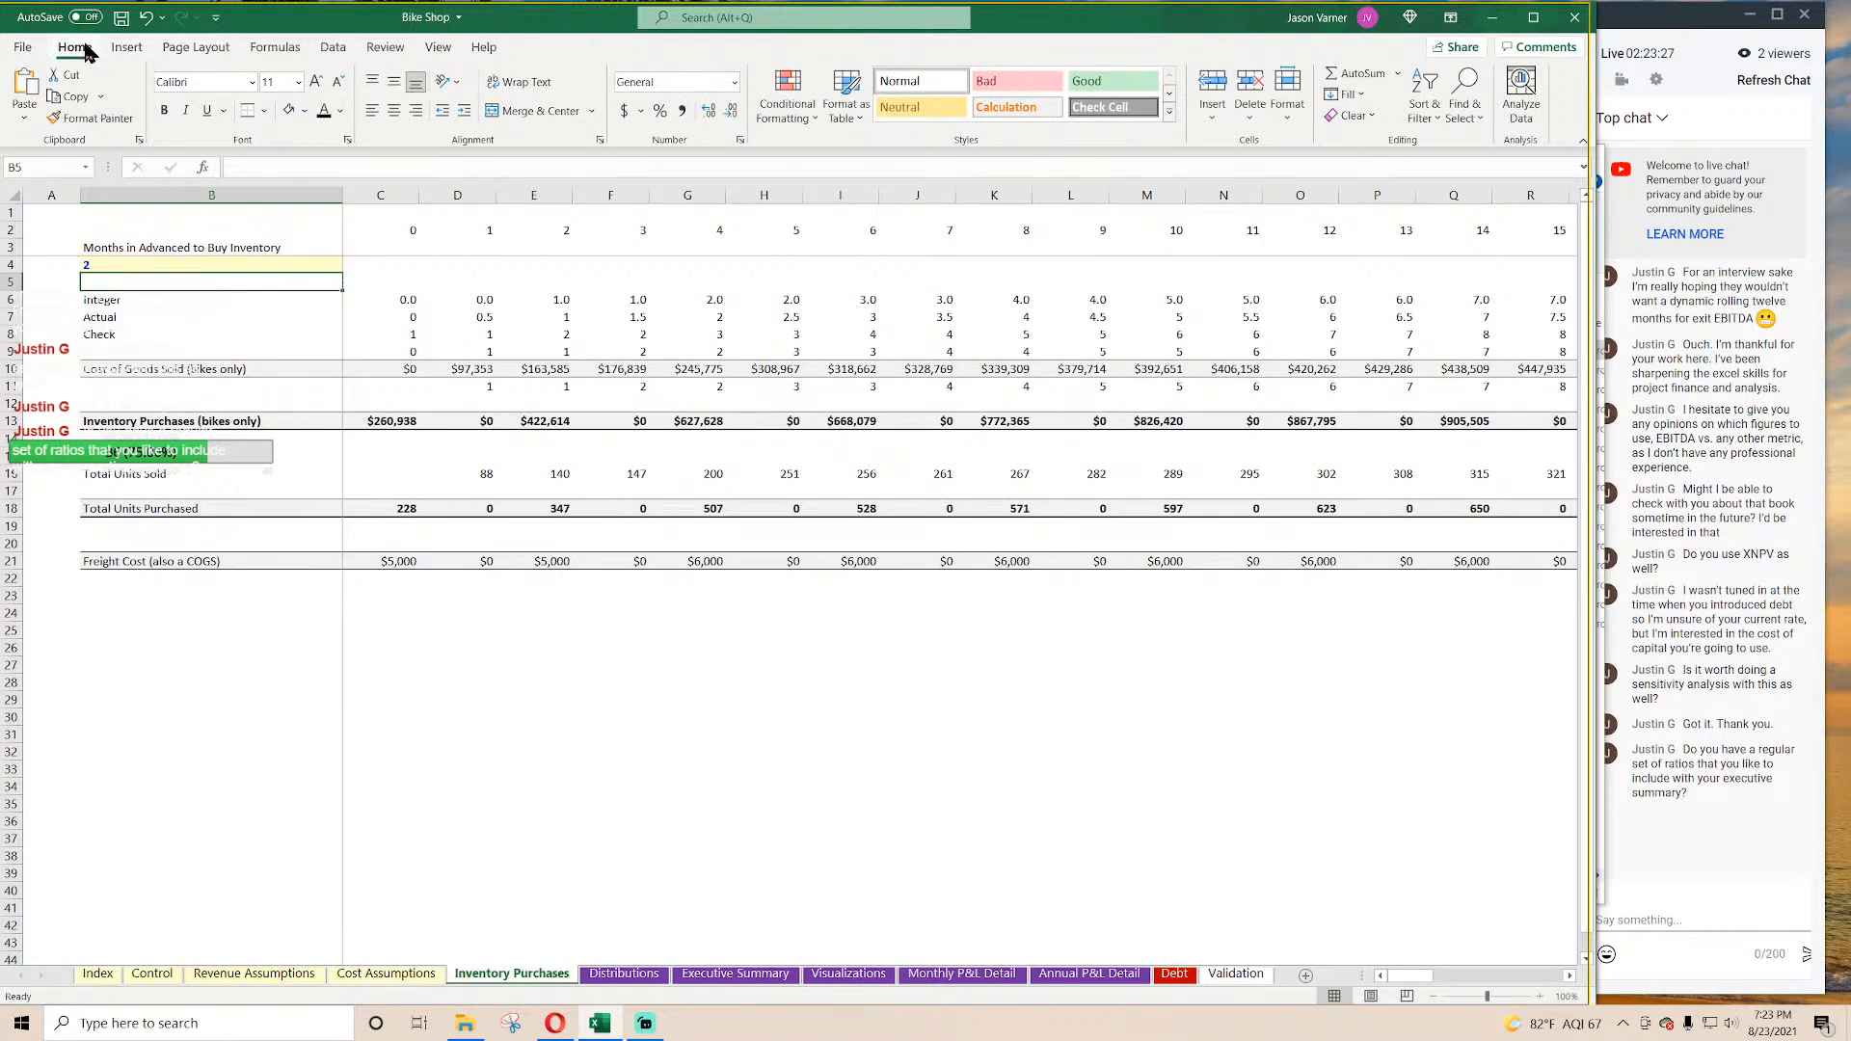
pyautogui.click(121, 17)
pyautogui.click(588, 633)
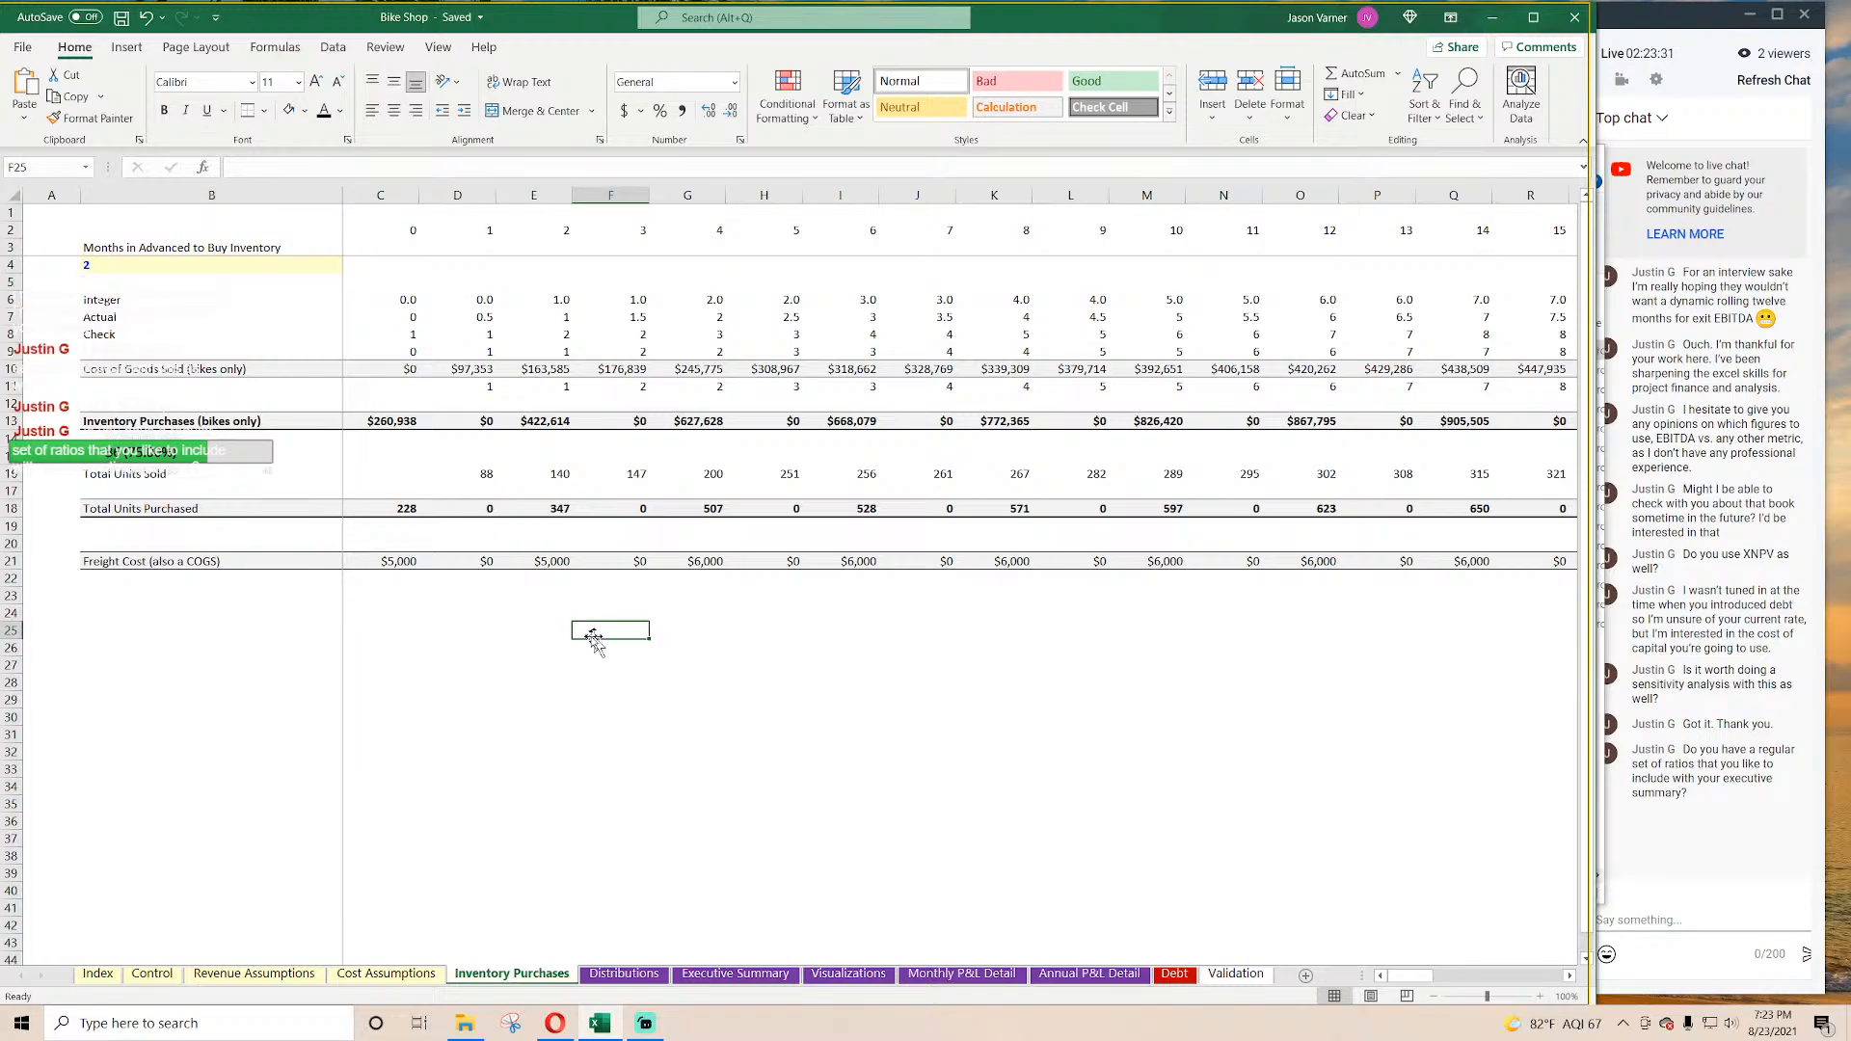
# Step: Review the Distributions sheet, Executive Summary and Visualizations charts for the effect of the two-month inventory lead time
pyautogui.click(624, 973)
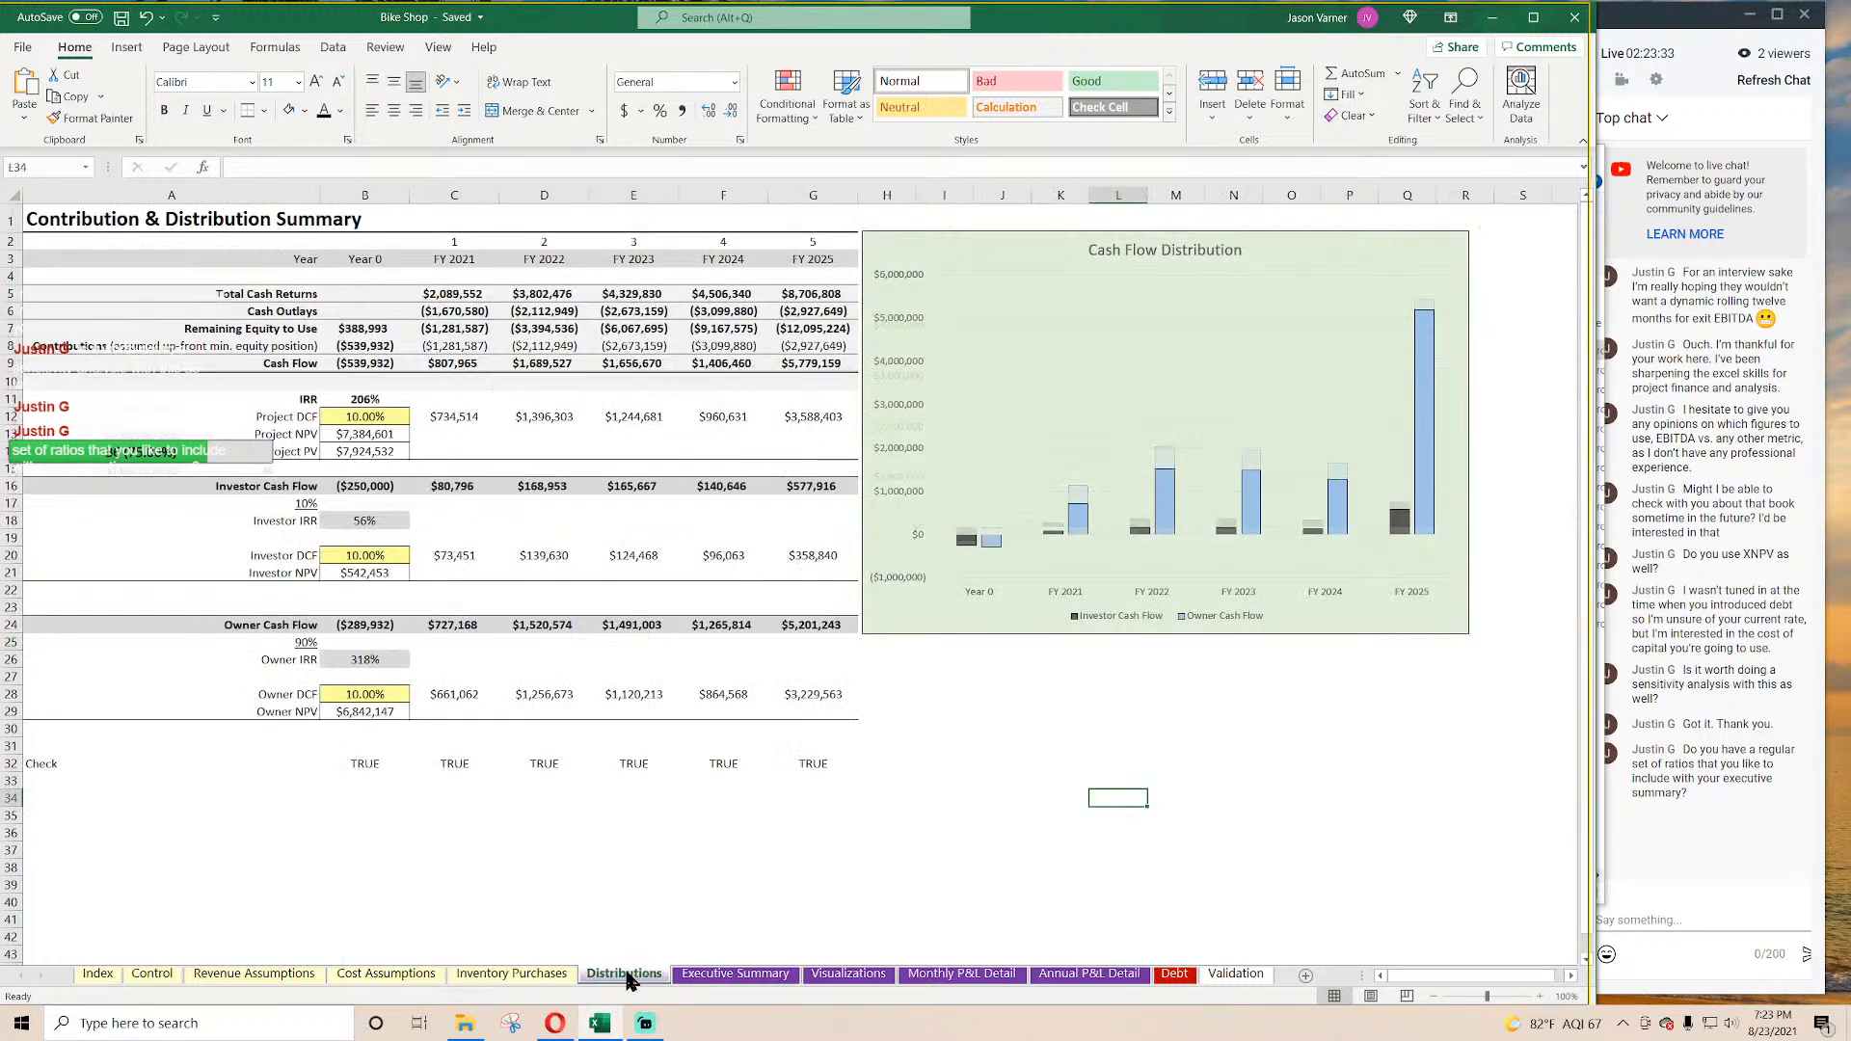
pyautogui.click(735, 973)
pyautogui.click(831, 977)
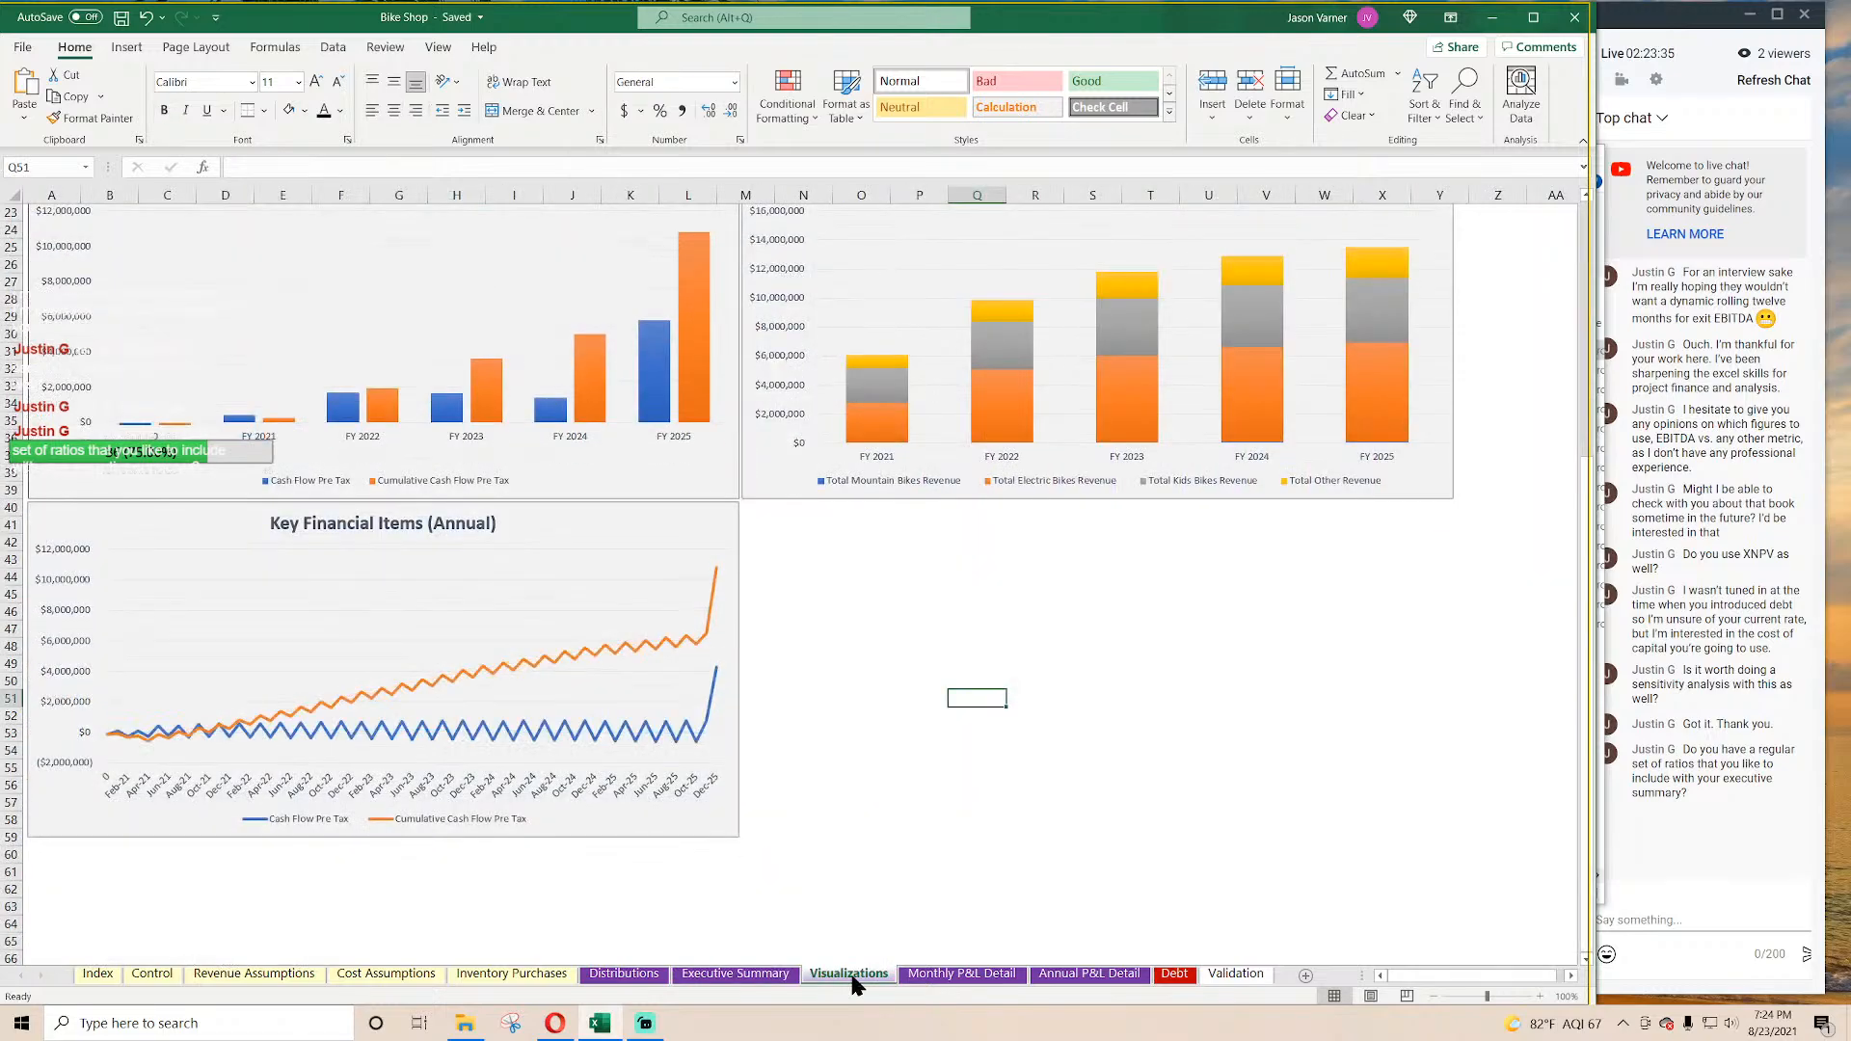
pyautogui.click(872, 814)
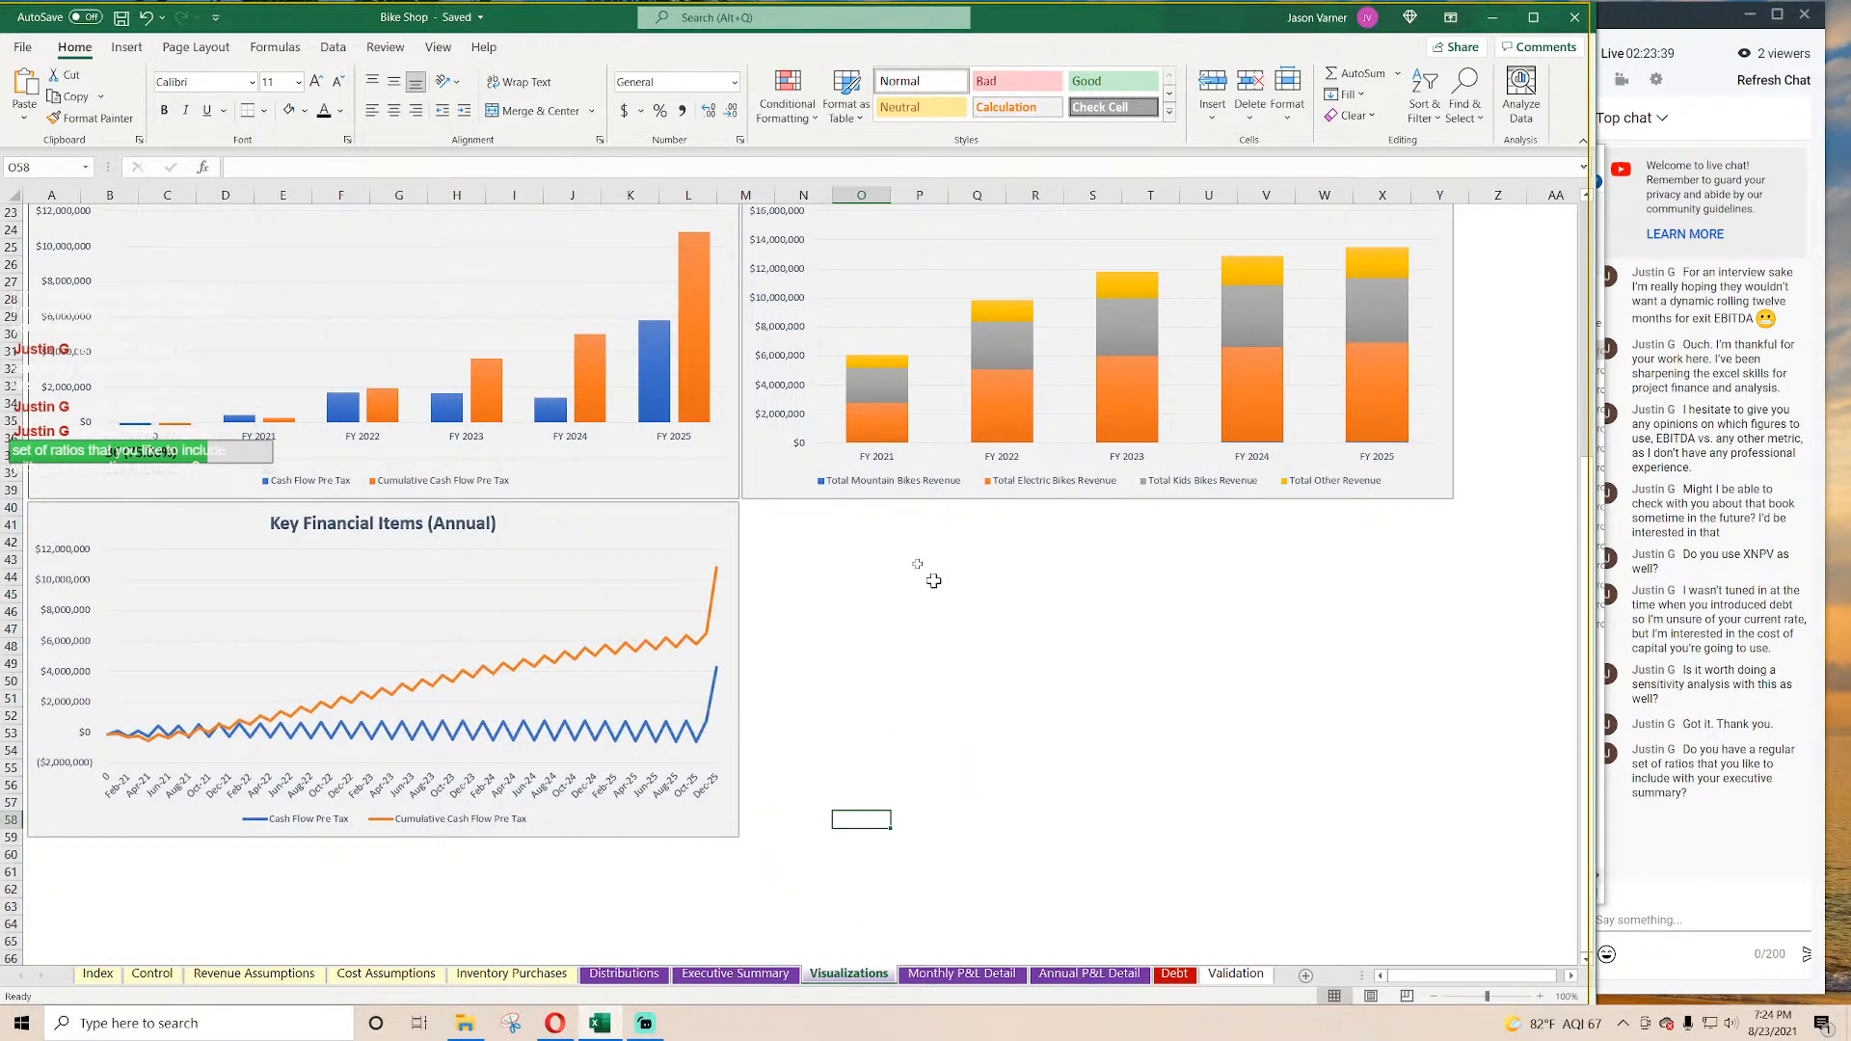
pyautogui.click(1092, 664)
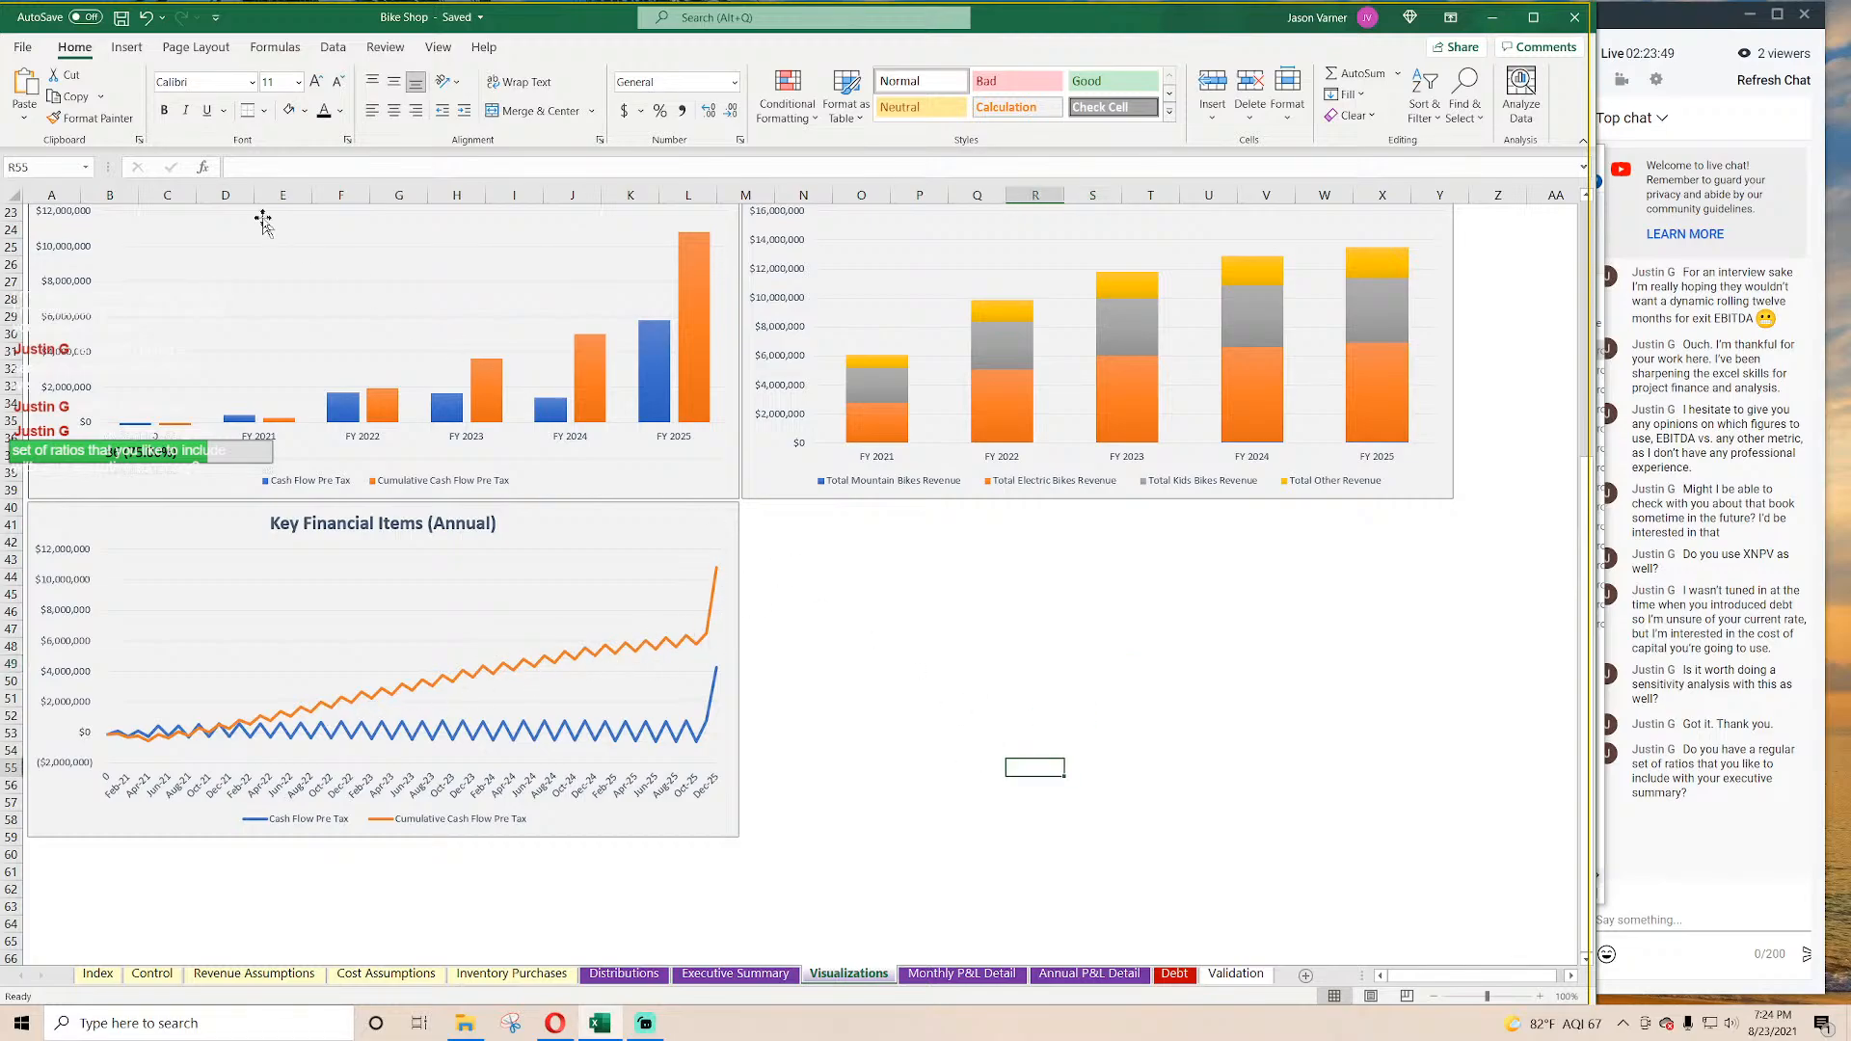
# Step: Retitle the monthly line chart "Monthly and Cumulative Cash Flow"
pyautogui.click(467, 528)
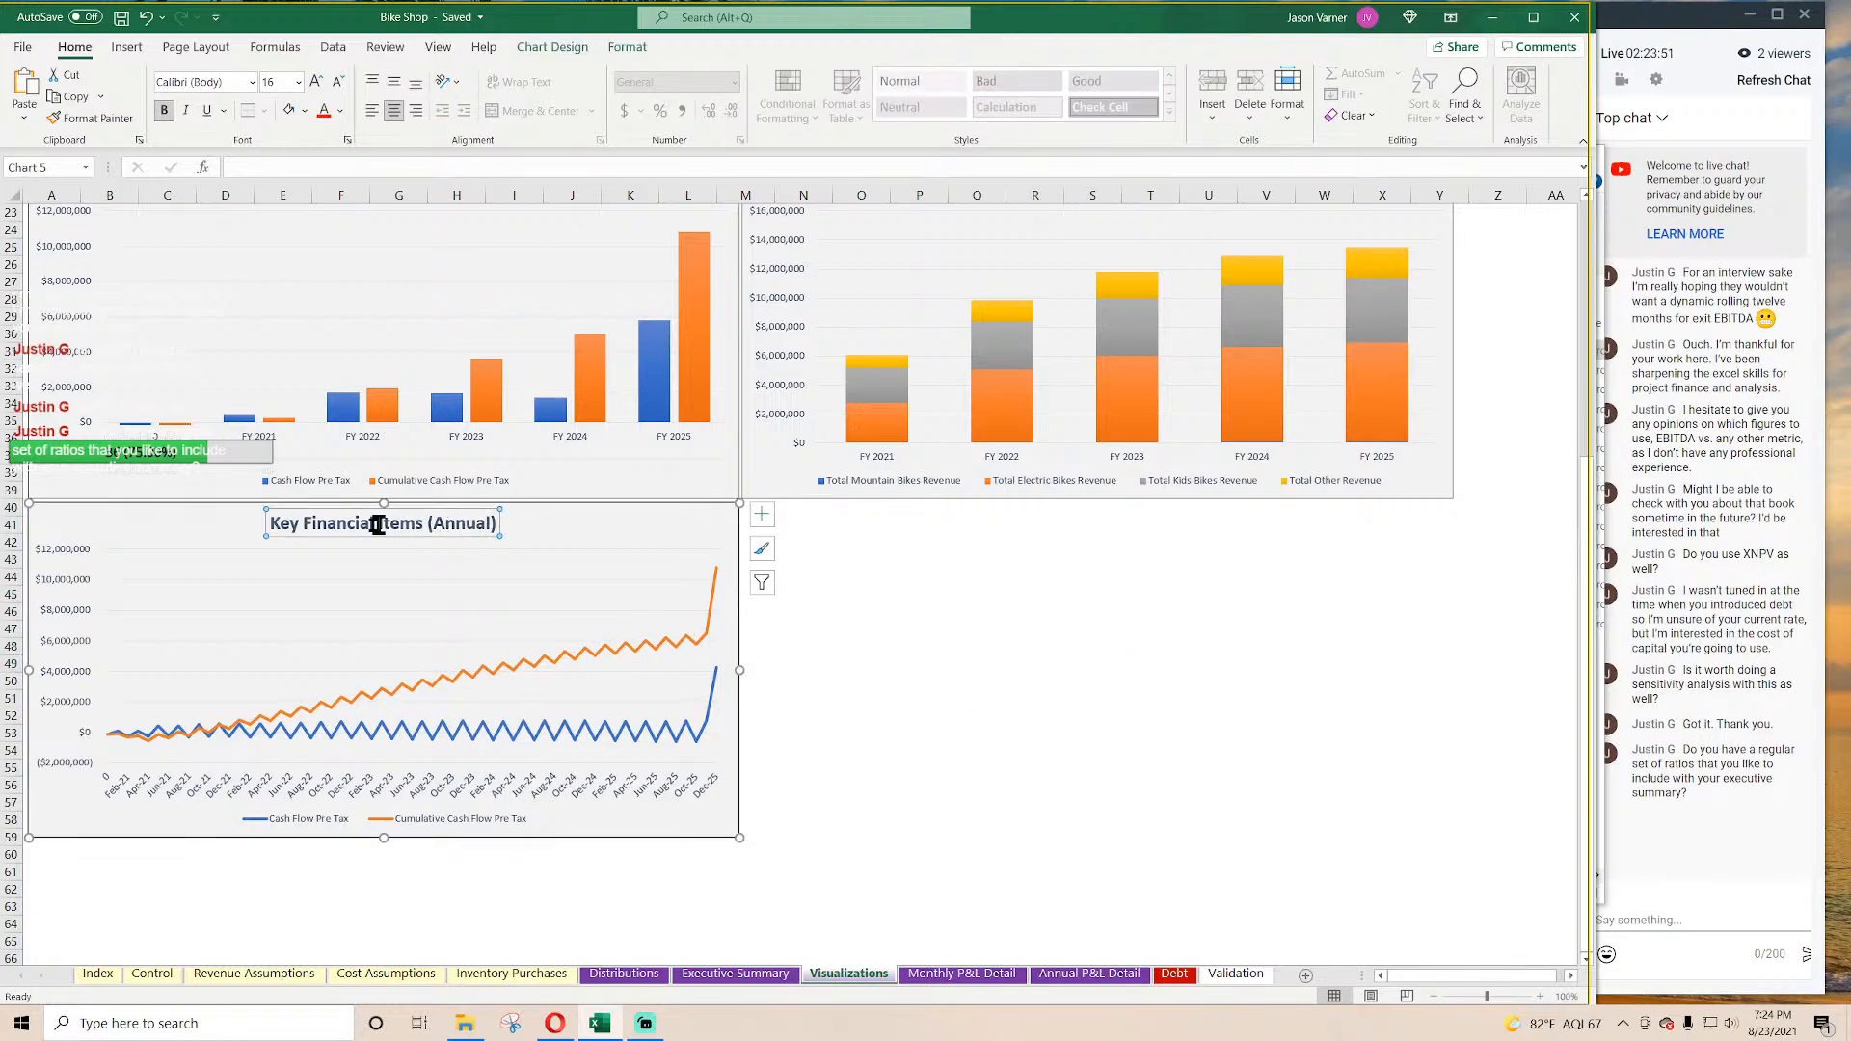
pyautogui.click(424, 524)
pyautogui.moveTo(424, 524); pyautogui.dragTo(88, 521)
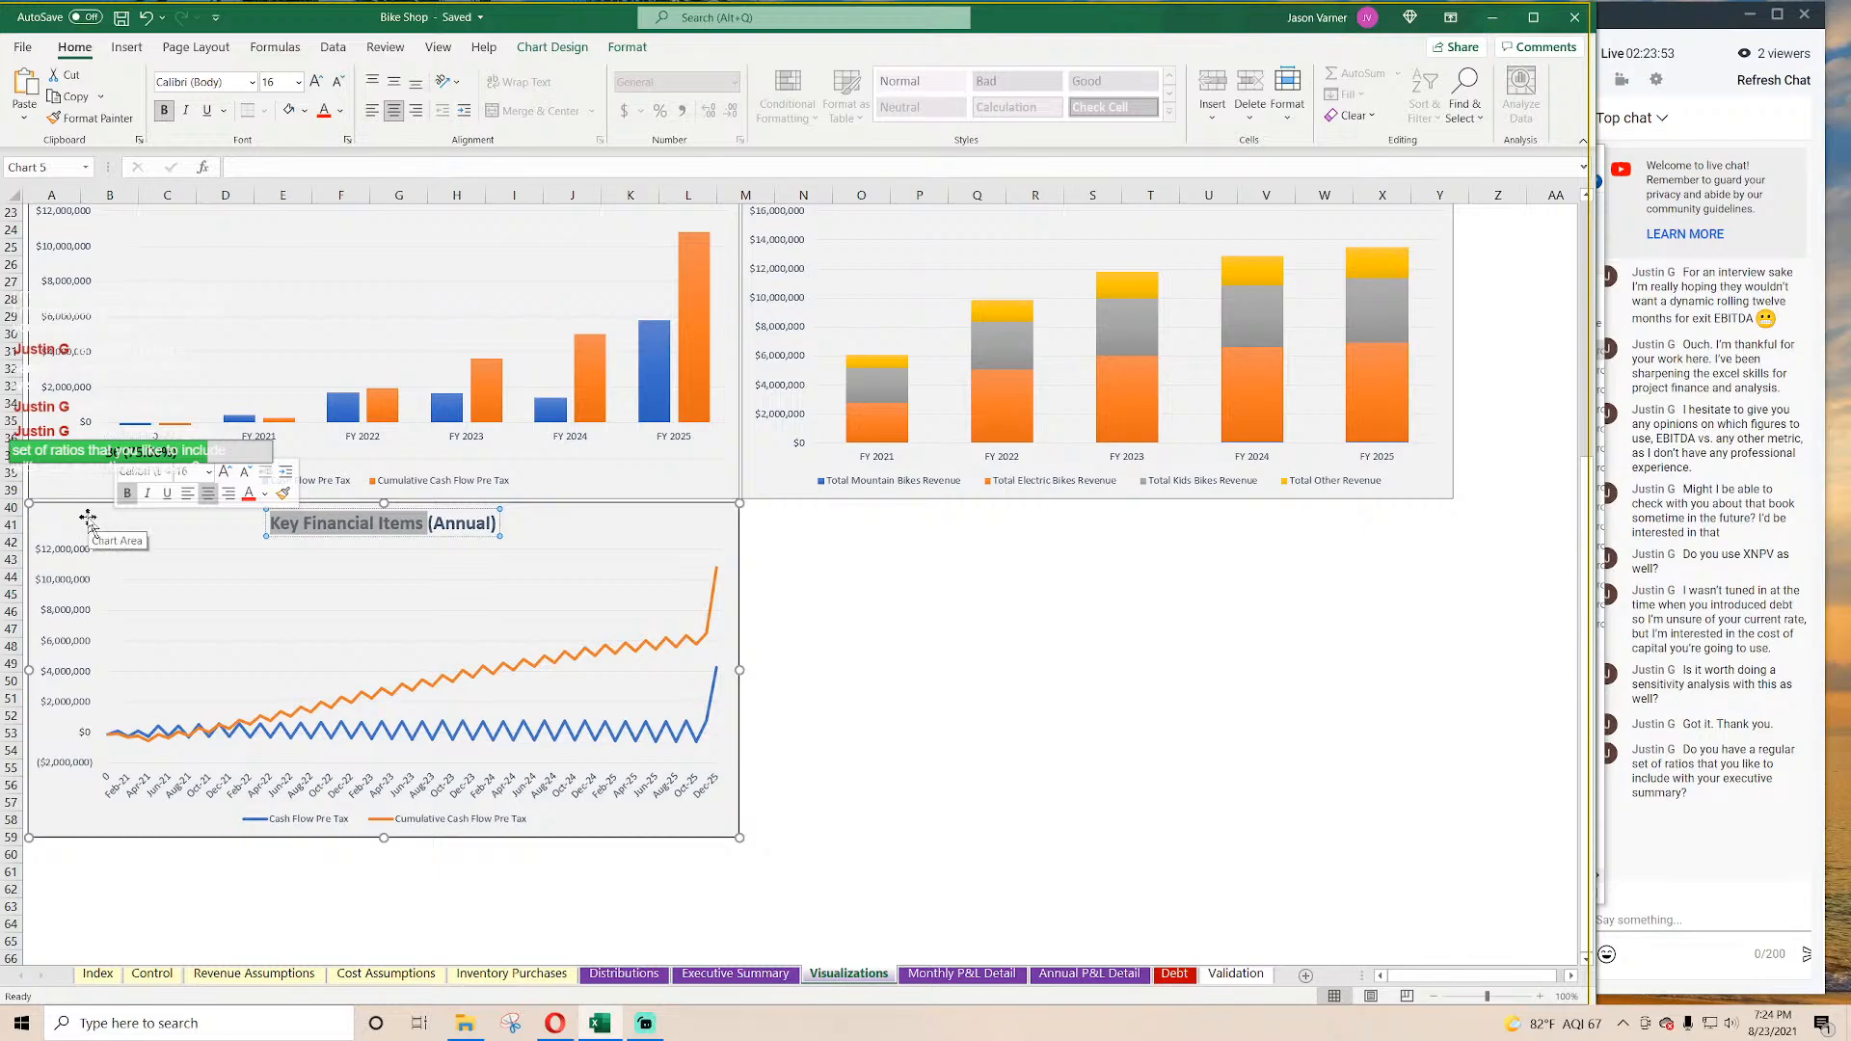
pyautogui.write('Monthl')
pyautogui.write('y and Cu')
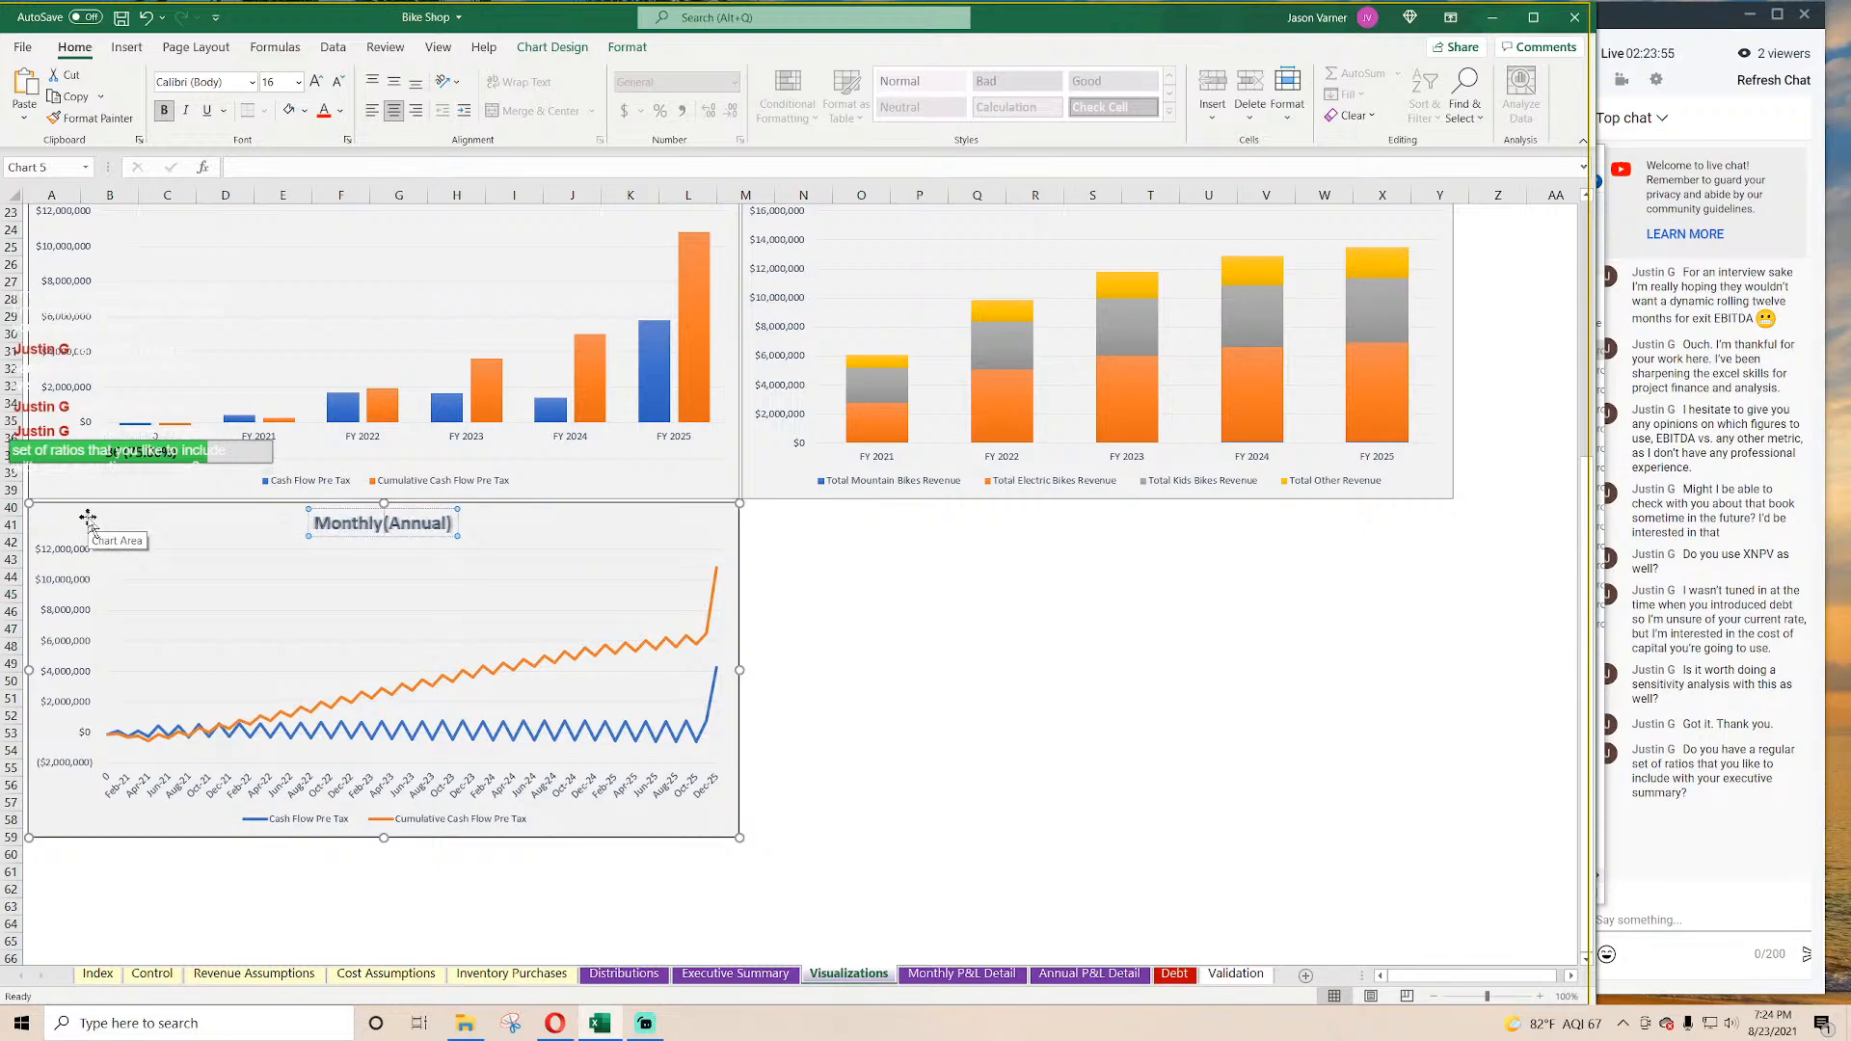
pyautogui.write('mulati')
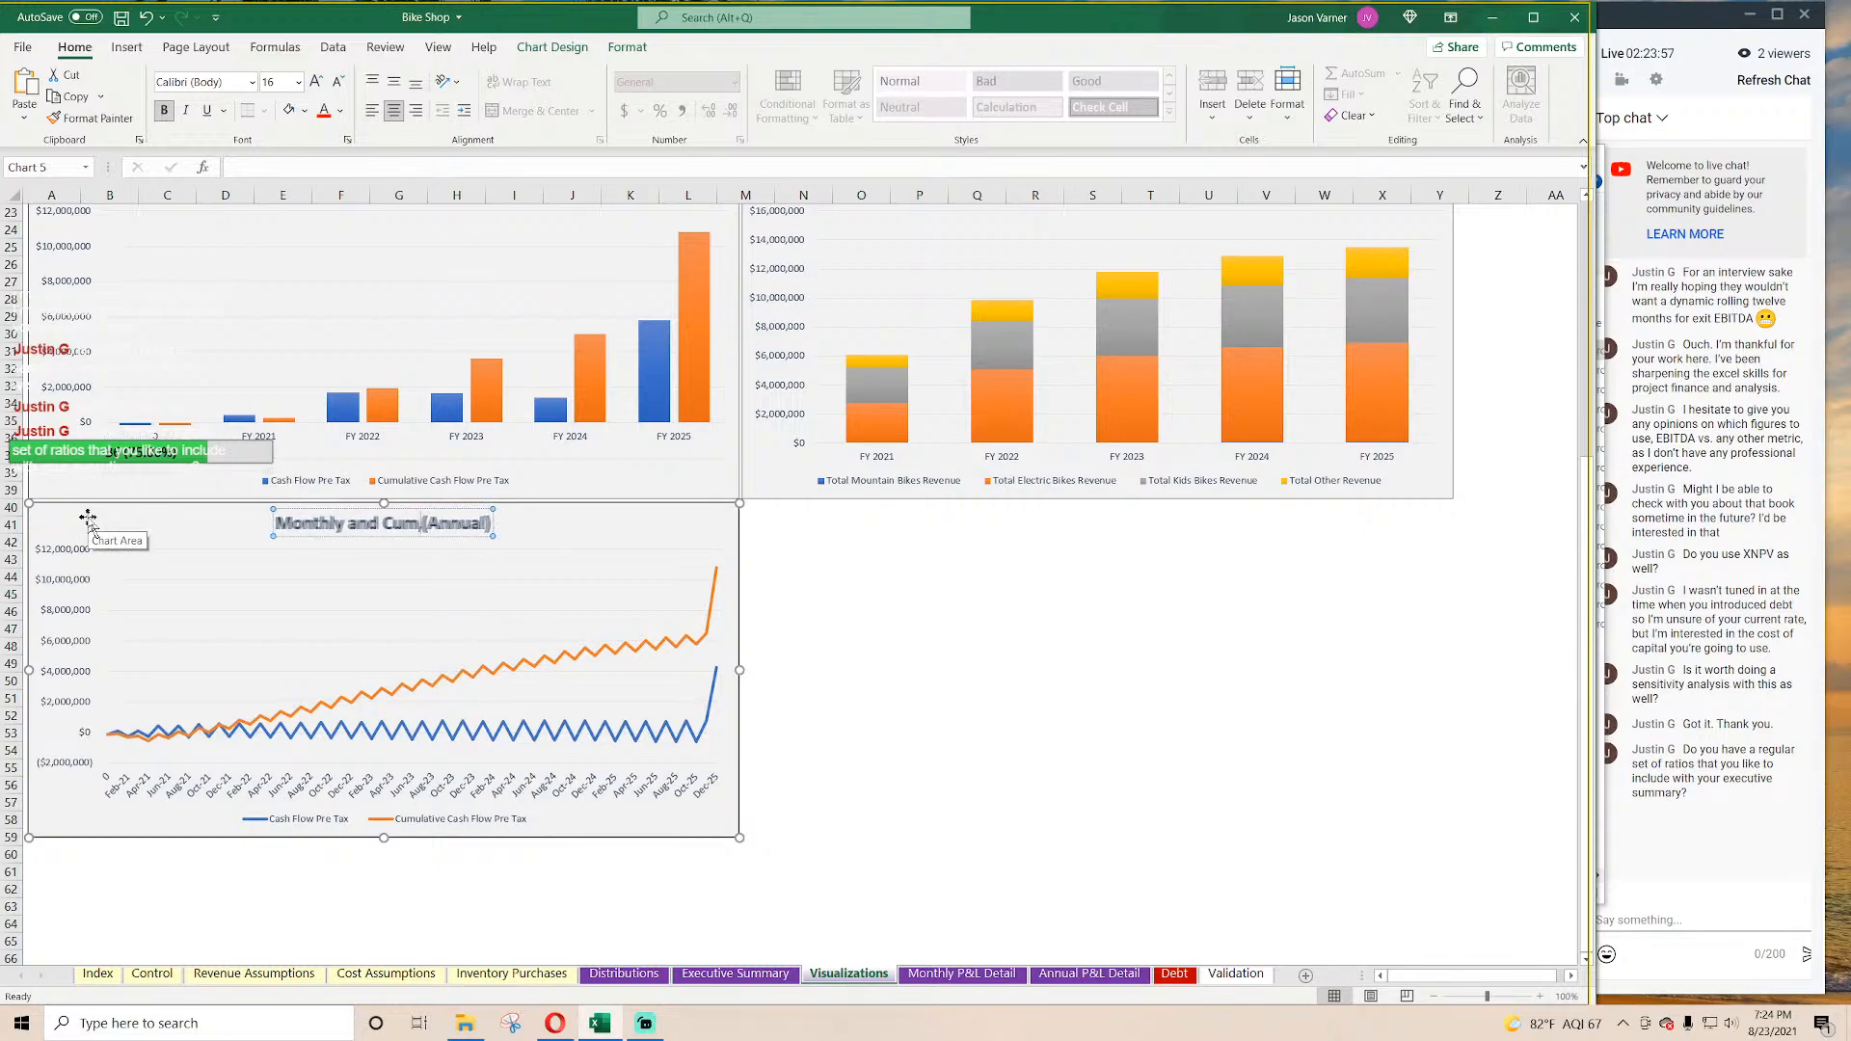
pyautogui.write('ve Cash Flow')
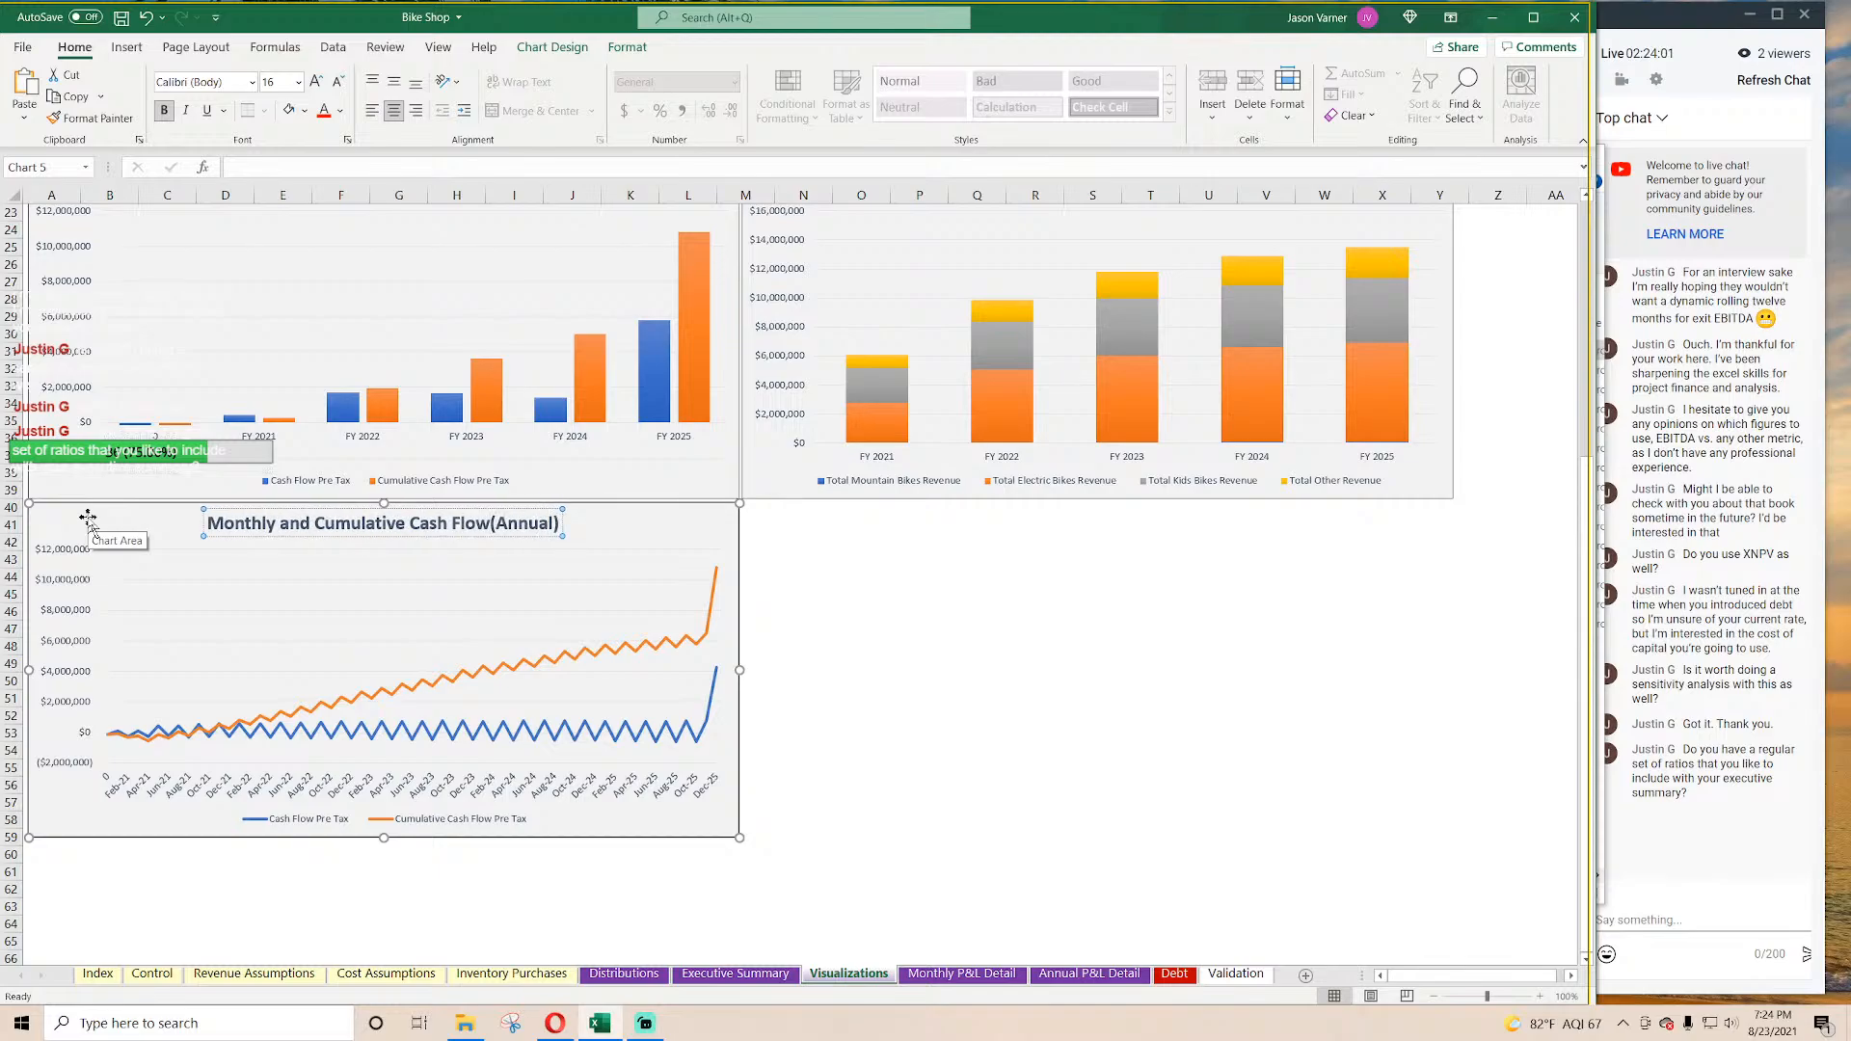
pyautogui.press('Delete')
pyautogui.press('Delete')
pyautogui.press('Delete')
pyautogui.press('Delete')
pyautogui.press('Delete')
pyautogui.press('Delete')
pyautogui.press('Delete')
pyautogui.press('Delete')
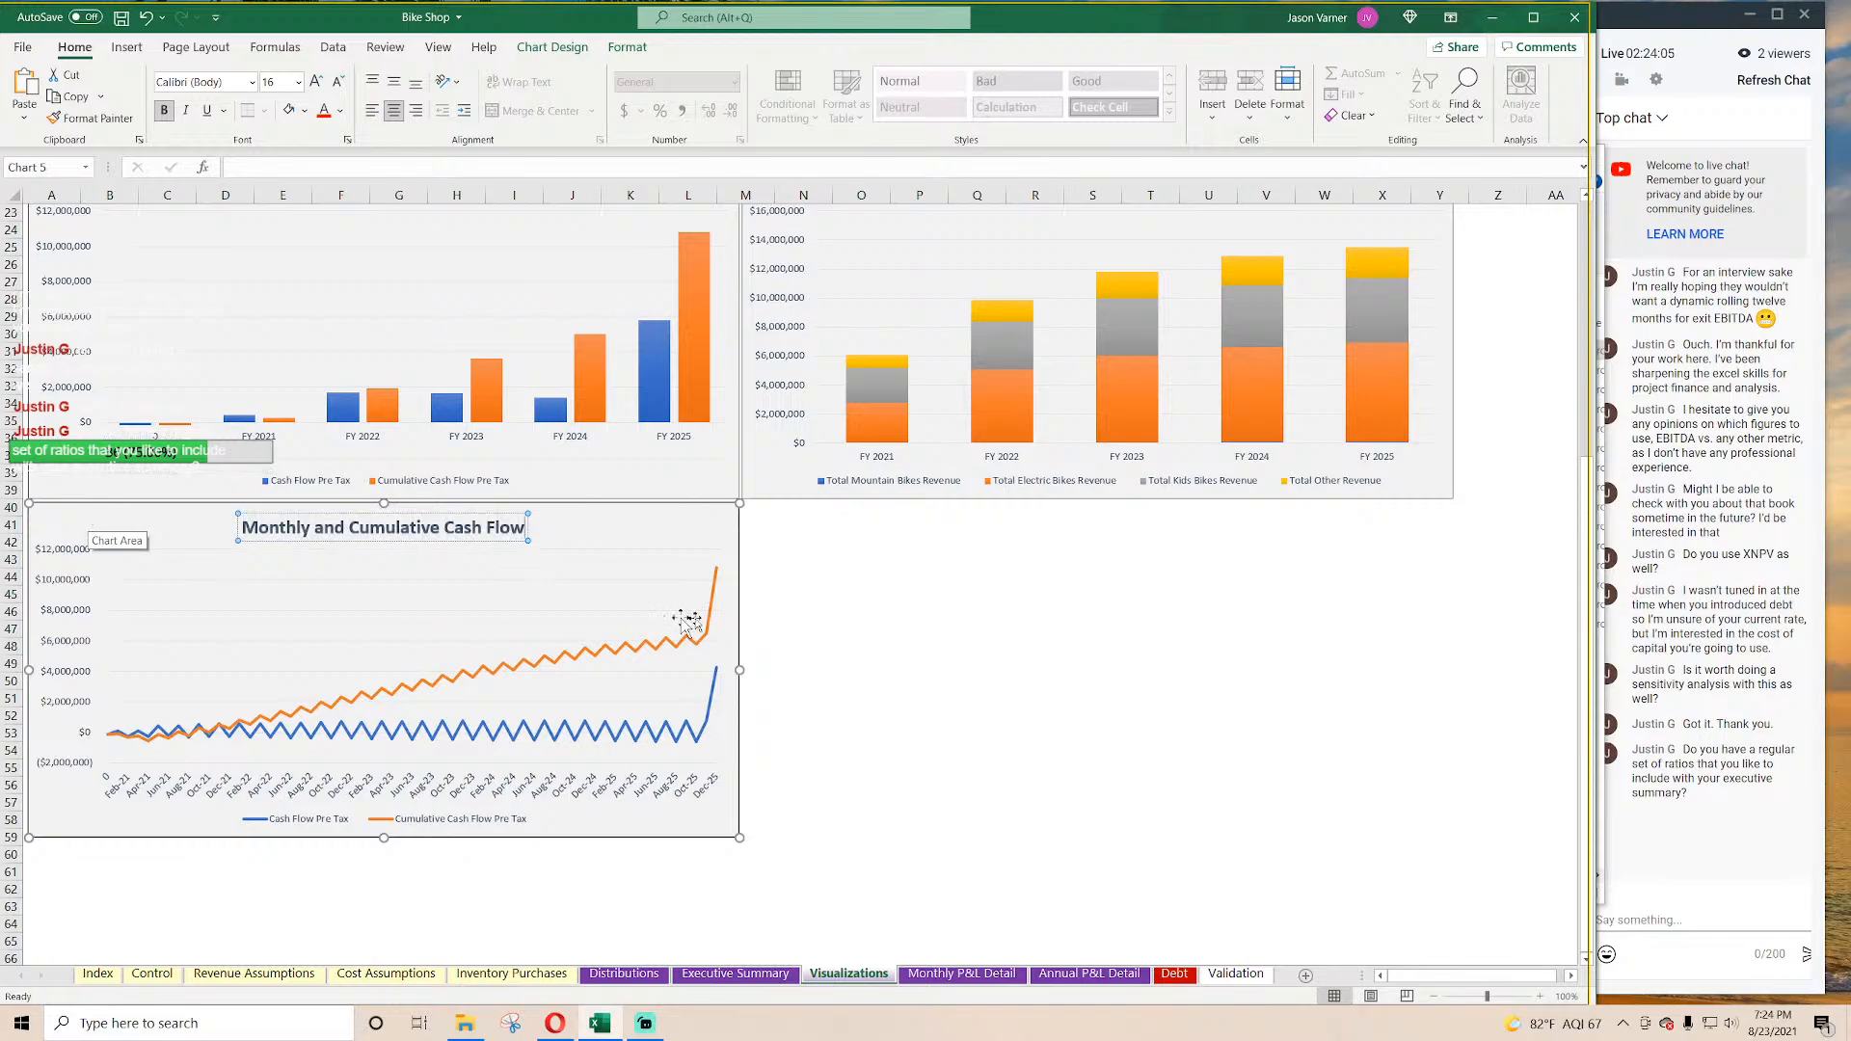
pyautogui.click(1143, 698)
# Step: Retitle the annual cash flow column chart "Annual Cash Flow and Cumulative"
pyautogui.scroll(1, 634, 745)
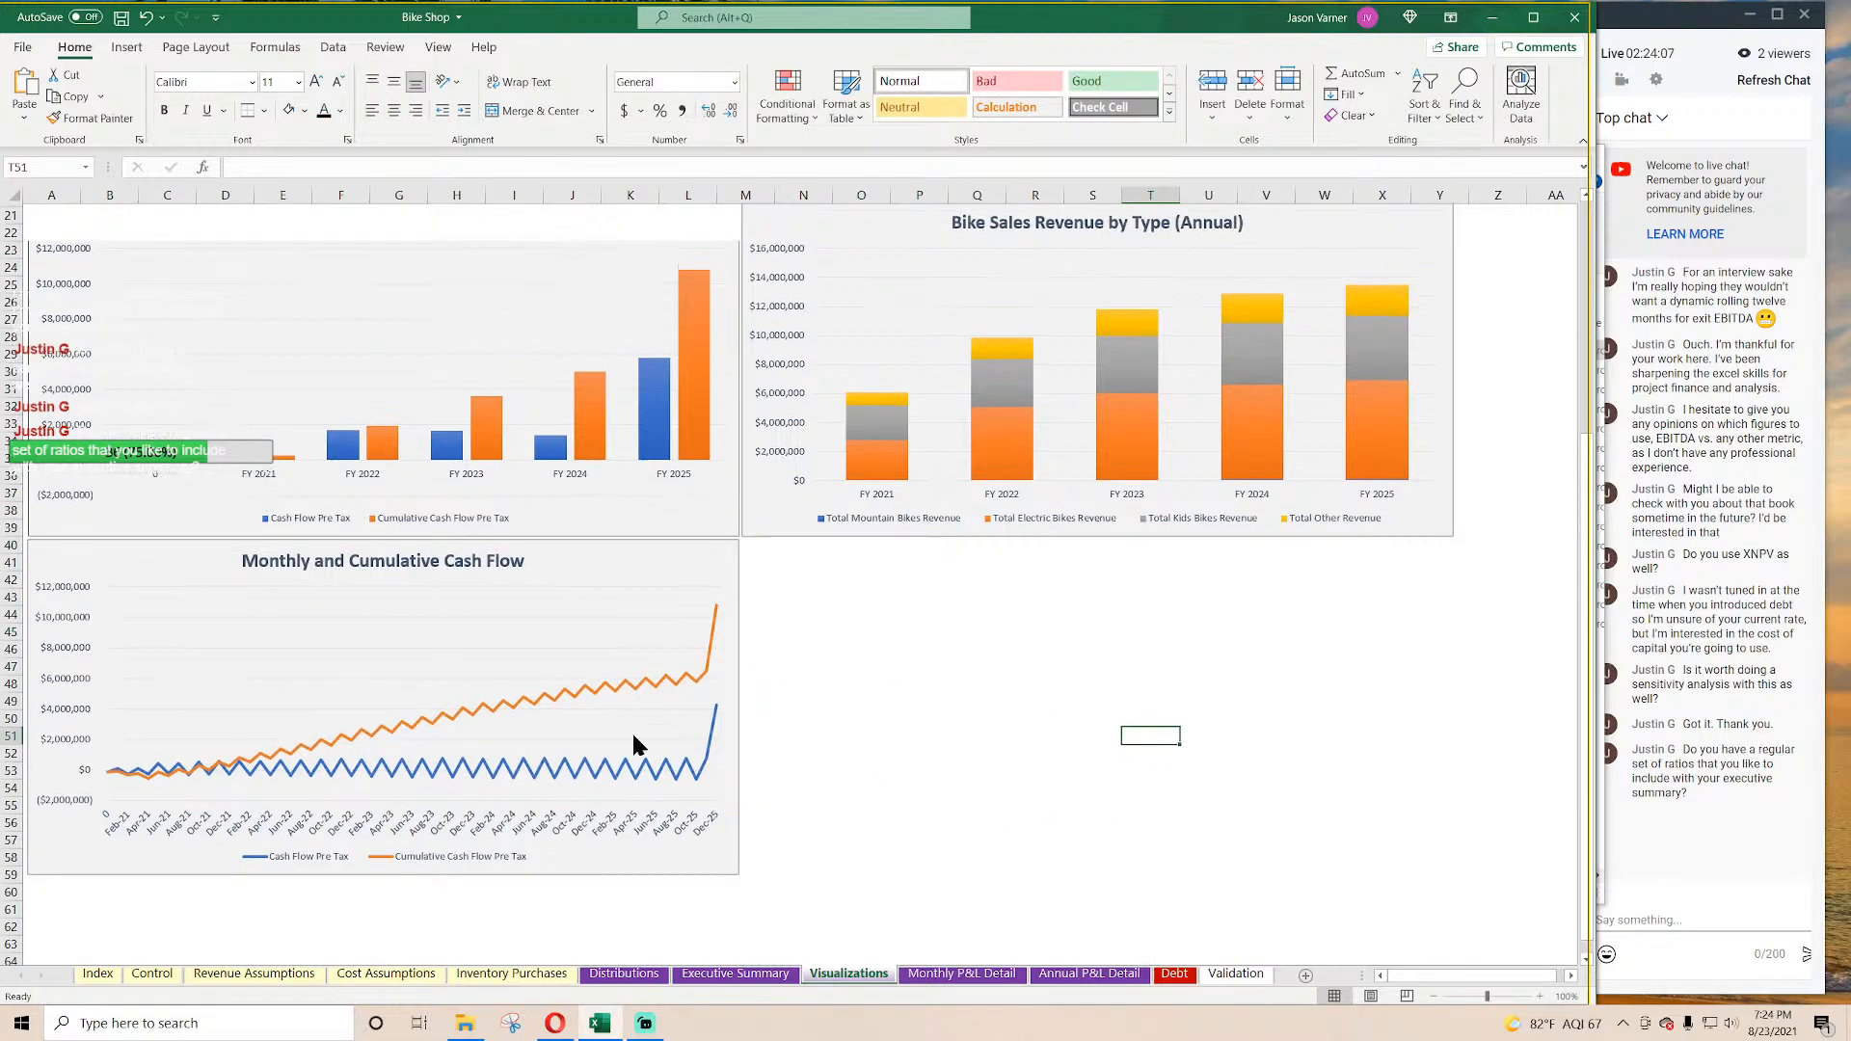
pyautogui.scroll(5, 634, 745)
pyautogui.scroll(-2, 1002, 656)
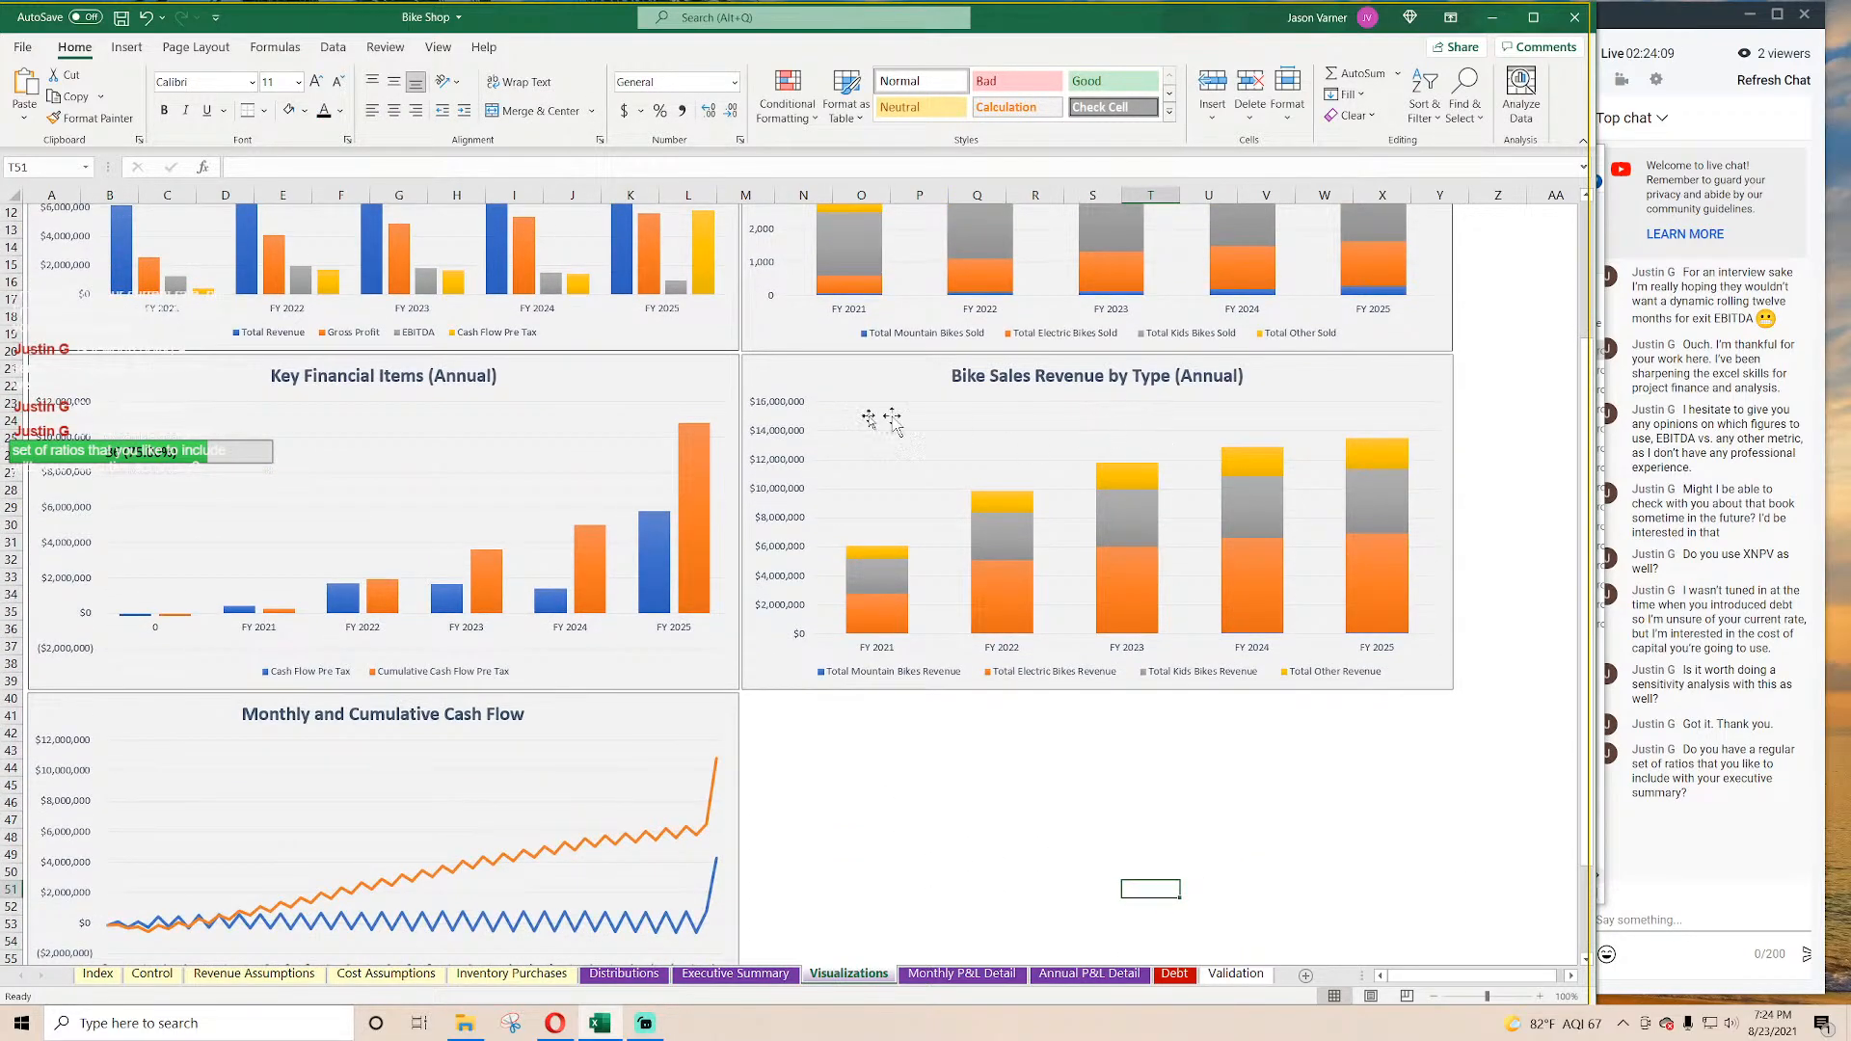
pyautogui.click(424, 374)
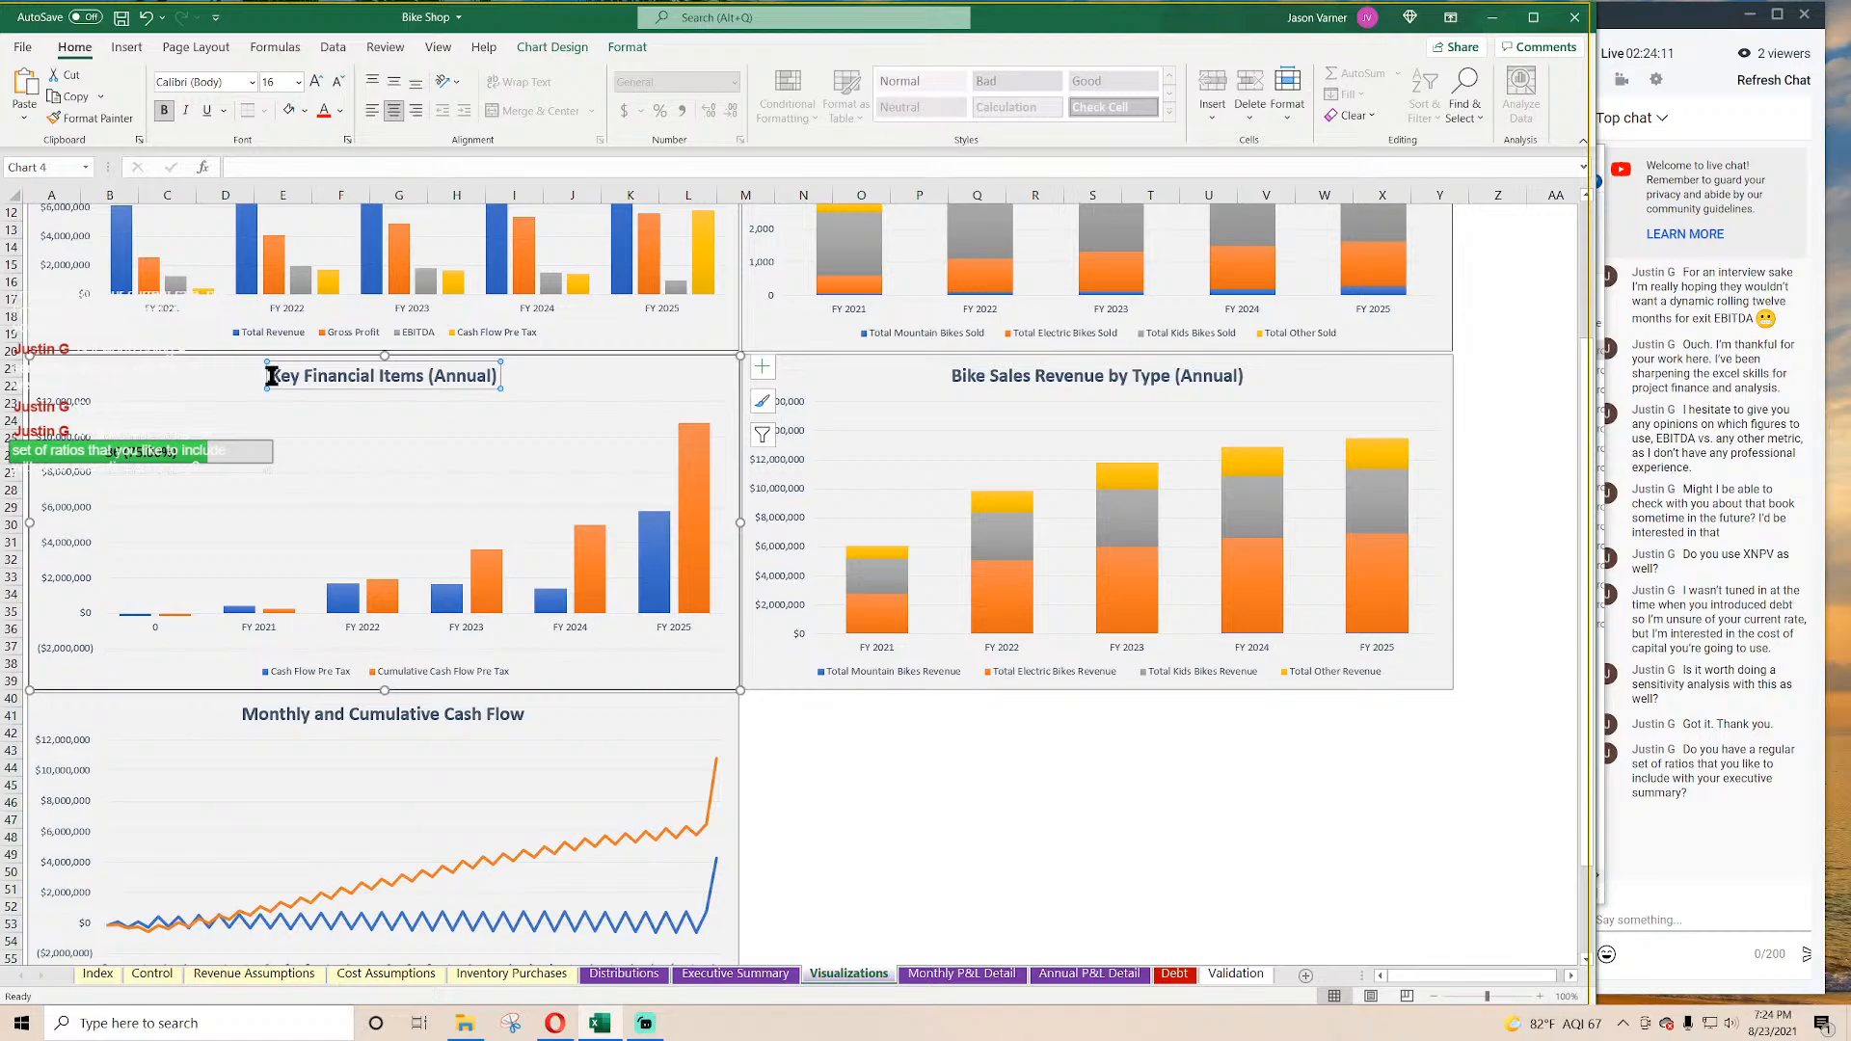
pyautogui.moveTo(272, 376); pyautogui.dragTo(670, 401)
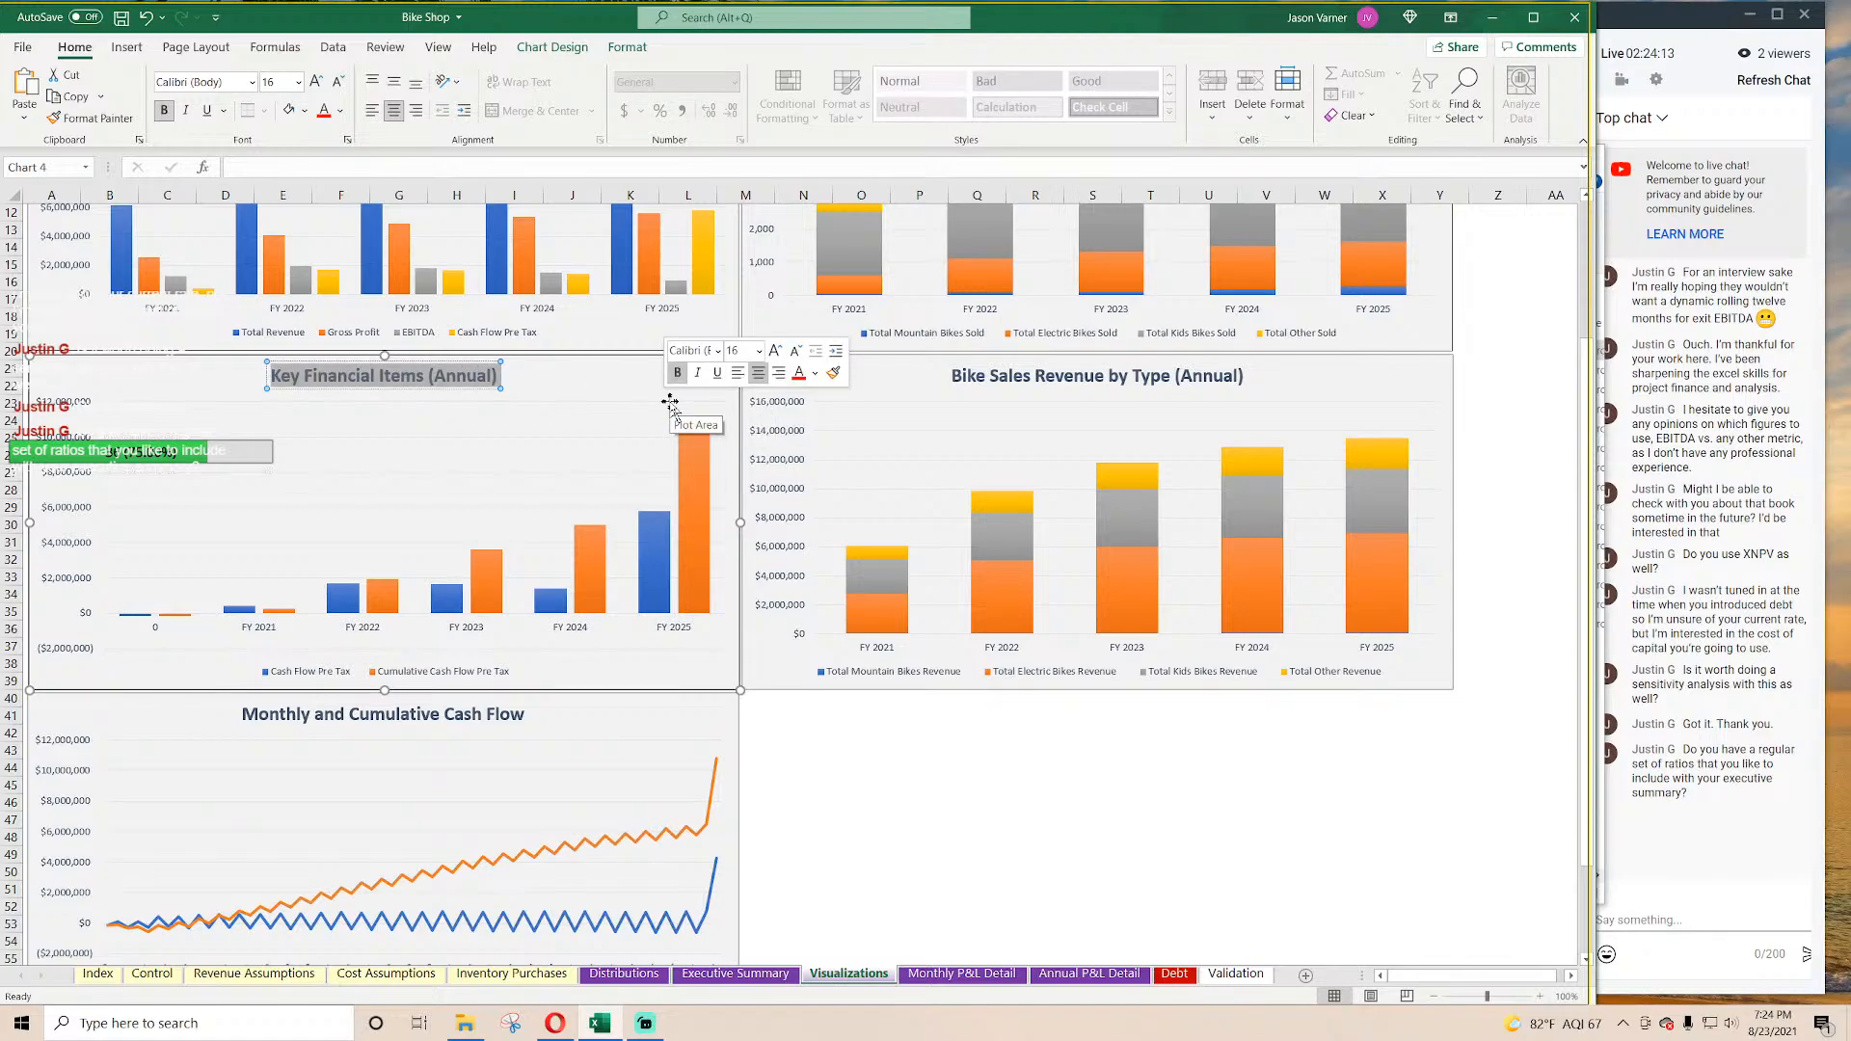
pyautogui.write('Annual')
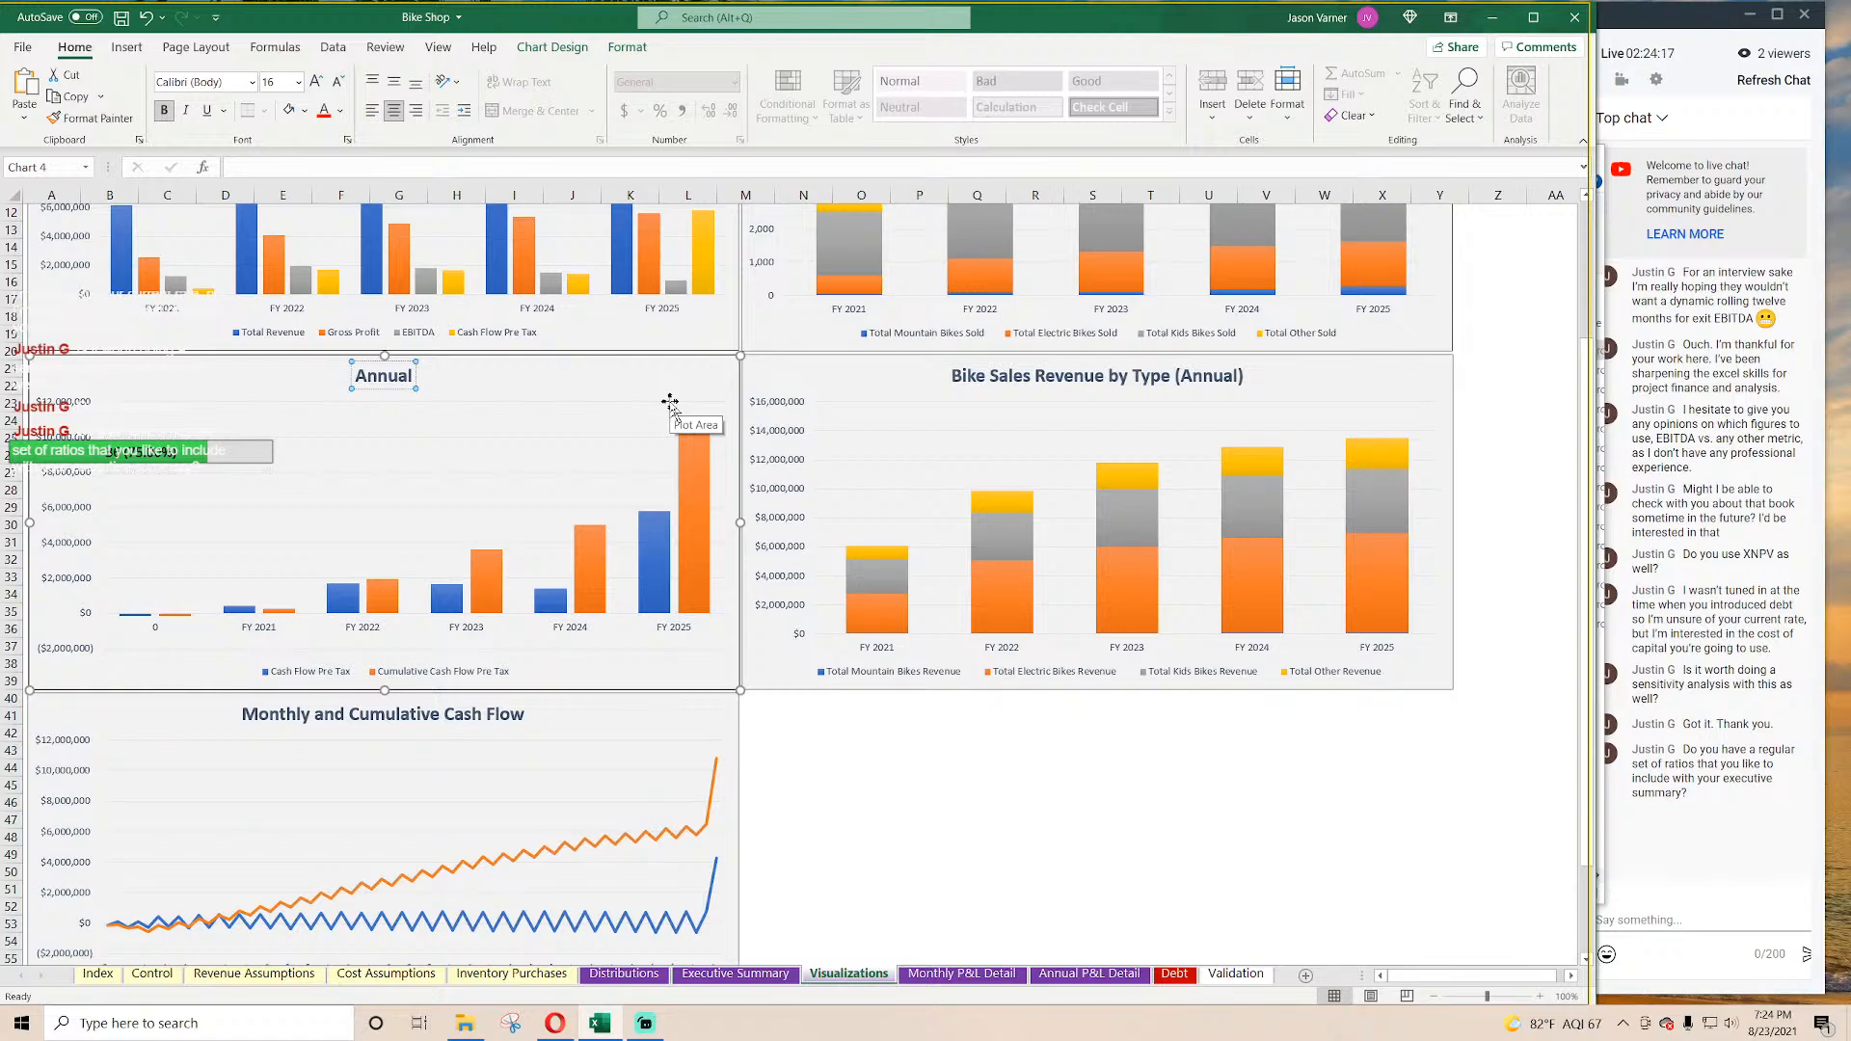
pyautogui.write(' Cash Flow')
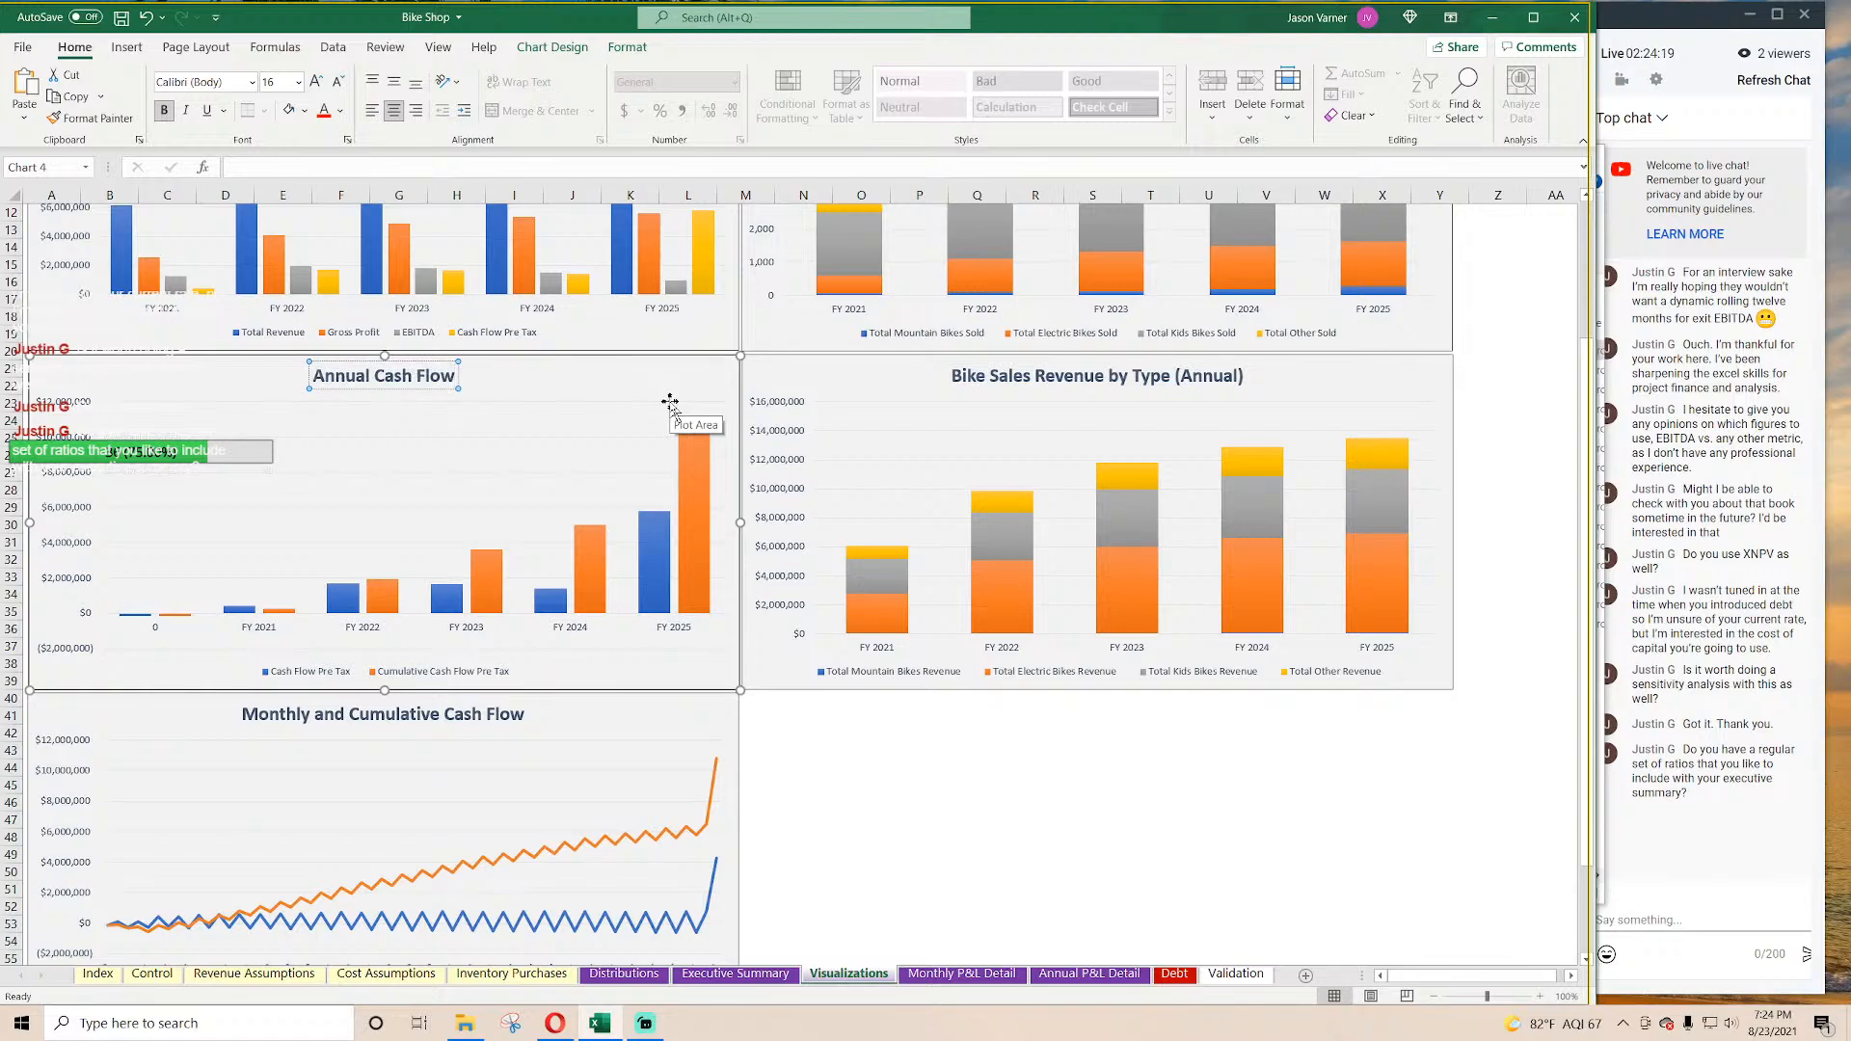
pyautogui.write(' and Cumulative')
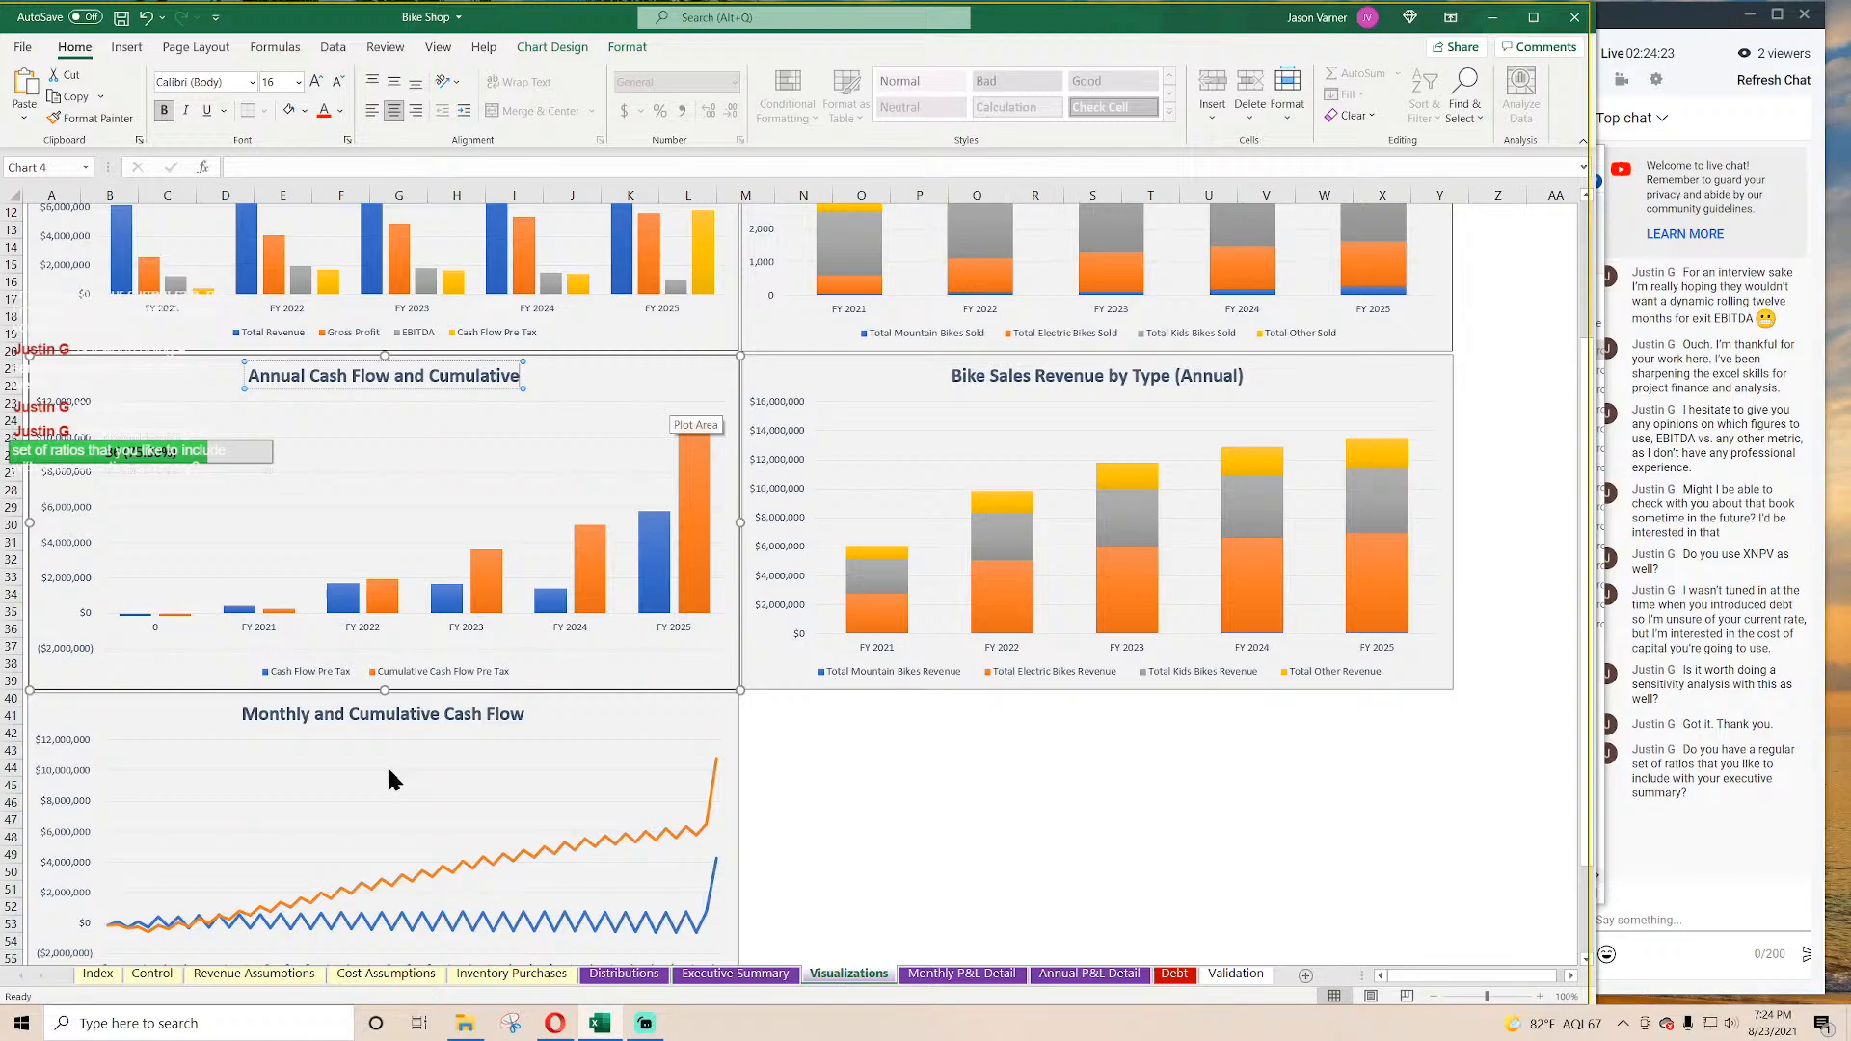
# Step: Reword the monthly line chart's title to "Monthly Cash Flow and Cumulative" so it matches the annual chart's wording
pyautogui.click(356, 715)
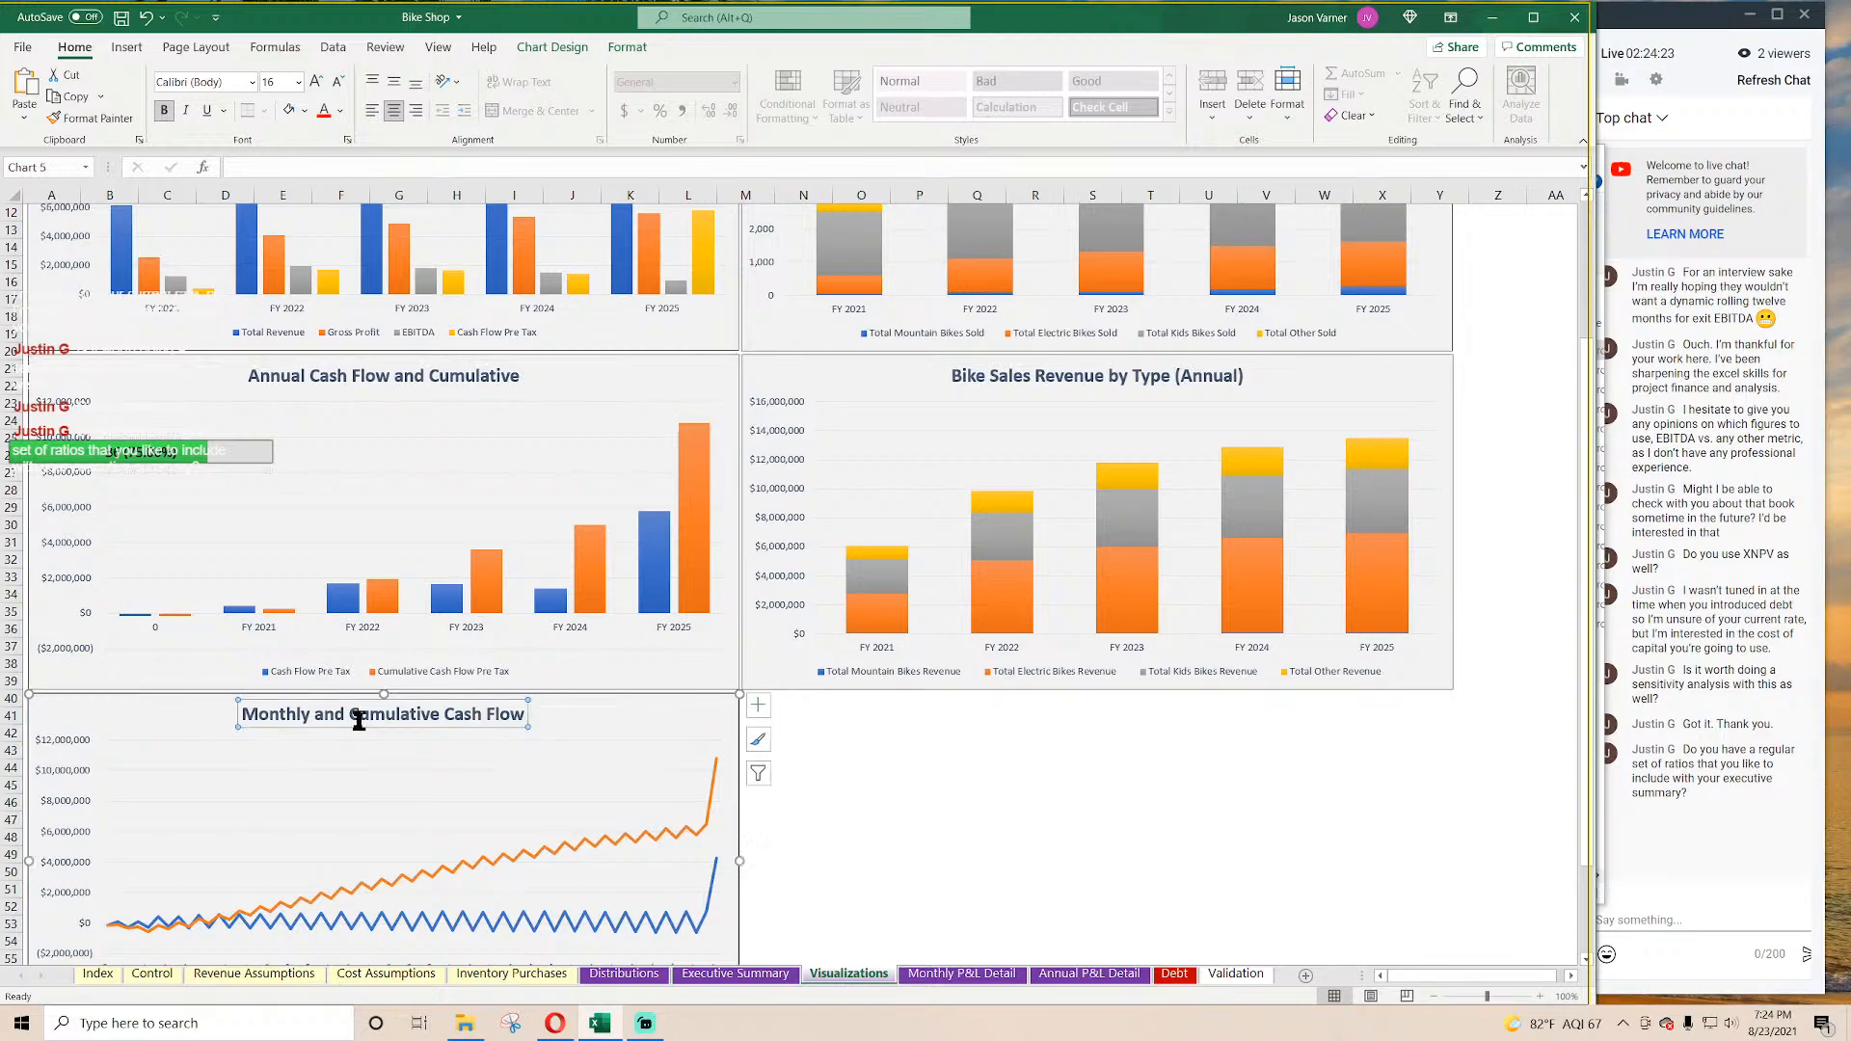
pyautogui.moveTo(242, 714); pyautogui.dragTo(358, 719)
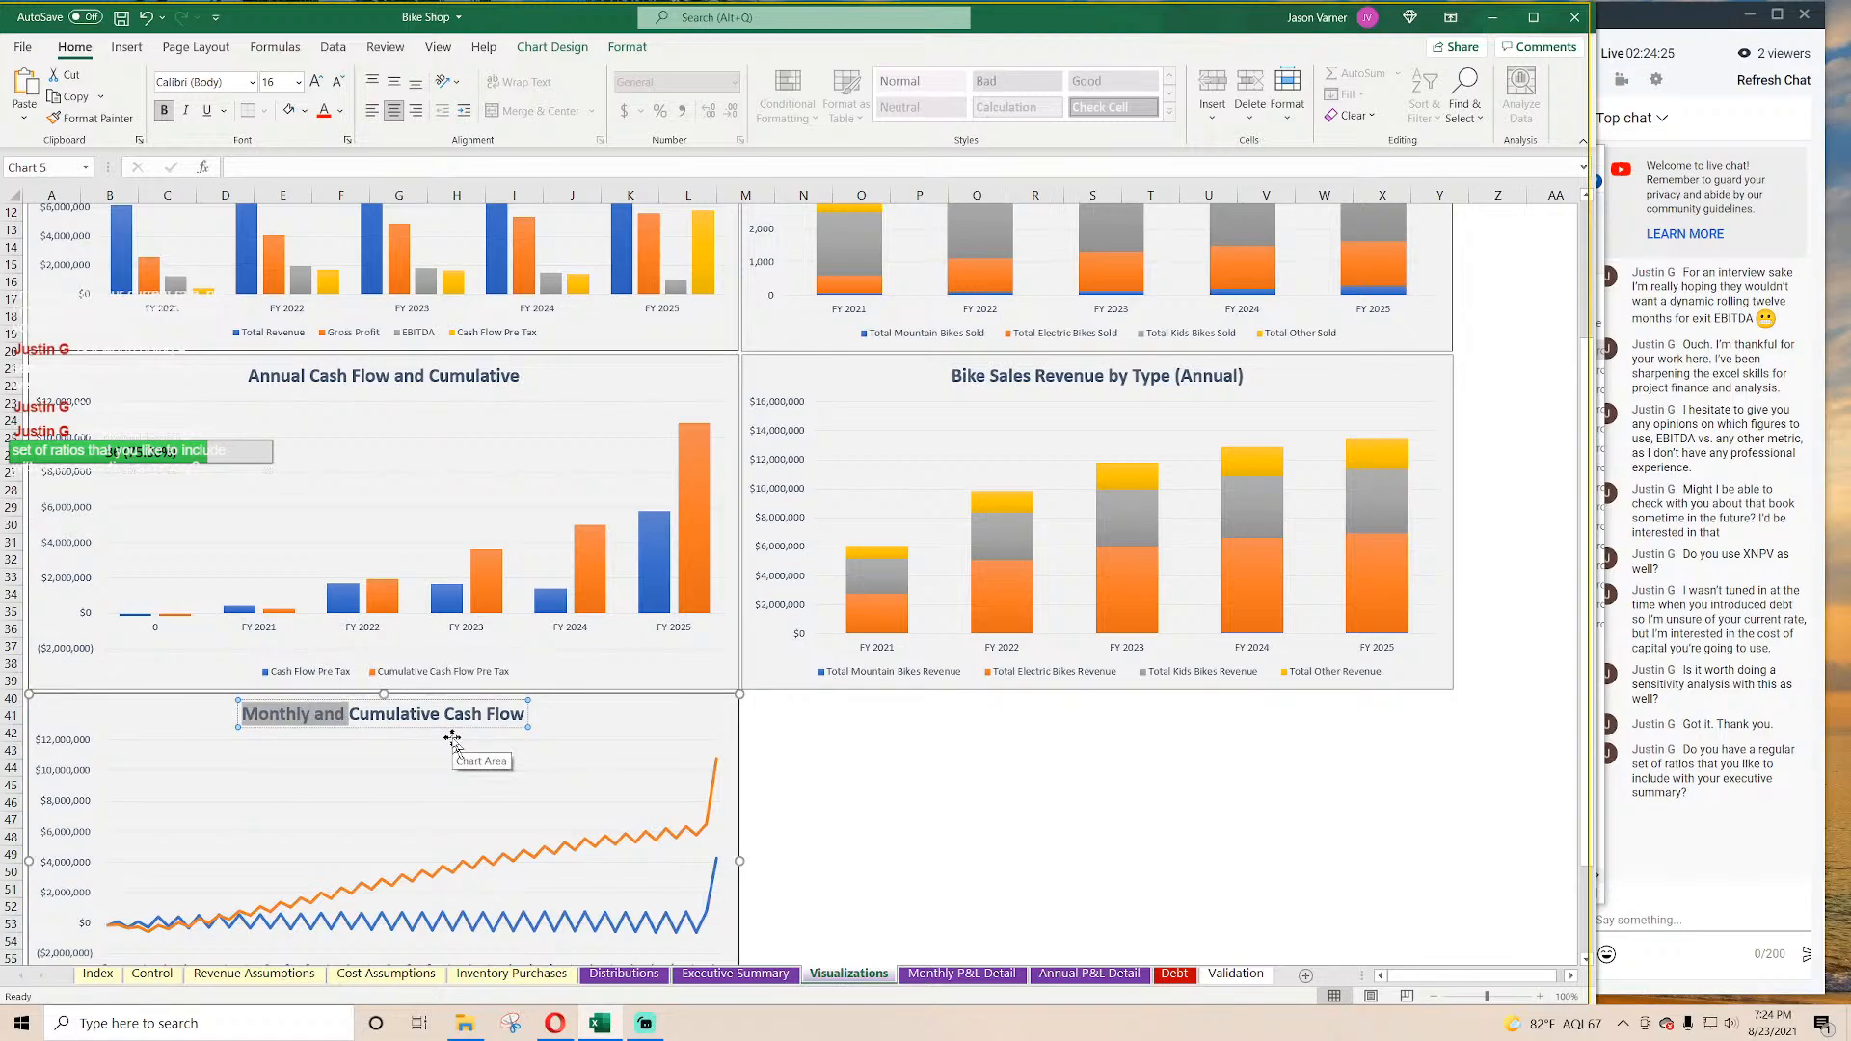
pyautogui.write('Monthly Cash Flow and')
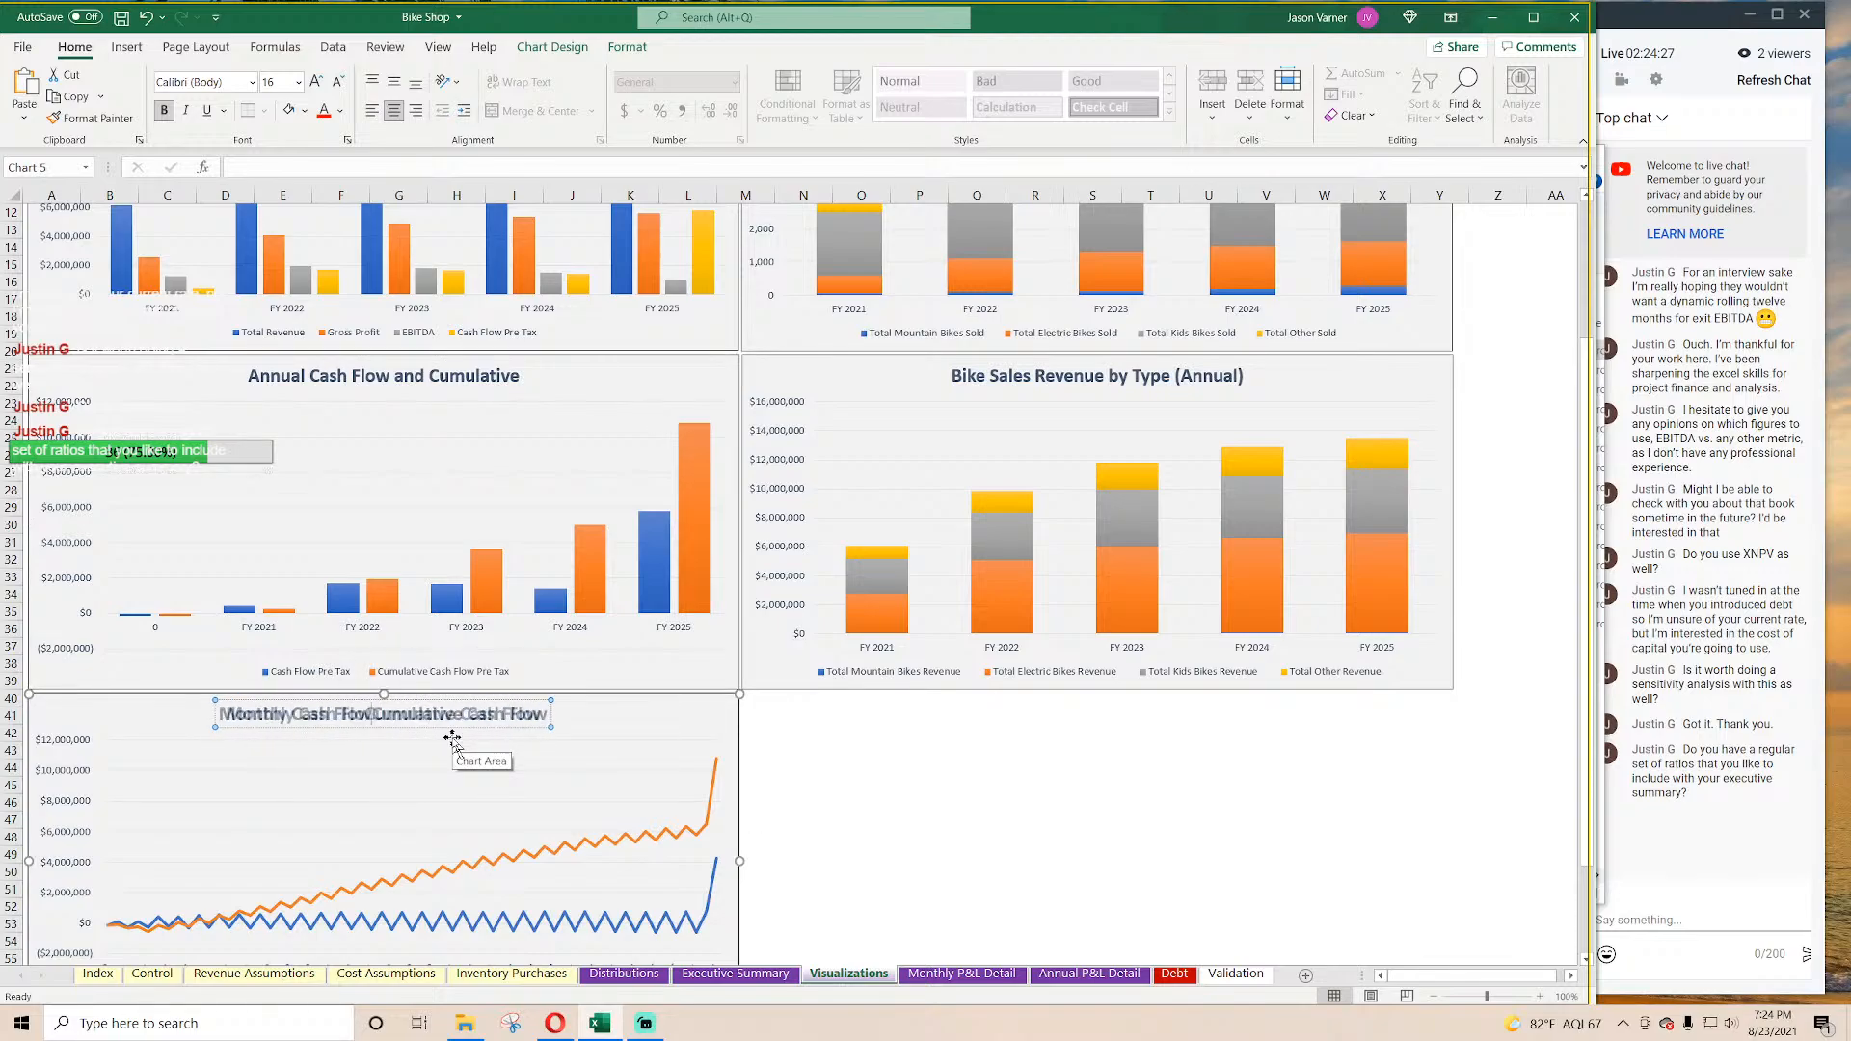
pyautogui.click(598, 715)
pyautogui.press('BackSpace')
pyautogui.press('BackSpace')
pyautogui.press('BackSpace')
pyautogui.press('BackSpace')
pyautogui.press('BackSpace')
pyautogui.press('BackSpace')
pyautogui.press('BackSpace')
pyautogui.press('BackSpace')
pyautogui.press('BackSpace')
pyautogui.press('BackSpace')
pyautogui.click(1028, 829)
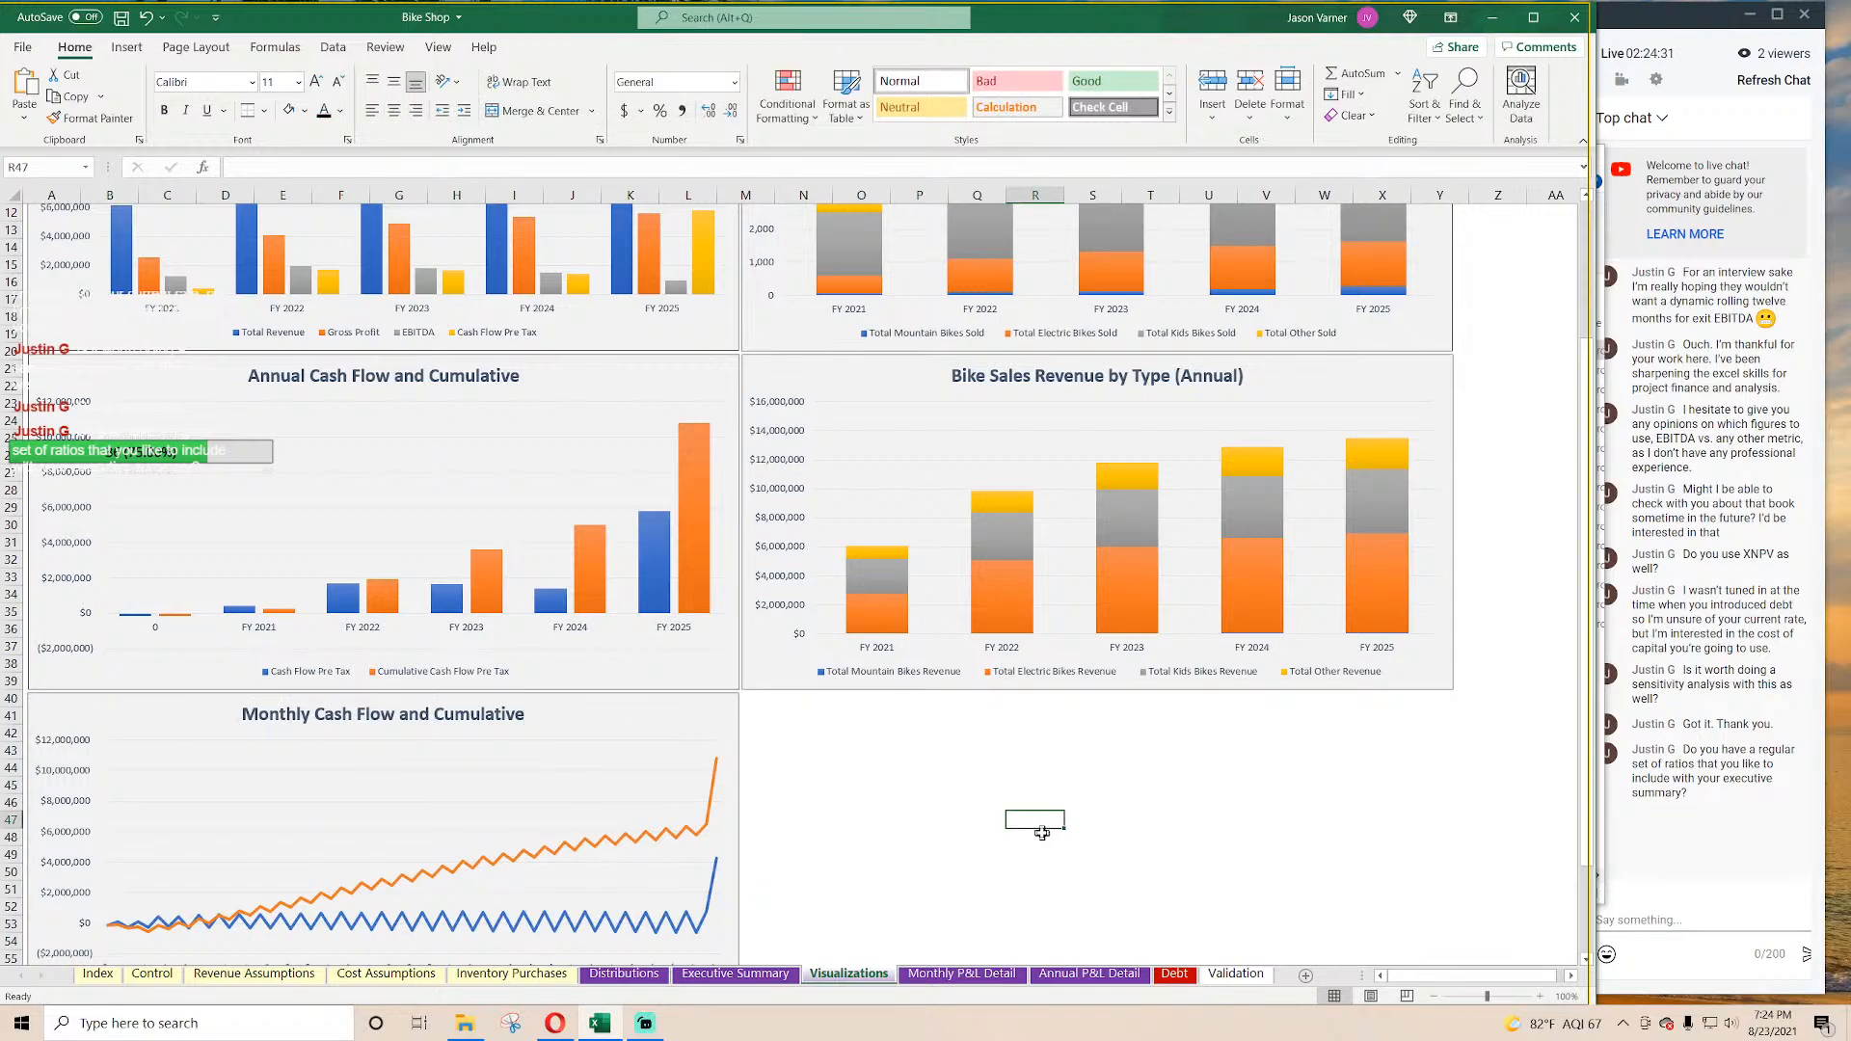
# Step: Save the workbook and look over all five charts on the Visualizations sheet
pyautogui.click(122, 17)
pyautogui.scroll(4, 943, 793)
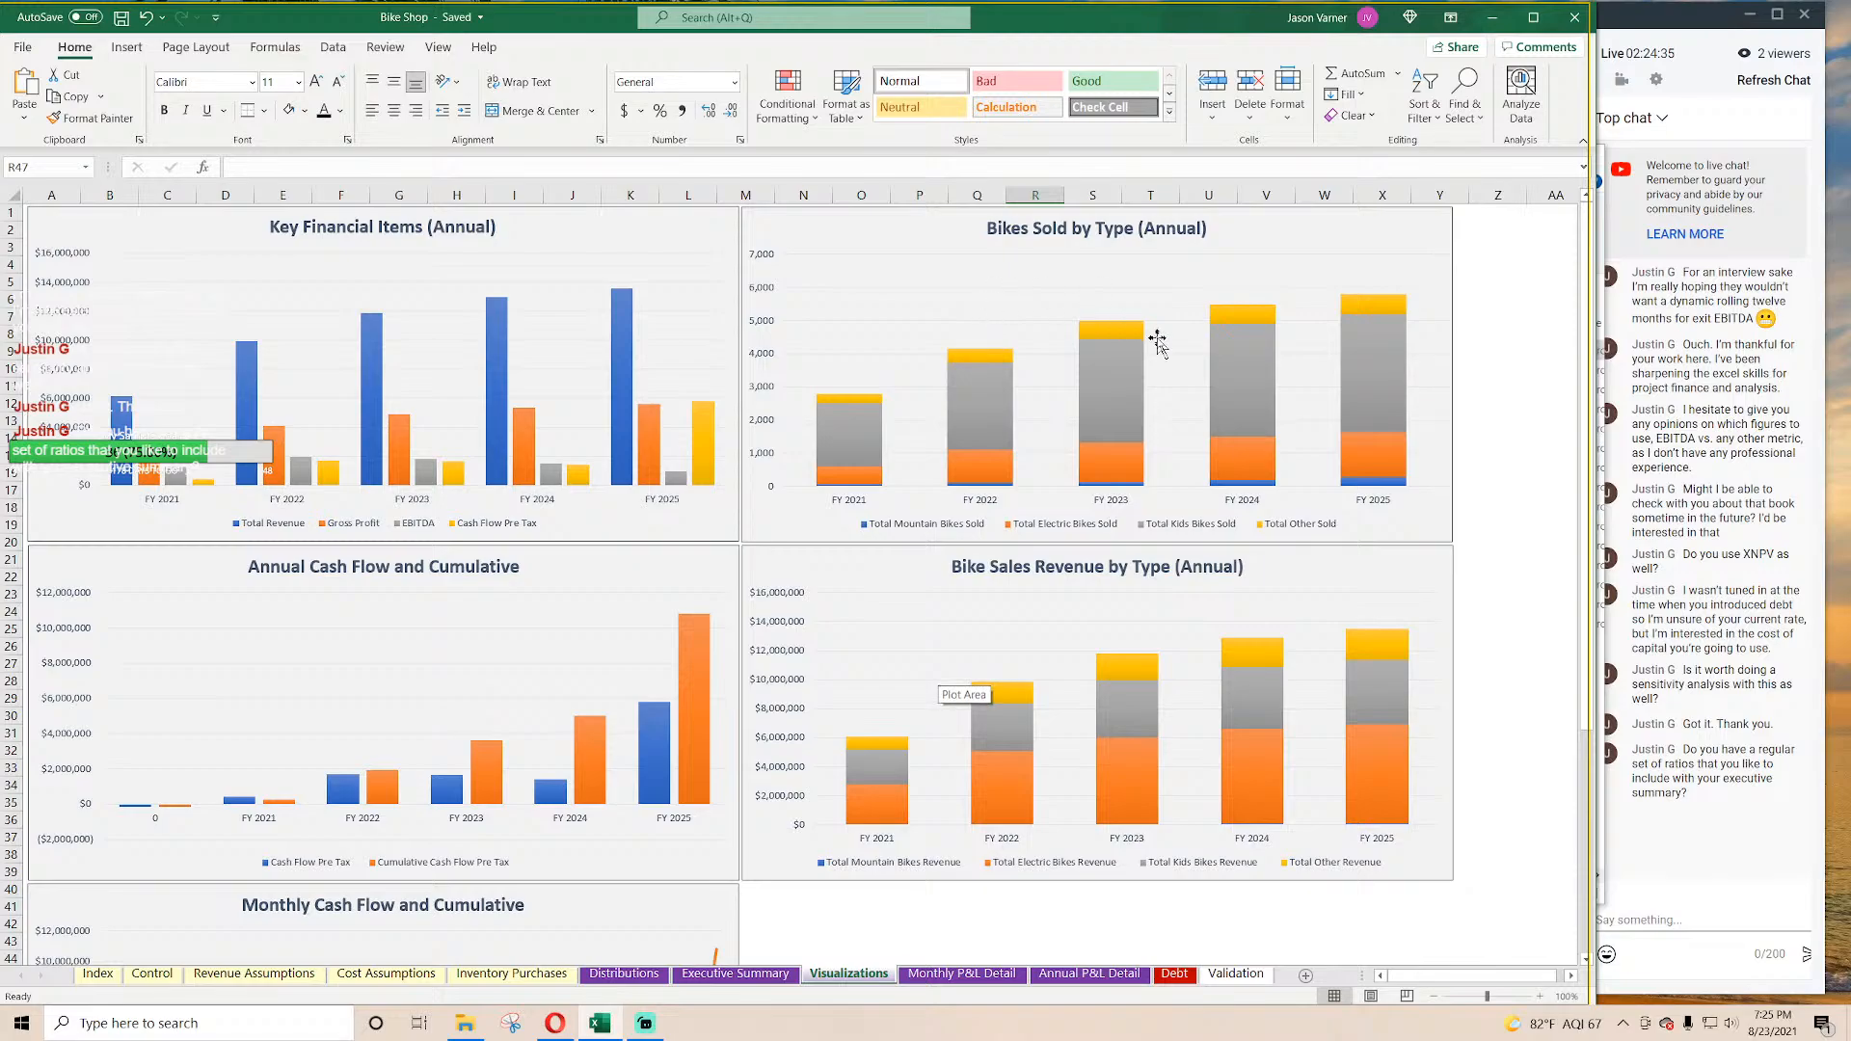
pyautogui.scroll(-7, 1153, 342)
pyautogui.click(1208, 611)
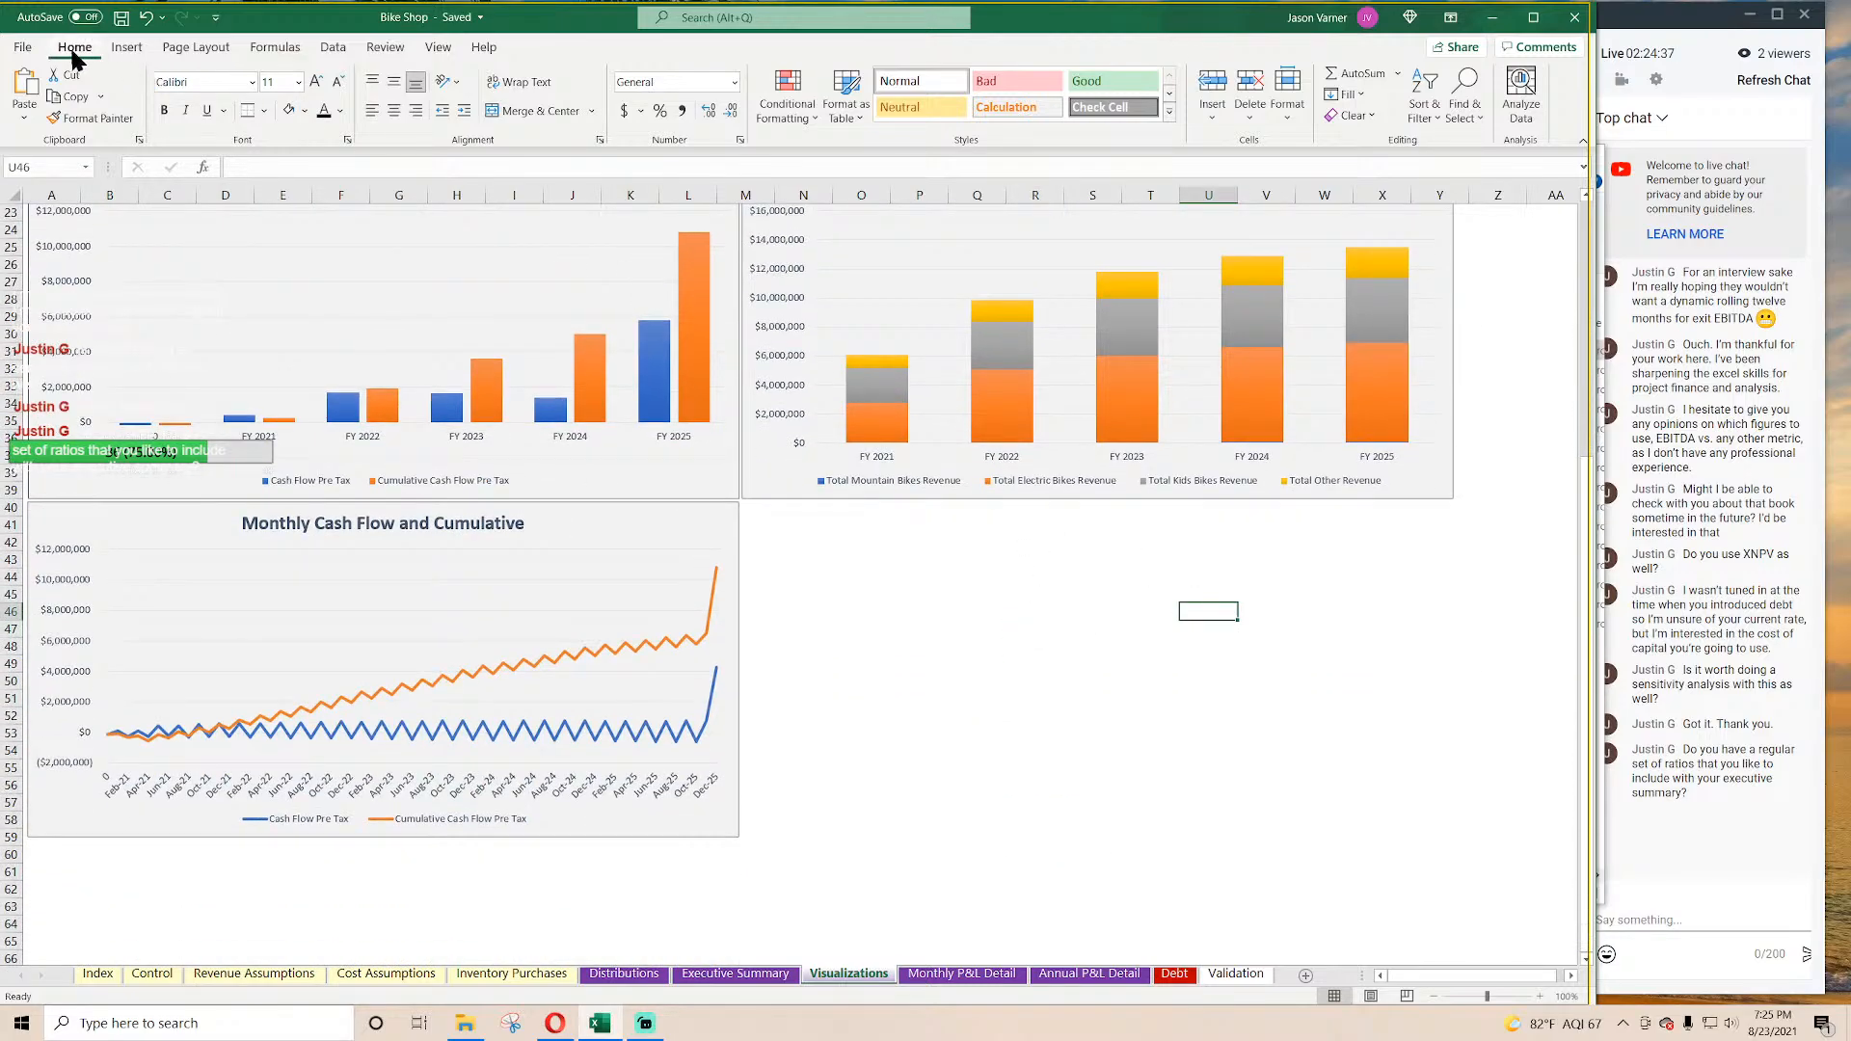
pyautogui.scroll(7, 405, 434)
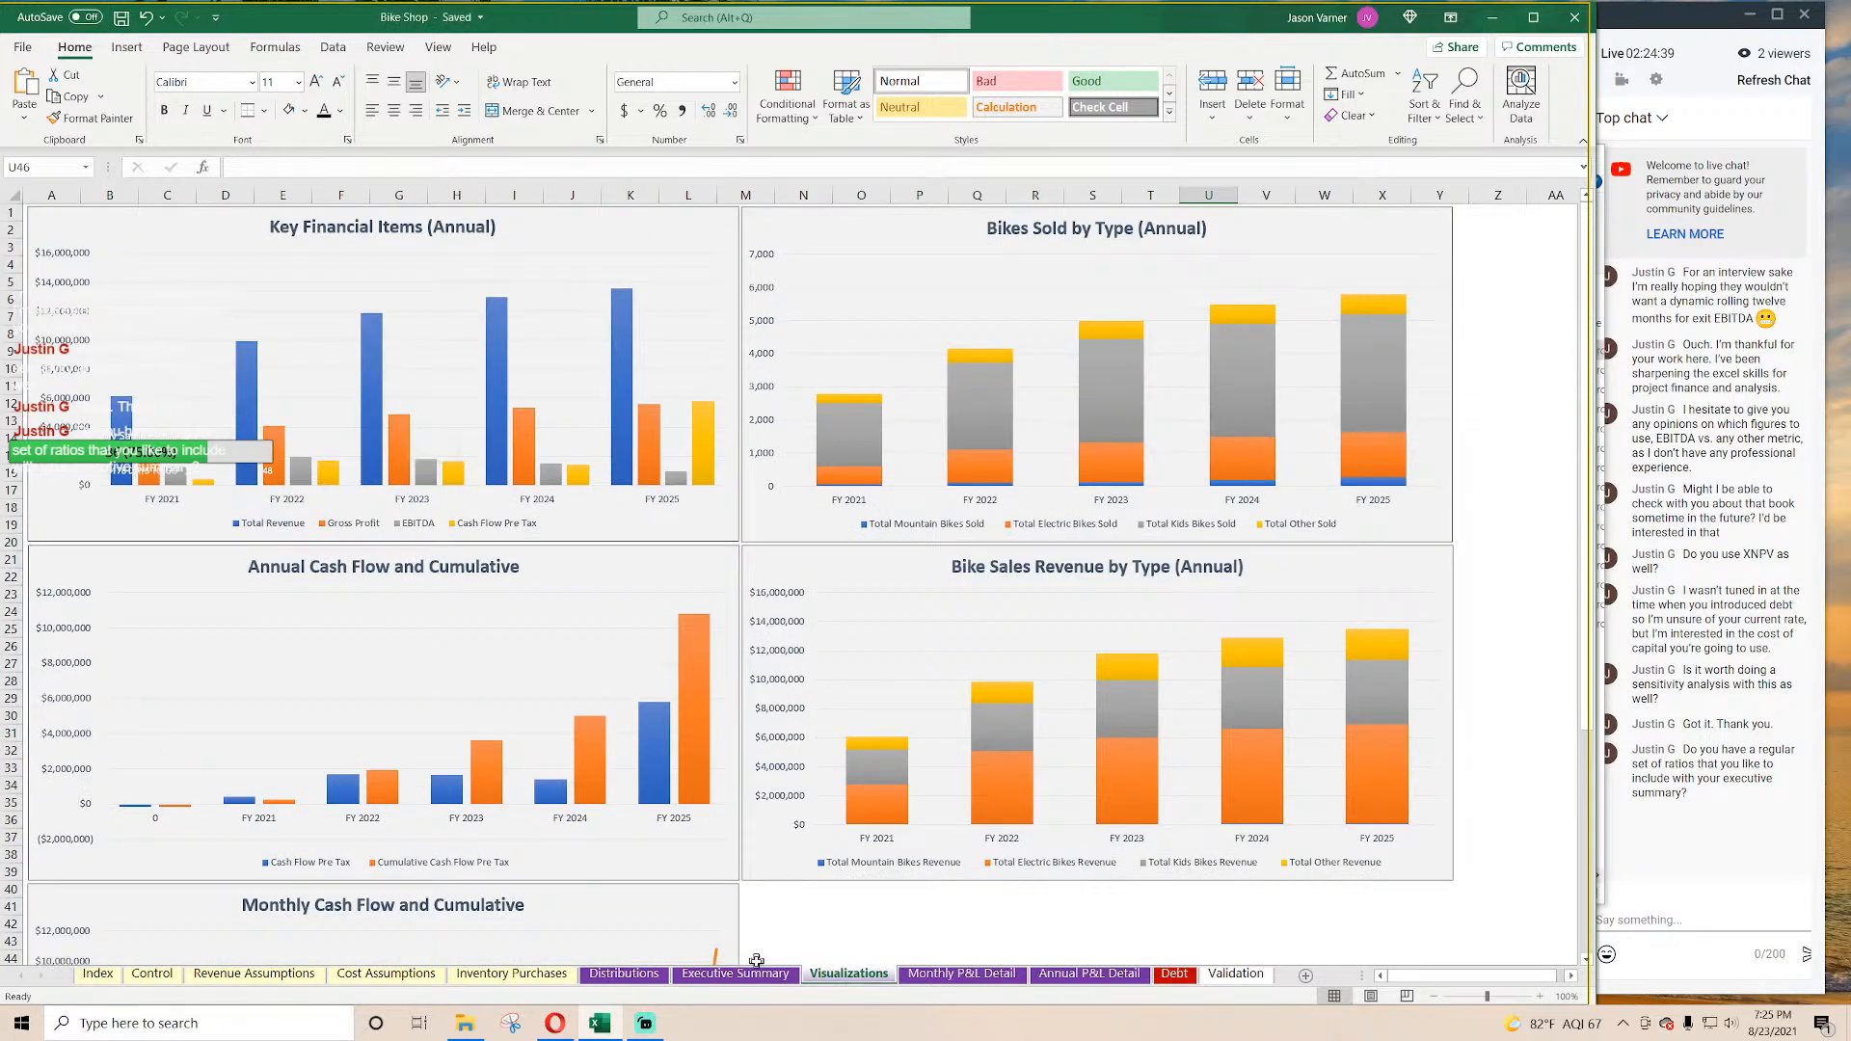
# Step: Examine the Monthly P&L Detail sheet from January 2021 onward, from the revenue section down to the pre-tax cash flow and cash balance rows
pyautogui.click(962, 974)
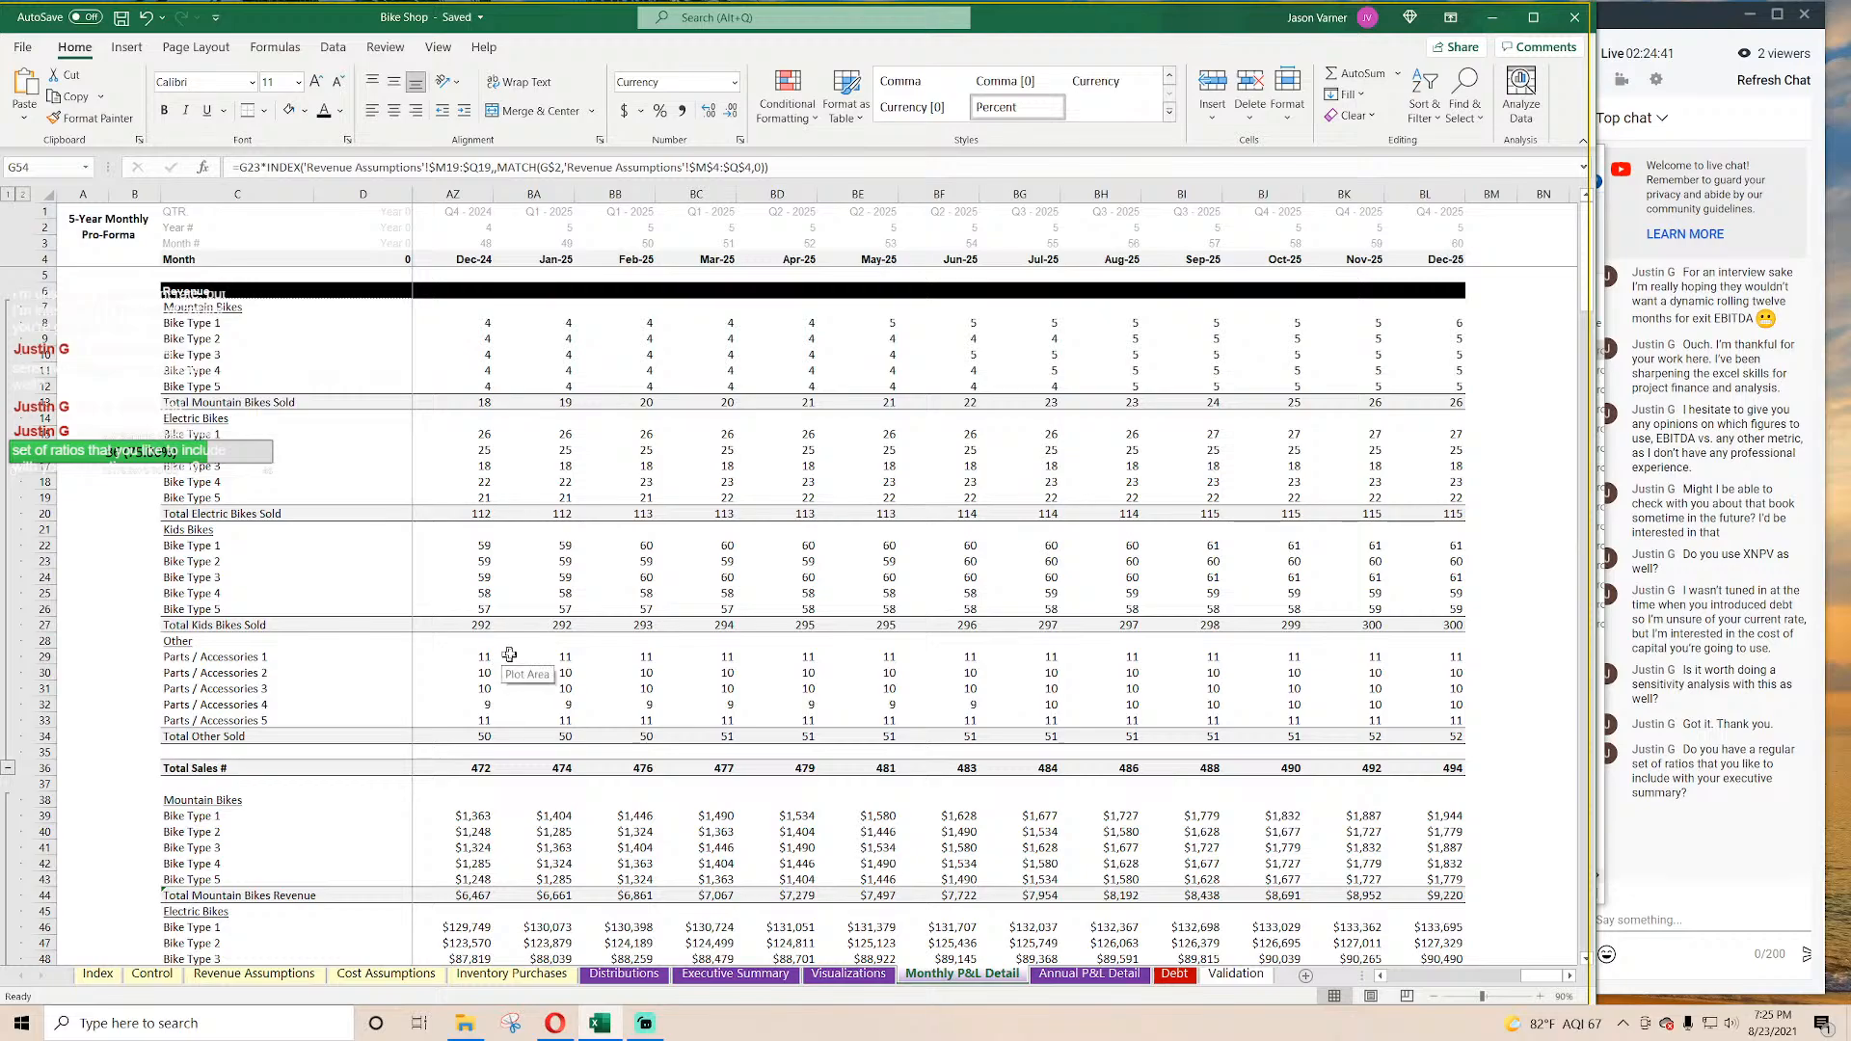
pyautogui.moveTo(1541, 977); pyautogui.dragTo(1407, 977)
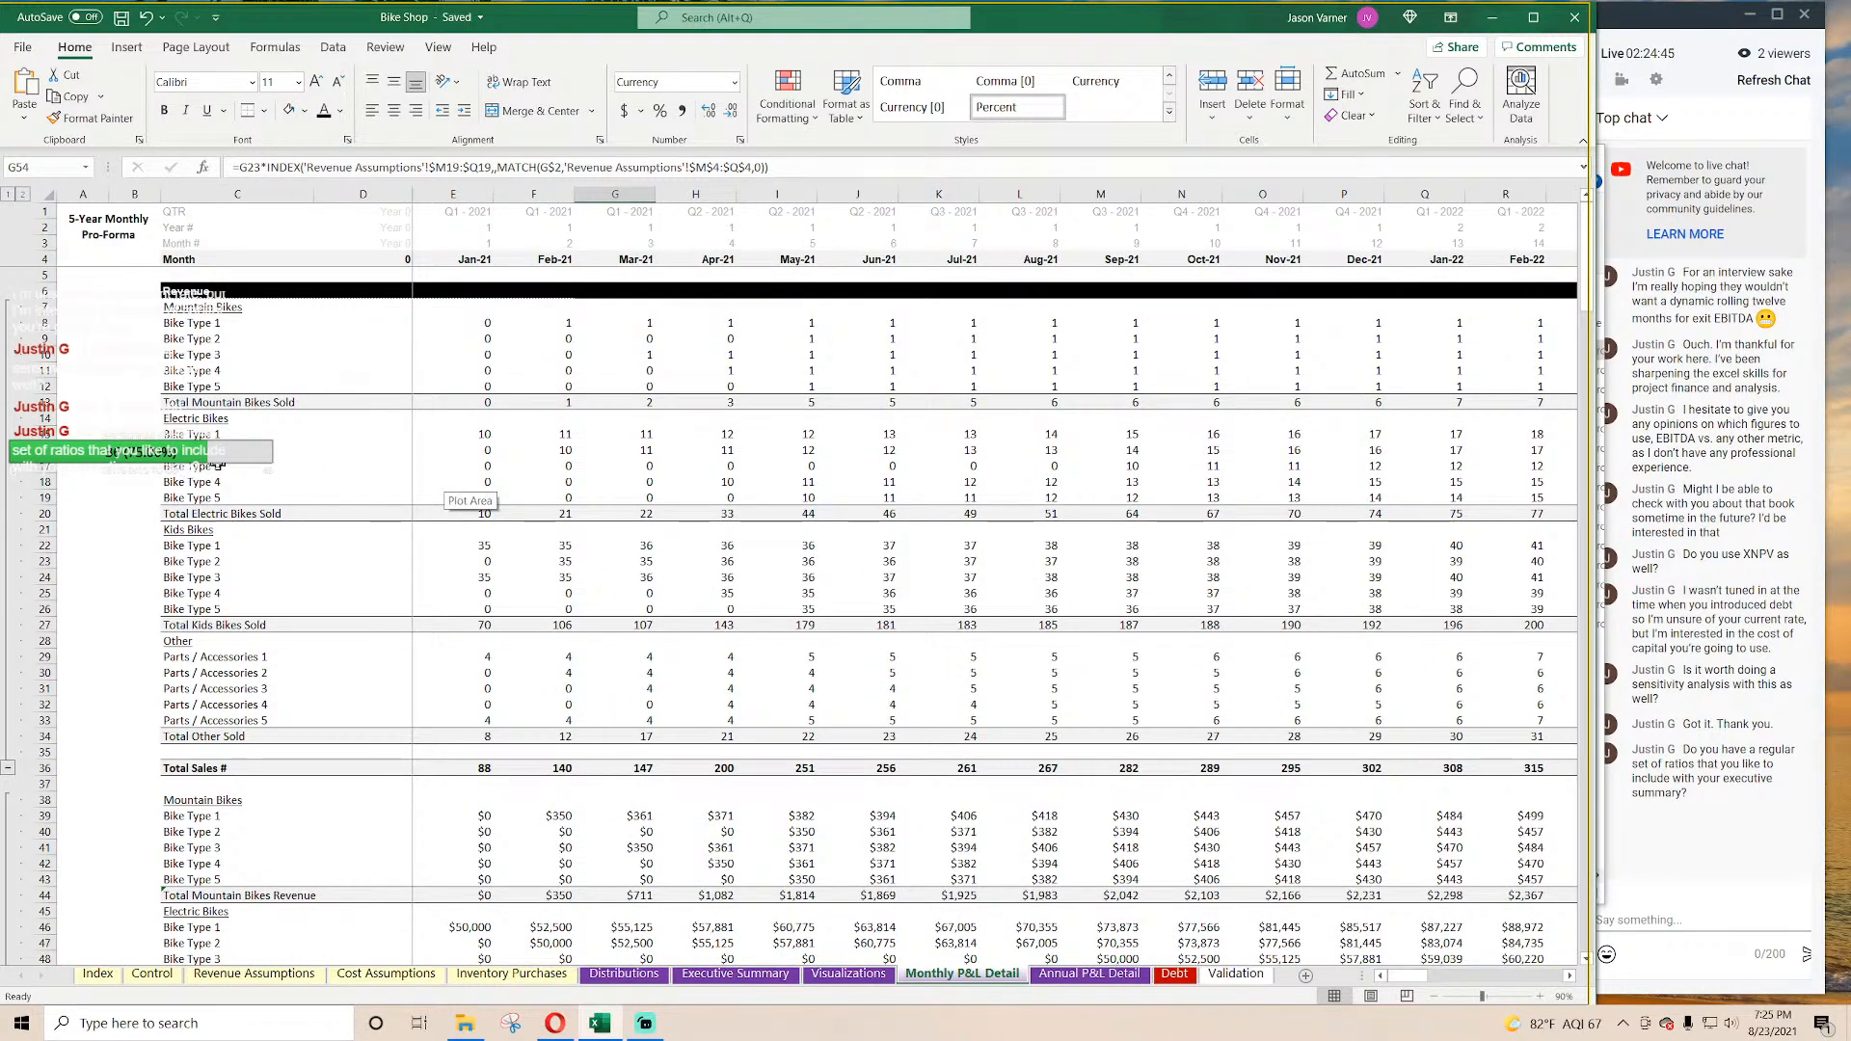
pyautogui.scroll(-18, 571, 471)
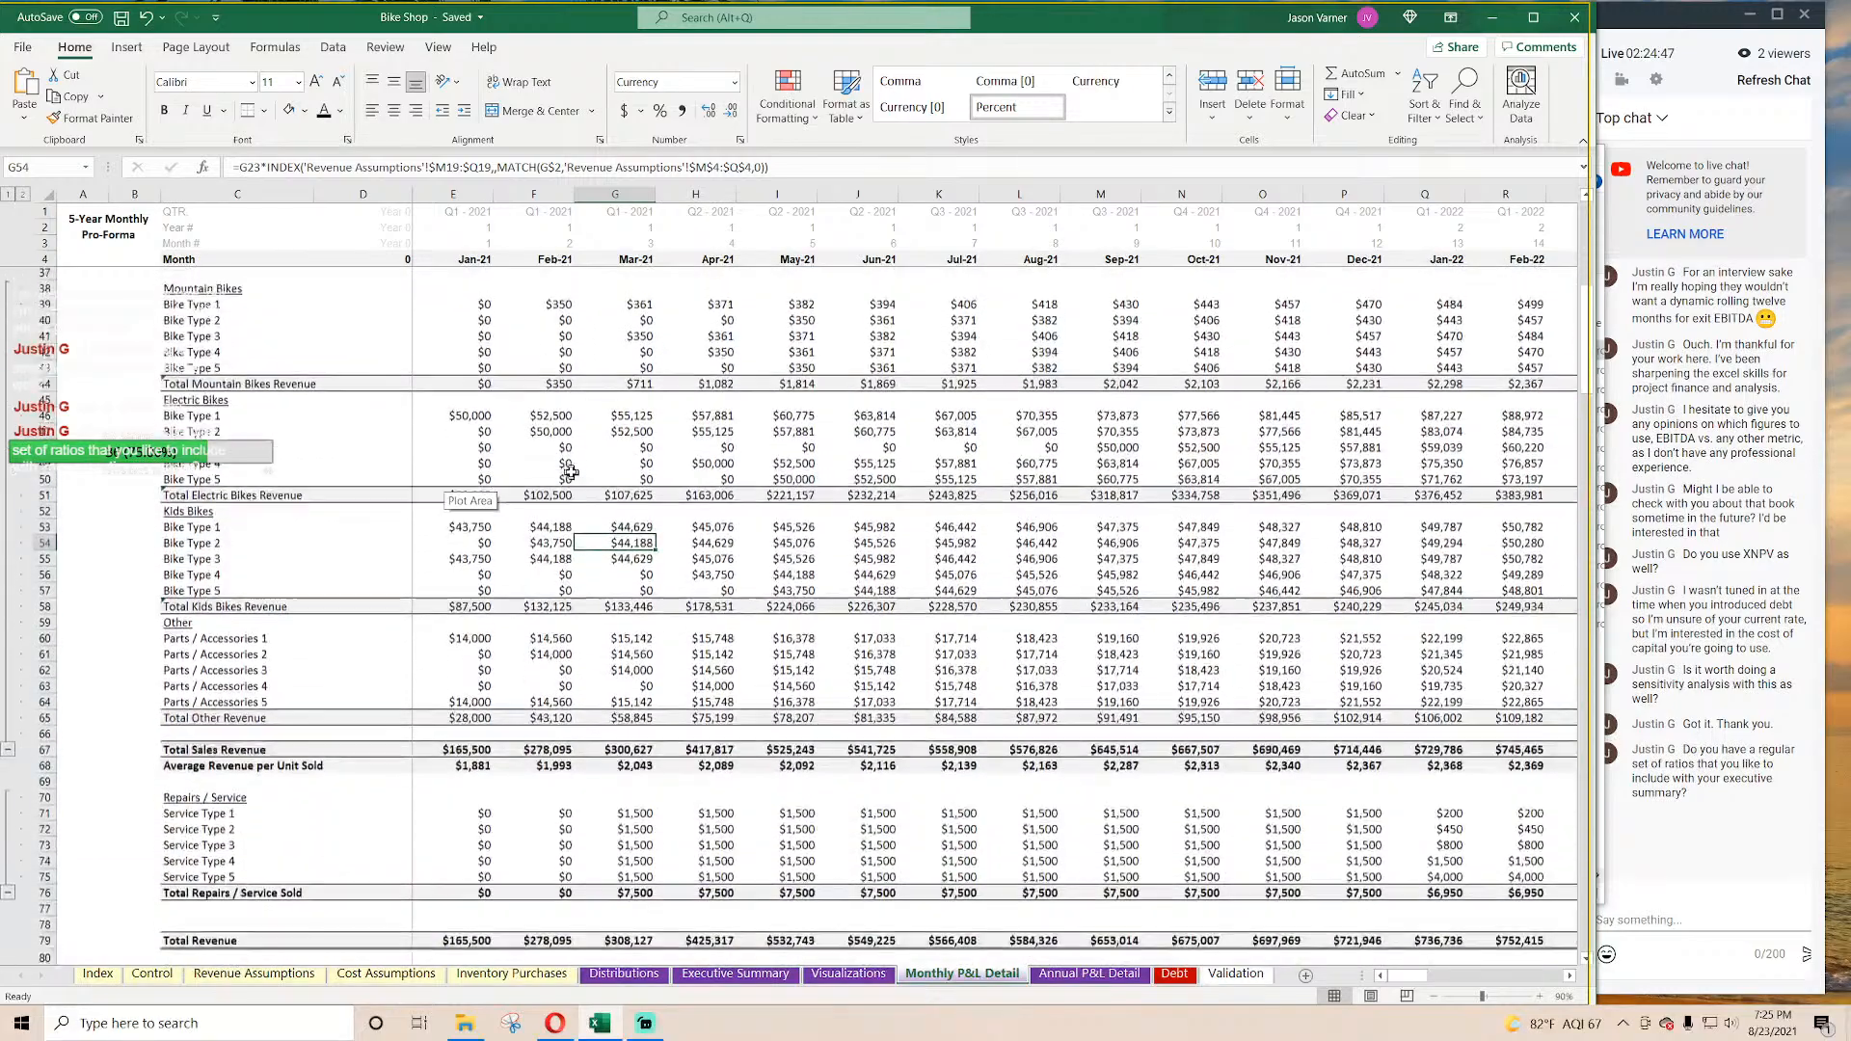
pyautogui.scroll(-7, 565, 469)
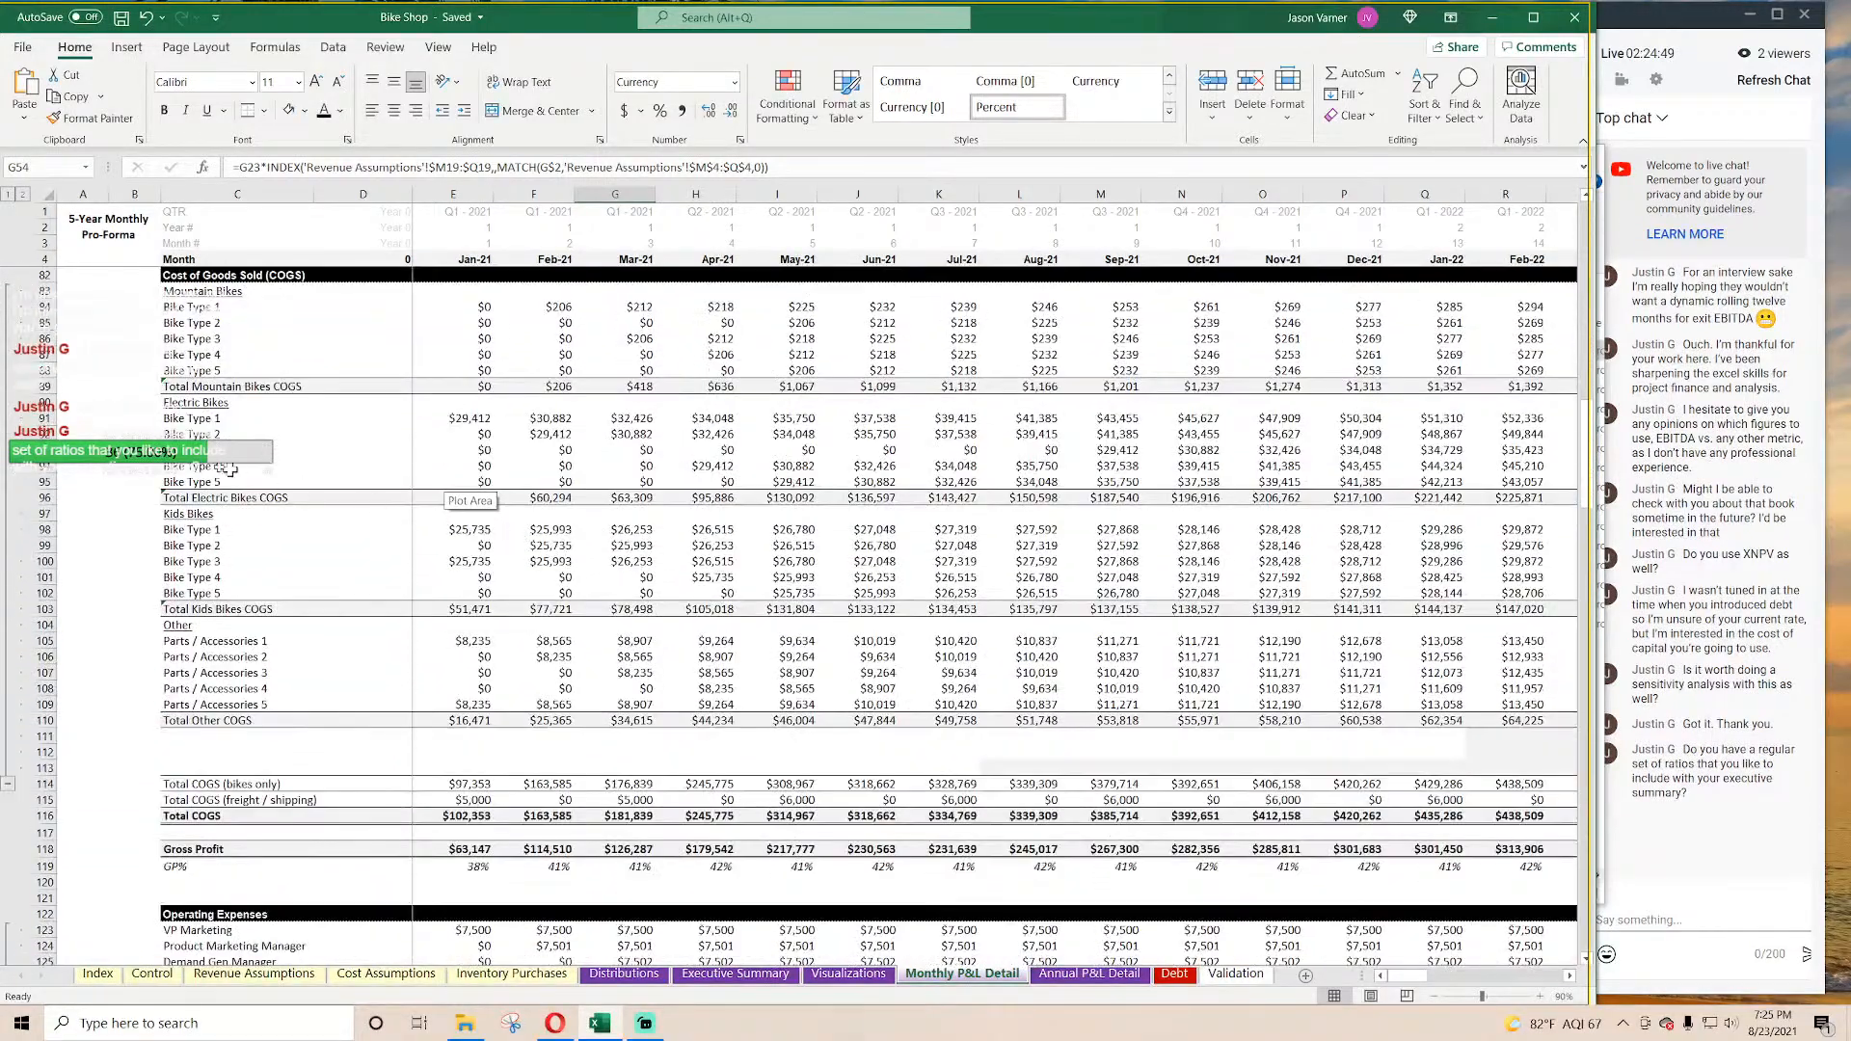
pyautogui.scroll(-4, 635, 398)
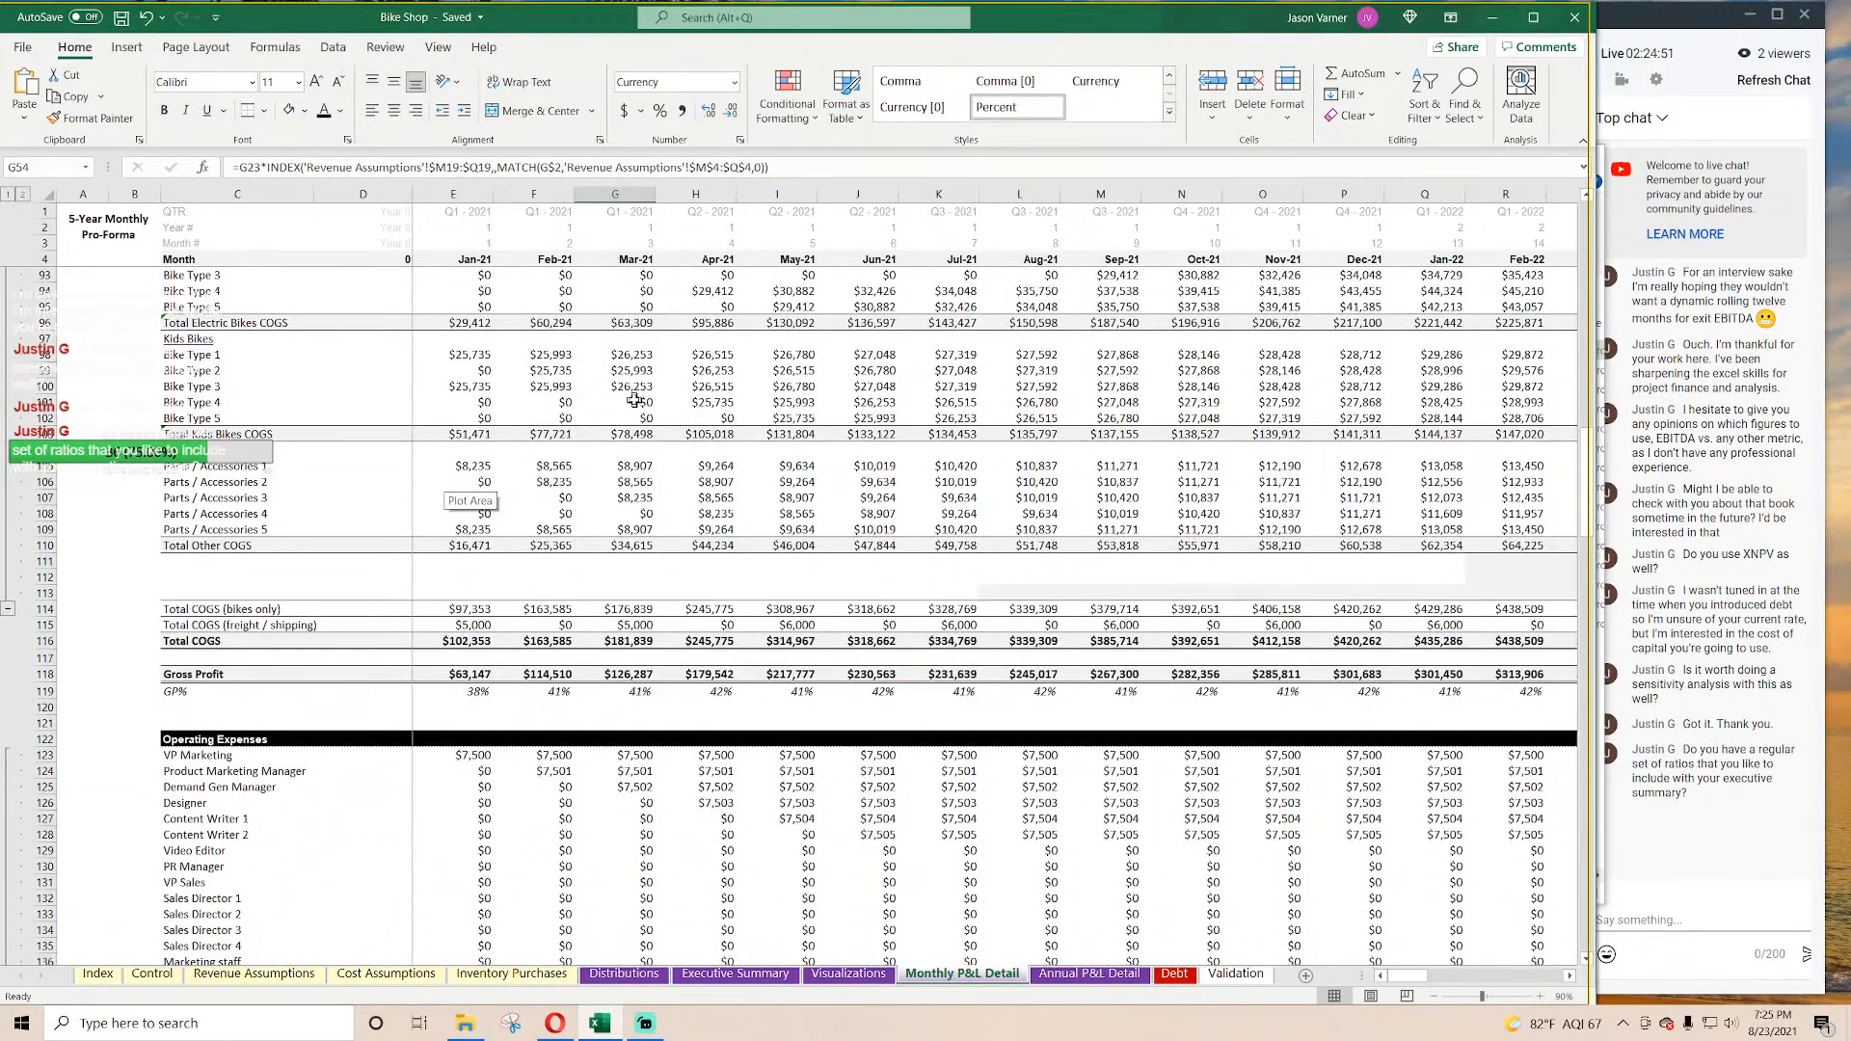
pyautogui.scroll(-6, 635, 398)
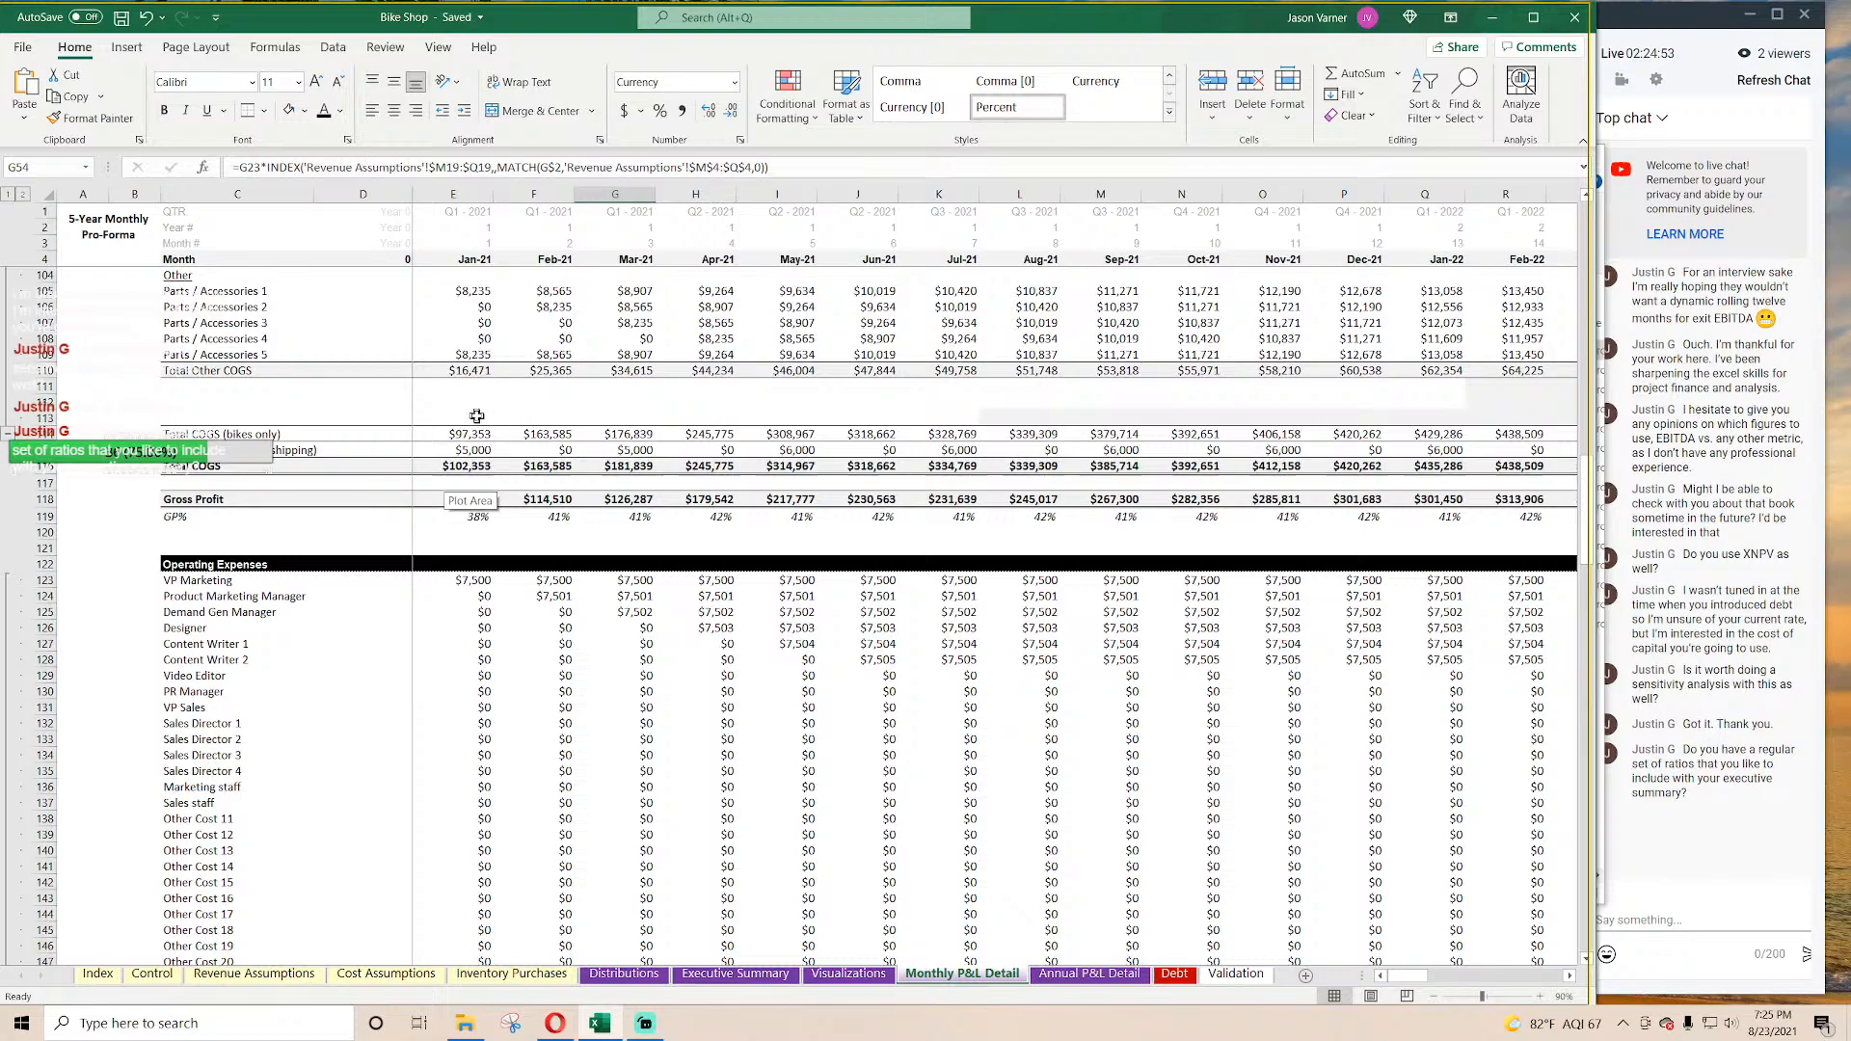
pyautogui.scroll(-2, 482, 407)
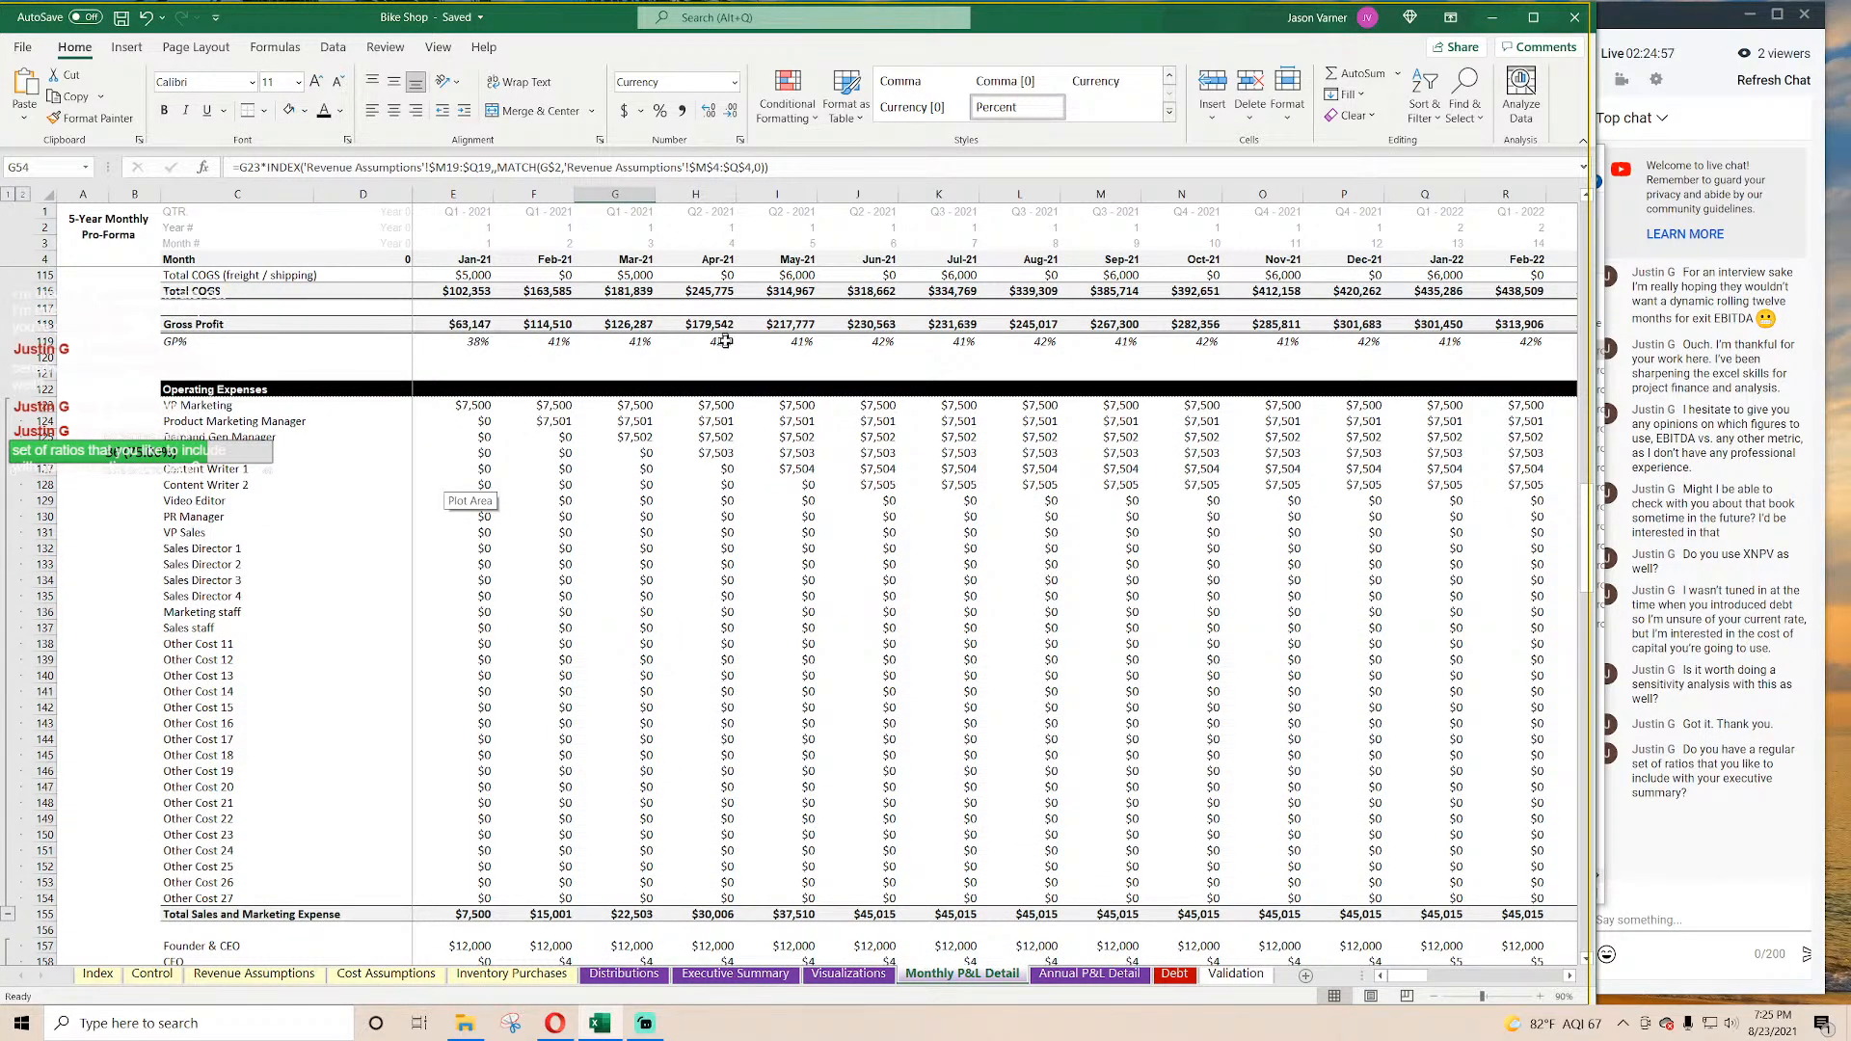
pyautogui.scroll(-20, 506, 339)
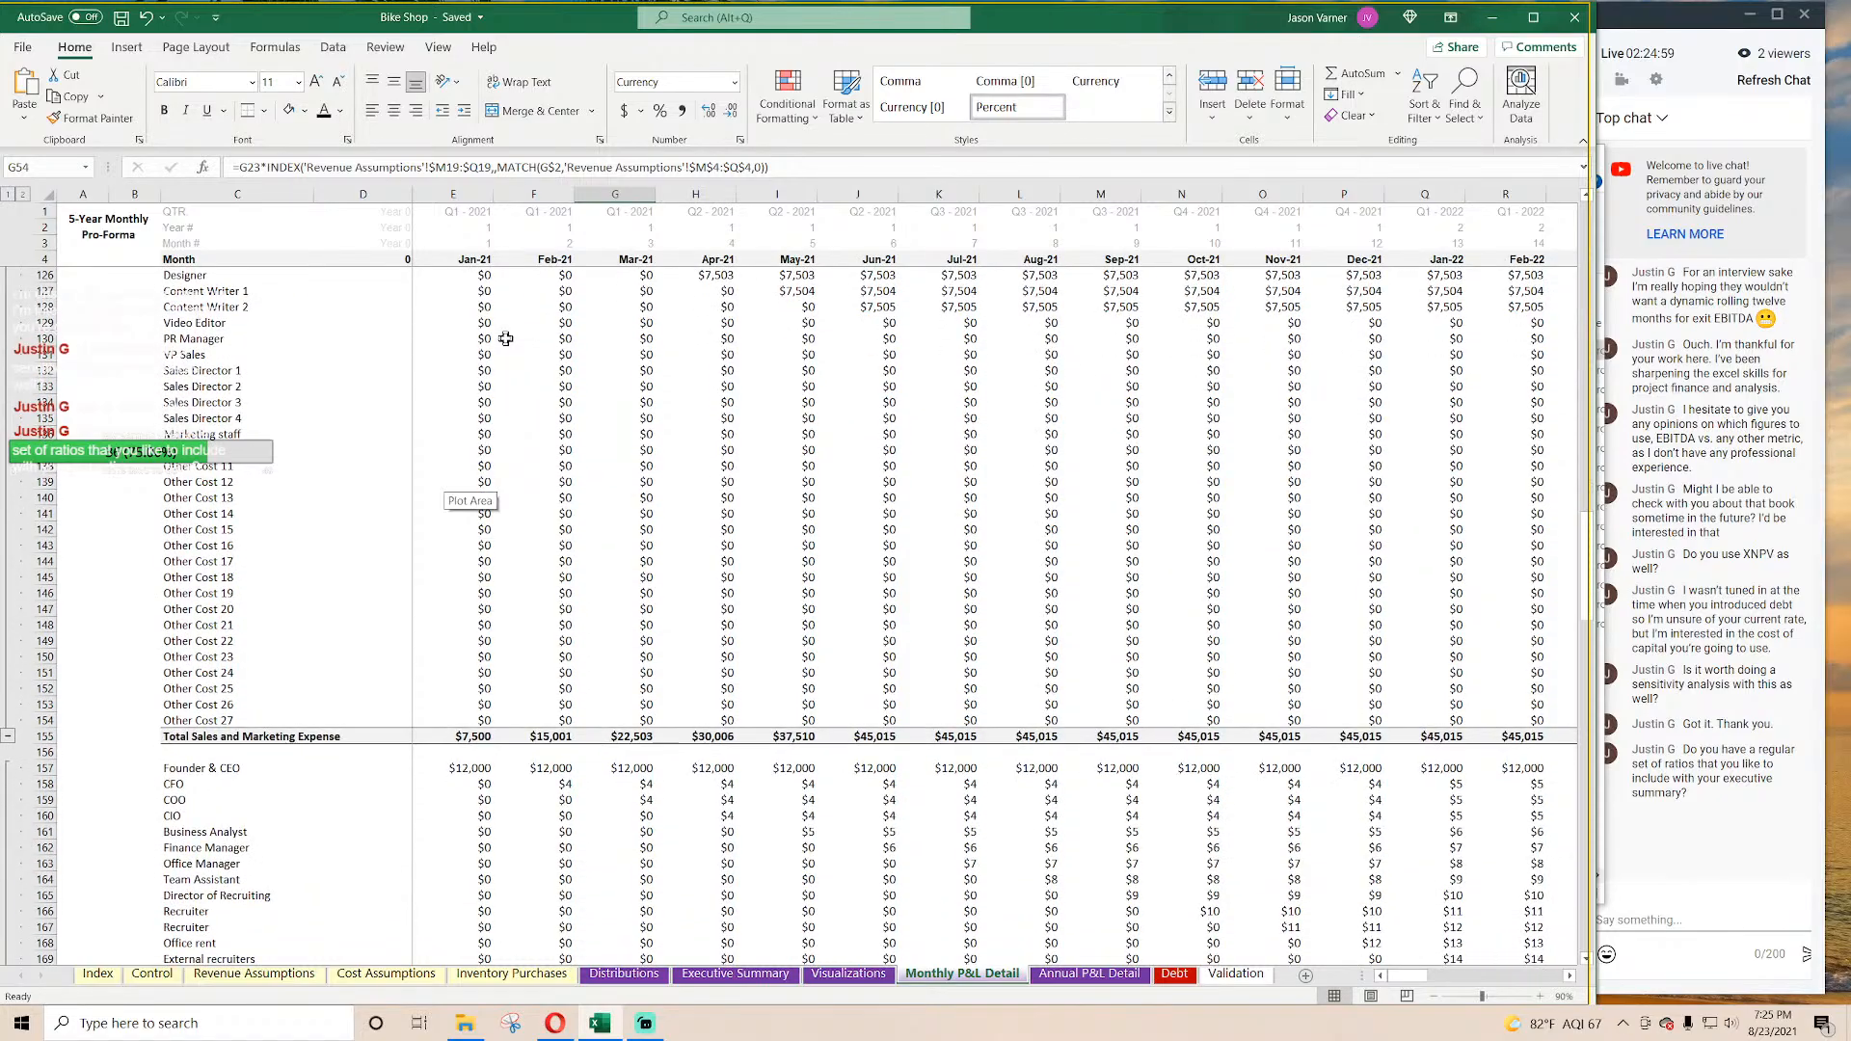
pyautogui.scroll(-7, 510, 581)
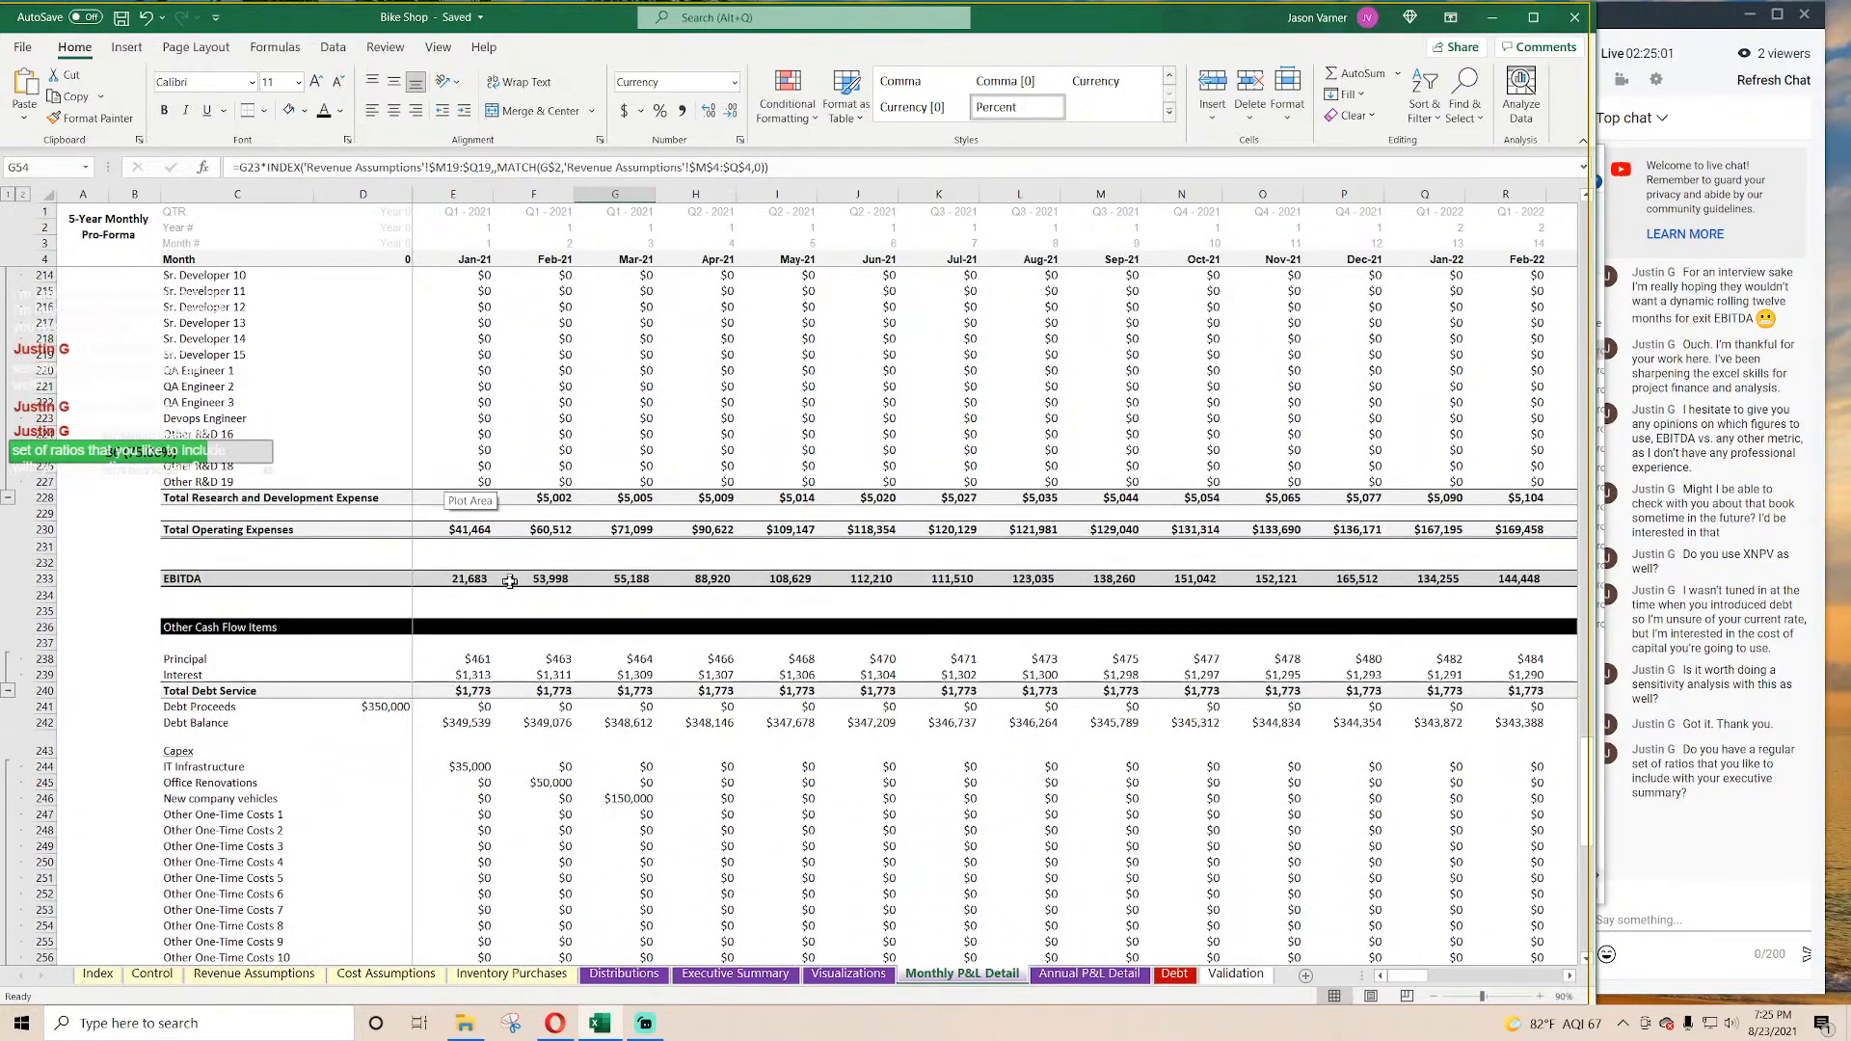
pyautogui.scroll(-15, 446, 576)
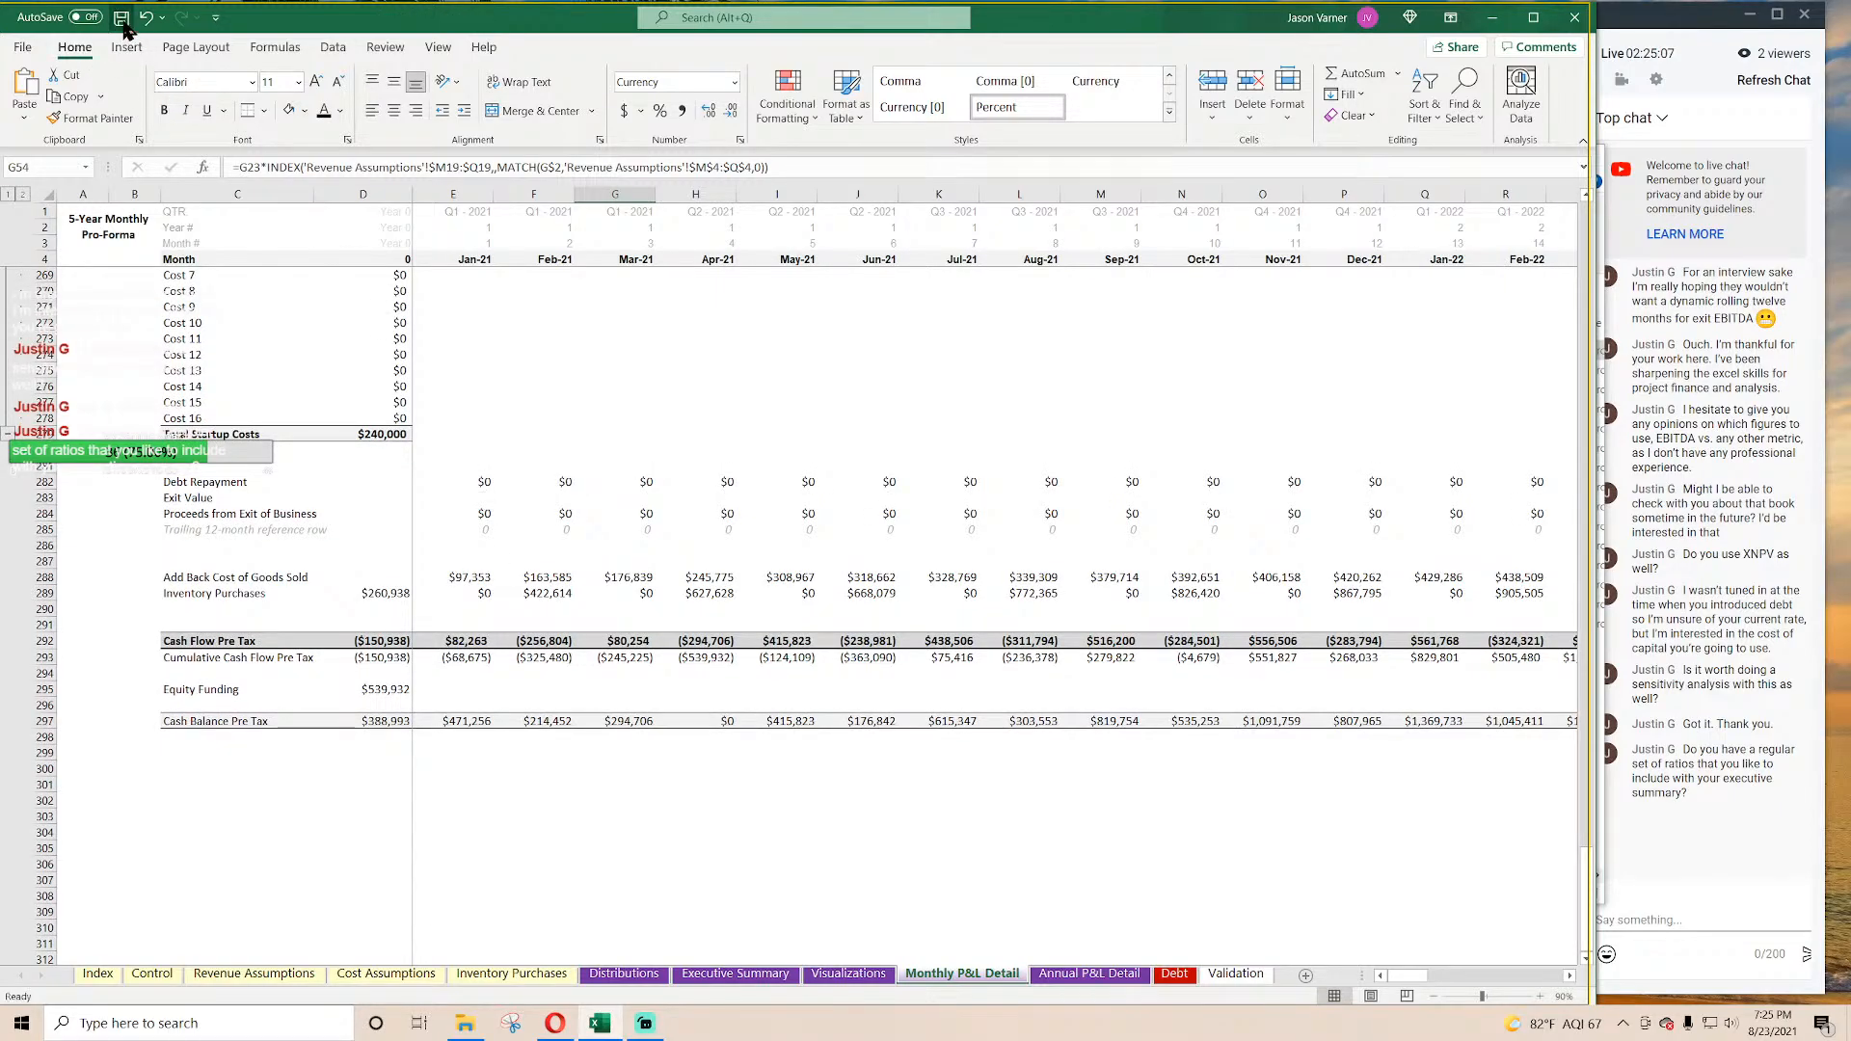
# Step: Review the Visualizations charts, Executive Summary and Distributions sheets, and save the workbook
pyautogui.click(835, 975)
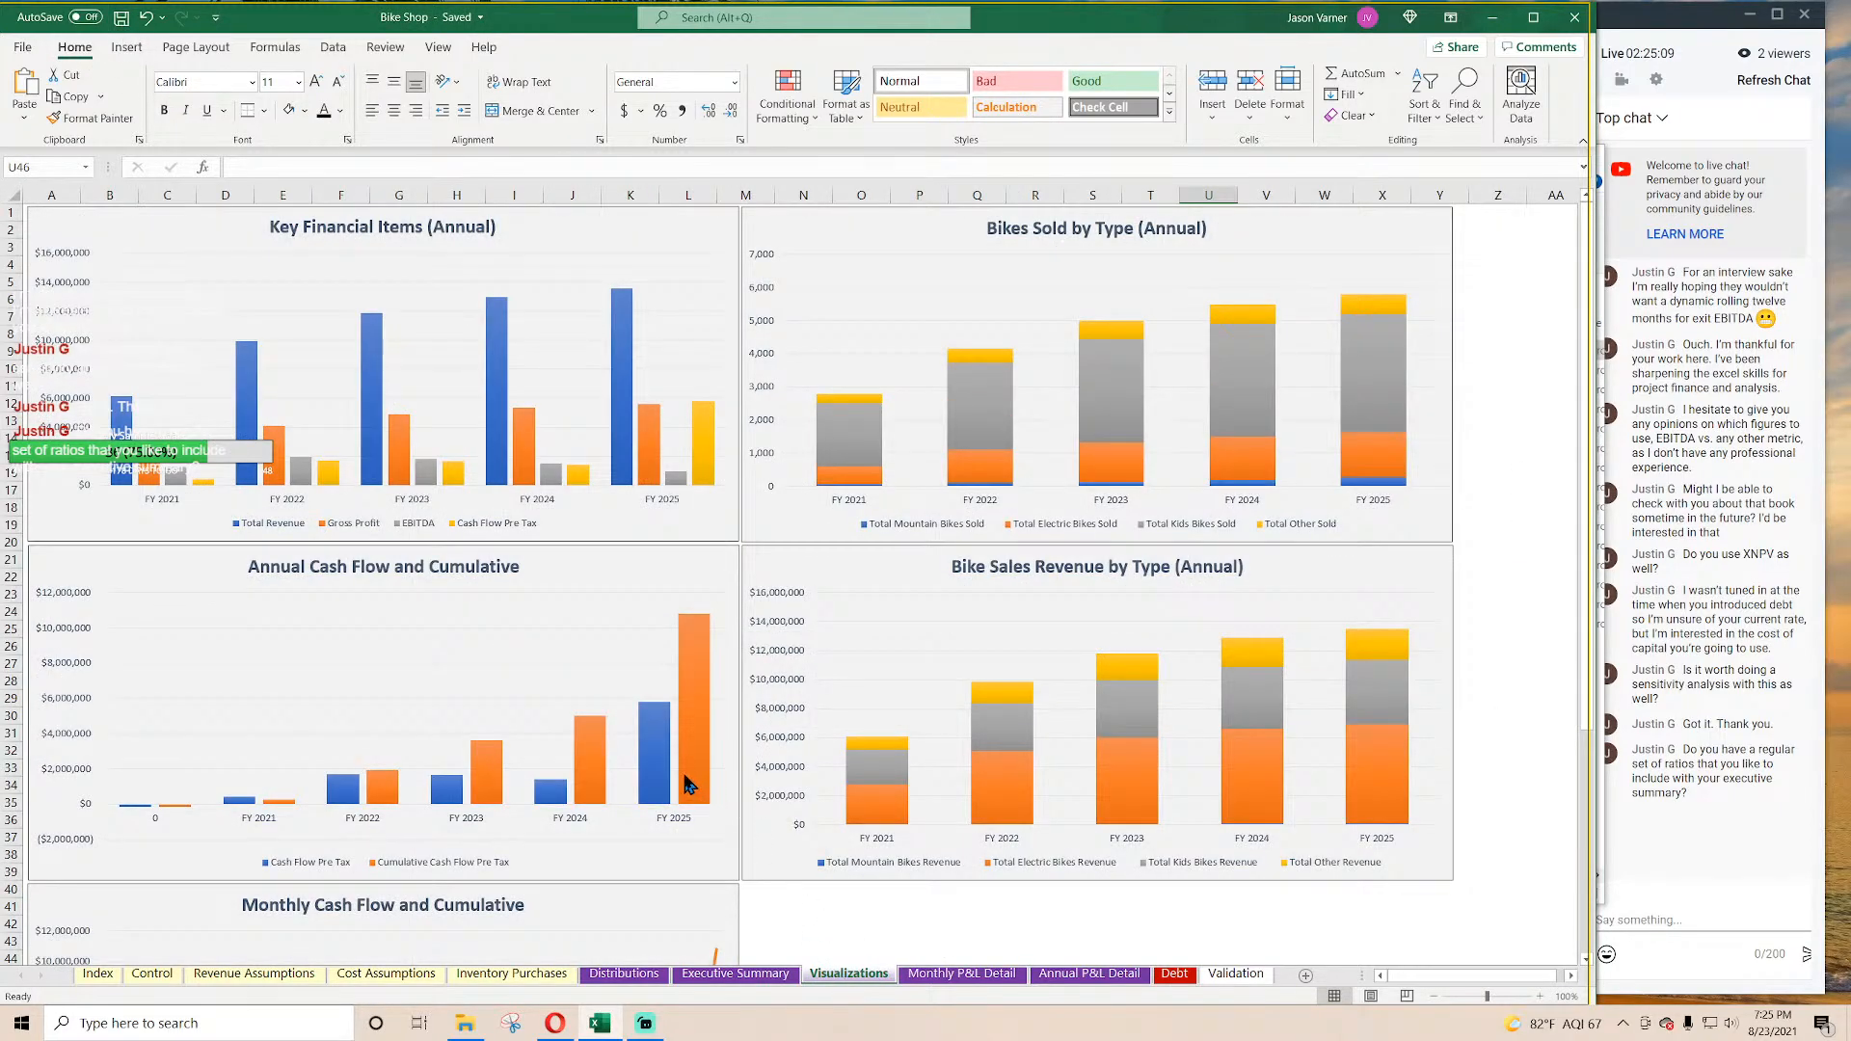
pyautogui.scroll(-7, 685, 778)
pyautogui.scroll(7, 882, 756)
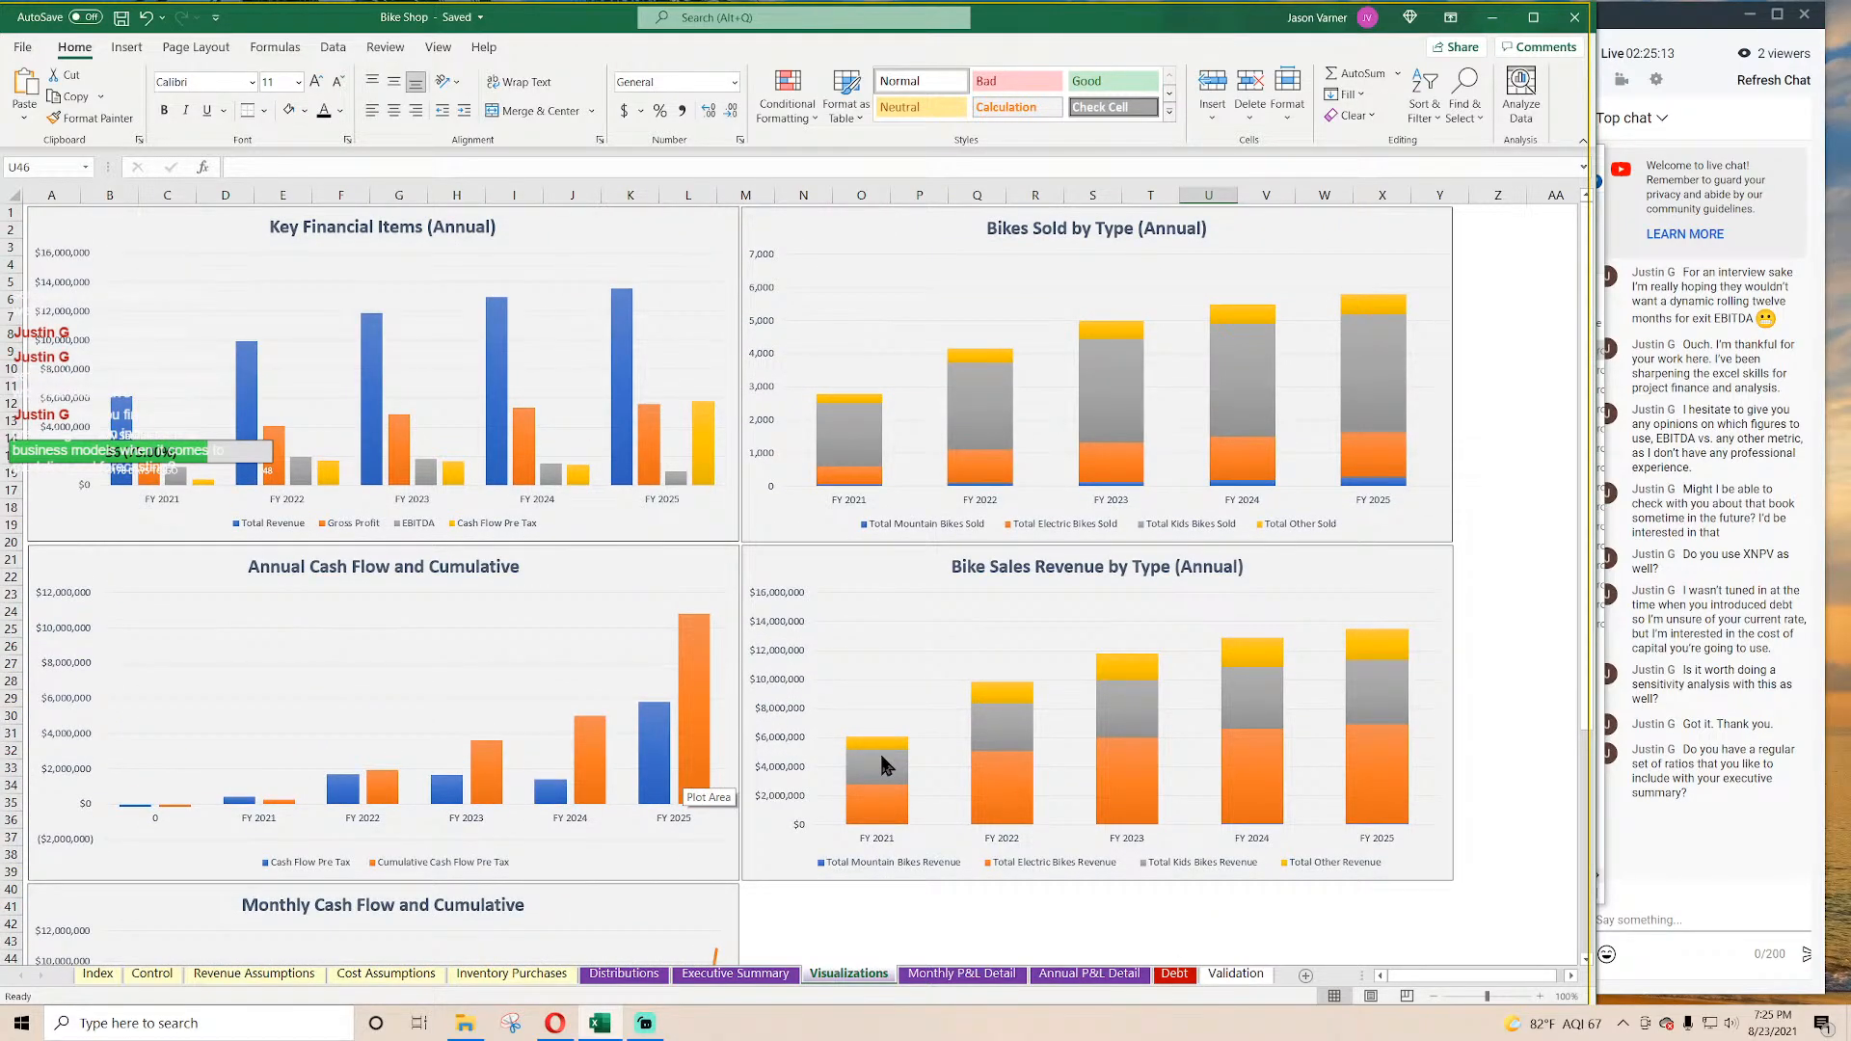
pyautogui.scroll(-4, 881, 757)
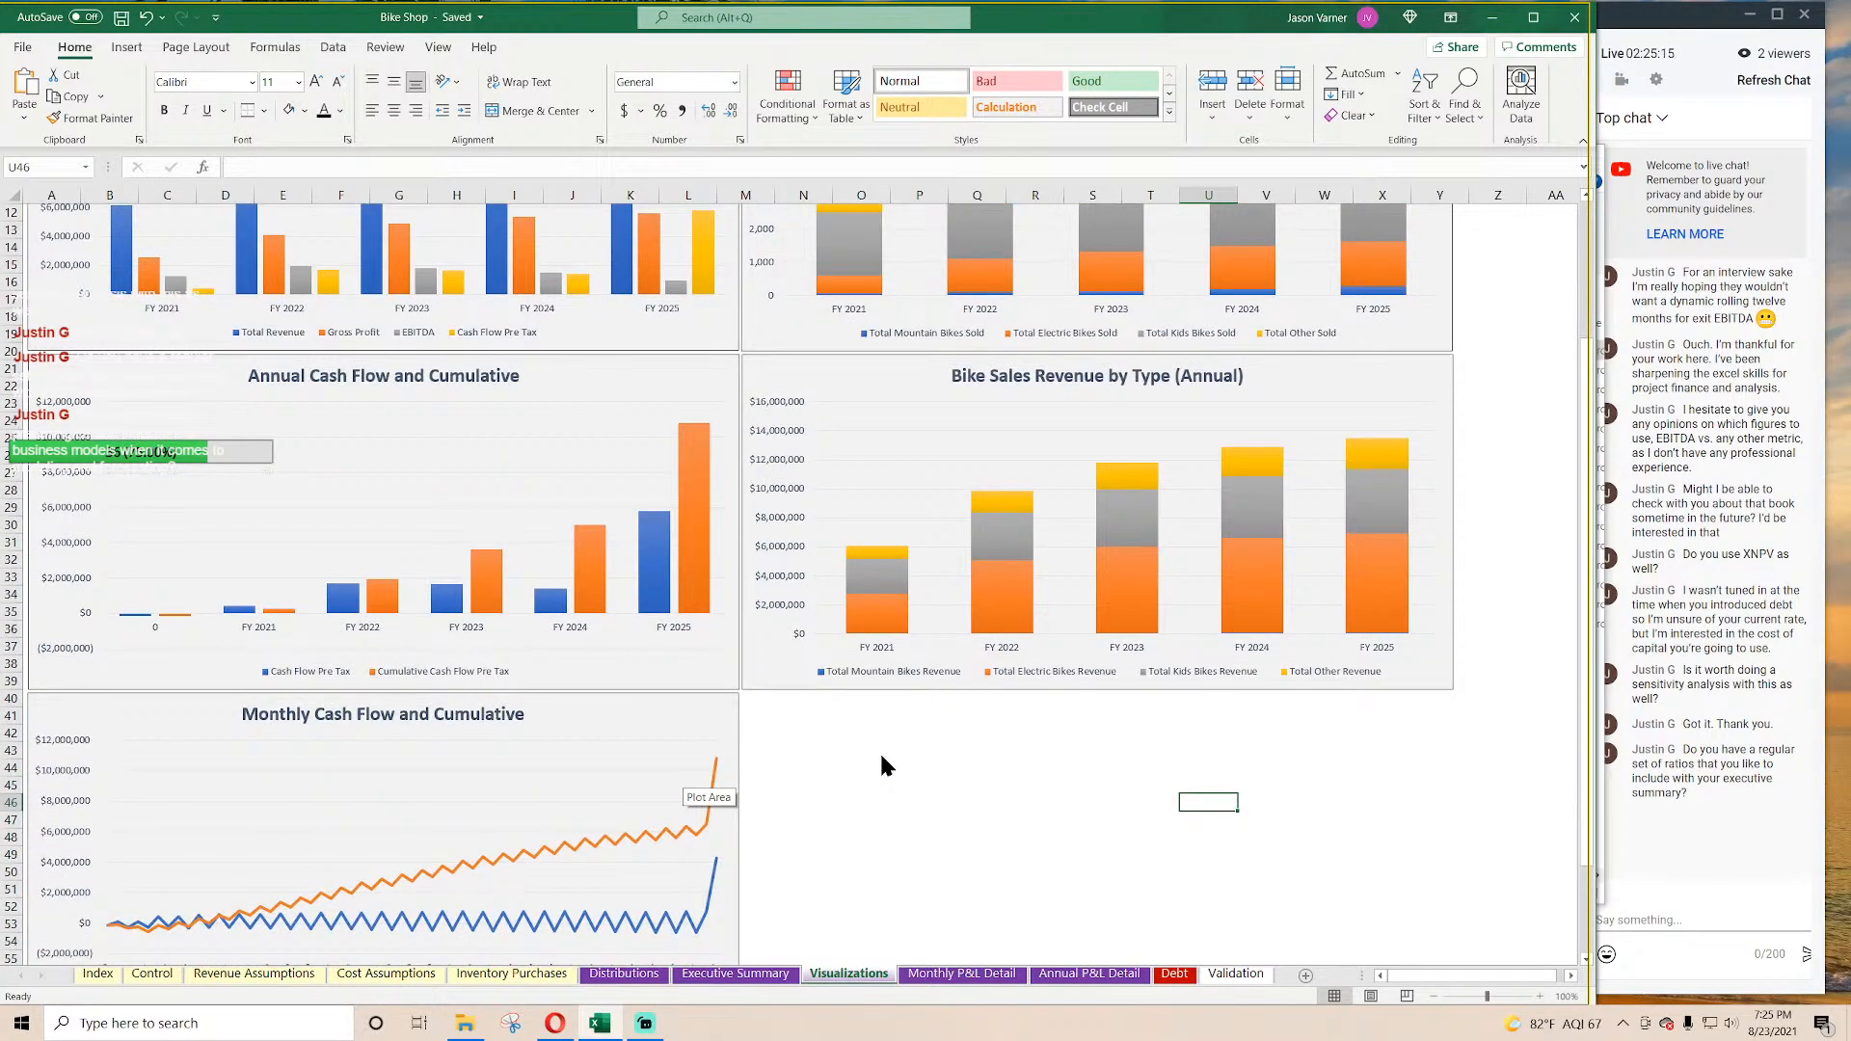
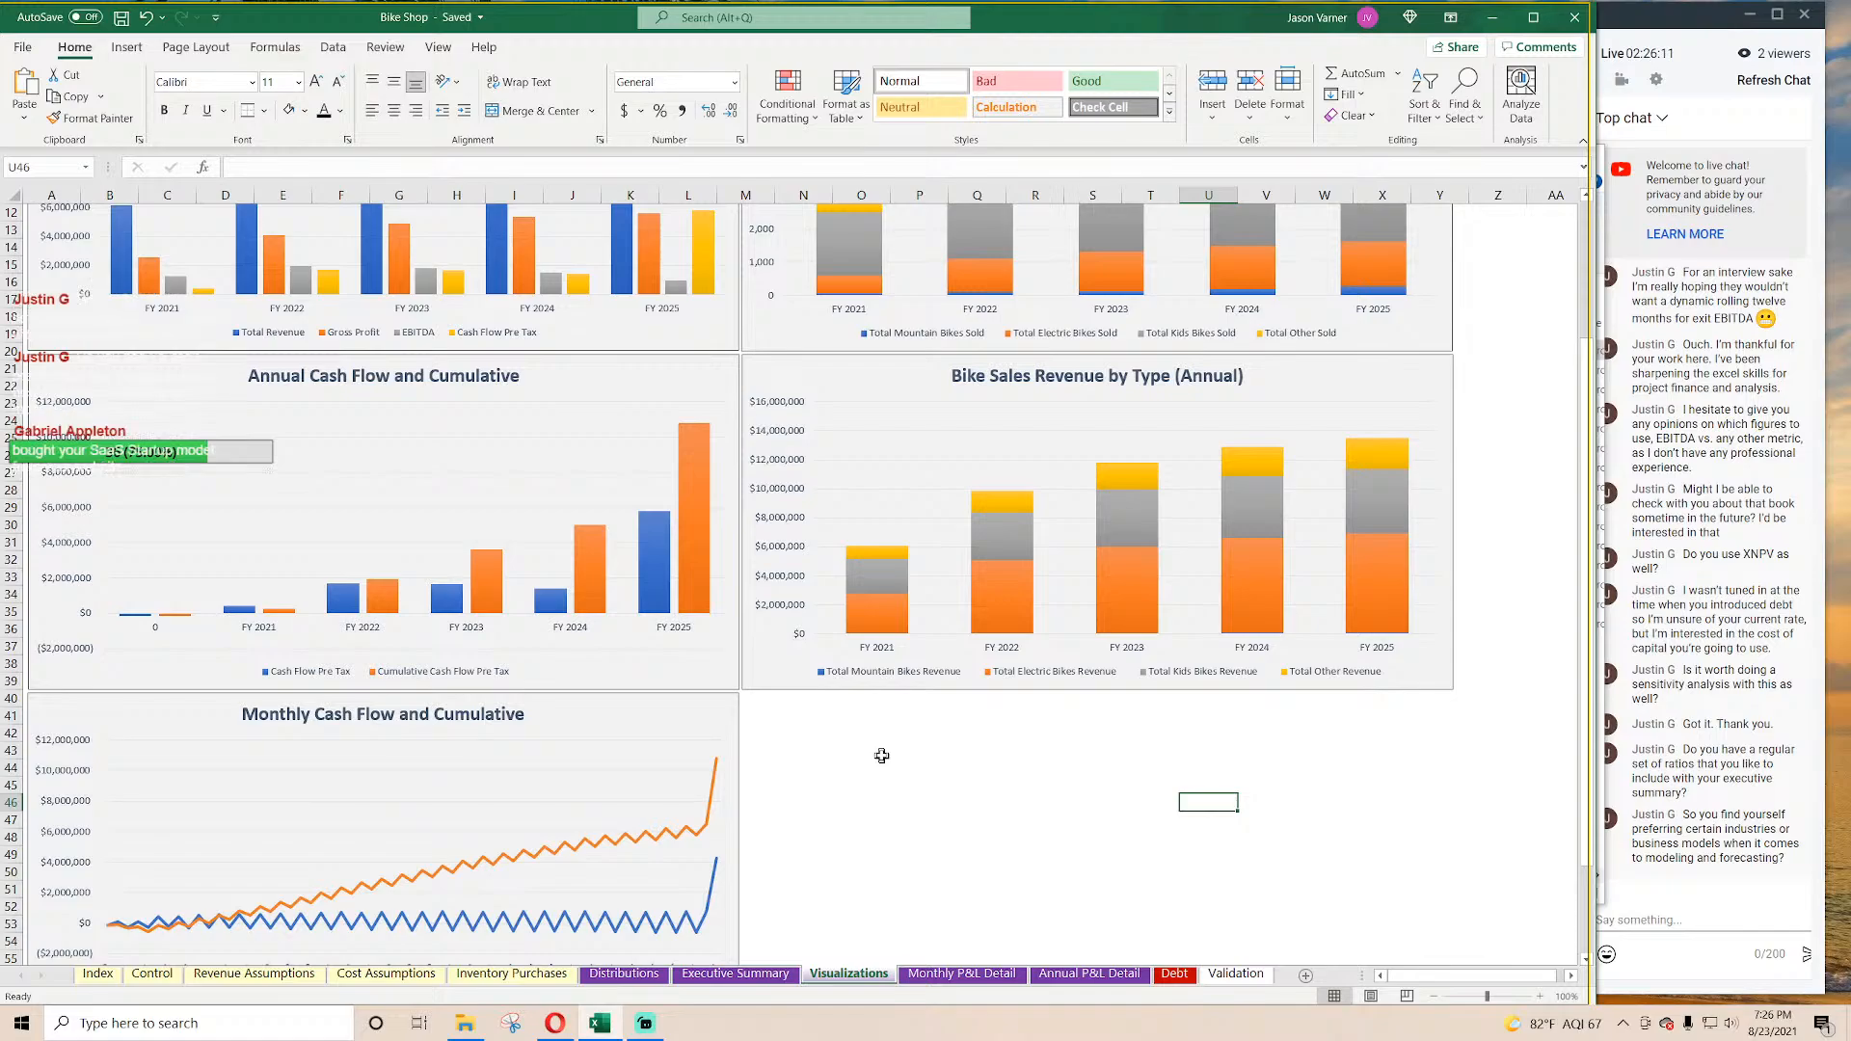
pyautogui.click(860, 783)
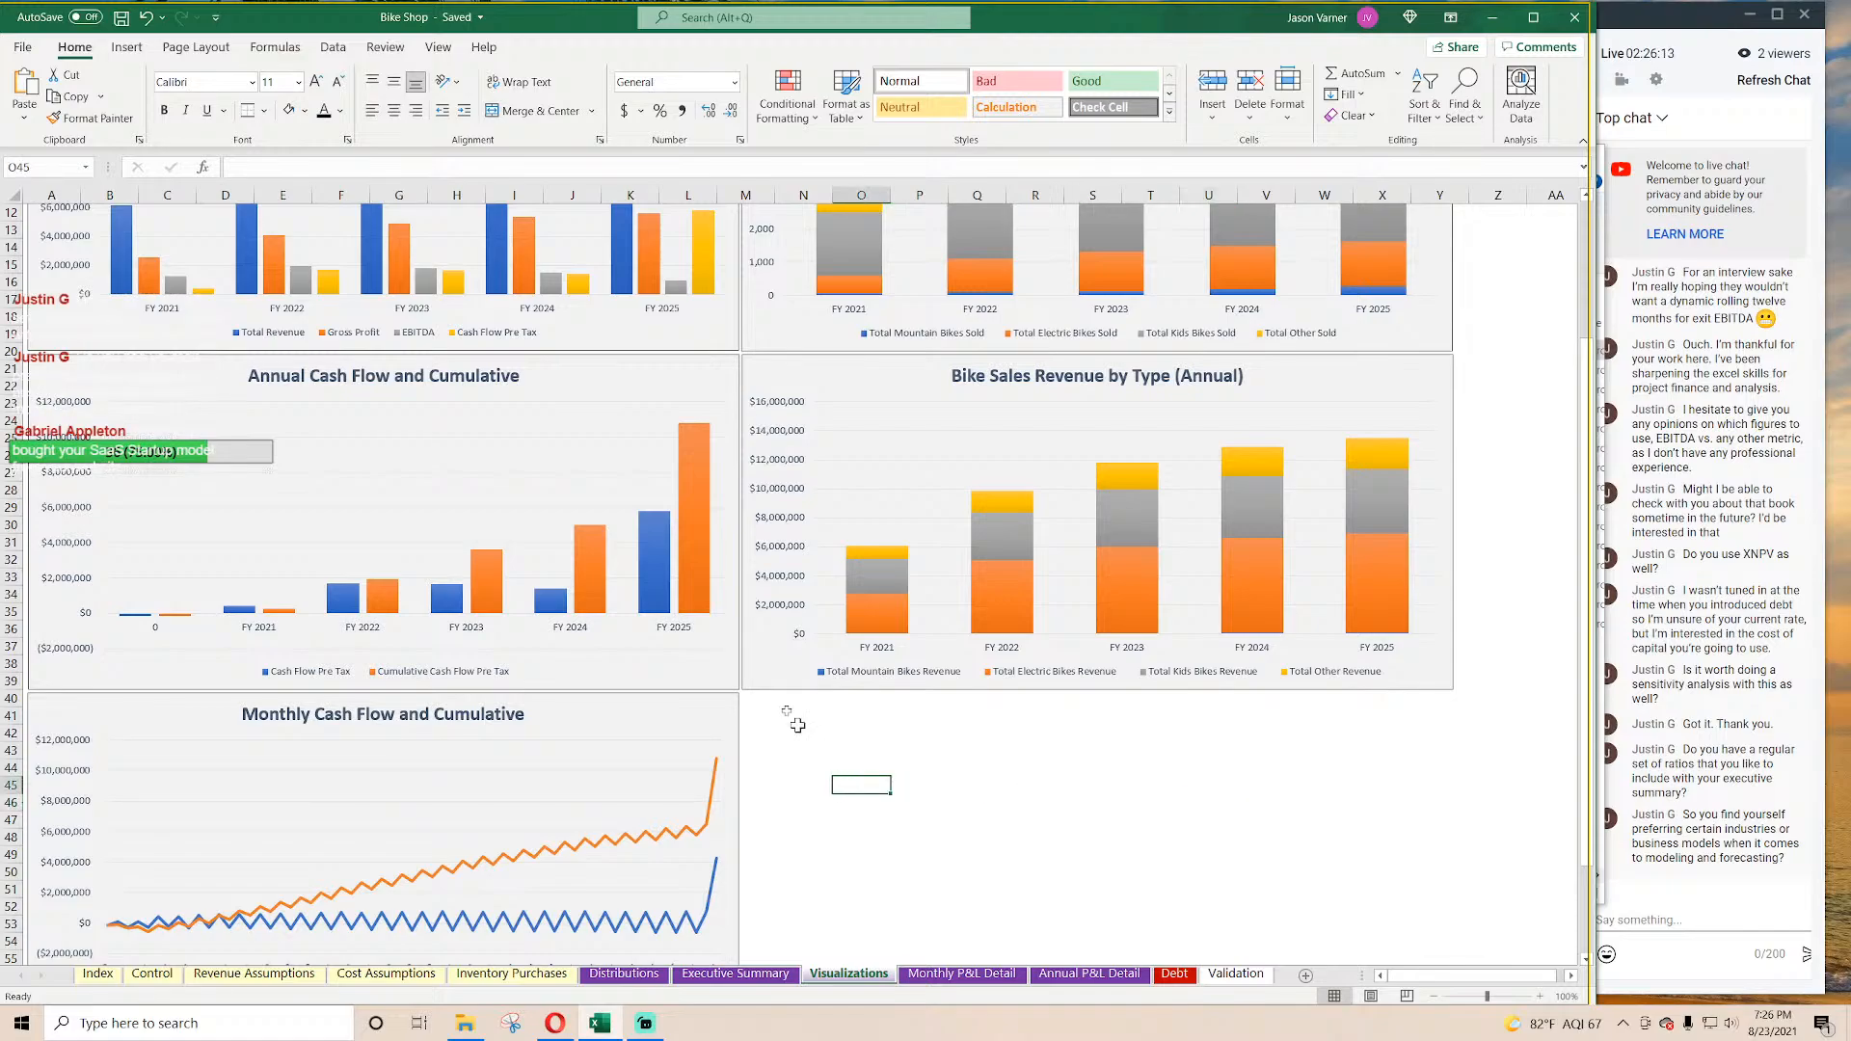
pyautogui.scroll(4, 467, 487)
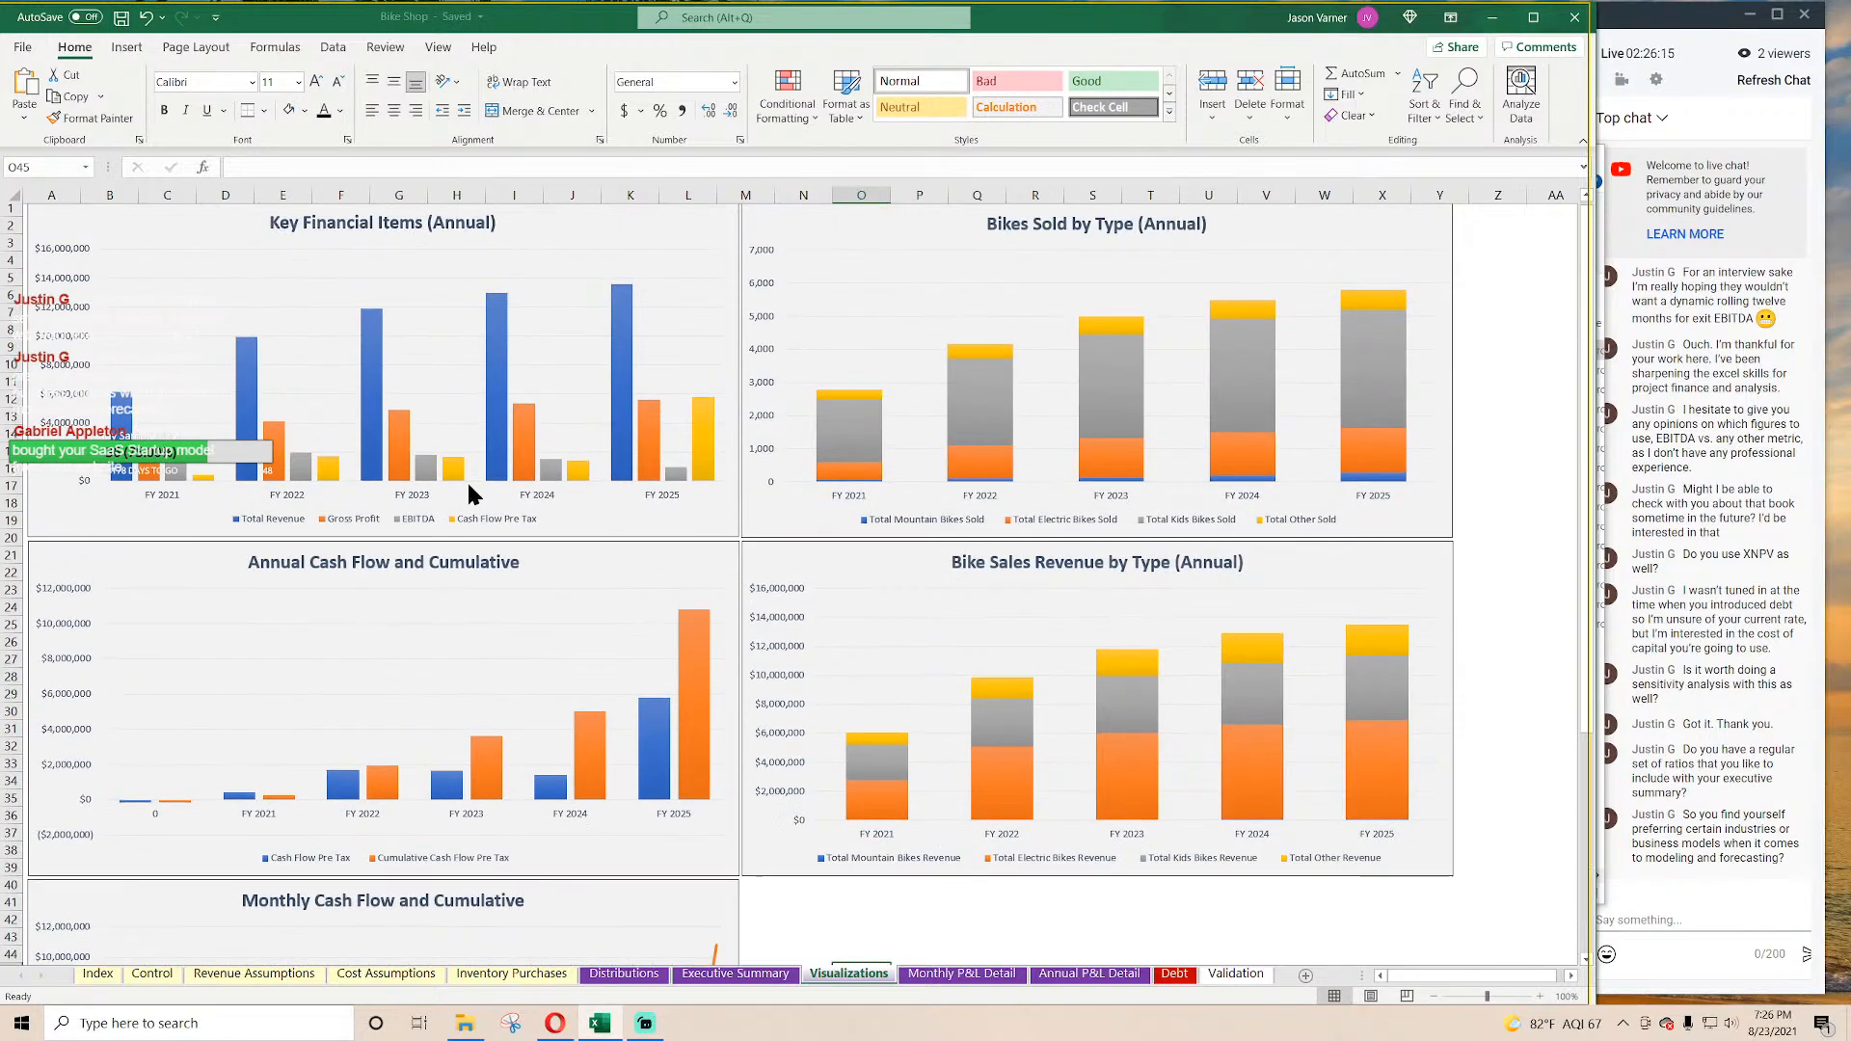
pyautogui.click(695, 976)
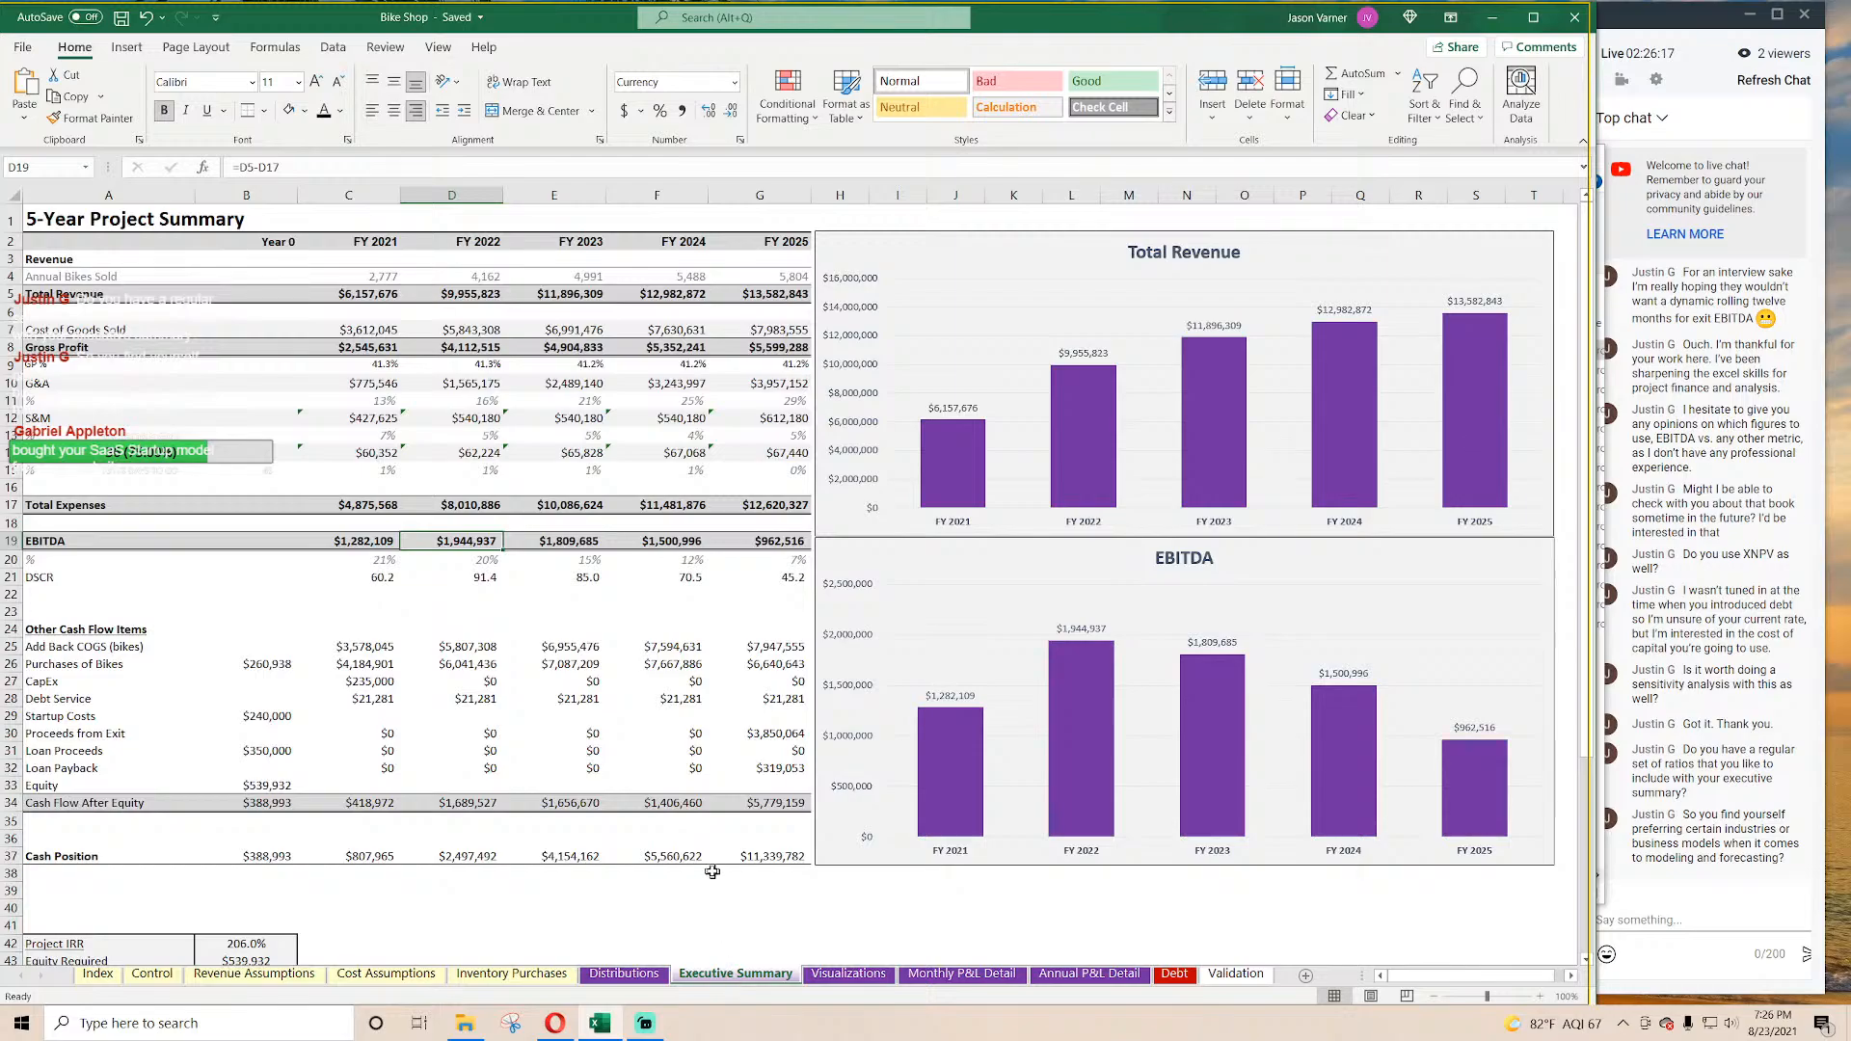
pyautogui.click(623, 975)
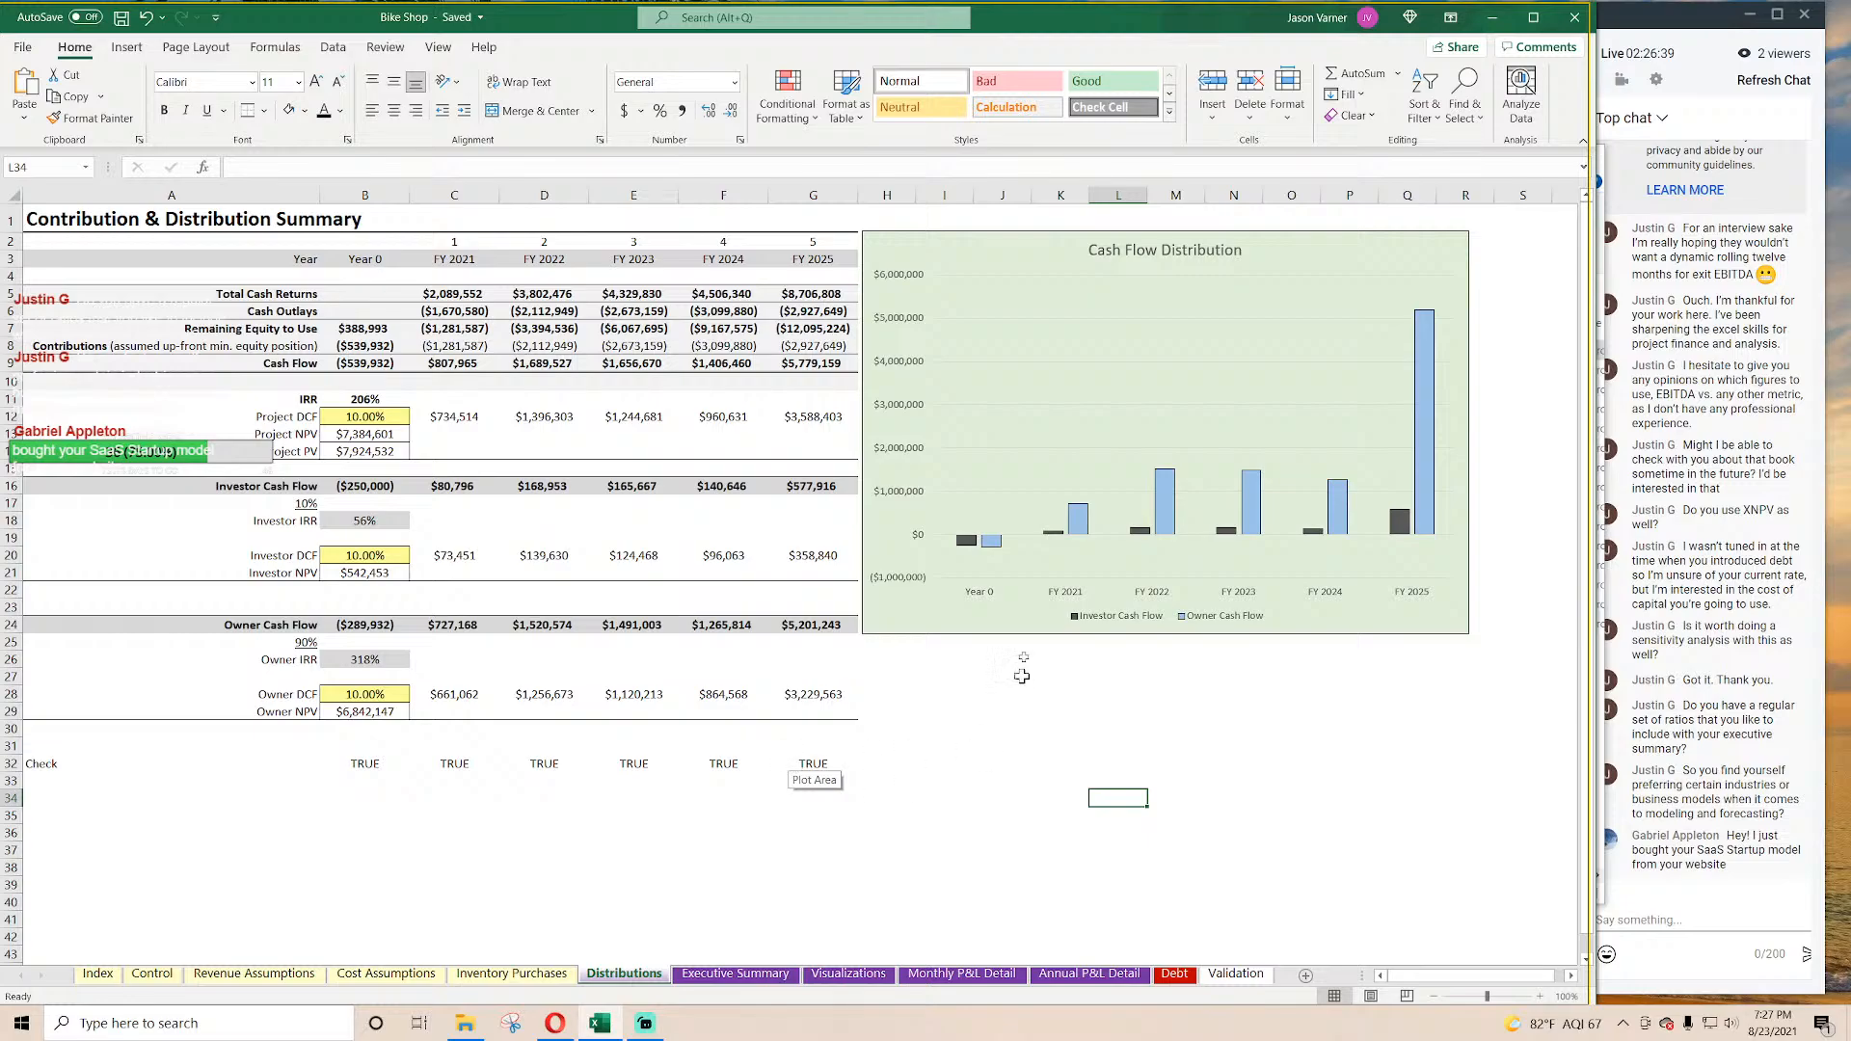
pyautogui.click(122, 24)
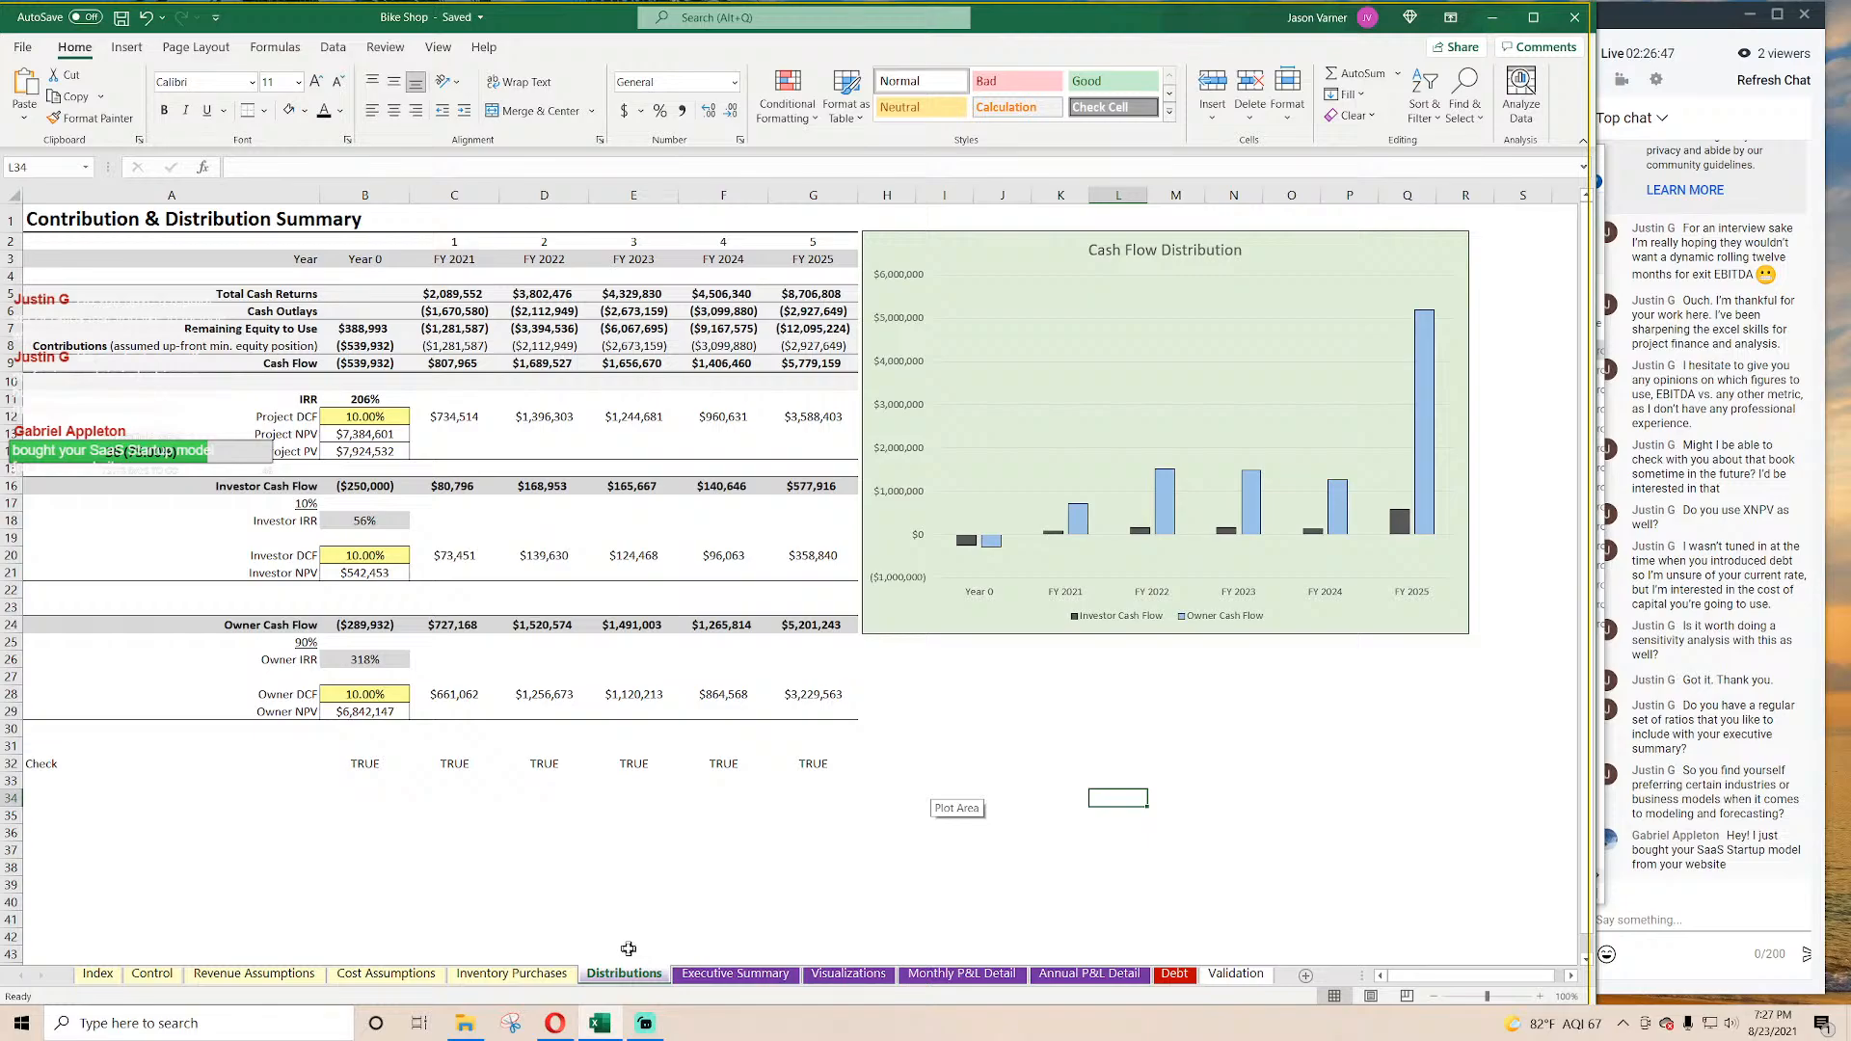
# Step: Go through the inventory and assumption sheets, the summary and chart sheets, and the P&L detail and Validation sheets as a final check
pyautogui.click(526, 974)
pyautogui.click(383, 974)
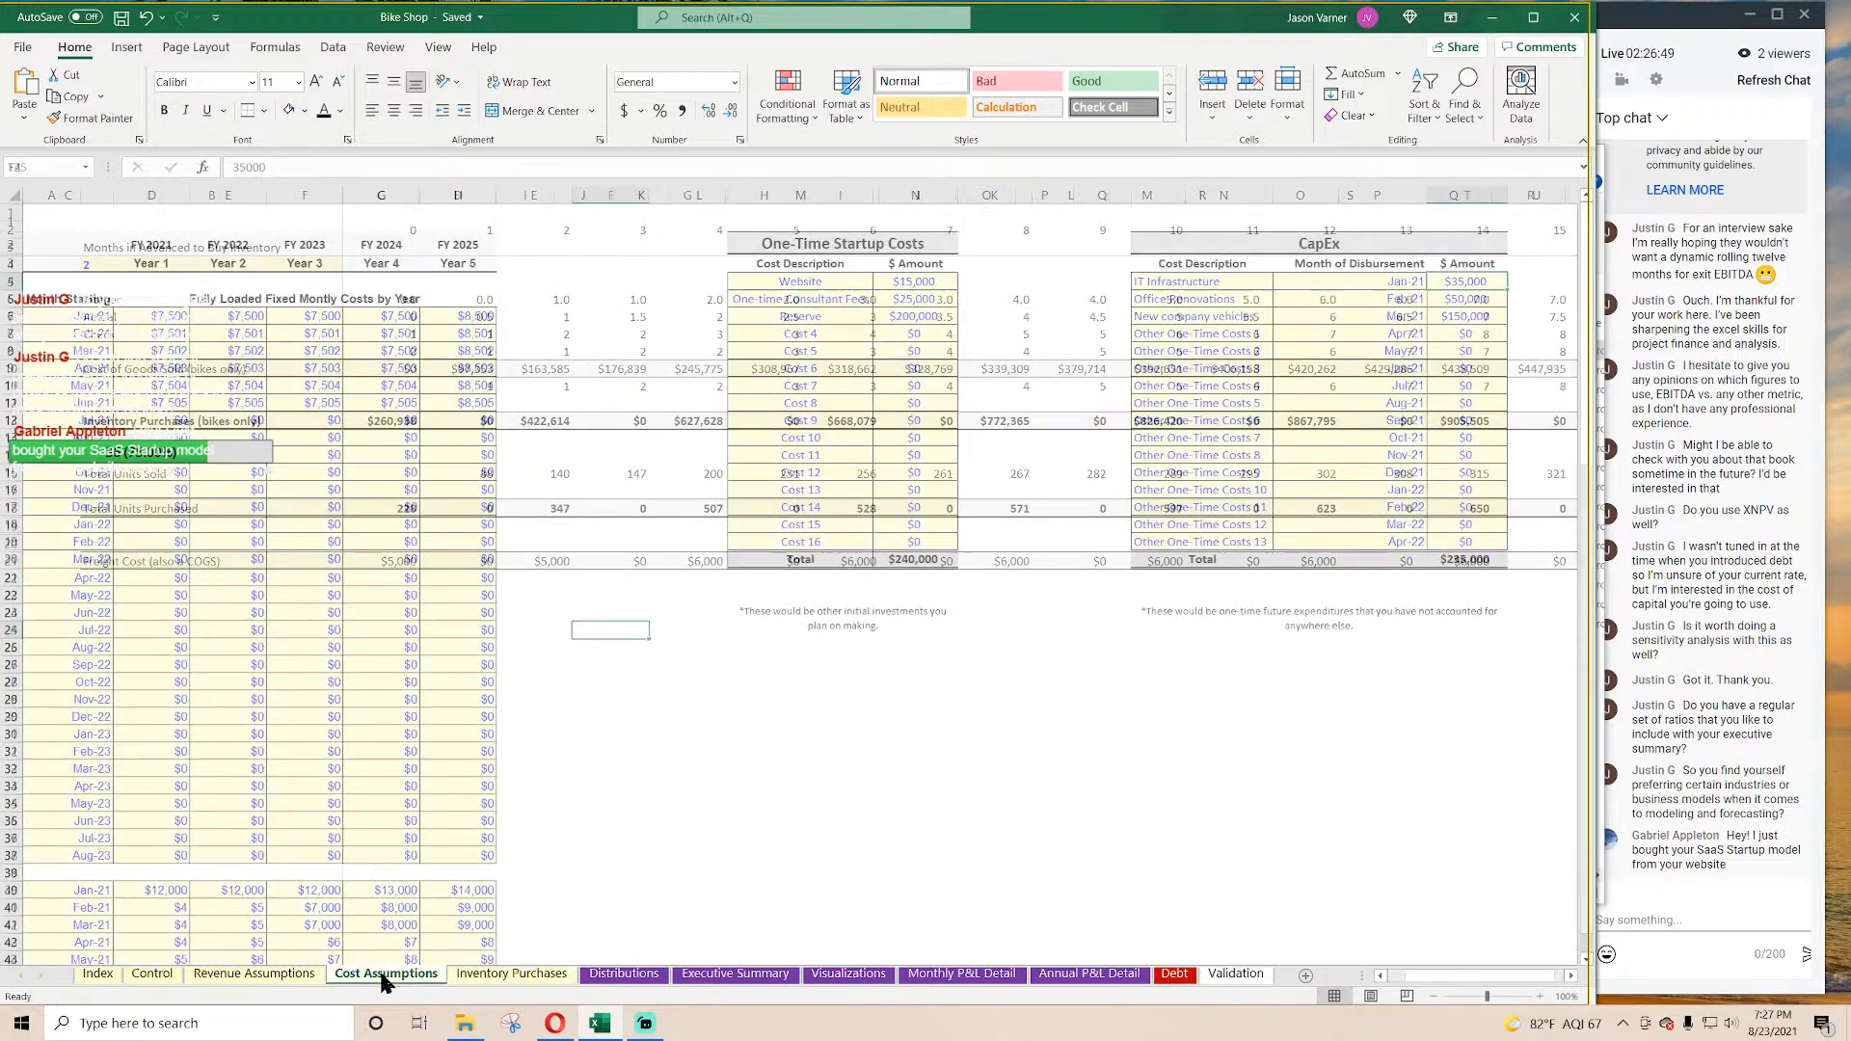
pyautogui.click(282, 974)
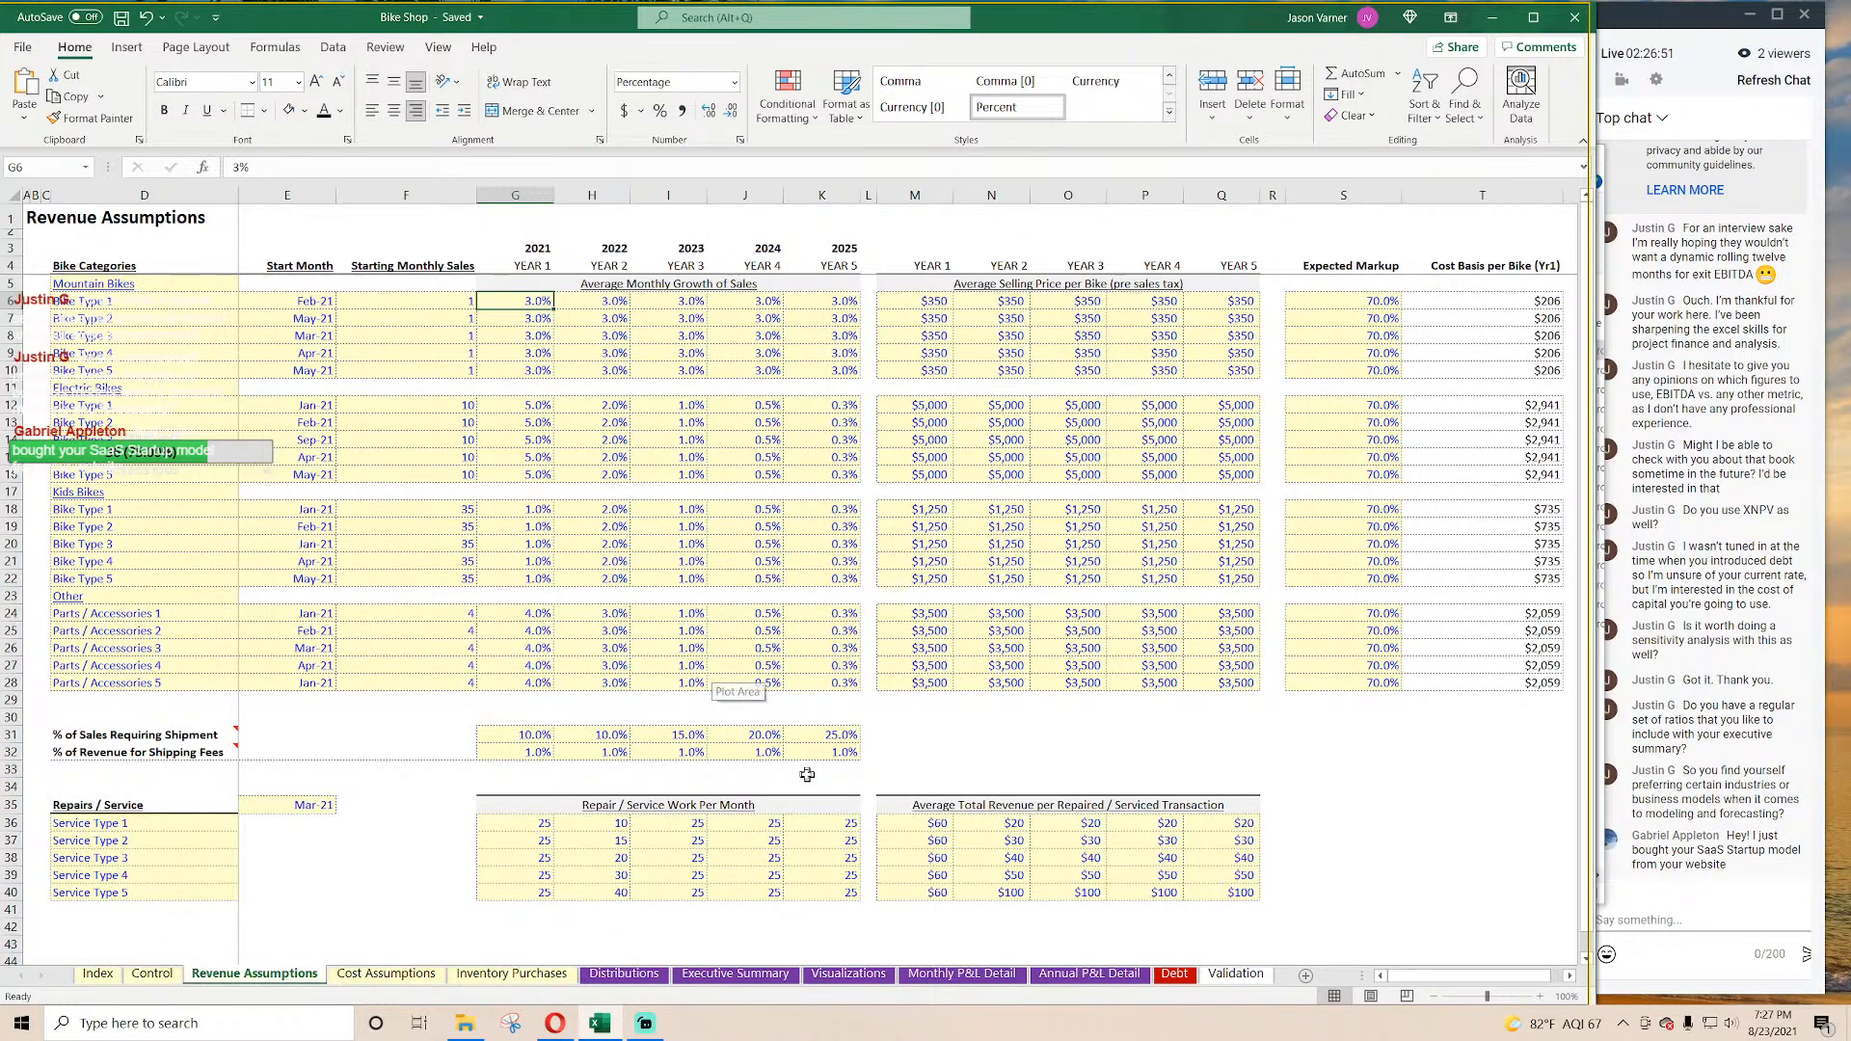
pyautogui.click(624, 974)
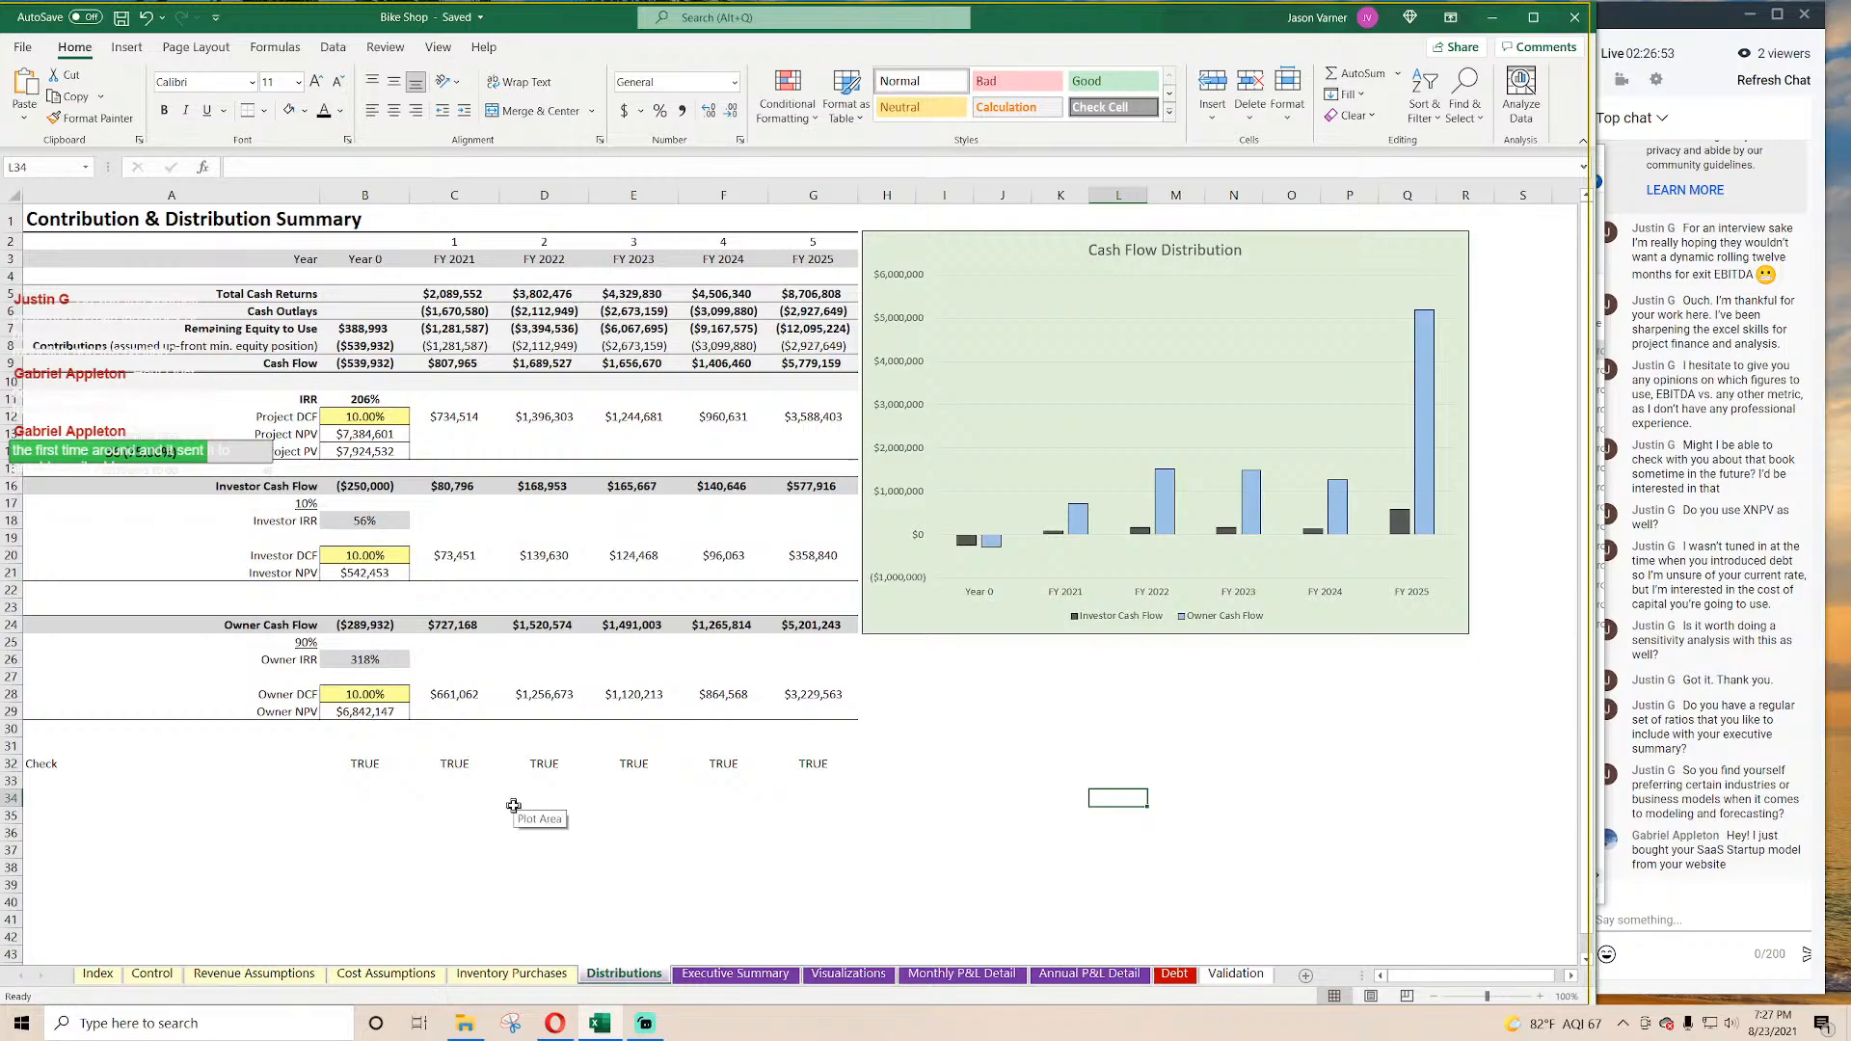
pyautogui.click(752, 975)
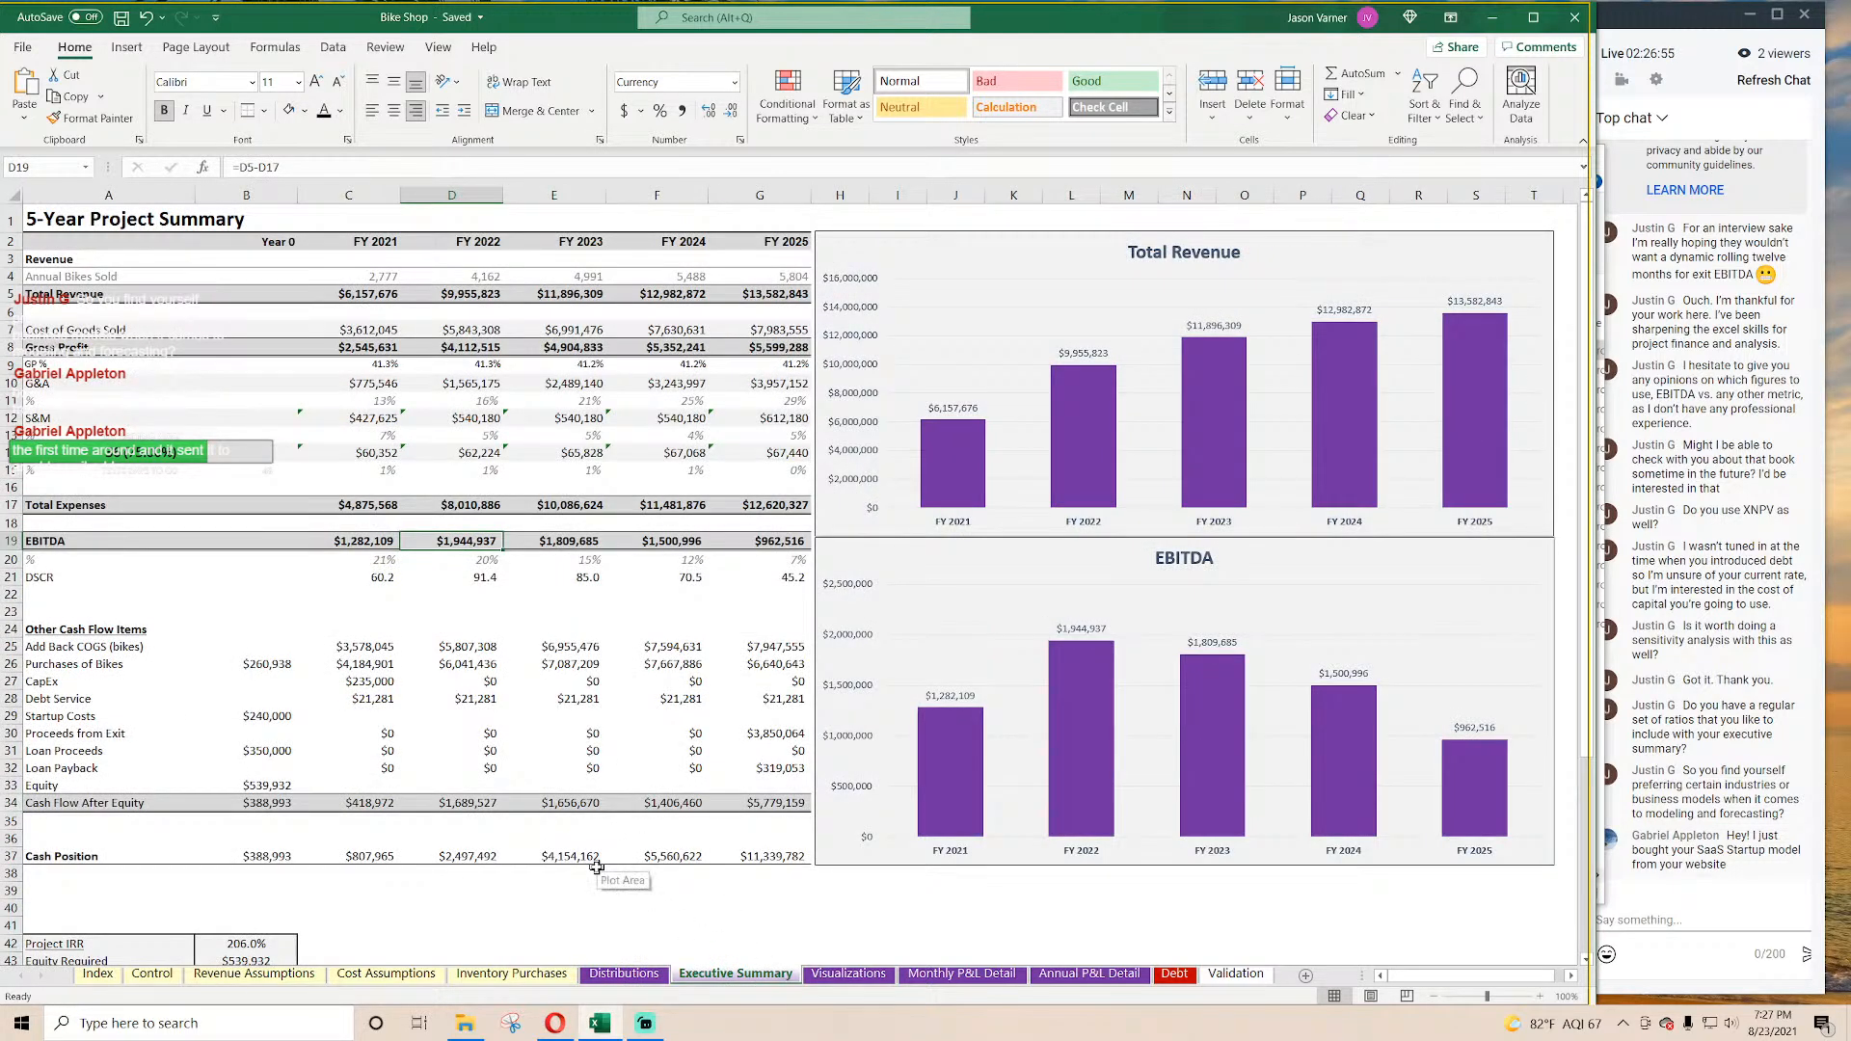
pyautogui.scroll(-2, 597, 873)
pyautogui.scroll(2, 598, 873)
pyautogui.click(849, 975)
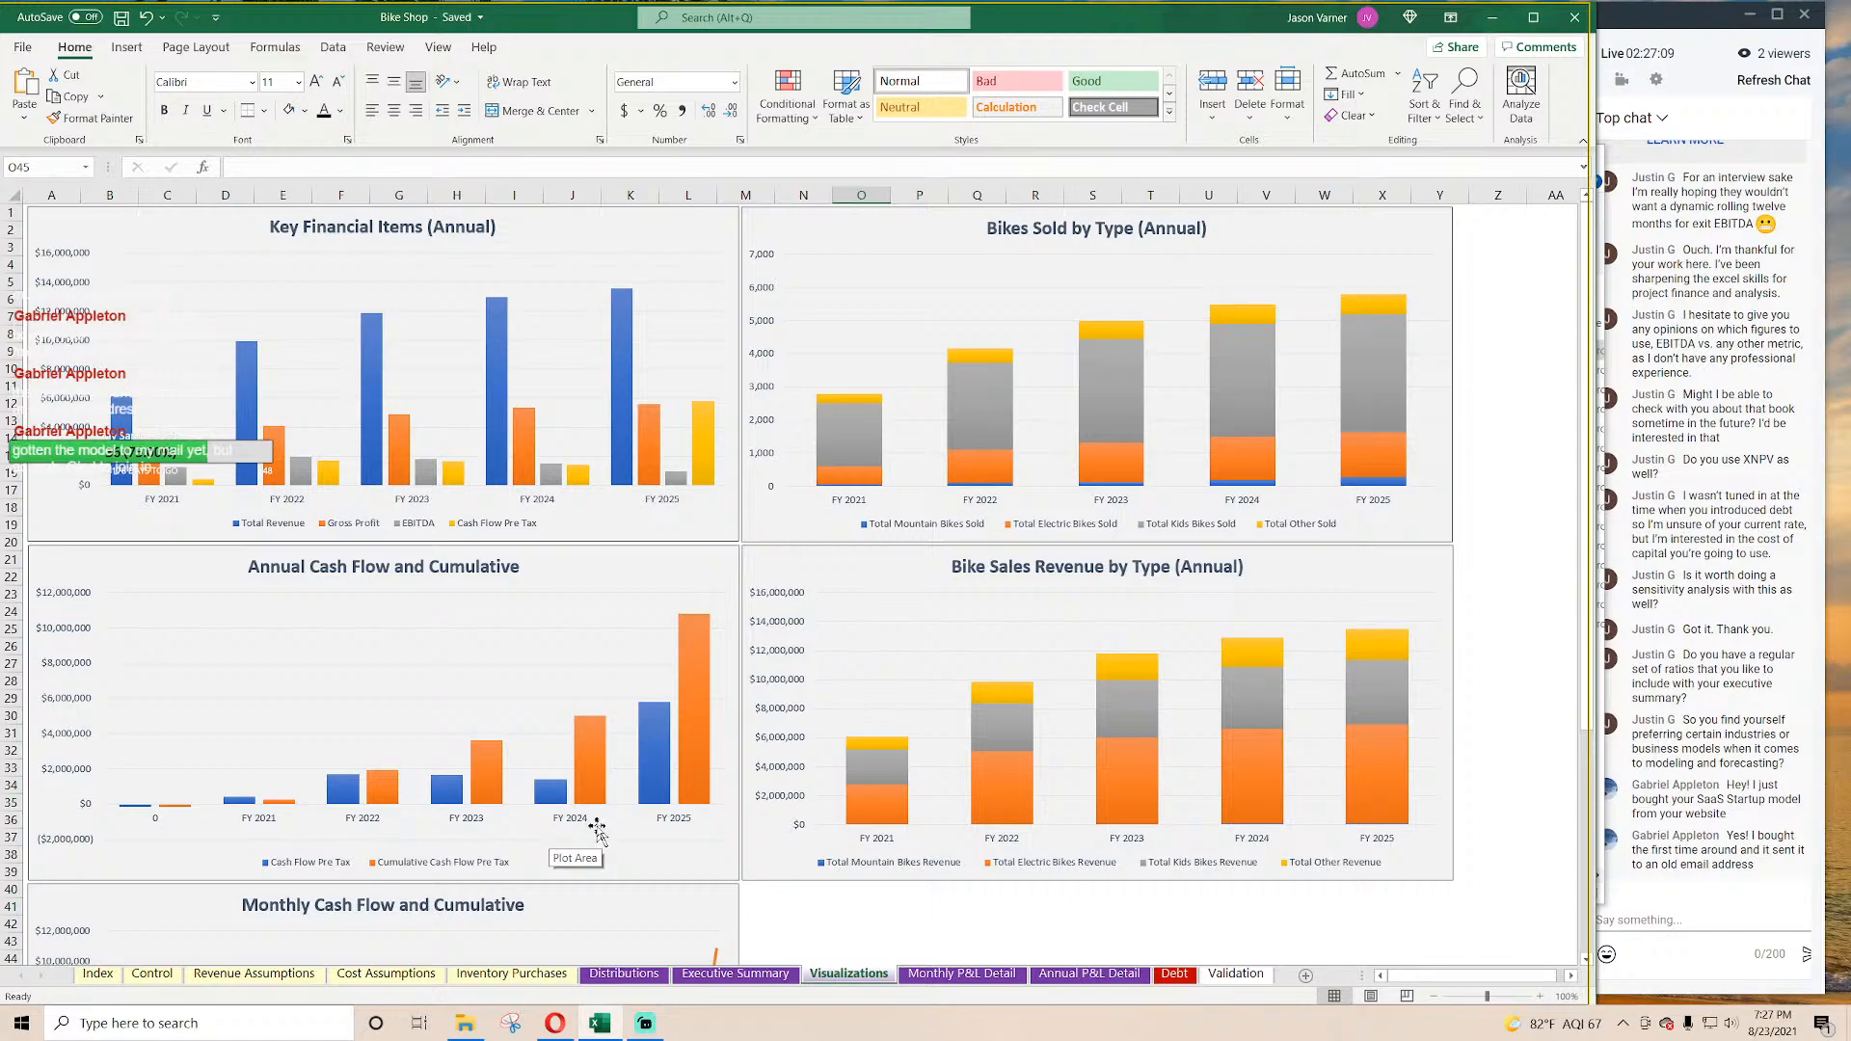
pyautogui.scroll(-7, 578, 829)
pyautogui.scroll(7, 607, 824)
pyautogui.click(961, 974)
pyautogui.click(1089, 974)
pyautogui.click(1236, 974)
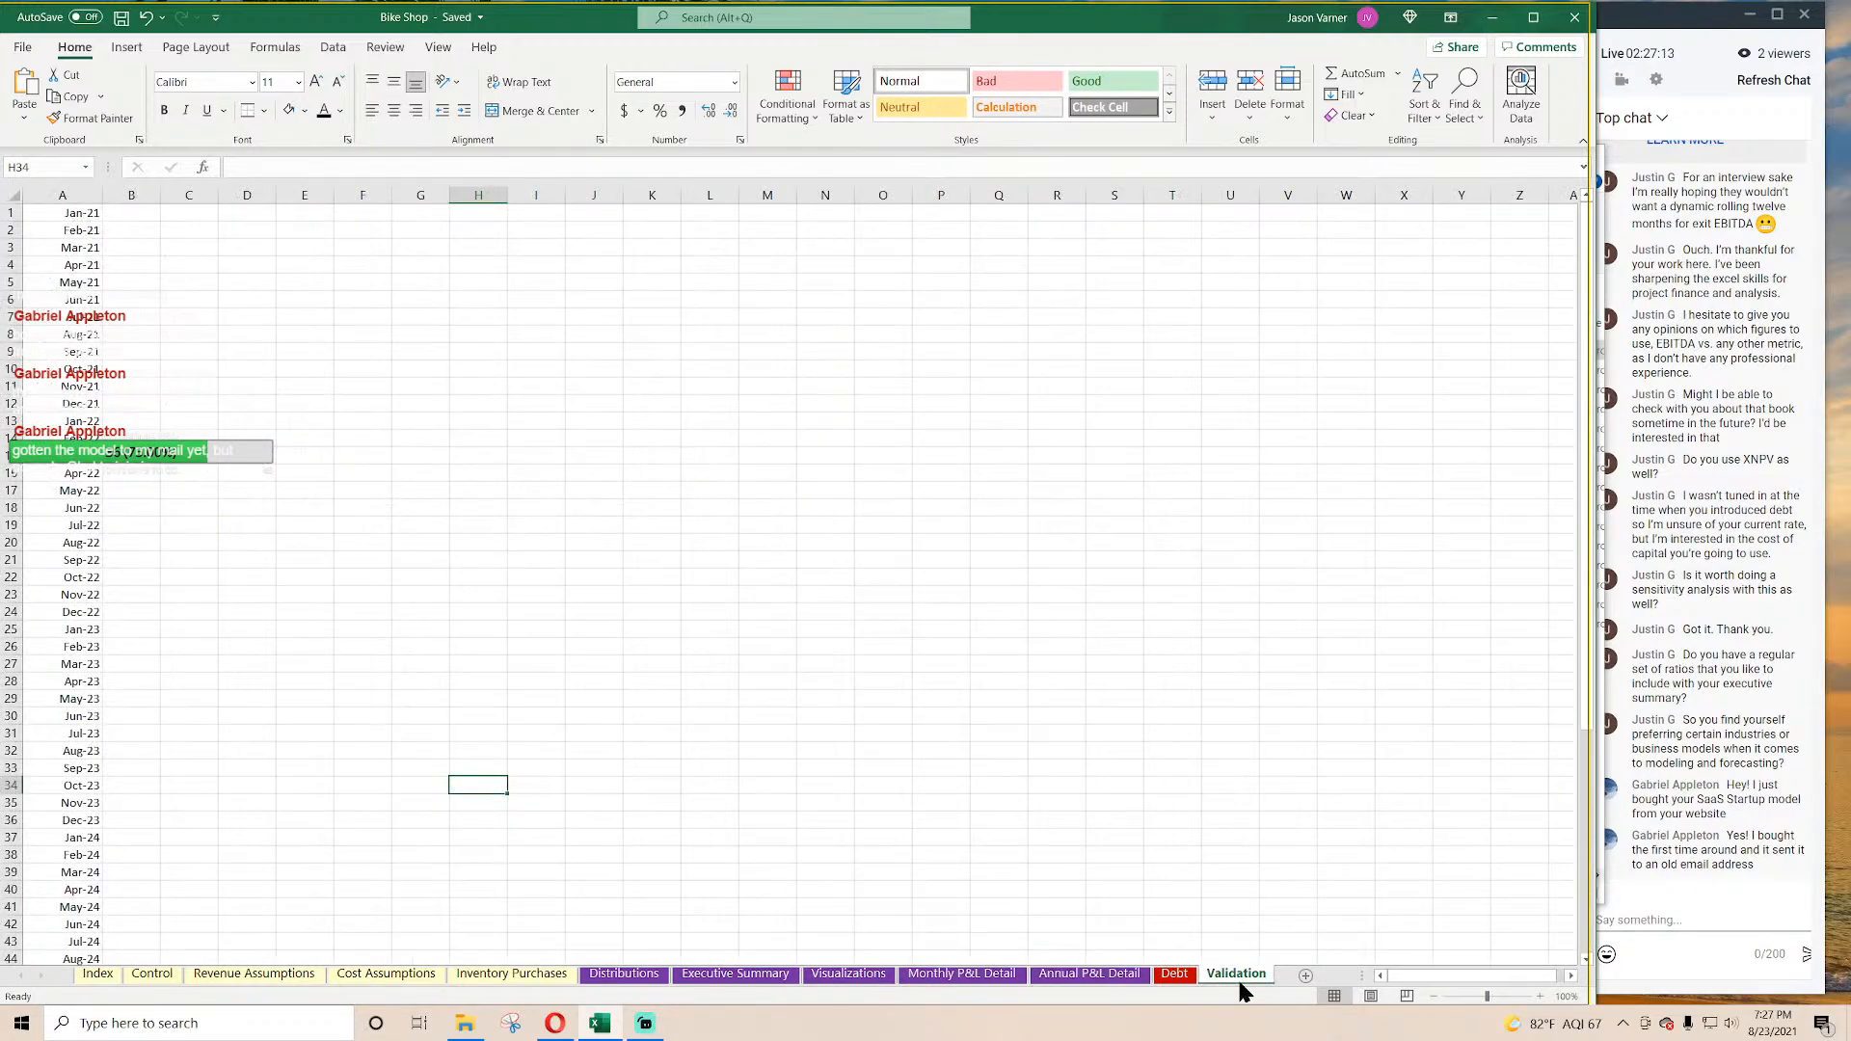
# Step: Return the Annual P&L Detail sheet to its top rows and save the workbook
pyautogui.click(1090, 974)
pyautogui.scroll(20, 683, 816)
pyautogui.scroll(20, 683, 816)
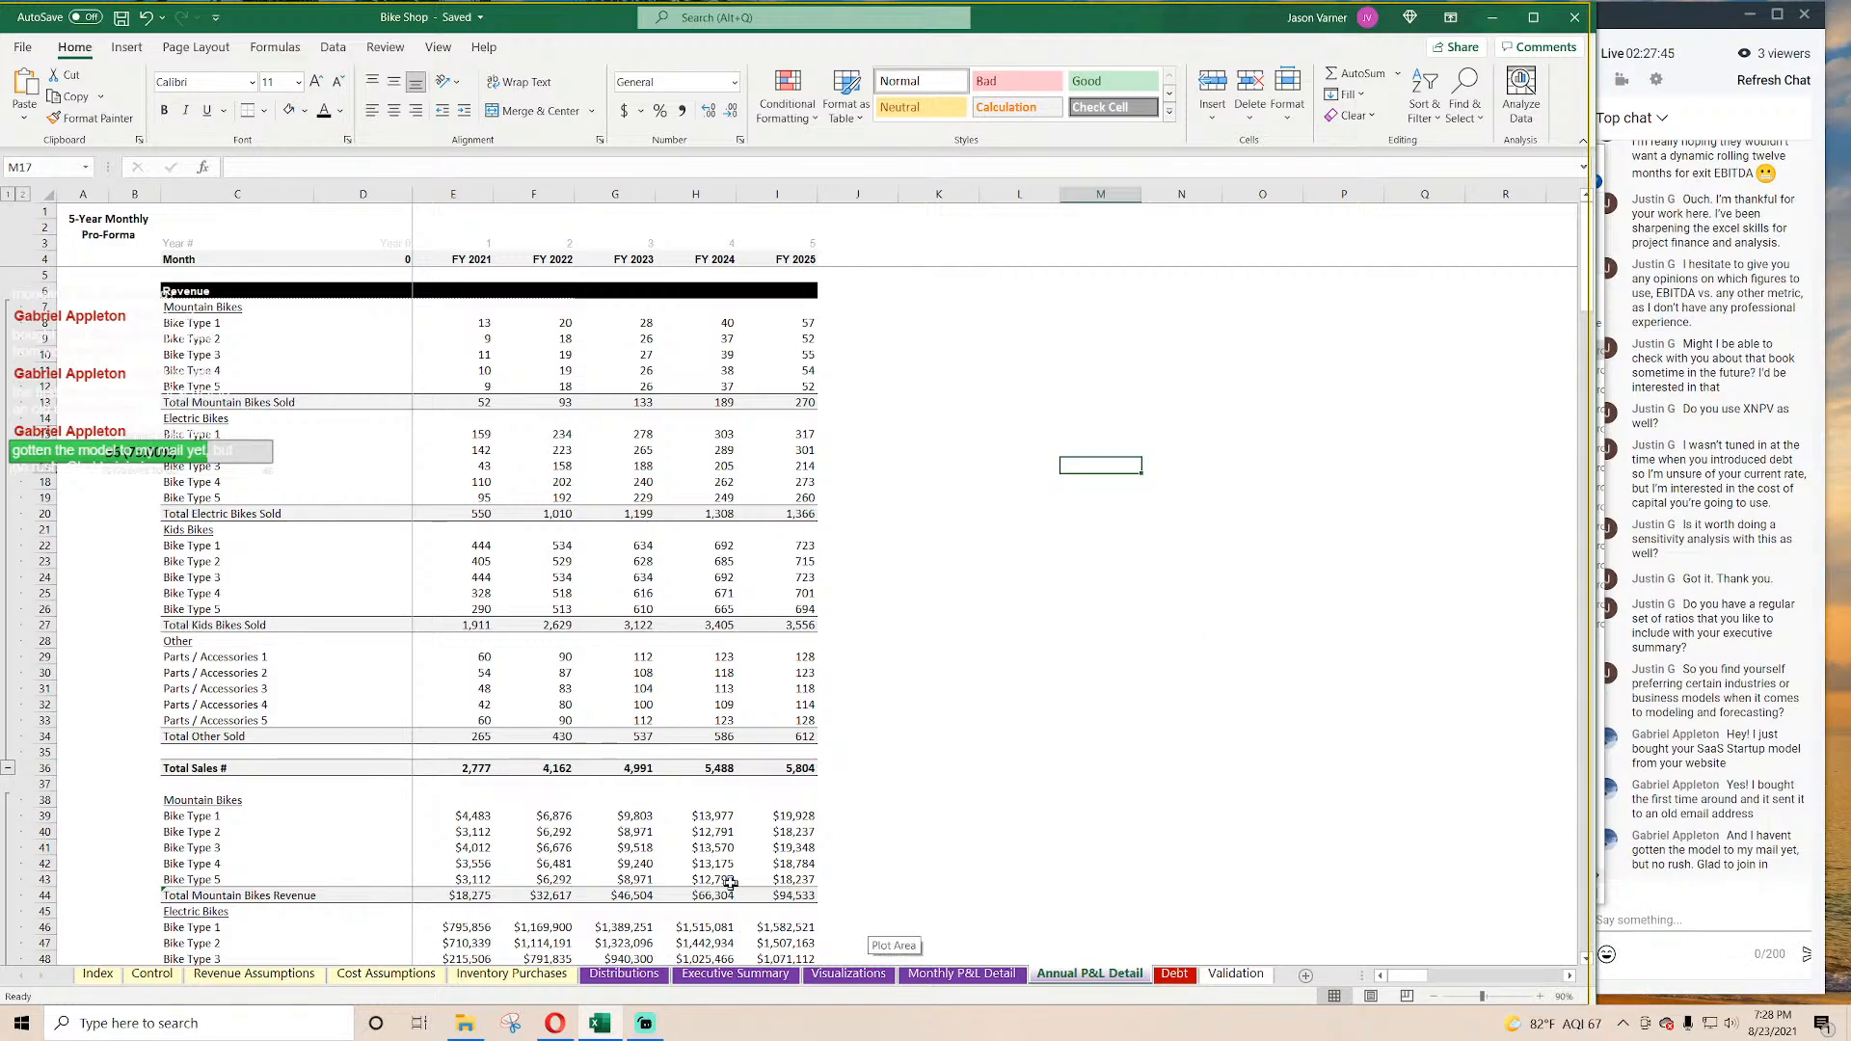
pyautogui.click(121, 20)
pyautogui.click(1205, 702)
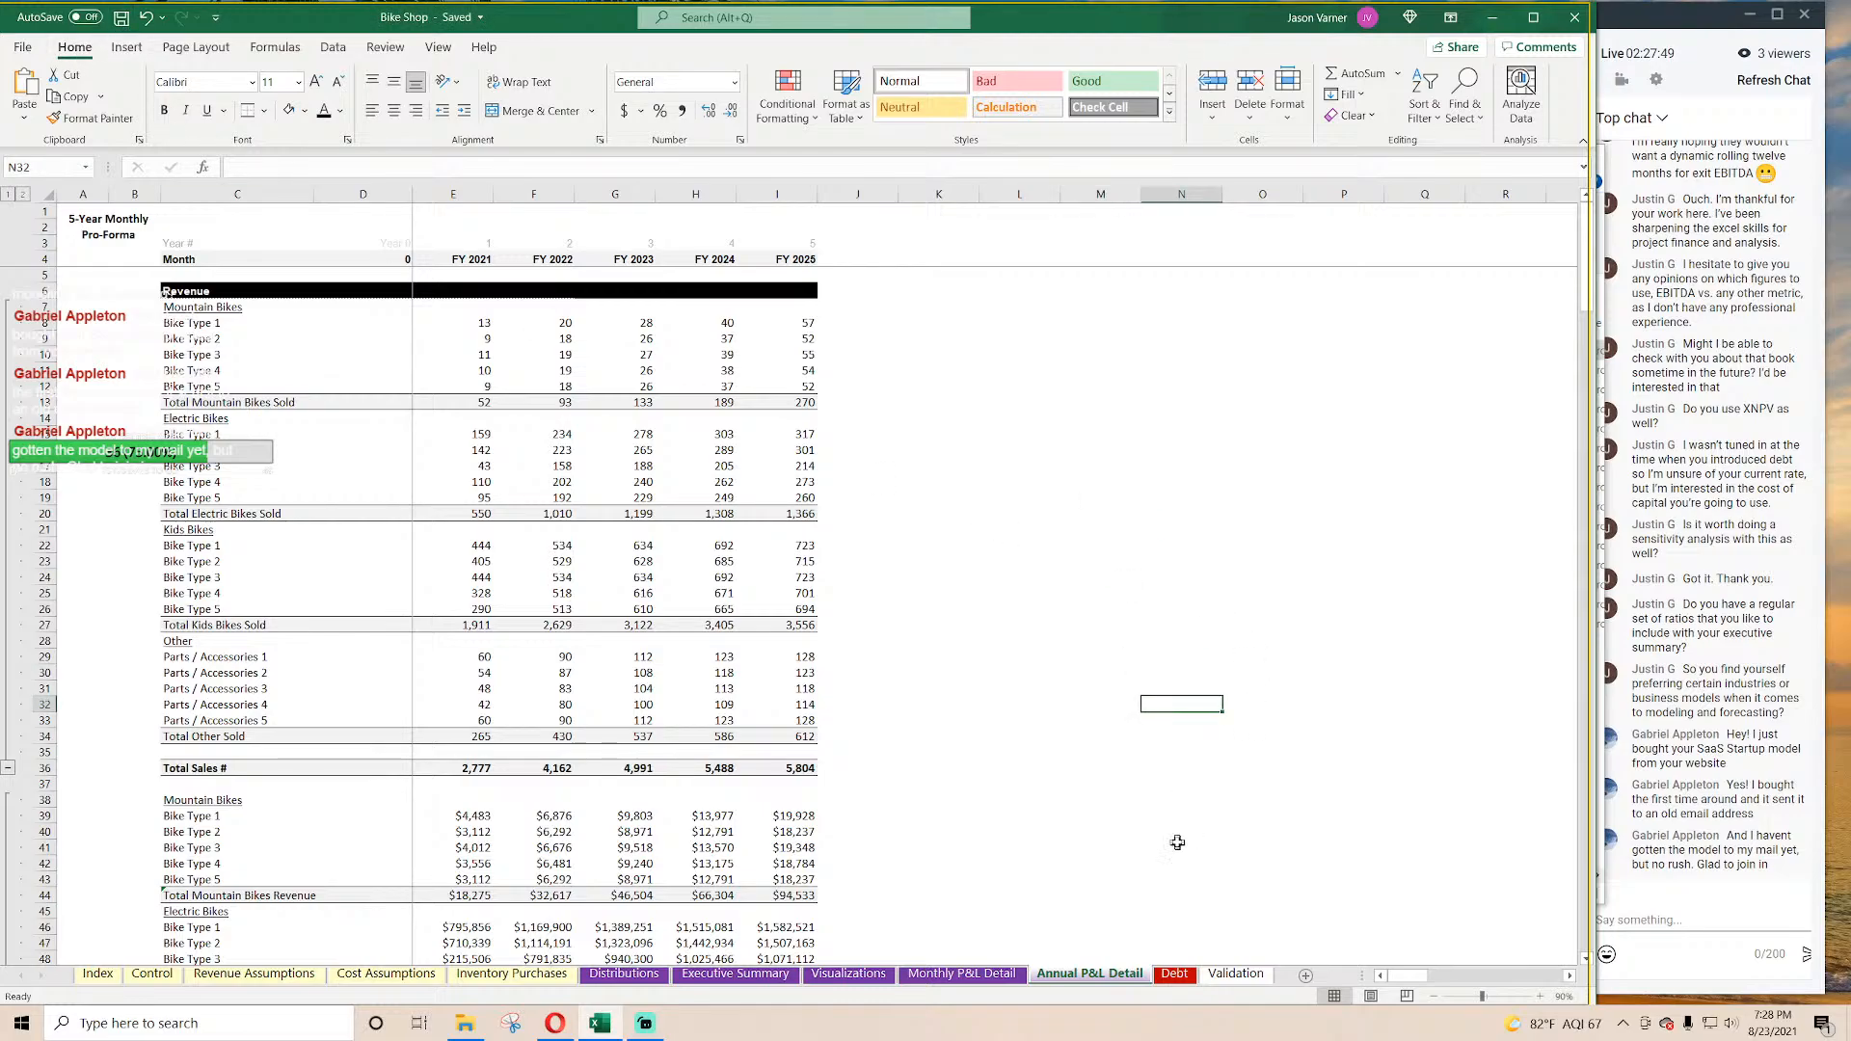
# Step: Return the Monthly P&L Detail sheet to its top rows and recheck the Executive Summary and Distributions sheets
pyautogui.click(962, 974)
pyautogui.scroll(10, 612, 829)
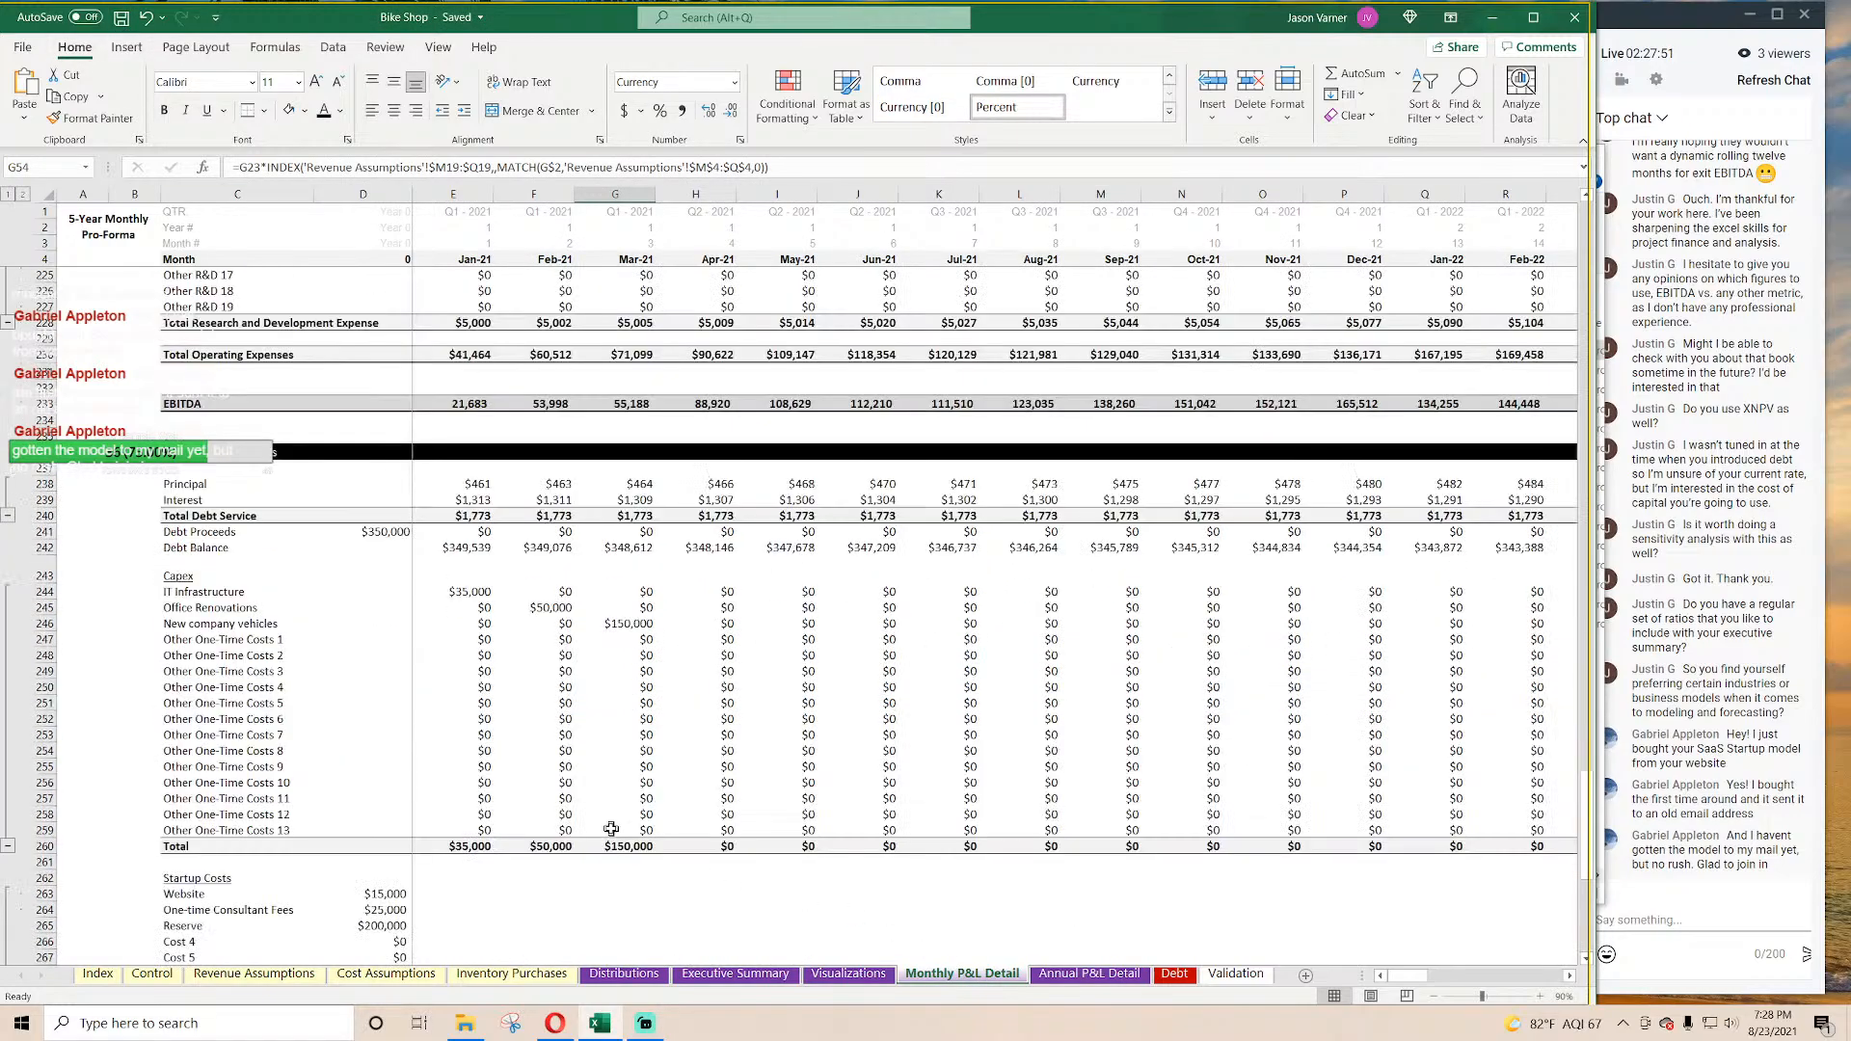
pyautogui.scroll(10, 612, 829)
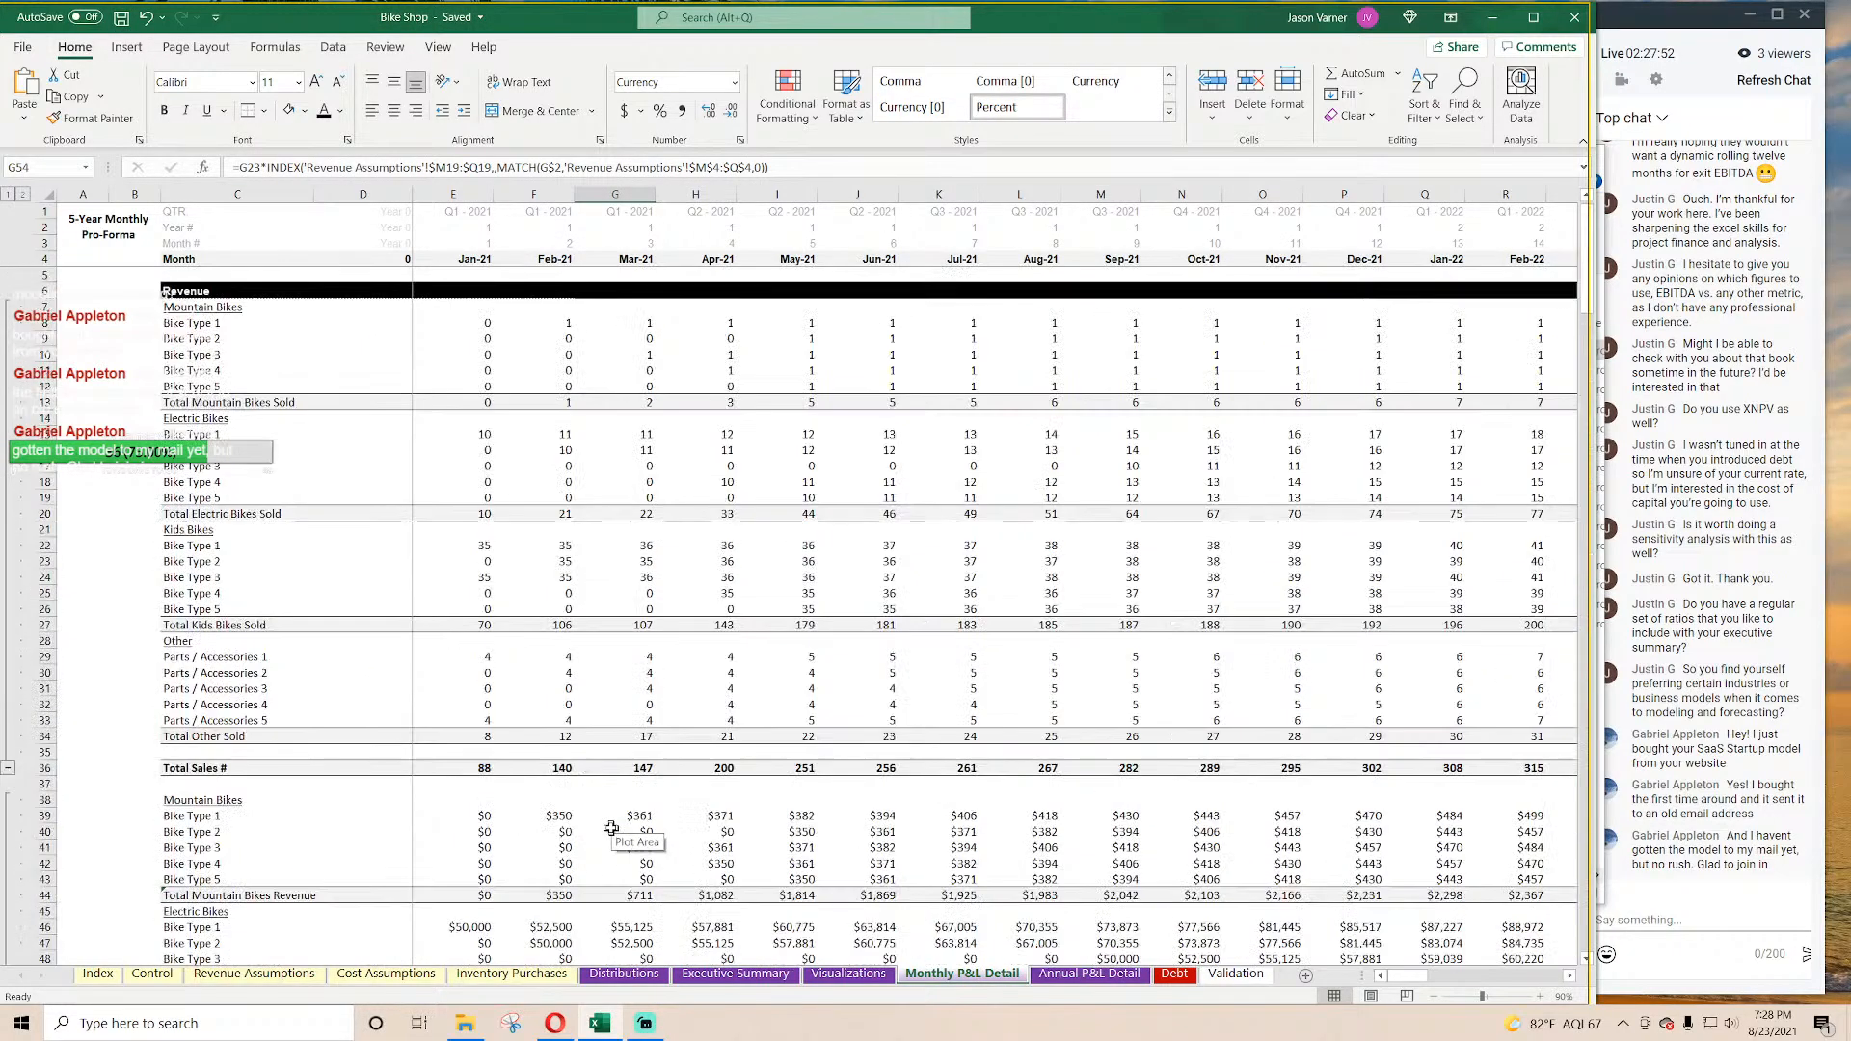
pyautogui.click(757, 975)
pyautogui.click(639, 977)
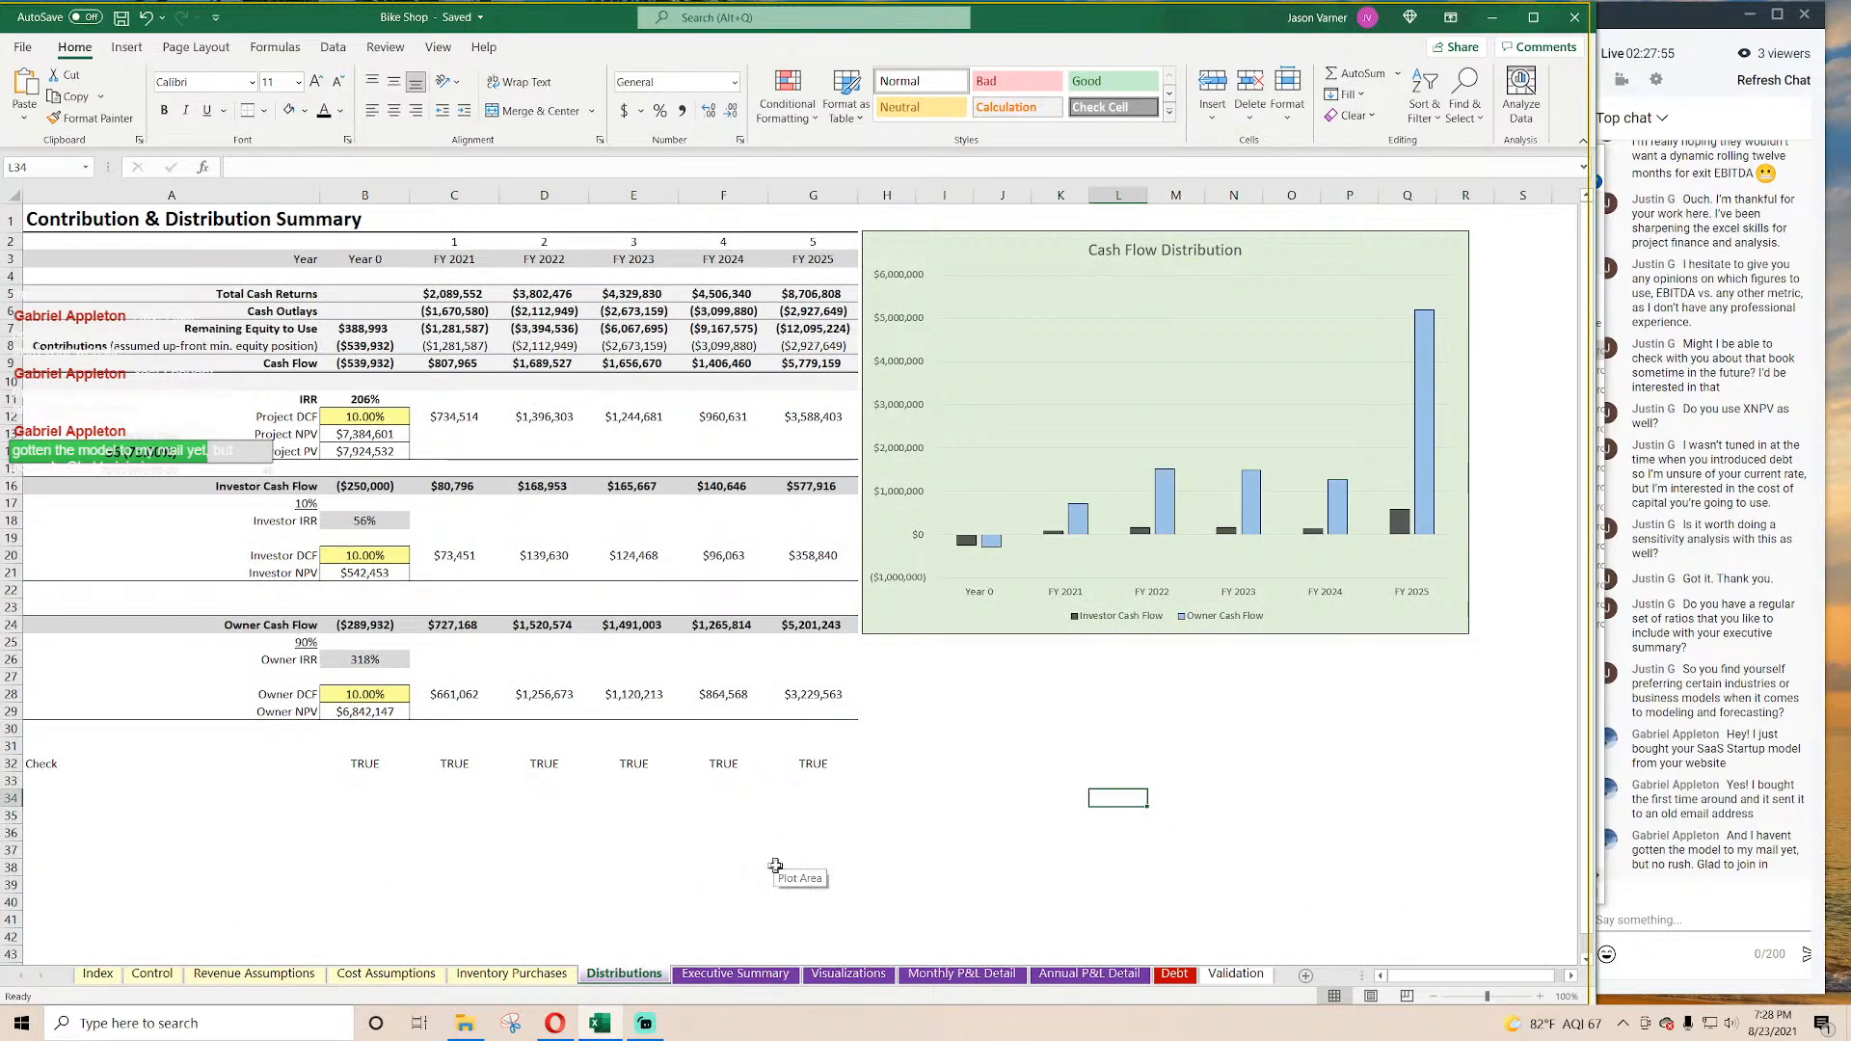
# Step: Set the Index sheet's tab color to white
pyautogui.click(97, 974)
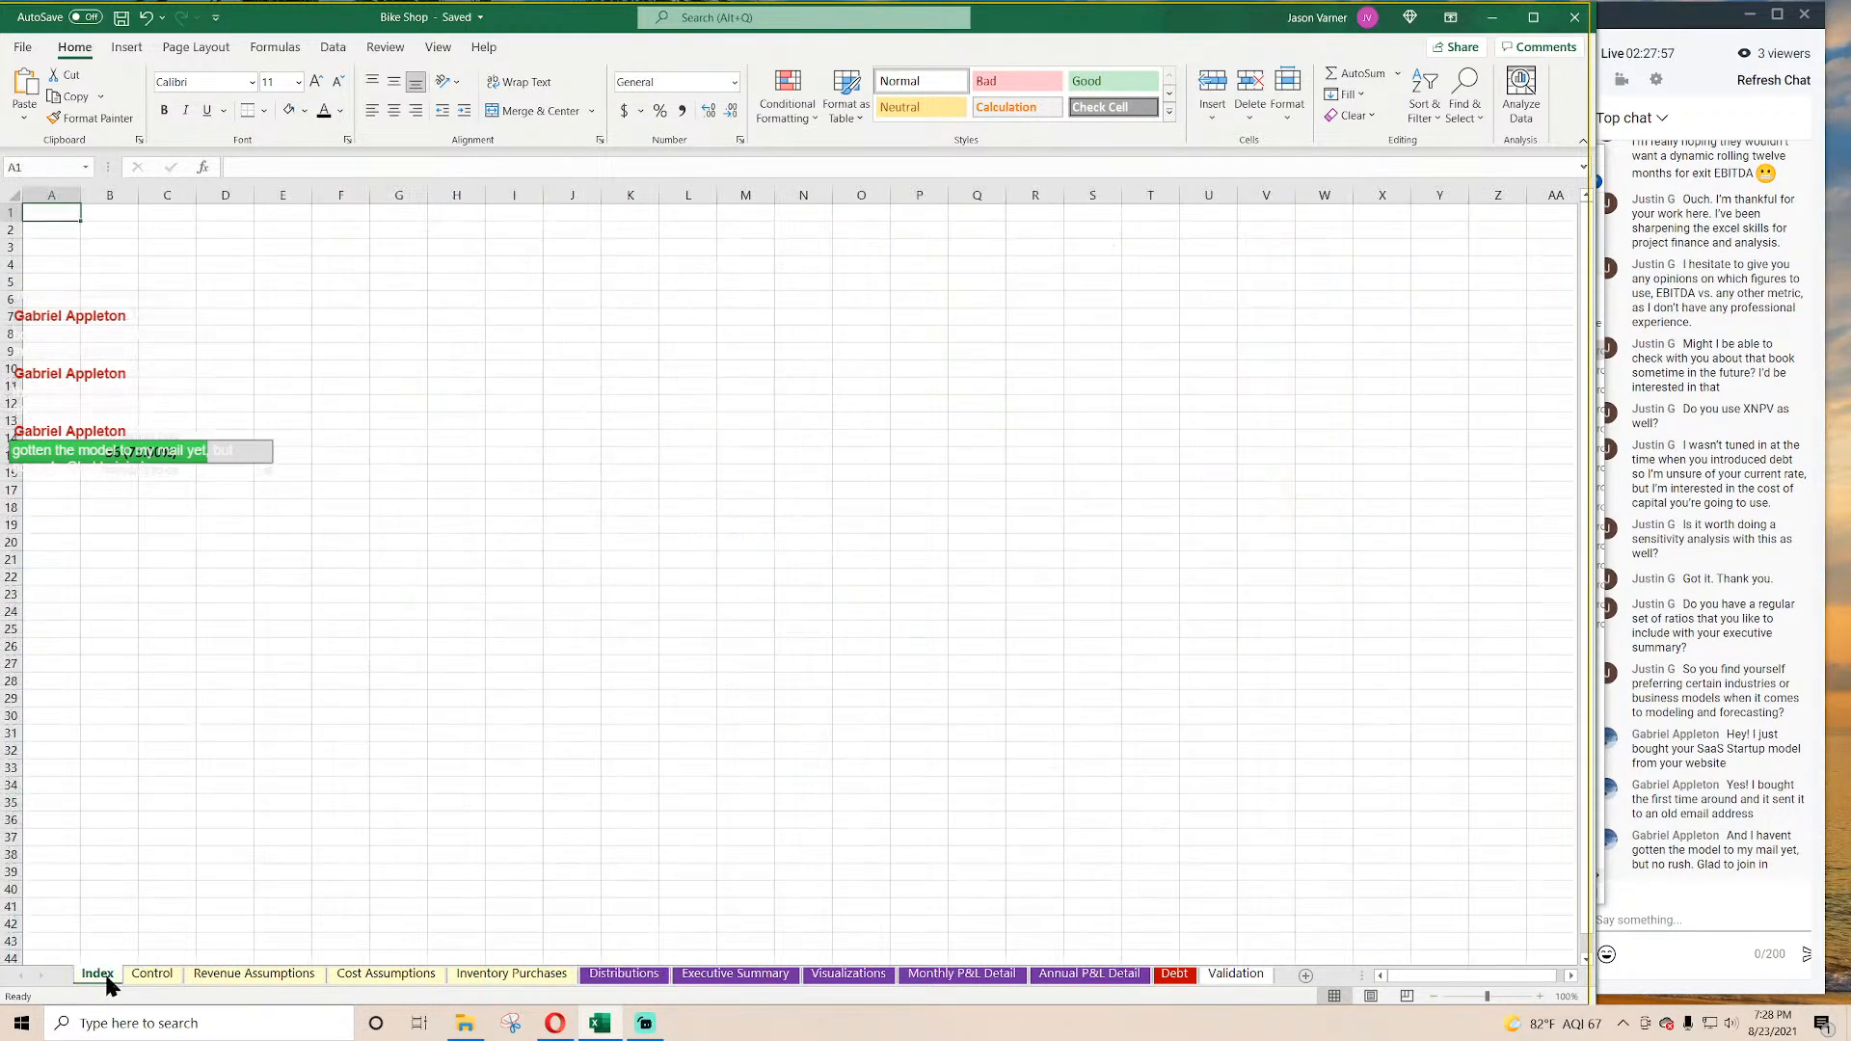
pyautogui.rightClick(104, 973)
pyautogui.moveTo(166, 884)
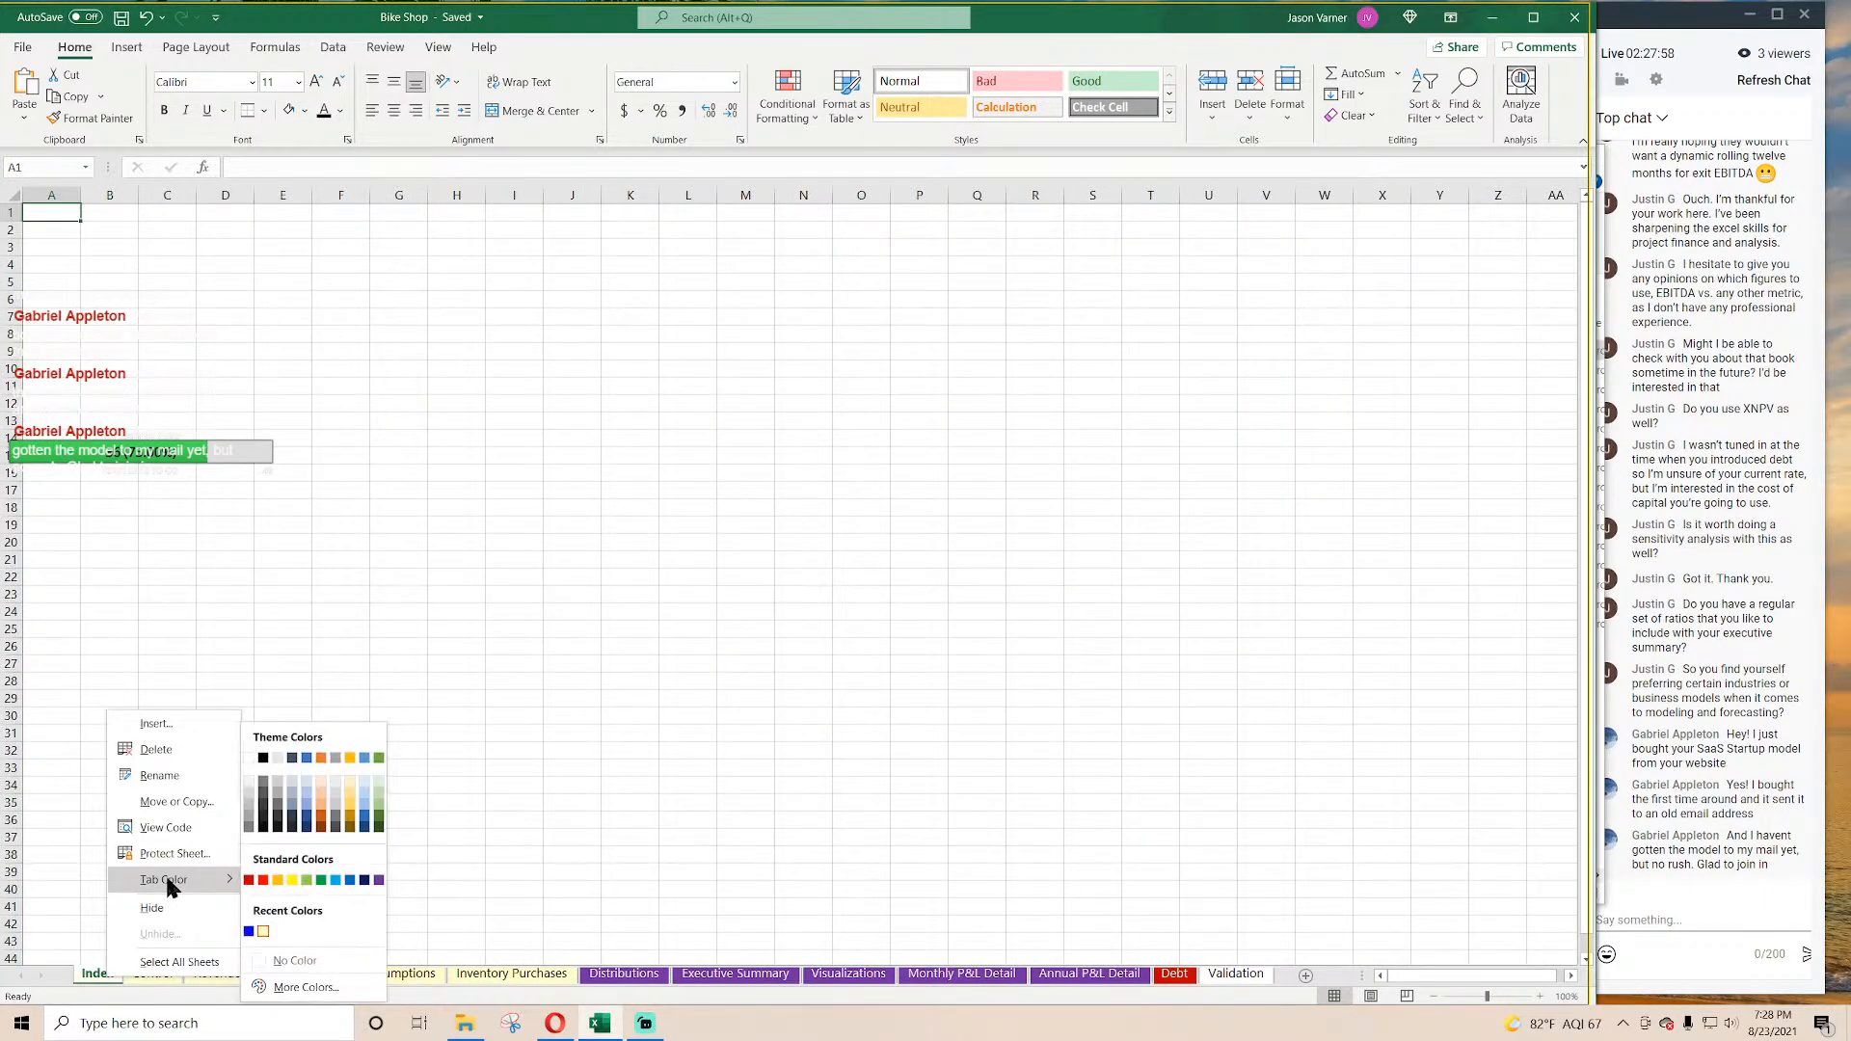
pyautogui.click(252, 759)
# Step: Check the Distributions, Executive Summary and Visualizations sheets, return to Distributions, and save the workbook
pyautogui.click(625, 974)
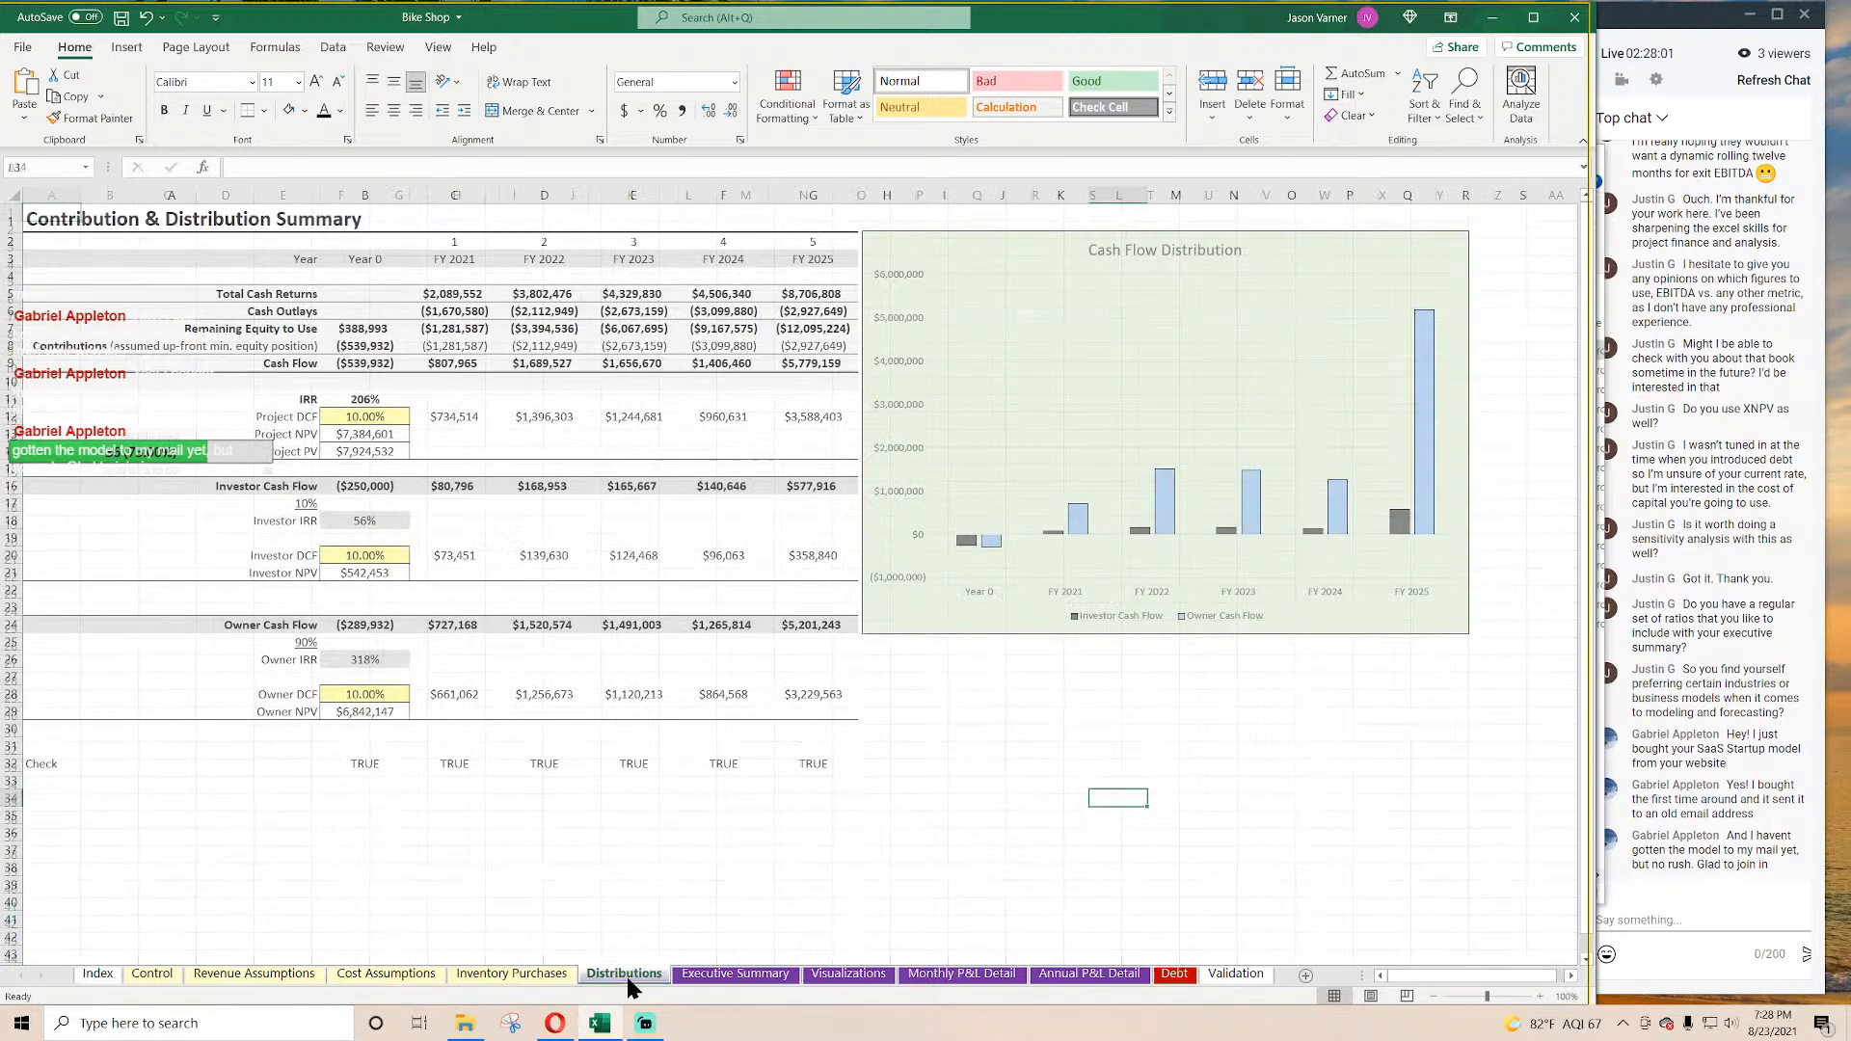
pyautogui.click(735, 973)
pyautogui.click(847, 974)
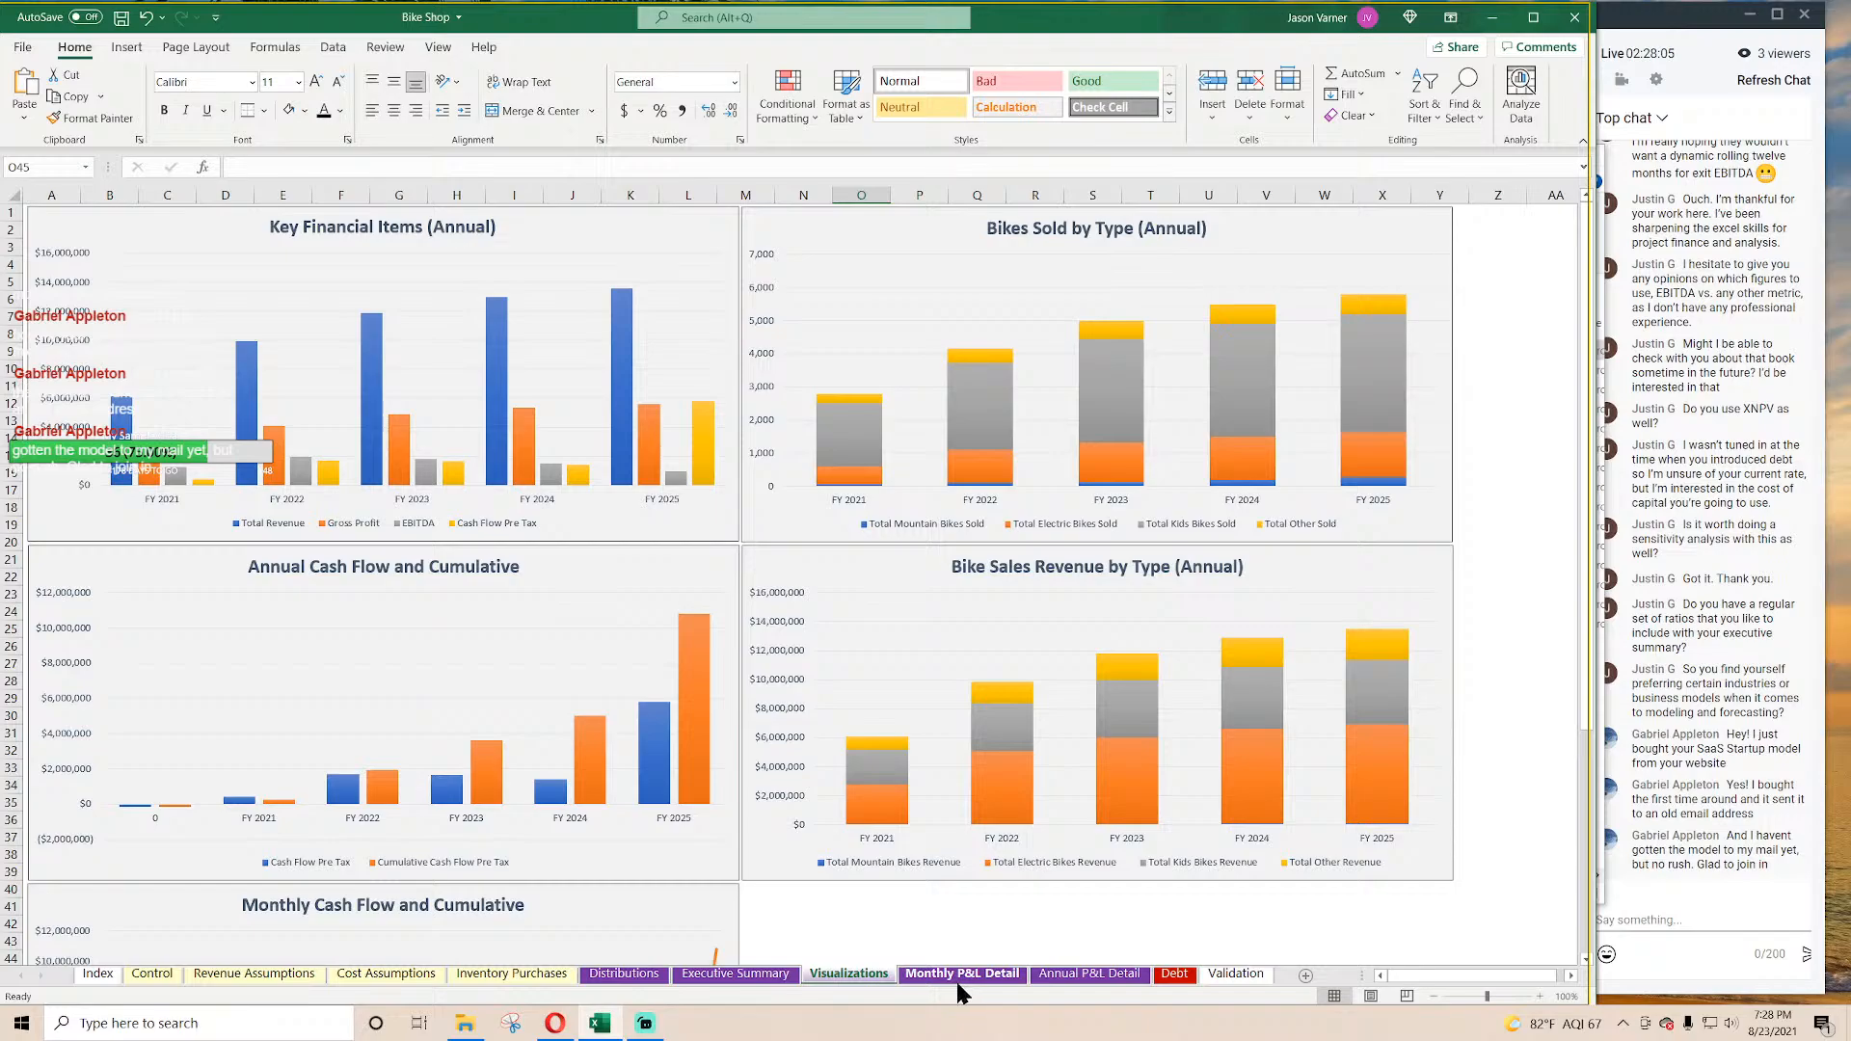
pyautogui.click(747, 976)
pyautogui.click(625, 973)
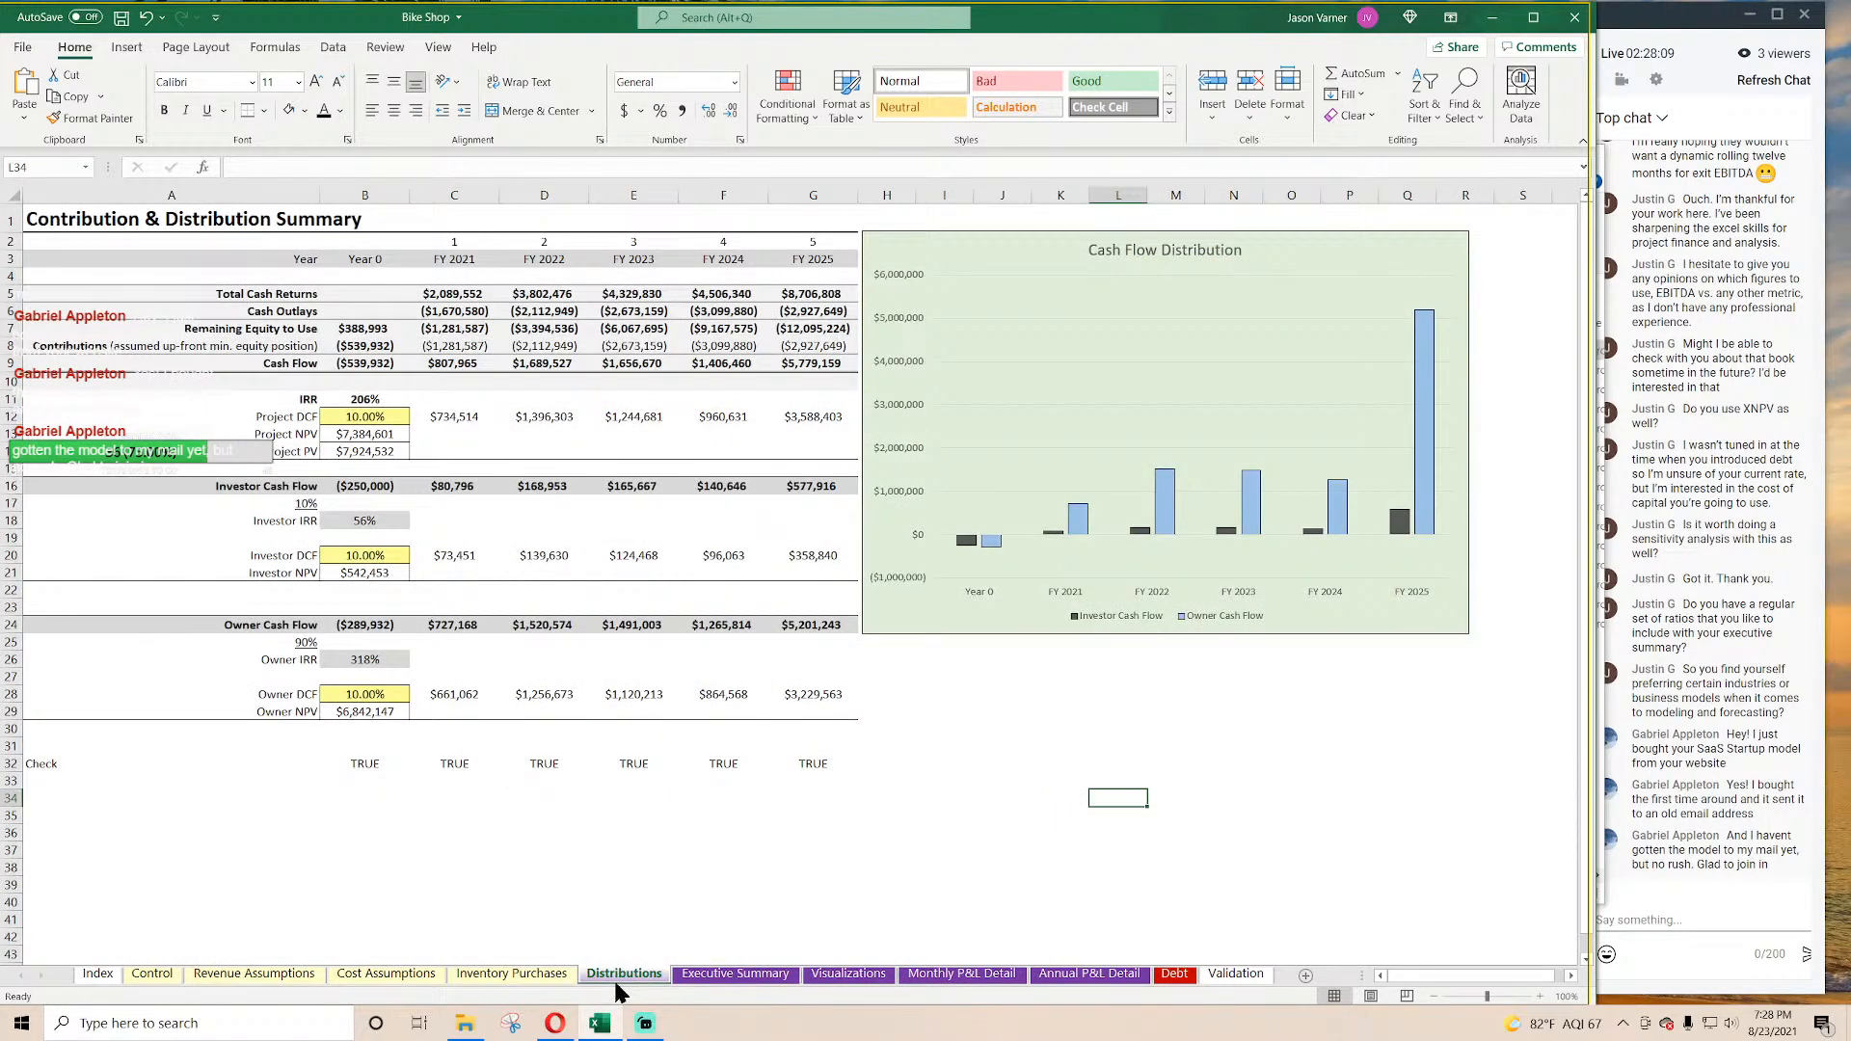
pyautogui.click(706, 852)
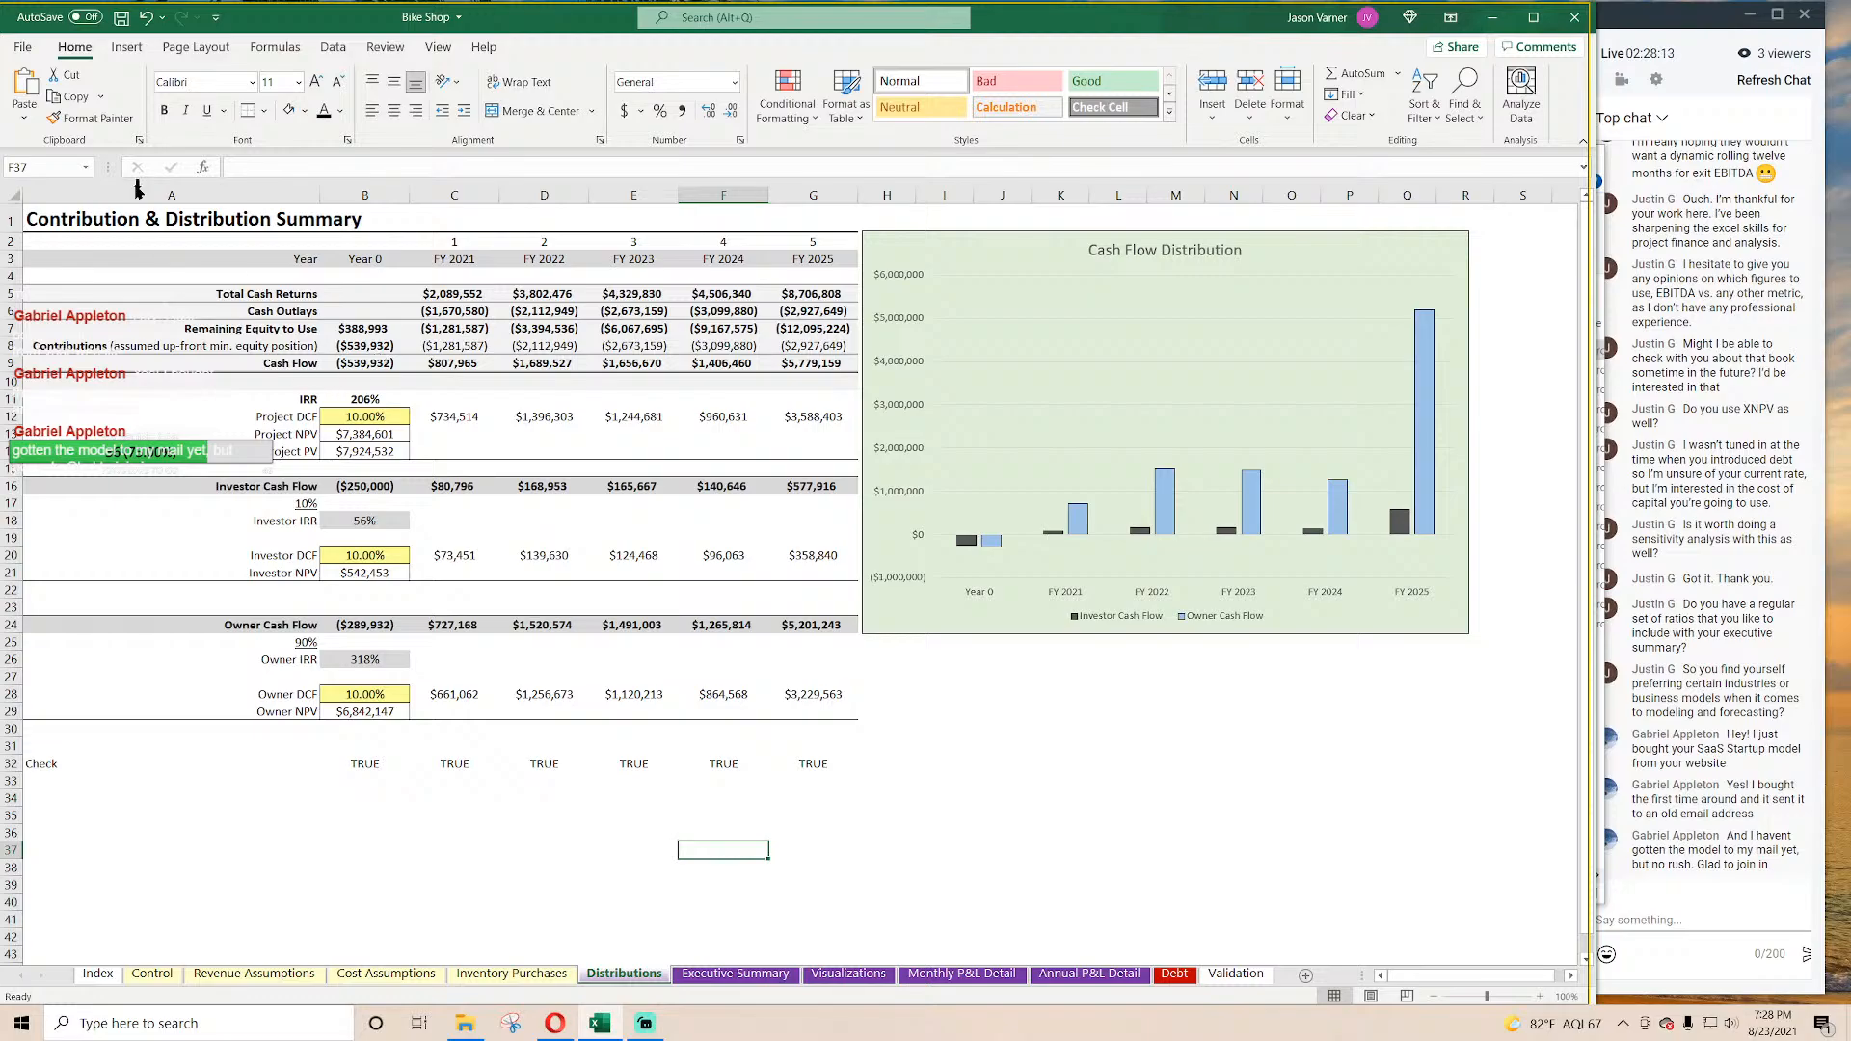
pyautogui.click(122, 20)
pyautogui.click(804, 845)
pyautogui.click(634, 836)
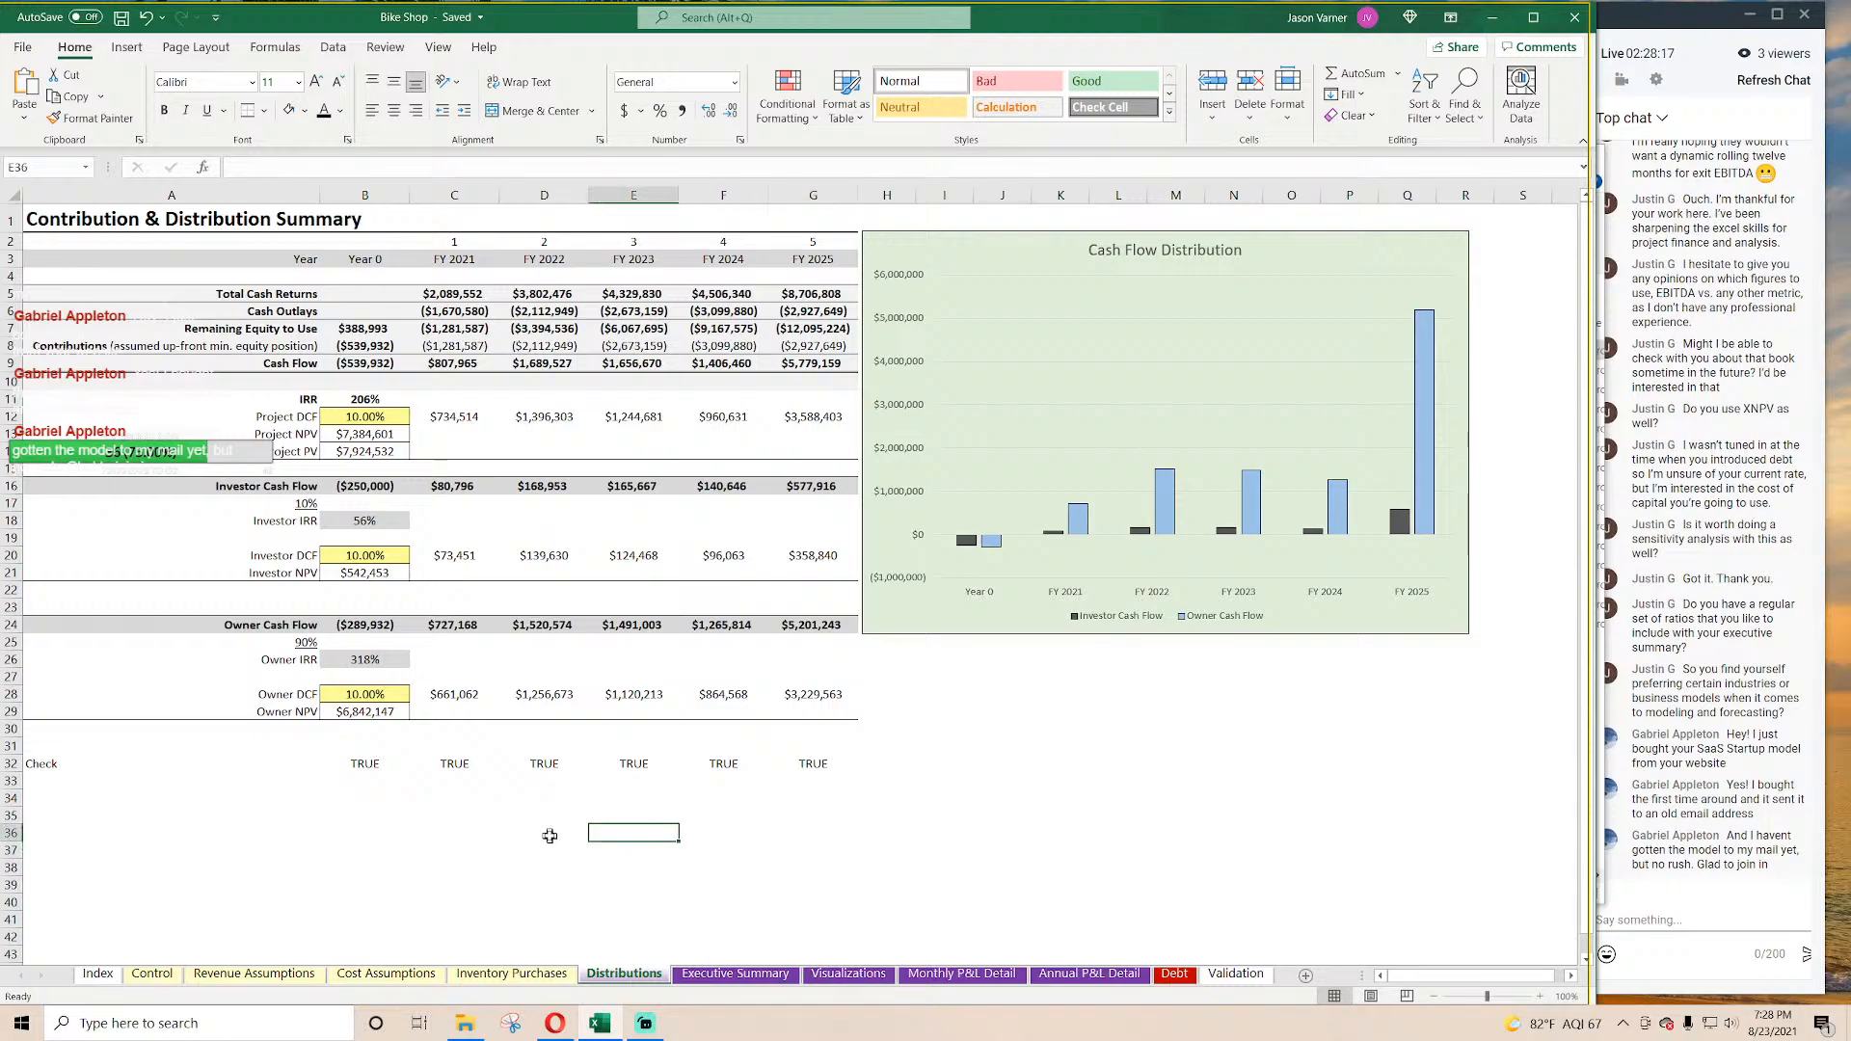
pyautogui.click(547, 835)
pyautogui.click(476, 832)
pyautogui.click(450, 785)
pyautogui.click(355, 786)
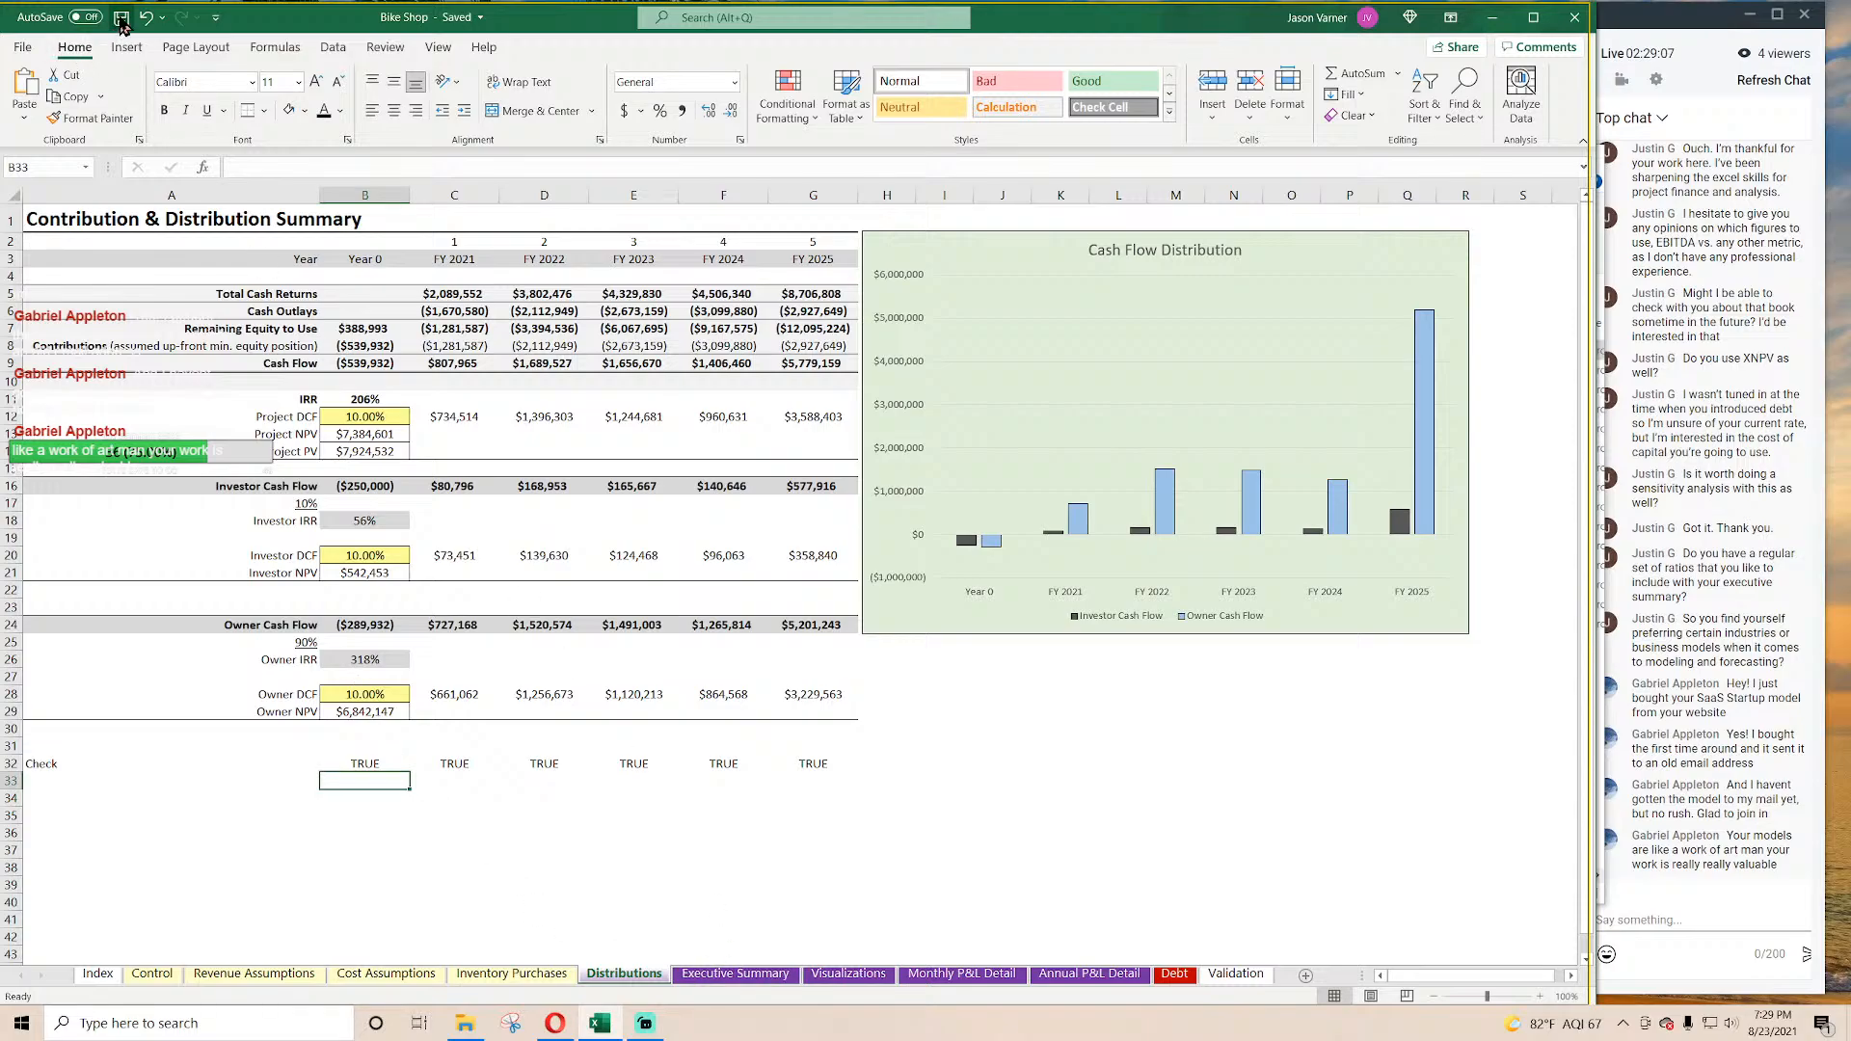
# Step: Go through the Executive Summary, Visualizations, Monthly and Annual P&L Detail, Control and Revenue Assumptions sheets, ending on Distributions
pyautogui.click(730, 973)
pyautogui.click(849, 972)
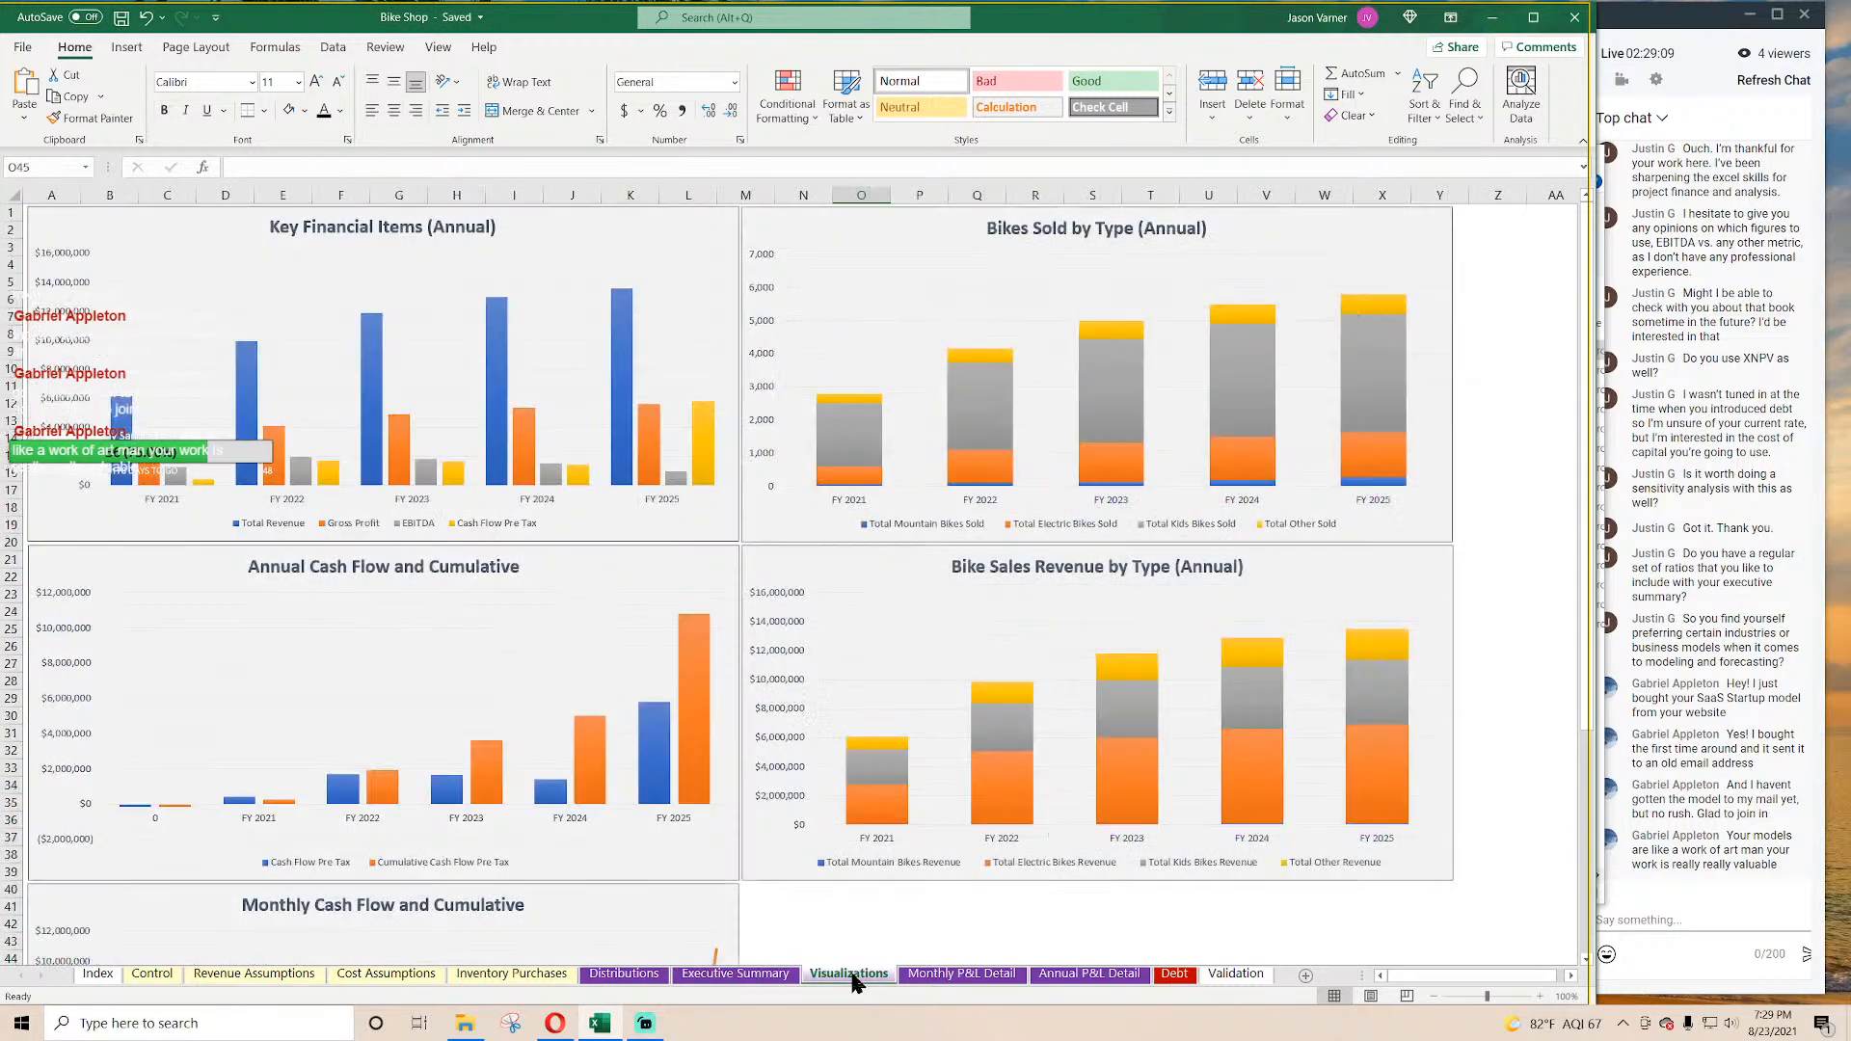
pyautogui.click(962, 974)
pyautogui.click(1070, 974)
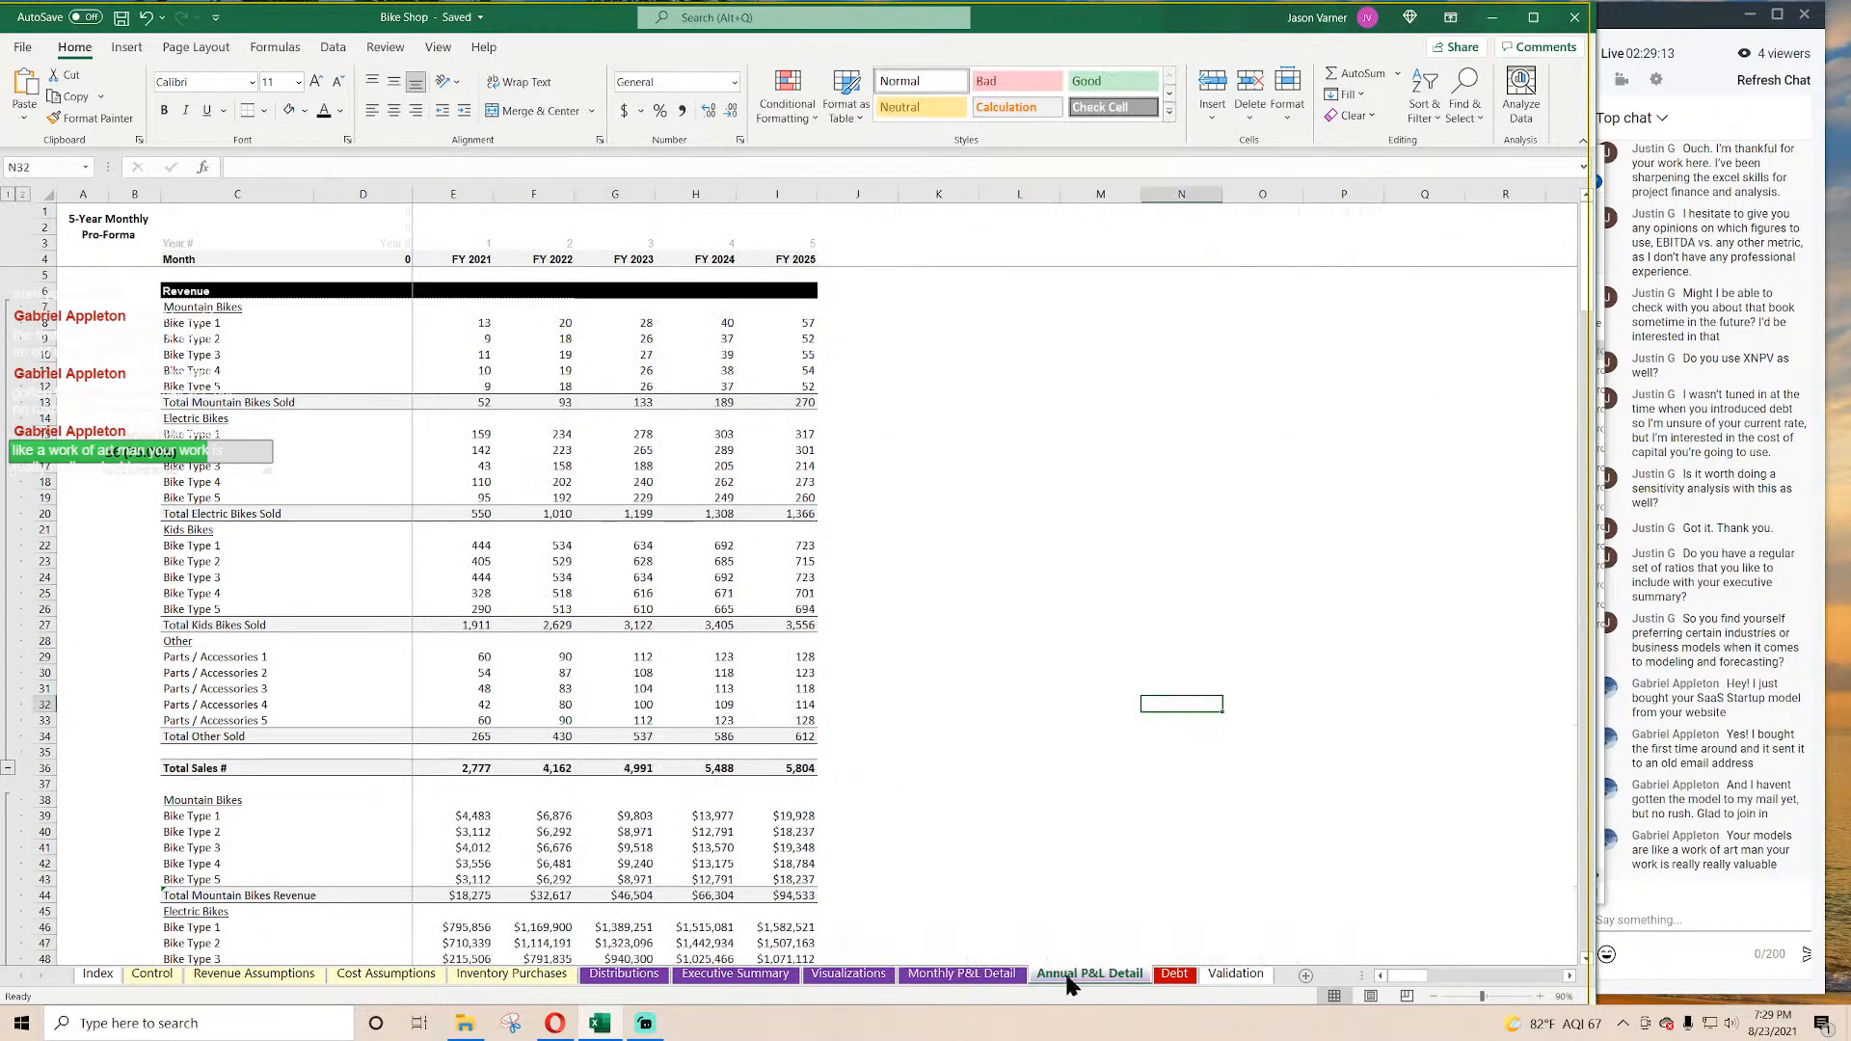
pyautogui.click(984, 975)
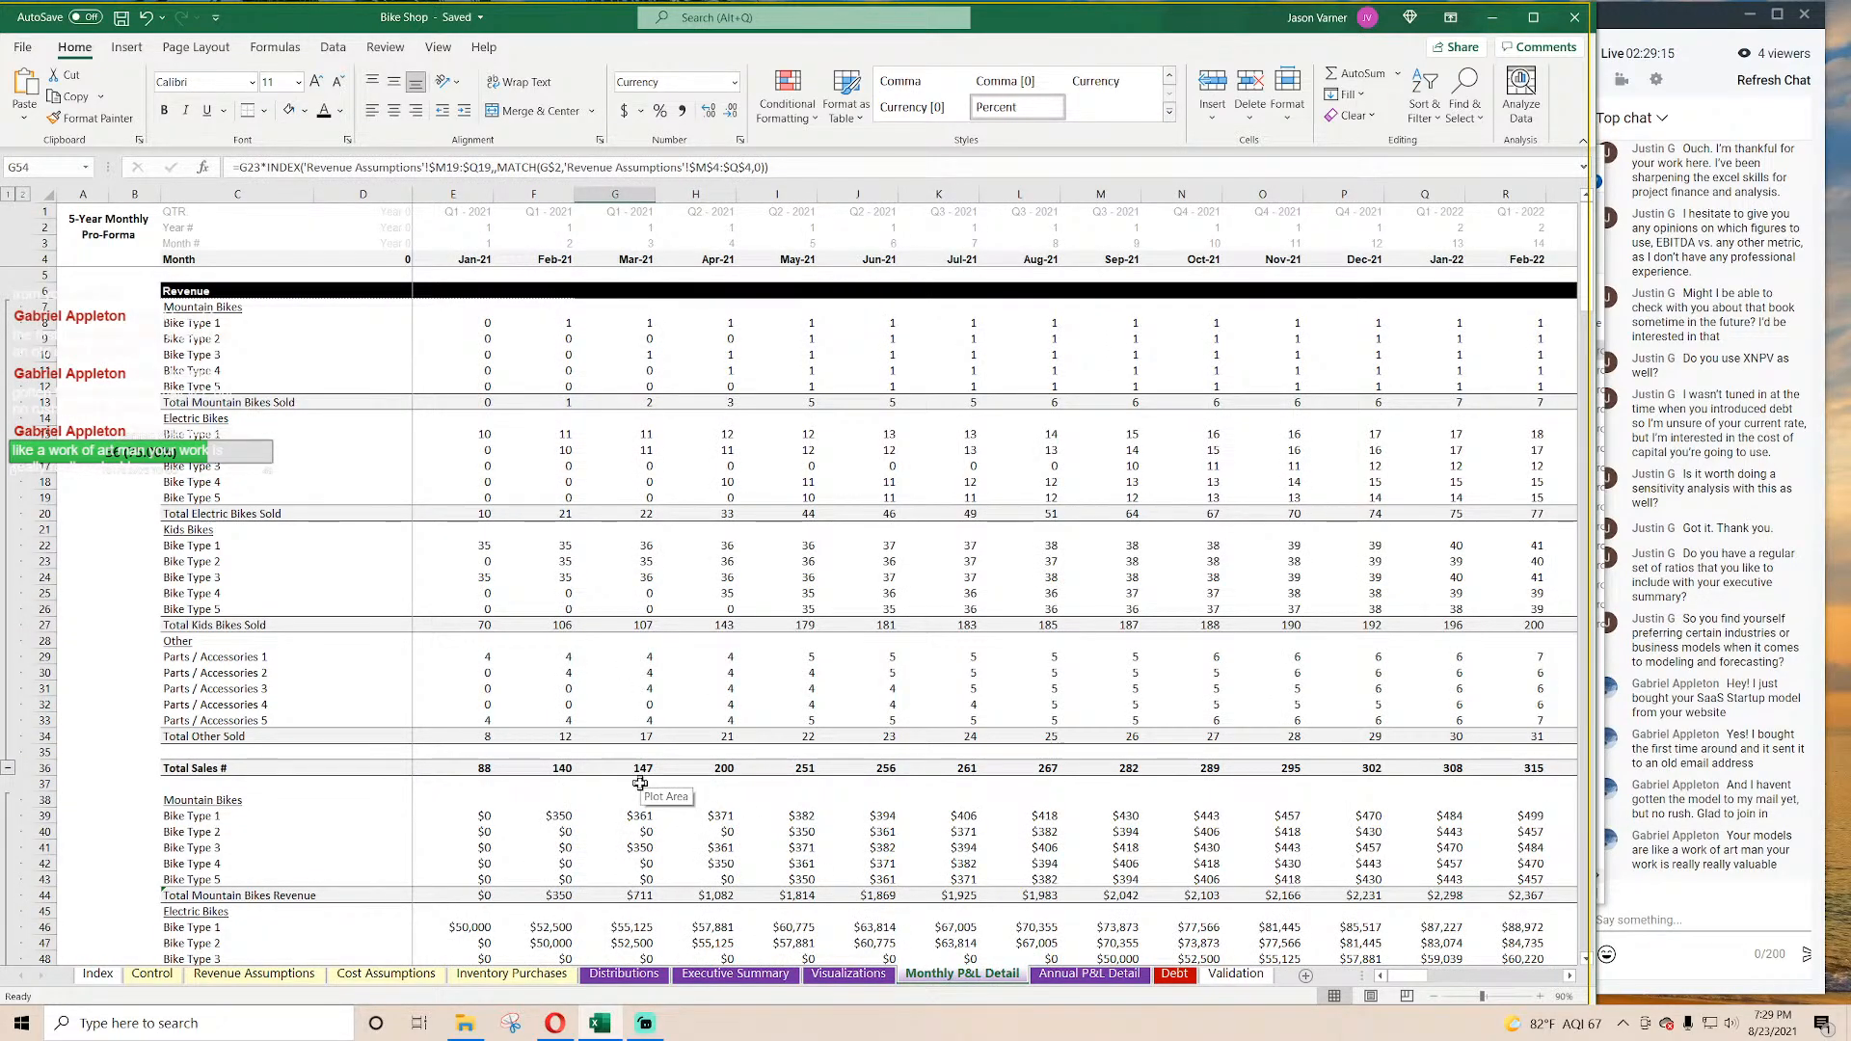
pyautogui.click(152, 973)
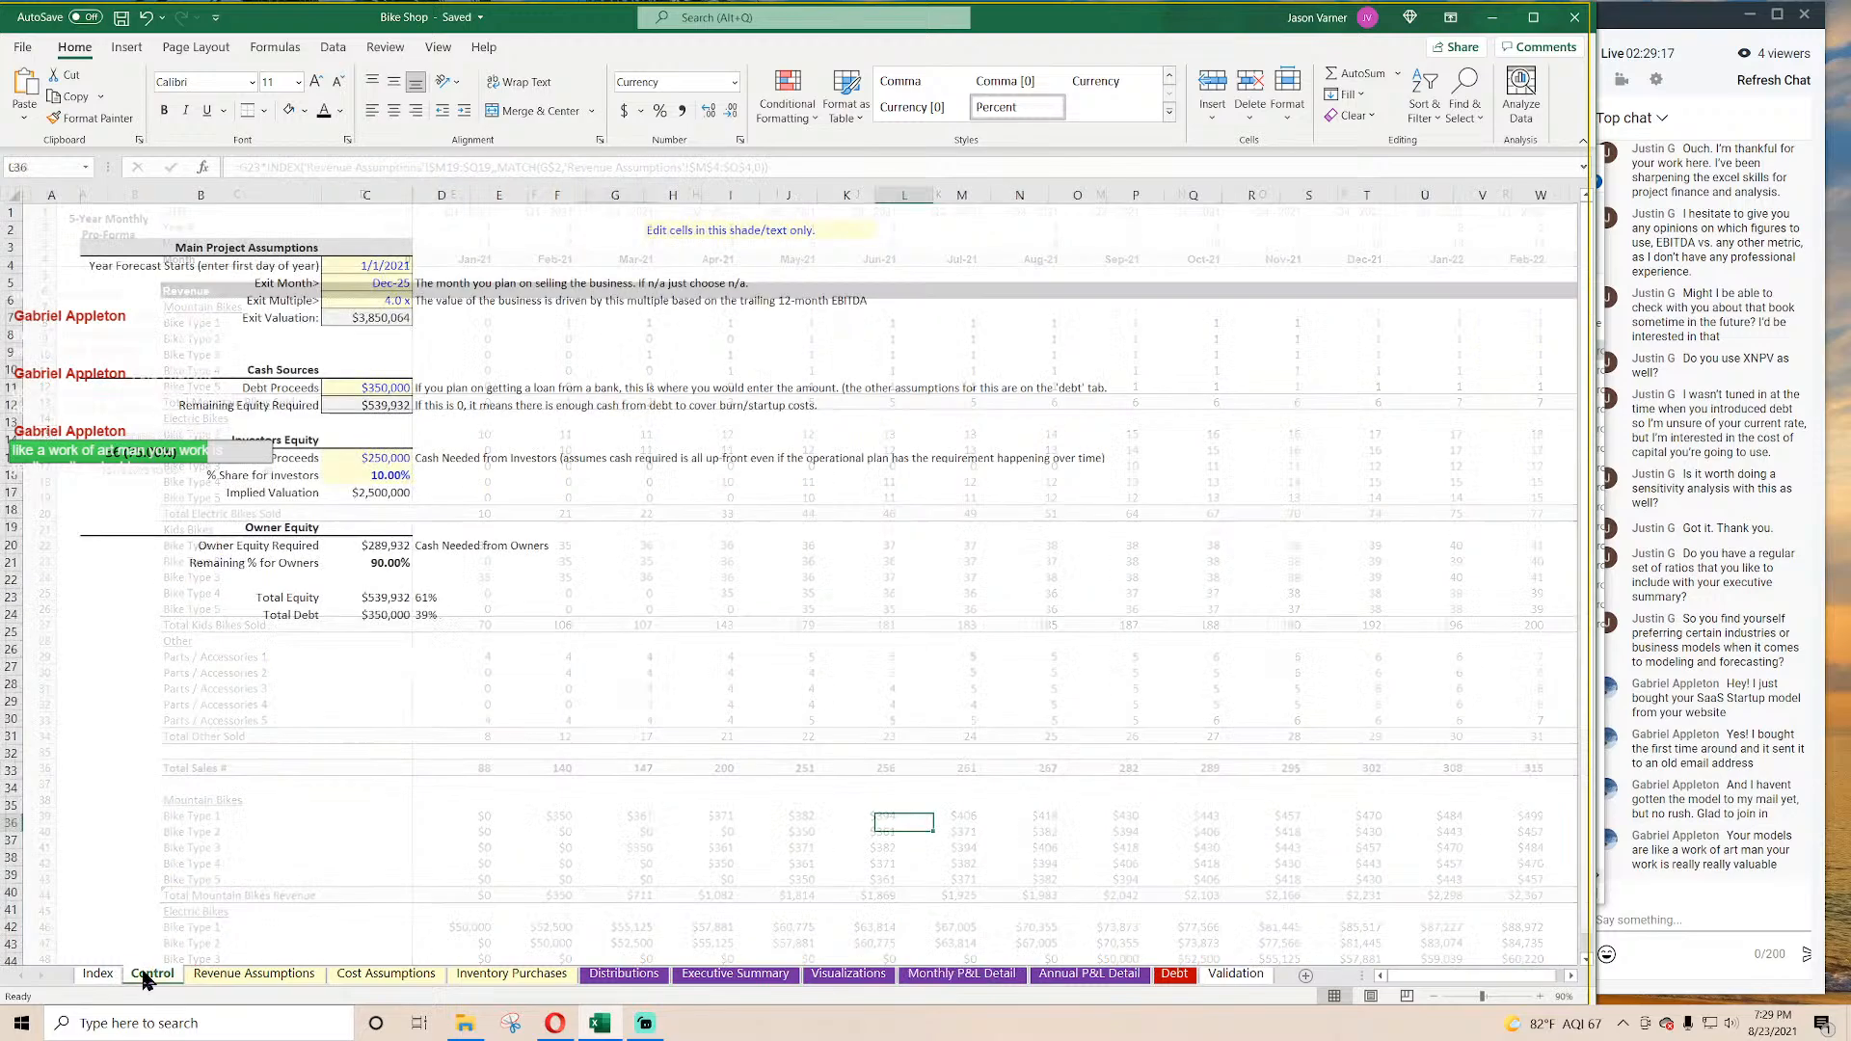
pyautogui.click(236, 976)
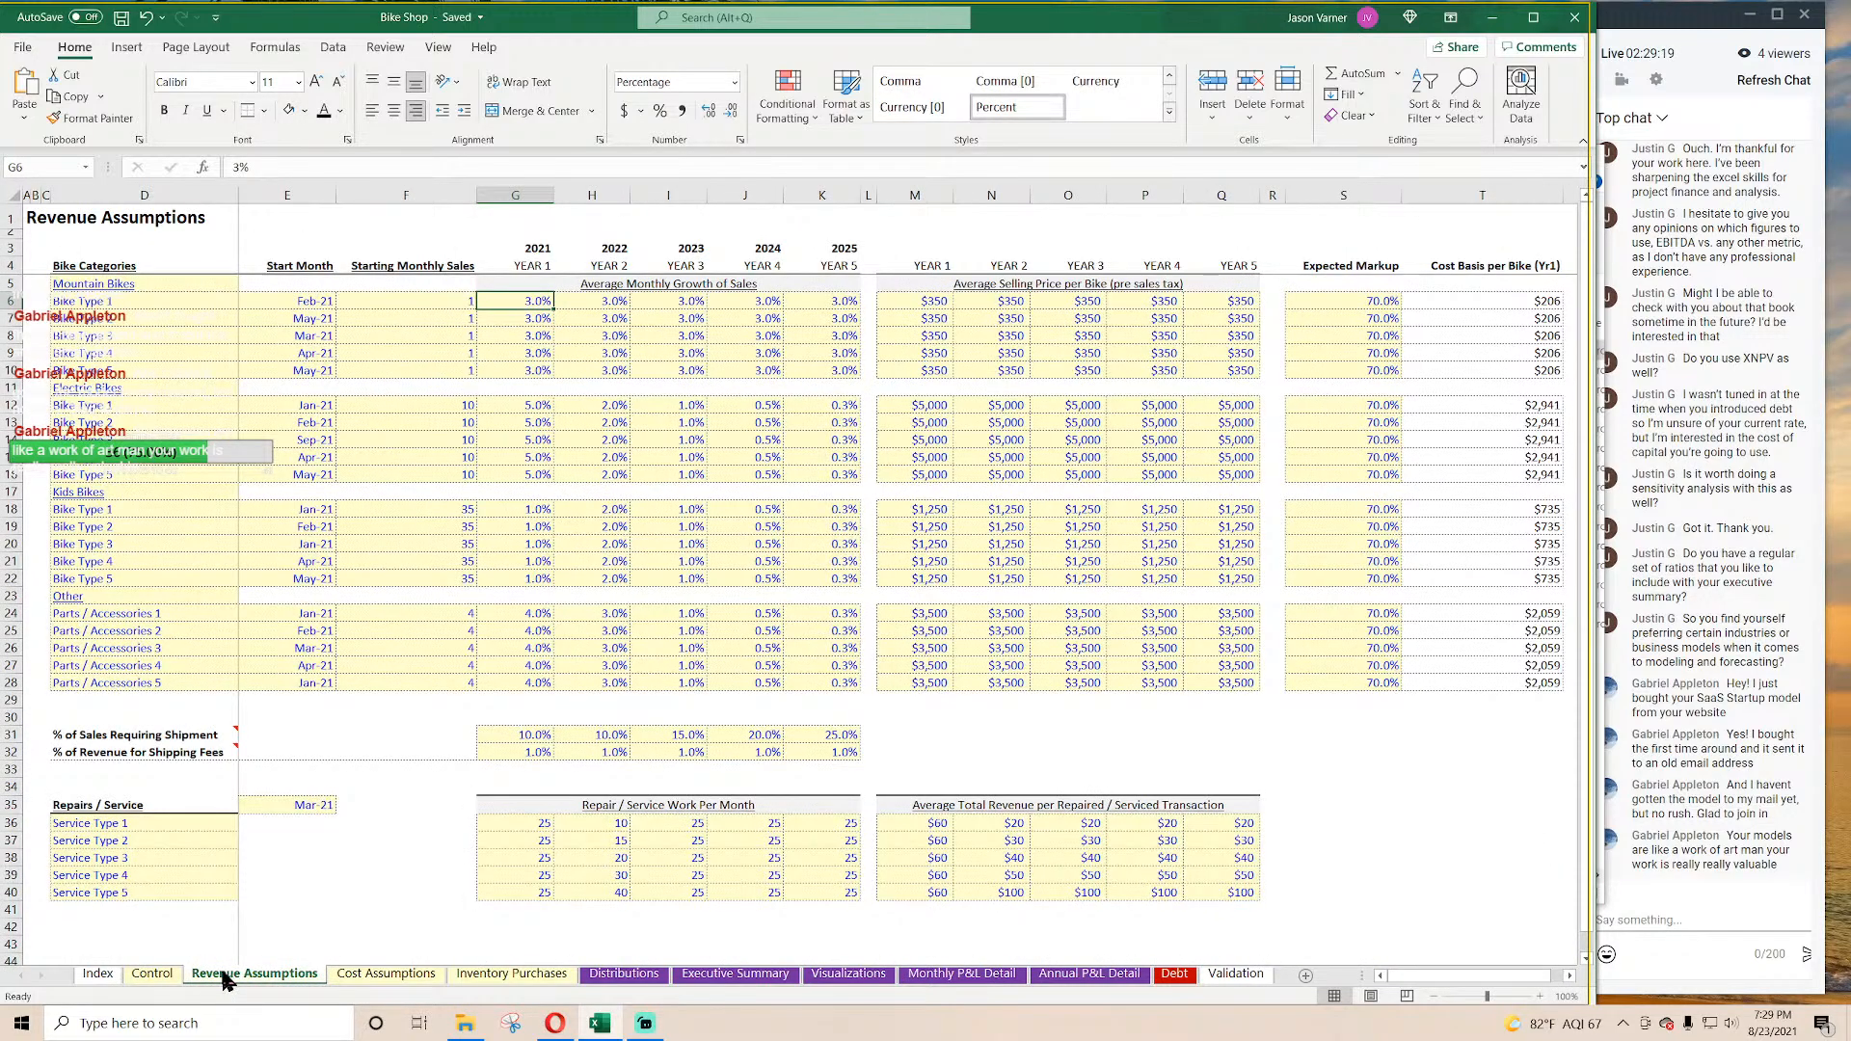
pyautogui.click(154, 974)
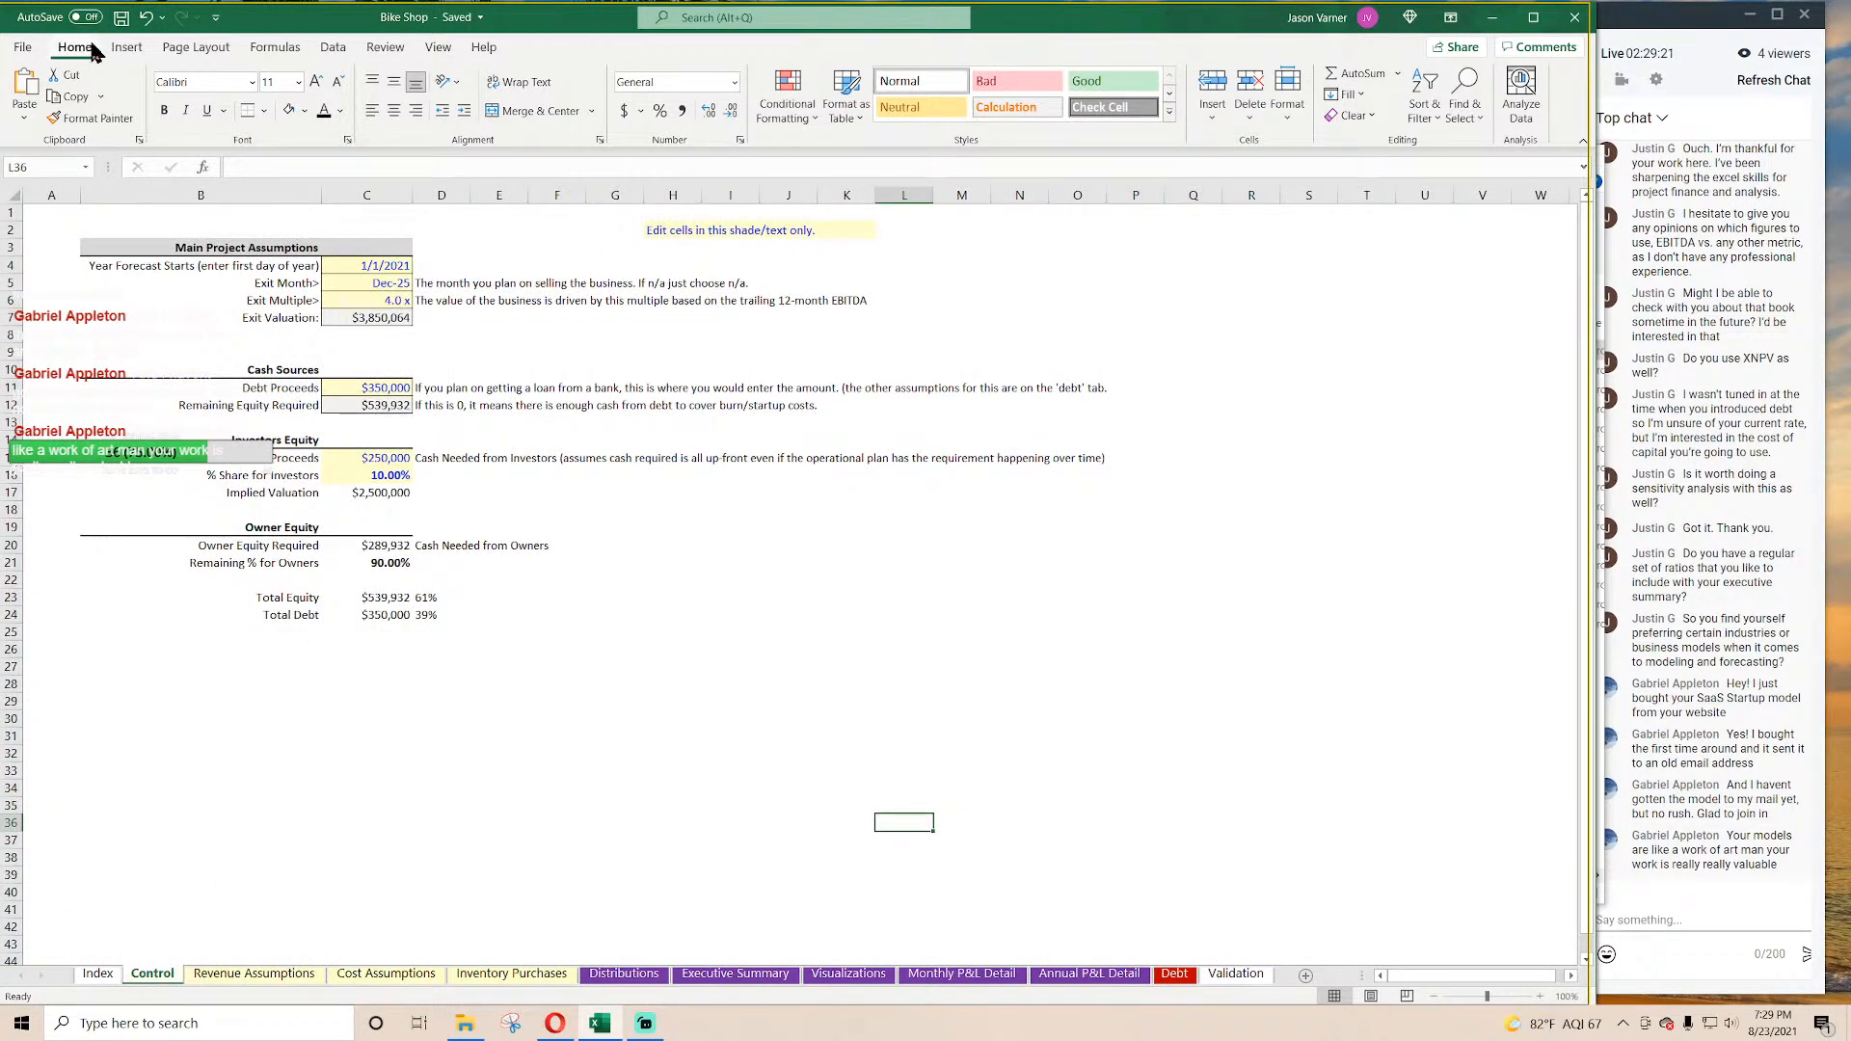
pyautogui.click(623, 974)
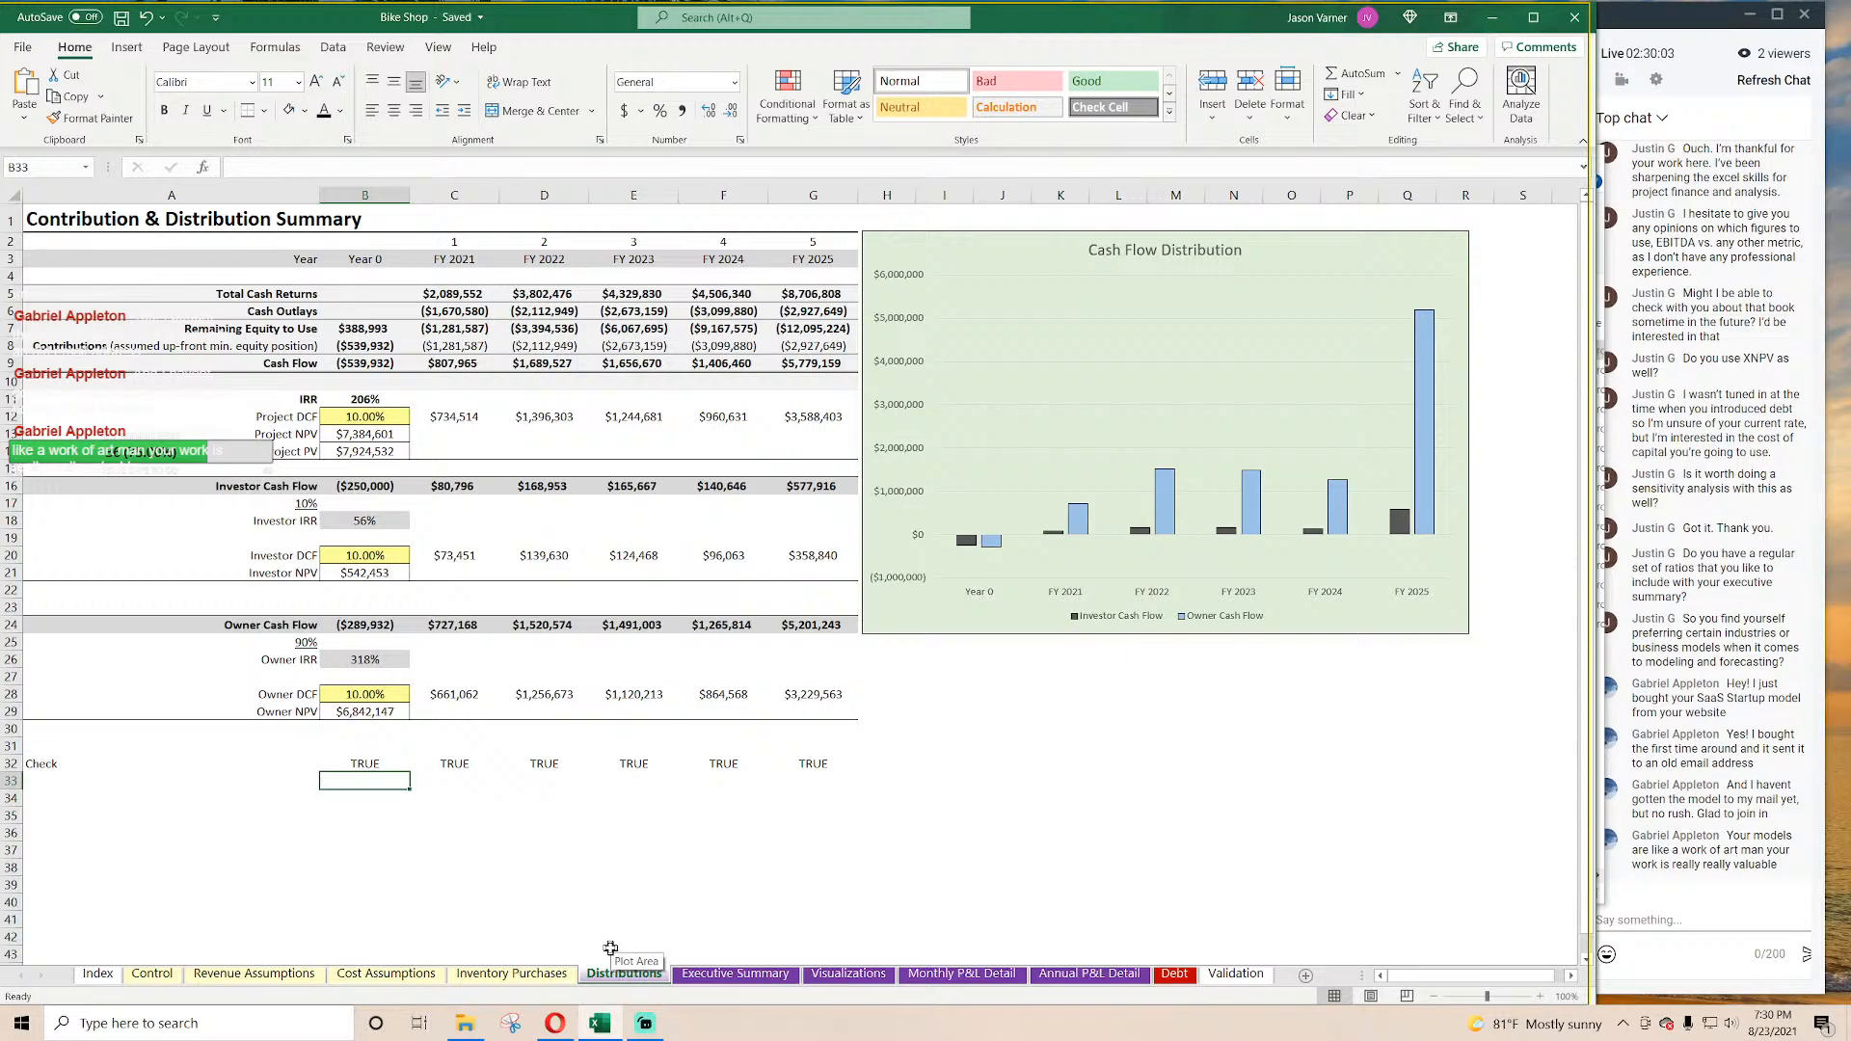
# Step: Look over the Revenue Assumptions, Cost Assumptions, Inventory Purchases and Executive Summary sheets, ending on Inventory Purchases
pyautogui.click(275, 973)
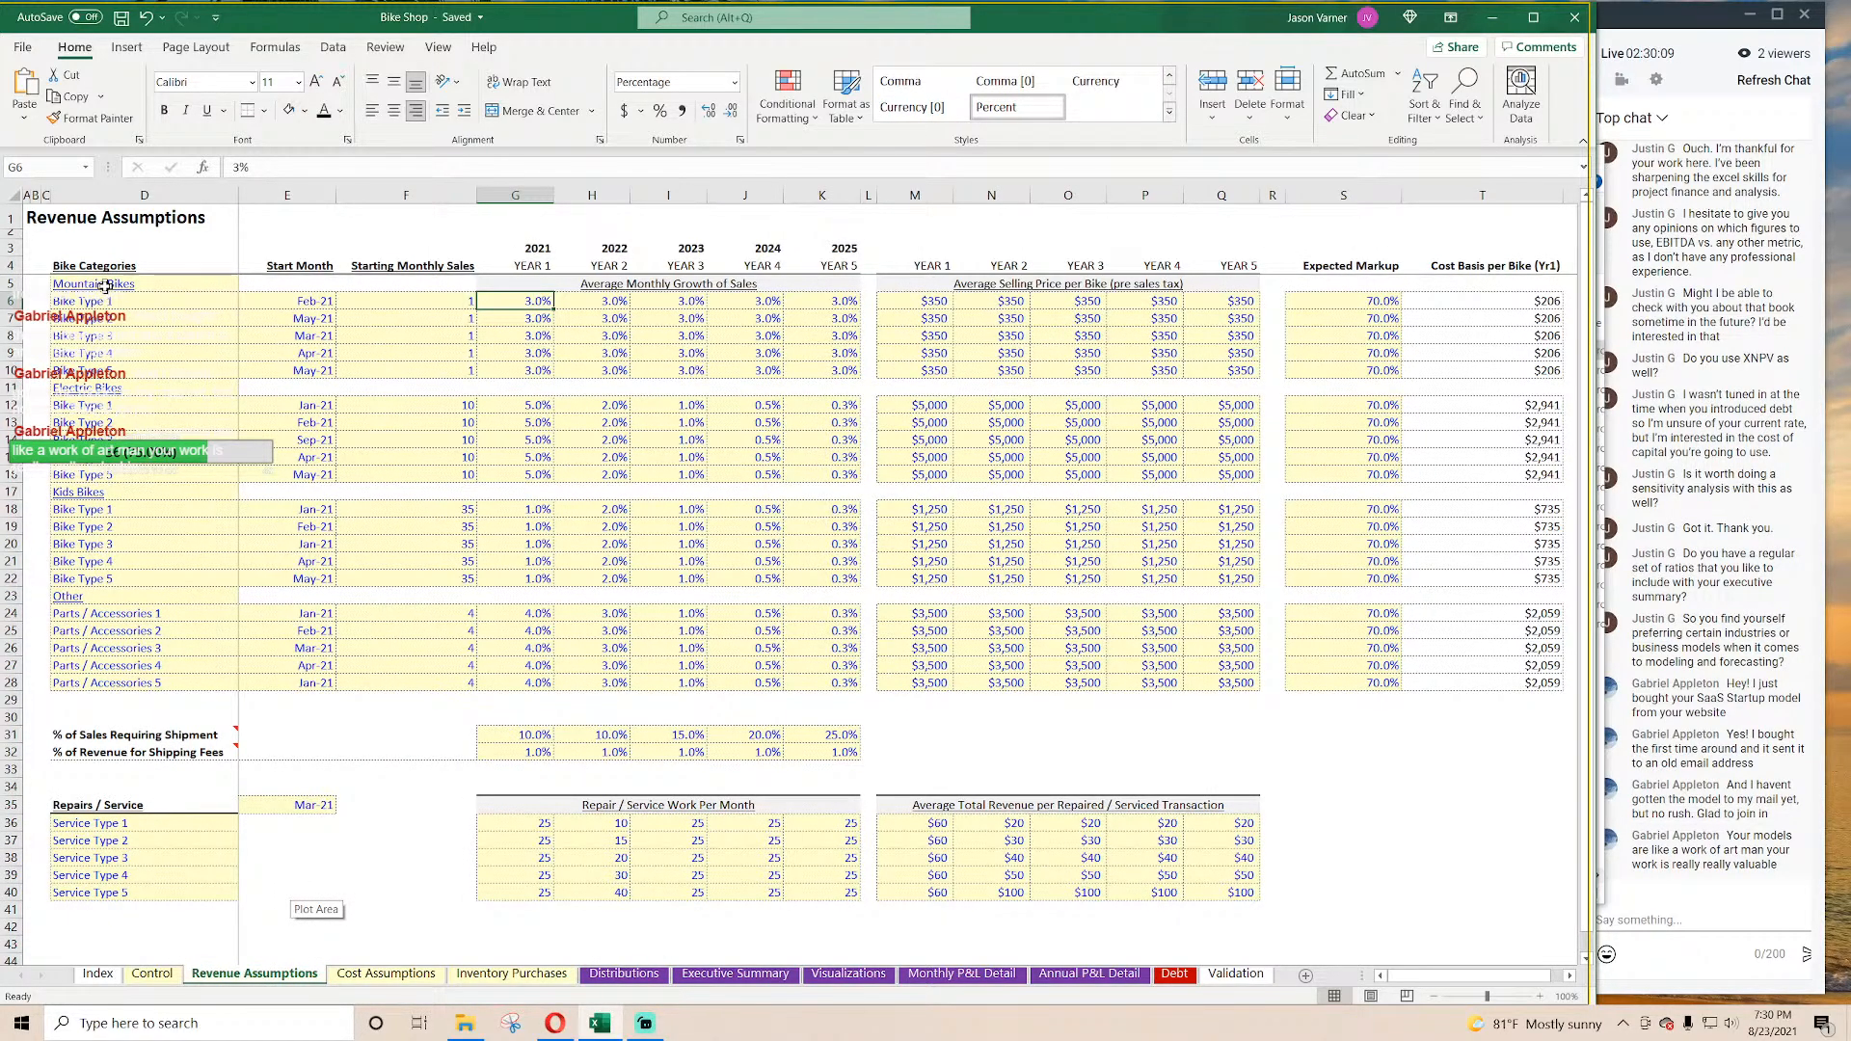
pyautogui.scroll(-3, 706, 551)
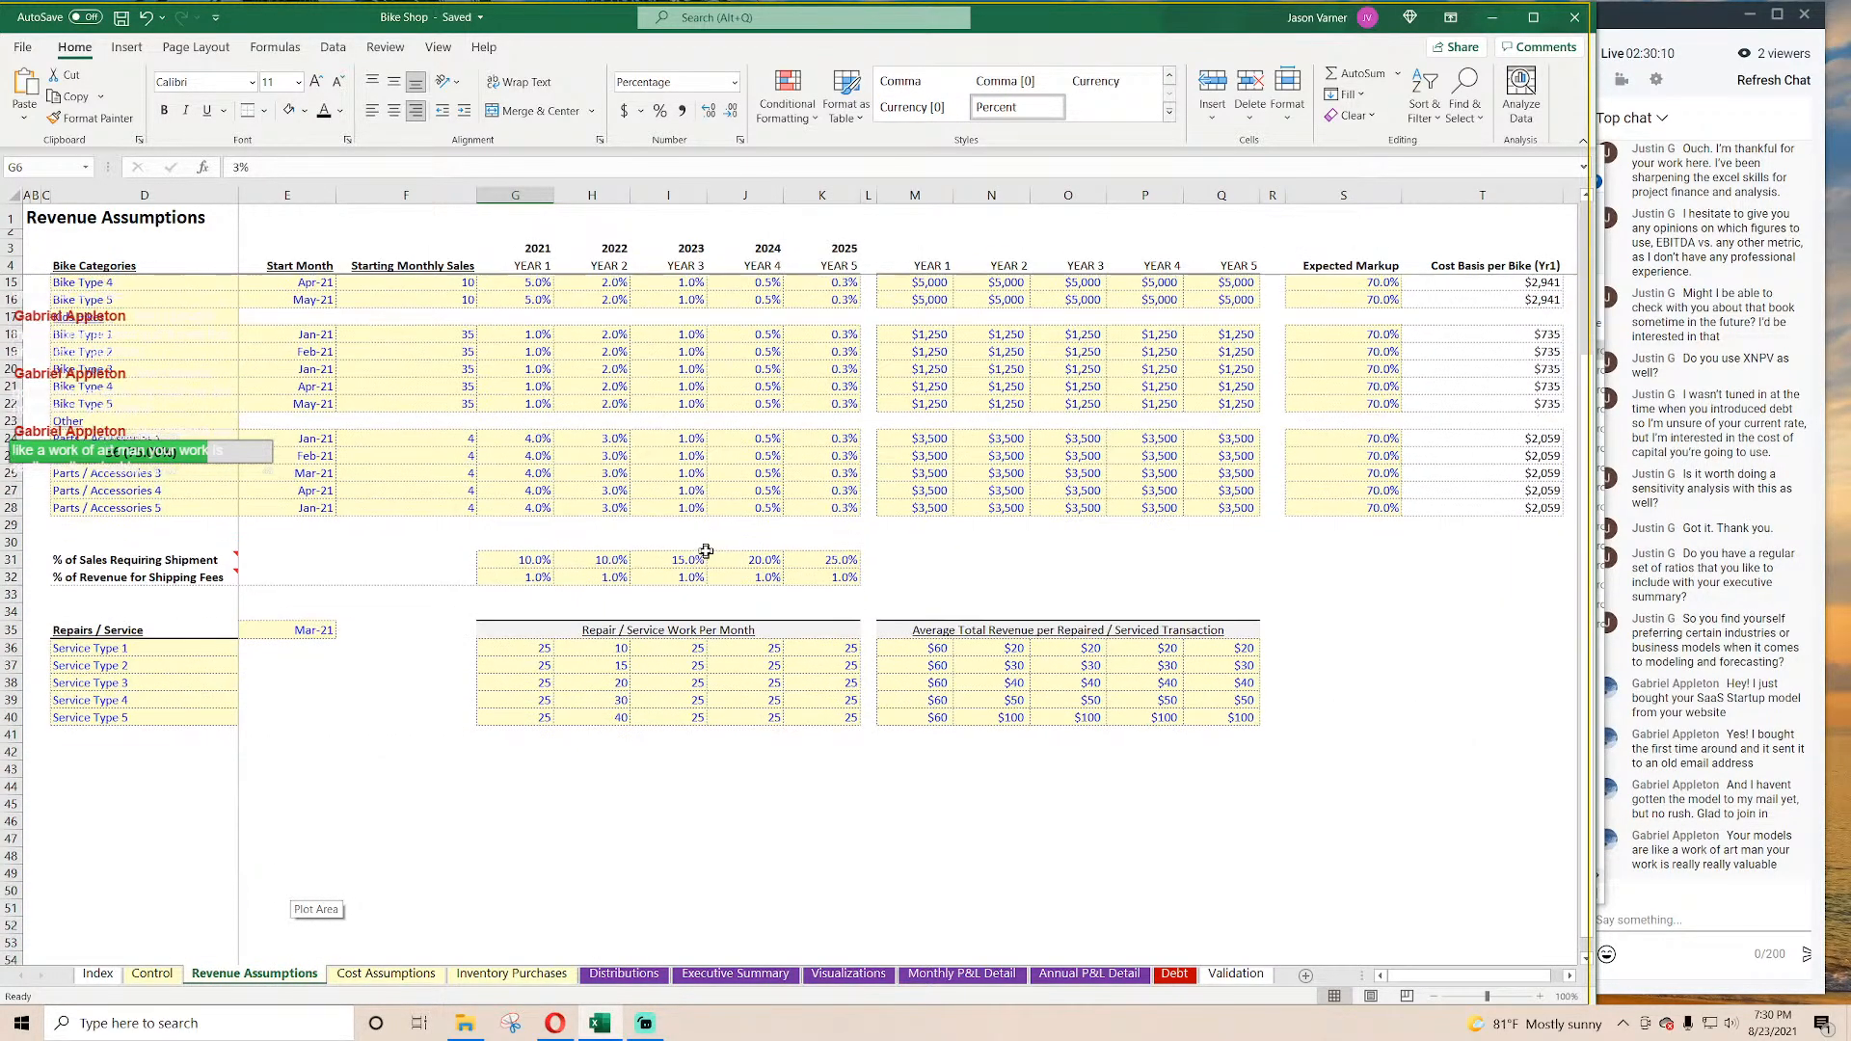
pyautogui.click(410, 975)
pyautogui.click(535, 976)
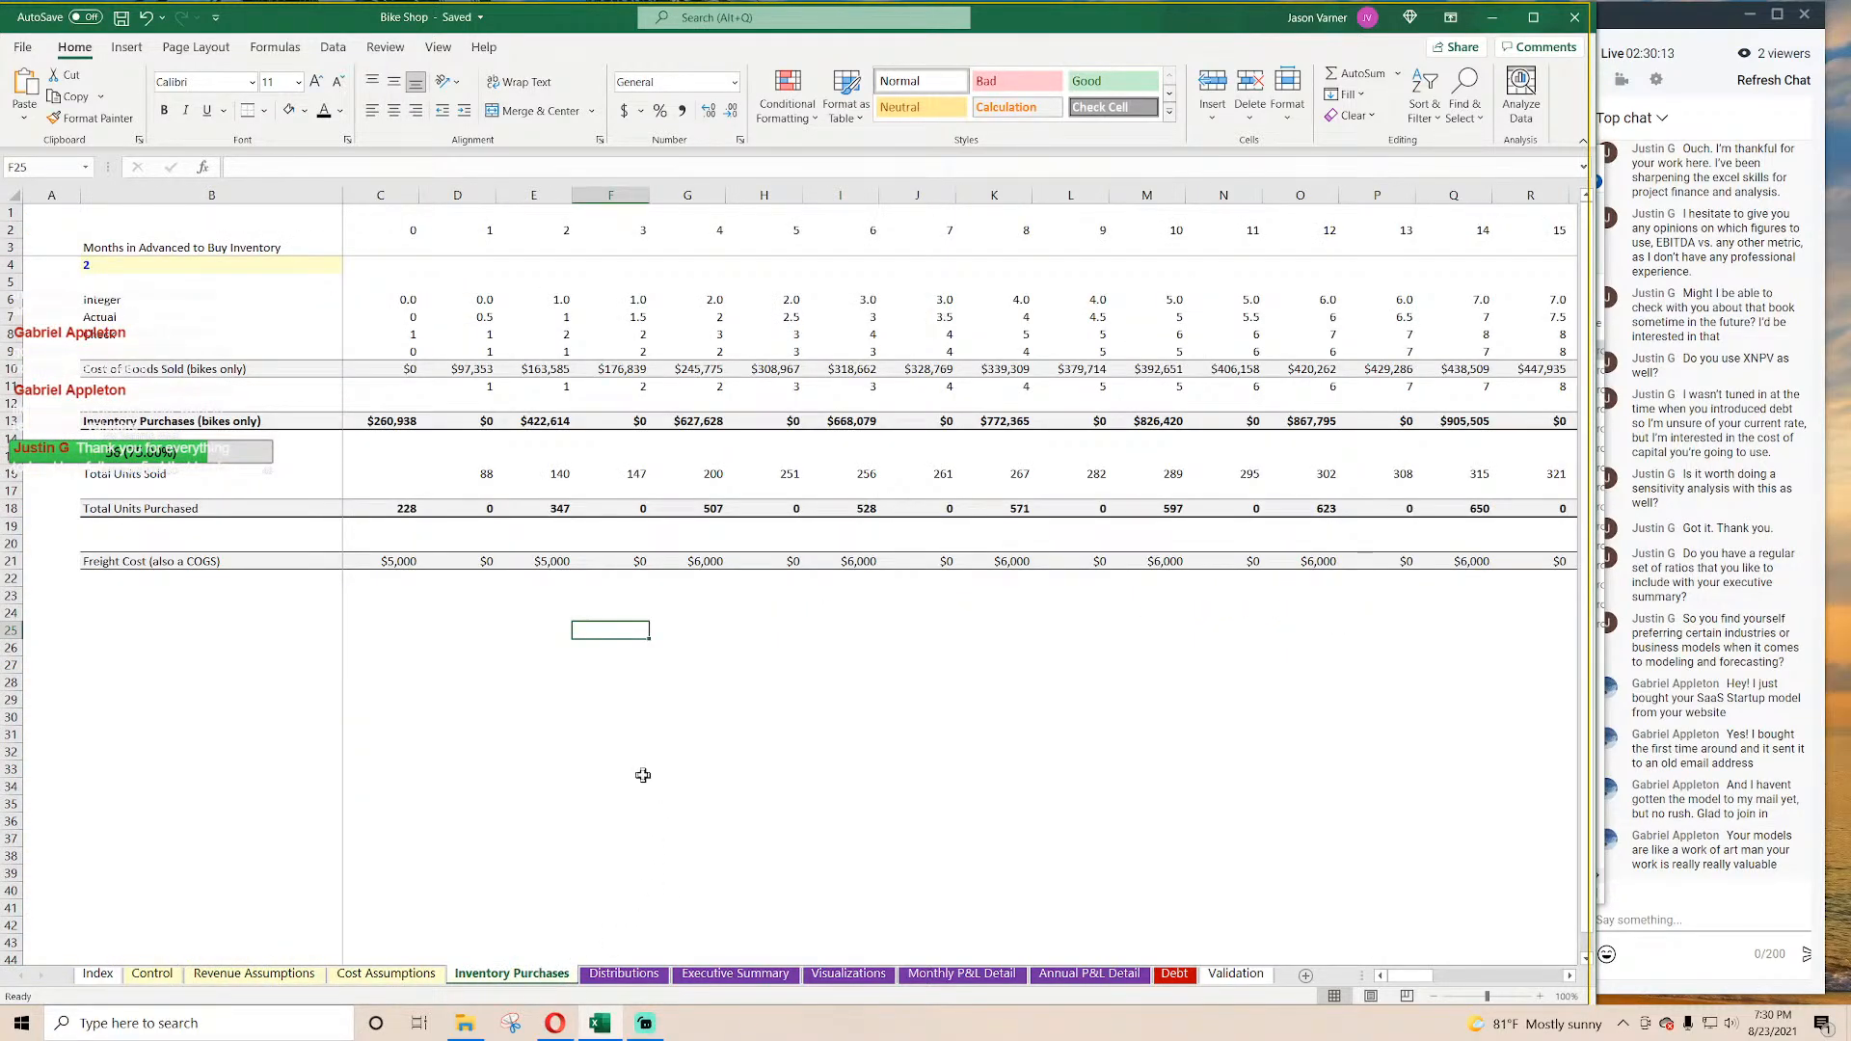
pyautogui.click(733, 975)
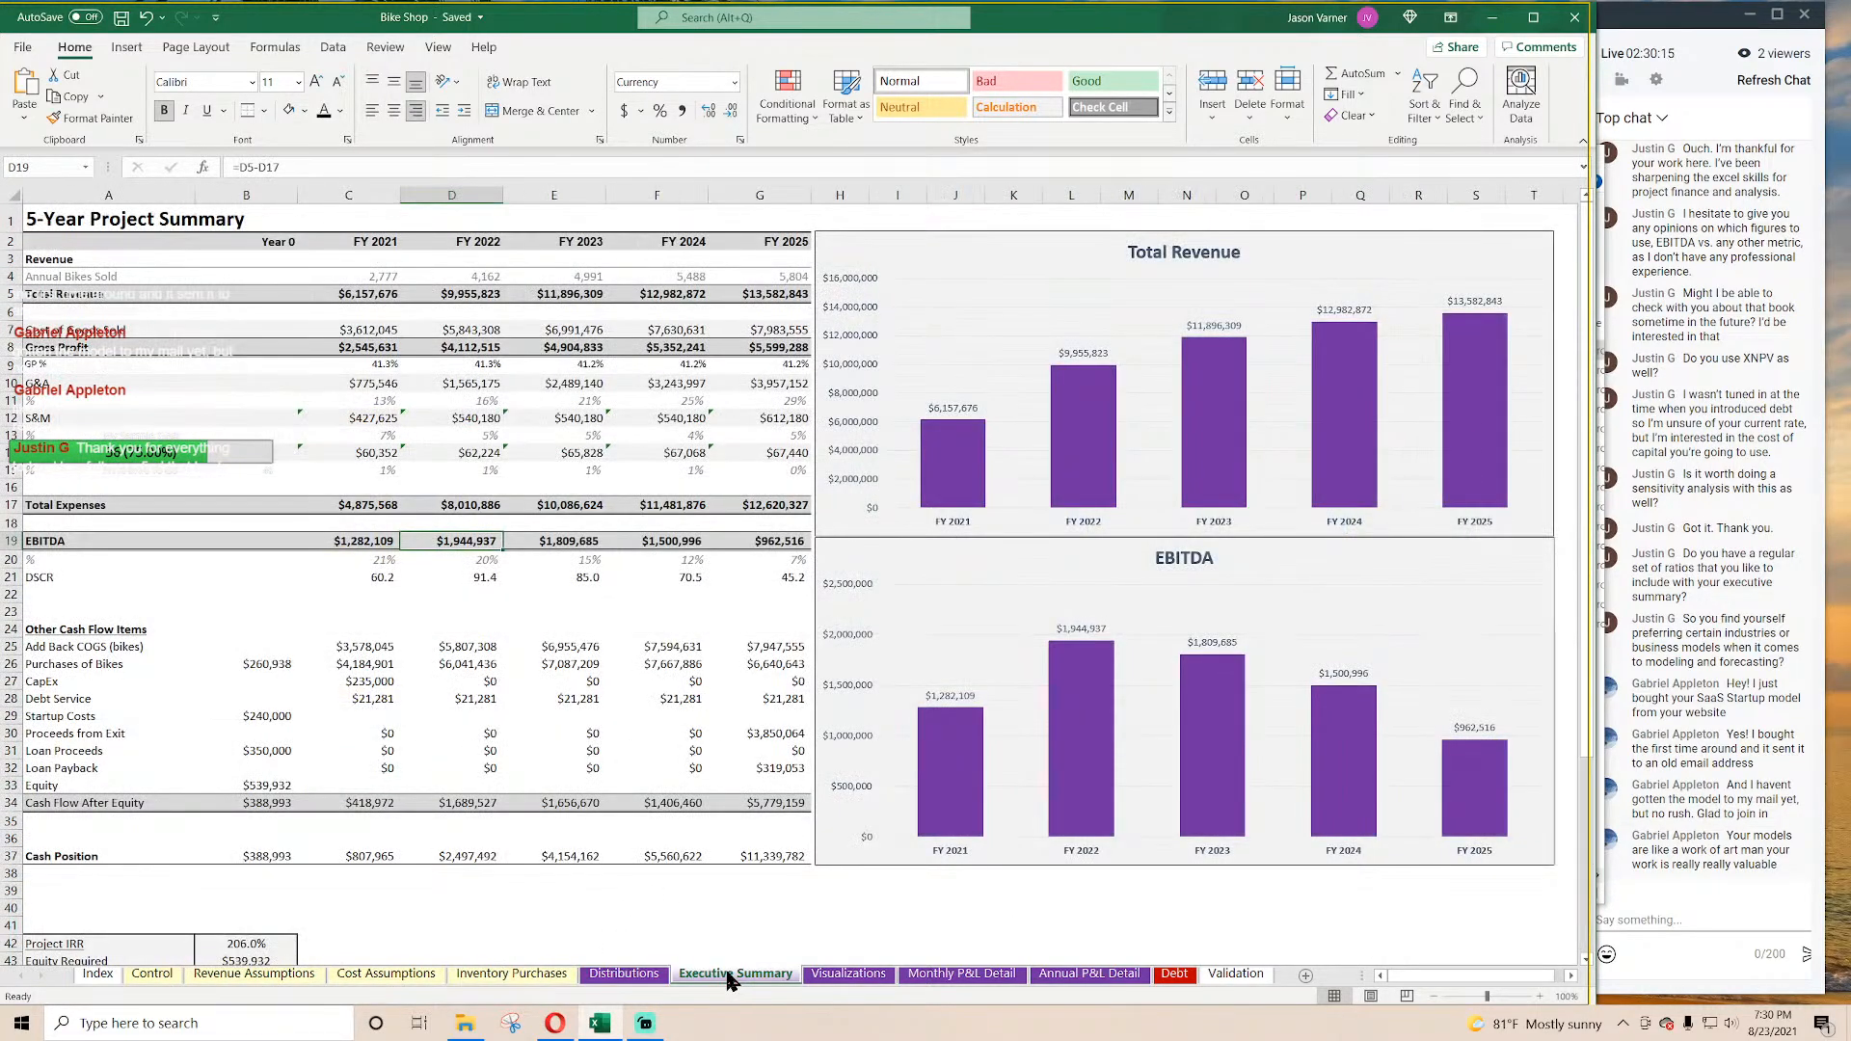
pyautogui.click(514, 974)
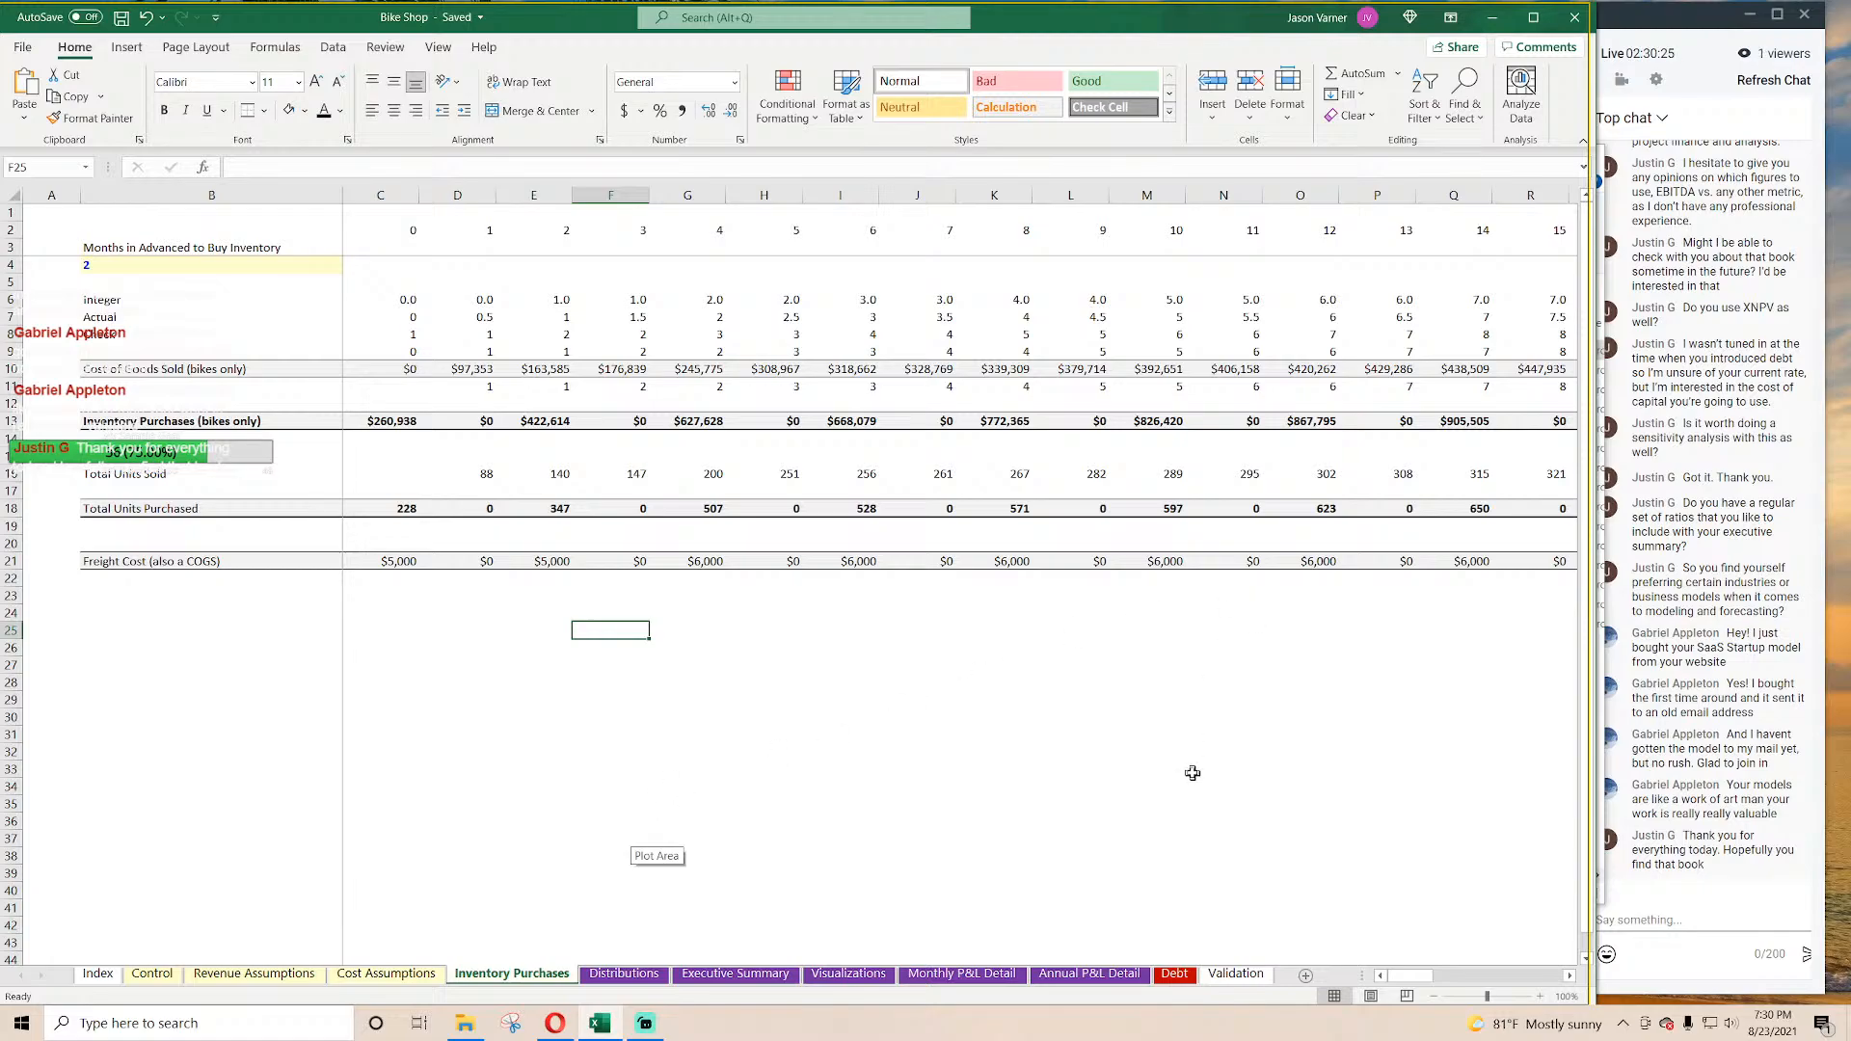
# Step: Switch to the Streamlabs OBS window
pyautogui.click(645, 1023)
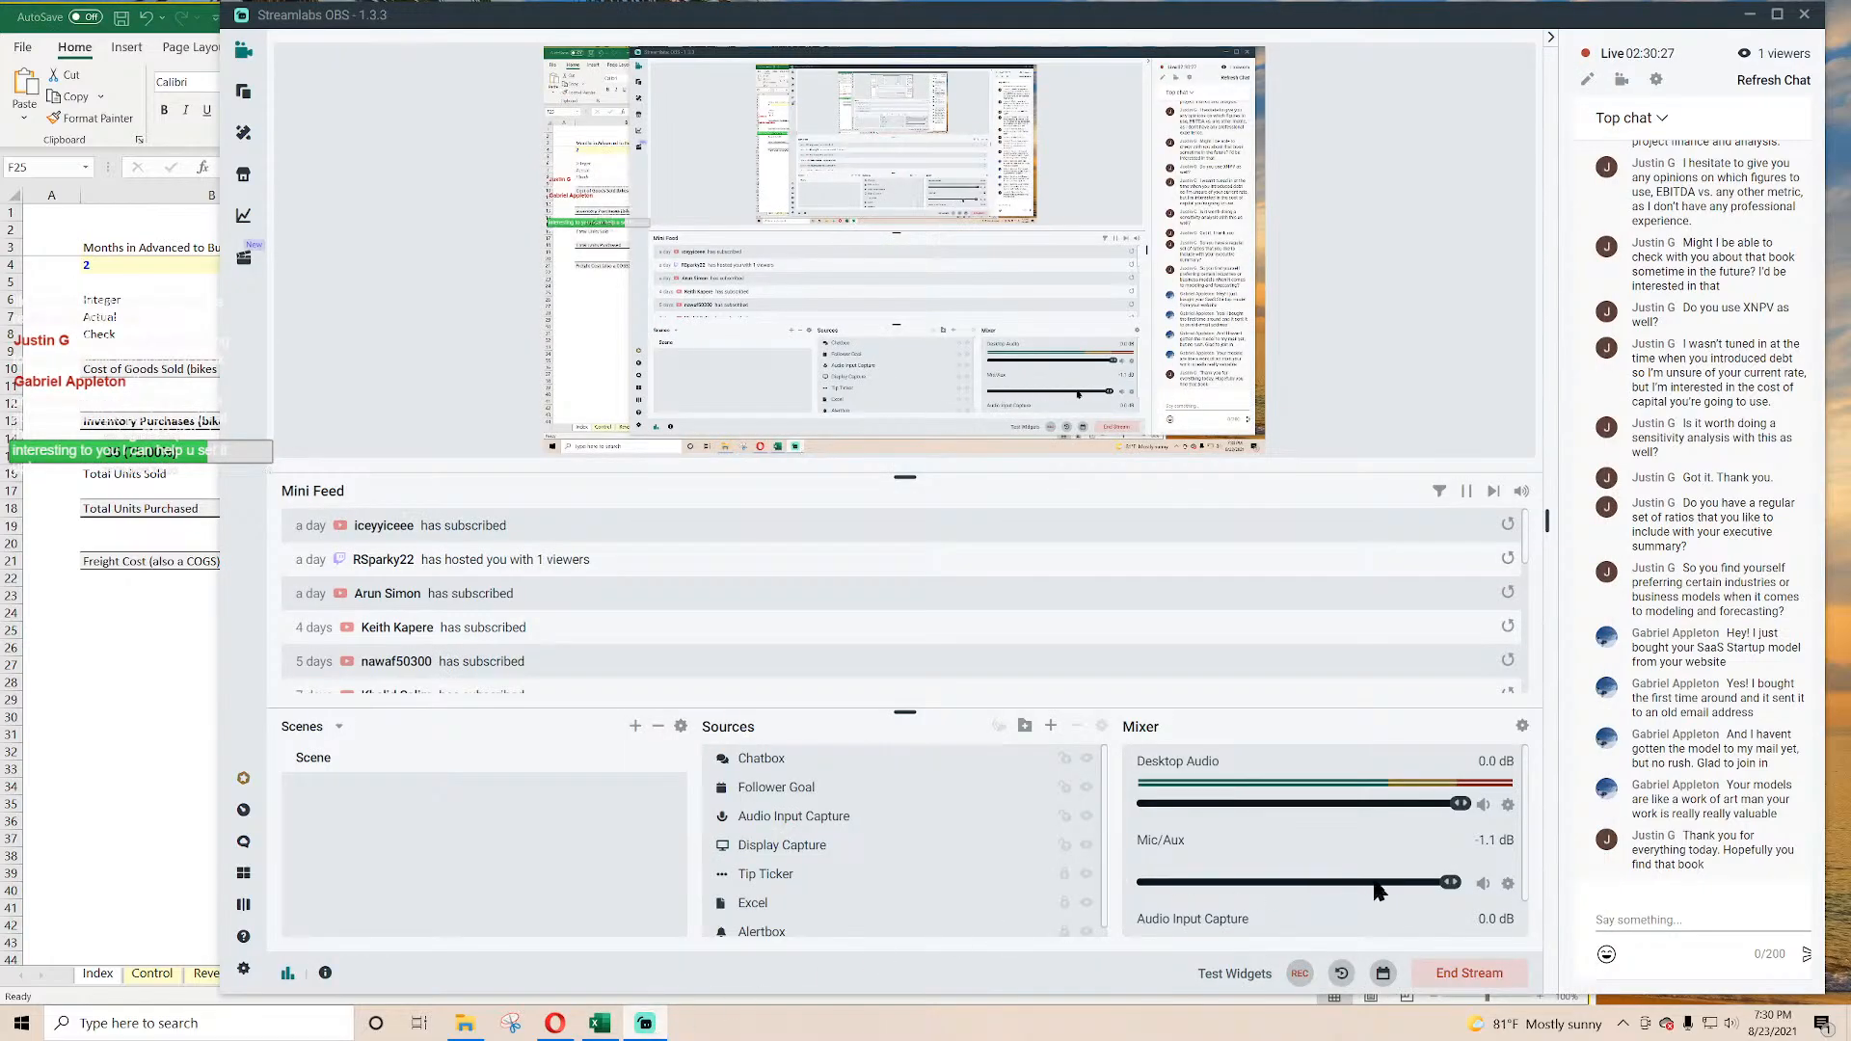